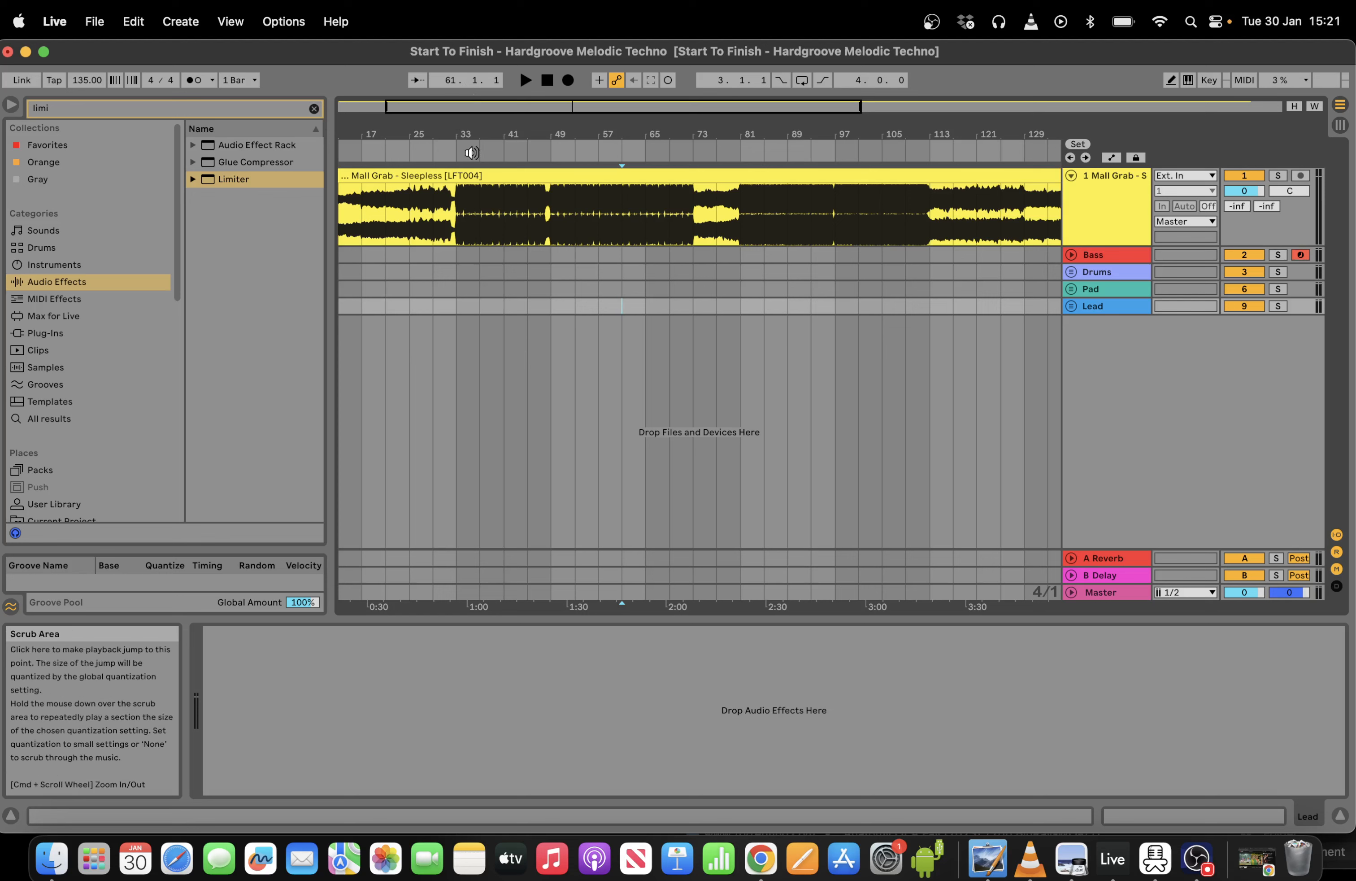
Play the Mall Grab - Sleepless reference track from around bars 35, 53 and 84, and stop playback.
left_click(471, 152)
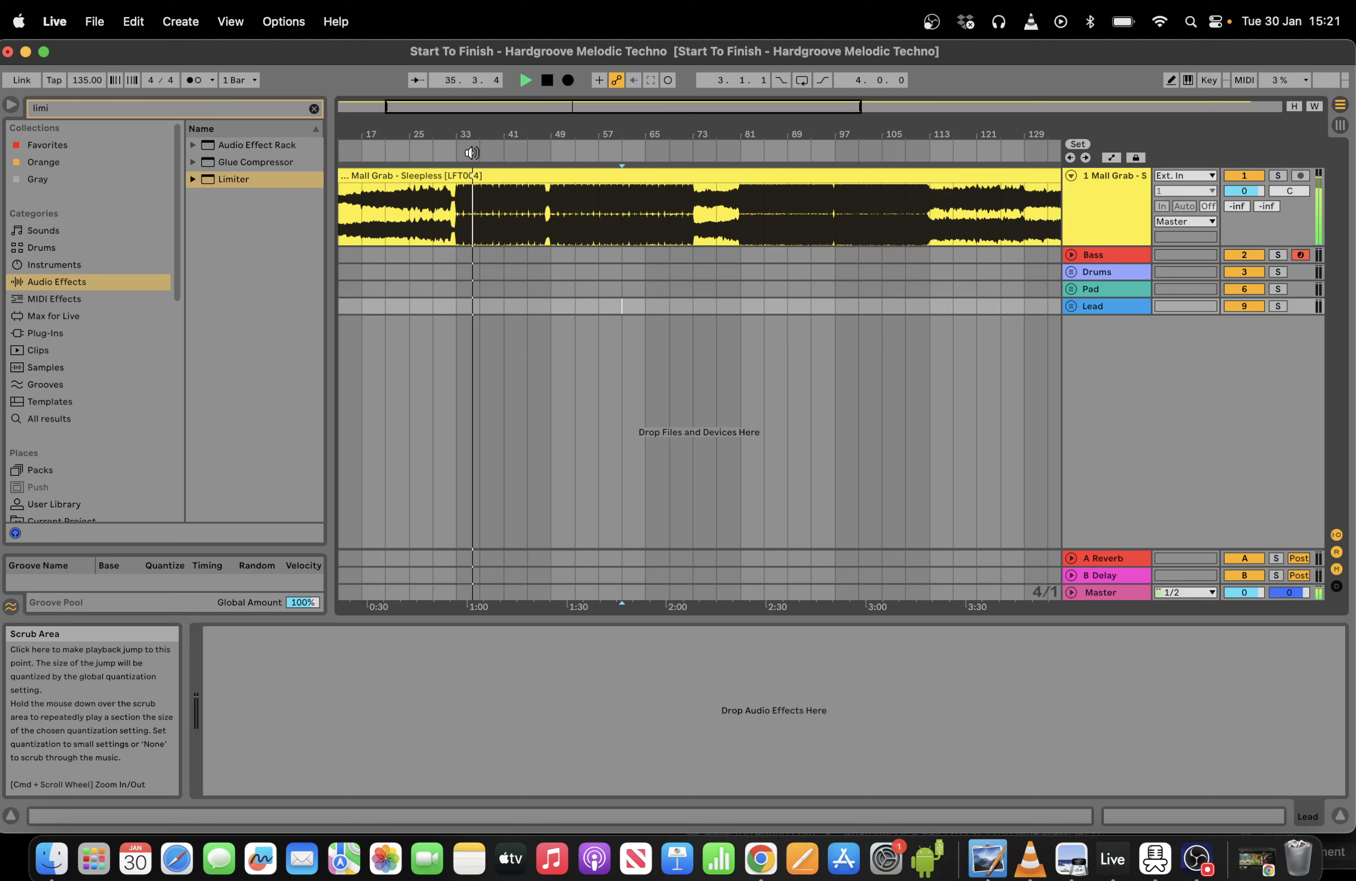
left_click(582, 151)
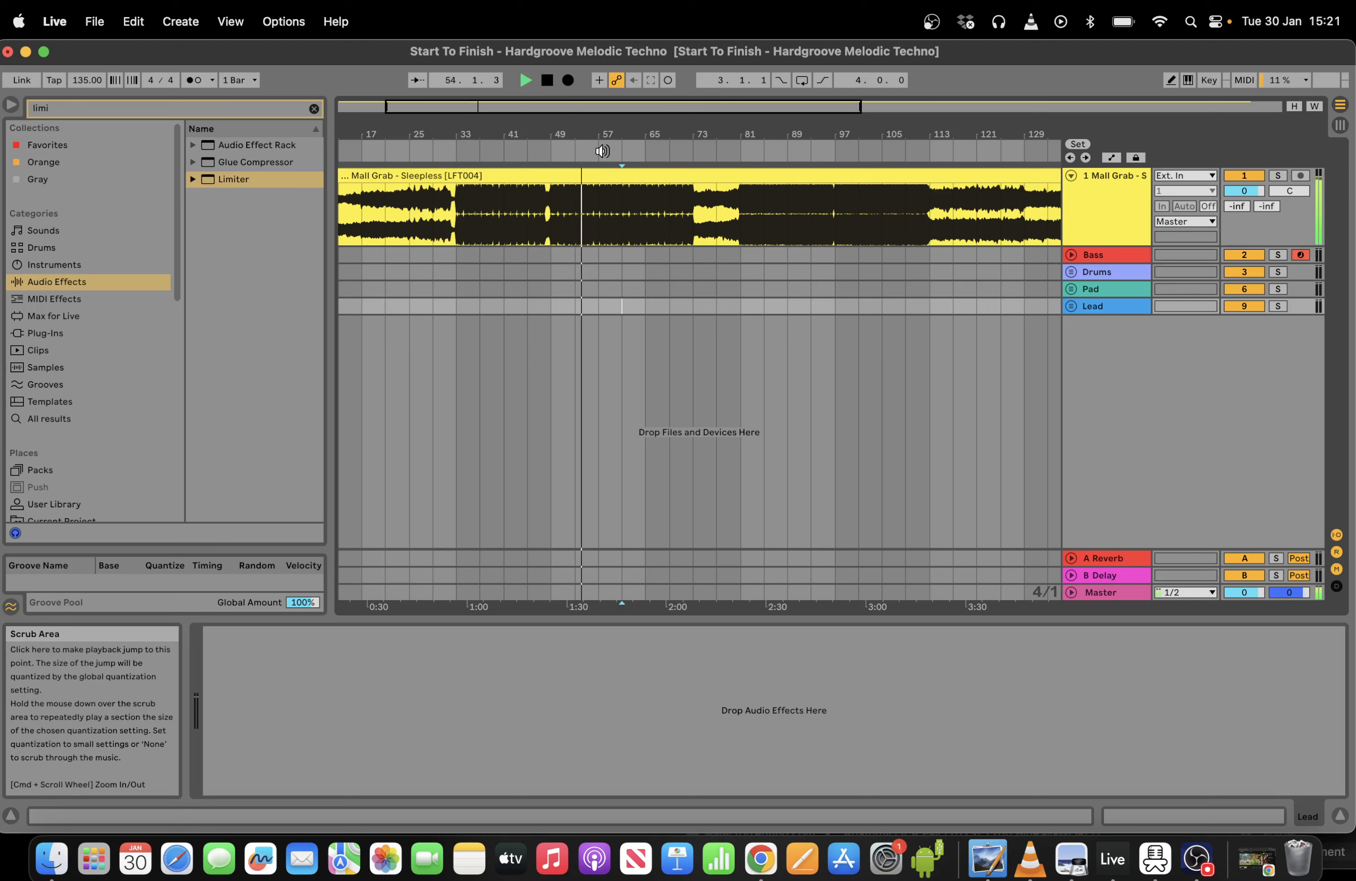
left_click(760, 151)
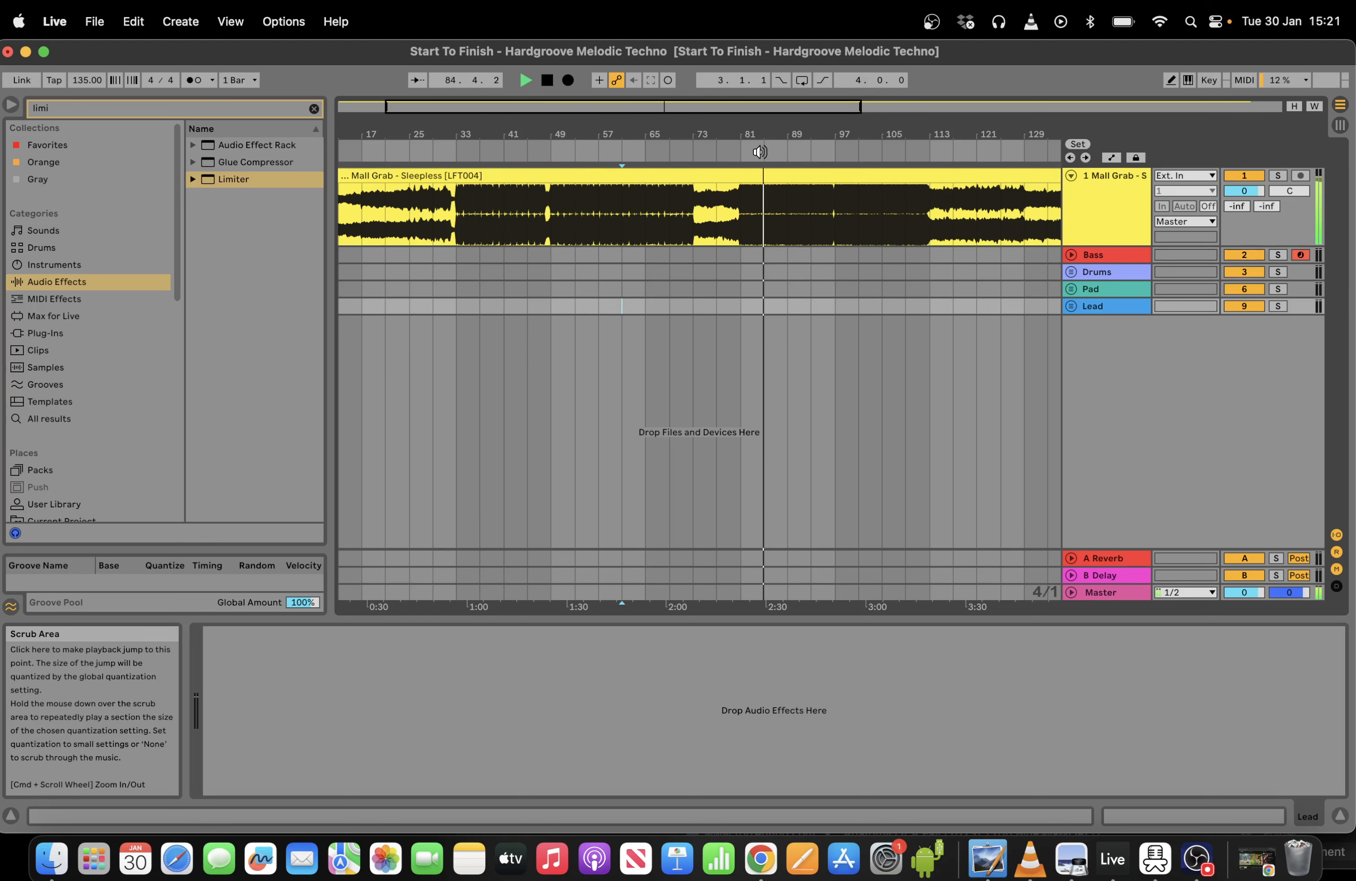
key("space")
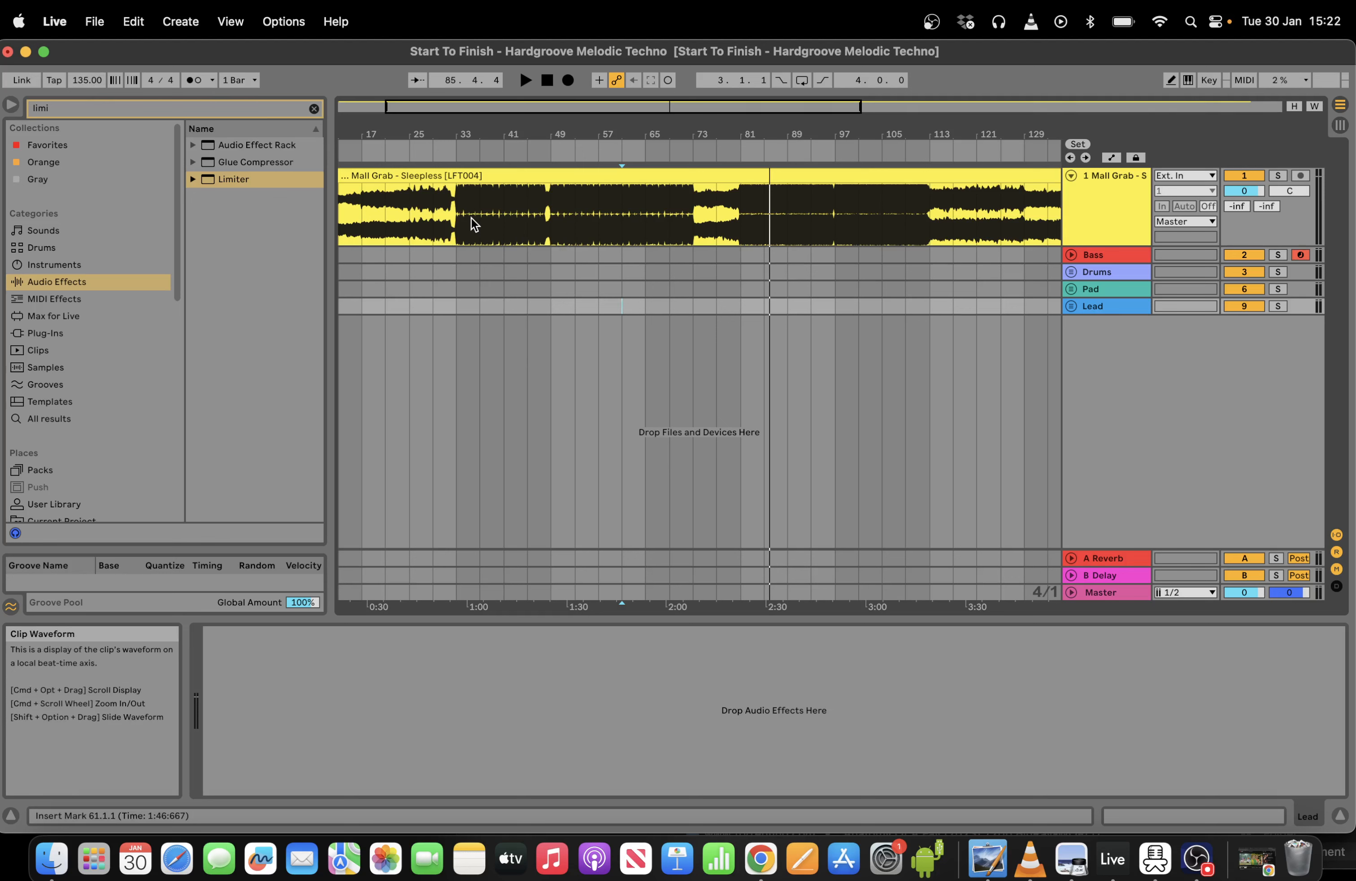
left_click_drag(504, 110, 519, 121)
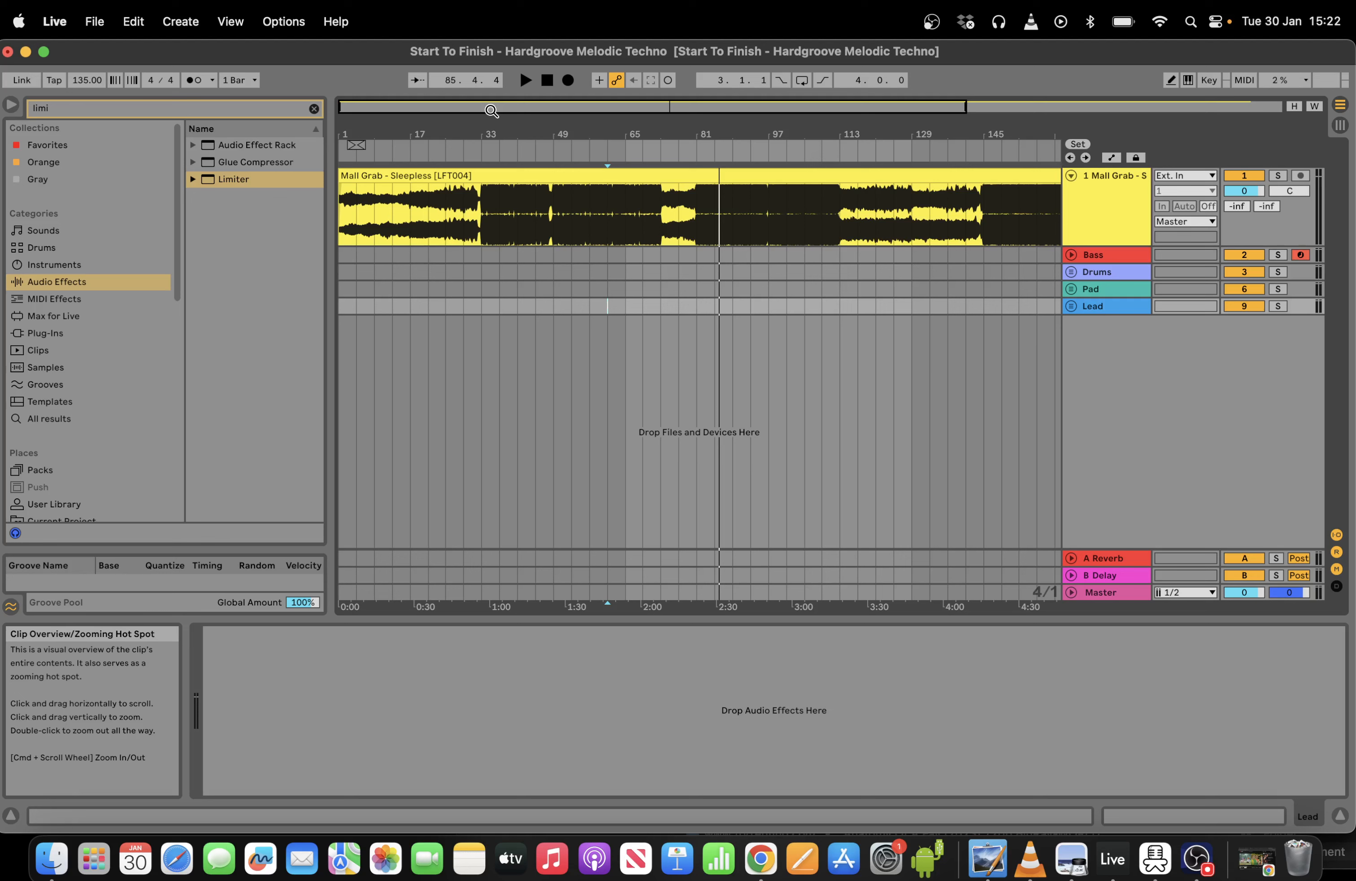
Inspect the devices on the Bass track and on the Kick and 2nd Drums tracks inside the Drums group.
left_click(1109, 255)
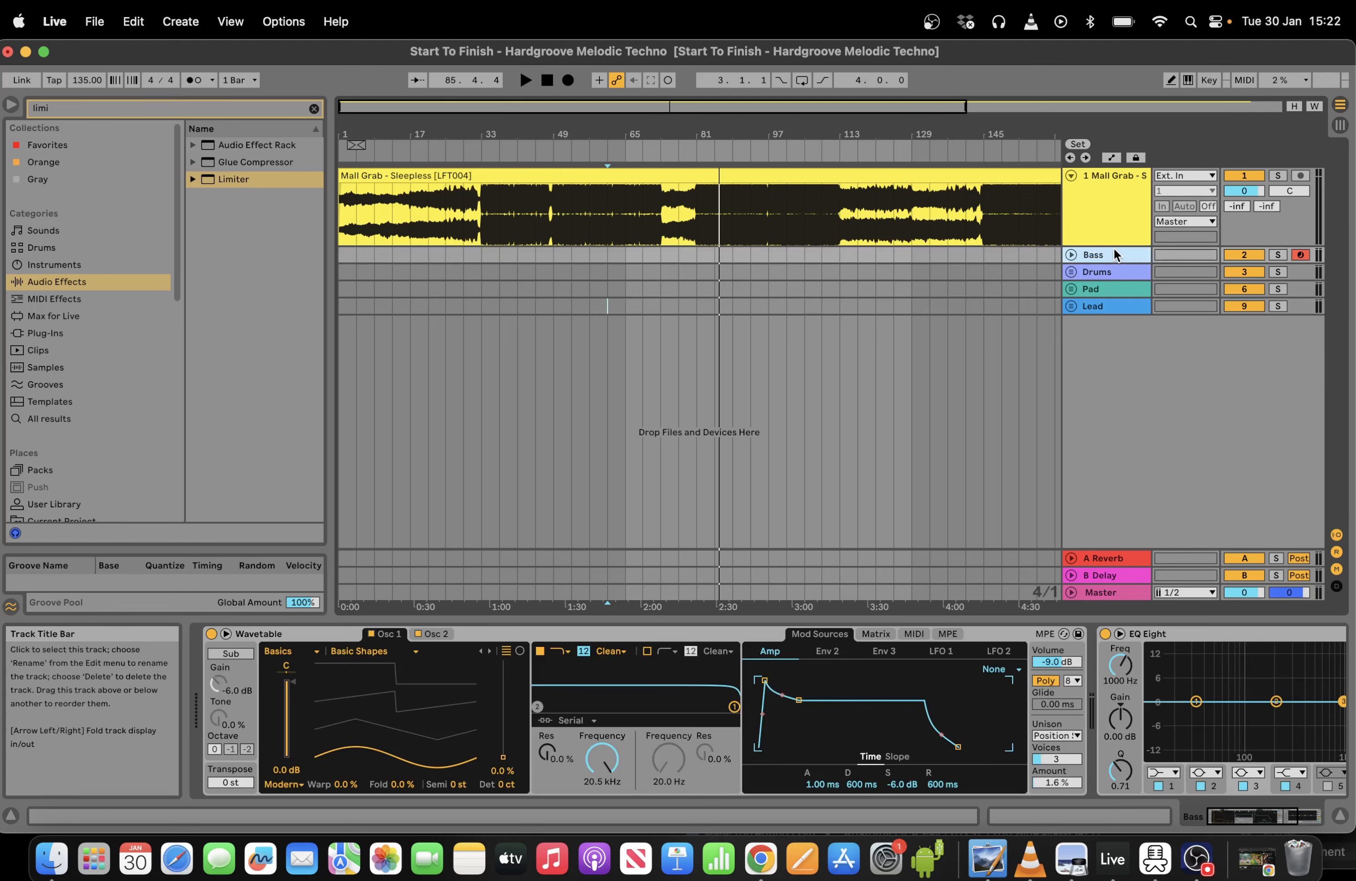
left_click(1093, 272)
left_click(1071, 271)
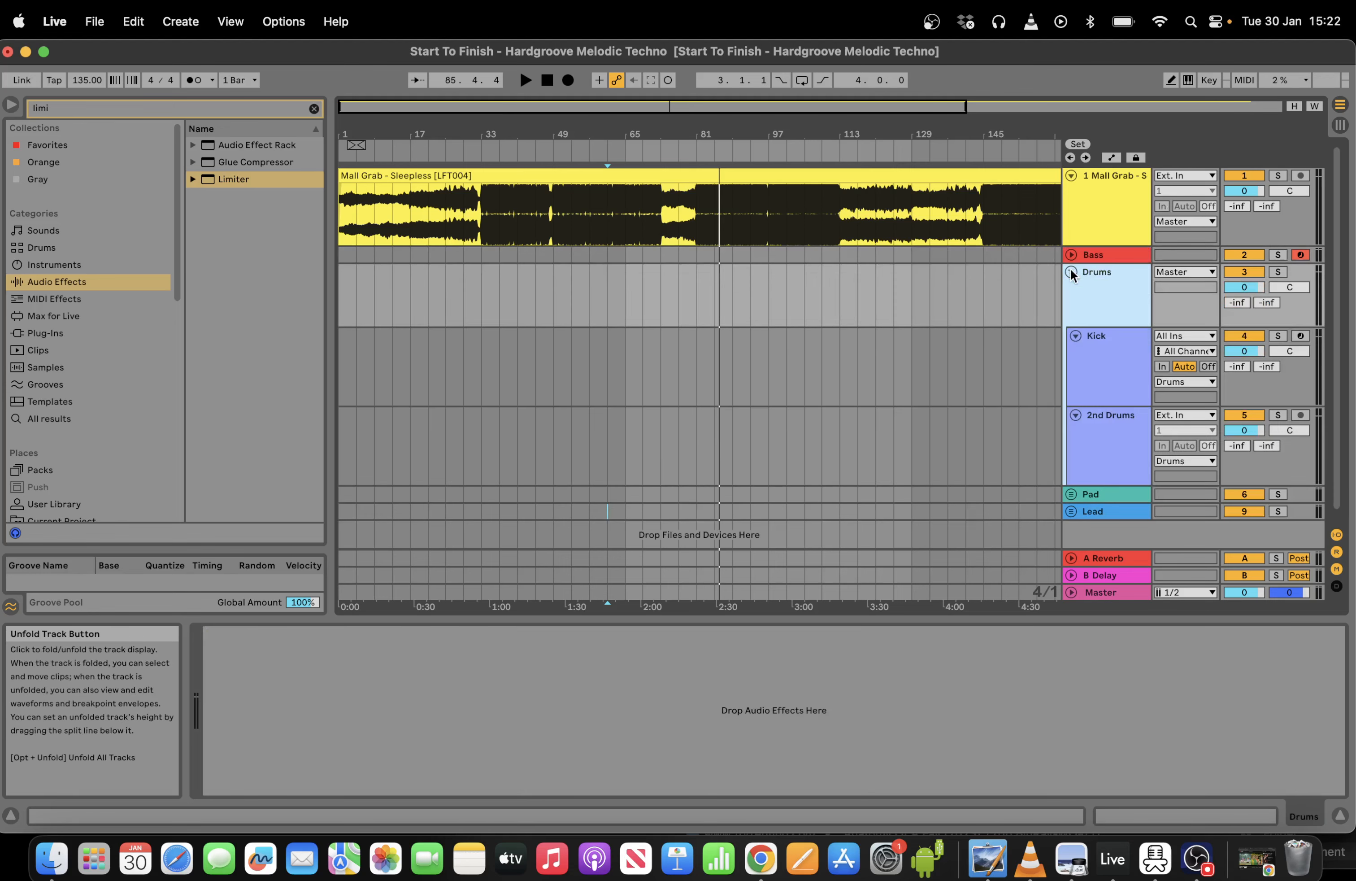
left_click(1124, 366)
left_click(1128, 428)
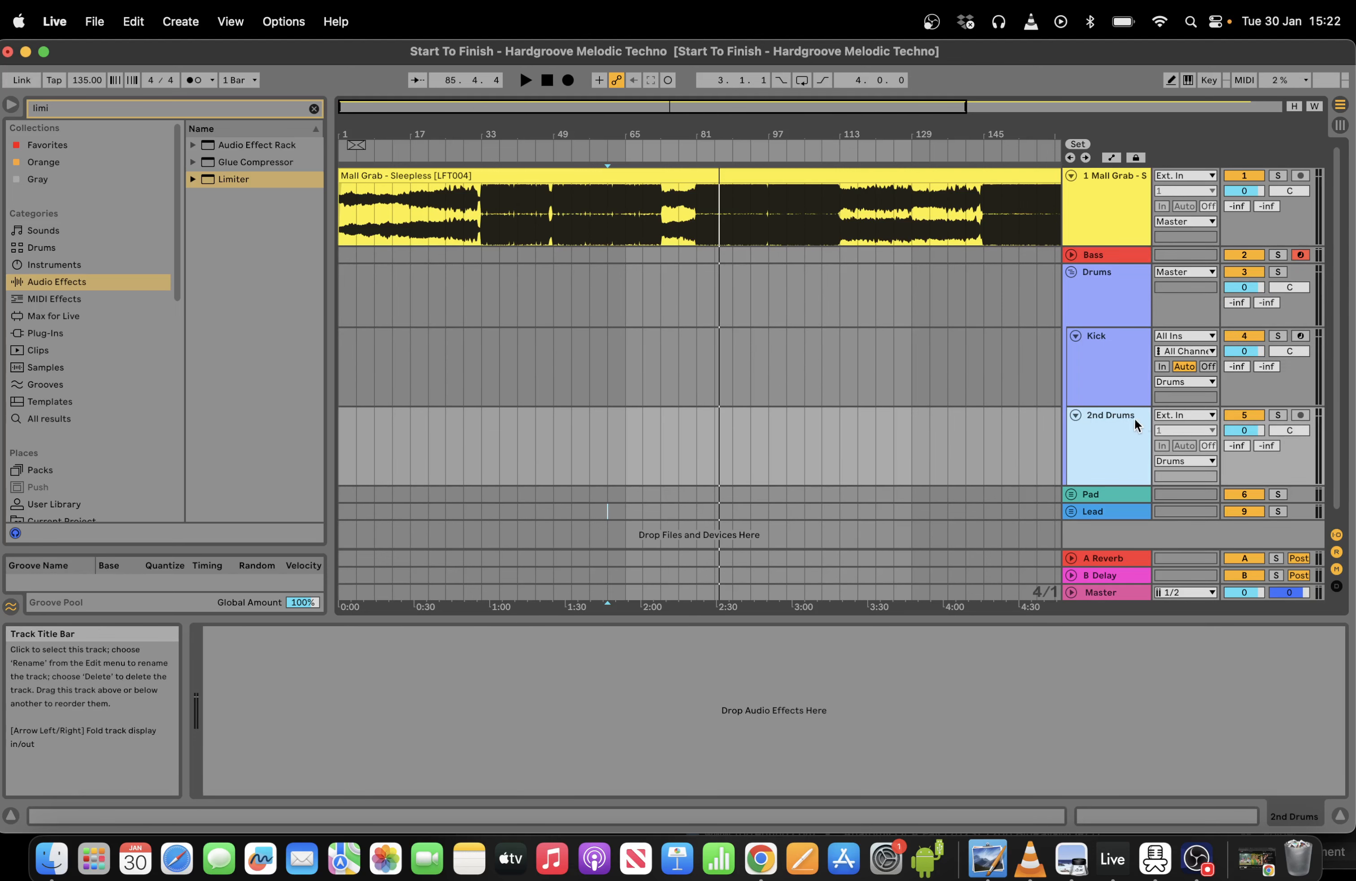
left_click(1069, 282)
left_click(1070, 272)
Unfold the Pad group, inspect the instruments on Pad 1 and Pad 2, and fold the group again.
left_click(1071, 288)
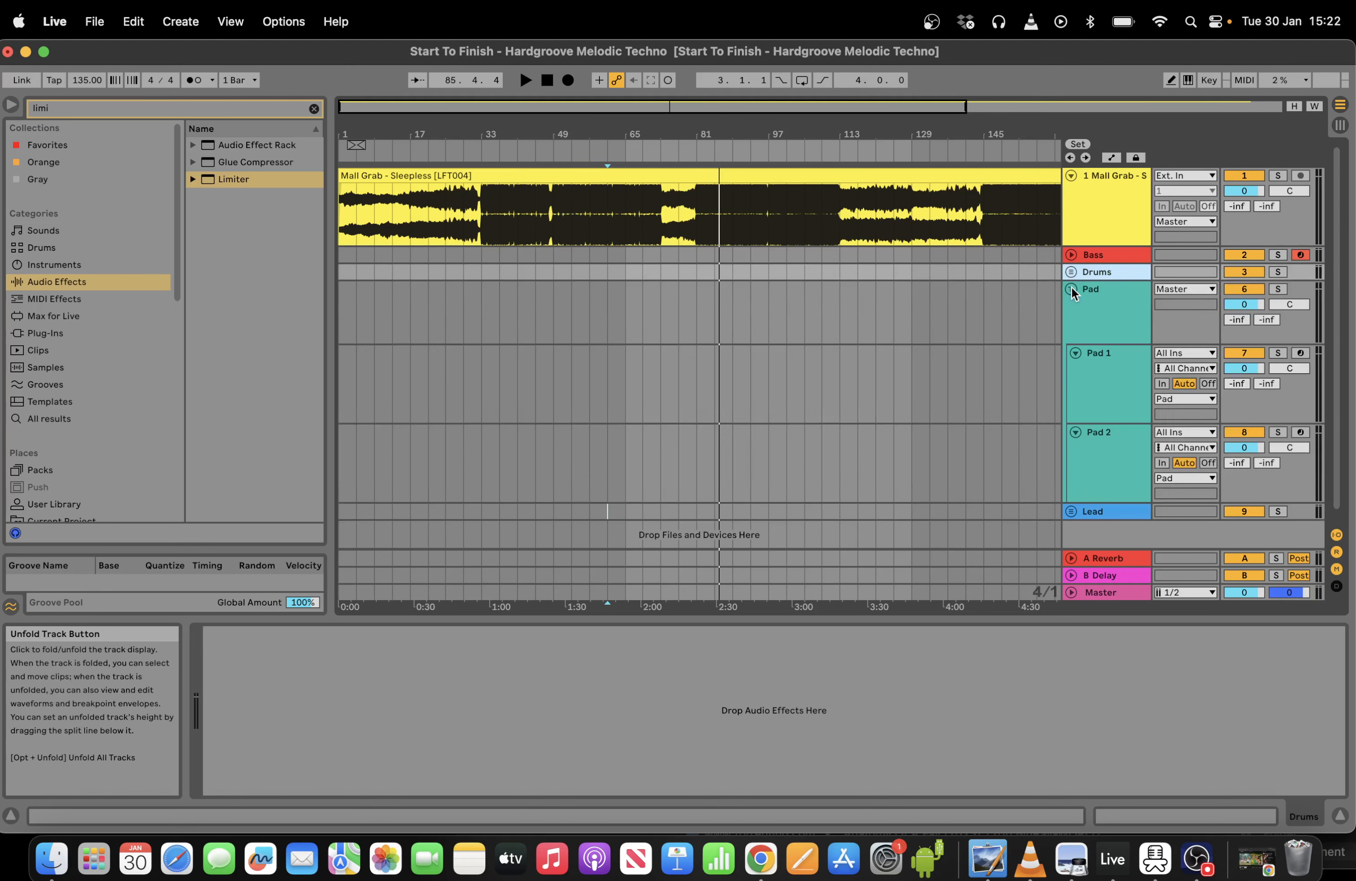
left_click(1109, 397)
left_click(1112, 436)
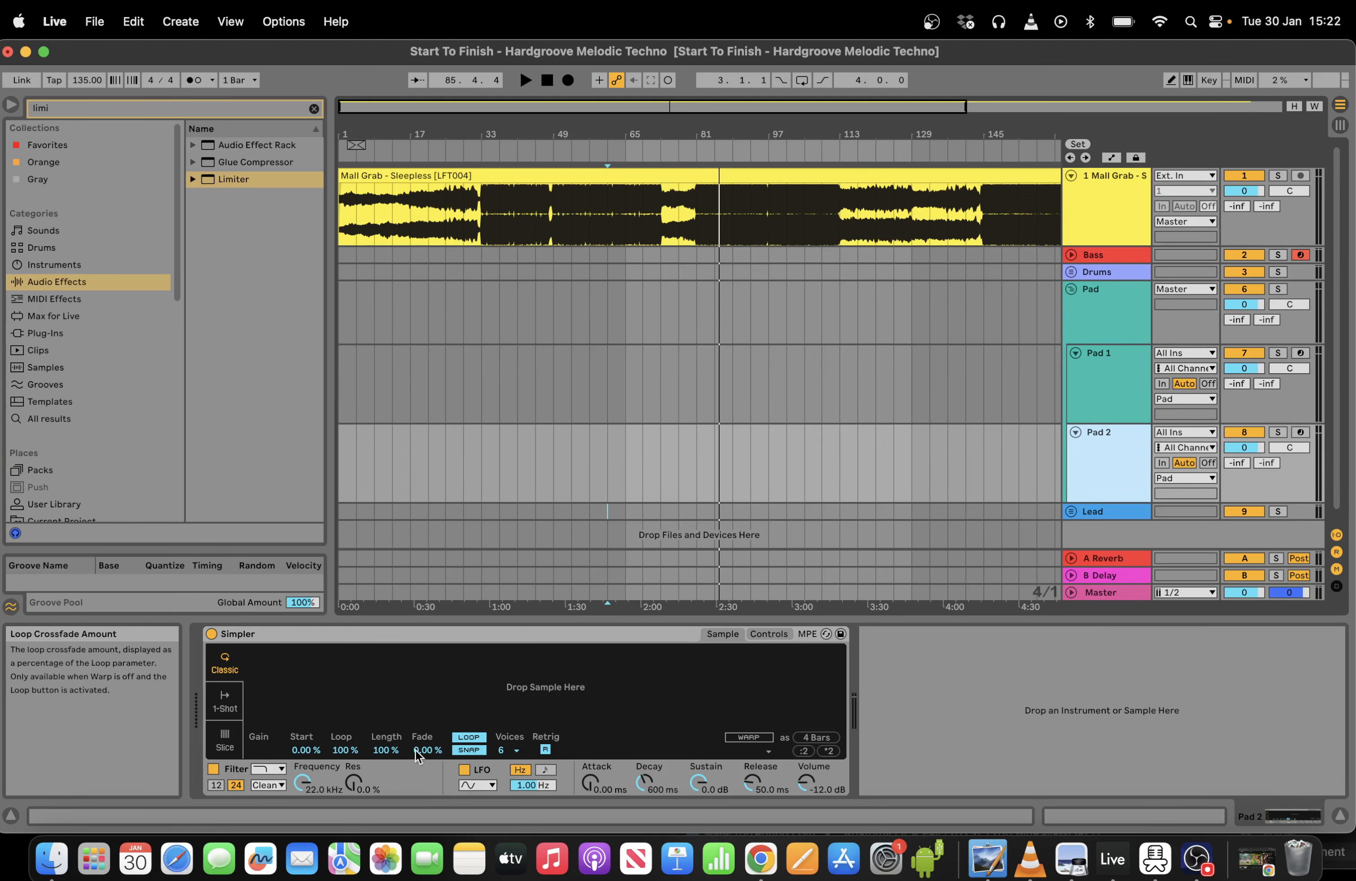
left_click(1106, 376)
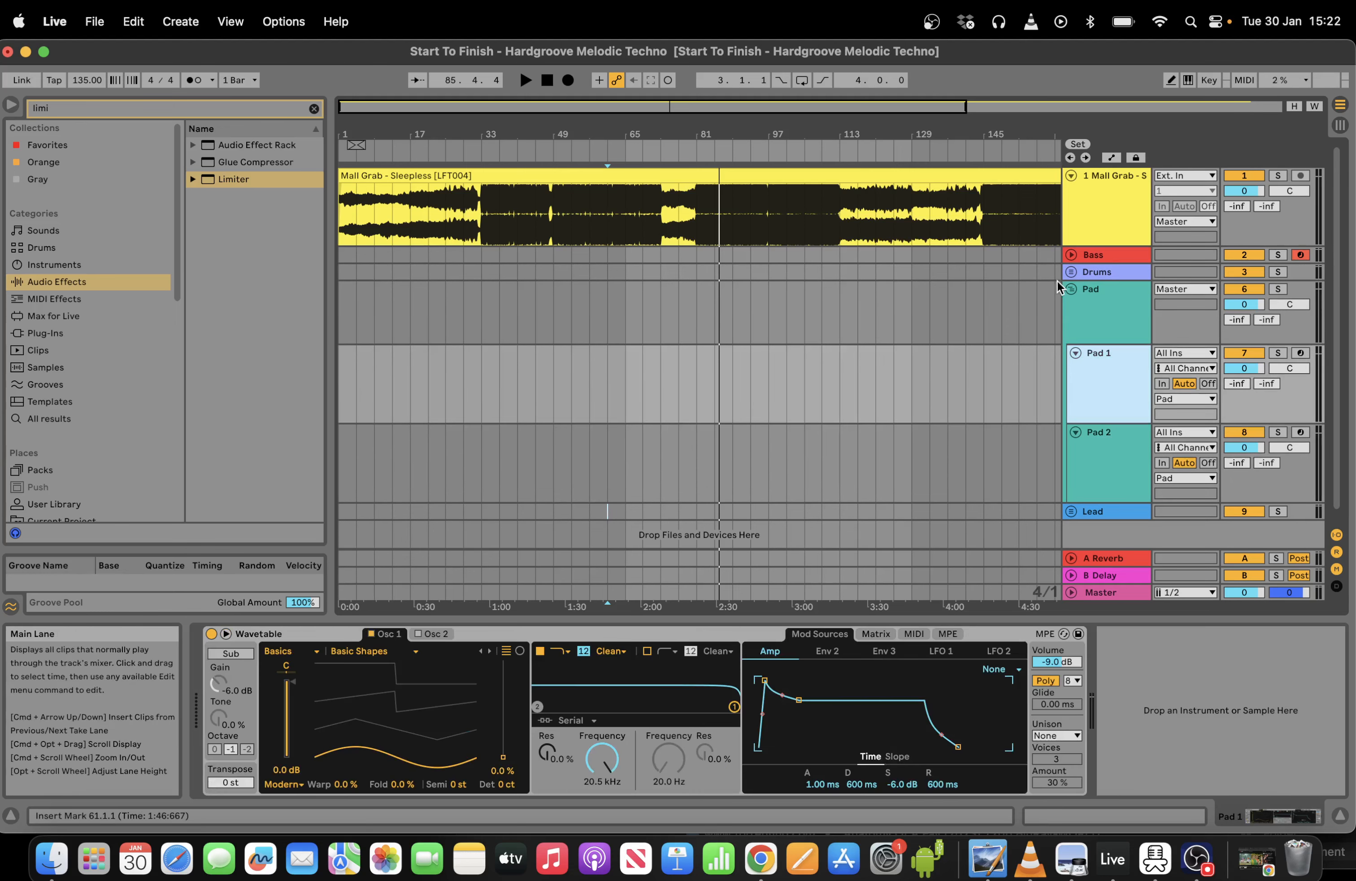
left_click(1069, 291)
Unfold the Lead group, inspect the instruments on Lead 1 and Lead 2, and fold the group again.
left_click(1072, 307)
left_click(1121, 385)
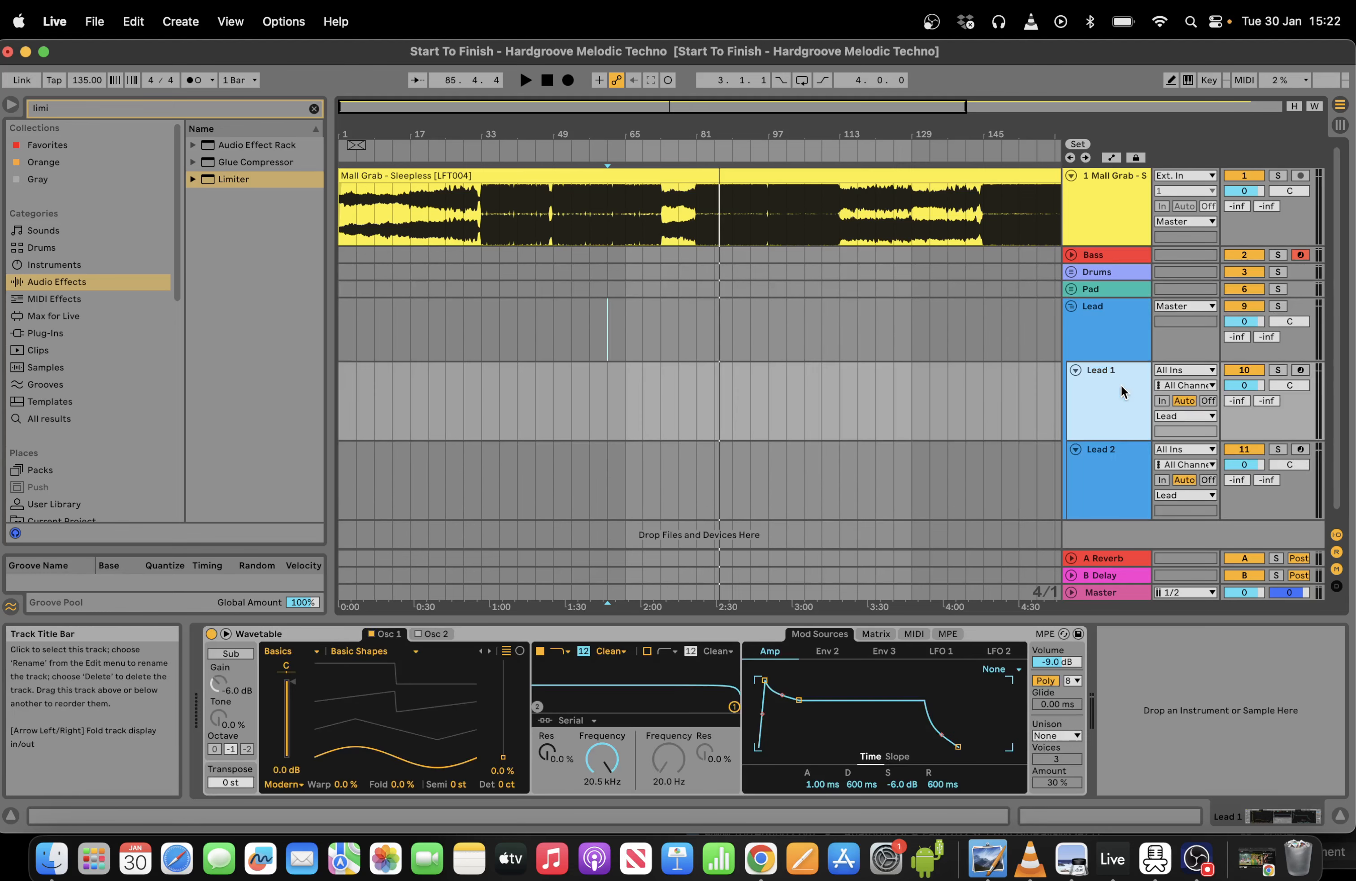
left_click(1119, 464)
left_click(1111, 389)
left_click(1070, 305)
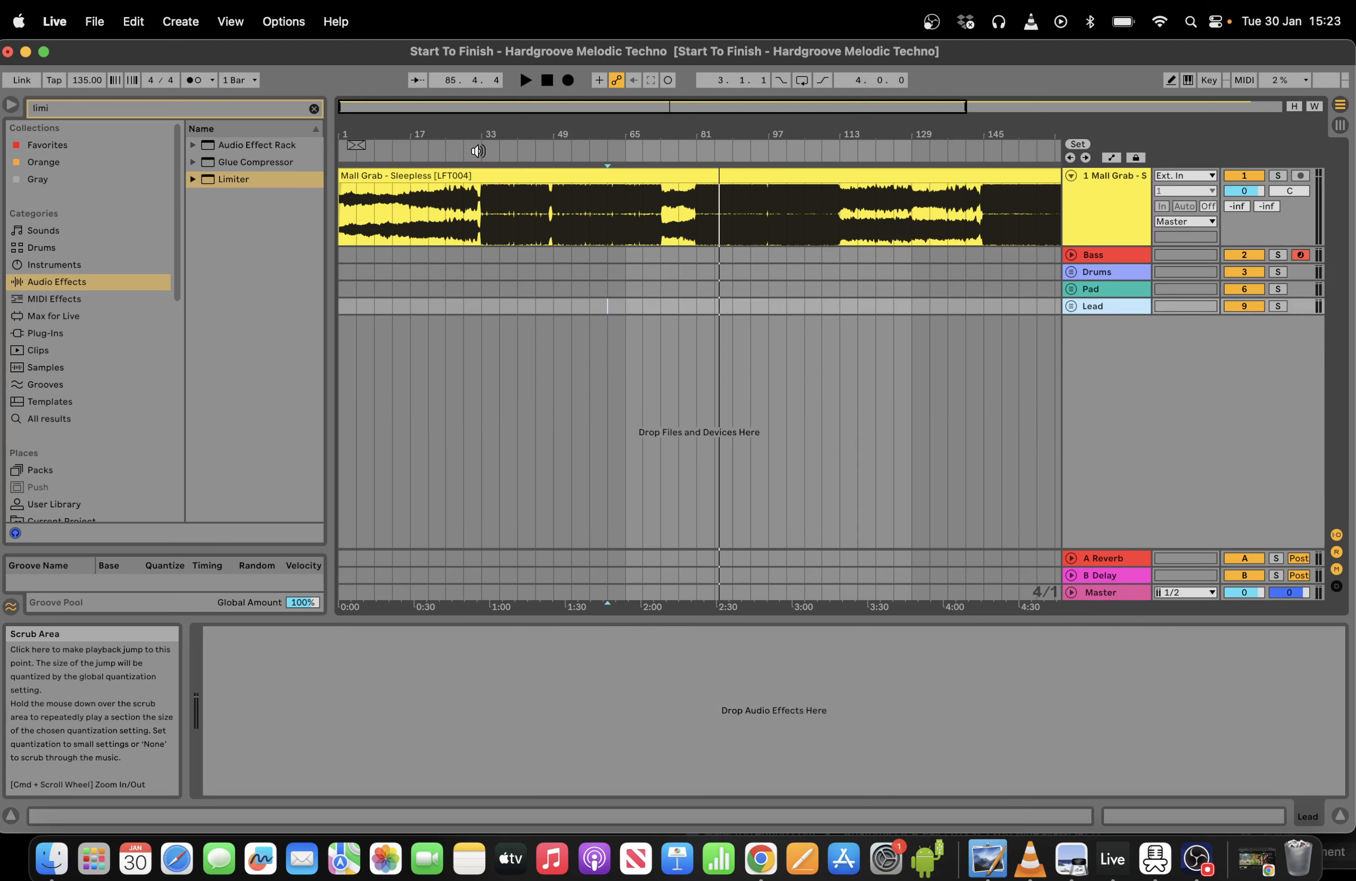
Unfold the Drums group and insert an empty 16-bar MIDI clip on the Kick track, starting at bar 1.
key("Home")
left_click_drag(377, 107, 377, 112)
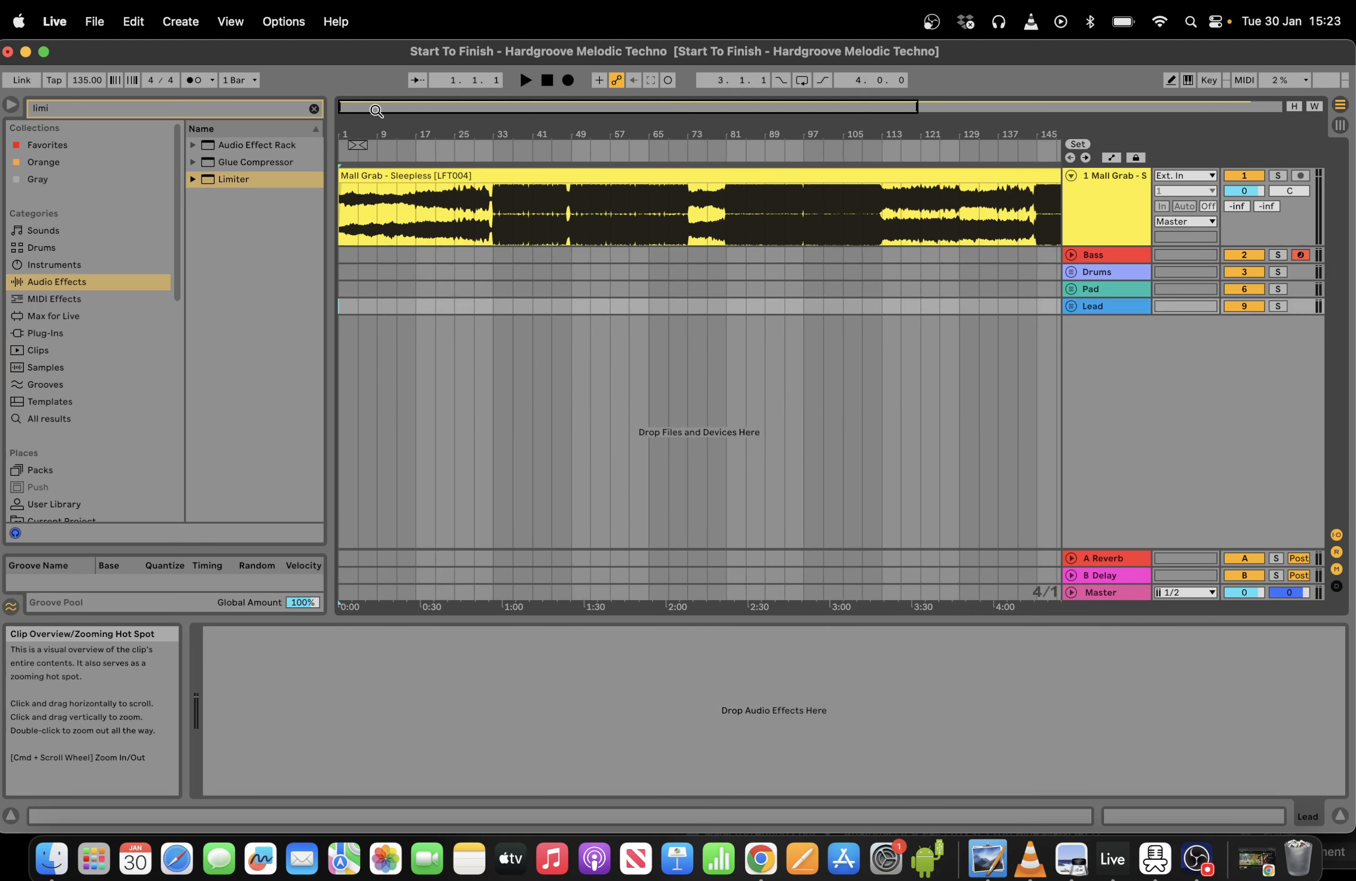
left_click(1094, 274)
left_click(1072, 272)
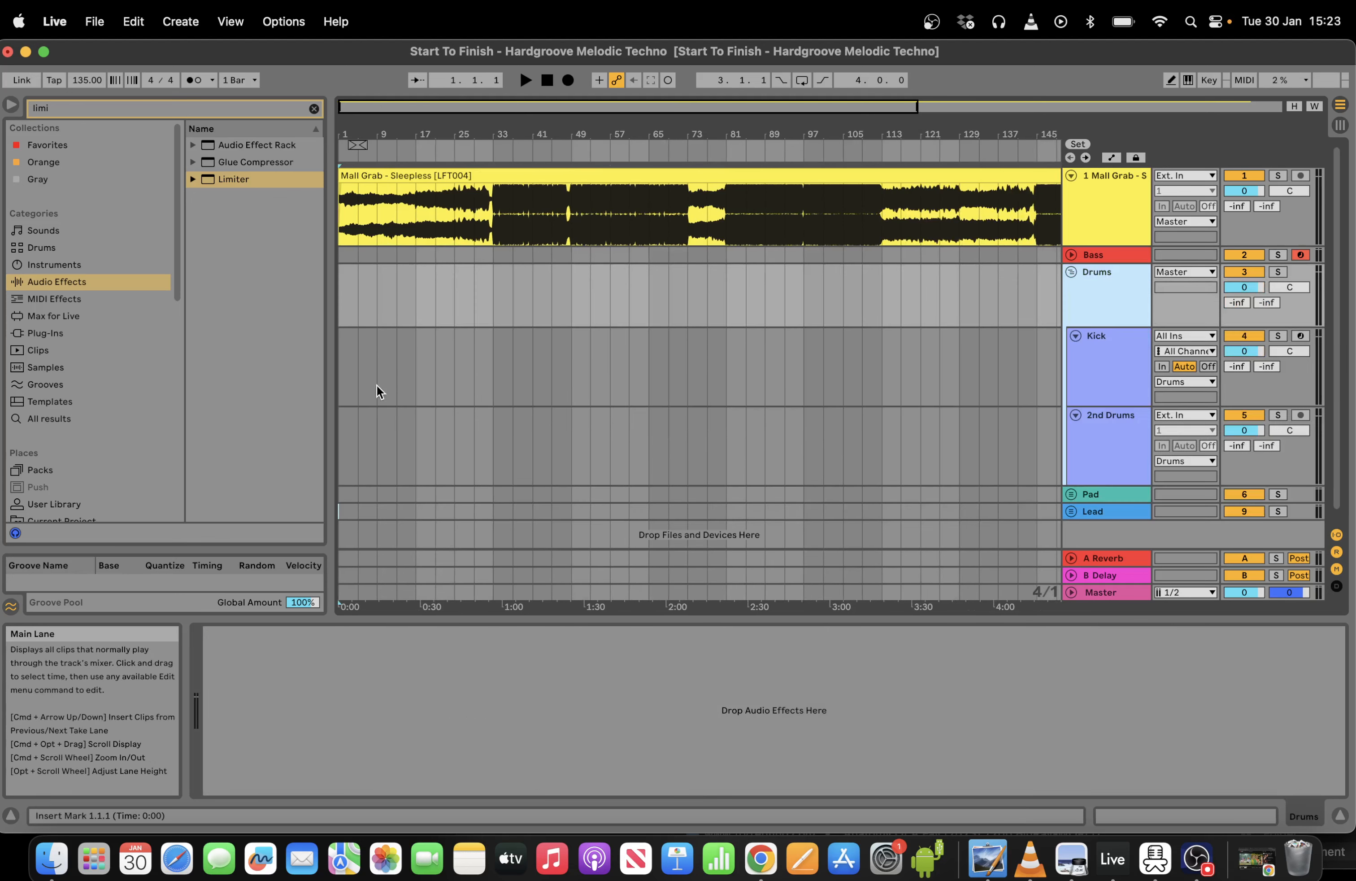
left_click_drag(416, 352, 291, 352)
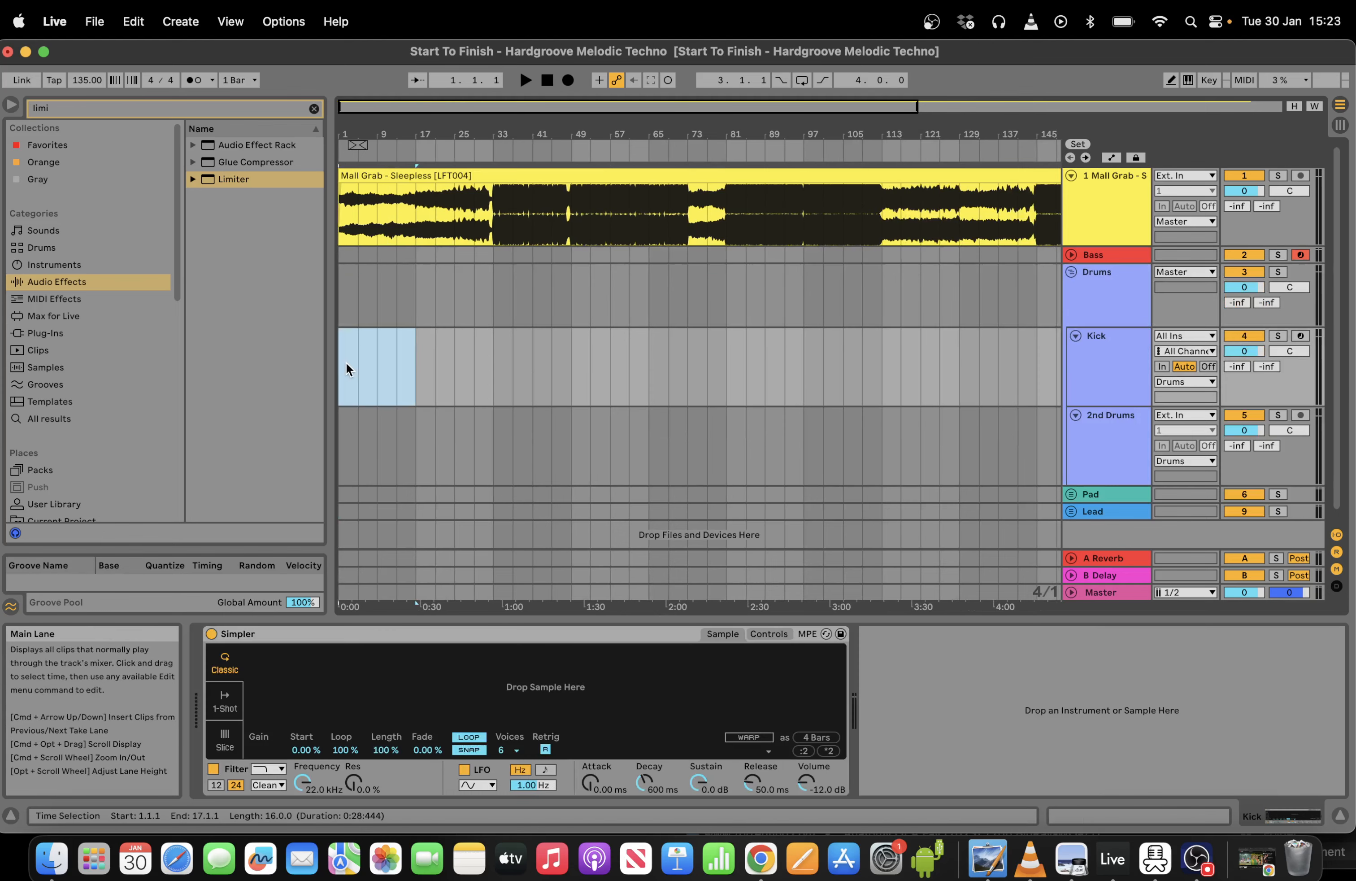
right_click(347, 365)
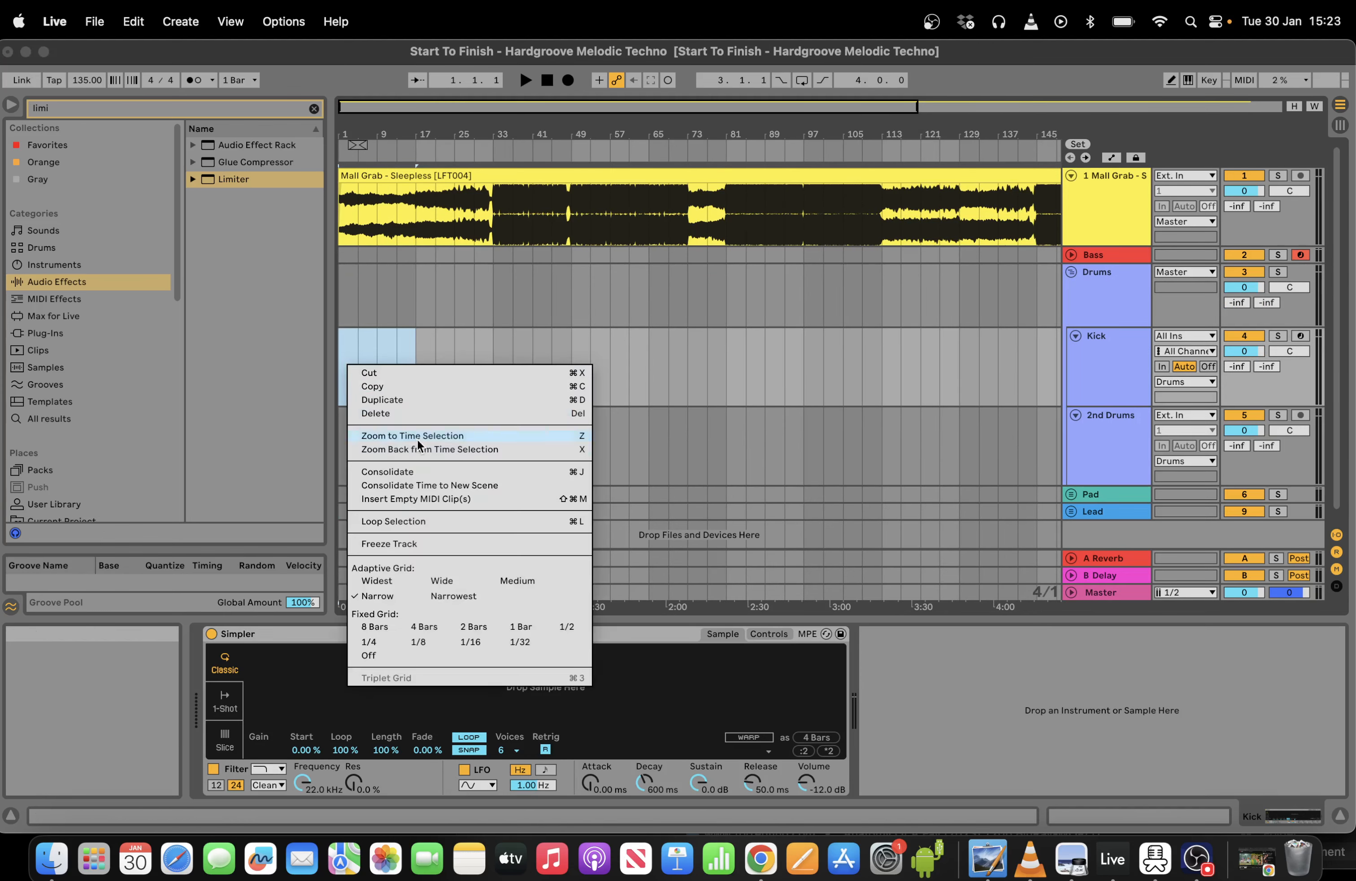
left_click(418, 499)
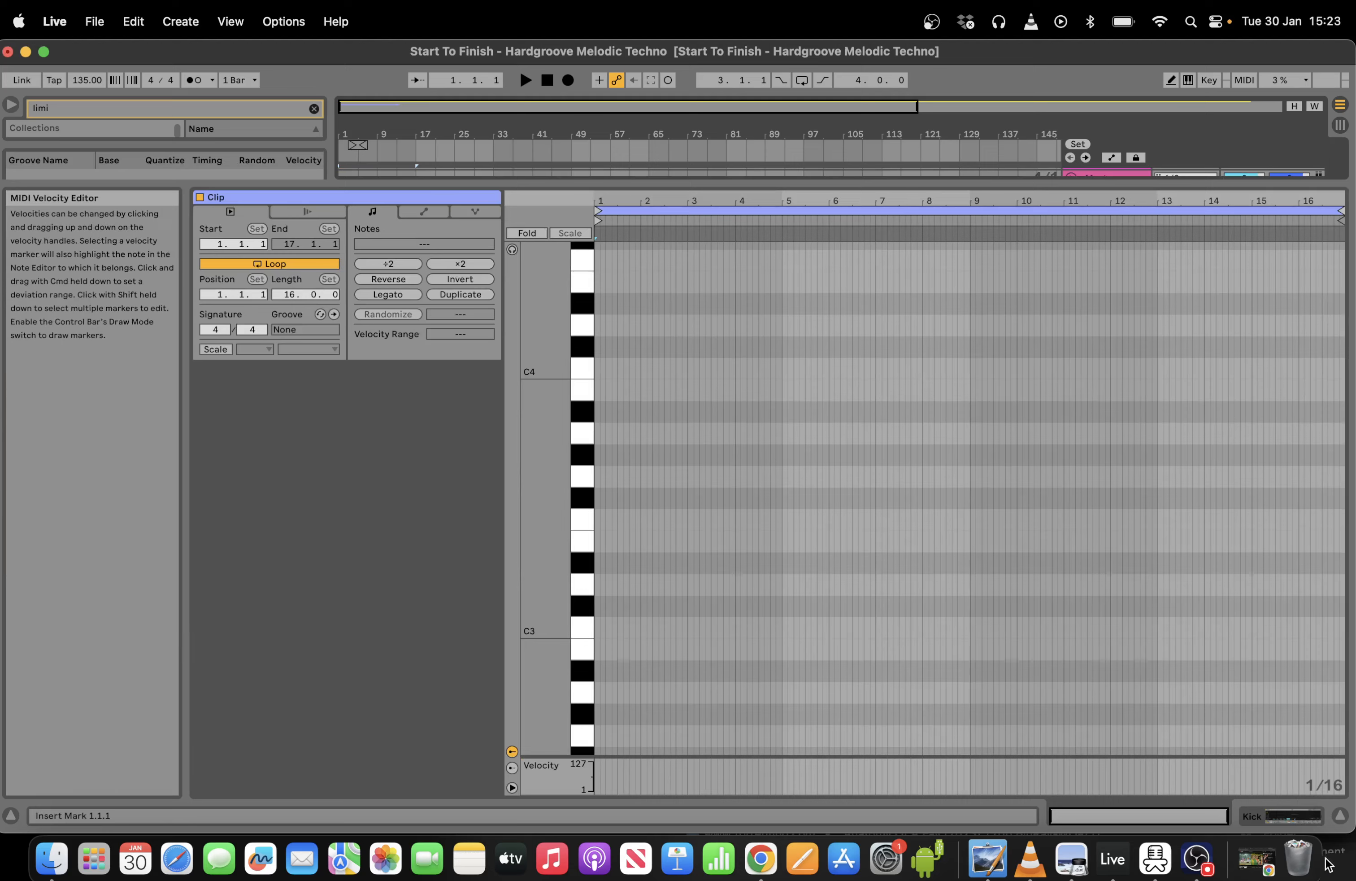
Set the arrangement loop to the 16-bar Kick clip's range.
left_click(1301, 815)
left_click(373, 324)
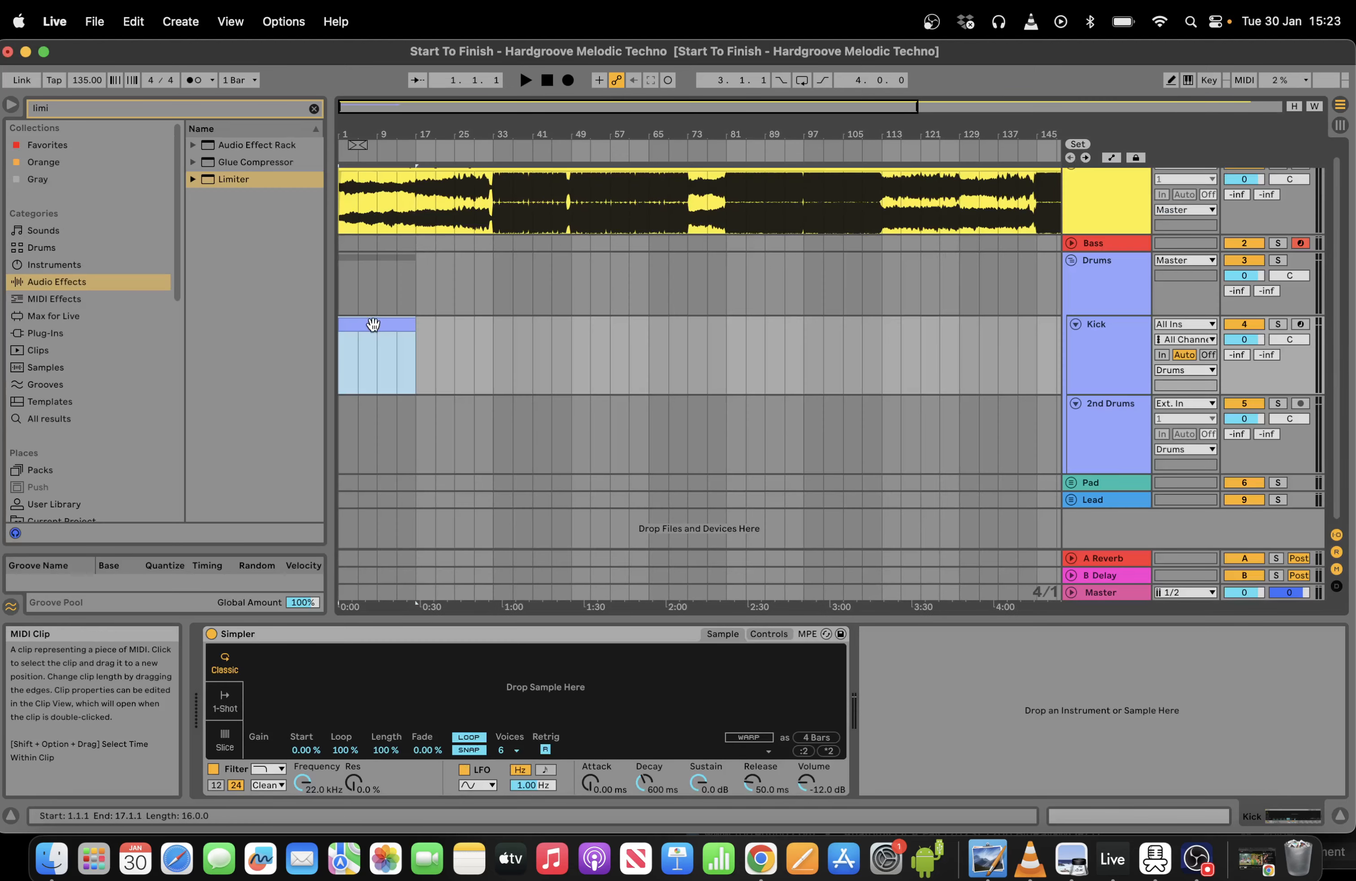
key("super+l")
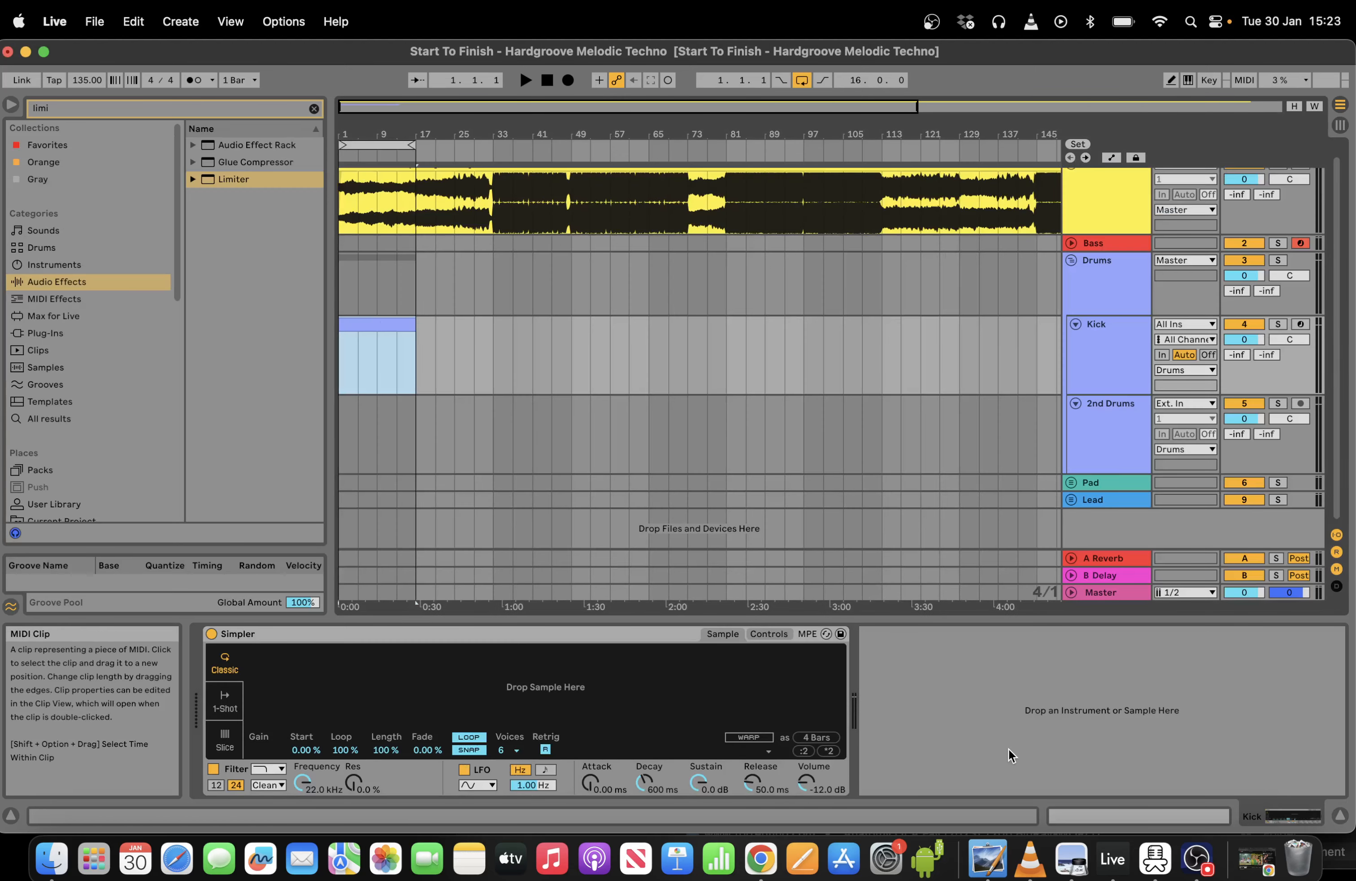
Fill the Kick clip with back-to-back quarter-note C3 notes across its 16 bars, using a fixed 1/4 grid.
key("shift+Tab")
right_click(753, 436)
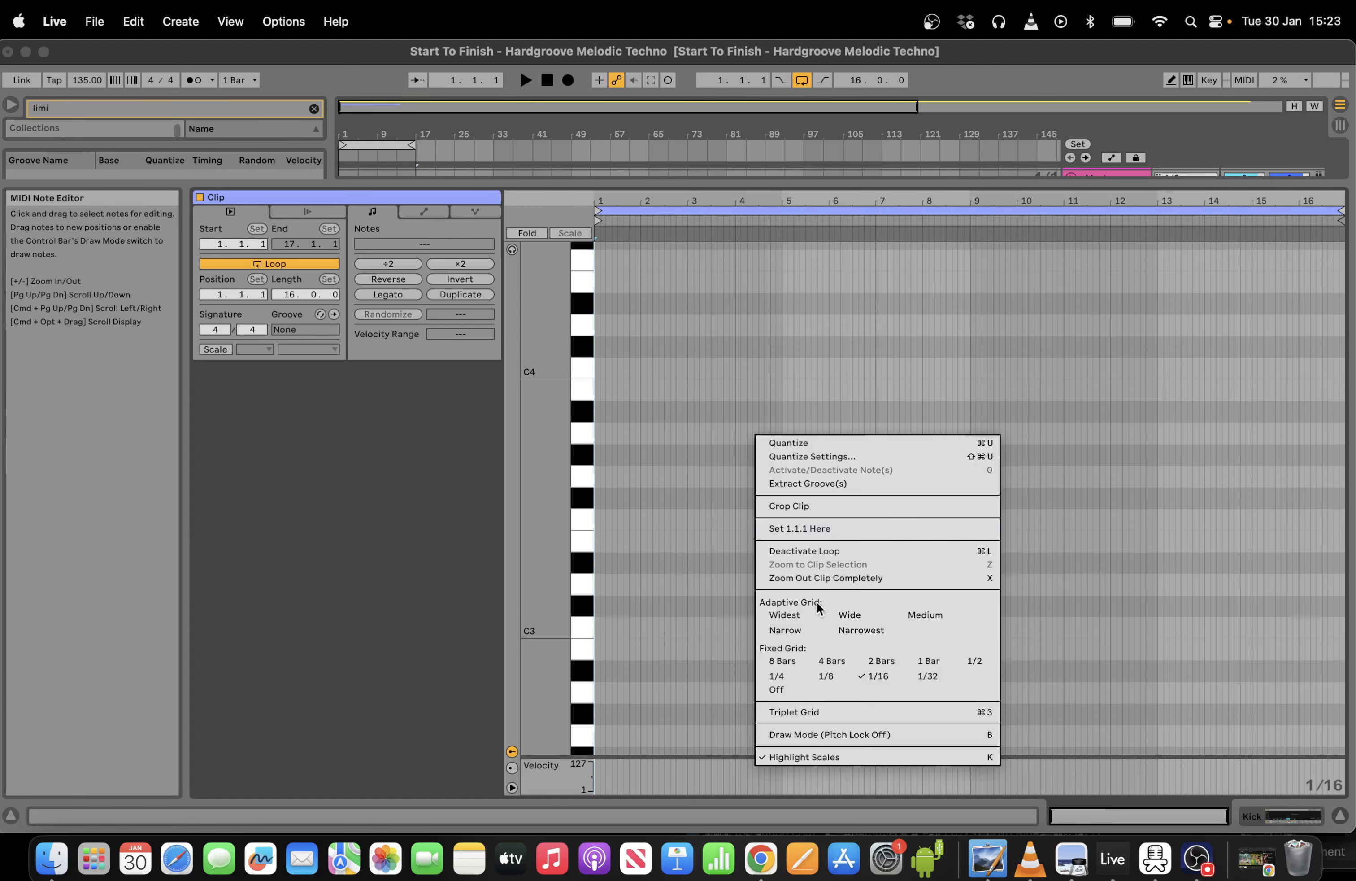
left_click(779, 675)
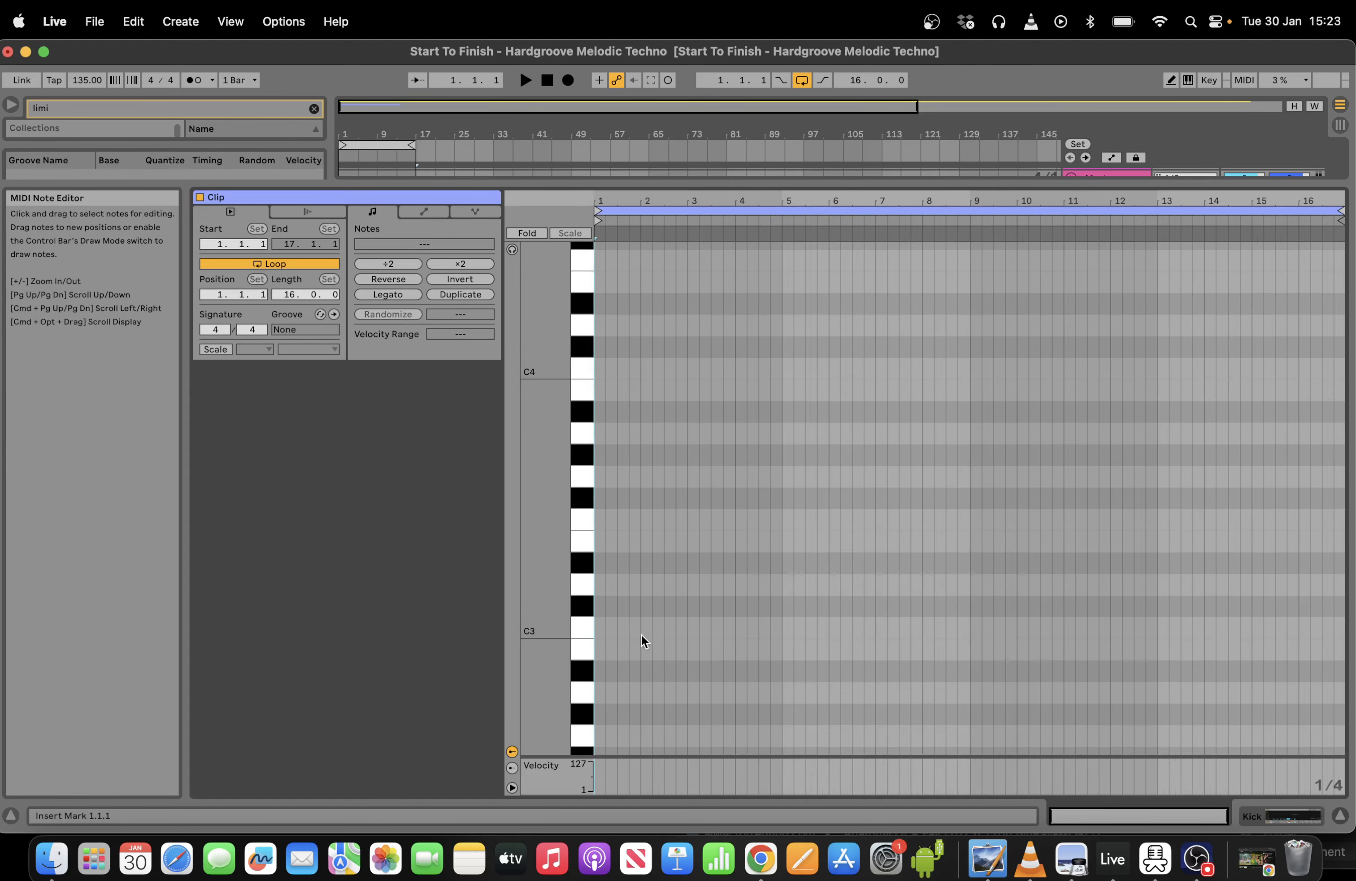
double_click(596, 629)
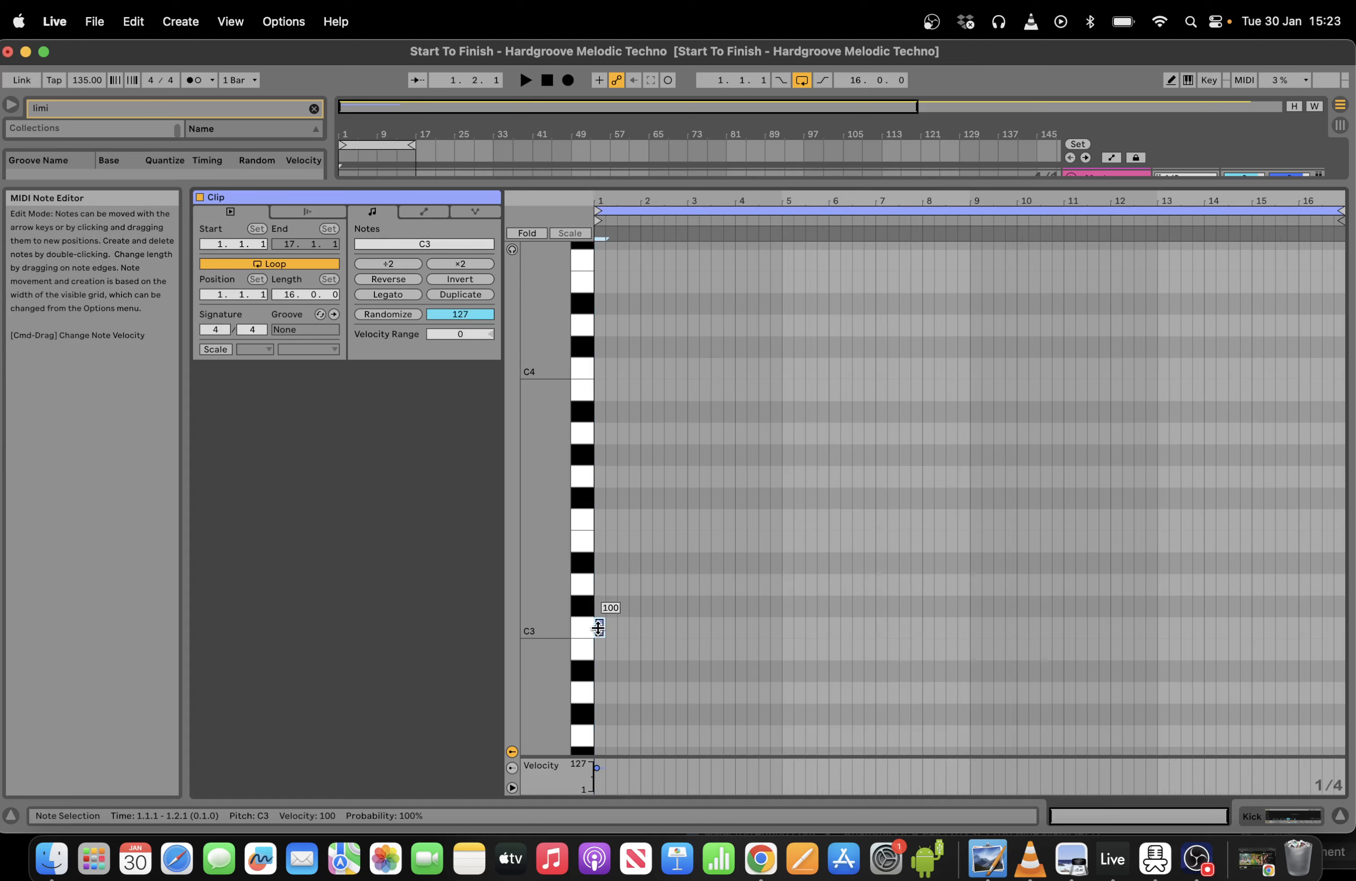
key("super+d")
key("super+d")
key("super+d")
key("super+d")
key("super+d")
key("super+d")
key("super+d")
key("super+d")
key("super+d")
key("super+d")
key("super+d")
key("super+d")
key("super+d")
key("super+d")
key("super+d")
key("super+d")
key("super+d")
key("super+d")
key("super+d")
key("super+d")
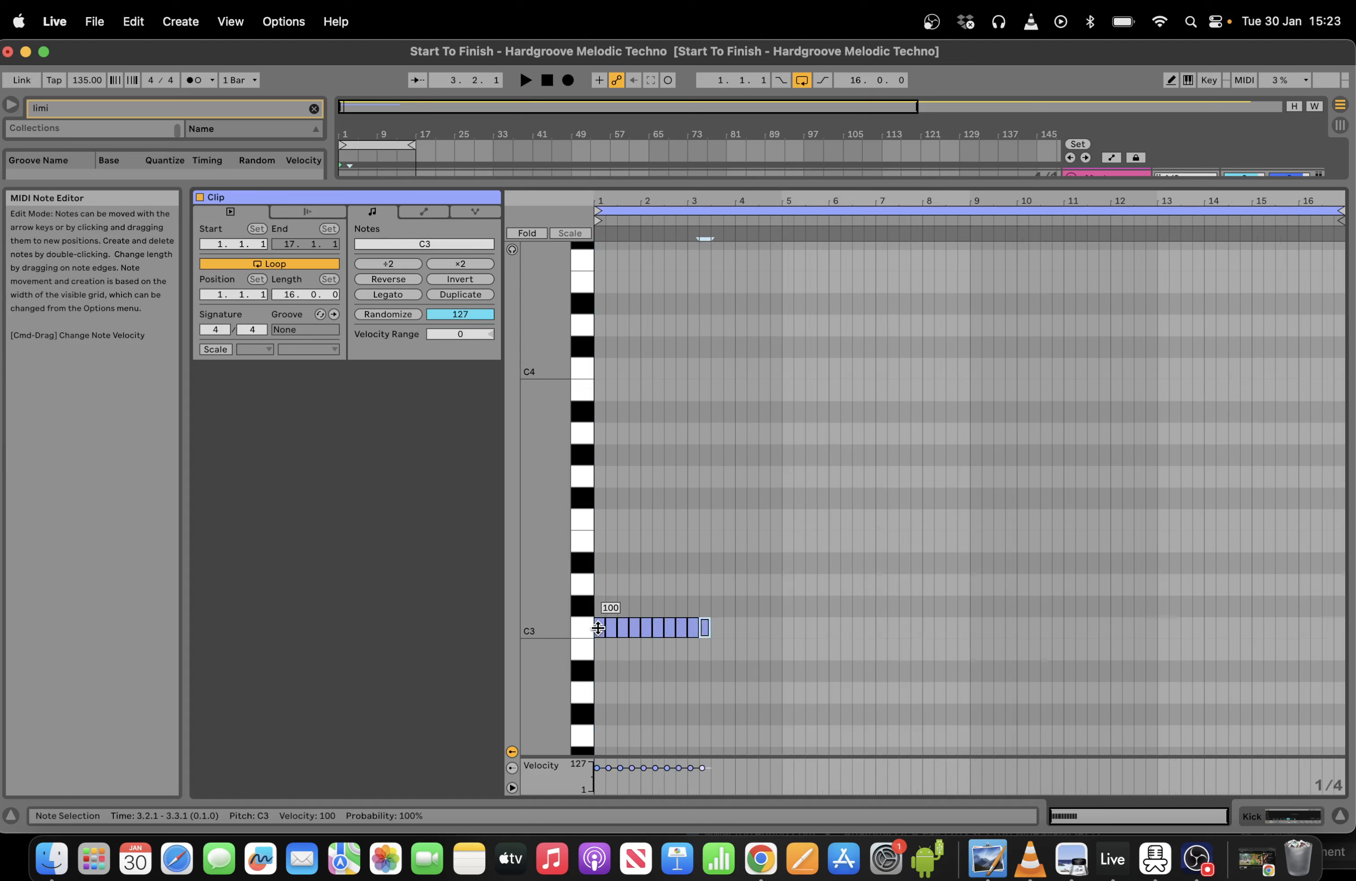
key("super+d")
key("super+d")
key("super+d")
key("super+d")
key("super+d")
key("super+d")
key("super+d")
key("super+d")
key("super+d")
key("super+d")
key("super+d")
key("super+d")
key("super+d")
key("super+d")
key("super+d")
key("super+d")
key("super+d")
key("super+d")
key("super+d")
key("super+d")
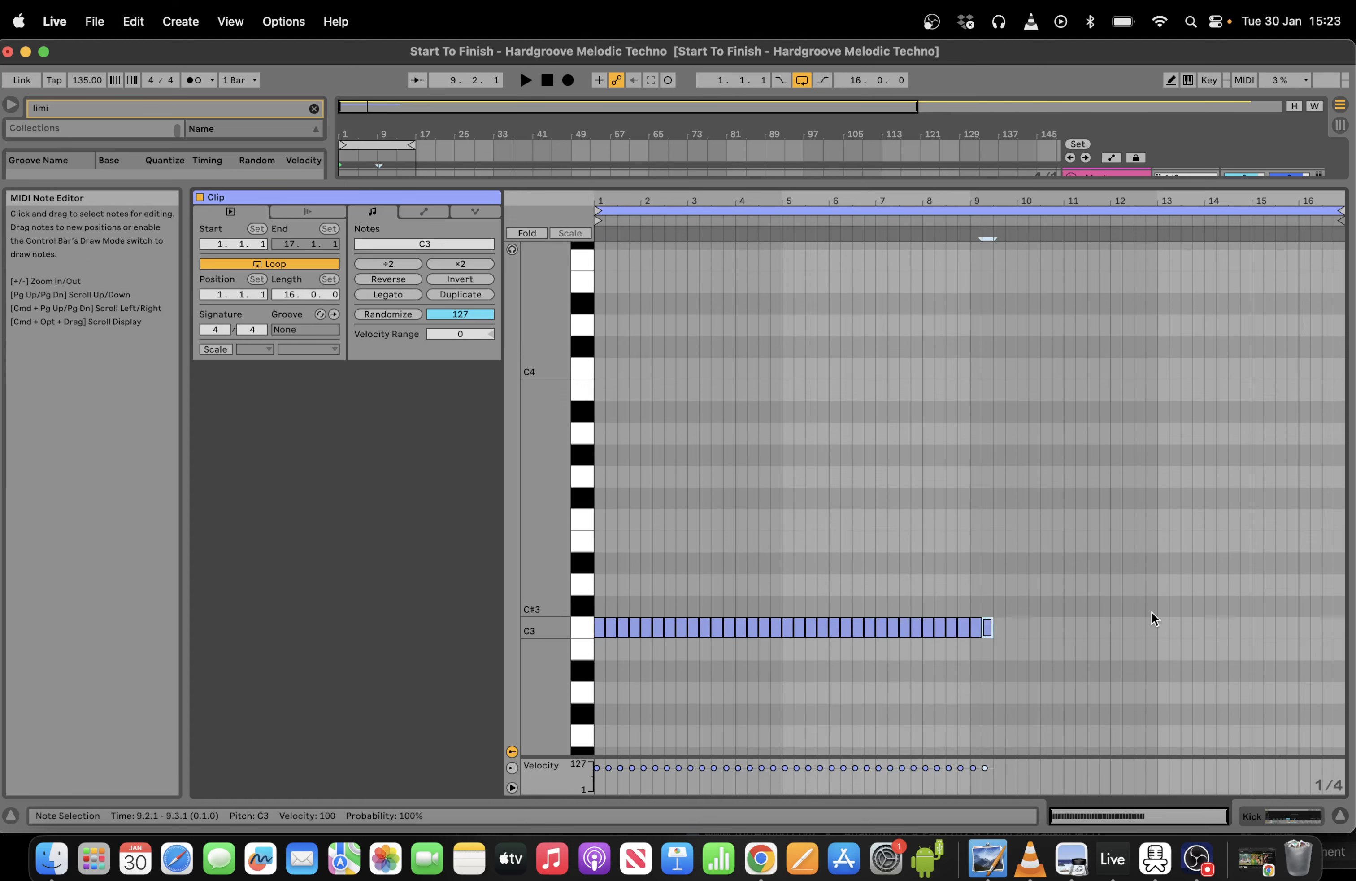
key("super+d")
key("super+d")
key("super+d")
key("super+d")
key("super+d")
key("super+d")
key("super+d")
key("super+d")
key("super+d")
key("super+d")
key("super+d")
key("super+d")
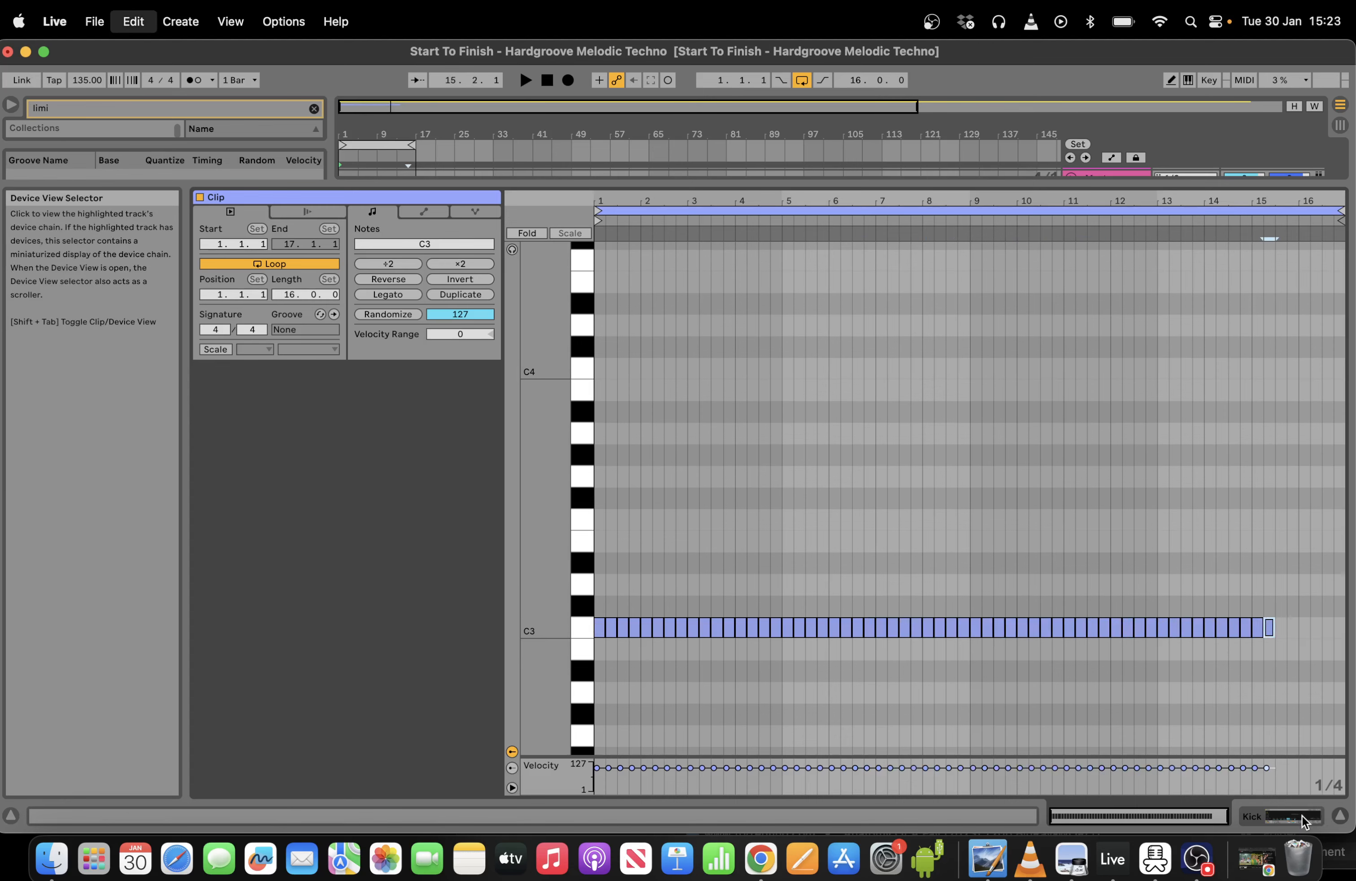
Set the arrangement loop to the first four bars and briefly play it back.
left_click(1302, 815)
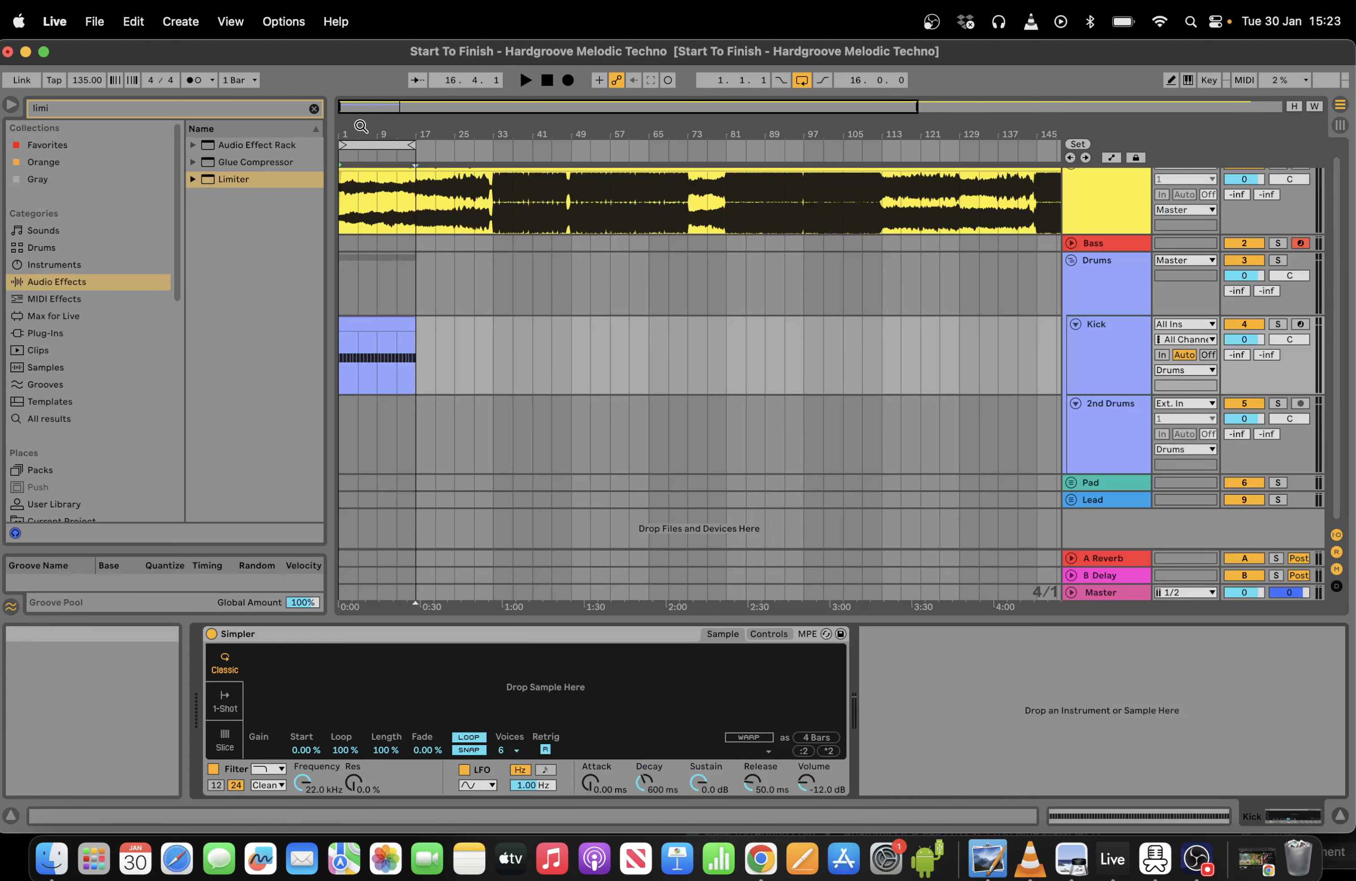
left_click_drag(362, 126, 404, 147)
key("space")
key("space")
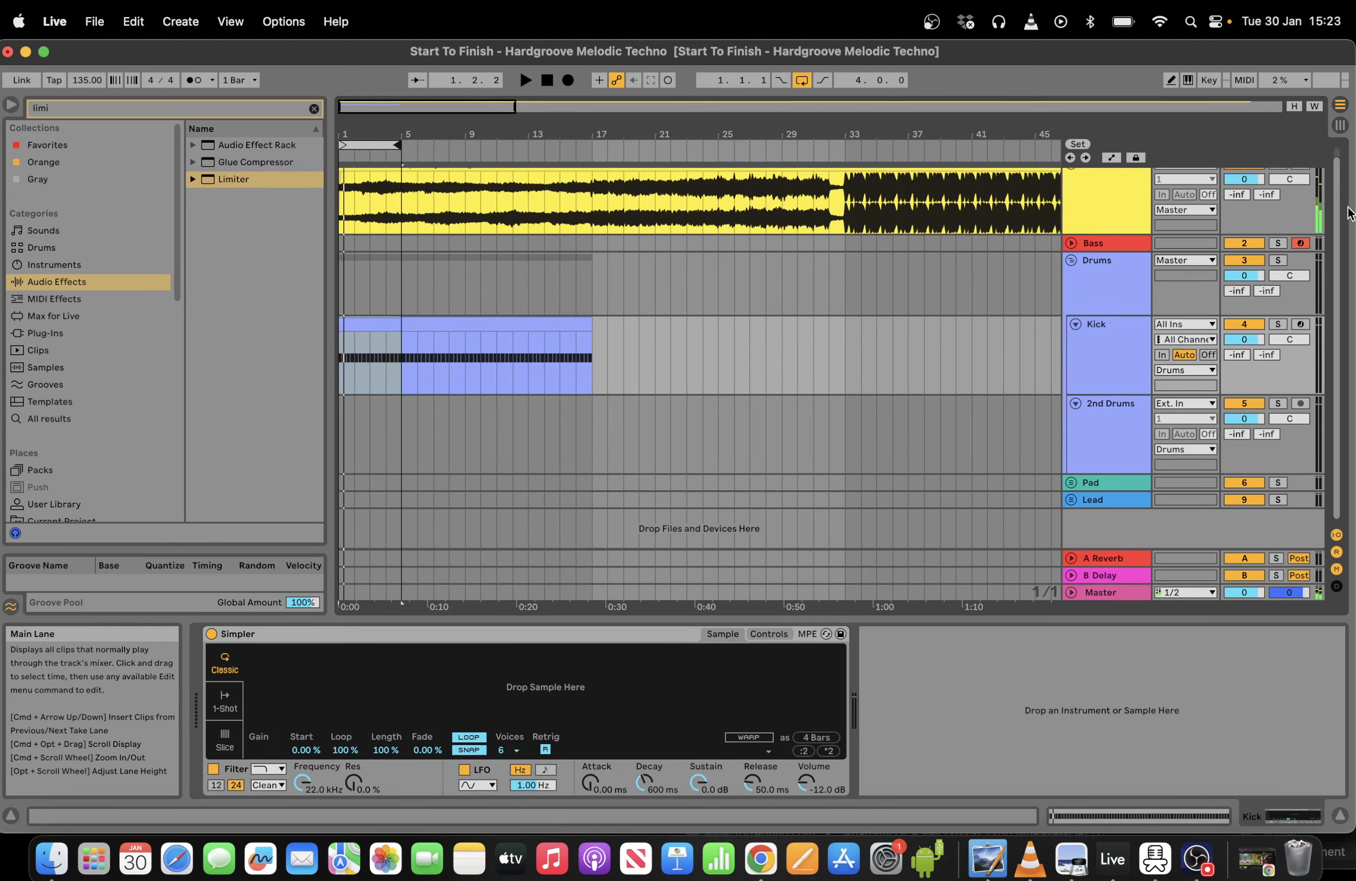
Mute the Mall Grab reference track.
left_click_drag(1338, 224, 1339, 214)
left_click(1234, 177)
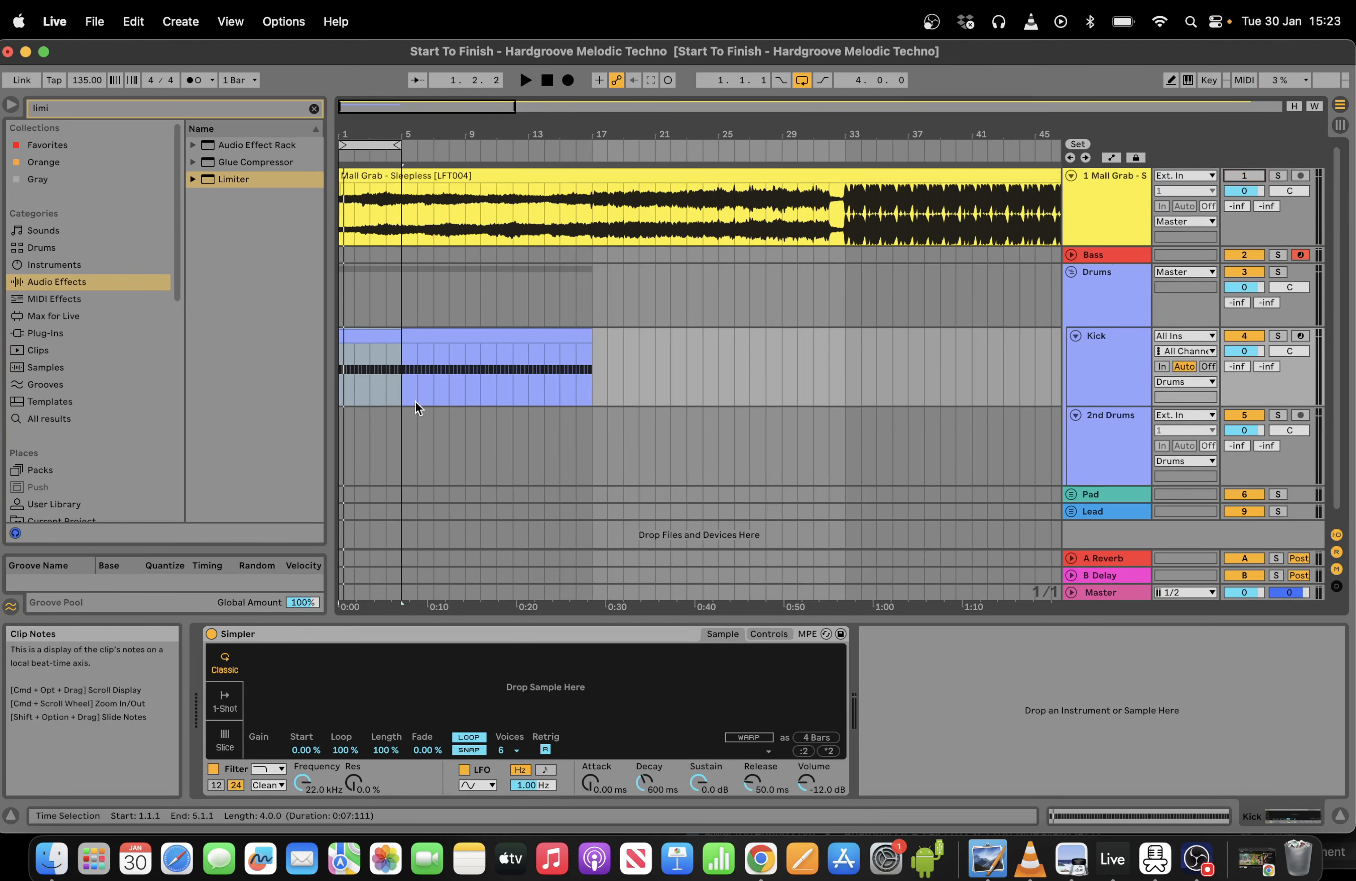
left_click(370, 399)
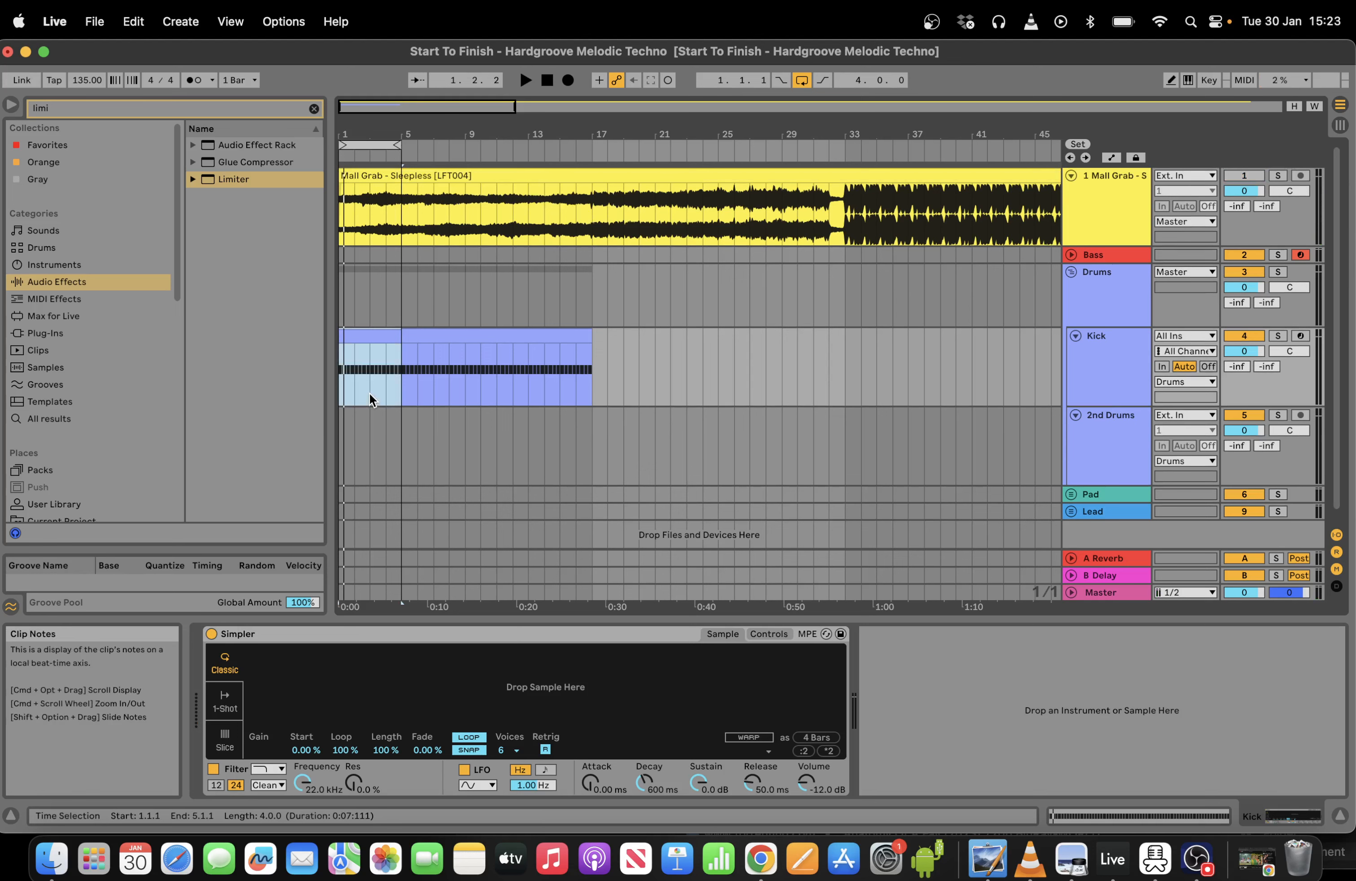
Search the browser's Samples category for "uk kick".
left_click(105, 111)
type("uk kic")
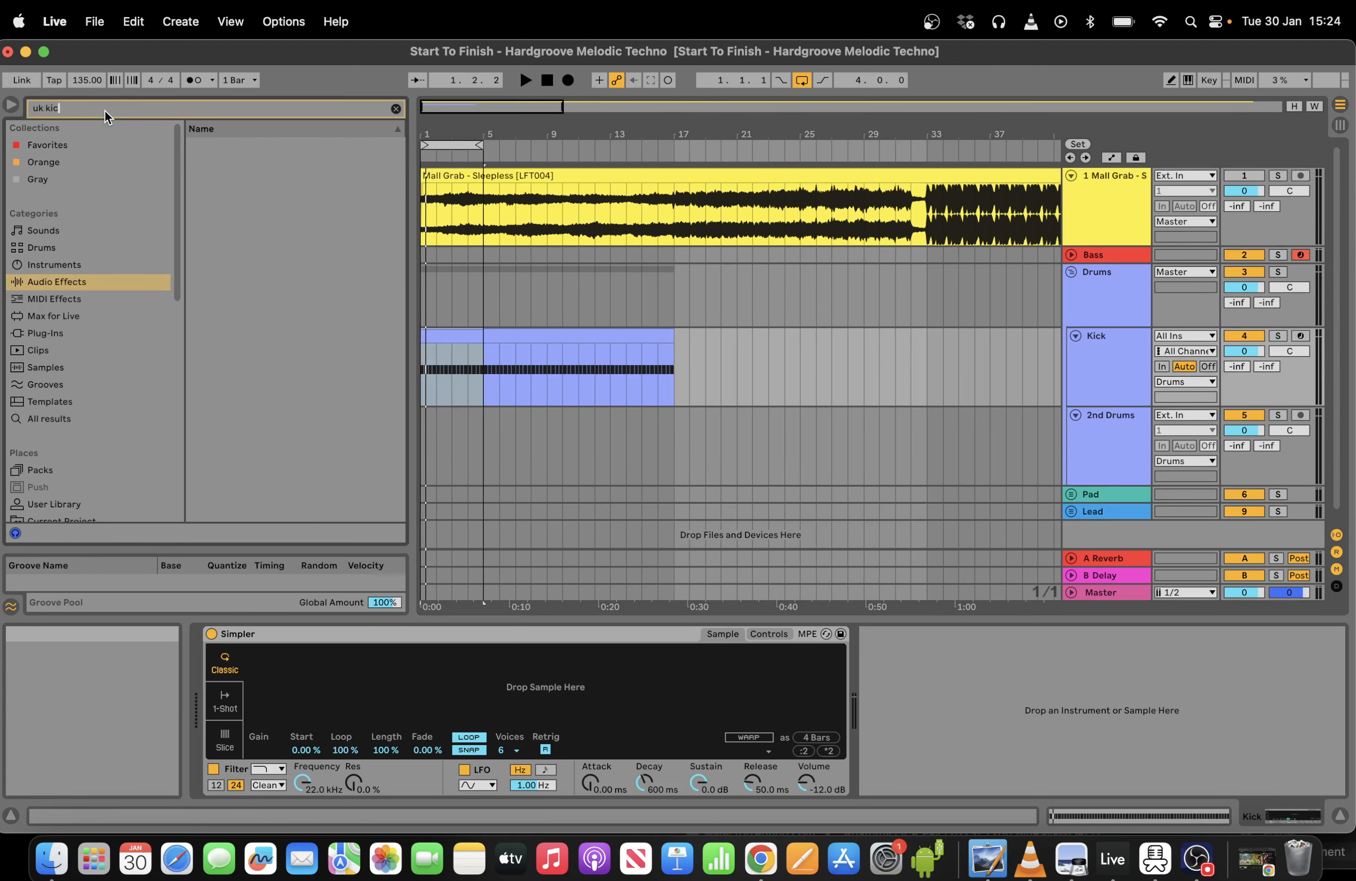
left_click(60, 368)
Audition kick samples in the "uk kick" search results, from the Syrup variations through the Still and Soaker variations.
left_click(354, 345)
key("Down")
key("Down")
key("Down")
key("Down")
key("Down")
key("Down")
key("Down")
key("Down")
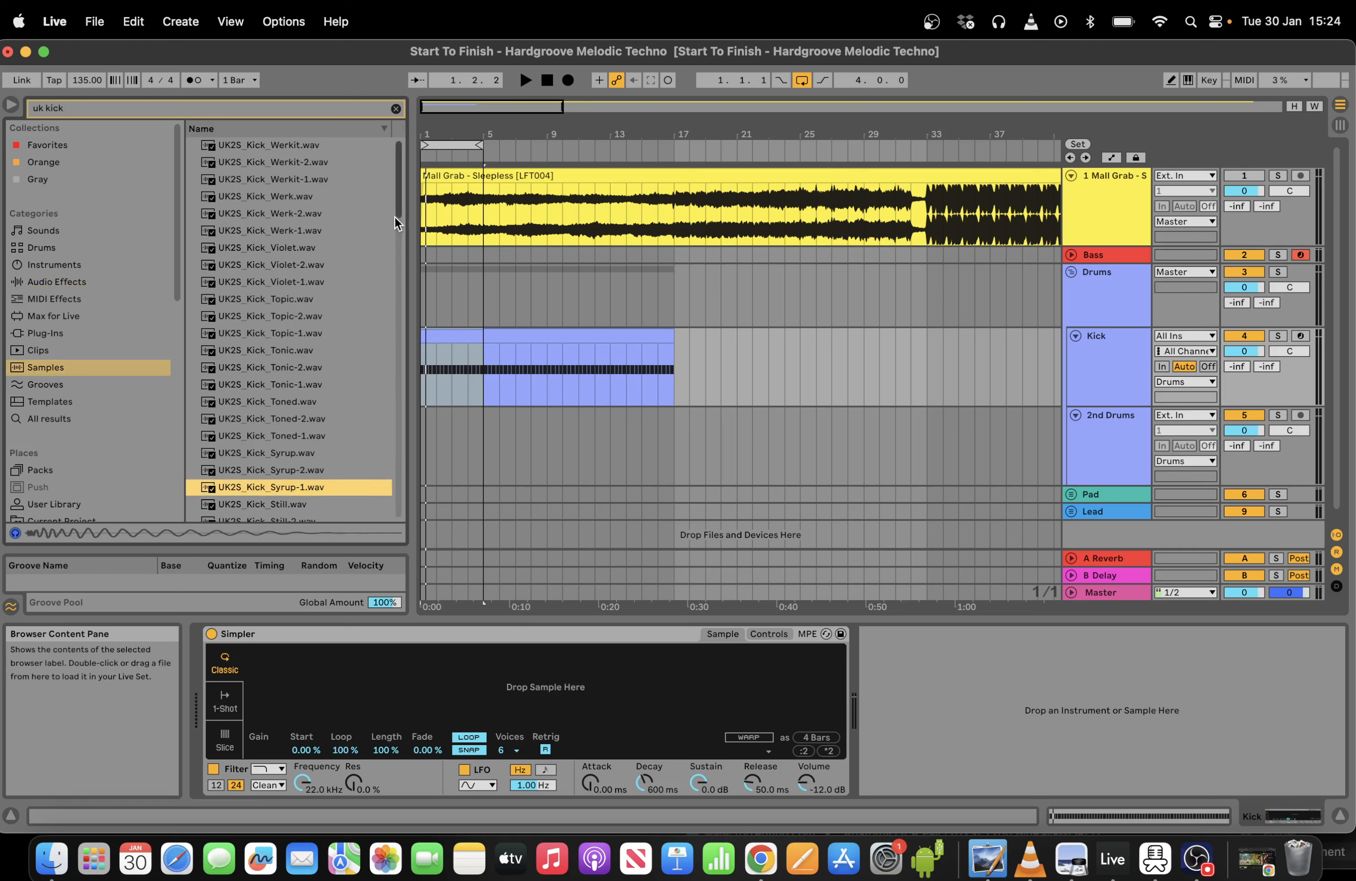
scroll(393, 193, "down", 2)
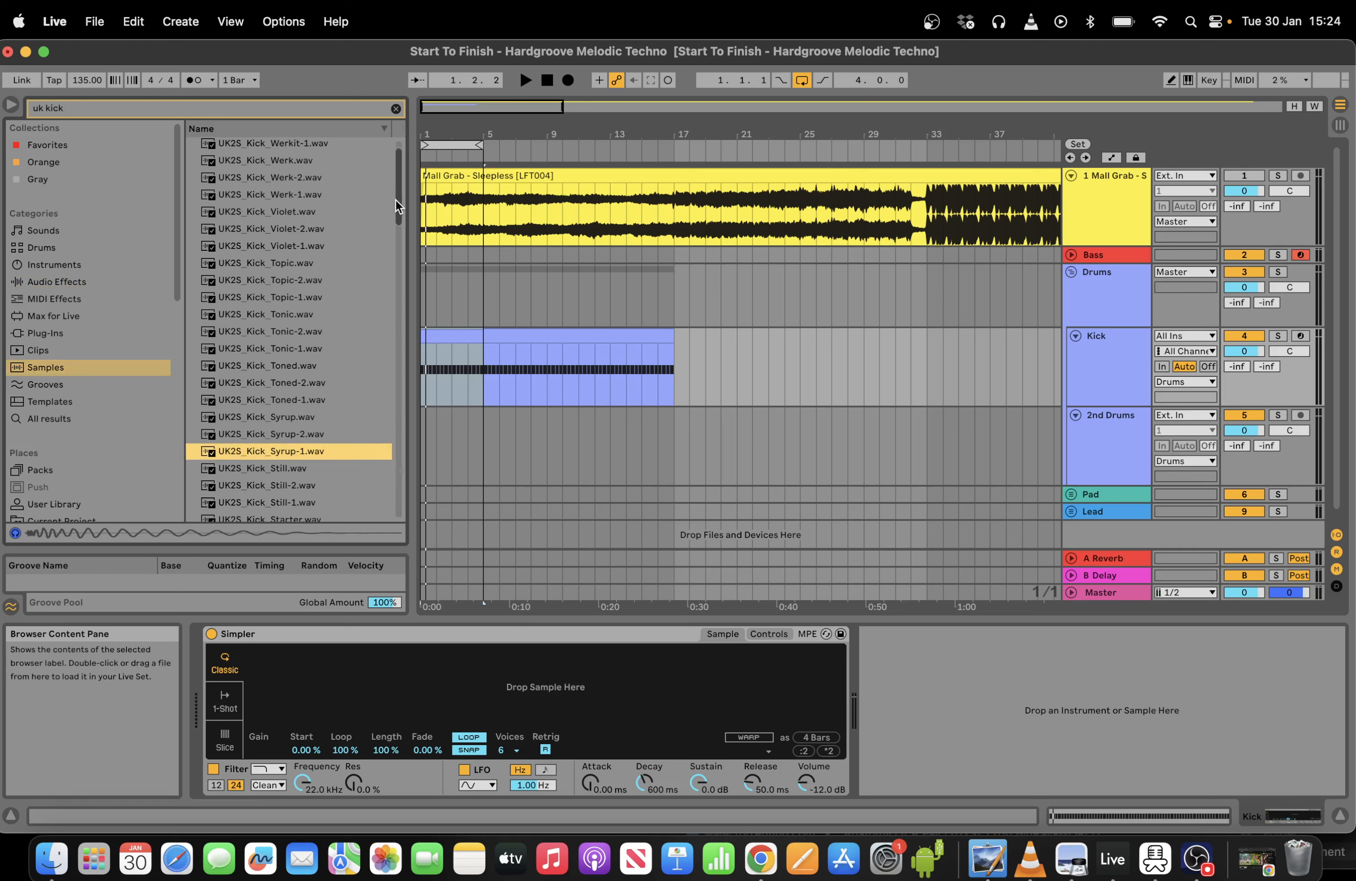
left_click(310, 487)
scroll(400, 234, "down", 6)
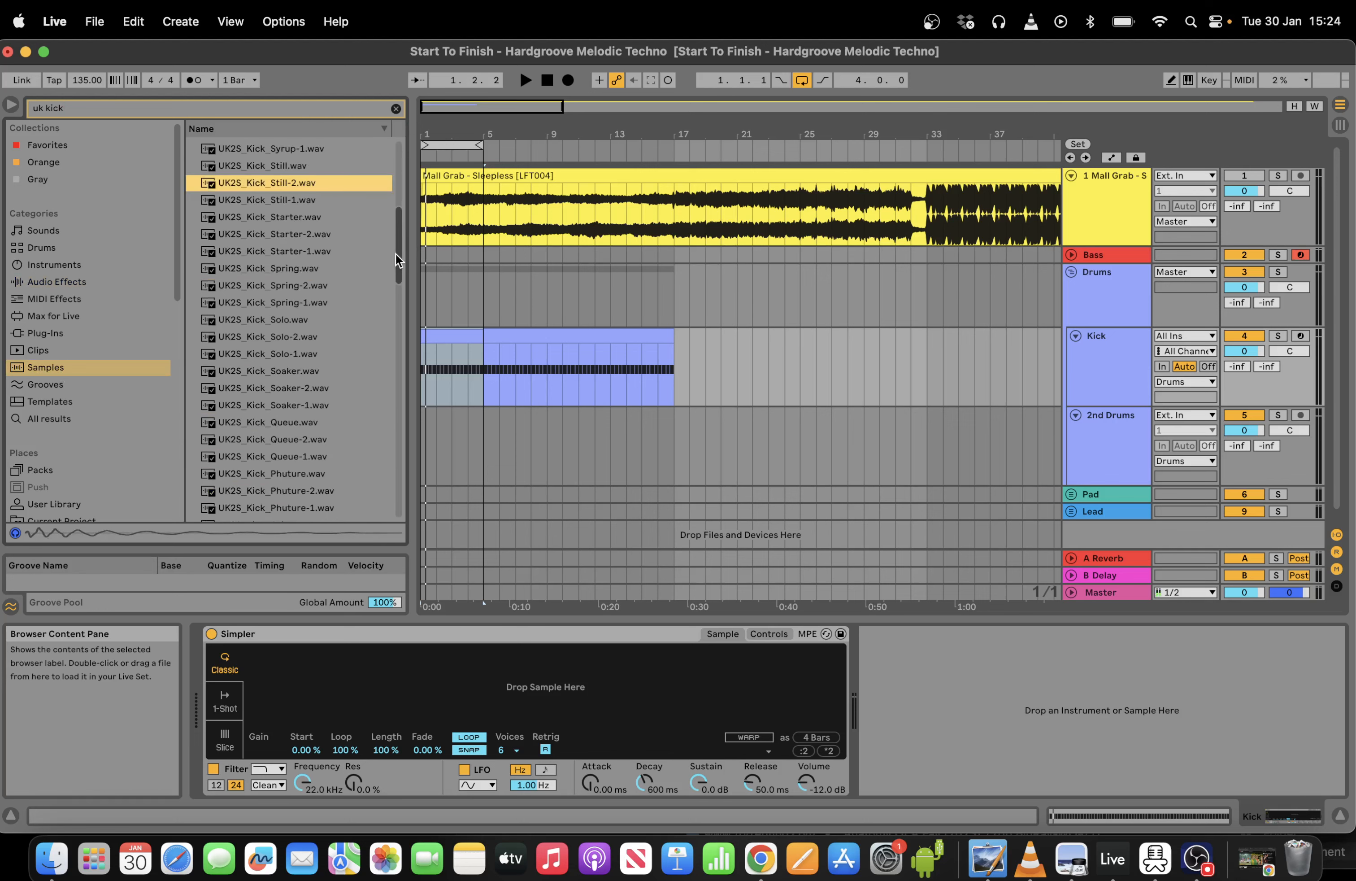
left_click(318, 401)
left_click(306, 481)
left_click(317, 422)
left_click(329, 388)
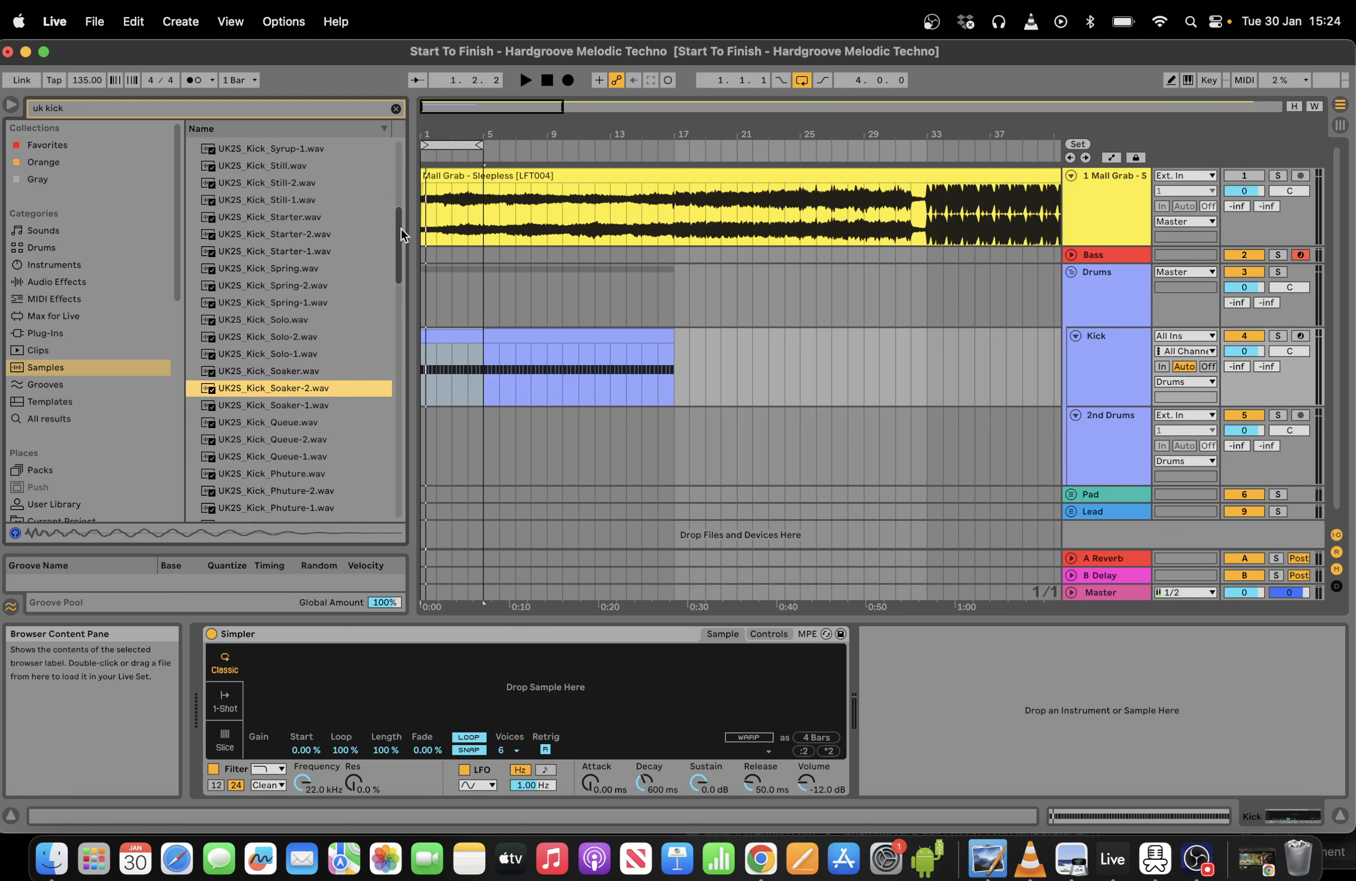
Audition kicks further down the results, such as UK2S_Kick_Creed-2, then compare the Violet variations near the beginning of the list.
left_click_drag(400, 228, 403, 412)
left_click(354, 354)
left_click(389, 456)
left_click(291, 294)
left_click(335, 418)
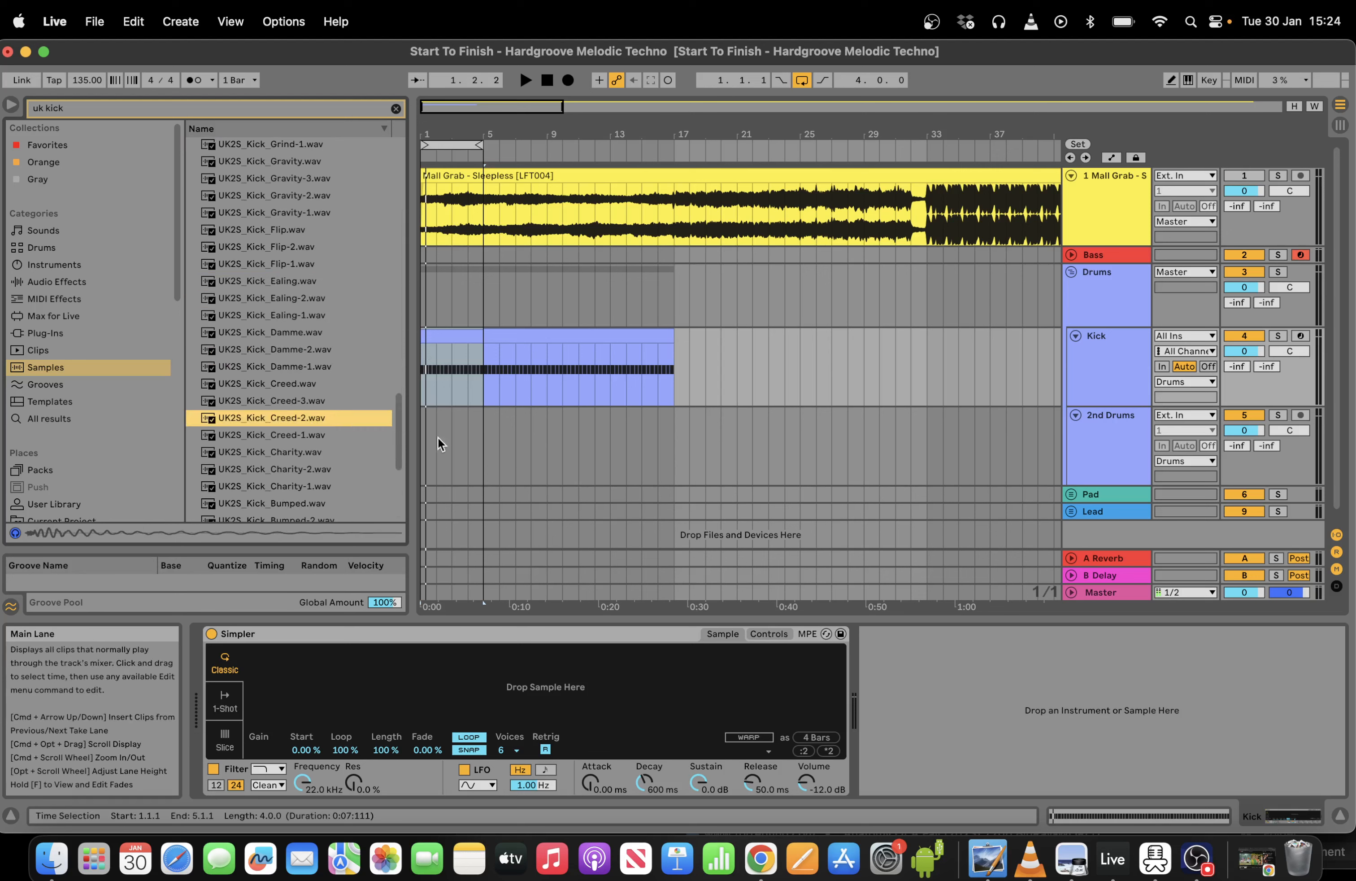
left_click_drag(399, 417, 398, 150)
left_click(316, 432)
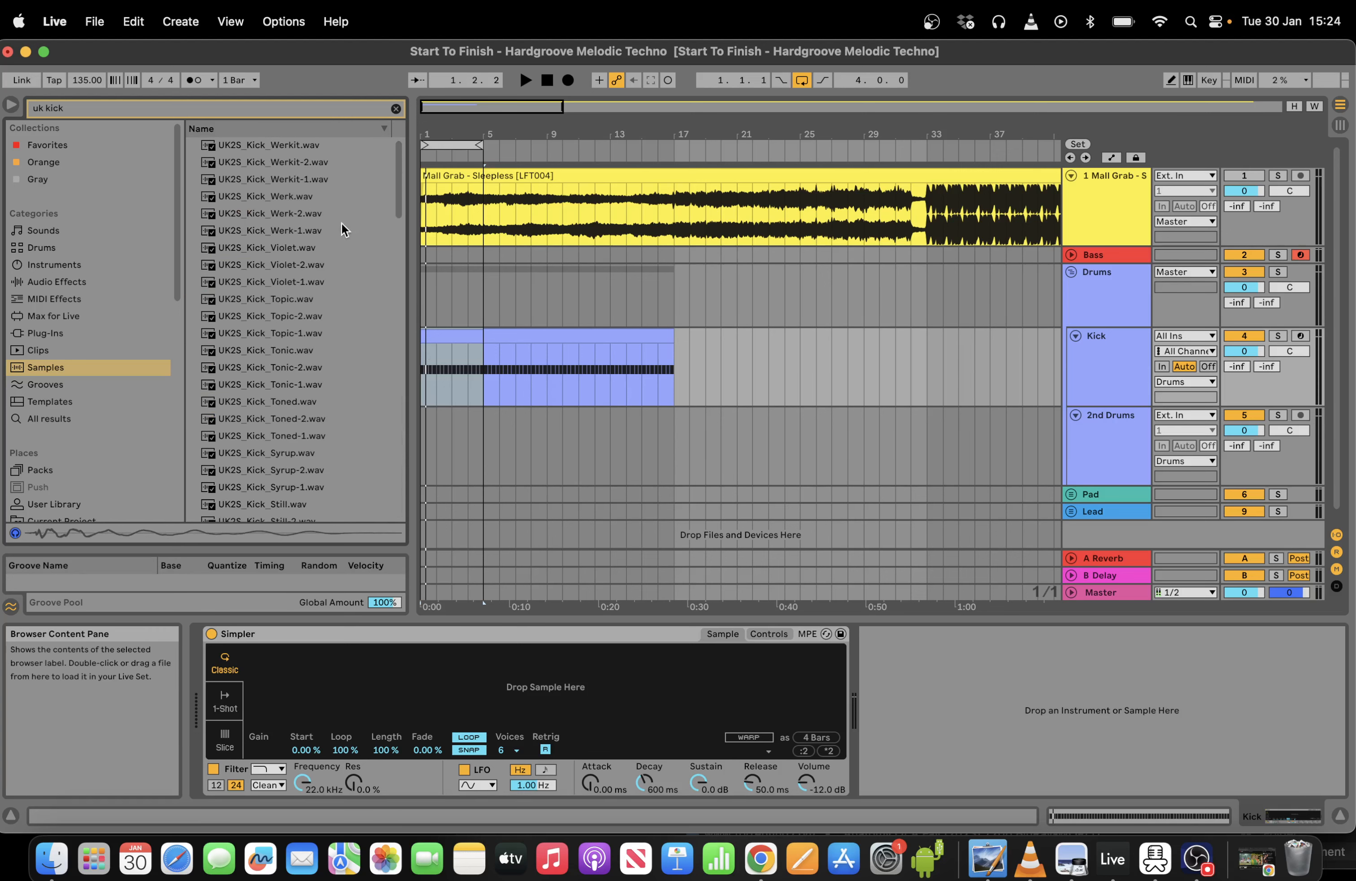
left_click(331, 231)
left_click(319, 265)
left_click(298, 283)
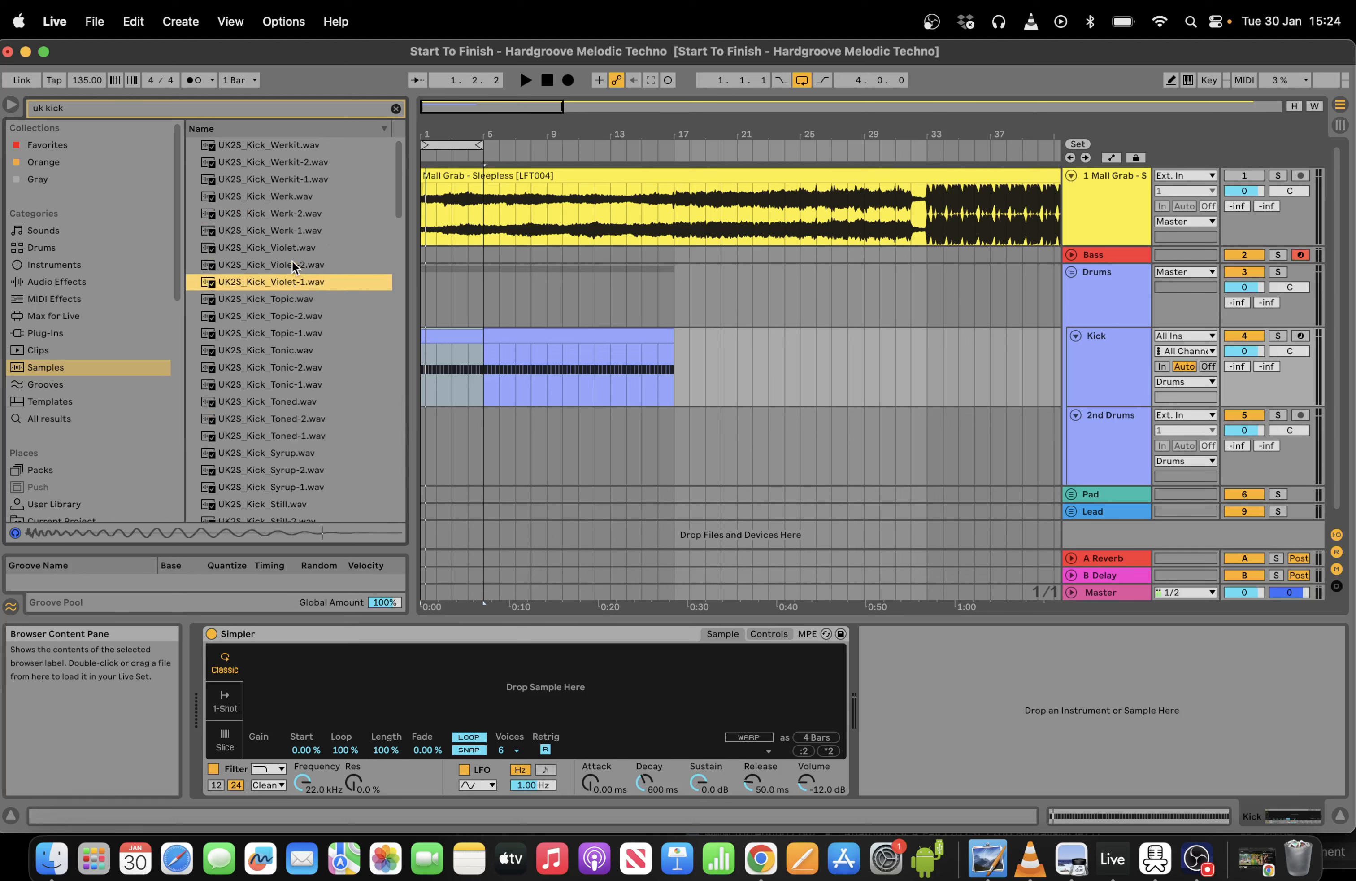
Load UK2S_Kick_Violet-2.wav into the Kick track's Simpler and set its transposition to -4 st during playback.
left_click(260, 266)
left_click_drag(423, 695, 422, 691)
key("space")
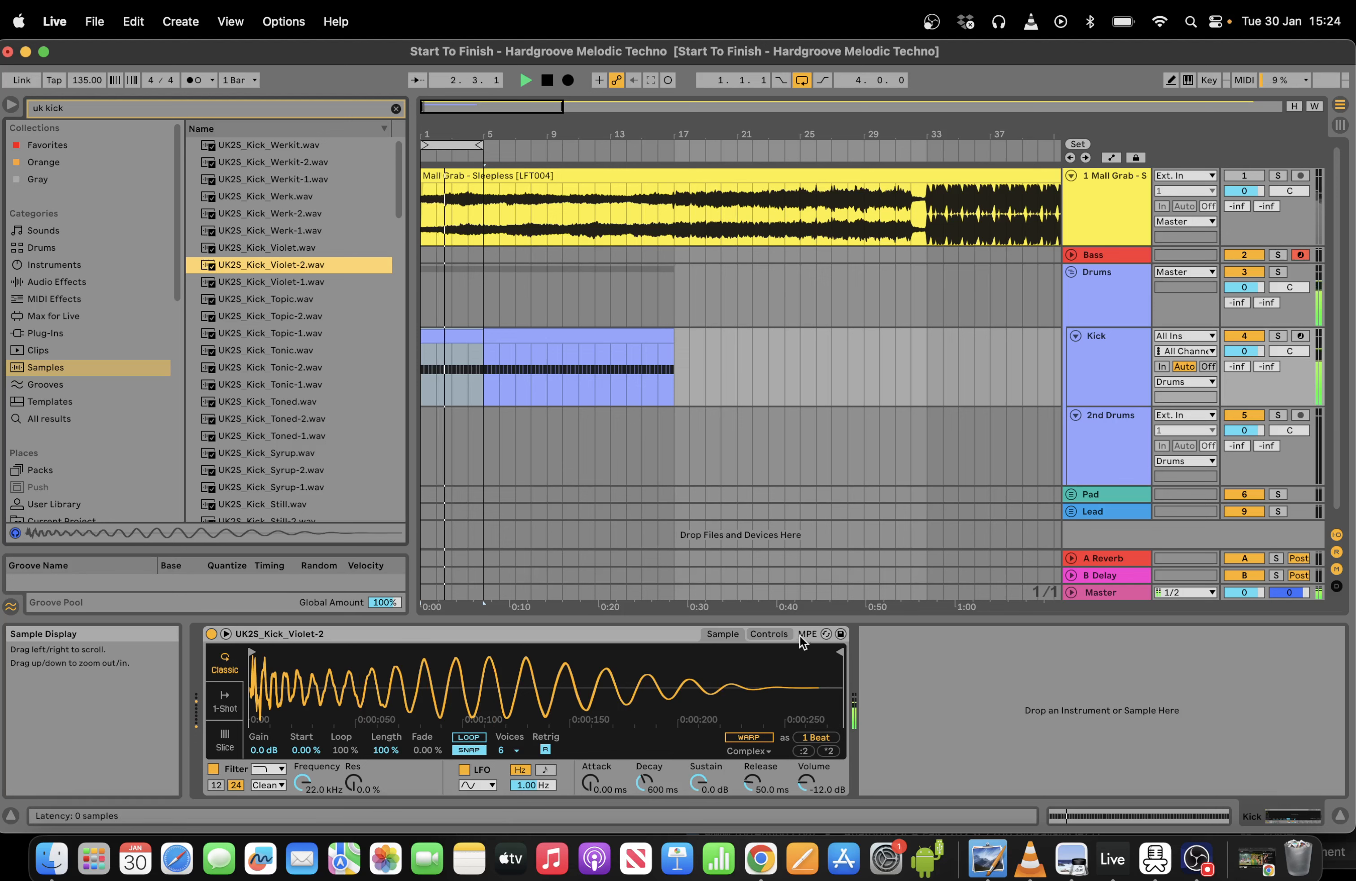
left_click(769, 633)
left_click_drag(756, 744, 757, 767)
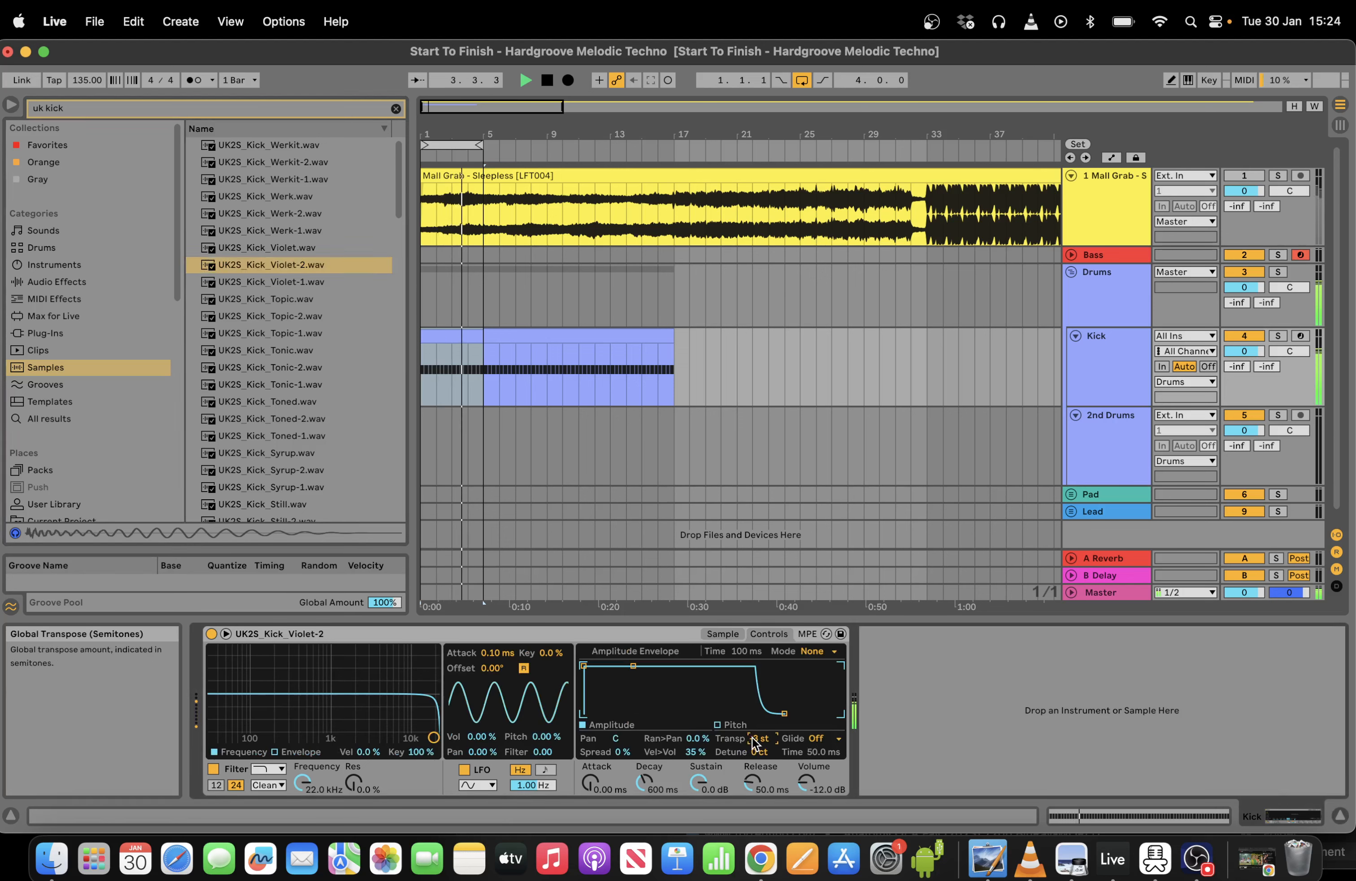
Find EQ Eight among the audio effects and add it after the Simpler on the Kick track.
left_click(174, 110)
type("eq")
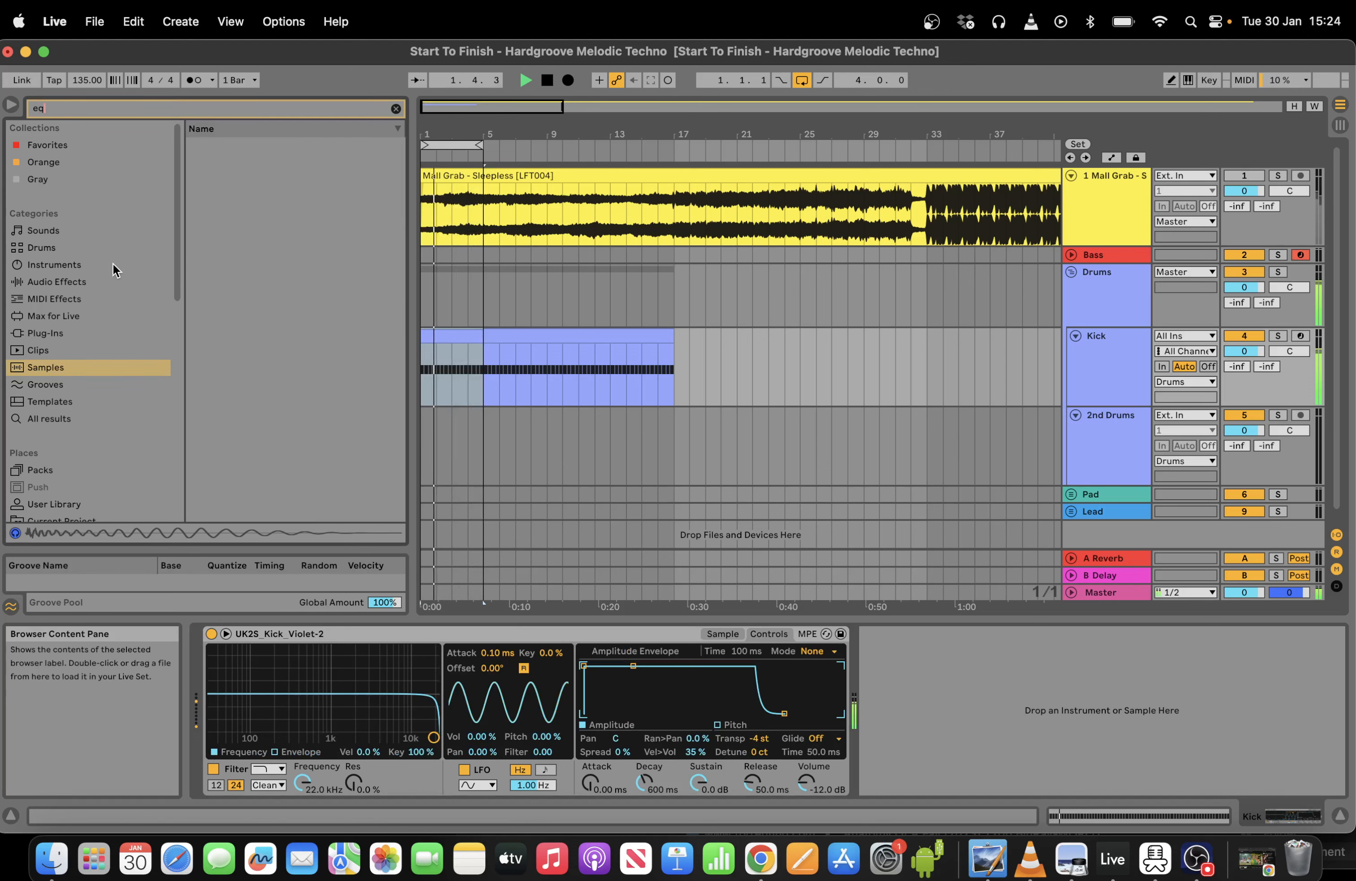
left_click(109, 281)
left_click(258, 180)
double_click(258, 181)
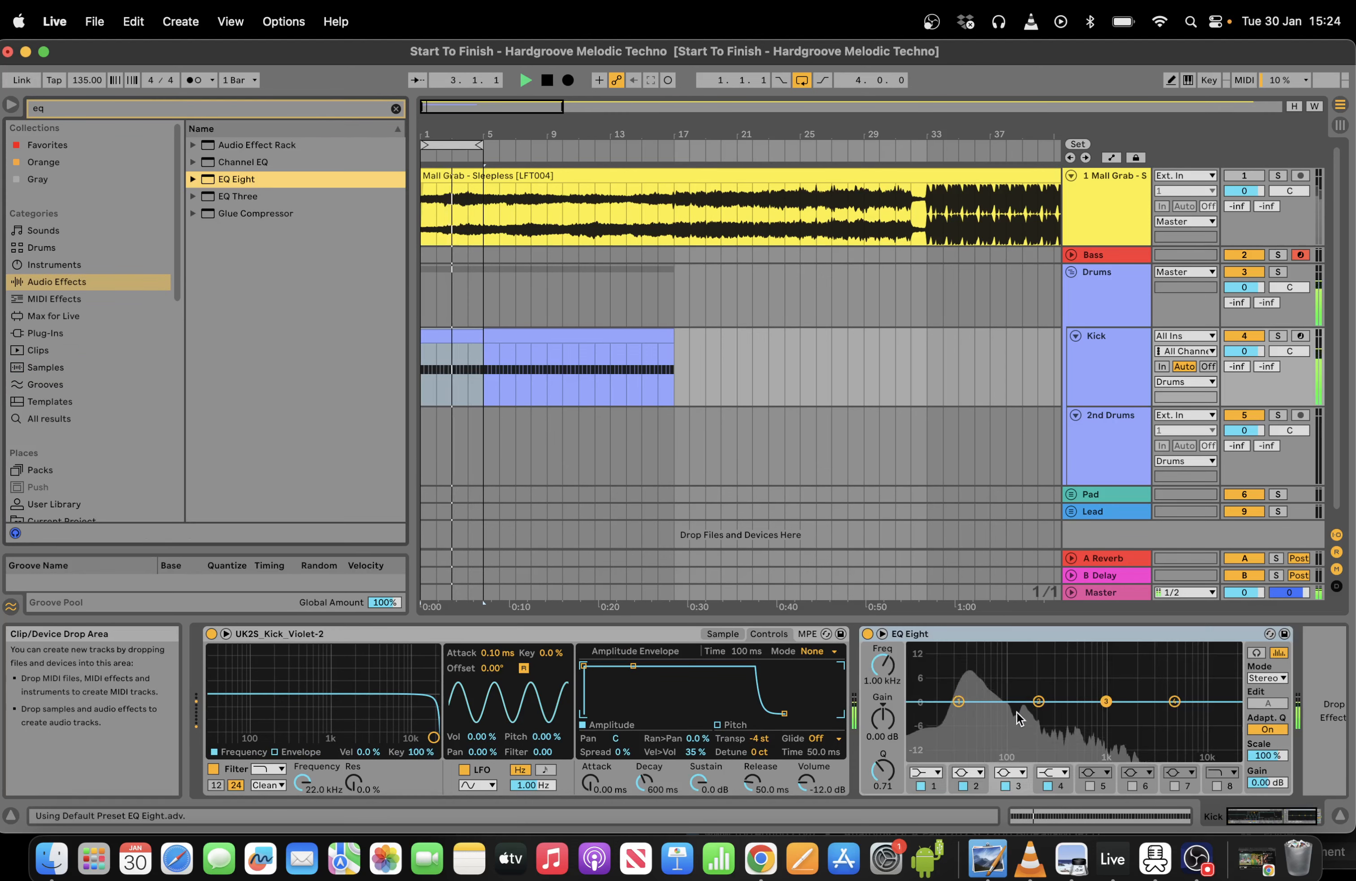
Cut EQ Eight band 2 on the kick by about 4.09 dB at 163 Hz with a Q of 2.20, checking it in playback.
left_click_drag(882, 770, 882, 723)
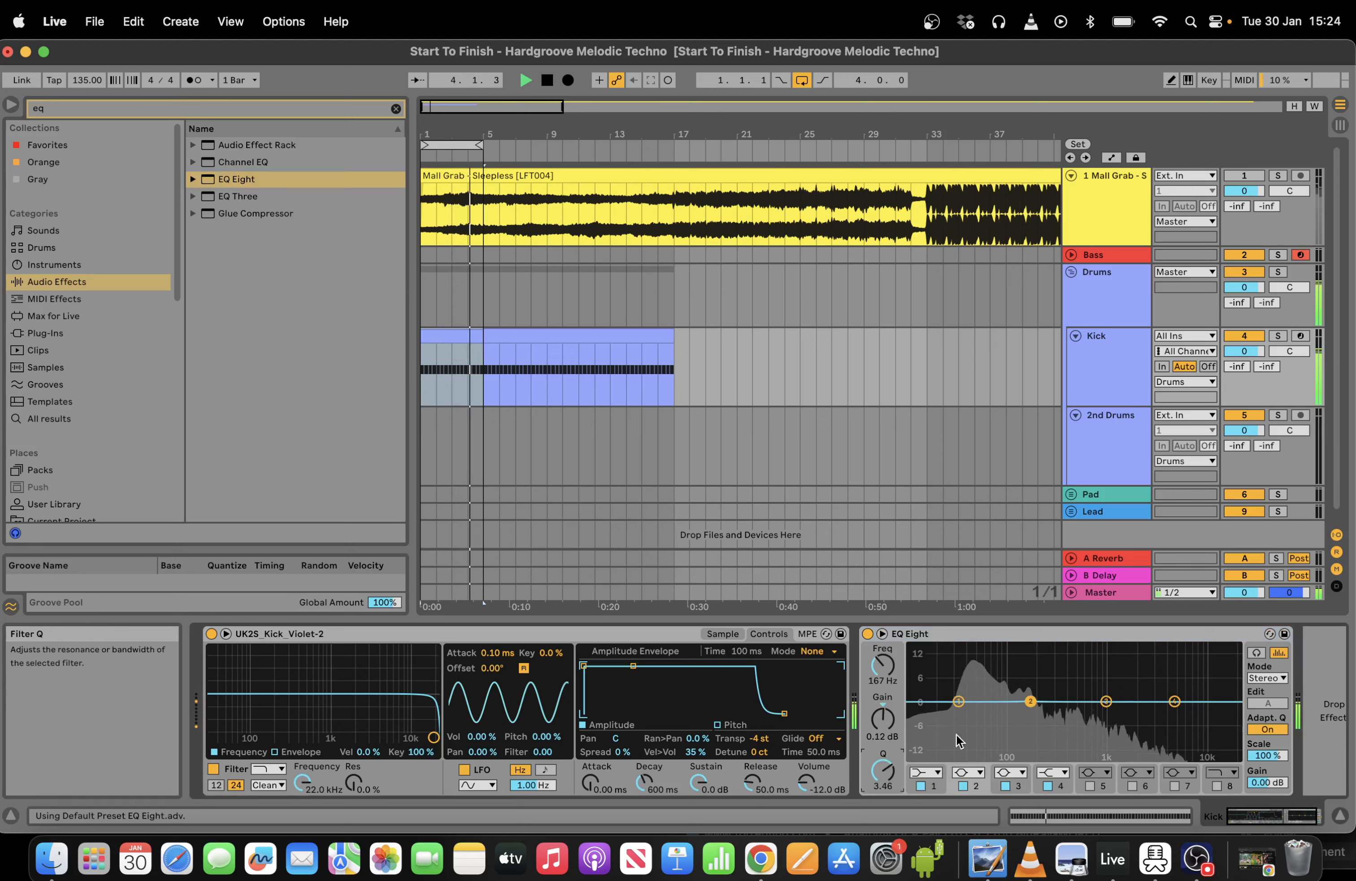
mouse_move(1031, 701)
left_mouse_down()
mouse_move(1031, 647)
mouse_move(1029, 716)
left_mouse_up()
key("space")
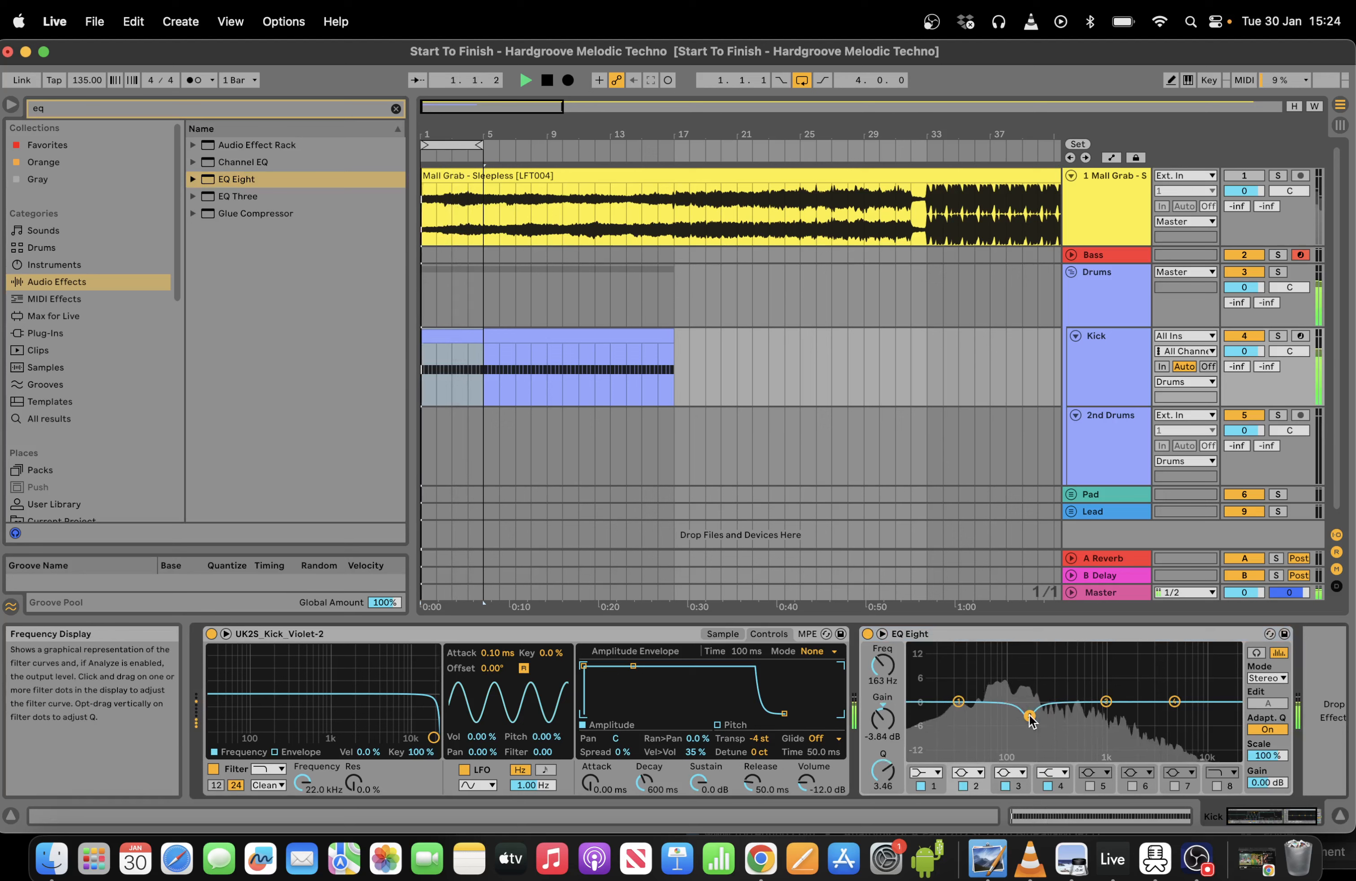
left_click_drag(883, 770, 883, 783)
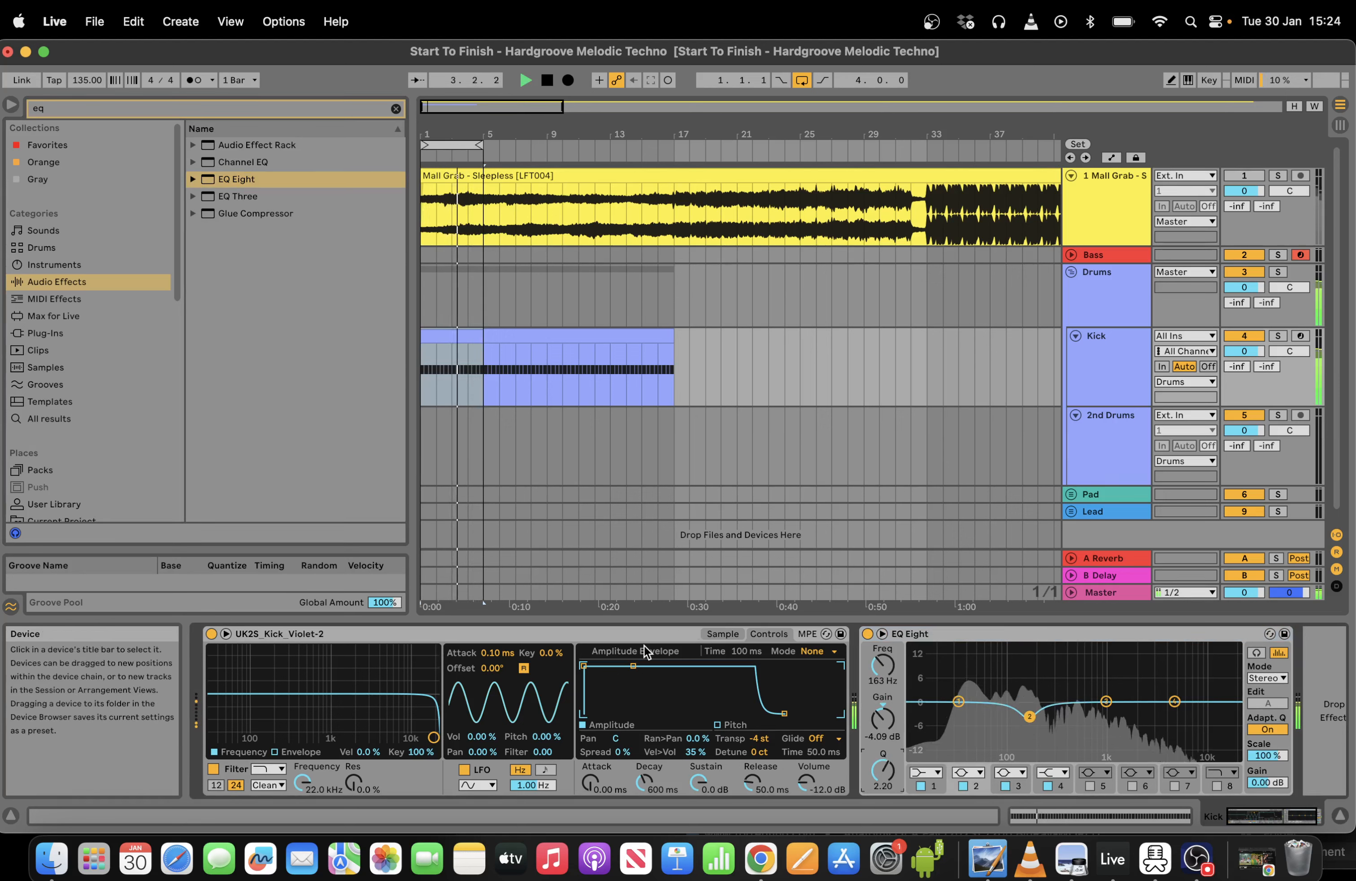
key("space")
key("space")
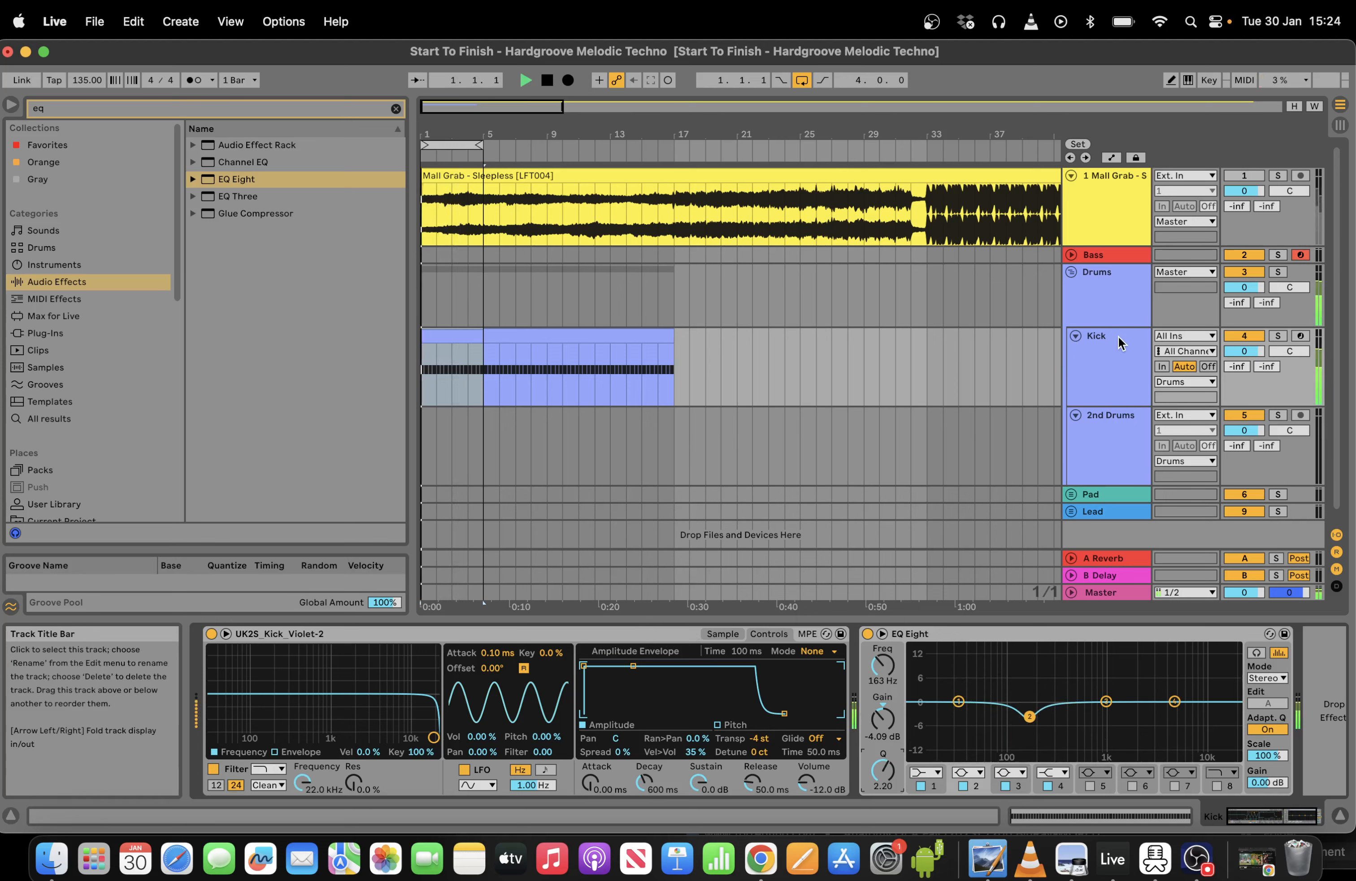
Switch the kick's Simpler to 1-Shot, shorten the sample end to just past 0:00:200 and set Fade Out to about 79.5 ms.
left_click(723, 633)
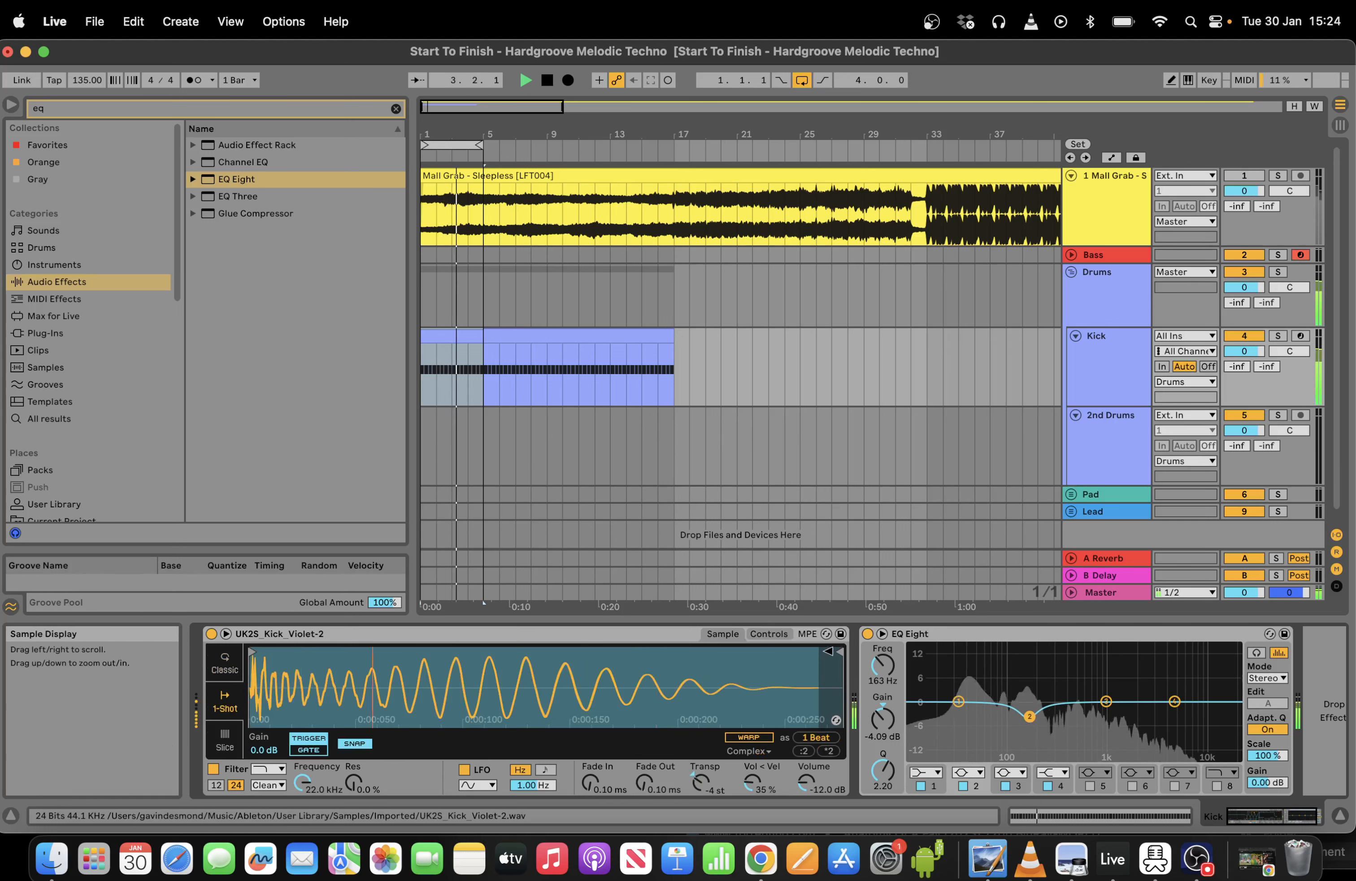
left_click_drag(840, 652, 723, 653)
mouse_move(657, 791)
left_mouse_down()
mouse_move(658, 767)
mouse_move(641, 777)
left_mouse_up()
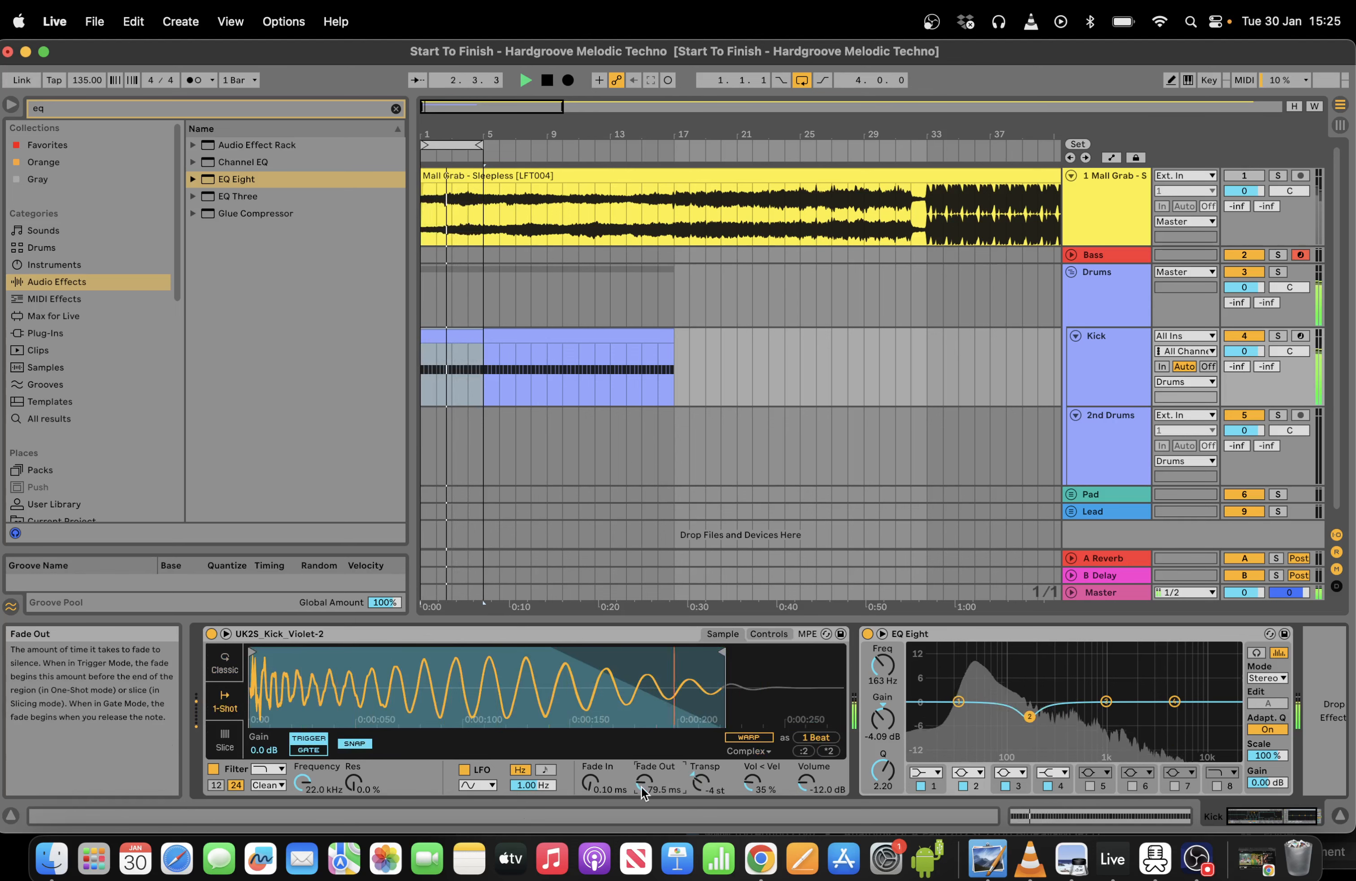
key("space")
key("space")
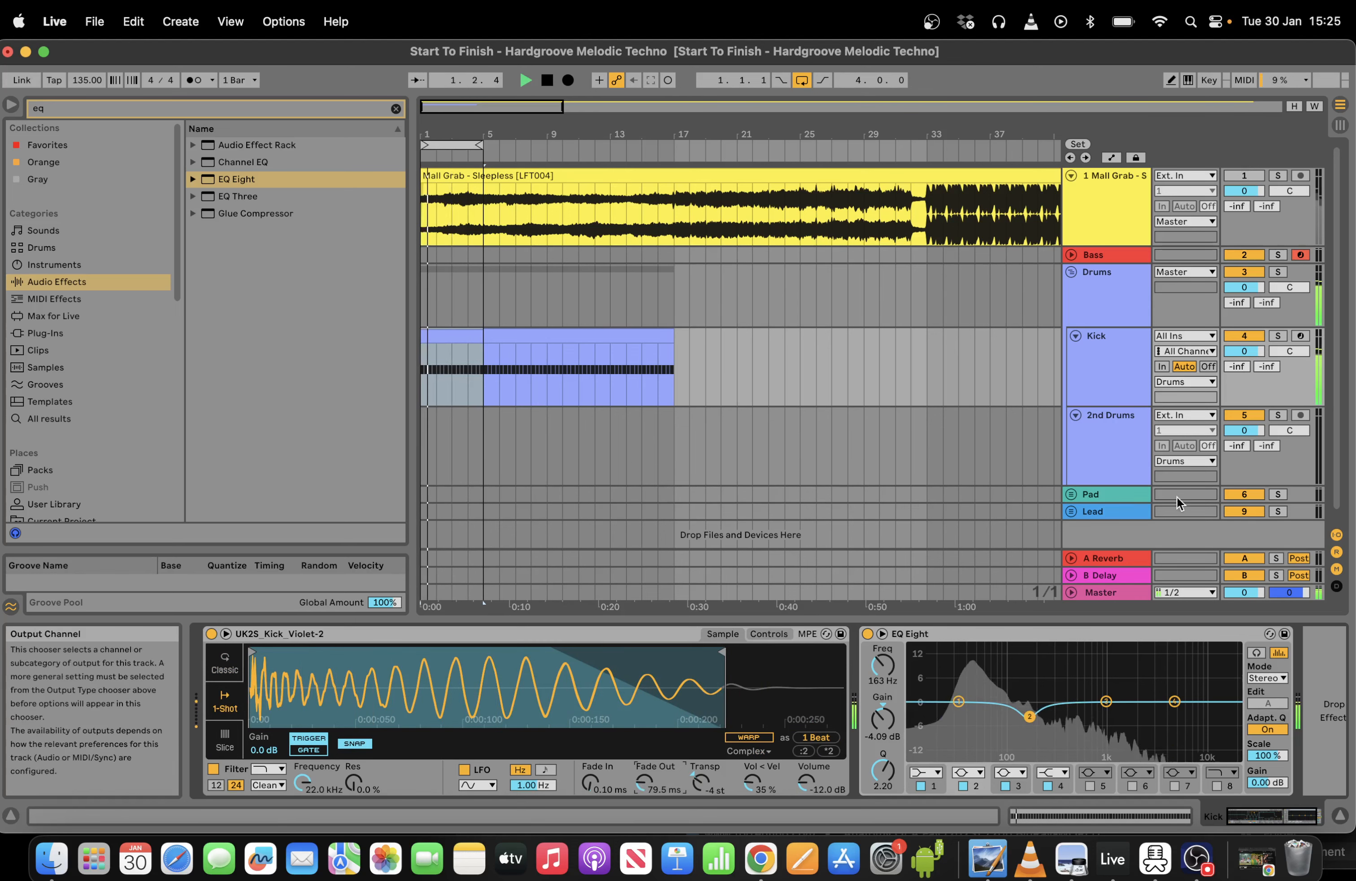
Stop playback, select the 2nd Drums track and open the HGP Ableton Sample Library folder in the browser.
left_click(1115, 443)
key("space")
left_click(396, 106)
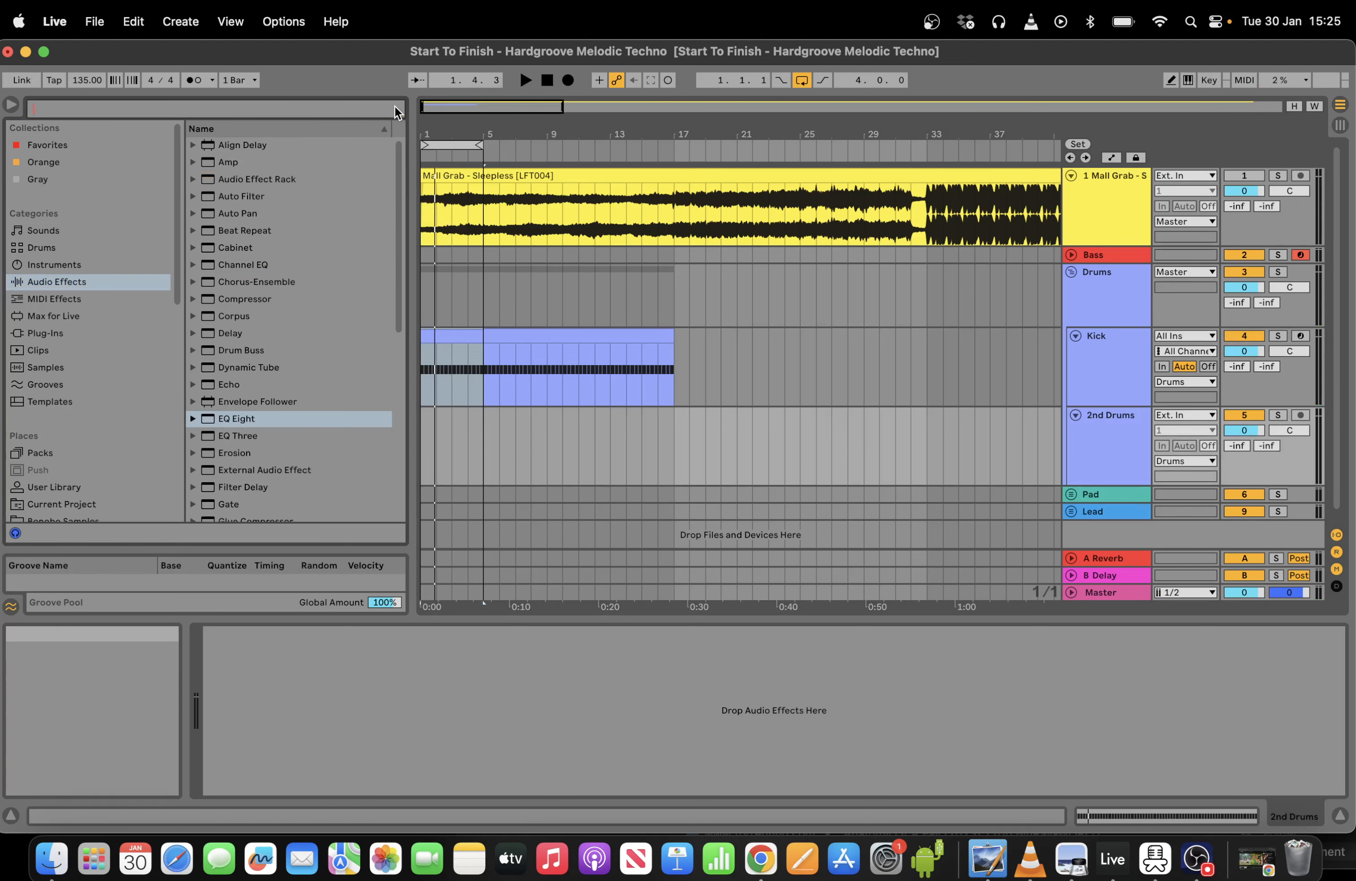
type("7")
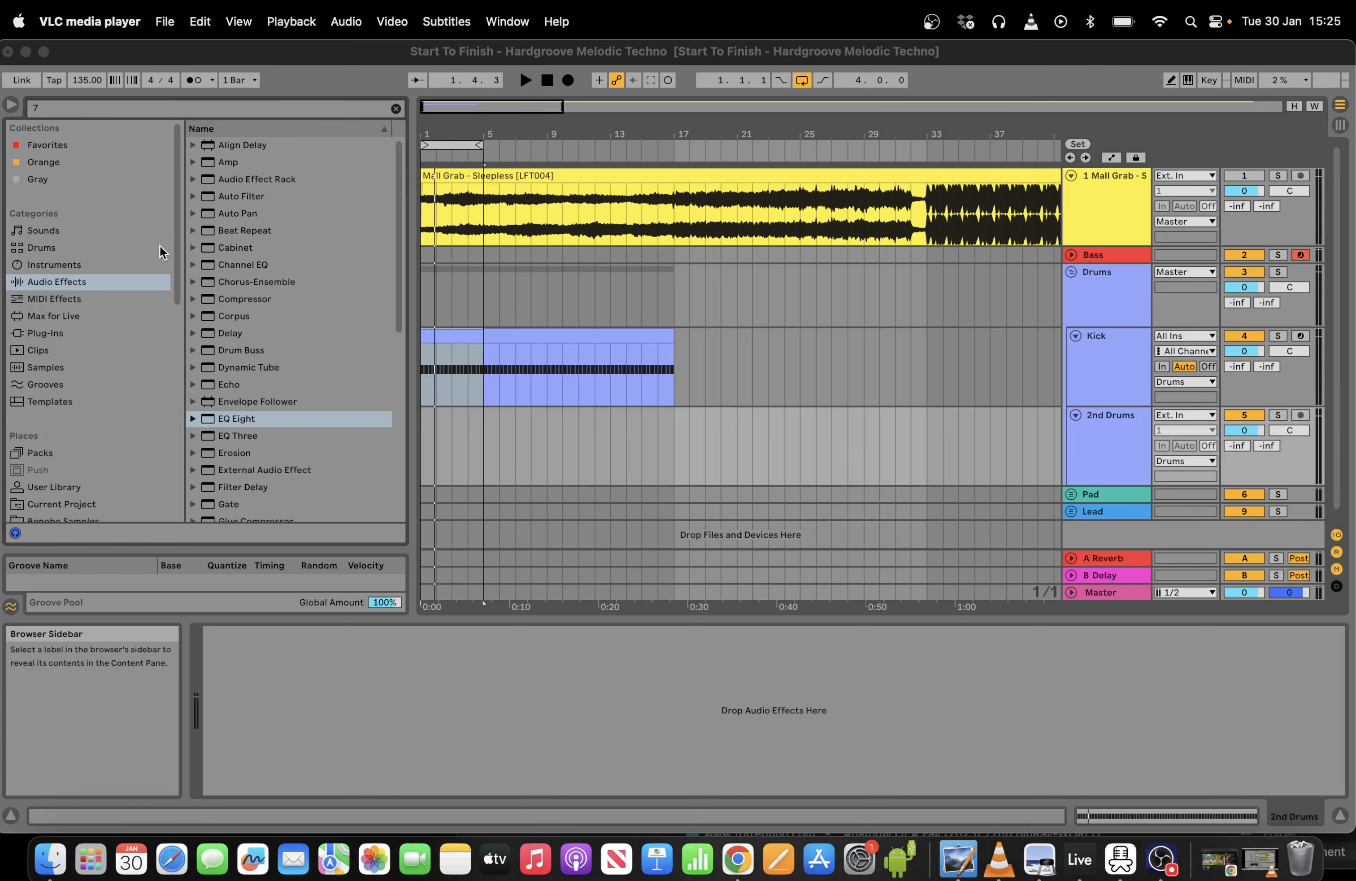
left_click(177, 272)
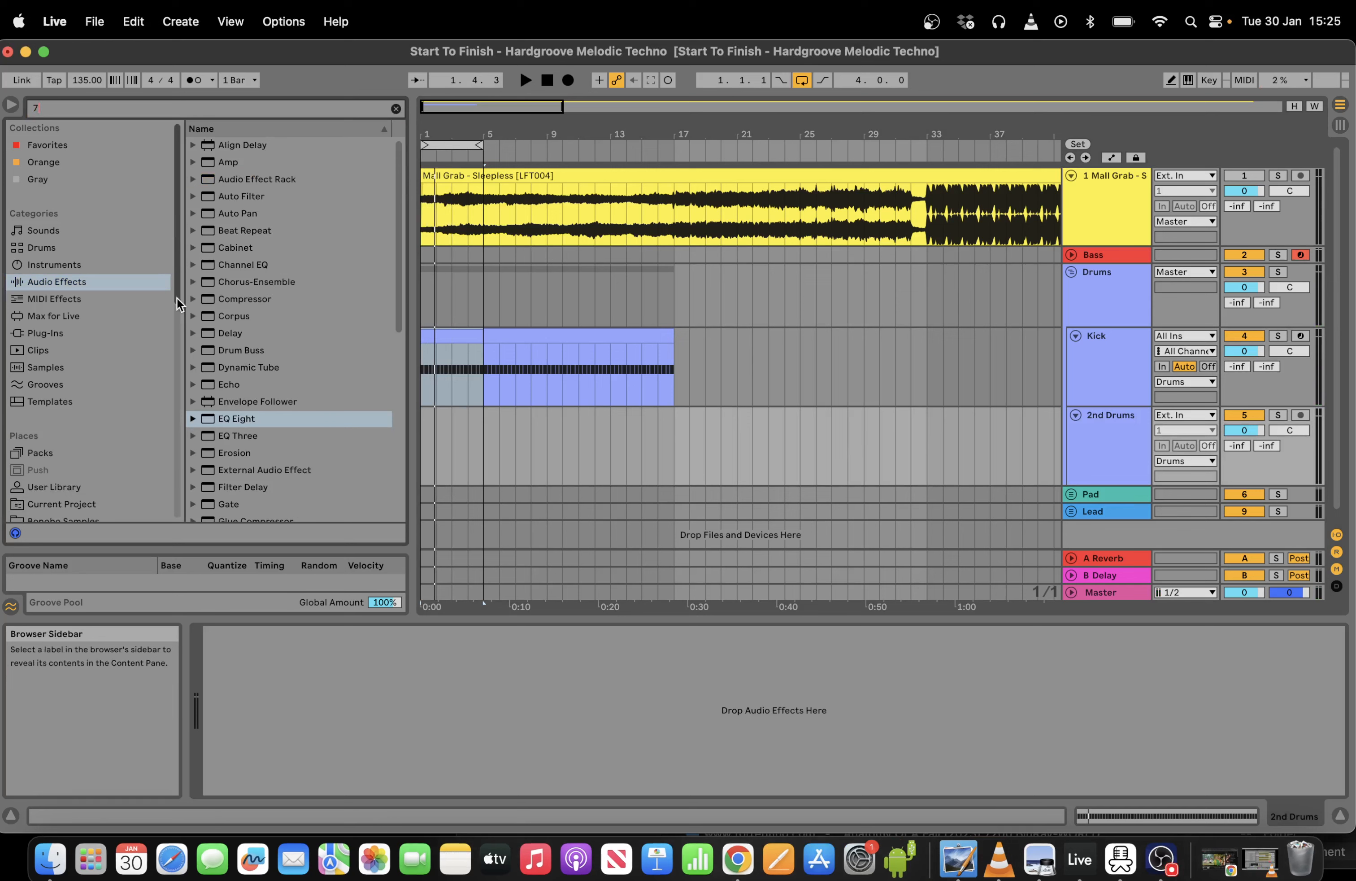
scroll(177, 284, "down", 5)
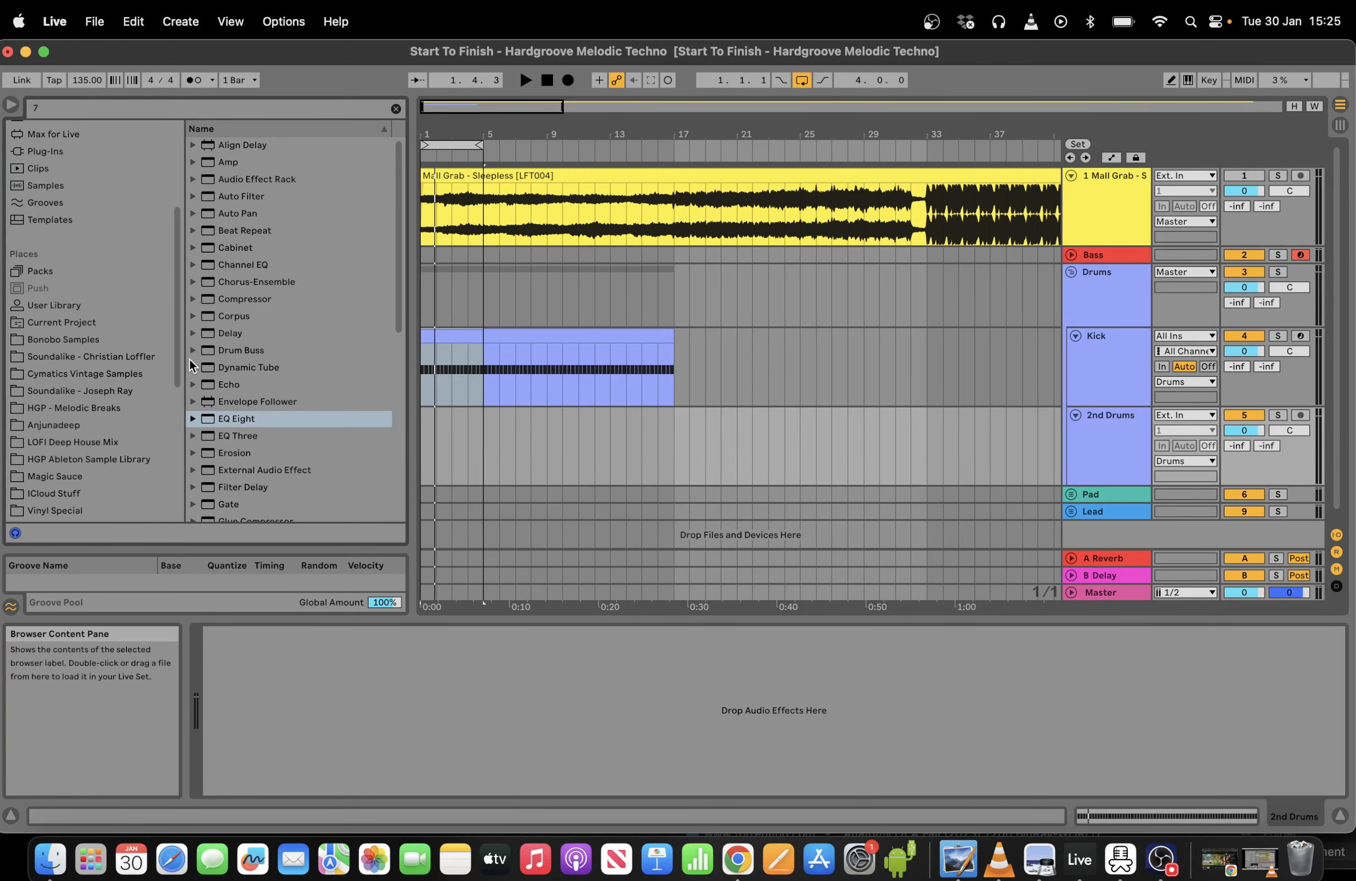
left_click(193, 366)
scroll(92, 371, "down", 3)
left_click(89, 357)
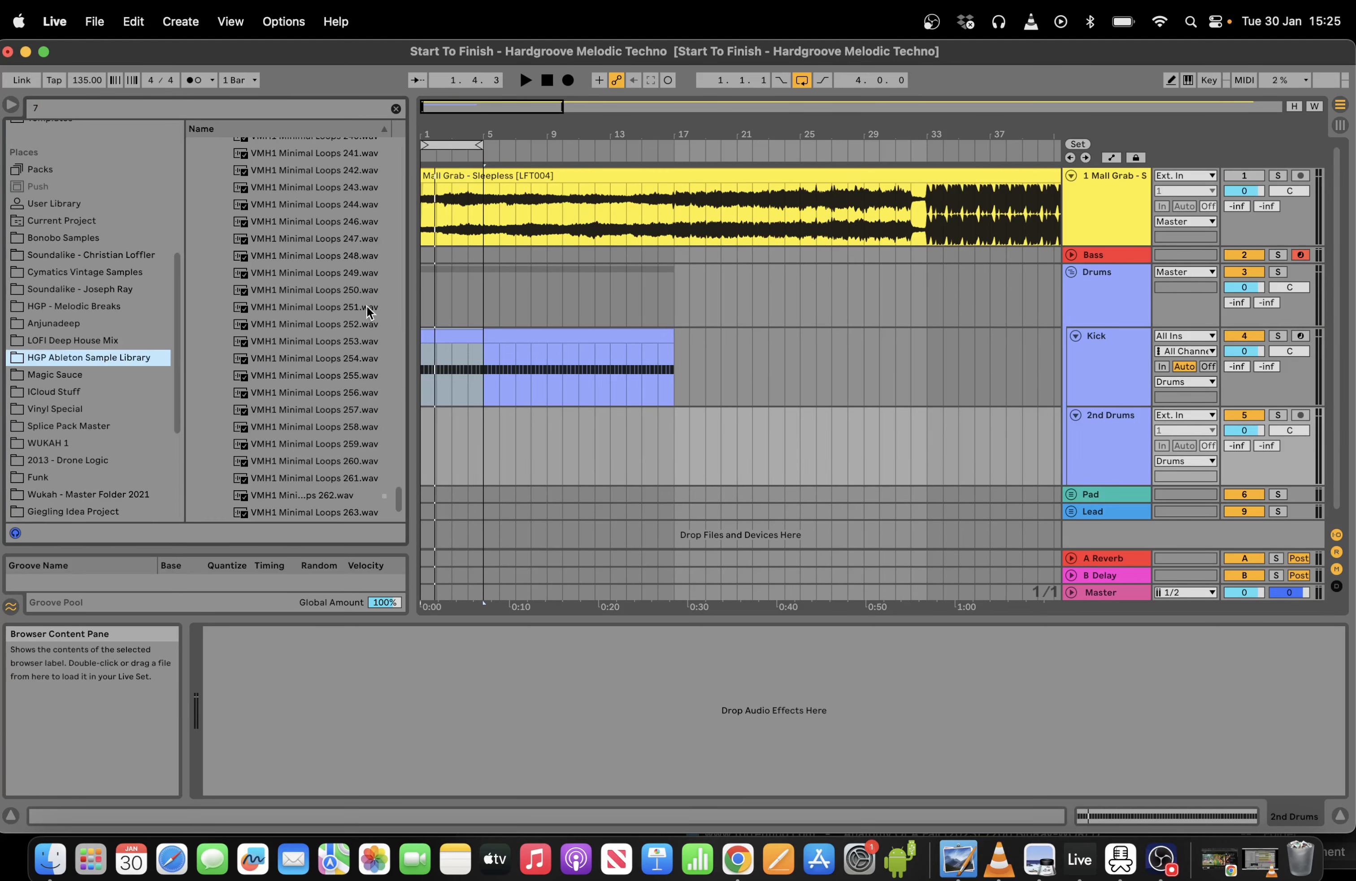
Widen the browser and audition various loops in the VMH1 Minimal Loops folder.
left_click_drag(403, 505, 401, 201)
scroll(401, 204, "up", 1)
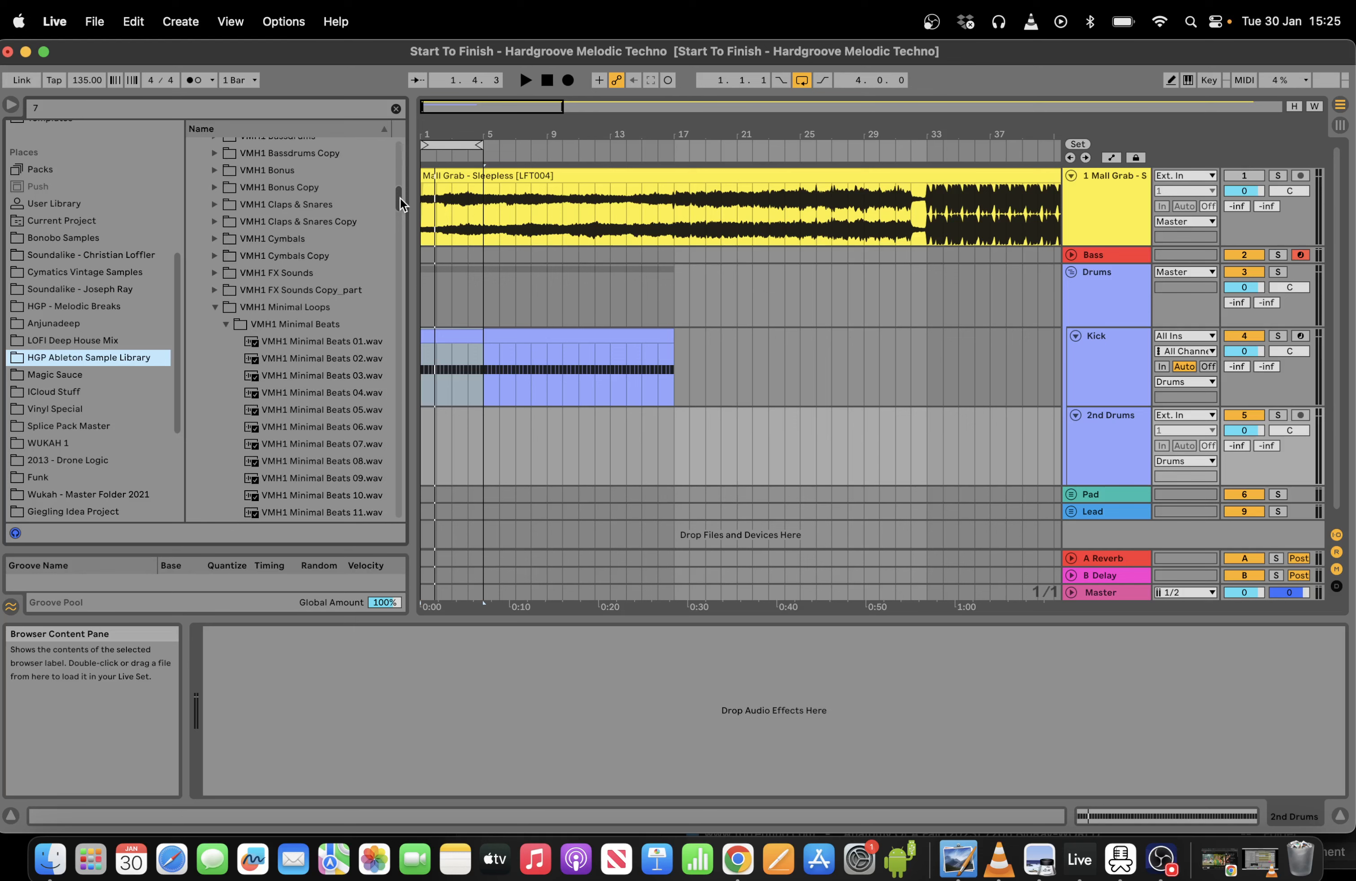
scroll(401, 211, "down", 5)
left_click_drag(407, 265, 716, 342)
left_click(336, 503)
left_click(423, 480)
left_click(486, 356)
left_click(400, 459)
left_click(418, 385)
left_click(484, 372)
left_click(514, 220)
left_click(481, 240)
left_click(435, 304)
left_click(428, 181)
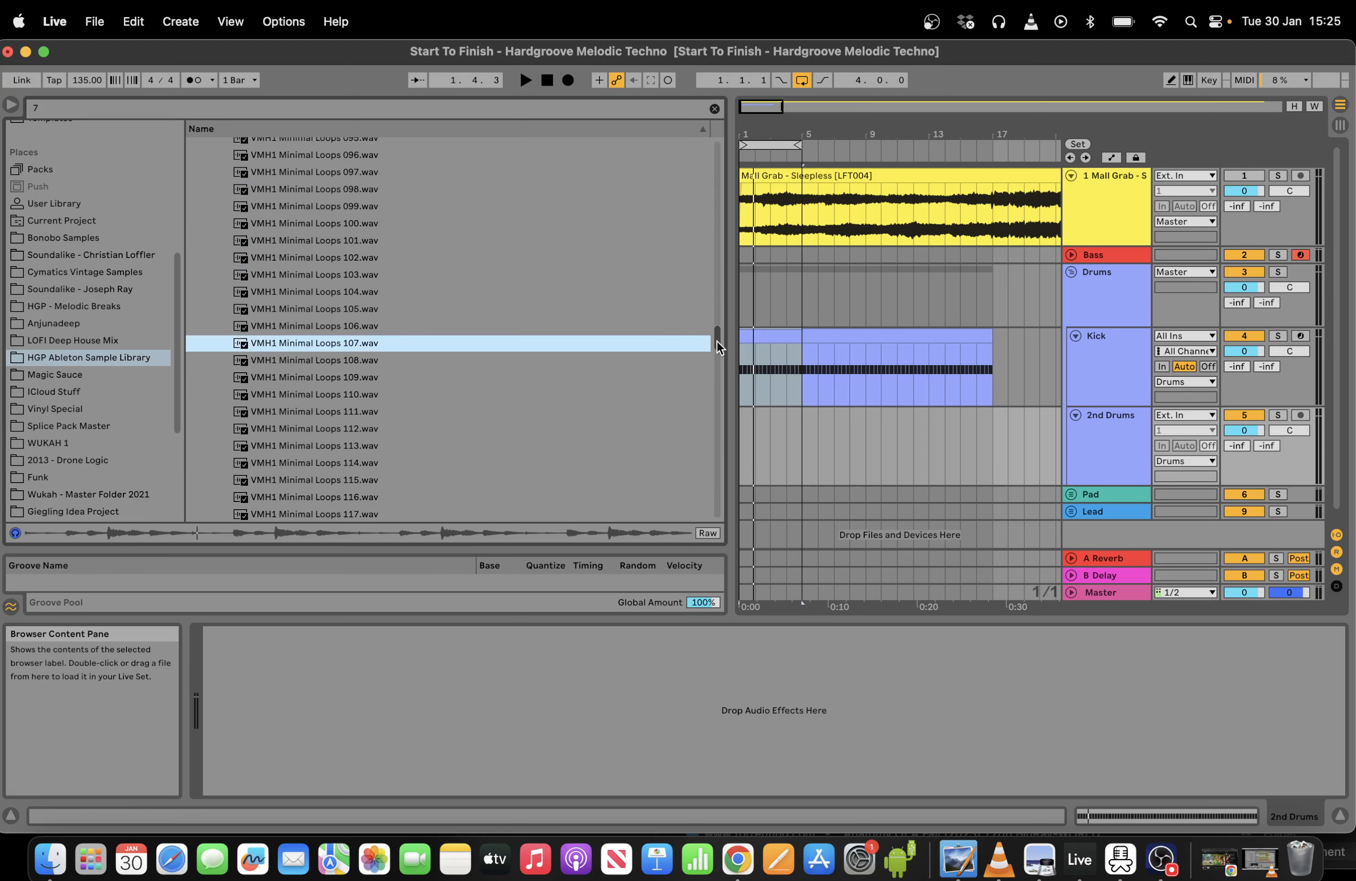
Compare loops 103 and 104, narrow the browser and place VMH1 Minimal Loops 103.wav at bar 1 of the 2nd Drums track.
left_click(397, 276)
left_click(386, 293)
left_click(385, 275)
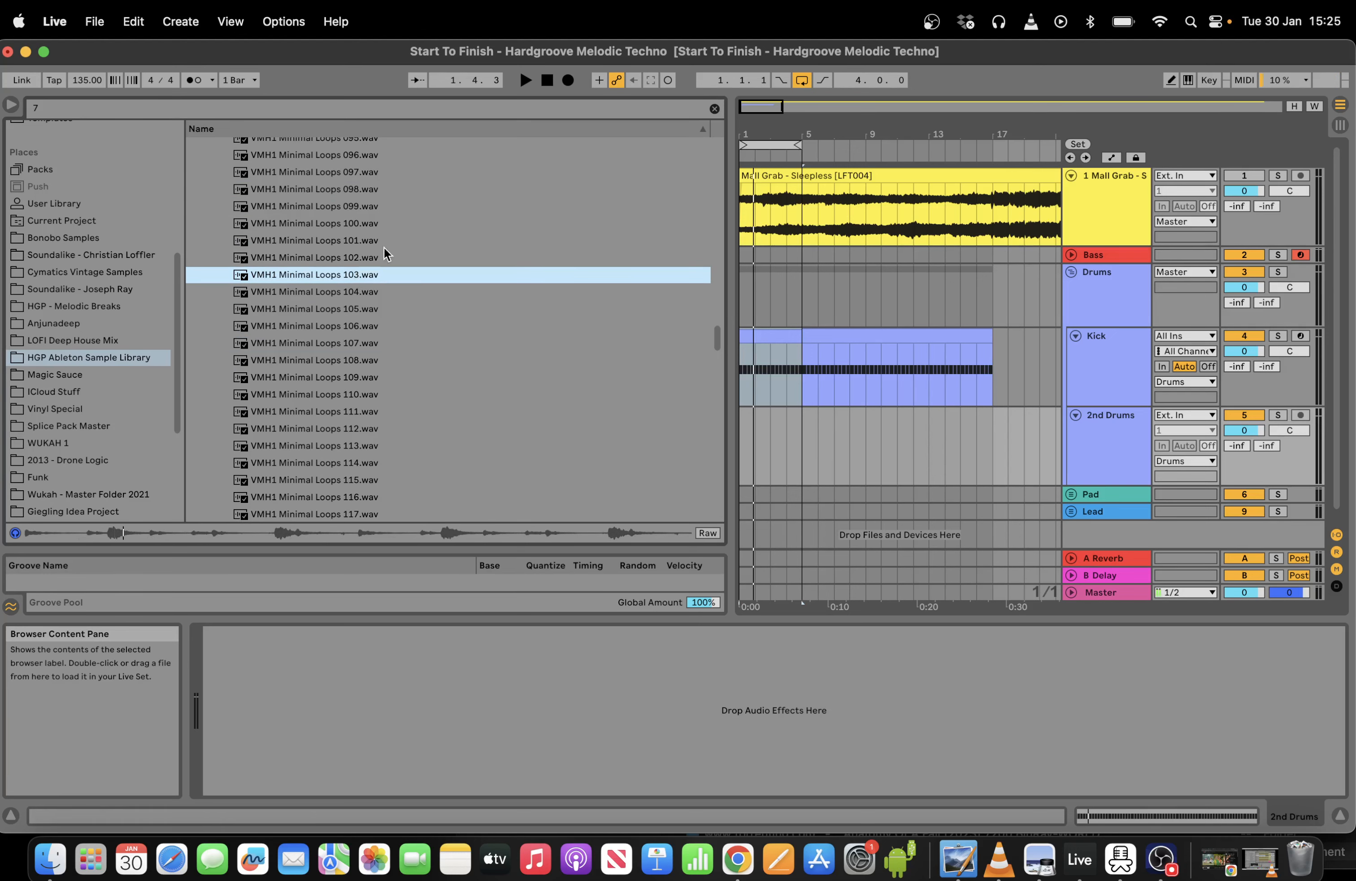
left_click(383, 279)
left_click_drag(730, 313, 517, 311)
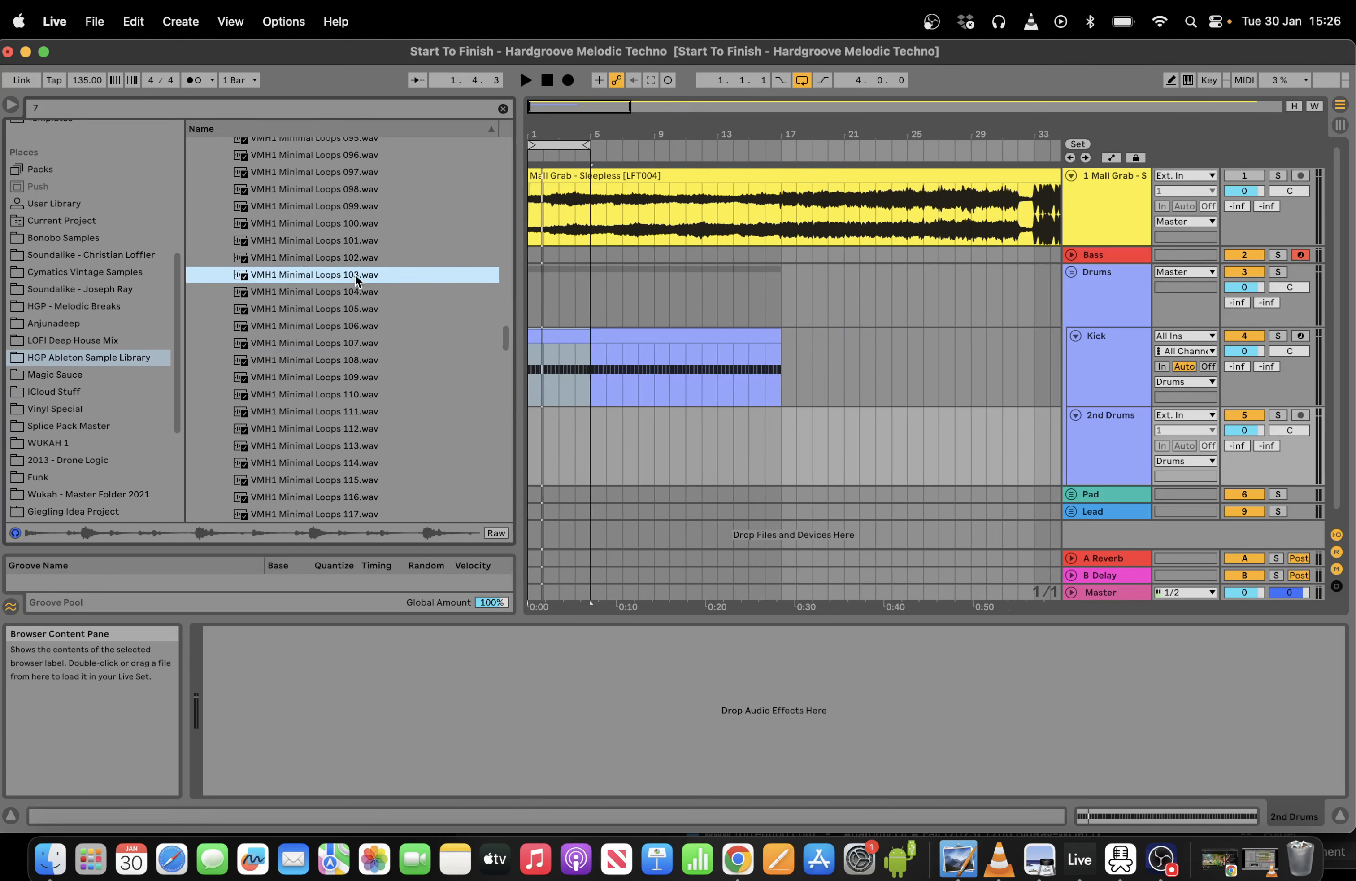
left_click_drag(550, 387, 535, 445)
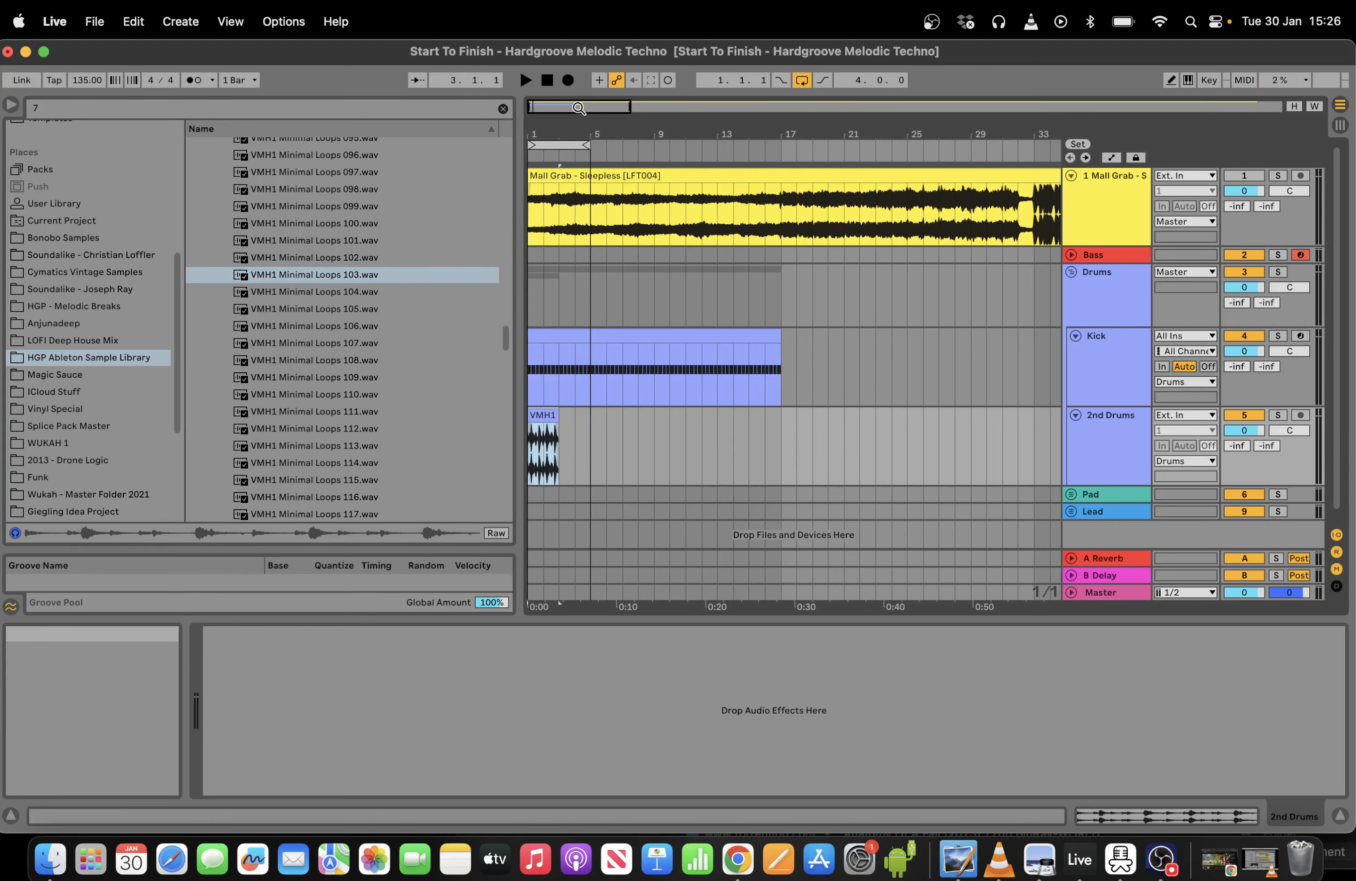
Set the arrangement loop to the first bar of the Minimal Loops 103 clip and play it back with the kick.
left_click_drag(544, 104, 534, 108)
key("space")
key("space")
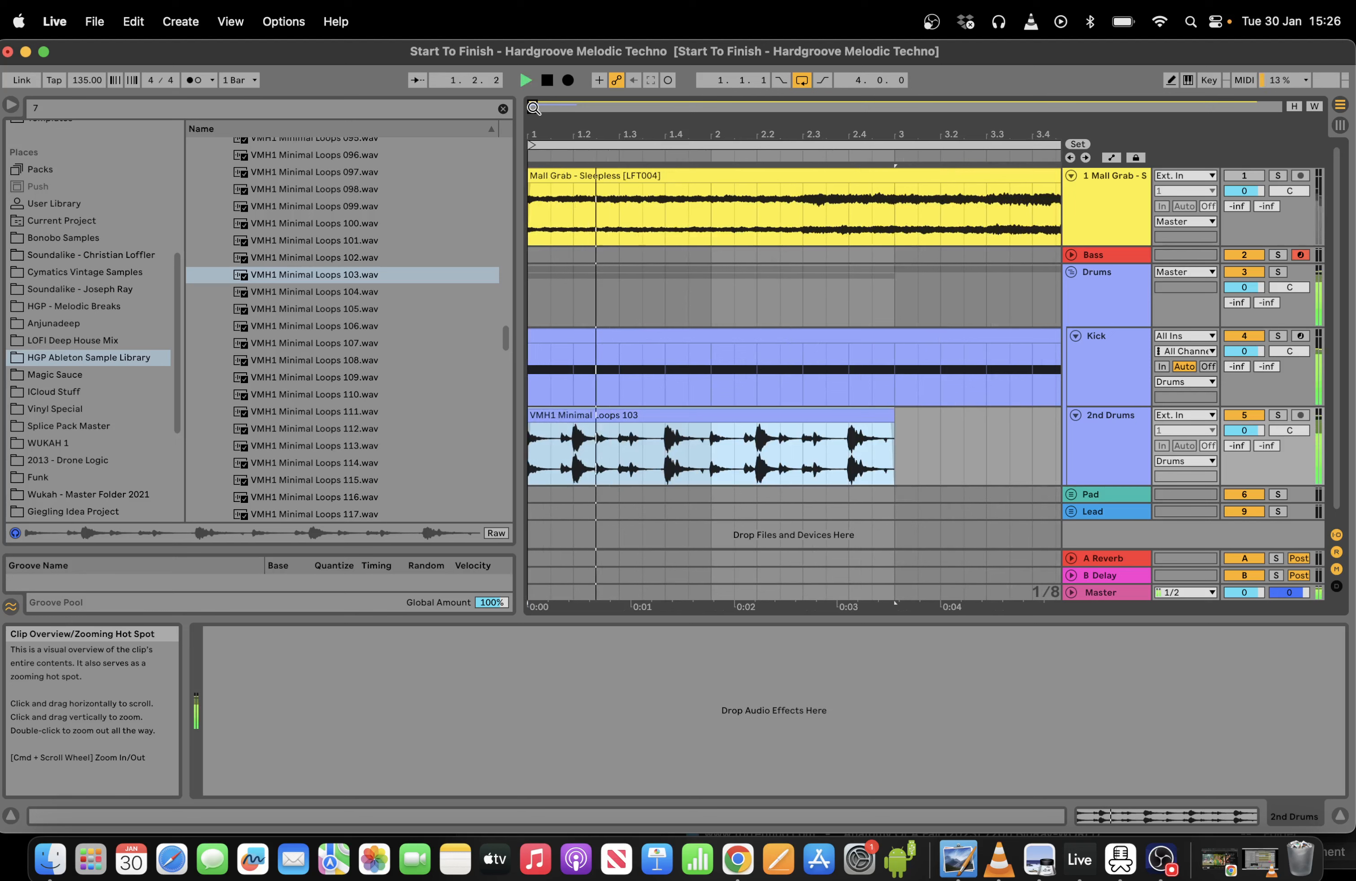
left_click_drag(711, 449, 464, 447)
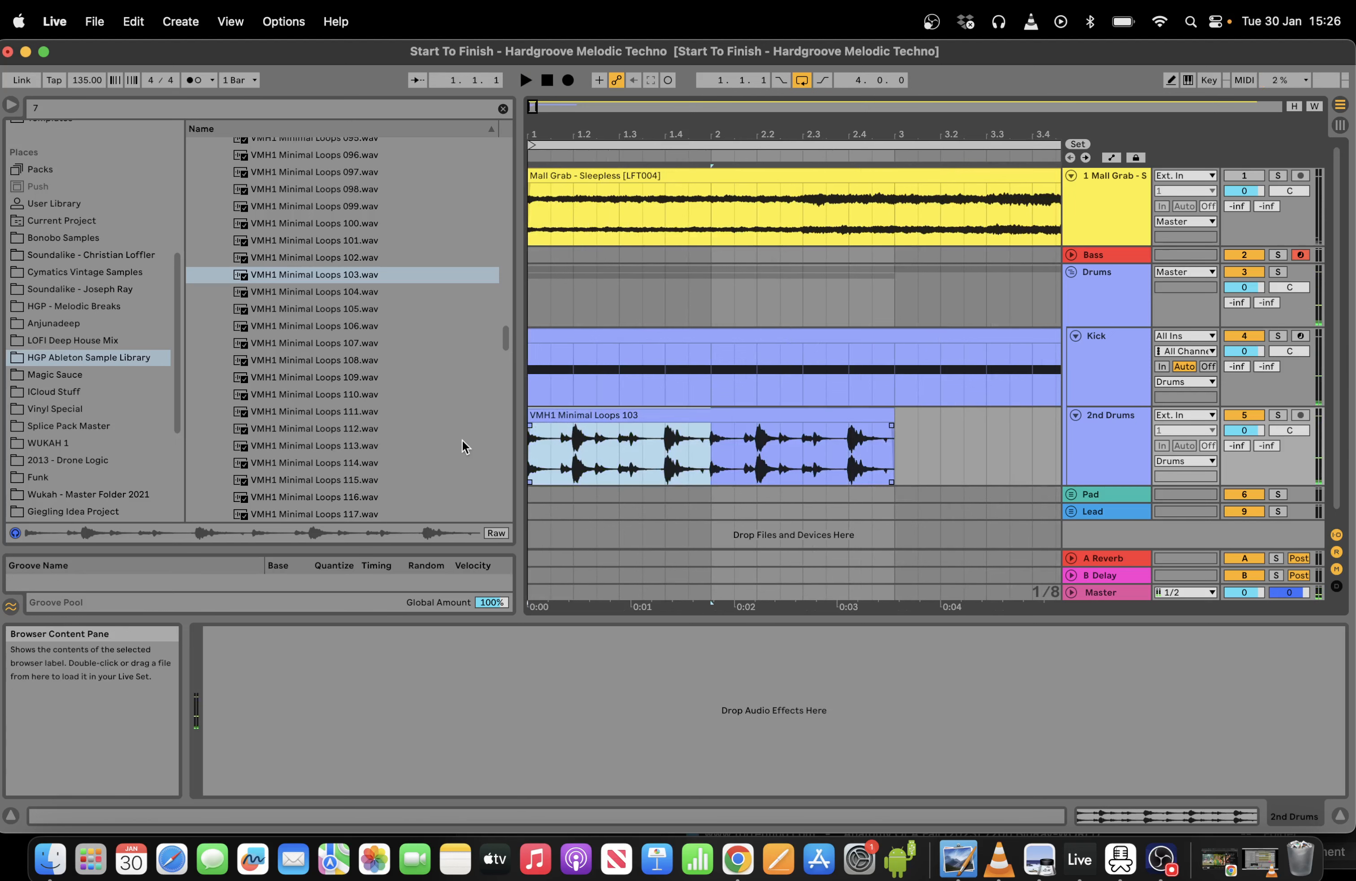
key("super+l")
left_click(550, 416)
key("space")
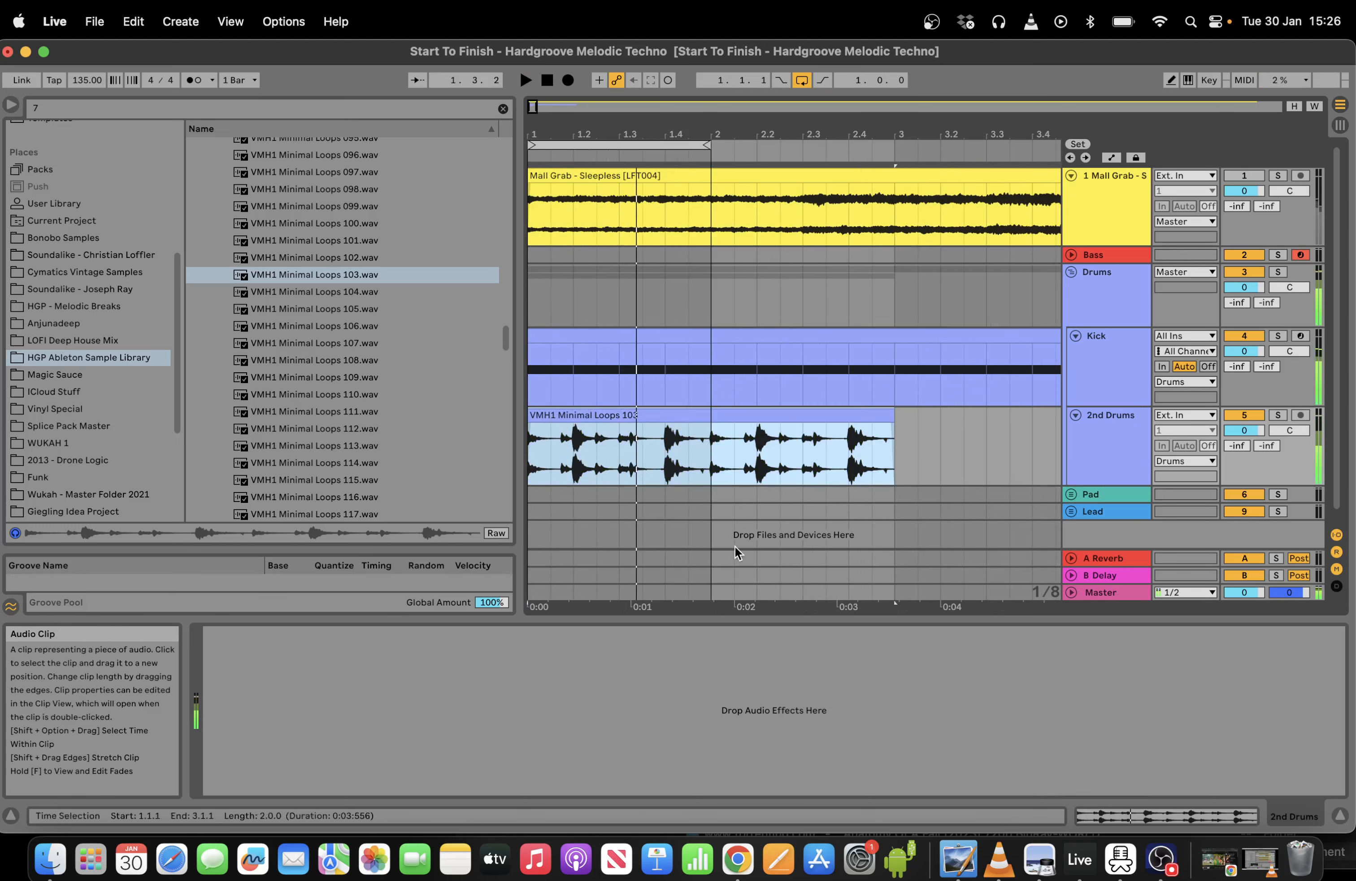
left_click(1114, 819)
key("space")
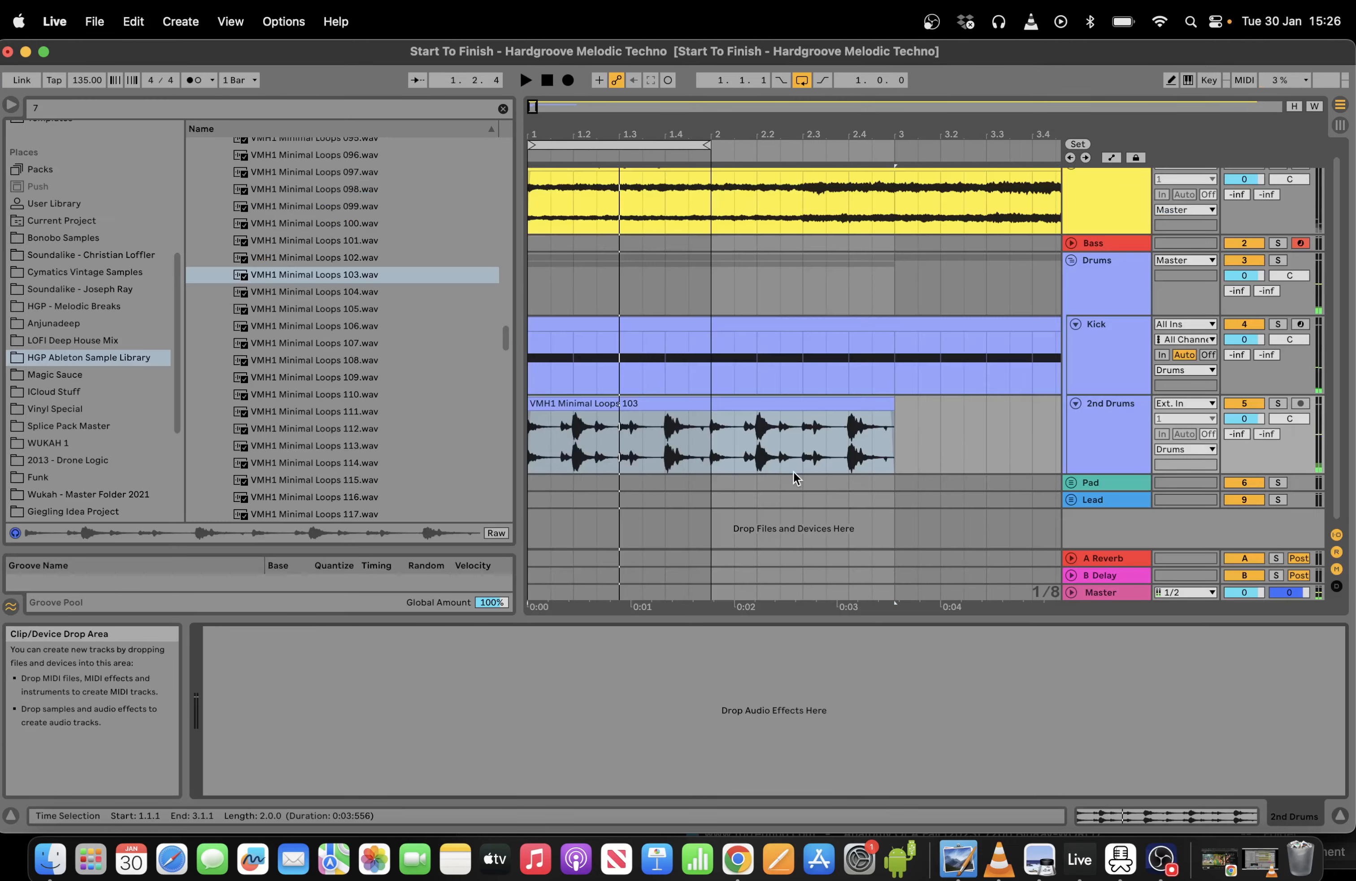
Shift the VMH1 Minimal Loops 103 clip an eighth note later on the 2nd Drums track and listen to it against the kick.
left_click(695, 406)
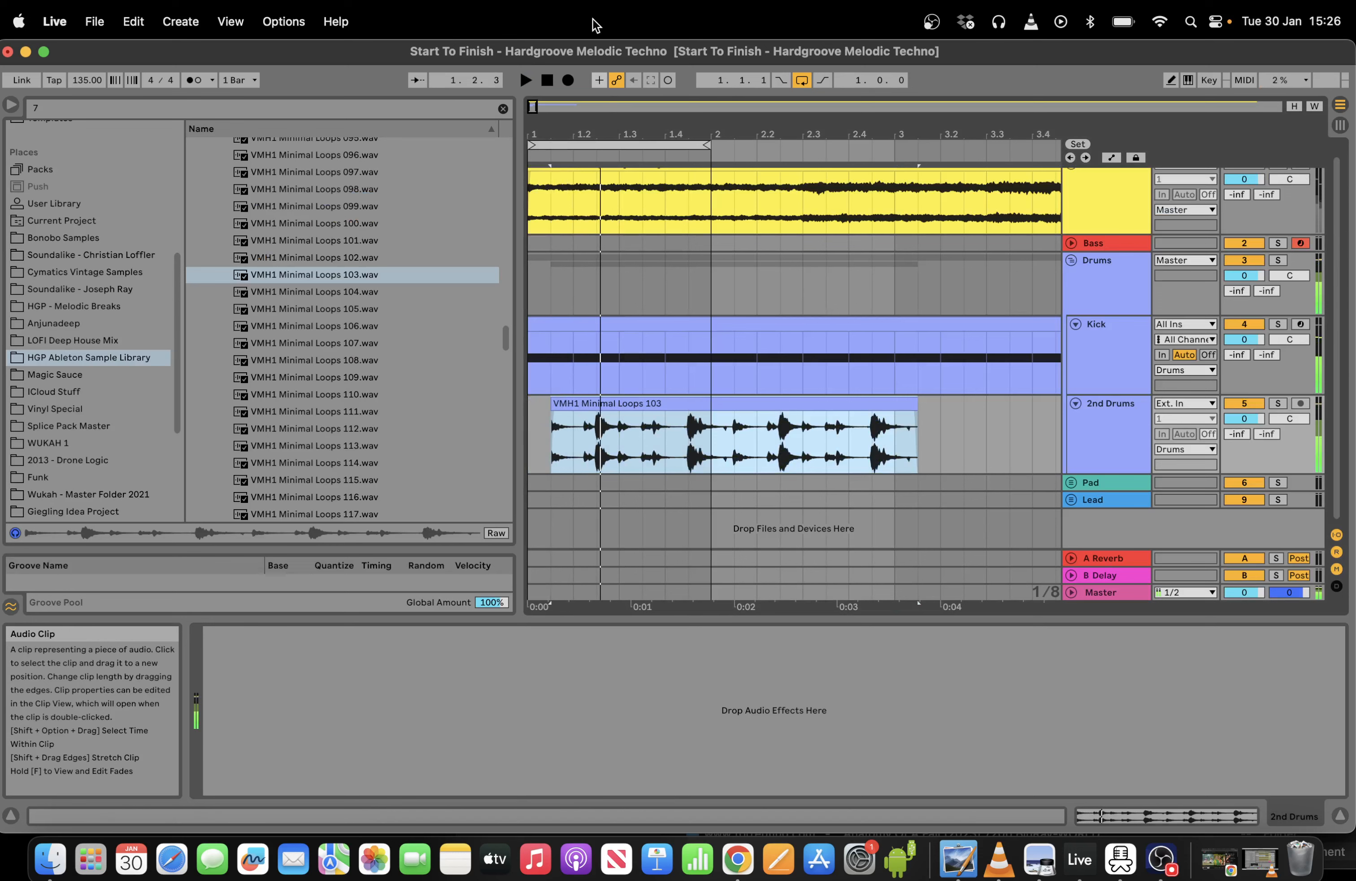
left_click(549, 80)
left_click(964, 442)
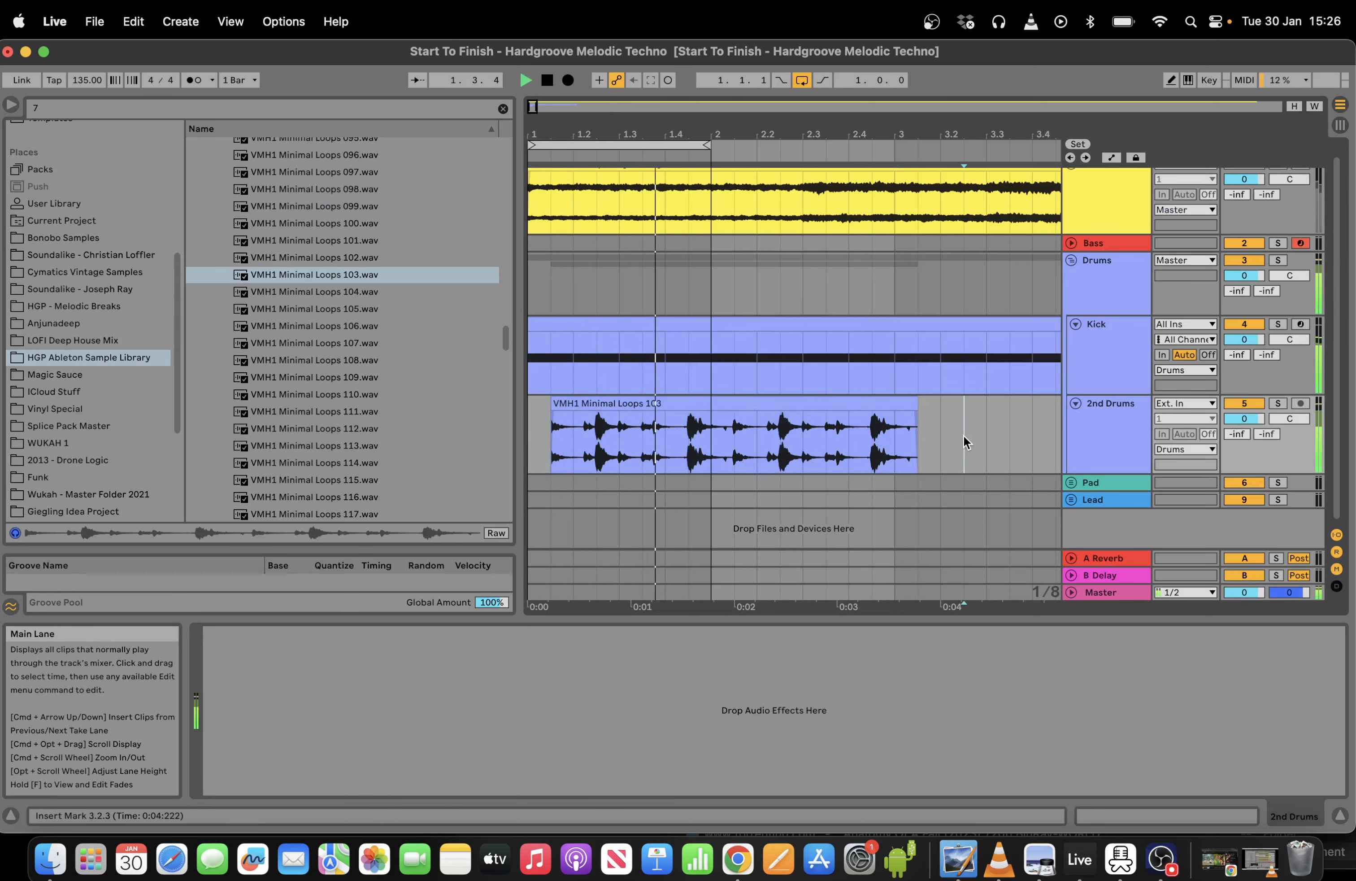
right_click(964, 442)
left_click(1044, 625)
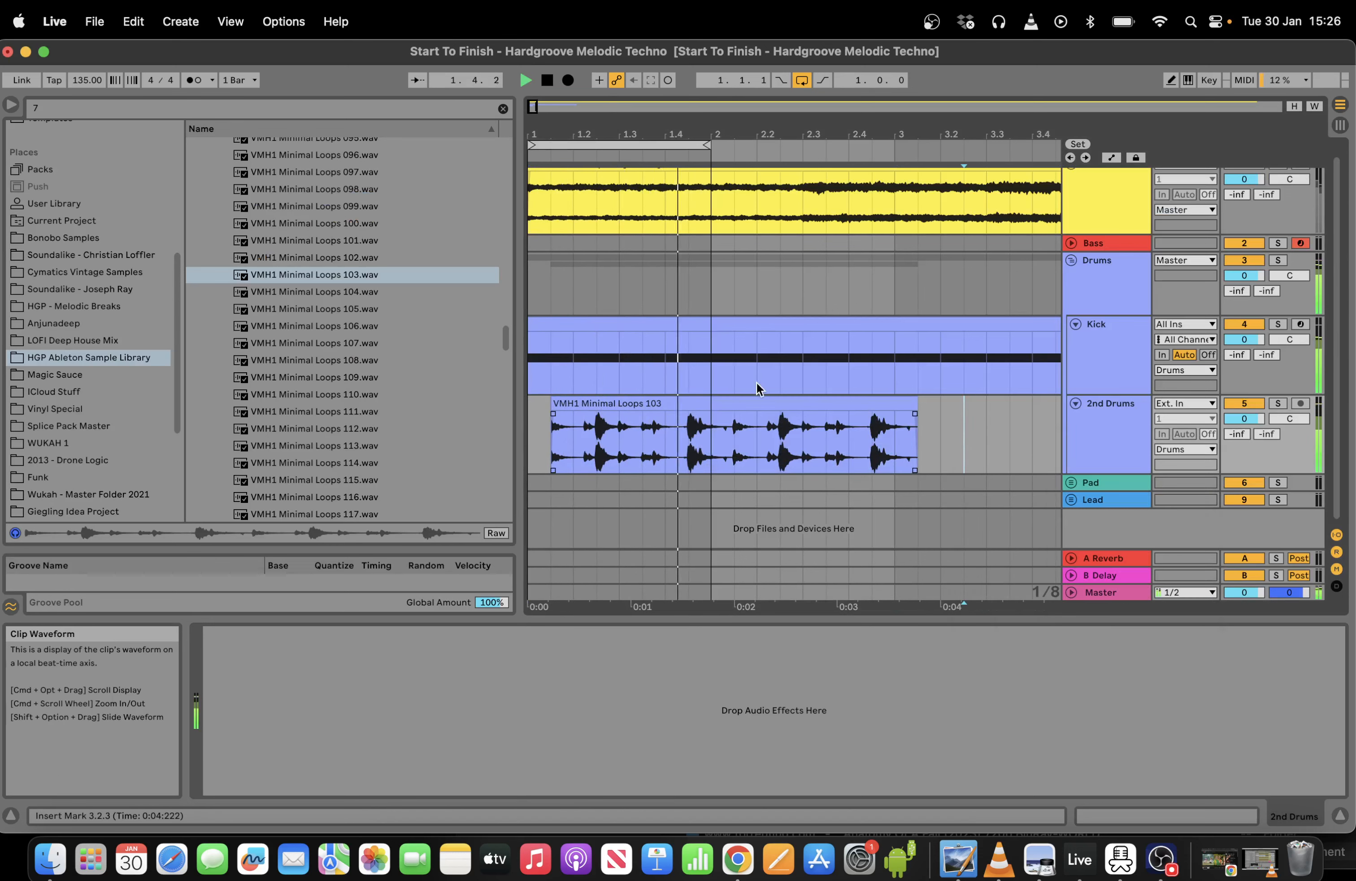
Set the arrangement grid to 1/16 and shift the VMH1 Minimal Loops 103 clip earlier so it starts at 1.1.1.
right_click(943, 450)
left_click(1067, 626)
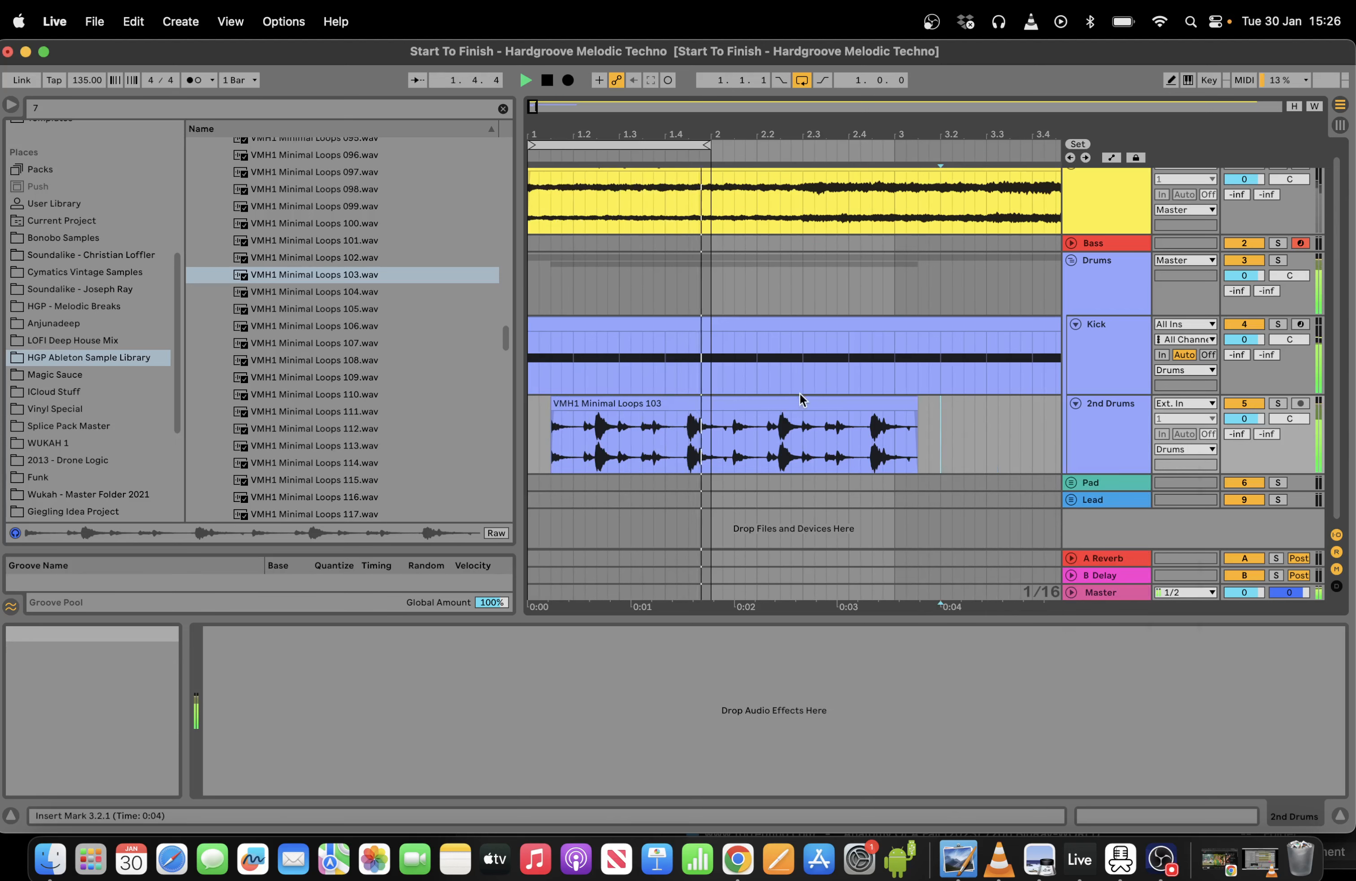
left_click_drag(816, 407, 805, 407)
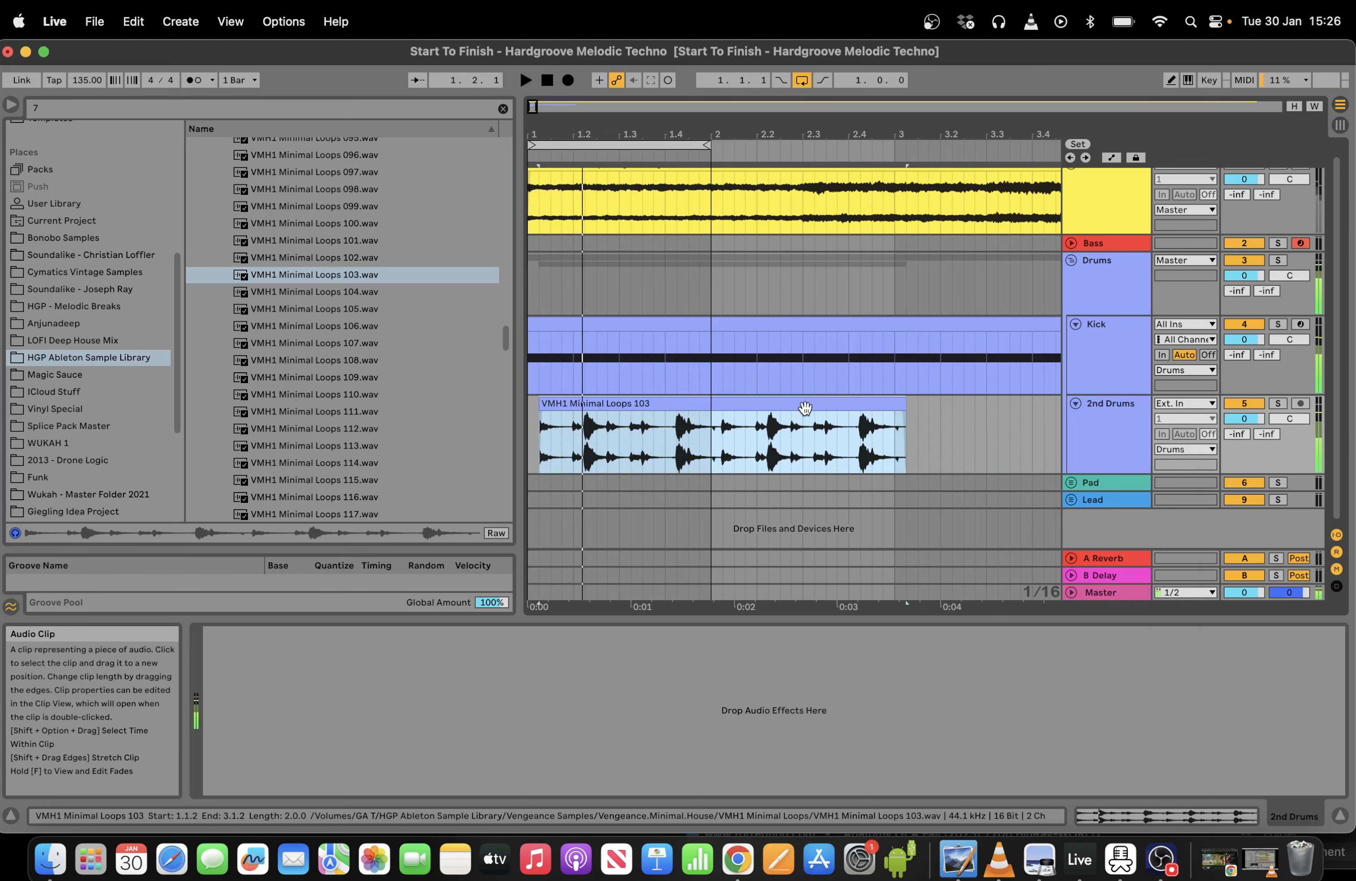
key("Left")
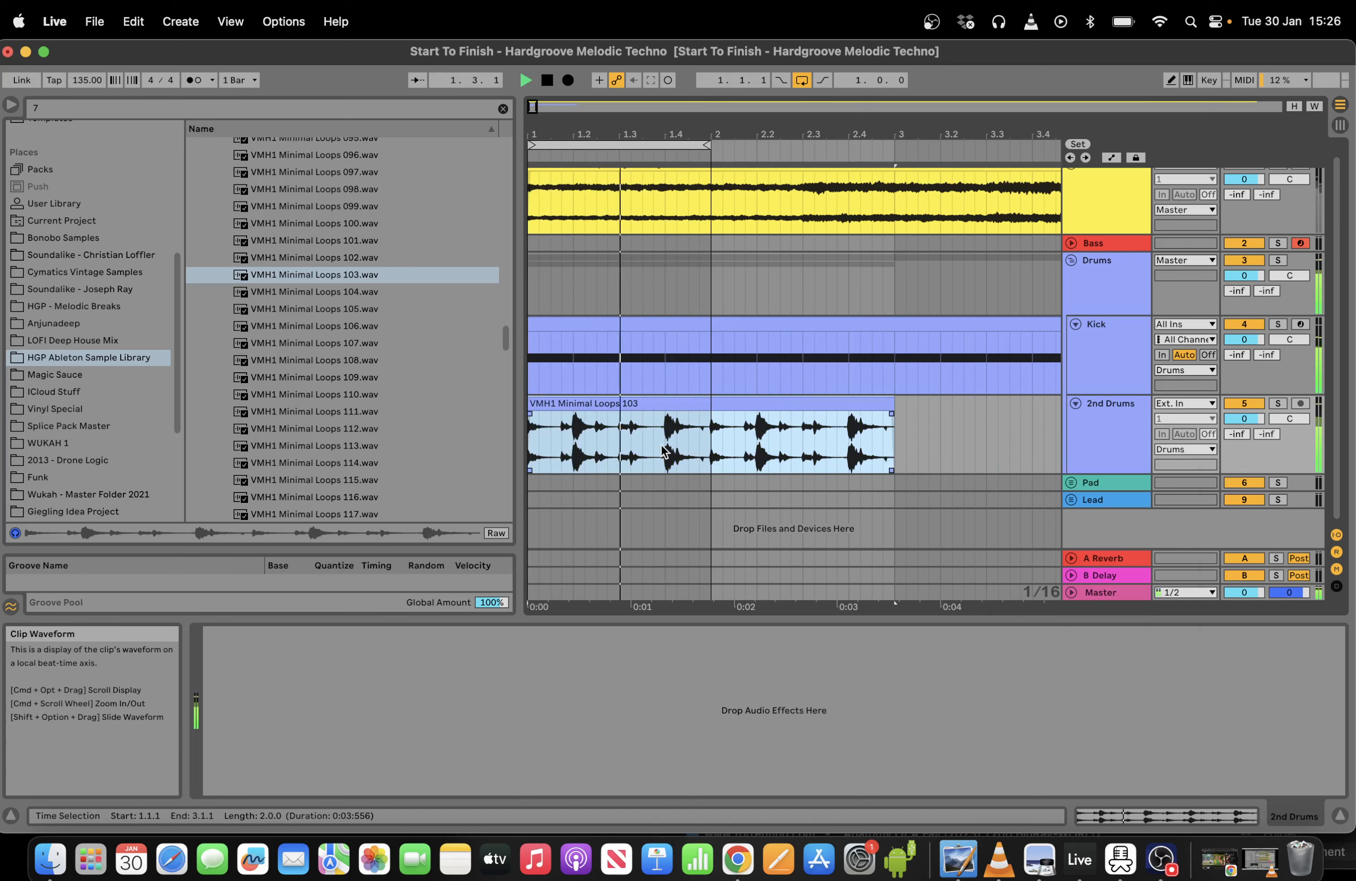
Adjust the loop clip on the 2nd Drums track so it runs from 1.1.4 to 3.2.3, and play it with the kick.
left_click(532, 402)
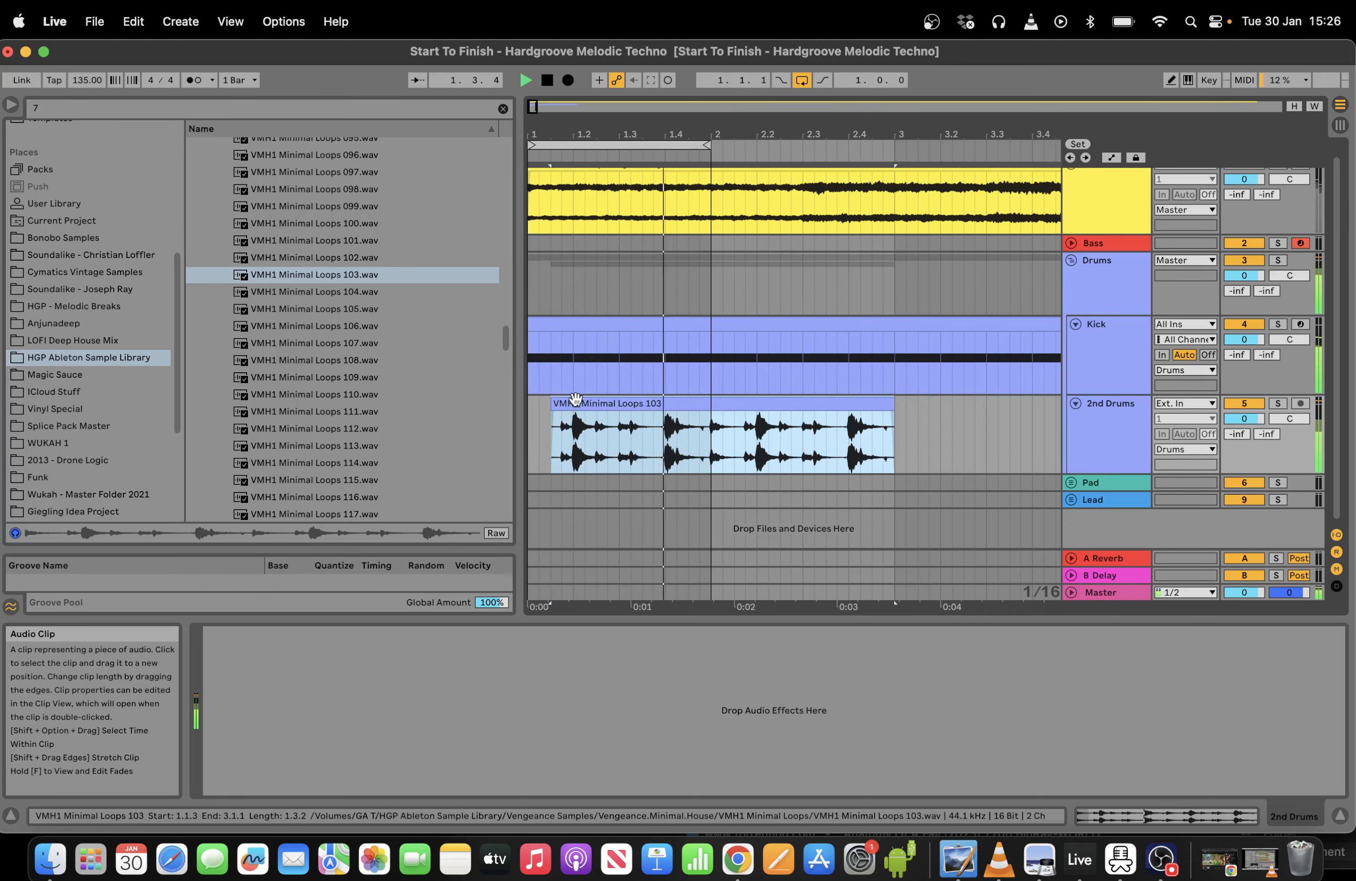
key("Right")
left_click_drag(560, 398, 623, 401)
key("space")
key("space")
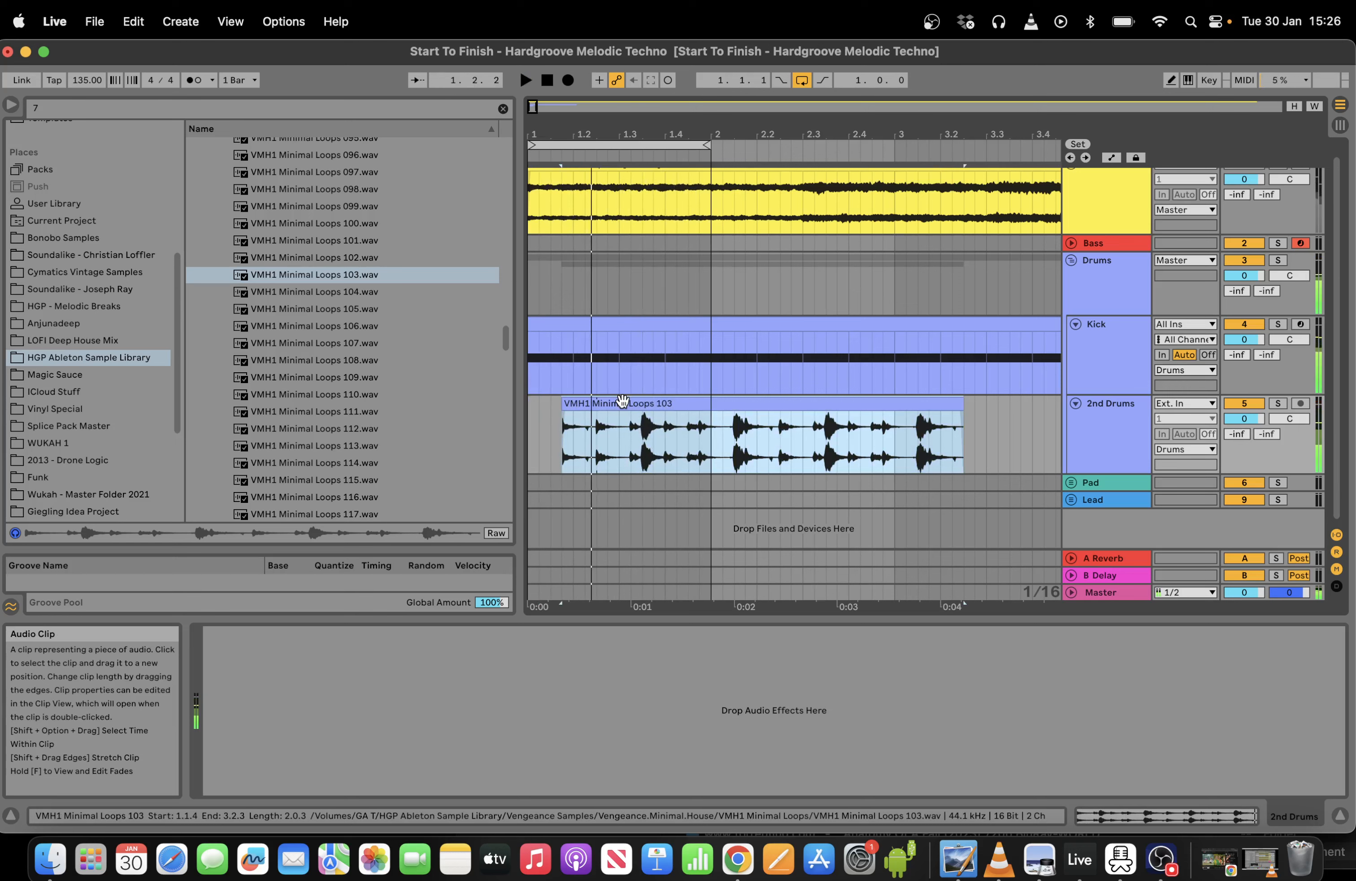
Try cutting the eighth-note section from 1.2.3 to 1.3.1 out of the loop clip and pasting it at 1.1.1.
left_click_drag(619, 443, 597, 443)
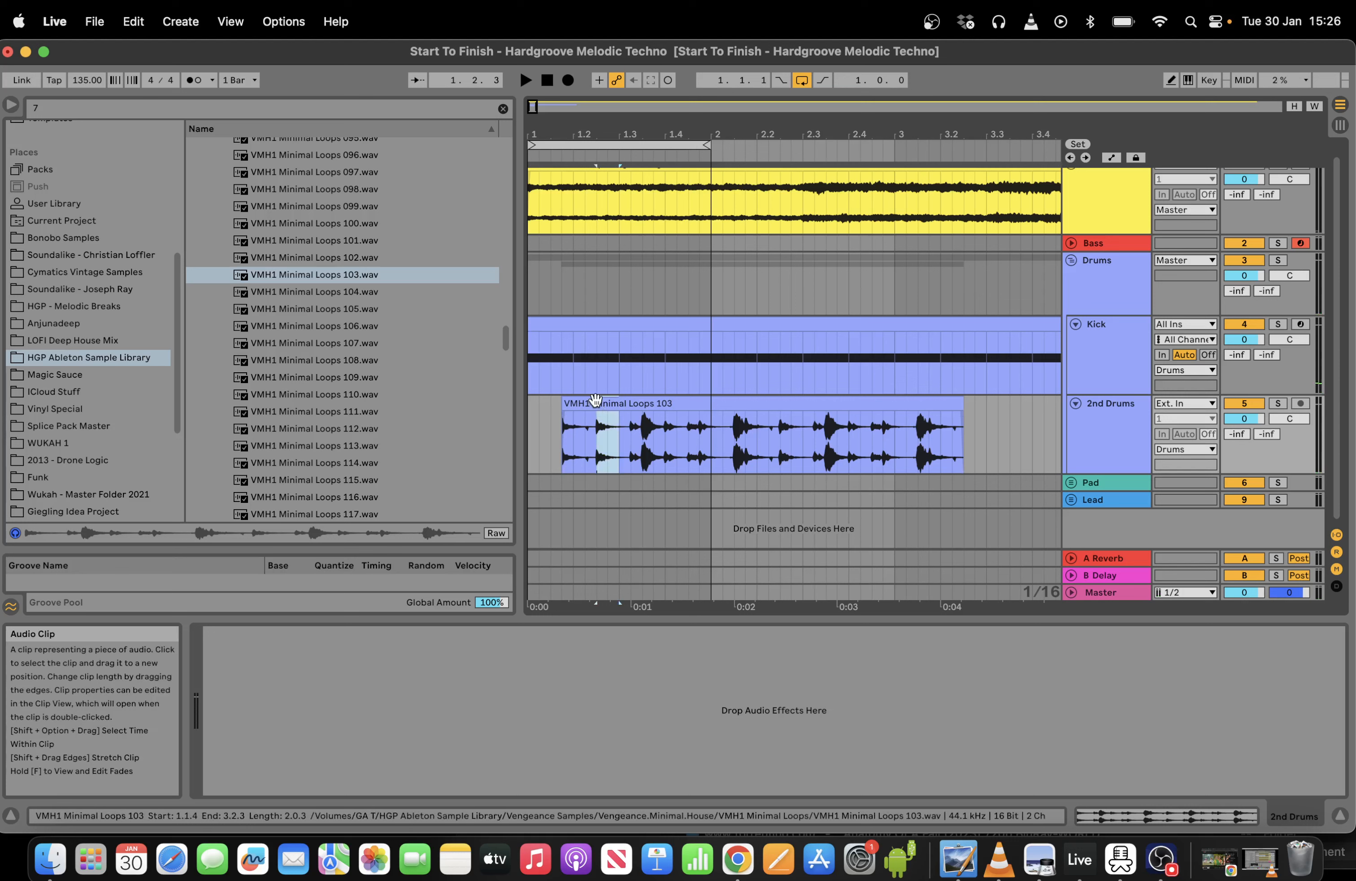
key("super+x")
left_click(536, 437)
key("super+v")
key("space")
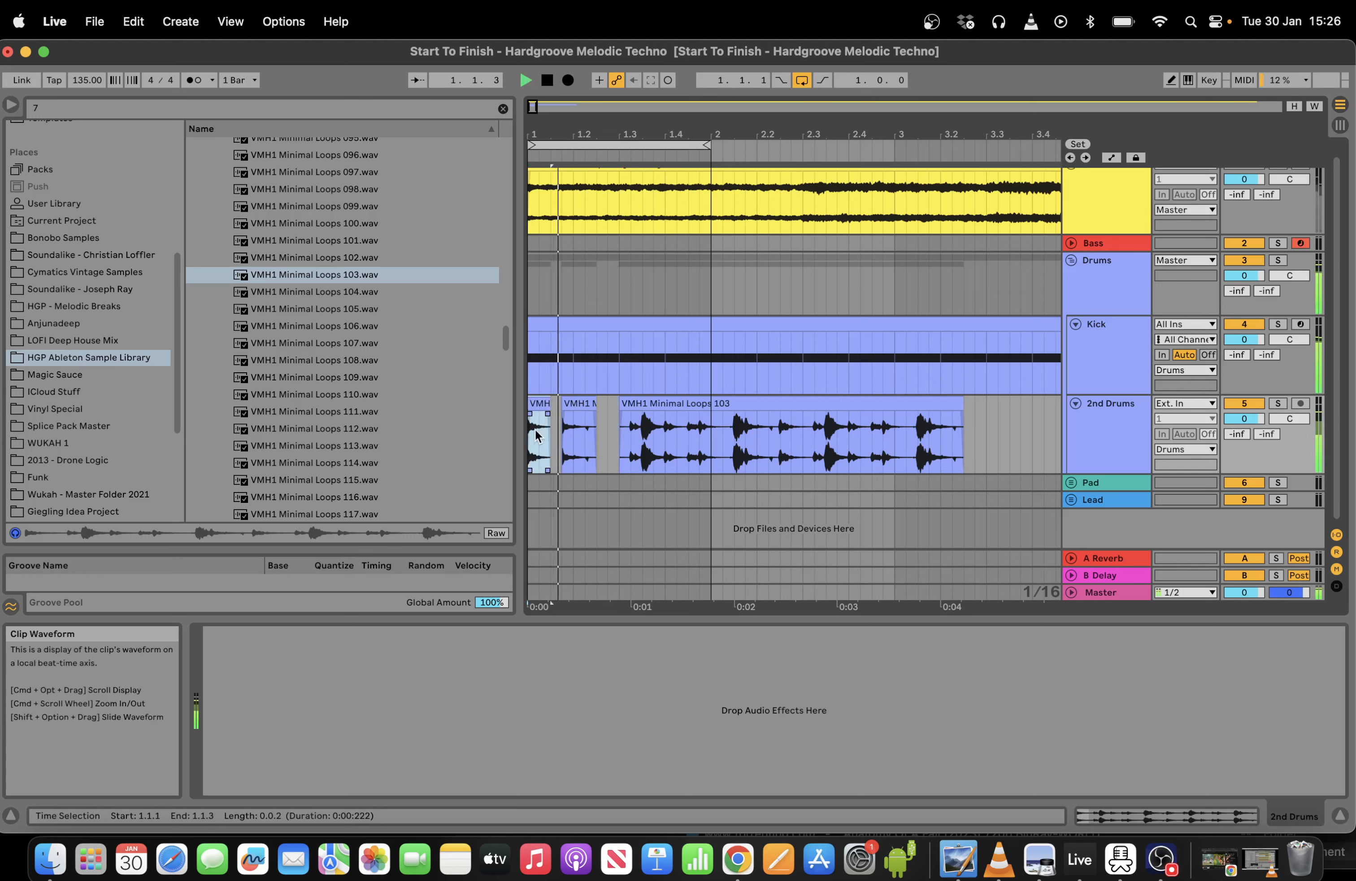
Remove the pasted slice and rework the loop clip to start at 1.1.1, with a split at 2.1.3.
left_click_drag(597, 435, 735, 404)
left_click(548, 405)
key("Delete")
key("space")
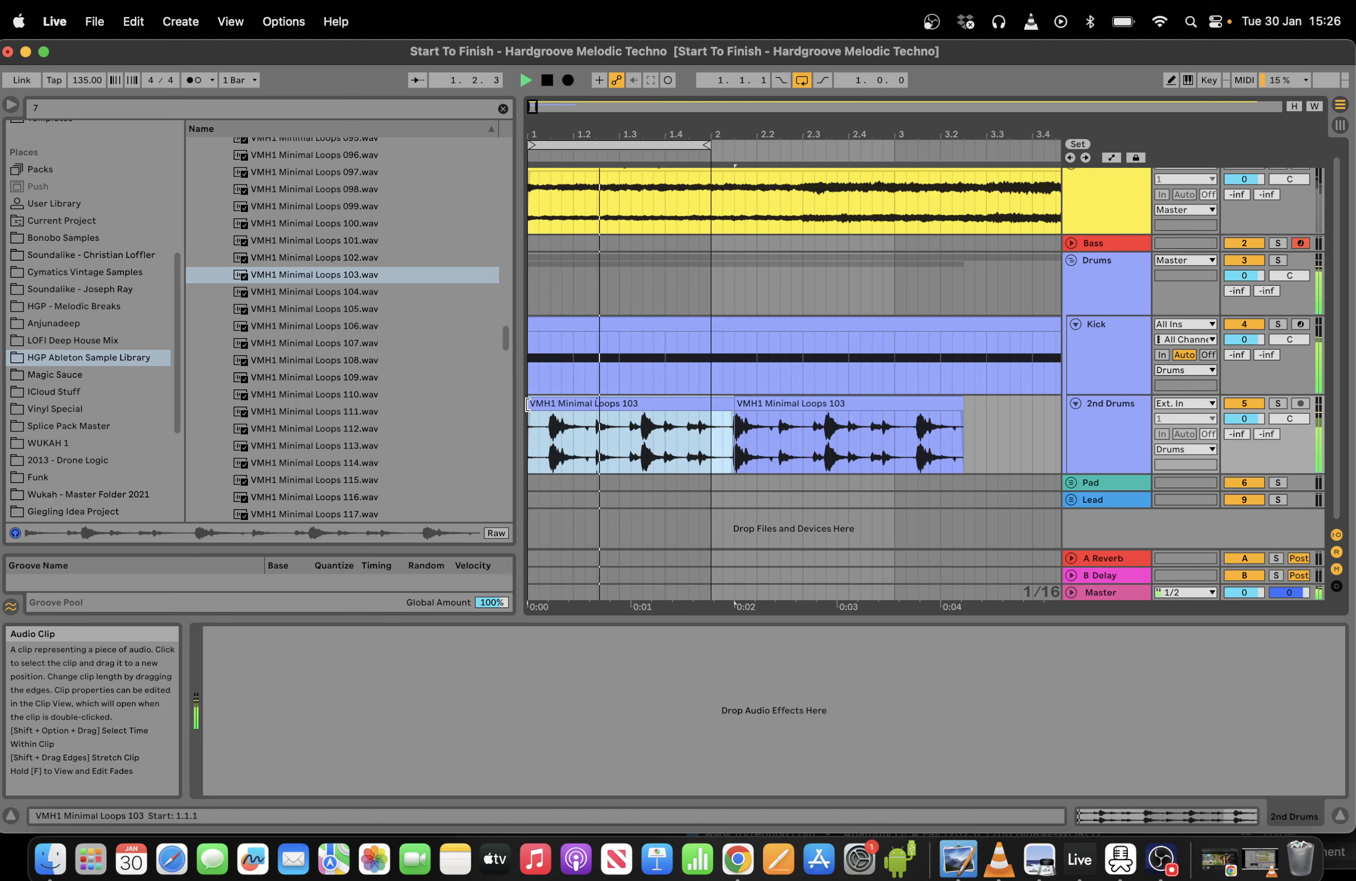
Trim the first part of the loop to two beats, from 1.1.1 to 1.3.1, and play it with the kick.
left_click_drag(527, 404, 631, 403)
key("space")
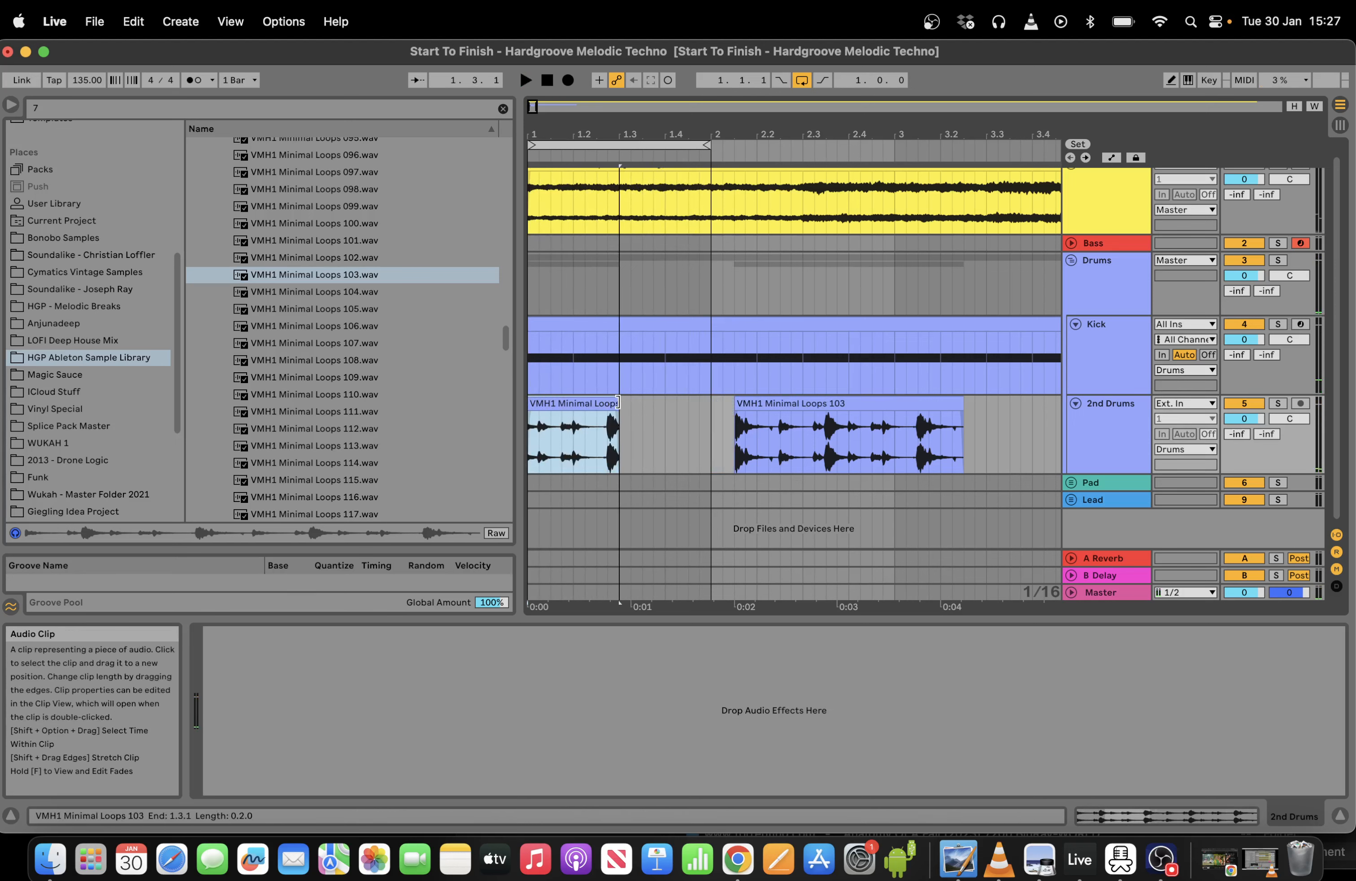
key("space")
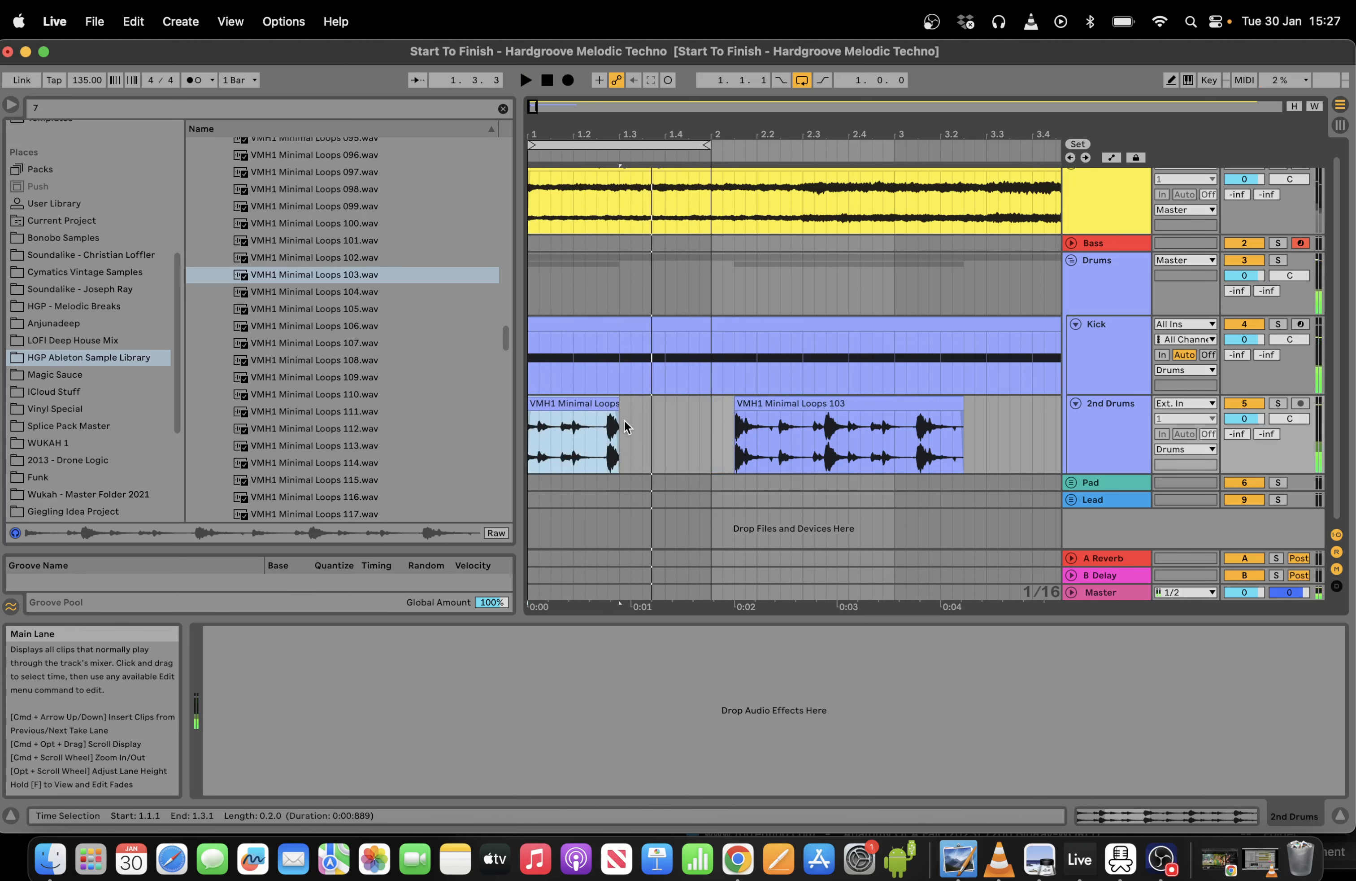
Replace the end of the two-beat clip with a separate slice from 1.2.3 to 1.3.1, and loop playback over both pieces.
left_click(621, 433)
key("super+e")
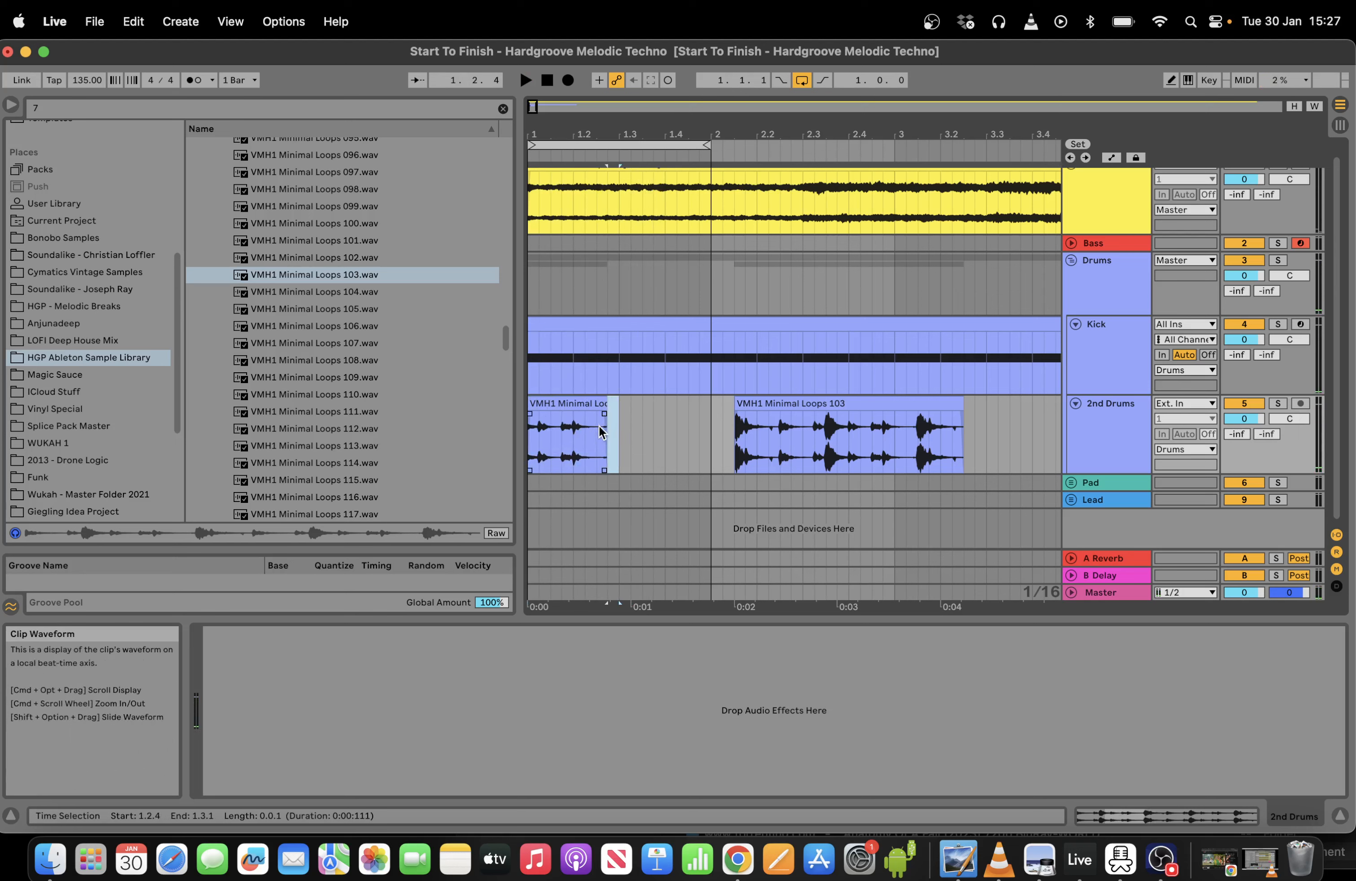
key("Left")
key("space")
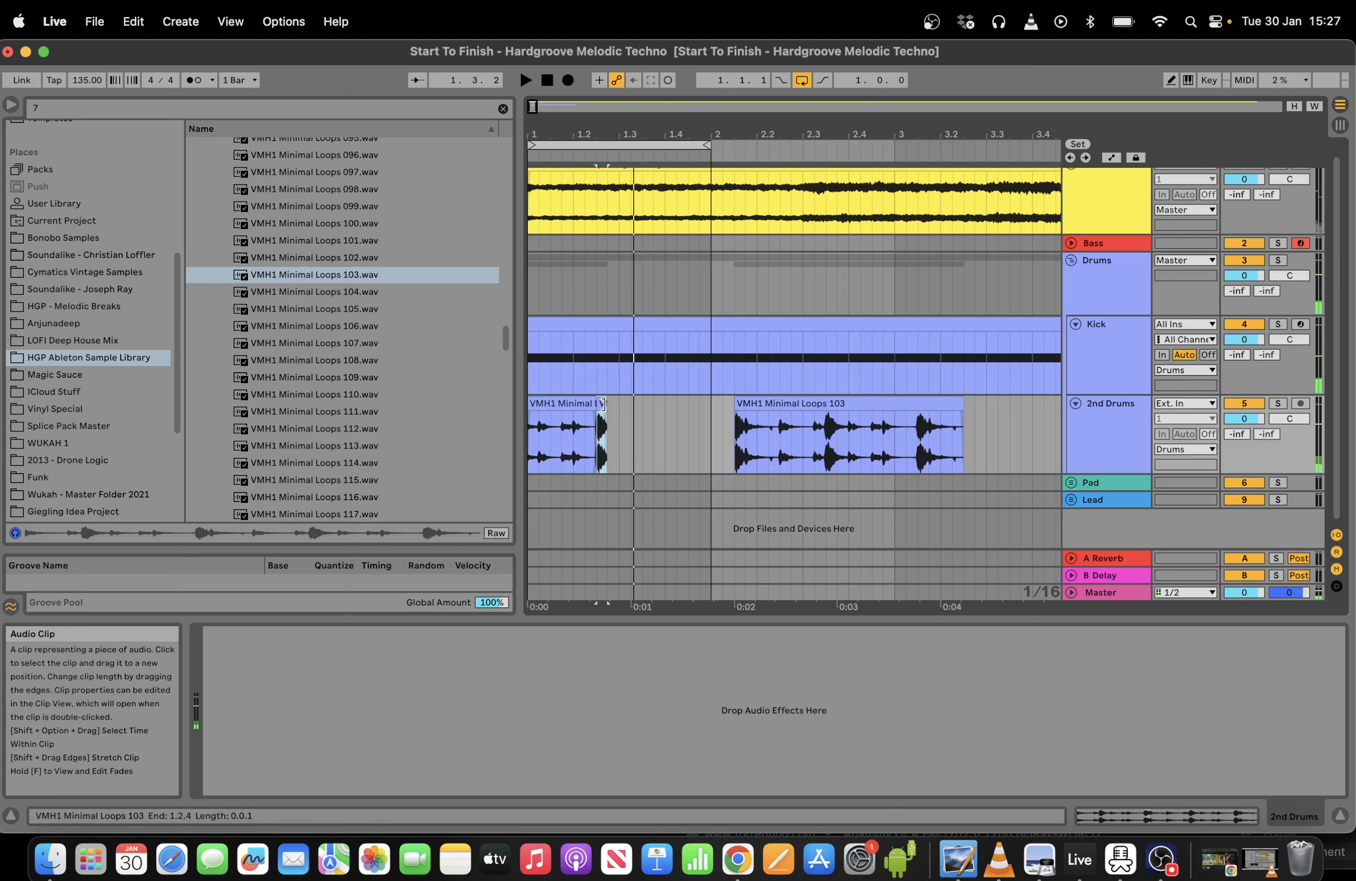
left_click_drag(607, 408, 529, 449)
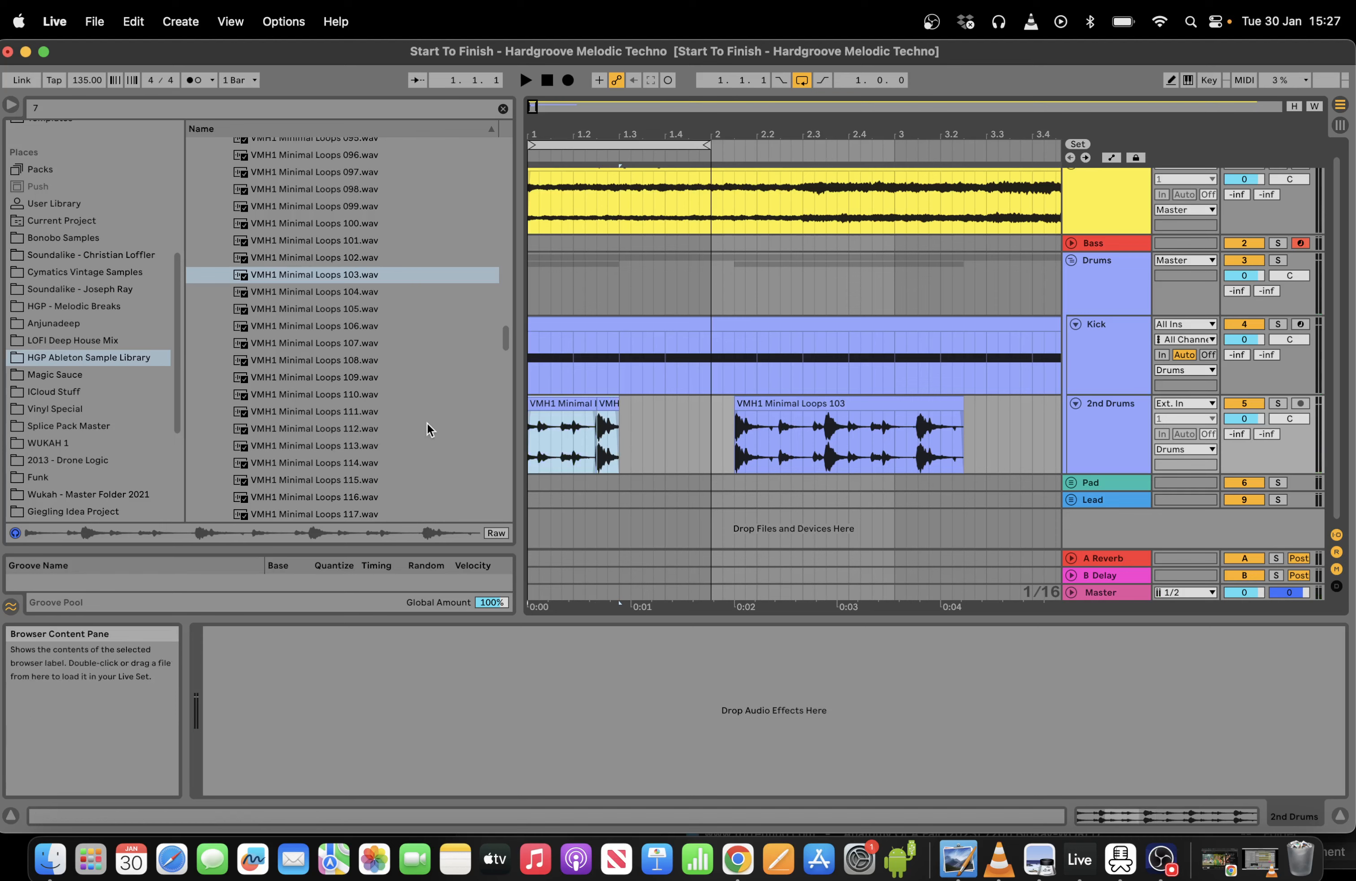
Lower the clip gain of the slice between 1.2.3 and 1.3.1 to -8.81 dB.
left_click(606, 405)
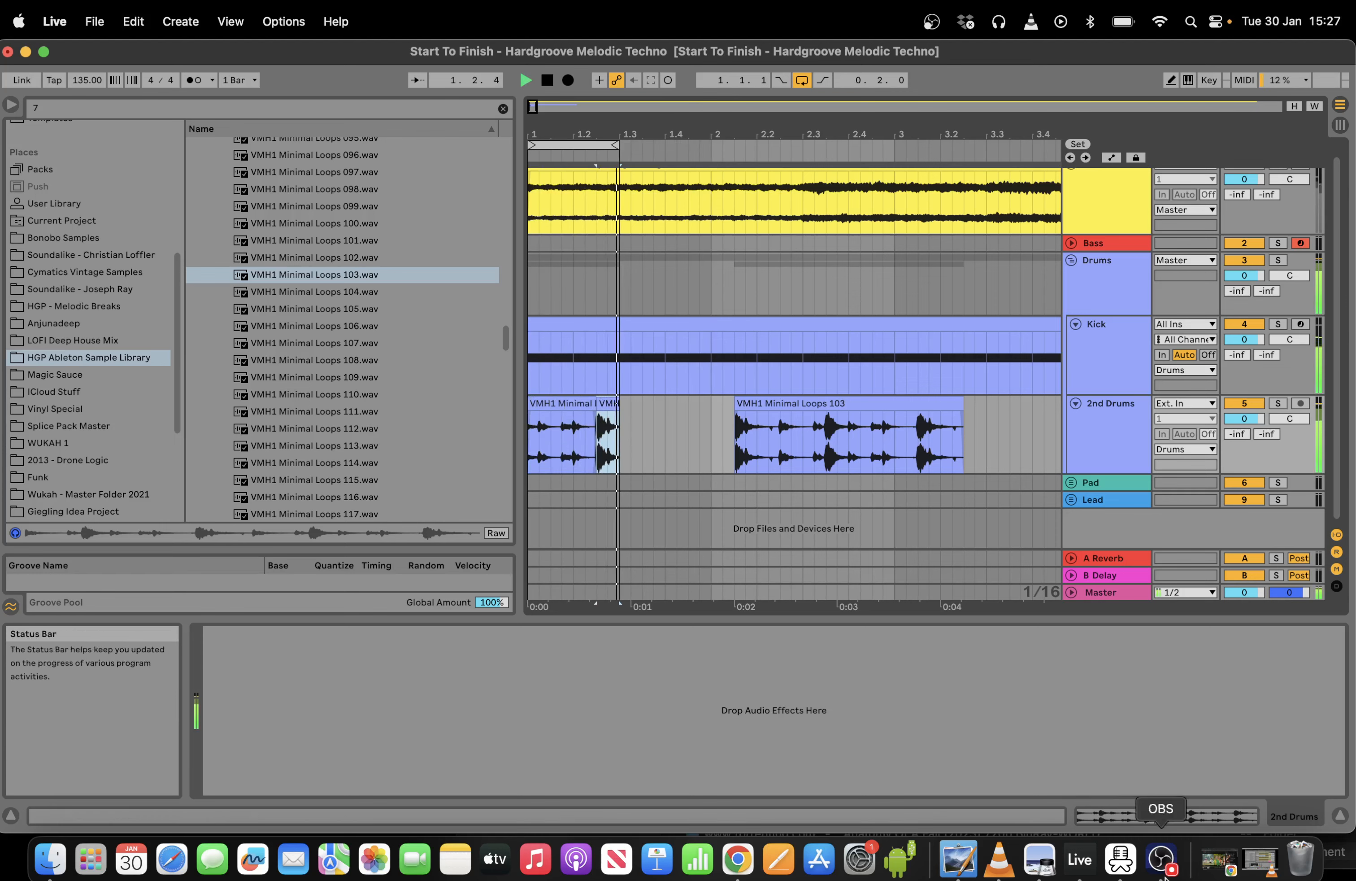
left_click(1151, 816)
left_click_drag(472, 257, 473, 283)
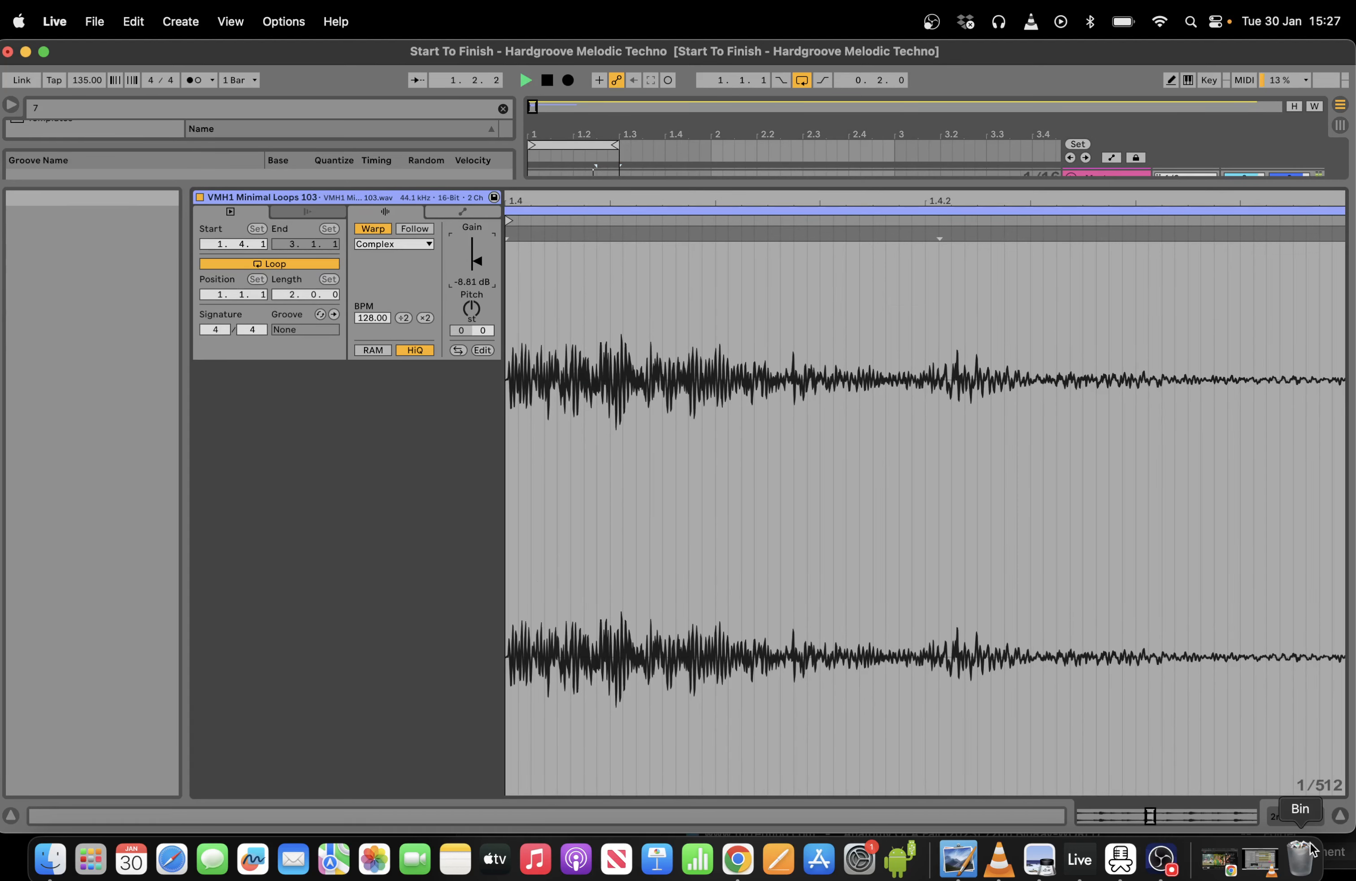
left_click(1306, 819)
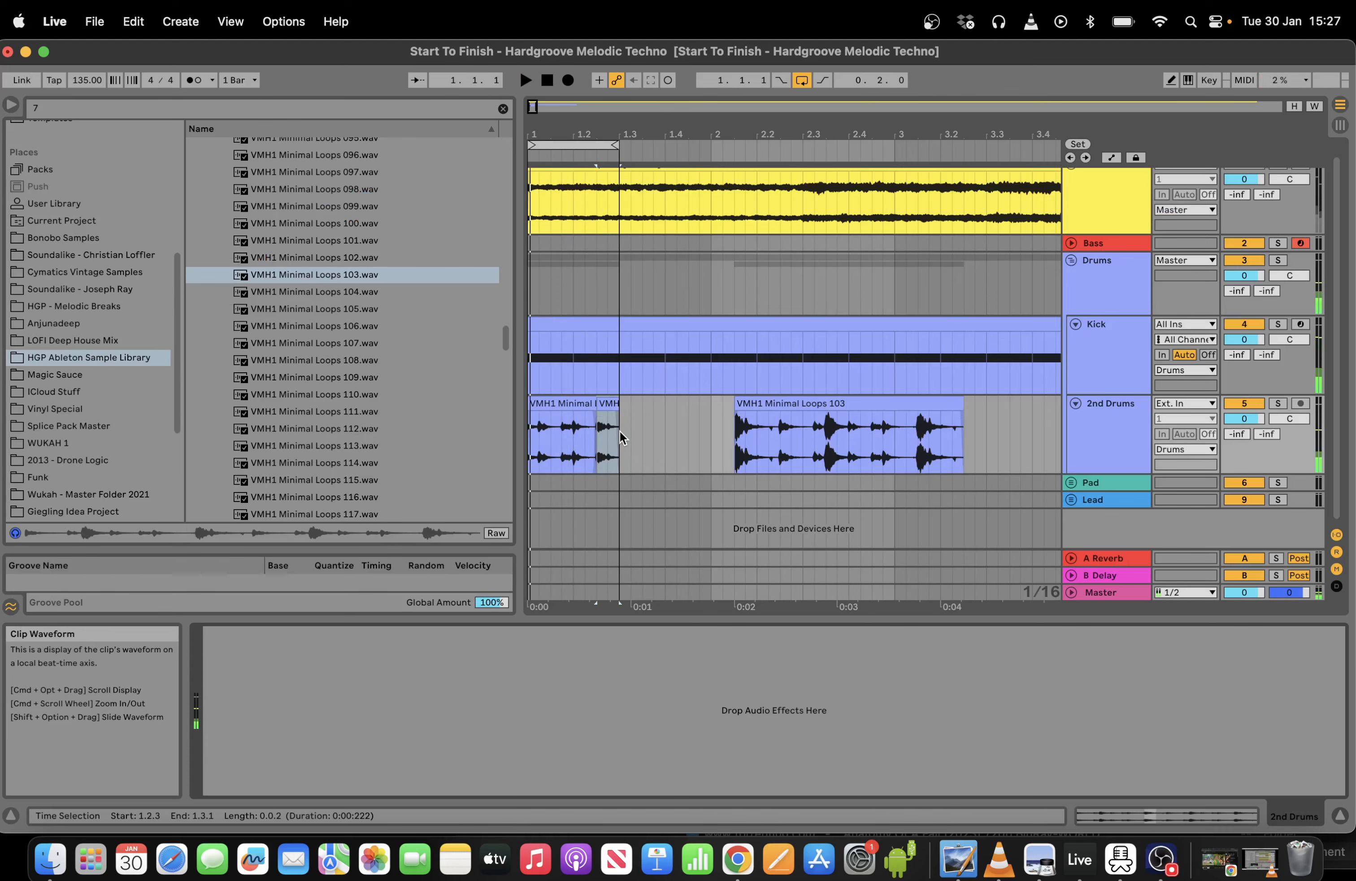
Consolidate the two loop pieces into one two-beat clip and transpose it down 3 semitones during playback.
key("super+j")
key("space")
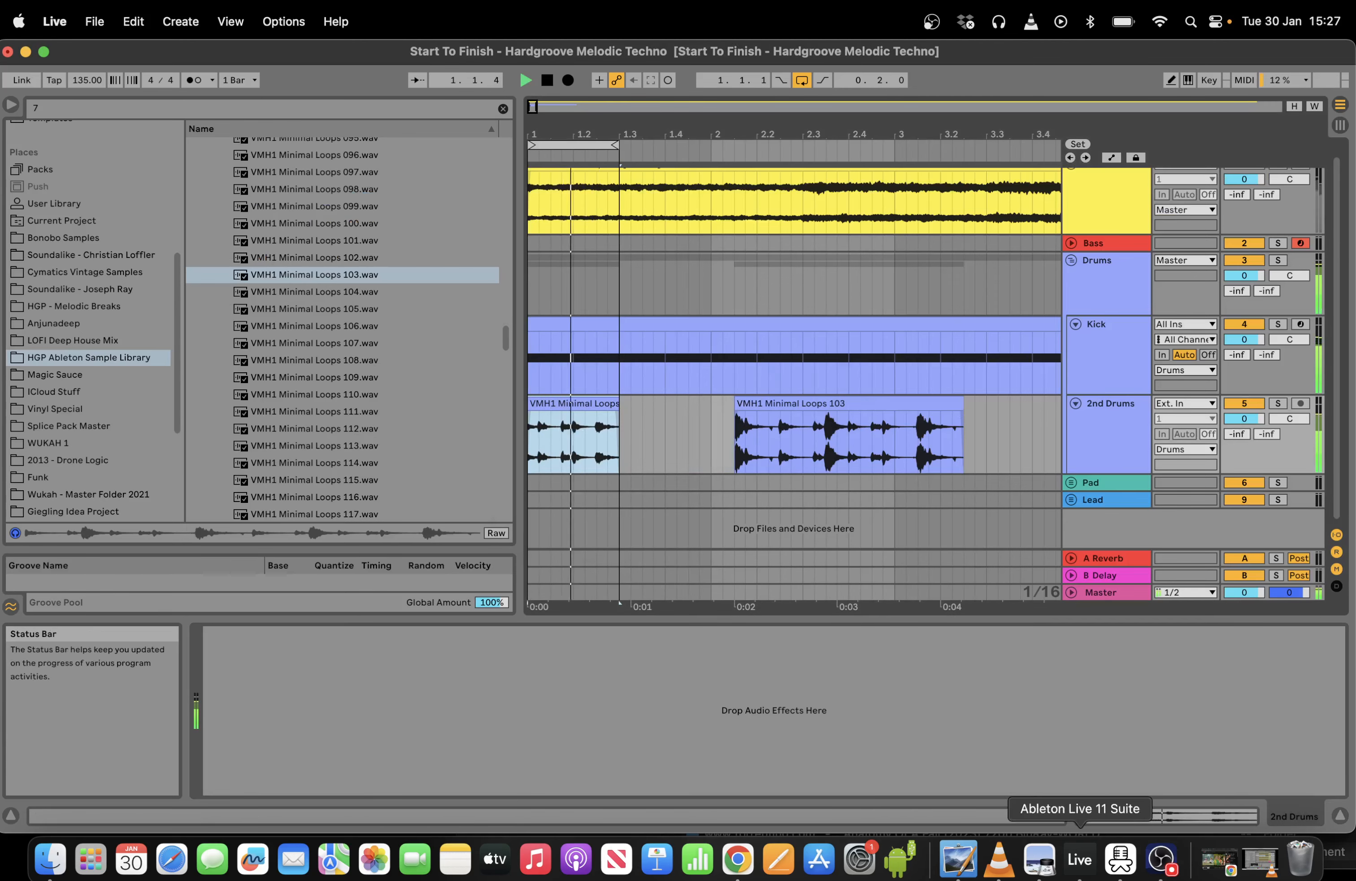
left_click(1306, 816)
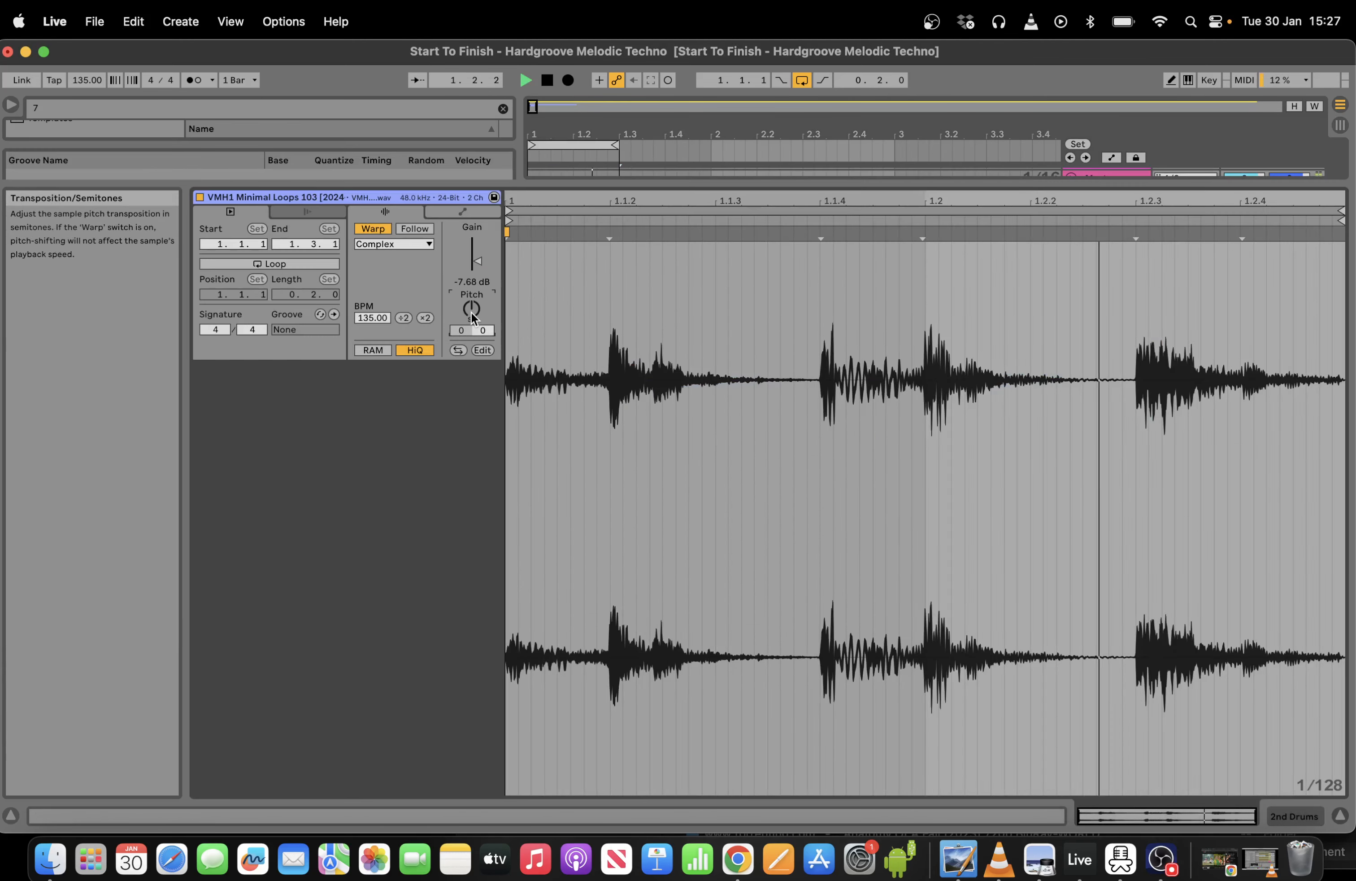
scroll(472, 316, "down", 2)
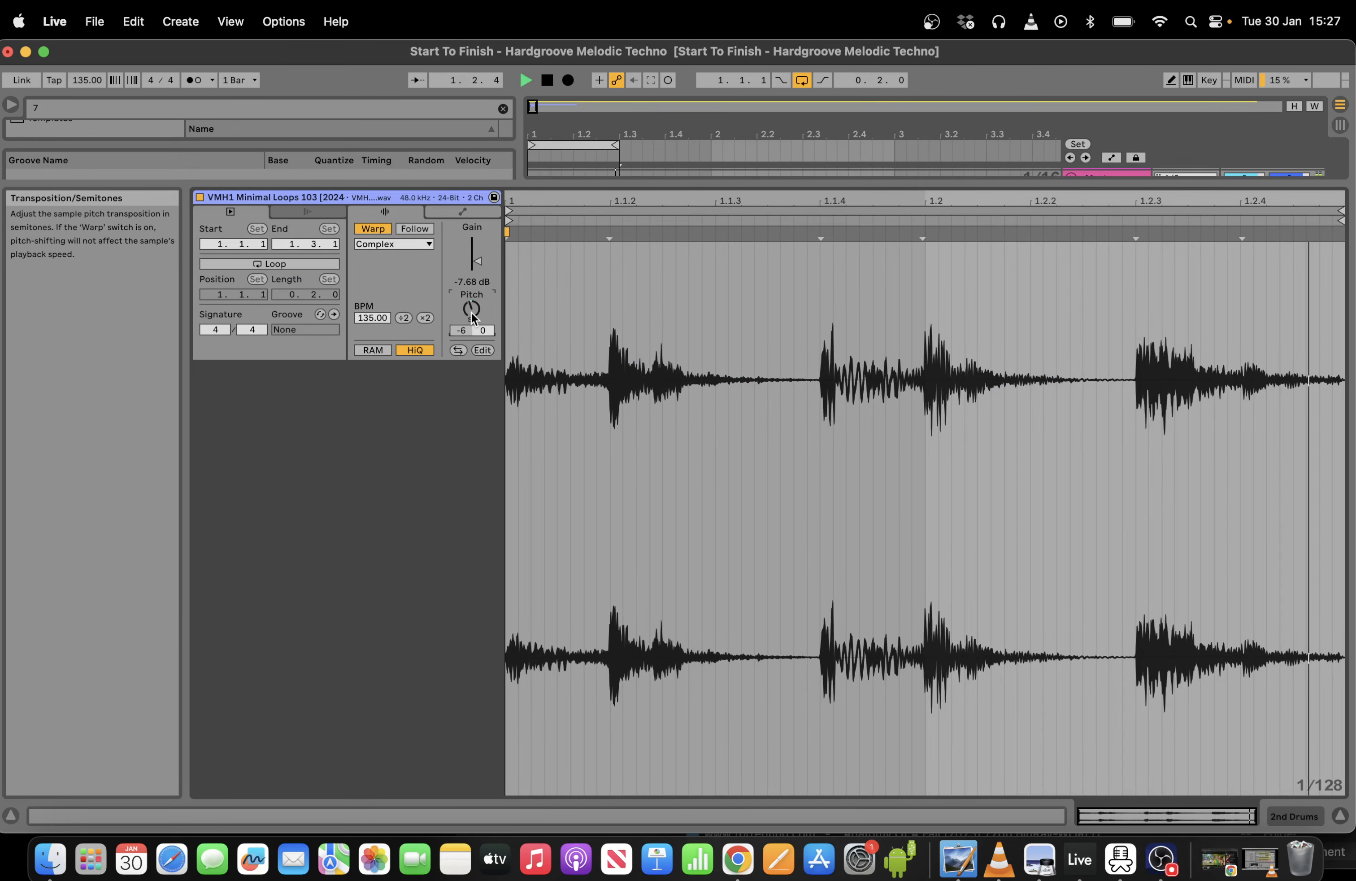
scroll(472, 317, "down", 1)
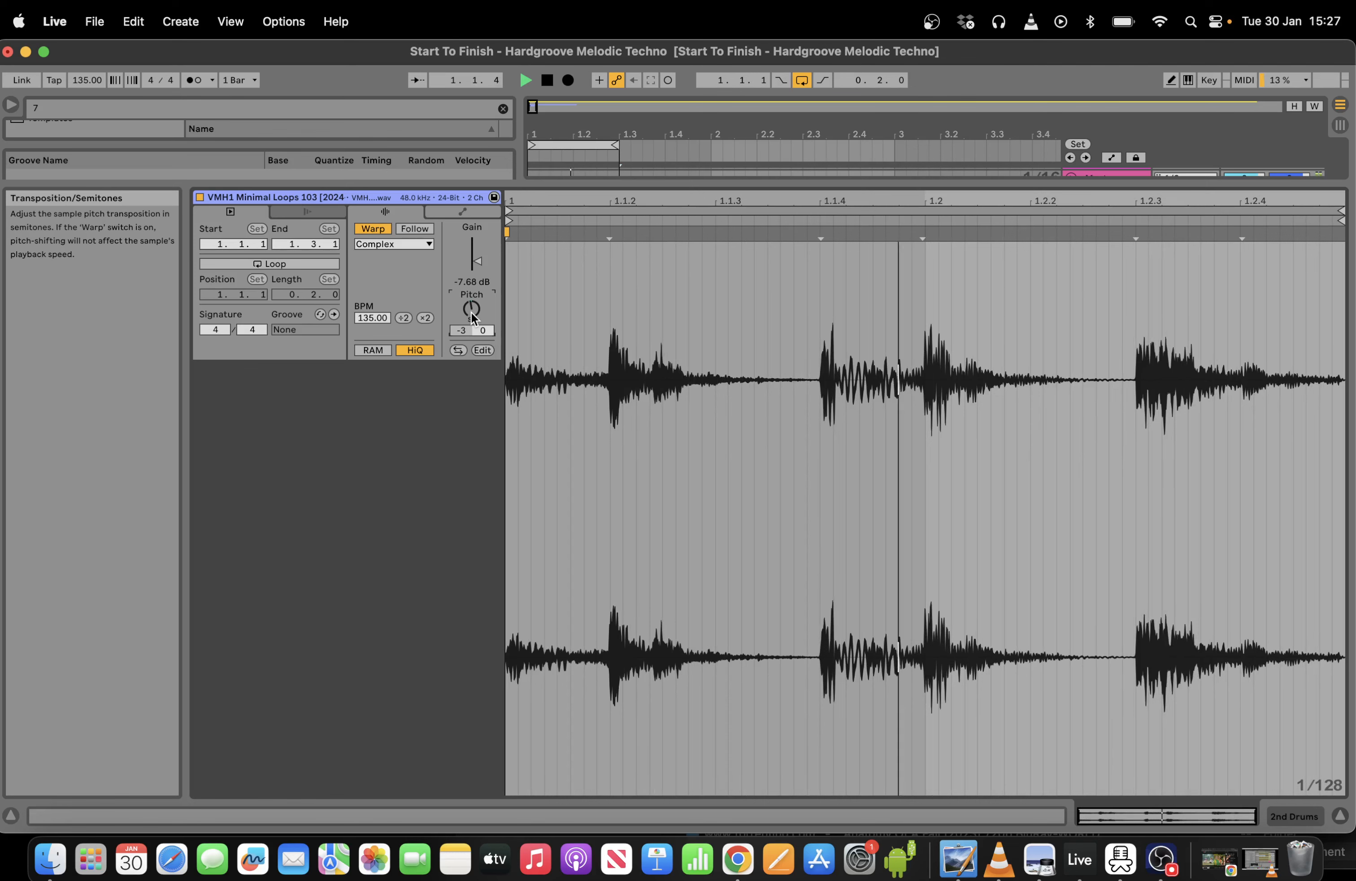
left_click(1292, 818)
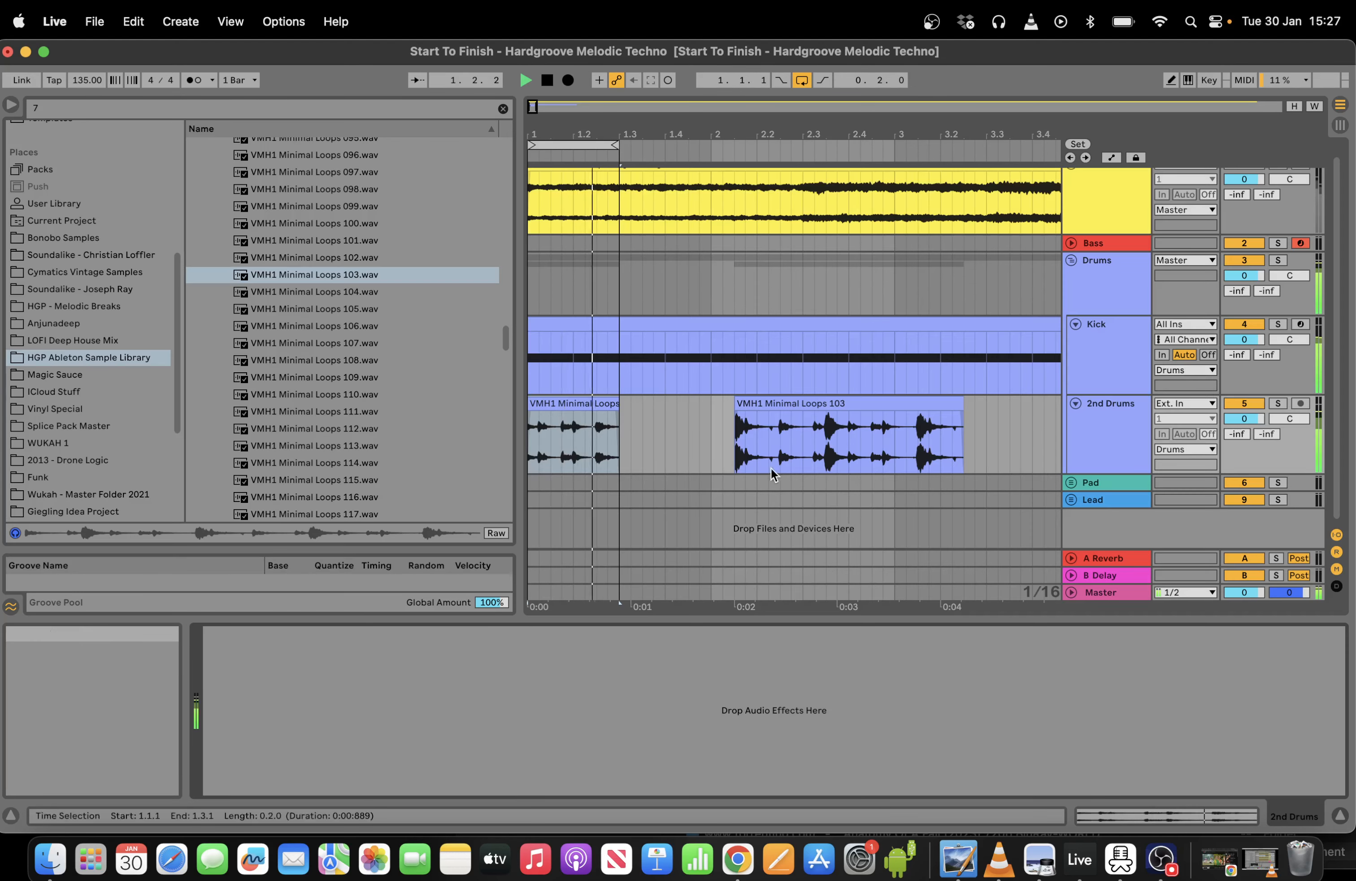
Find EQ Eight among the audio effects by searching for "eq" and add it to the 2nd Drums track.
left_click(354, 108)
type("eq")
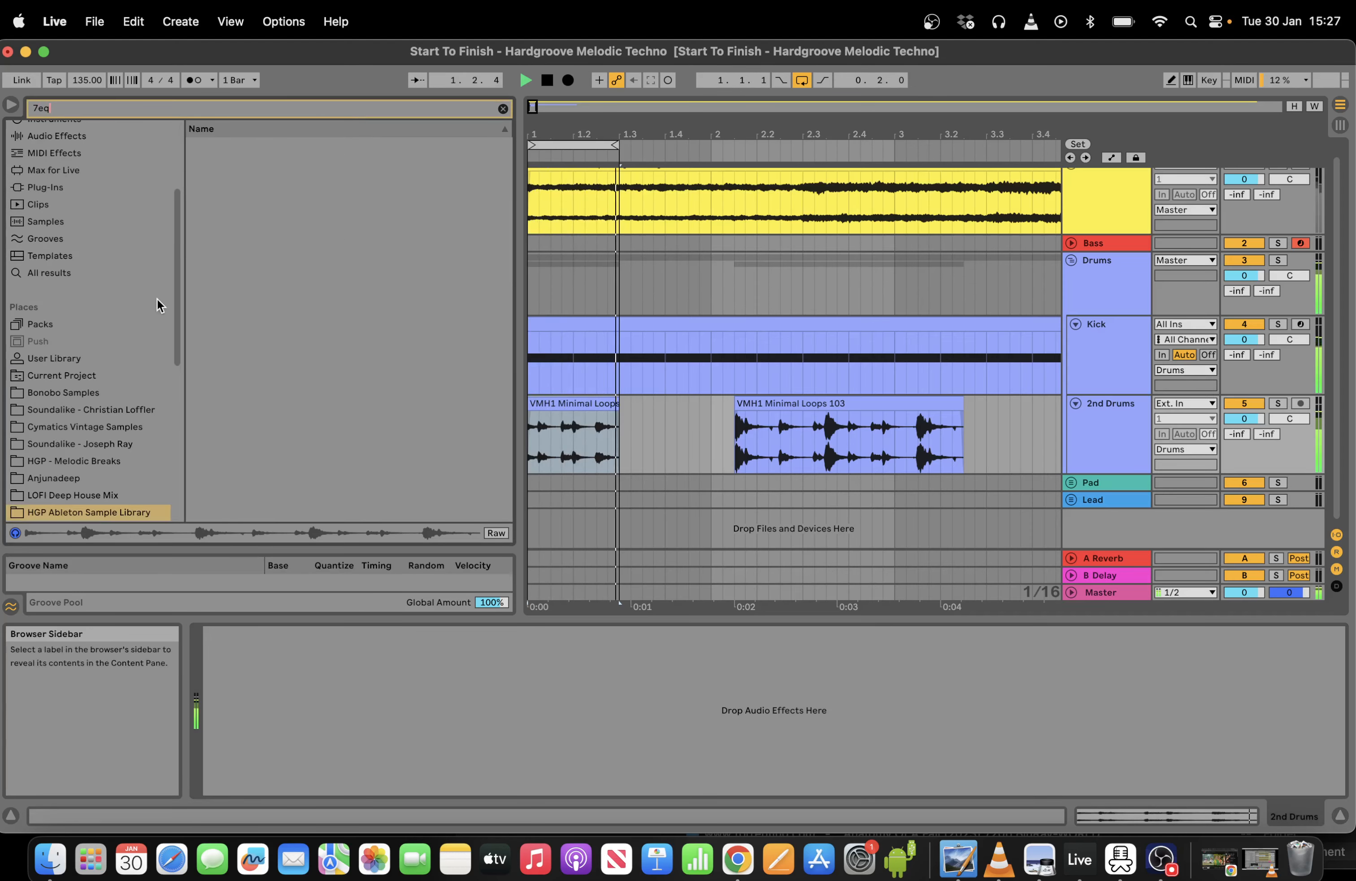
scroll(157, 298, "up", 3)
left_click(56, 281)
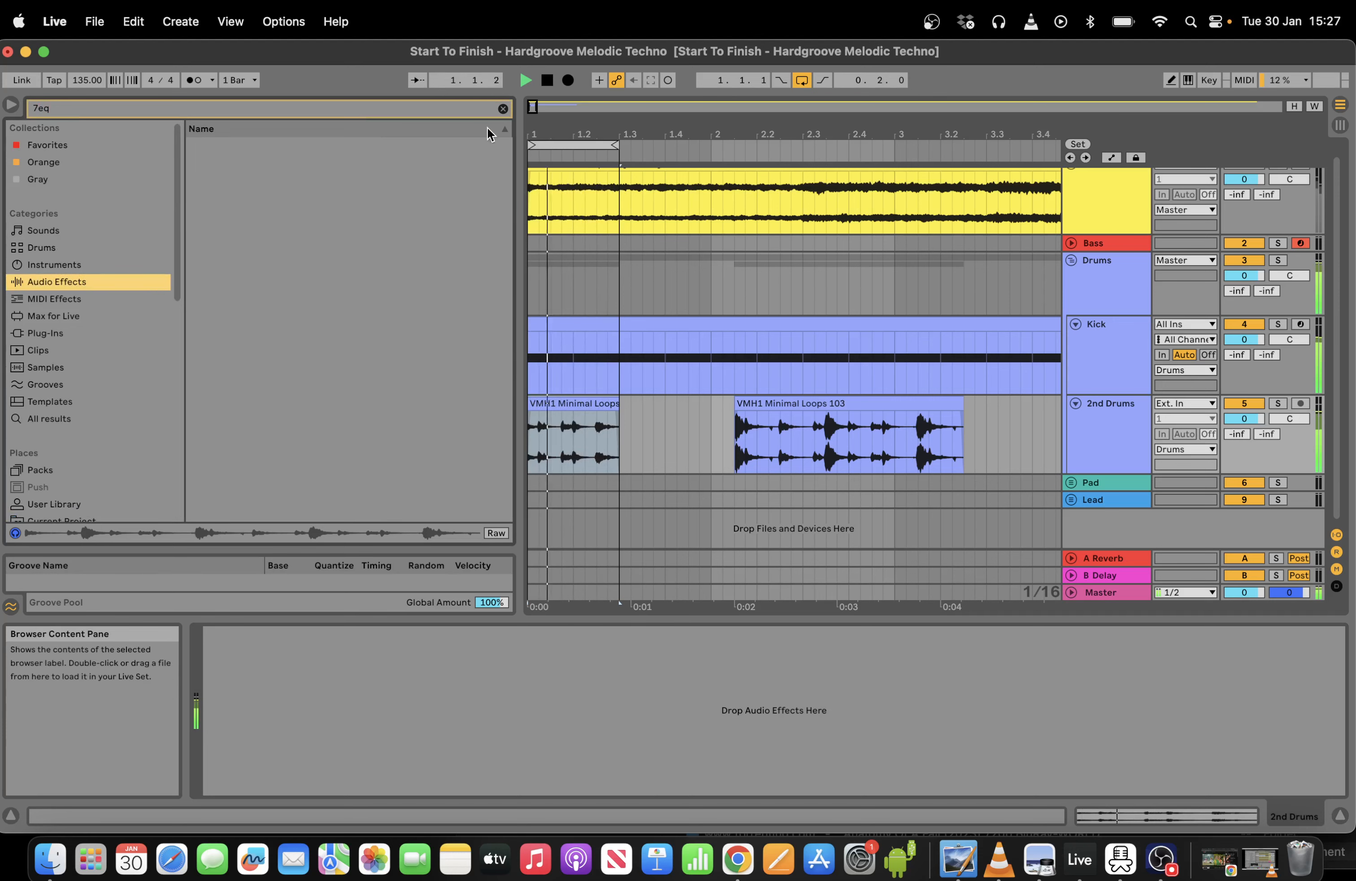
left_click(282, 108)
key("BackSpace")
type("eq")
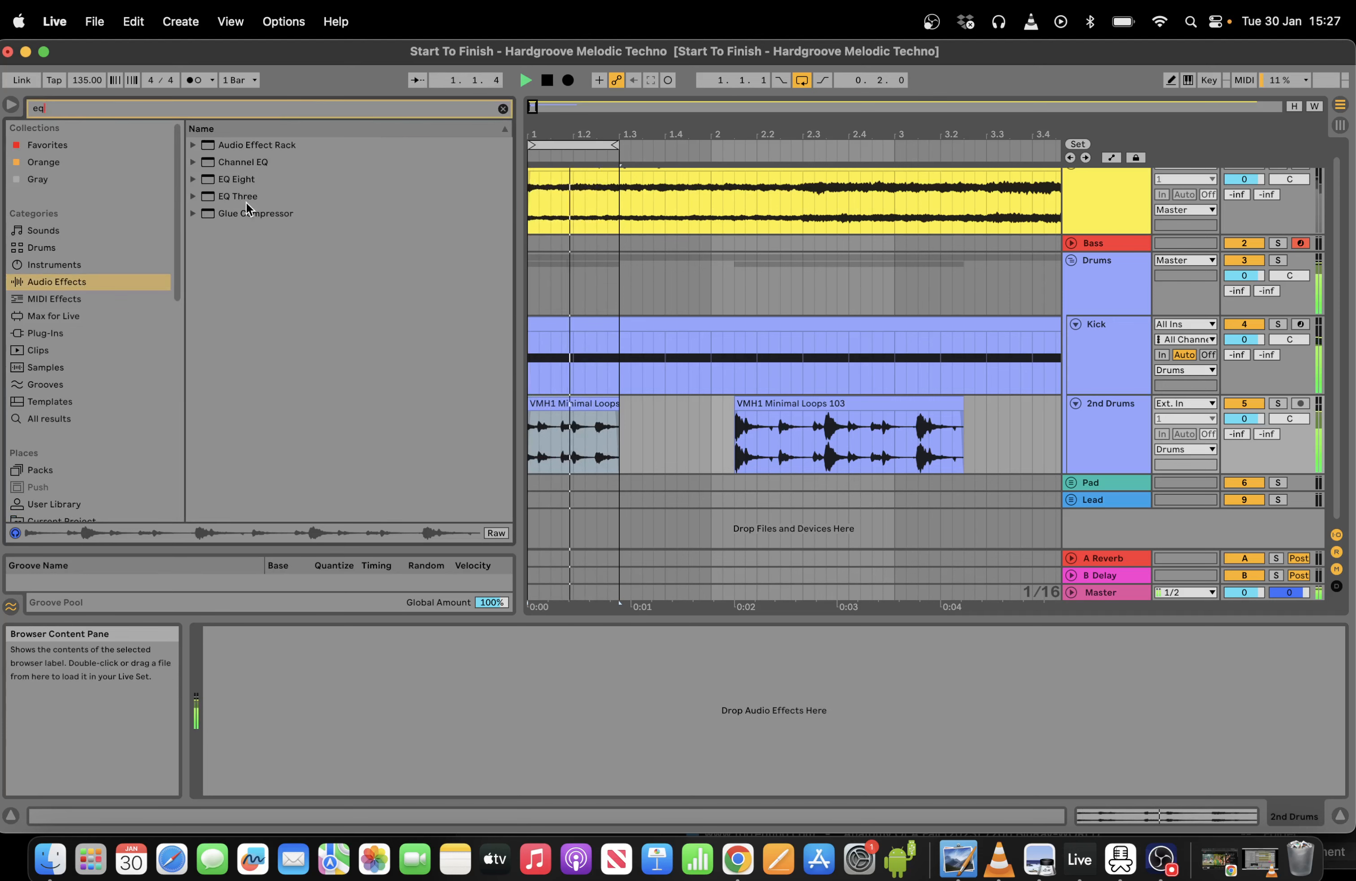
double_click(236, 179)
Change EQ Eight band 1 to a low-cut filter at about 202 Hz with a Q of about 0.47.
left_click(275, 774)
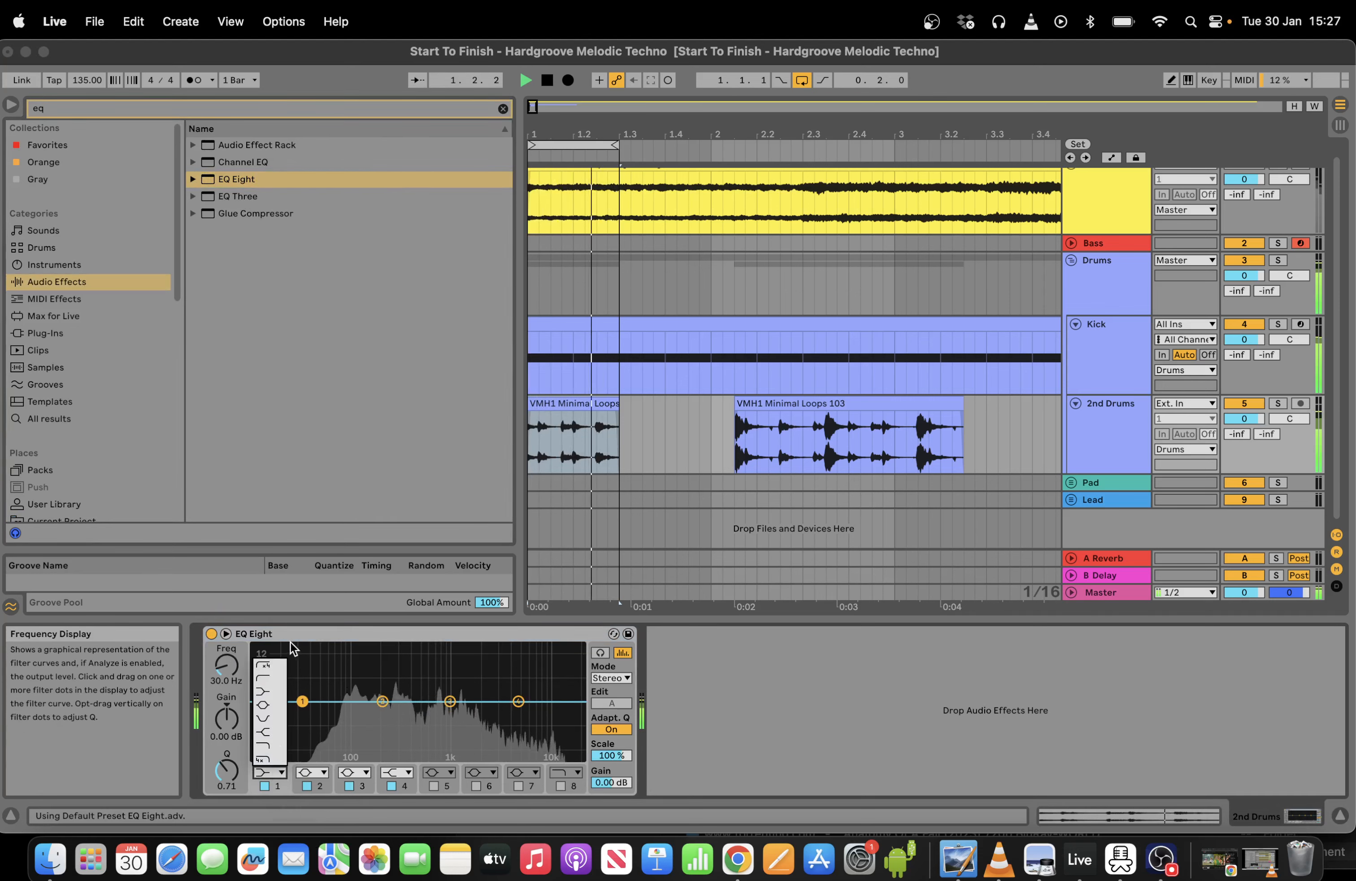
left_click(272, 663)
left_click_drag(302, 718, 382, 723)
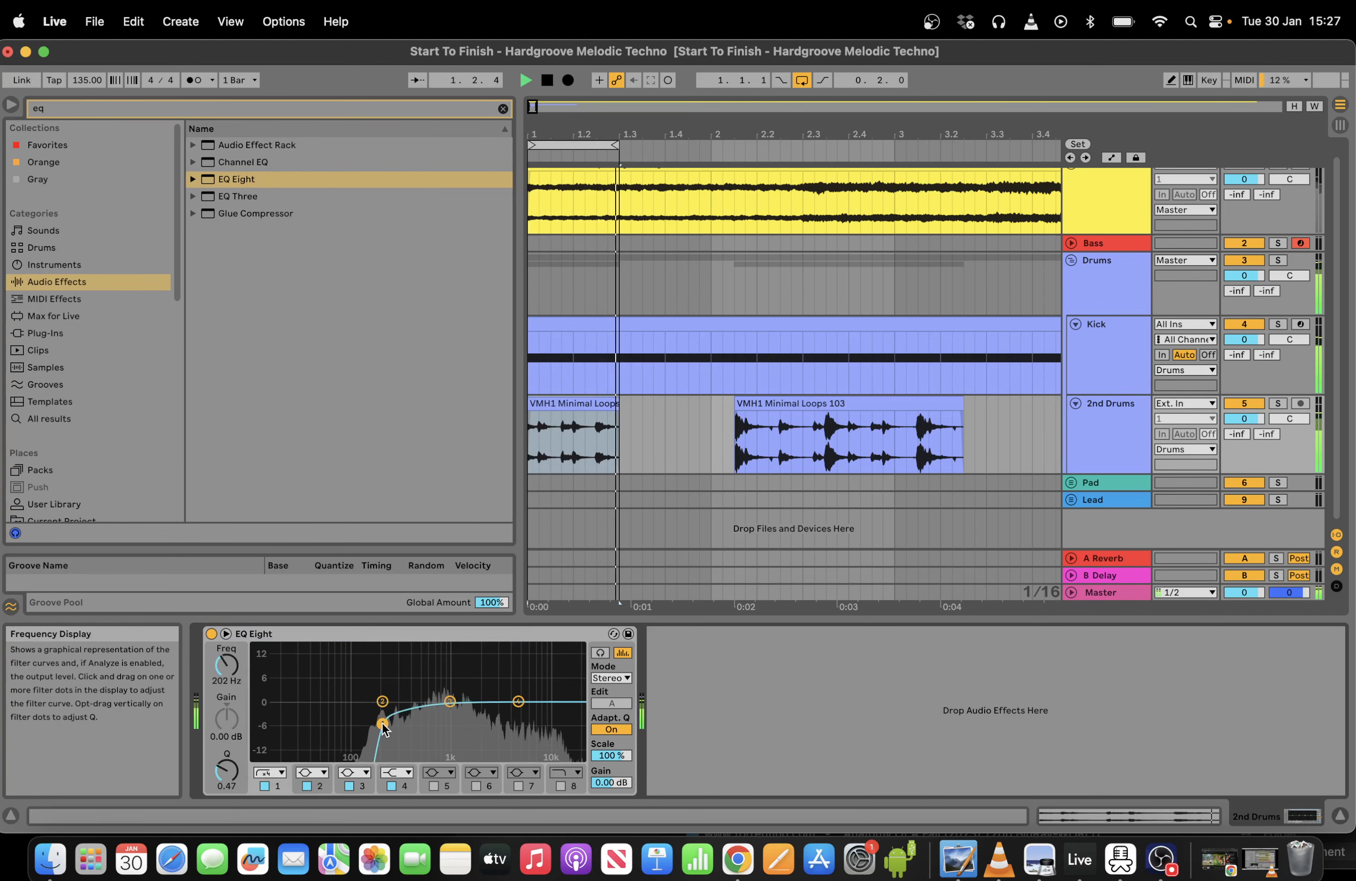
Make band 4 a high-cut at 22.0 kHz with Q 0.11, and dip band 3 by about 2.11 dB at 2.11 kHz.
left_click(395, 774)
left_click(395, 784)
left_click_drag(518, 715, 580, 754)
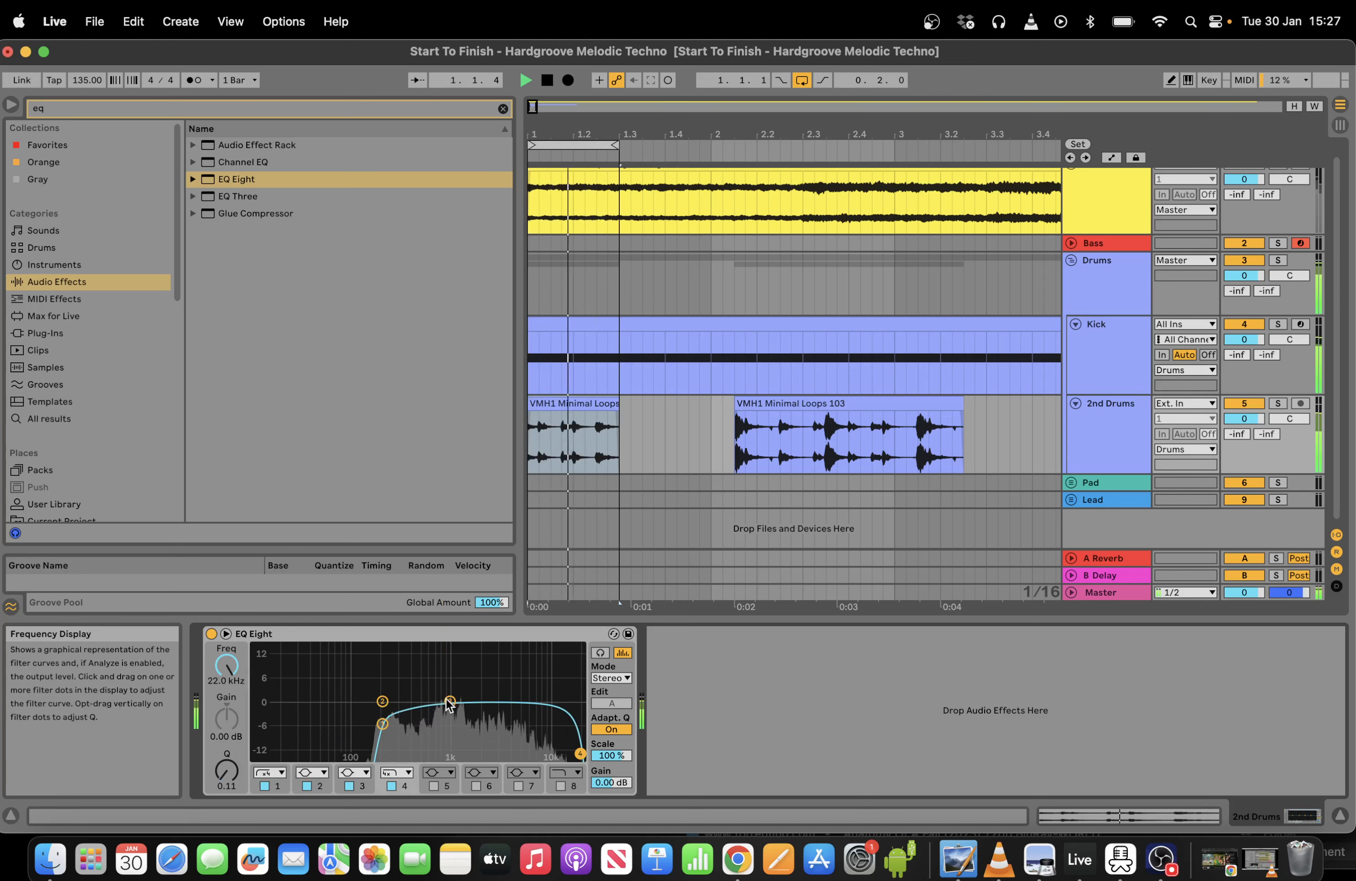
left_click_drag(449, 700, 481, 710)
Delete the leftover VMH1 Minimal Loops 103 clip between 2.1.3 and 3.2.3 and stop playback.
left_click(838, 405)
key("Delete")
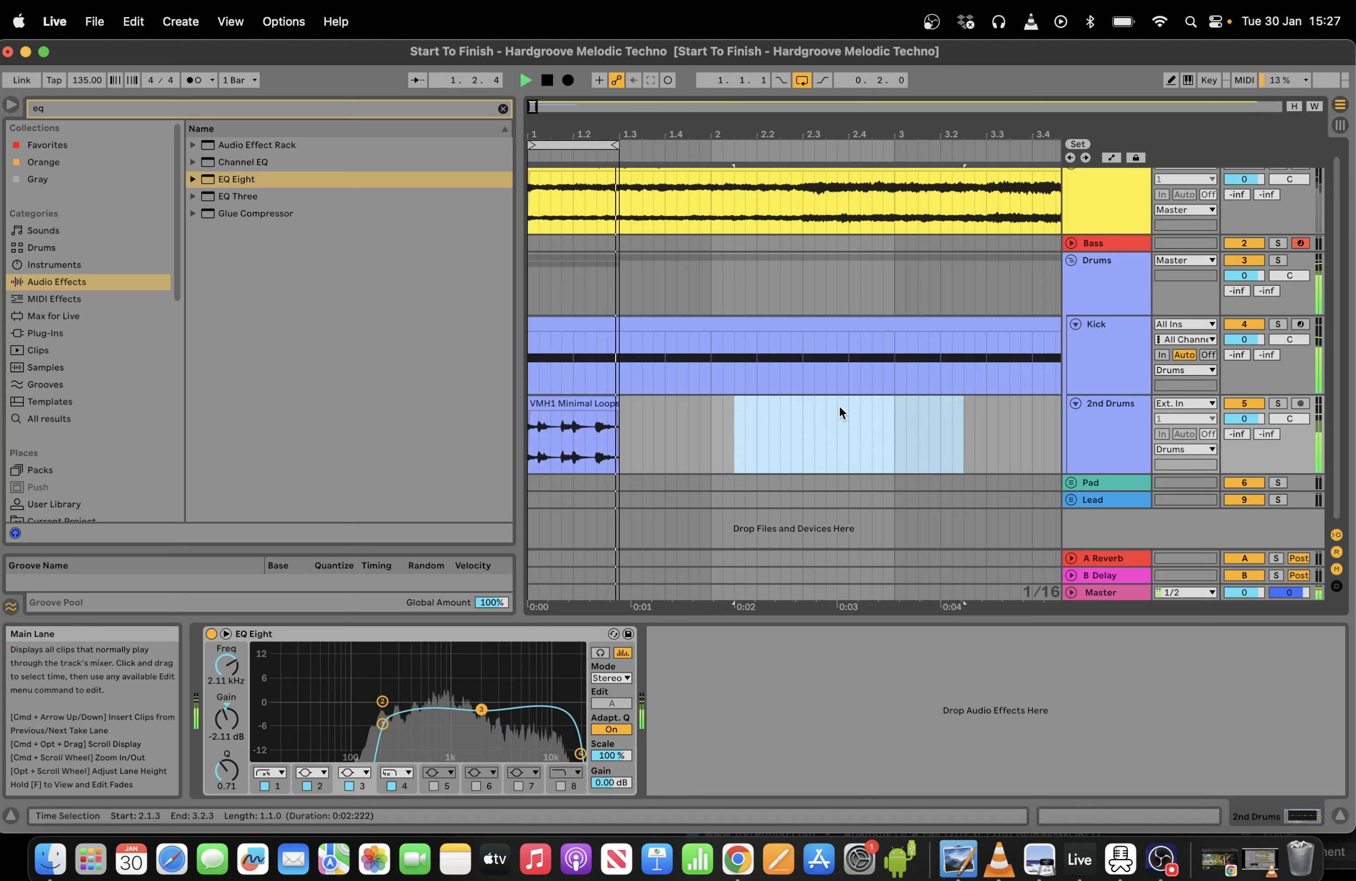
key("space")
Add a Compressor before EQ Eight on the 2nd Drums track and set its sidechain source to Kick.
left_click(140, 112)
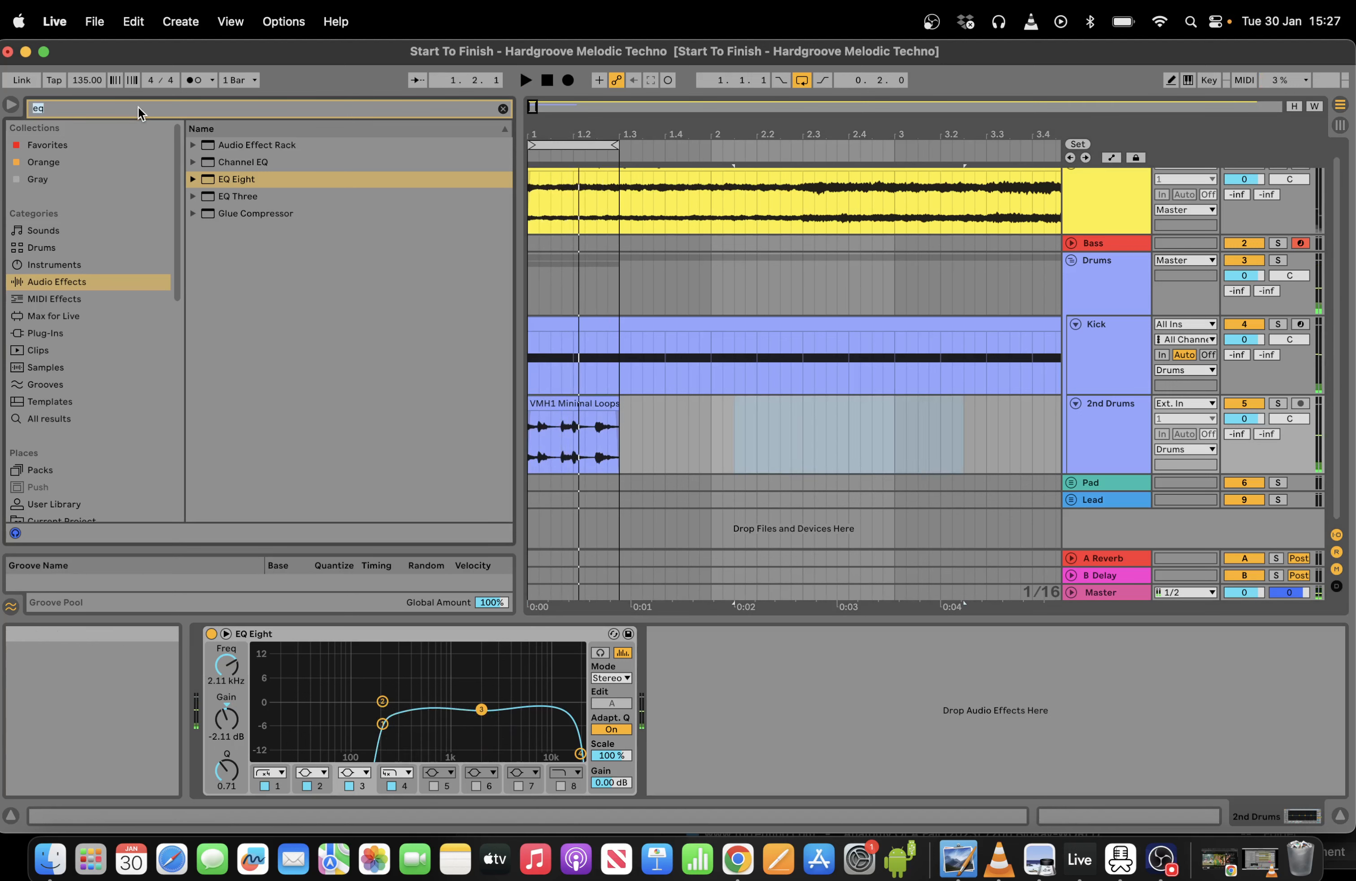
type("com")
left_click_drag(284, 166, 281, 634)
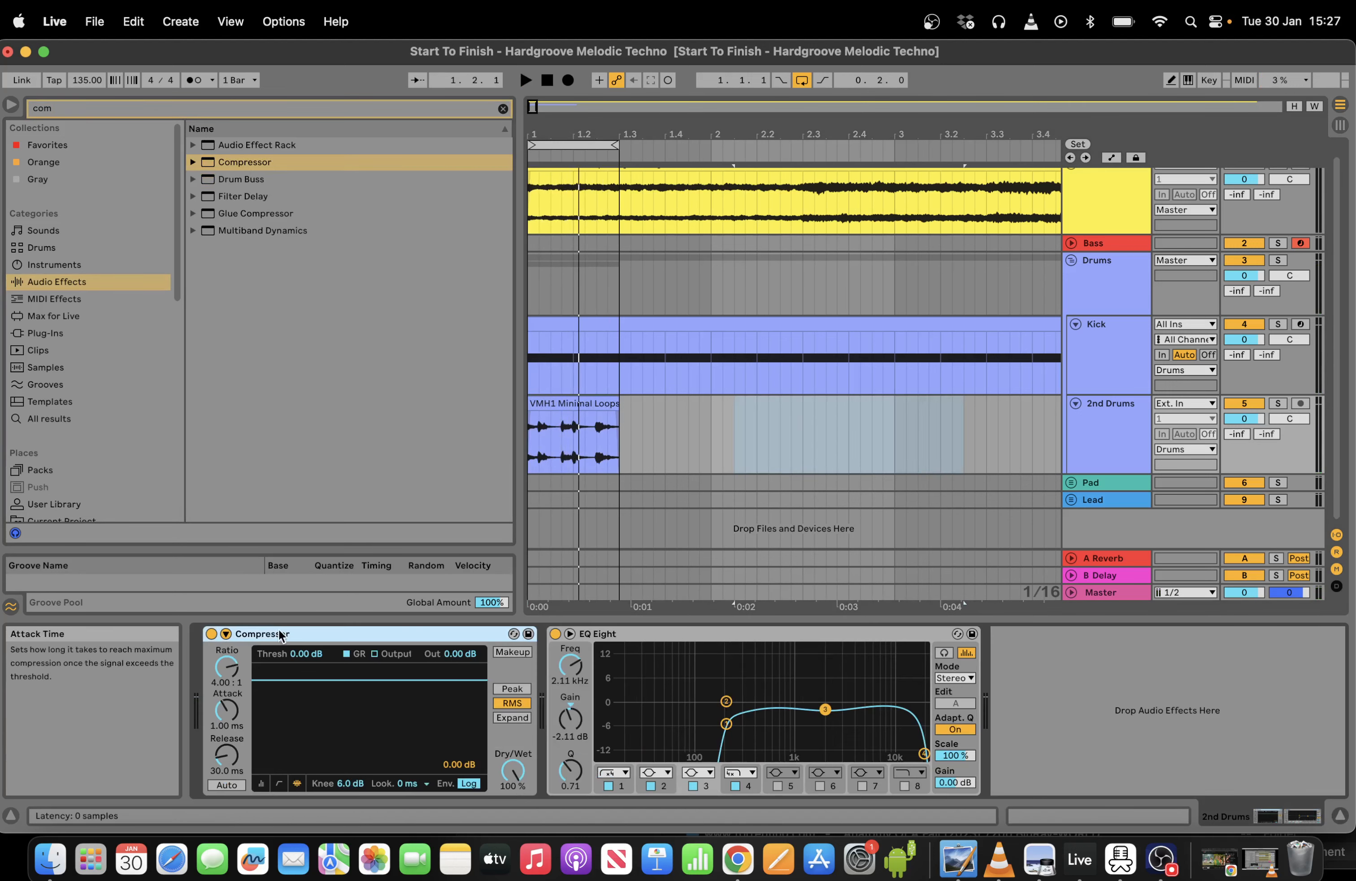
left_click(226, 634)
left_click(239, 677)
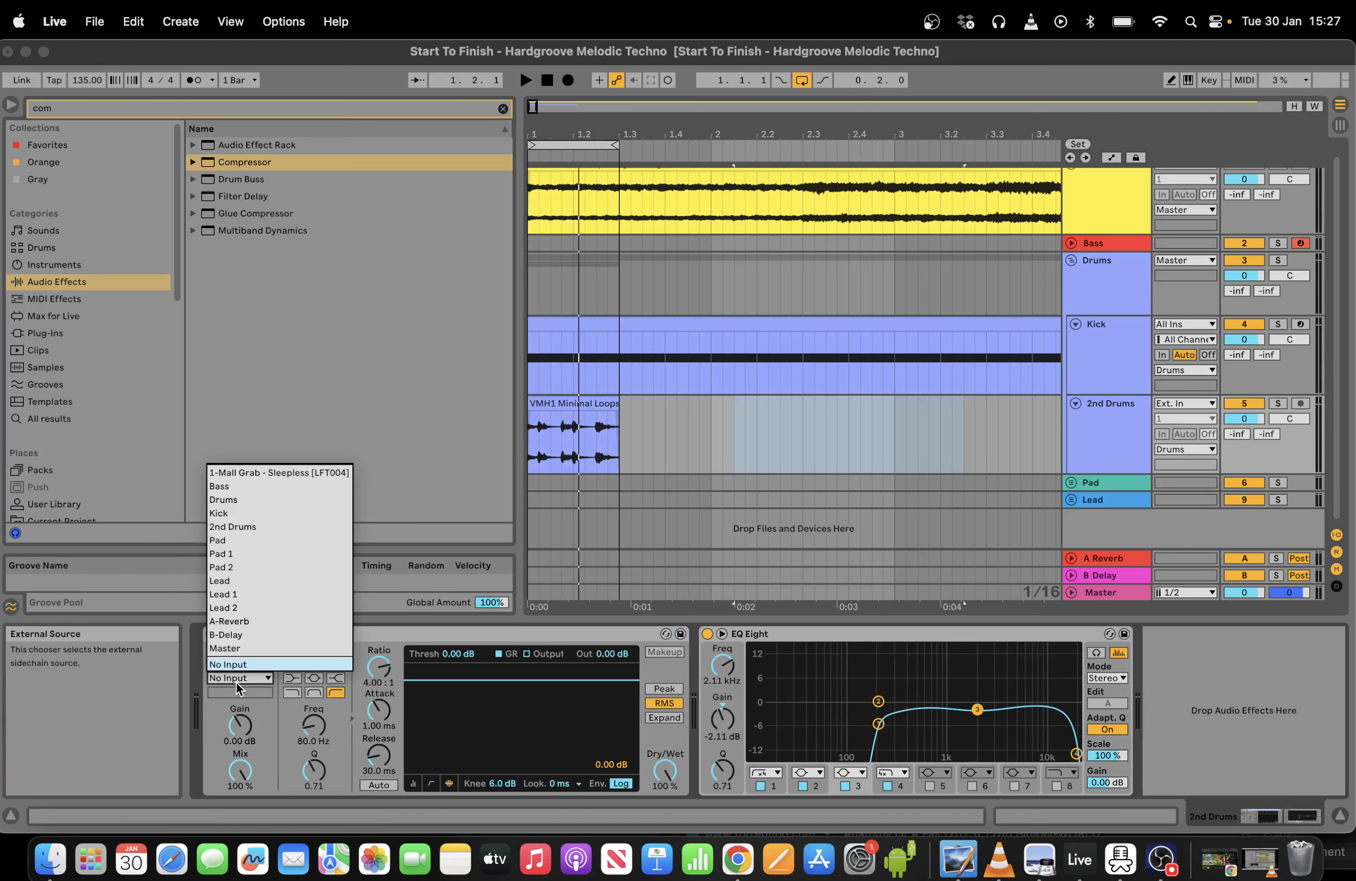
left_click(243, 513)
Show the Compressor's level meters, restart playback and lower the threshold to -25.5 dB.
left_click(413, 783)
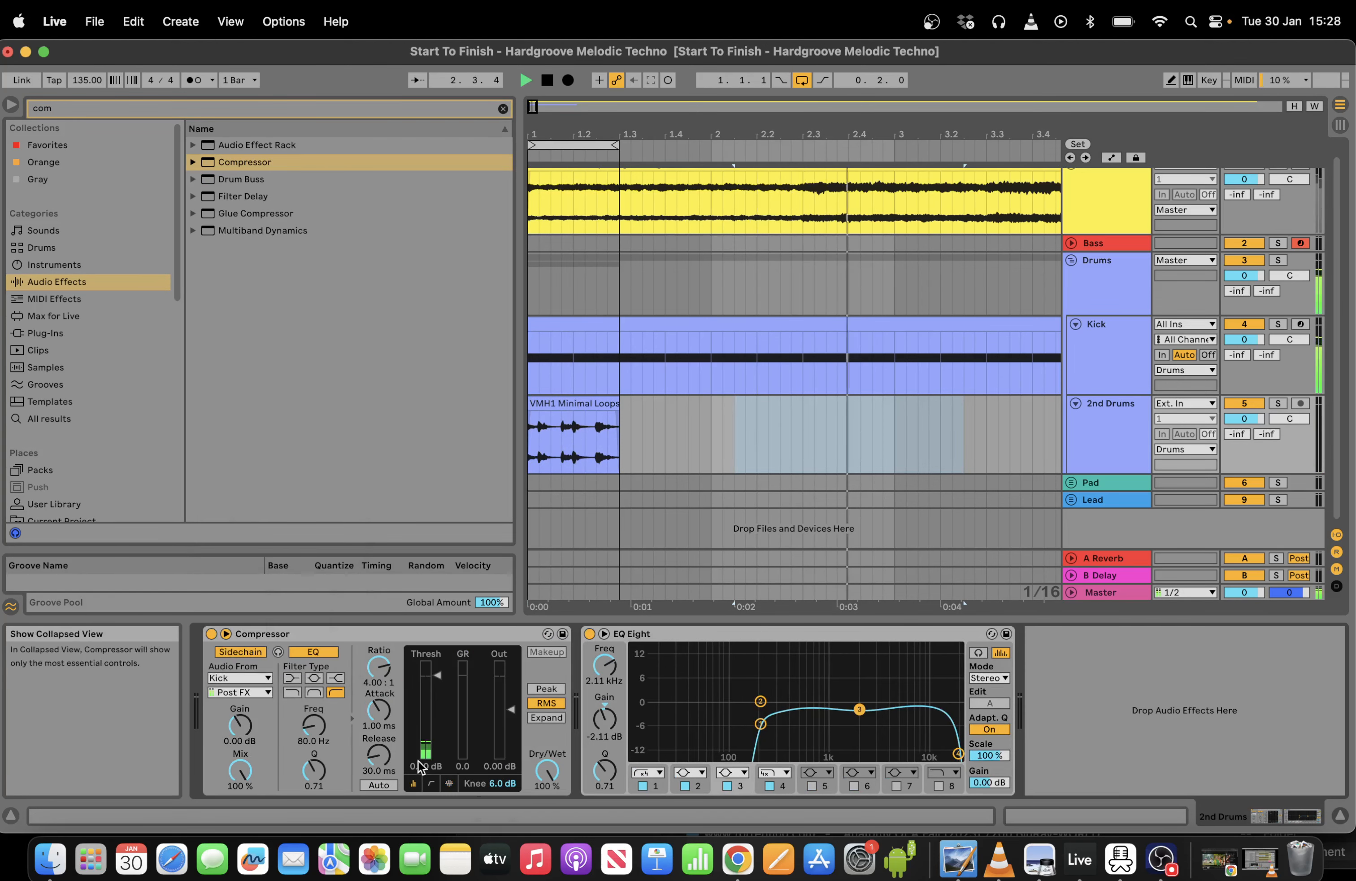
left_click(547, 81)
key("space")
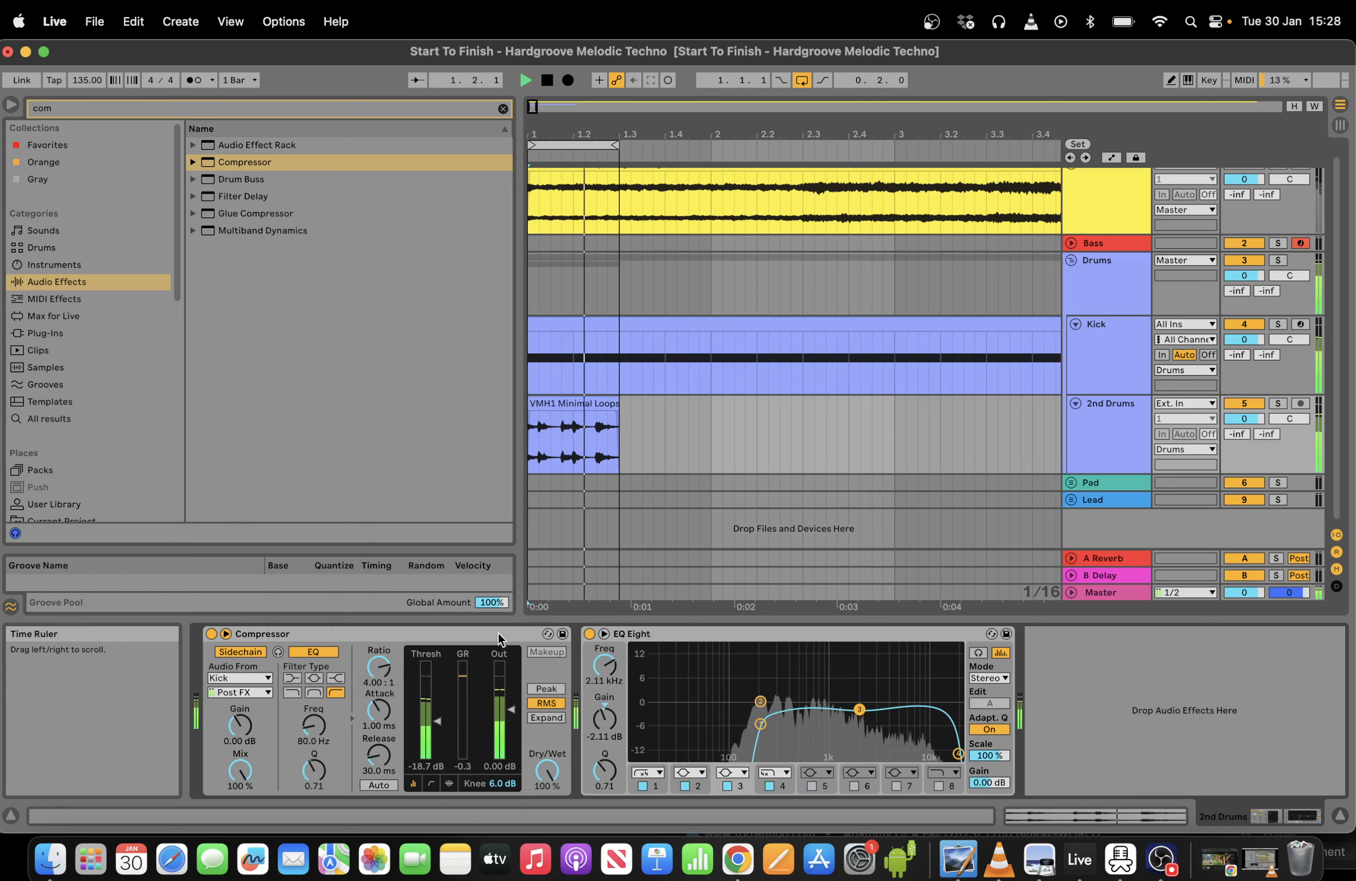
left_click_drag(437, 722, 436, 728)
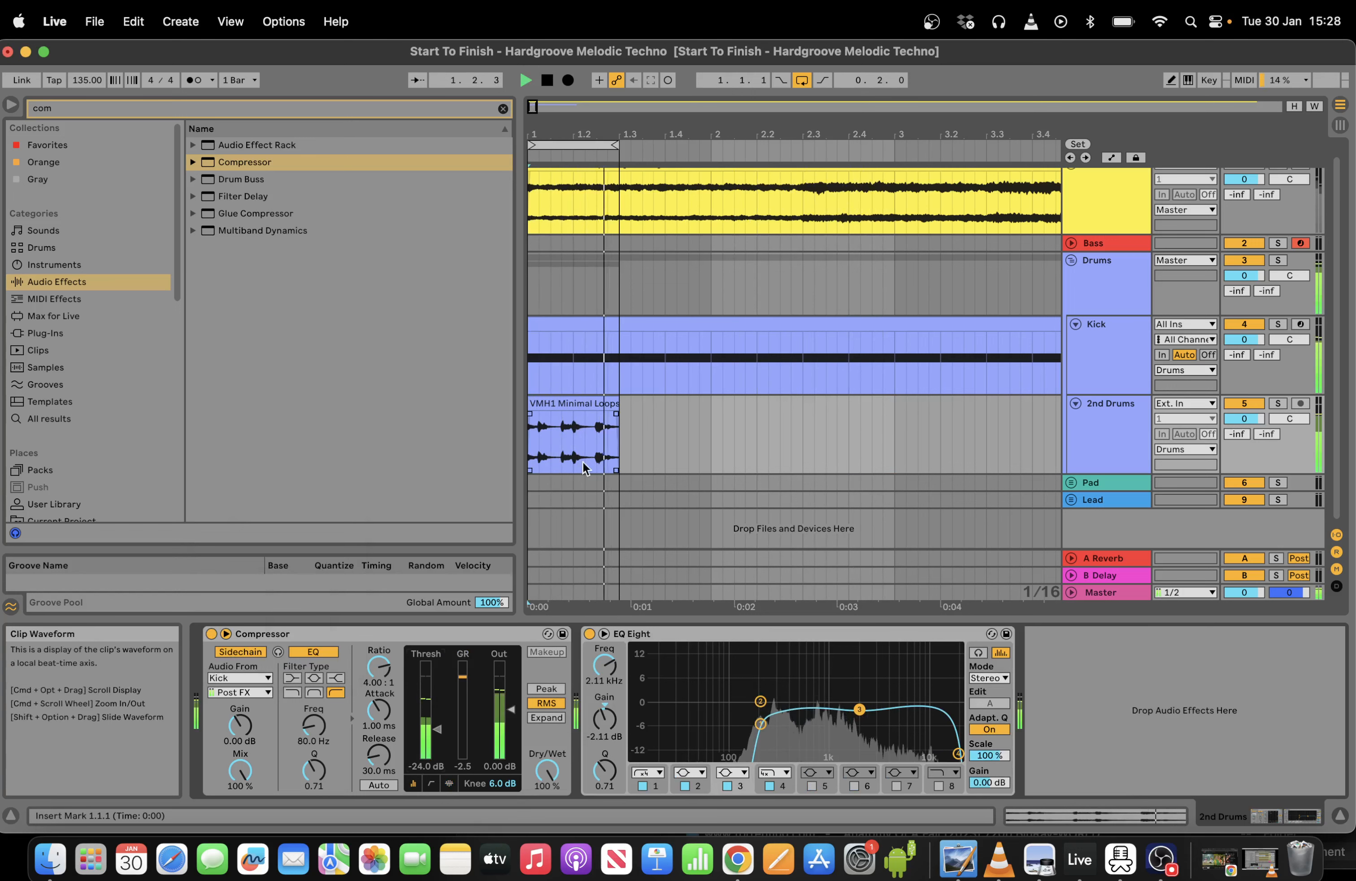
left_click_drag(438, 728, 439, 731)
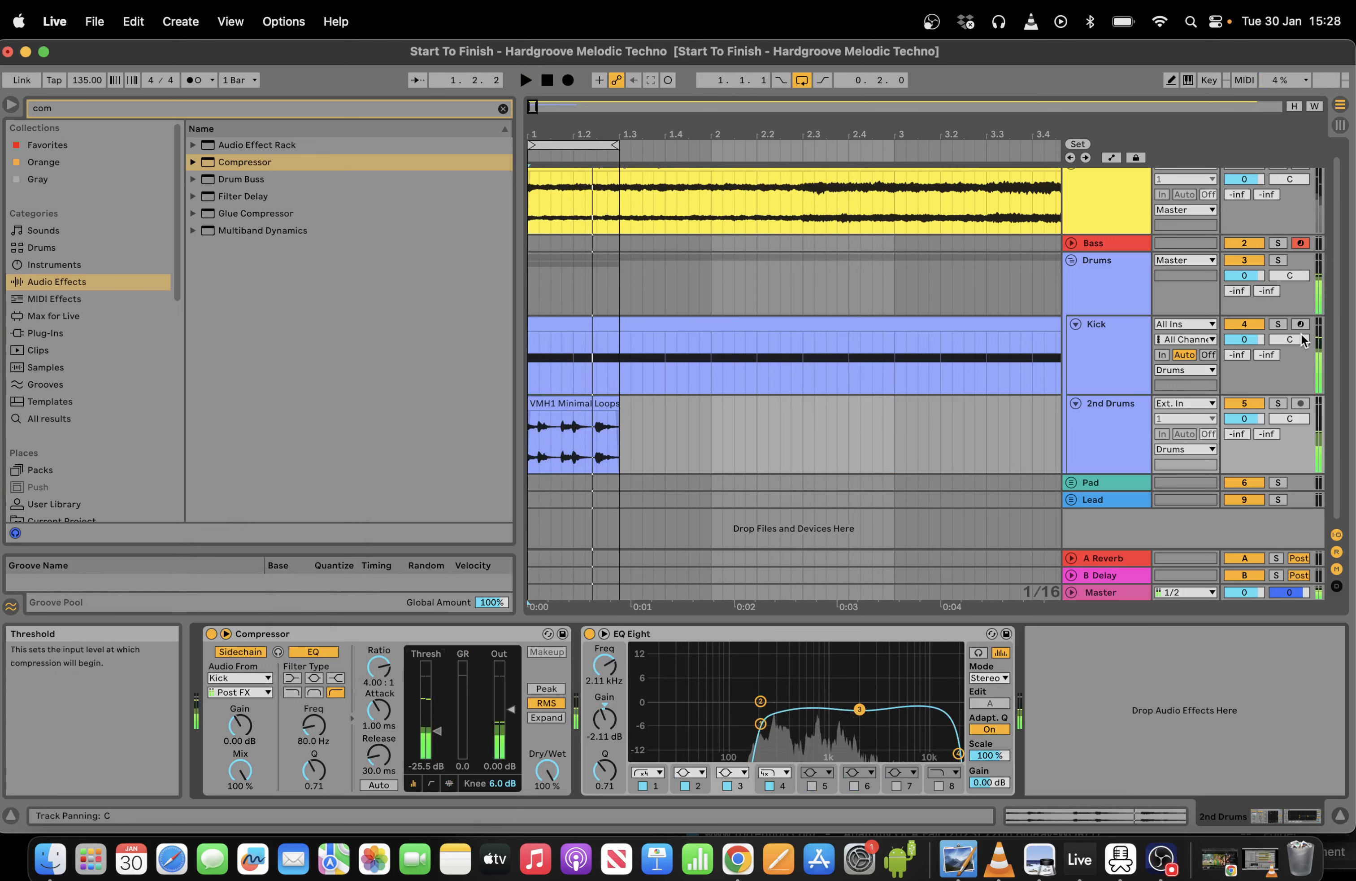
Rename the 2nd Drums track to Bongo 1.
right_click(1119, 430)
left_click(1161, 489)
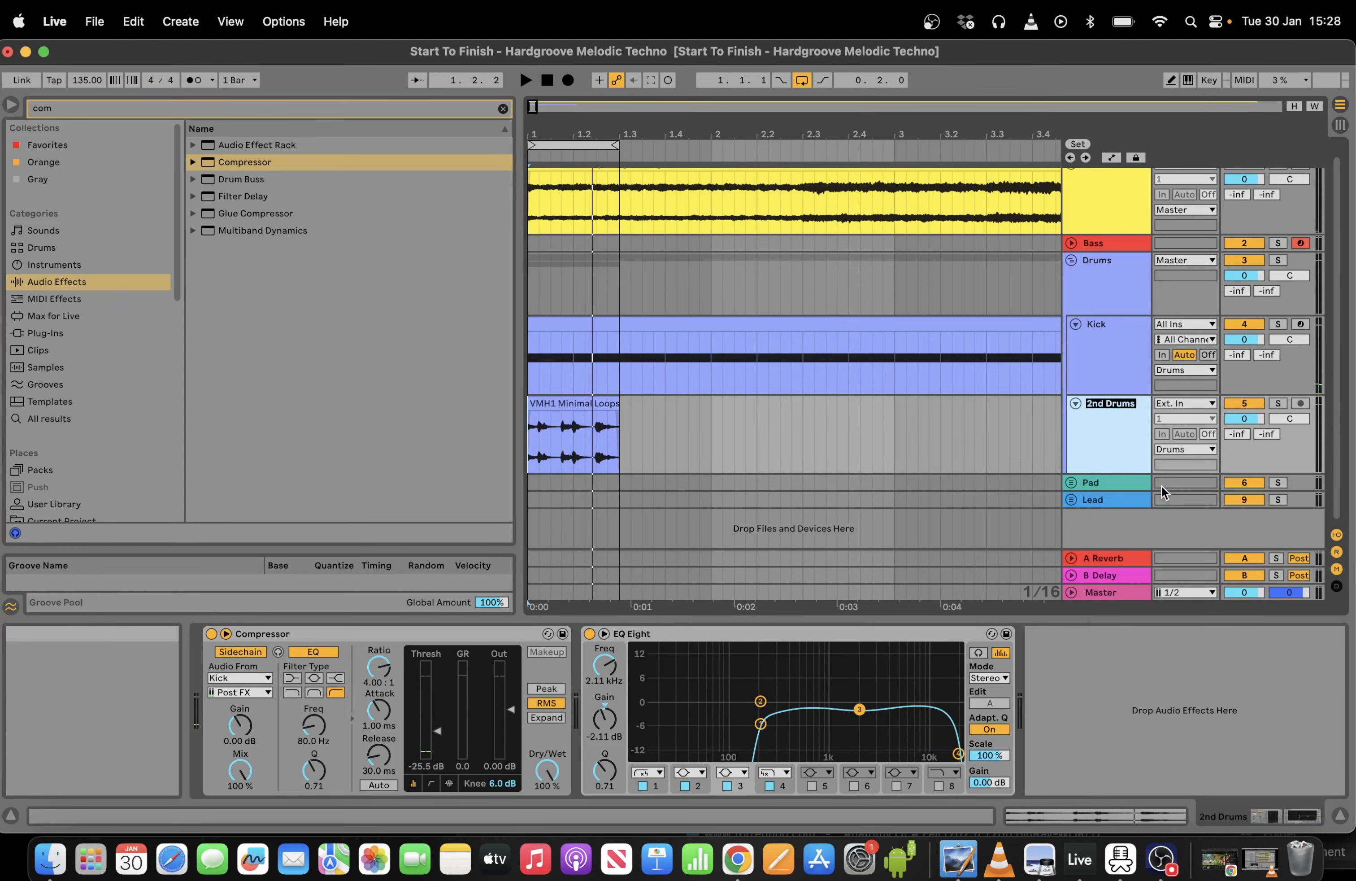
type("Bongo 1")
left_click(1004, 447)
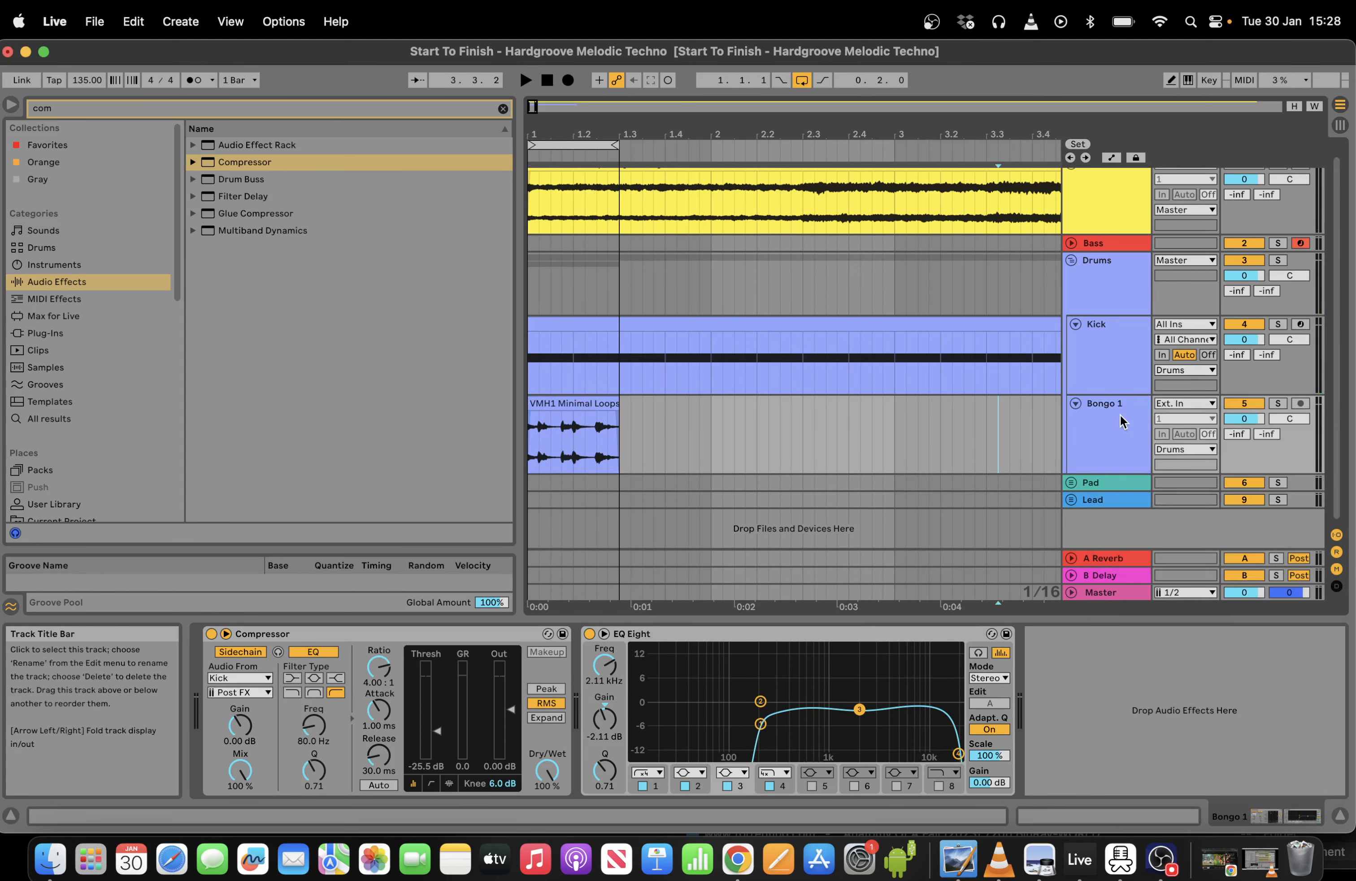
Duplicate the Bongo 1 track and rename the copy Bongo 2.
left_click(1119, 413)
key("super+d")
right_click(1097, 480)
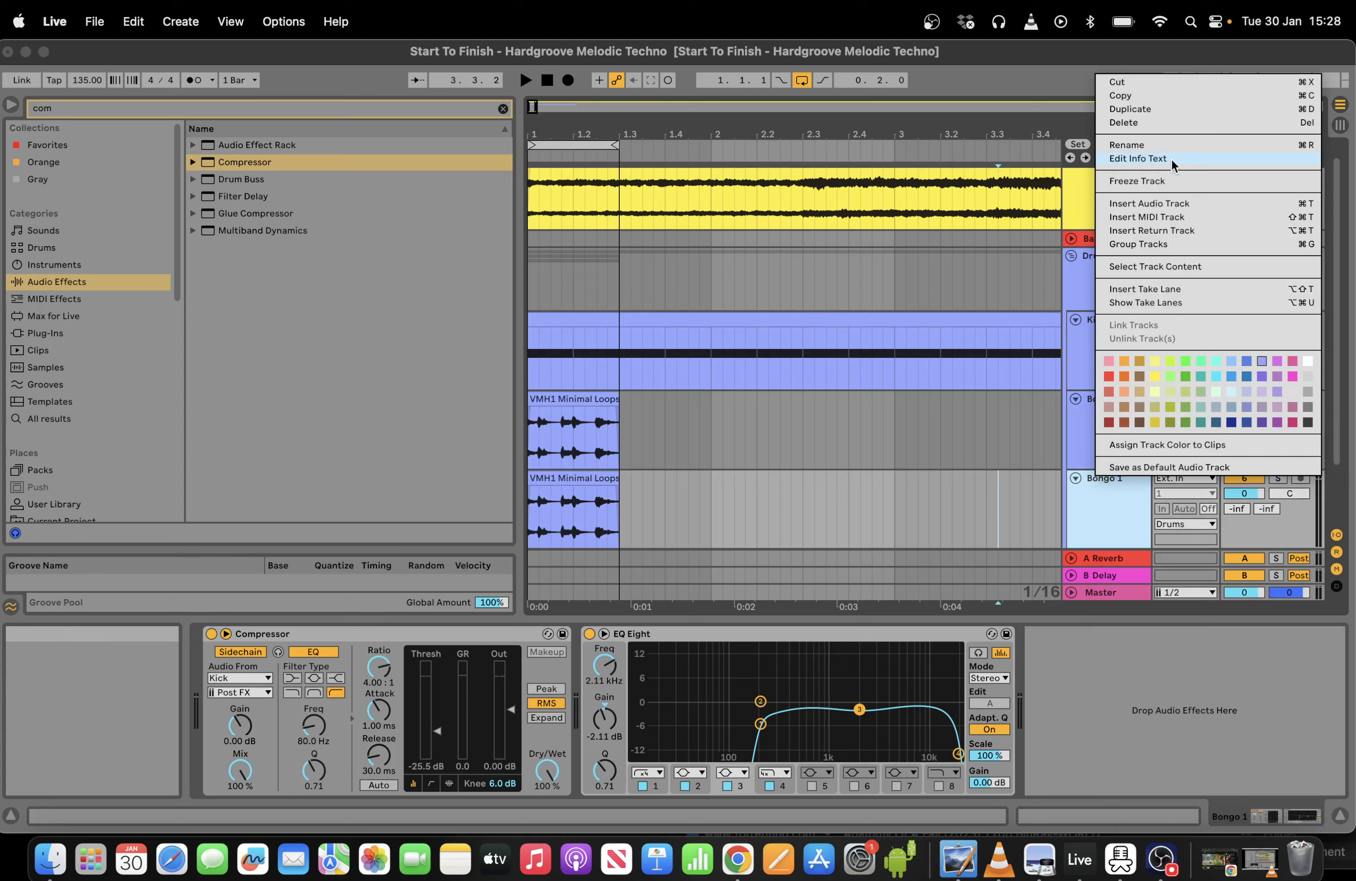
left_click(1168, 145)
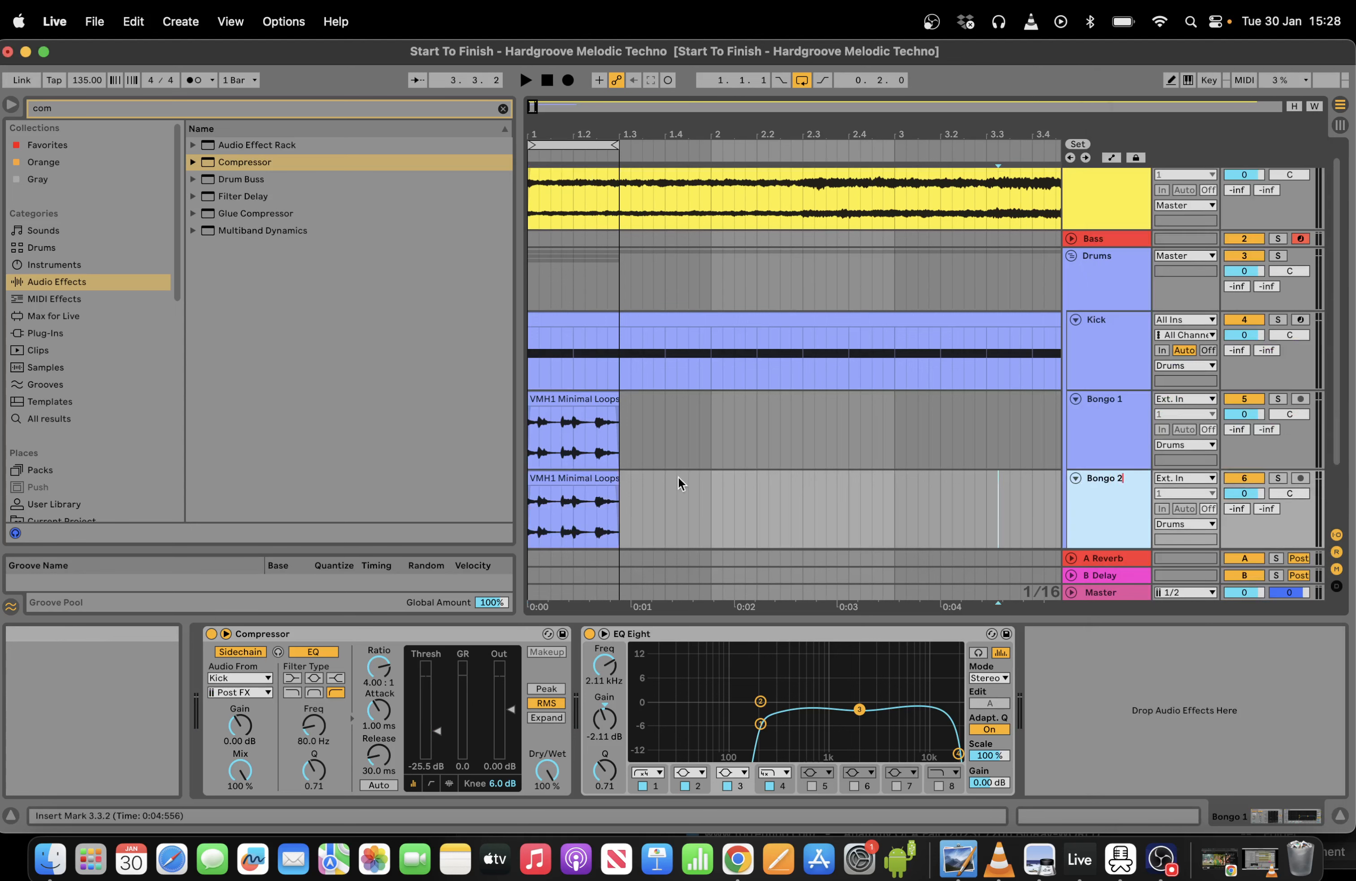
Delete the copied VMH1 Minimal Loops clip from the Bongo 2 track.
left_click(591, 466)
left_click(591, 479)
key("Delete")
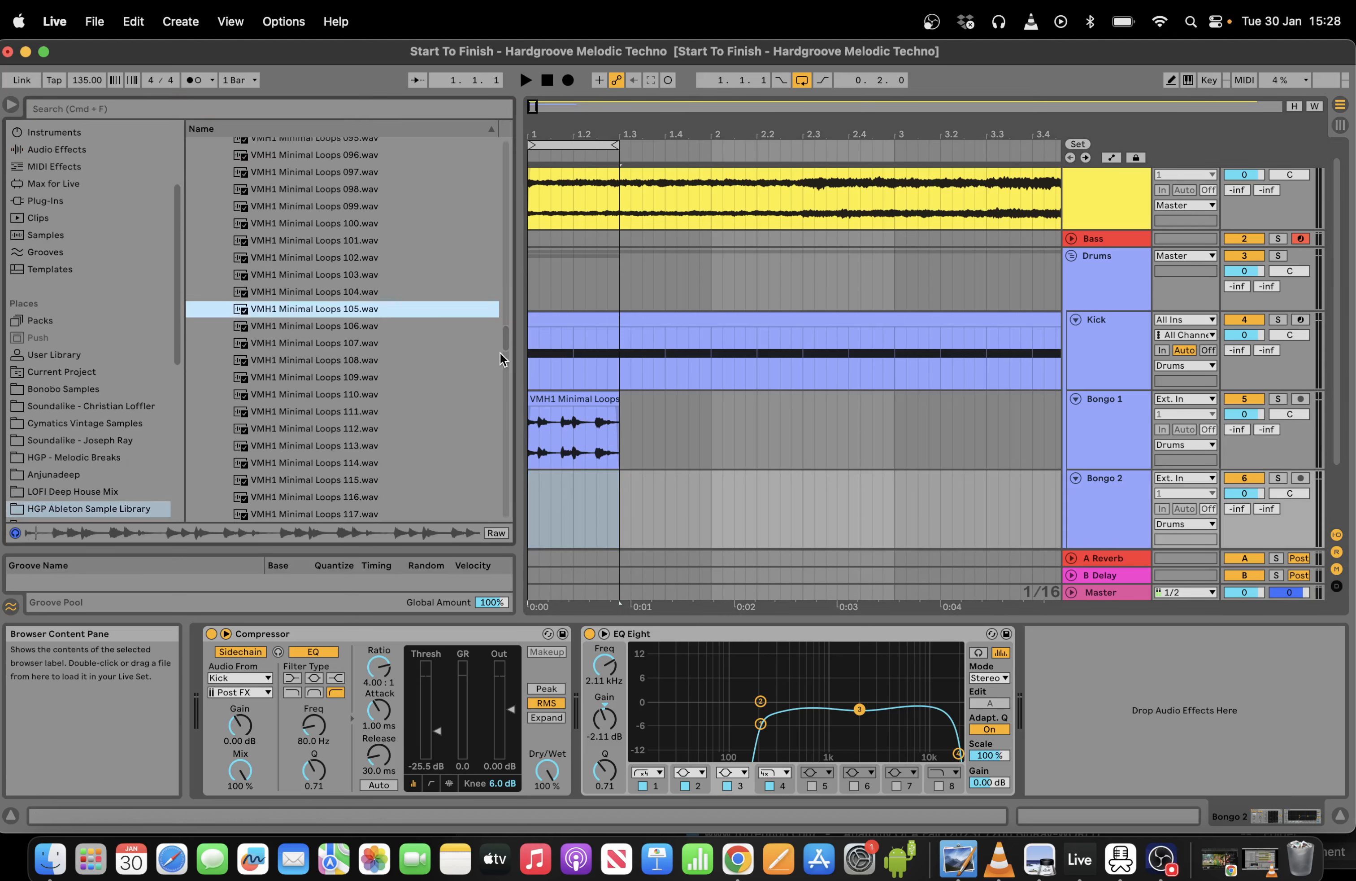
Audition further VMH1 Minimal Loops samples, including 161, 189, 197, 227, 240, 250, 265 and 263, for the Bongo 2 track.
left_click_drag(504, 352, 505, 380)
left_click(471, 399)
scroll(451, 400, "down", 7)
left_click(421, 419)
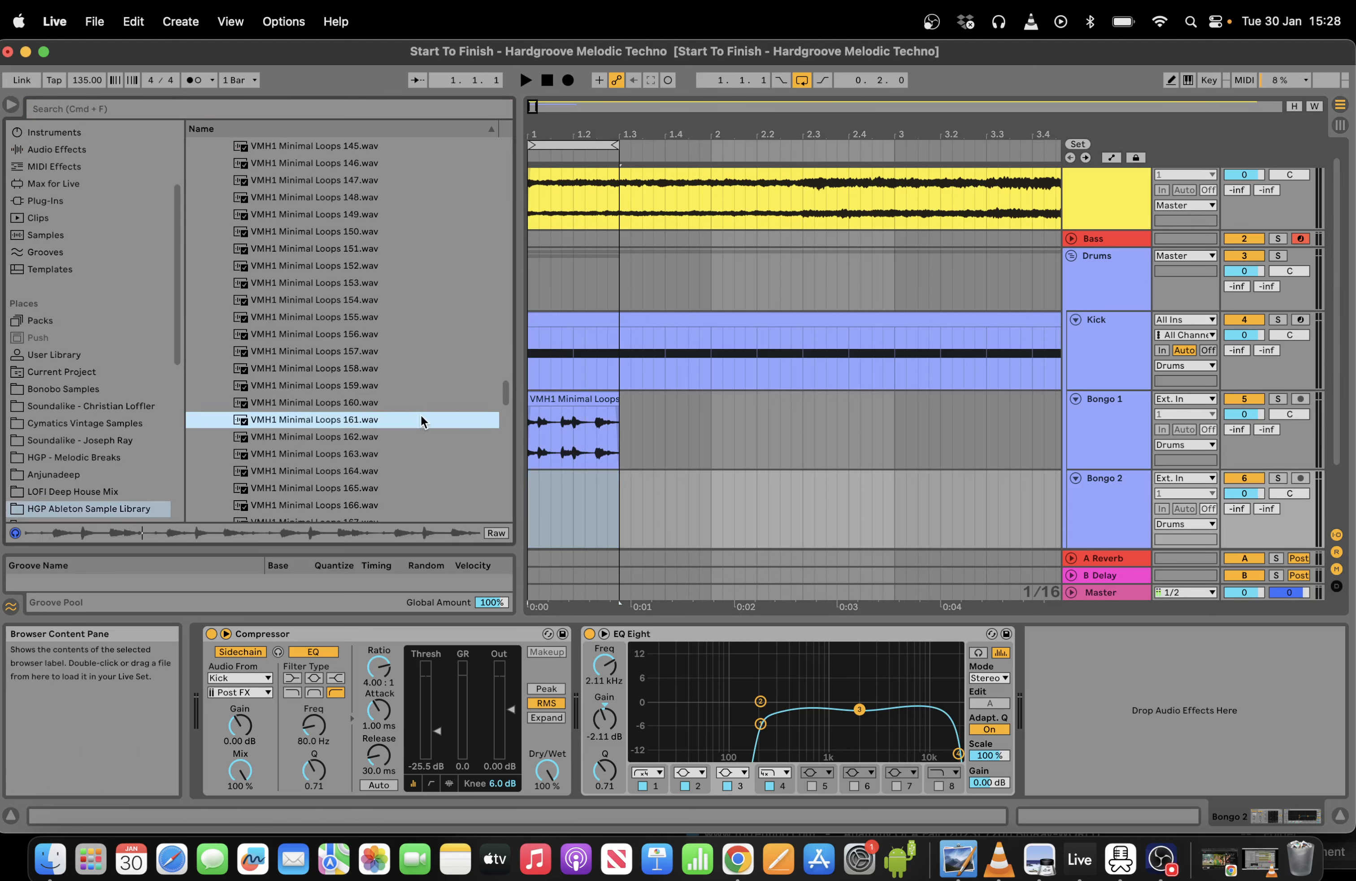
left_click(403, 504)
left_click_drag(500, 401, 503, 434)
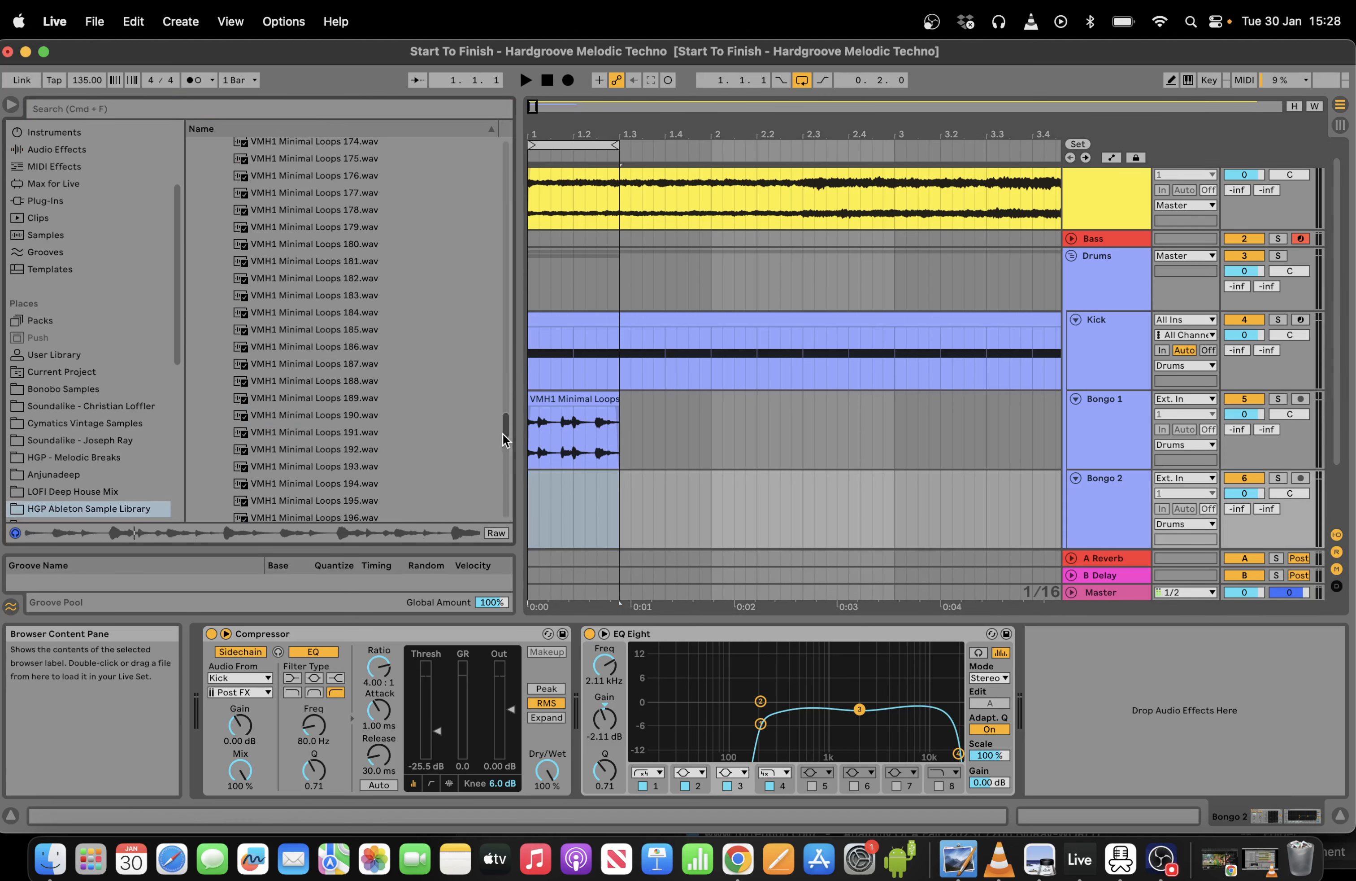
left_click(365, 398)
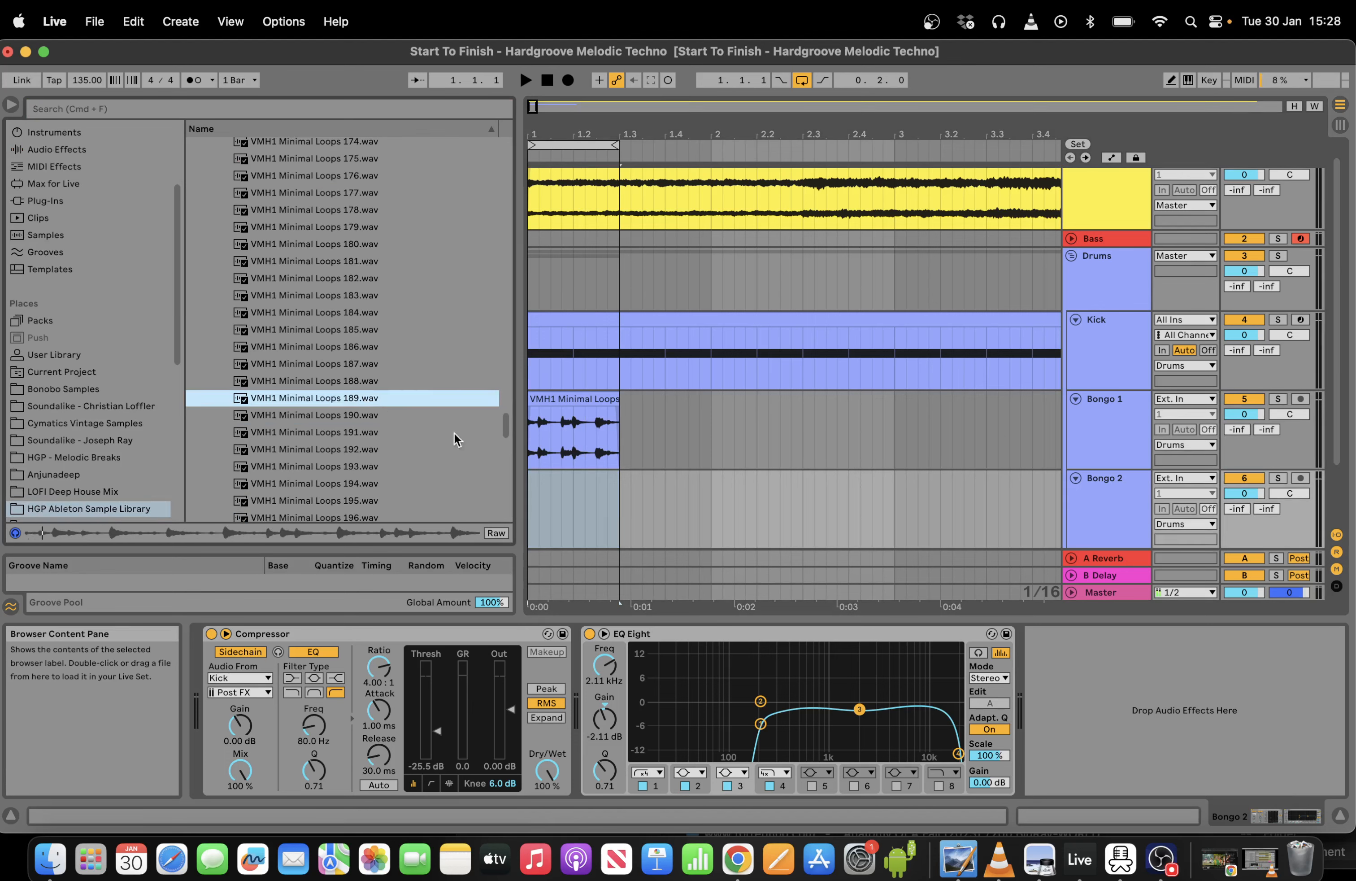
scroll(506, 426, "down", 3)
left_click(433, 482)
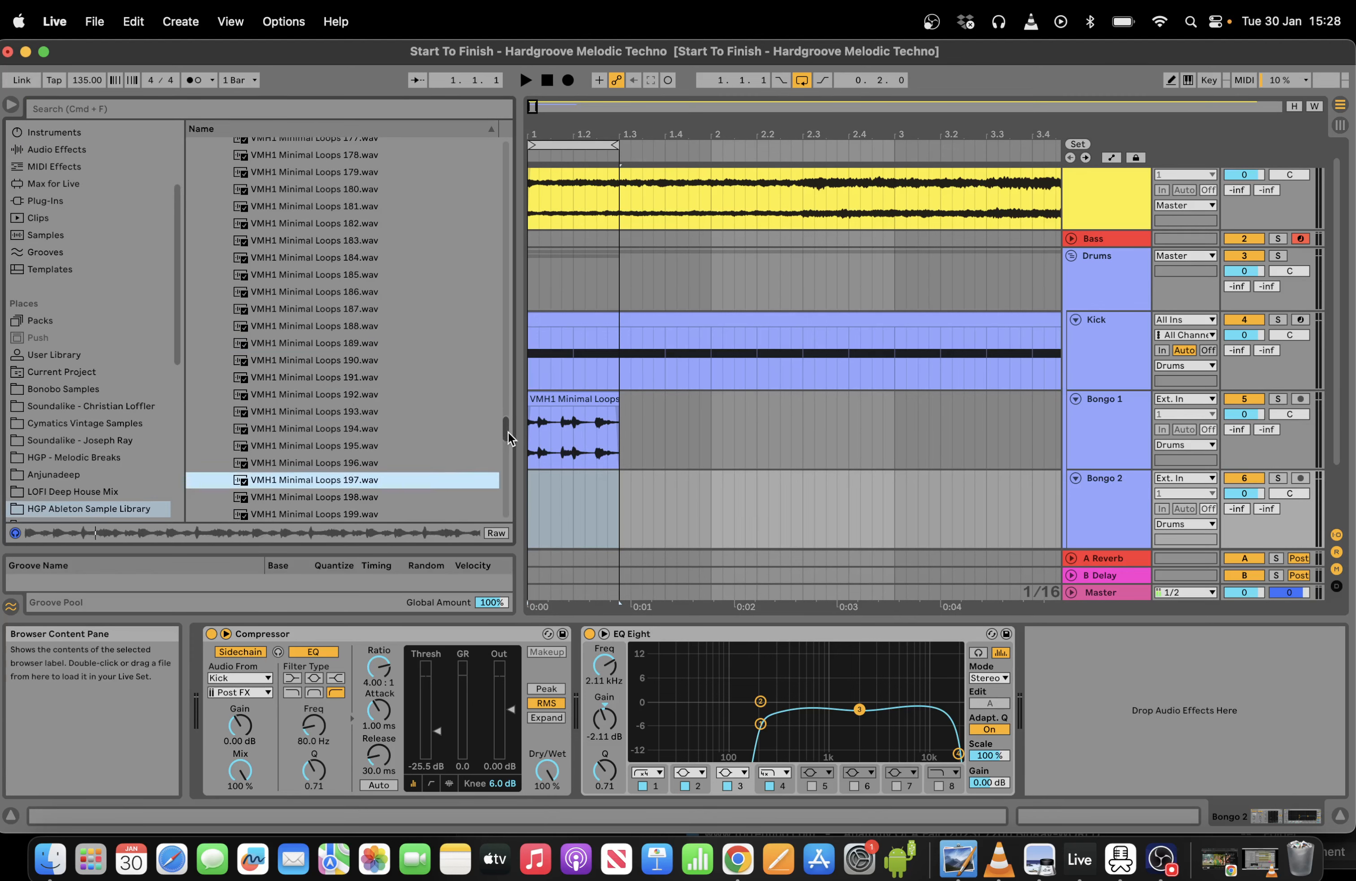
left_click_drag(508, 433, 509, 482)
left_click(456, 470)
left_click(443, 439)
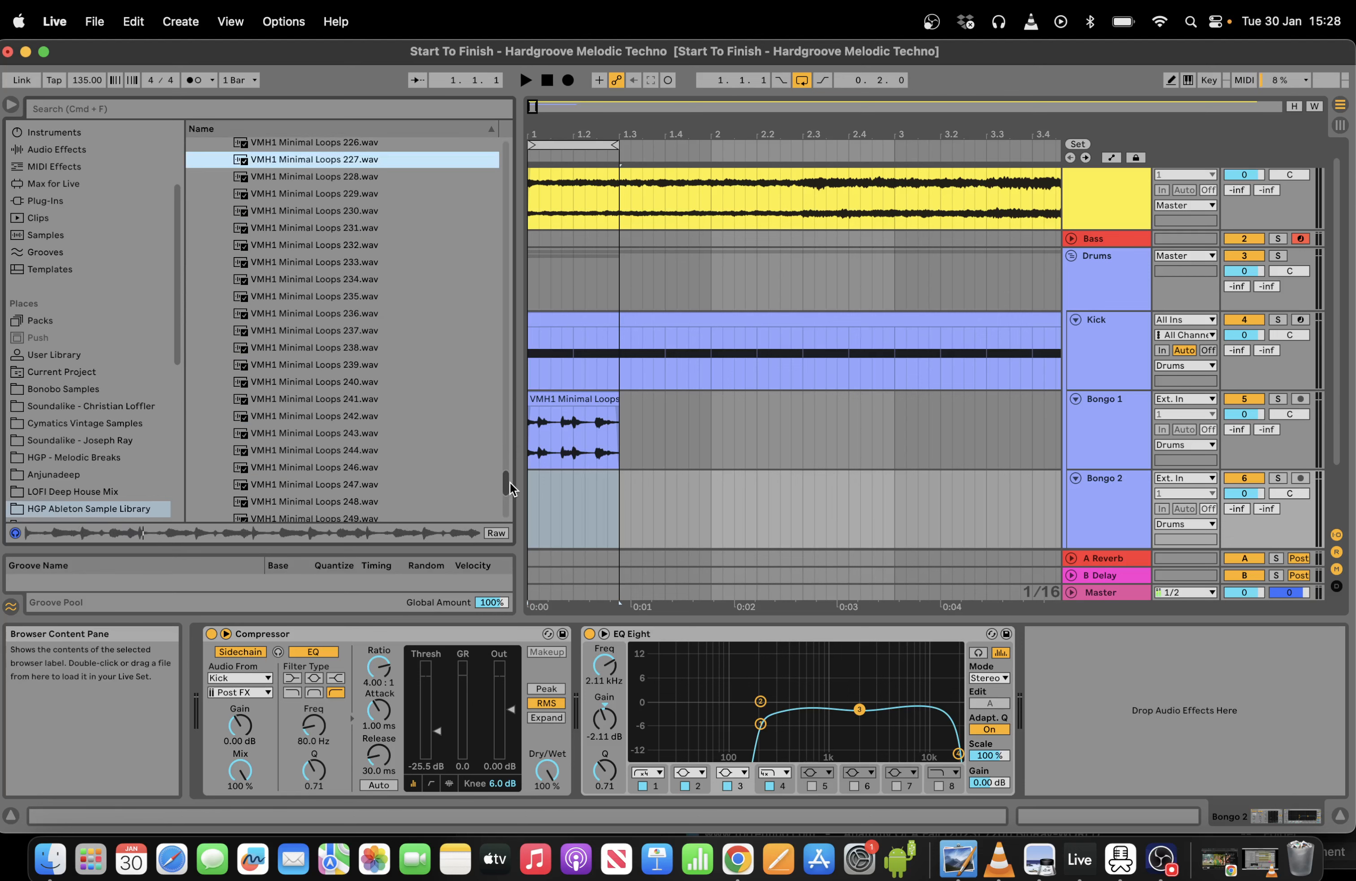
left_click(395, 380)
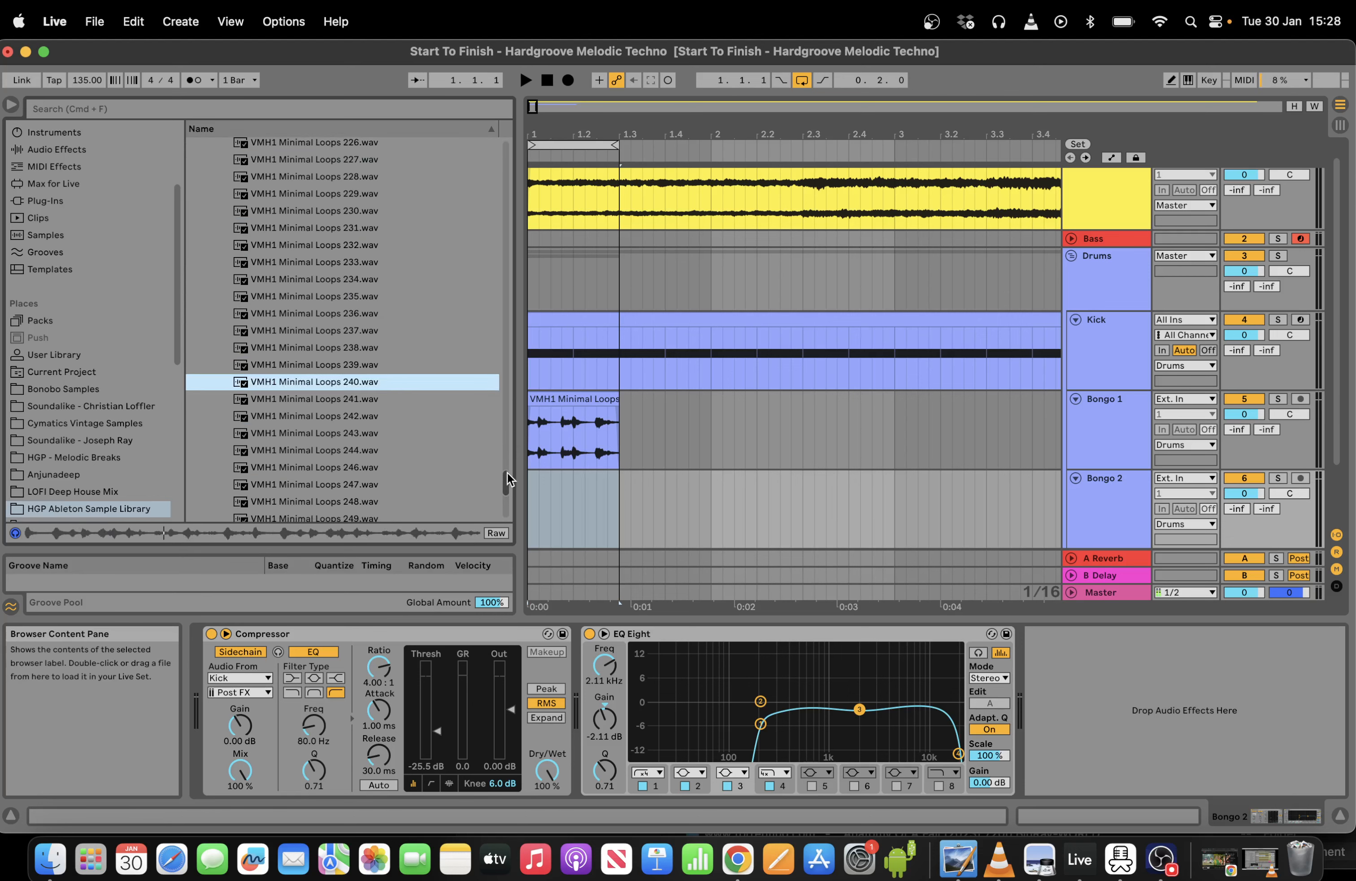
scroll(506, 484, "down", 3)
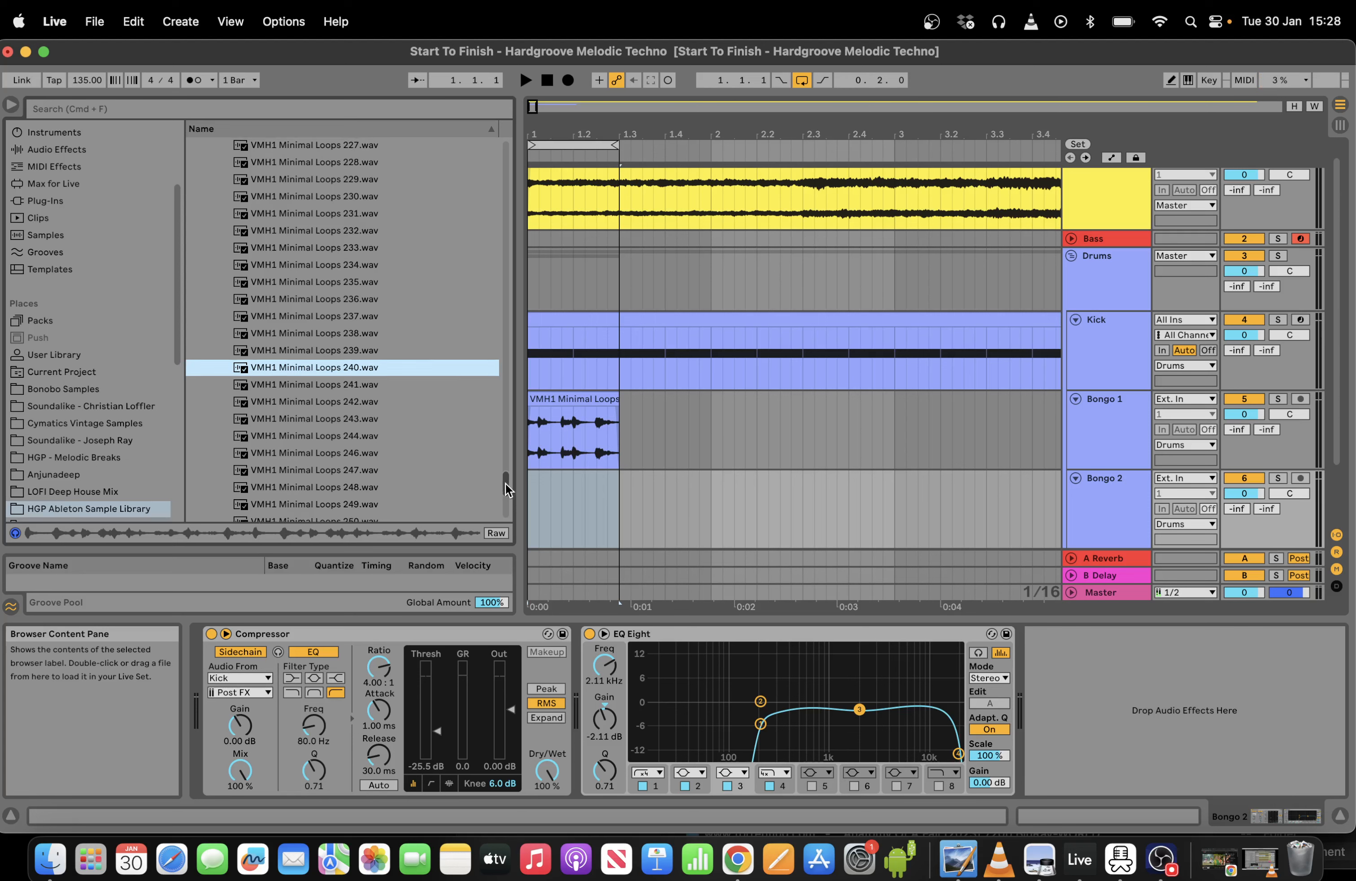
left_click(442, 480)
left_click_drag(503, 493, 503, 501)
left_click(381, 438)
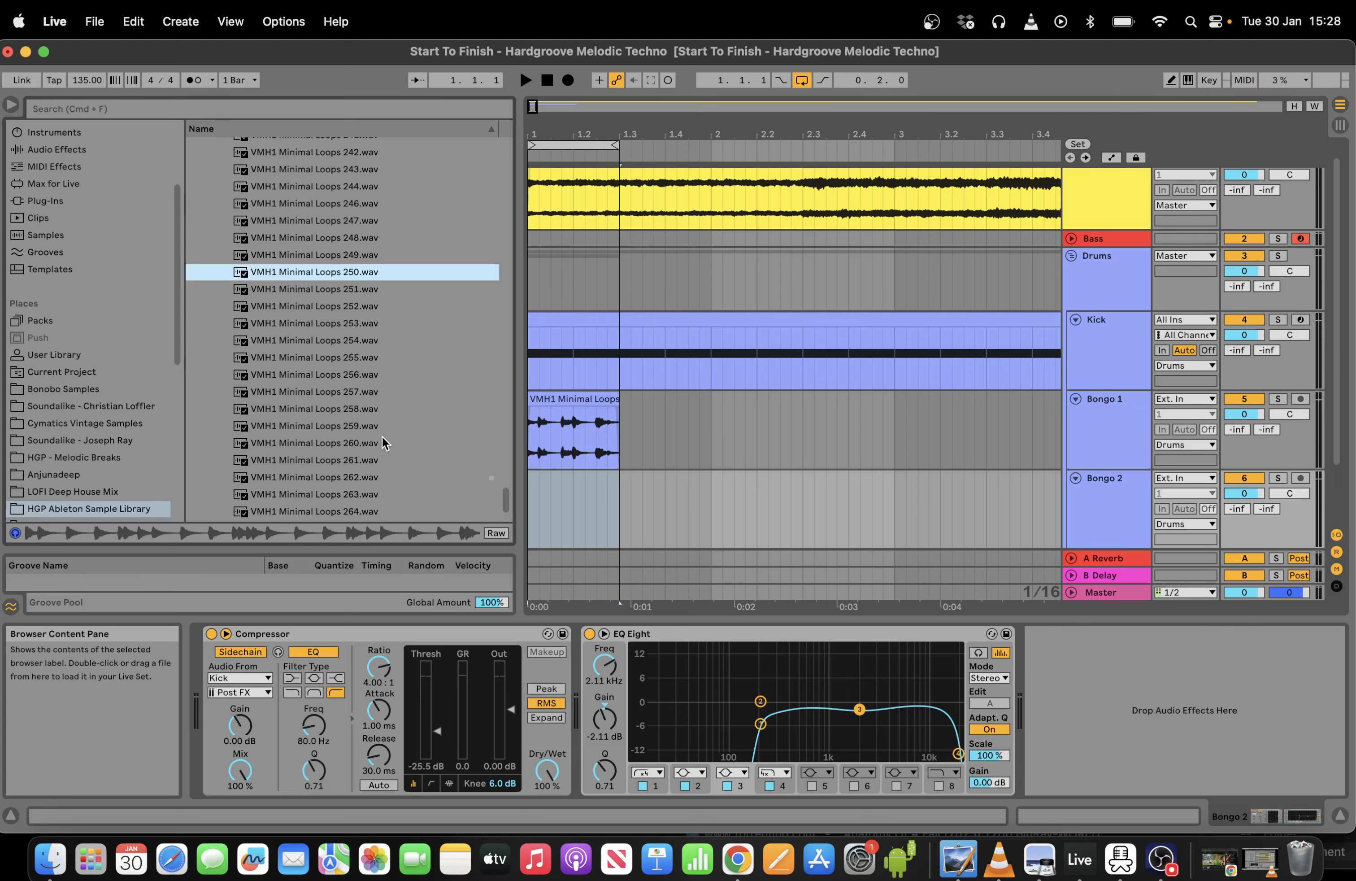
scroll(504, 503, "down", 4)
left_click(383, 459)
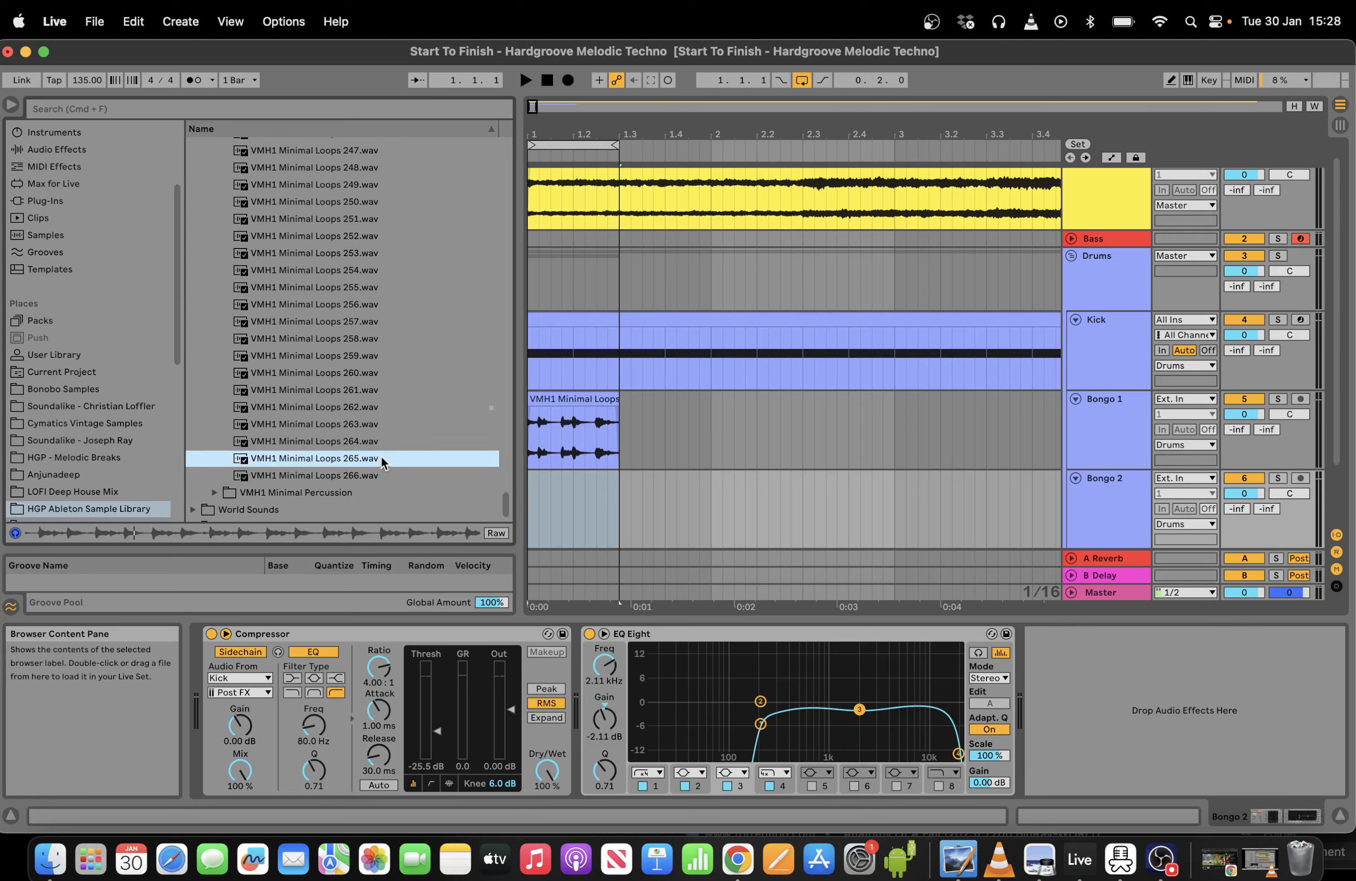
left_click(395, 426)
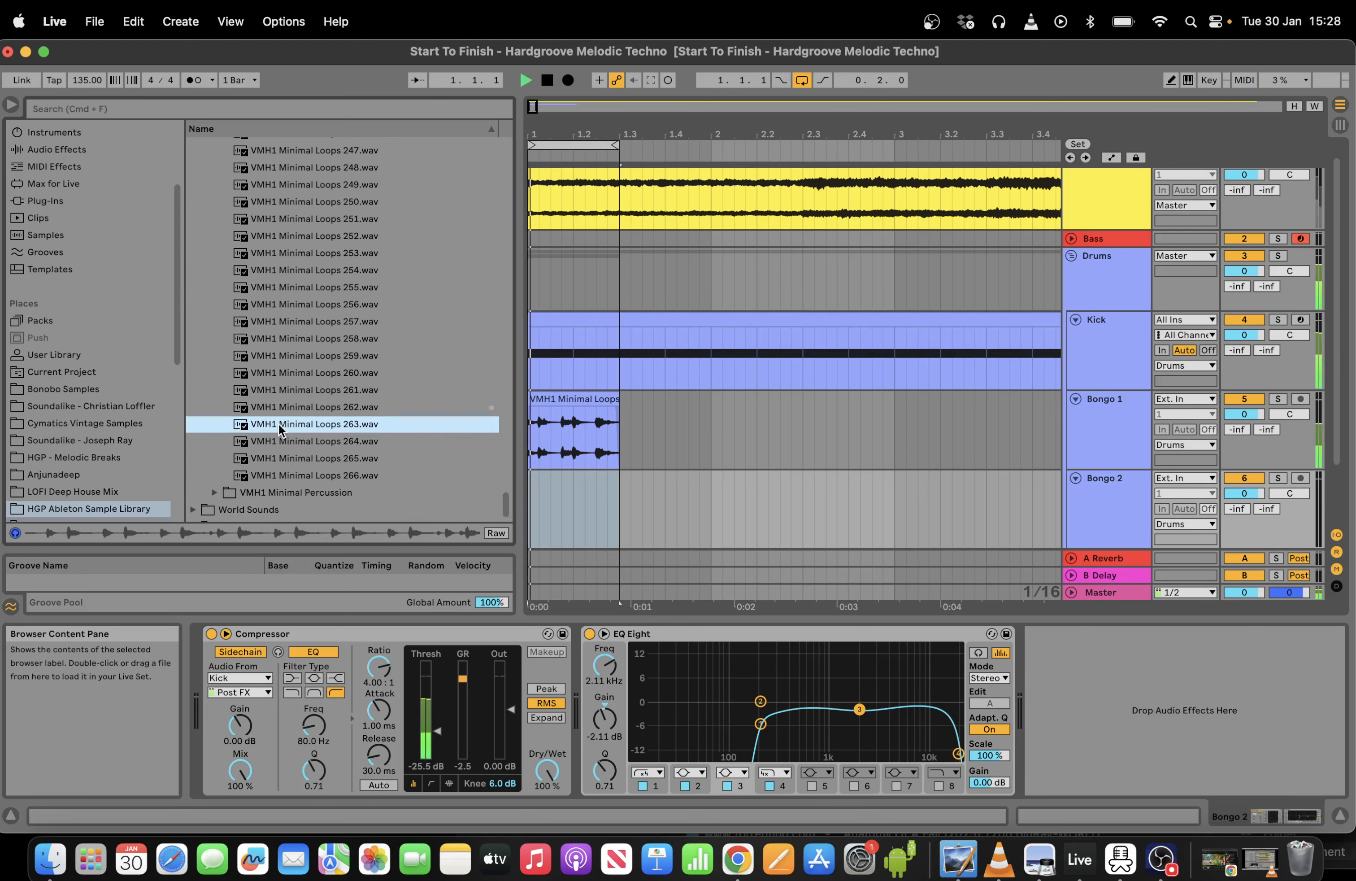
Place VMH1 Minimal Loops 263 at 1.1.1 on Bongo 2 and duplicate the Bongo 1 clip to fill bar 1.
left_click_drag(278, 423, 549, 492)
key("space")
key("space")
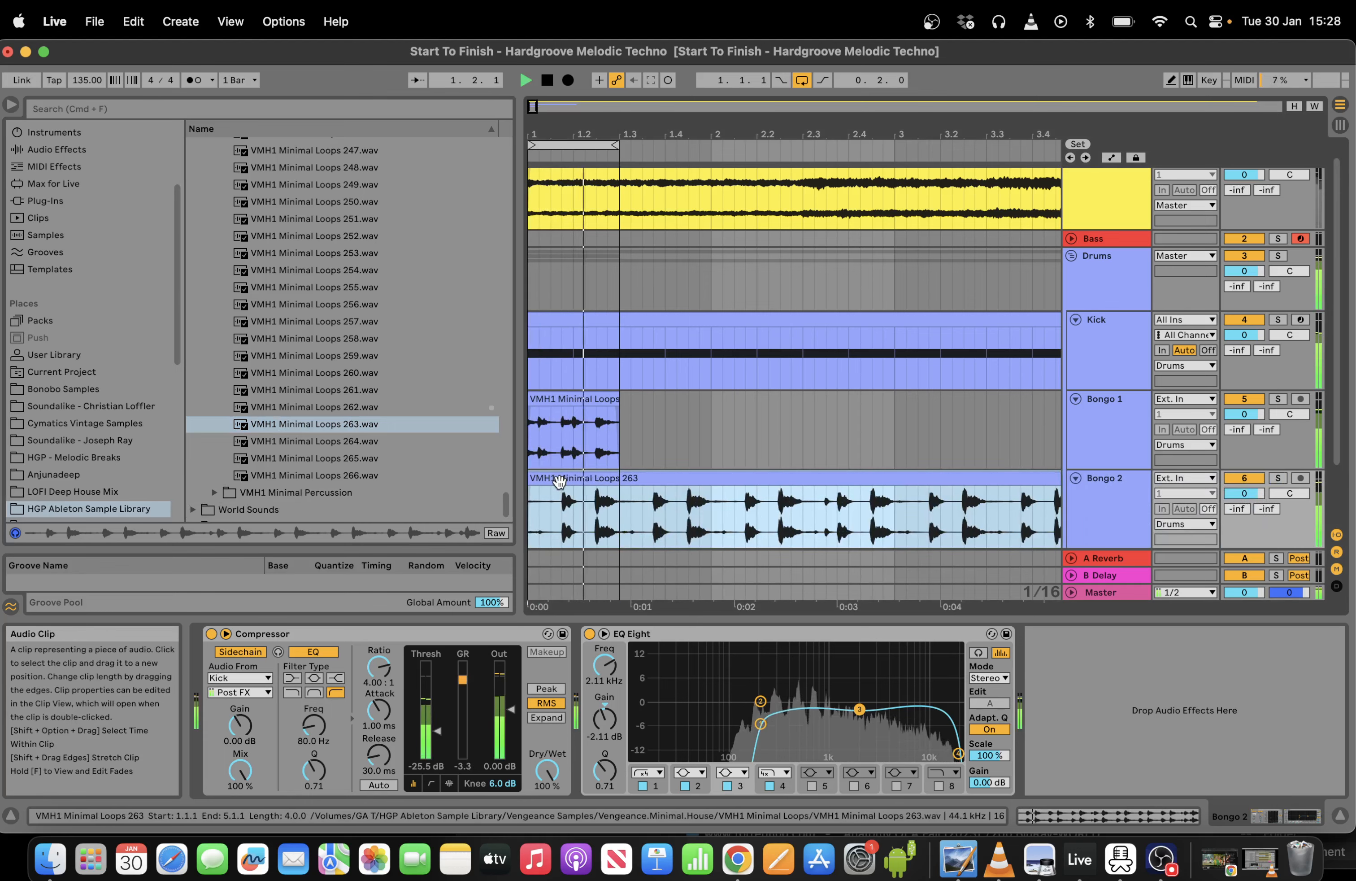
left_click(582, 400)
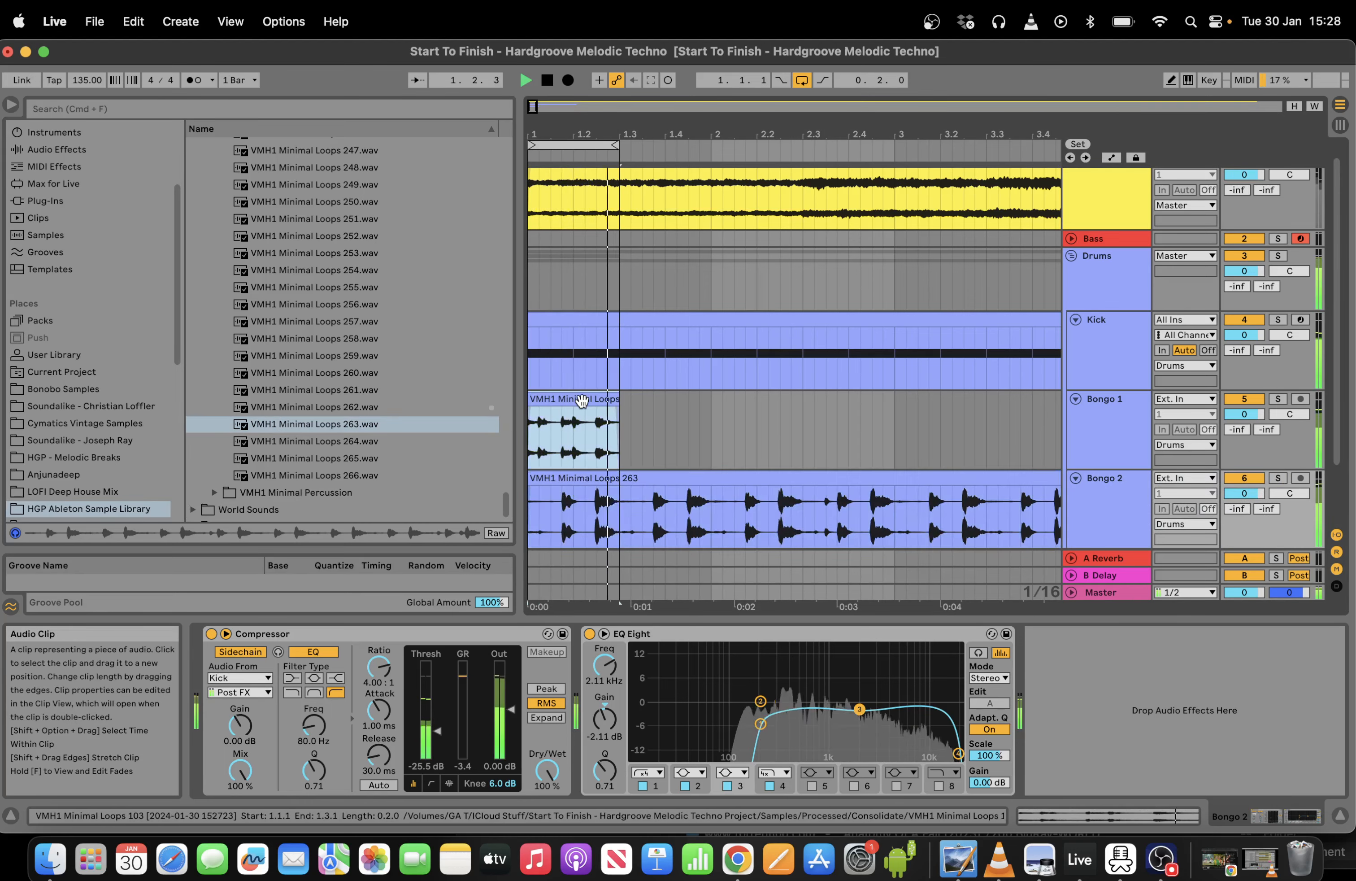
key("super+d")
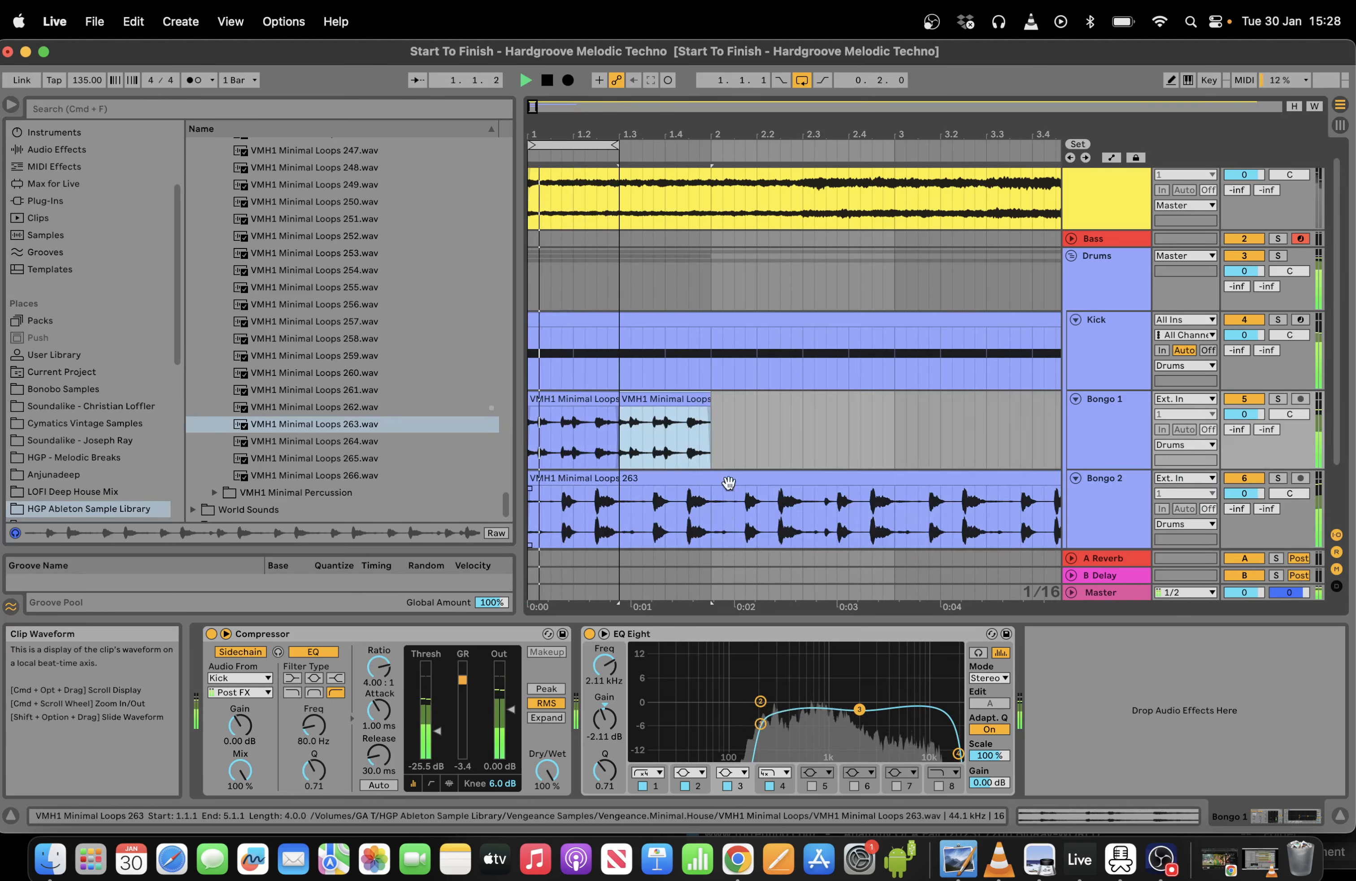
In Bongo 2's EQ Eight, lower the band 4 high-cut frequency and boost band 3 by about 1.61 dB at 1.86 kHz.
left_click(732, 512)
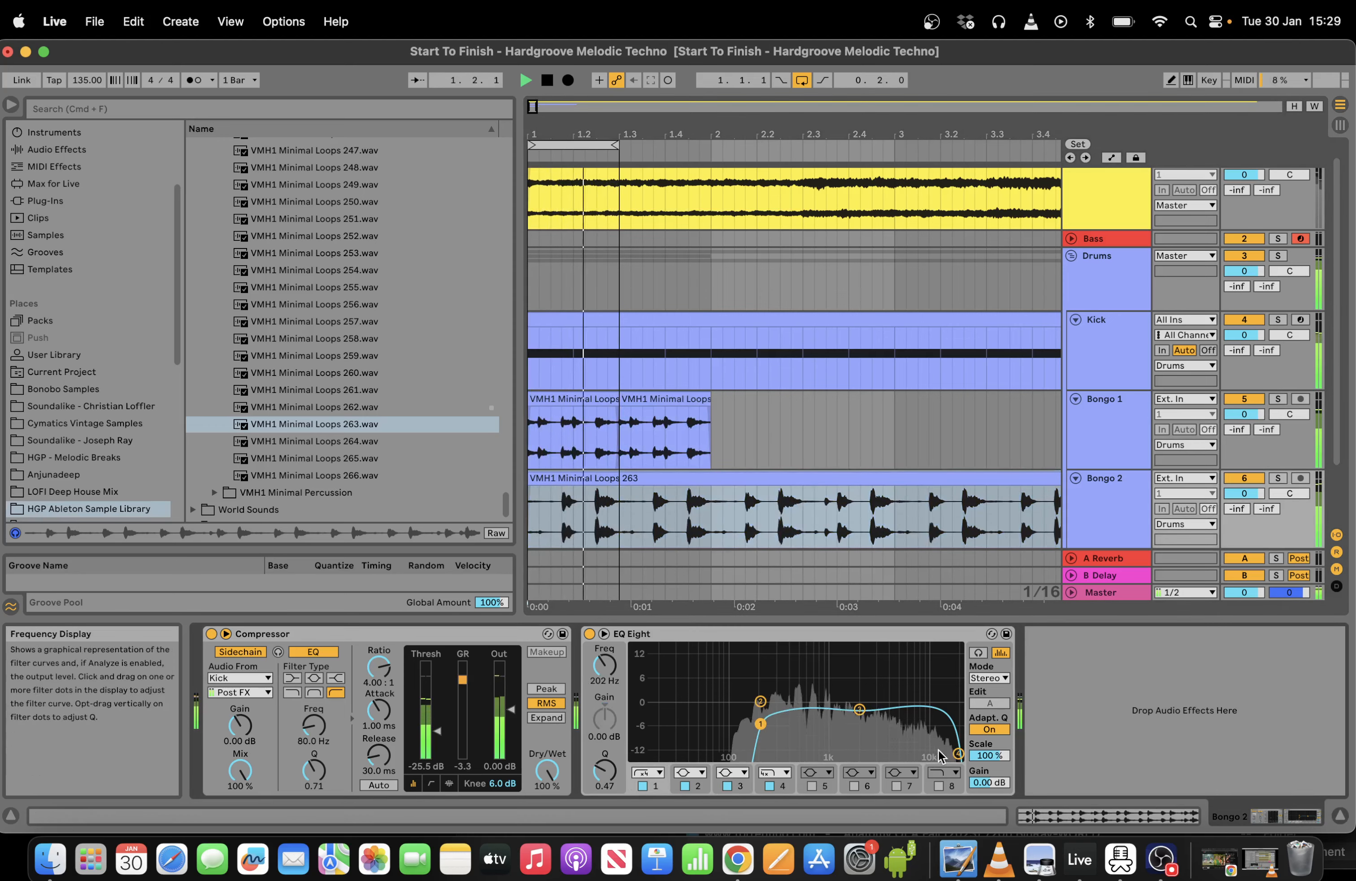
left_click_drag(959, 754, 942, 754)
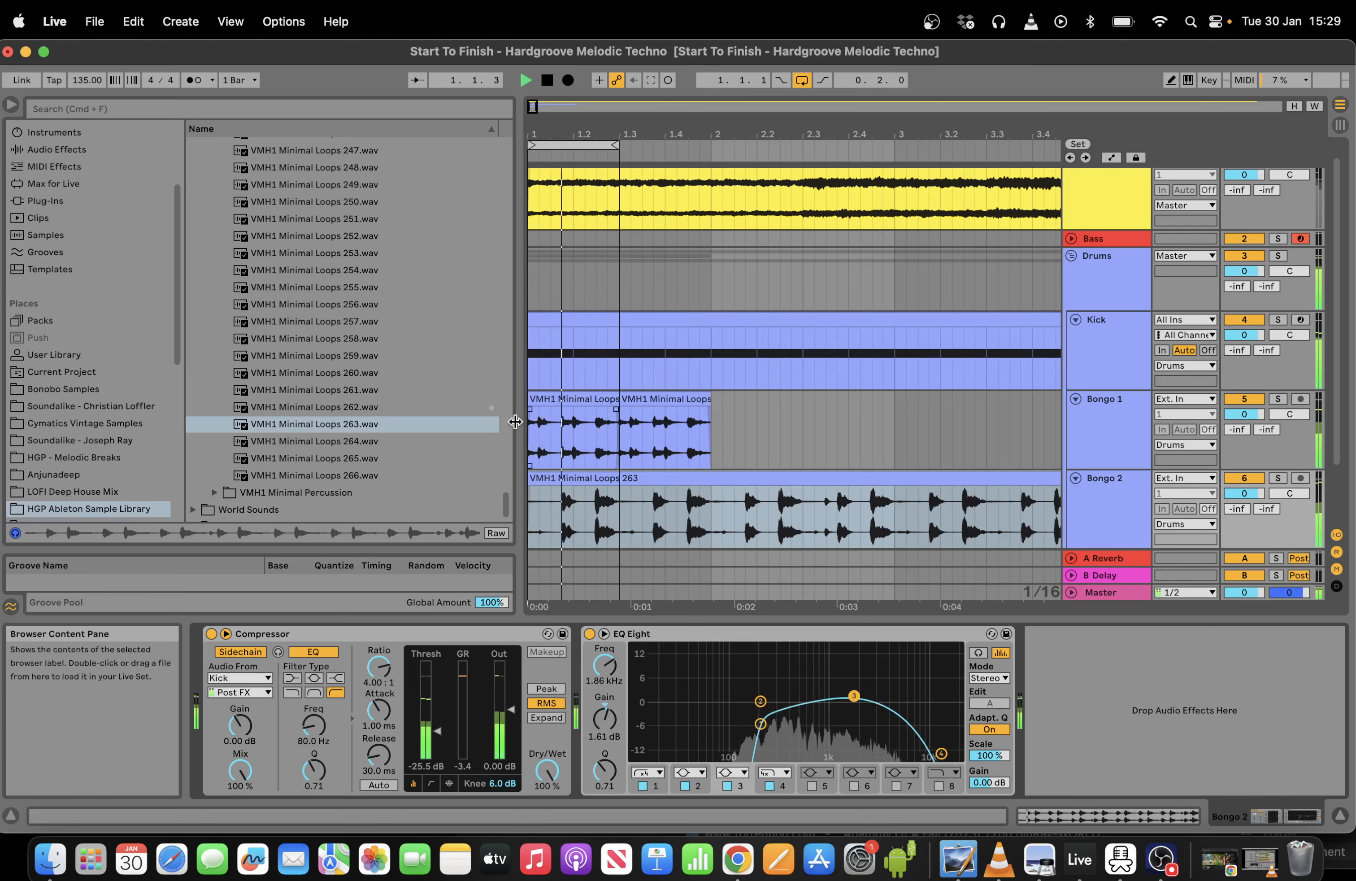
Narrow the browser to widen the arrangement, and extend the playback loop to one full bar from 1.1.1.
left_click_drag(518, 254, 286, 254)
key("space")
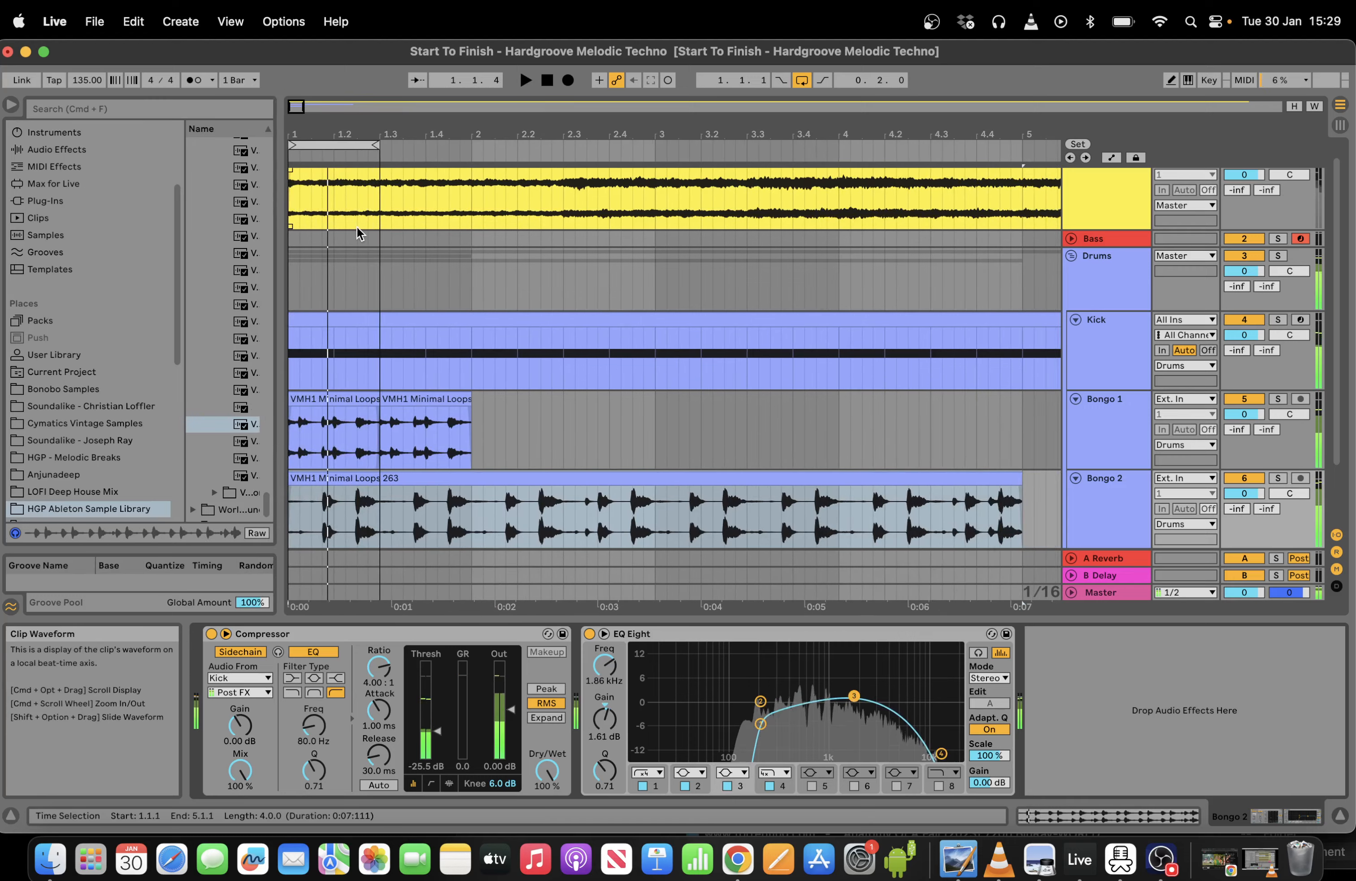
key("space")
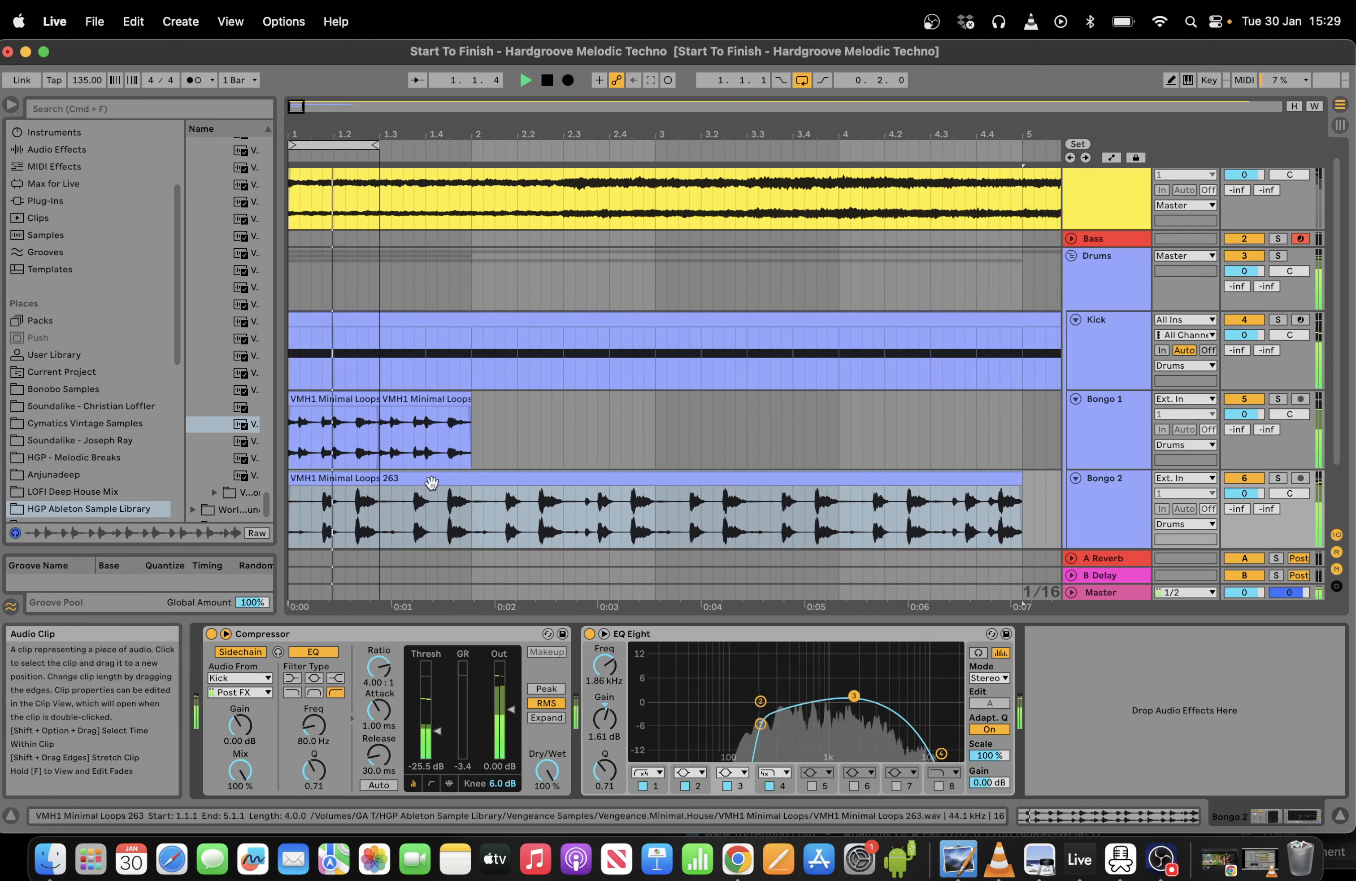
left_click(396, 399)
left_click_drag(379, 146, 466, 179)
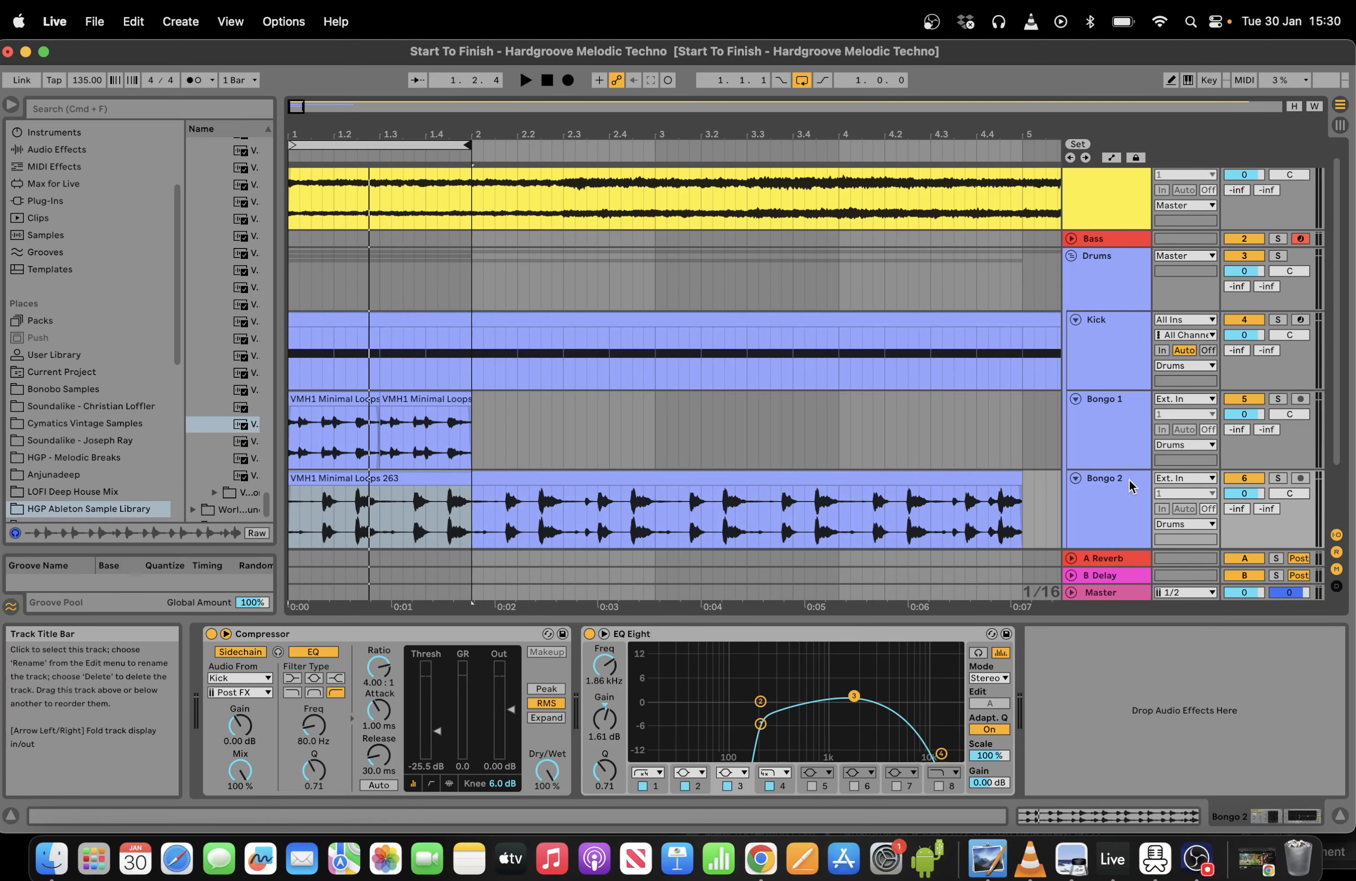
Duplicate the Kick track and rename the copy Clap.
left_click(1117, 332)
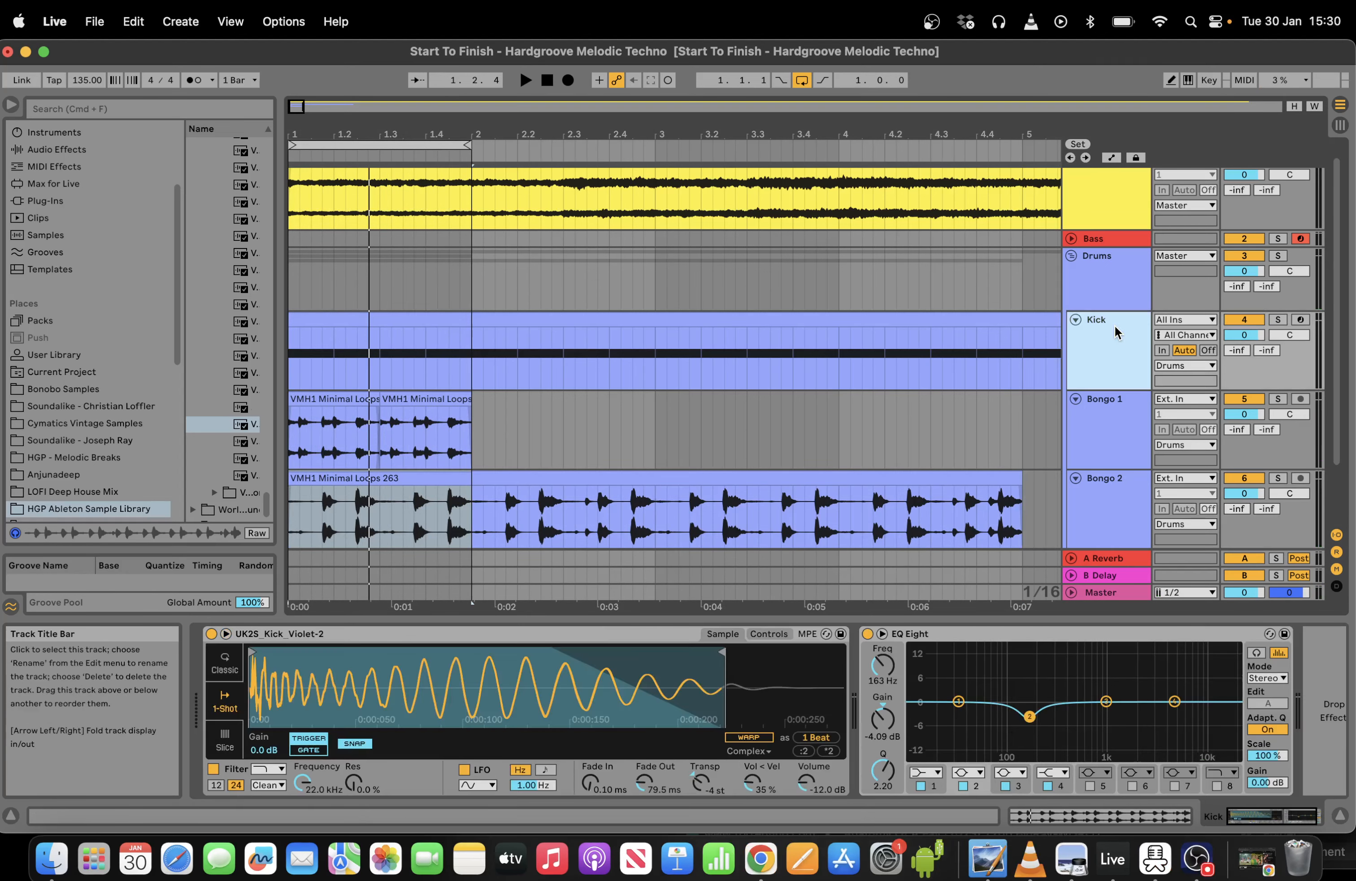
key("super+d")
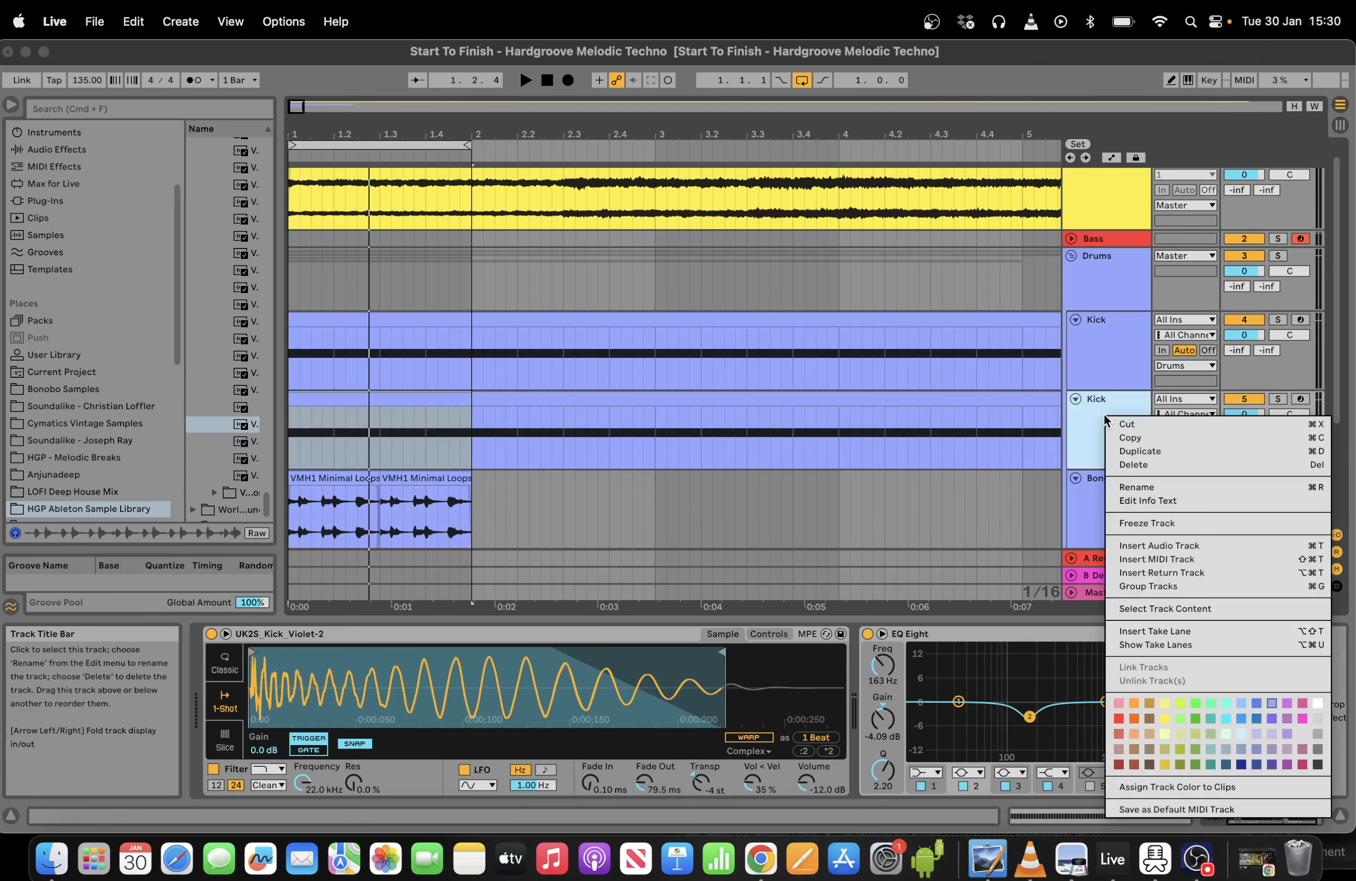
left_click(1137, 487)
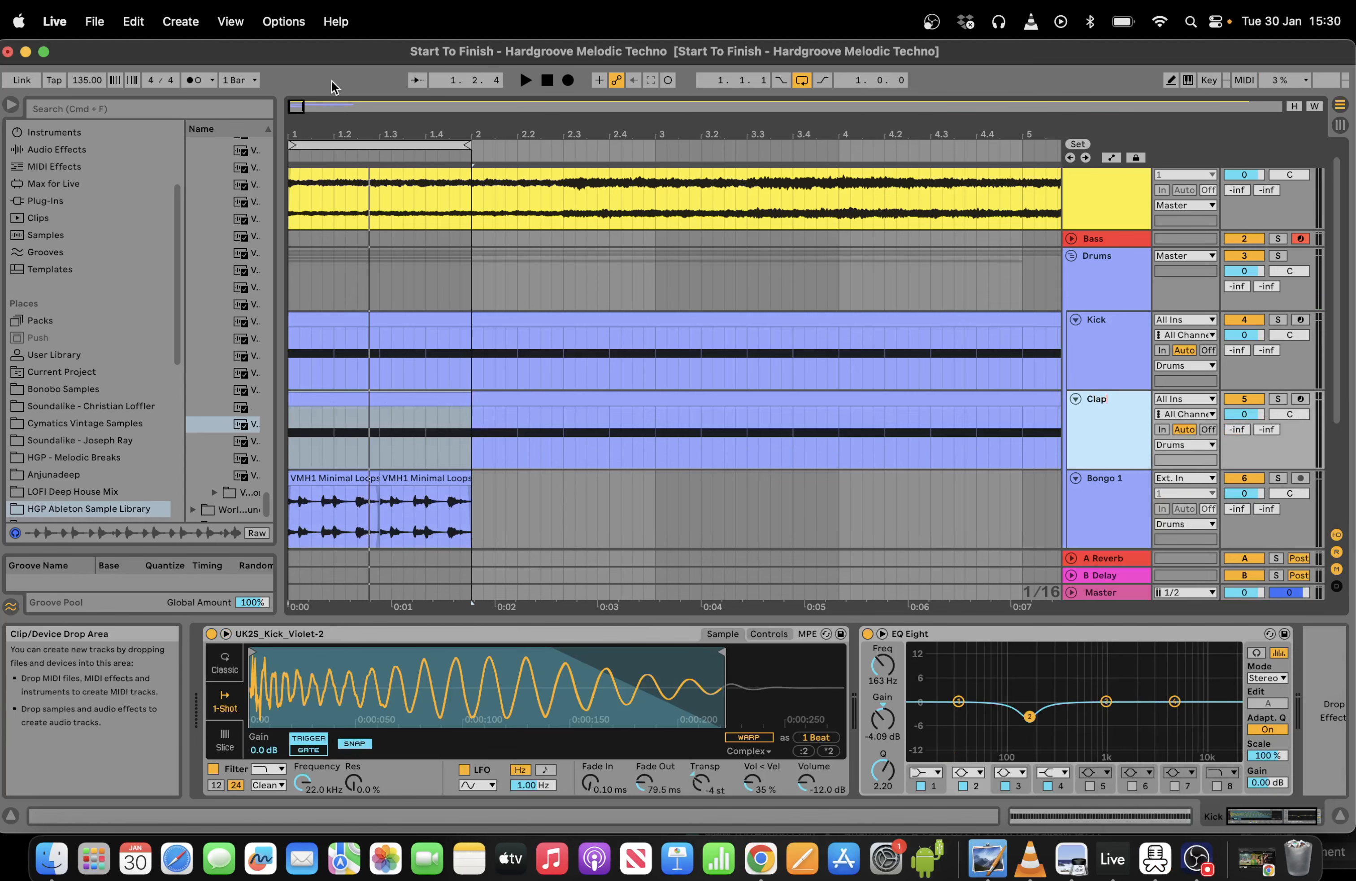
In the Clap clip, deactivate the C3 notes on beats 1 and 3 of bar 1 and delete all notes from bar 2 onward.
left_click_drag(306, 135, 391, 307)
double_click(427, 394)
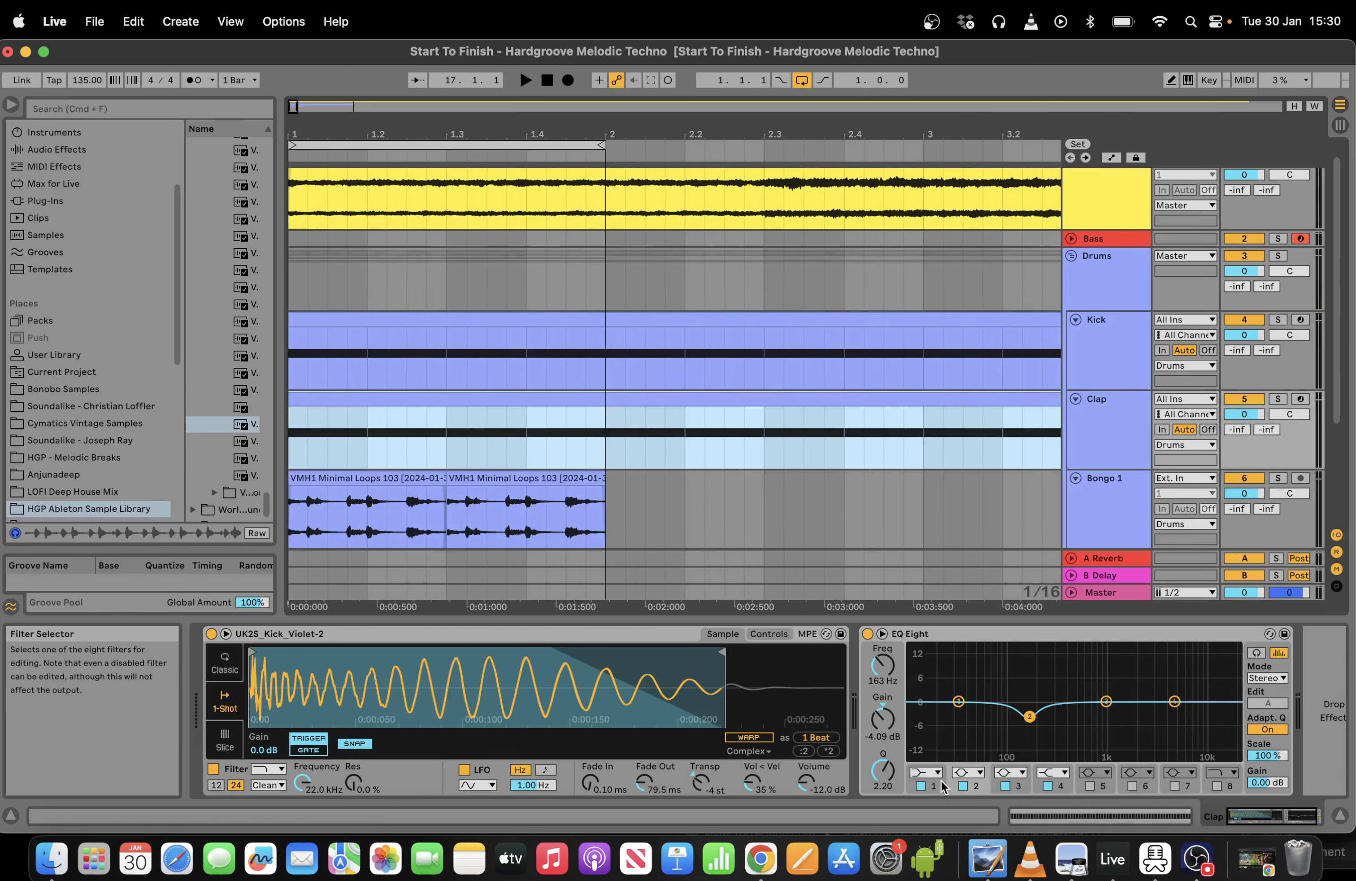
left_click(601, 629)
key("0")
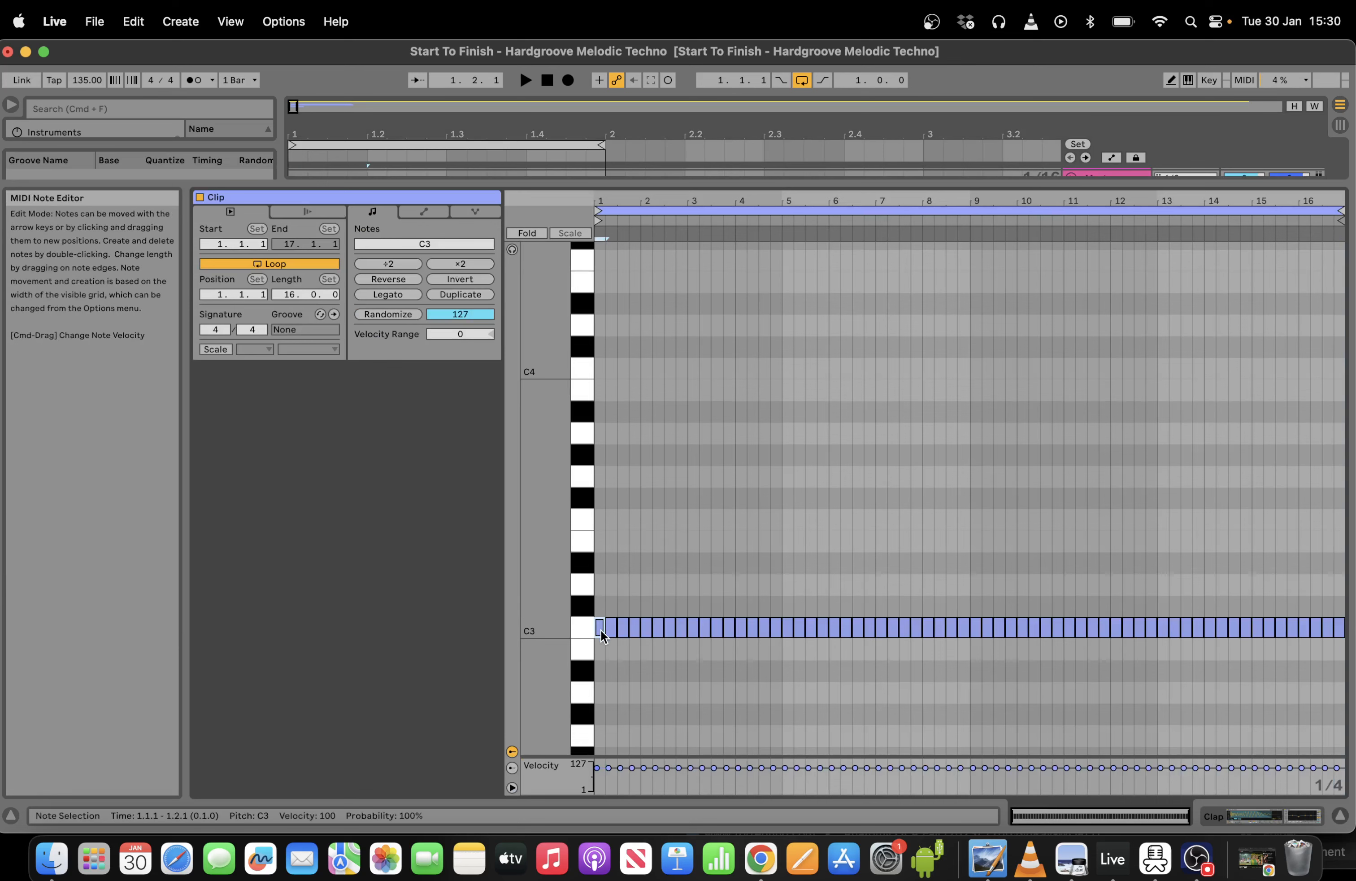
left_click(624, 623)
key("0")
left_click_drag(641, 605, 1343, 735)
key("Delete")
Duplicate the one-bar clap pattern repeatedly until it fills the 16-bar clip.
key("super+a")
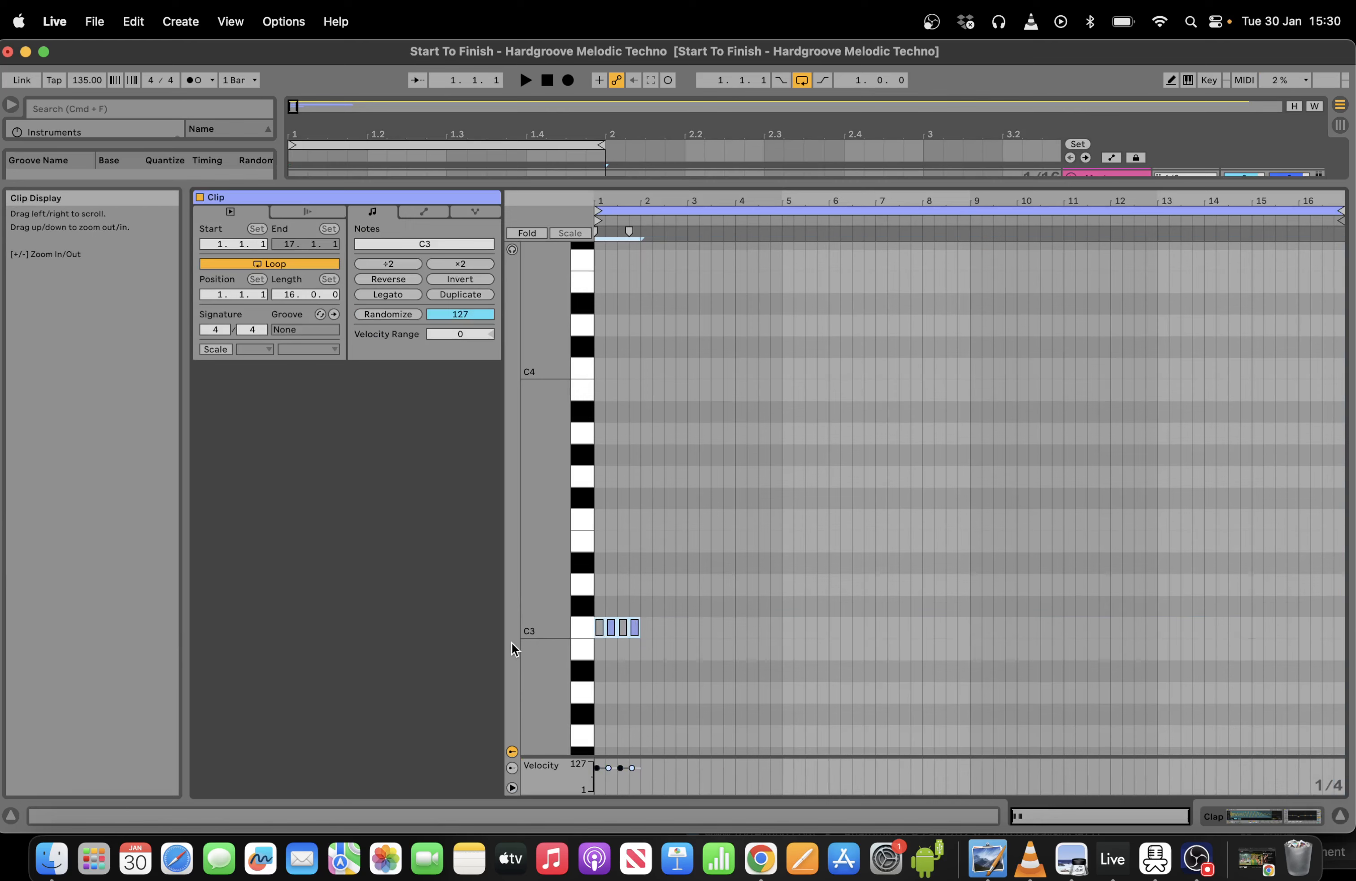
key("super+d")
key("super+d")
key("super+d")
key("super+d")
key("super+d")
key("super+d")
key("super+d")
key("super+d")
key("super+d")
key("super+d")
key("super+d")
key("super+d")
key("super+d")
key("super+d")
key("super+d")
key("super+d")
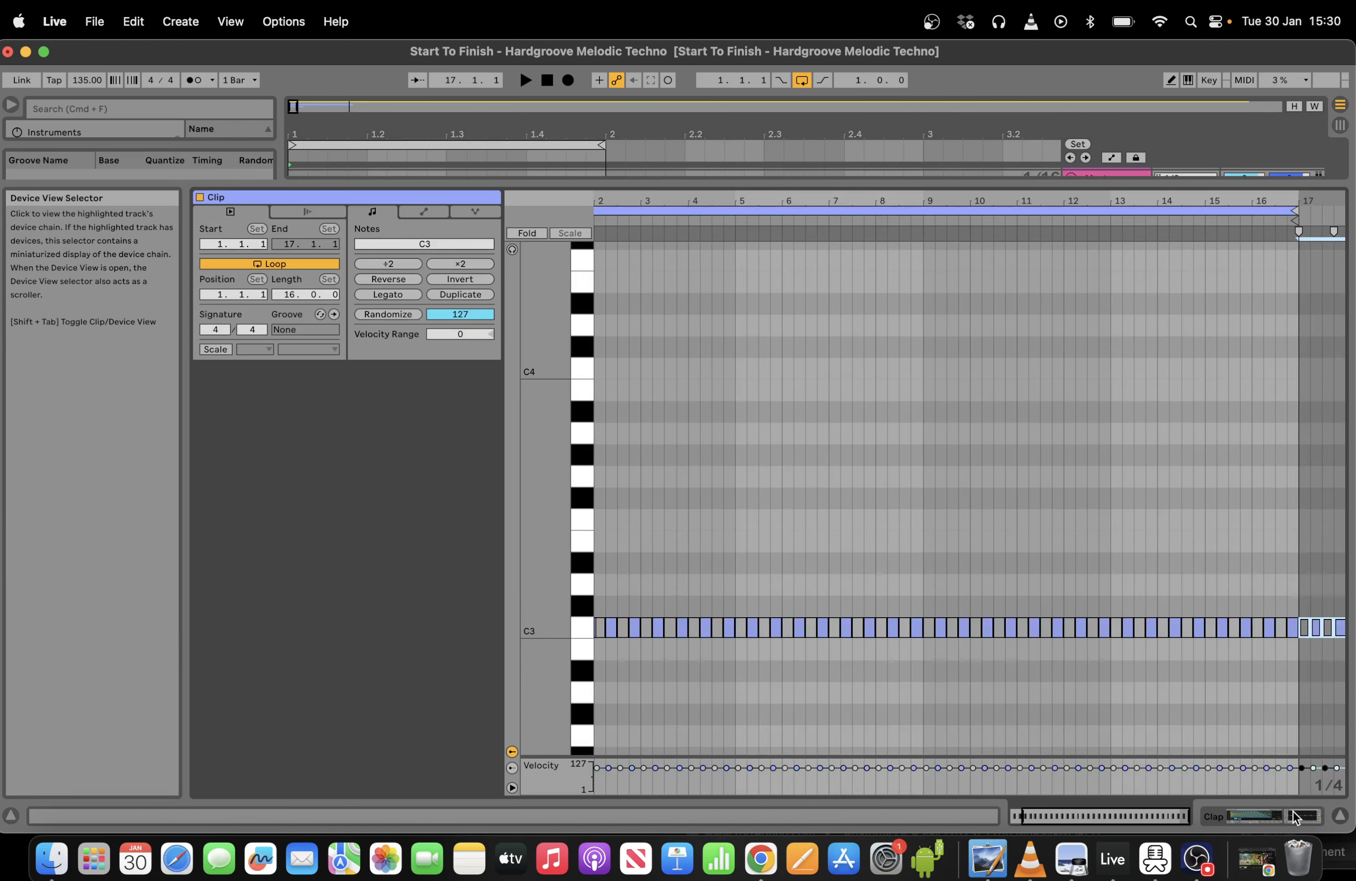
Turn band 1 of the Clap track's EQ Eight into a low-cut at 156 Hz with Q 0.72, and widen the sample browser.
left_click(1294, 811)
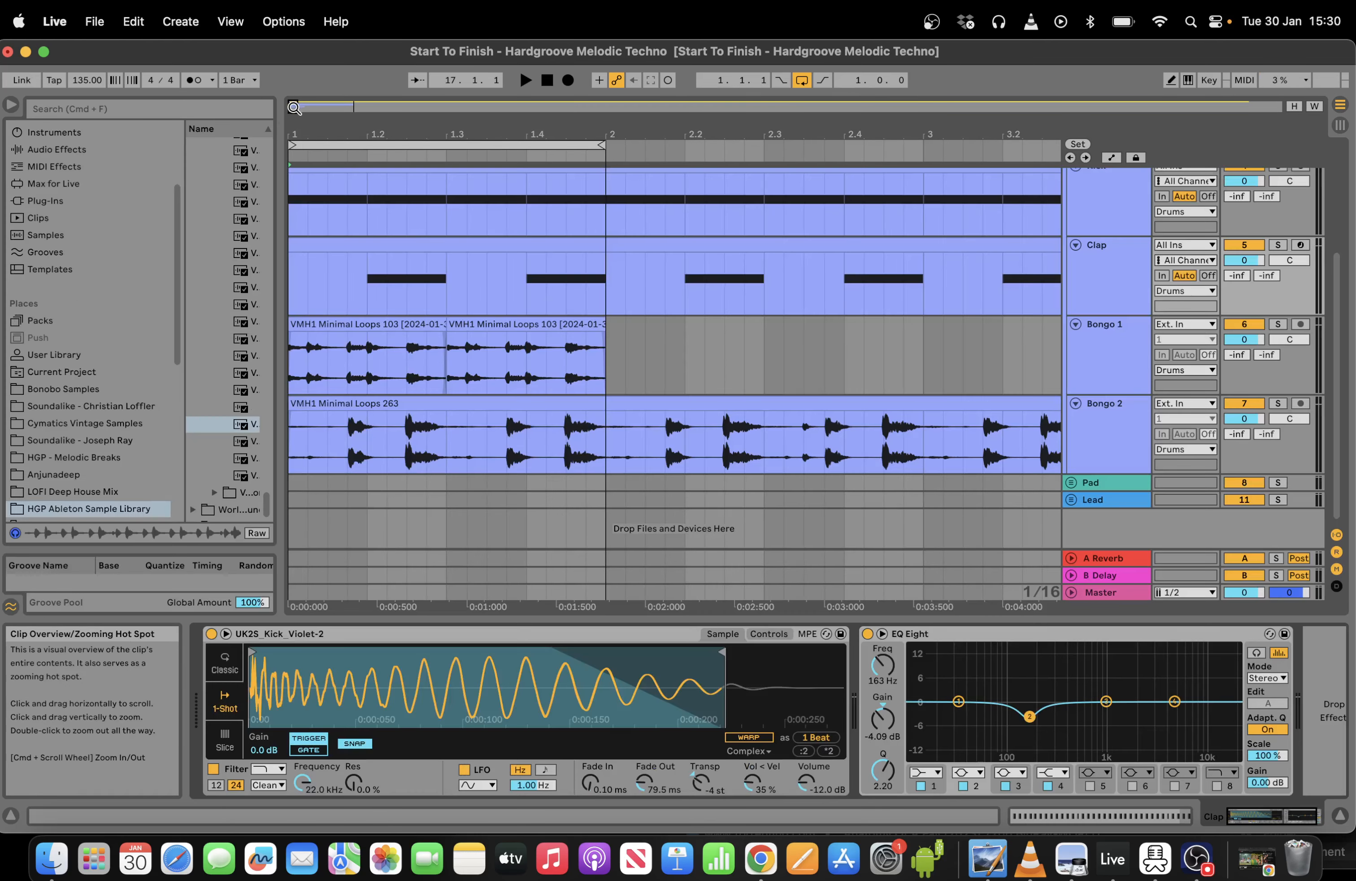
scroll(1332, 302, "up", 5)
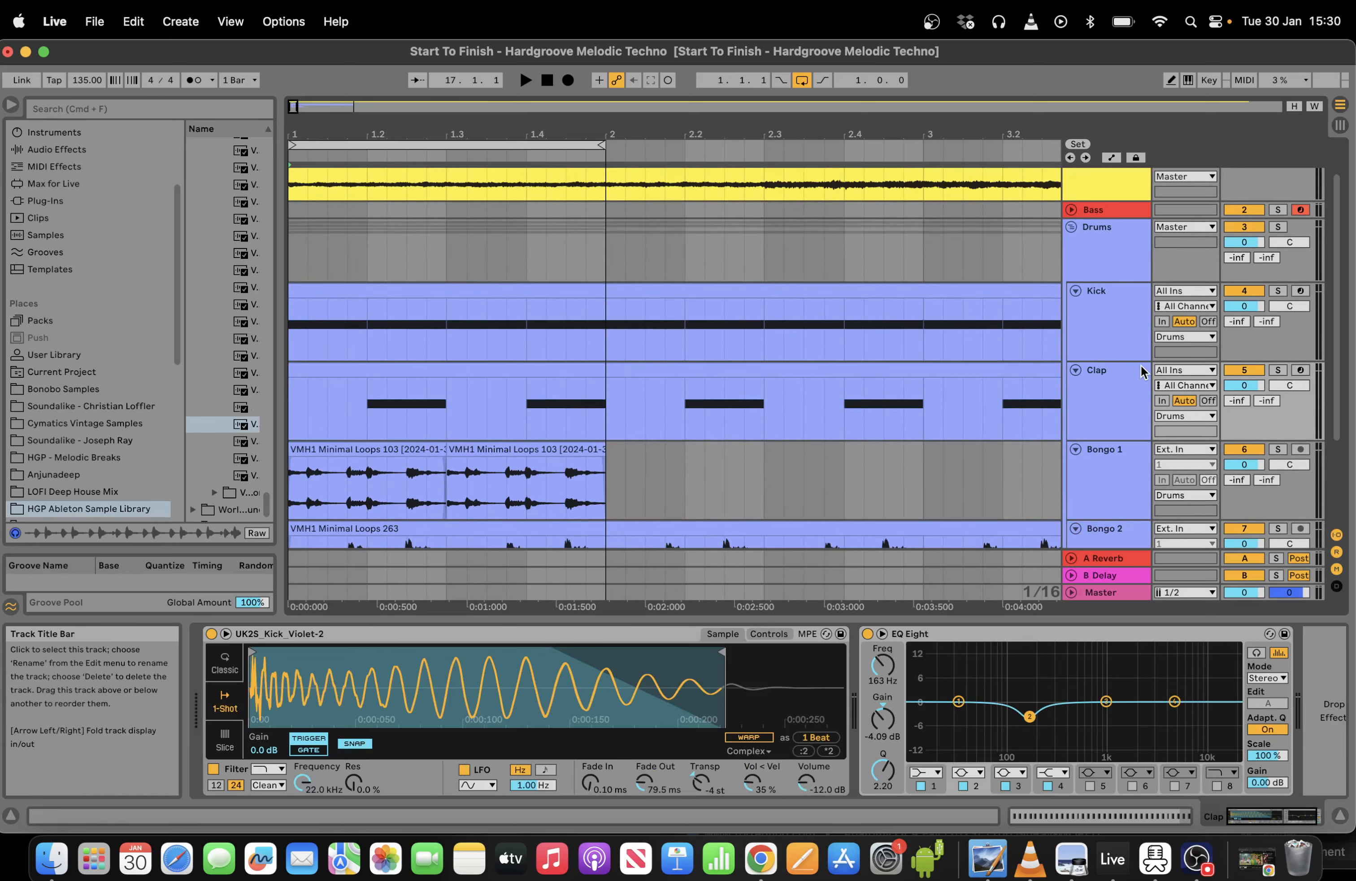
left_click(406, 394)
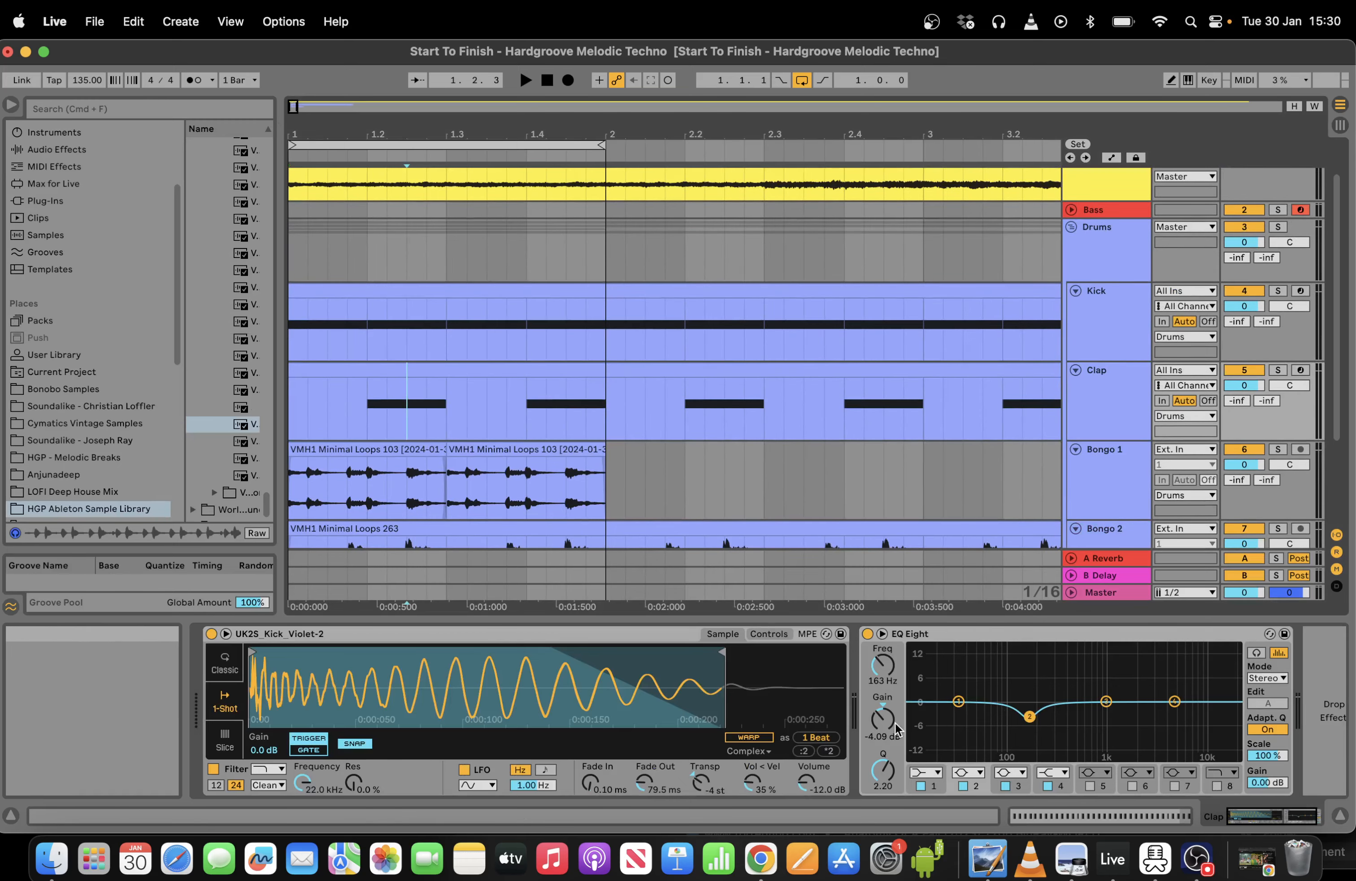
left_click(919, 777)
left_click(921, 669)
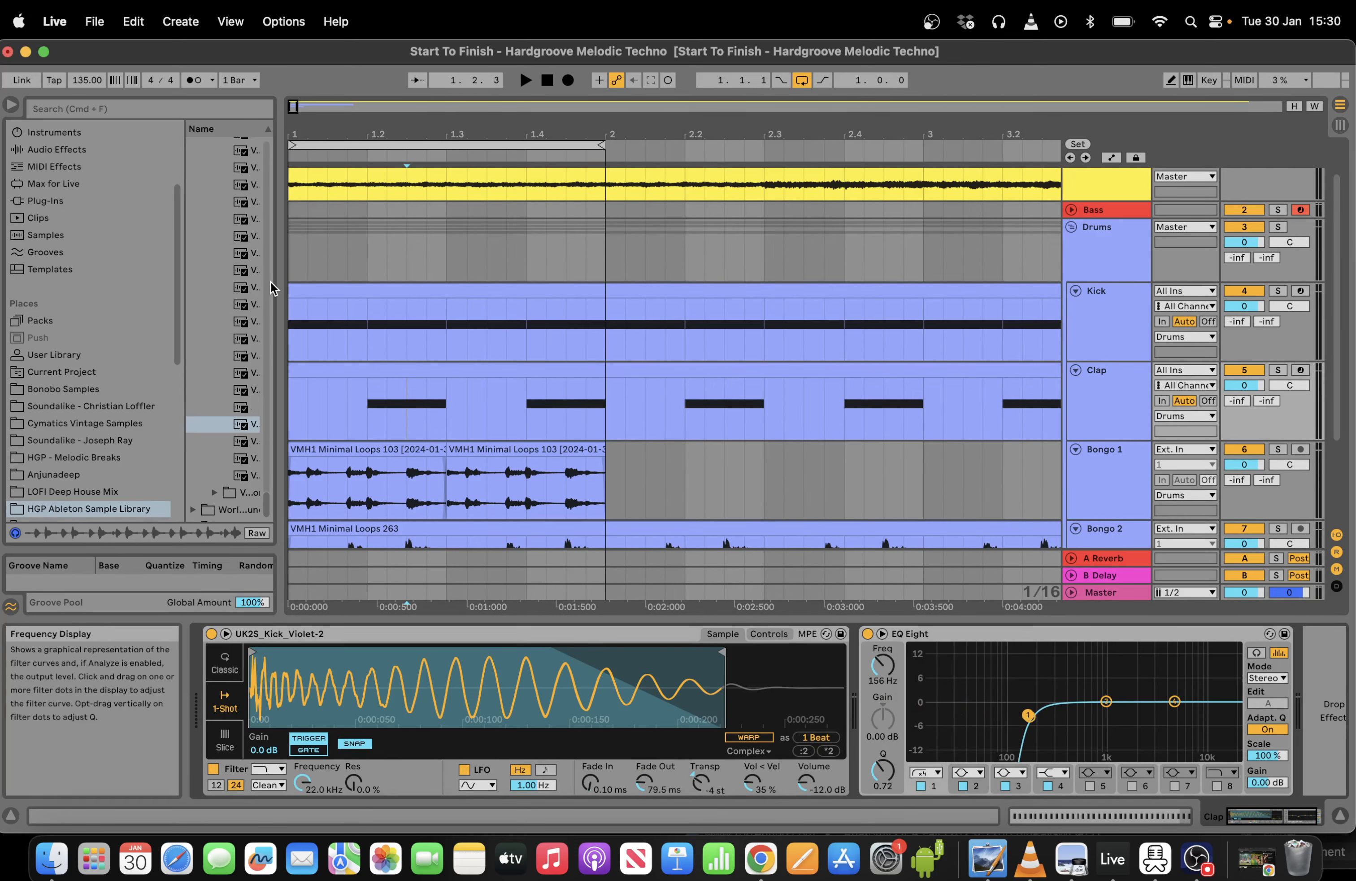
left_click_drag(279, 287, 686, 286)
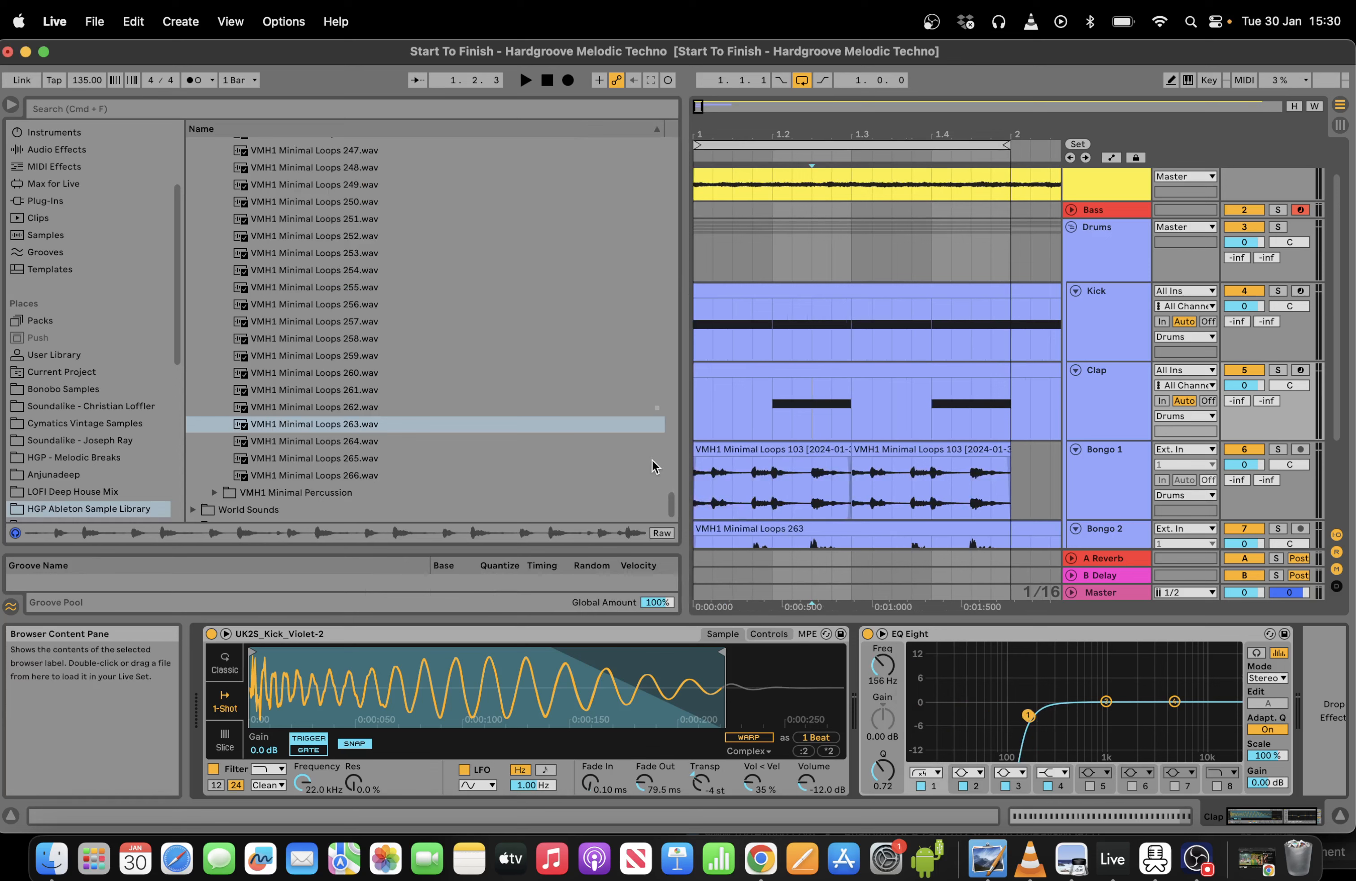
Audition several samples from the VEH1 Snares und Claps folder of Vengeance Essential House V.1.
left_click_drag(677, 514, 674, 178)
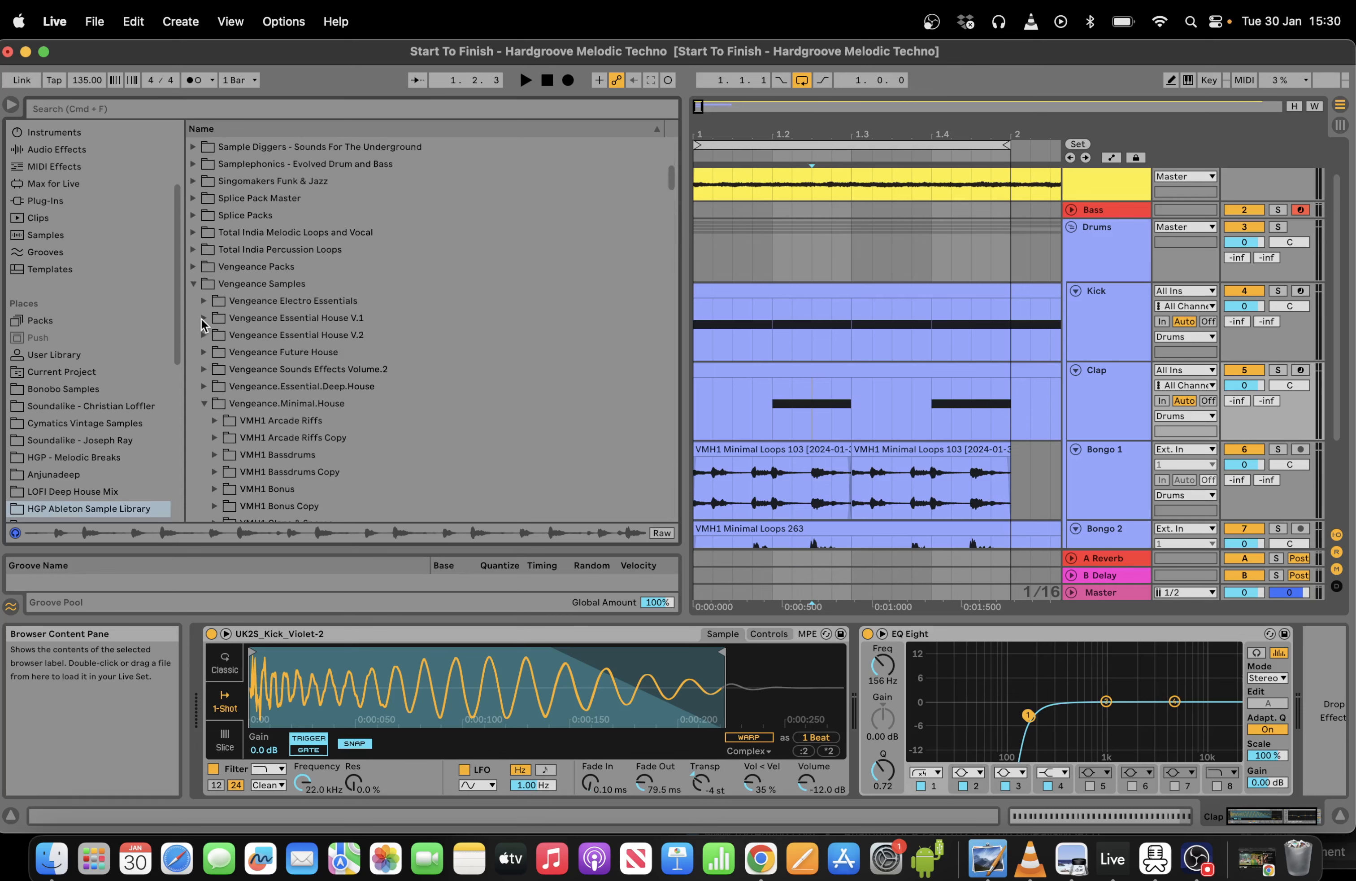
left_click(203, 319)
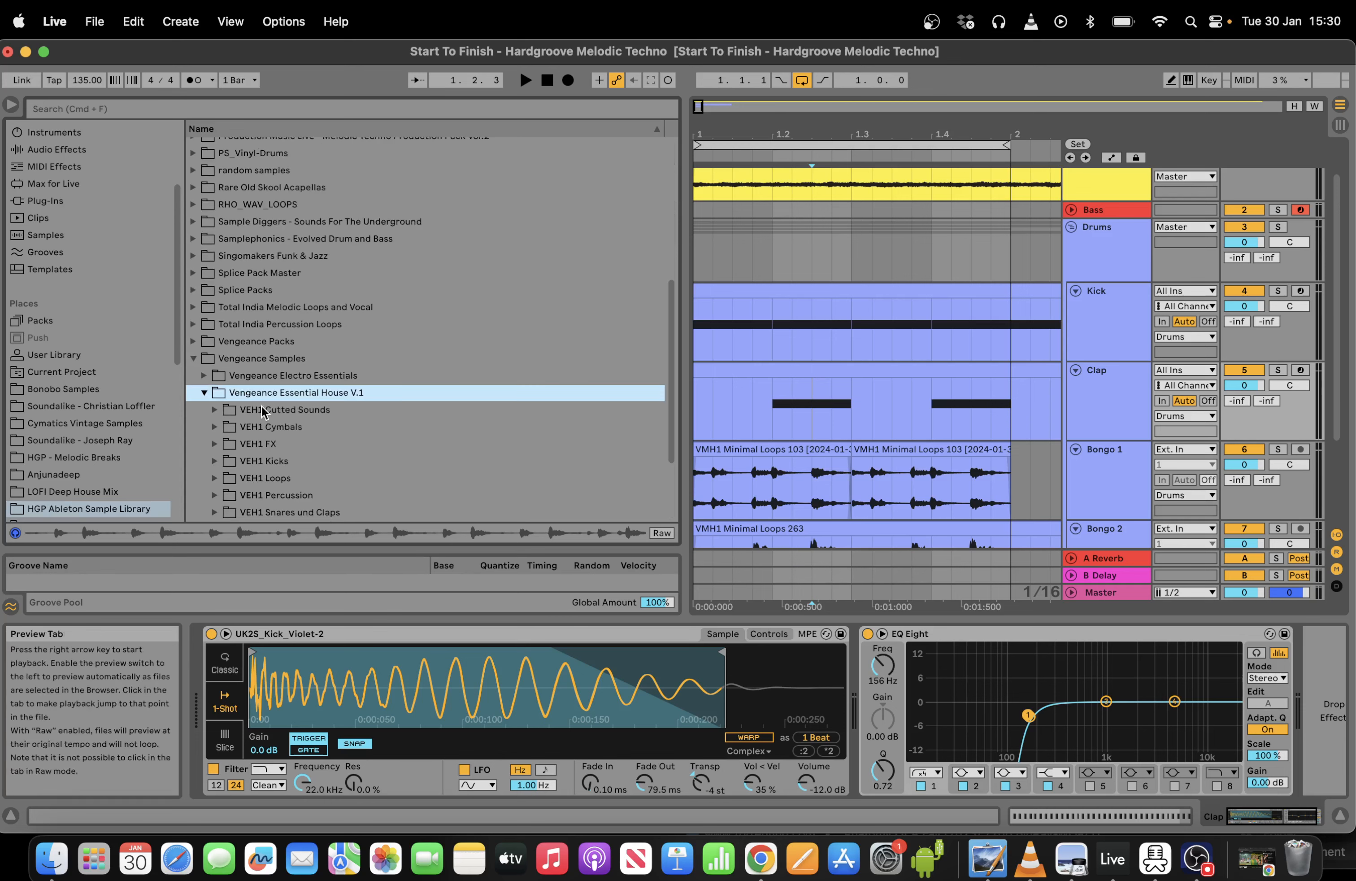
left_click_drag(669, 396, 675, 422)
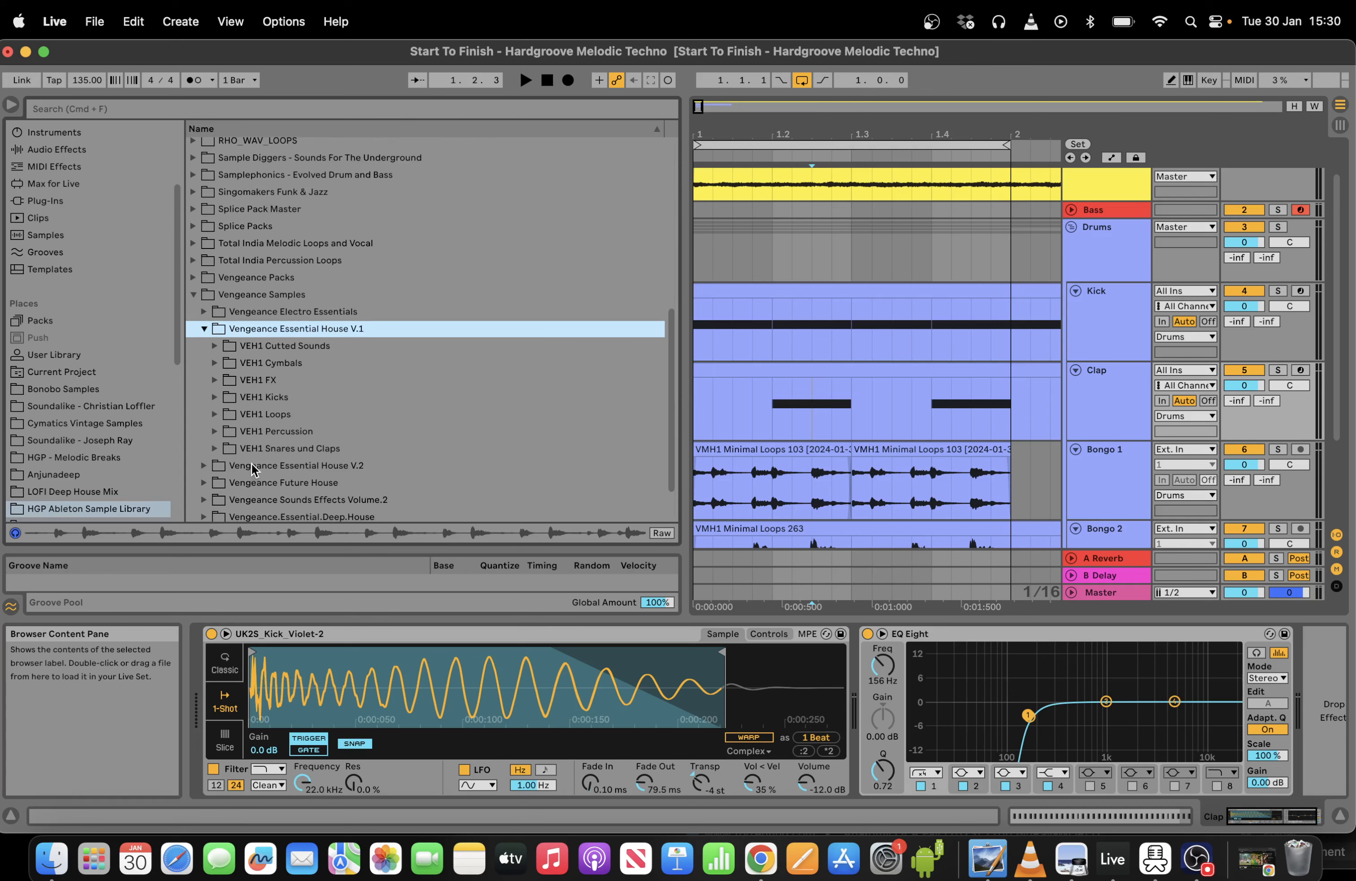
left_click(215, 449)
mouse_move(672, 197)
left_mouse_down()
mouse_move(675, 250)
mouse_move(676, 222)
left_mouse_up()
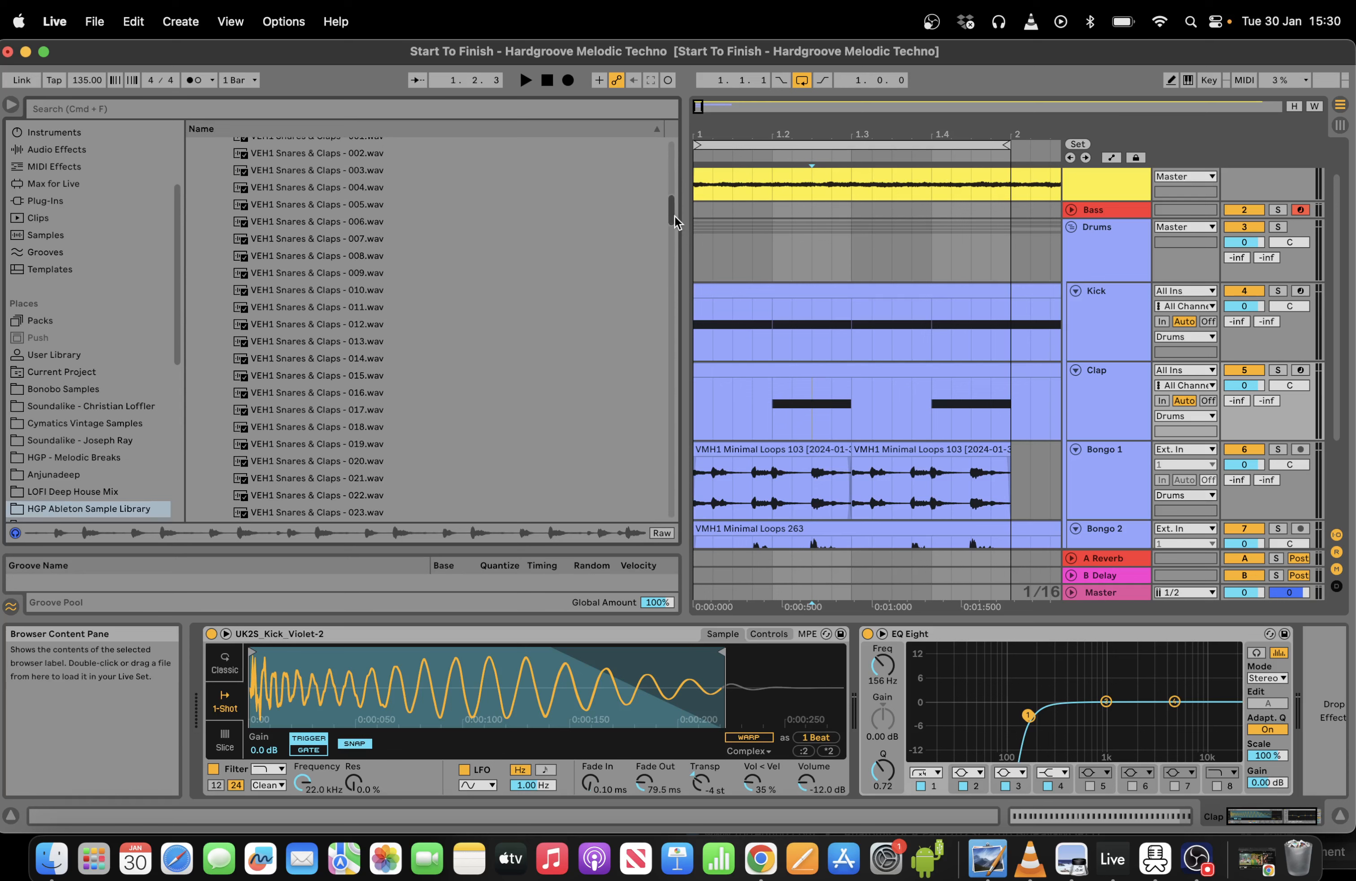
left_click(321, 175)
left_click(331, 239)
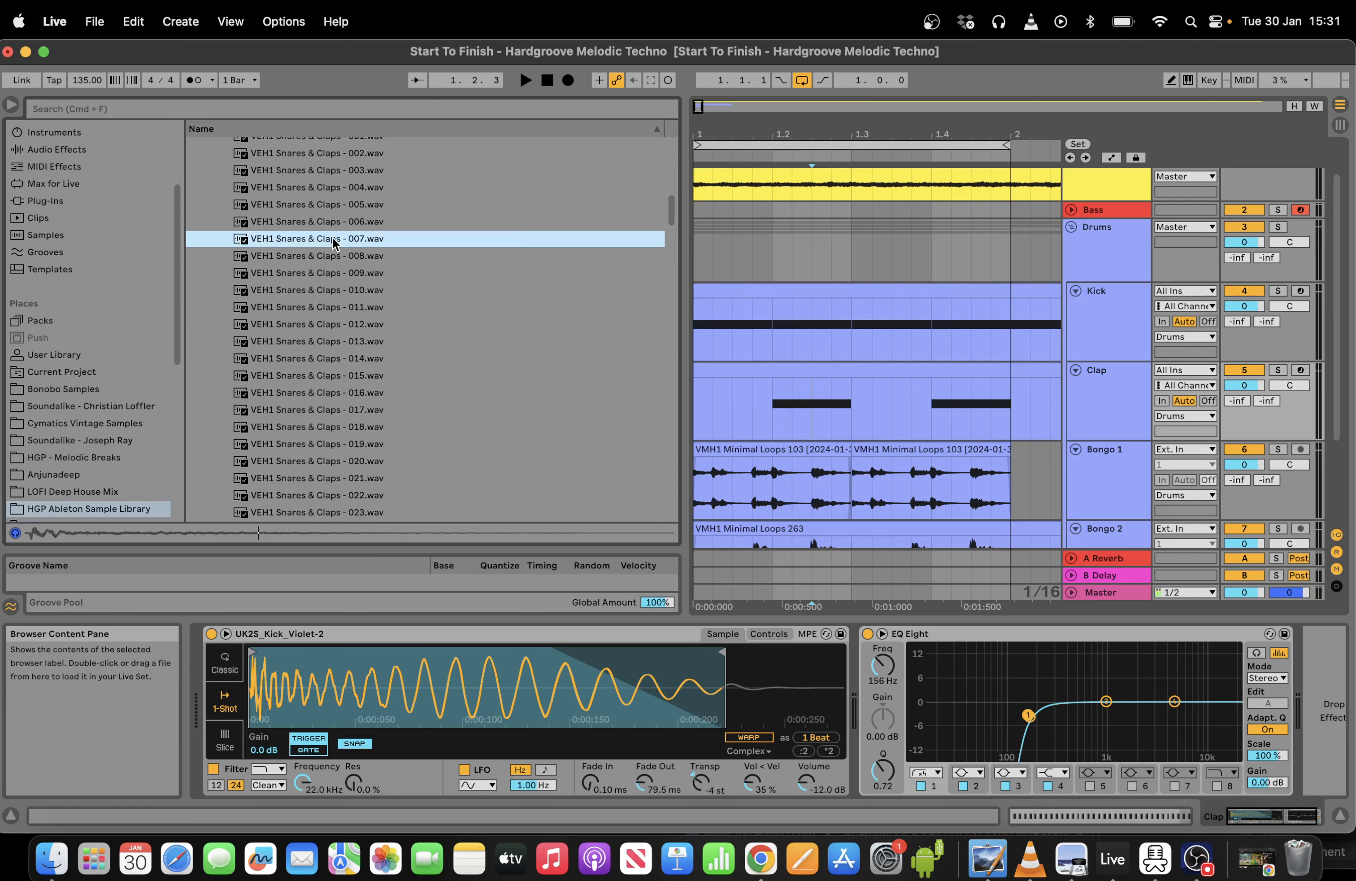
left_click(400, 358)
left_click_drag(667, 228, 677, 213)
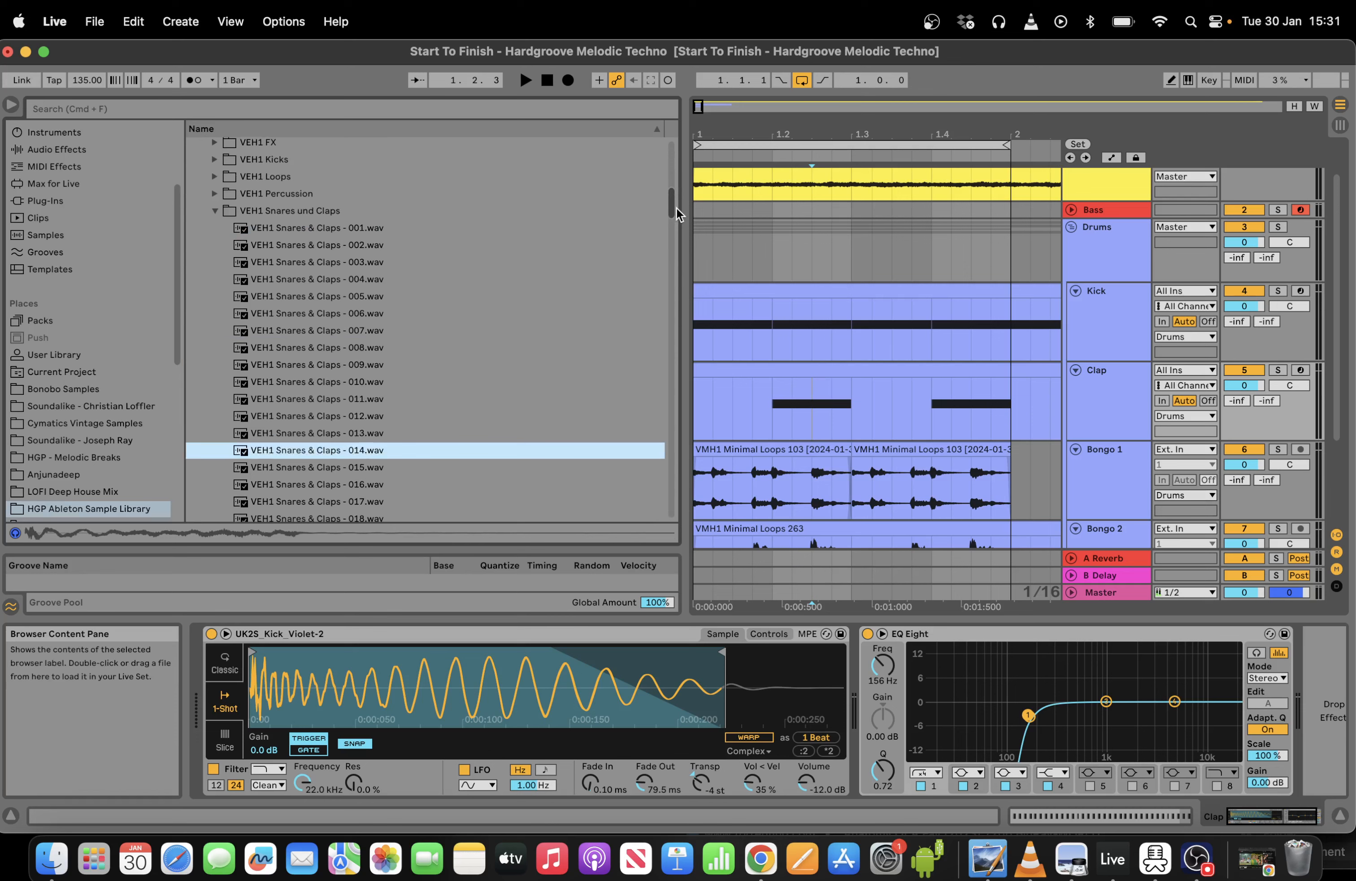
Audition the first clap samples in the VEH2 Claps folder of Vengeance Essential House V.2.
left_click(216, 212)
left_click(192, 240)
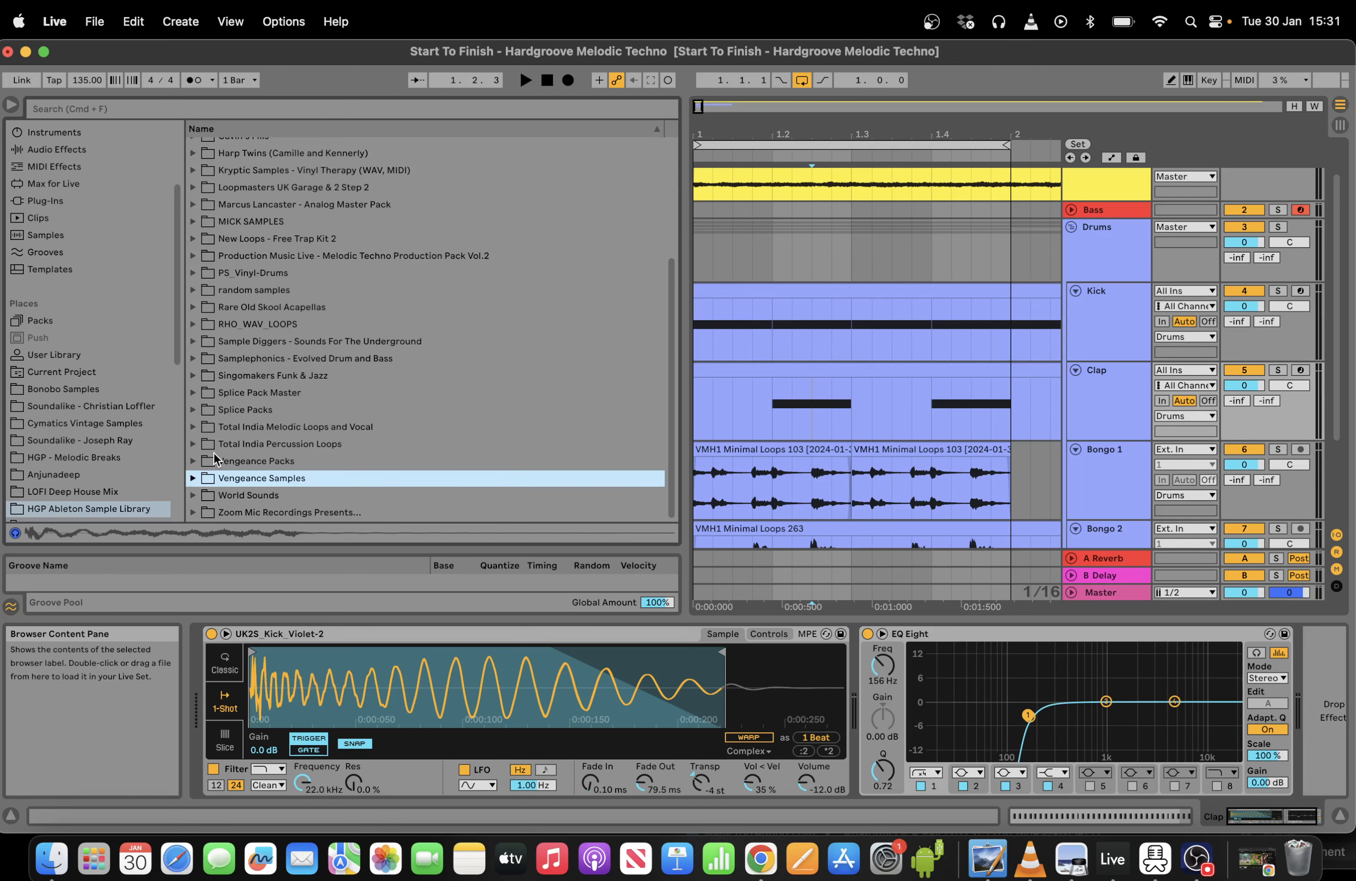
scroll(390, 373, "down", 5)
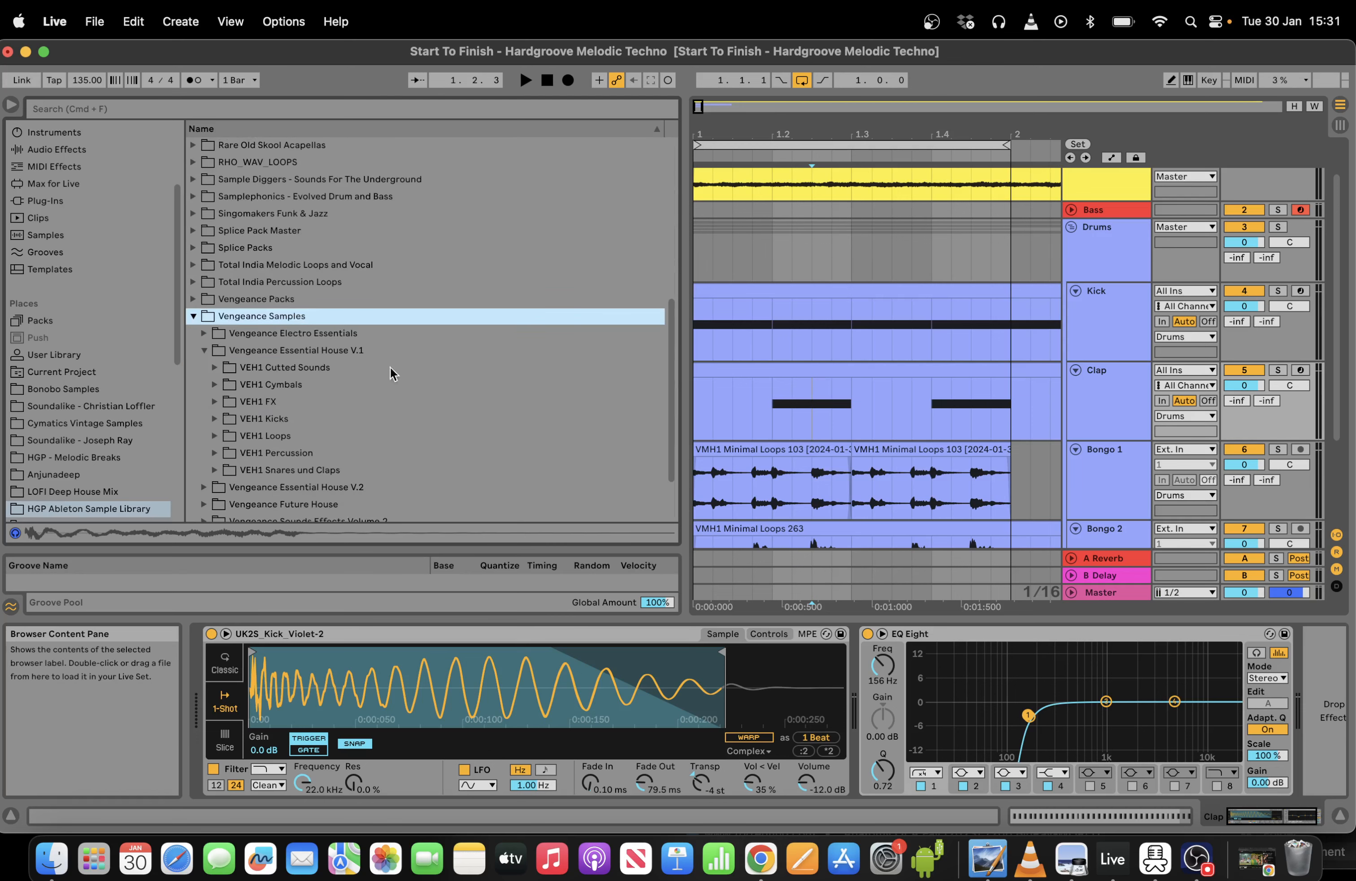
left_click(204, 350)
left_click(204, 409)
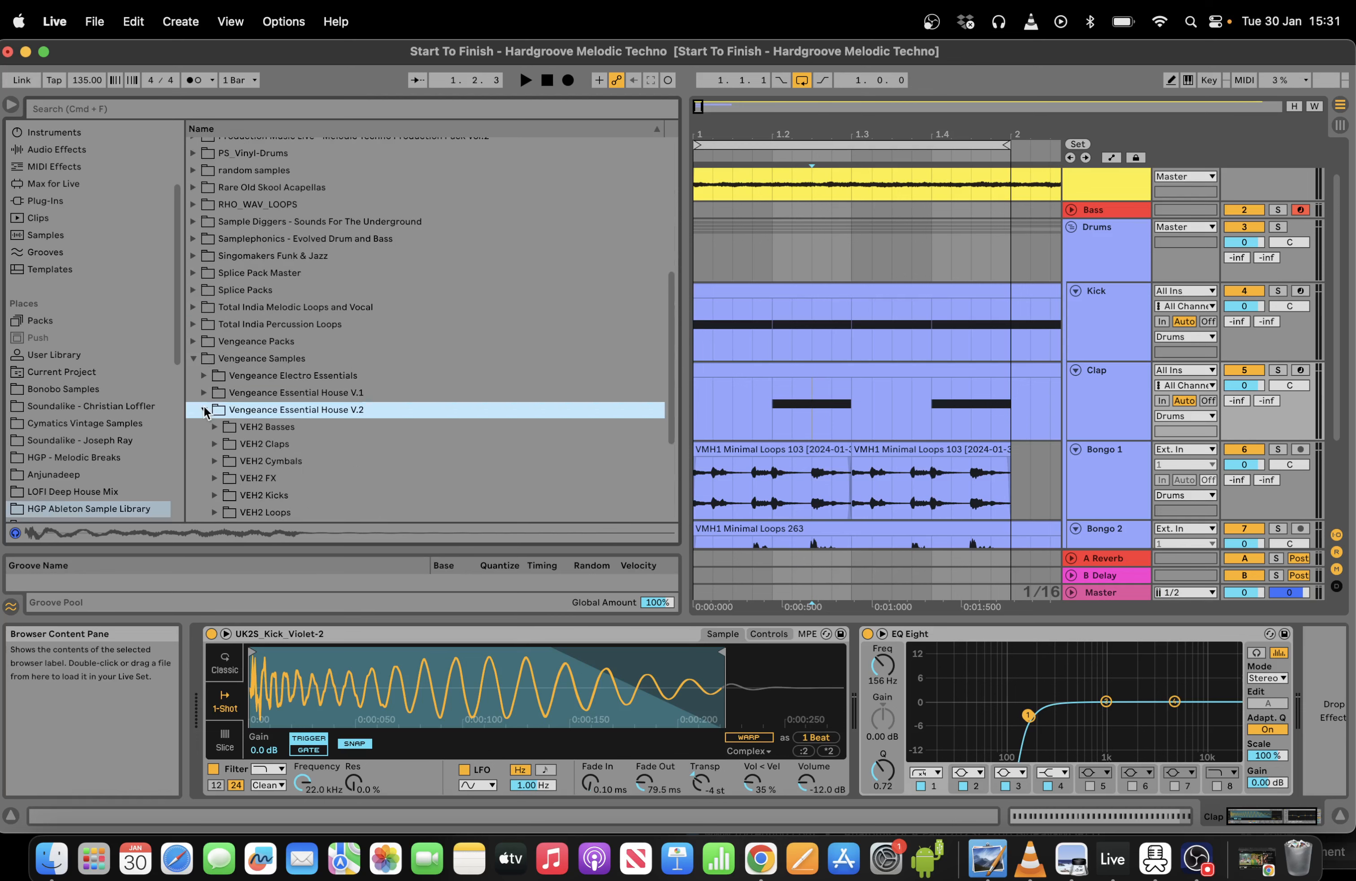
left_click(212, 445)
left_click(276, 497)
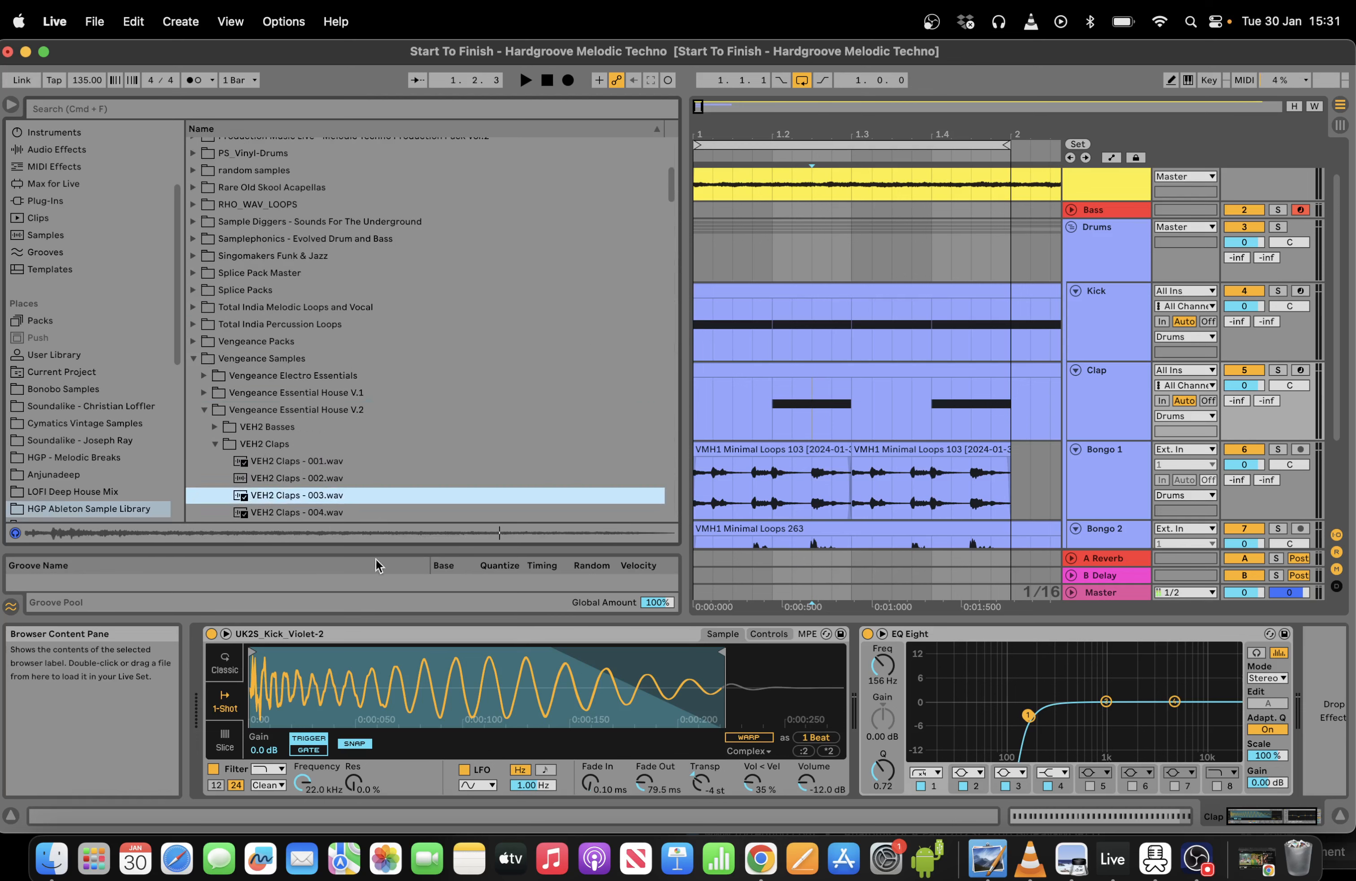
left_click(335, 481)
left_click(332, 495)
left_click(337, 511)
left_click(343, 481)
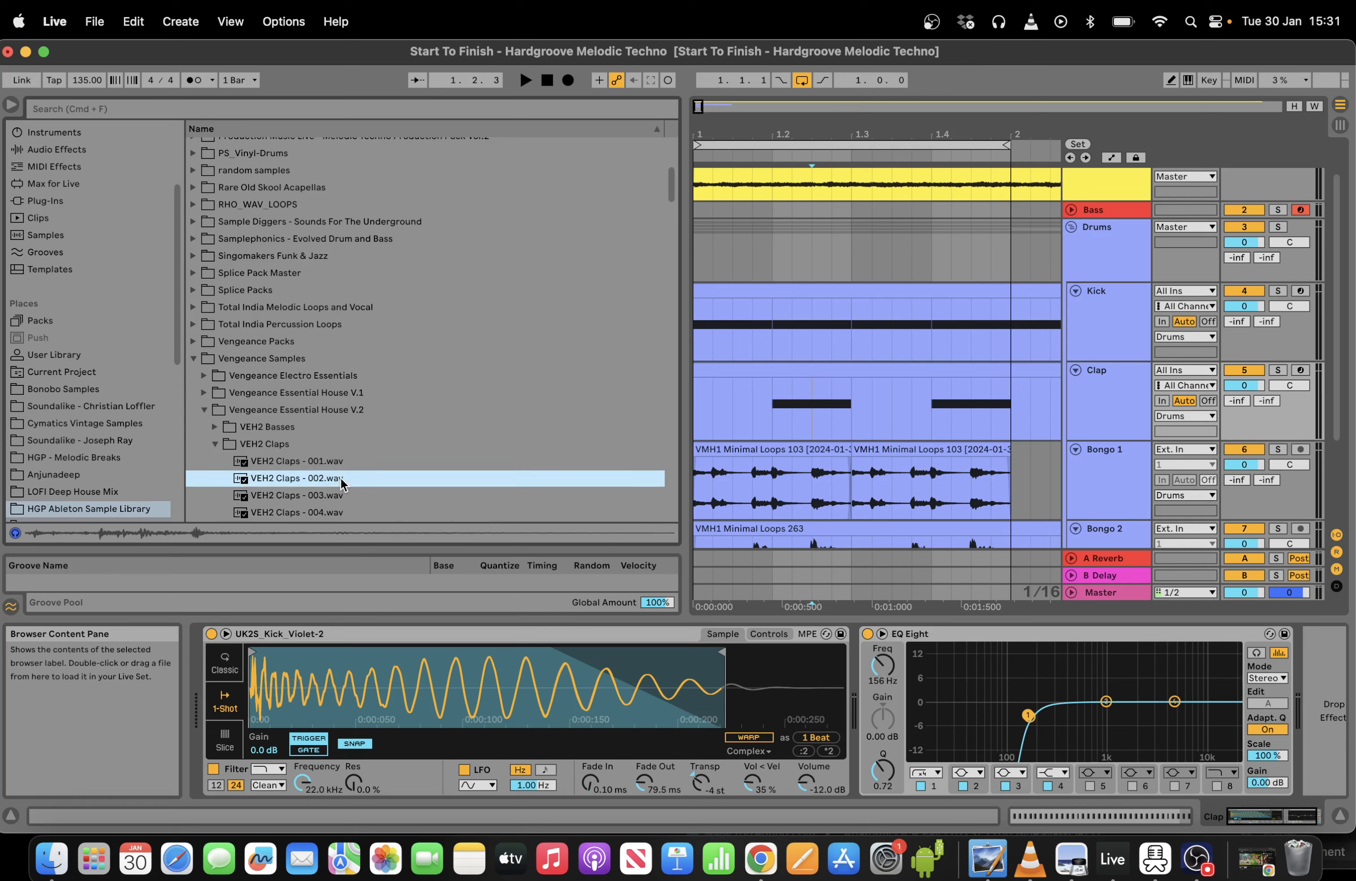
left_click(337, 501)
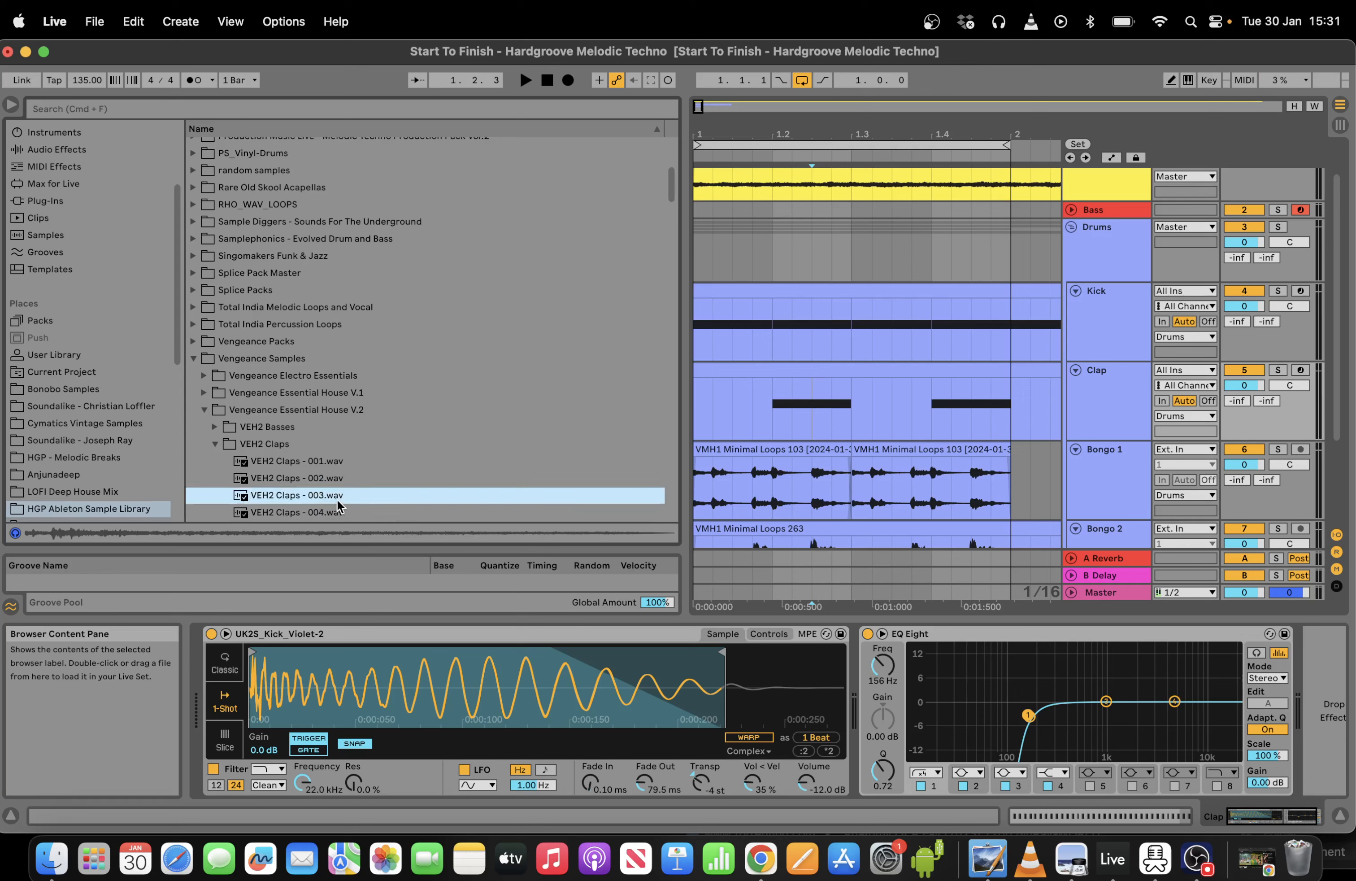
left_click(337, 511)
left_click(342, 514)
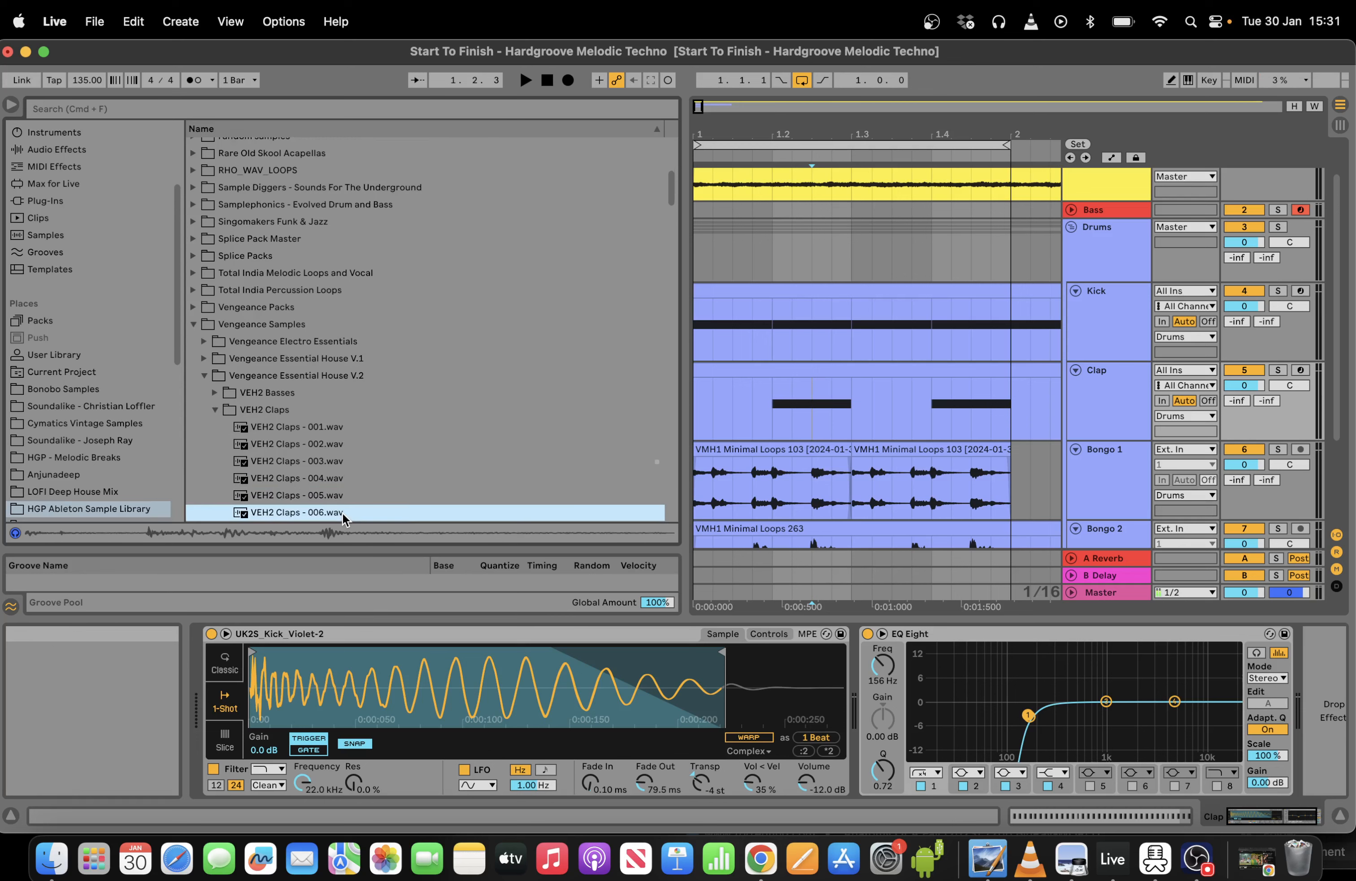
left_click(343, 514)
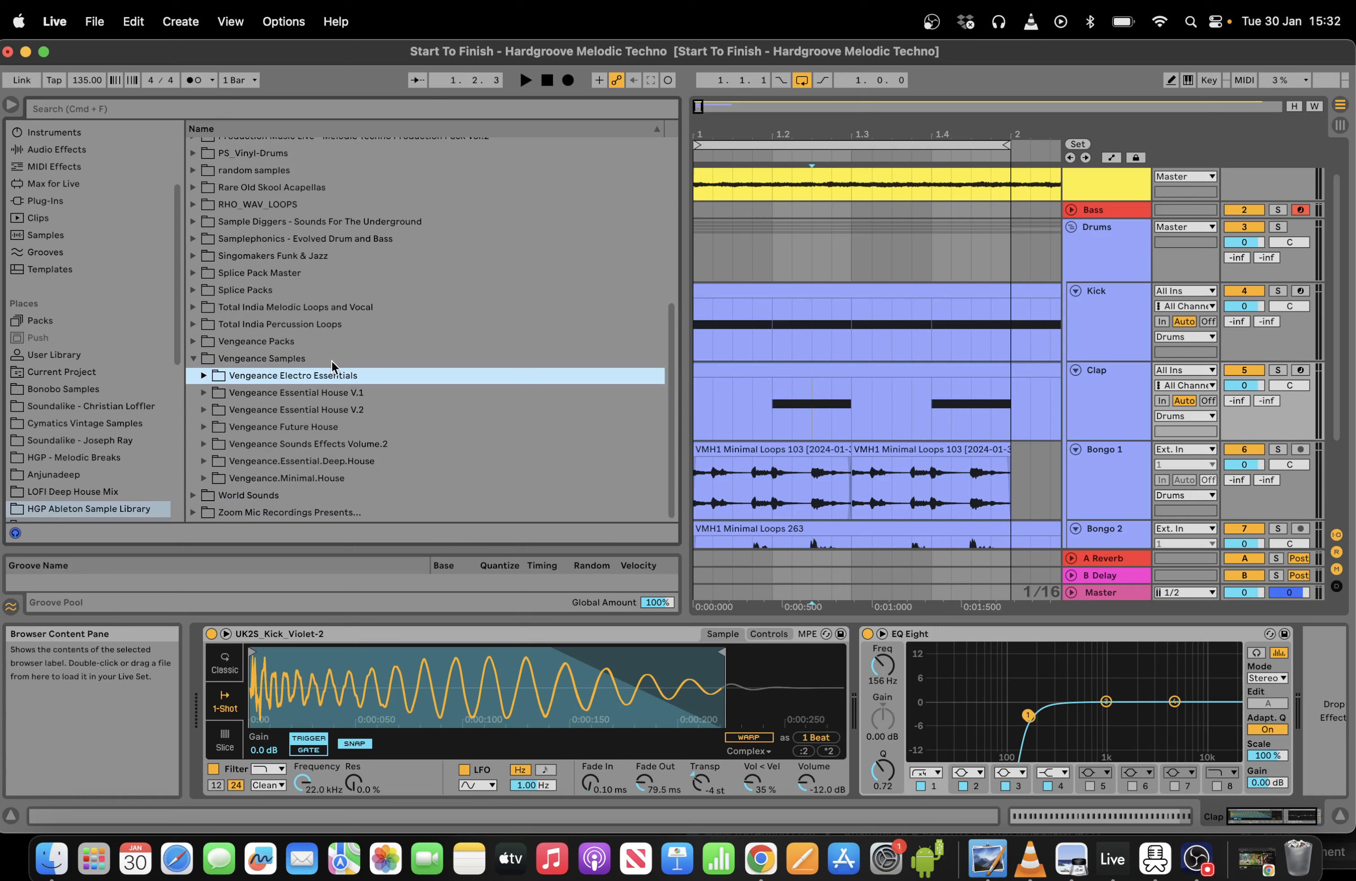
Audition the VEE Claps in Vengeance Electro Essentials and load VEE Clap 006.wav into the Clap track's Simpler.
left_click(204, 376)
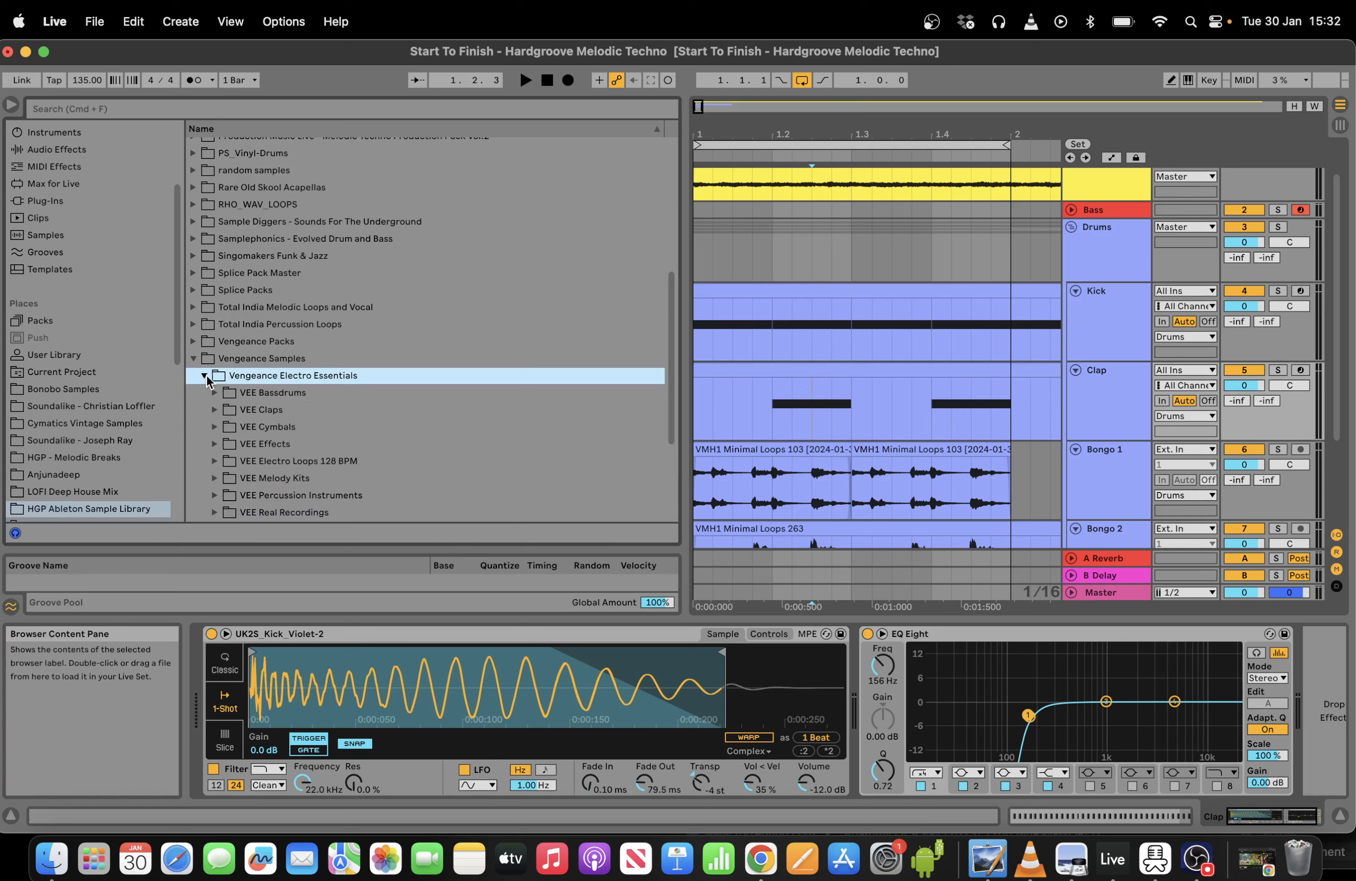
left_click(214, 410)
left_click(309, 461)
key("Down")
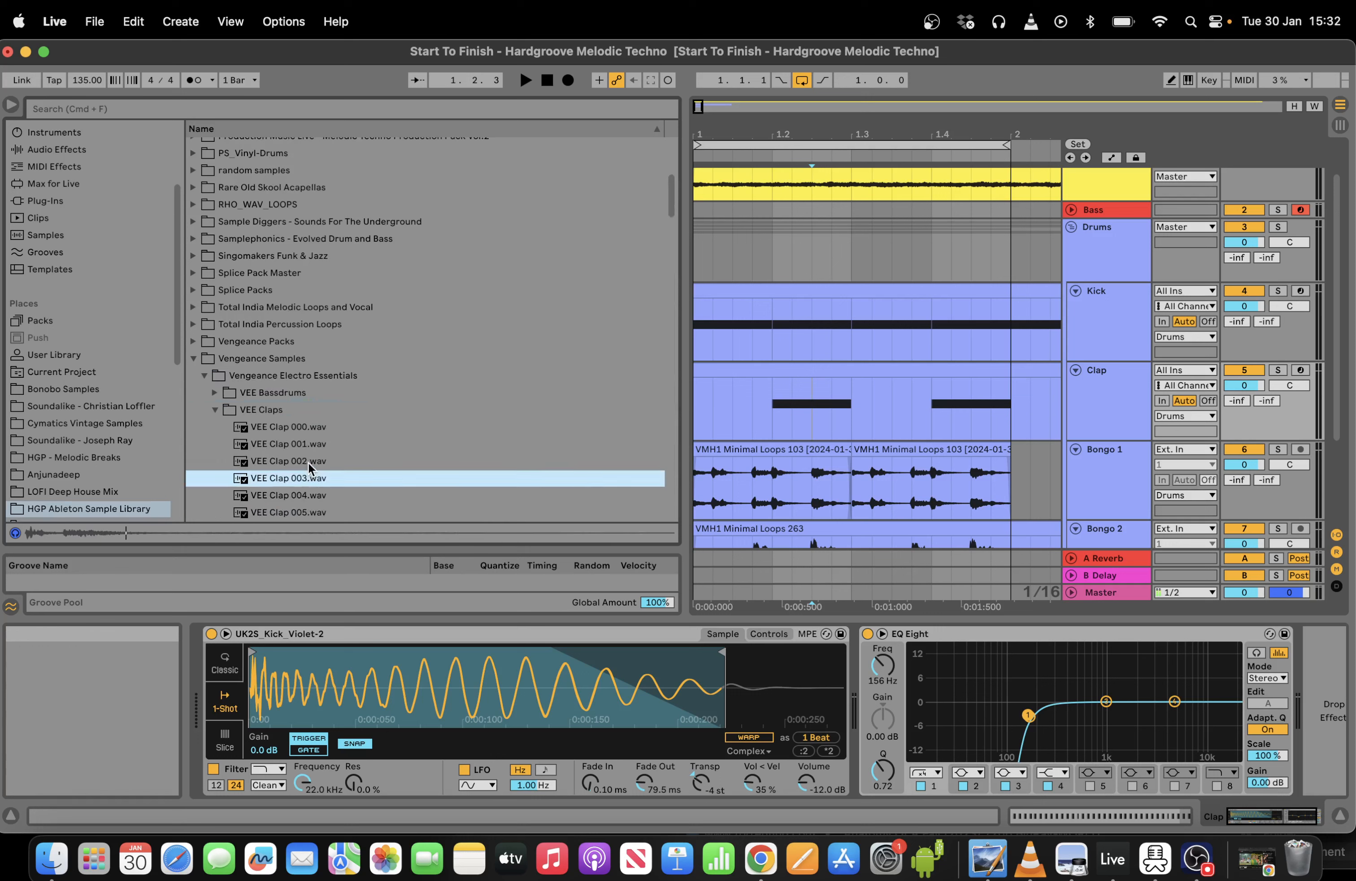
key("Down")
key("Down")
key("Down")
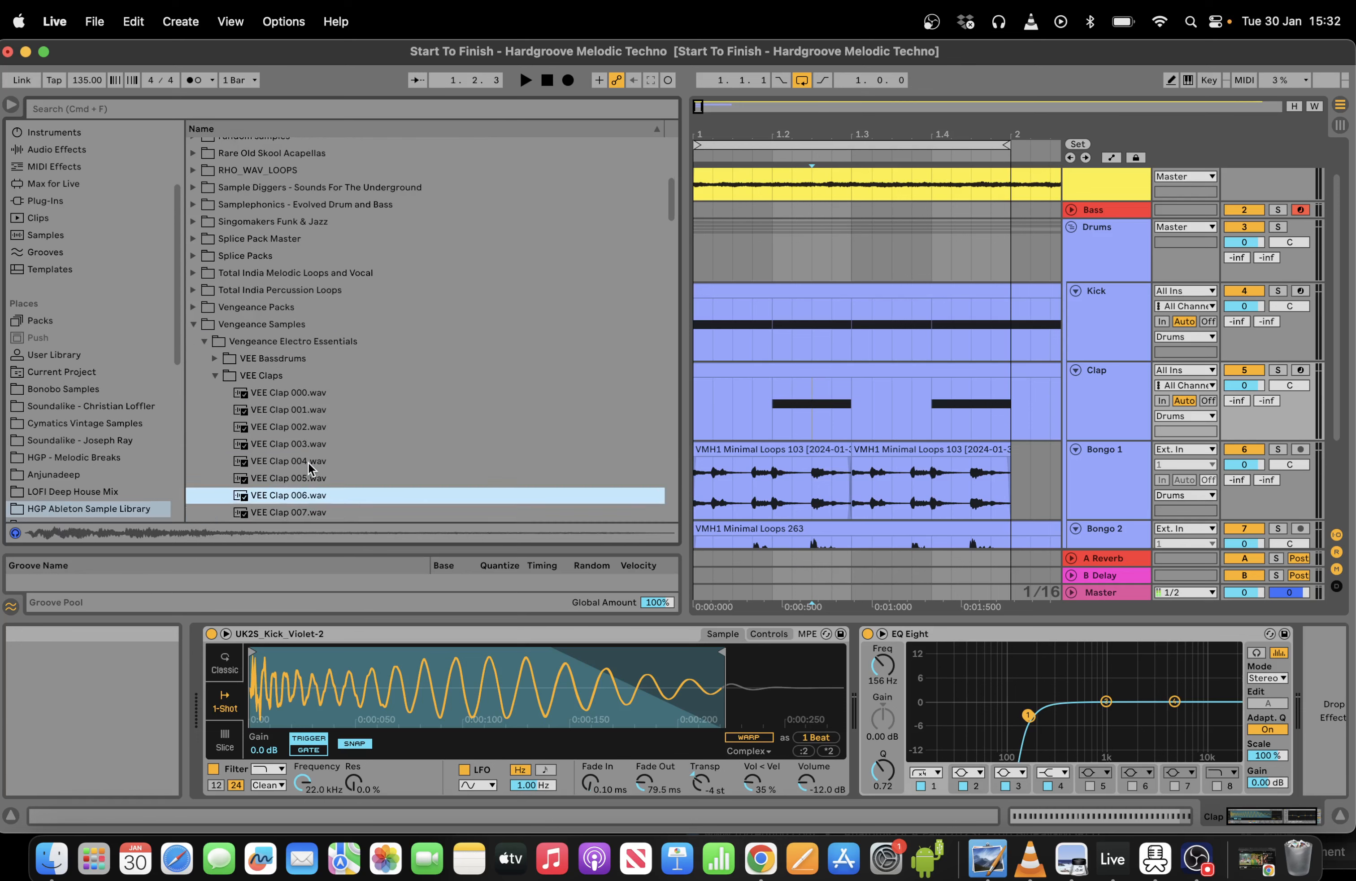
left_click_drag(295, 696, 295, 697)
key("space")
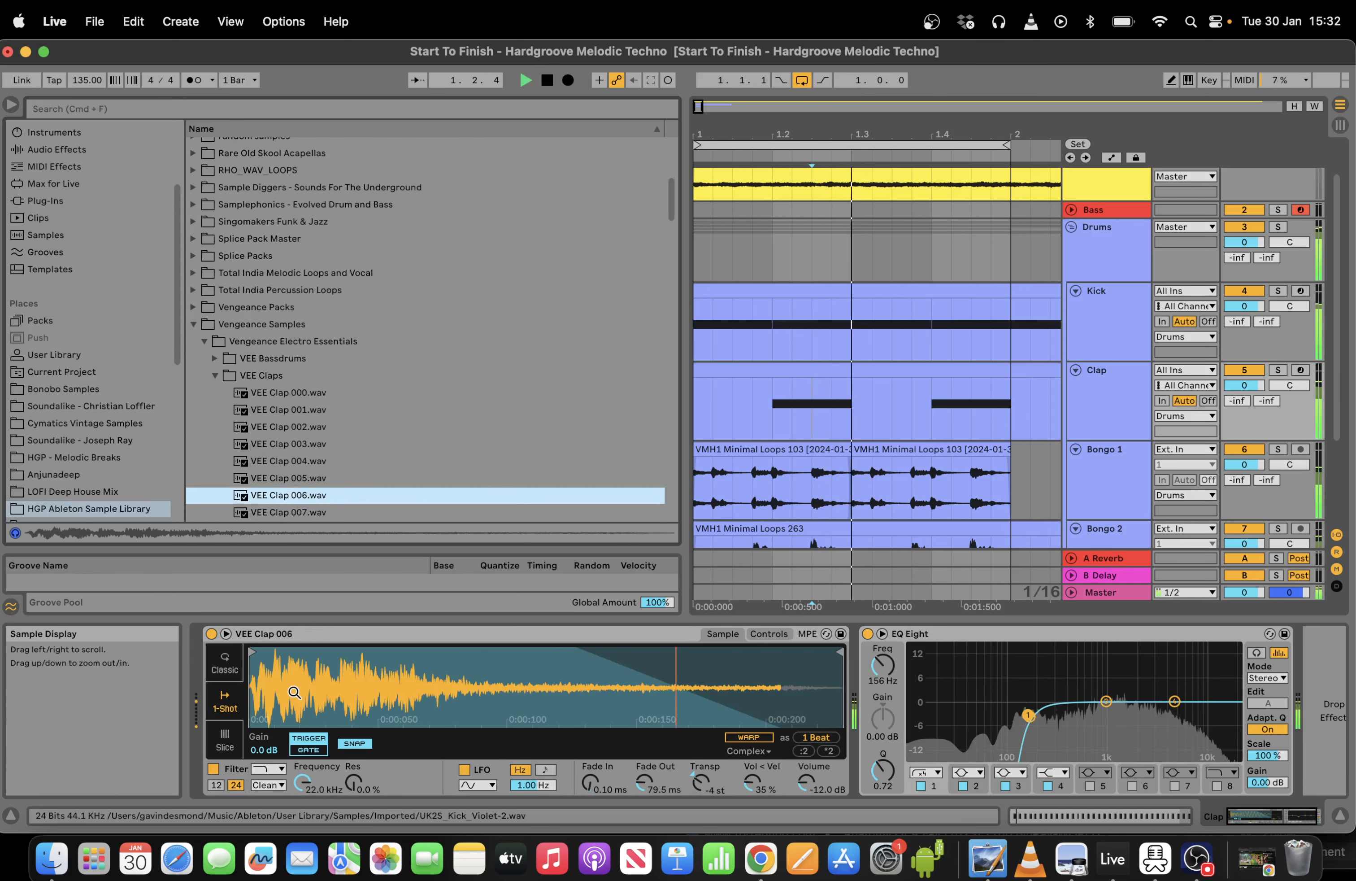
Narrow the sample browser and raise the Clap track's EQ Eight low-cut to 220 Hz with Q 0.75.
left_click_drag(680, 321, 432, 320)
left_click_drag(1023, 715, 1043, 720)
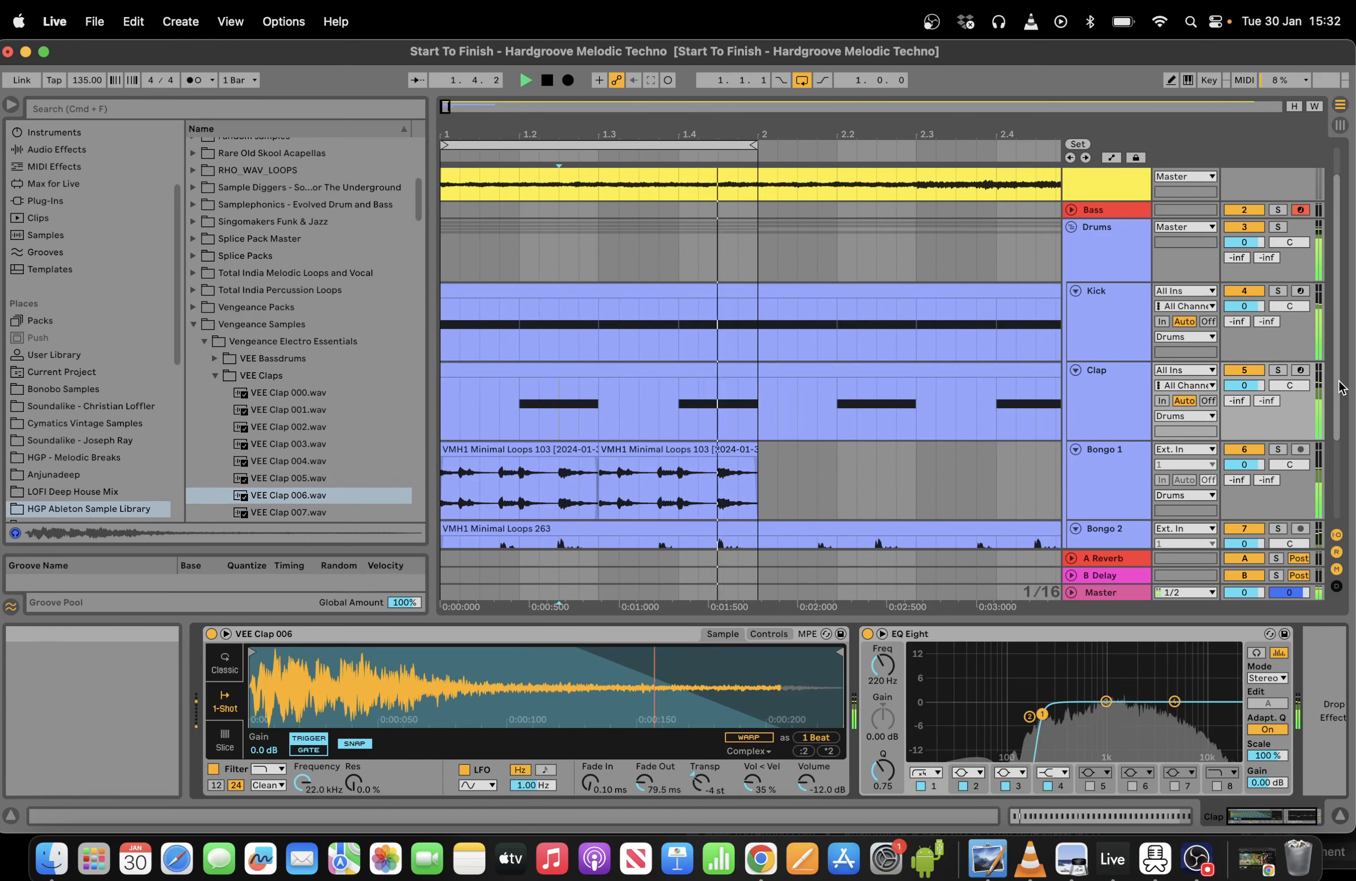
Lower the Bongo 1 track volume to -1.9 dB and the Bongo 2 track volume to -5.4 dB.
scroll(1201, 400, "down", 2)
left_click_drag(1250, 425, 1250, 434)
left_click_drag(1249, 504, 1249, 527)
key("space")
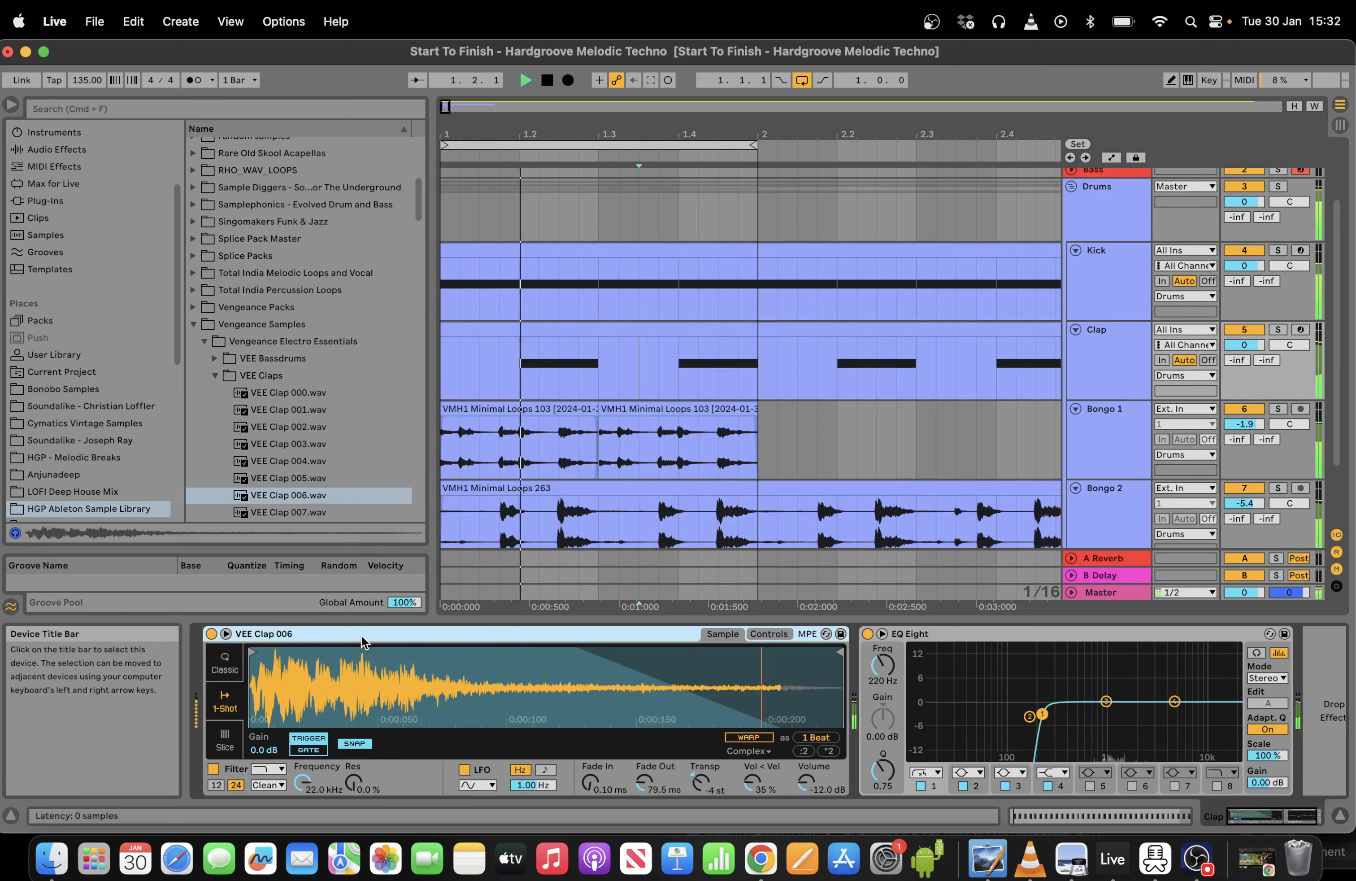
Group the Clap track's Simpler into an Instrument Rack and duplicate its VEE Clap 006 chain.
right_click(361, 635)
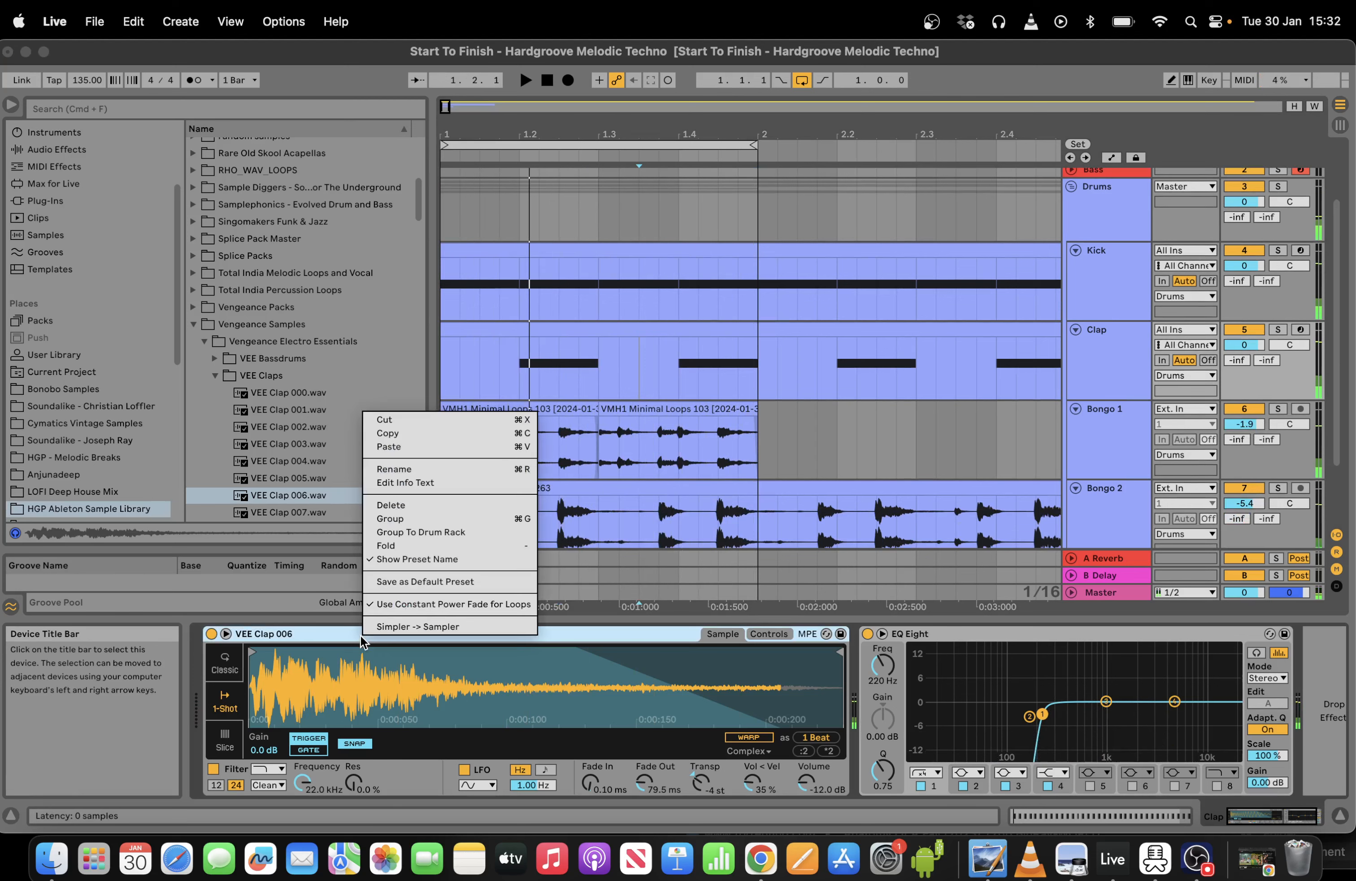
left_click(414, 521)
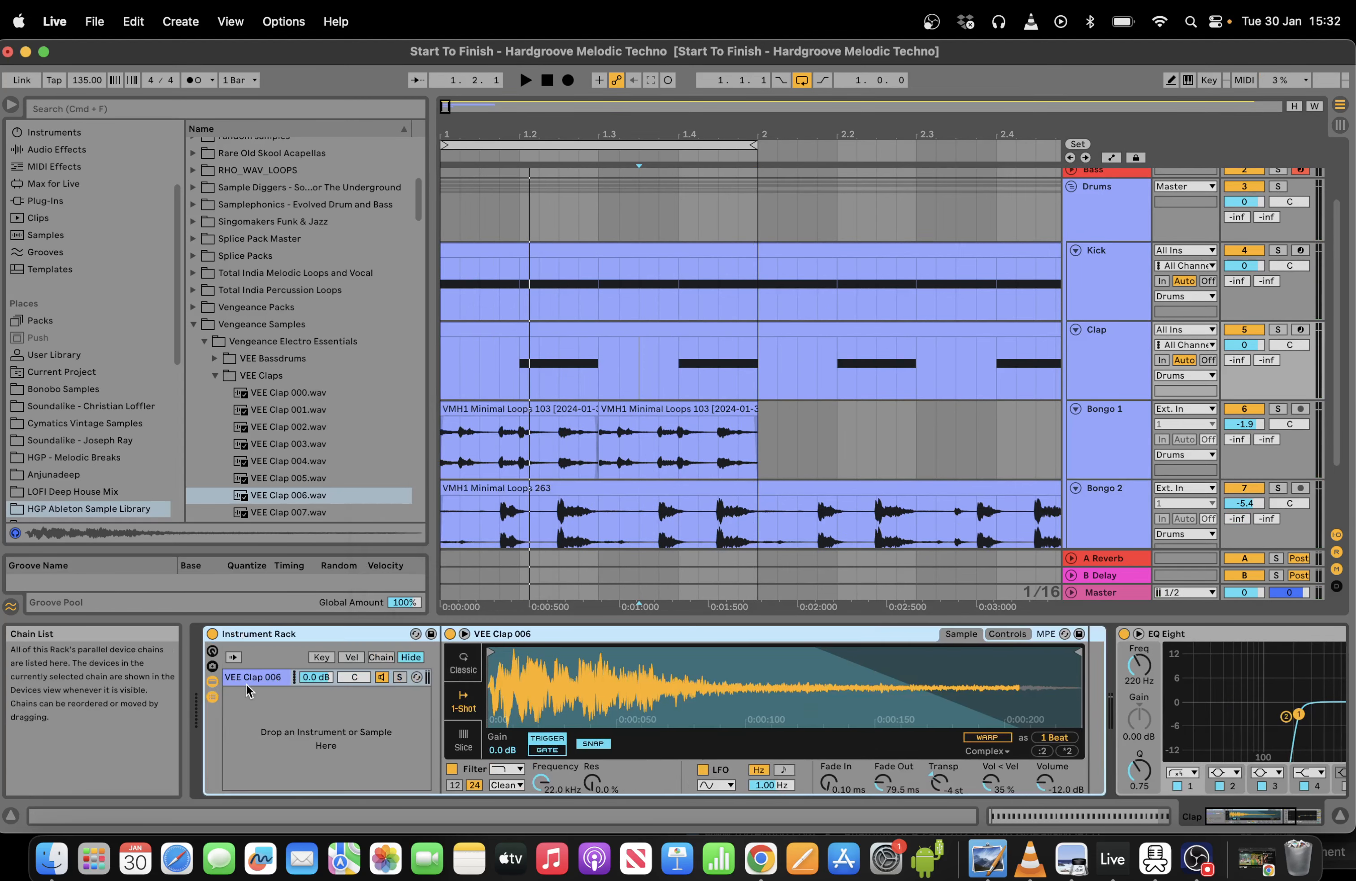
key("super+d")
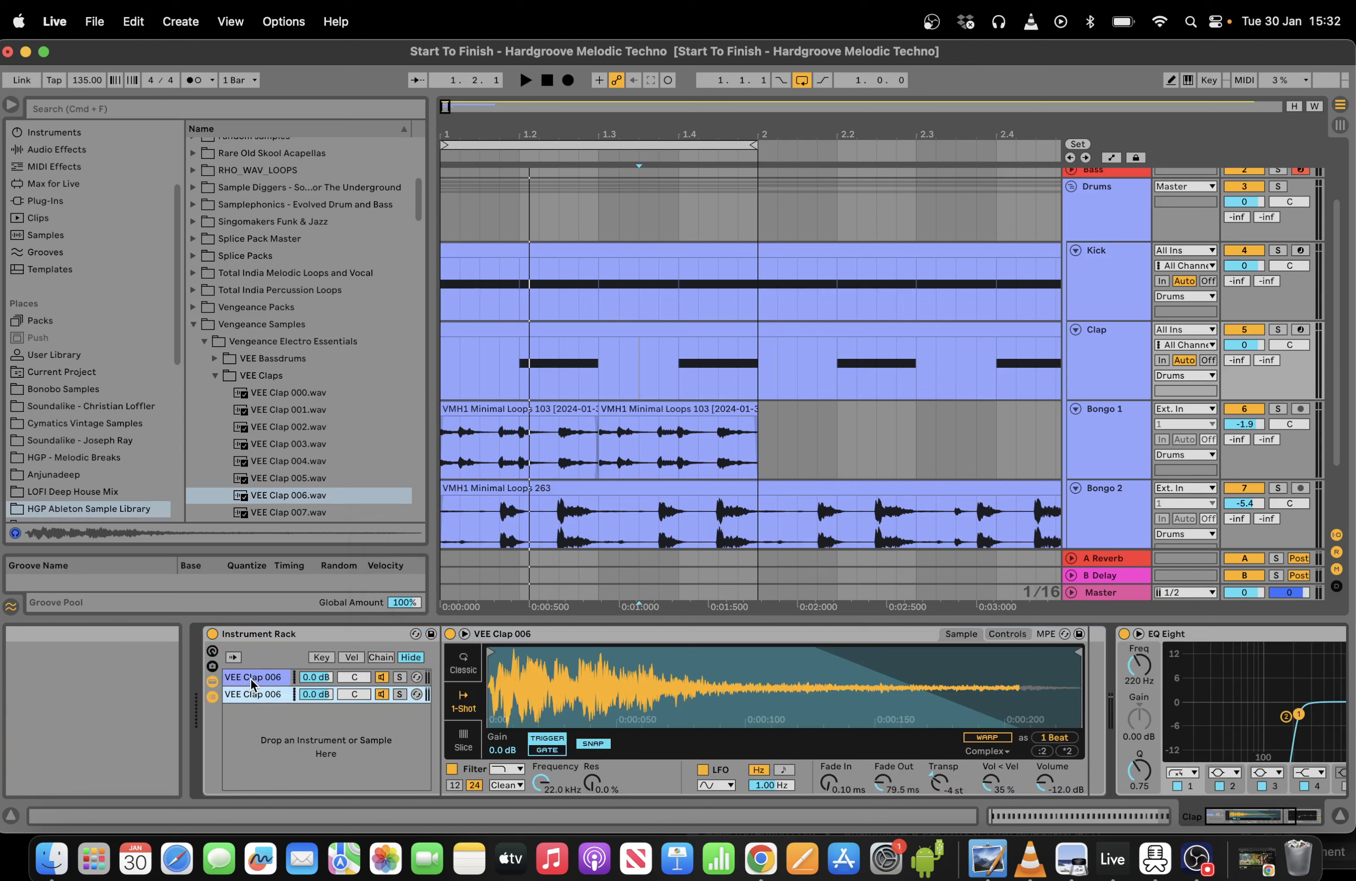
Audition VEE Clap 026 and VEE Clap 027 as candidates for the second clap layer.
scroll(337, 343, "down", 10)
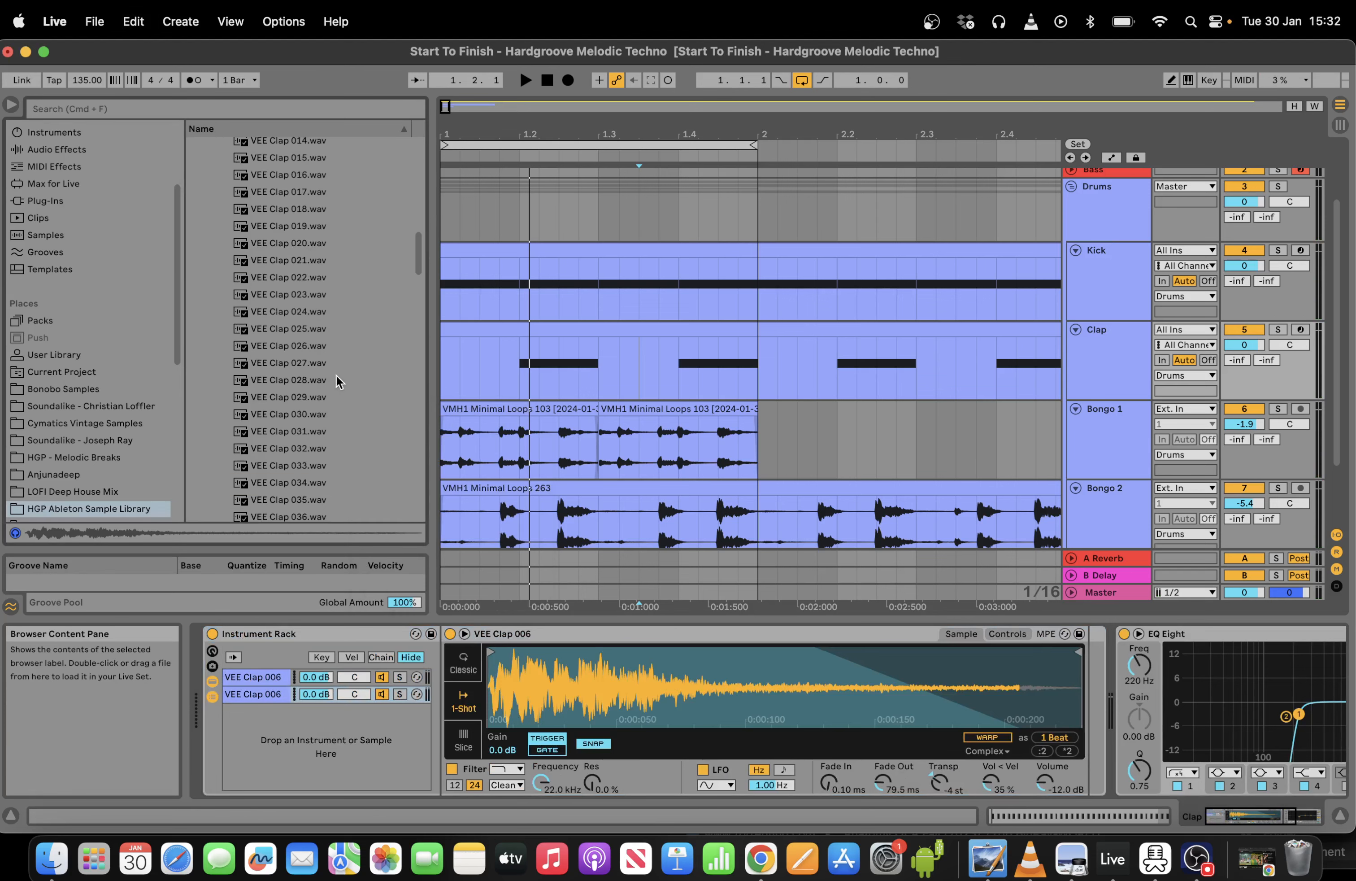
left_click(324, 364)
left_click(312, 345)
left_click(307, 366)
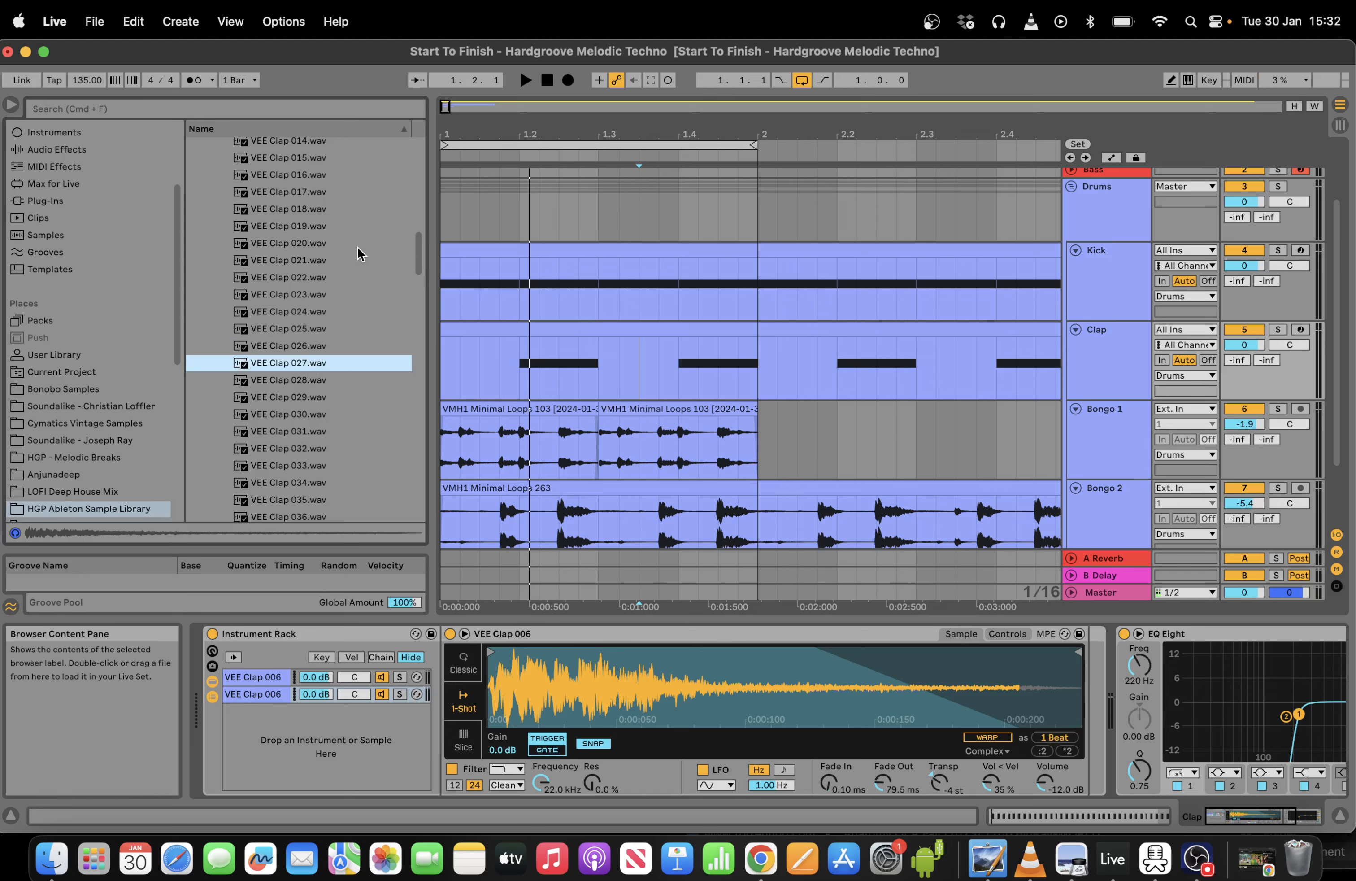
Solo the rack's second chain, switch its Simpler to Classic mode and replace its sample with VEE Clap 027.wav.
key("space")
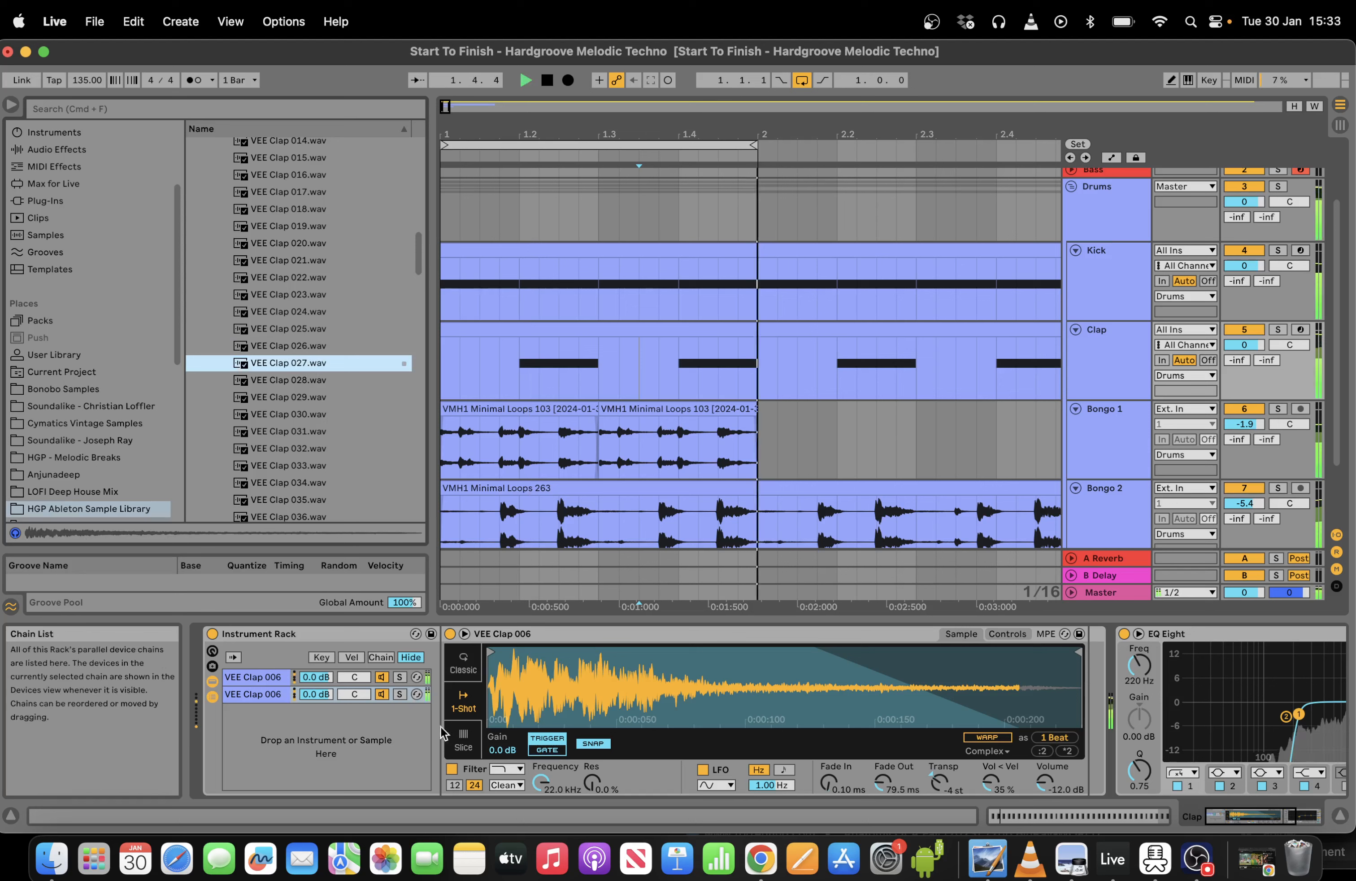
left_click(400, 694)
left_click(464, 671)
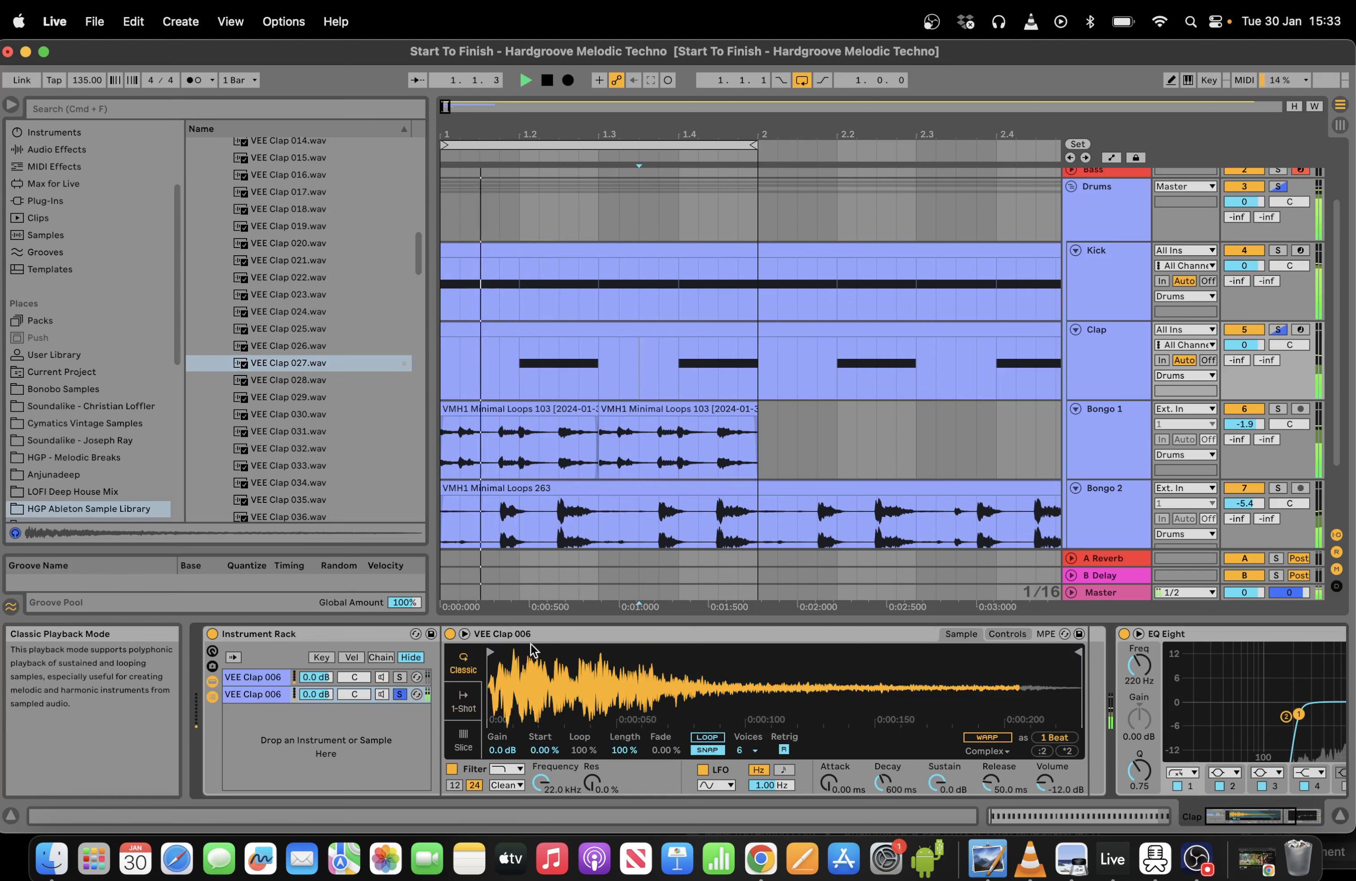
key("space")
left_click(294, 364)
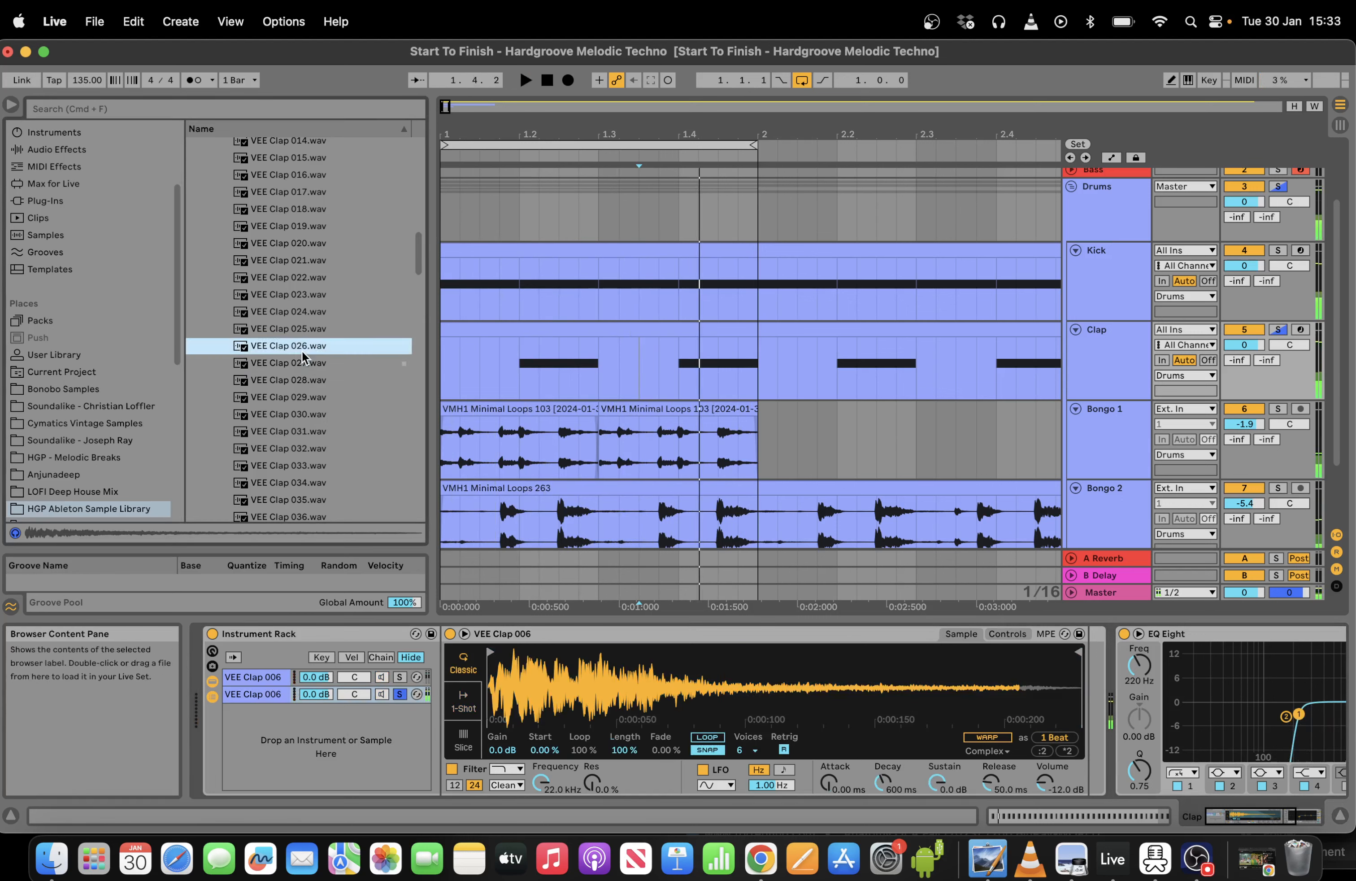
double_click(300, 364)
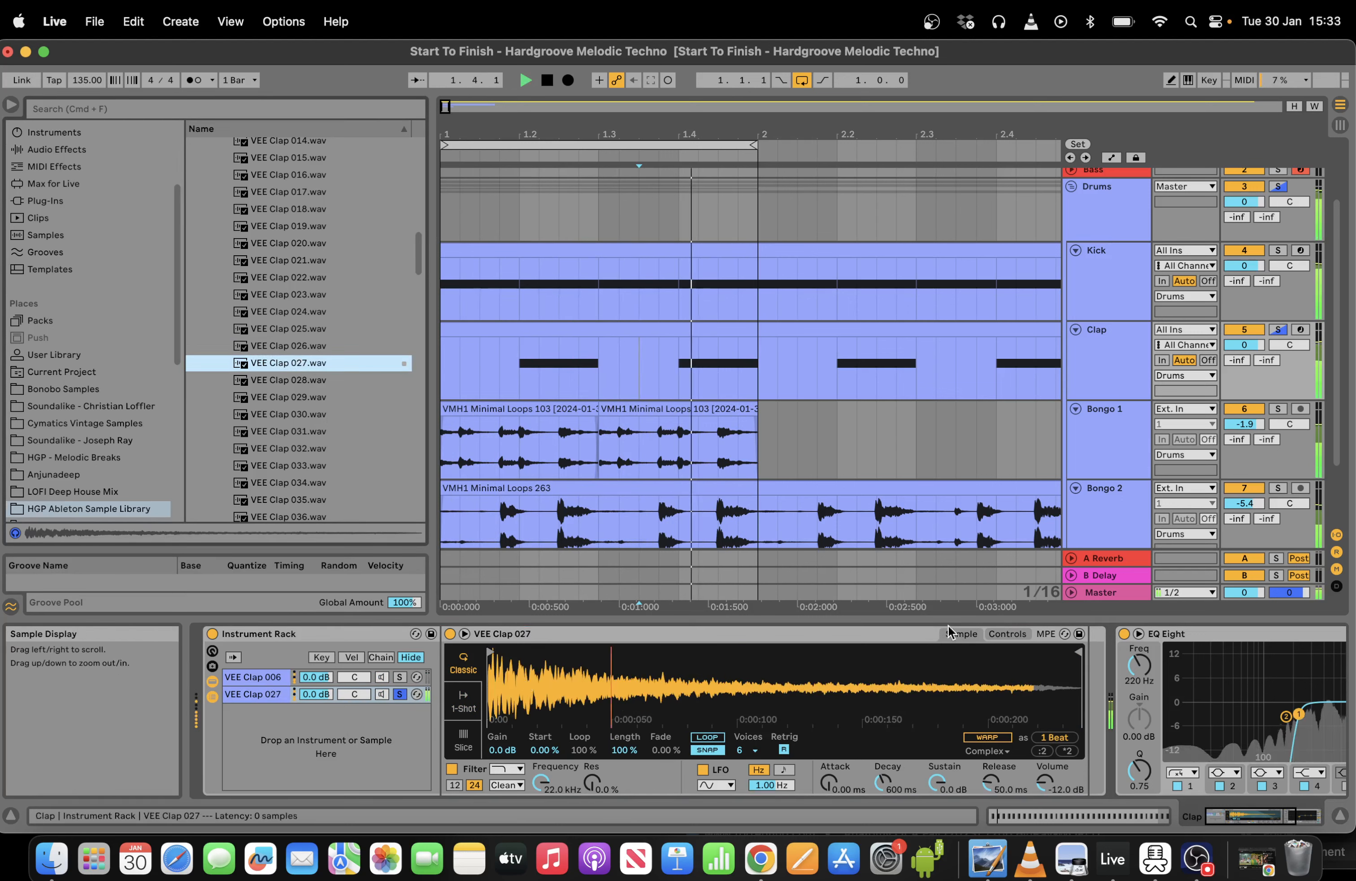
key("space")
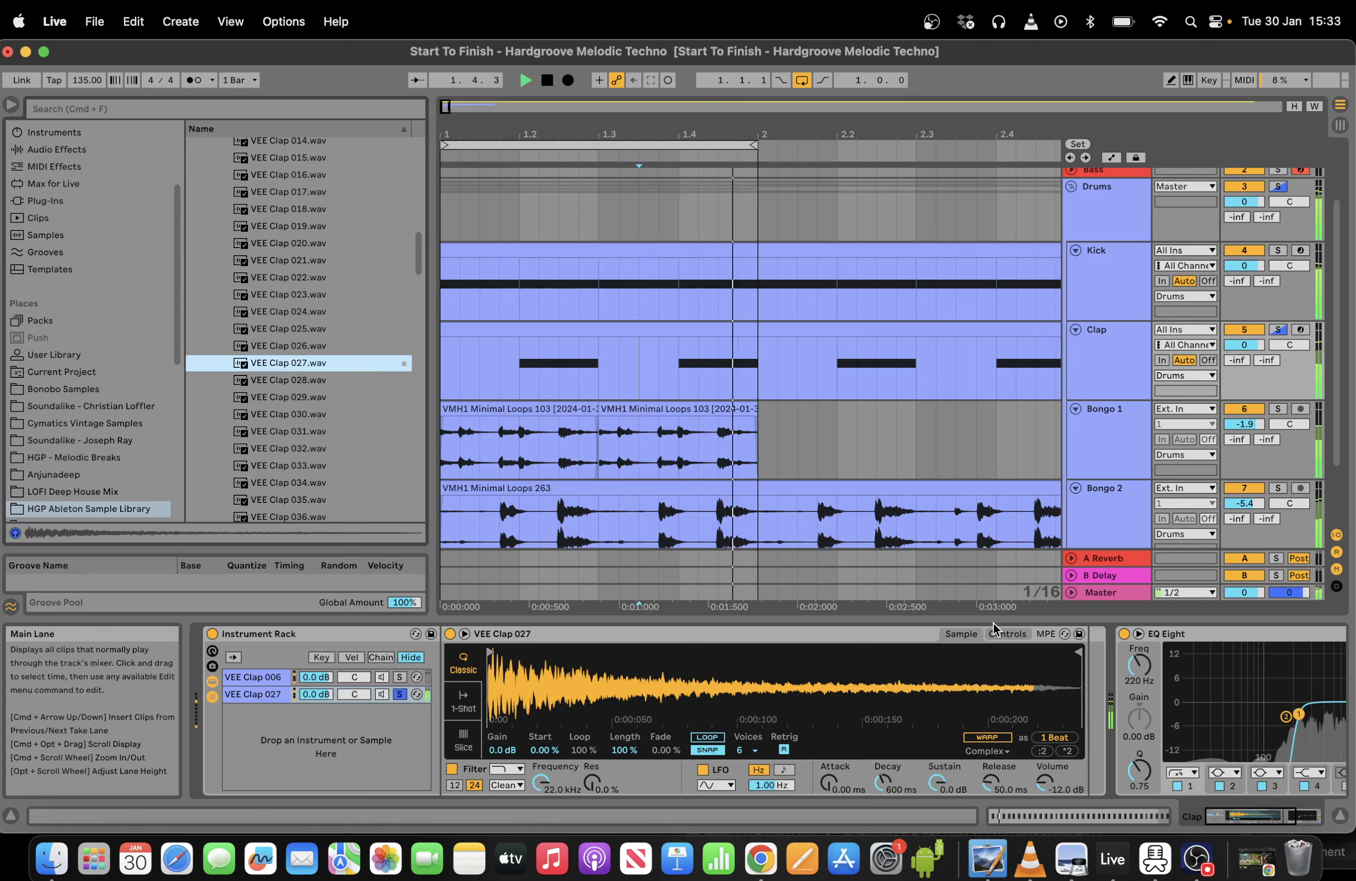
Shorten VEE Clap 027 in the Simpler to its opening transient and solo the Clap track.
left_click(1075, 719)
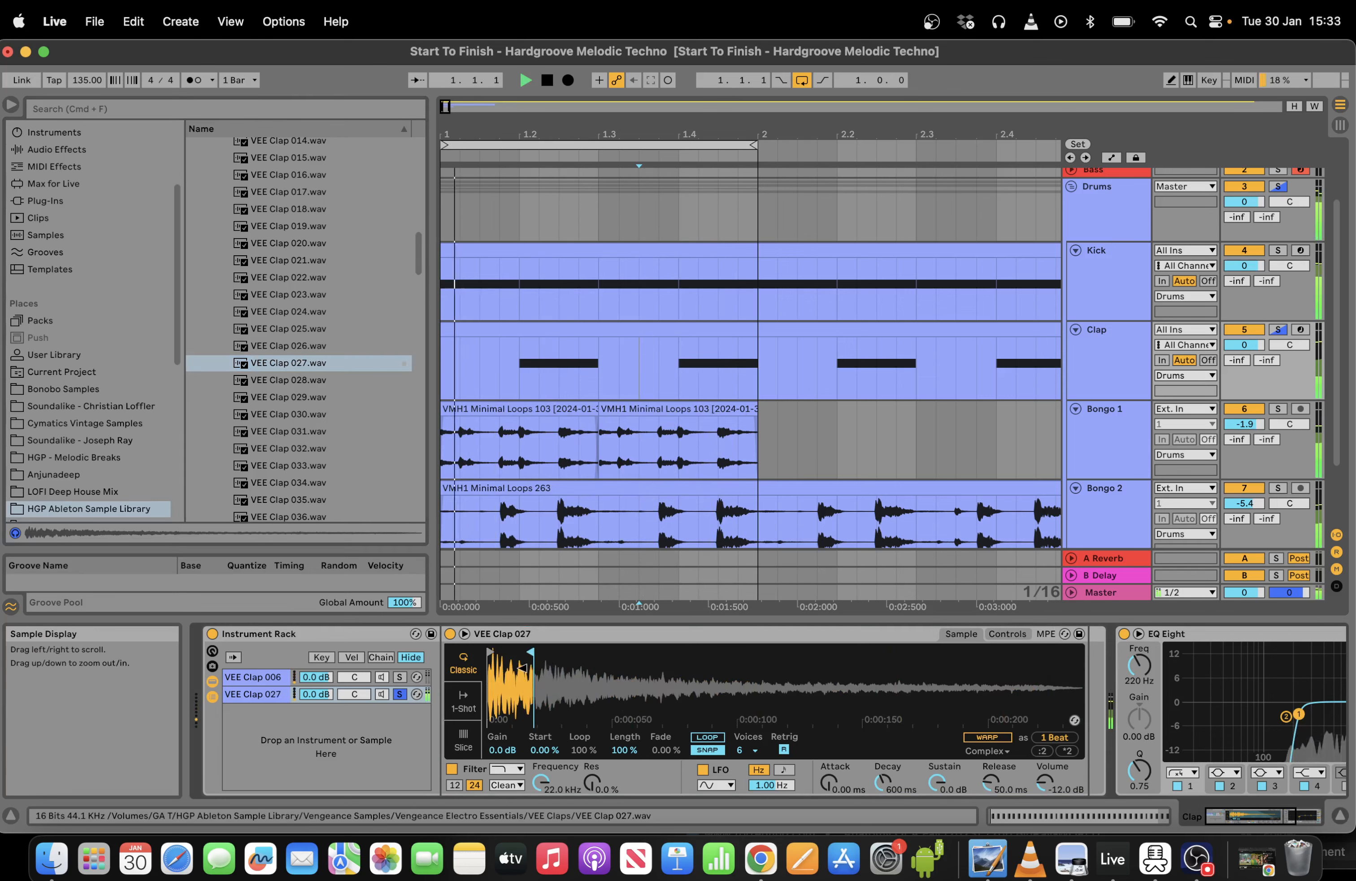
left_click(1279, 331)
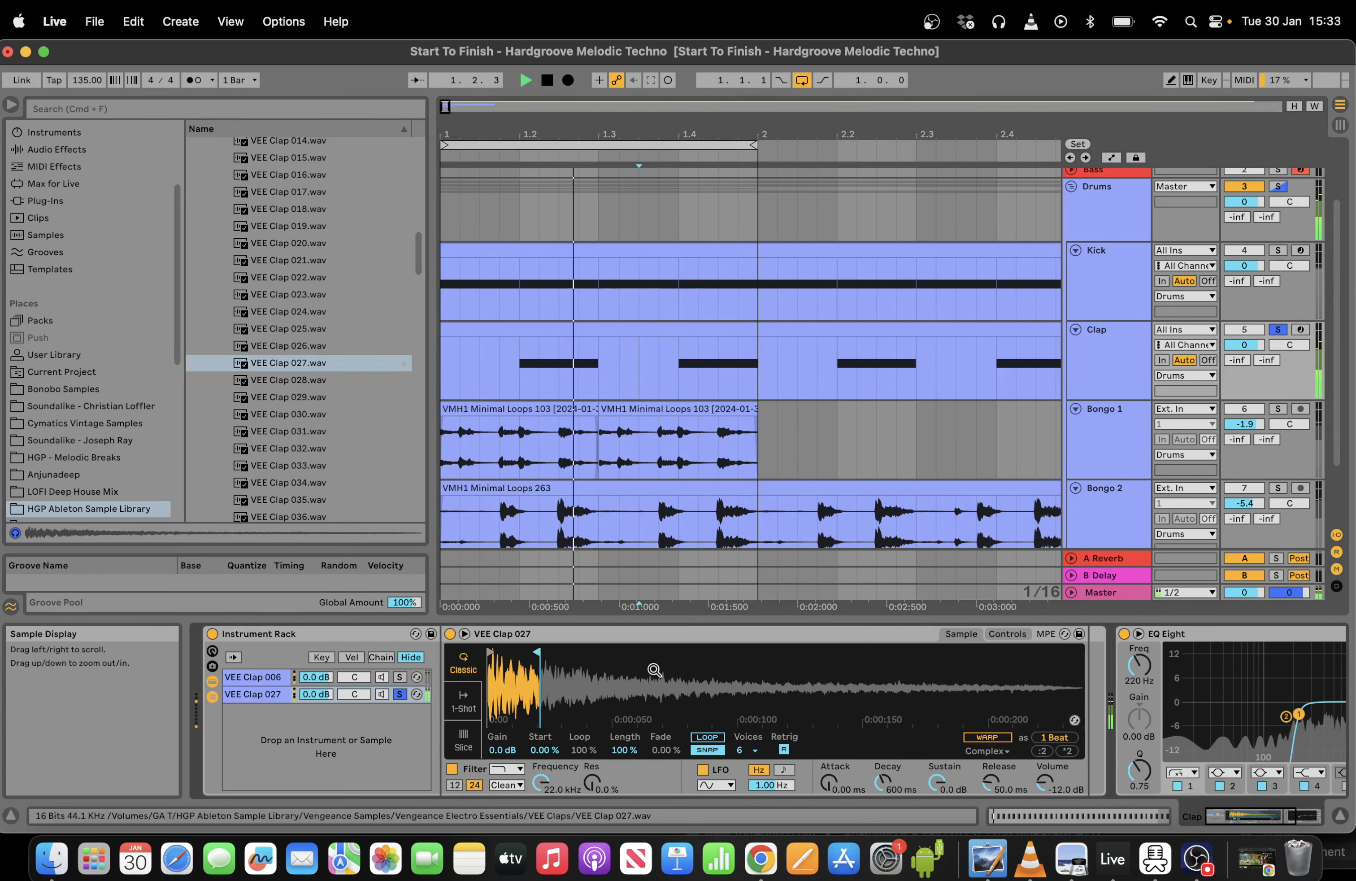
Find EQ Eight among the audio effects and add it after the Simpler in the VEE Clap 027 chain.
left_click(168, 110)
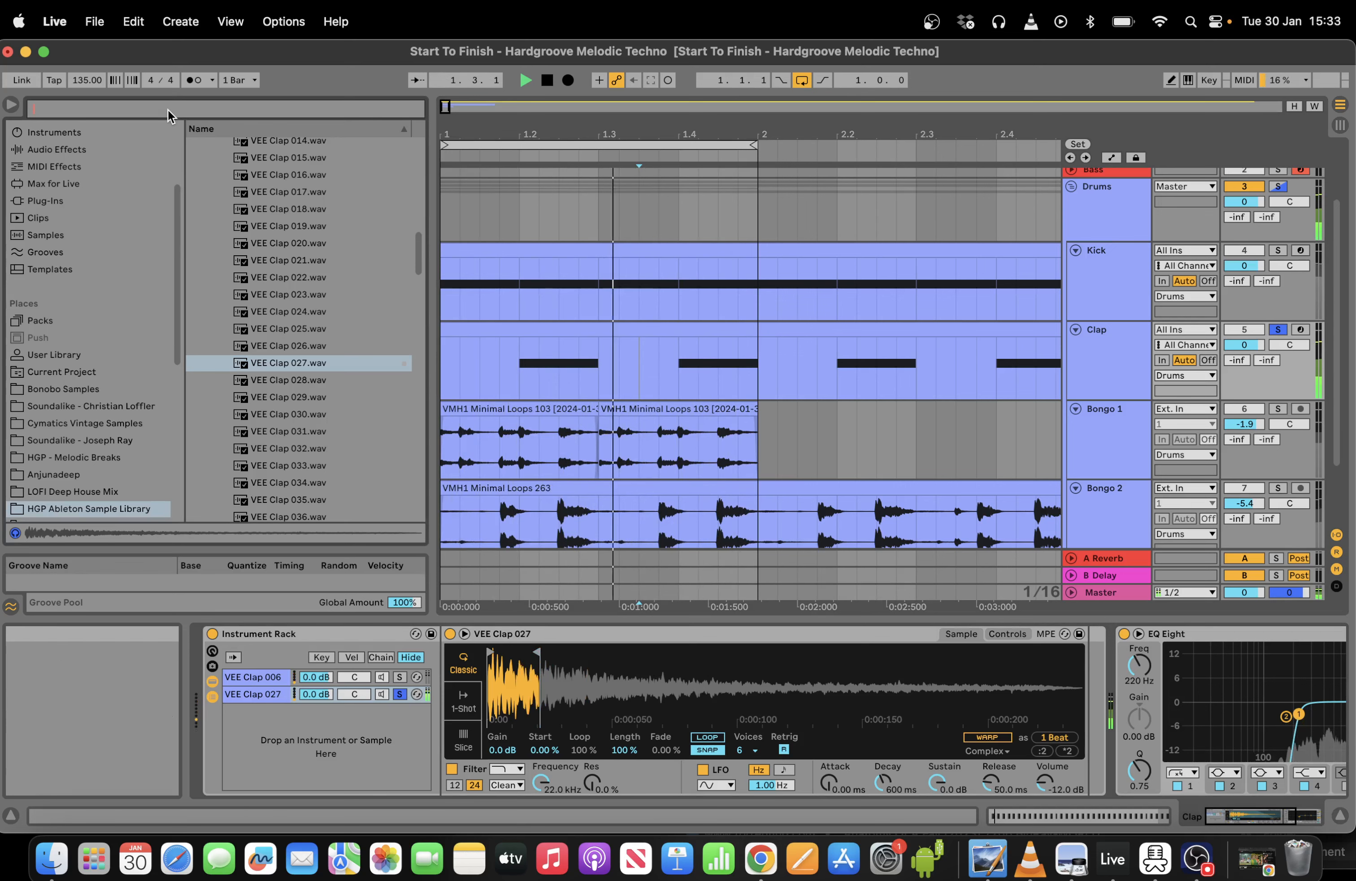
type("eq")
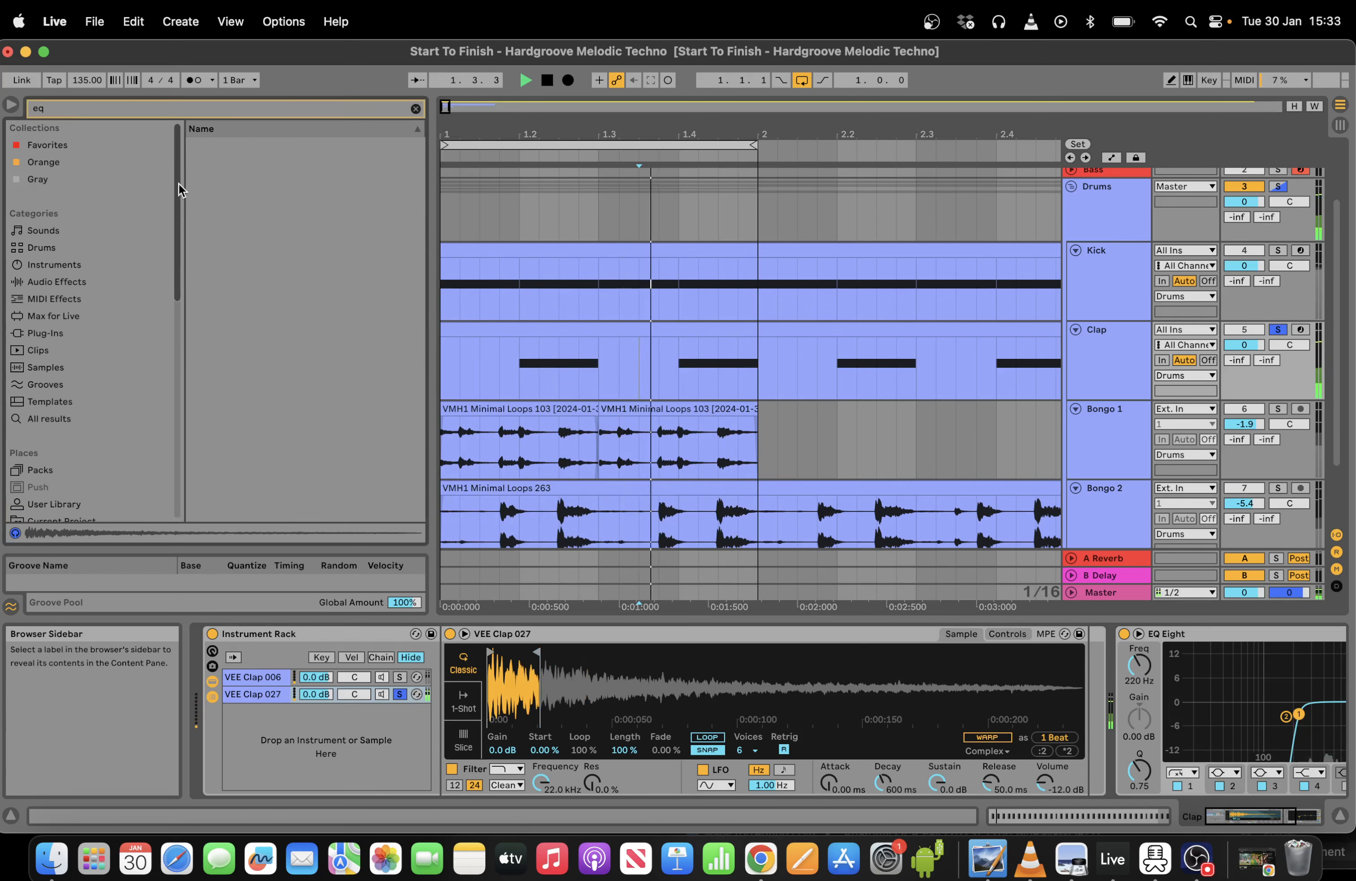
left_click(57, 281)
left_click_drag(236, 179, 1092, 727)
Shape VEE Clap 027's EQ with a low cut at 337 Hz, Q 0.43, and a high-shelf boost of 3.84 dB at 4.95 kHz.
left_click(977, 772)
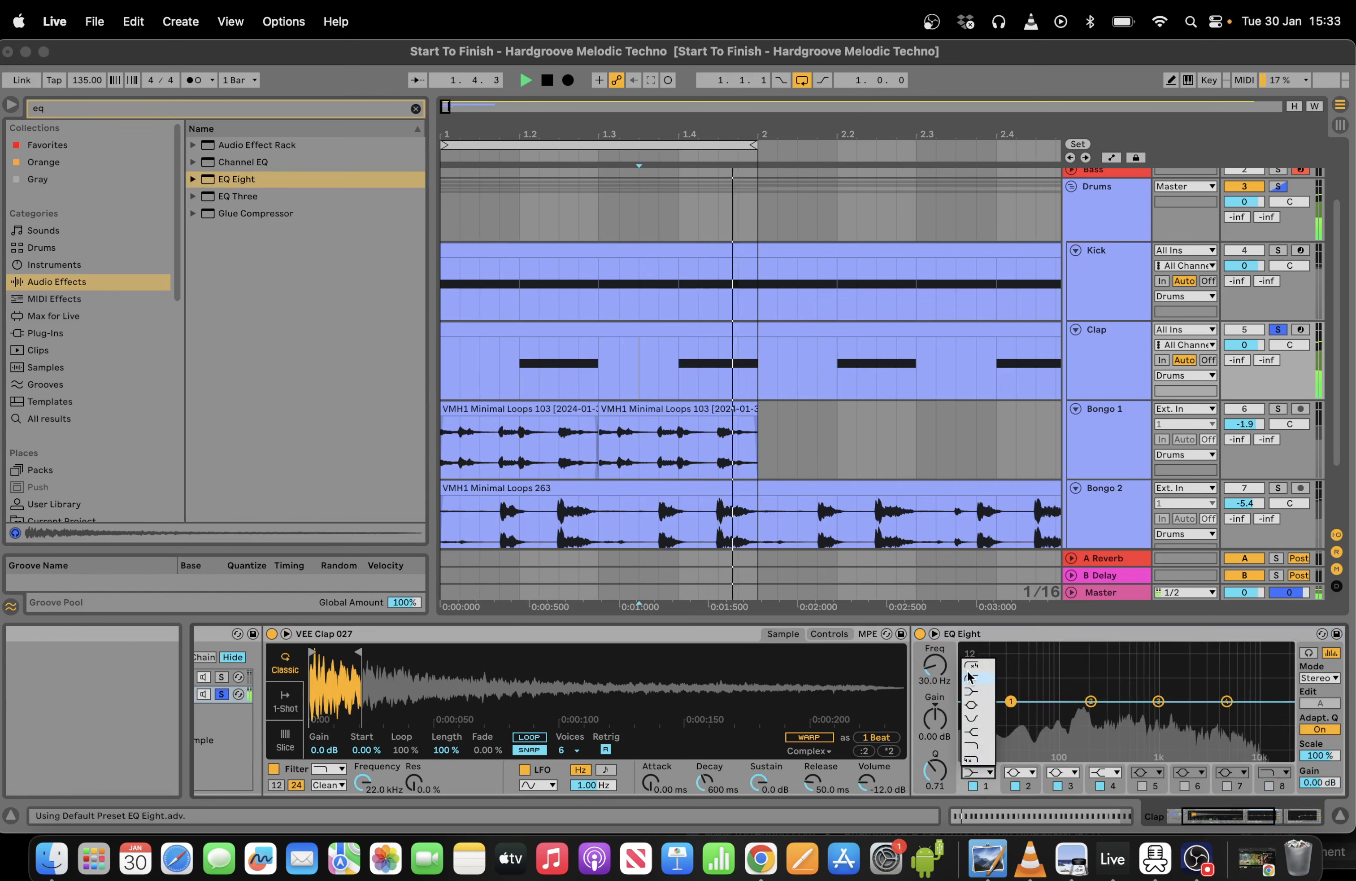
left_click(970, 677)
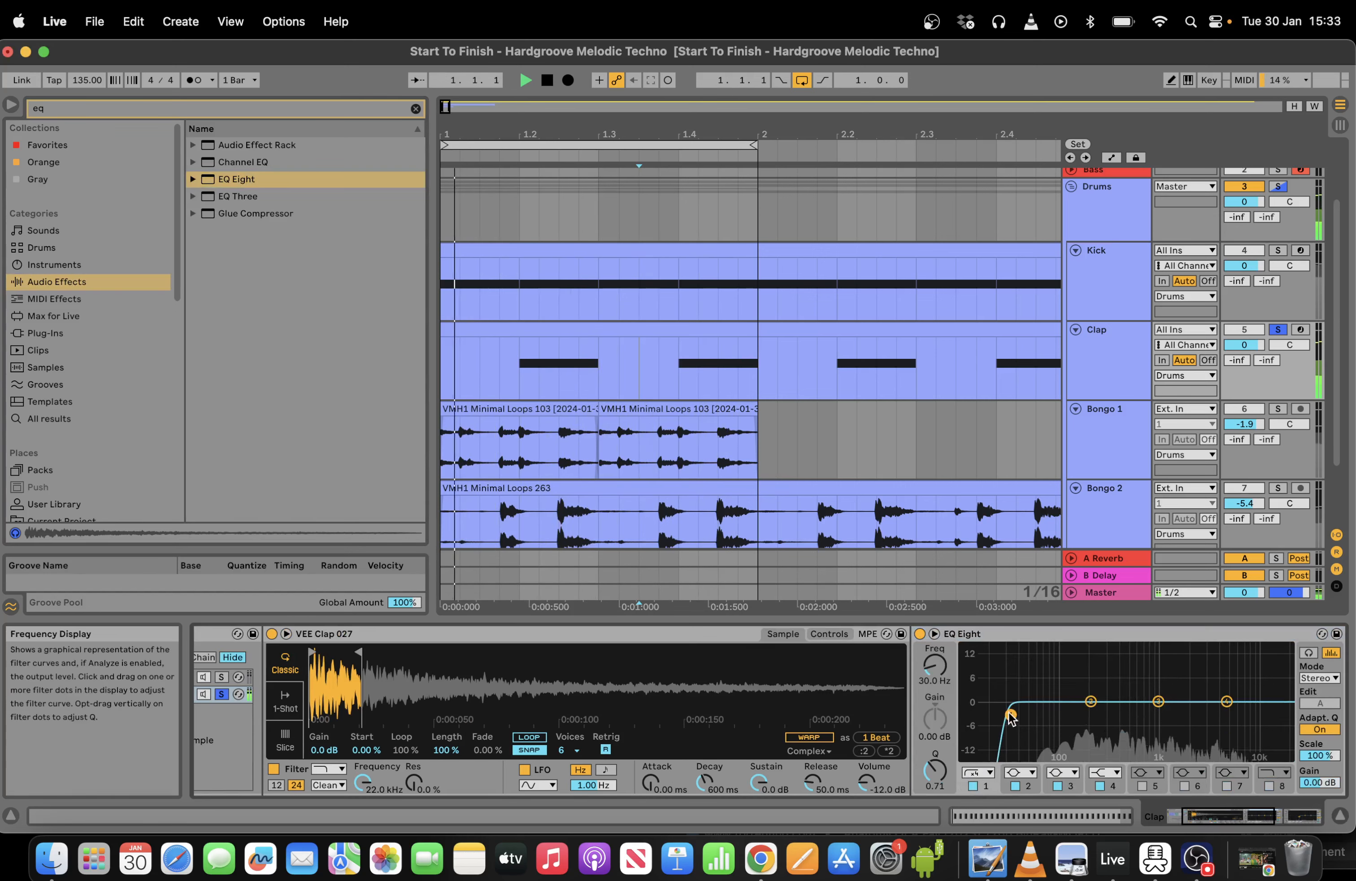
left_click_drag(1010, 716, 1112, 721)
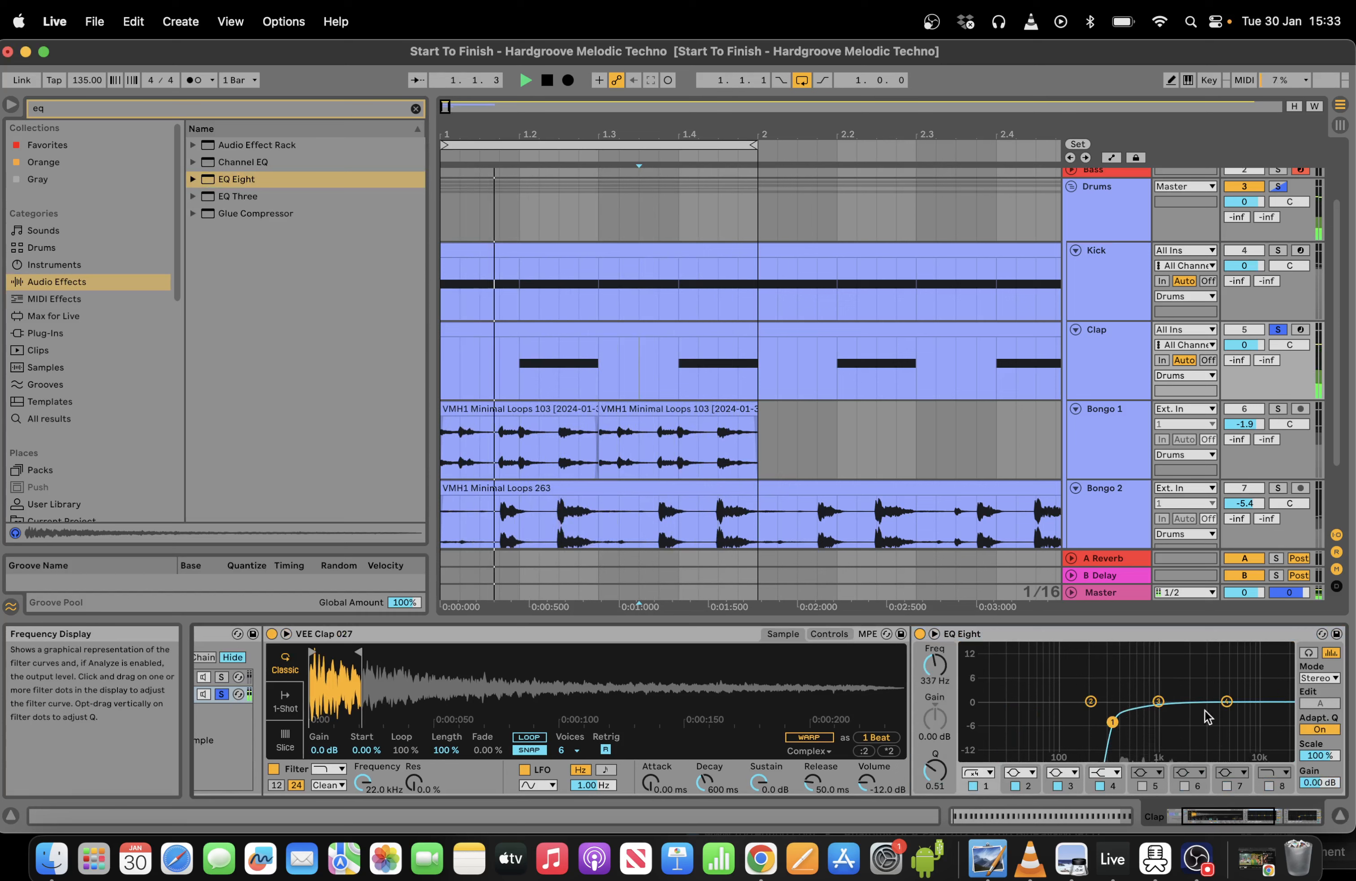
left_click_drag(1227, 701, 1225, 687)
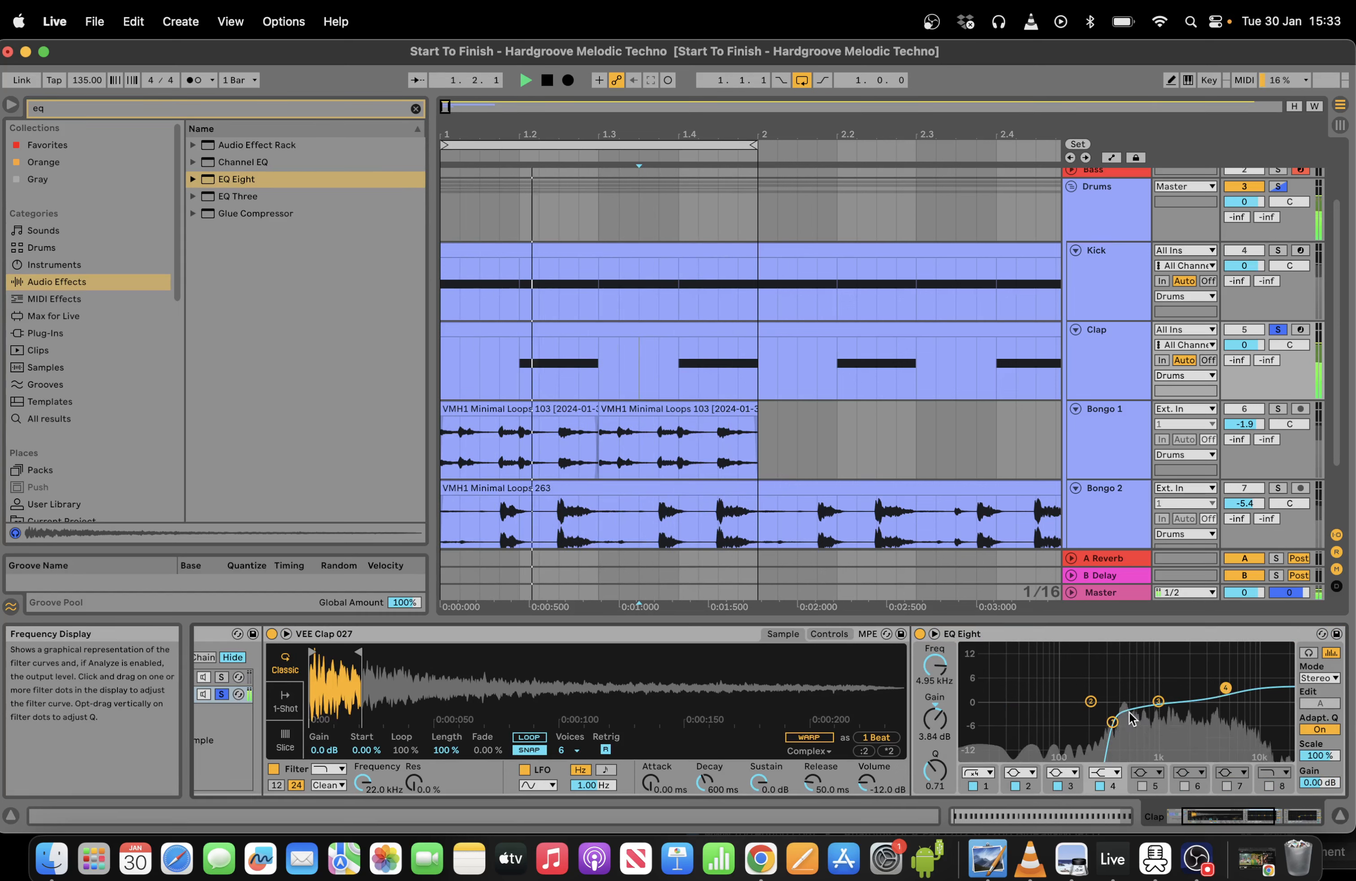
left_click_drag(1112, 722, 1112, 725)
Unsolo the VEE Clap 027 chain in the Instrument Rack and set its chain volume to 6.0 dB.
scroll(938, 797, "left", 5)
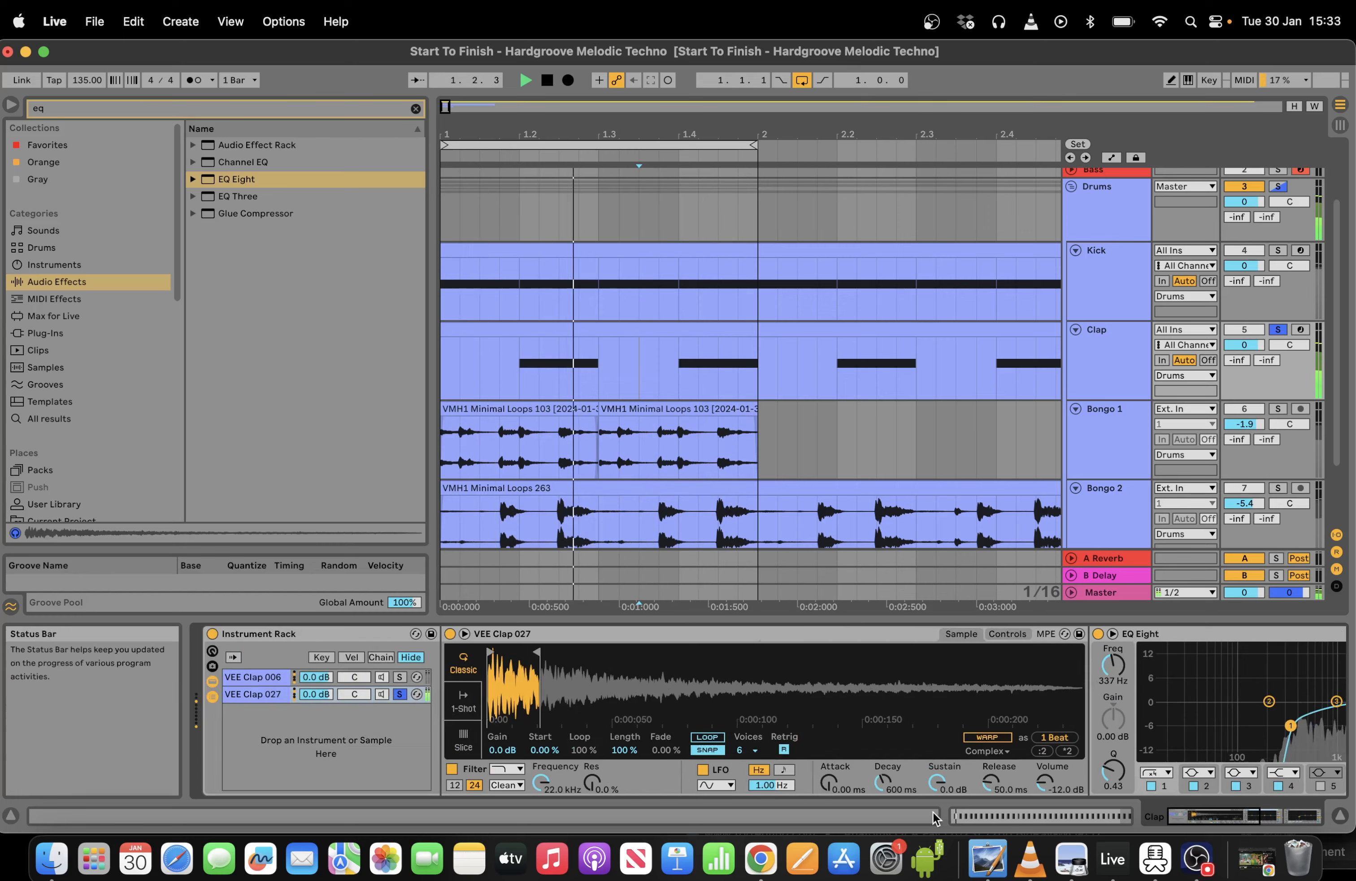
left_click(399, 694)
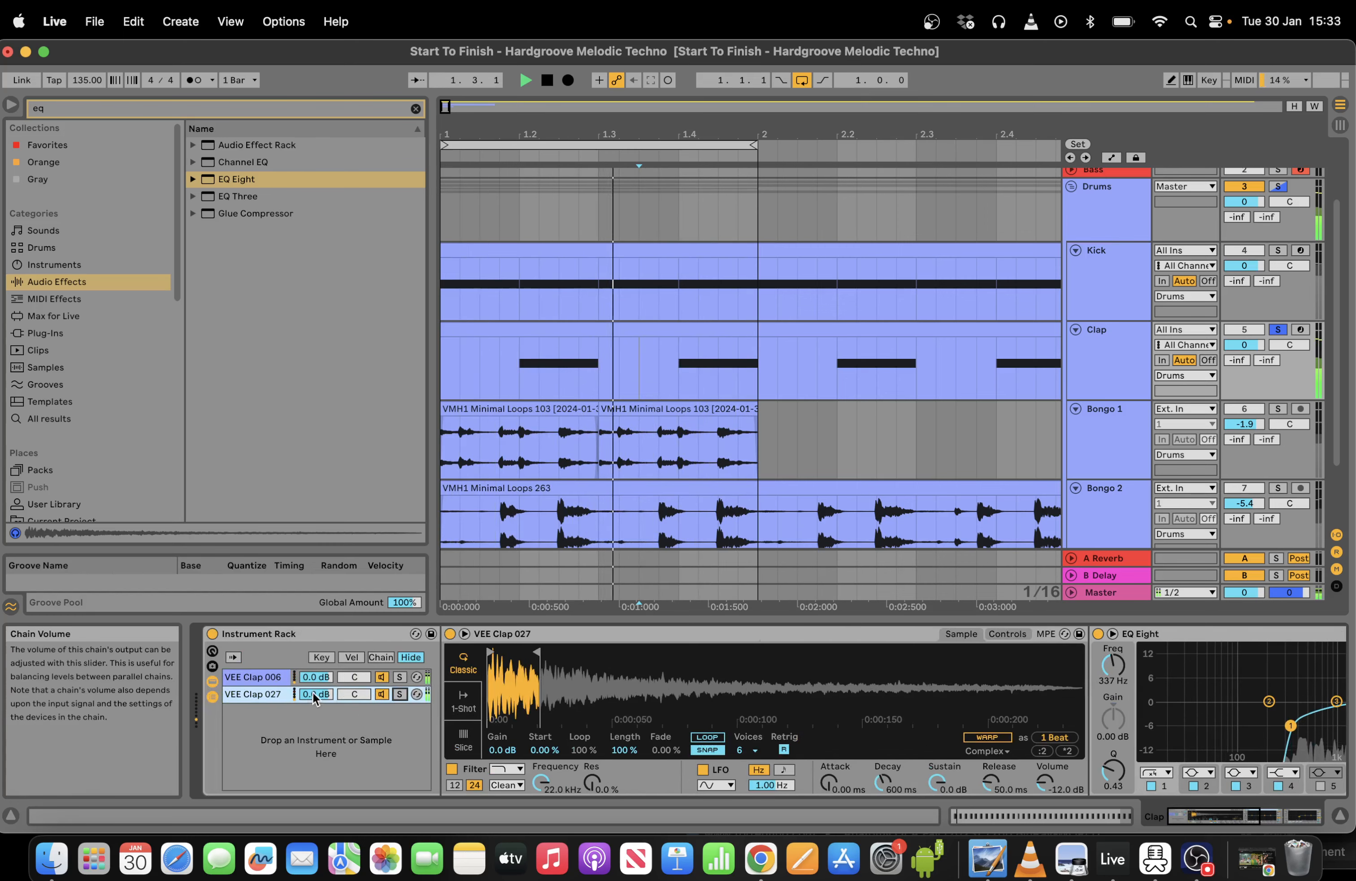
key("space")
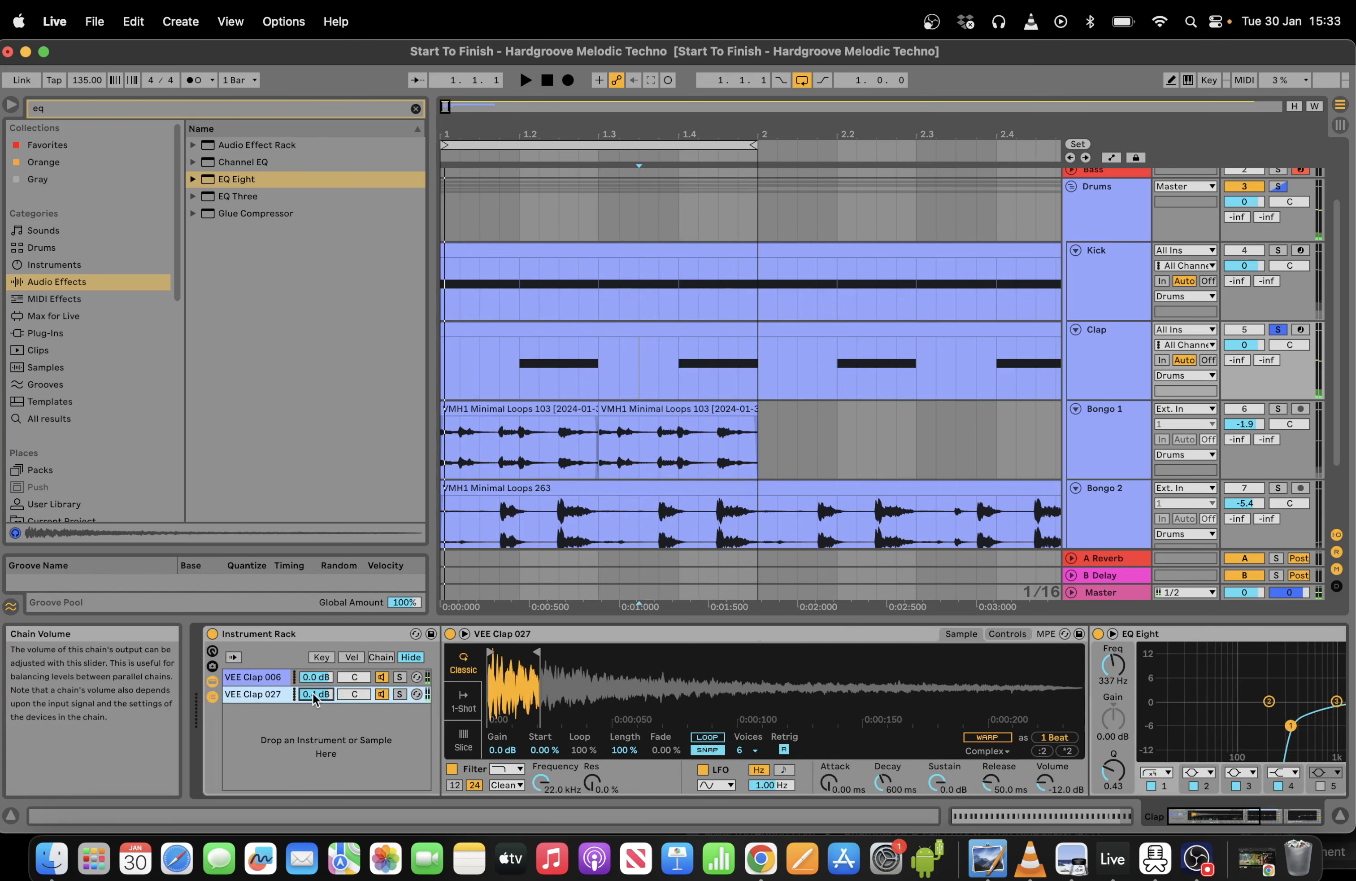
left_click_drag(321, 693, 320, 658)
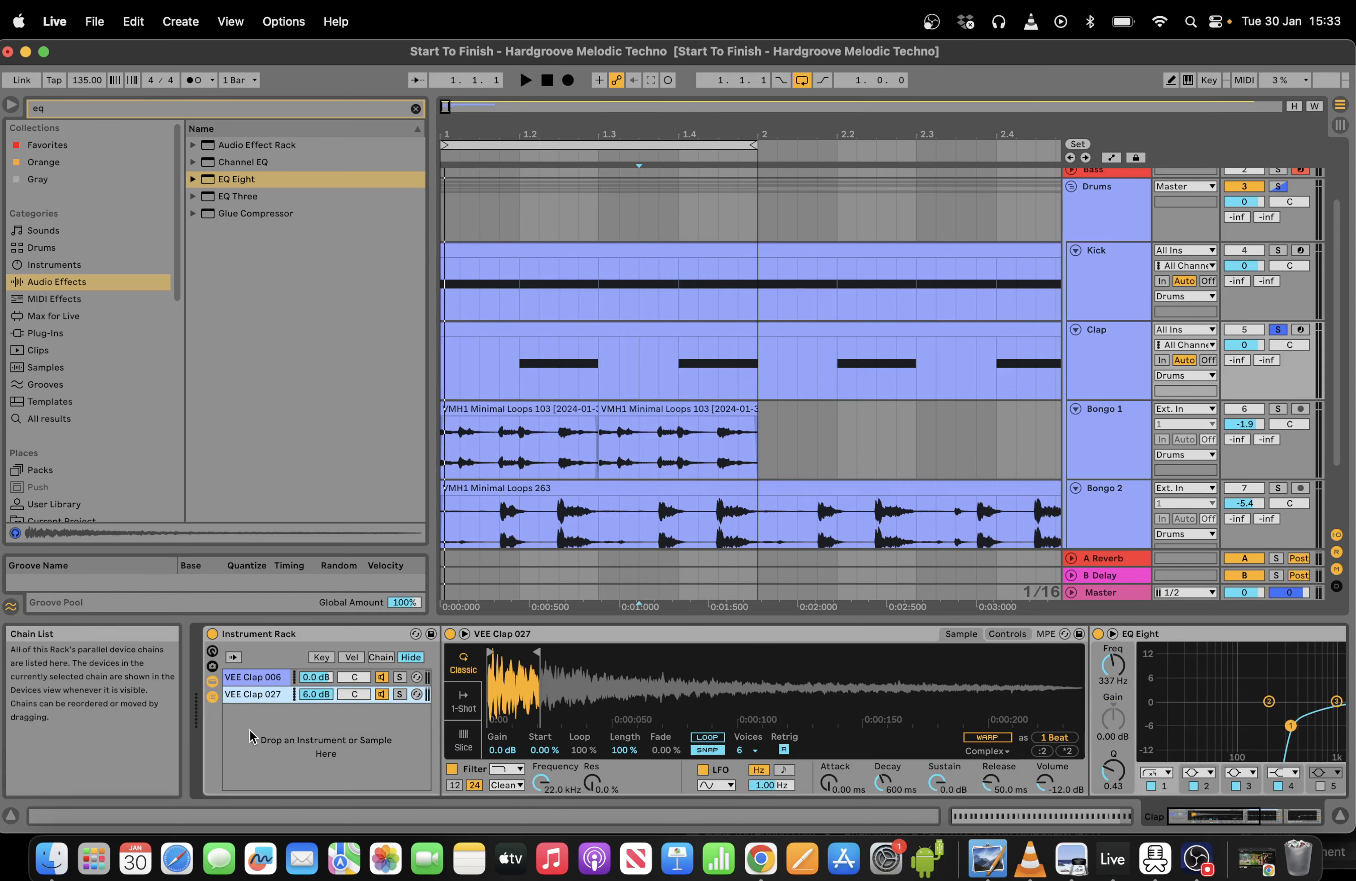
Duplicate the VEE Clap 027 chain, play the layered claps and solo the duplicate.
key("super+d")
key("space")
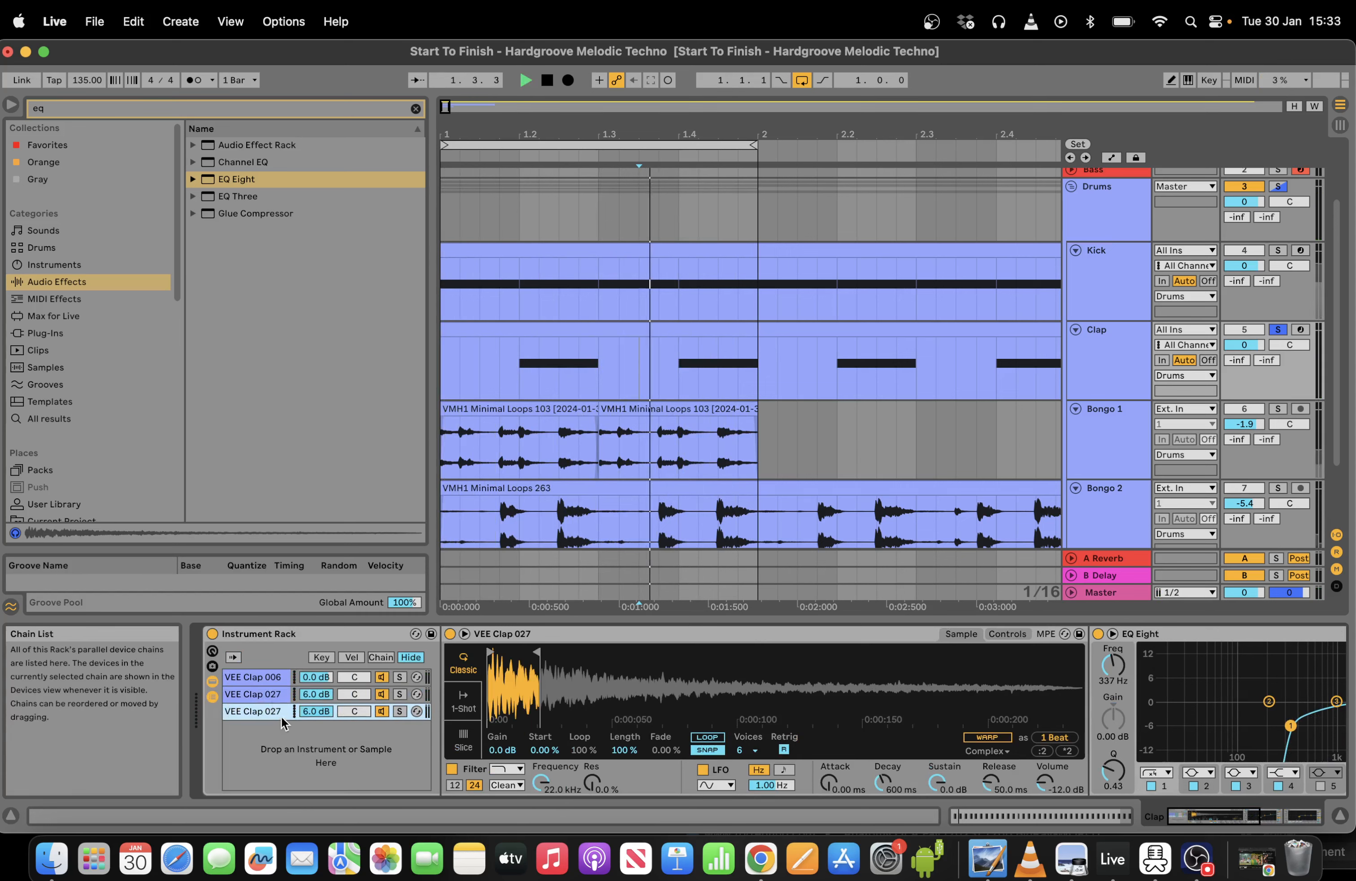
key("space")
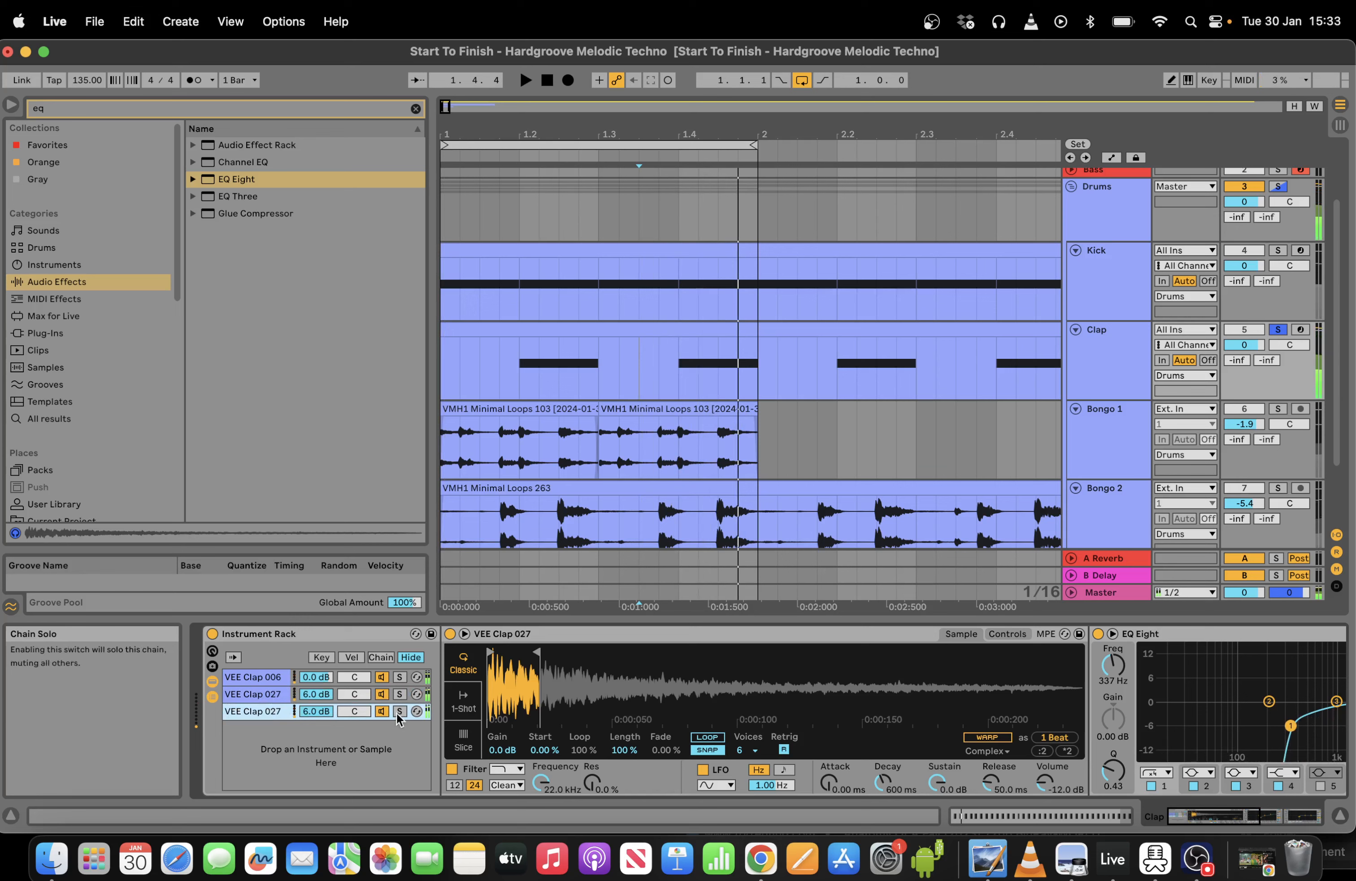
key("space")
Return to the HGP Ableton Sample Library and audition VEE Clap 031 through 034 as candidates for the third clap layer.
left_click(416, 109)
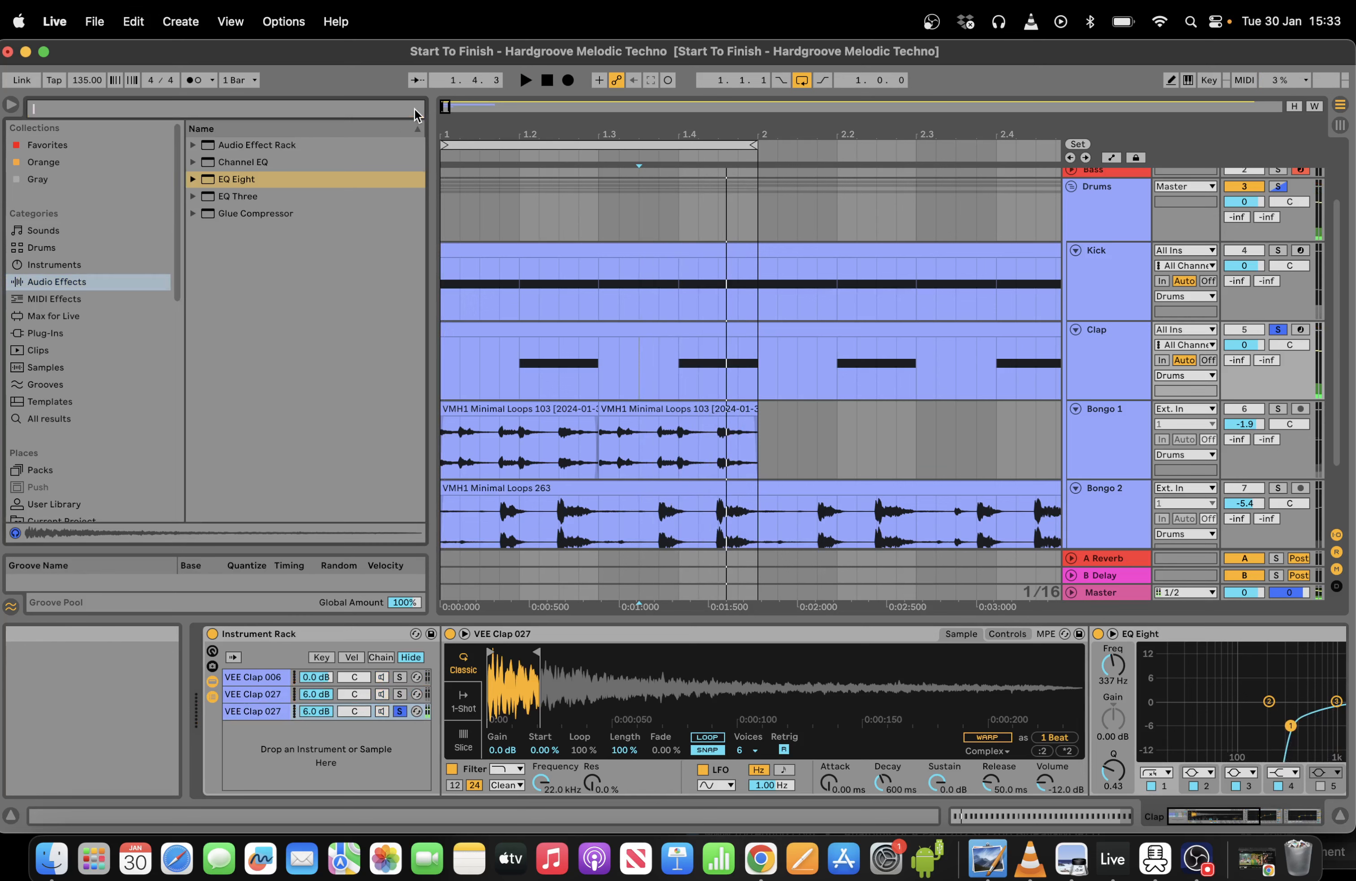
left_click_drag(421, 267, 249, 384)
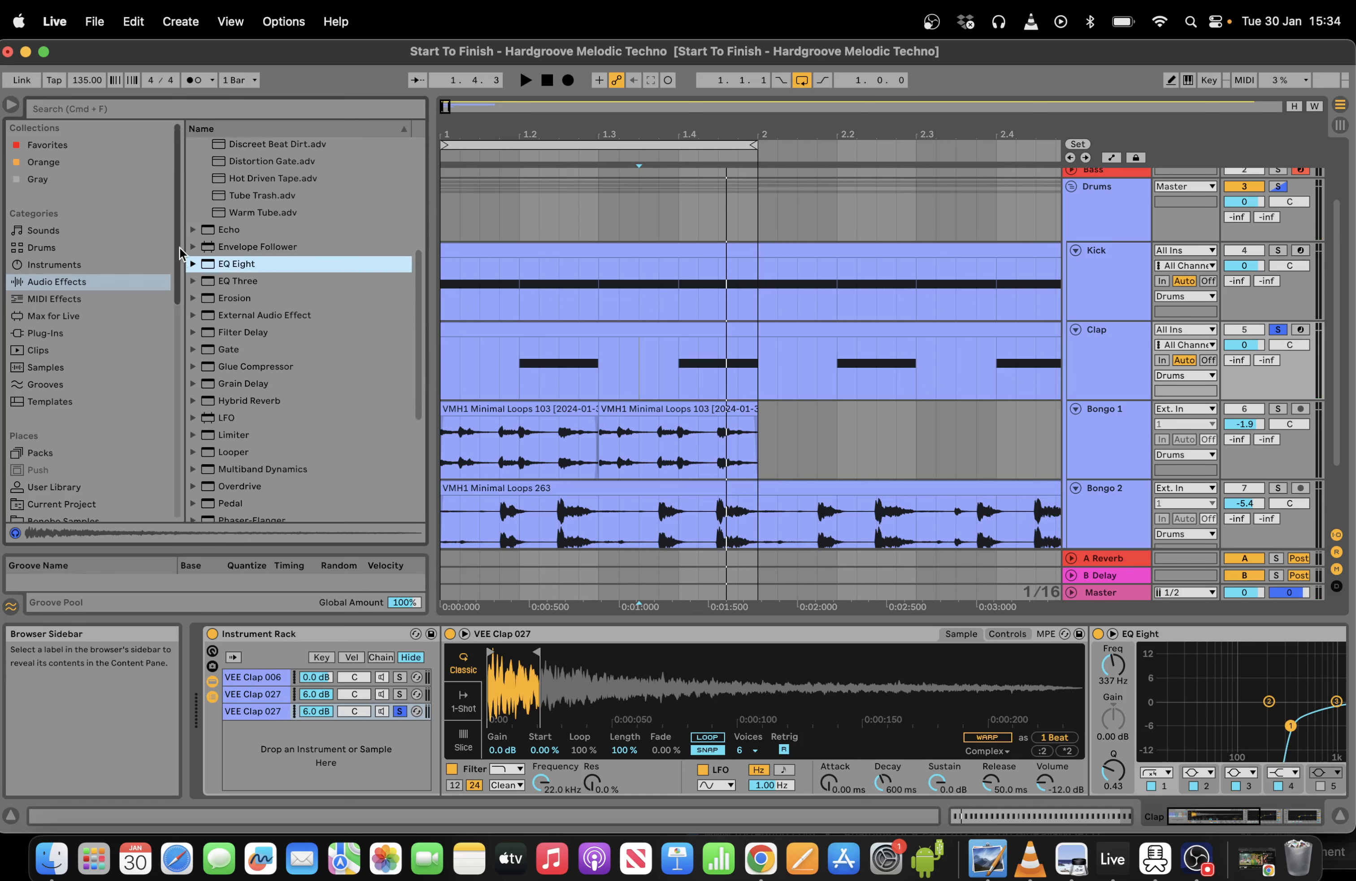
left_click_drag(180, 247, 181, 341)
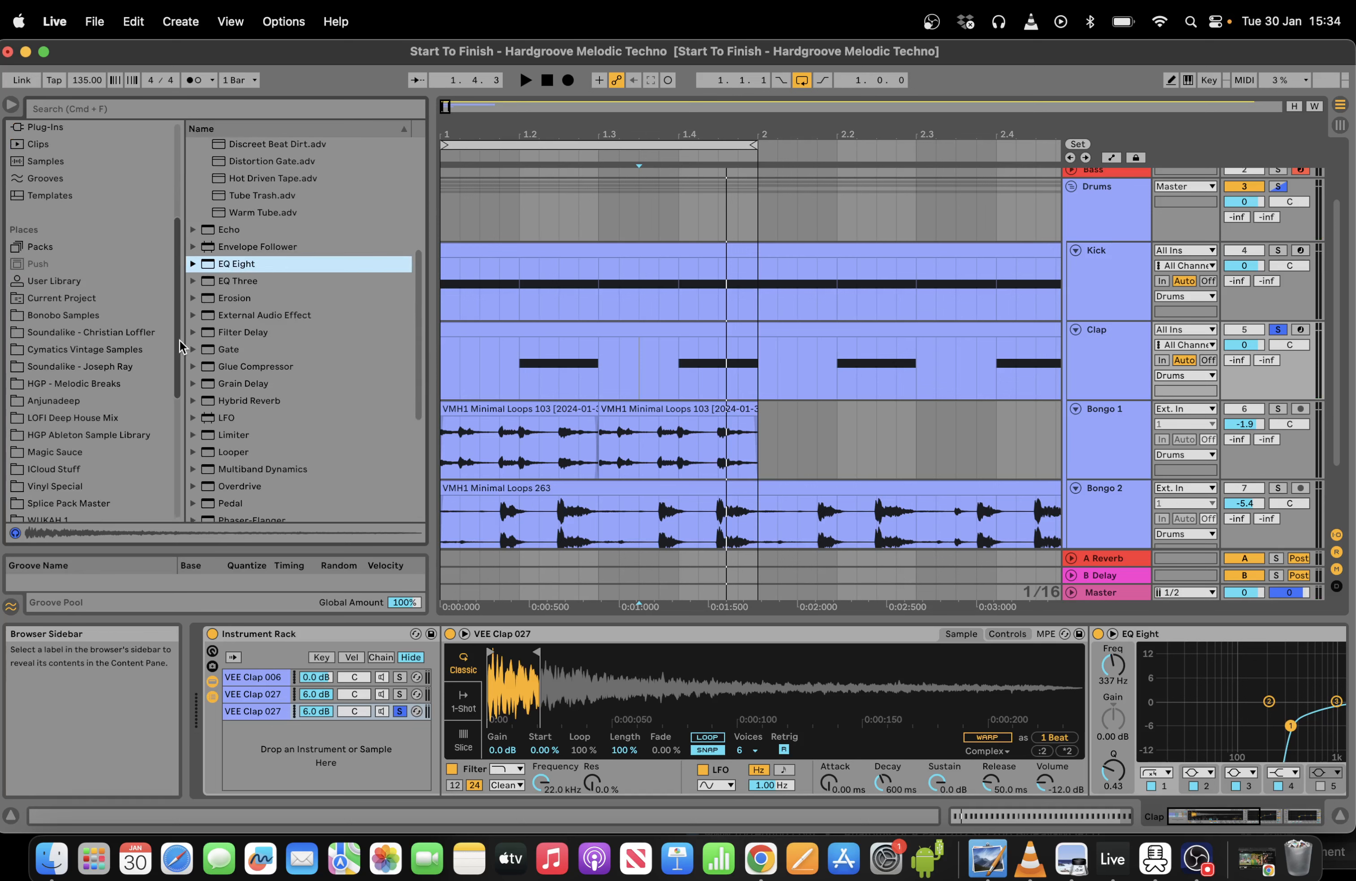
left_click(129, 435)
left_click(323, 432)
left_click(325, 482)
left_click(324, 466)
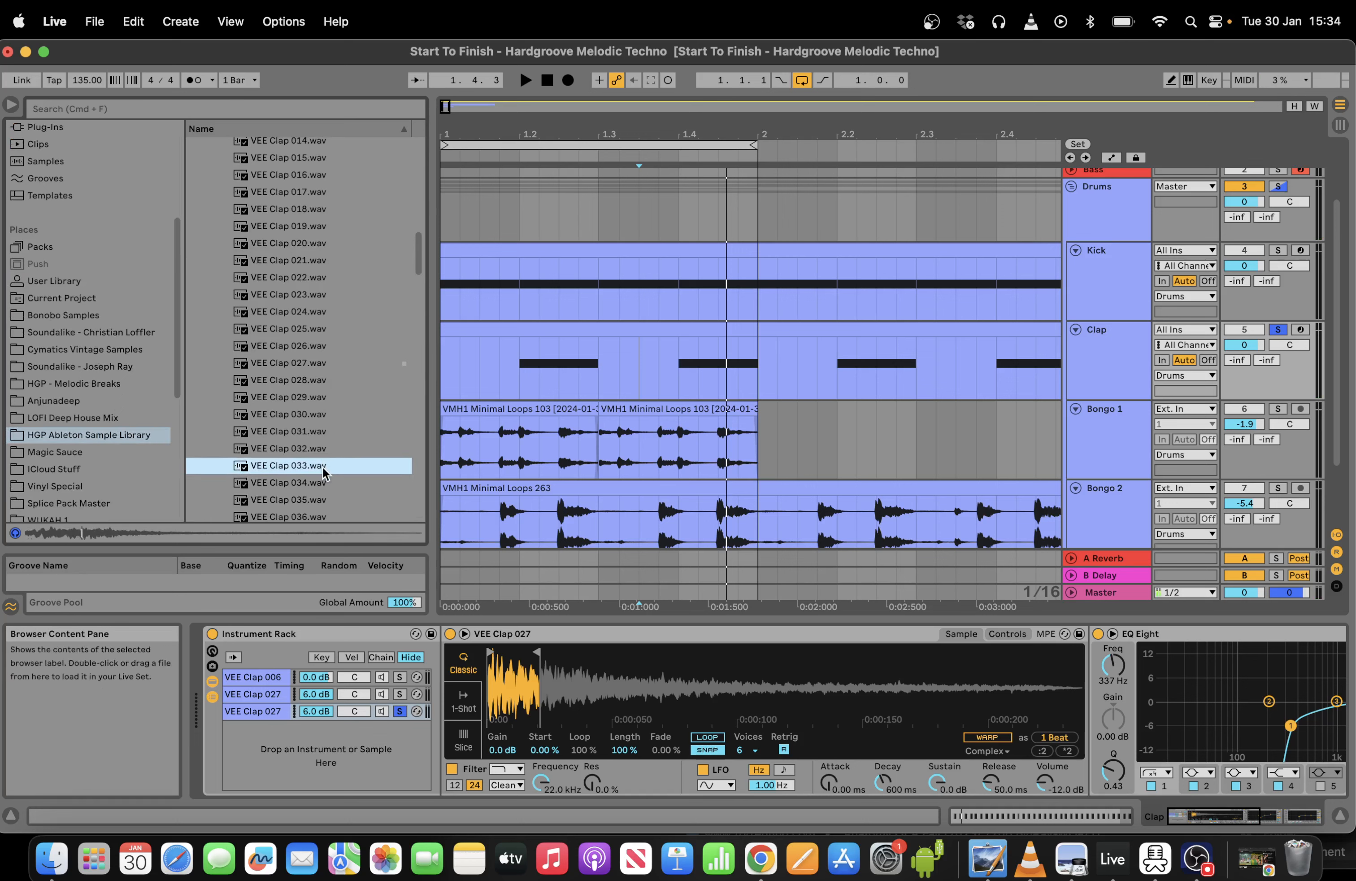
left_click(321, 449)
left_click(318, 432)
left_click(306, 447)
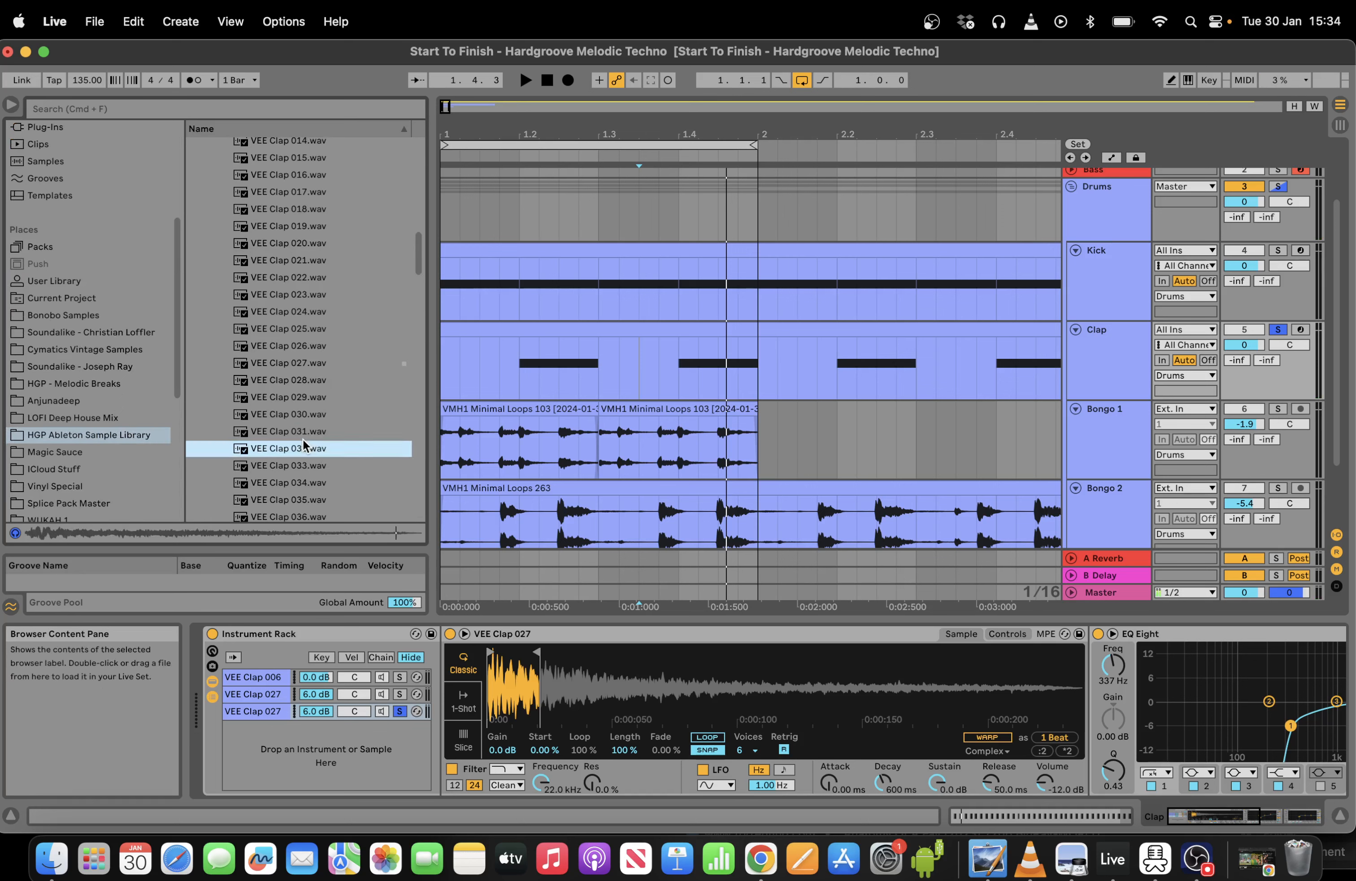
left_click(301, 428)
Replace the third chain's sample with VEE Clap 031.wav and soften its onset with an amp envelope attack of about 107 ms.
left_click_drag(323, 463, 506, 673)
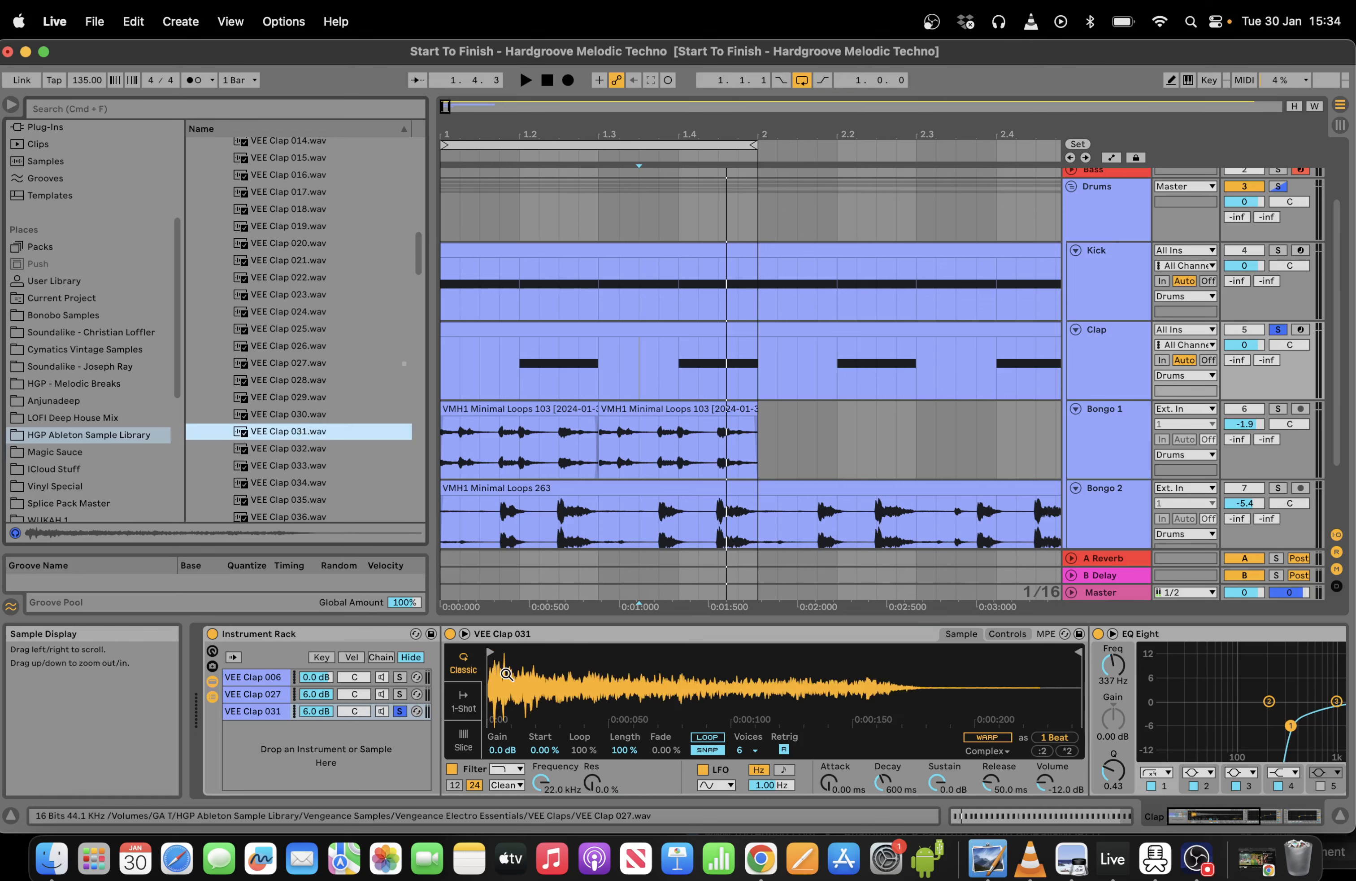
key("space")
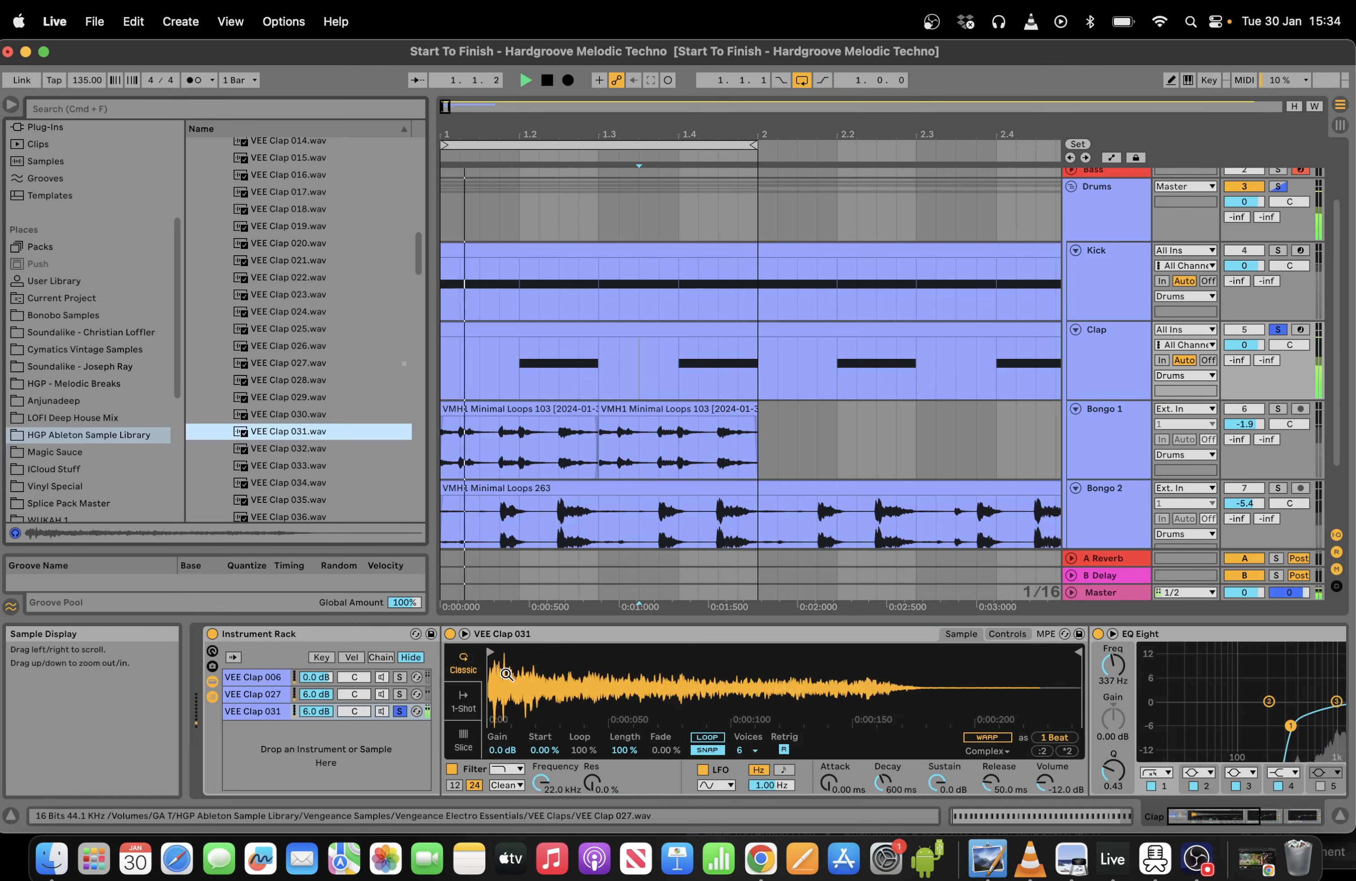
left_click(1006, 635)
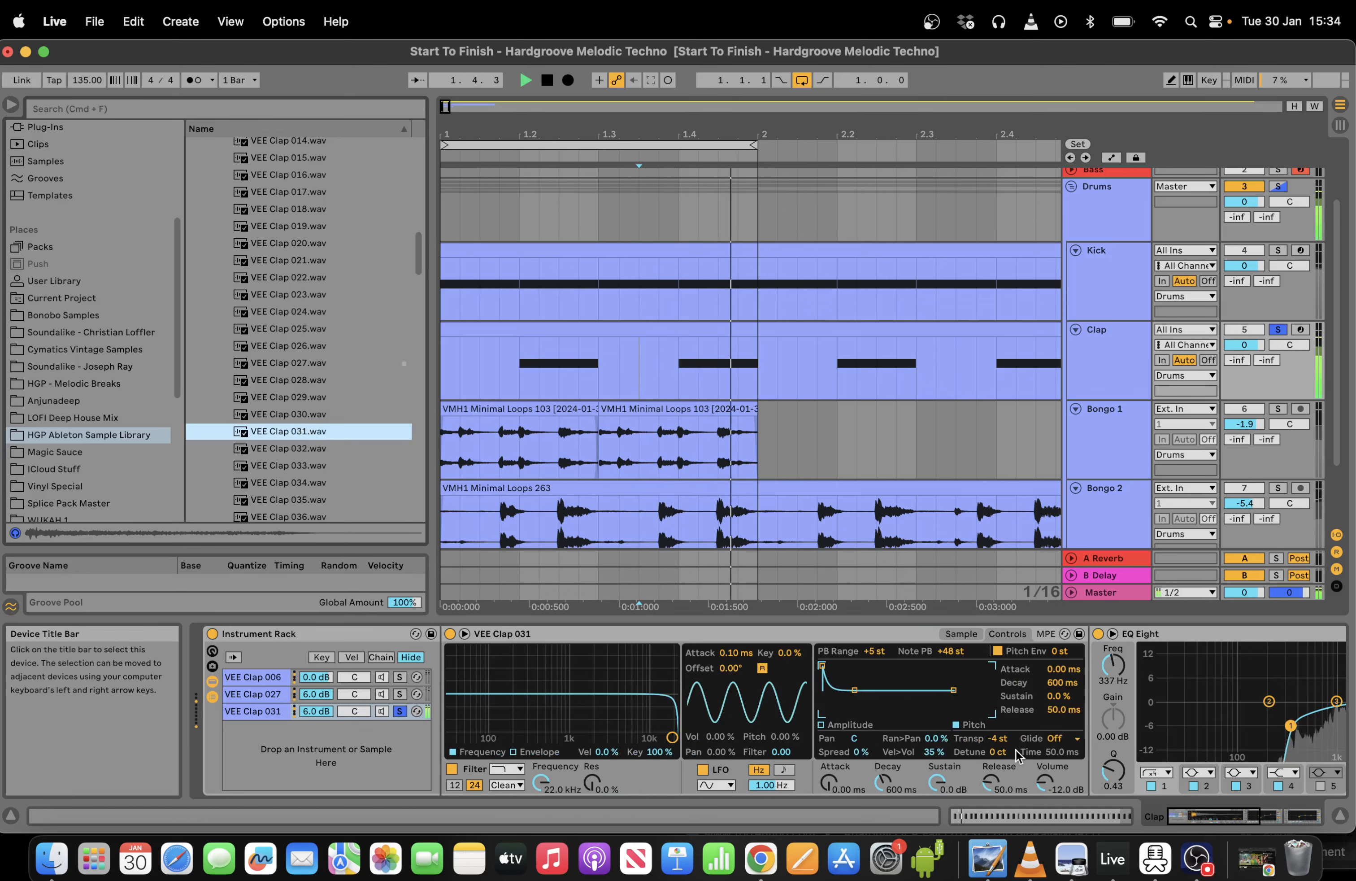
left_click(964, 634)
left_click_drag(829, 792, 830, 785)
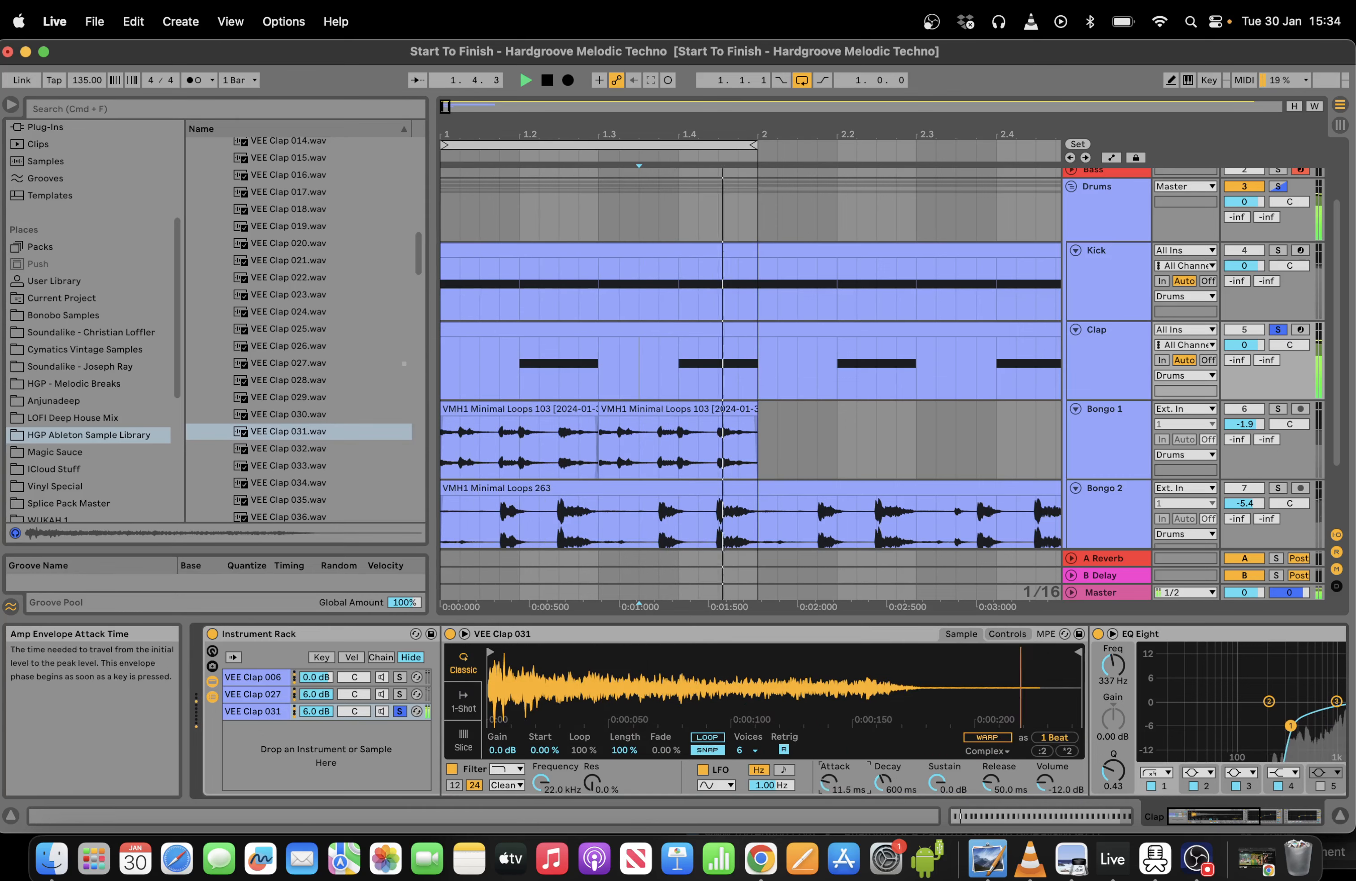
Unsolo the VEE Clap 031 chain and the Clap track, setting chain volumes to 0.0 dB for VEE Clap 027 and -3.0 dB for VEE Clap 031.
left_click(399, 711)
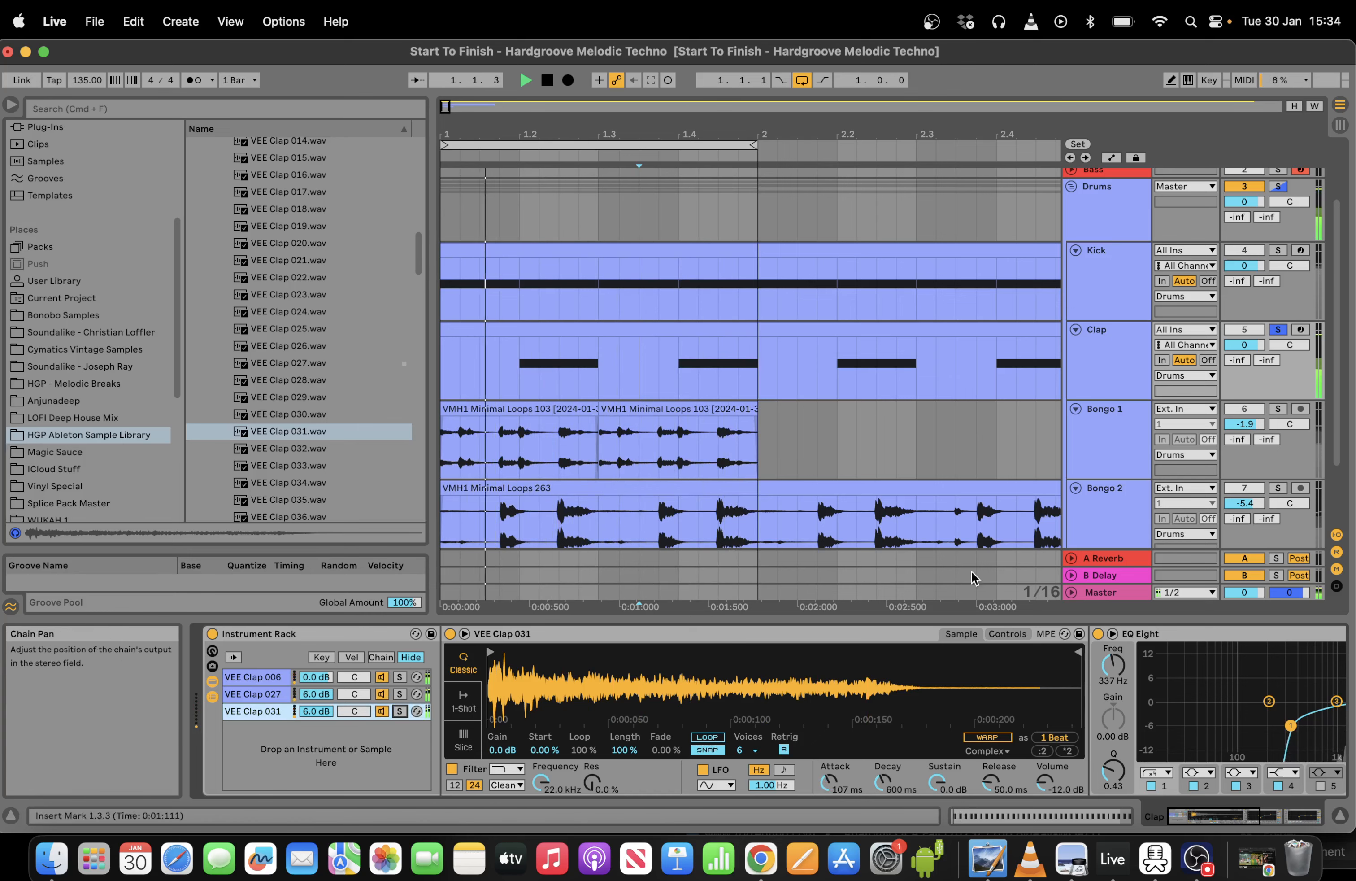
left_click(1278, 330)
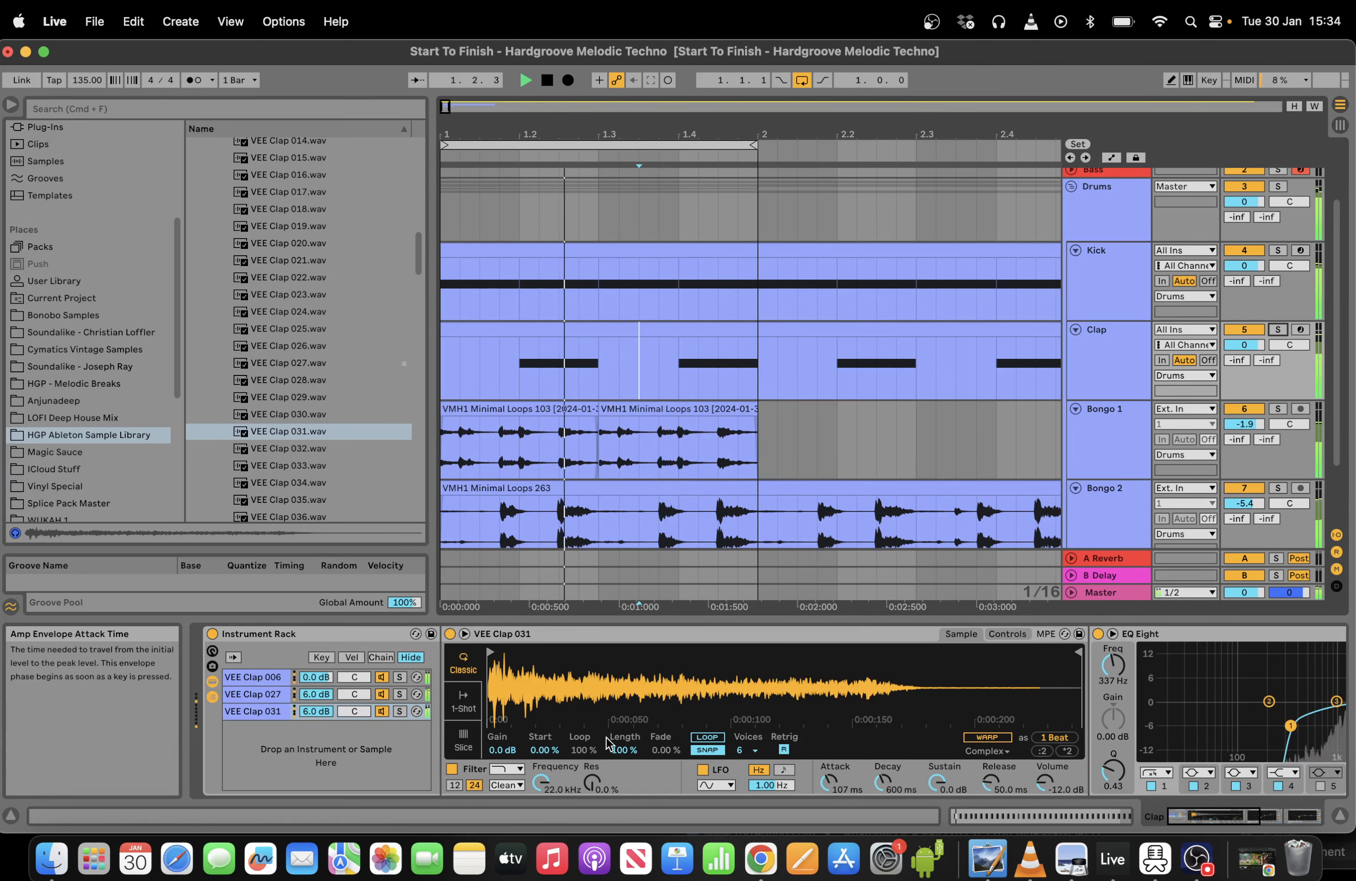
double_click(316, 713)
double_click(316, 694)
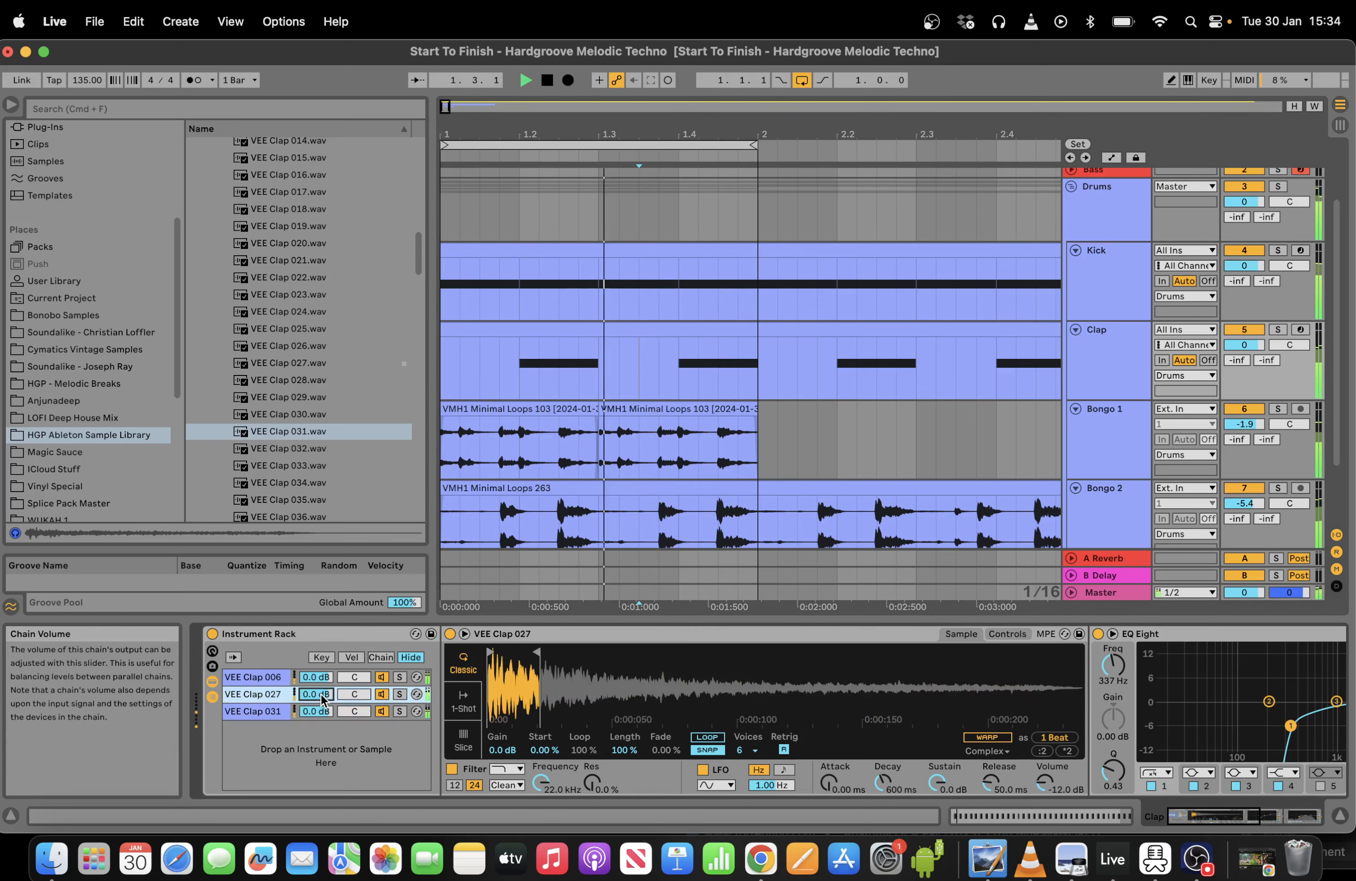
left_click_drag(323, 712, 323, 719)
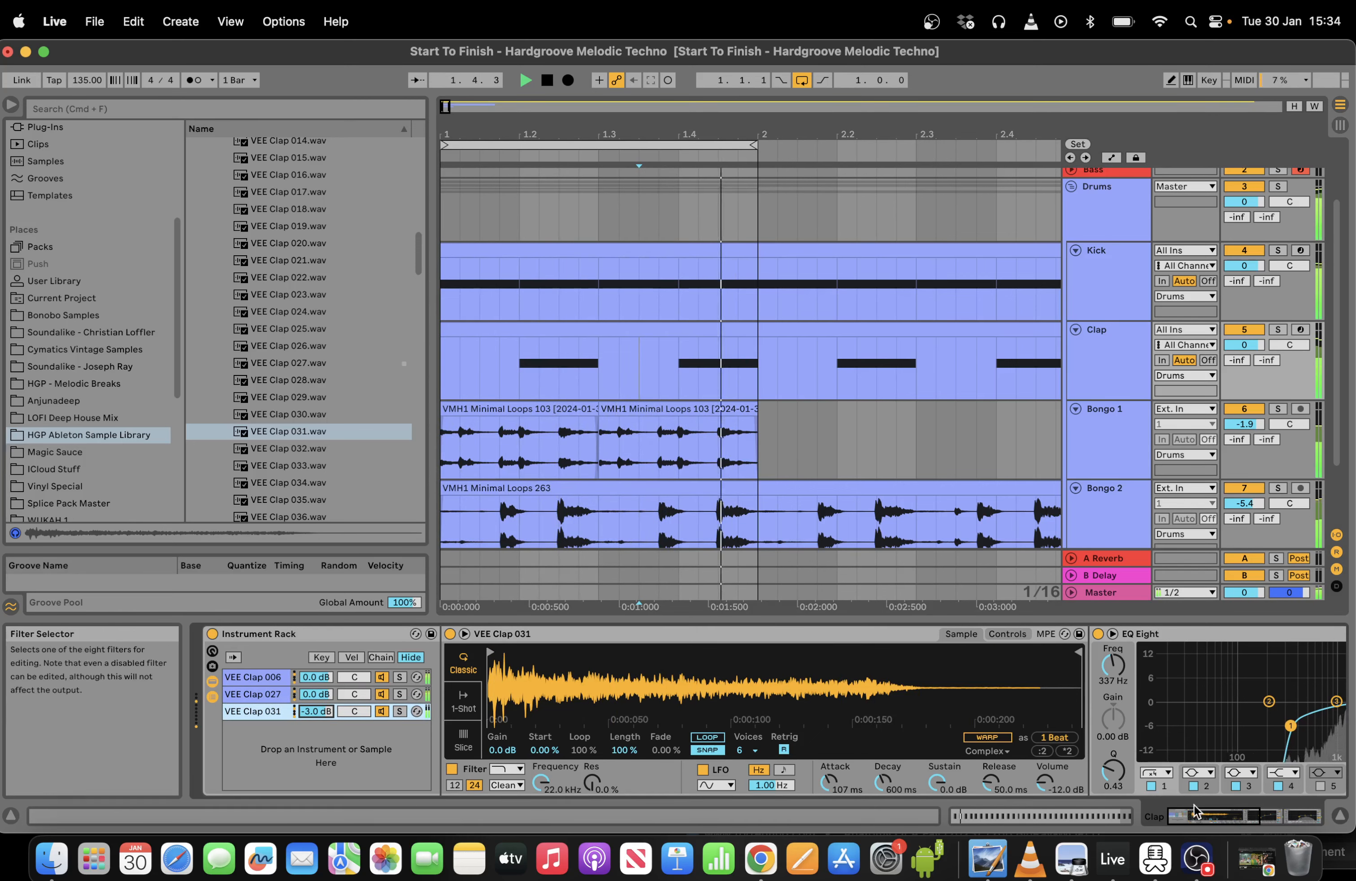
Restart playback and solo the Clap track to hear the layered clap on its own.
scroll(1144, 766, "right", 10)
key("space")
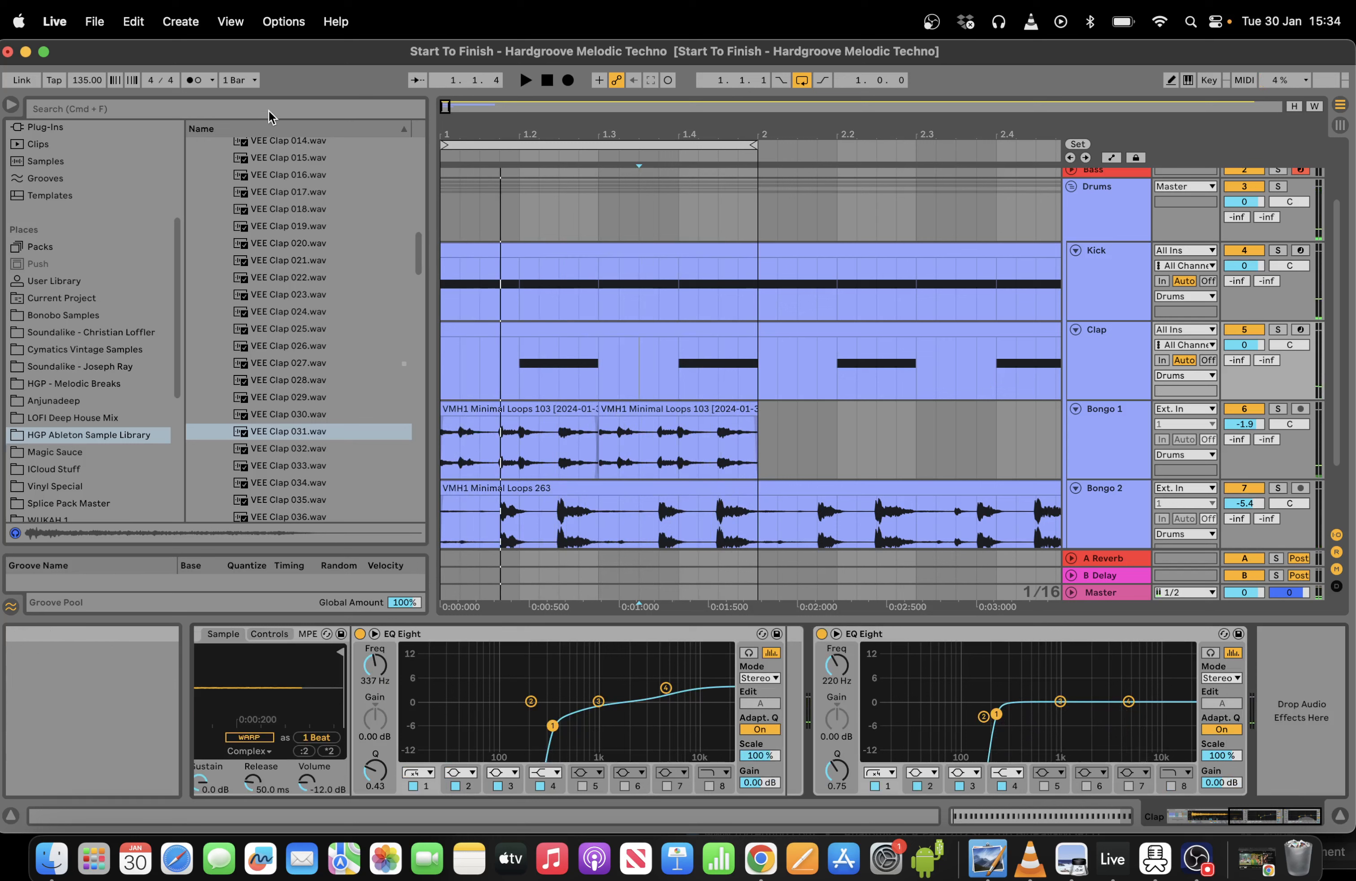
left_click(269, 112)
type("7")
left_click(982, 346)
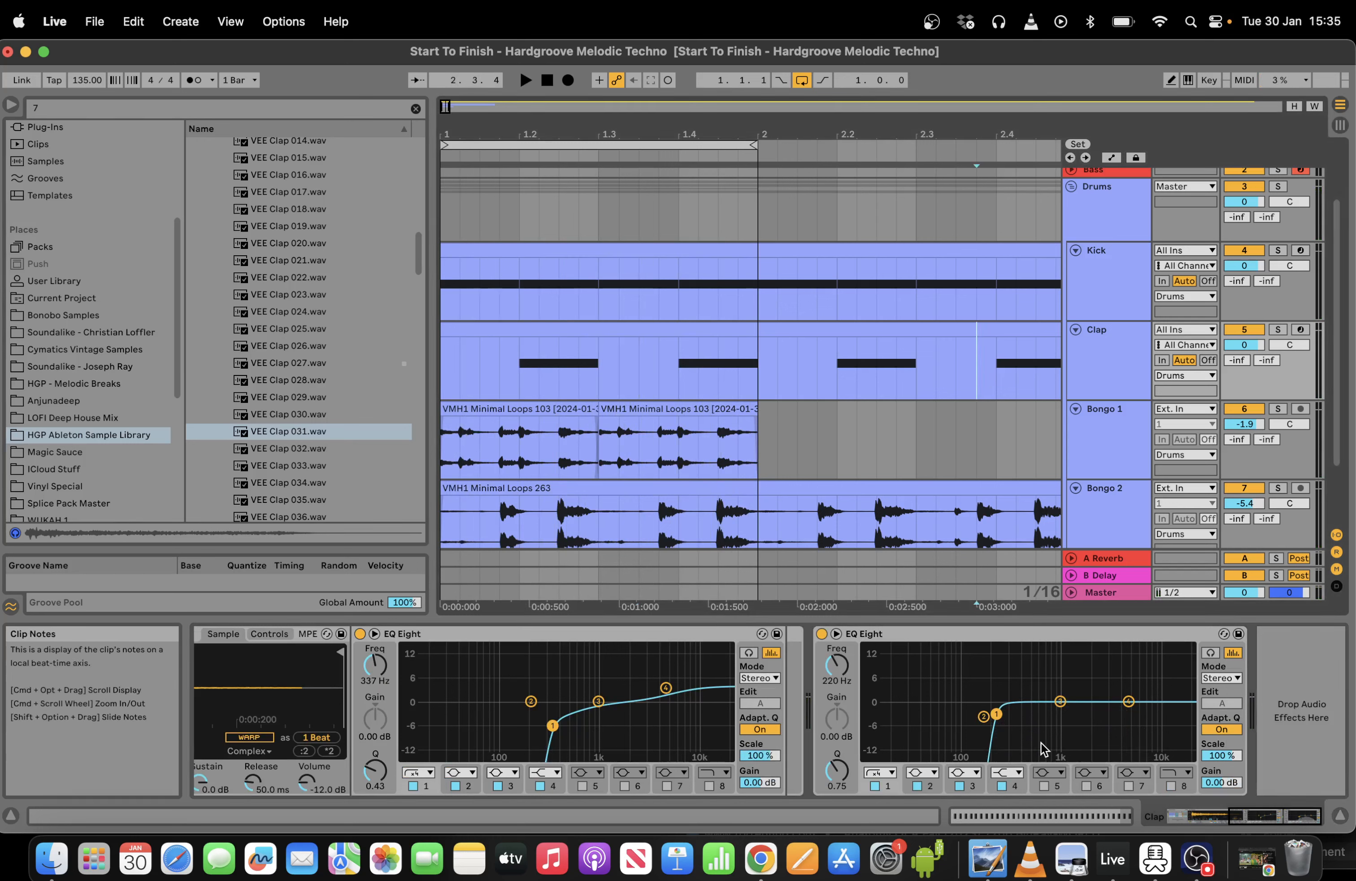
key("space")
left_click(1278, 330)
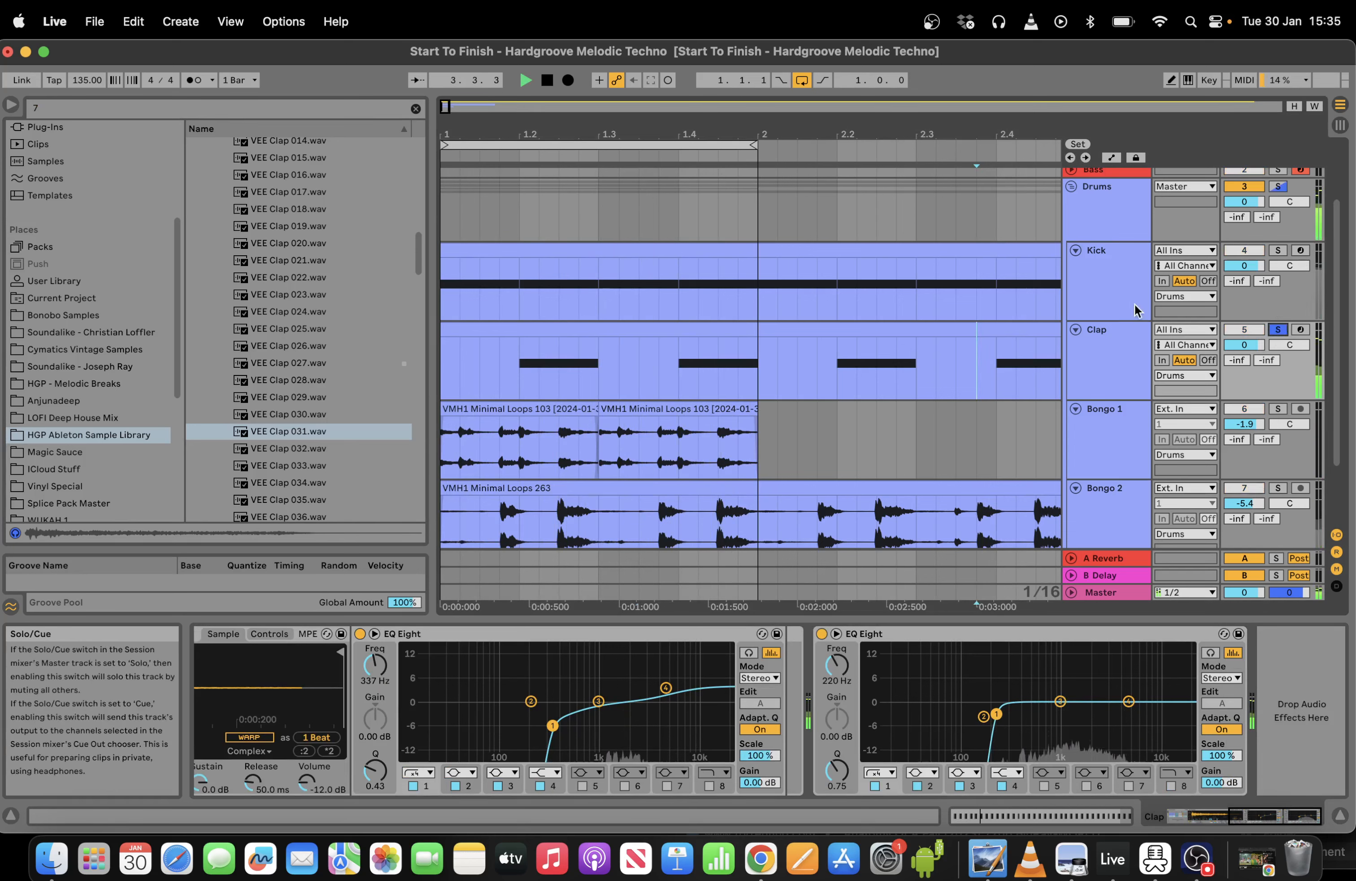
Search the audio effects for "glue" and add a Glue Compressor after the Clap track's EQ Eight.
left_click(262, 112)
type("g")
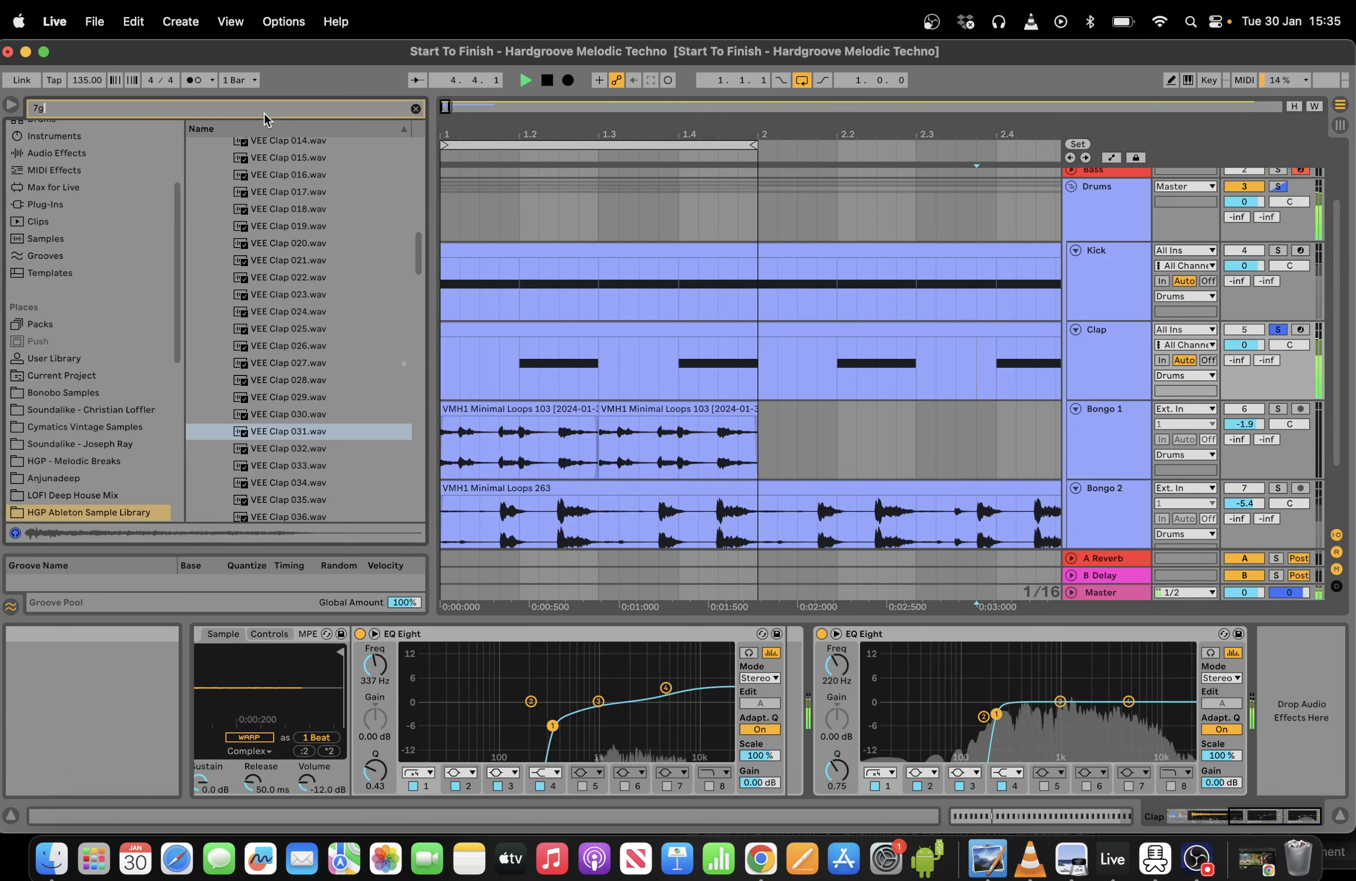
type("lue")
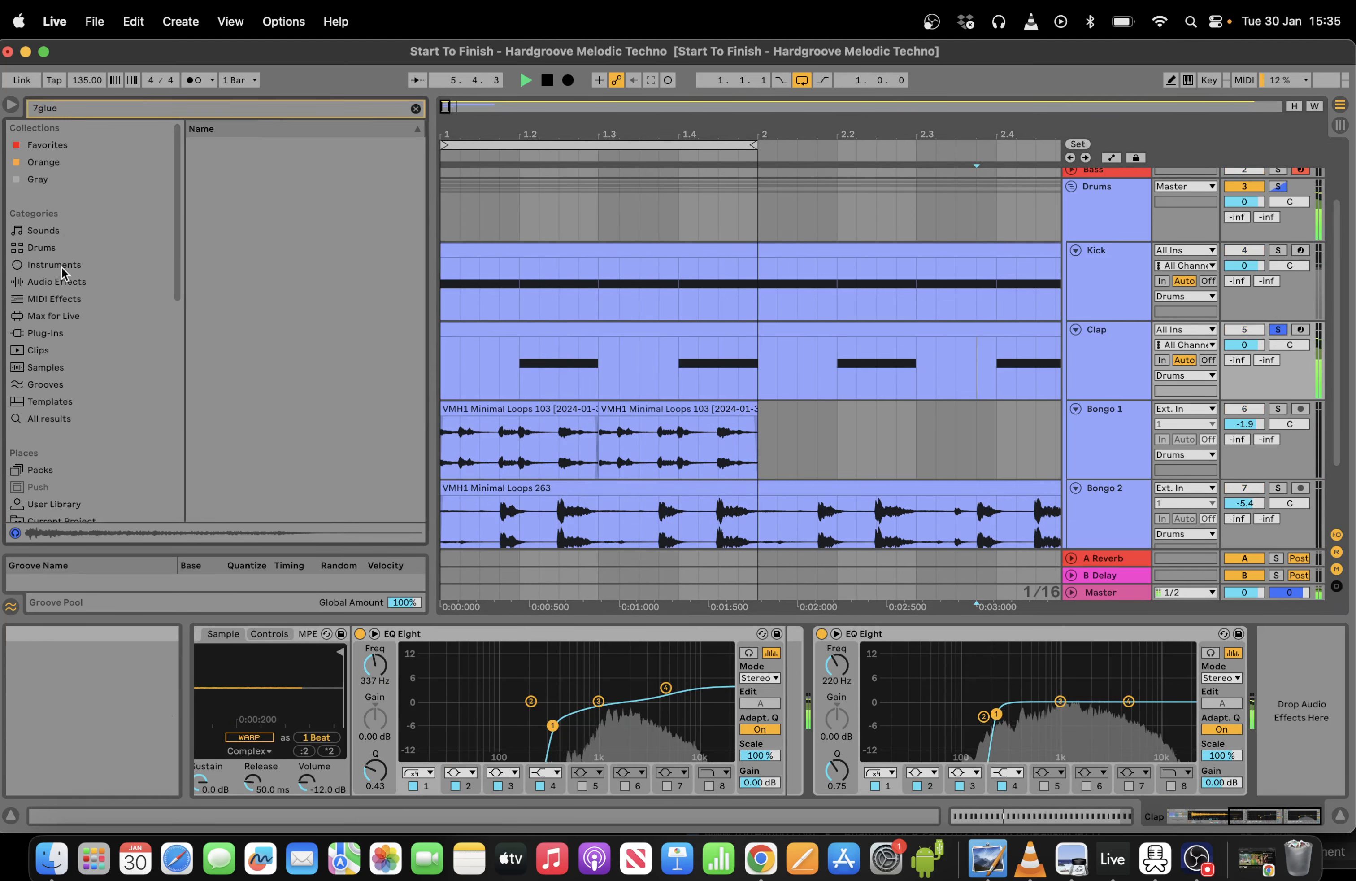
left_click(61, 281)
double_click(184, 106)
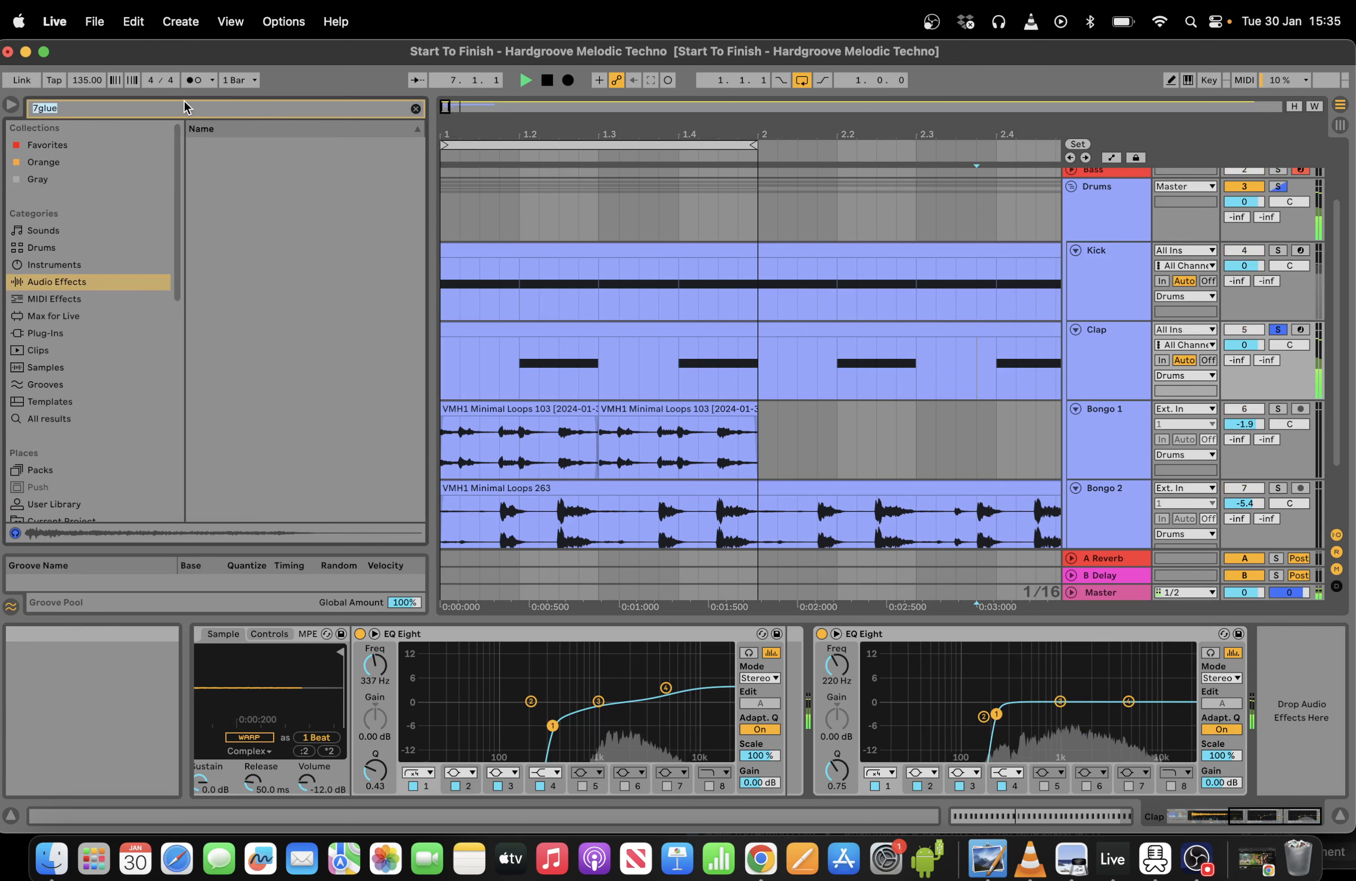
key("BackSpace")
type("glue")
double_click(262, 162)
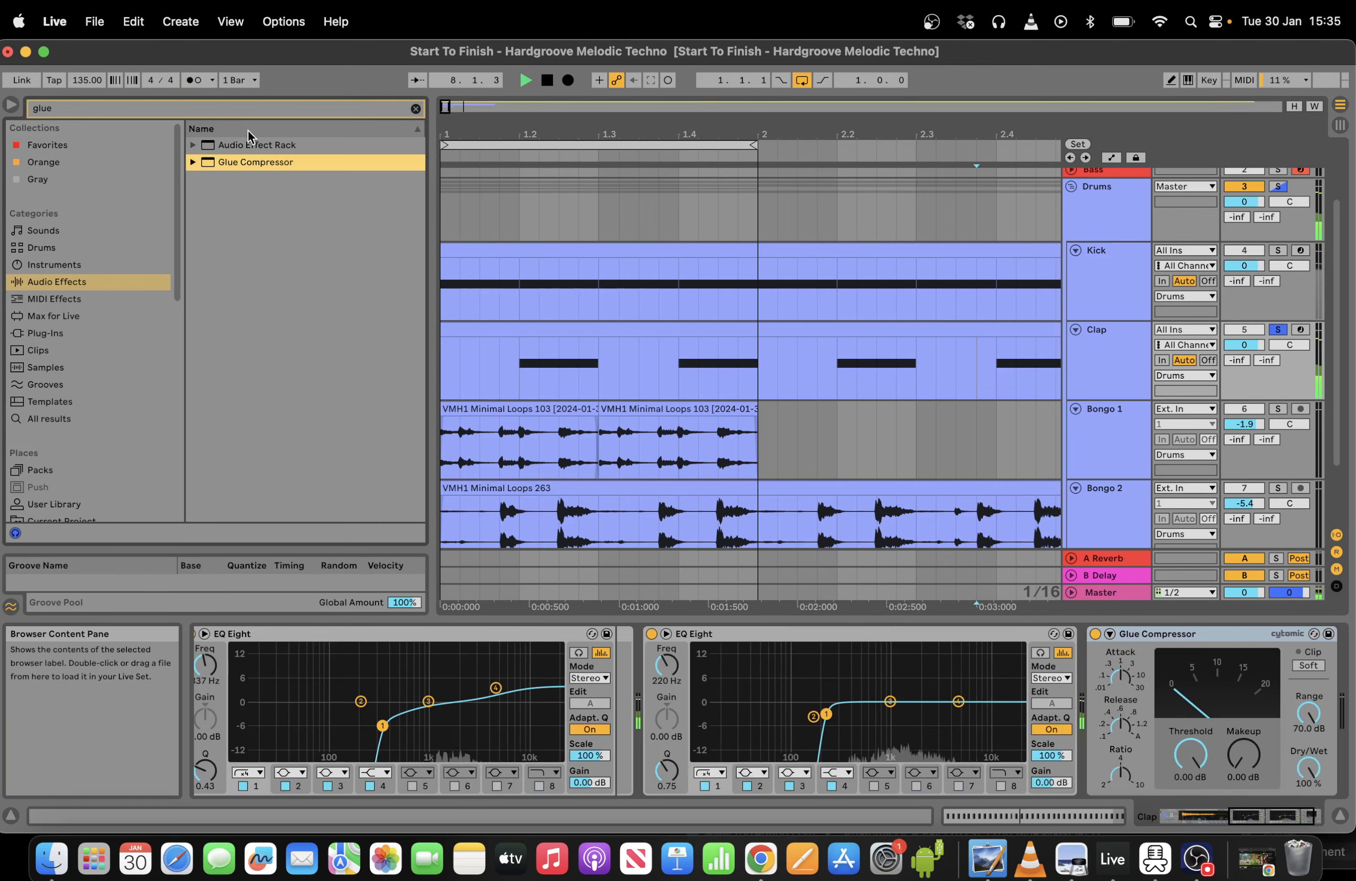
Search the audio effects for "limi", add a Limiter after the Glue Compressor on the Clap track and stop playback.
double_click(236, 101)
type("limi")
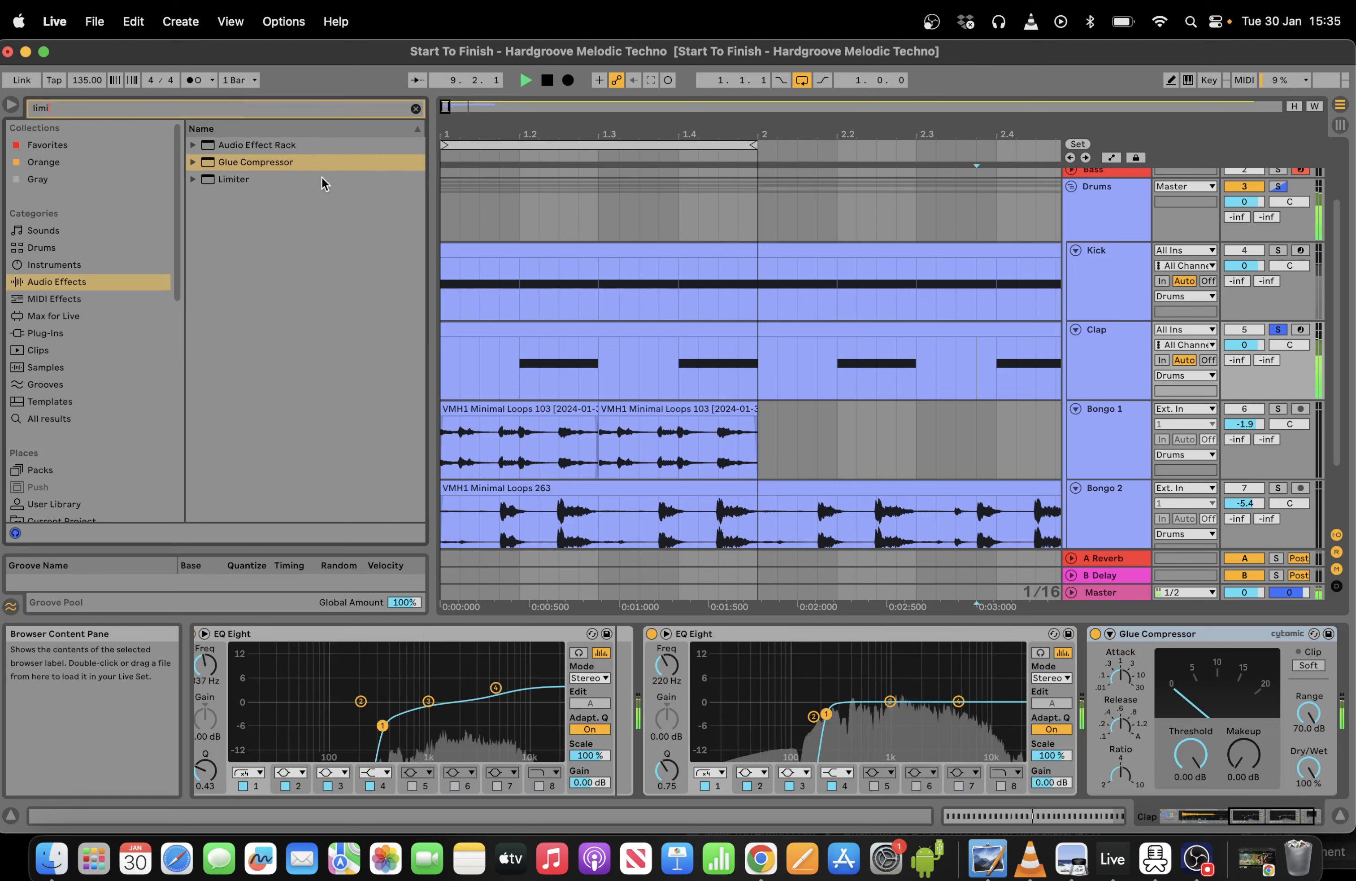
left_click(246, 178)
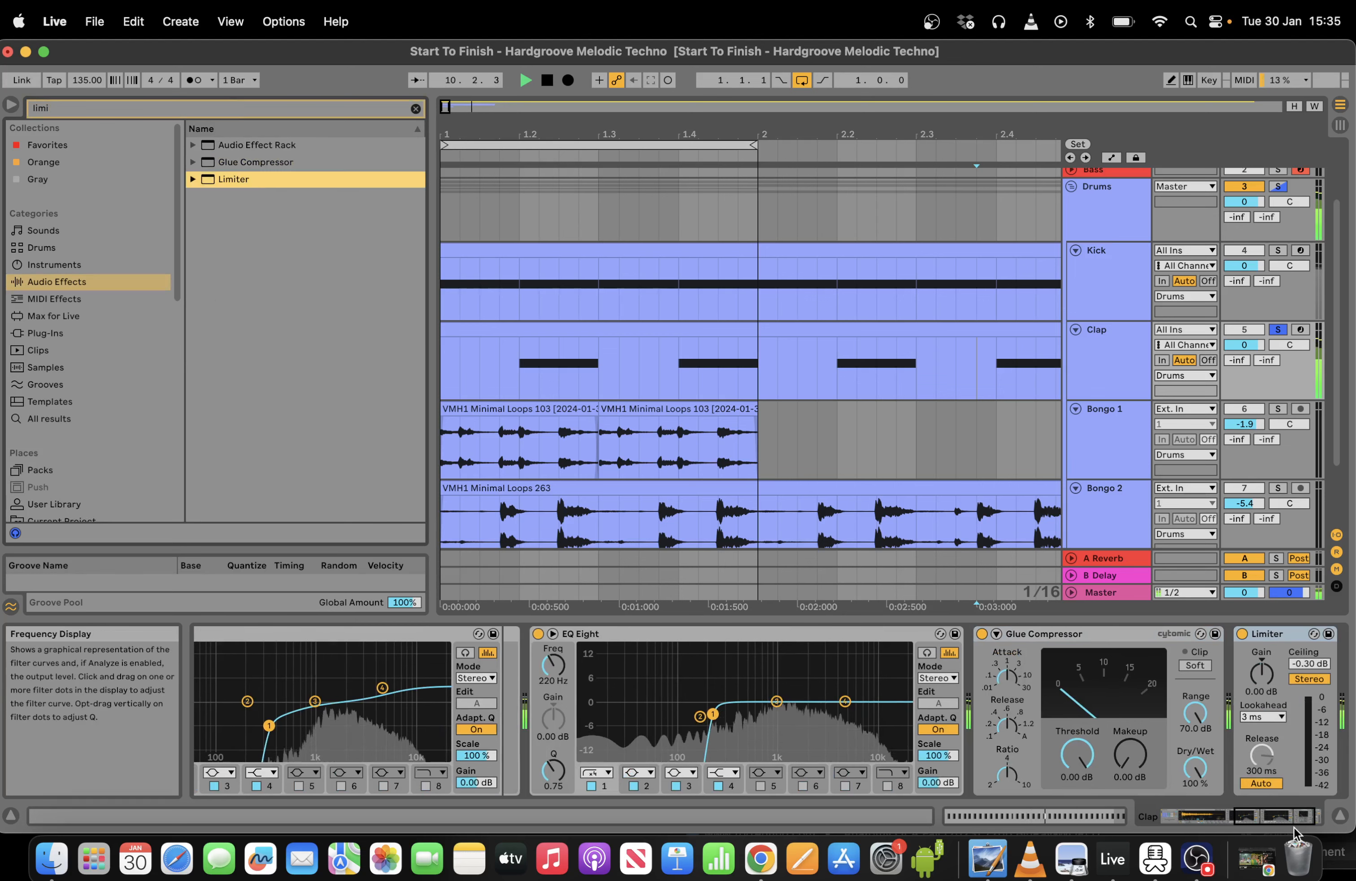
key("space")
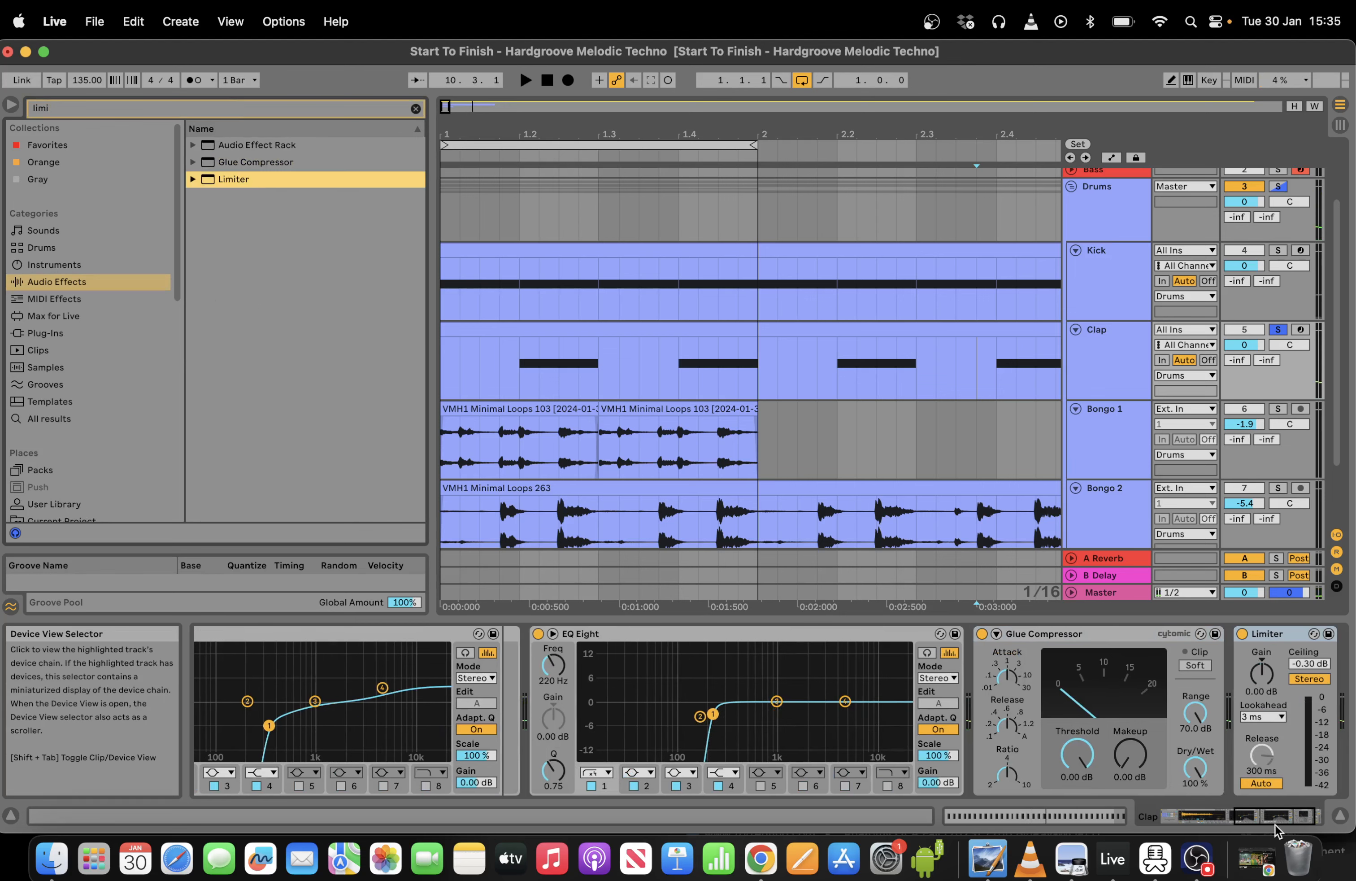
Lower the Clap track's Glue Compressor threshold to -13.7 dB while auditioning the clap.
left_click_drag(1285, 817, 1294, 817)
key("space")
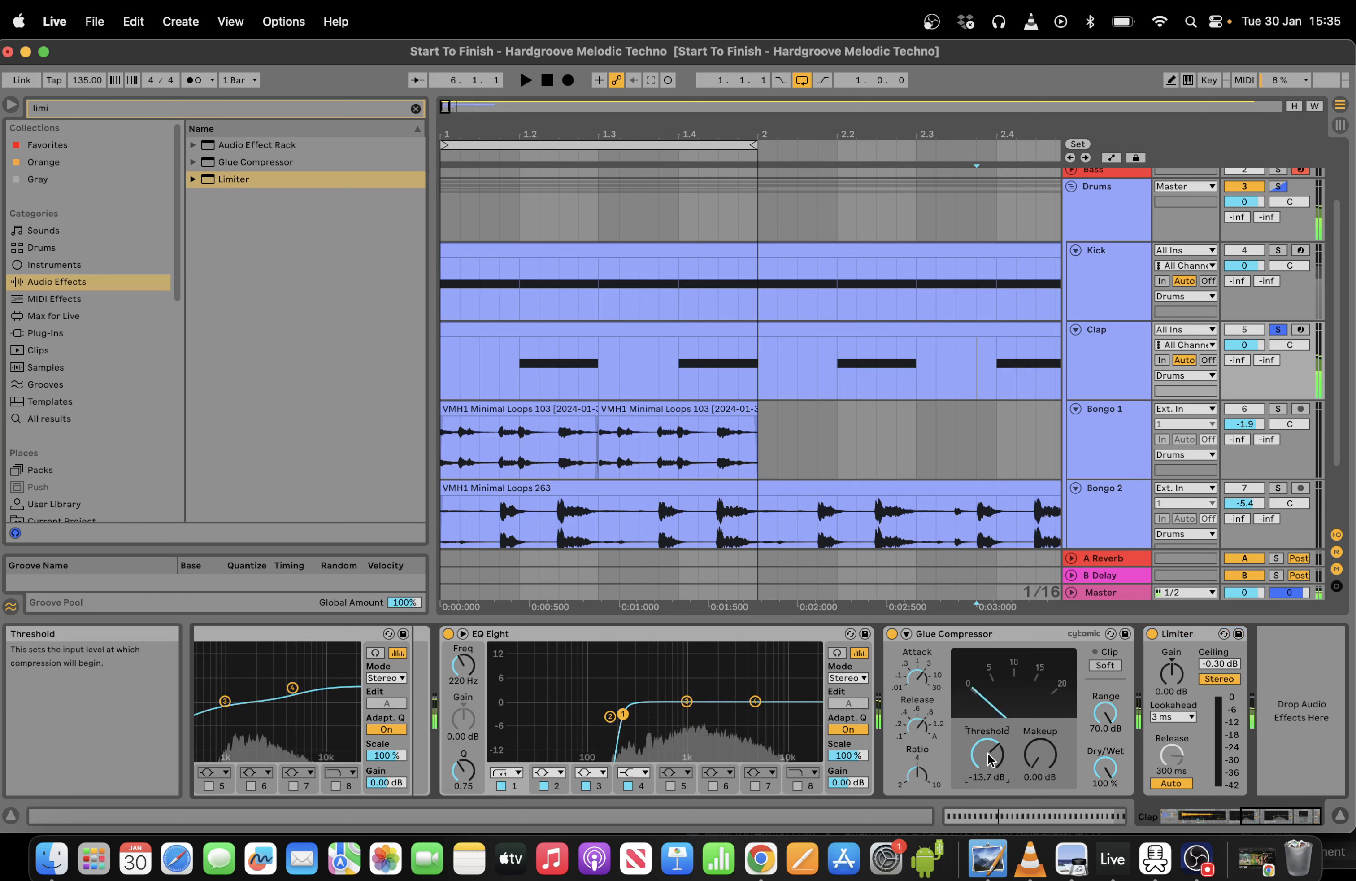
key("space")
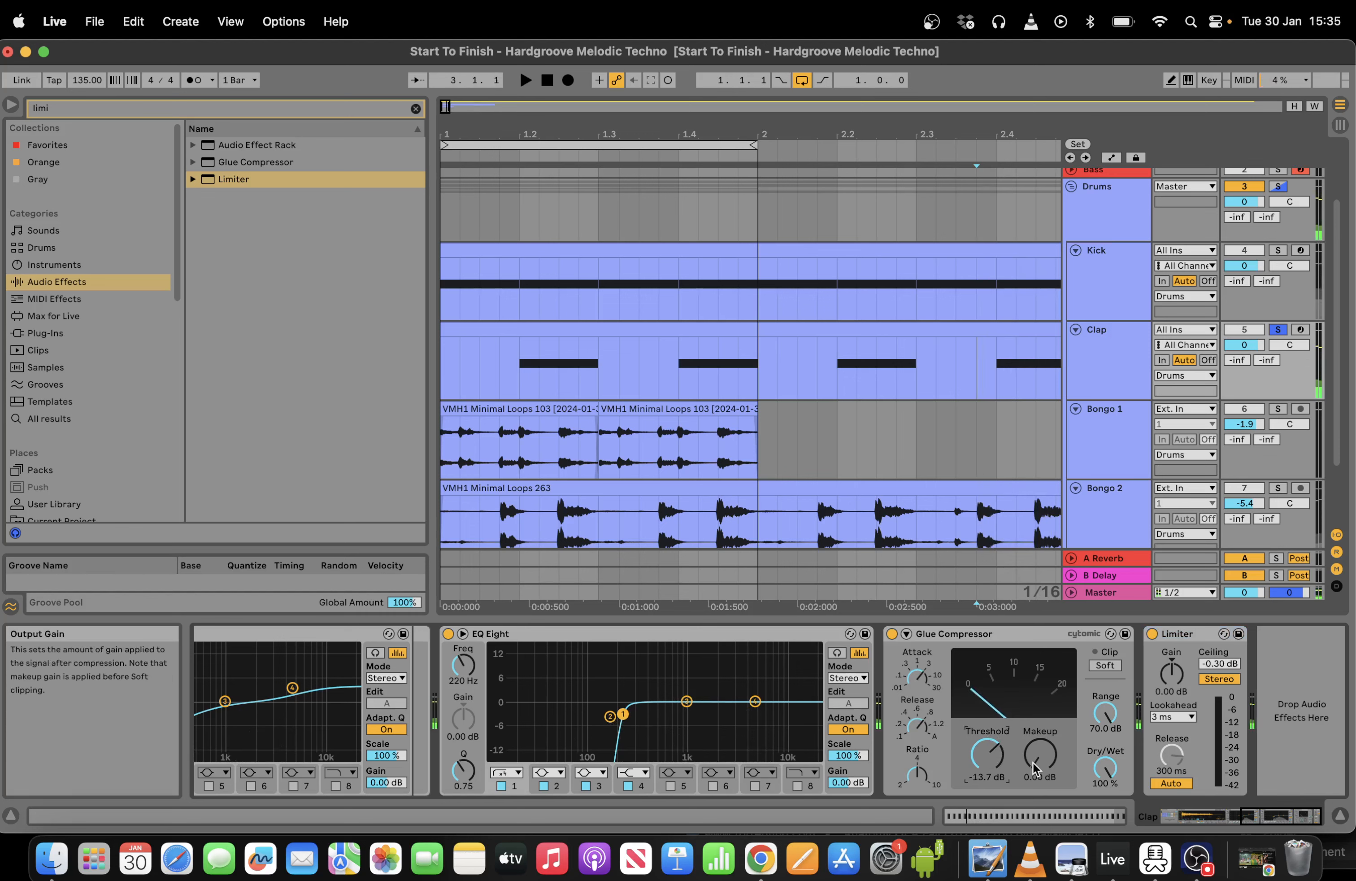
Set the Clap track's Limiter ceiling to -2.44 dB and move the EQ Eight before the Glue Compressor to the end of the chain.
key("space")
left_click_drag(1215, 665, 1215, 677)
left_click(1180, 633)
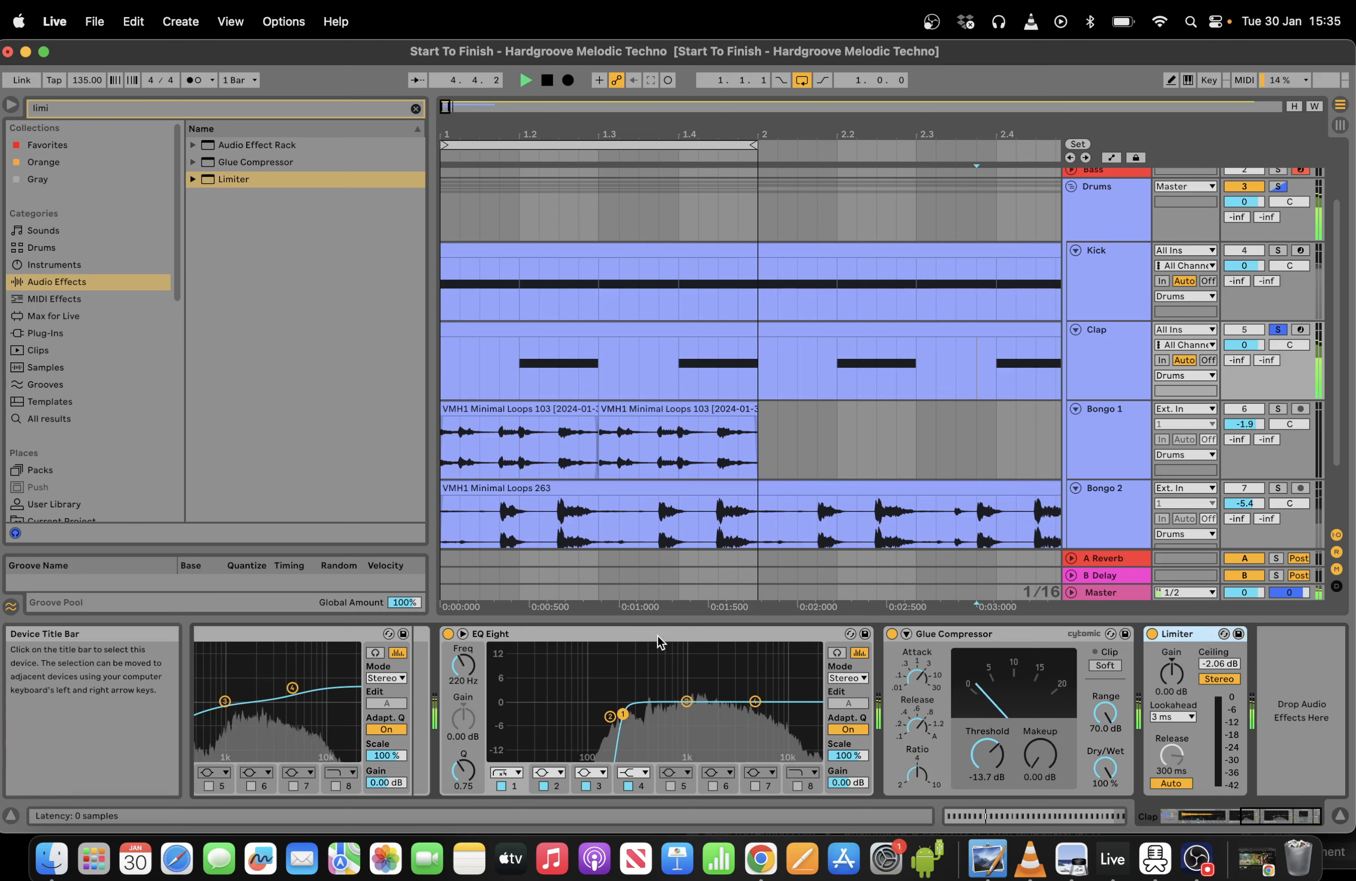
left_click_drag(662, 635, 1275, 650)
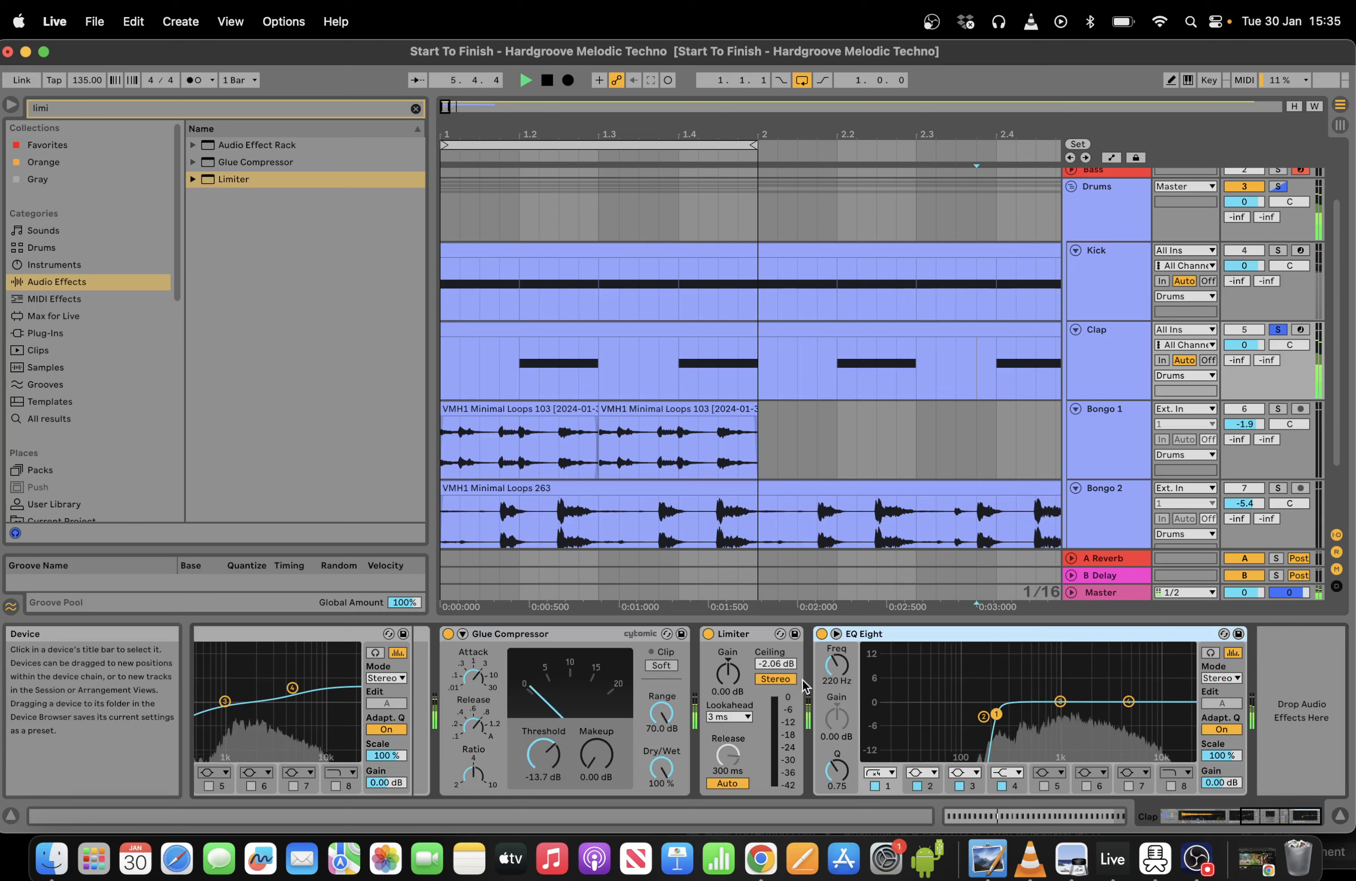
left_click_drag(785, 663, 784, 667)
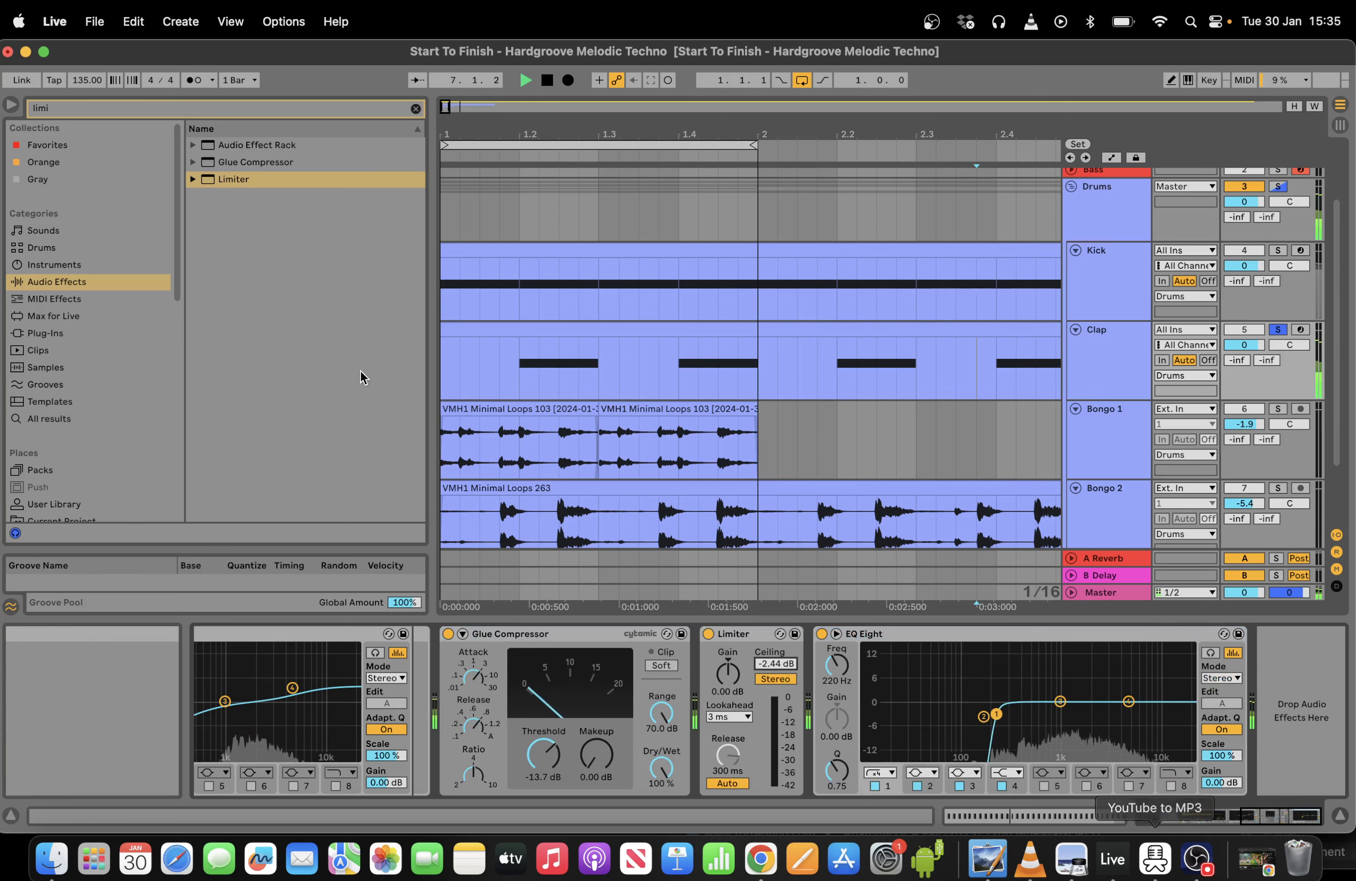
Search the audio effects for "drum bus" and insert Drum Buss between the Glue Compressor and the Limiter.
left_click(240, 112)
type("drum bus")
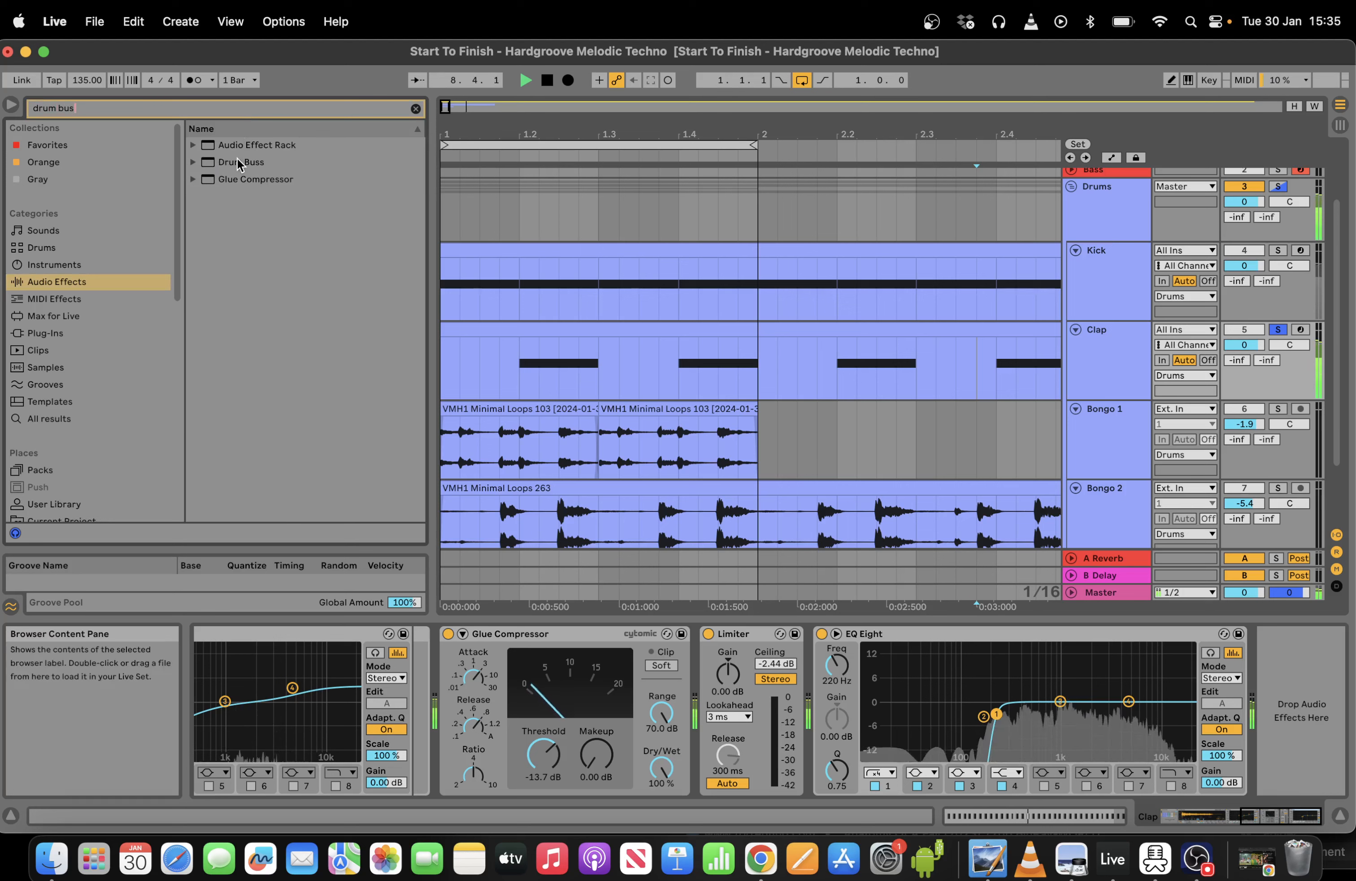
left_click_drag(240, 162, 720, 705)
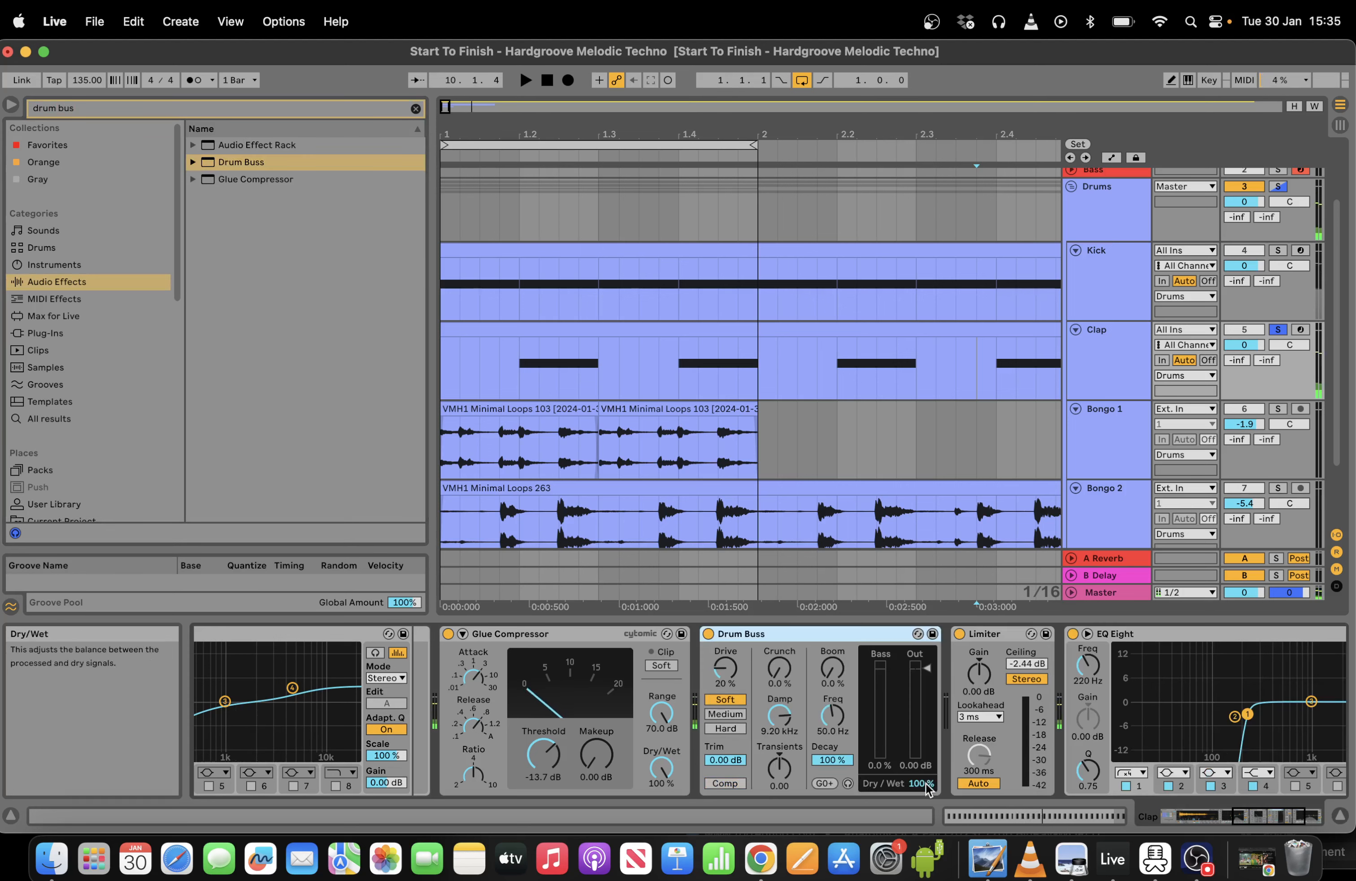
Set Drum Buss to 16 % Dry/Wet and its Transients to -0.11 while listening to the clap.
left_click_drag(926, 785, 926, 789)
key("space")
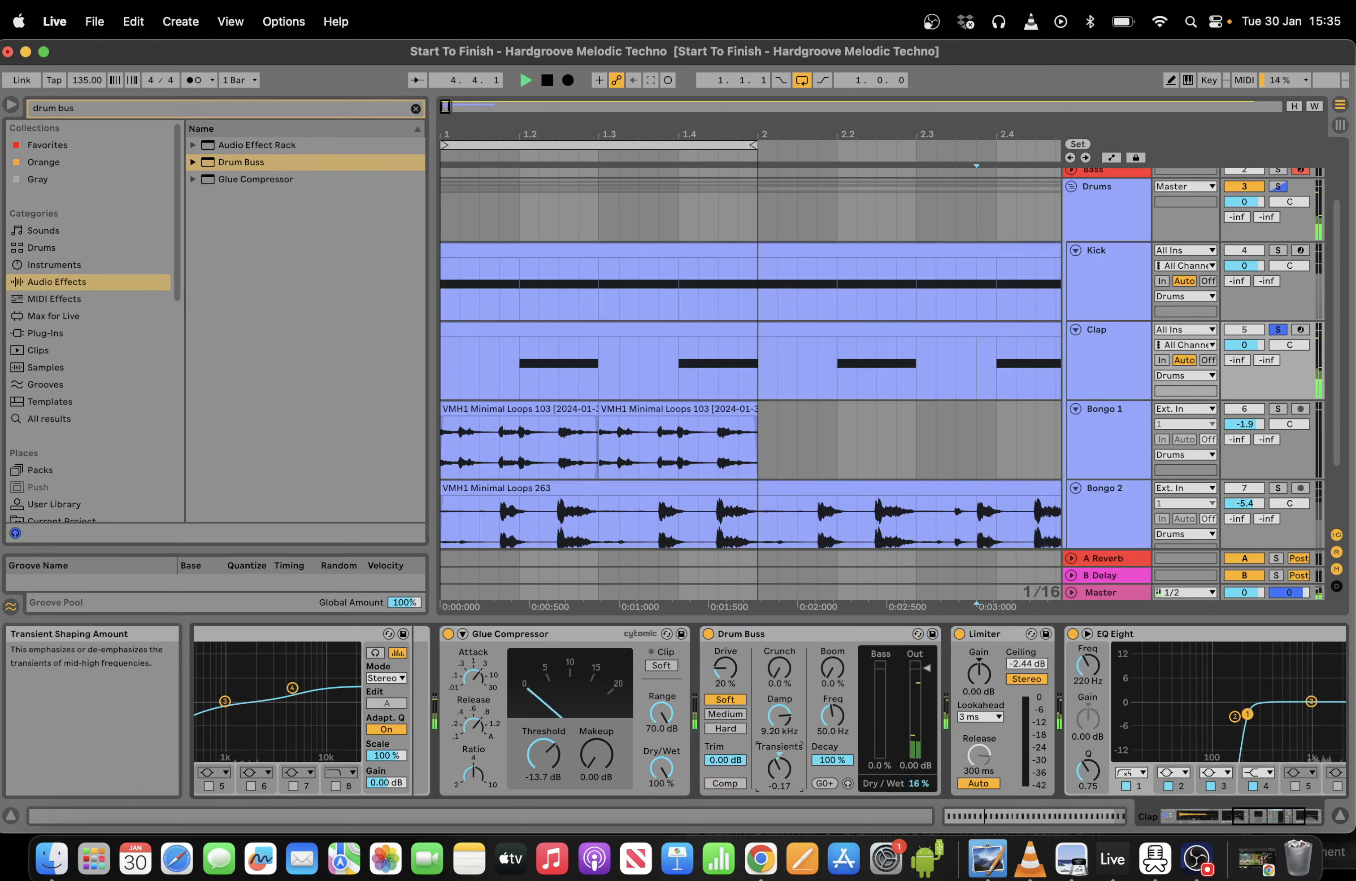
left_click_drag(780, 769, 779, 767)
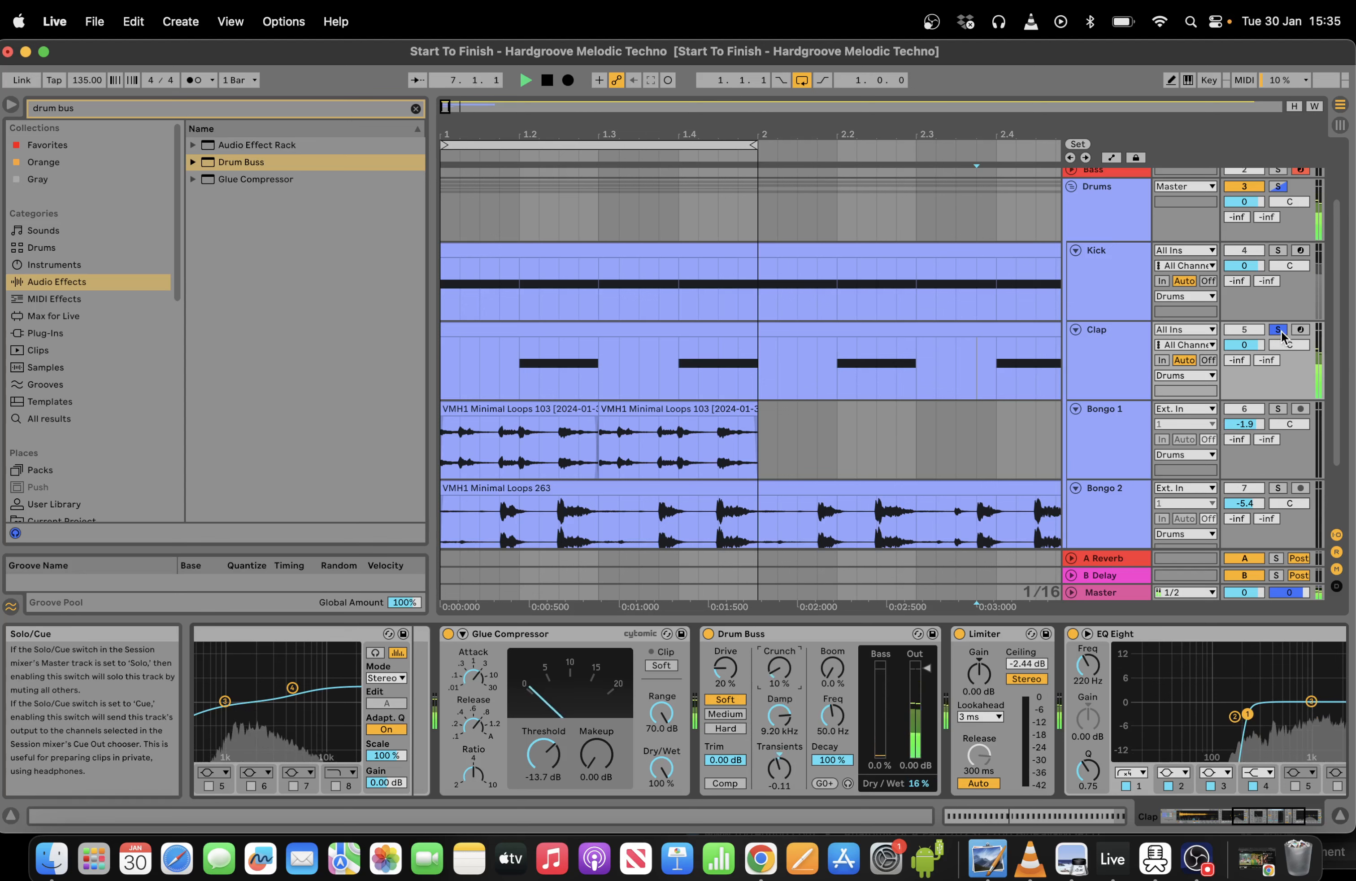
Unsolo the Clap track, play the full drum loop from the start and stop playback.
left_click(1280, 330)
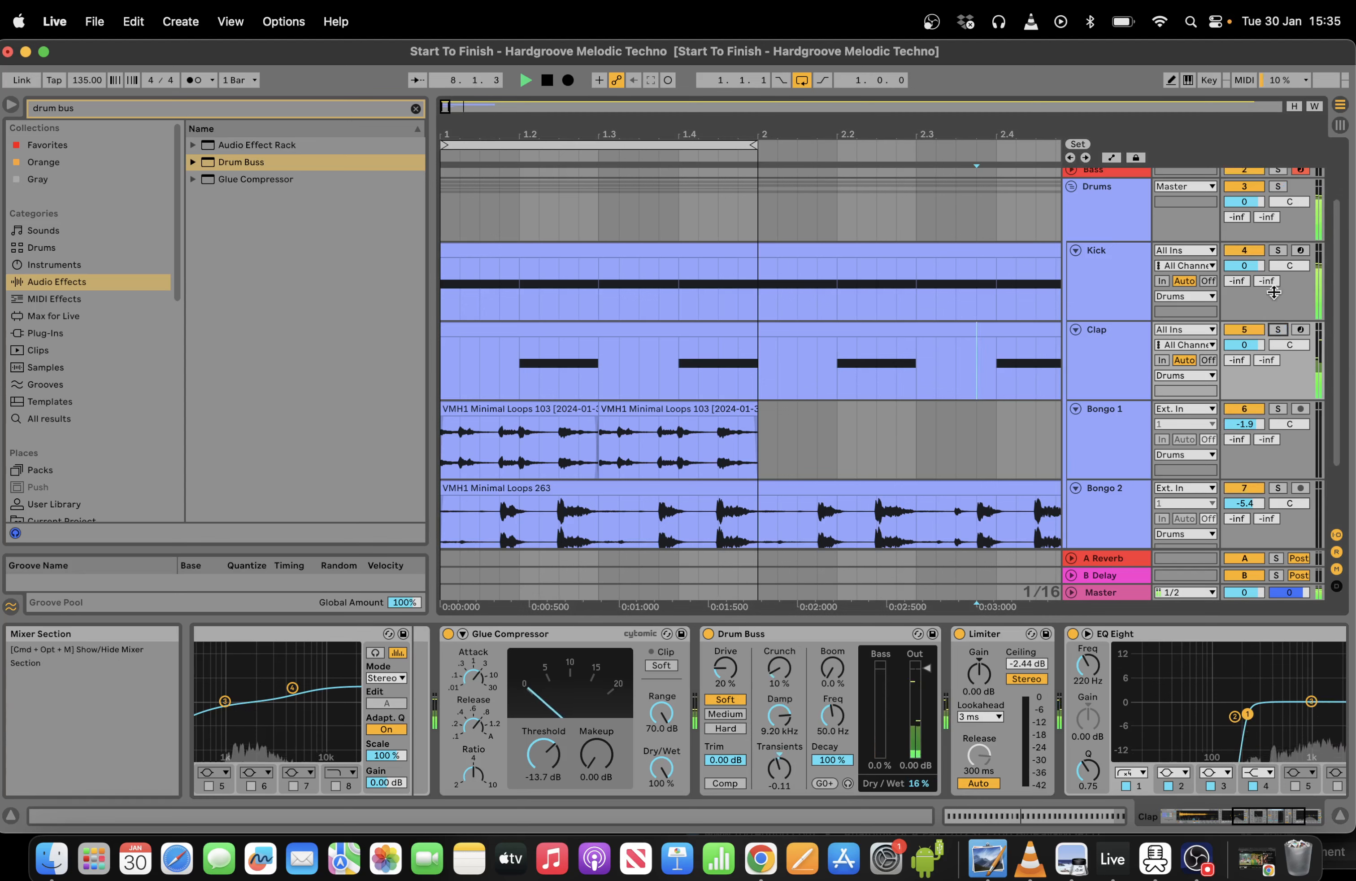
left_click(547, 81)
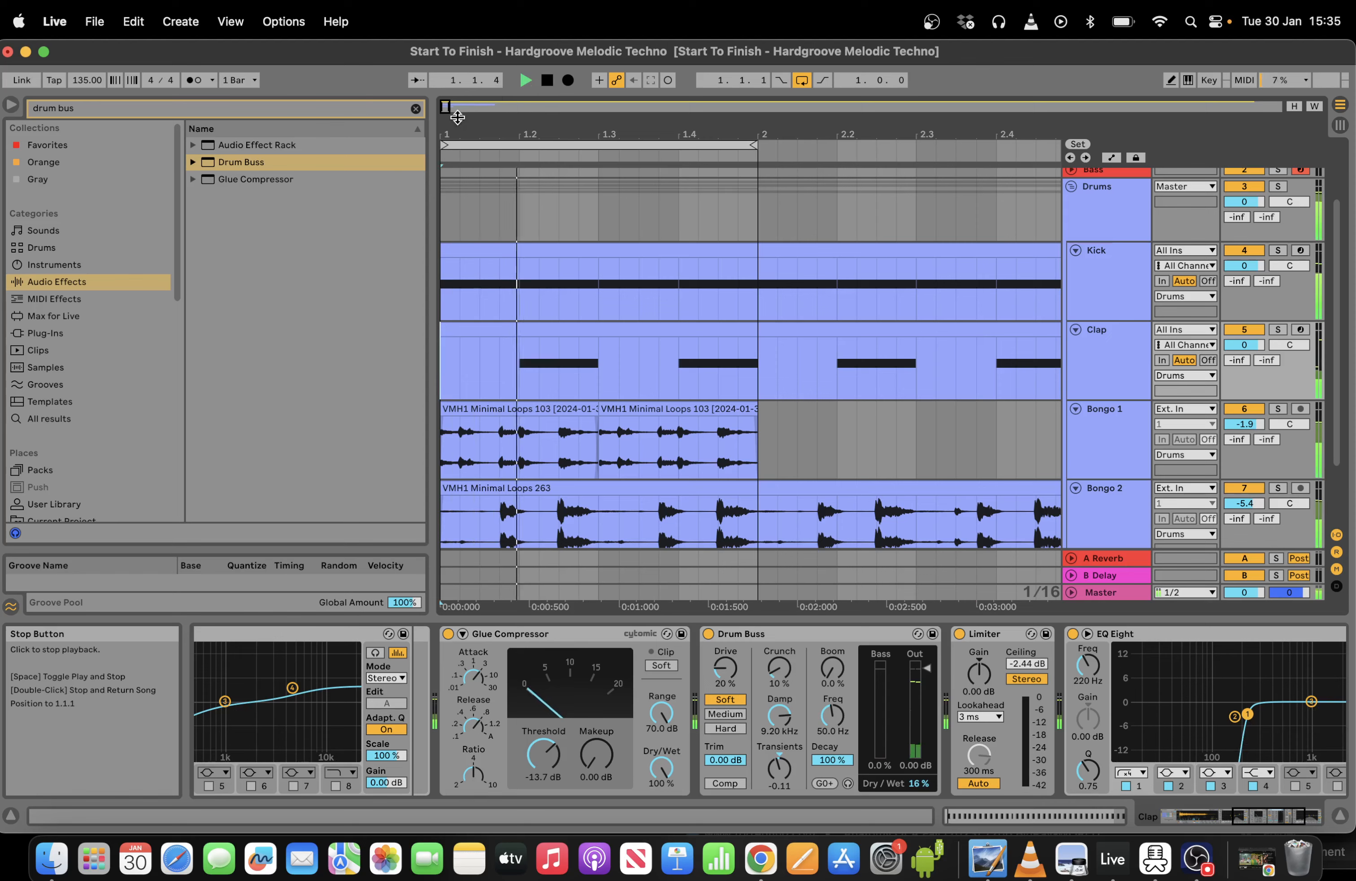
key("minus")
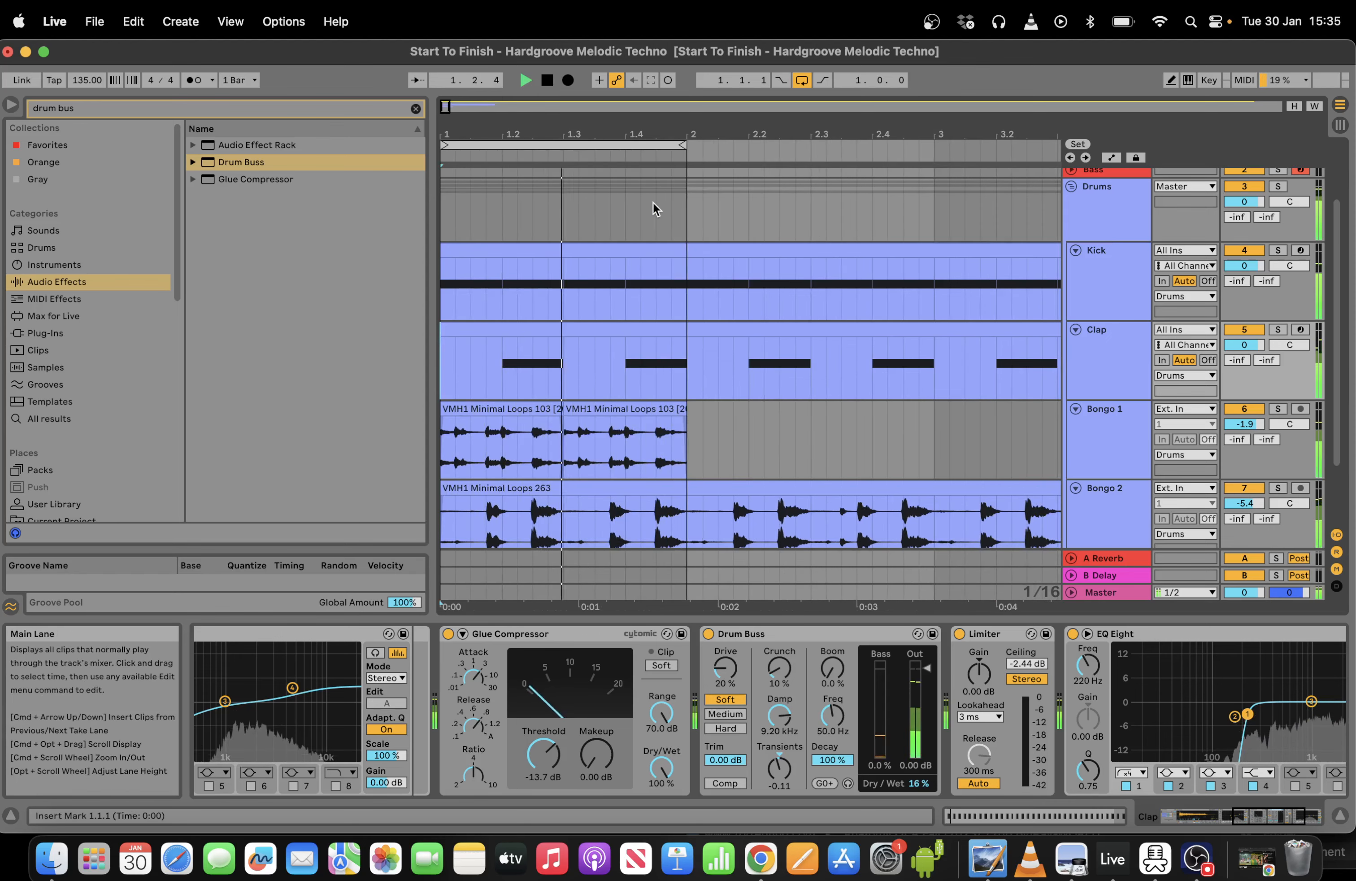
key("space")
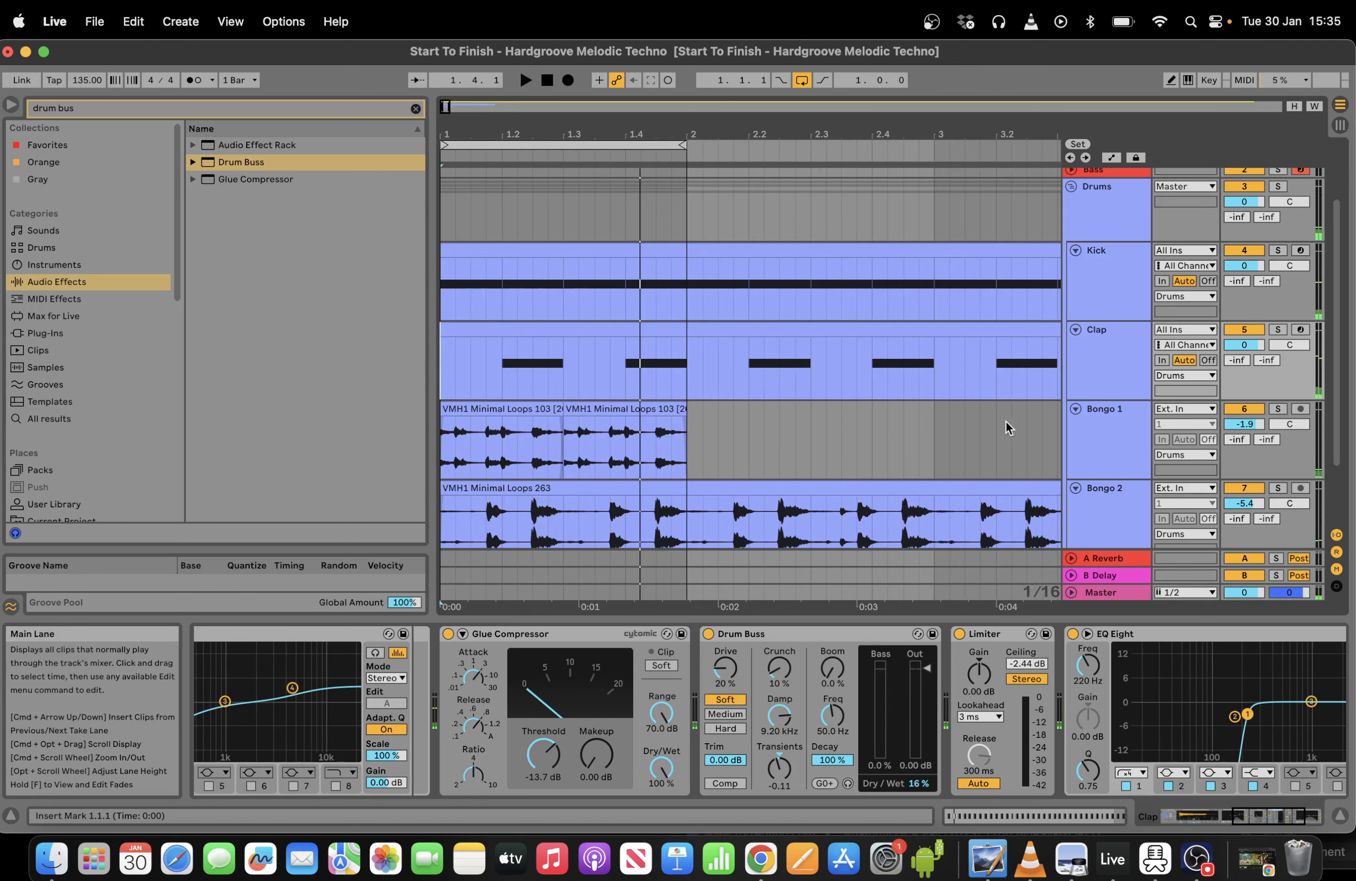
Search the plug-ins for "sup" and replace the Reverb on return track A with the VST3 version of ValhallaSupermassive.
left_click(1122, 558)
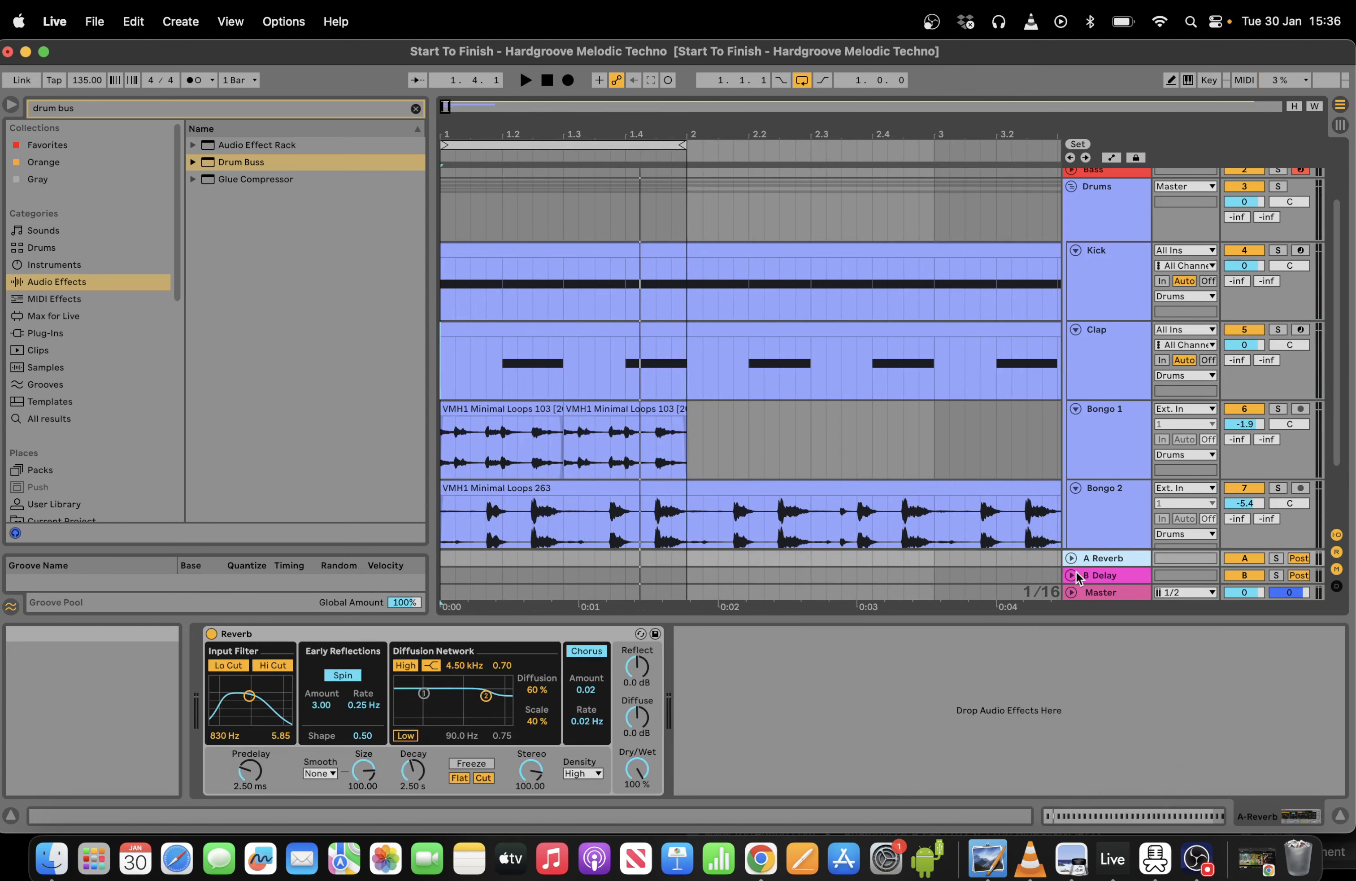
left_click(172, 112)
key("BackSpace")
key("BackSpace")
key("BackSpace")
key("BackSpace")
key("BackSpace")
key("BackSpace")
key("BackSpace")
key("BackSpace")
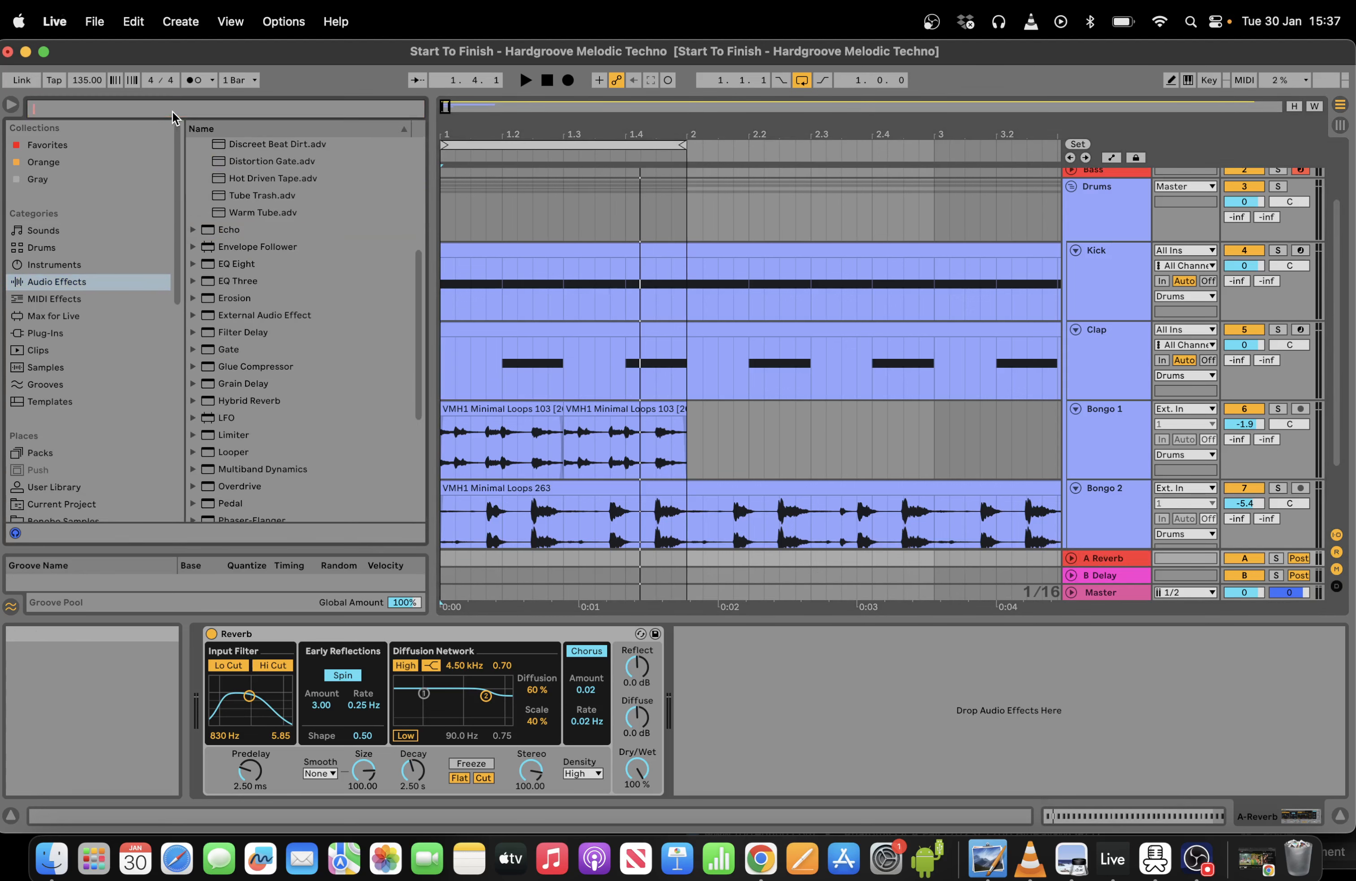
type("sup")
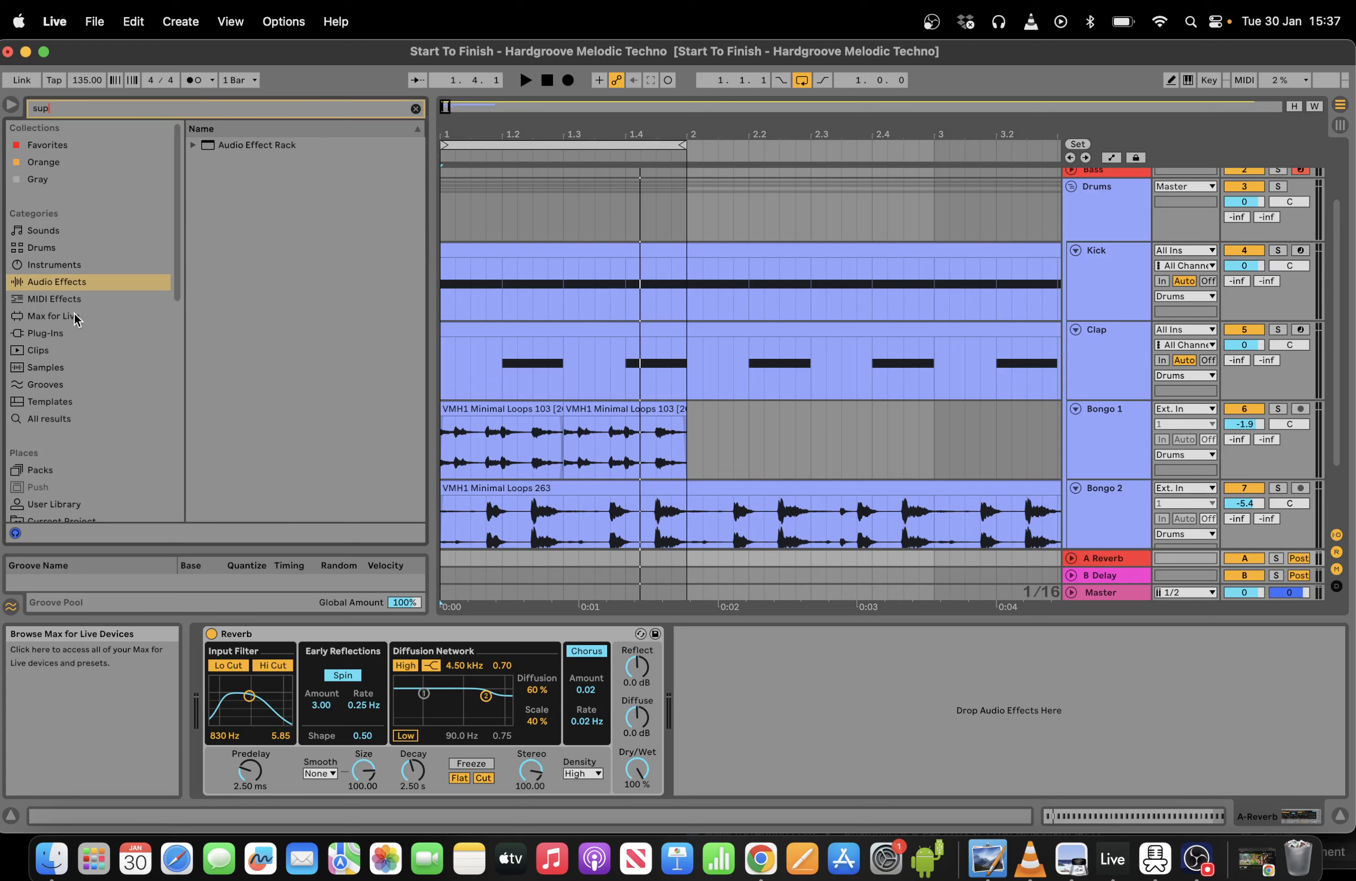
left_click(66, 334)
left_click(212, 178)
left_click(204, 196)
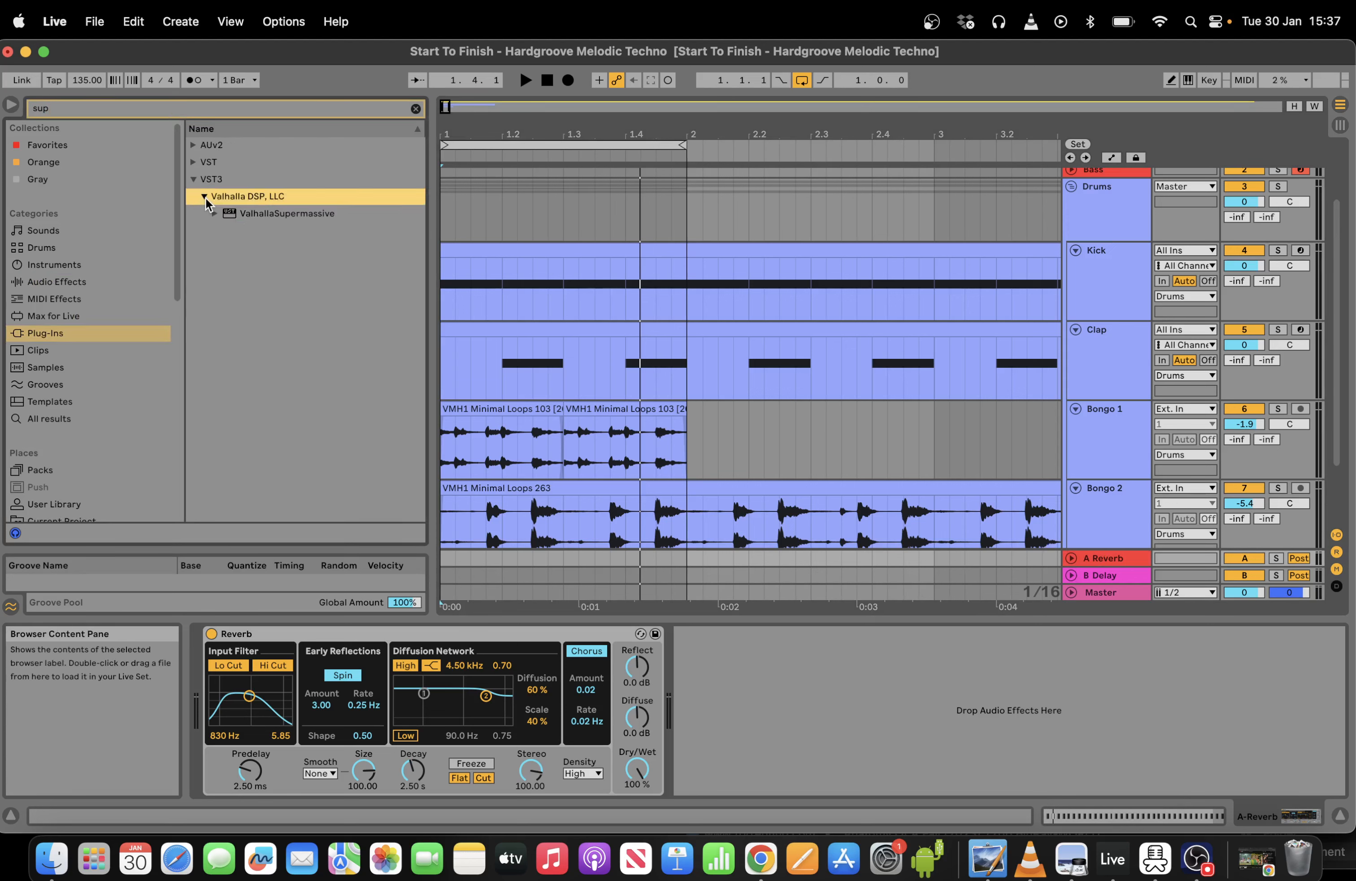
double_click(266, 215)
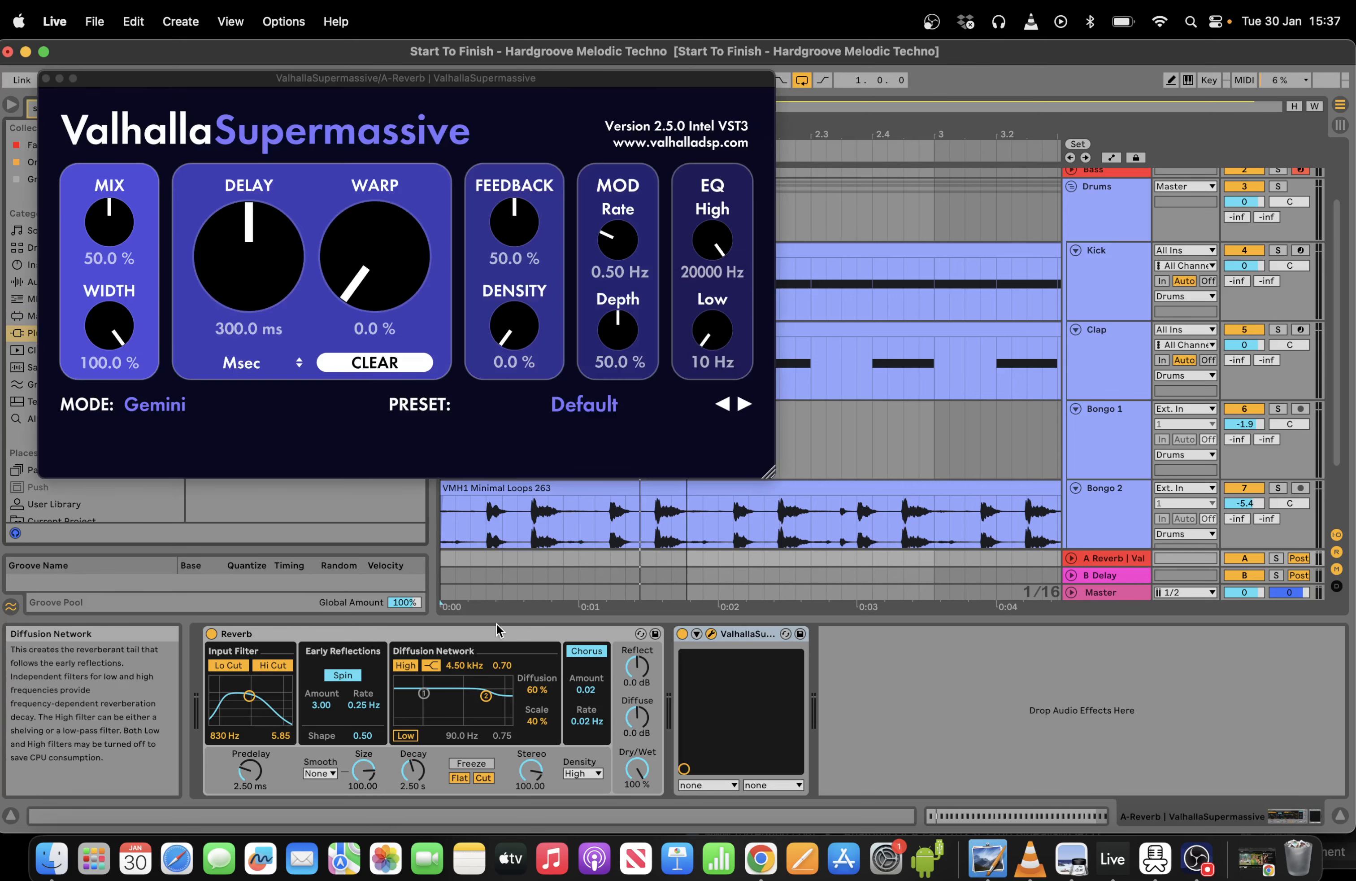
left_click(496, 631)
key("Delete")
Load the LATE 2021 preset HallsOfOrion in ValhallaSupermassive, set its mix to 76.1 % and close the plug-in window.
left_click(628, 401)
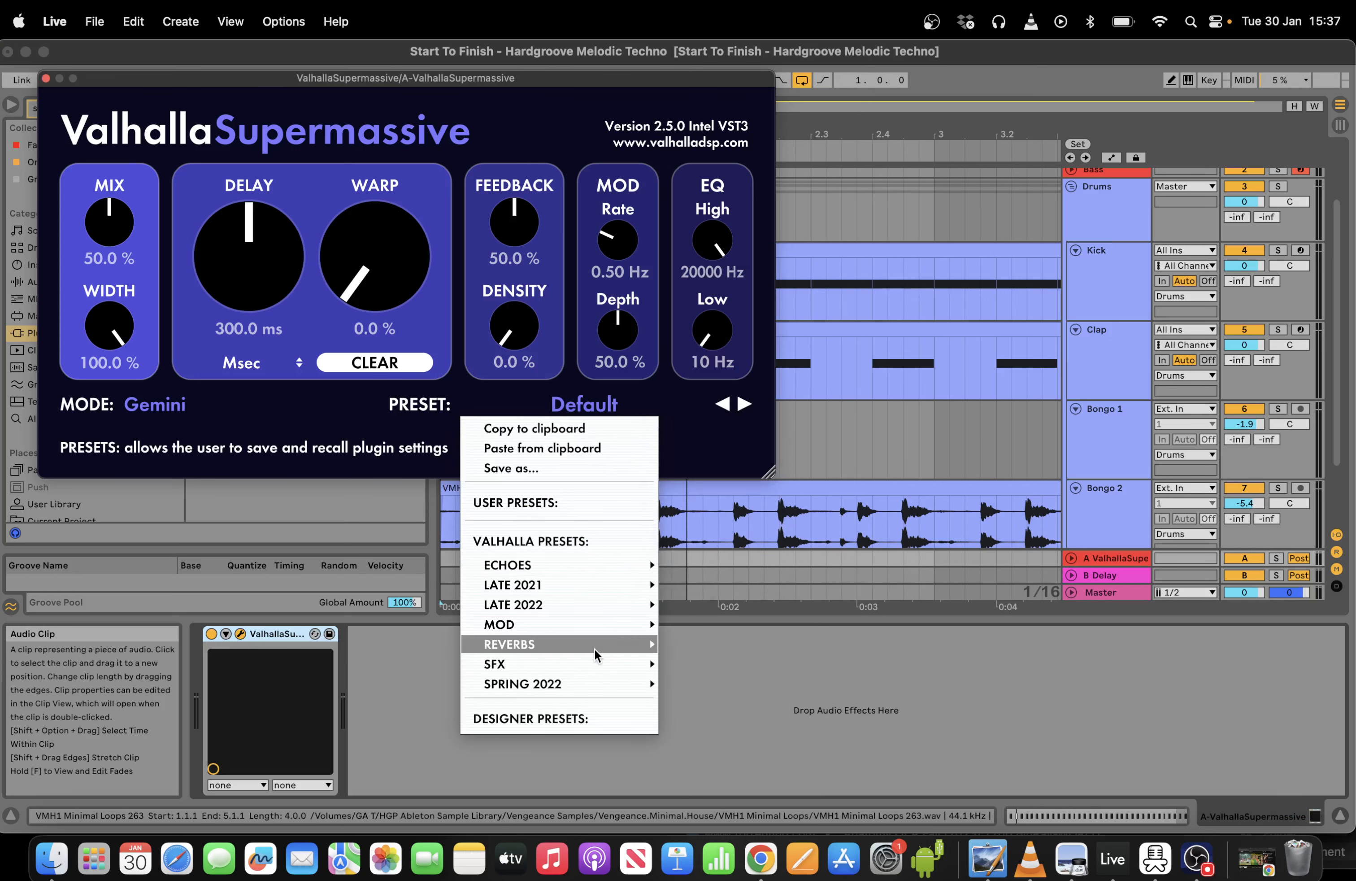
mouse_move(624, 643)
mouse_move(722, 582)
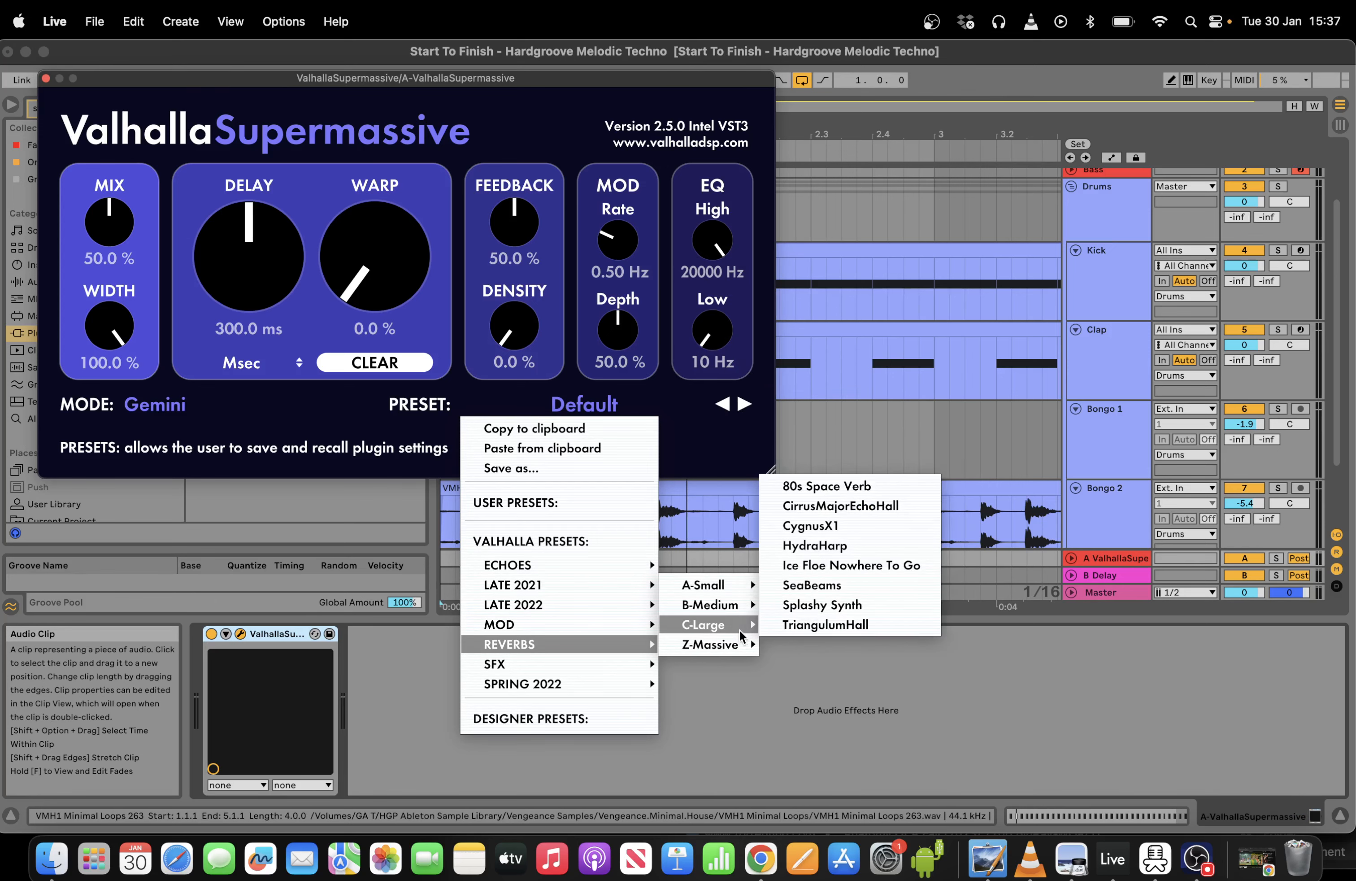
mouse_move(740, 643)
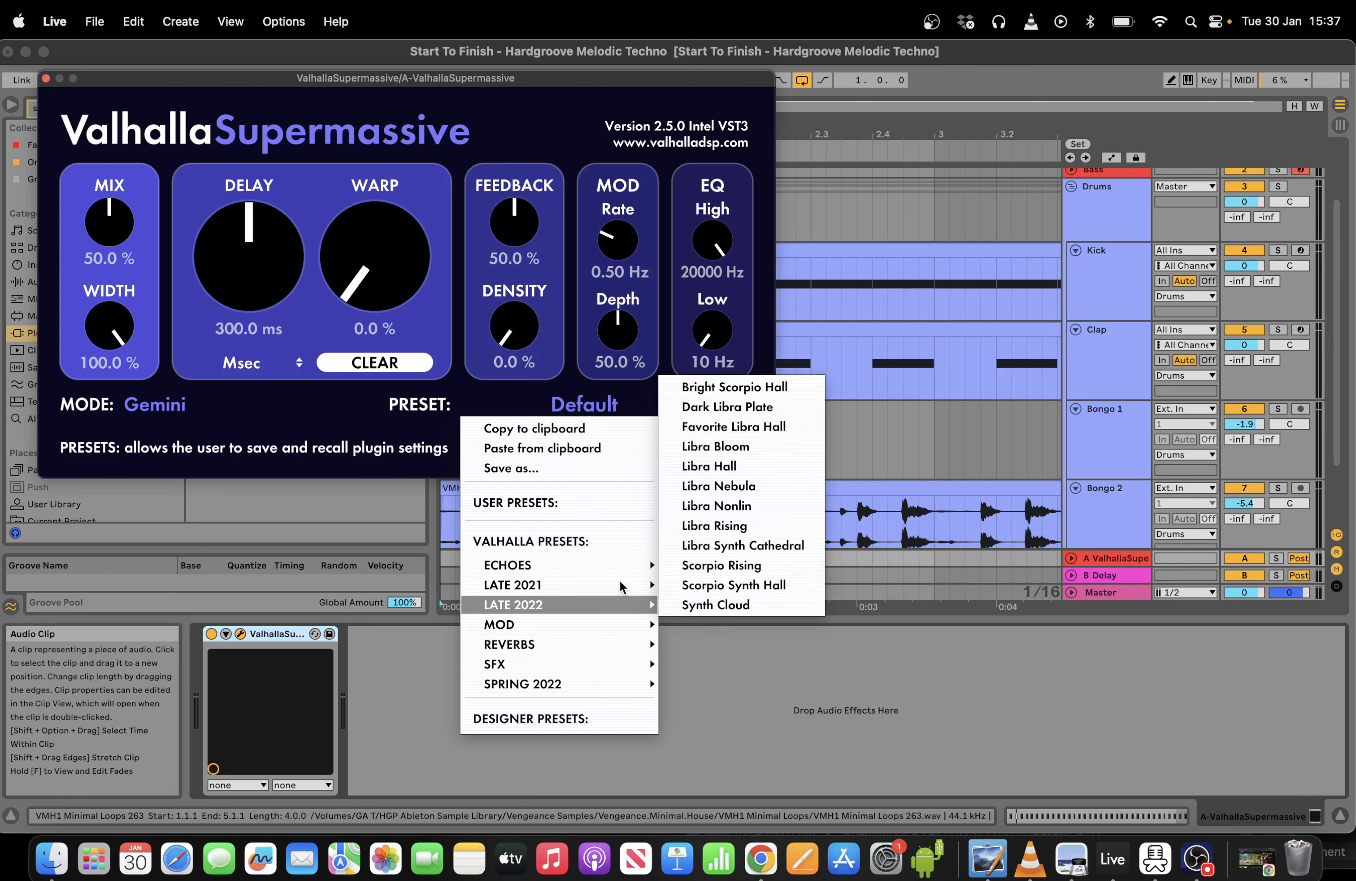
mouse_move(631, 564)
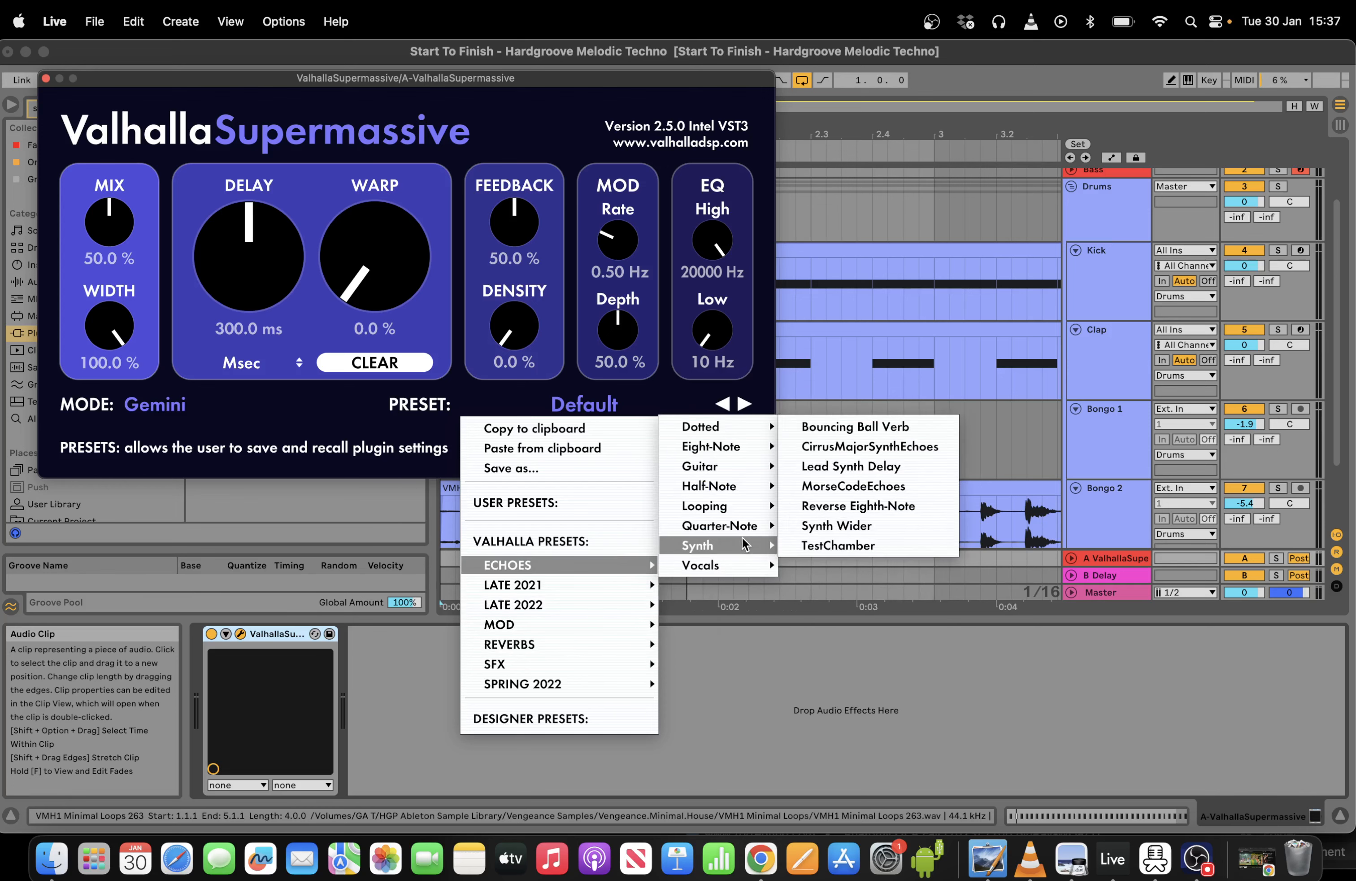
mouse_move(753, 505)
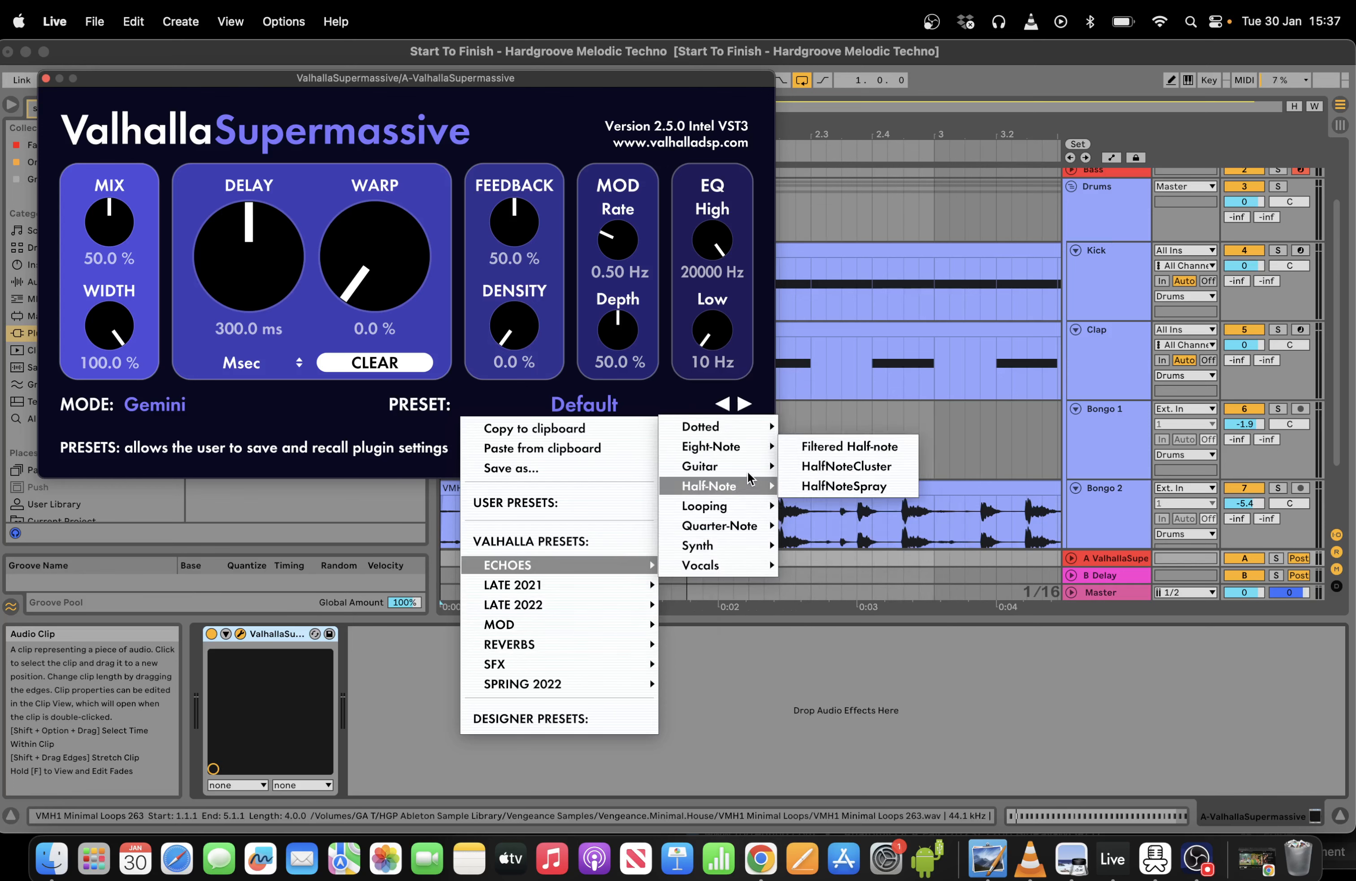
mouse_move(750, 462)
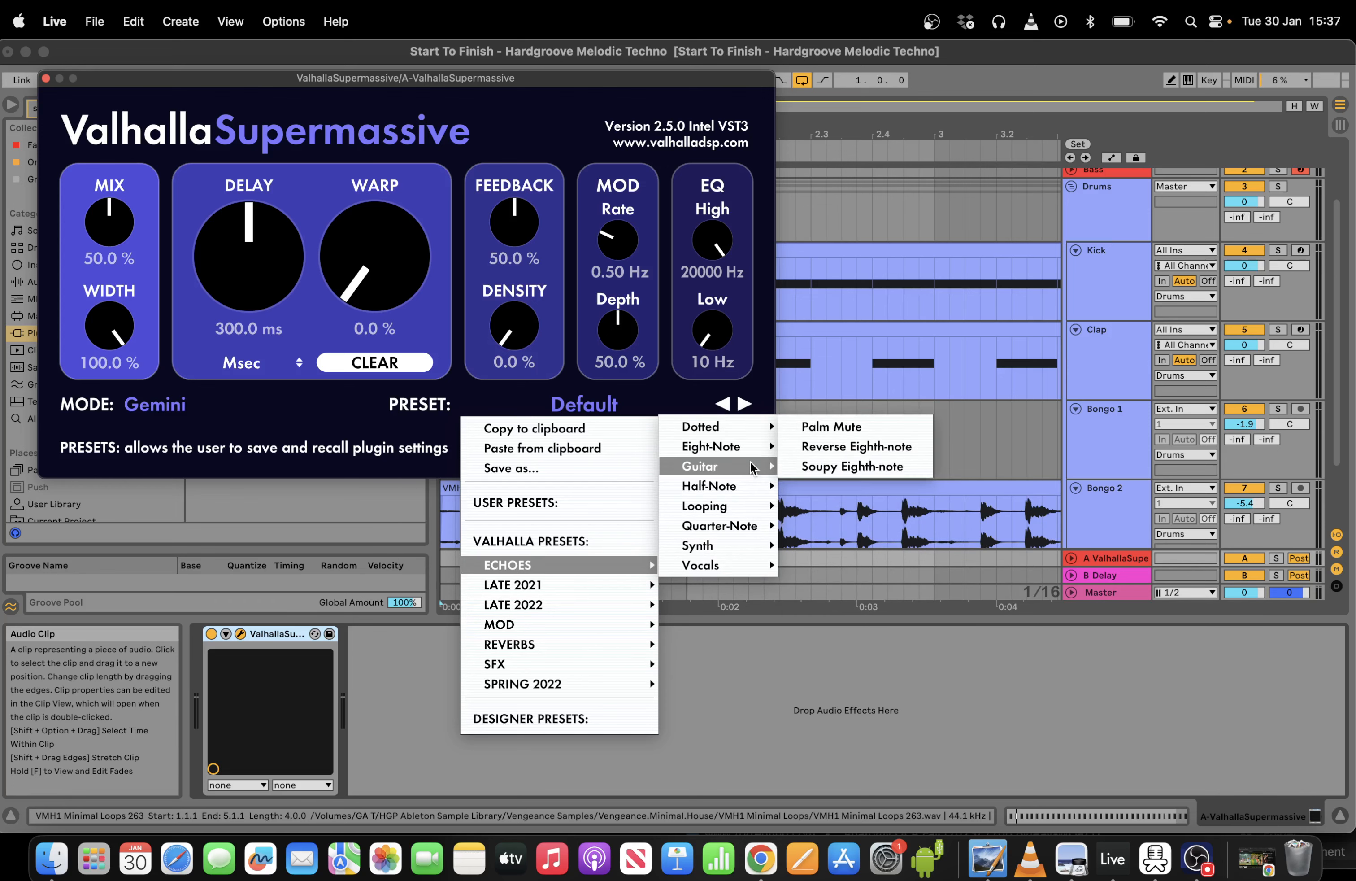
mouse_move(755, 421)
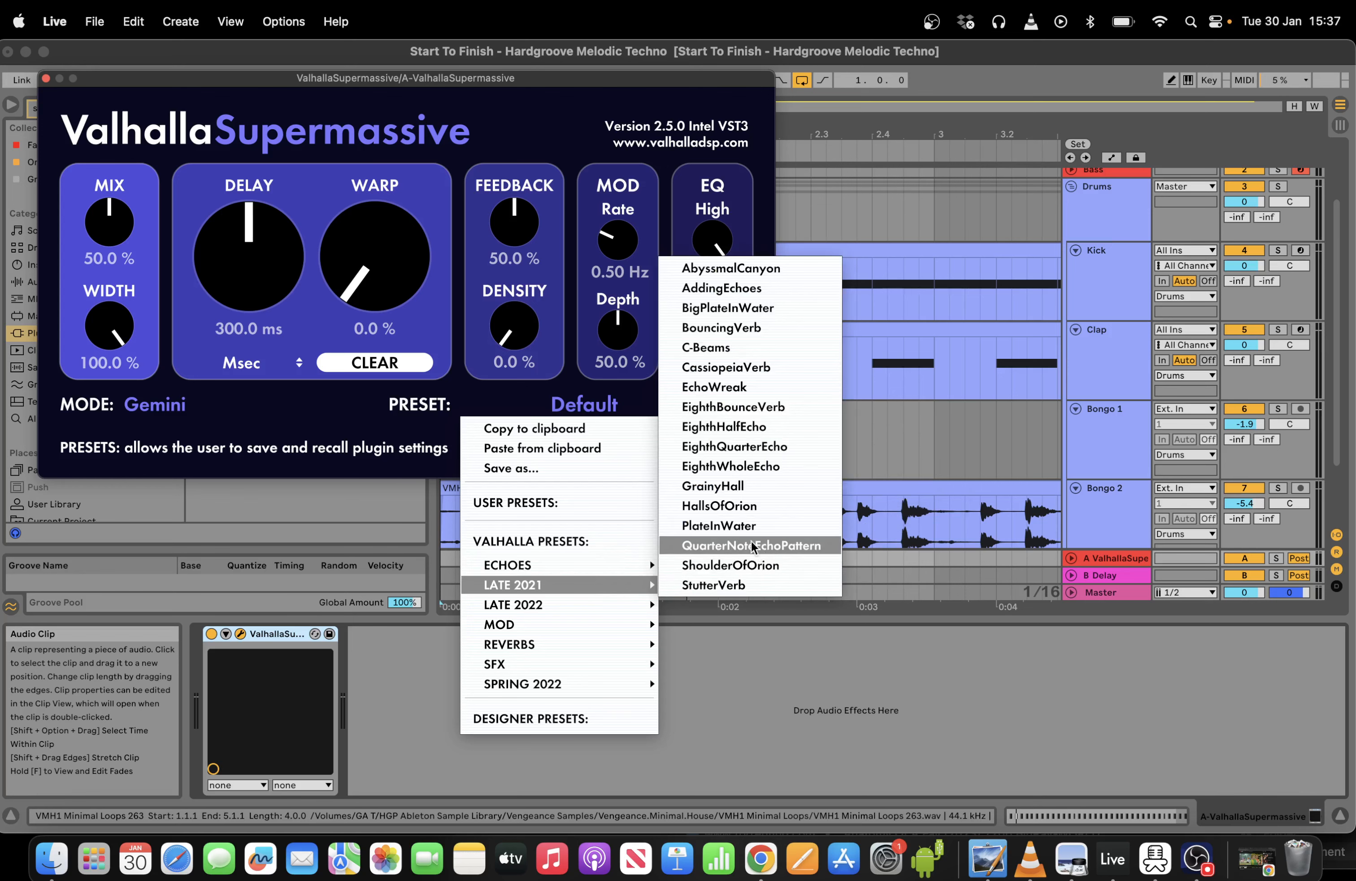
left_click(736, 506)
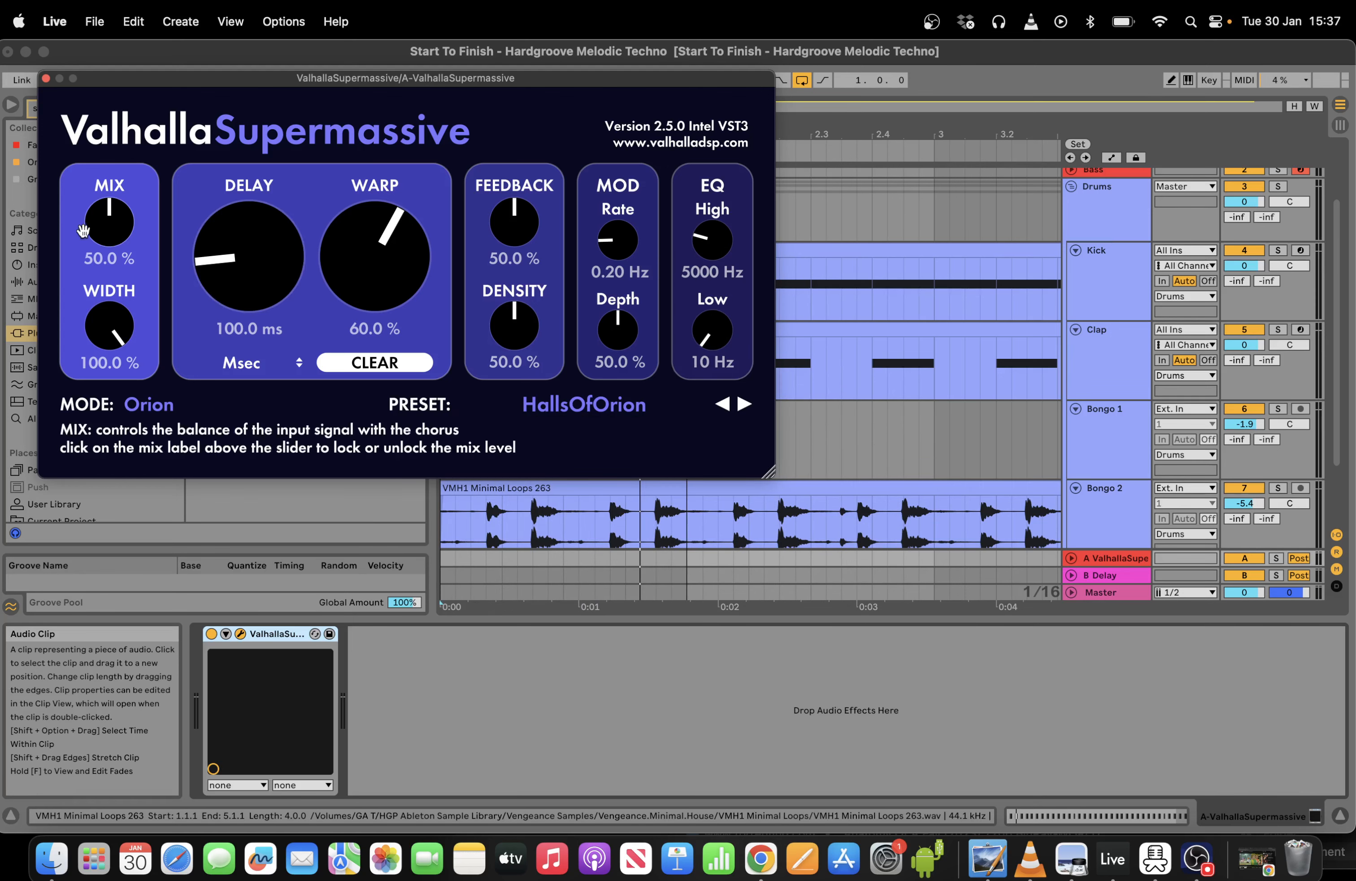
left_click_drag(83, 230, 111, 168)
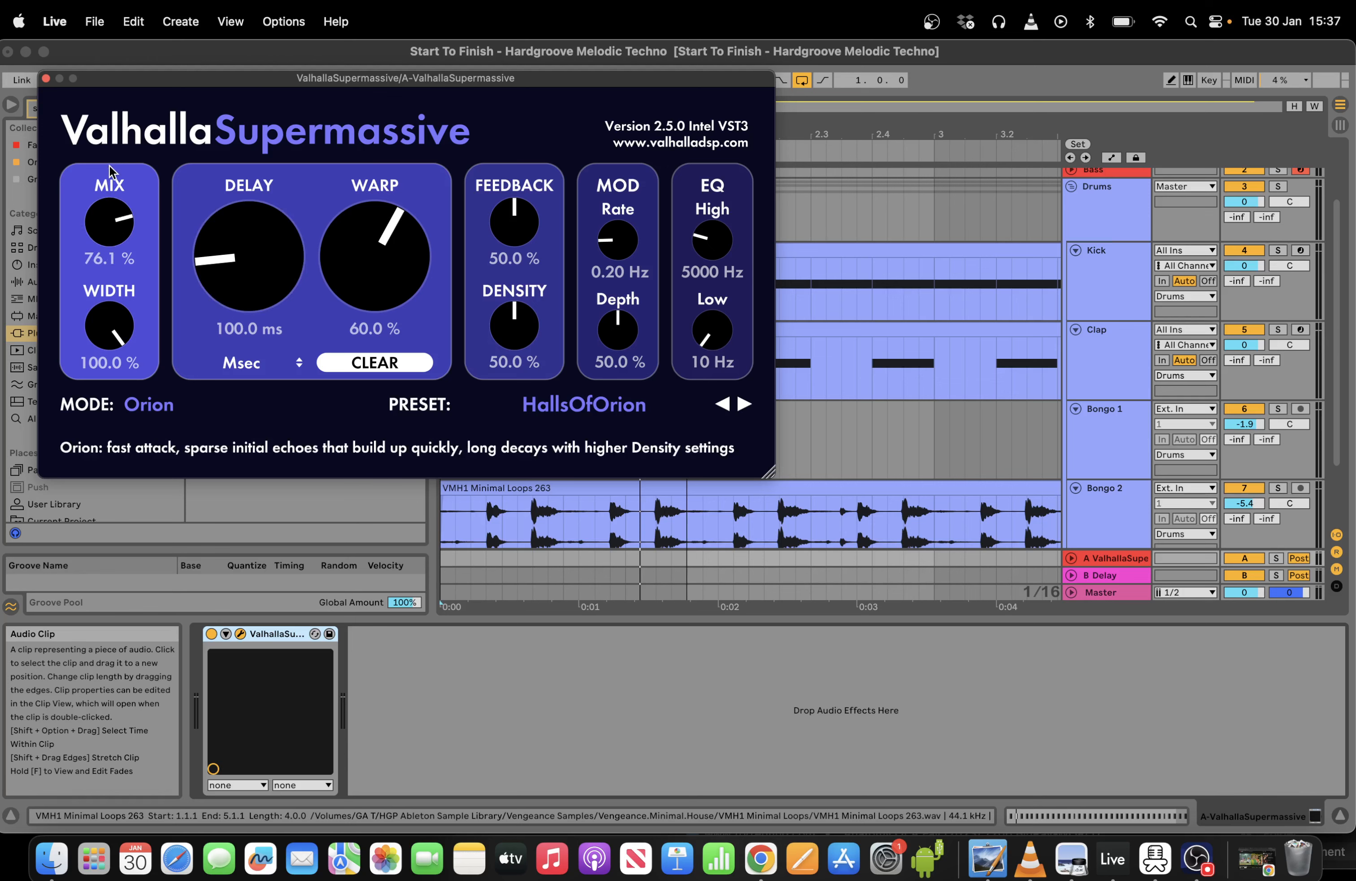
left_click(46, 77)
Search for "eq", add an EQ Eight after ValhallaSupermassive and make band 1 a low cut at 186 Hz with Q 0.45.
left_click(536, 708)
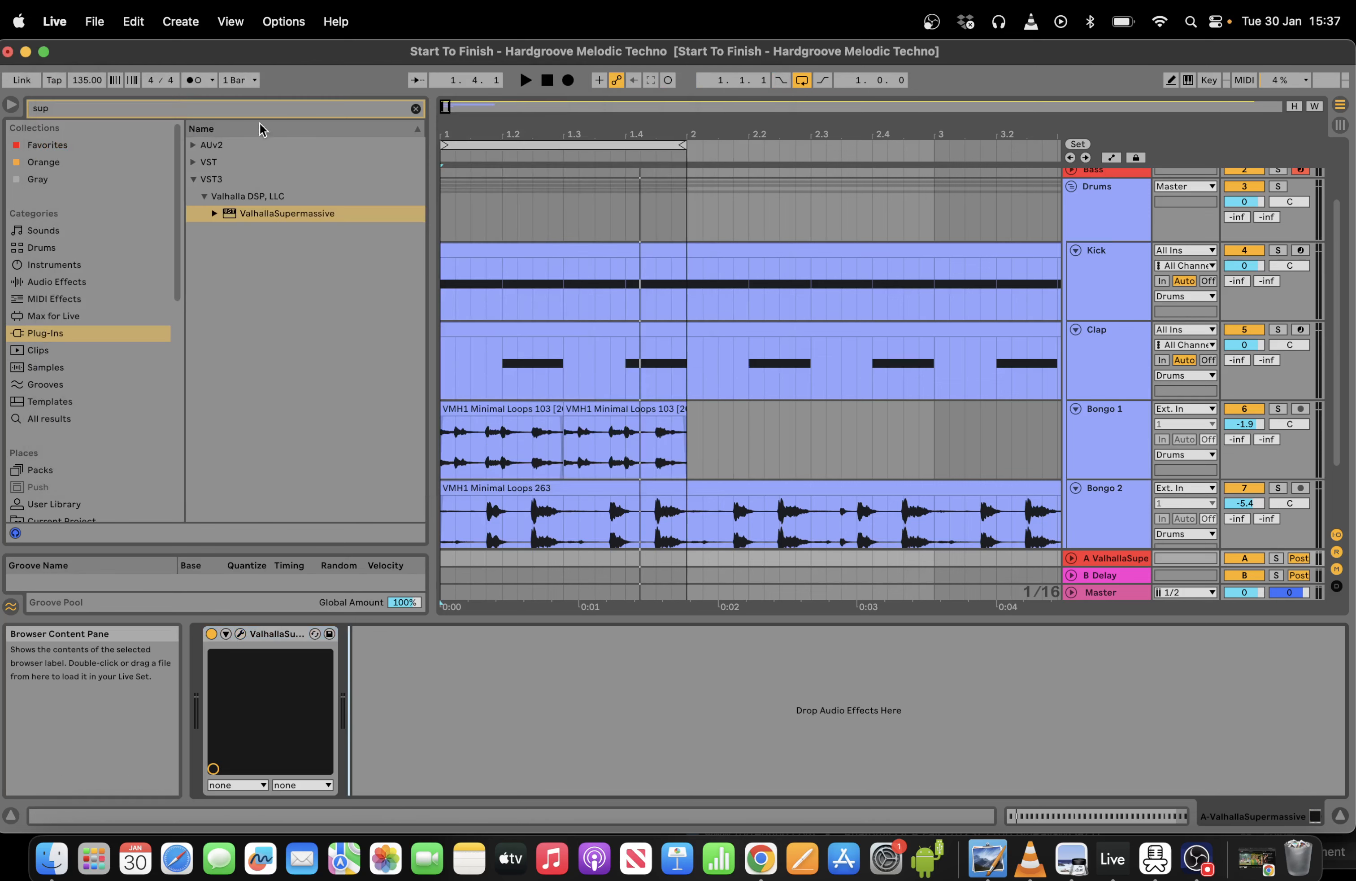
left_click(262, 107)
type("eq")
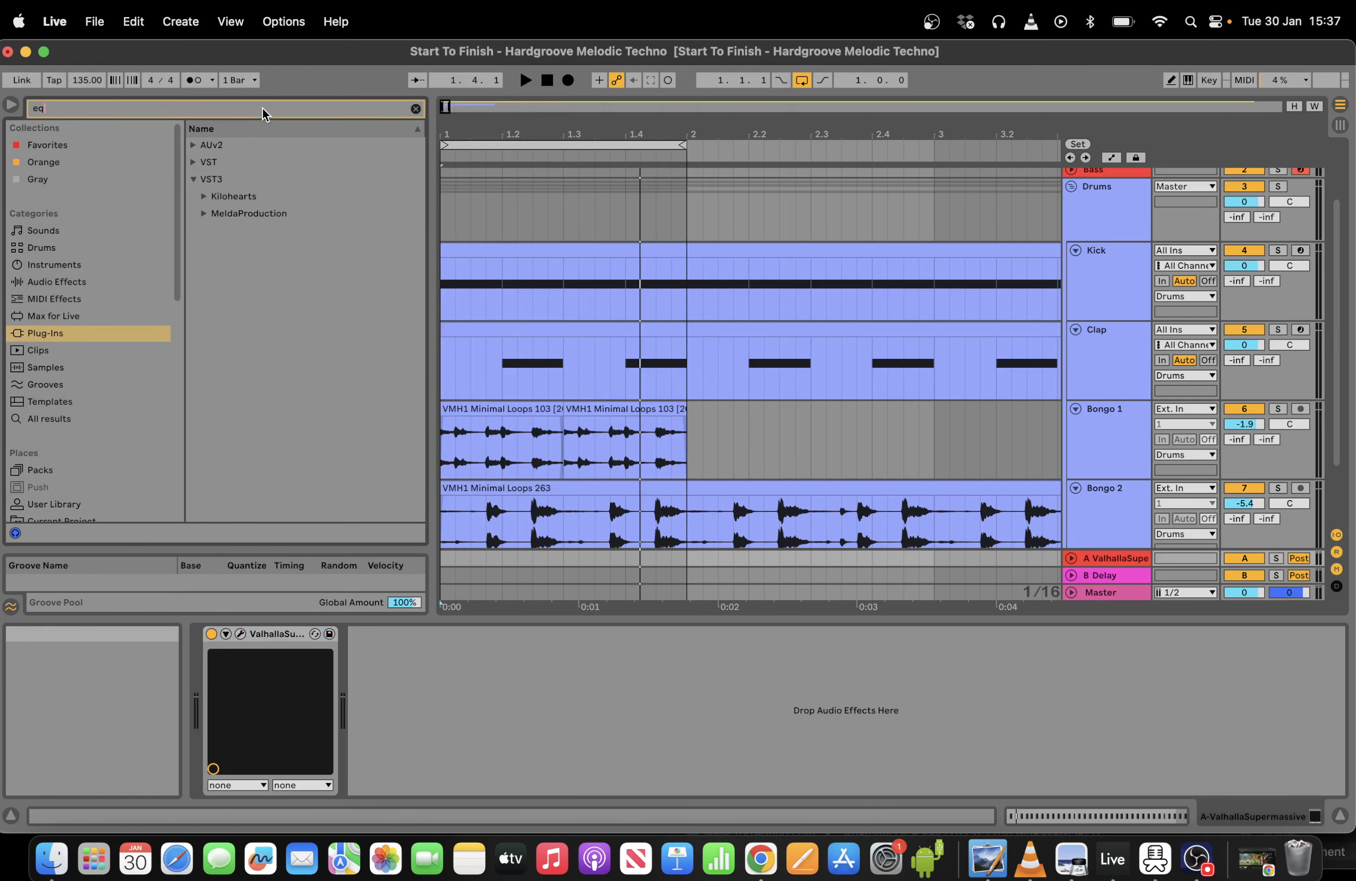
left_click(74, 281)
double_click(235, 180)
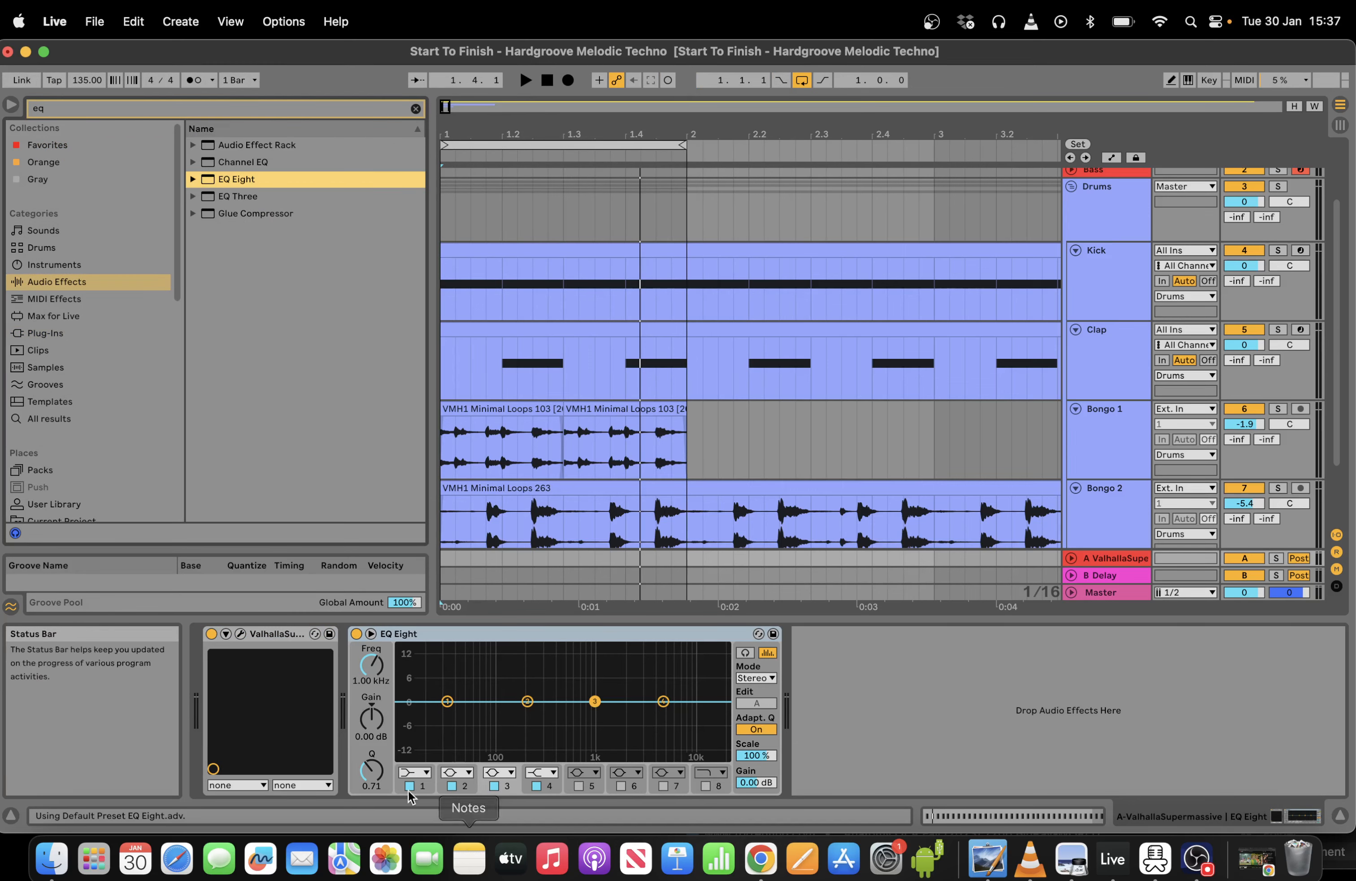
left_click(416, 773)
left_click(414, 667)
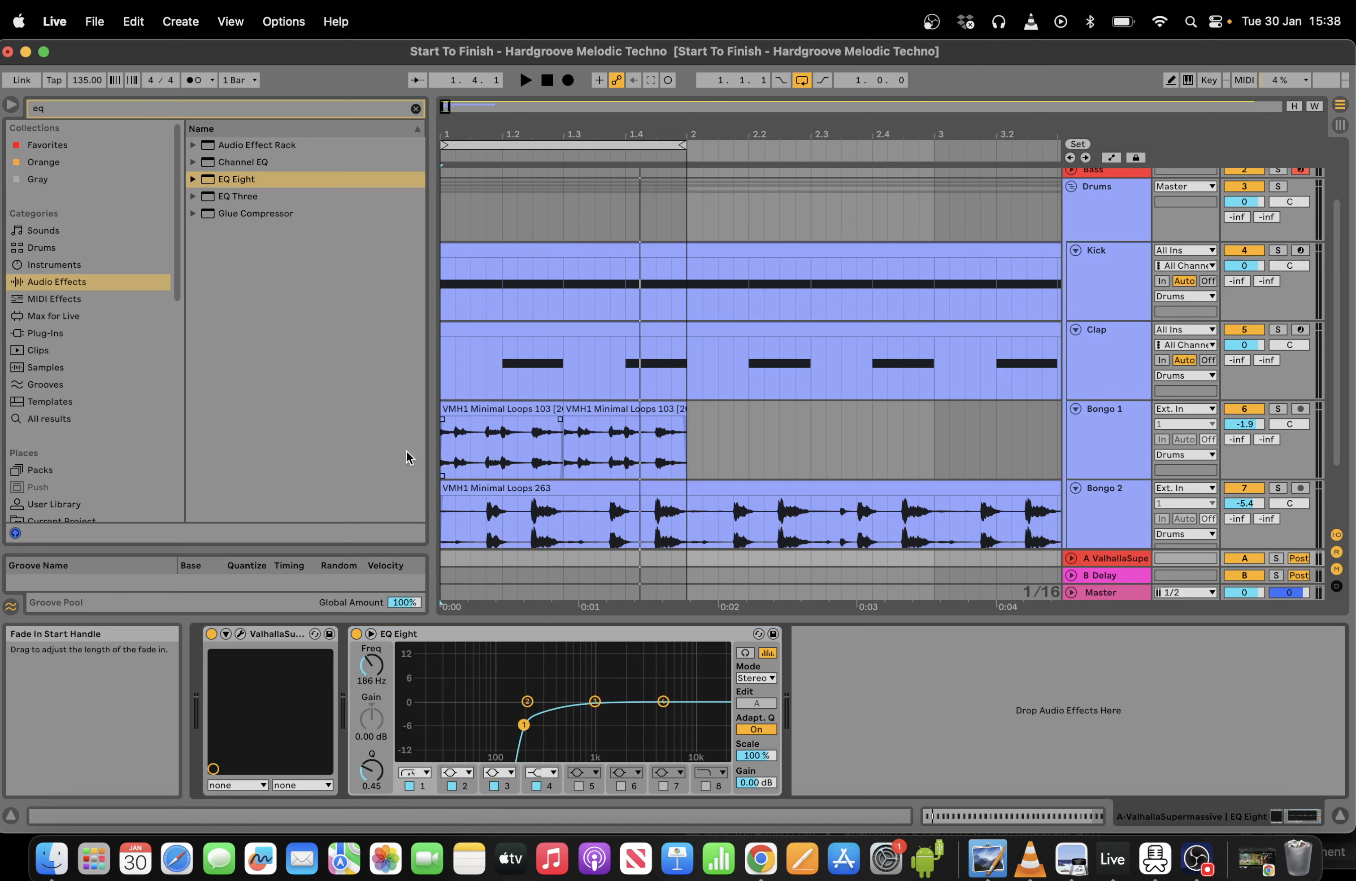
Search the audio effects for "com" and insert a Compressor between ValhallaSupermassive and the EQ Eight.
left_click(200, 106)
type("com")
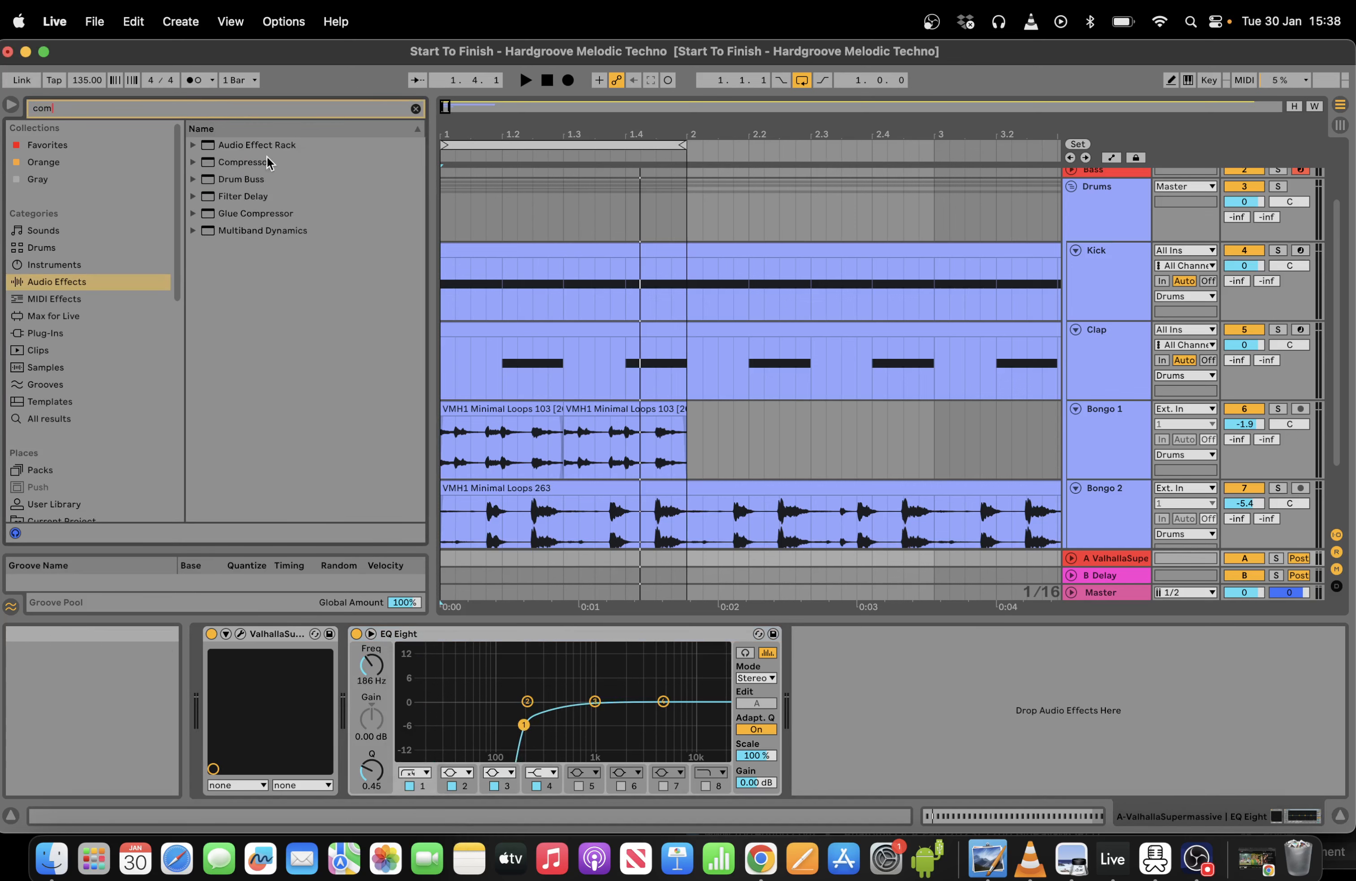
double_click(245, 162)
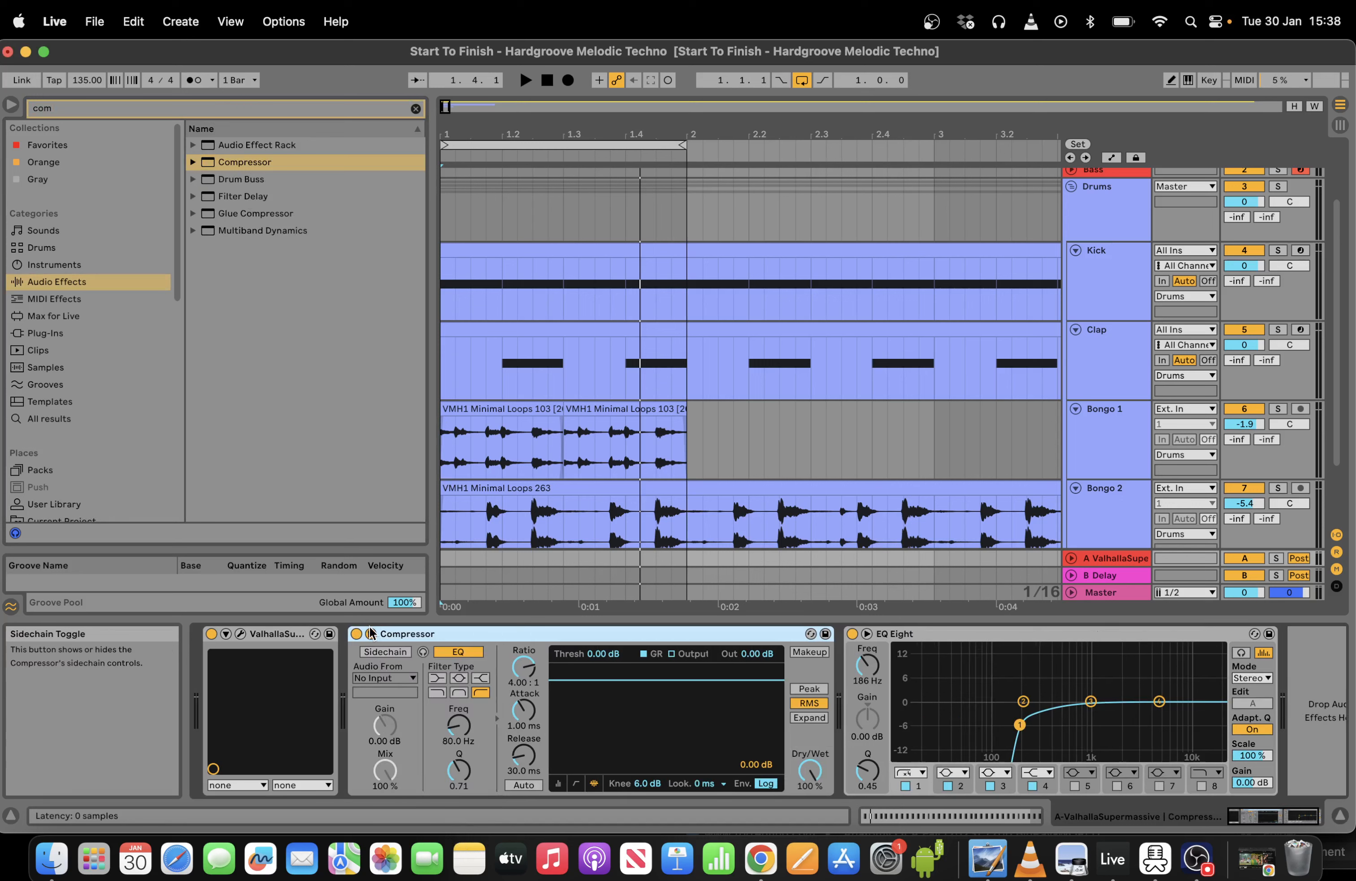
Sidechain the reverb return's Compressor to the Kick track, switch to its collapsed meter view and lower its threshold to about -28.1 dB.
left_click(380, 653)
left_click(385, 679)
left_click(402, 486)
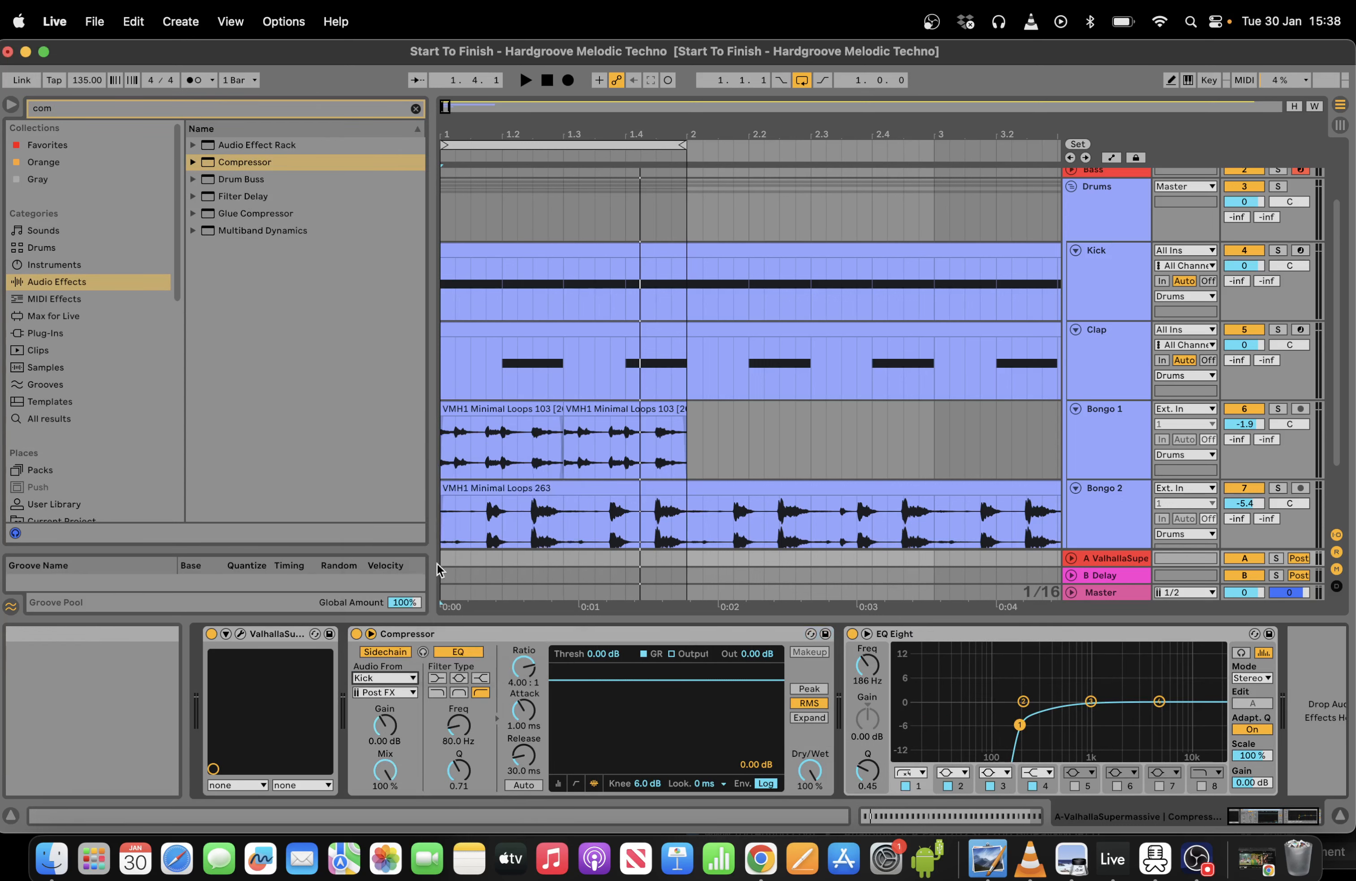
left_click(557, 783)
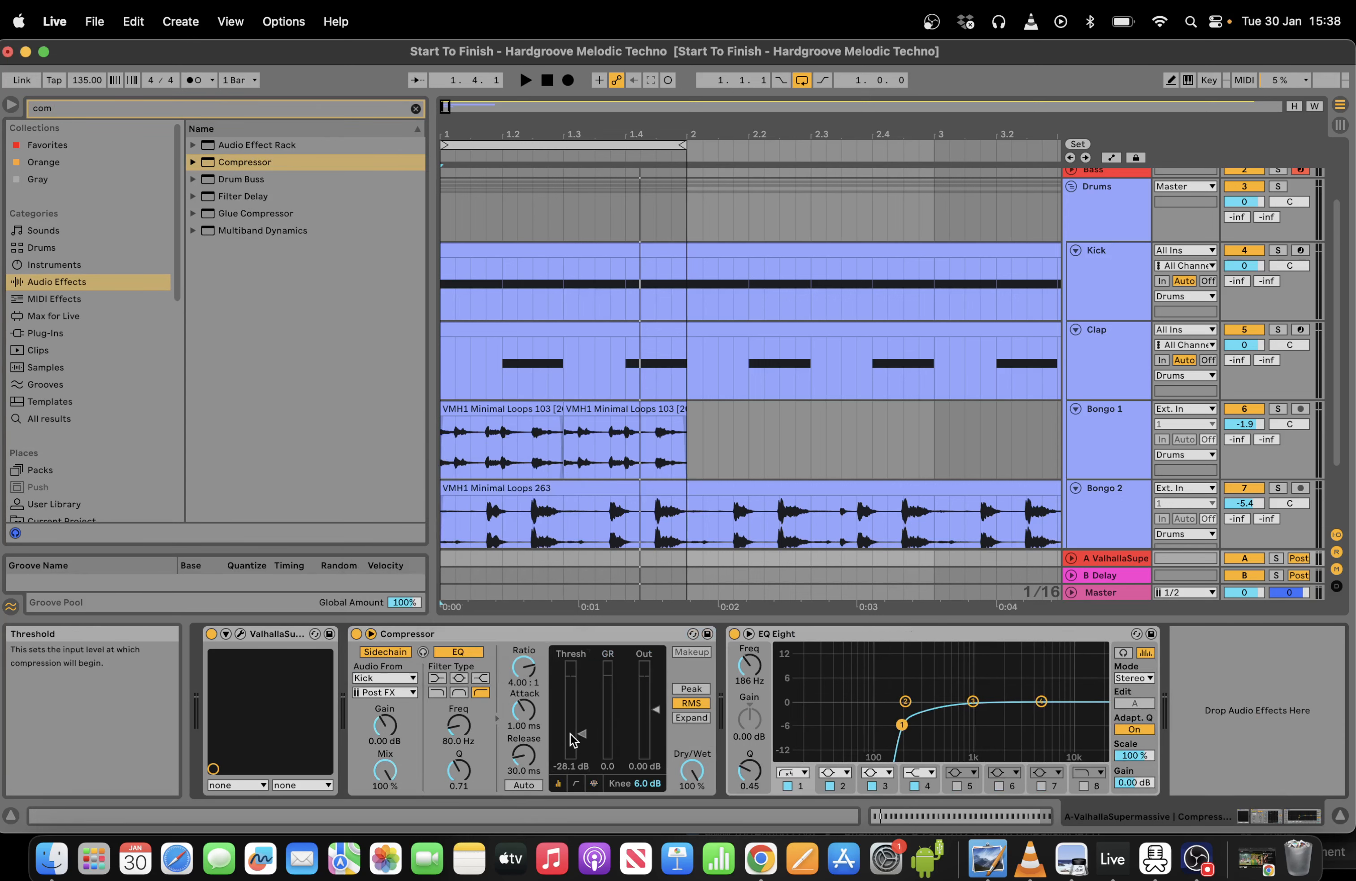
Raise the Clap track's send to return A to -19.4 dB and lower the reverb return's Compressor threshold to -36.5 dB during playback.
key("space")
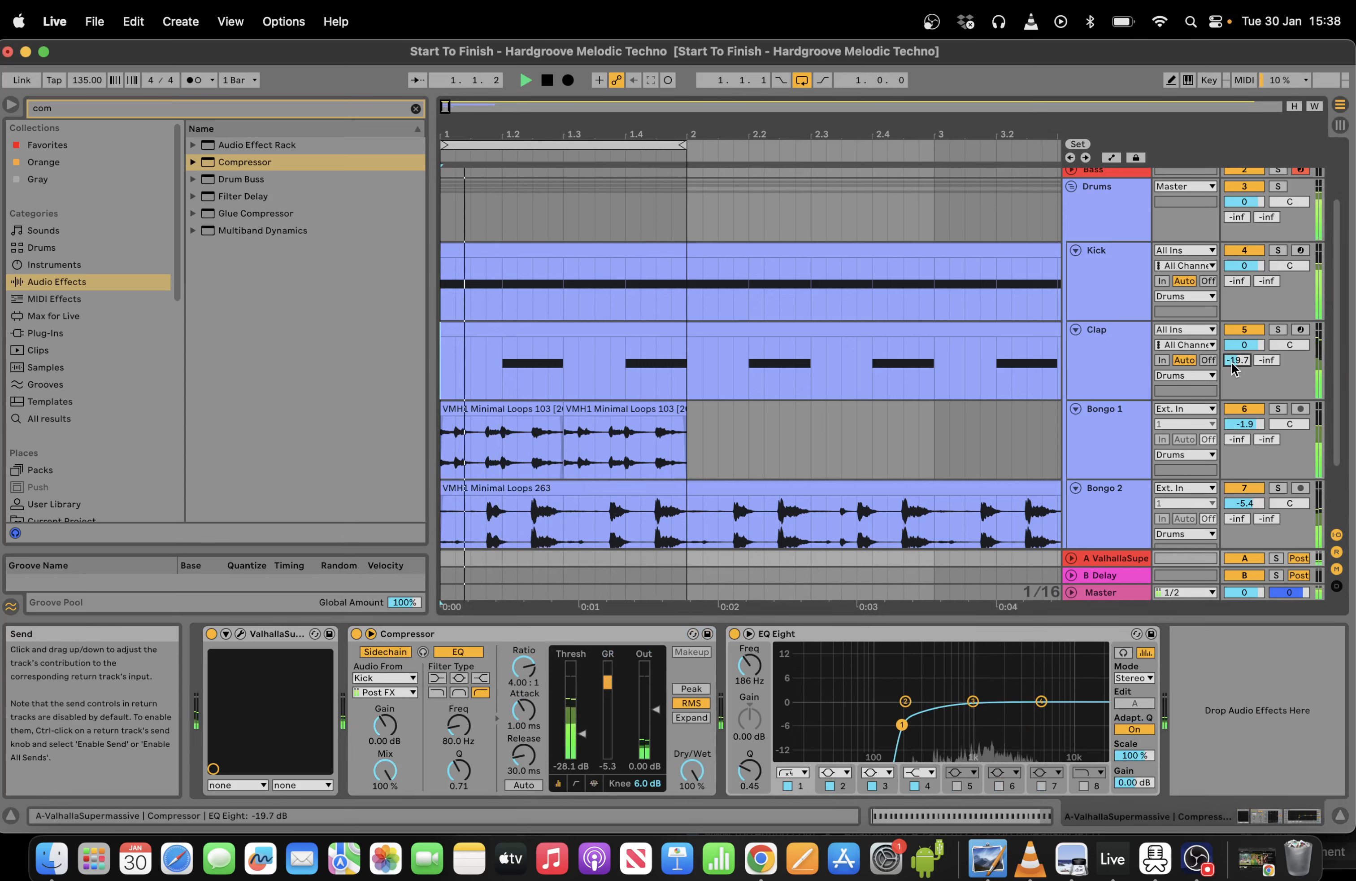
left_click_drag(1234, 366, 1234, 355)
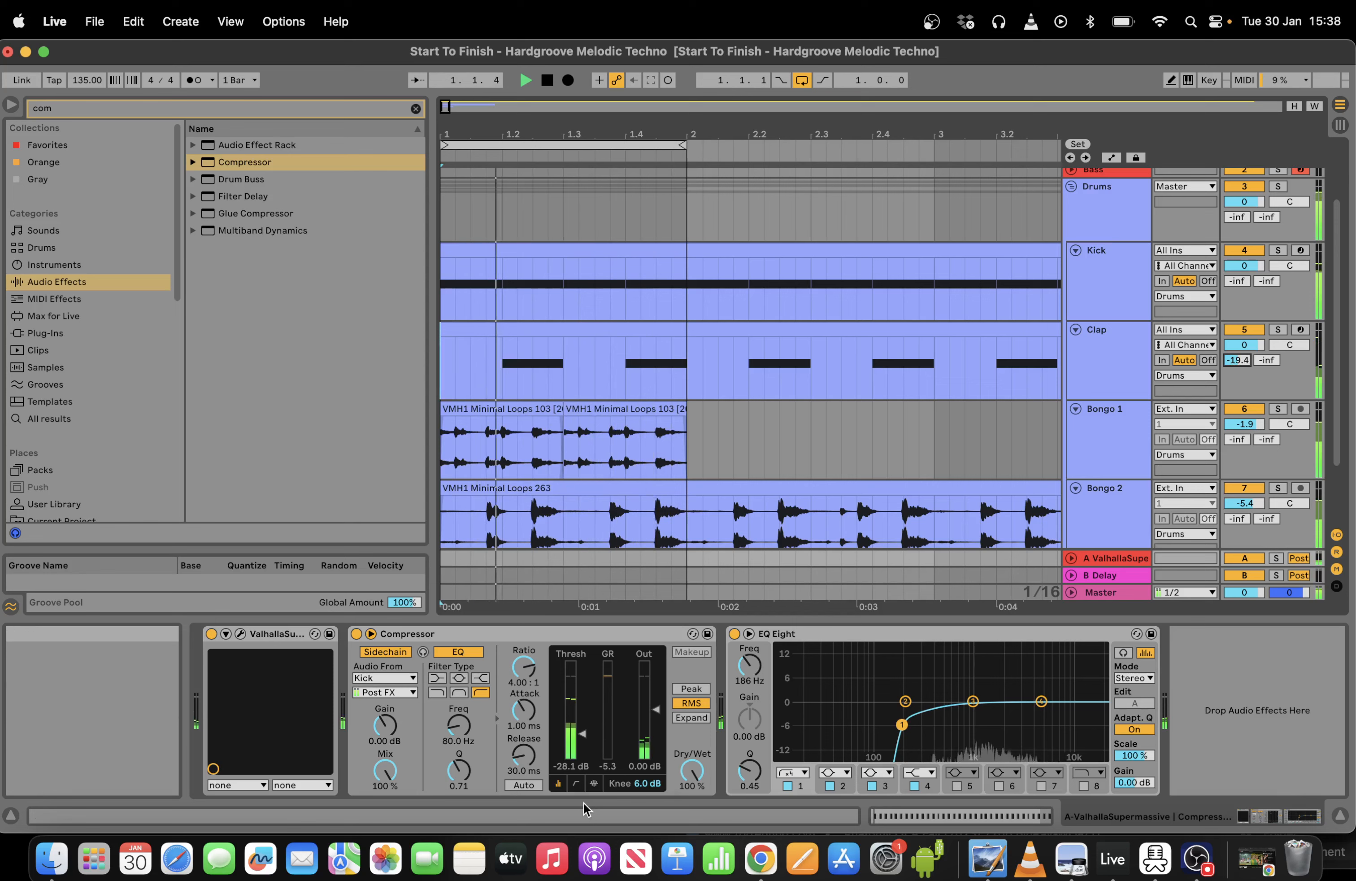
left_click_drag(583, 735, 582, 744)
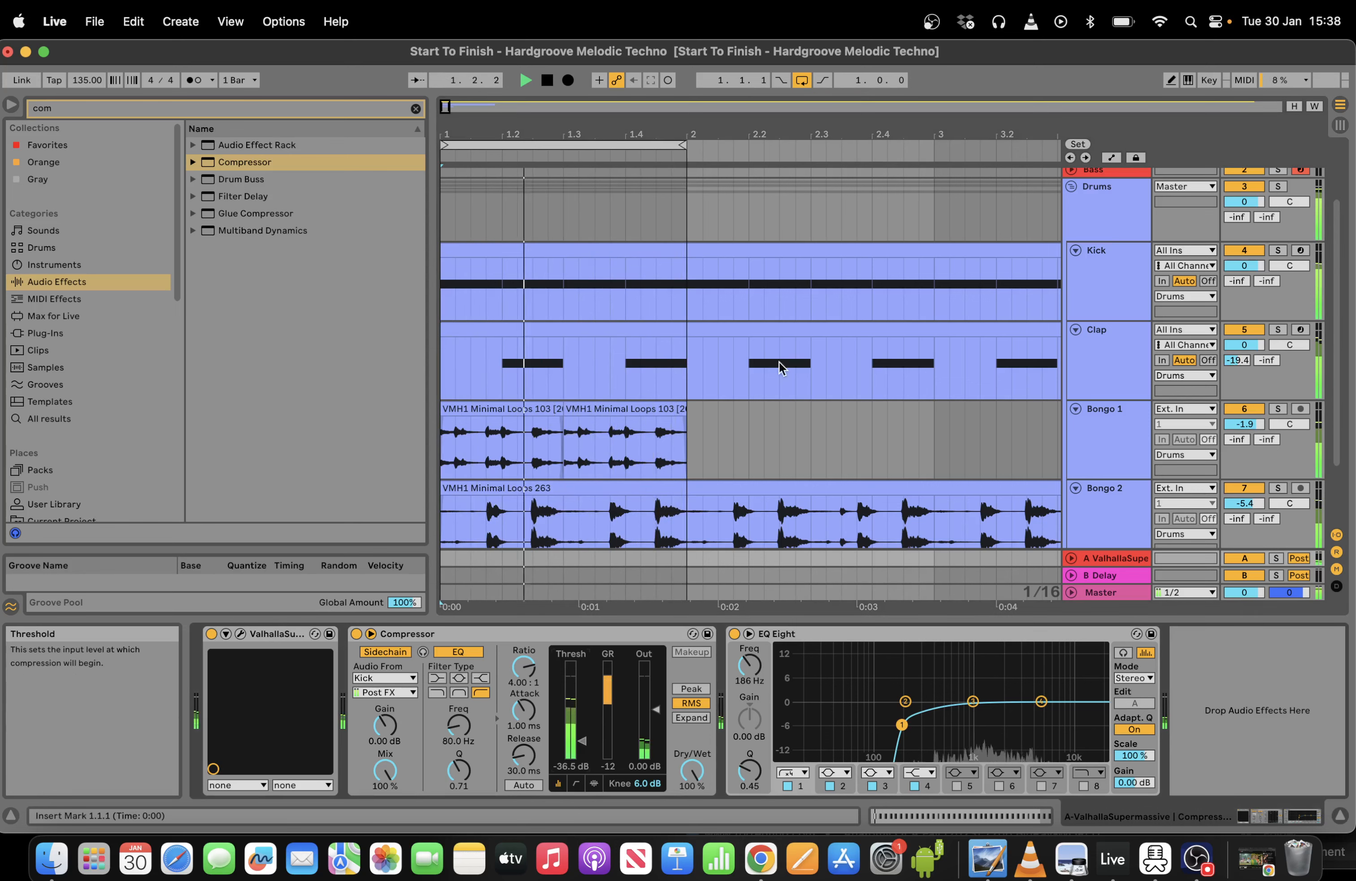
Search the audio effects for "glue" and insert a Glue Compressor before the Compressor on the Bongo 2 track.
left_click_drag(432, 293, 195, 292)
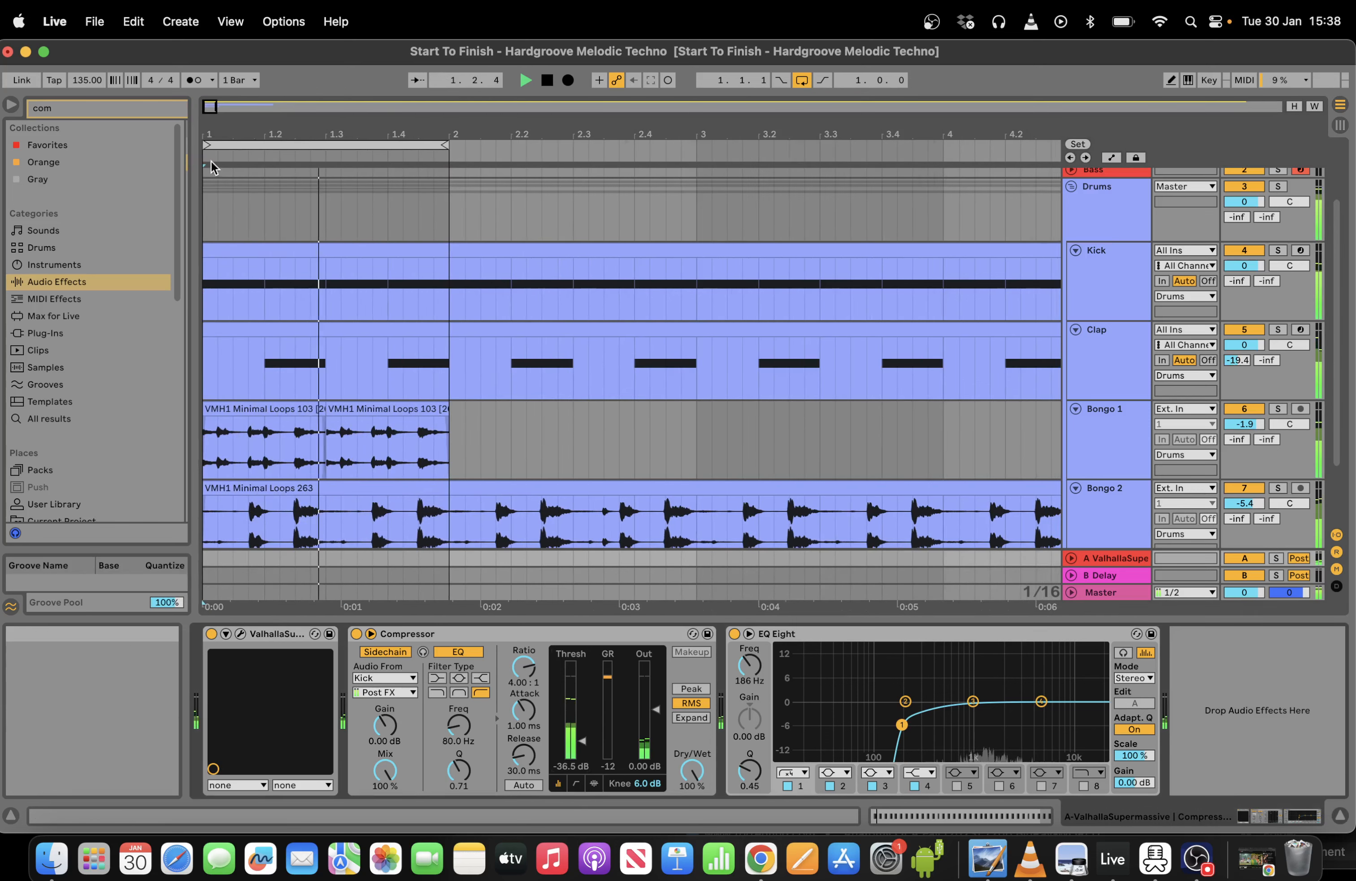
left_click_drag(435, 106, 428, 183)
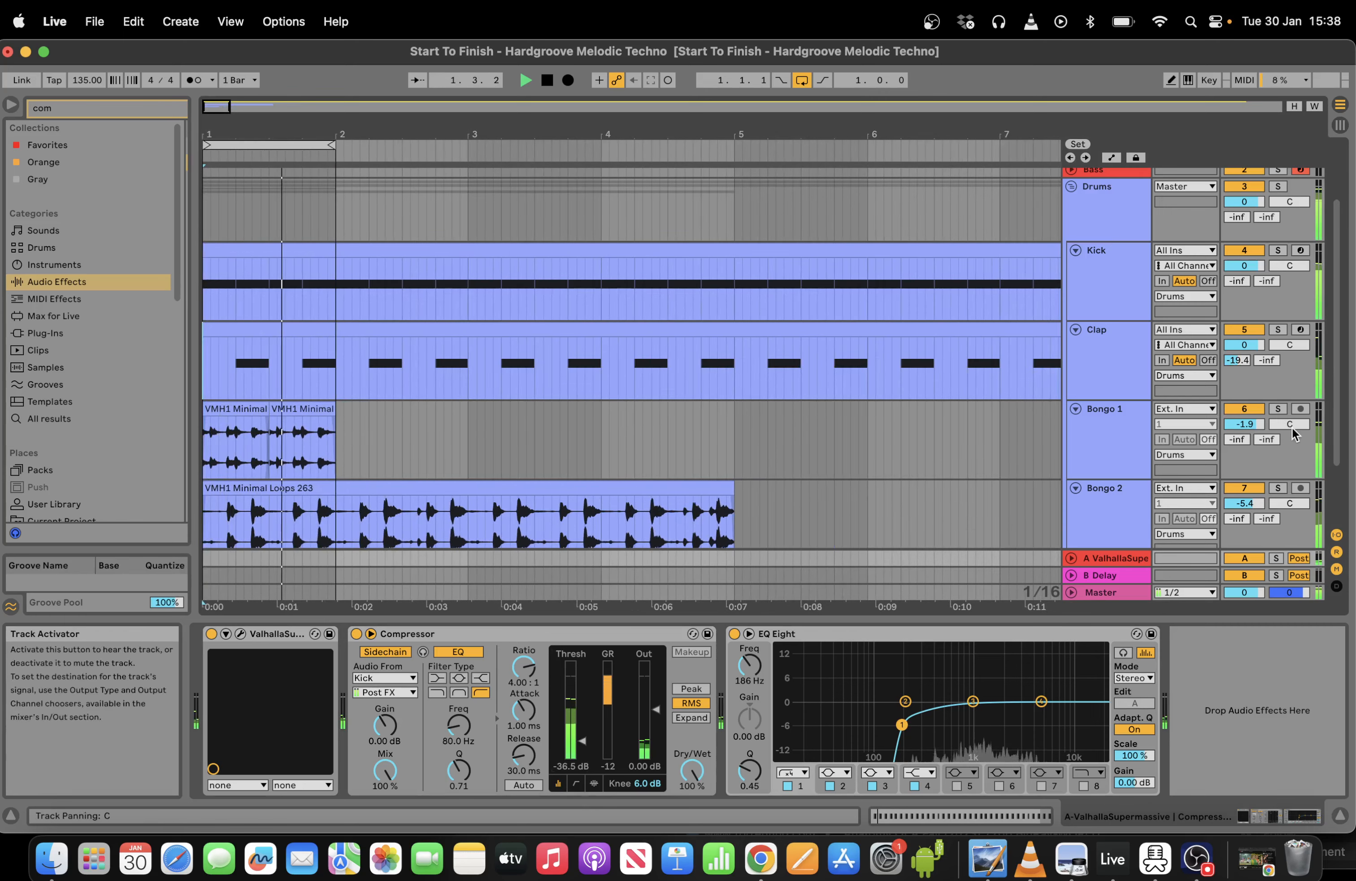
left_click(1279, 488)
left_click(1278, 488)
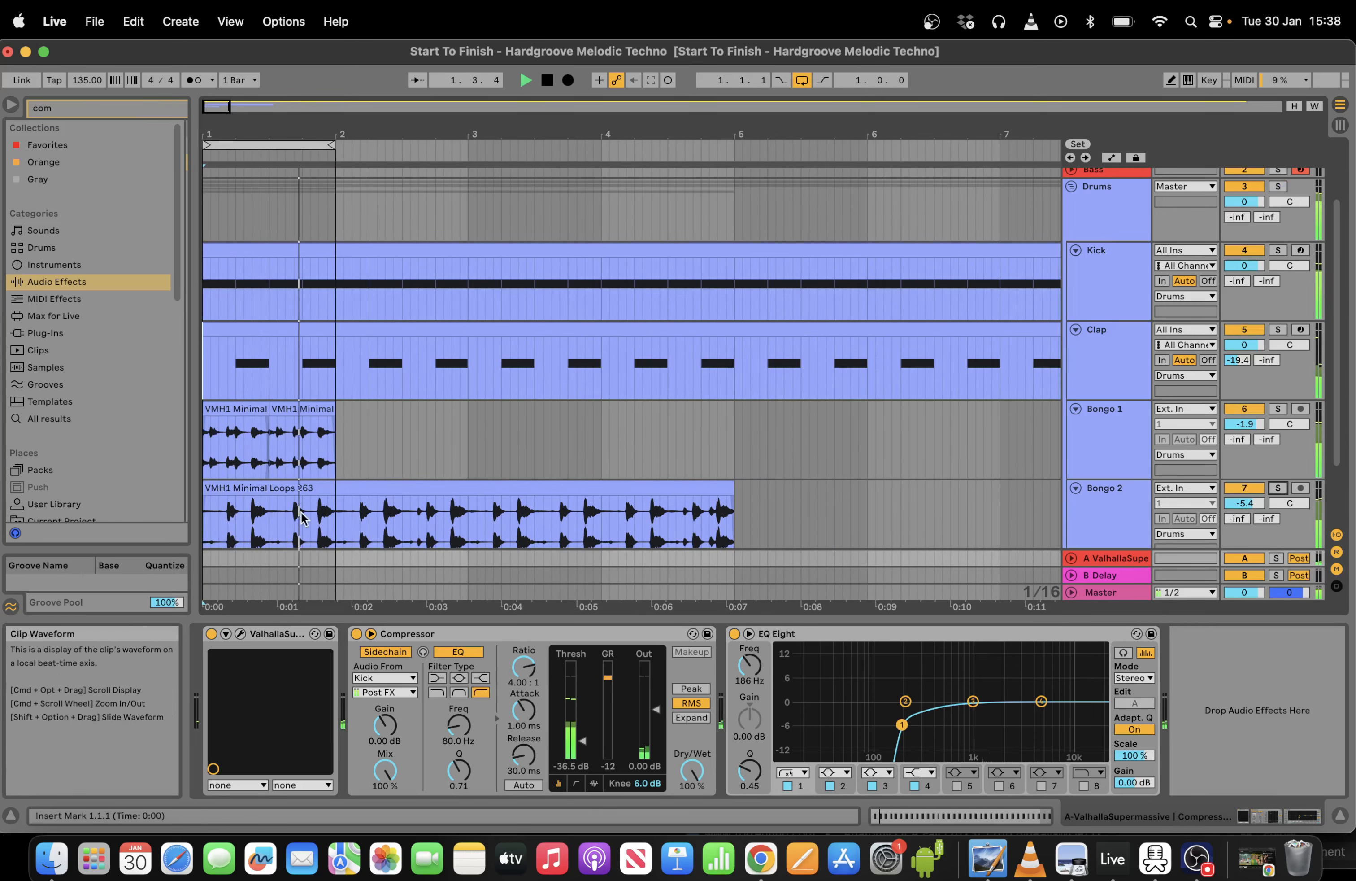
left_click(287, 511)
left_click(80, 106)
type("limi")
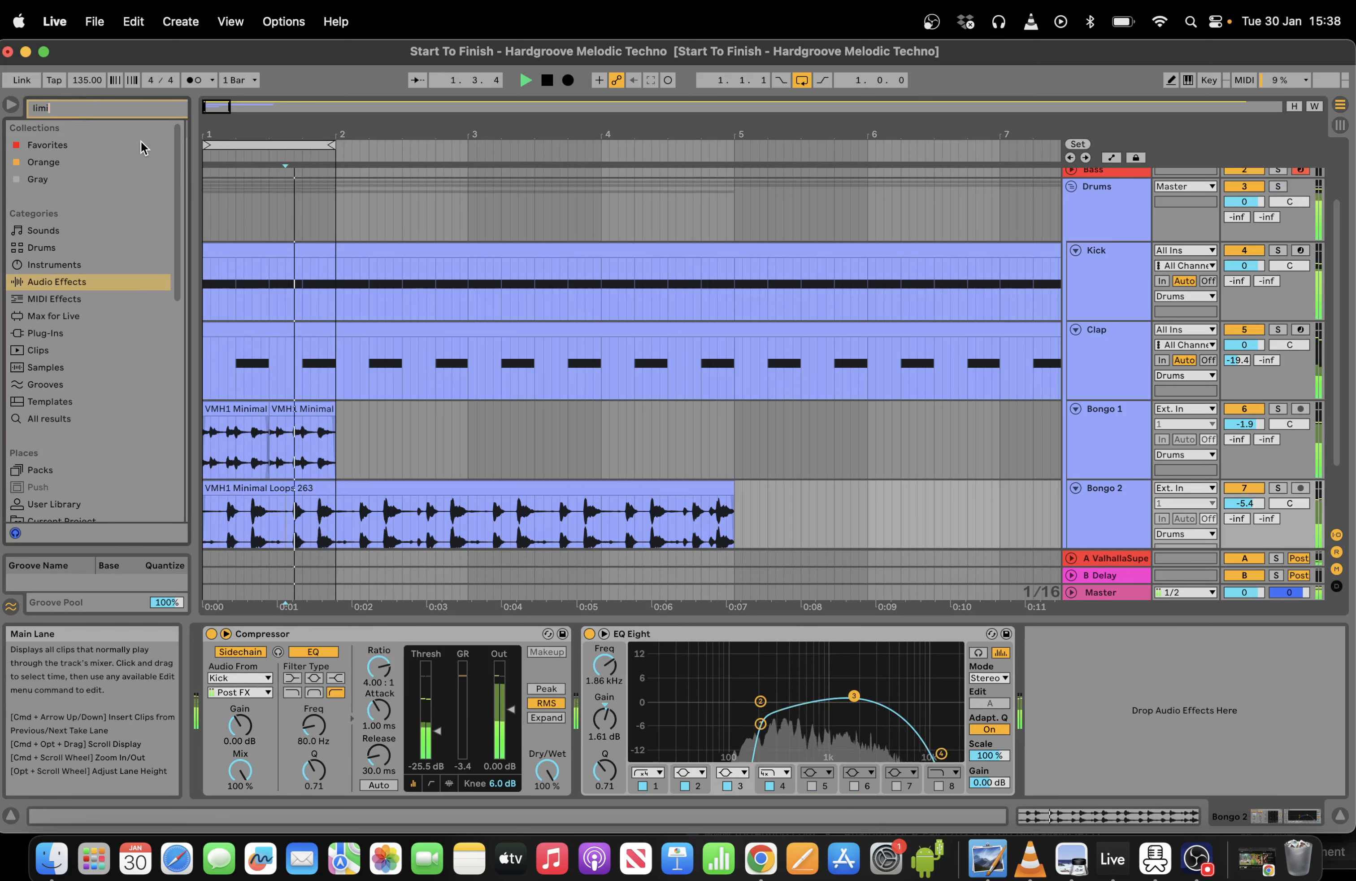
left_click(136, 106)
type("glue")
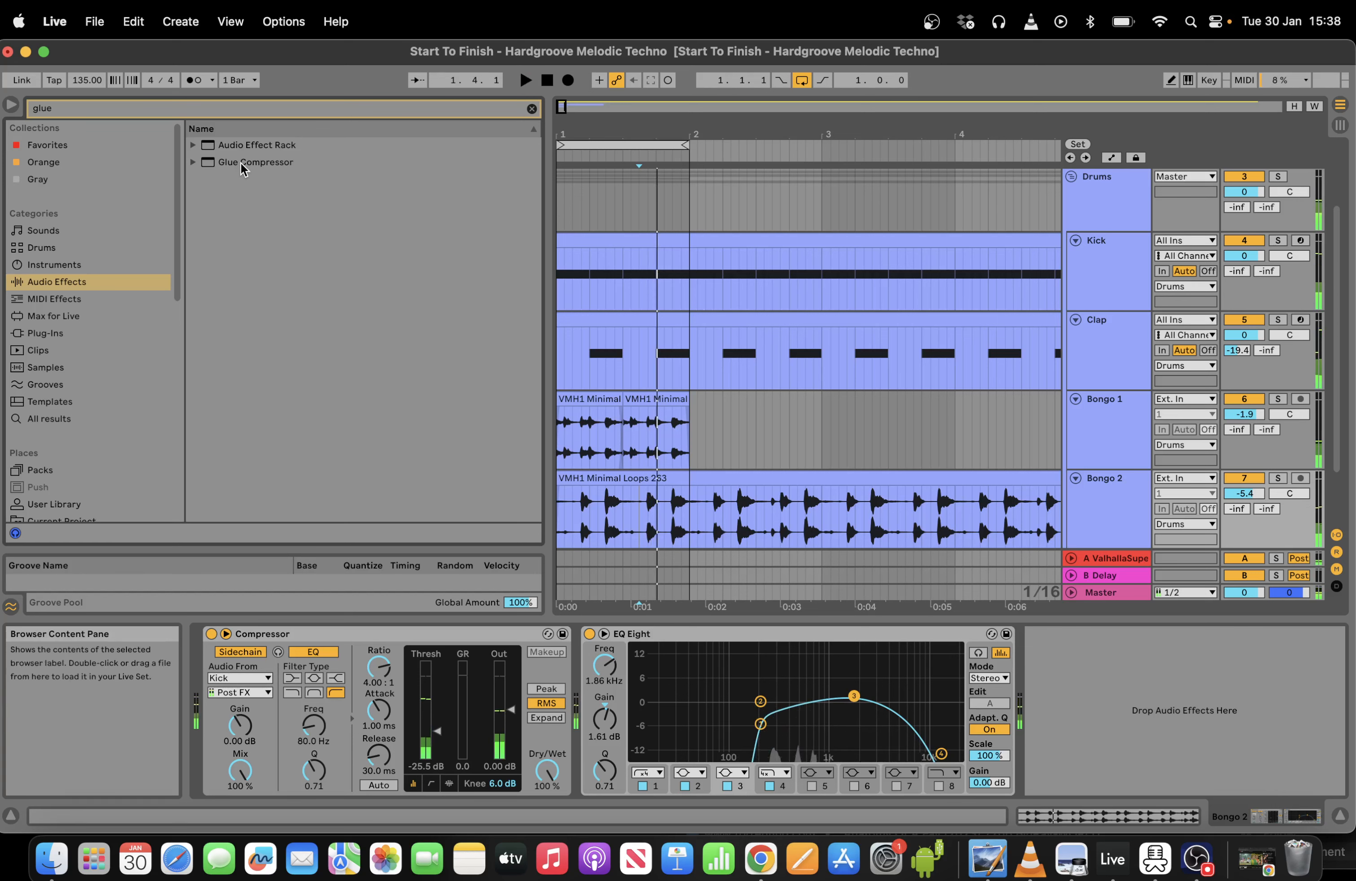
left_click_drag(255, 161, 310, 663)
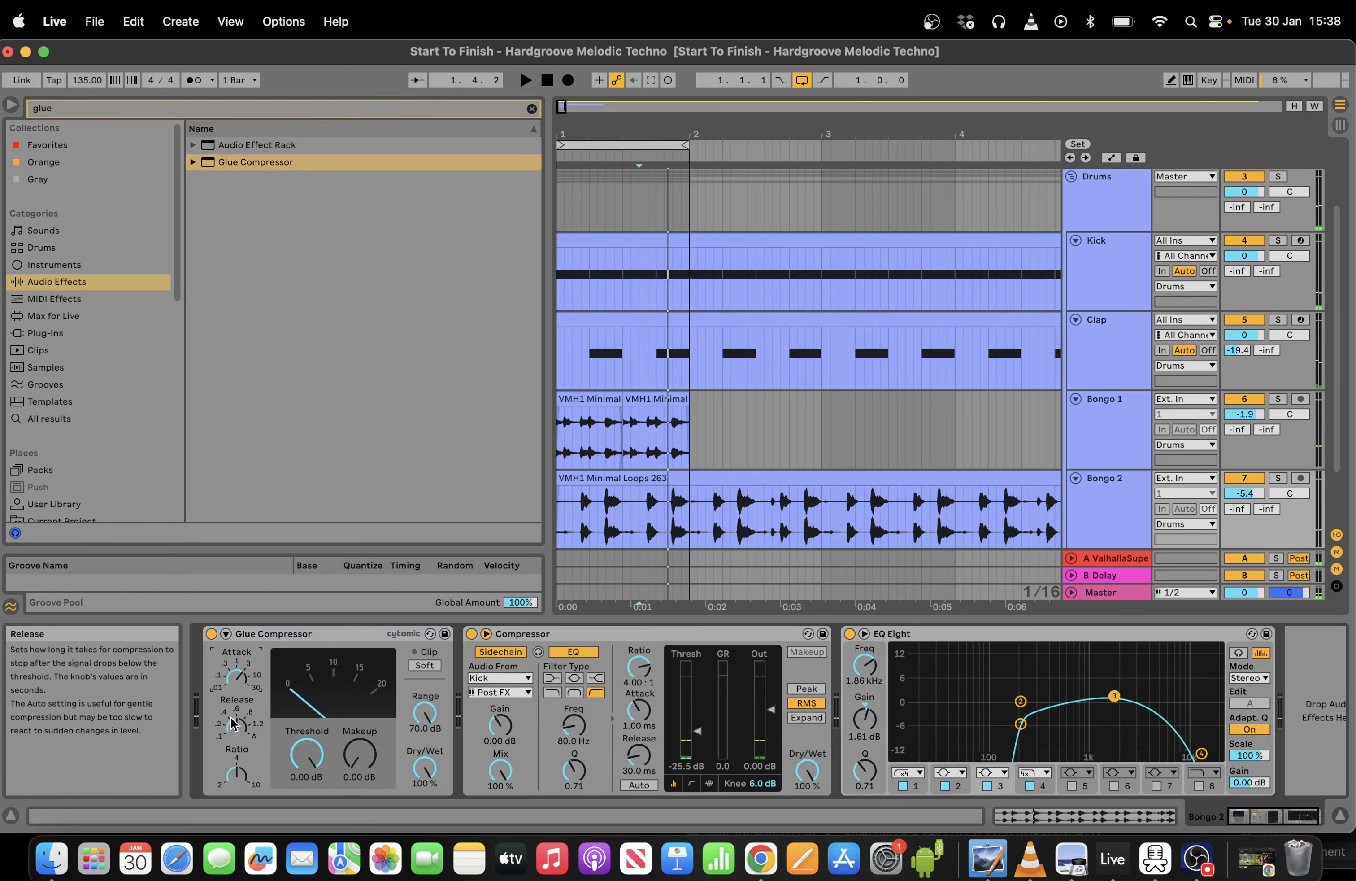
Set Bongo 2's Glue Compressor to a threshold of -8.89 dB and a range of 15.4 dB, checking it against playback.
key("space")
left_click_drag(307, 755, 306, 787)
key("space")
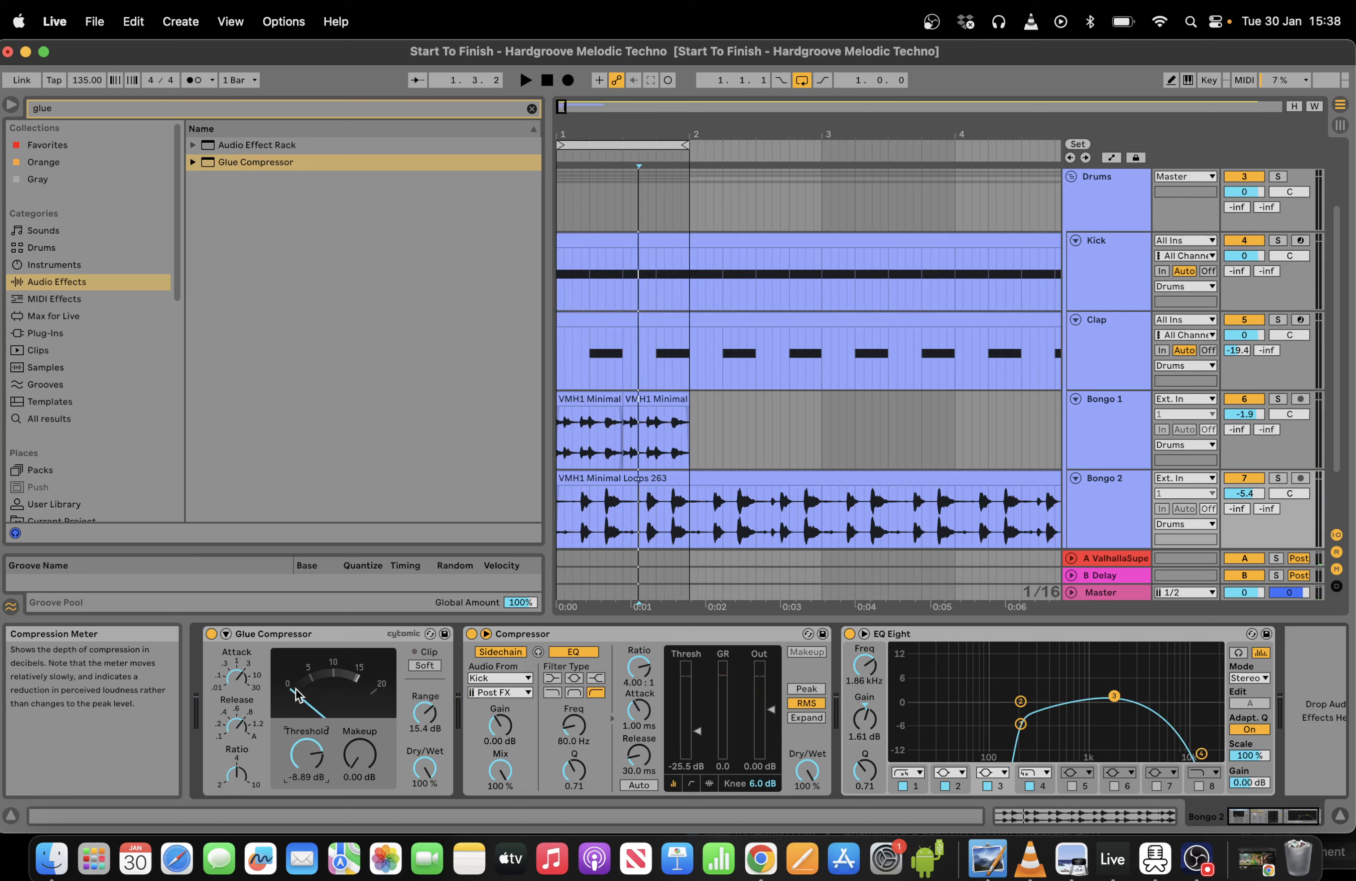
left_click(607, 503)
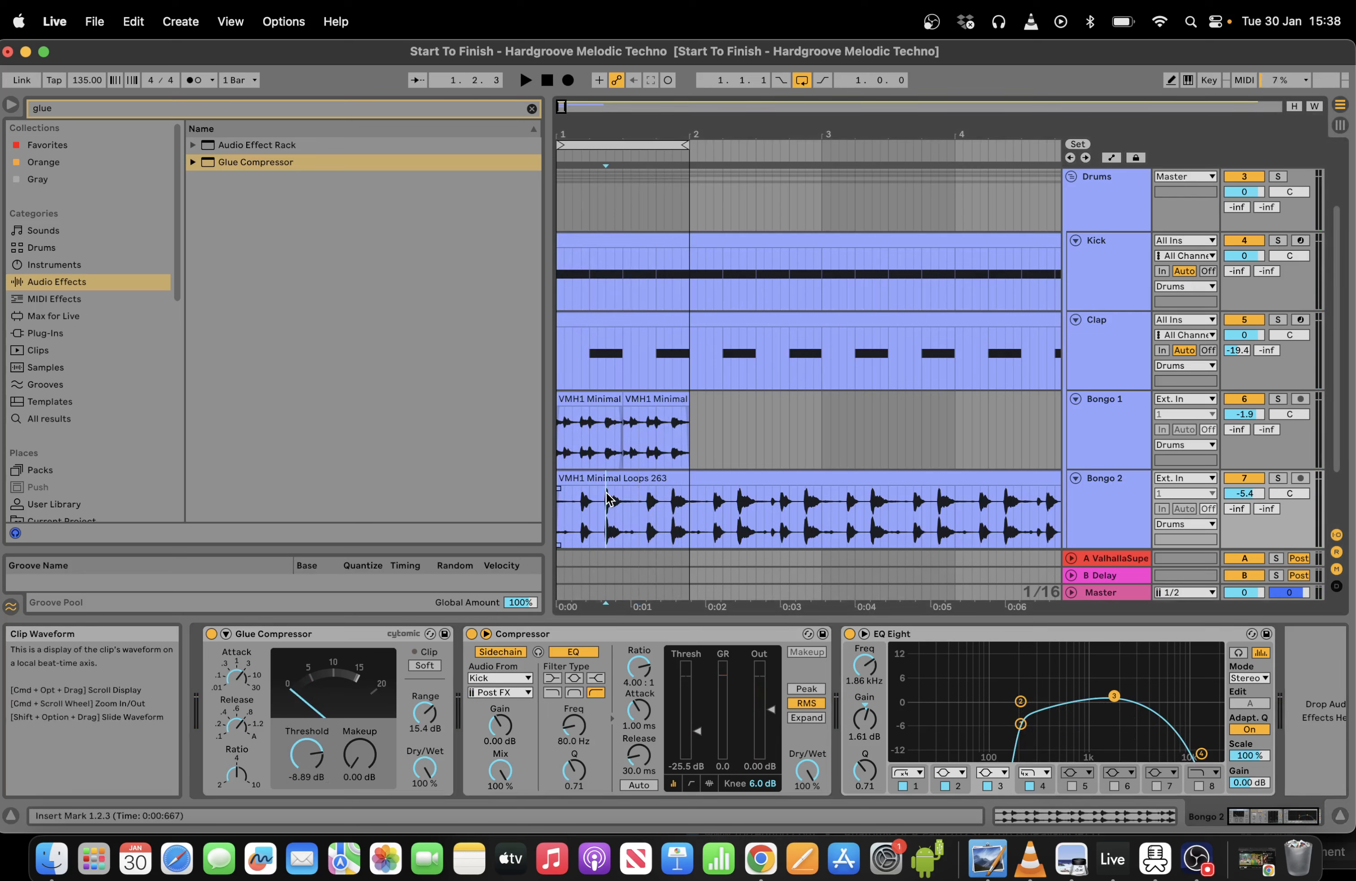
key("space")
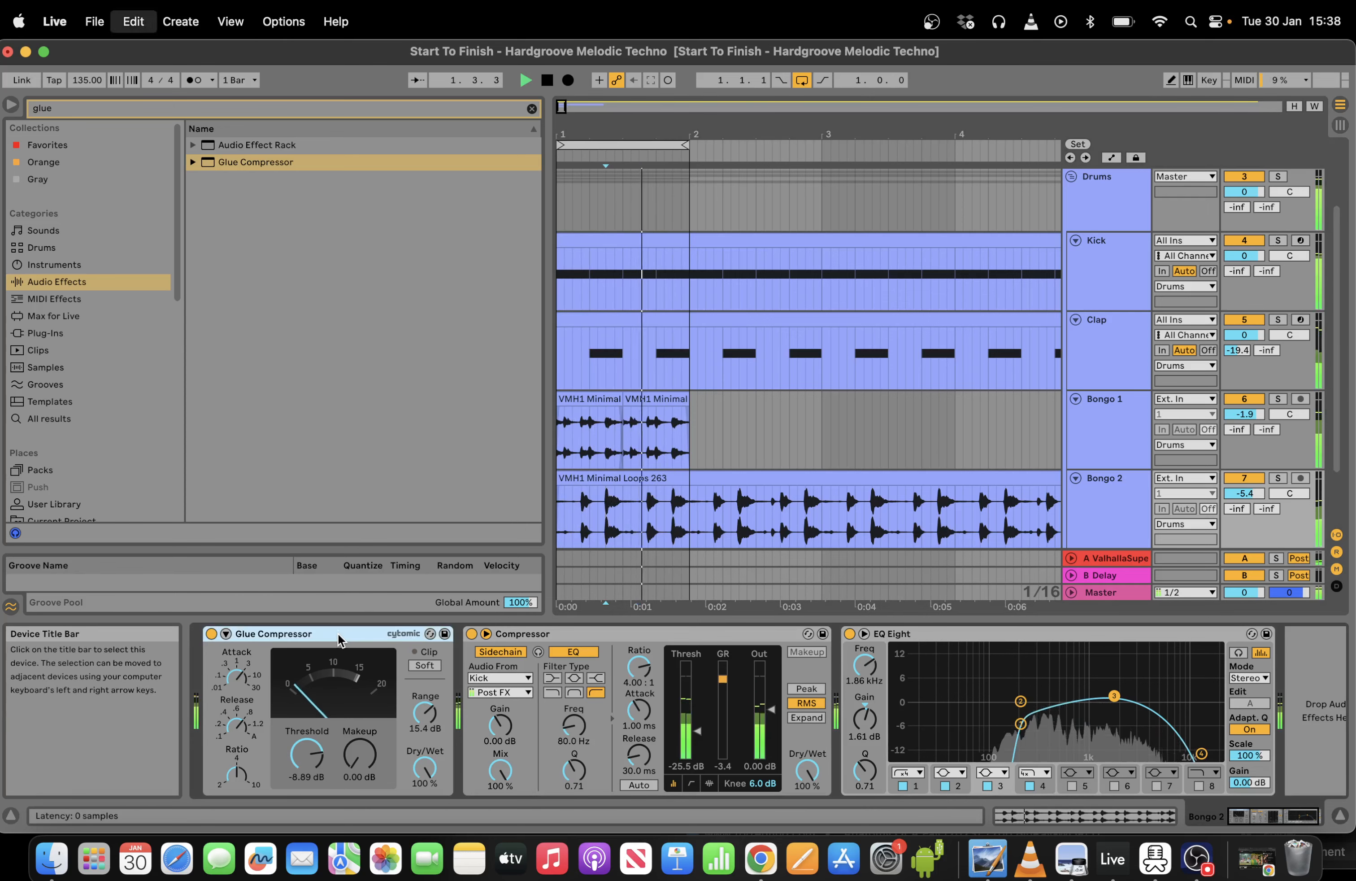
Copy the Glue Compressor to the start of Bongo 1's chain with threshold -13.0 dB and makeup 0.63 dB, then stop playback.
left_click(640, 434)
left_click(359, 635)
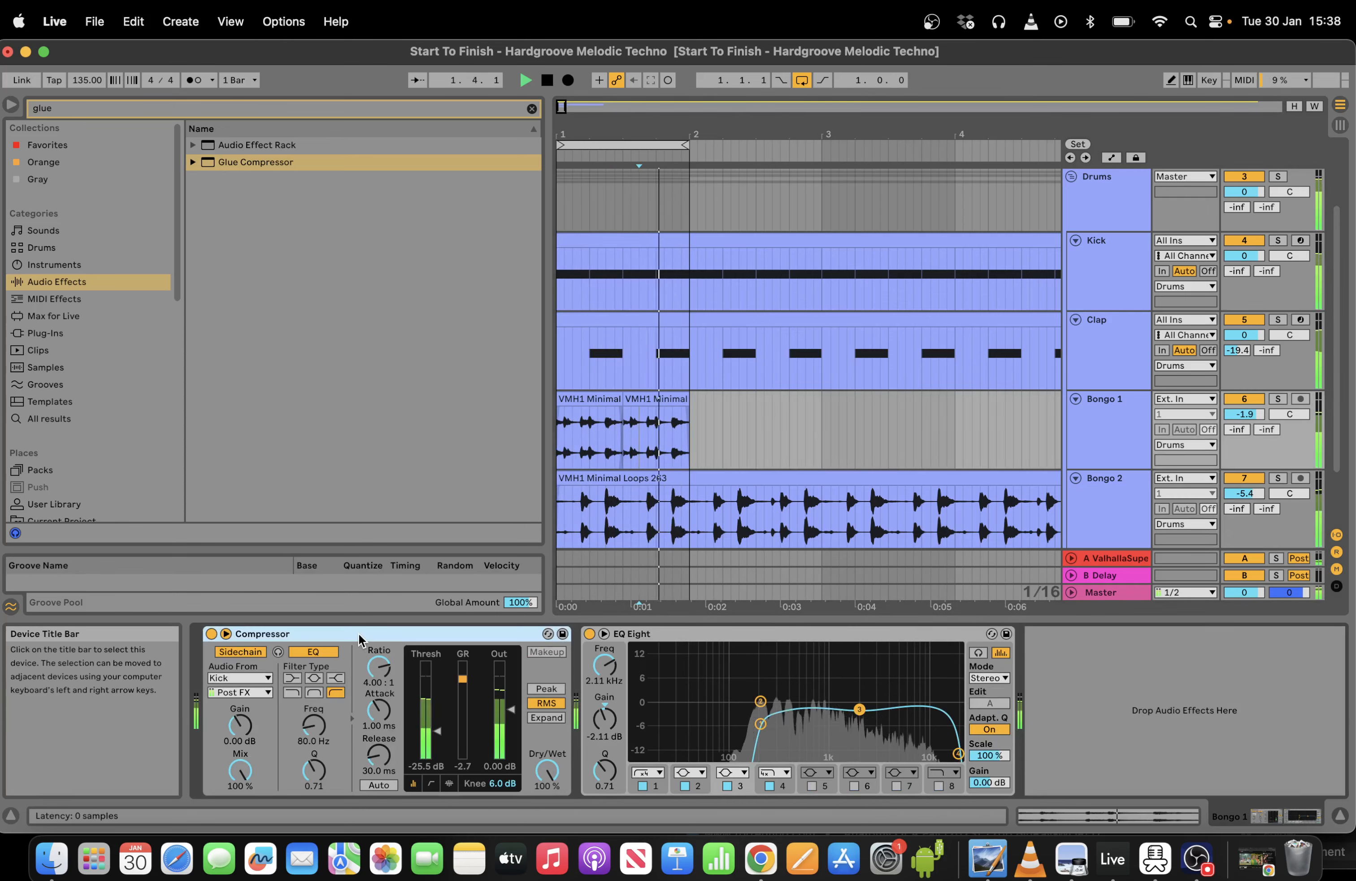
key("super+v")
left_click_drag(308, 754, 360, 752)
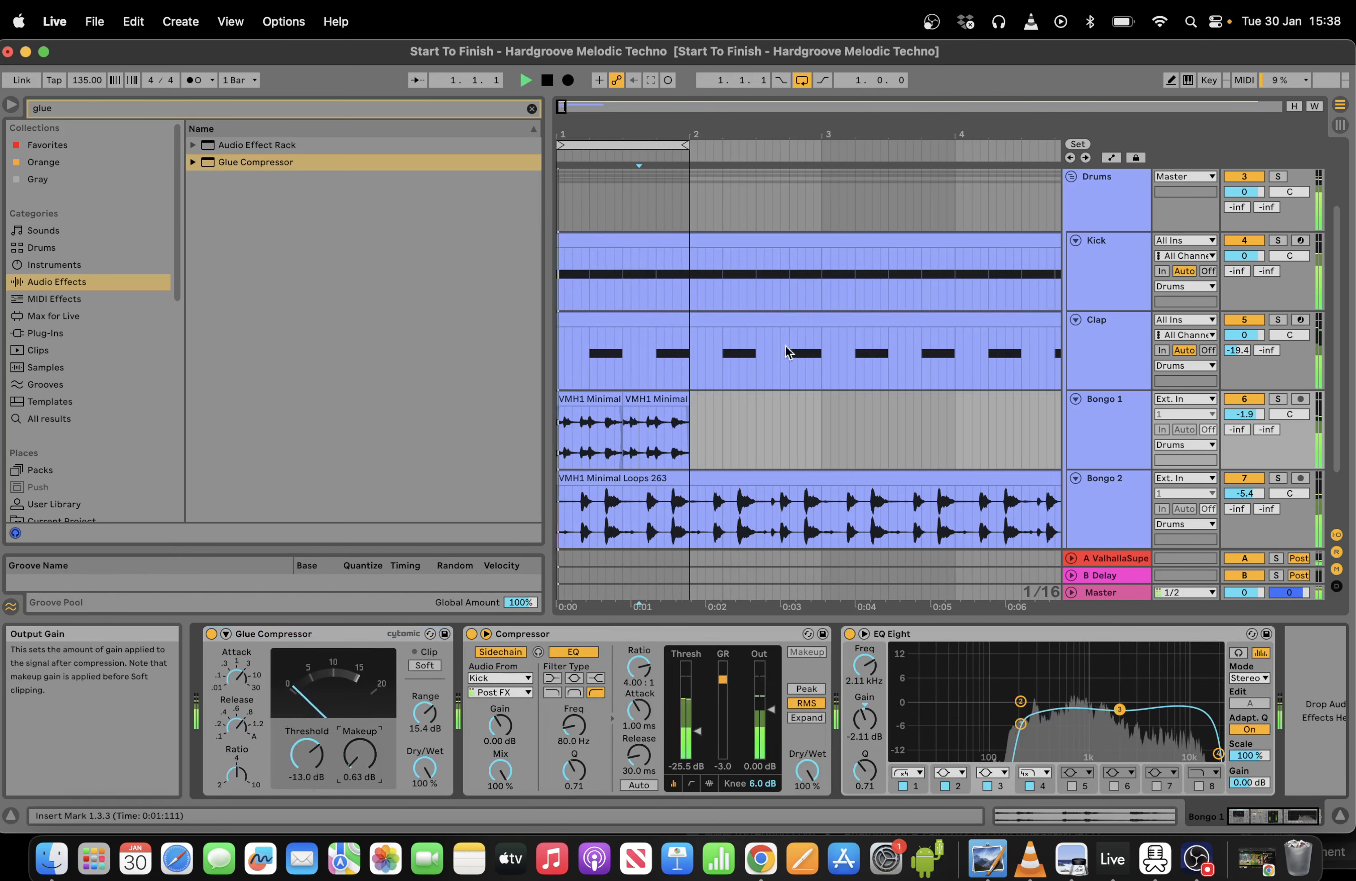
key("space")
Duplicate the Kick track and rename the copy "Hat 909".
left_click_drag(549, 394, 400, 394)
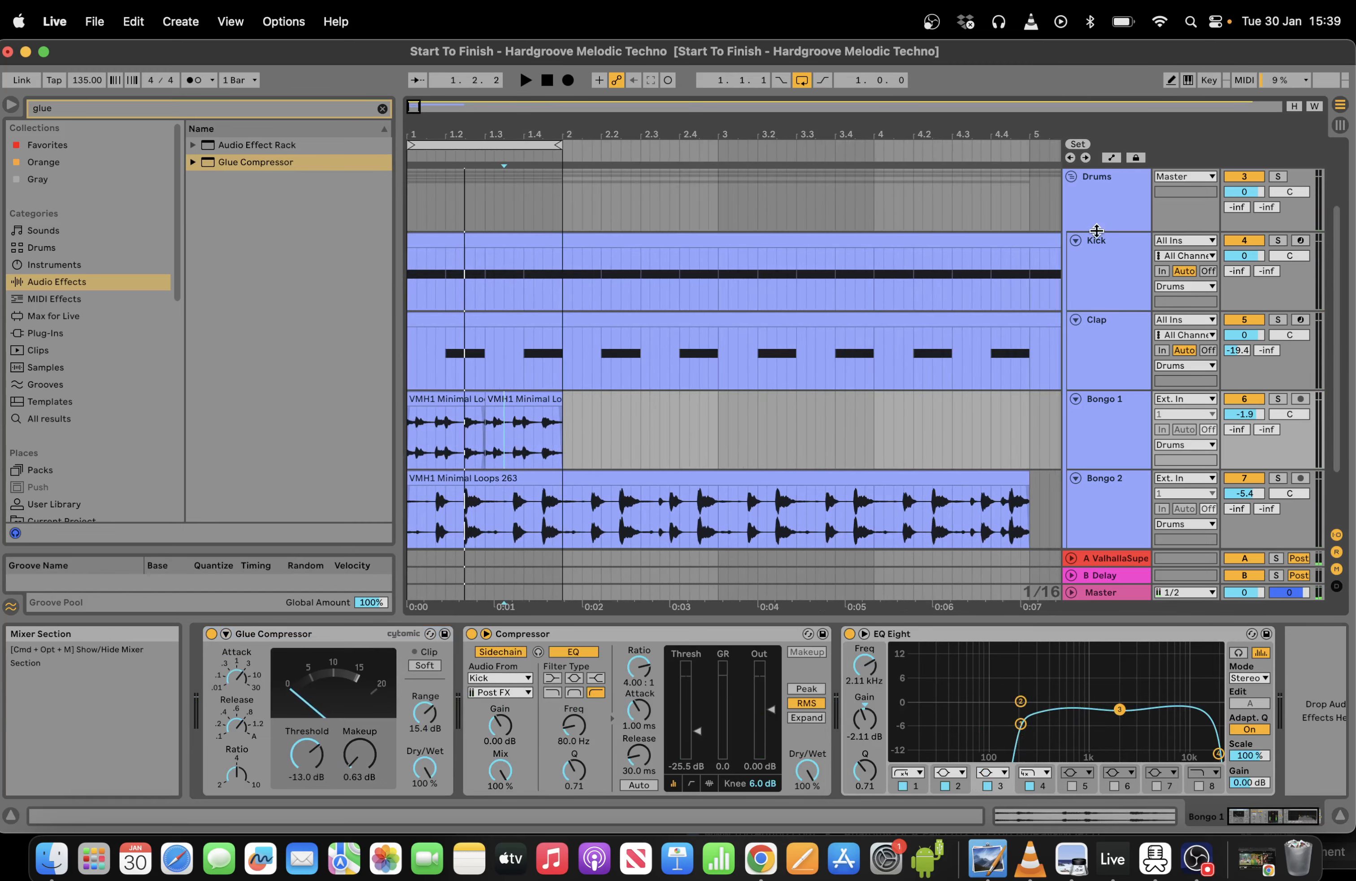
left_click(1101, 242)
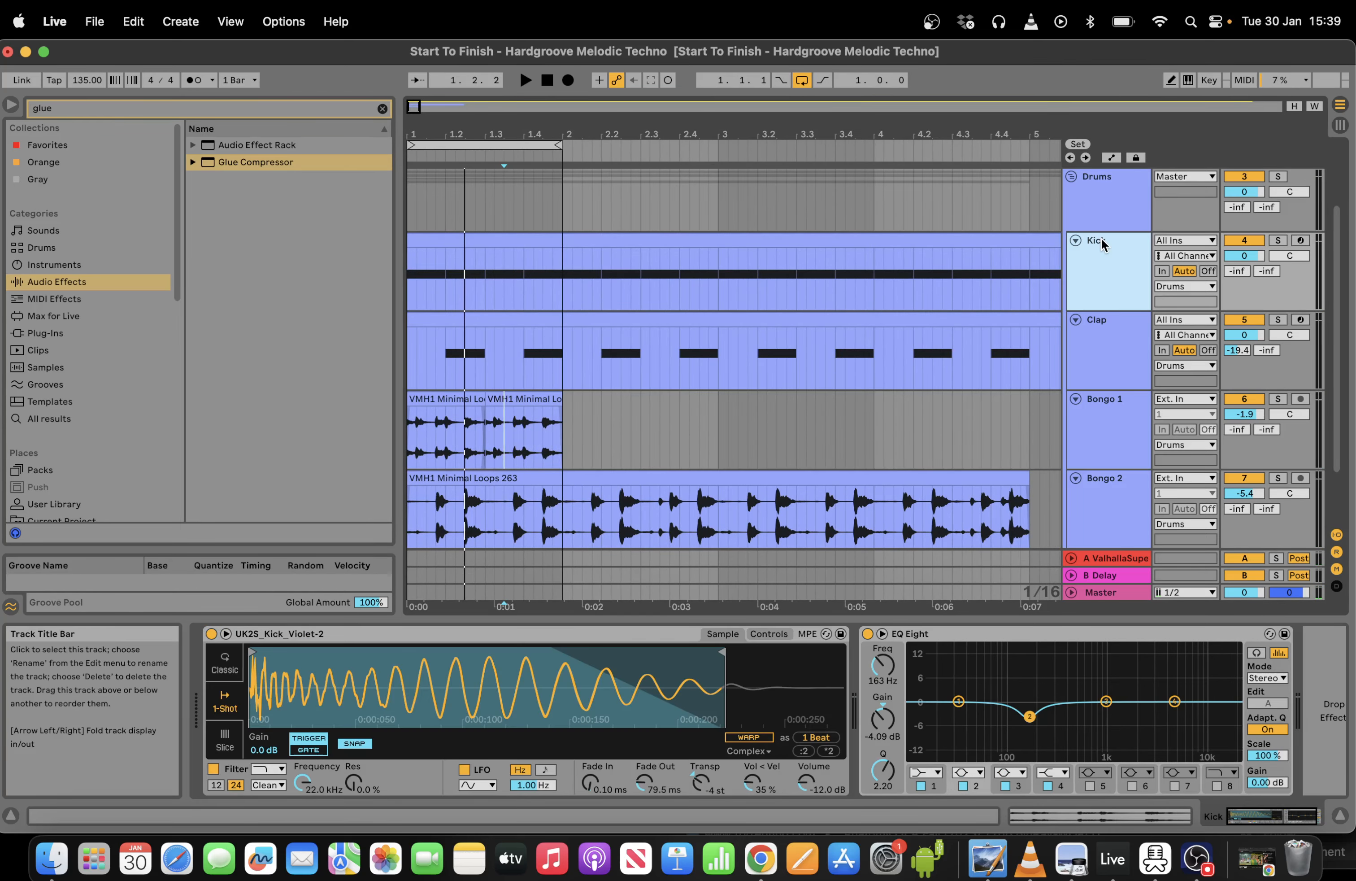
key("super+d")
right_click(1102, 326)
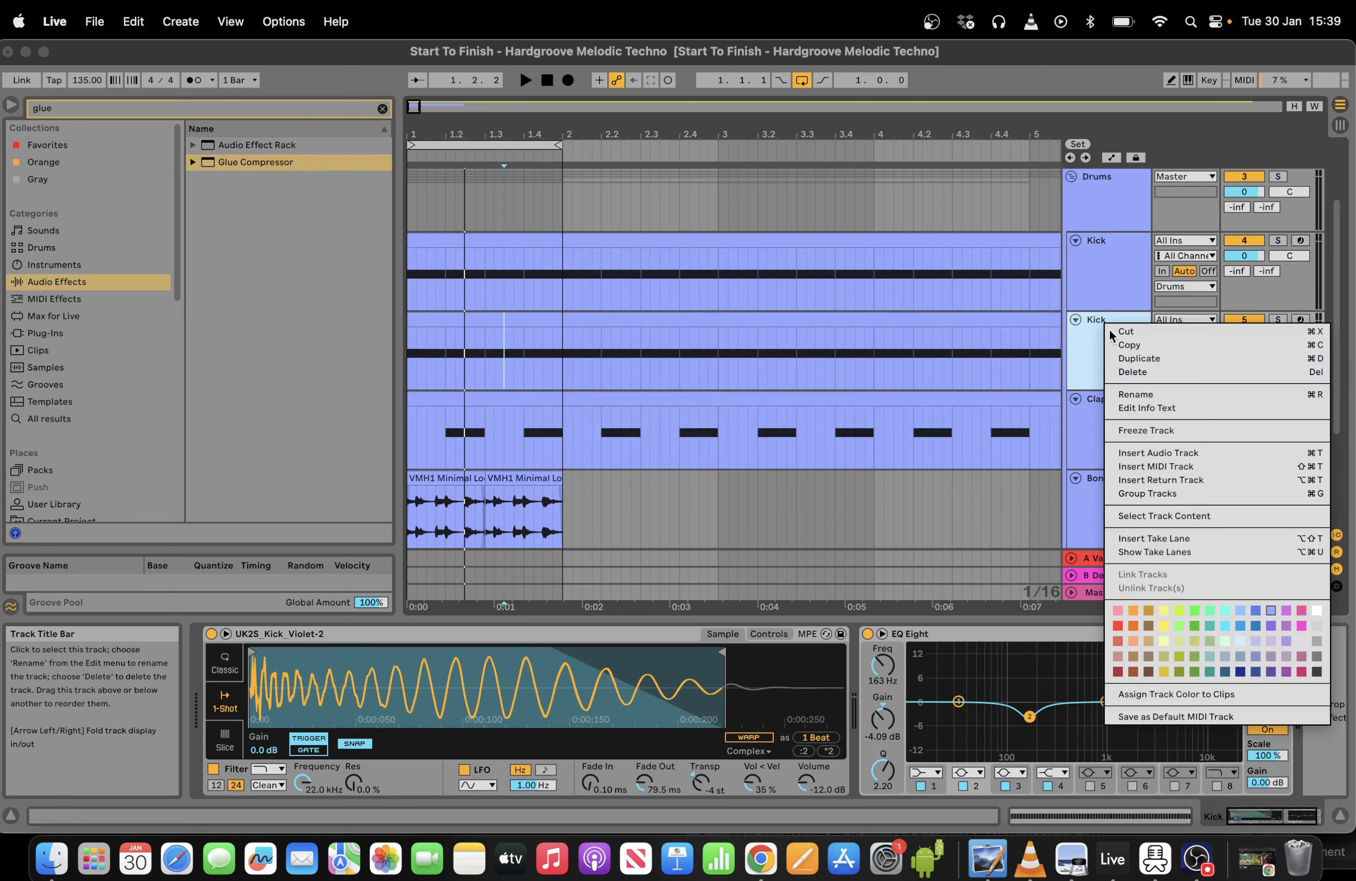
left_click(1143, 397)
type("Hat 90")
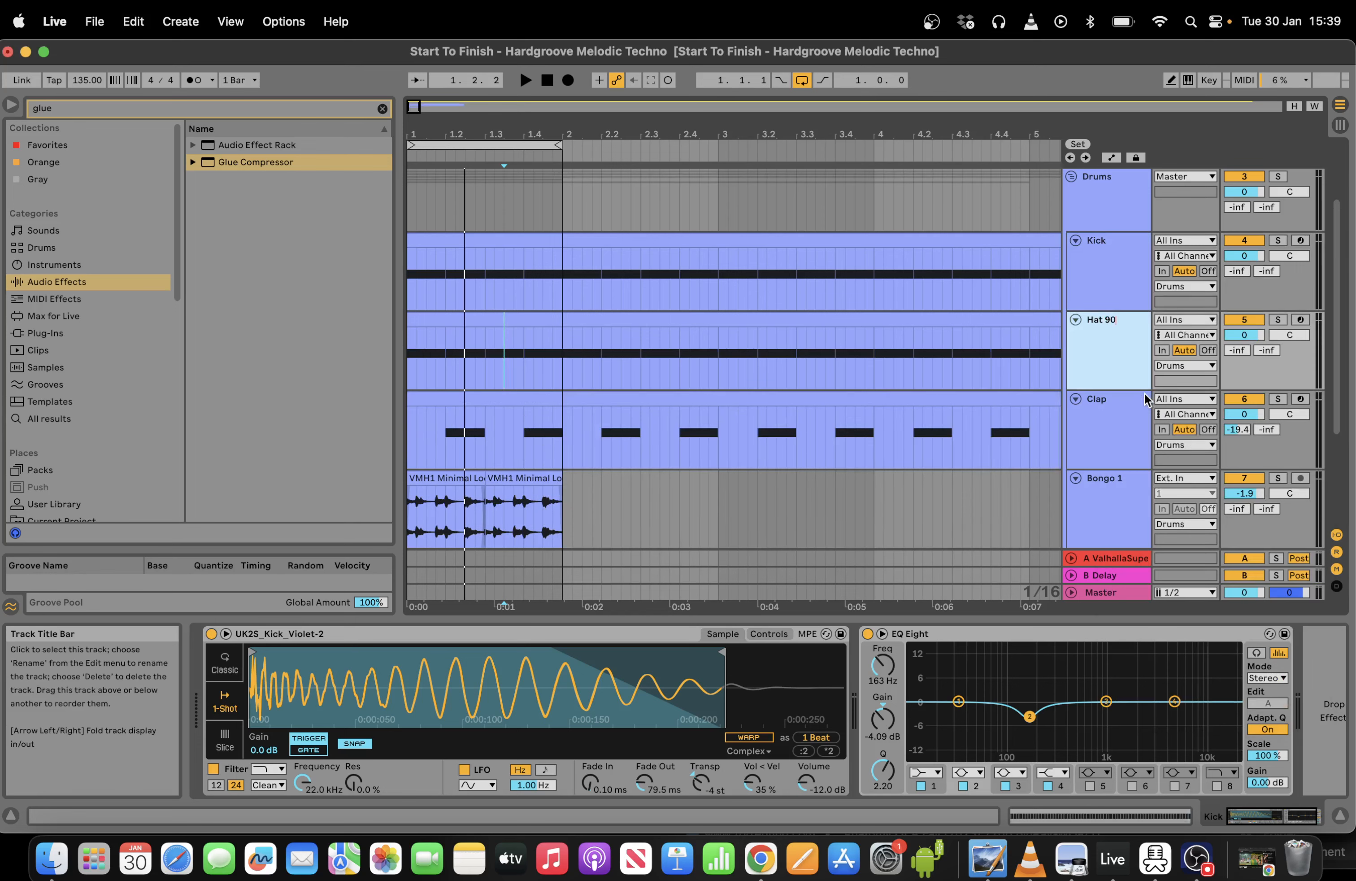
type("9")
left_click(837, 320)
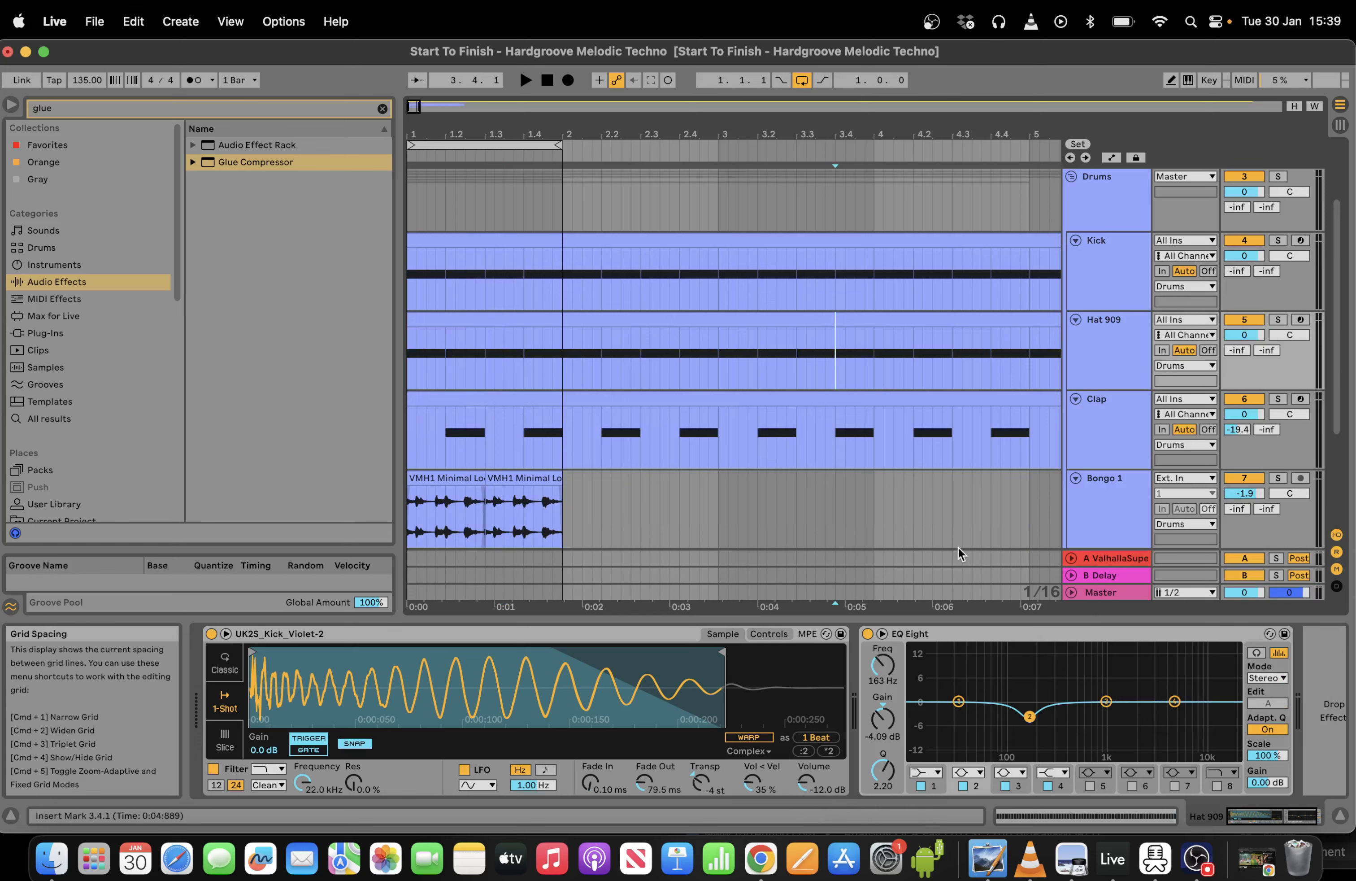
Select the Hat 909 track and search the browser for "hat bumped", checking the Templates, Clips and Samples categories.
left_click(894, 538)
left_click(578, 400)
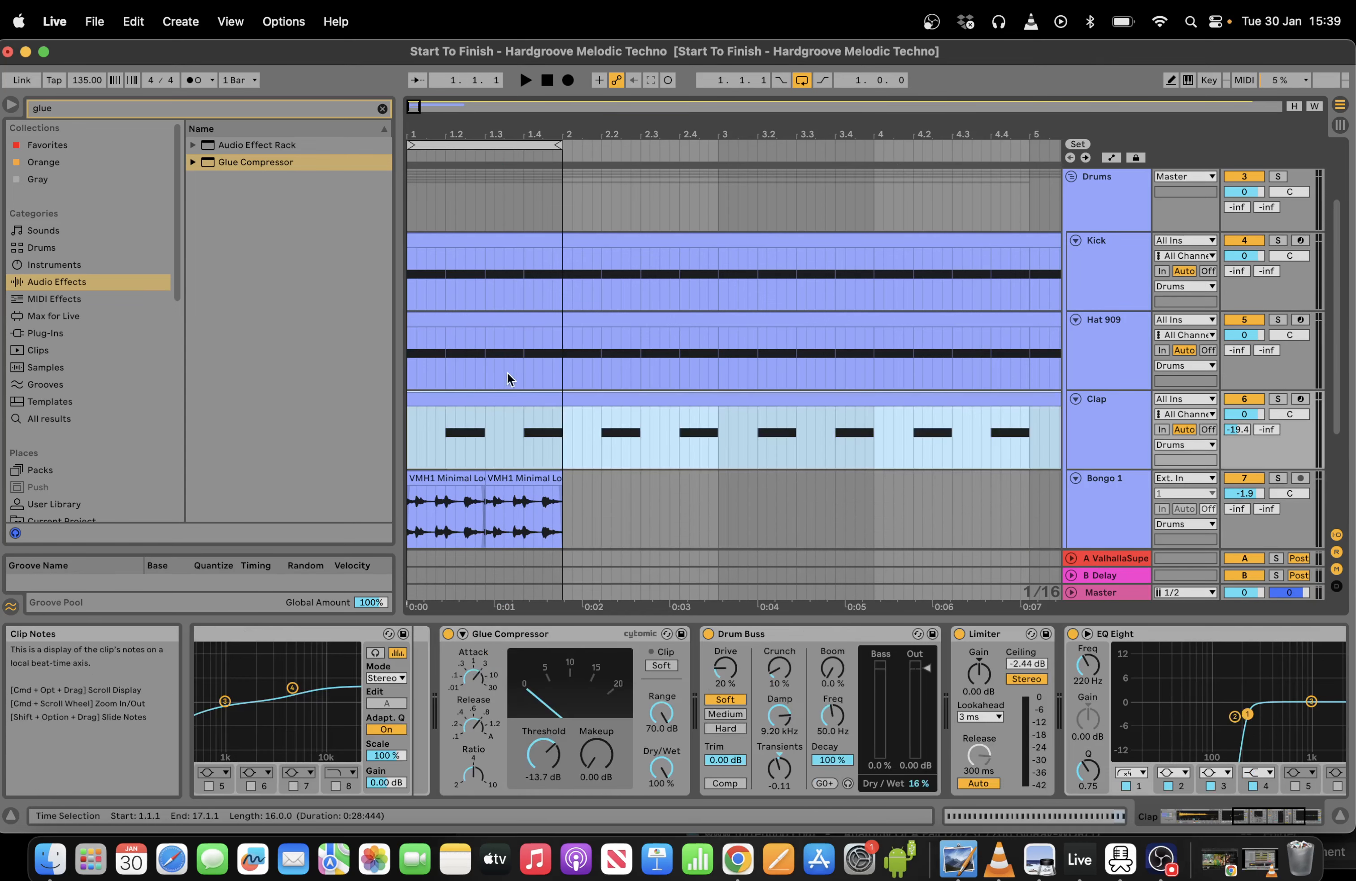
left_click(497, 373)
left_click(162, 111)
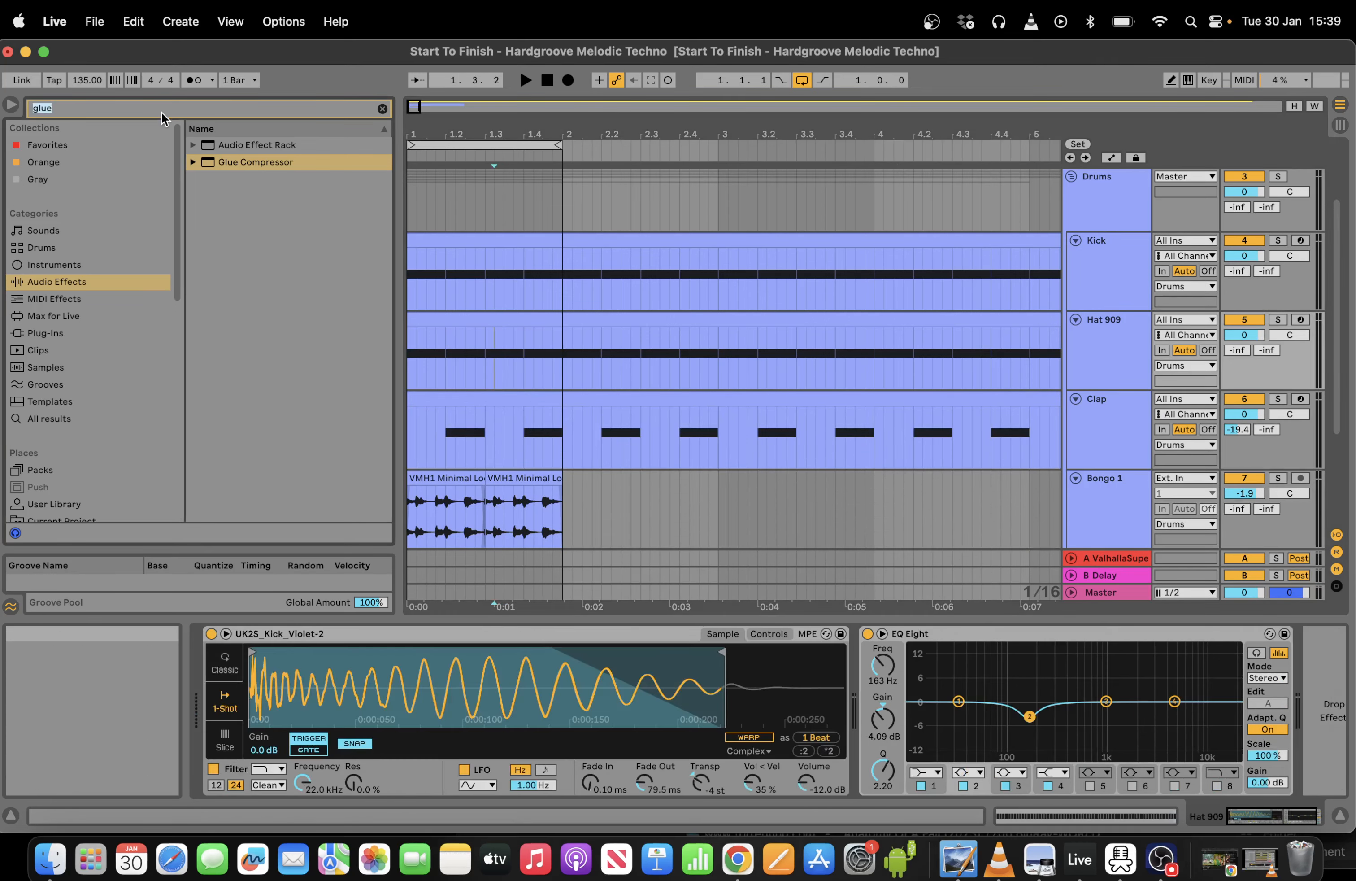
type("hat bumped")
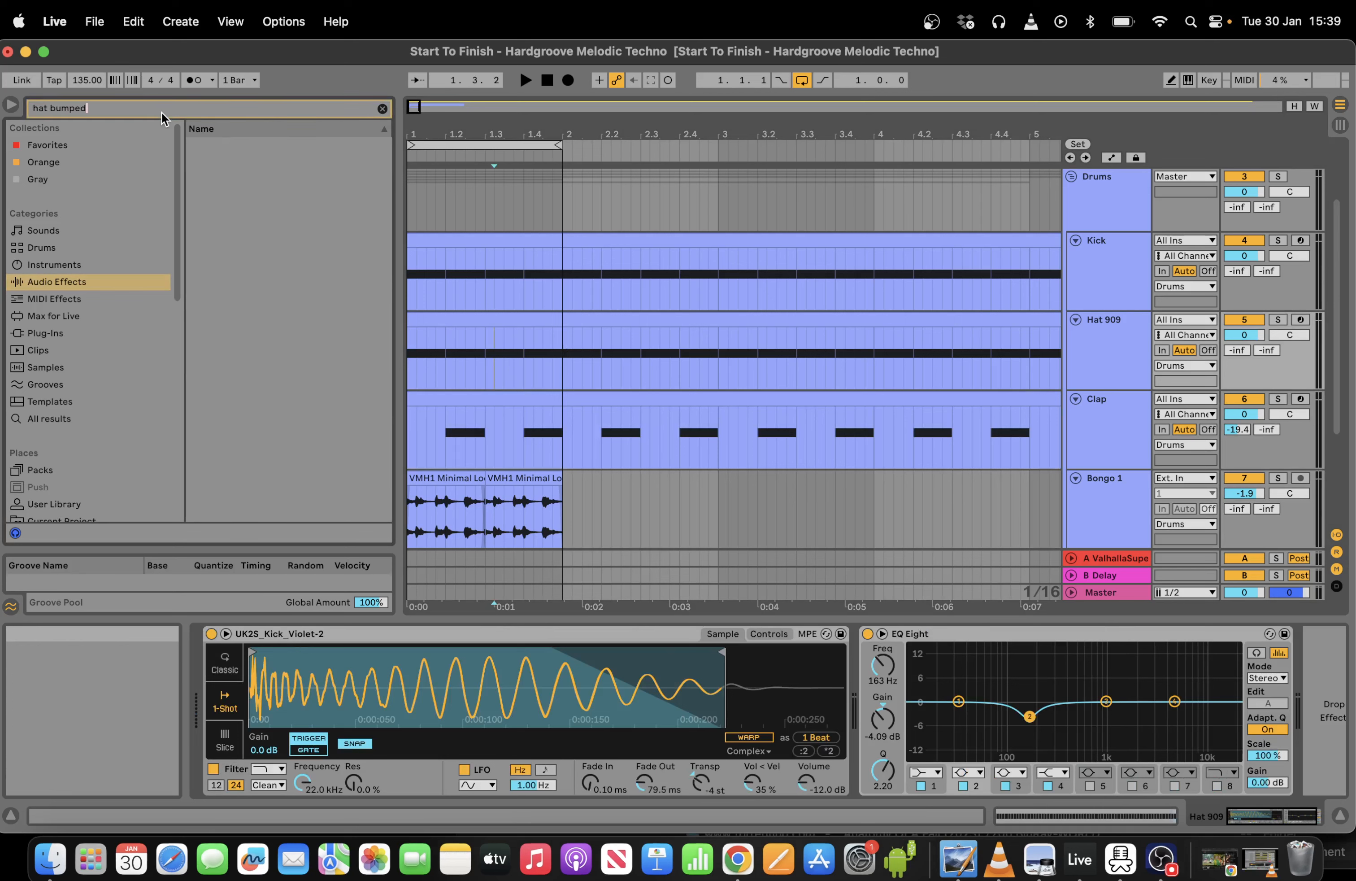
left_click(84, 369)
left_click(78, 400)
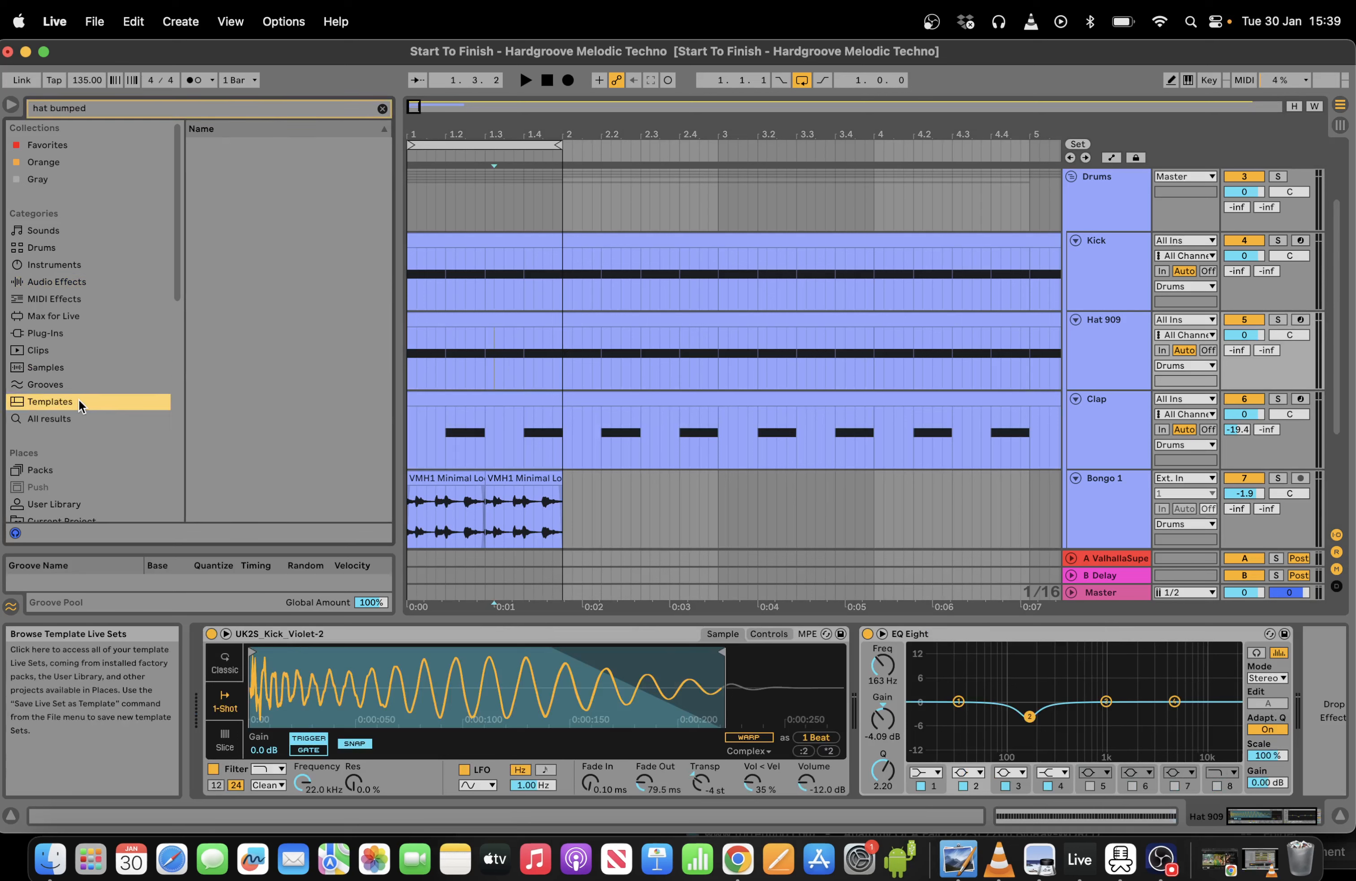
left_click(58, 353)
left_click(58, 365)
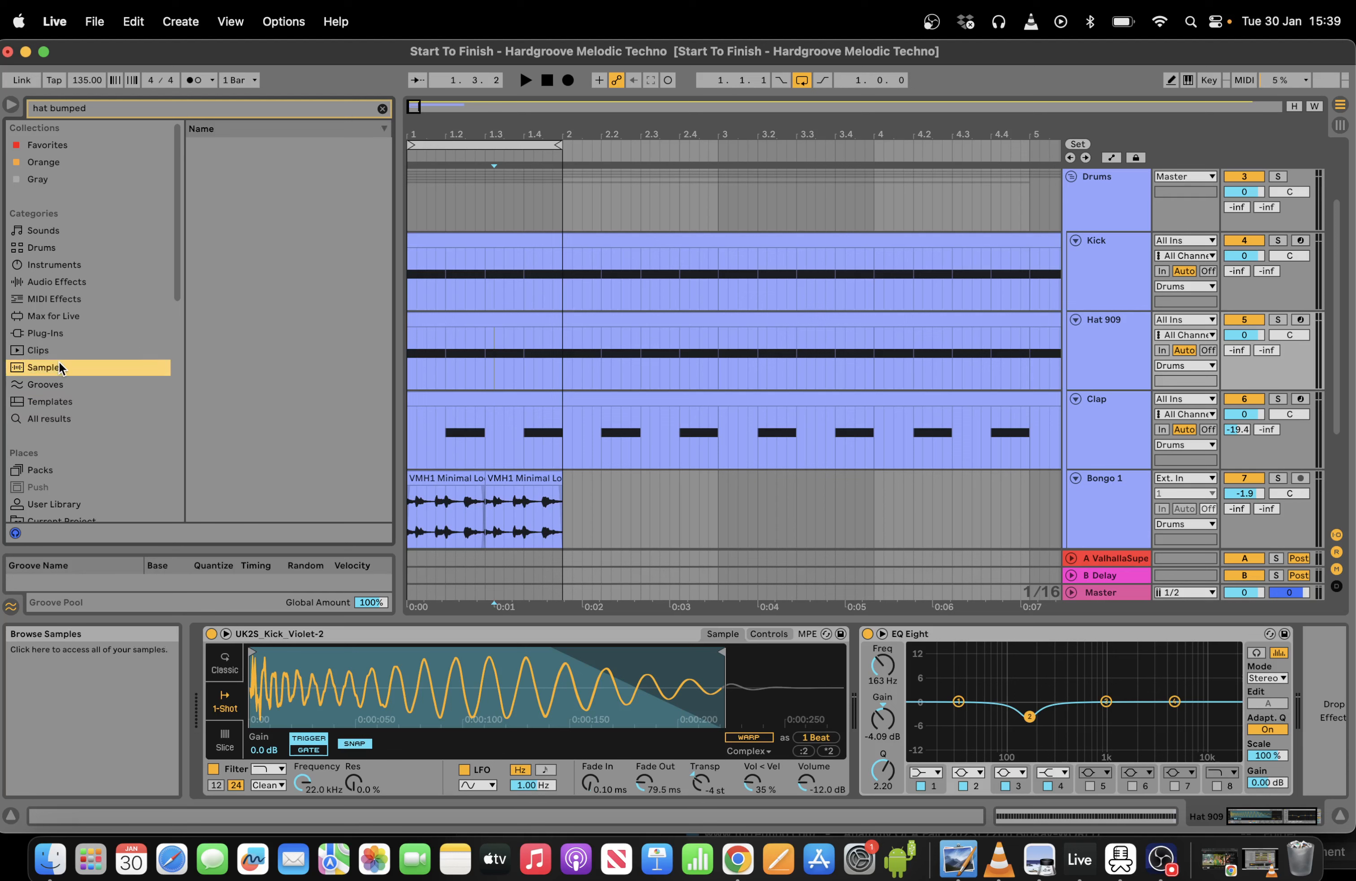
Search the samples for "hihat bum" and clear the search text.
left_click(155, 112)
key("super+a")
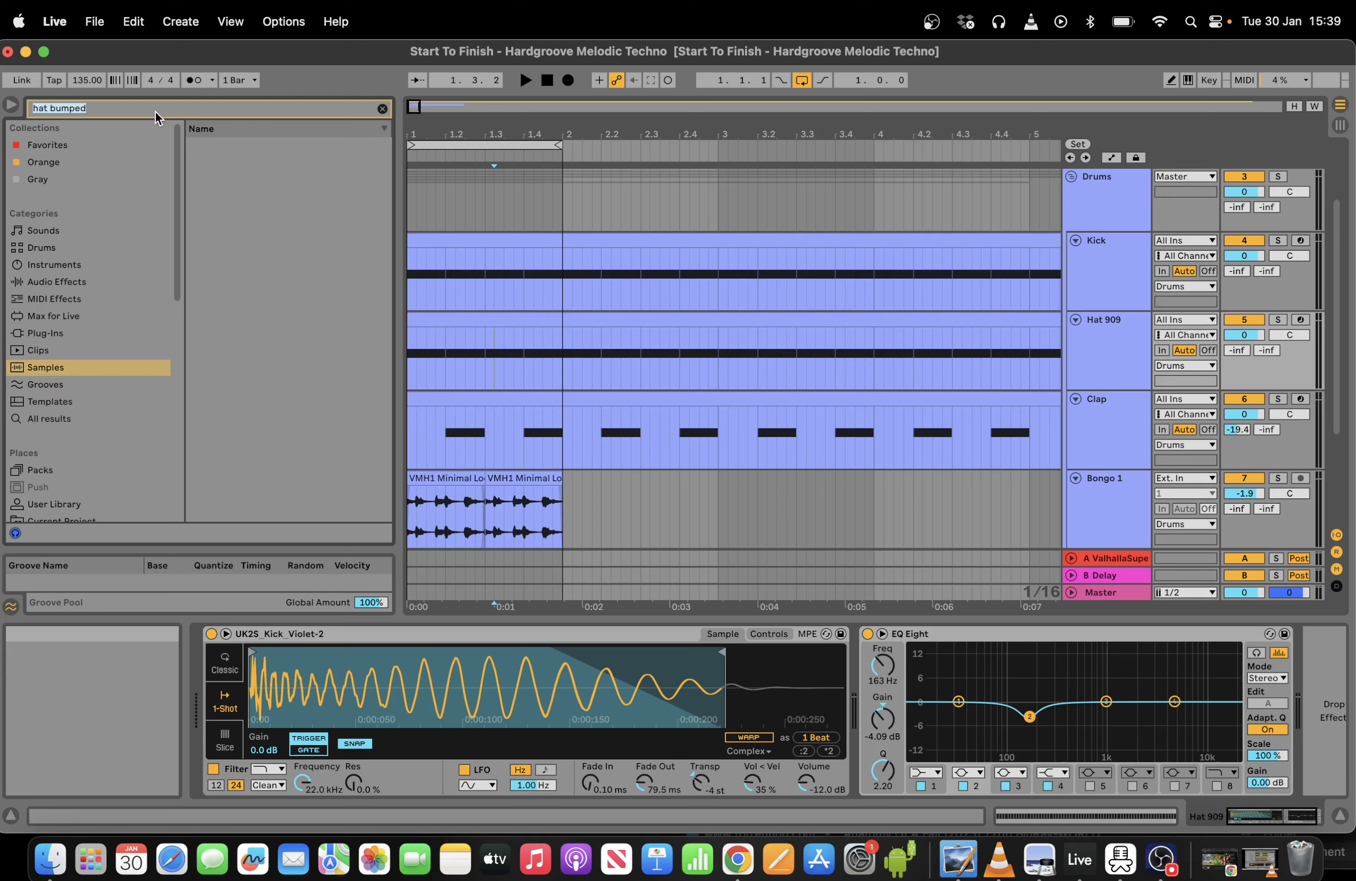
key("BackSpace")
type("hihat bu")
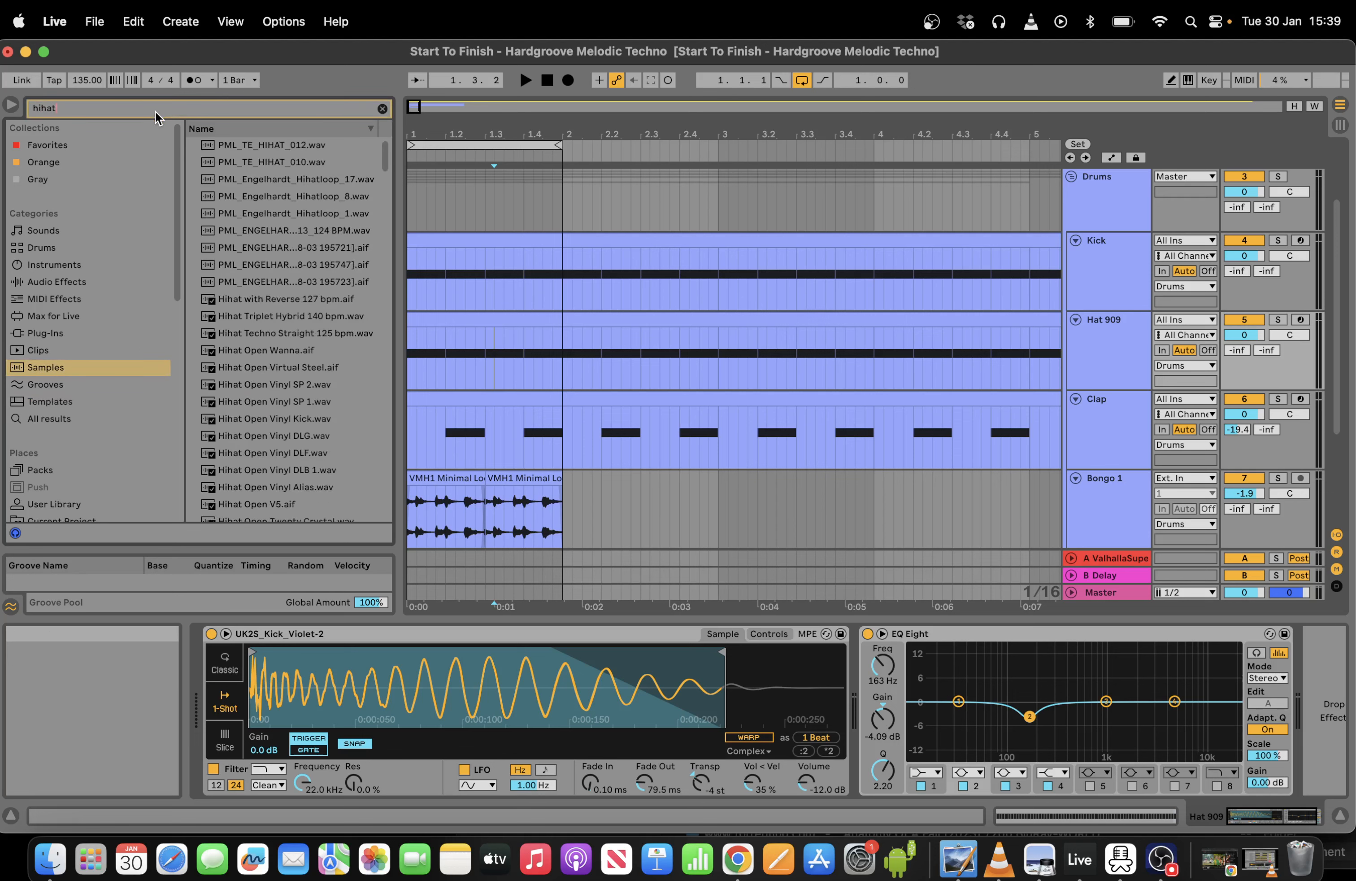
key("BackSpace")
key("BackSpace")
key("BackSpace")
key("BackSpace")
key("BackSpace")
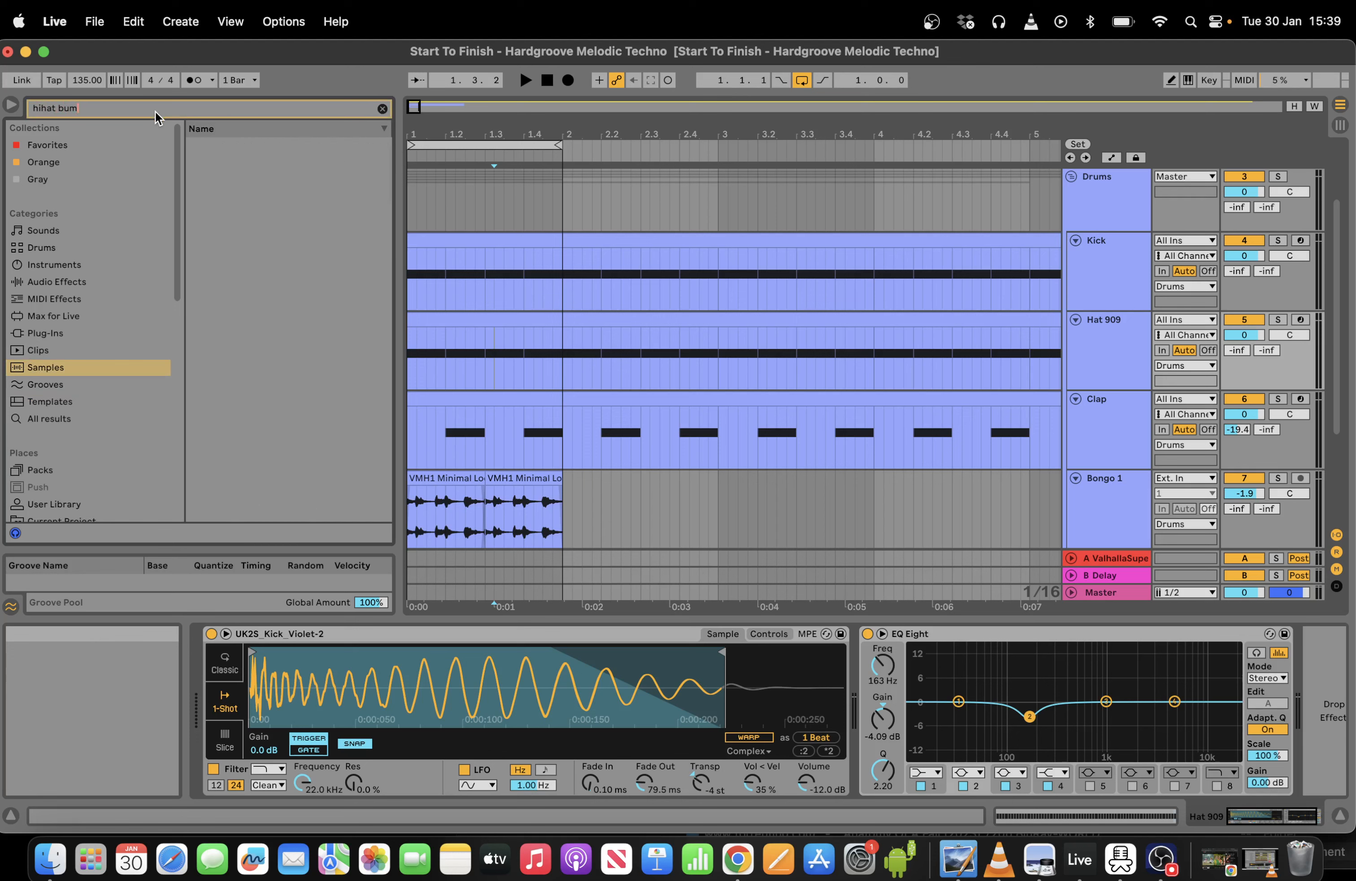
key("BackSpace")
key("BackSpace")
key("BackSpace")
Search the samples for "bump" and audition the UK2S_Kick_Bumped samples and House Bumpy 130 bpm.aif.
type("bump")
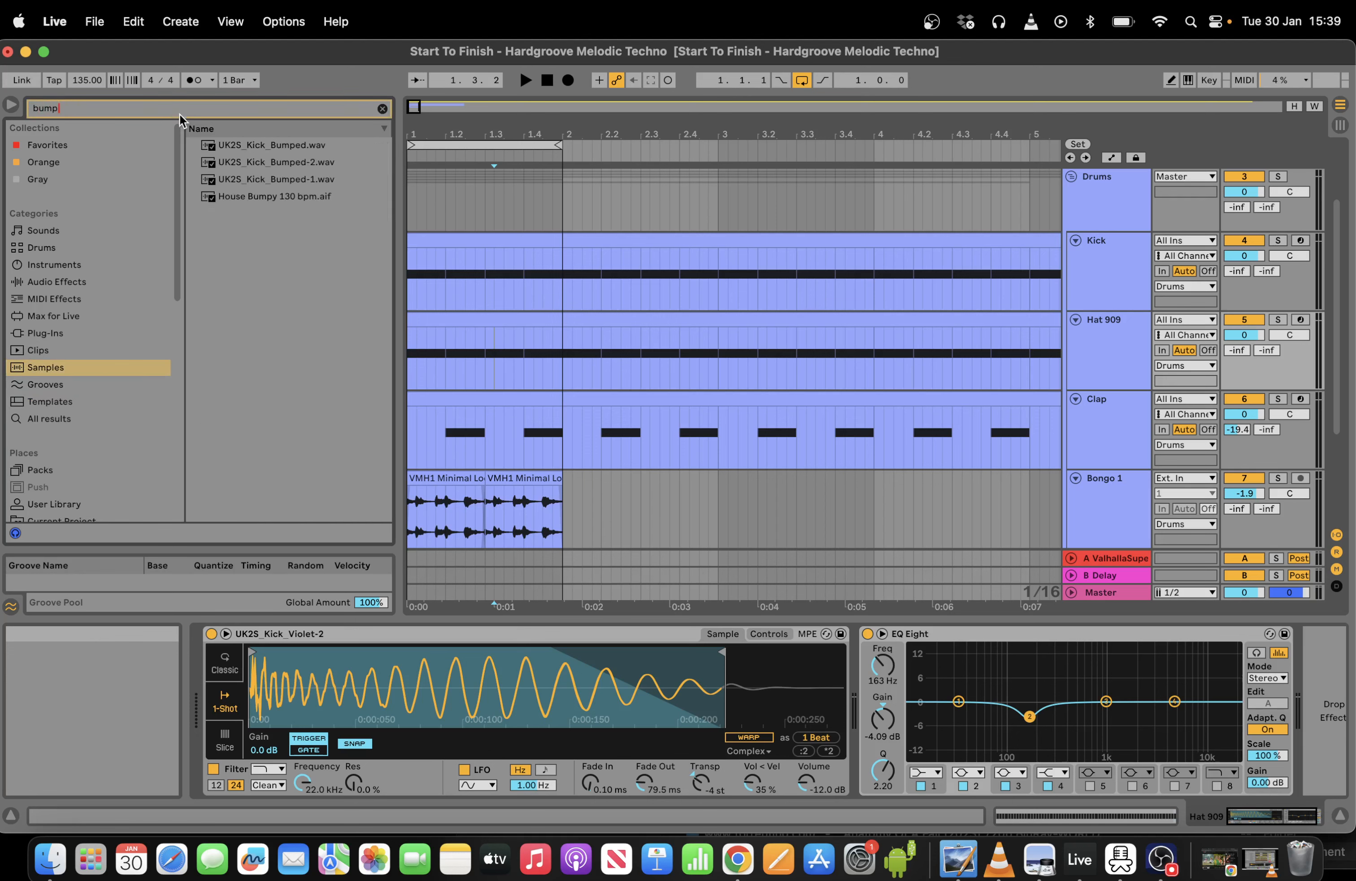
left_click(299, 144)
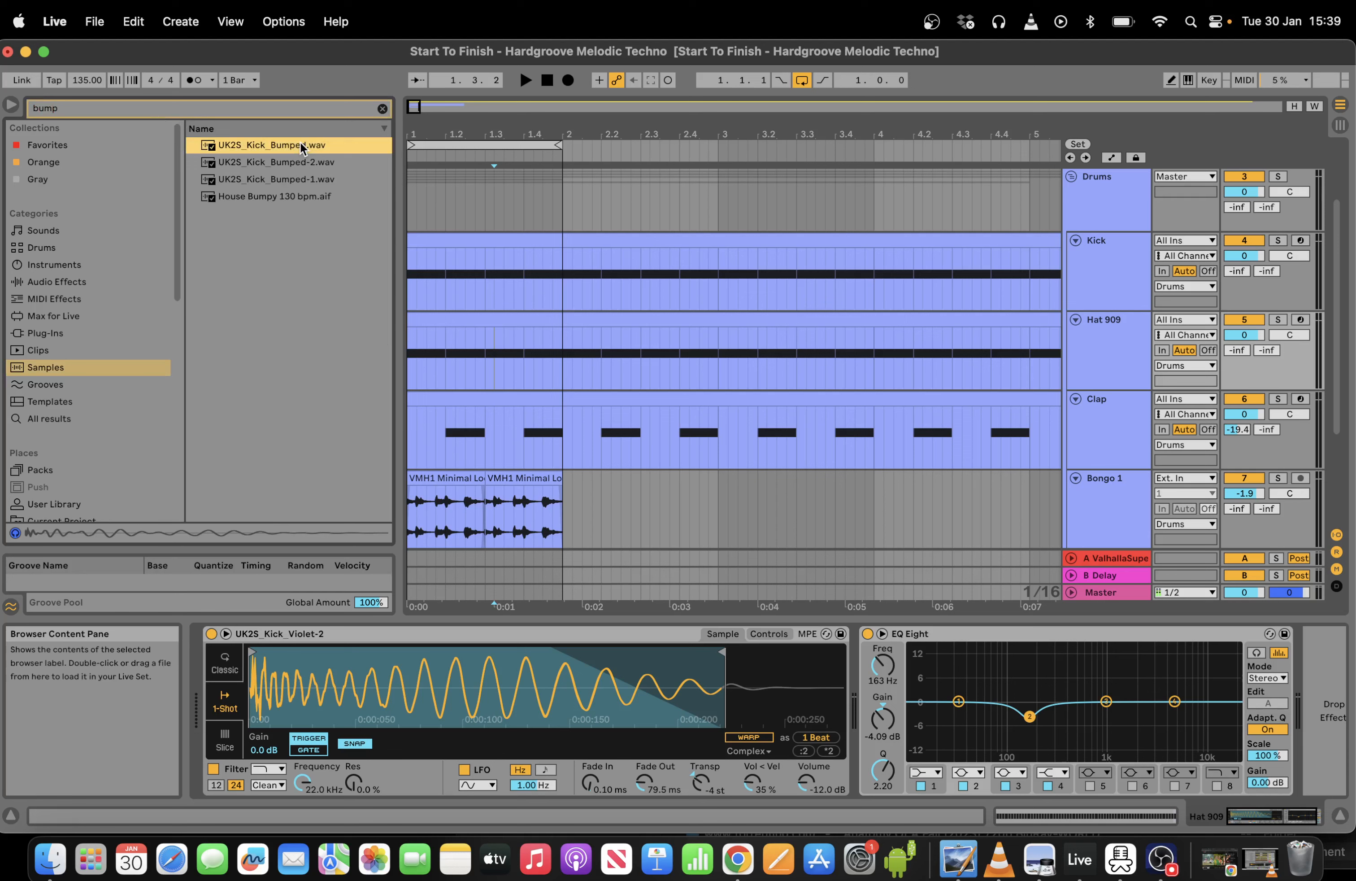
left_click(296, 162)
left_click(293, 179)
left_click(292, 195)
left_click(294, 179)
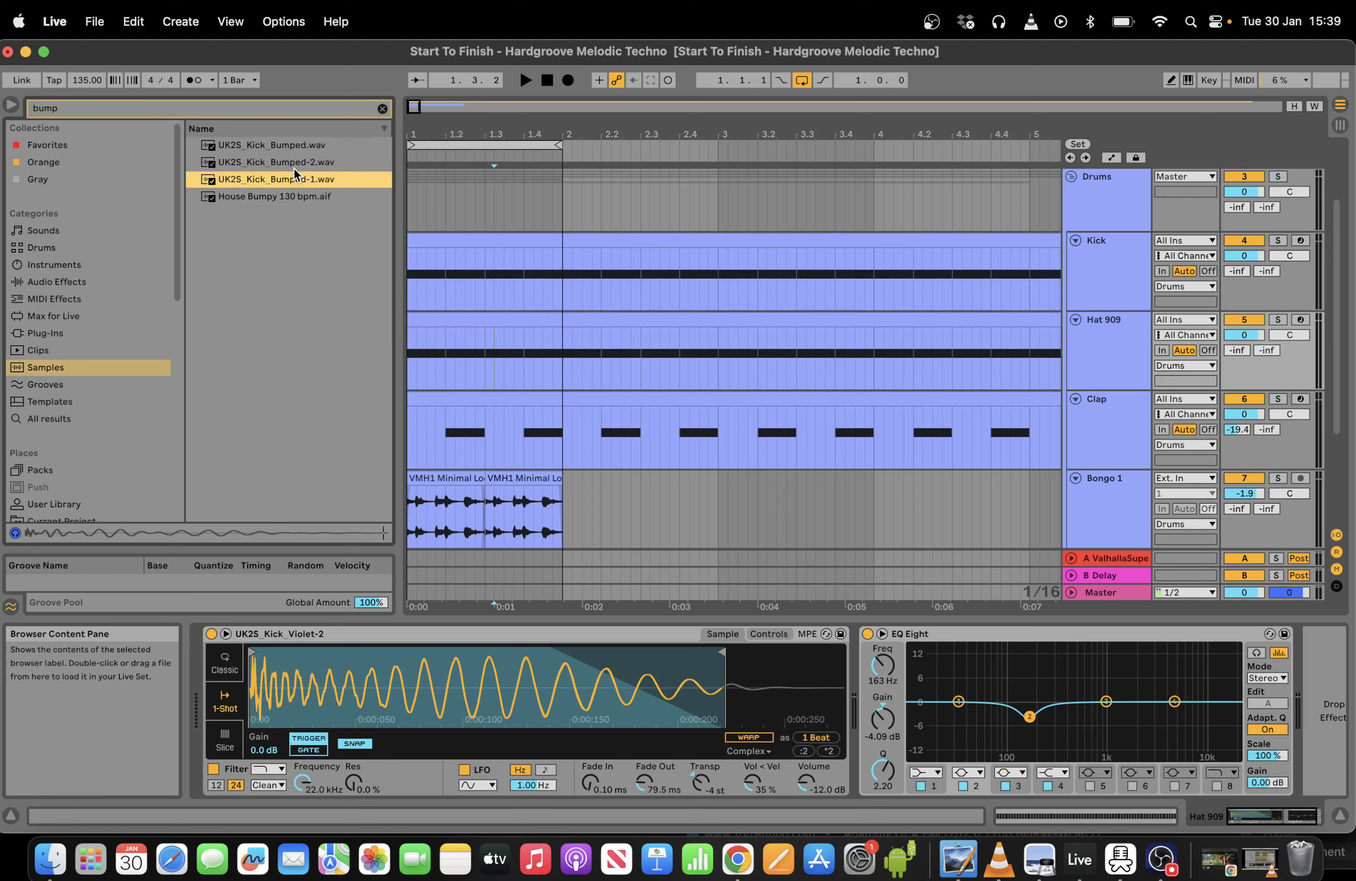
left_click(289, 162)
left_click(278, 144)
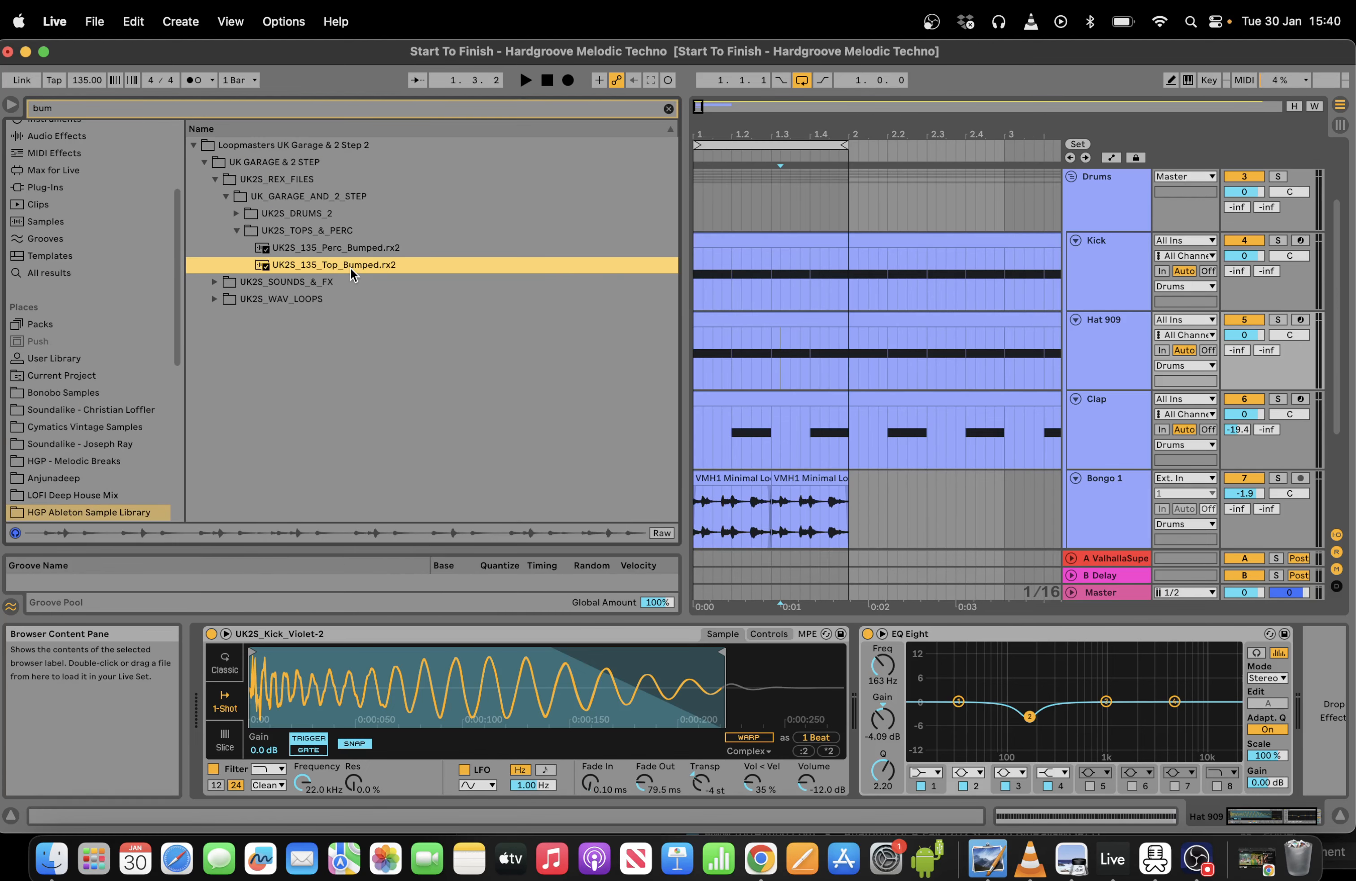
Load UK2S_135_Top_Bumped.rx2 from the HGP Ableton Sample Library into Hat 909's Simpler in place of the kick sample.
left_click(257, 231)
left_click(263, 146)
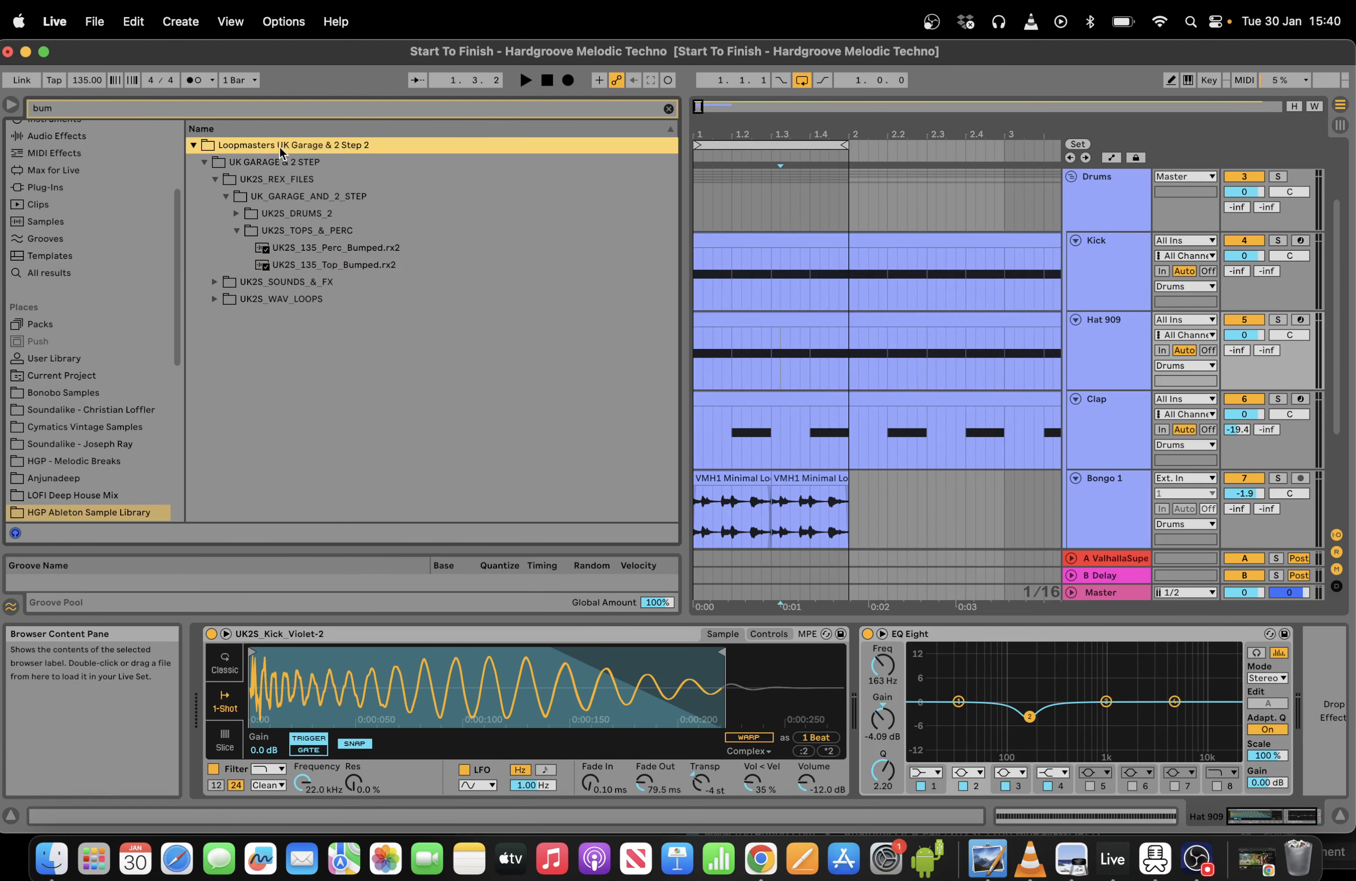
left_click(343, 279)
left_click(346, 264)
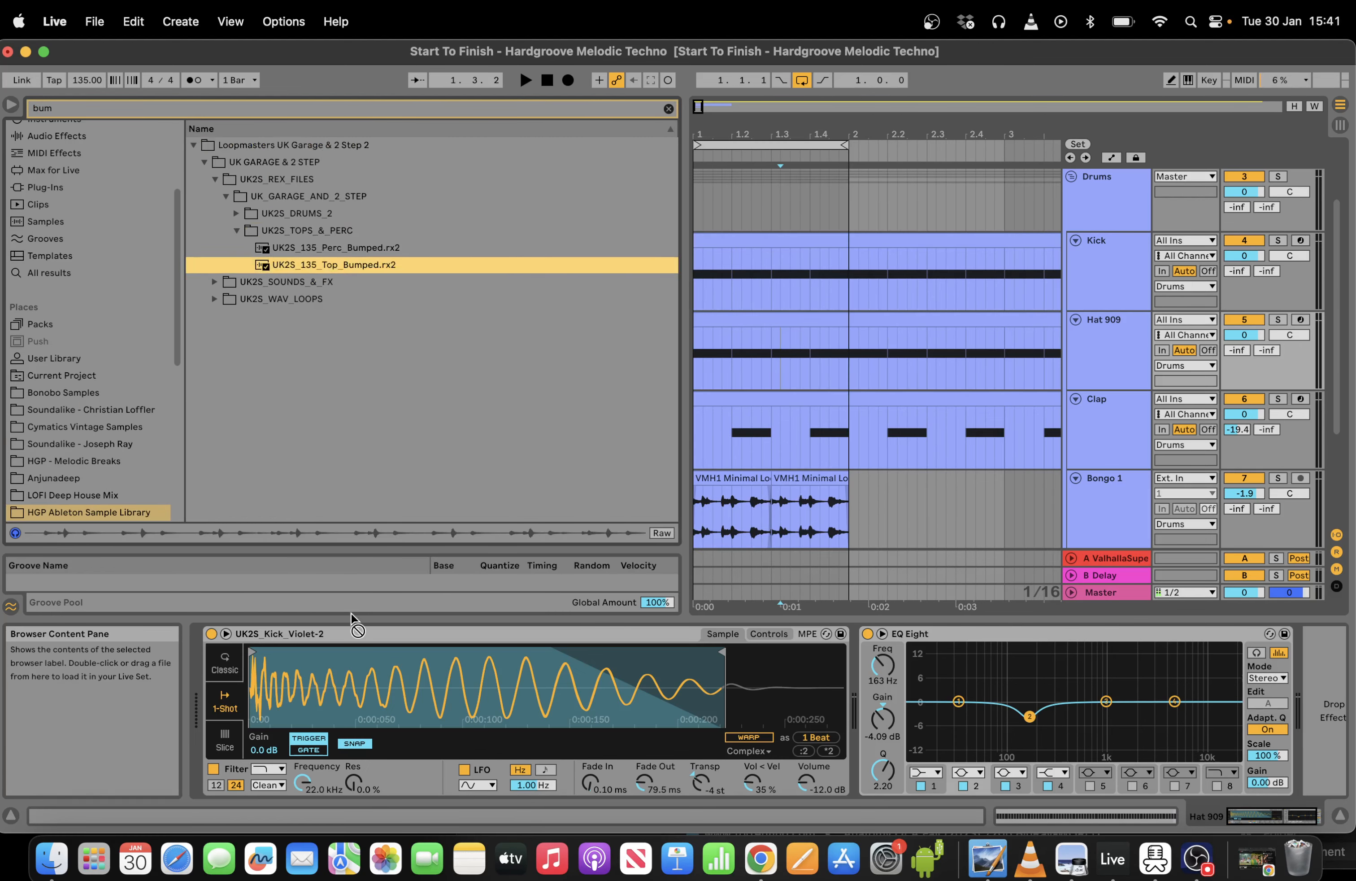
left_click_drag(352, 621, 339, 696)
Switch Hat 909's Simpler to Classic mode and move the sample start to the hit at about 1 second during playback.
key("space")
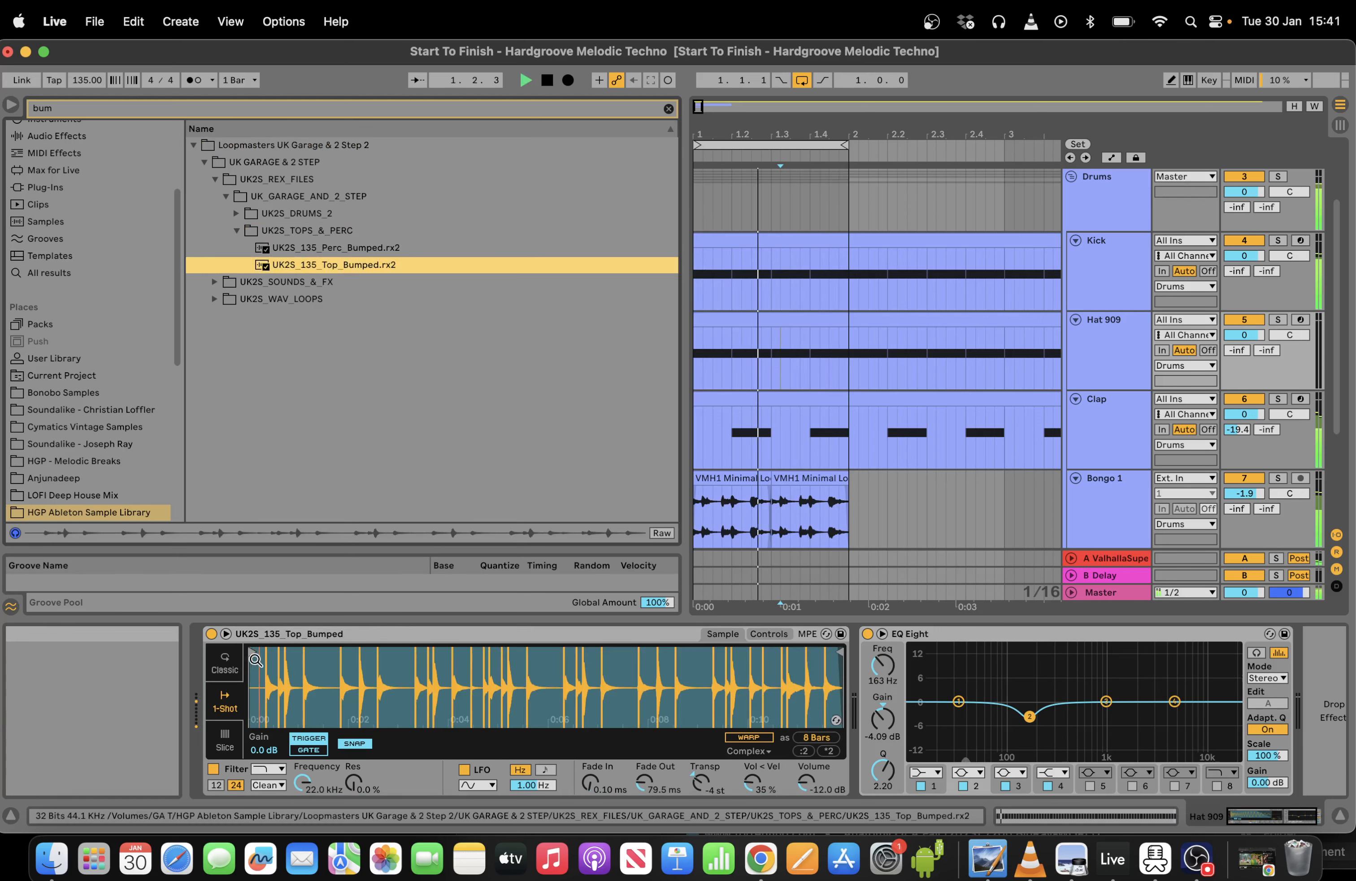
left_click(225, 663)
mouse_move(251, 648)
left_mouse_down()
mouse_move(288, 650)
mouse_move(300, 675)
mouse_move(337, 651)
mouse_move(334, 681)
mouse_move(468, 678)
left_mouse_up()
left_click(669, 638)
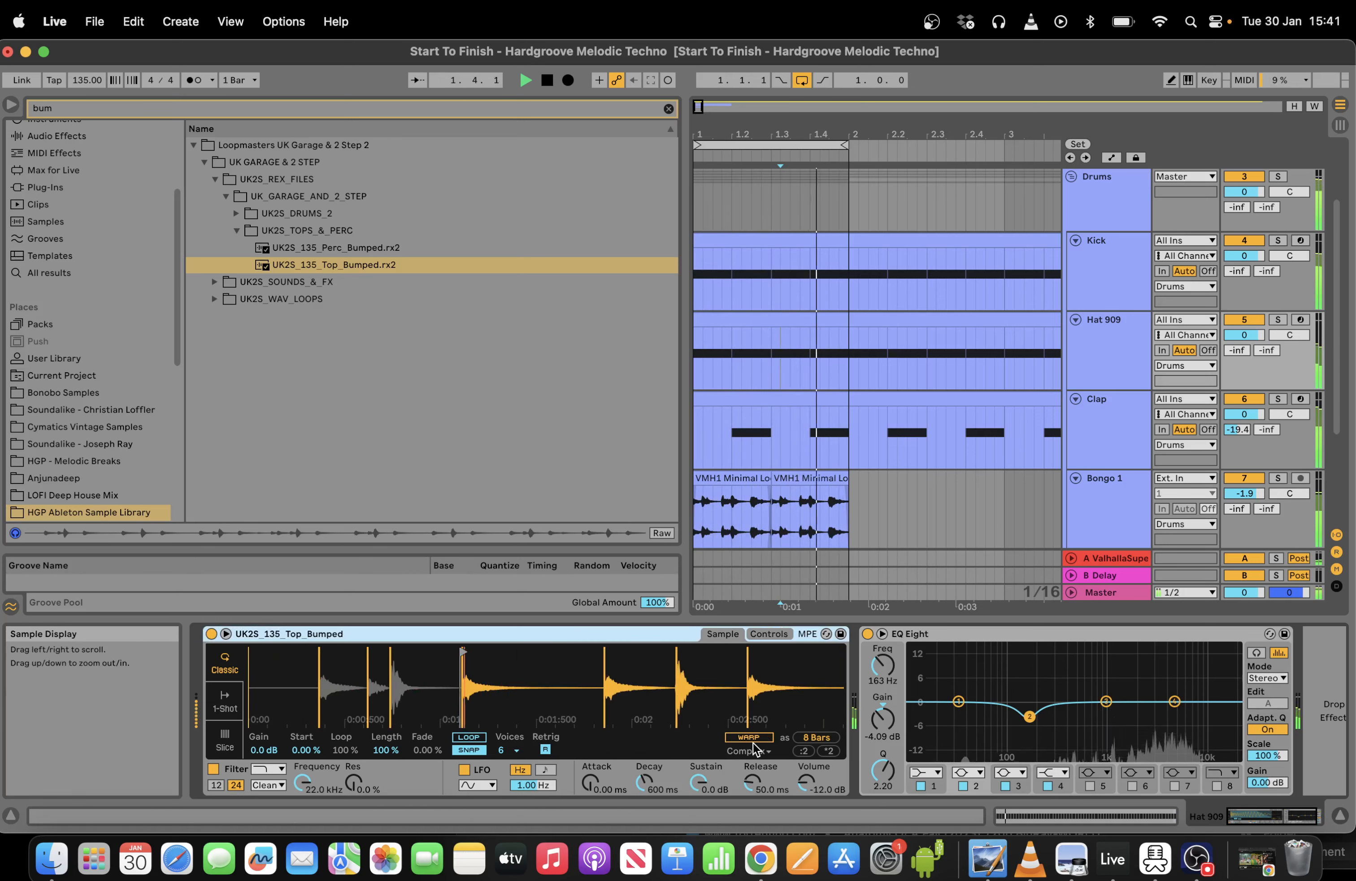
Set the Hat 909 clip's grid to 1/8 and shift all its C3 notes later by one grid step.
left_click(778, 633)
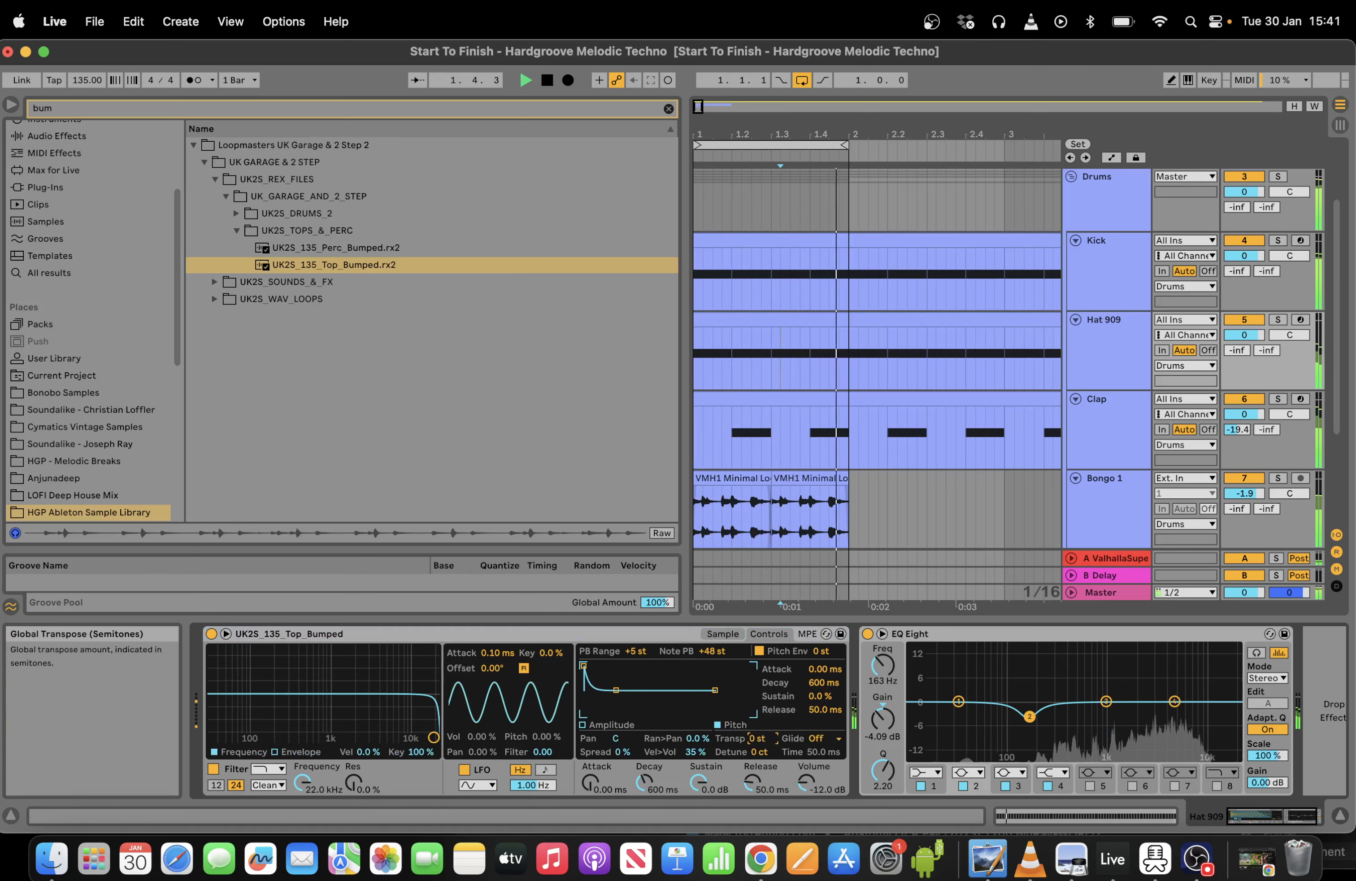
left_click(812, 309)
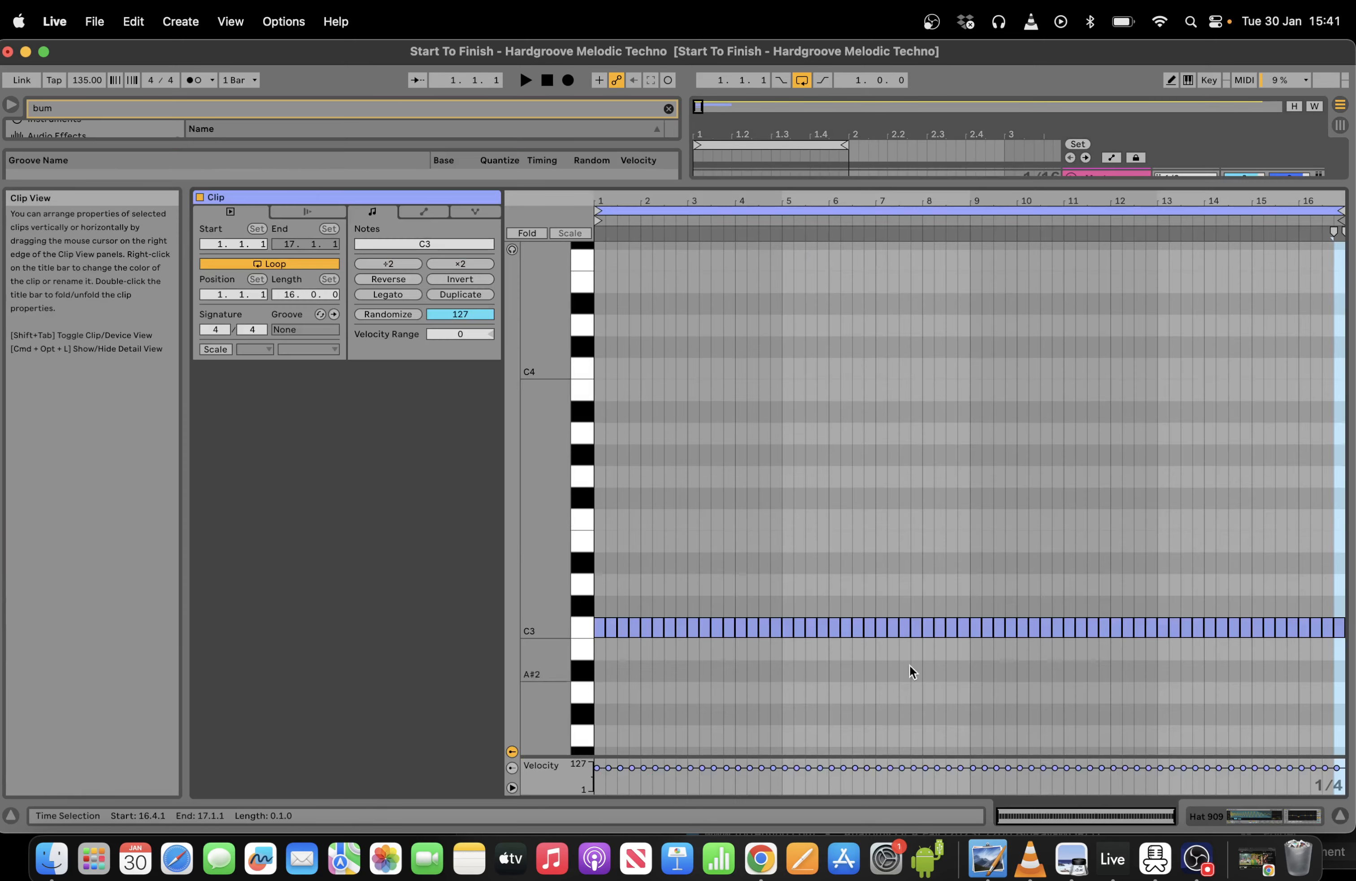
right_click(798, 517)
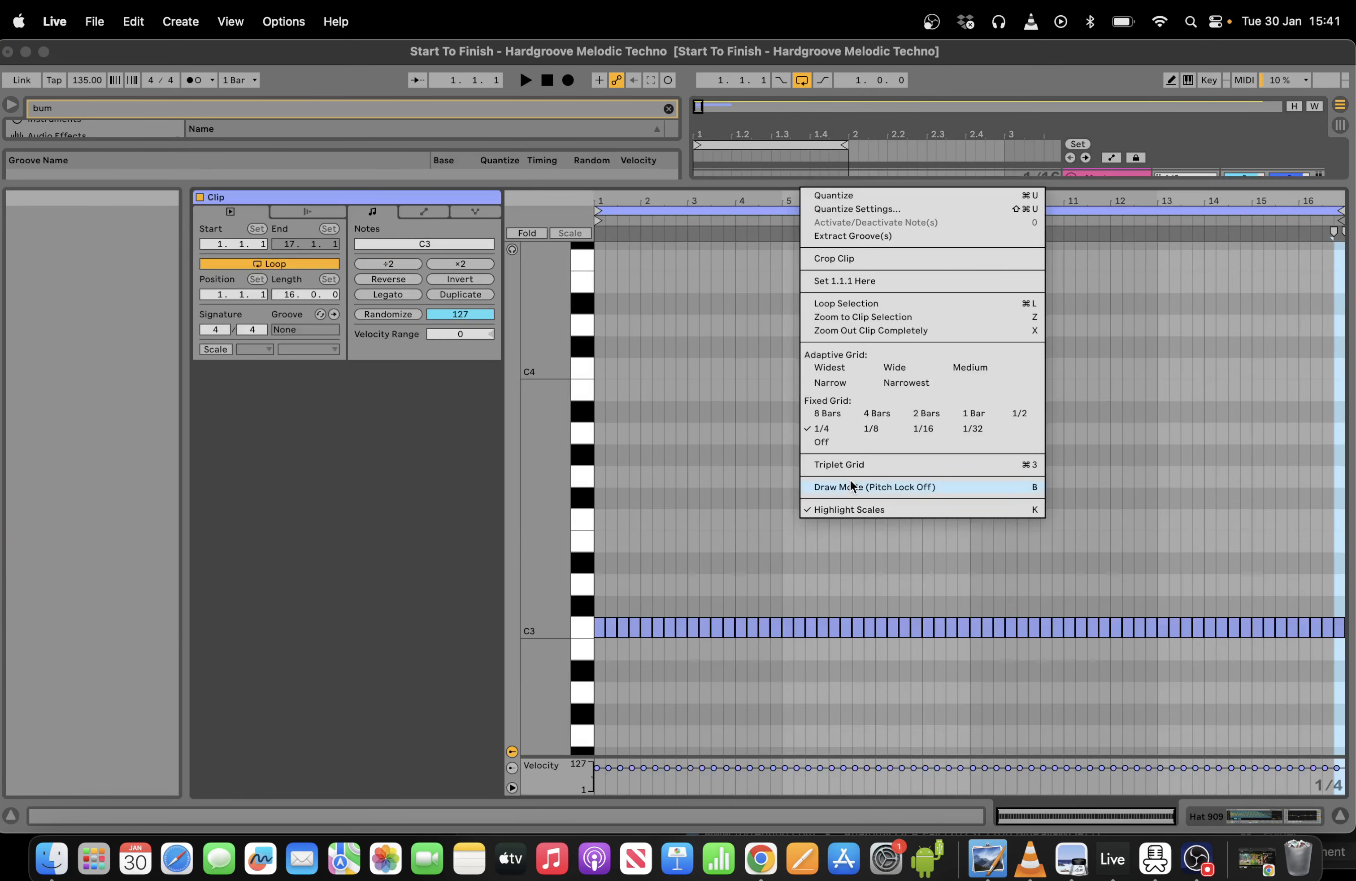
left_click(869, 429)
key("super+a")
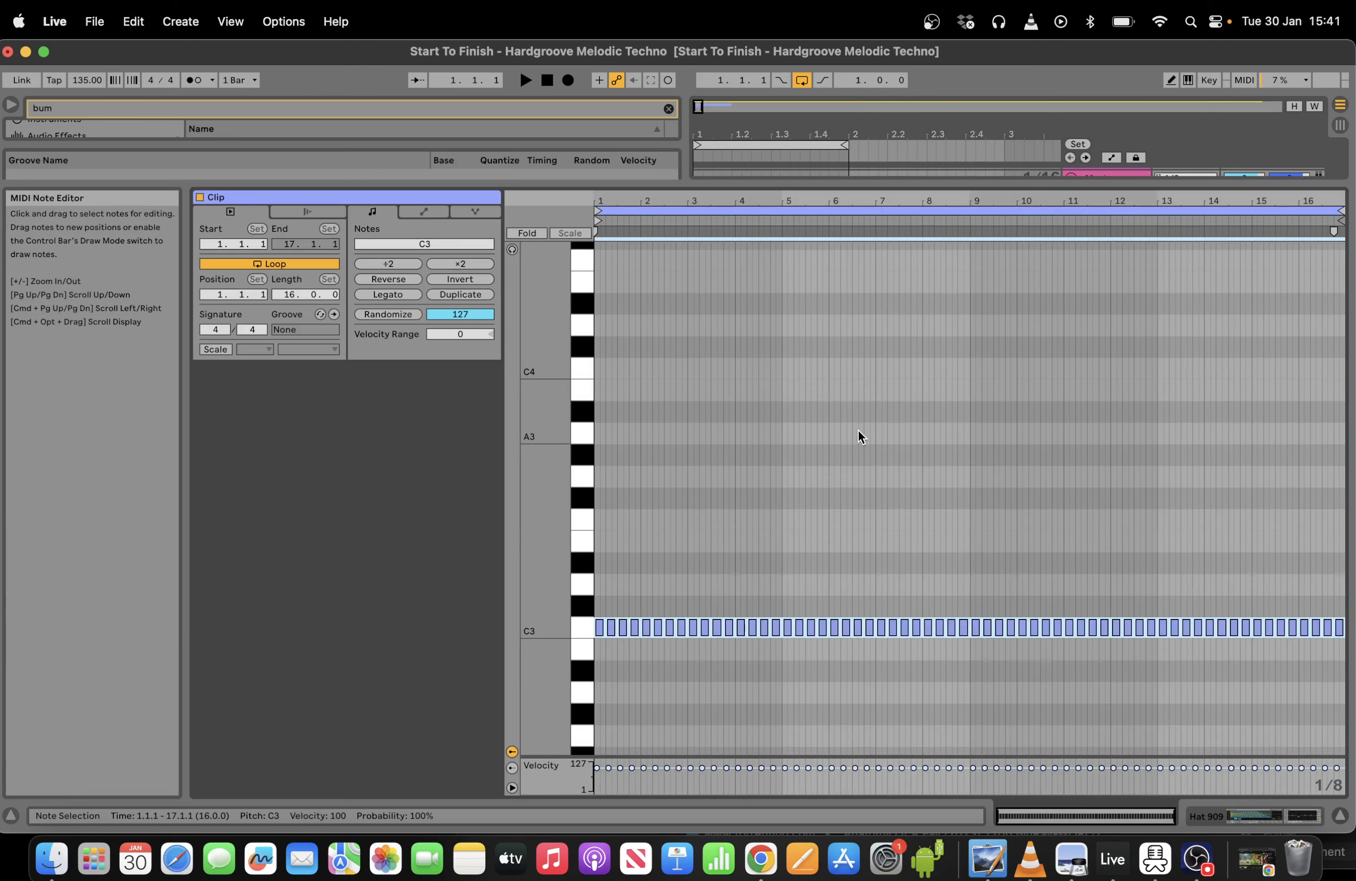
key("Right")
left_click(1265, 816)
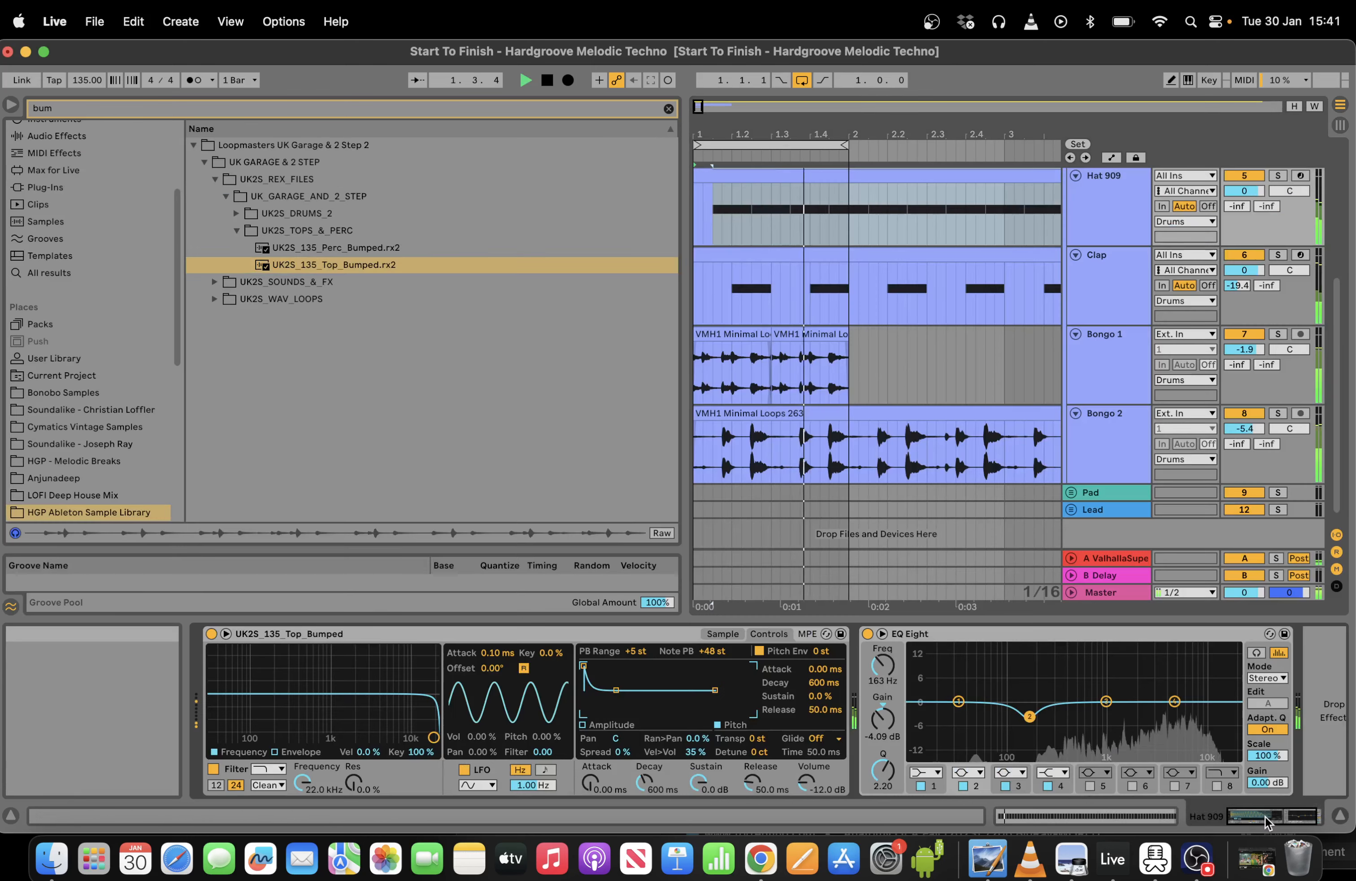
Set the filter circuit of Hat 909's Simpler to OSR and its drive to about 8.76 dB.
left_click(722, 634)
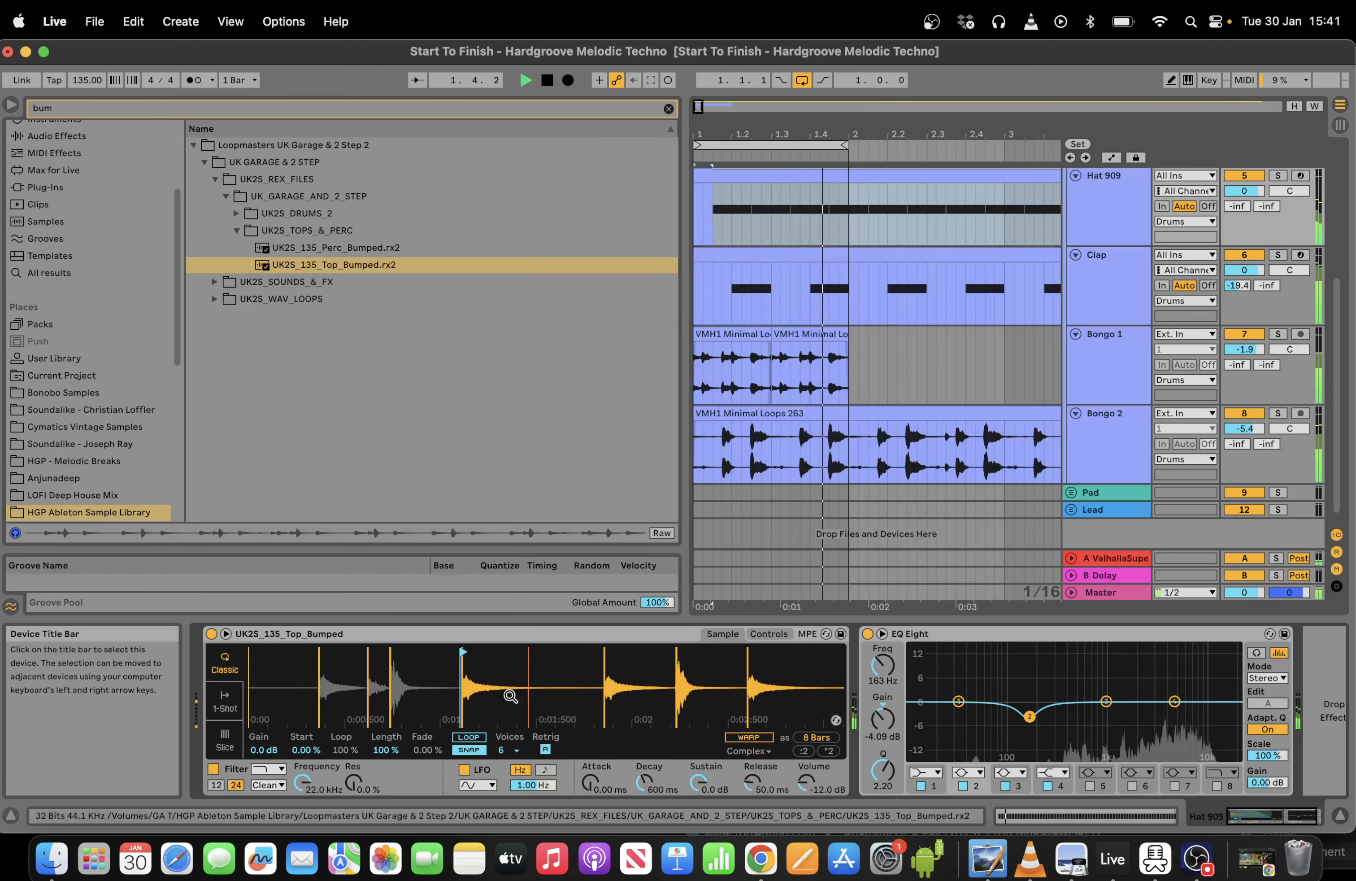
mouse_move(497, 677)
left_mouse_down()
mouse_move(499, 689)
mouse_move(486, 666)
left_mouse_up()
left_click(268, 785)
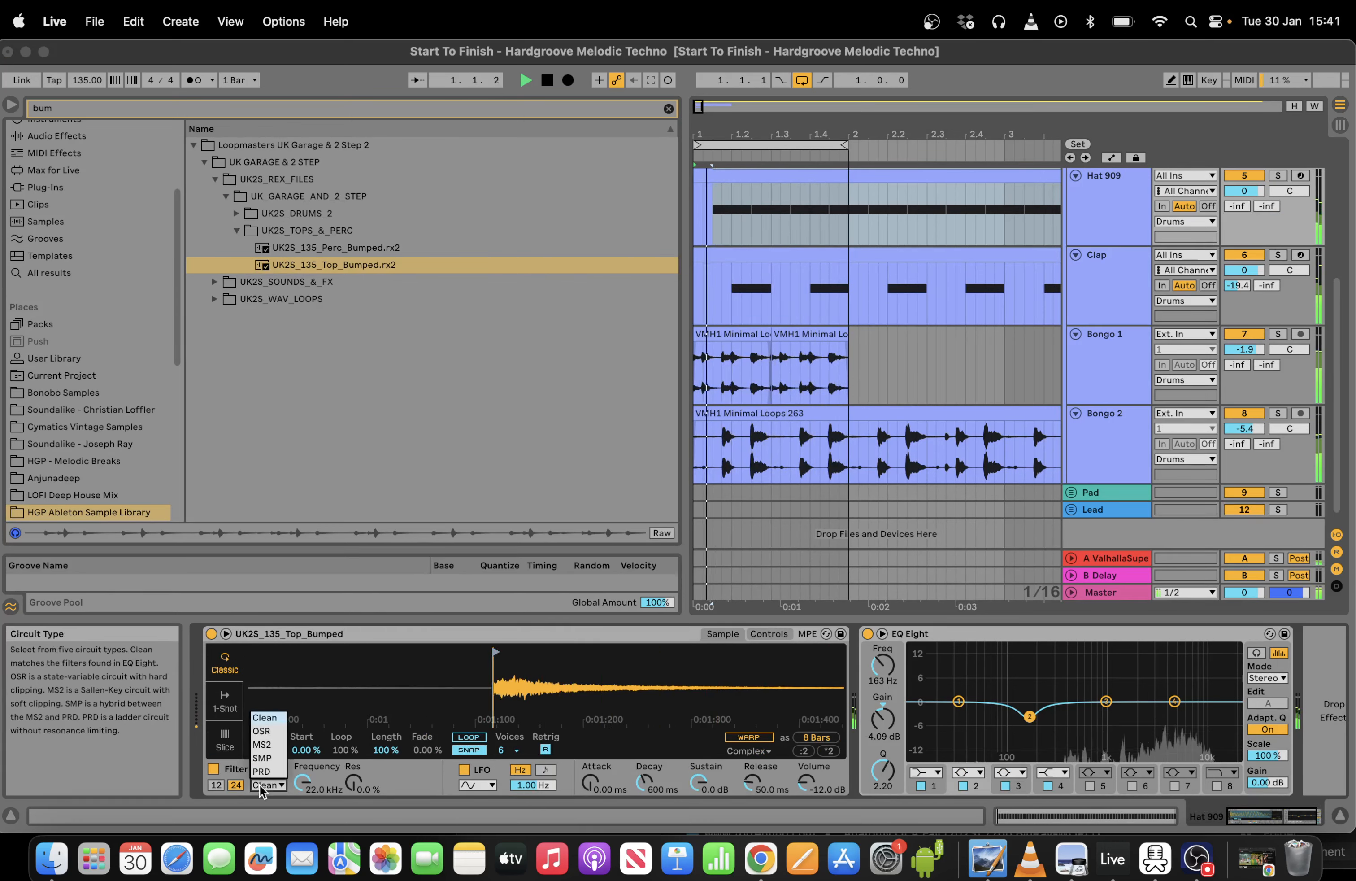
left_click(262, 731)
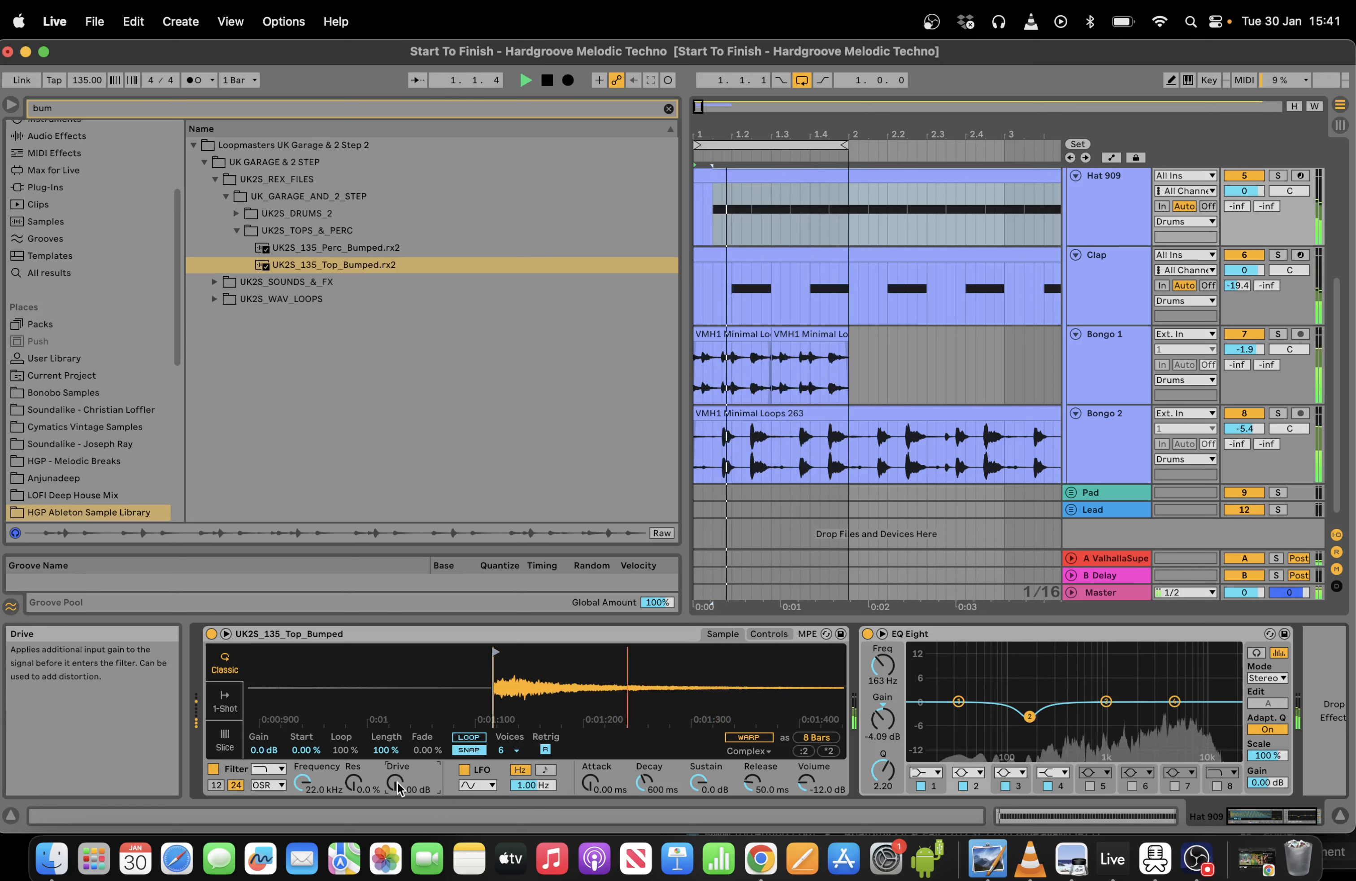
key("space")
left_click_drag(399, 789, 395, 766)
left_click_drag(575, 696, 408, 692)
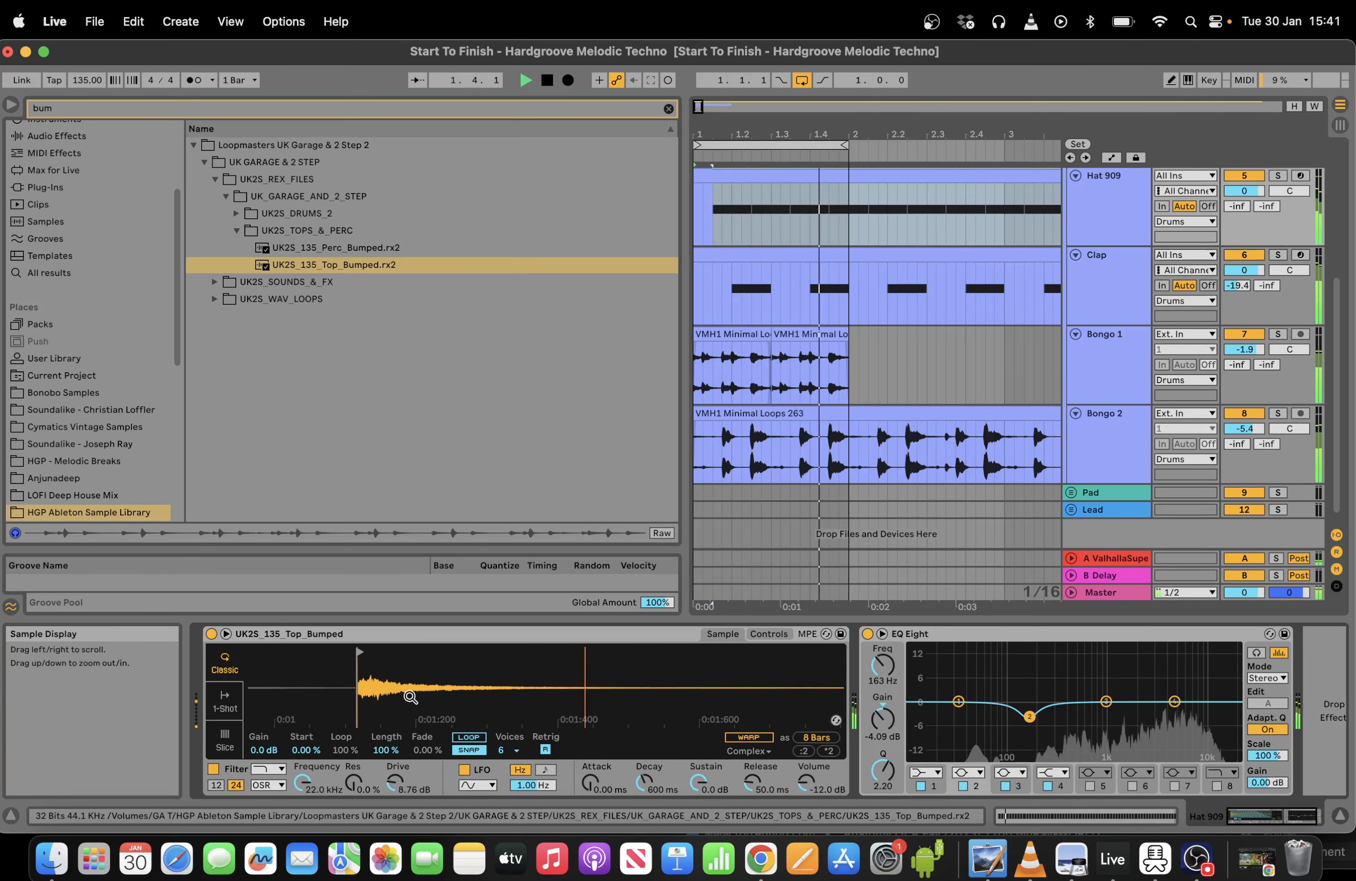
In Hat 909's EQ Eight, make band 1 a low cut at about 303 Hz and boost bands 2, 3 and 4, with band 4 about 3.35 dB at 5.27 kHz.
left_click(924, 775)
left_click(924, 661)
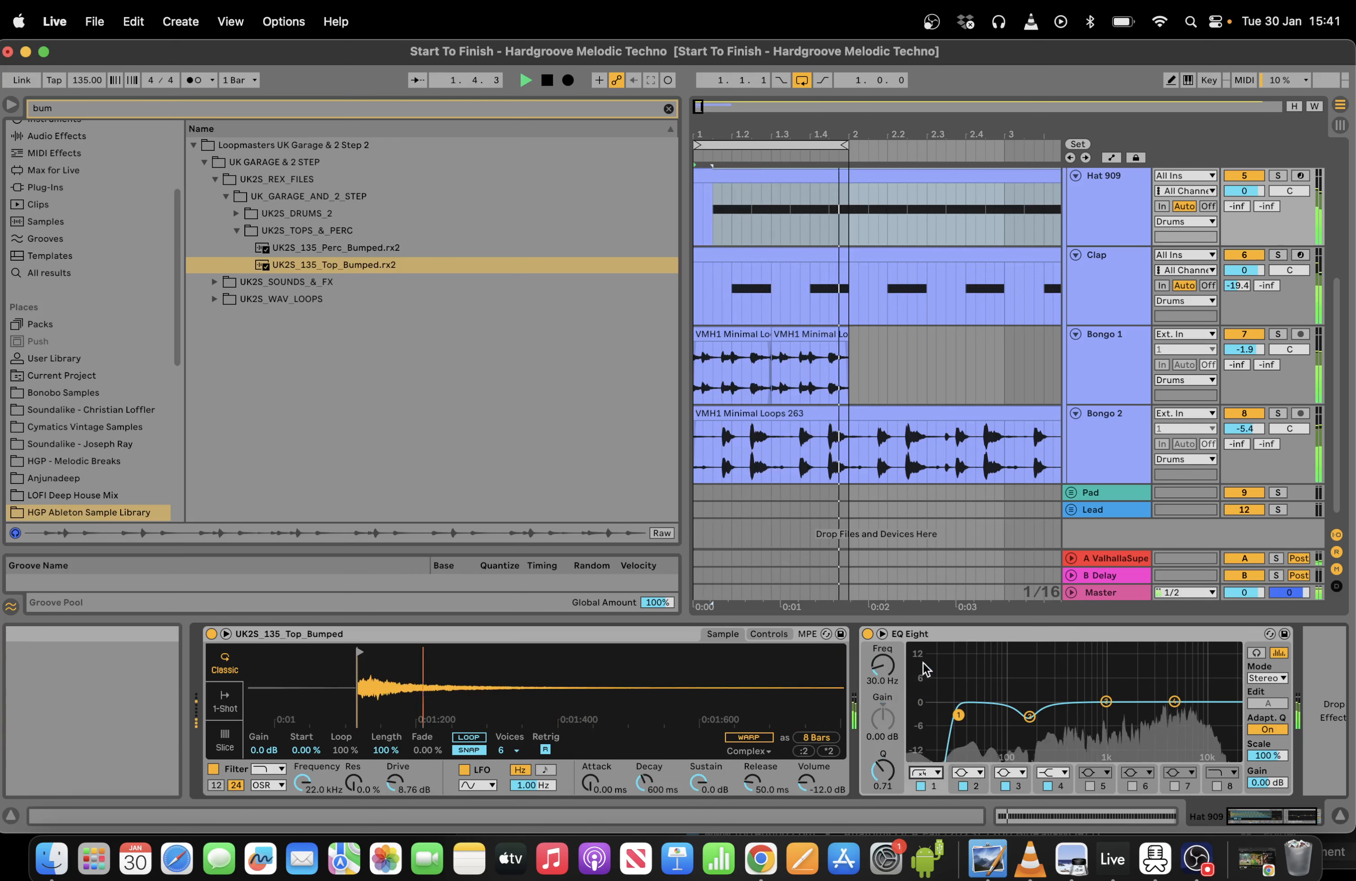
left_click_drag(959, 715, 1060, 710)
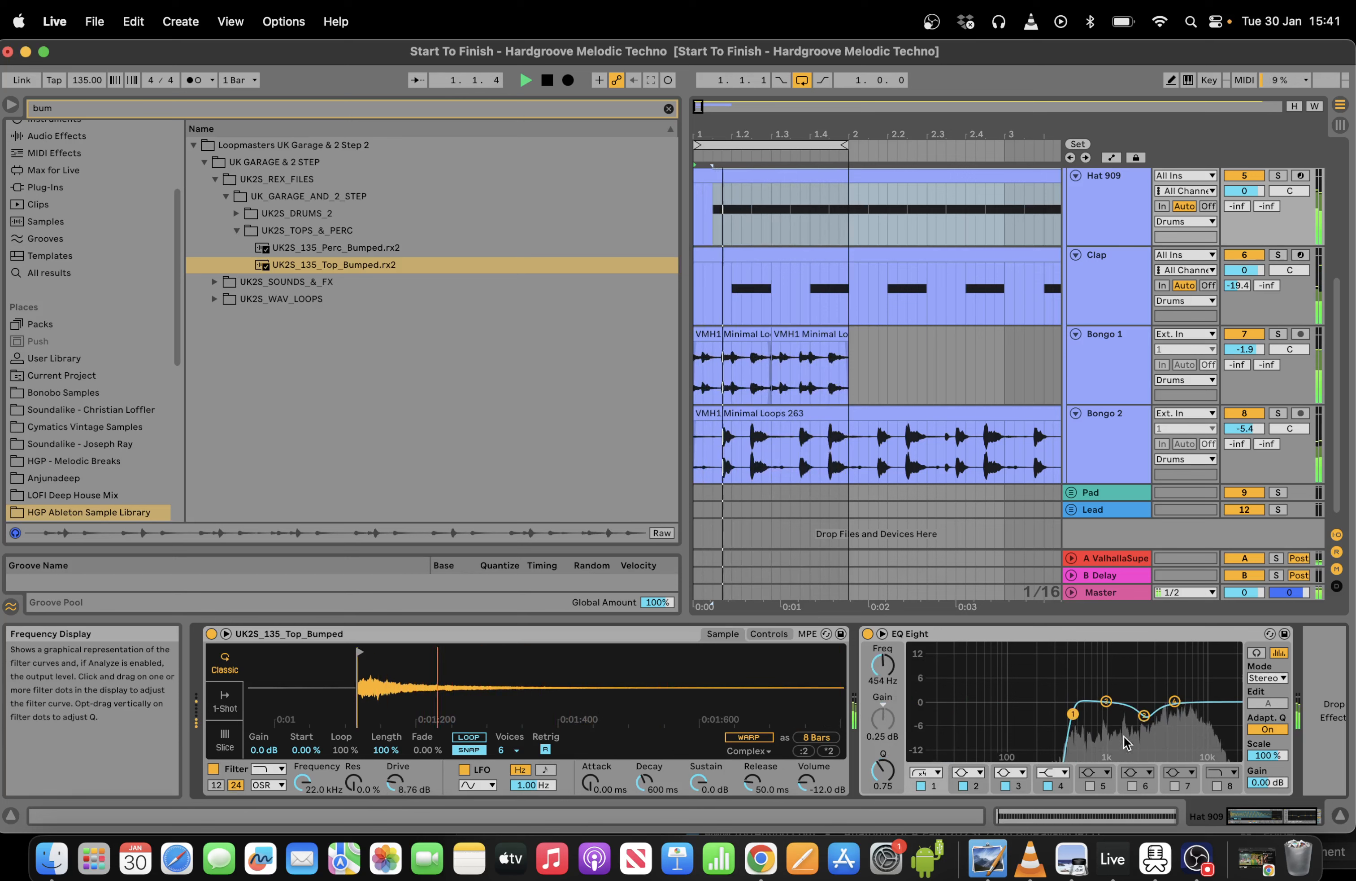
left_click(1144, 715)
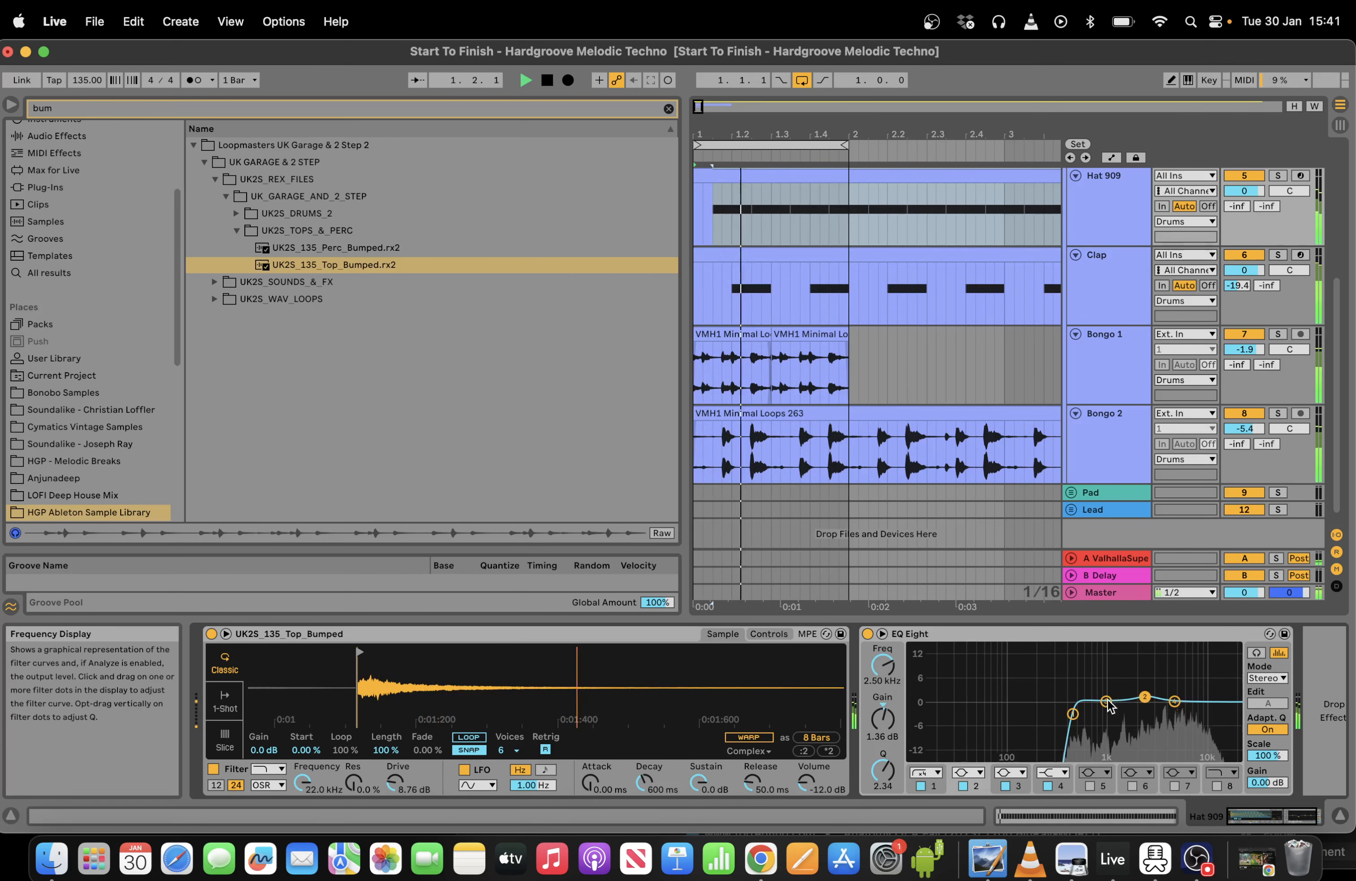
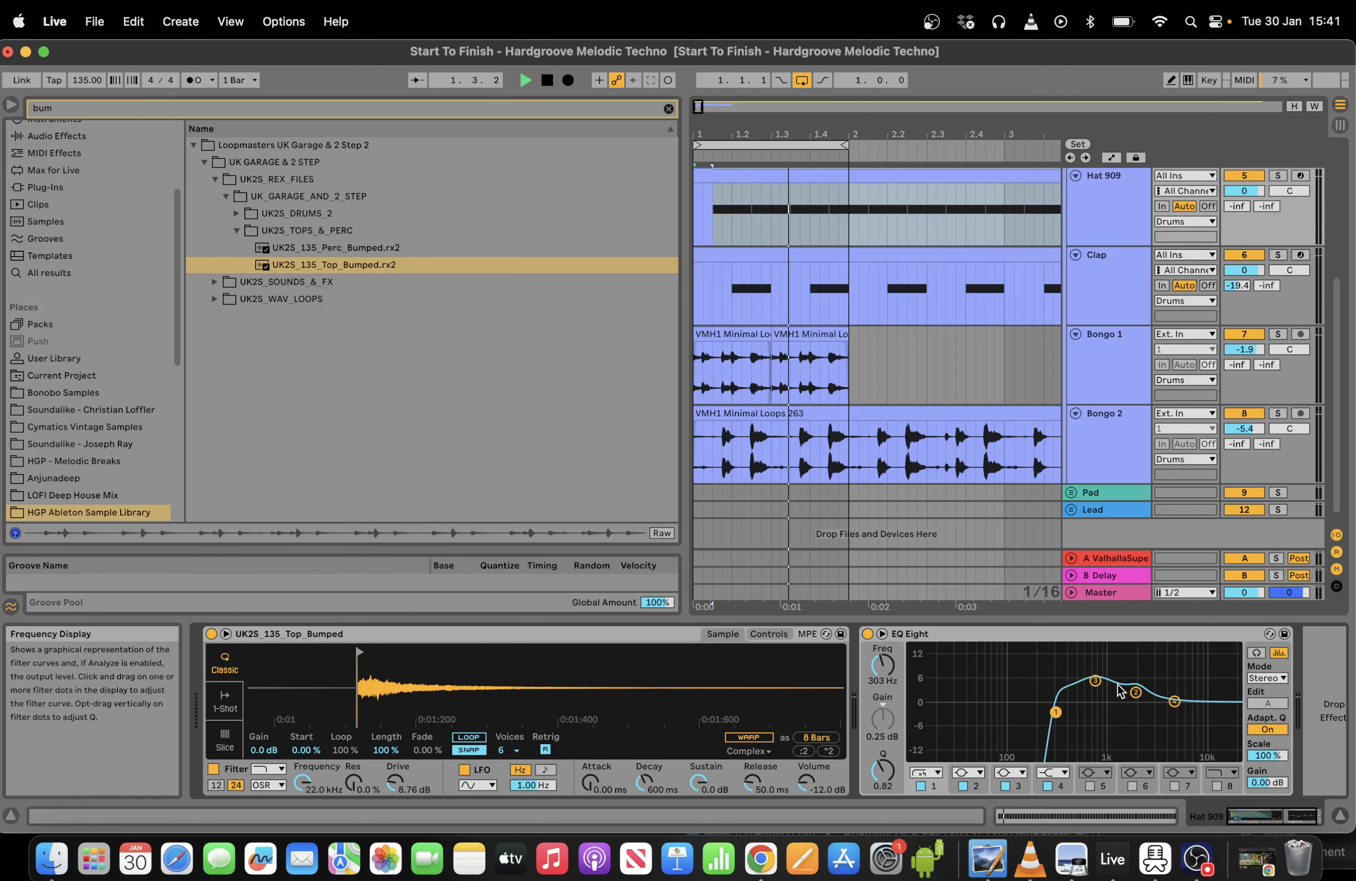
left_click_drag(1136, 692, 1119, 687)
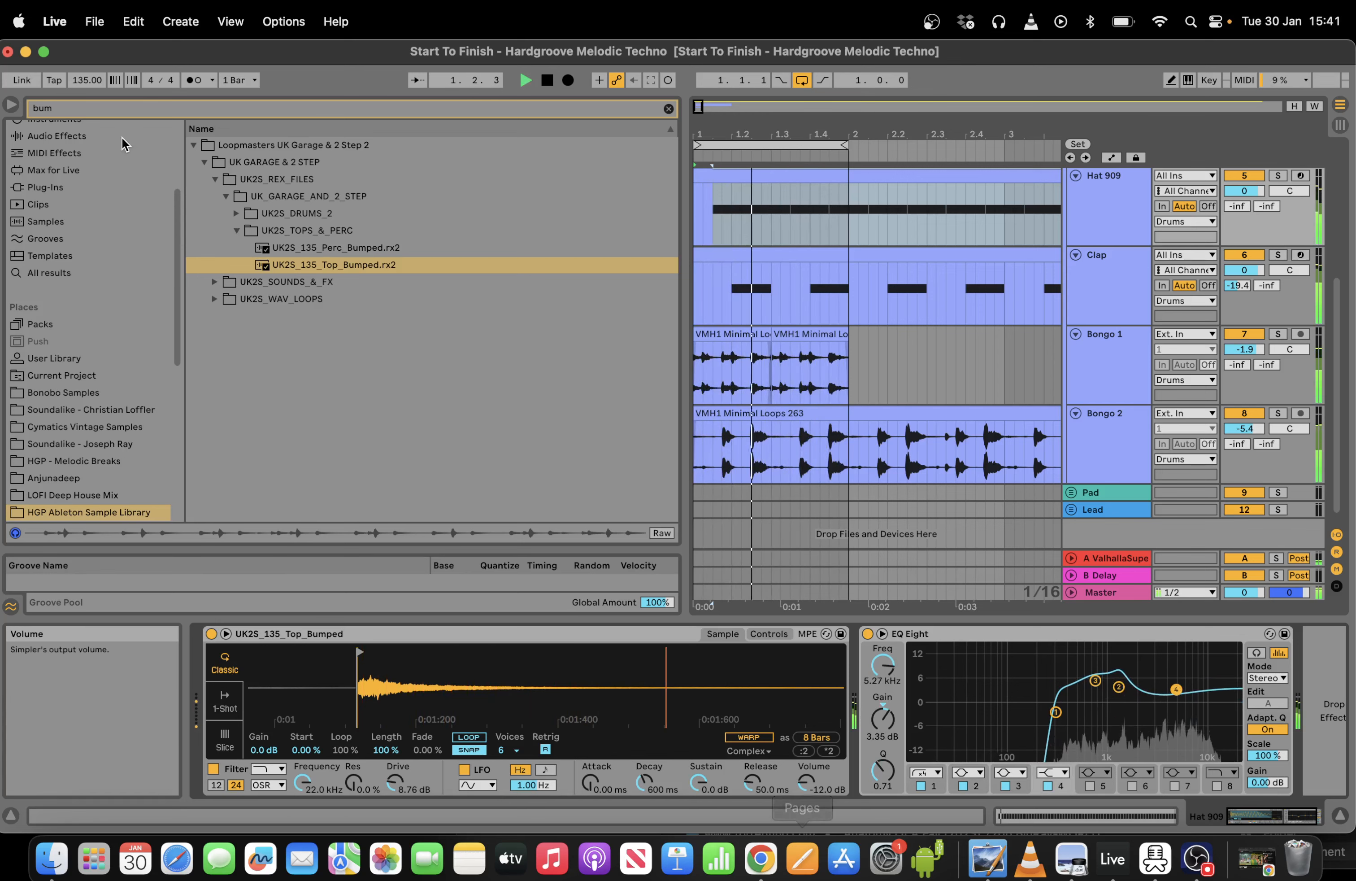
Add a Limiter to the end of Hat 909's device chain with a ceiling of -4.69 dB and a gain of 2.20 dB.
key("super+f")
type("limi")
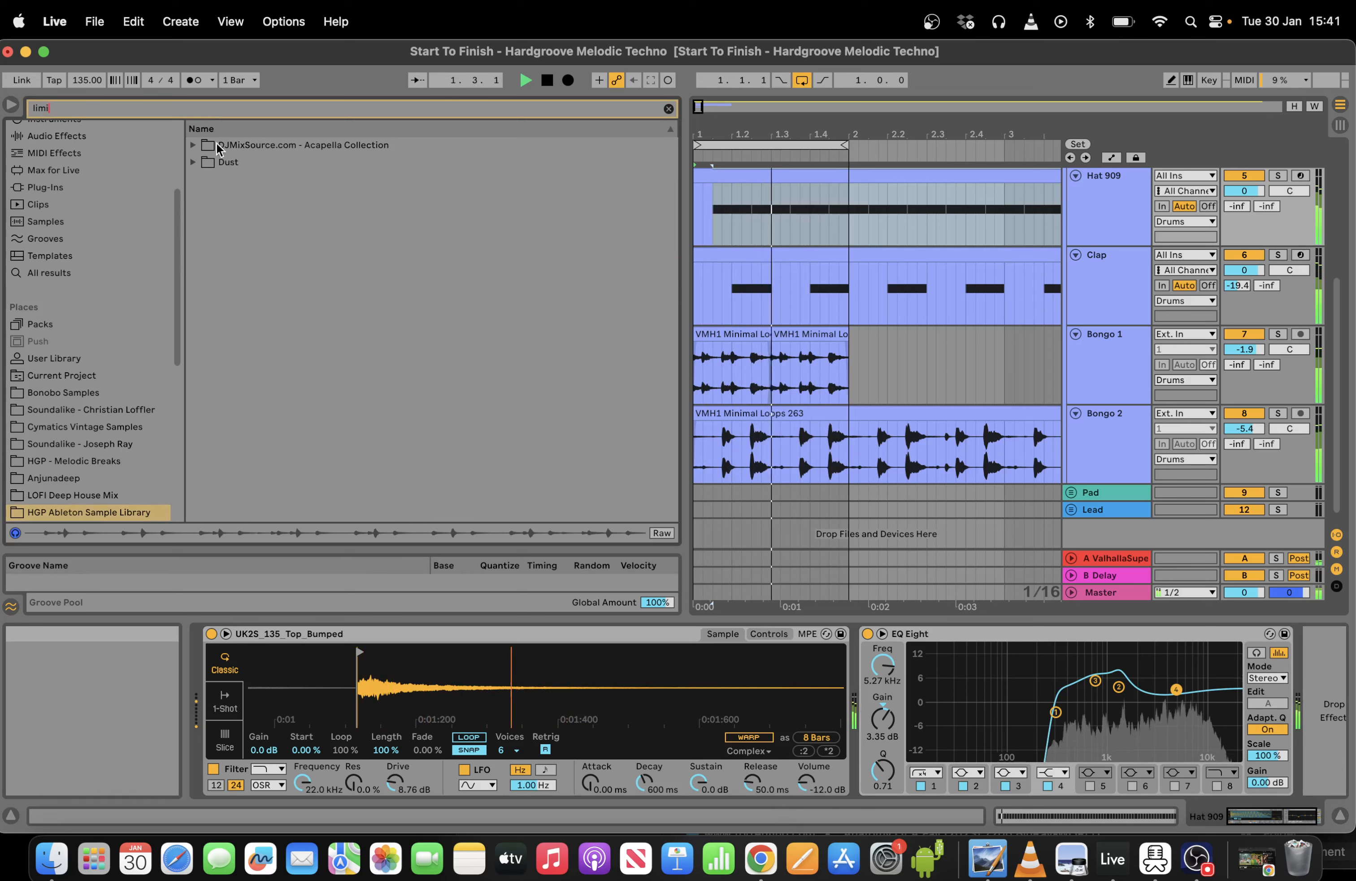
scroll(106, 206, "up", 5)
left_click(86, 281)
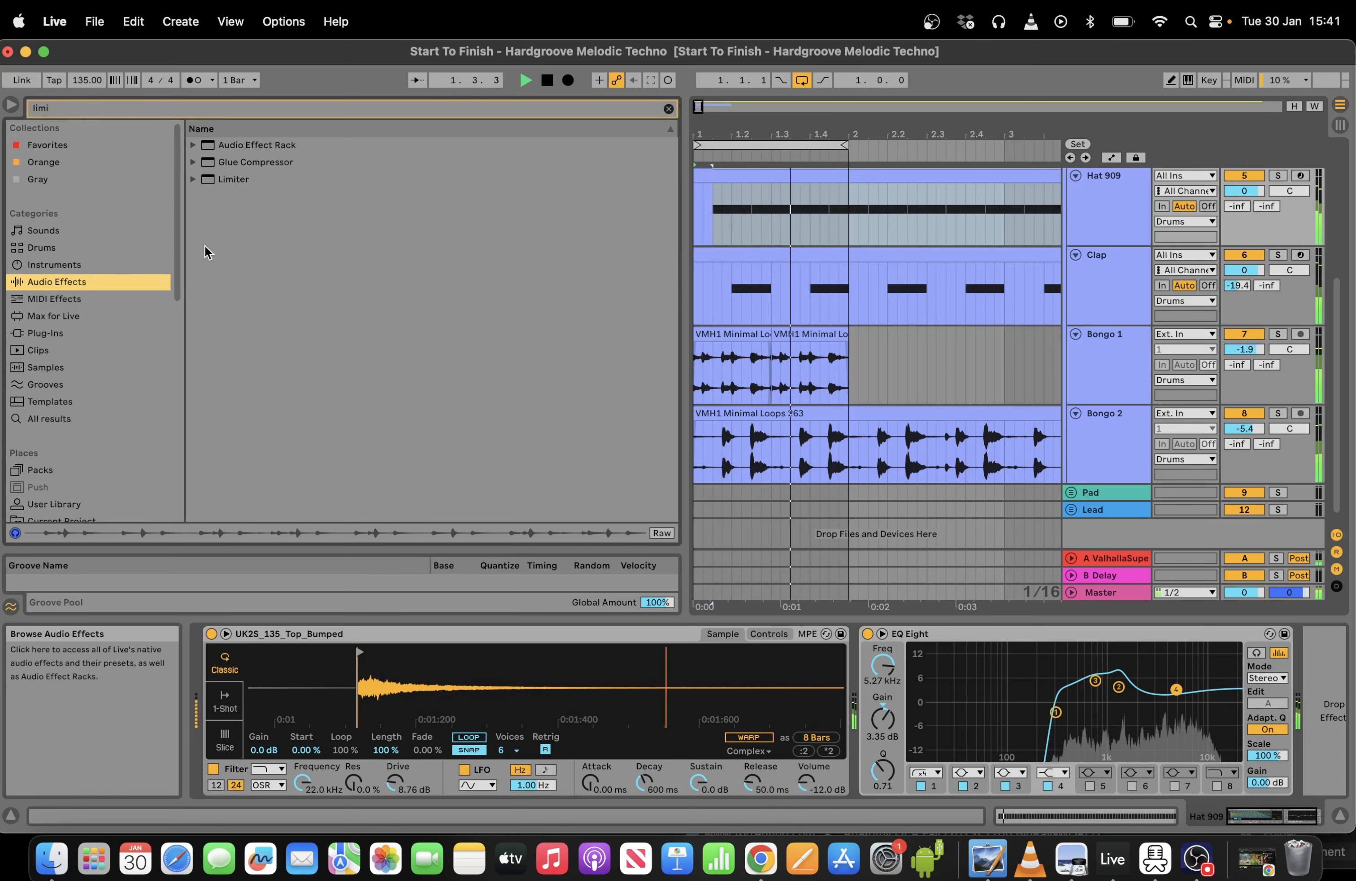
double_click(239, 179)
left_click_drag(1310, 662, 1260, 685)
key("space")
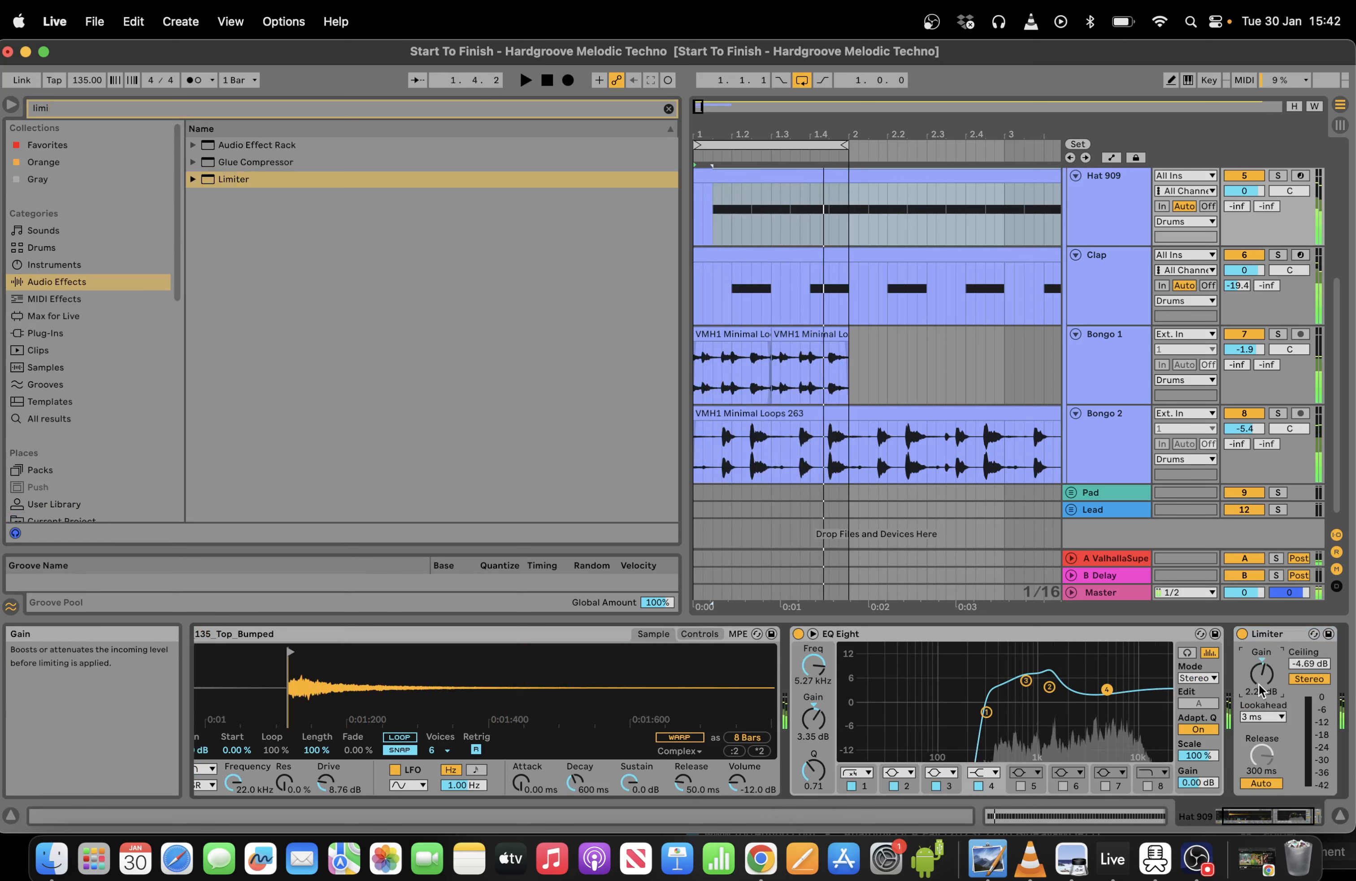
Add a second EQ Eight after the Limiter with band 1 low-cutting at about 261 Hz, and move the first EQ Eight's band 3 to about 454 Hz.
key("super+f")
type("eq")
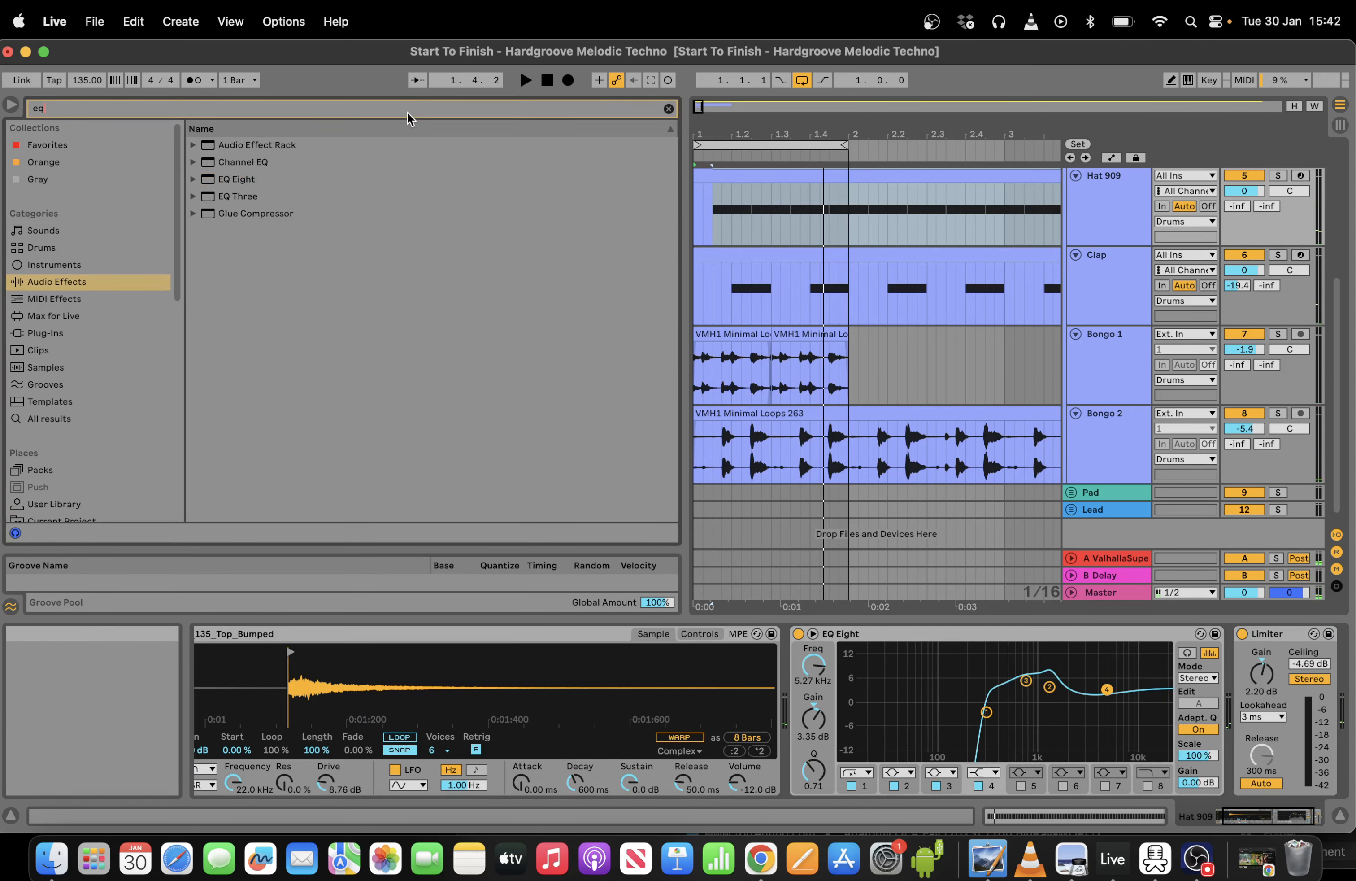
double_click(261, 185)
key("space")
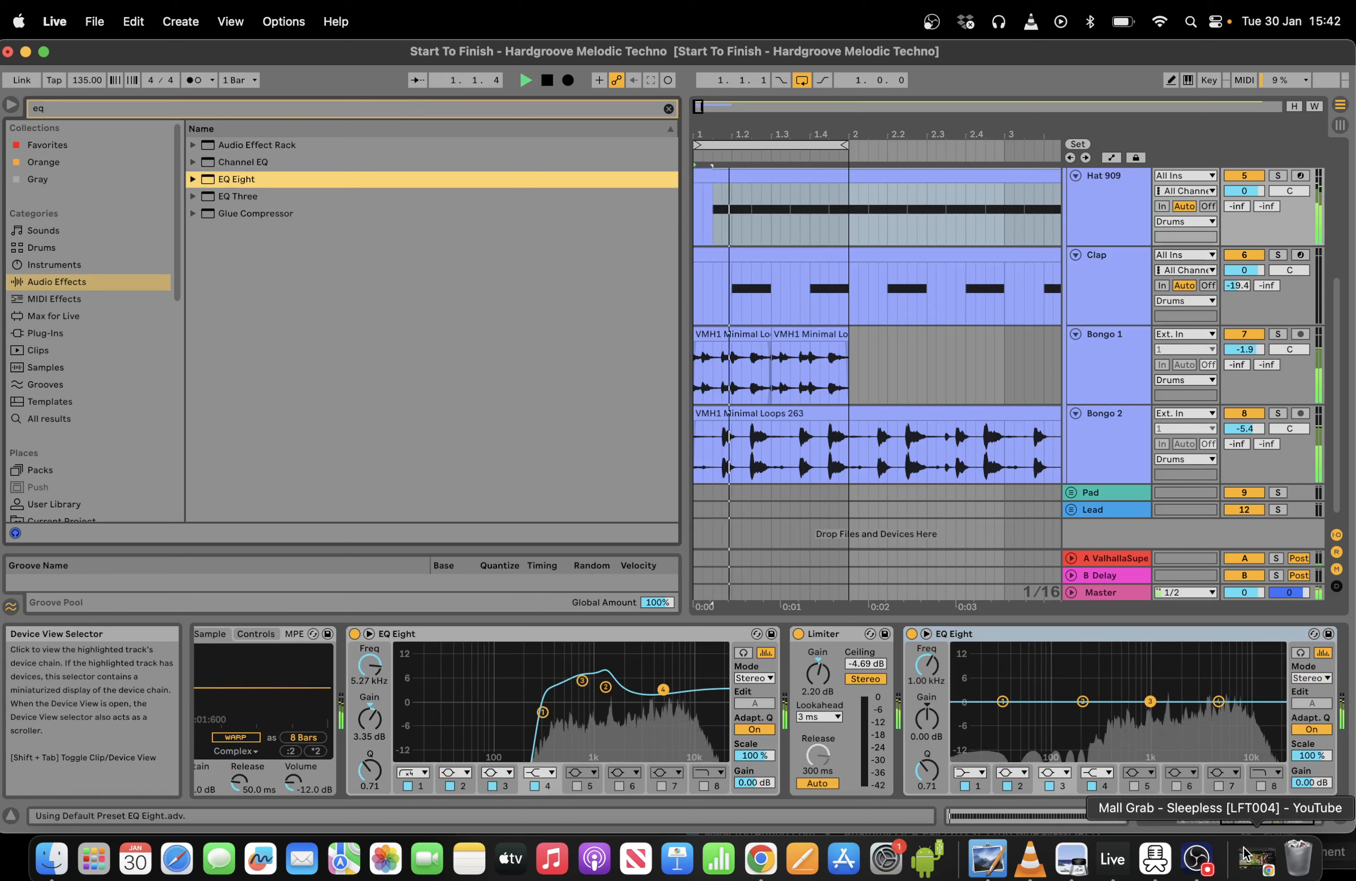
left_click(979, 772)
left_click(967, 665)
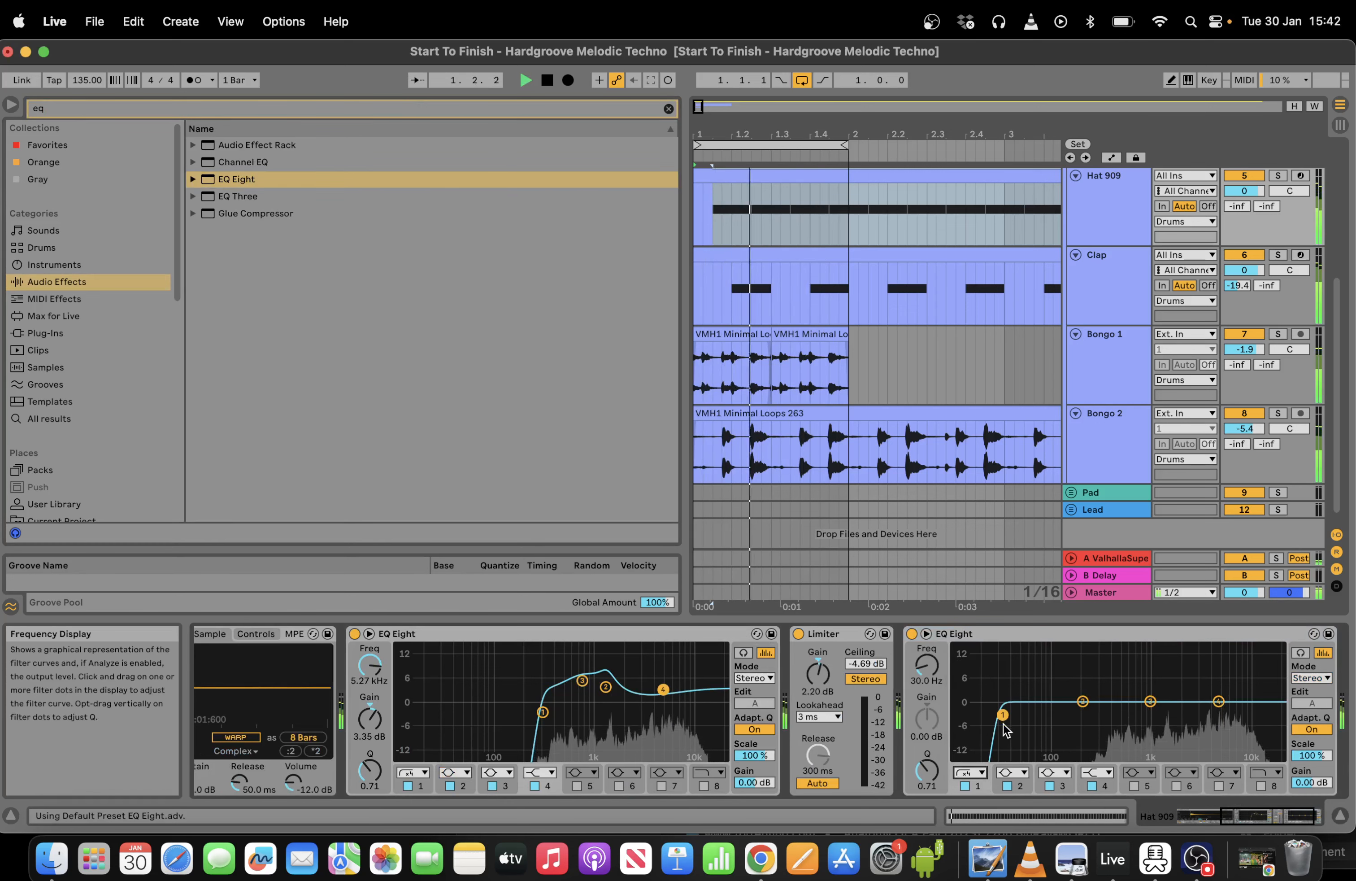
left_click_drag(1003, 714, 1094, 719)
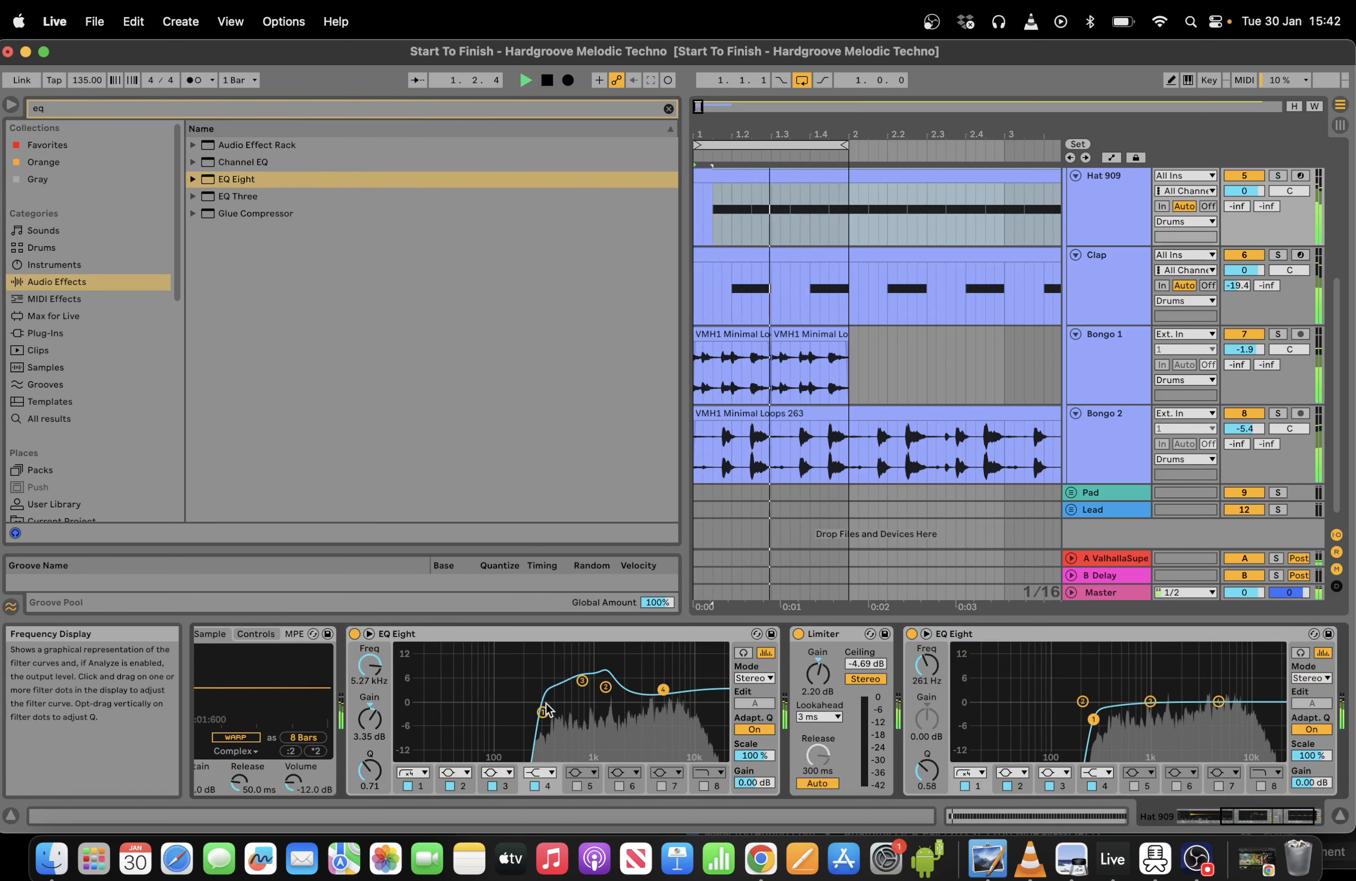
left_click_drag(582, 681, 560, 680)
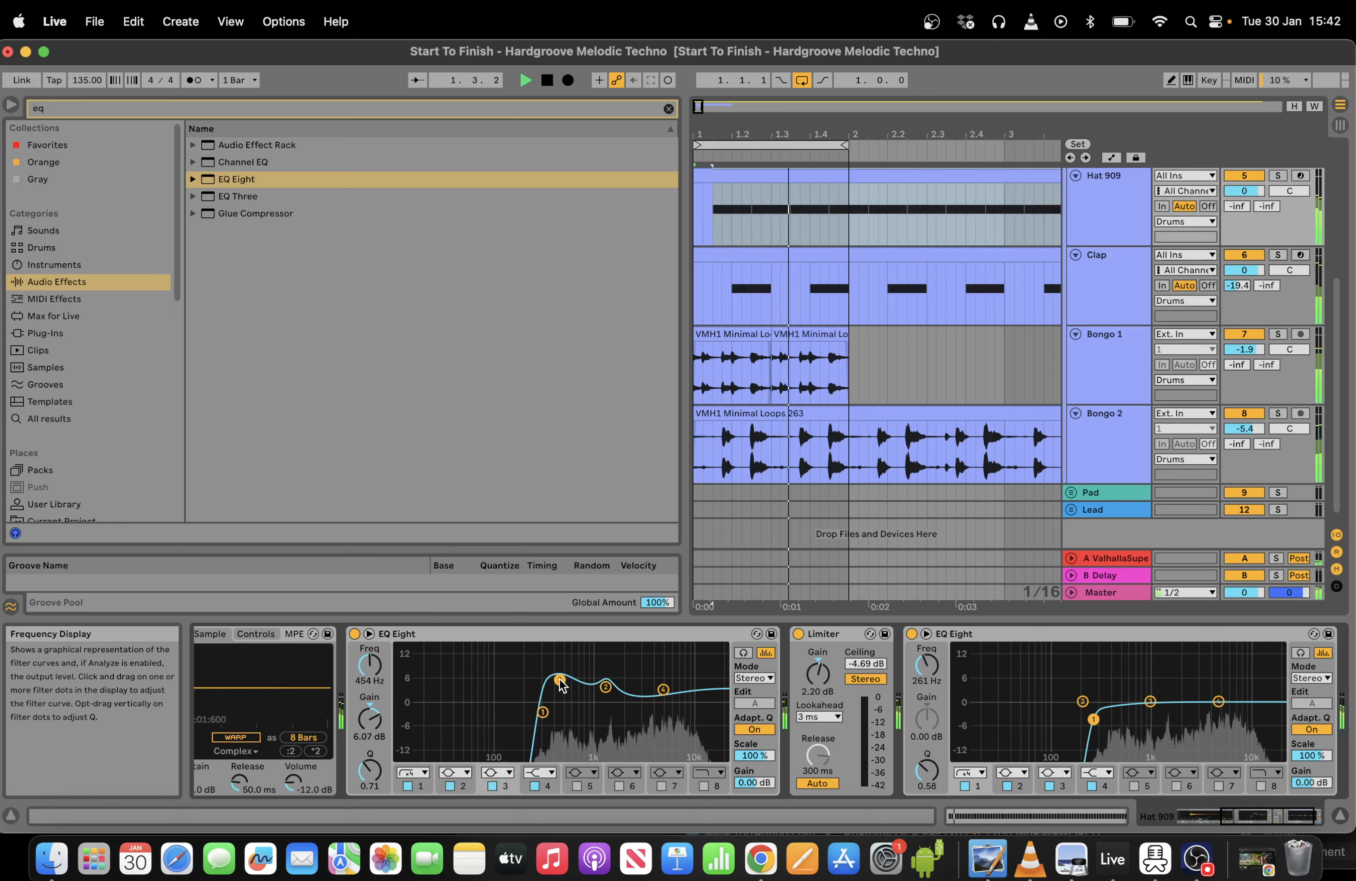
Narrow the browser to widen the arrangement and insert a new audio track below Bongo 2.
left_click(720, 432)
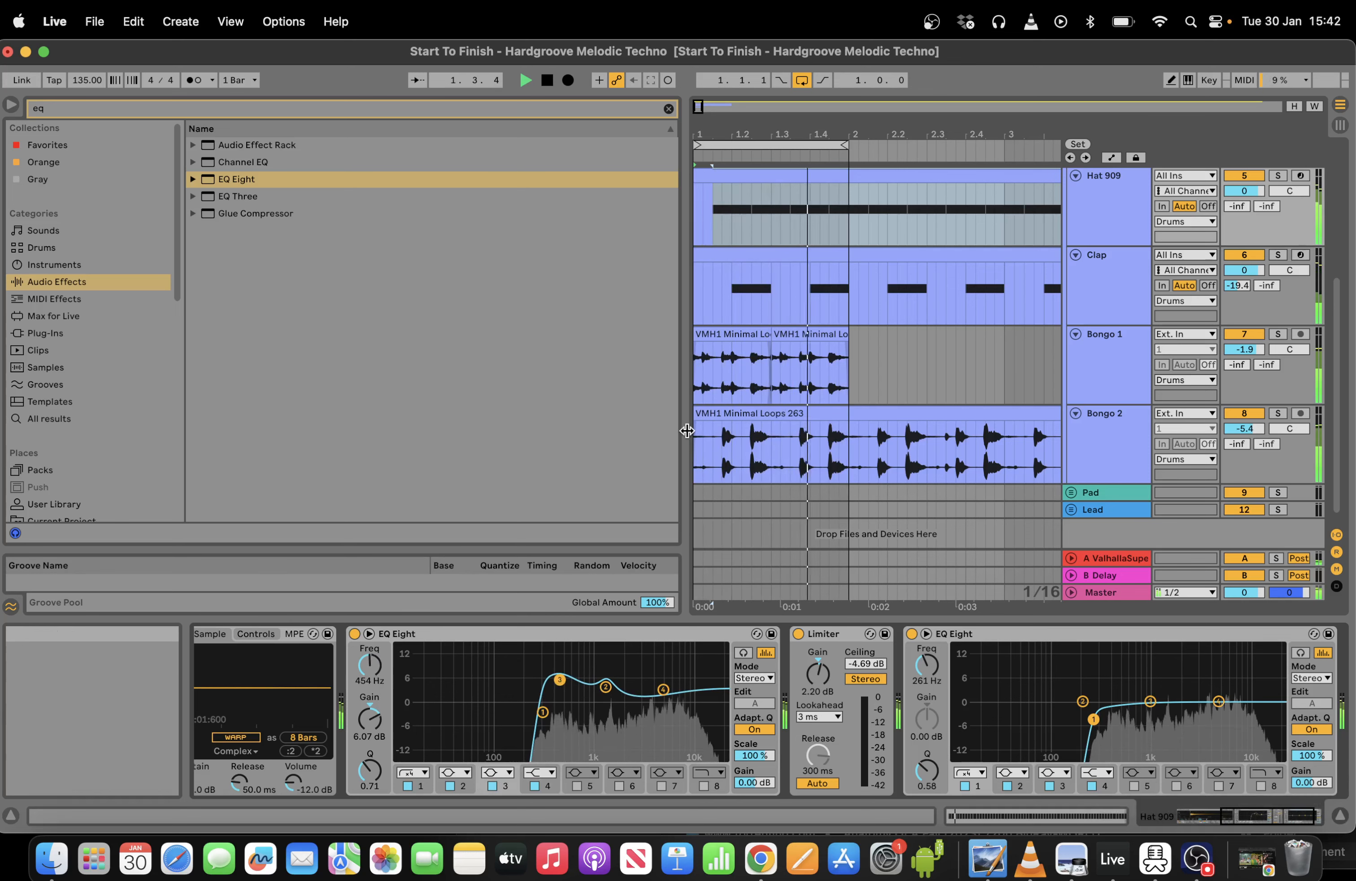
left_click_drag(684, 432, 80, 427)
left_click_drag(532, 135, 573, 143)
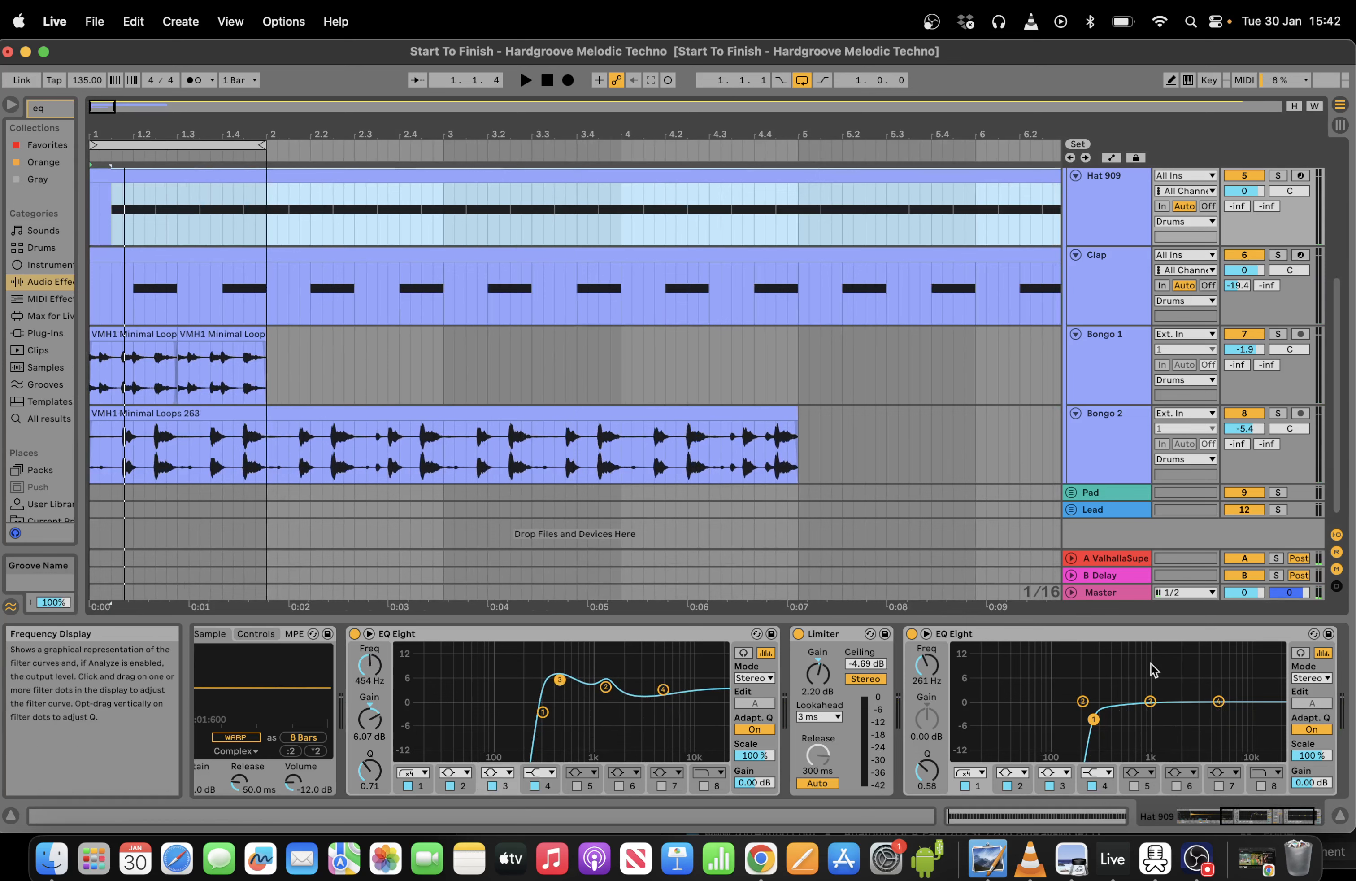
key("plus")
left_click(1115, 446)
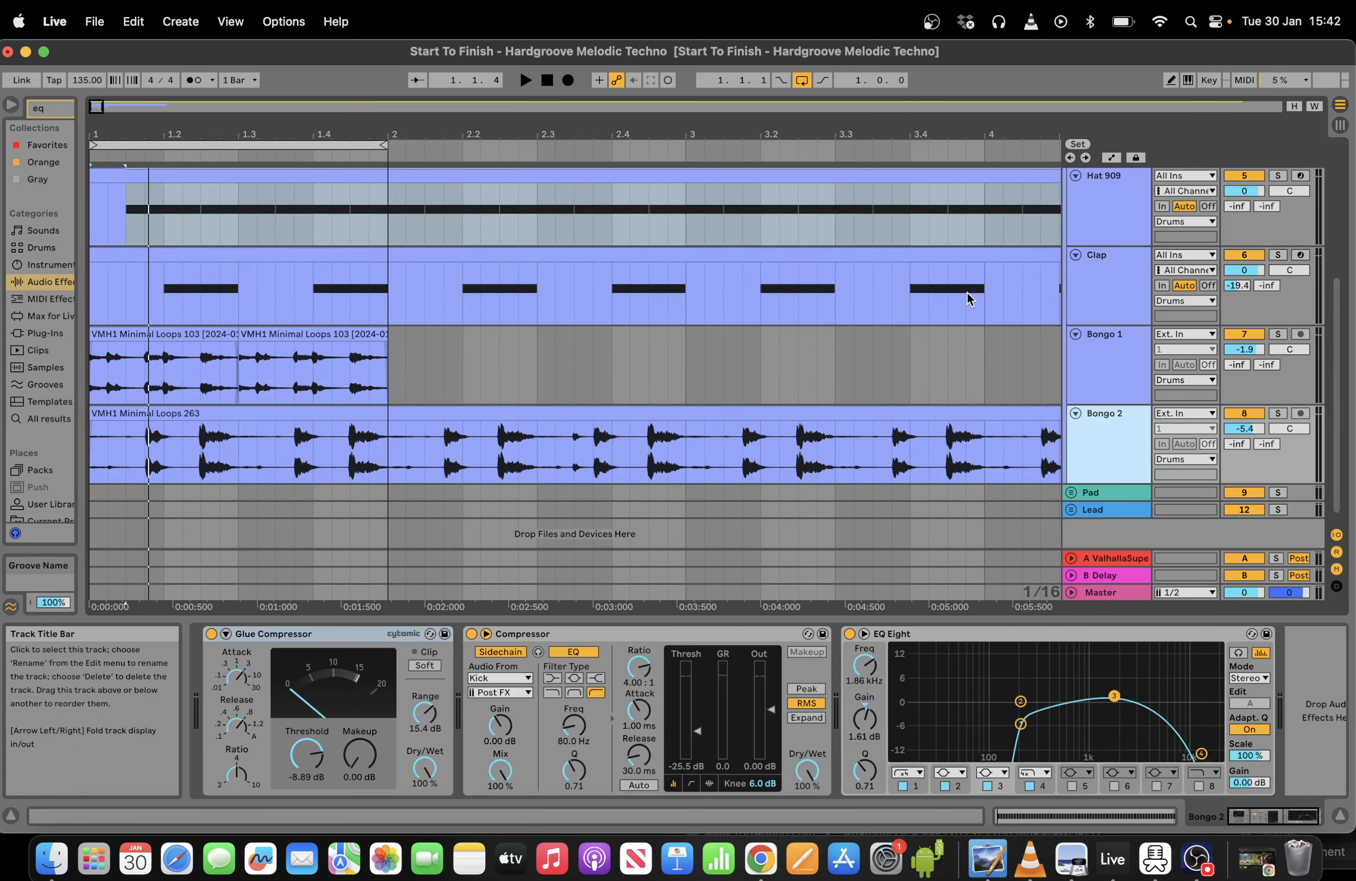
left_click(181, 21)
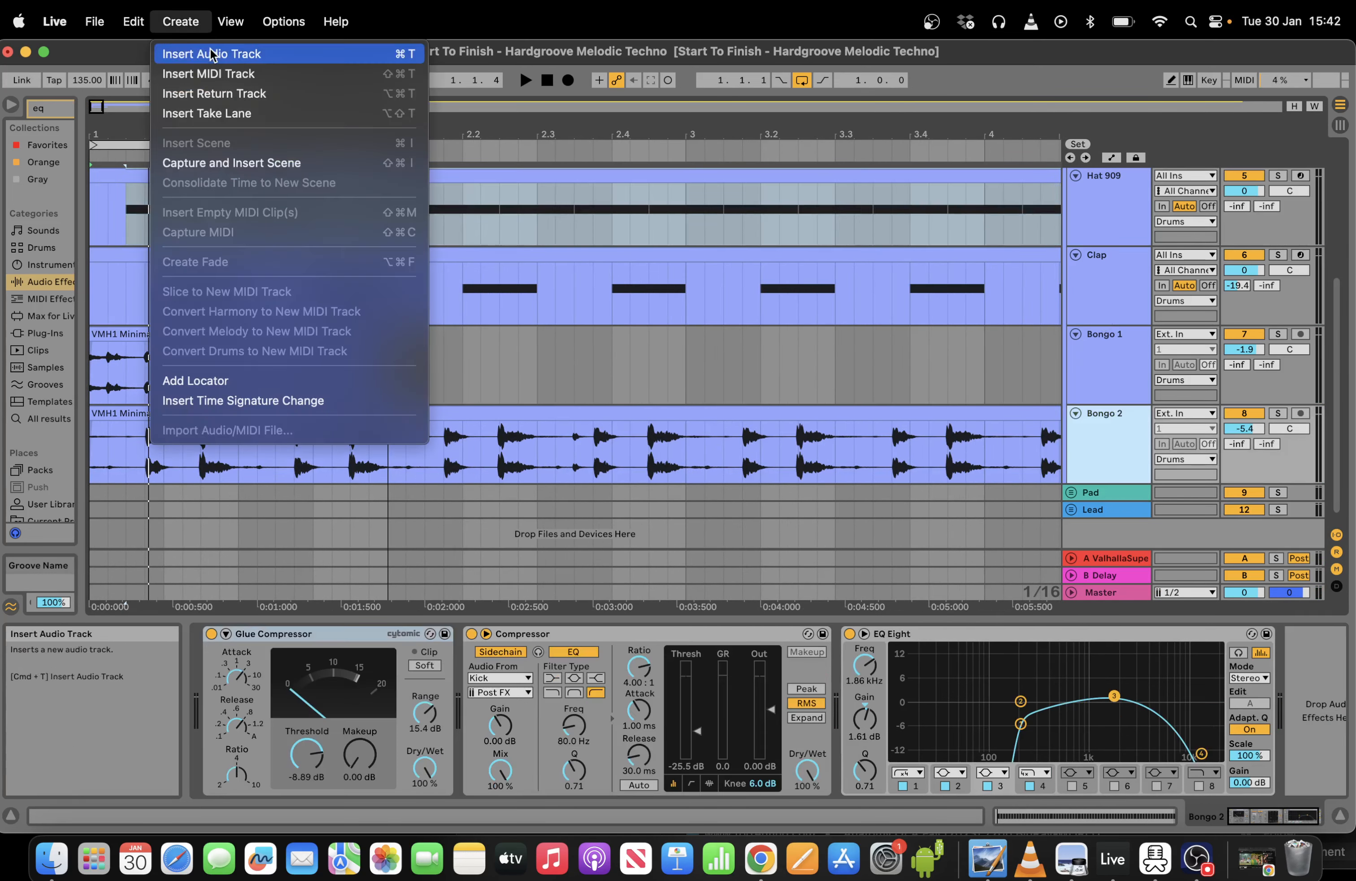
left_click(328, 57)
Copy Bongo 2's Glue Compressor, Compressor and EQ Eight onto the new audio track.
left_click(724, 412)
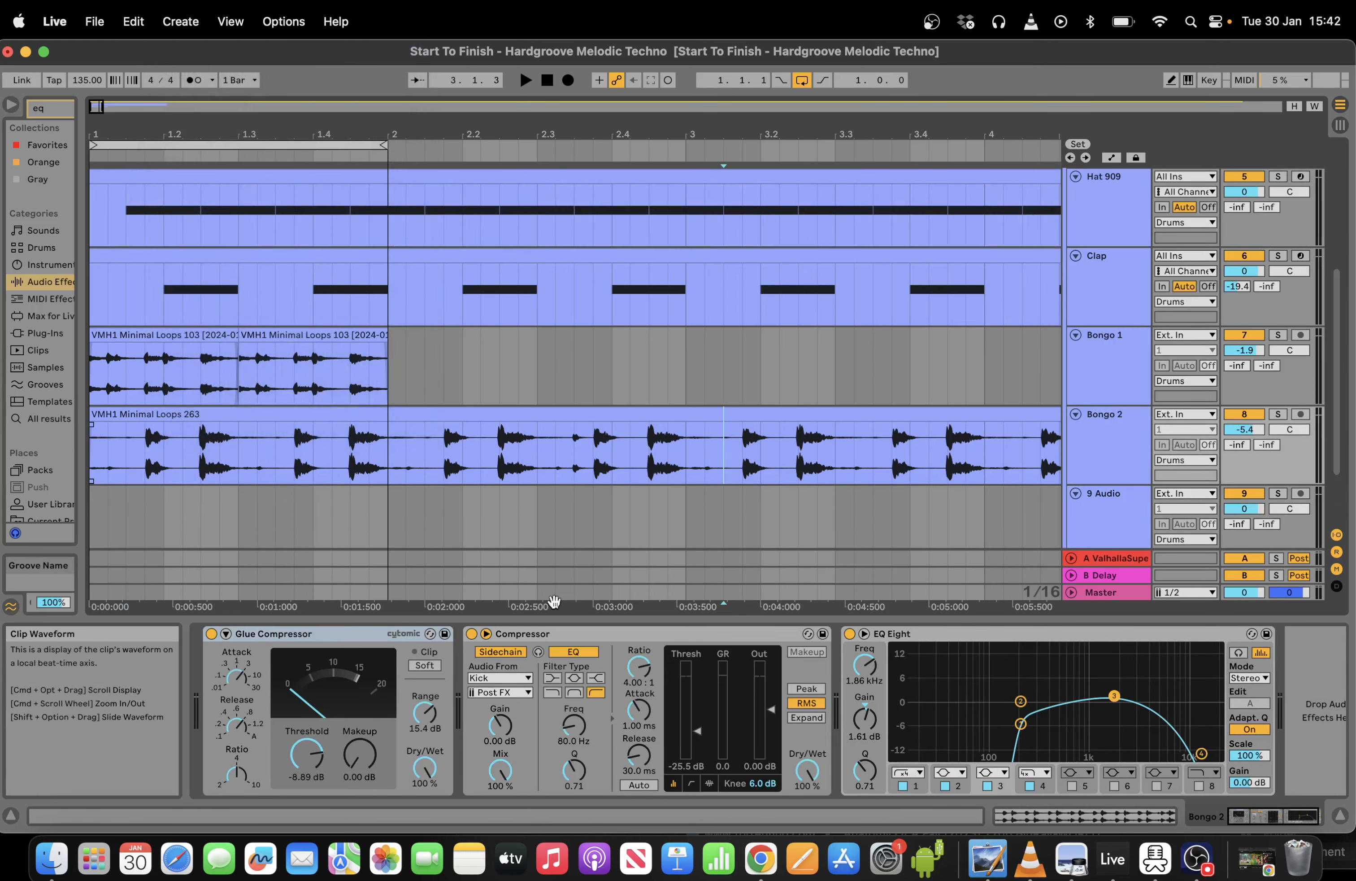
left_click(627, 639)
key("shift+Right")
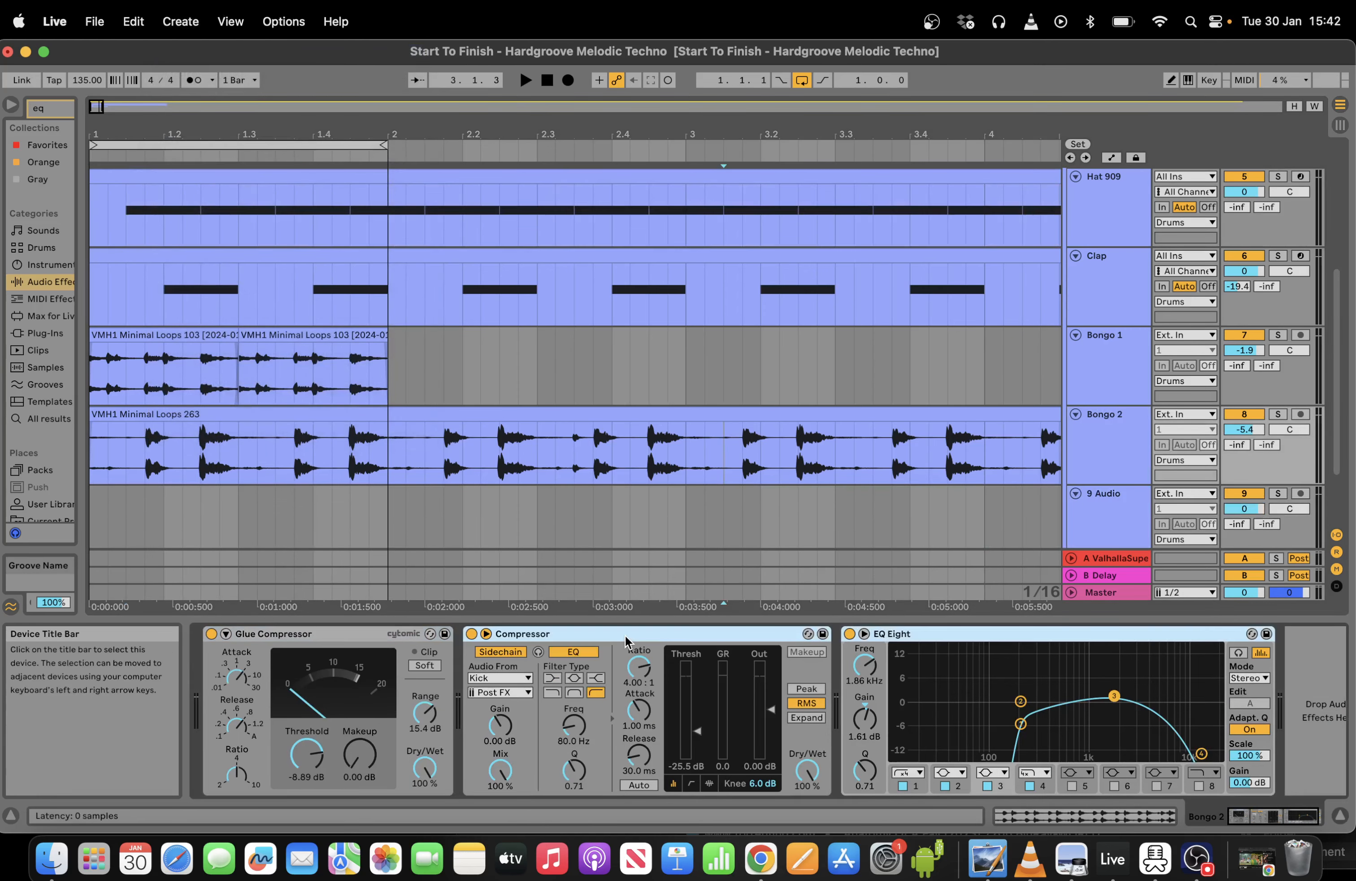
left_click(313, 636)
key("shift+Right")
key("shift+Right")
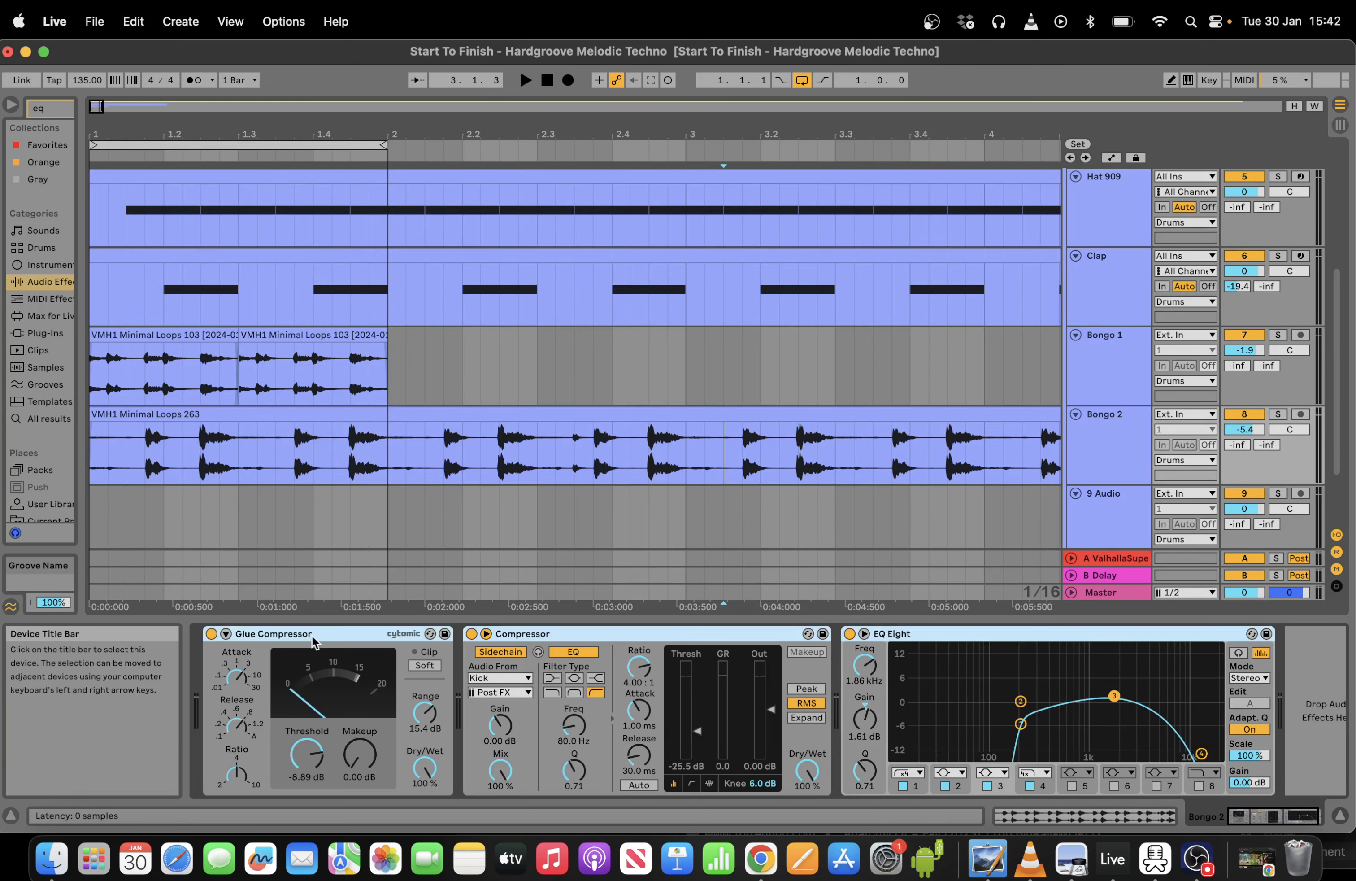
left_click(879, 517)
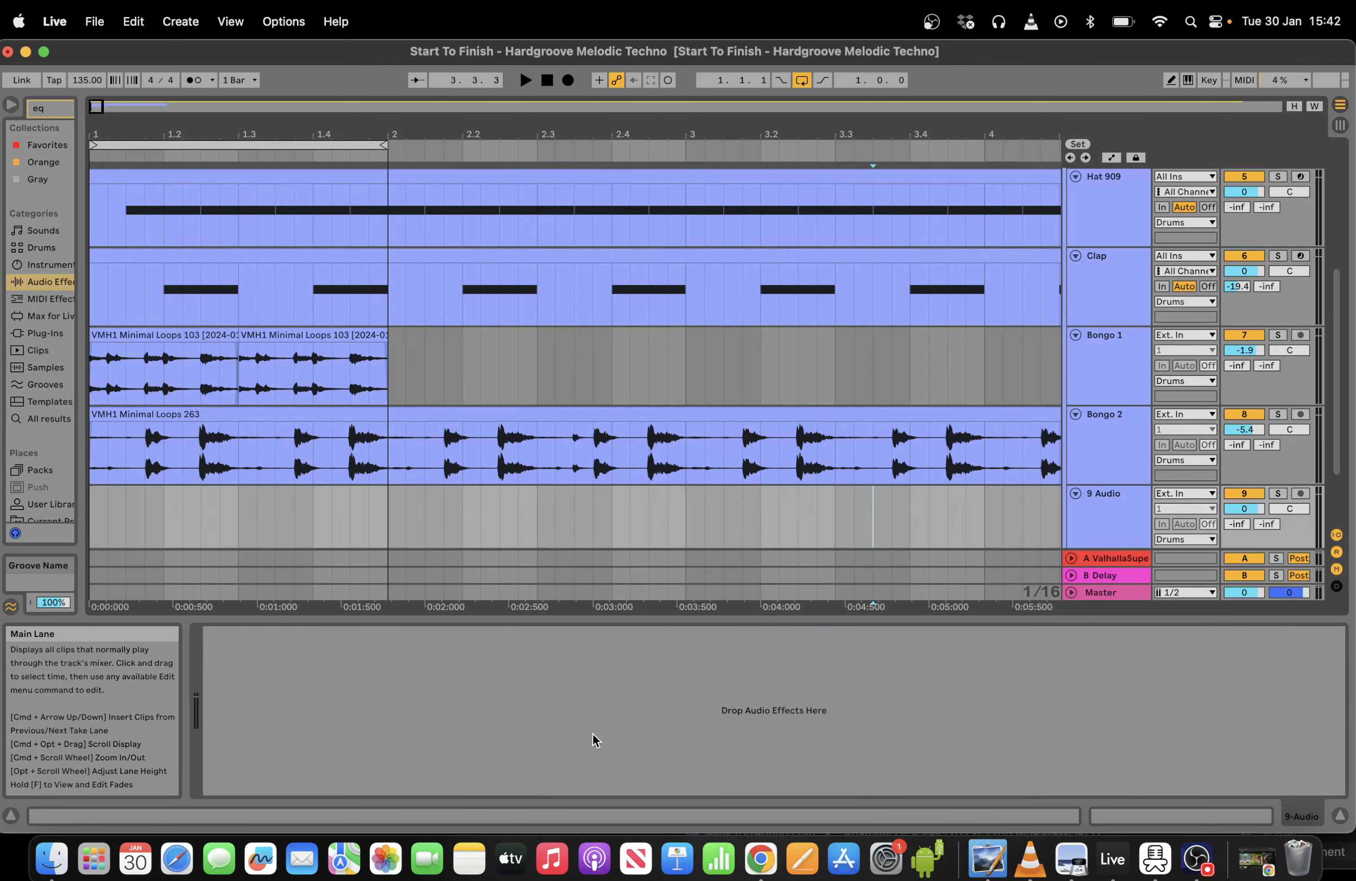
left_click(589, 725)
key("super+v")
Rename the new audio track as Shaker 1 and place it between Hat 909 and Clap.
right_click(1099, 506)
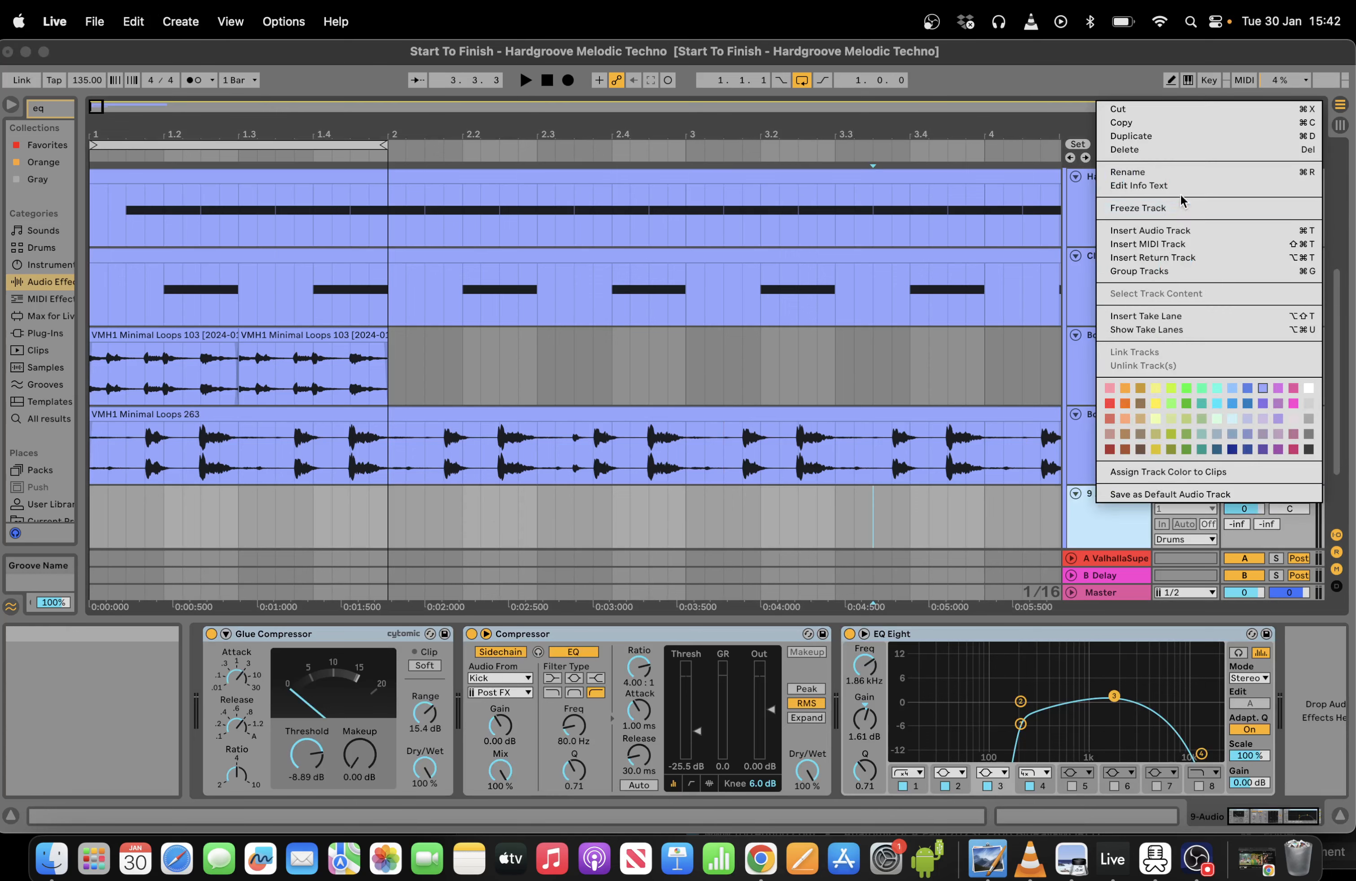
left_click(1181, 176)
type("Shaker 1")
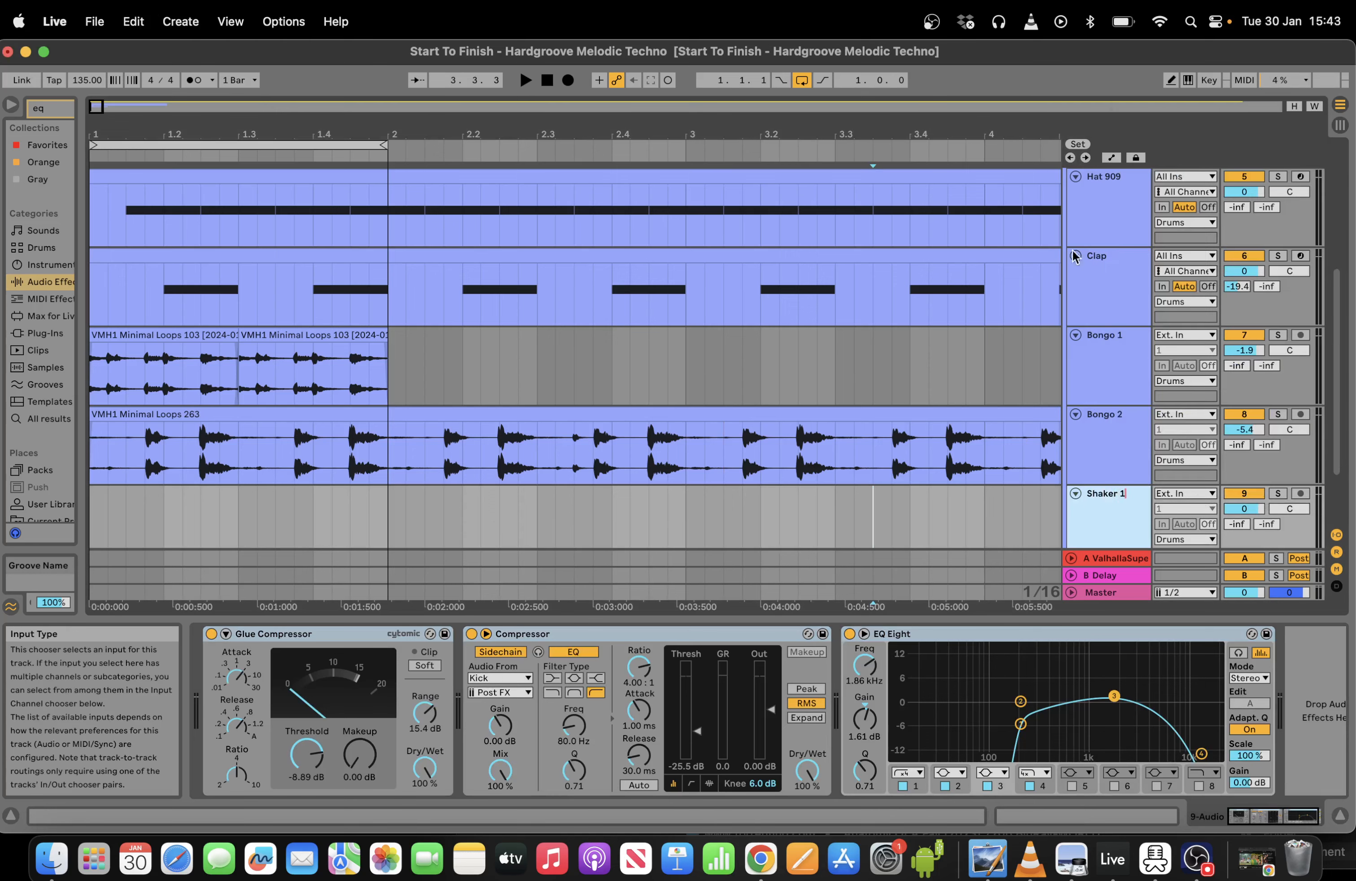
left_click(1003, 515)
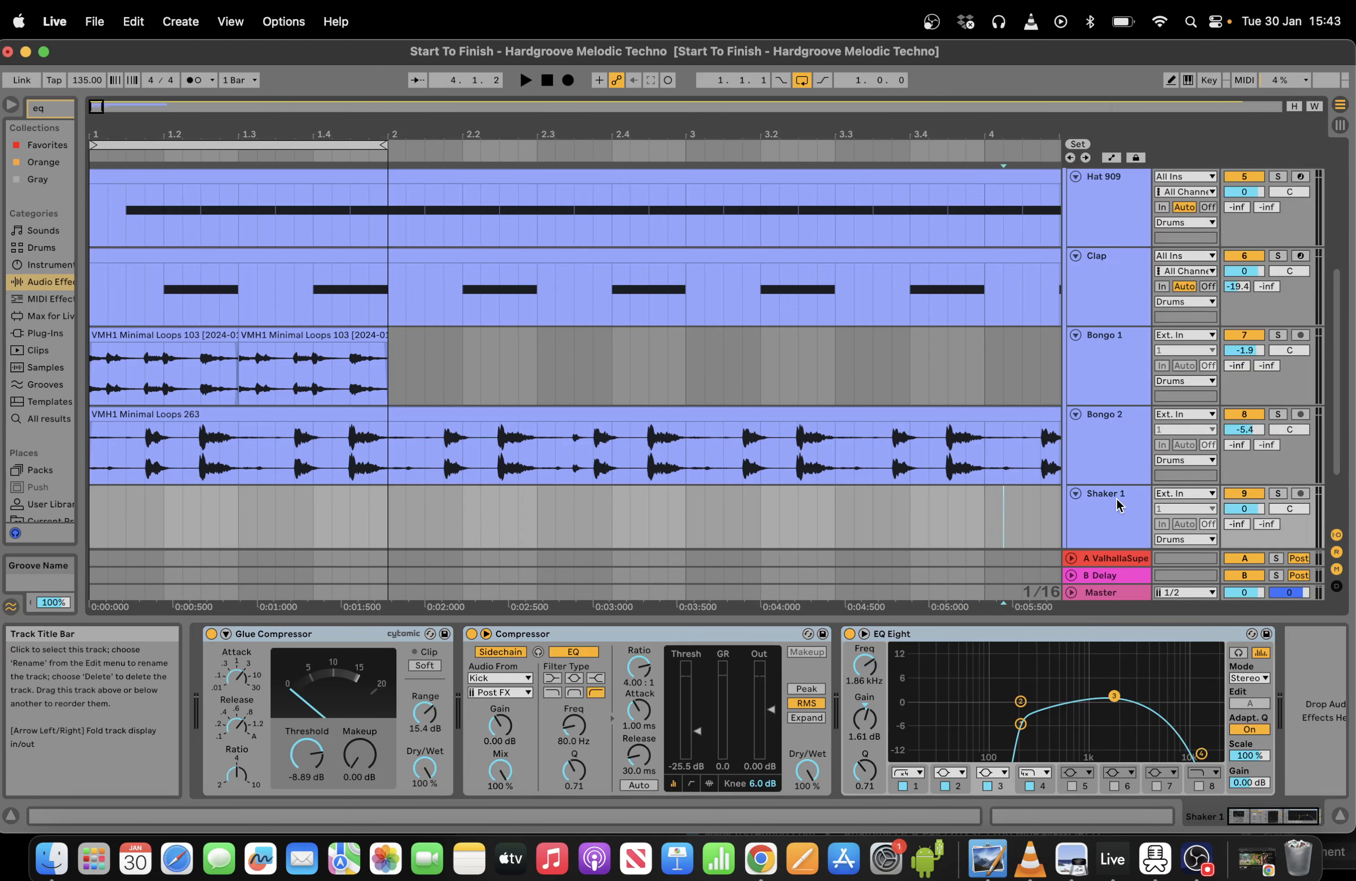
left_click_drag(1119, 505, 1113, 282)
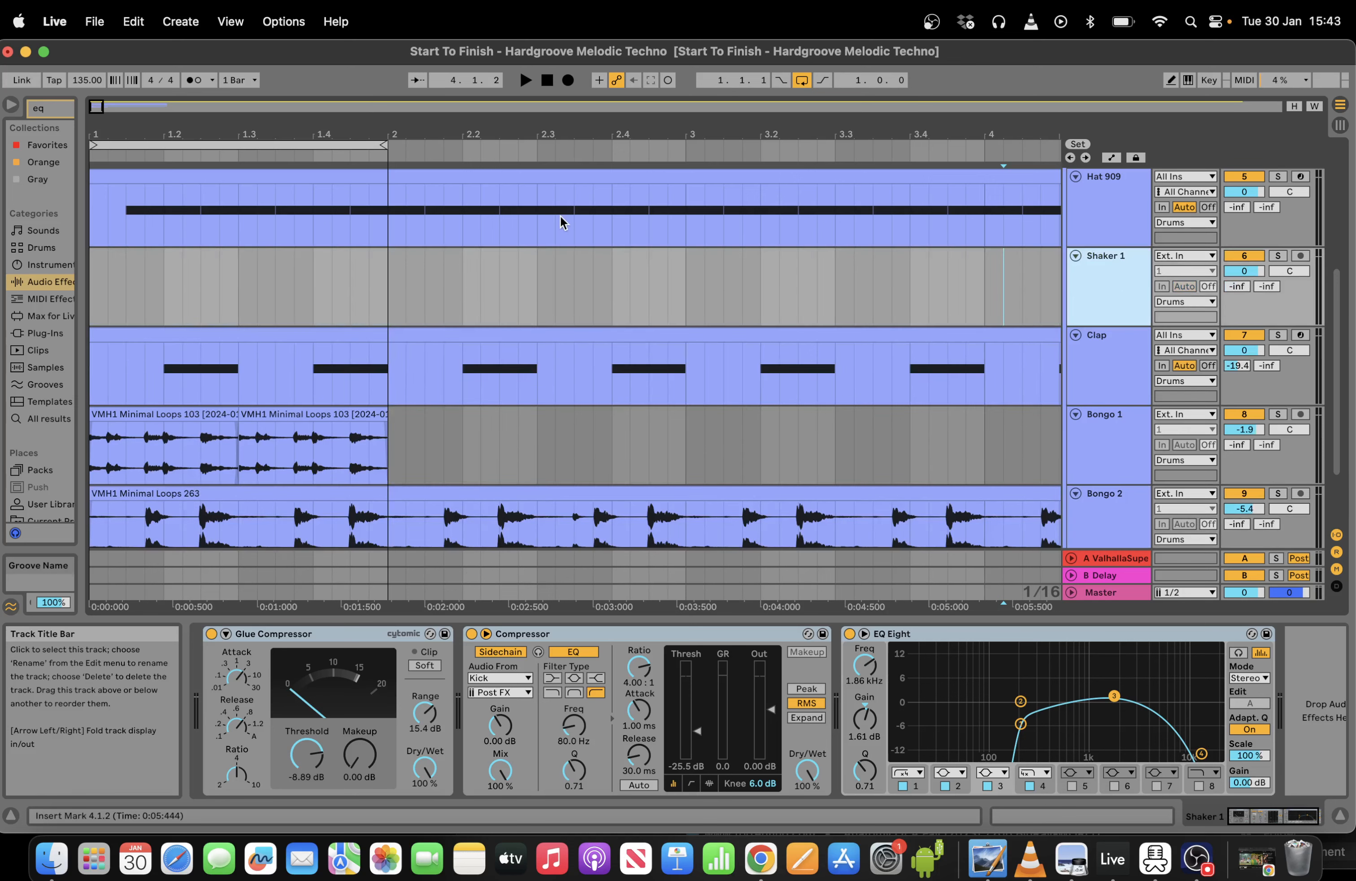
Zoom in on the arrangement's first bar, widen the browser and search the Samples category for "shaker loop".
left_click_drag(95, 106, 95, 106)
left_click(180, 258)
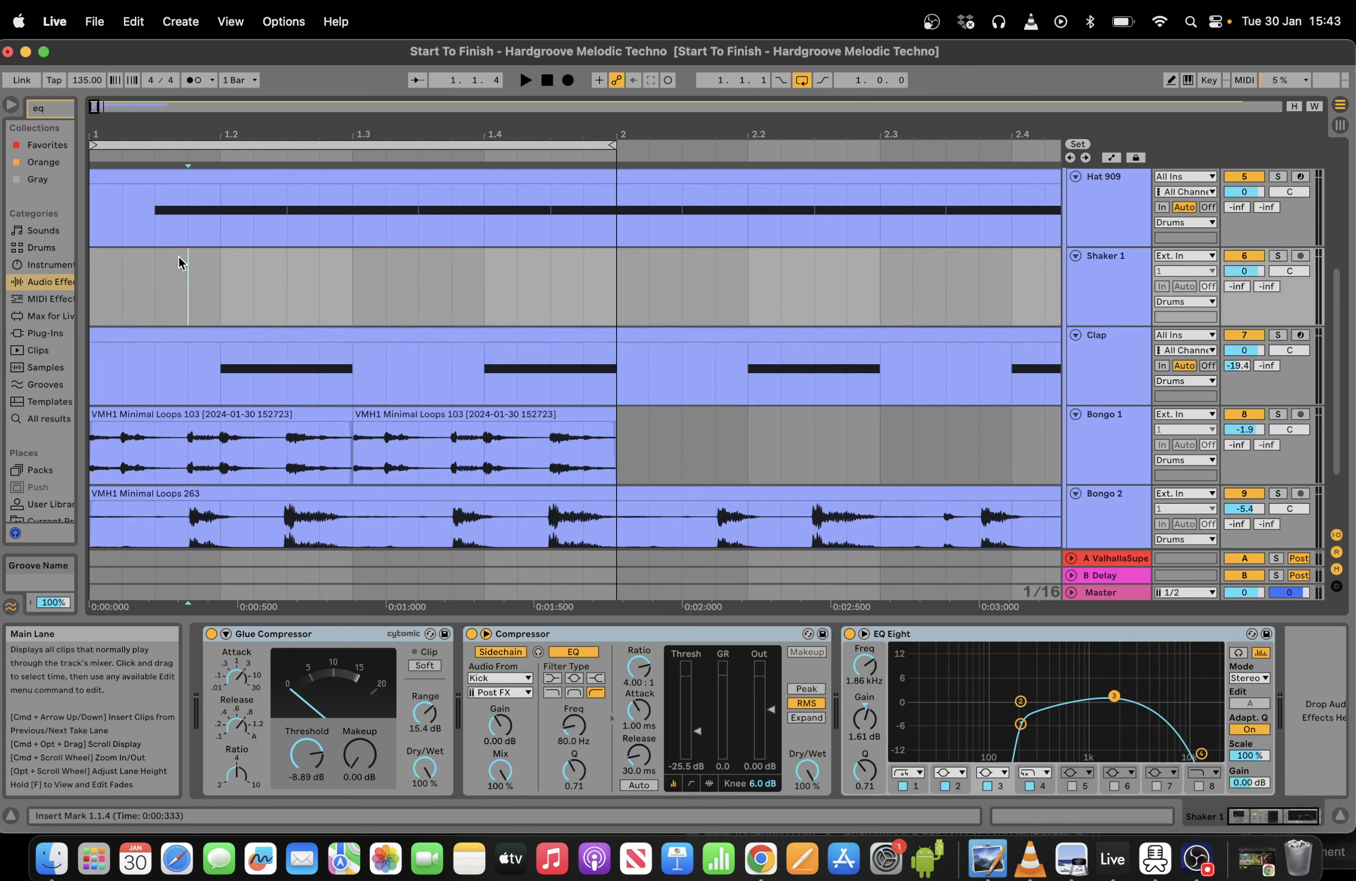
mouse_move(81, 251)
left_mouse_down()
mouse_move(500, 224)
mouse_move(532, 195)
left_mouse_up()
left_click(516, 110)
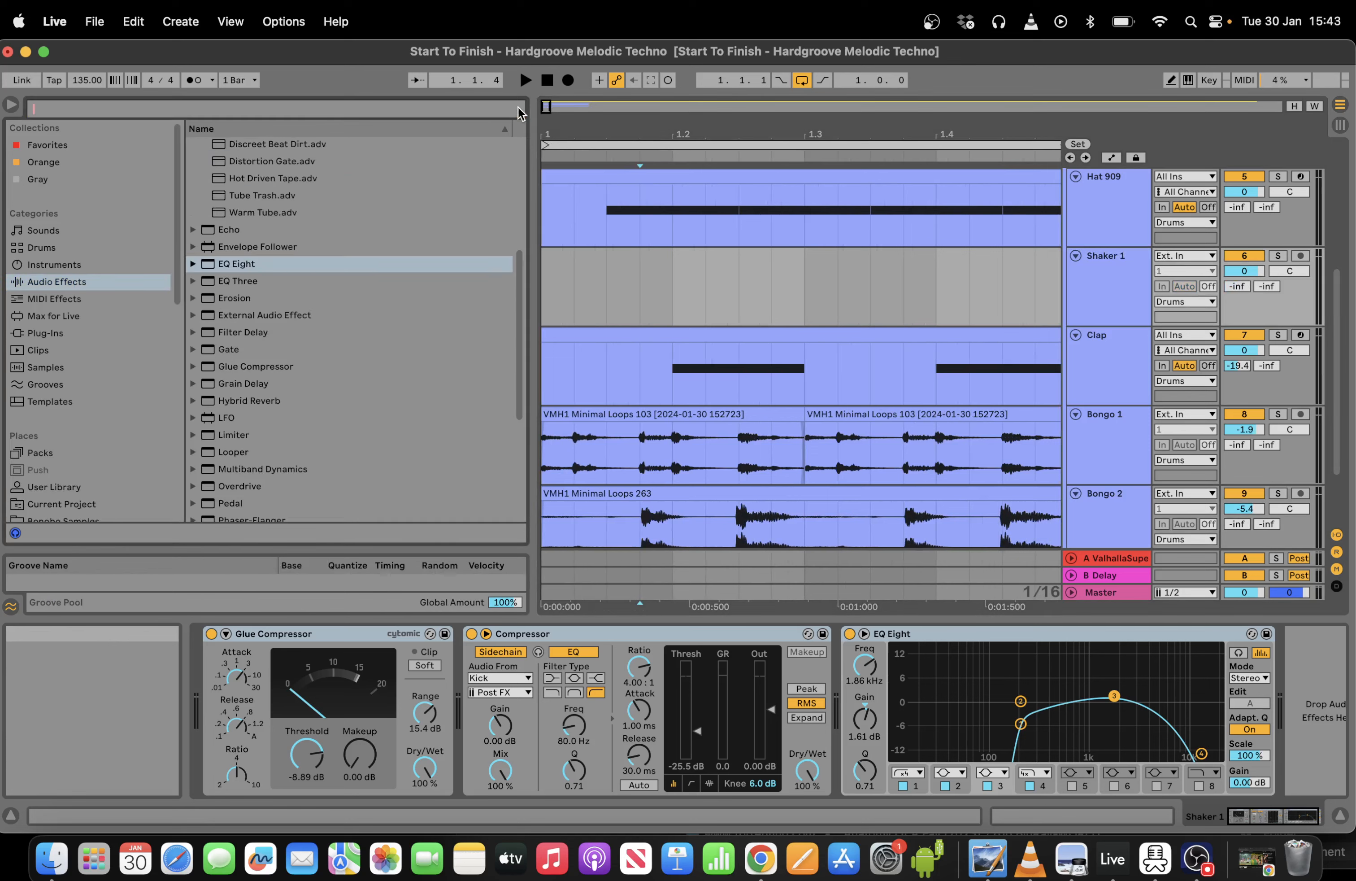
type("shaker loop")
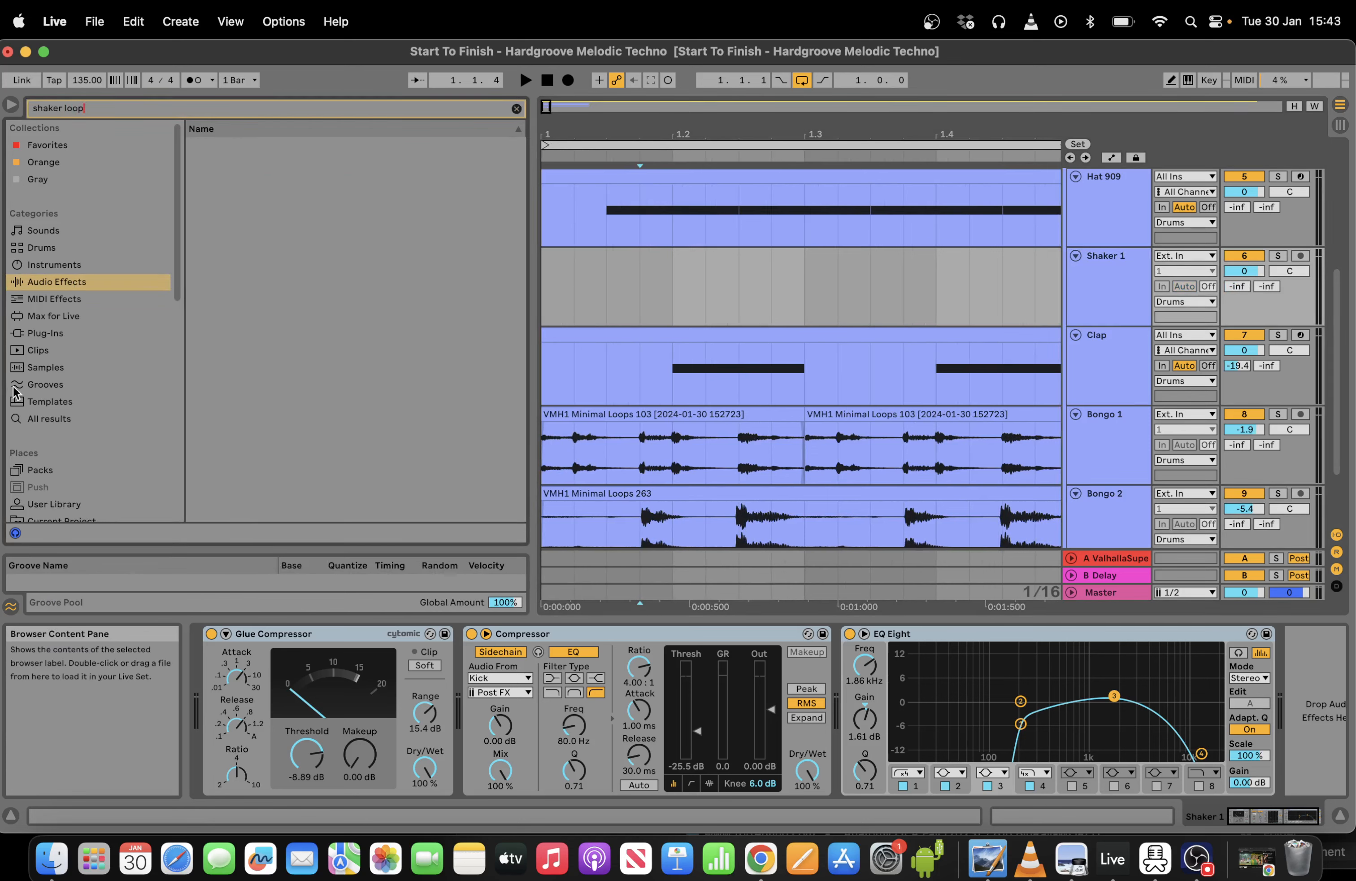
left_click(60, 366)
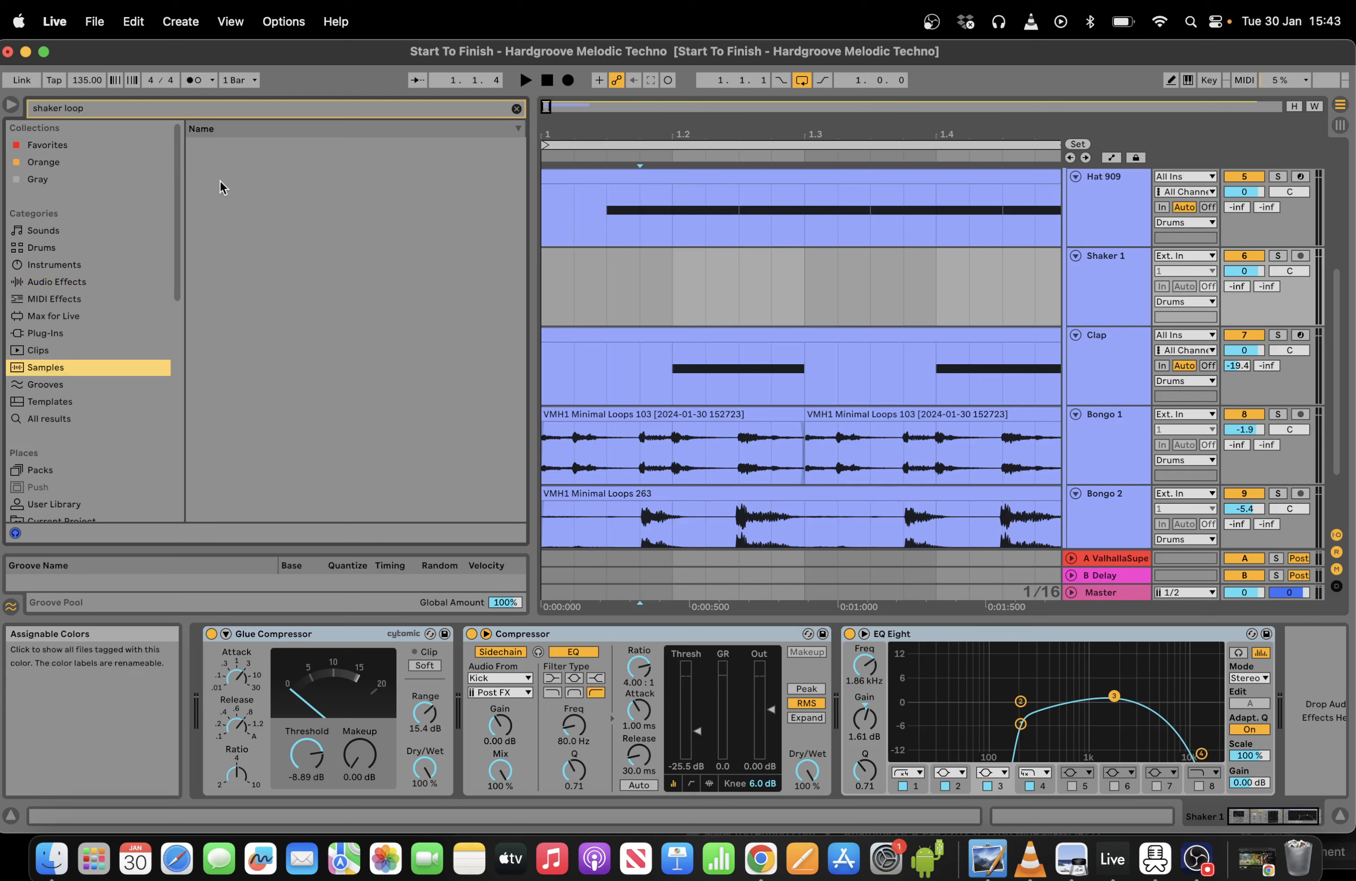
Re-enter the "shaker loop" search and list matches from all browser categories.
left_click(80, 359)
left_click(126, 108)
key("BackSpace")
key("BackSpace")
key("BackSpace")
key("BackSpace")
key("BackSpace")
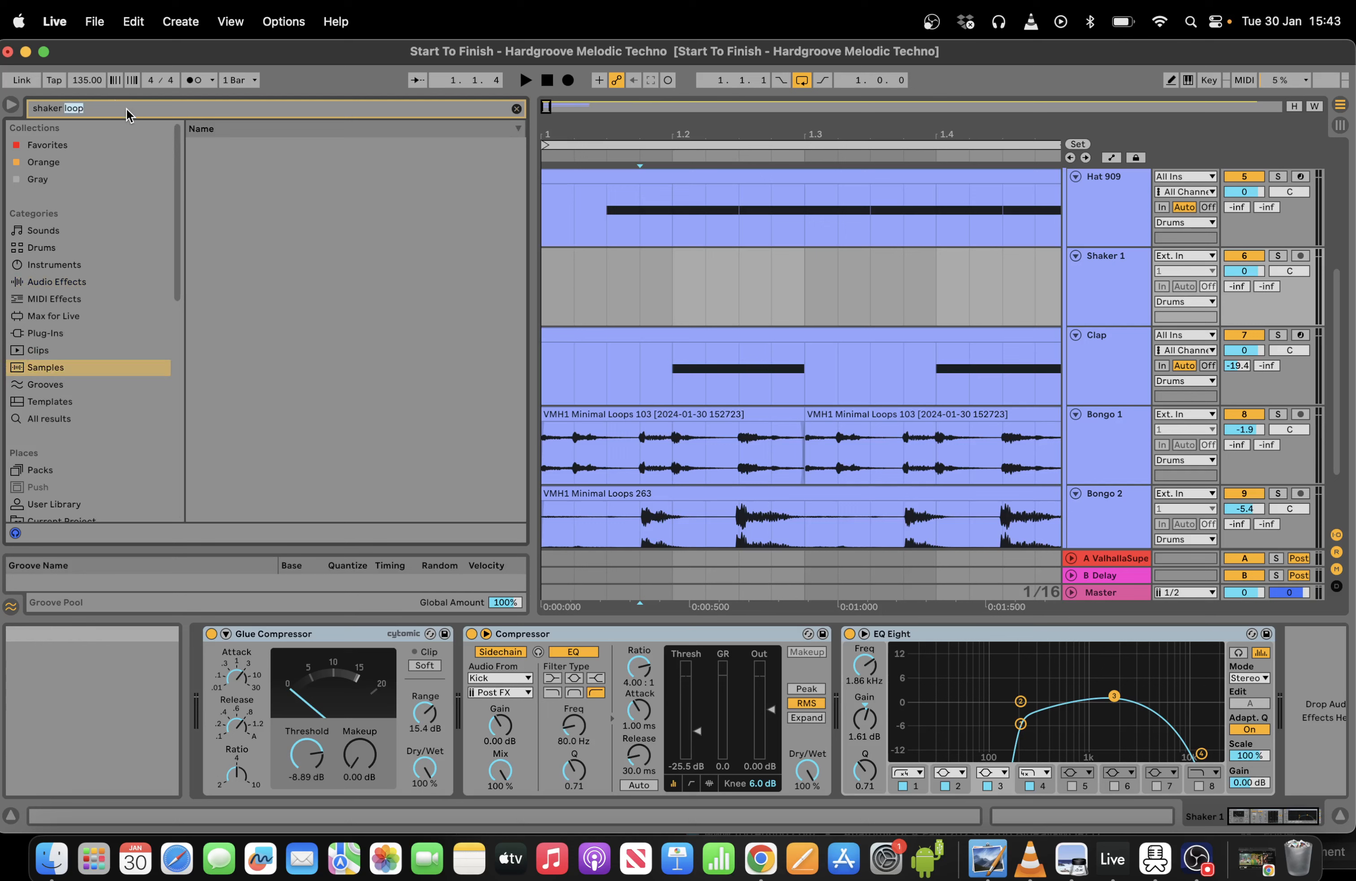
type("l")
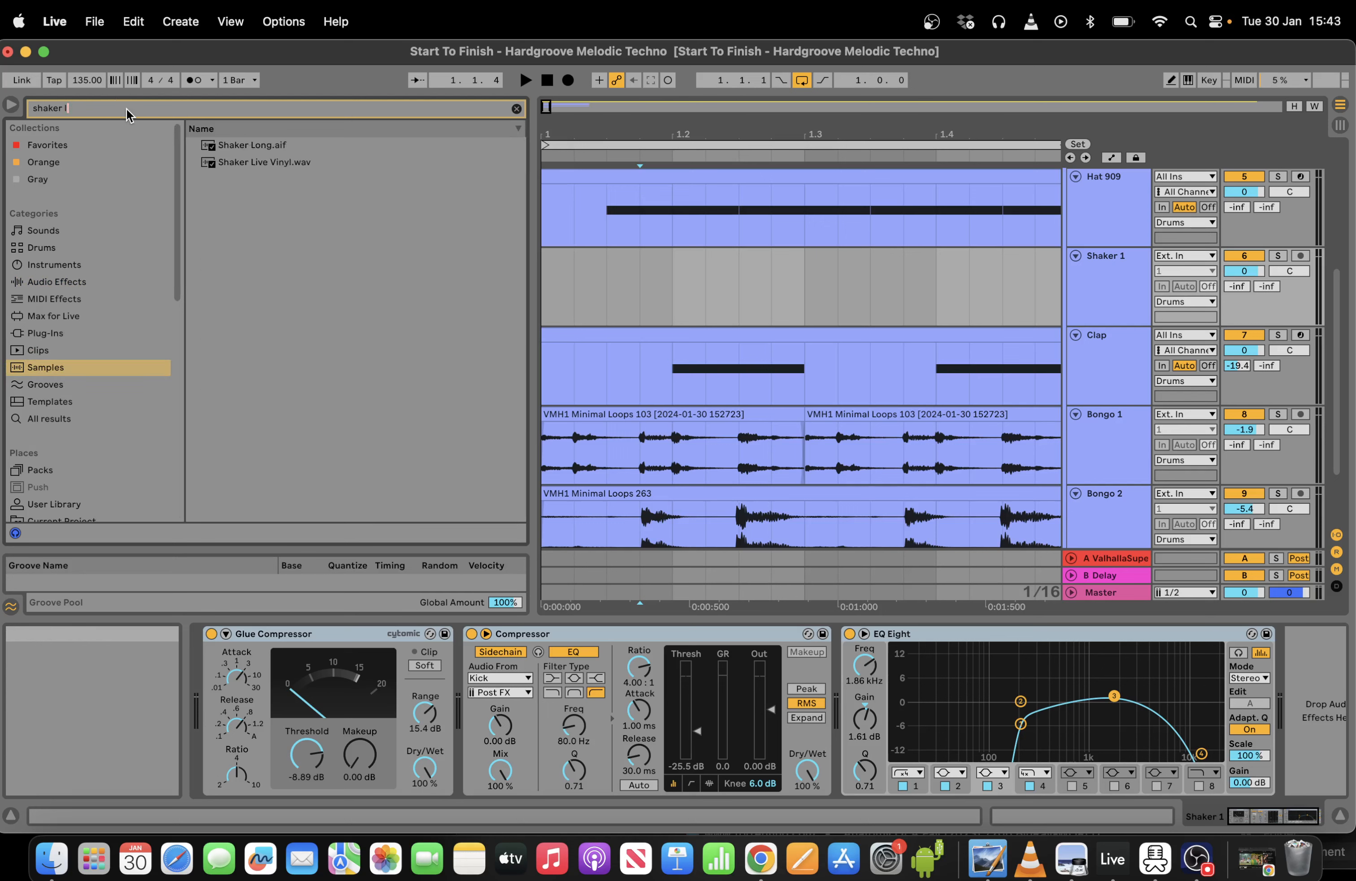
type("oop")
left_click(61, 418)
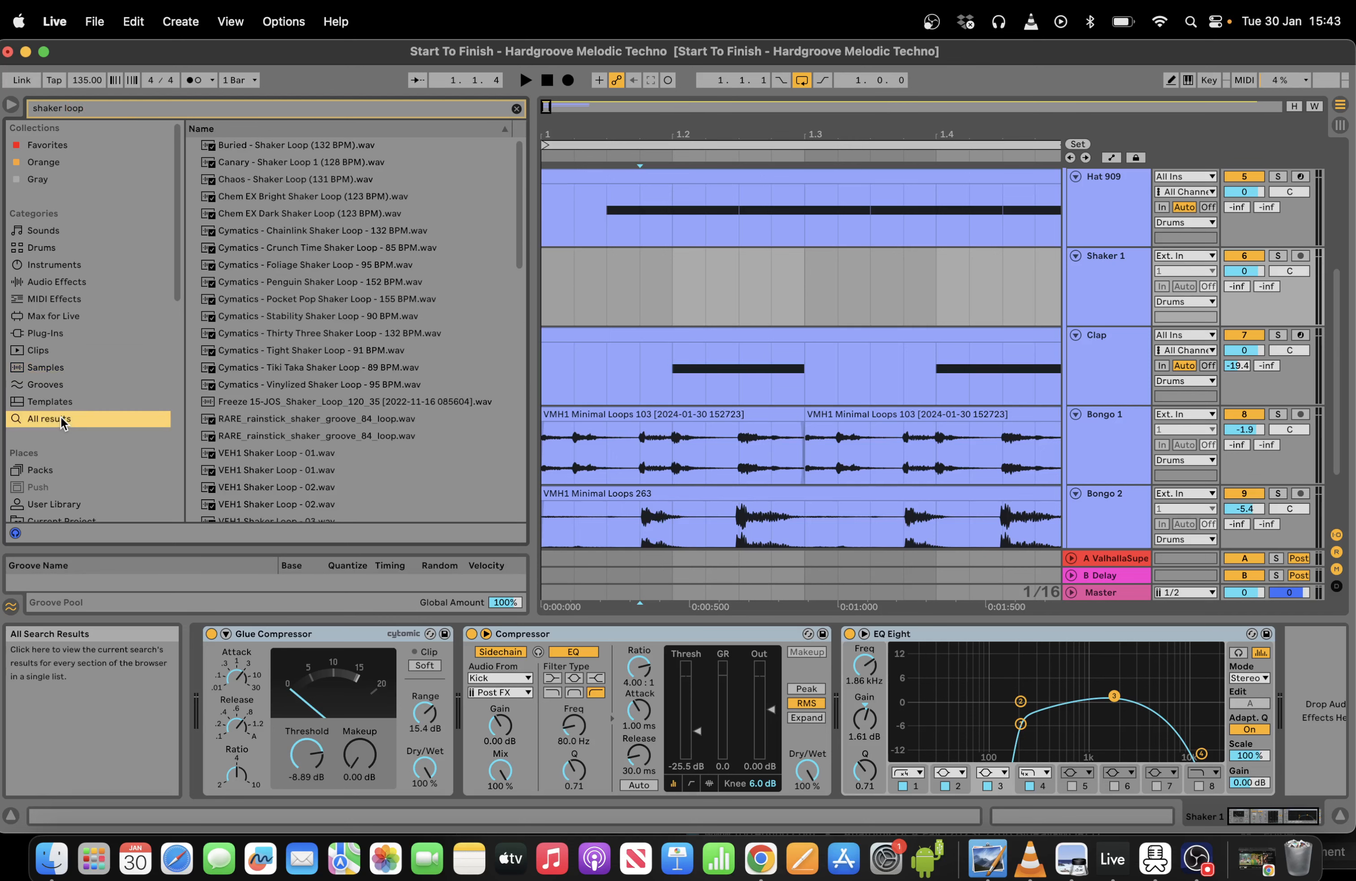
Audition the VEH1 shaker loops and place VEH1 Shaker Loop - 10.wav at the start of the Shaker 1 track.
left_click(276, 332)
left_click(366, 487)
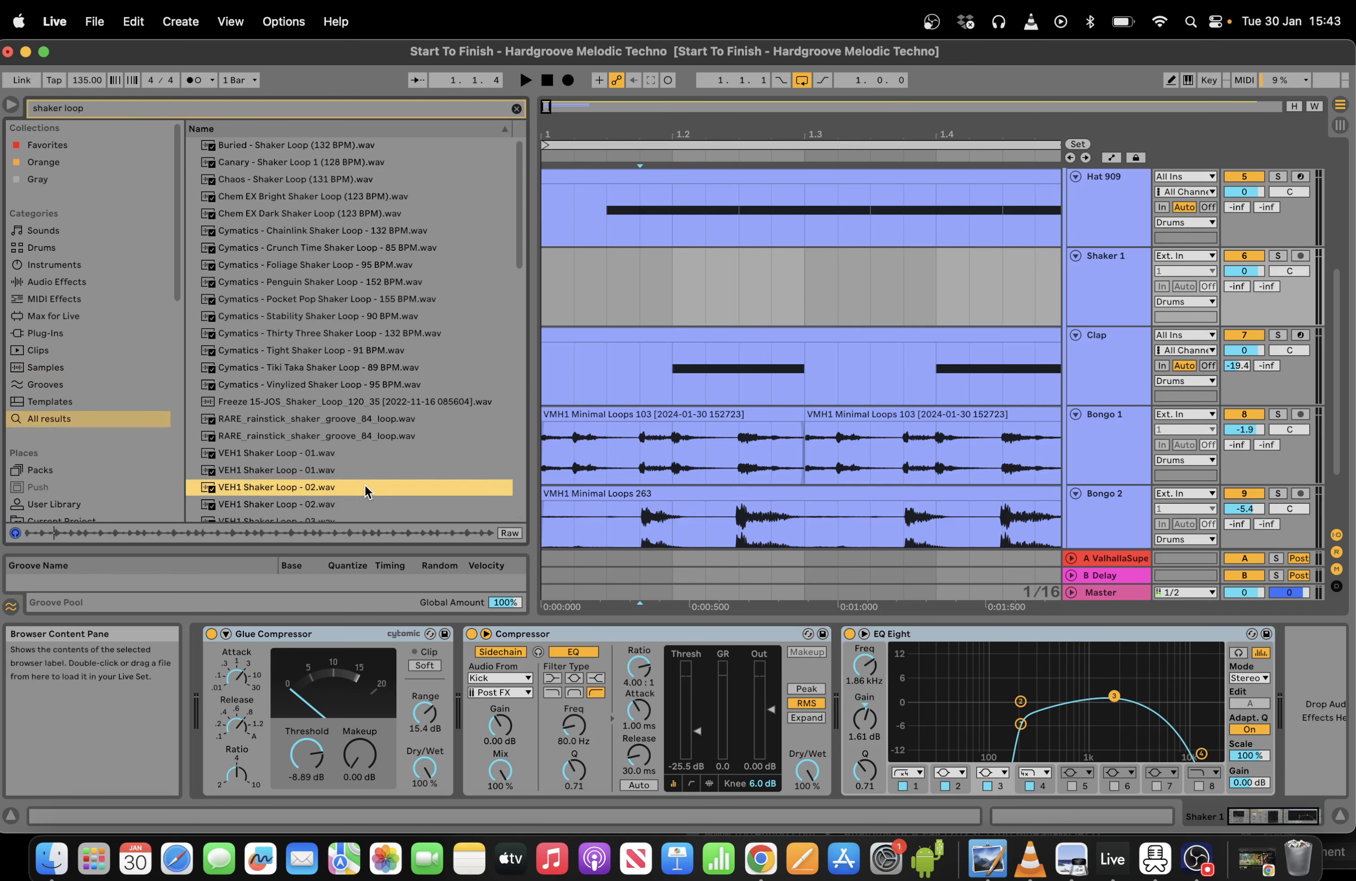
scroll(515, 257, "down", 6)
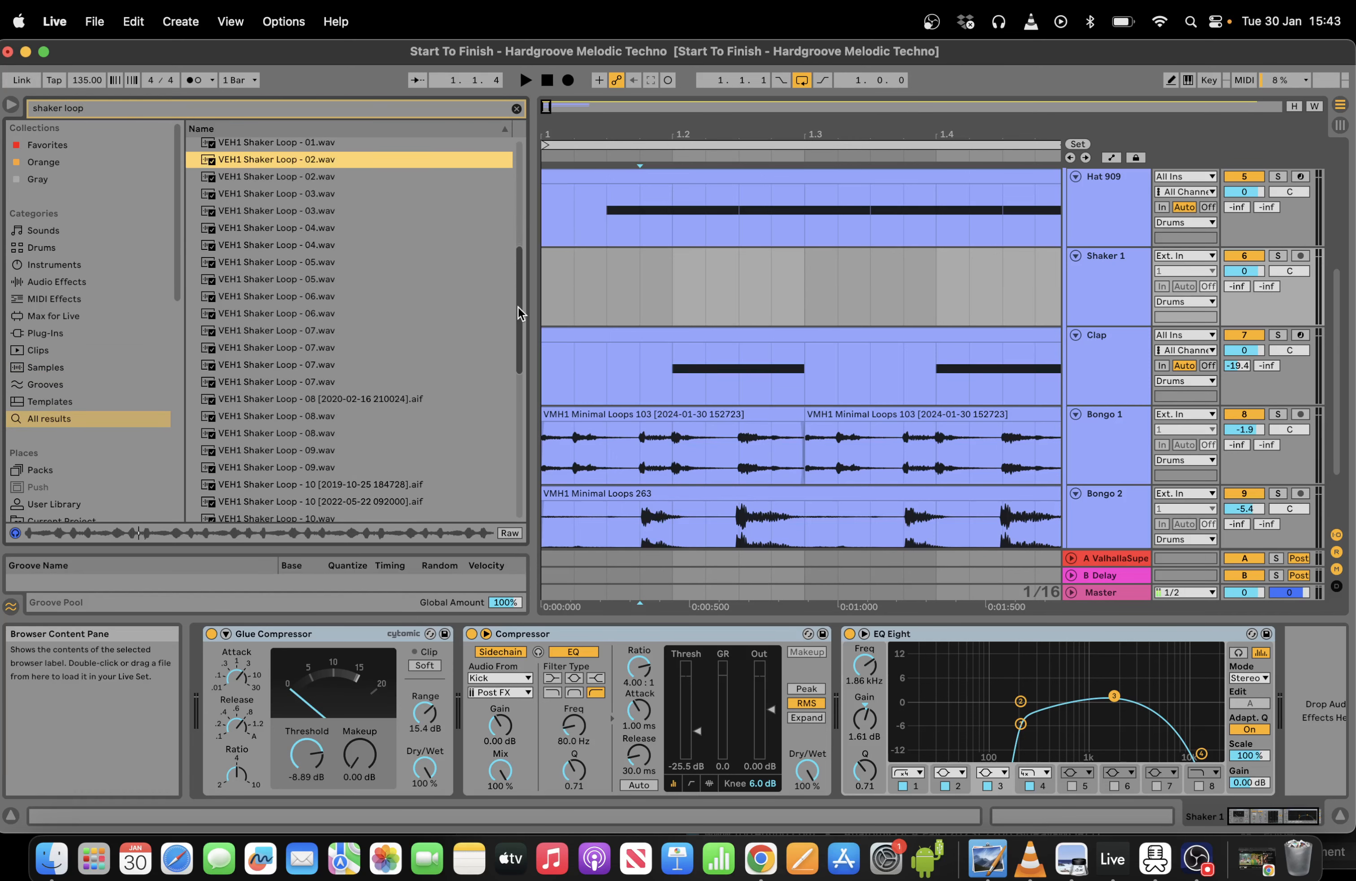
left_click(353, 492)
scroll(522, 328, "down", 2)
left_click(360, 444)
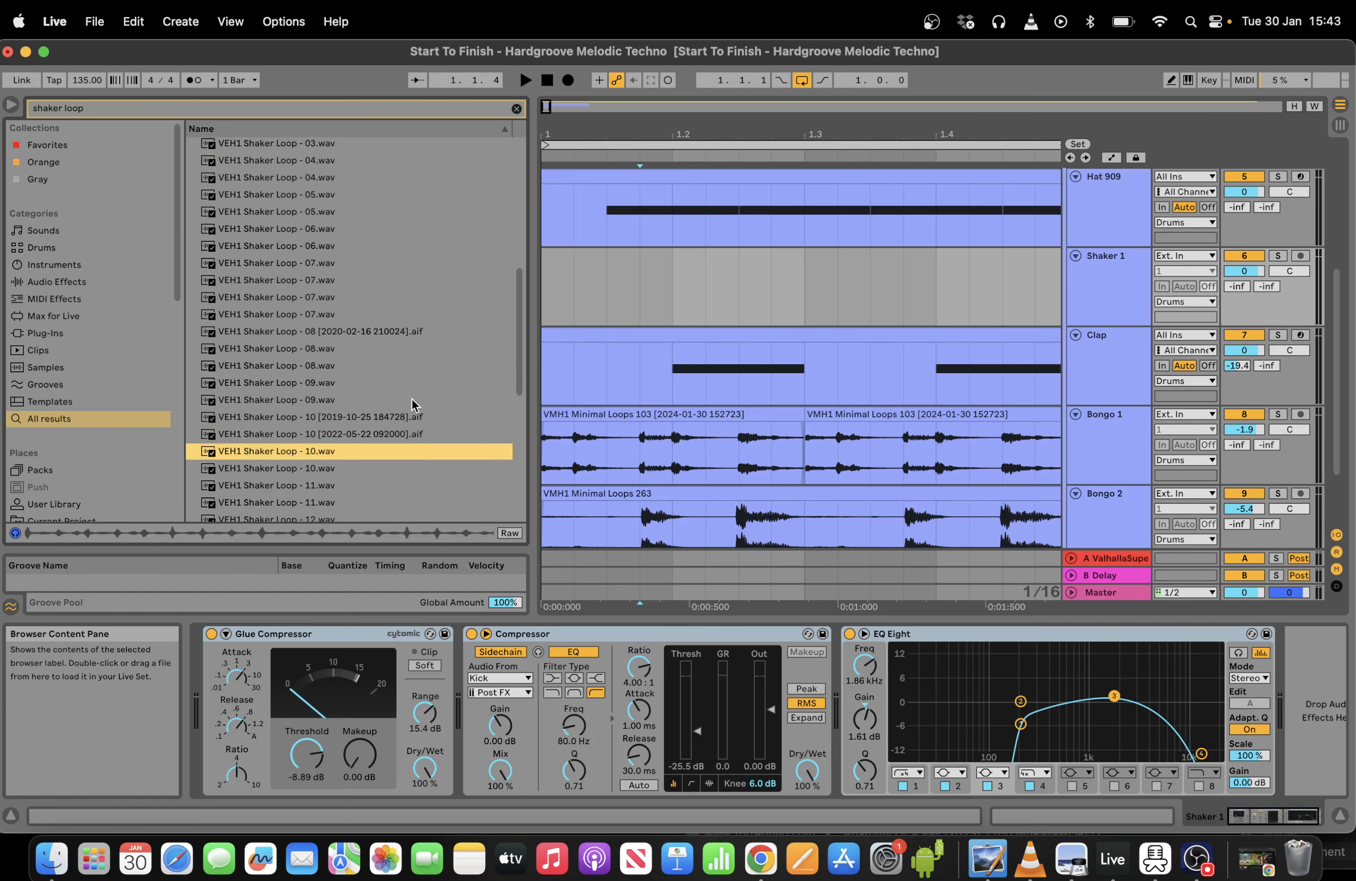
left_click_drag(534, 379, 399, 390)
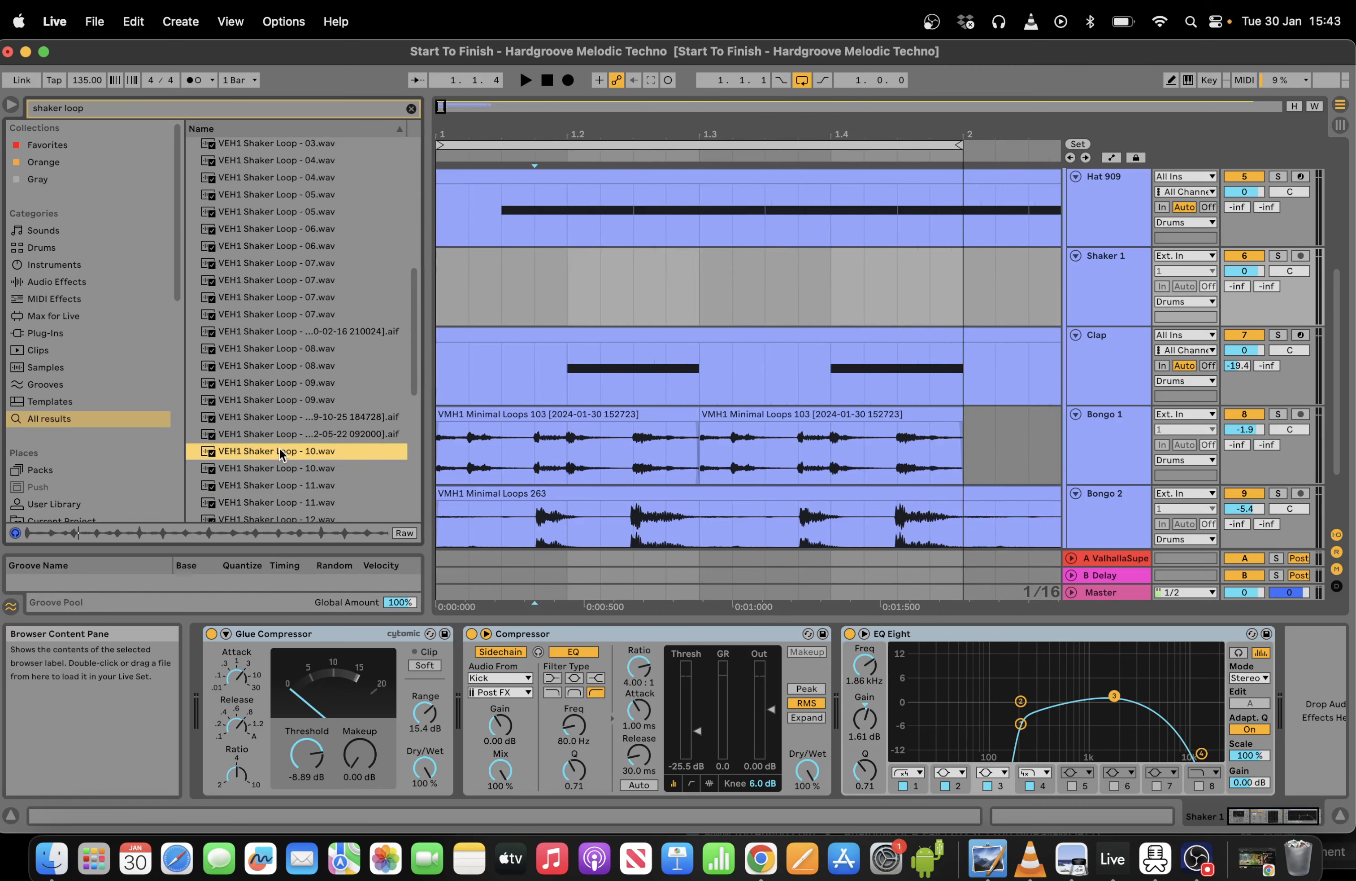
left_click_drag(418, 299, 447, 302)
Solo Shaker 1 during playback and raise the frequency of its EQ Eight high-cut band 4 slightly.
key("space")
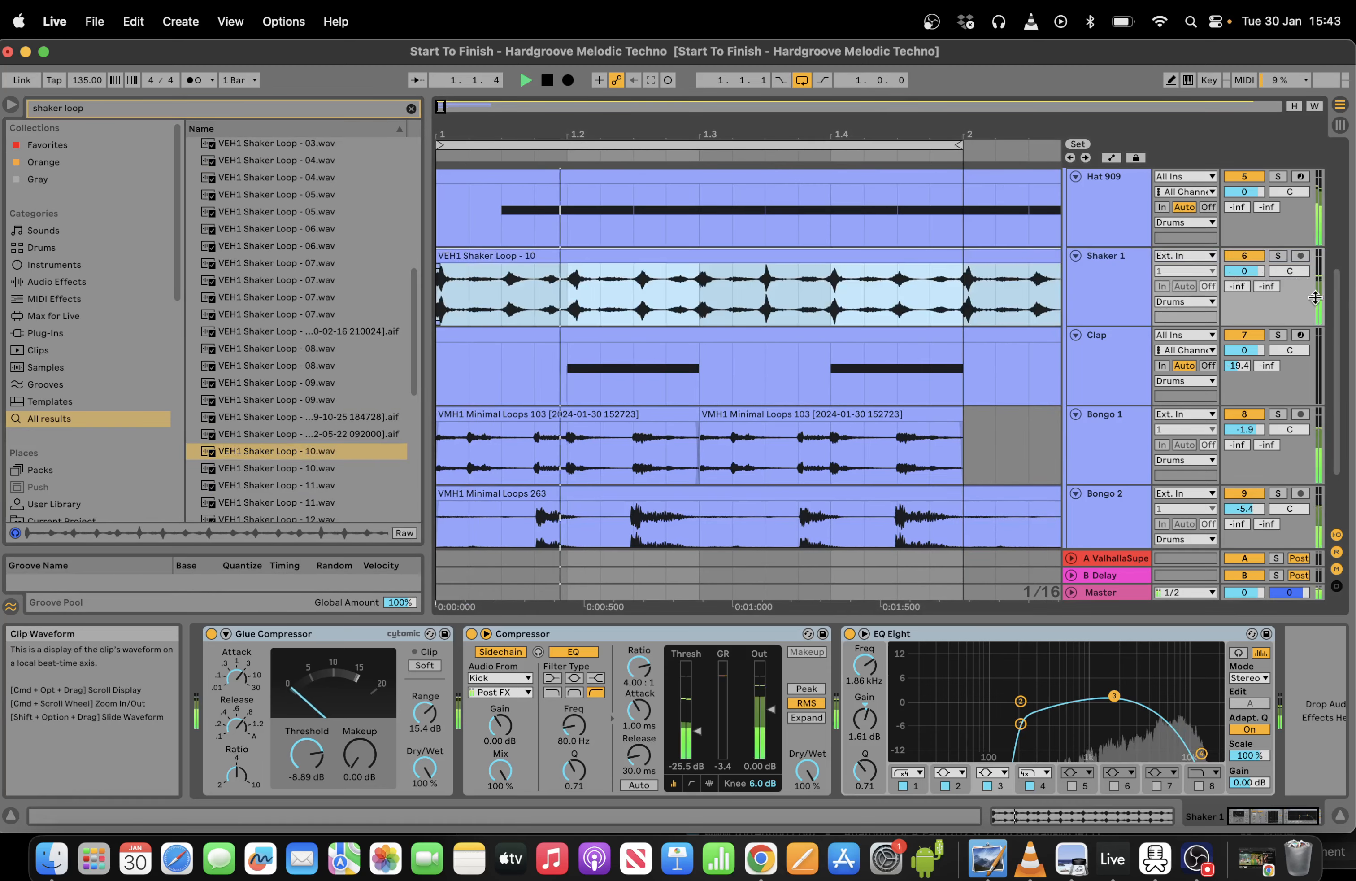
left_click(1278, 256)
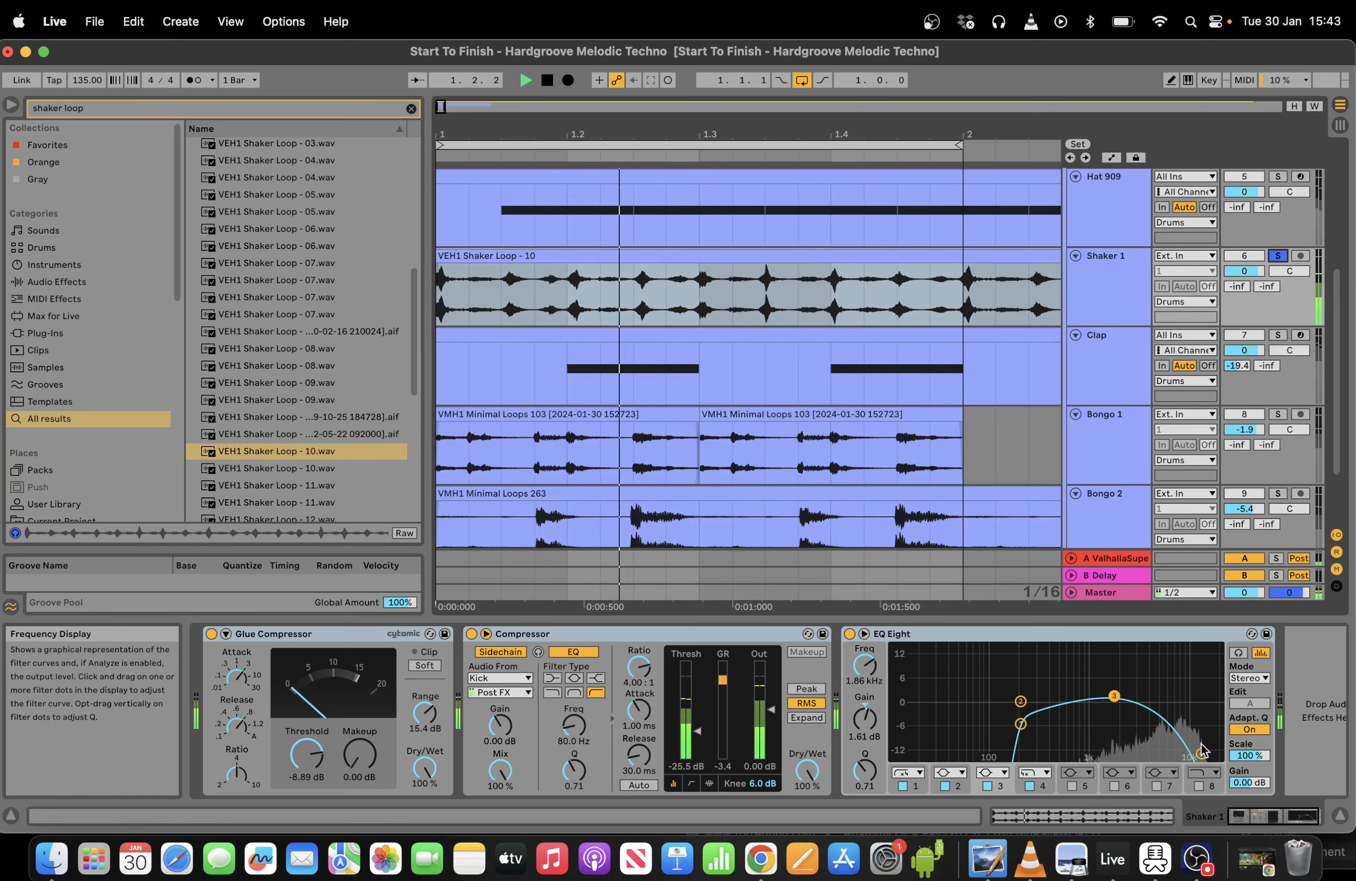
mouse_move(1202, 755)
left_mouse_down()
mouse_move(1205, 714)
mouse_move(1215, 758)
left_mouse_up()
Quantize the whole VEH1 Shaker Loop - 10 clip to 1/16 at 77%.
left_click(1118, 816)
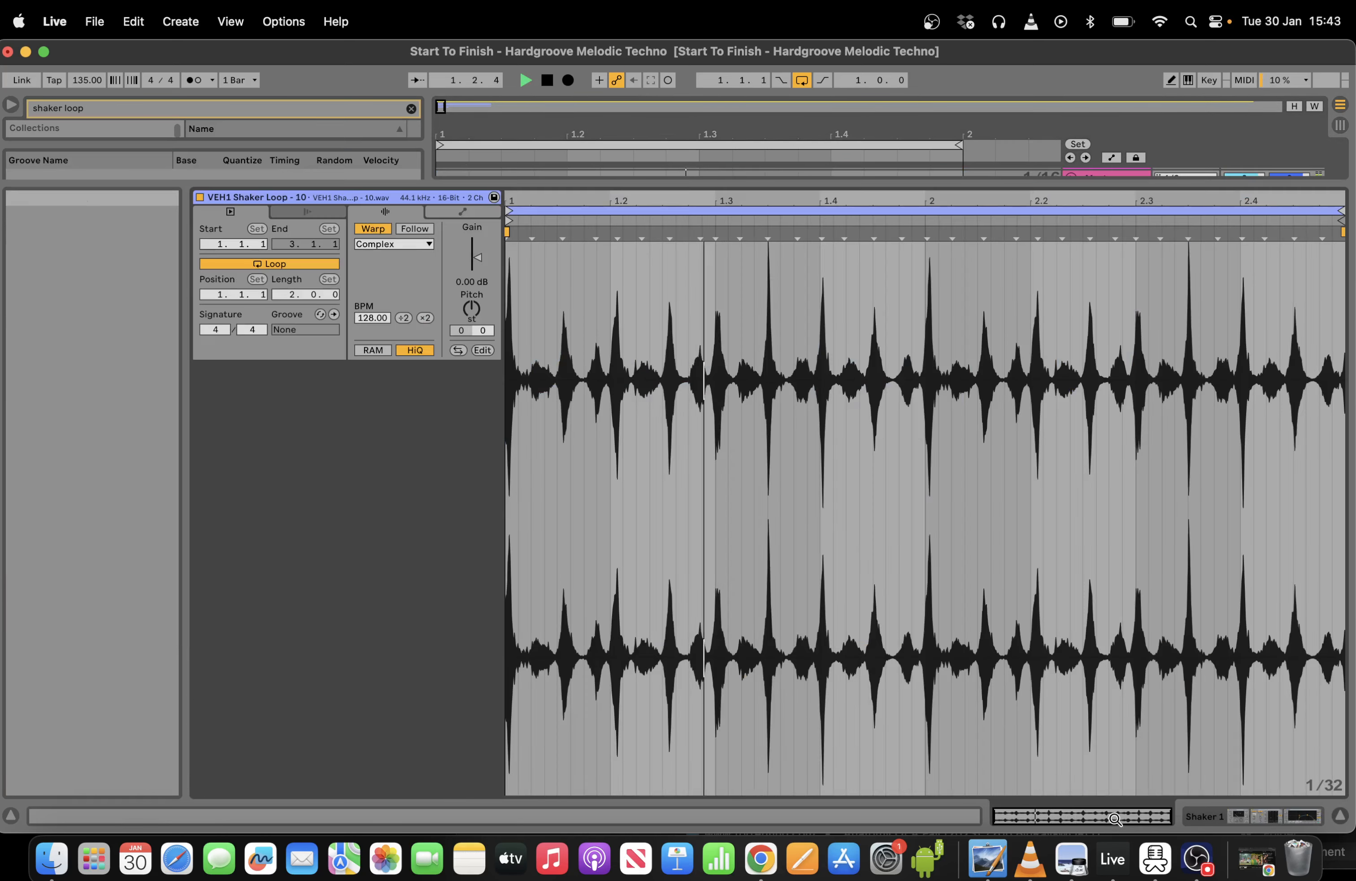
left_click(796, 517)
key("super+a")
right_click(796, 515)
left_click(889, 420)
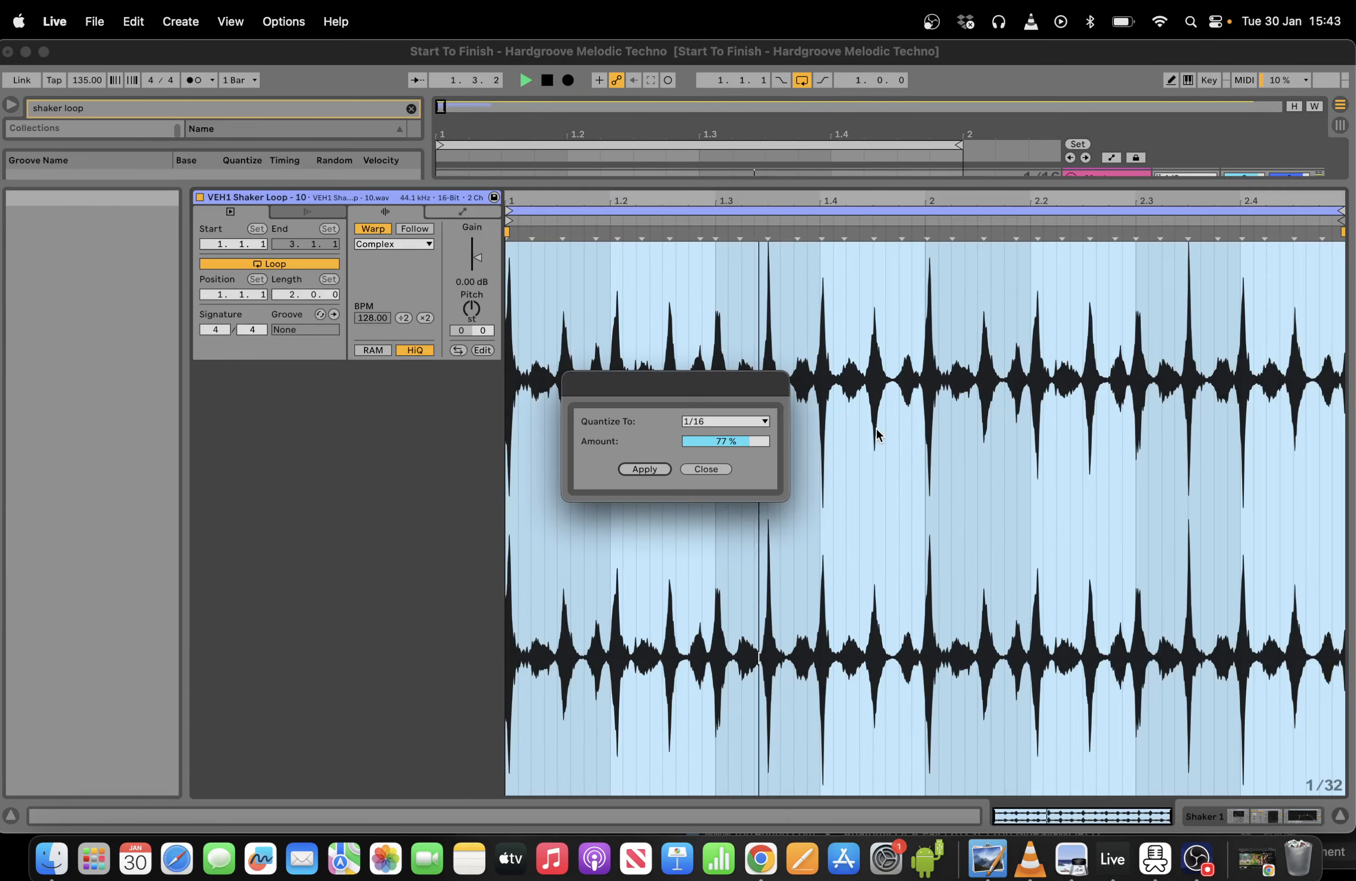
left_click(649, 470)
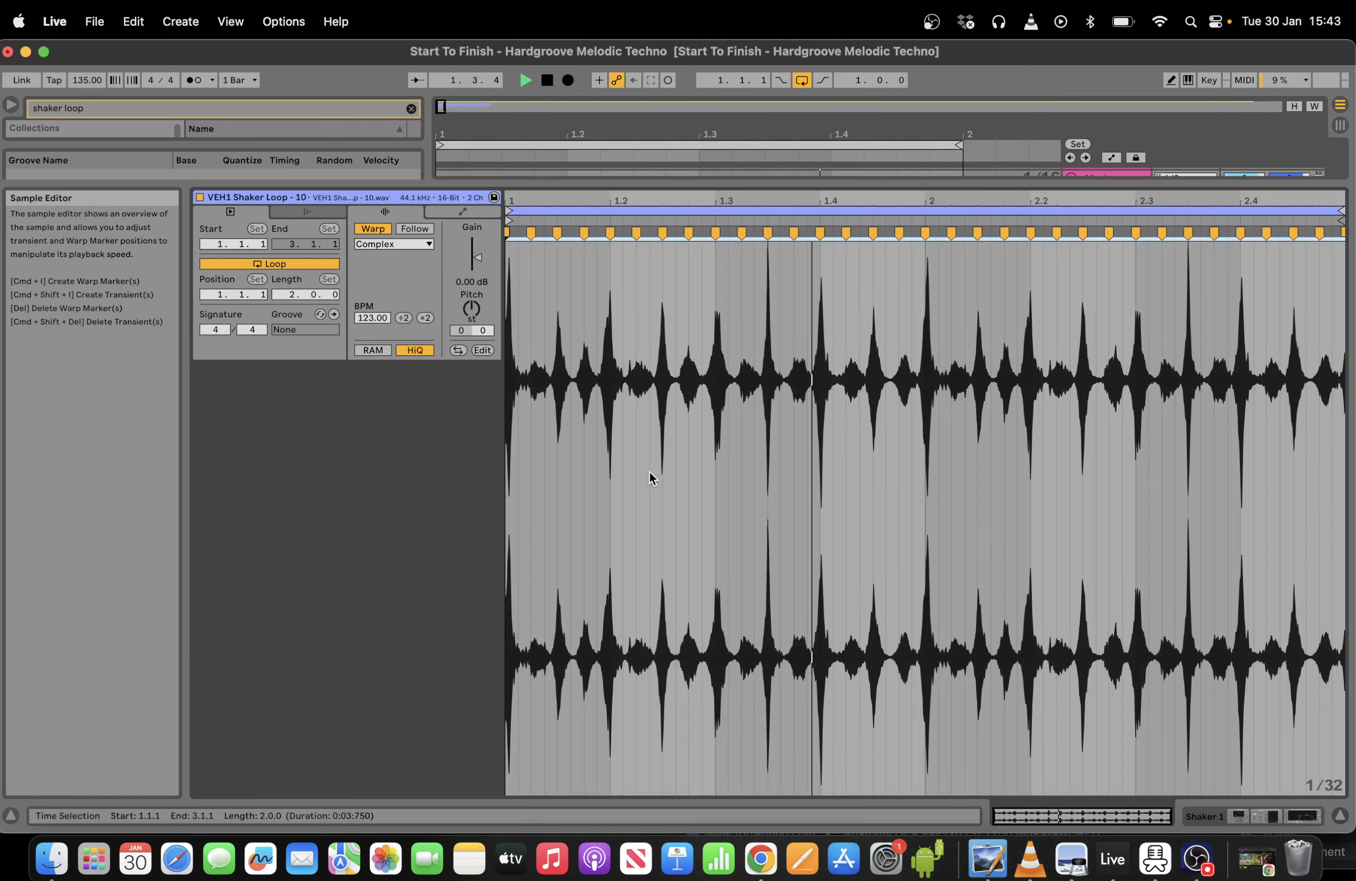
Set the shaker clip to Beats warping with transient looping off, a transient envelope of 53 and a gain of -0.78 dB.
left_click(384, 244)
left_click(374, 258)
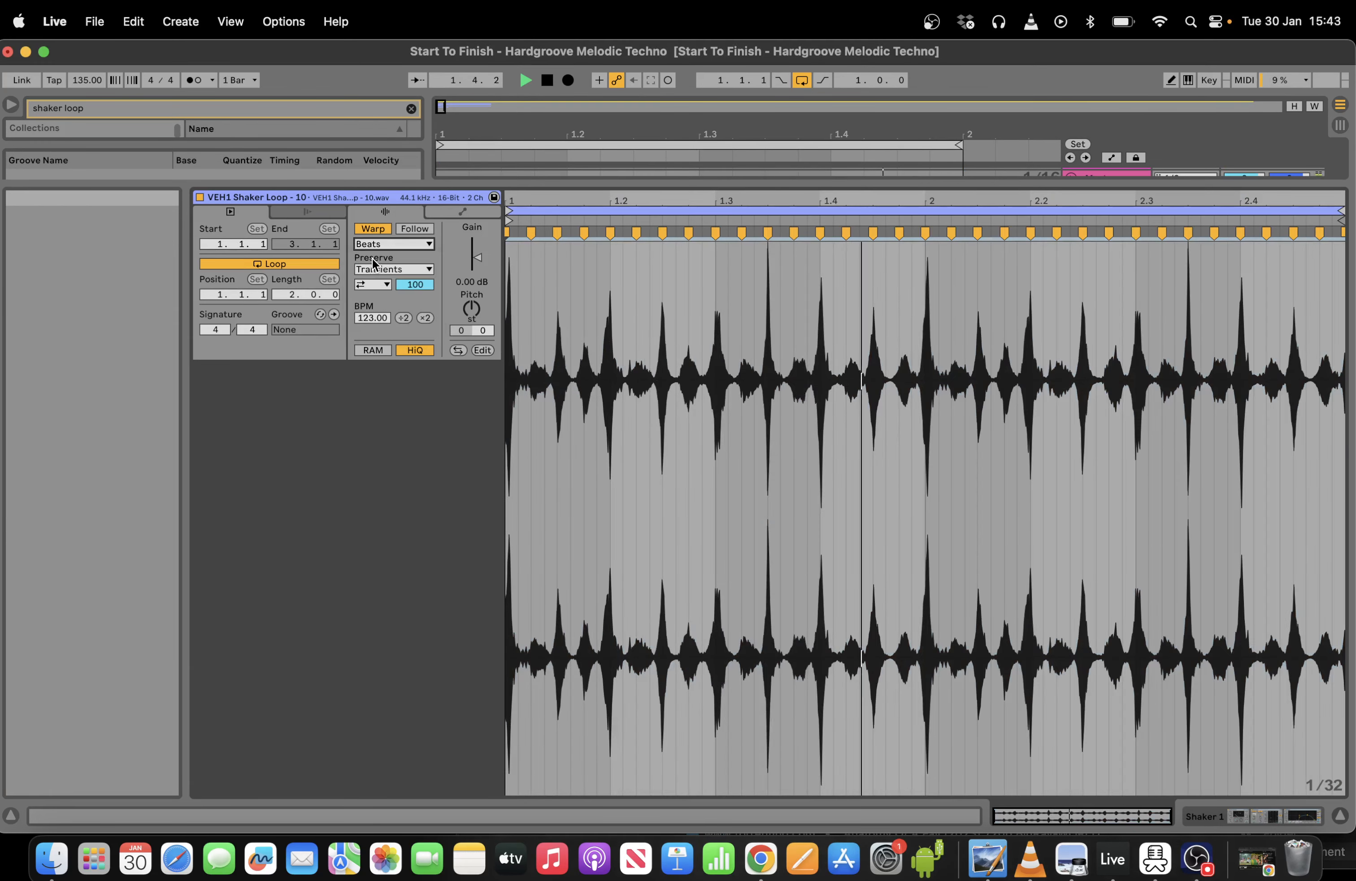
left_click(373, 284)
left_click(370, 303)
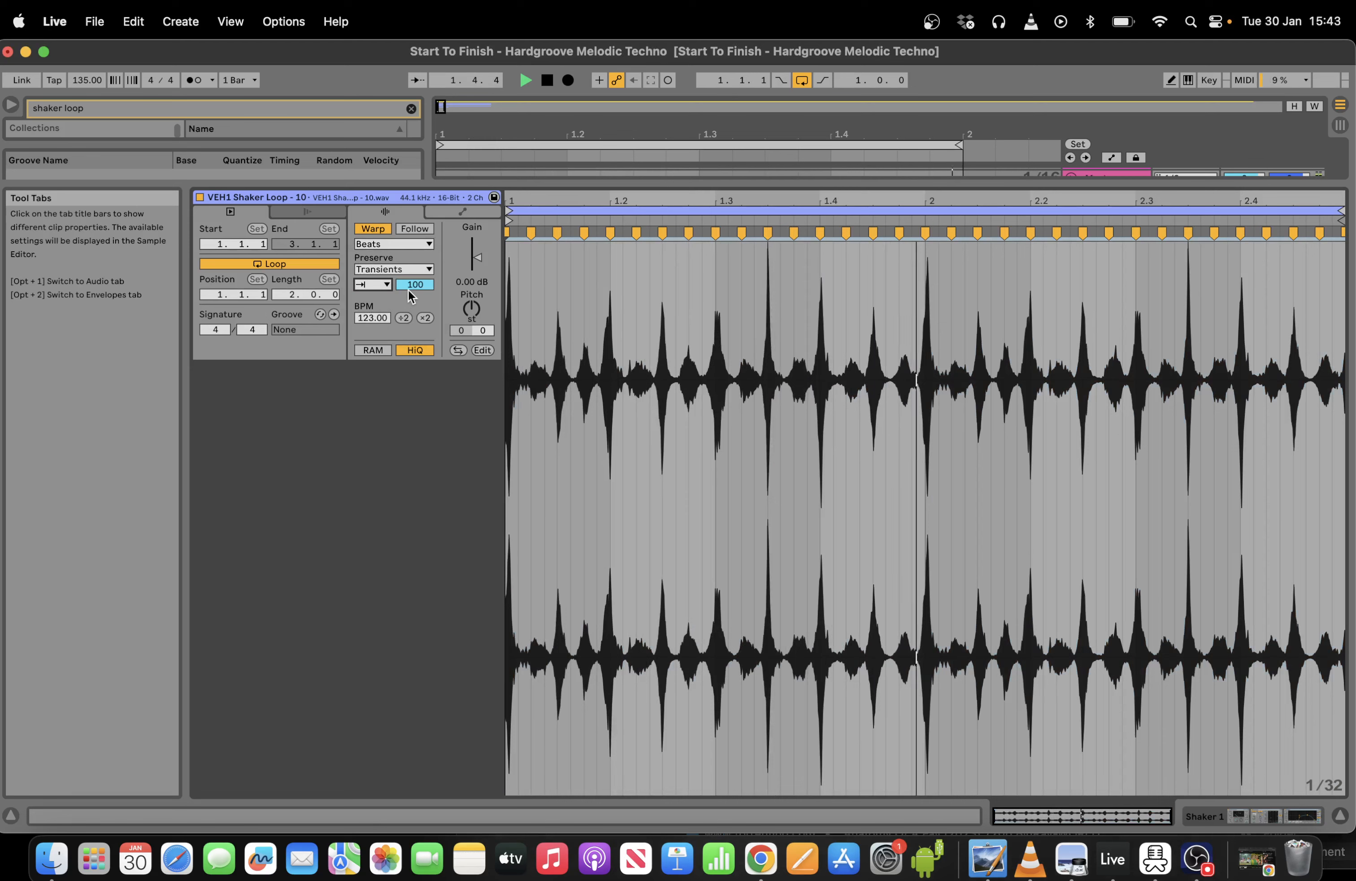
left_click_drag(408, 289, 408, 317)
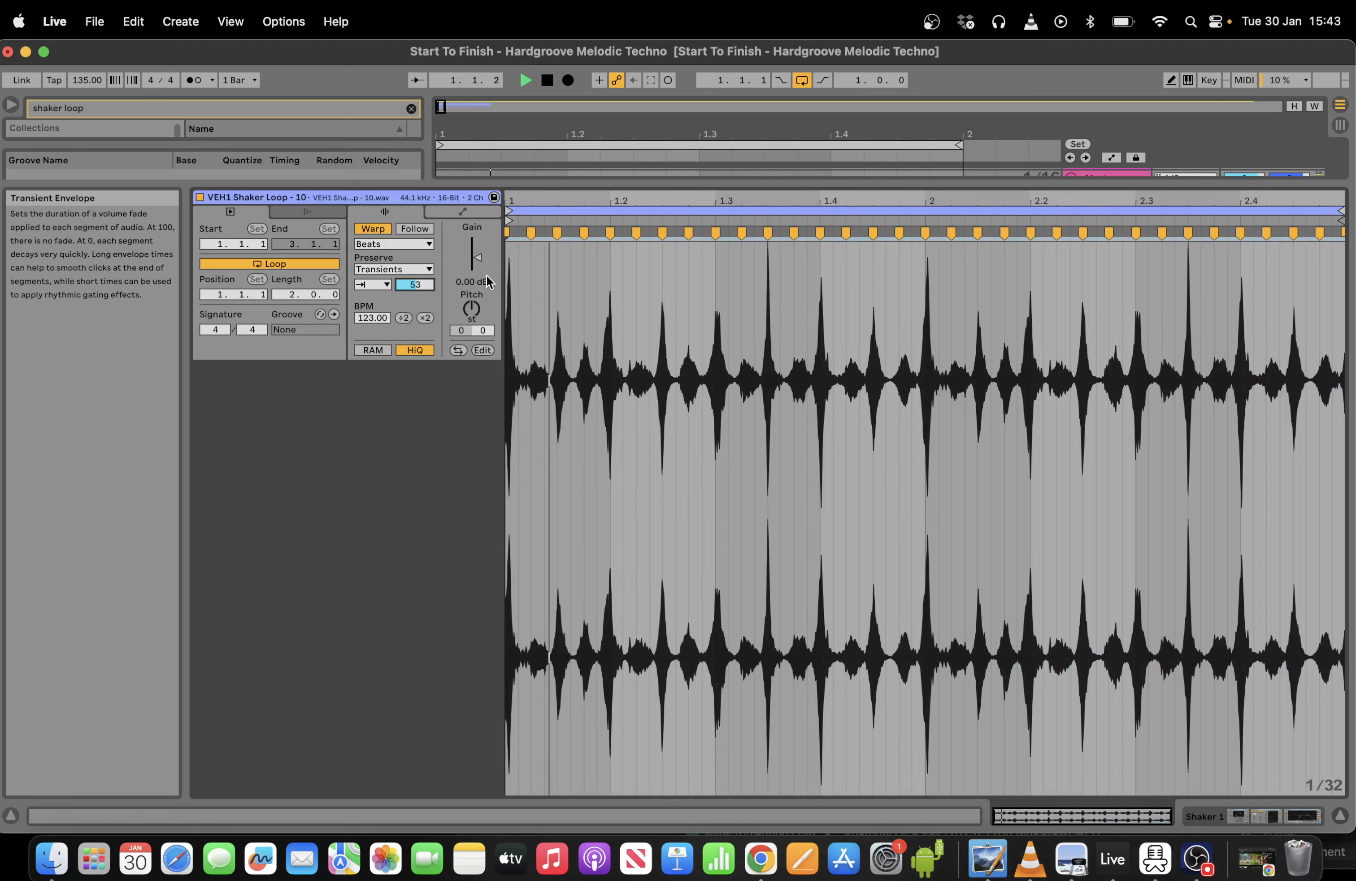
left_click_drag(478, 258, 478, 262)
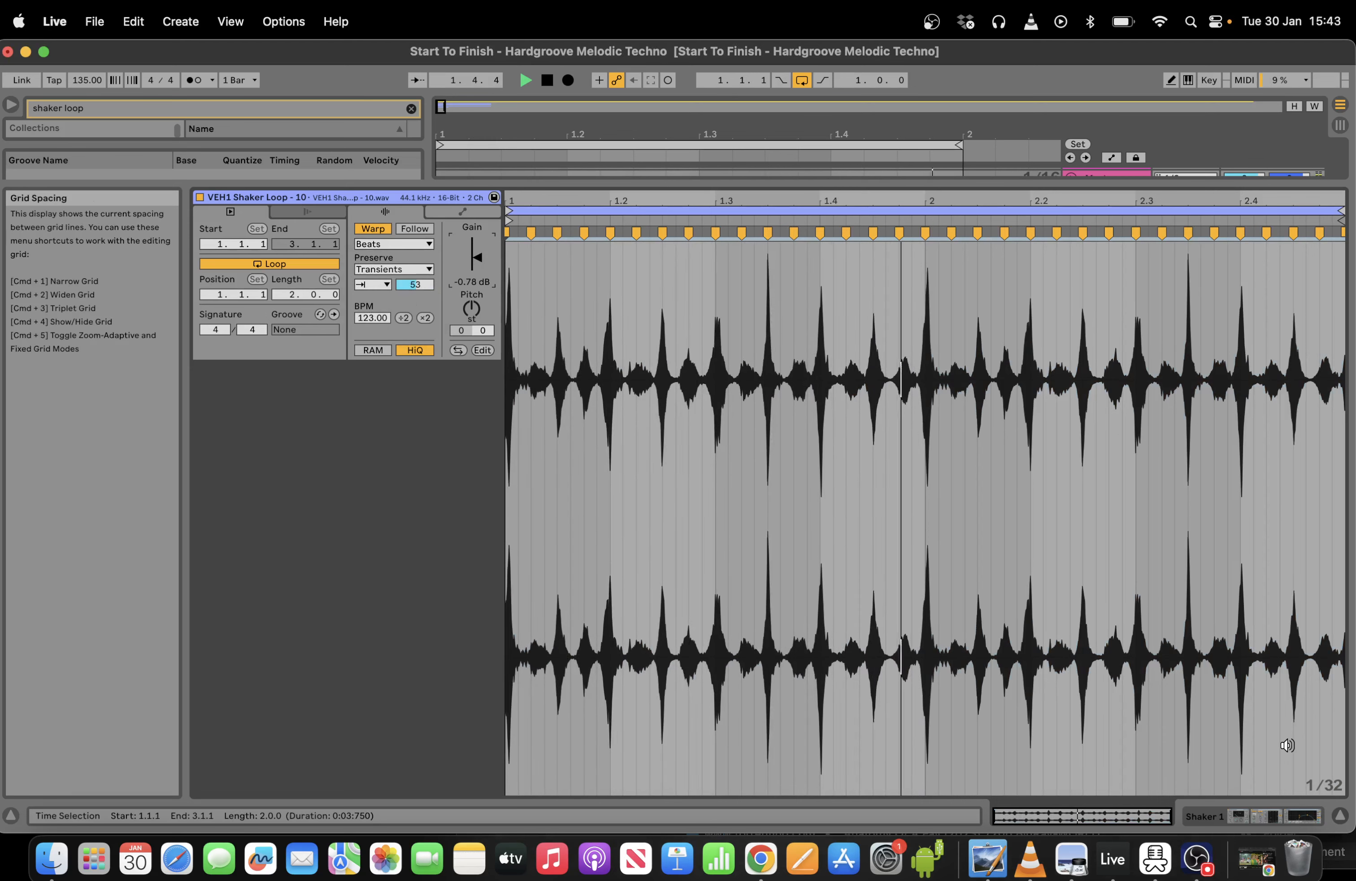
Move band 3 of Shaker 1's EQ Eight to 11.4 kHz with 0.62 dB gain and stop playback.
left_click(1286, 817)
left_click_drag(1115, 696, 1191, 700)
key("space")
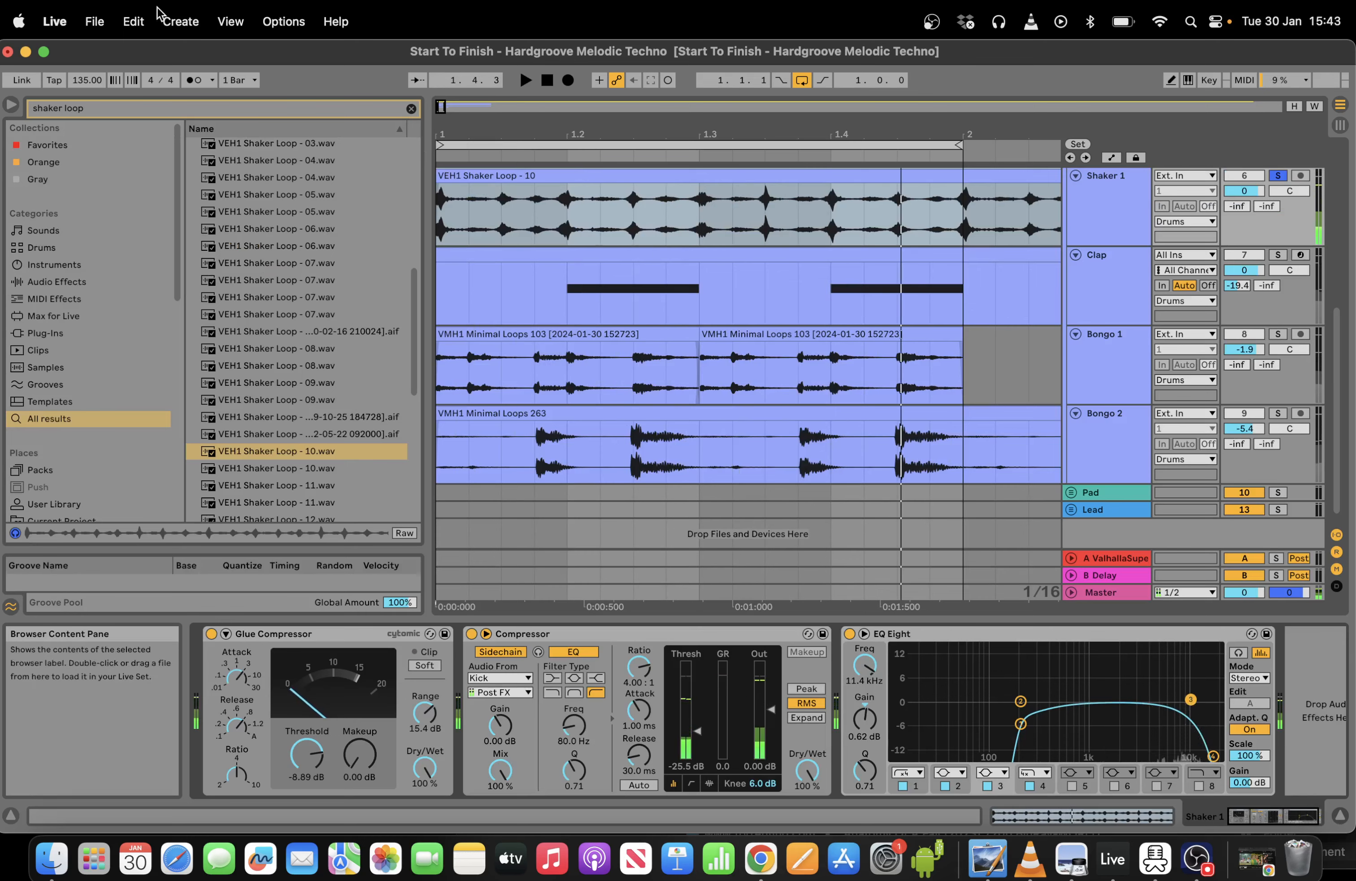
left_click(208, 104)
type("shaker")
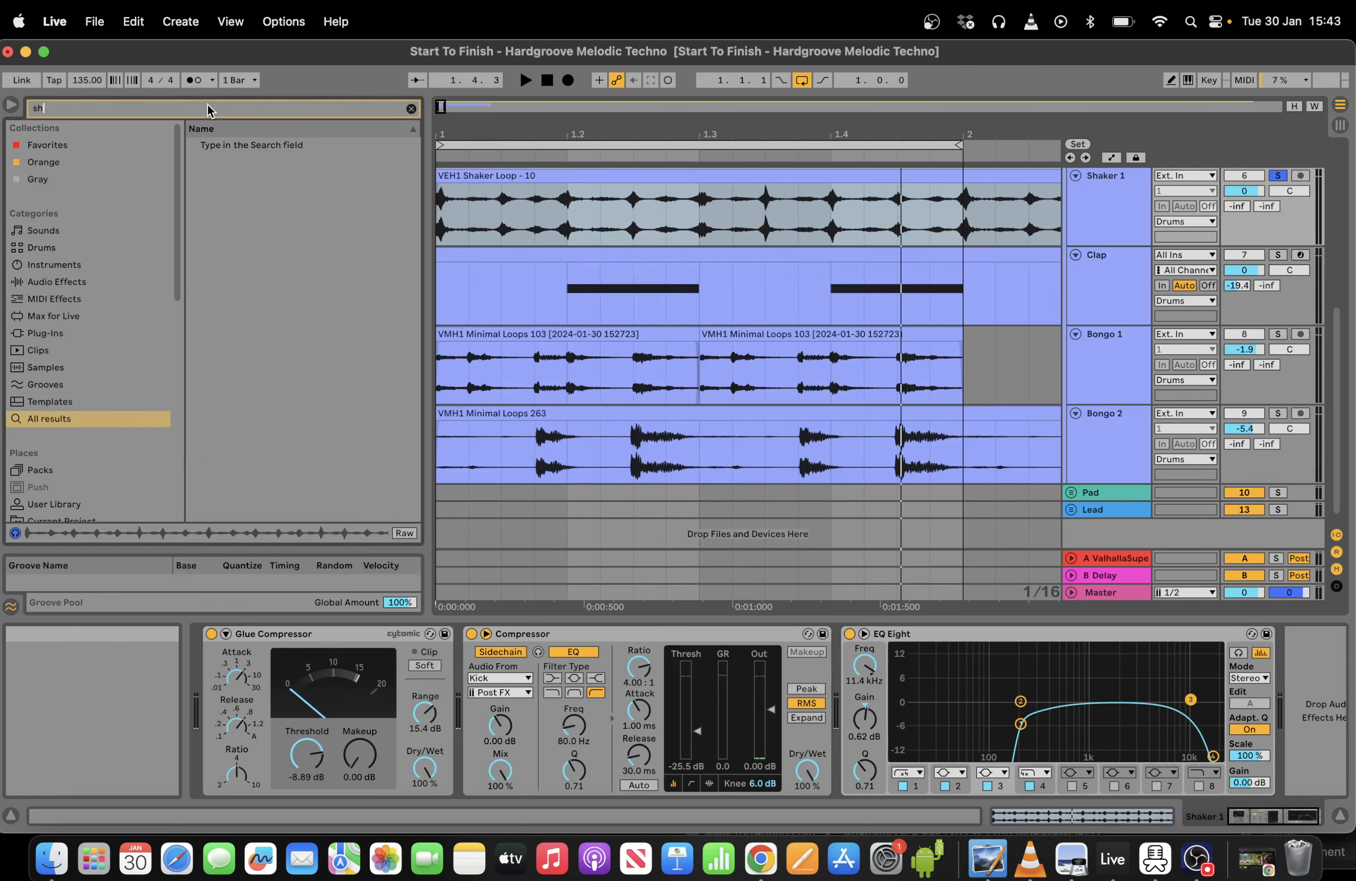
left_click(57, 282)
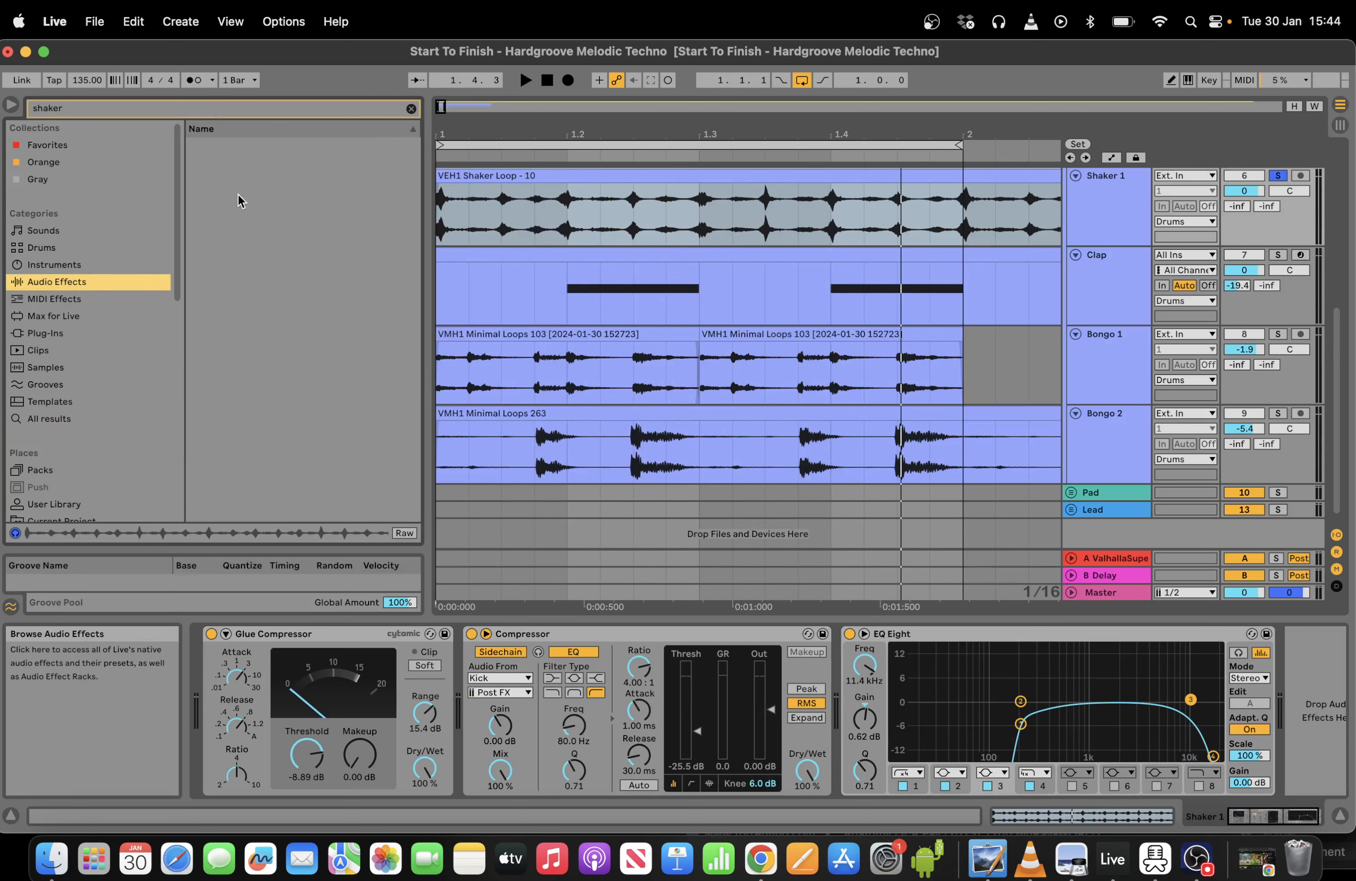
left_click(113, 102)
key("BackSpace")
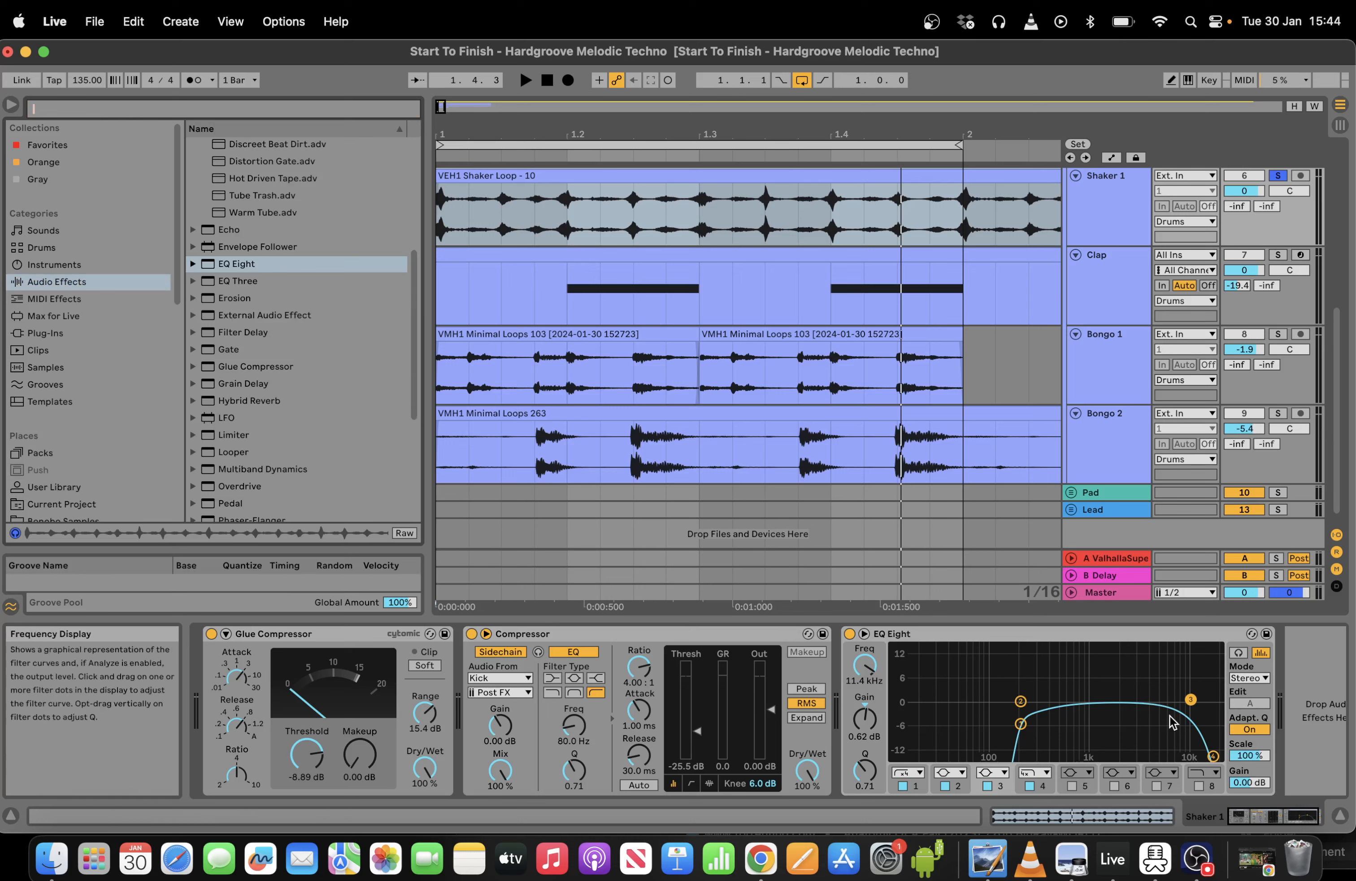
Load Gritty Shaker Effects.adg from the User Library at the start of Shaker 1's device chain.
left_click(54, 486)
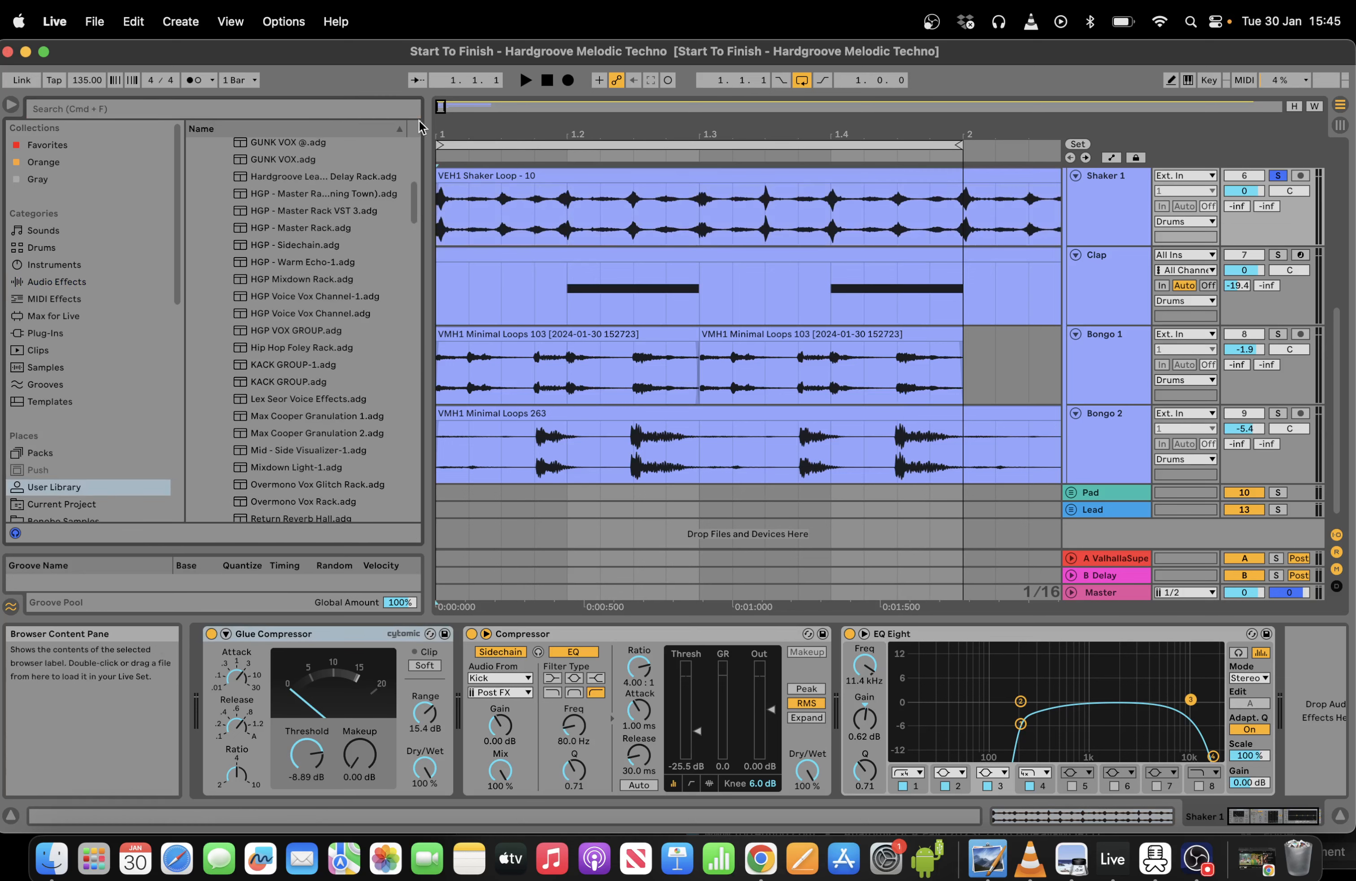
left_click_drag(412, 214, 411, 207)
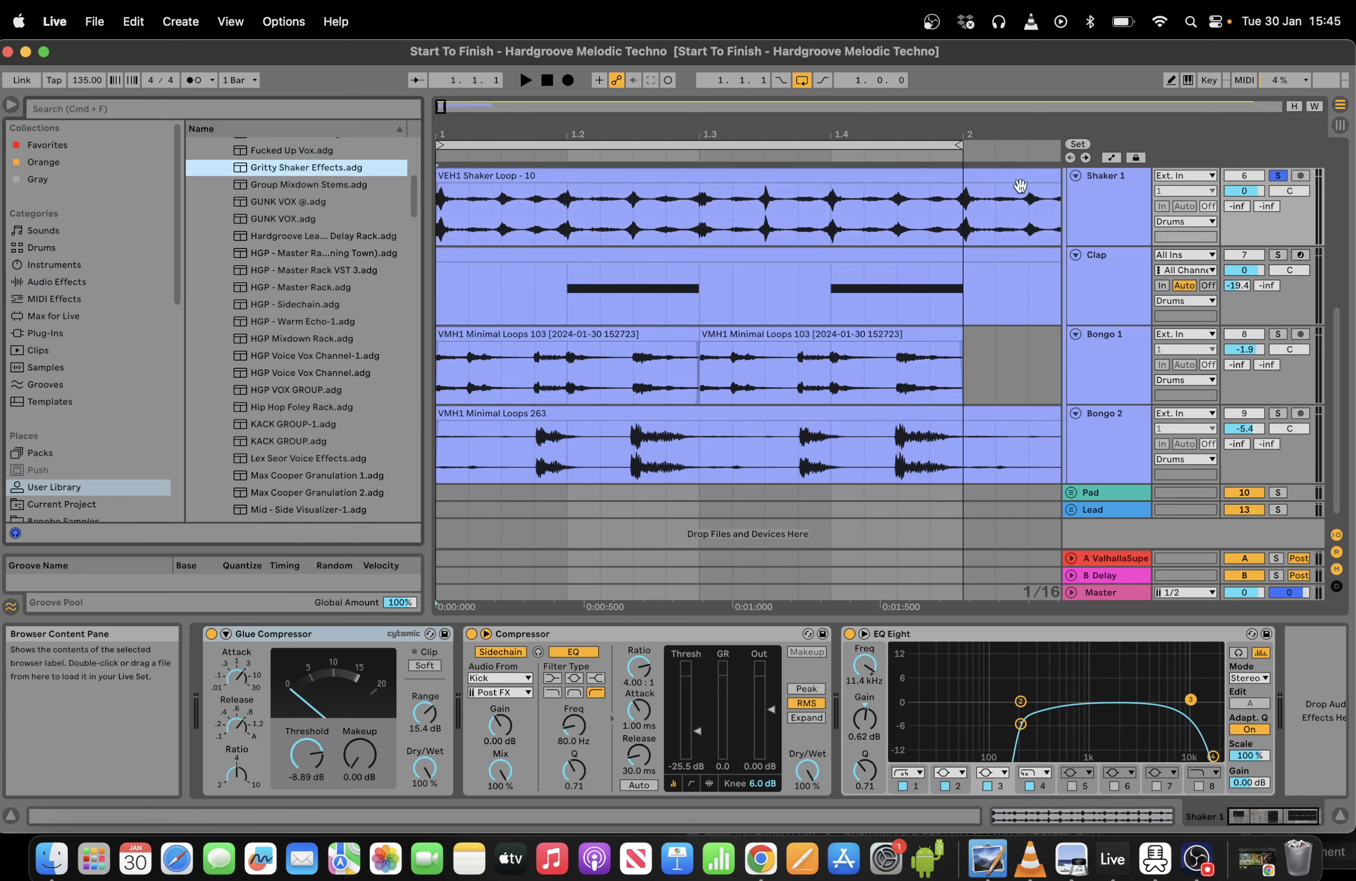
left_click_drag(1336, 354, 1335, 280)
key("space")
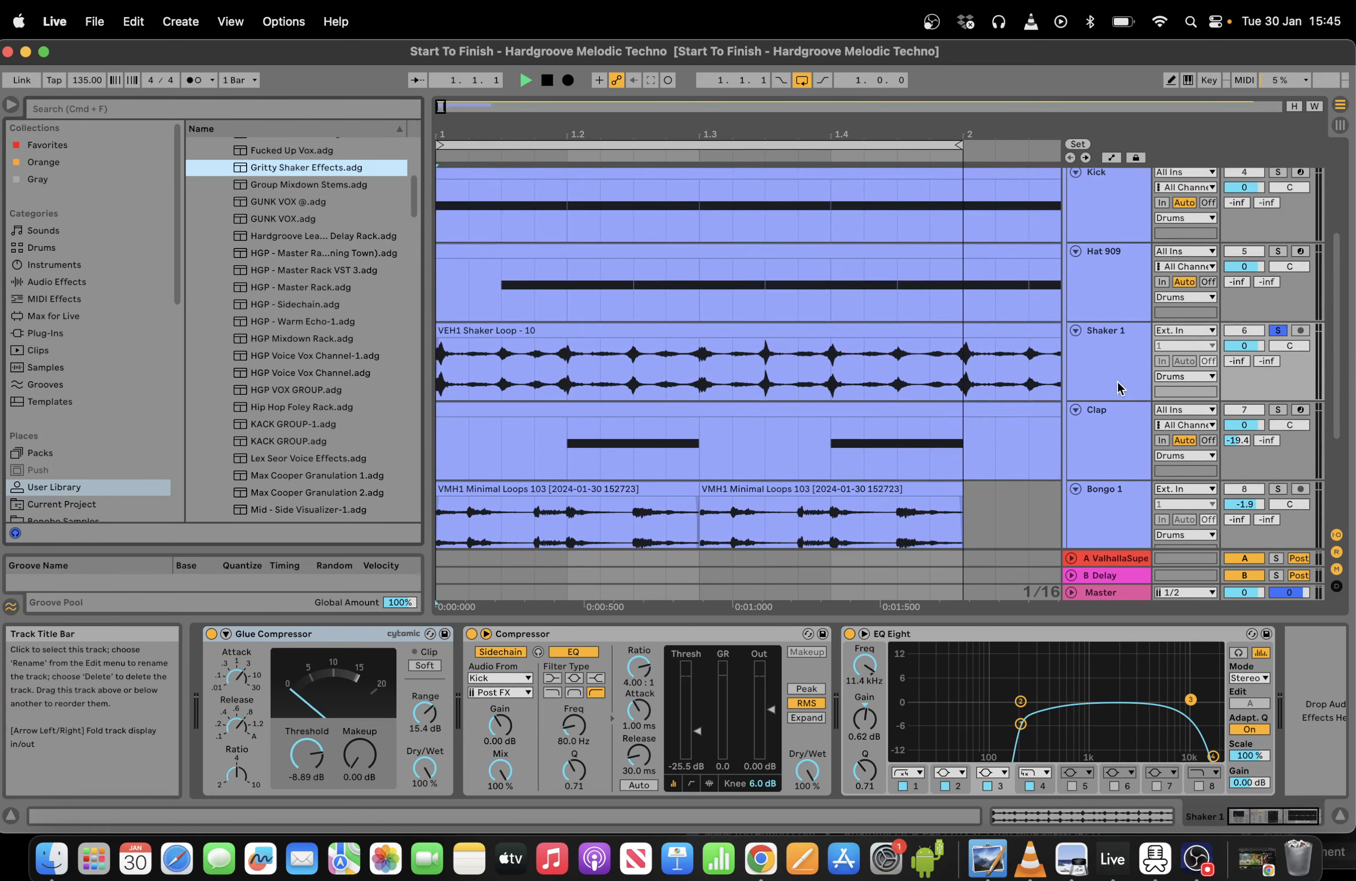
left_click_drag(303, 167, 247, 711)
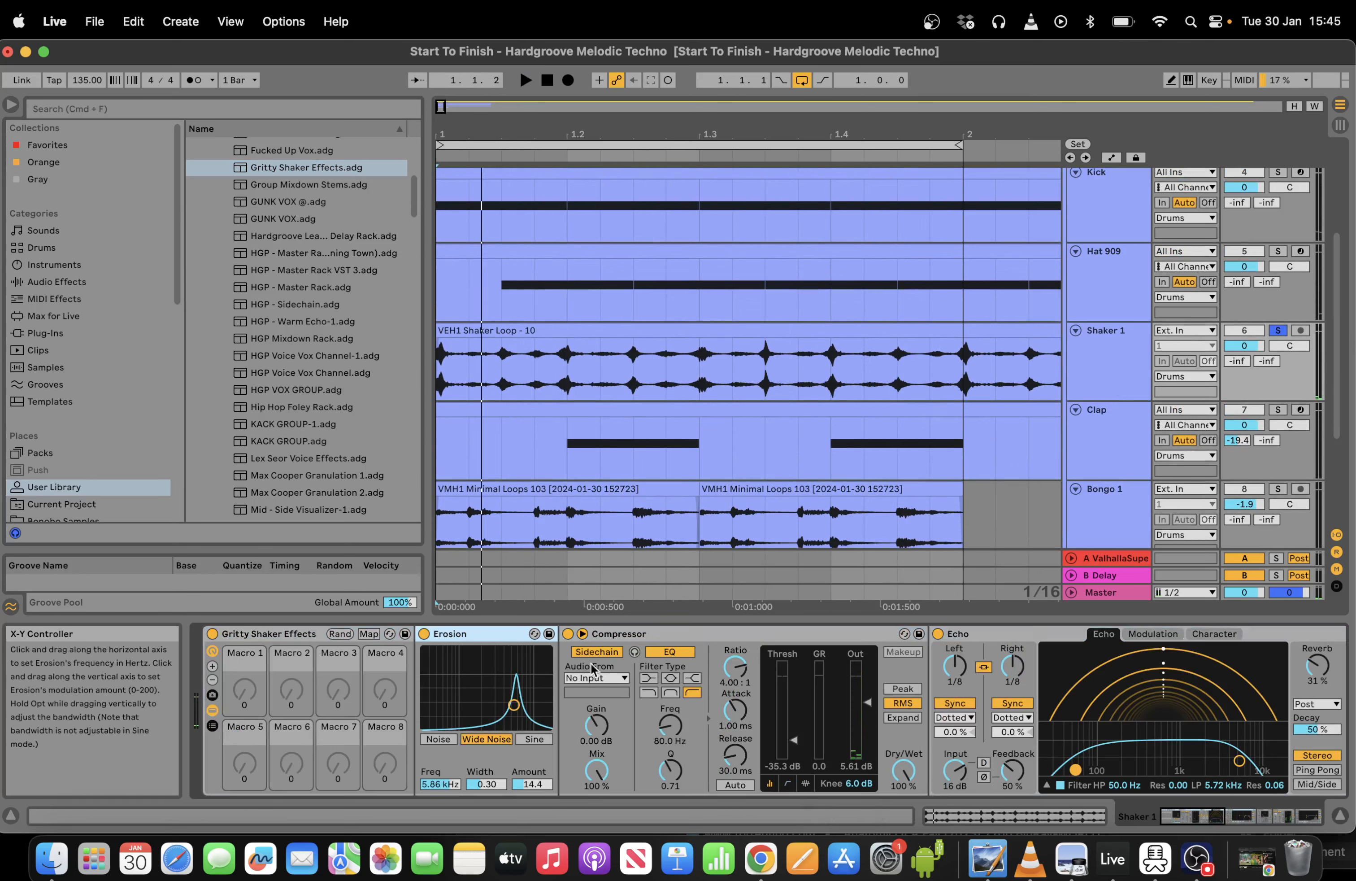
Fold the rack's Compressor and compare the playing shaker with Erosion bypassed and active, leaving Erosion on.
double_click(623, 635)
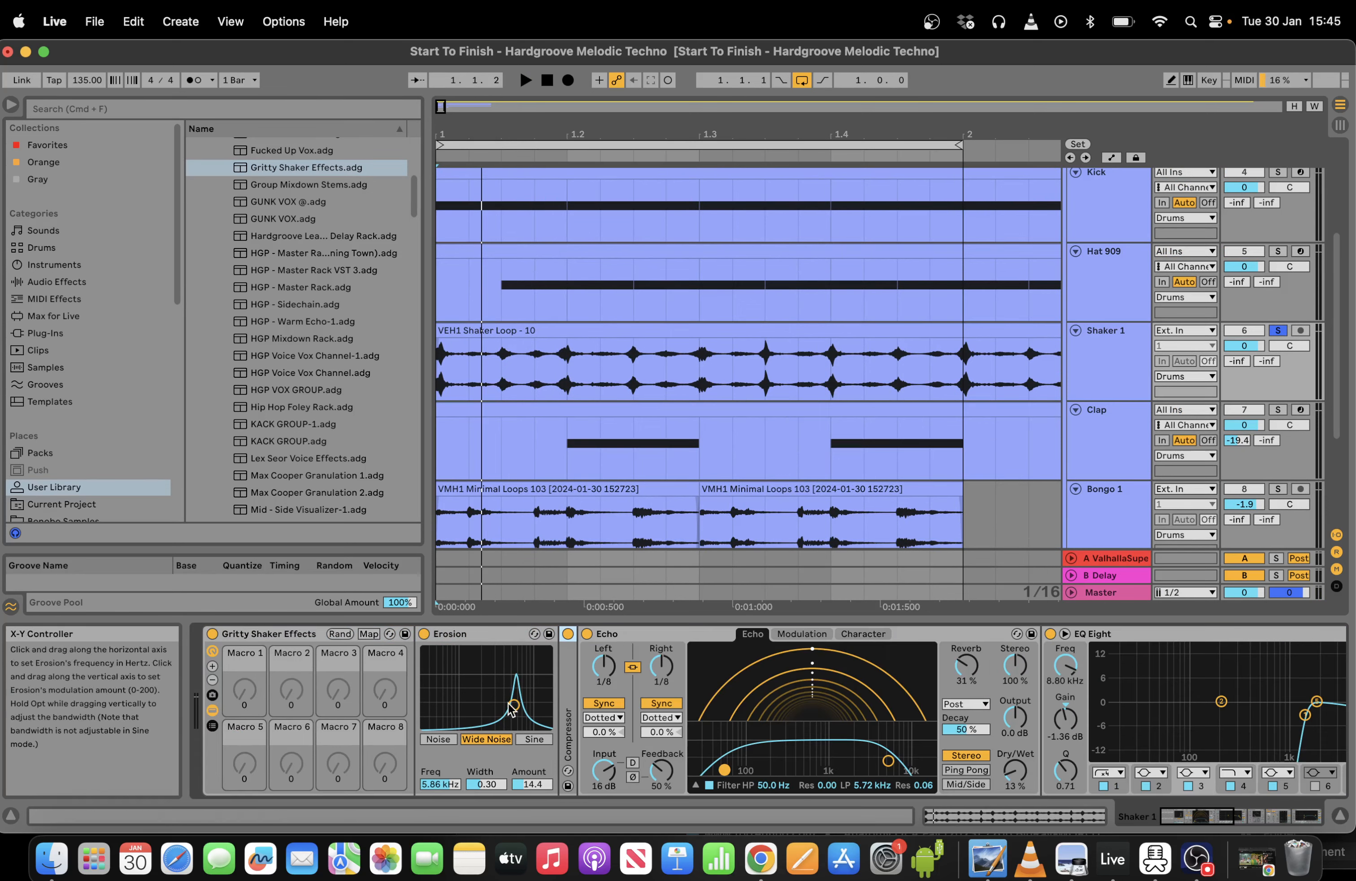
left_click(424, 635)
key("space")
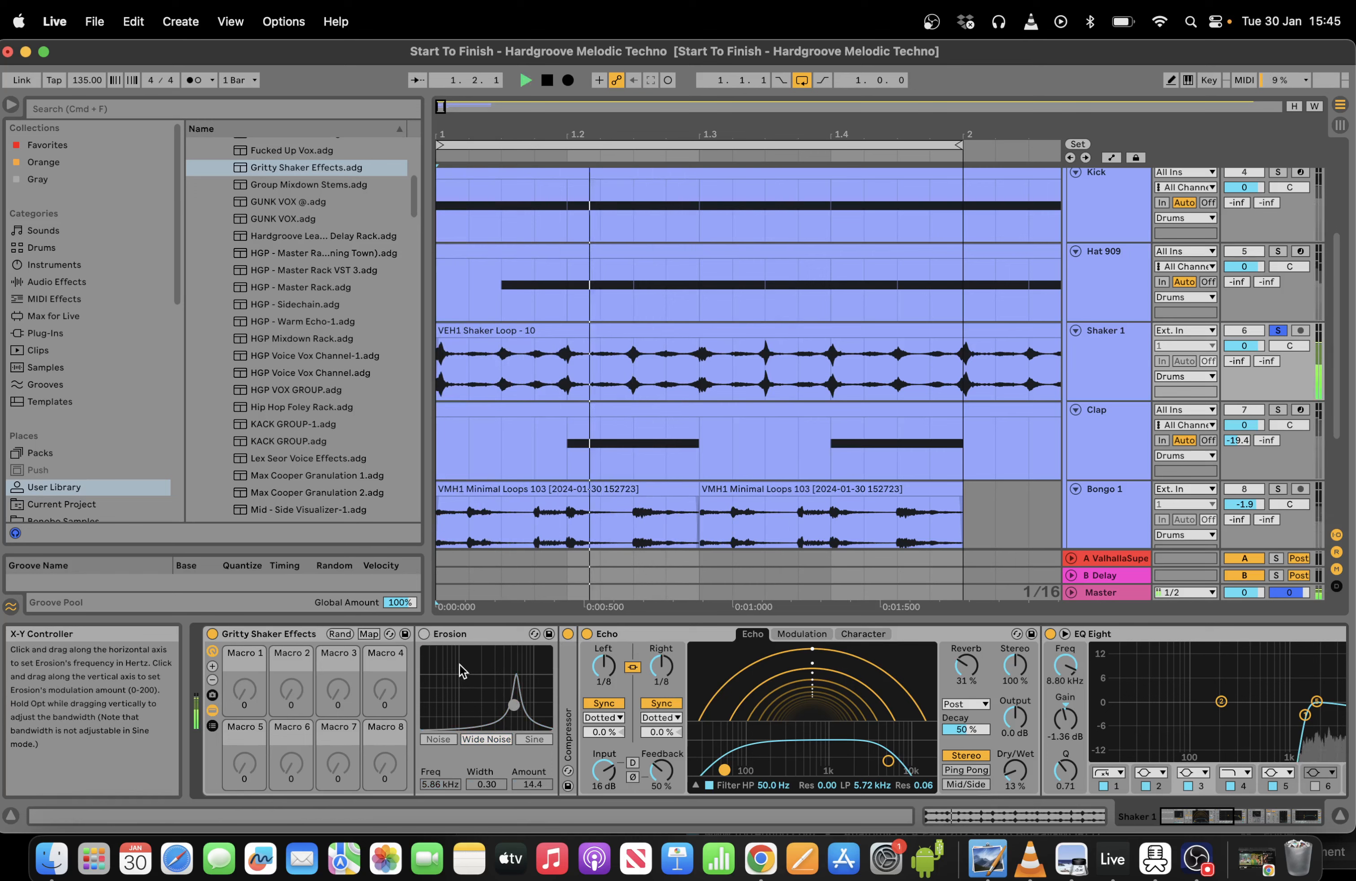
left_click(425, 634)
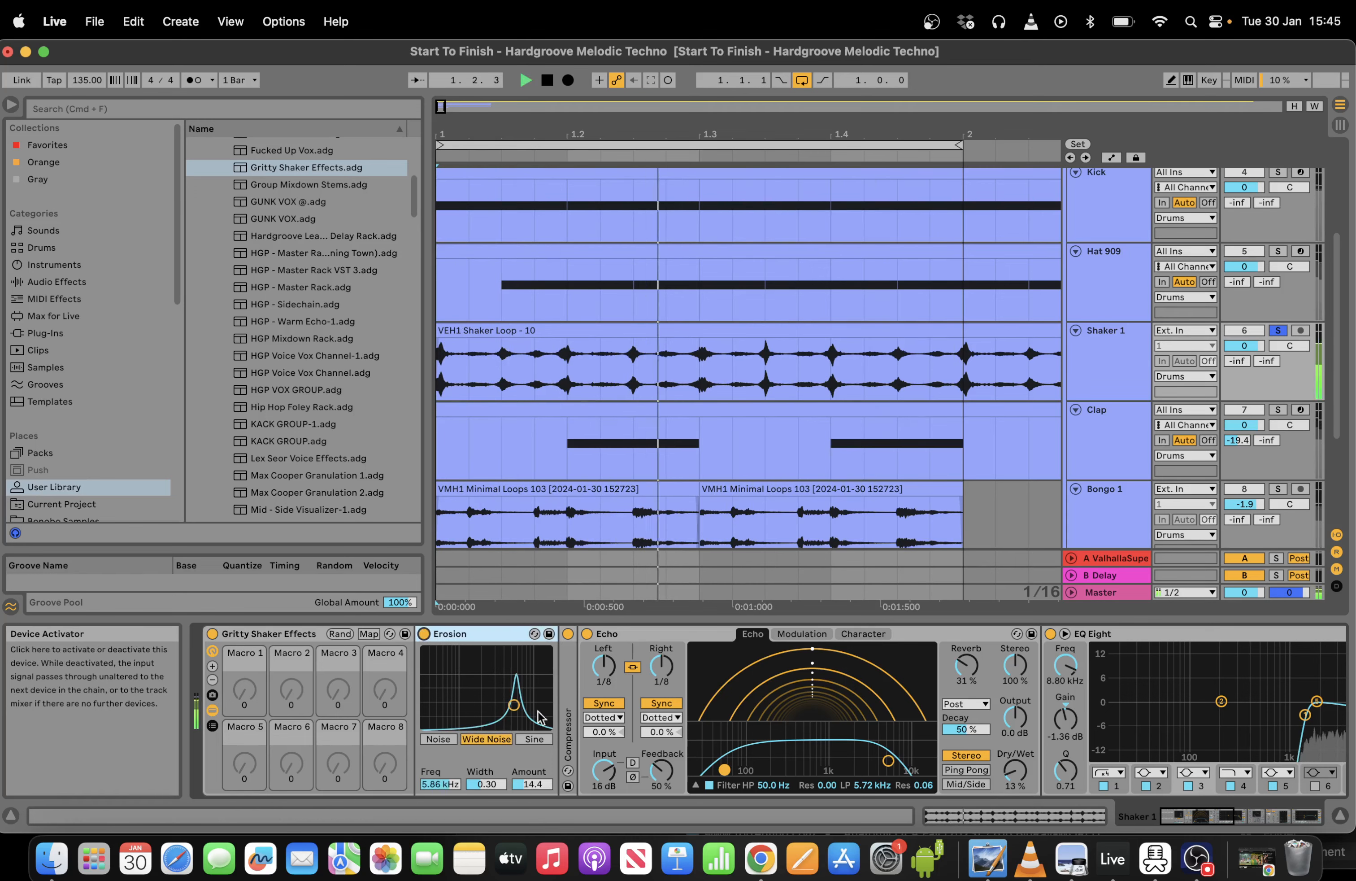
left_click(672, 638)
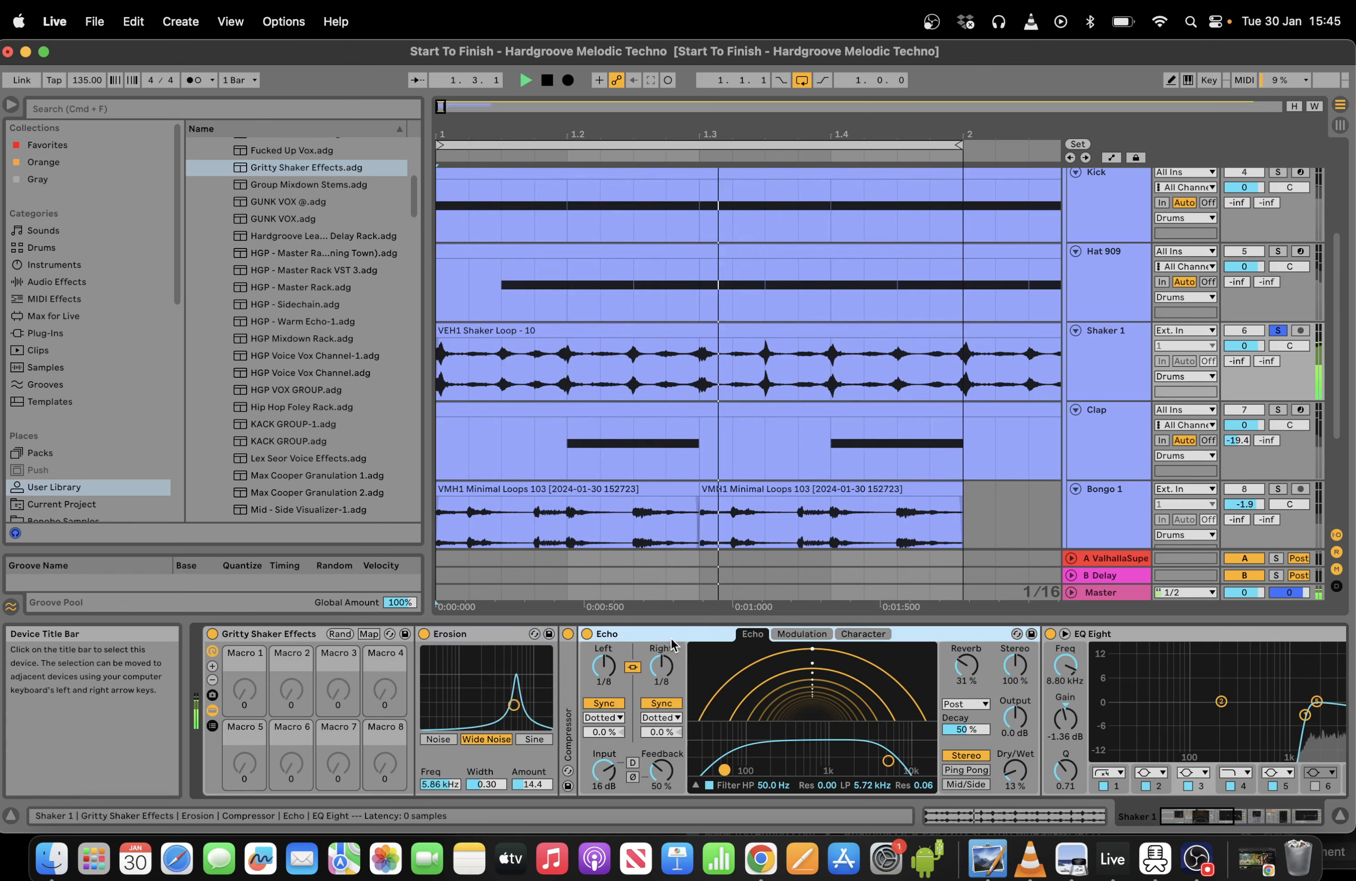
Set the Kick-sidechained Compressor after the Glue Compressor to a -35.3 dB threshold and 0.56 ms attack.
left_click(1246, 818)
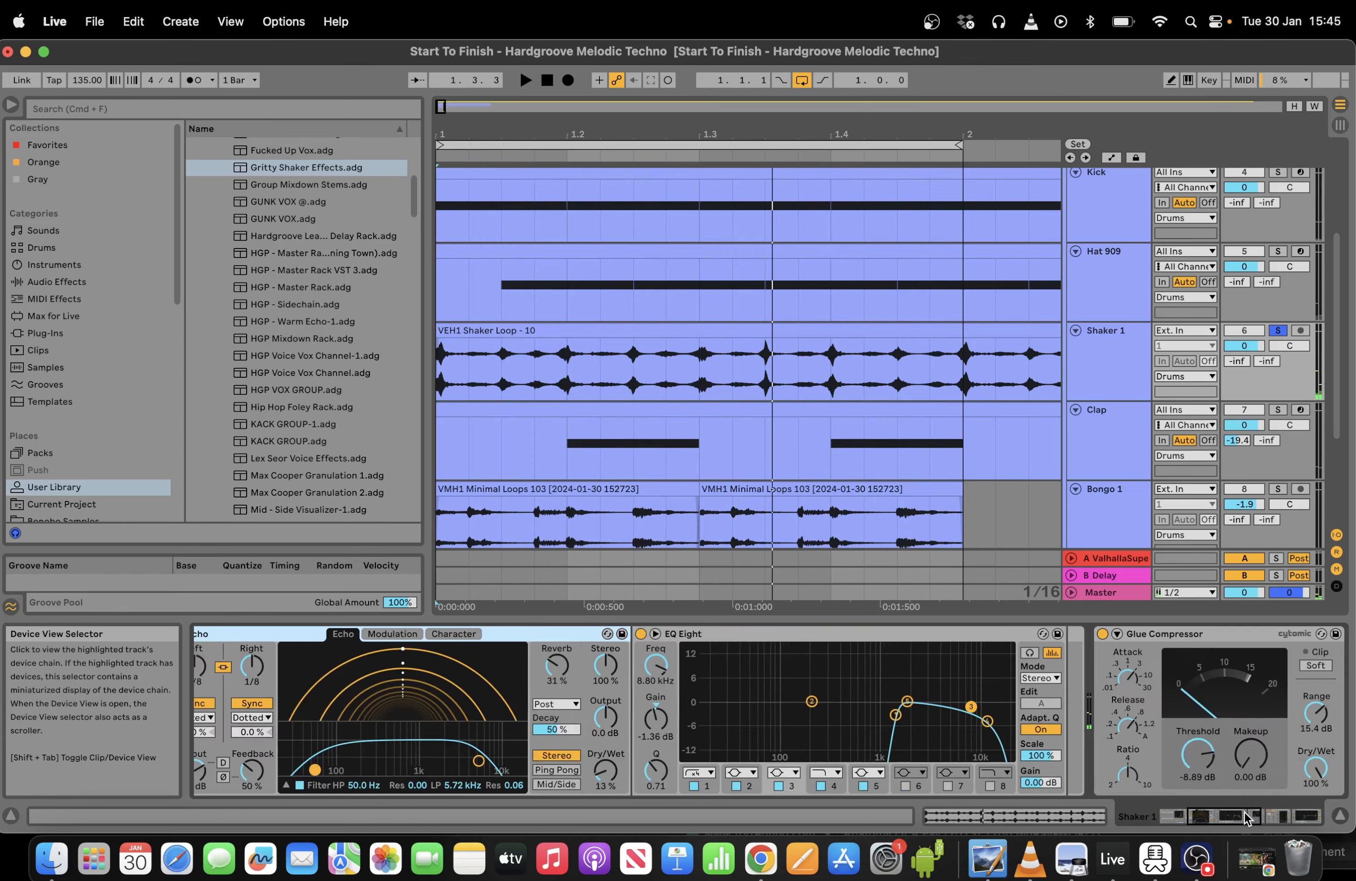
left_click_drag(1247, 818, 1305, 818)
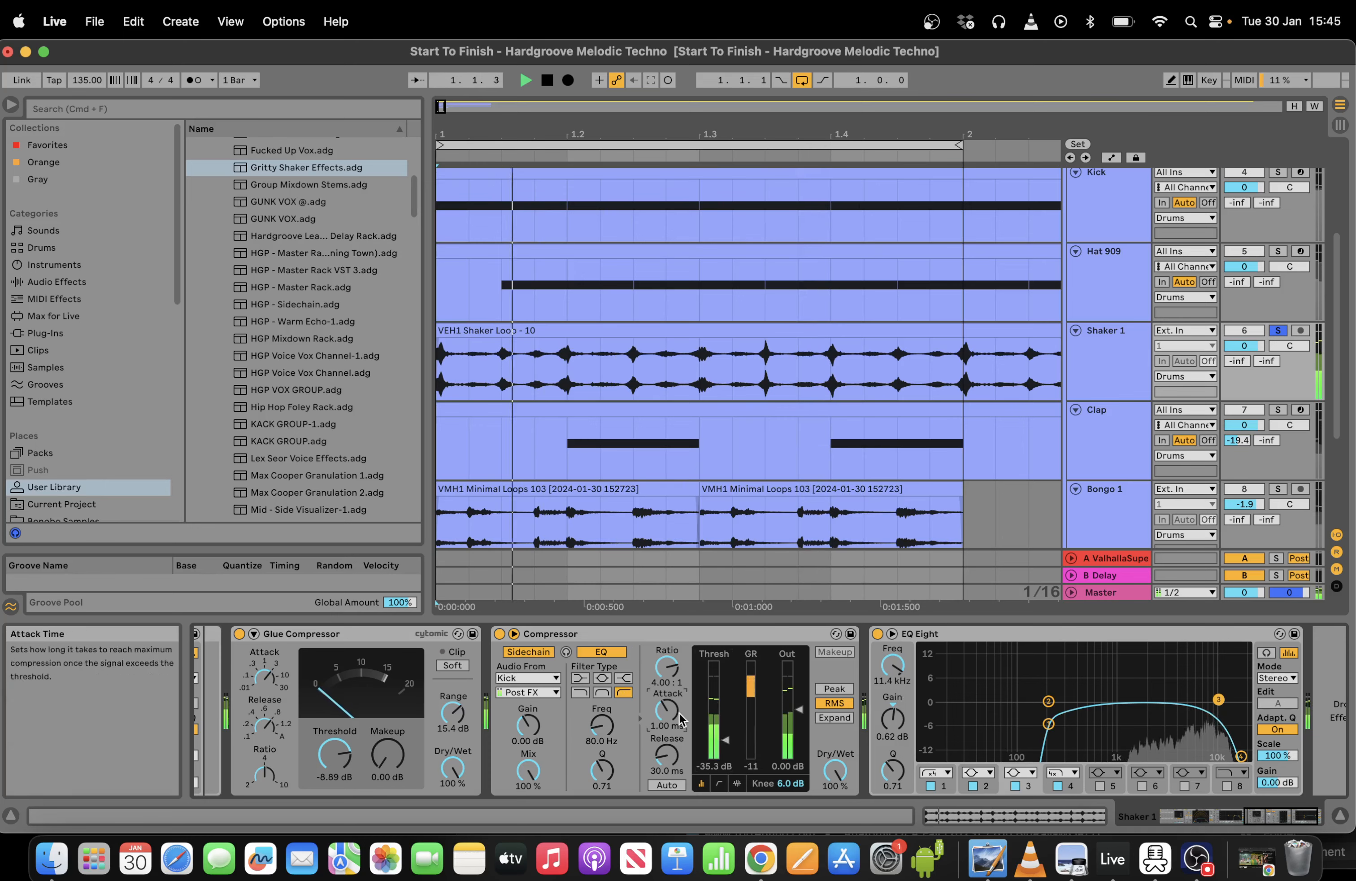
left_click_drag(666, 710, 666, 730)
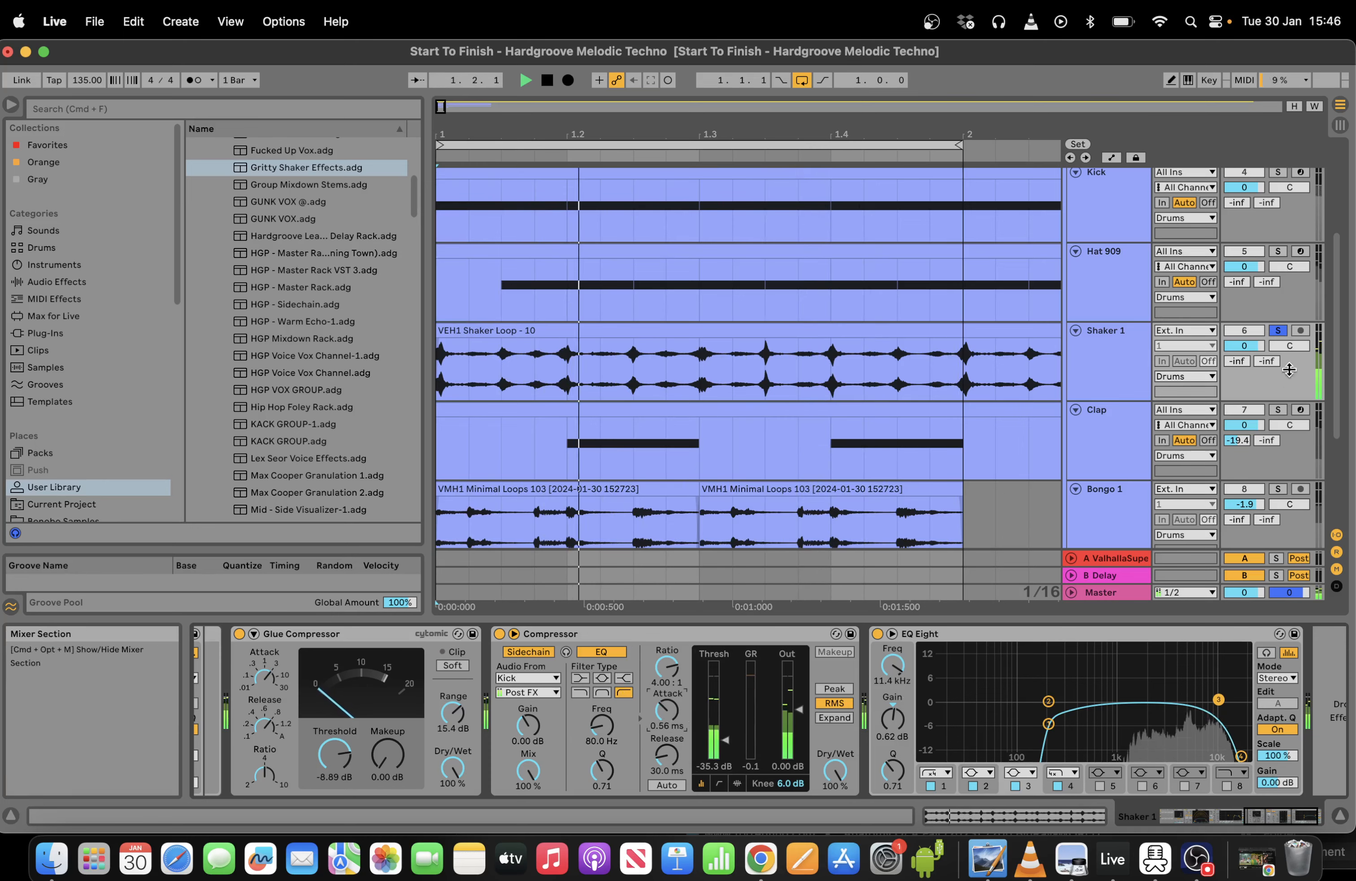
Unsolo Shaker 1 and set band 4 of its last EQ Eight to 22.0 kHz.
left_click(1279, 330)
left_click(1241, 756)
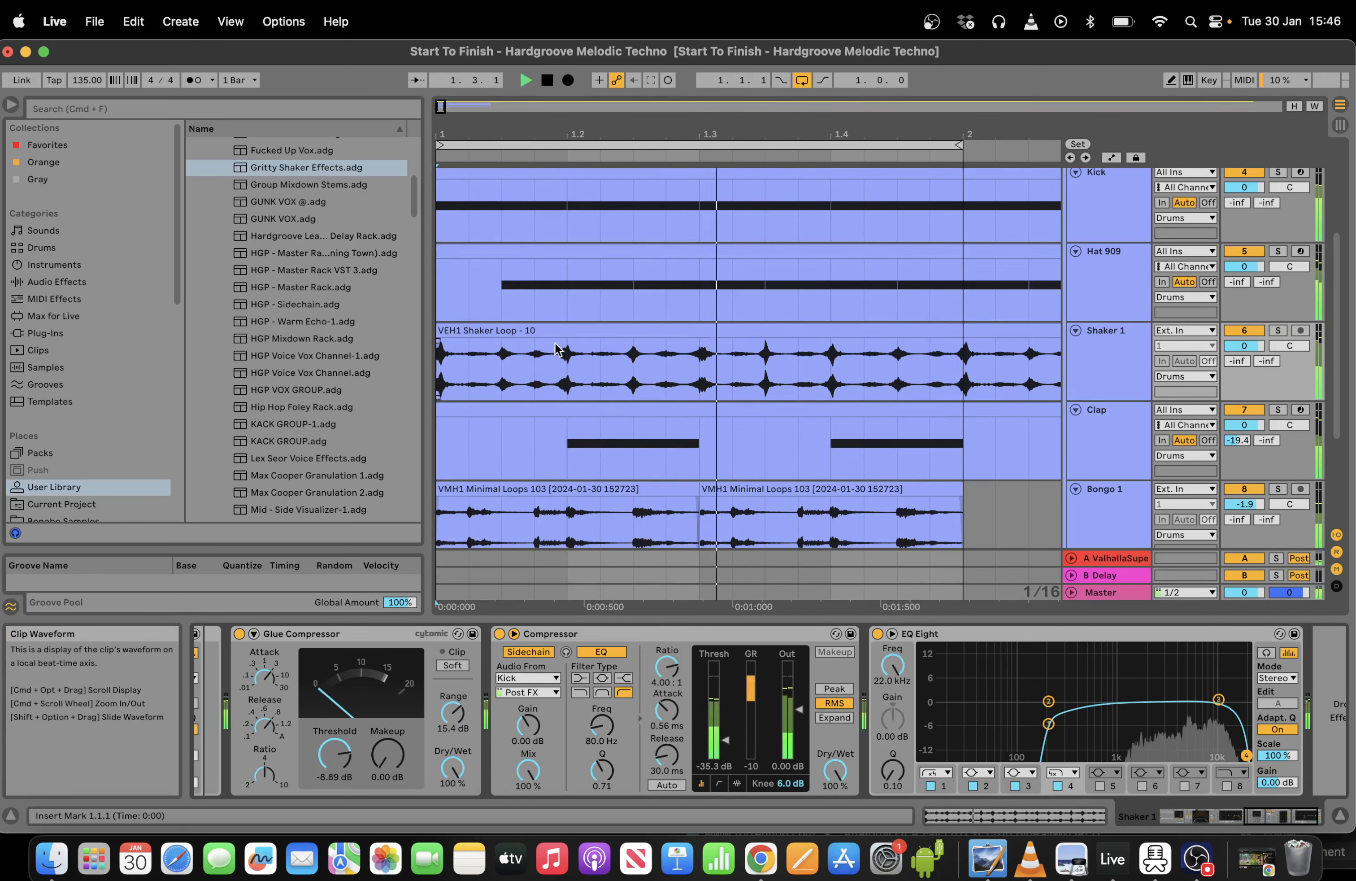
Shift the Shaker 1 clip's loop to start at 1.1.3 and end at 2.2.1.
left_click(574, 332)
key("space")
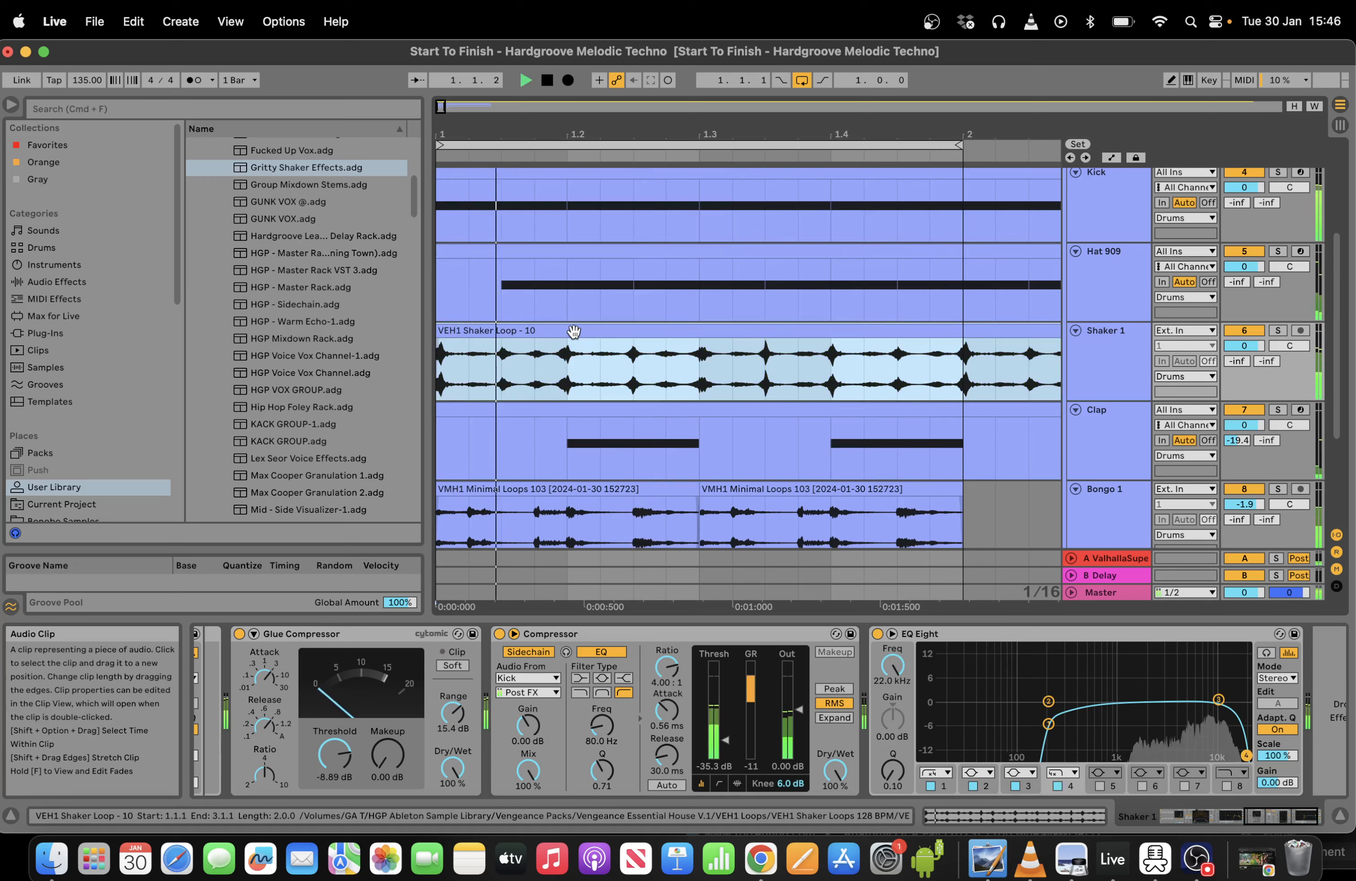
left_click(948, 823)
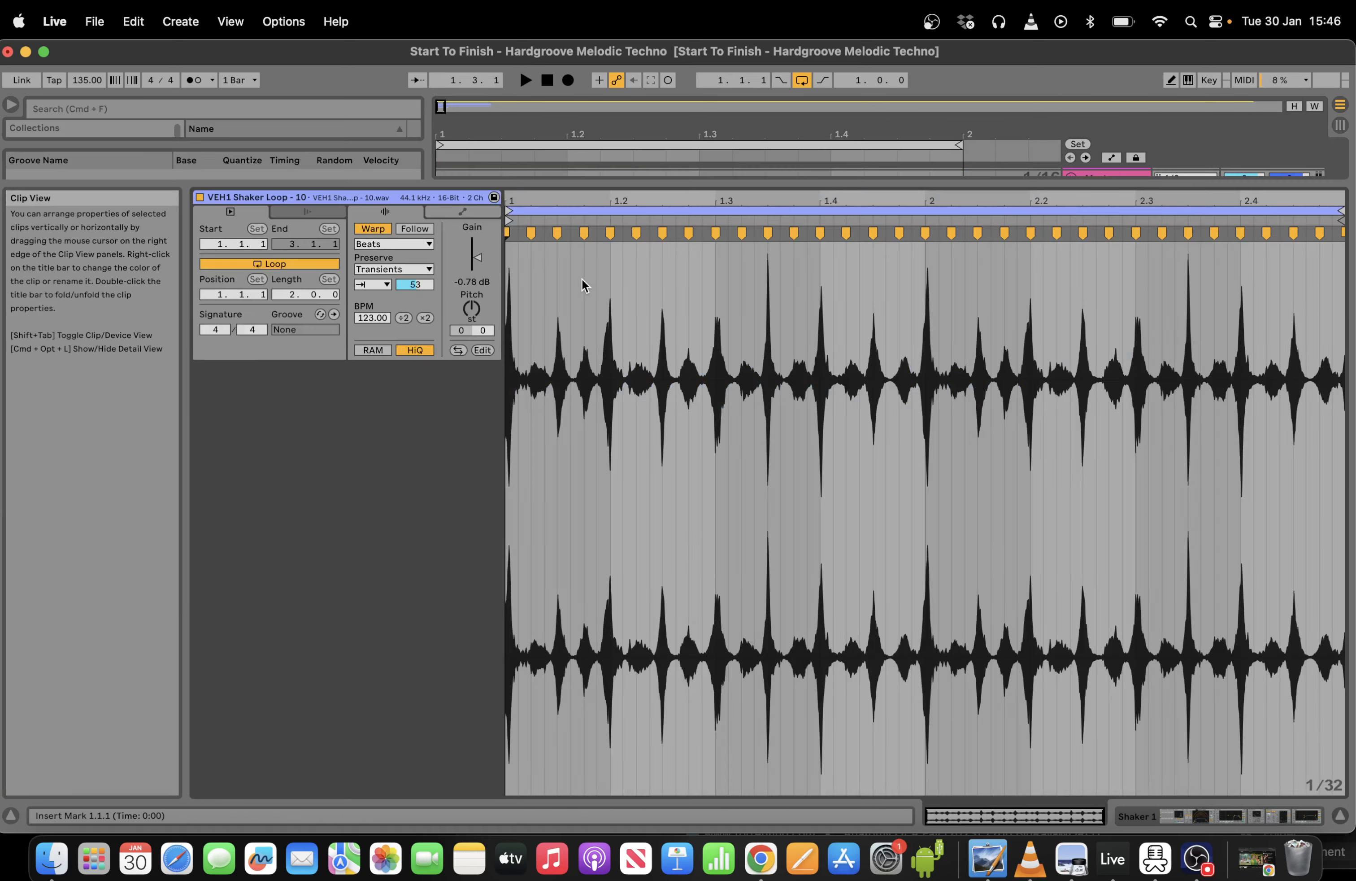
key("space")
left_click_drag(509, 220, 530, 211)
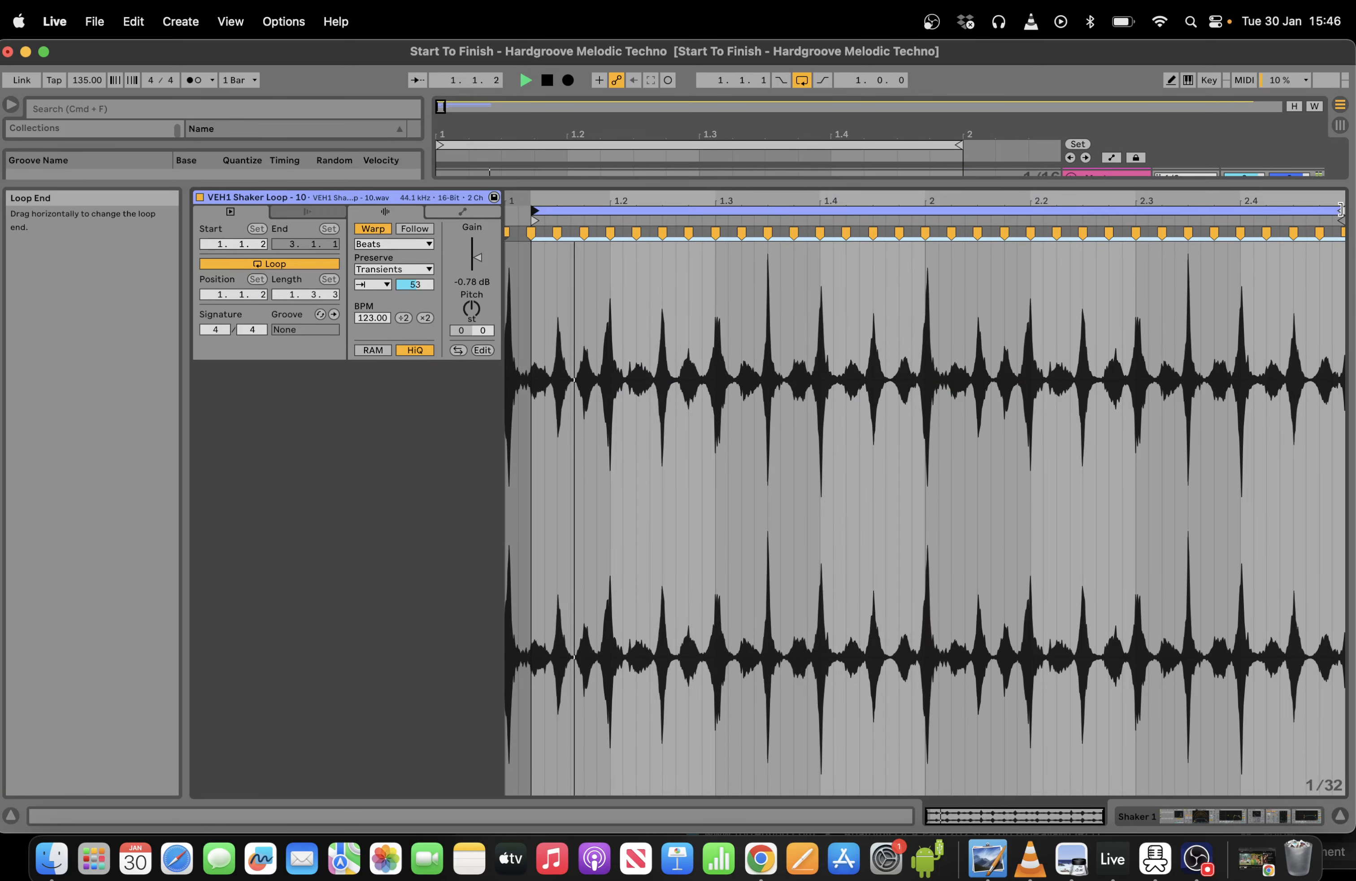
left_click_drag(533, 211, 559, 210)
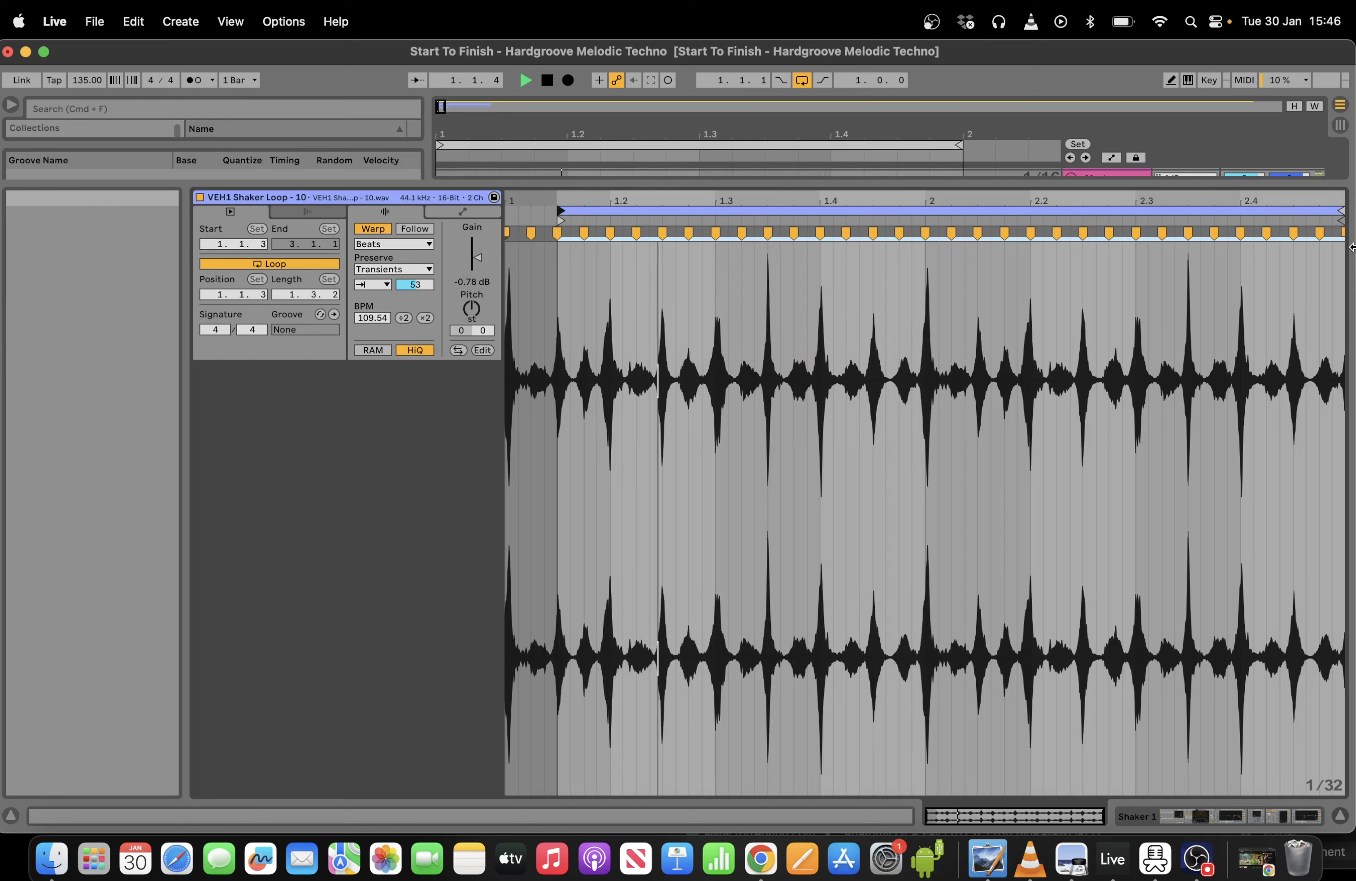
mouse_move(1344, 239)
left_mouse_down()
mouse_move(909, 240)
mouse_move(1045, 239)
mouse_move(1029, 239)
left_mouse_up()
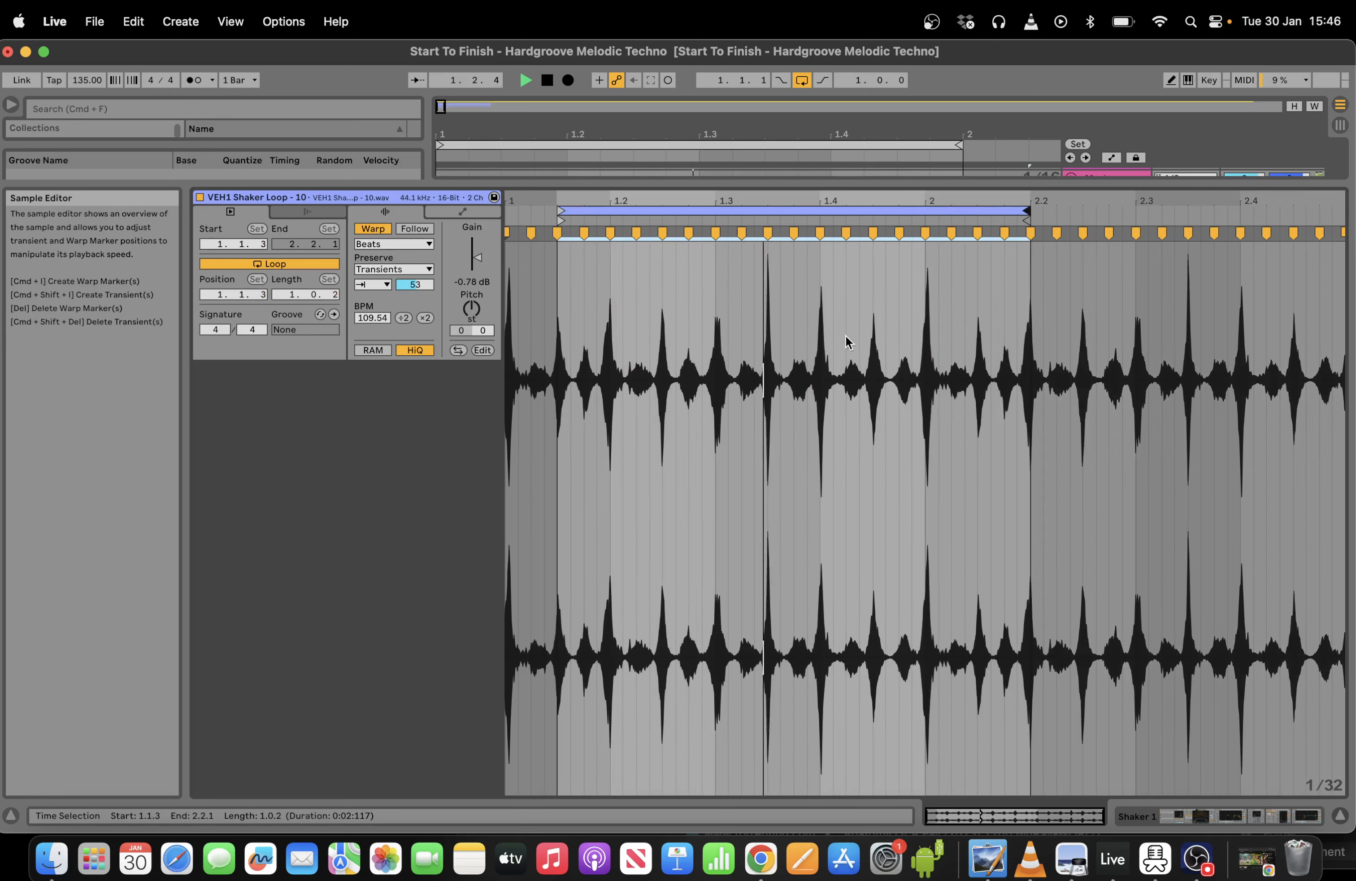
left_click_drag(961, 812, 959, 818)
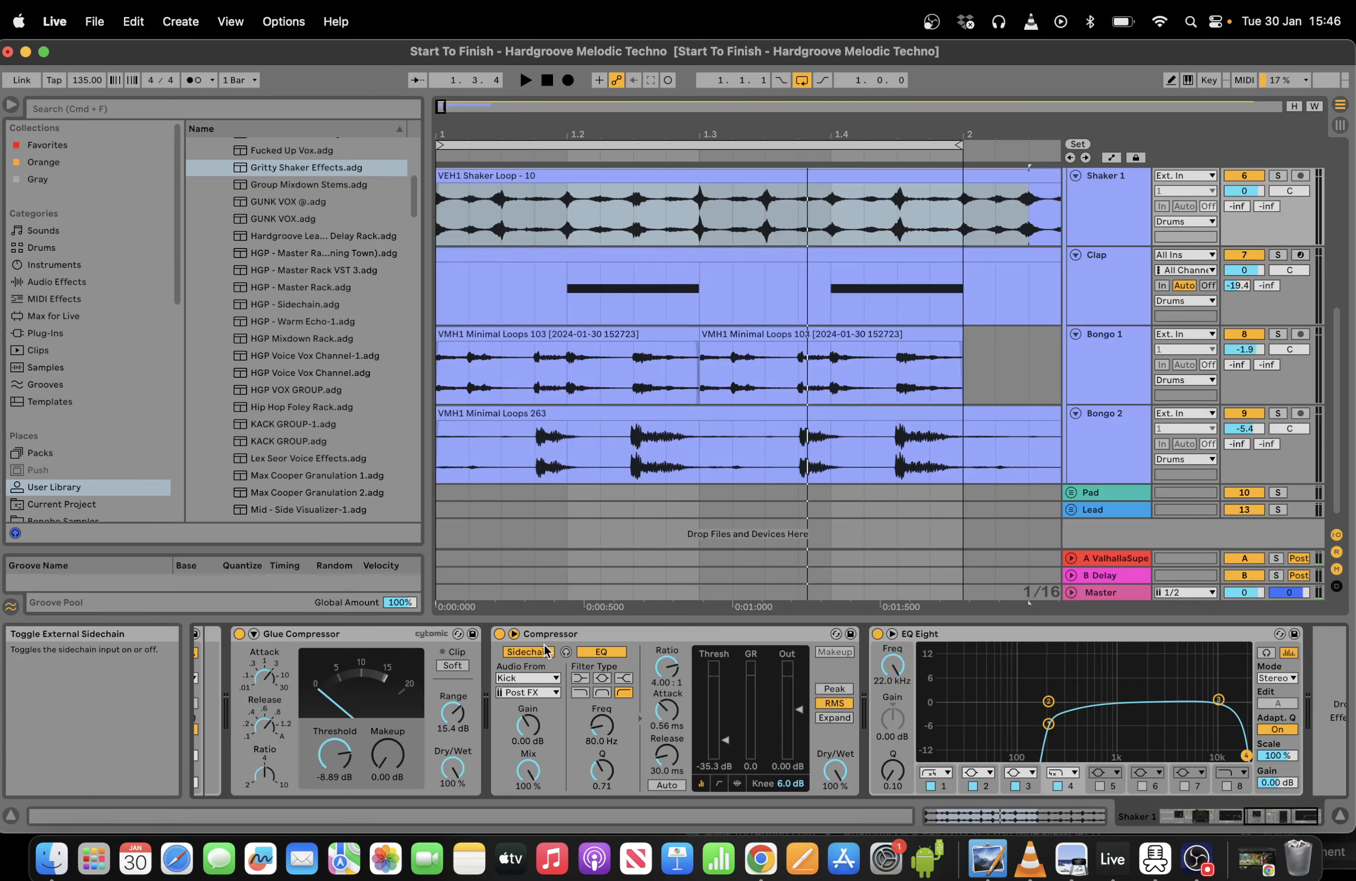
Replace Shaker 1's Kick-sidechained Compressor with the LFOTool VST plug-in between the Glue Compressor and the last EQ Eight.
left_click(549, 633)
key("Delete")
left_click(233, 106)
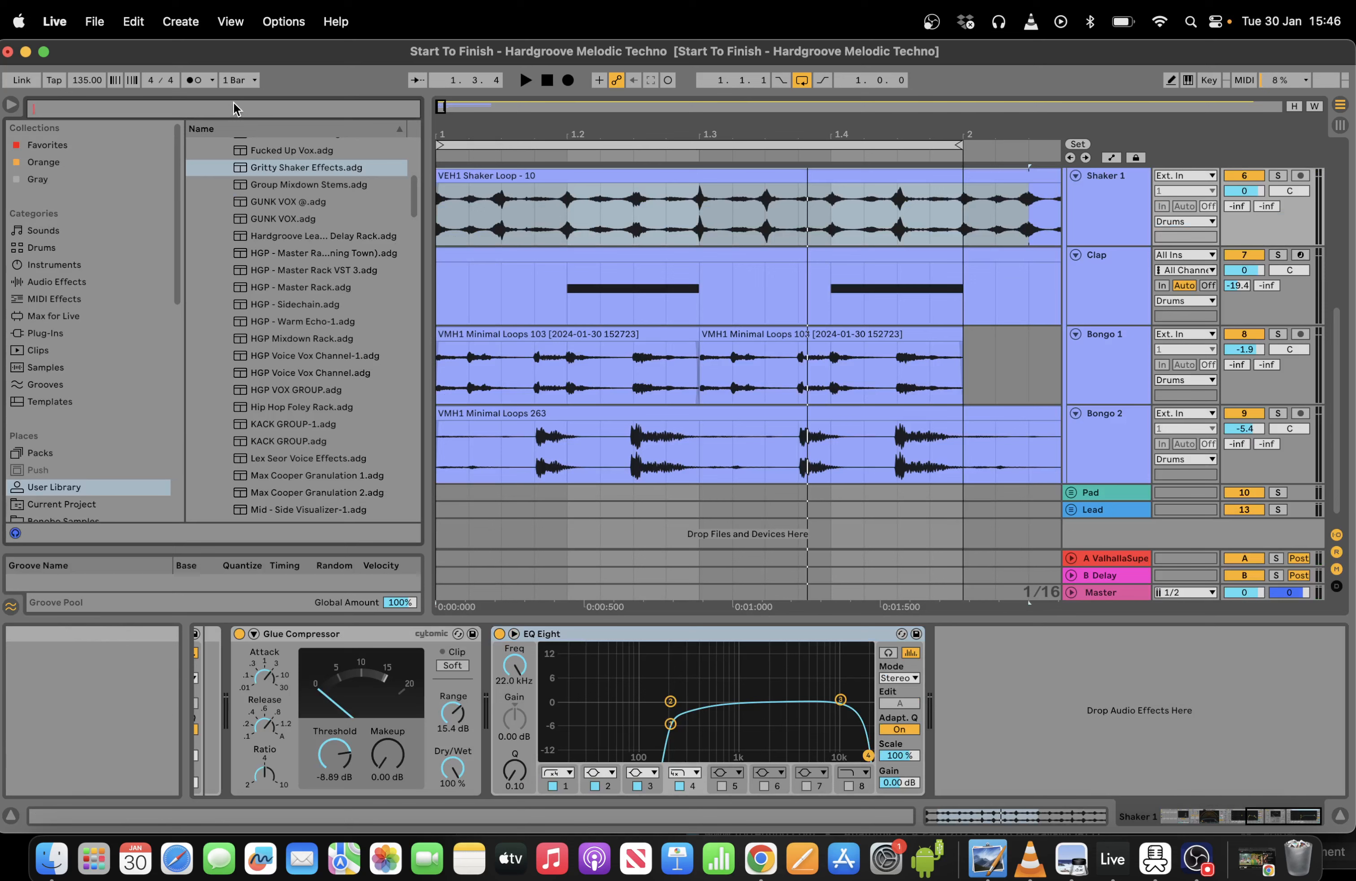
type("lfo")
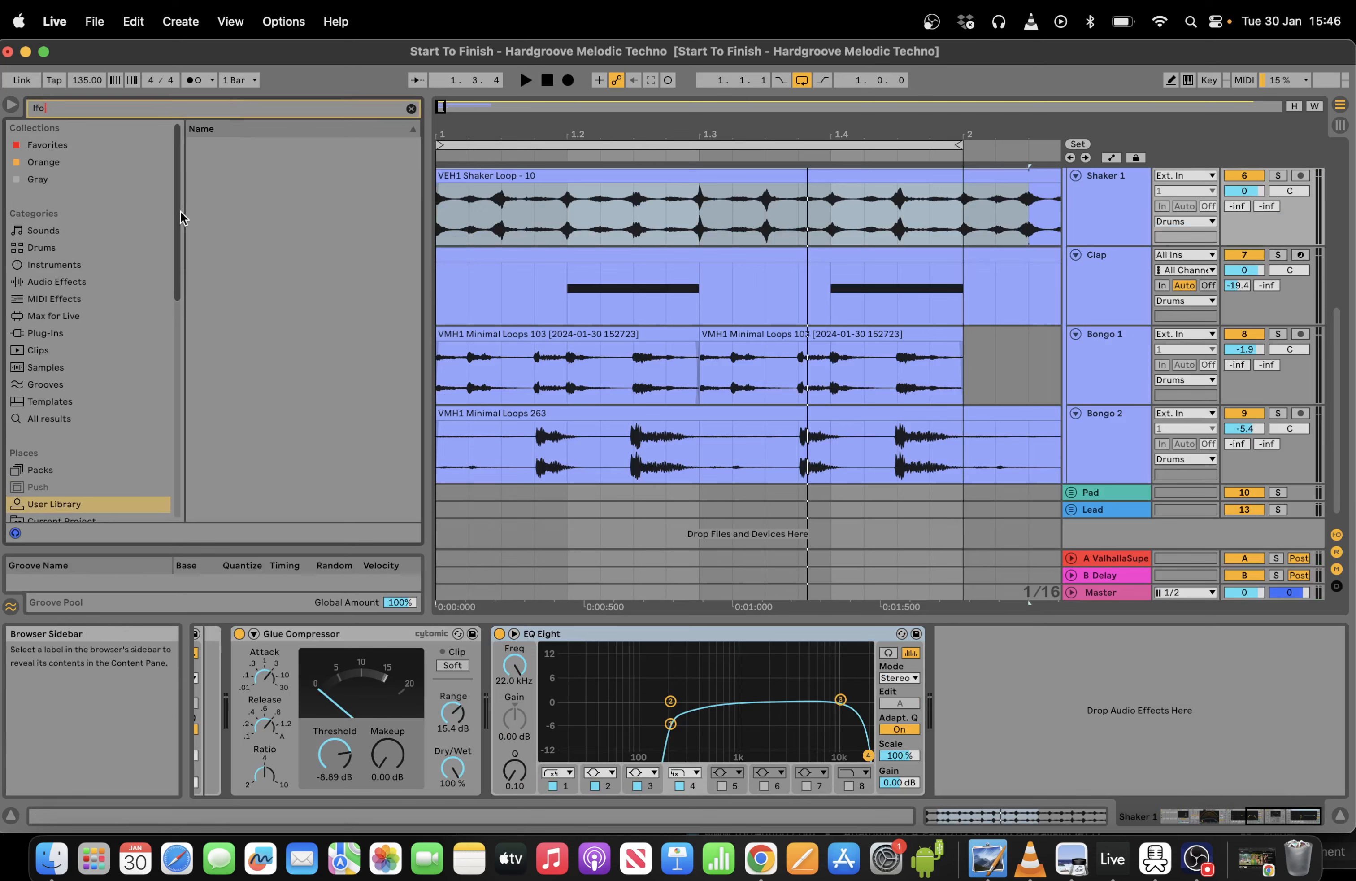
left_click_drag(180, 211, 179, 247)
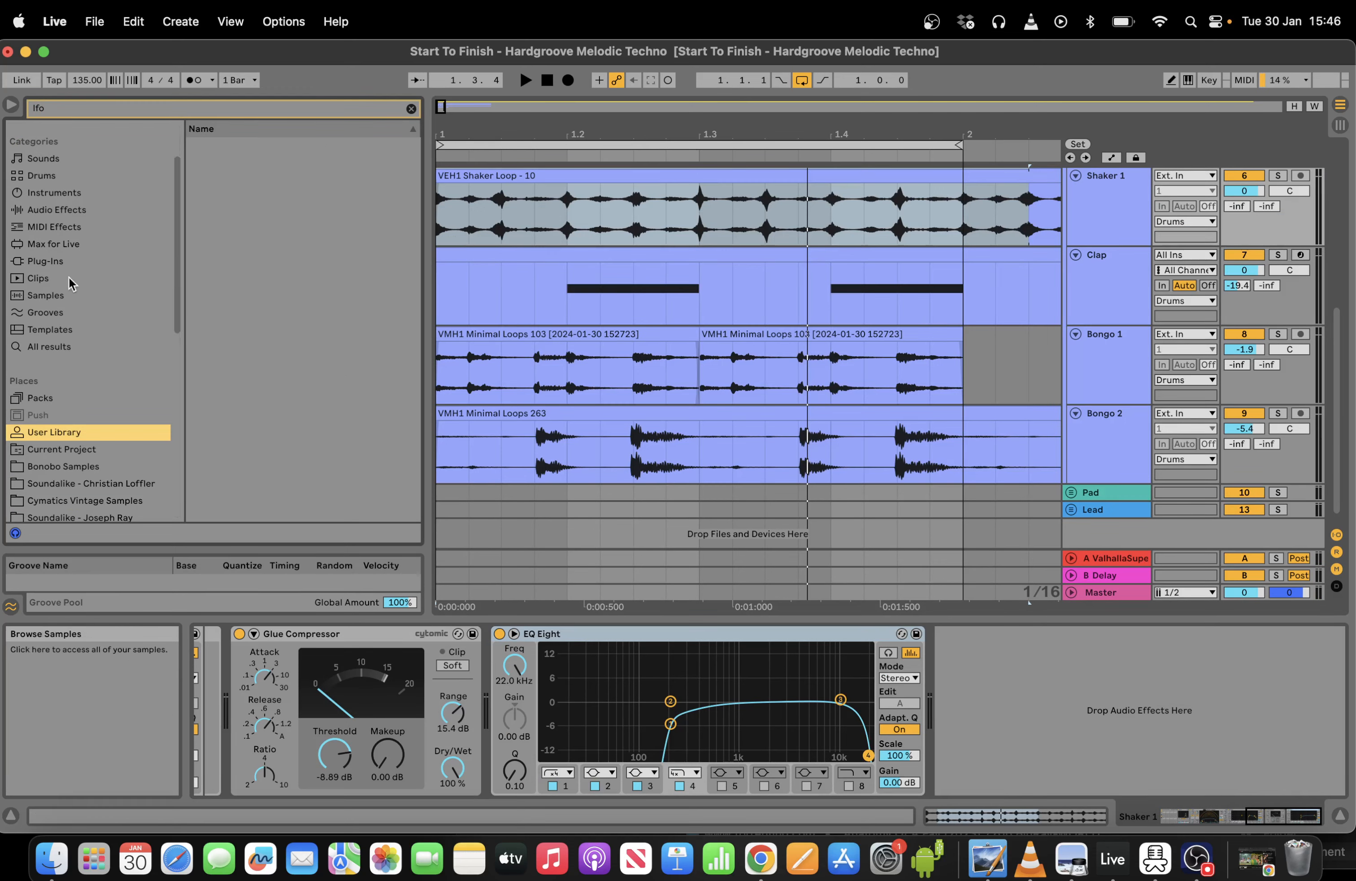
left_click(71, 243)
left_click(54, 260)
left_click(194, 162)
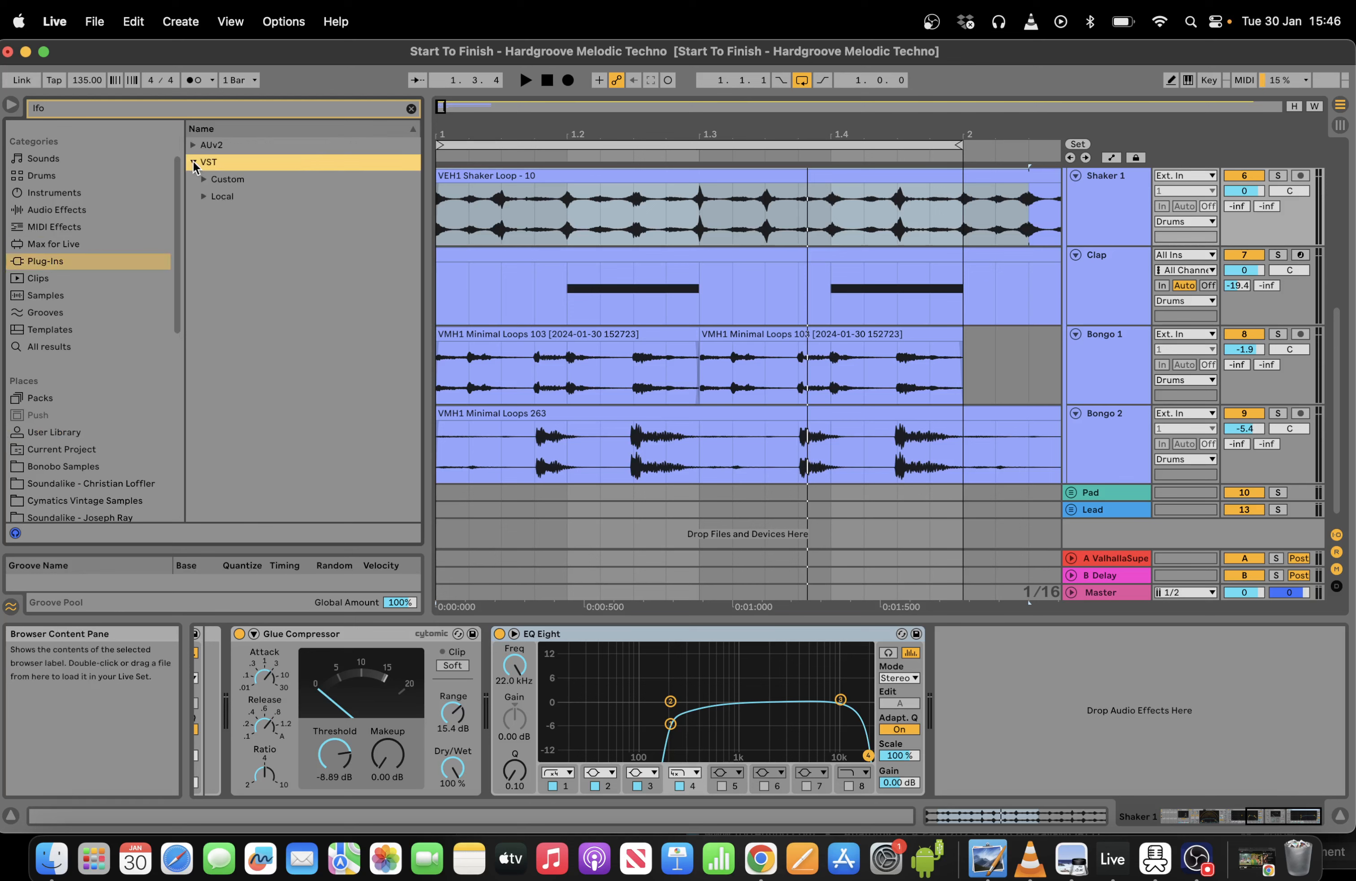
left_click(204, 197)
left_click_drag(251, 213, 534, 687)
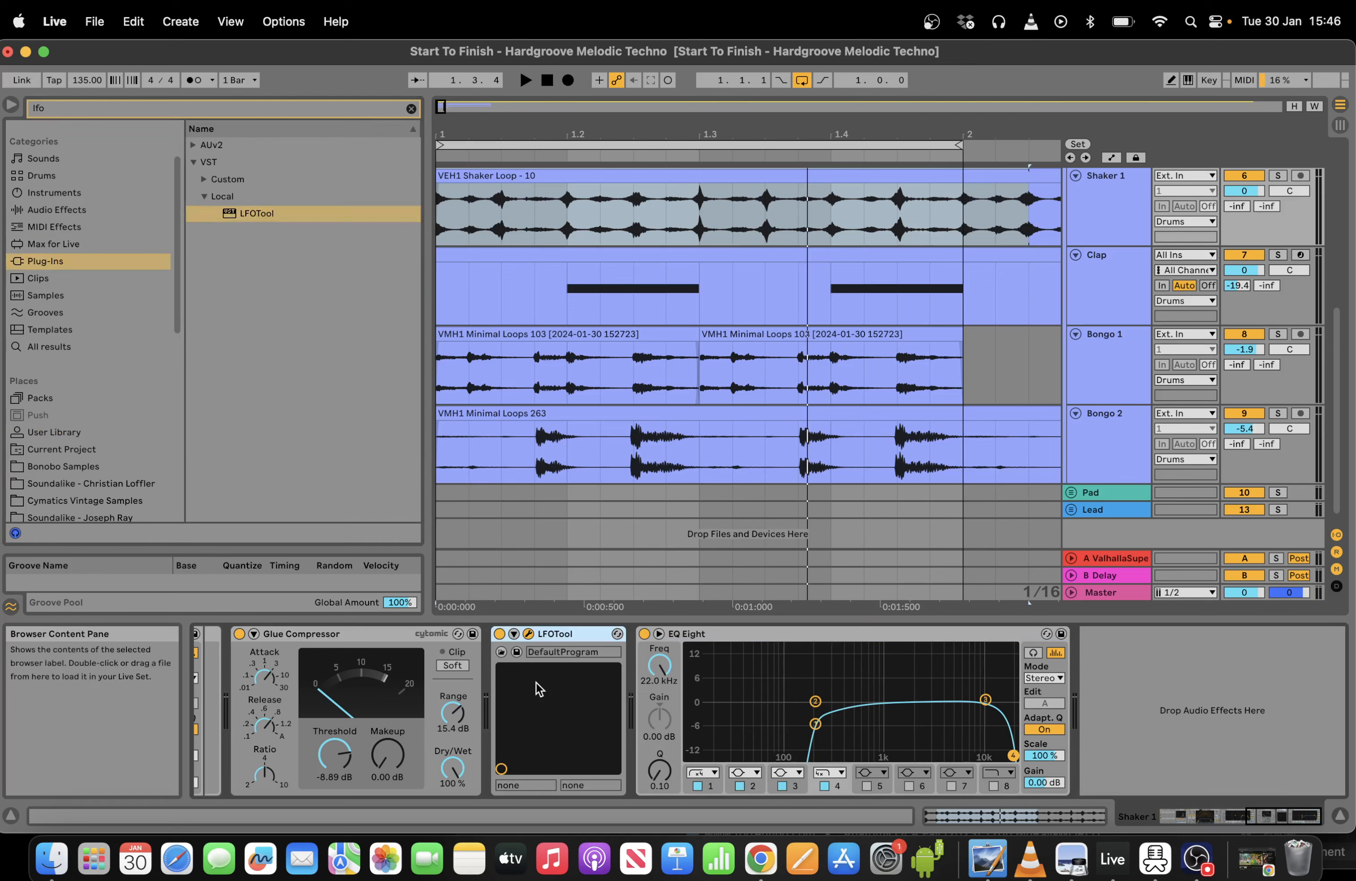
Deepen LFOTool's ducking curve by lowering its starting point, pull its upper end point slightly earlier and hide the plug-in window.
left_click_drag(349, 156, 260, 121)
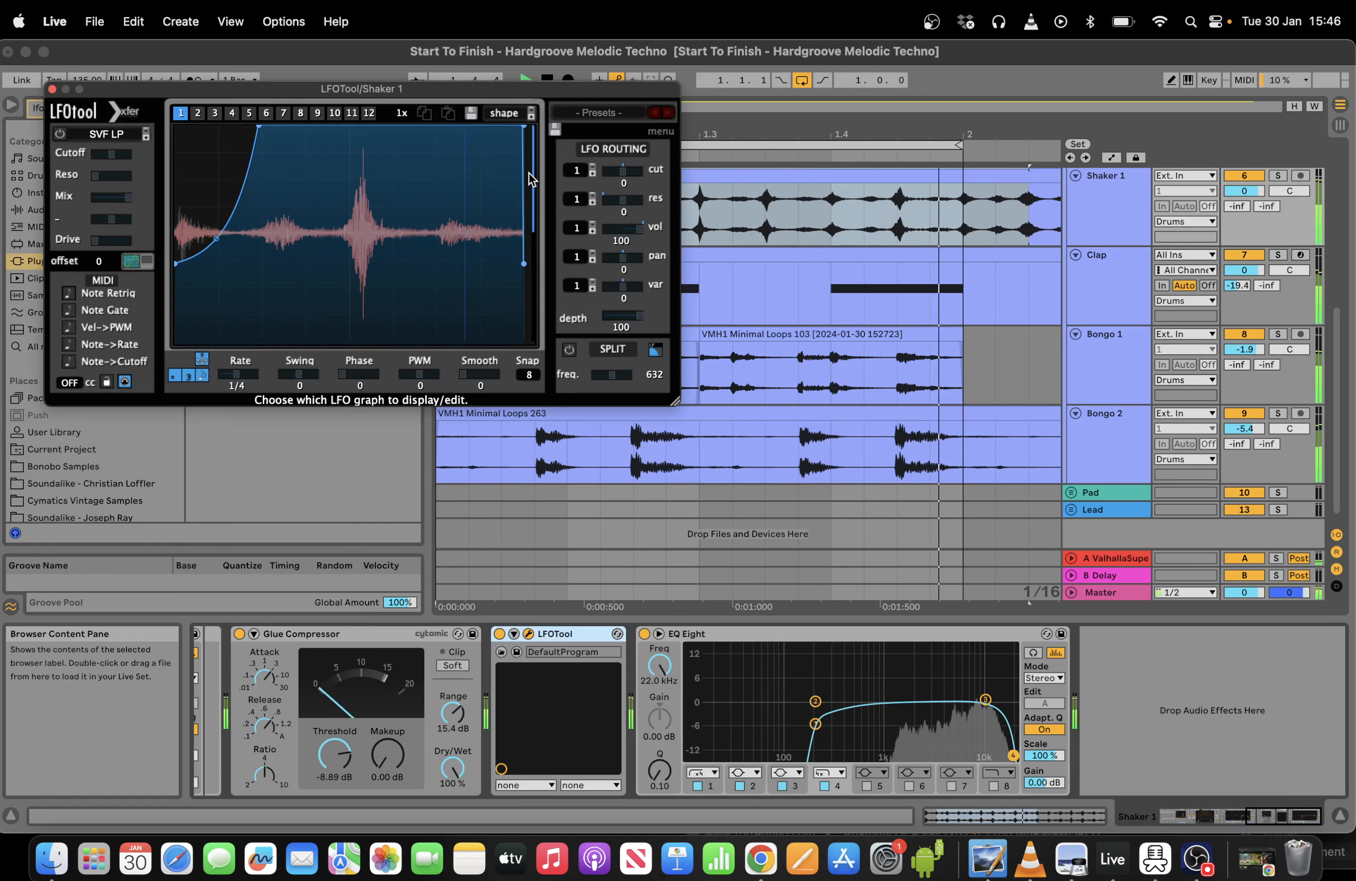
left_click_drag(176, 264, 176, 320)
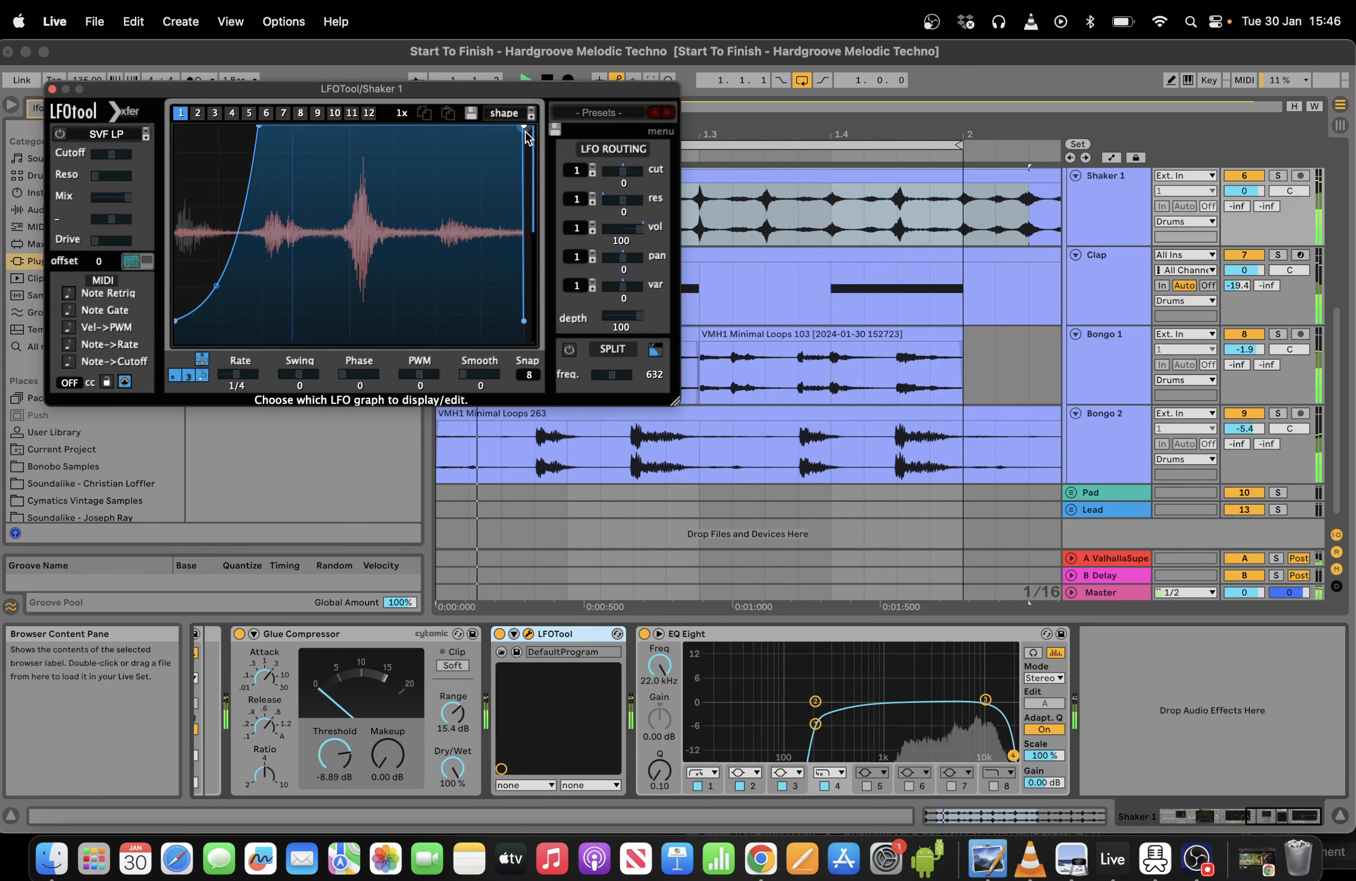
left_click_drag(523, 125, 499, 127)
key("super+alt+p")
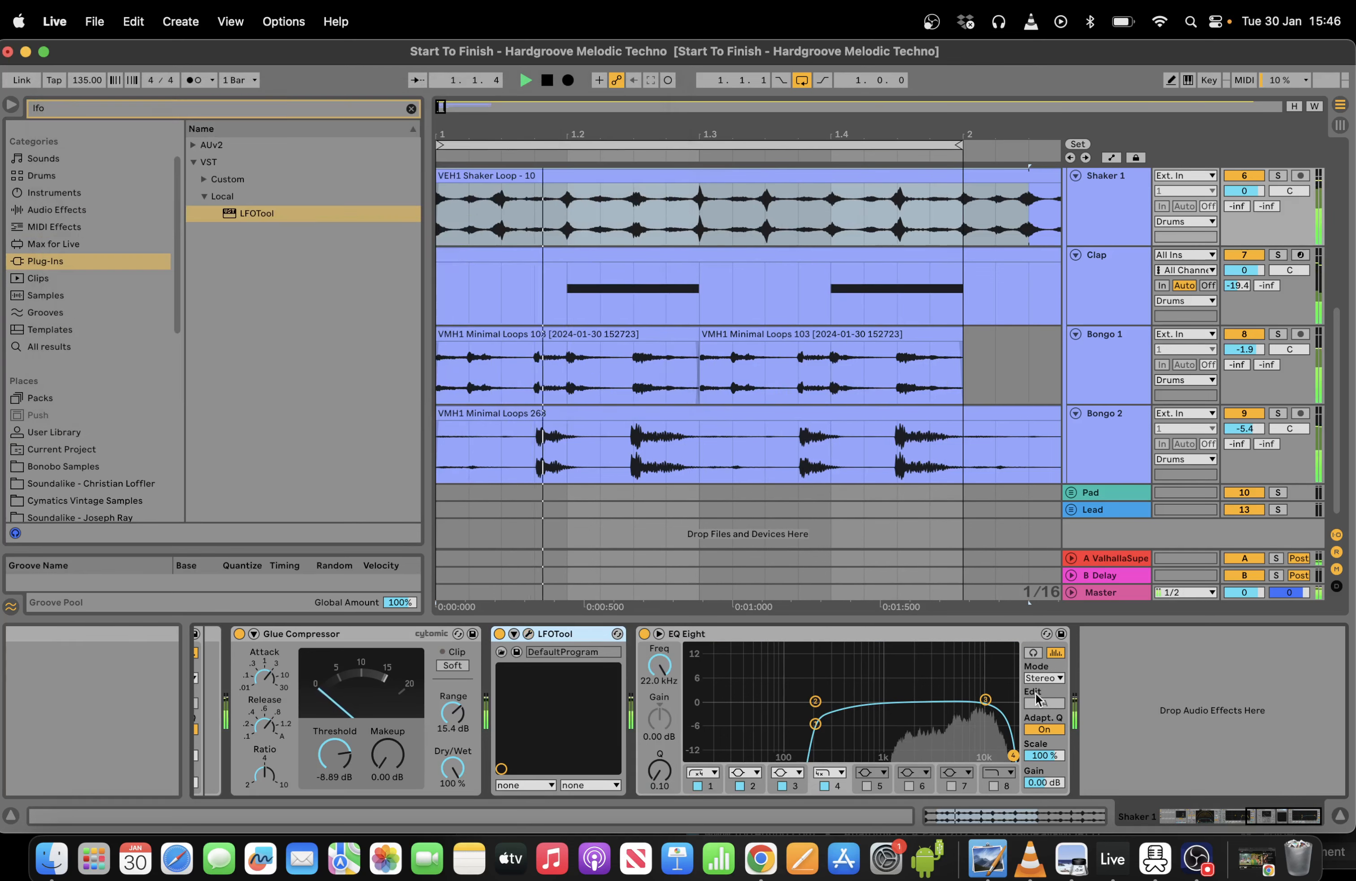
Set band 3 of the last EQ Eight to 12.4 kHz at -1.61 dB and raise its low cut to 454 Hz.
left_click_drag(986, 700, 989, 708)
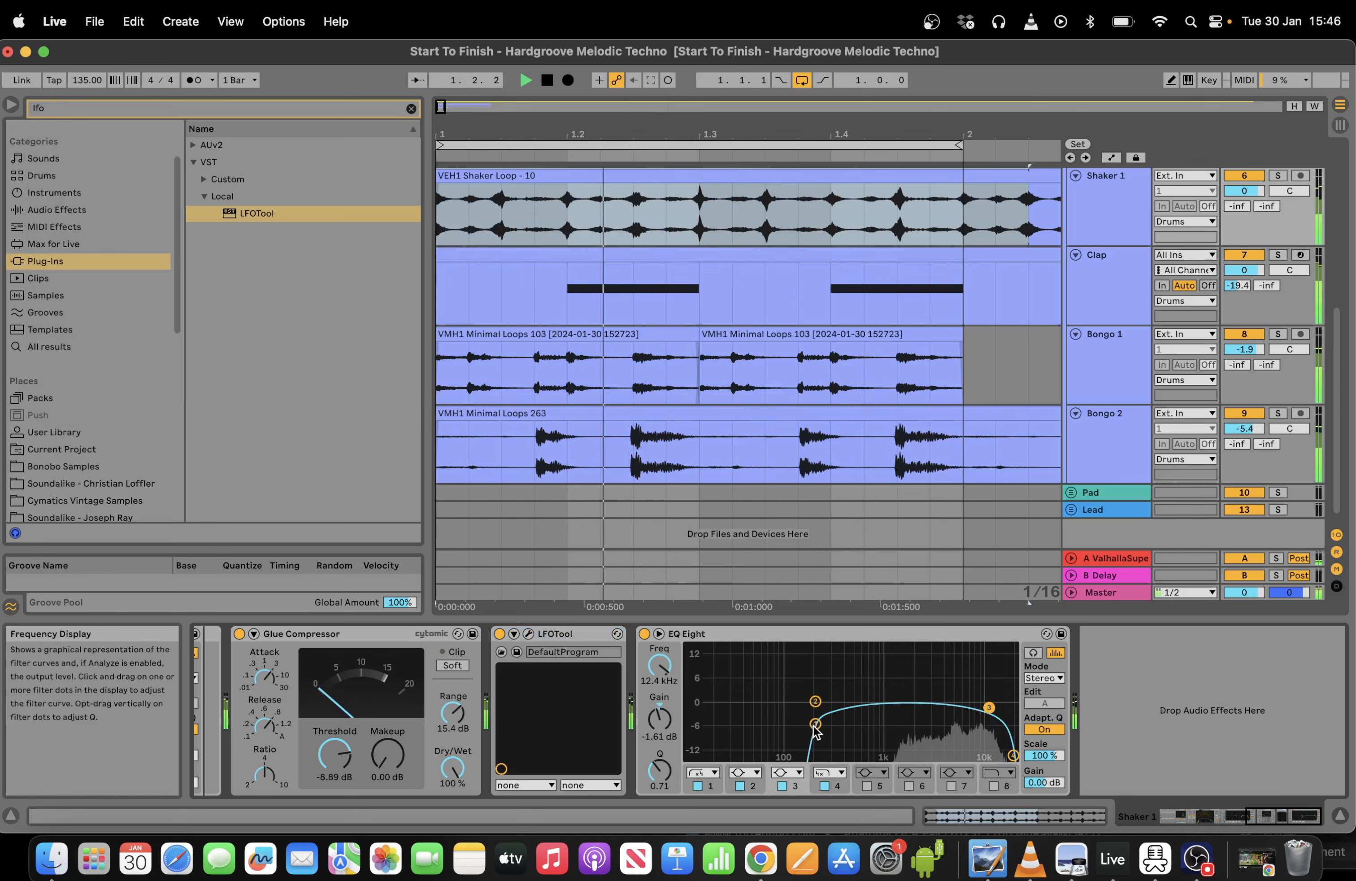
left_click_drag(815, 725, 850, 724)
Move the Glue Compressor between Echo and the rack's EQ Eight and set it to -29.2 dB threshold and 7.30 dB makeup.
left_click_drag(1294, 817, 1250, 817)
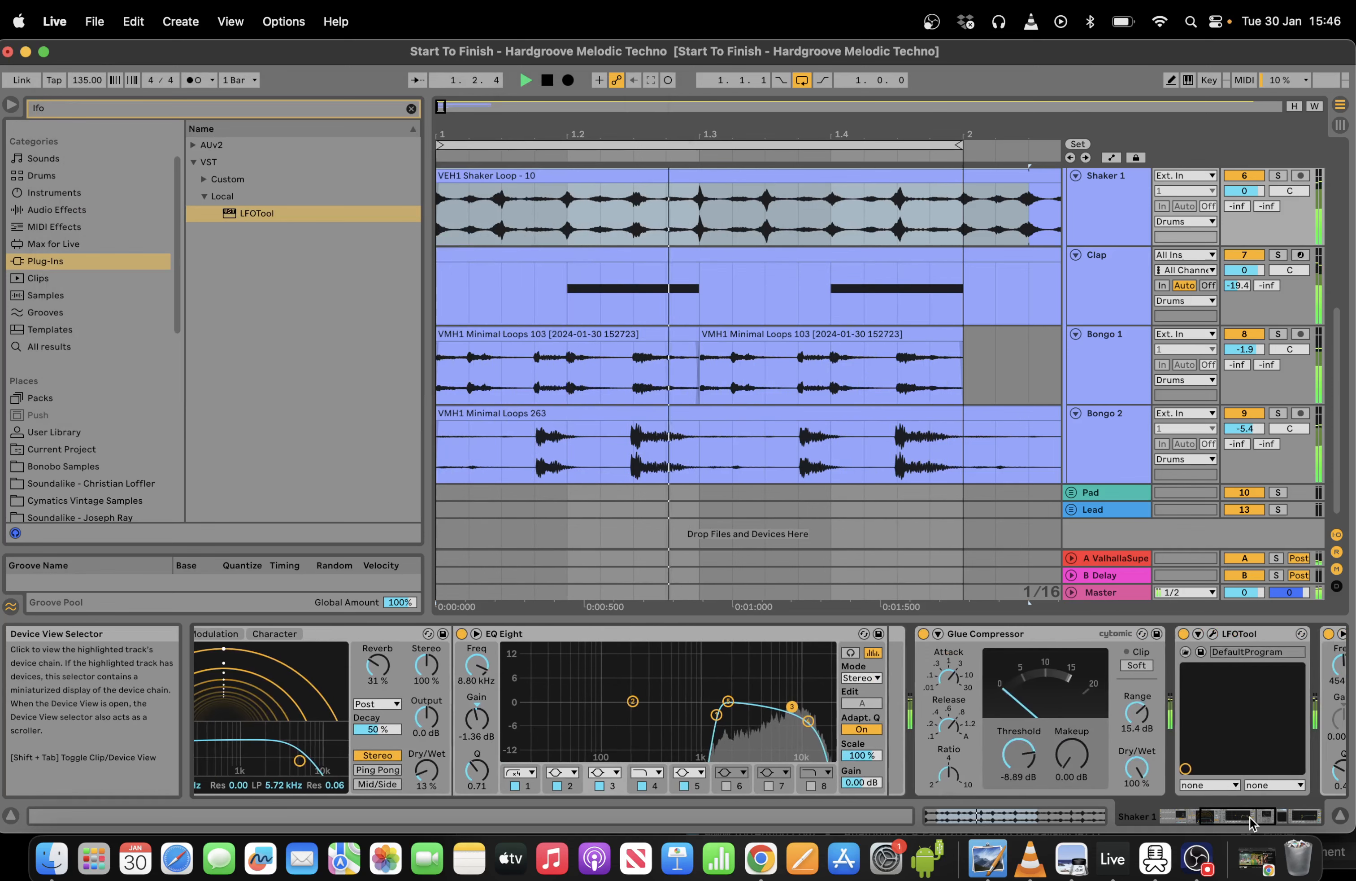
key("space")
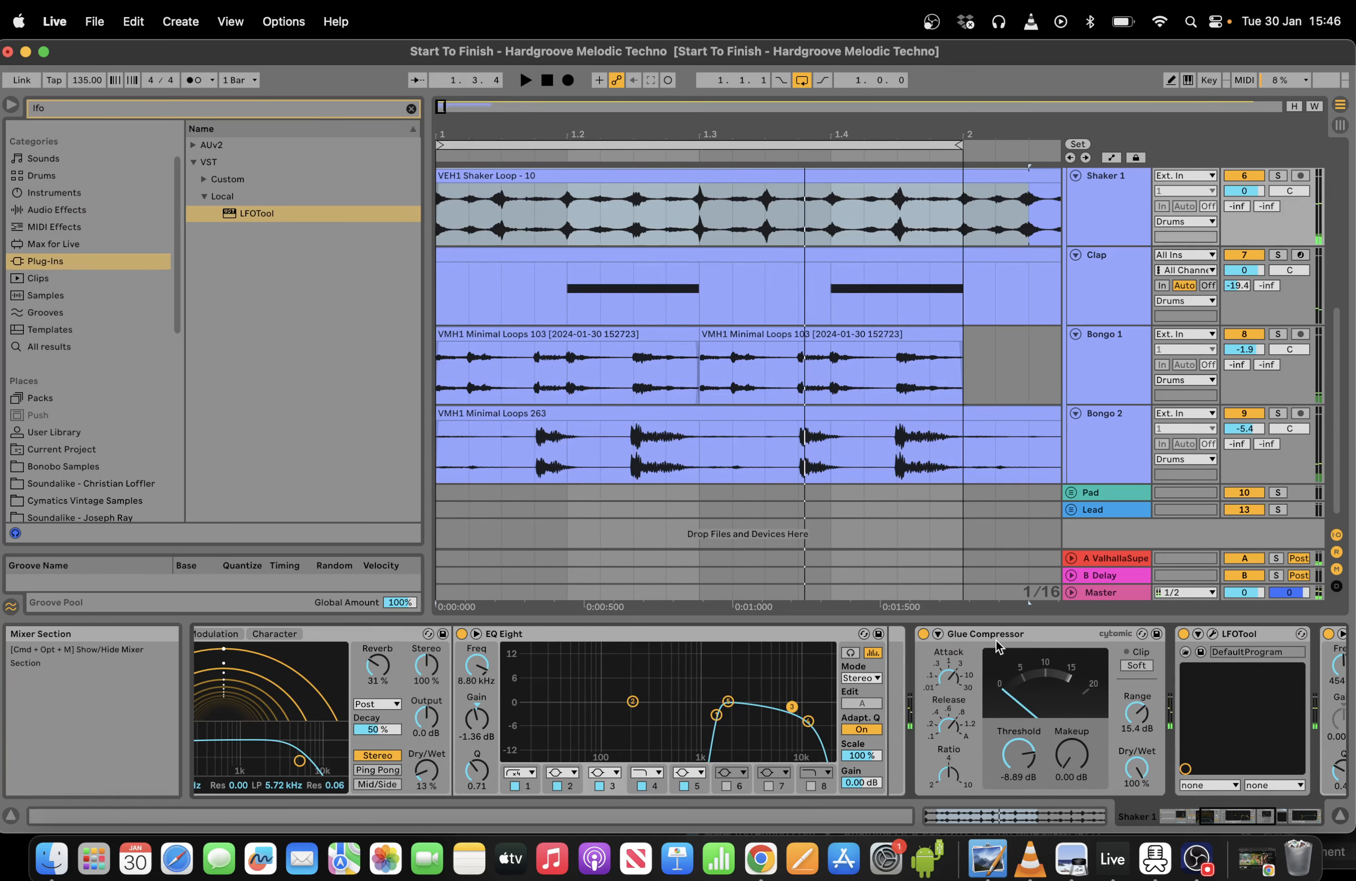
left_click(1012, 633)
left_click_drag(1012, 633, 526, 635)
key("space")
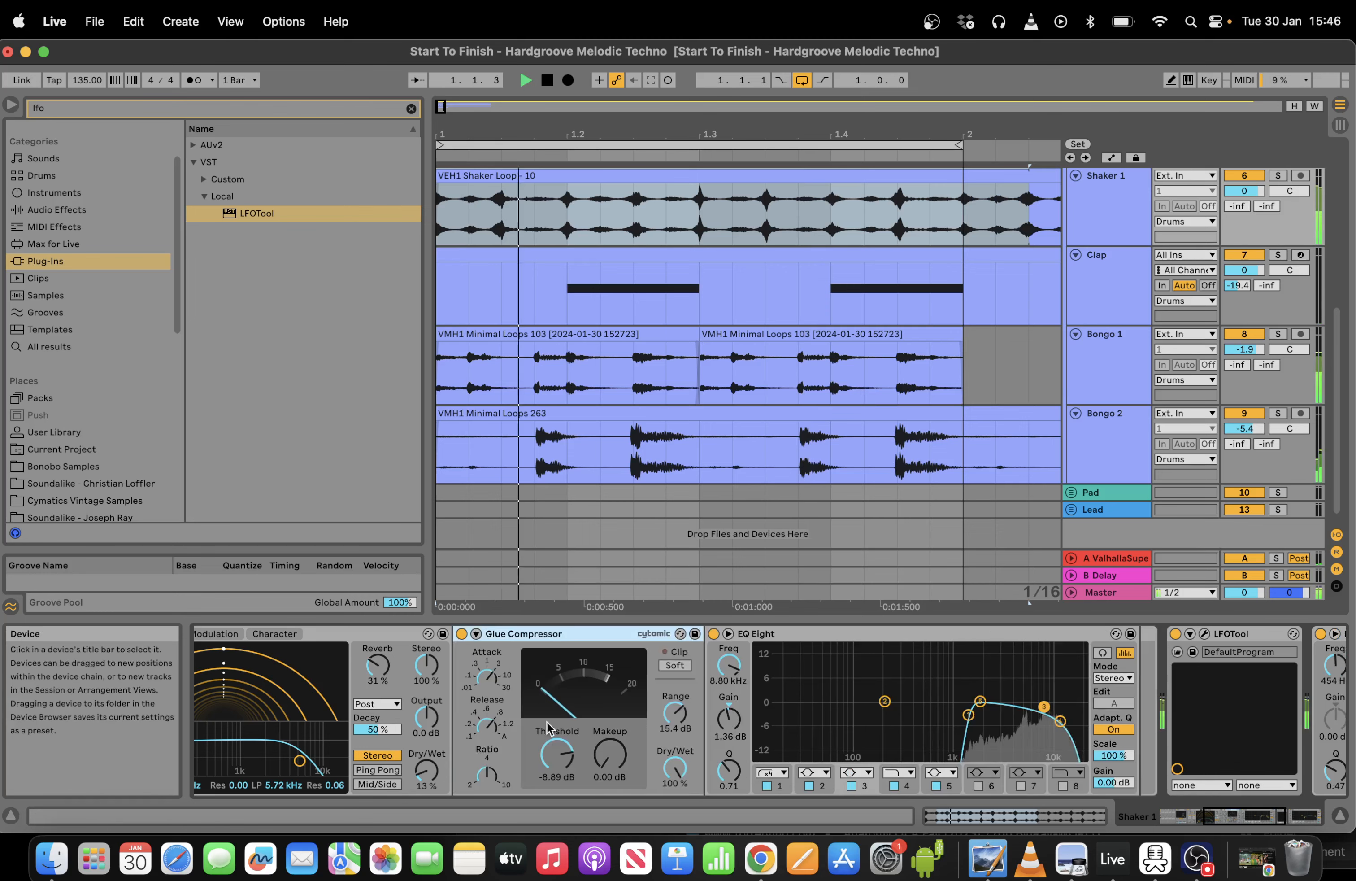
left_click_drag(607, 759, 608, 741)
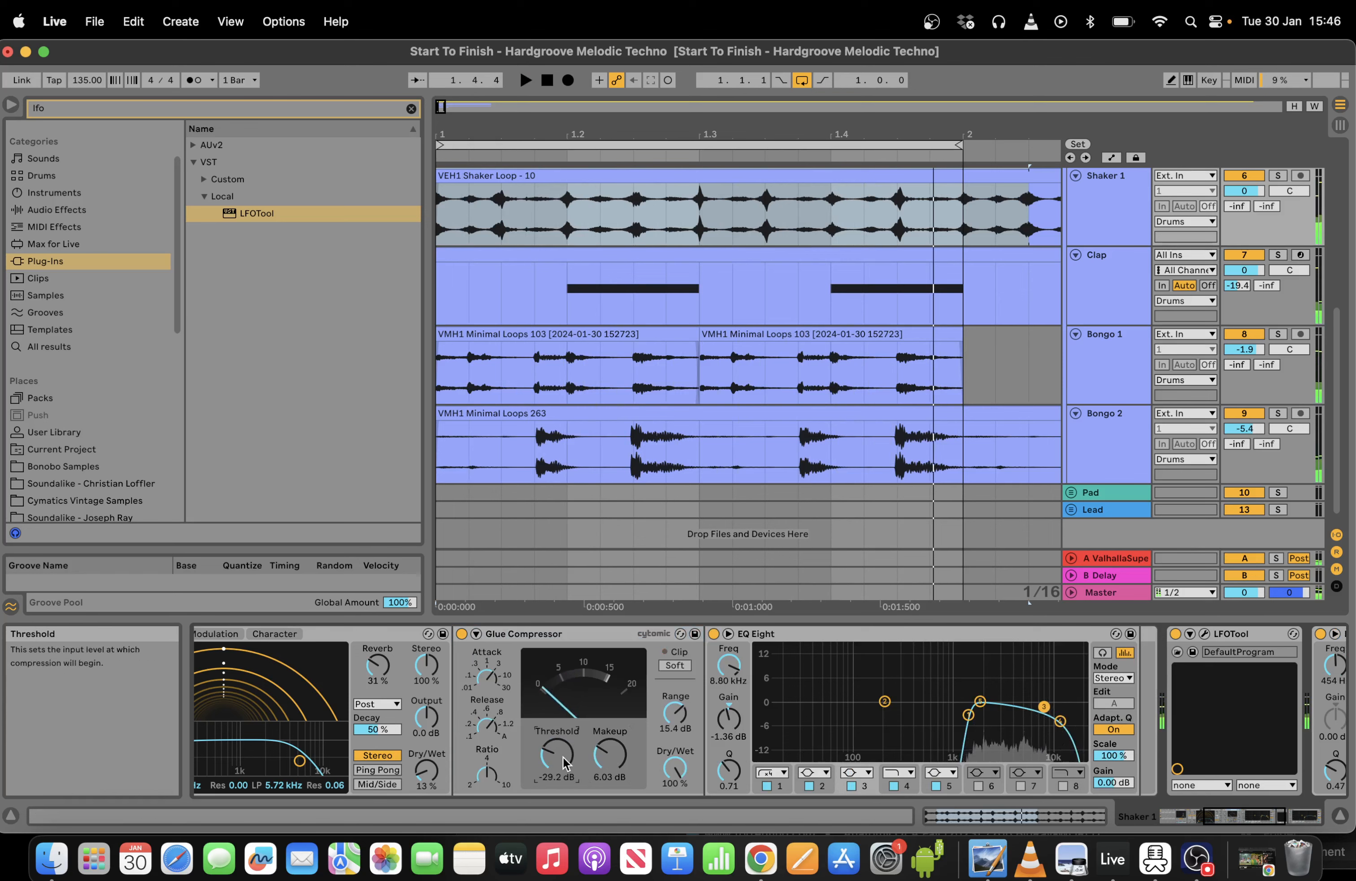
left_click_drag(610, 755, 609, 747)
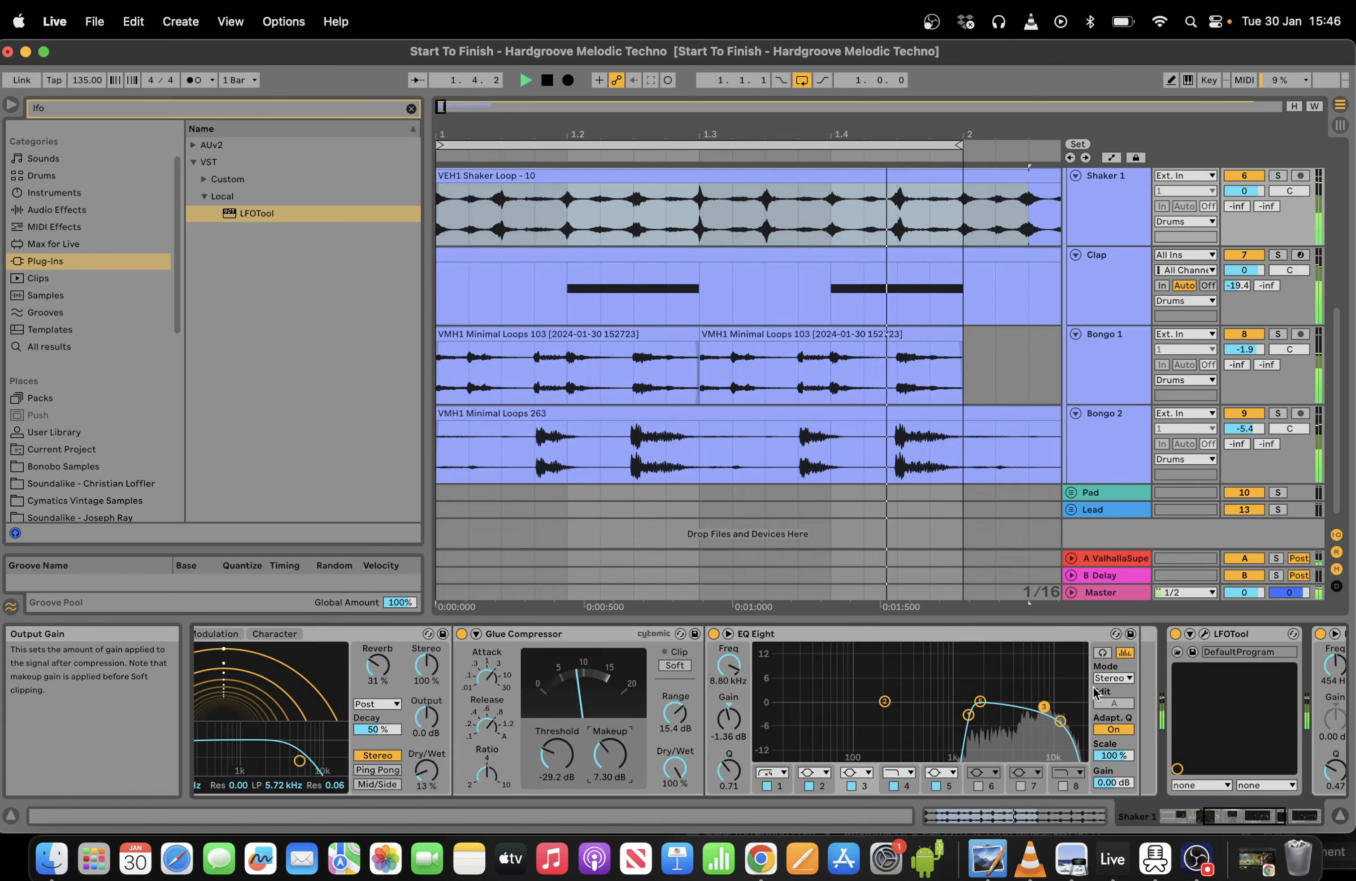
Set band 1 of the rack's EQ Eight to 1.11 kHz with Q 0.82 and narrow the browser.
mouse_move(968, 715)
left_mouse_down()
mouse_move(930, 712)
mouse_move(980, 693)
mouse_move(956, 712)
left_mouse_up()
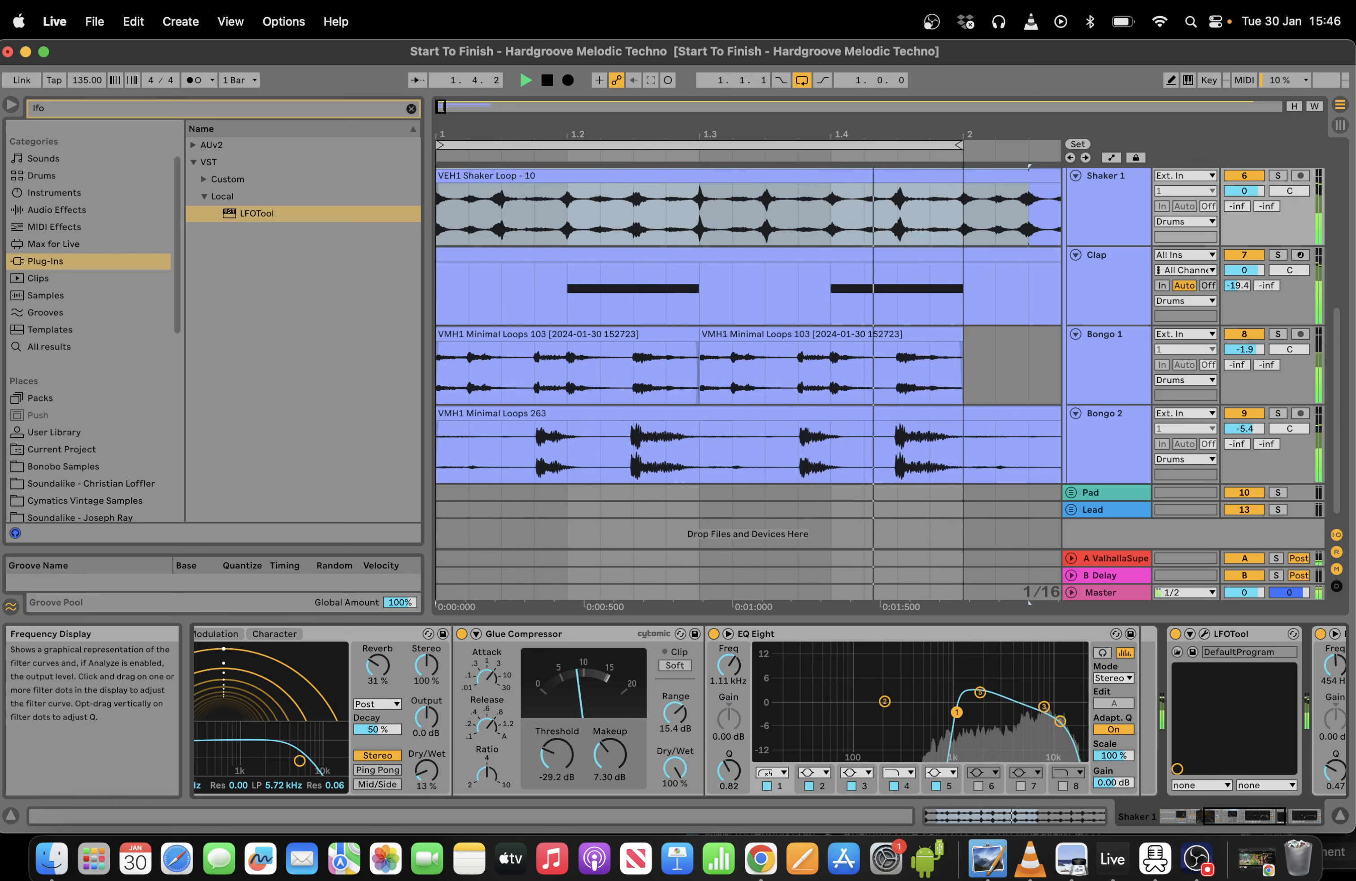
left_click(1059, 719)
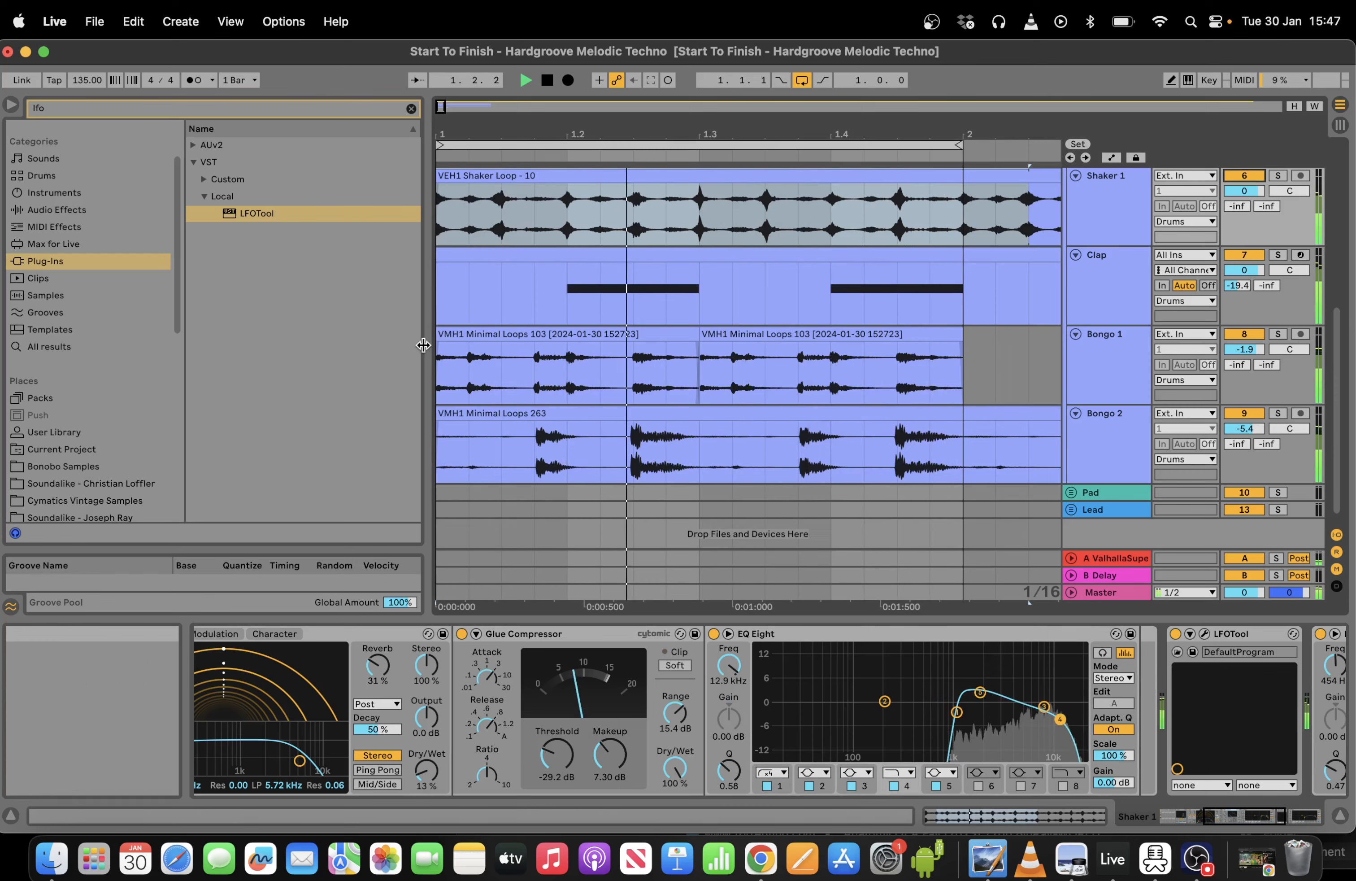
left_click_drag(428, 349, 256, 349)
key("space")
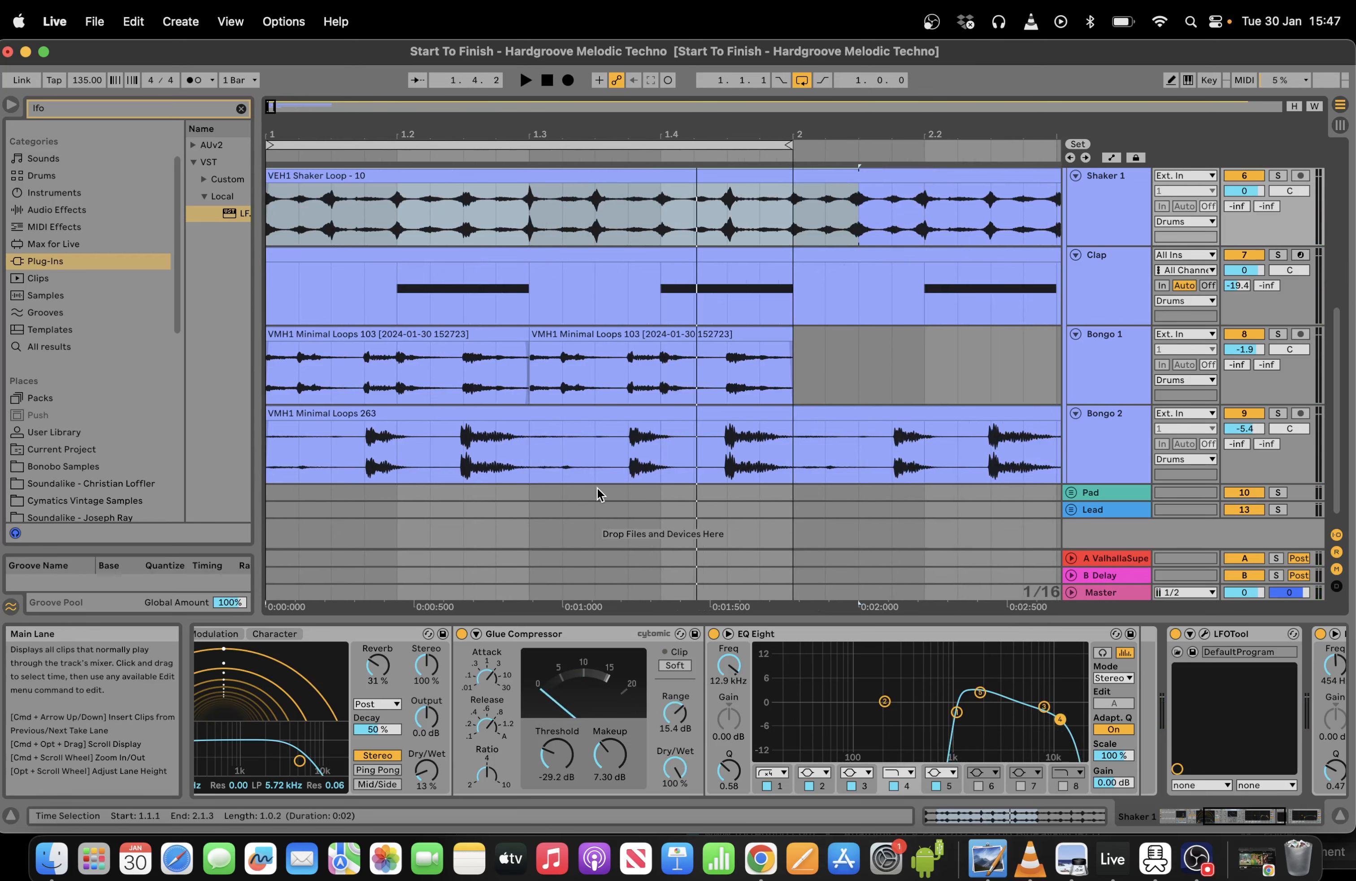
Duplicate the Shaker 1 track and rename the copy Shaker Grit.
left_click(1121, 343)
left_click(1124, 184)
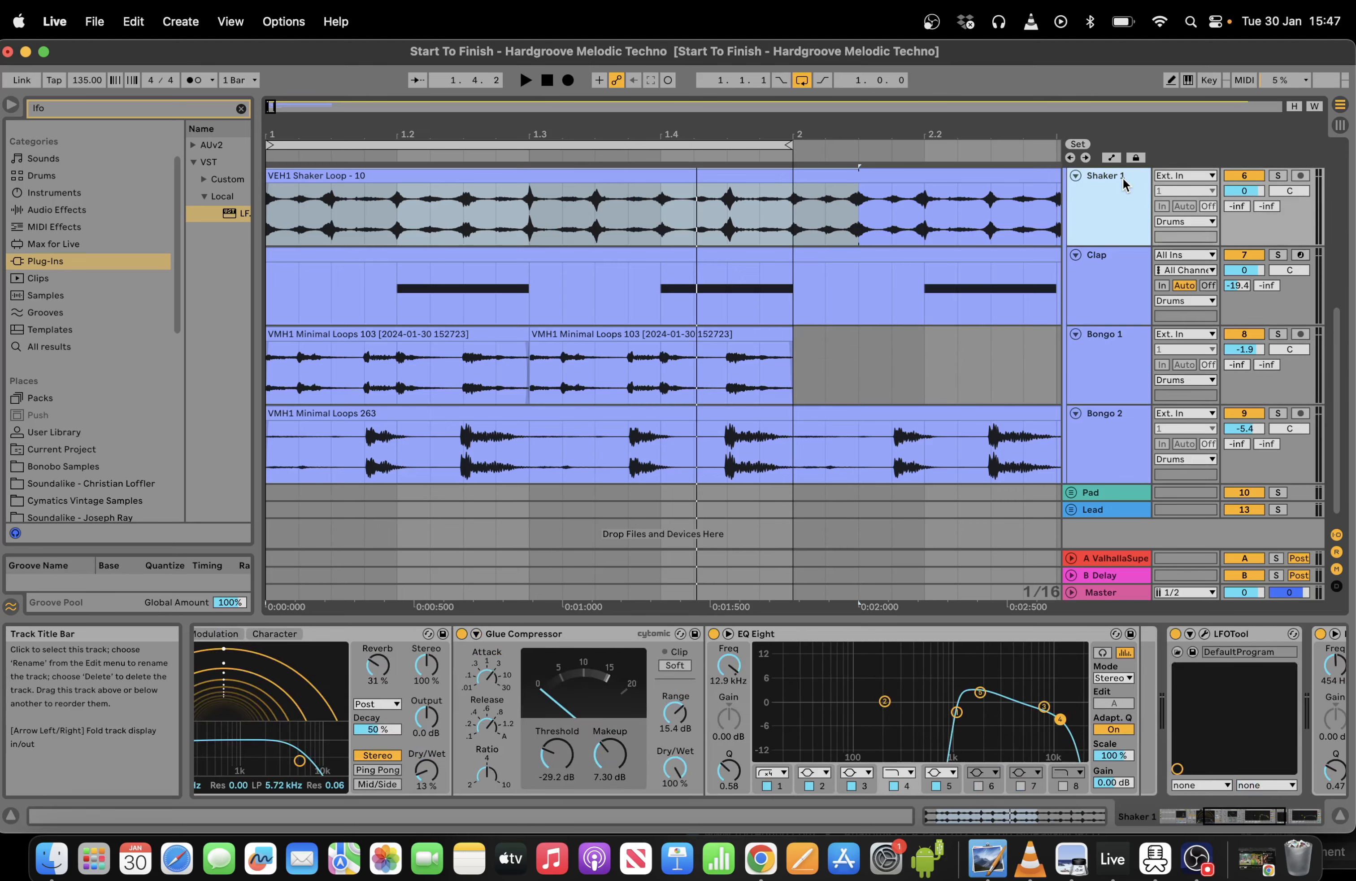
key("super+d")
right_click(1107, 262)
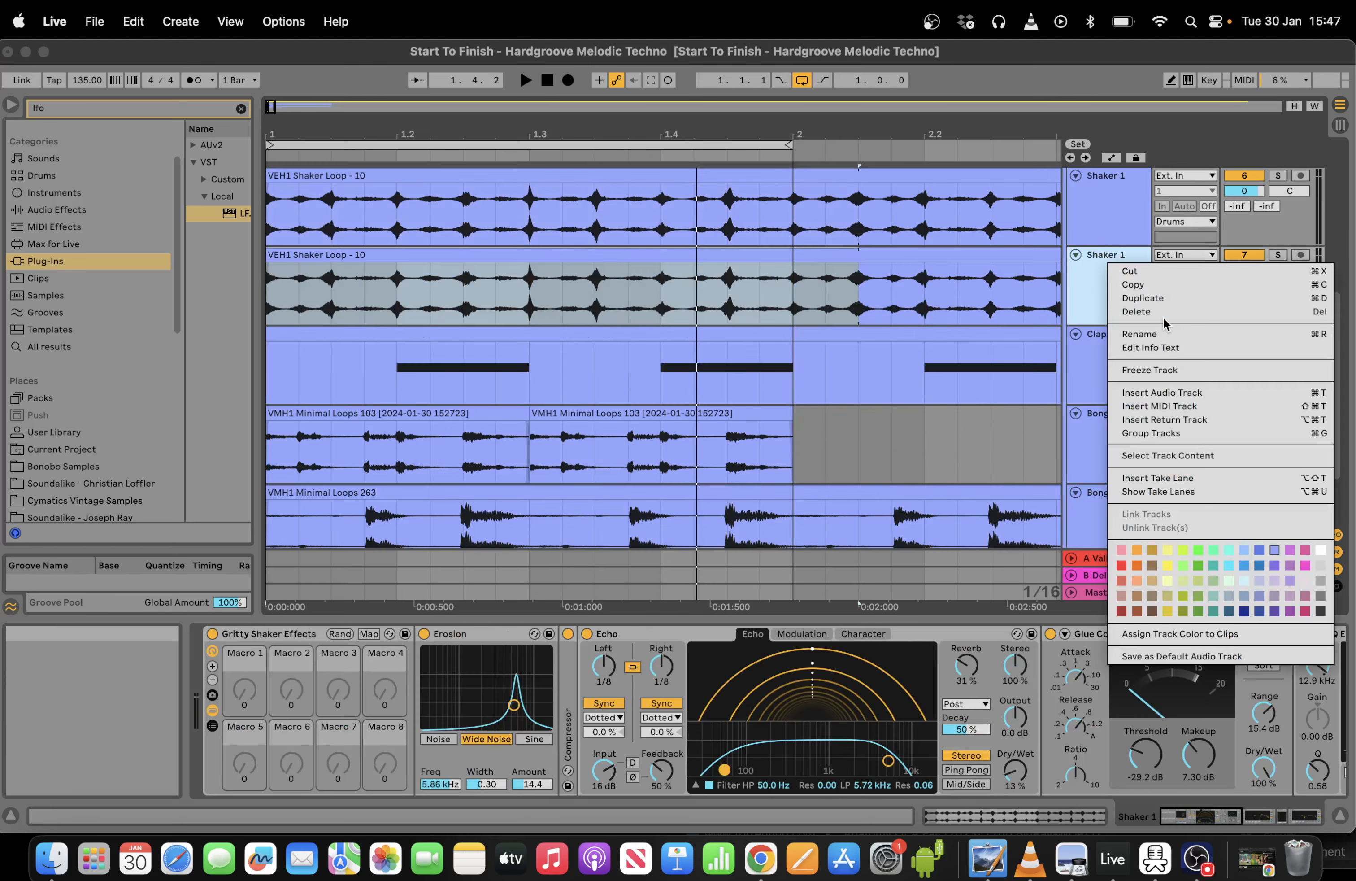
left_click(1163, 335)
type("S")
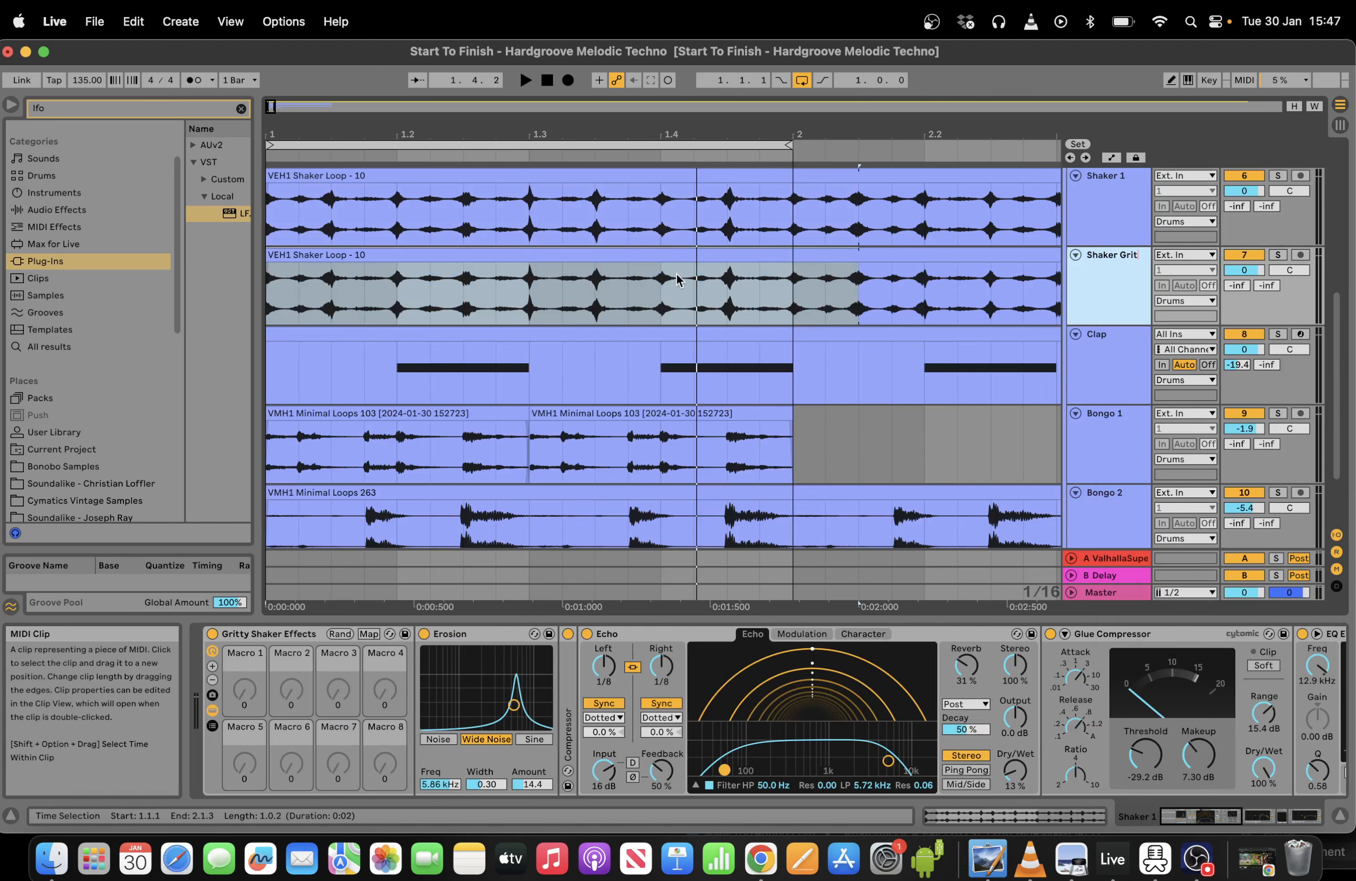
Delete the shaker loop clip and all devices from the Shaker Grit track, then select Shaker 1.
left_click(680, 255)
key("Delete")
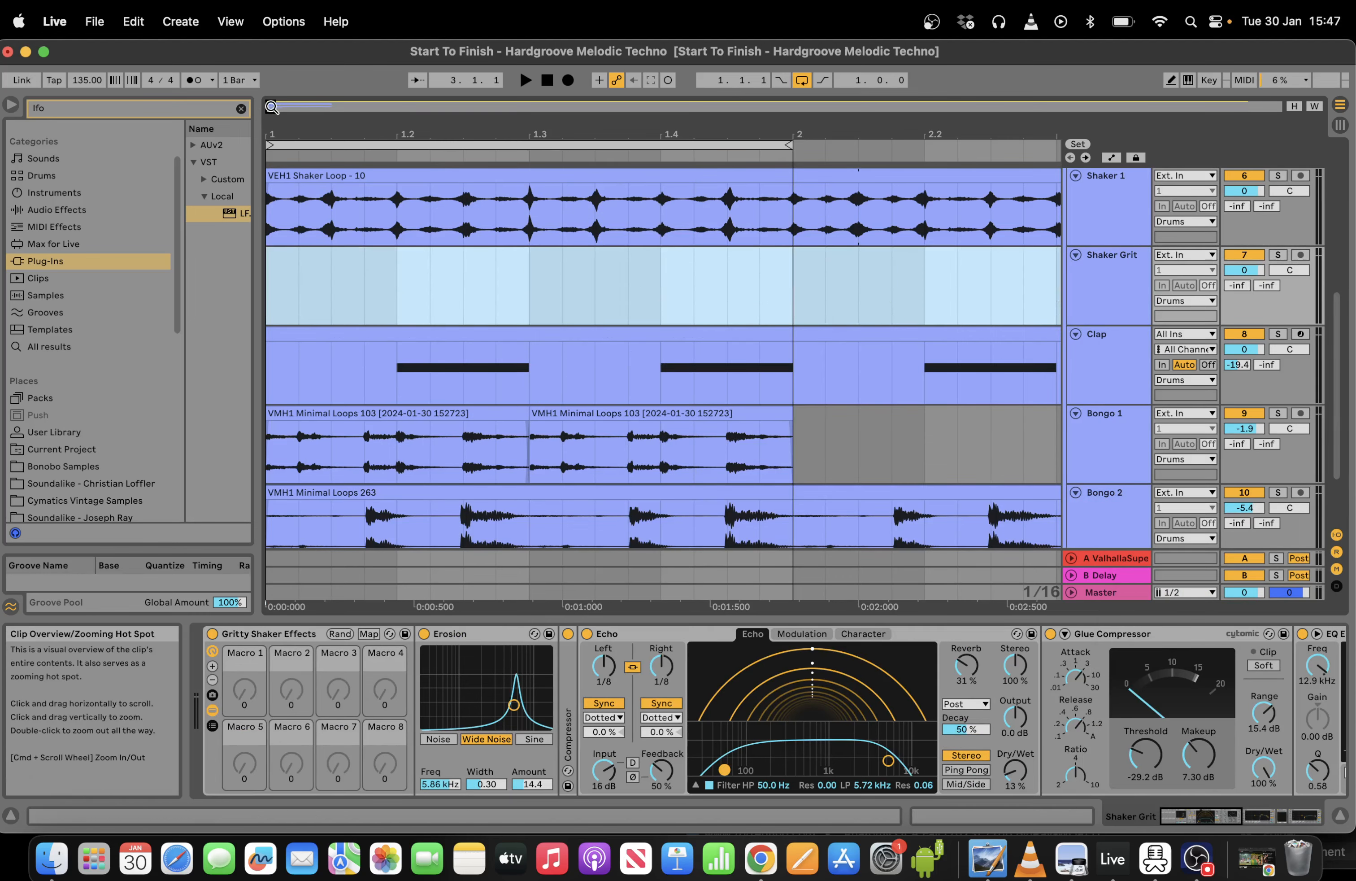
left_click_drag(271, 108, 279, 110)
key("super+a")
left_click(255, 639)
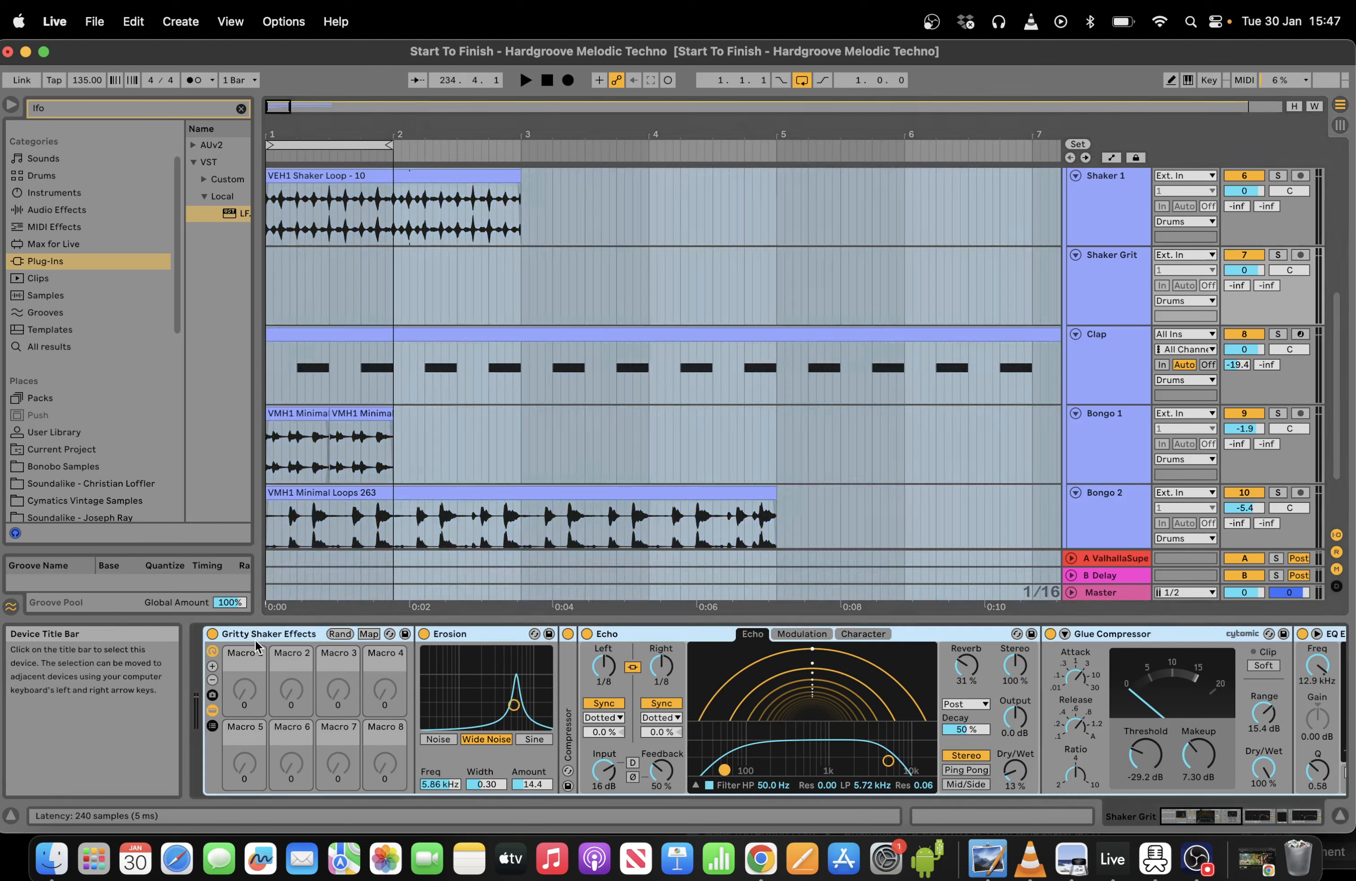
key("Delete")
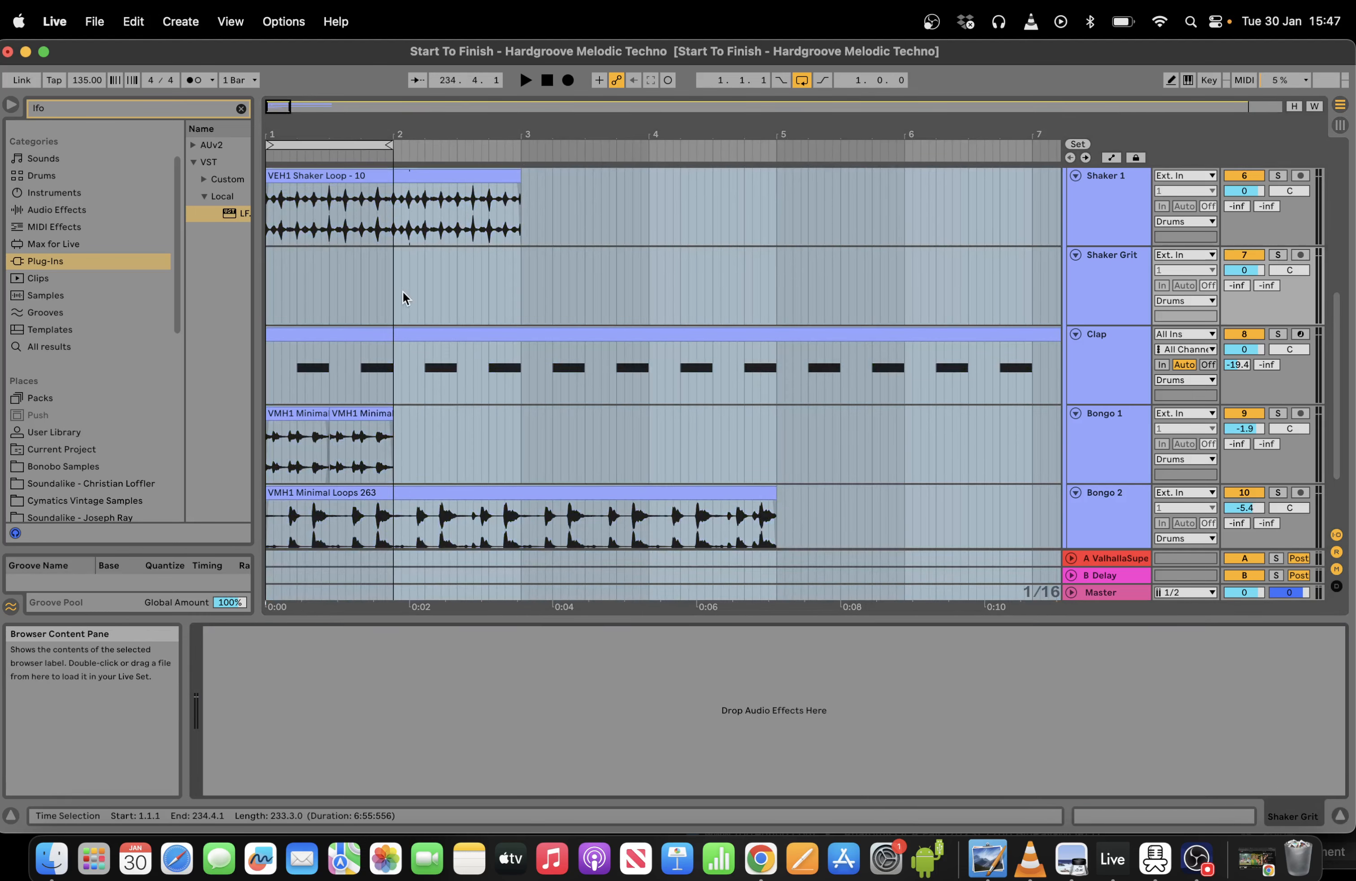
left_click(360, 235)
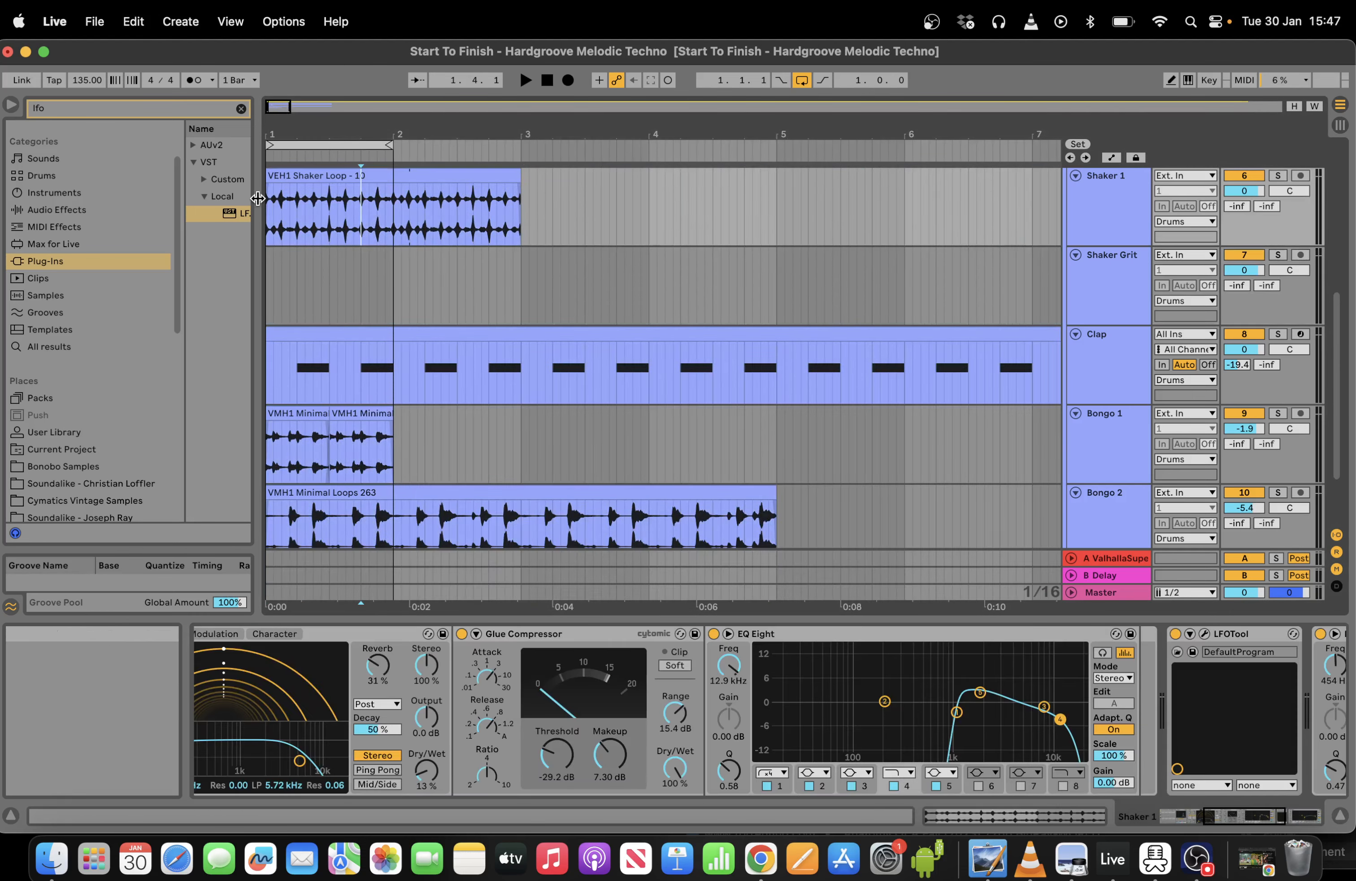
Clear the plug-in search and open the Magic Sauce library's folder Found Sound Sauce > Beats > 85bpm.
left_click_drag(256, 172, 487, 172)
left_click(470, 109)
scroll(176, 254, "down", 5)
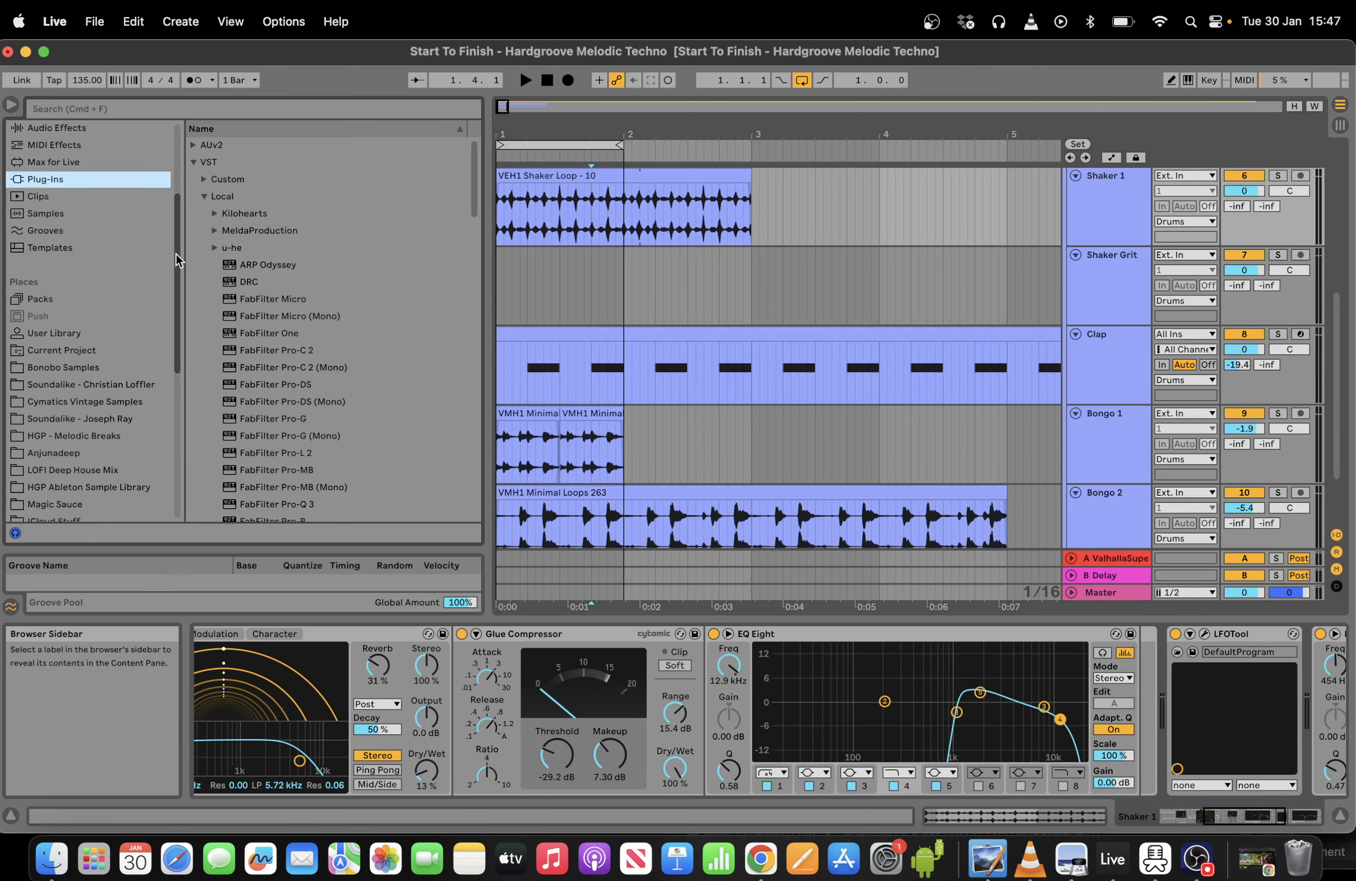
left_click(96, 465)
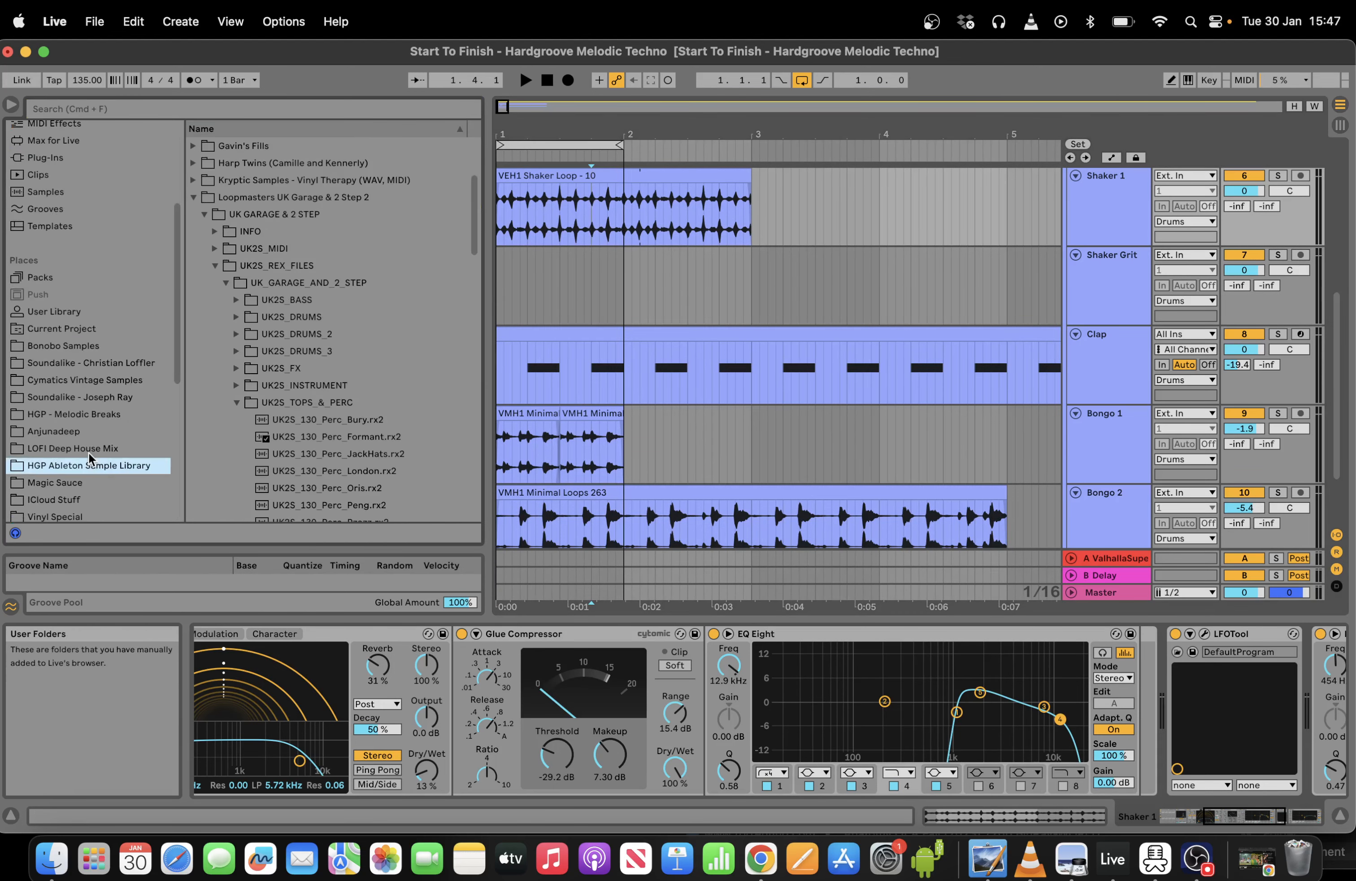
left_click(78, 486)
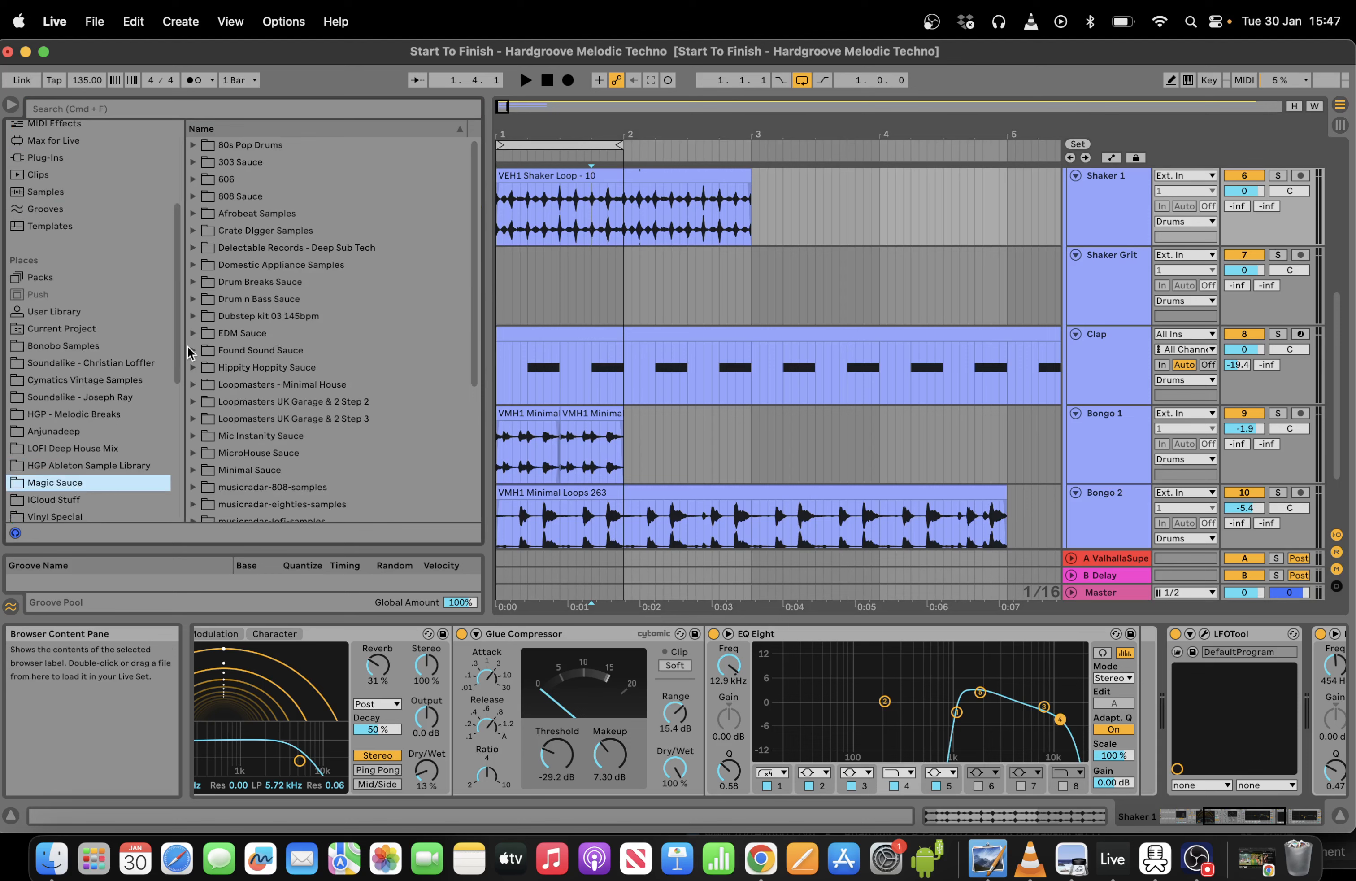
left_click(194, 351)
left_click(204, 367)
left_click(214, 384)
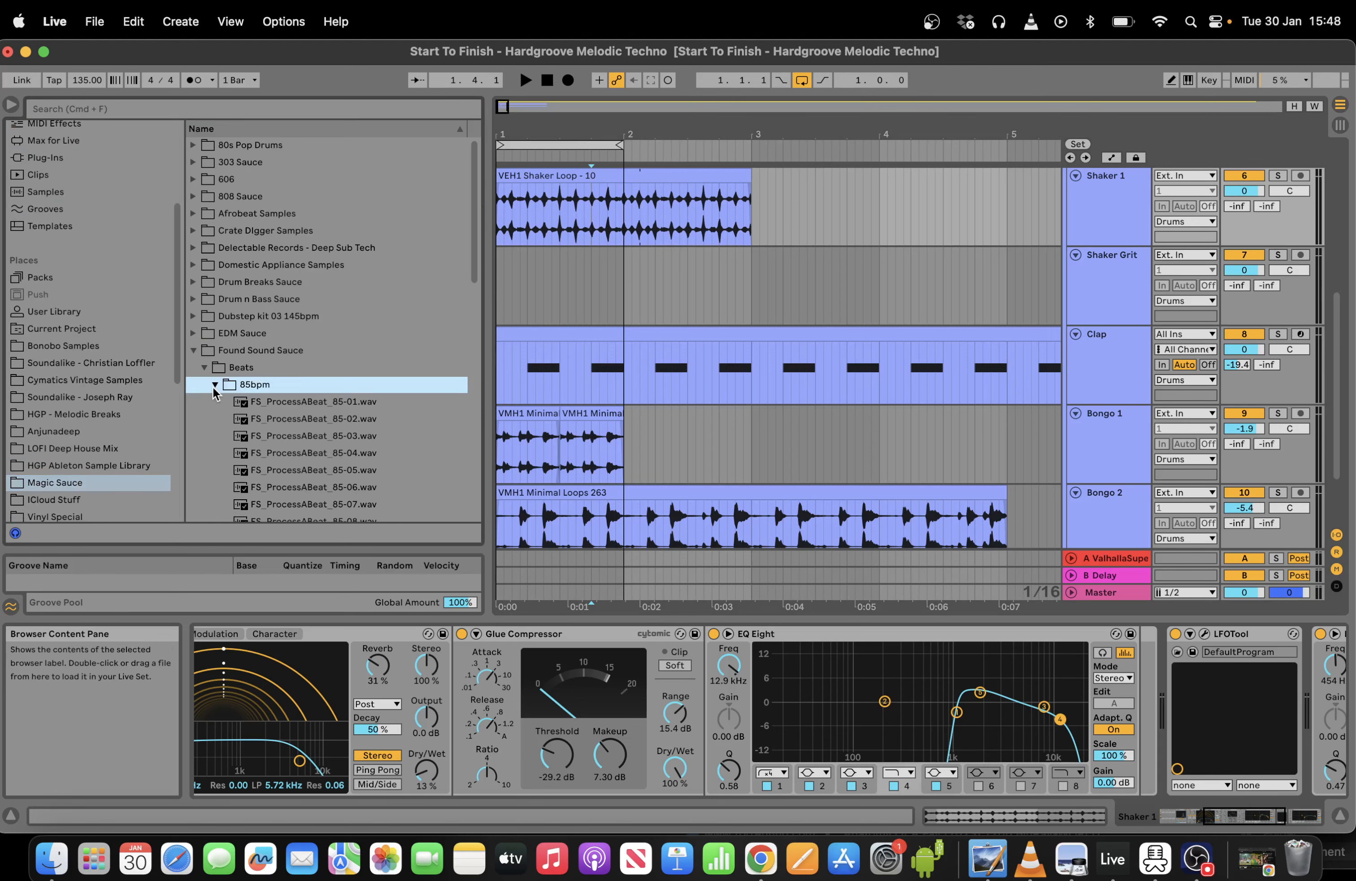
Audition the 85bpm beat samples and place FS_ProcessBBeat_85-08.wav at bar 1 of the Shaker Grit track.
left_click(277, 439)
left_click(296, 453)
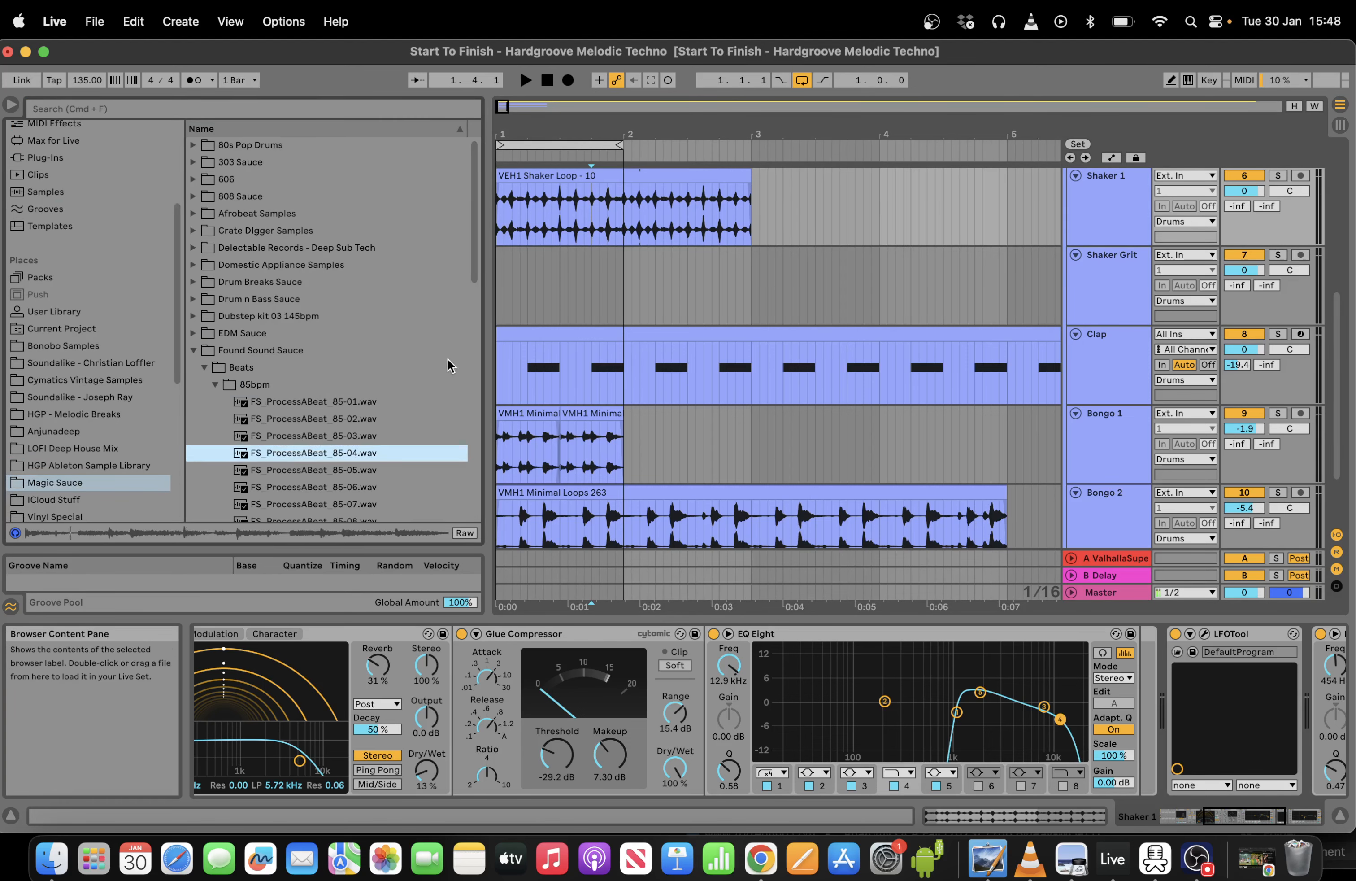
left_click_drag(487, 368, 304, 366)
left_click(269, 504)
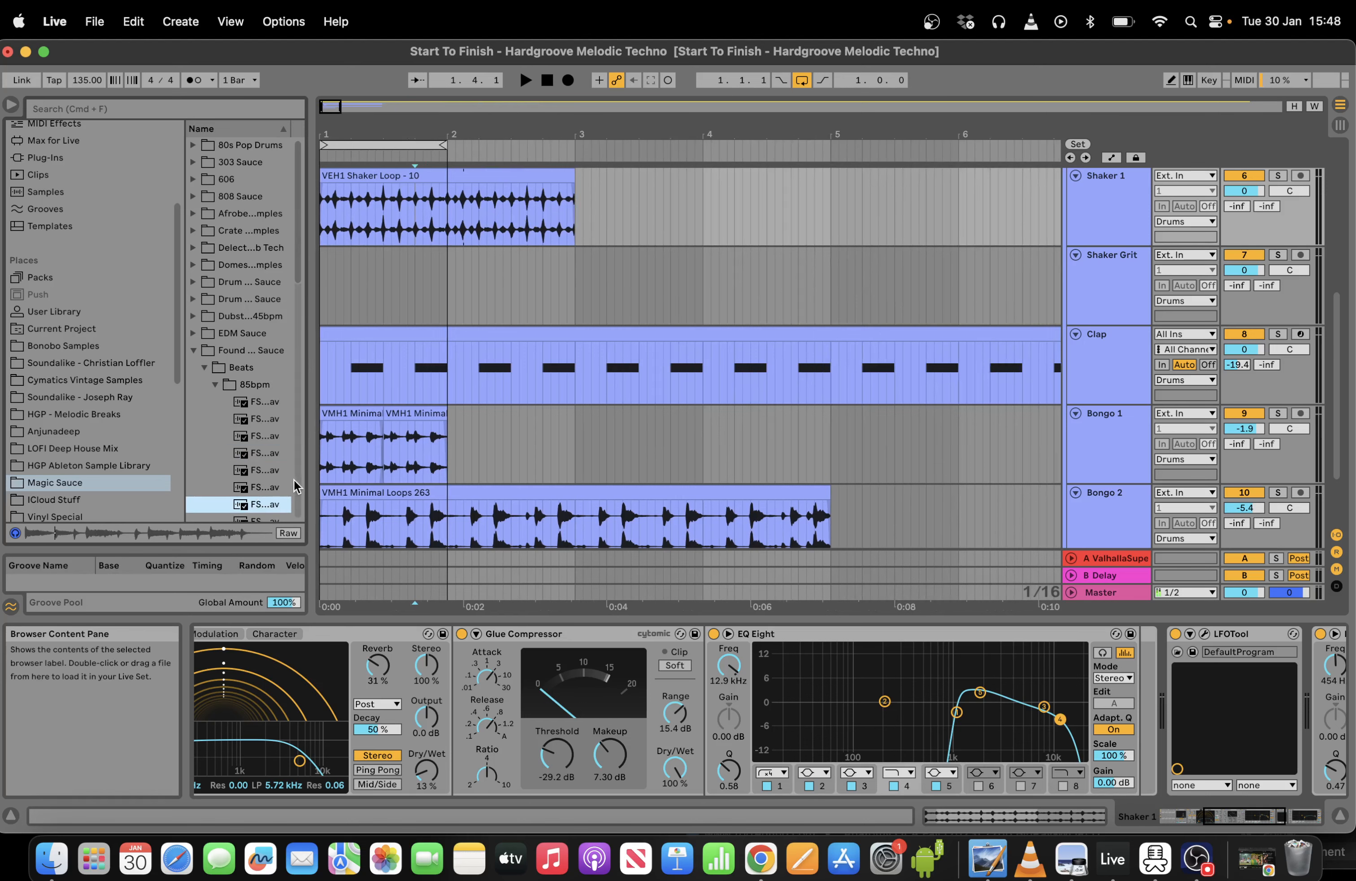
left_click_drag(304, 482, 458, 301)
scroll(346, 413, "down", 3)
left_click(334, 470)
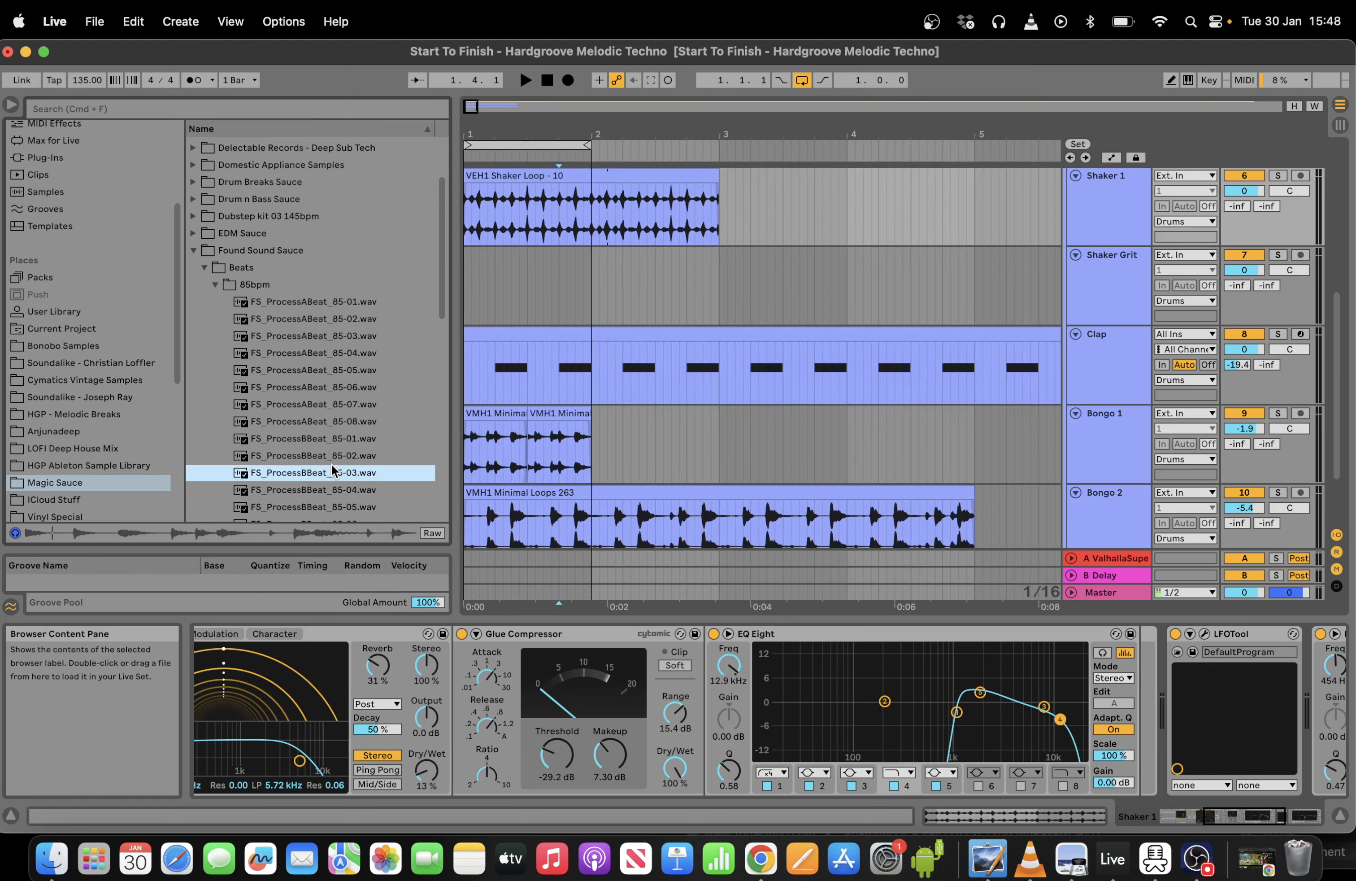
left_click(334, 508)
scroll(329, 469, "down", 3)
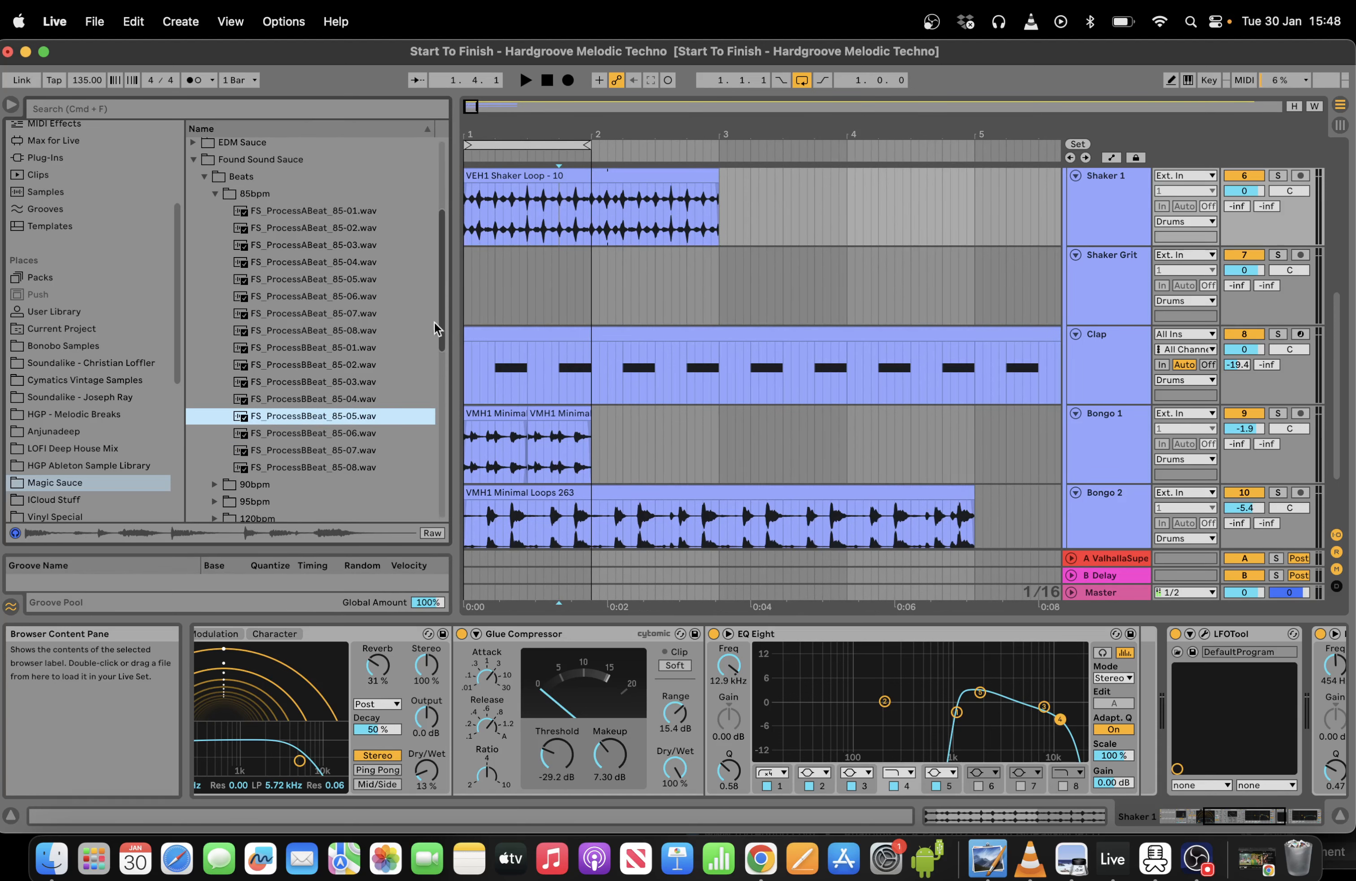
left_click(324, 452)
left_click(326, 467)
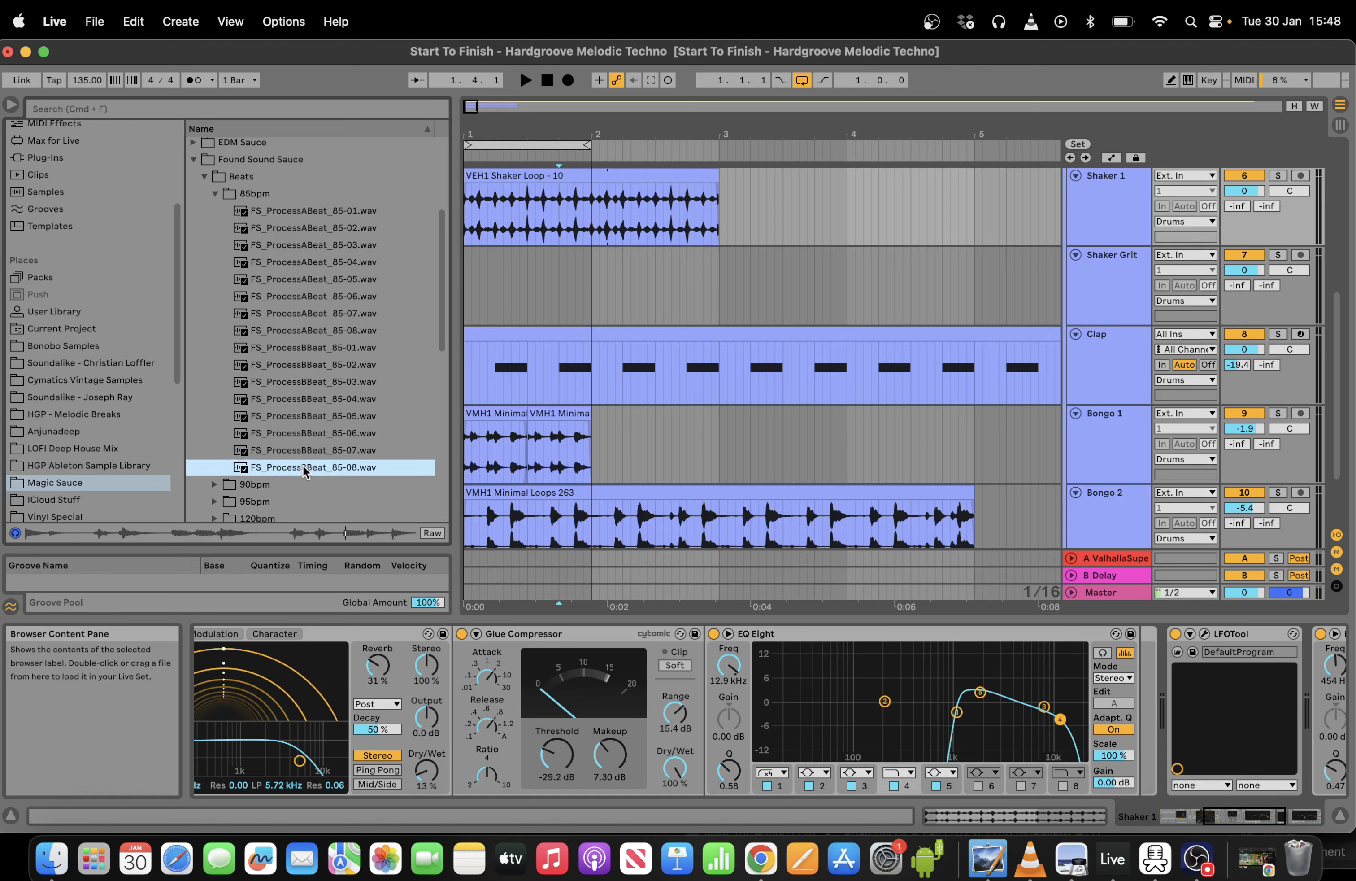
left_click_drag(305, 470, 466, 286)
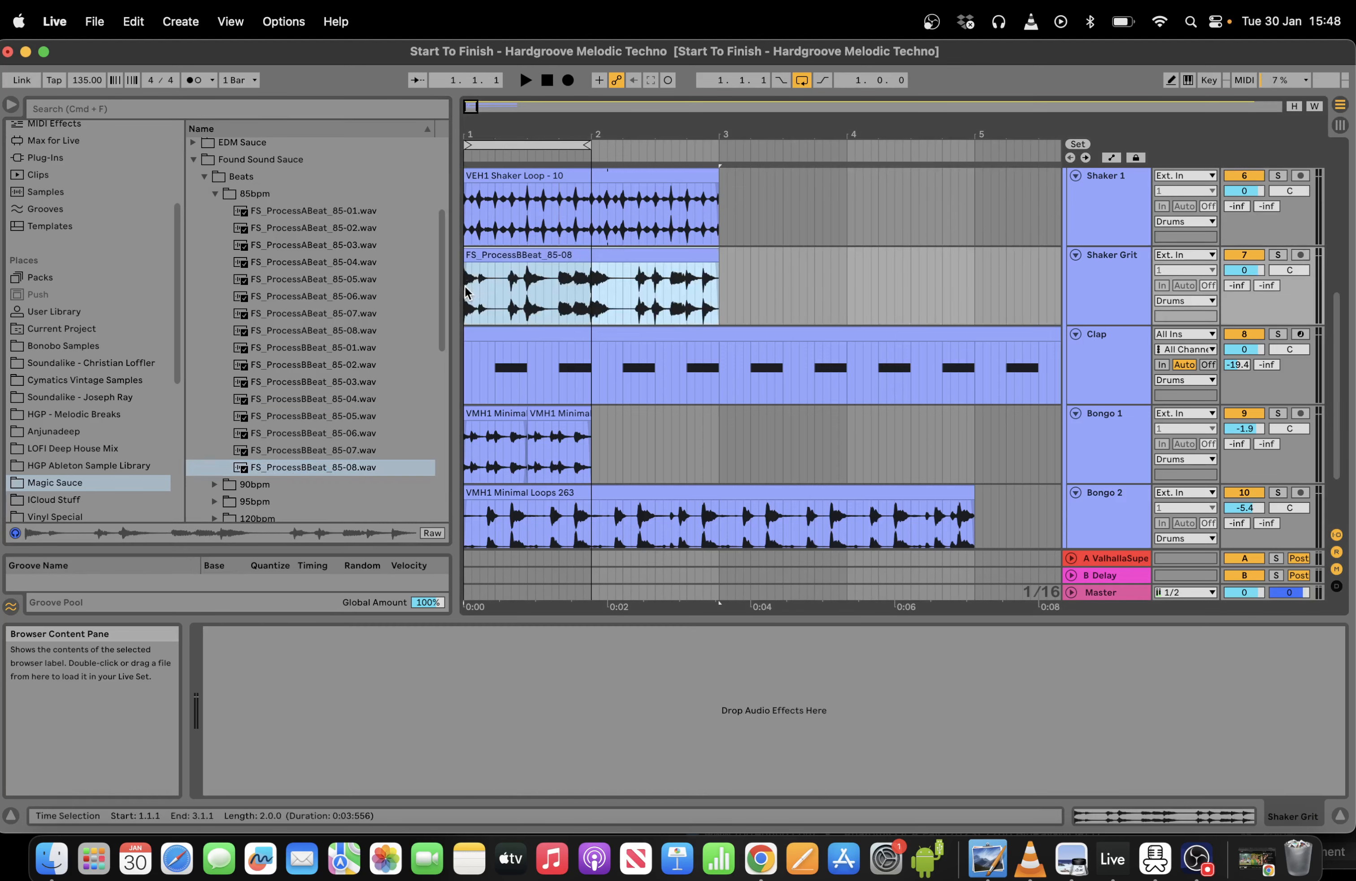
Quantize the whole FS_ProcessBBeat_85-08 sample to 1/16 at 100%.
left_click_drag(472, 109, 474, 154)
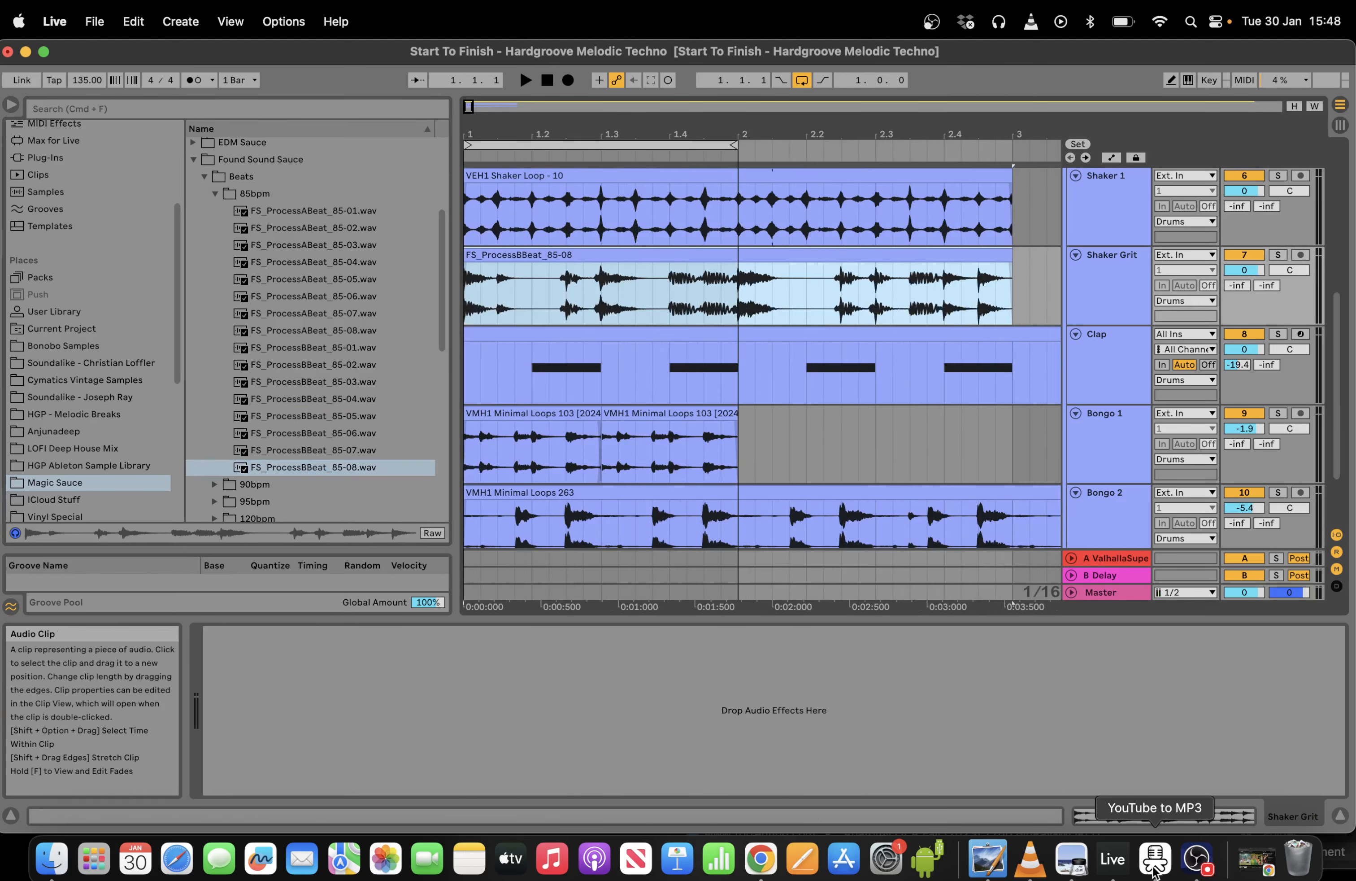
left_click(1129, 811)
left_click(676, 378)
key("super+a")
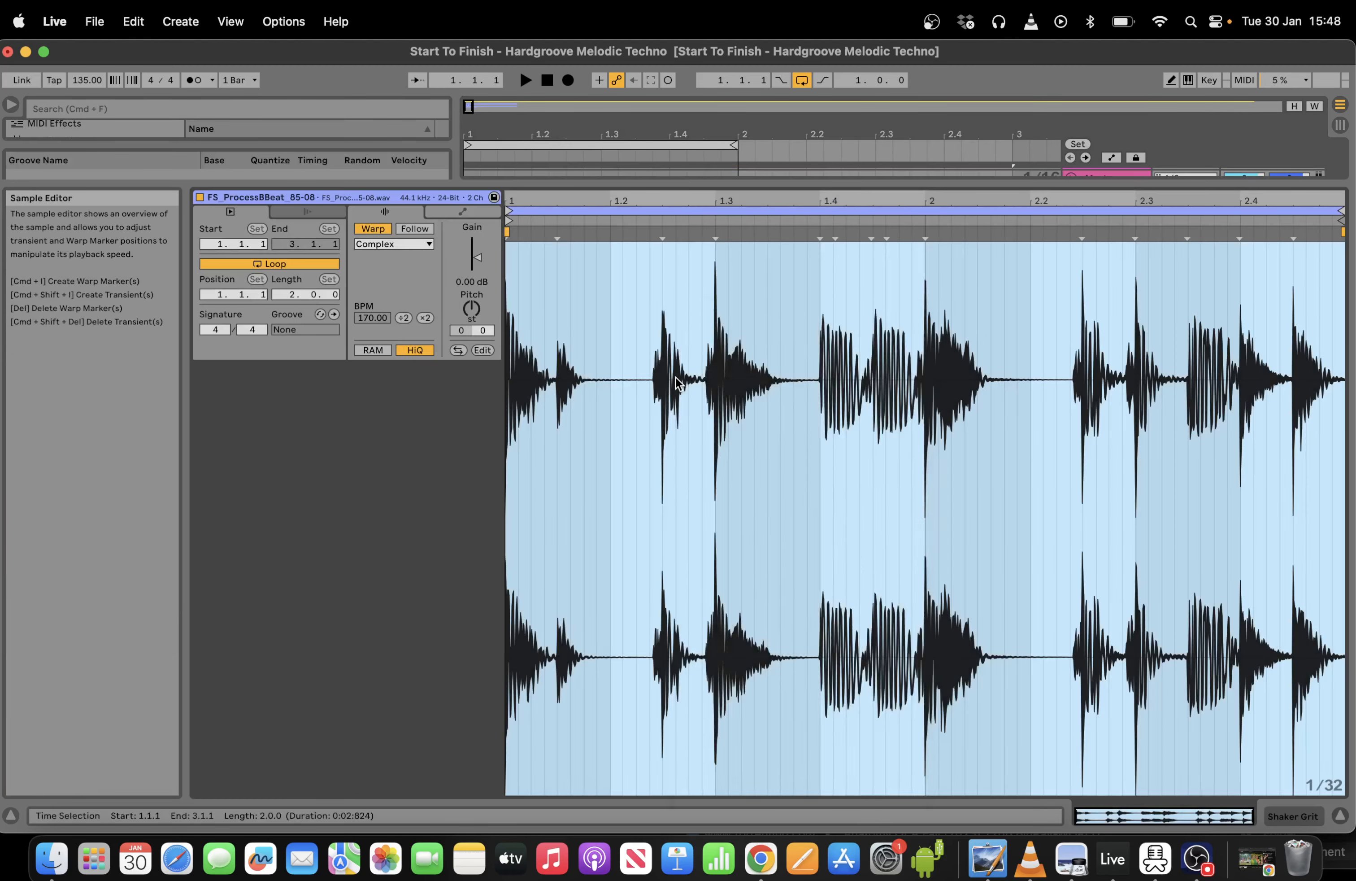
right_click(676, 378)
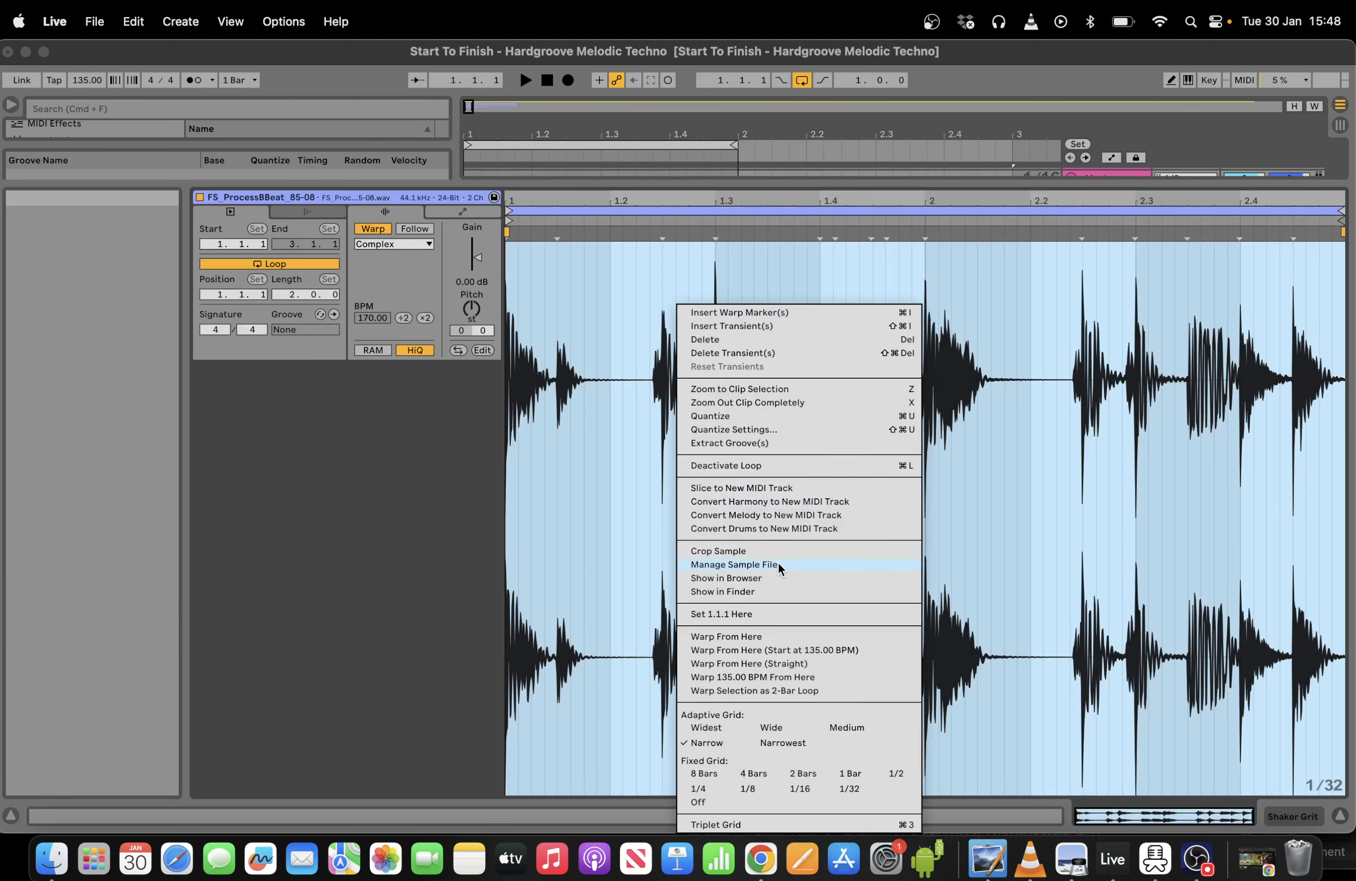
left_click(756, 428)
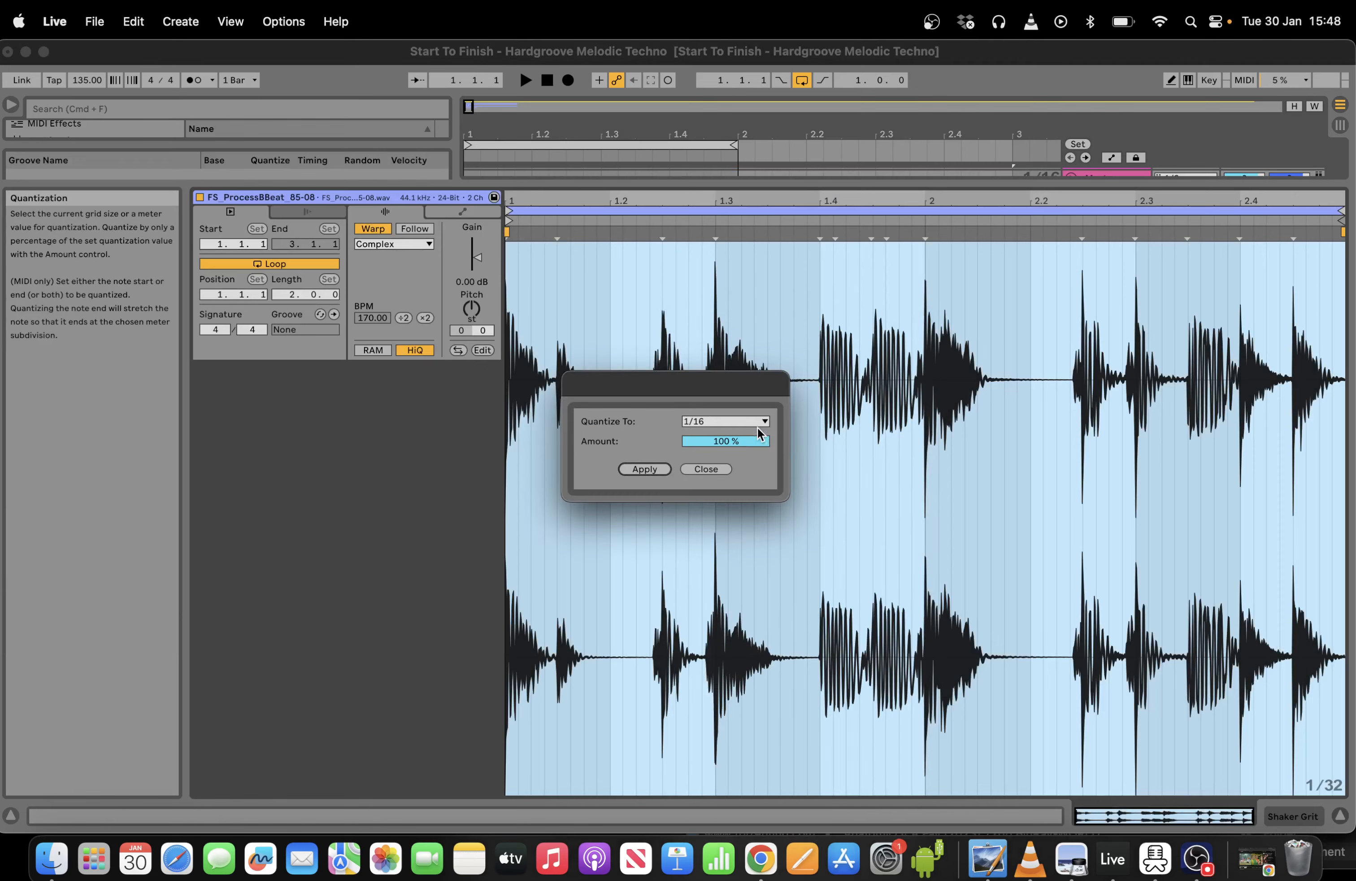
left_click(654, 466)
Apply the Swing 16ths 59 groove to the Shaker Grit clip.
left_click(321, 314)
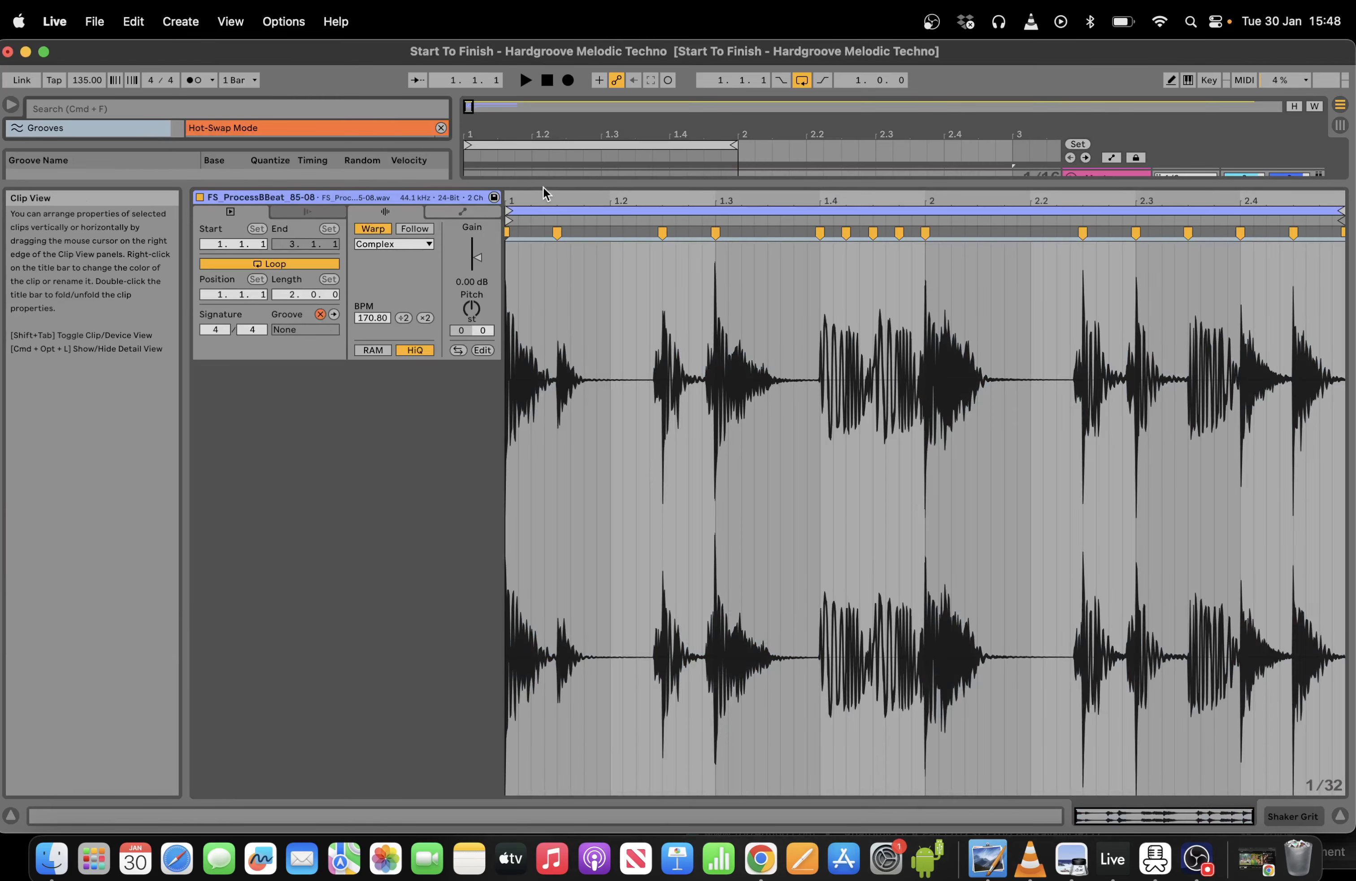
left_click_drag(543, 185, 543, 624)
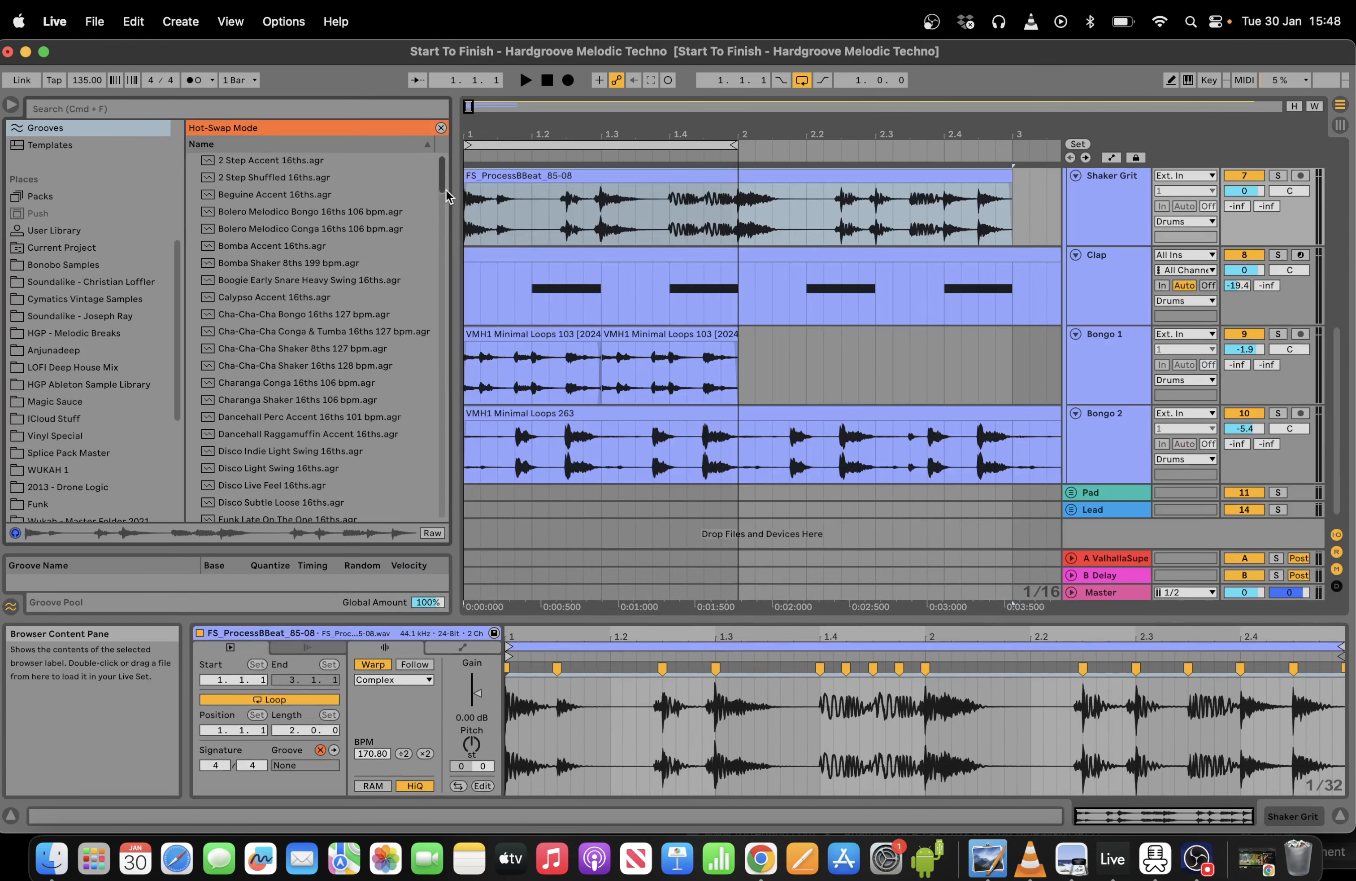
scroll(438, 303, "down", 10)
left_click_drag(437, 298, 442, 325)
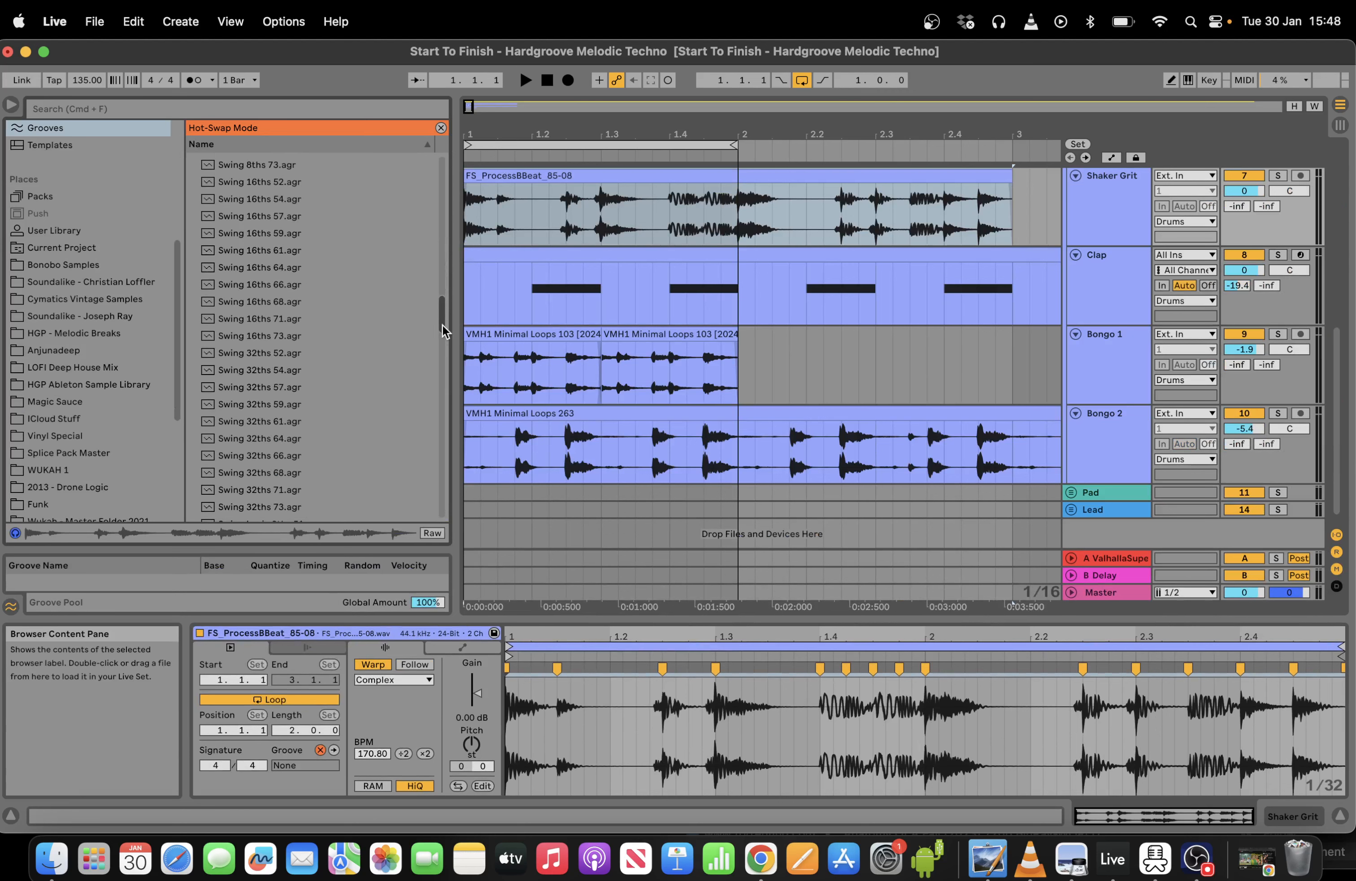
double_click(283, 237)
Solo the Shaker Grit track during playback and move the clip's loop start to 1.1.2.
key("space")
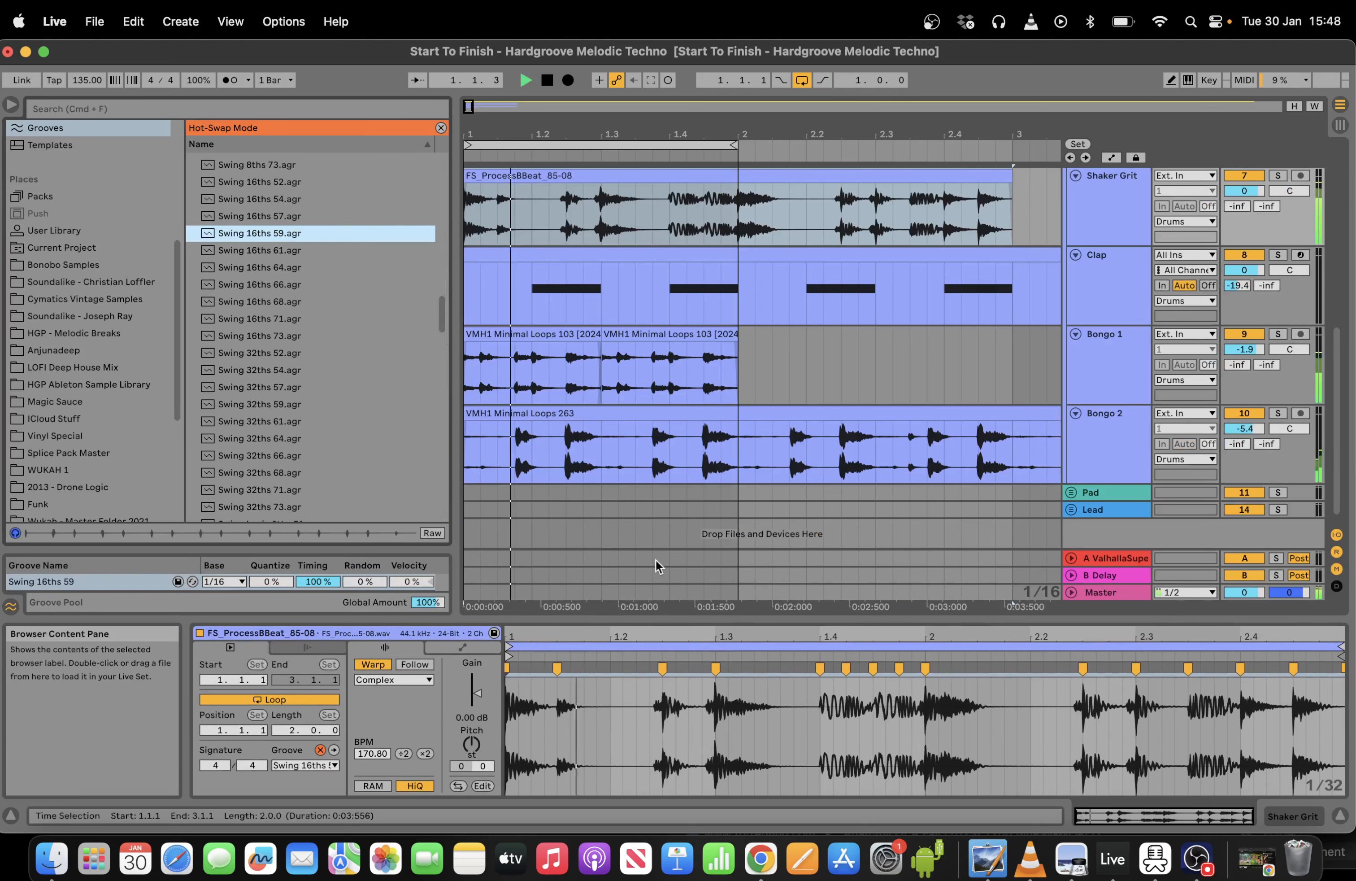
left_click(1278, 175)
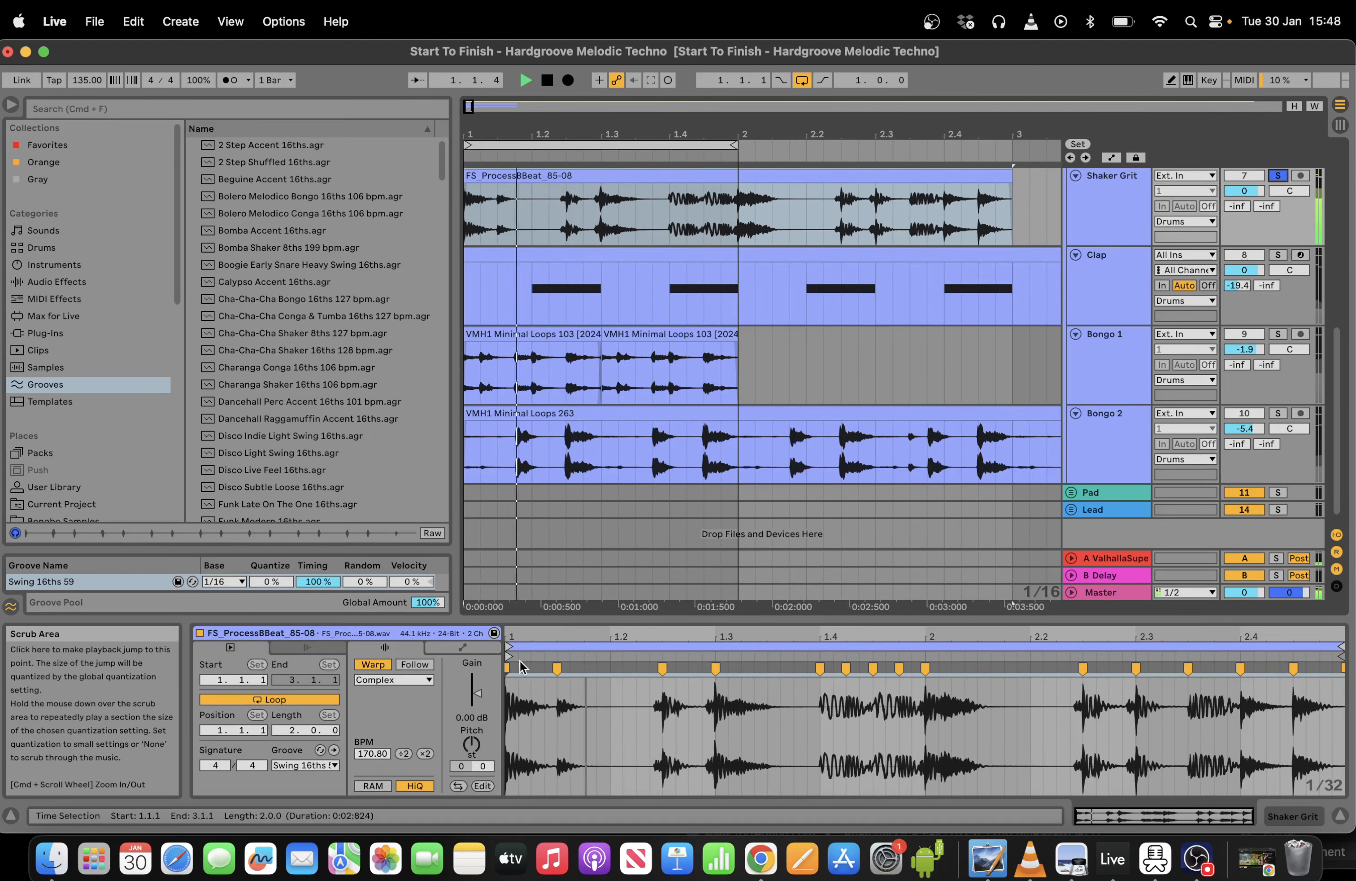
left_click_drag(509, 646, 559, 646)
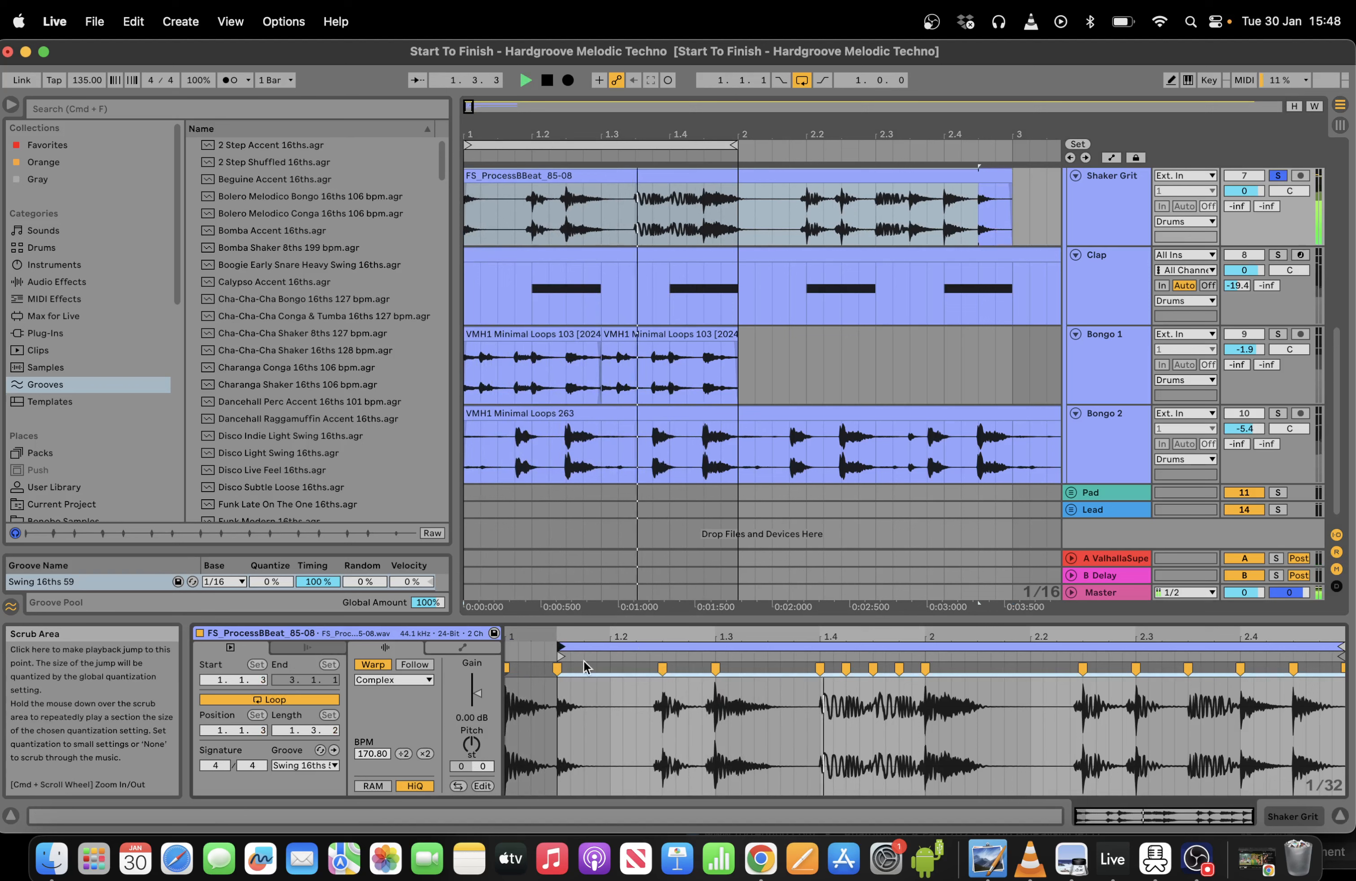
left_click_drag(561, 647, 531, 647)
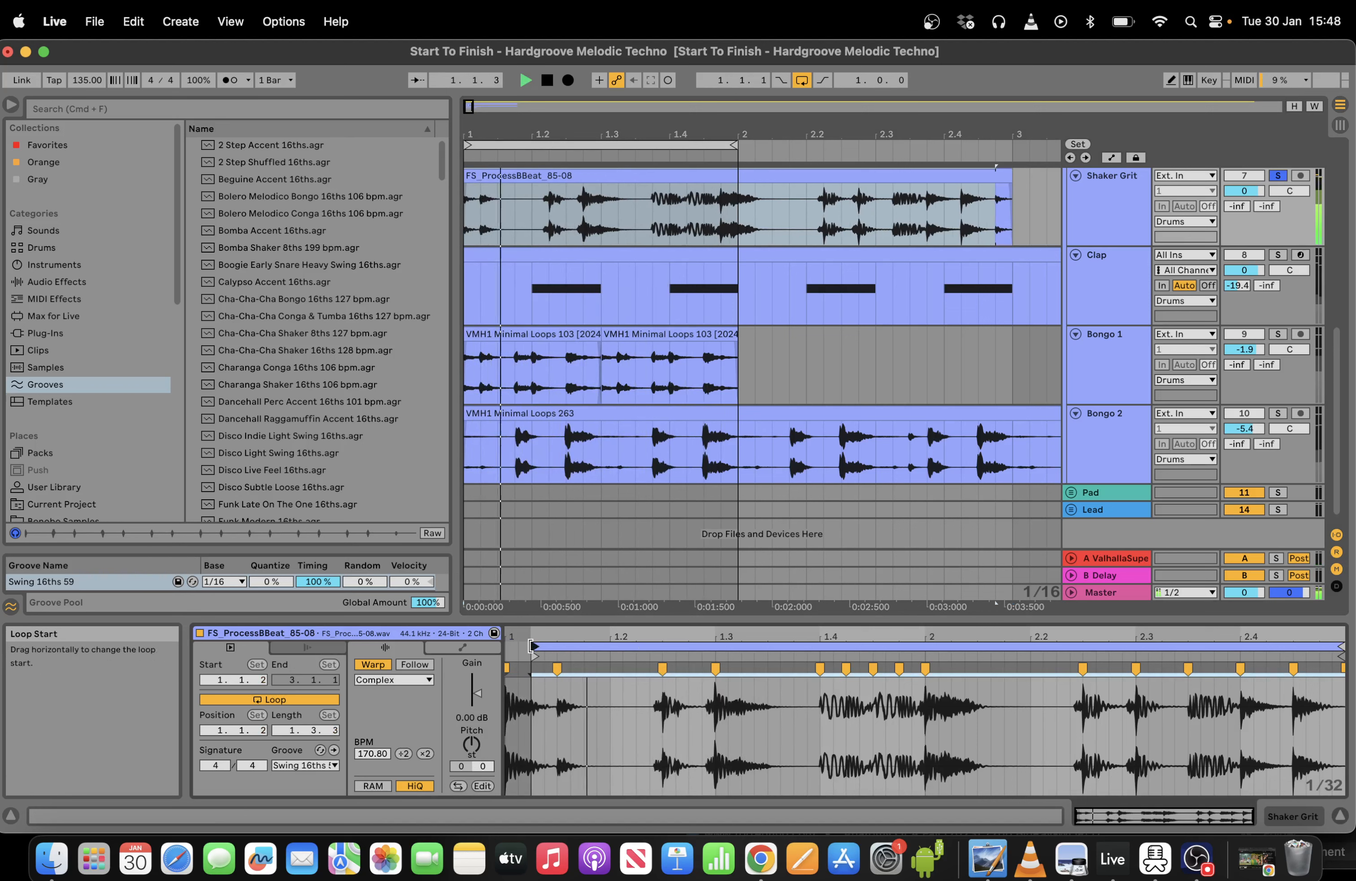
Turn on the metronome and shorten the Shaker Grit clip's loop to two beats, ending at 1.3.2.
left_click(231, 81)
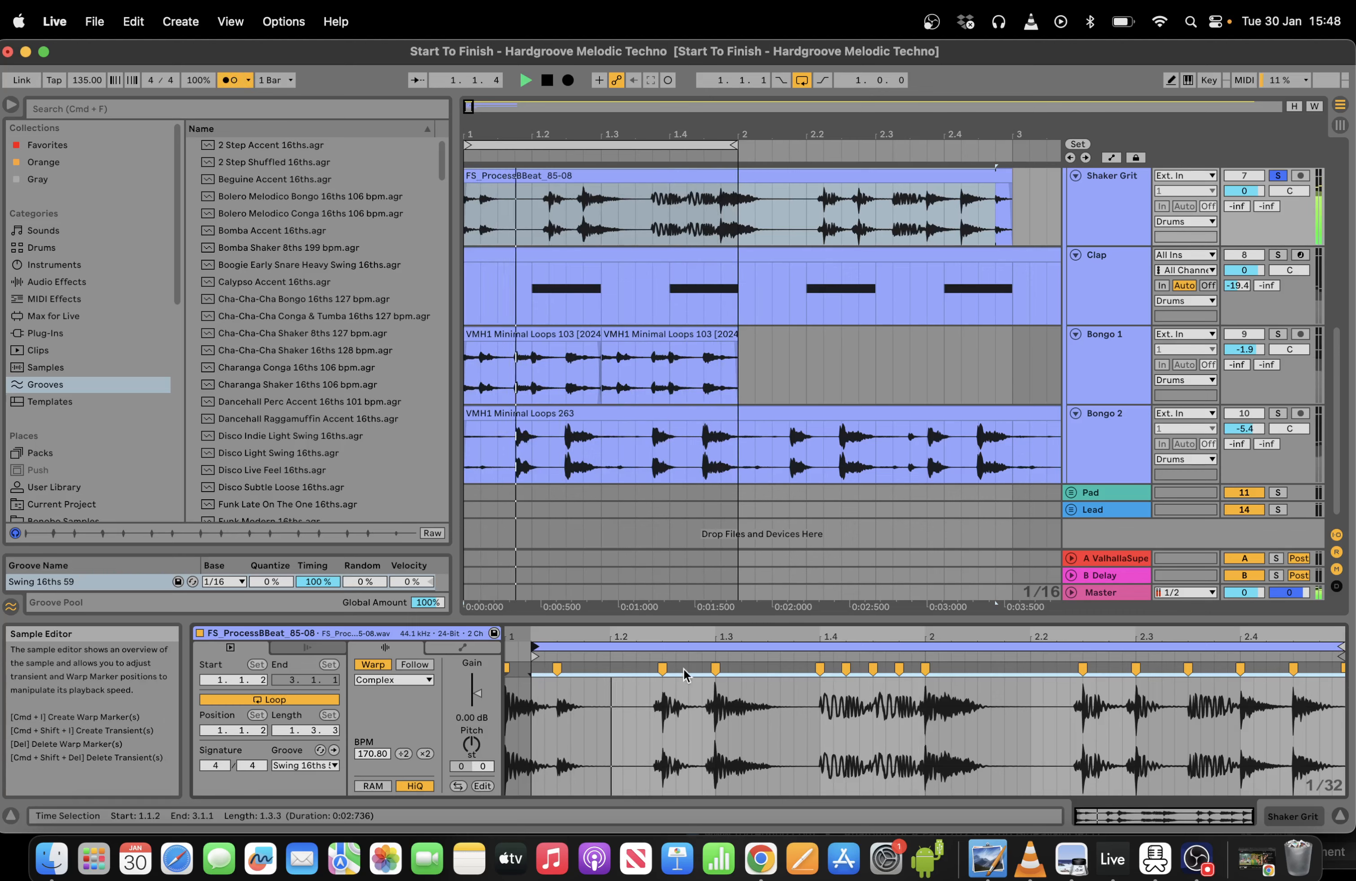
left_click(715, 667)
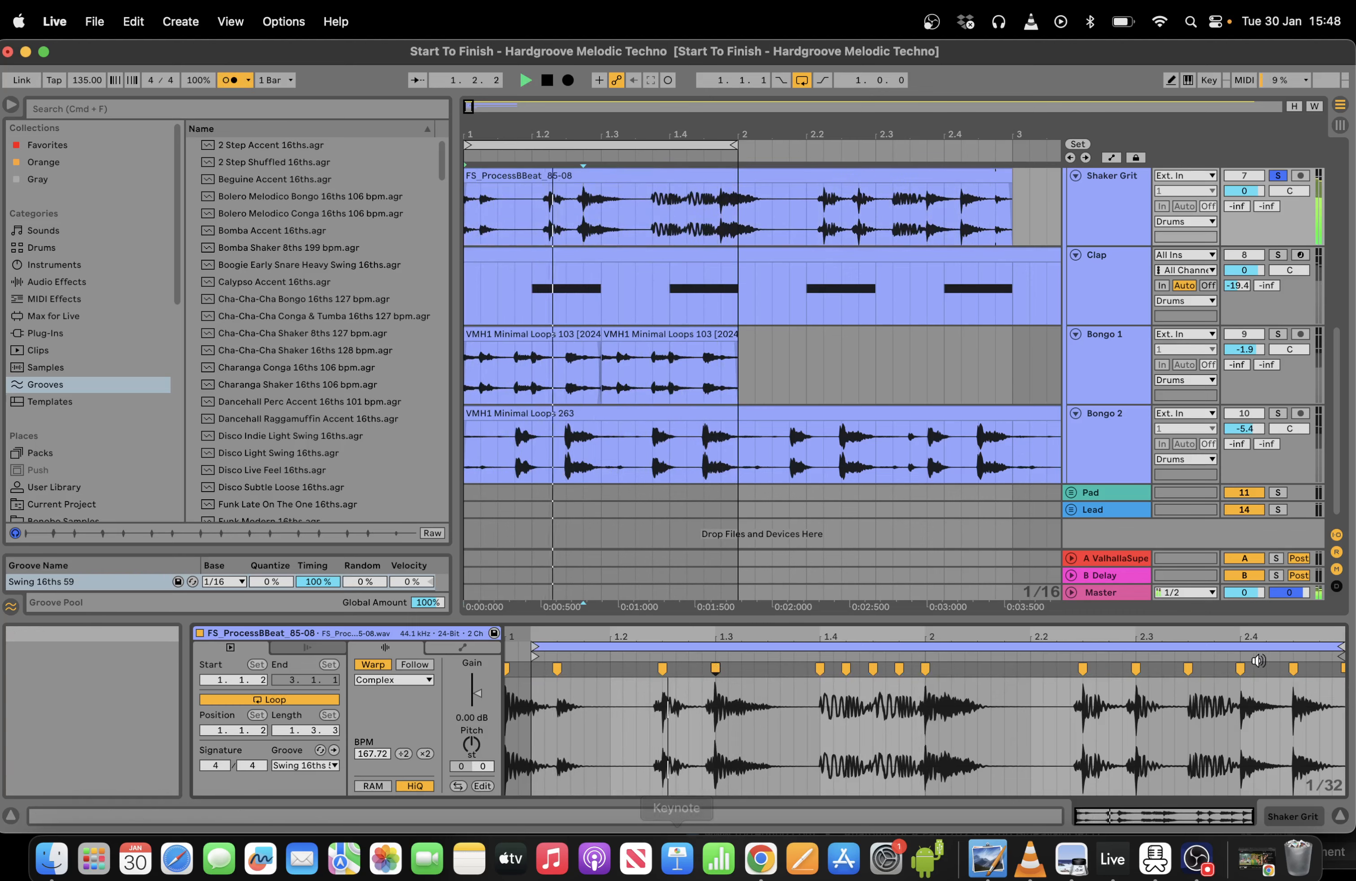
key("space")
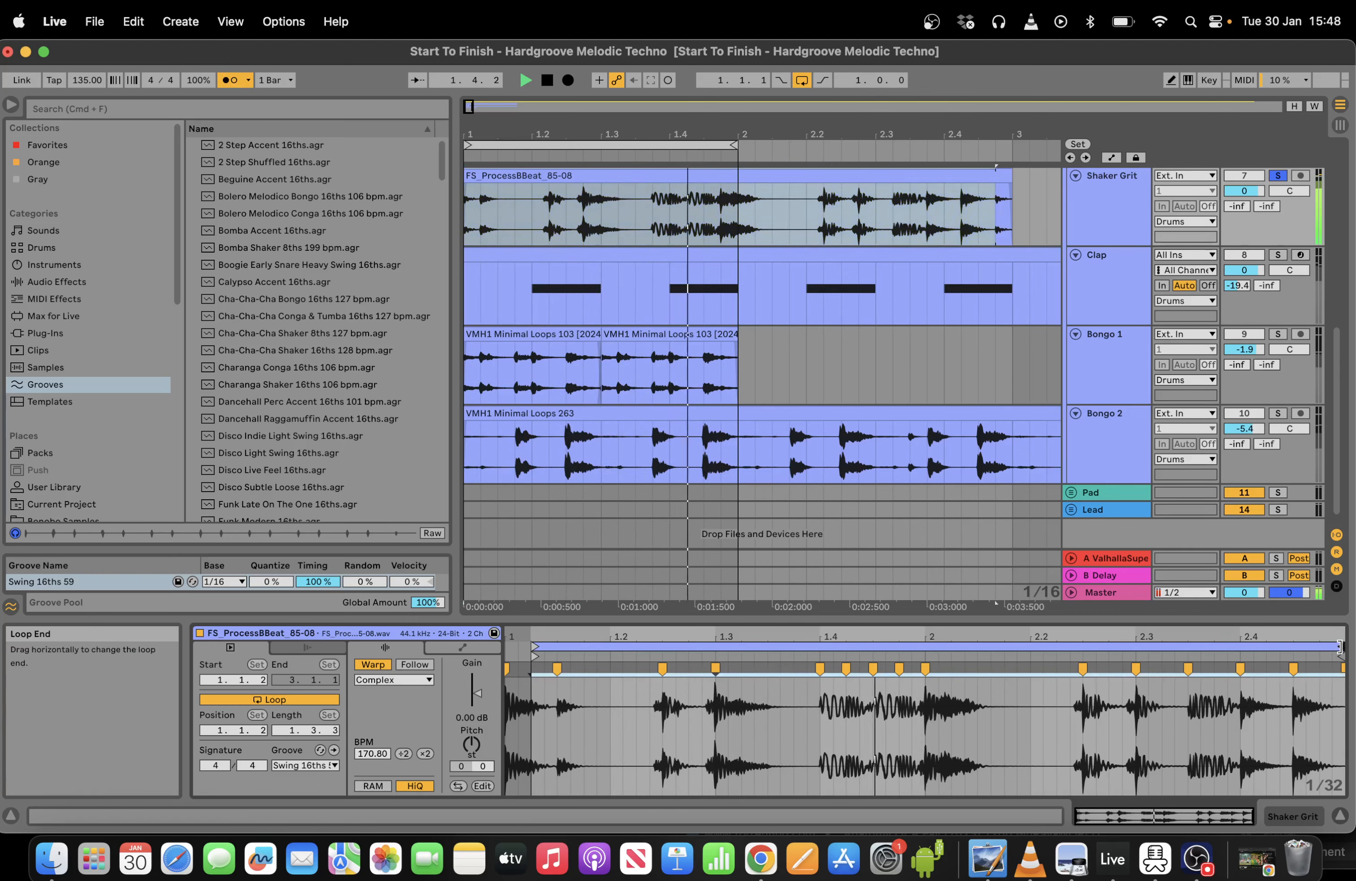
left_click_drag(1339, 647, 950, 646)
key("space")
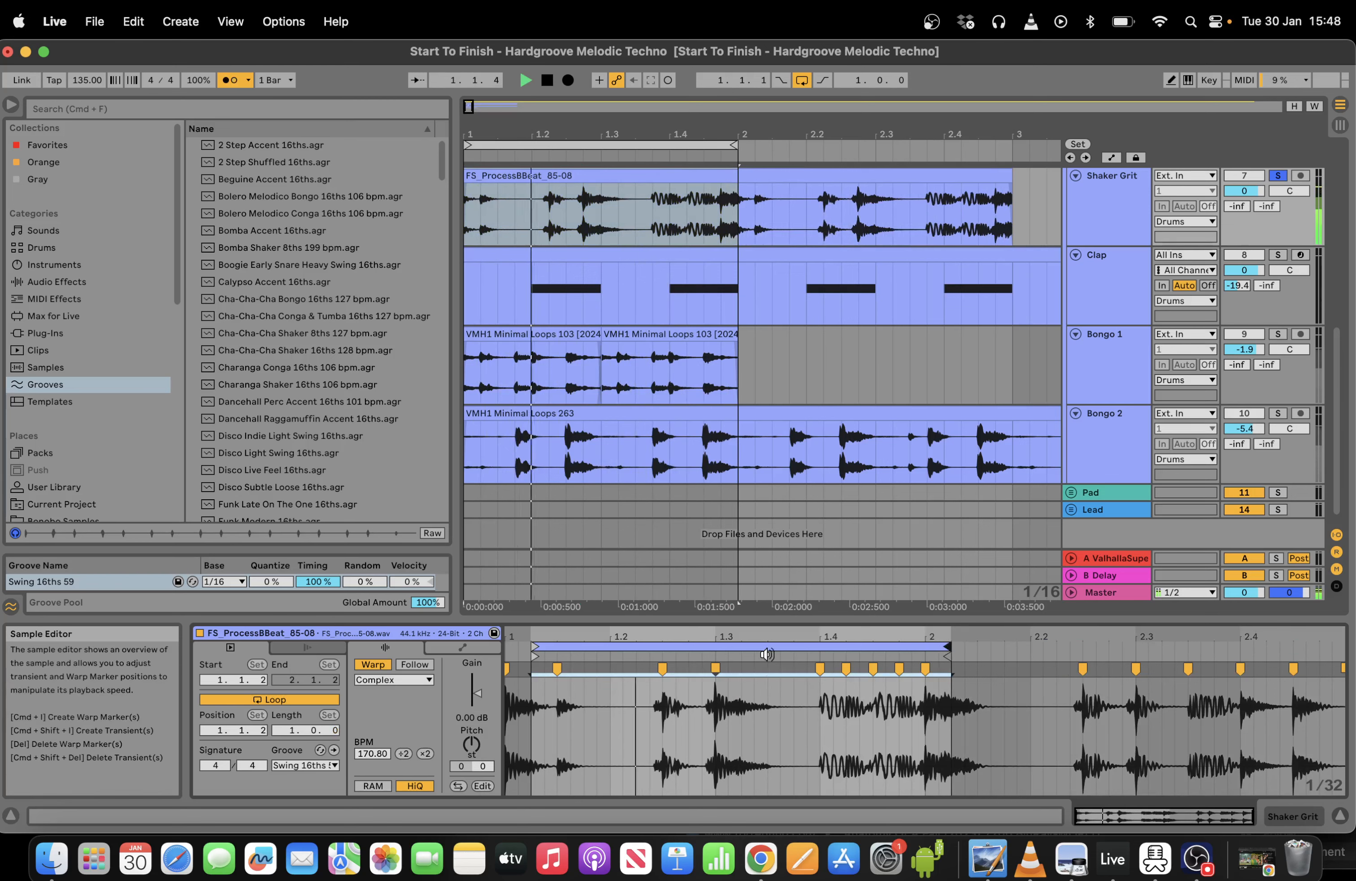
left_click_drag(763, 618, 764, 507)
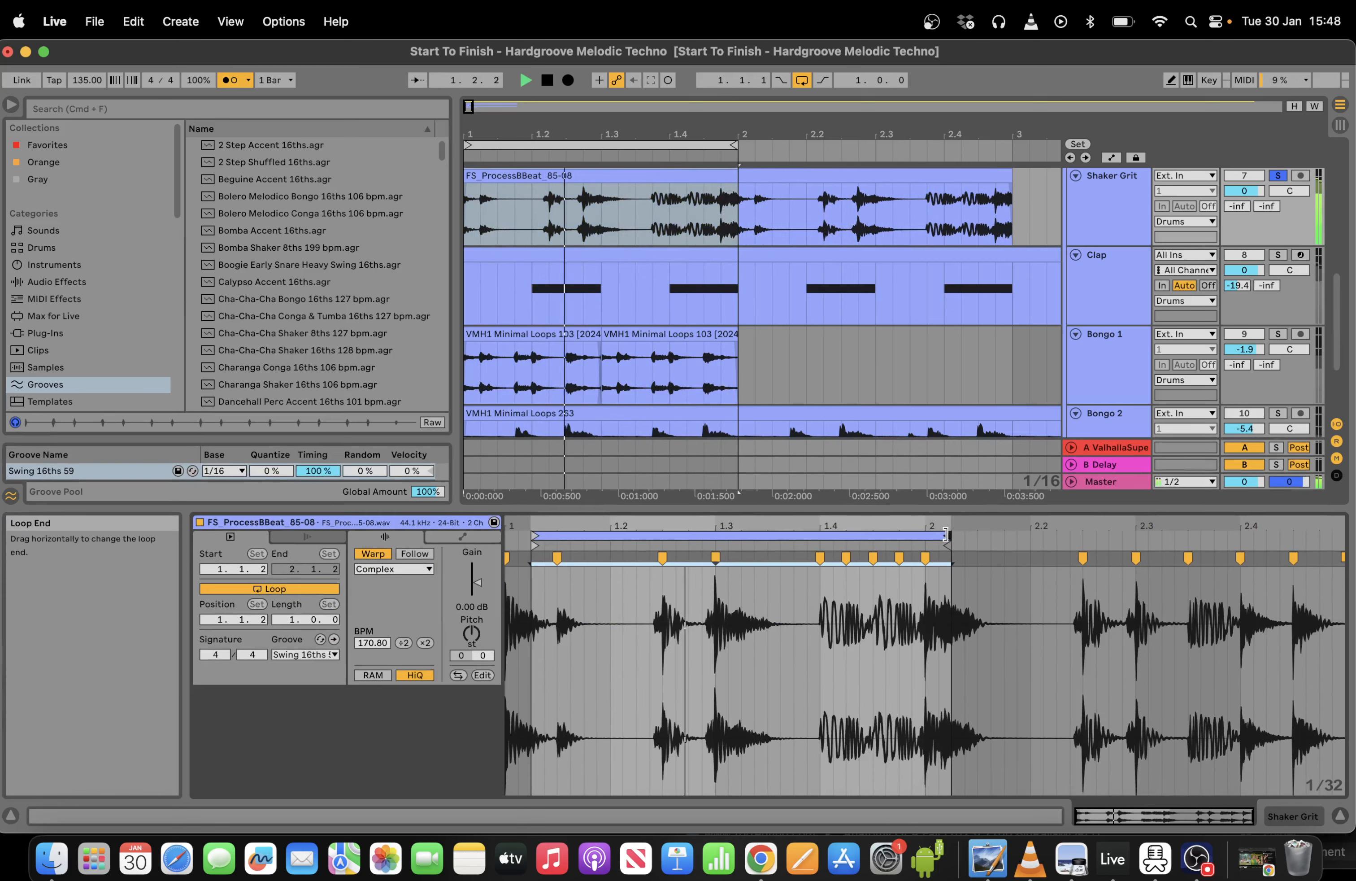
left_click_drag(947, 535, 737, 535)
double_click(613, 644)
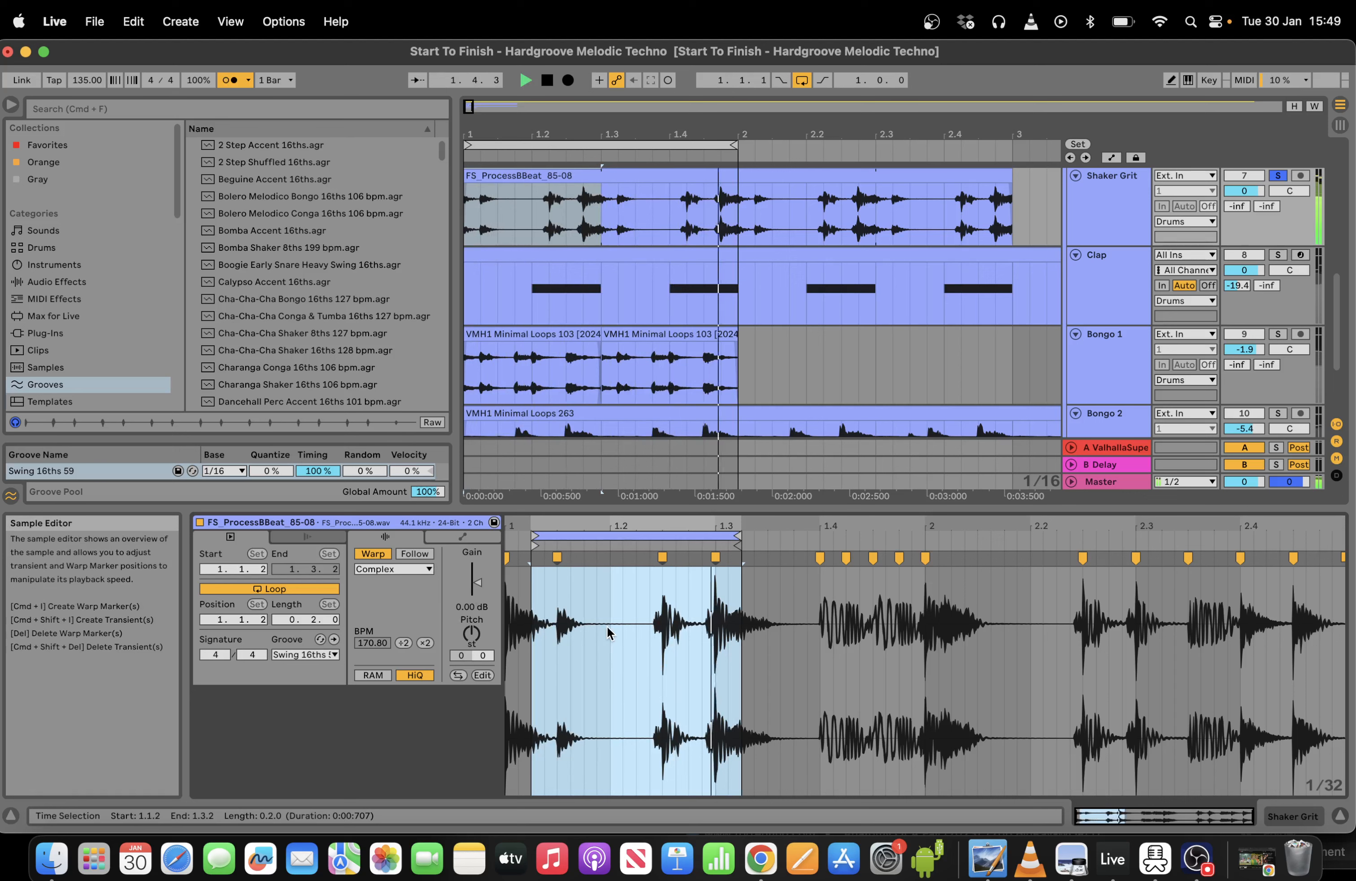
Set the clip to Beats warping without transient looping, envelope 26 and pitch -12 semitones, lower its gain, and turn the metronome off.
left_click(393, 569)
left_click(393, 582)
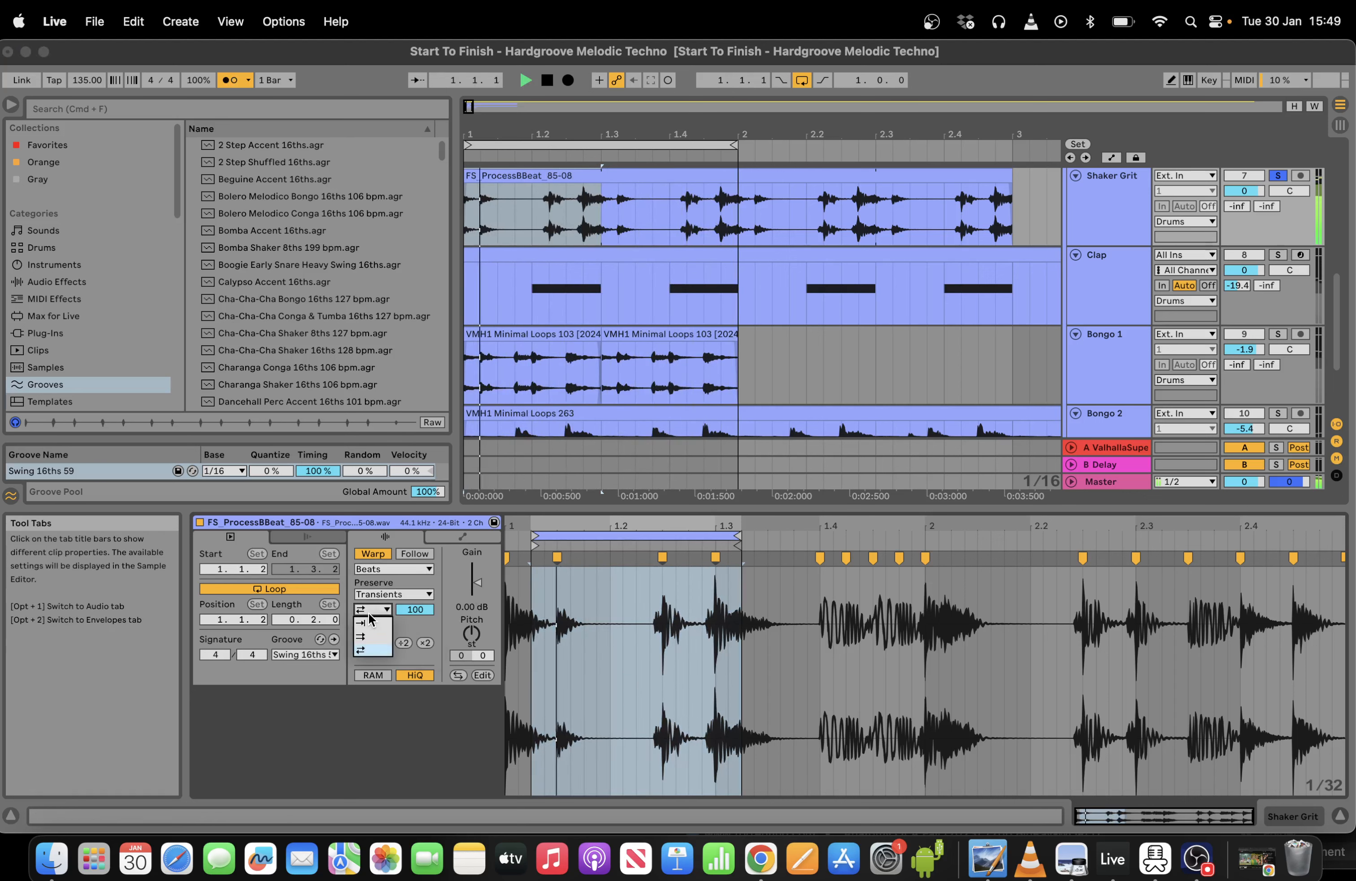
mouse_move(416, 609)
left_mouse_down()
mouse_move(472, 669)
mouse_move(415, 620)
mouse_move(416, 632)
left_mouse_up()
scroll(491, 607, "down", 1)
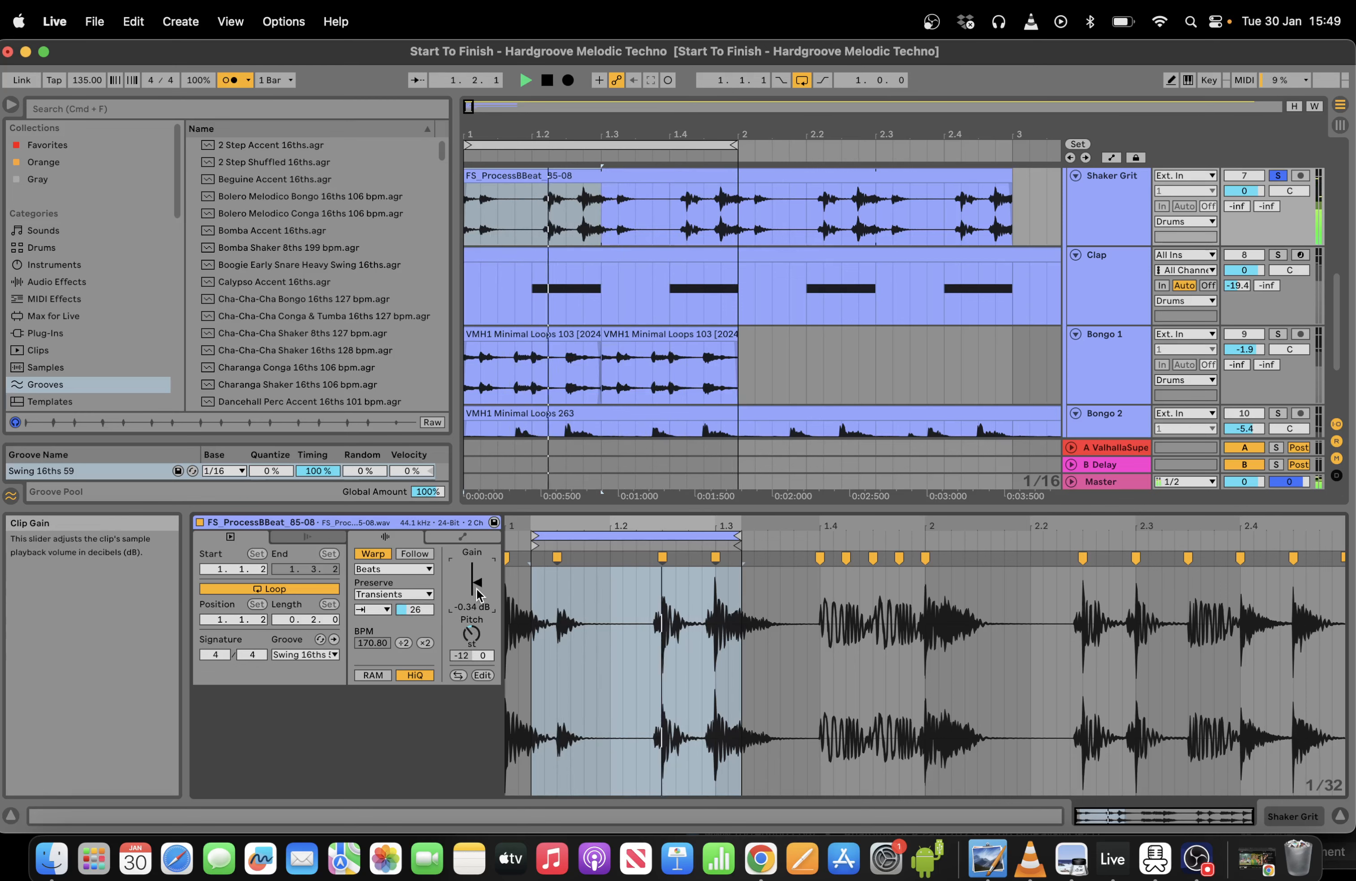
left_click(231, 81)
Show the Shaker Grit track's device chain and look through the User Library rack presets for shaker effects.
key("shift+Tab")
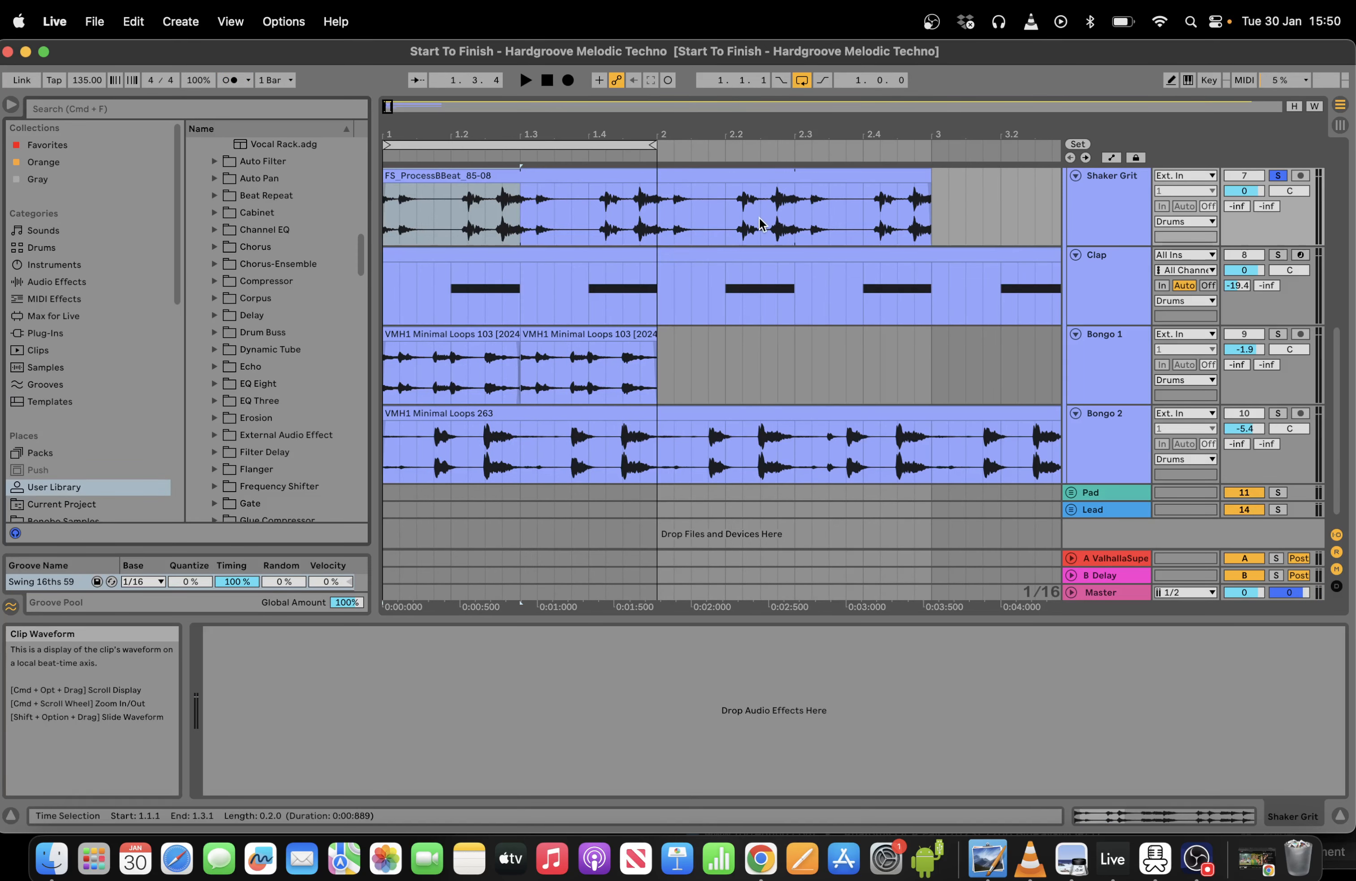
left_click(761, 223)
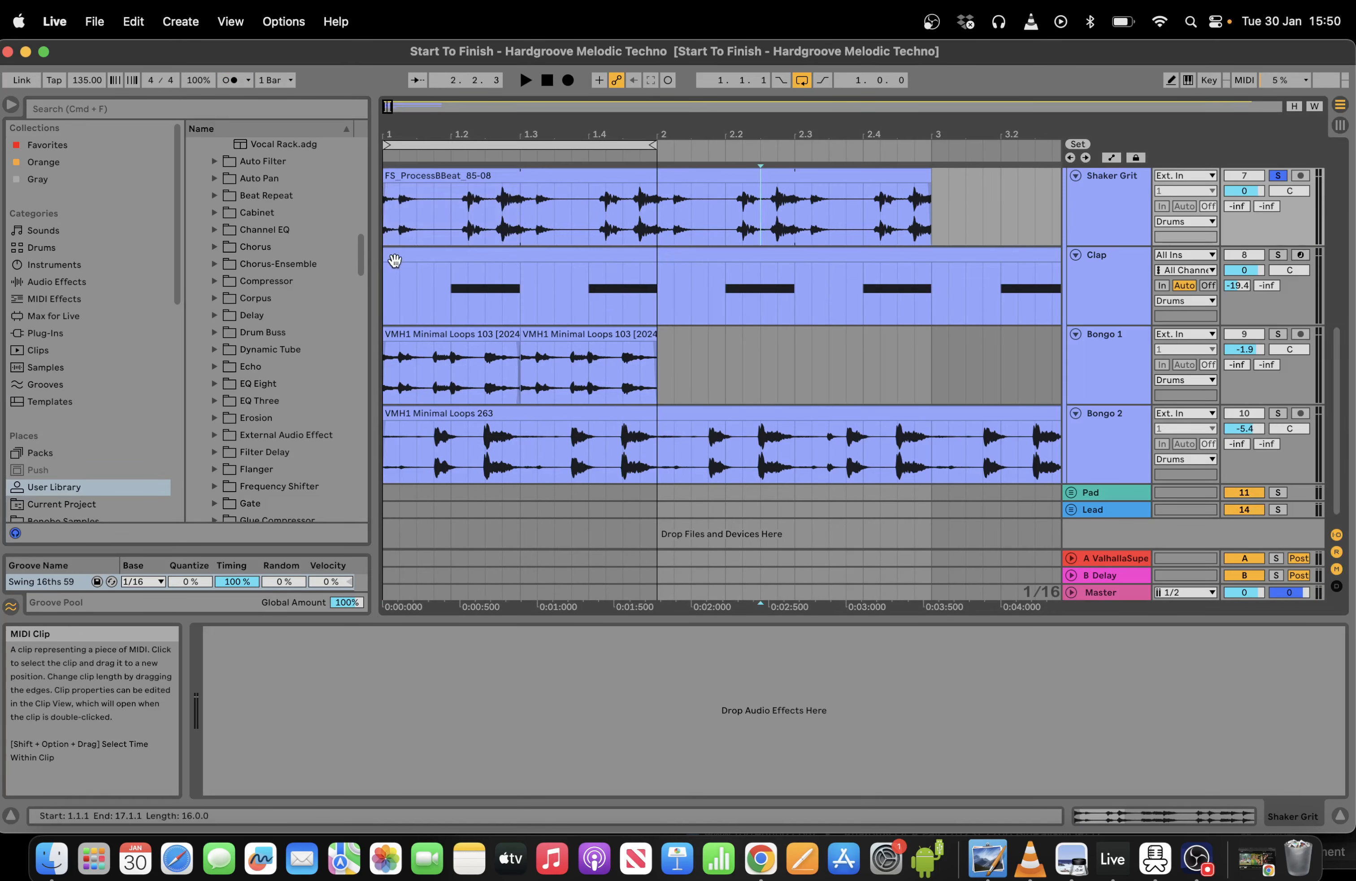
mouse_move(373, 257)
left_mouse_down()
mouse_move(479, 257)
mouse_move(463, 176)
mouse_move(466, 199)
left_mouse_up()
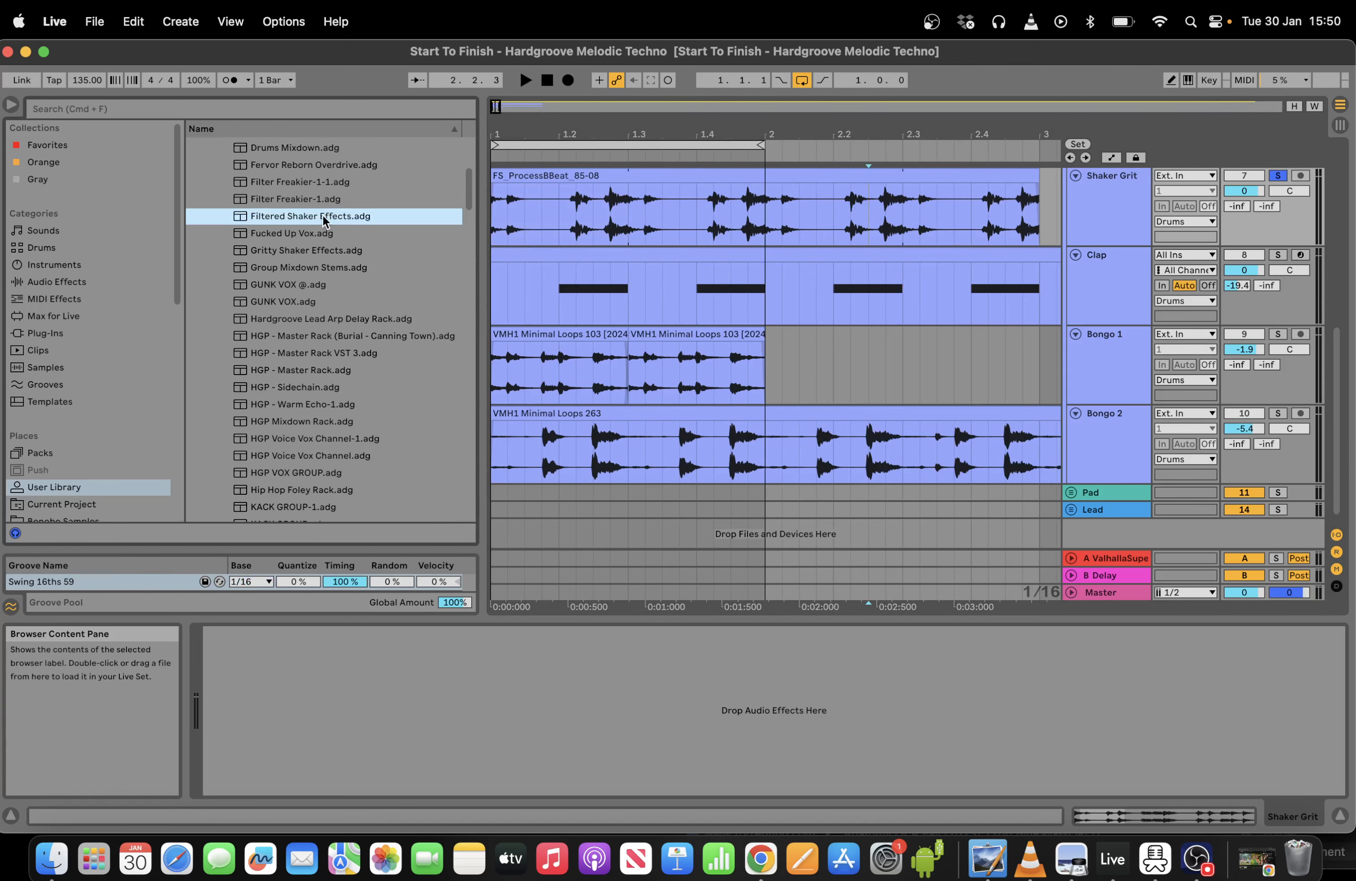
left_click(310, 253)
left_click(309, 221)
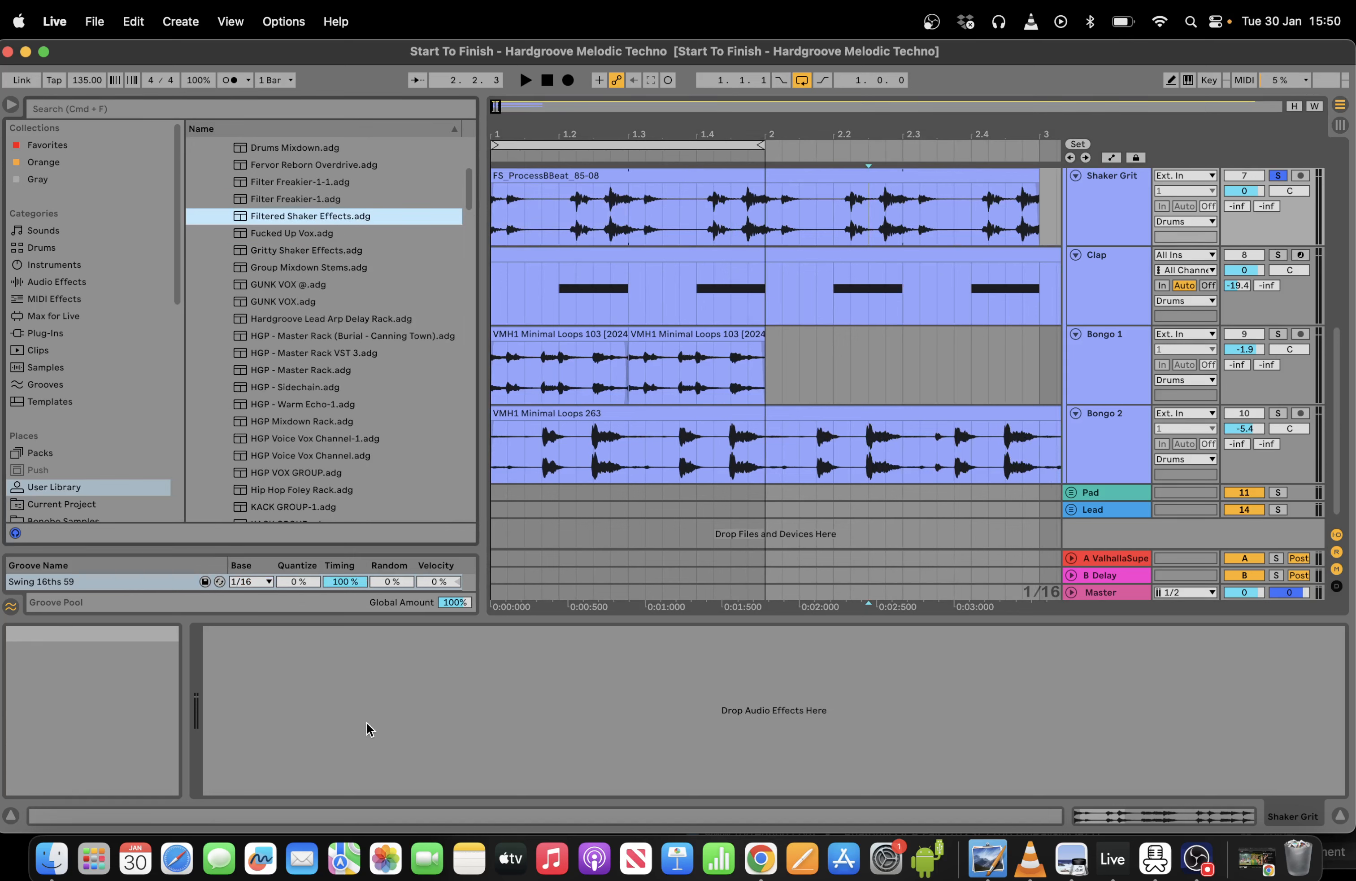
left_click(367, 727)
left_click(323, 335)
left_click(316, 196)
left_click(314, 214)
left_click(350, 266)
left_click_drag(431, 727, 433, 729)
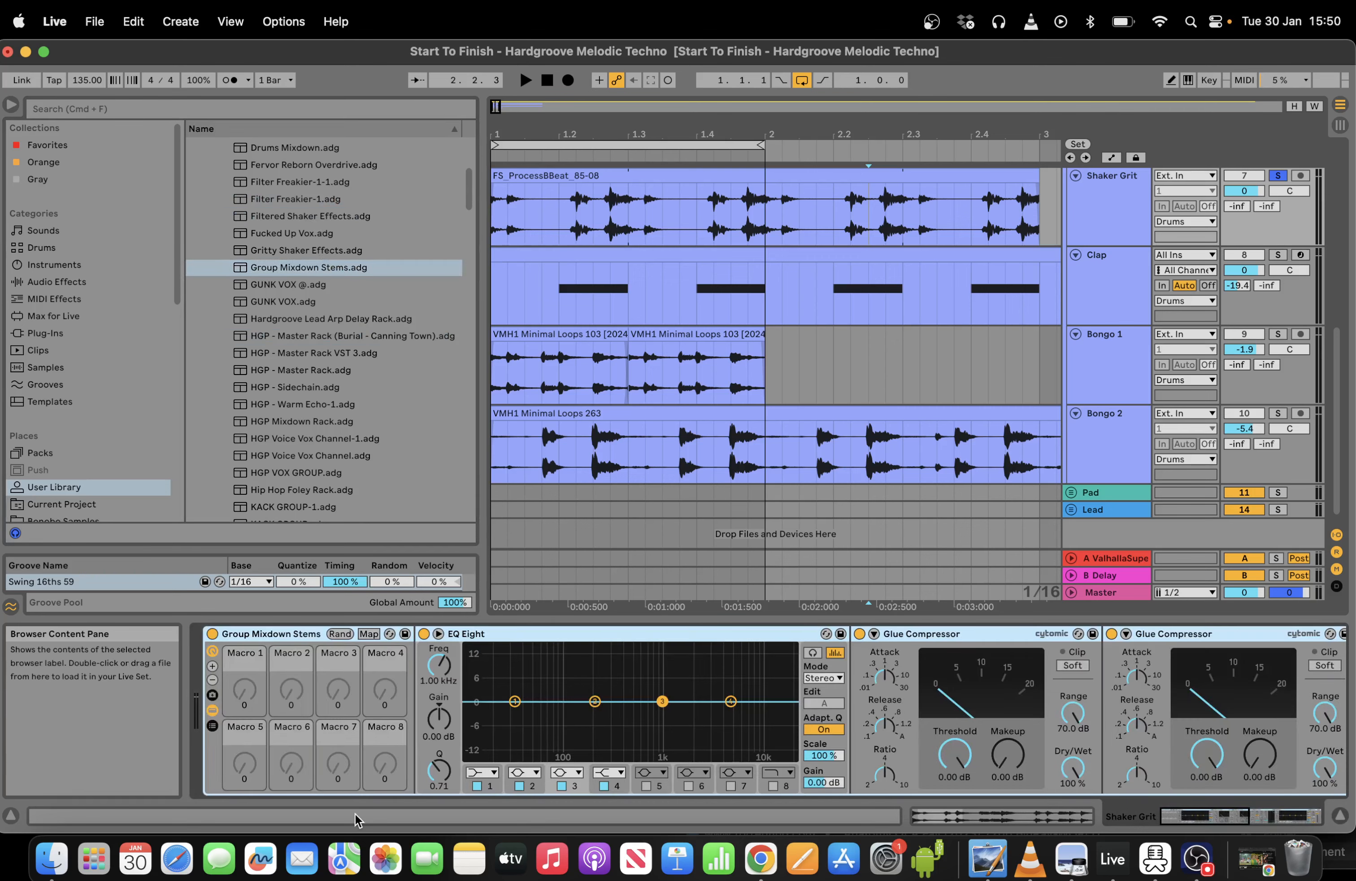
key("Delete")
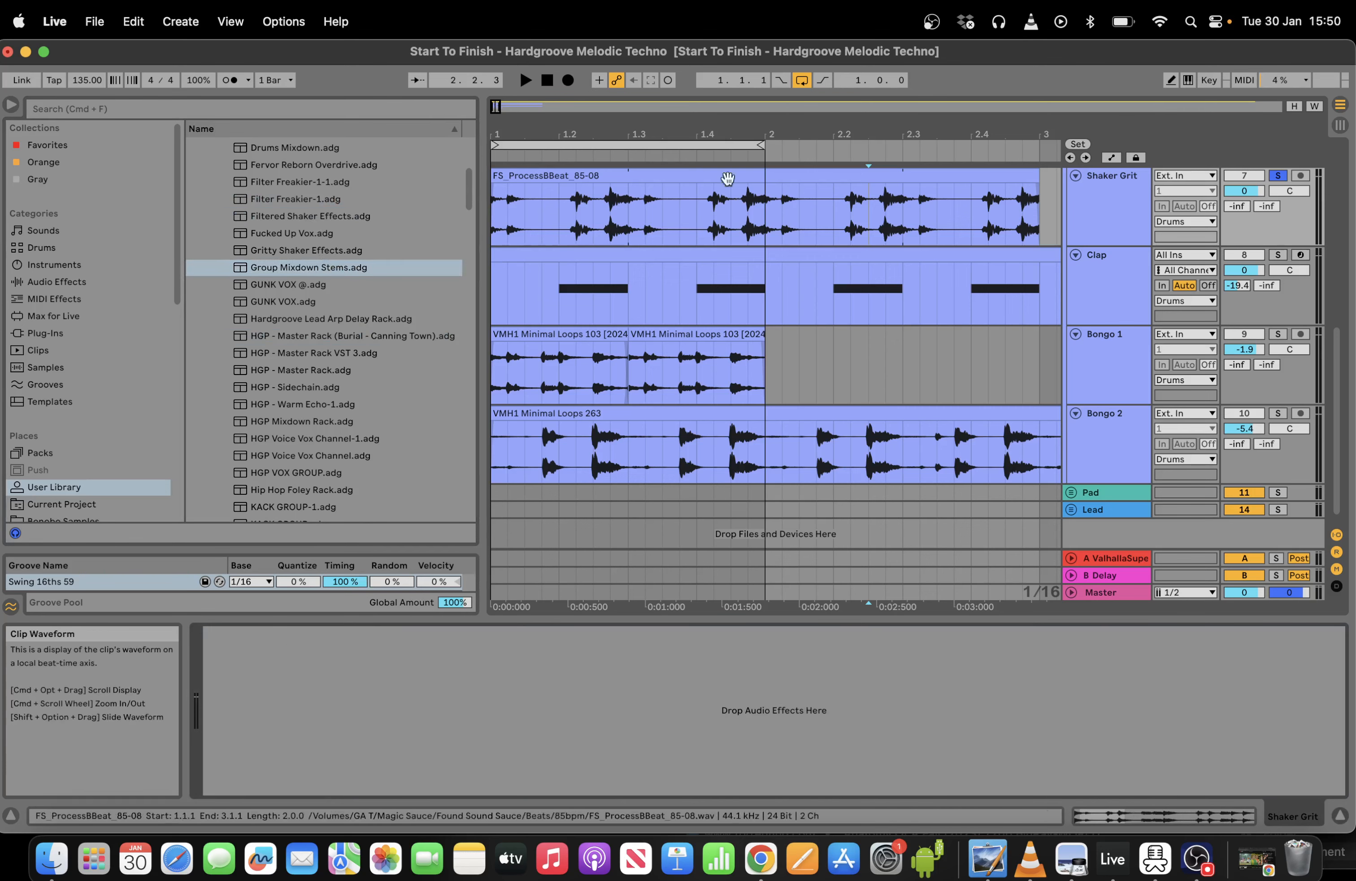
Search the User Library for "shaker", load the Gritty Shaker Effects rack onto the Shaker Grit track and play it.
left_click(295, 110)
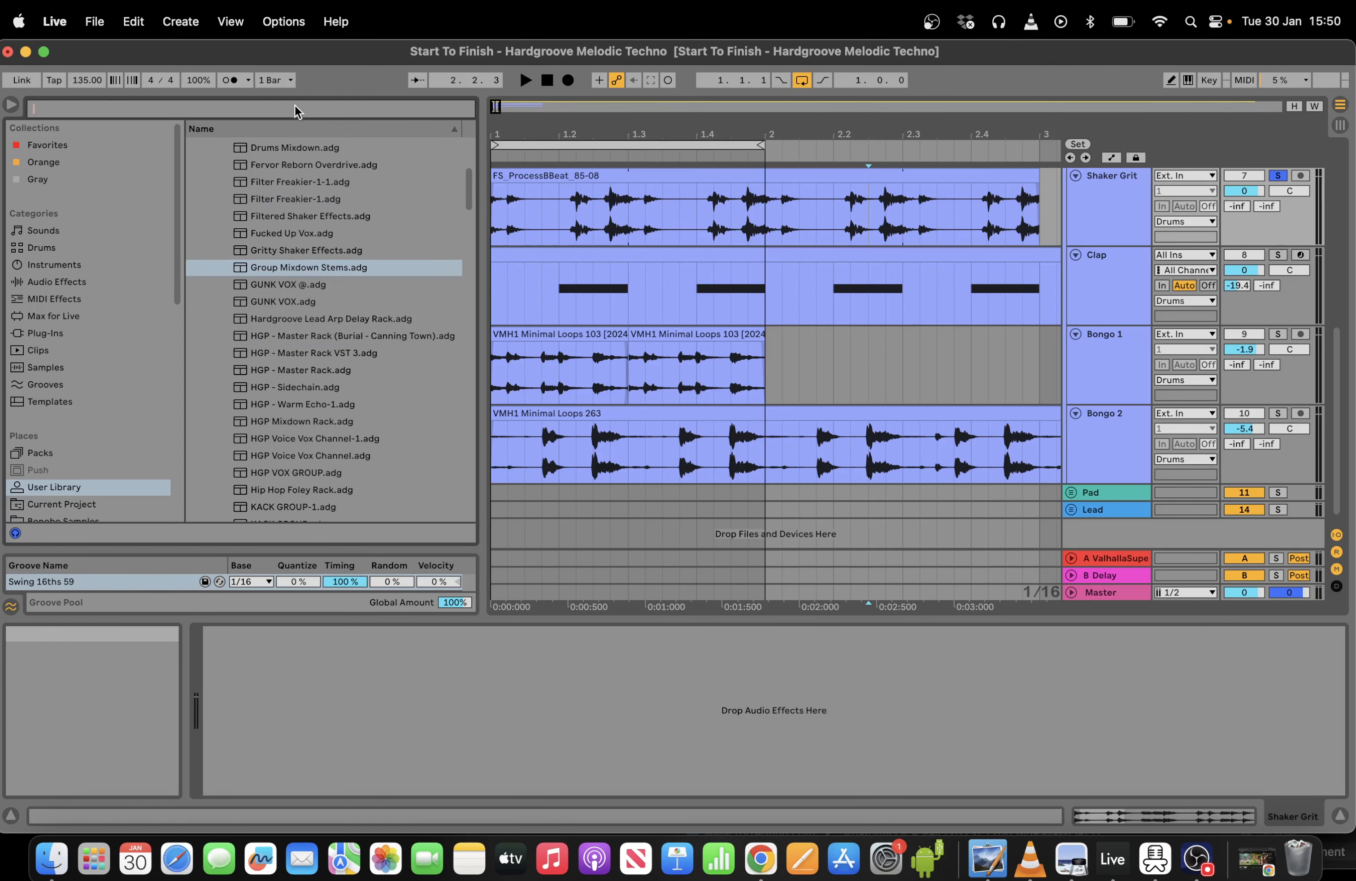
type("shaker")
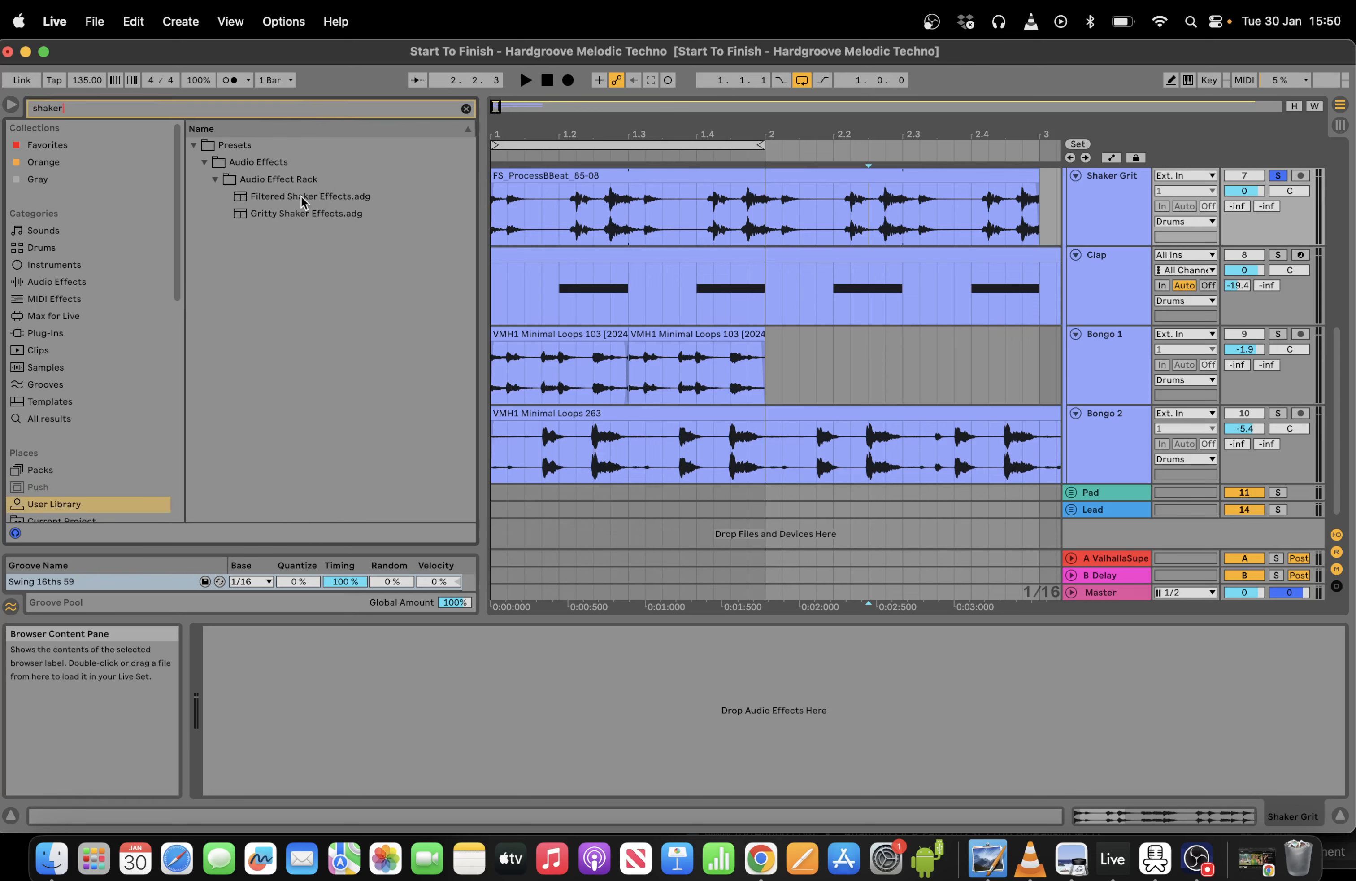
left_click(301, 200)
left_click_drag(317, 212, 366, 689)
key("space")
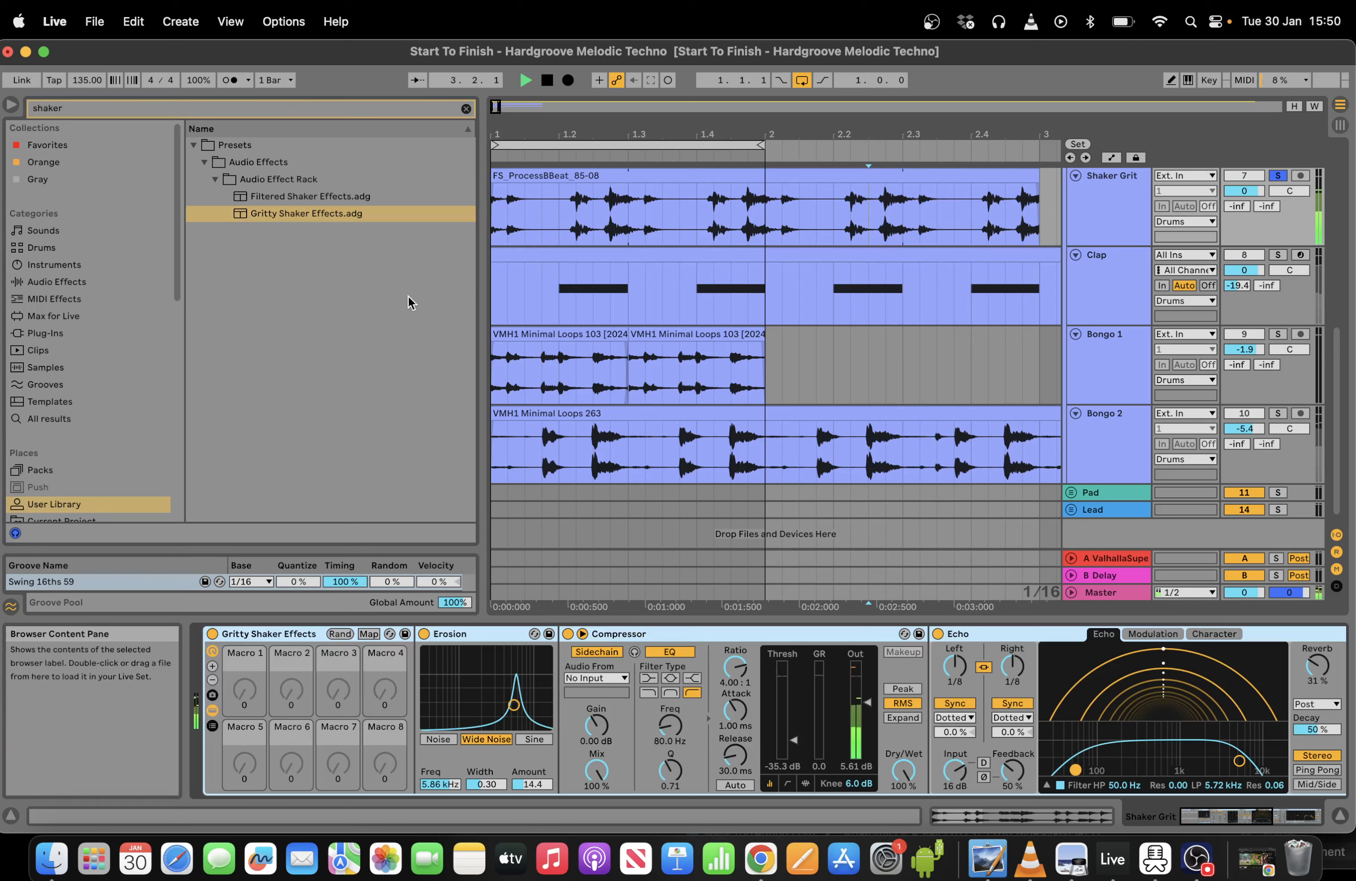
Find the Limiter among the audio effects and insert it before Erosion in the Gritty Shaker Effects rack.
left_click(308, 110)
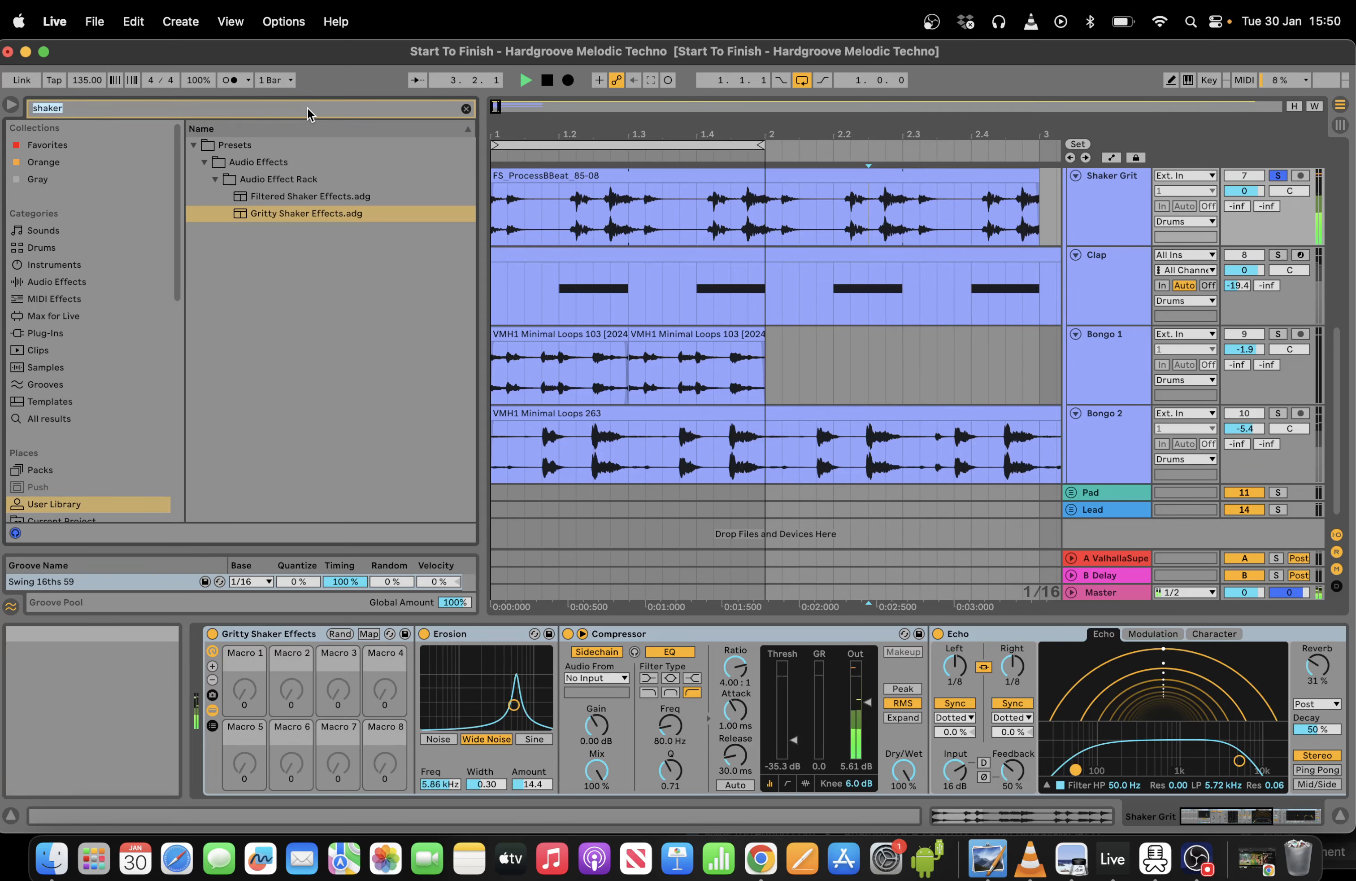
type("limi")
left_click(254, 219)
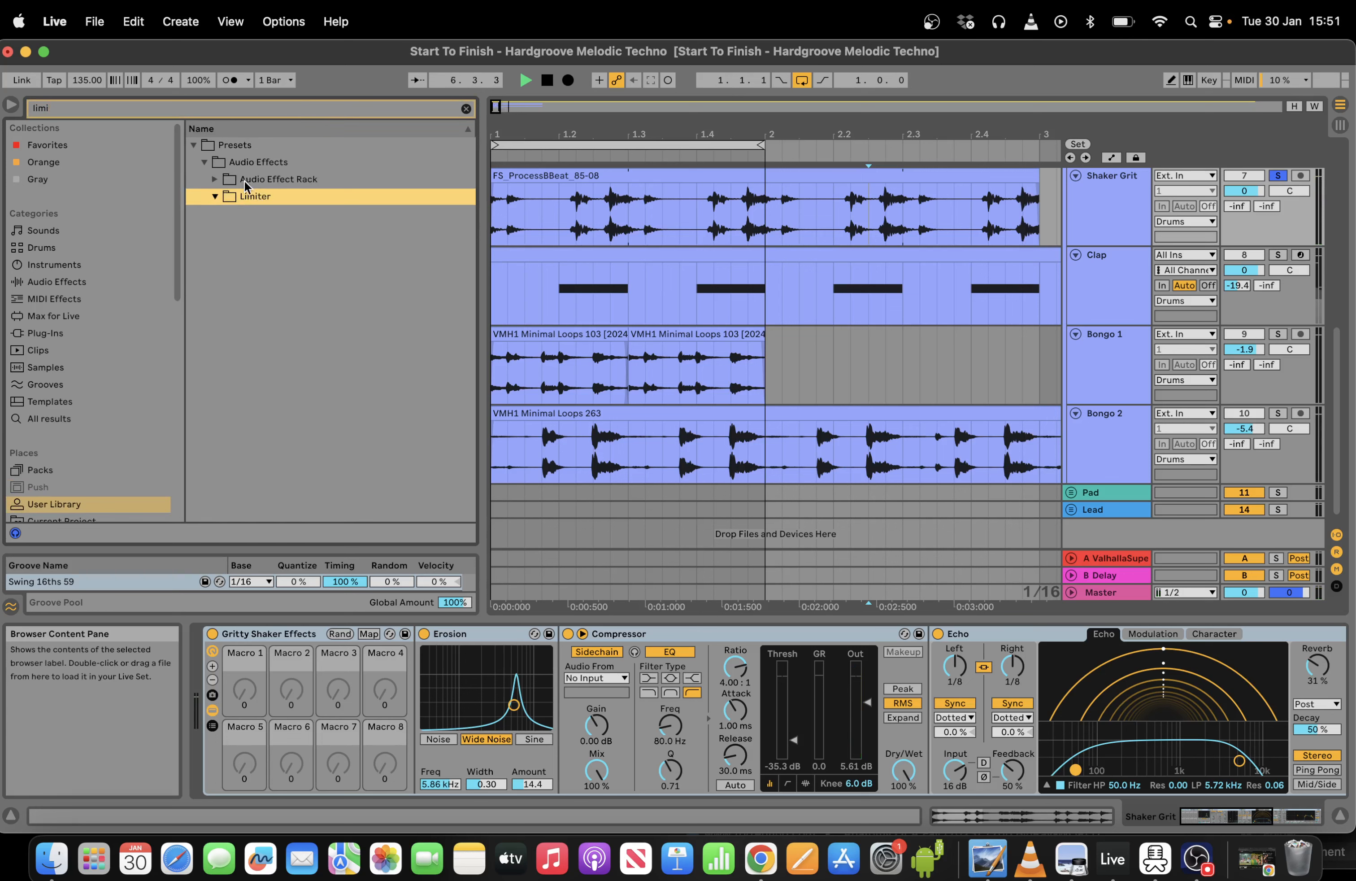
left_click(57, 281)
left_click_drag(234, 212, 426, 712)
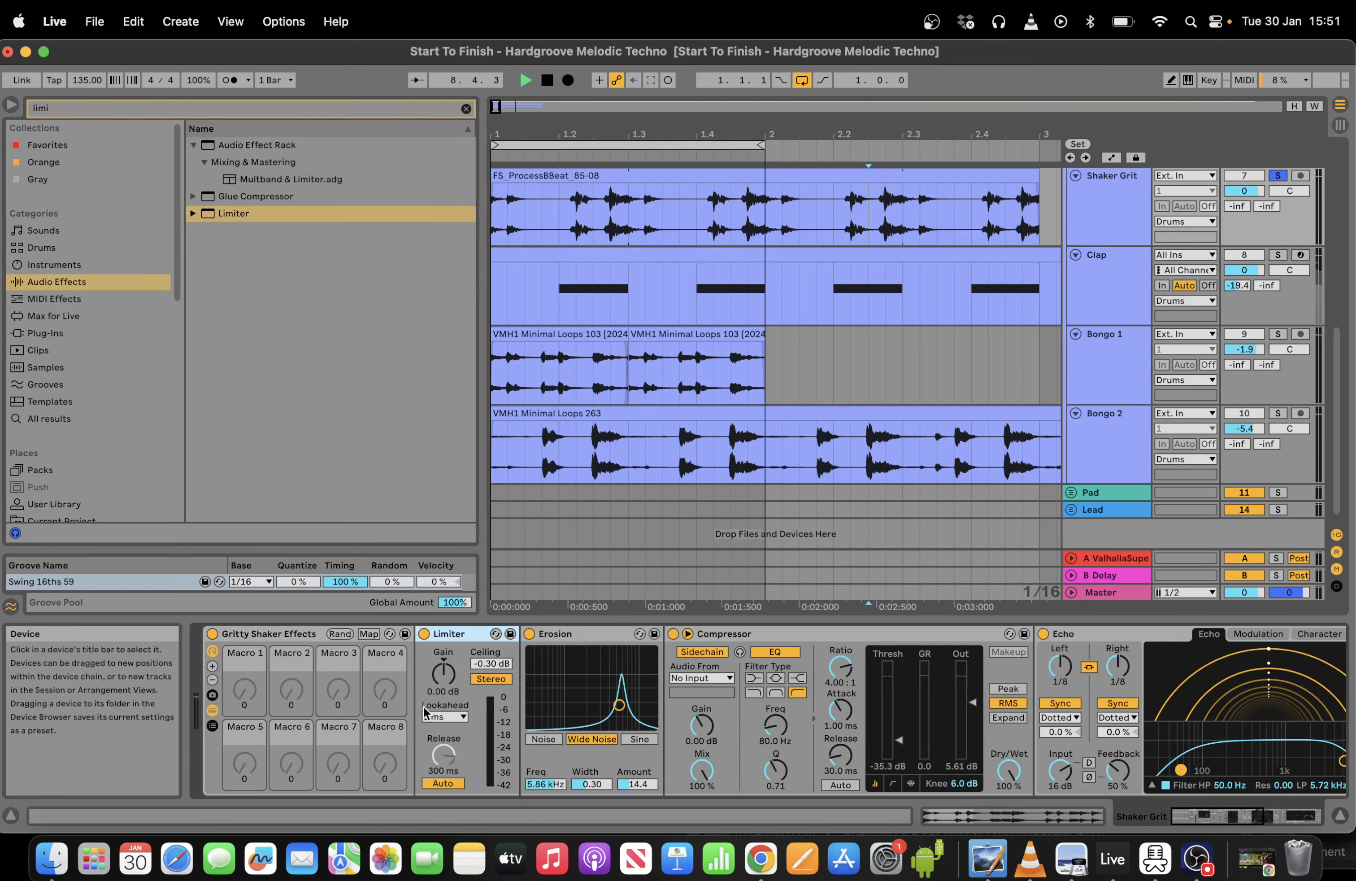
Lower the Limiter's ceiling to about -8.25 dB while auditioning the shaker.
left_click_drag(491, 662, 491, 666)
key("space")
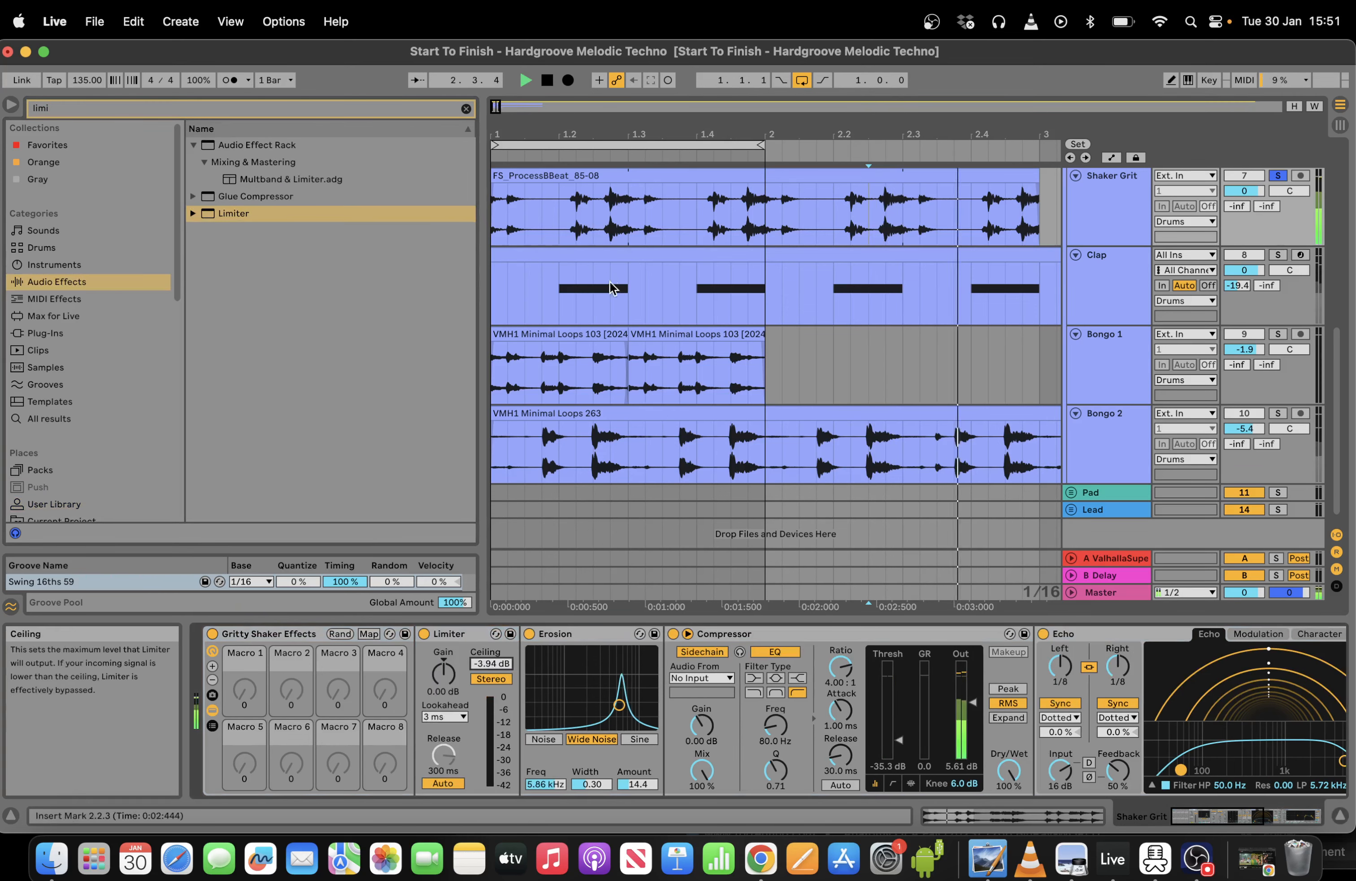
left_click(545, 158)
left_click_drag(490, 665, 490, 689)
key("space")
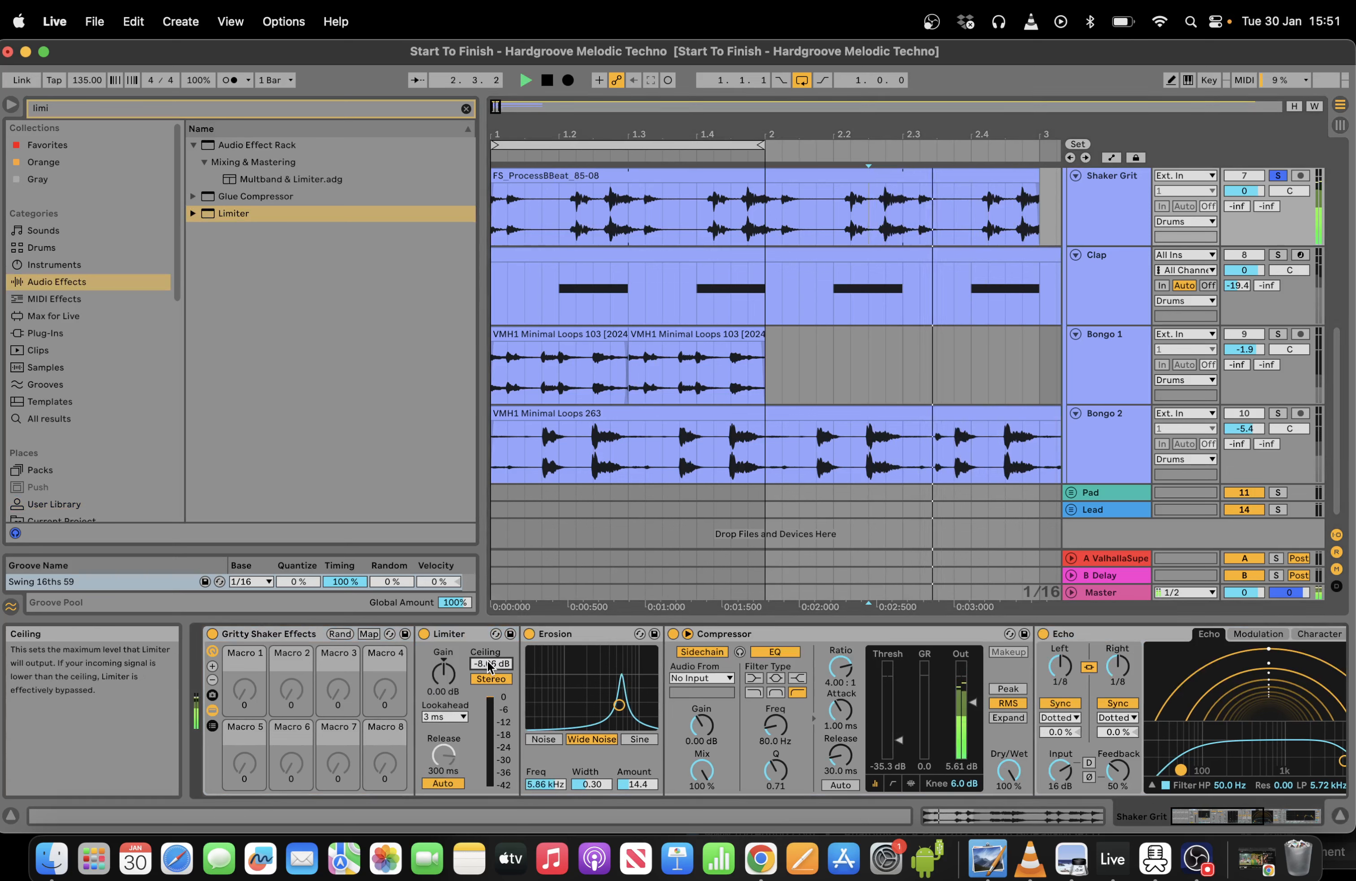
Search the audio effects for "filter", insert an Auto Filter between the Limiter and Erosion, and switch it to band-pass.
left_click(194, 107)
type("filter")
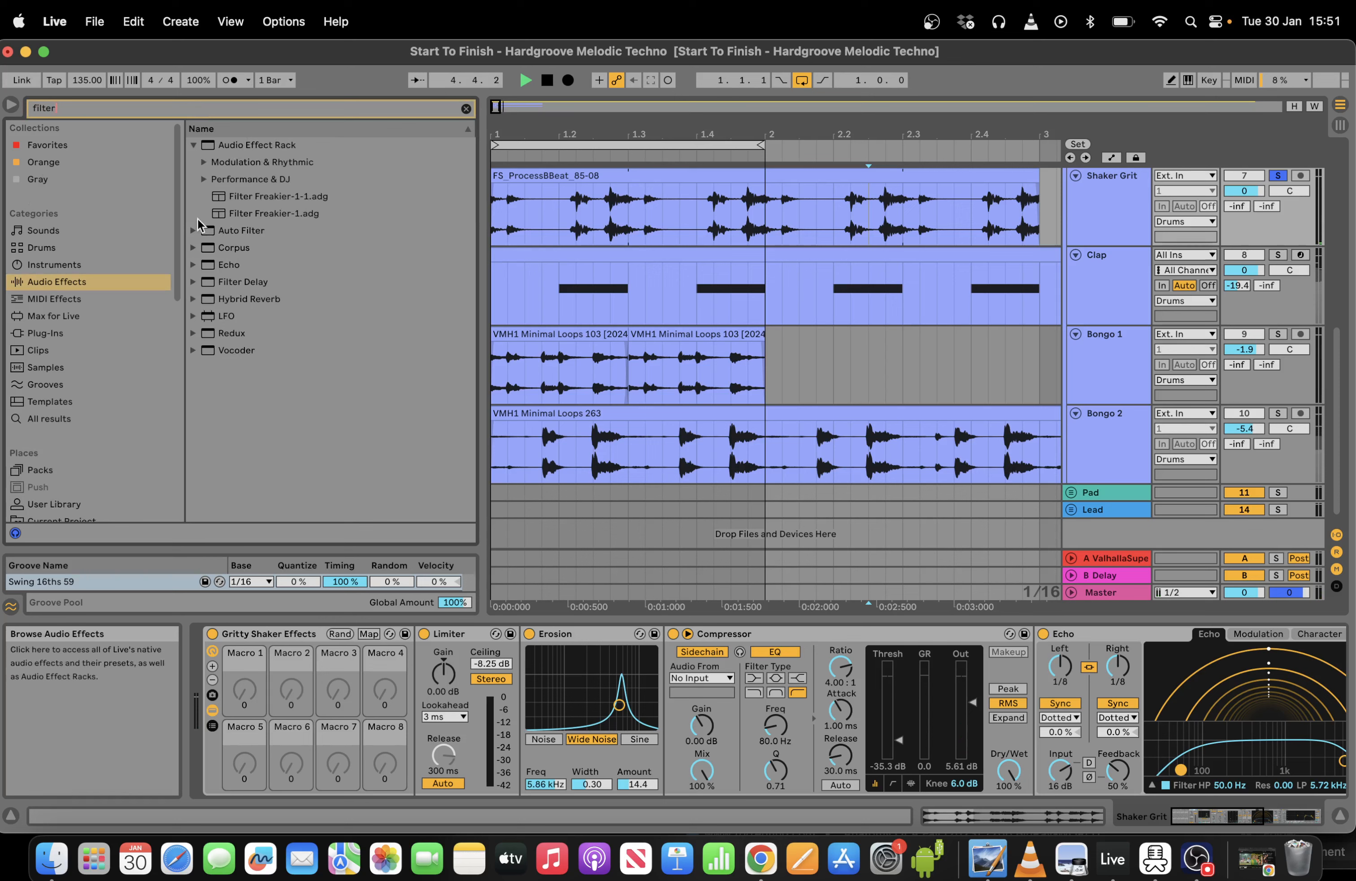
left_click_drag(257, 241, 532, 681)
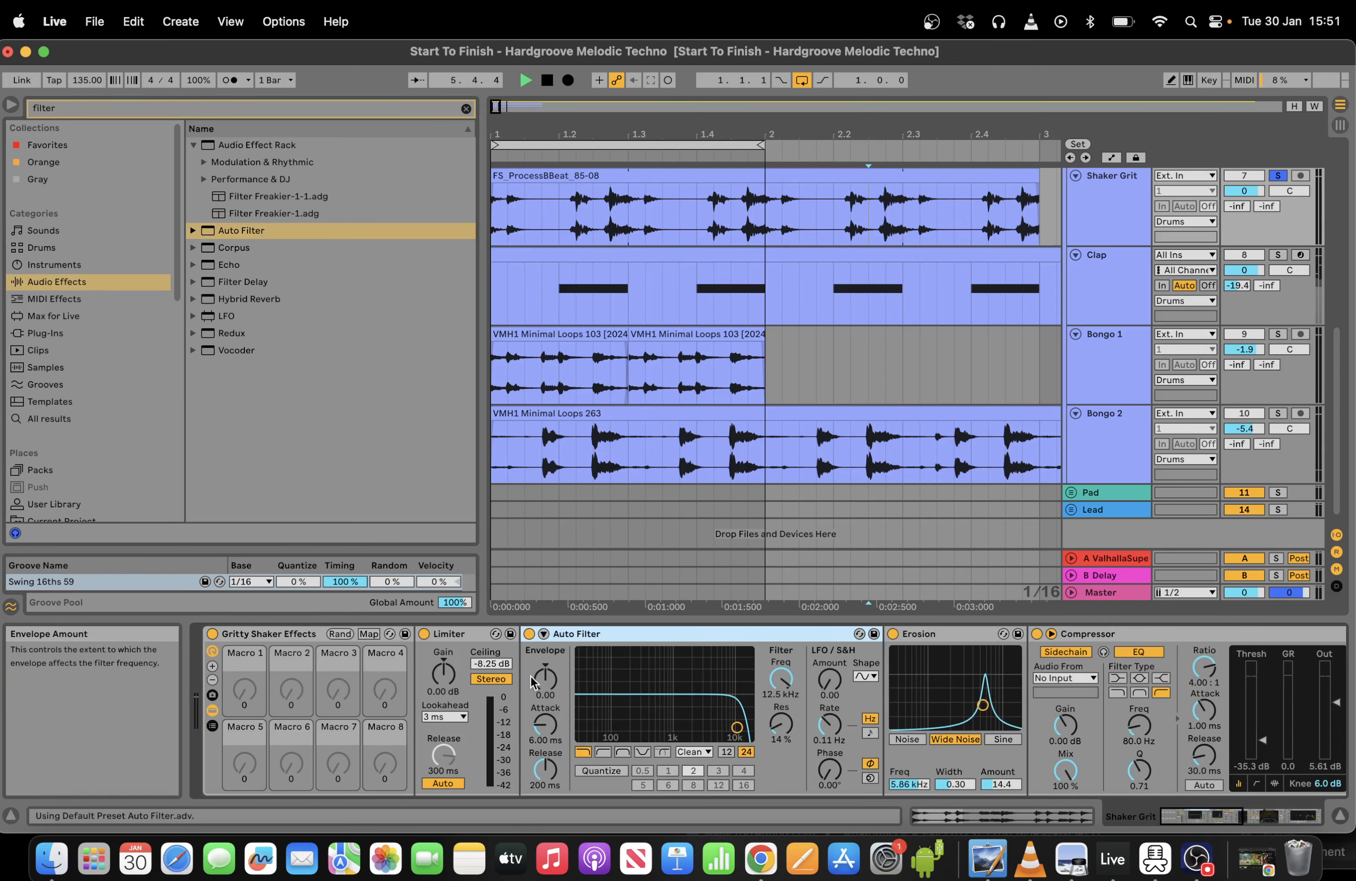
left_click(623, 751)
Tune the Auto Filter's band-pass to about 758 Hz with 35% resonance while listening to playback.
left_click_drag(737, 727, 737, 718)
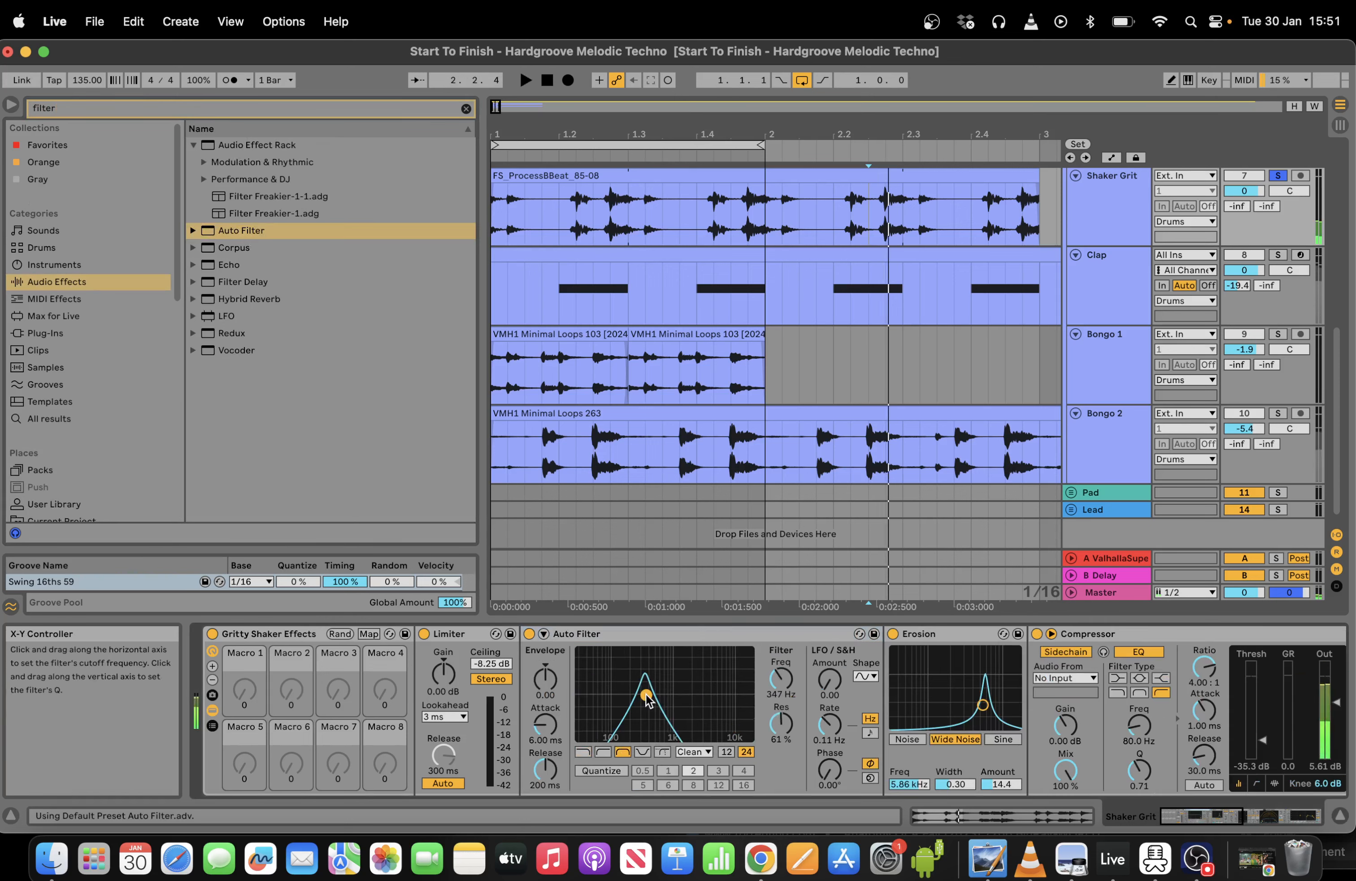
left_click(528, 150)
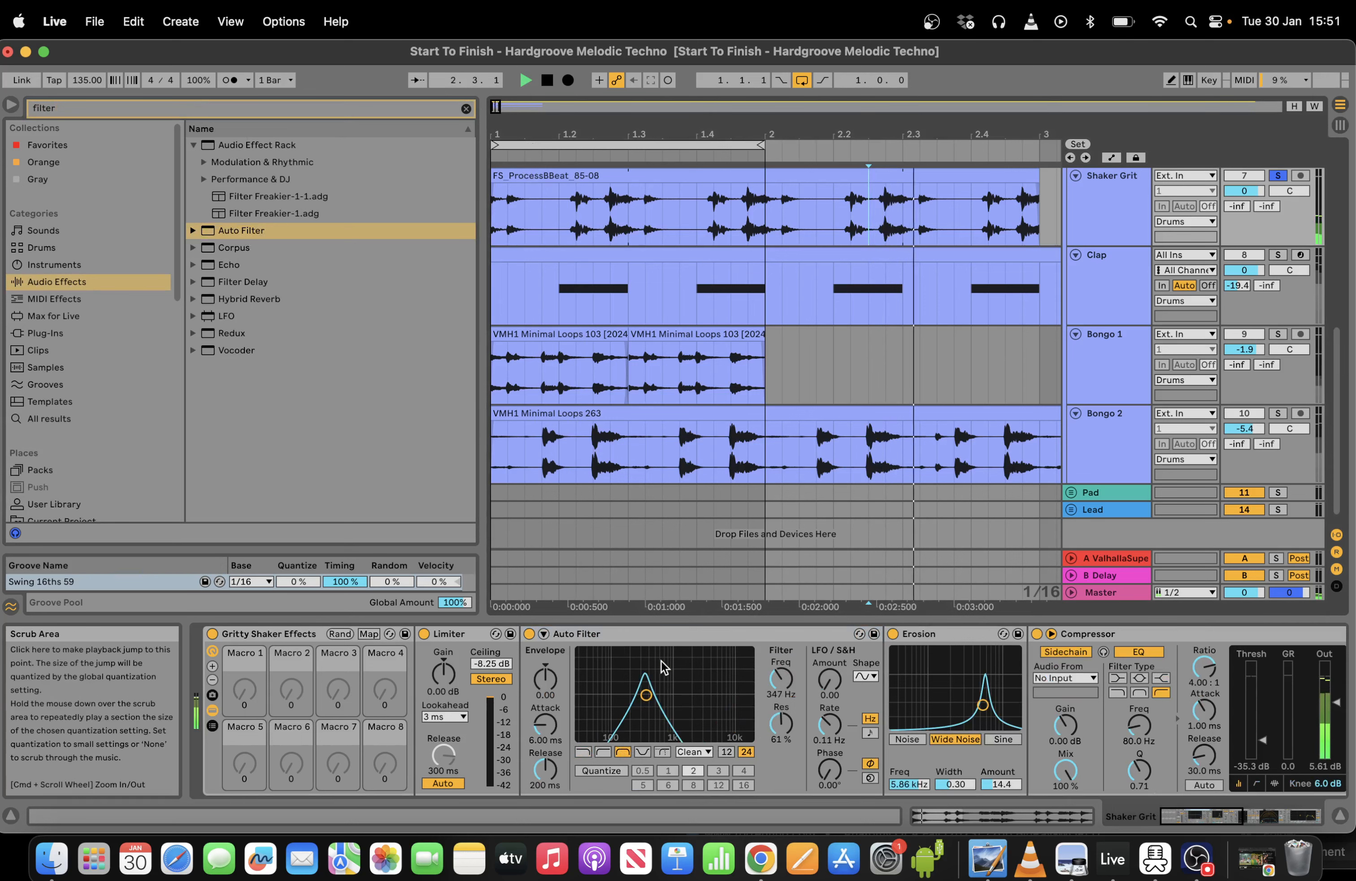
left_click_drag(646, 695, 678, 725)
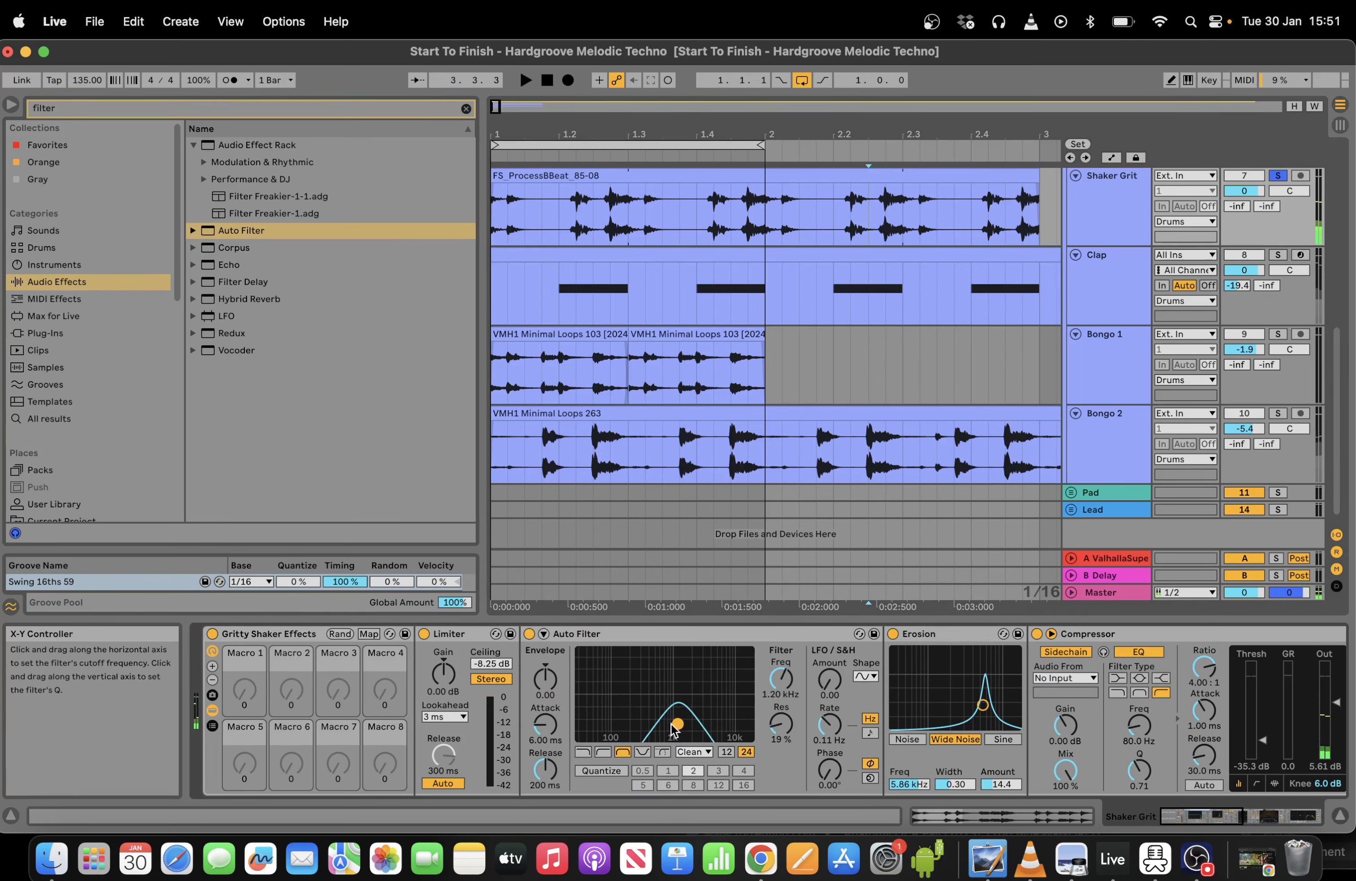
left_click(559, 232)
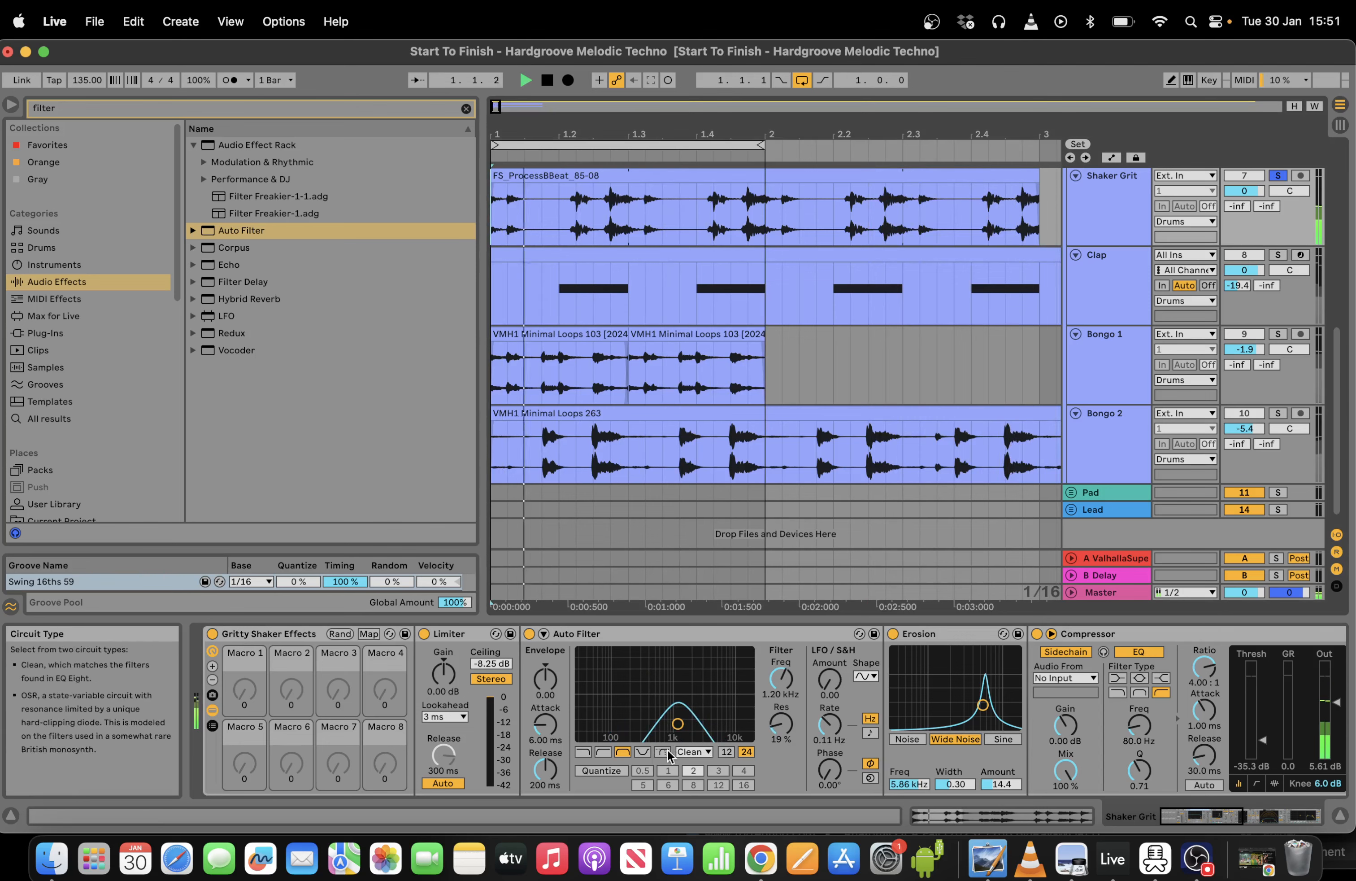
left_click(643, 752)
left_click(623, 752)
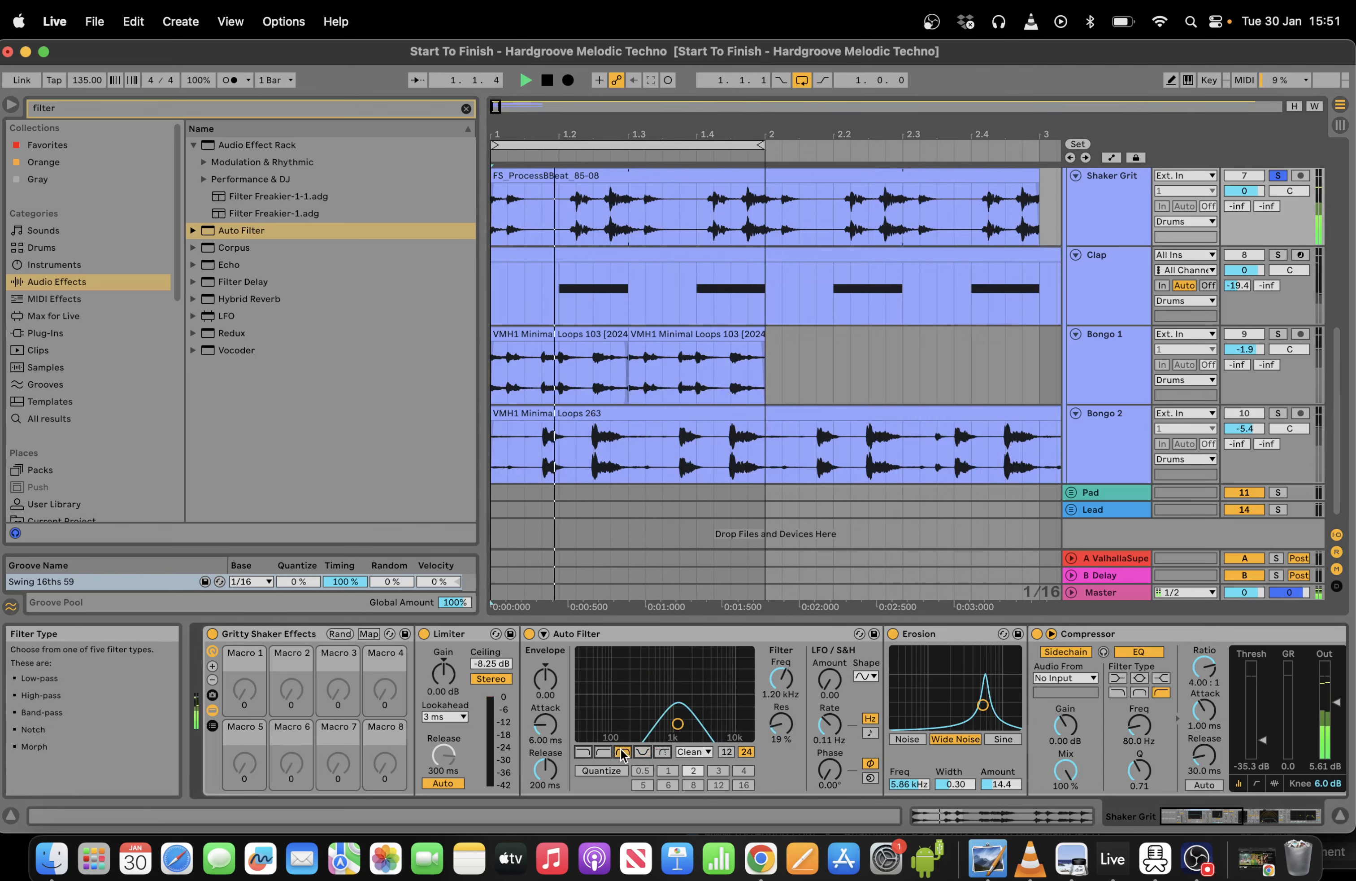
left_click_drag(677, 726, 654, 723)
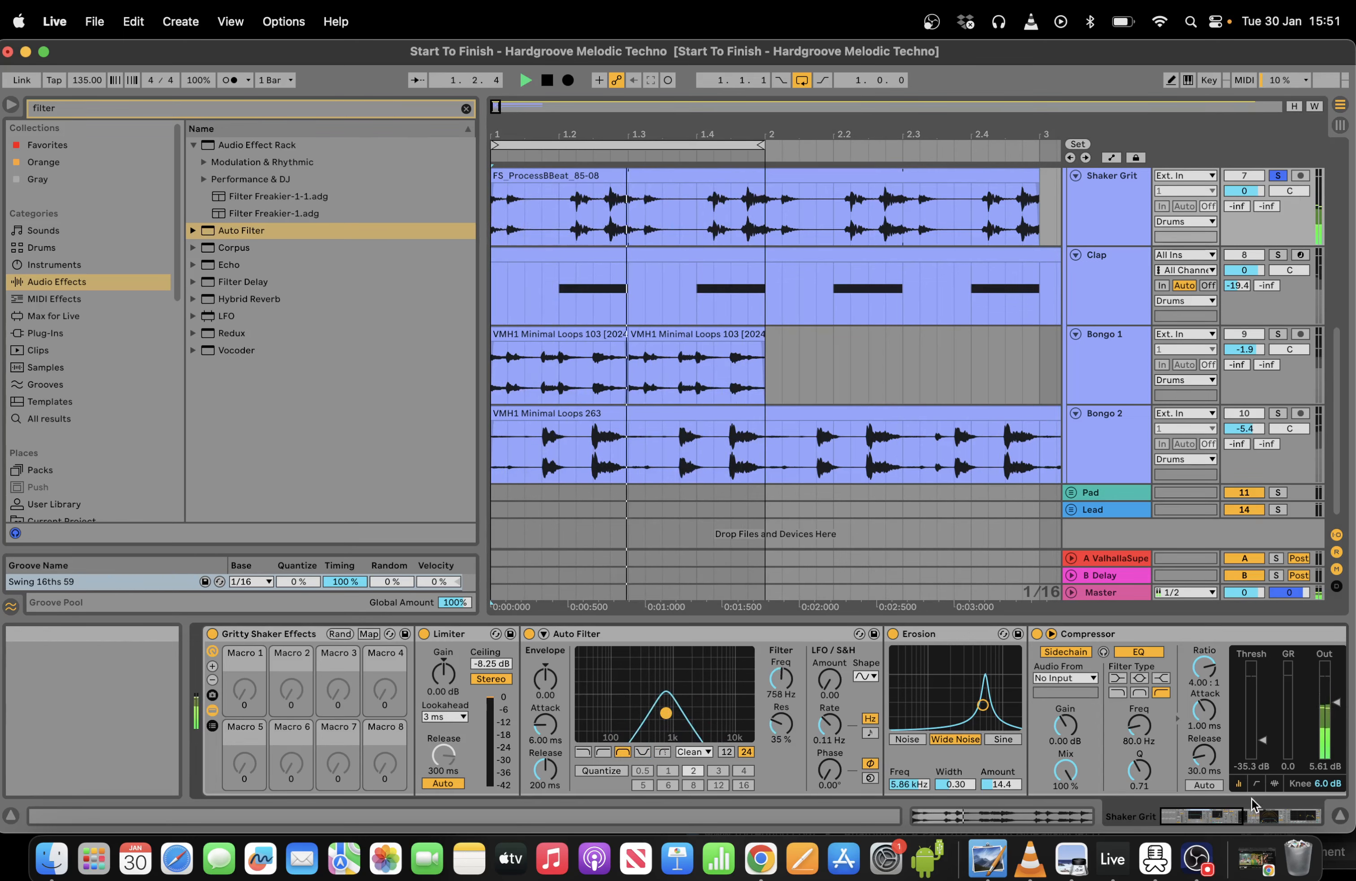
Sidechain the Compressor from the Kick track, check the EQ Eight's fourth band, and unsolo Shaker Grit.
left_click(1084, 679)
left_click(1057, 451)
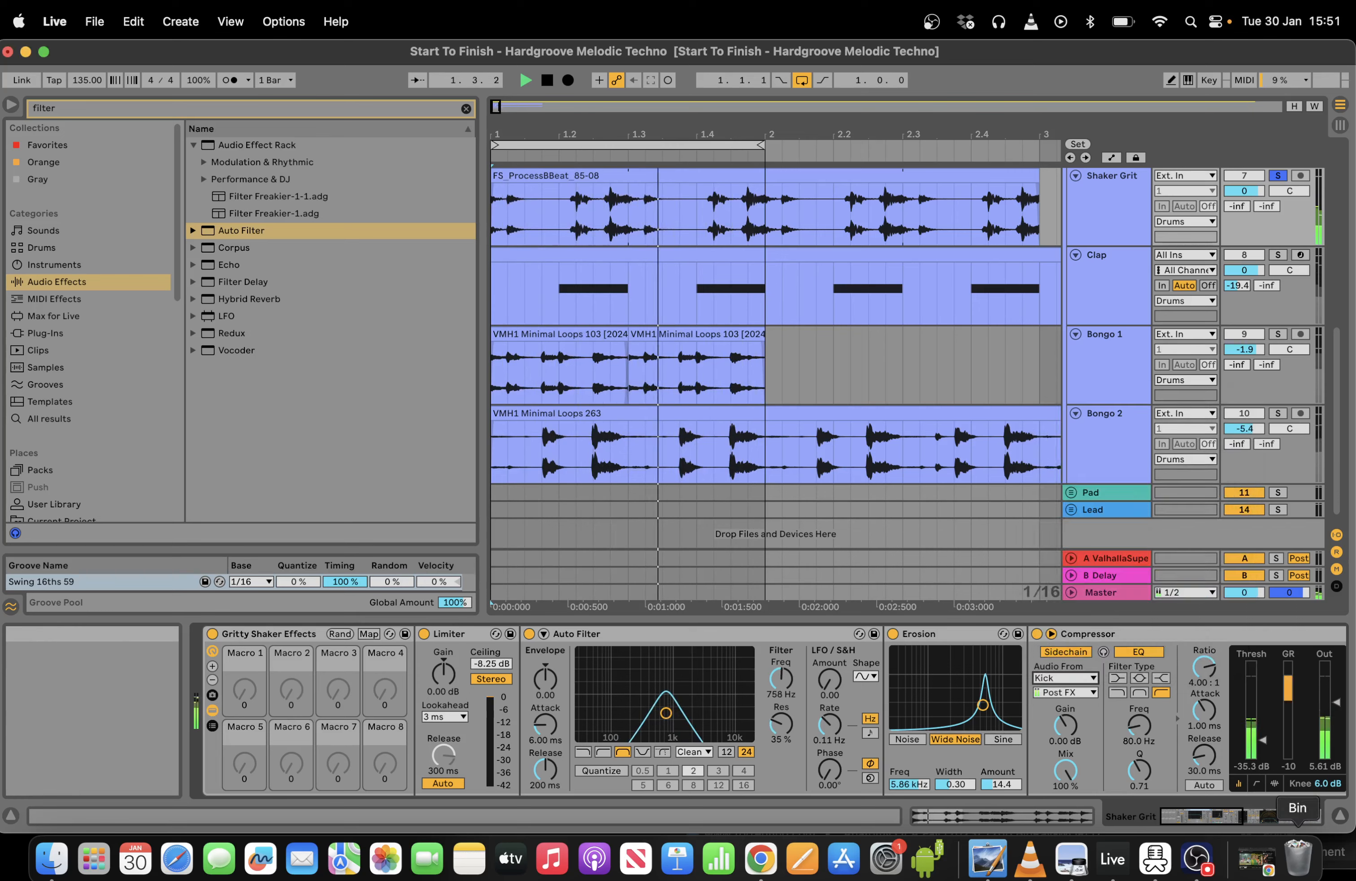
left_click_drag(1230, 818, 1355, 822)
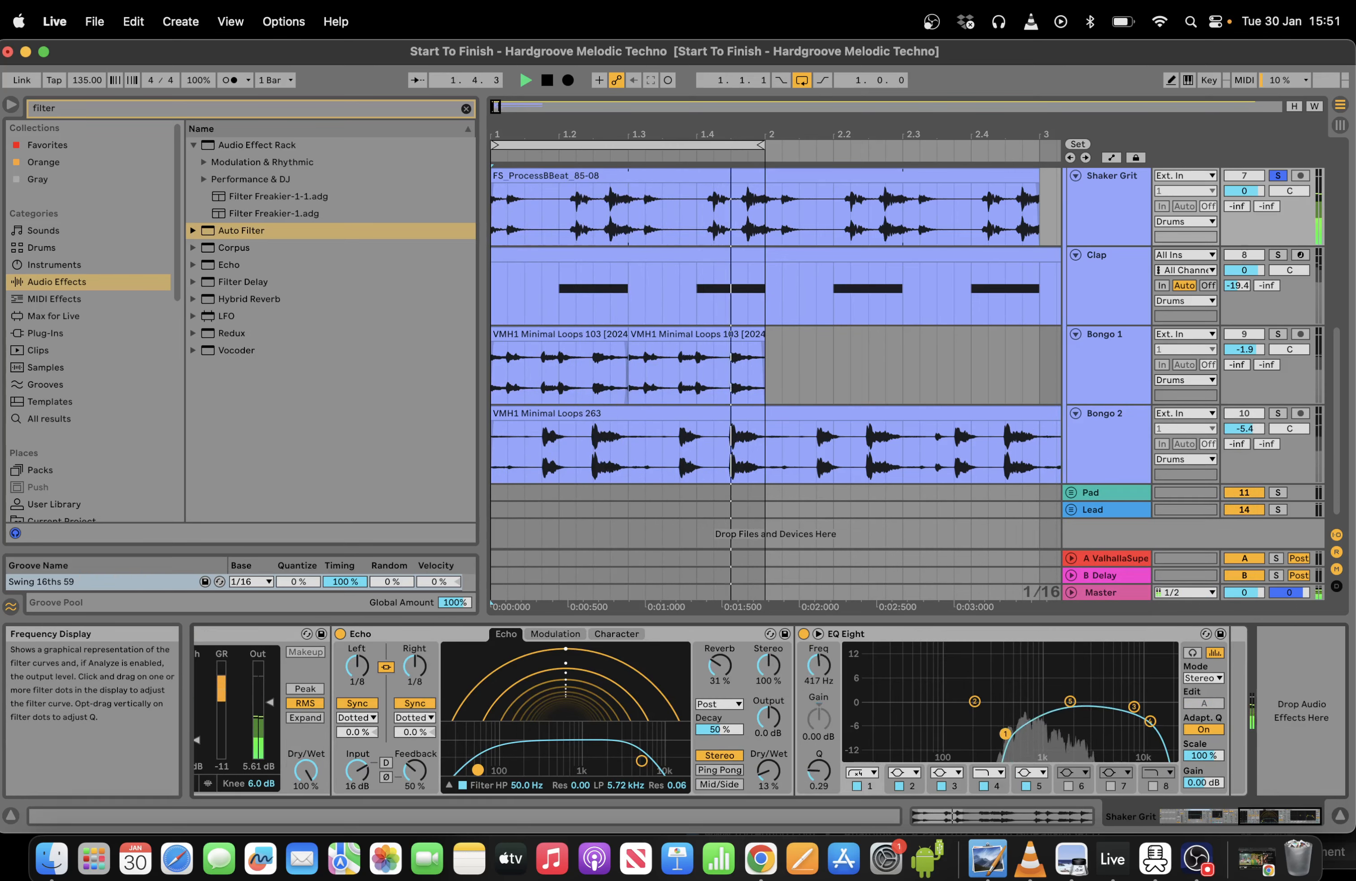
left_click(1150, 723)
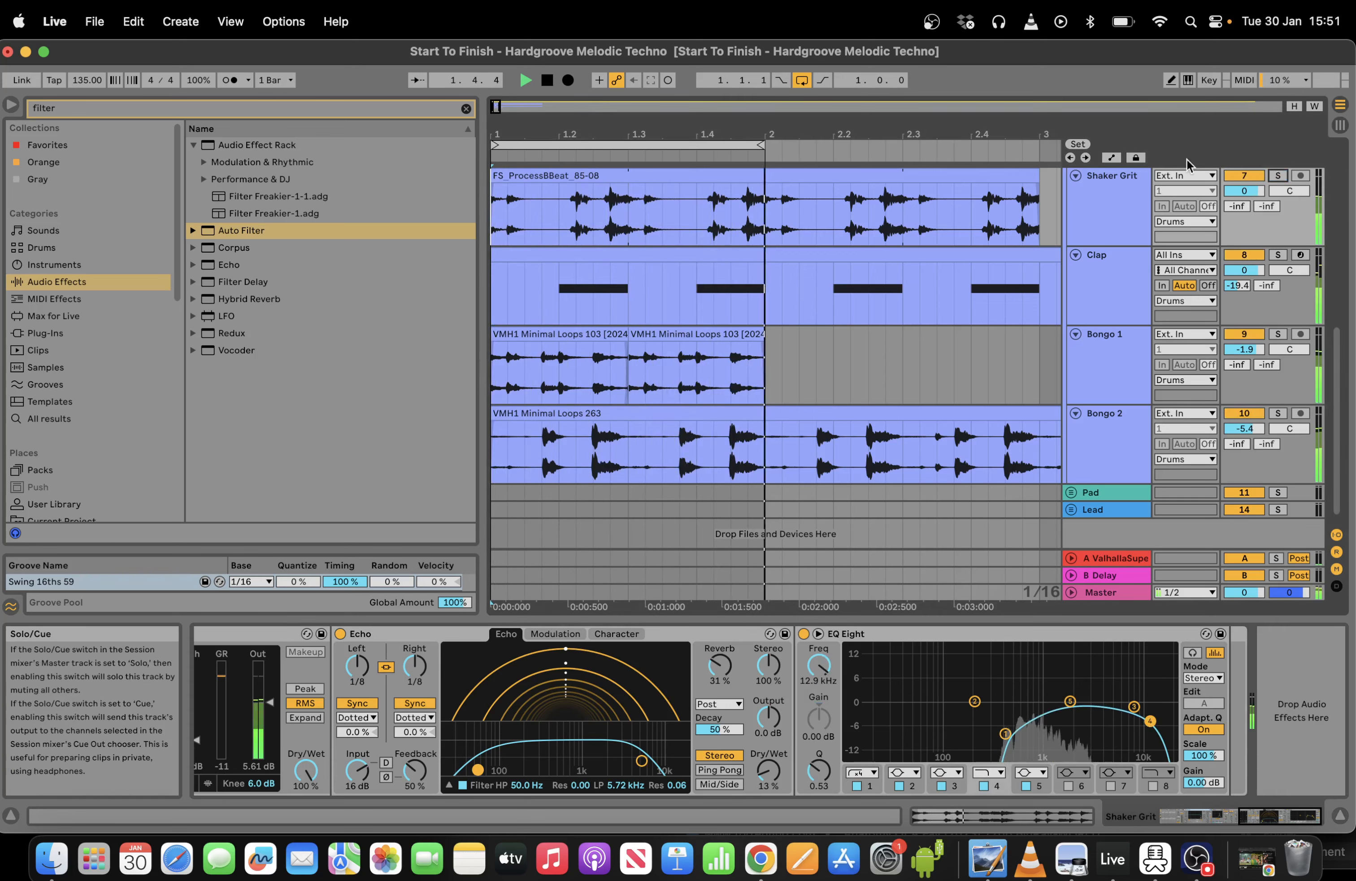
Narrow the browser, set the Echo's reverb to 0%, and solo Shaker Grit.
left_click_drag(481, 228, 191, 229)
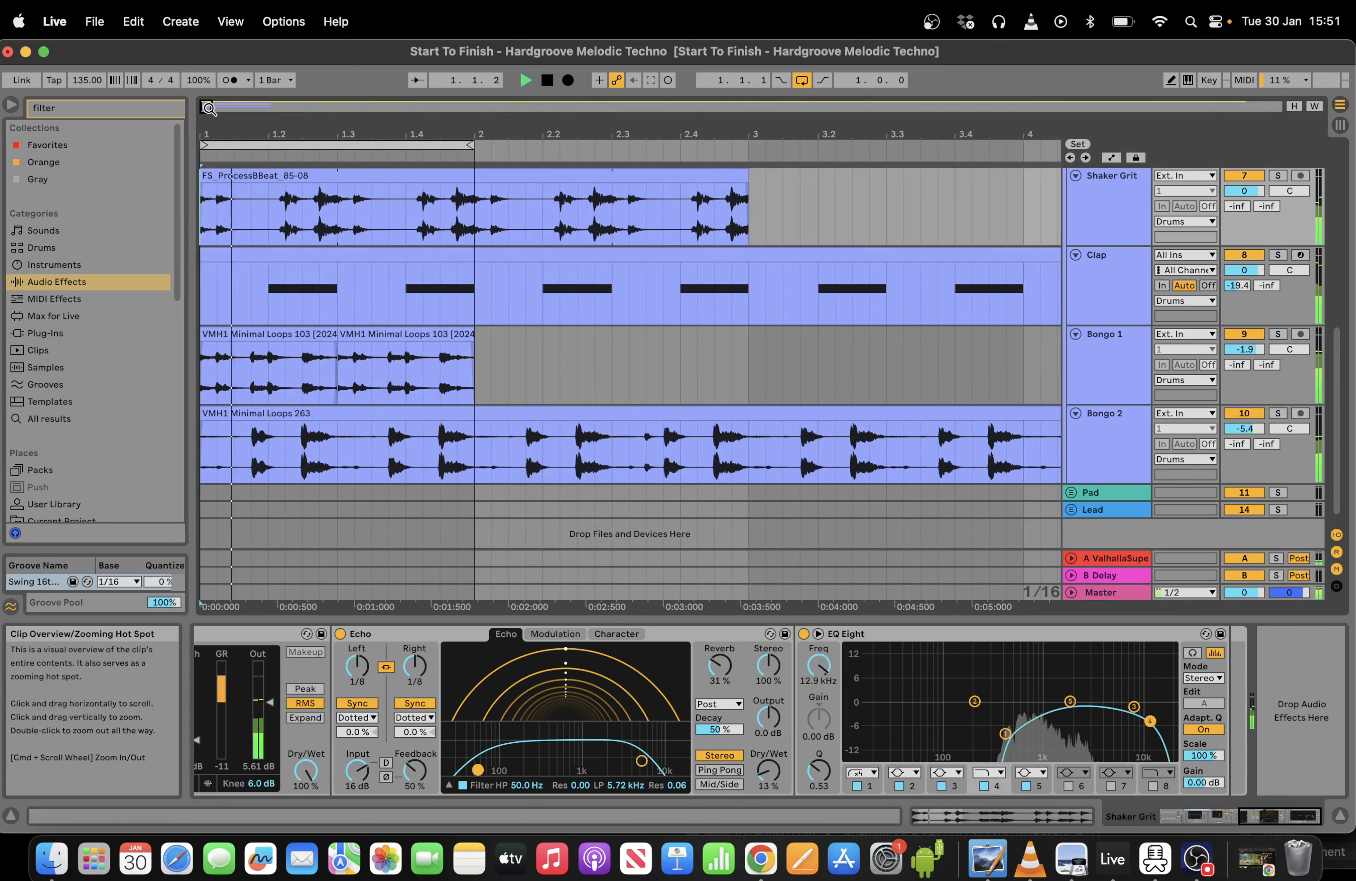
left_click_drag(719, 668, 719, 703)
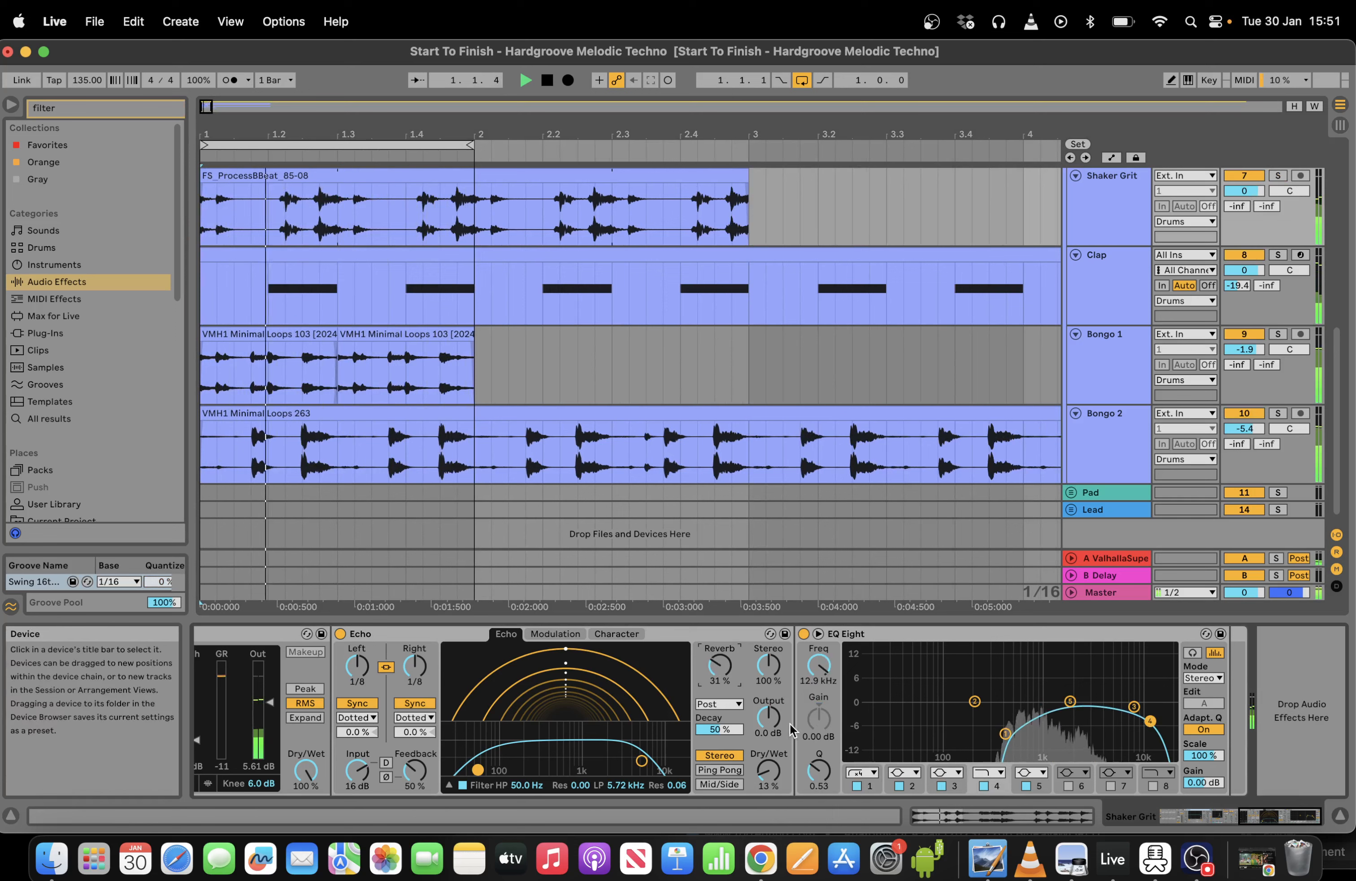
left_click(1278, 176)
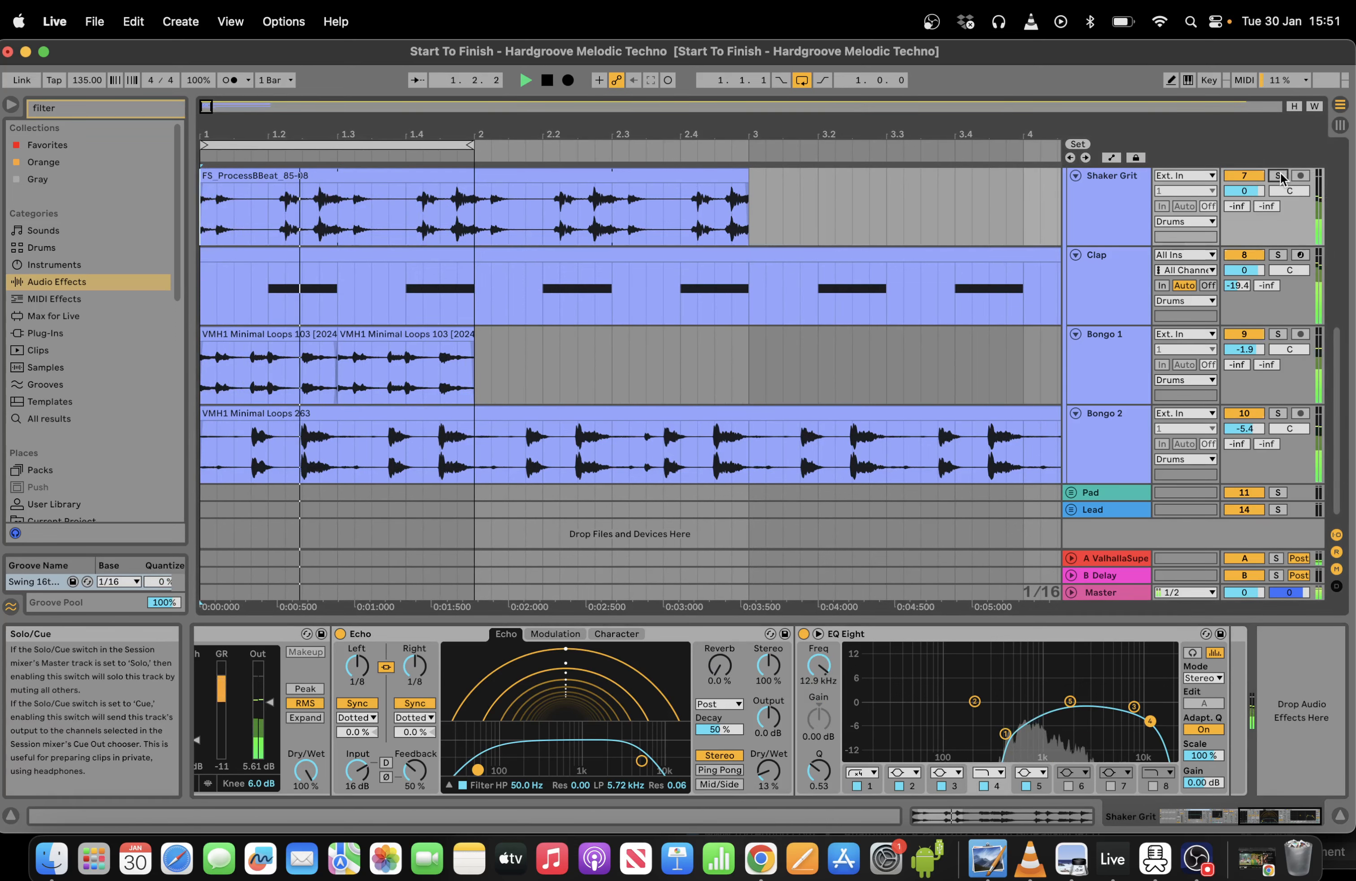
left_click_drag(208, 106, 208, 117)
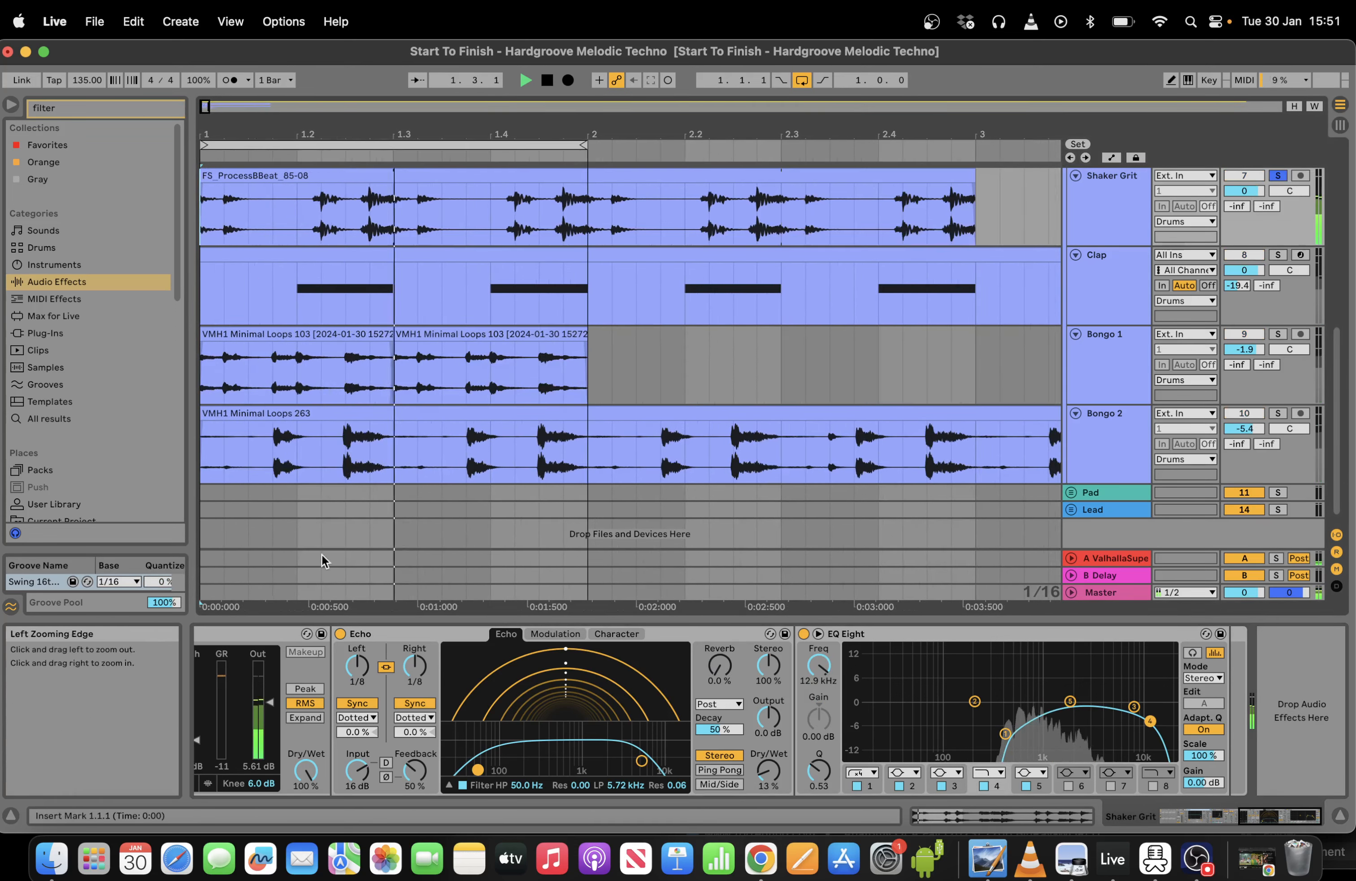
Cut EQ Eight's band 5 to -6.82 dB at 1.94 kHz and lower the low-cut band to about 303 Hz.
left_click_drag(1069, 709, 1070, 727)
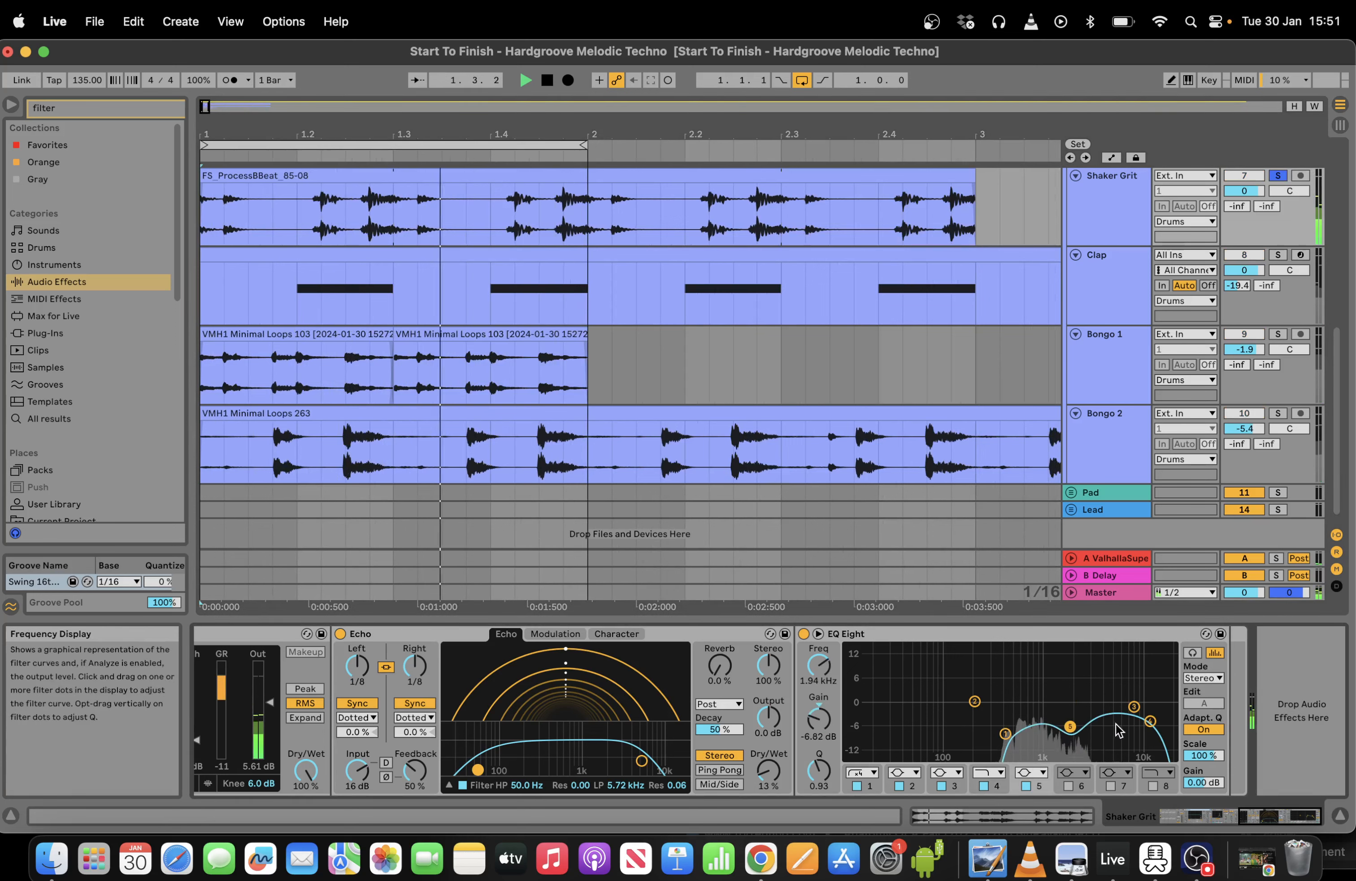
left_click(1148, 721)
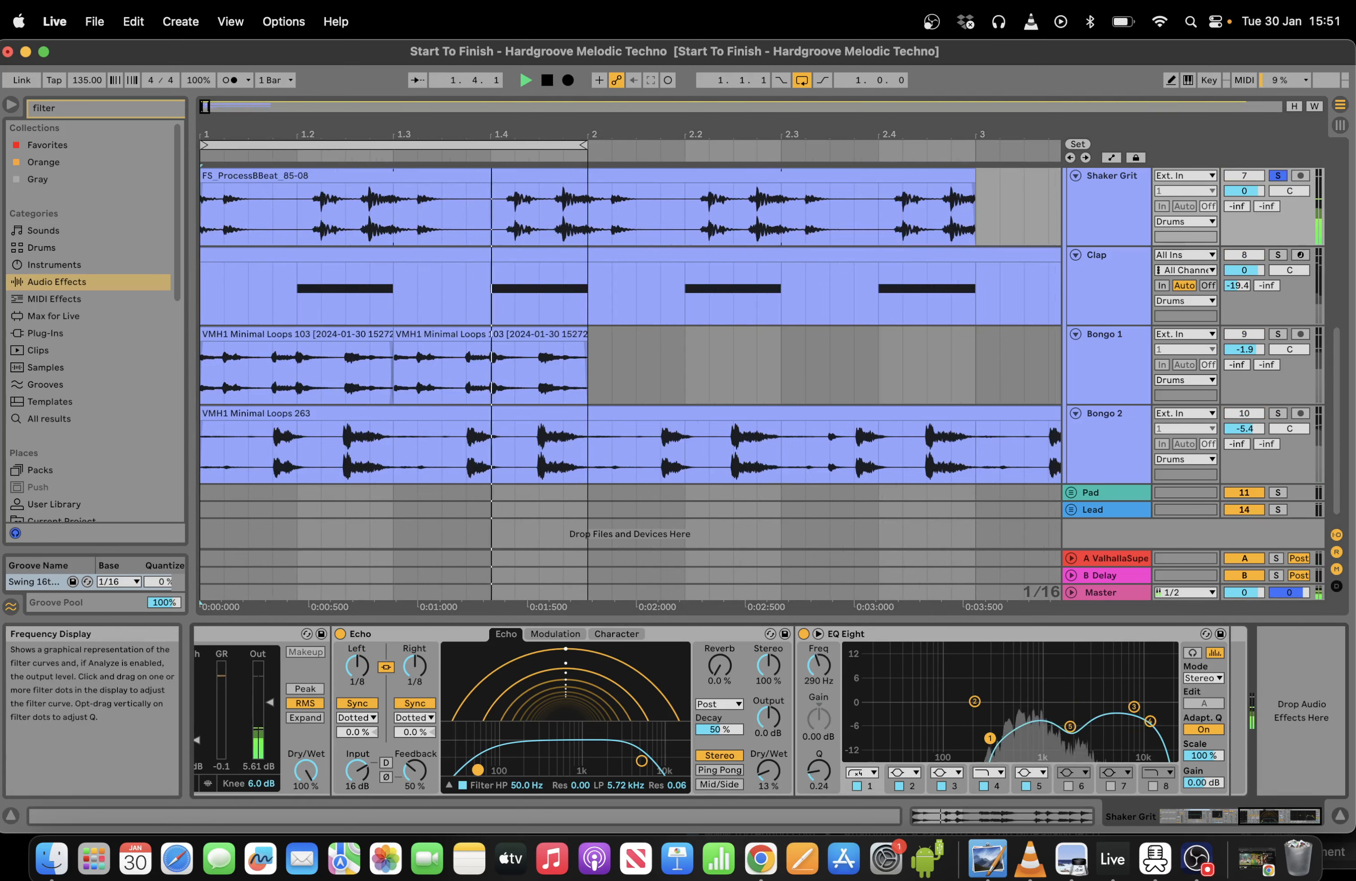
Retune the Auto Filter to about 2.54 kHz with 24% resonance and lower the Echo's feedback to 13%.
scroll(1251, 783, "left", 10)
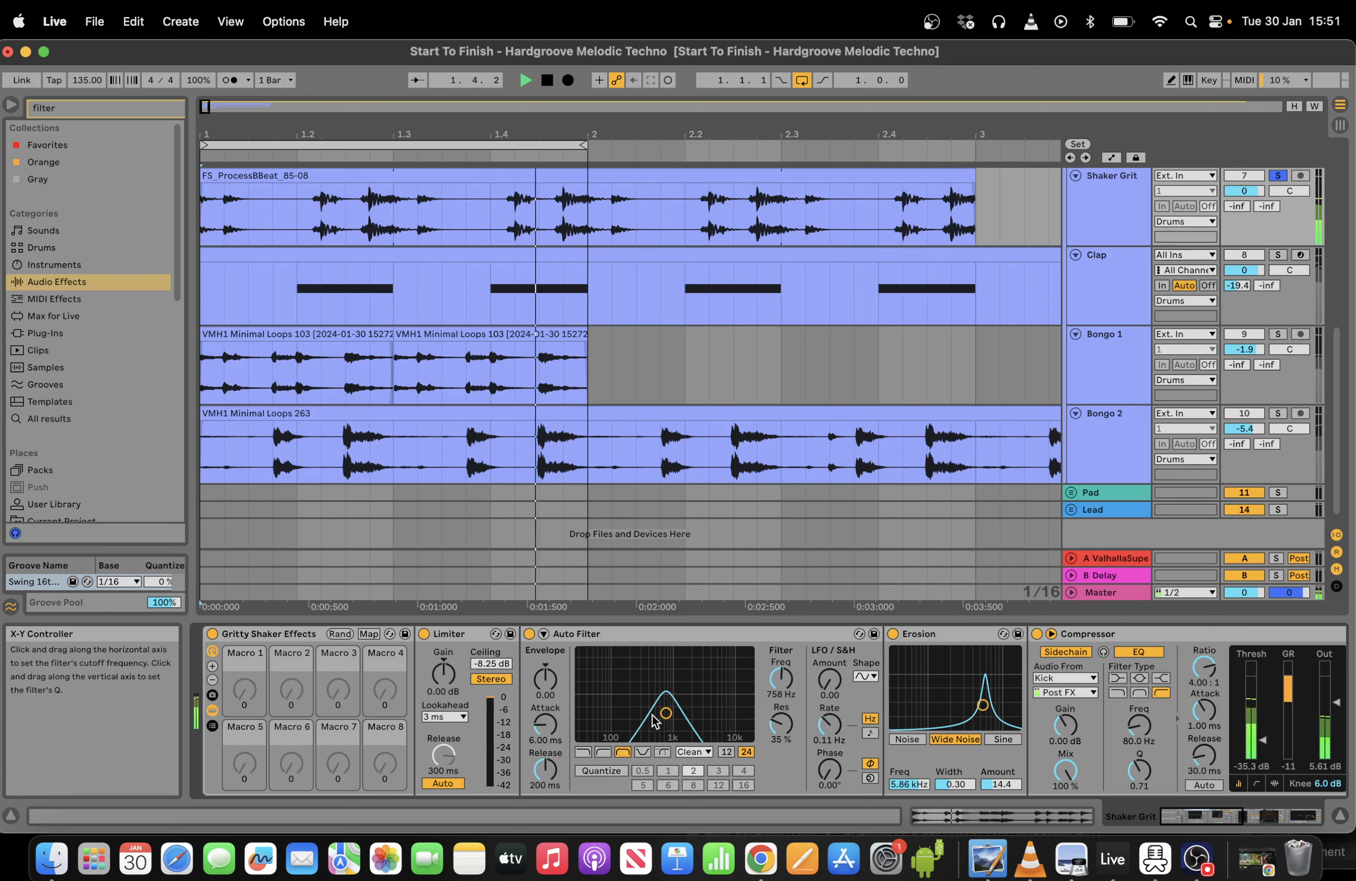
left_click(1233, 815)
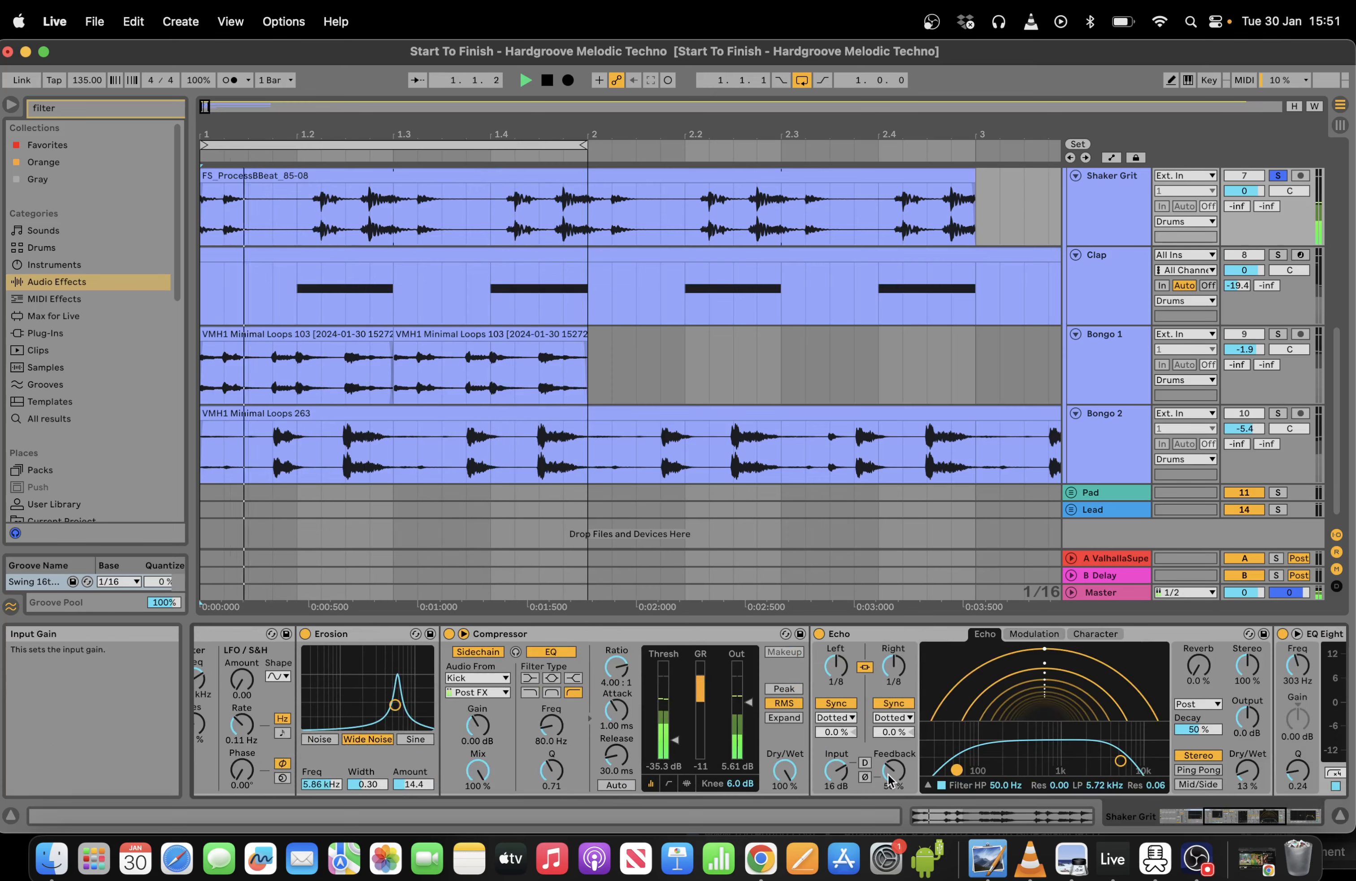
left_click_drag(890, 780, 890, 813)
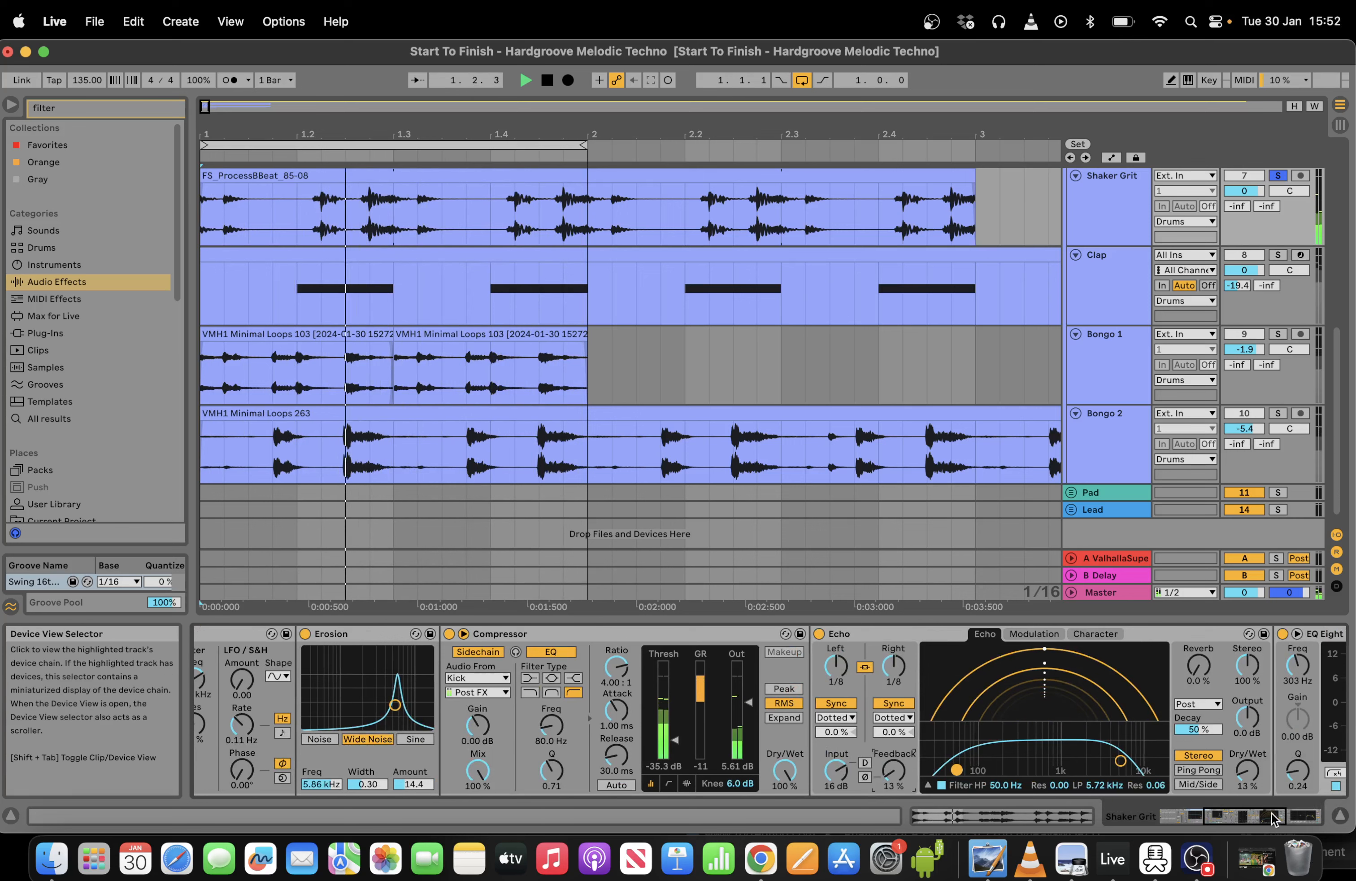
left_click_drag(1248, 770, 1248, 759)
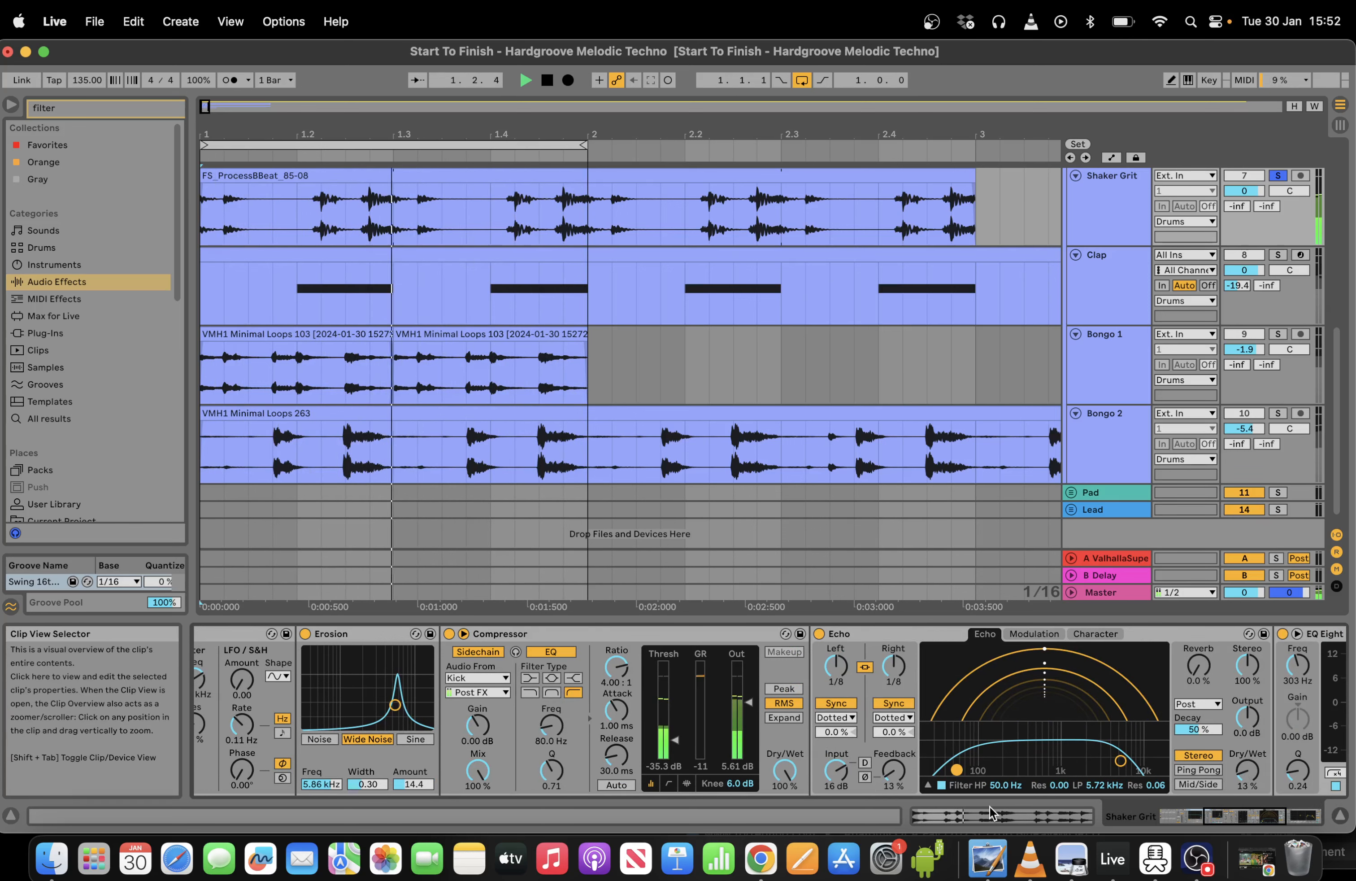
left_click_drag(1240, 816, 843, 822)
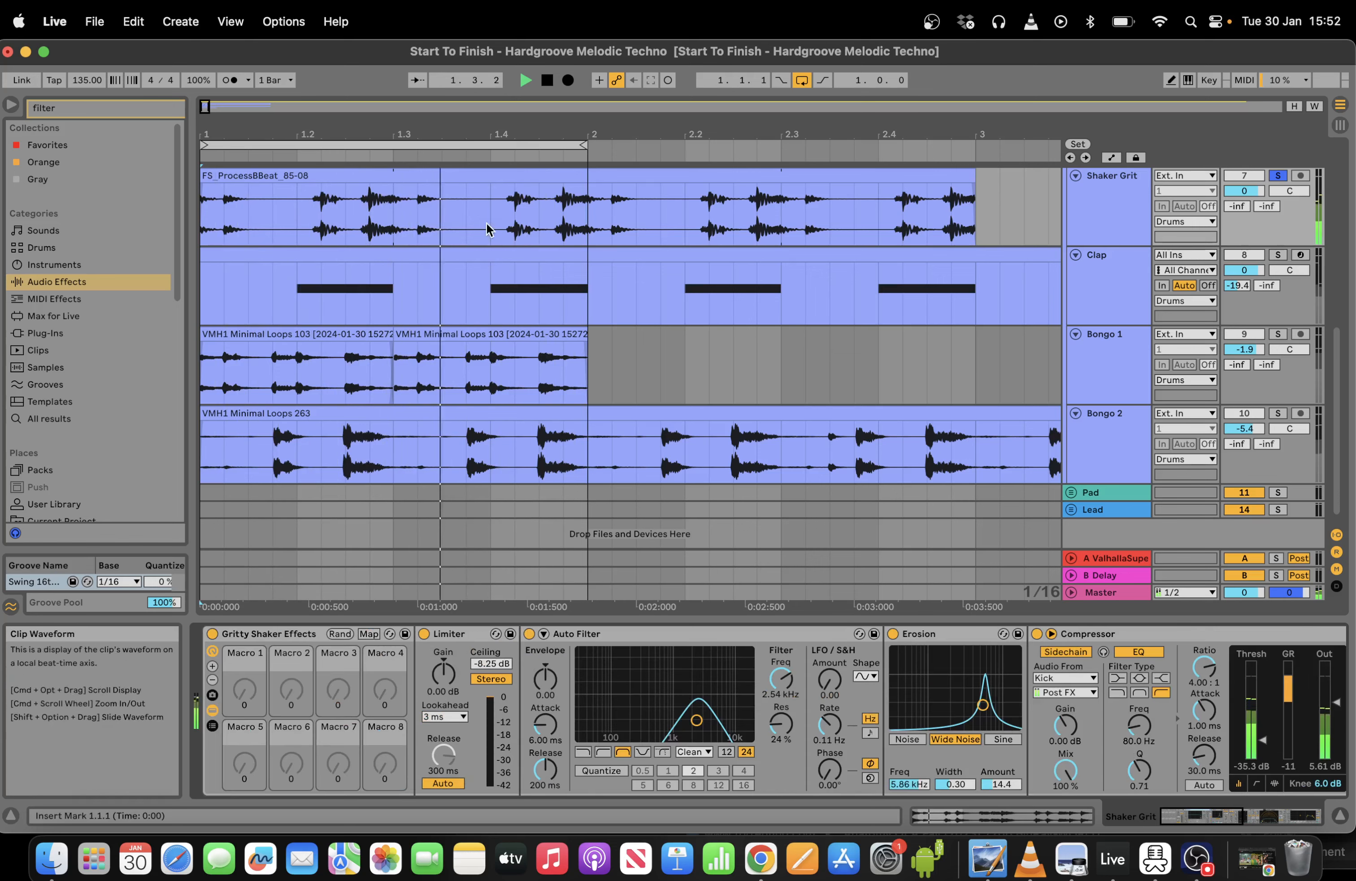
Set the FS_ProcessBBeat_85-08 clip's pitch to -21 semitones and its gain to about -2.22 dB.
left_click(479, 176)
left_click(966, 816)
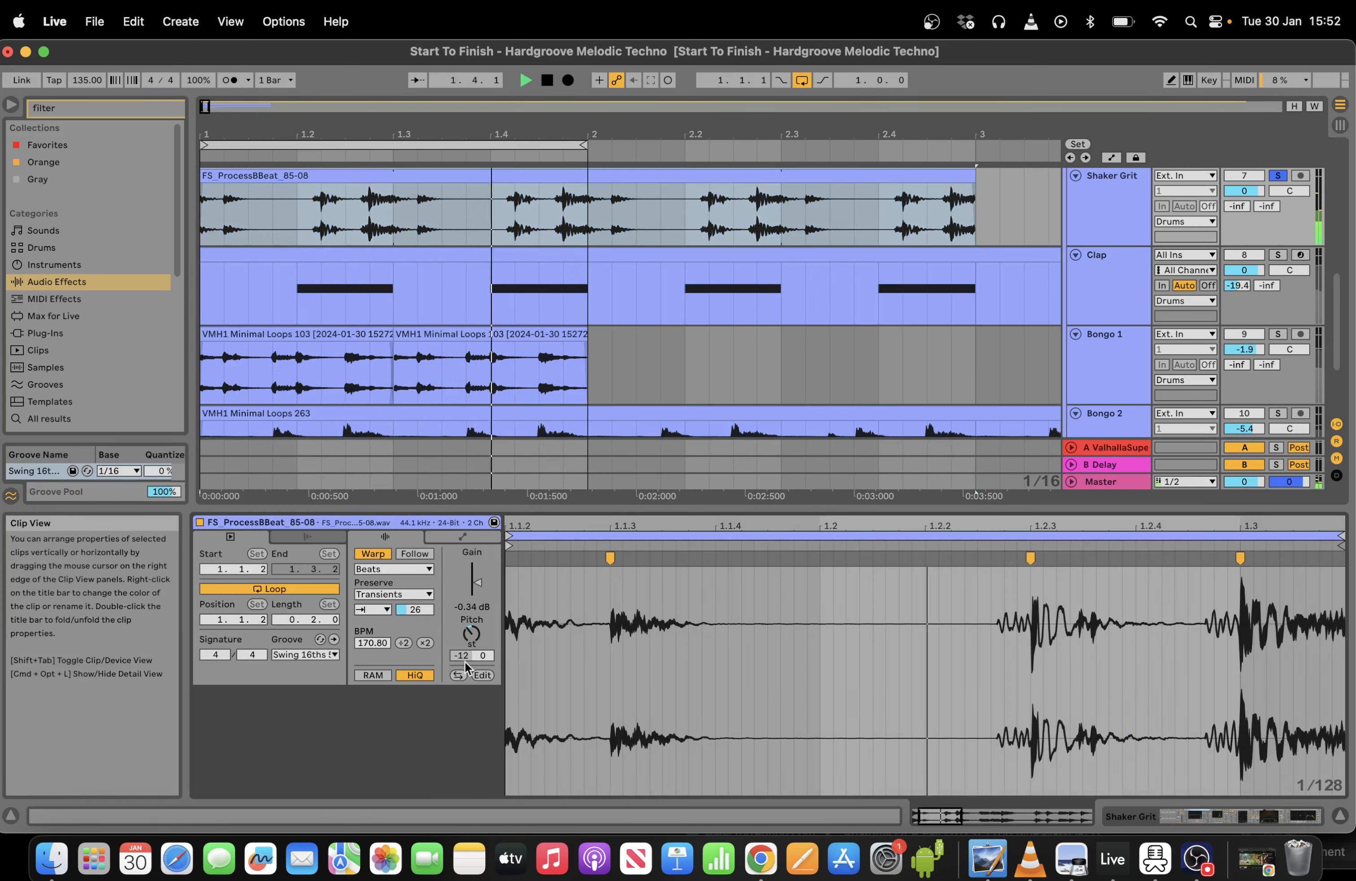
mouse_move(468, 635)
left_mouse_down()
mouse_move(468, 655)
mouse_move(483, 626)
left_mouse_up()
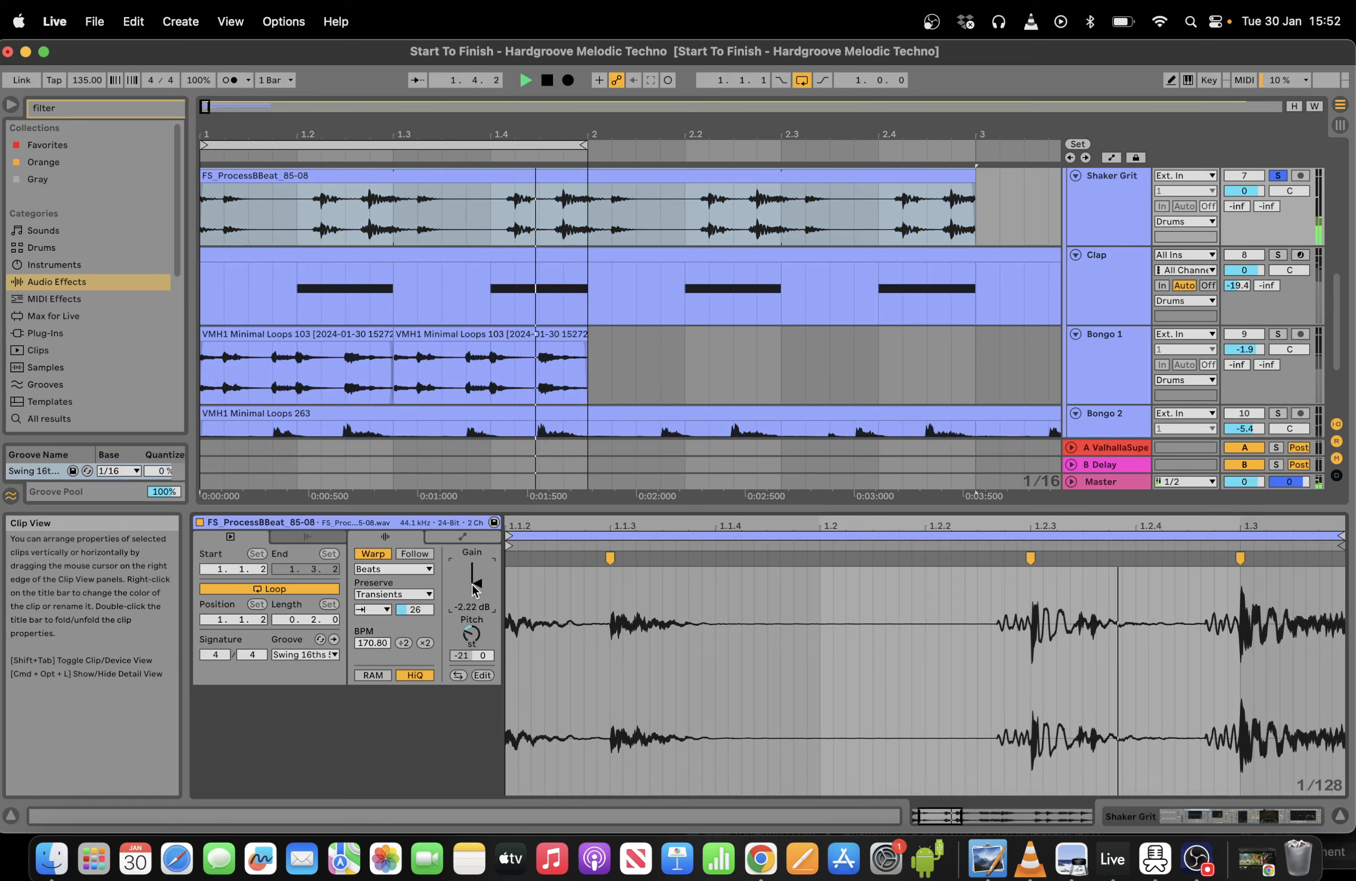
Set the Auto Filter to LFO amount 9.05, rate 0.06 Hz, envelope 48.4, cutoff about 658 Hz and resonance 9.3%.
left_click(1182, 816)
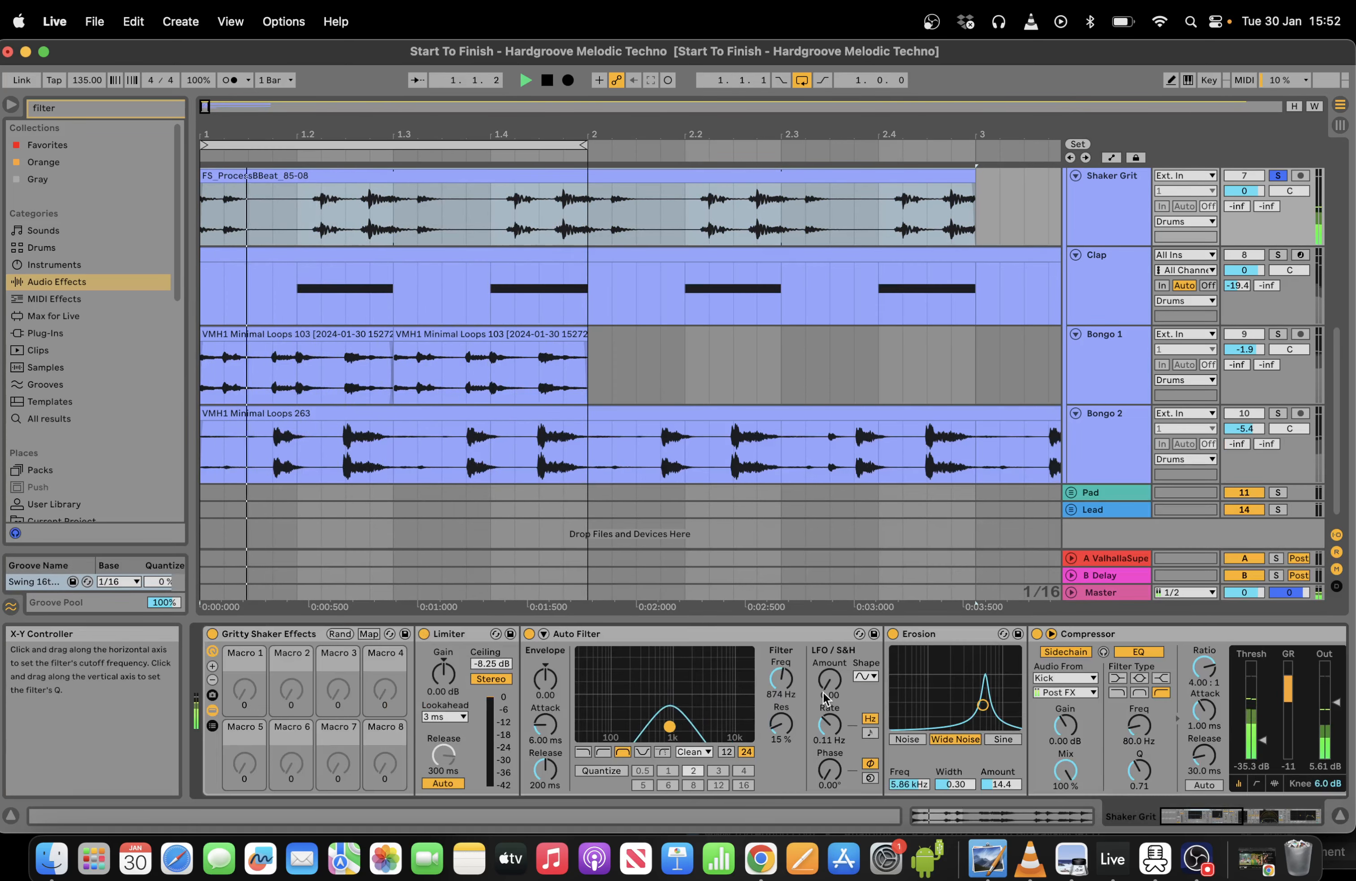
left_click_drag(823, 695, 823, 669)
left_click_drag(545, 678, 545, 663)
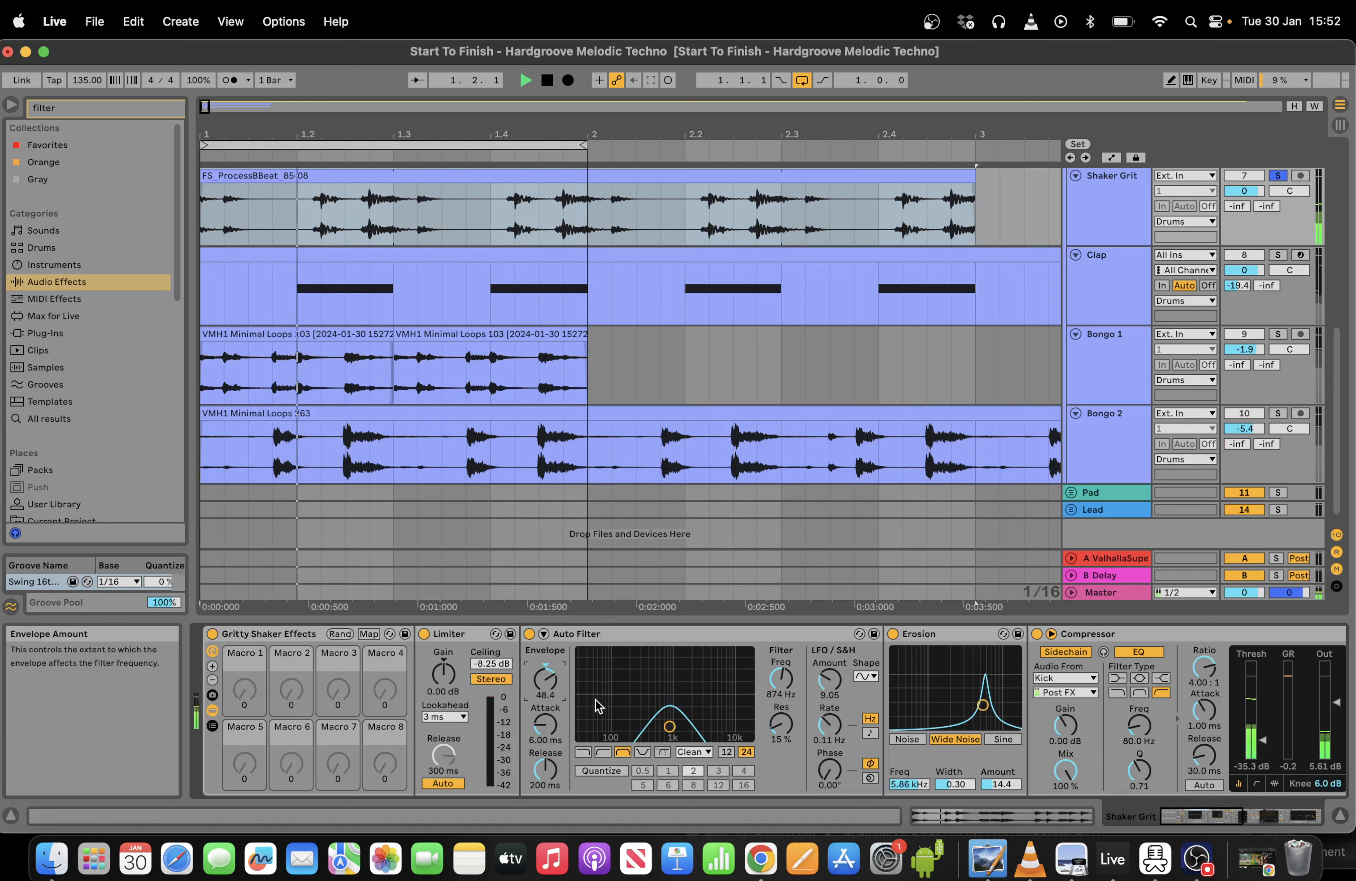
left_click_drag(669, 727, 665, 734)
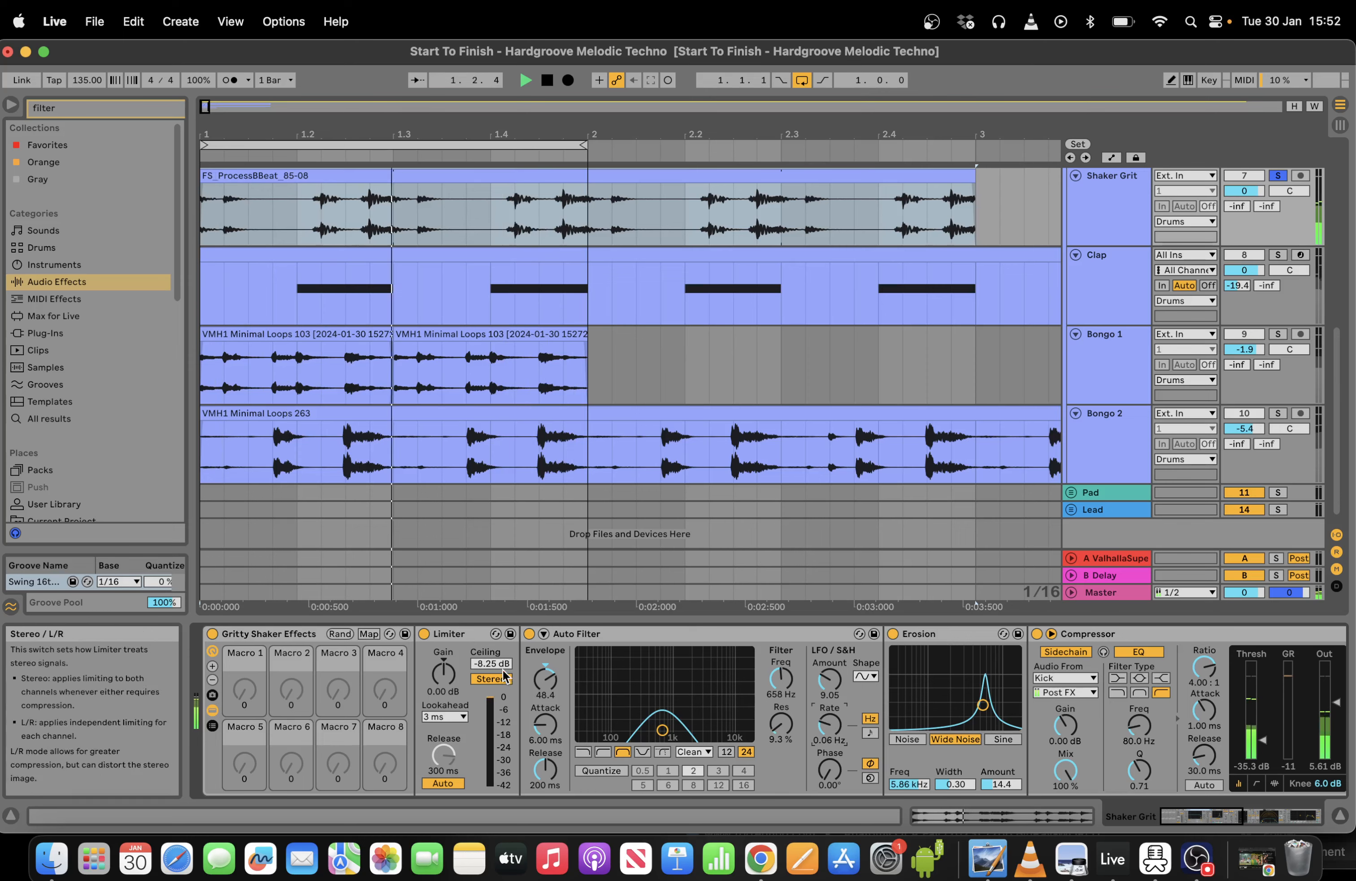
Lower the Limiter's ceiling on the Shaker Grit track to -10.5 dB and take the track out of solo.
left_click_drag(490, 663, 490, 675)
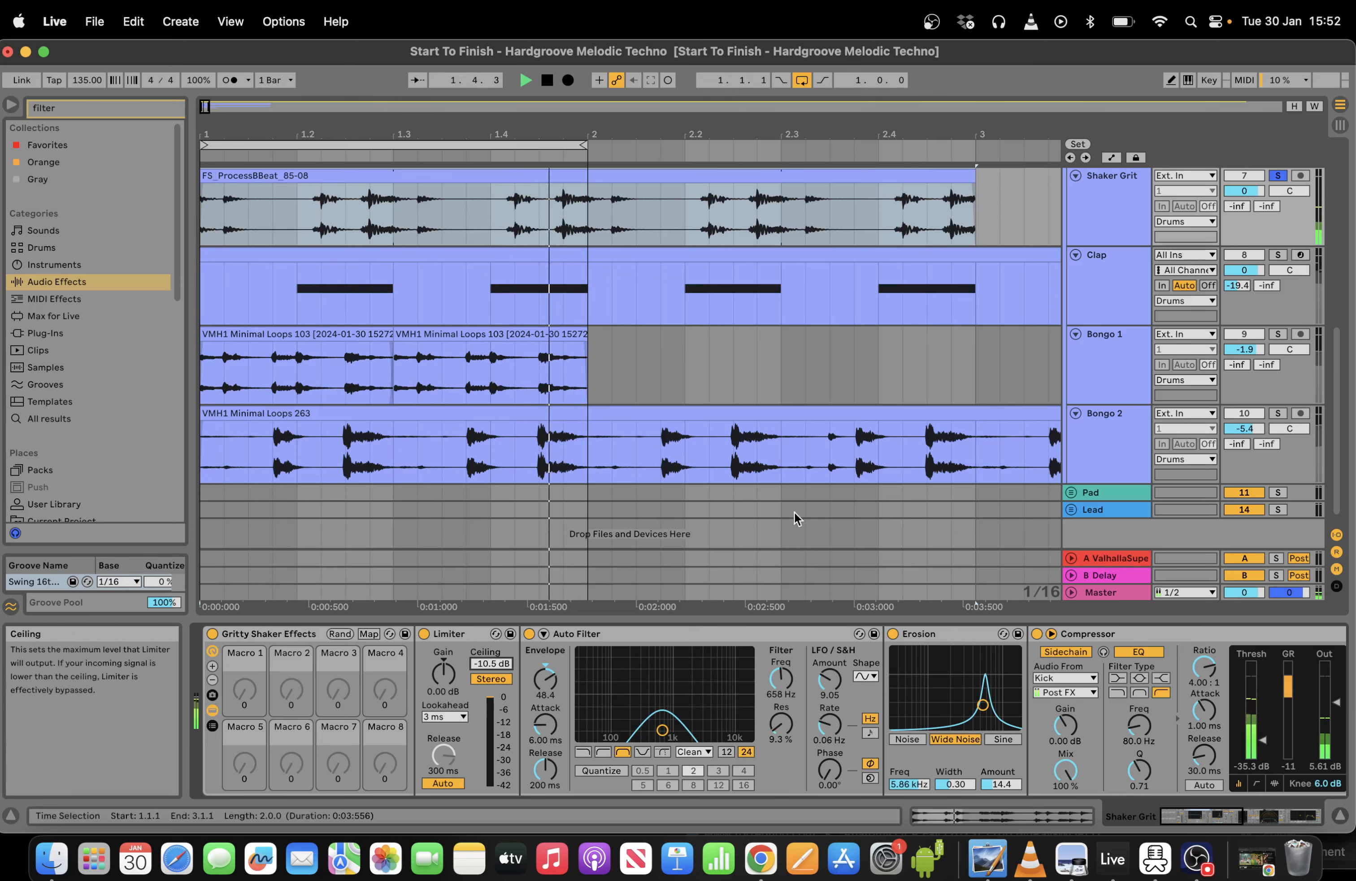
left_click(1278, 175)
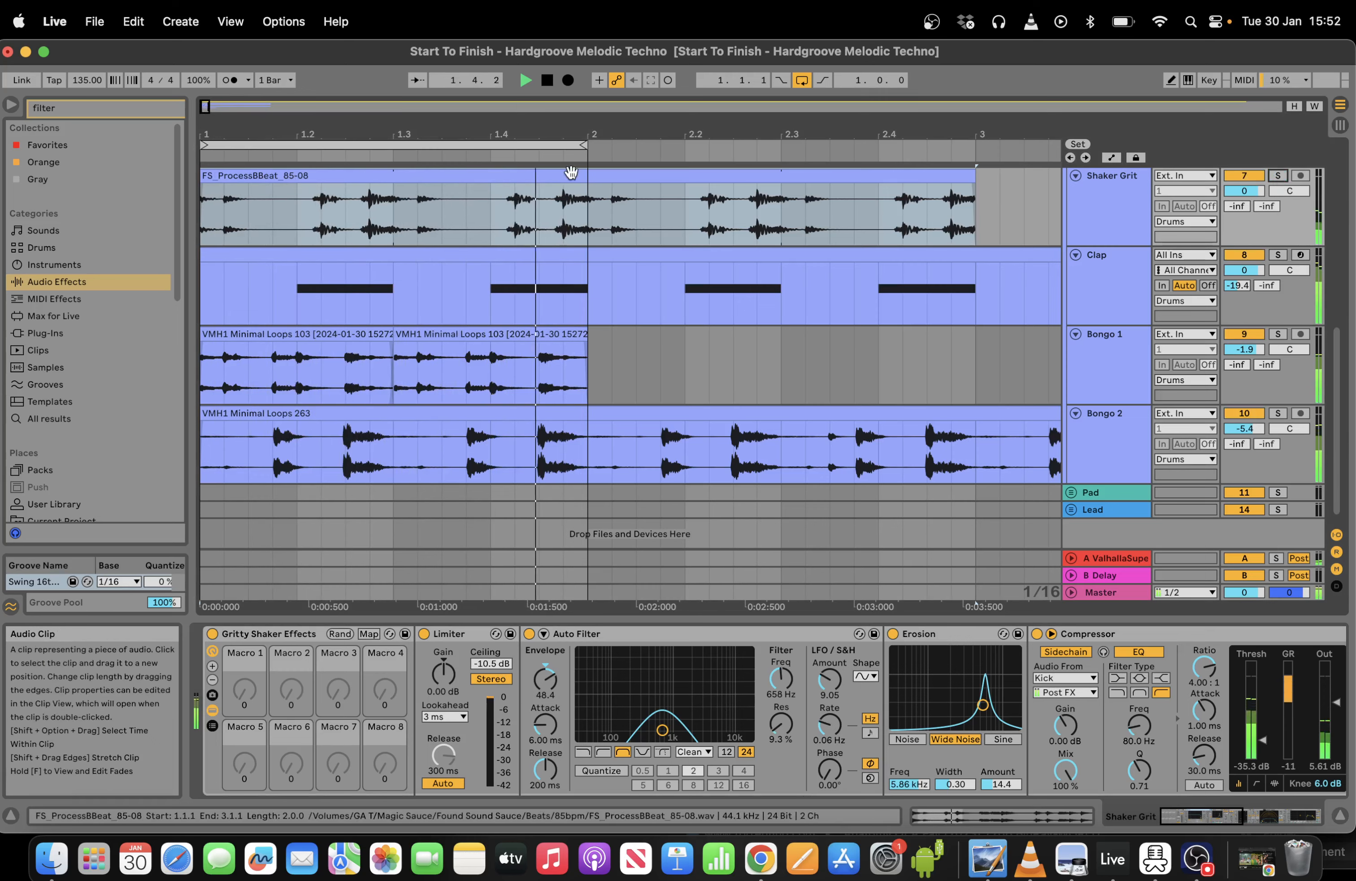
Solo the Shaker 1 track and lower its Echo dry/wet to 7.9%.
scroll(1335, 312, "up", 5)
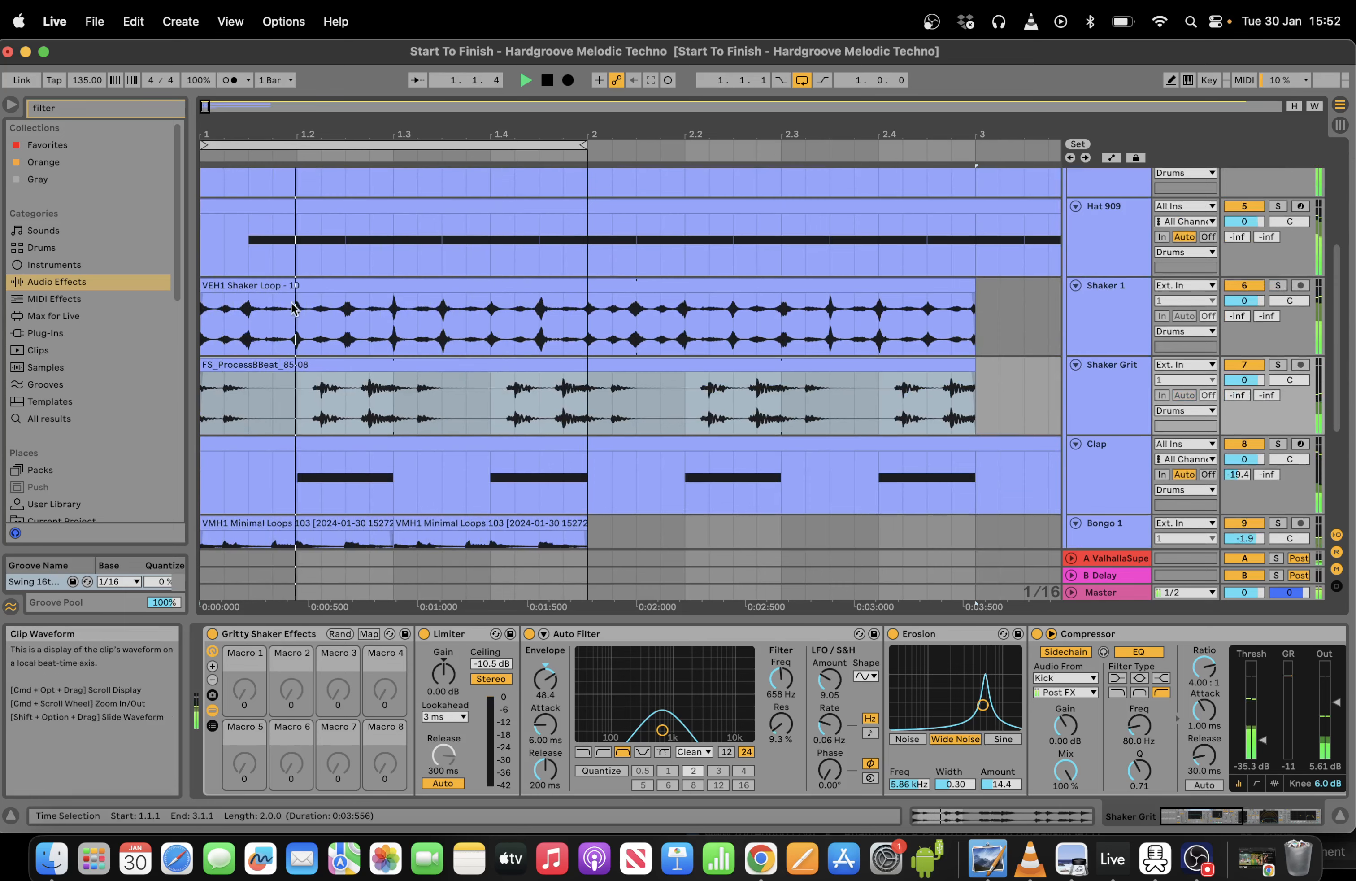
left_click(761, 304)
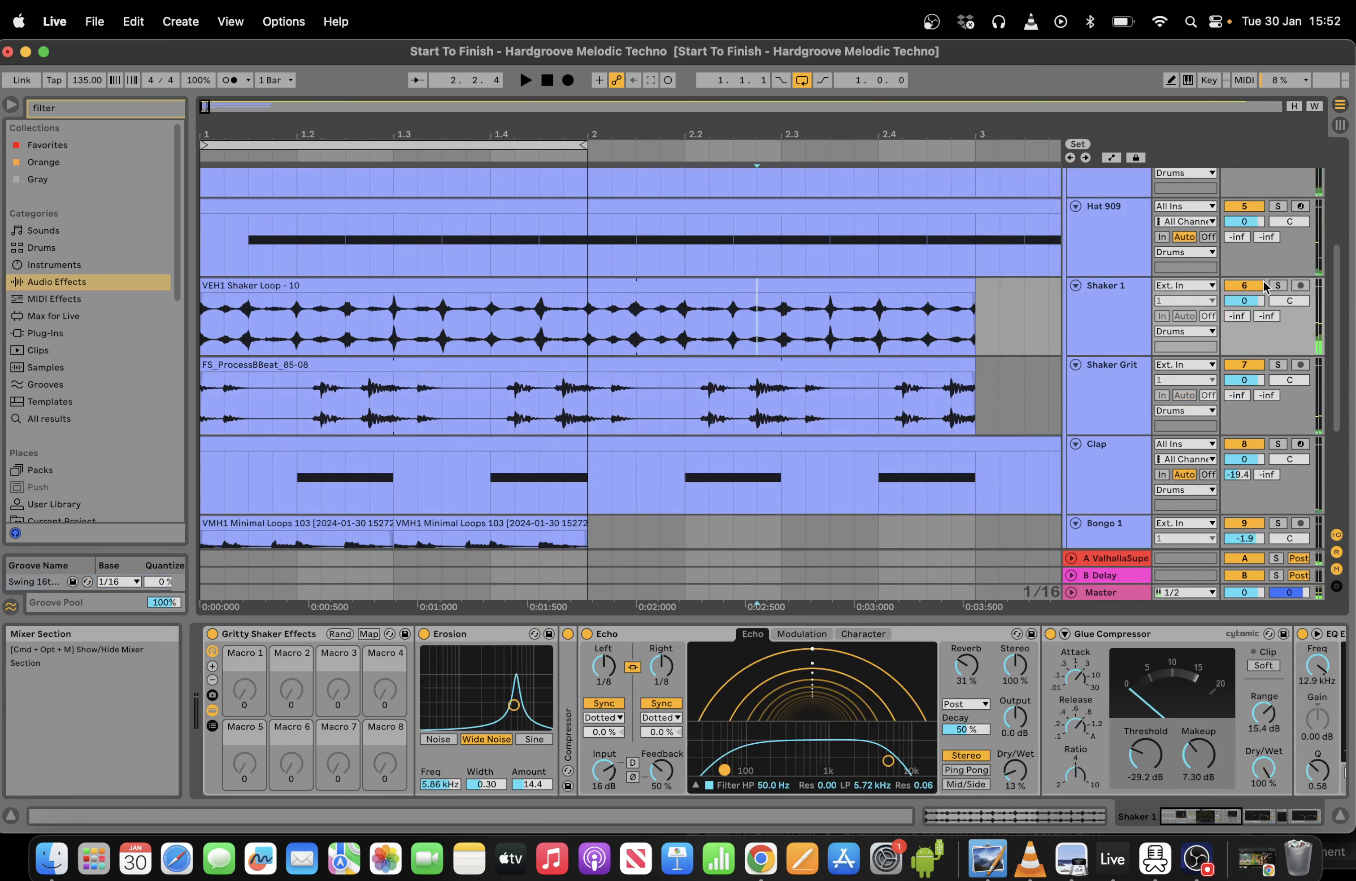
left_click(1278, 284)
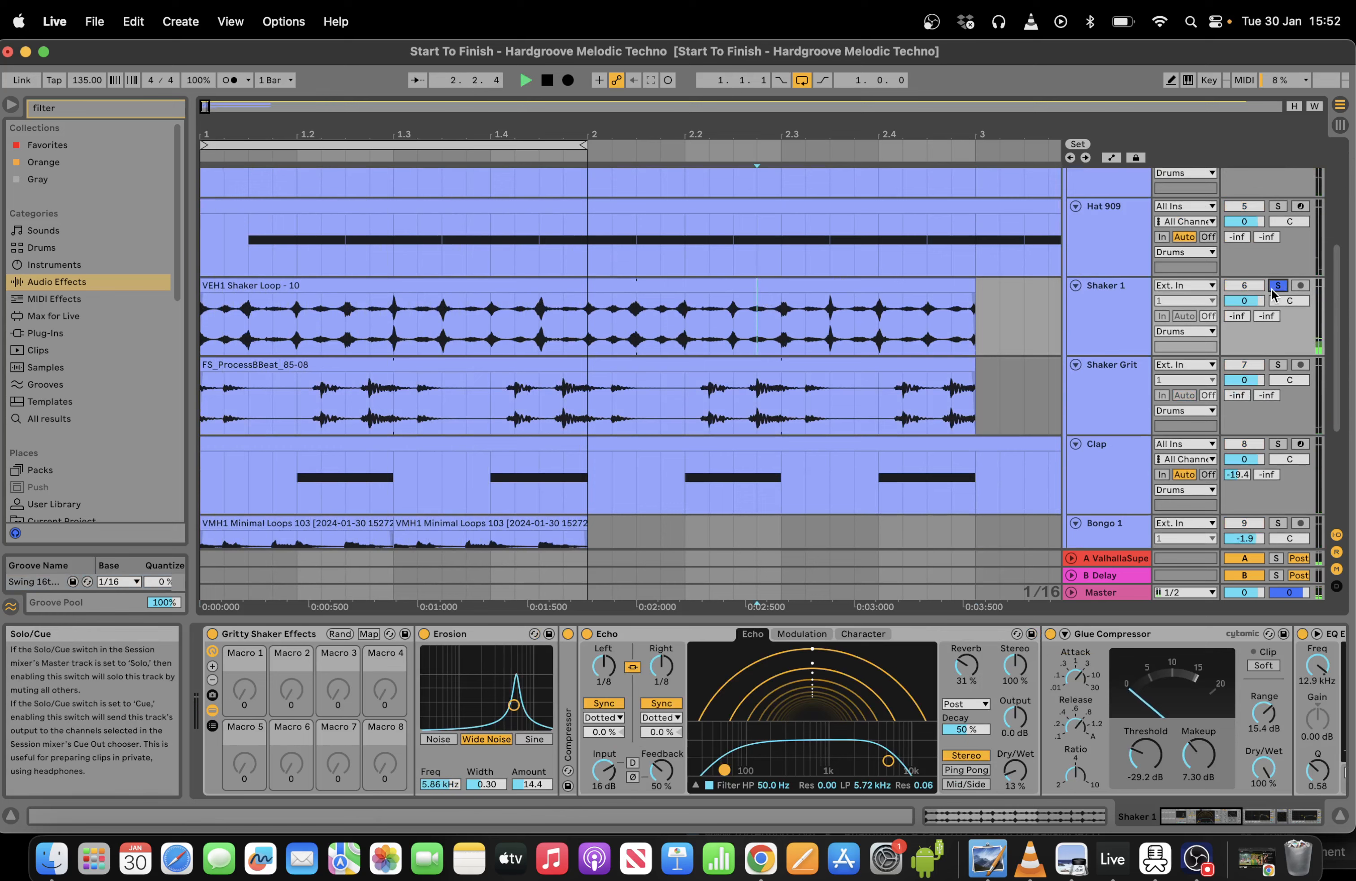
left_click(264, 153)
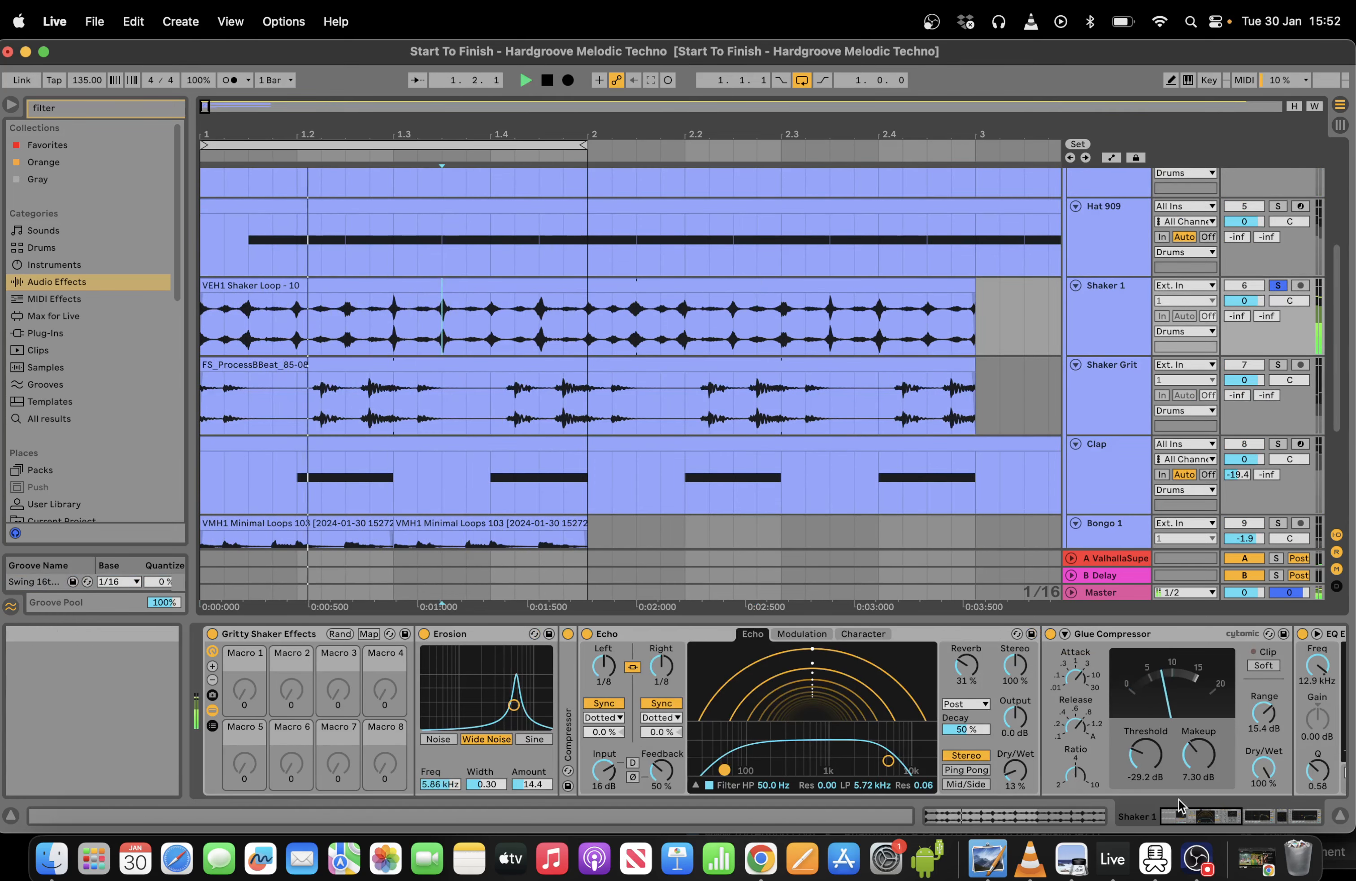
left_click_drag(1015, 771, 1016, 781)
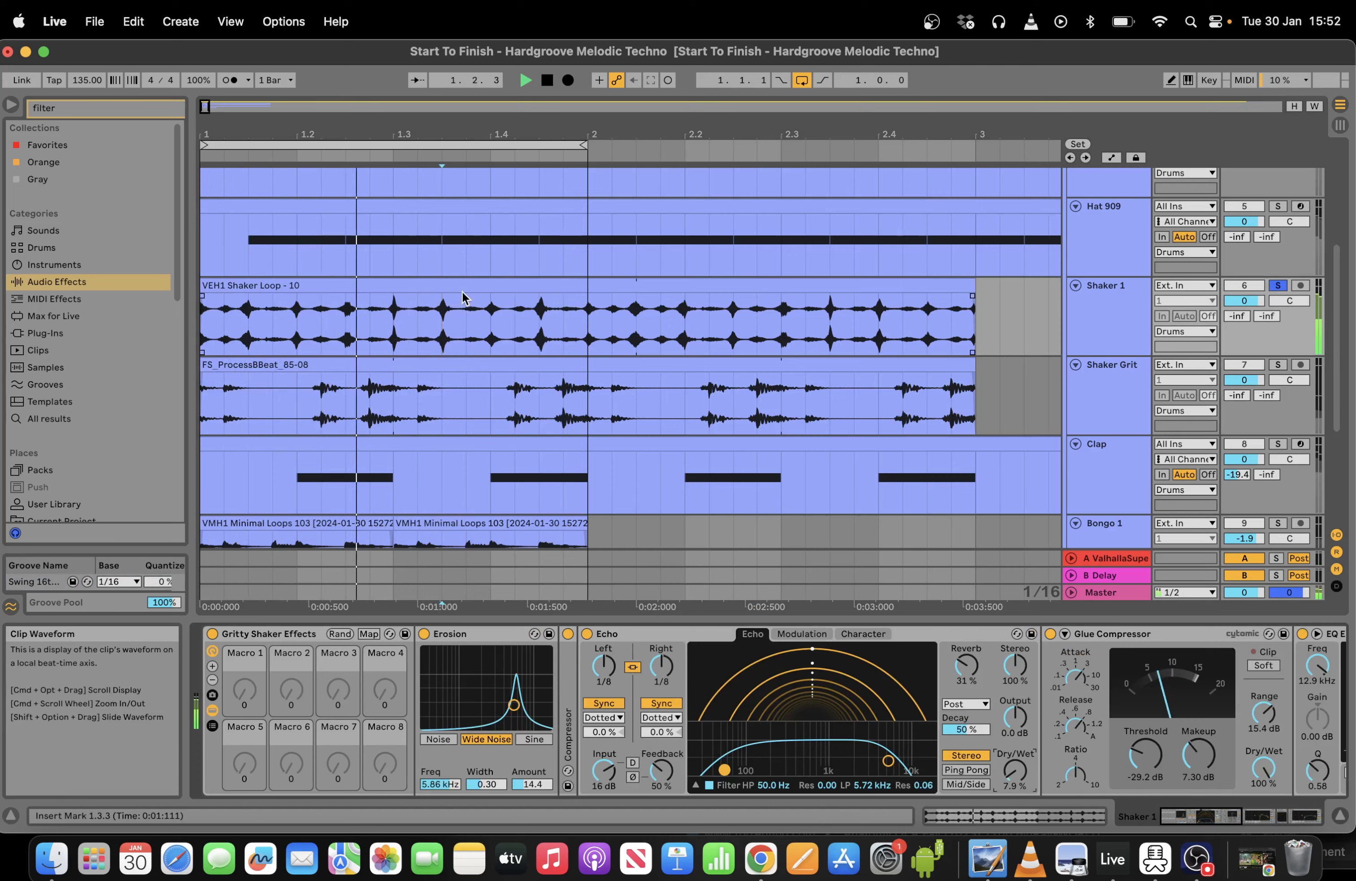
Loop the VEH1 Shaker Loop - 10 clip from 1.3.1 with a length of 0.0.2, and unsolo Shaker 1.
left_click(225, 316)
left_click_drag(273, 322, 234, 317)
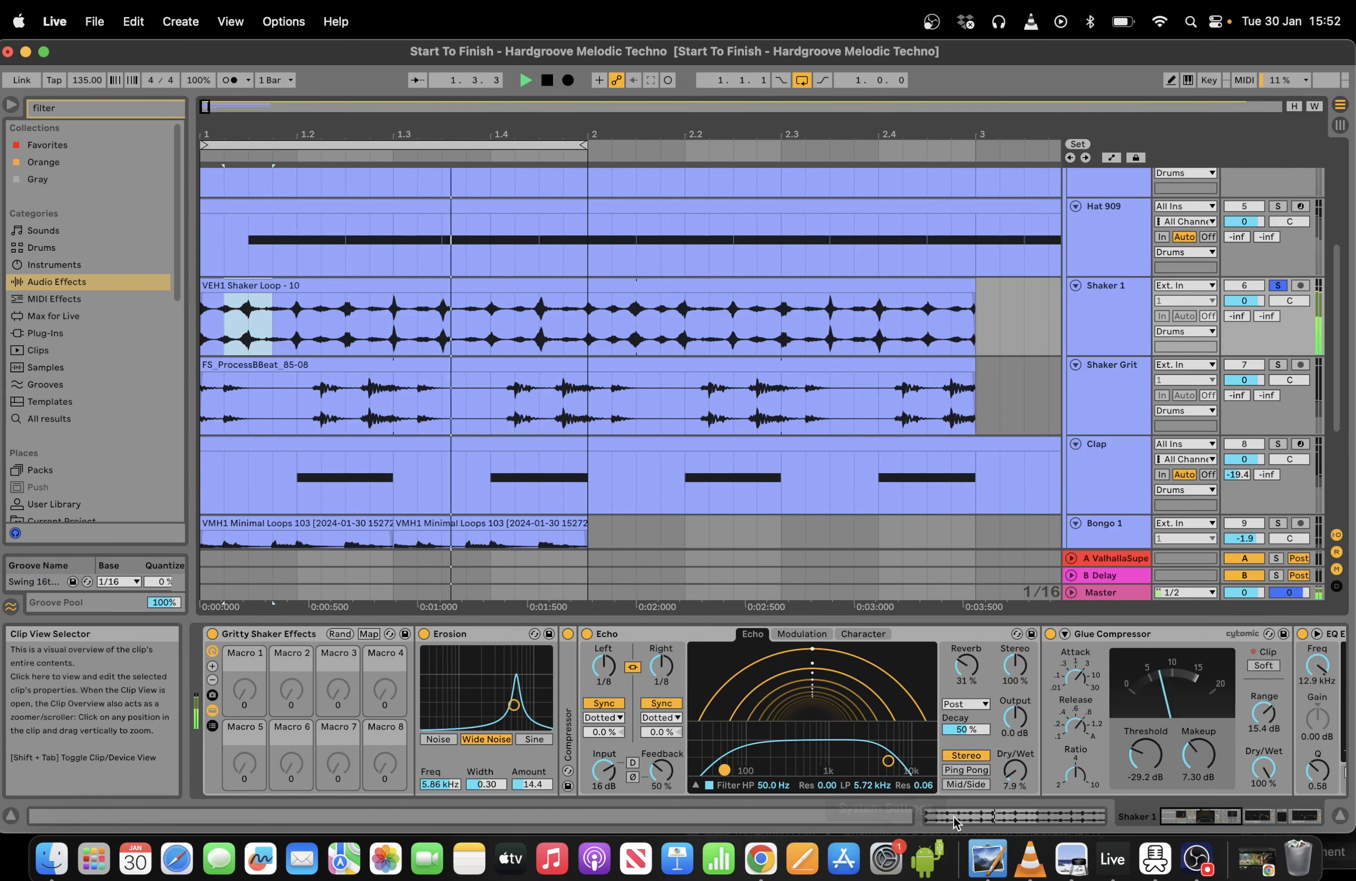
key("shift+Tab")
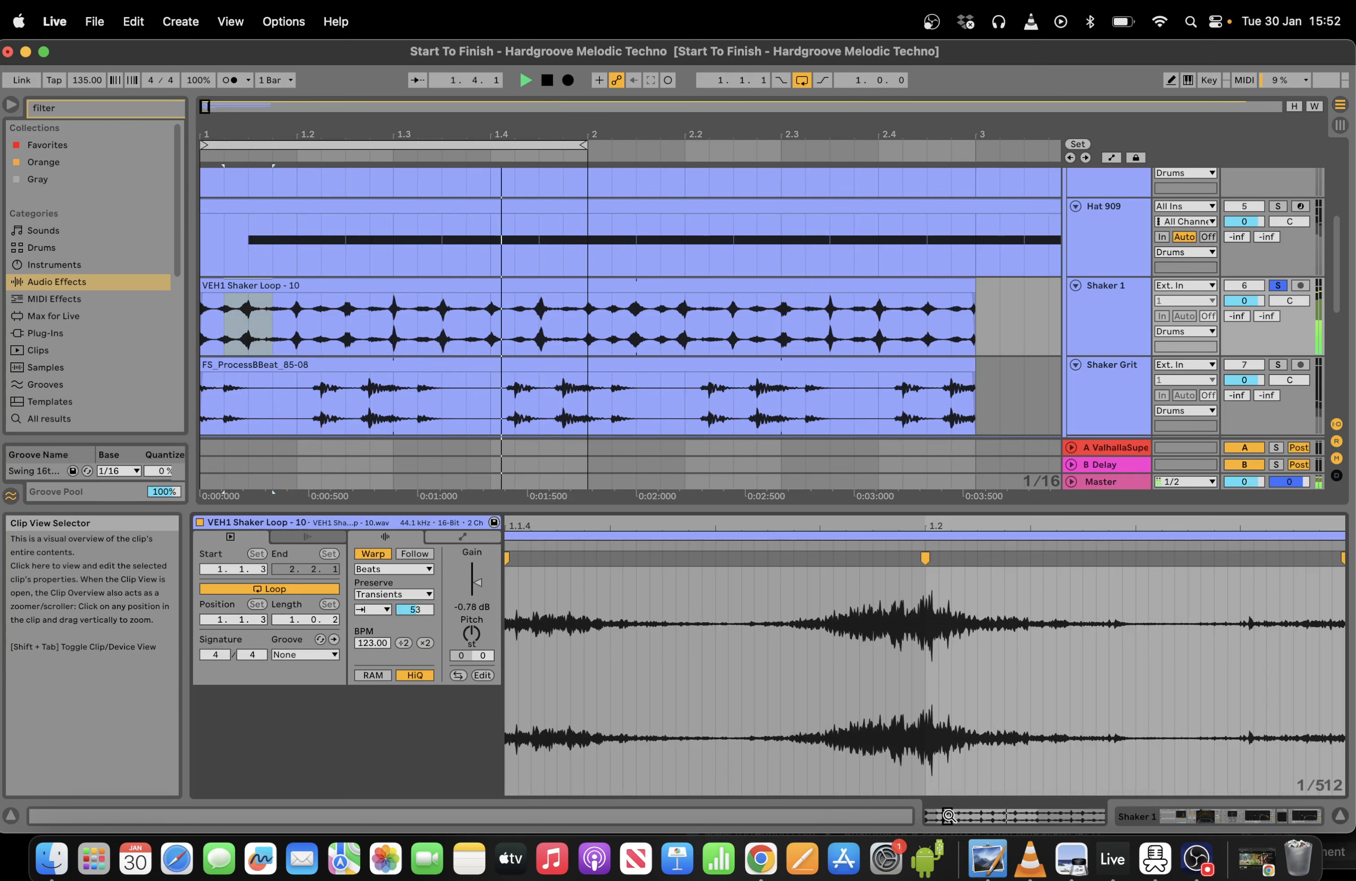
double_click(949, 816)
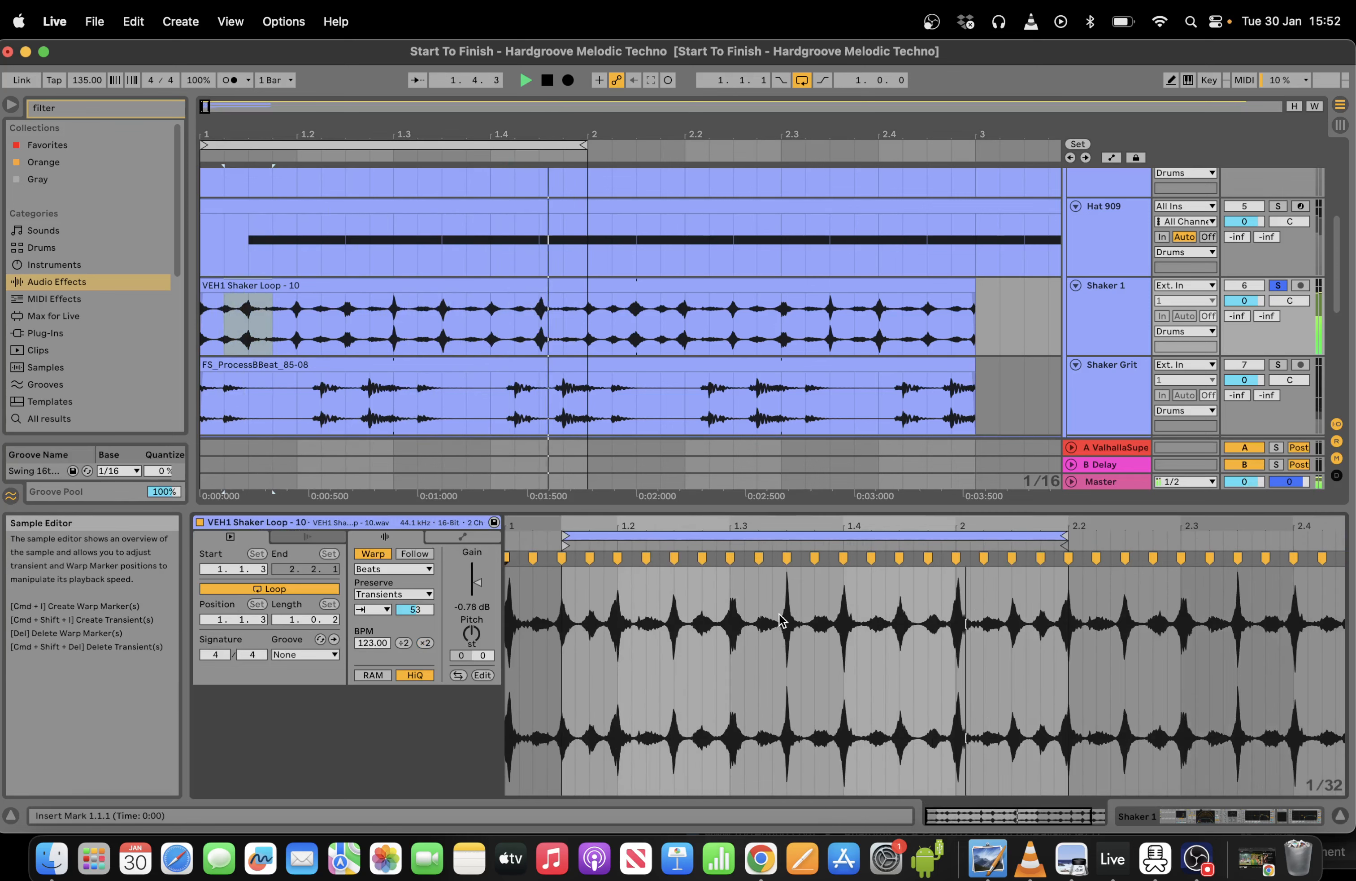
left_click_drag(781, 621, 732, 612)
key("super+l")
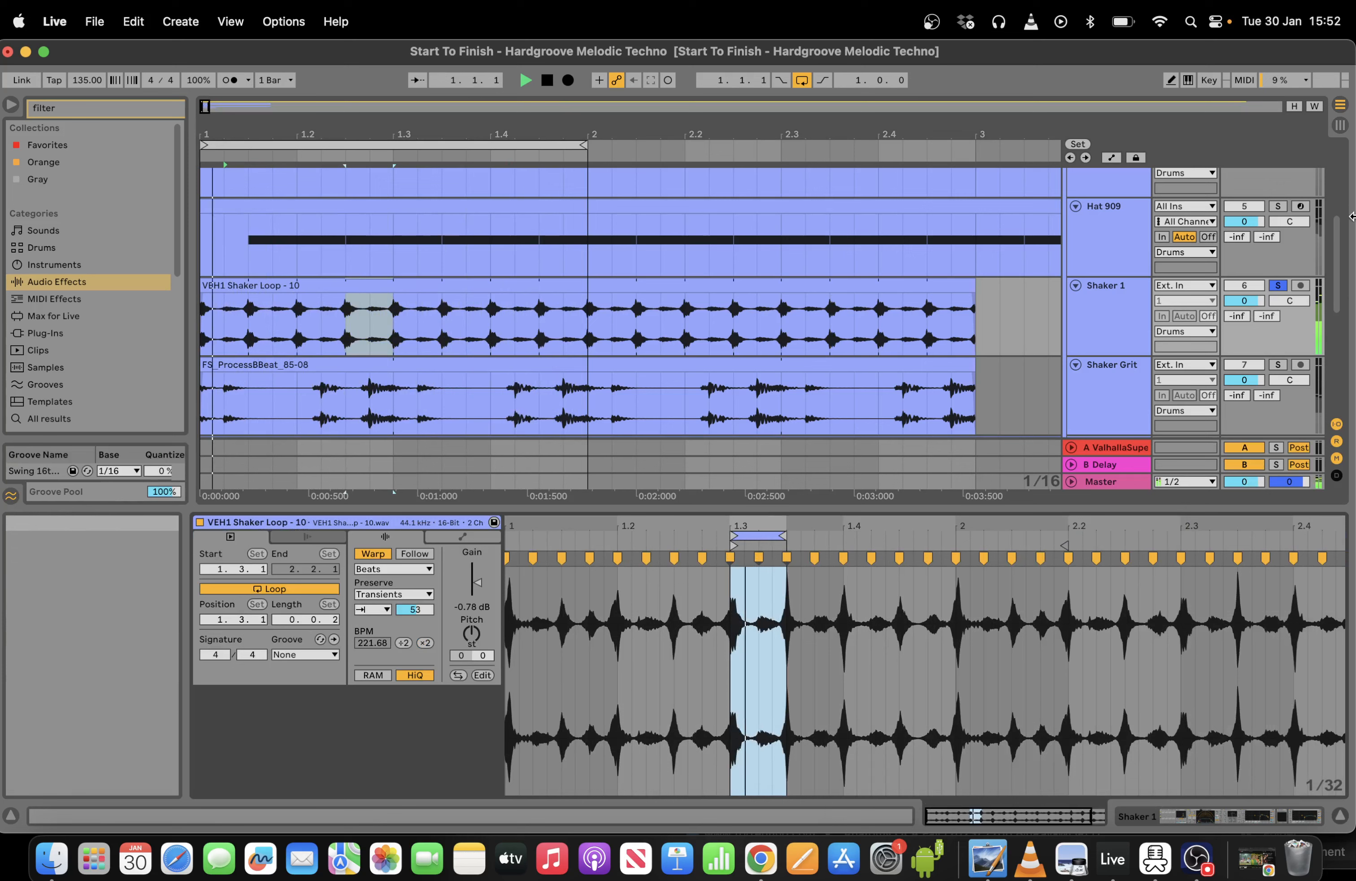
left_click(1277, 284)
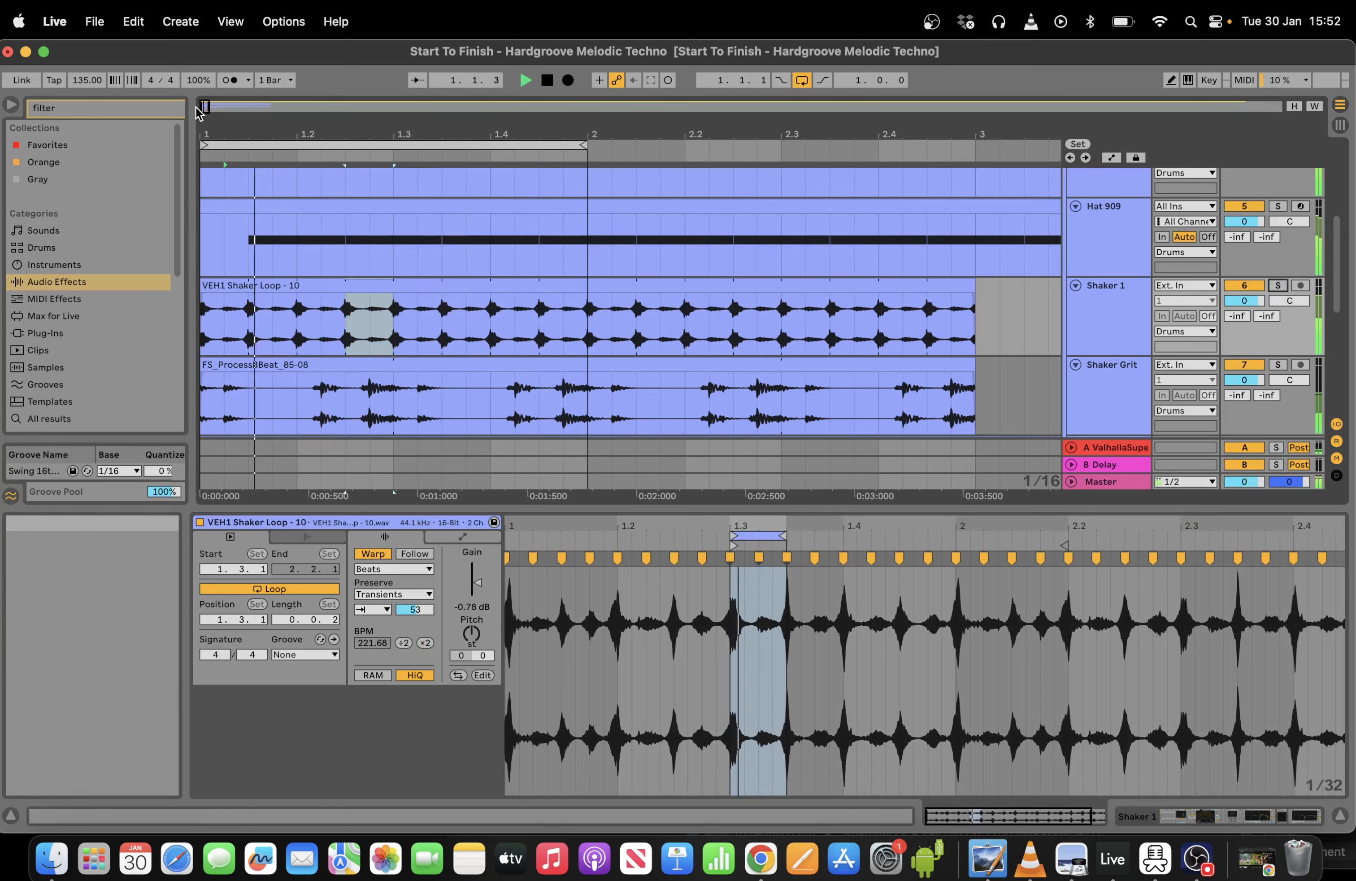
Cut band 3 of Shaker 1's last EQ Eight to -2.85 dB at about 12.4 kHz.
scroll(502, 298, "down", 5)
left_click(1315, 816)
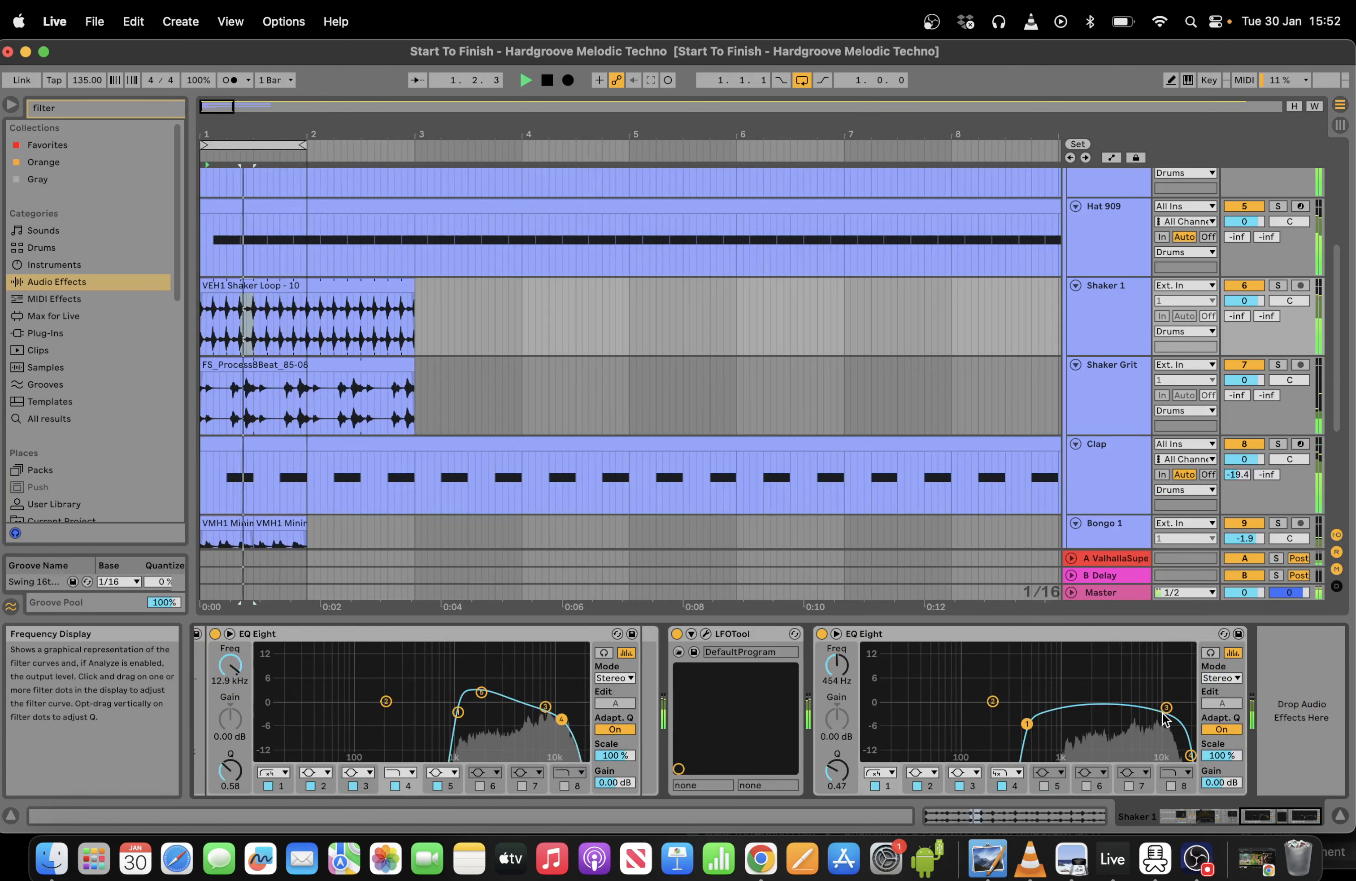
left_click_drag(1167, 708, 1167, 710)
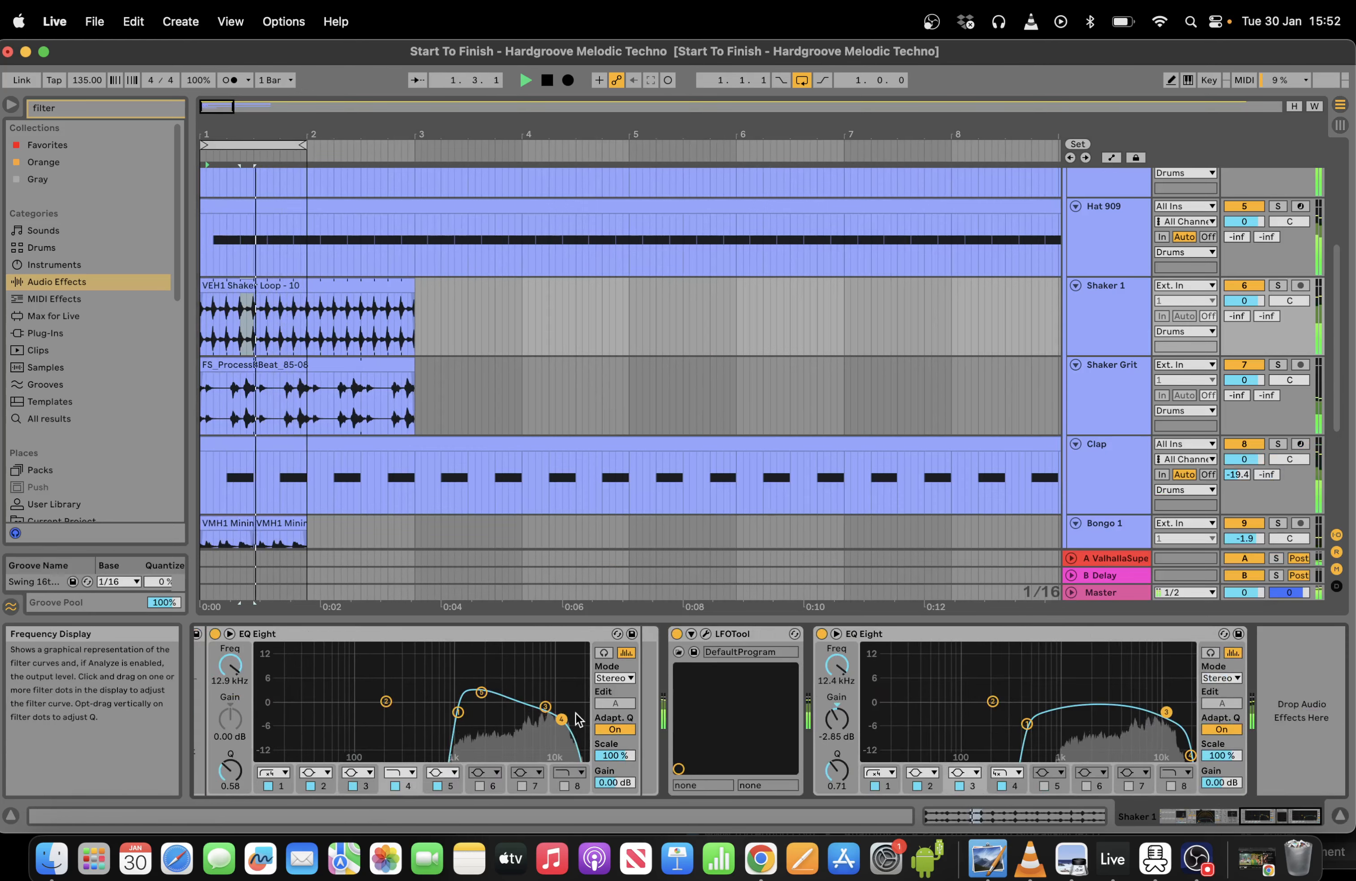
key("space")
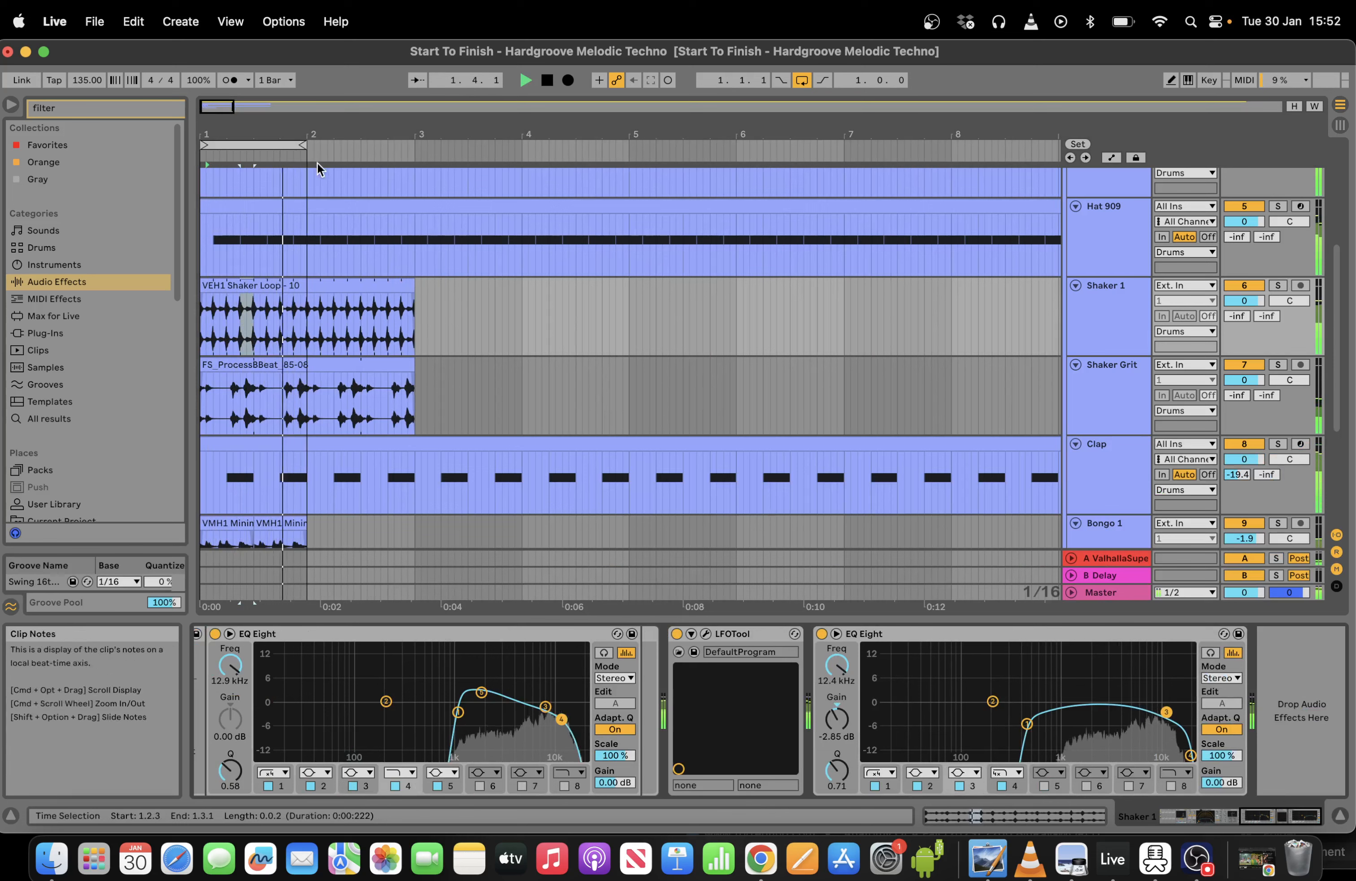
Extend the arrangement loop to two bars and duplicate the Bongo 1 clip twice to fill it.
left_click_drag(298, 146, 410, 147)
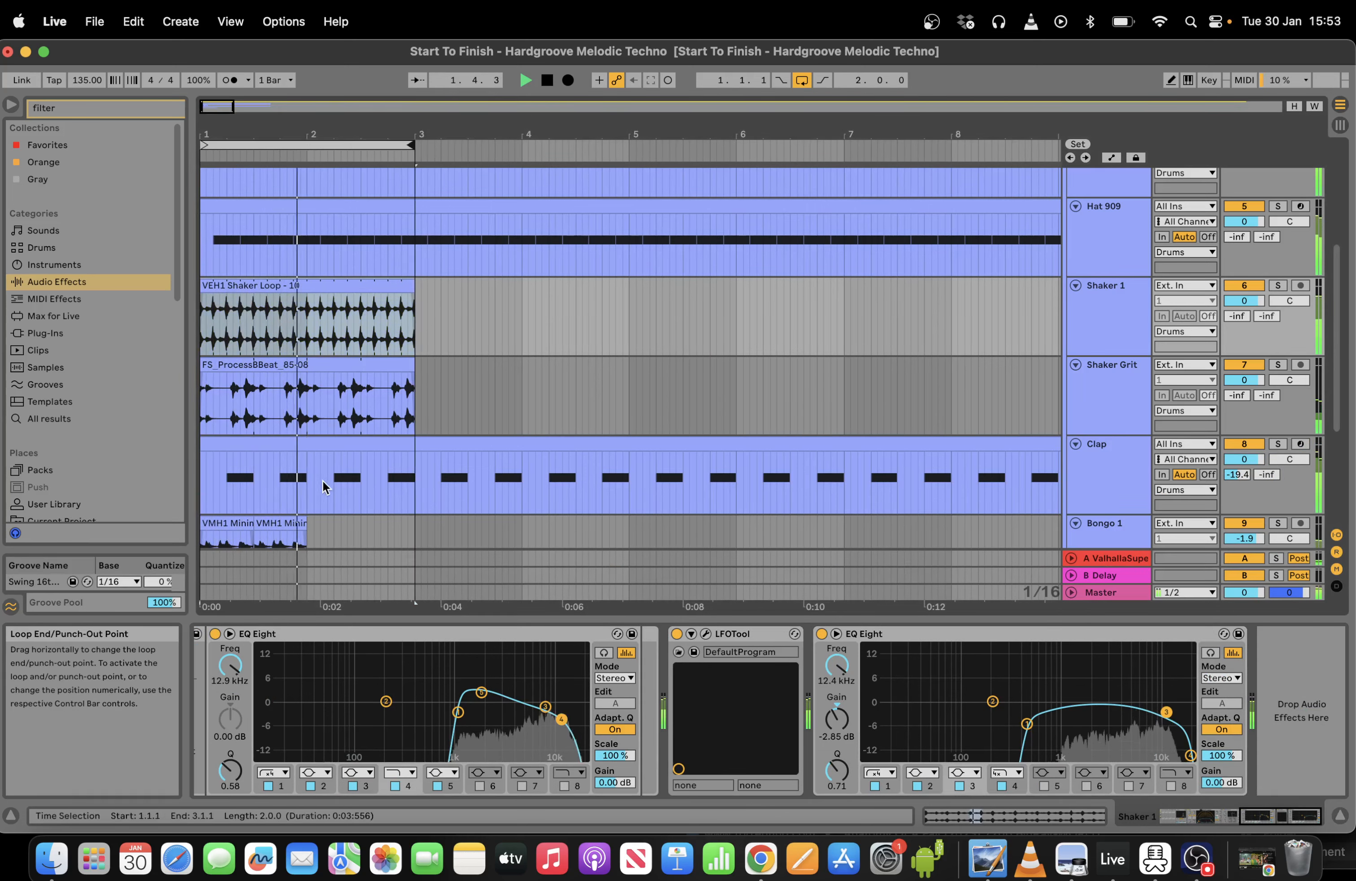
left_click(278, 523)
key("super+d")
key("super+d")
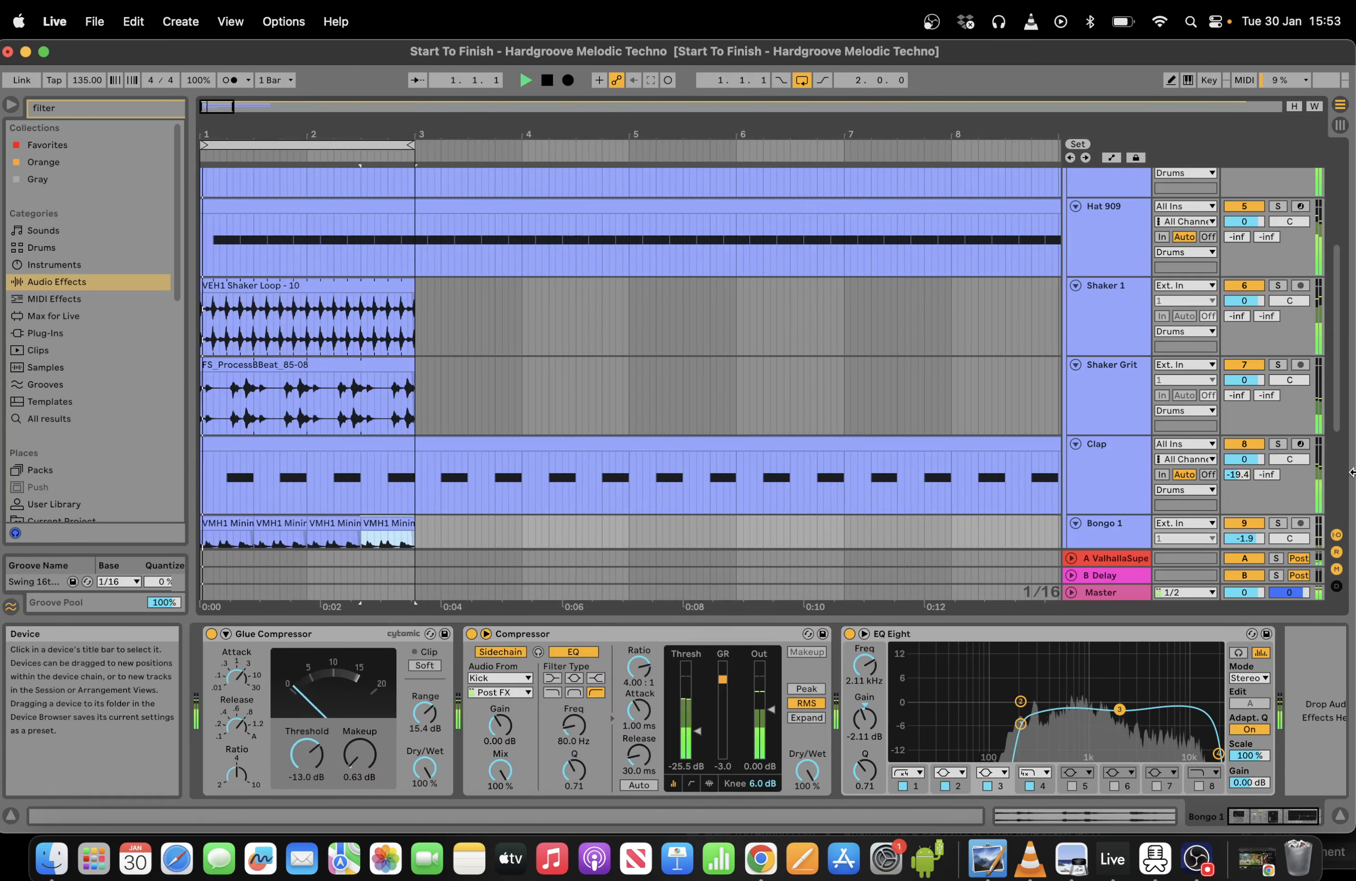
scroll(620, 357, "down", 5)
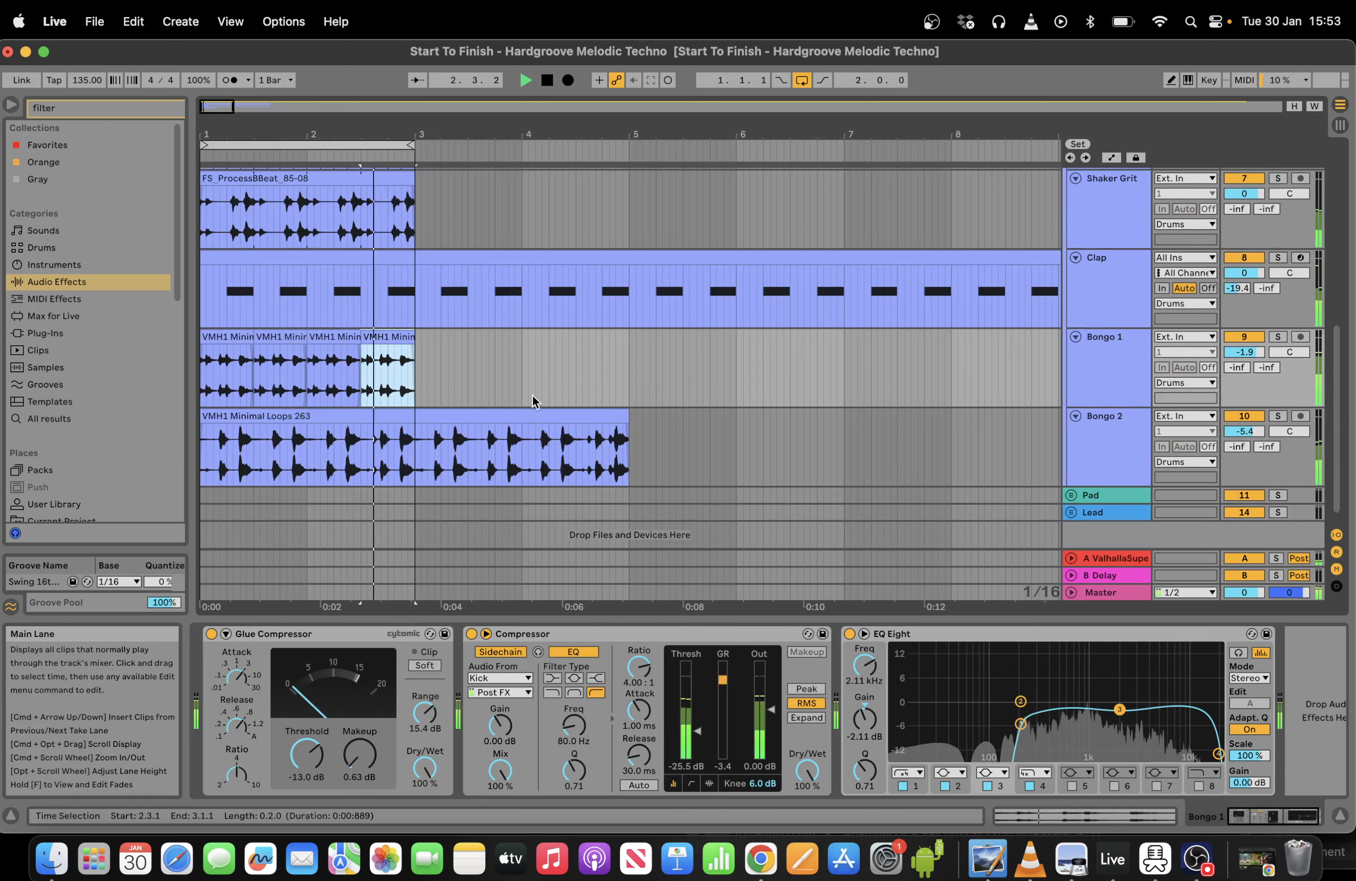
left_click_drag(1337, 423, 1324, 303)
key("space")
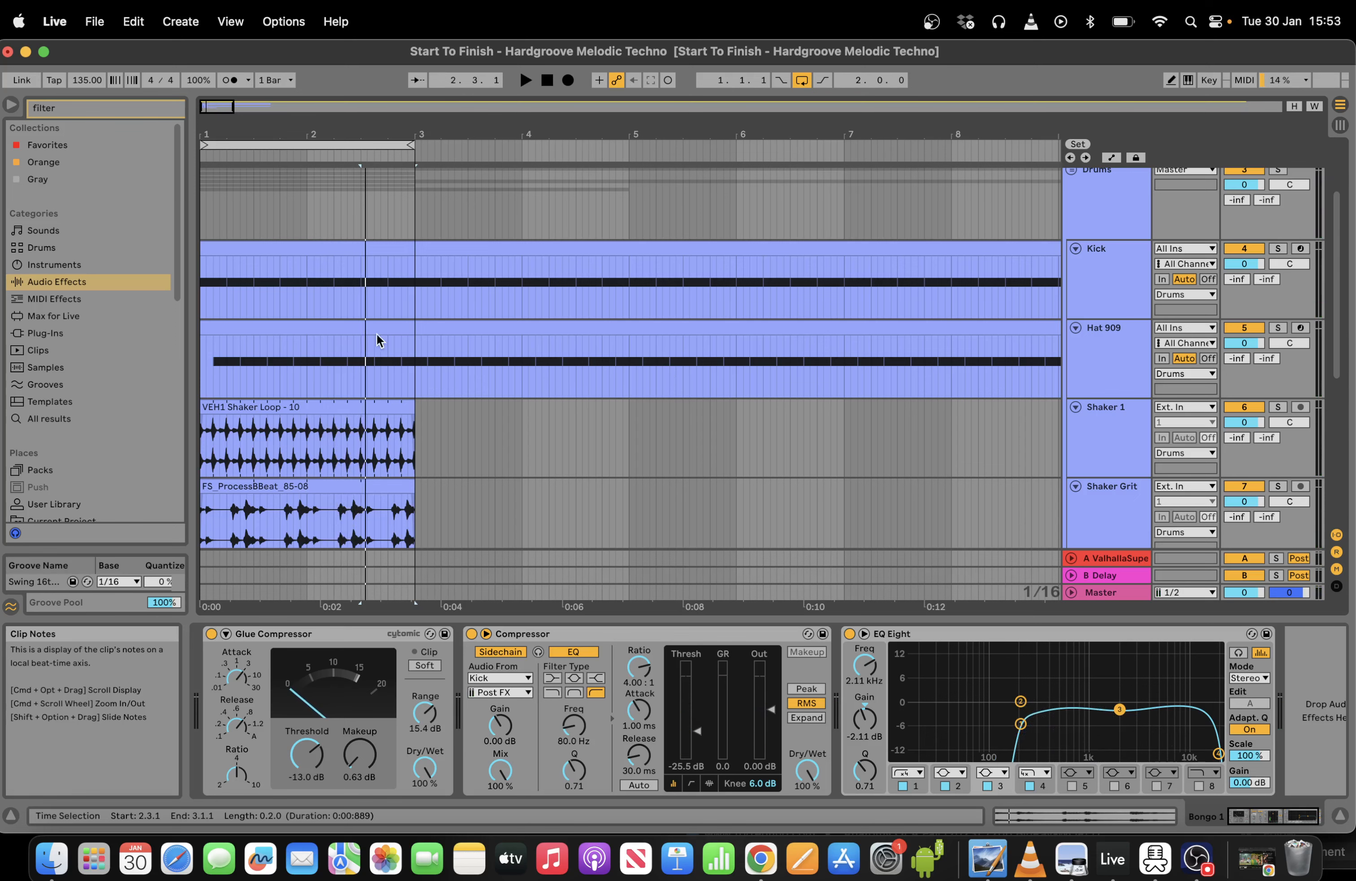
Search the audio effects for "mixdo" and add the Mixdown Light-1 rack to the Drums group.
left_click_drag(1338, 349, 1342, 229)
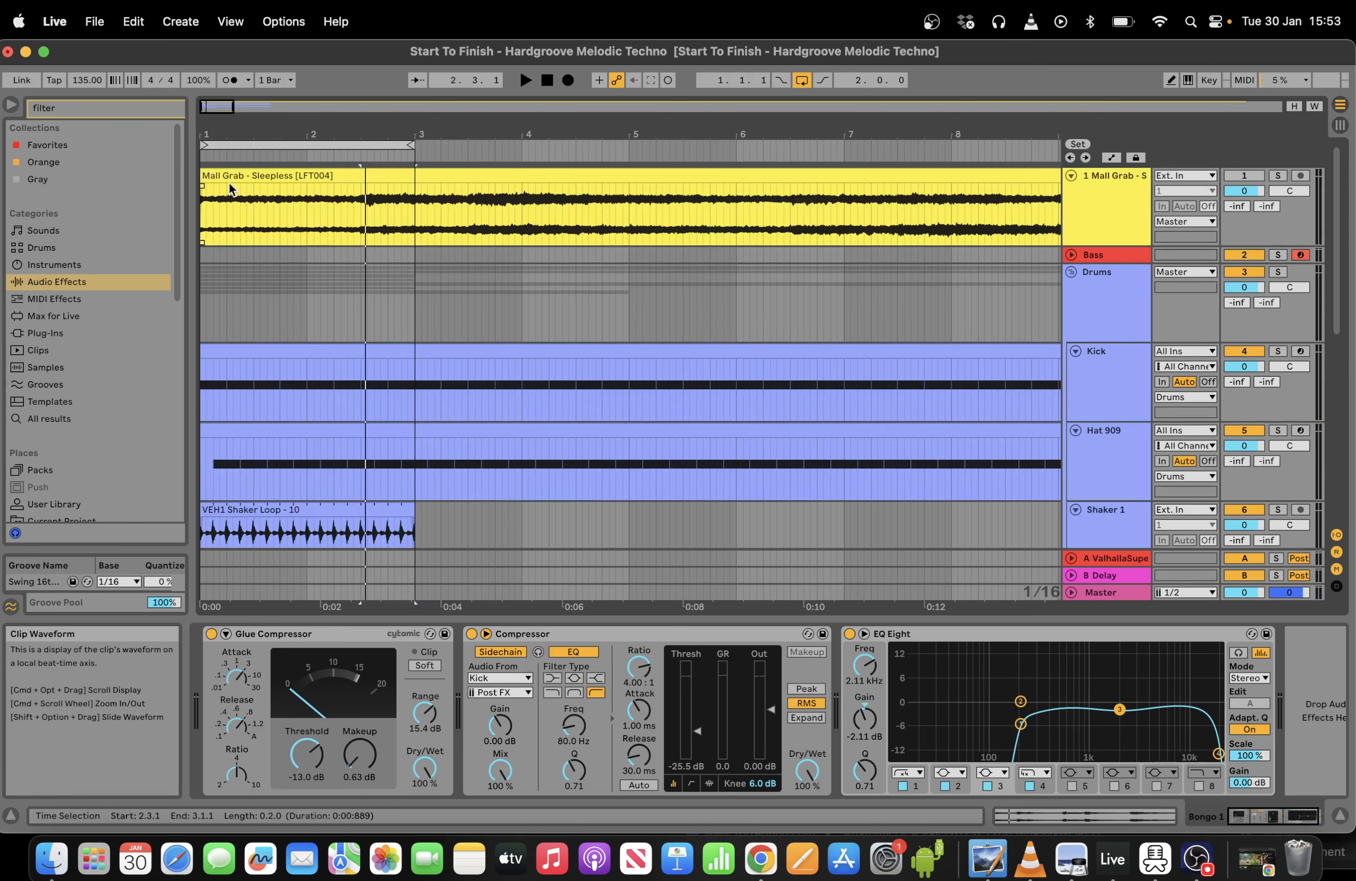
key("space")
left_click(278, 271)
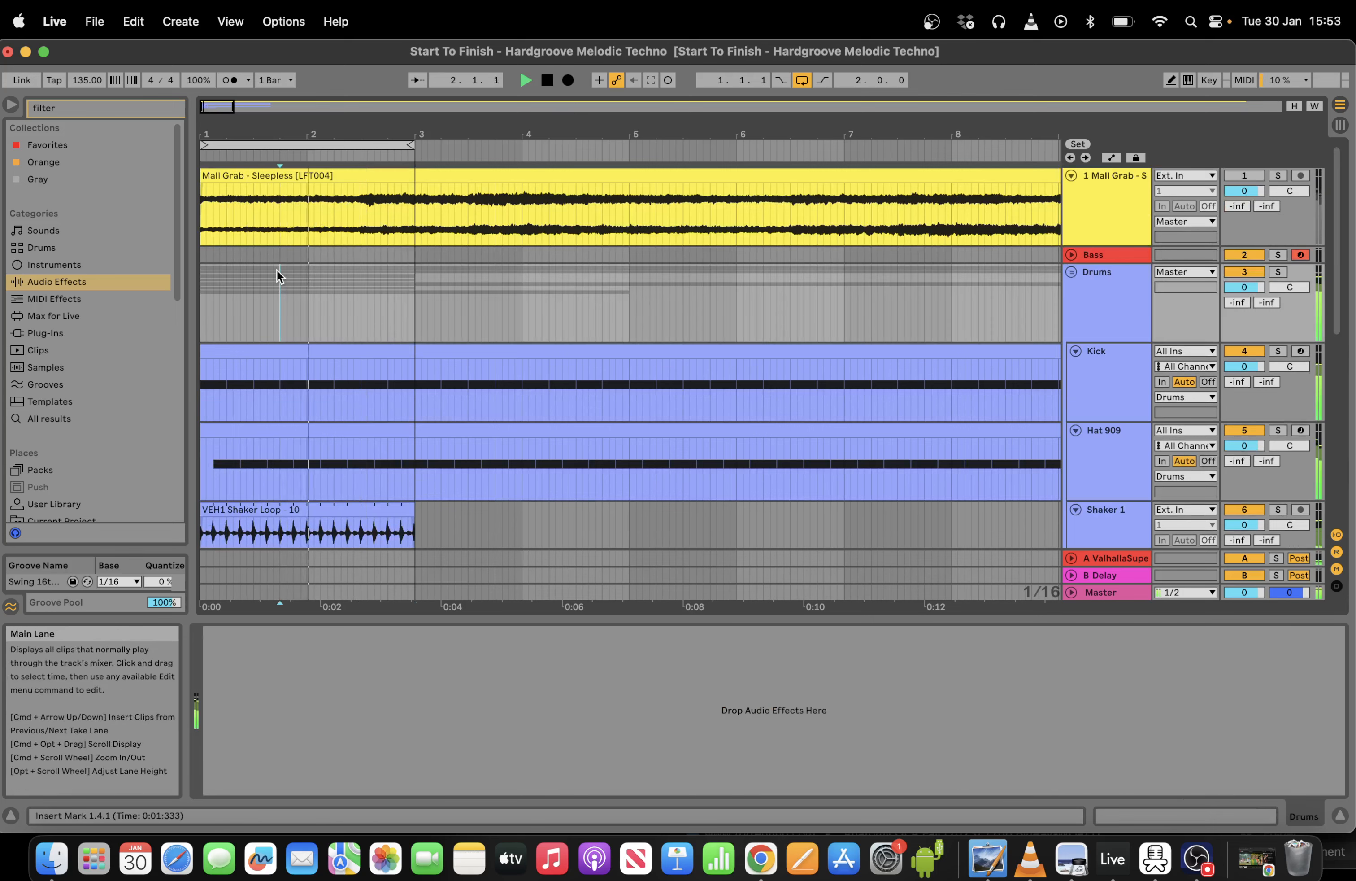
key("space")
left_click_drag(193, 329, 577, 293)
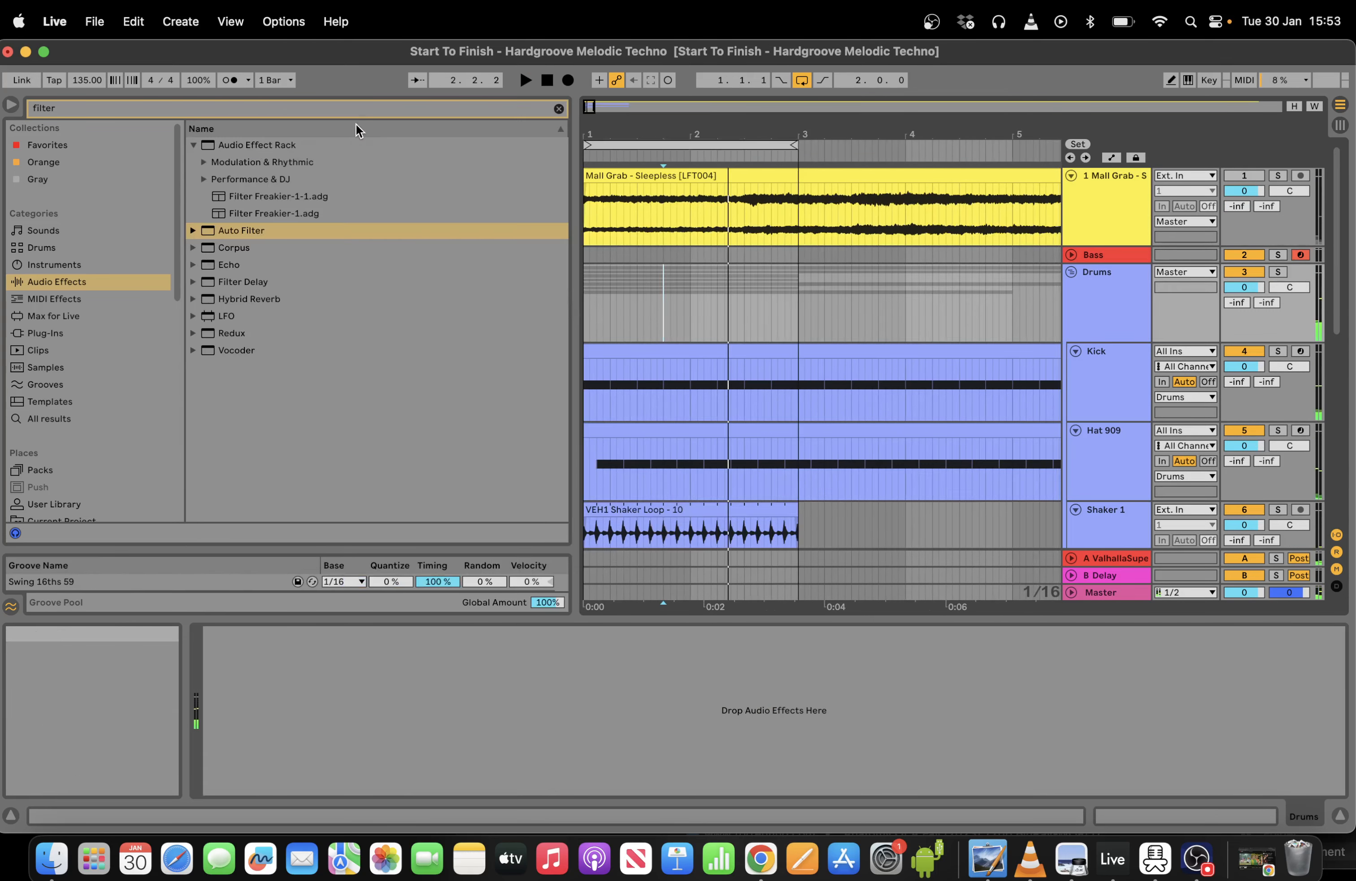
left_click(307, 112)
type("mixd")
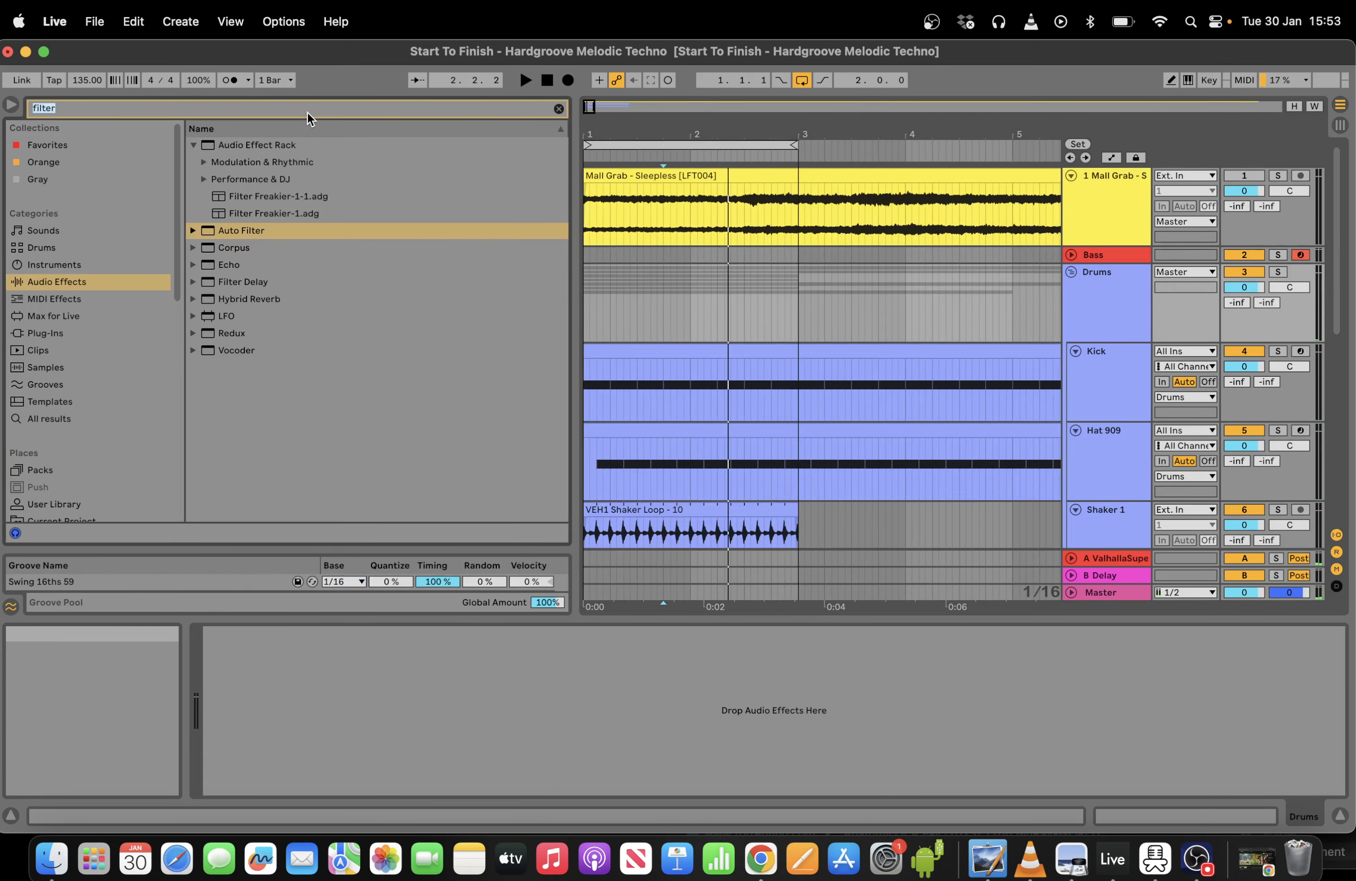
type("o")
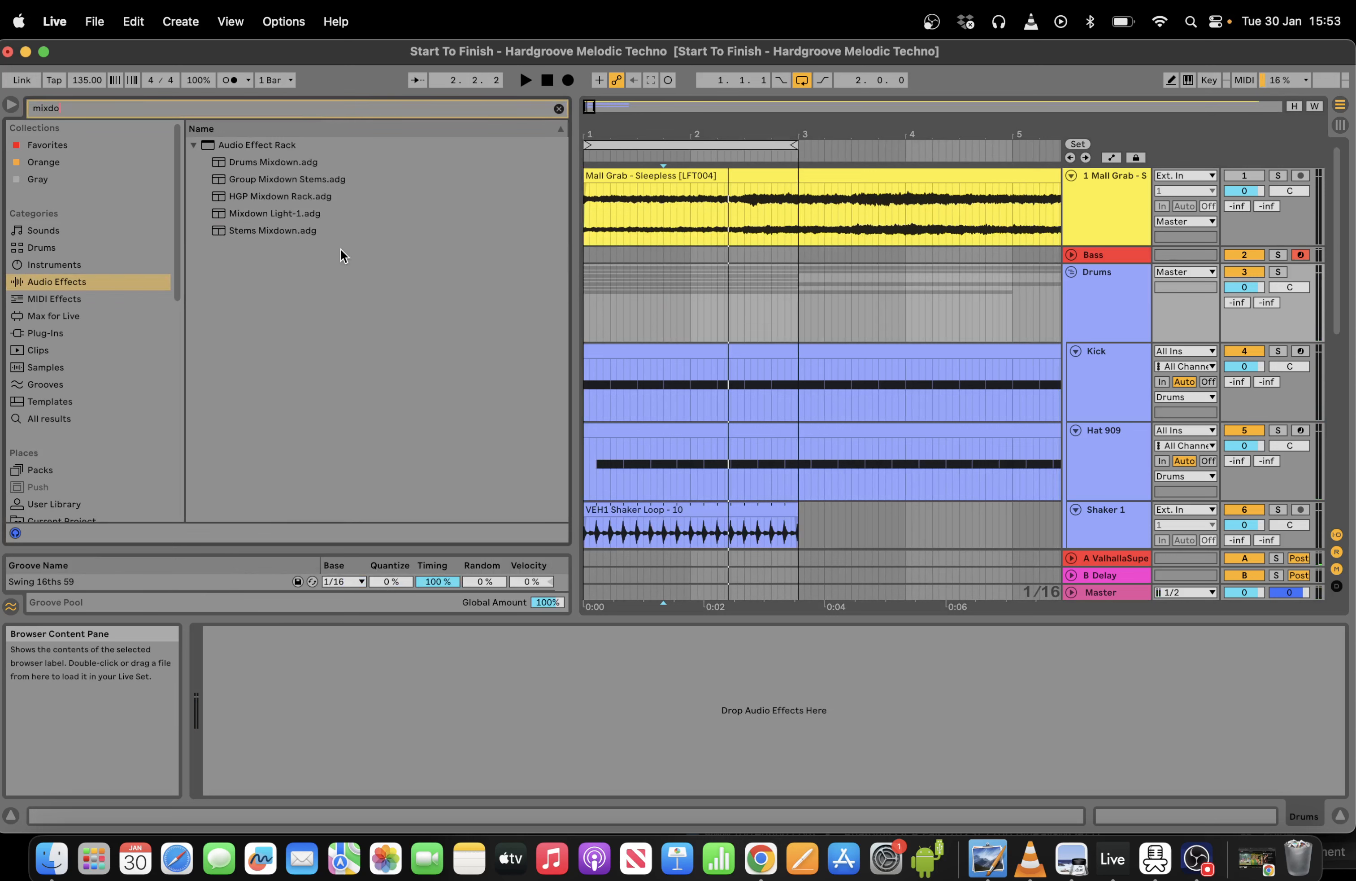
double_click(277, 214)
key("space")
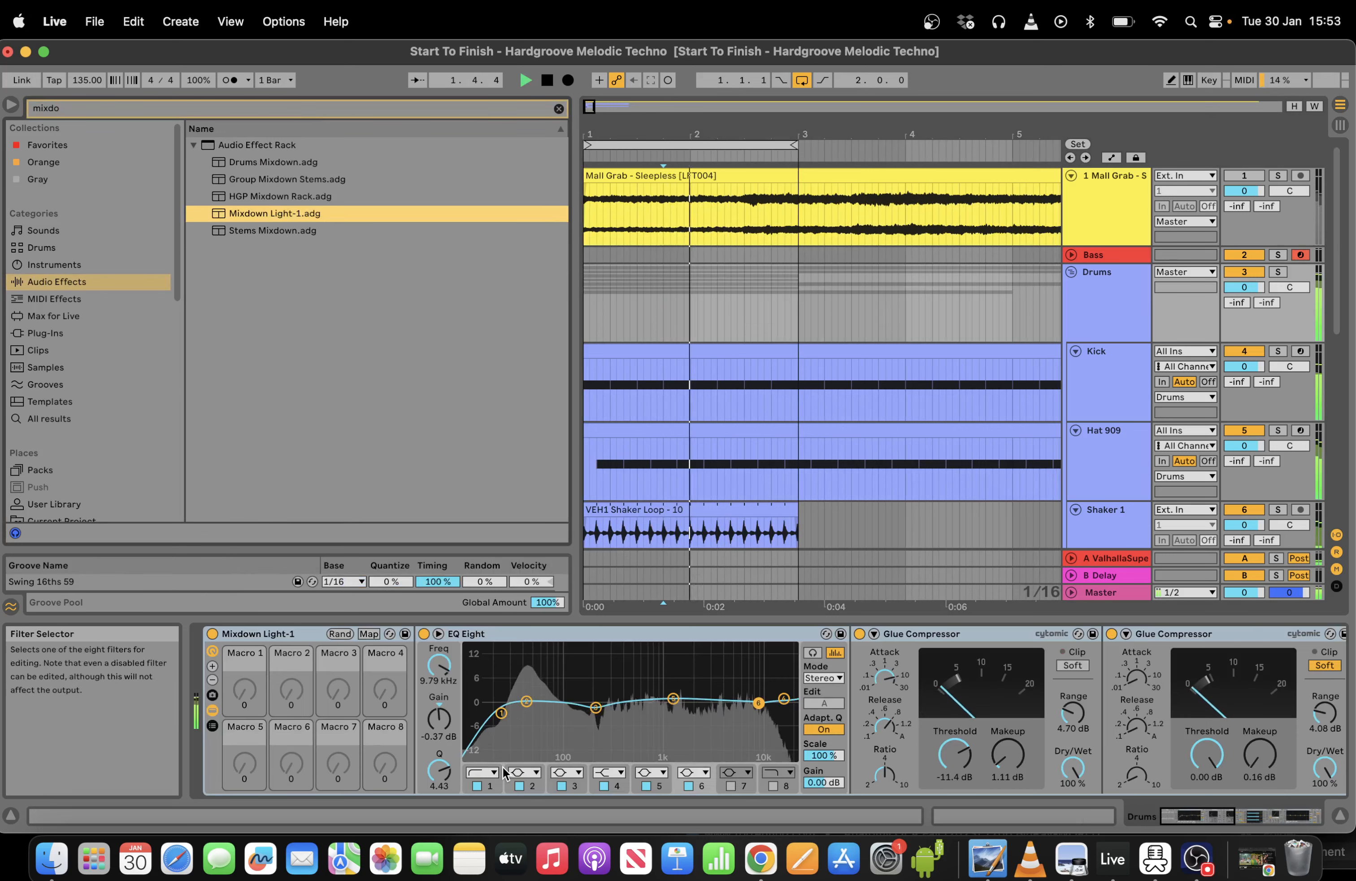
left_click_drag(575, 278, 250, 238)
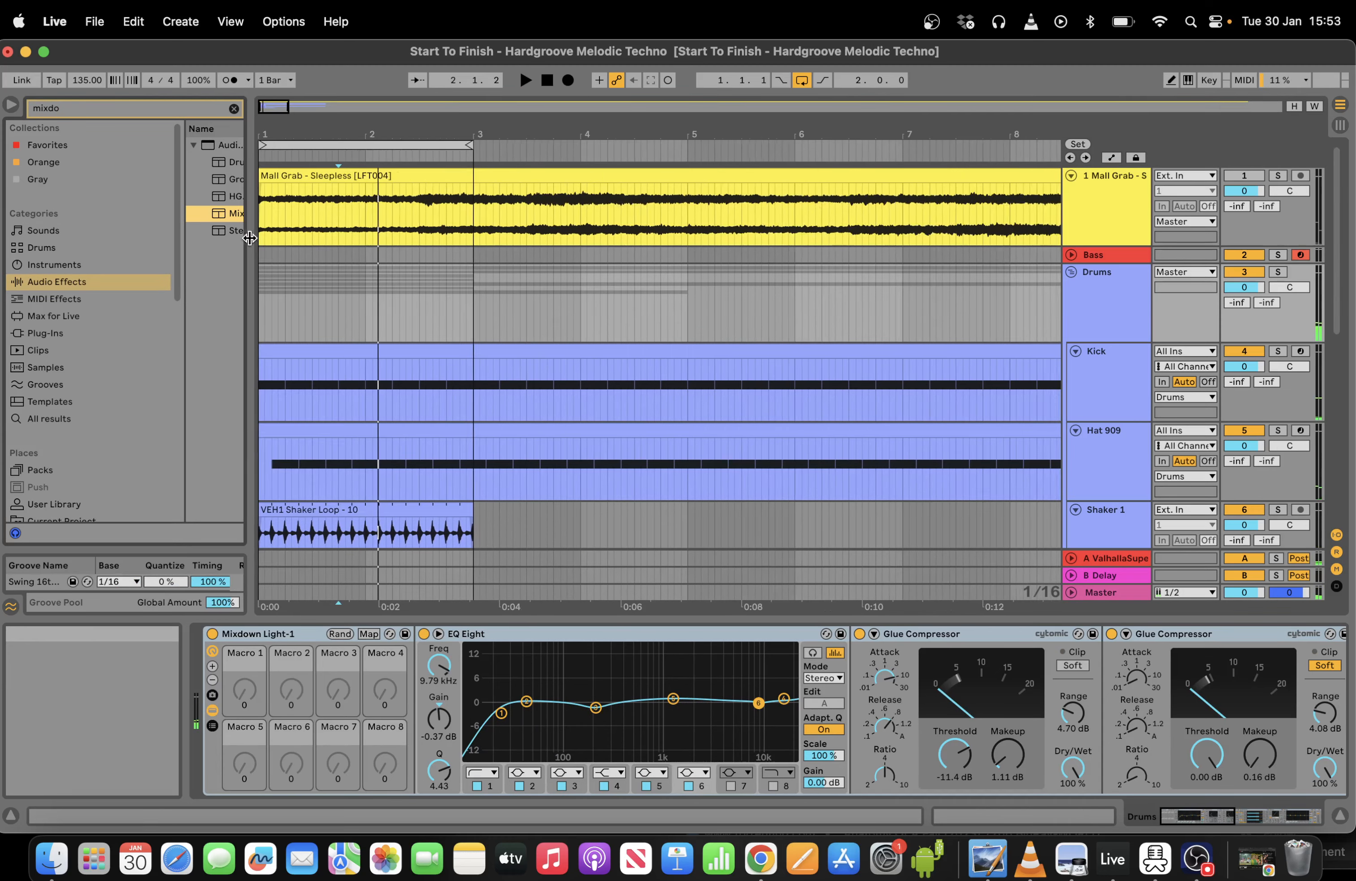
Audition the drum group with the Mixdown Light-1 rack and bypass the rack for comparison.
left_click_drag(270, 113, 271, 107)
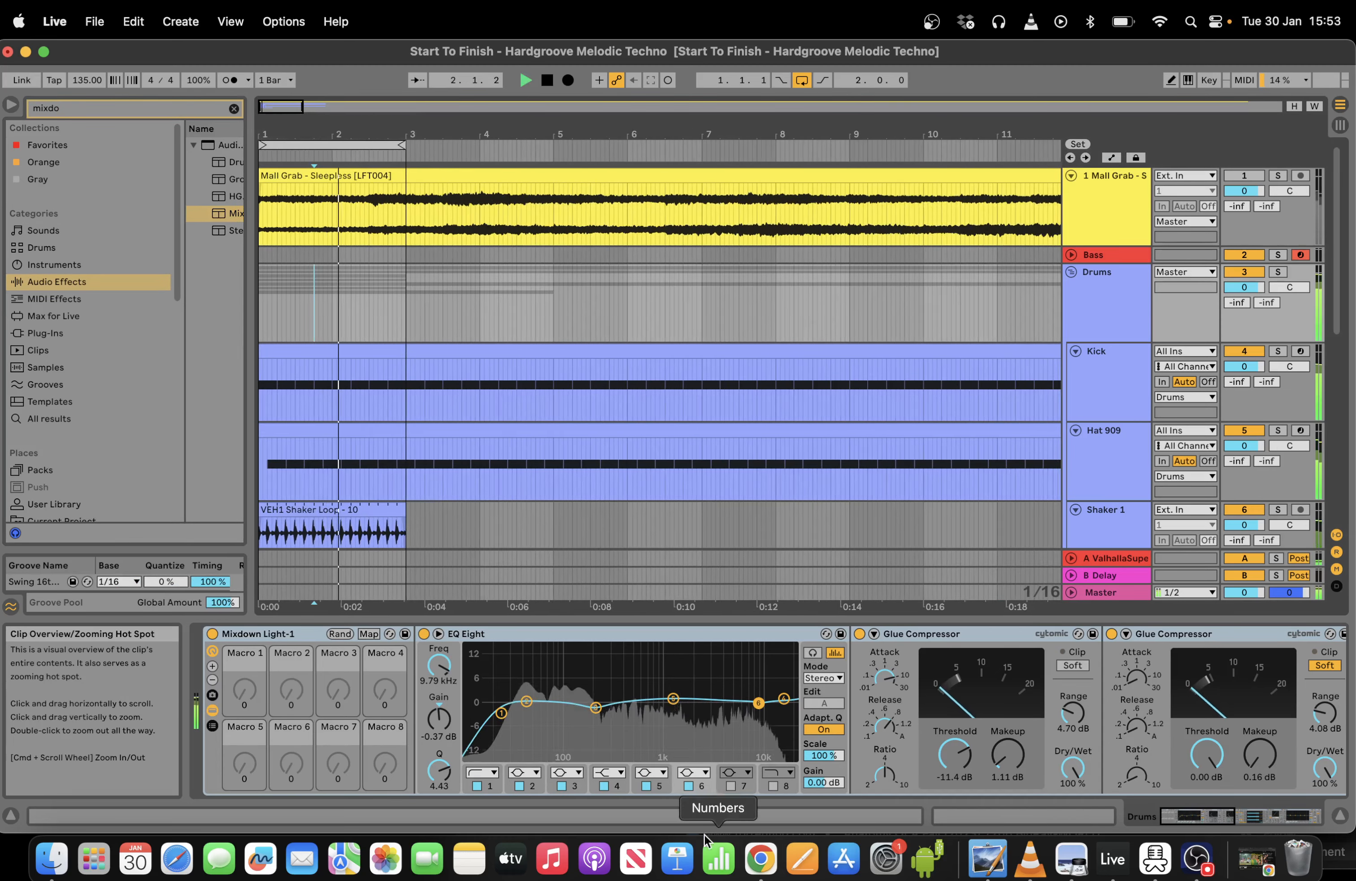
scroll(1332, 348, "down", 2)
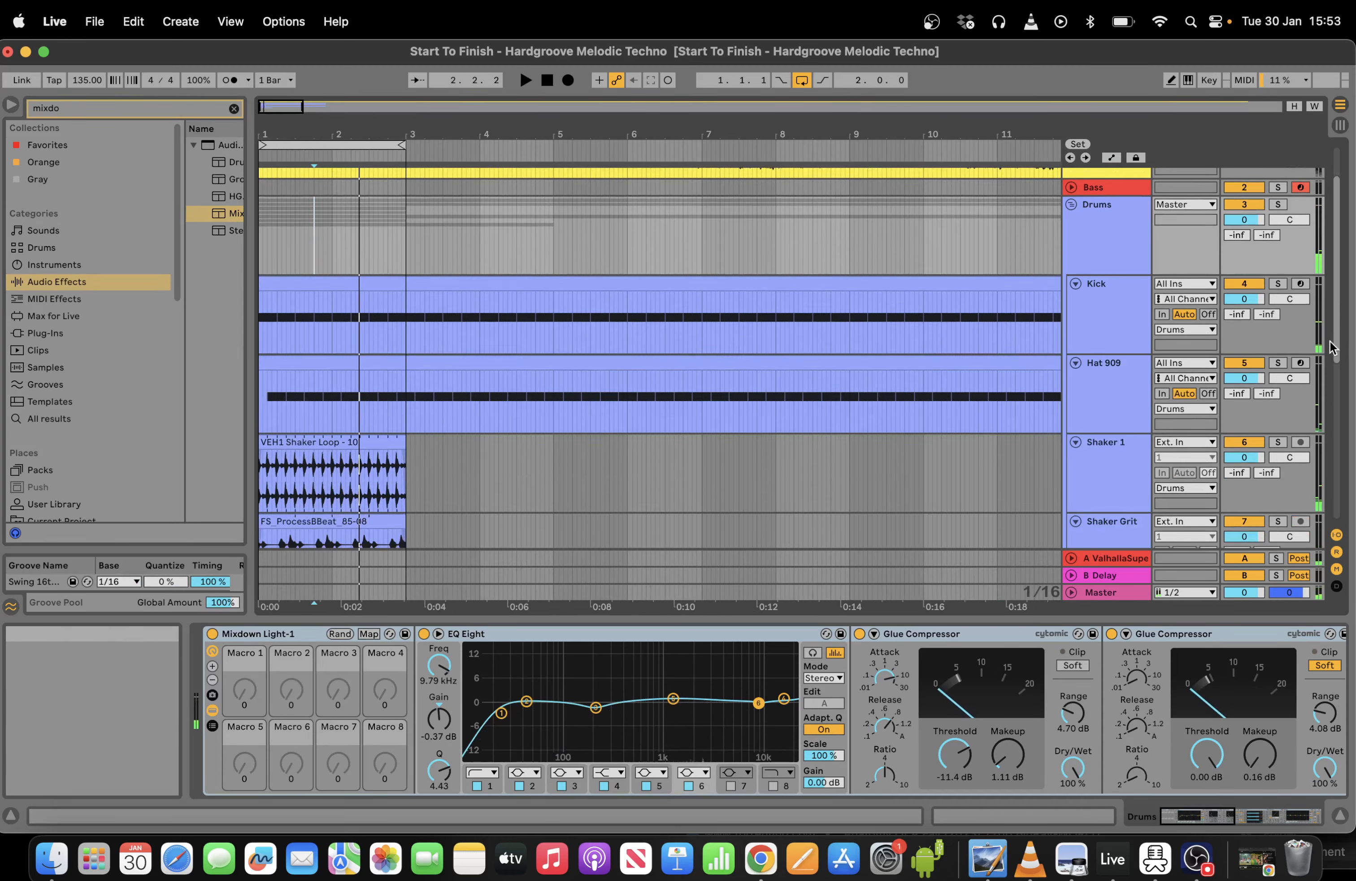
left_click_drag(277, 107, 278, 113)
key("space")
key("space")
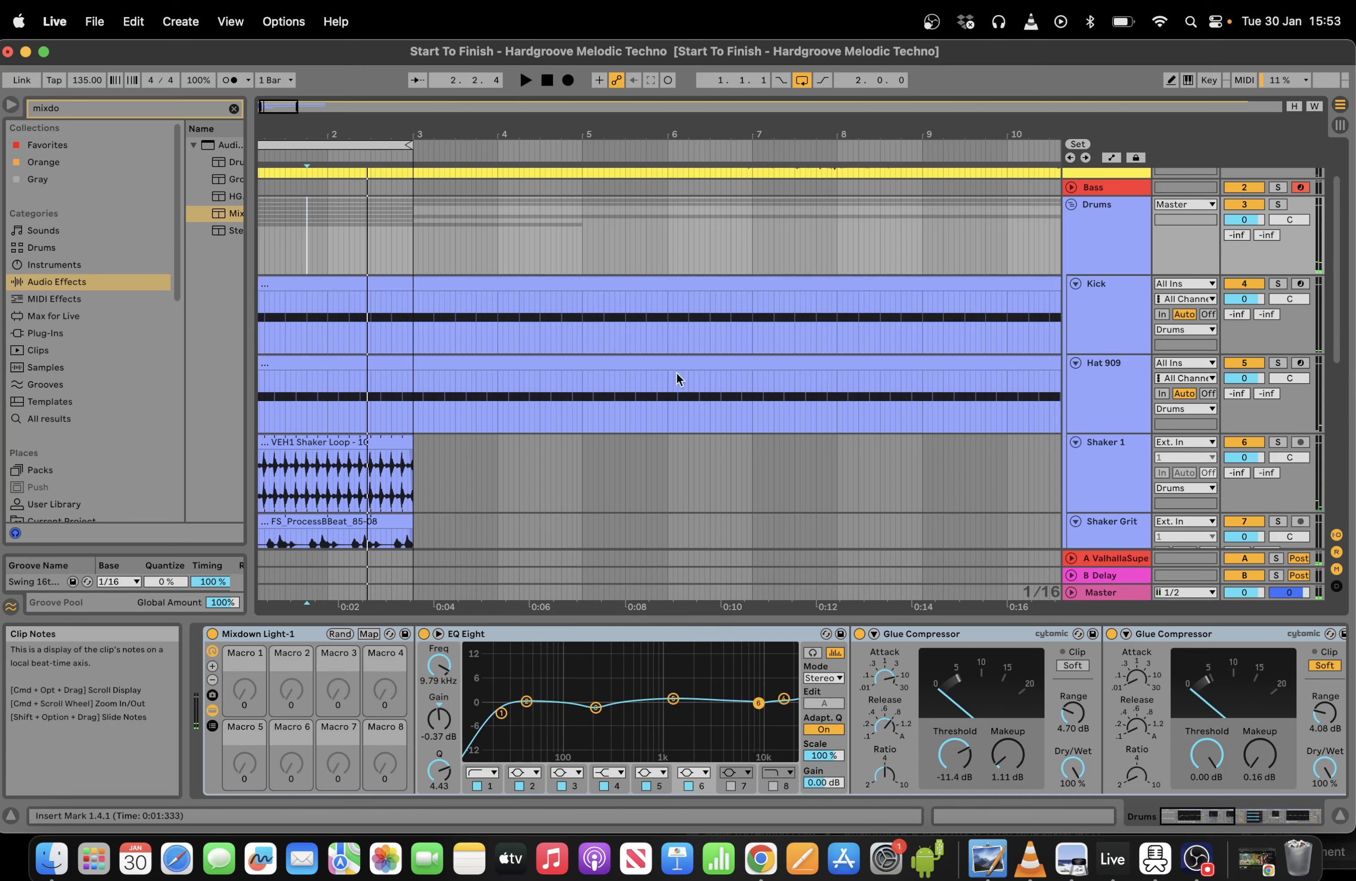
left_click(212, 635)
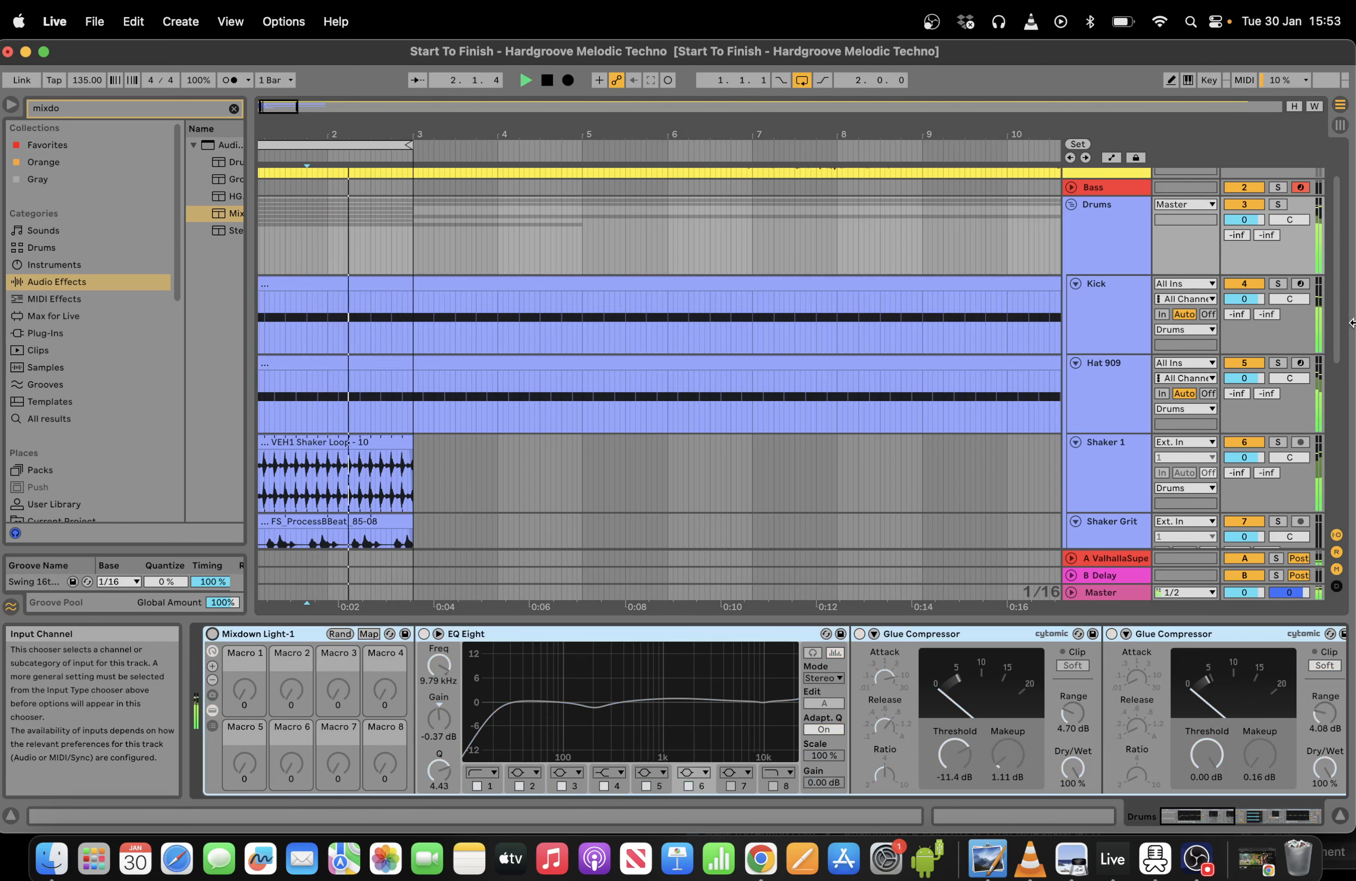
Shorten the Hat 909 sample region to one beat, switch its Simpler to 1-Shot mode and adjust the fade-out.
scroll(1342, 336, "down", 3)
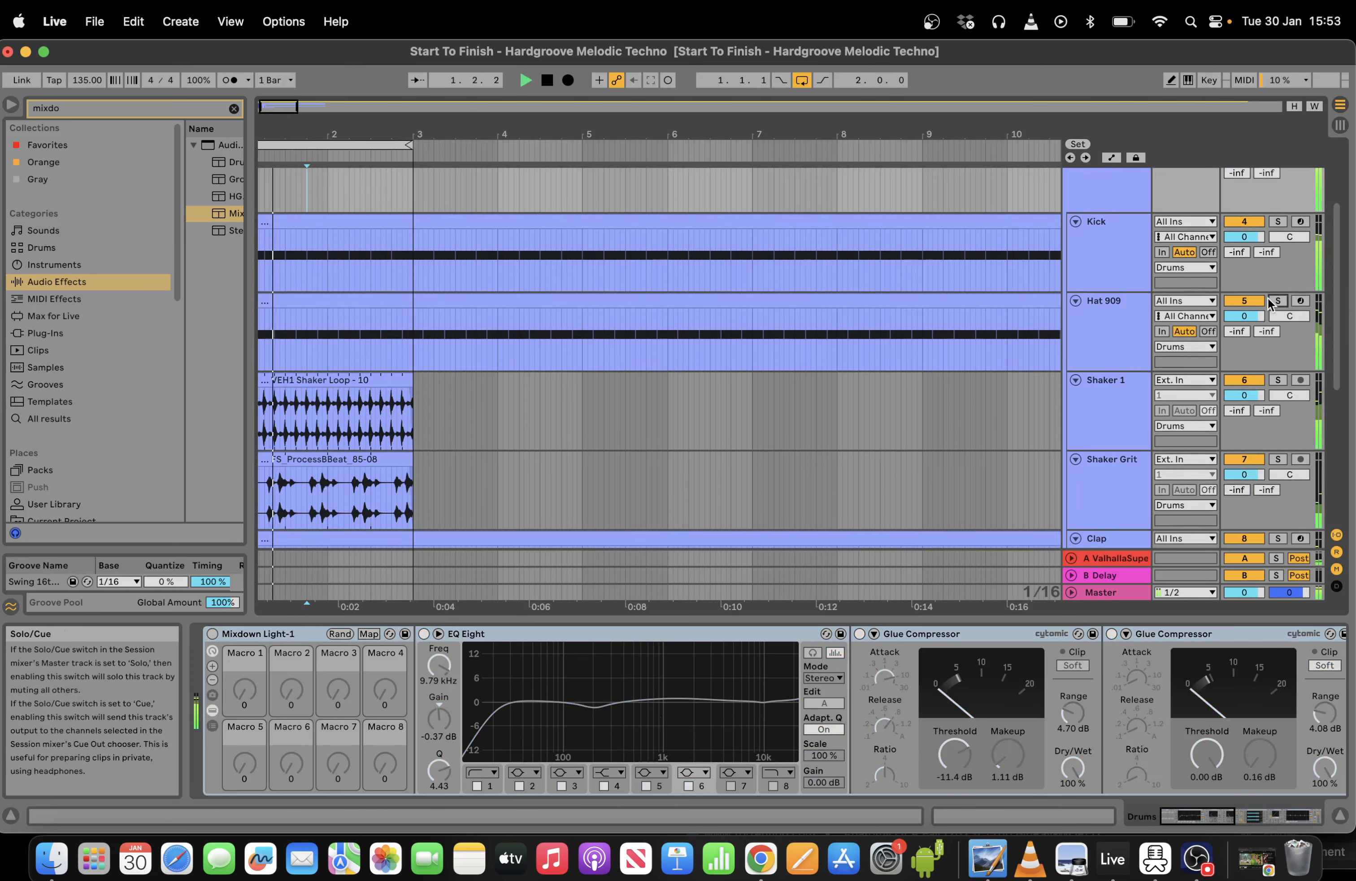
left_click(830, 319)
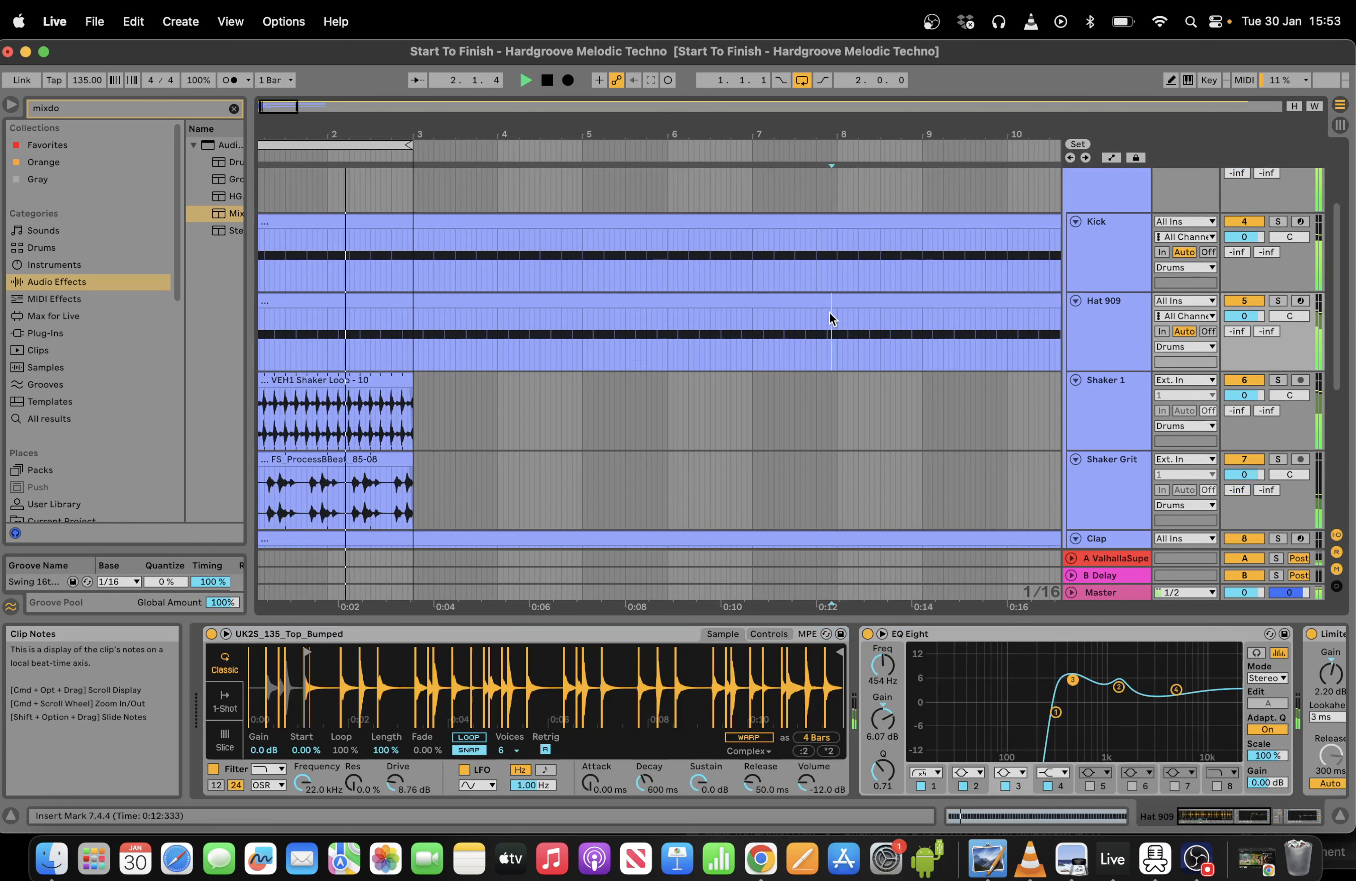
left_click(287, 354)
left_click_drag(841, 651, 792, 650)
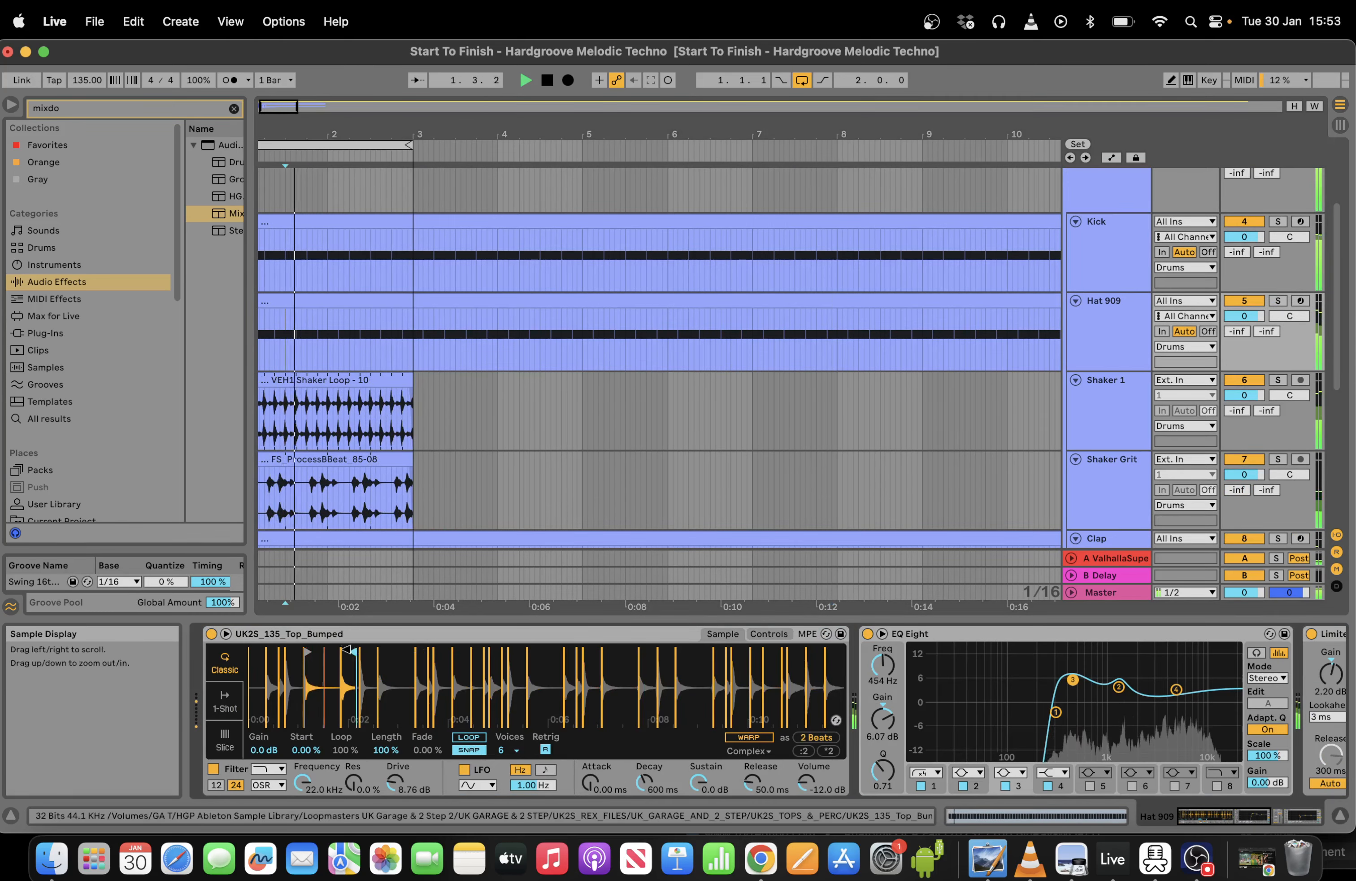
left_click(231, 704)
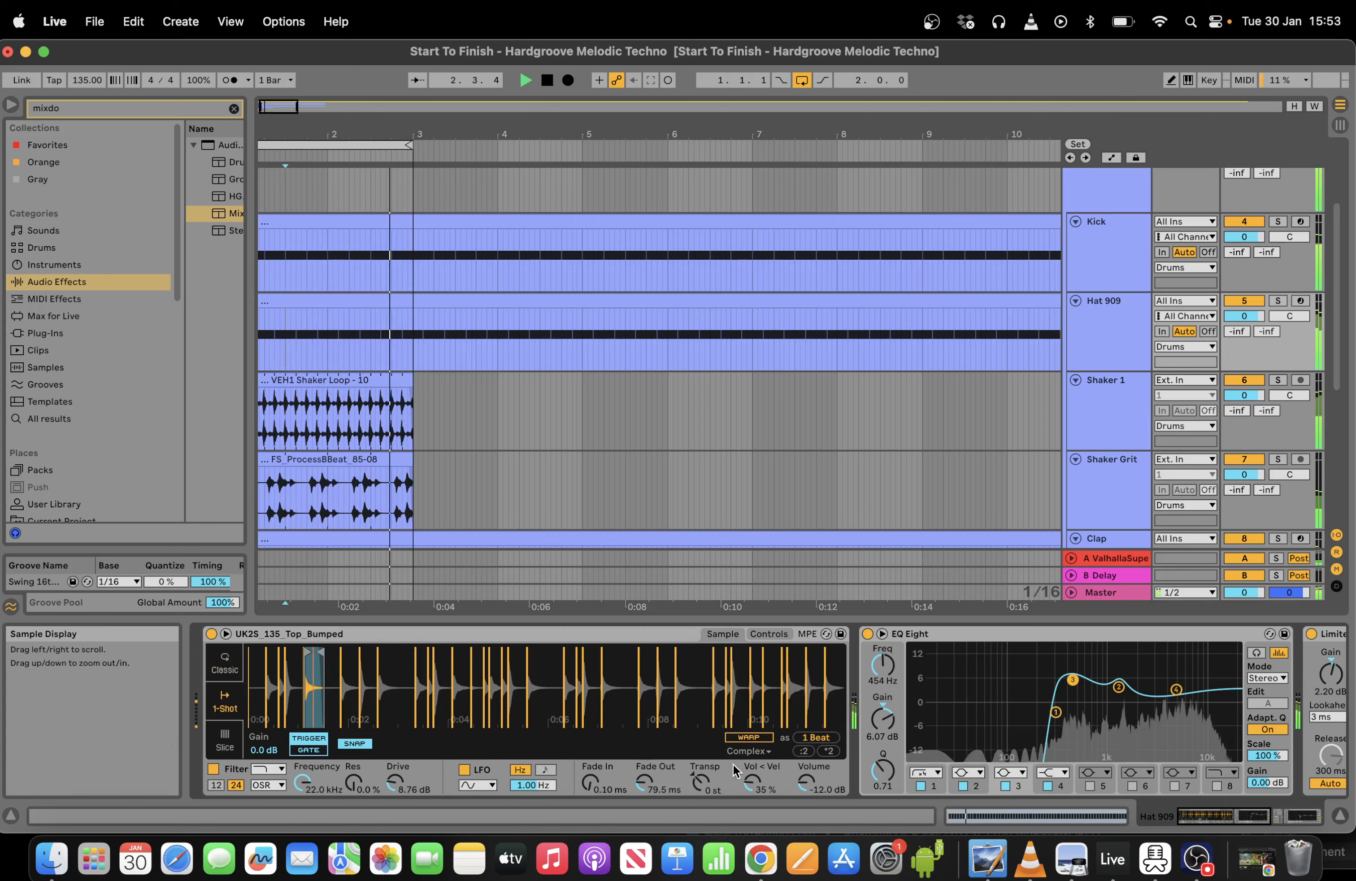
mouse_move(645, 782)
left_mouse_down()
mouse_move(645, 744)
mouse_move(646, 781)
left_mouse_up()
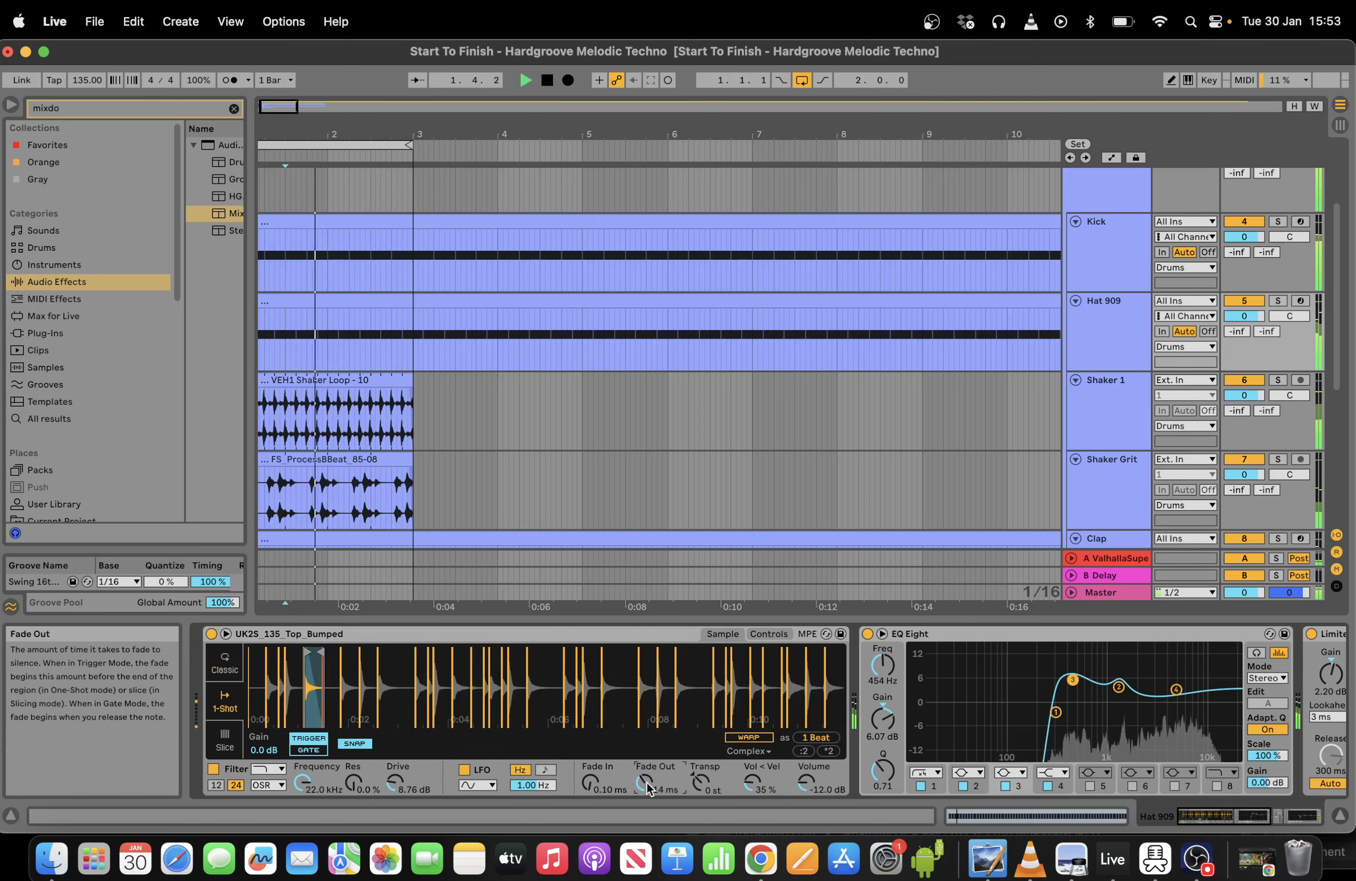
Audition Shaker 1 in solo, cut its last EQ Eight at 12.4 kHz to -3.10 dB and set Glue Compressor makeup to 6.03 dB.
left_click(1279, 380)
left_click(1279, 380)
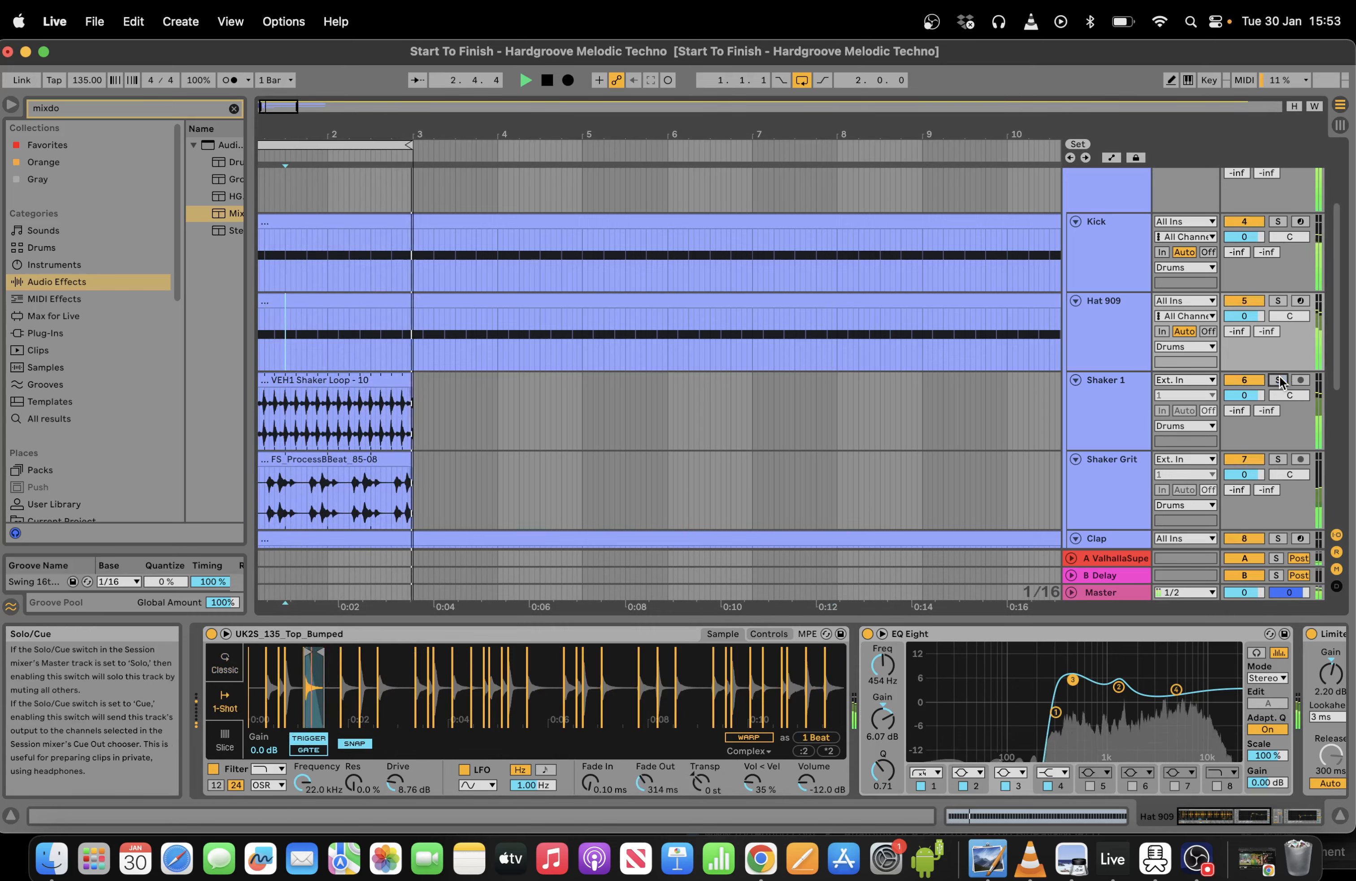
left_click(370, 420)
left_click_drag(1166, 712, 1166, 713)
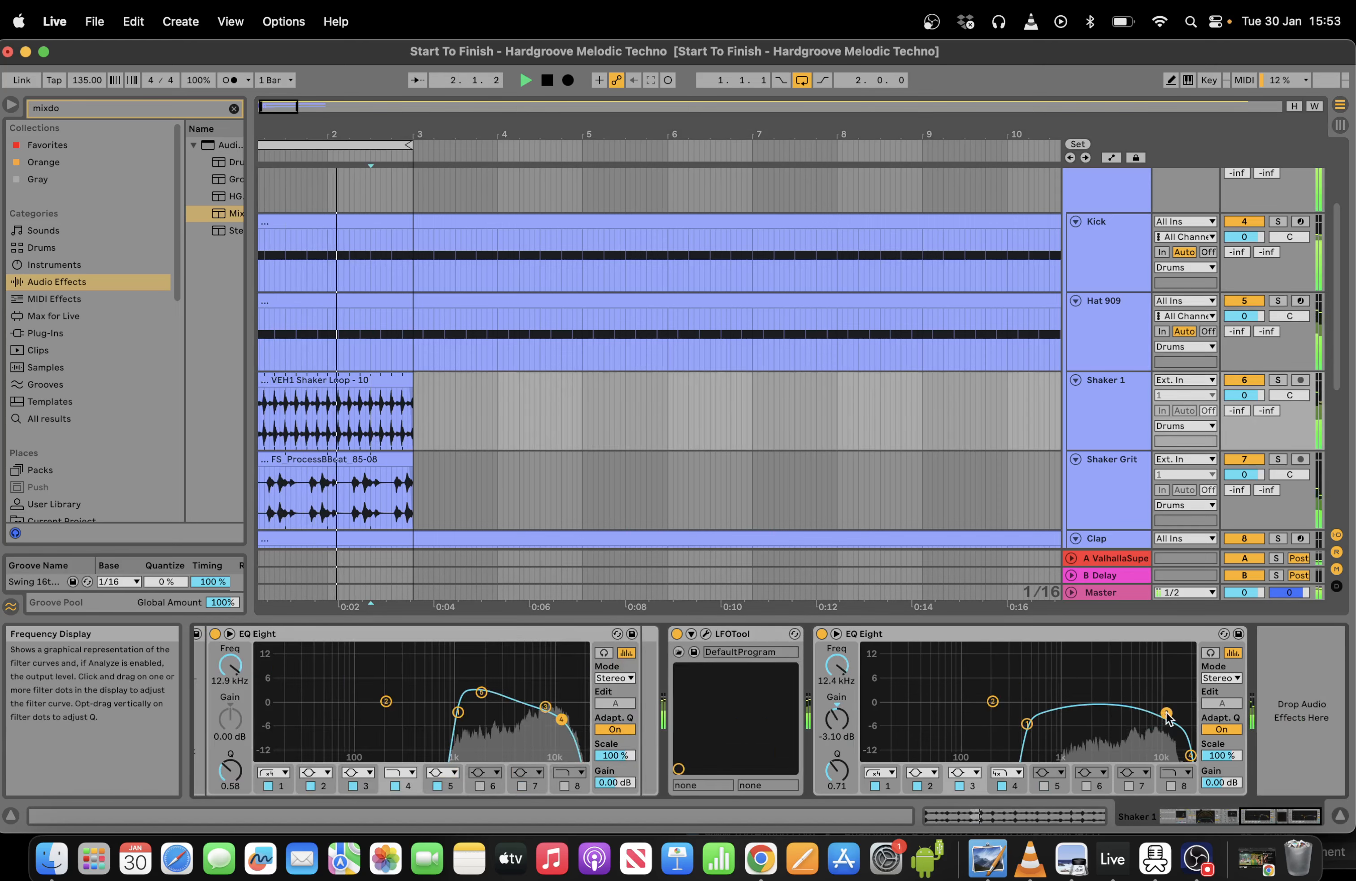
left_click(384, 379)
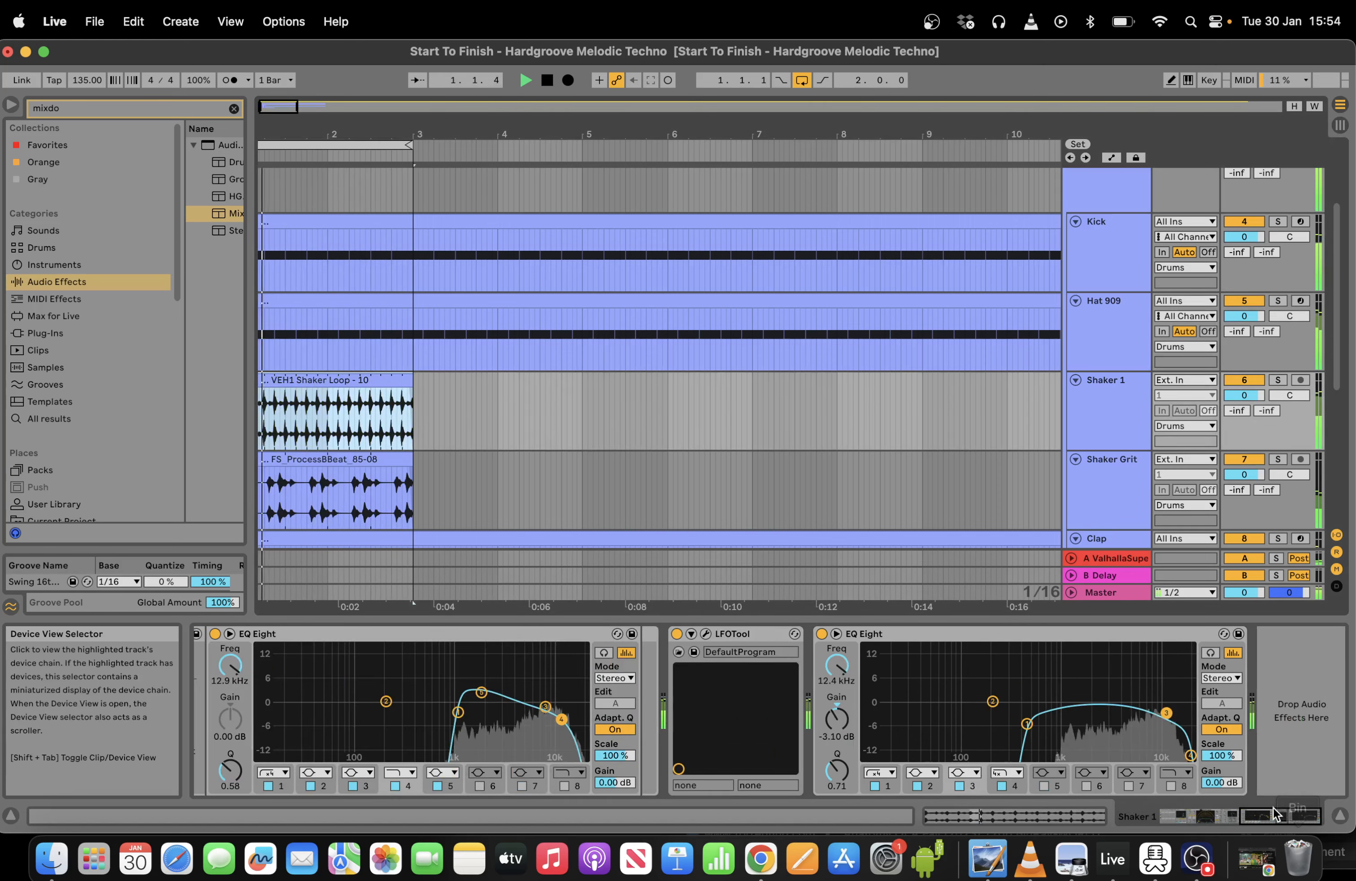
left_click_drag(1260, 822, 1212, 822)
left_click_drag(767, 754, 767, 748)
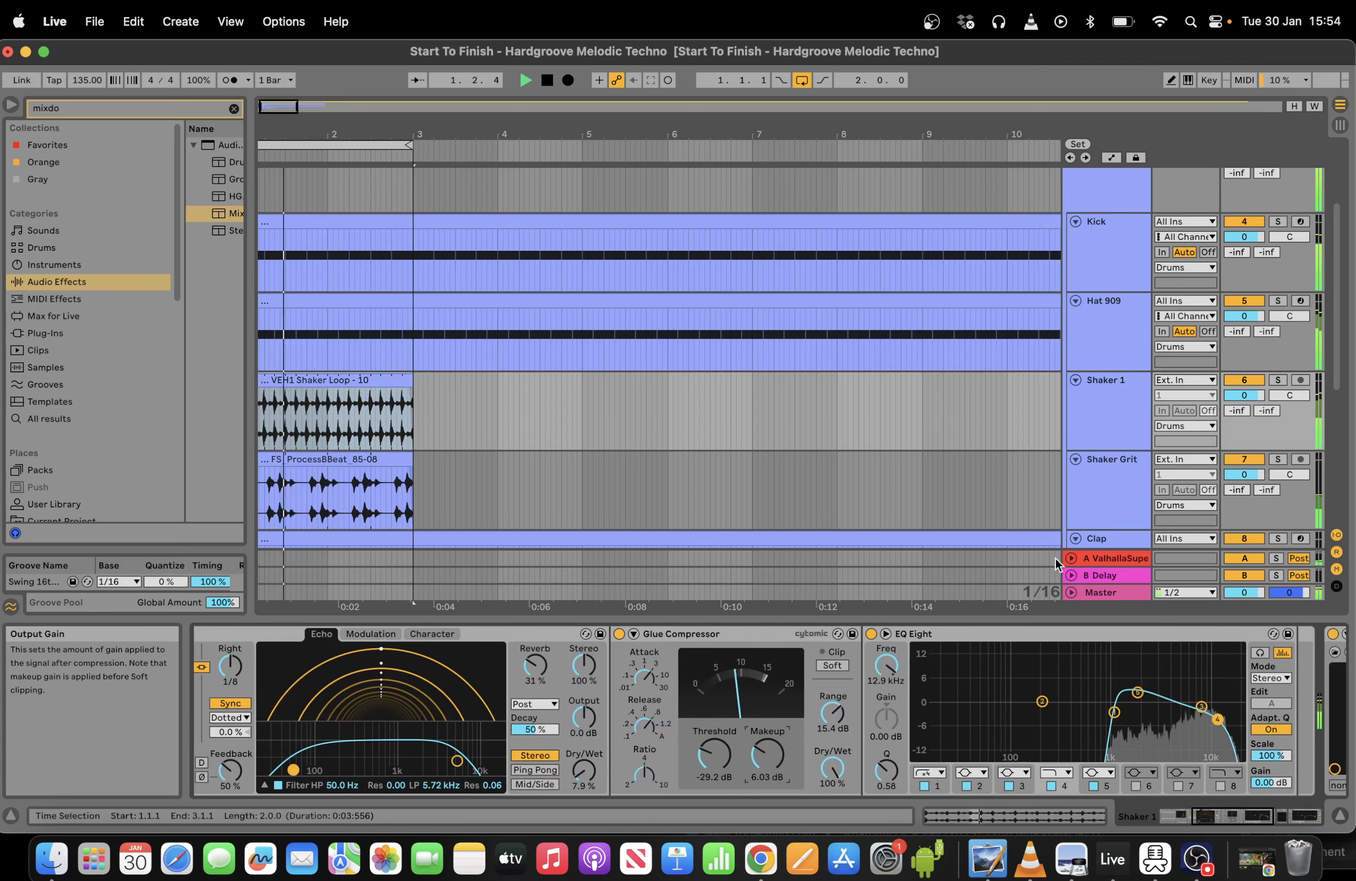
Audition Shaker Grit in solo and lower the Clap track volume to -0.2 dB.
left_click(1278, 458)
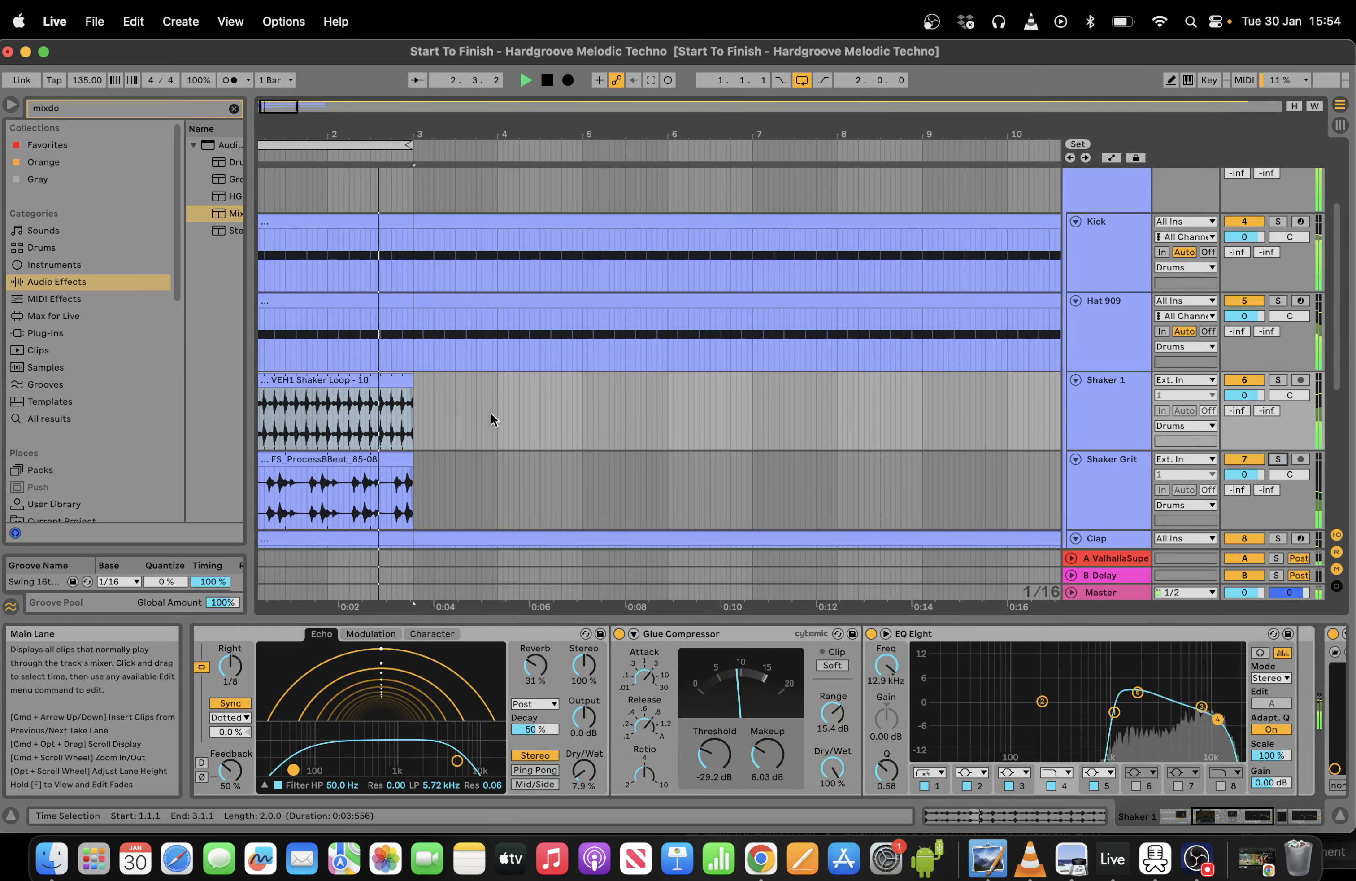
left_click(1277, 458)
left_click_drag(1337, 359, 1336, 408)
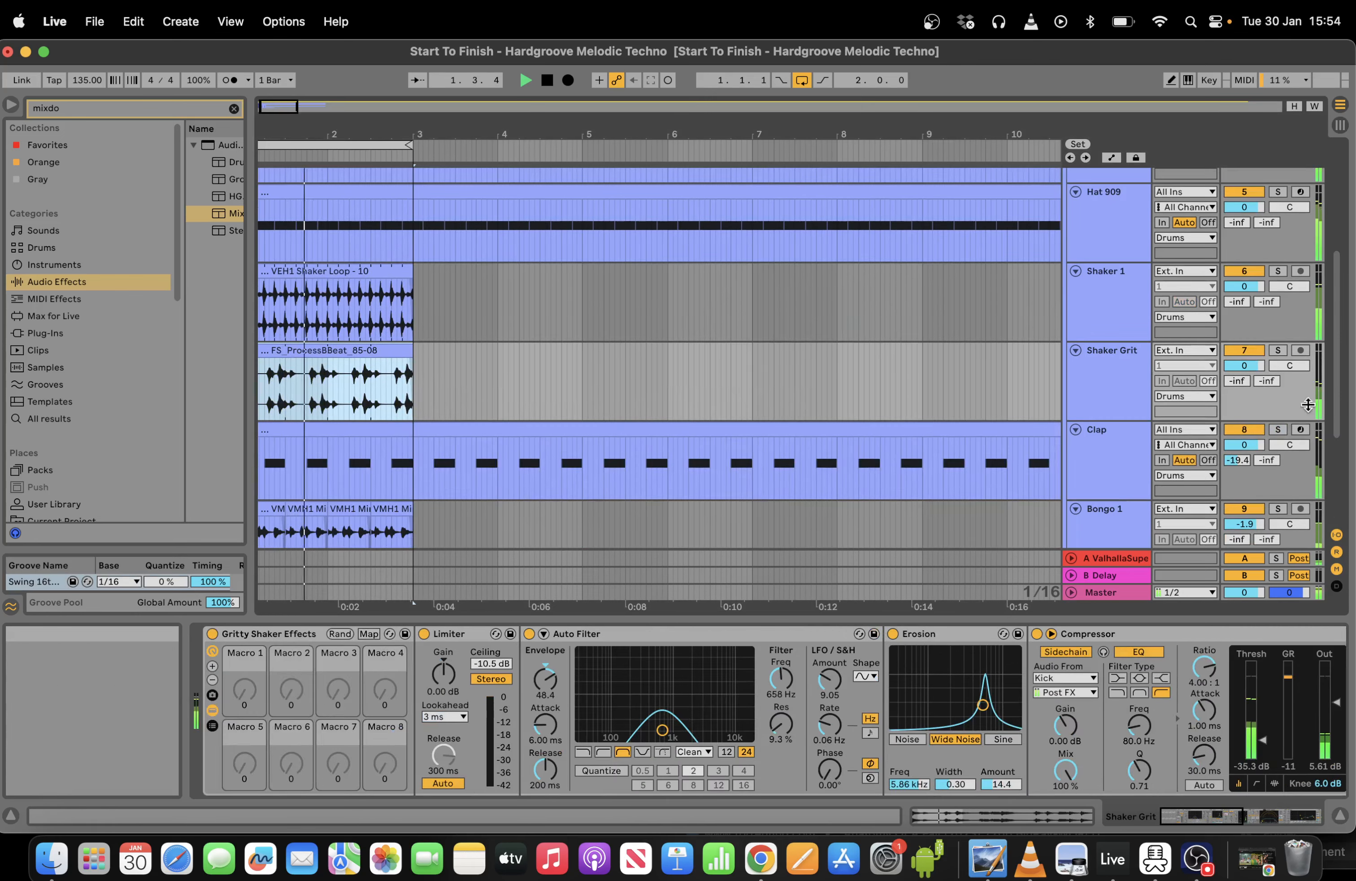
left_click(391, 431)
left_click_drag(1244, 445, 1245, 447)
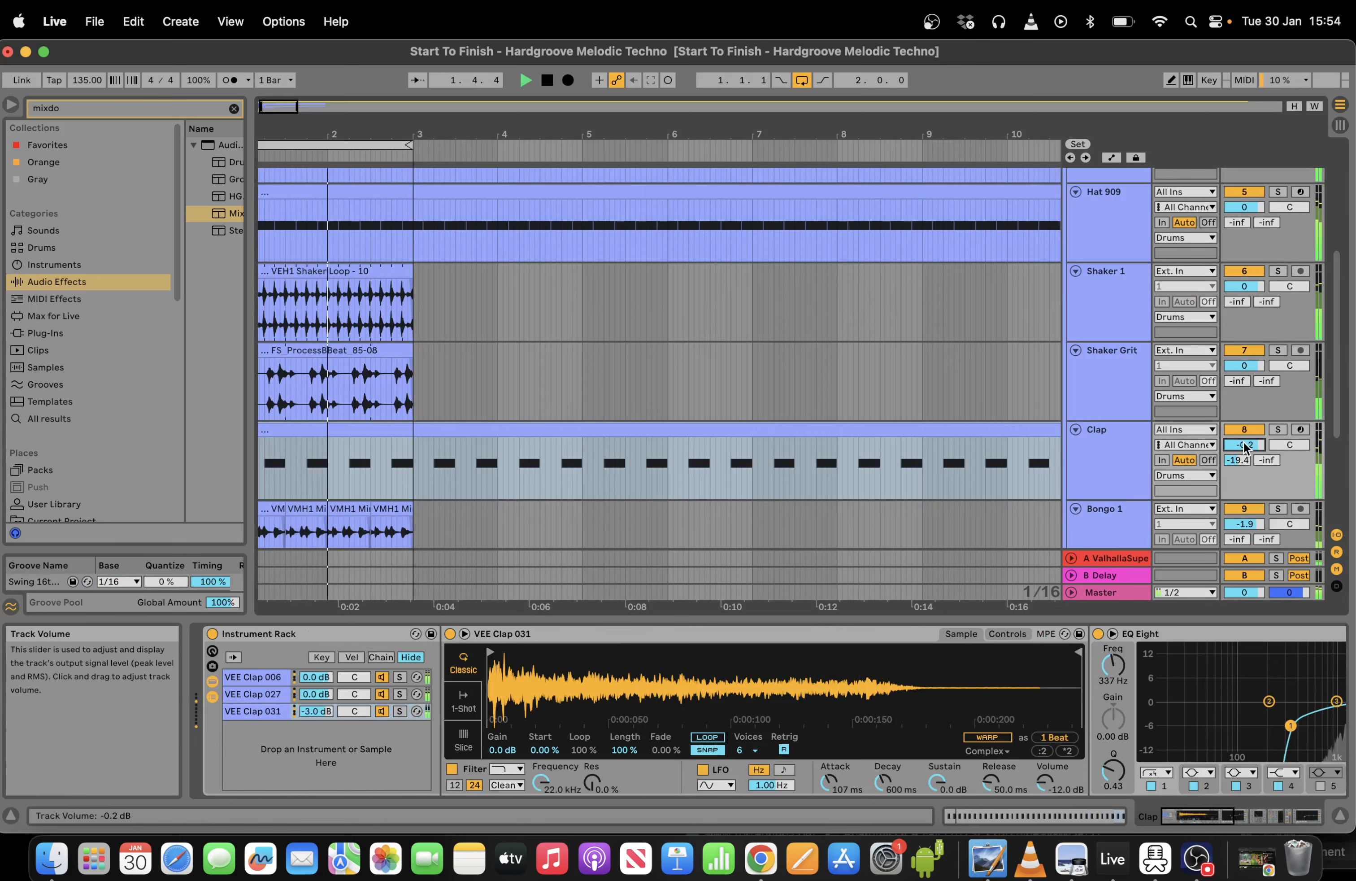
Audition the Bongo 1 track in solo, return to the full drum mix and stop playback.
left_click(374, 524)
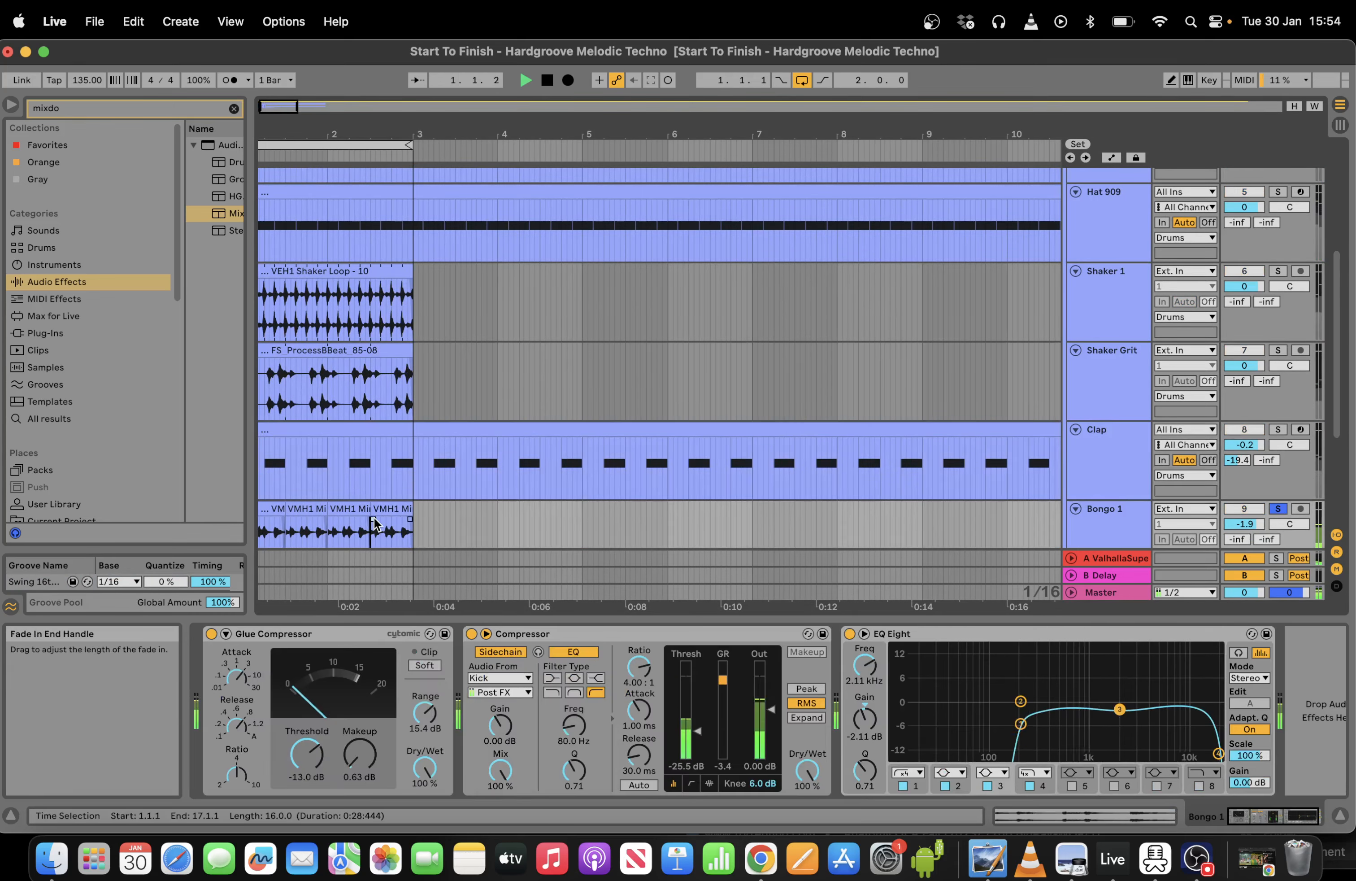
left_click(1278, 509)
left_click_drag(1337, 405, 1272, 300)
key("space")
Reactivate the Drums group's Mixdown Light-1 rack, then fold and deactivate every device between its first EQ Eight and the Limiter.
left_click(315, 303)
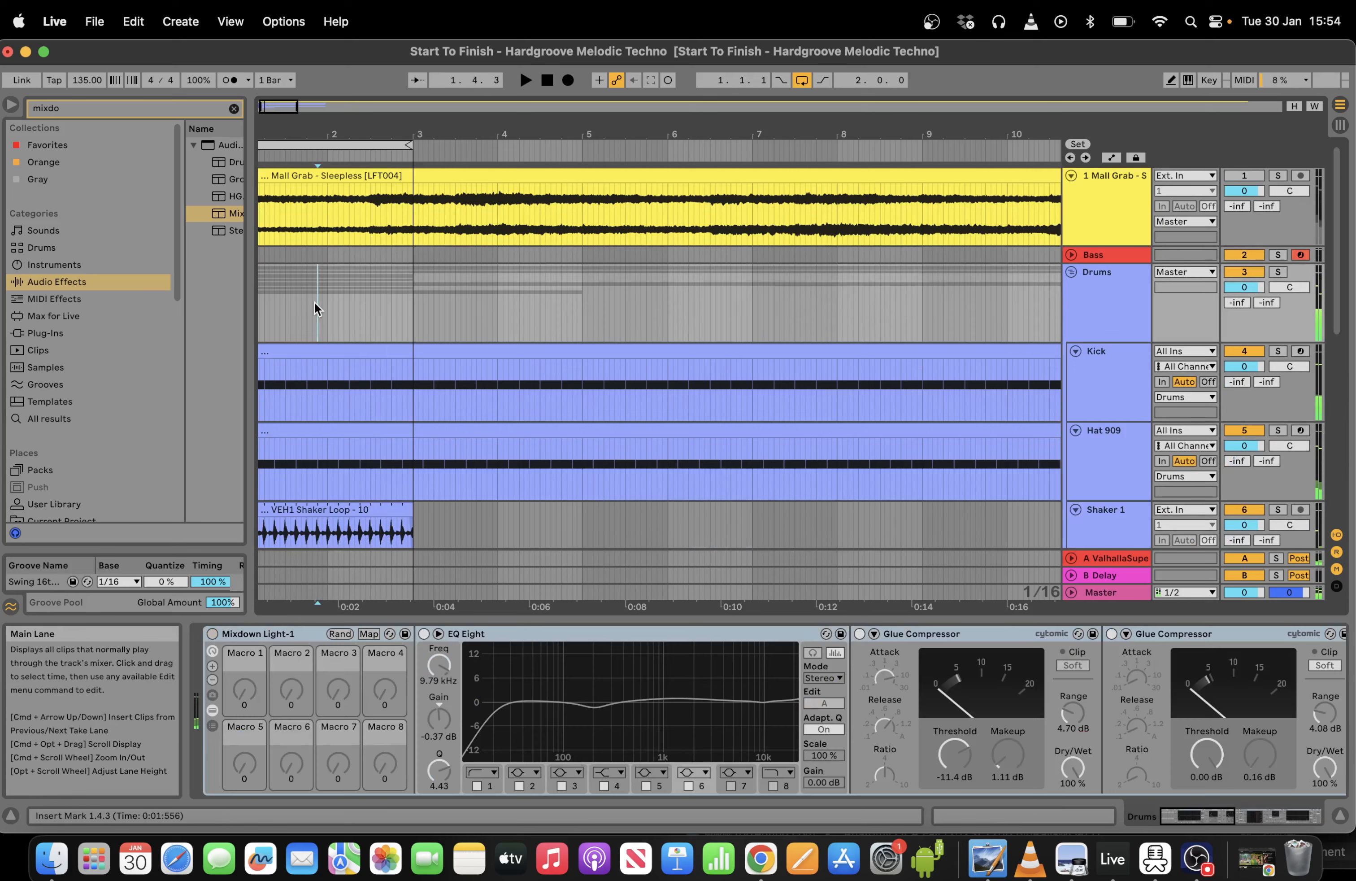
left_click(513, 722)
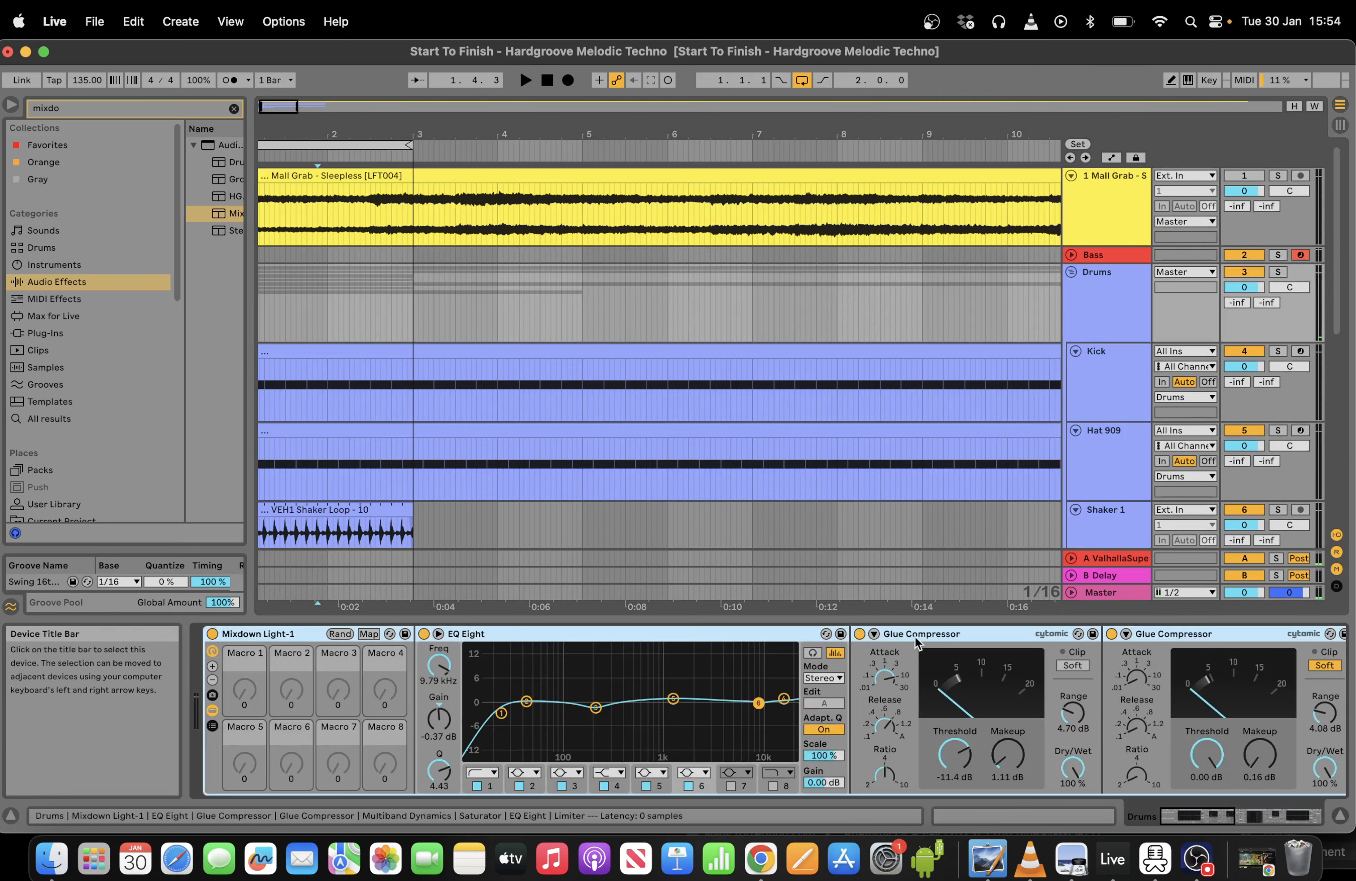
double_click(965, 640)
double_click(972, 639)
double_click(980, 640)
double_click(998, 640)
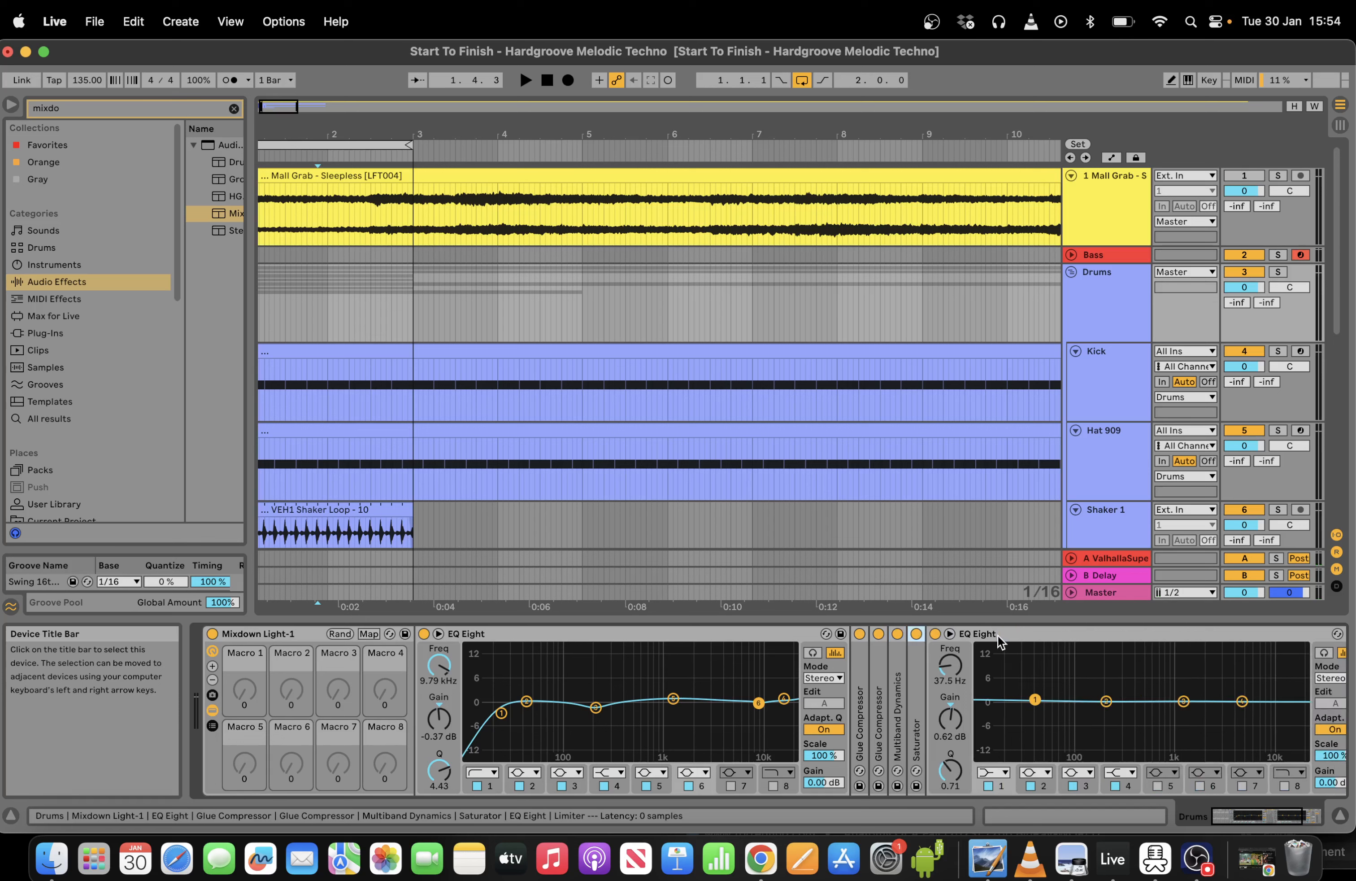
double_click(1000, 640)
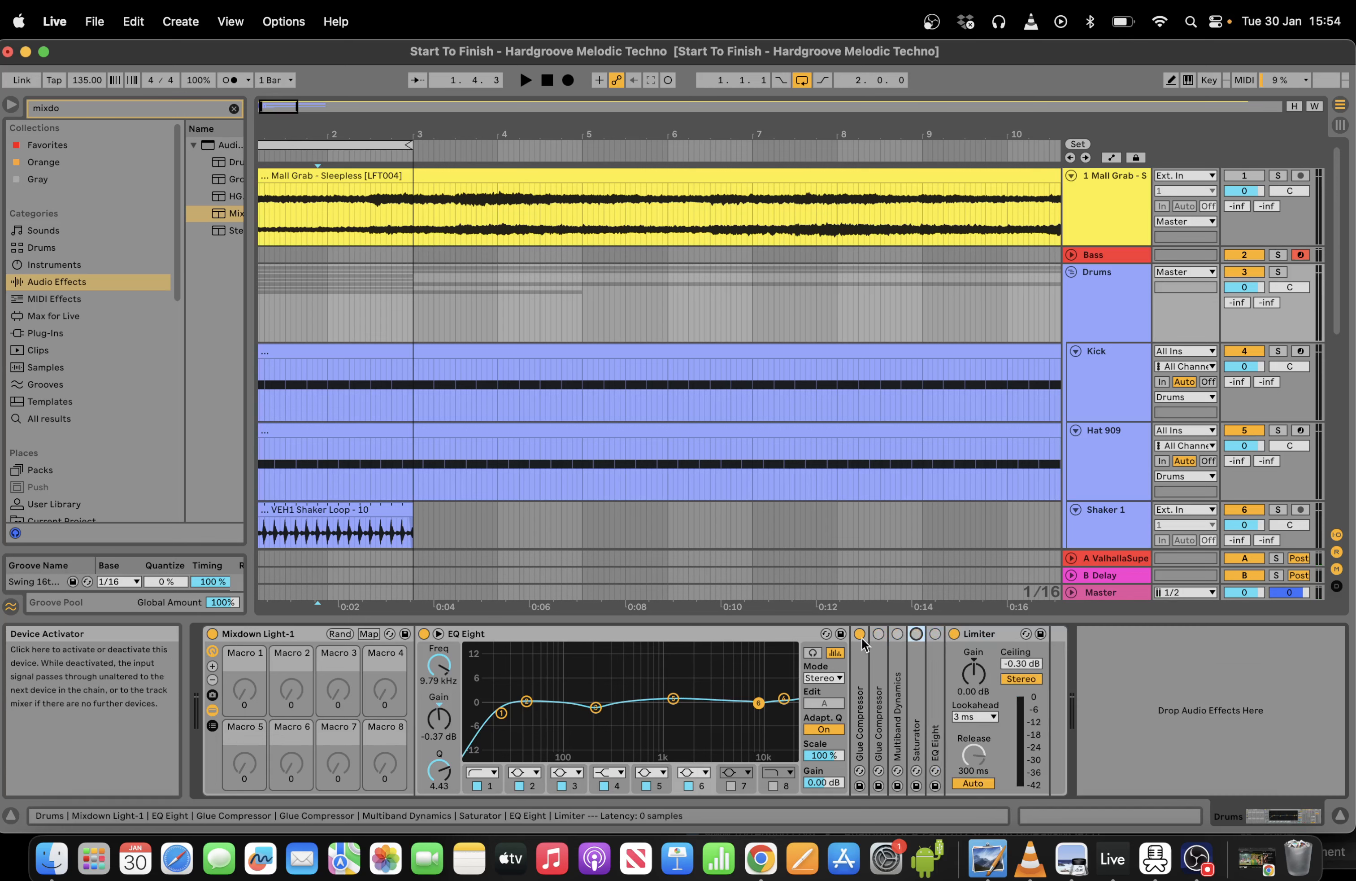
left_click(654, 636)
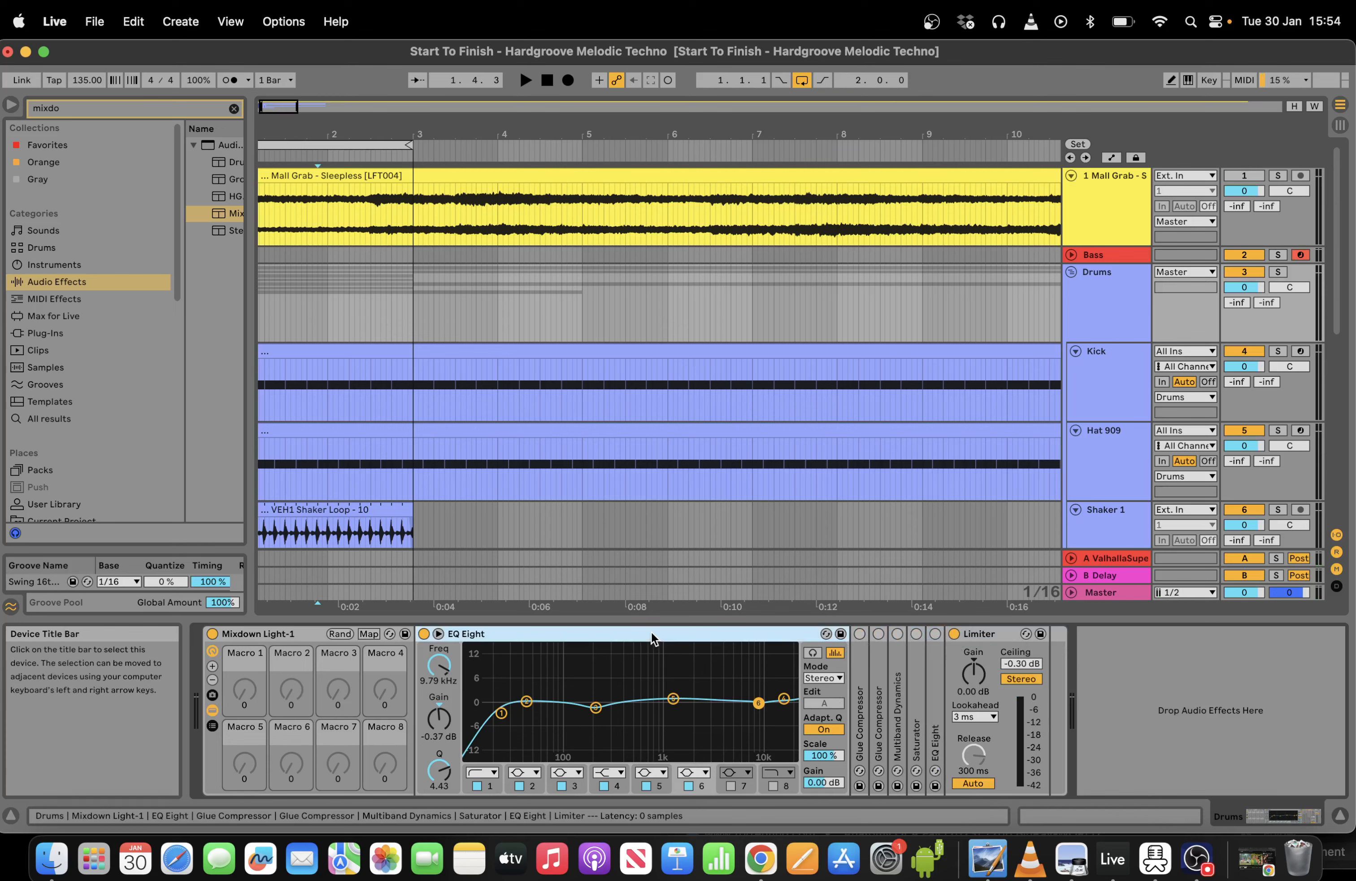
In the rack's first EQ Eight, raise the 40 Hz band slightly and set band 3 to 163 Hz with -1.61 dB gain.
key("space")
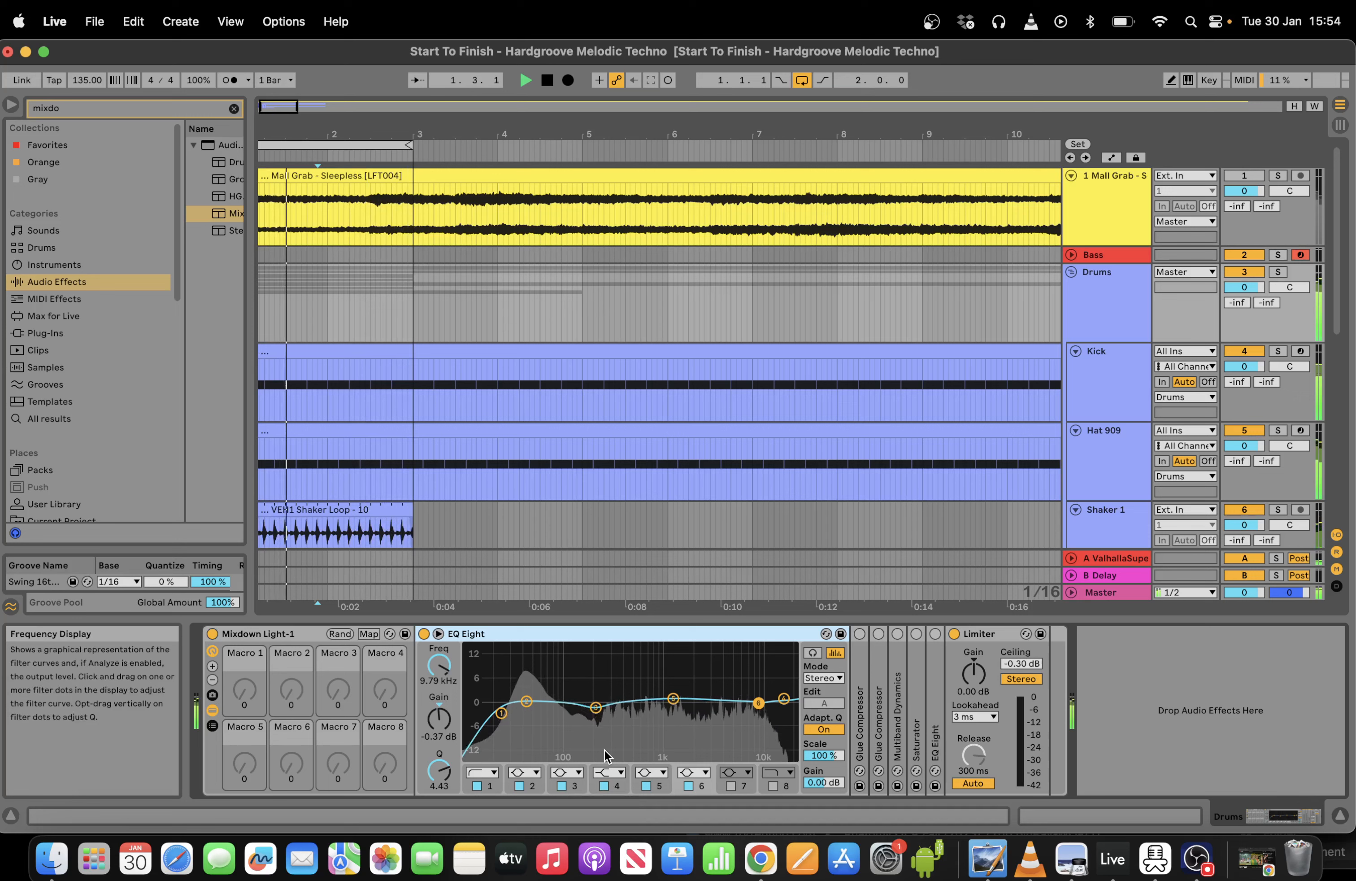
key("space")
left_click(527, 701)
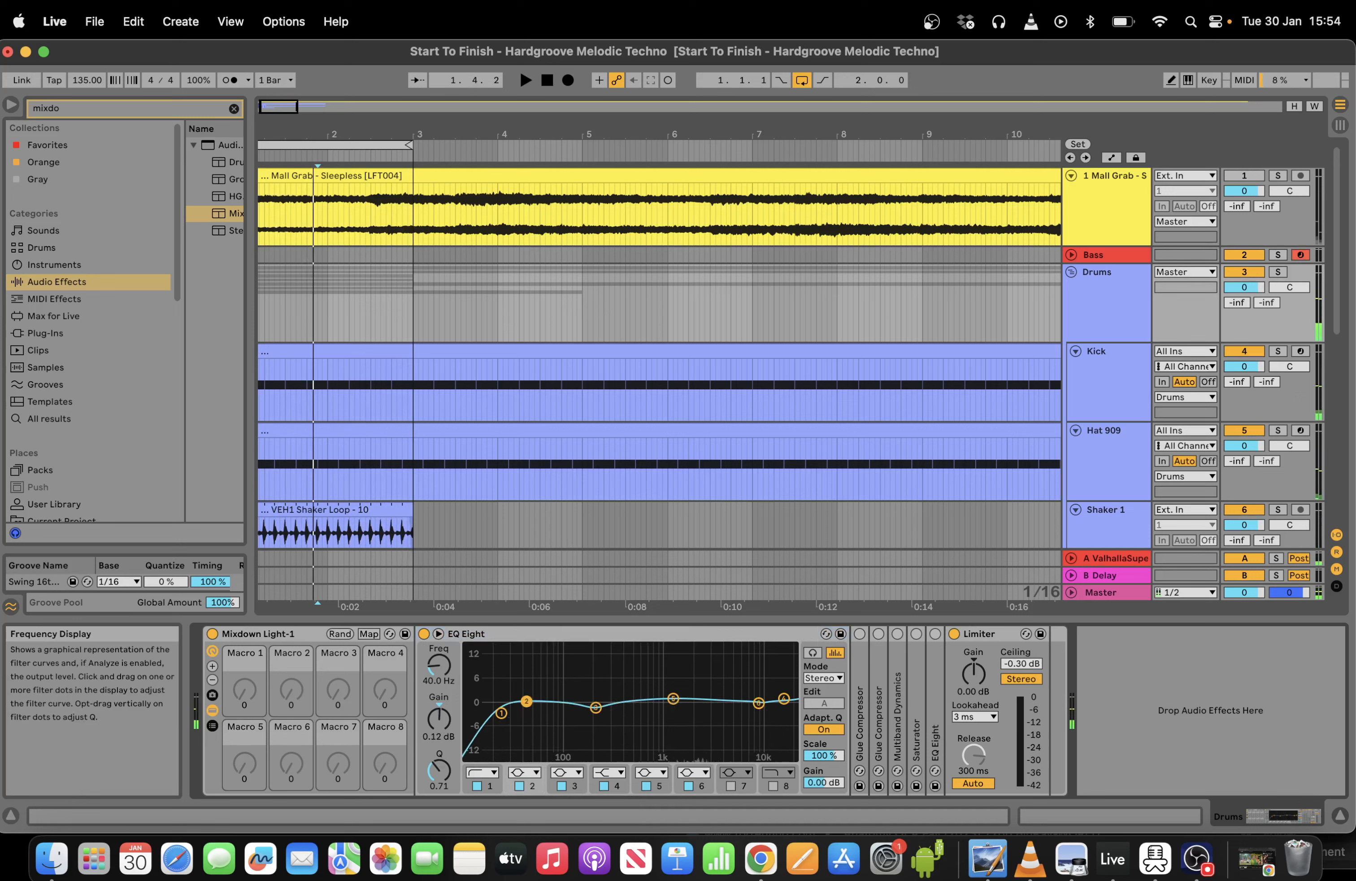
left_click_drag(595, 707, 586, 708)
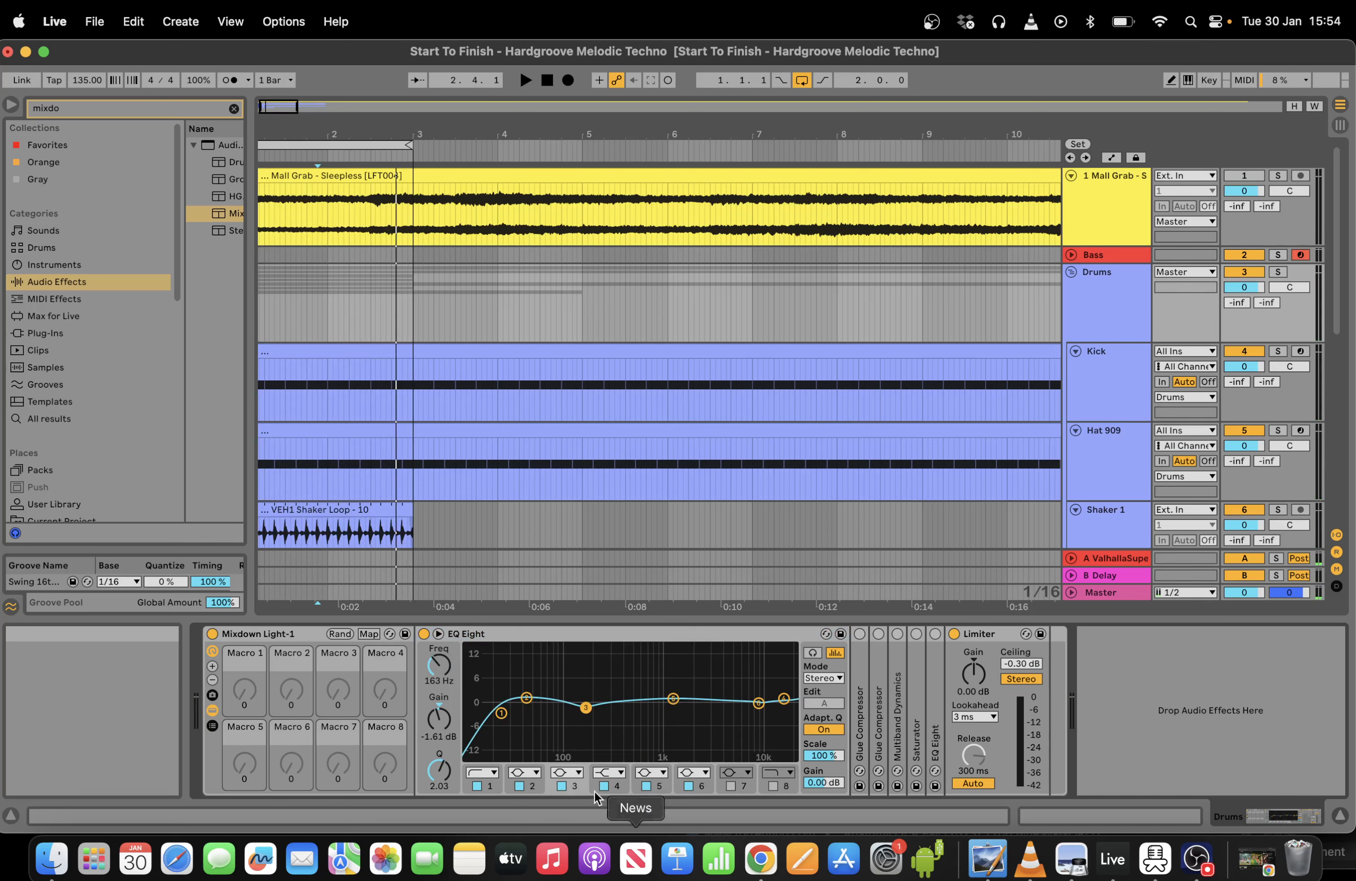
Set the mid band of the rack's first EQ Eight to 1.21 kHz with -1.36 dB gain and play the drums.
key("space")
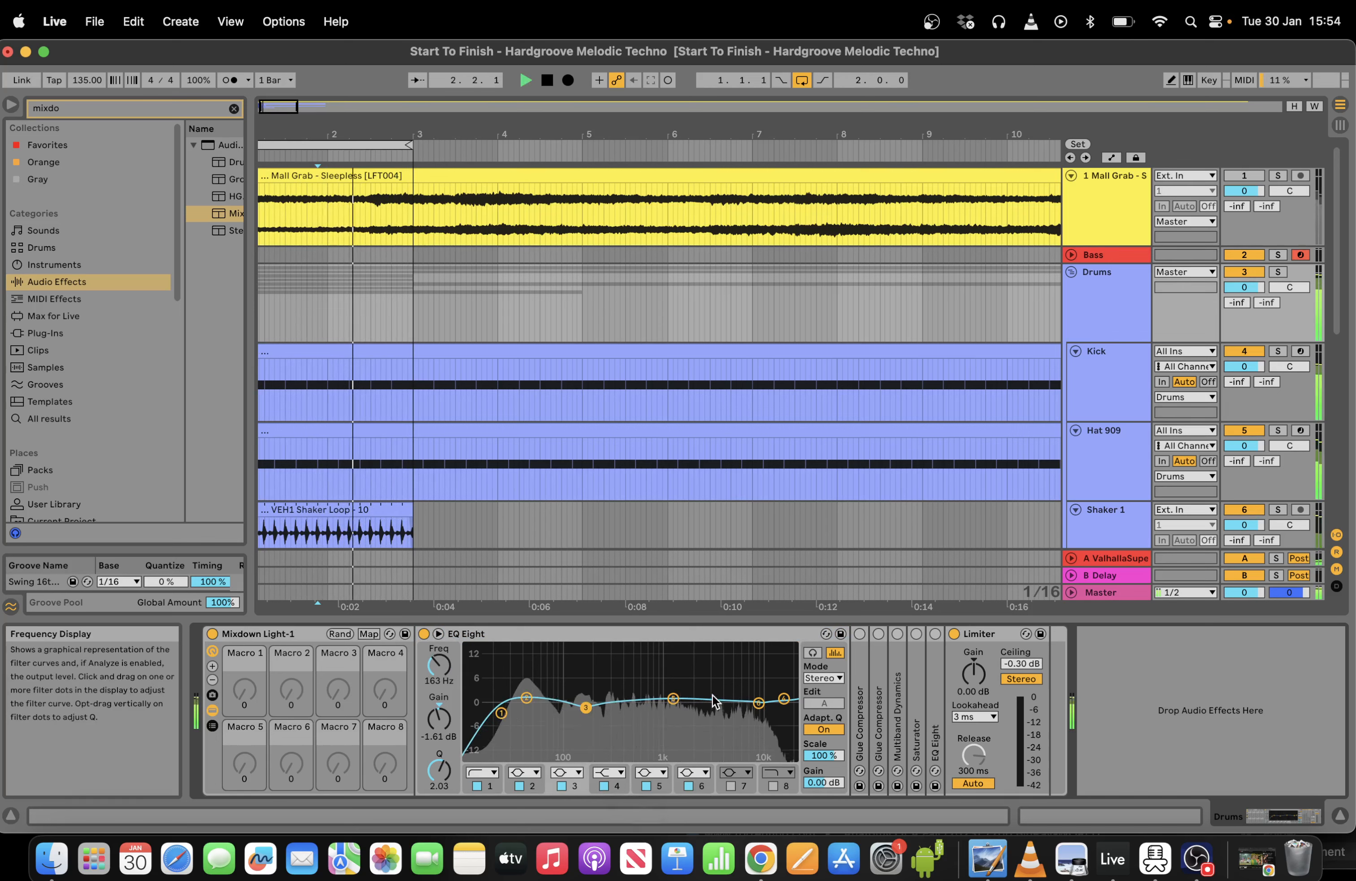
mouse_move(673, 698)
left_mouse_down()
mouse_move(673, 661)
mouse_move(670, 707)
left_mouse_up()
key("space")
key("space")
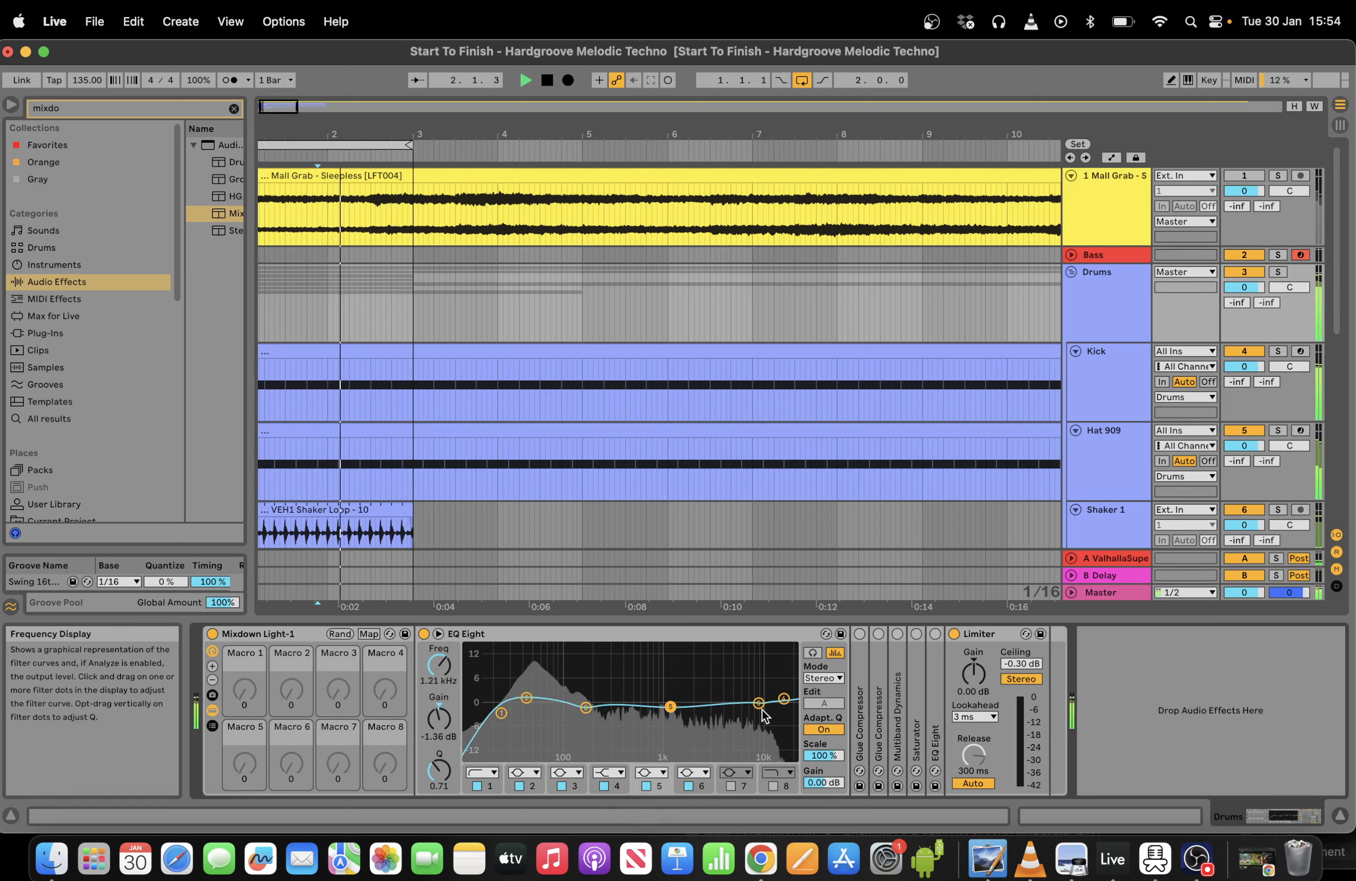
Move the first EQ Eight's narrow high cut down into the upper mids and flatten its topmost band.
left_click(759, 702)
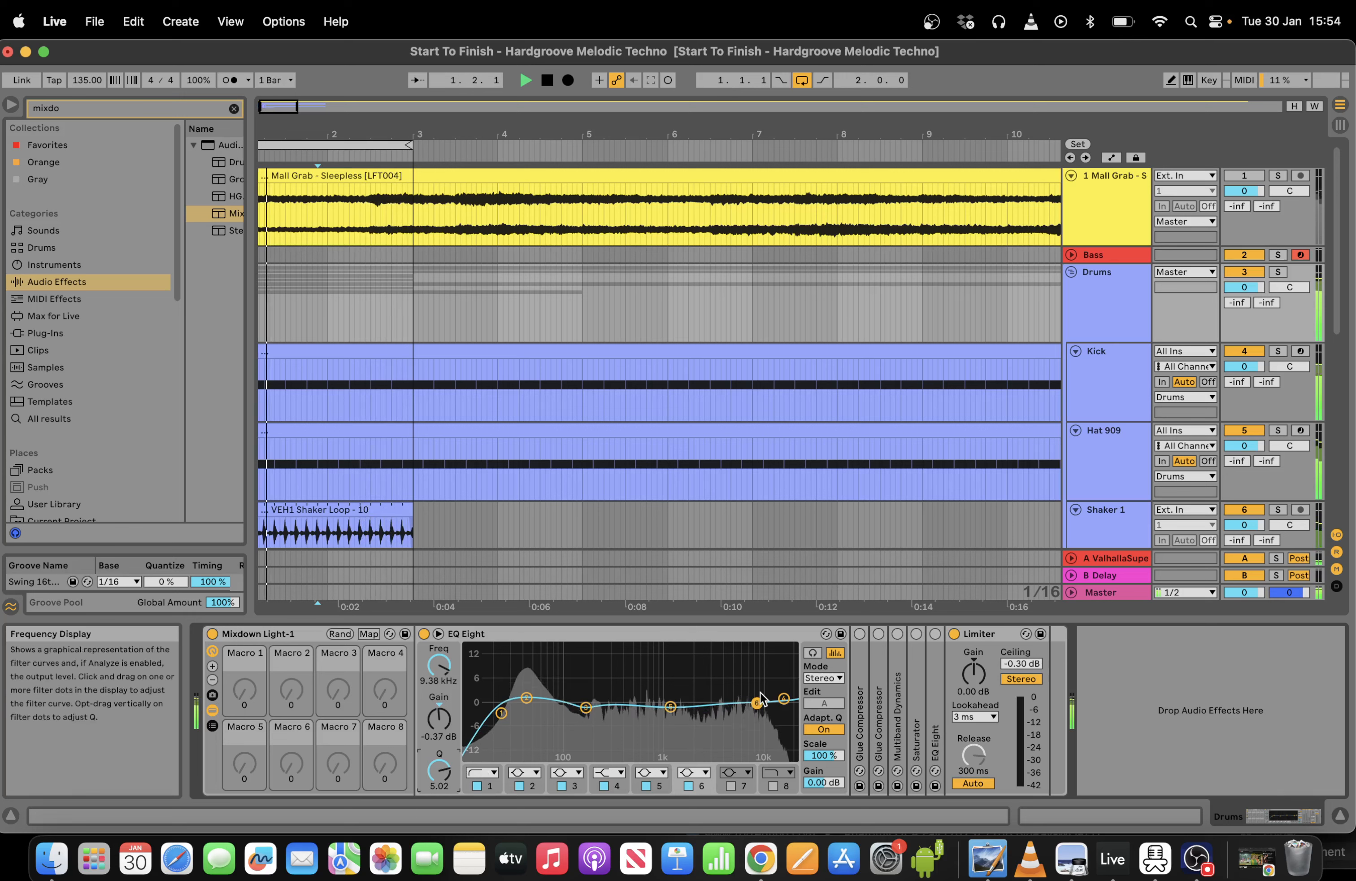
left_click_drag(758, 702, 645, 702)
left_click(784, 698)
Enable band 7 of the first EQ Eight and set it to 527 Hz, -1.36 dB gain and Q 2.03.
left_click(730, 786)
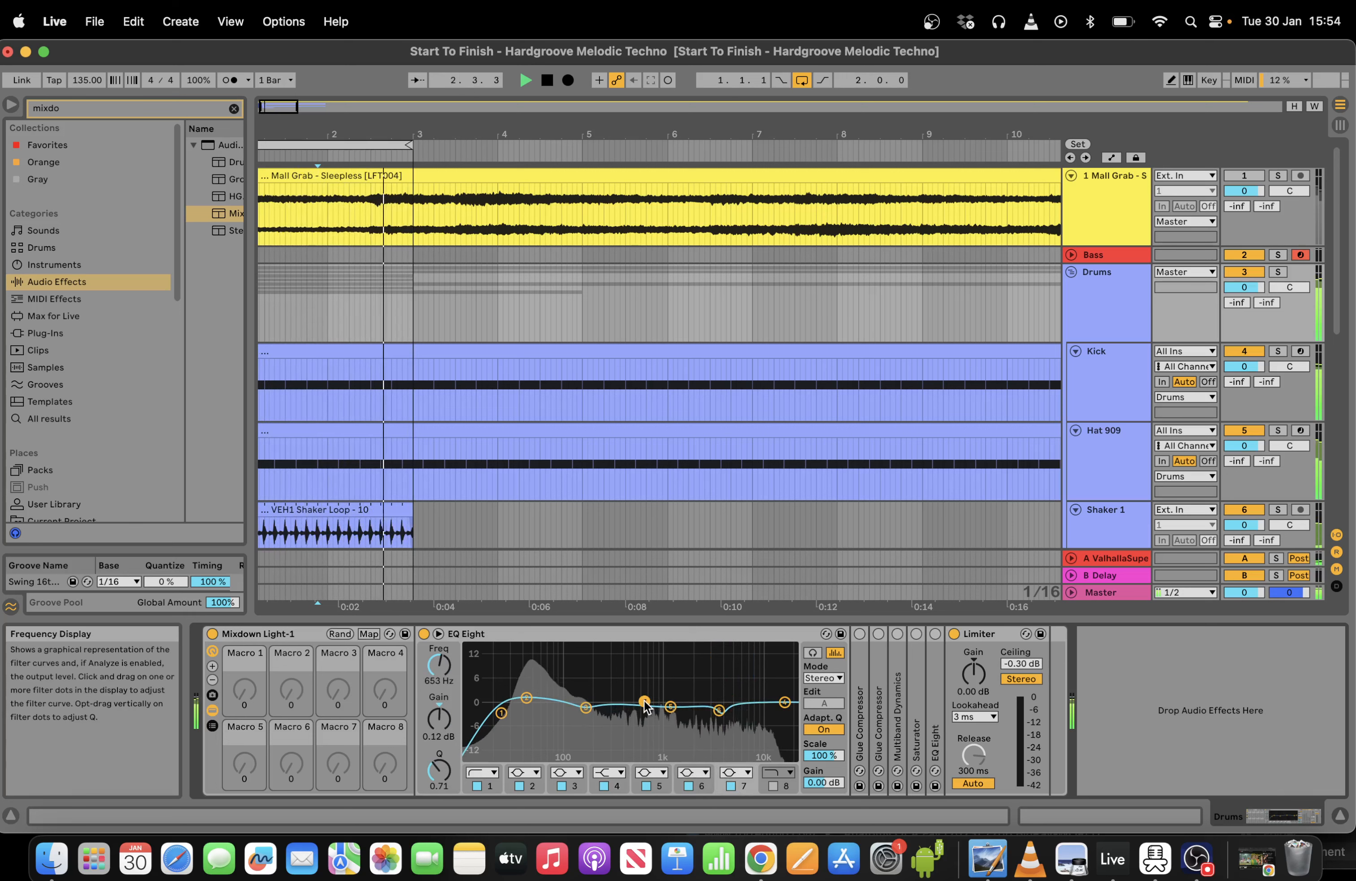
left_click_drag(439, 771, 439, 743)
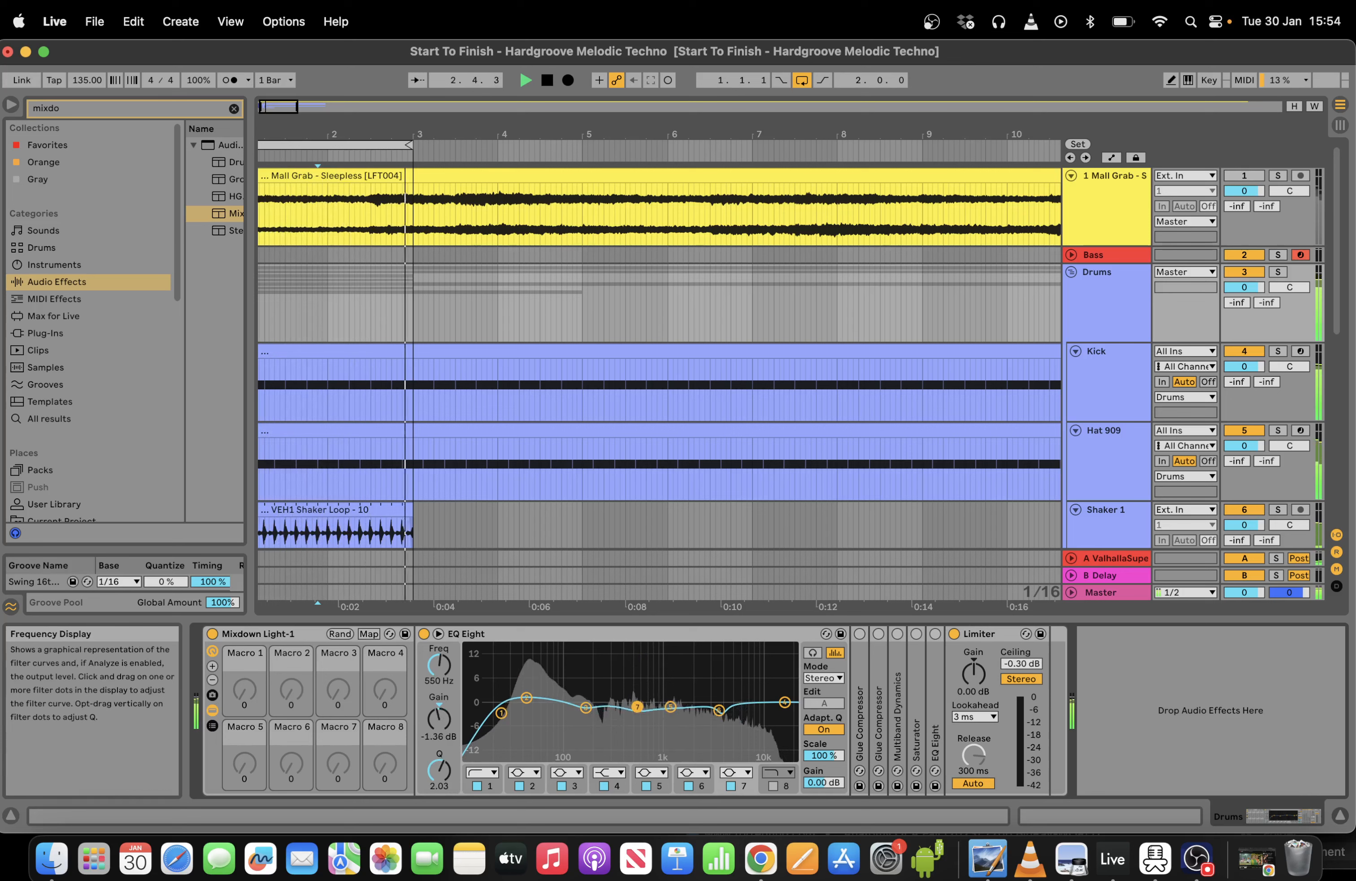
left_click_drag(635, 709, 635, 706)
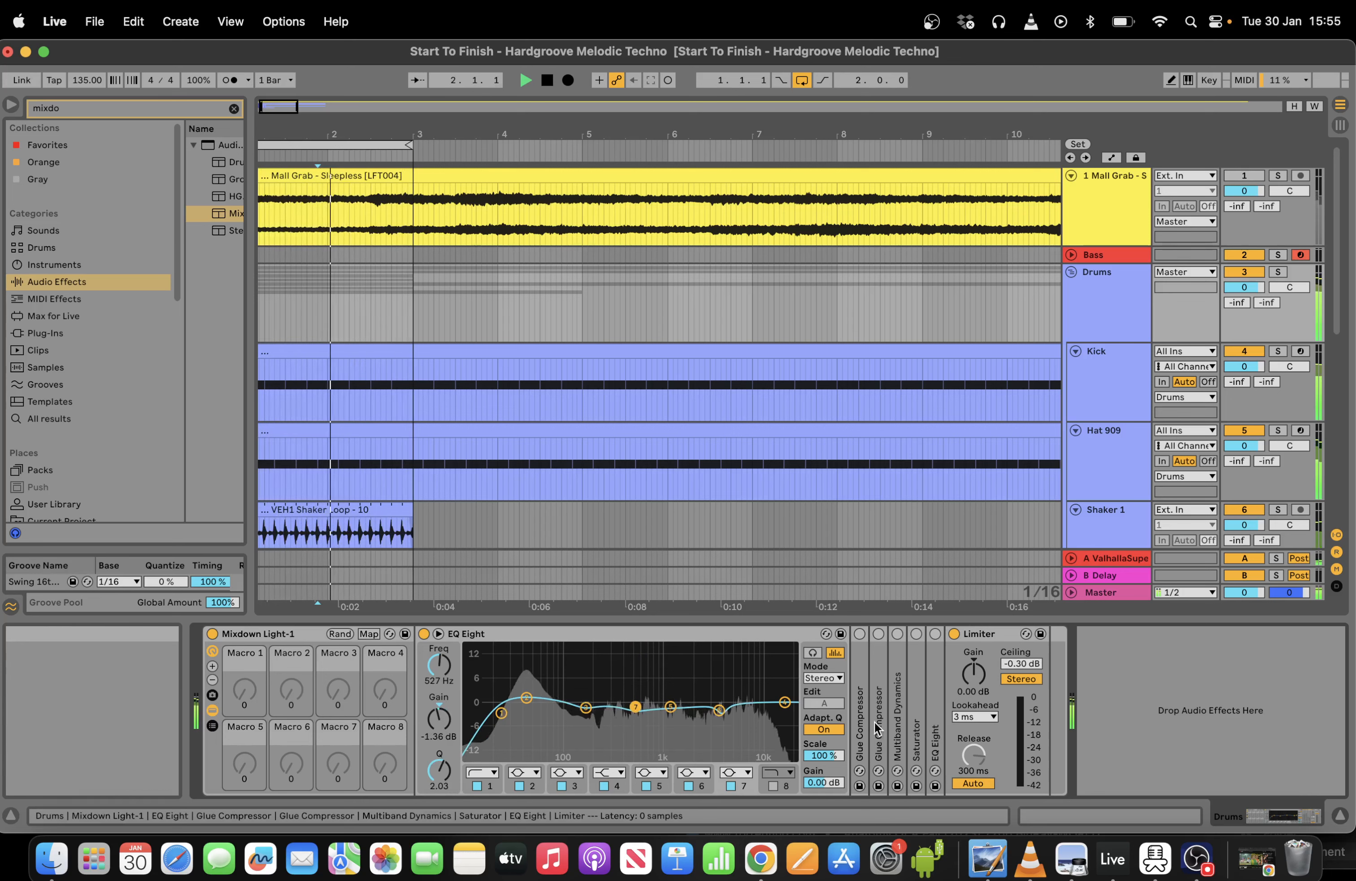
Unfold and activate the rack's first Glue Compressor, open its range to 70 dB and set its threshold to -11.4 dB.
double_click(860, 639)
left_click(859, 640)
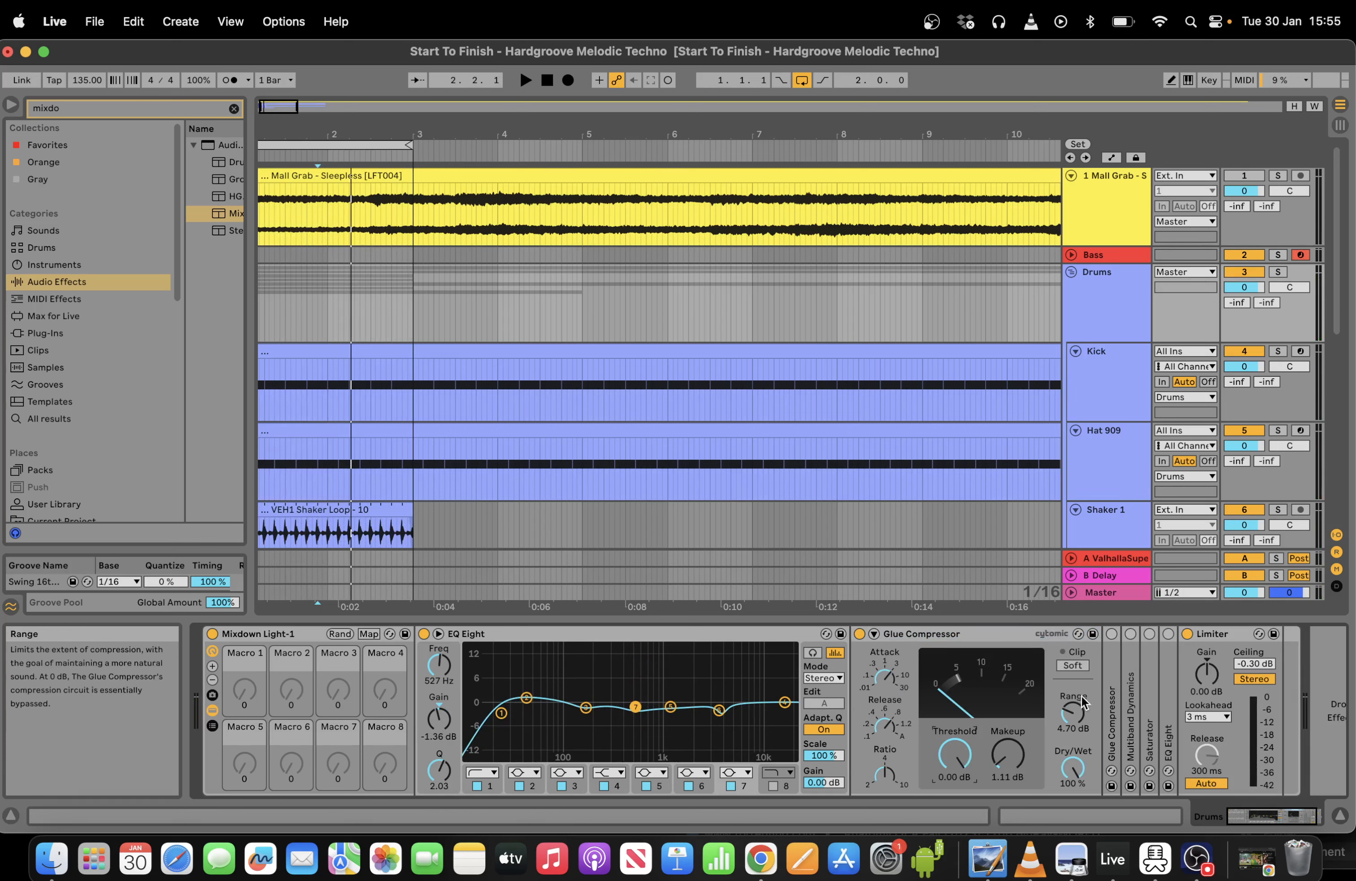
key("space")
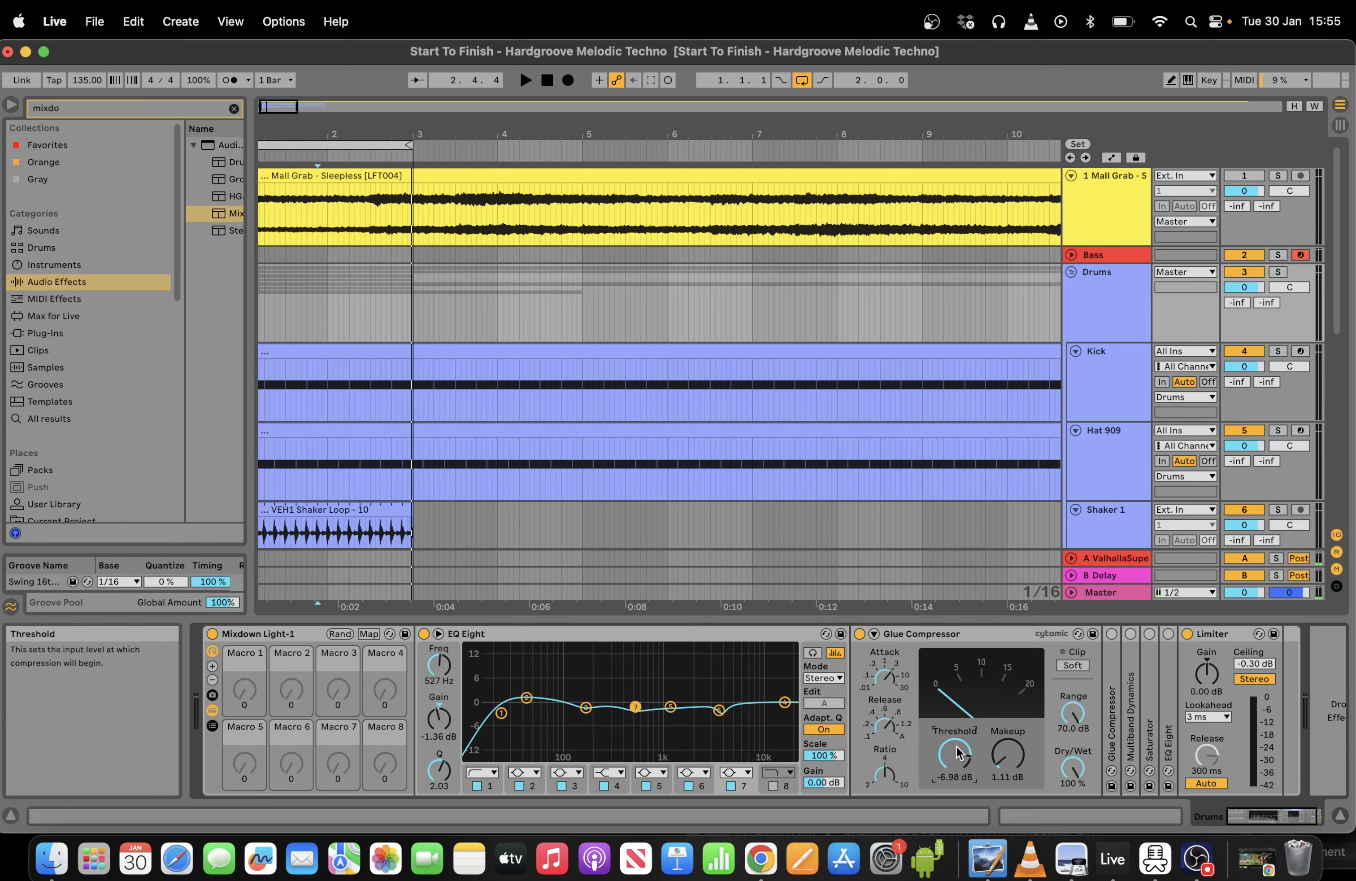
key("space")
mouse_move(957, 754)
left_mouse_down()
mouse_move(957, 772)
mouse_move(958, 752)
mouse_move(965, 762)
left_mouse_up()
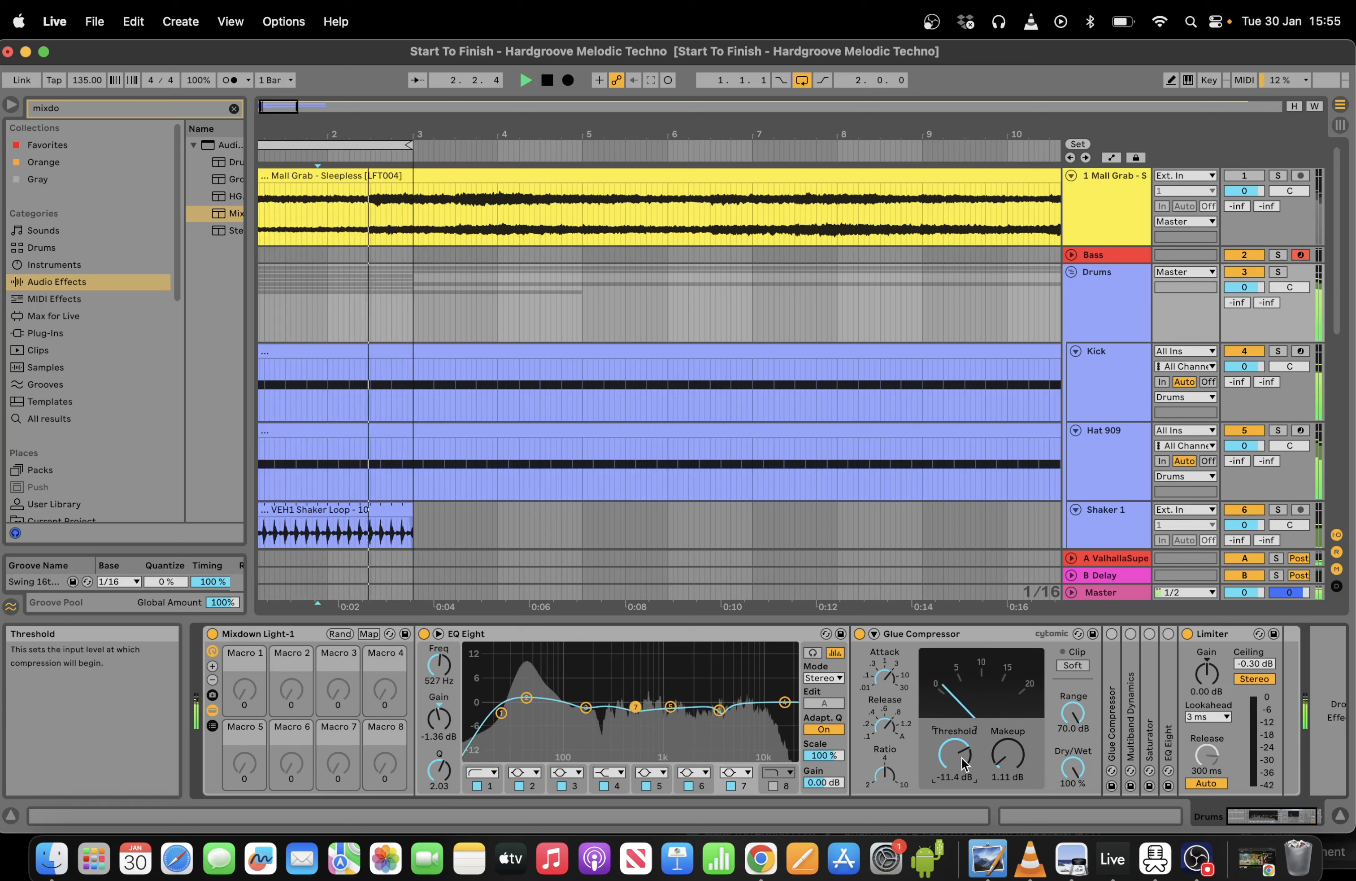
key("space")
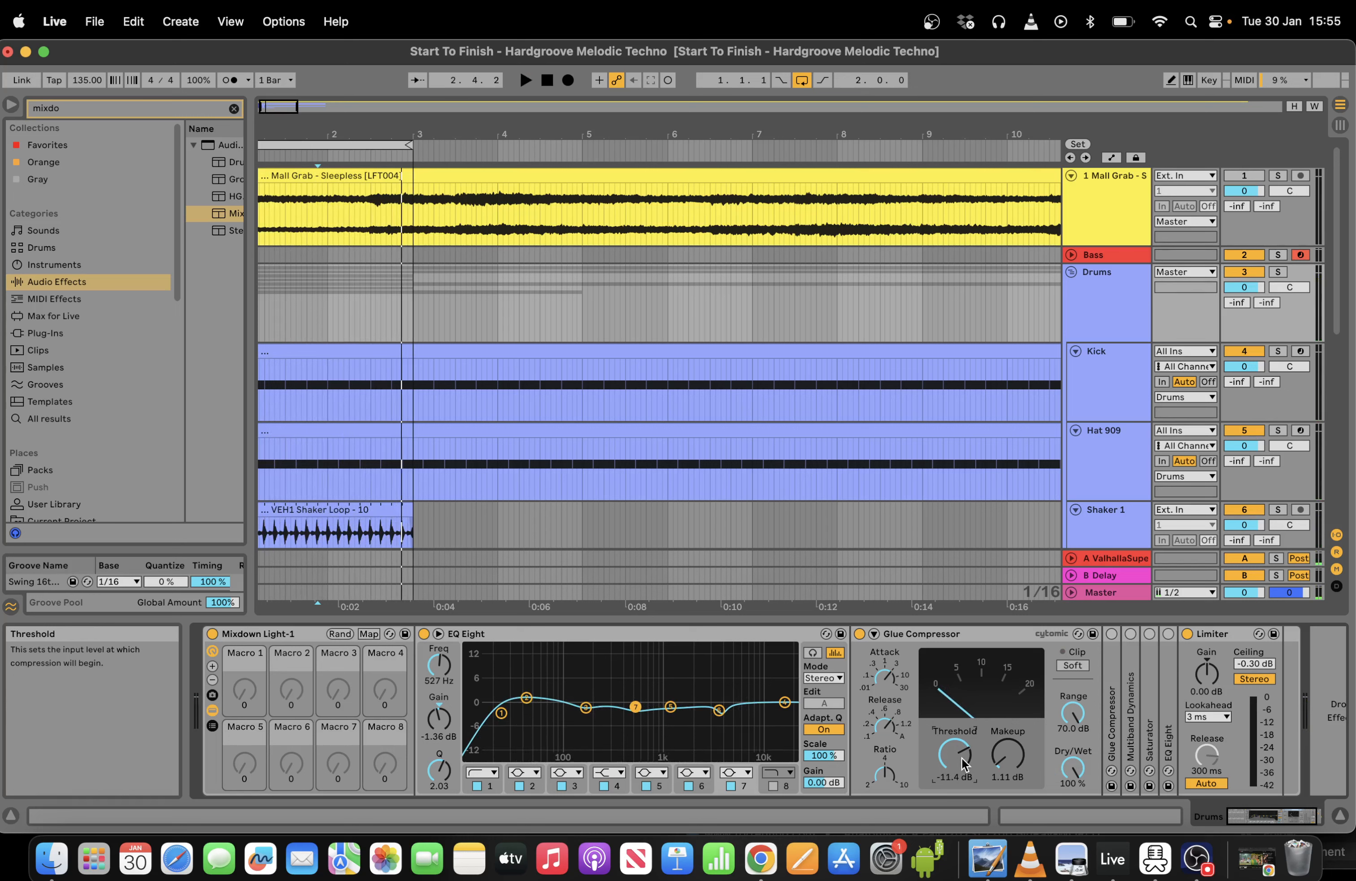
Limit the first Glue Compressor's range to 4.86 dB and set its makeup gain to 1.27 dB during playback.
key("space")
left_click_drag(1073, 712, 1072, 796)
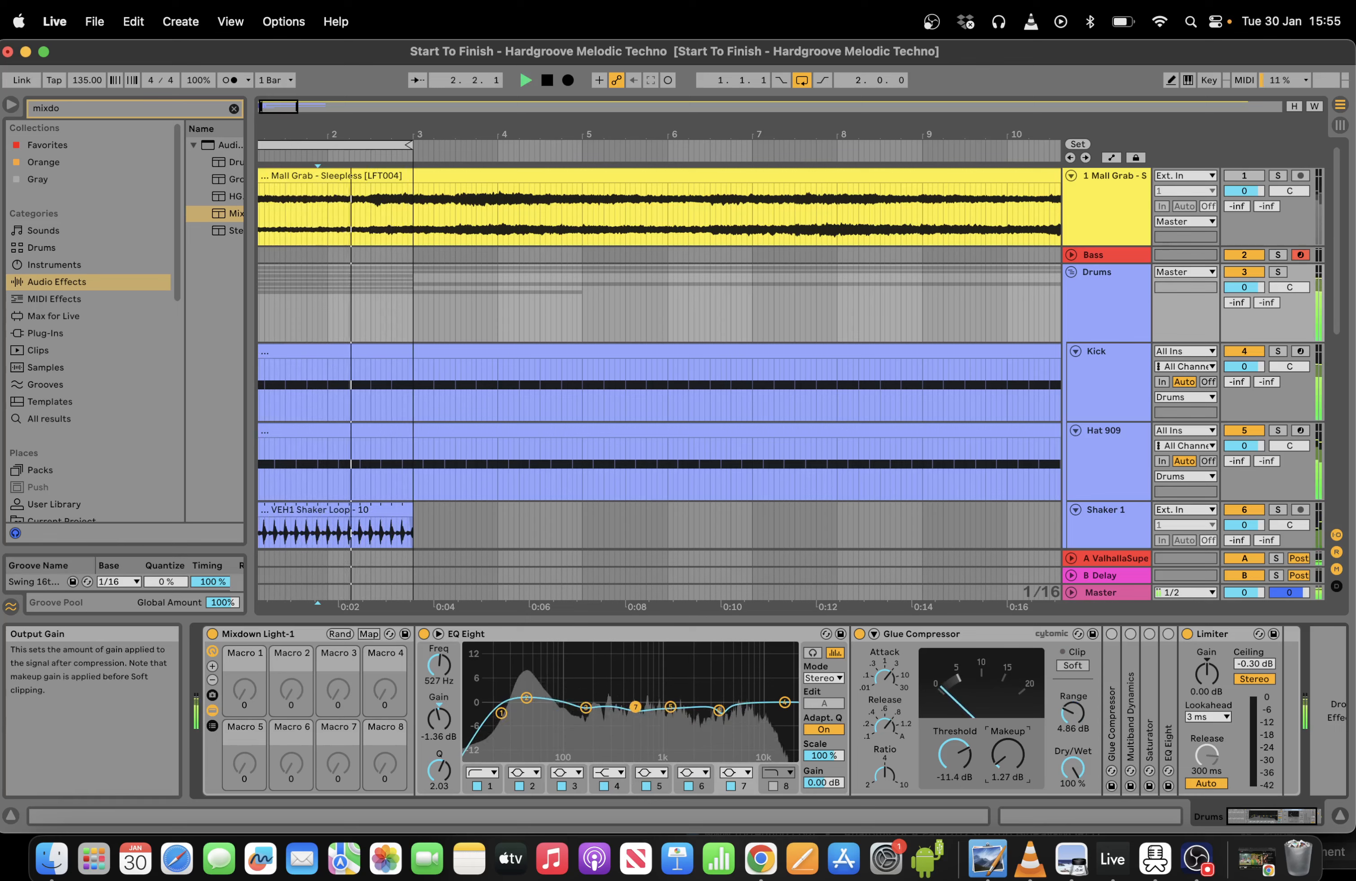
left_click_drag(1012, 758, 982, 744)
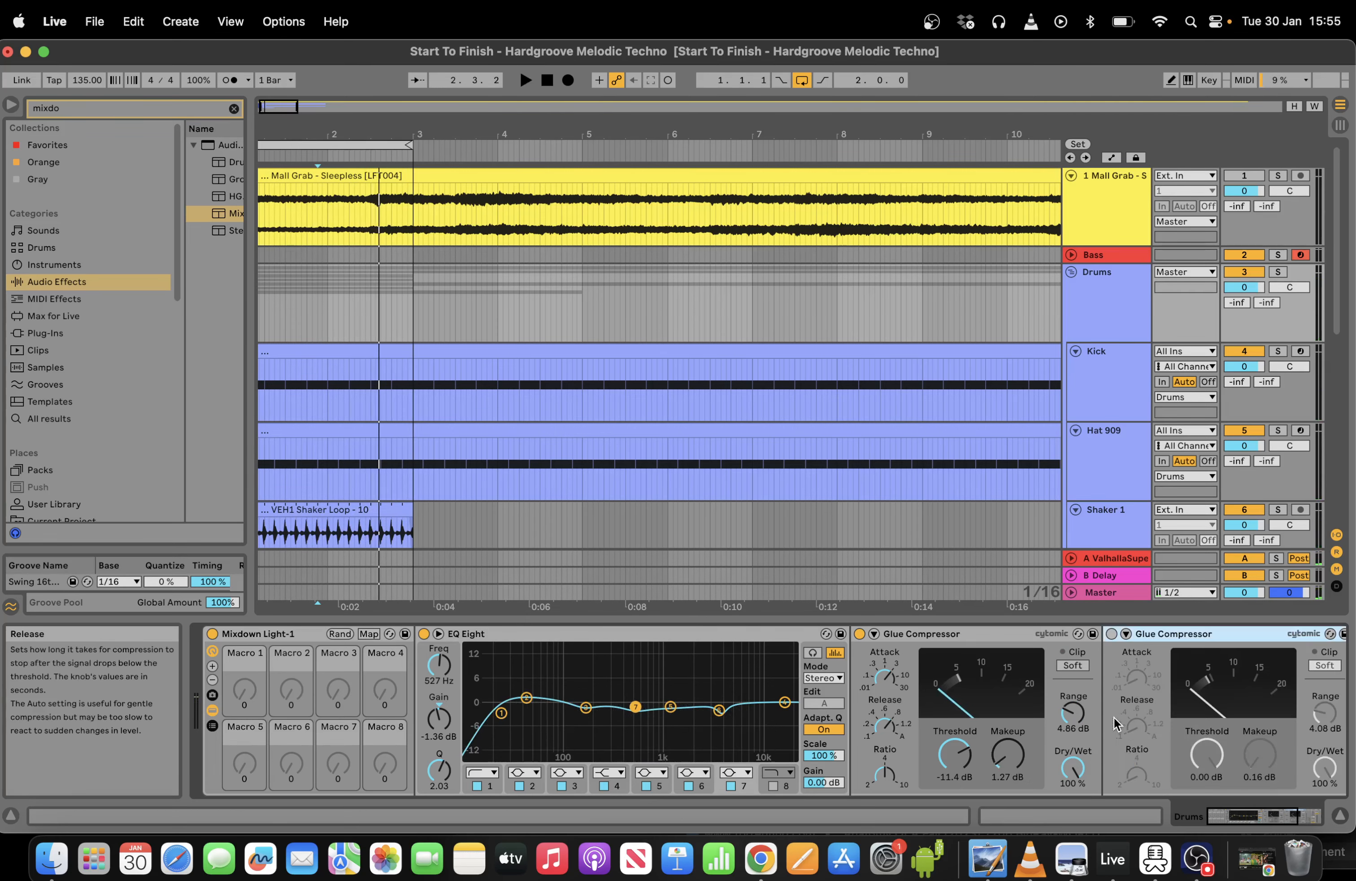
Unfold and activate the rack's second Glue Compressor and set its range to 5.02 dB.
double_click(1113, 723)
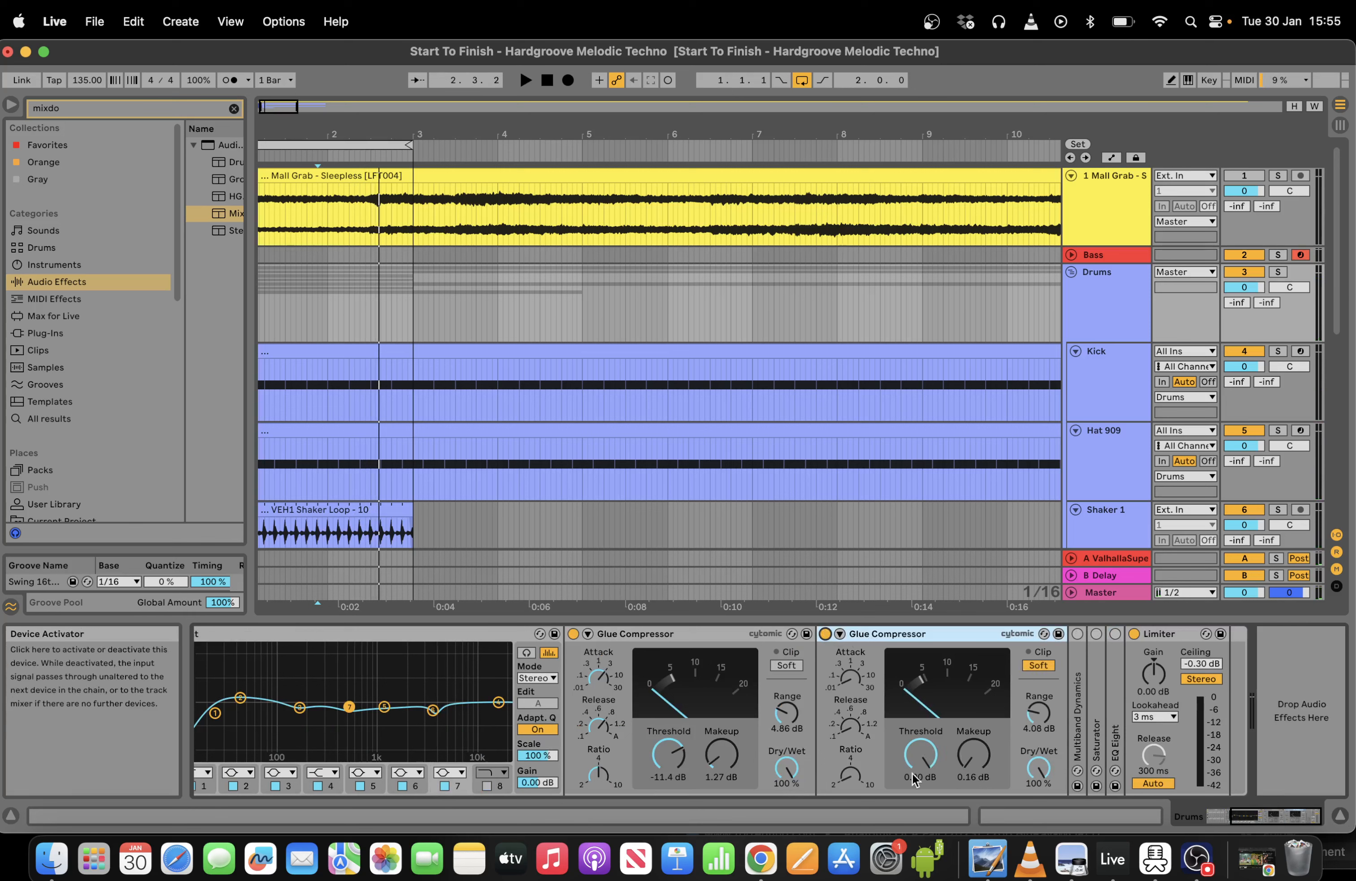
left_click(825, 633)
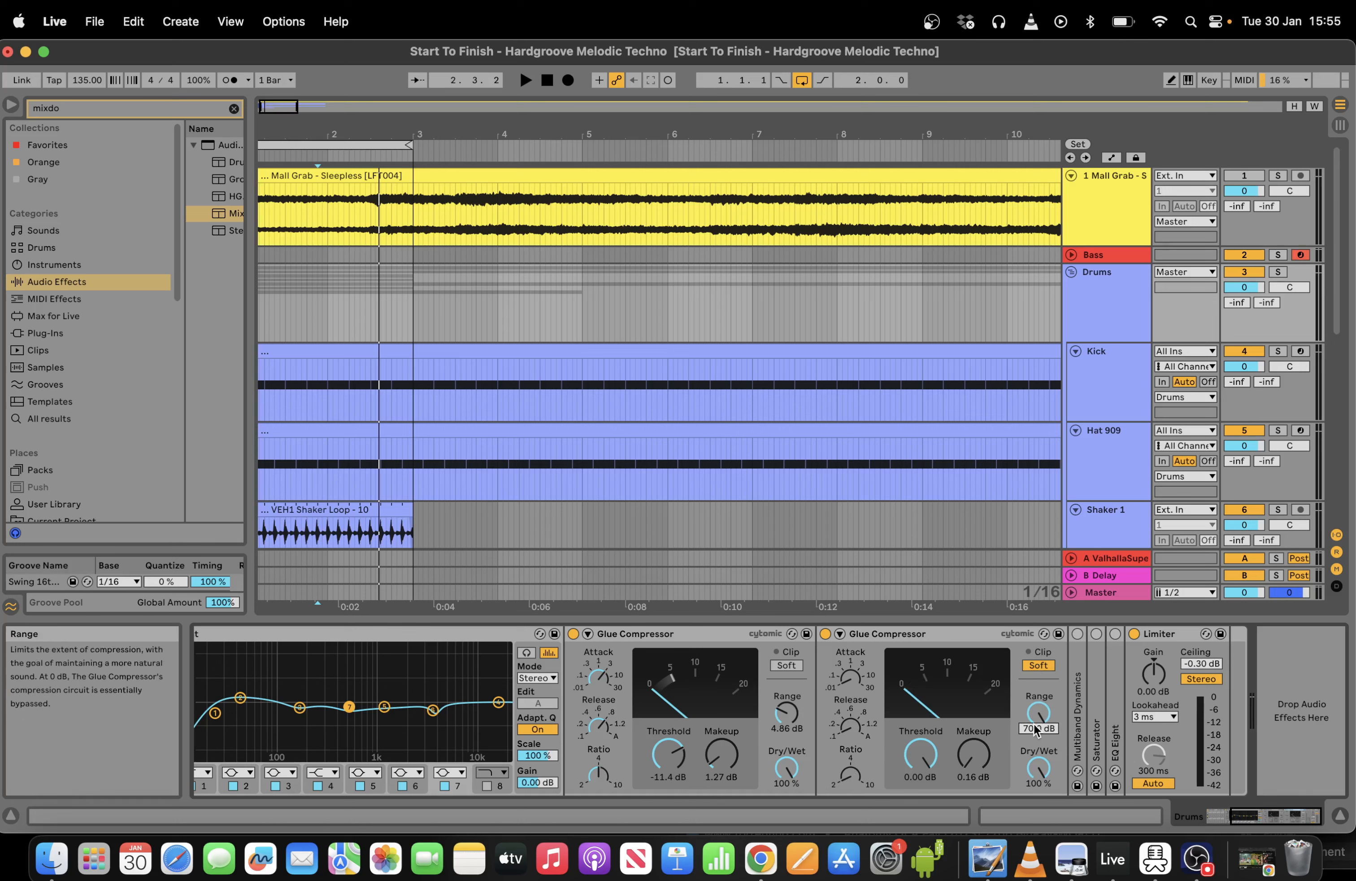
key("space")
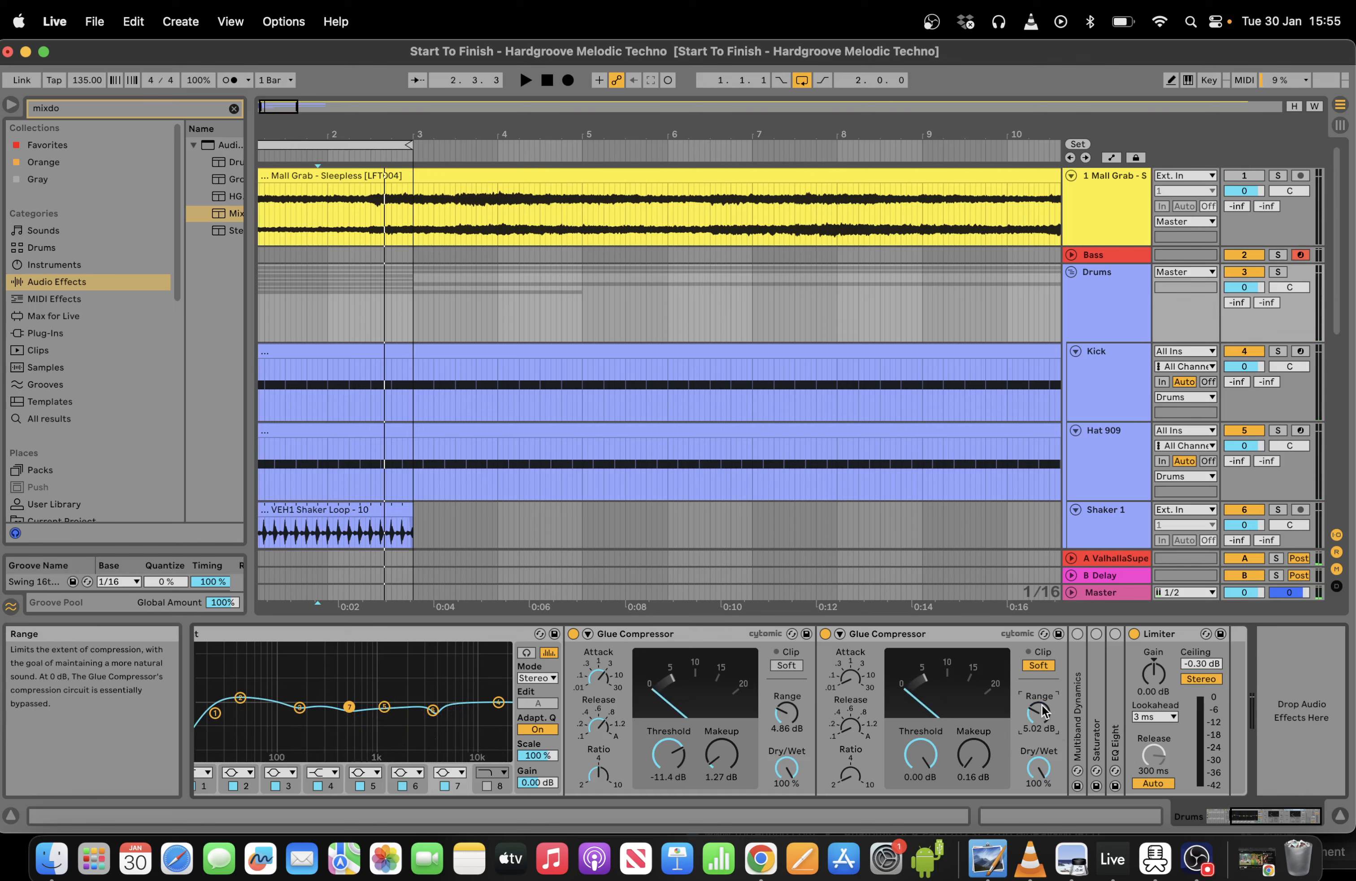
key("space")
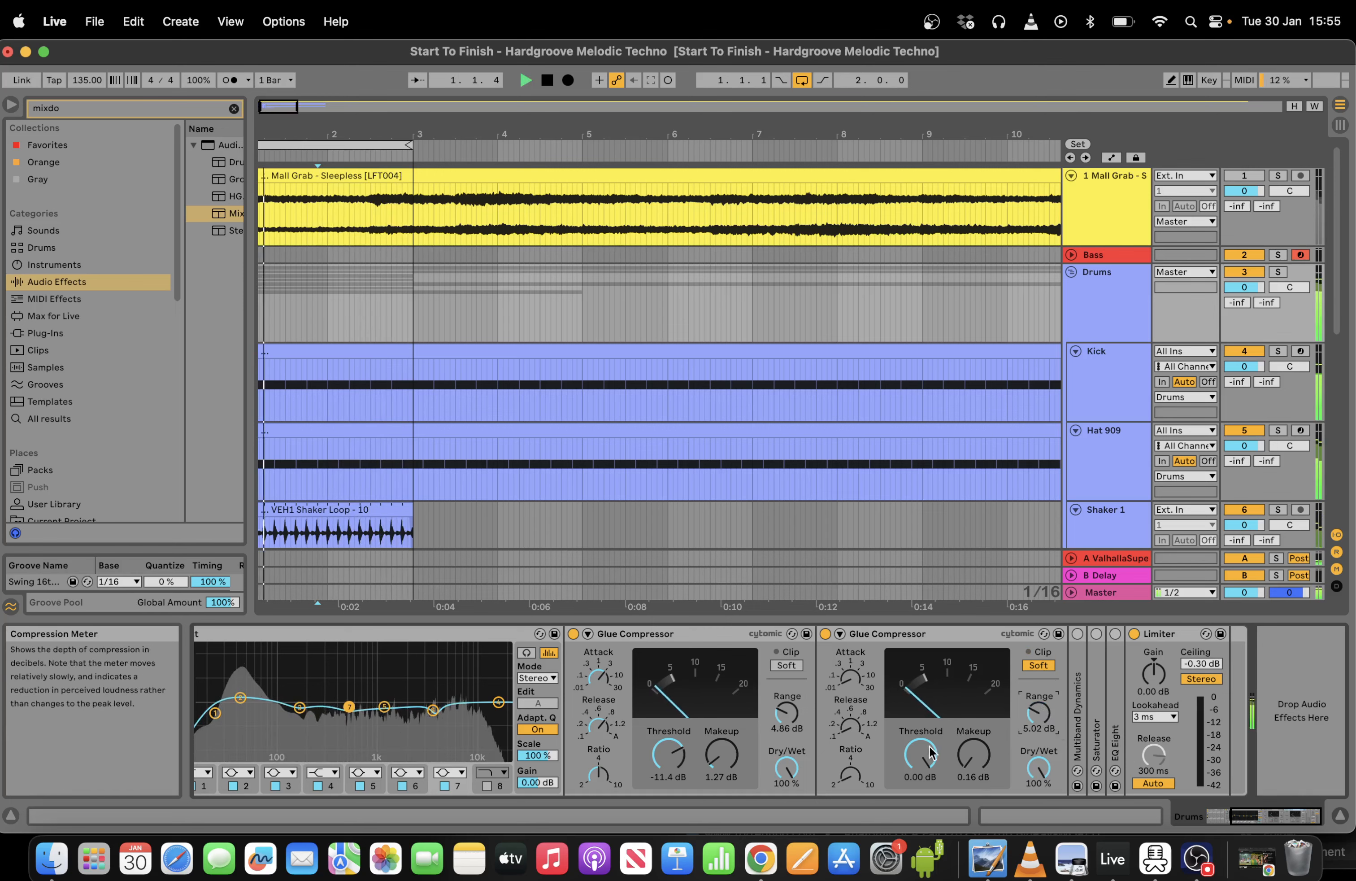
Set the second Glue Compressor's threshold to -1.59 dB and makeup to 1.27 dB, and listen to the drums.
left_click_drag(938, 746, 938, 756)
key("space")
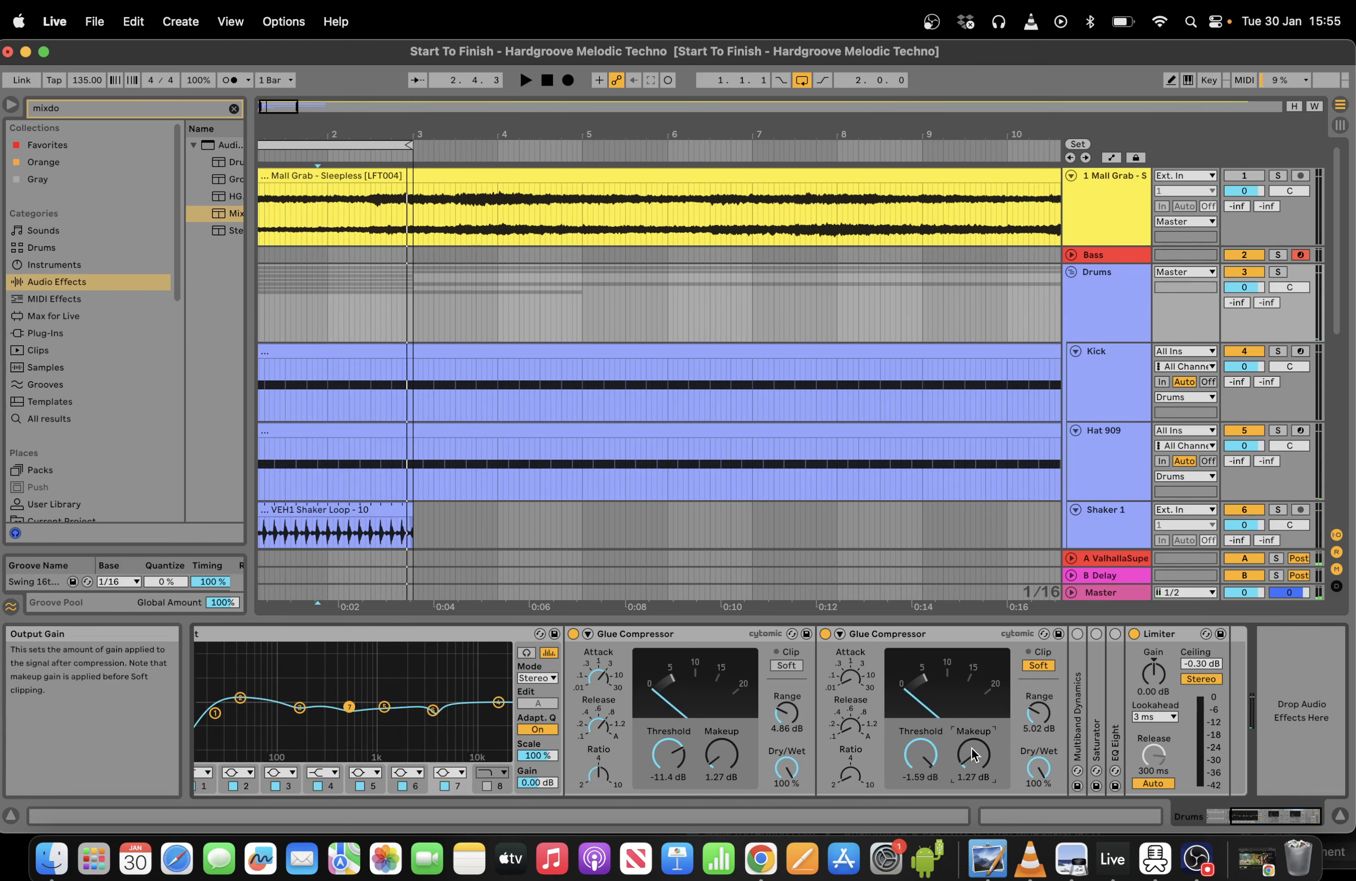
key("space")
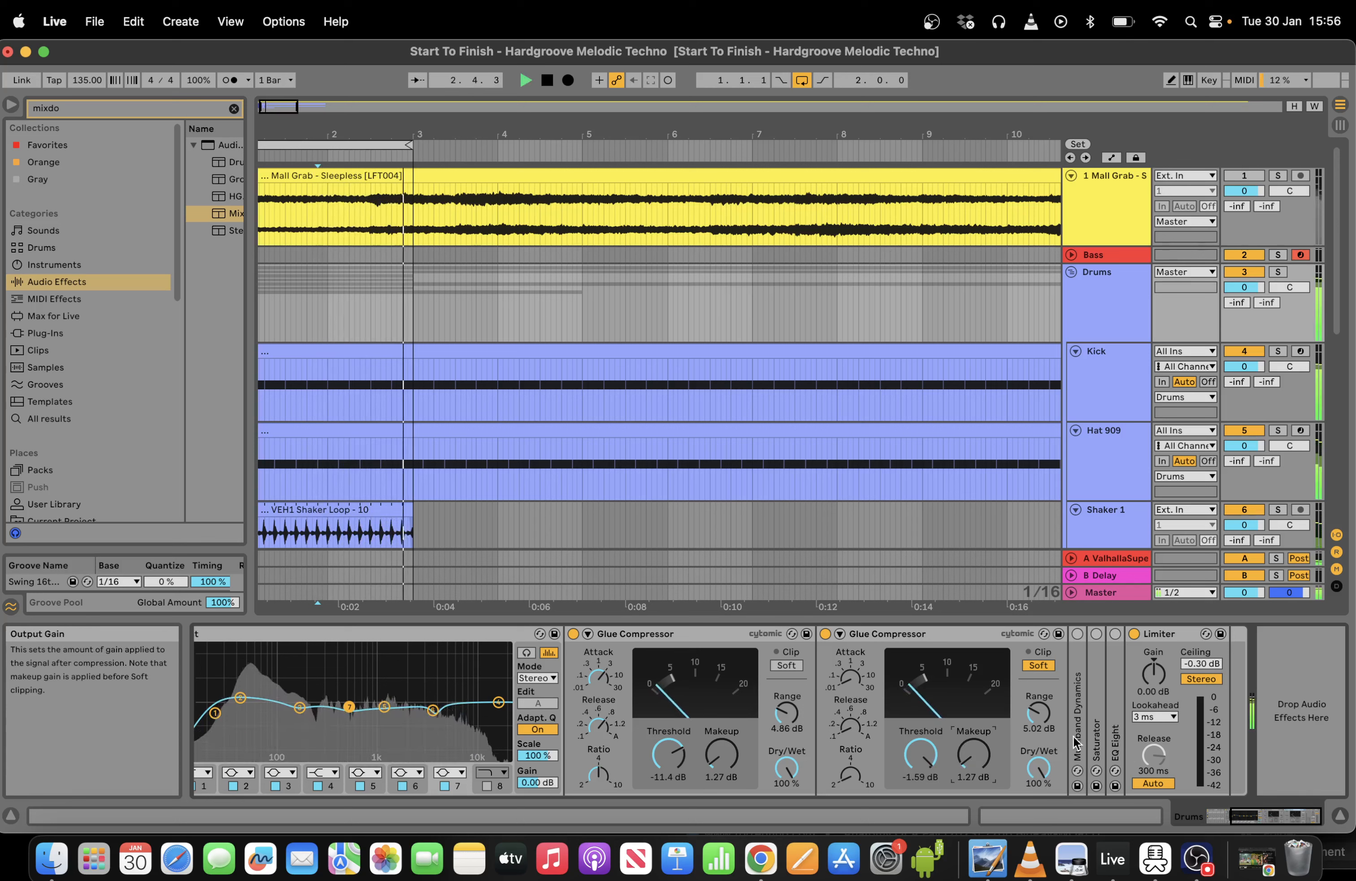
key("space")
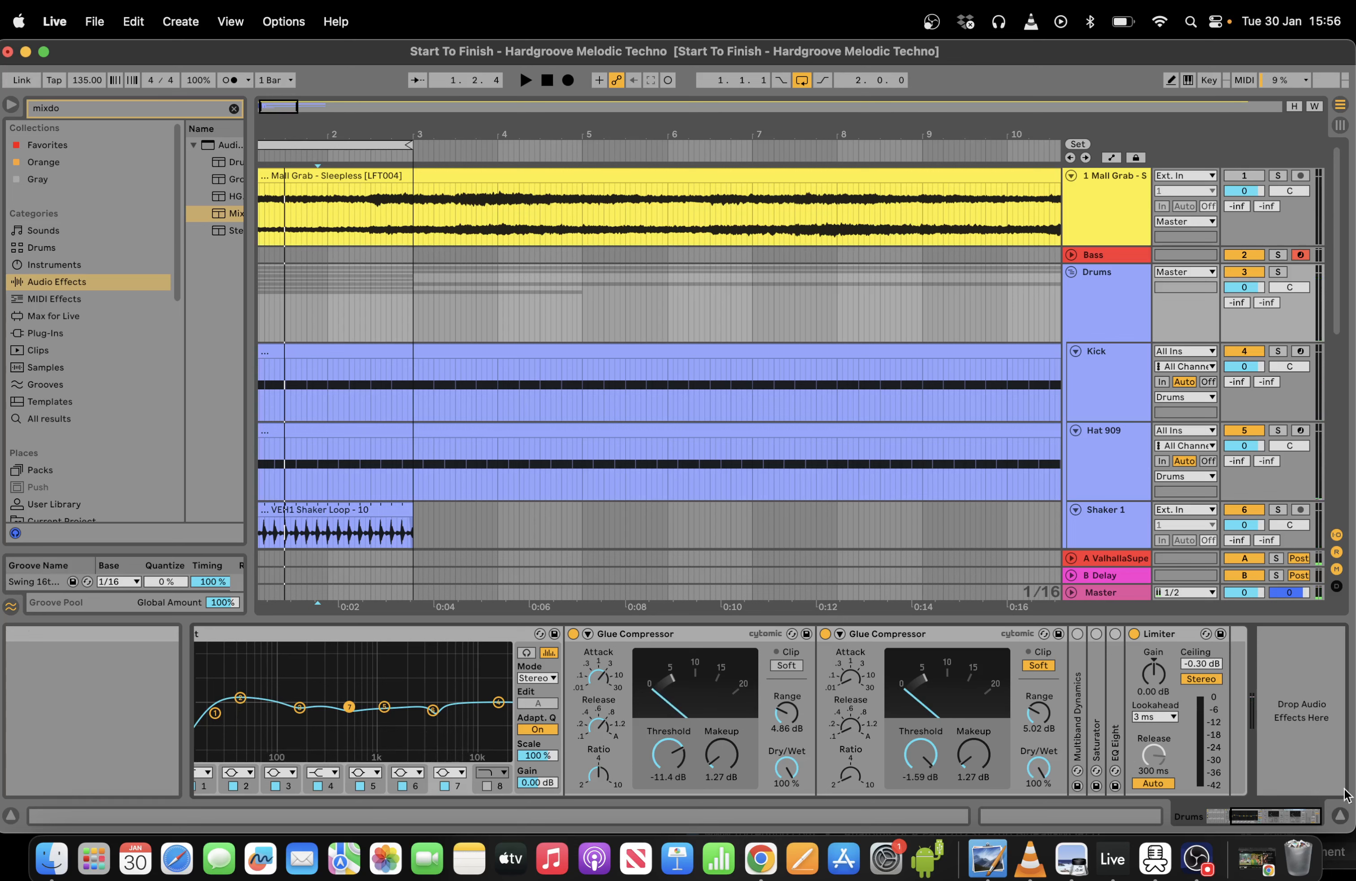
Unfold the rack's Multiband Dynamics, widen the browser, and hot-swap the device for the default Multiband Dynamics during playback.
double_click(1082, 698)
left_click_drag(1245, 814, 1279, 814)
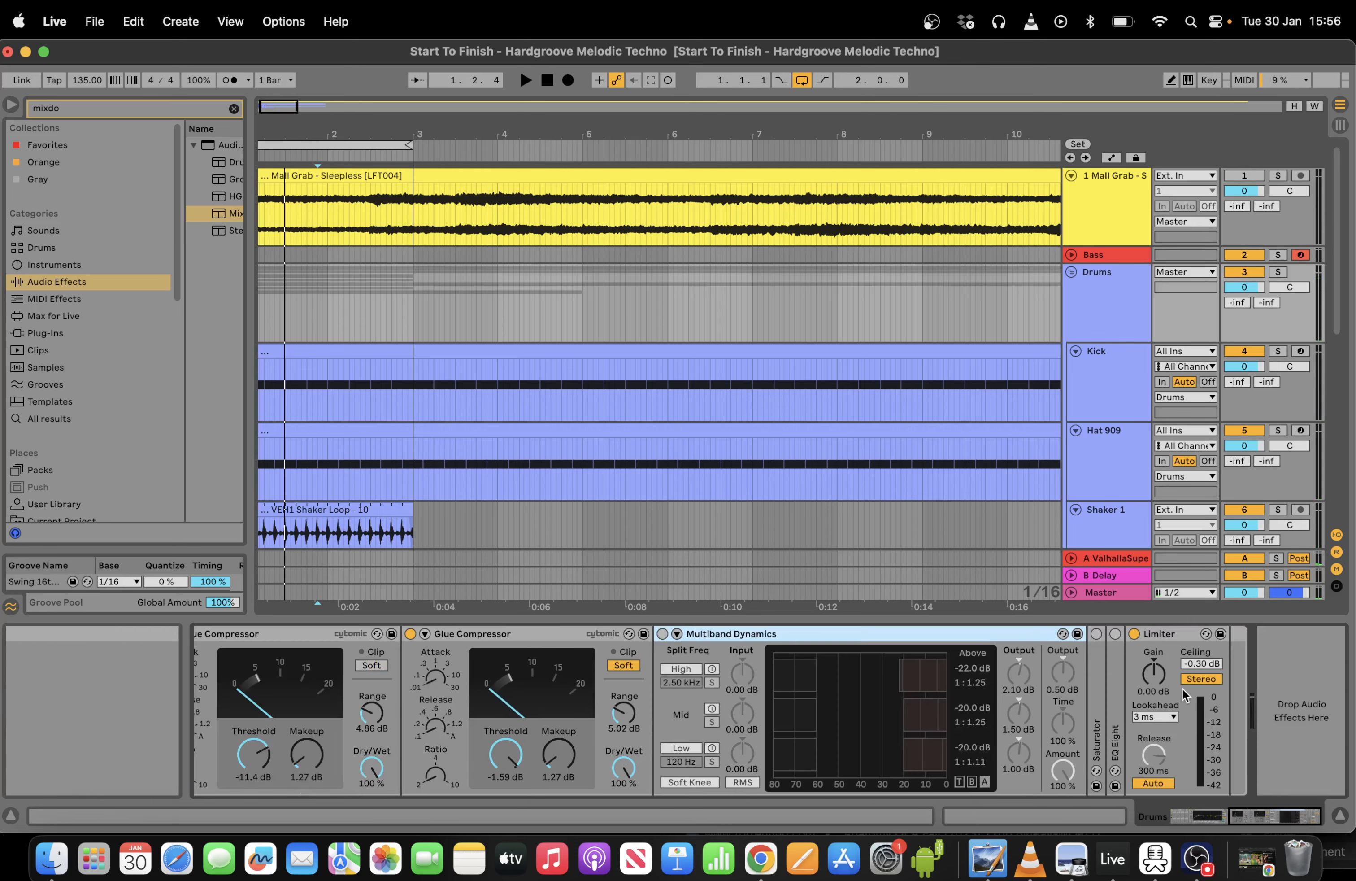
left_click(1062, 634)
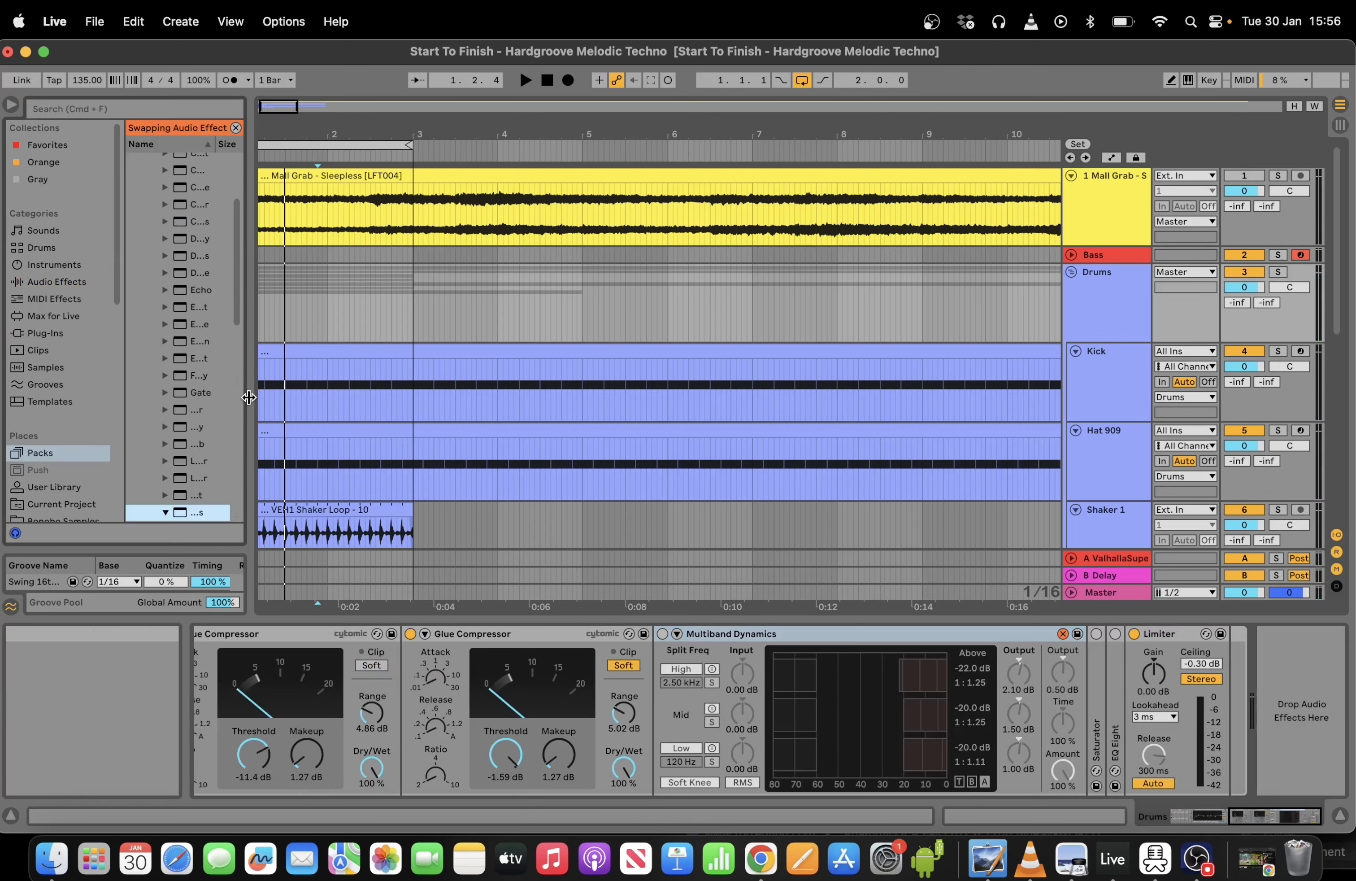
left_click_drag(250, 393, 679, 272)
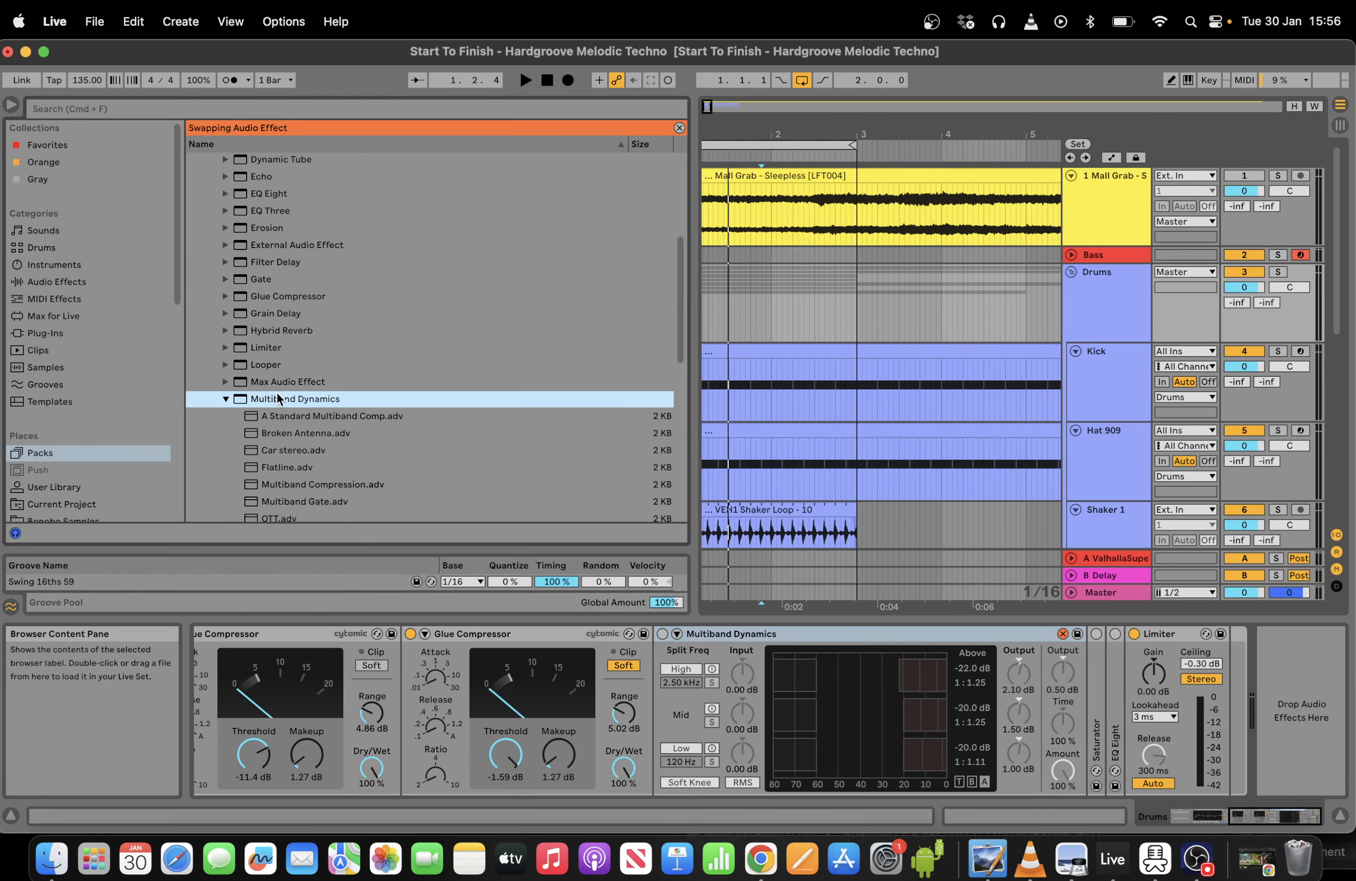
double_click(277, 396)
key("space")
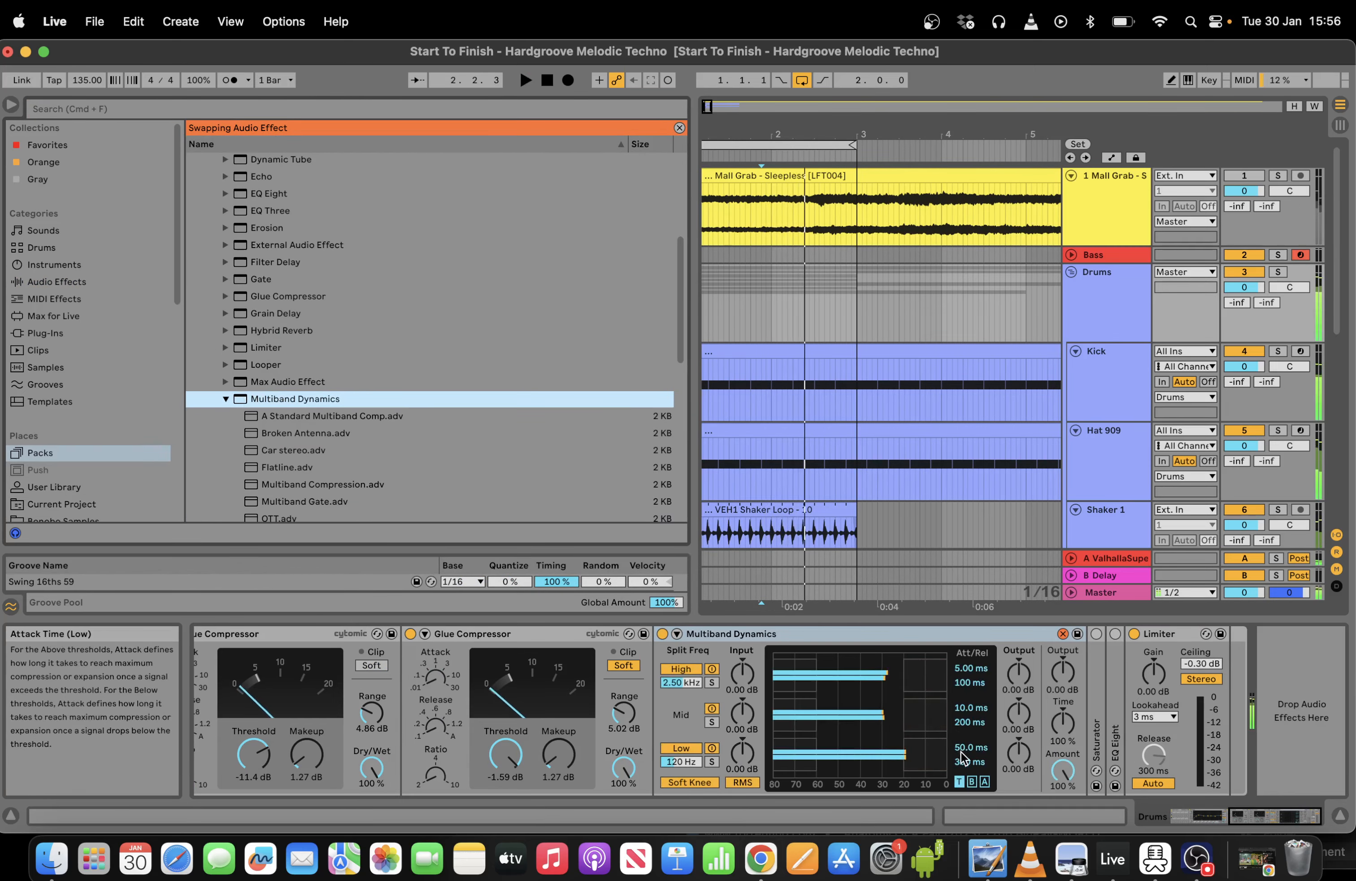
Show the Above settings in Multiband Dynamics, set the low band's ratio to 1:1.12 and its output gain to 1.00 dB.
left_click(984, 782)
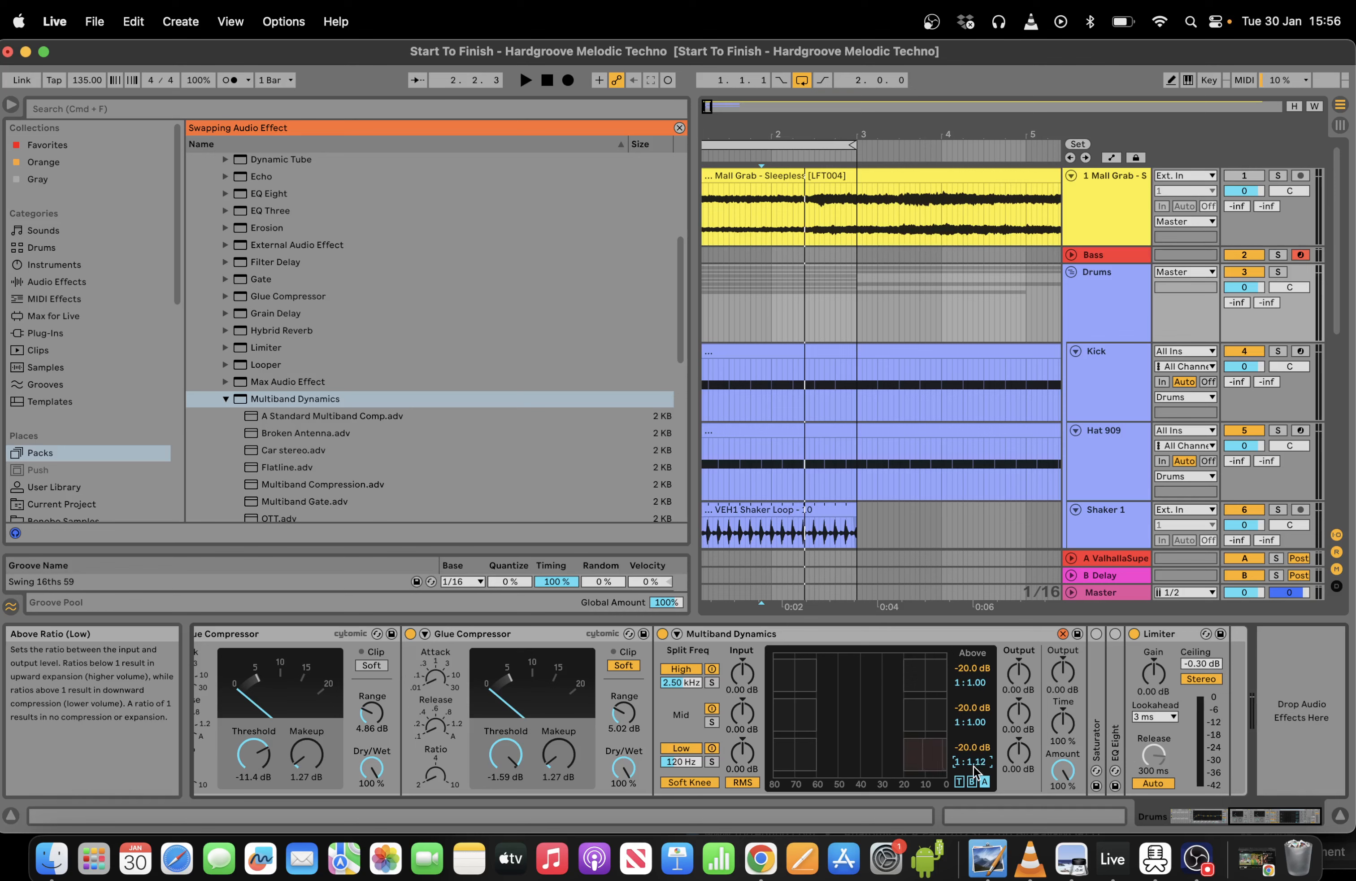
key("space")
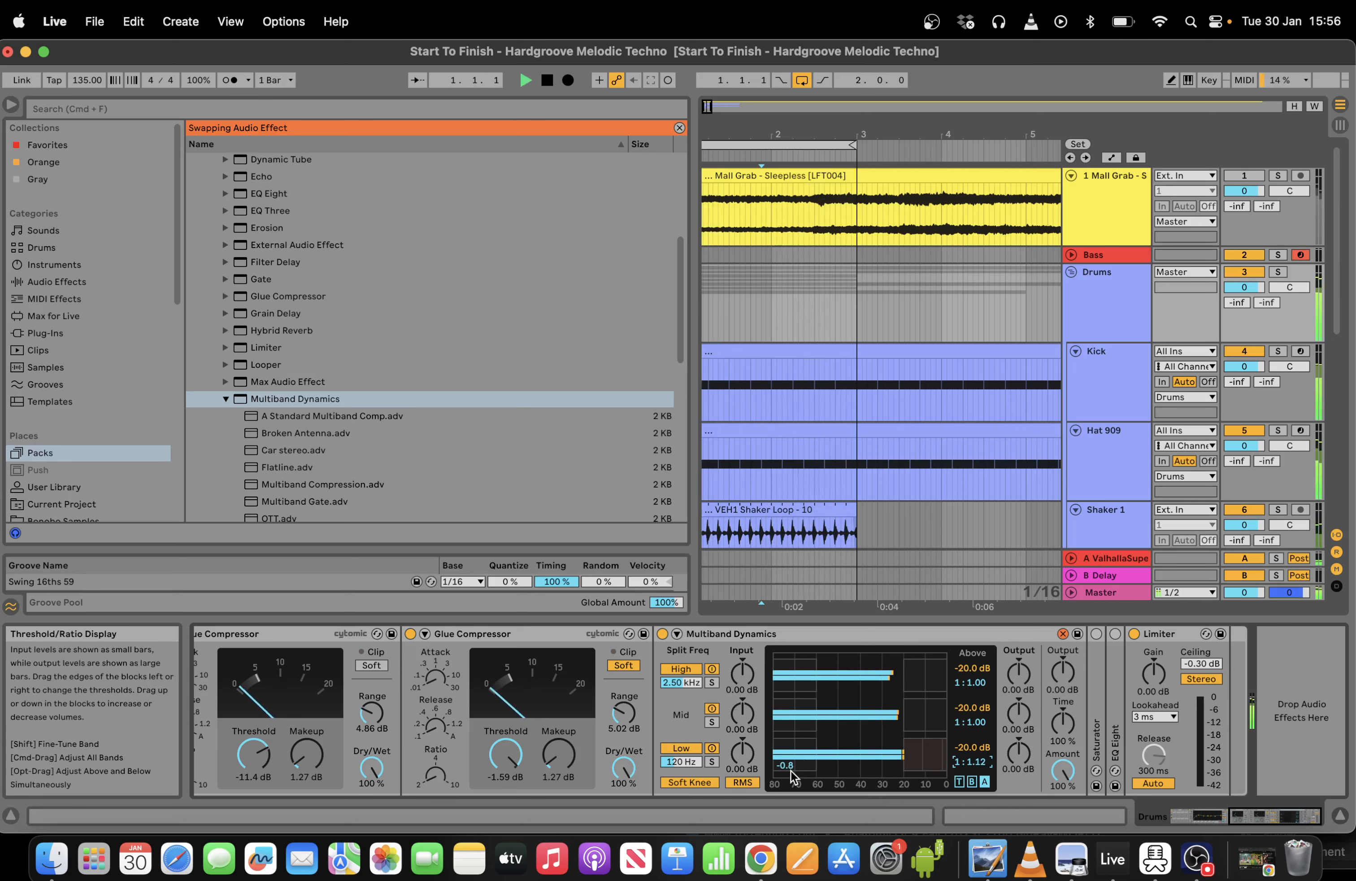
key("space")
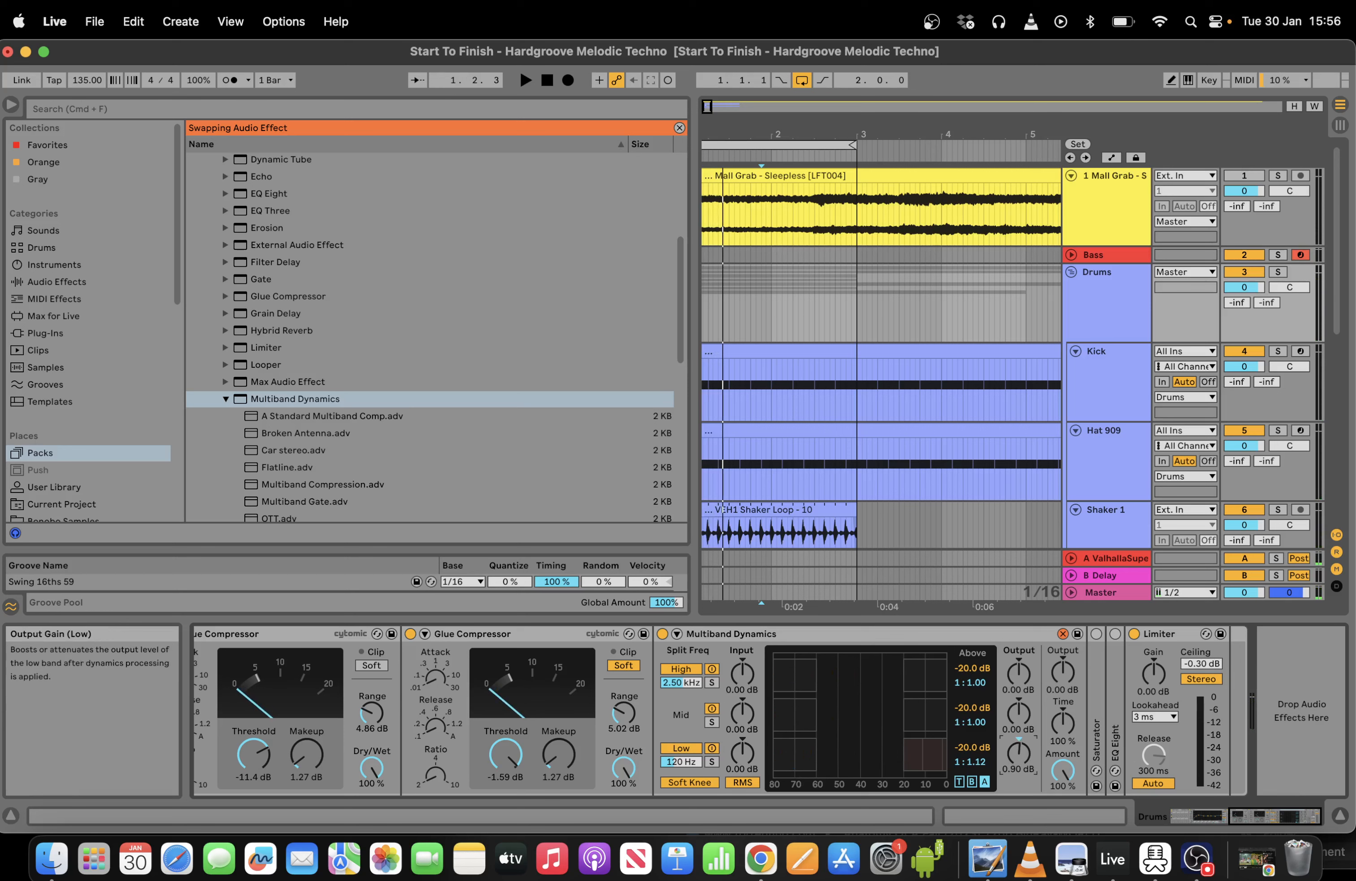
key("space")
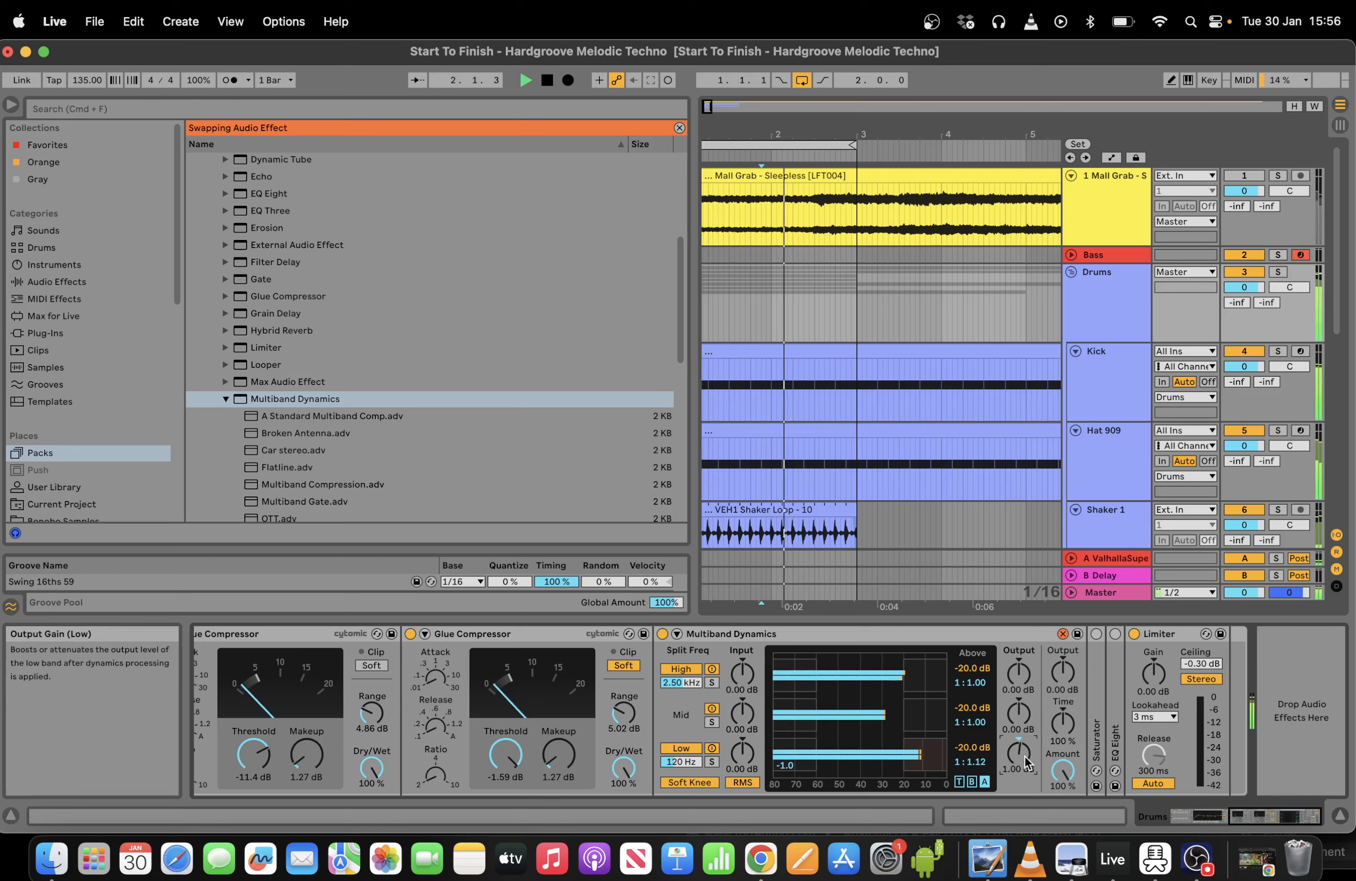
Audition the drum group from bar 1 and set the mid band's ratio to 1:1.21, threshold to -25.2 dB and output gain to 2.10 dB.
left_click(709, 401)
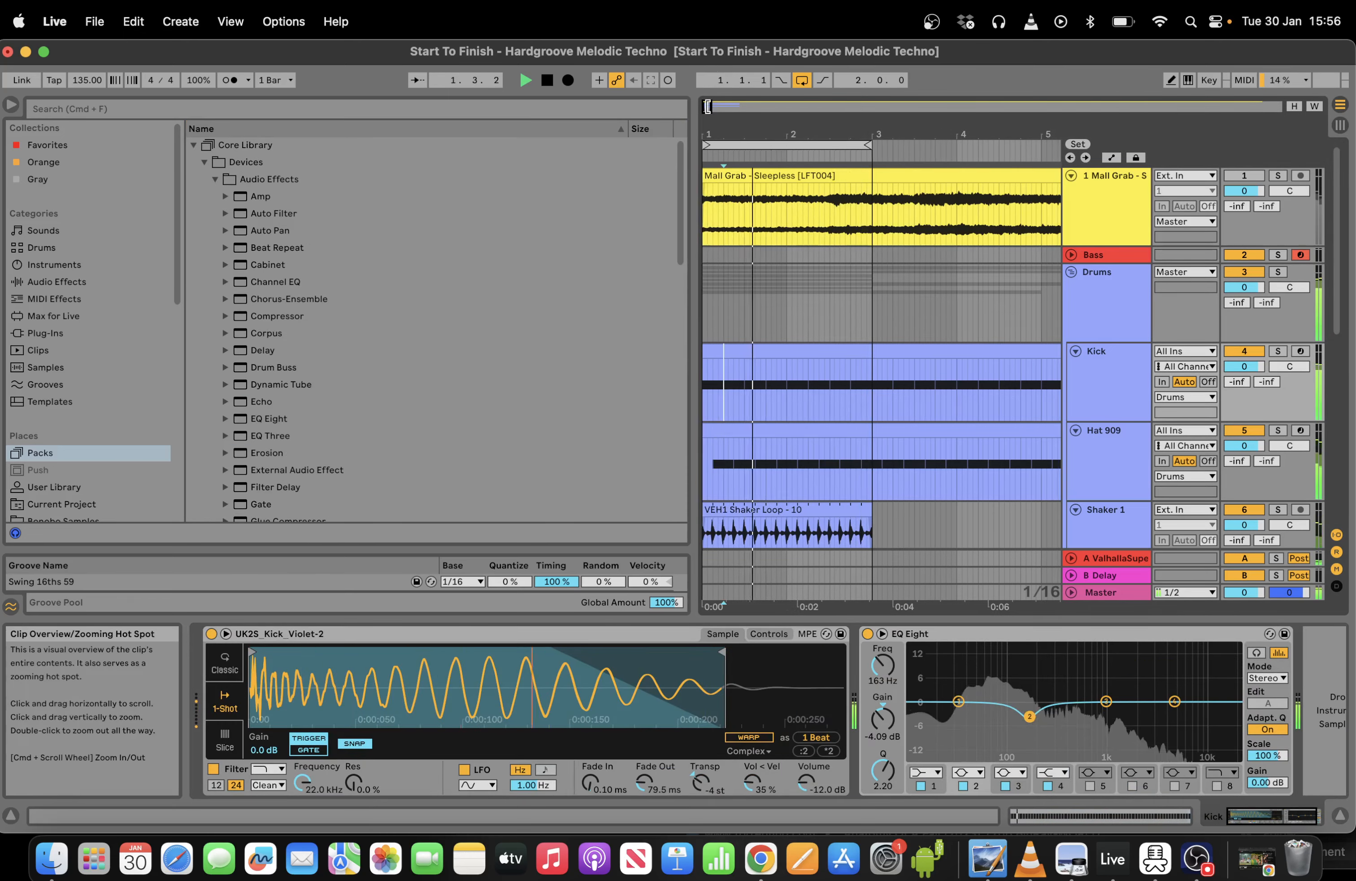
left_click(709, 321)
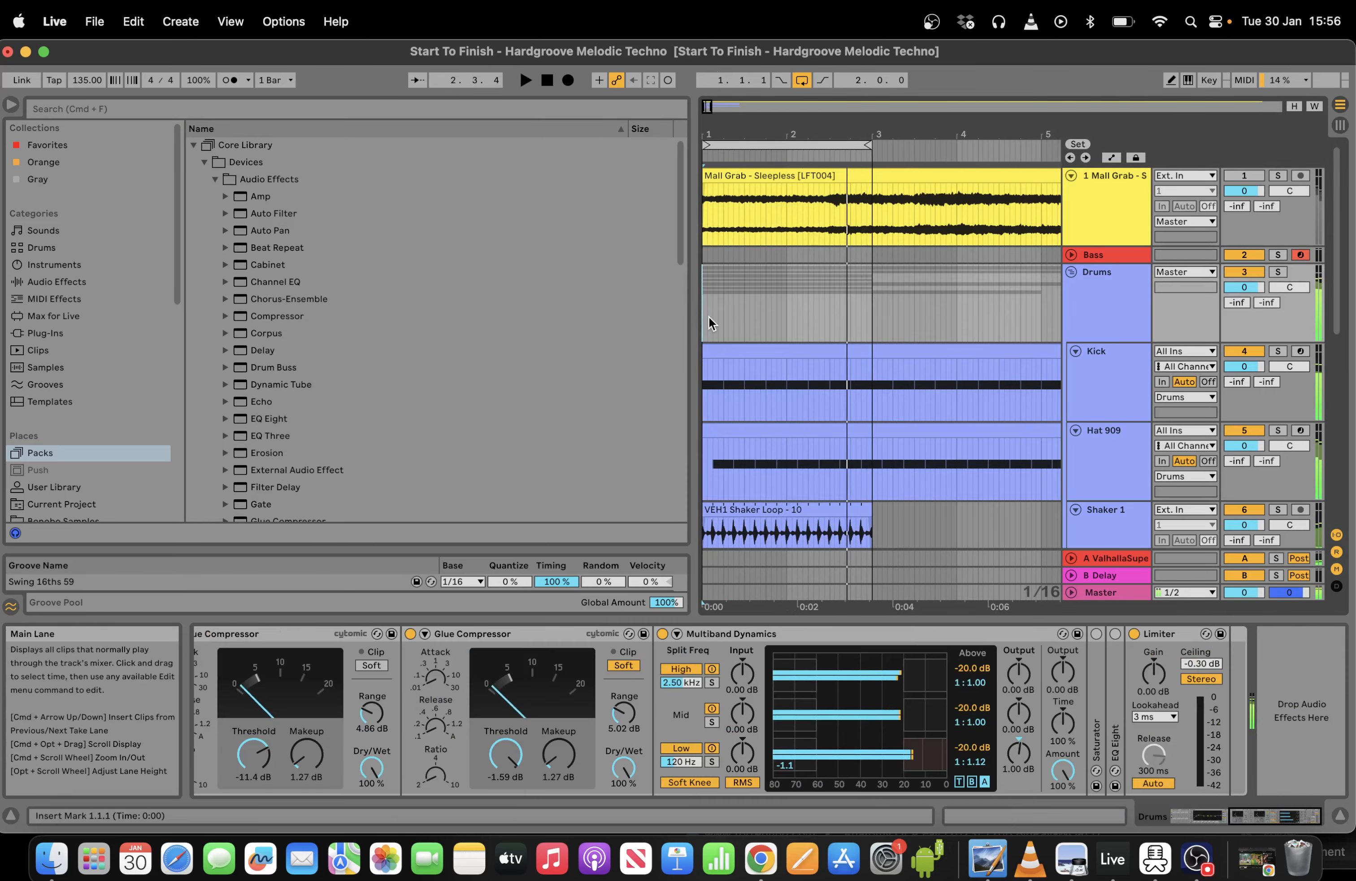
key("space")
left_click_drag(984, 719, 984, 716)
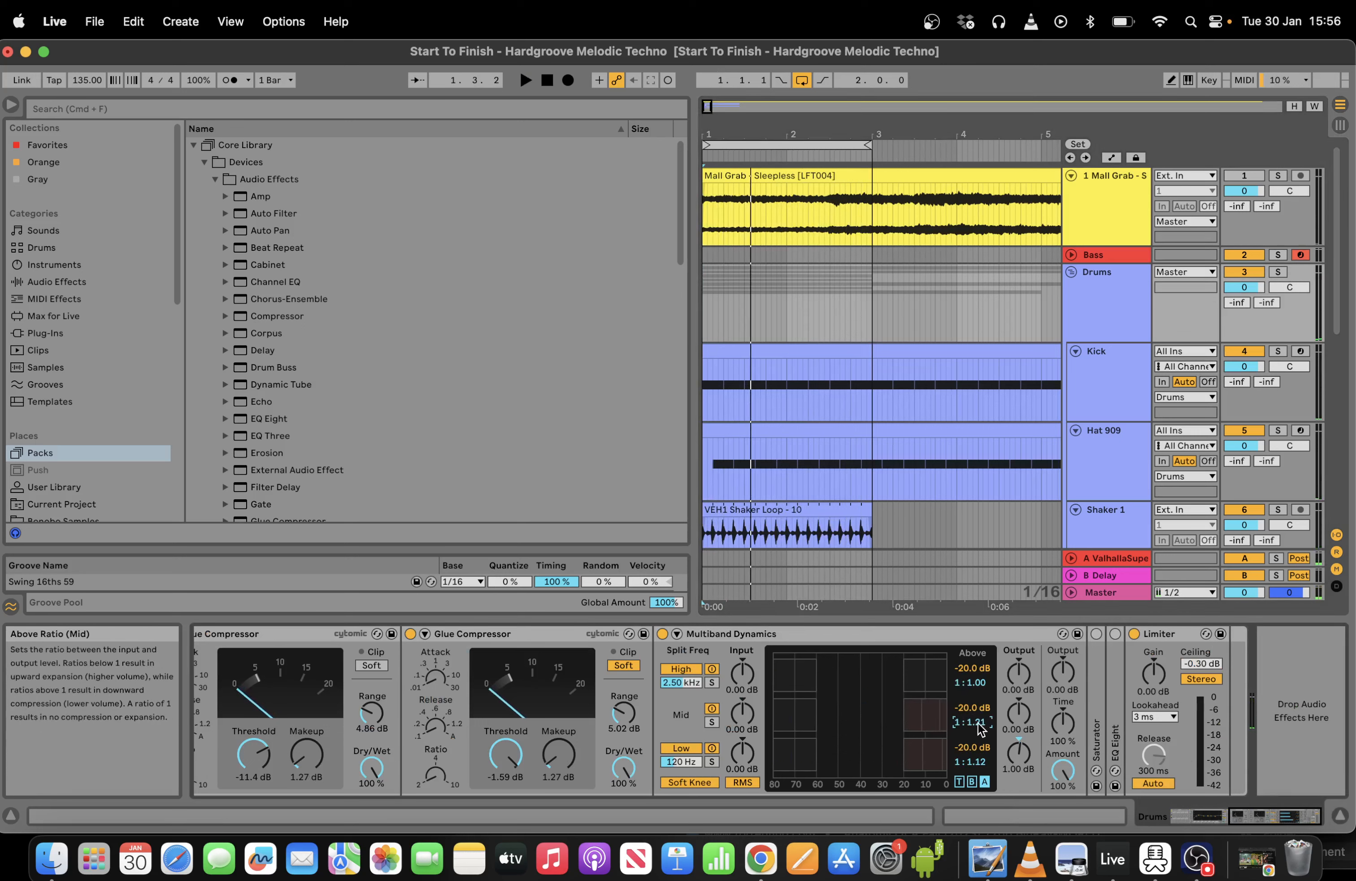
key("space")
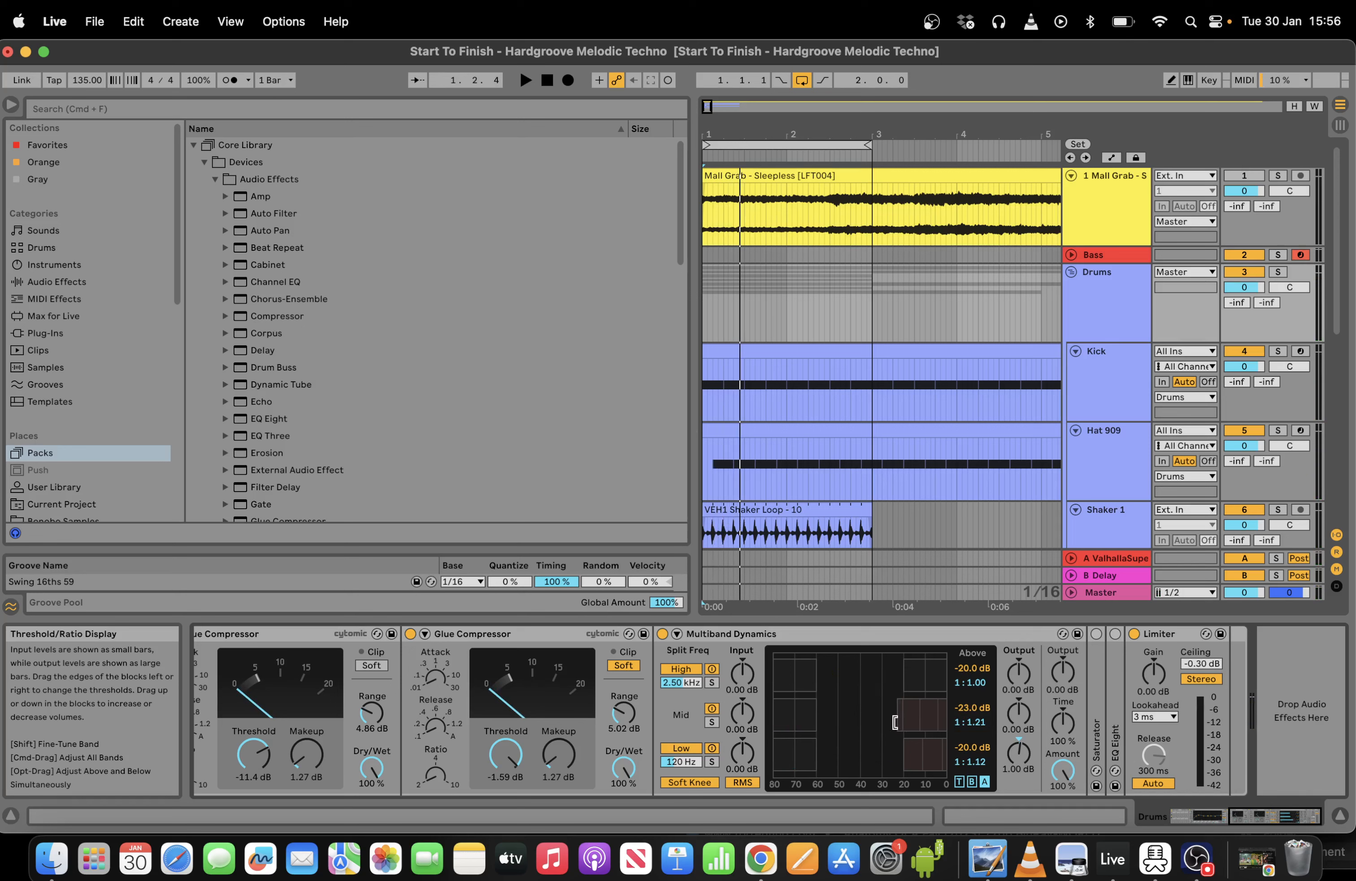
key("space")
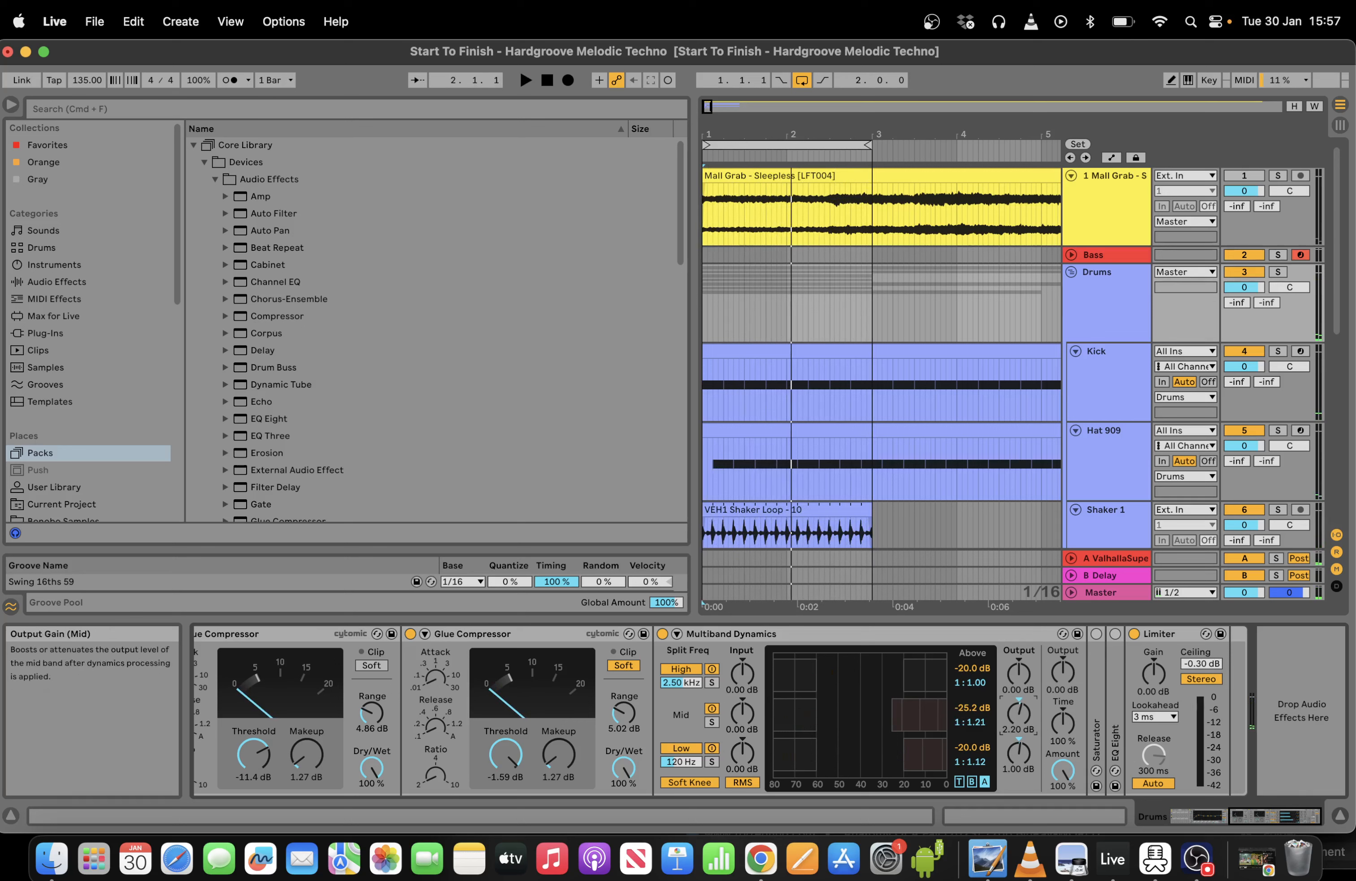
key("space")
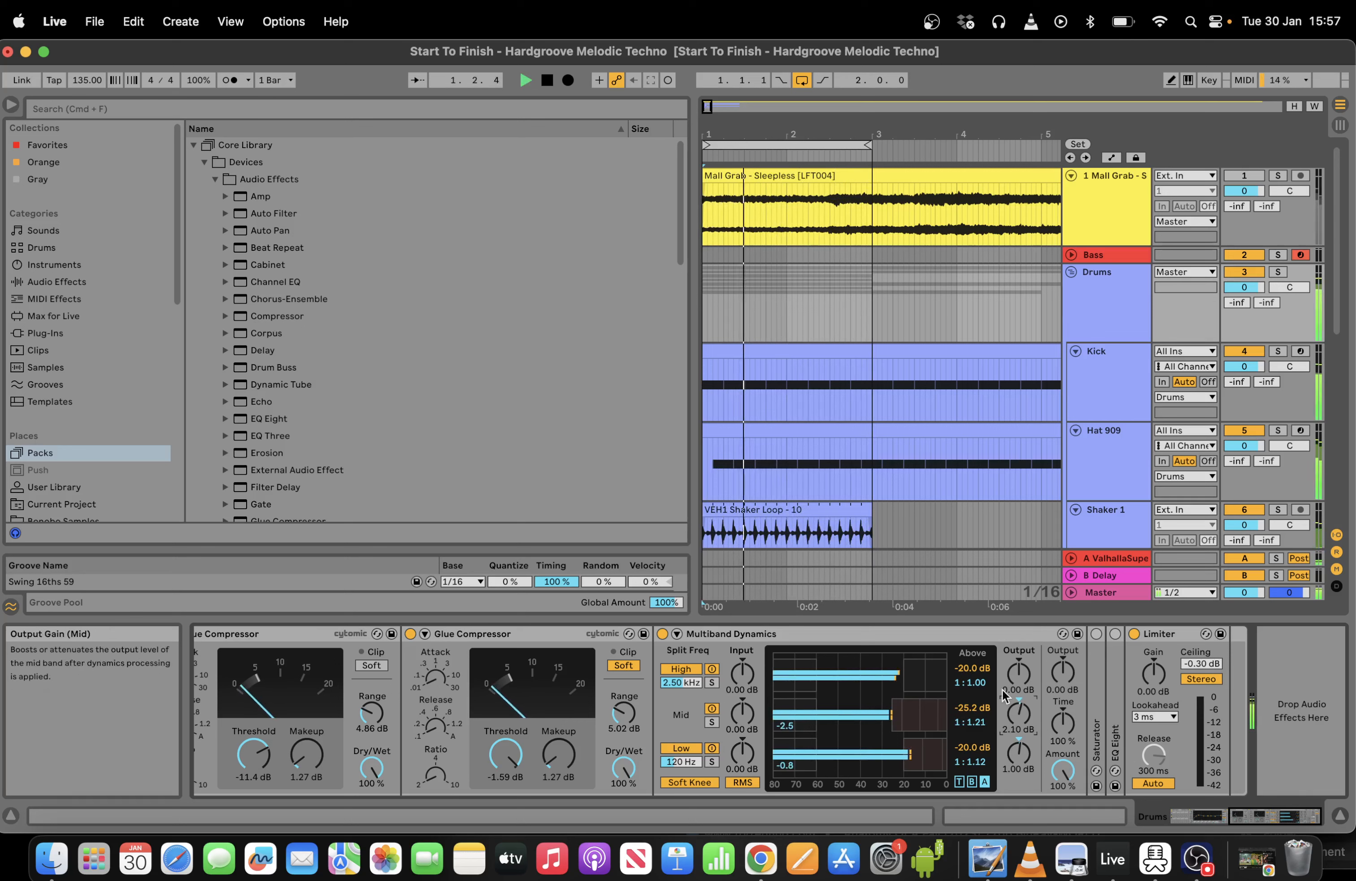
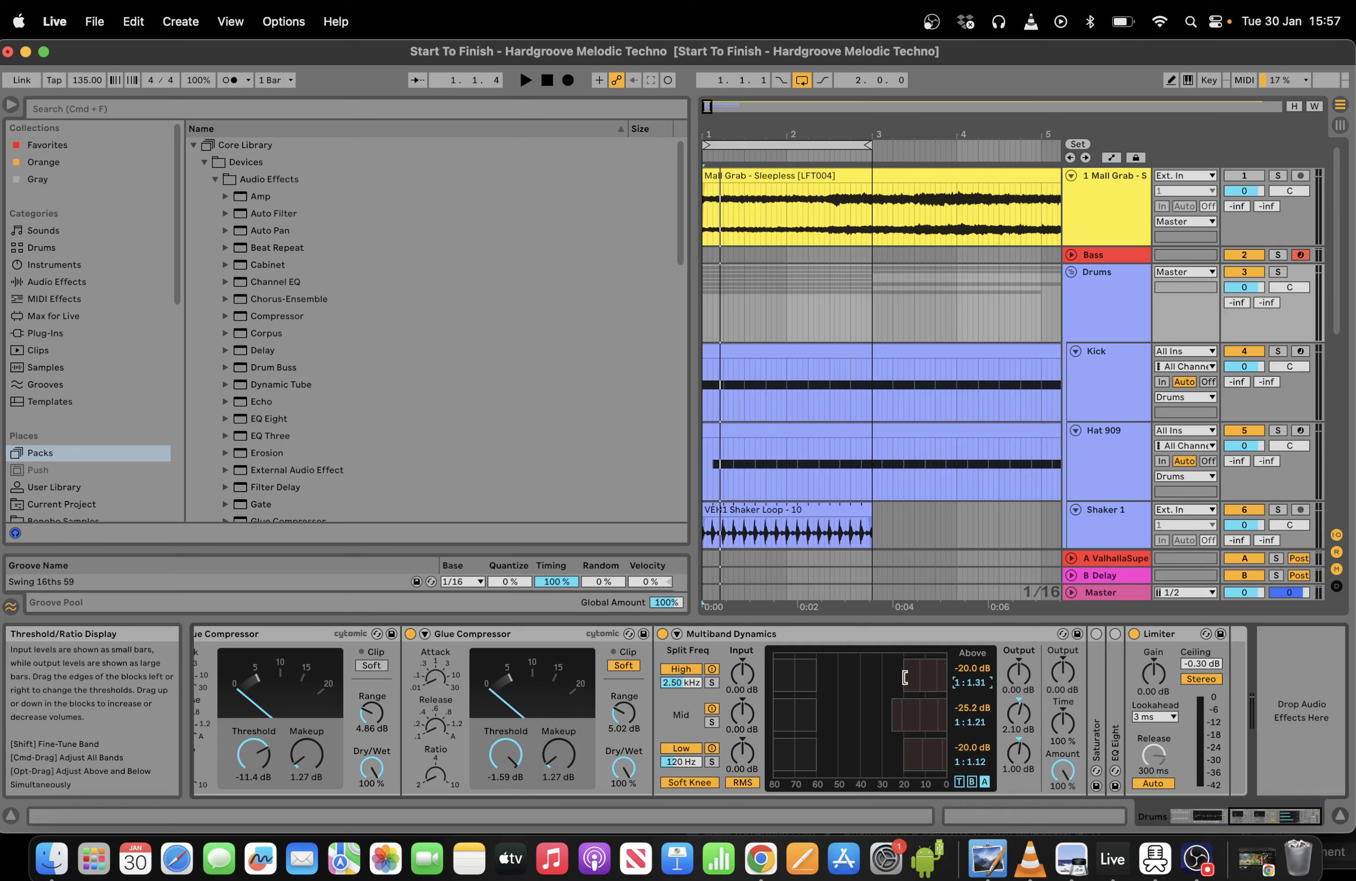
Set the high band's ratio to 1:1.31, threshold to -23.5 dB and output gain to 2.50 dB, and the overall output to 0.20 dB.
key("space")
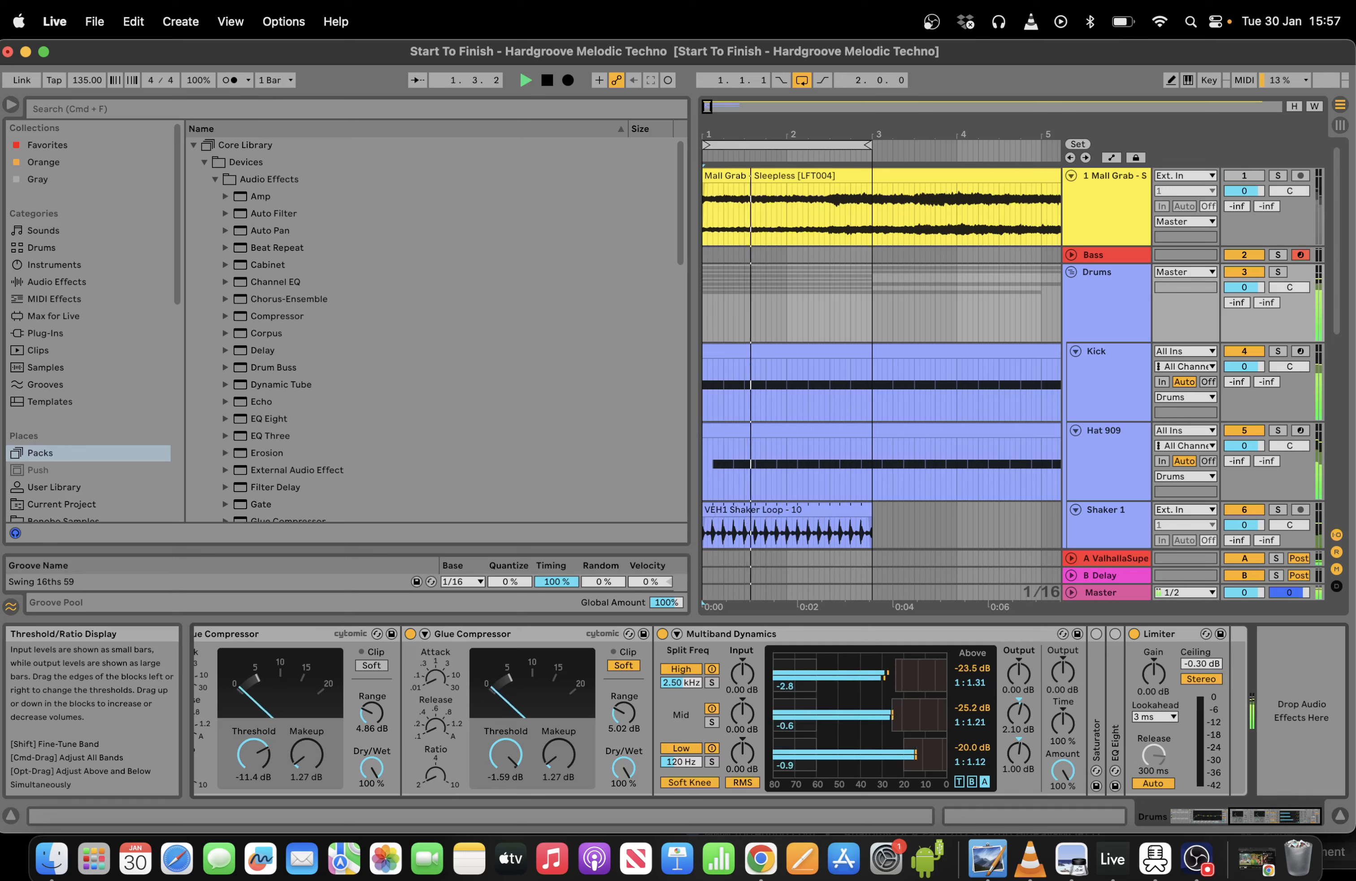
left_click_drag(905, 678, 896, 677)
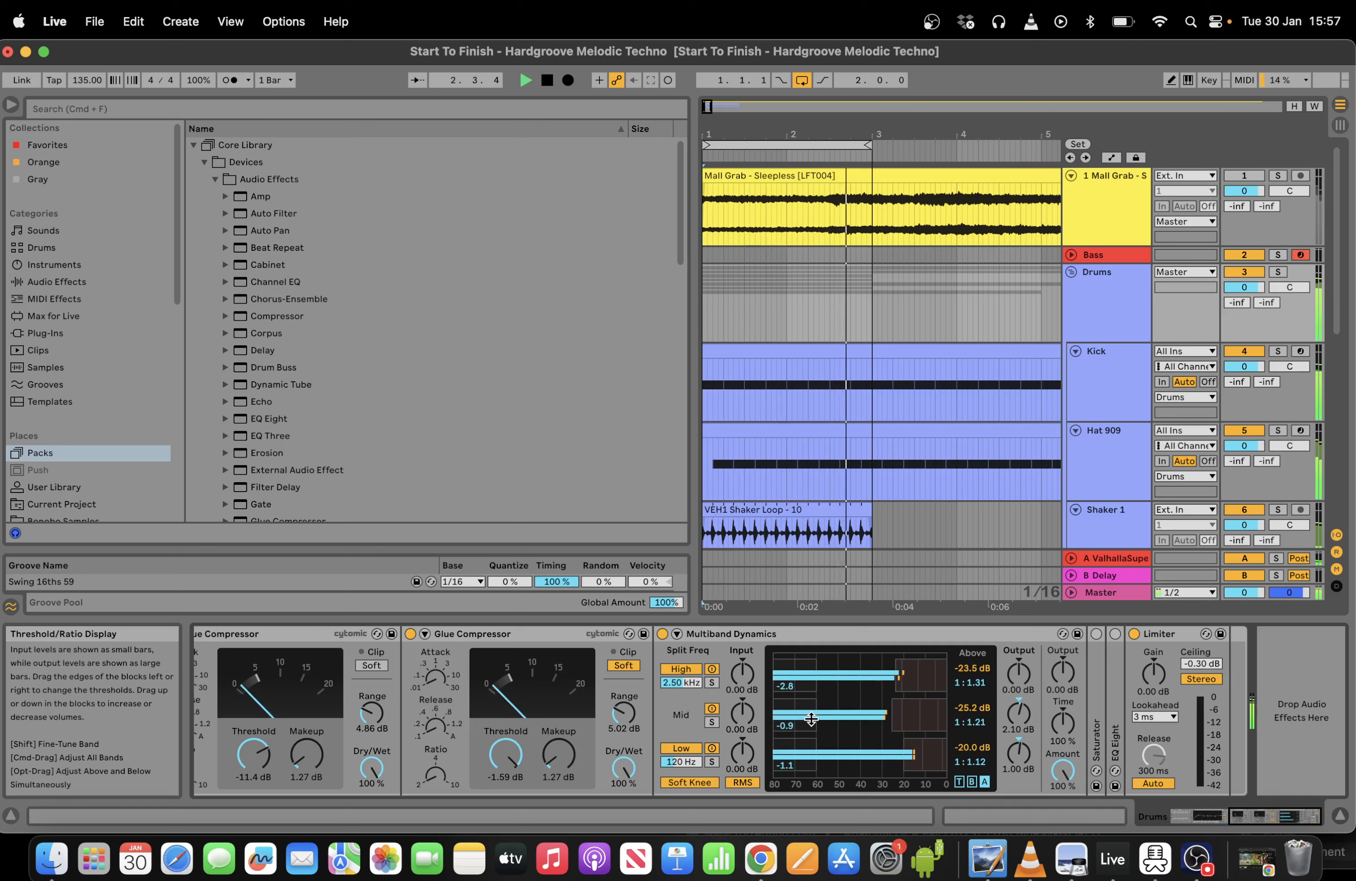
key("space")
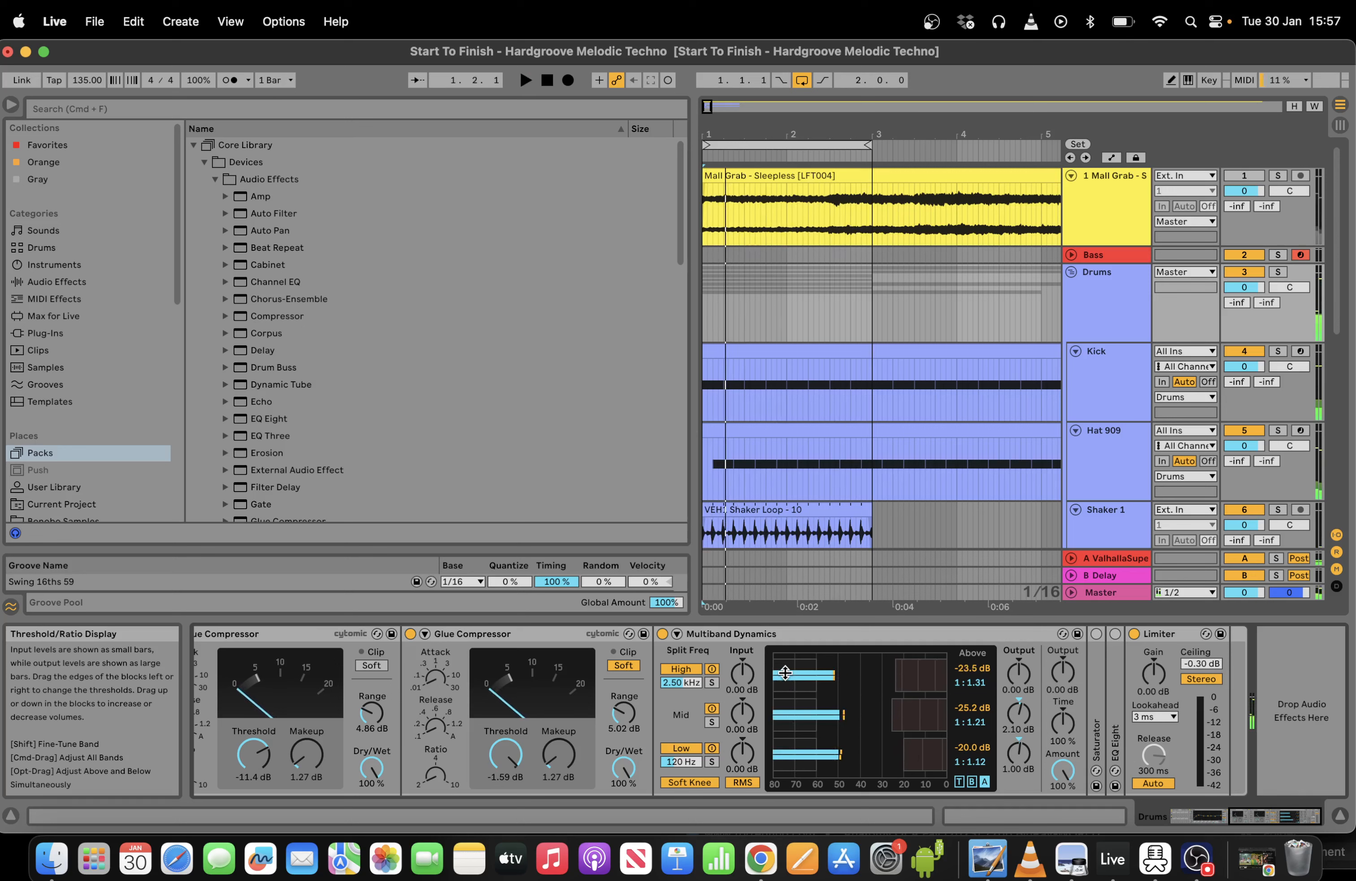
key("space")
key("space")
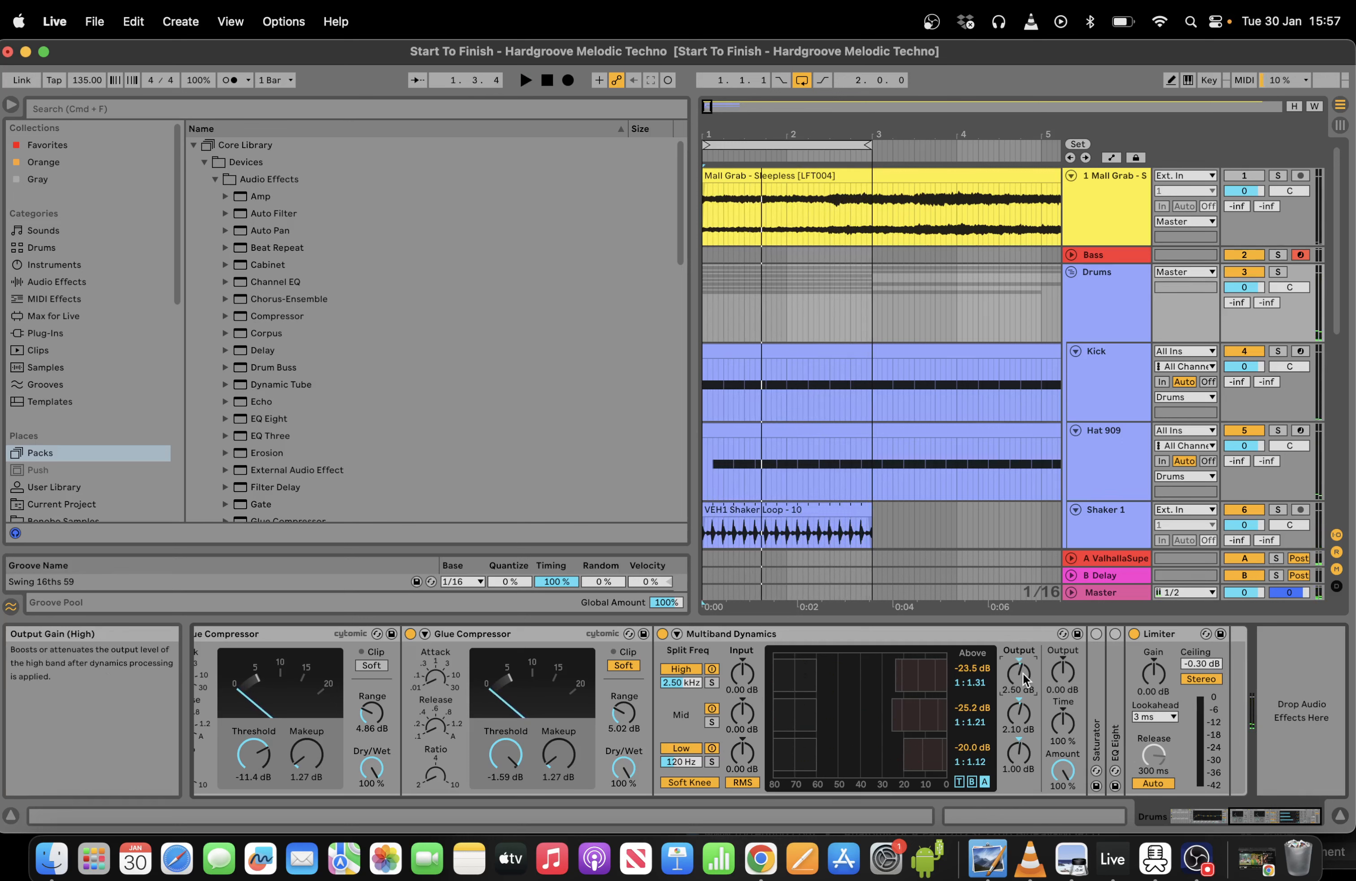
key("space")
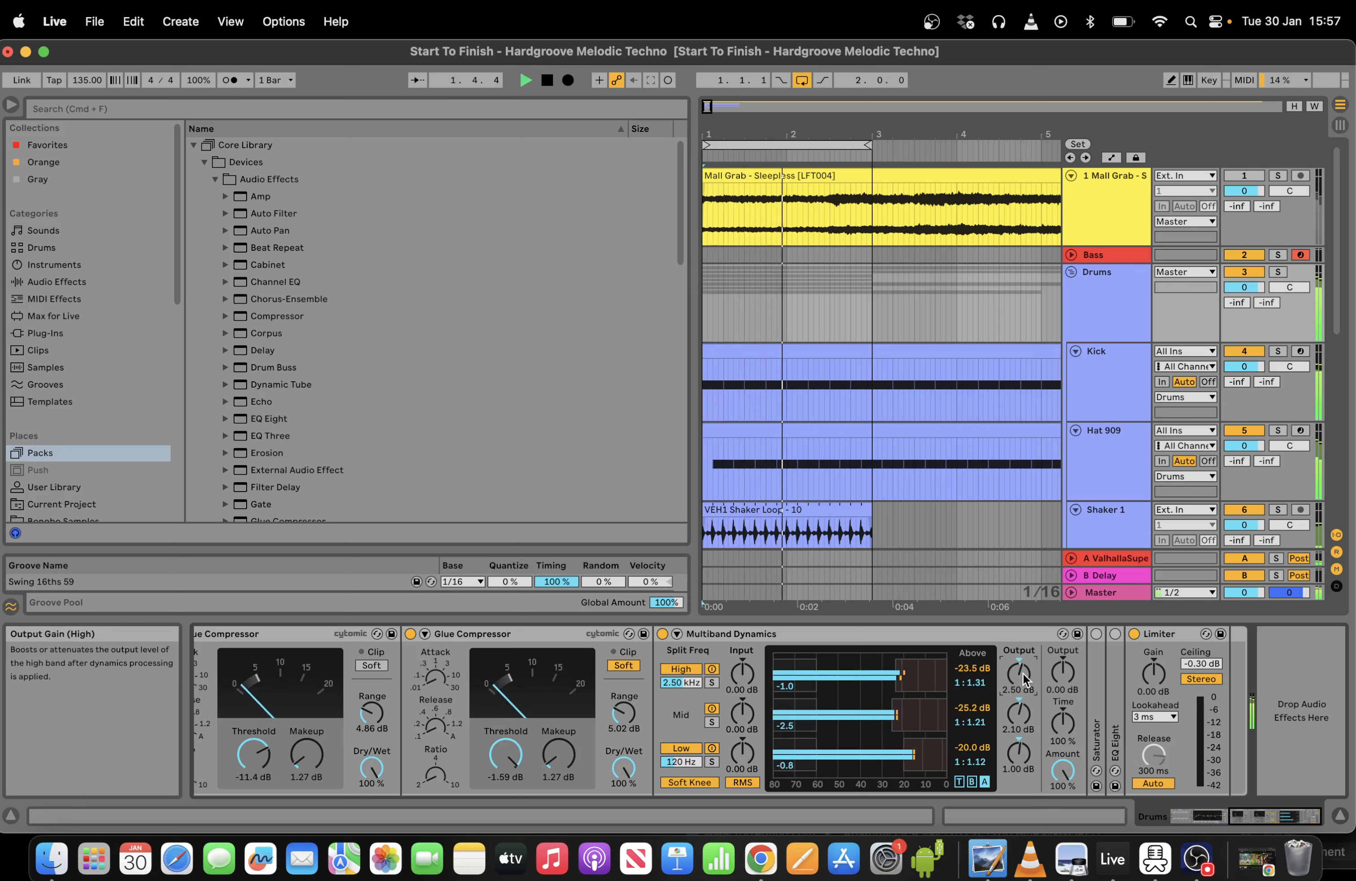
key("space")
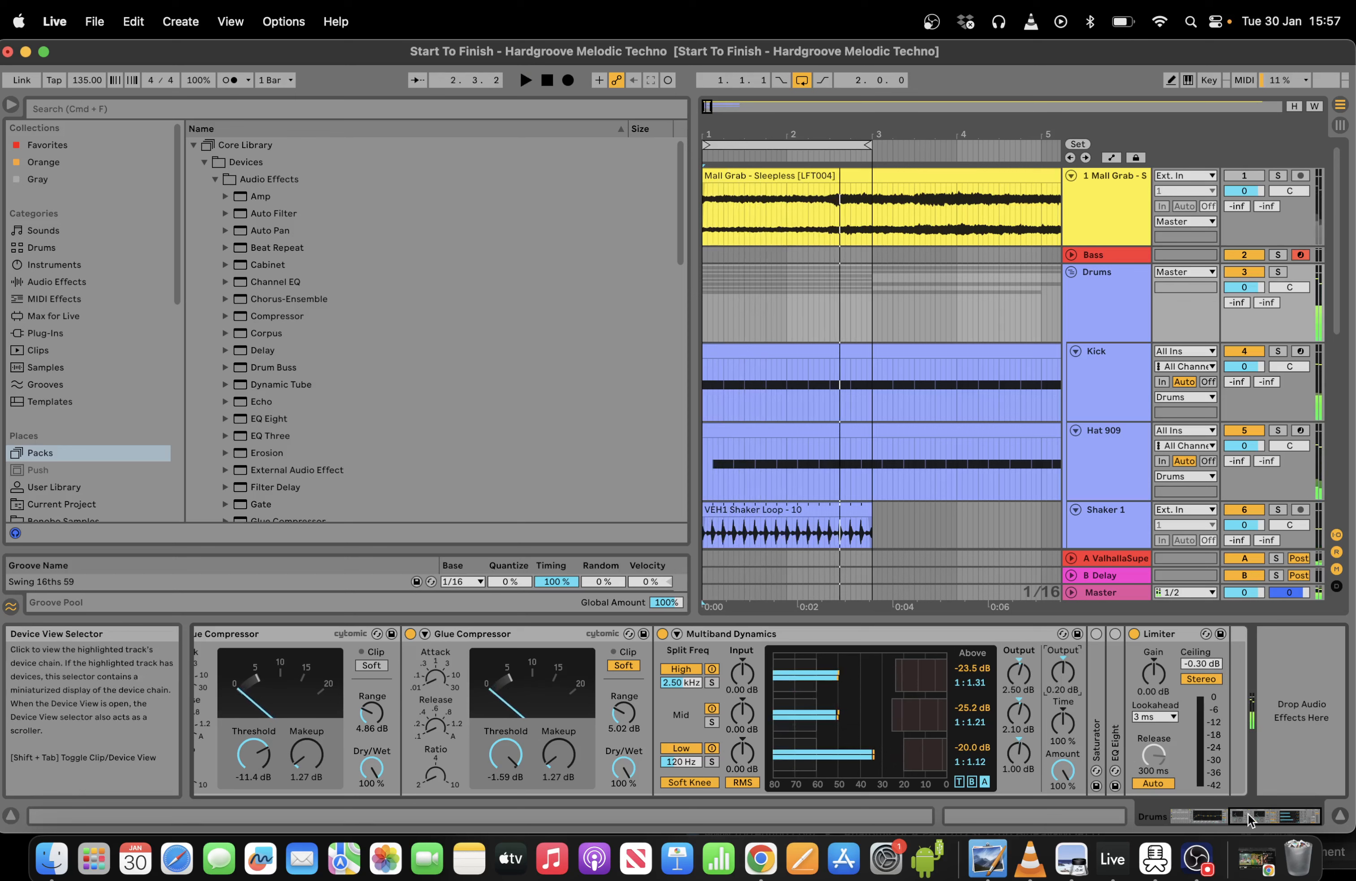
Unfold and activate the rack's Saturator and listen to the drums.
double_click(1099, 709)
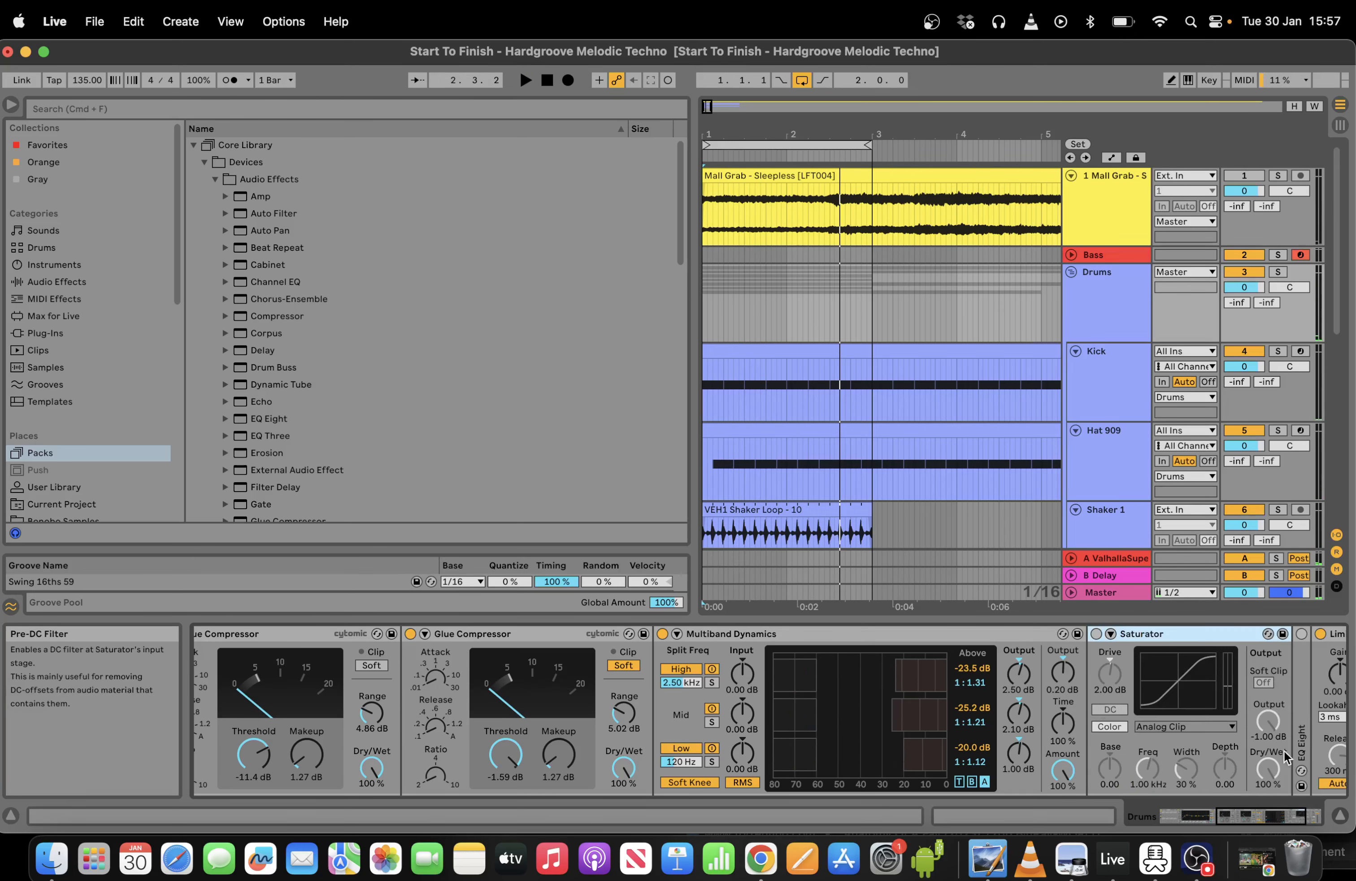
scroll(1147, 723, "right", 3)
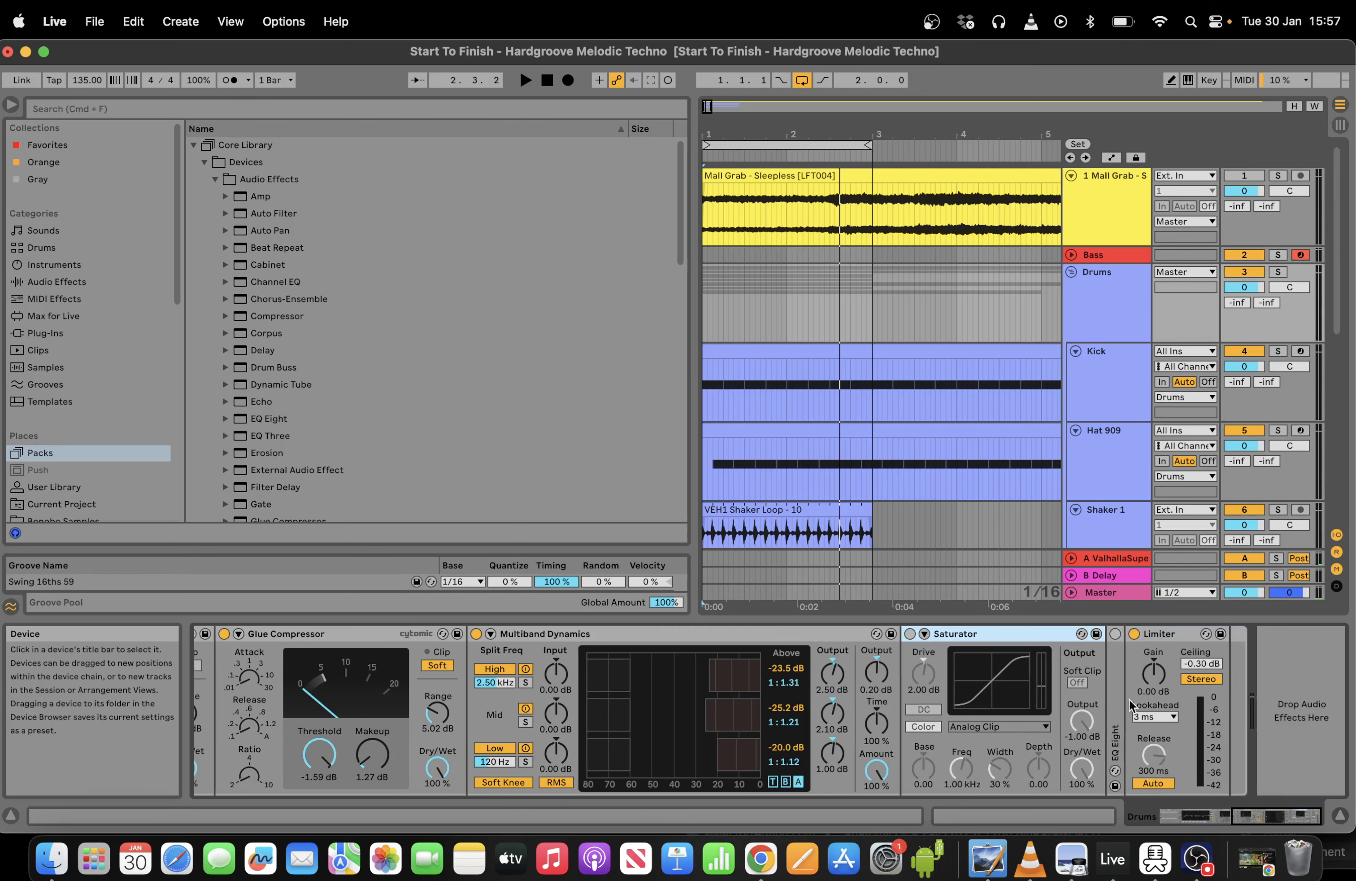
left_click(910, 634)
key("space")
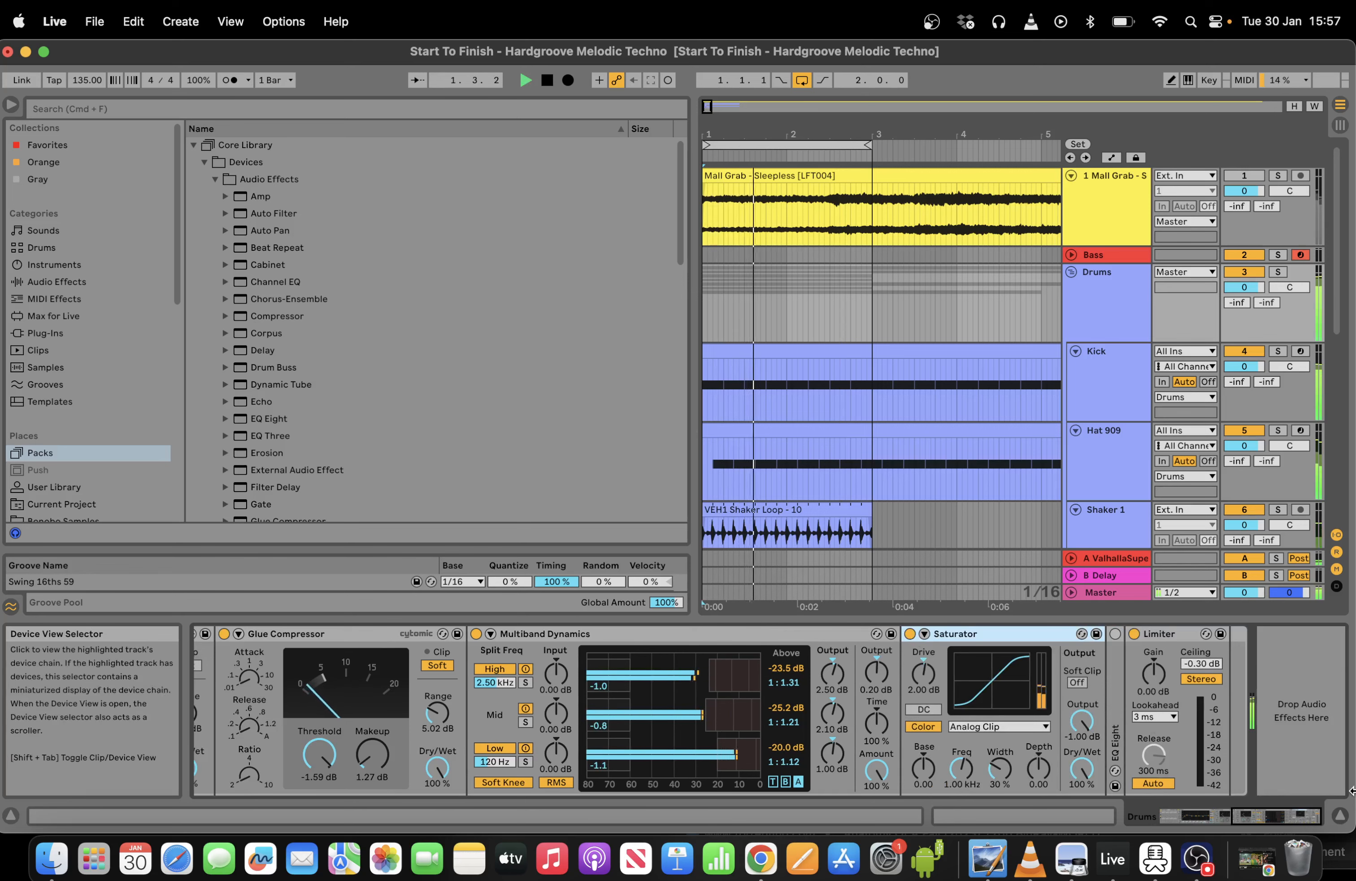
Unfold and activate the EQ Eight after the Saturator and move its third band to 5.99 kHz at -1.36 dB.
left_click(1117, 643)
left_click(1117, 634)
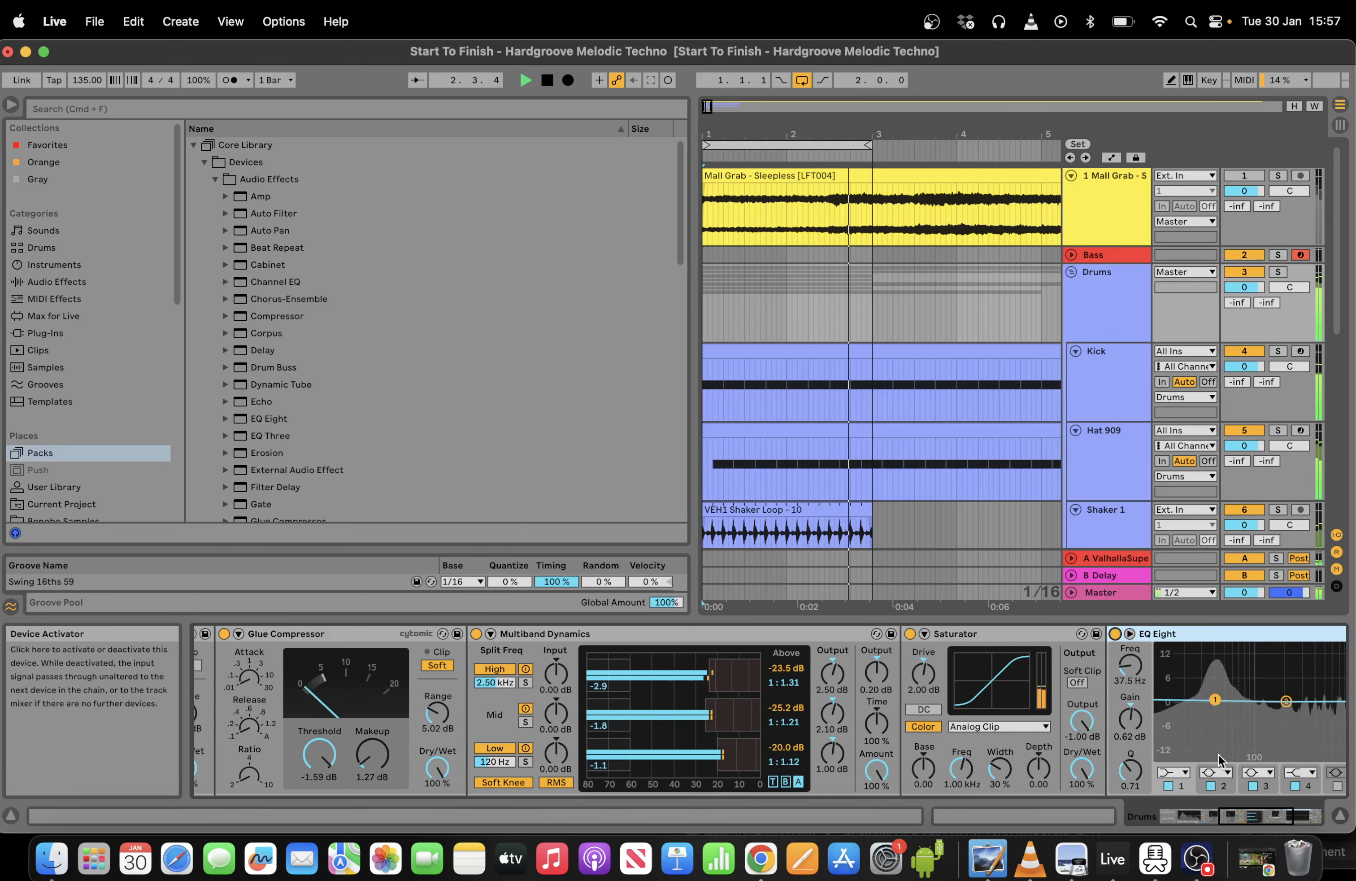
left_click_drag(1256, 816, 1349, 818)
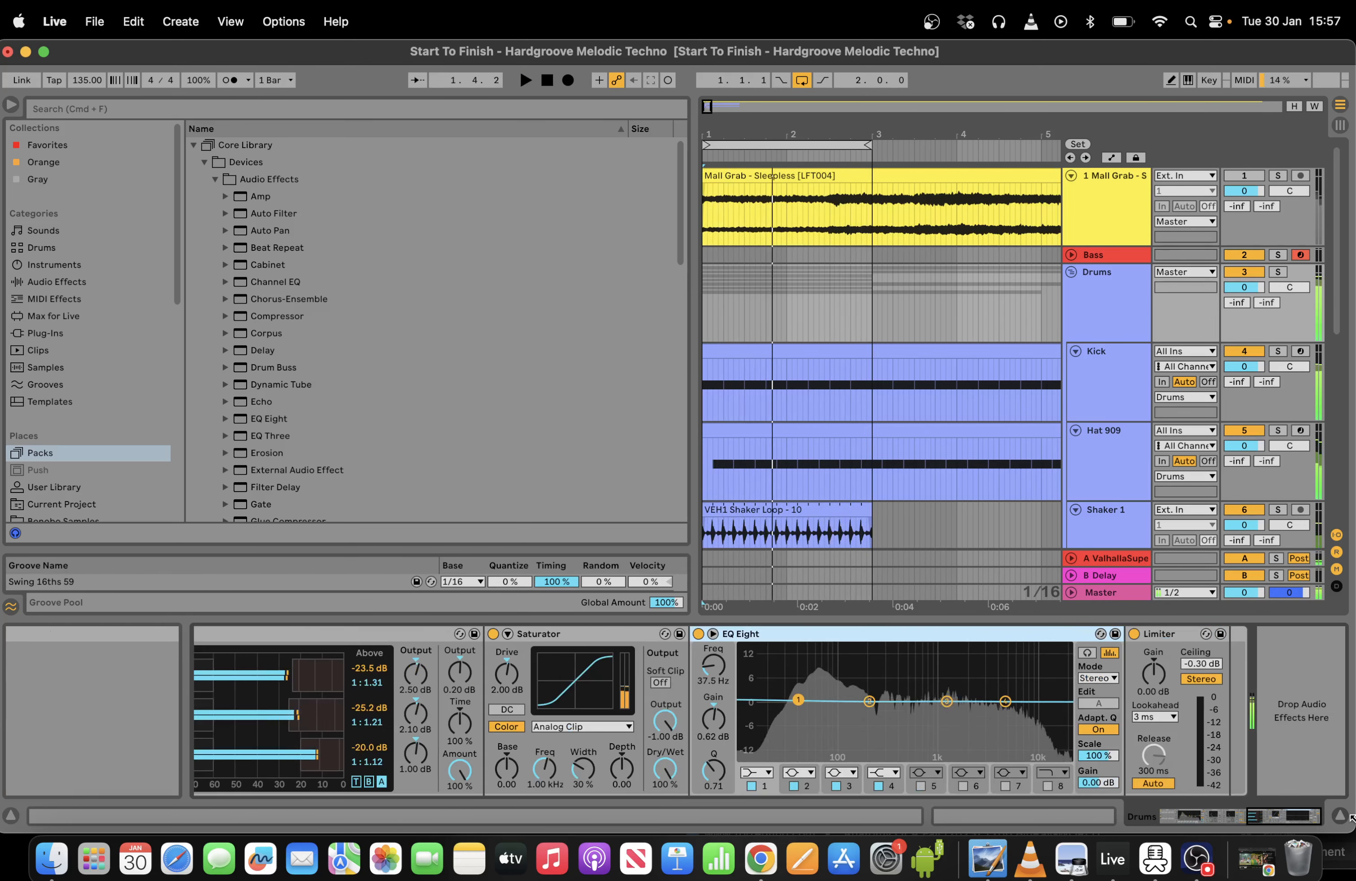
key("space")
left_click_drag(947, 702, 998, 704)
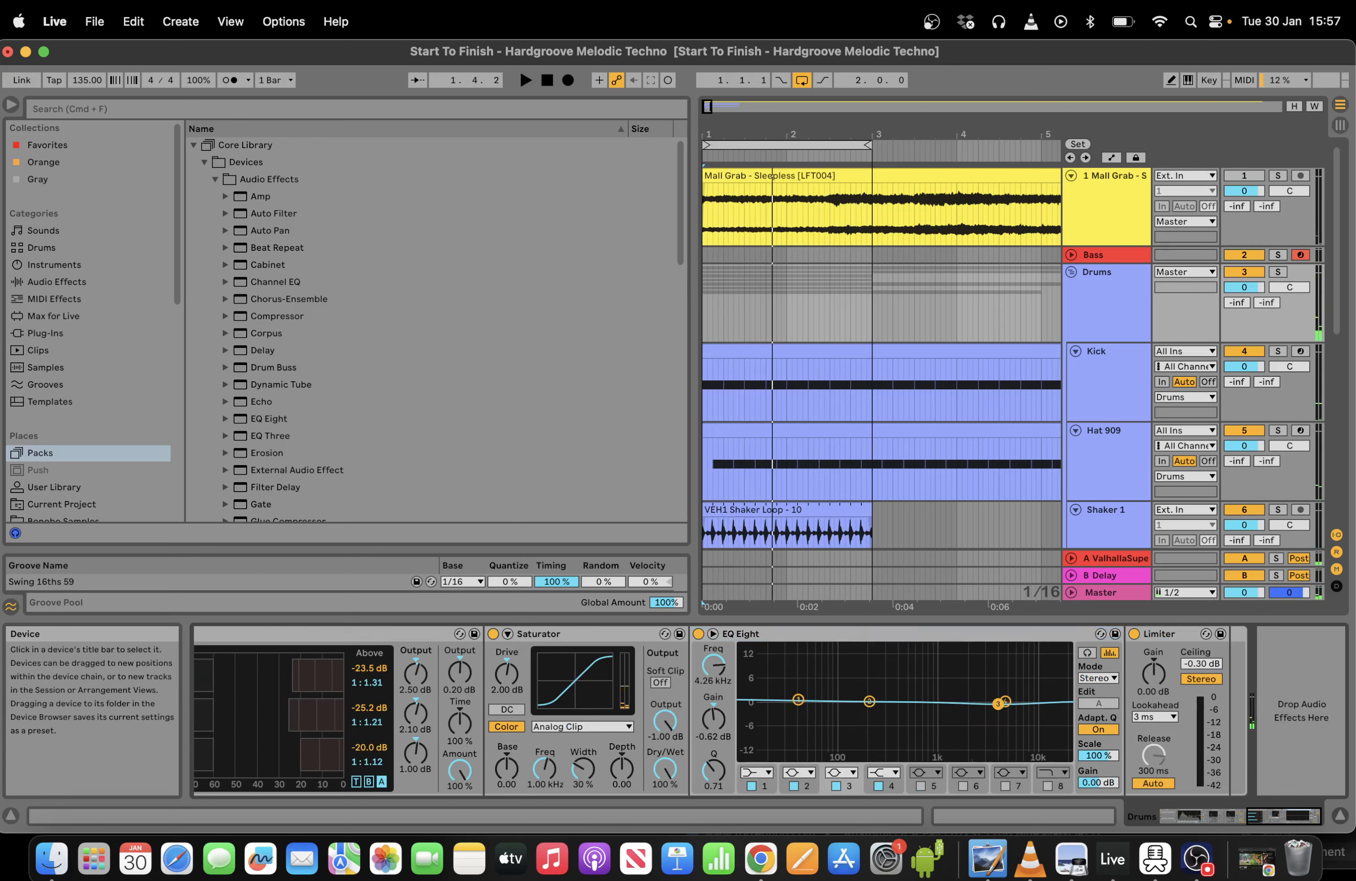
key("space")
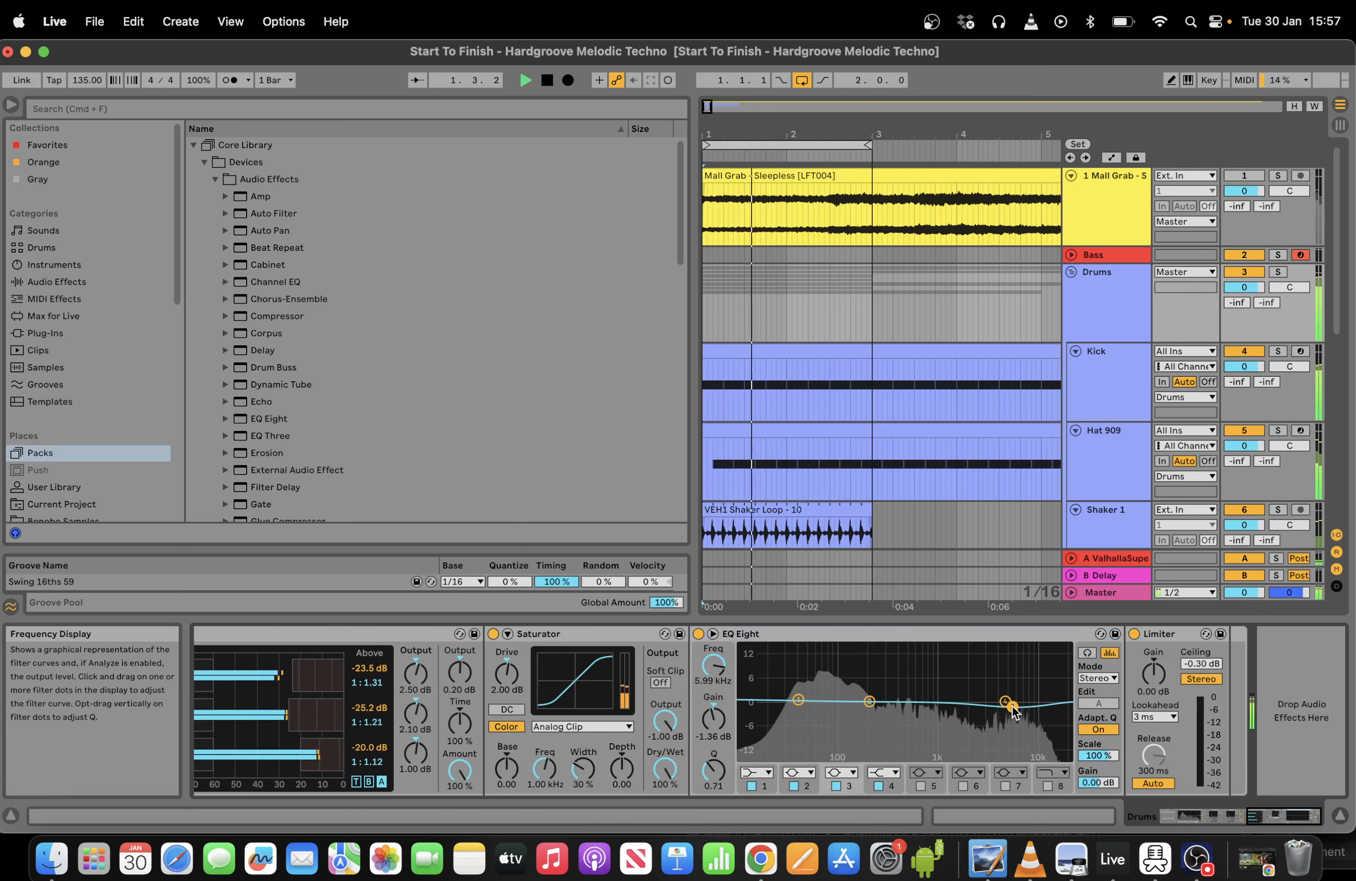
Lower the high band's output gain in Multiband Dynamics to 2.40 dB during playback.
left_click(415, 674)
left_click_drag(415, 674, 416, 676)
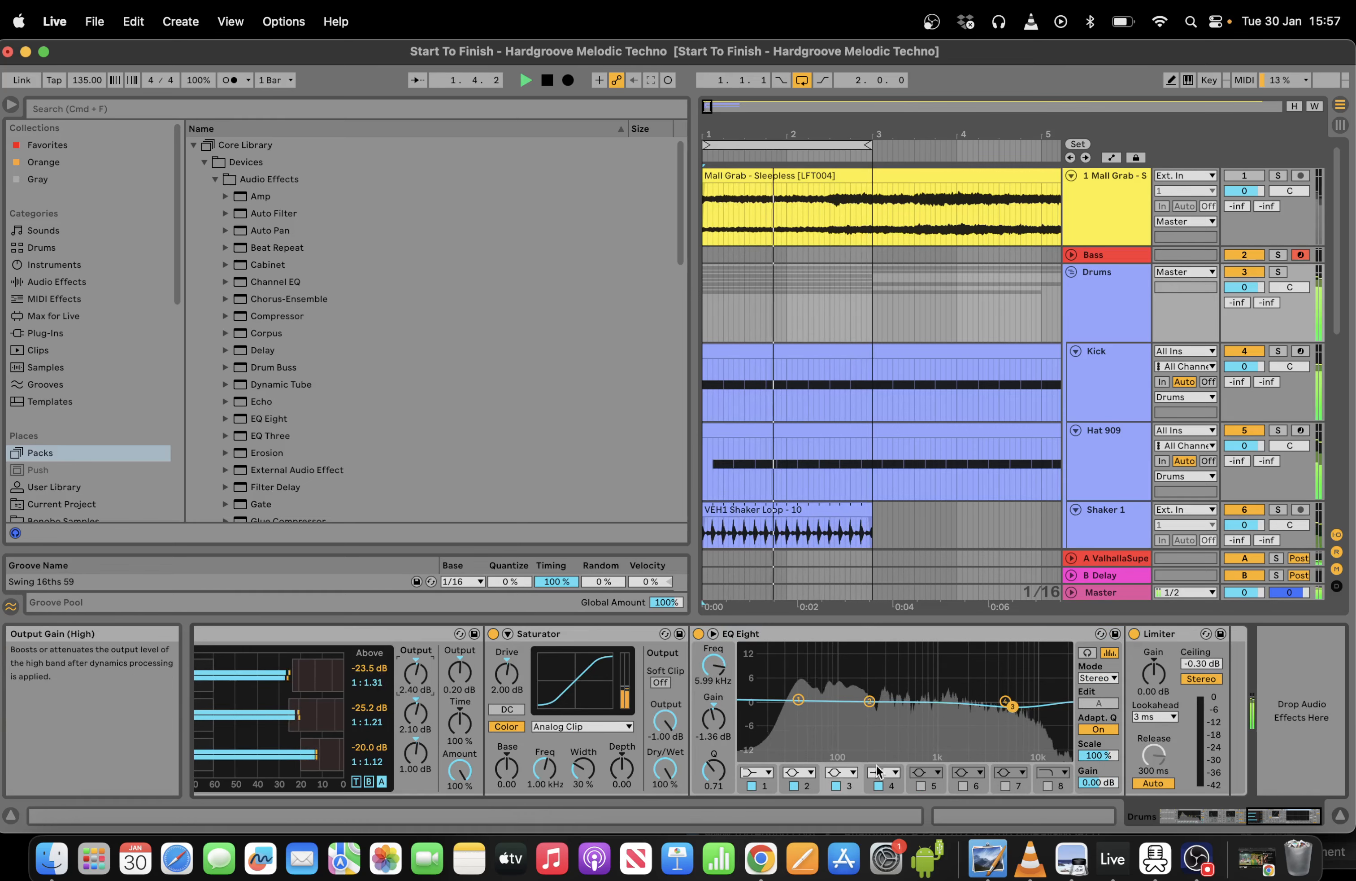
key("space")
Show the Kick track's devices, solo the track and listen to it alone.
left_click(815, 406)
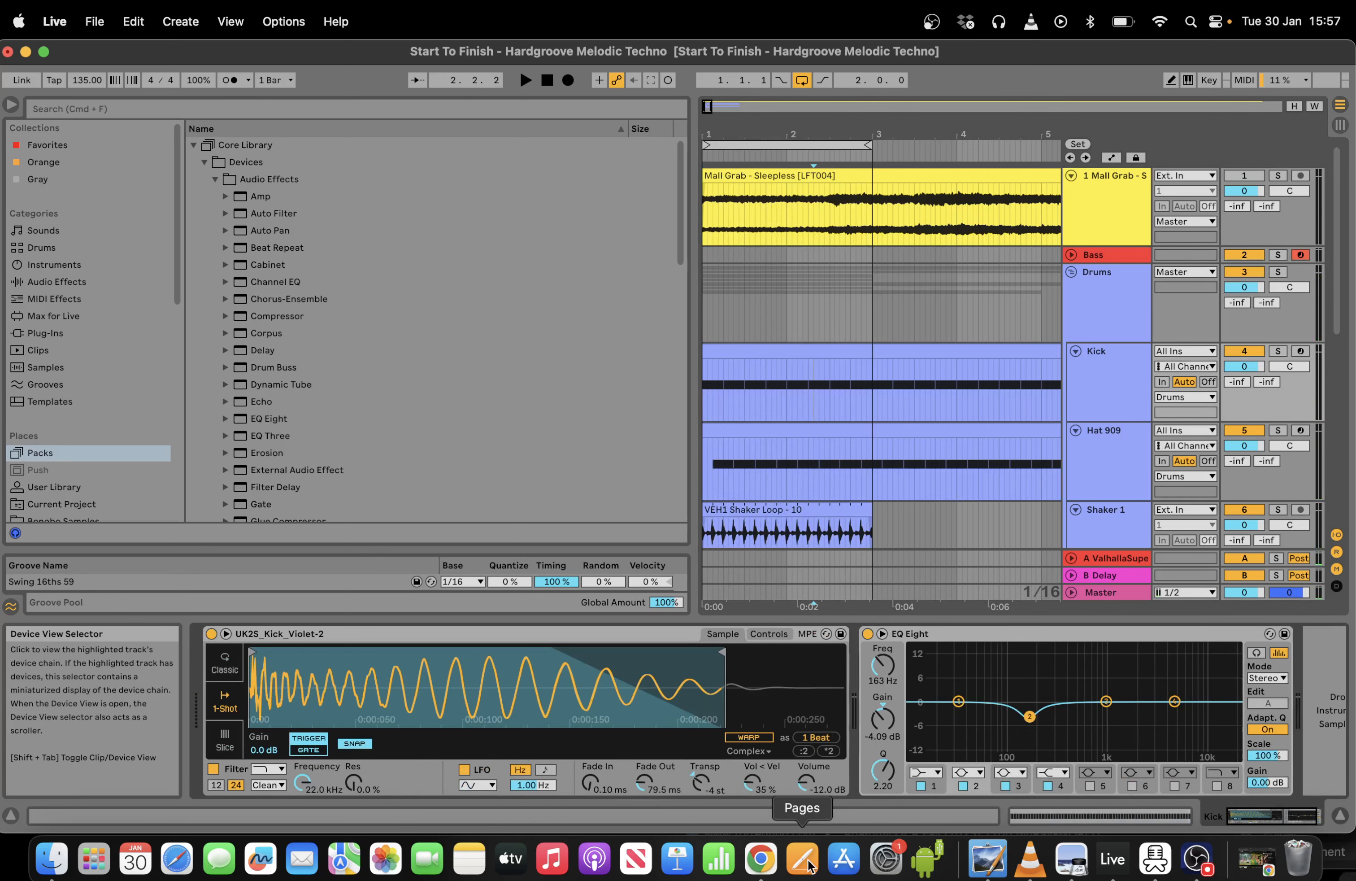
key("space")
left_click(1278, 351)
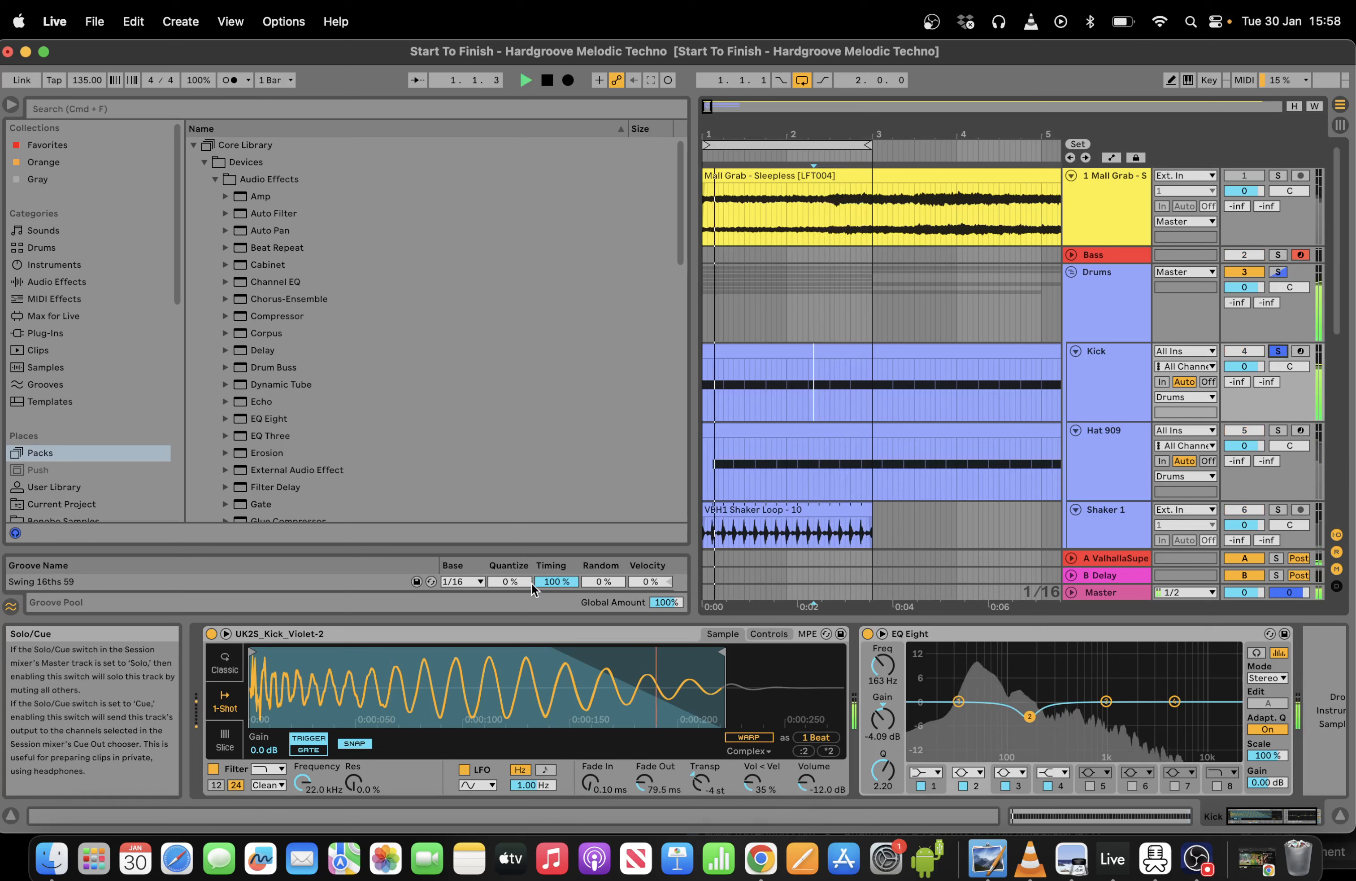
key("space")
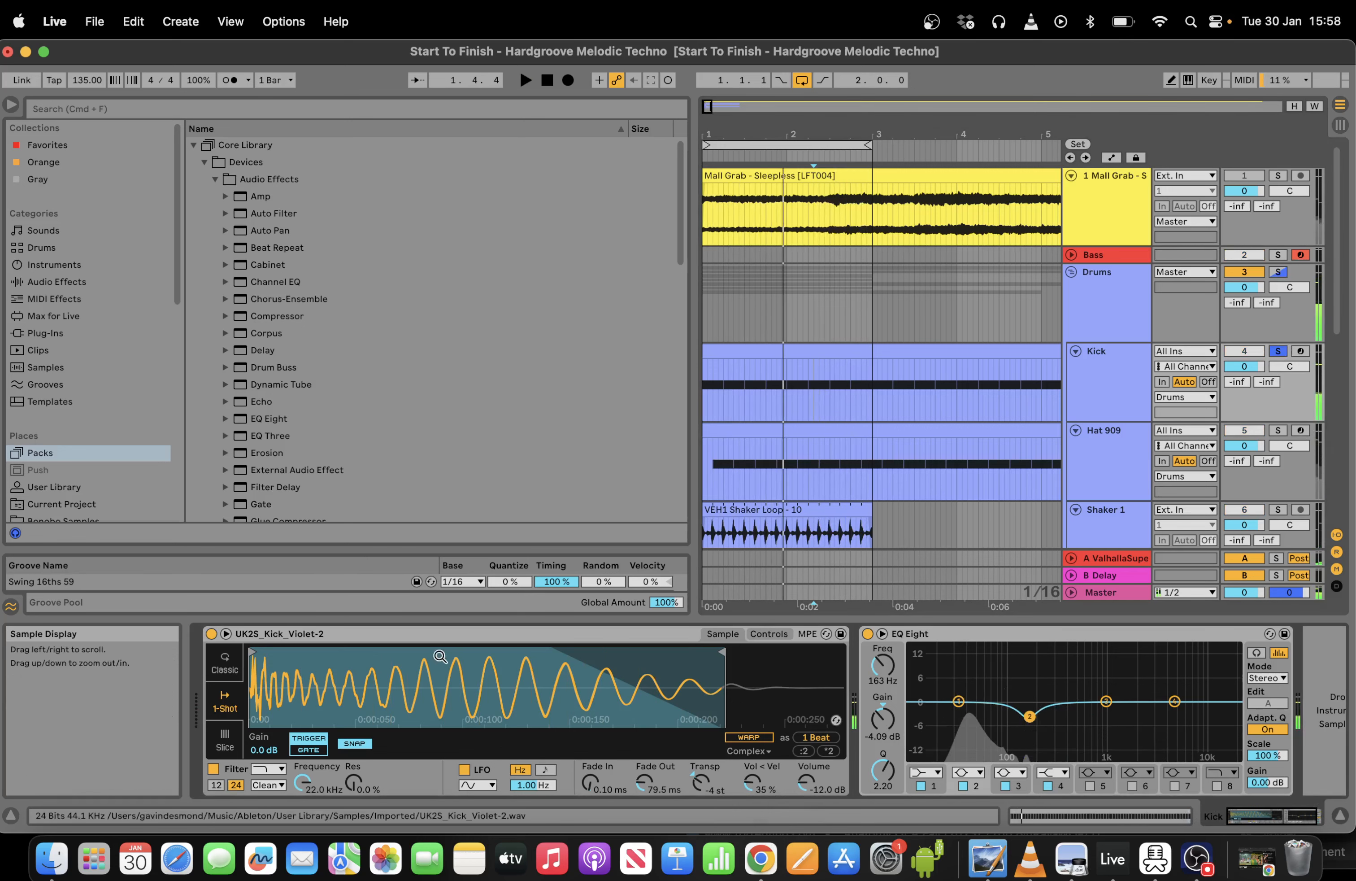
Group the kick's UK2S_Kick_Violet-2 sampler into an Instrument Rack, duplicate its chain and solo the copy.
left_click(433, 636)
right_click(433, 636)
left_click(496, 522)
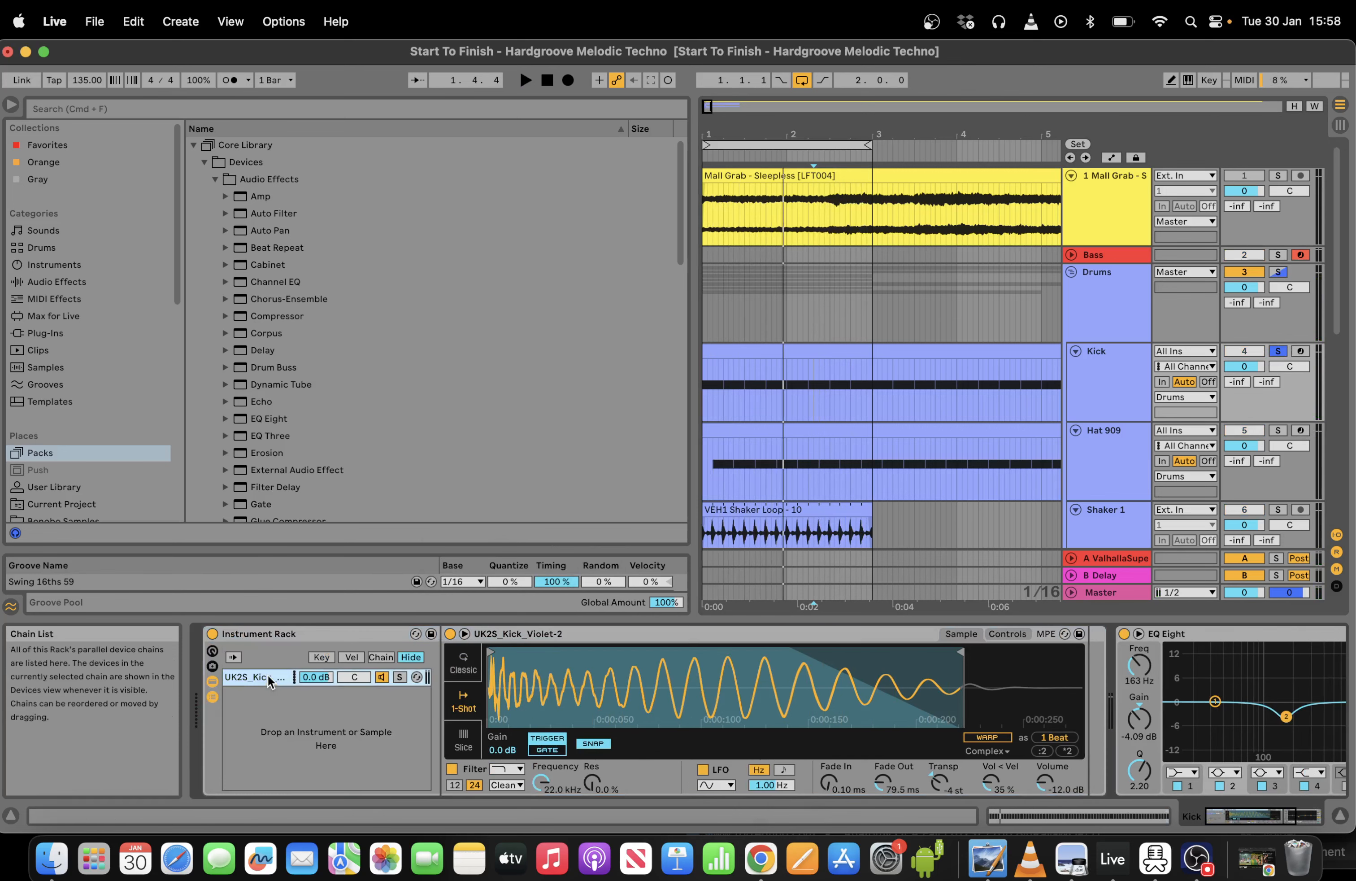
key("super+d")
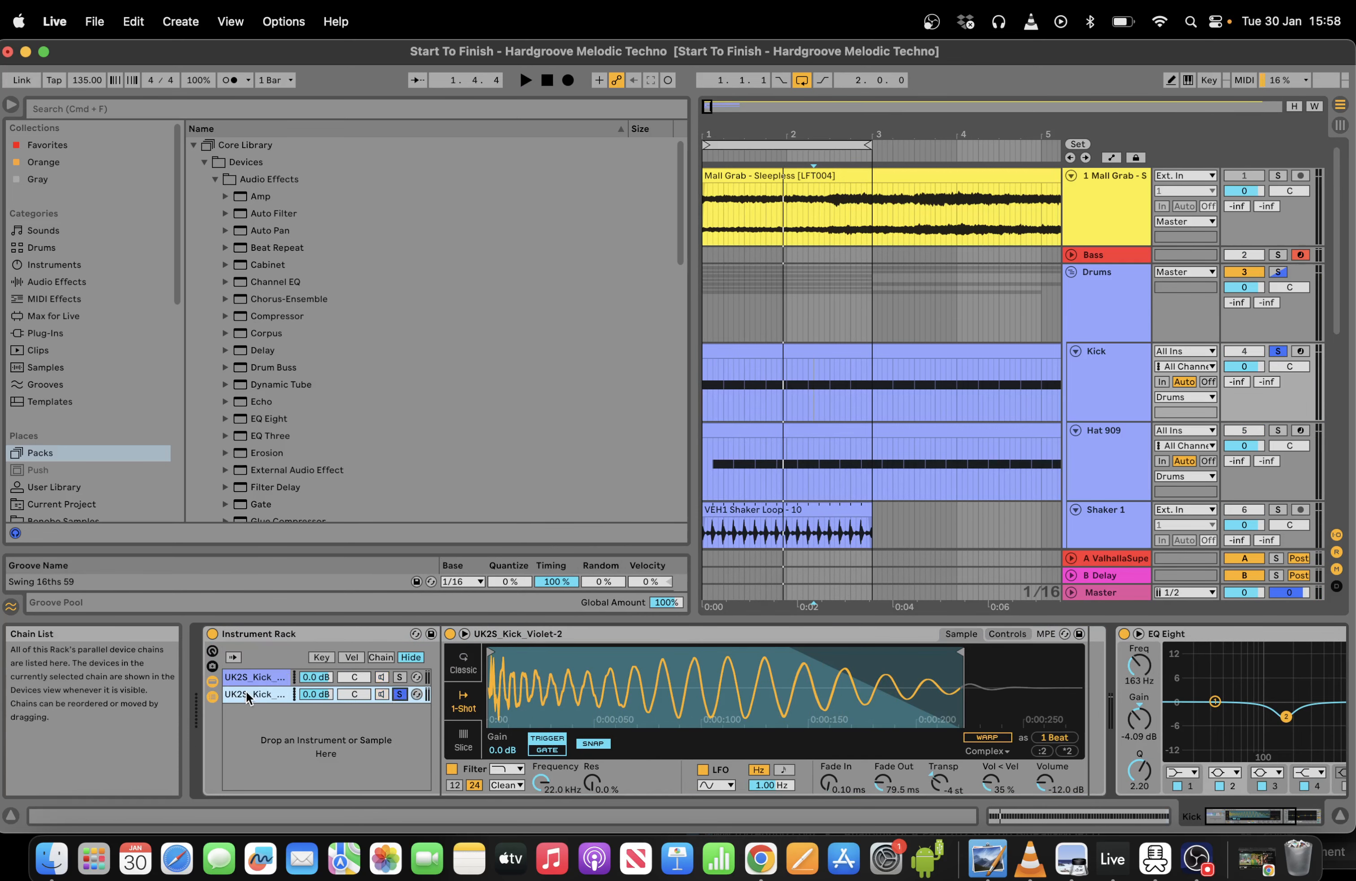
Search the samples for "snare", audition several UK2S snares and replace the copied kick chain's sample with UK2S_Snare_Jagger.
left_click(219, 108)
type("snare")
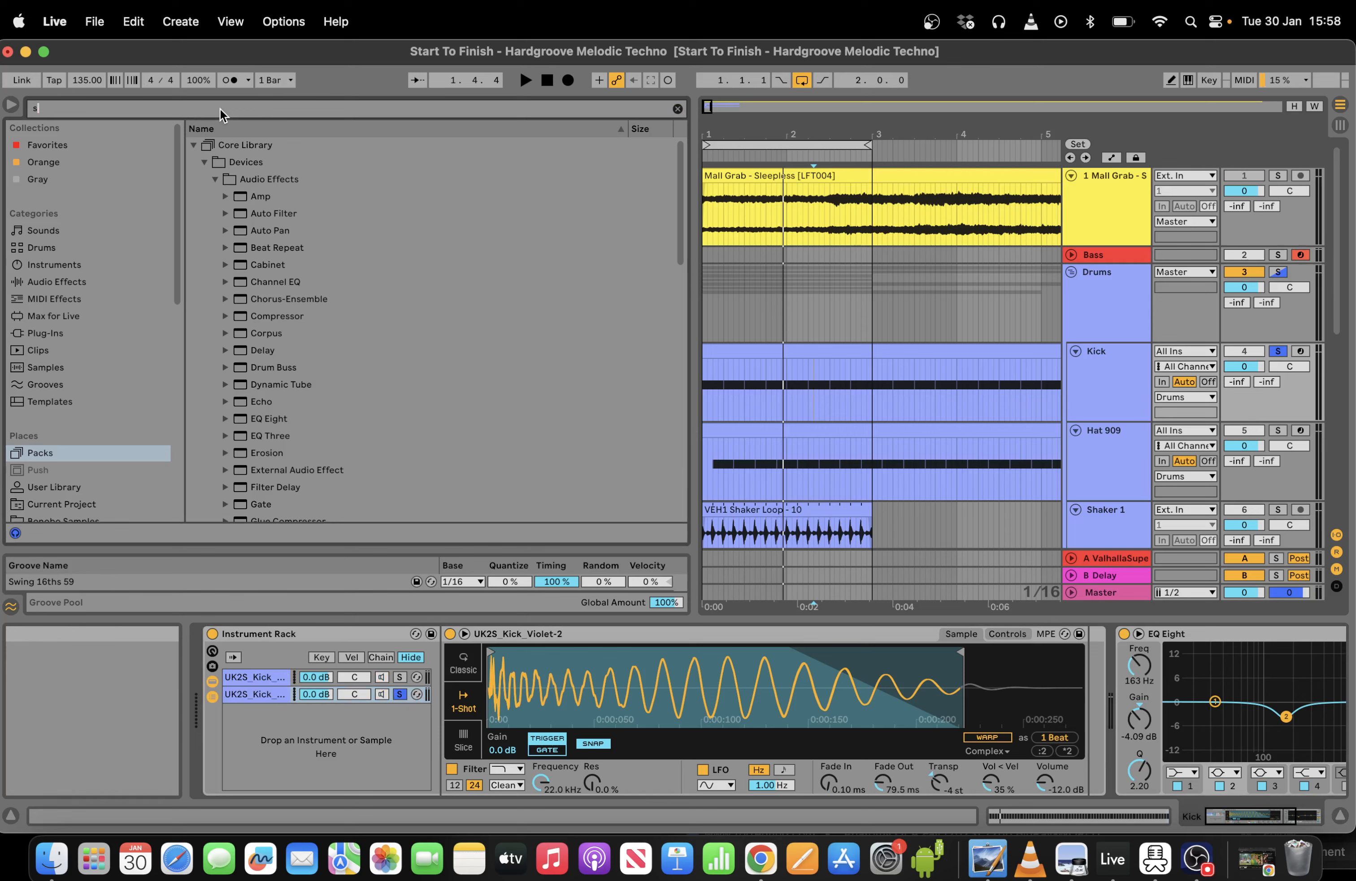
left_click(65, 366)
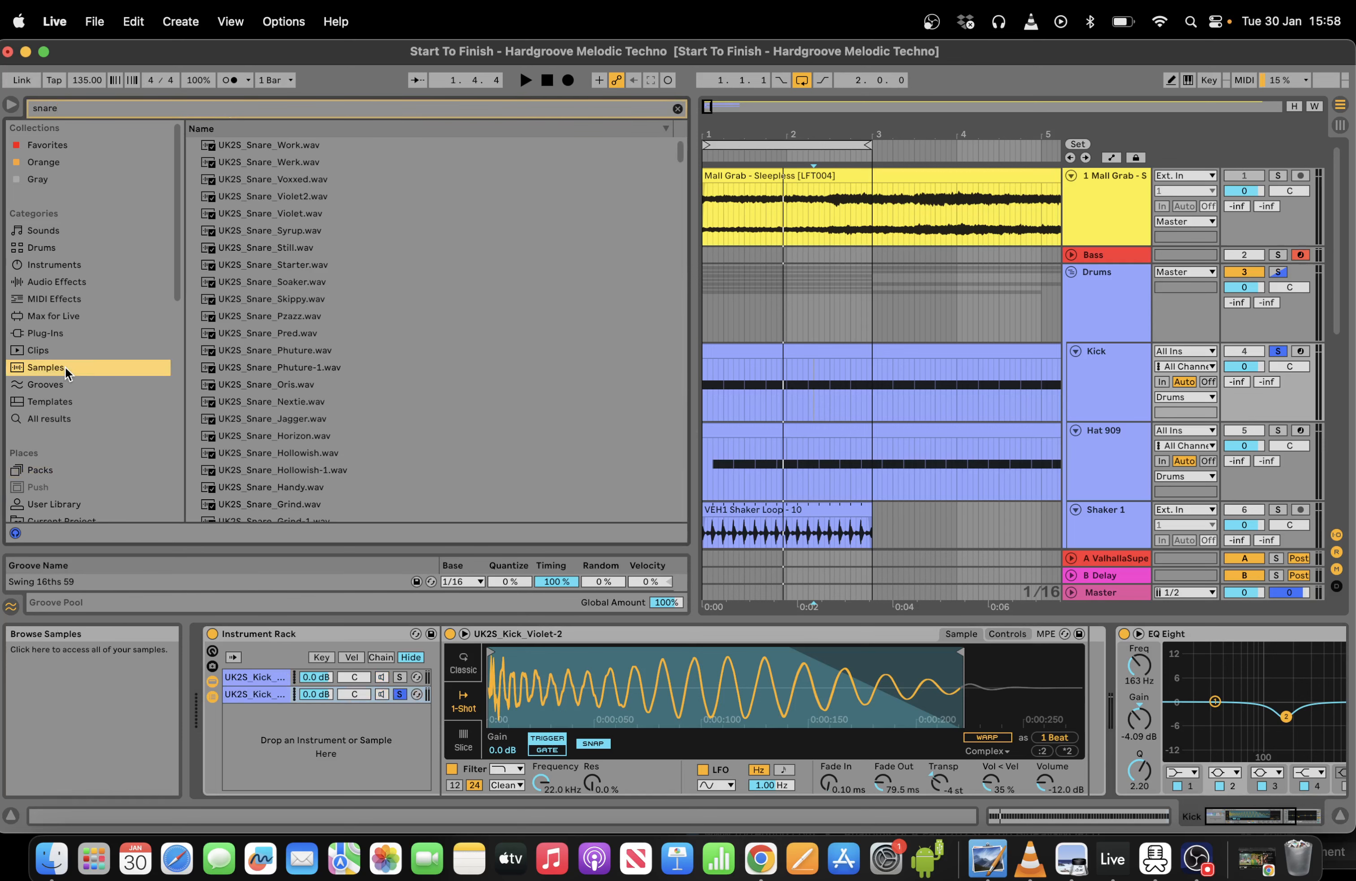
left_click(310, 379)
left_click(286, 356)
left_click(289, 371)
left_click(292, 384)
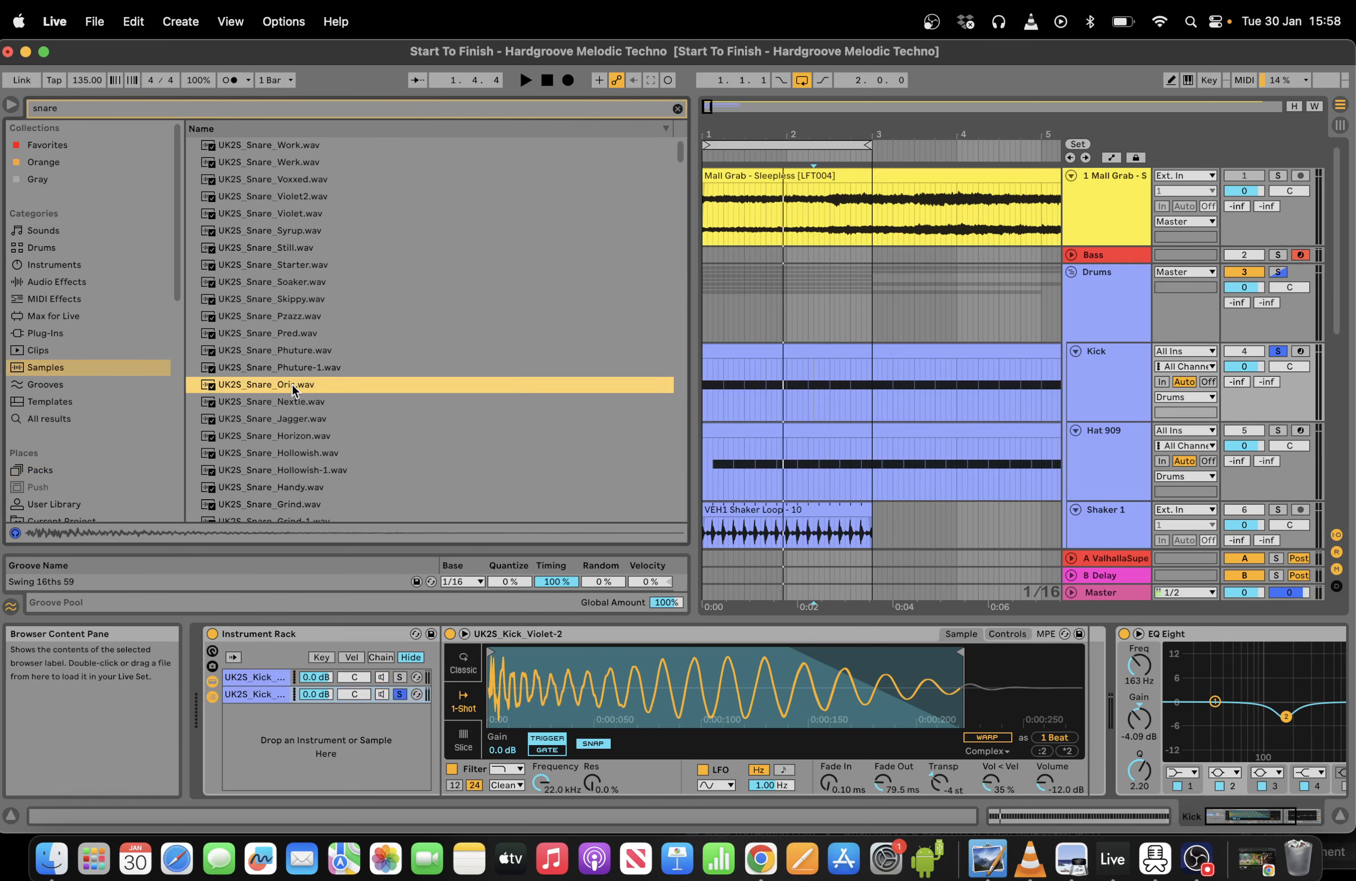
left_click(294, 422)
left_click(301, 439)
left_click(302, 425)
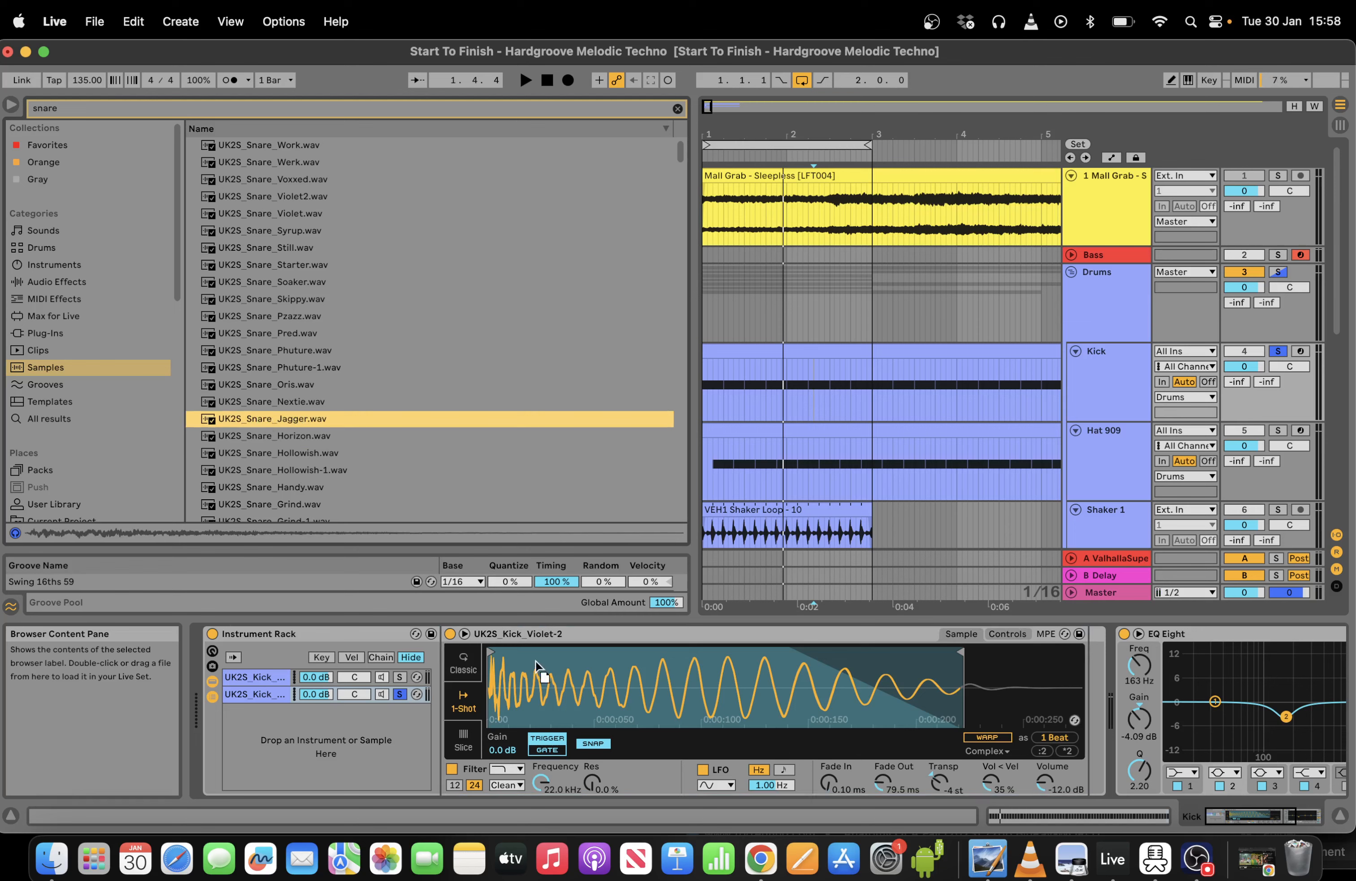
left_click_drag(535, 660, 538, 663)
Reset the UK2S_Snare_Jagger sampler's global transpose to 0 st during playback.
key("space")
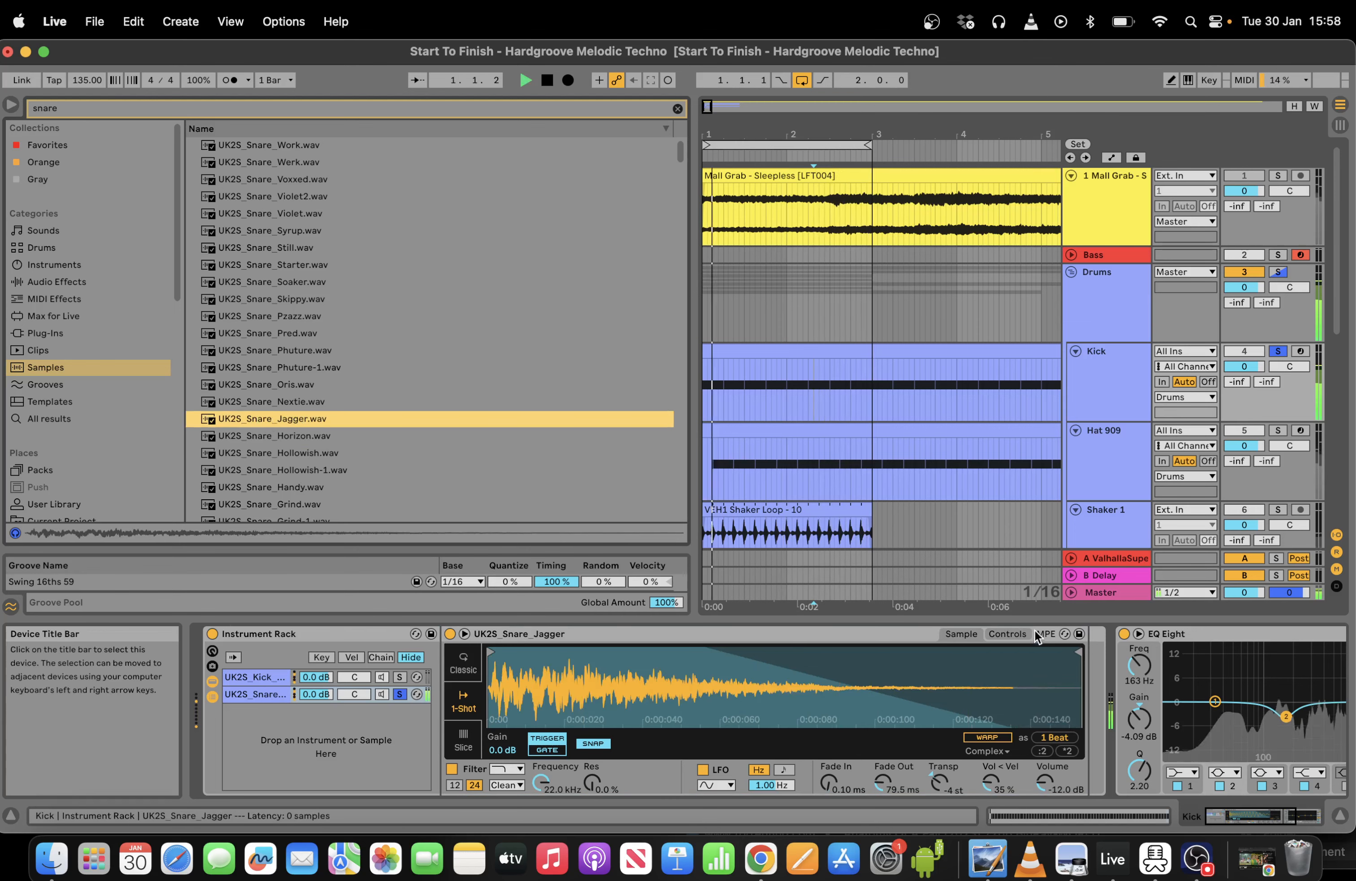
left_click(1021, 634)
double_click(999, 736)
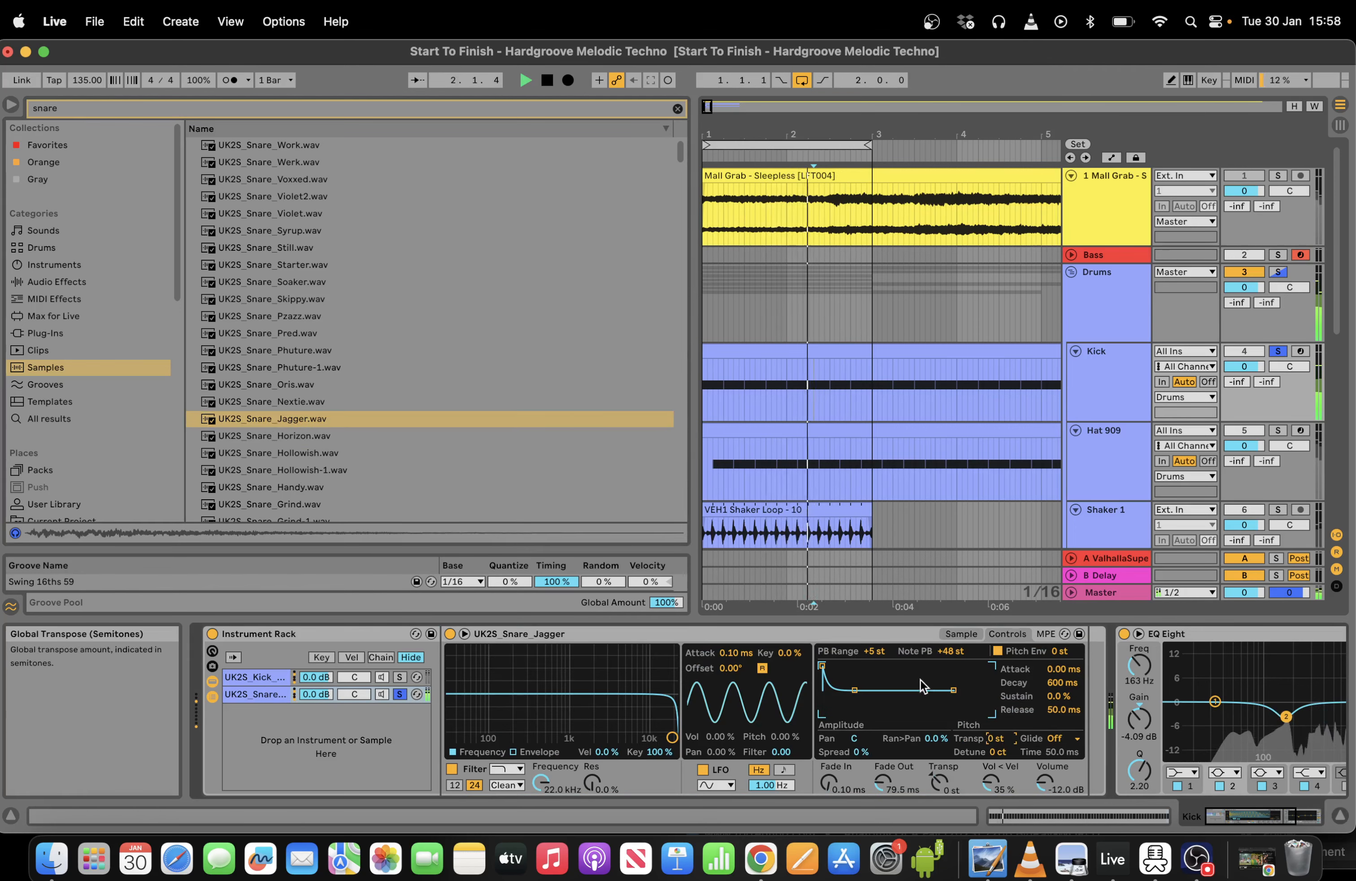
Add an EQ Eight after the snare sampler and turn its first band into a low cut at about 474 Hz.
left_click(195, 108)
type("eq")
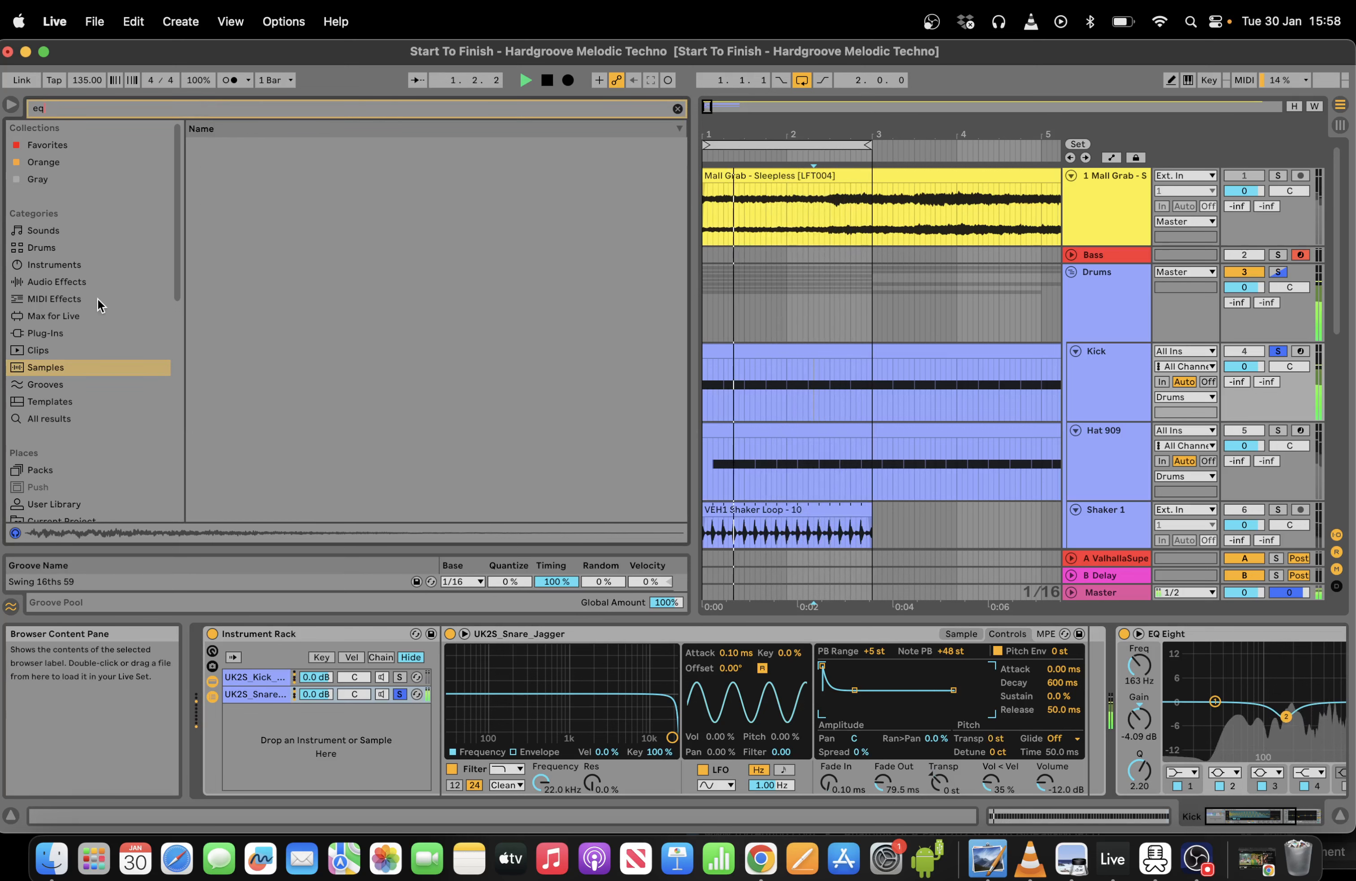
left_click(102, 281)
left_click_drag(243, 301, 1090, 687)
left_click(979, 773)
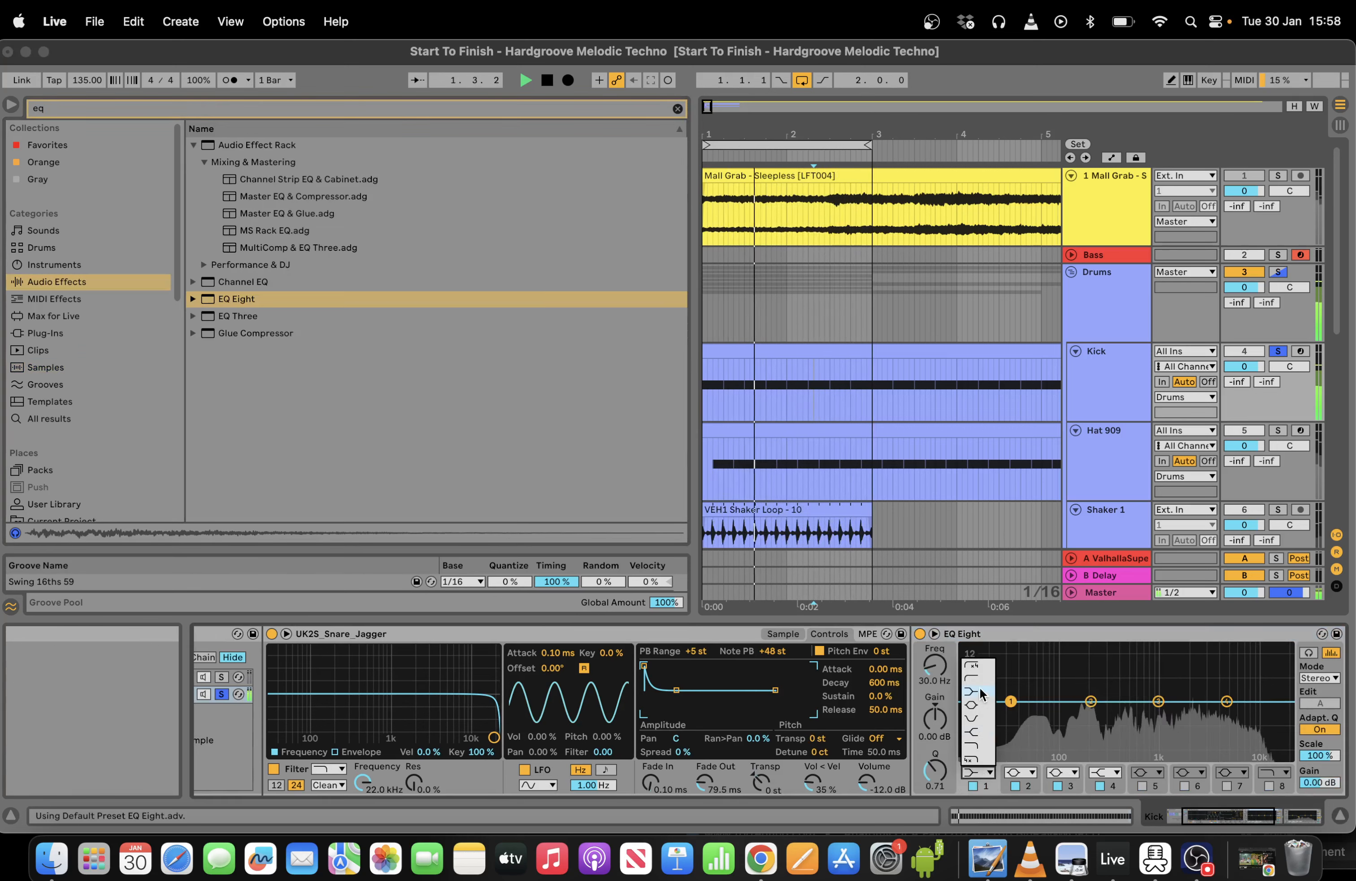
left_click(975, 667)
left_click_drag(1010, 701, 1127, 721)
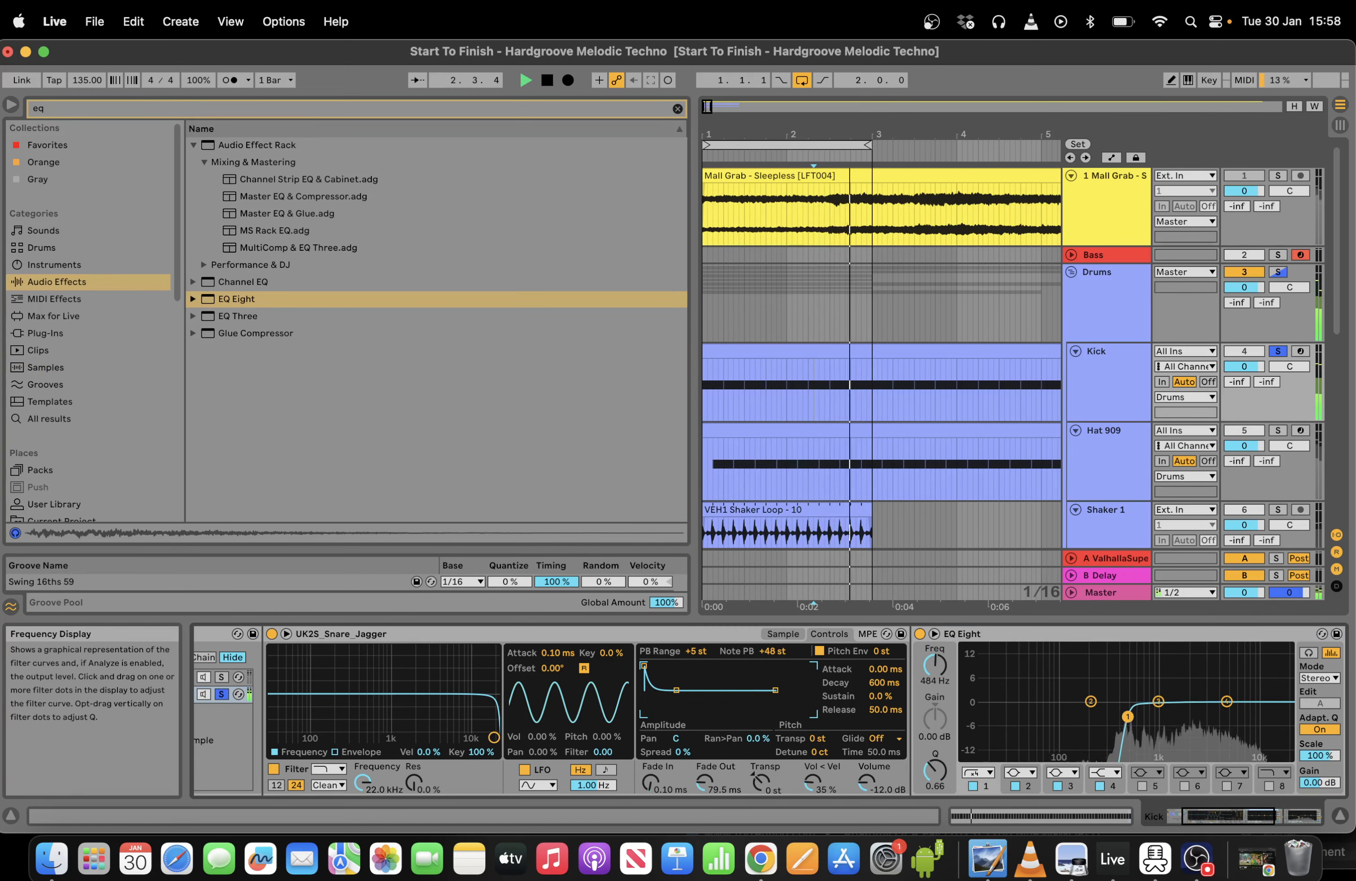
Switch the snare sampler to Classic mode and shorten the sample to its opening transient.
left_click(1192, 817)
left_click(963, 634)
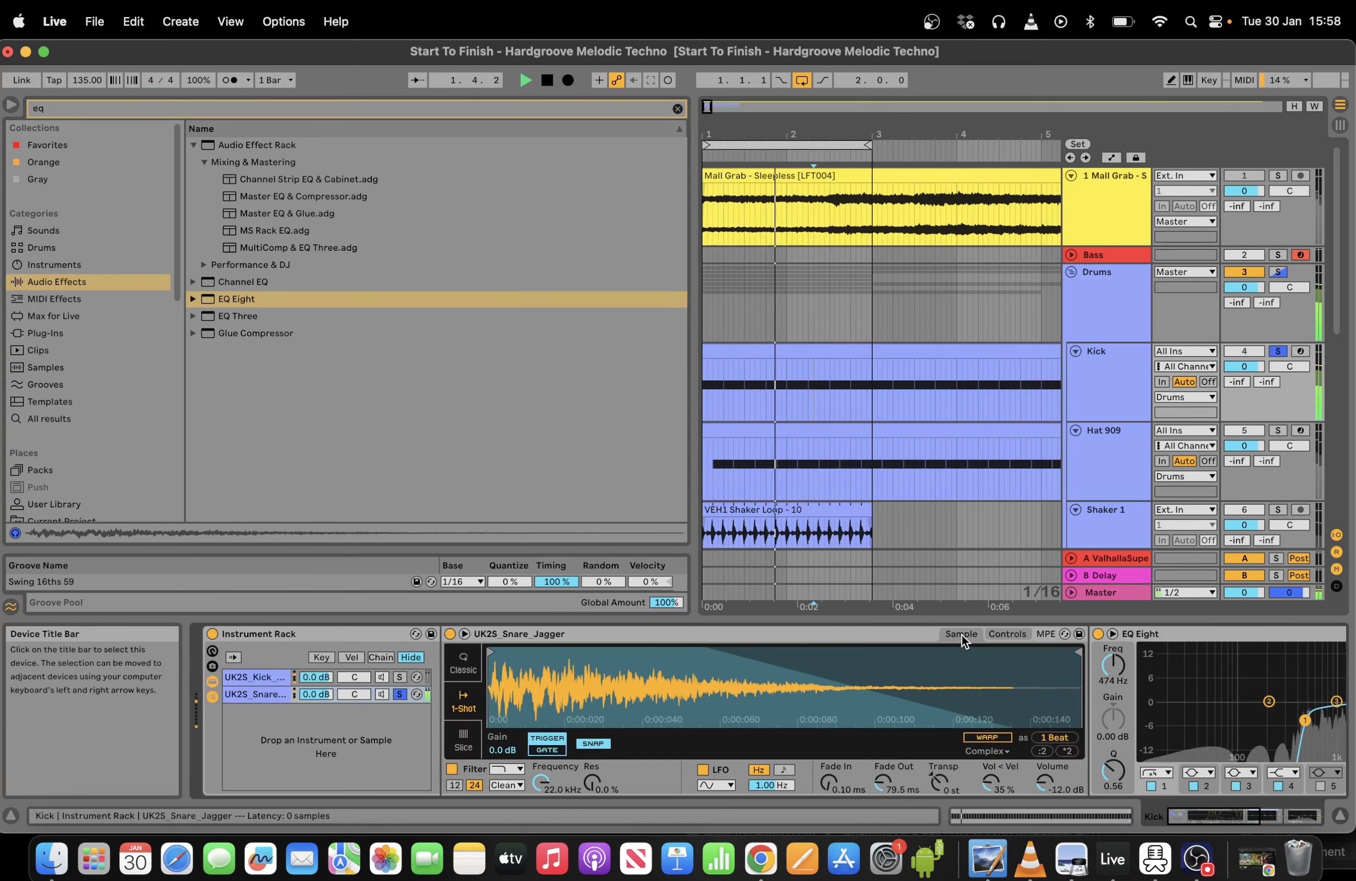
left_click(1001, 629)
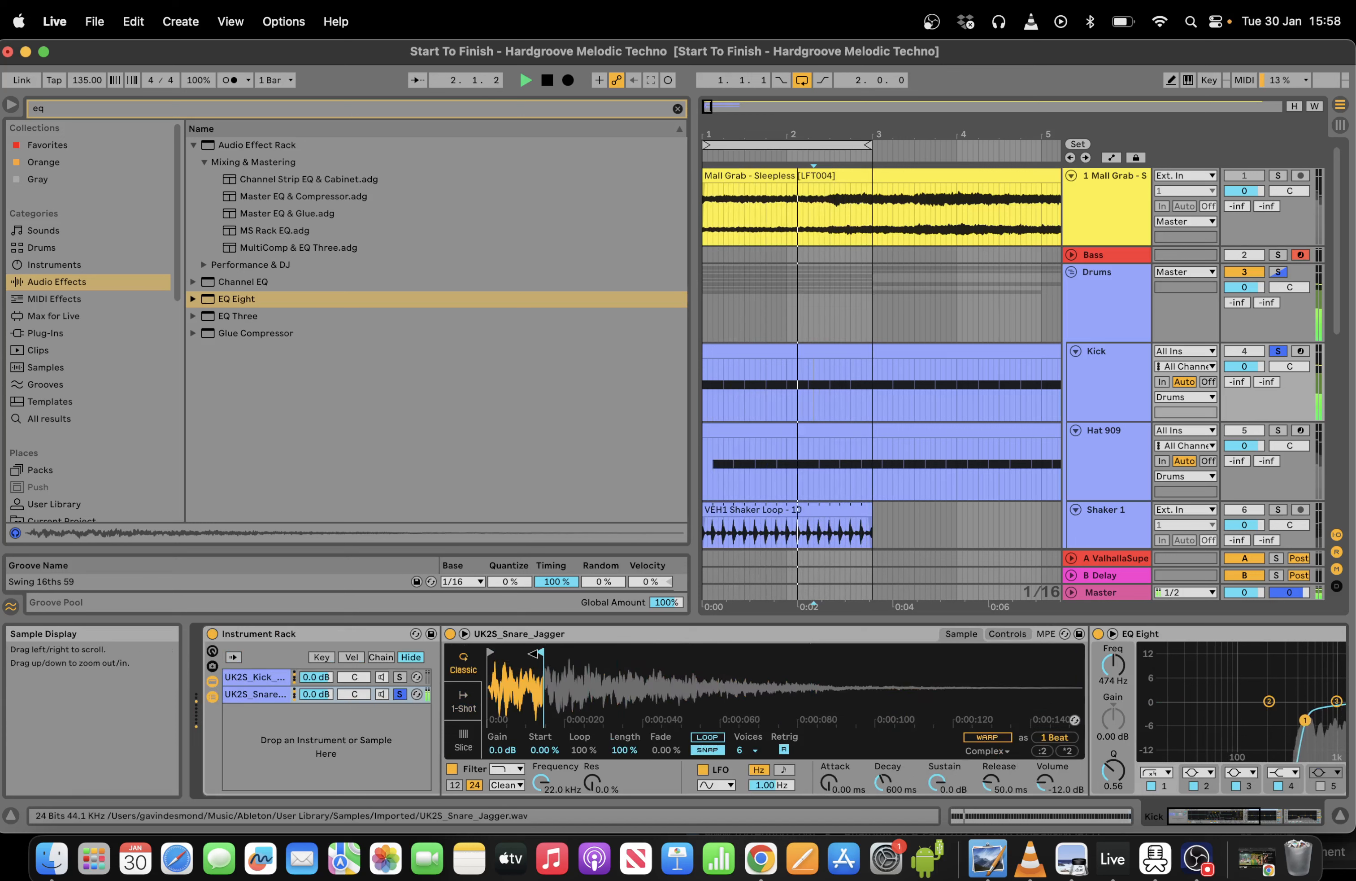
Unsolo the snare chain, set its volume to -1.5 dB and turn off the Kick track's solo to hear the mix.
left_click(400, 694)
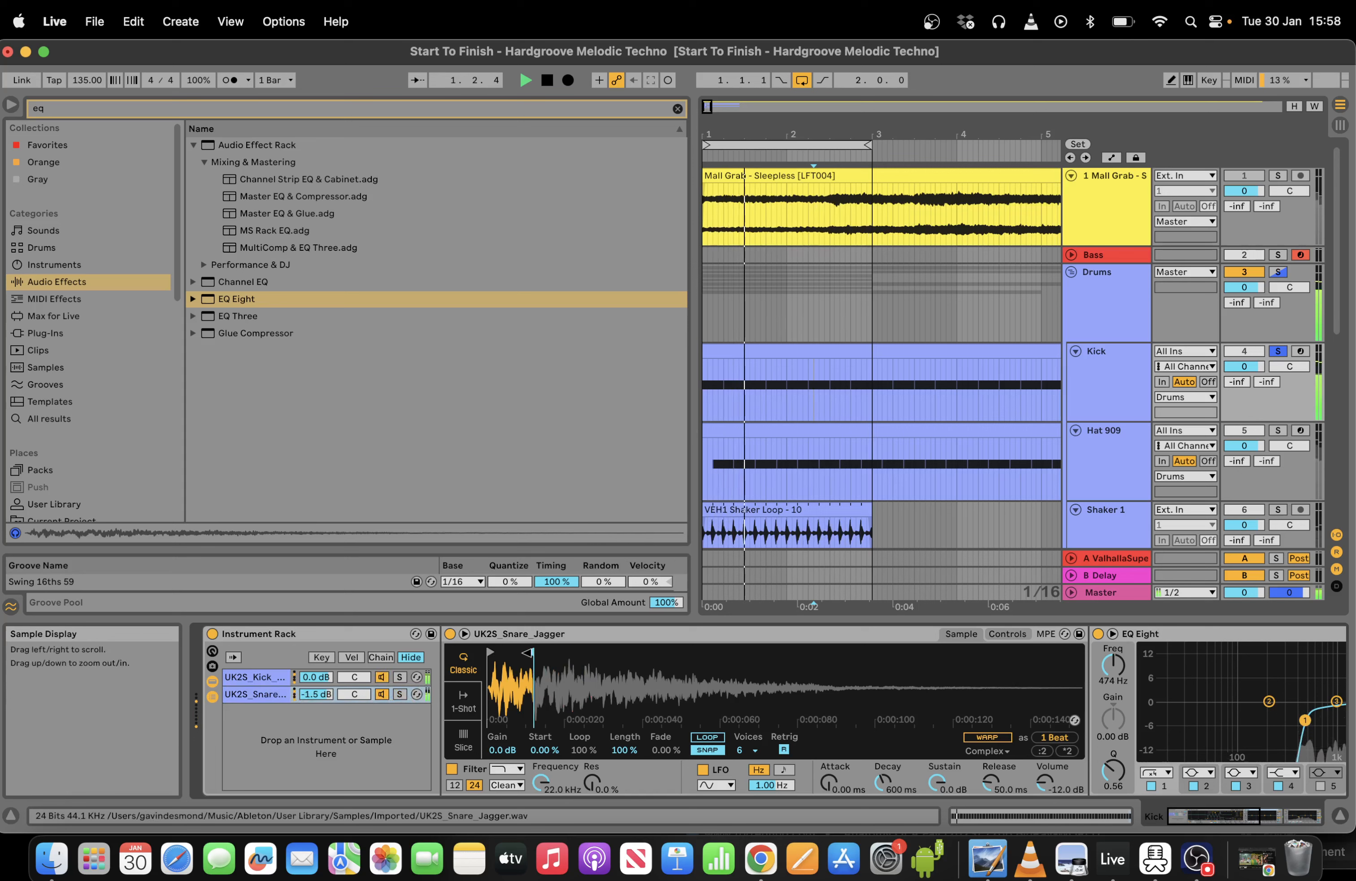
left_click(317, 694)
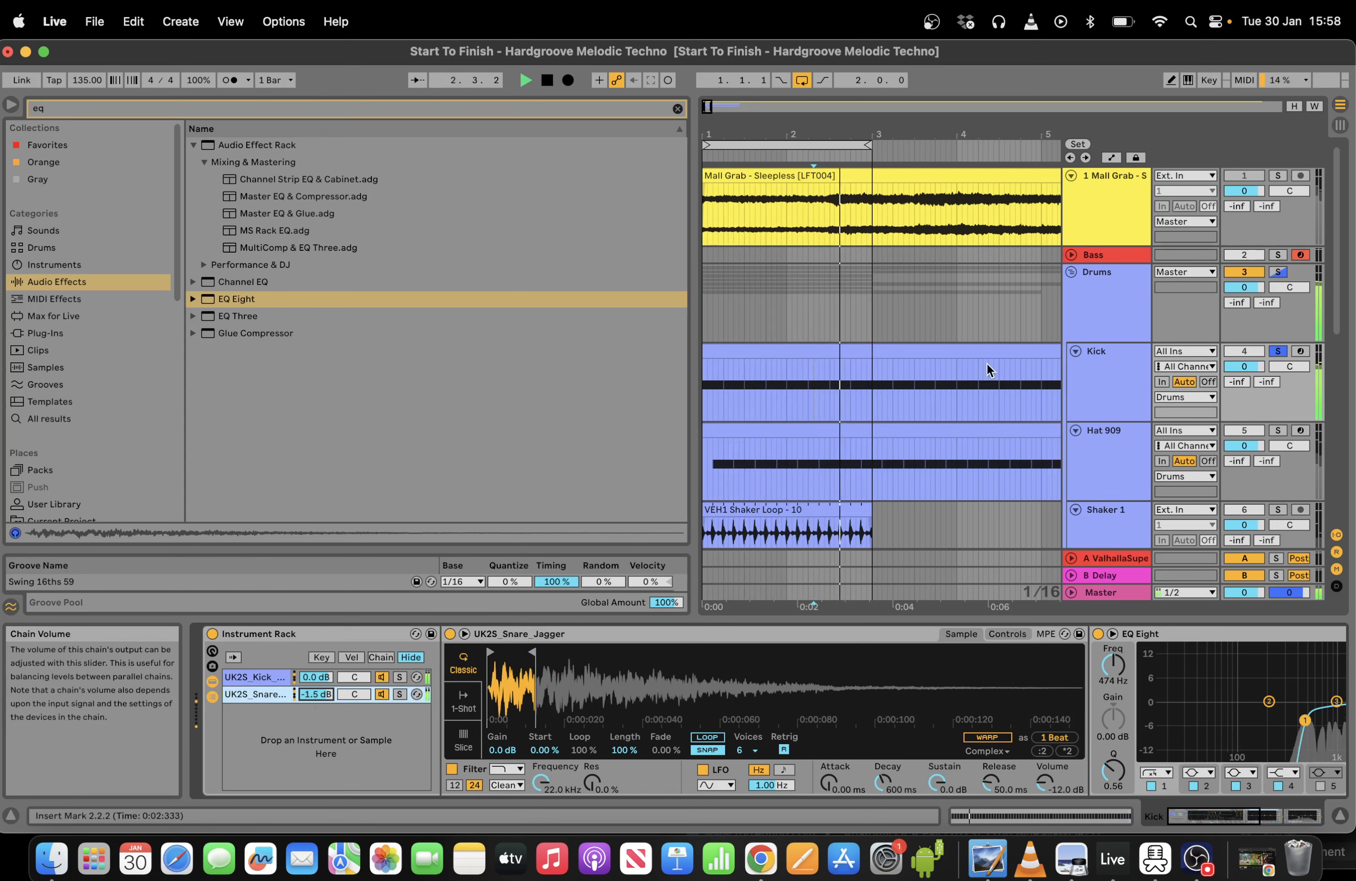
left_click(1282, 328)
left_click(1279, 352)
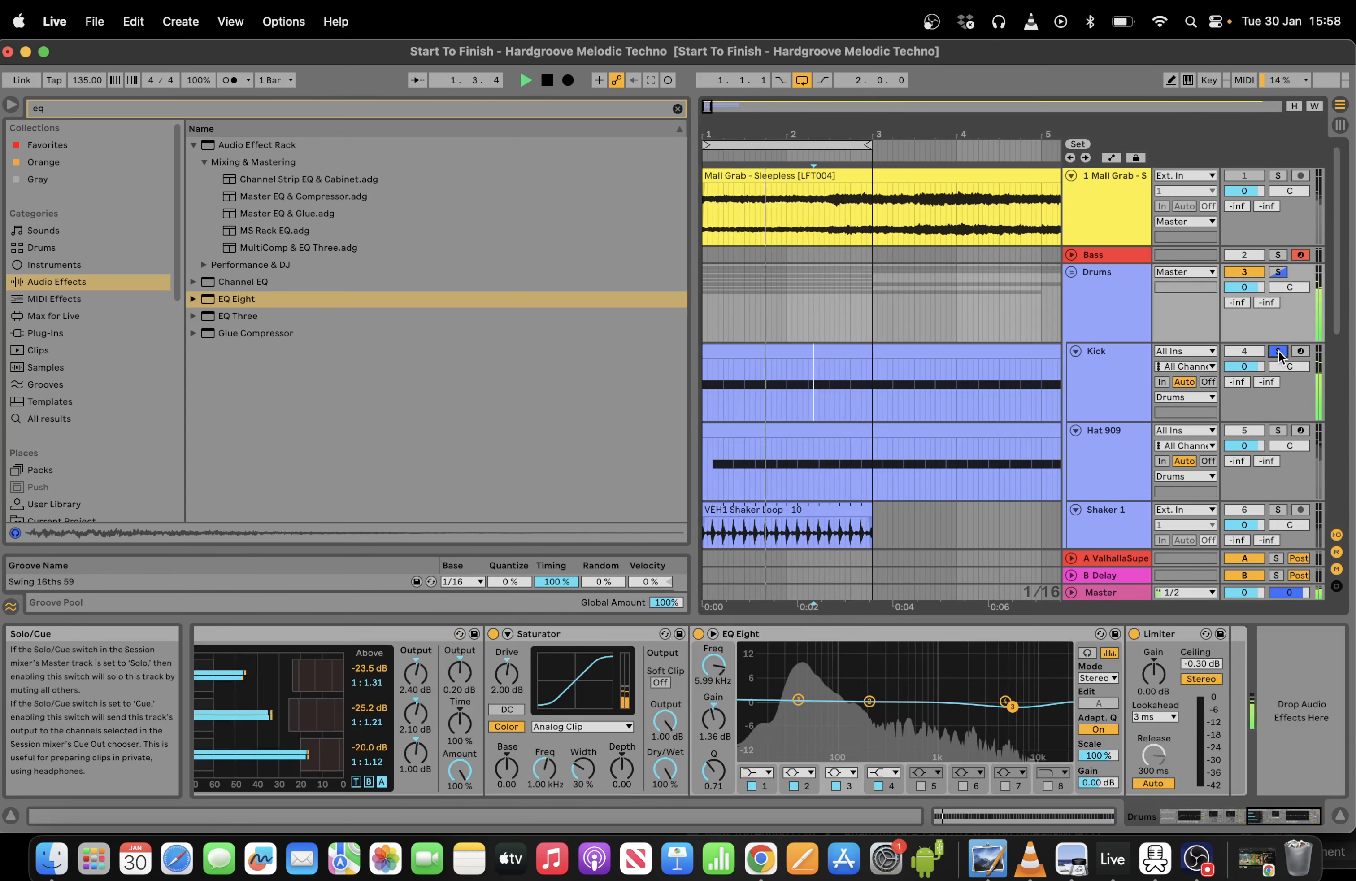
left_click(1280, 352)
left_click(838, 403)
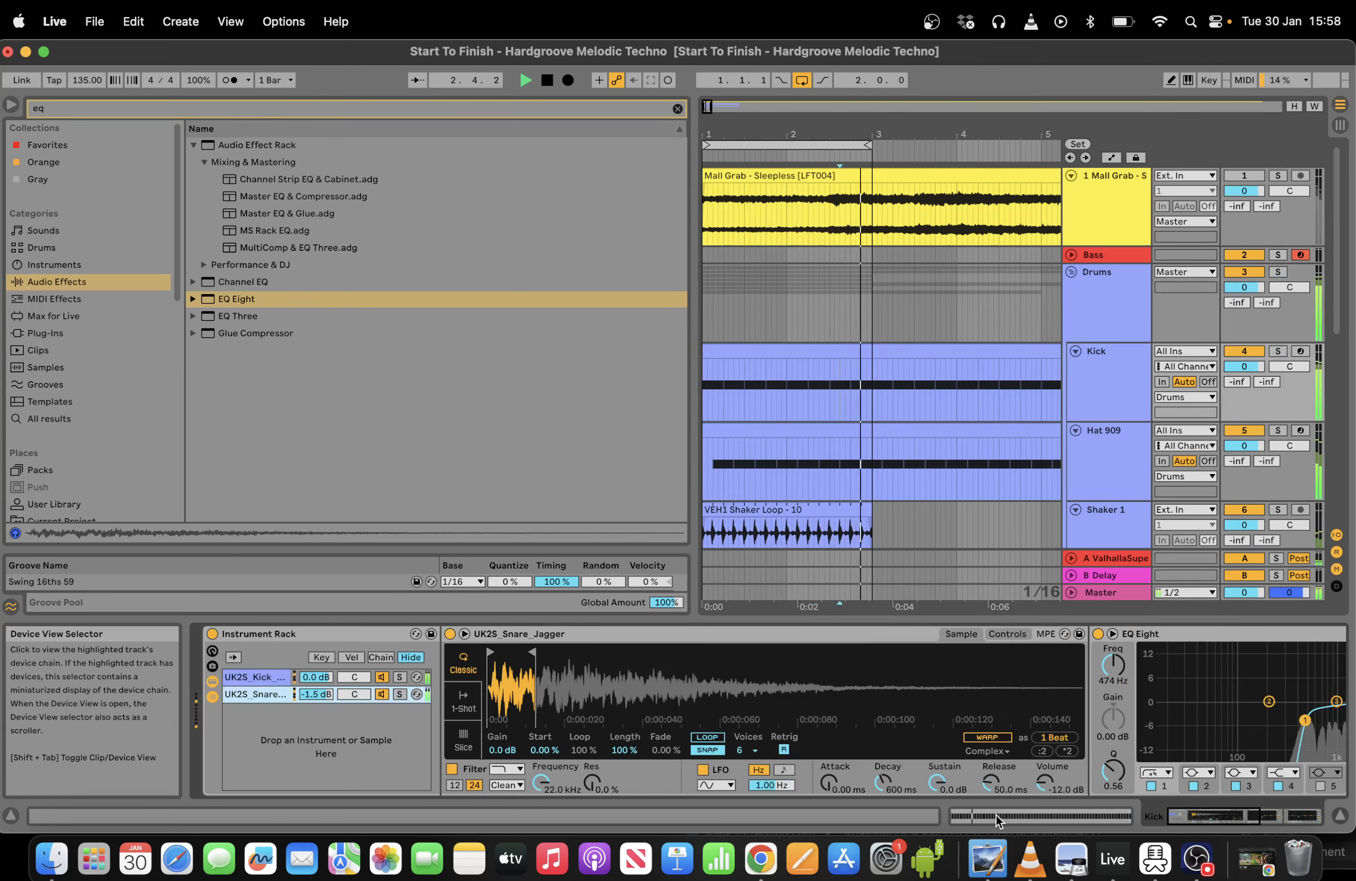
Shift the snare sample's end and start to a short slice further along and lower its chain volume to -6.0 dB.
key("space")
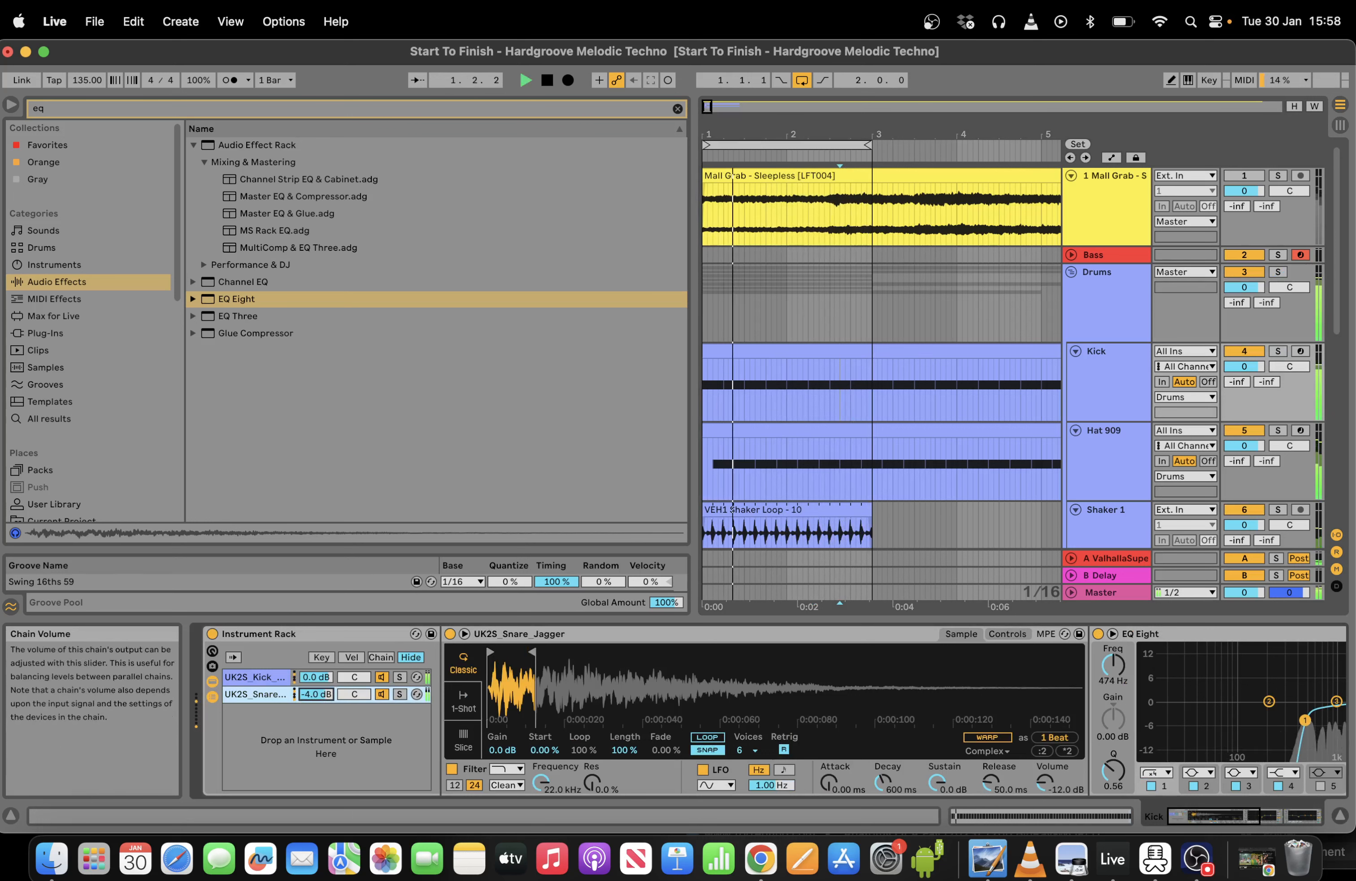
left_click_drag(316, 694, 317, 699)
left_click_drag(532, 652, 701, 652)
left_click_drag(492, 652, 608, 652)
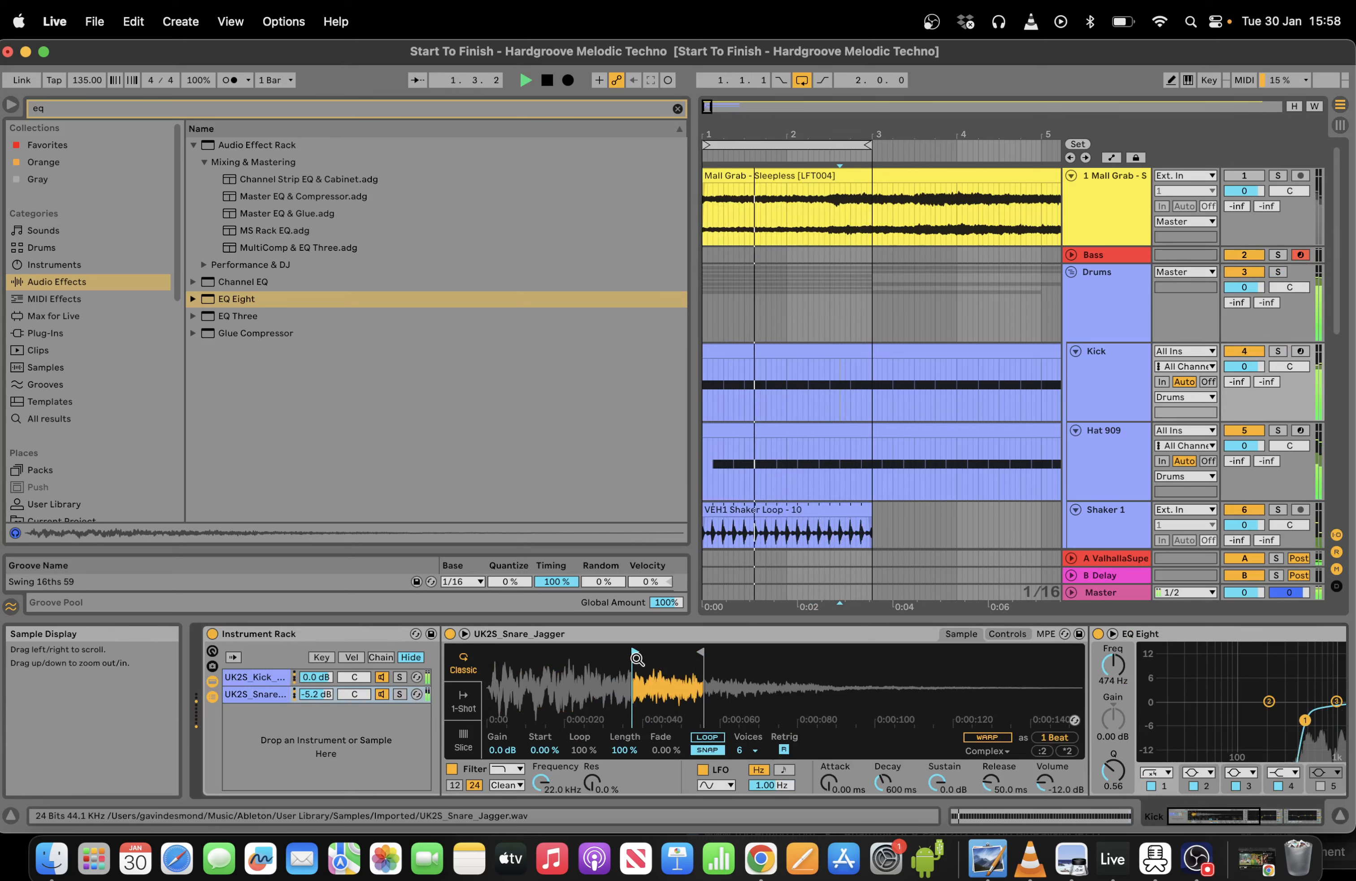
left_click_drag(316, 694, 317, 699)
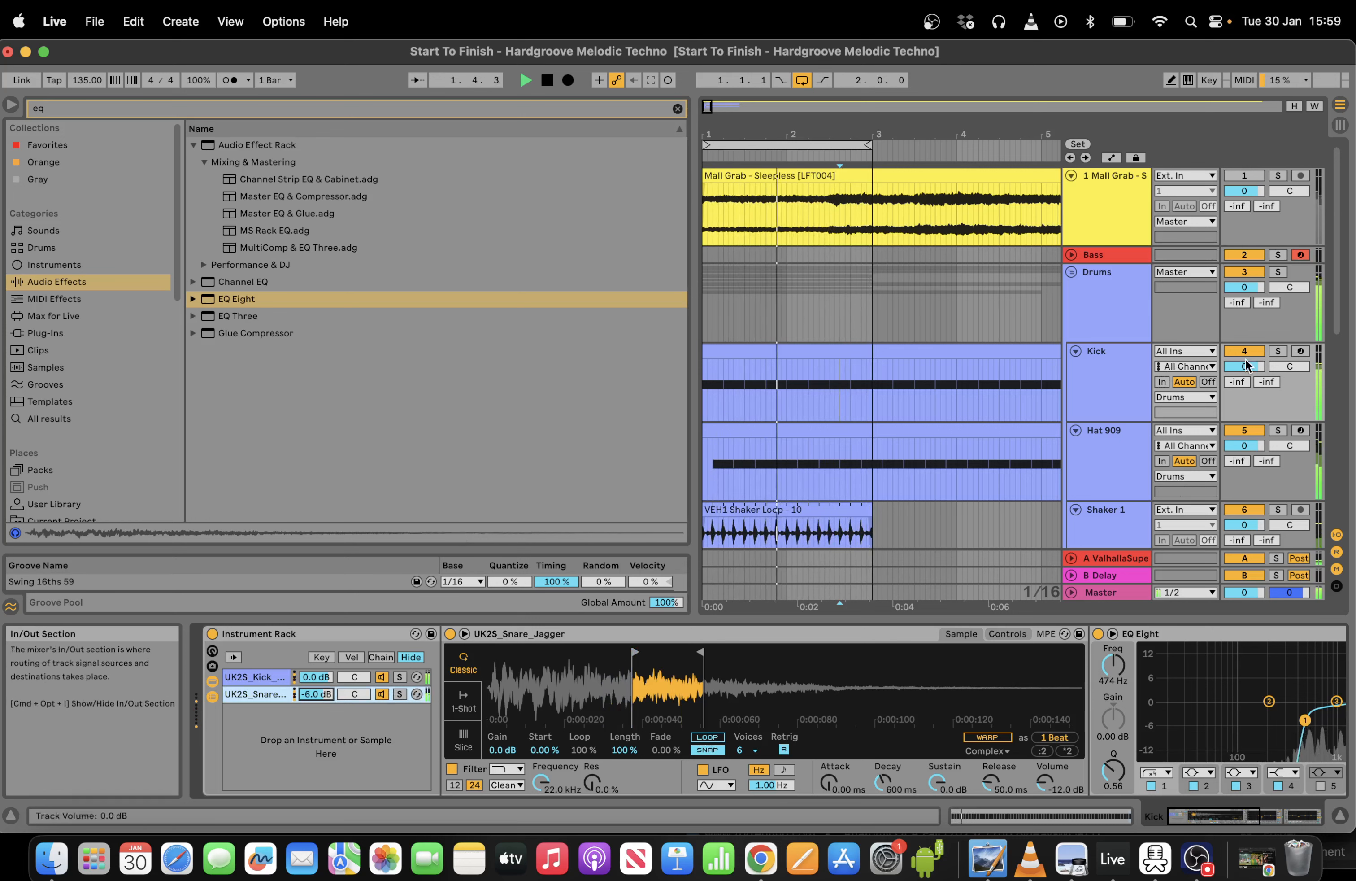
Compare the kick with and without the snare layer, start its sample slightly earlier and set its chain volume to -8.4 dB.
left_click(382, 694)
left_click_drag(316, 694, 316, 704)
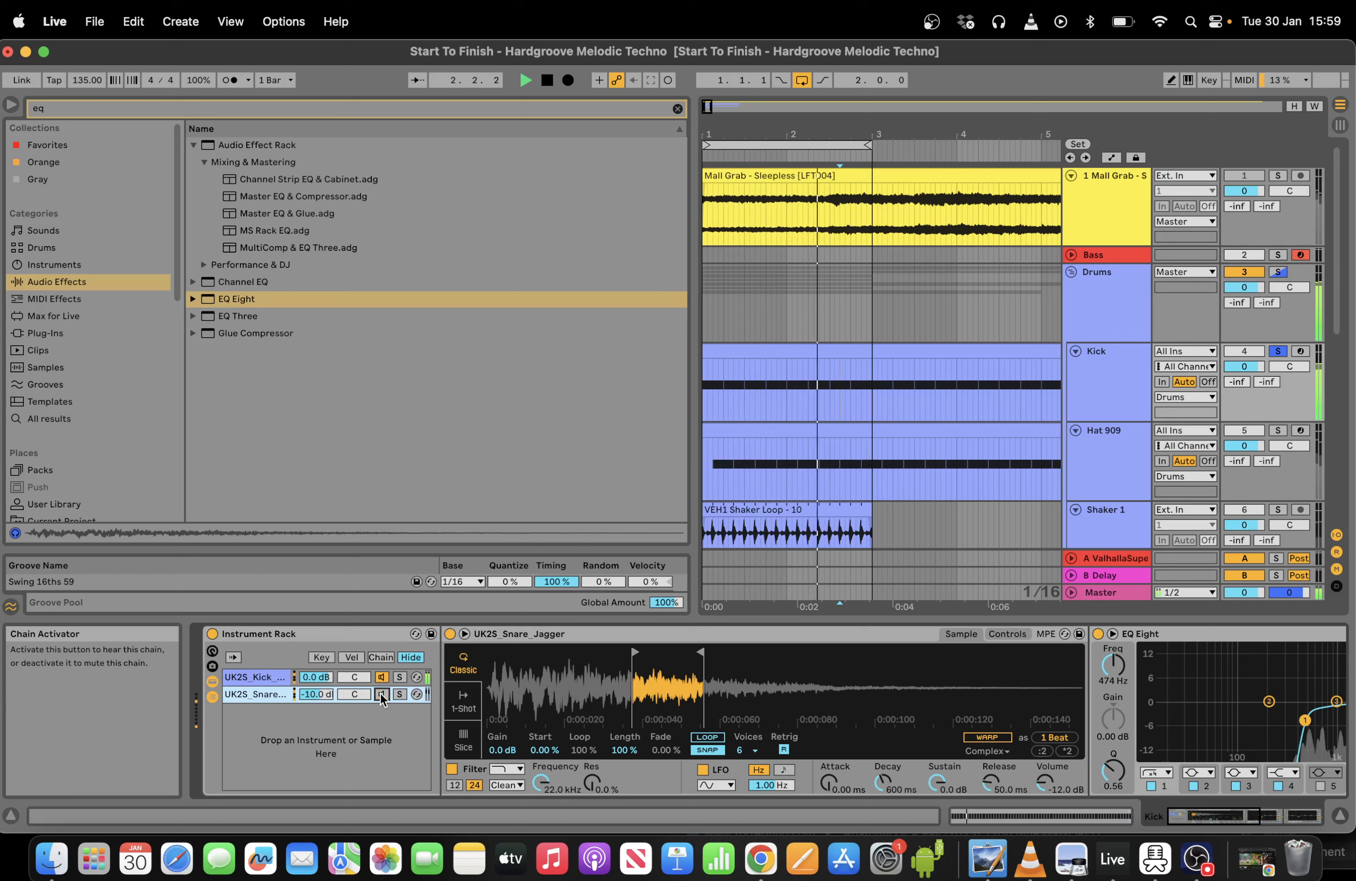
left_click(1278, 351)
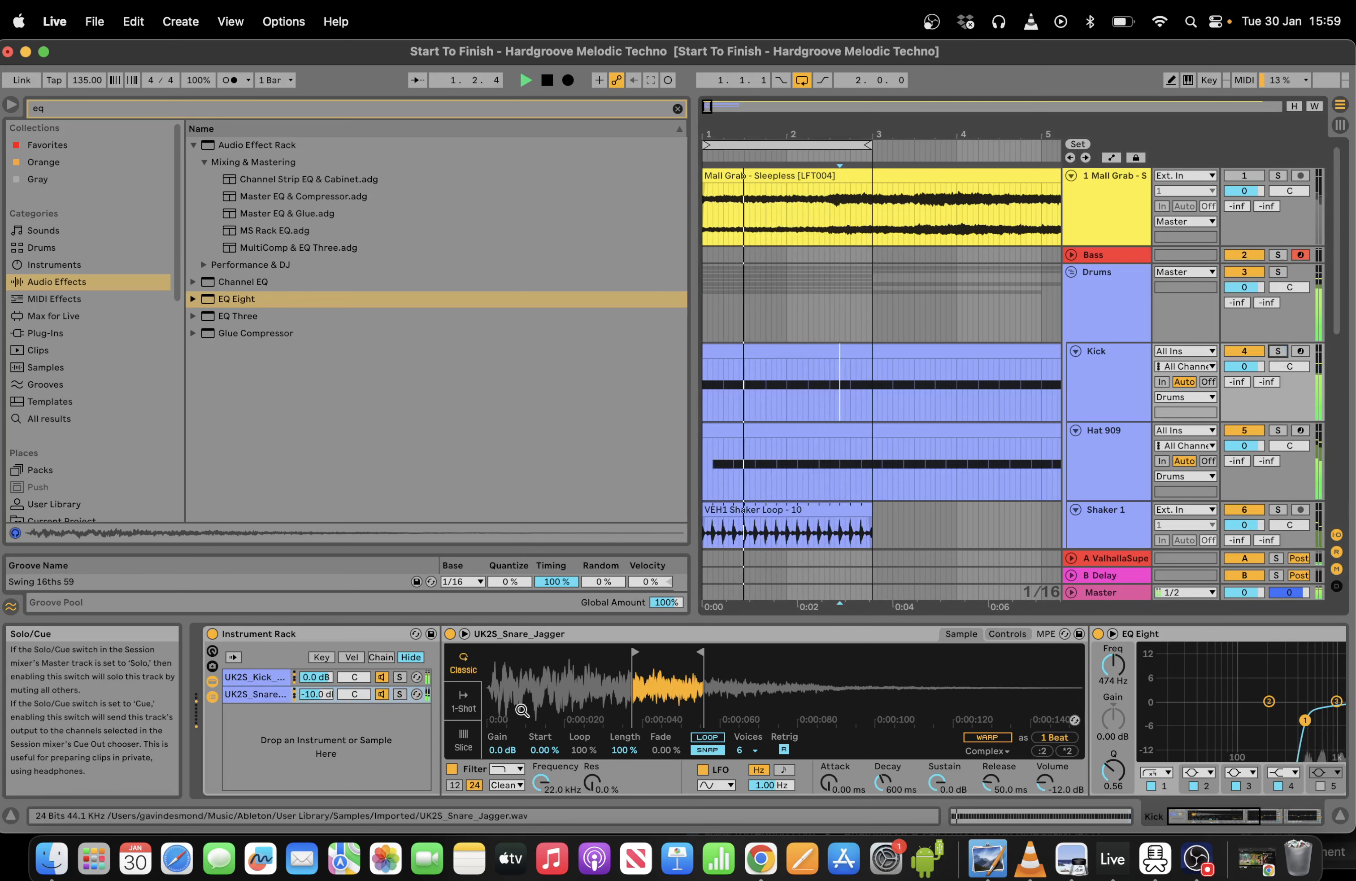
left_click(382, 694)
left_click(382, 695)
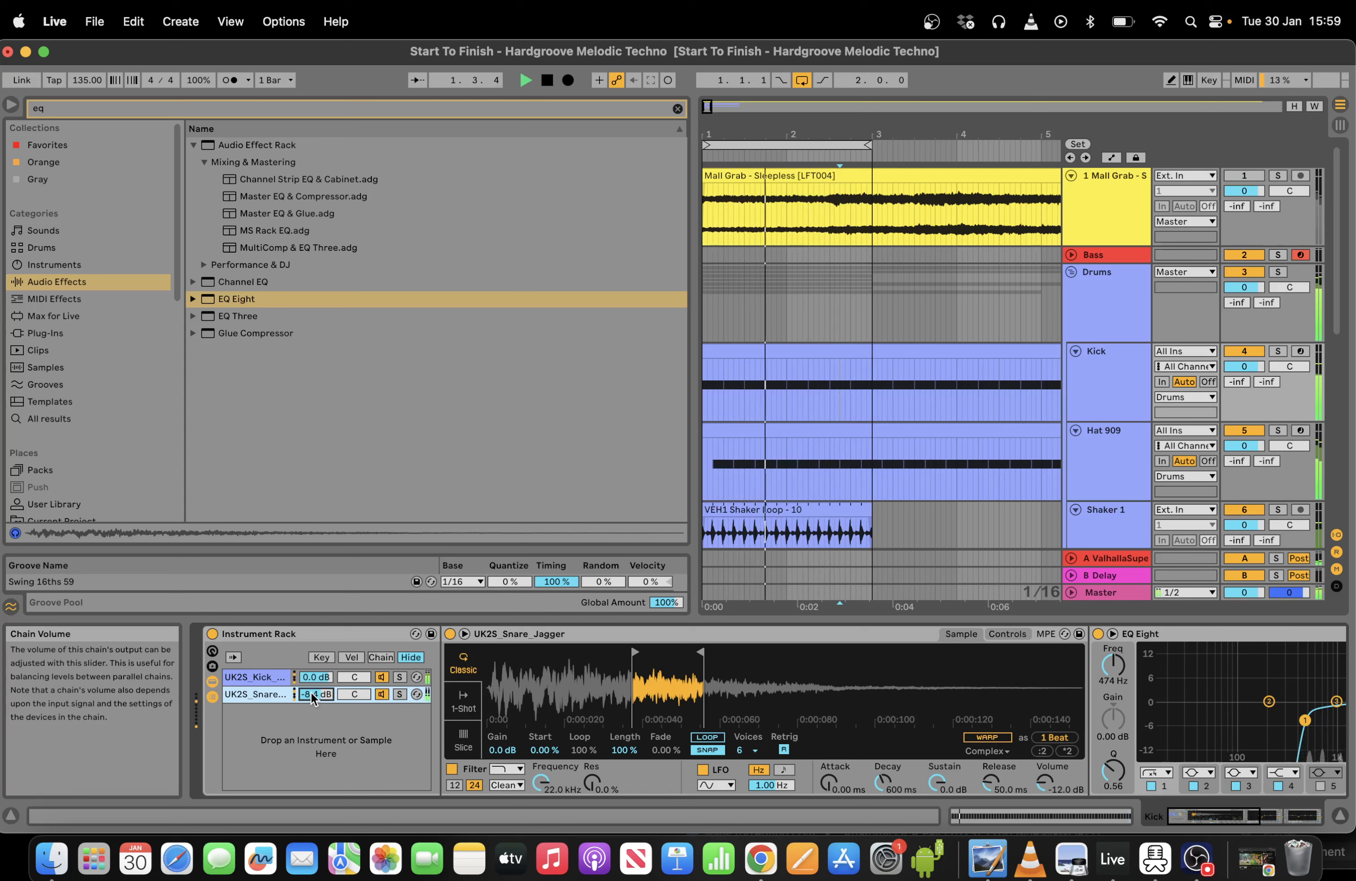
mouse_move(635, 651)
left_mouse_down()
mouse_move(689, 650)
mouse_move(487, 647)
mouse_move(600, 635)
left_mouse_up()
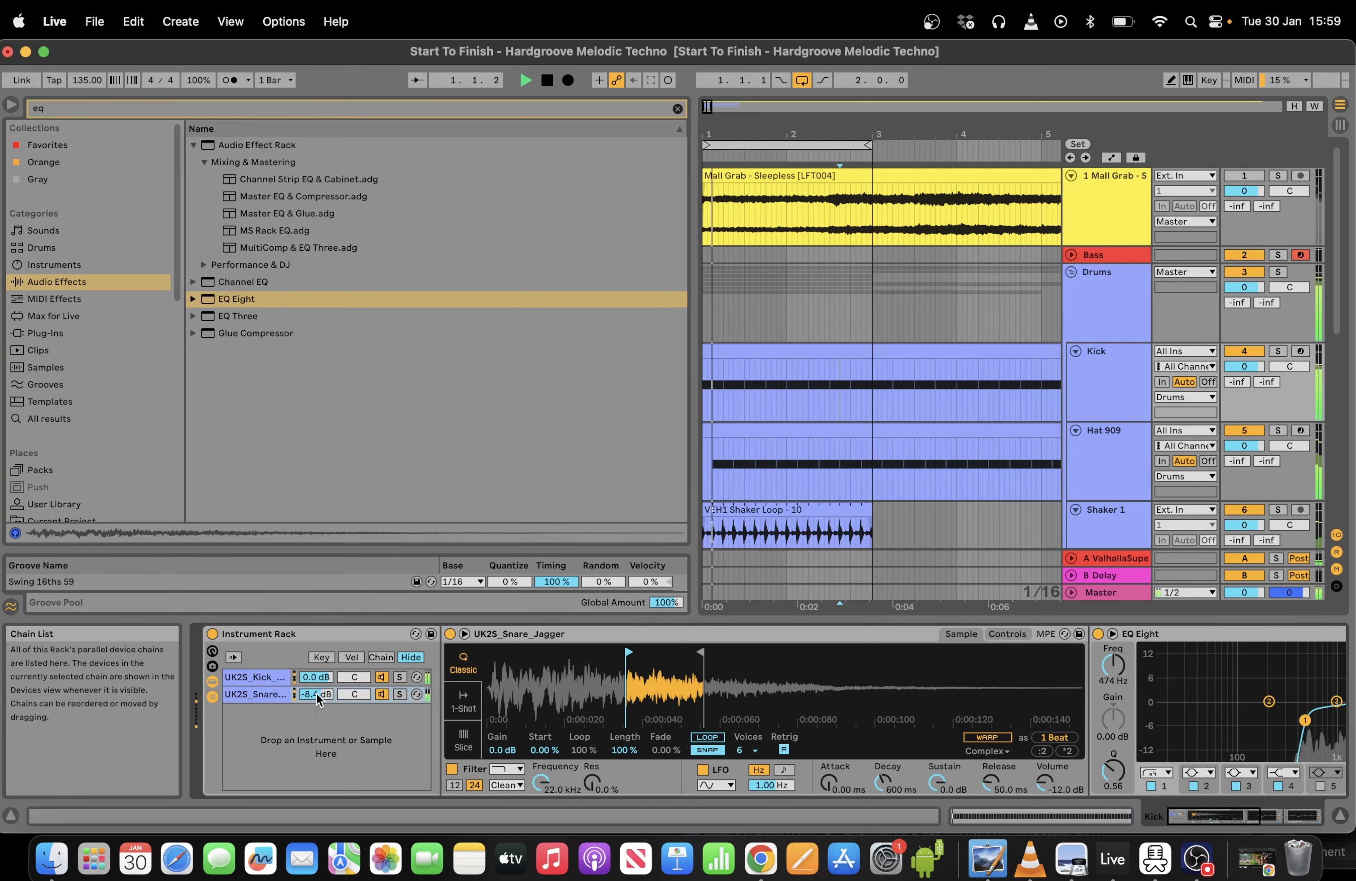
left_click_drag(318, 698, 318, 696)
key("space")
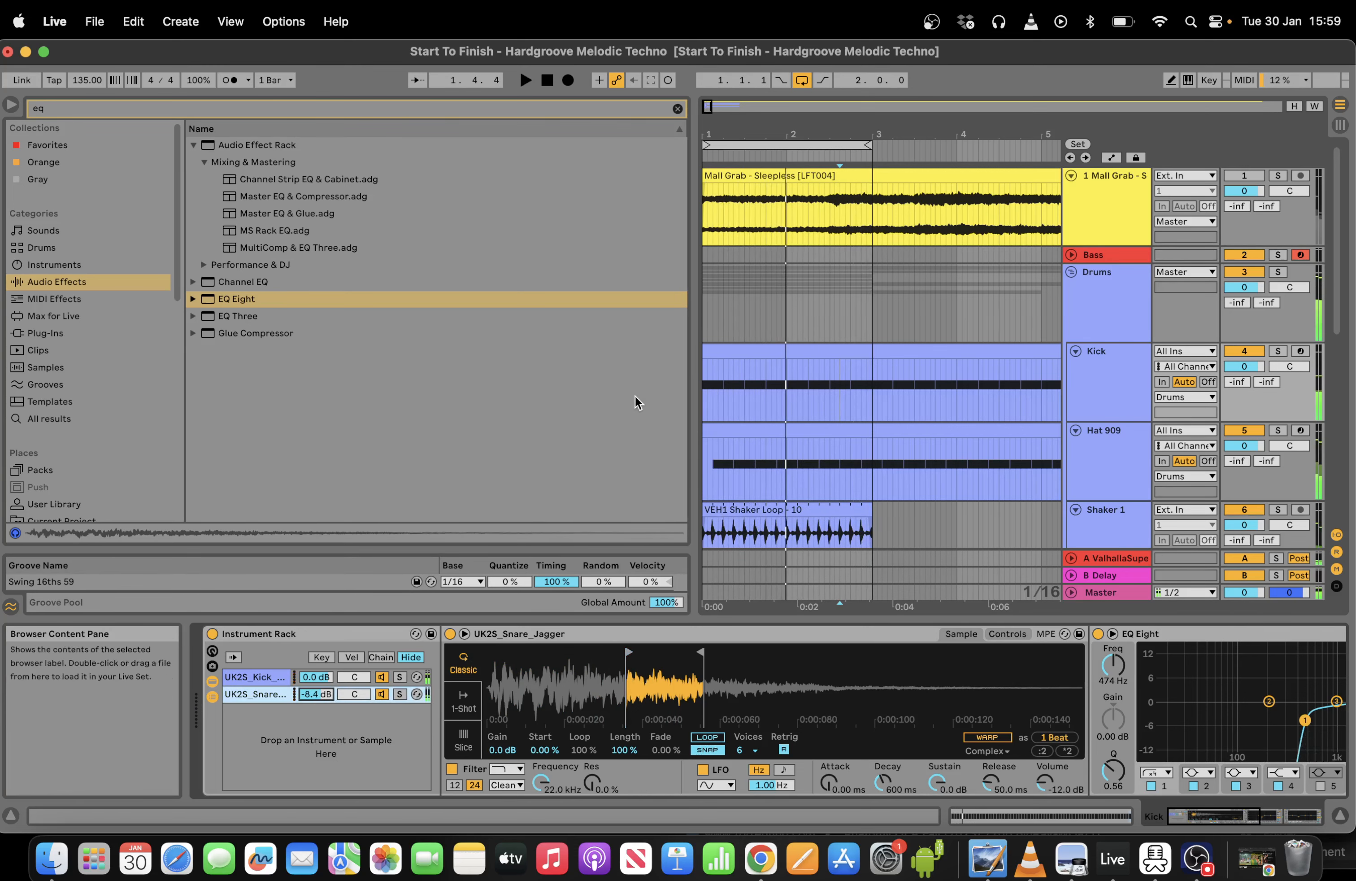
Select the first two bars across the Drums group and duplicate them seven times to fill the arrangement through bar 16.
left_click_drag(694, 396, 116, 229)
left_click_drag(105, 109, 143, 110)
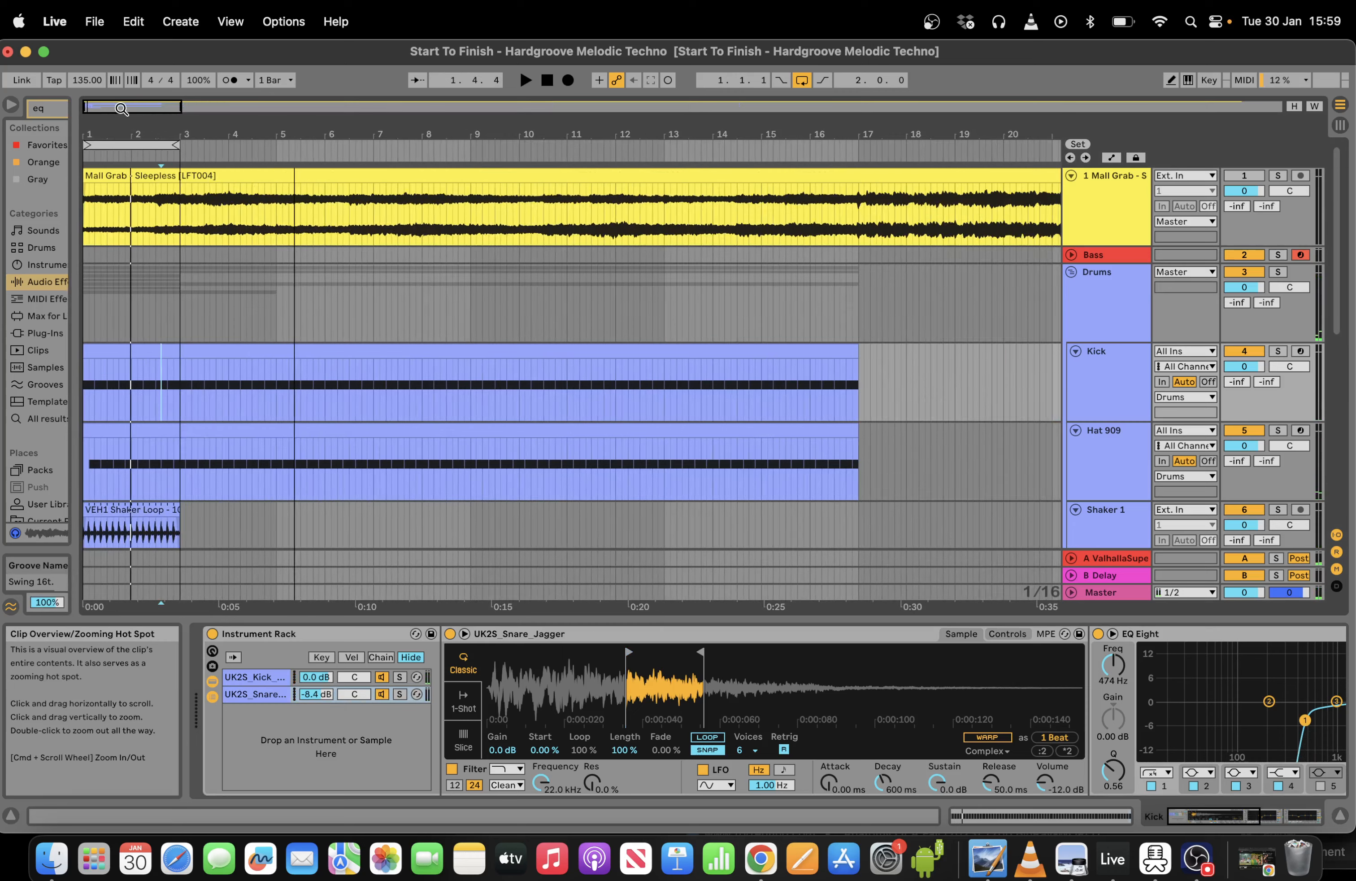
key("space")
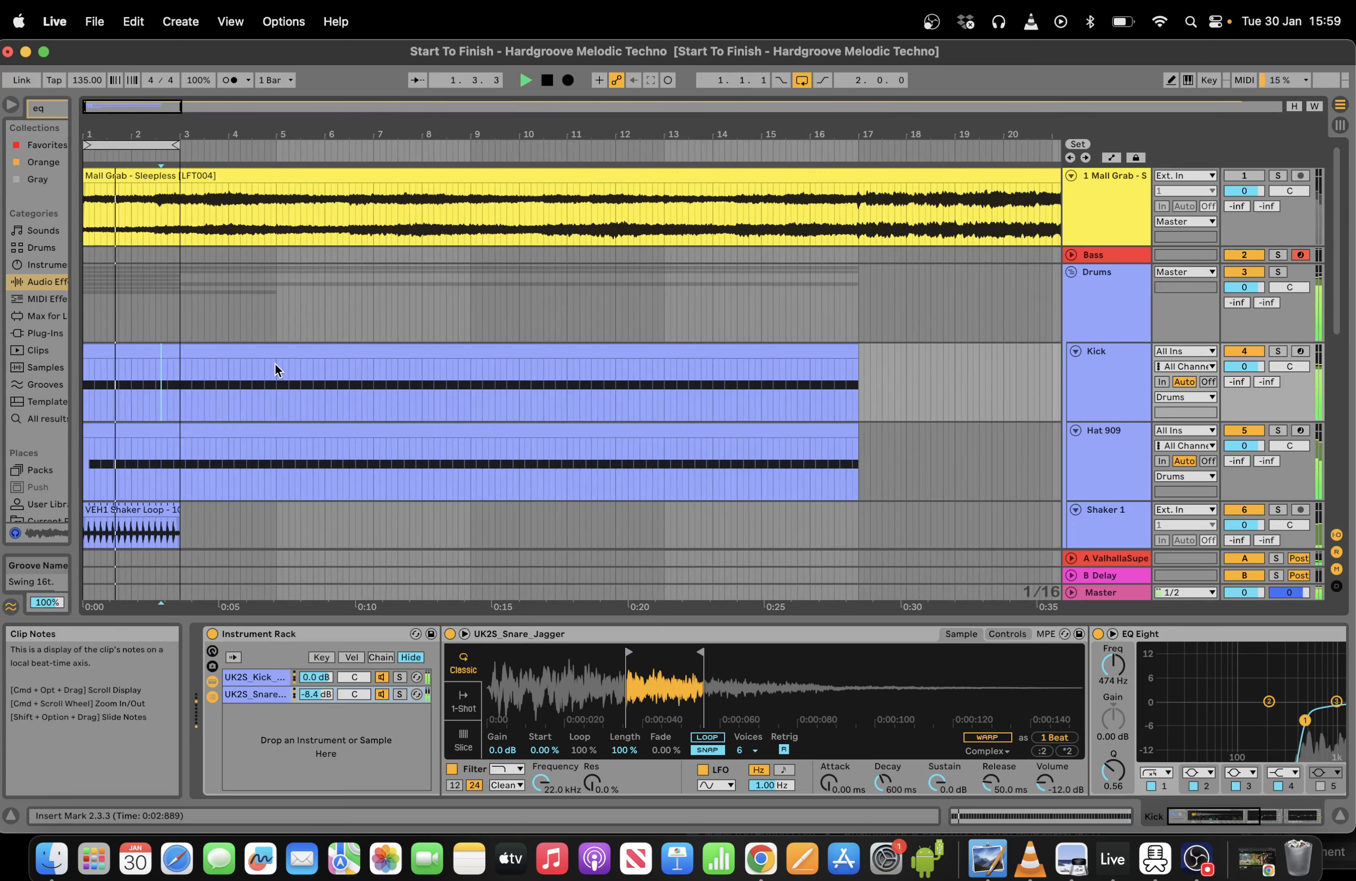
left_click(265, 289)
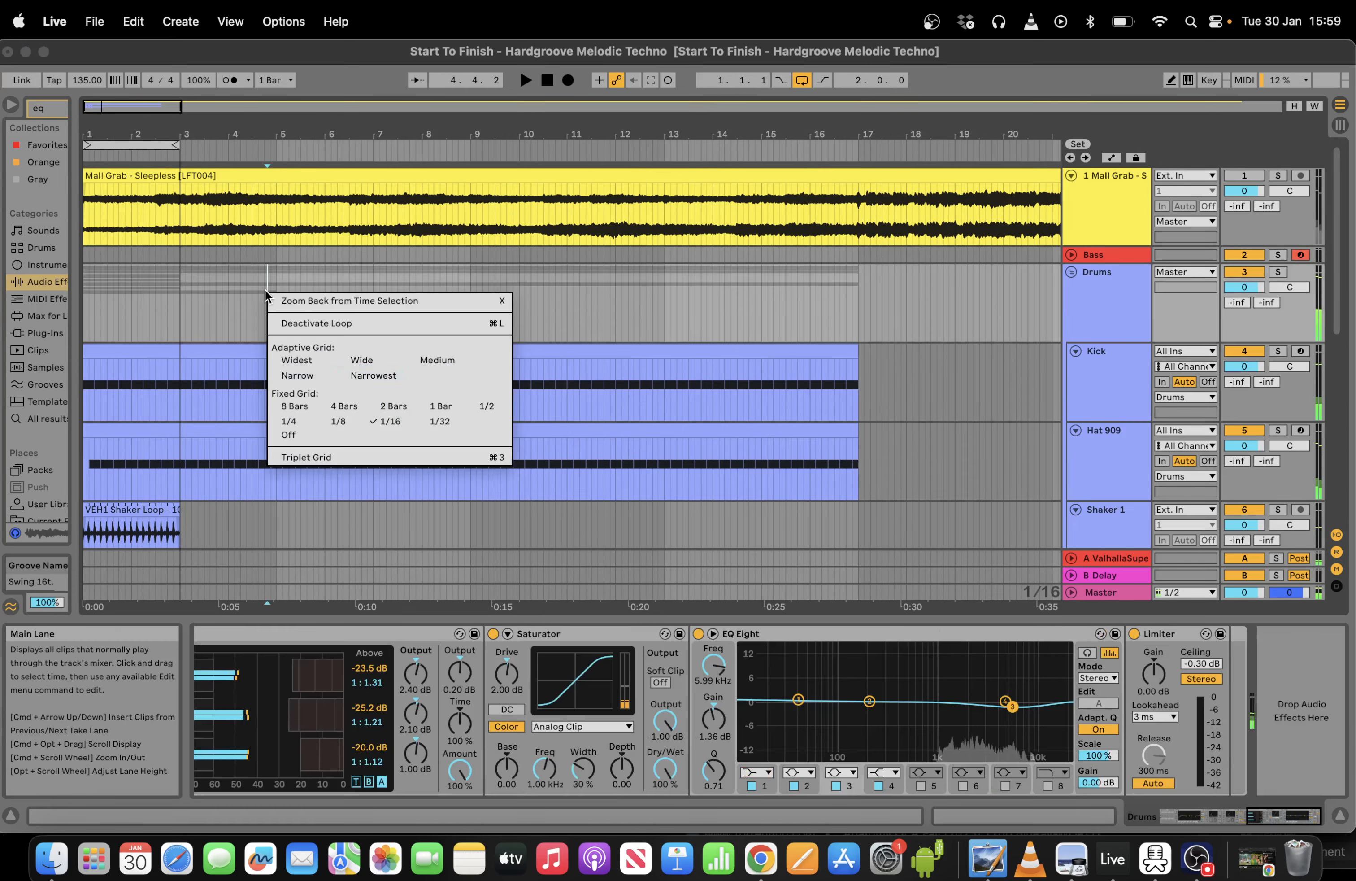
left_click_drag(177, 298, 83, 300)
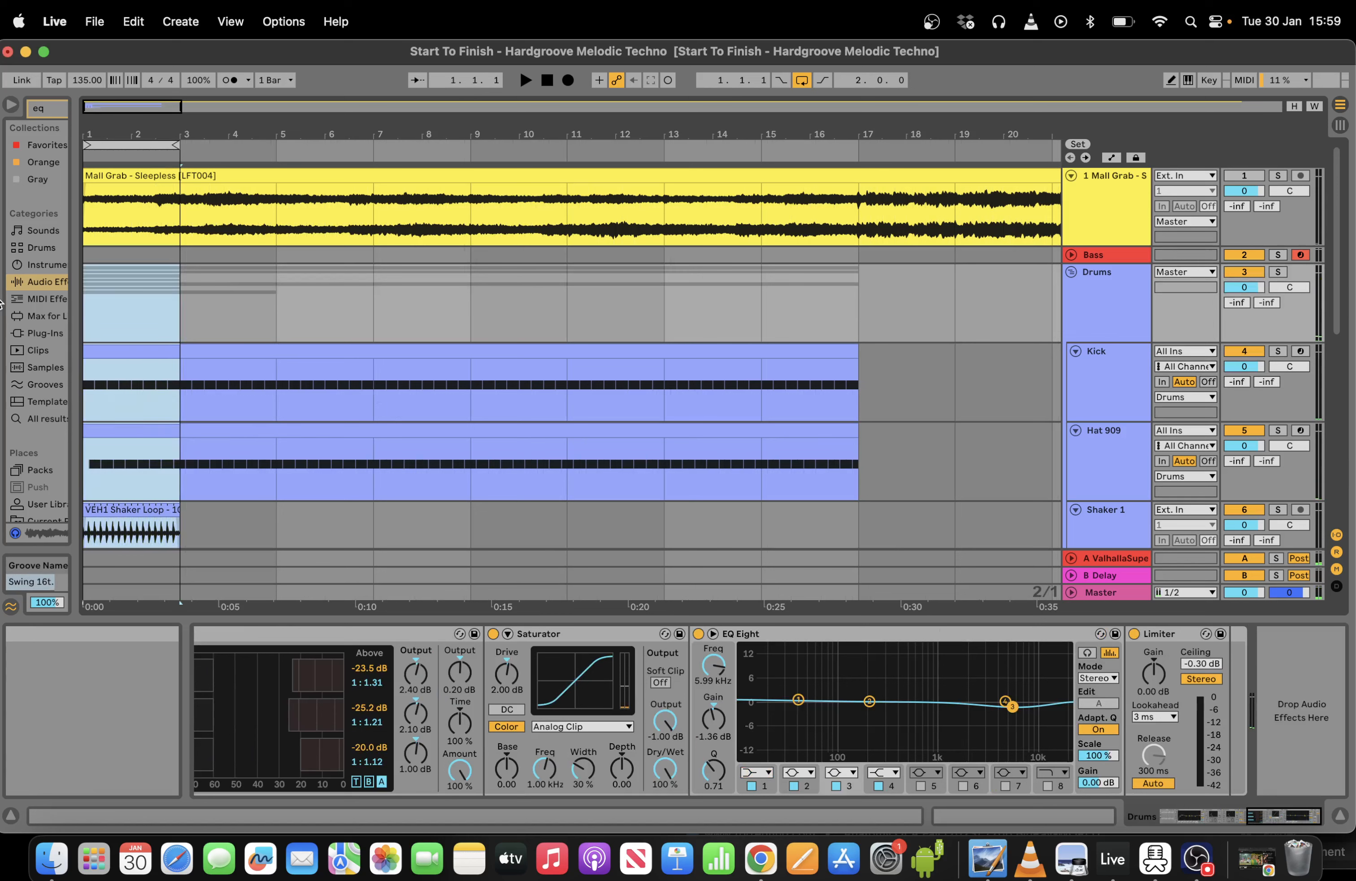
key("super+d")
key("super+d")
key("super+d")
key("super+d")
key("super+d")
key("super+d")
key("super+d")
key("space")
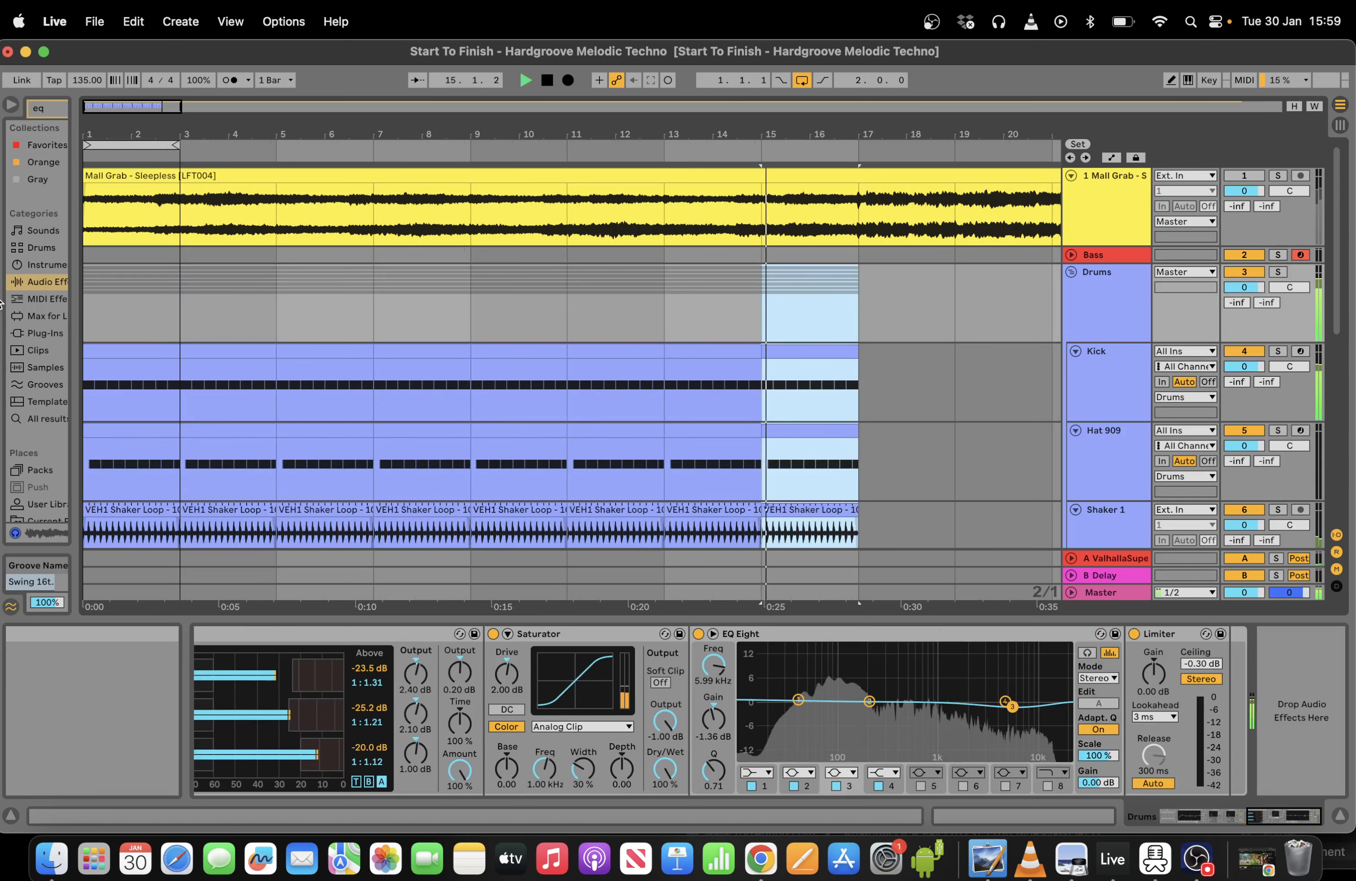
Extend the arrangement loop to 8 bars, then unfold the Bass track and show its devices.
left_click_drag(175, 145, 457, 144)
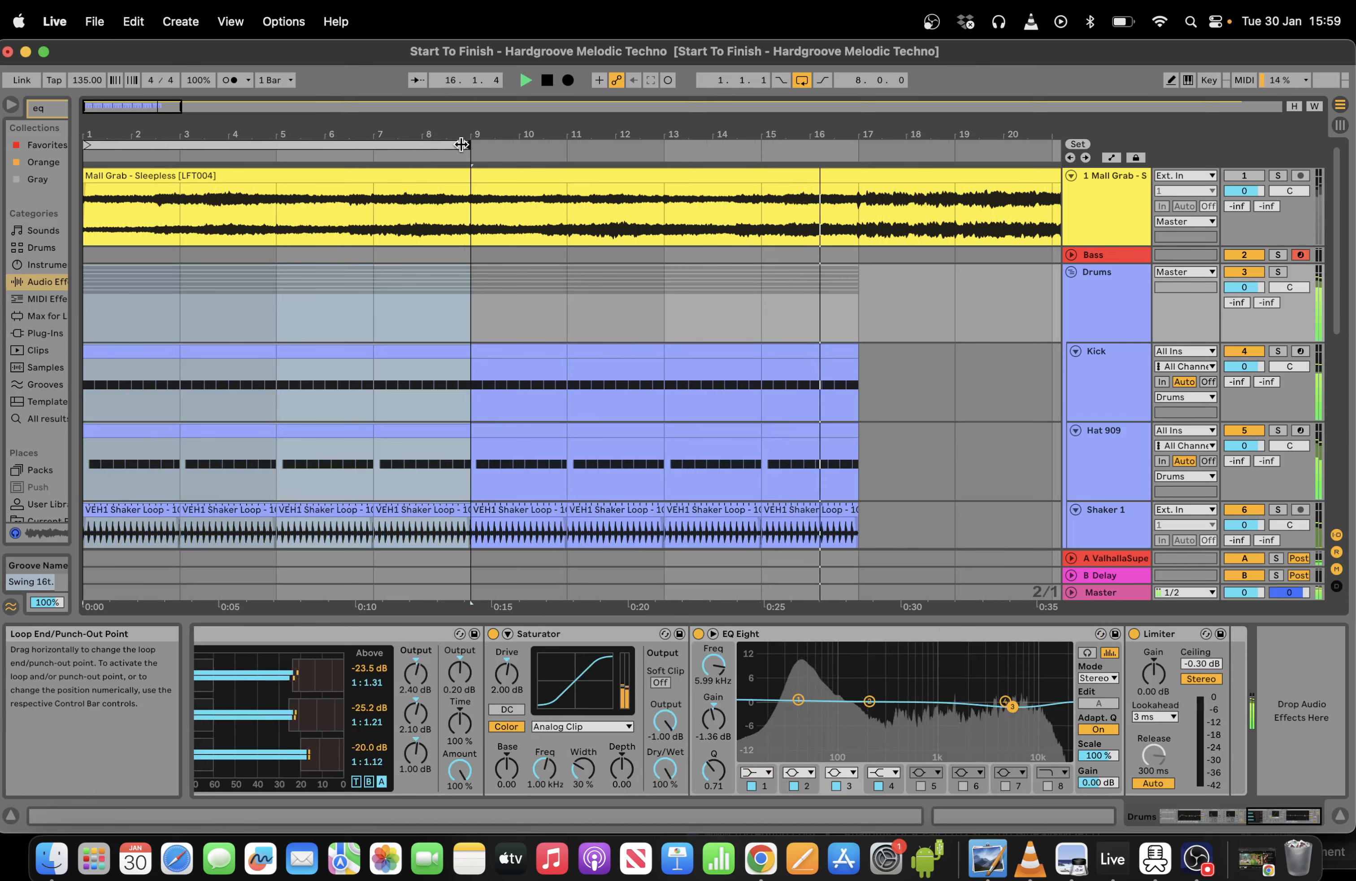
left_click(1071, 255)
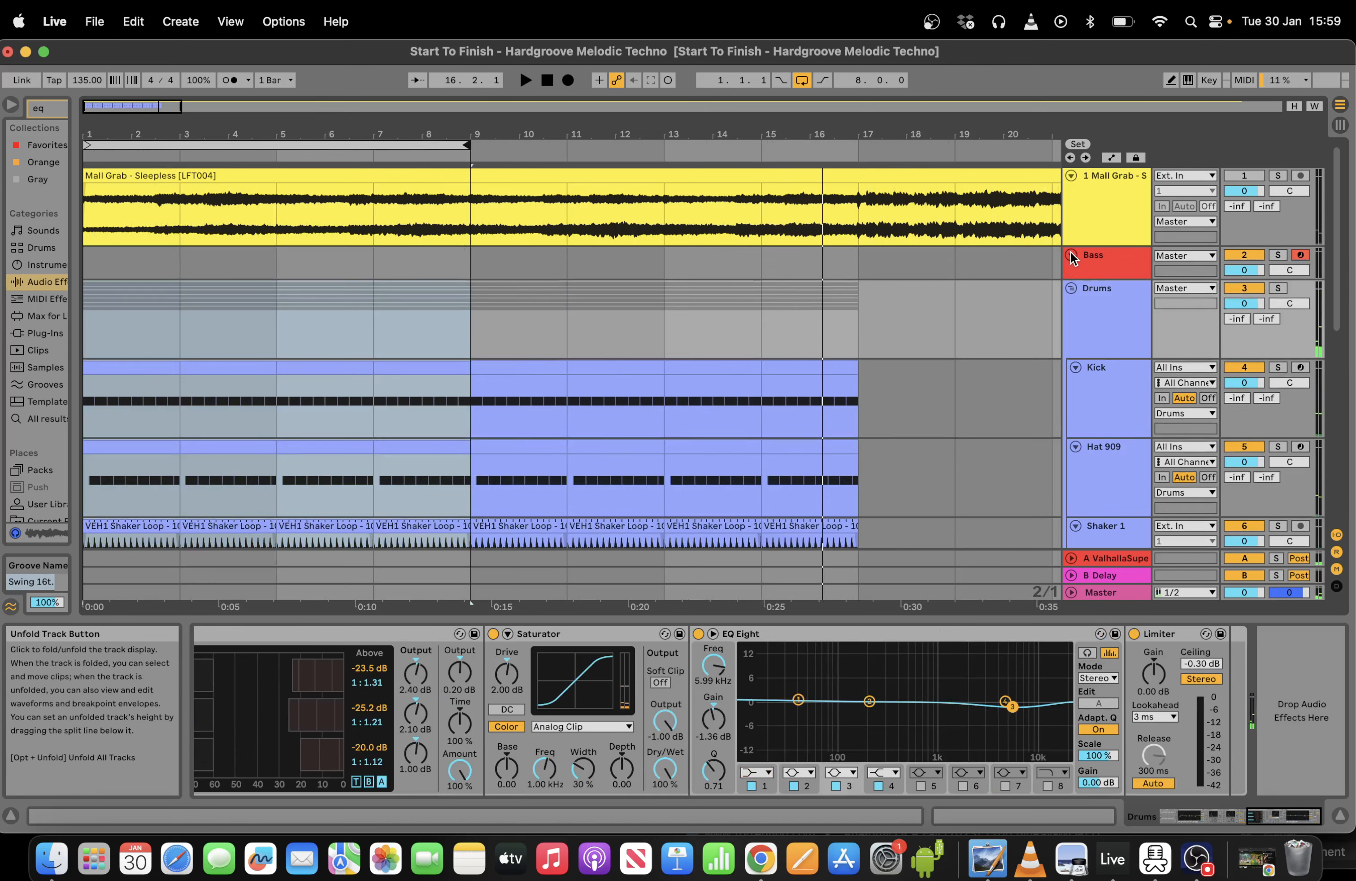
left_click(1071, 255)
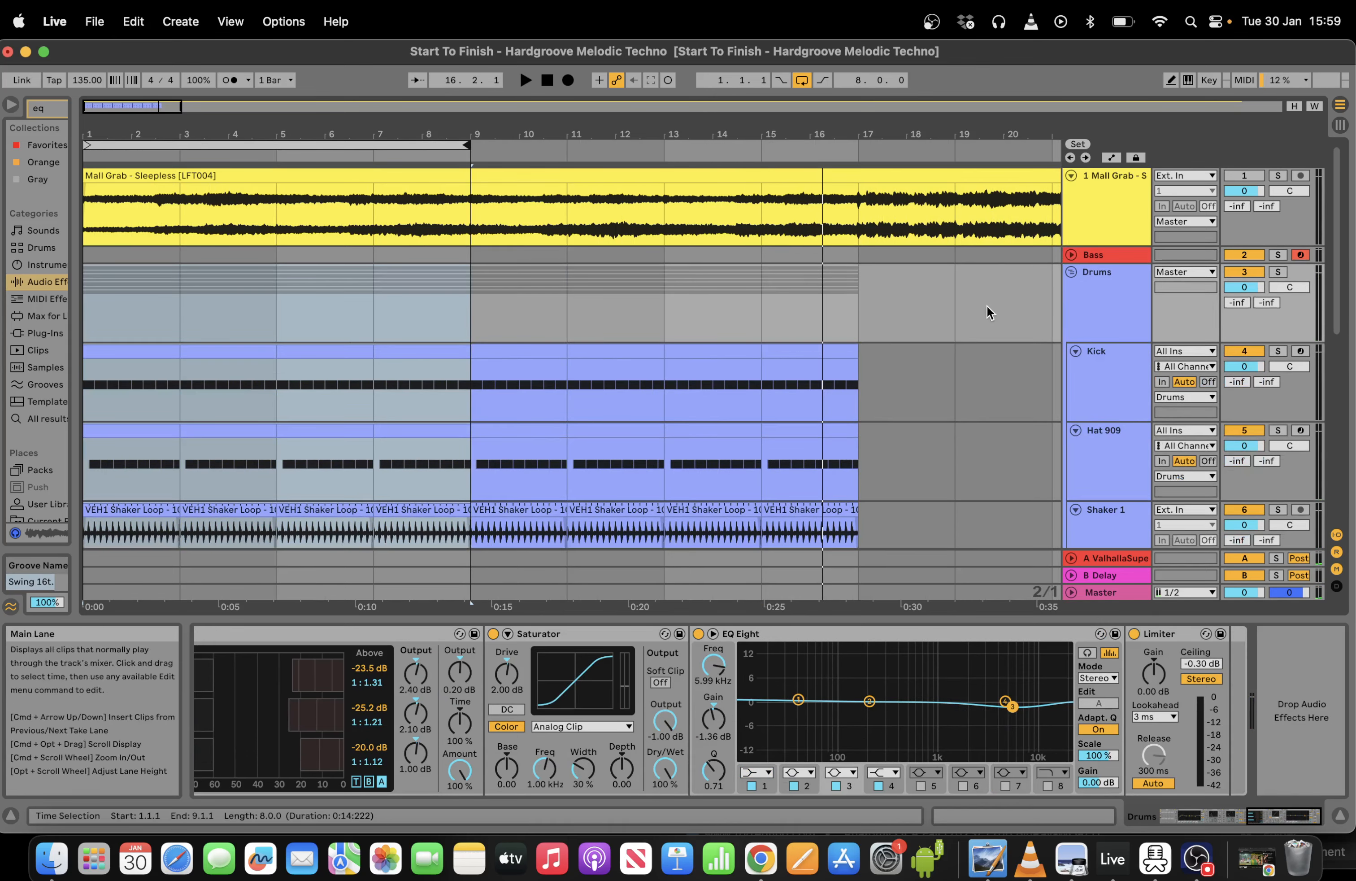
left_click(1071, 255)
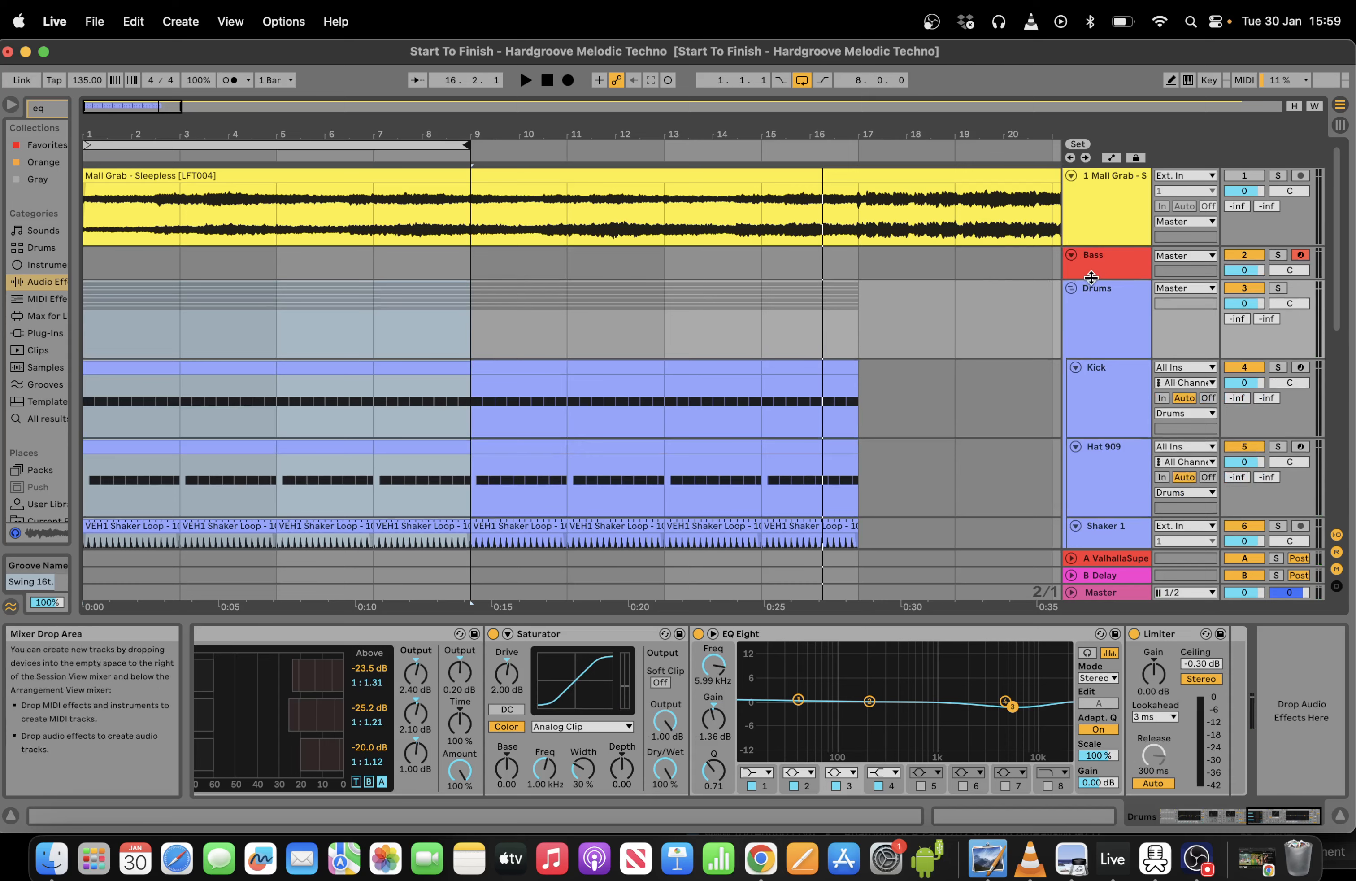
mouse_move(1079, 276)
left_mouse_down()
mouse_move(1102, 343)
mouse_move(1104, 264)
left_mouse_up()
left_click(1094, 258)
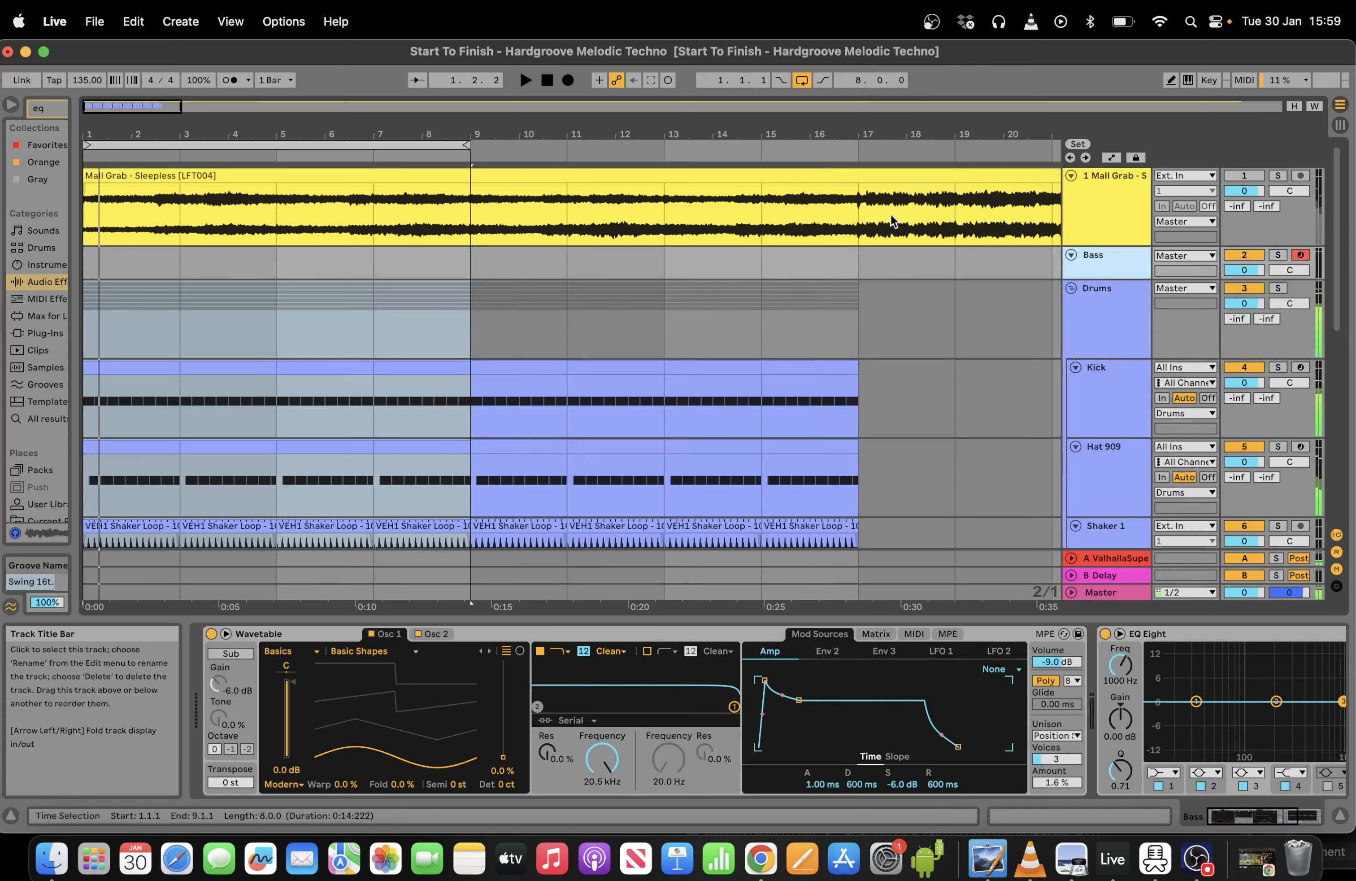
Insert an empty 8-bar MIDI clip on the Bass track from bar 1 to bar 9.
left_click_drag(457, 264, 227, 267)
right_click(225, 262)
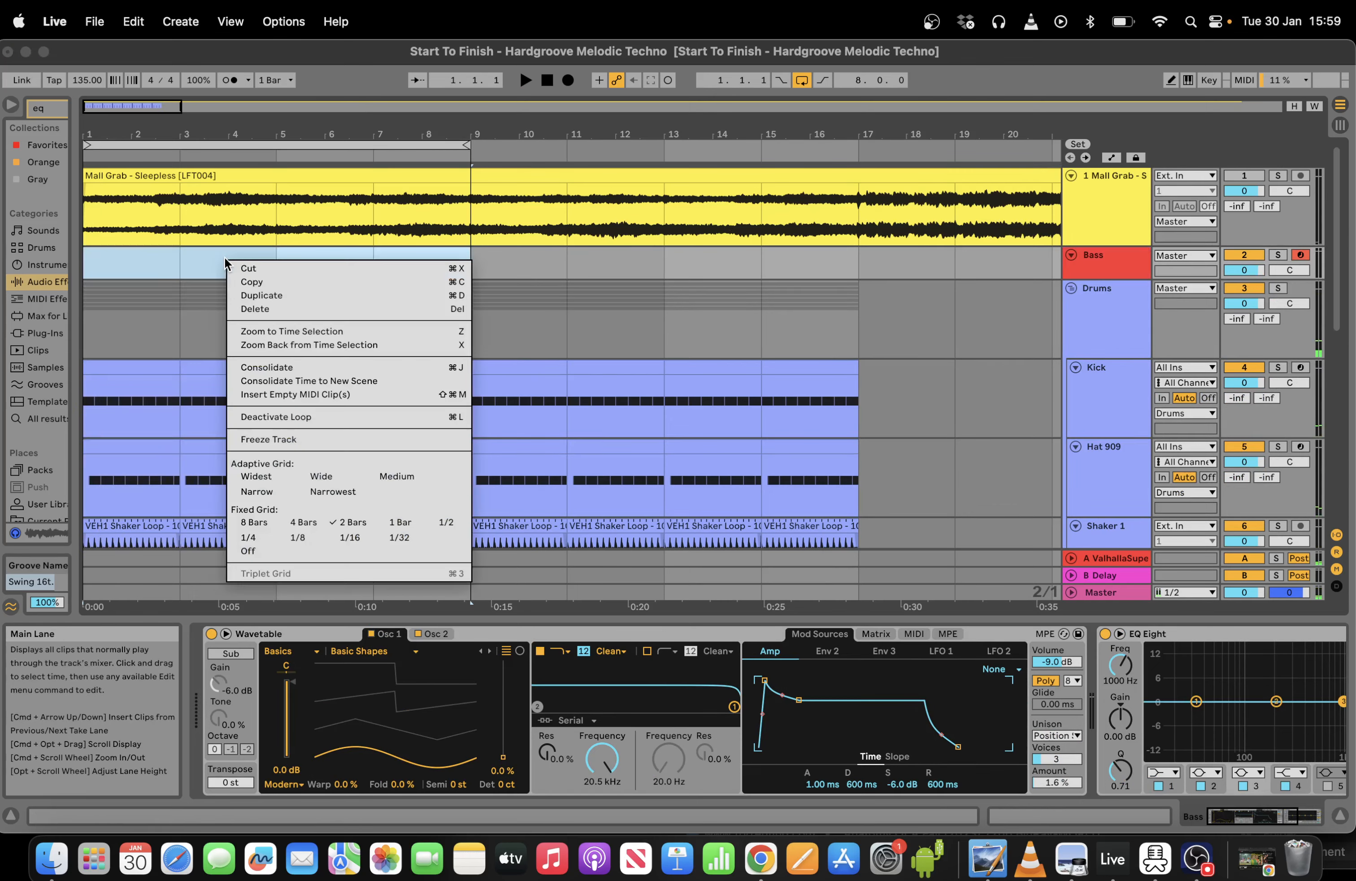
left_click(293, 394)
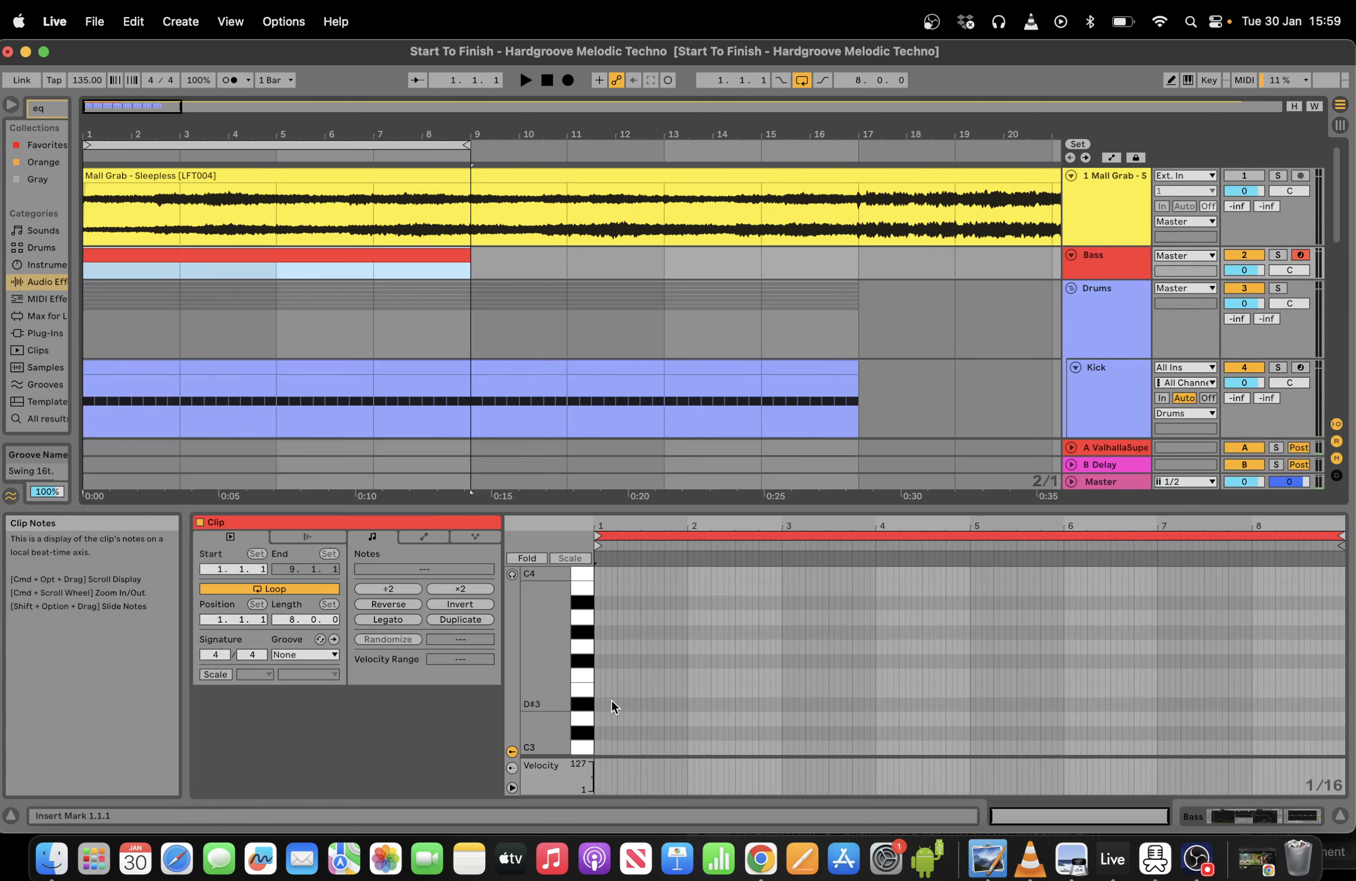
Enlarge the Bass clip's note editor, set its grid to 4 bars and add a four-bar C2 note at bar 1.
left_click_drag(639, 506, 508, 10)
right_click(713, 353)
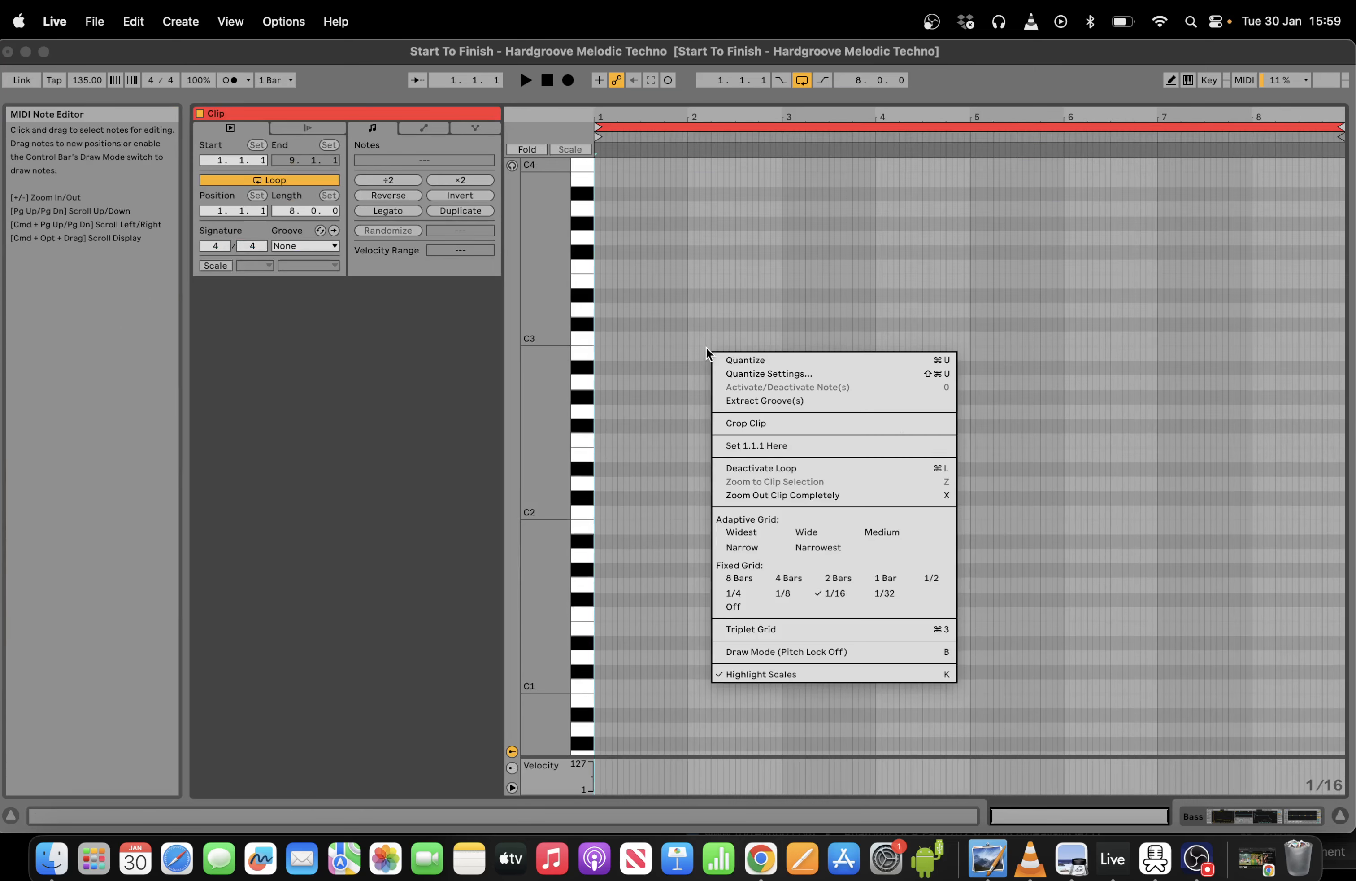
left_click(789, 579)
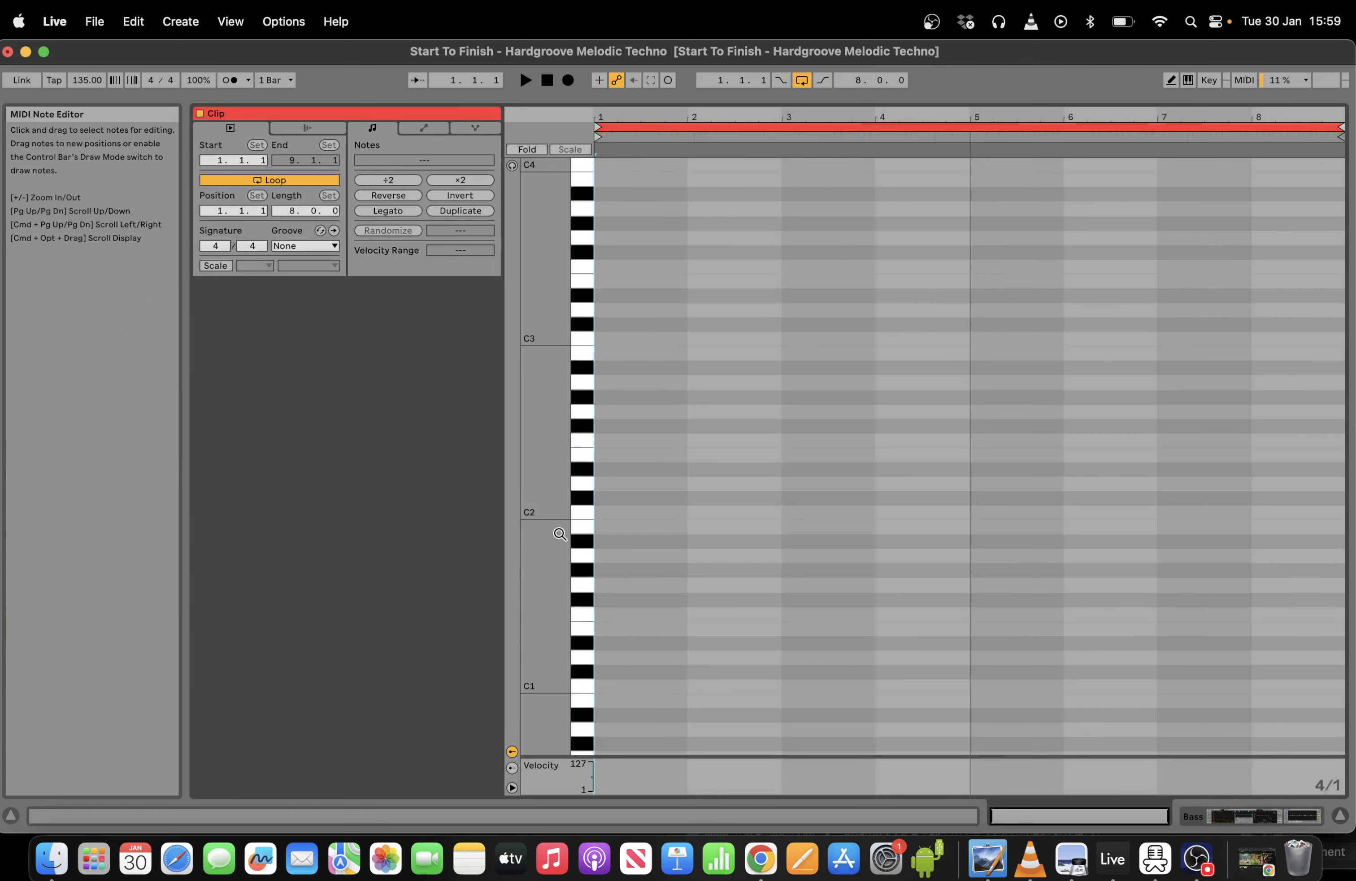
double_click(608, 513)
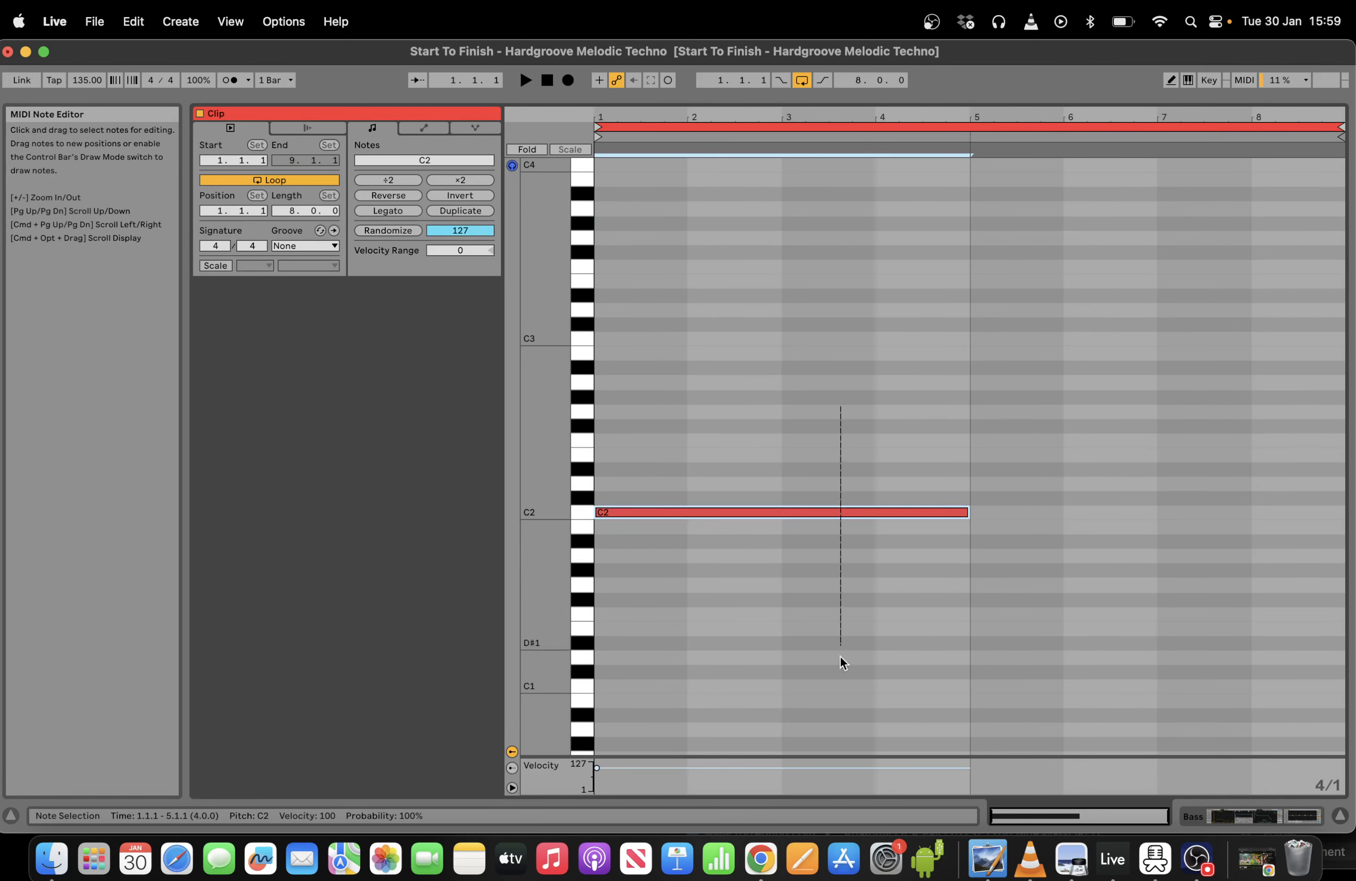
Transpose the four-bar bass note up to G2.
key("Up")
key("Up")
key("Up")
key("Up")
key("Up")
key("Up")
key("Up")
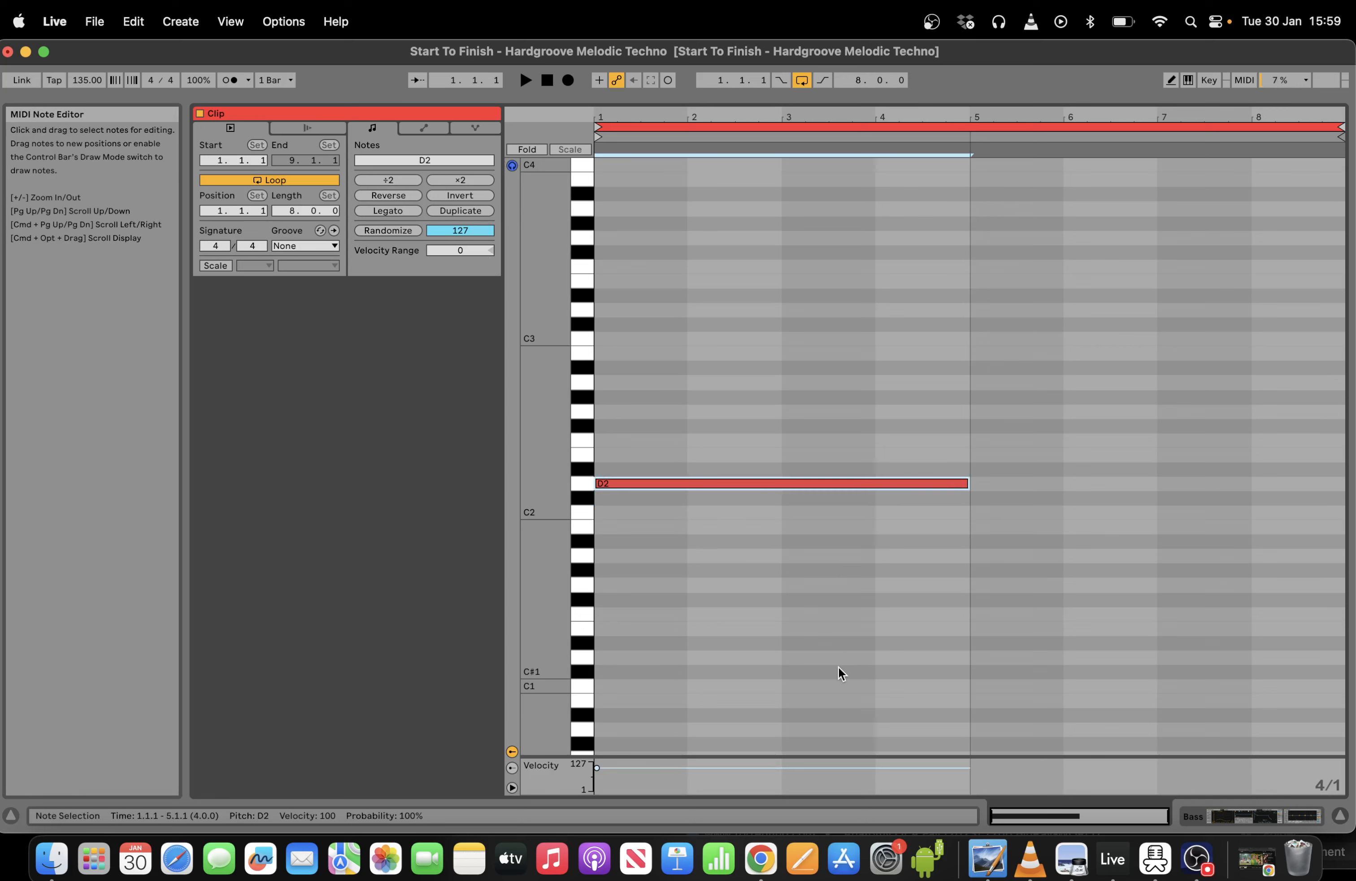
key("Down")
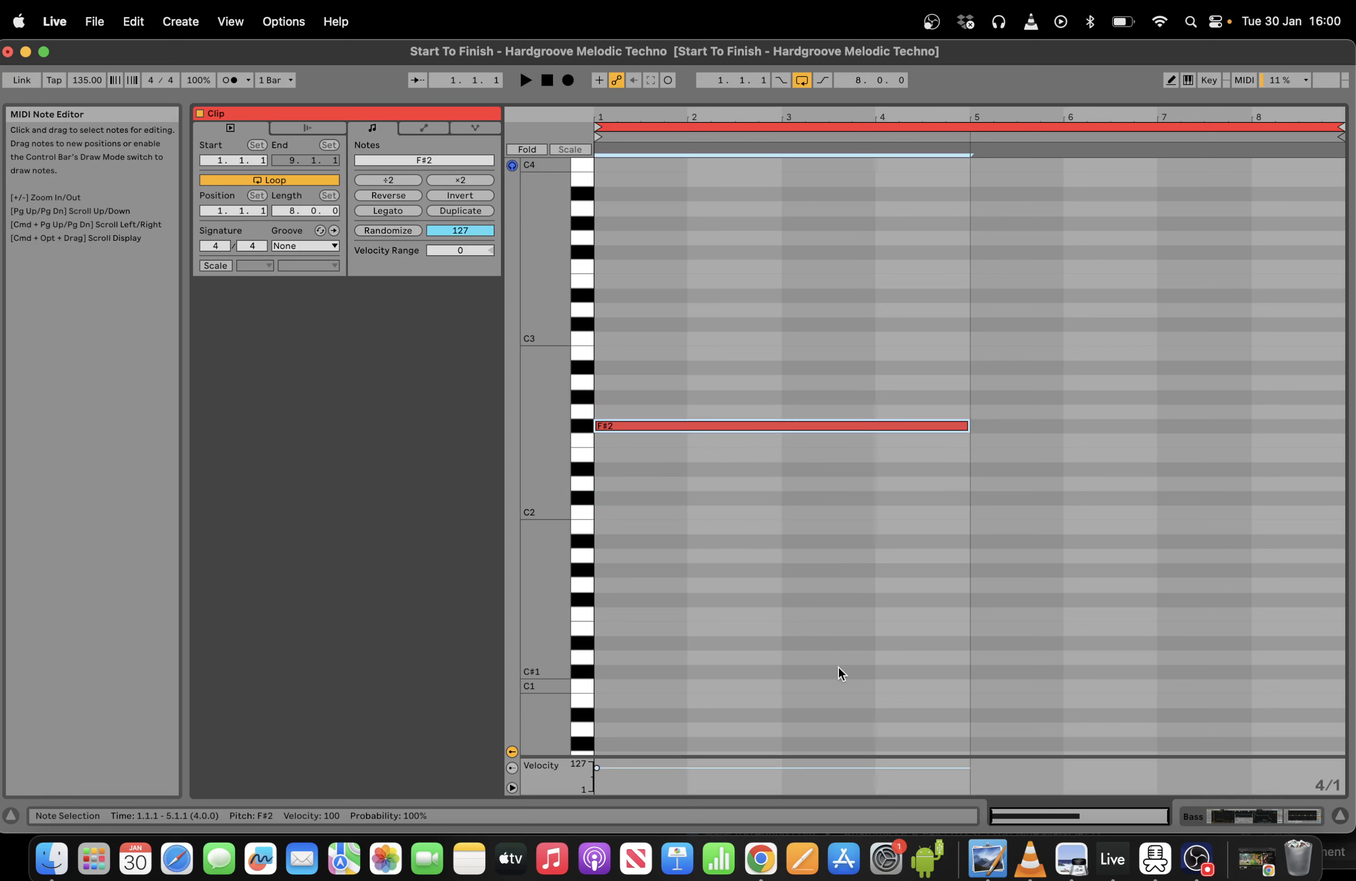
Play the loop with the Bass devices shown and set the Wavetable's unison mode to None.
key("space")
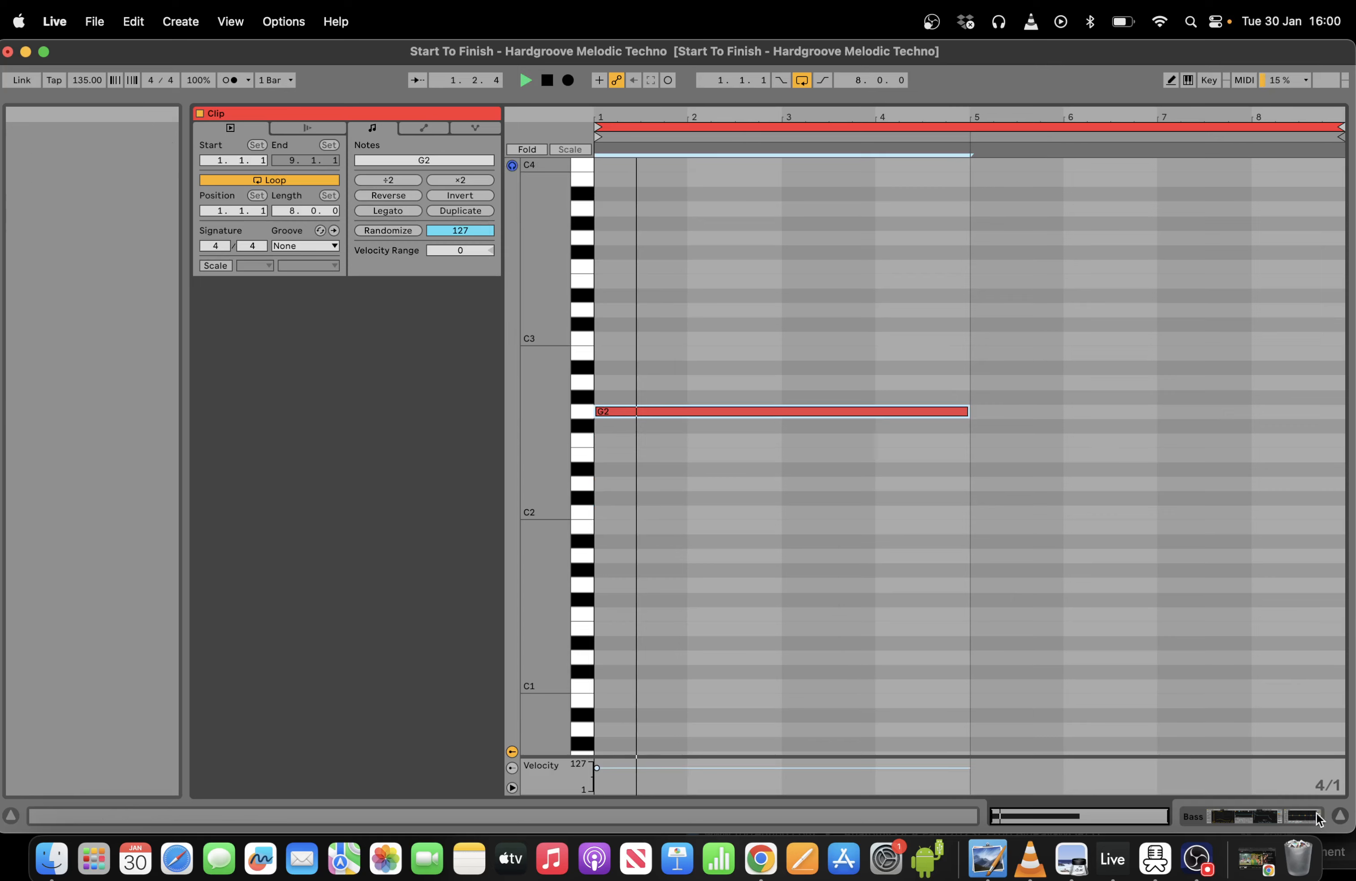
left_click(1294, 825)
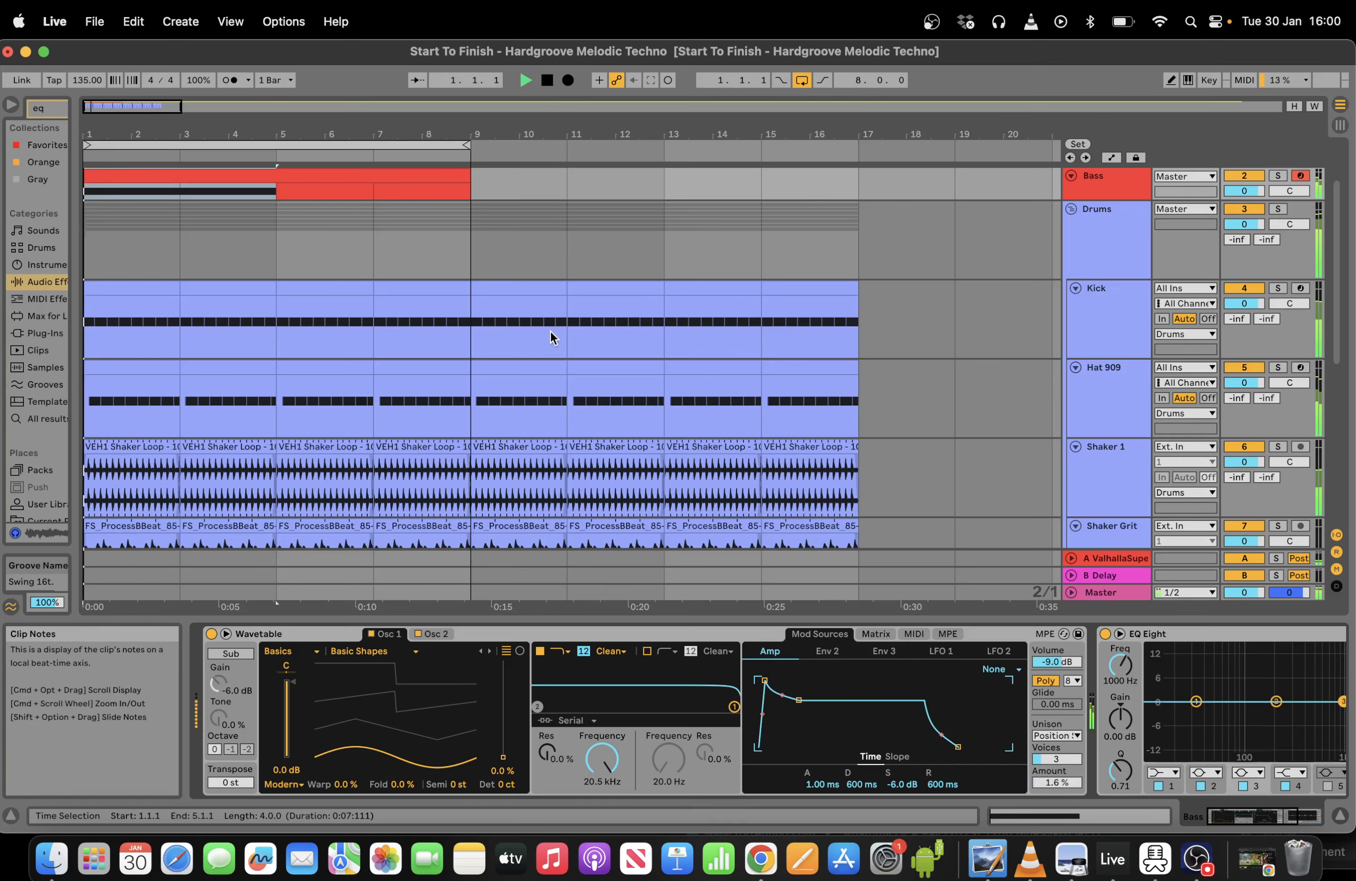
left_click(1051, 736)
left_click(1046, 642)
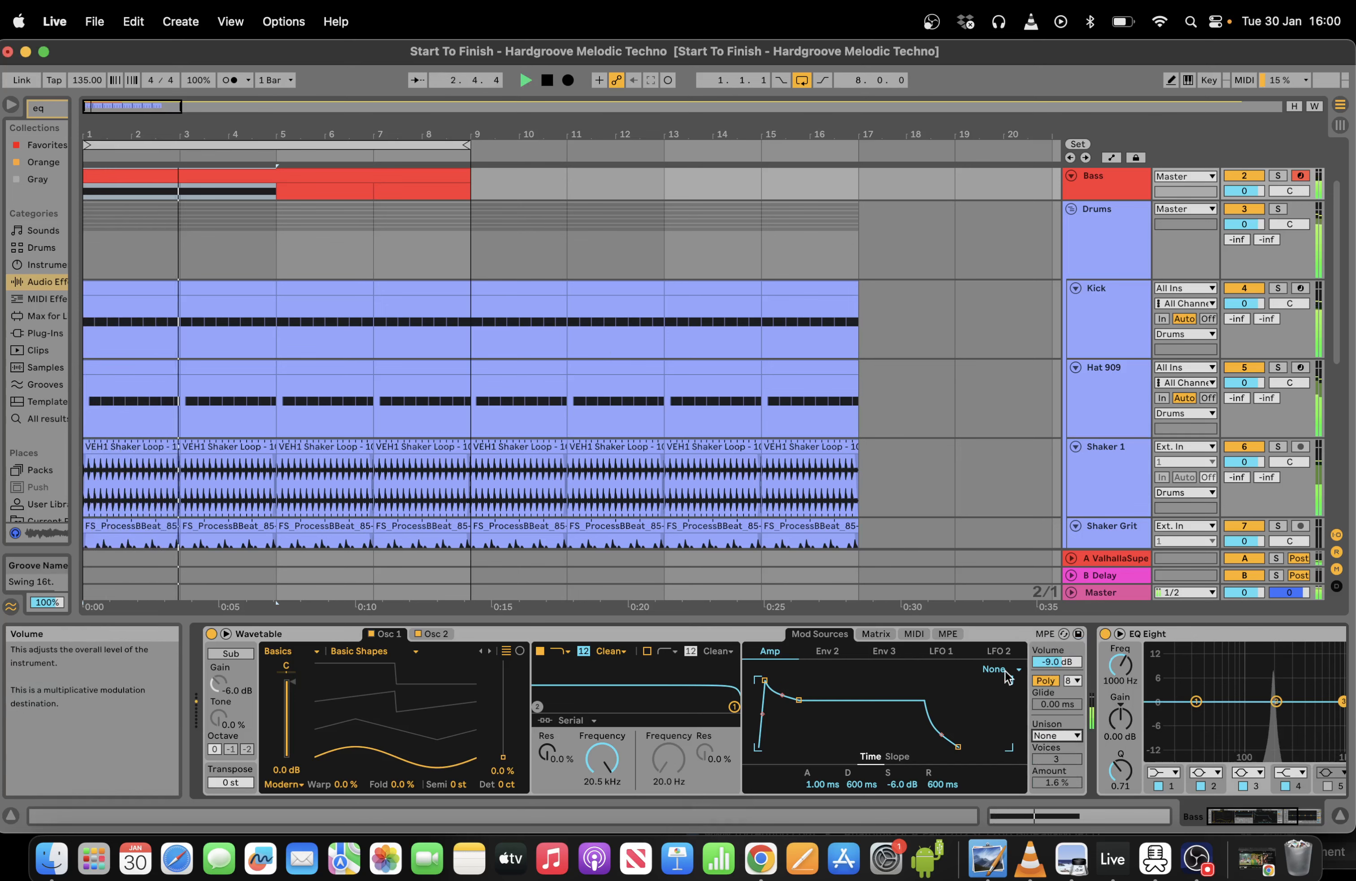
Make the Bass track taller in the arrangement and shorten the arrangement loop to 4 bars.
scroll(925, 186, "up", 3)
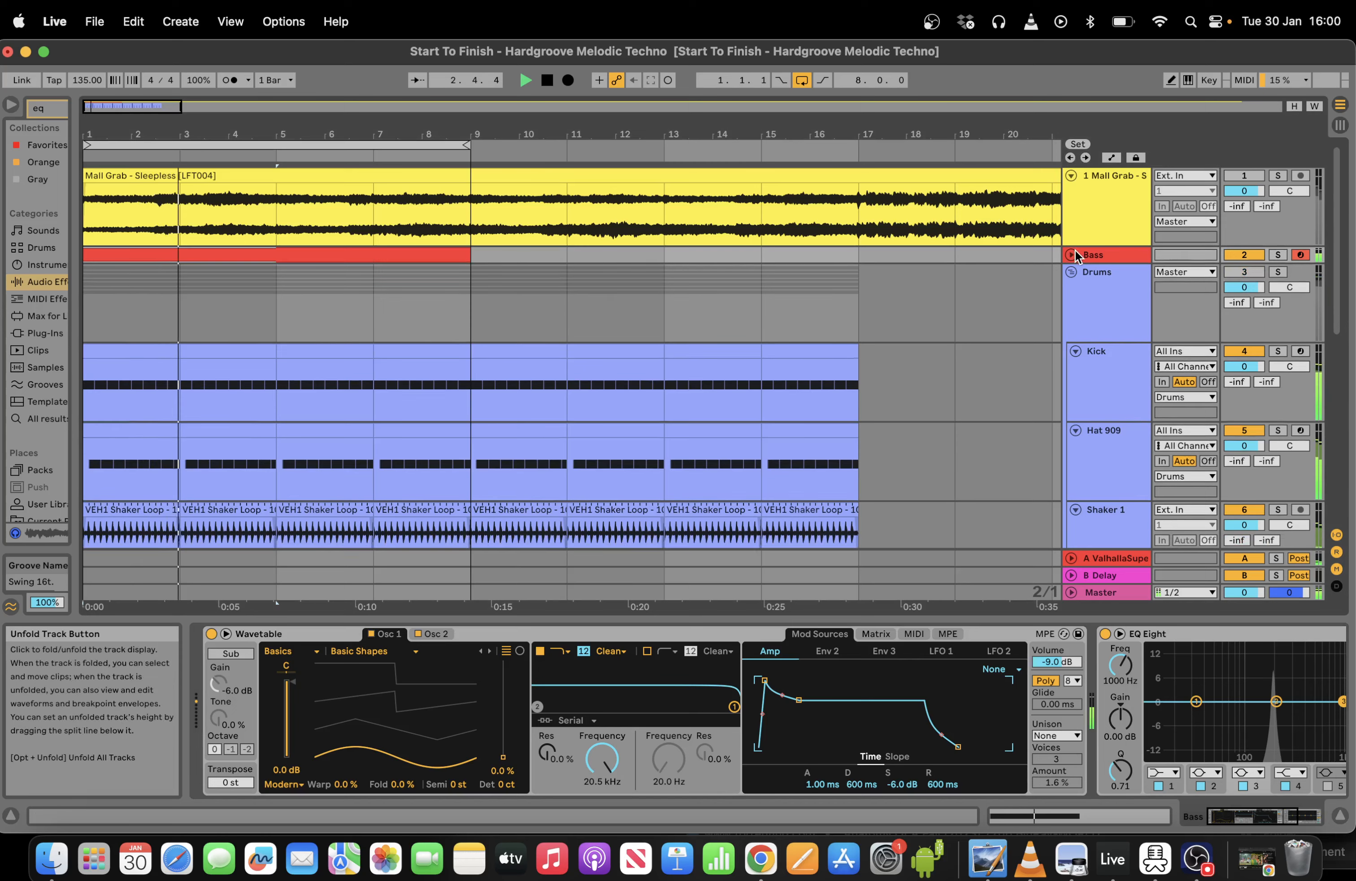
key("space")
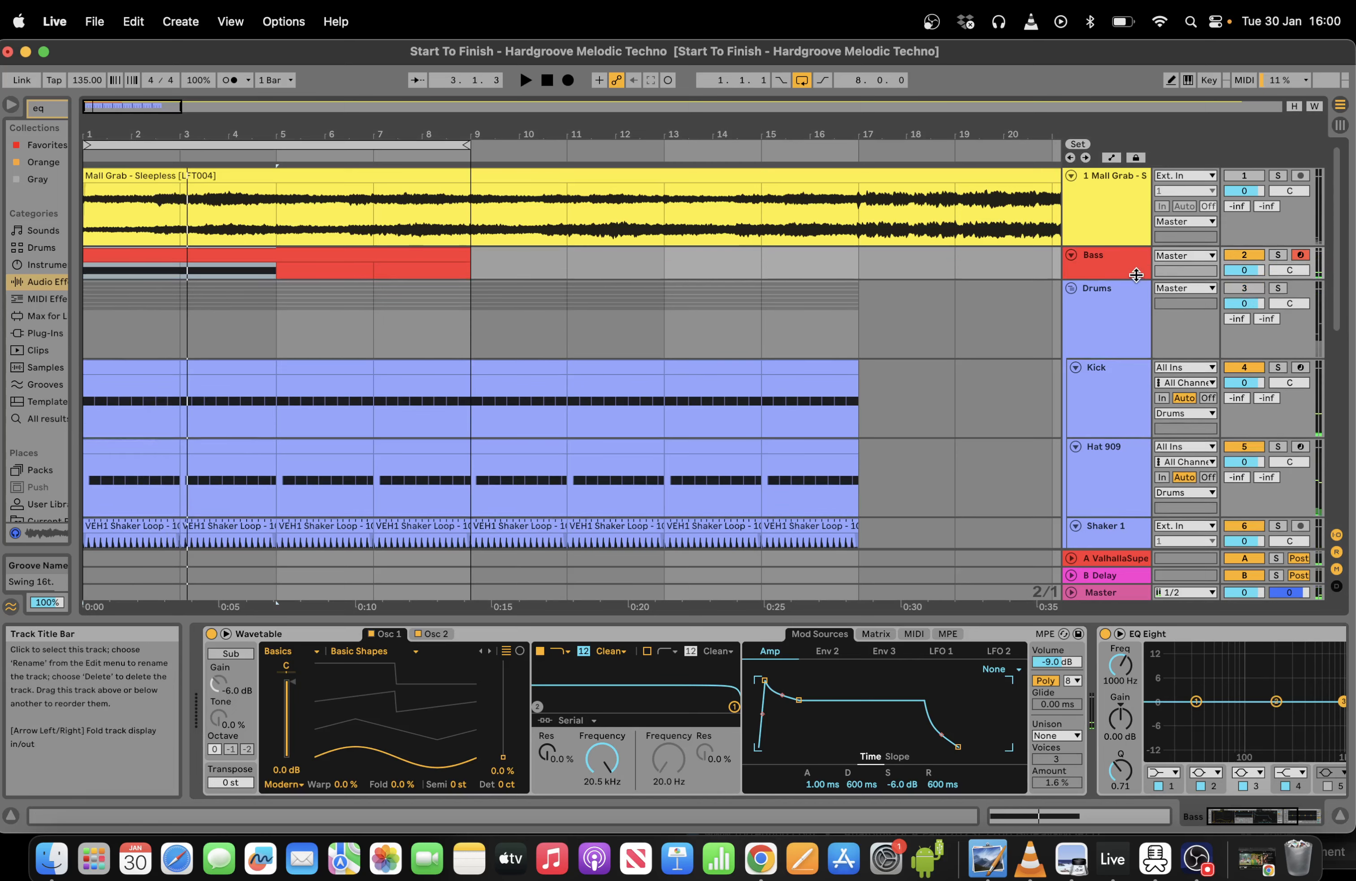
left_click_drag(1137, 279, 1132, 415)
key("space")
left_click_drag(470, 145, 272, 145)
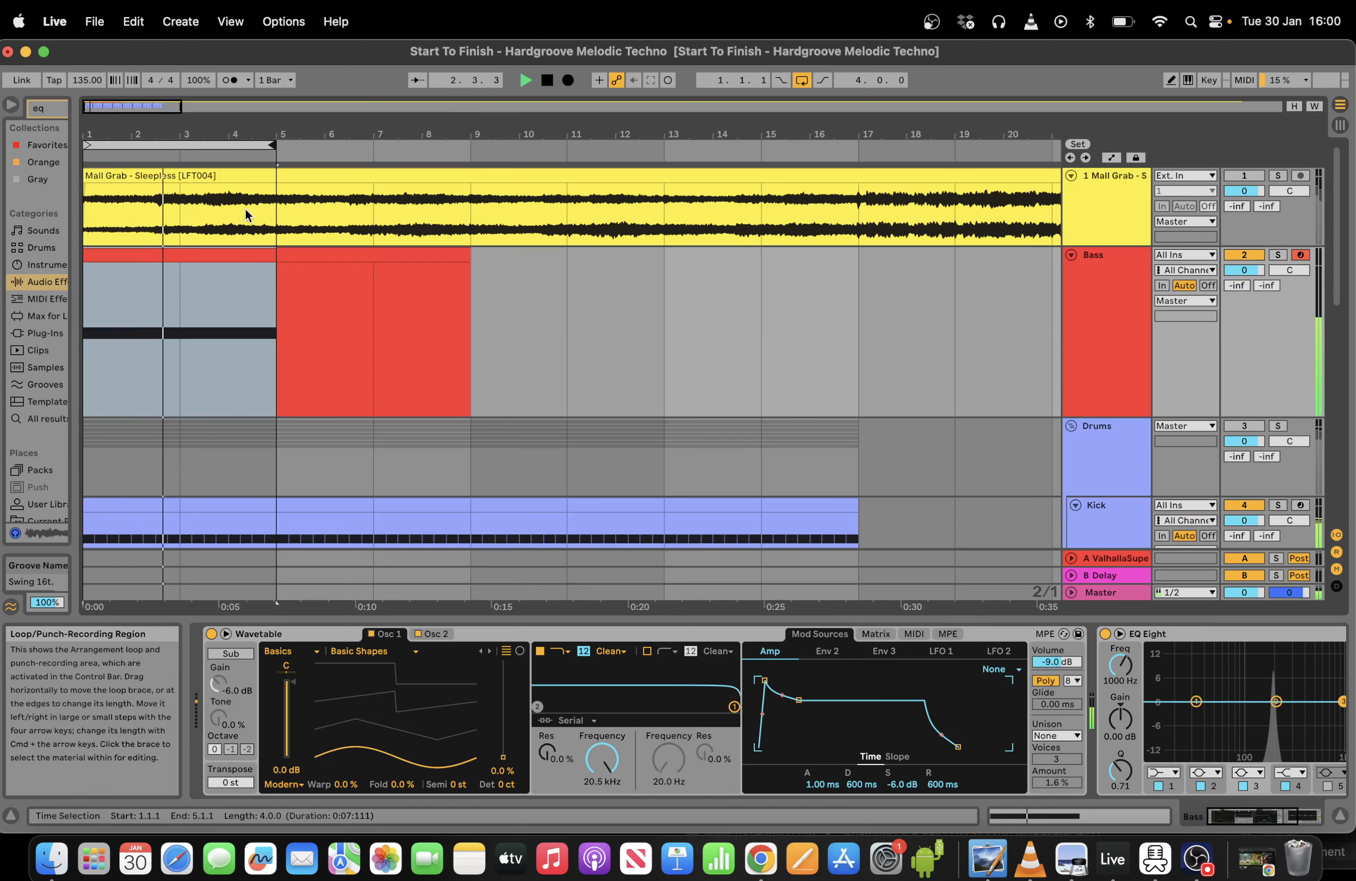
Transpose the Bass clip's note down two octaves to G0 and duplicate it to fill bars 5 to 8.
left_click(206, 263)
left_click(1014, 812)
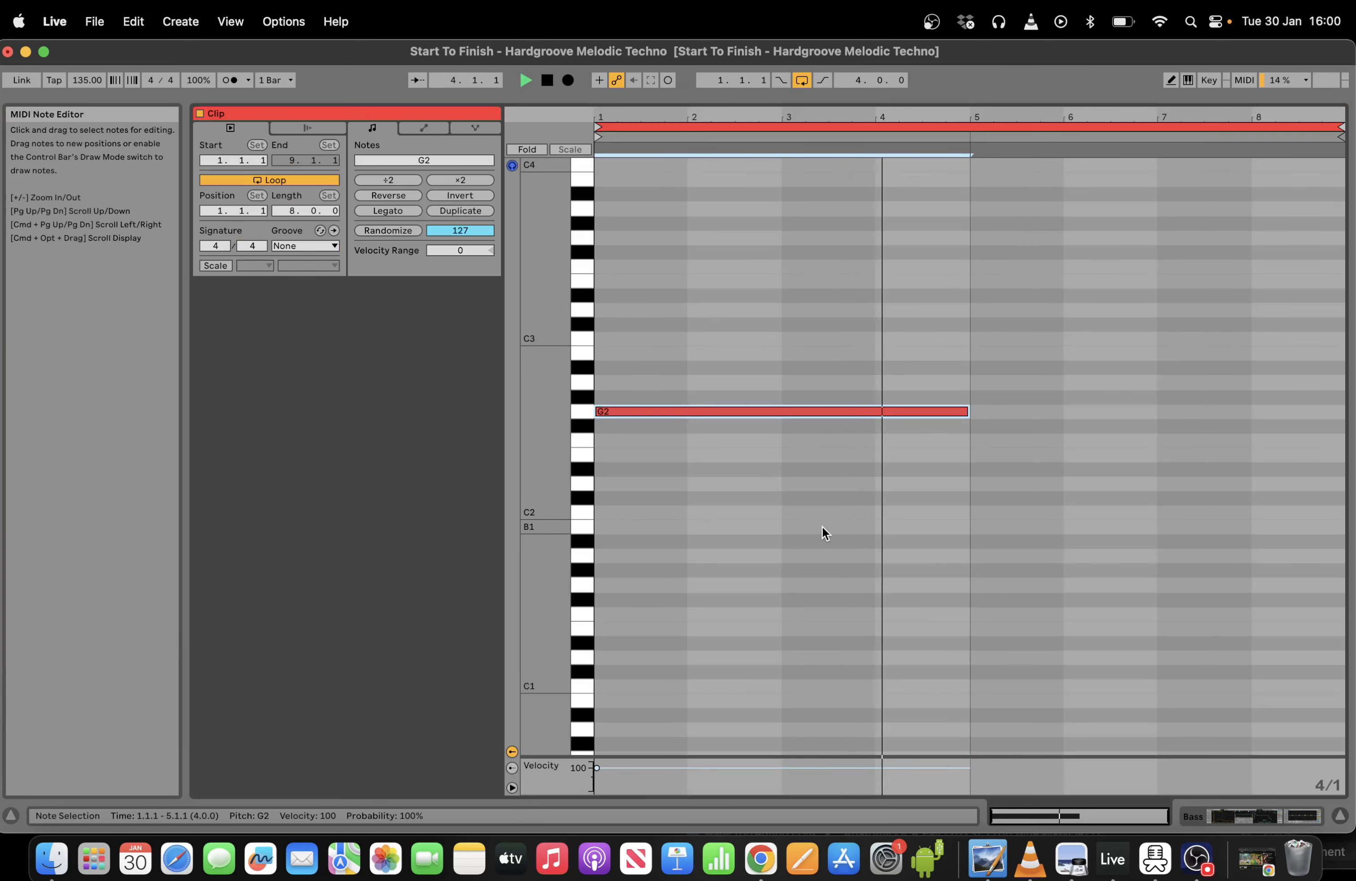
key("shift+Down")
key("shift+Down")
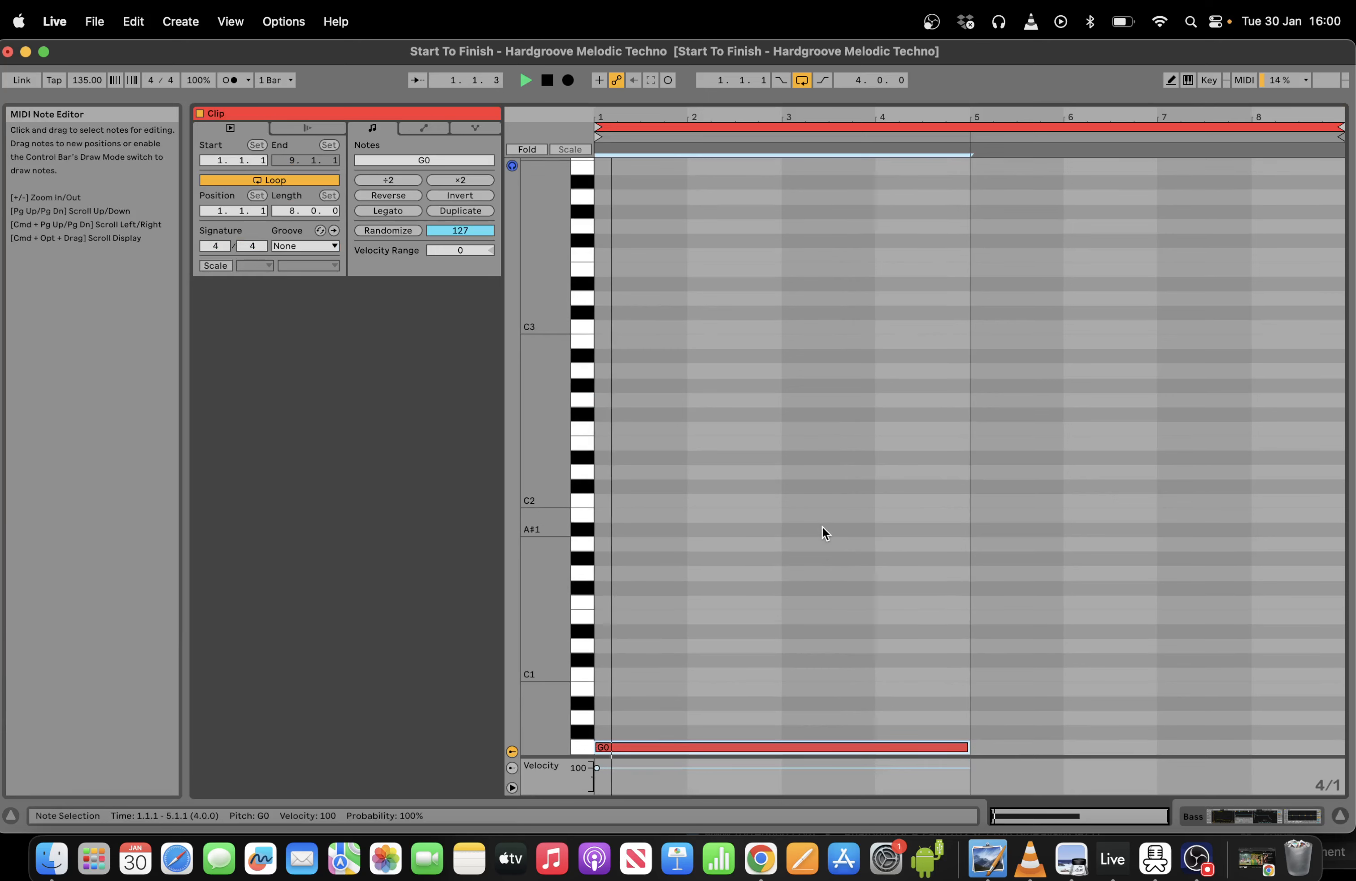
key("super+d")
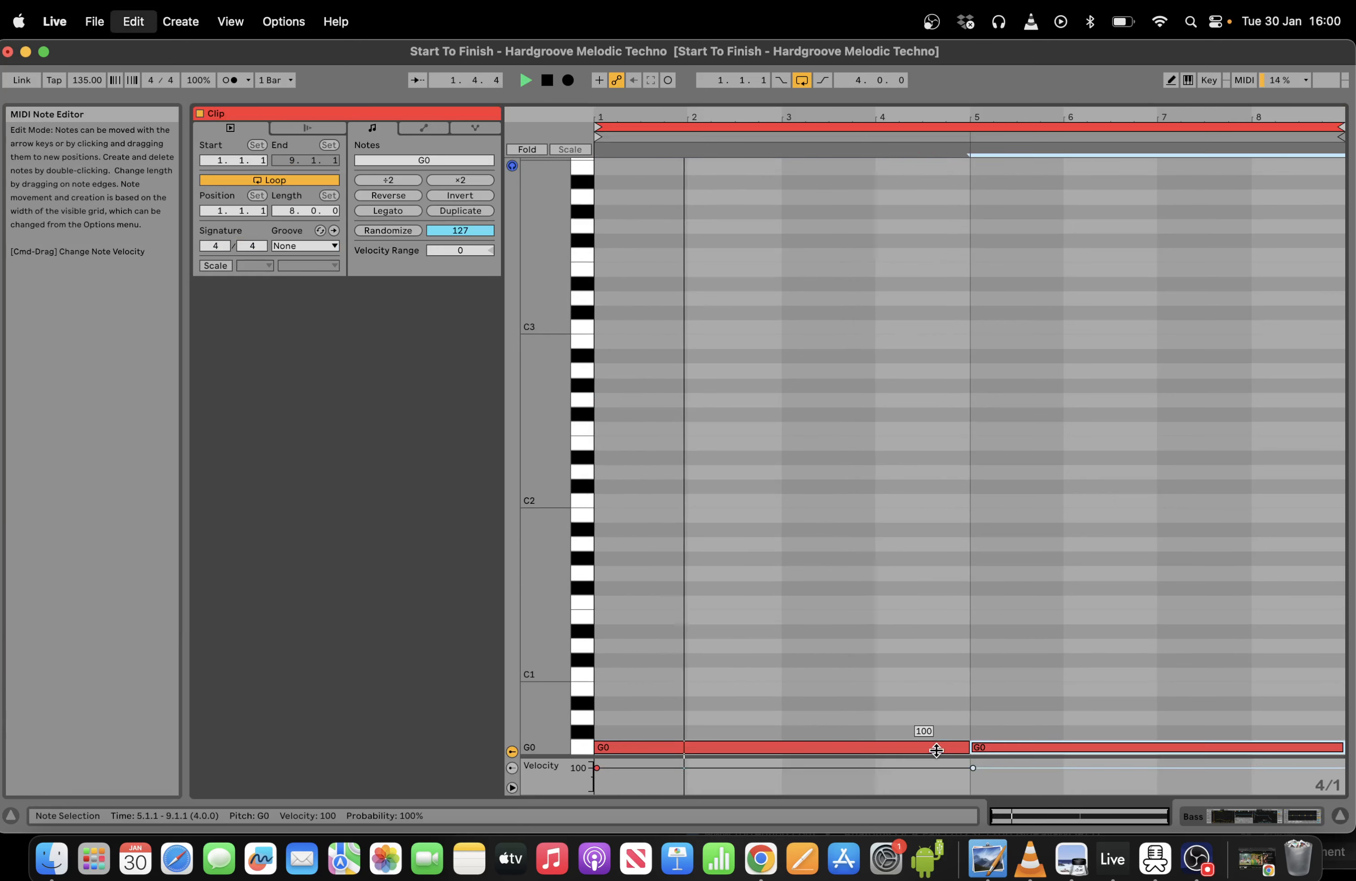
Raise Osc 1's wave position in the Bass Wavetable, then show Osc 2 and stop playback.
left_click(1252, 817)
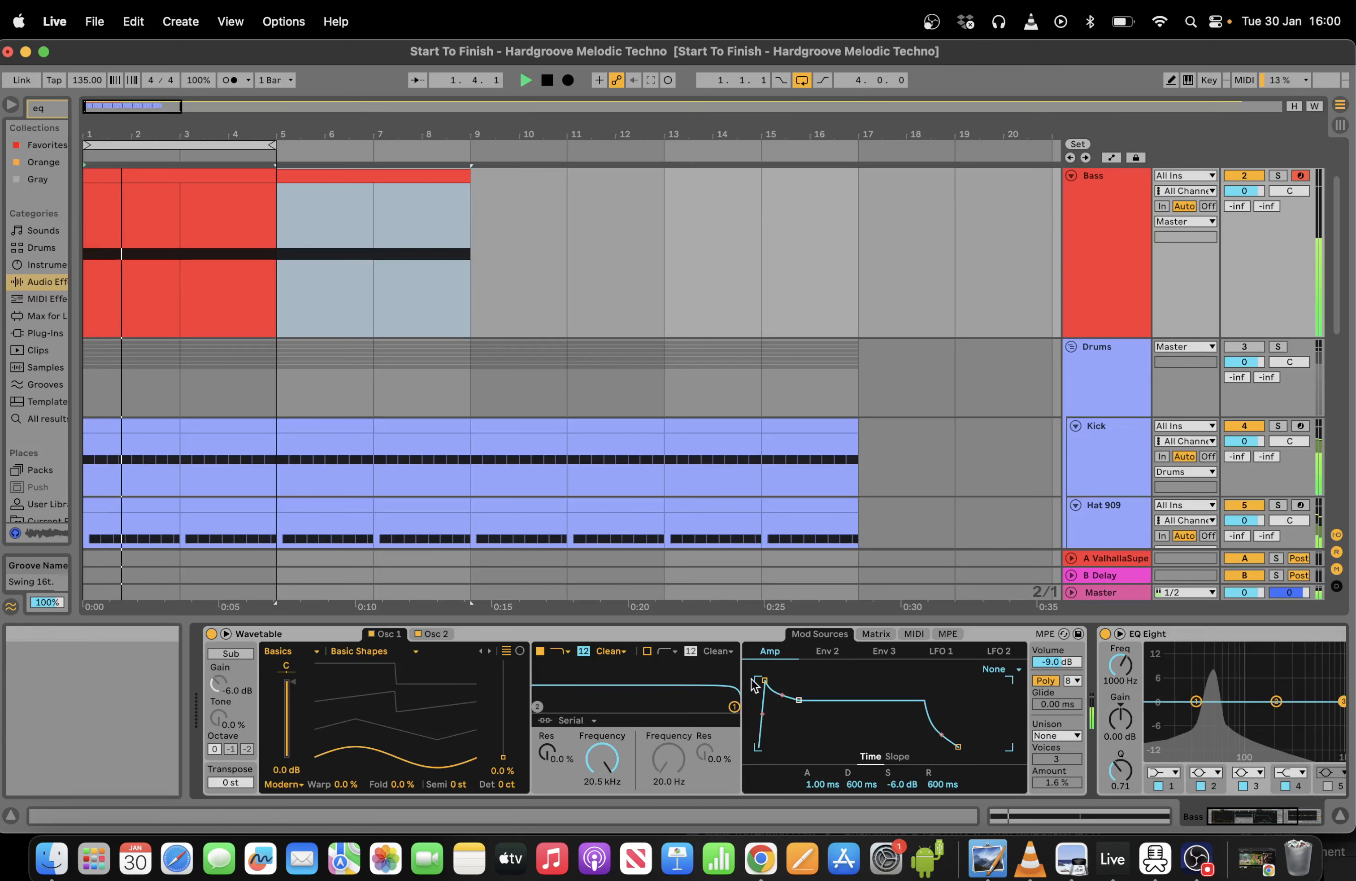
left_click_drag(503, 744, 503, 698)
left_click(447, 633)
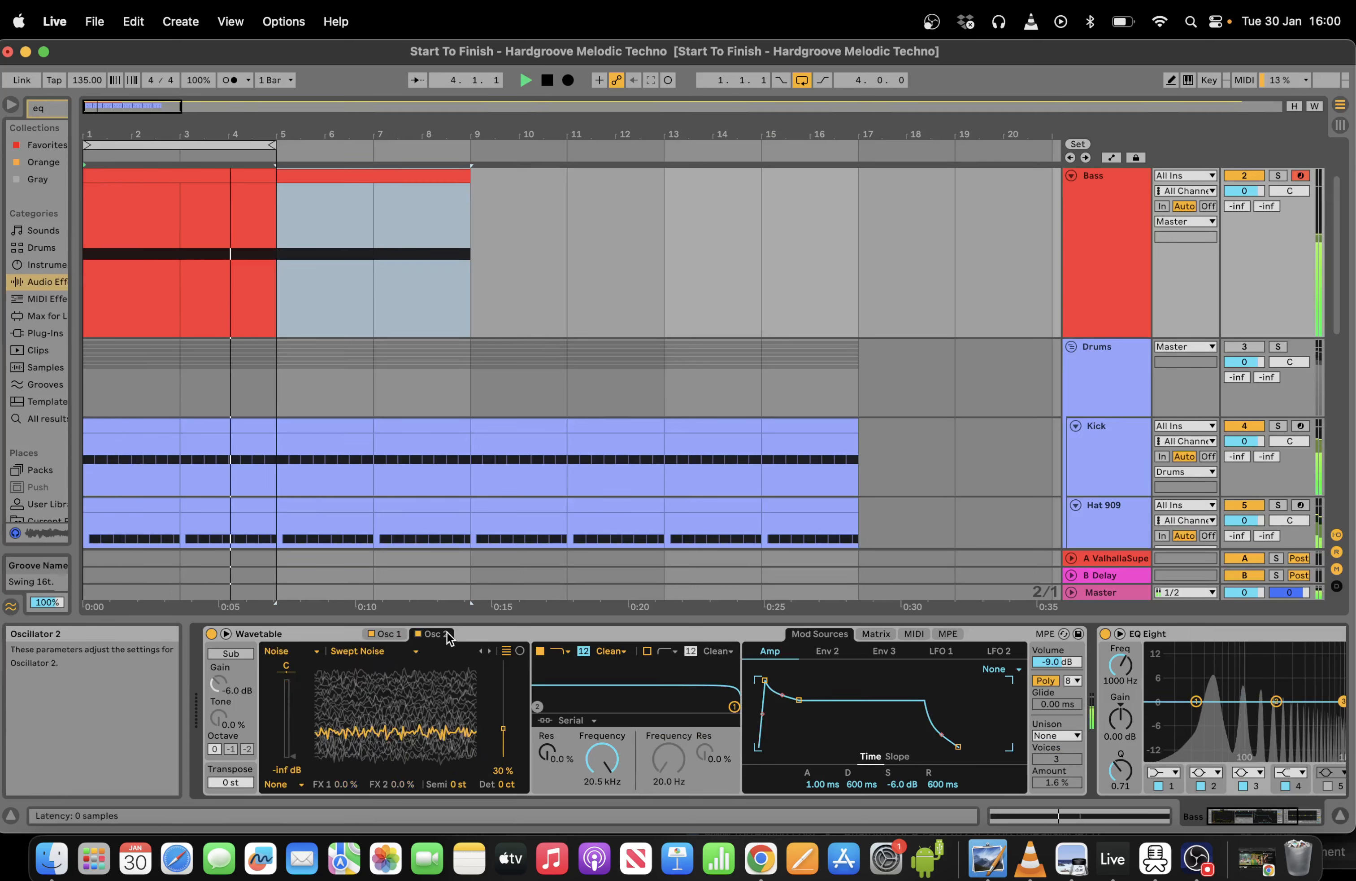
key("space")
Set Wavetable's Osc 2 to the Basic Shapes table from Basics, at 0.0 dB with a wave position of 62%.
left_click(368, 652)
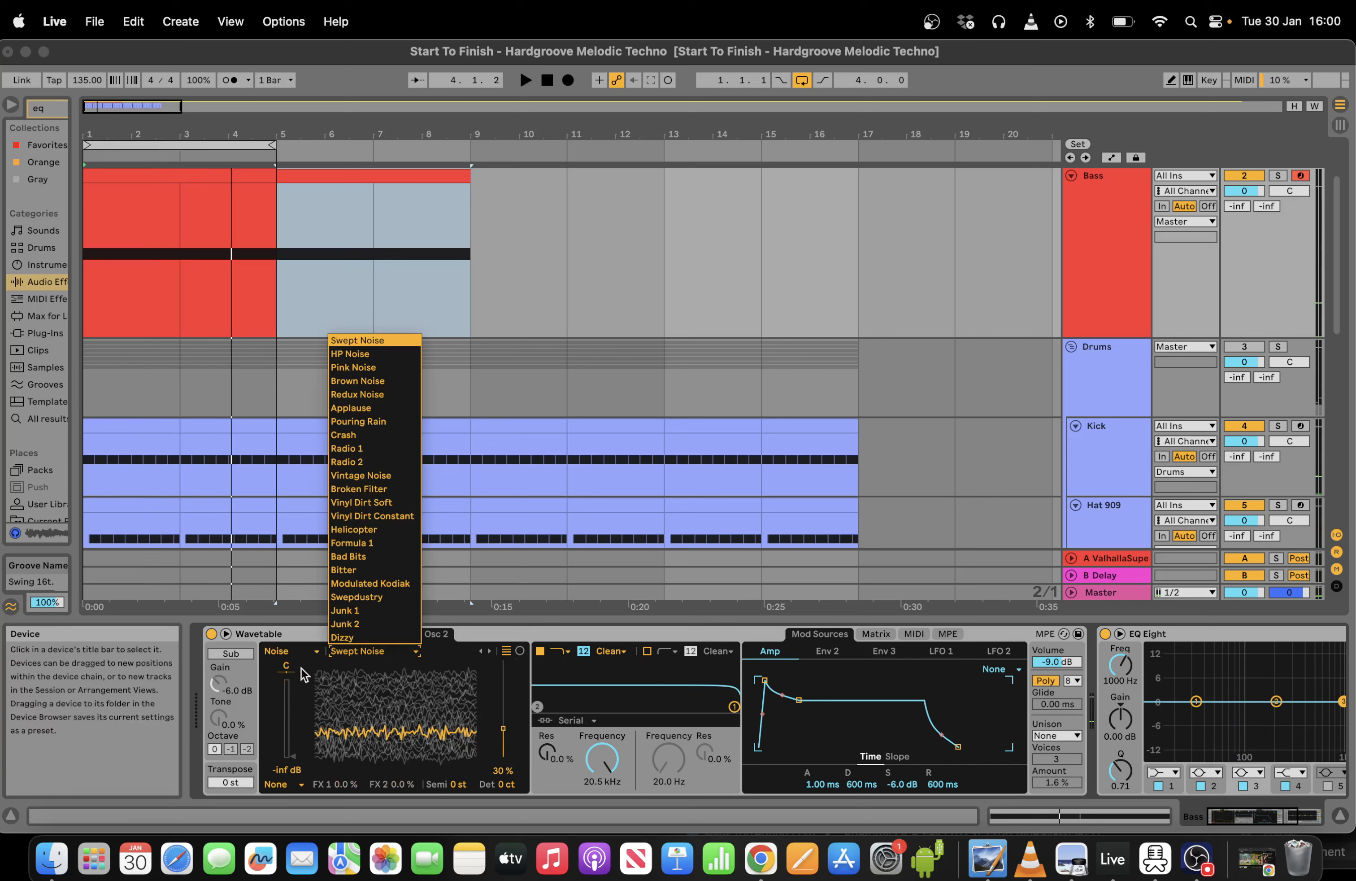
left_click(389, 649)
left_click(290, 651)
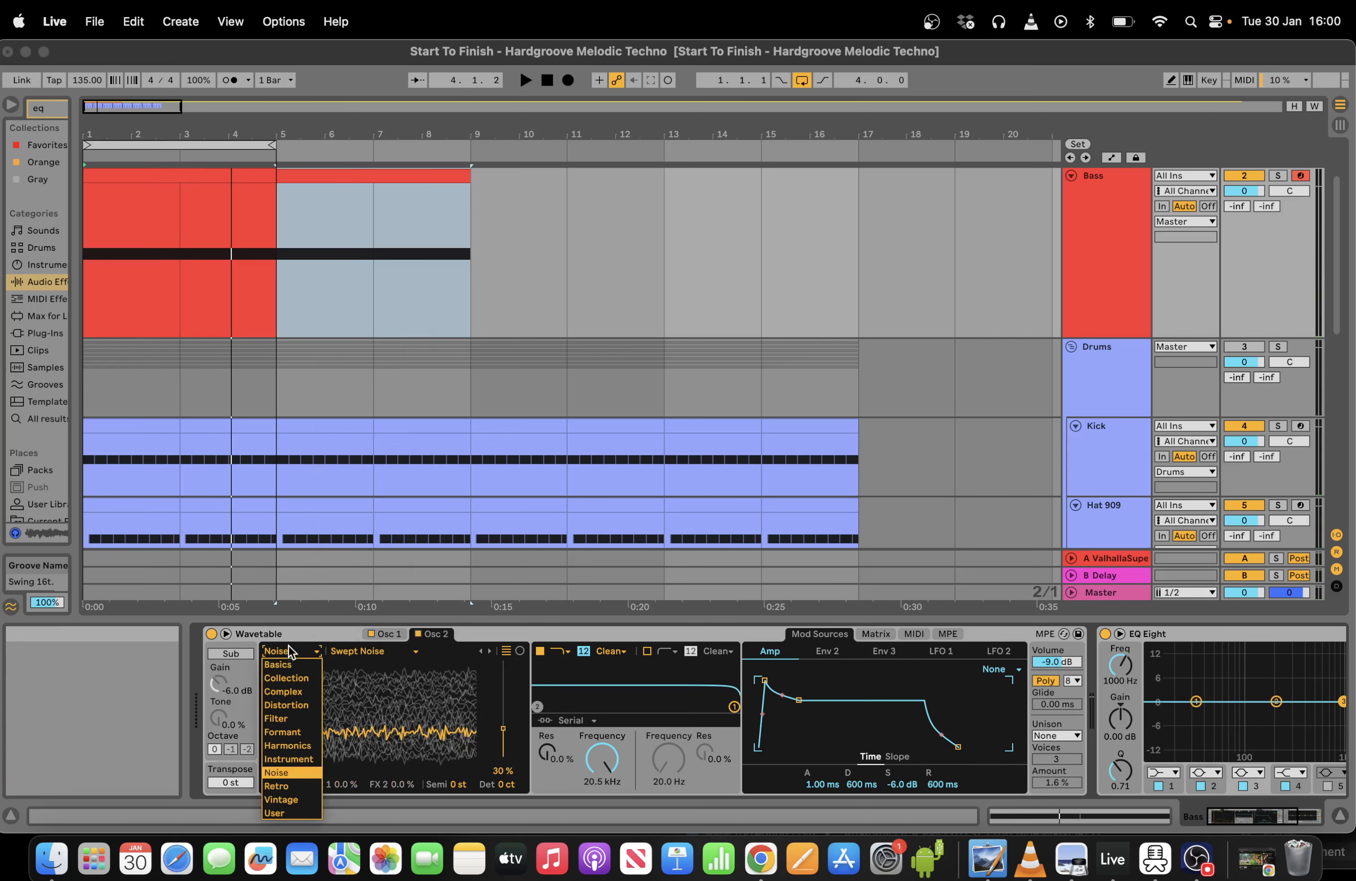
left_click(297, 663)
left_click(396, 651)
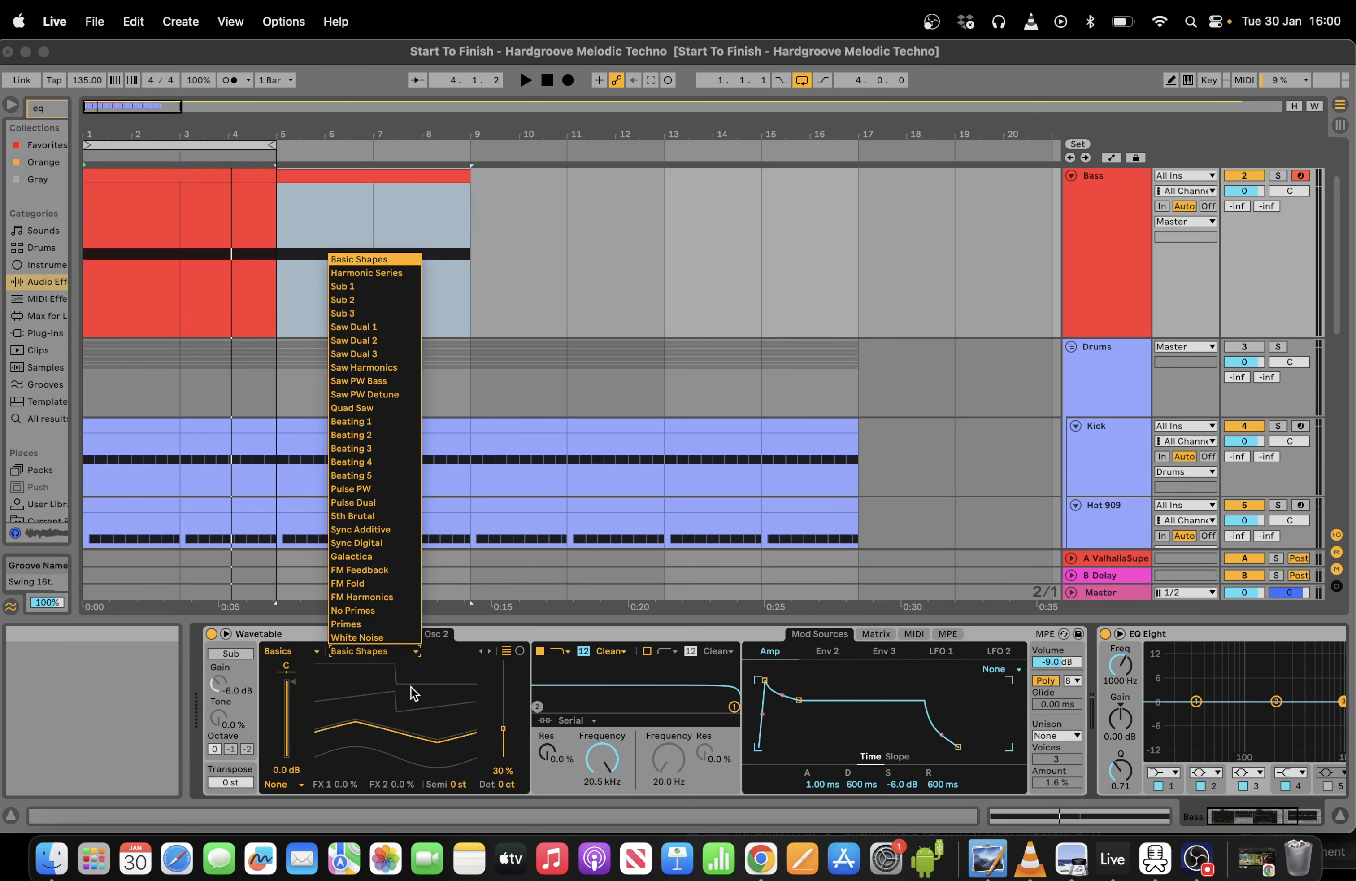
left_click(412, 688)
left_click_drag(504, 730, 505, 701)
key("space")
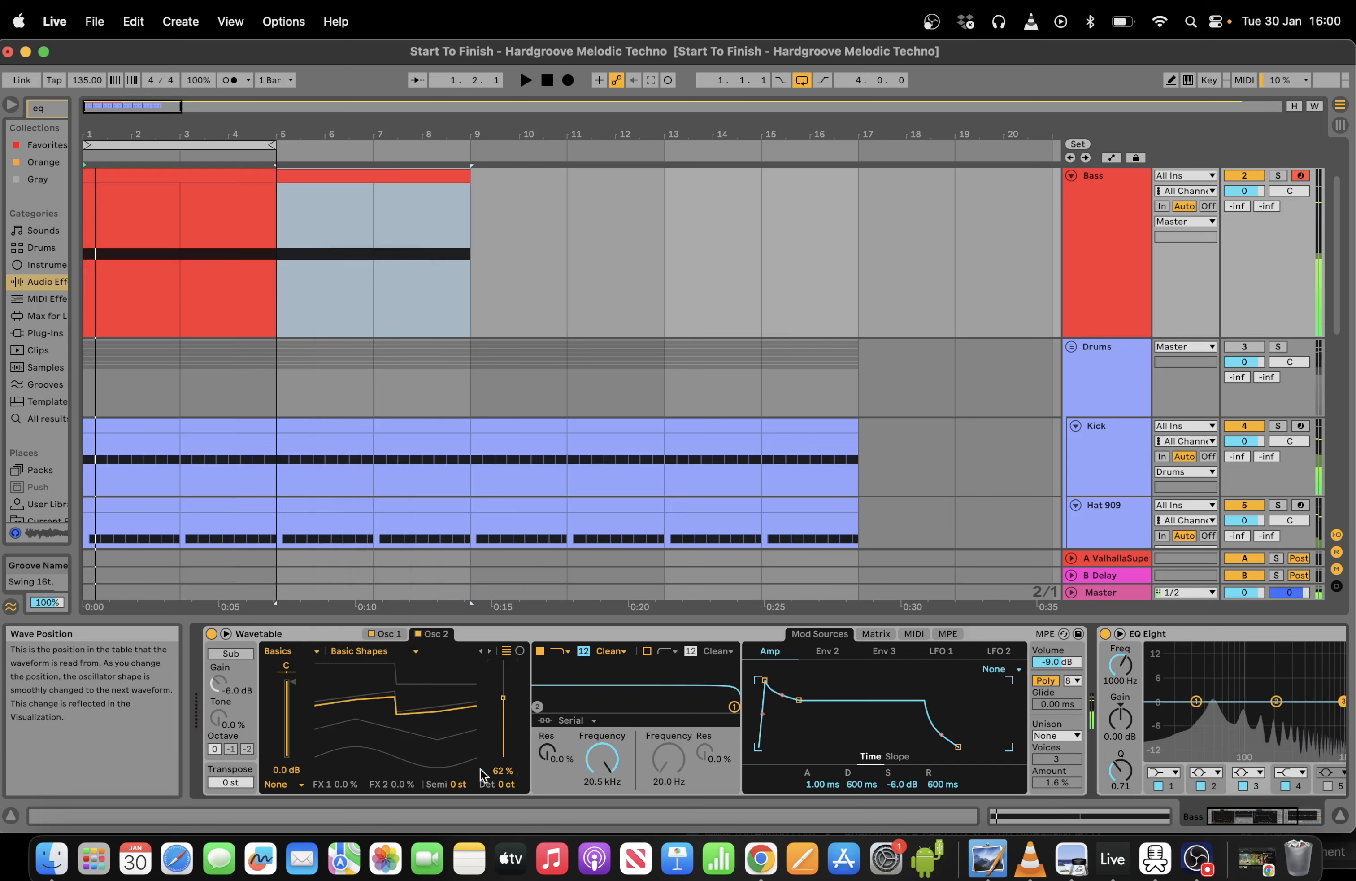
Detune Osc 2 by -8 ct and lower Wavetable's first filter frequency to 435 Hz during playback.
key("space")
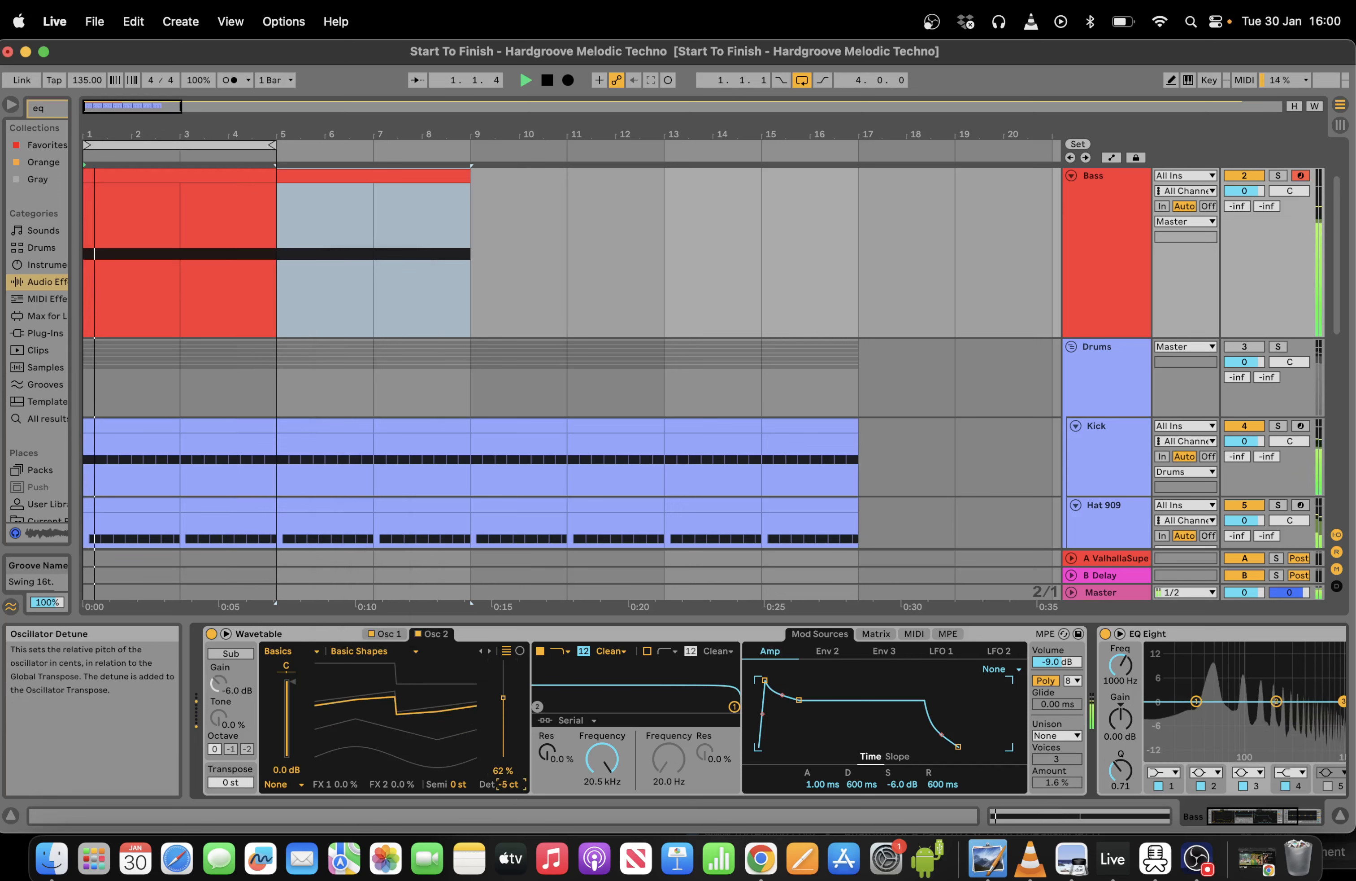
left_click_drag(509, 786, 509, 793)
left_click_drag(602, 760, 602, 823)
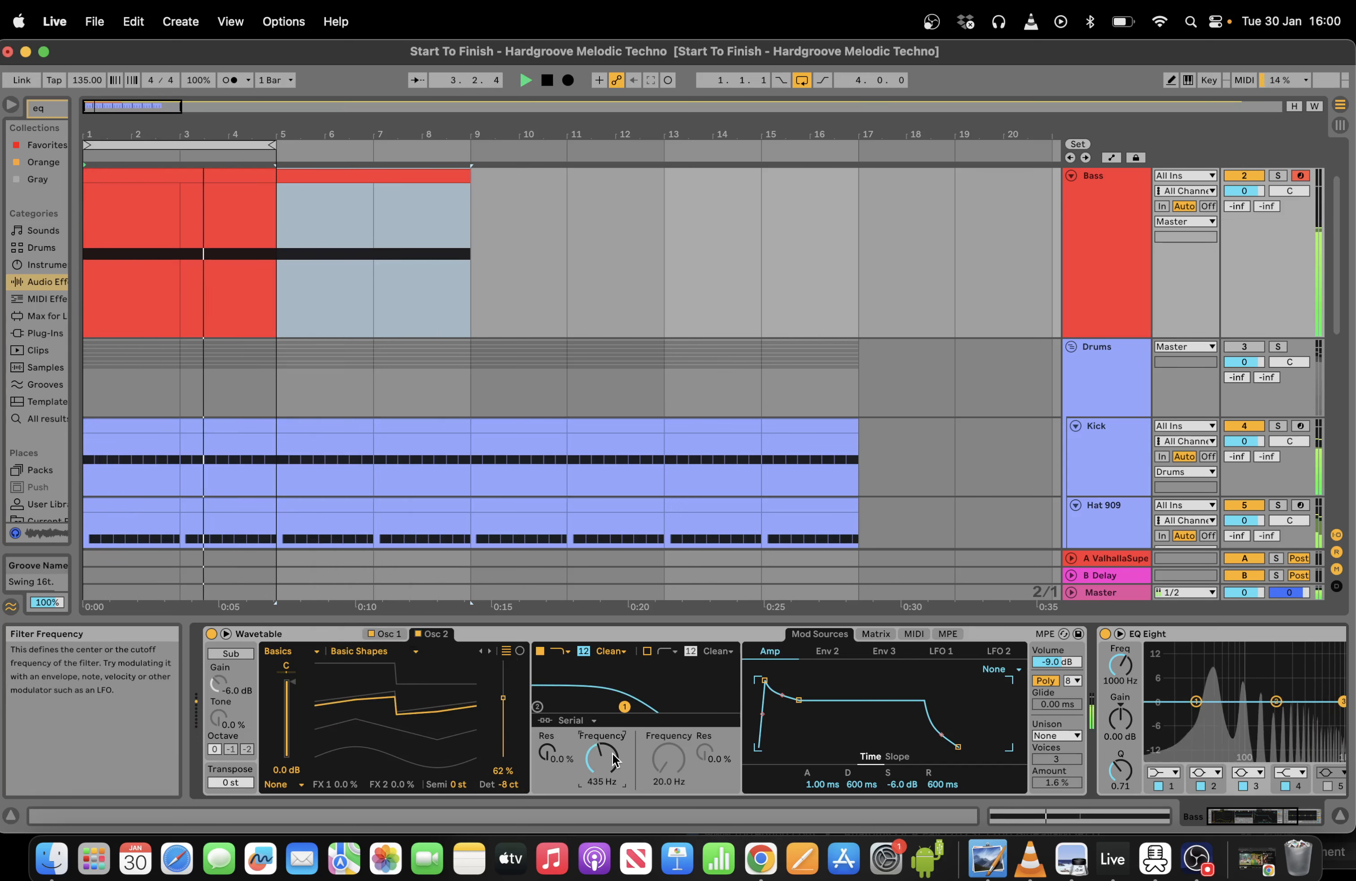
Set Wavetable's unison mode to Shimmer with an amount of 72% and audition the bass.
left_click(1047, 736)
left_click(1047, 670)
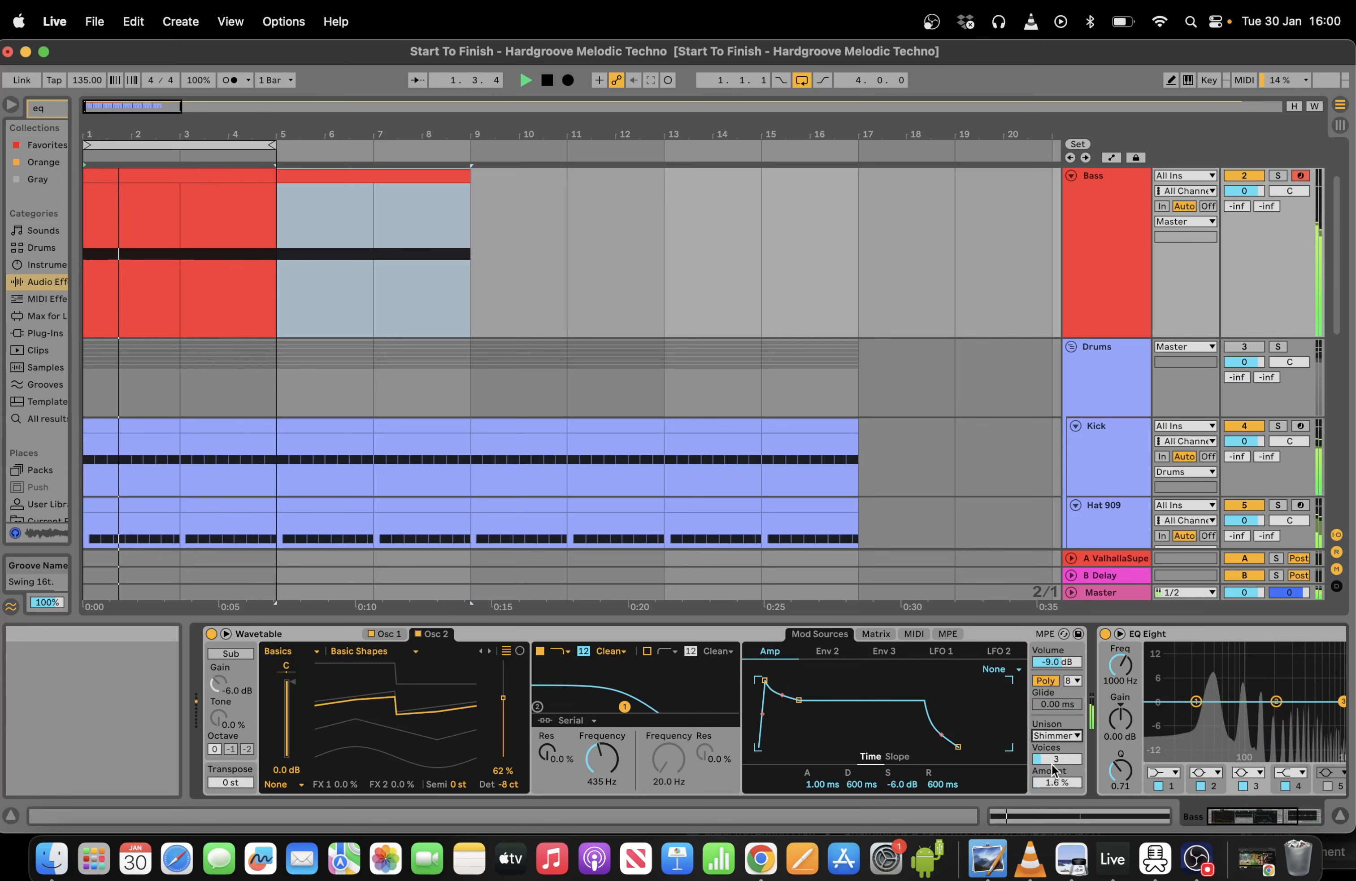
left_click_drag(1054, 770, 1054, 738)
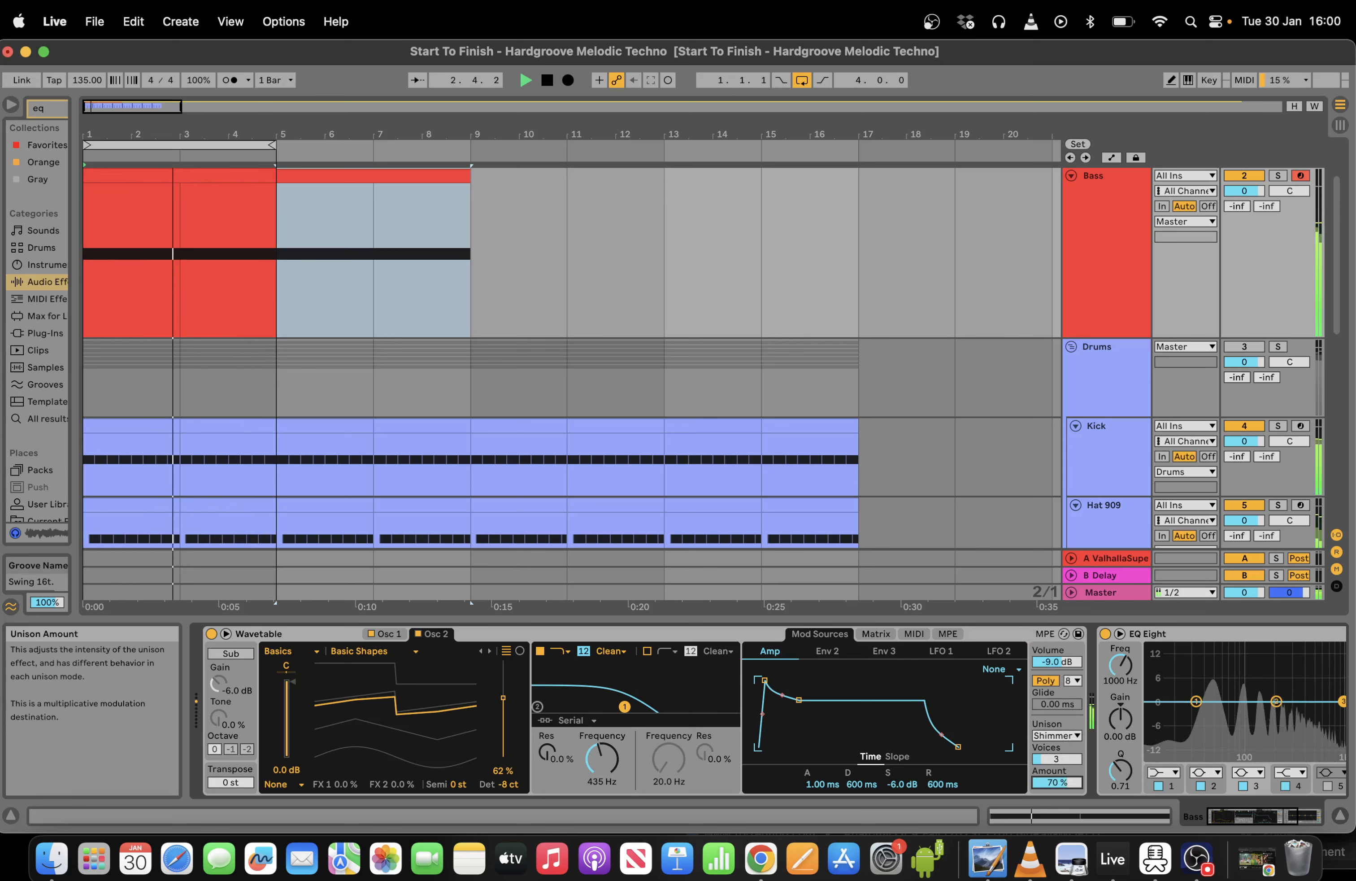
key("space")
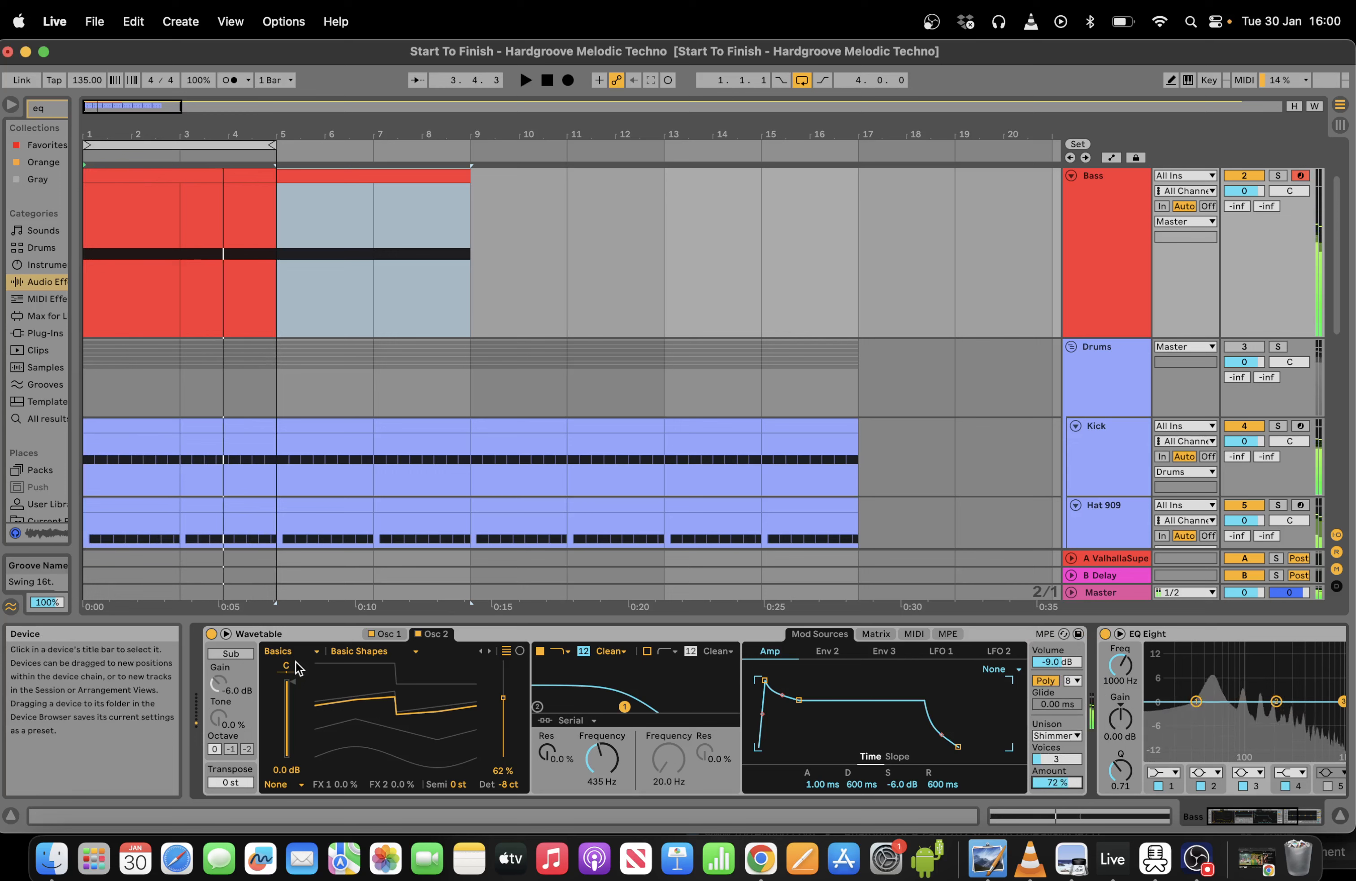
key("space")
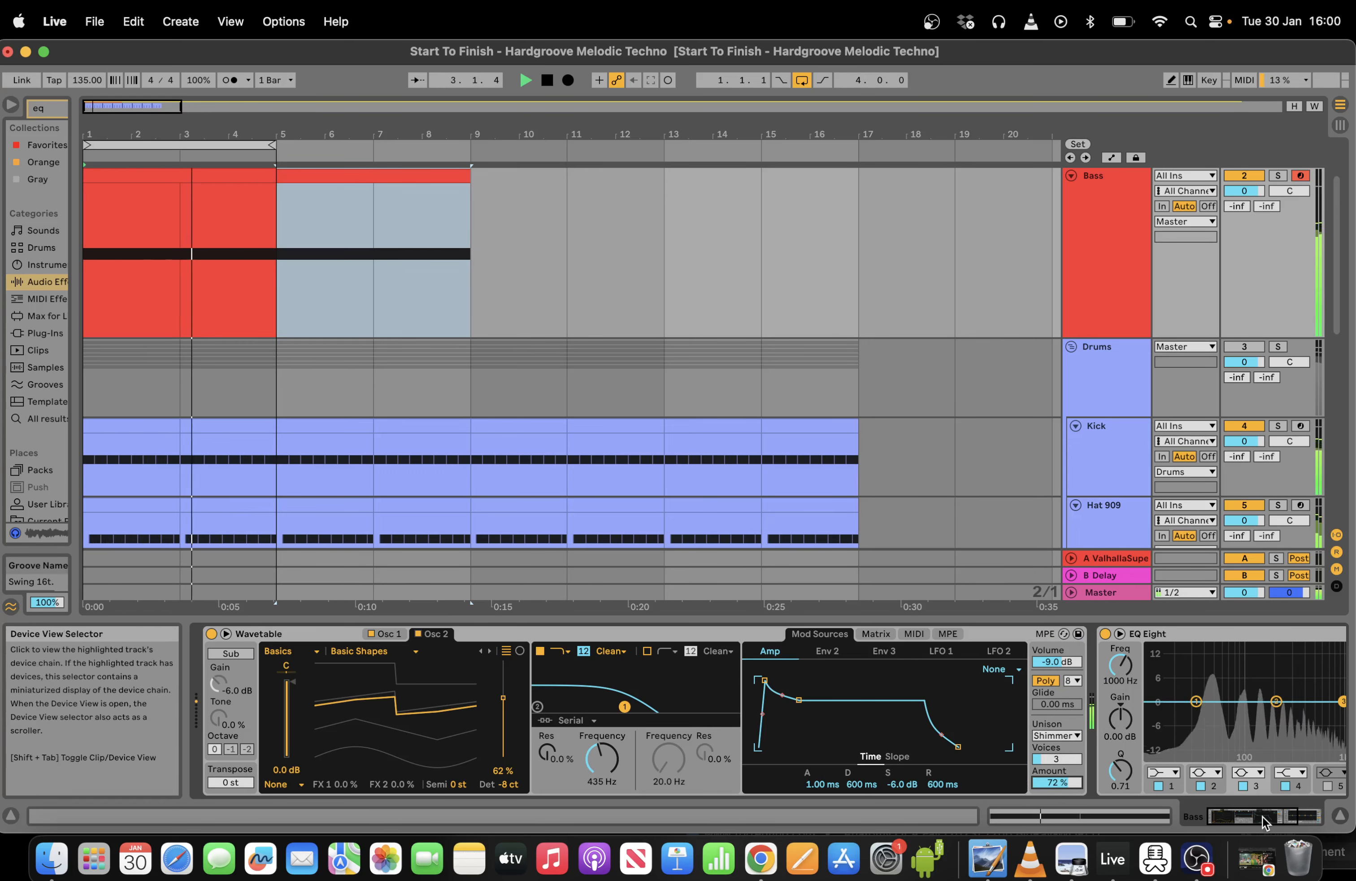
Stop playback and group the Bass track's Wavetable into an Instrument Rack.
key("space")
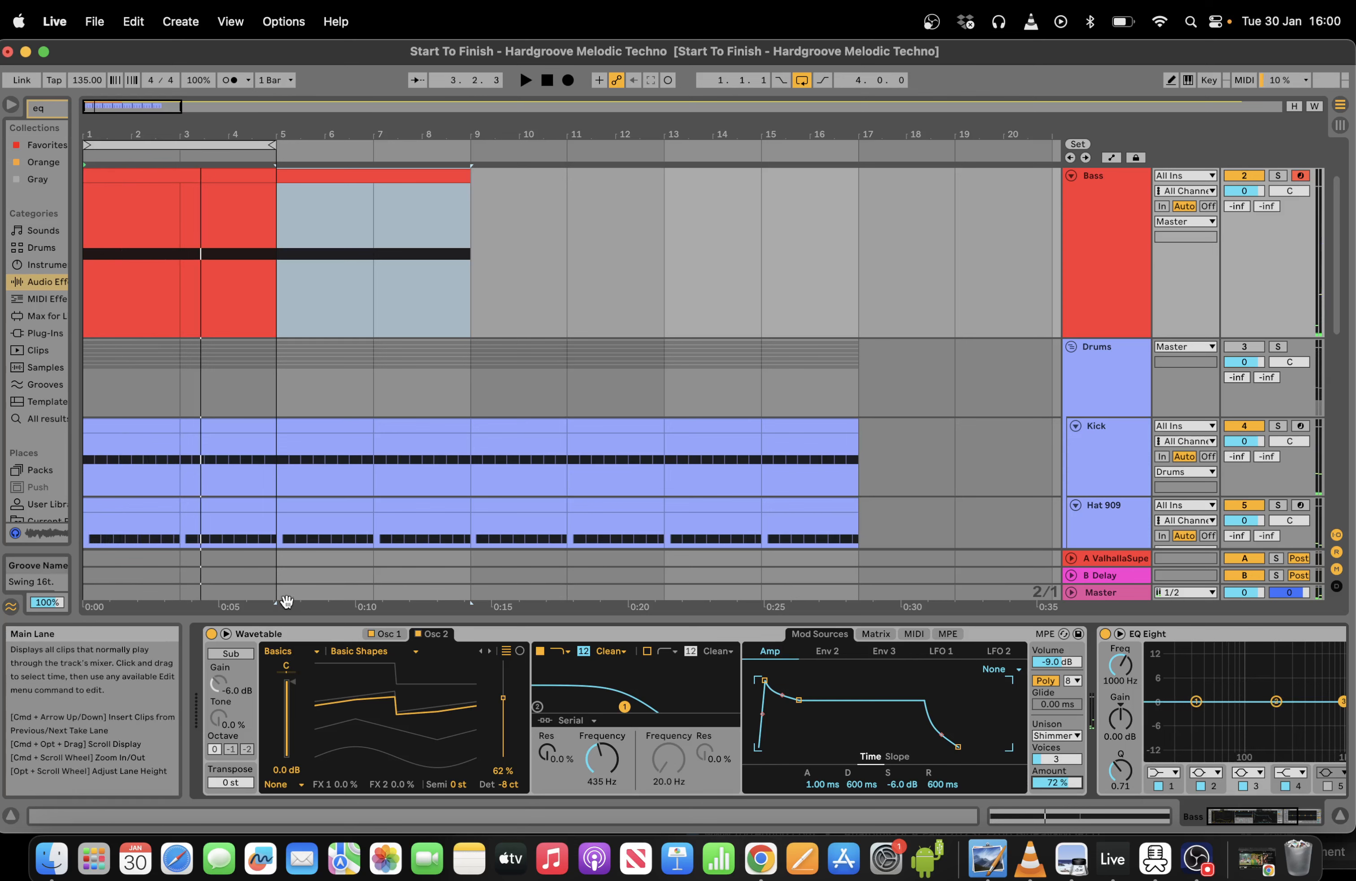
right_click(298, 634)
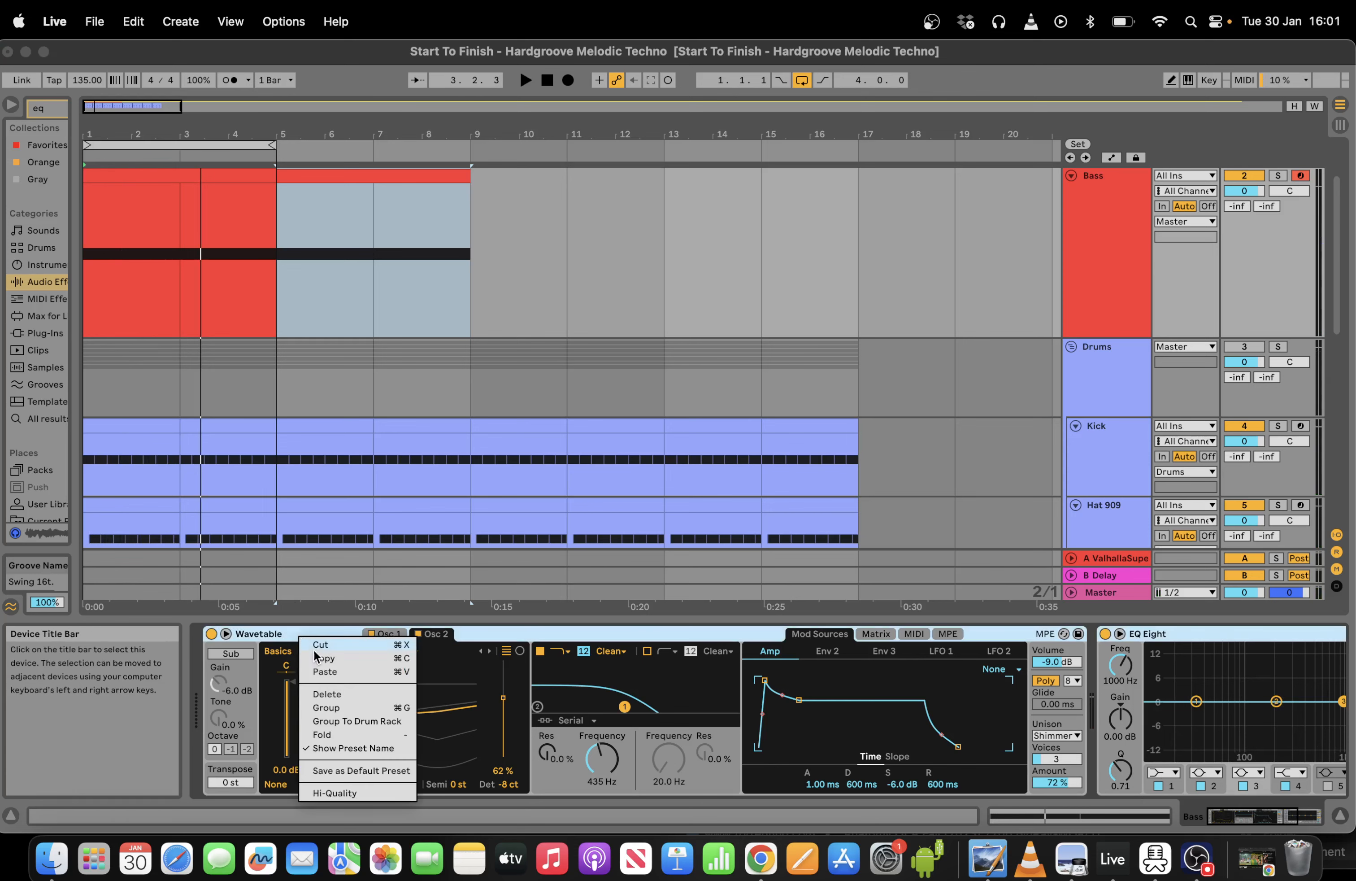
left_click(343, 694)
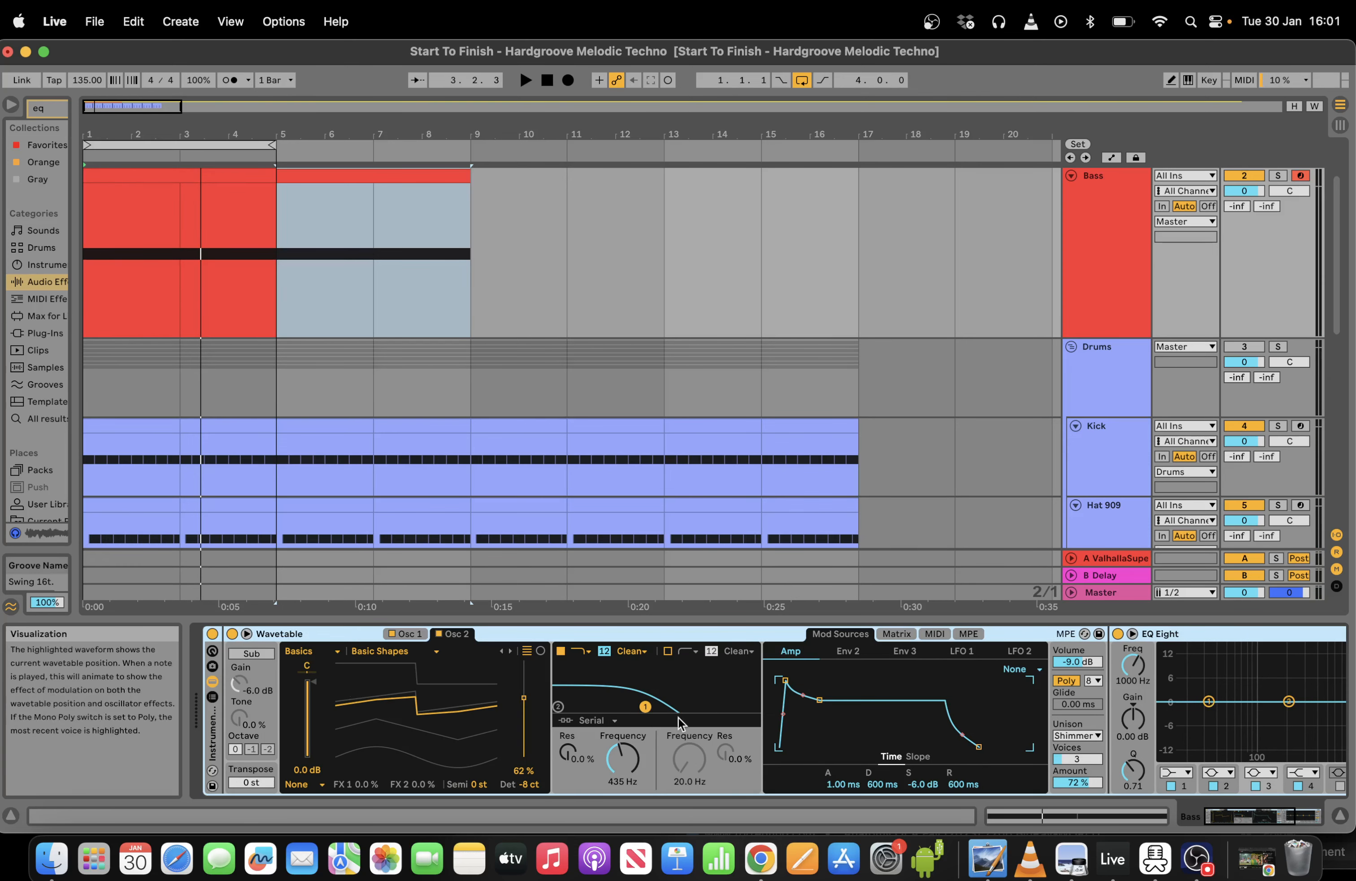
Set band 1 of the Bass EQ Eight to a low cut at 84.3 Hz with a Q of 0.66 during playback.
key("space")
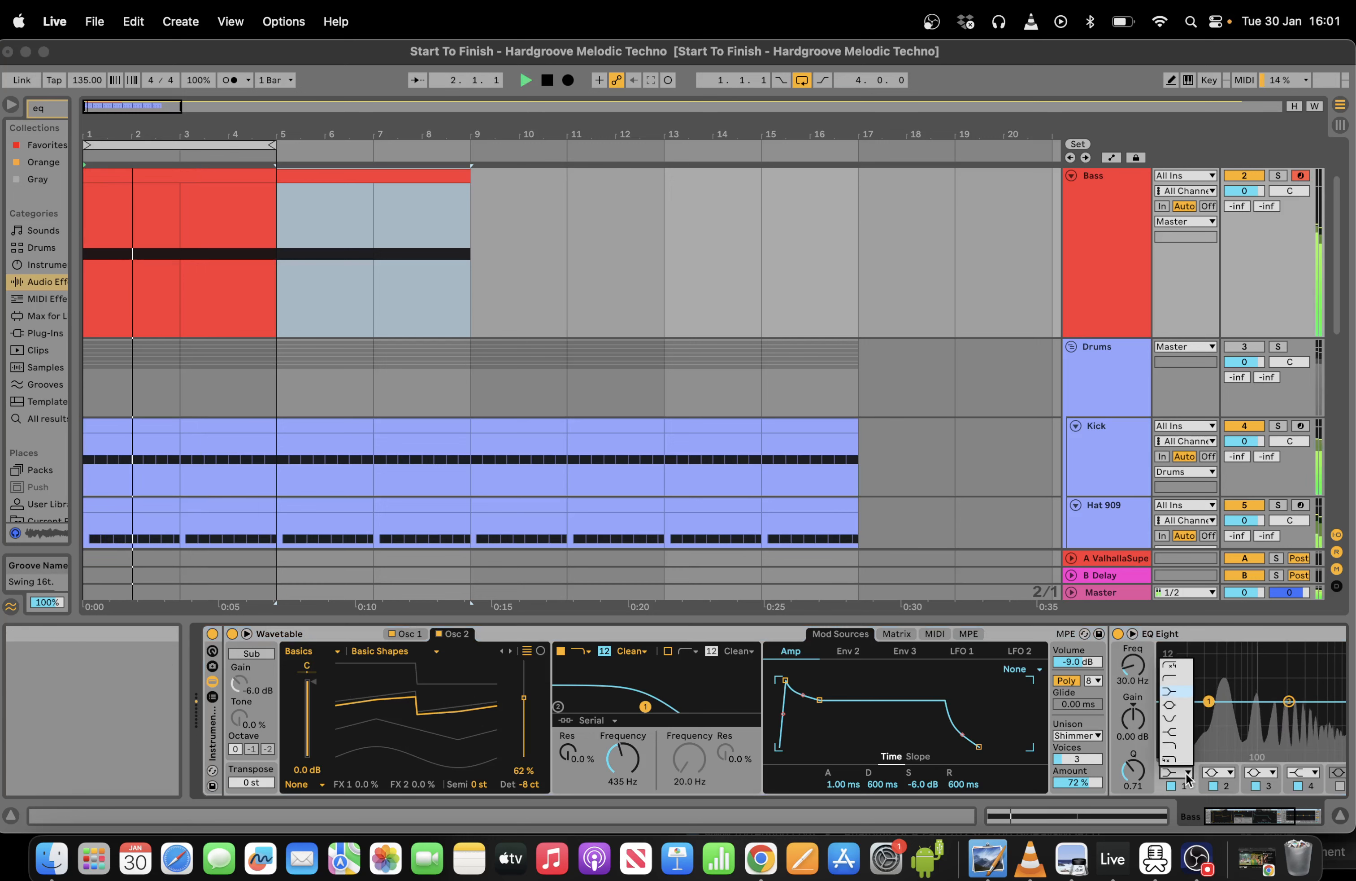
left_click(1176, 773)
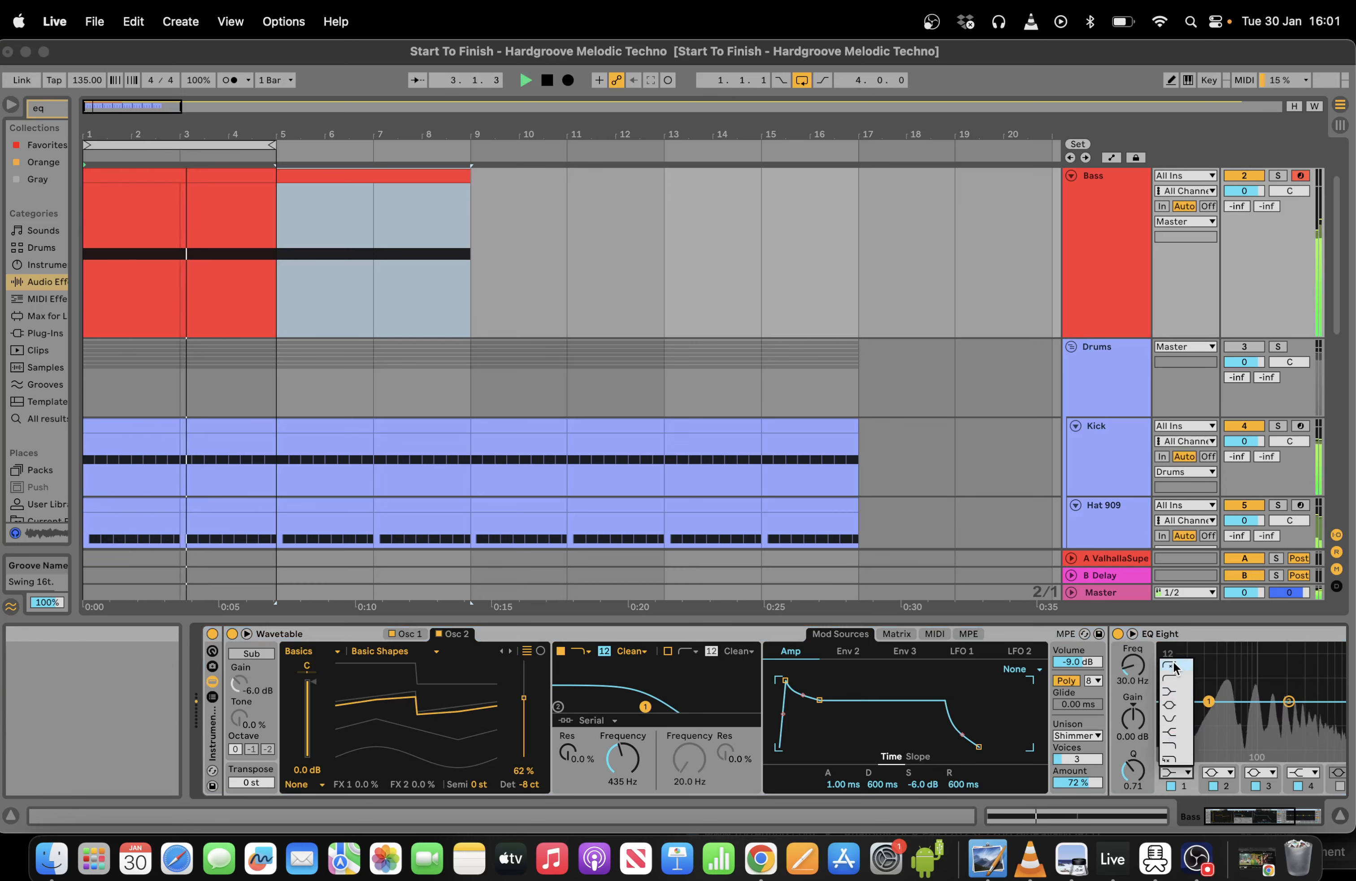
left_click(1173, 666)
left_click(1176, 773)
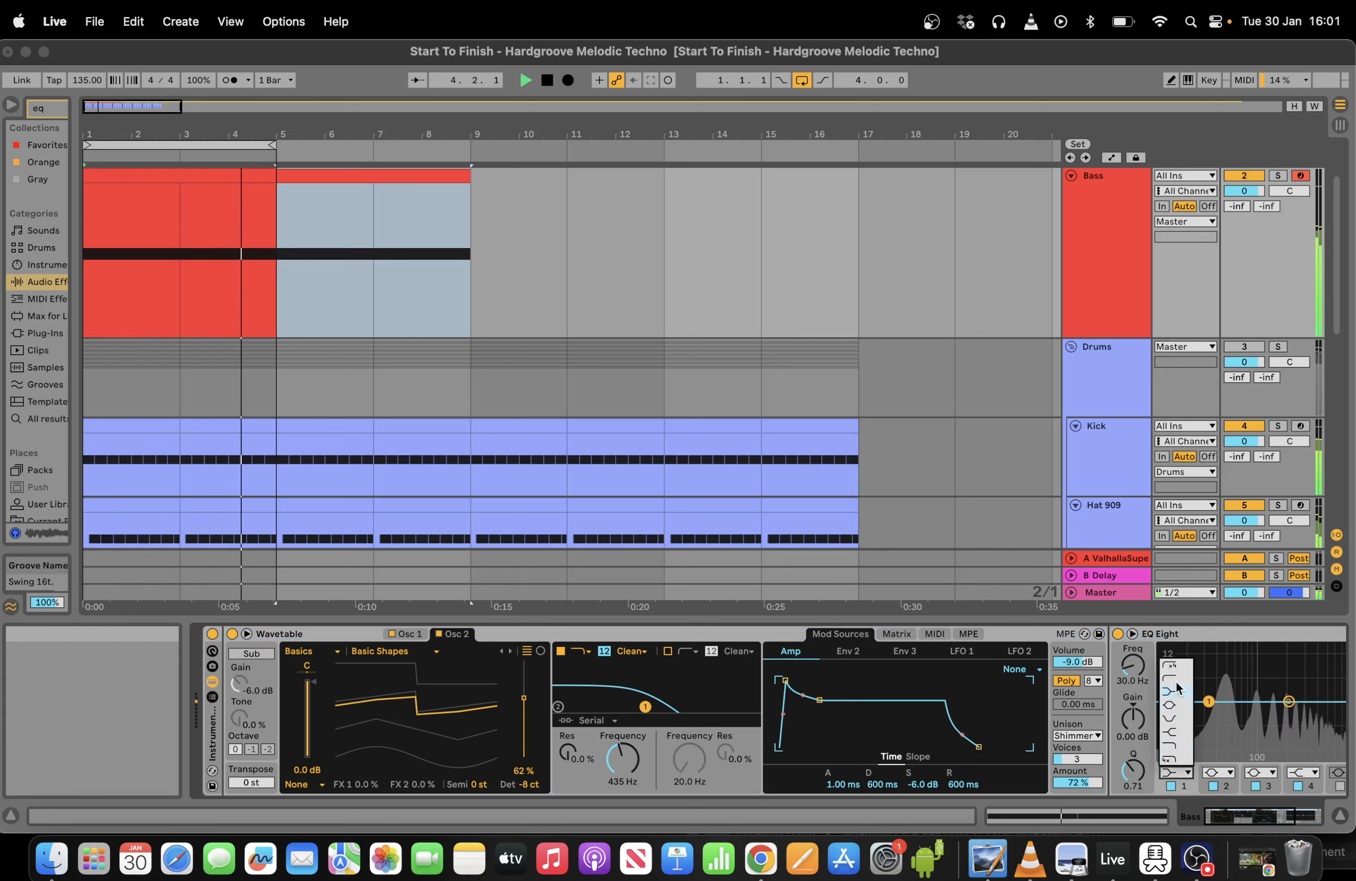
left_click(1175, 667)
left_click_drag(1203, 711, 1252, 721)
key("space")
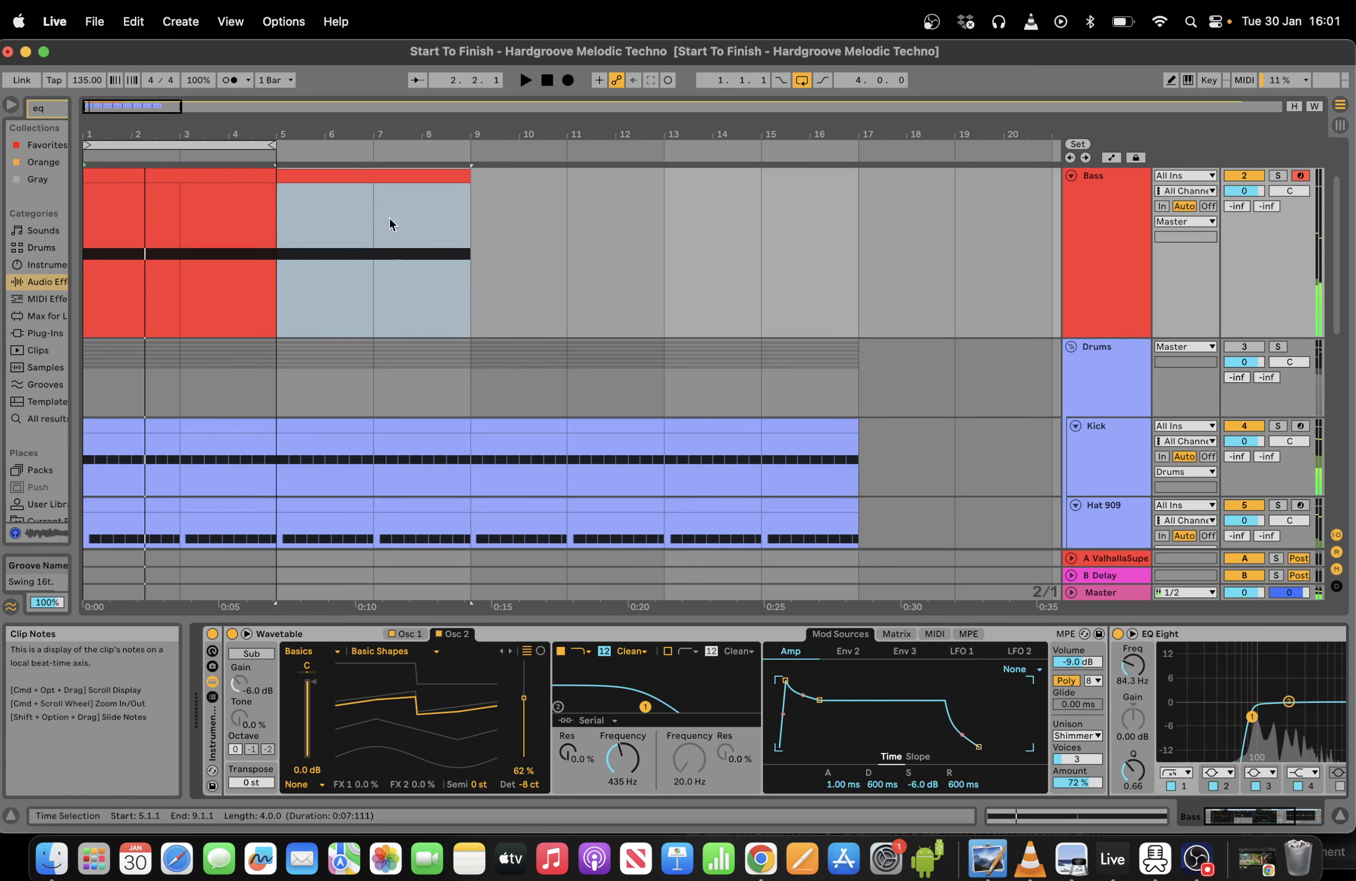
Loop bars 5 to 9 of the arrangement and select the eight-bar Bass clip.
left_click(206, 181)
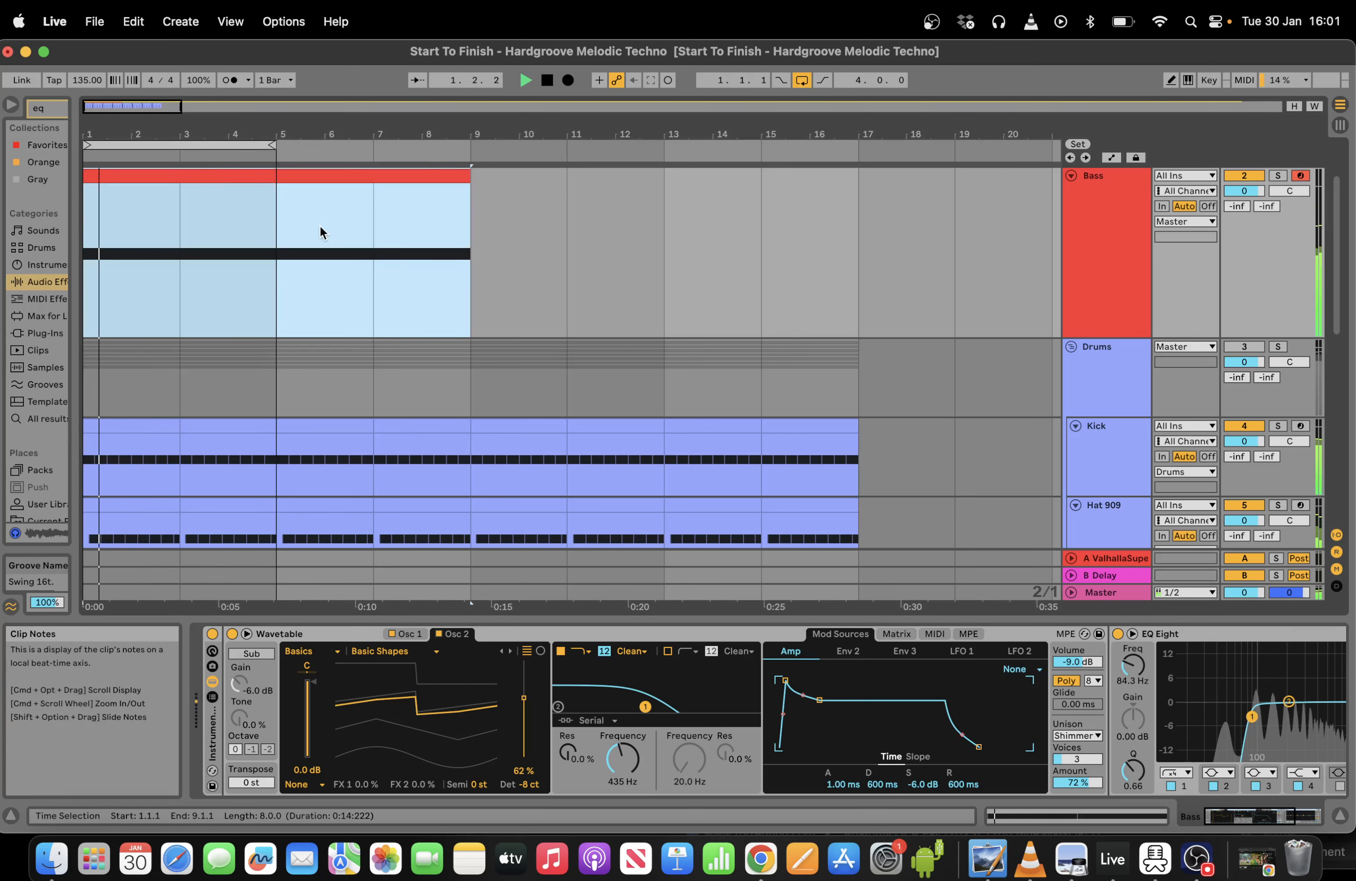
left_click_drag(474, 212, 253, 190)
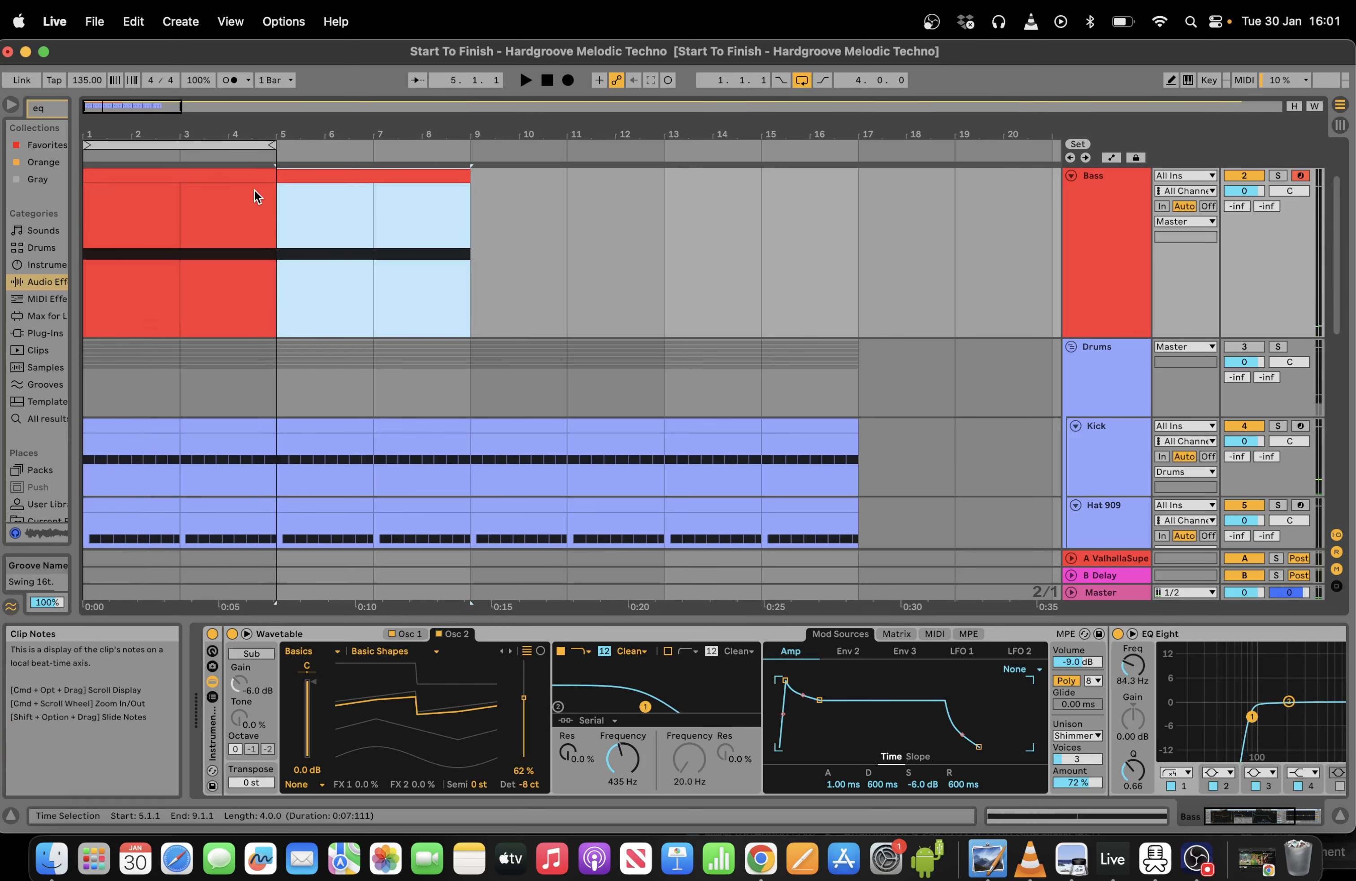
key("super+l")
left_click(351, 179)
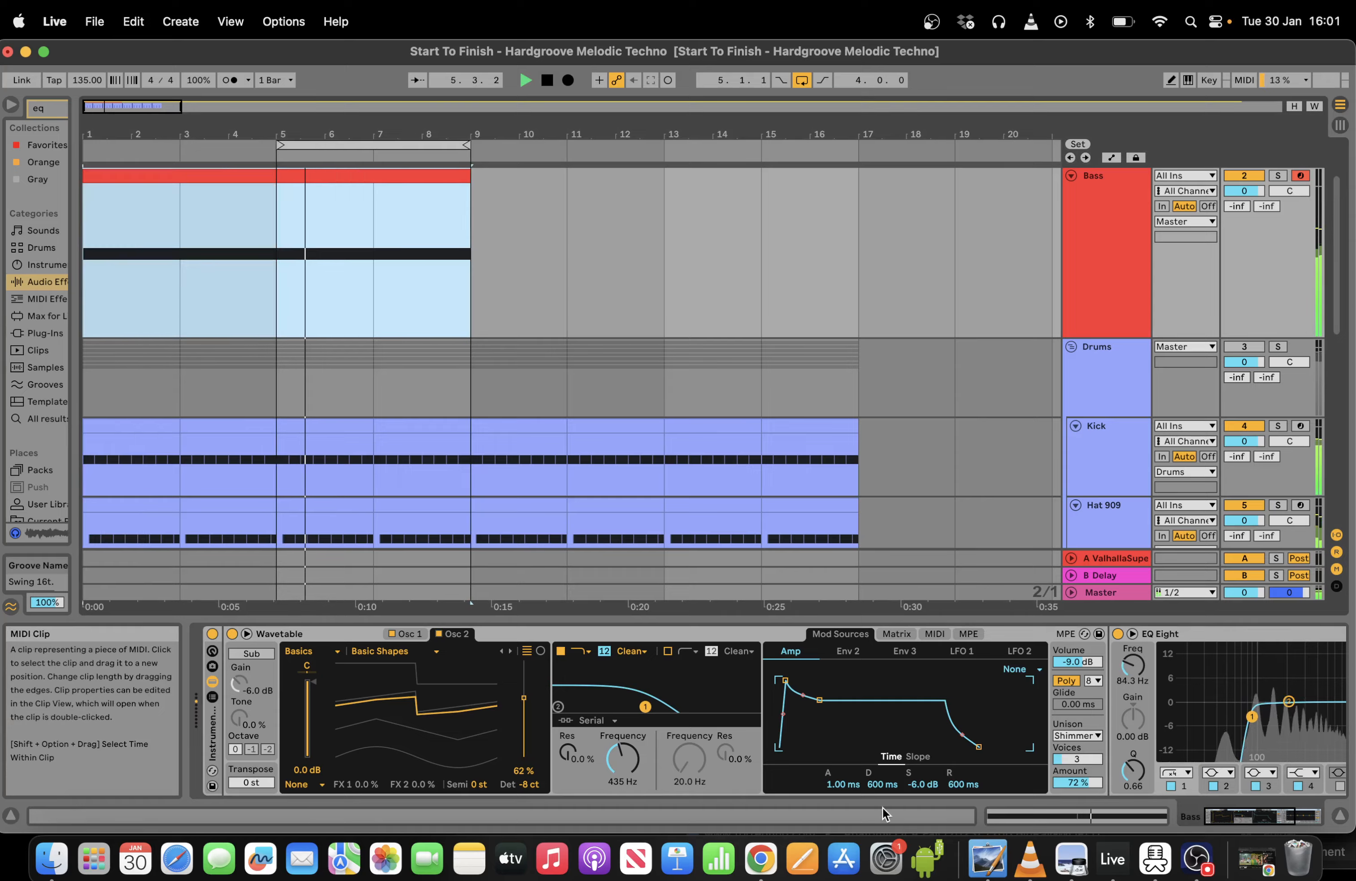
Open the Bass clip's notes in the MIDI editor and set a fixed grid of 1 Bar during playback.
left_click(1031, 813)
right_click(910, 648)
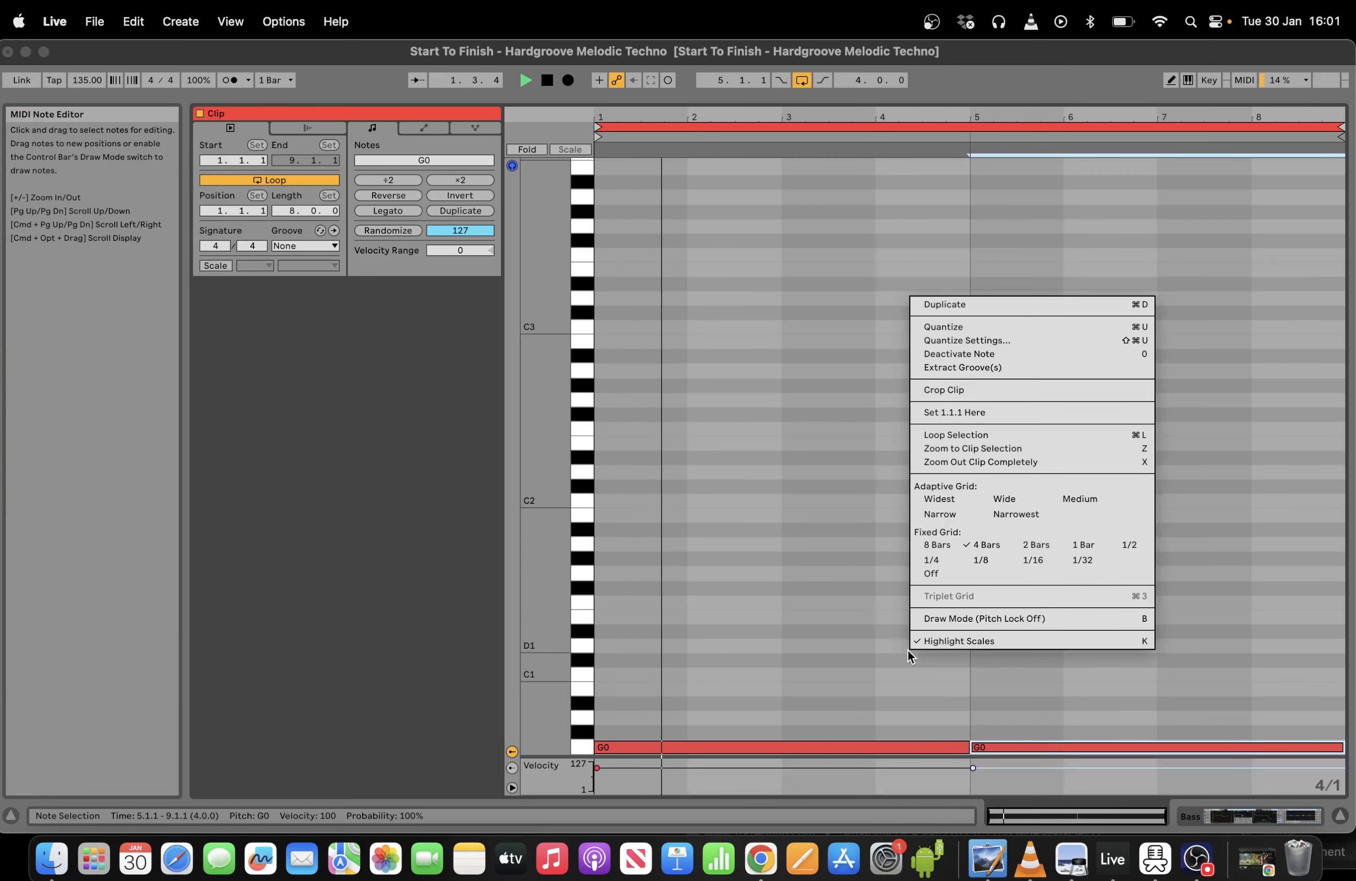
left_click(1083, 544)
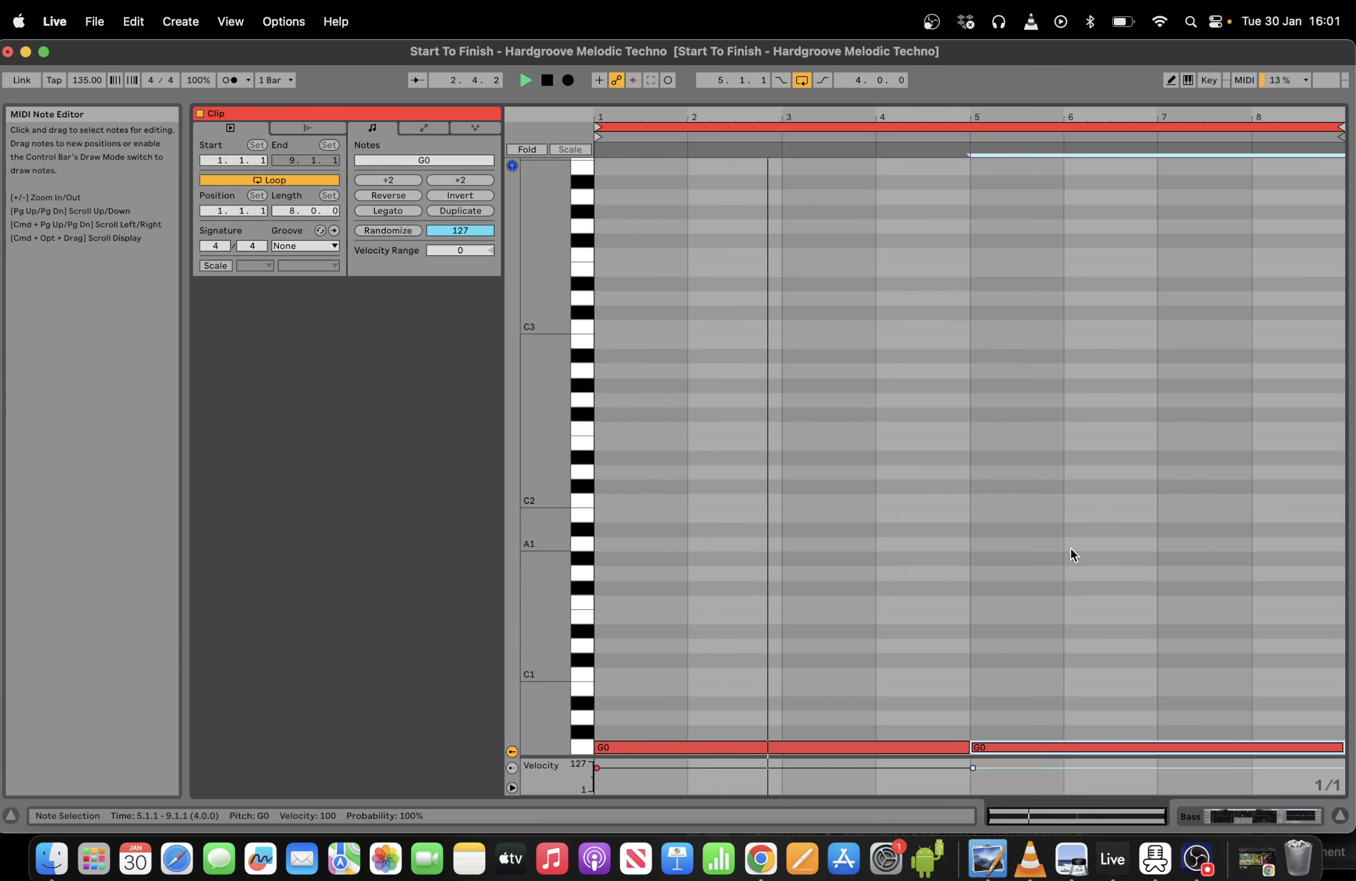
right_click(842, 577)
left_click(1022, 476)
key("space")
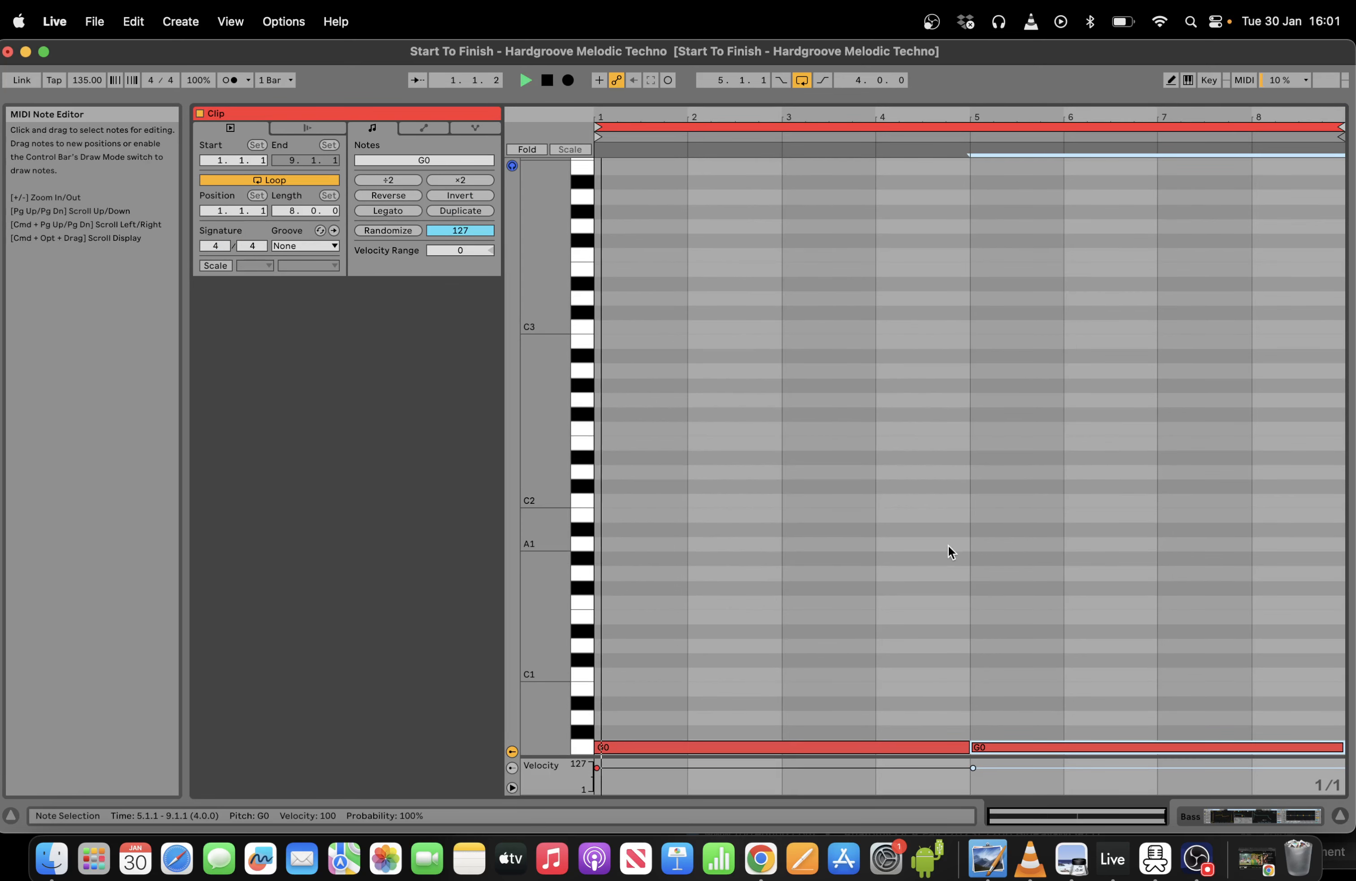
Shorten the first G0 note to two bars, duplicate it to bar 3 and transpose the copy to F#1.
left_click(945, 746)
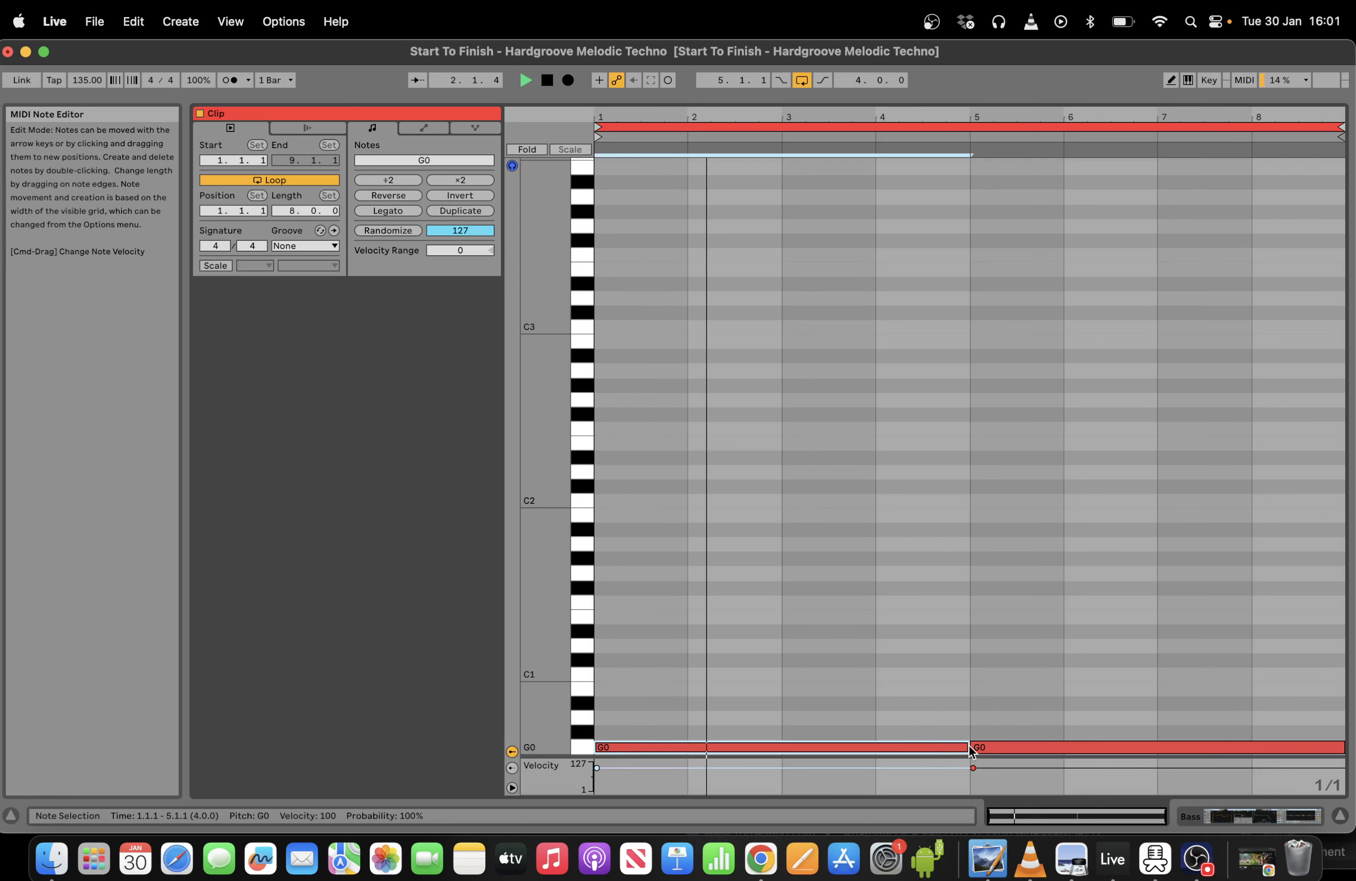
left_click_drag(965, 748, 755, 747)
key("super+d")
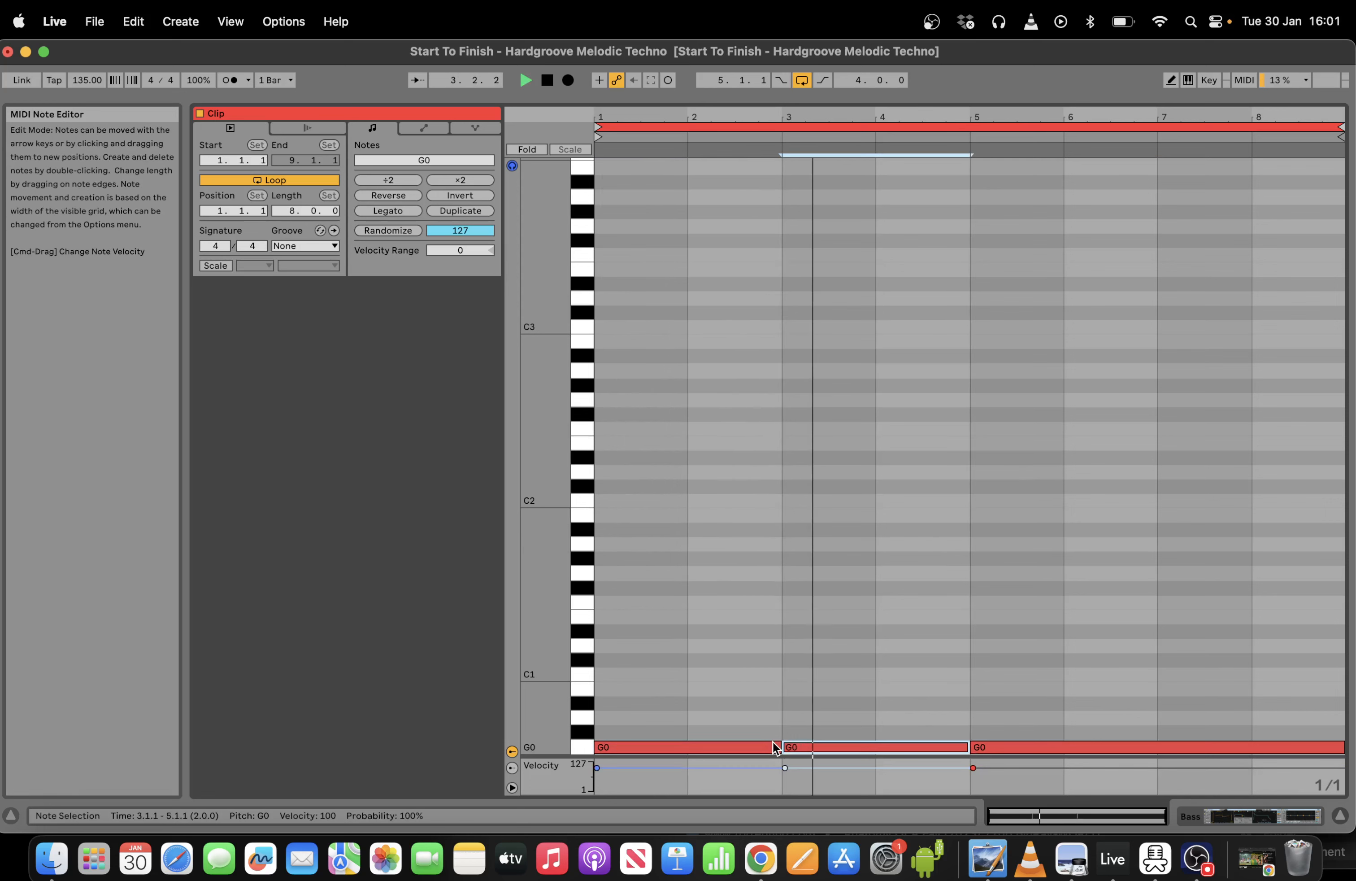
key("shift+Up")
key("Down")
Shorten the F#1 note to one bar, duplicate it to bar 4 and lower the copy to D1.
left_click_drag(968, 588, 868, 589)
key("super+d")
key("Down")
key("Down")
key("Down")
key("Down")
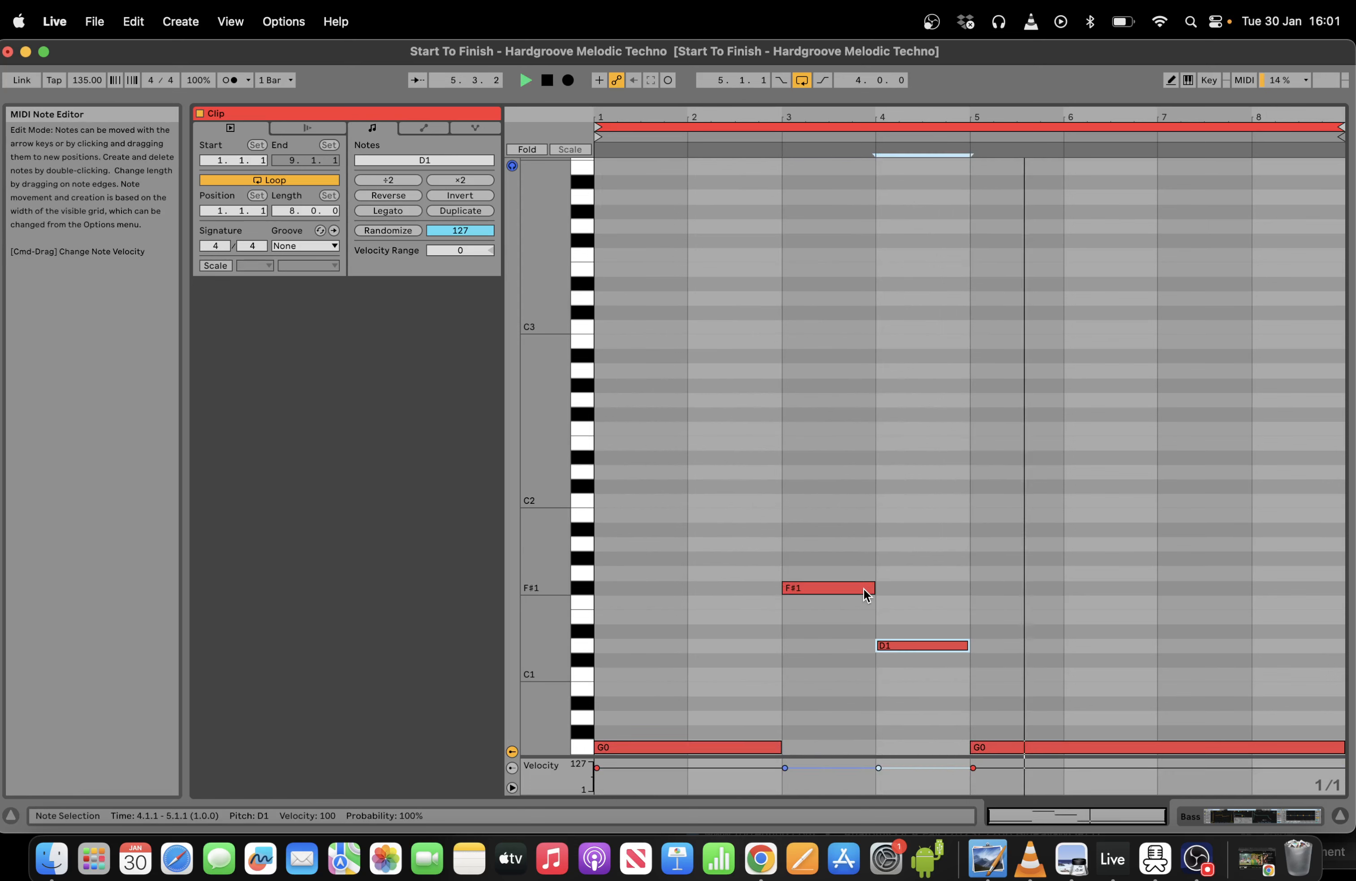
Delete the G0 note at bar 5 and duplicate the first four bars of notes in its place.
double_click(977, 747)
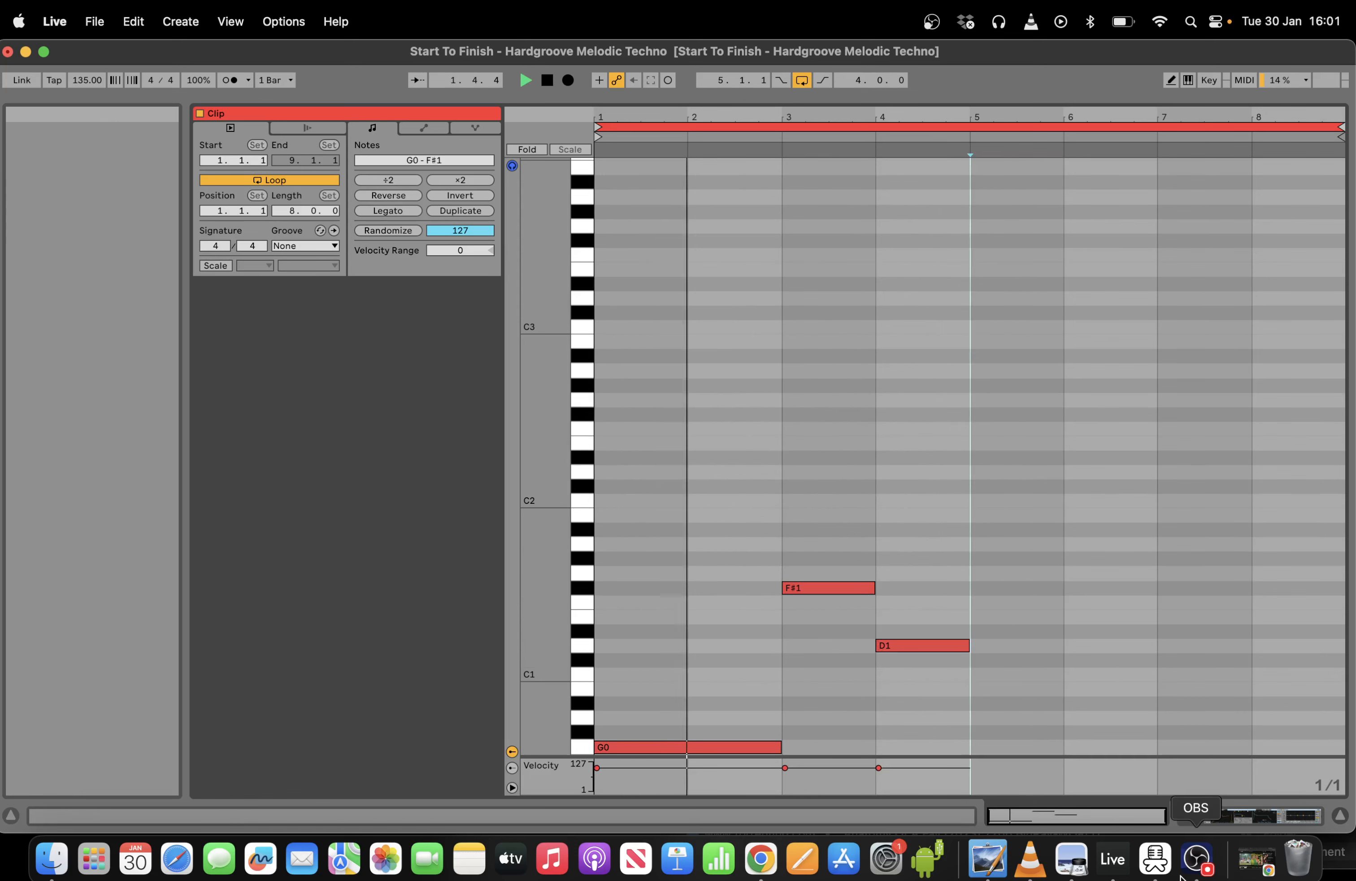
left_click_drag(966, 744, 624, 505)
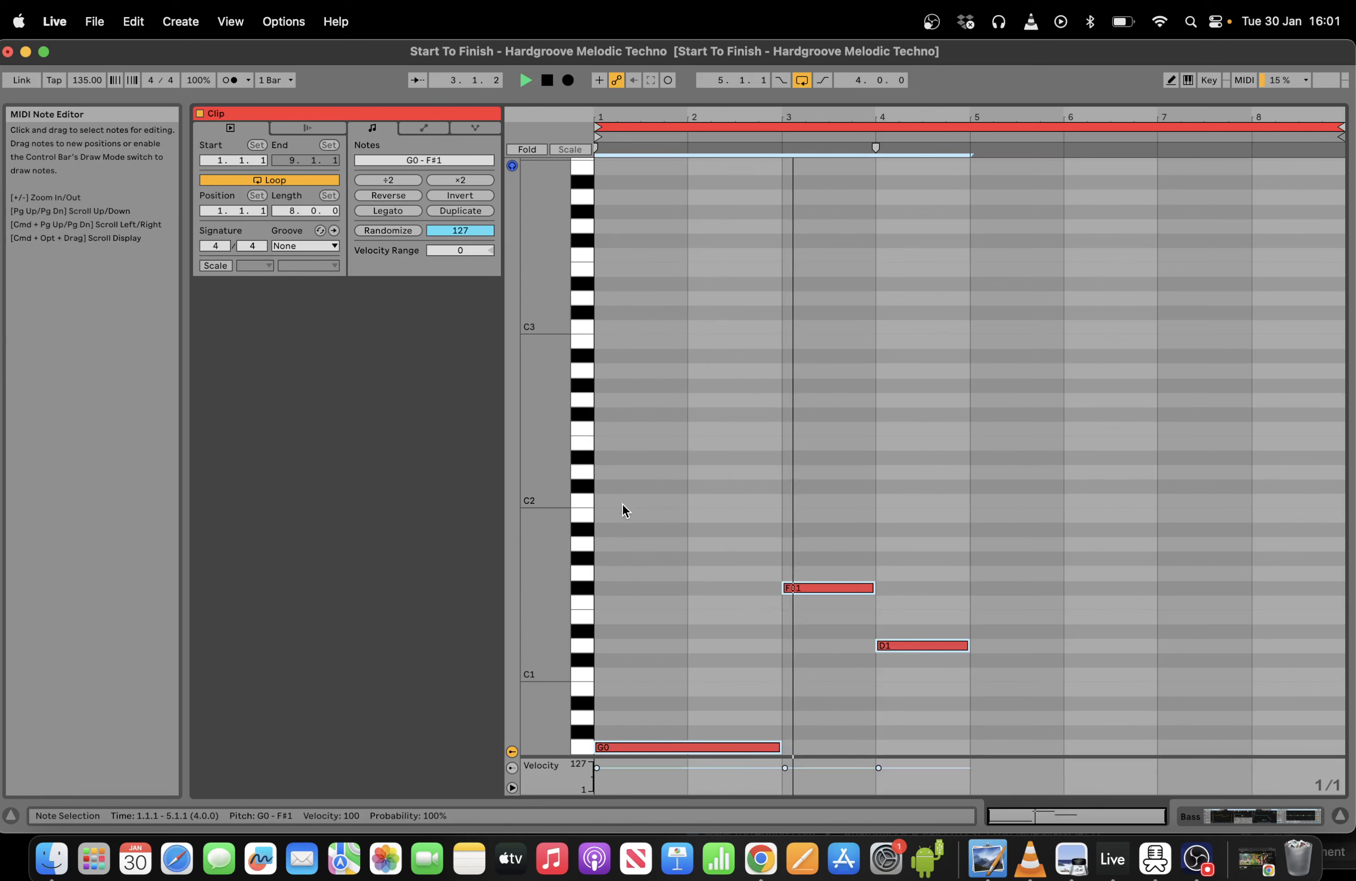
key("super+d")
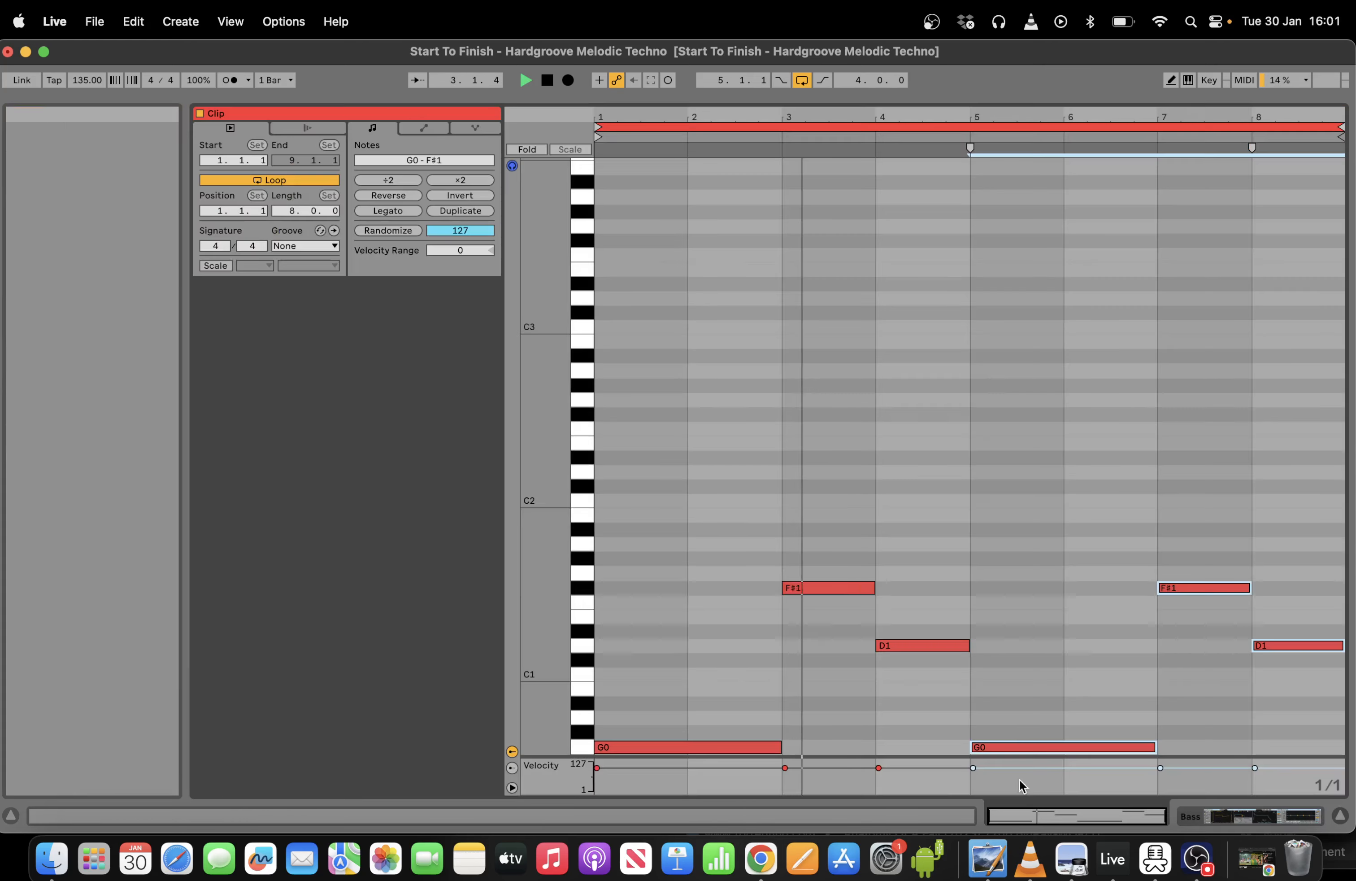
Lengthen all bass notes slightly so they overlap, and raise both D1 notes to D#1.
key("super+a")
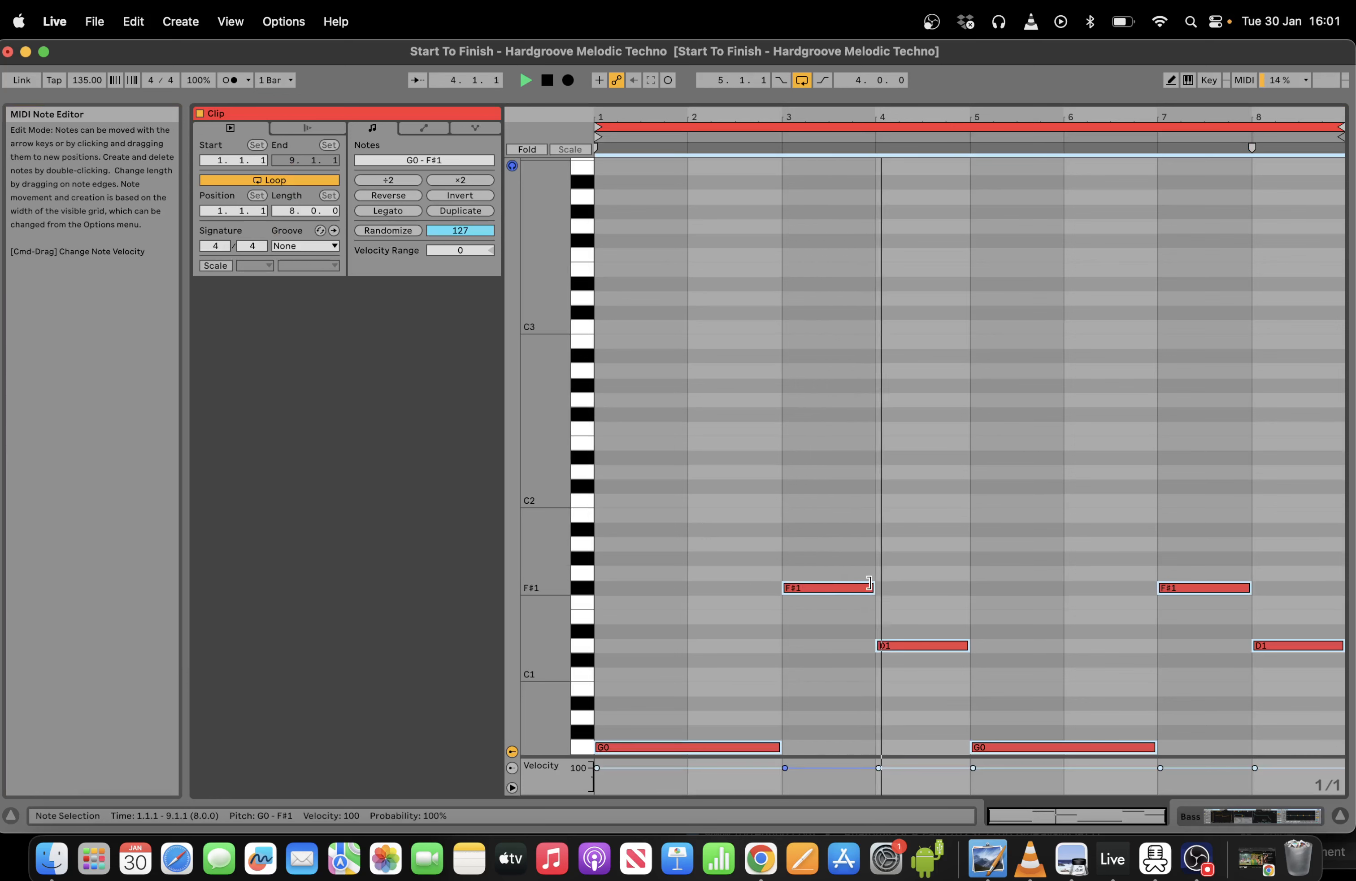
left_click_drag(926, 686, 1352, 613)
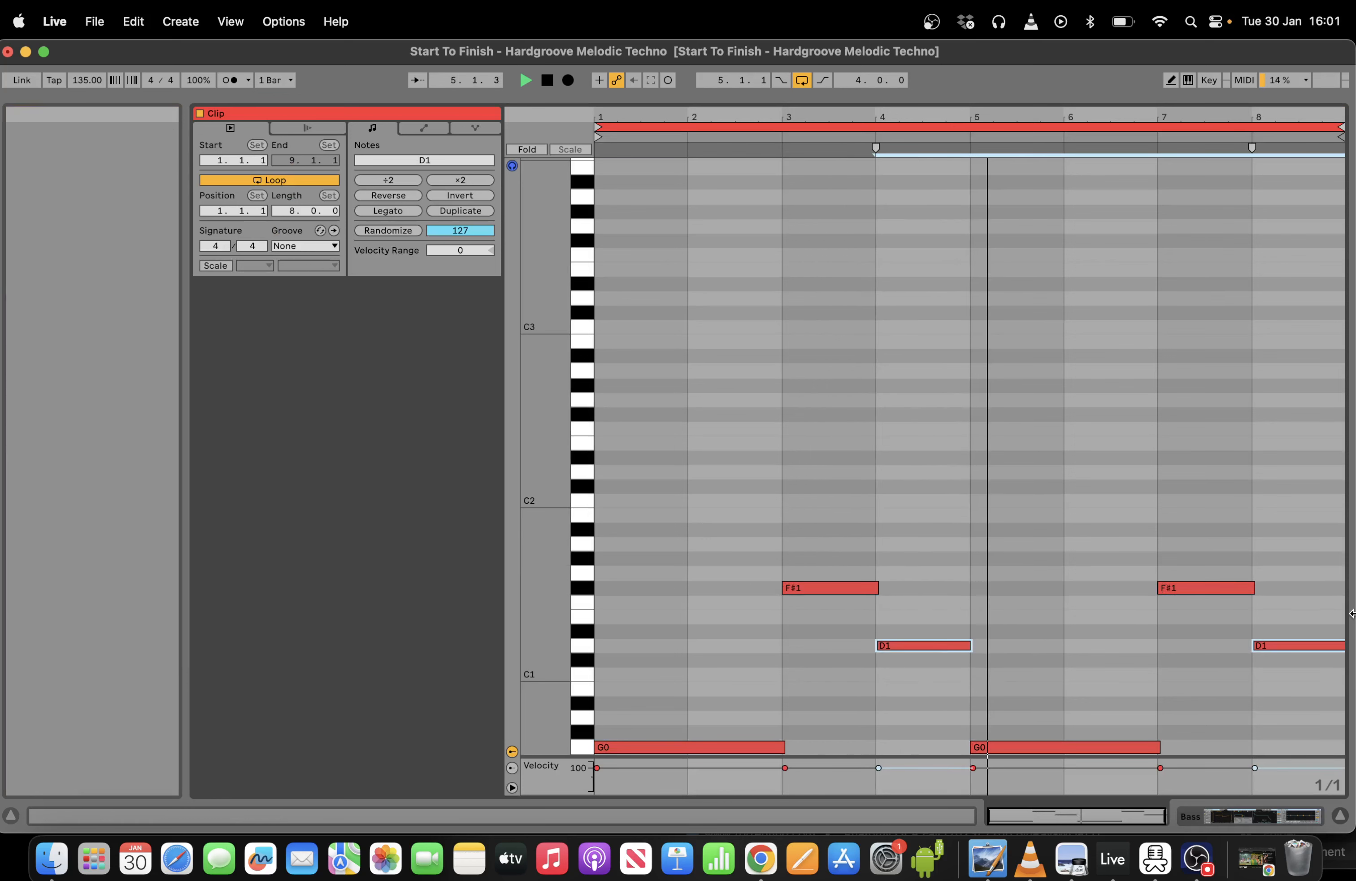
key("Up")
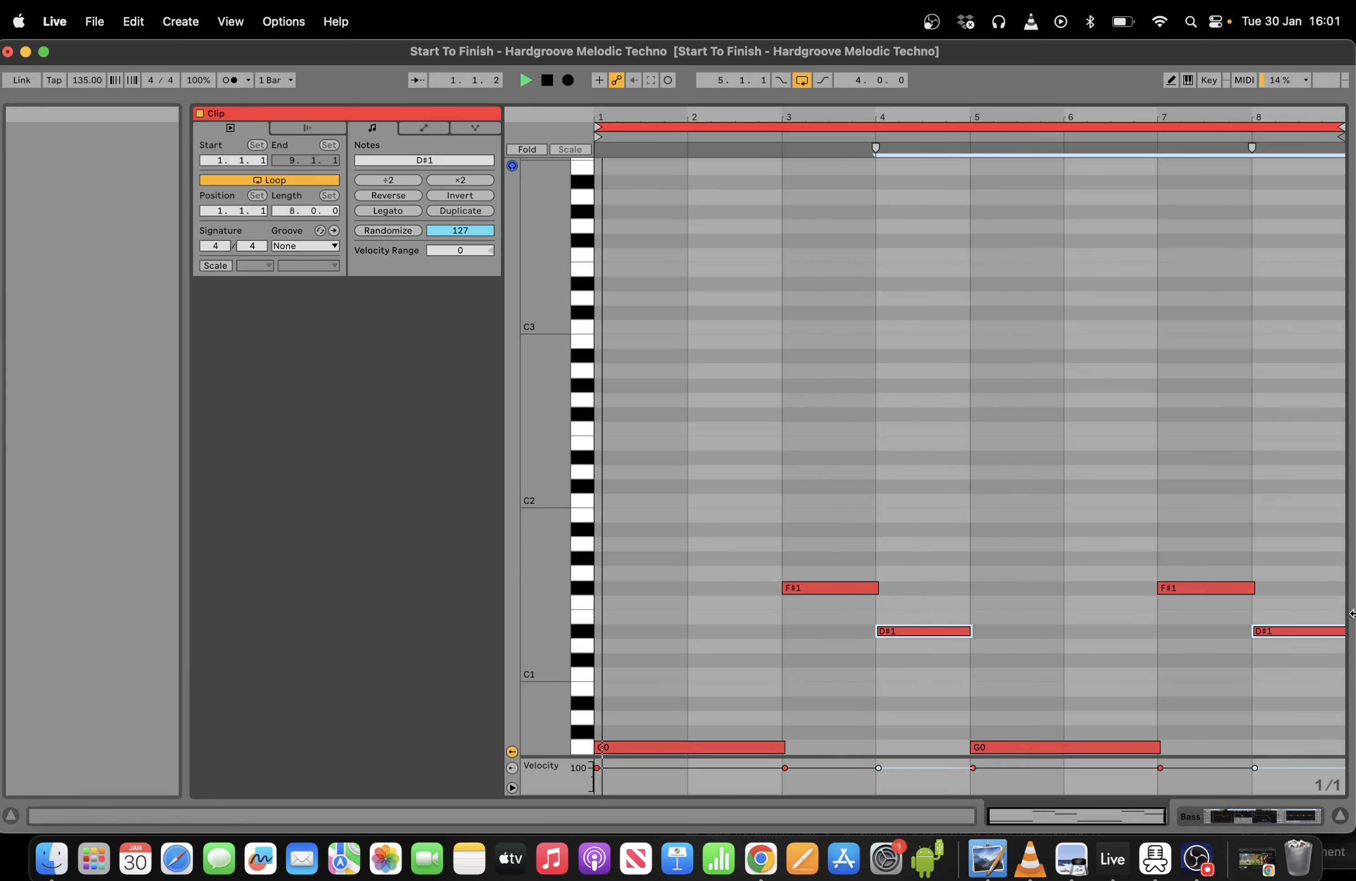
Set Wavetable to Mono with a 1.09 ms glide, and lower EQ Eight's band 1 to 18.2 Hz with a Q of 0.39.
left_click(1279, 815)
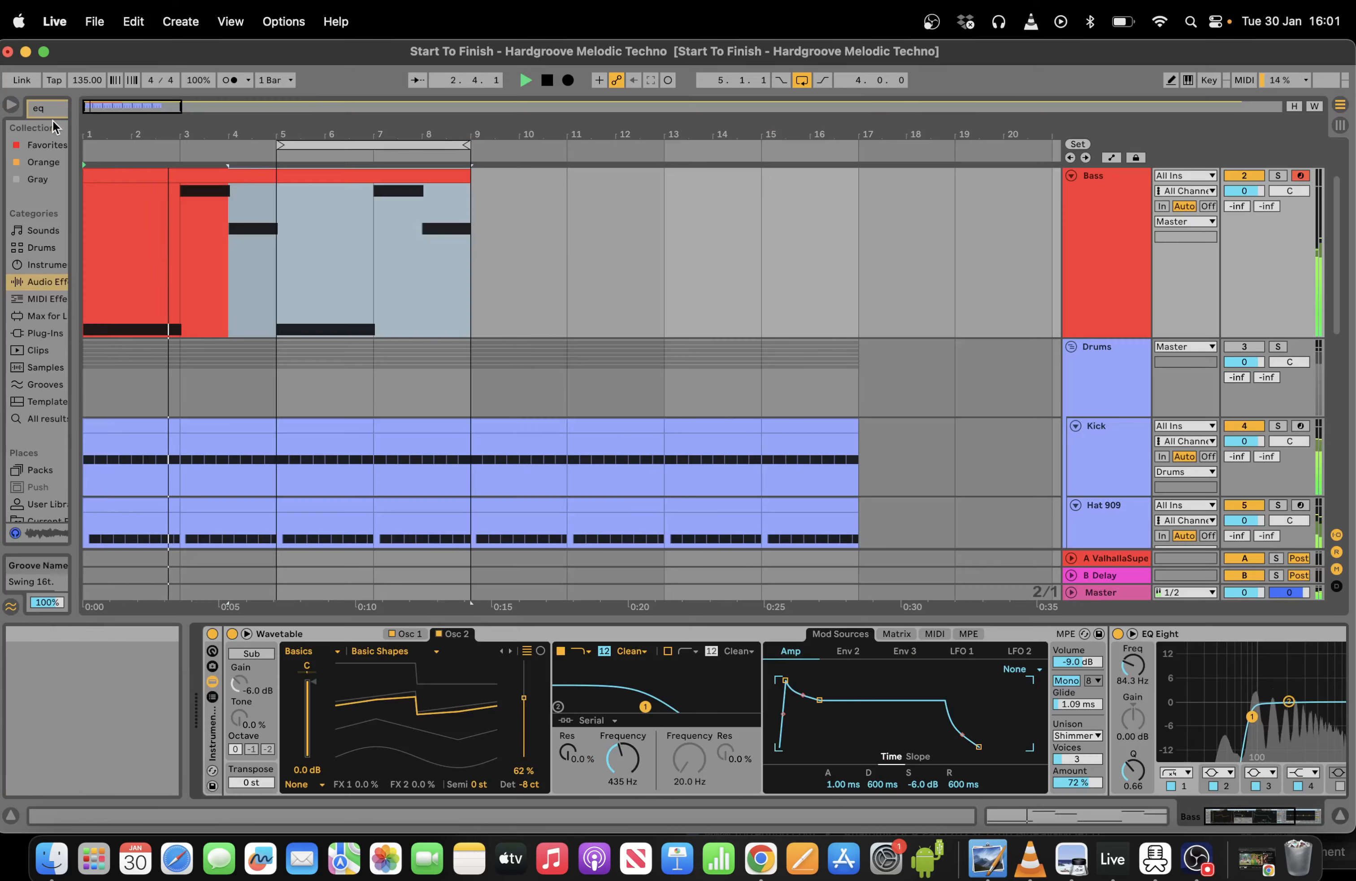
key("super+f")
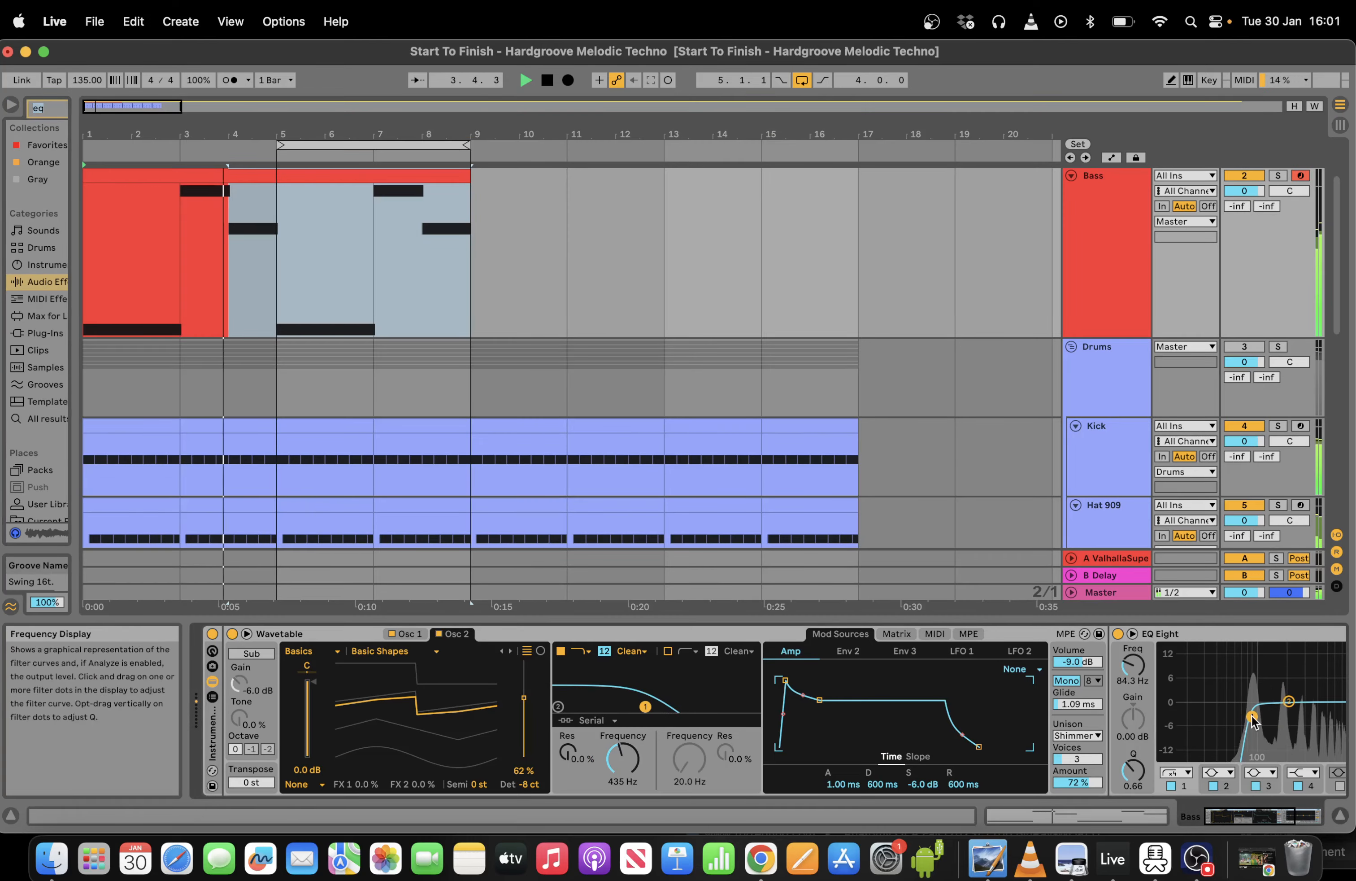
left_click_drag(1256, 716, 1188, 727)
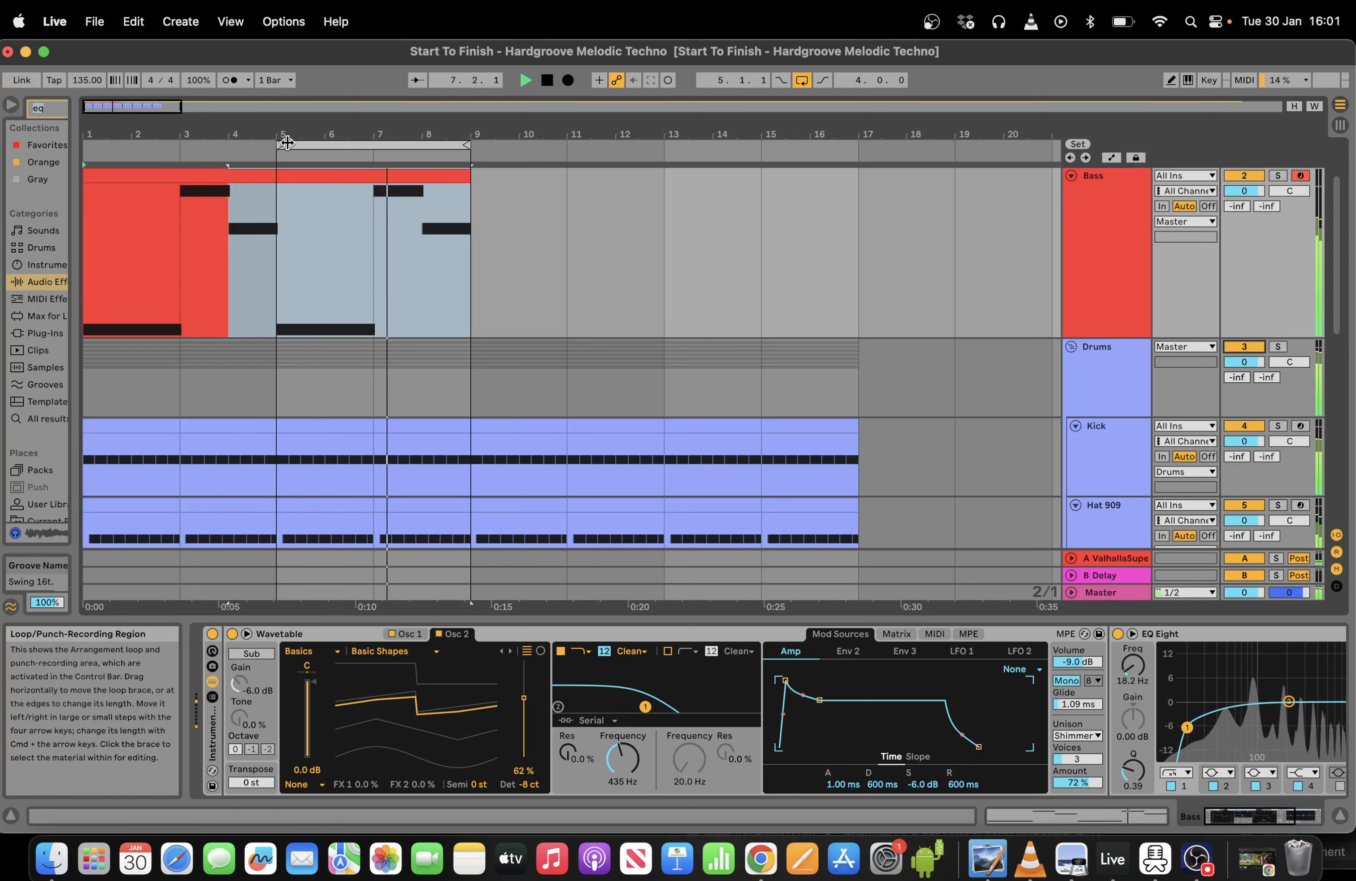
Extend the arrangement loop over the full eight-bar bassline, audition it with the drums and stop playback.
mouse_move(287, 142)
left_mouse_down()
mouse_move(86, 144)
mouse_move(147, 106)
left_mouse_up()
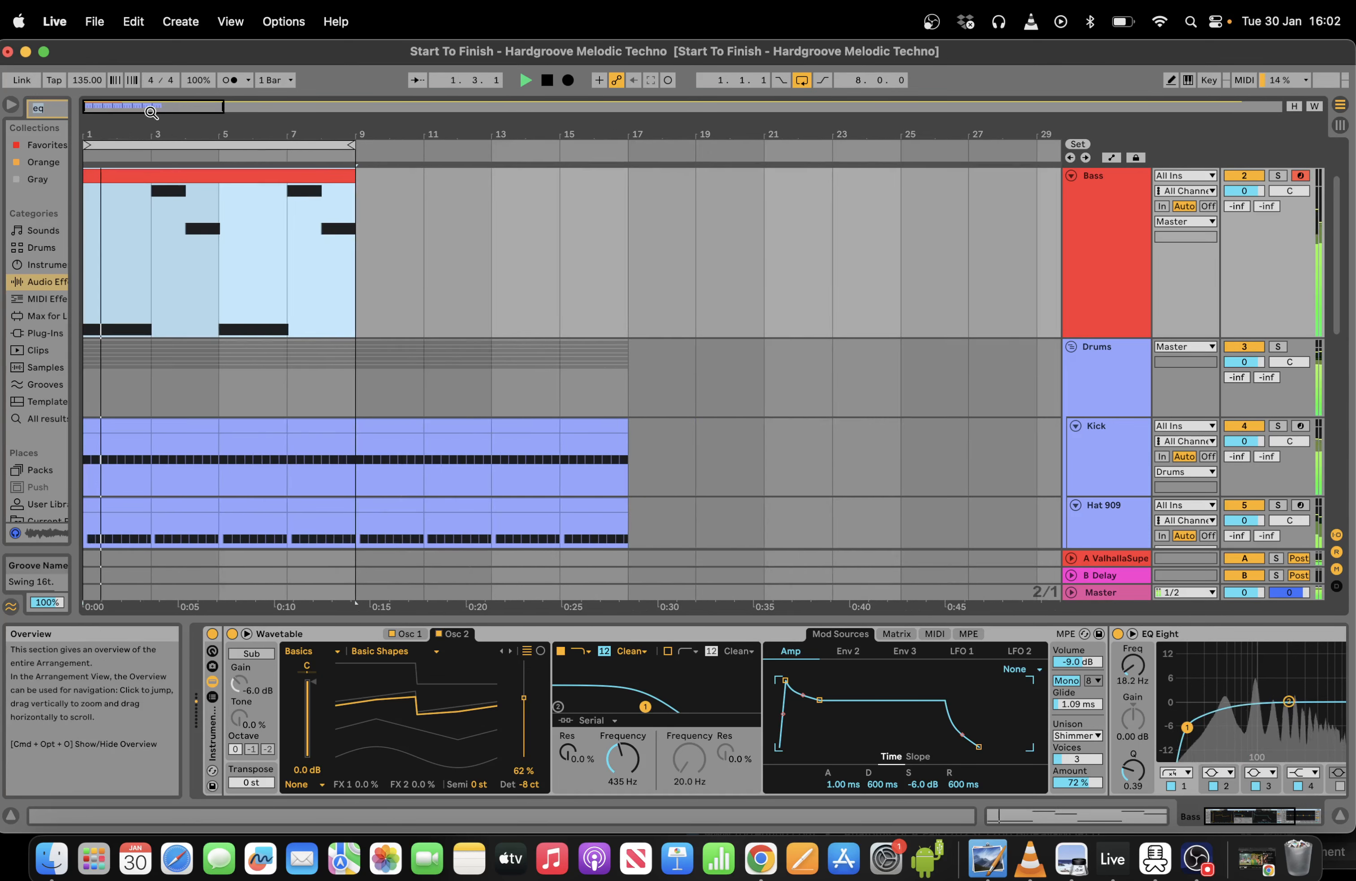
key("space")
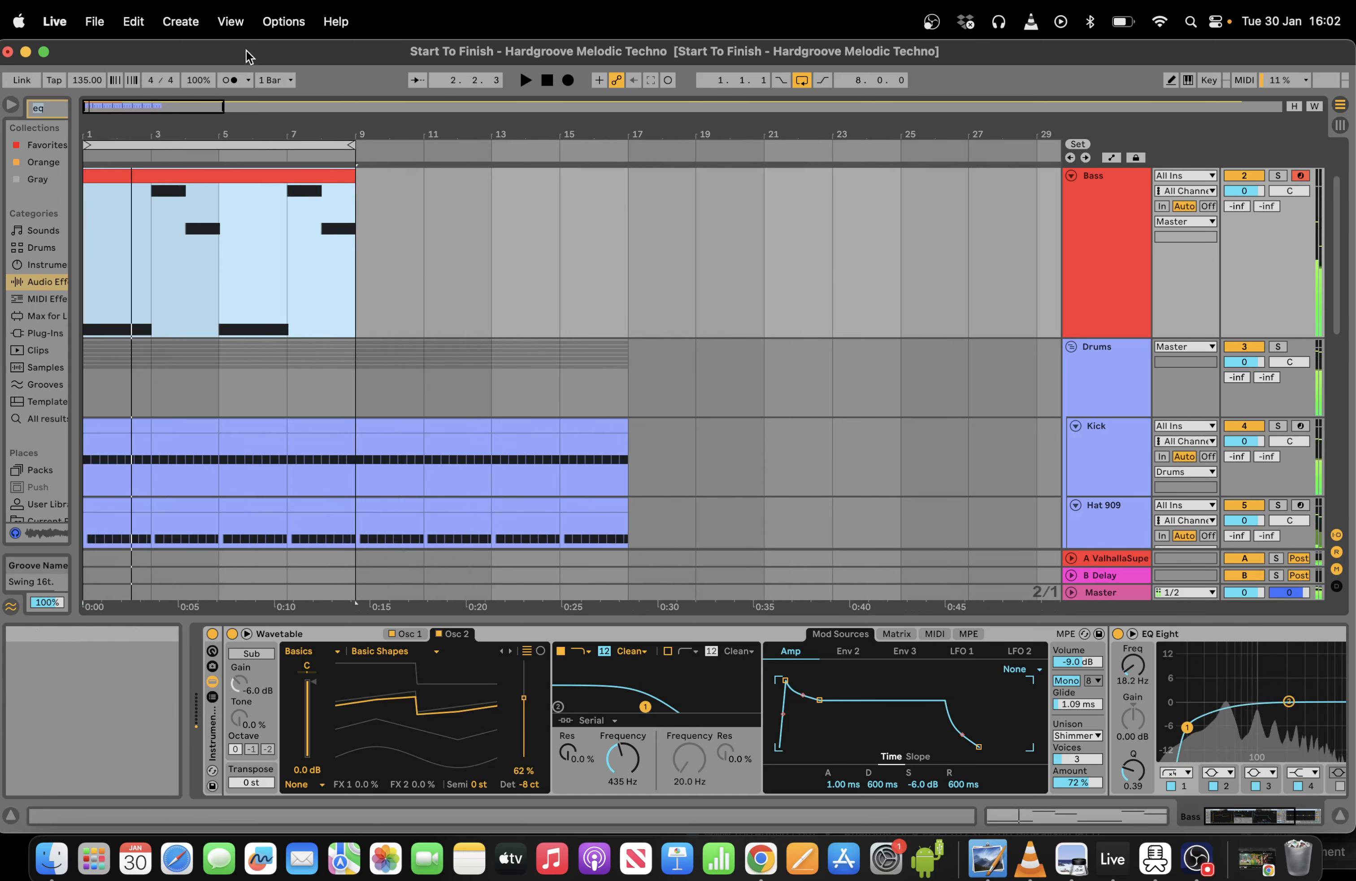
Widen the browser, search the audio effects for "com" and add a Compressor to the Bass track.
left_click_drag(73, 144, 464, 81)
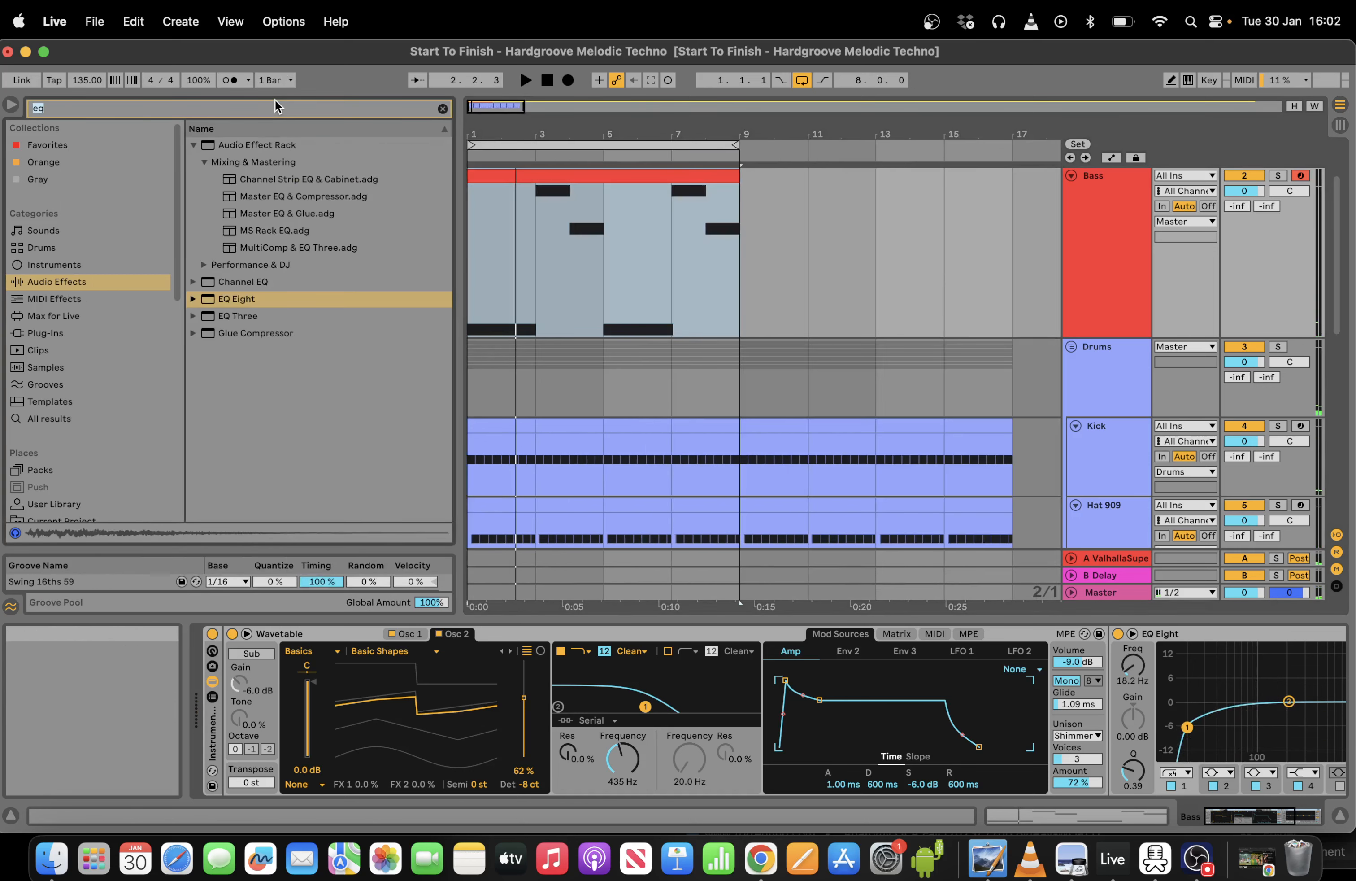
type("com")
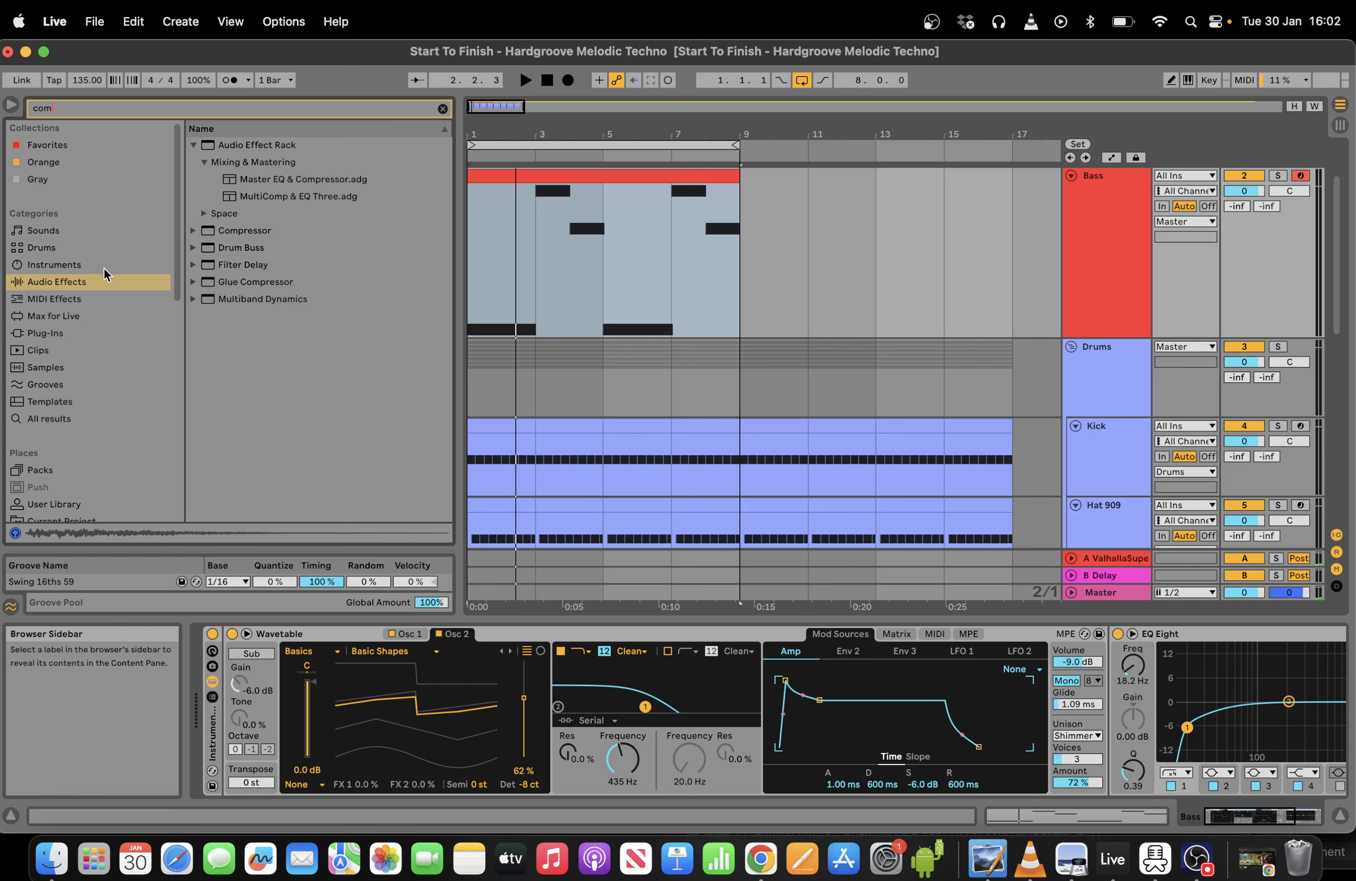
double_click(250, 229)
key("space")
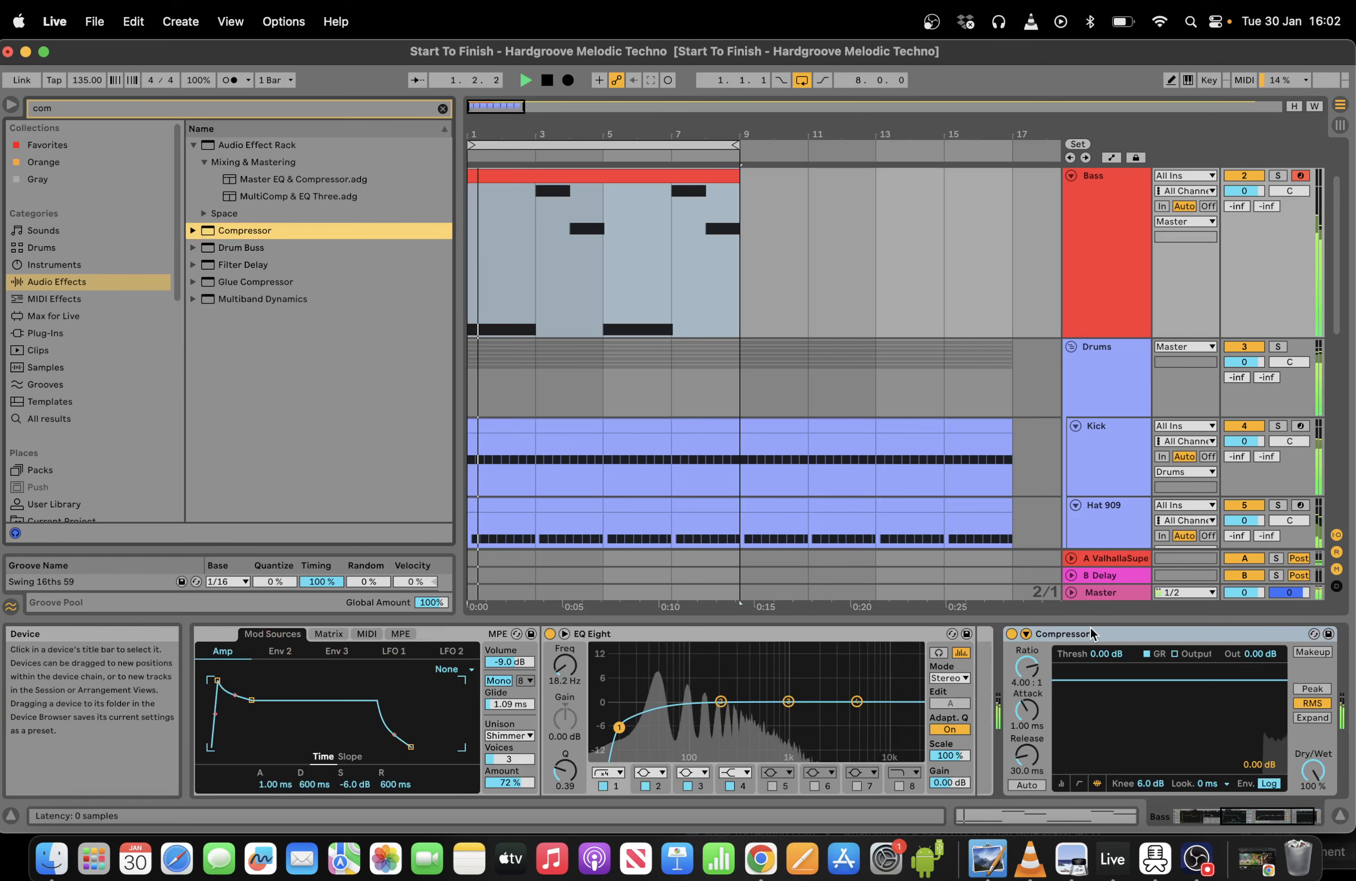
Enable the Bass Compressor's external sidechain with Kick, Post FX as its audio source.
left_click(1314, 634)
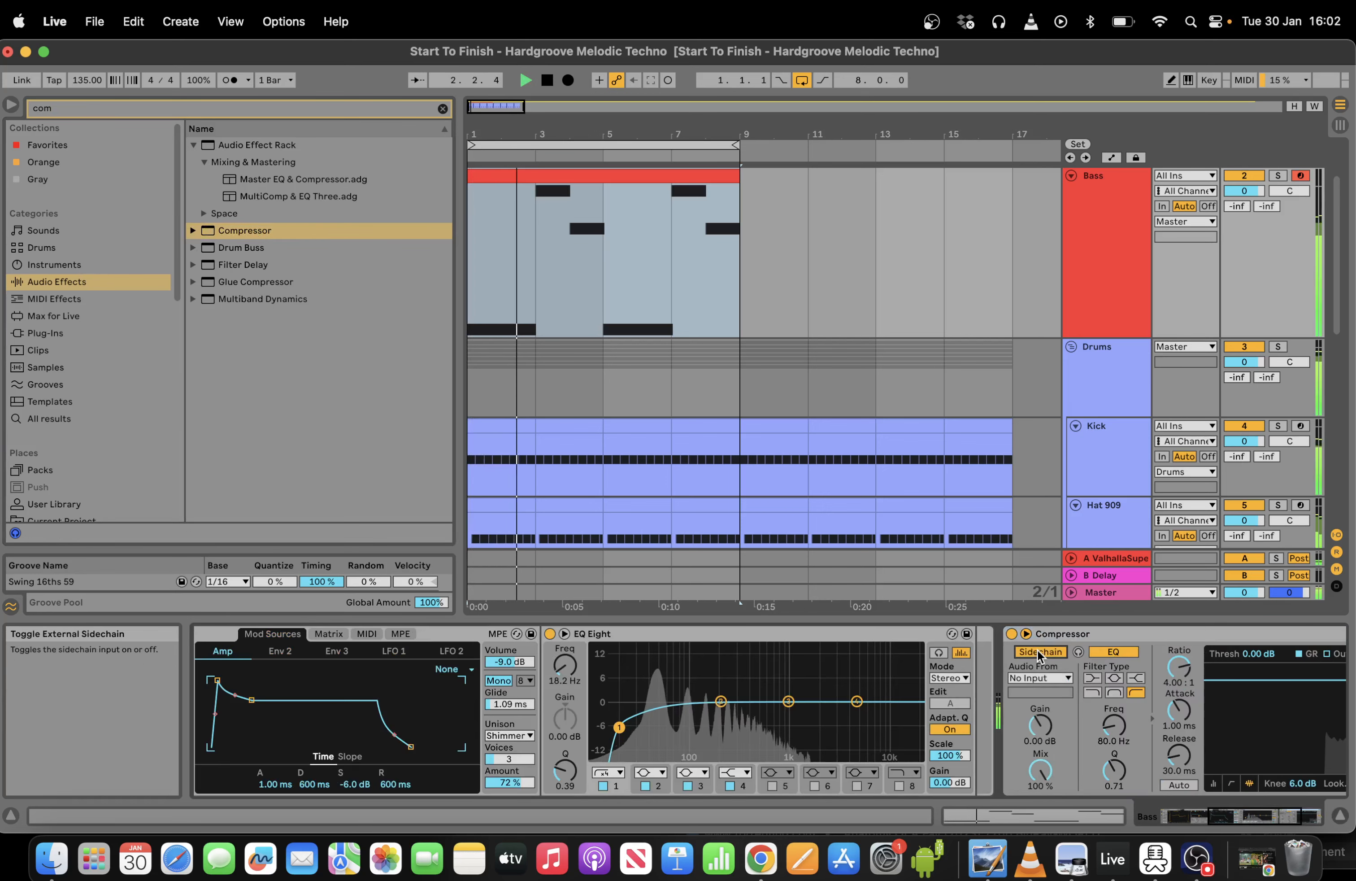
left_click(1040, 678)
left_click(1024, 446)
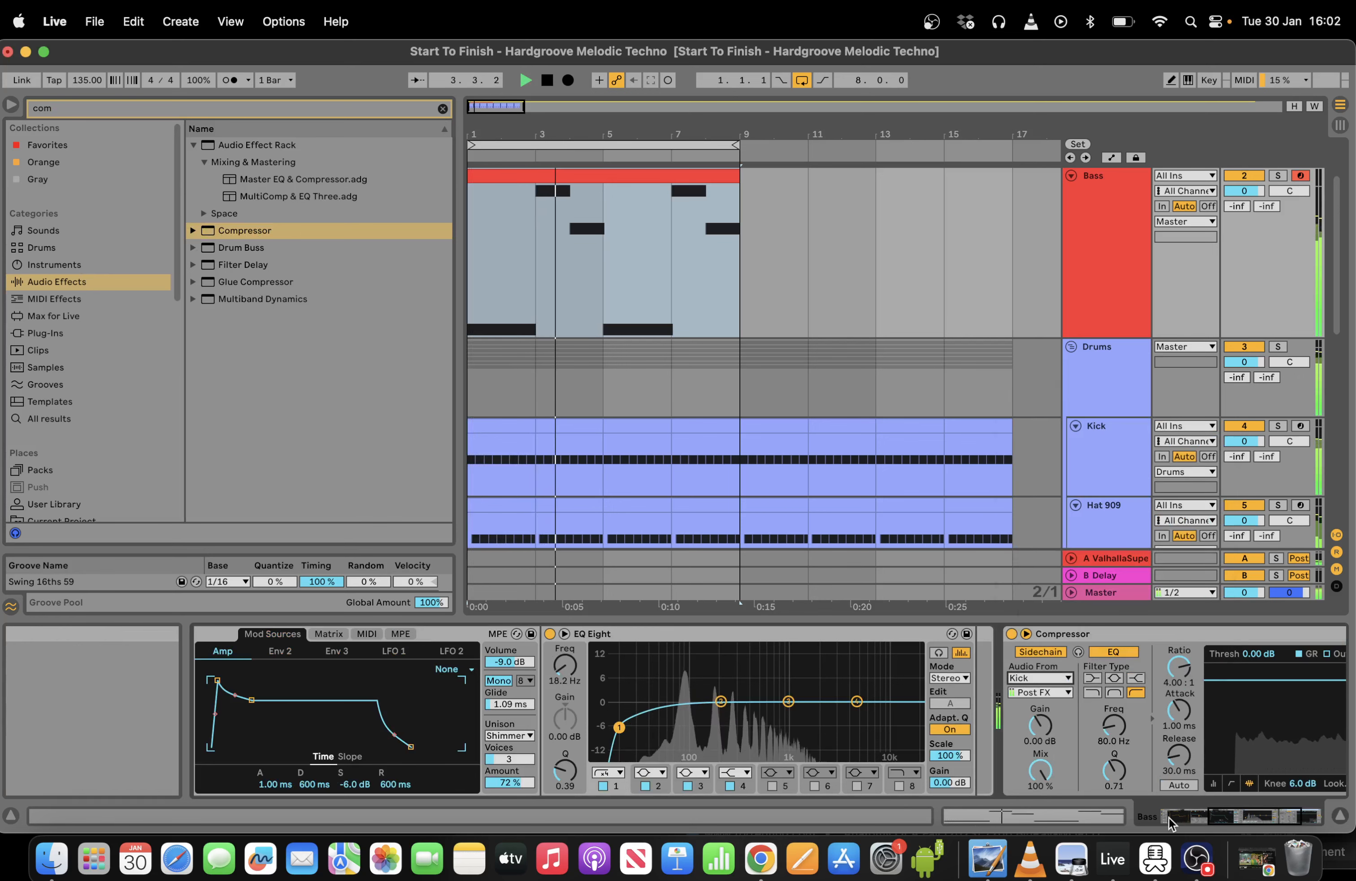
Switch the Bass Compressor to its compact meter view and lower the threshold to -27.2 dB.
left_click(1197, 813)
scroll(1143, 758, "right", 10)
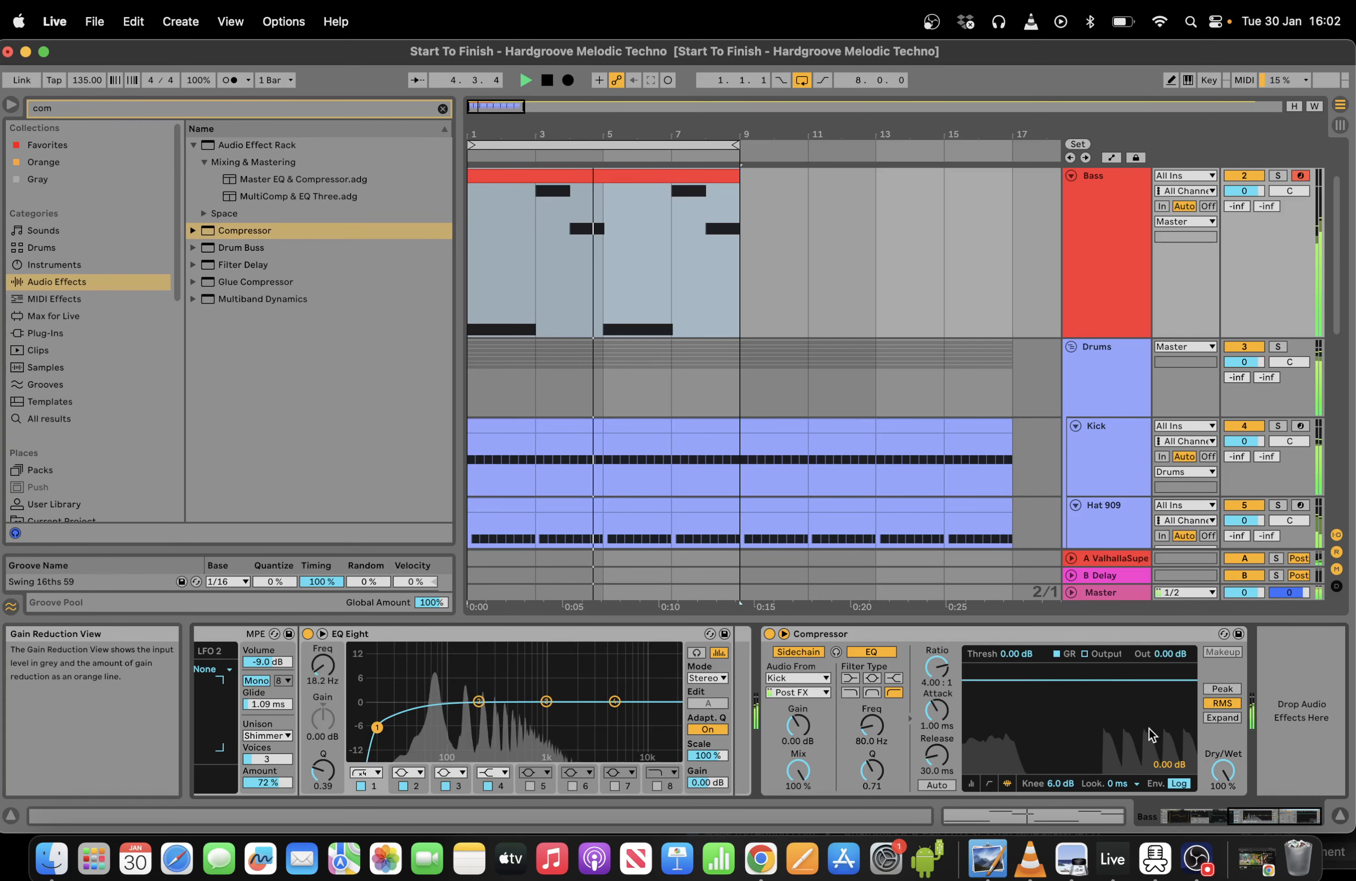
left_click(1019, 636)
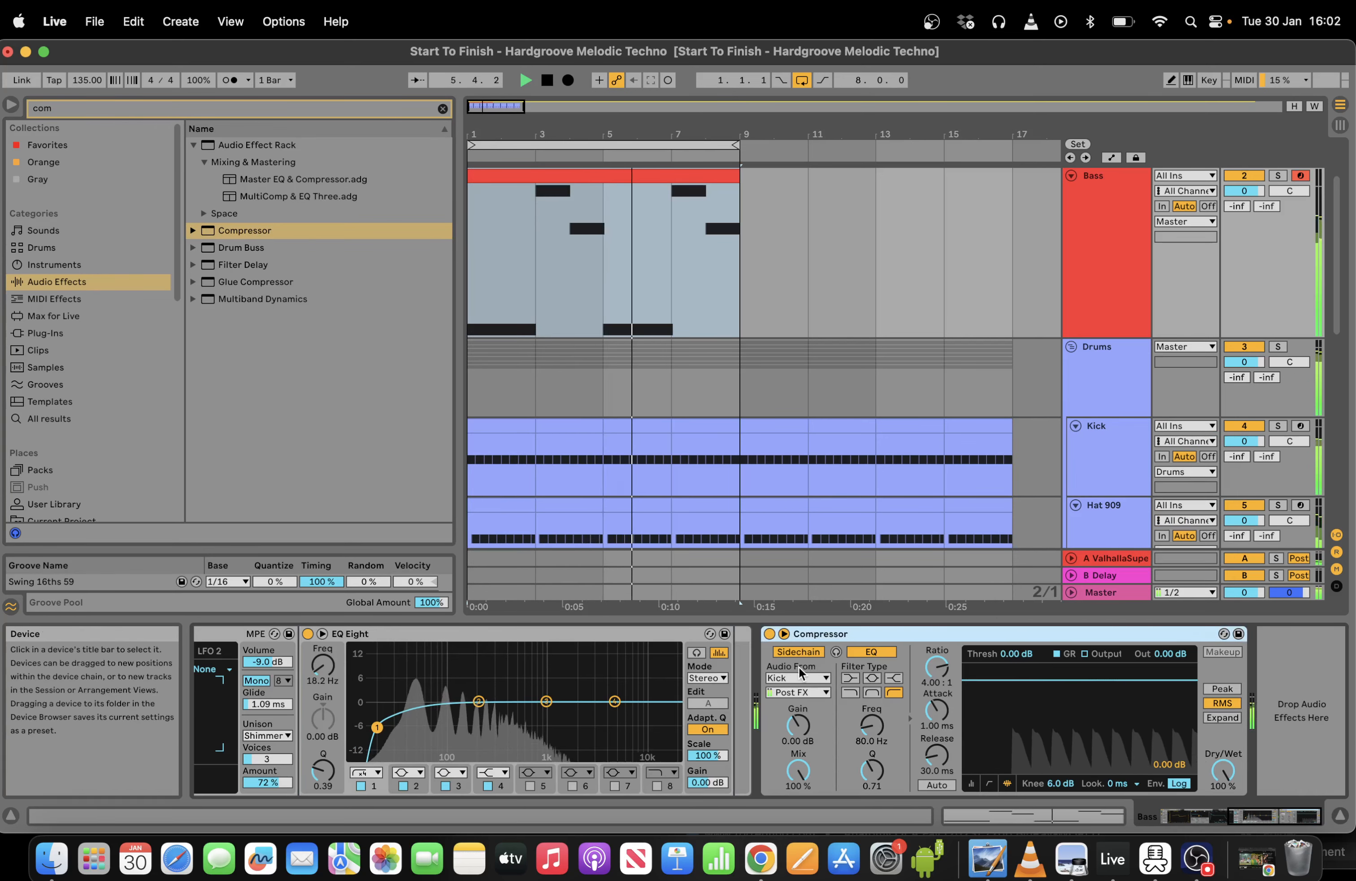
left_click(971, 783)
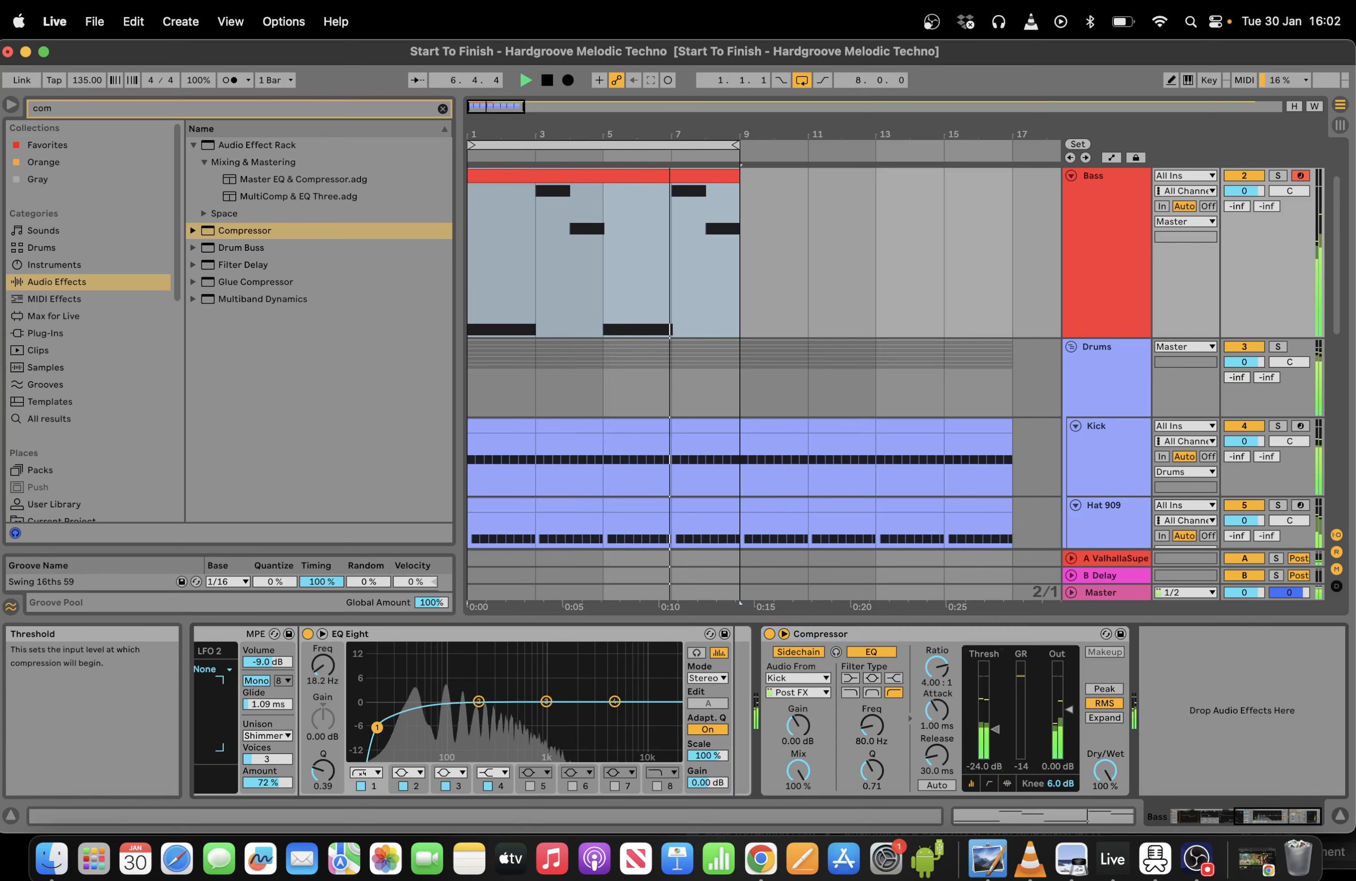
Raise Wavetable's first filter frequency to 514 Hz and set its volume to -15 dB.
scroll(1142, 822, "left", 10)
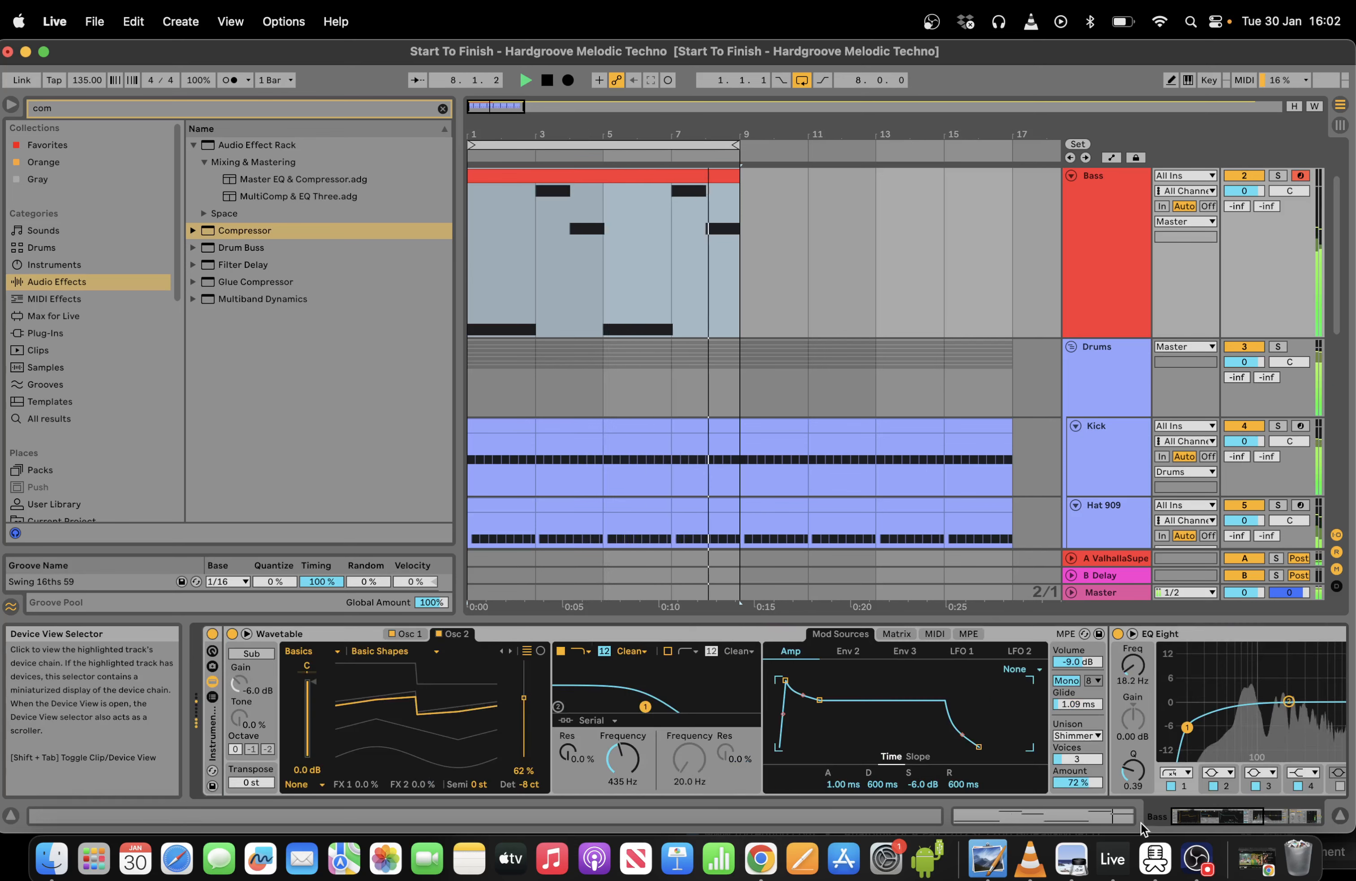
left_click_drag(619, 765, 619, 750)
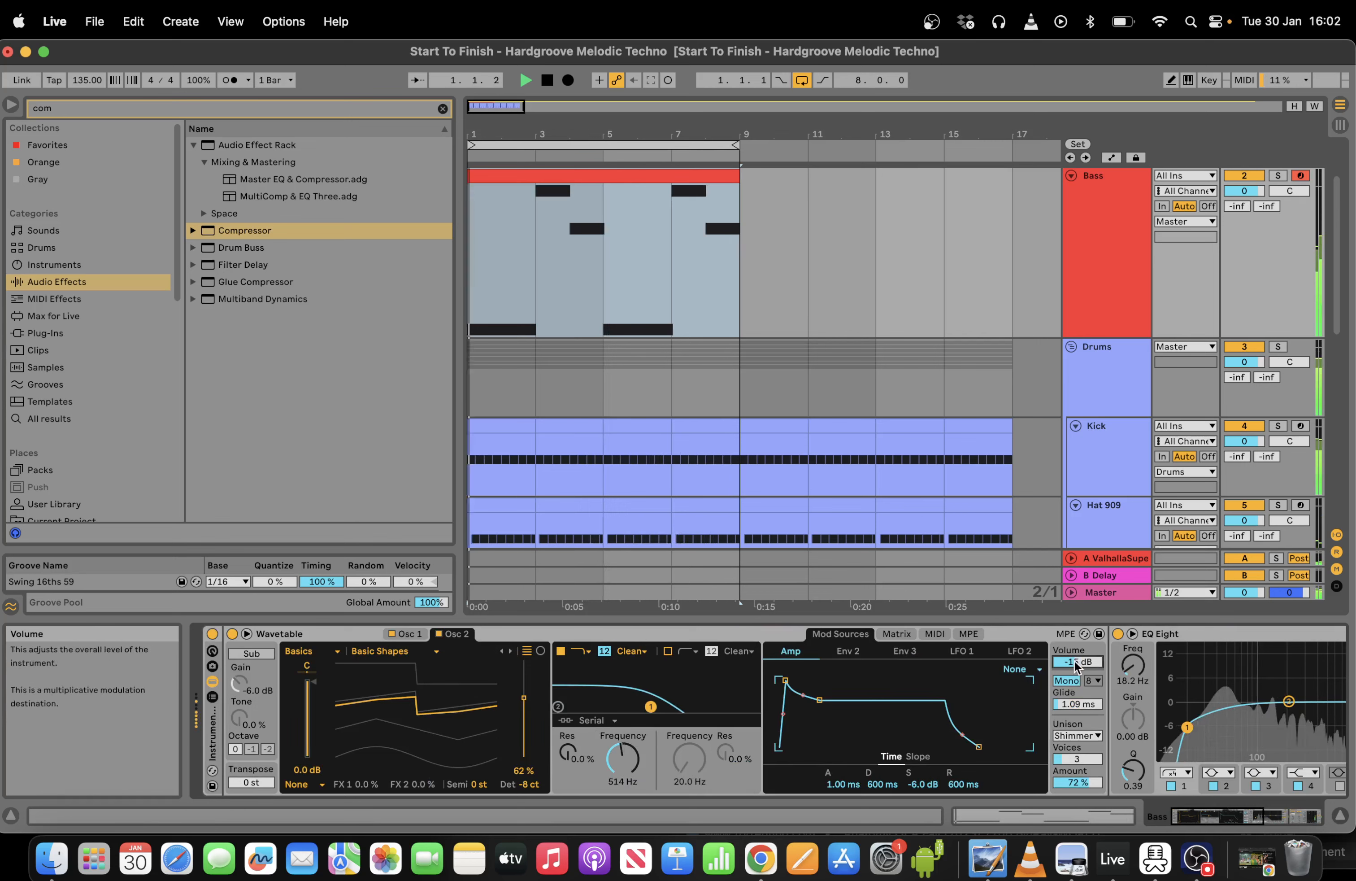
Set Wavetable's first filter circuit to OSR with 8.62 dB drive and a frequency of 1.38 kHz while auditioning.
left_click(650, 659)
left_click(629, 669)
key("space")
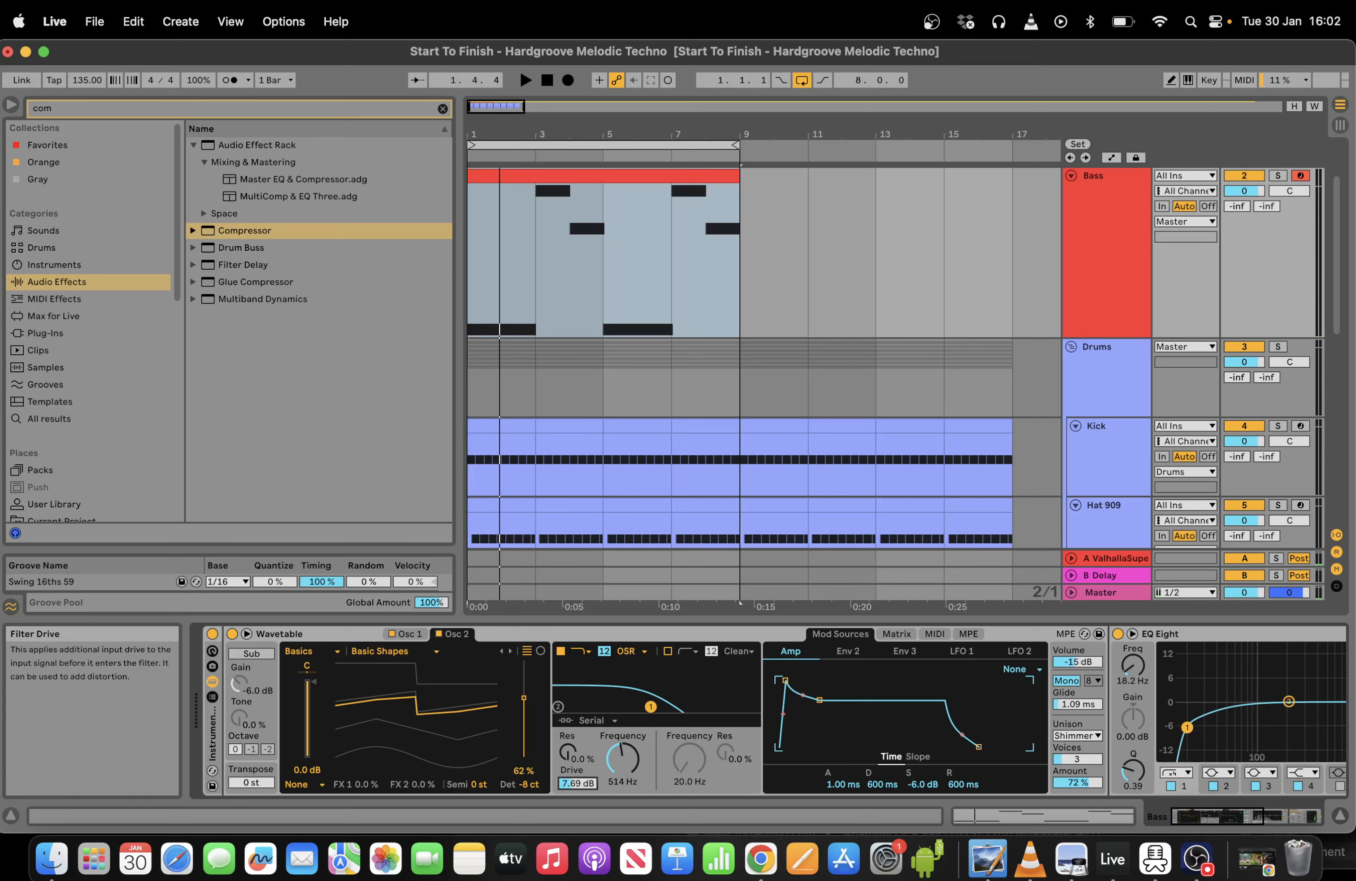
key("space")
left_click_drag(577, 782, 633, 732)
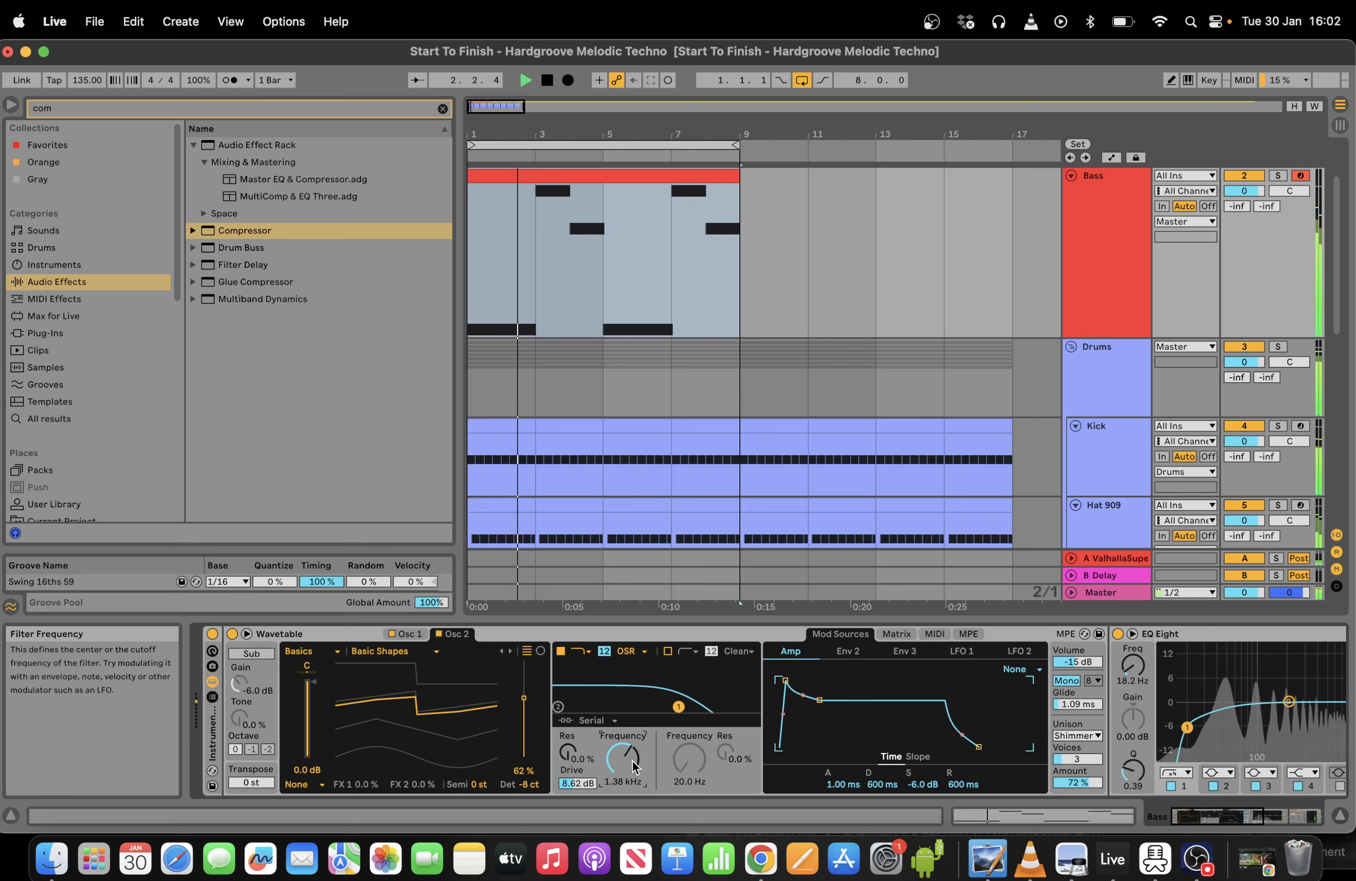
key("space")
Search the effects for "glu" and insert a Glue Compressor between EQ Eight and the Compressor on the Bass track.
left_click(149, 106)
type("glu")
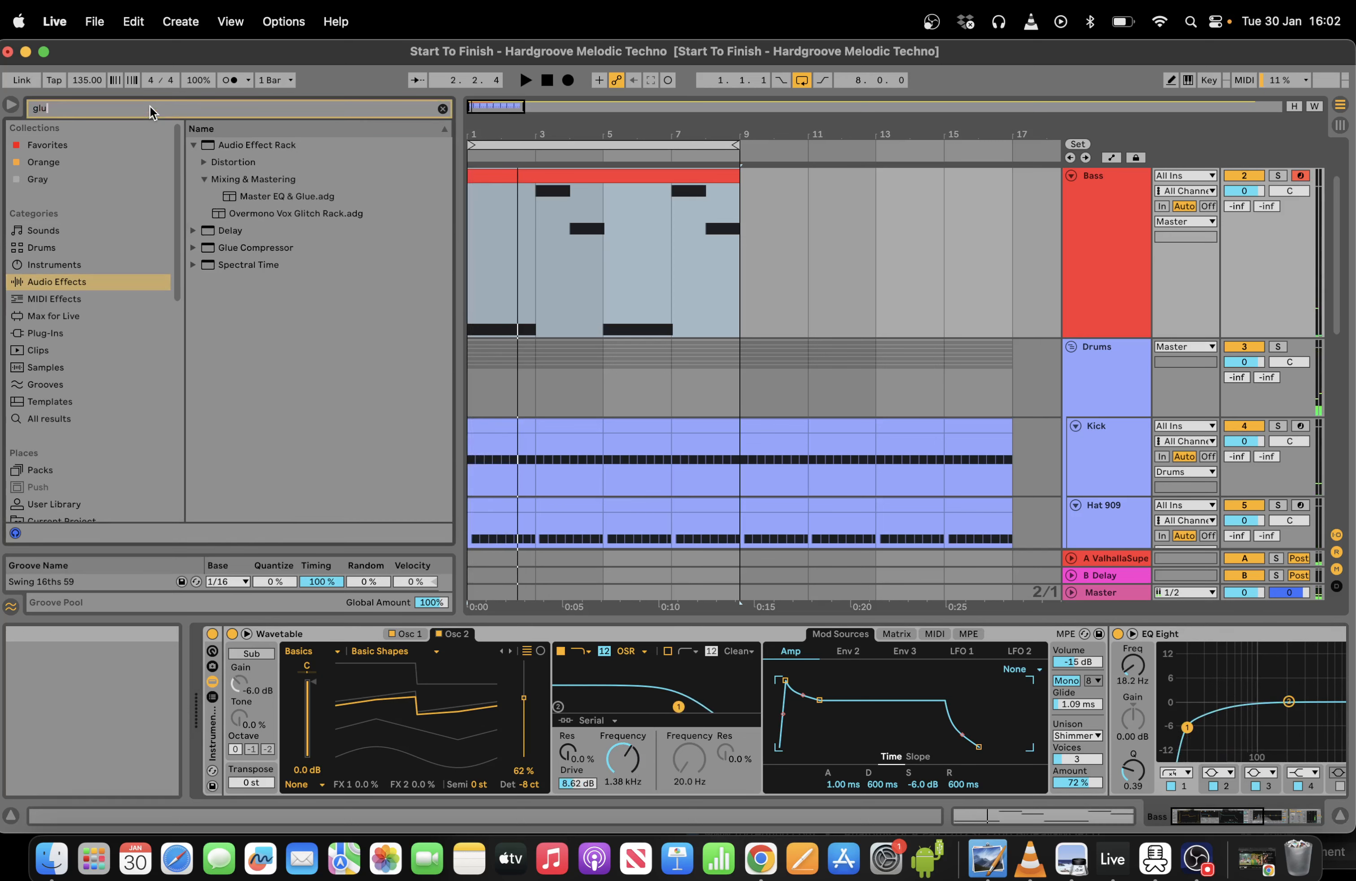
left_click_drag(248, 190, 1138, 761)
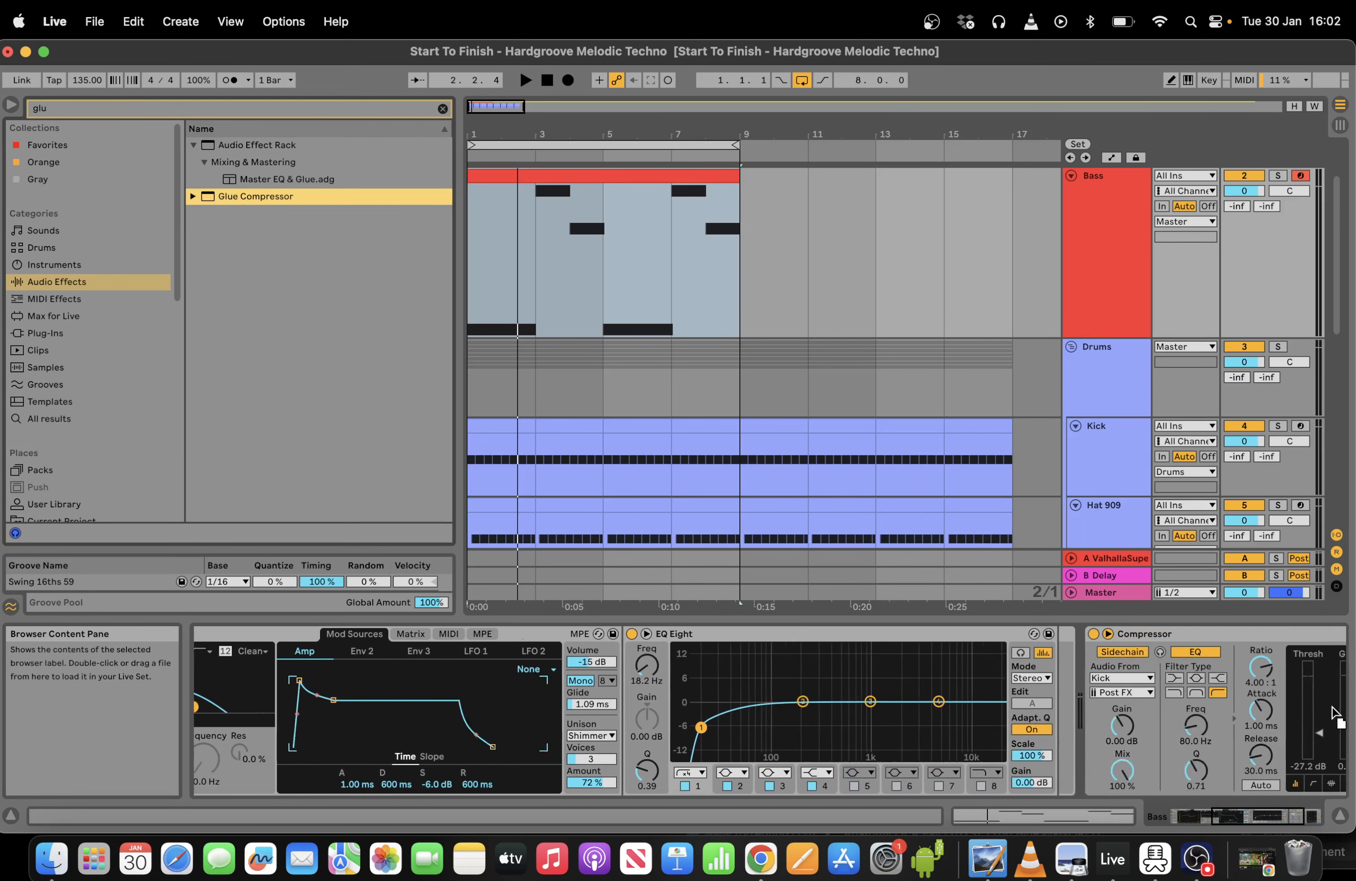
left_click_drag(959, 744, 959, 745)
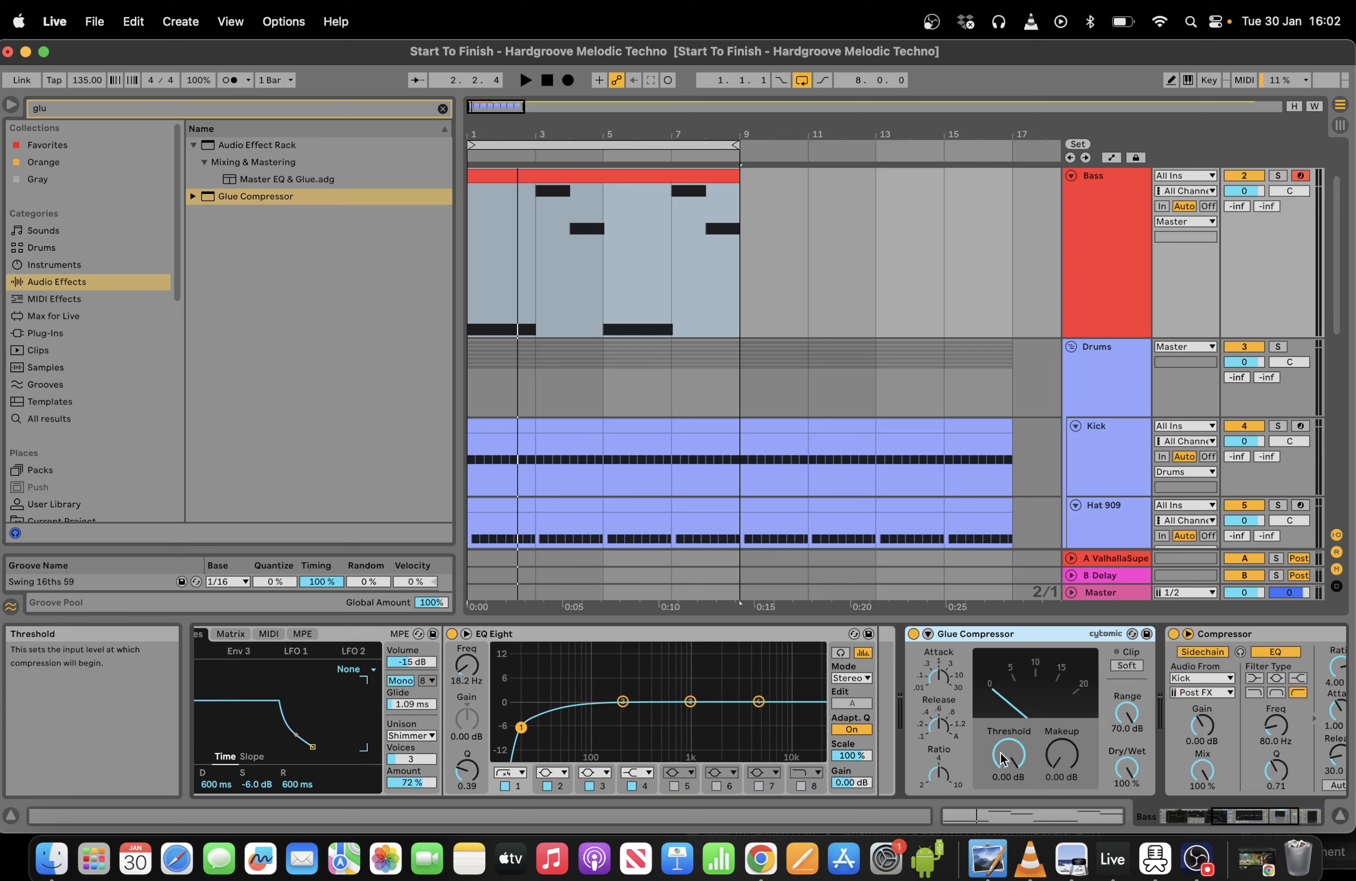
Set the Glue Compressor's threshold to -20.6 dB and makeup gain to 8.10 dB while auditioning the bass.
left_click(933, 684)
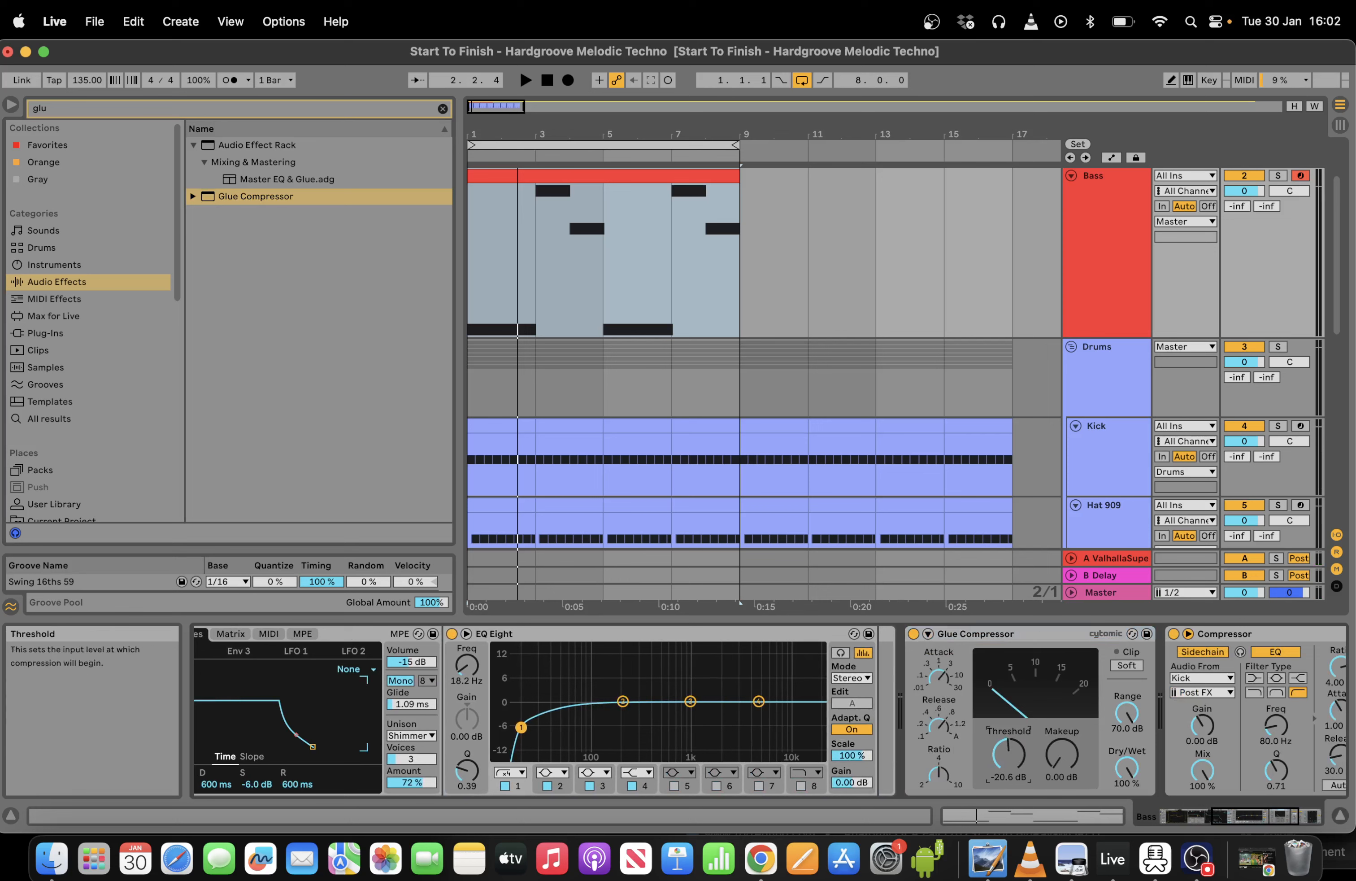
left_click_drag(1061, 760, 1061, 741)
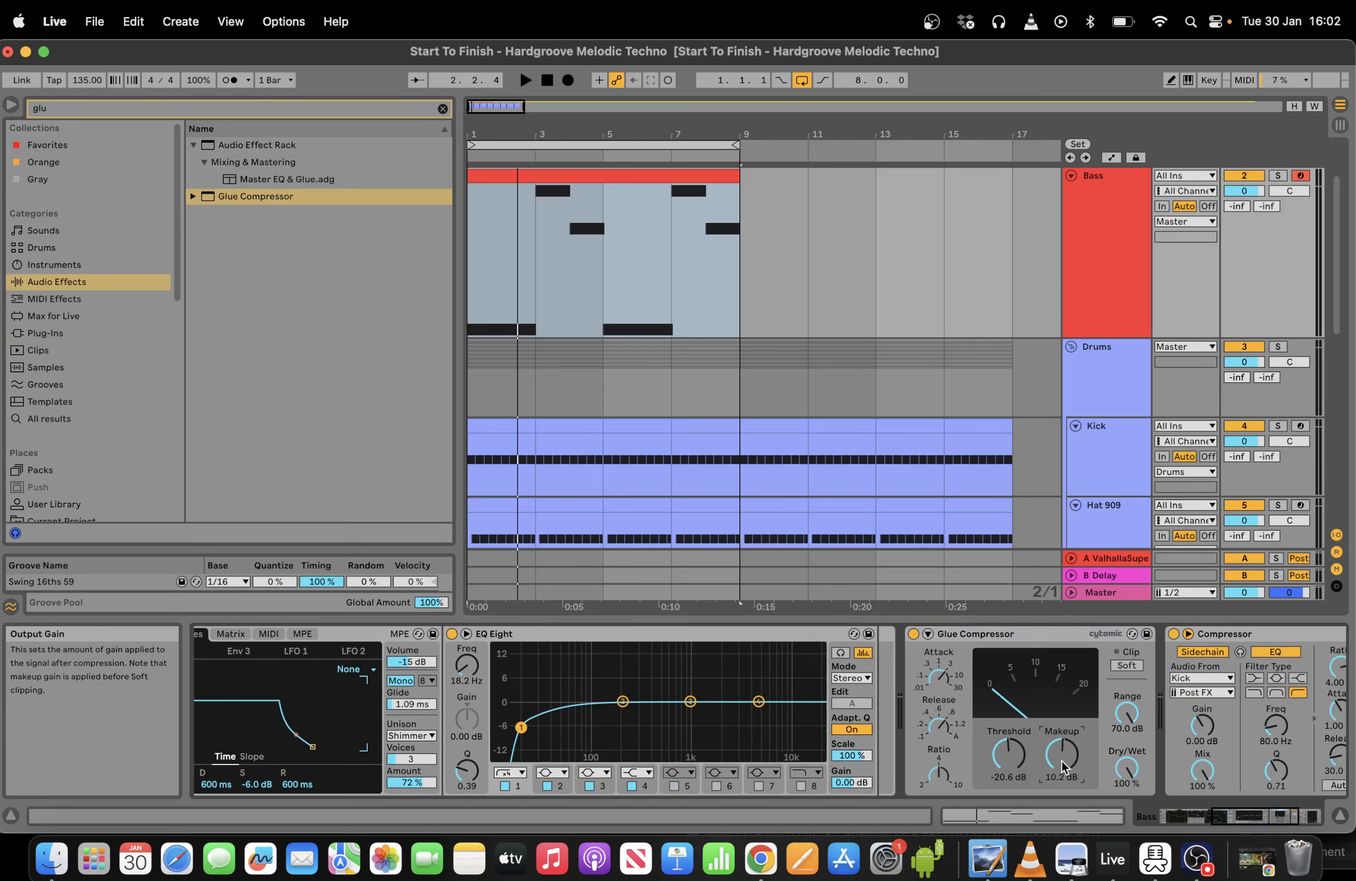
key("space")
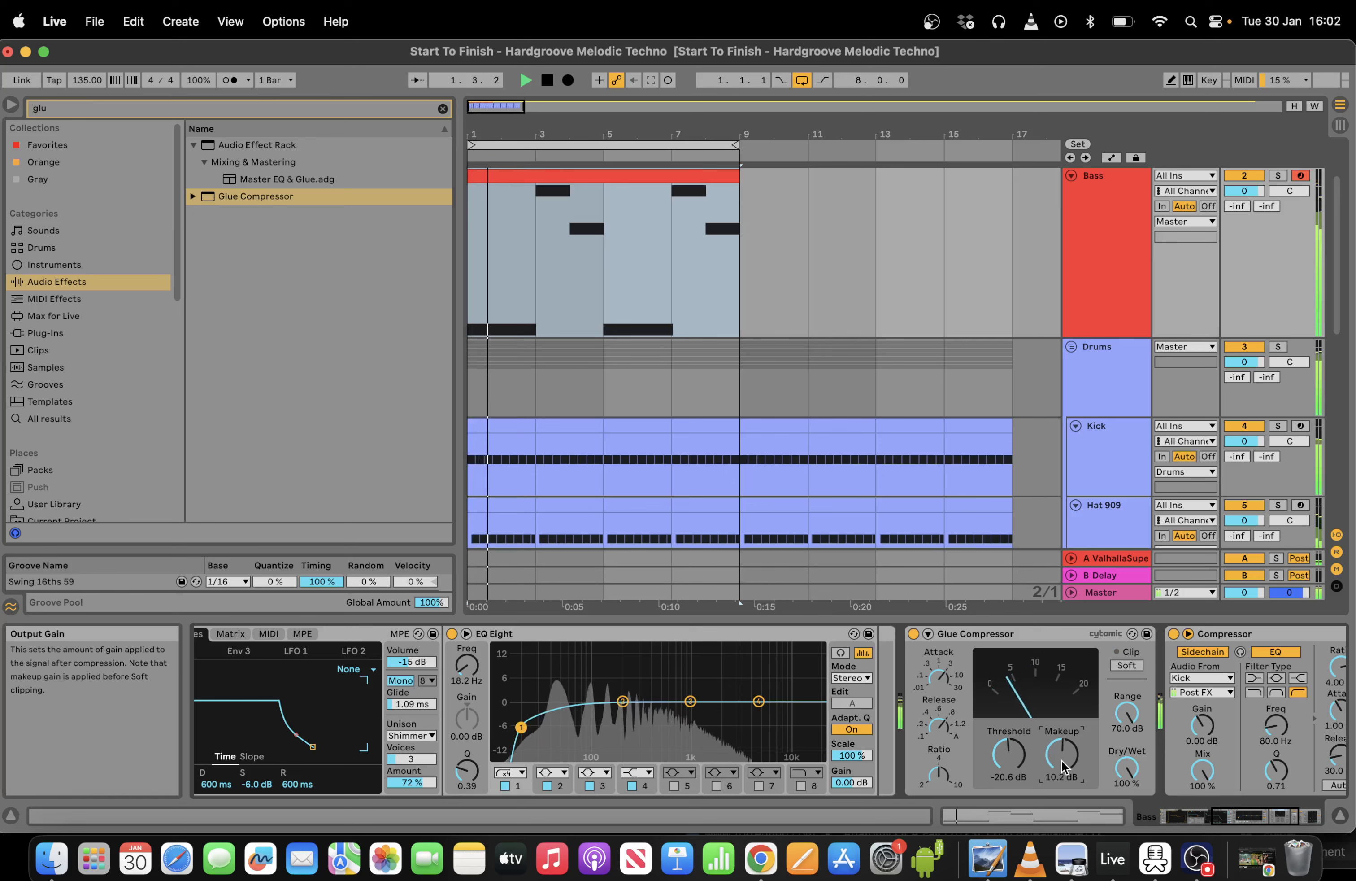
left_click_drag(1061, 760, 1062, 764)
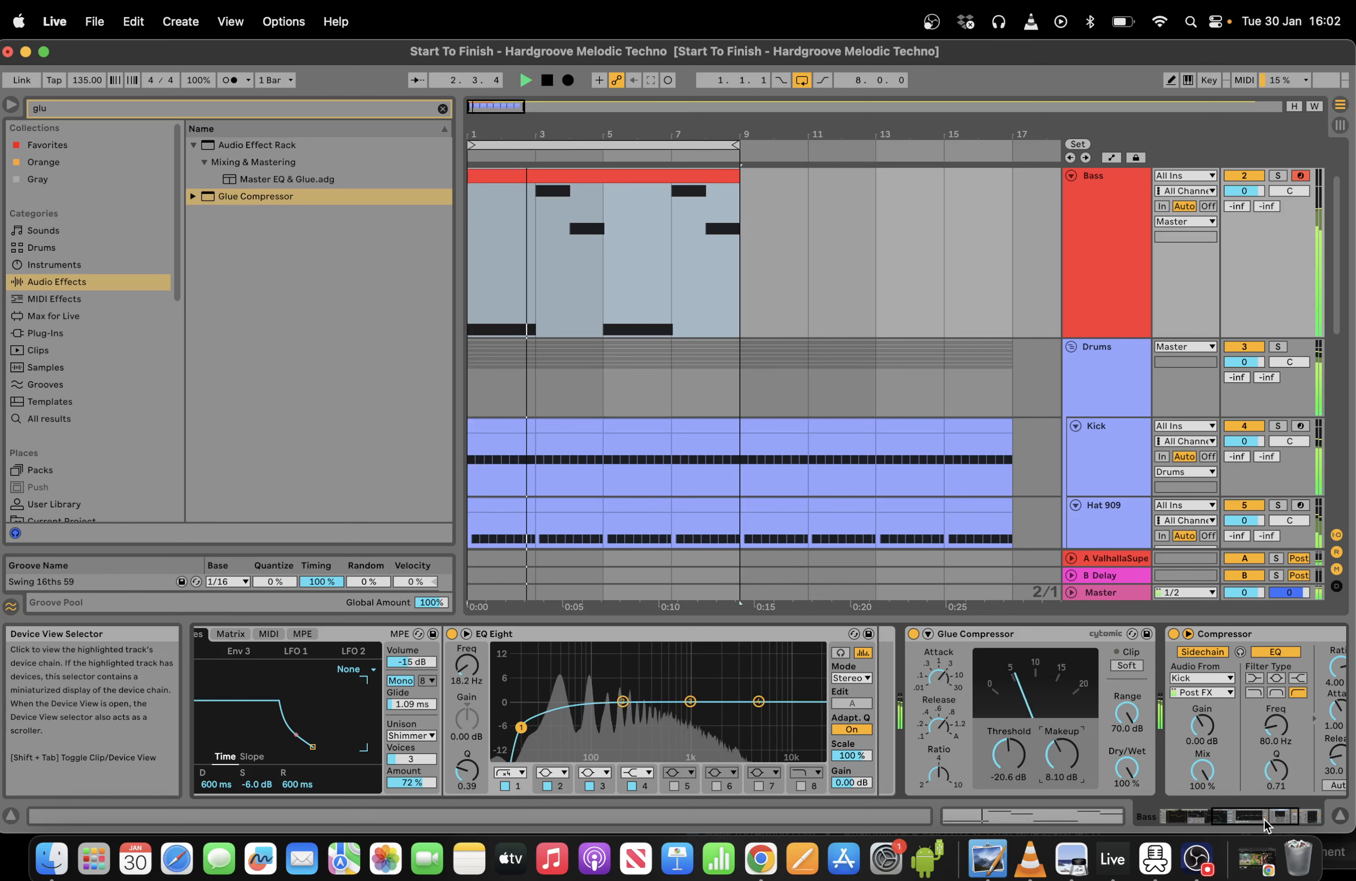
Lower Wavetable's volume to -18 dB during playback.
left_click_drag(1265, 819, 1212, 819)
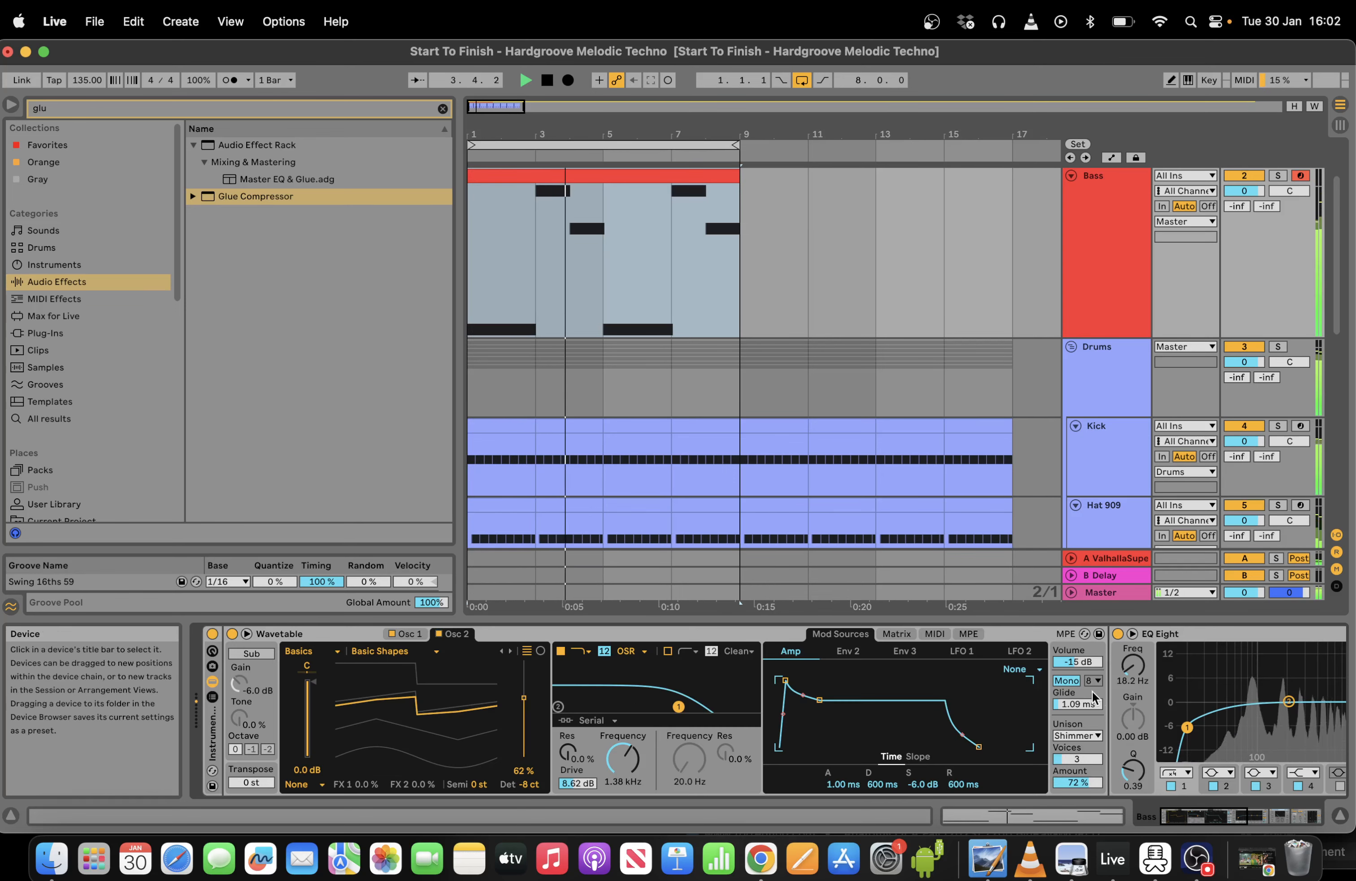
left_click_drag(1084, 669, 1085, 670)
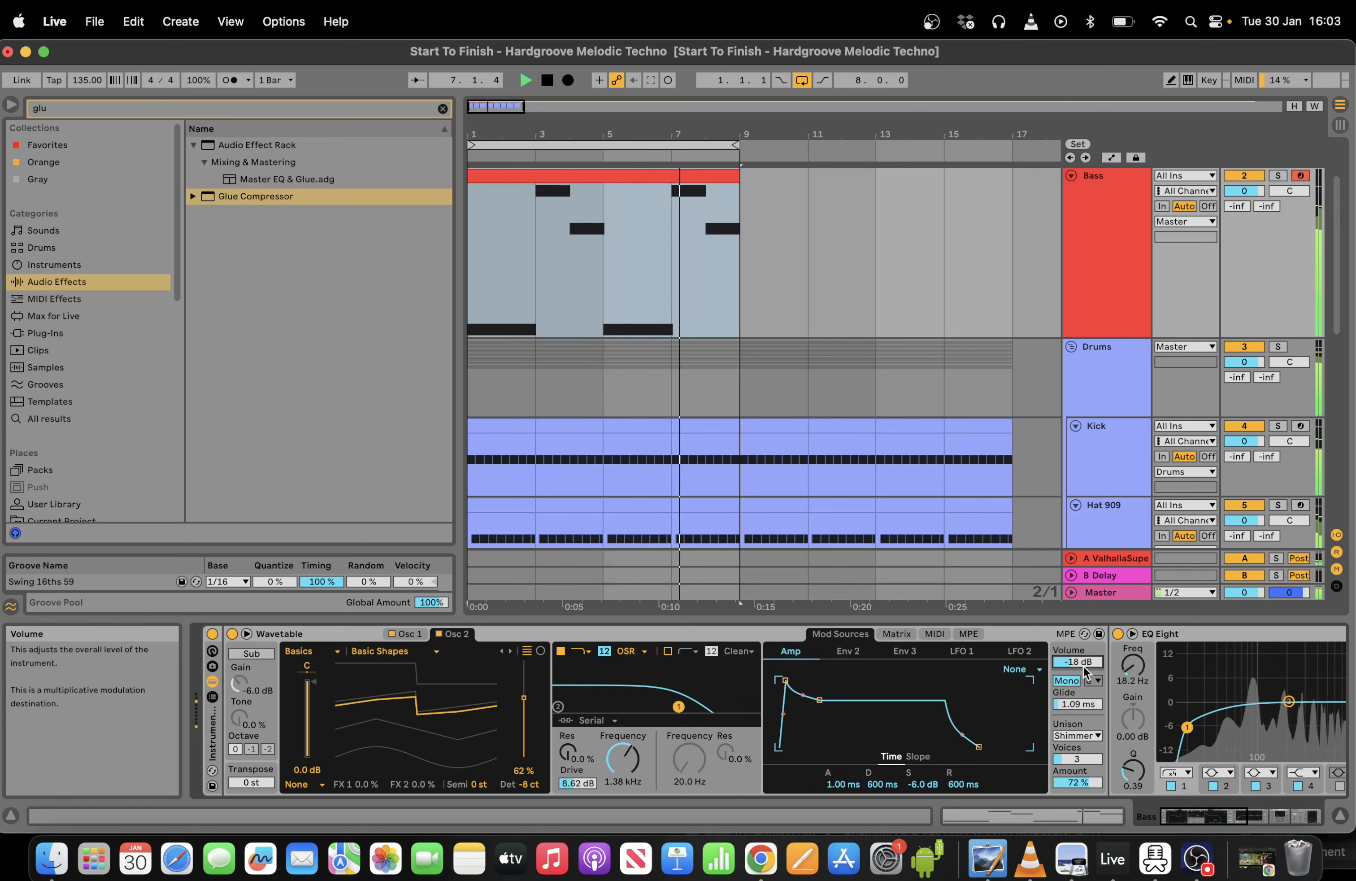
key("space")
Select the whole eight-bar Bass clip and open its envelope editor.
left_click(645, 184)
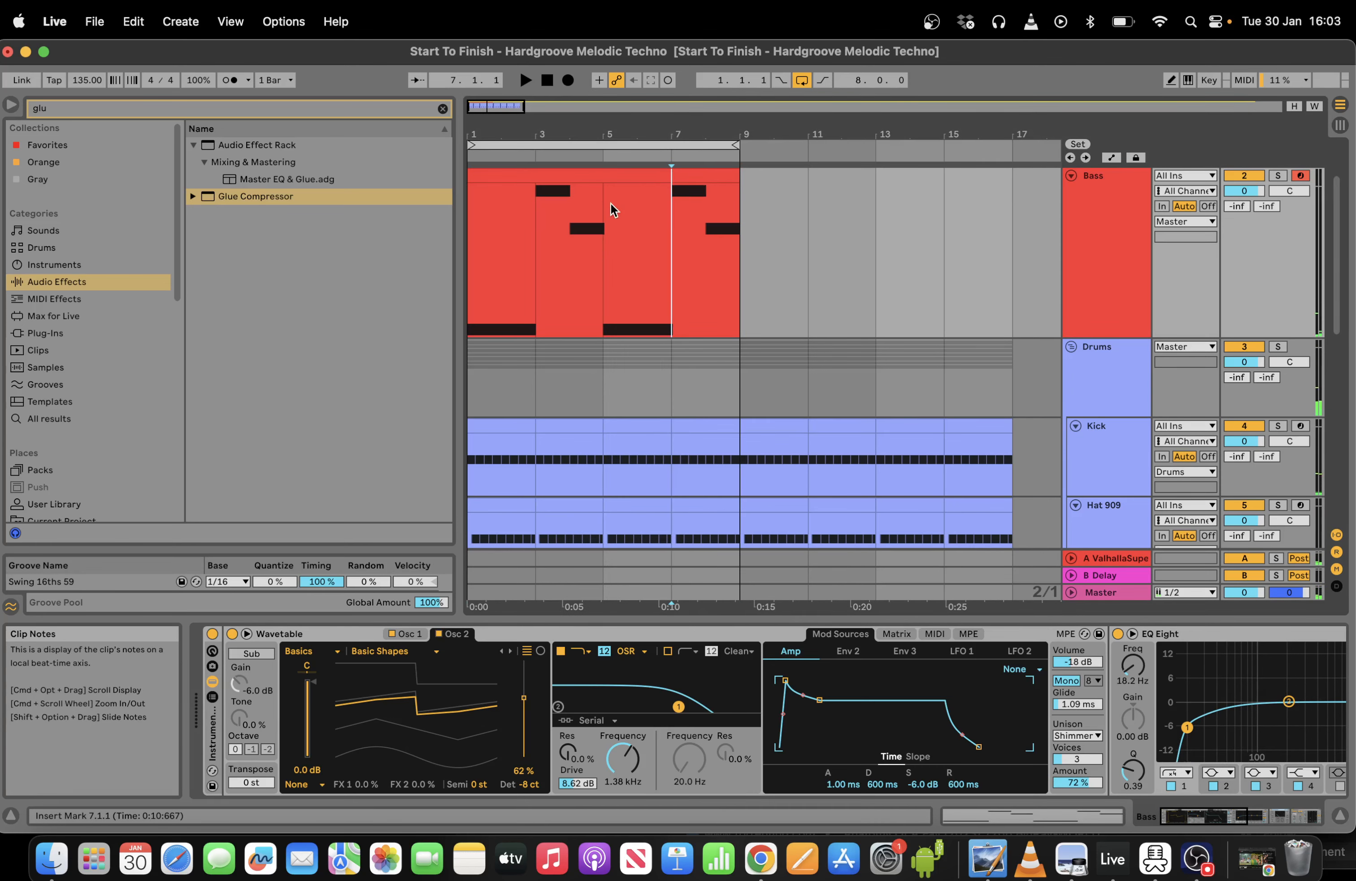
left_click(682, 173)
key("space")
key("space")
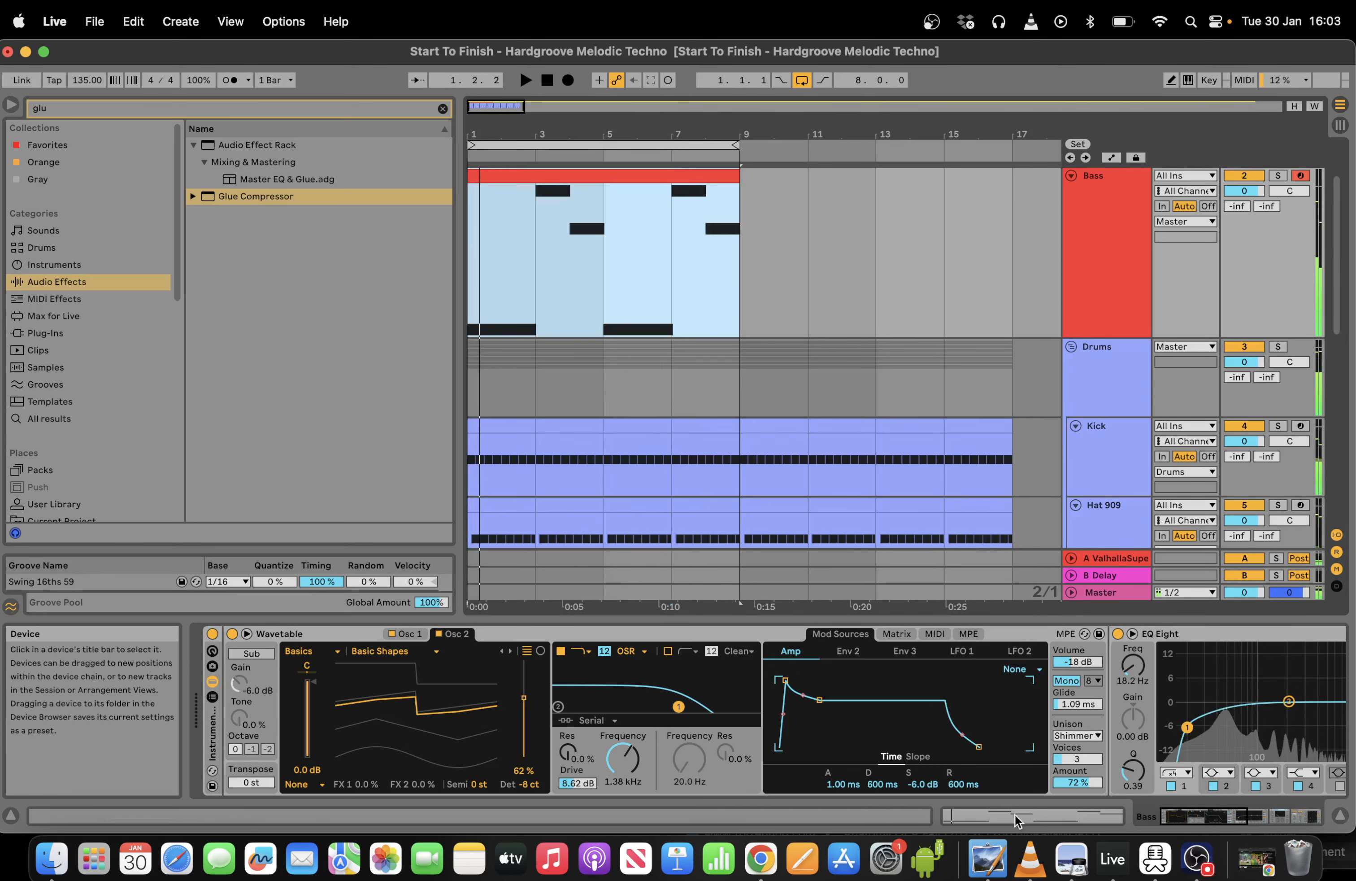
key("super+alt+e")
left_click(432, 128)
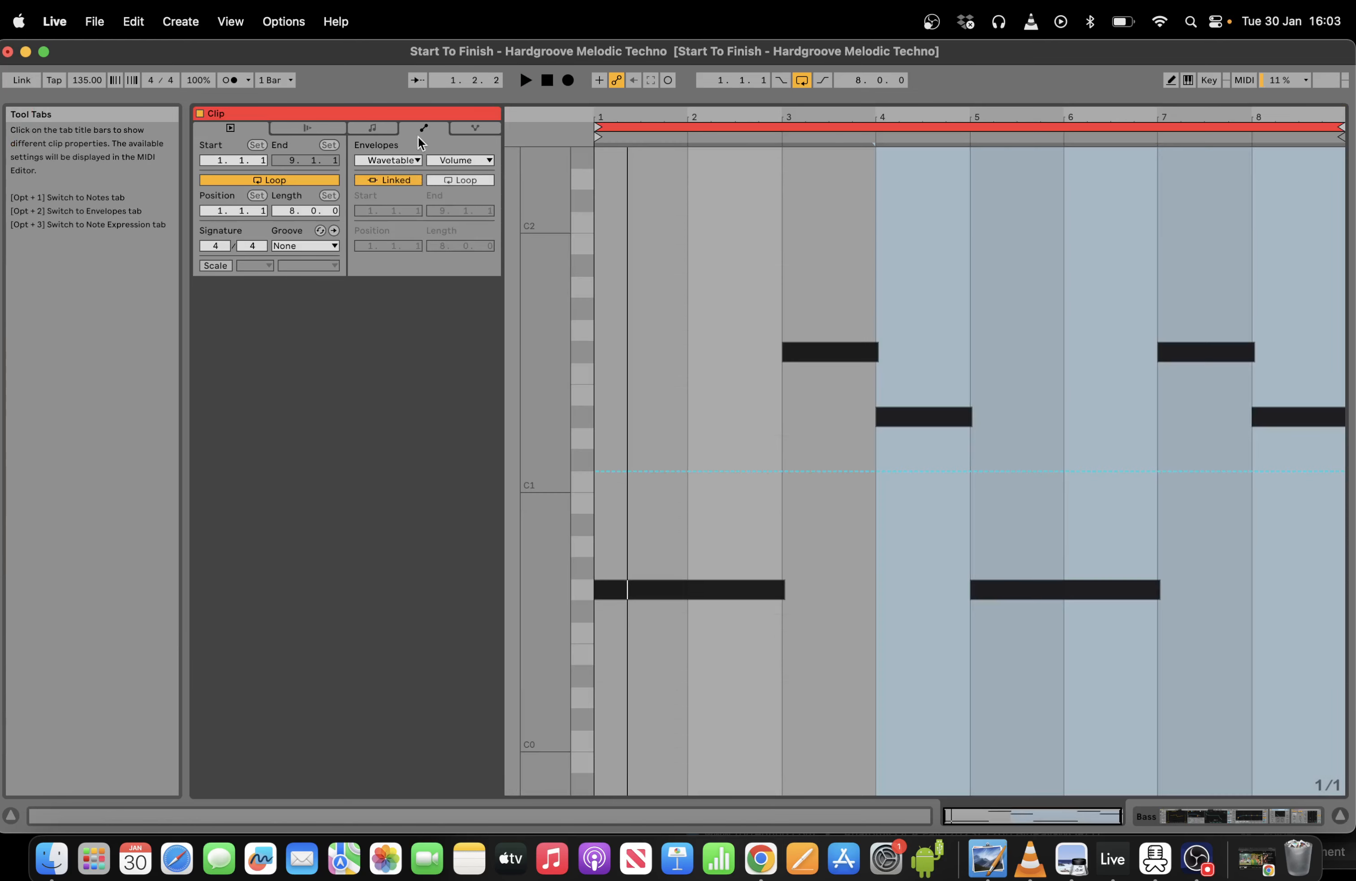
Show Wavetable's Transpose envelope in the Bass clip.
left_click(408, 161)
left_click(411, 191)
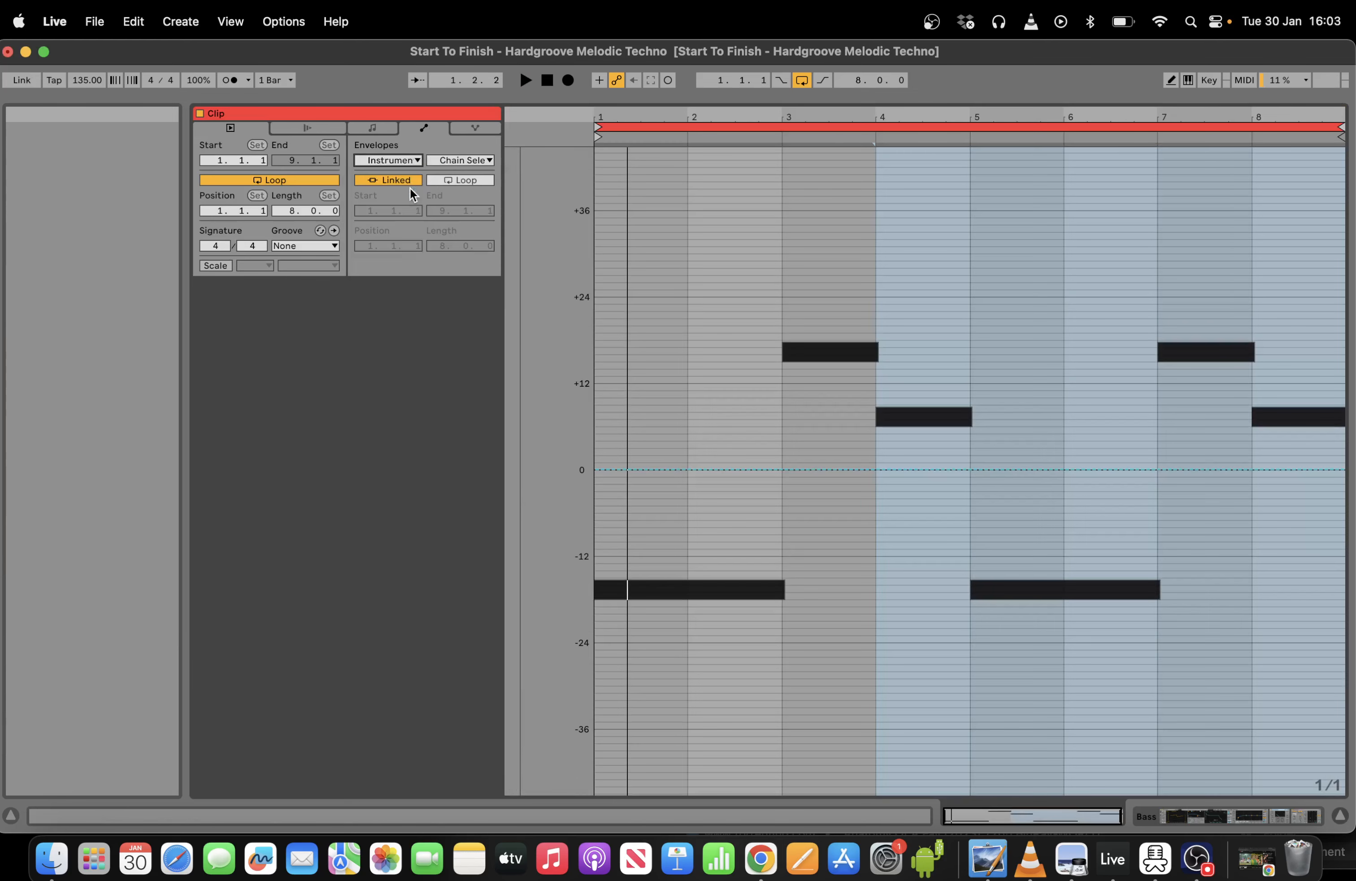
left_click(455, 161)
left_click(400, 160)
left_click(404, 202)
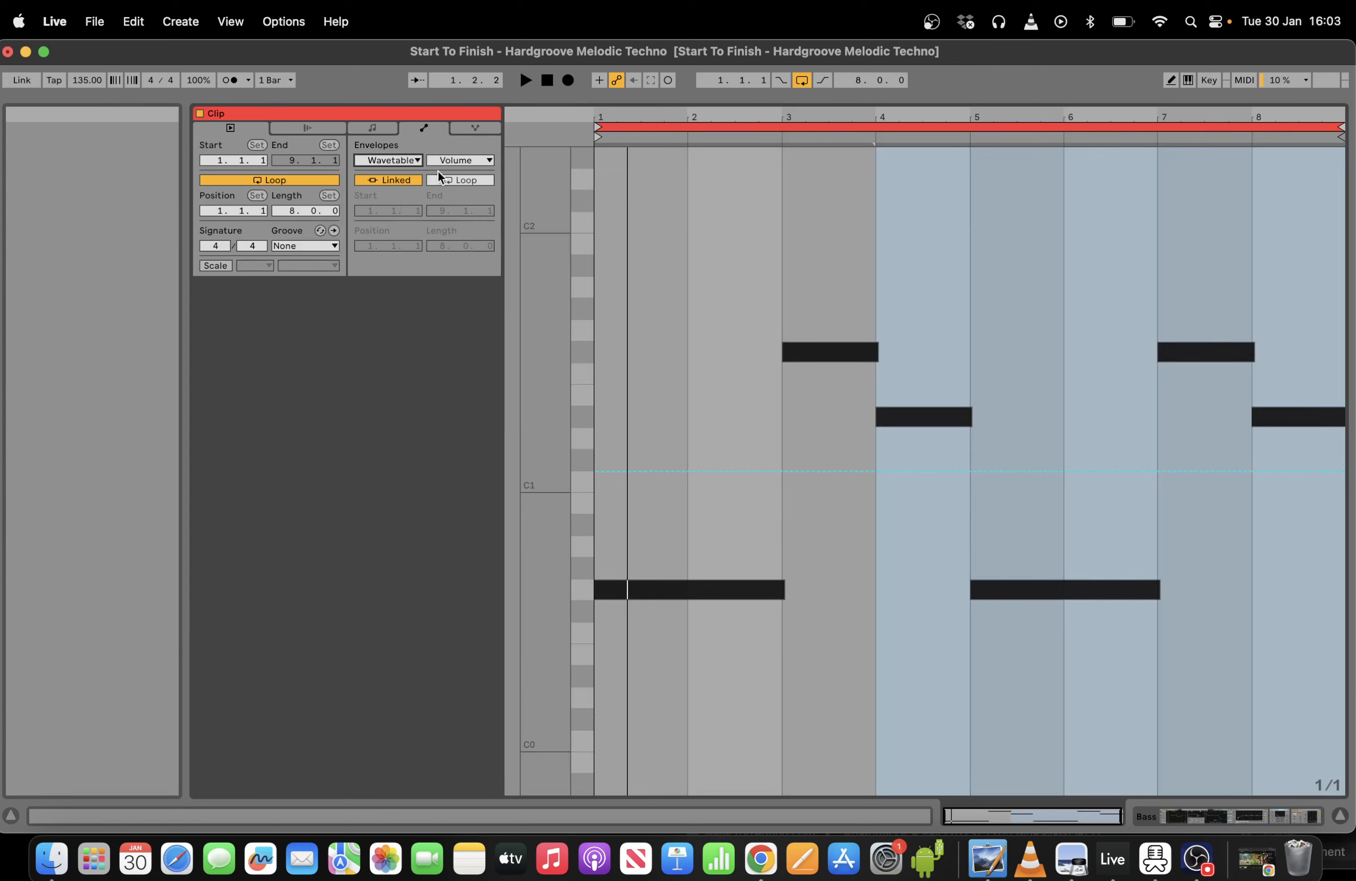
left_click(457, 161)
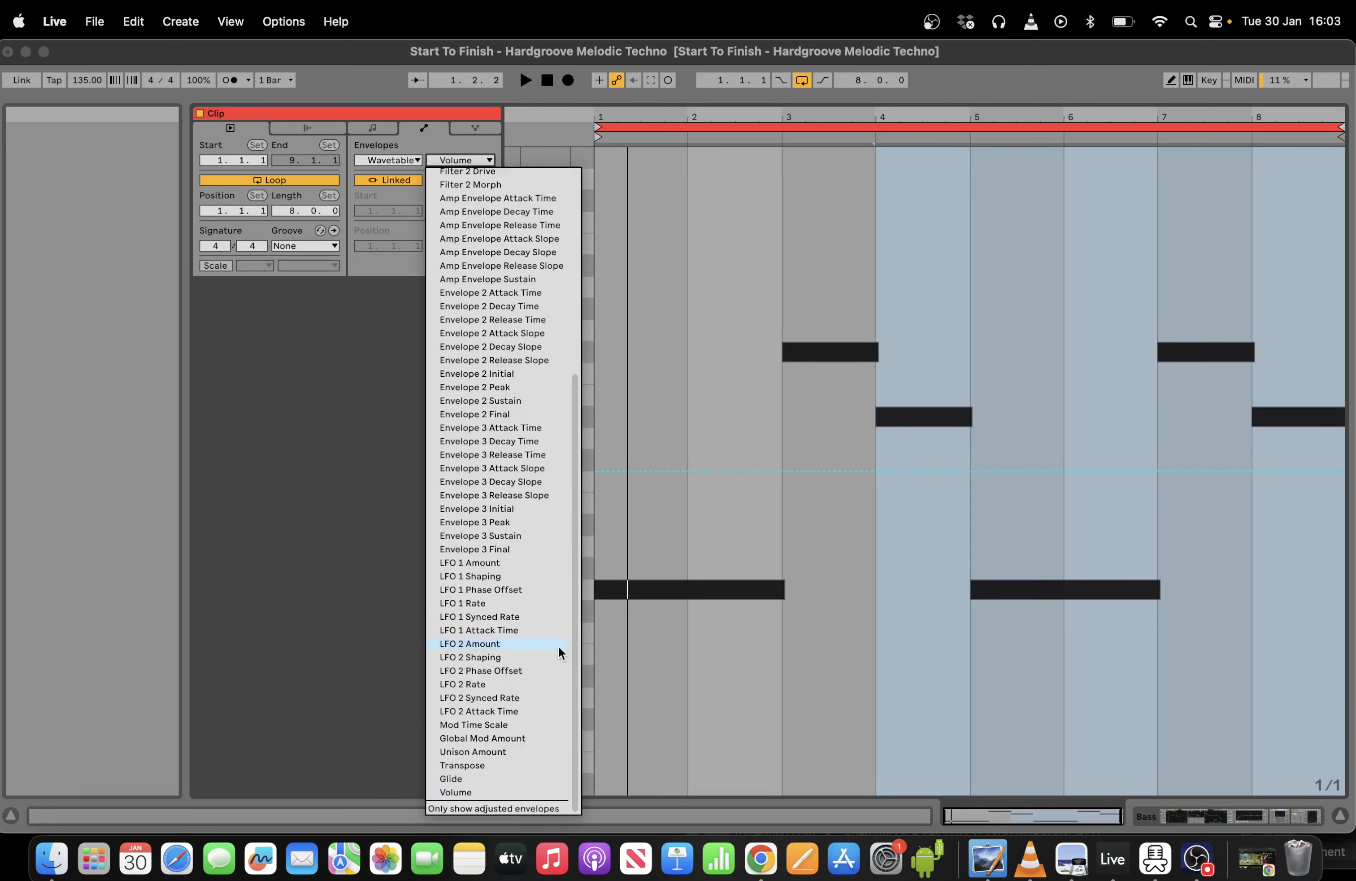
left_click(481, 767)
Draw a Transpose dip to about -3.06 % in the middle of bar 2 and add two breakpoints in the second half of bar 3.
key("space")
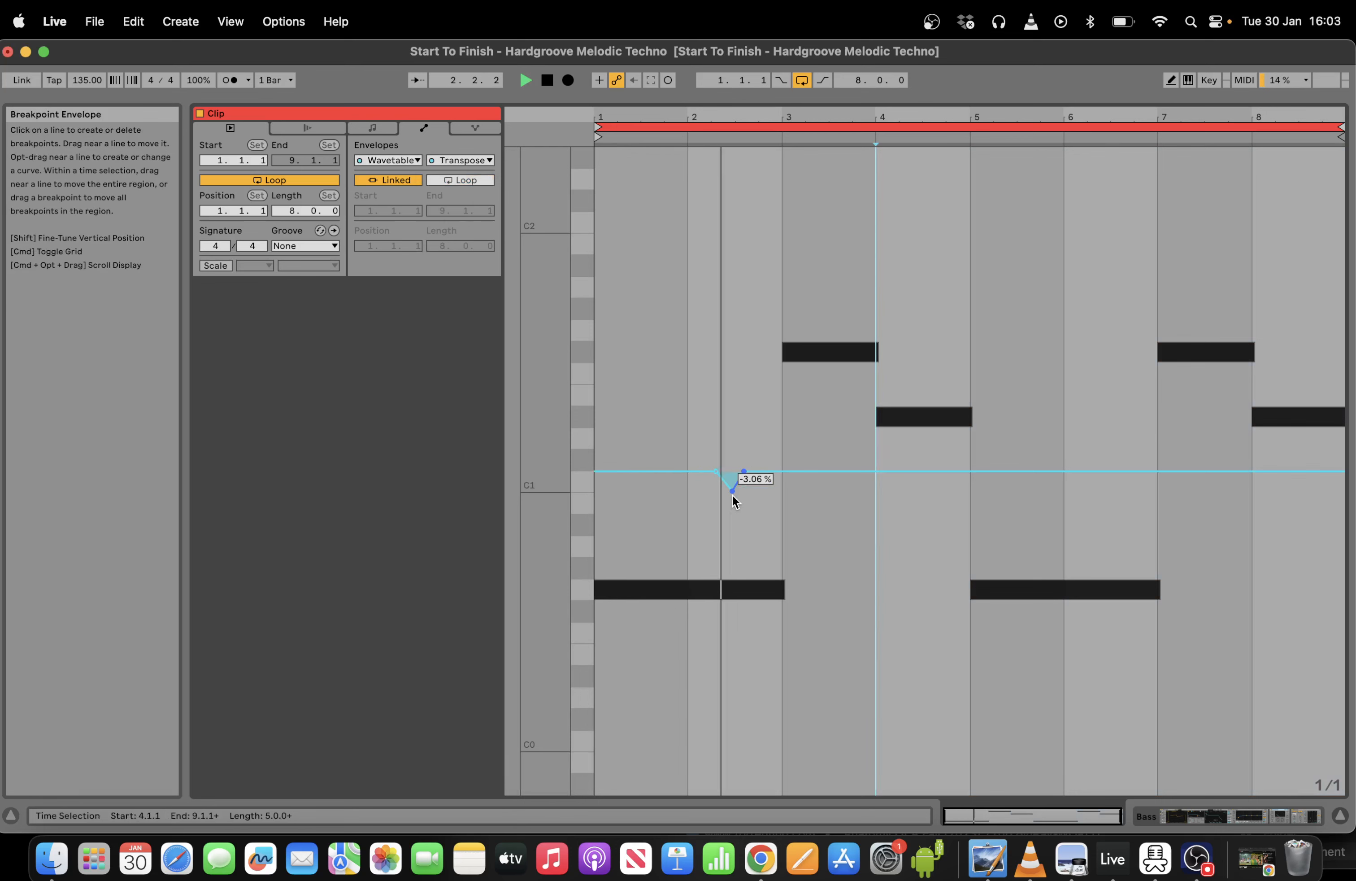
left_click(824, 471)
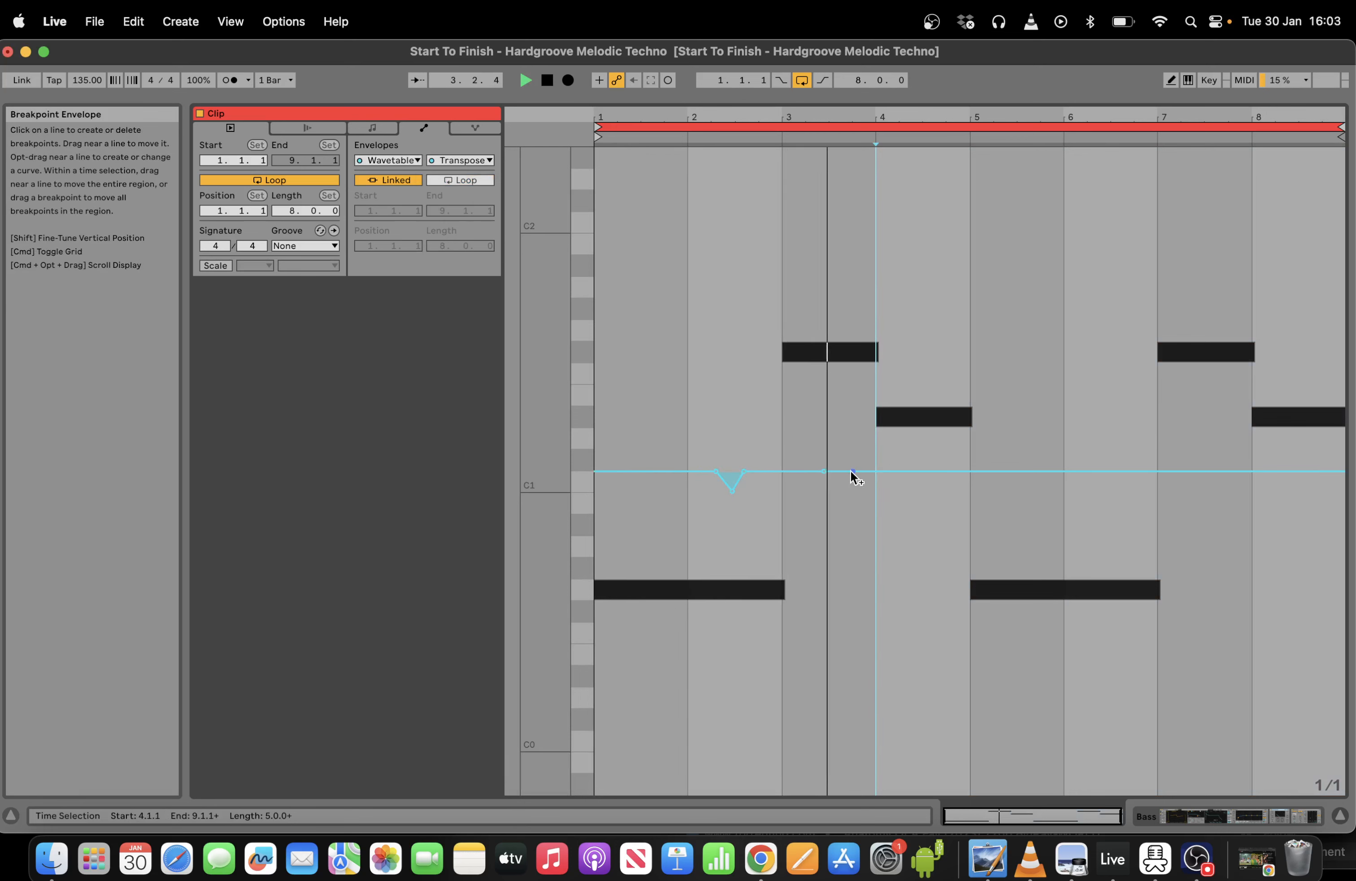
left_click(852, 471)
left_click_drag(837, 472, 836, 424)
key("space")
key("space")
left_click(836, 425)
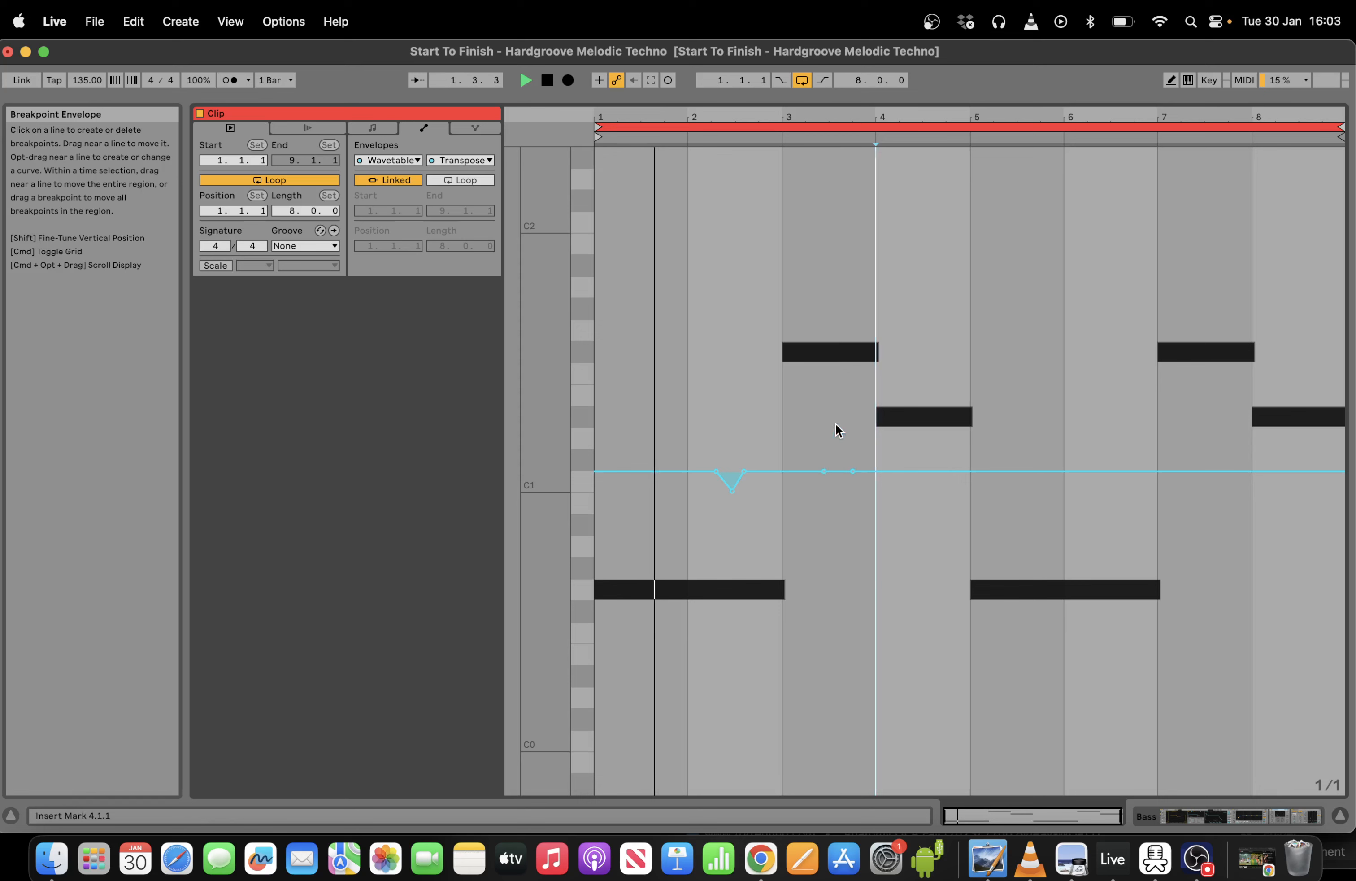
Draw a Transpose ramp rising into the start of bar 4 and one falling to about -10.6 % at the end of bar 4.
left_click_drag(866, 471, 875, 423)
key("space")
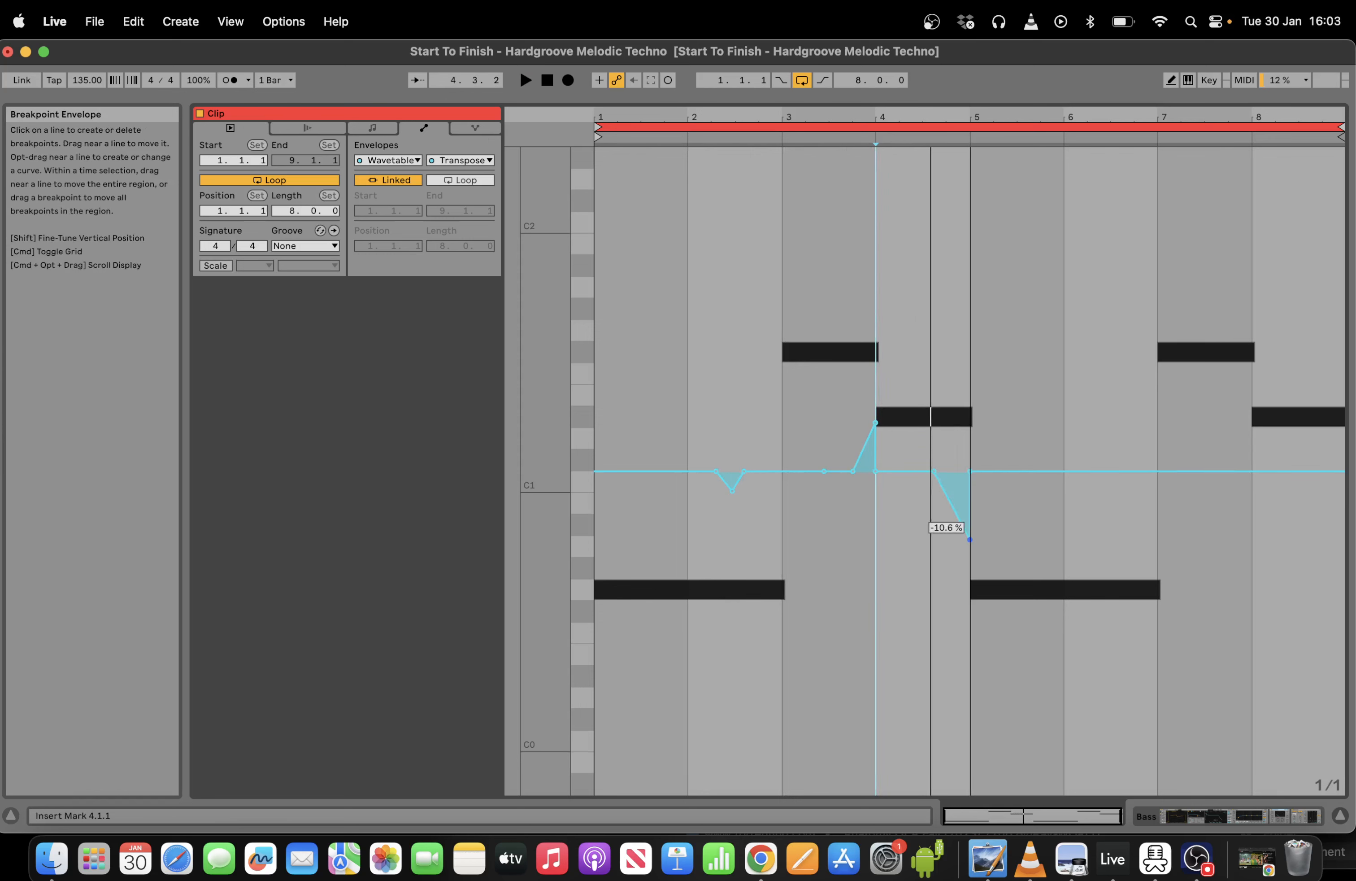
left_click_drag(970, 539, 970, 544)
Deepen the bar 2 Transpose dip slightly and raise the peak at the start of bar 4 during playback.
key("space")
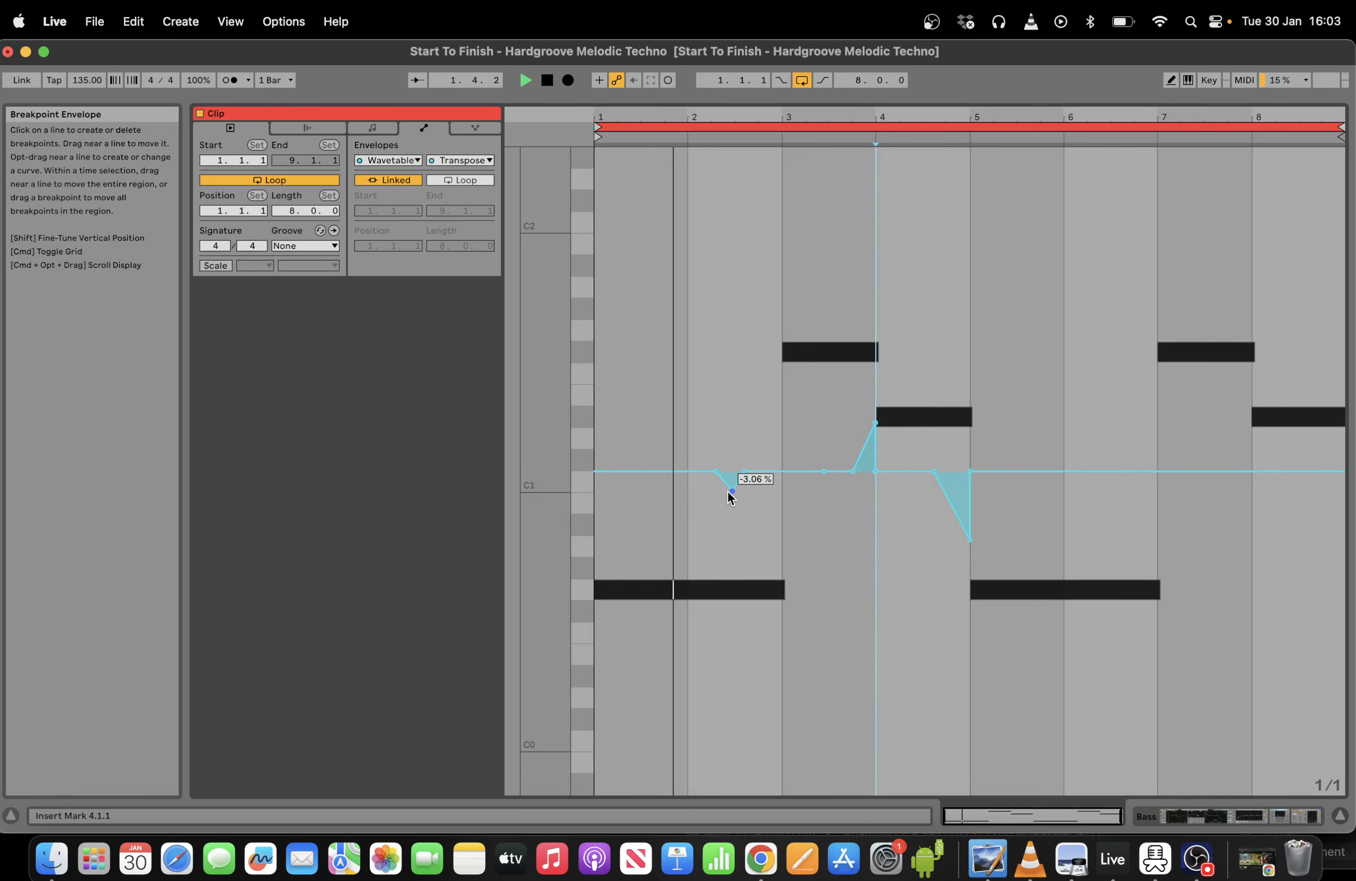
left_click_drag(729, 492, 730, 495)
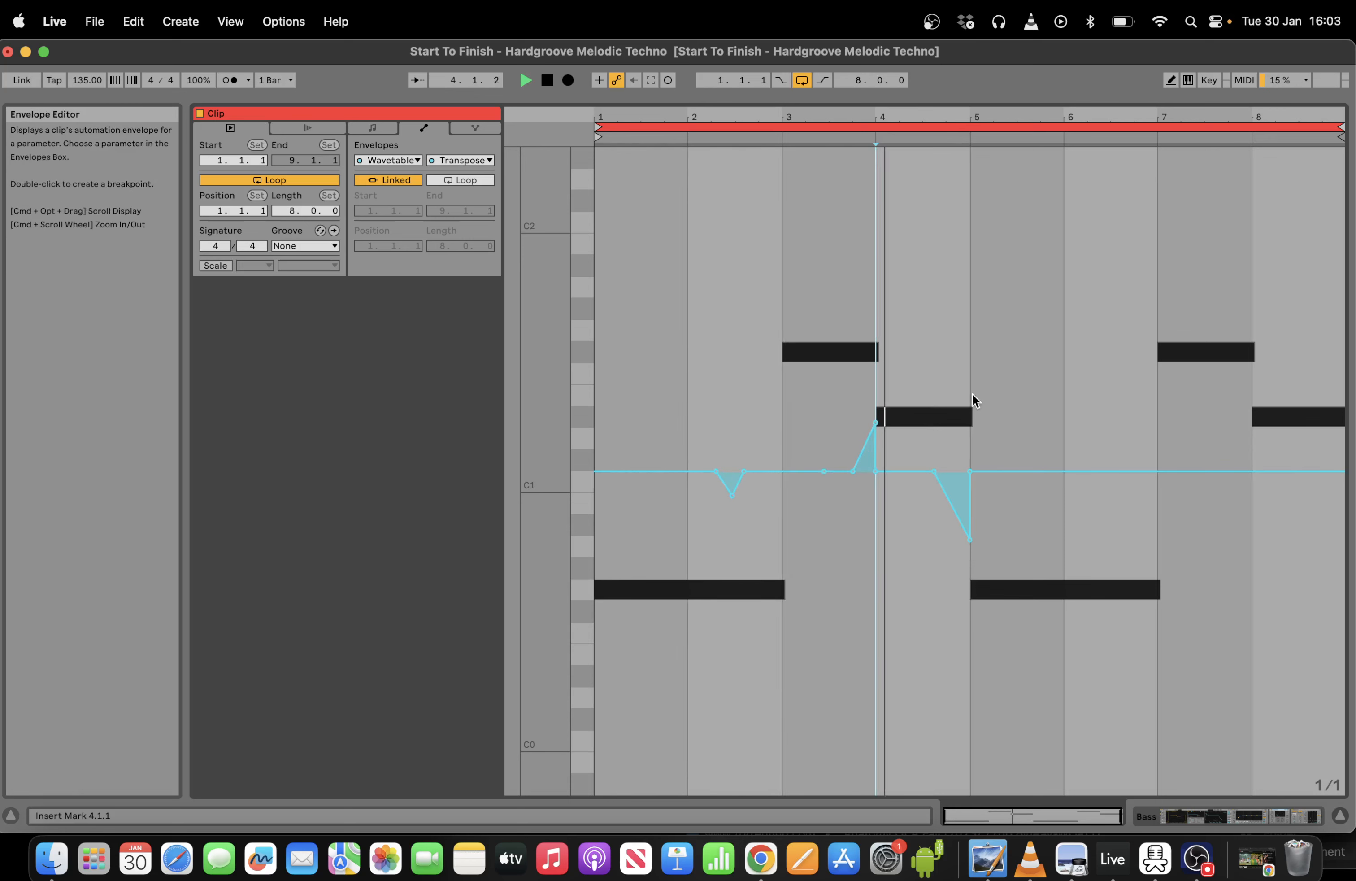
left_click_drag(875, 422, 875, 401)
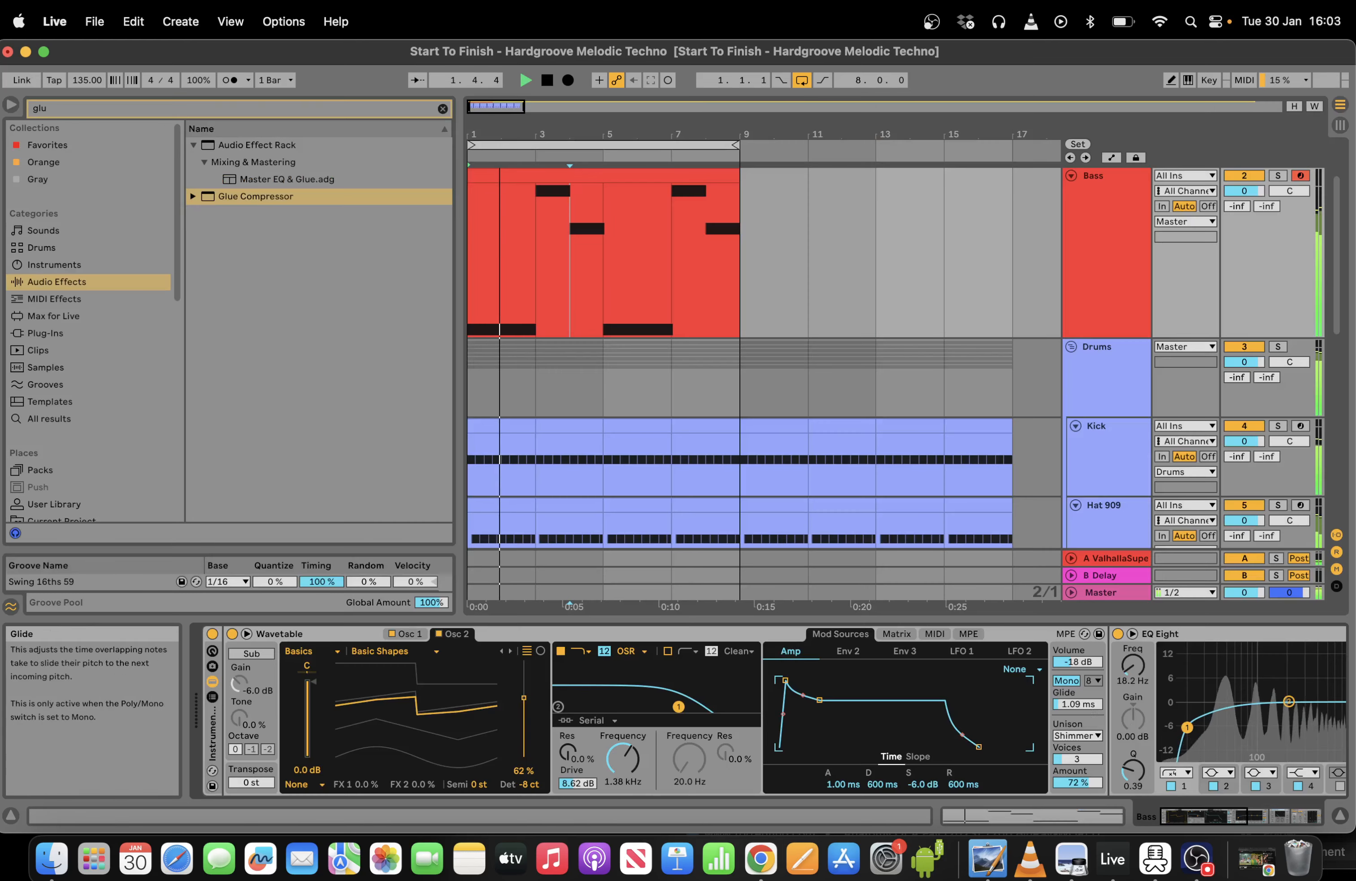
Raise Wavetable's glide to 88.4 ms and restart playback to audition it.
left_click_drag(1077, 704, 1078, 690)
key("space")
key("space")
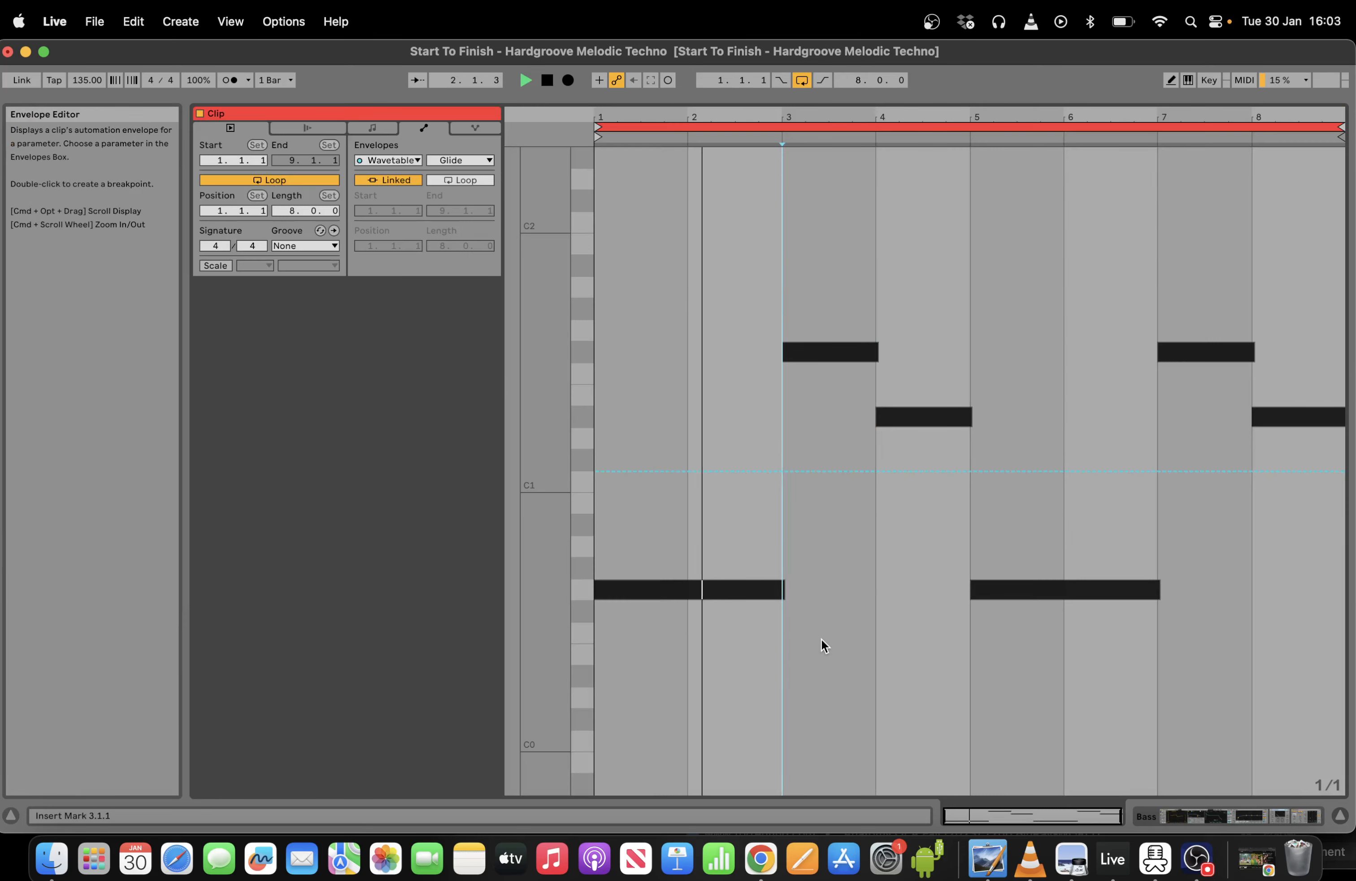
Return to Wavetable's Transpose envelope in the Bass clip and reshape the falling ramp at the end of bar 4 so it starts nearer bar 5.
left_click(391, 160)
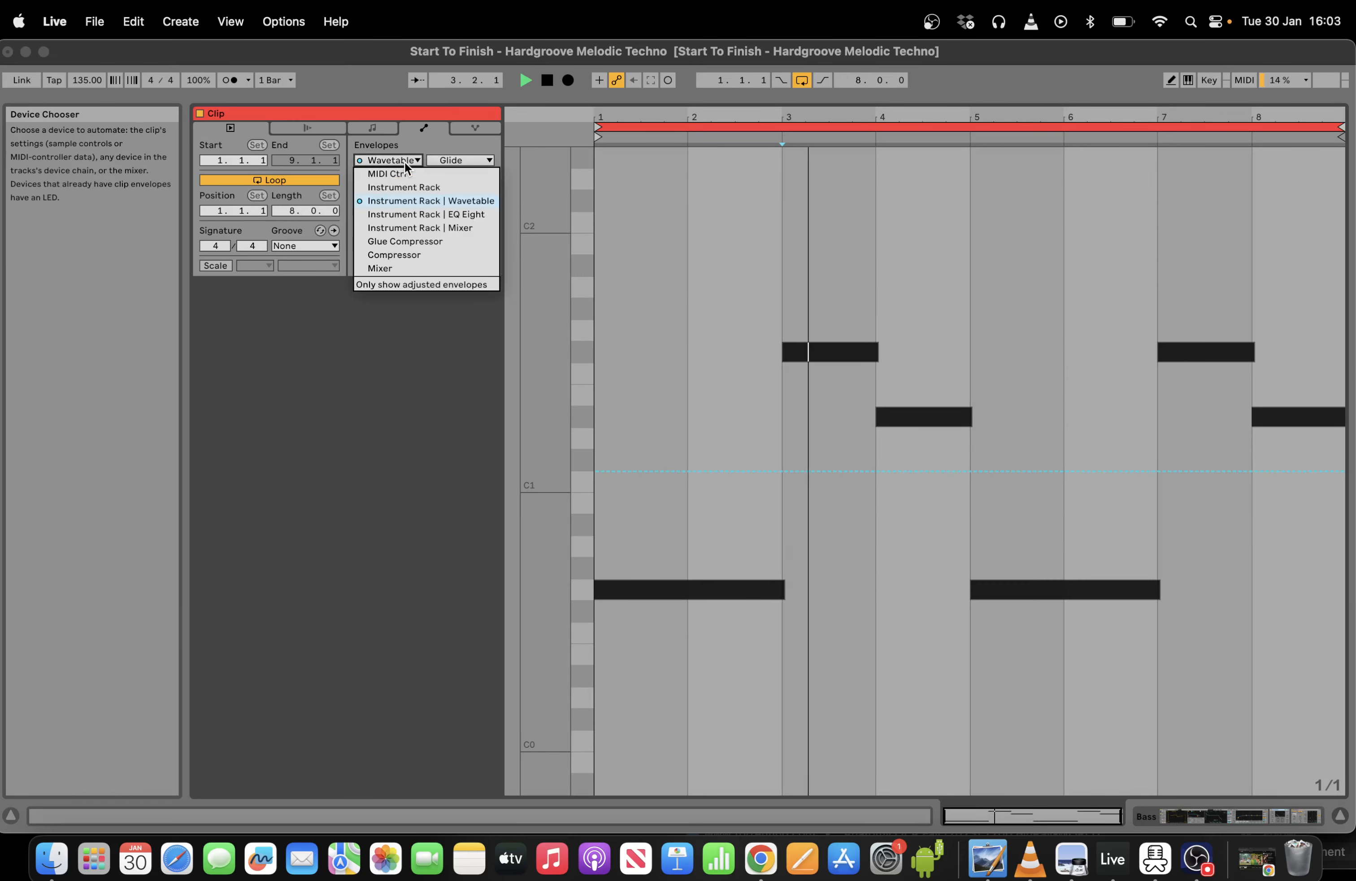
left_click(409, 200)
left_click(460, 160)
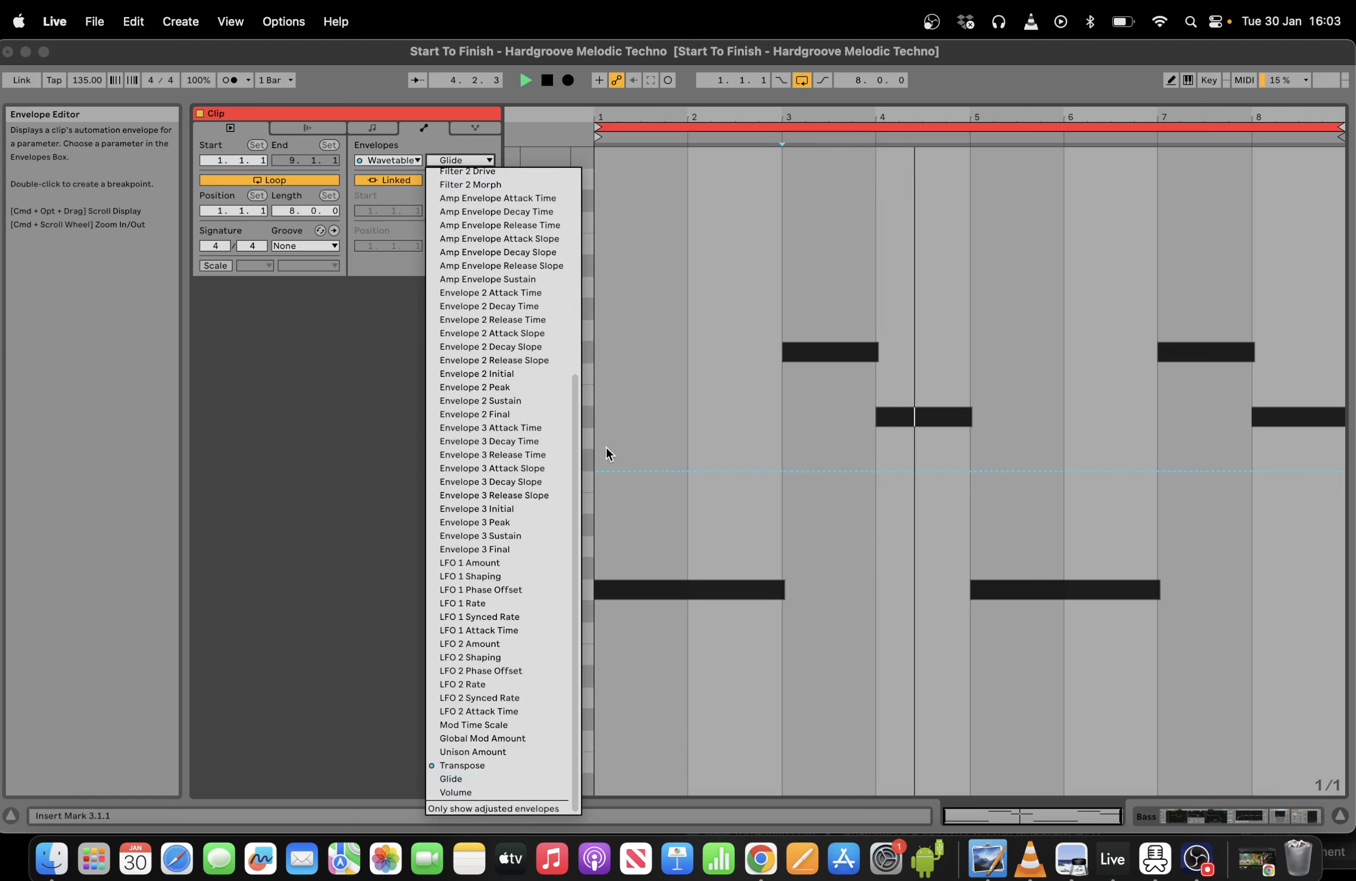
left_click(472, 765)
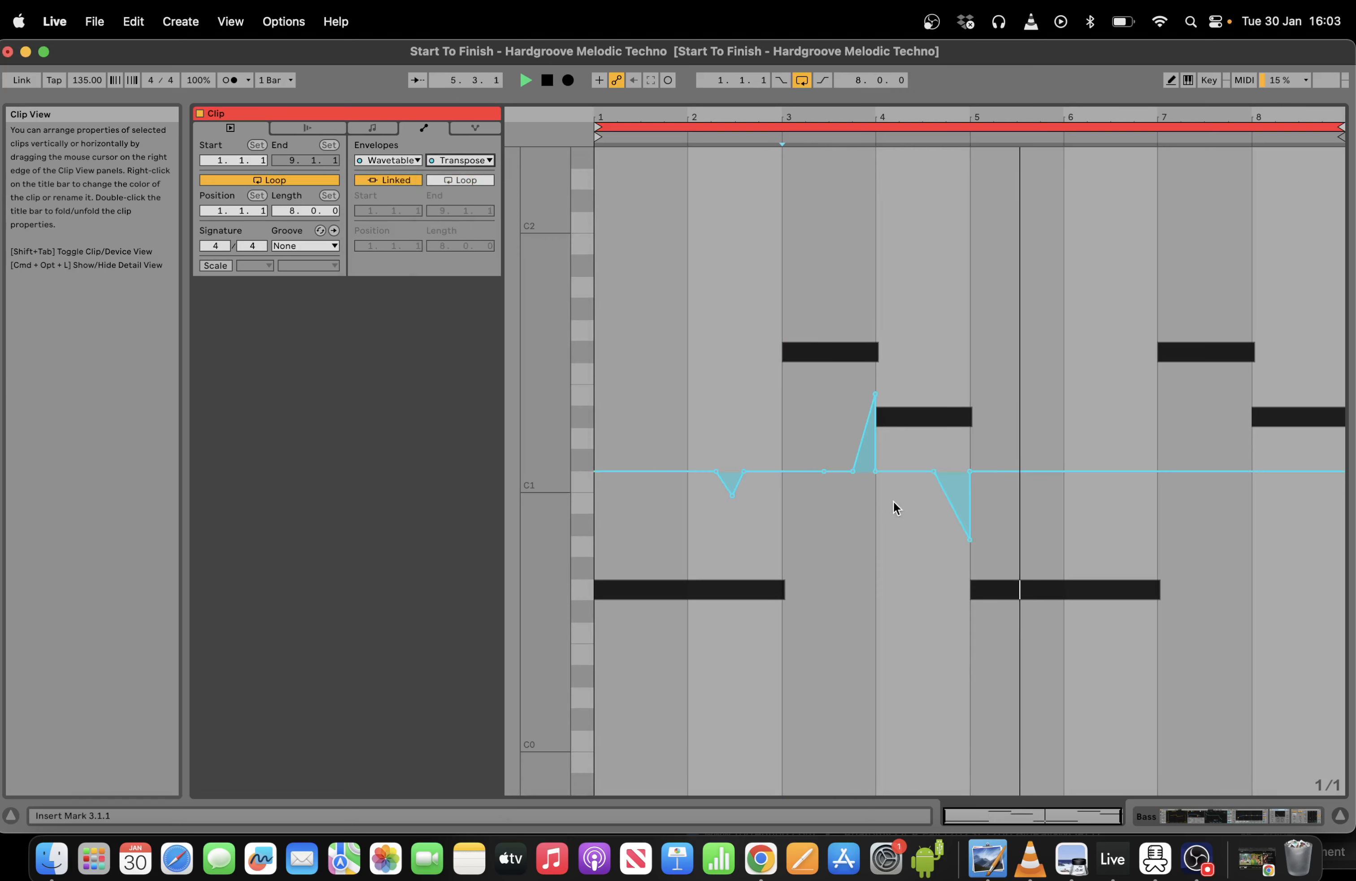
left_click_drag(968, 538, 969, 521)
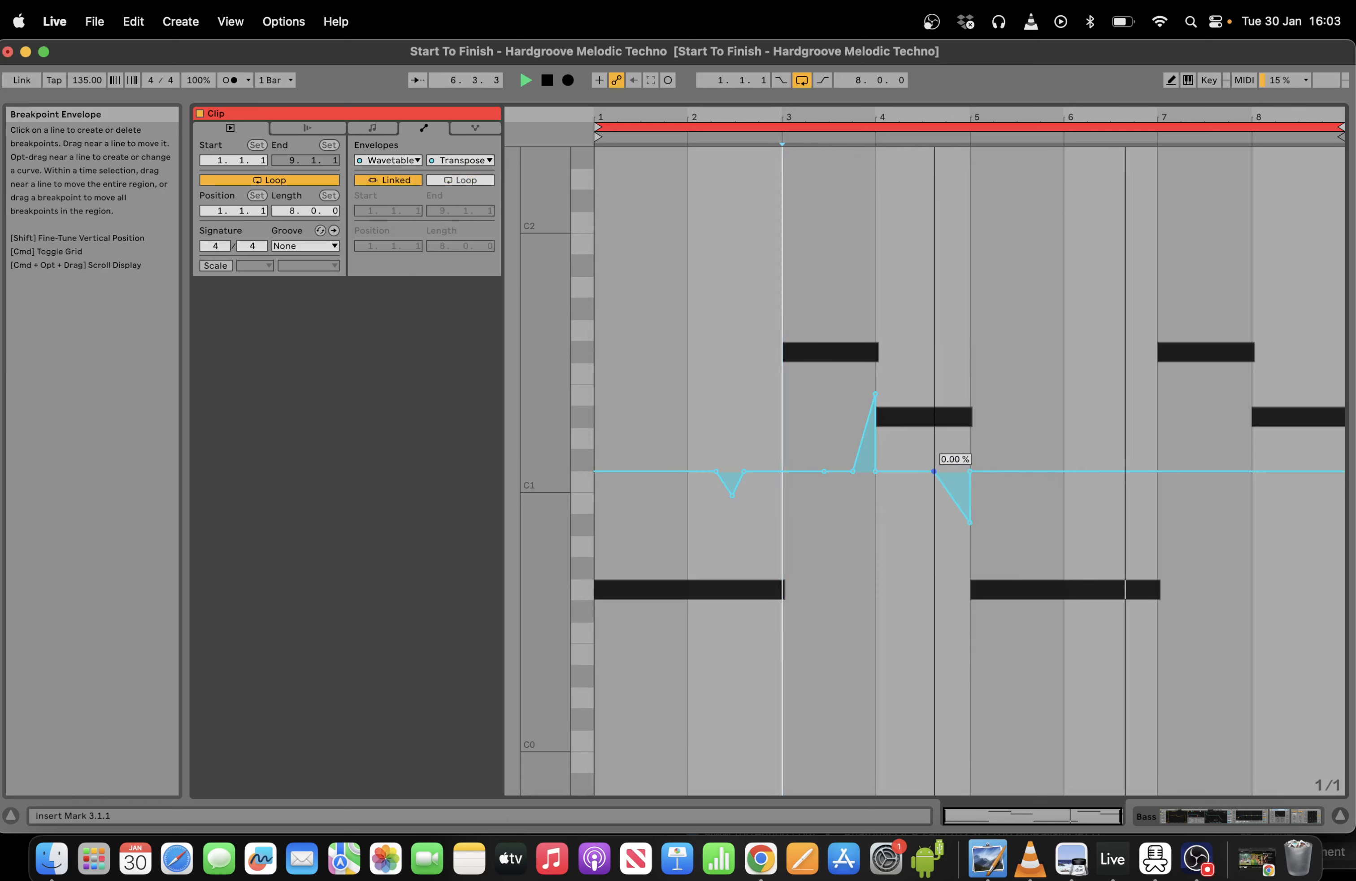
left_click(970, 474)
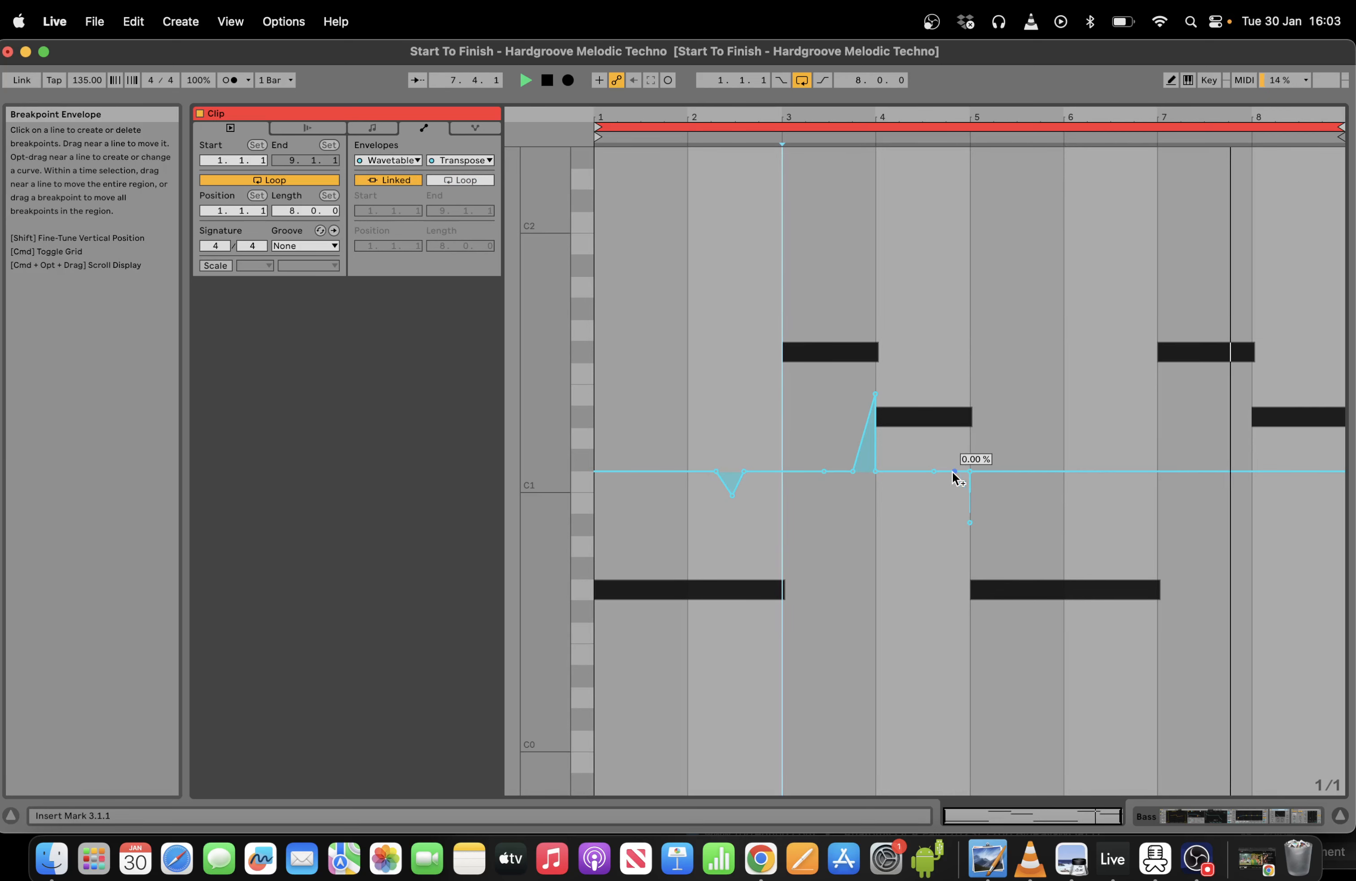
left_click_drag(954, 472, 957, 509)
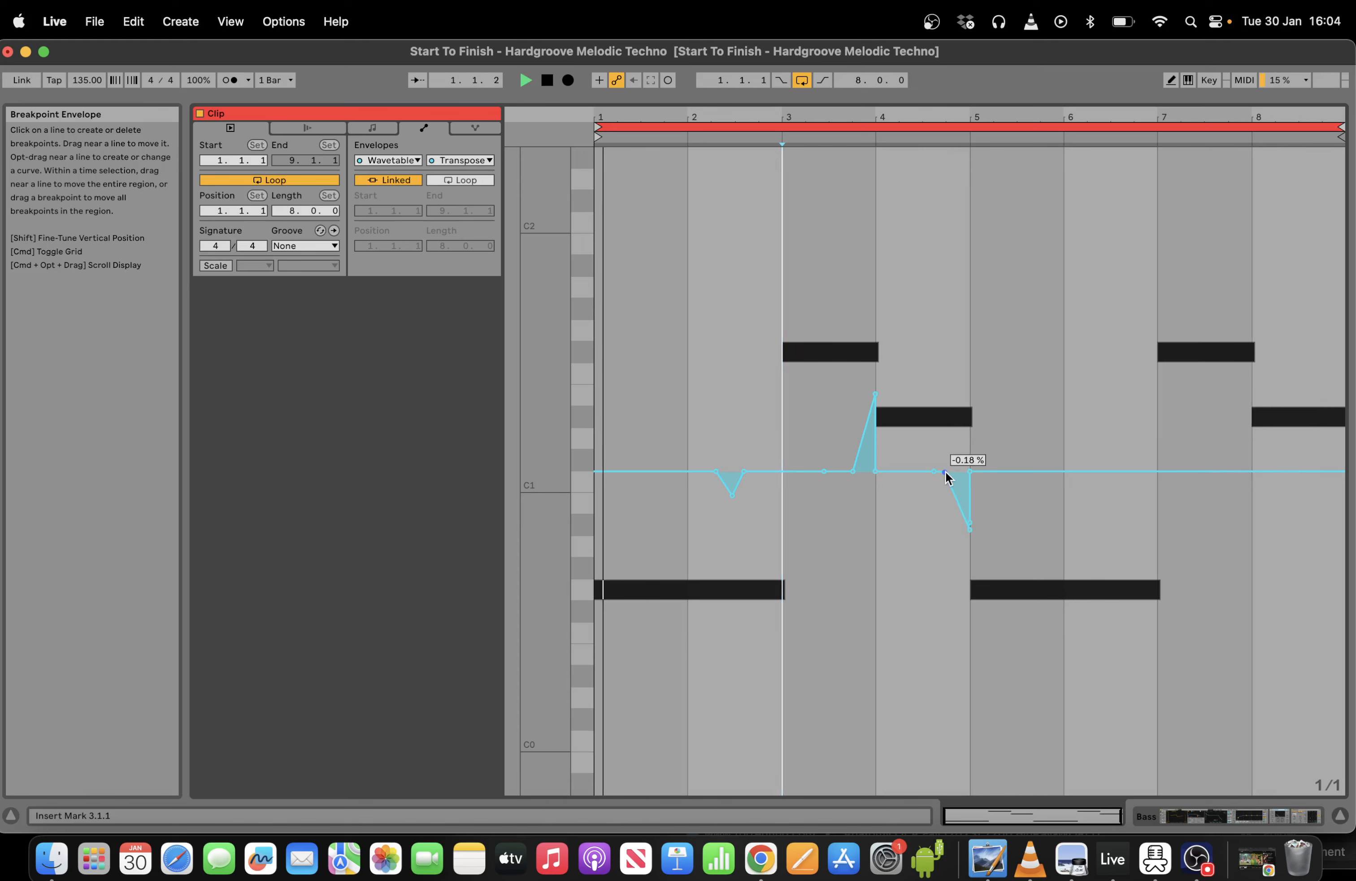
Duplicate the first four bars of the Bass clip, including the Transpose envelope, over bars 5 to 8.
left_click(971, 434)
left_click_drag(972, 449, 509, 475)
key("super+d")
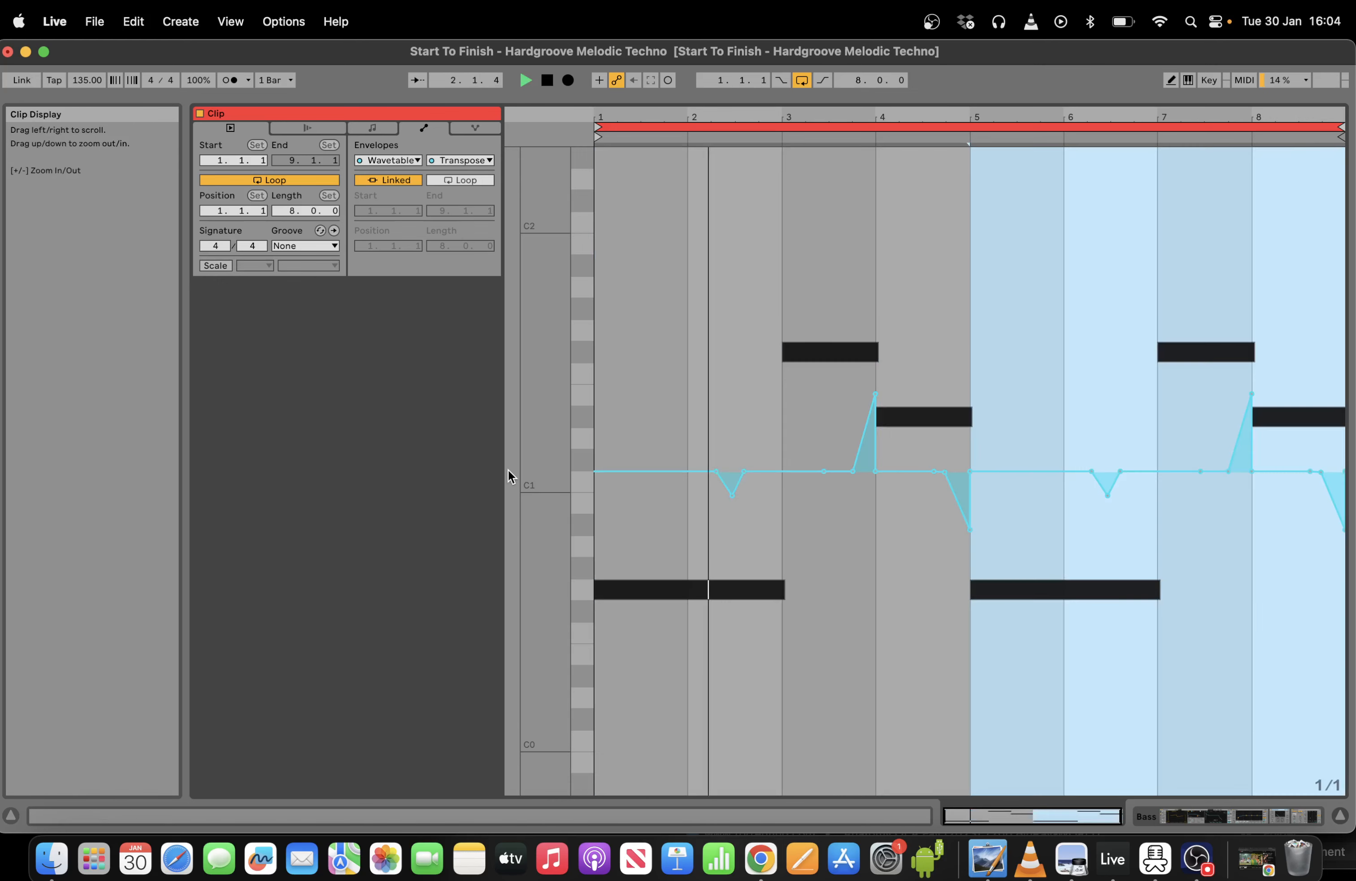
Mute the Drums group and raise Wavetable's first filter frequency to 2.15 kHz while auditioning.
left_click(1252, 816)
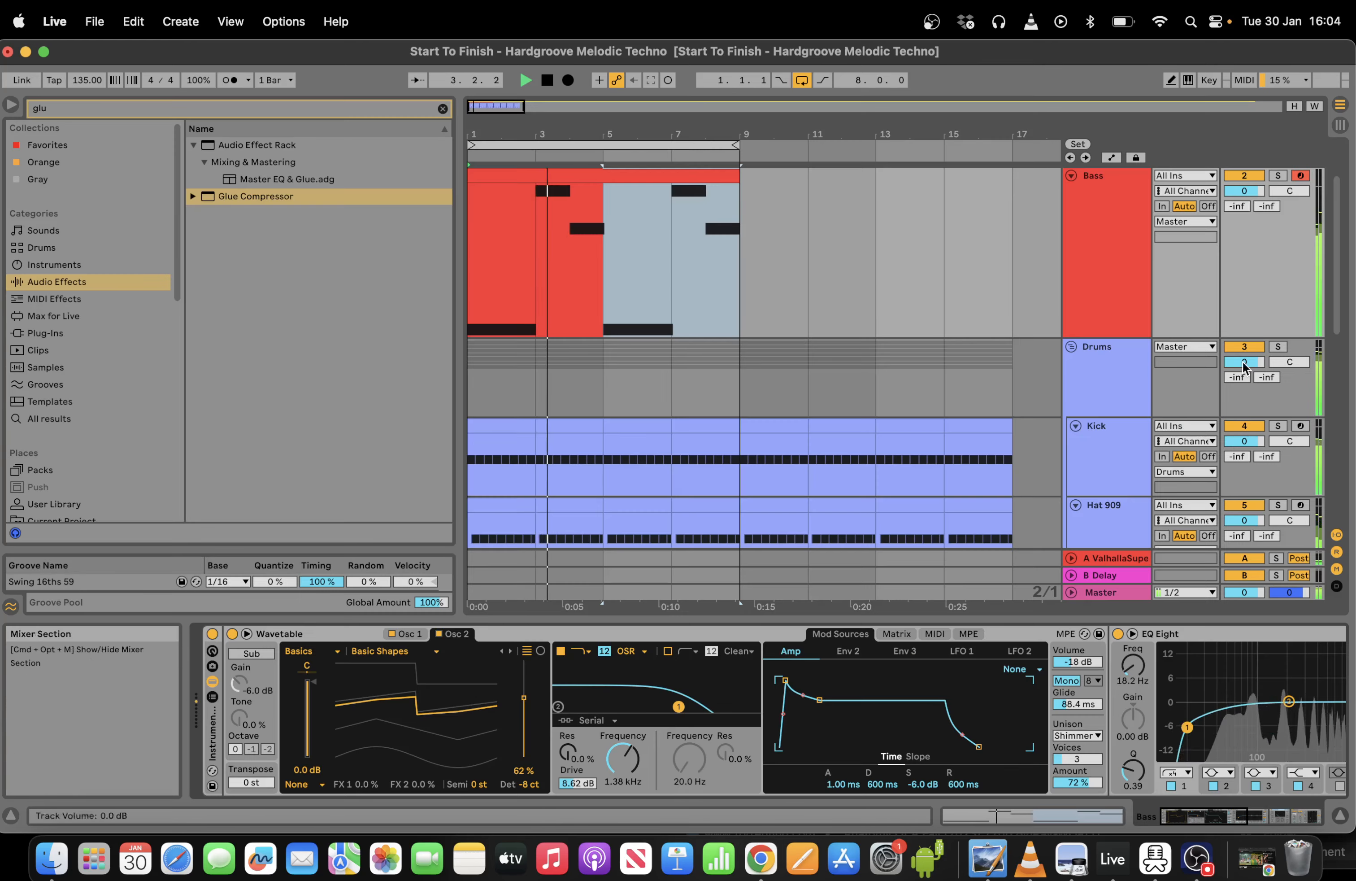
left_click(1245, 346)
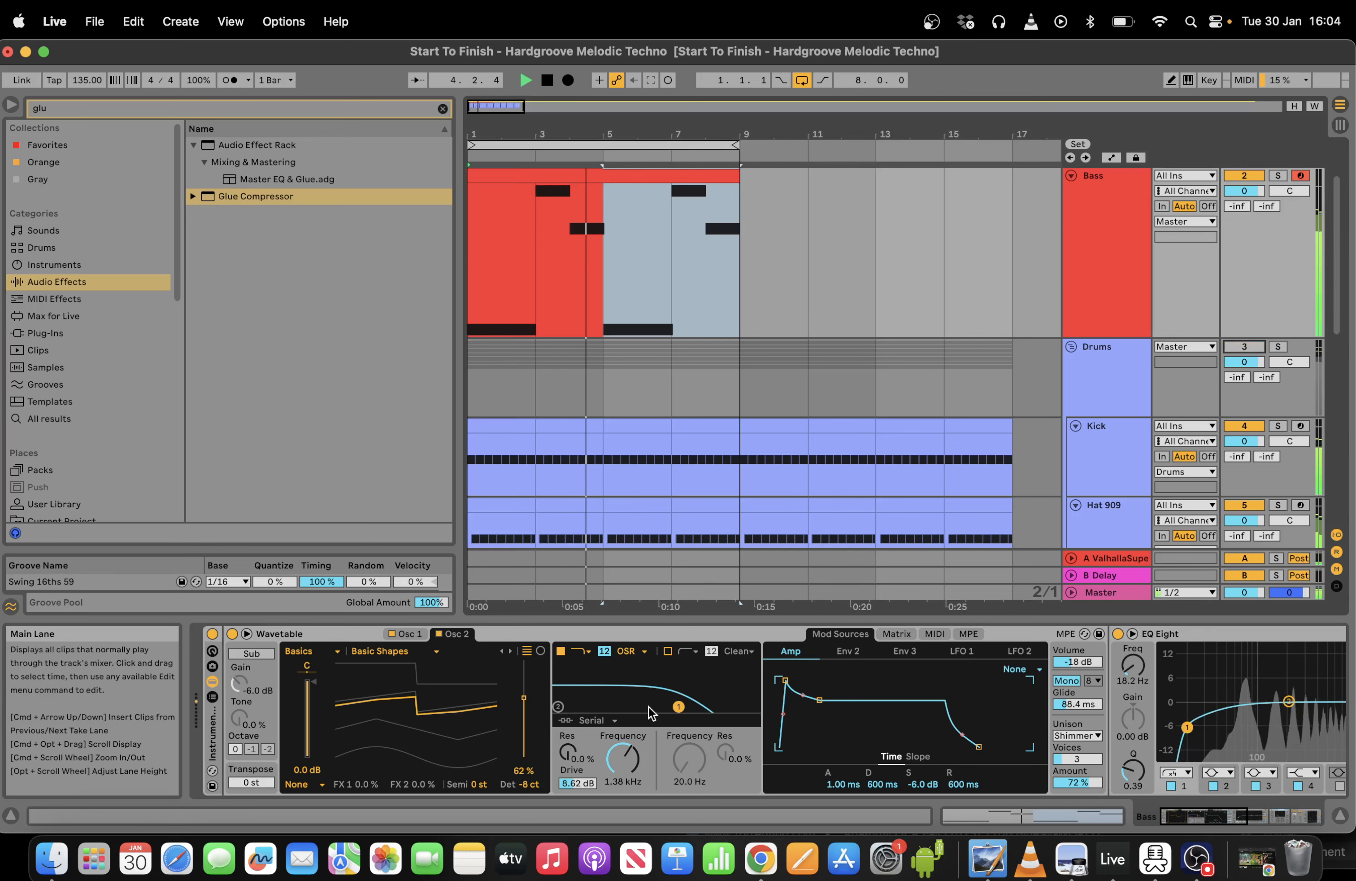
left_click_drag(618, 772, 616, 769)
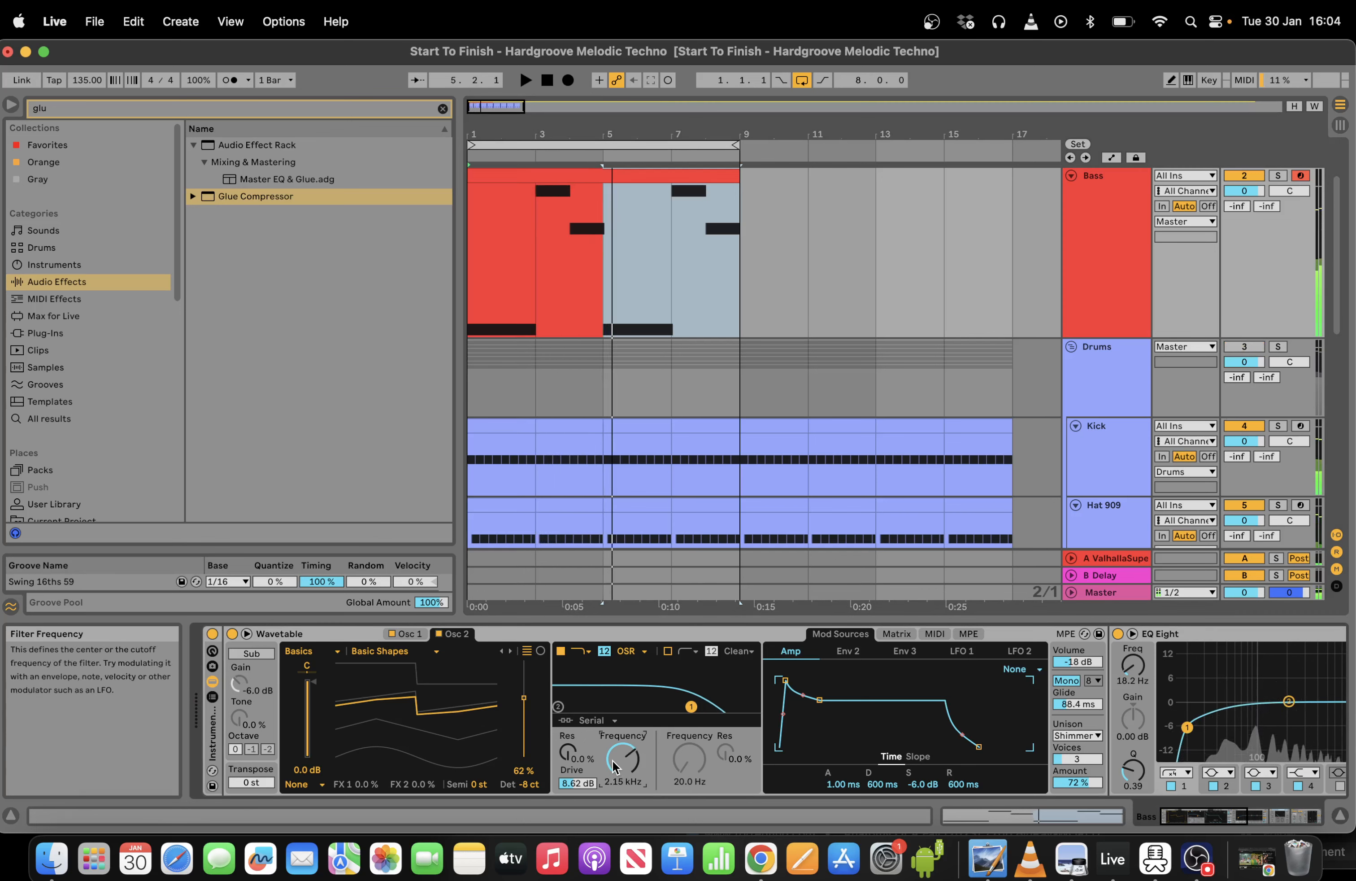
key("space")
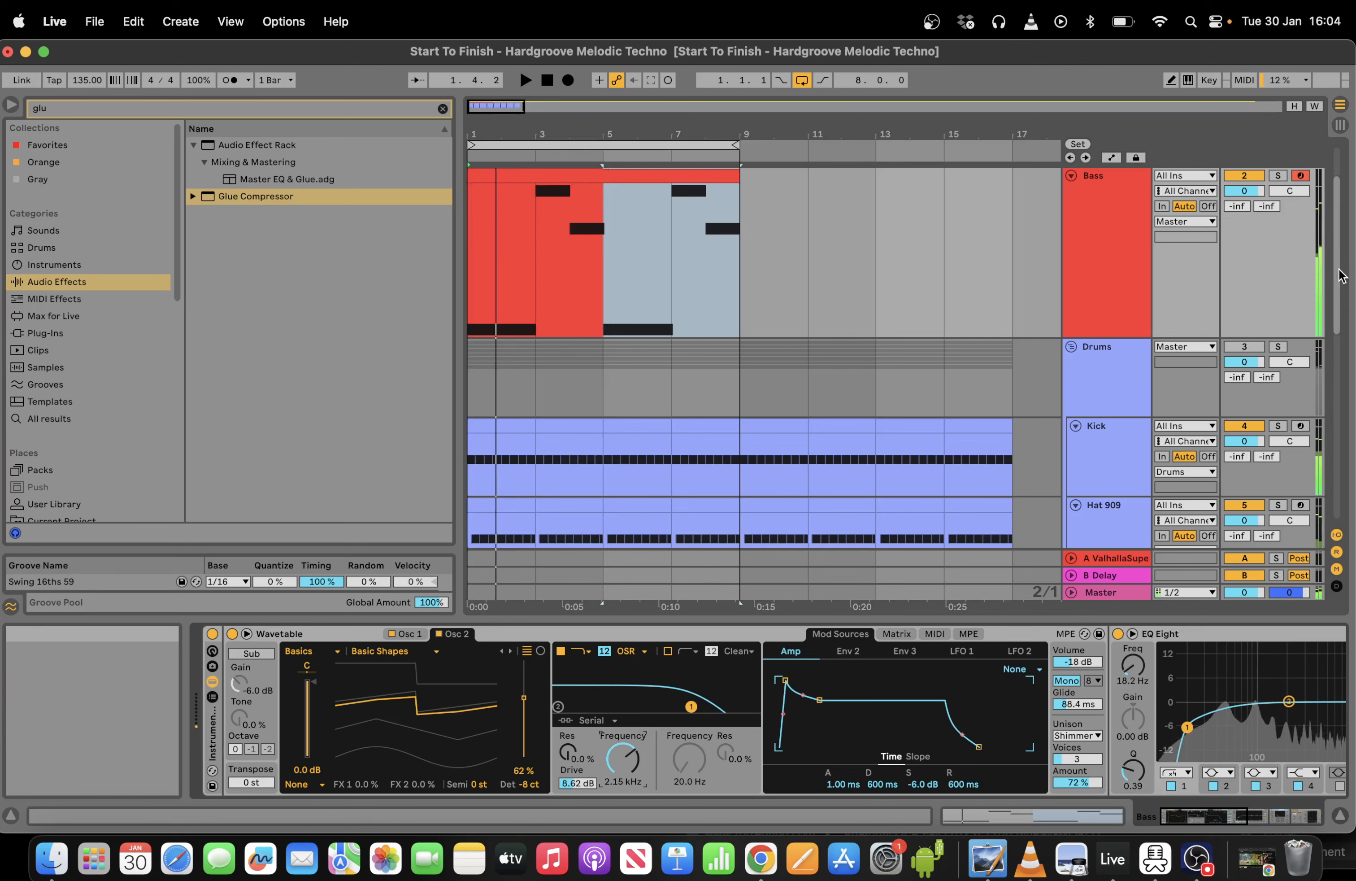
Duplicate the Bass track, fold the Drums group and move the copy into the Lead group.
left_click_drag(1340, 277, 1340, 226)
left_click(1107, 263)
key("super+d")
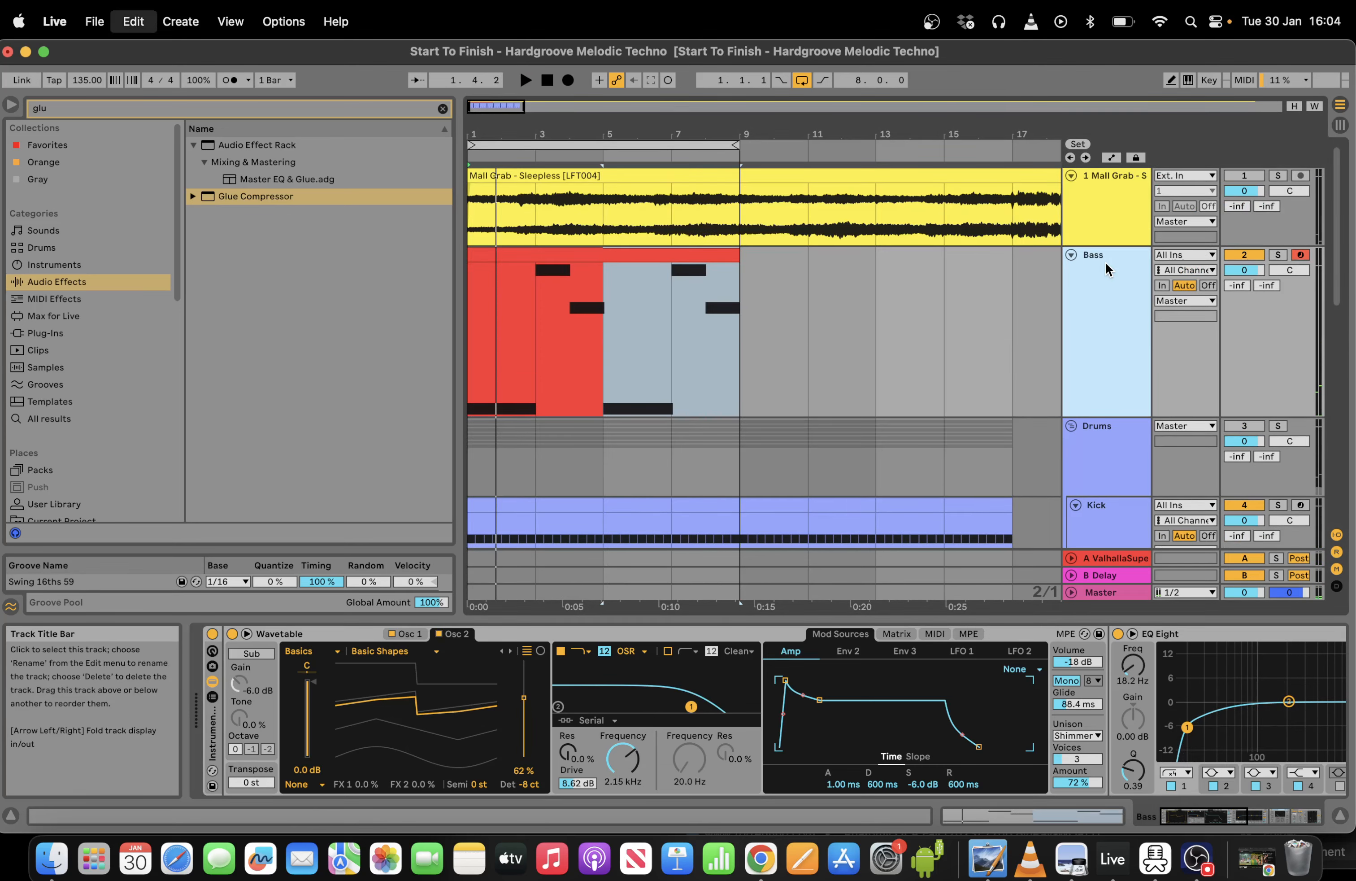
left_click(1071, 381)
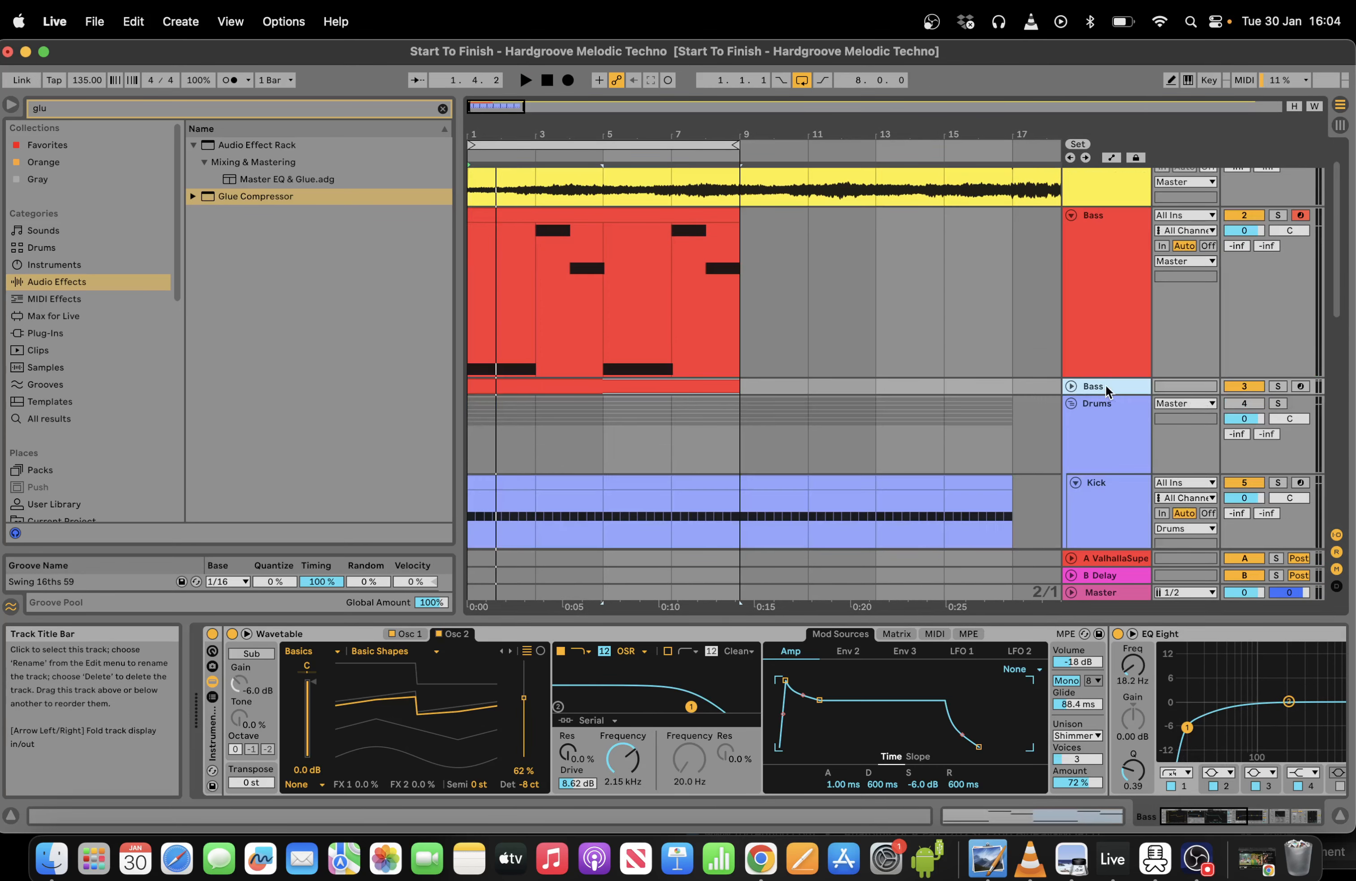
left_click(1067, 405)
left_click_drag(1103, 436, 1100, 494)
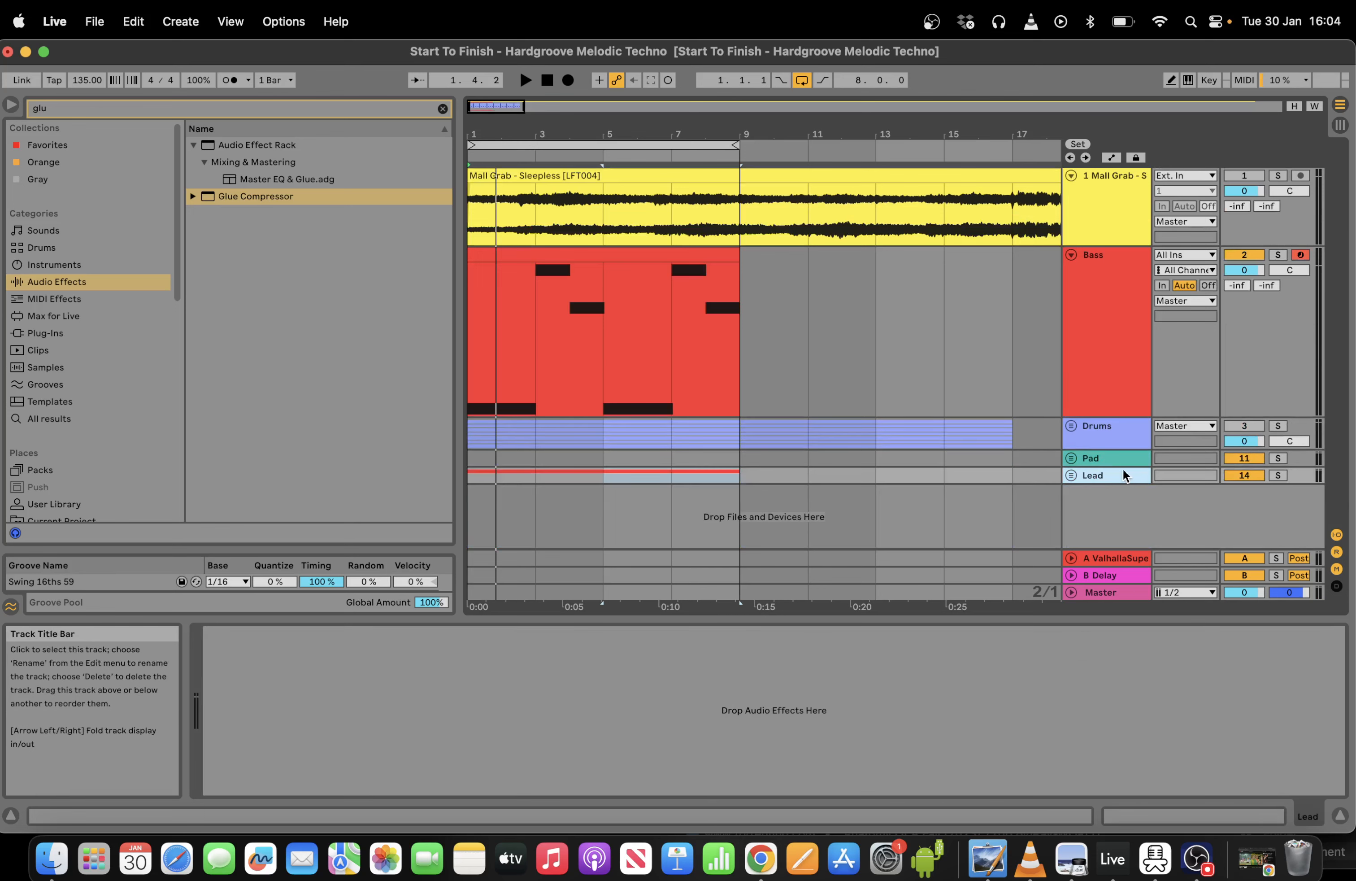
Unfold the Lead group and rename the copied Bass track inside it as Lead 1.
left_click(1071, 475)
left_click_drag(1338, 346, 1347, 472)
right_click(1117, 341)
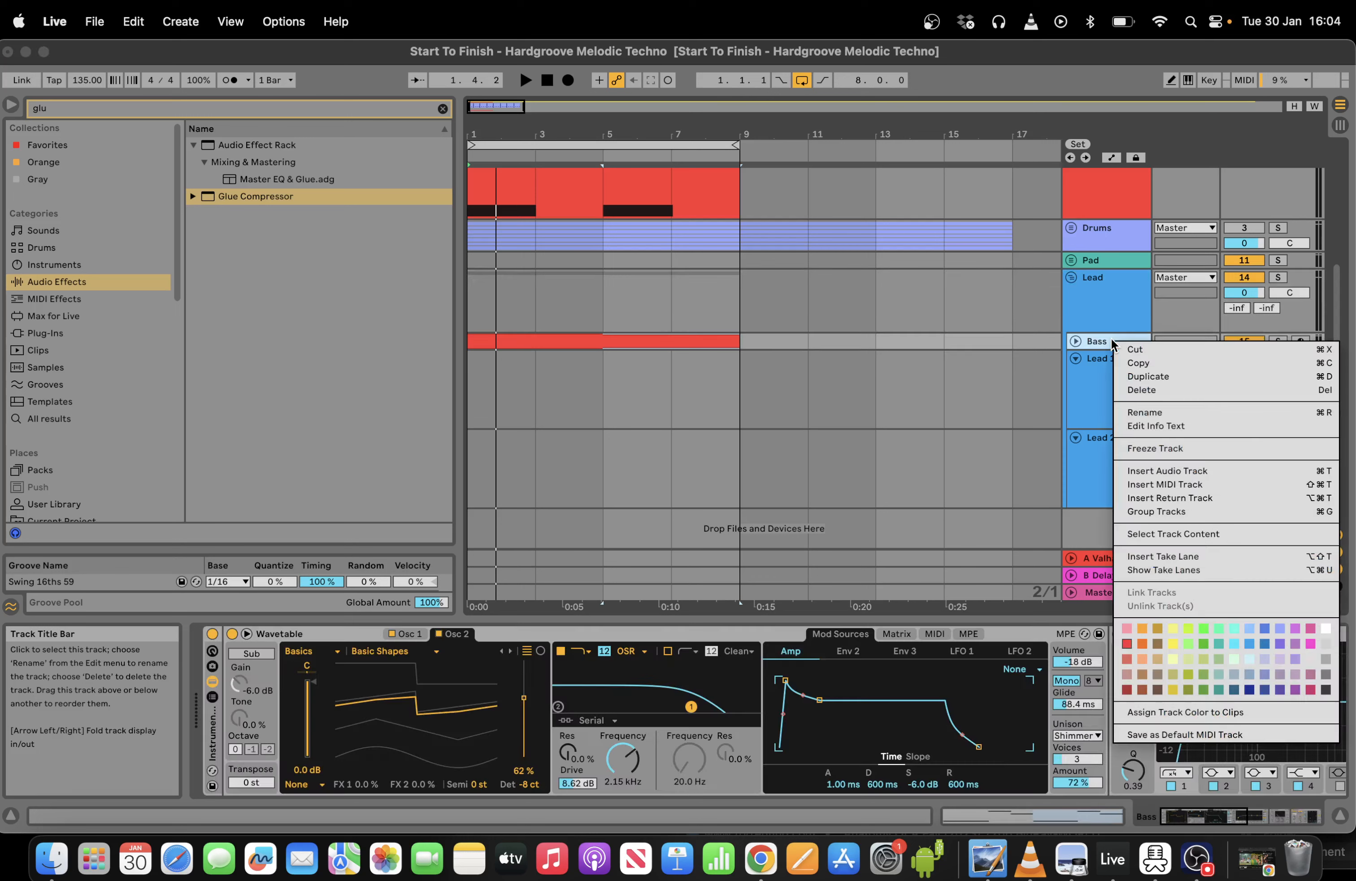
left_click(1167, 412)
type("Lead ")
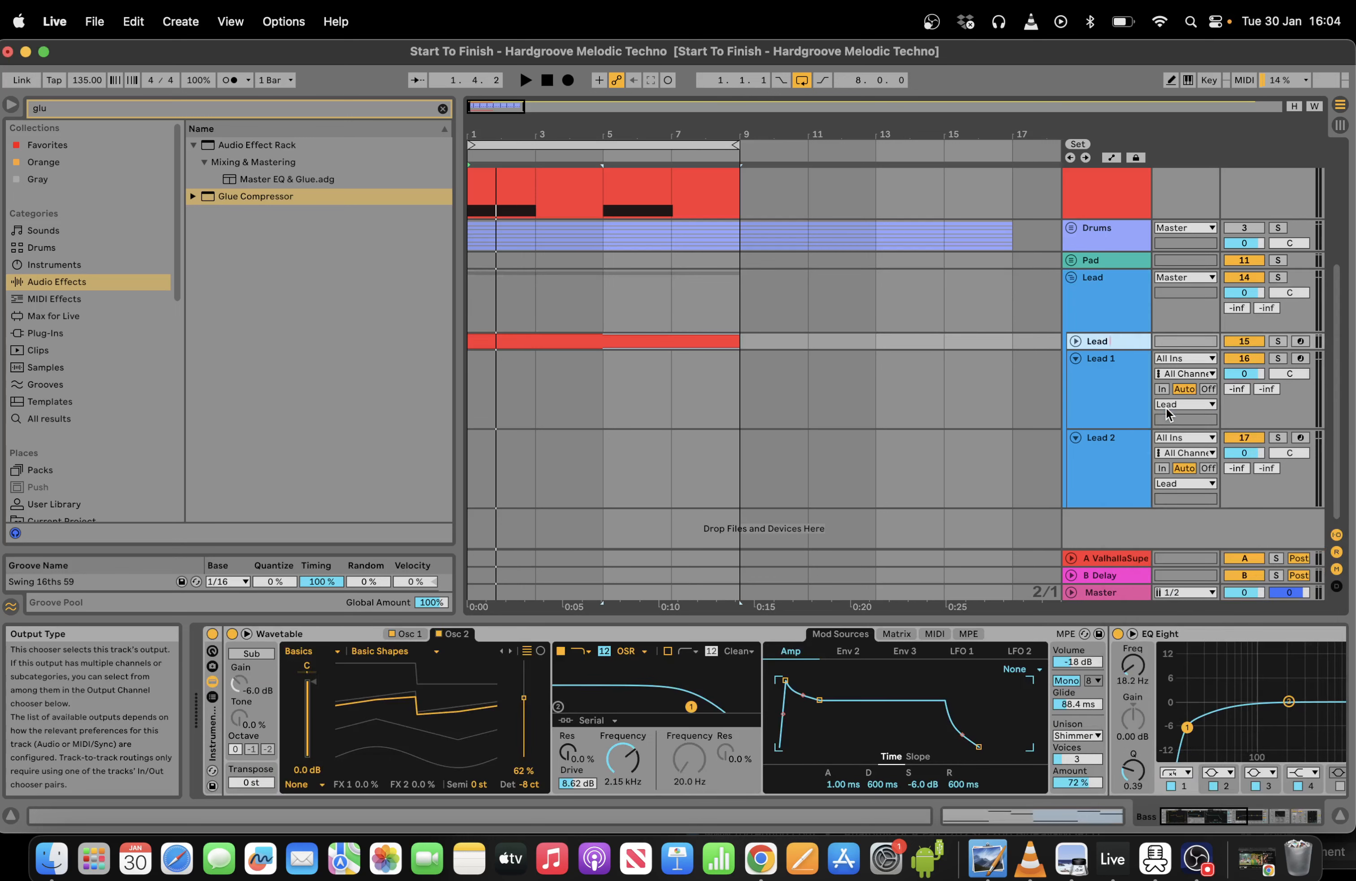
type("1")
Delete the empty original Lead 1 track below the renamed copy in the Lead group.
left_click(1000, 378)
left_click(1111, 445)
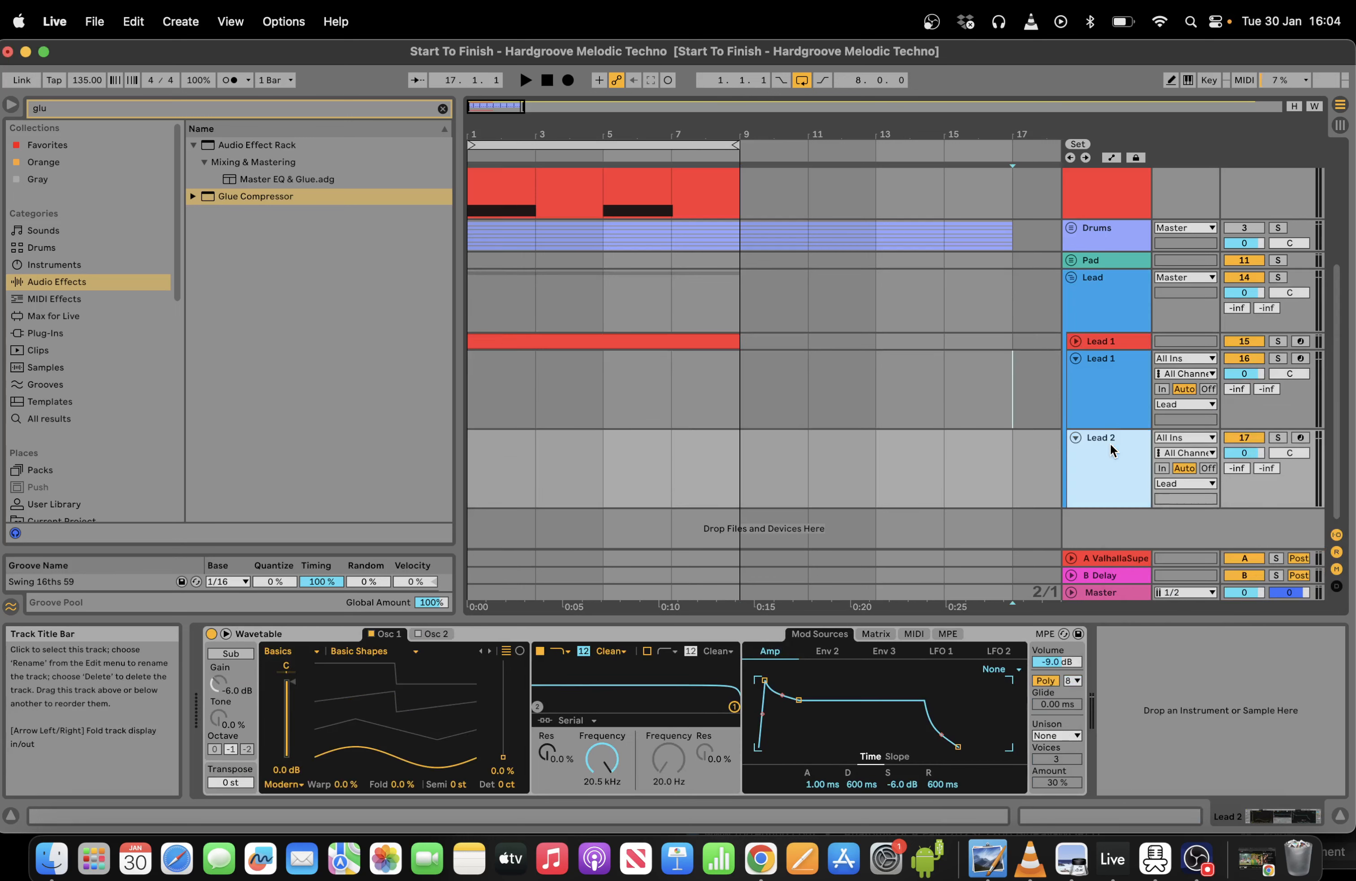
left_click(1113, 363)
key("Delete")
Recolour the Lead 1 track and its eight-bar clip blue to match the Lead group.
right_click(1107, 340)
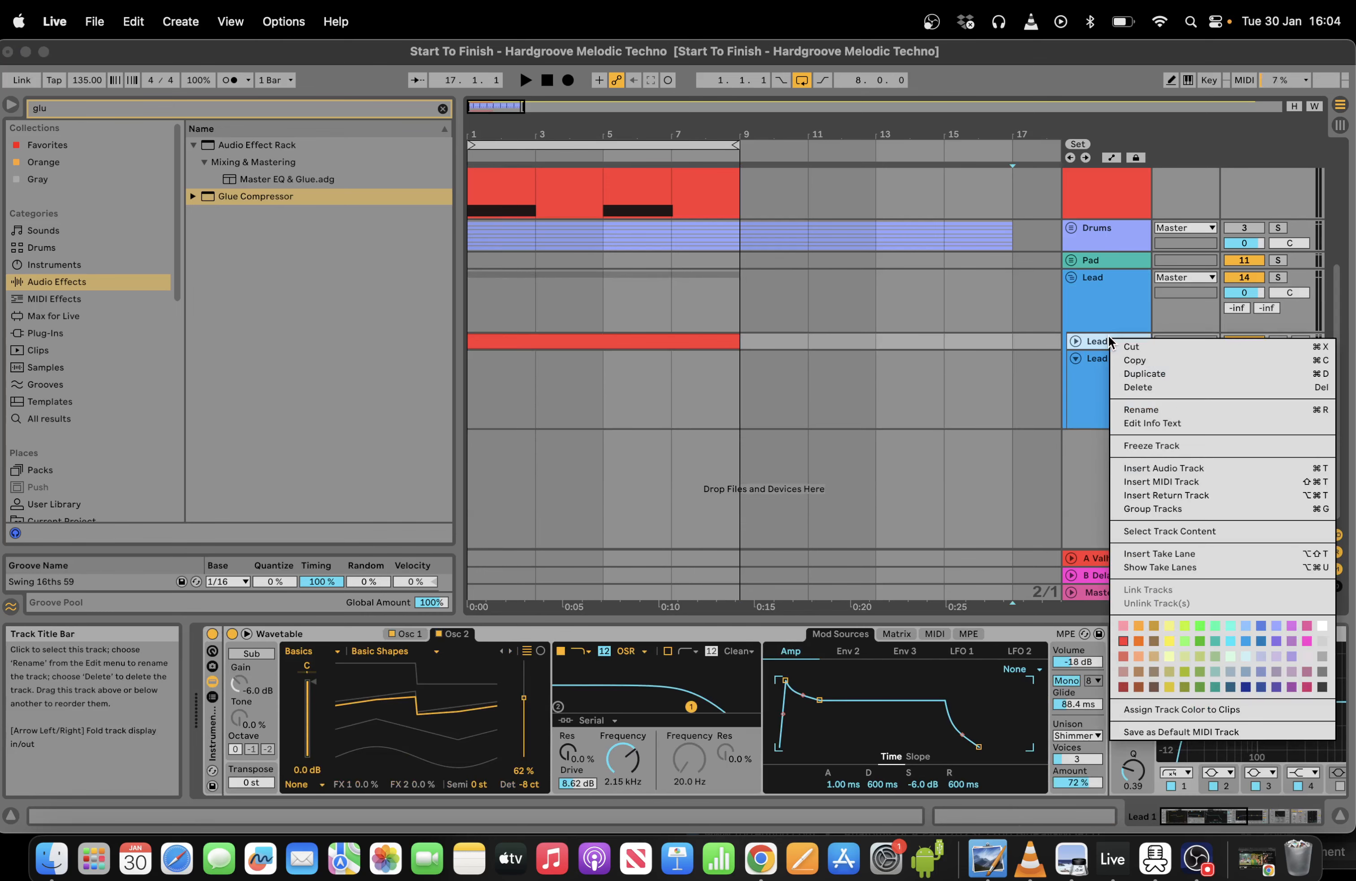
left_click(1246, 641)
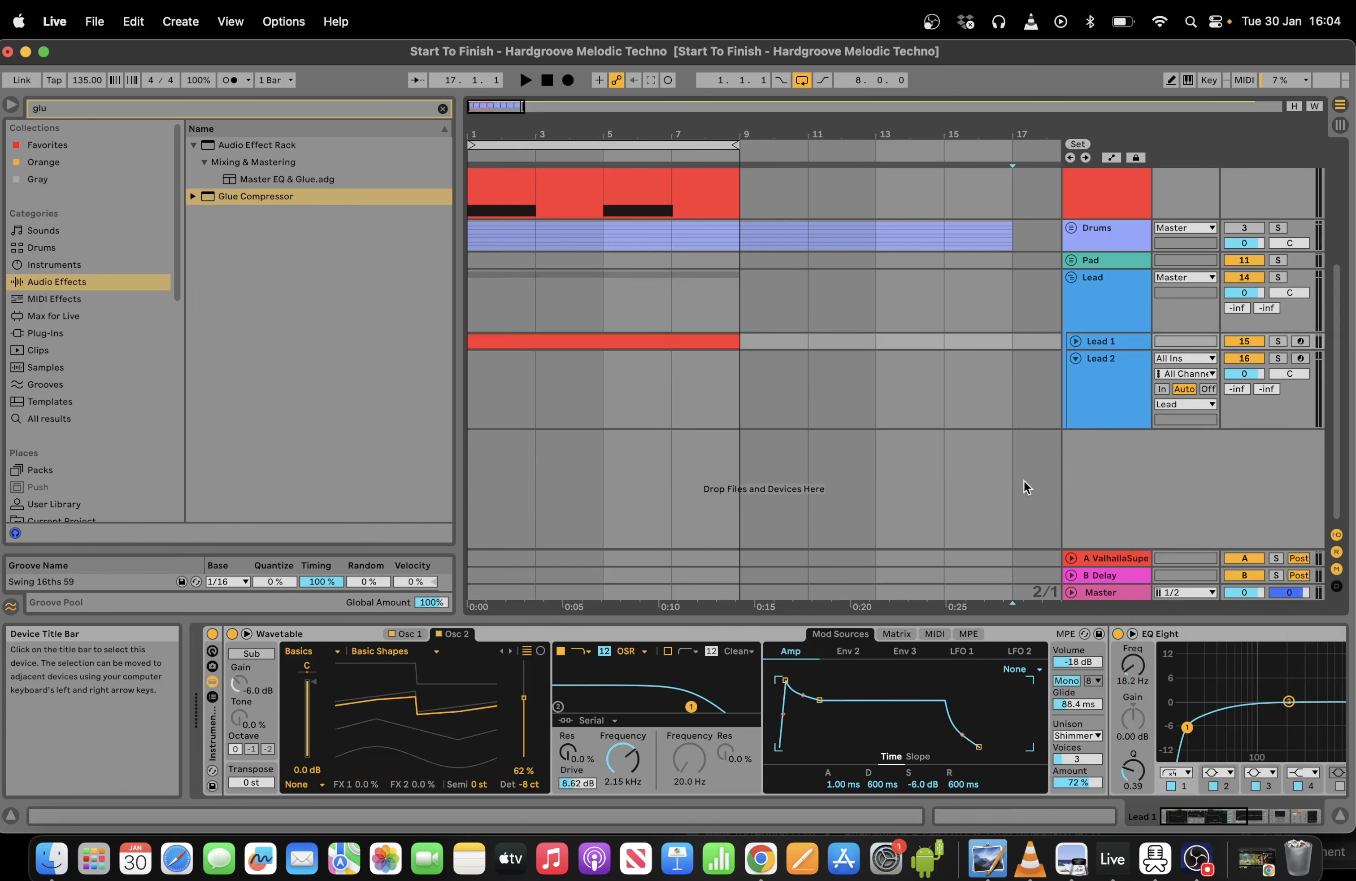
left_click(675, 330)
left_click(679, 343)
right_click(679, 343)
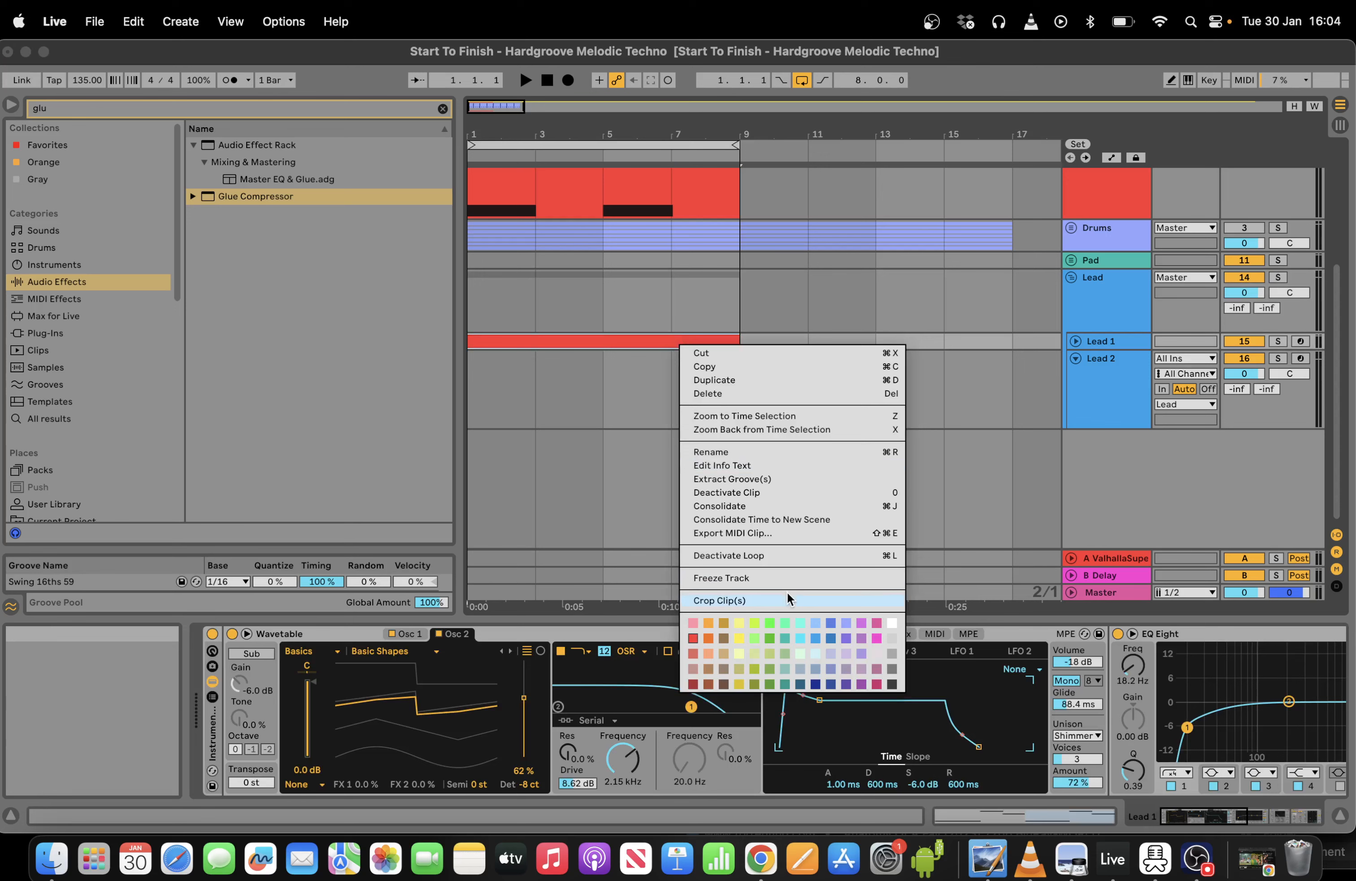
left_click(815, 636)
Unfold the Lead 1 track and bring up its clip's notes for editing.
key("space")
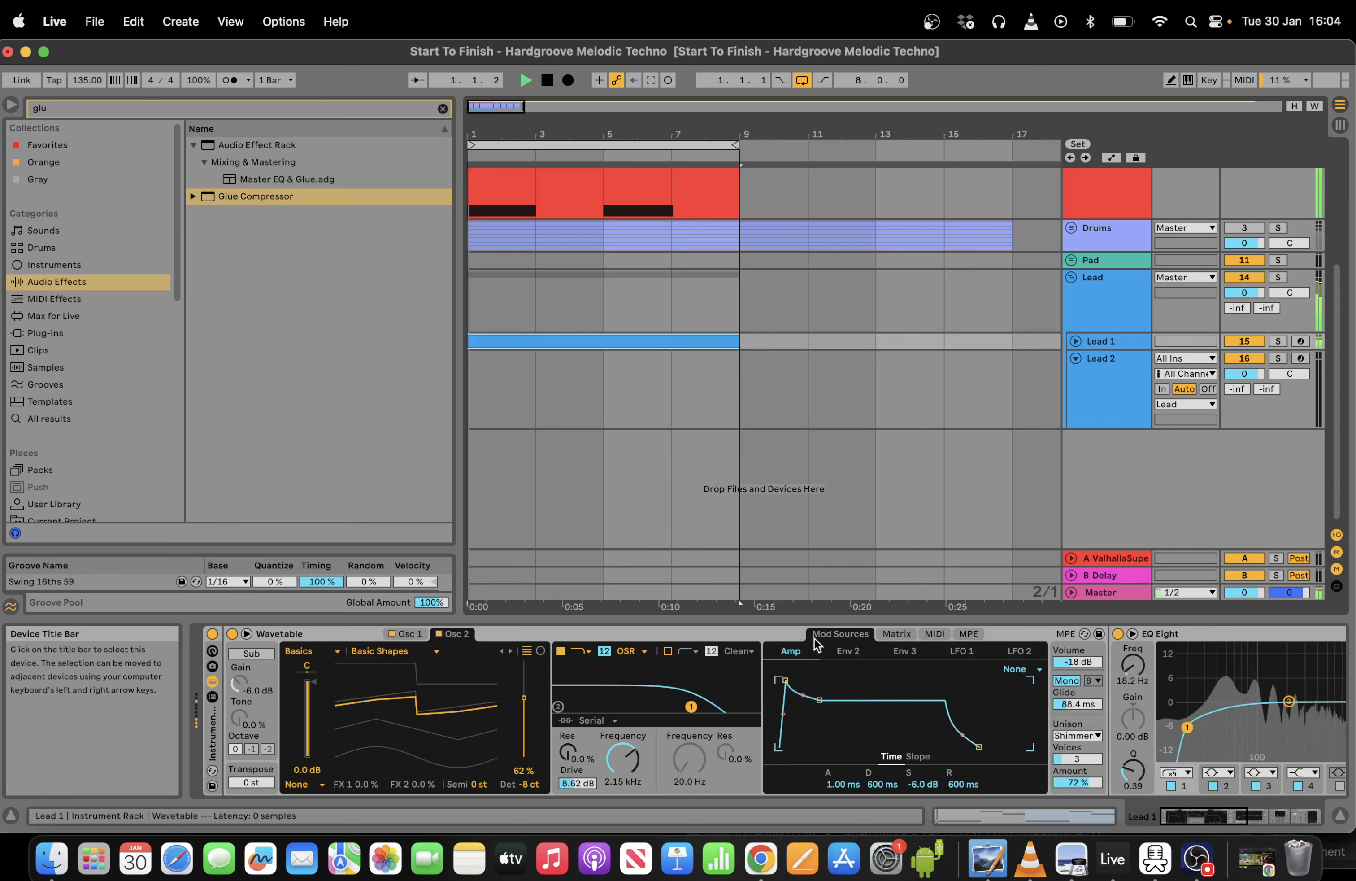
left_click(1075, 341)
key("space")
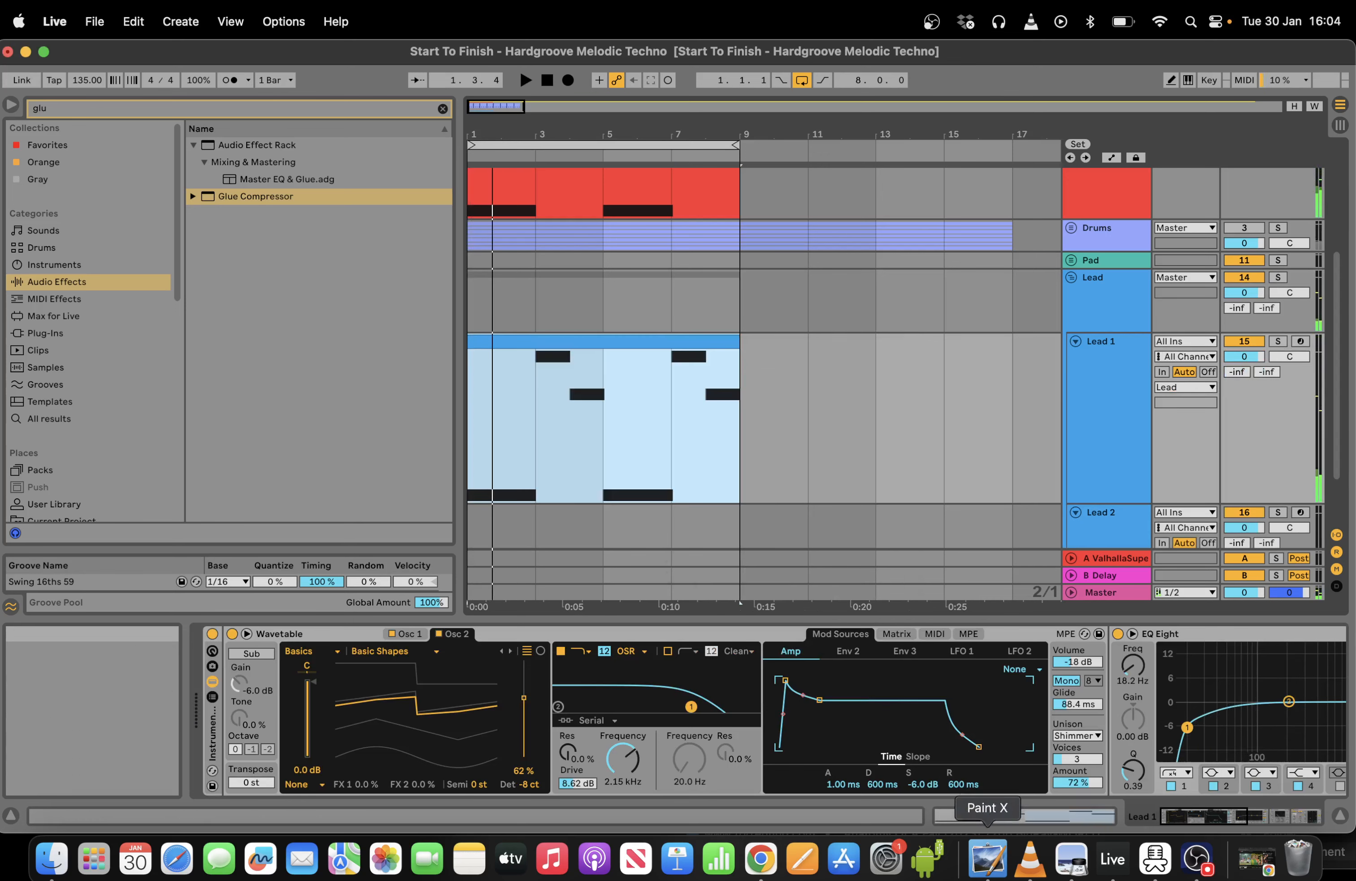
left_click(1012, 817)
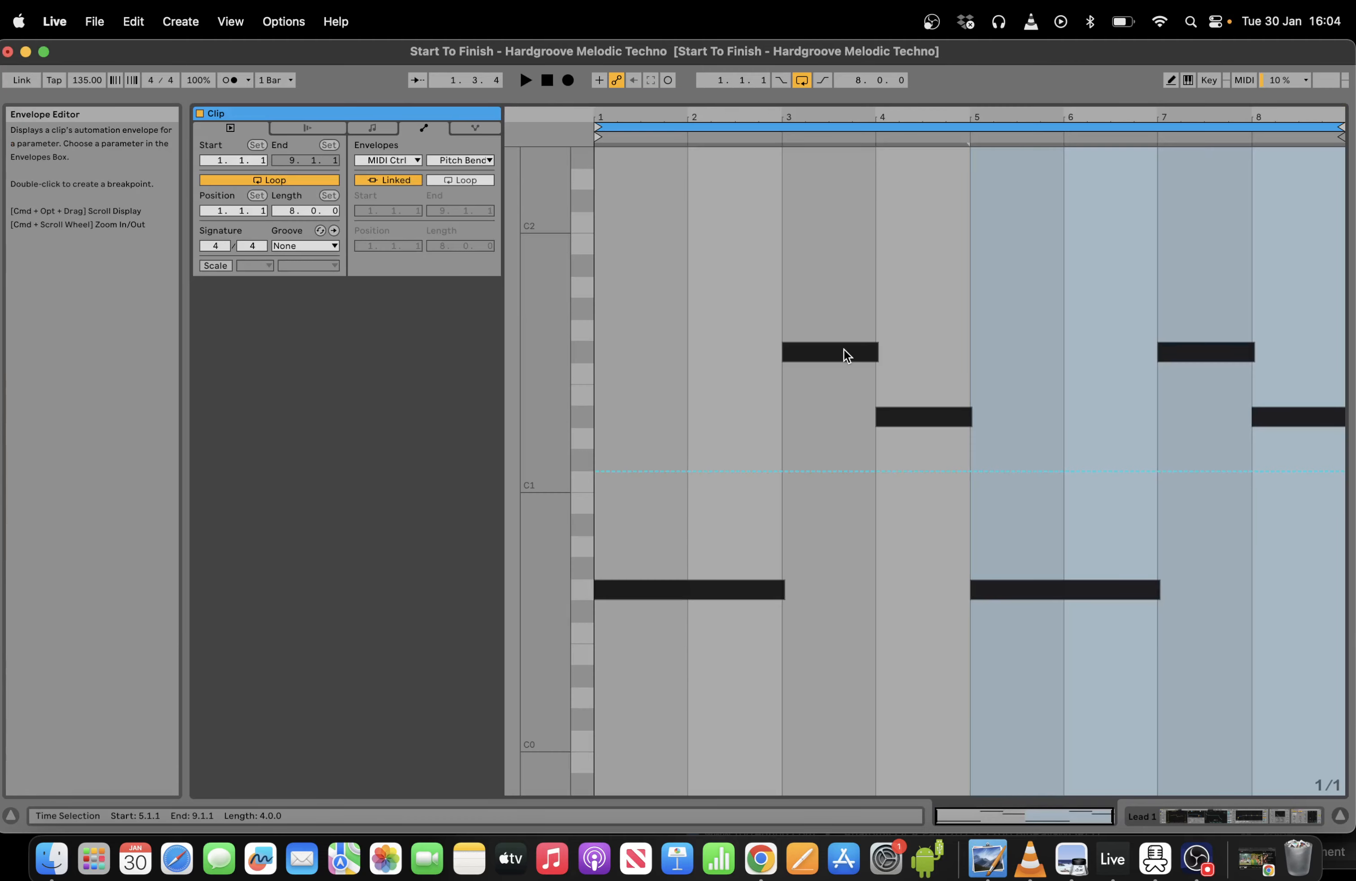
left_click(1270, 815)
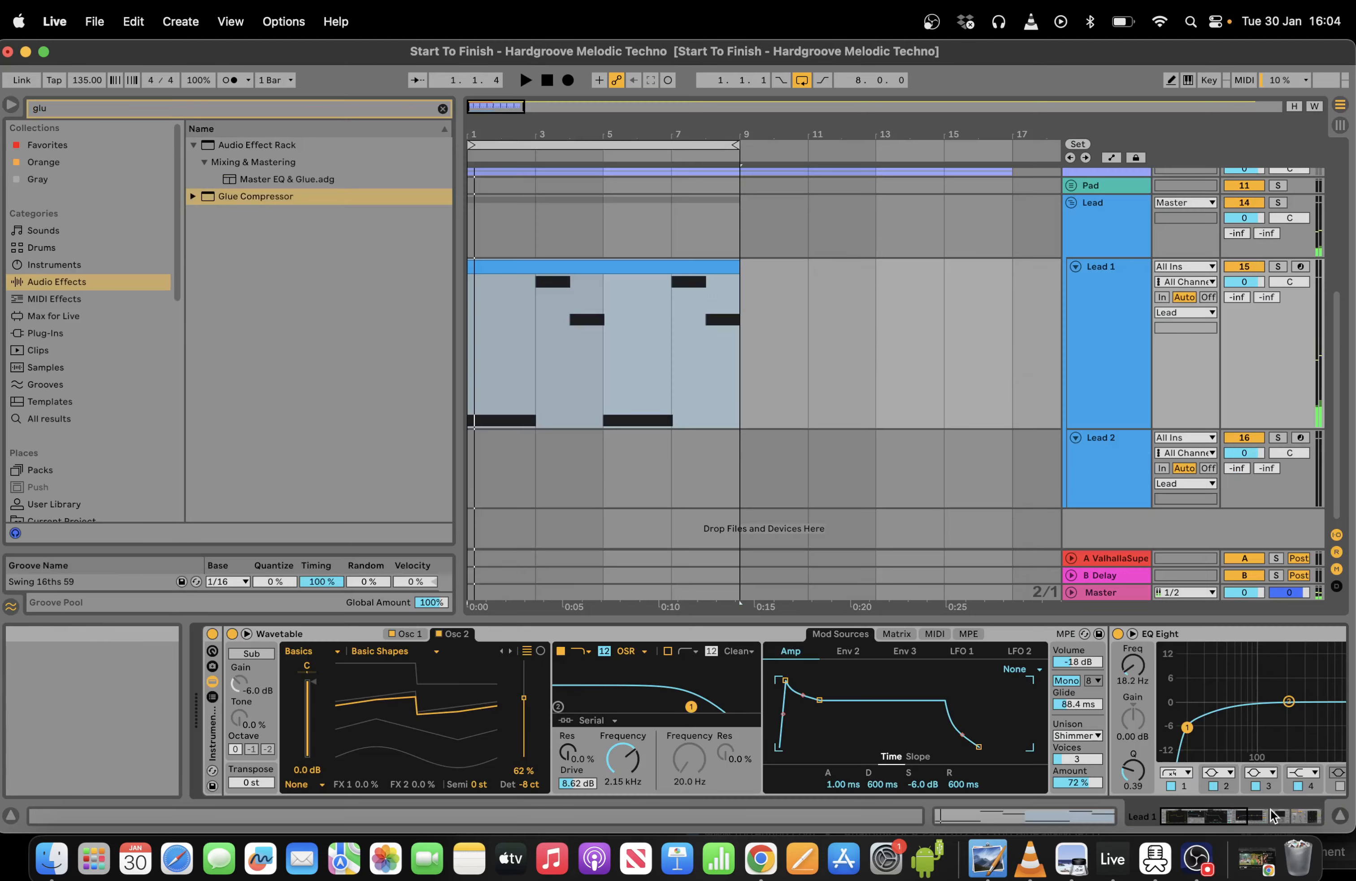
left_click(992, 821)
left_click(373, 129)
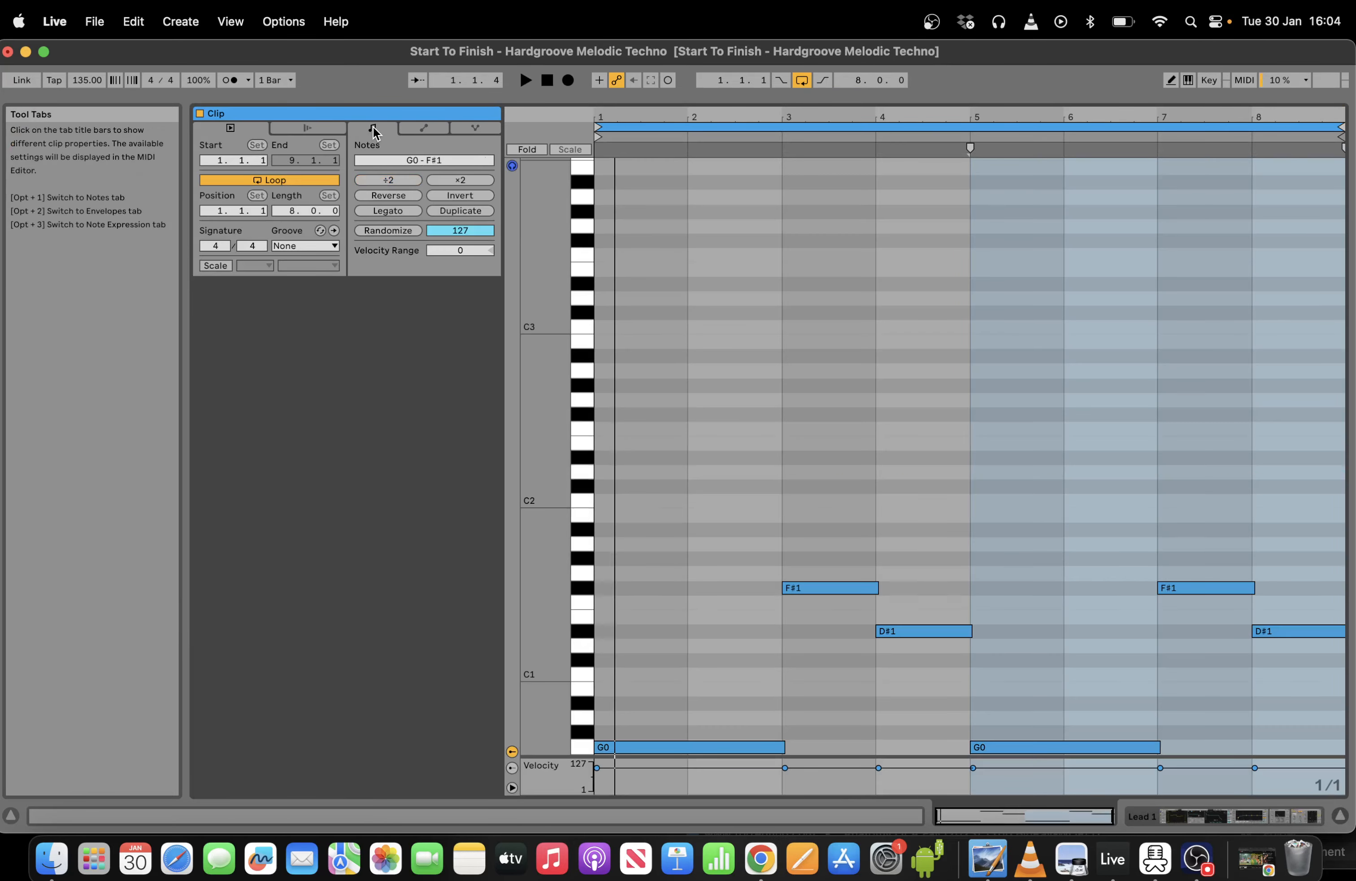
Delete every note in the Lead 1 clip except the first G0 note.
key("space")
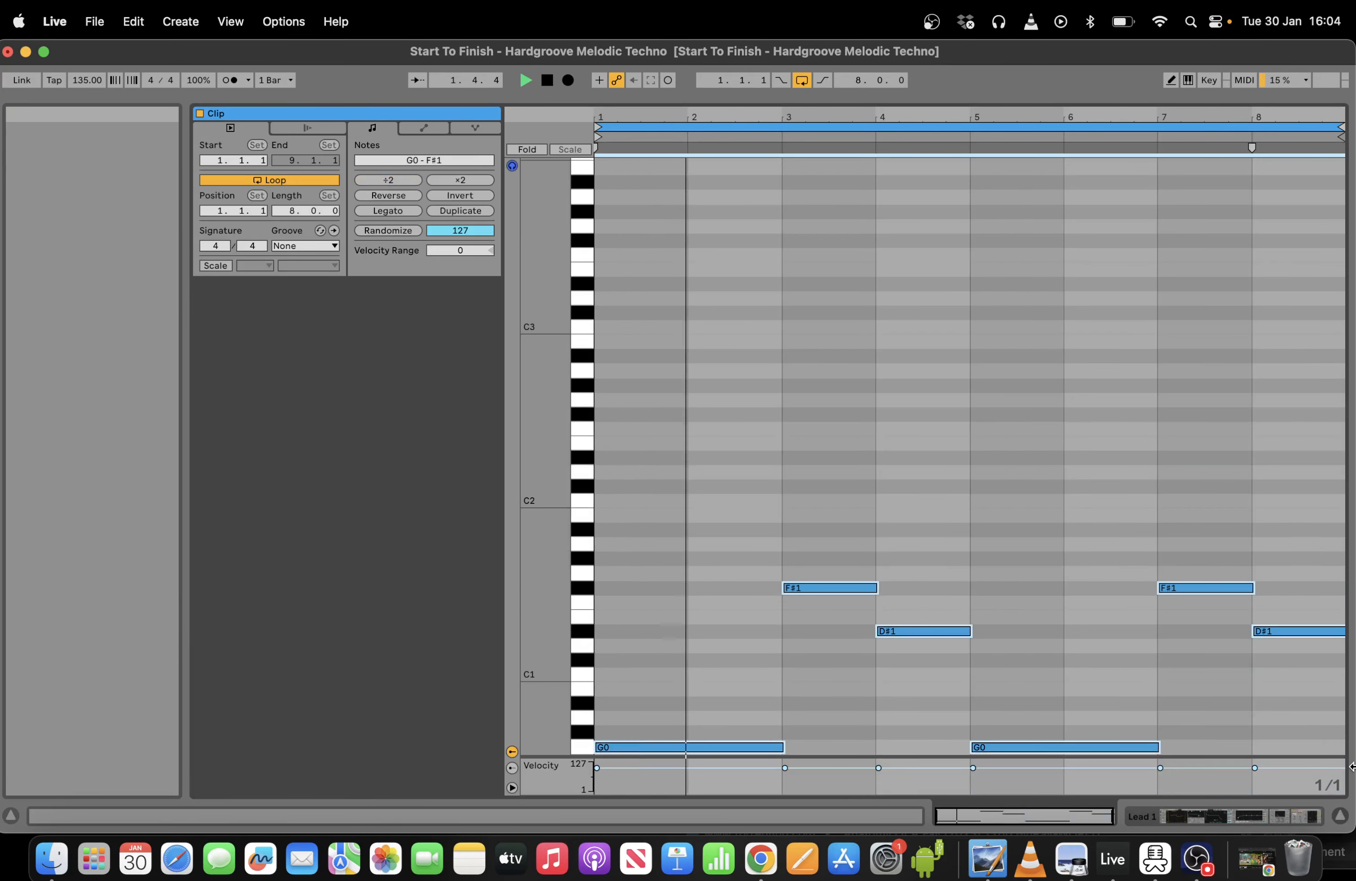
key("space")
left_click(769, 747, "shift")
key("plus")
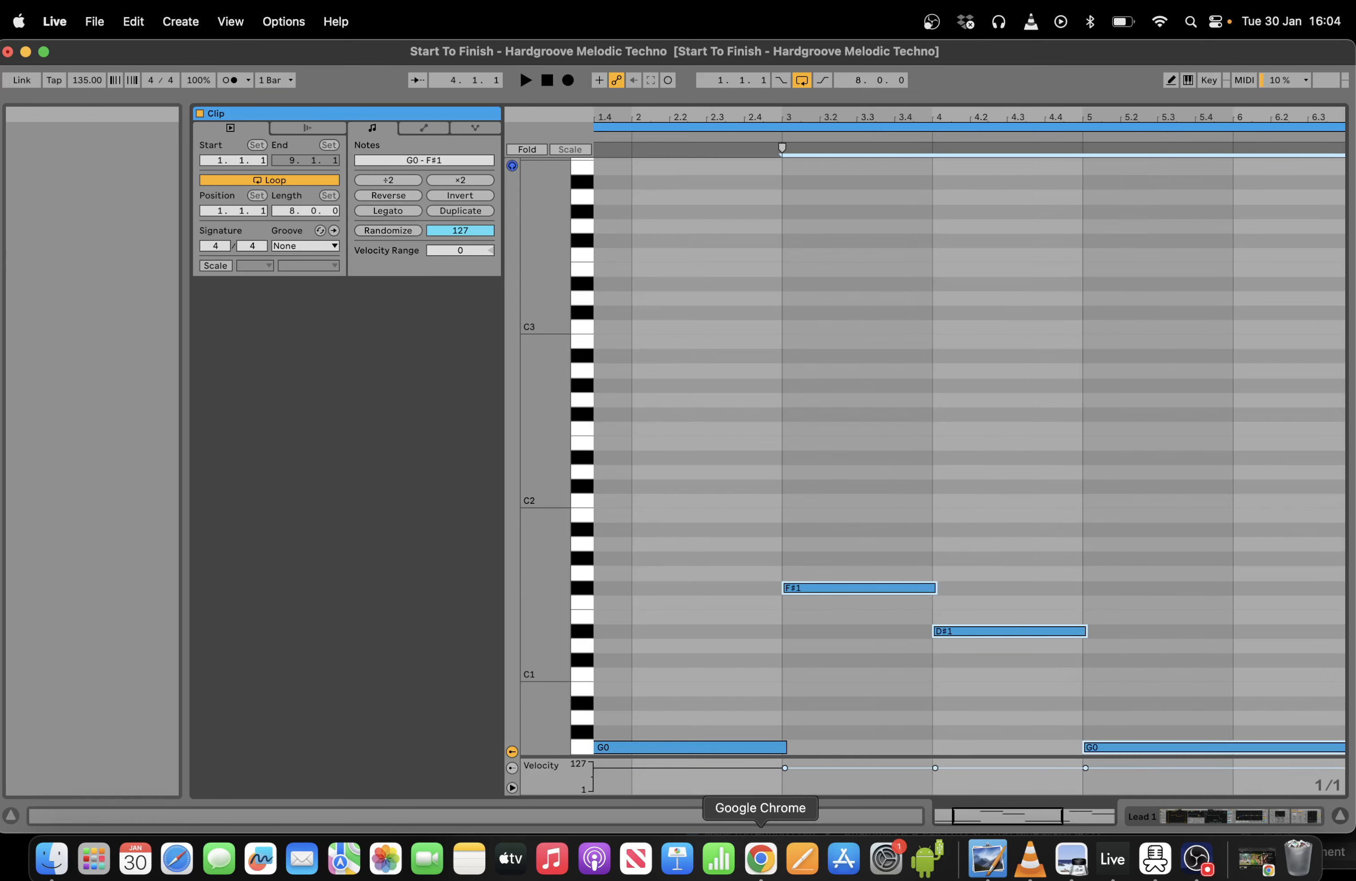
double_click(999, 816)
left_click(940, 674)
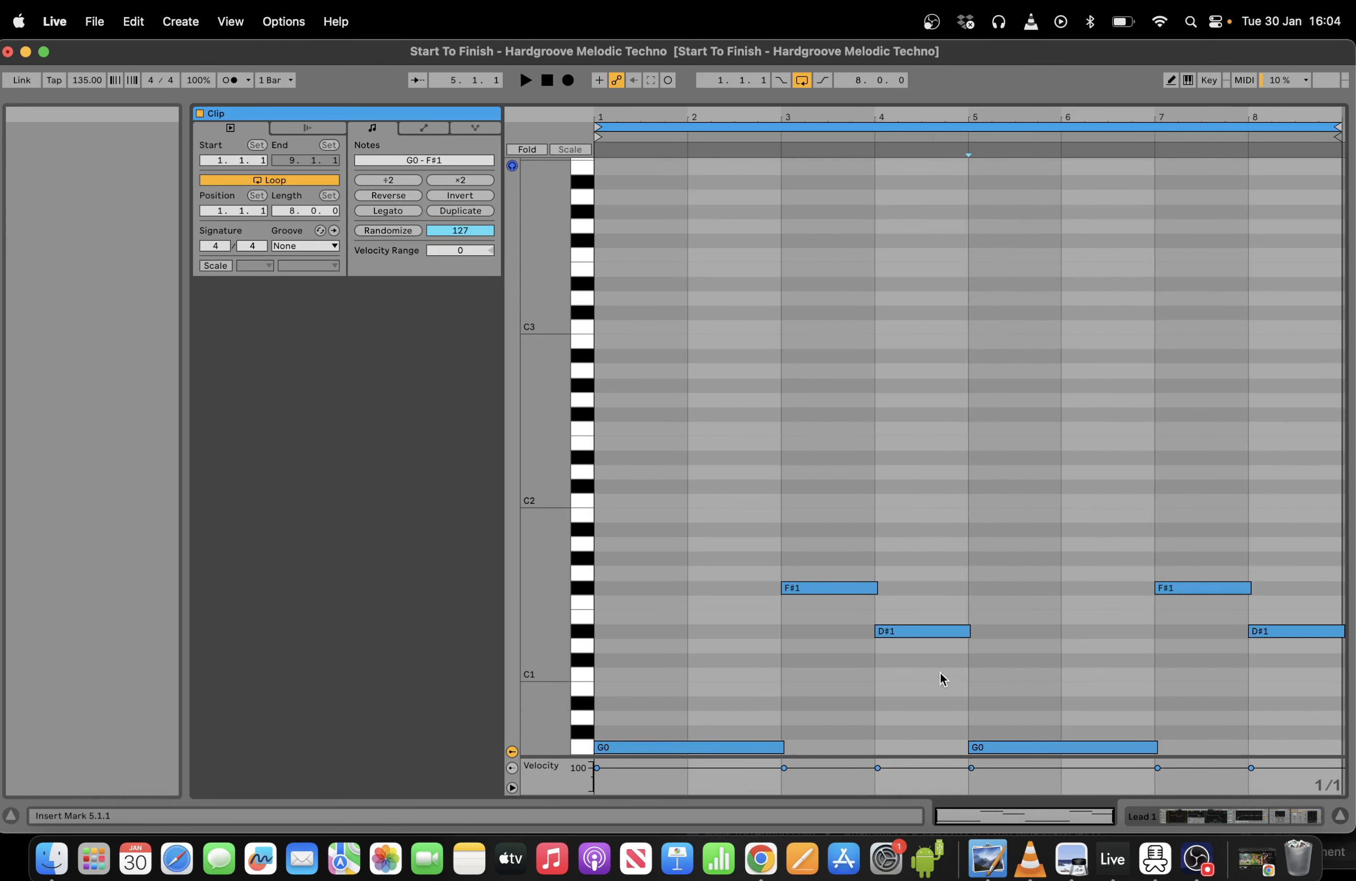
left_click_drag(884, 551, 1347, 812)
key("Delete")
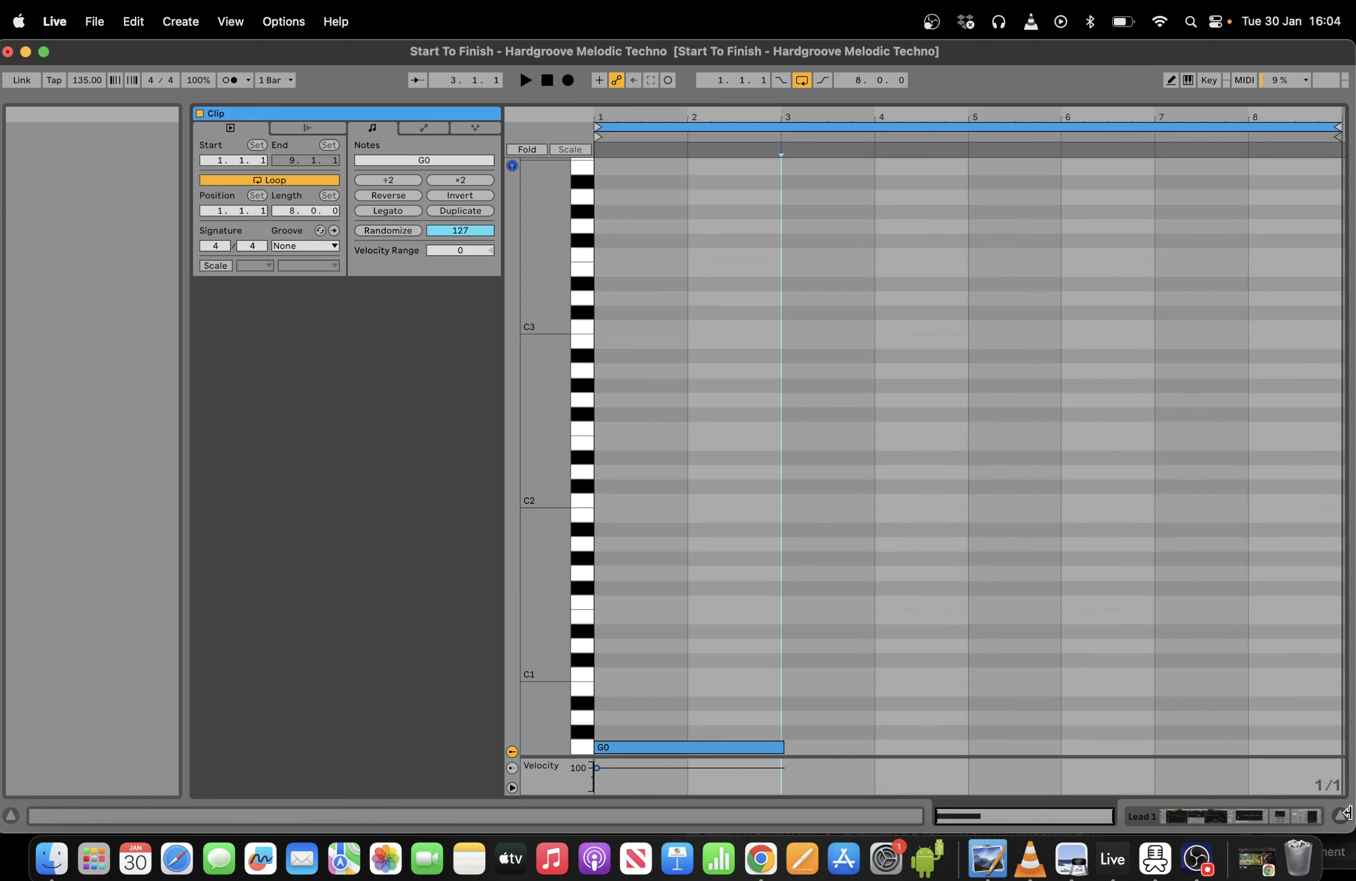
Halve the length of the remaining G0 note four times, down to an eighth note, and start playback.
left_click(686, 747)
left_click(395, 181)
left_click(396, 174)
left_click(396, 174)
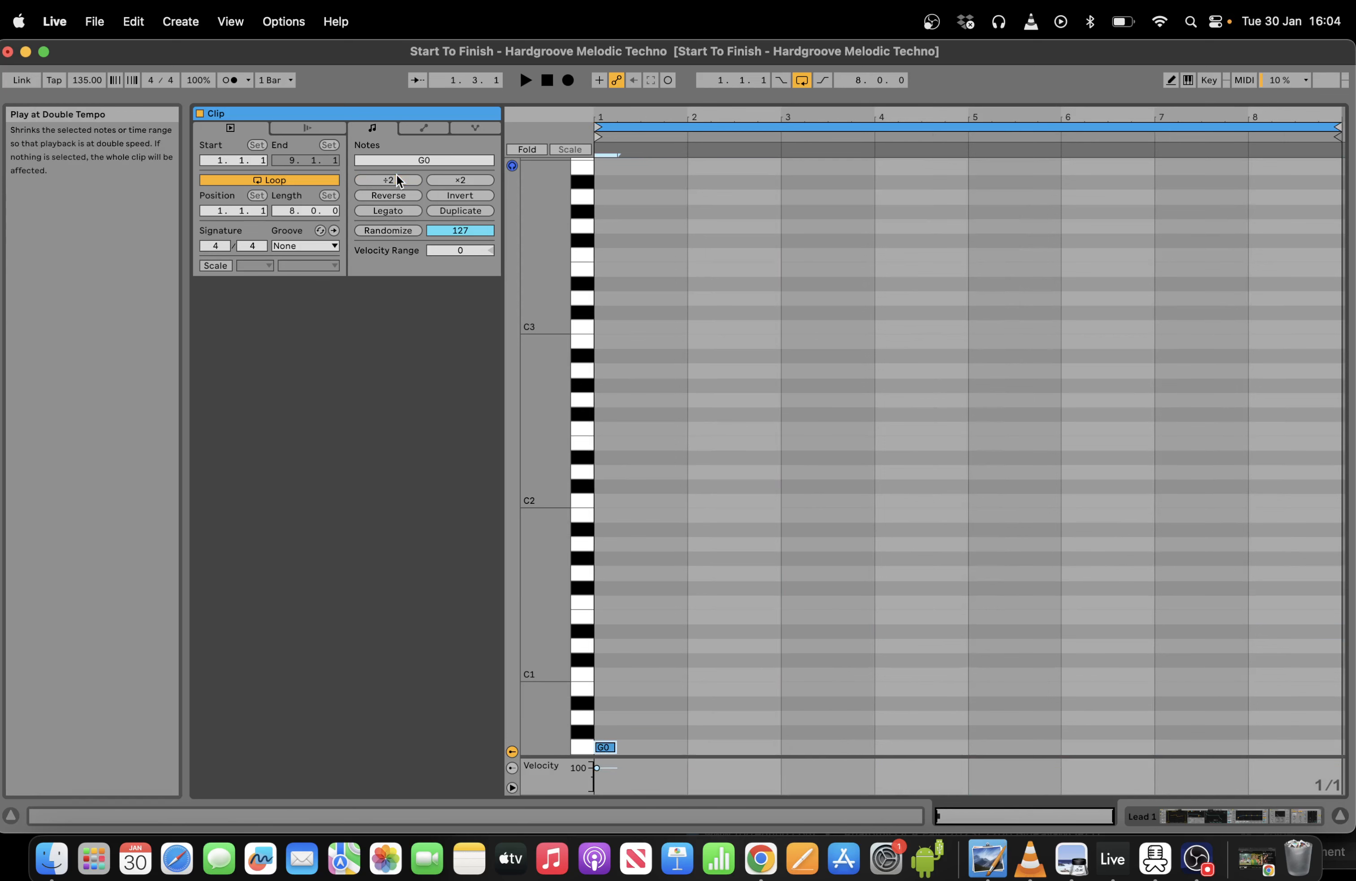
left_click(396, 174)
key("space")
Duplicate the short G0 note repeatedly until it fills the clip's first two bars.
key("super+d")
key("super+d")
key("super+d")
key("super+d")
key("super+d")
key("super+d")
key("super+d")
key("super+d")
key("super+d")
key("super+d")
key("super+d")
key("super+d")
key("super+d")
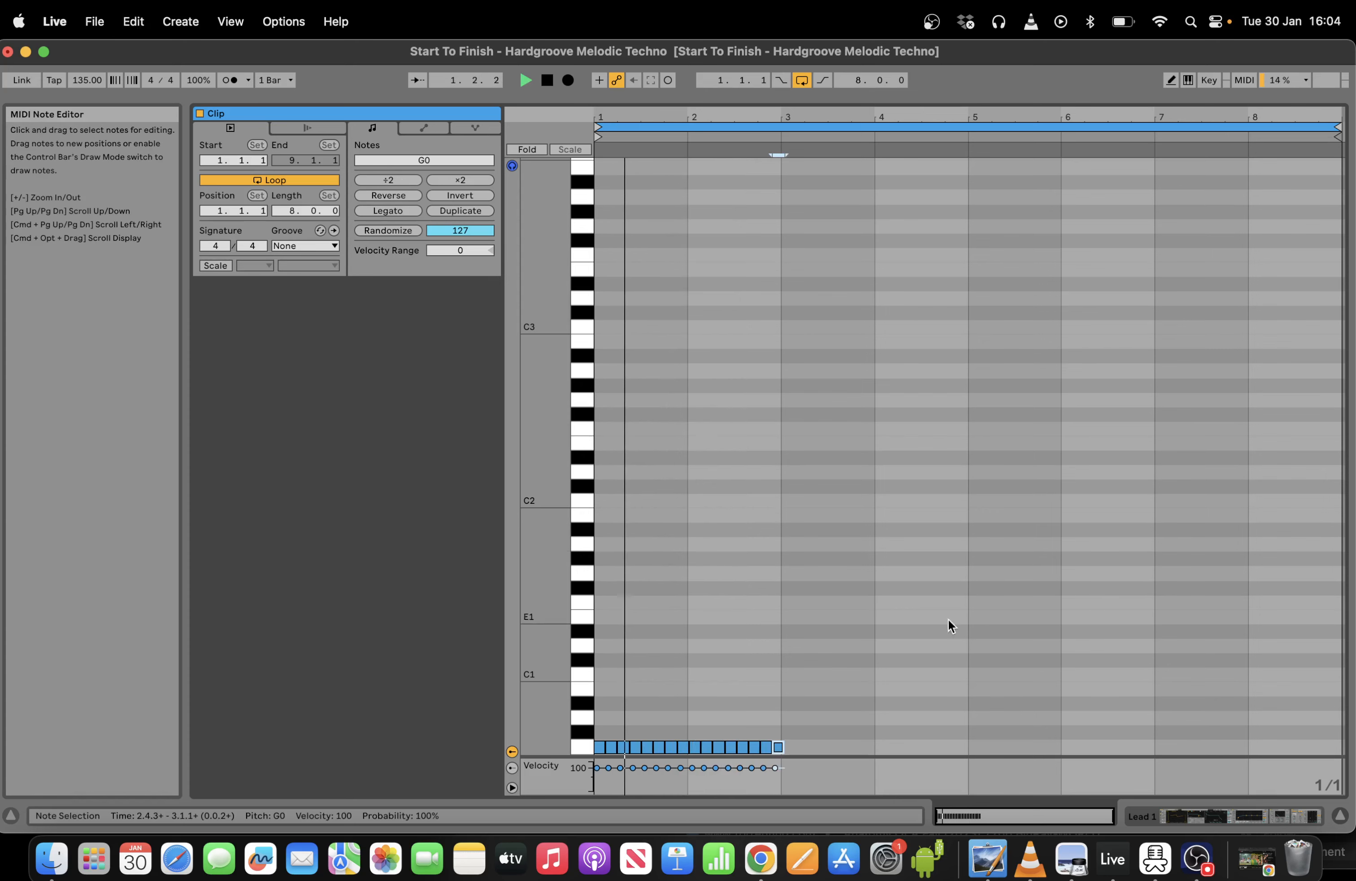
Return to the arrangement and loop bars 1 and 2 of the Lead 1 clip.
left_click(1289, 814)
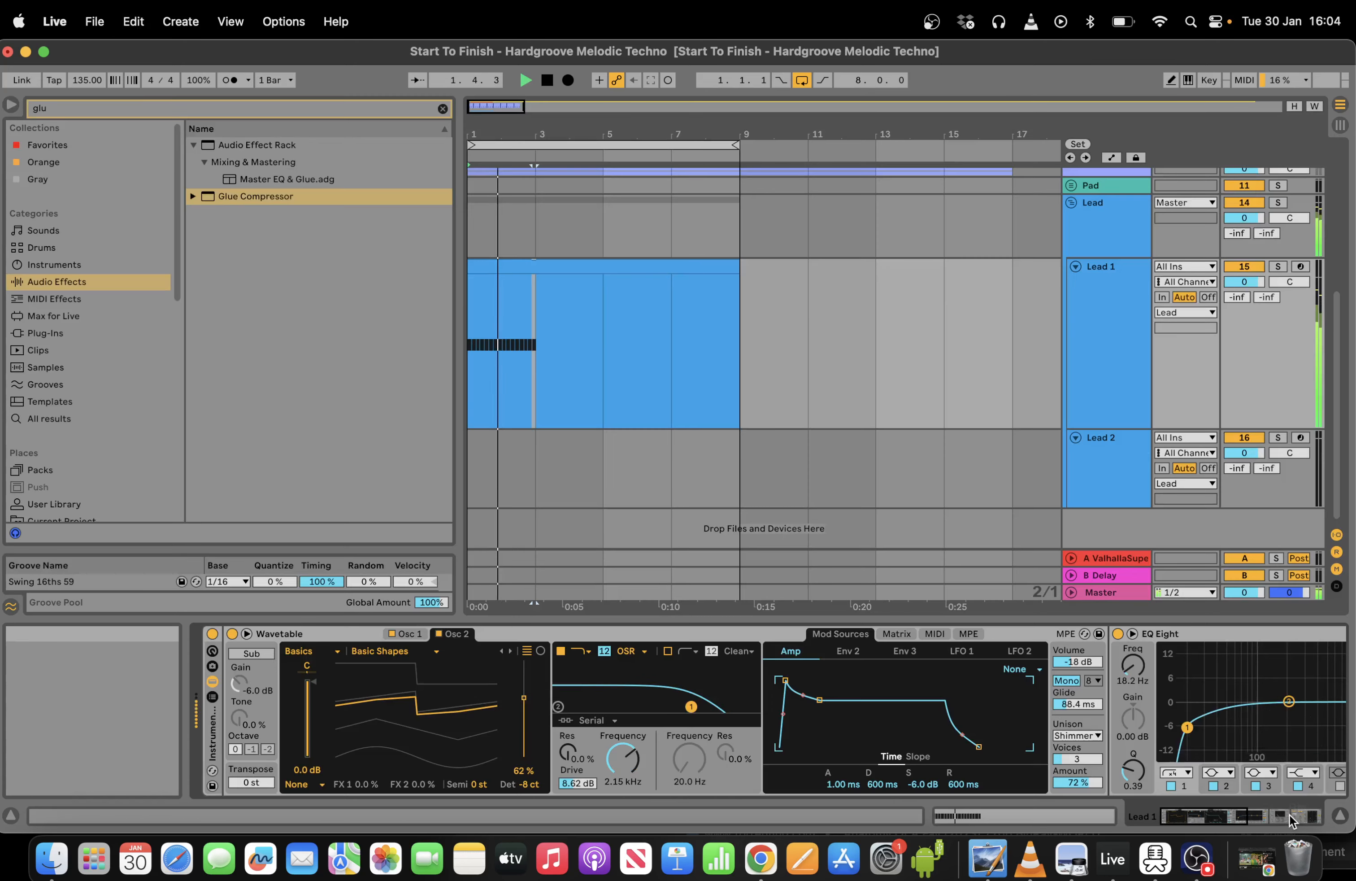
left_click(504, 292)
key("super+l")
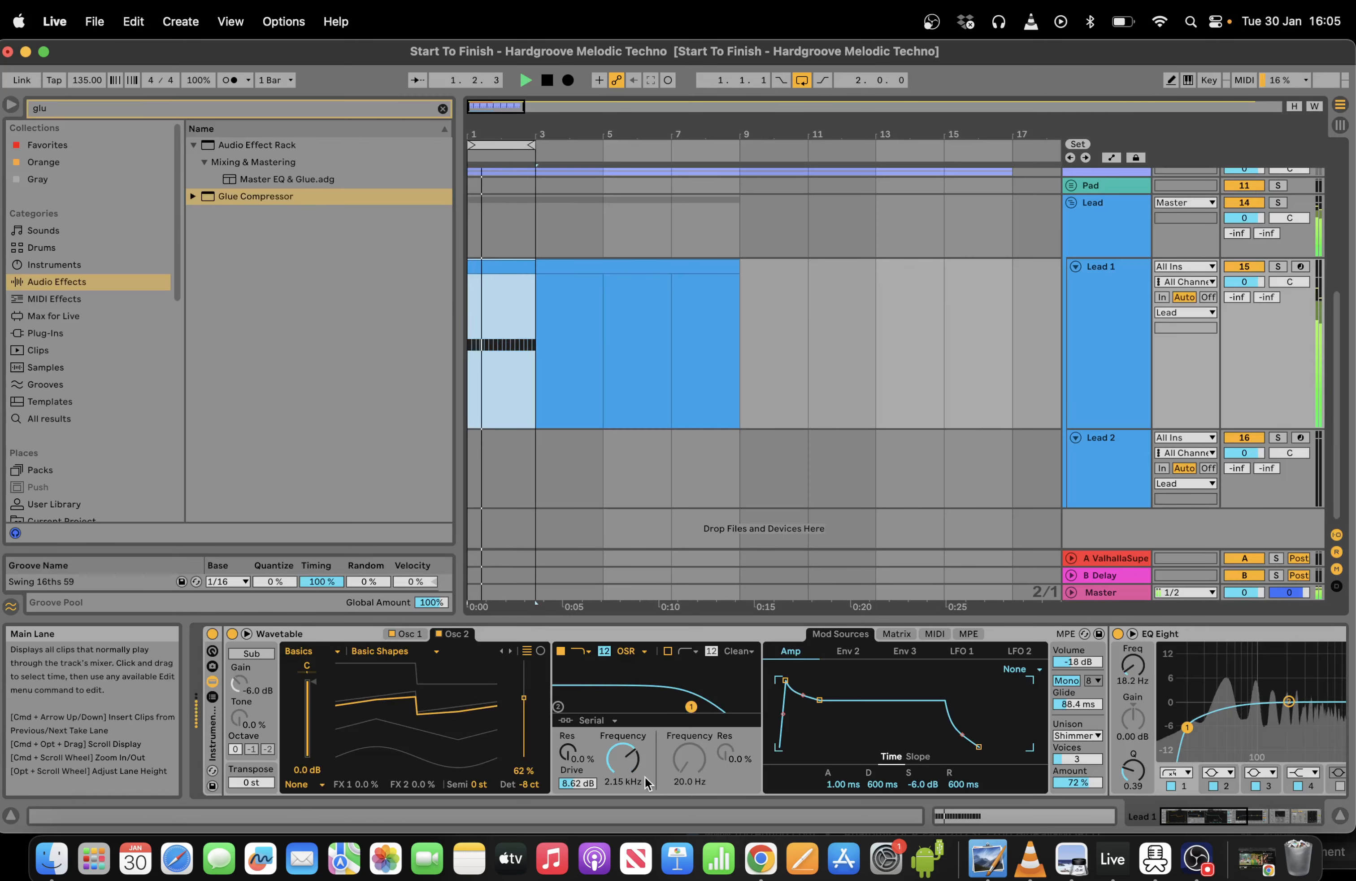
Raise Wavetable's first filter frequency to 20.5 kHz and drop the amp envelope's sustain to -inf dB with a short decay of 66.9 ms.
left_click(439, 633)
left_click(404, 634)
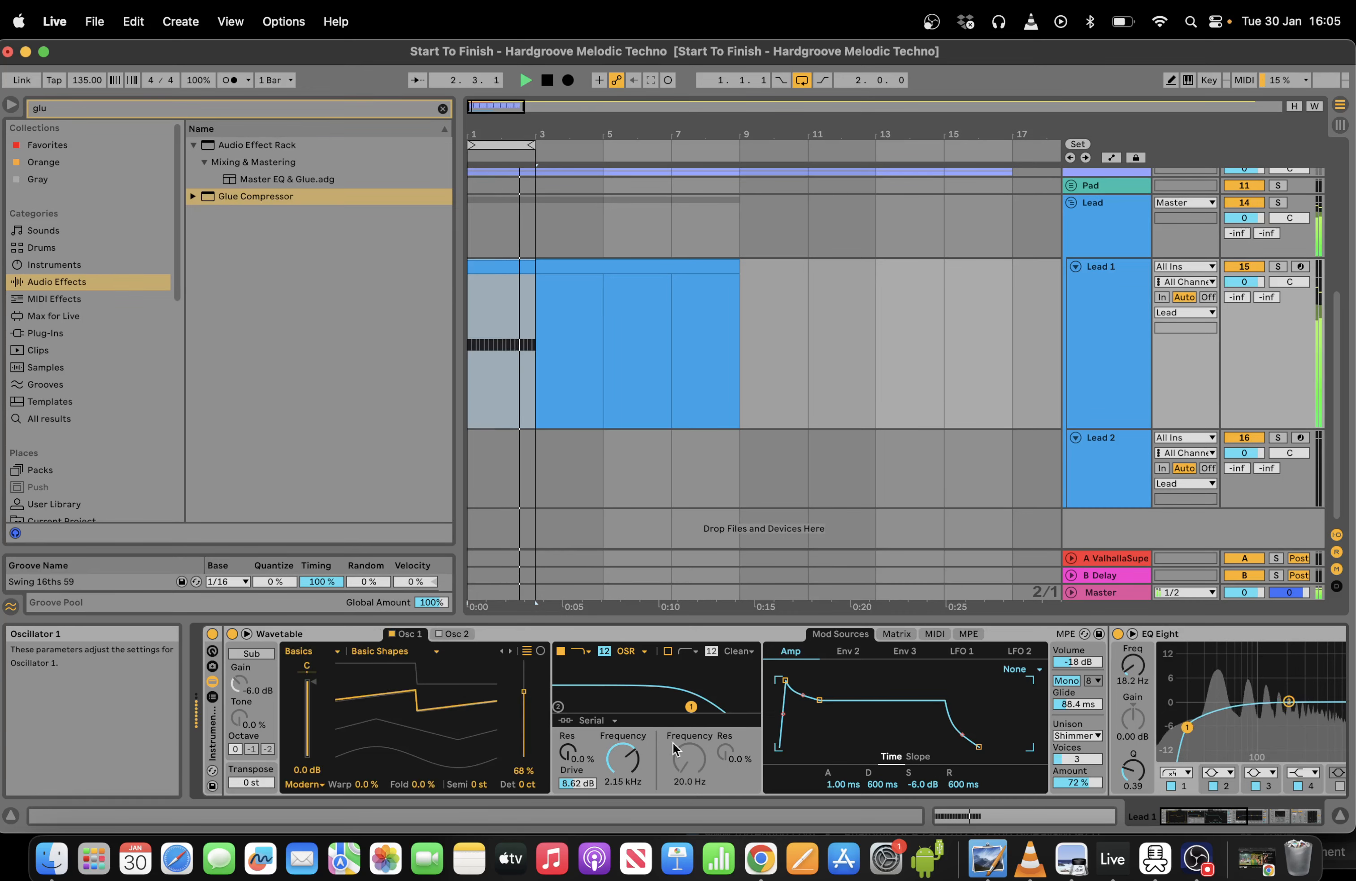
left_click_drag(622, 758, 623, 709)
left_click_drag(819, 700, 816, 746)
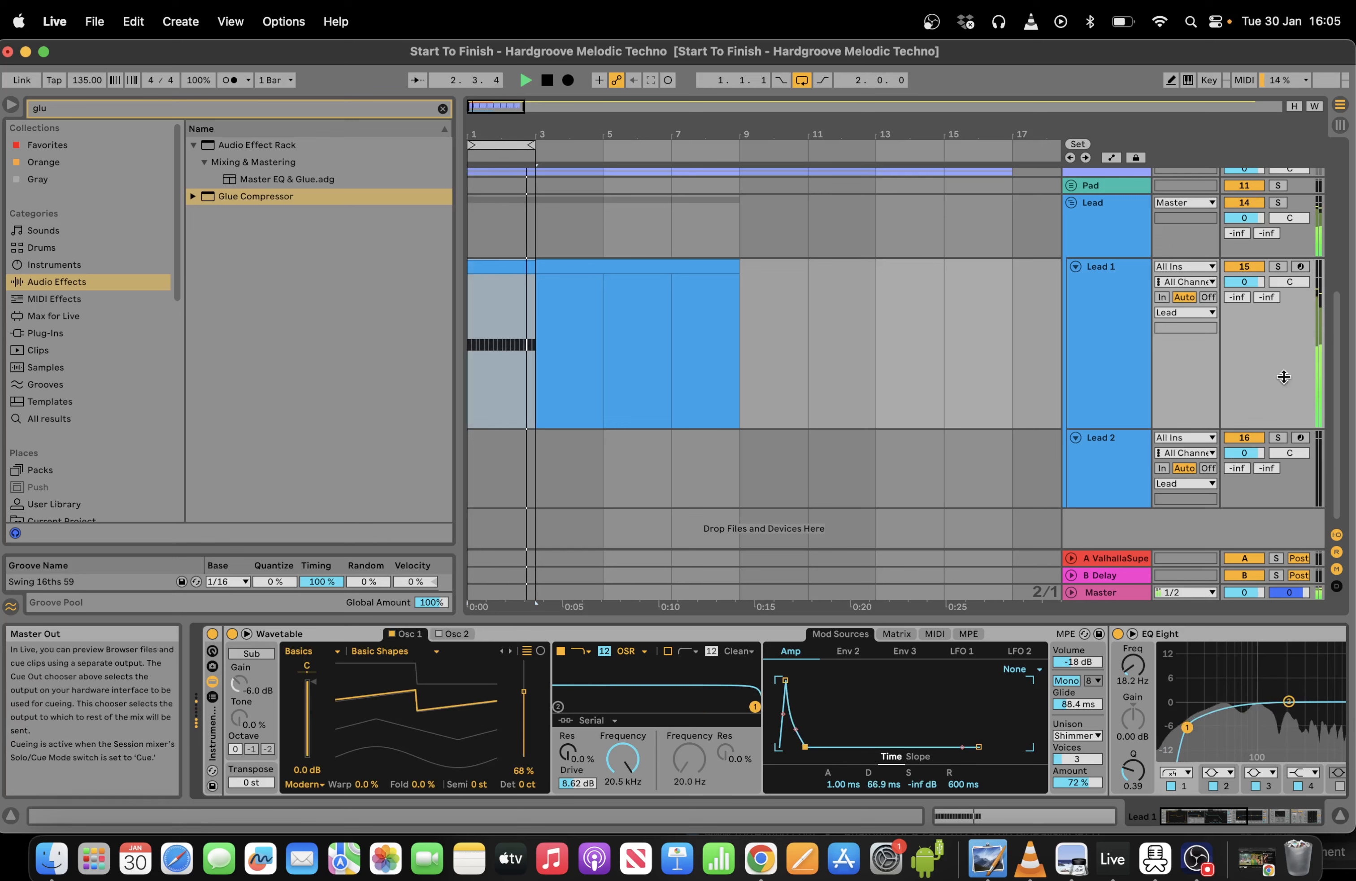
Solo Lead 1, set Wavetable's amp decay to 111 ms and lower the unison amount to 24%.
left_click(1278, 267)
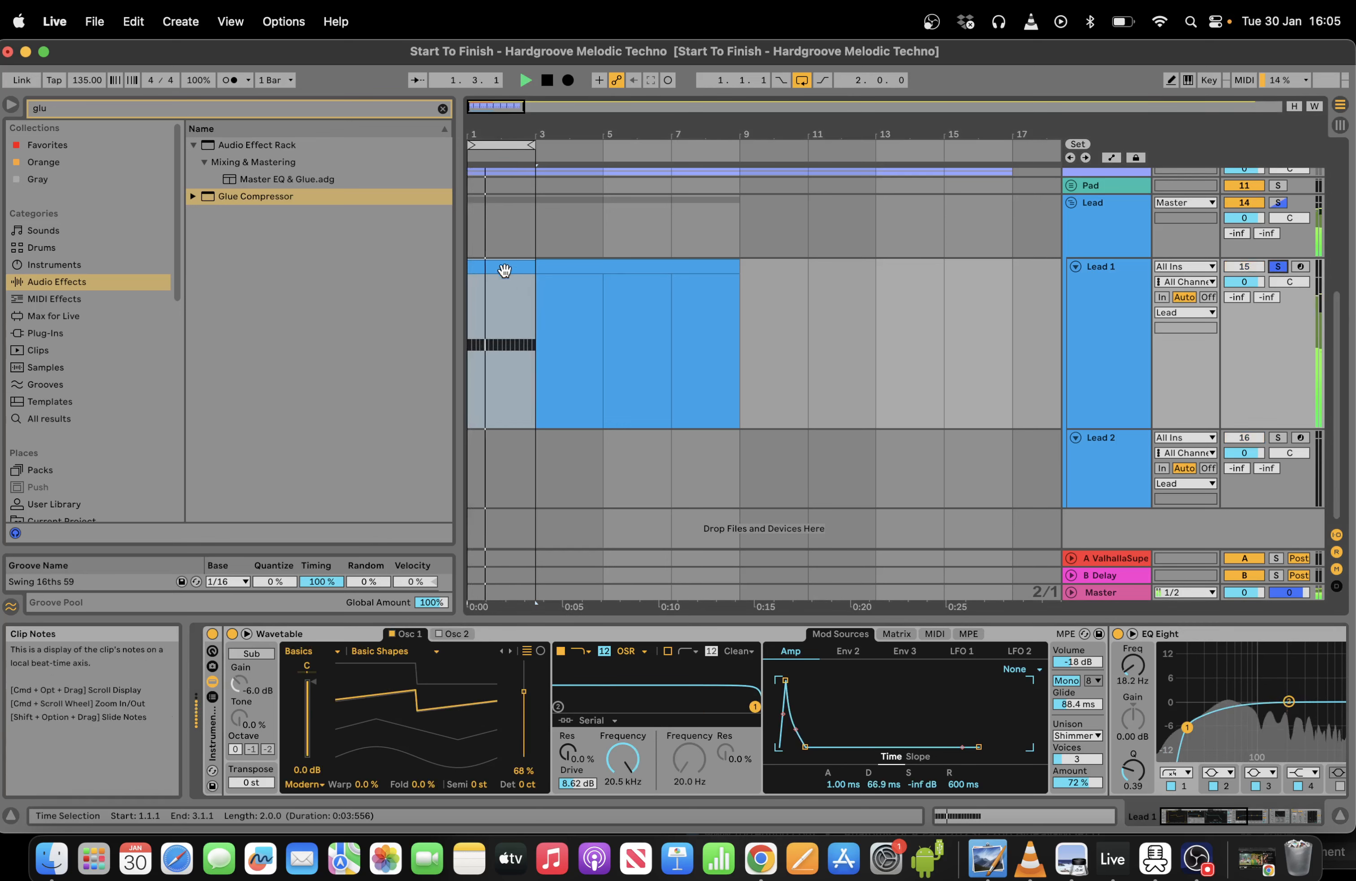
left_click(935, 773)
left_click_drag(801, 746, 850, 746)
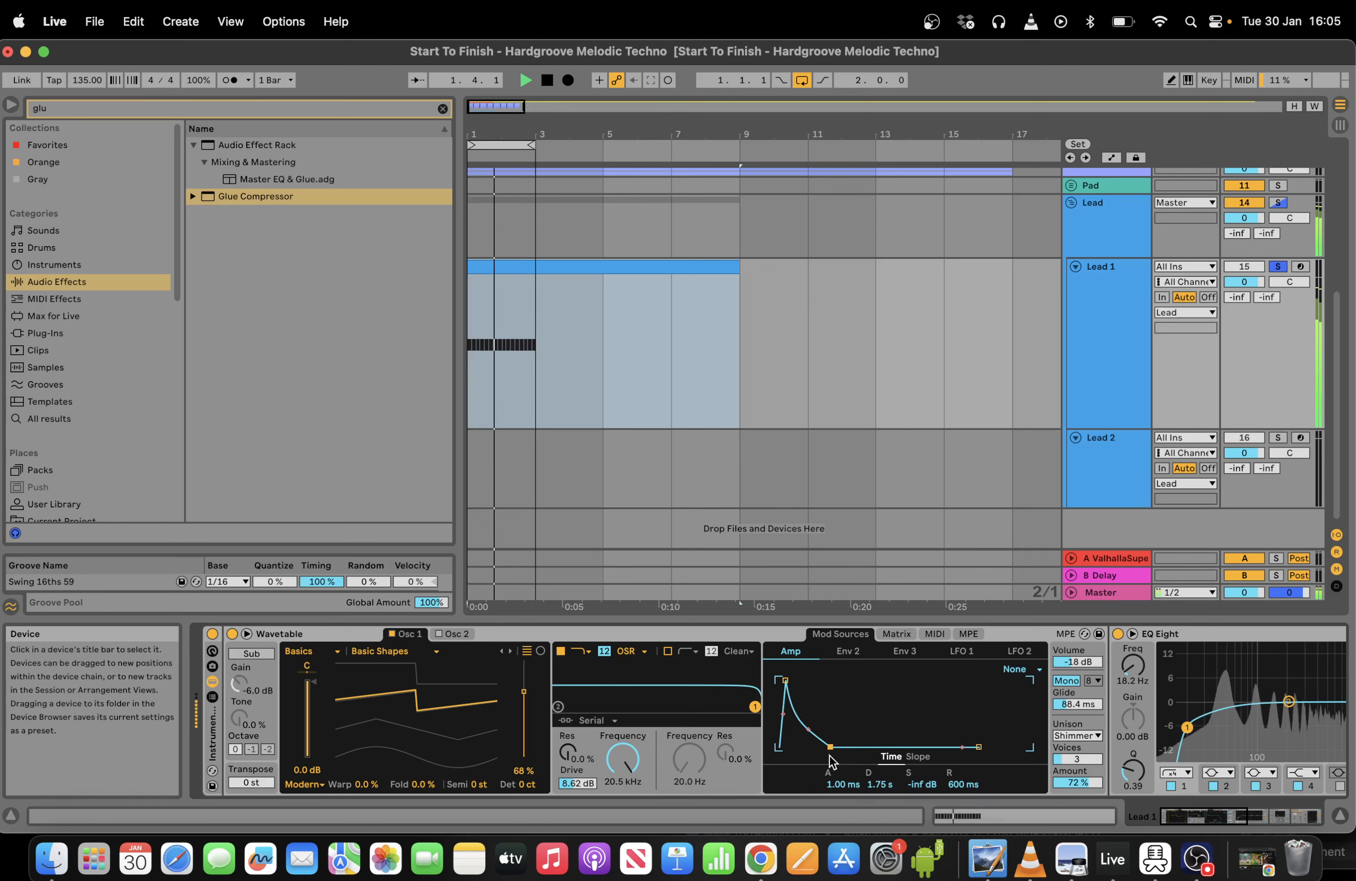
left_click_drag(1059, 765, 1058, 776)
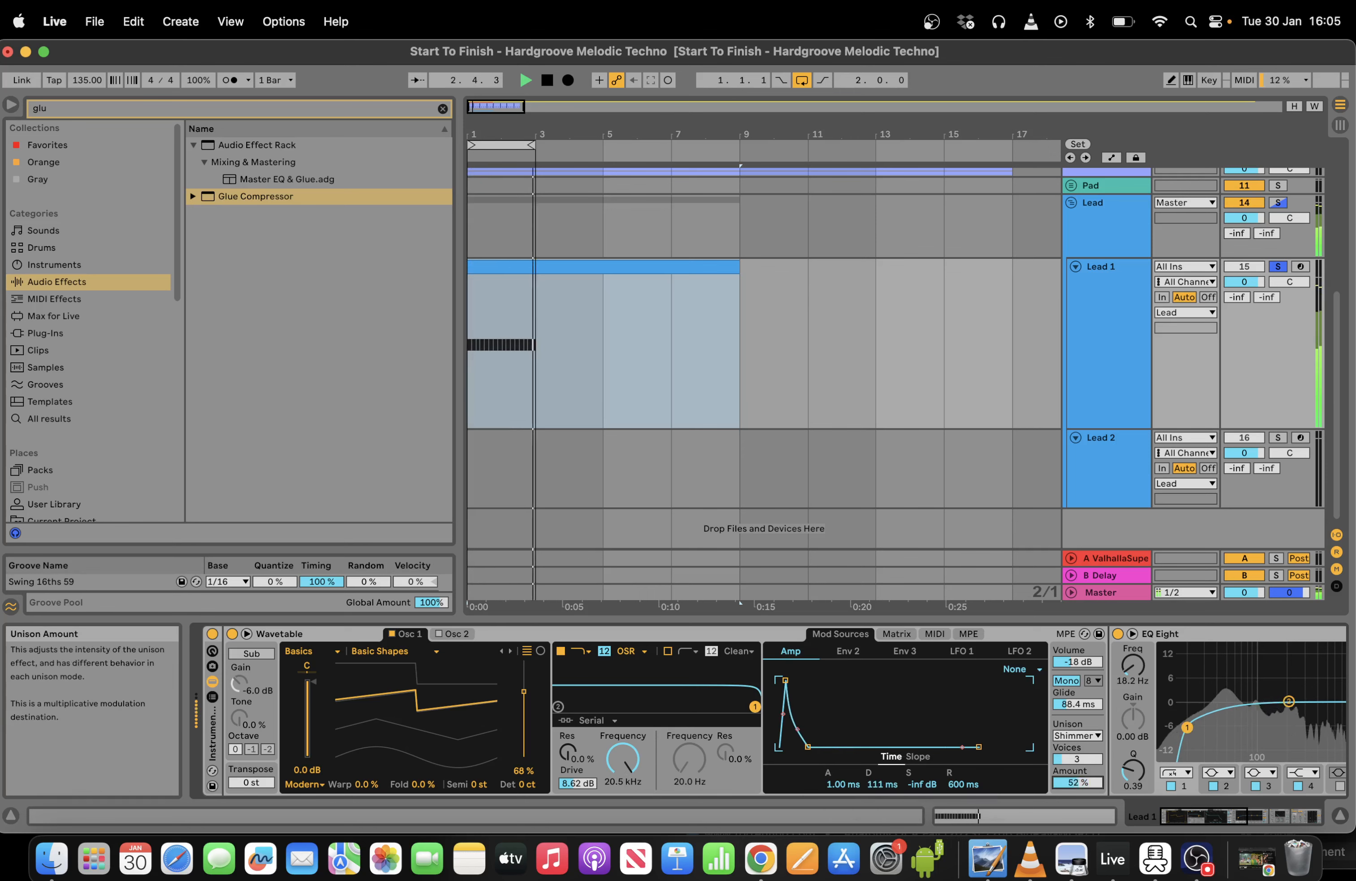
Set the Lead 1 clip's note grid to 1/16 and delete all of its G0 notes.
left_click(1024, 816)
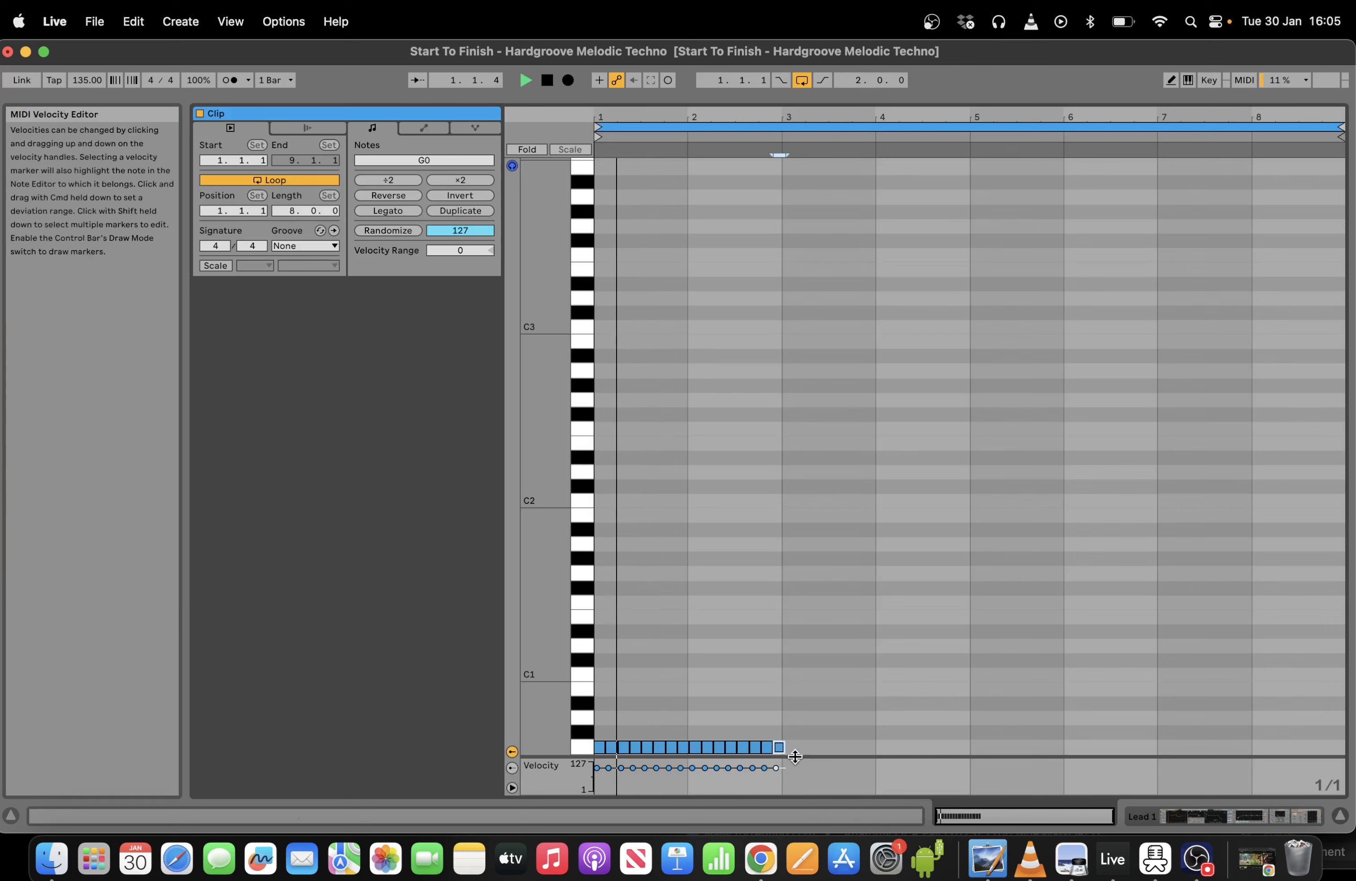
left_click_drag(777, 726, 529, 784)
key("plus")
right_click(779, 624)
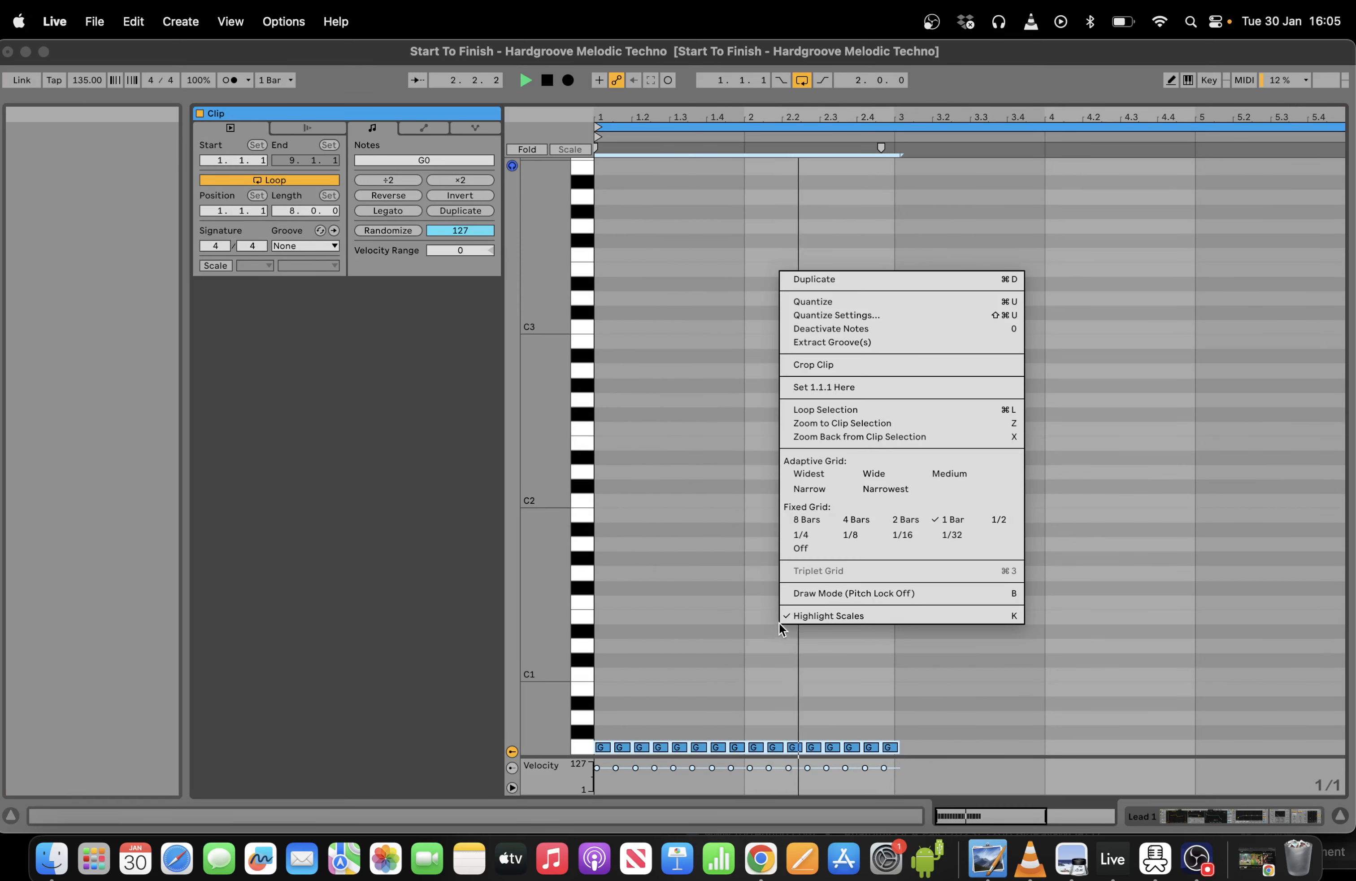
left_click(902, 533)
key("Delete")
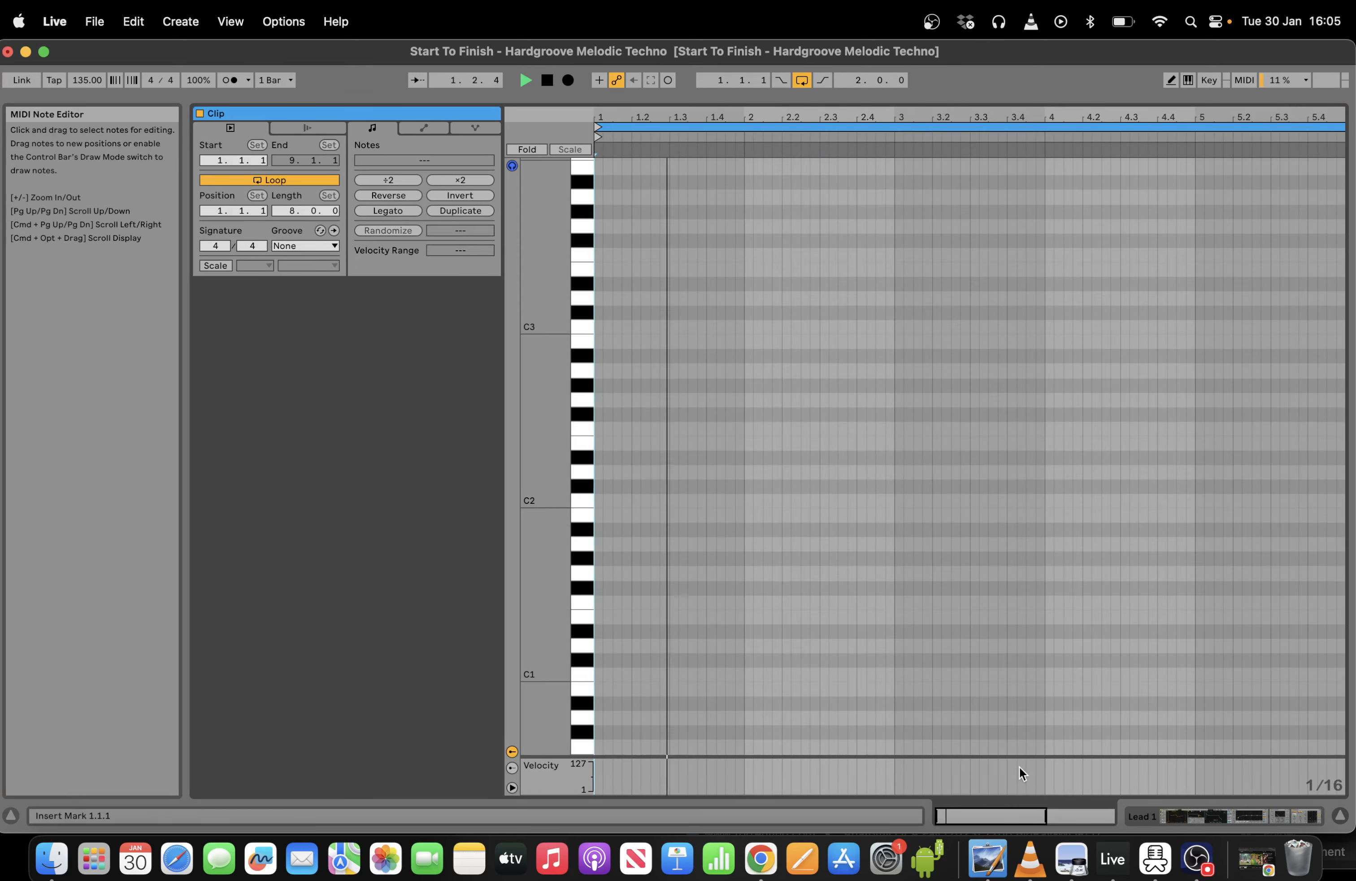
Draw a 1/16 G0 note at the clip's start and duplicate it repeatedly across all eight bars.
key("plus")
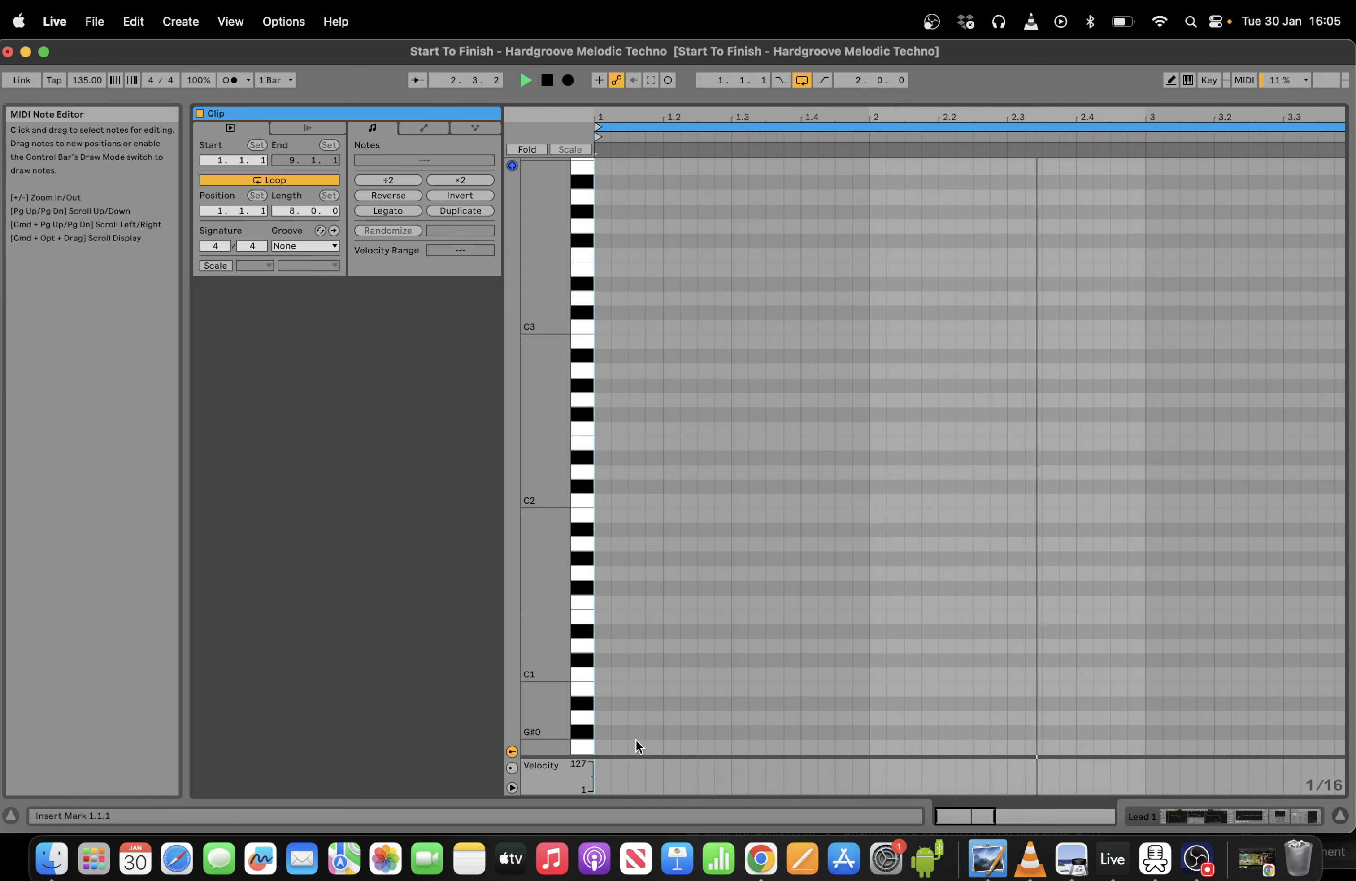
double_click(597, 750)
key("super+d")
key("super+d")
key("super+d")
key("super+d")
key("super+d")
key("super+d")
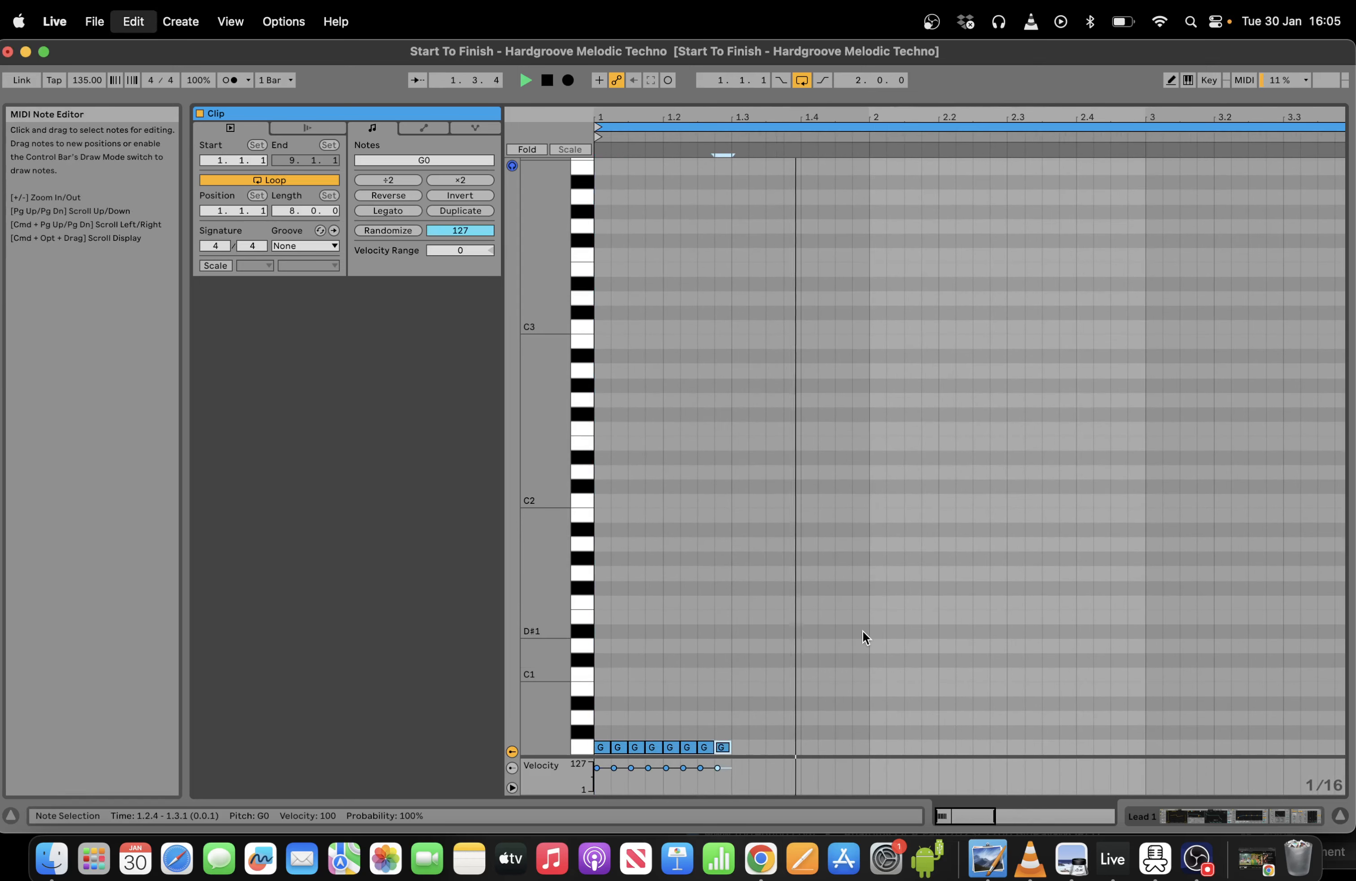
key("super+d")
key("super+d")
key("super+d")
key("super+d")
key("super+d")
key("super+d")
key("super+d")
key("super+d")
key("super+d")
key("super+d")
key("super+d")
key("super+d")
key("super+d")
key("super+d")
key("super+d")
key("super+d")
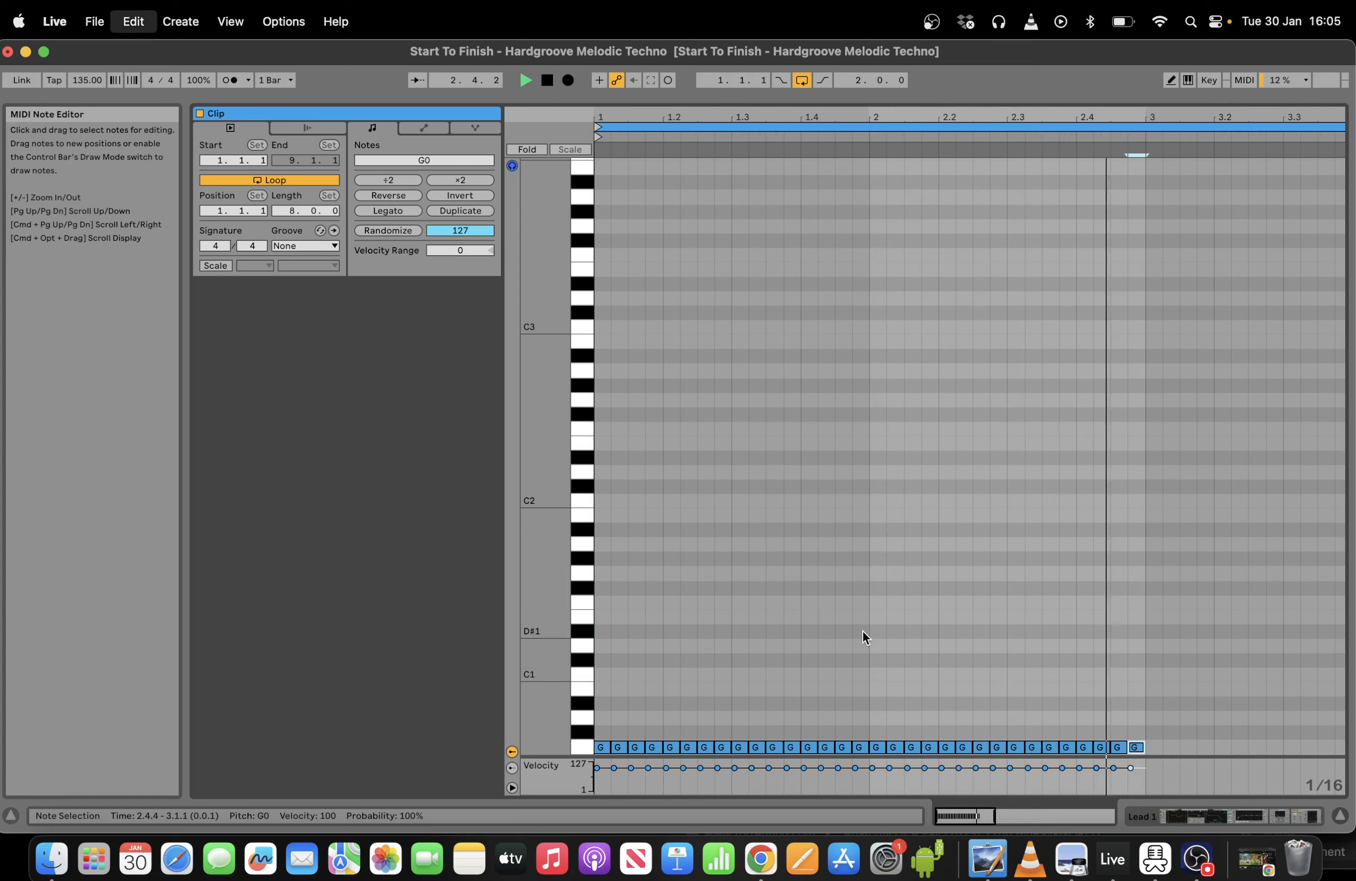
left_click_drag(957, 812, 1085, 815)
key("super+d")
key("super+d")
key("super+d")
key("super+d")
key("super+d")
key("super+d")
key("super+d")
key("super+d")
key("super+d")
key("super+d")
key("super+d")
key("super+d")
key("super+d")
key("super+d")
key("super+d")
key("super+d")
key("super+d")
key("super+d")
key("super+d")
key("super+d")
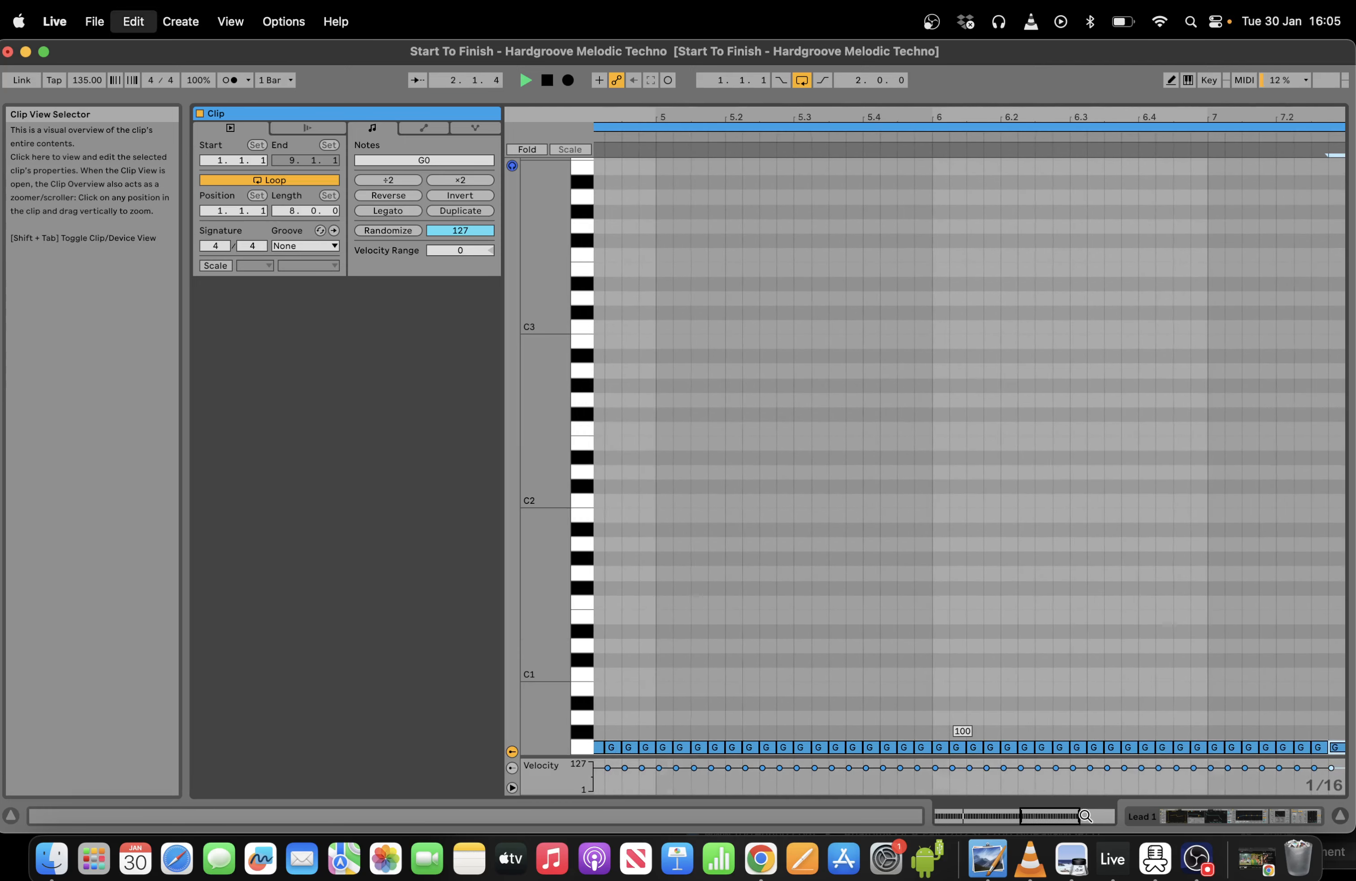
key("super+d")
key("super+d")
key("super+d")
key("super+d")
key("super+d")
key("super+d")
key("super+d")
key("super+d")
key("super+d")
key("super+d")
key("super+d")
key("super+d")
key("super+d")
key("super+d")
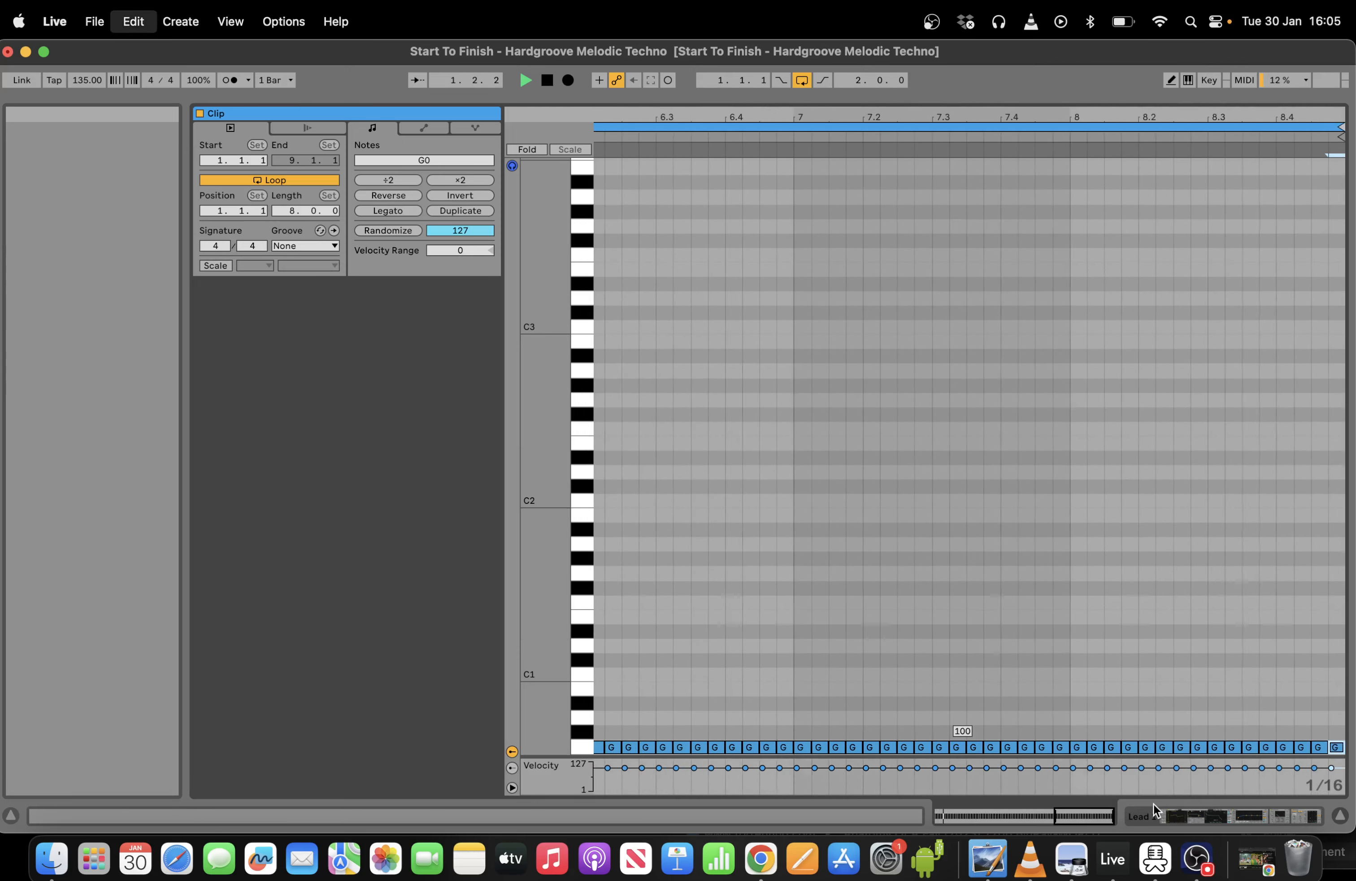
Transpose all notes in the Lead 1 clip up three octaves to G3 and return to the device chain.
double_click(1083, 814)
key("super+a")
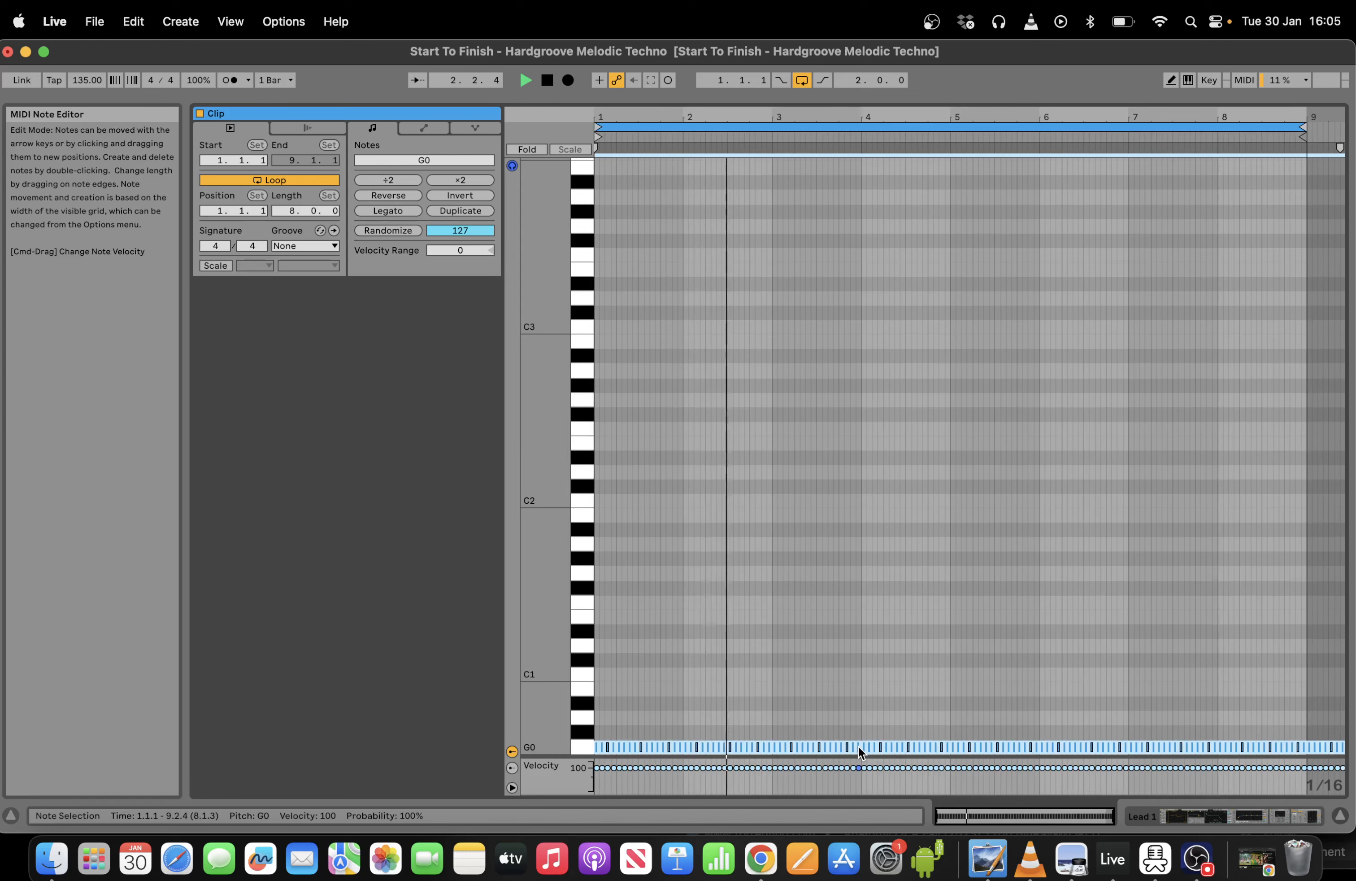
key("shift+Up")
key("shift+Up")
key("shift+Up")
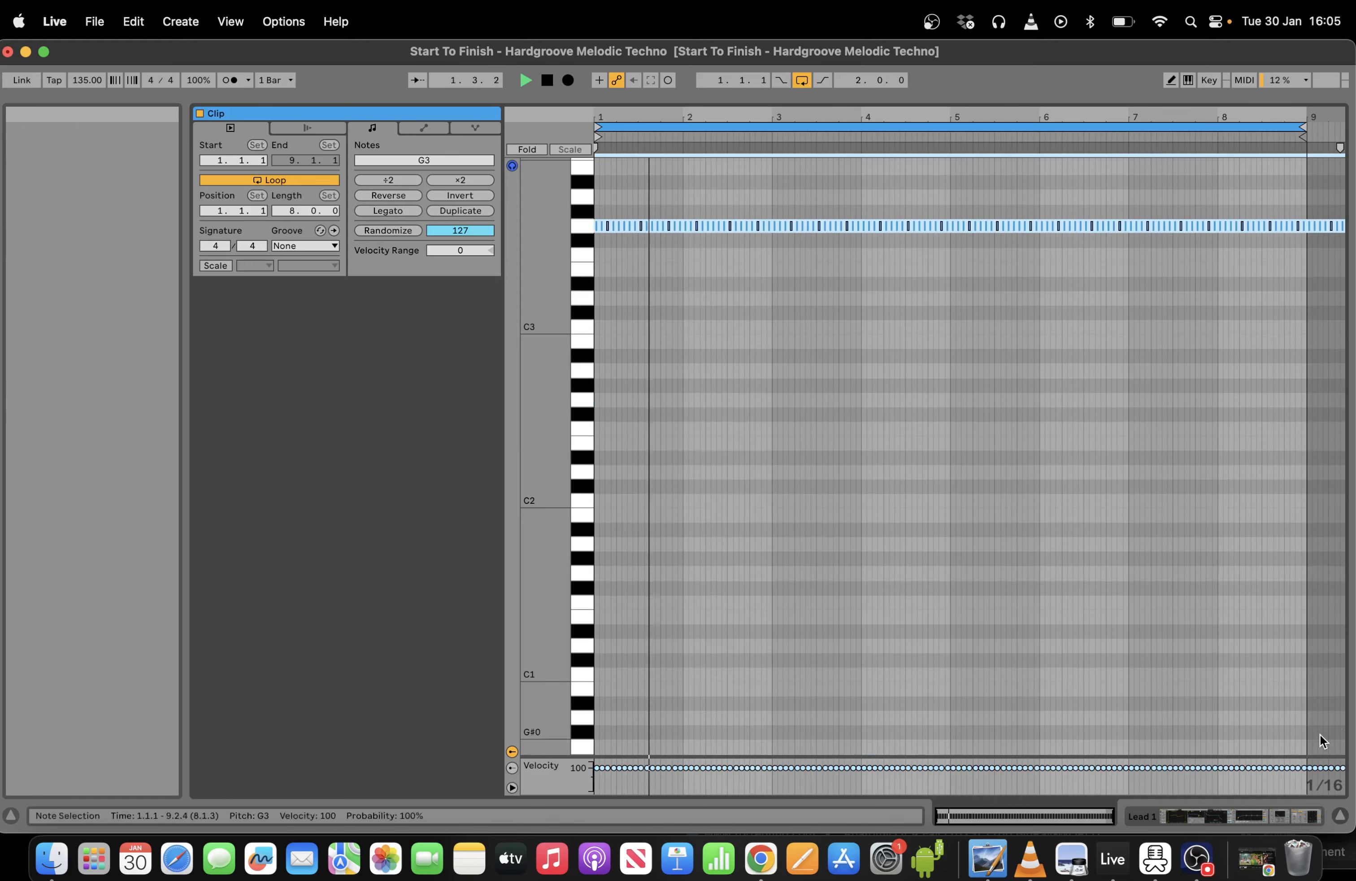
left_click(1272, 814)
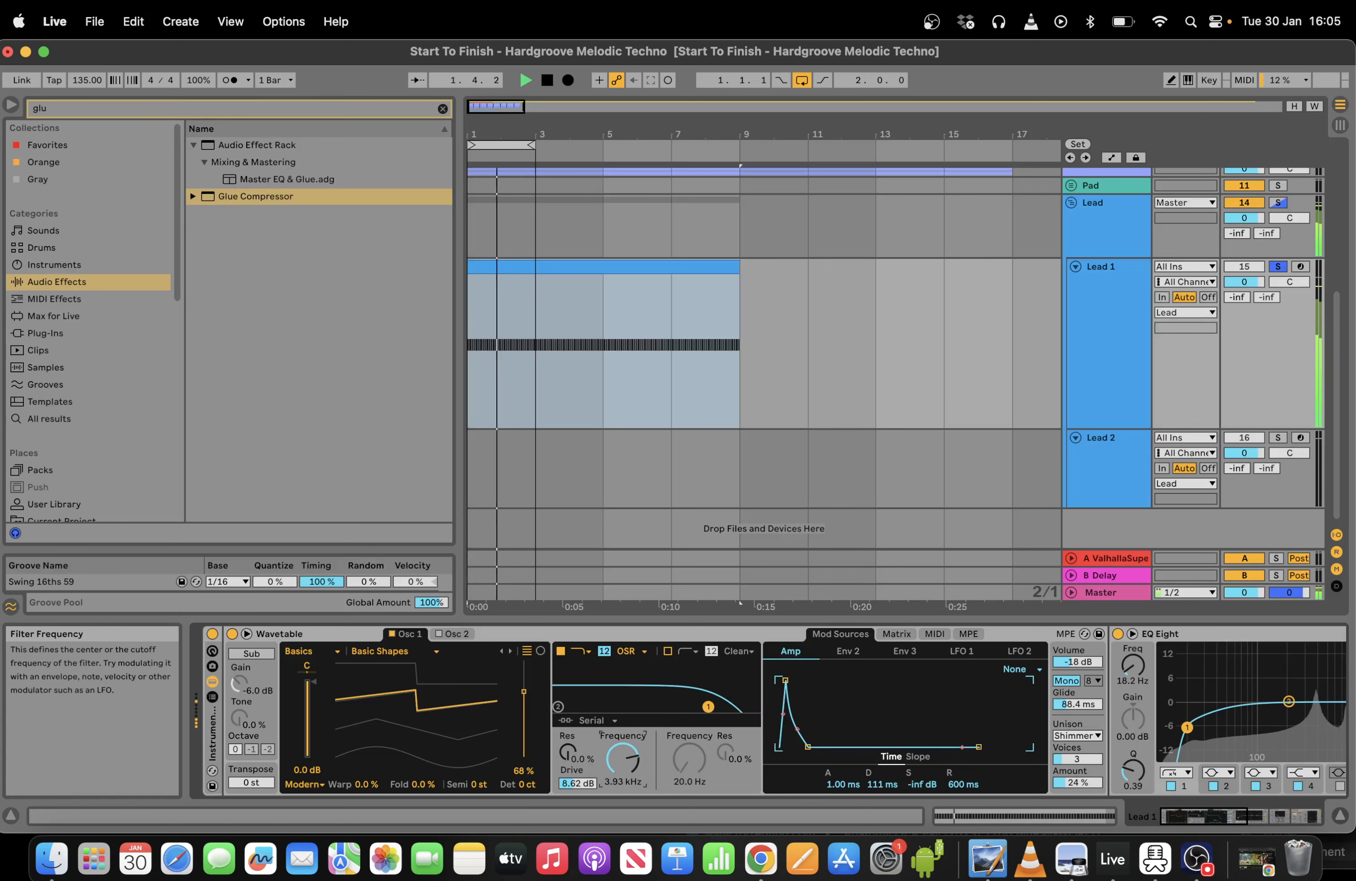
Lower Wavetable's Filter 1 frequency to 20.0 Hz and modulate it with Env 2 at 100 in the modulation matrix.
left_click_drag(622, 758, 622, 809)
left_click(849, 652)
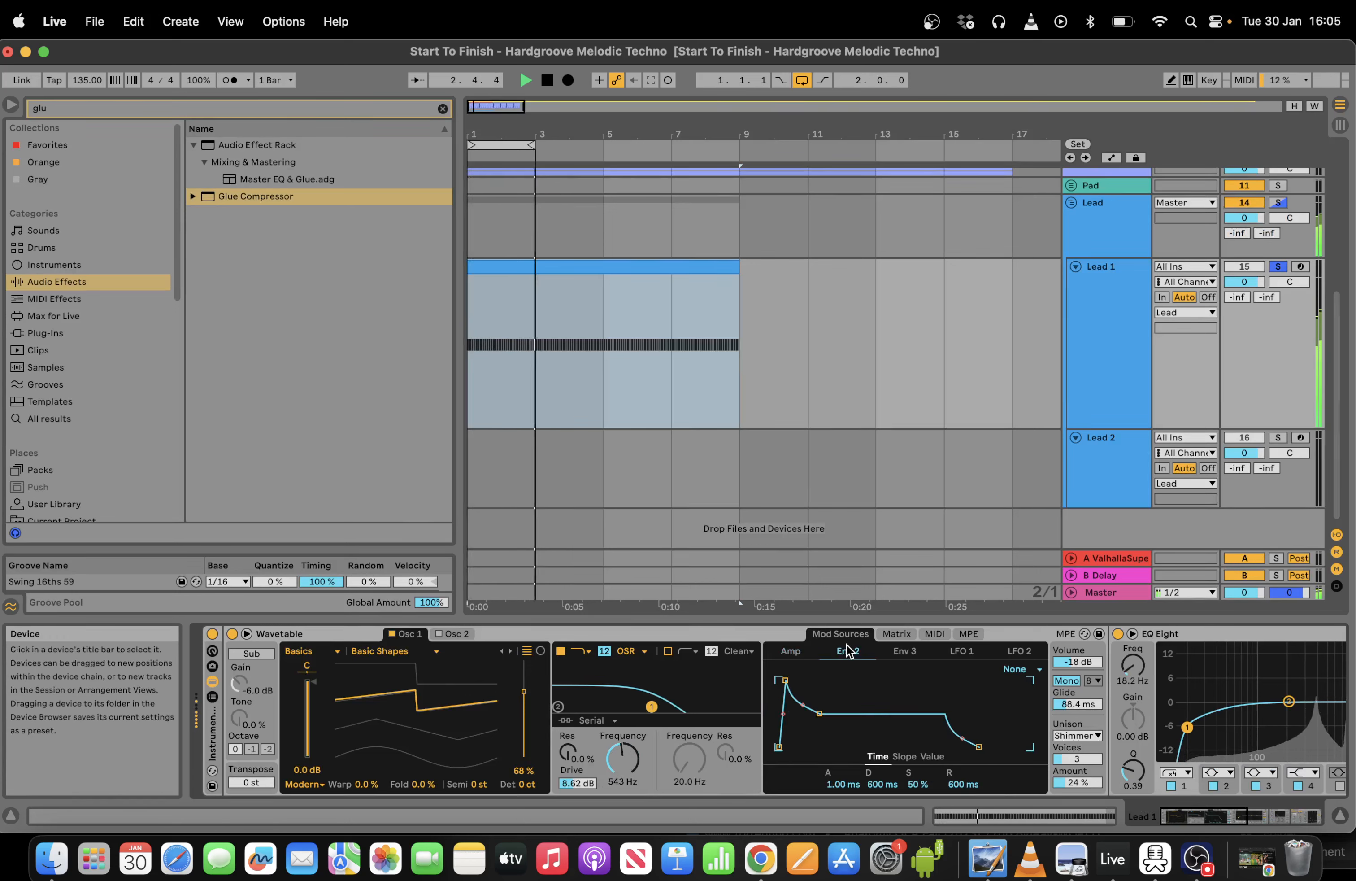
left_click(895, 633)
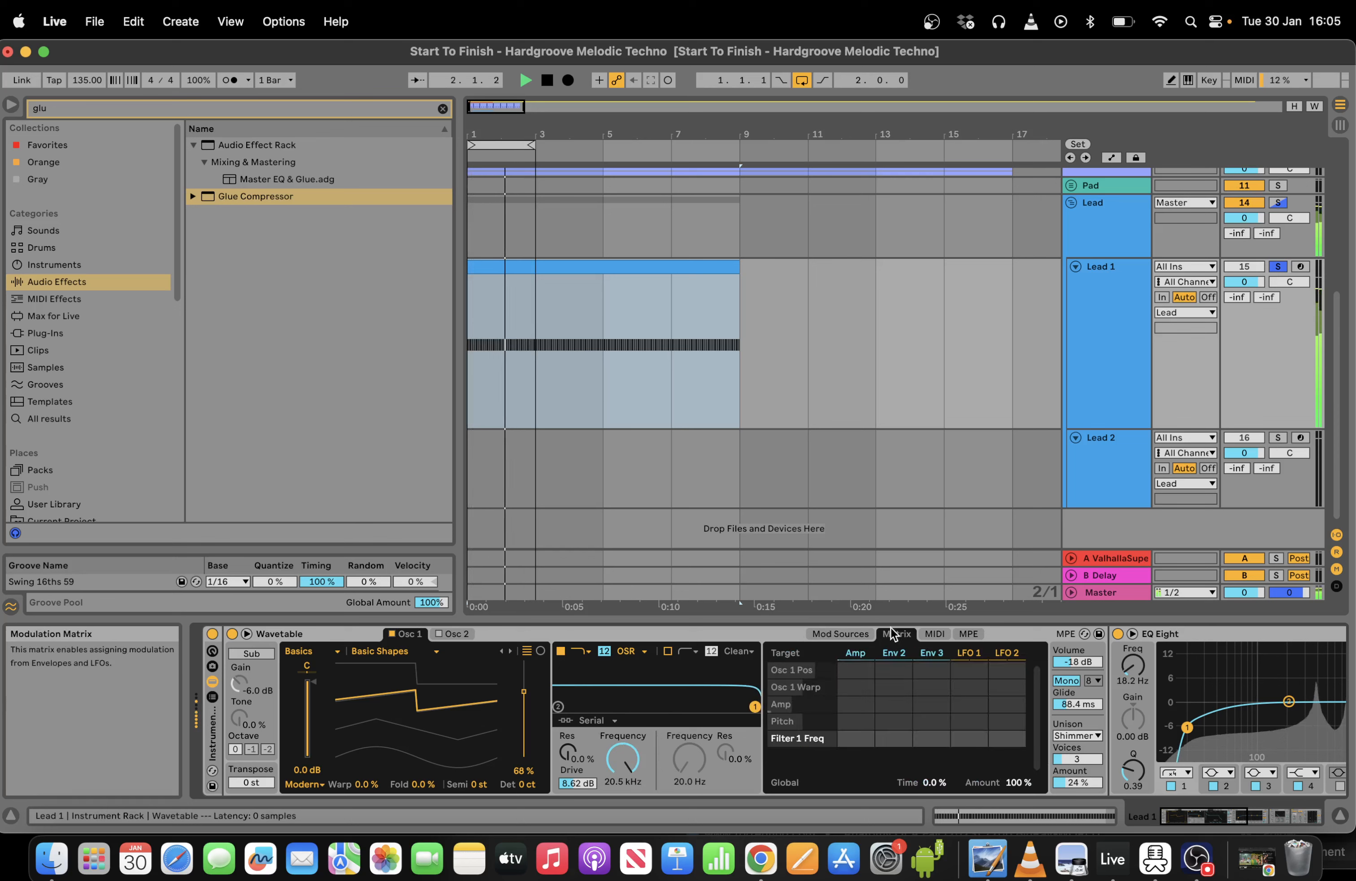
double_click(645, 752)
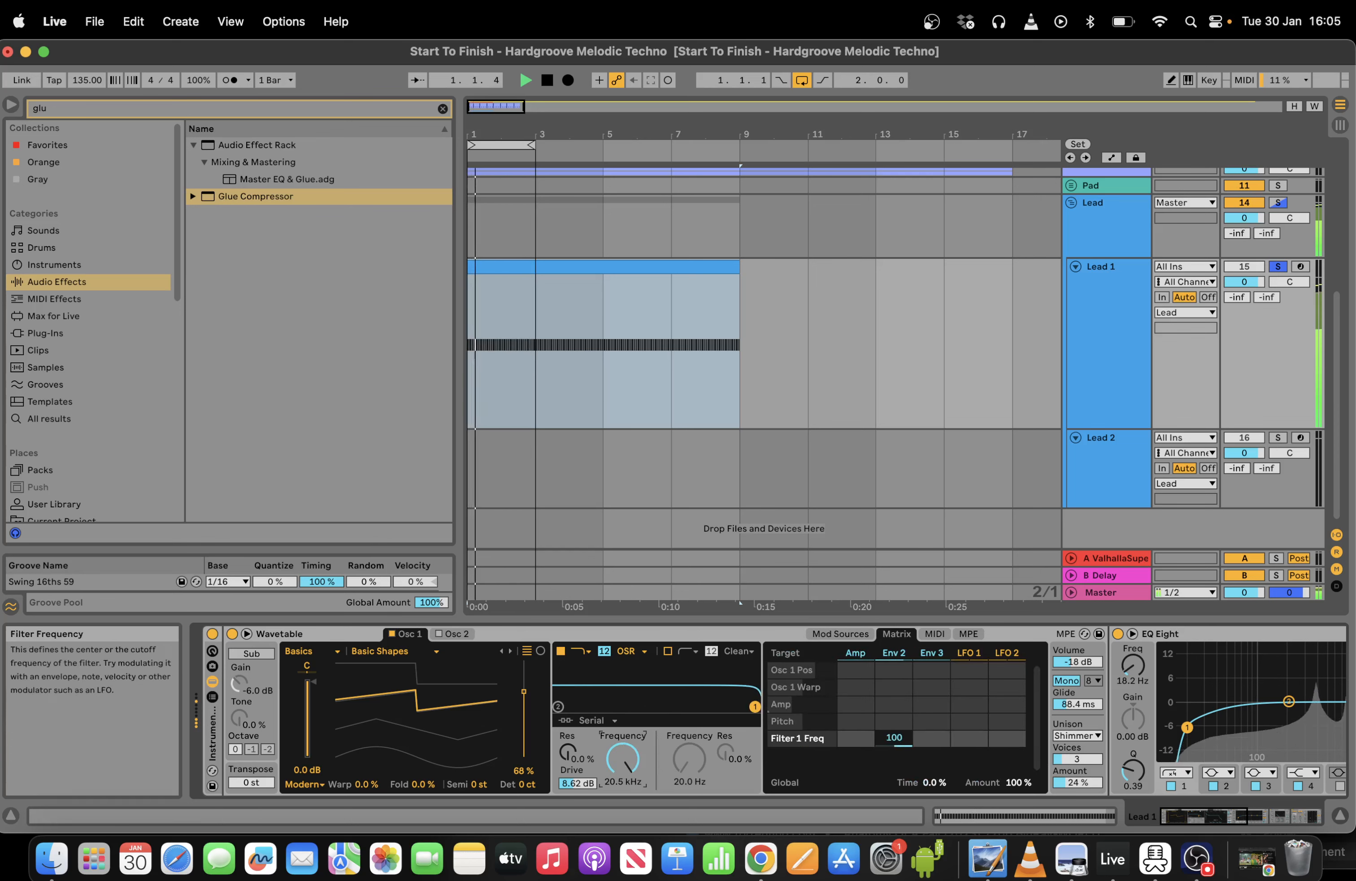
Set Wavetable's Env 2 decay to 228 ms and sustain to 0.0%, and take Lead 1 out of solo.
left_click(898, 655)
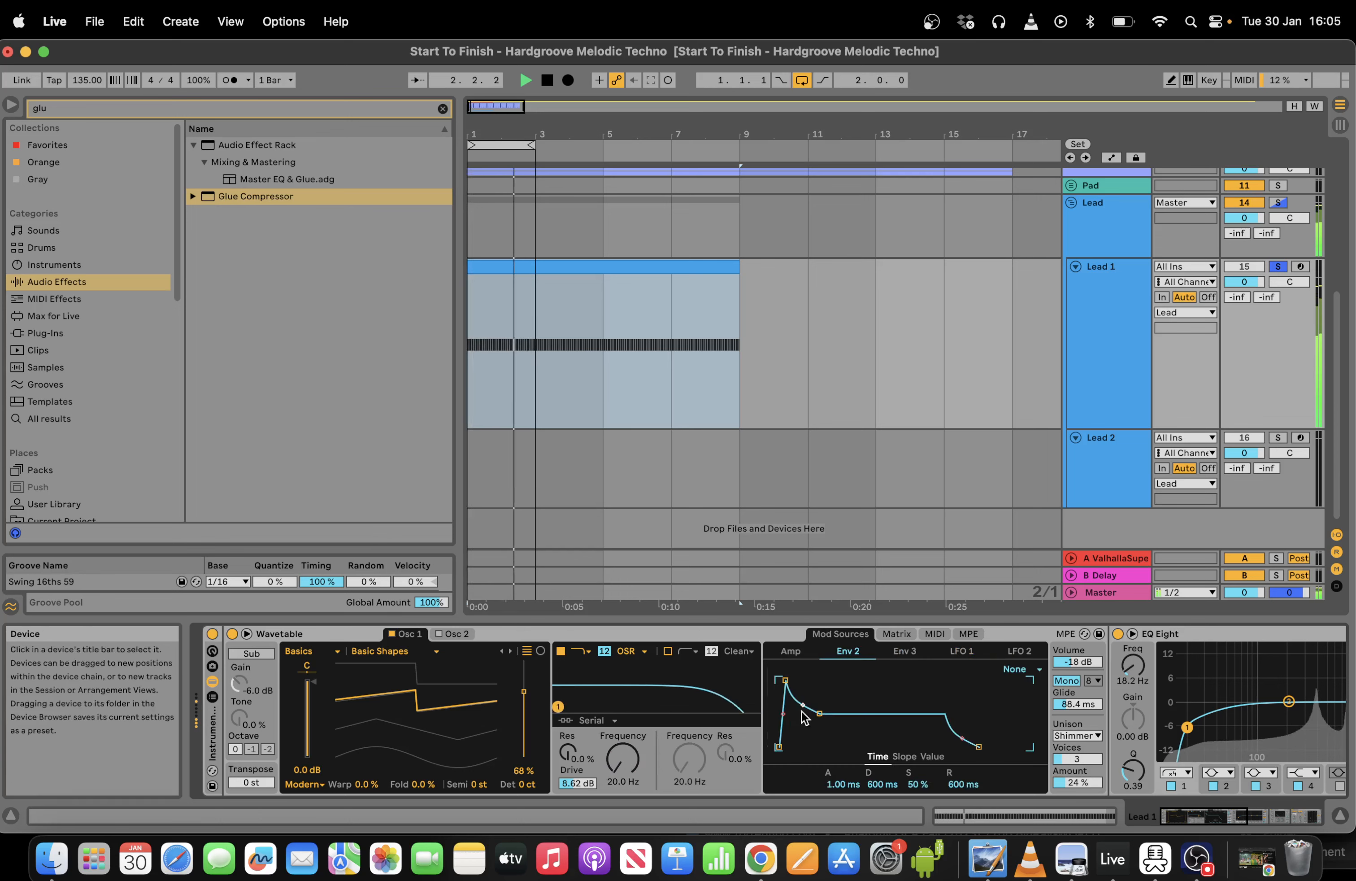
left_click_drag(819, 713, 814, 747)
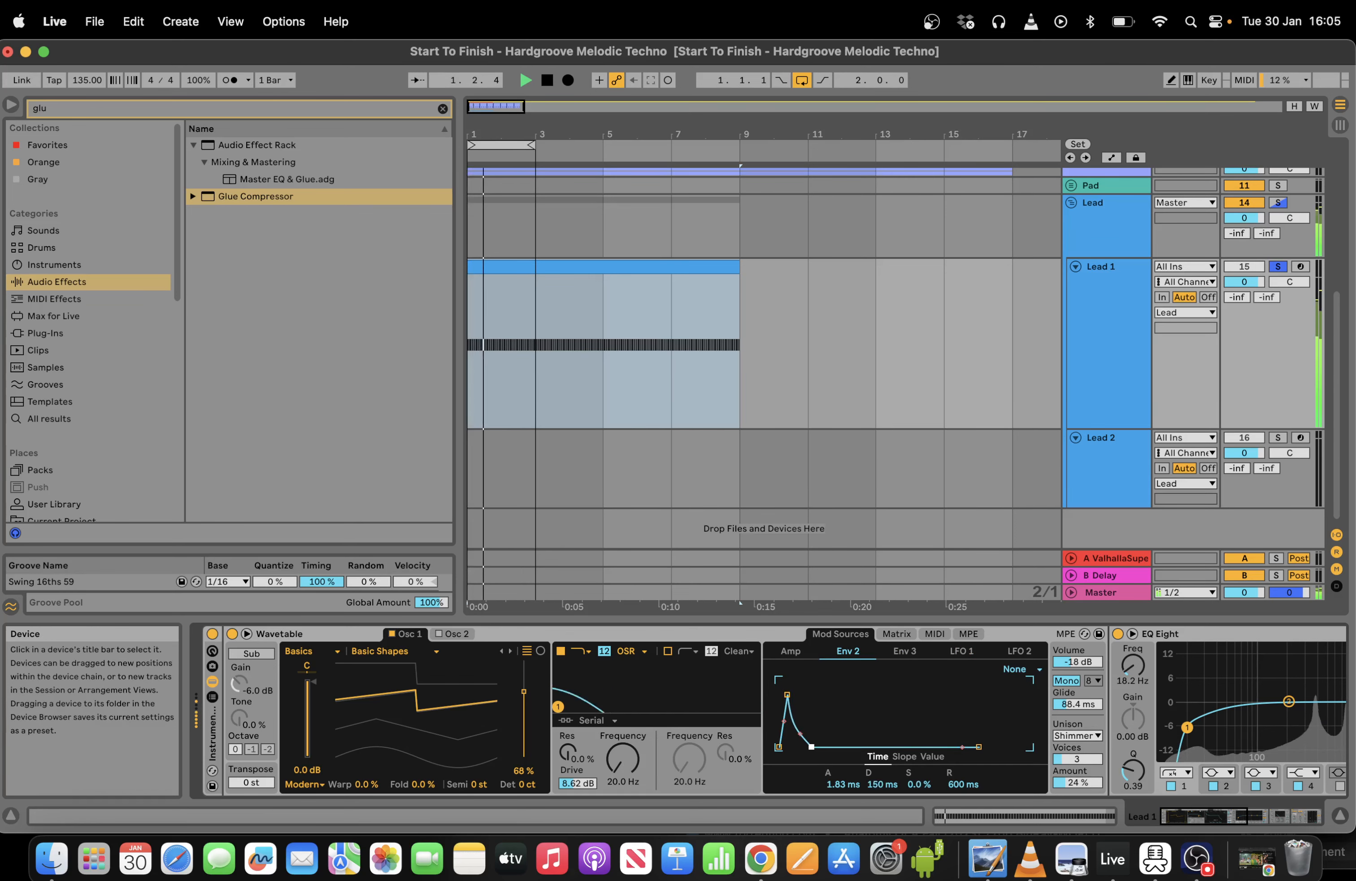
left_click(1278, 267)
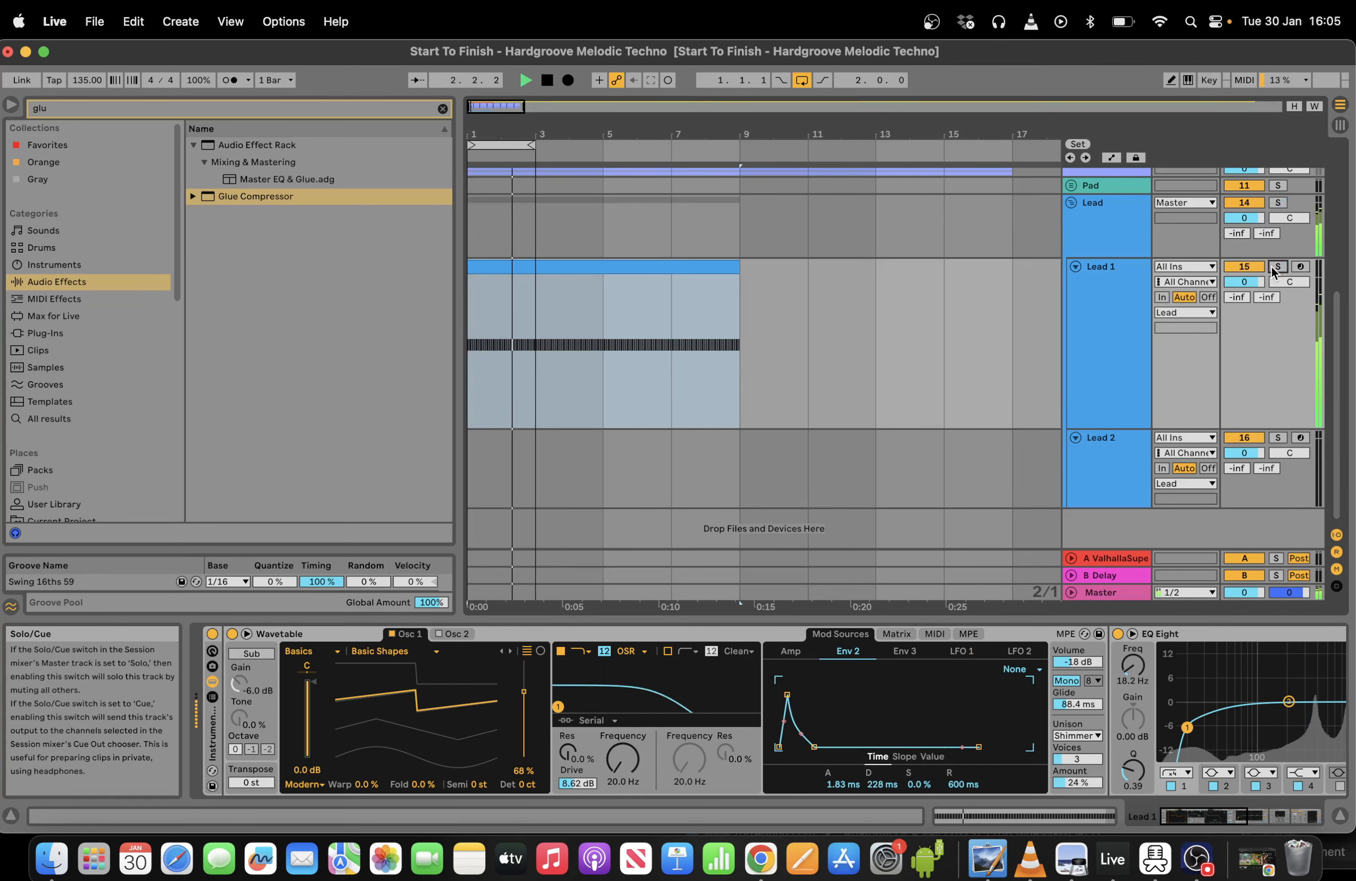
Extend the arrangement loop to eight bars so it covers the whole Lead 1 clip.
left_click(511, 237)
left_click_drag(533, 146, 742, 148)
left_click(636, 266)
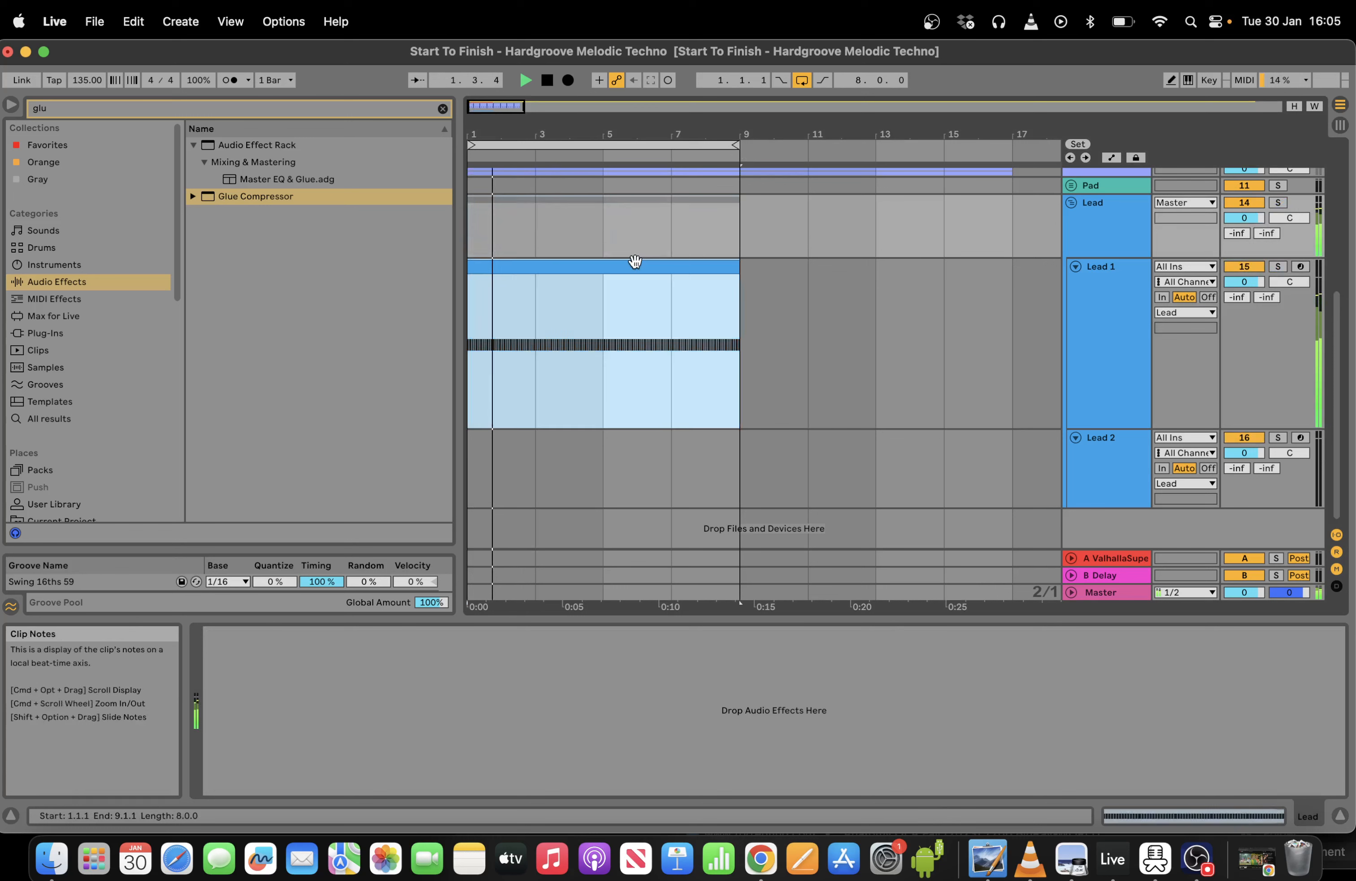
left_click(844, 349)
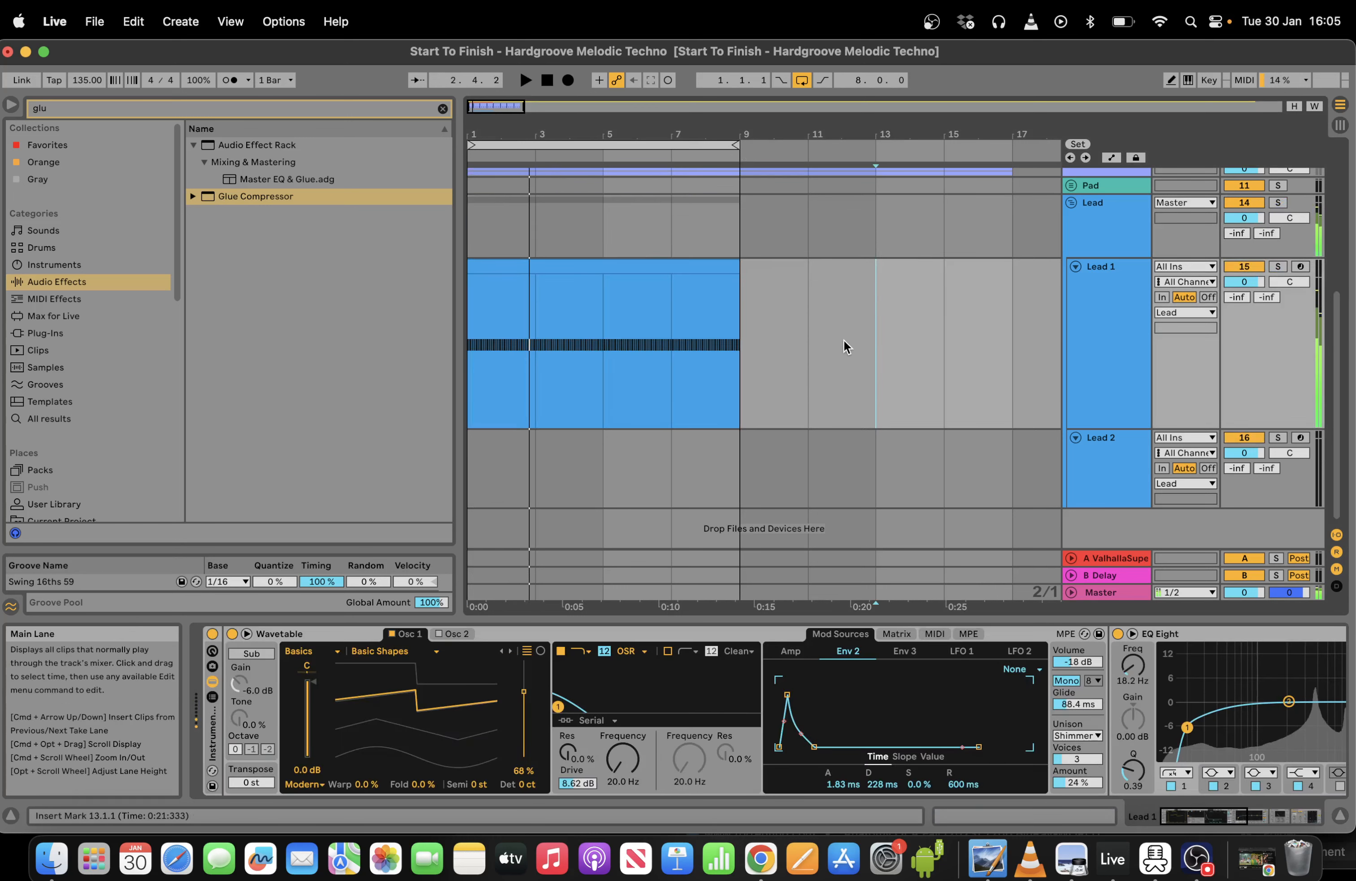
left_click(673, 280)
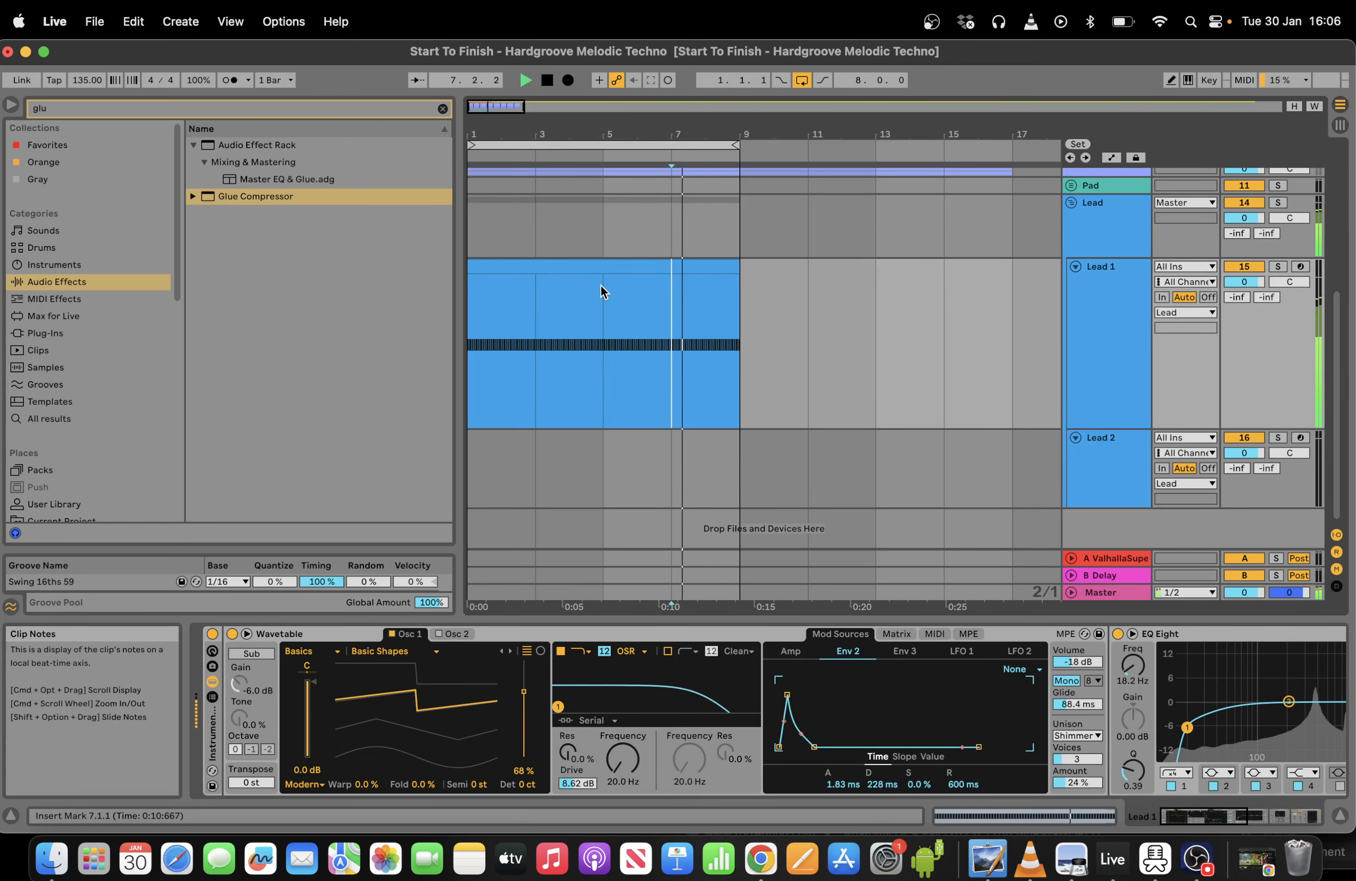
Set Wavetable's Osc 1 wave position to 100% and raise the Filter 1 frequency to 74.9 Hz.
left_click(624, 268)
left_click_drag(524, 692, 524, 661)
key("space")
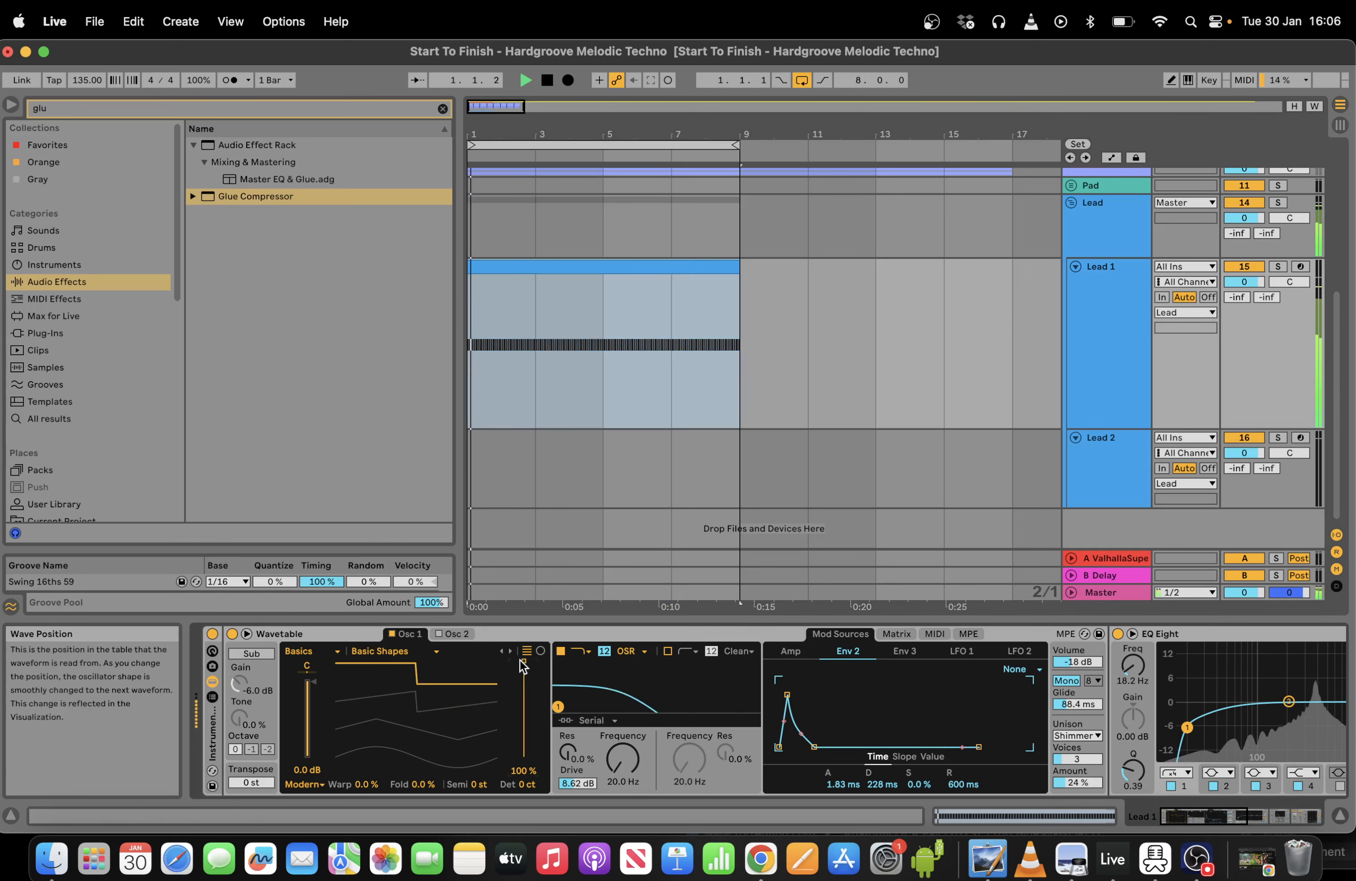
left_click_drag(623, 759, 622, 701)
left_click_drag(623, 759, 623, 760)
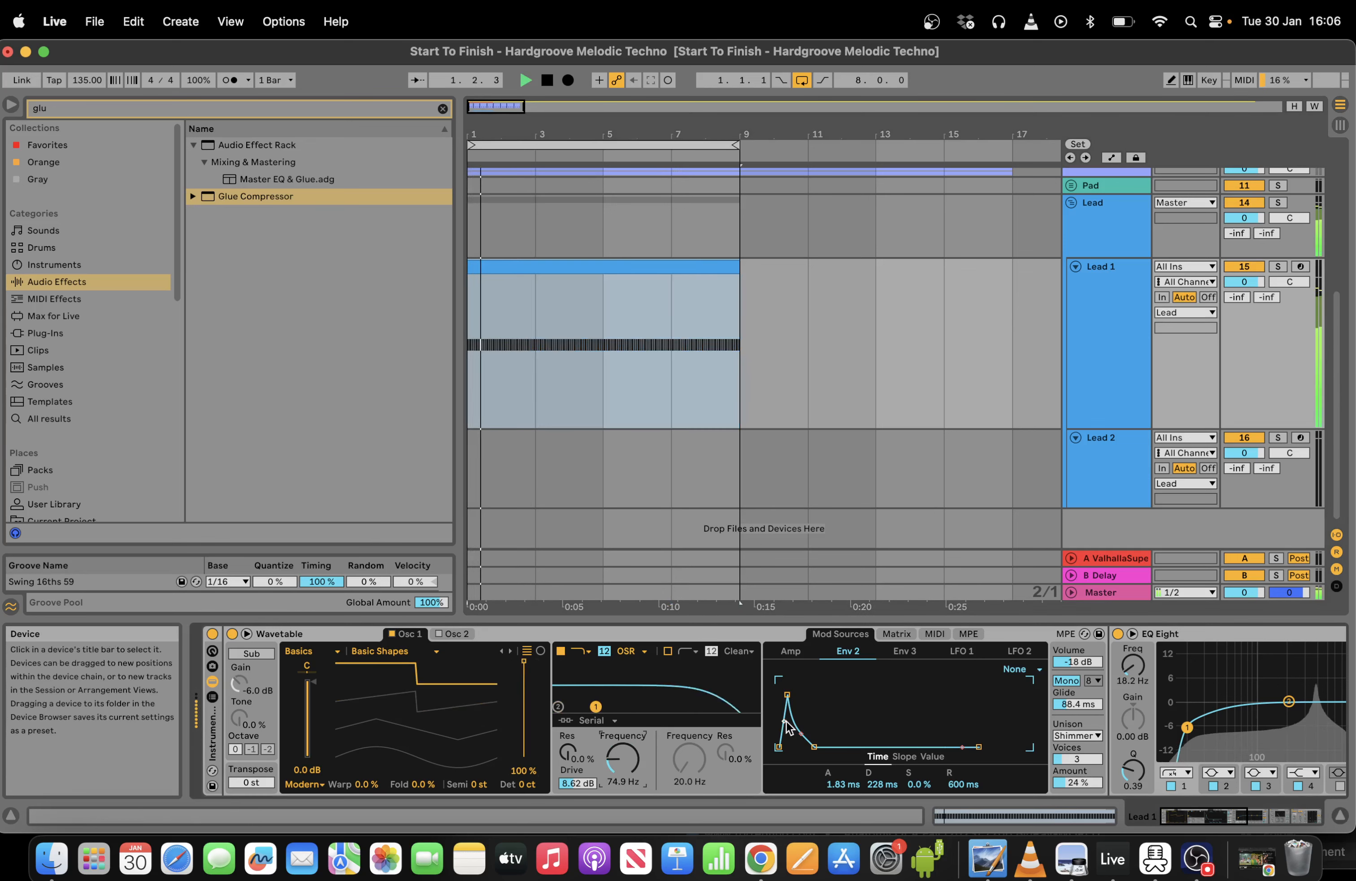
Open the Lead 1 clip's Wavetable Transpose envelope and stop playback.
left_click(992, 815)
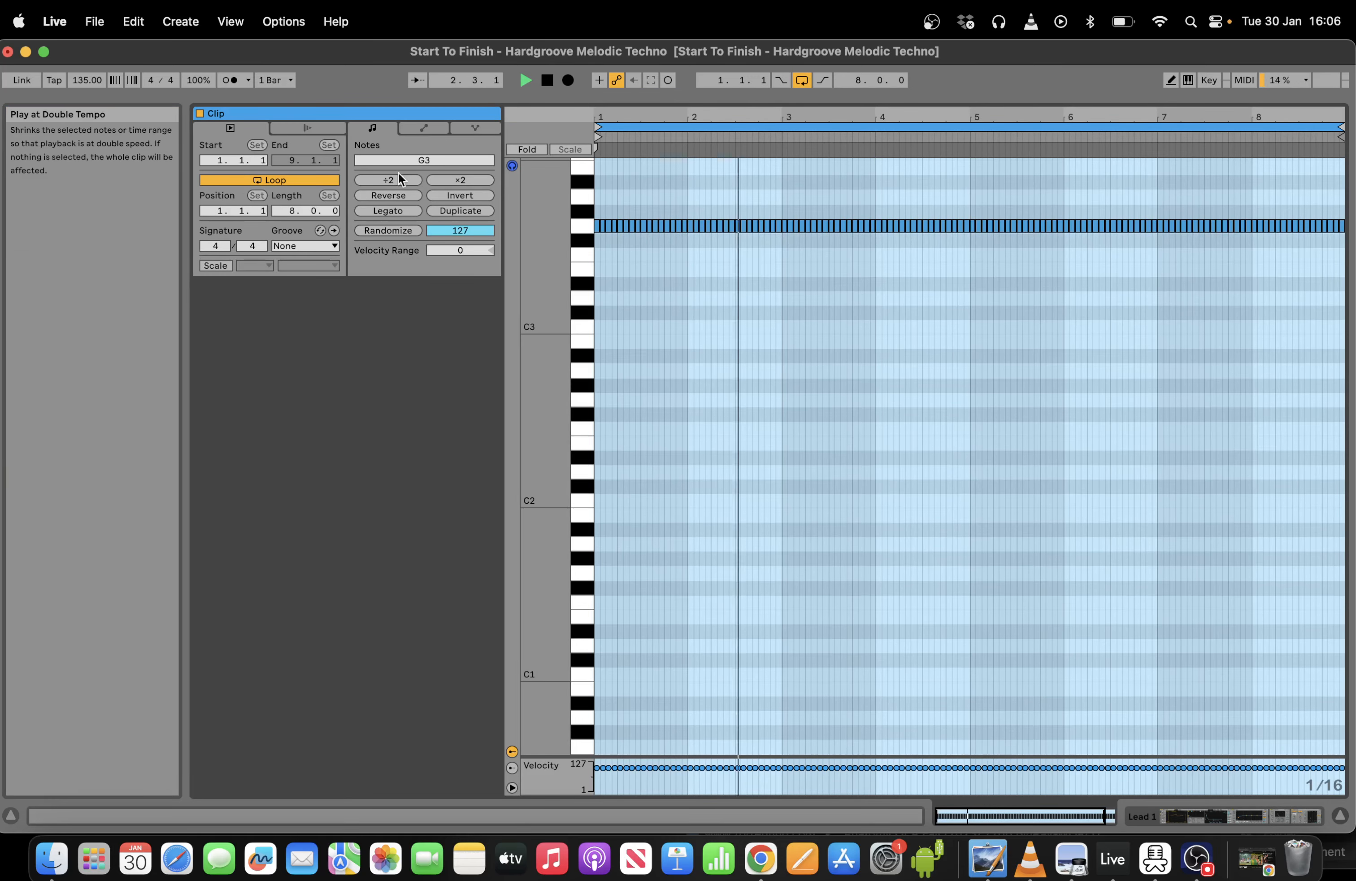
left_click(425, 124)
left_click(405, 160)
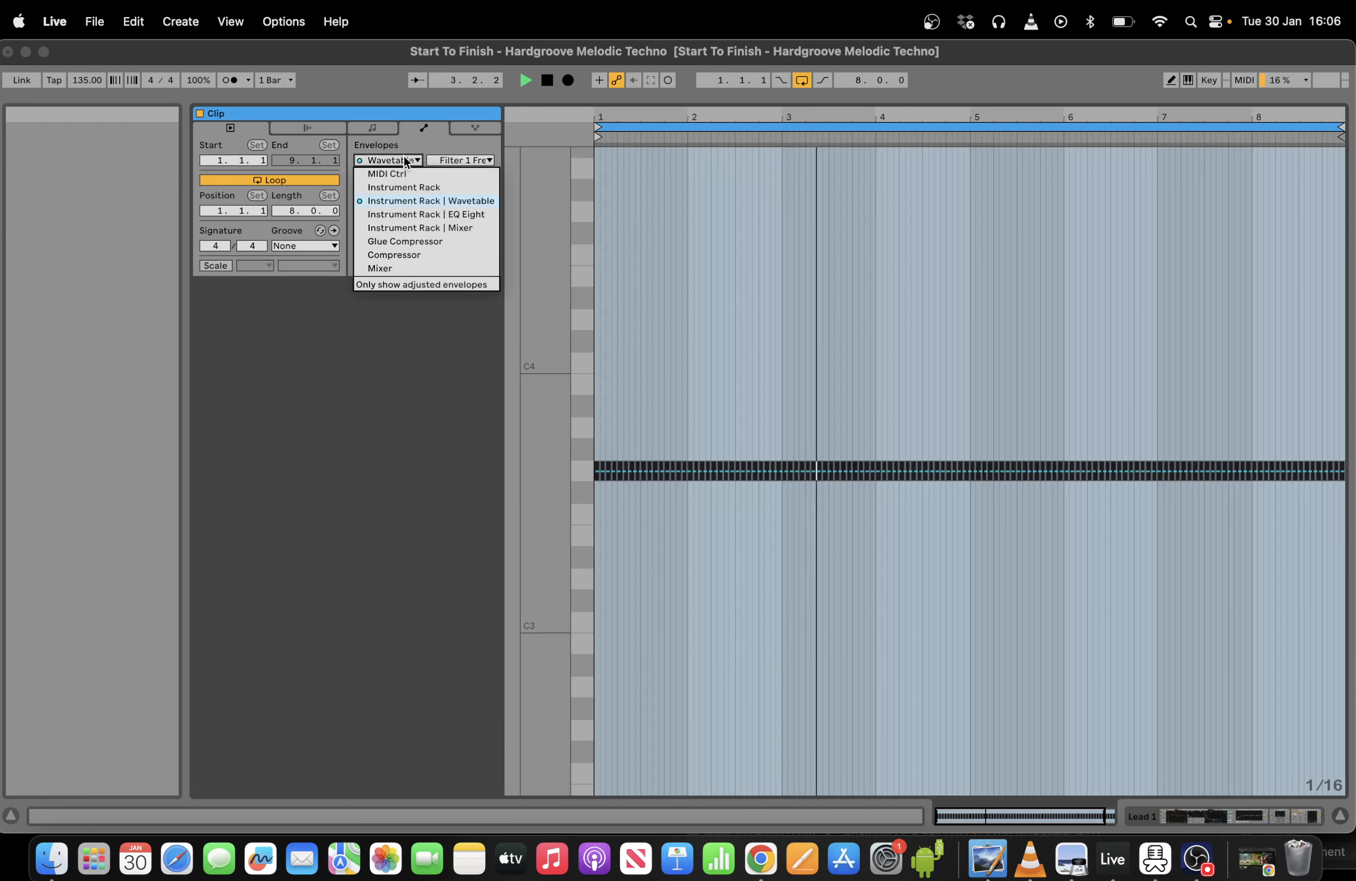
left_click(444, 200)
left_click(461, 160)
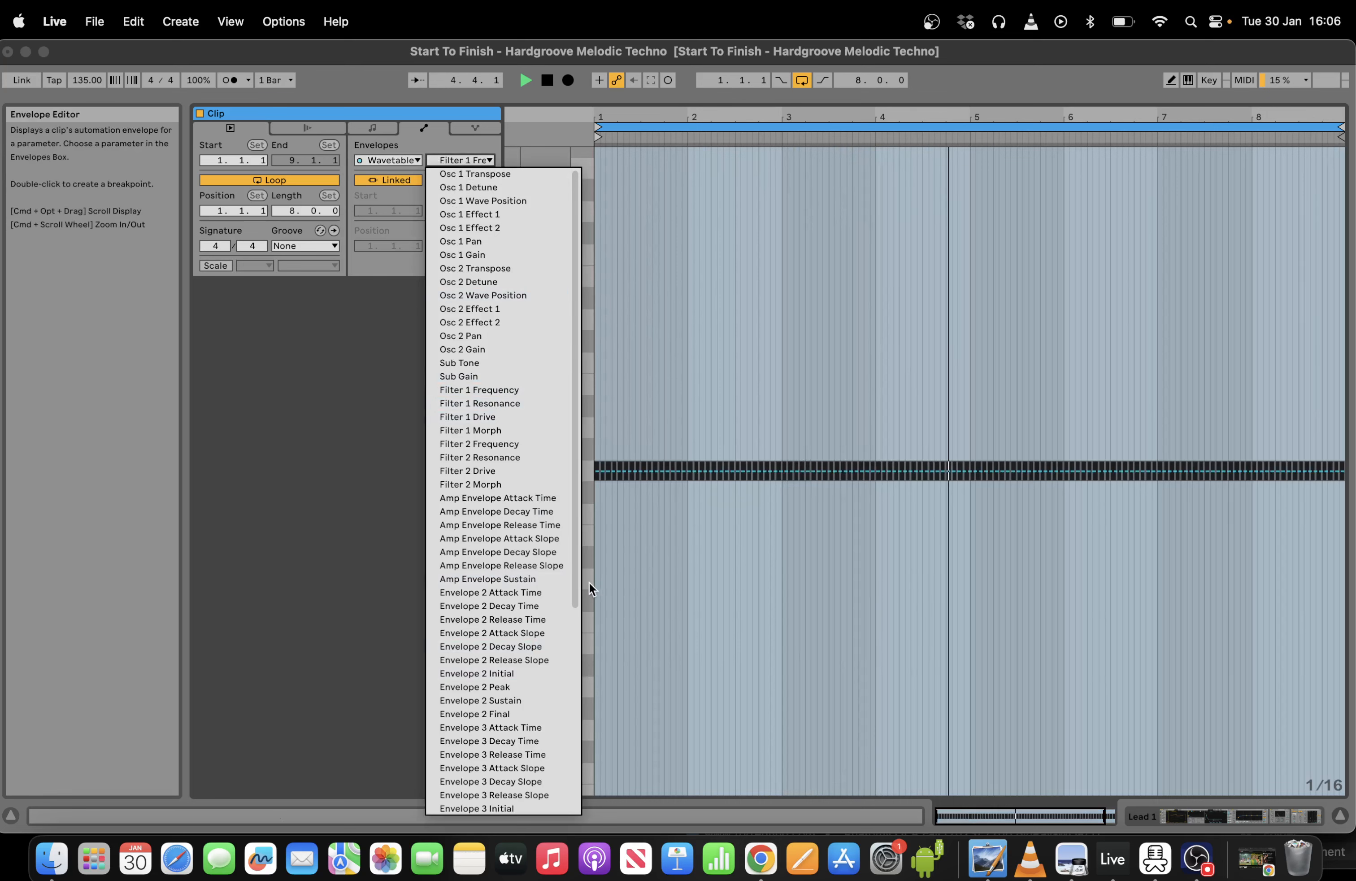
left_click_drag(577, 582, 576, 796)
left_click(487, 761)
key("space")
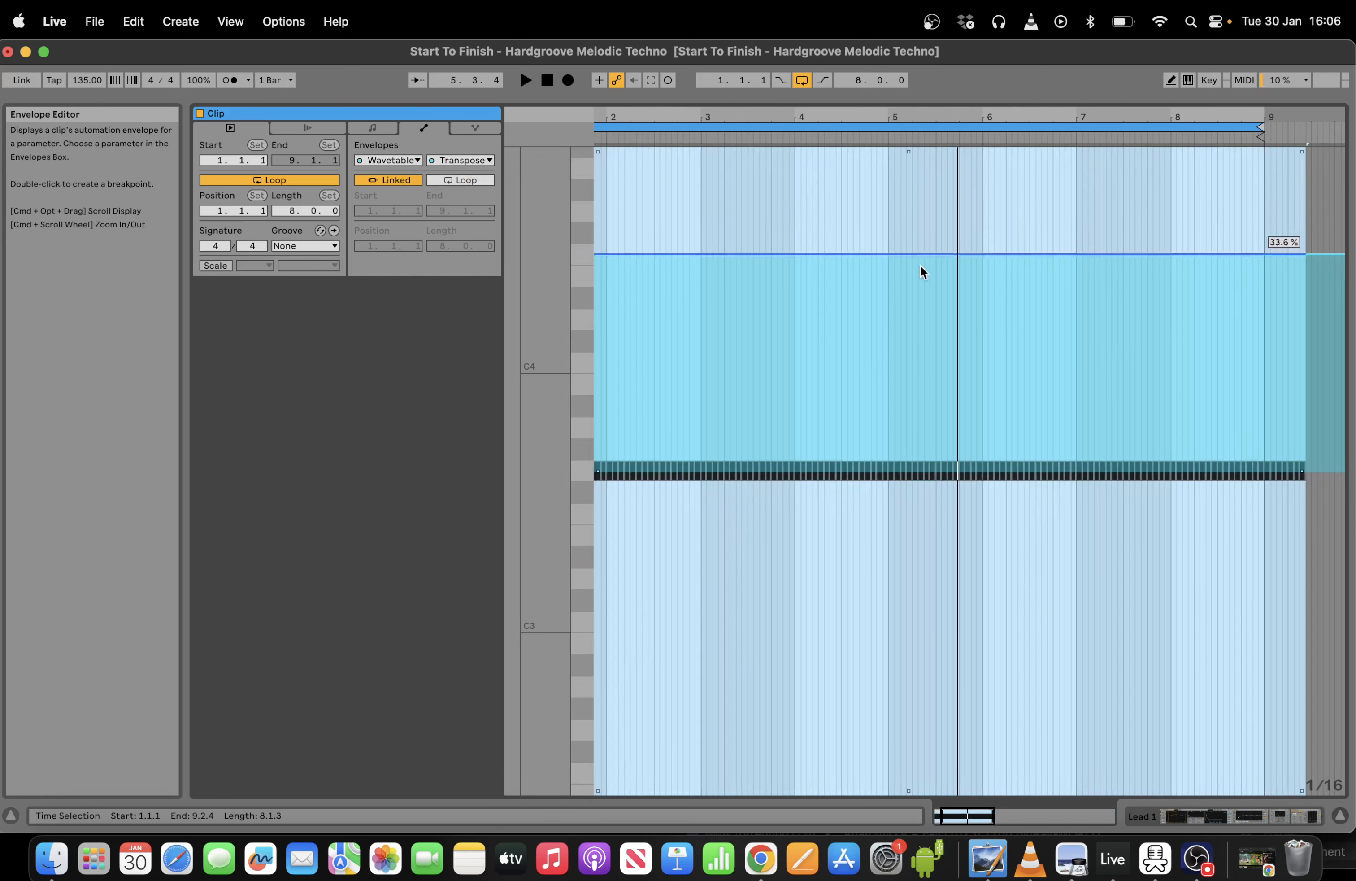
left_click_drag(918, 268, 917, 494)
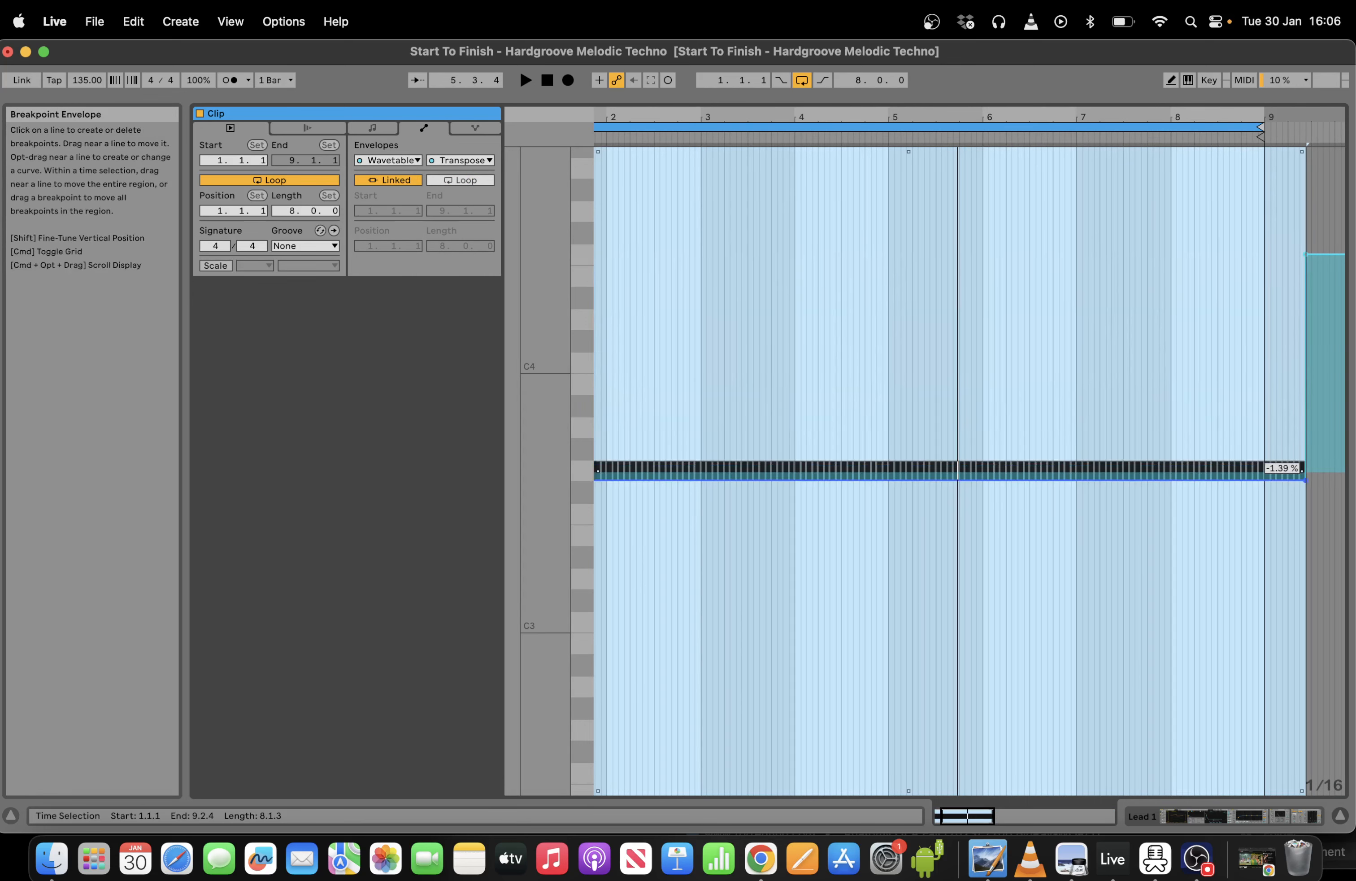
left_click(1305, 253)
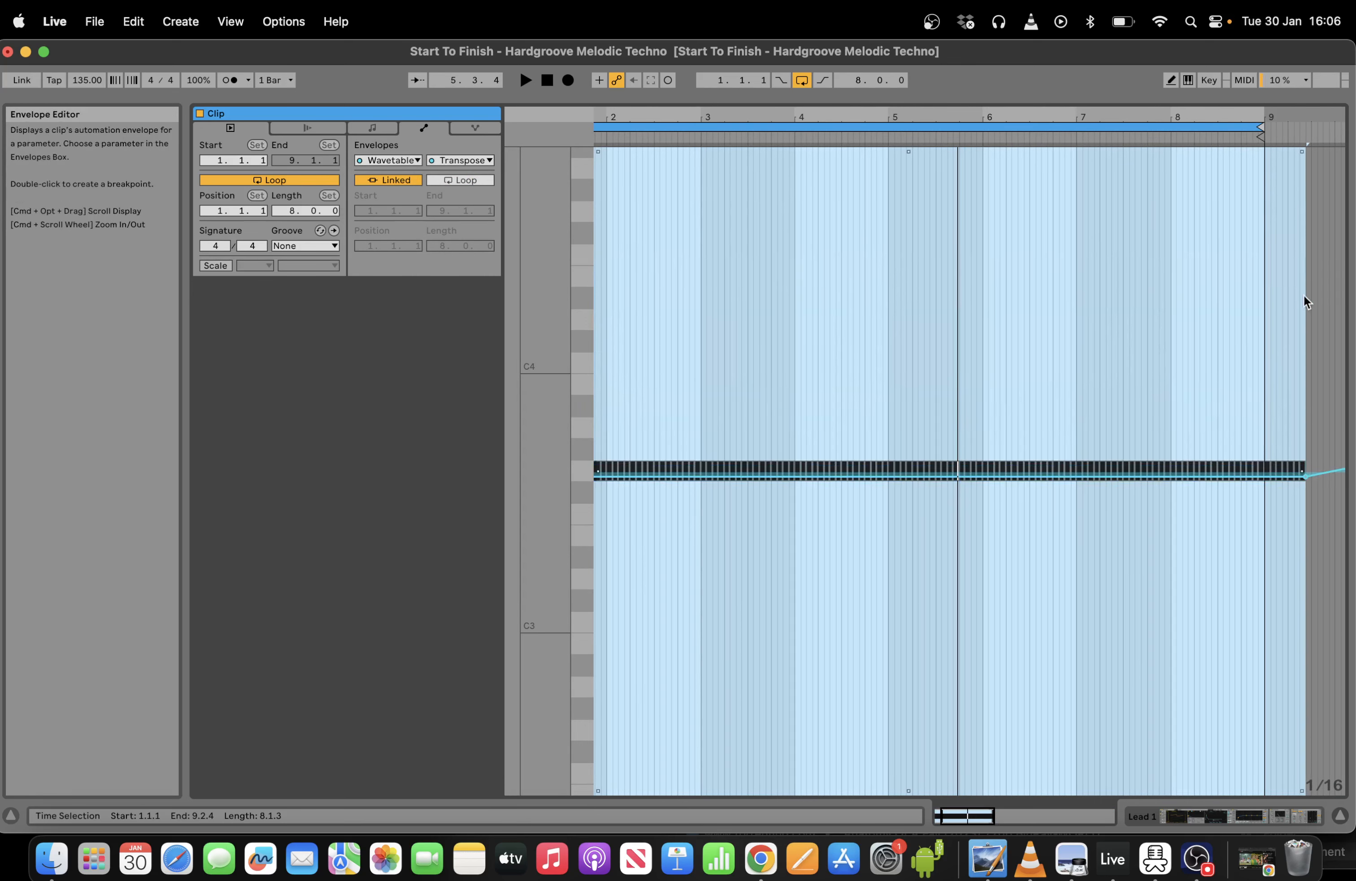
left_click(1309, 480)
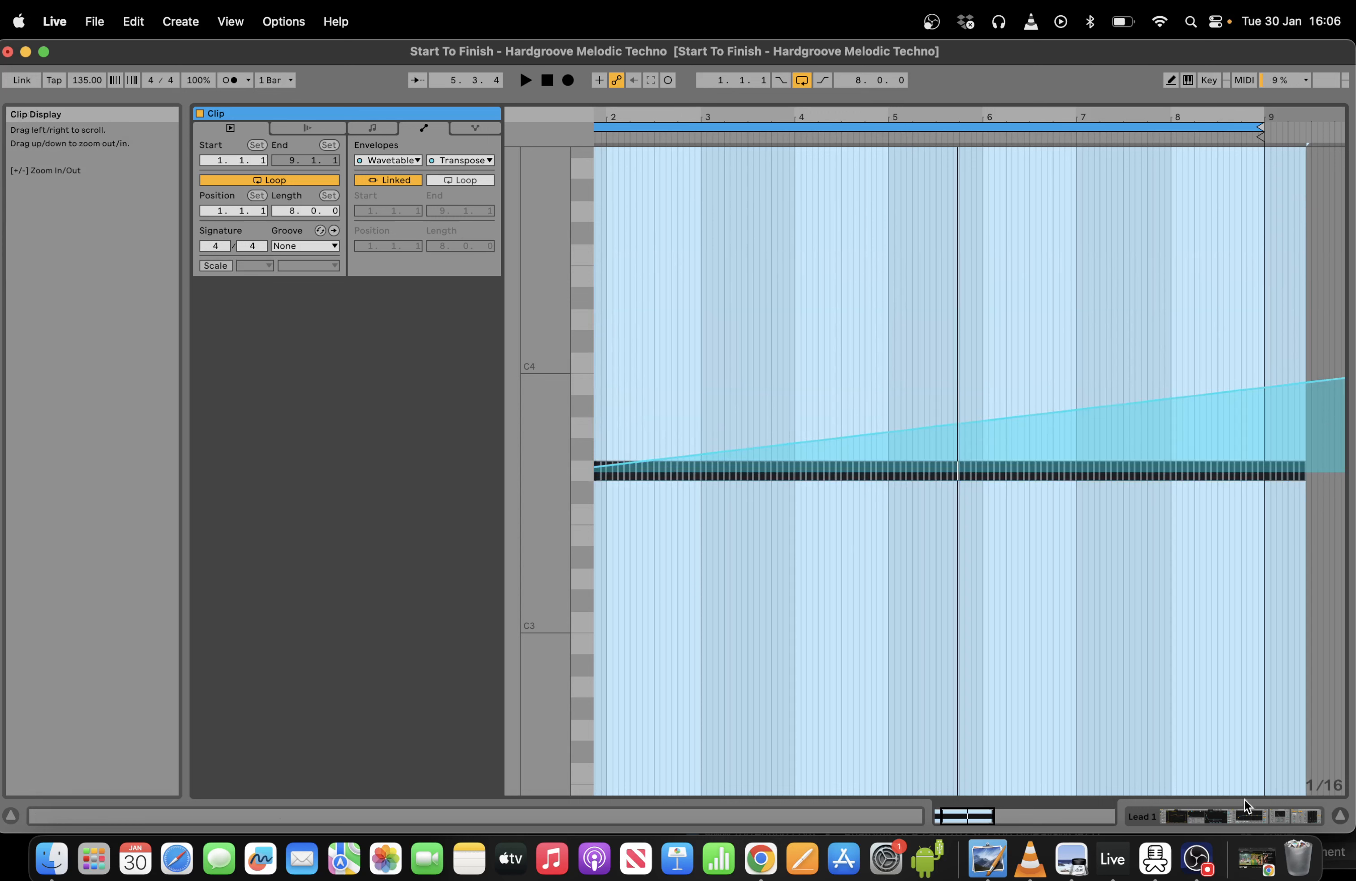
left_click_drag(965, 817, 958, 817)
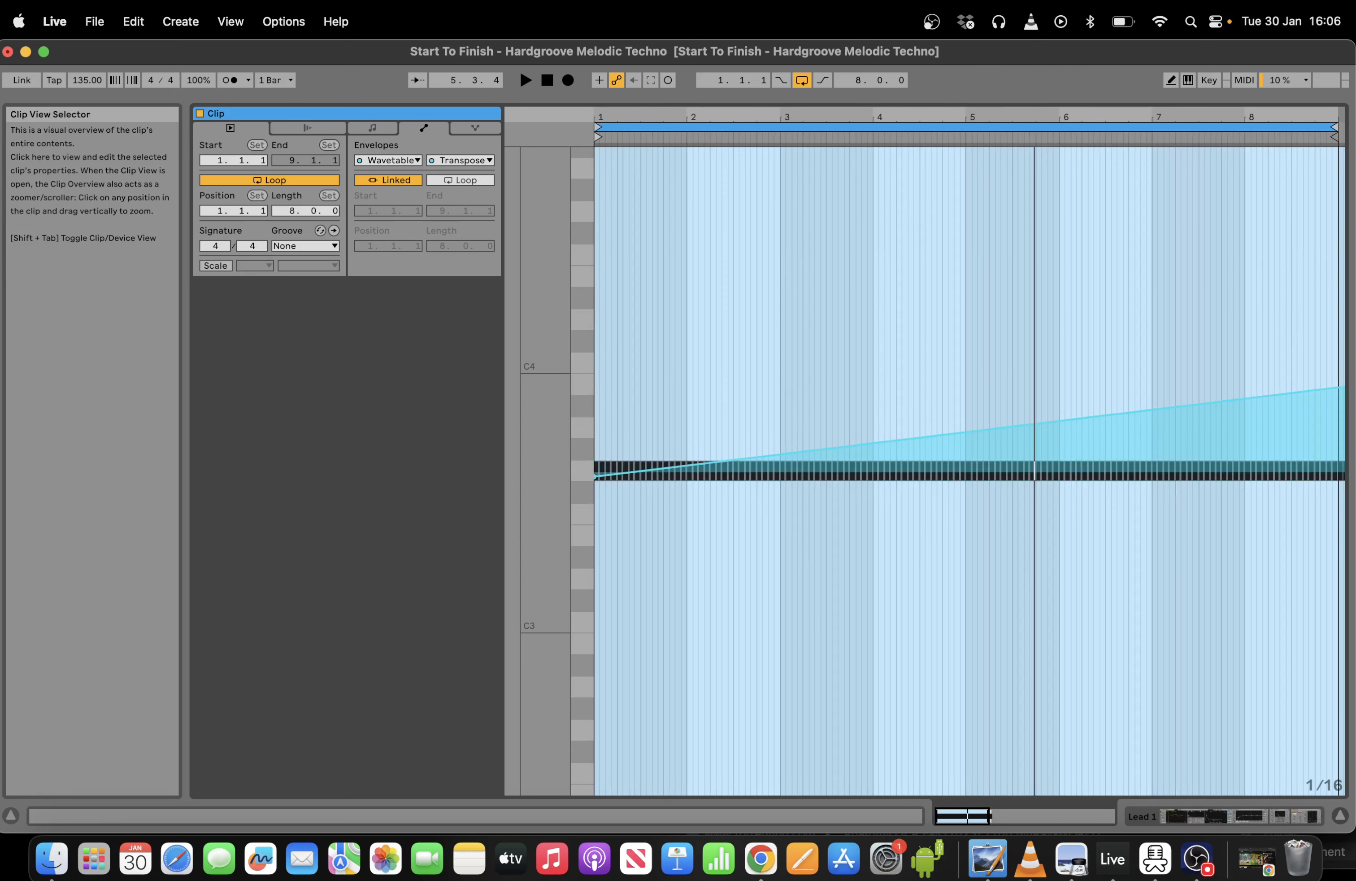
left_click(595, 477)
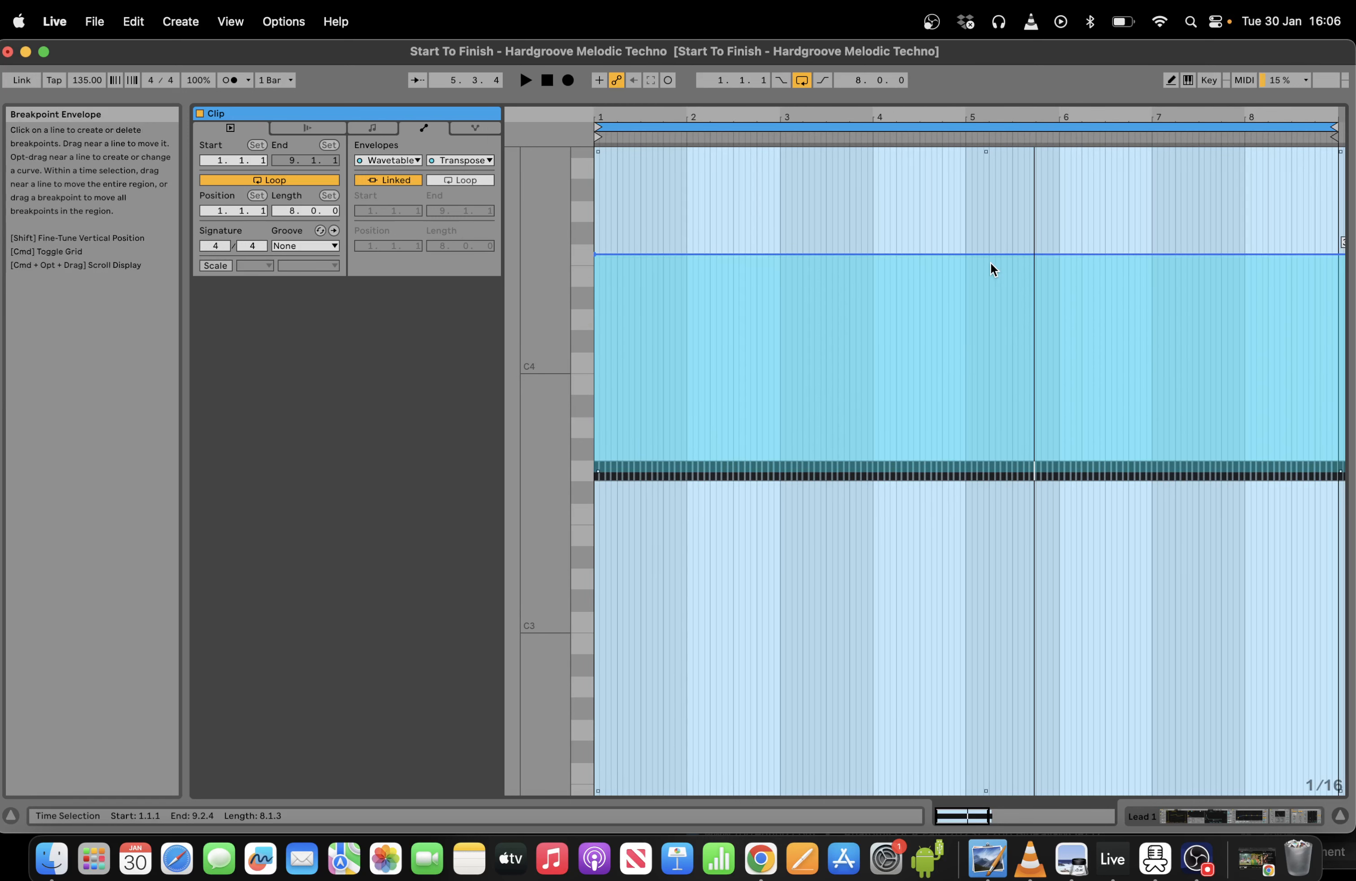
Lower the entire Wavetable Transpose envelope in the Lead 1 clip to the zero line.
left_click_drag(992, 269, 990, 472)
left_click(990, 468)
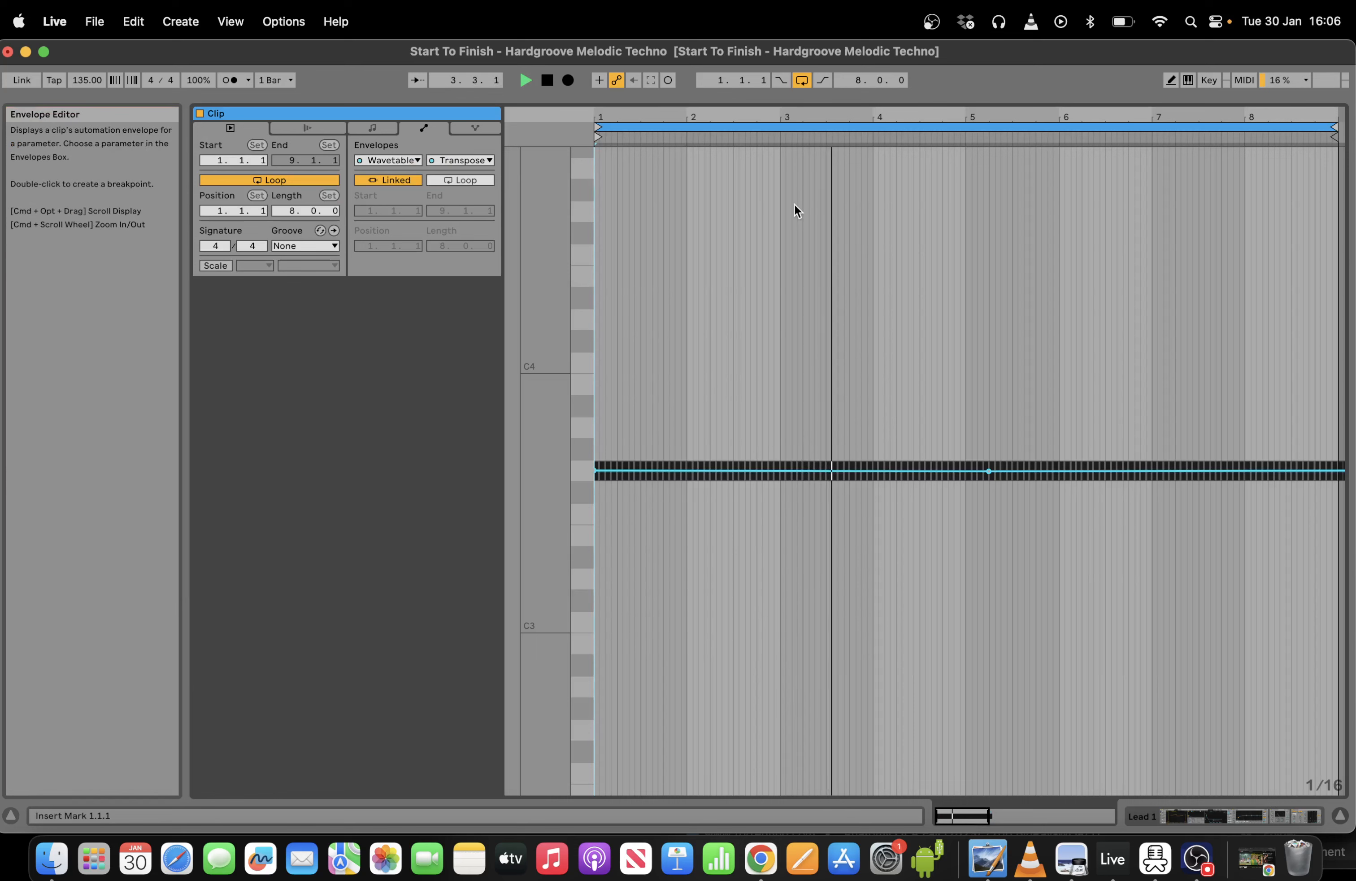
Apply the Swing 16ths 59 groove to the Lead 1 clip and stop playback.
left_click(372, 129)
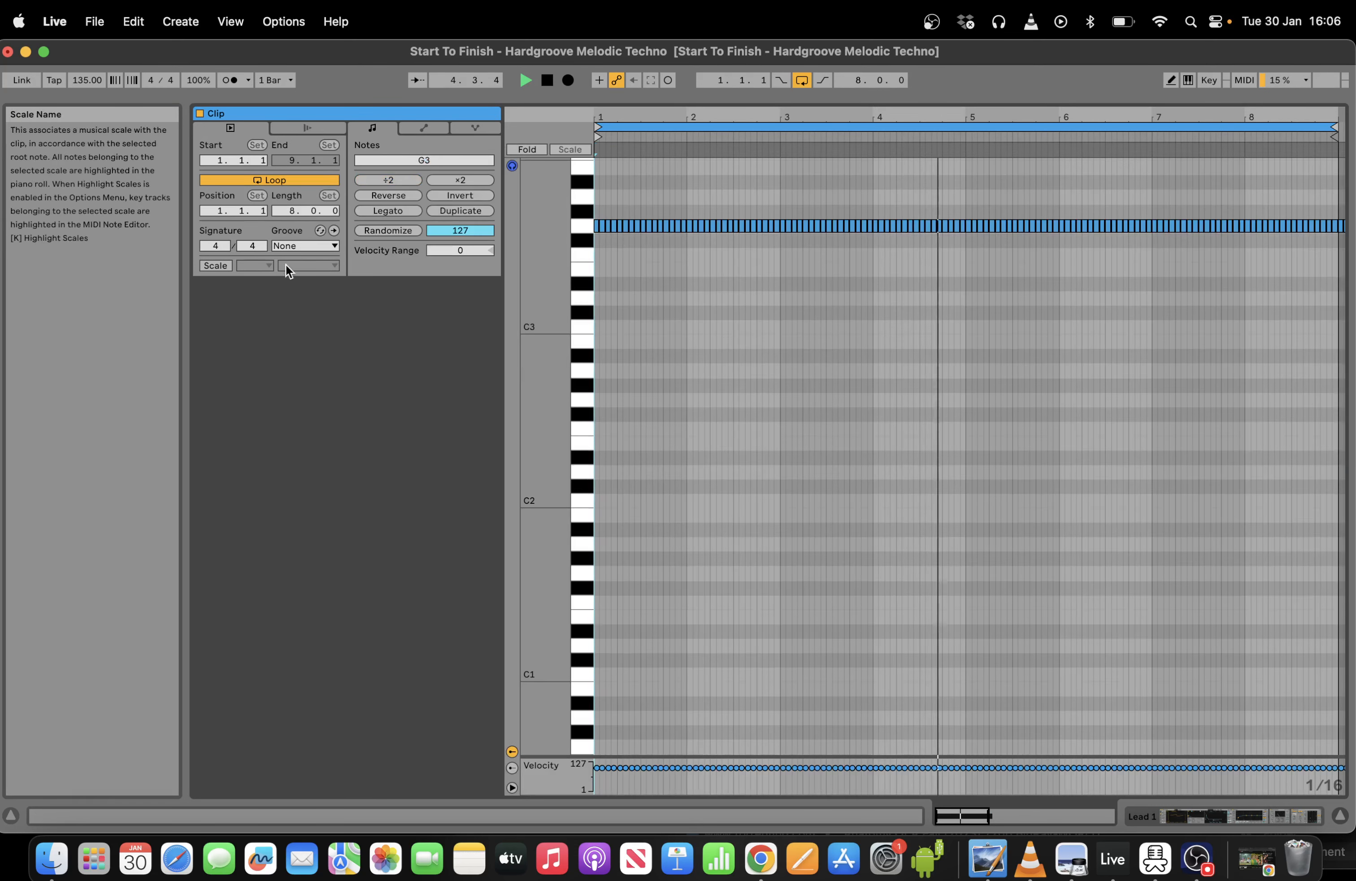
left_click(313, 245)
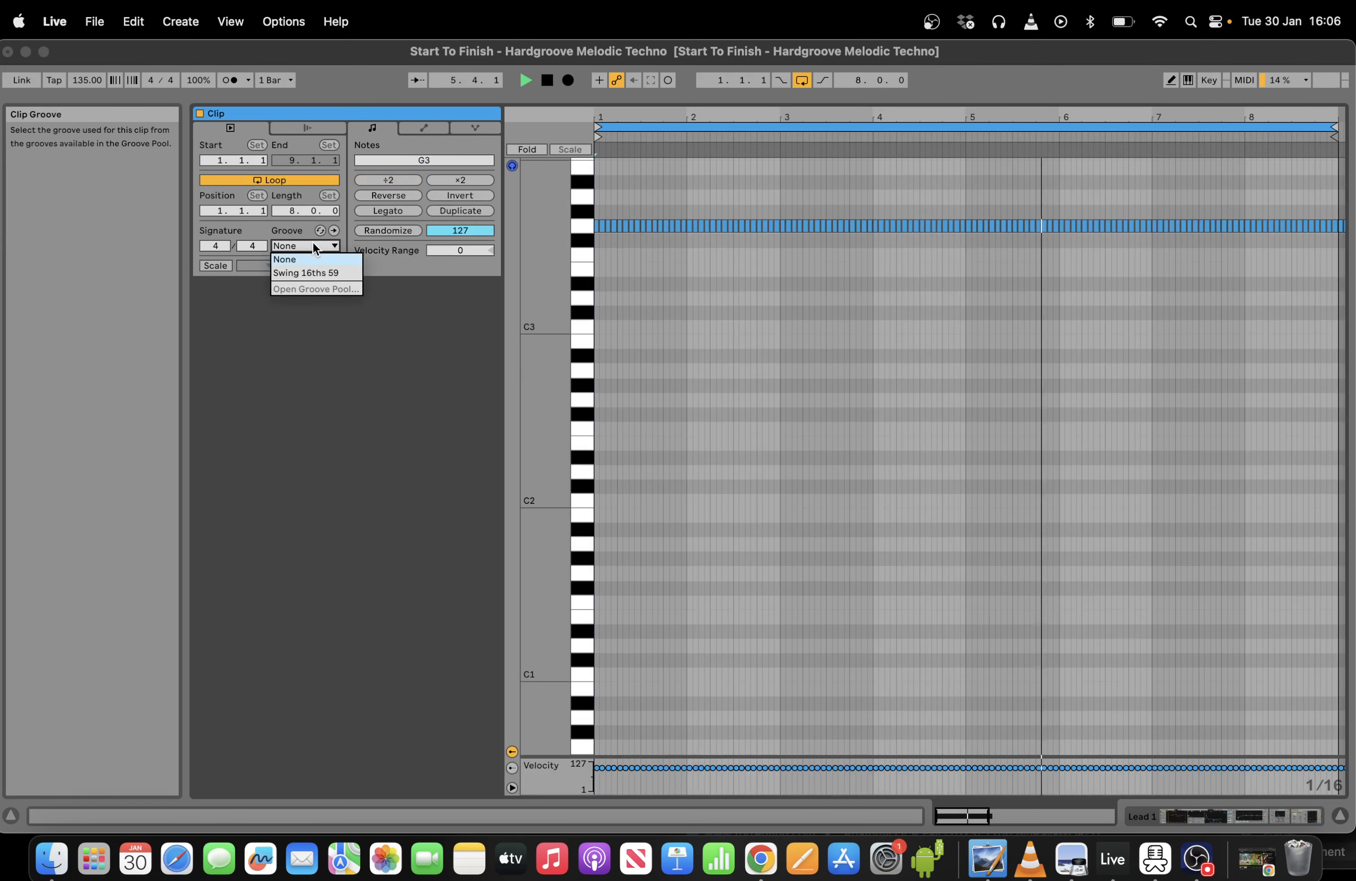
left_click(312, 246)
left_click(313, 246)
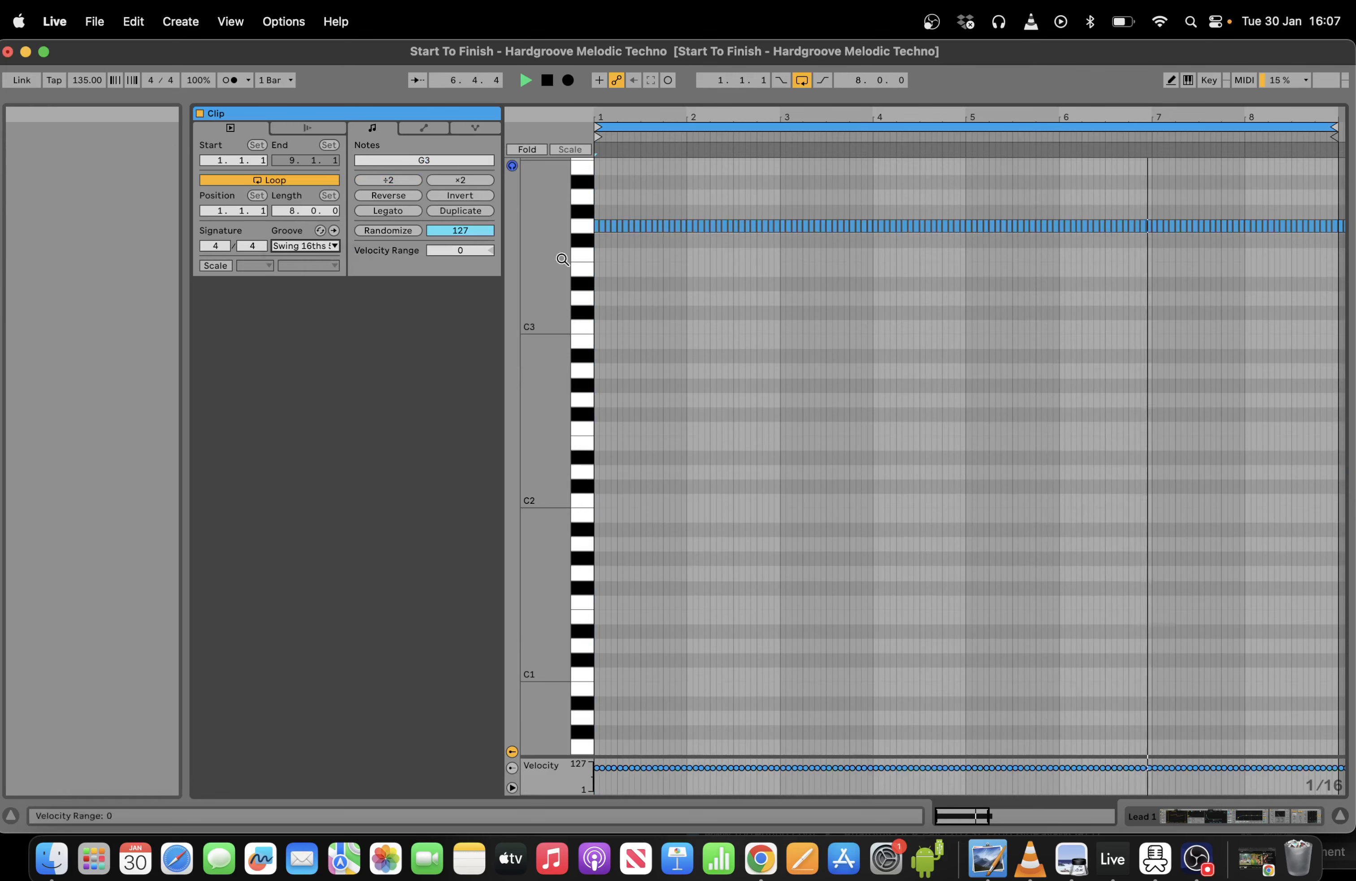
key("space")
Start hot-swapping the Lead 1 clip's groove and look through the Swing 8ths and Swing 16ths grooves.
left_click(321, 230)
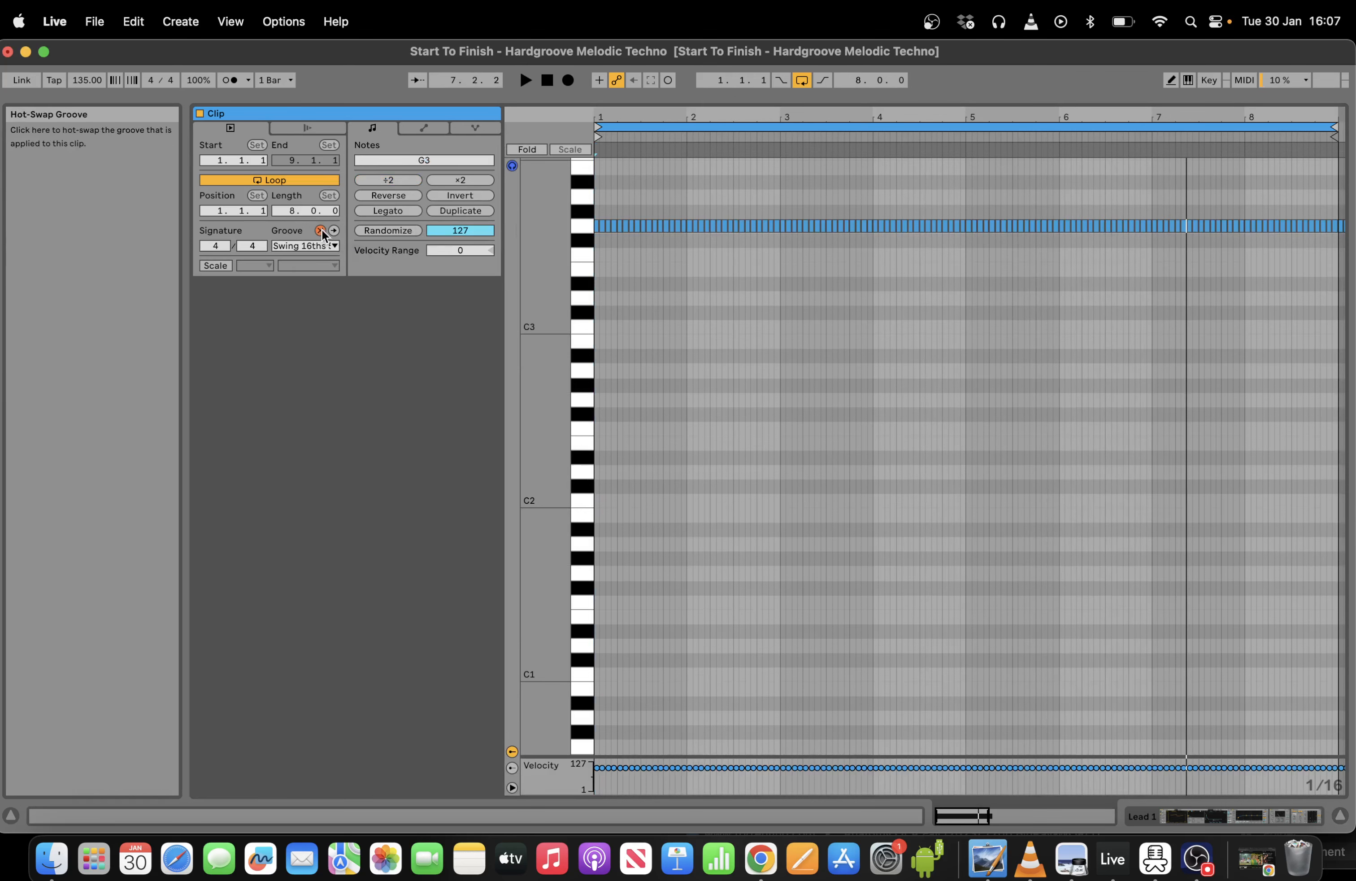
left_click_drag(600, 103, 617, 613)
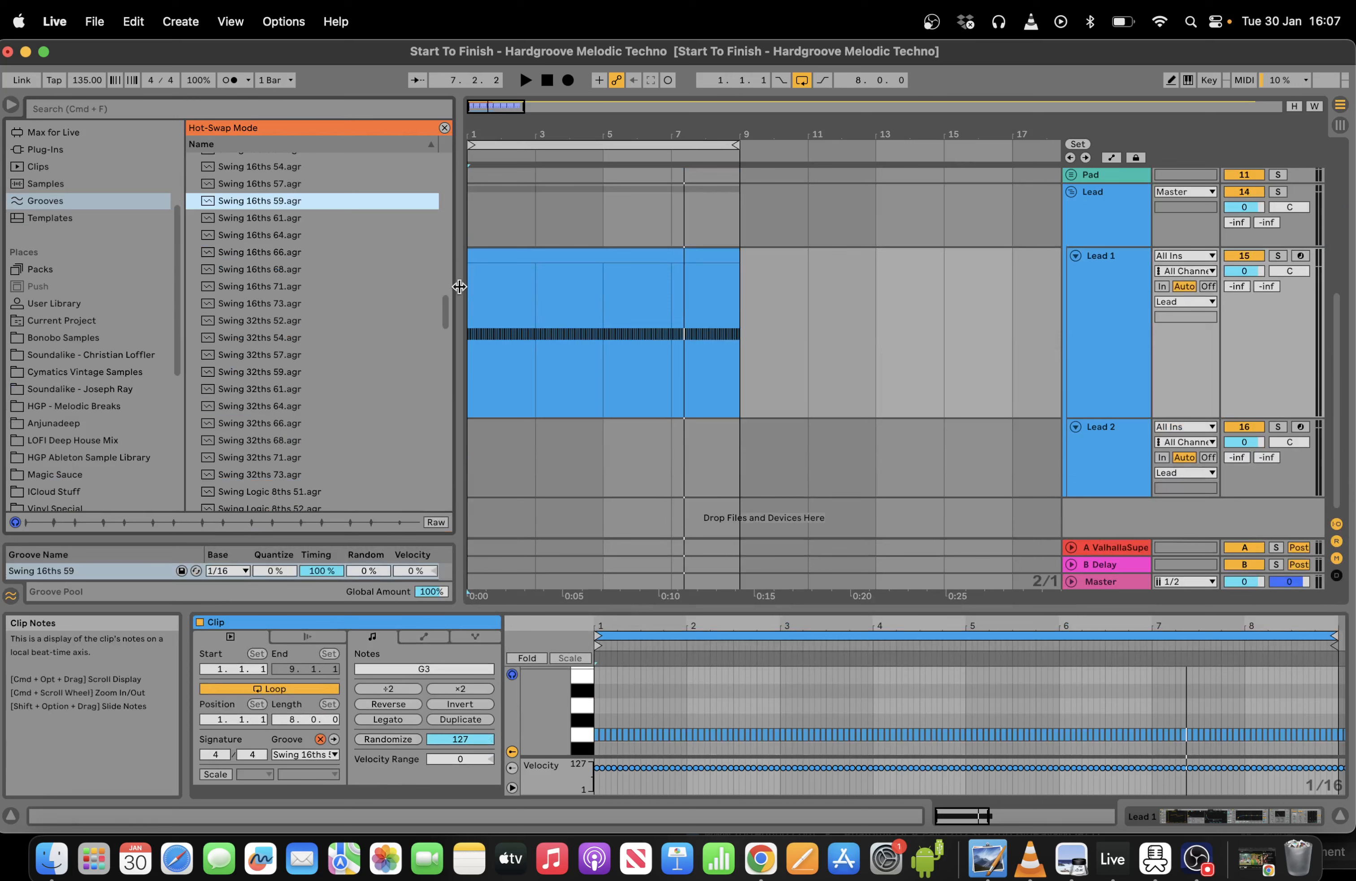
left_click_drag(444, 313, 443, 294)
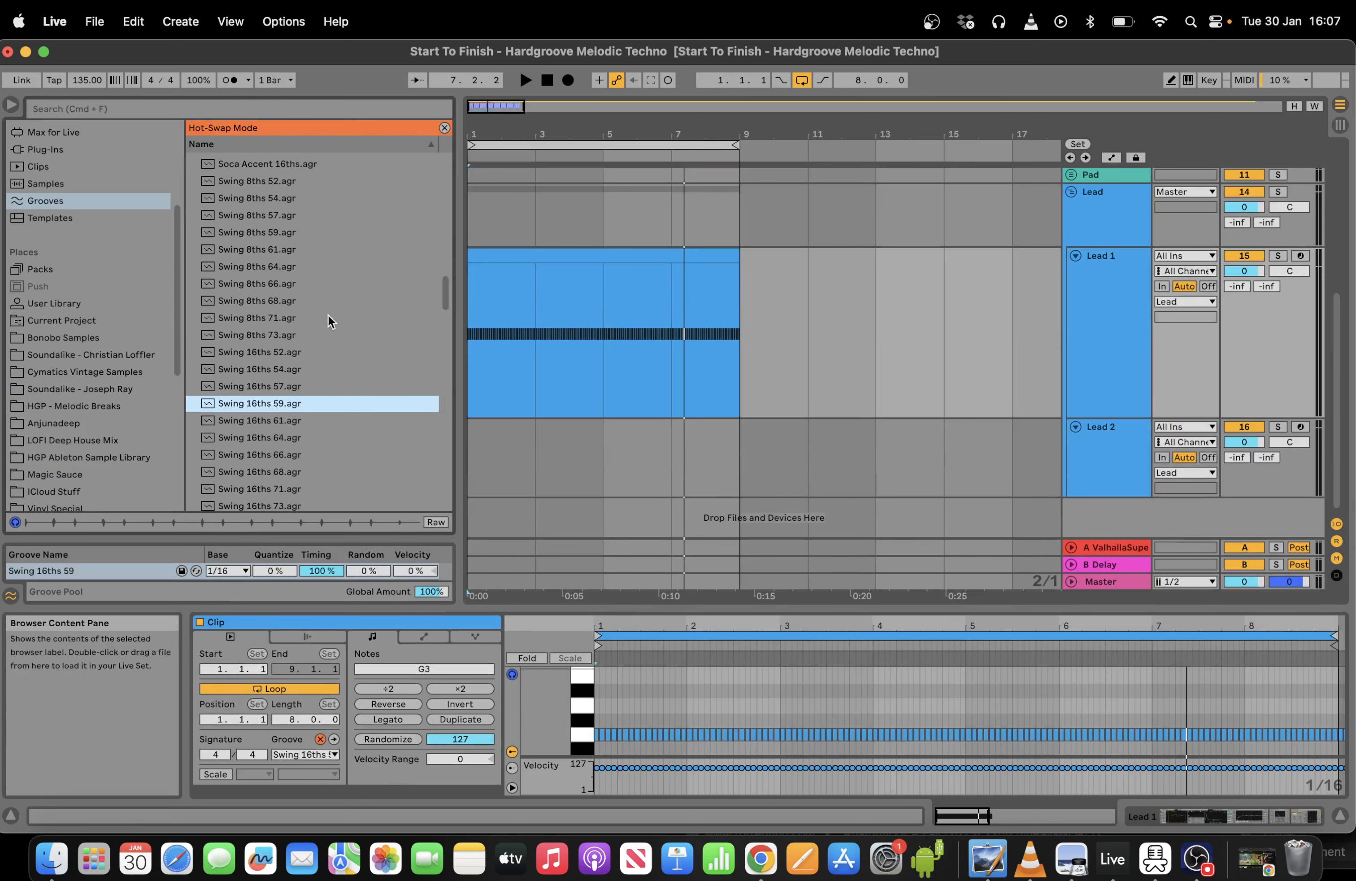
Audition the Swing 16ths 52 groove on the Lead 1 clip during playback and switch the clip's groove to Swing 16ths 54.
double_click(300, 352)
key("space")
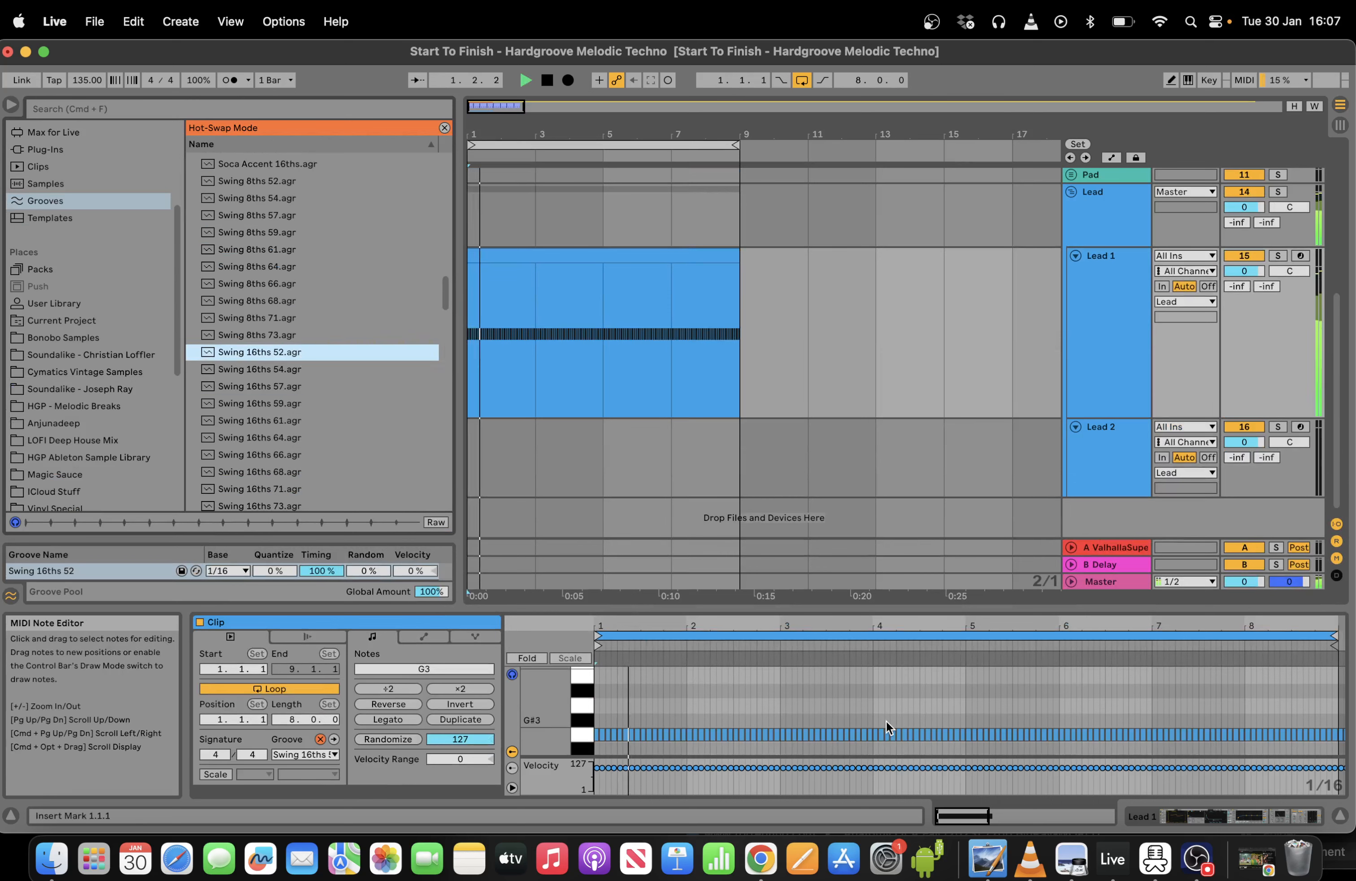
left_click(282, 371)
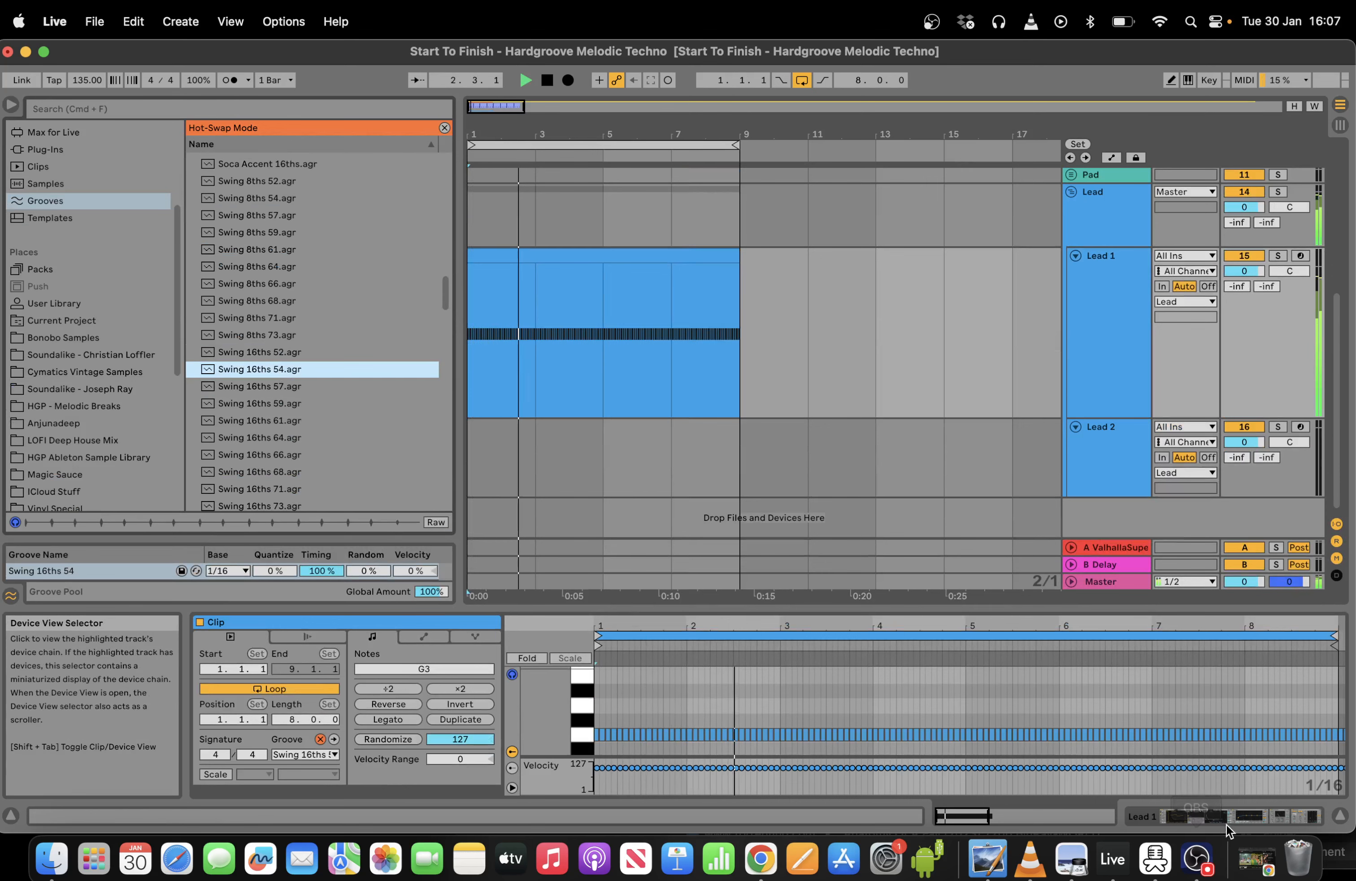
Set Lead 1's Wavetable to Poly with 5 unison voices, 20% unison amount, 375 ms Env 2 decay and a 56.9 Hz filter frequency.
left_click(1211, 814)
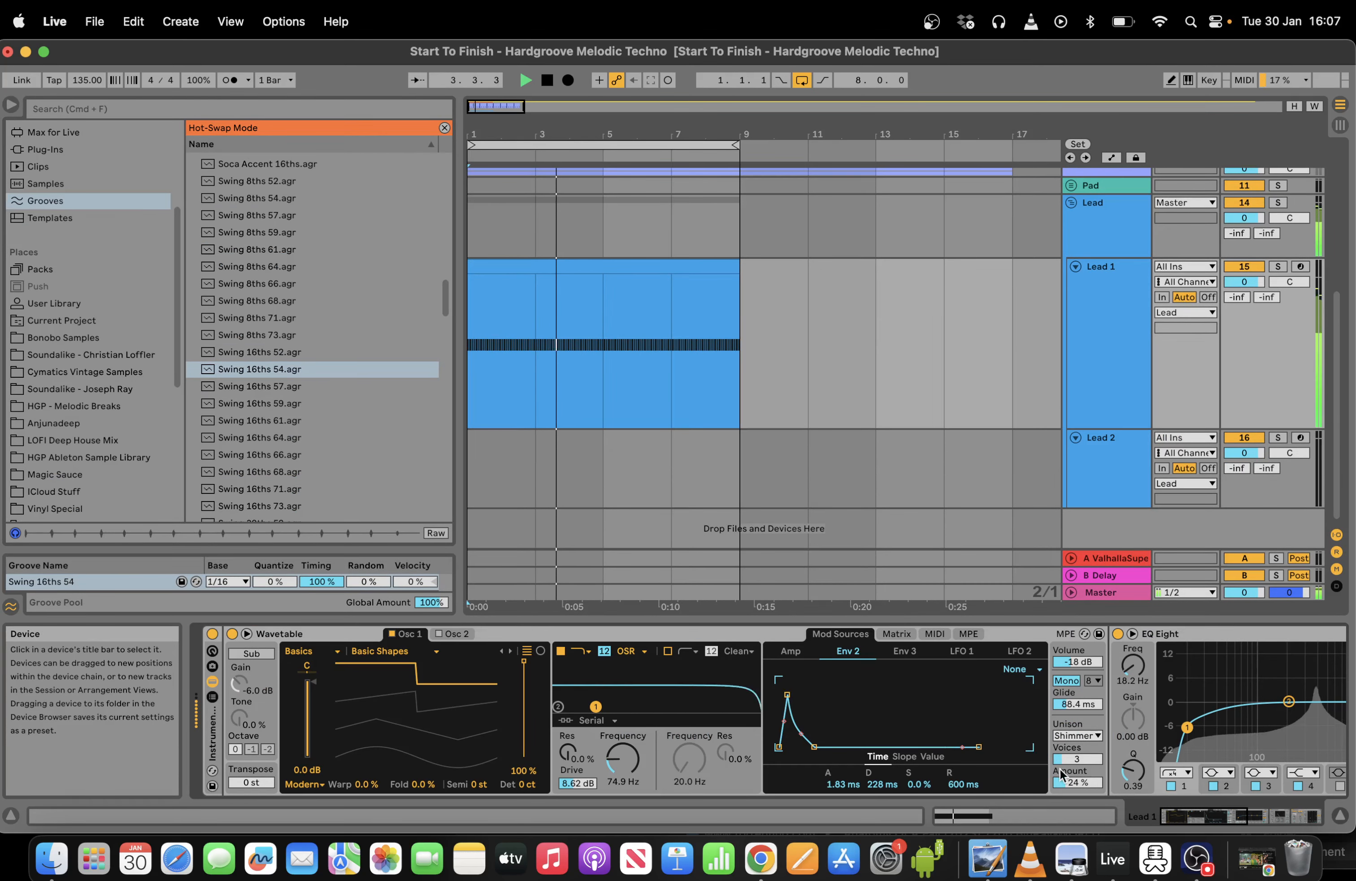
left_click_drag(1067, 759, 1067, 744)
left_click(1067, 783)
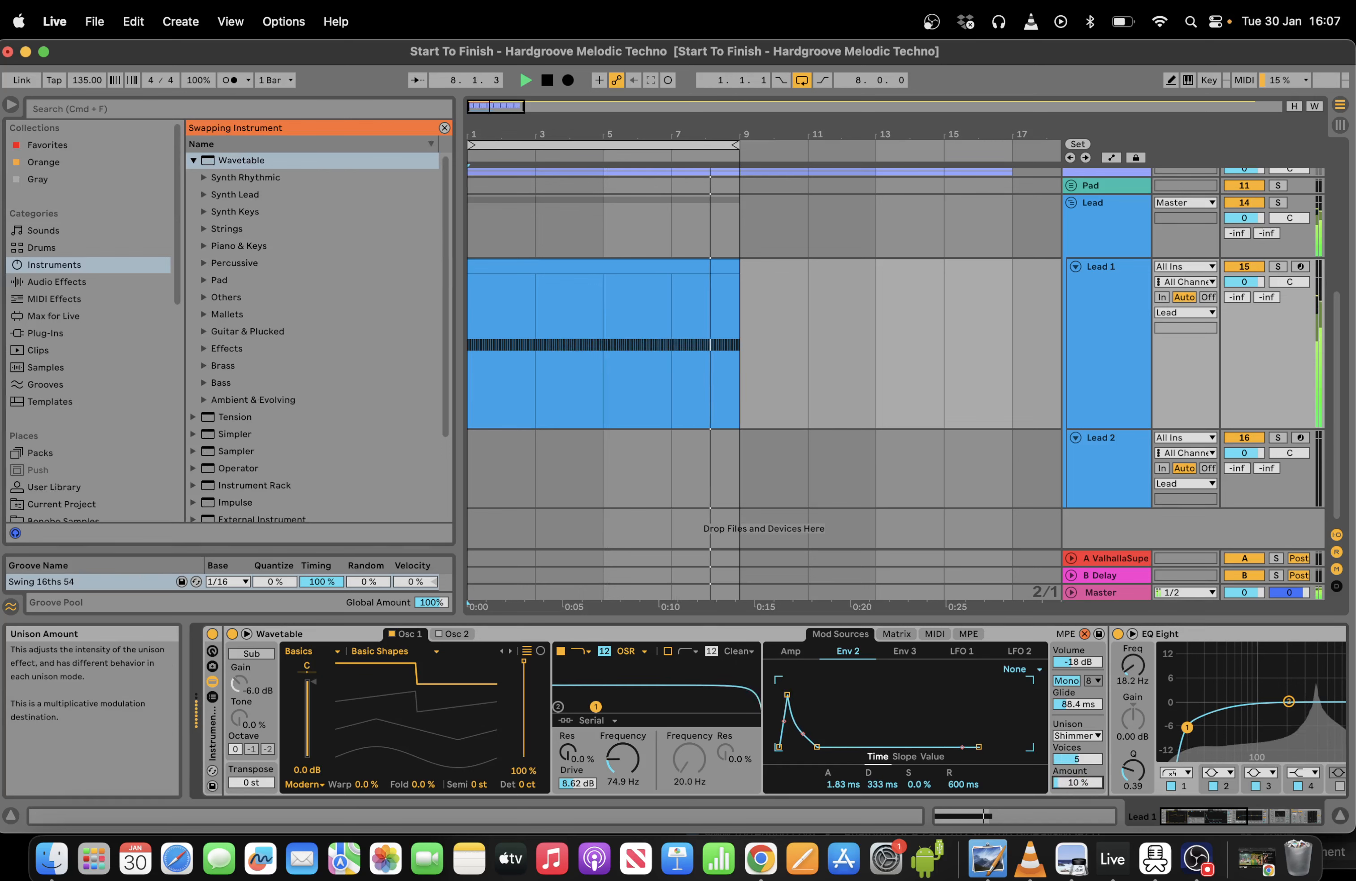
left_click_drag(622, 758, 623, 807)
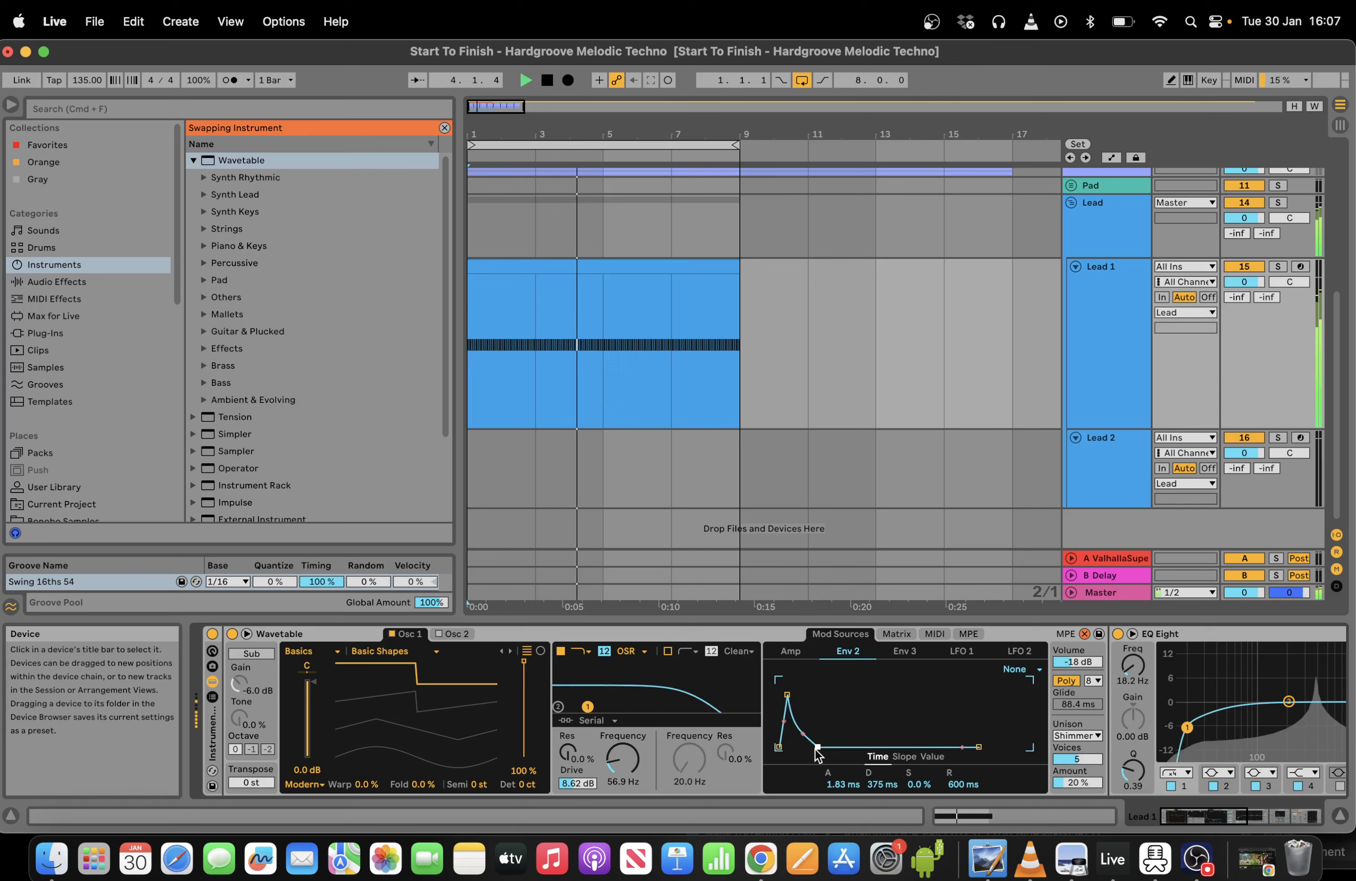
Search the audio effects for echo and load the Echo device onto the Lead 1 track.
left_click(238, 112)
type("echo")
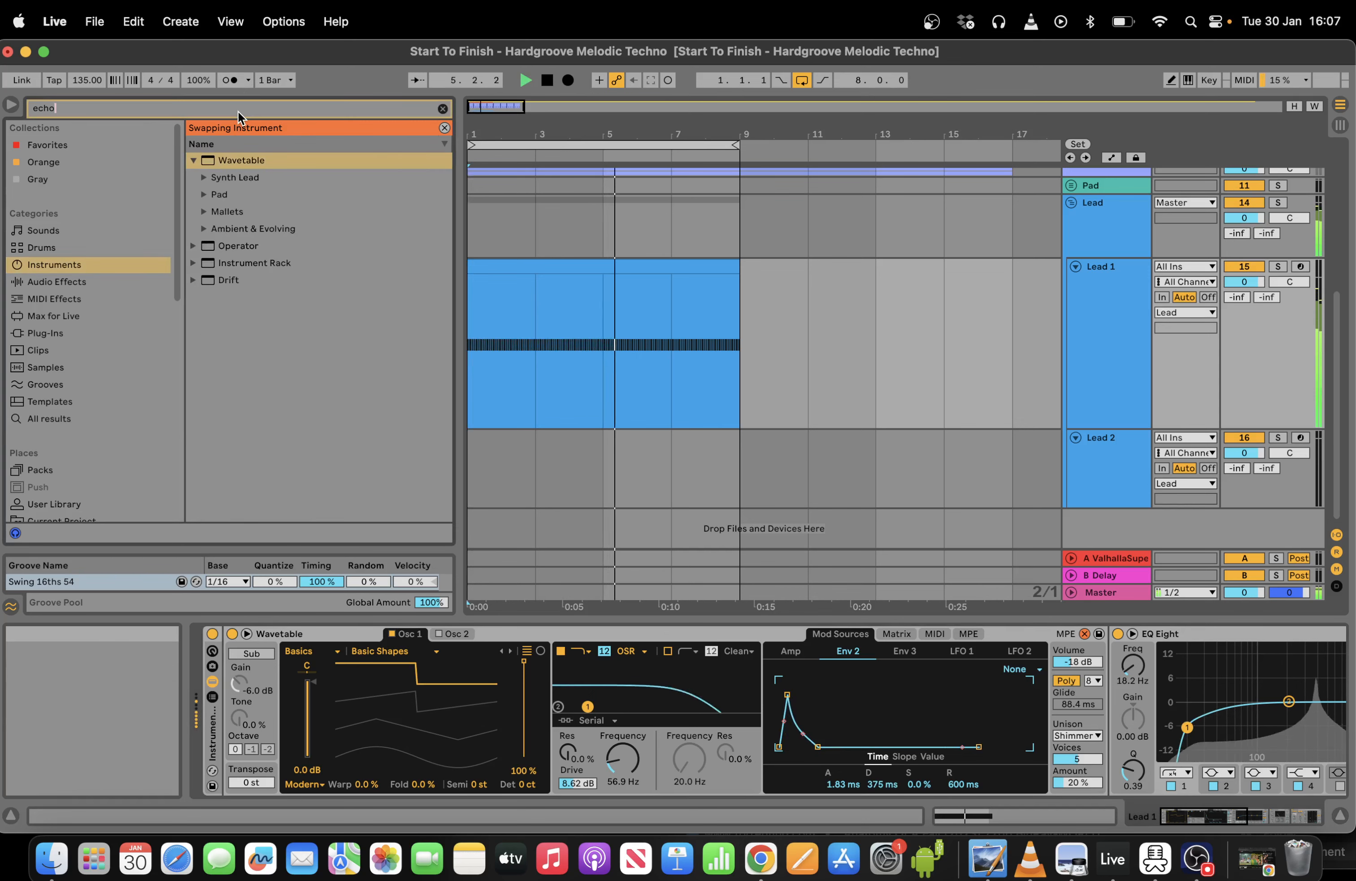
left_click(103, 279)
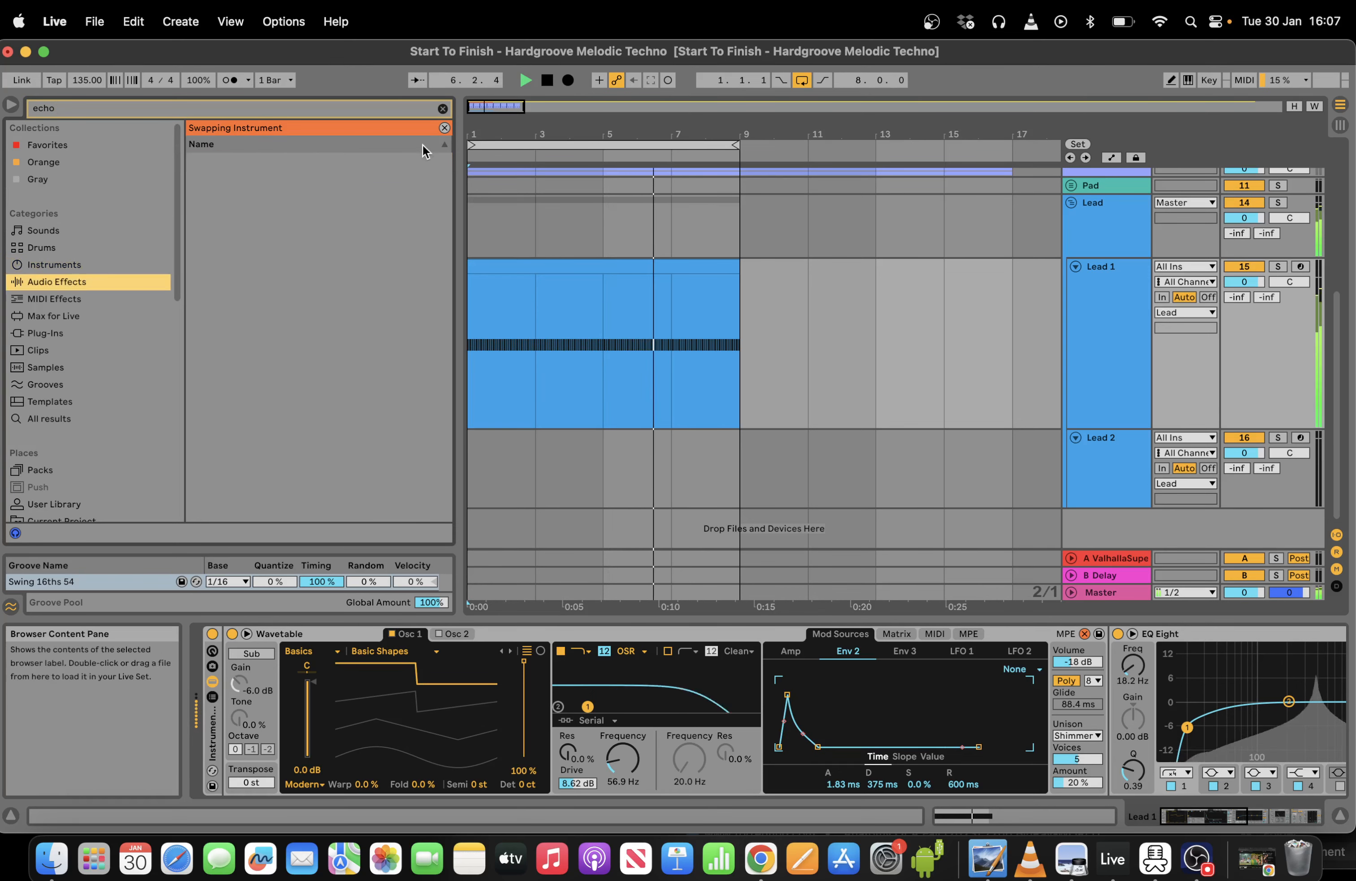
left_click(445, 128)
double_click(231, 197)
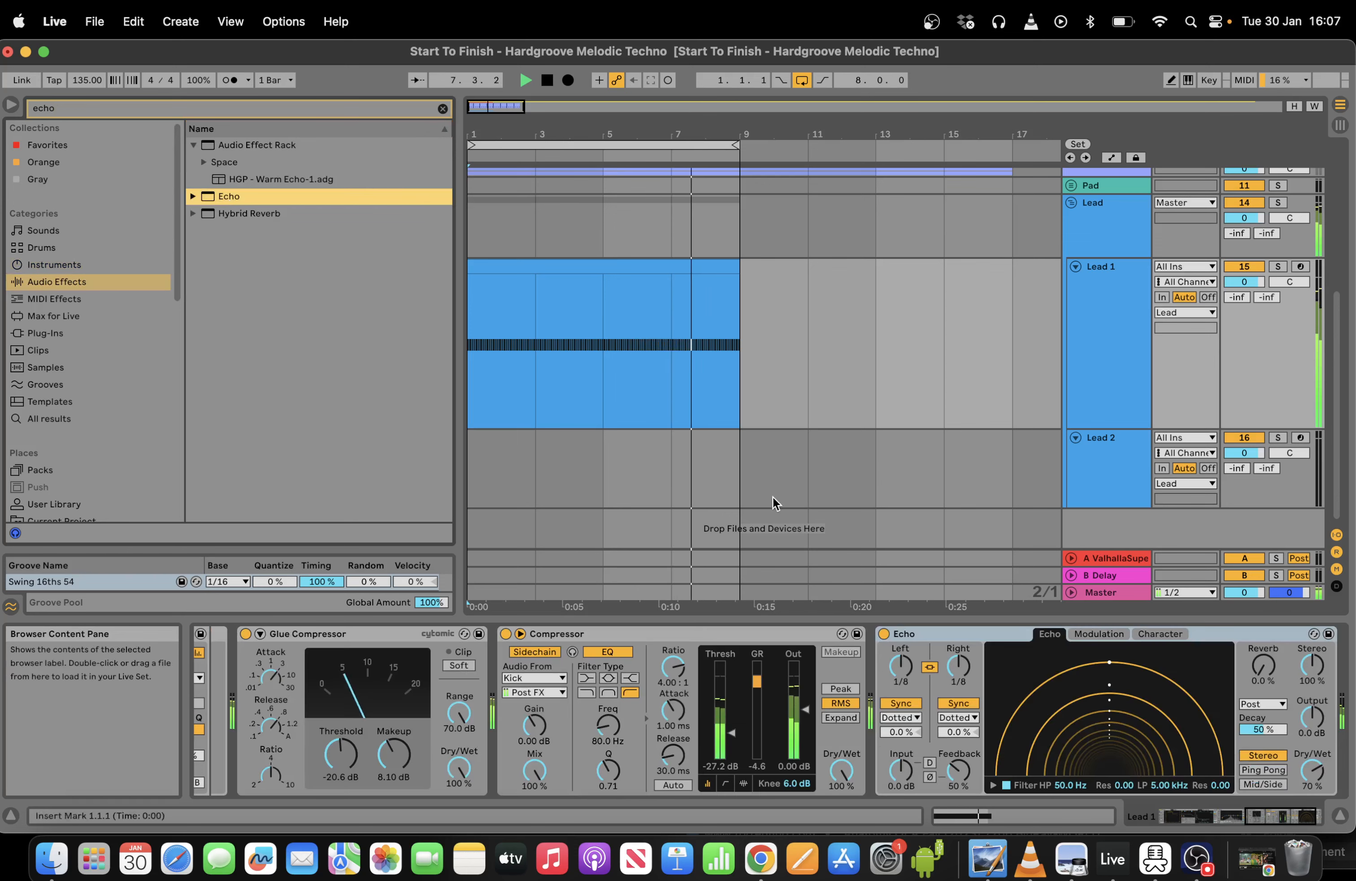
Move Echo ahead of the Glue Compressor, set it to Ping Pong and lower its dry/wet to 25%.
left_click_drag(227, 698, 229, 698)
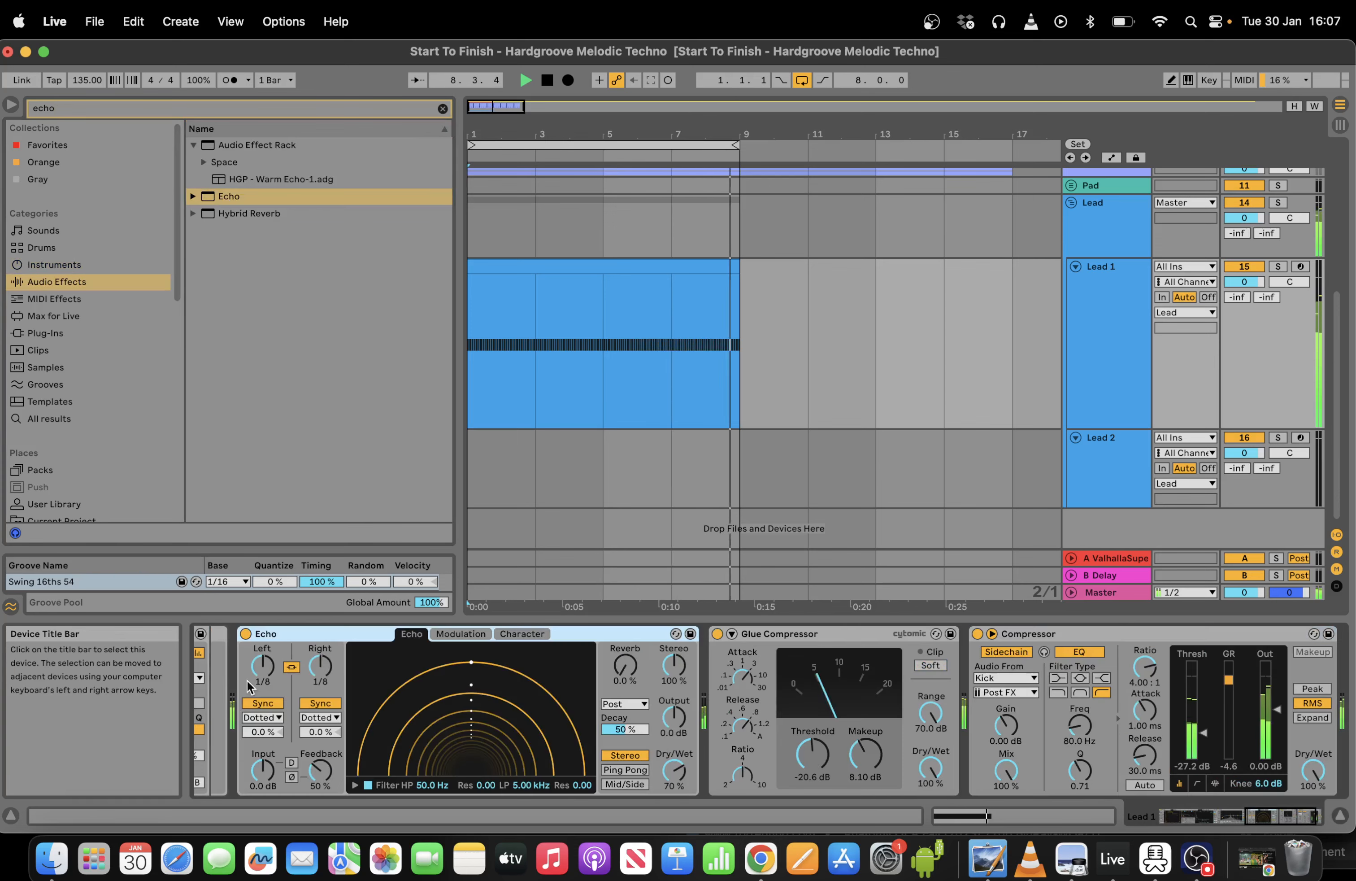
left_click_drag(674, 770, 674, 809)
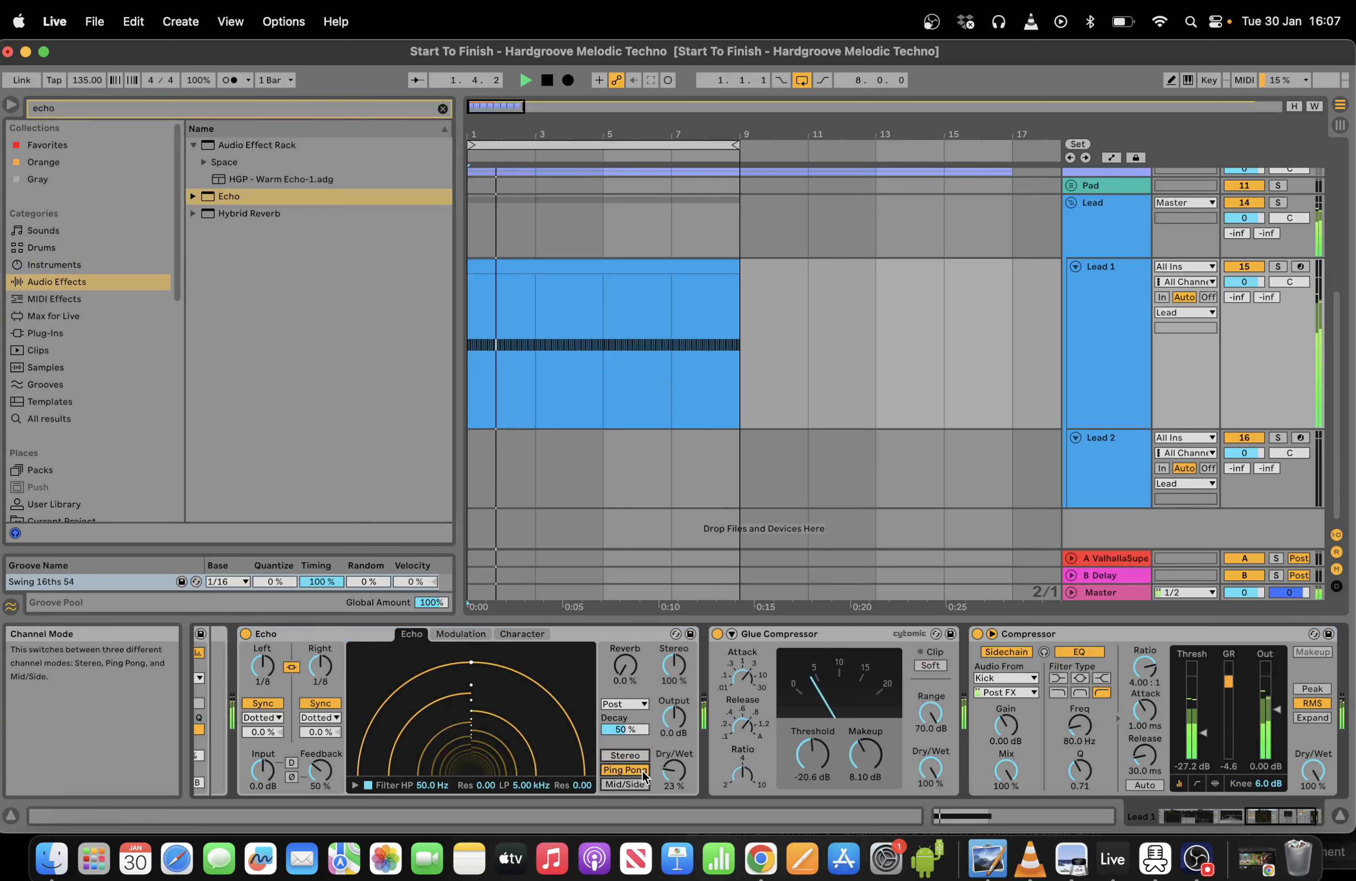
left_click(625, 770)
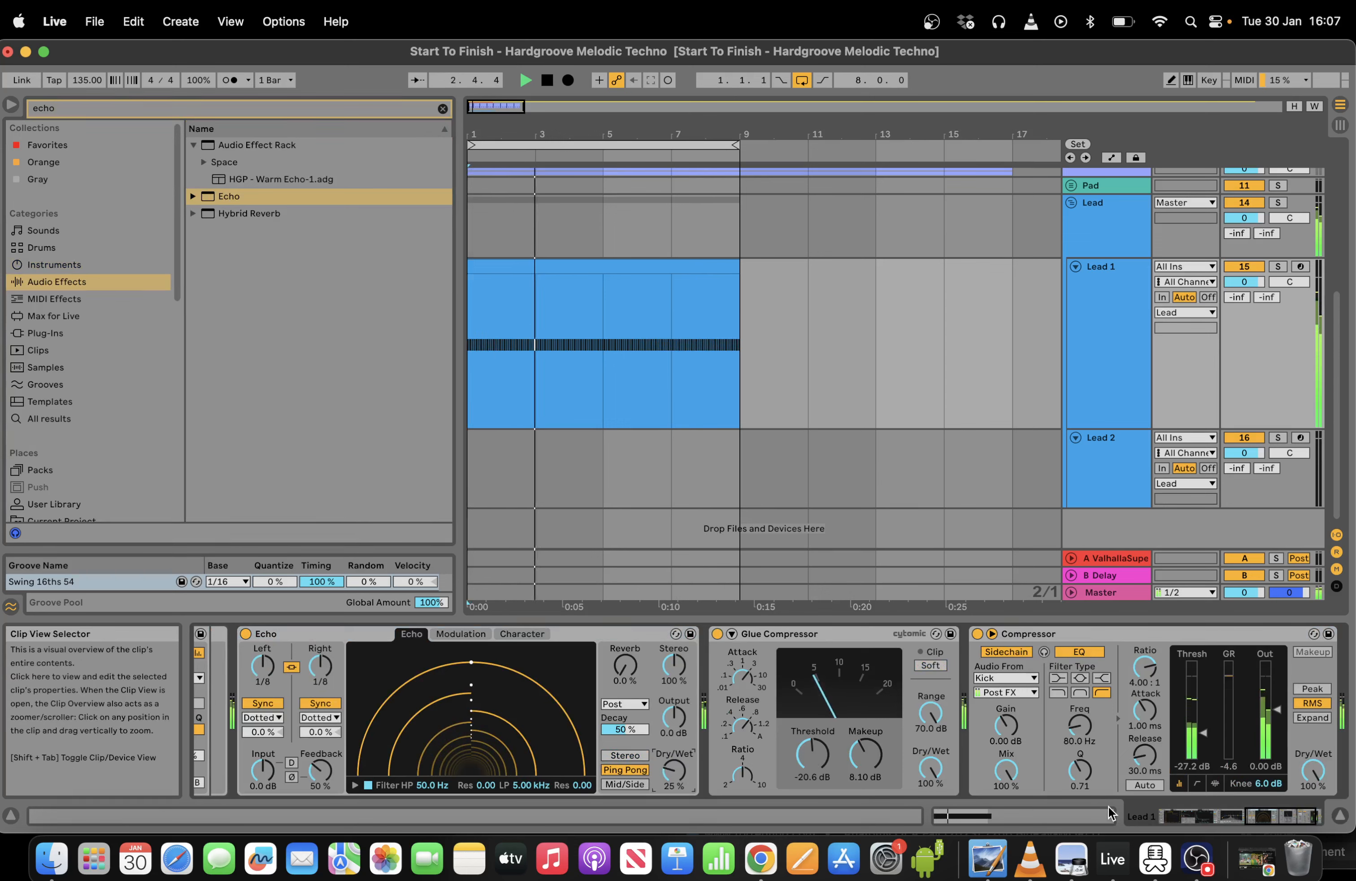
Lower the Wavetable filter drive to 7.50 dB and raise EQ Eight's first low-cut band to 211 Hz.
left_click(1235, 815)
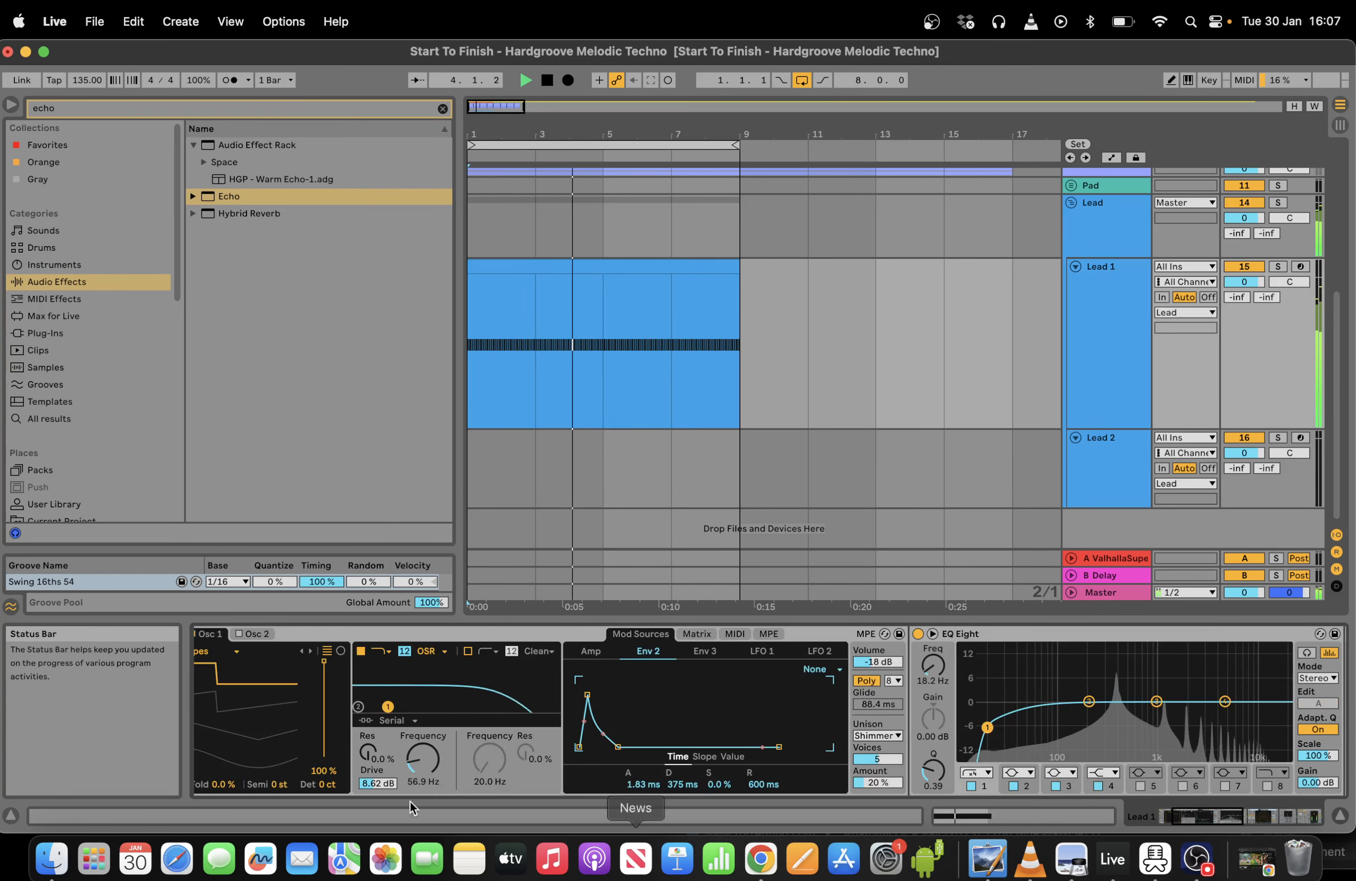
left_click_drag(374, 783, 374, 792)
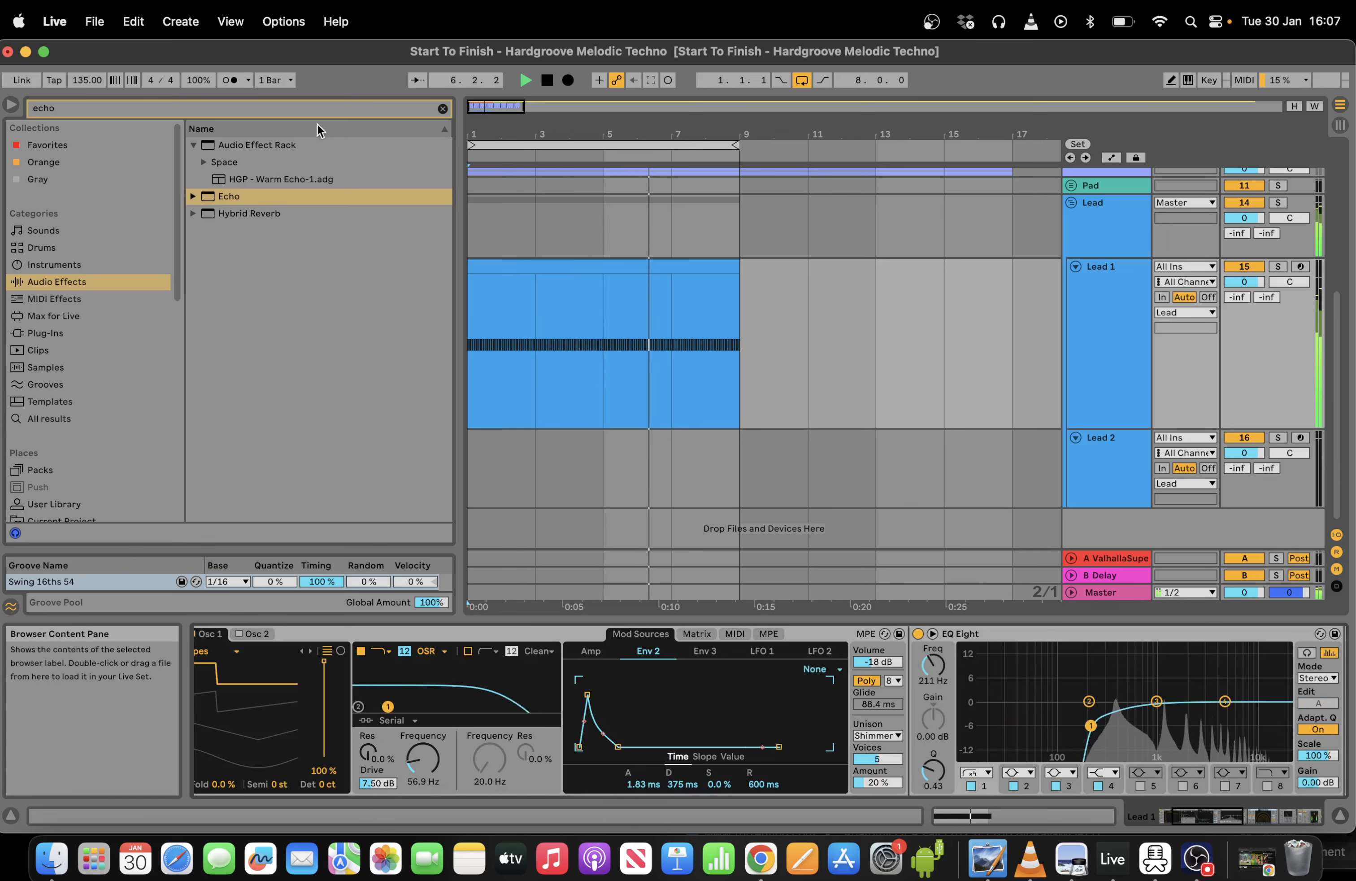
Insert a Glue Compressor between Wavetable and EQ Eight, with a -23.8 dB threshold and 9.52 dB makeup gain.
left_click(327, 112)
type("glue")
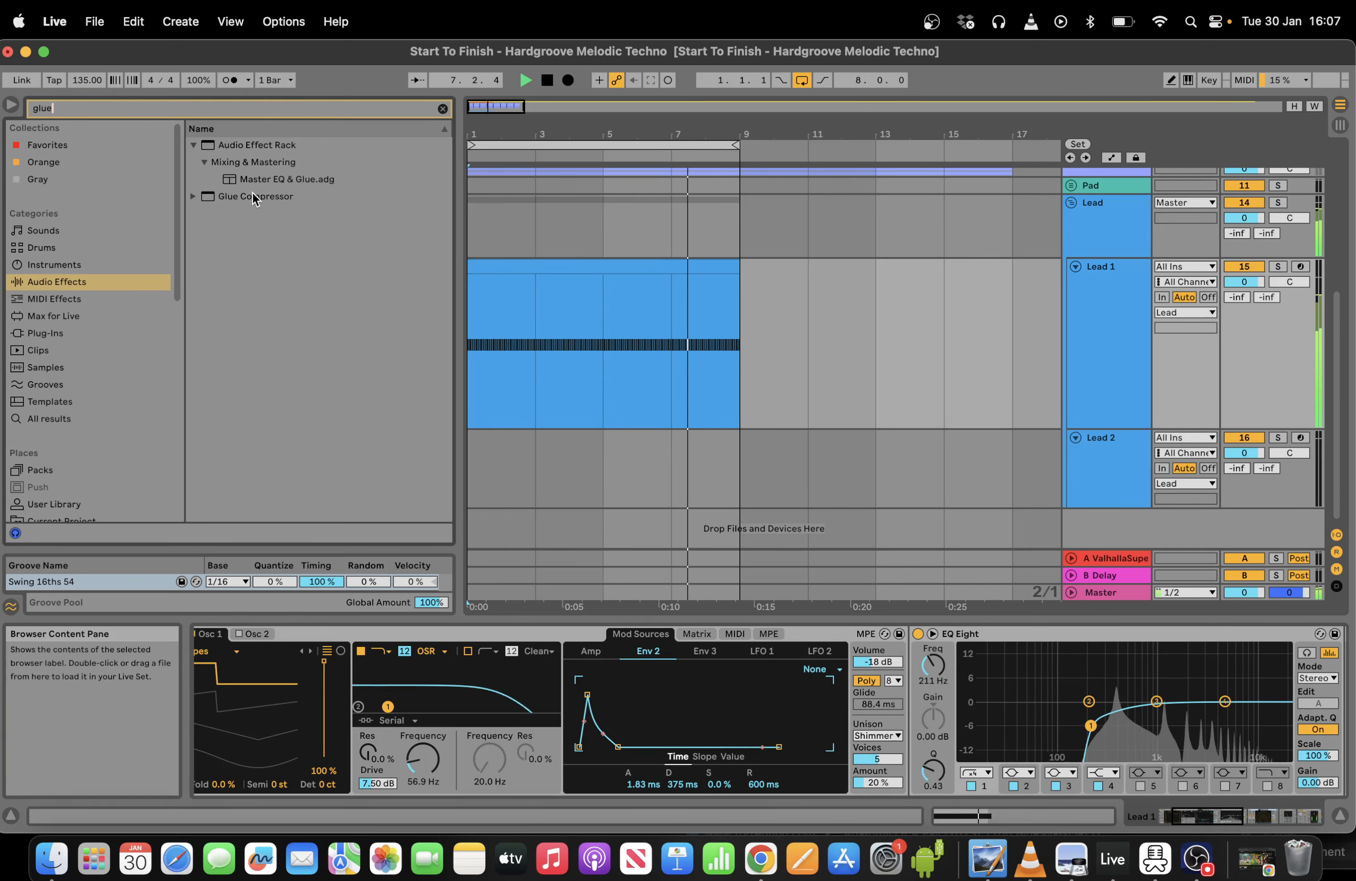
left_click_drag(253, 196, 1014, 831)
left_click(1067, 754)
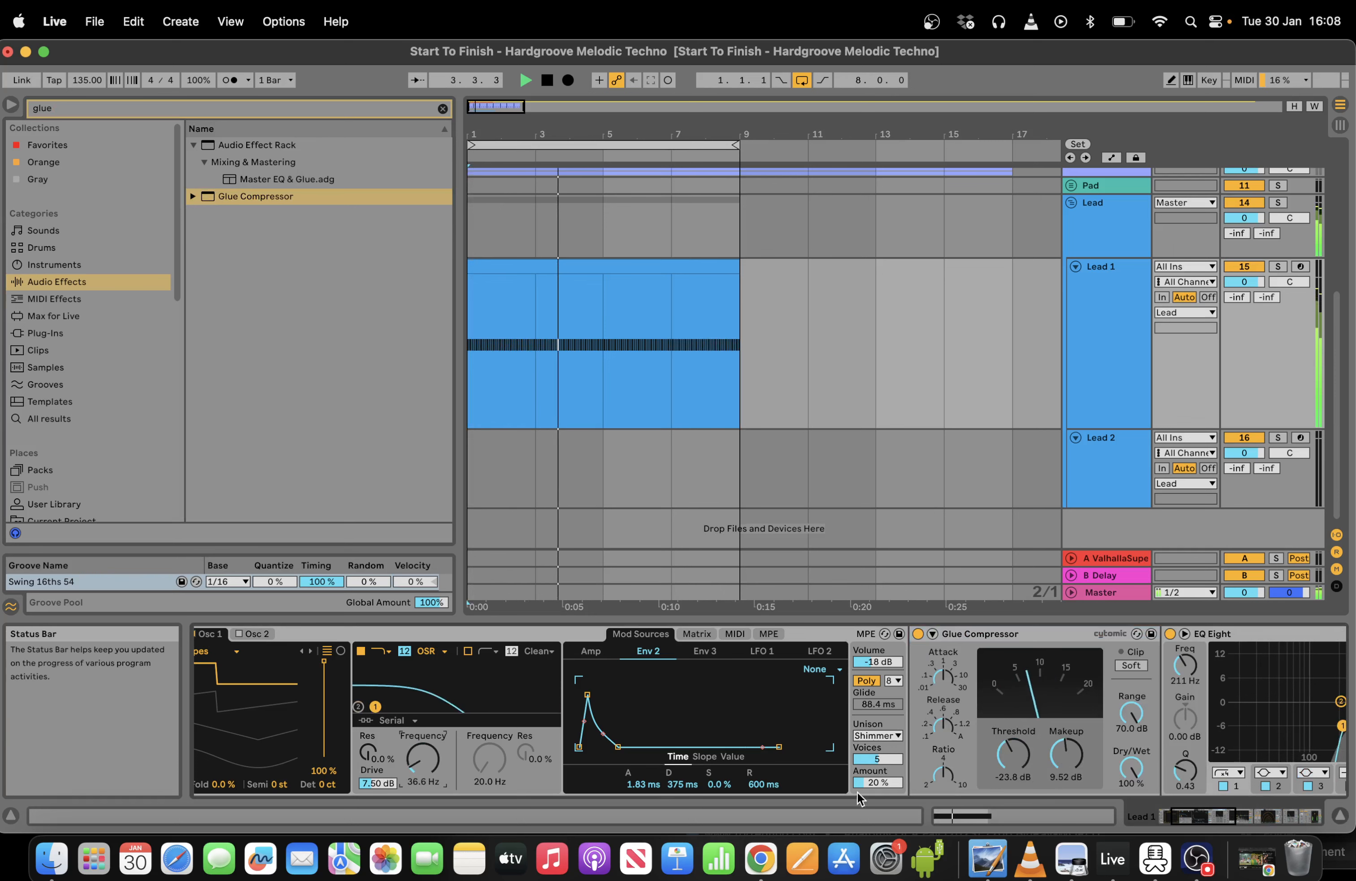
Change Wavetable's unison mode to Noise with a 23% amount and set the filter frequency to 45.6 Hz.
left_click(878, 735)
left_click(871, 691)
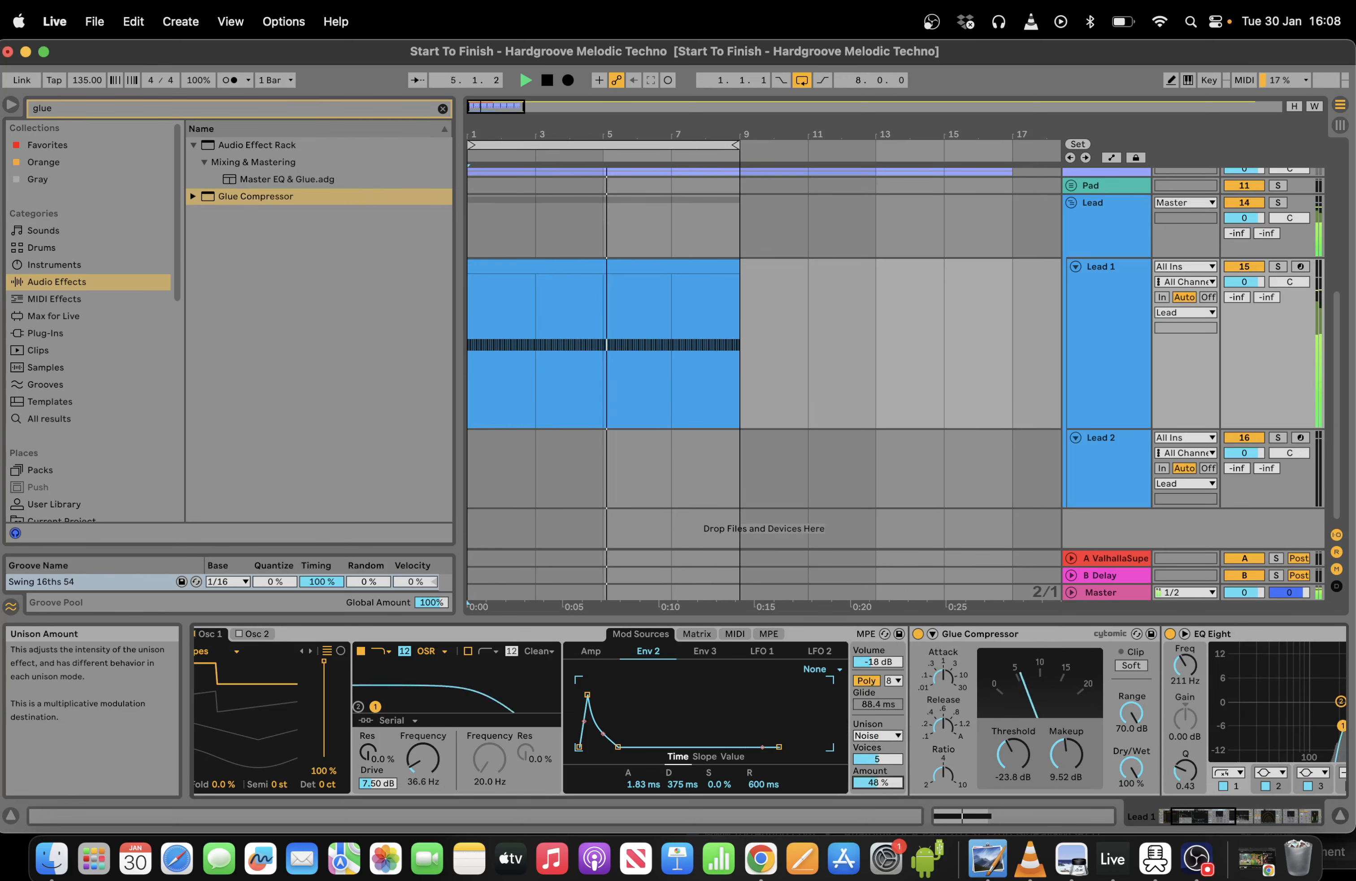
left_click_drag(878, 783, 878, 792)
left_click_drag(423, 760, 423, 765)
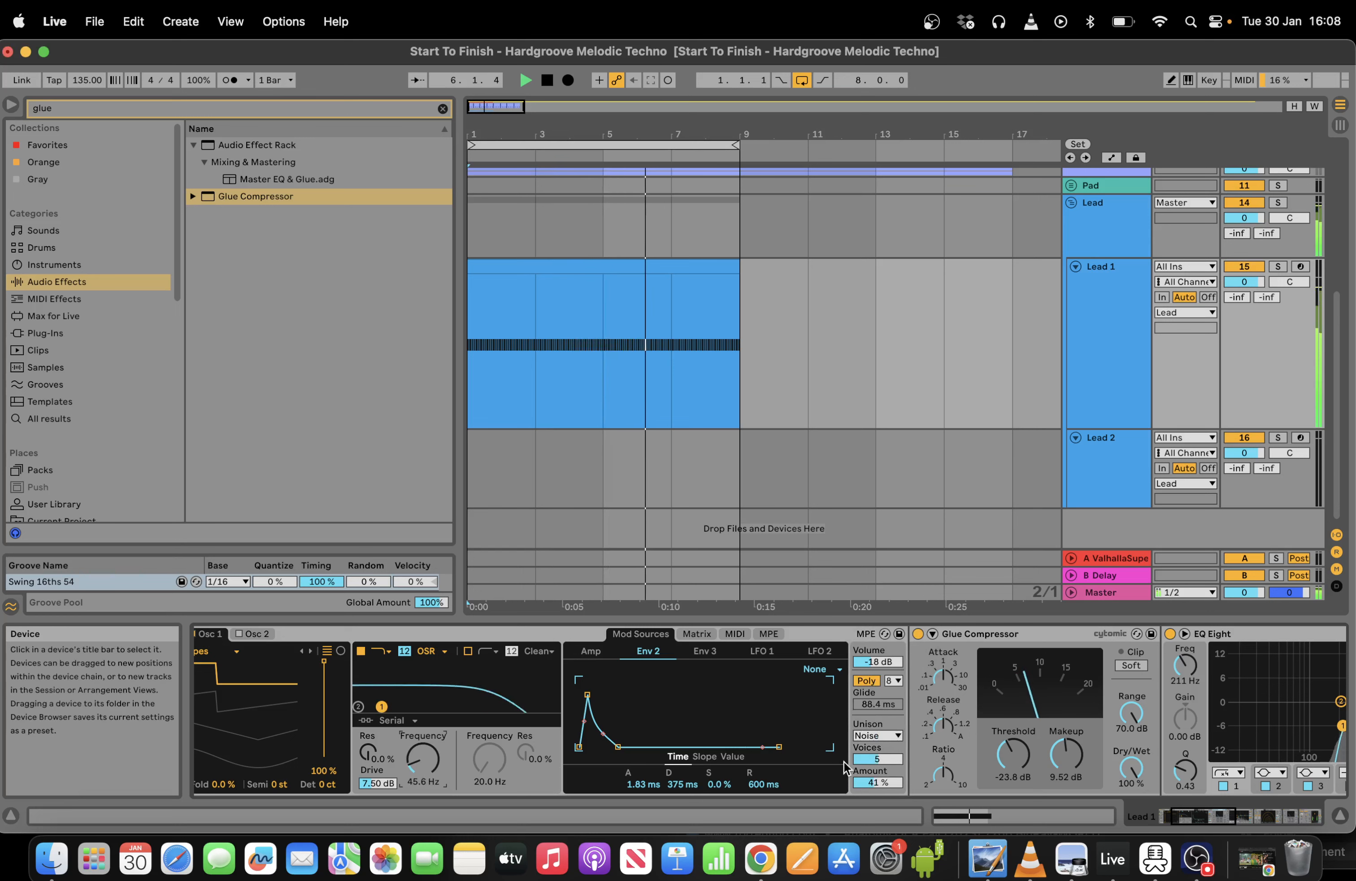
left_click_drag(877, 783, 877, 794)
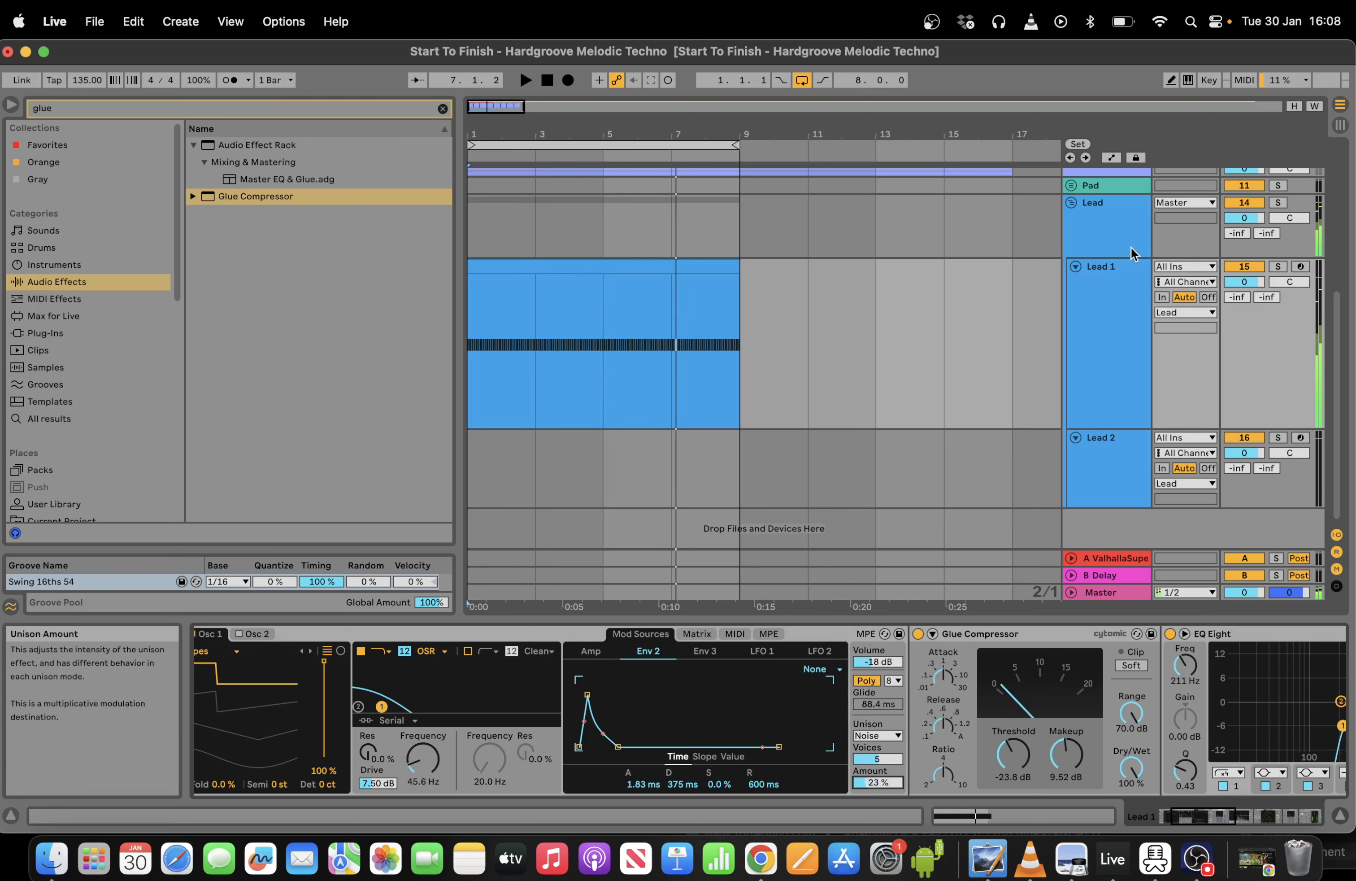
Duplicate the Lead 1 track together with its clip and devices.
left_click(1116, 272)
key("super+d")
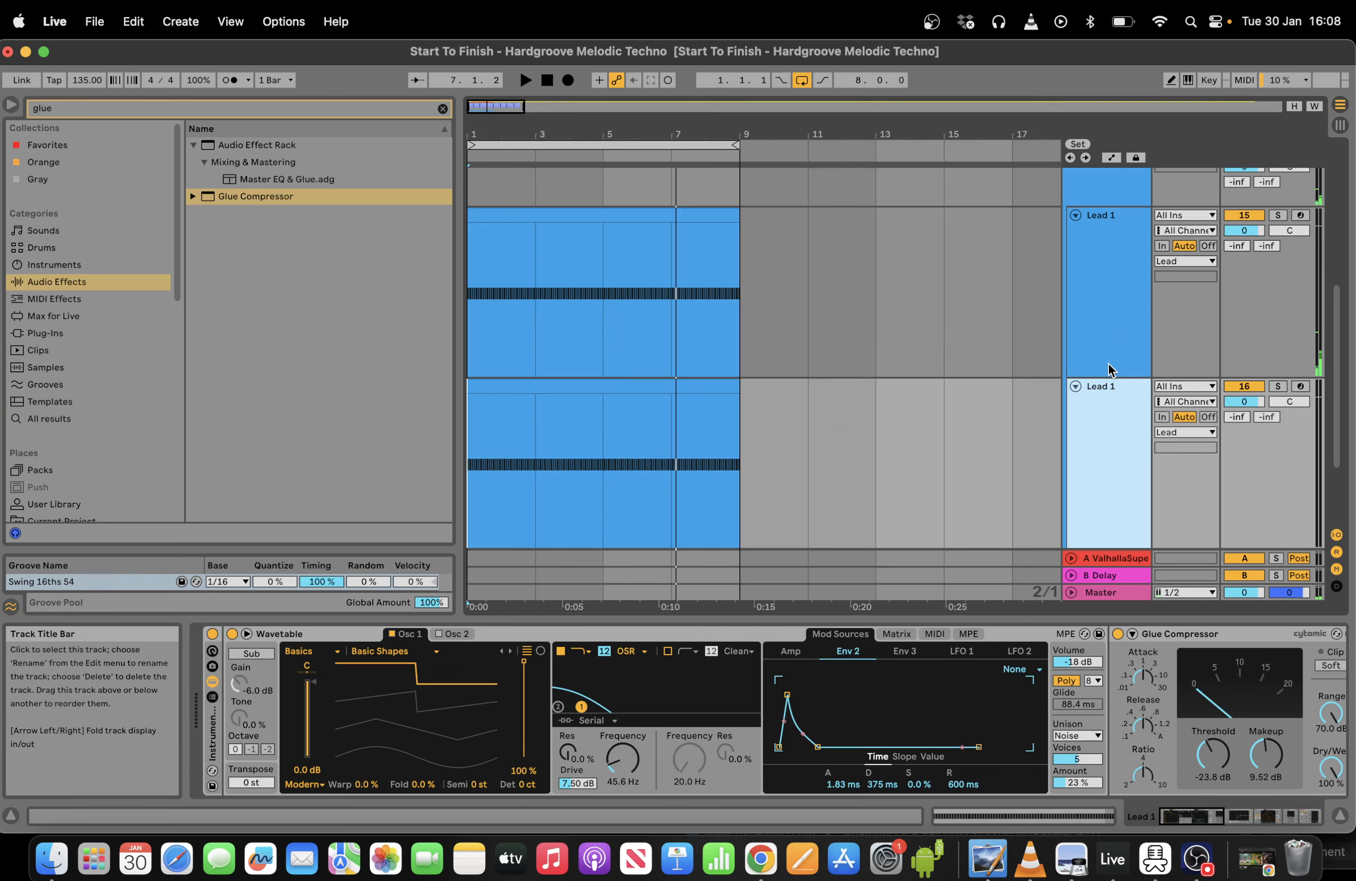
Open the duplicated track's clip in an enlarged note editor and delete all of its notes.
left_click_drag(514, 134, 518, 150)
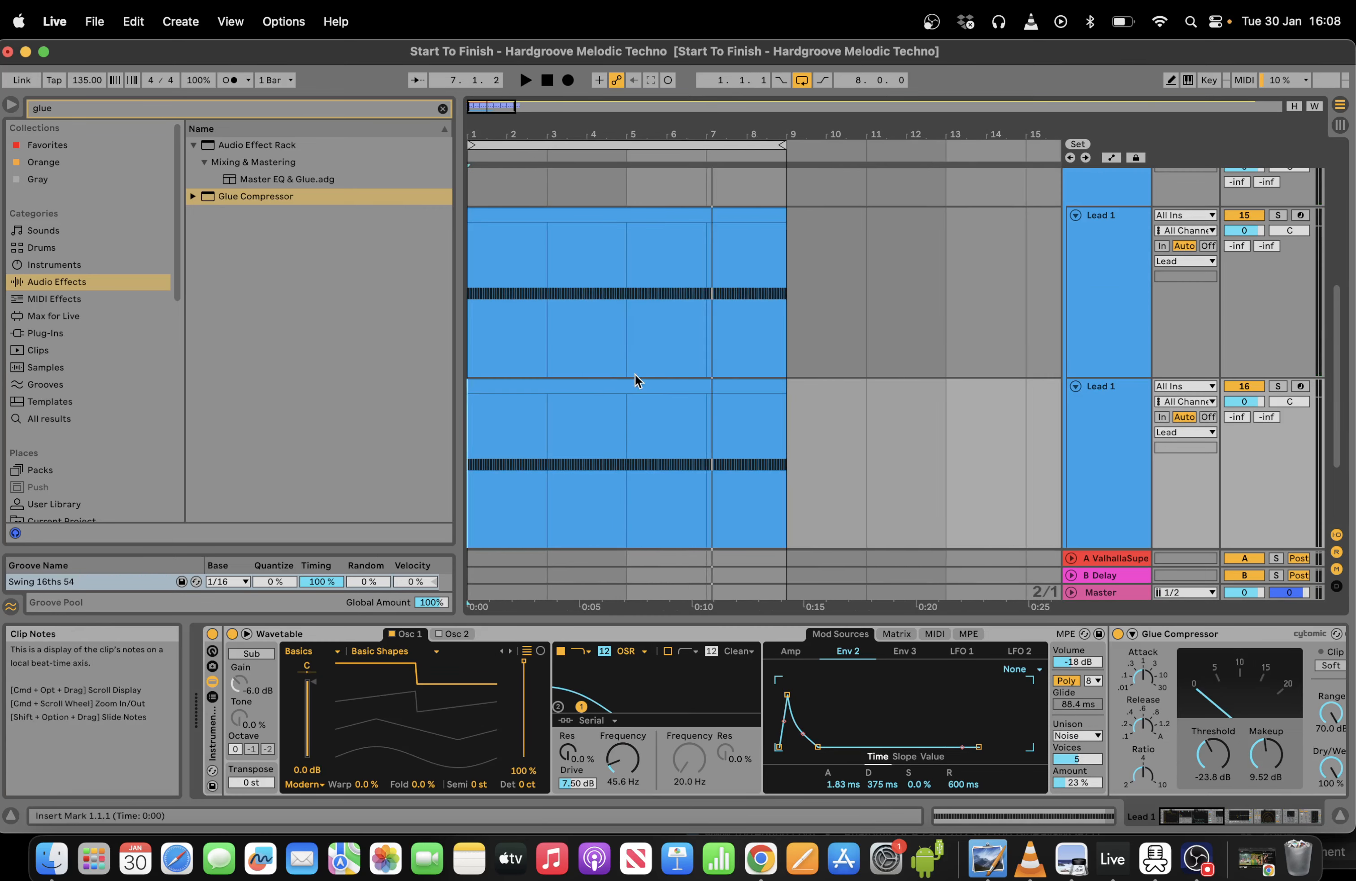
left_click(657, 415)
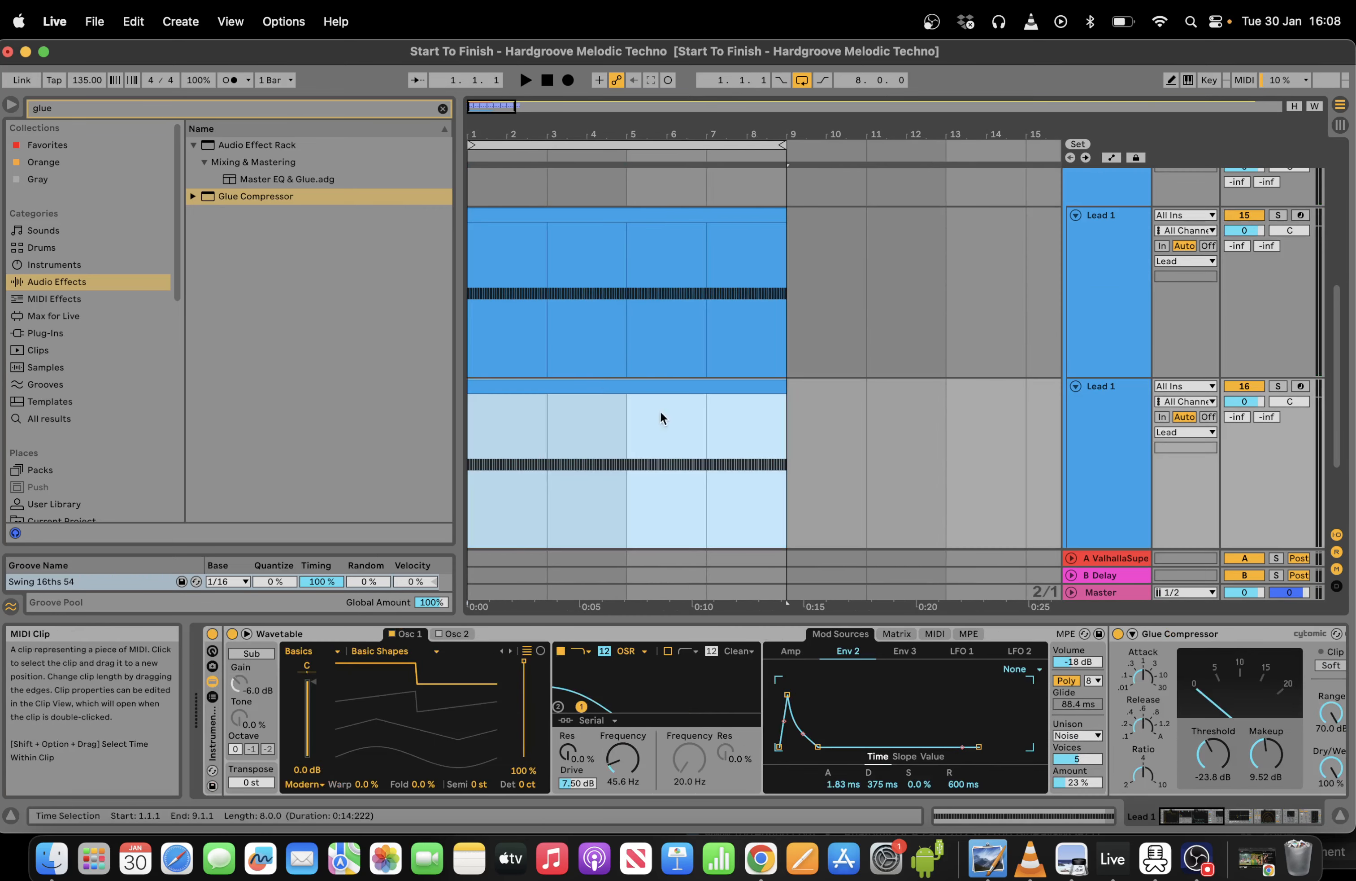
left_click(980, 817)
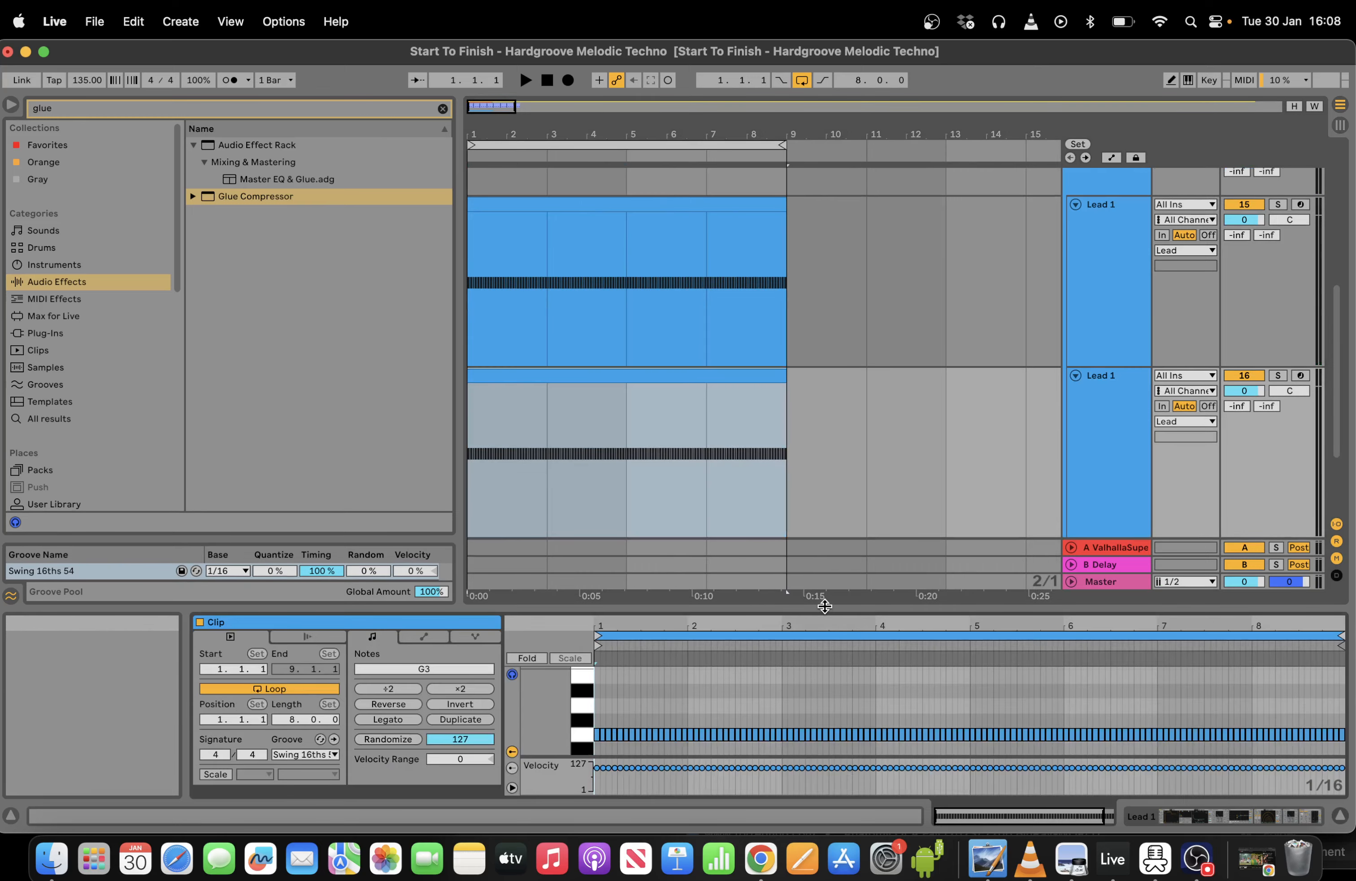
left_click_drag(824, 607, 794, 175)
left_click_drag(998, 815, 998, 852)
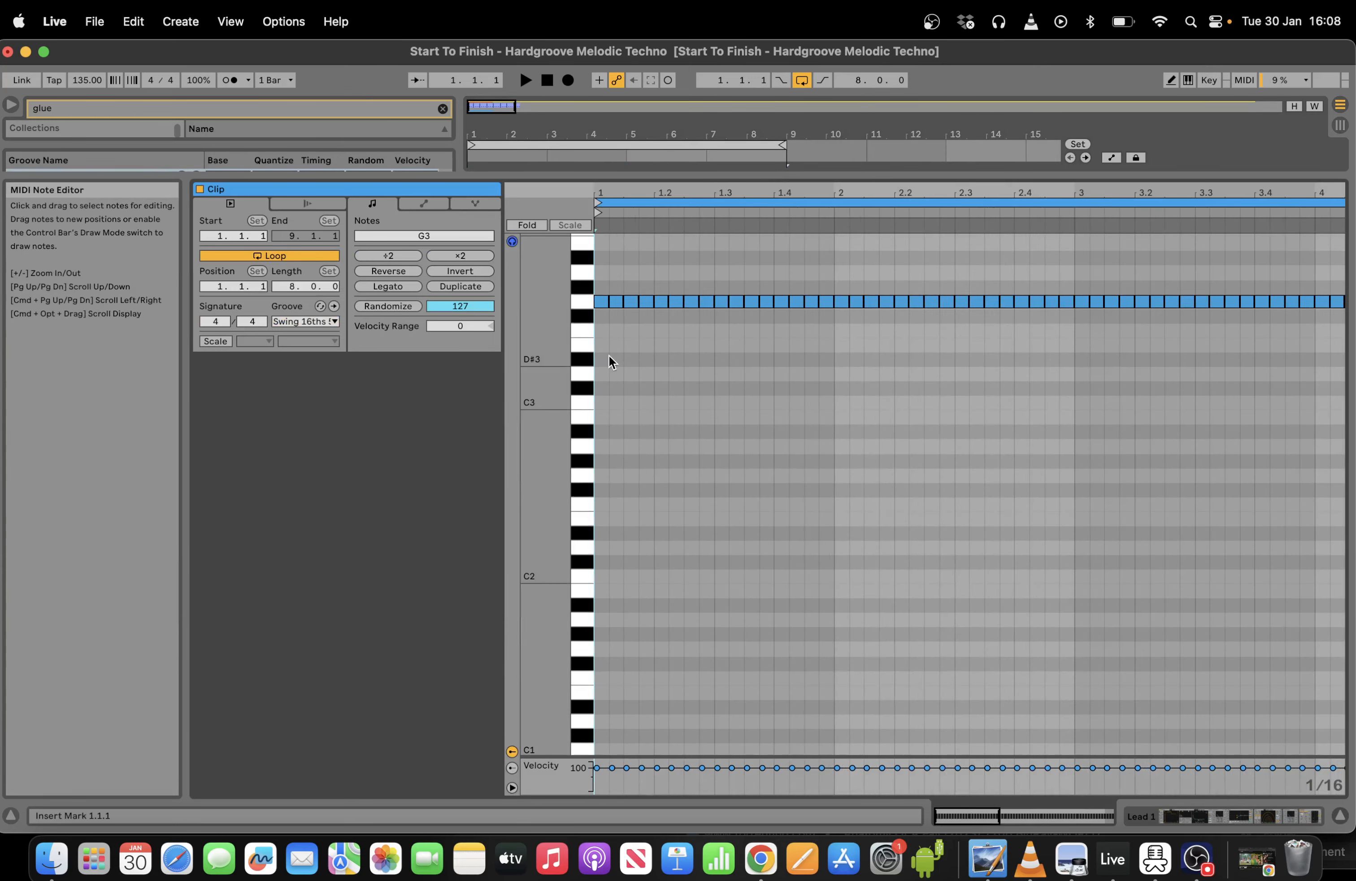
key("super+a")
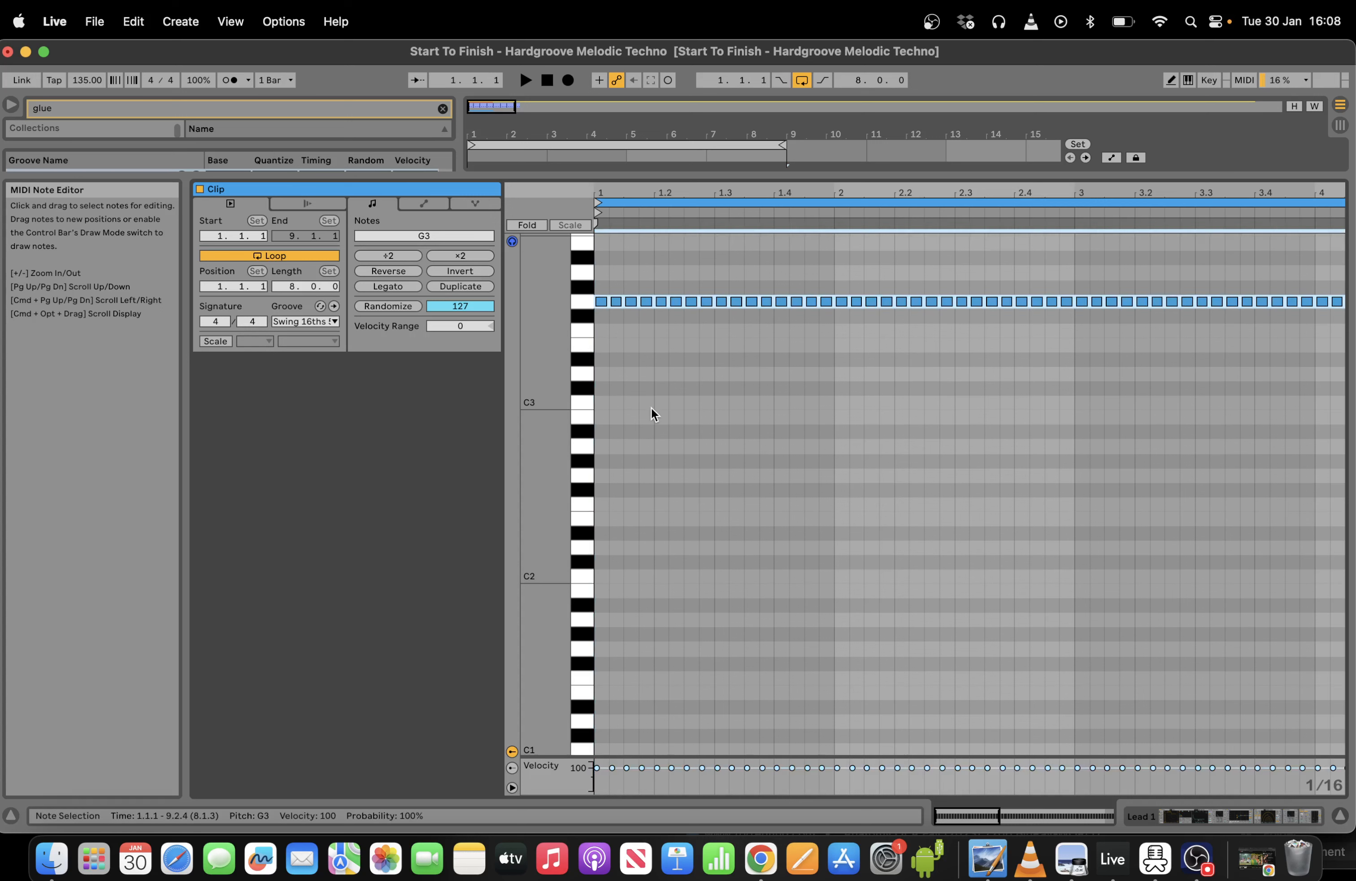
key("Delete")
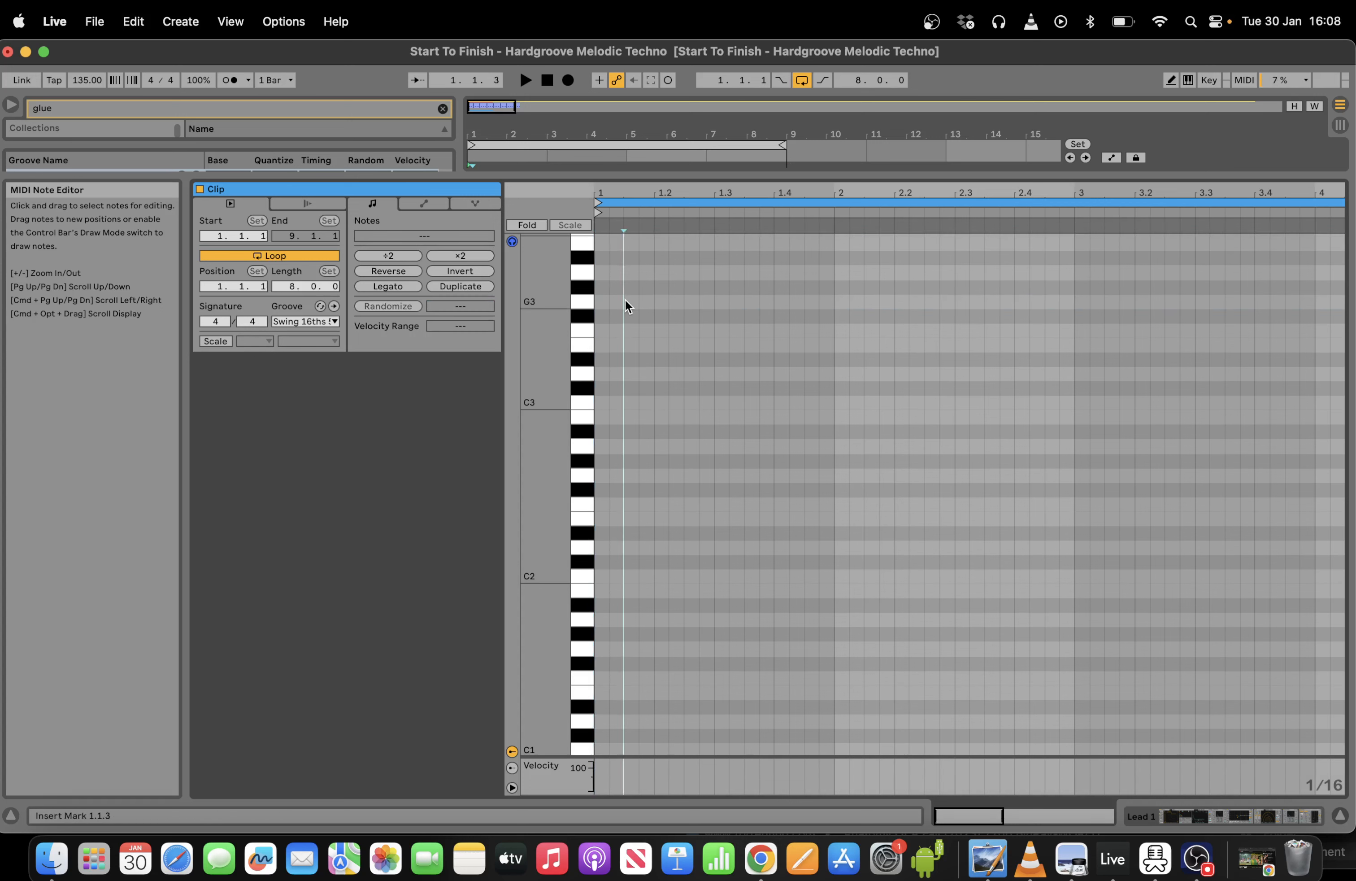
Add sixteenth notes G3 at 1.1.3 and D4 at 1.2.1 in the emptied clip and start playback.
double_click(627, 300)
scroll(674, 370, "up", 3)
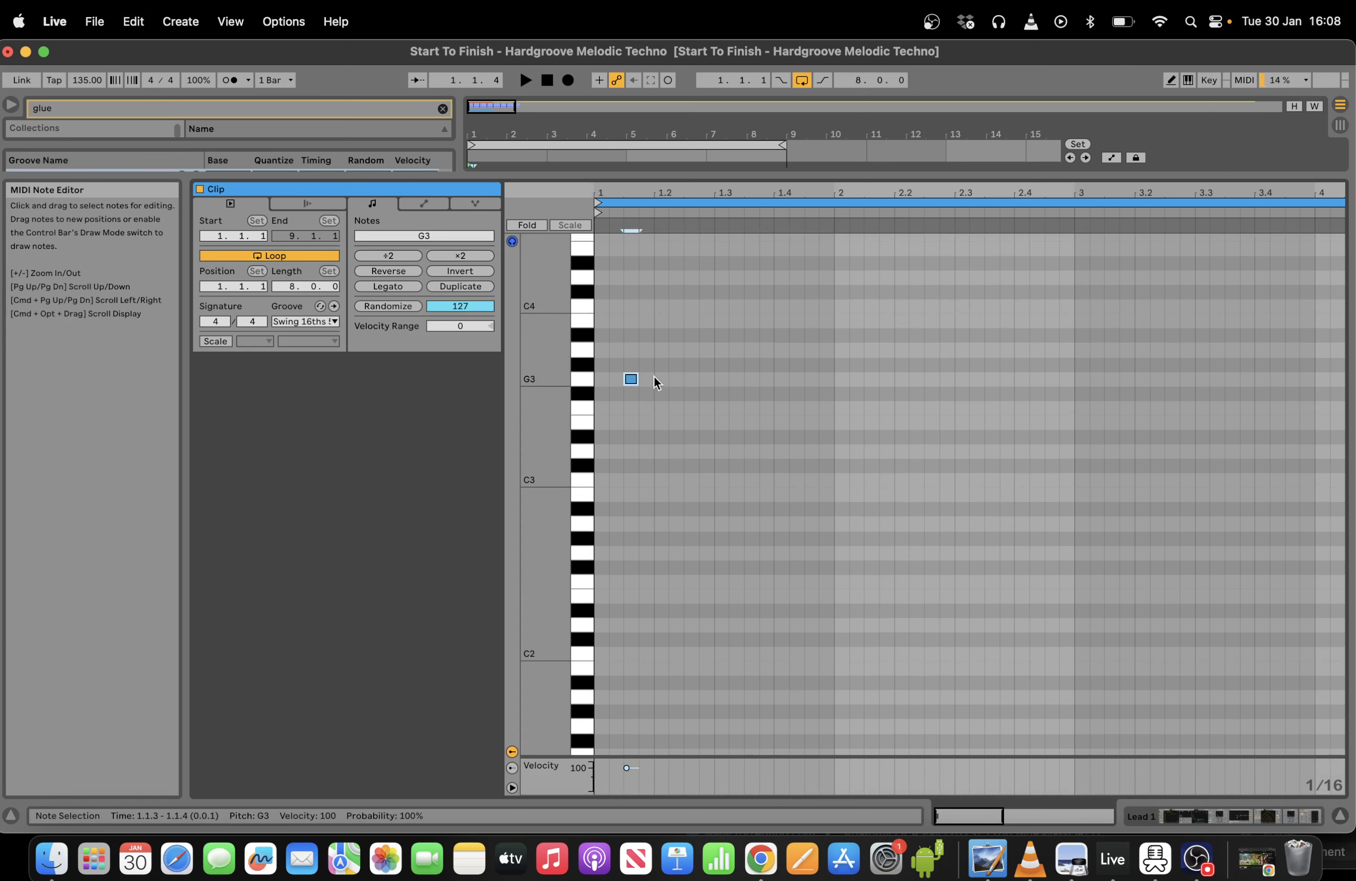
key("Up")
key("Up")
key("space")
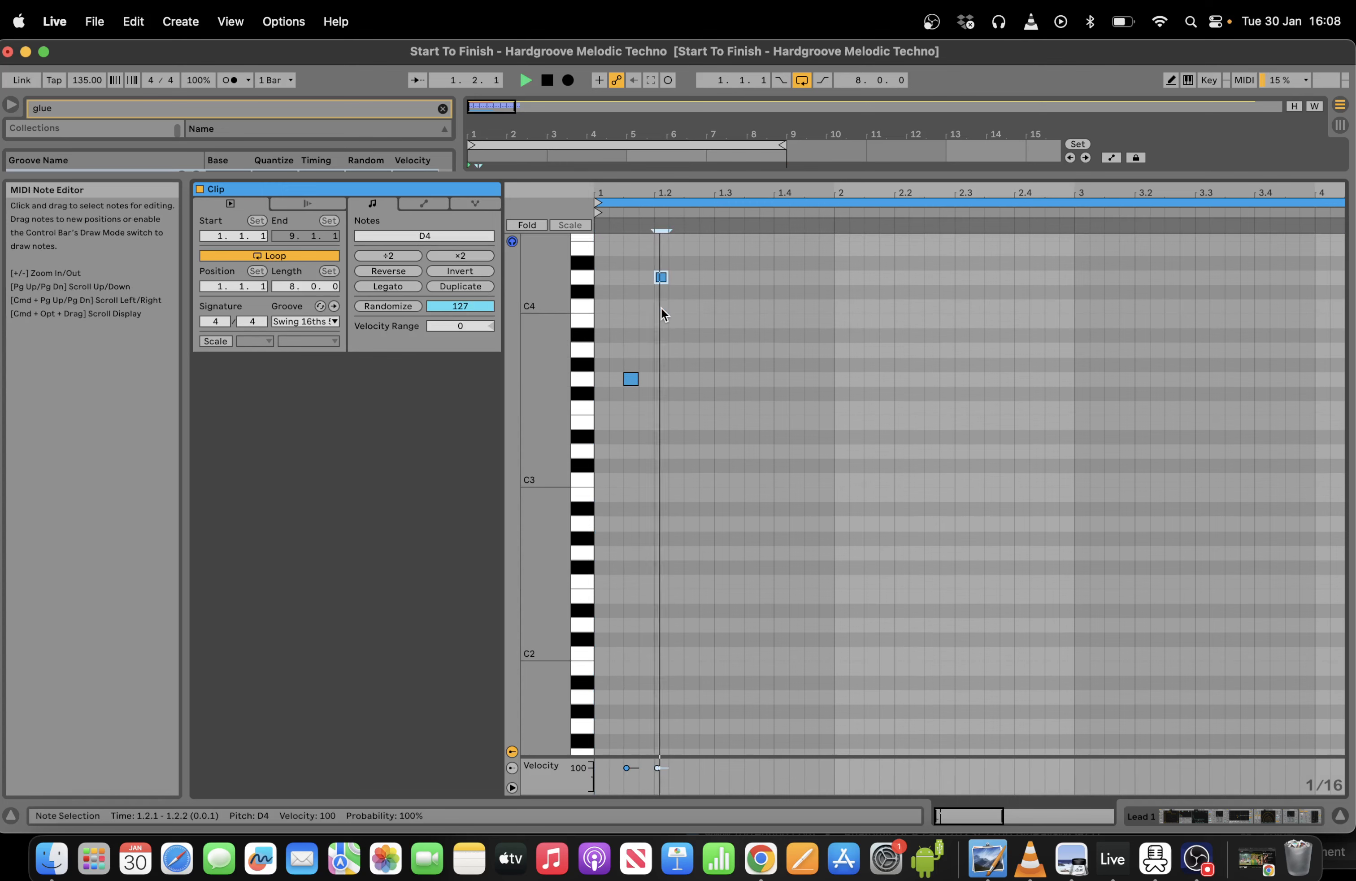
Mute the original Lead 1 track and play the duplicated track by itself.
left_click(1232, 821)
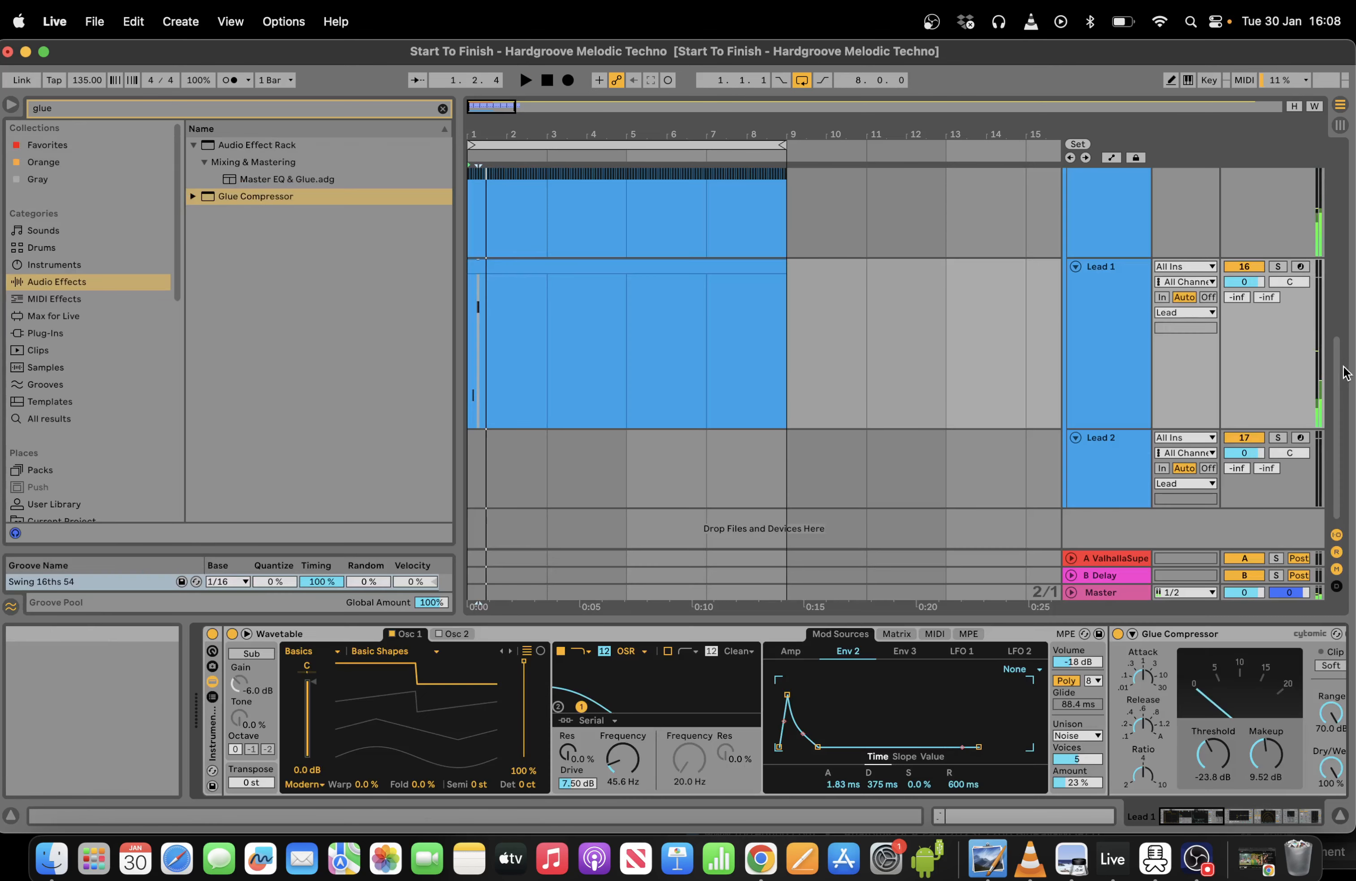
scroll(1344, 373, "up", 5)
key("space")
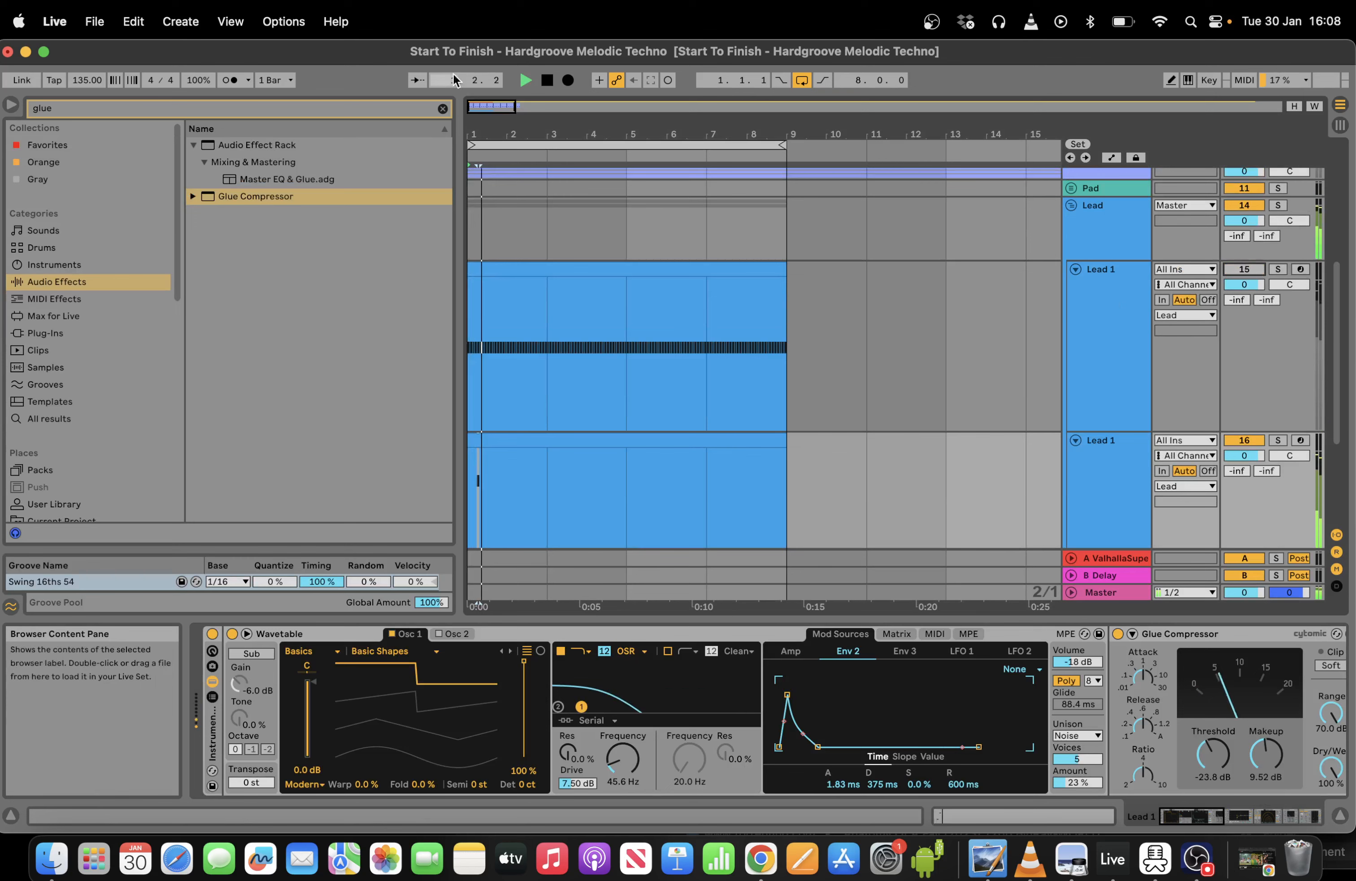
key("space")
Reopen the duplicated track's clip and listen to its two-note G3 and D4 pattern up close.
left_click(552, 449)
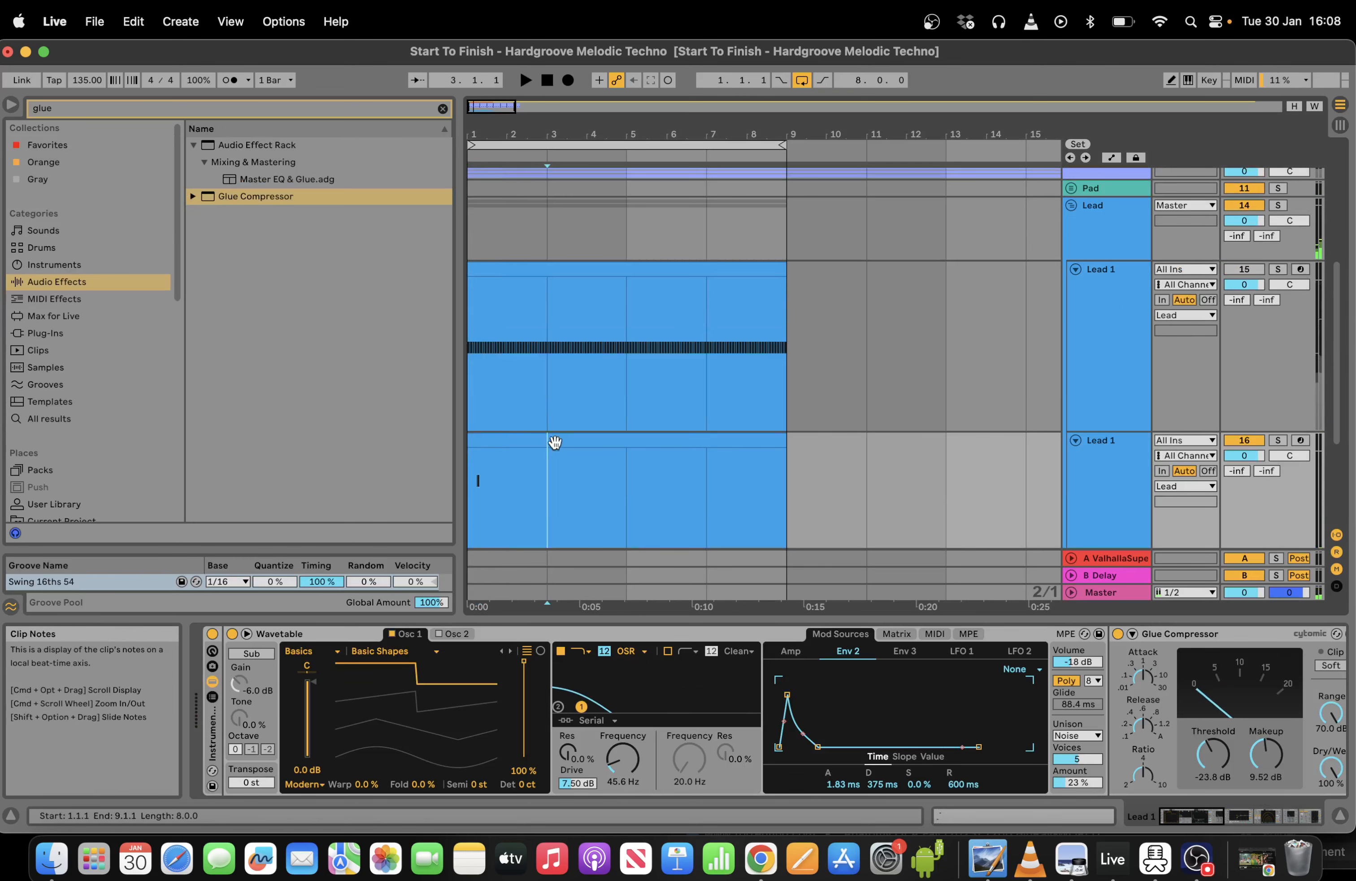
double_click(555, 443)
key("space")
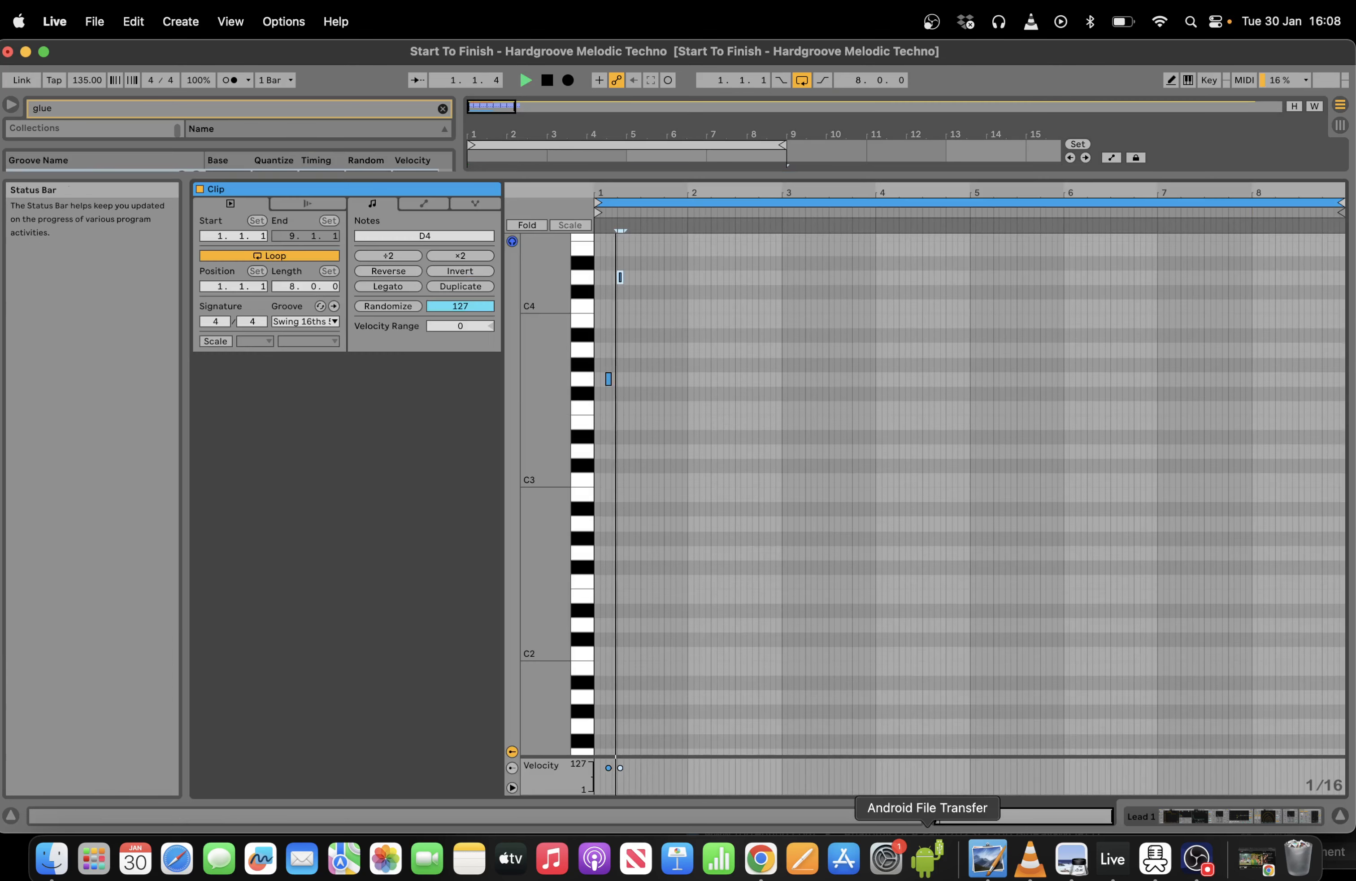
key("plus")
key("plus")
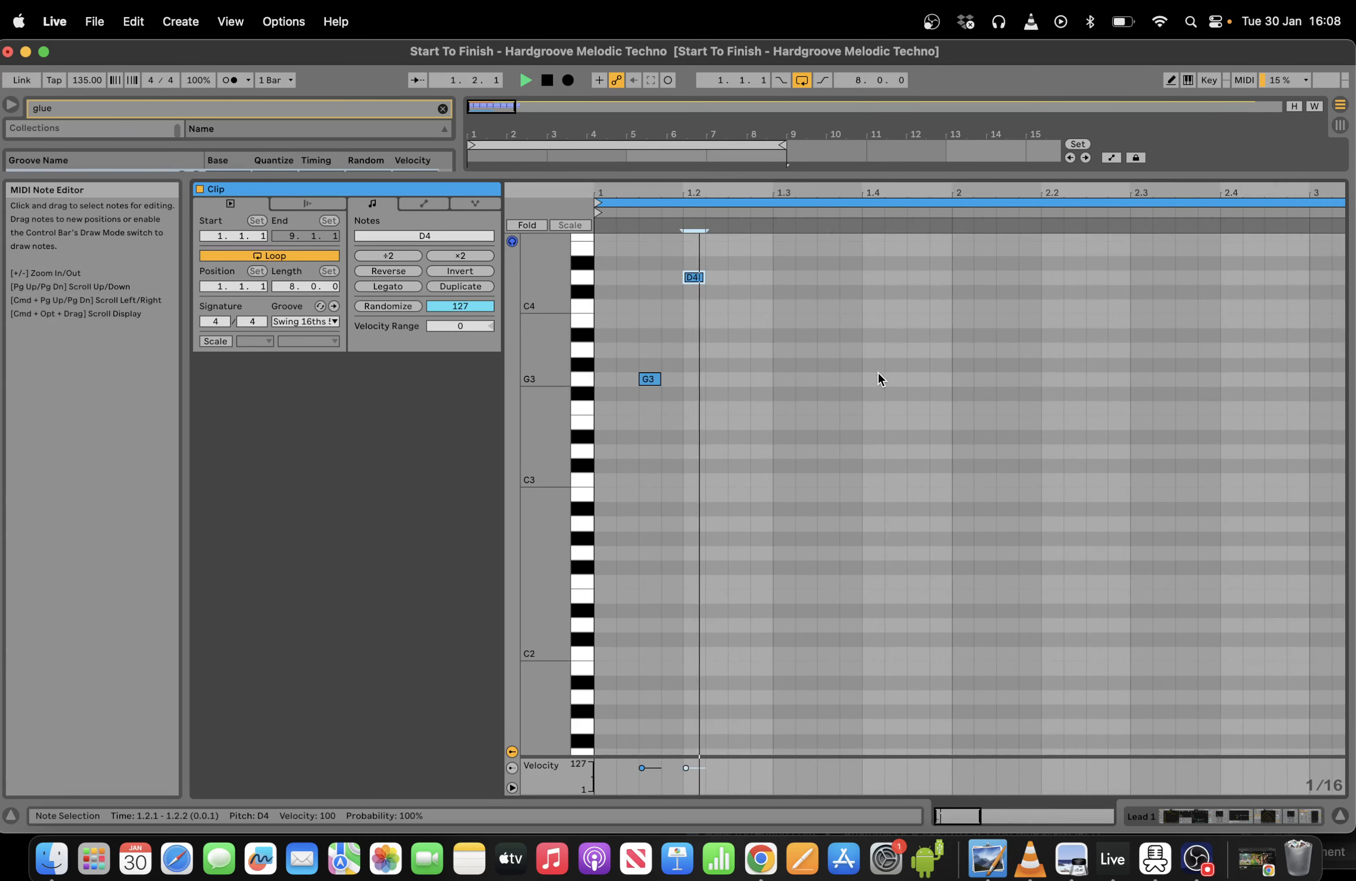
key("space")
Duplicate the five-sixteenth section from 1.1.1 holding the G3 and D4 notes repeatedly until the pattern fills the eight-bar clip.
left_click(721, 390)
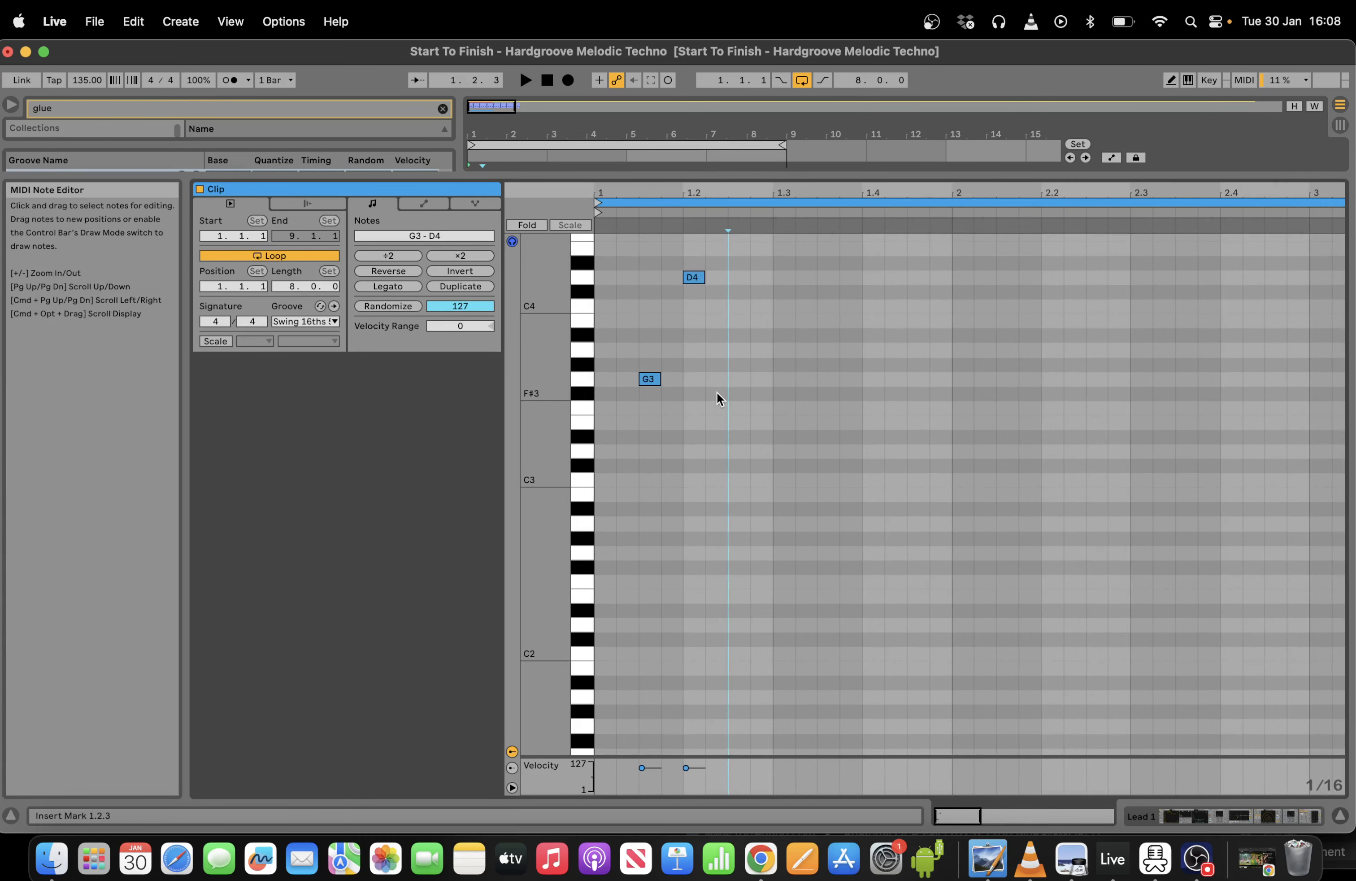
left_click_drag(702, 393, 588, 263)
key("super+d")
key("super+d")
key("super+d")
key("super+d")
key("super+d")
key("super+d")
key("super+d")
key("super+d")
key("super+d")
key("super+d")
key("super+d")
key("super+d")
key("super+d")
key("super+d")
key("super+d")
key("super+d")
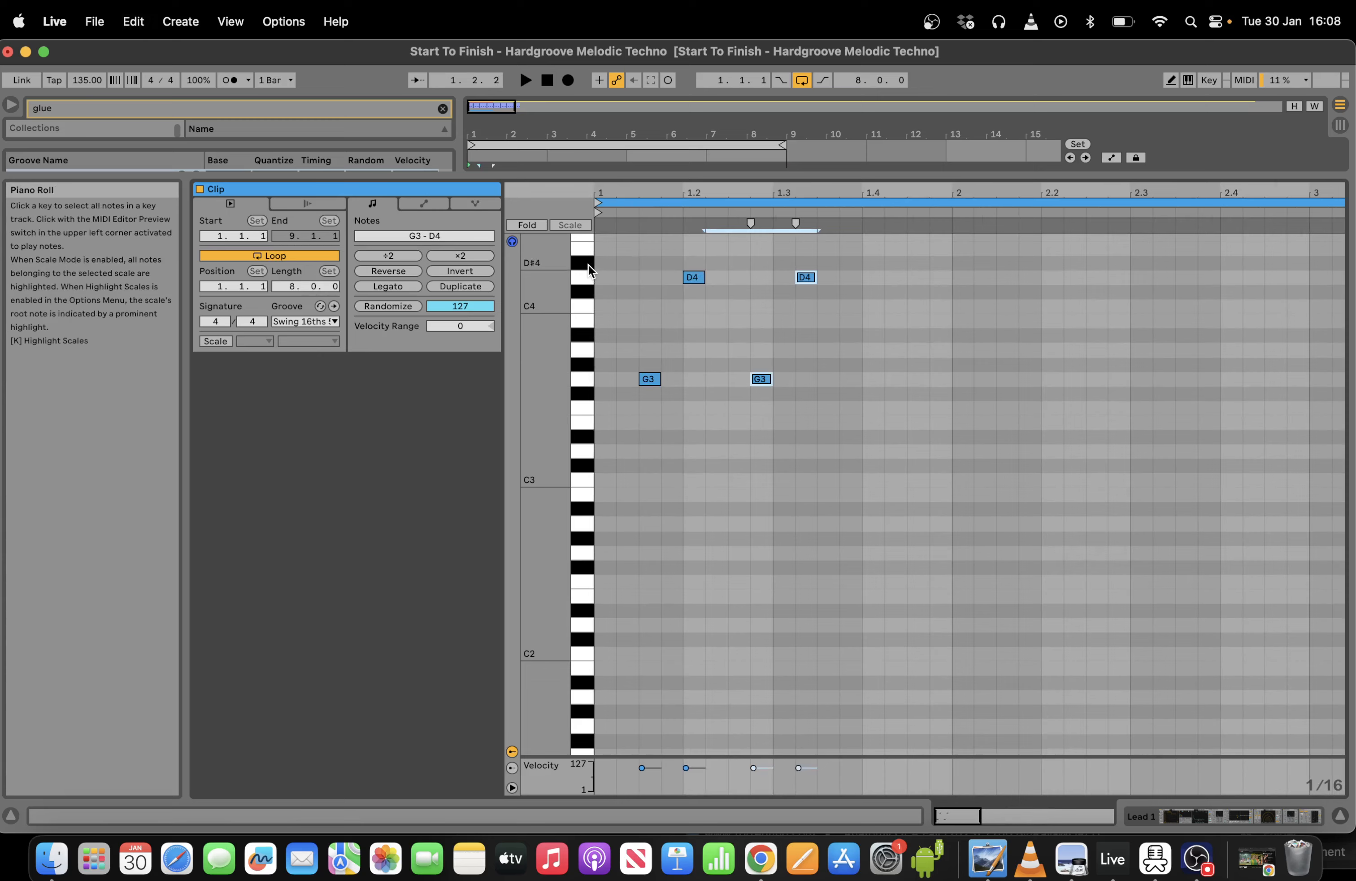
key("super+d")
key("super+d")
key("super+d")
key("super+d")
key("super+d")
key("super+d")
key("super+d")
key("super+d")
key("super+d")
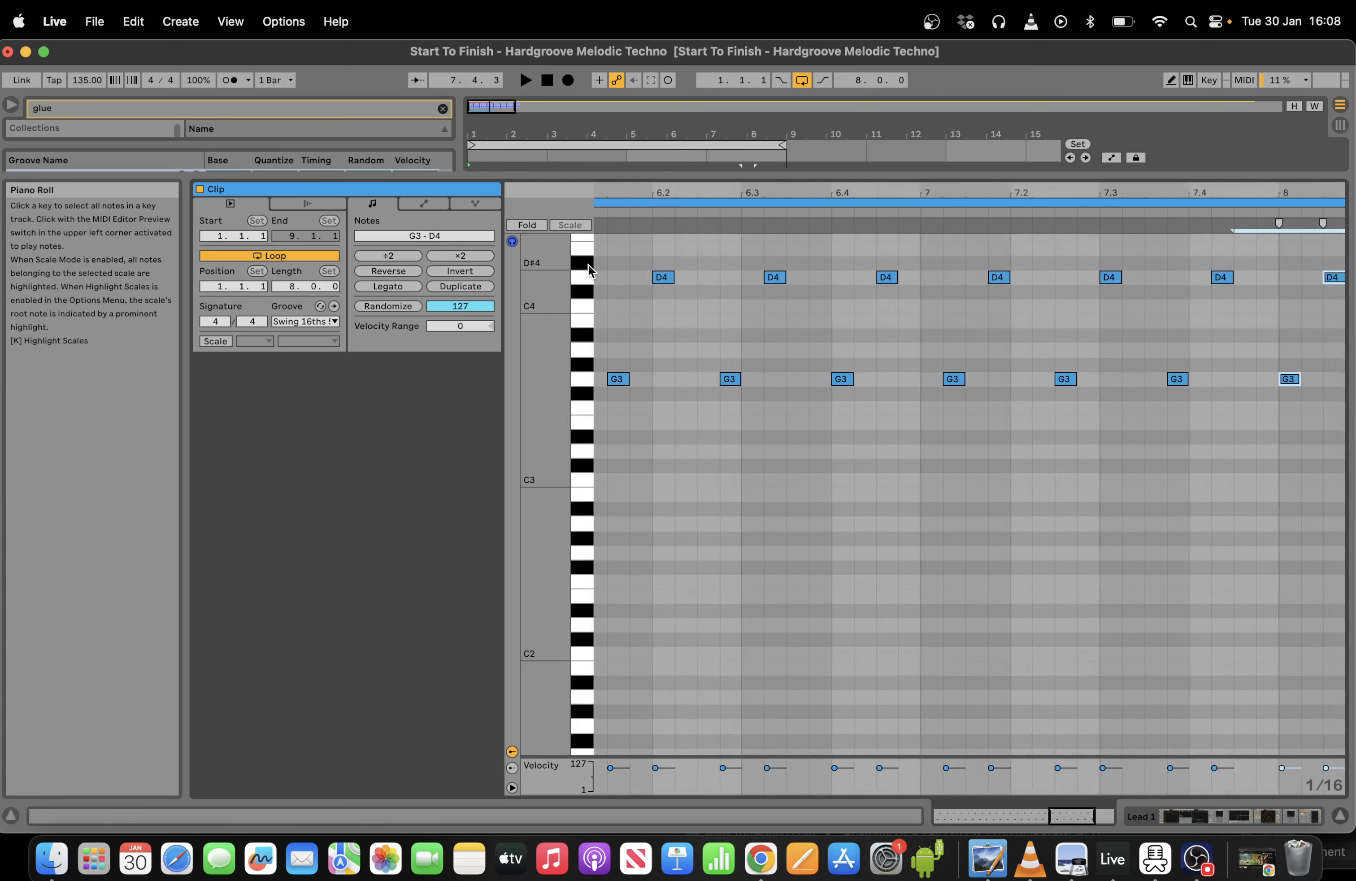
Start playback and raise the D4 notes at 4.3.4 and 8.4.1 by a semitone to D#4.
key("space")
left_click_drag(1080, 821, 979, 767)
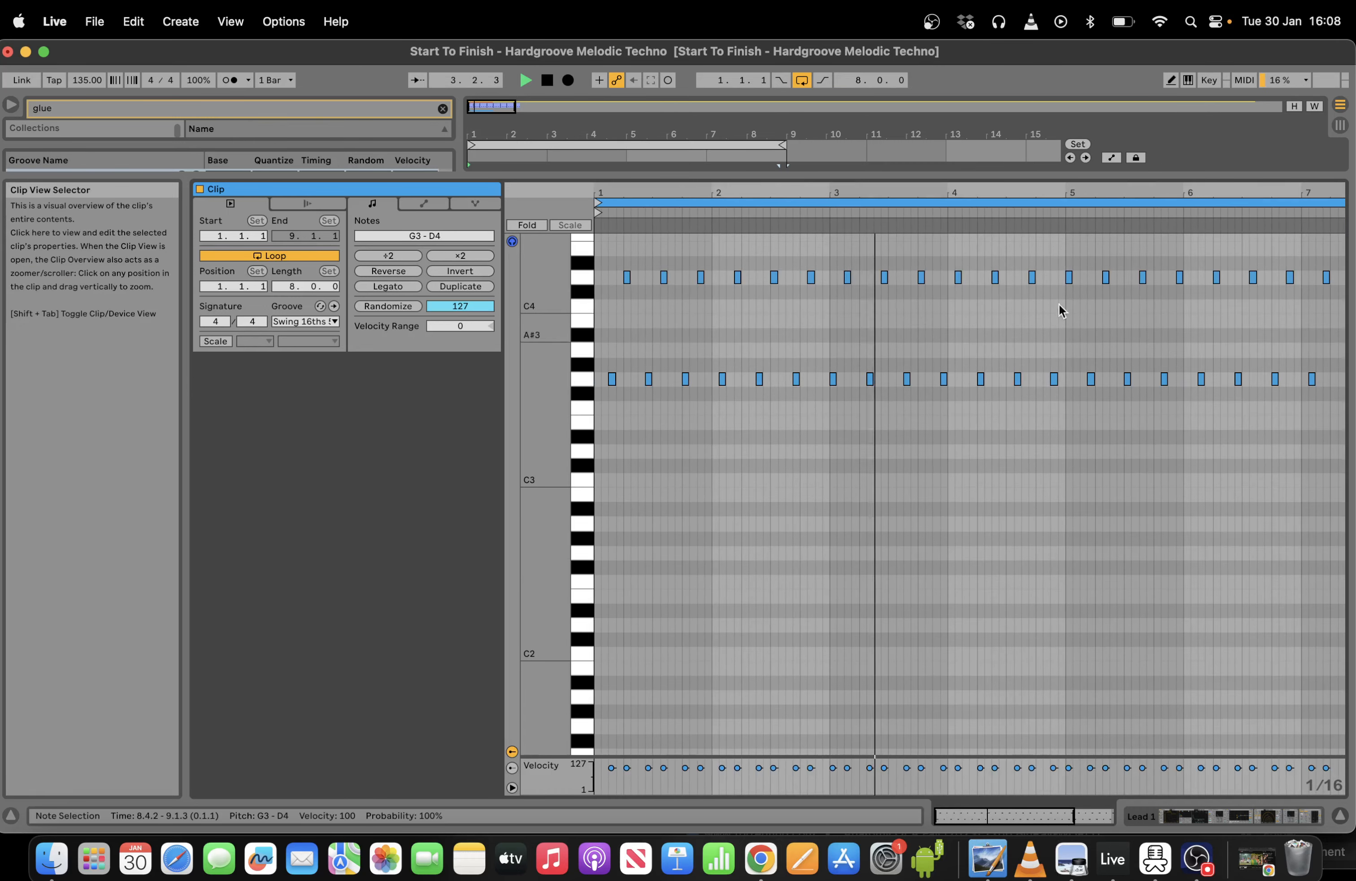
left_click(1032, 278)
key("Up")
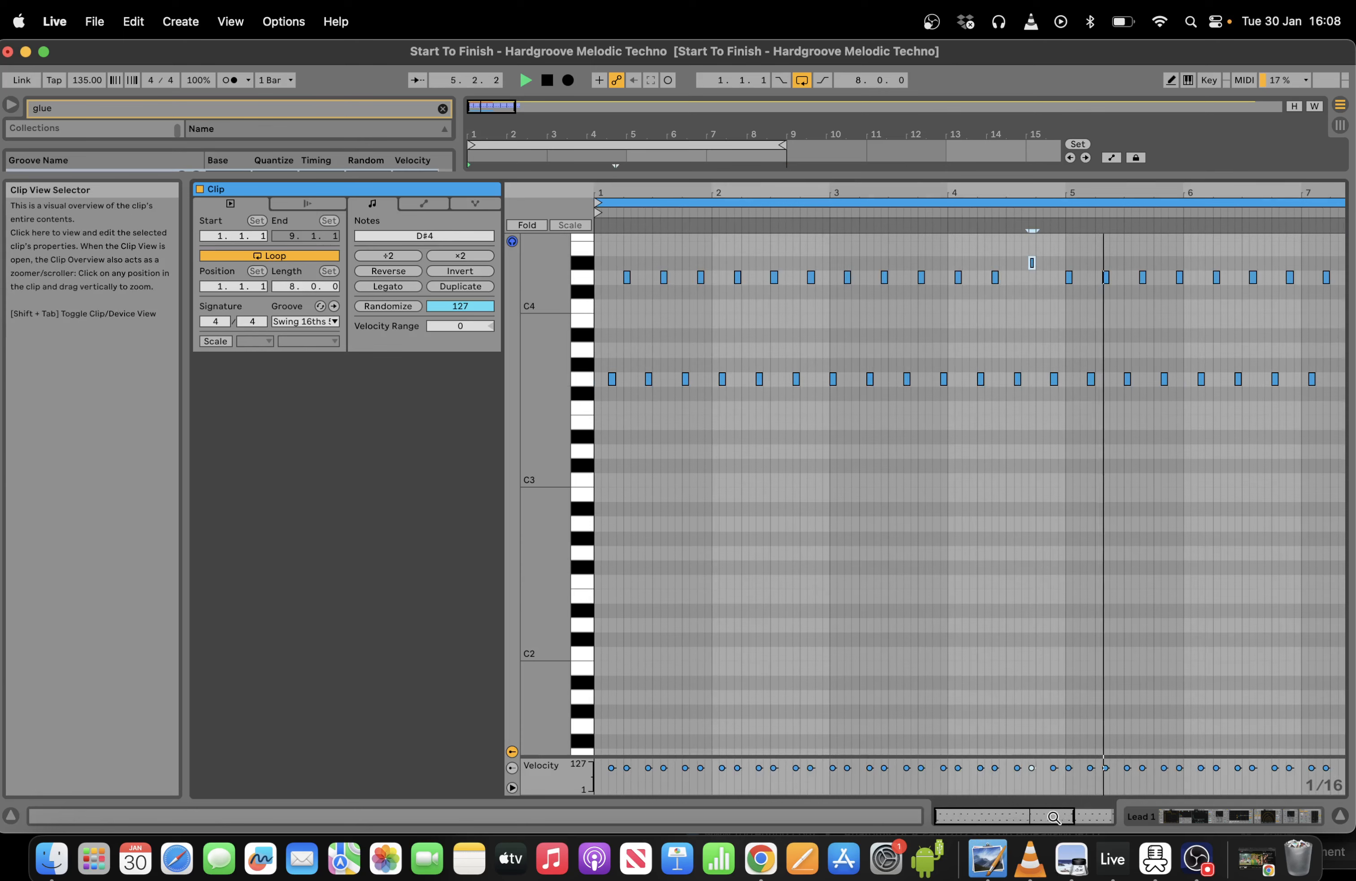
left_click_drag(1044, 818, 1044, 787)
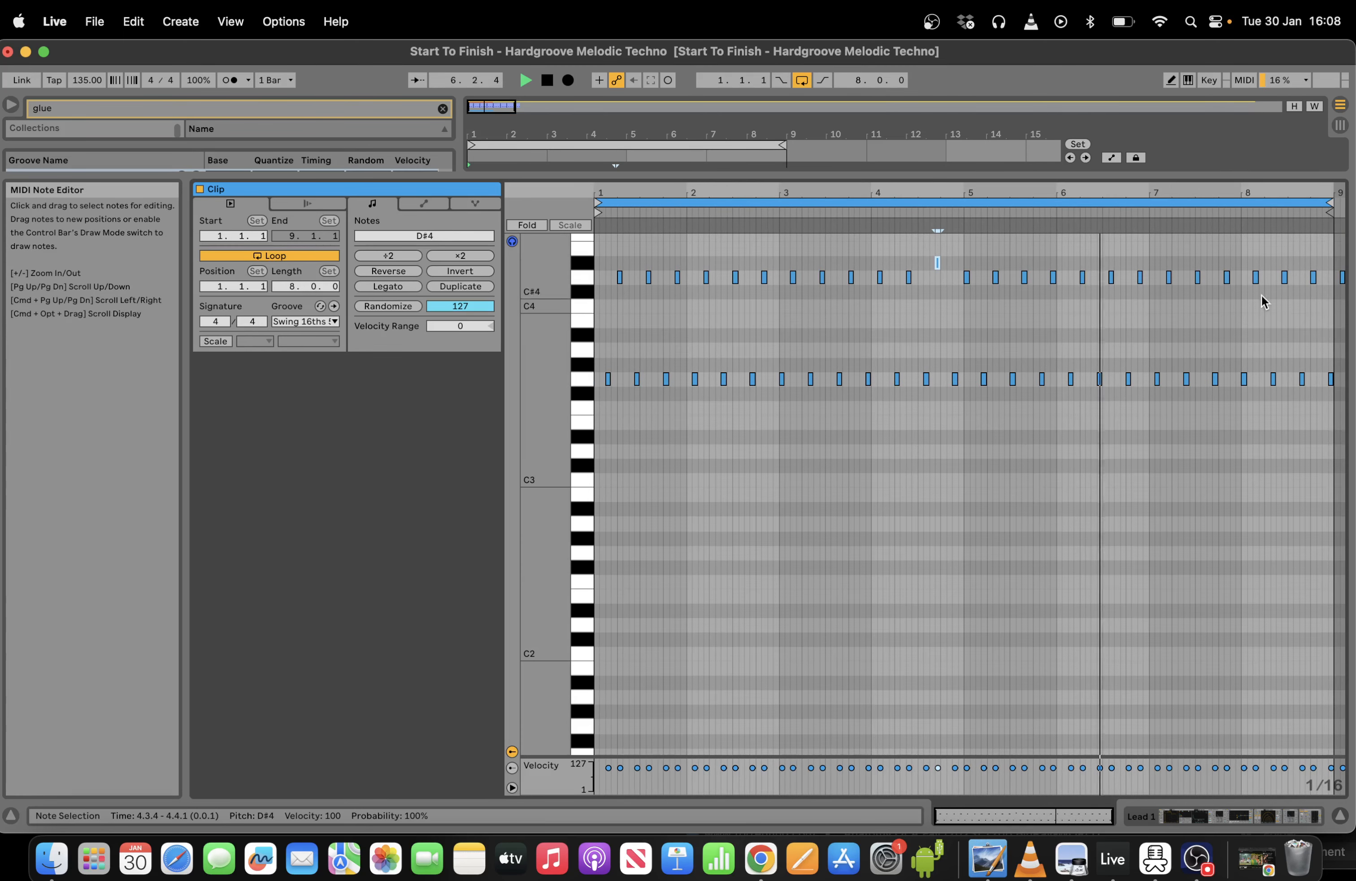
left_click(1313, 278)
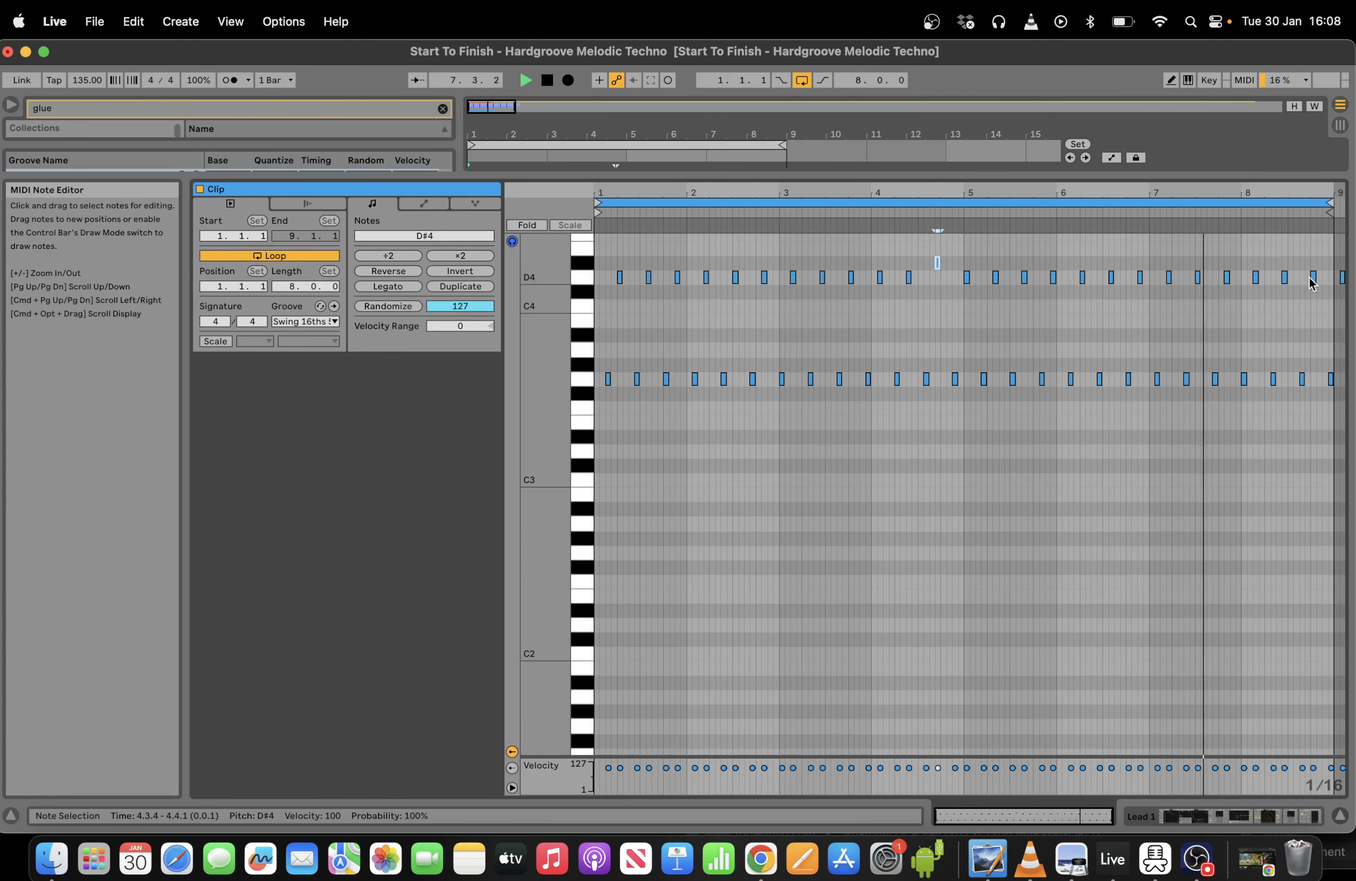
key("Up")
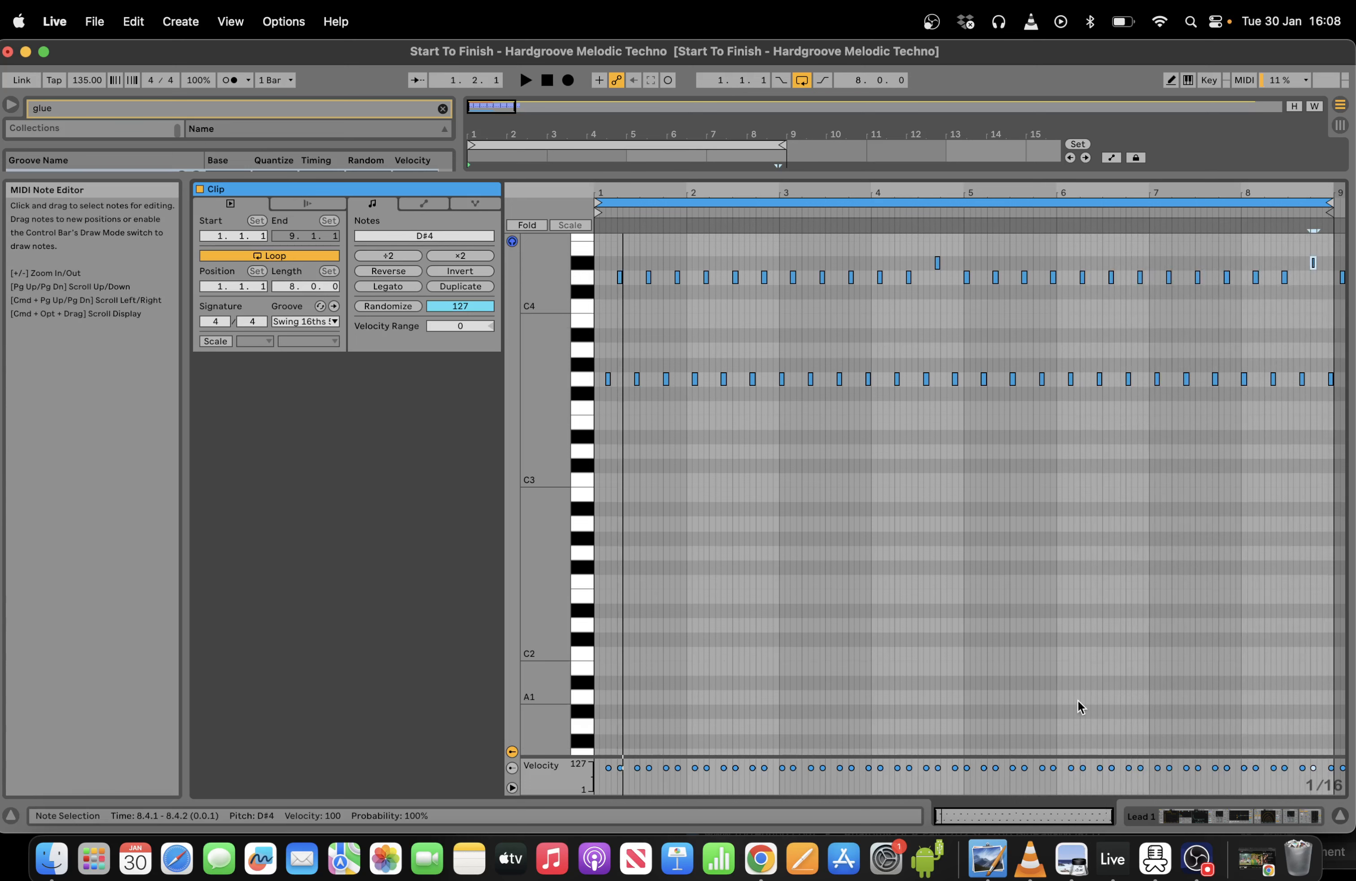
Shorten the clip's loop so that it ends at 8.4.2, for a loop length of 7.3.1.
left_click_drag(1062, 818, 1093, 819)
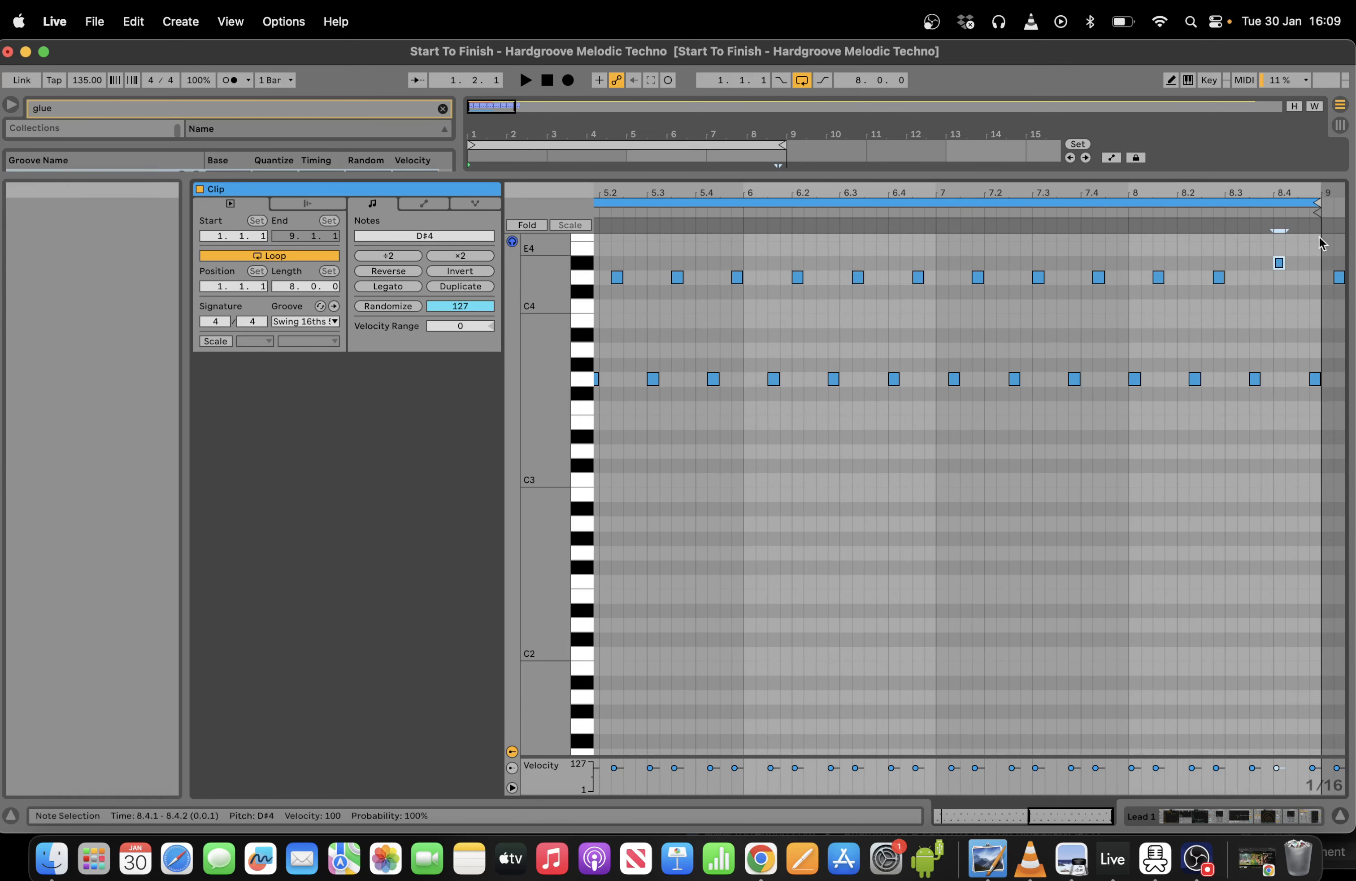
left_click_drag(1317, 202, 1304, 201)
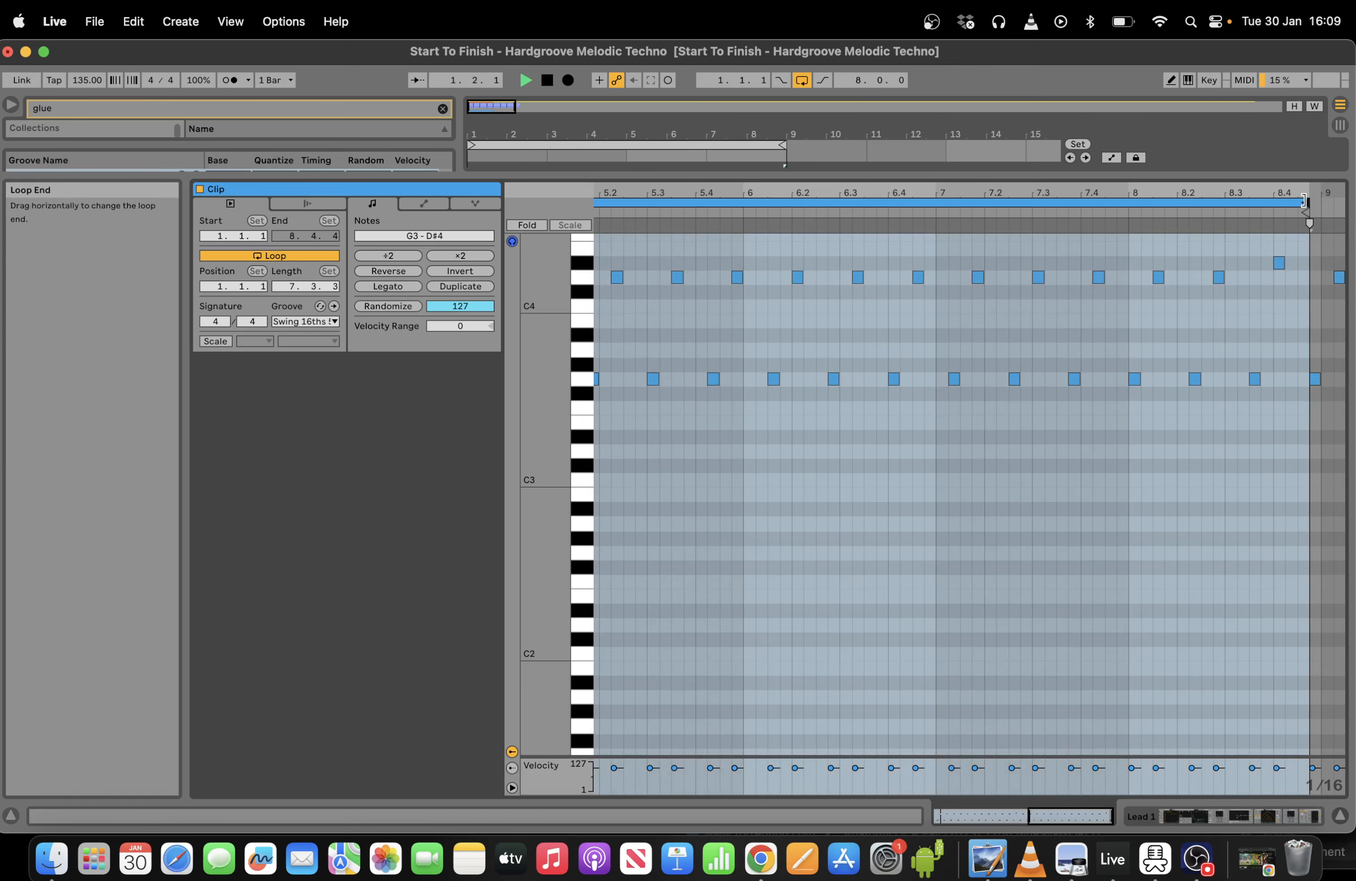
left_click_drag(1085, 819, 1085, 792)
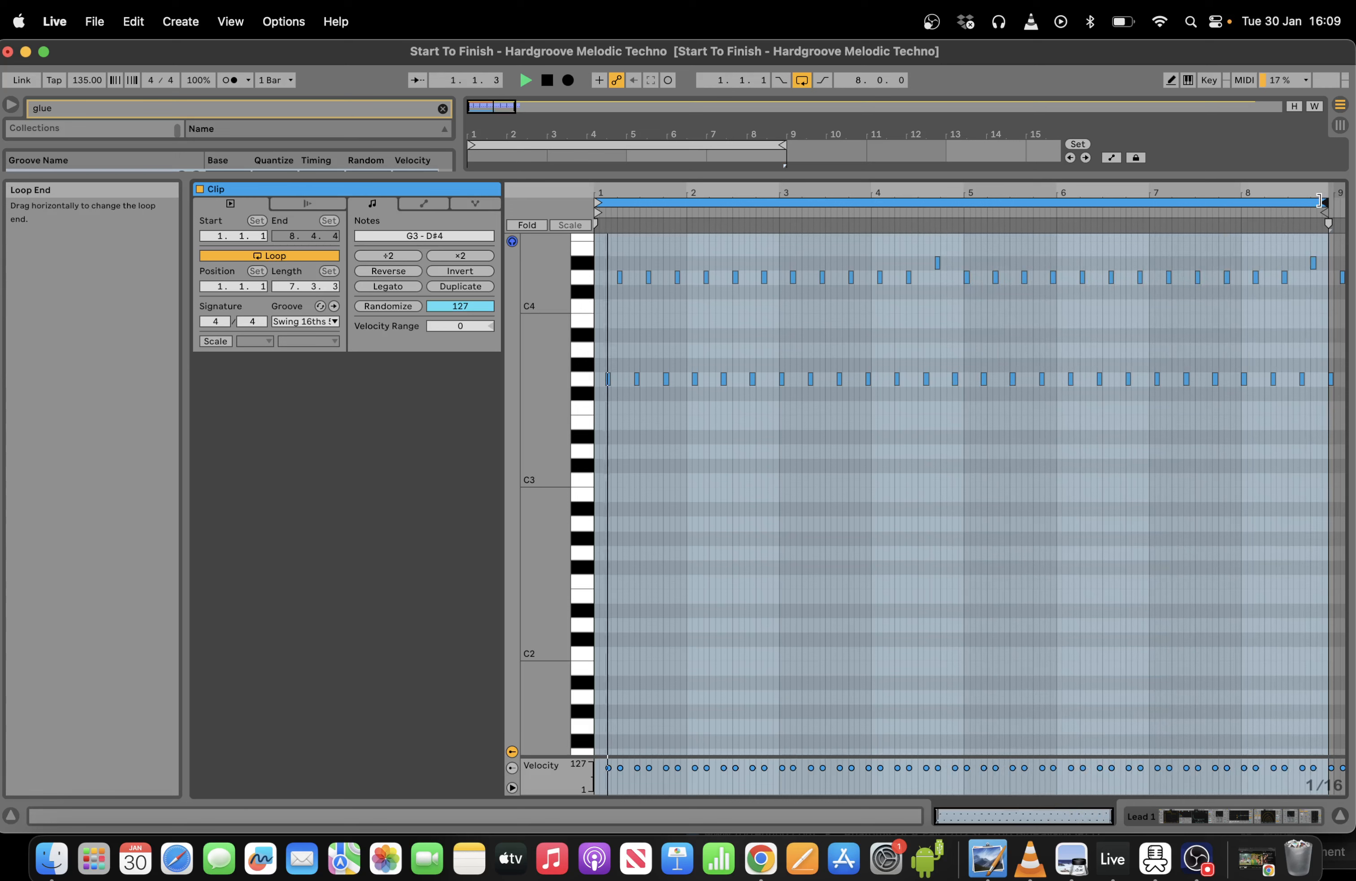
left_click_drag(1319, 200, 1315, 202)
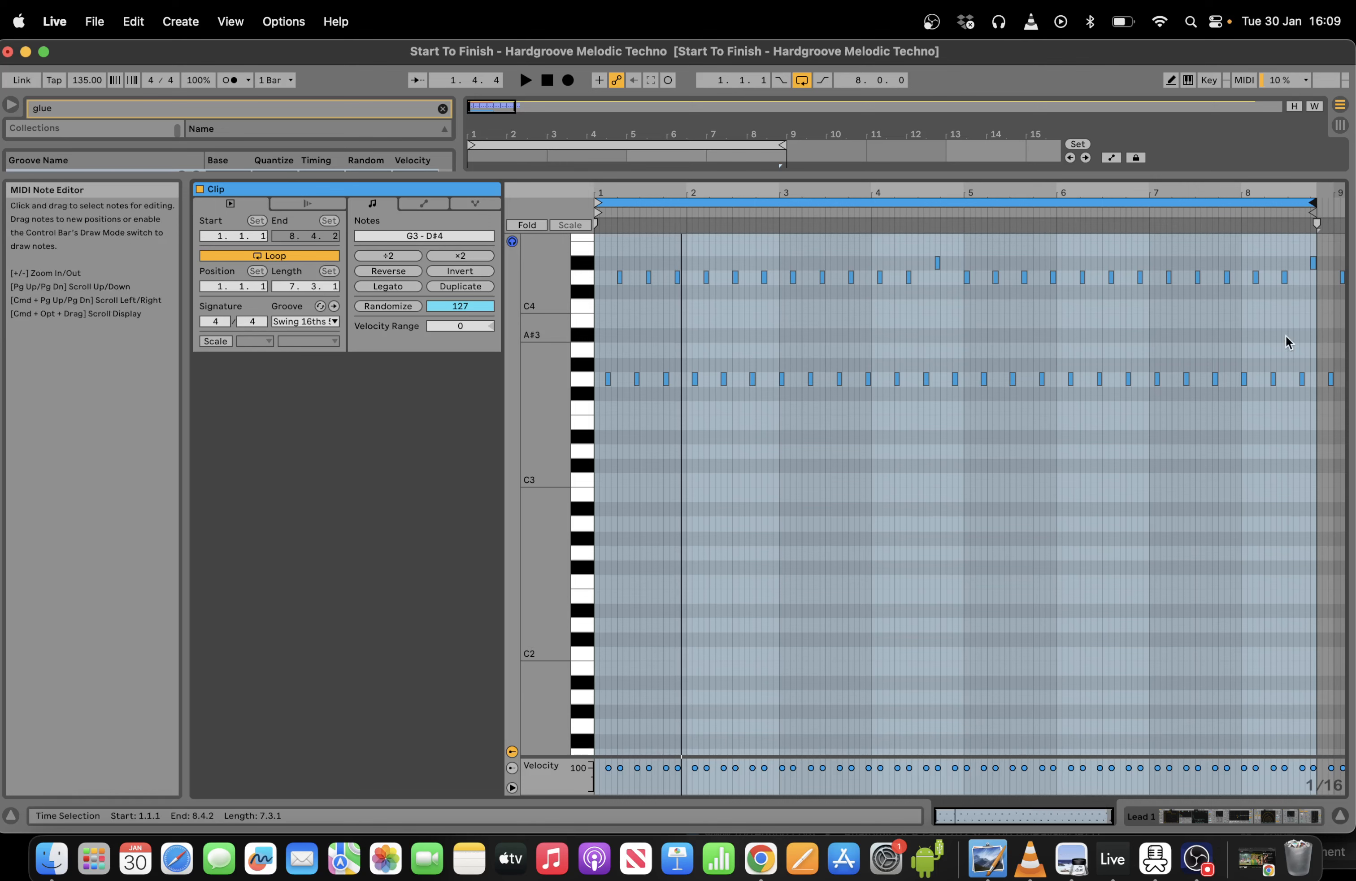
Return to the duplicated track's devices and set its Wavetable to Shimmer unison at 58%, with the filter frequency opened to 349 Hz.
left_click(1271, 819)
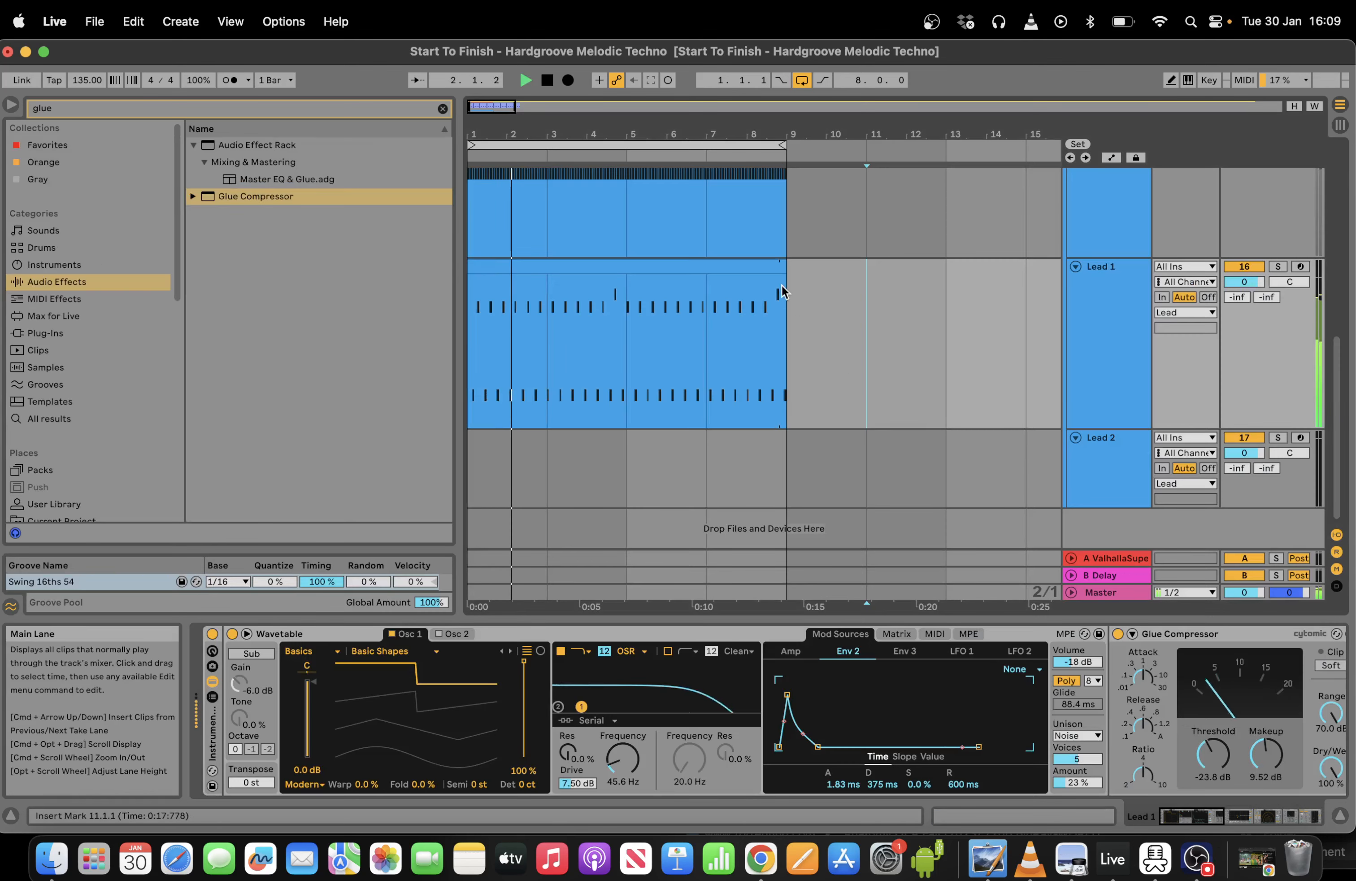
mouse_move(785, 266)
left_mouse_down()
mouse_move(861, 266)
mouse_move(787, 268)
left_mouse_up()
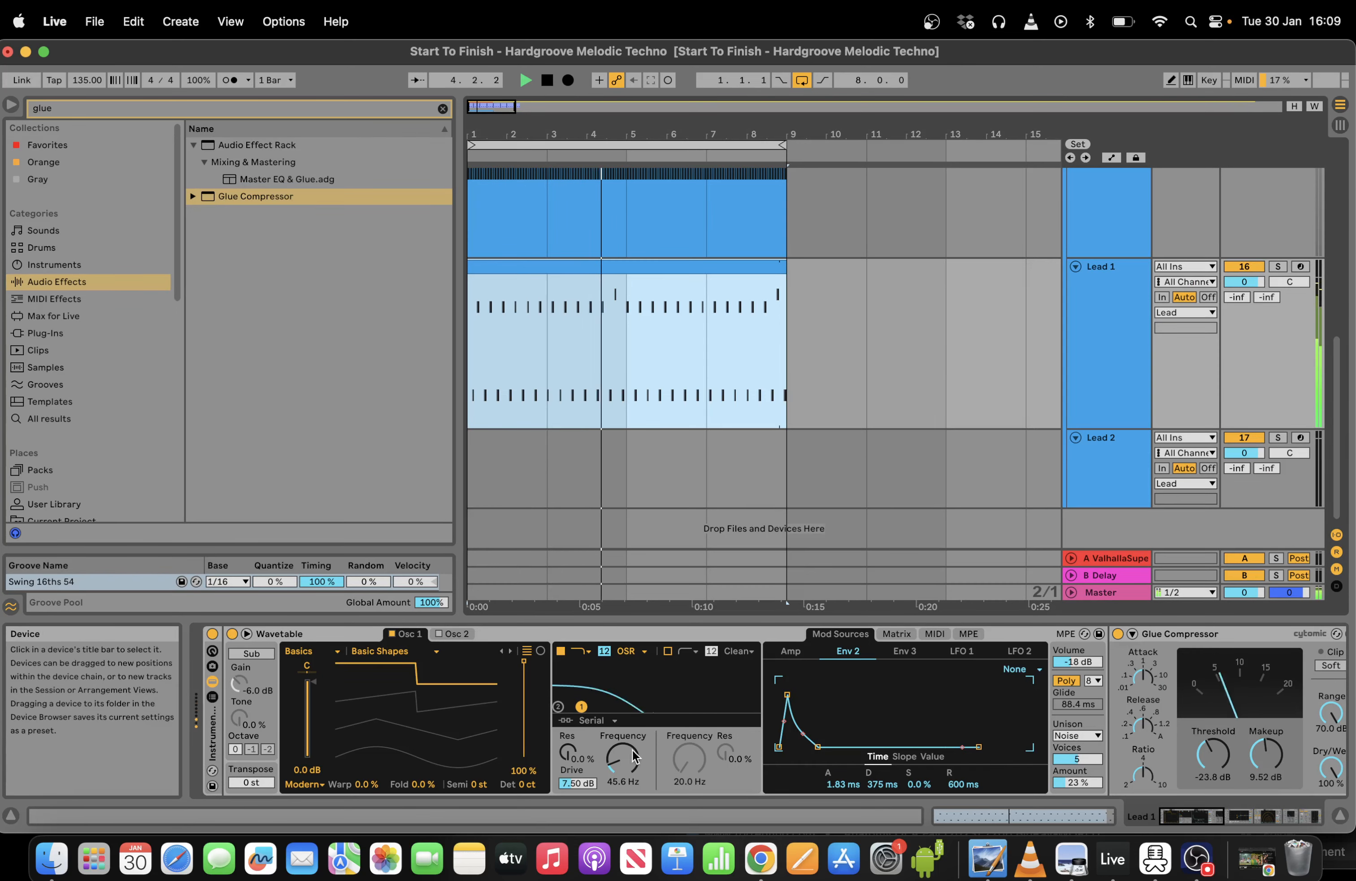
left_click_drag(623, 756, 594, 727)
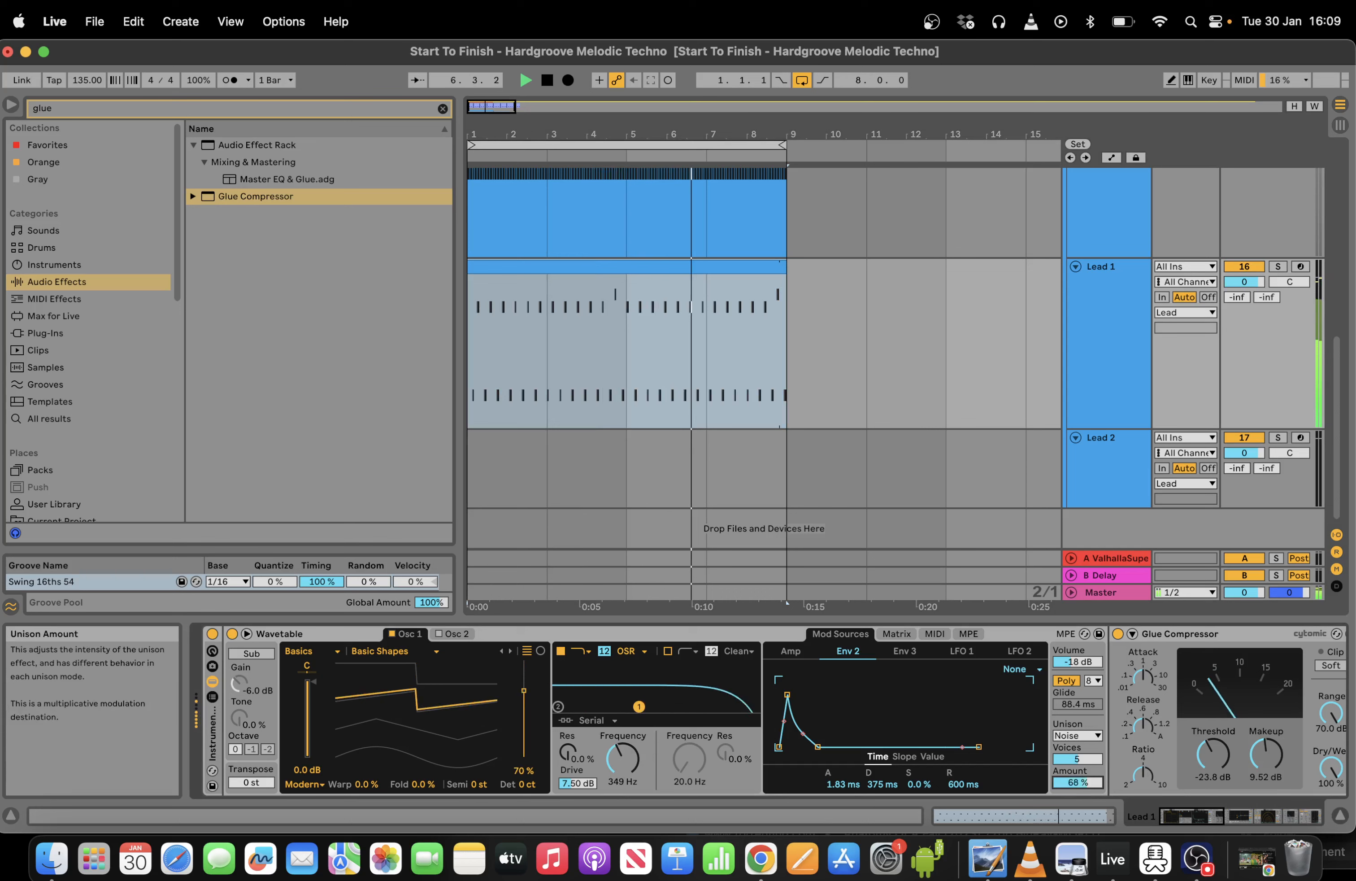
left_click_drag(1078, 782, 1078, 797)
left_click(1077, 736)
left_click(1076, 670)
Set the amp envelope's decay to 3.62 s, Env 2 to 259 ms decay and 0% sustain, and the filter frequency to 435 Hz.
mouse_move(818, 747)
left_mouse_down()
mouse_move(845, 748)
mouse_move(828, 746)
left_mouse_up()
left_click_drag(623, 759, 622, 745)
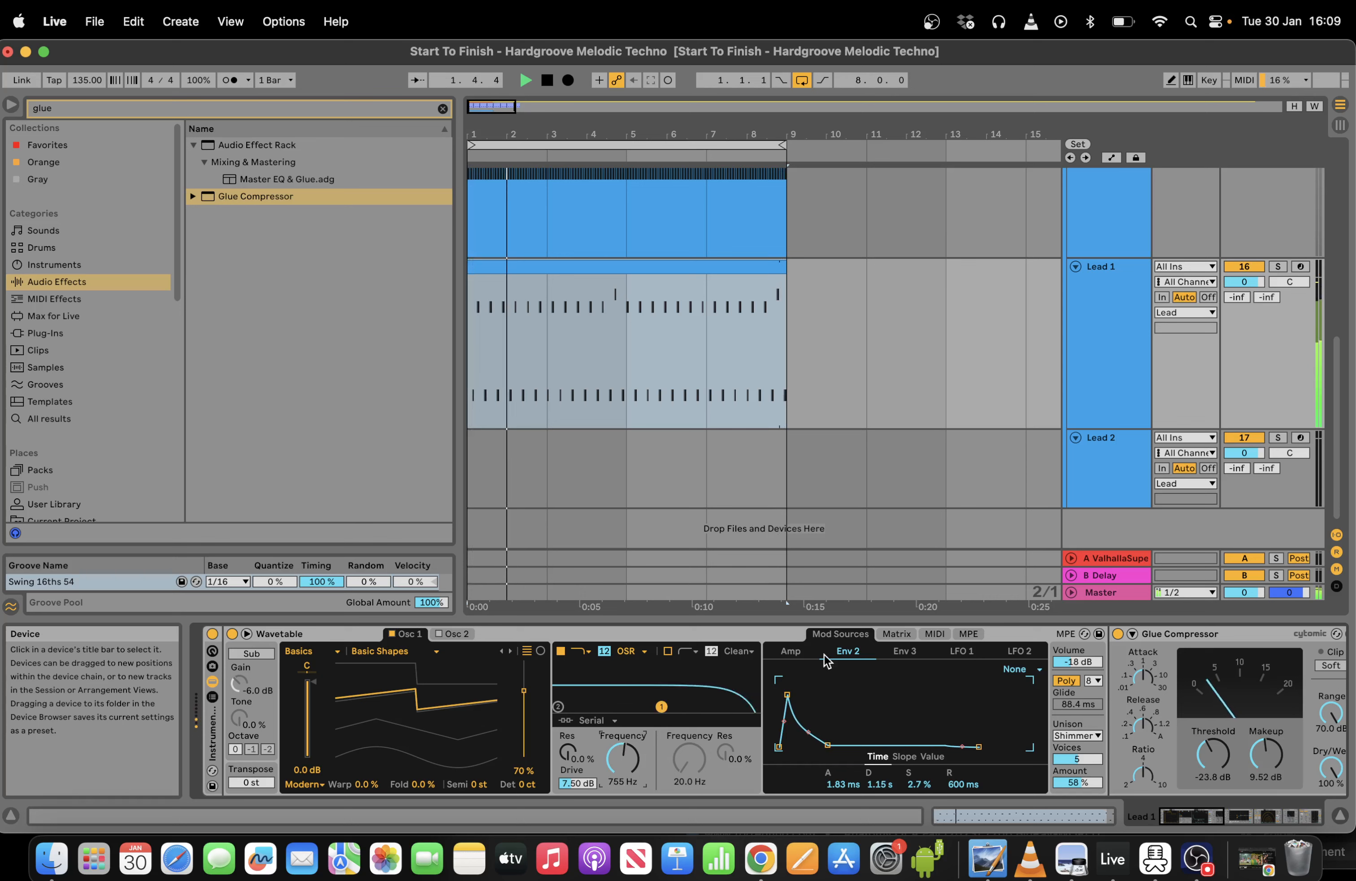
left_click(791, 652)
left_click_drag(807, 747, 837, 747)
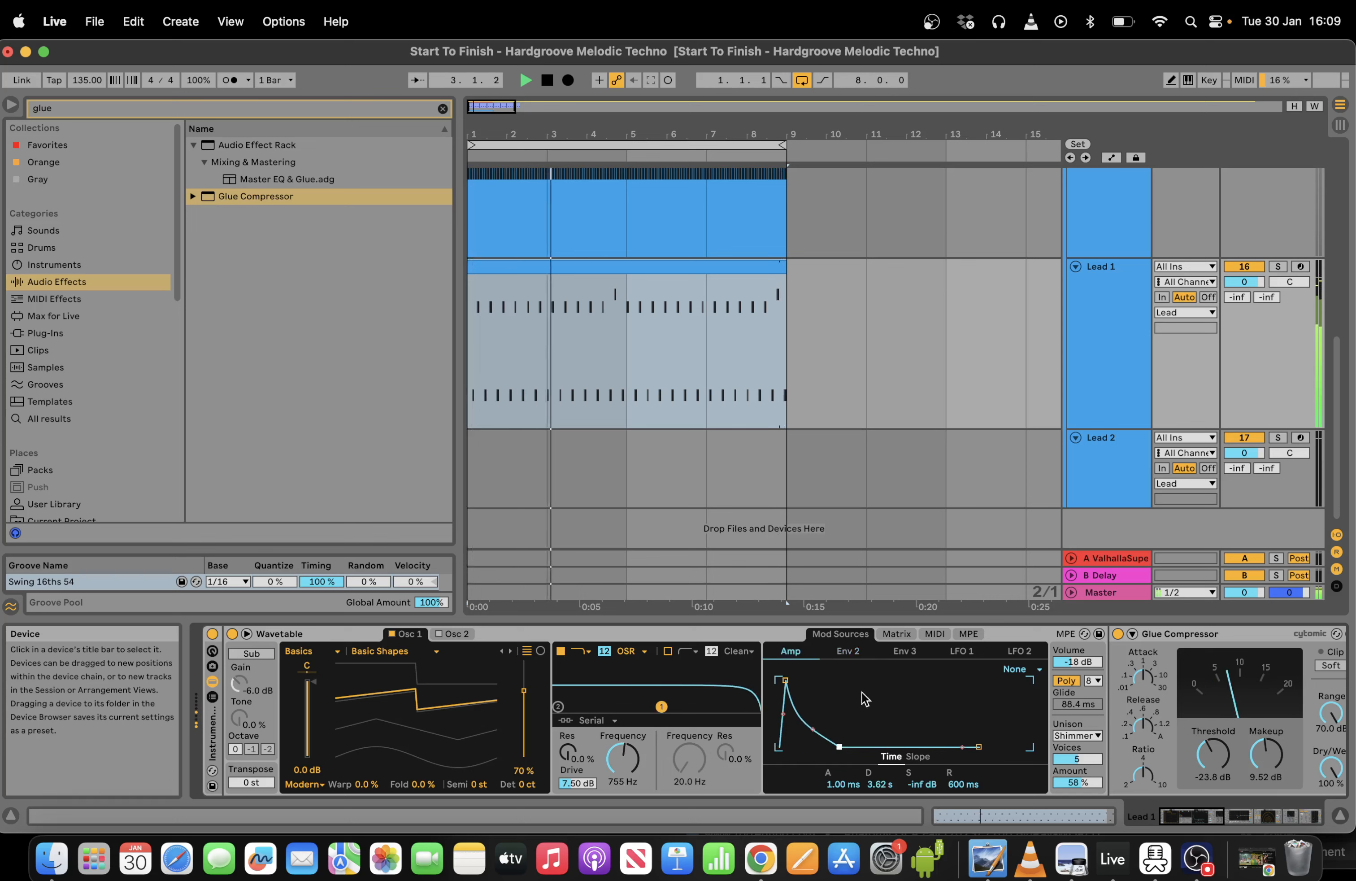
left_click(848, 651)
left_click_drag(826, 746, 815, 749)
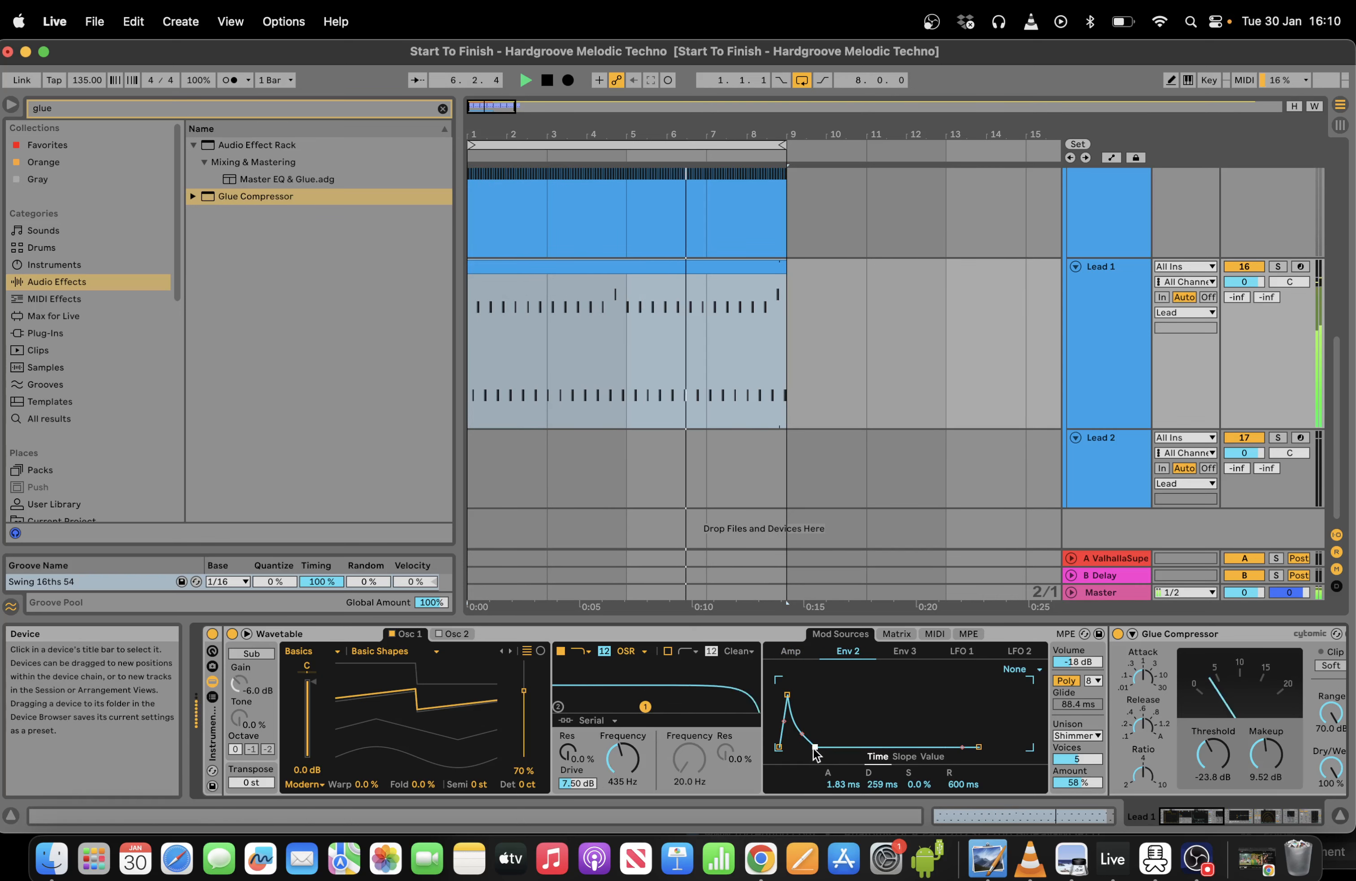
Sweep the duplicated lead's filter frequency up to 16.4 kHz and back down, adjusting the unison amount in between.
scroll(1229, 372, "up", 5)
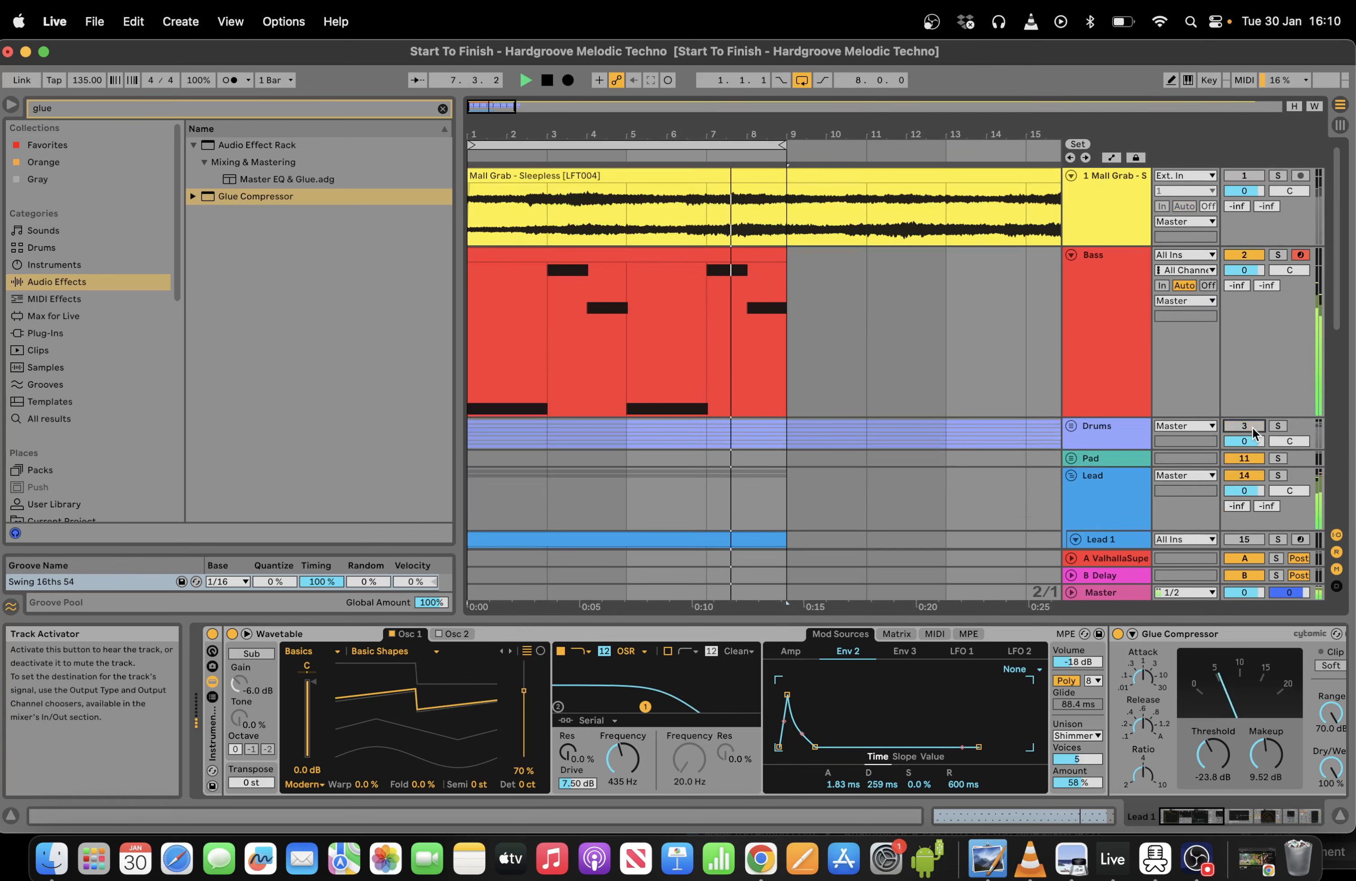
scroll(711, 276, "down", 5)
left_click(711, 276)
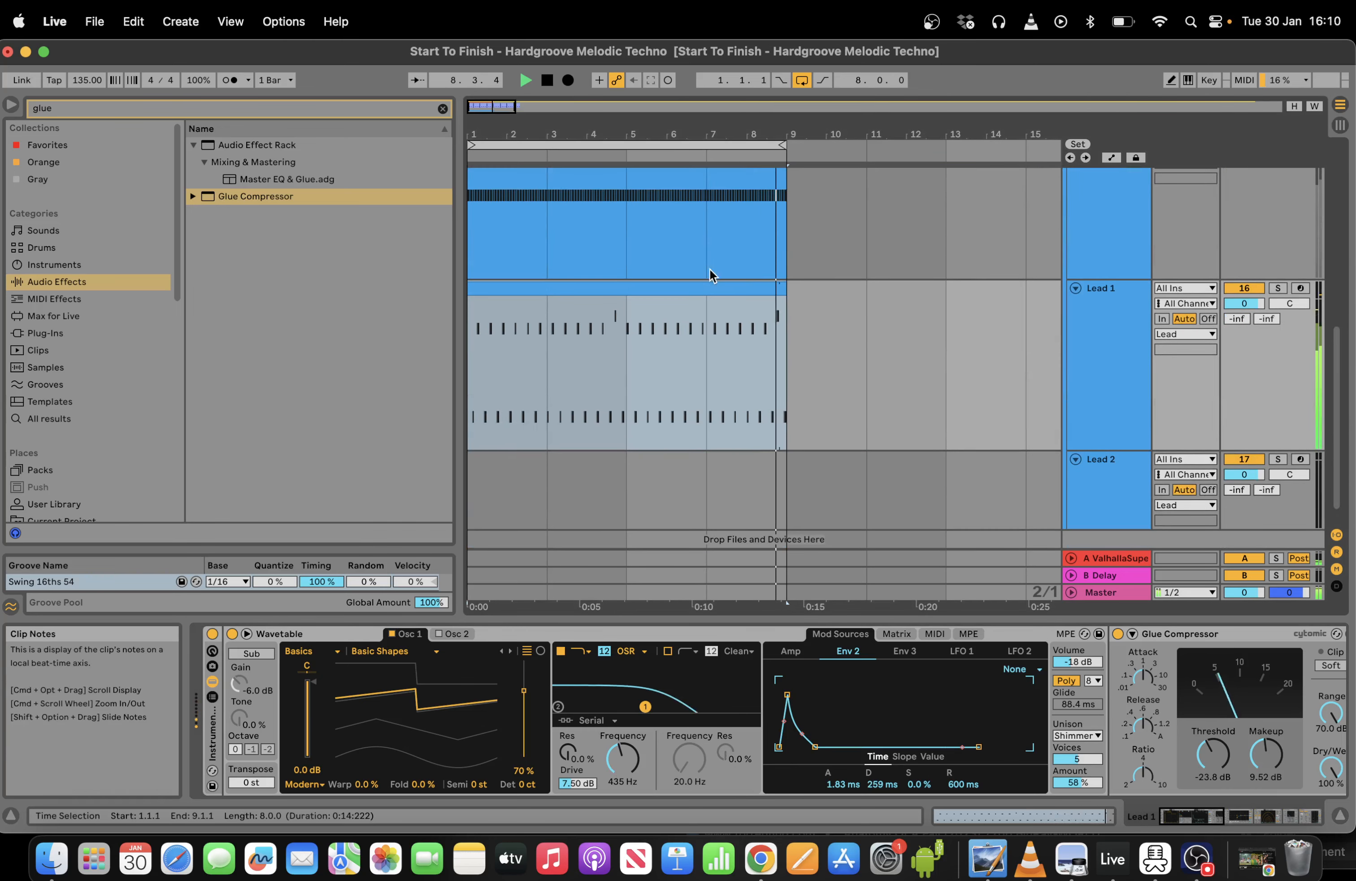
left_click(698, 288)
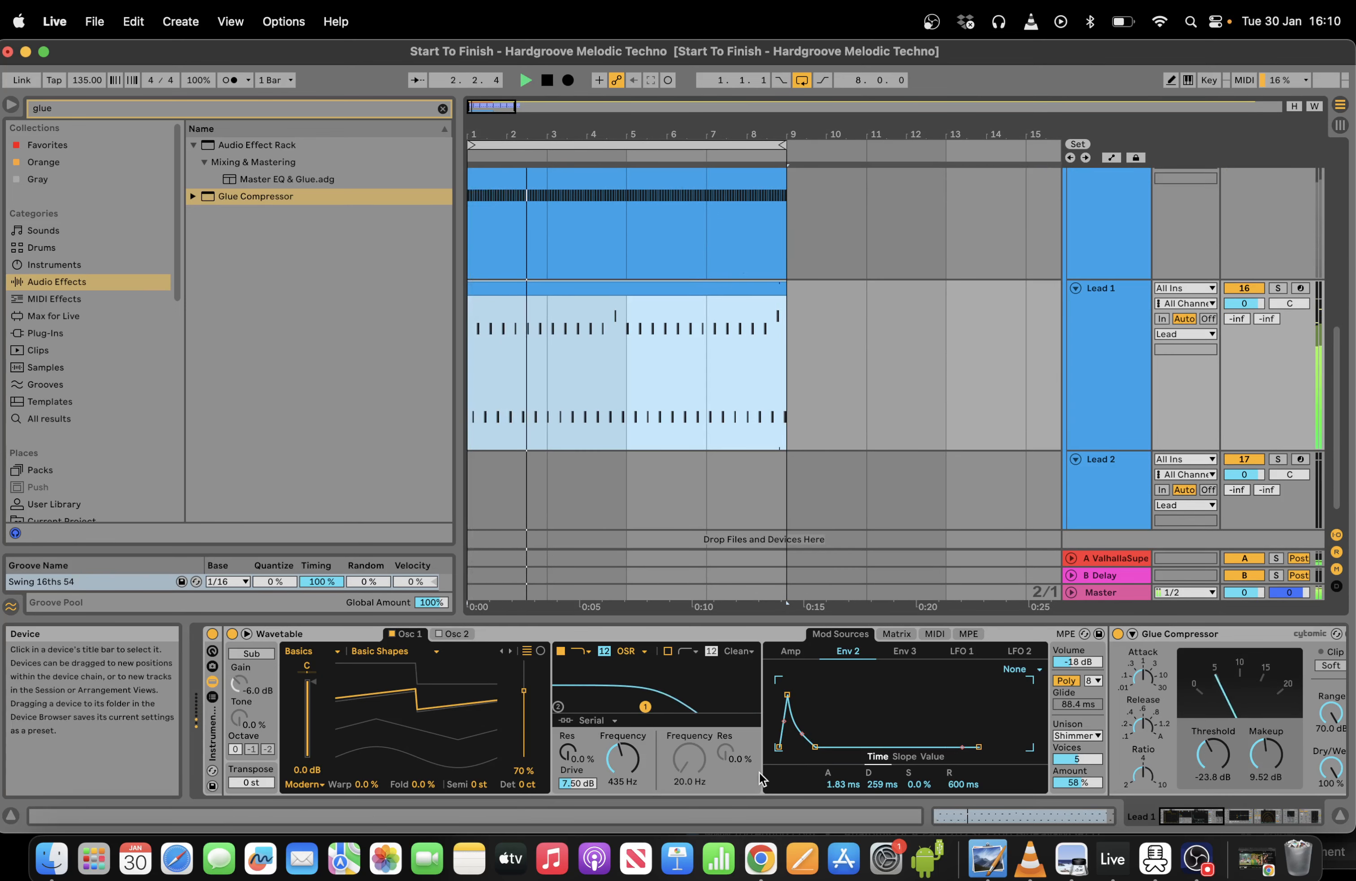
left_click_drag(622, 758, 623, 703)
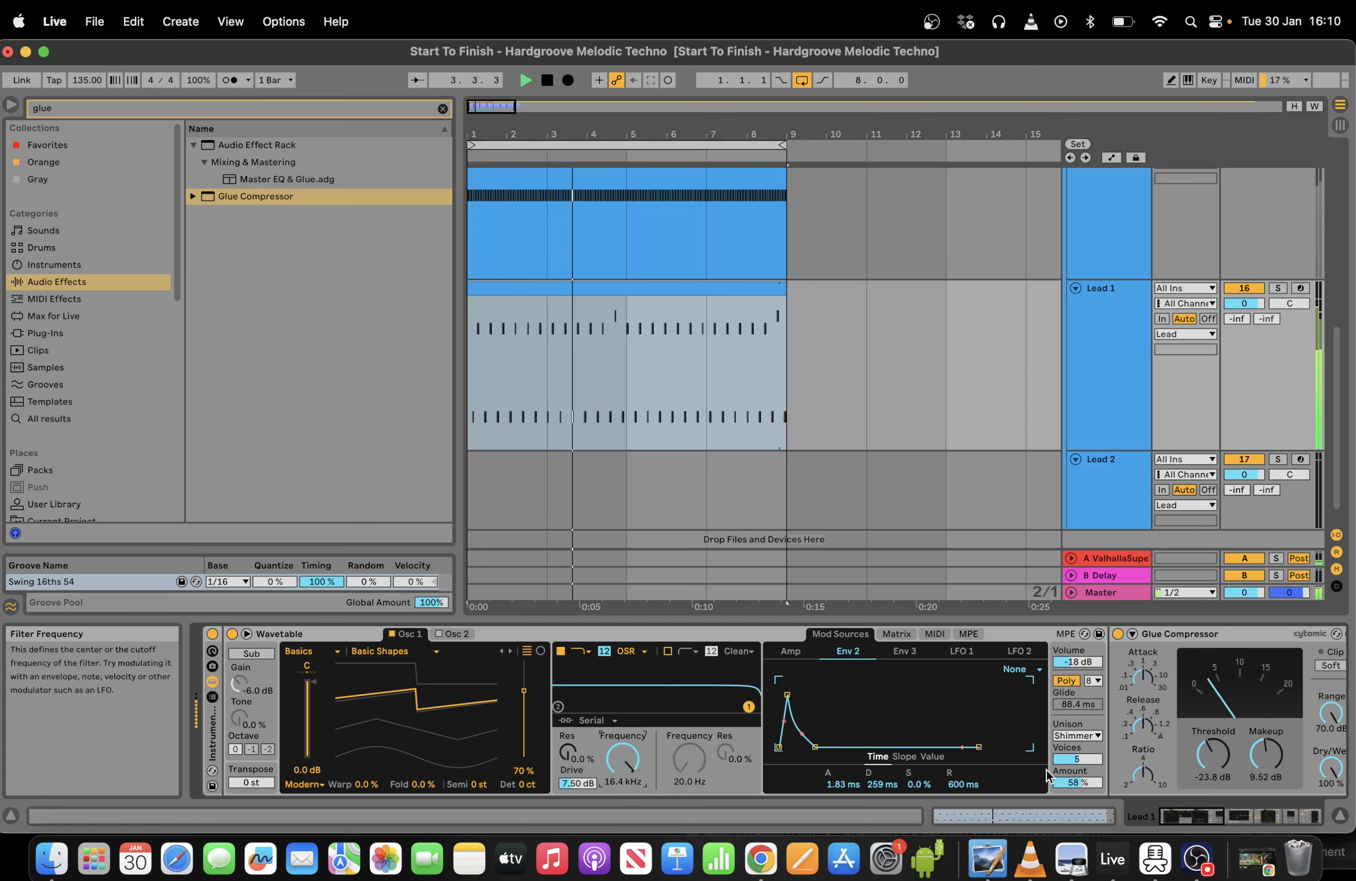
left_click_drag(1078, 783, 1077, 799)
left_click_drag(622, 758, 623, 823)
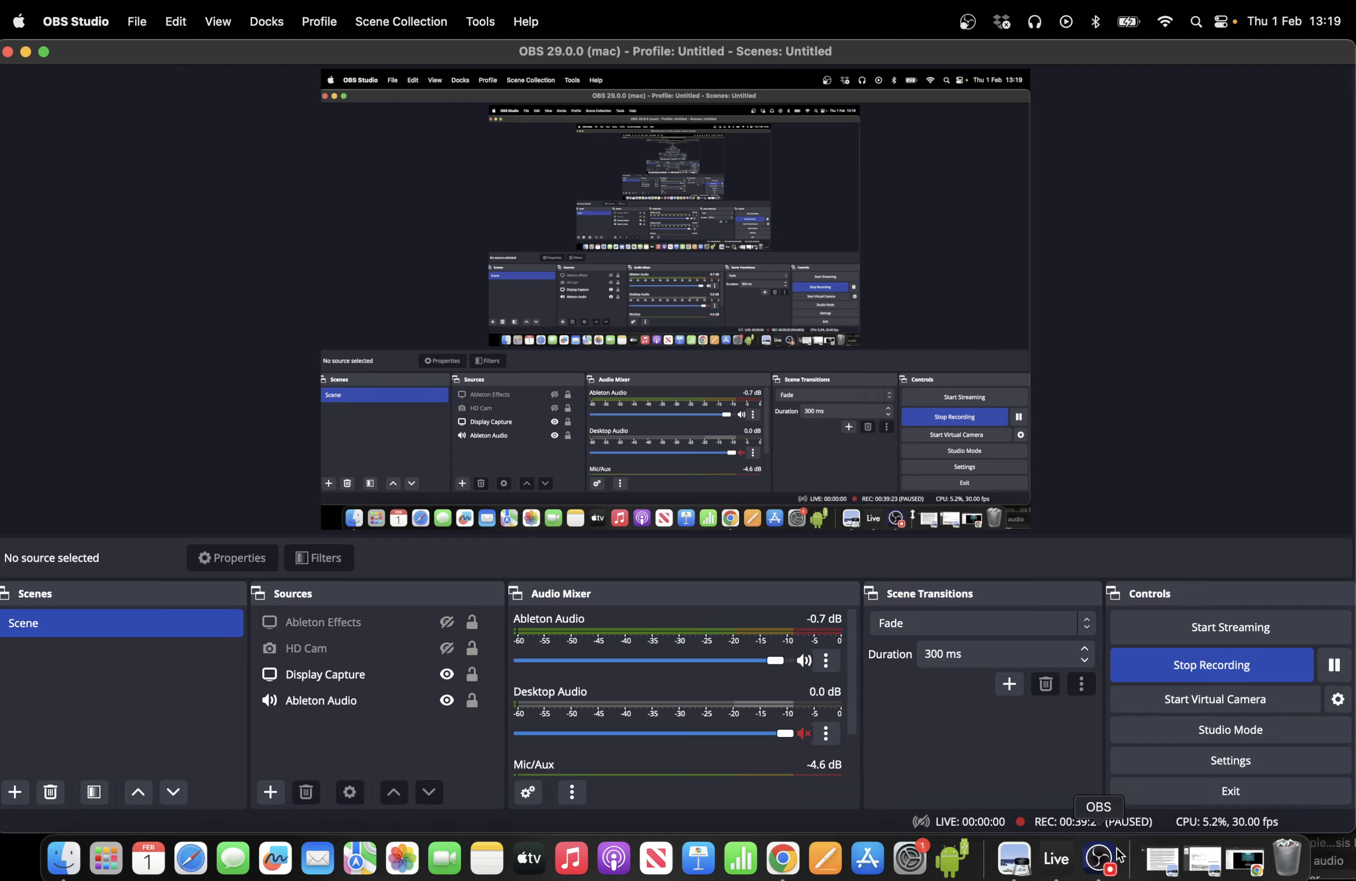
Switch back to Ableton Live and play both lead patterns together before stopping playback.
left_click(1061, 861)
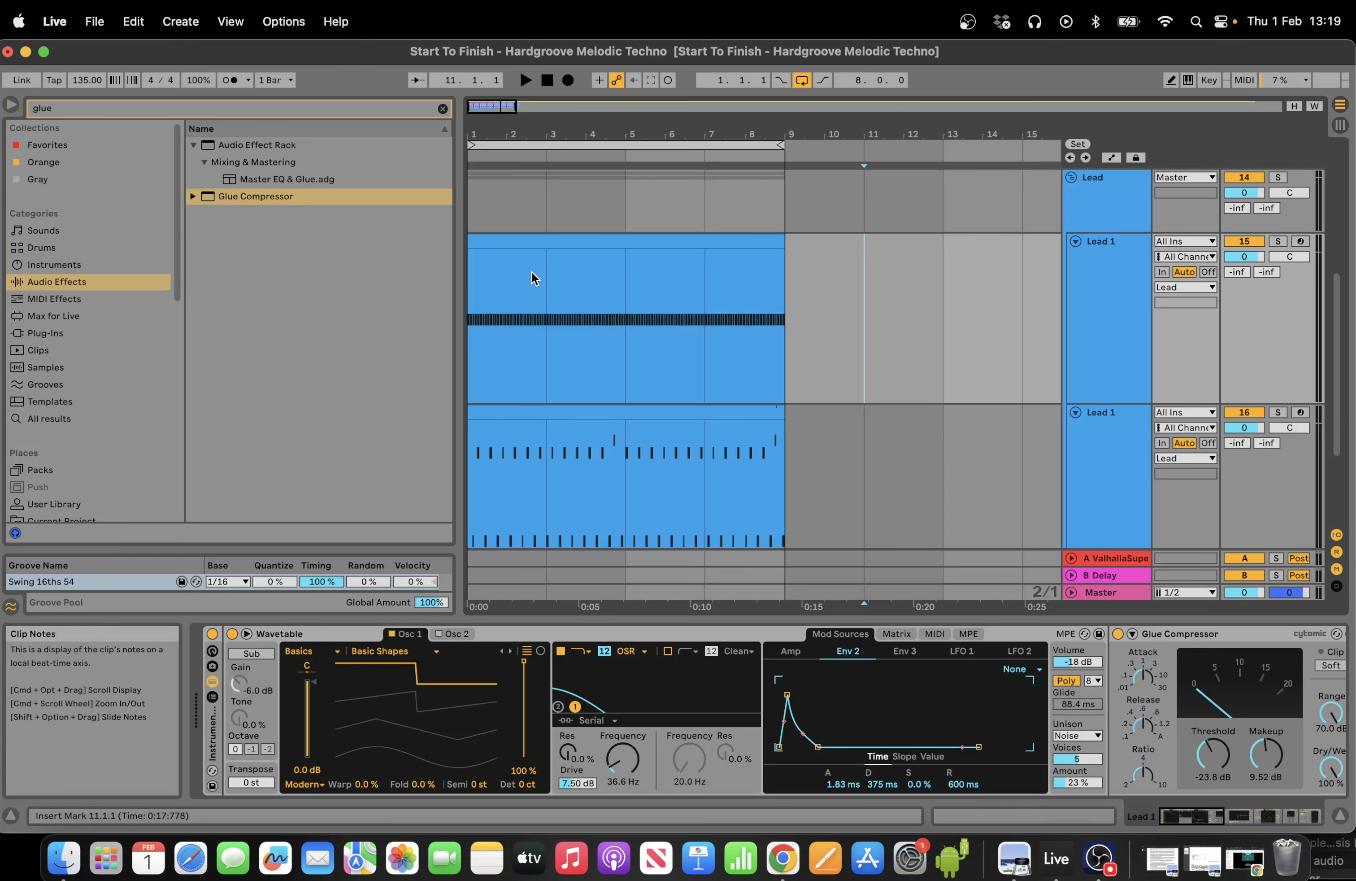
left_click(526, 156)
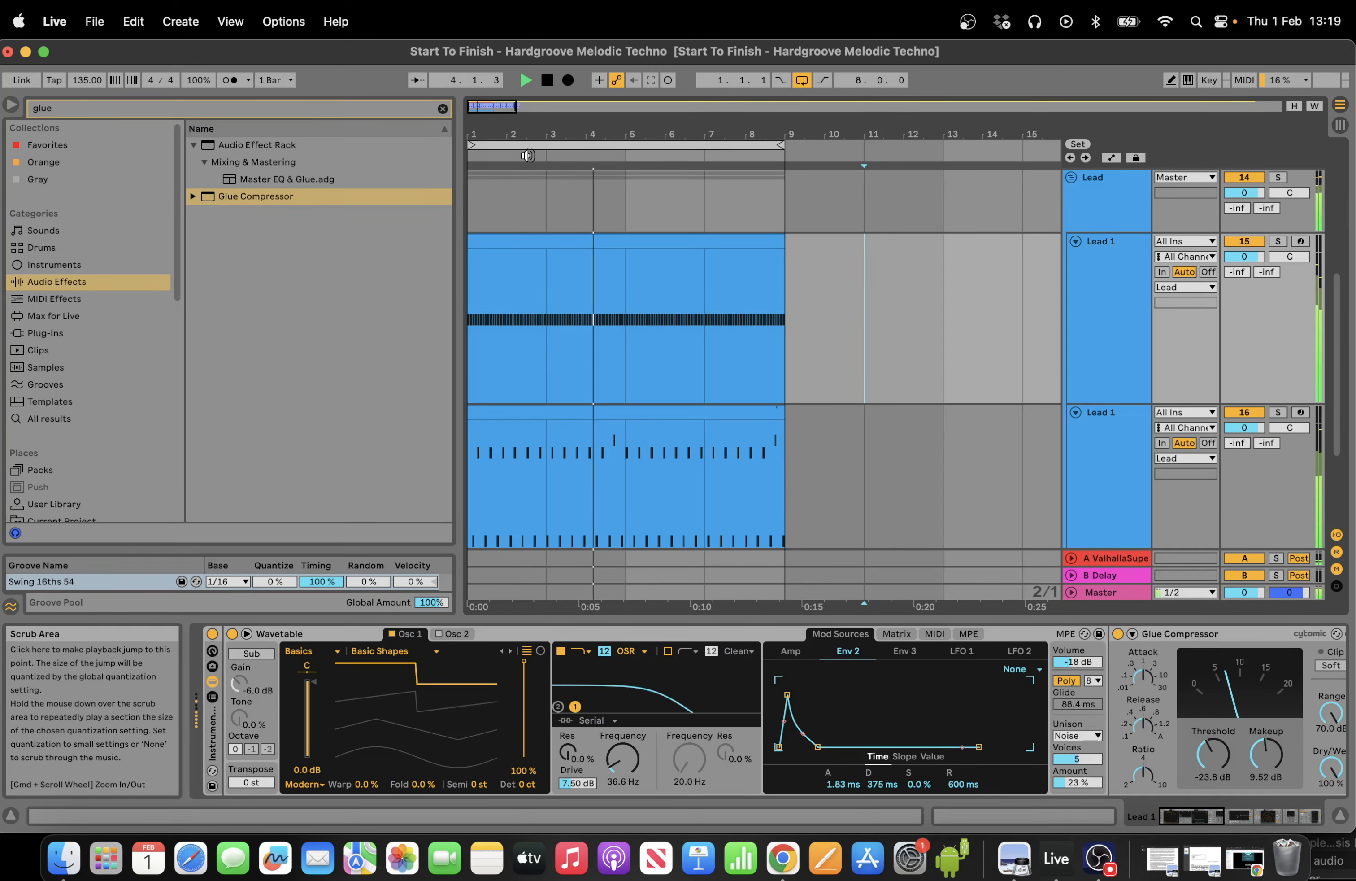
key("space")
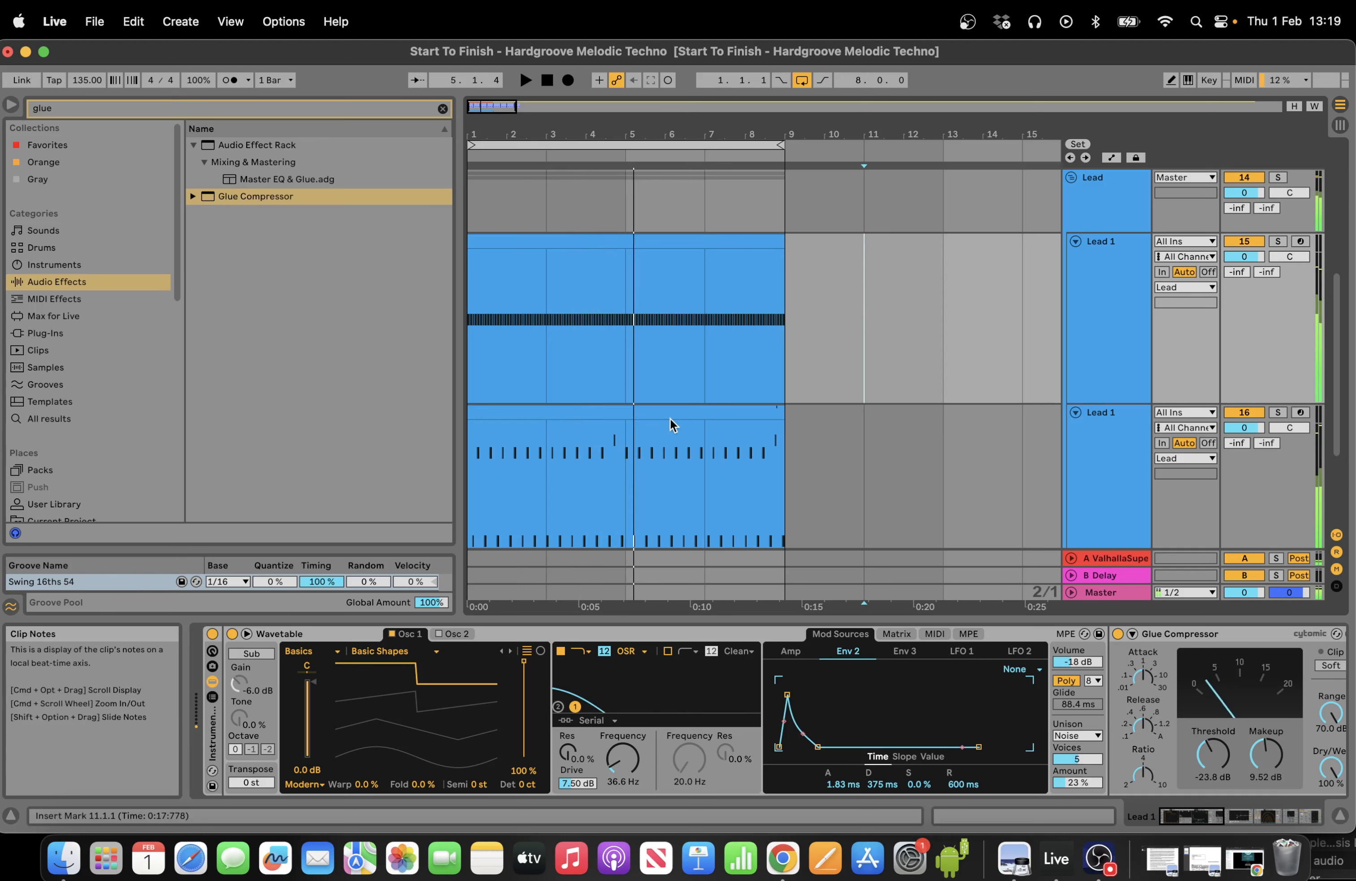
Collapse the Lead group and the Bass track, and insert a new MIDI track below the Lead group.
left_click(1073, 178)
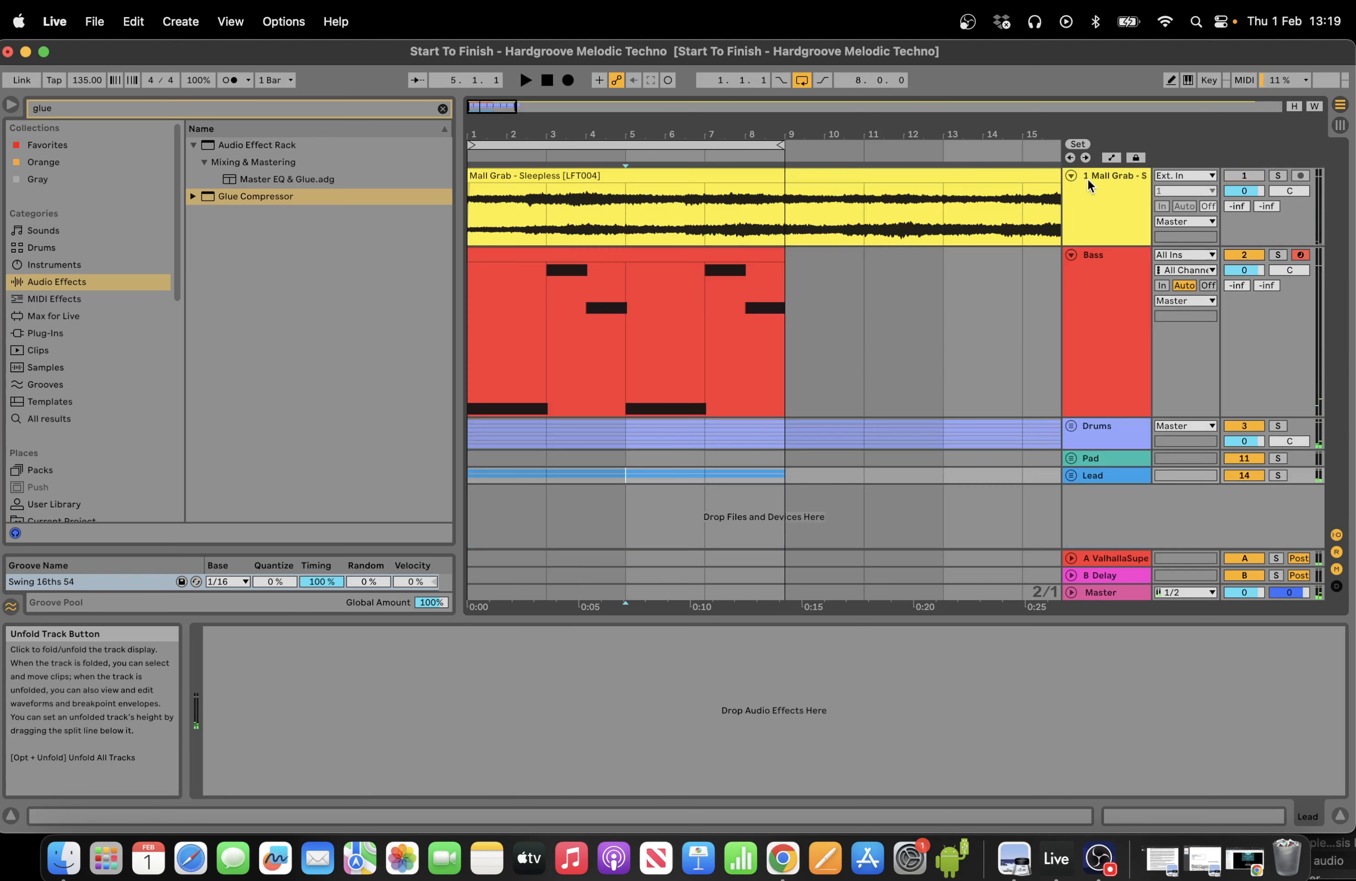
left_click(1072, 253)
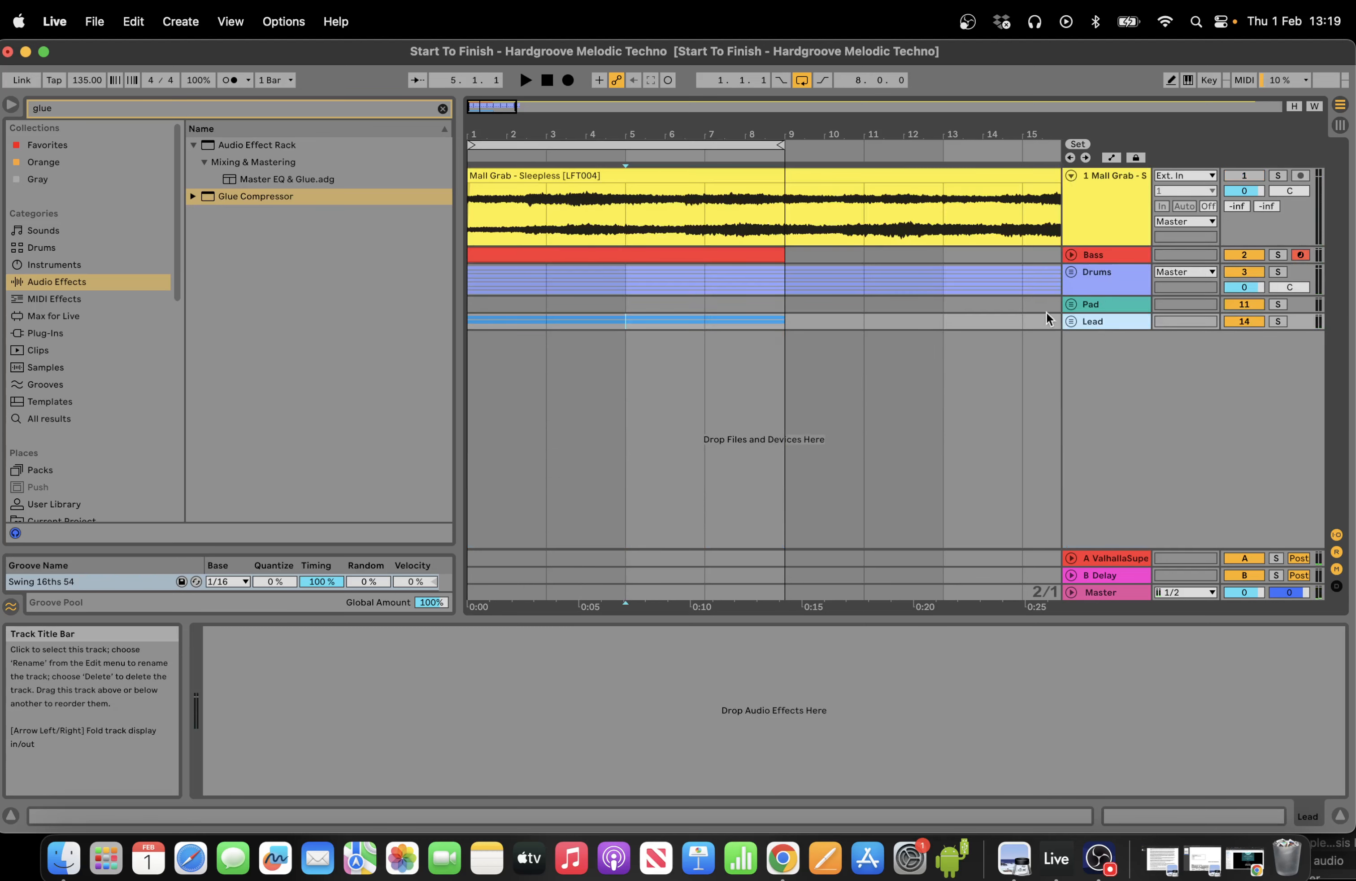
left_click(181, 21)
left_click(222, 72)
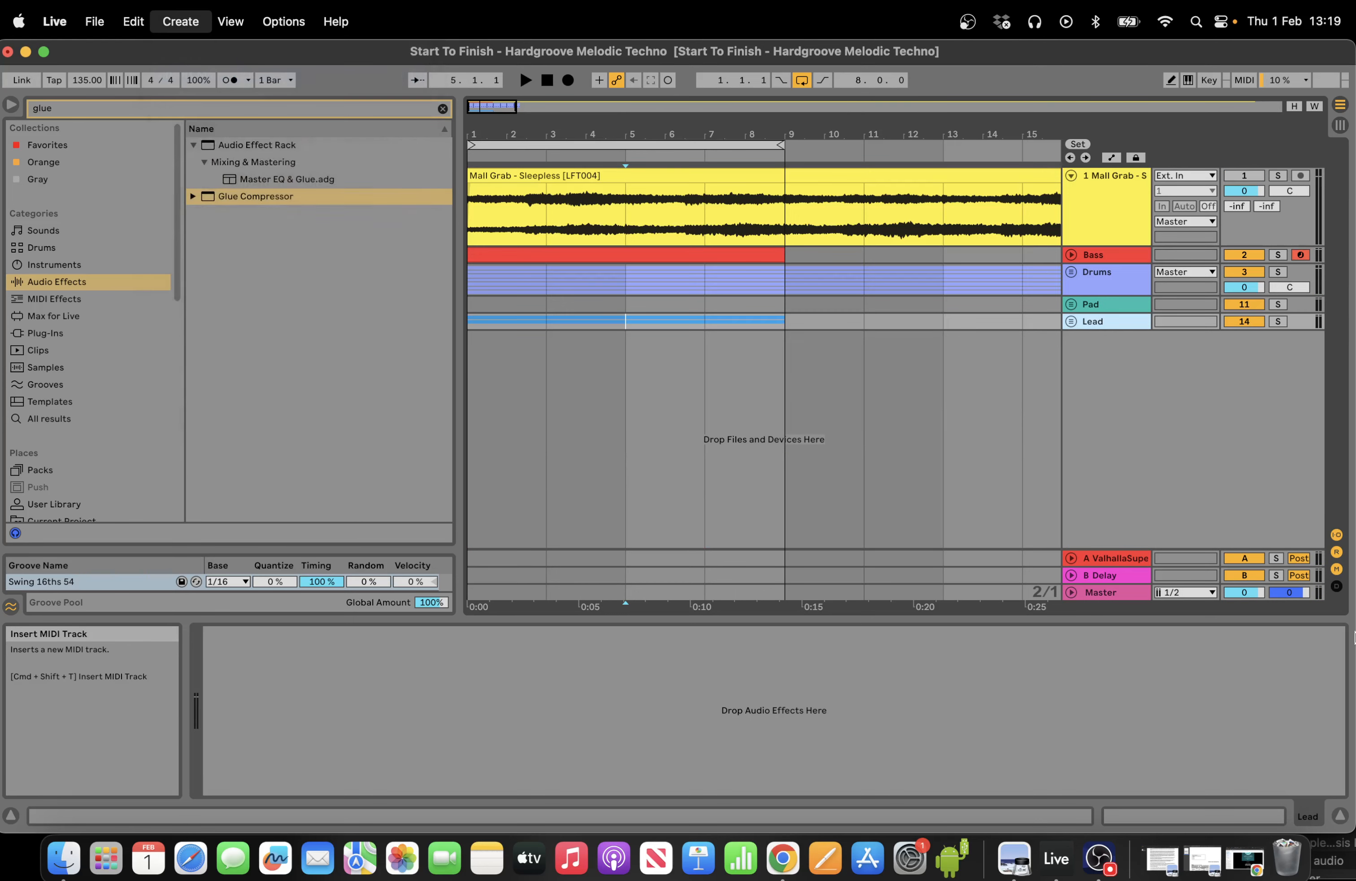
key("super+shift+t")
Rename the new MIDI track as F/X.
right_click(1124, 365)
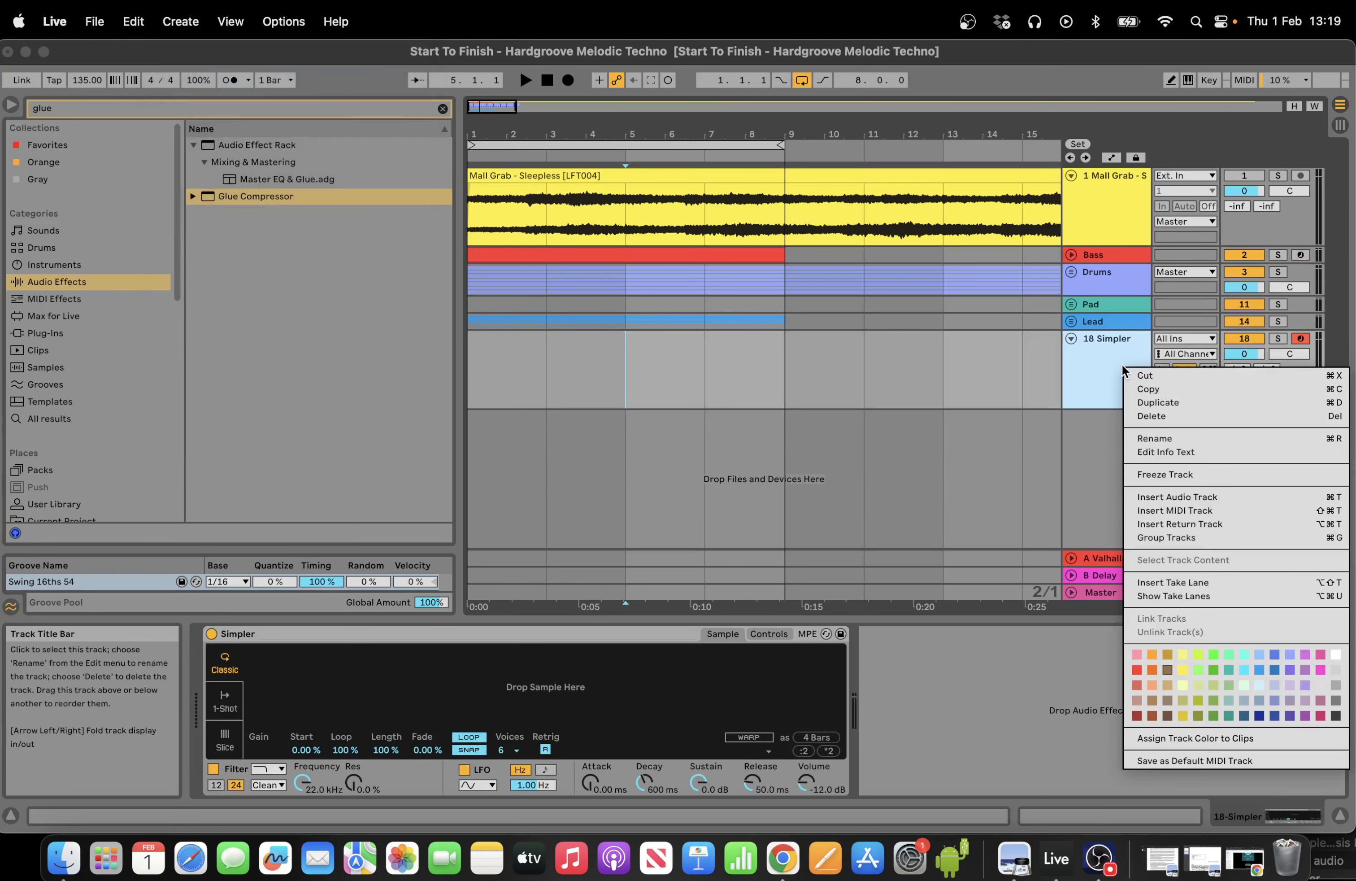
left_click(1157, 432)
type("F")
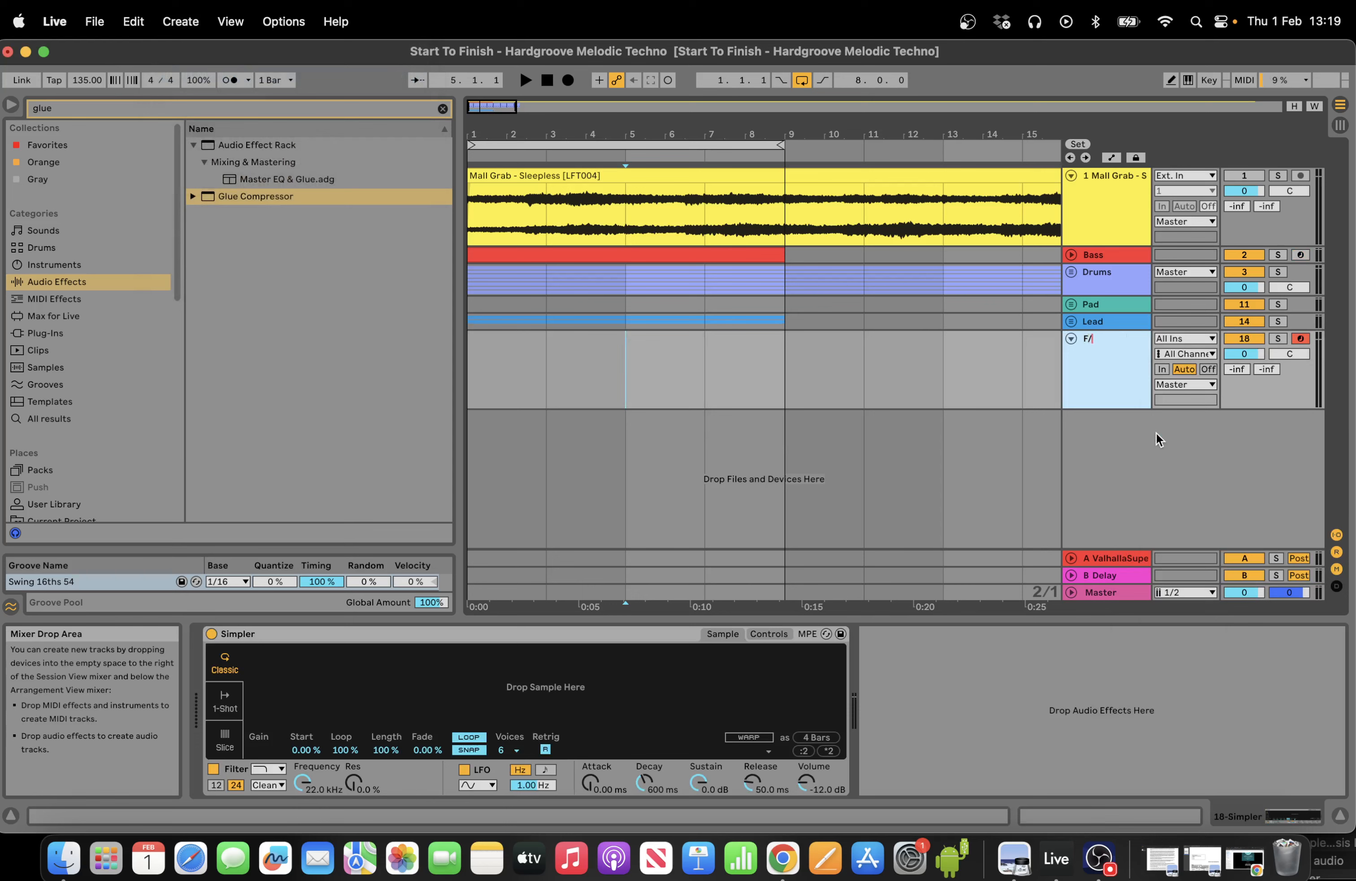
type("/X")
key("Return")
Search the instruments for computer and load Computer Game SFX.adg onto the F/X track.
left_click(196, 106)
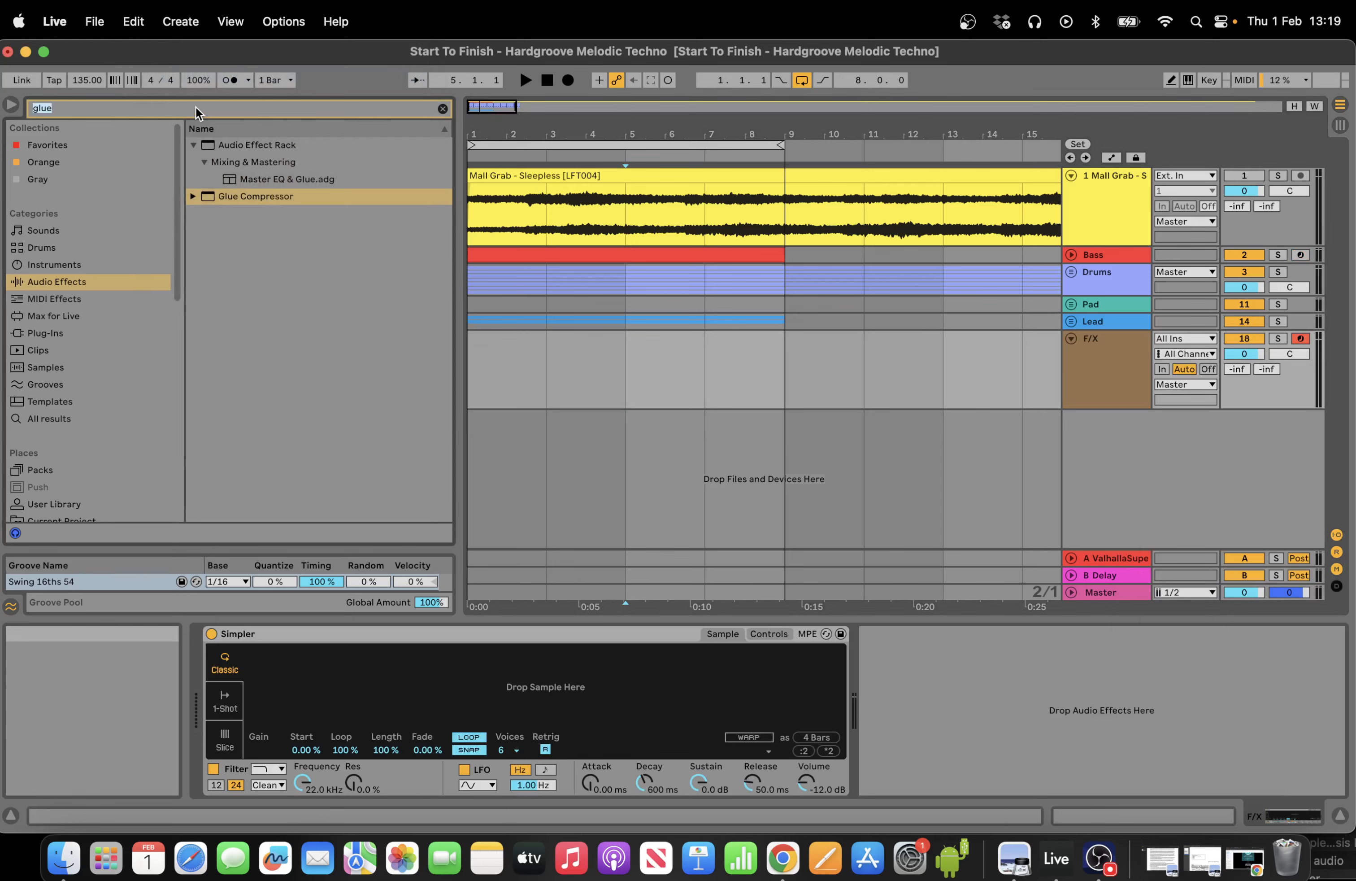
type("comput")
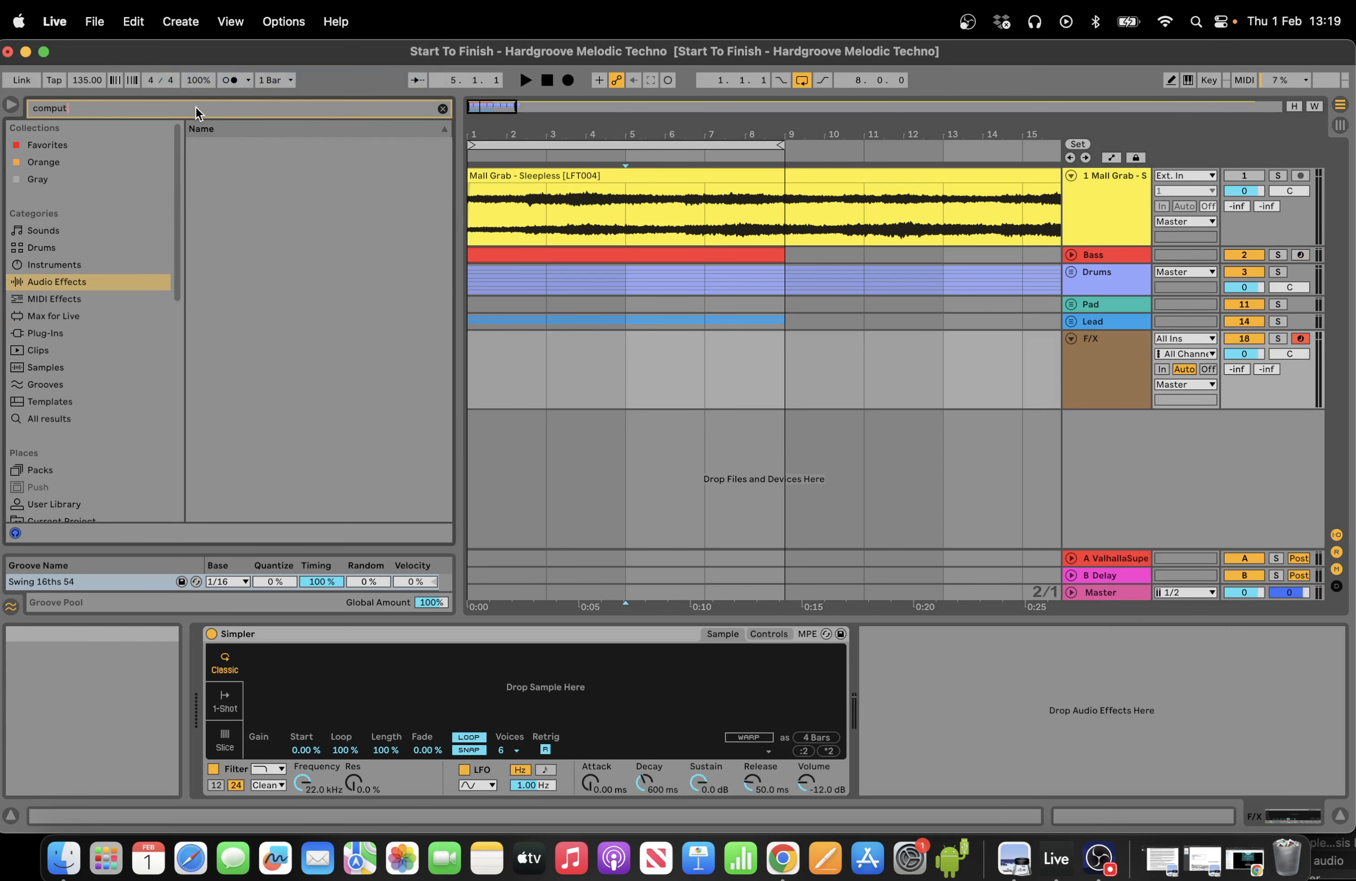
key("BackSpace")
type("ter")
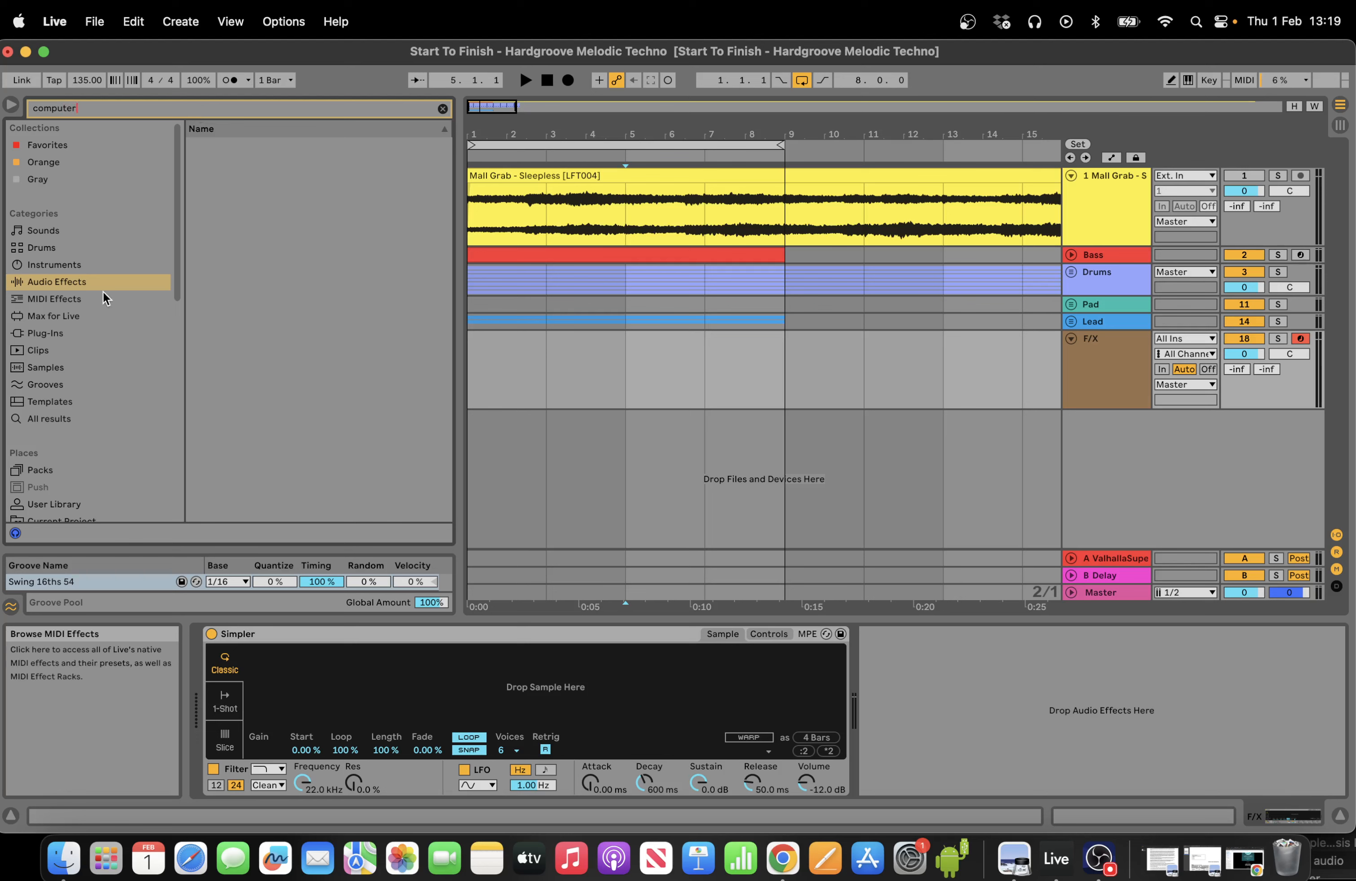
left_click(84, 262)
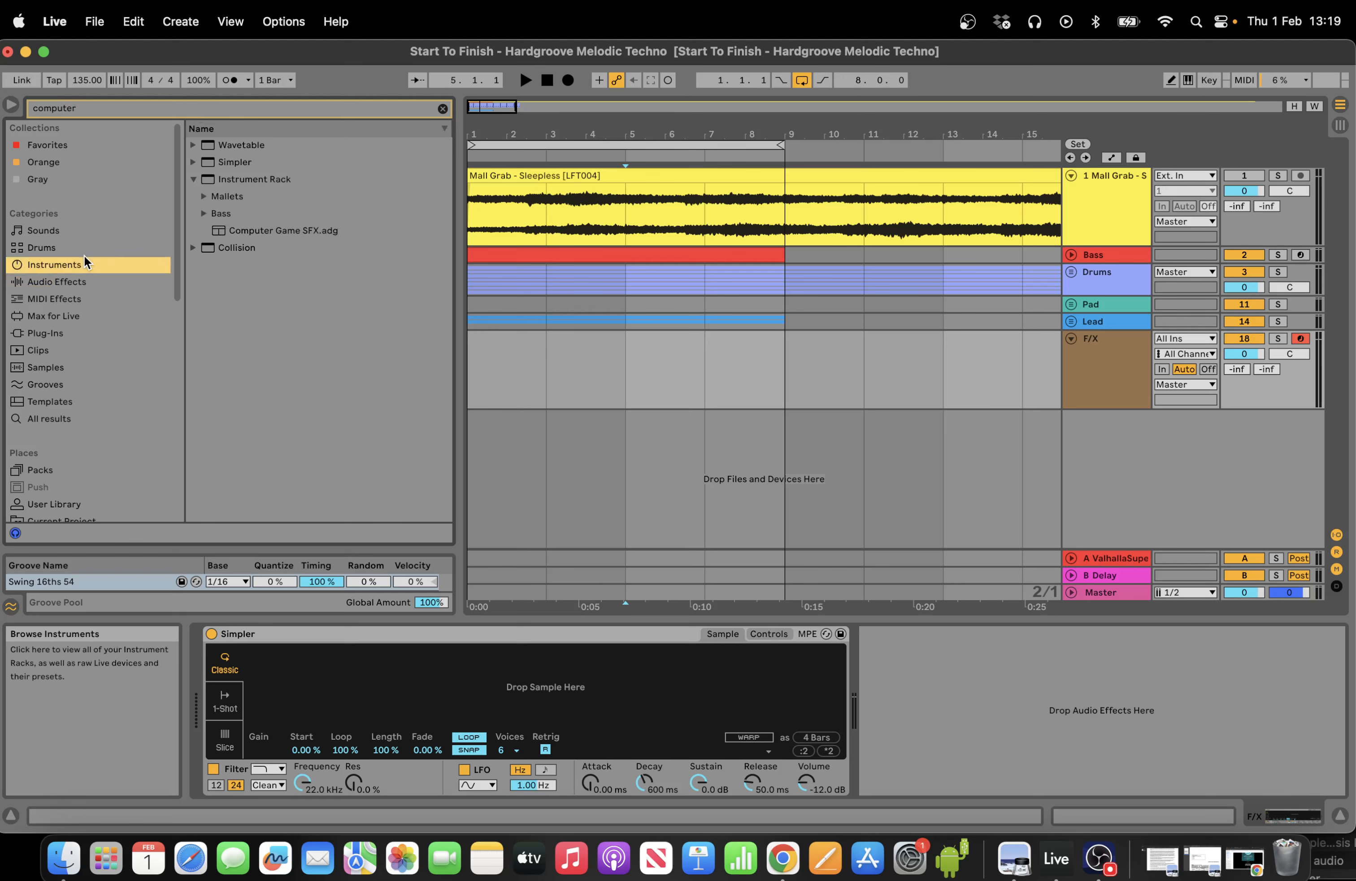
double_click(293, 227)
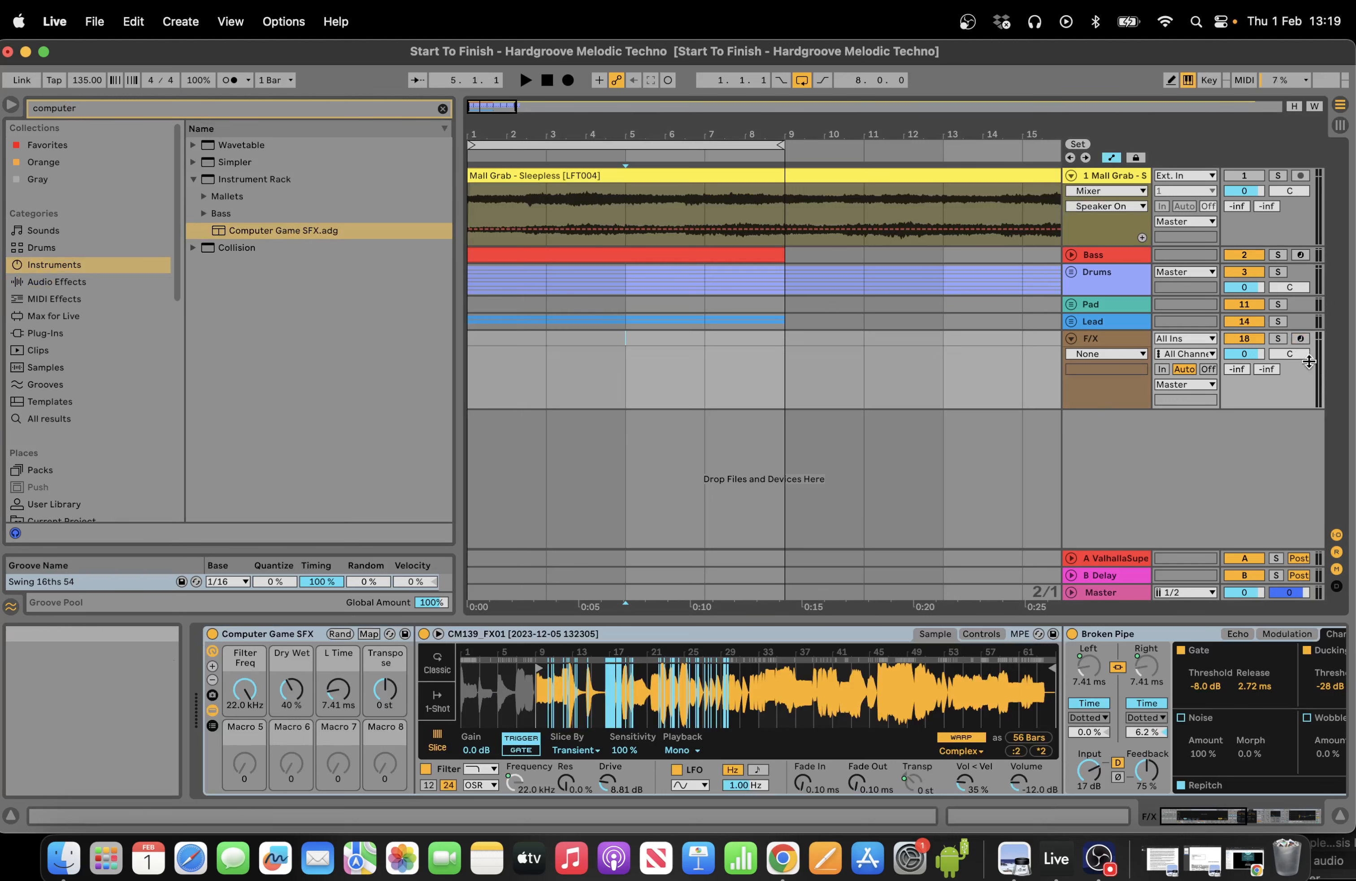
Arm the F/X track and audition its slices, trying the Simpler's Classic playback mode before returning it to Slice.
left_click(1303, 339)
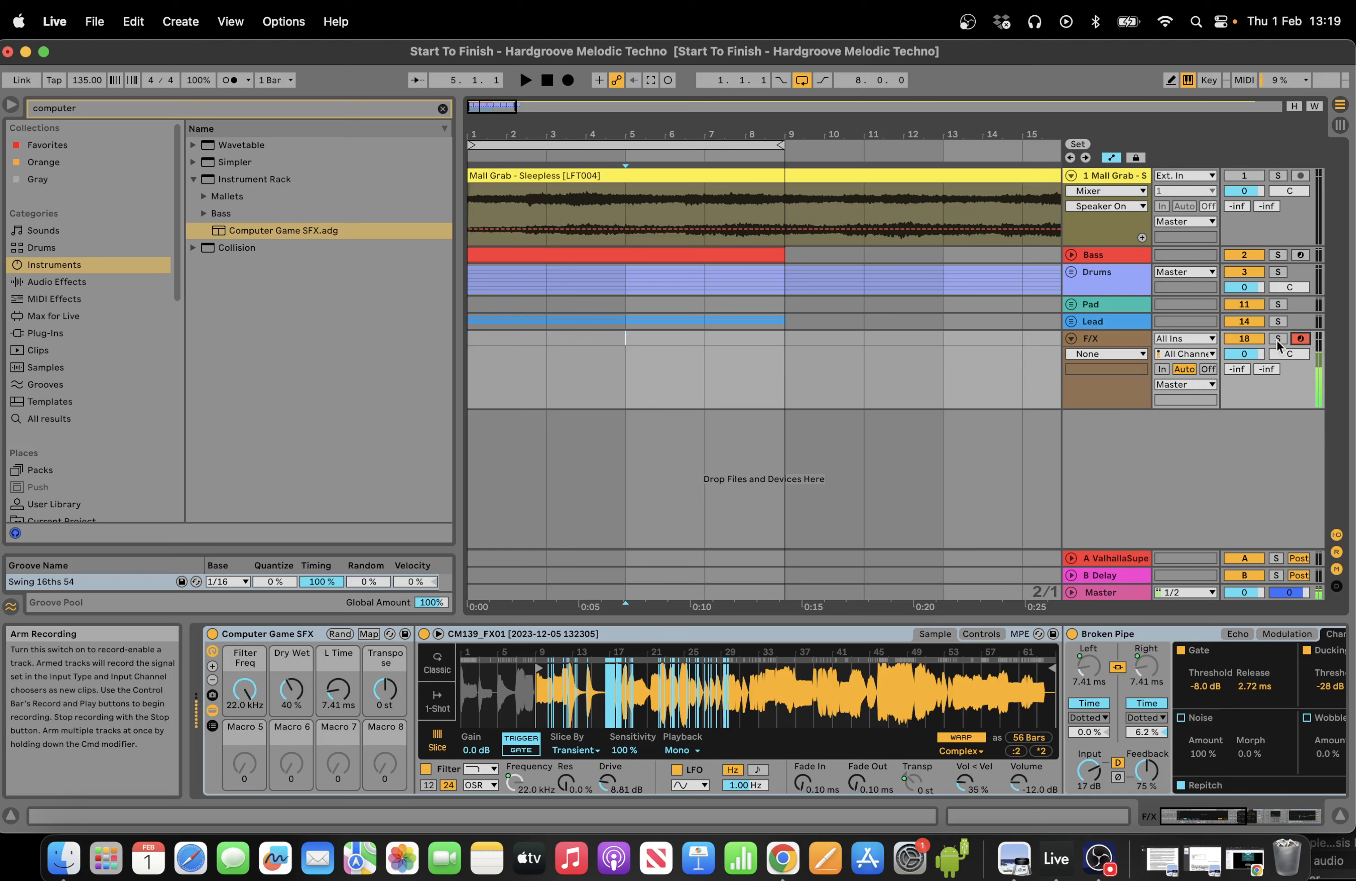
key("z")
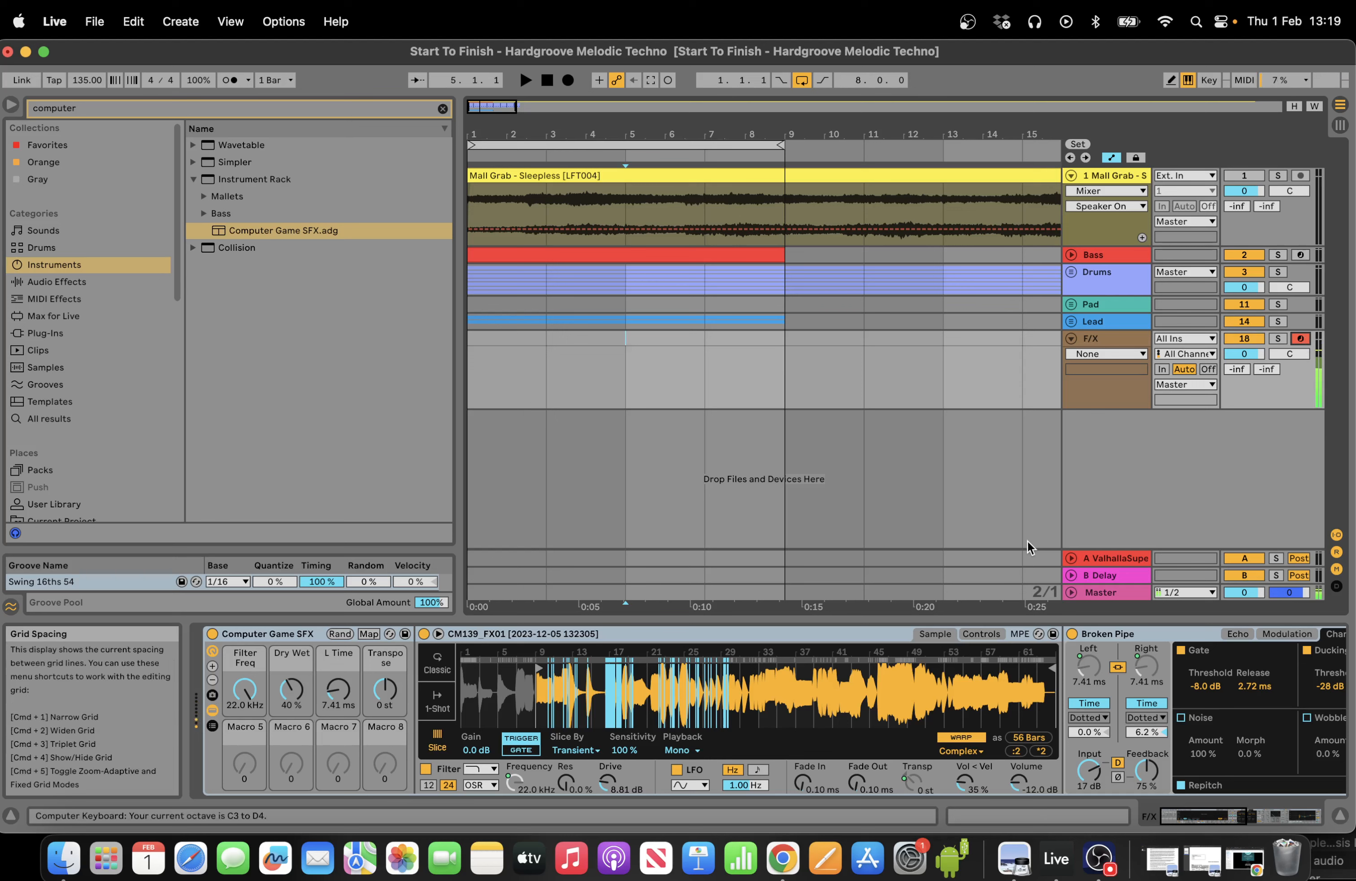
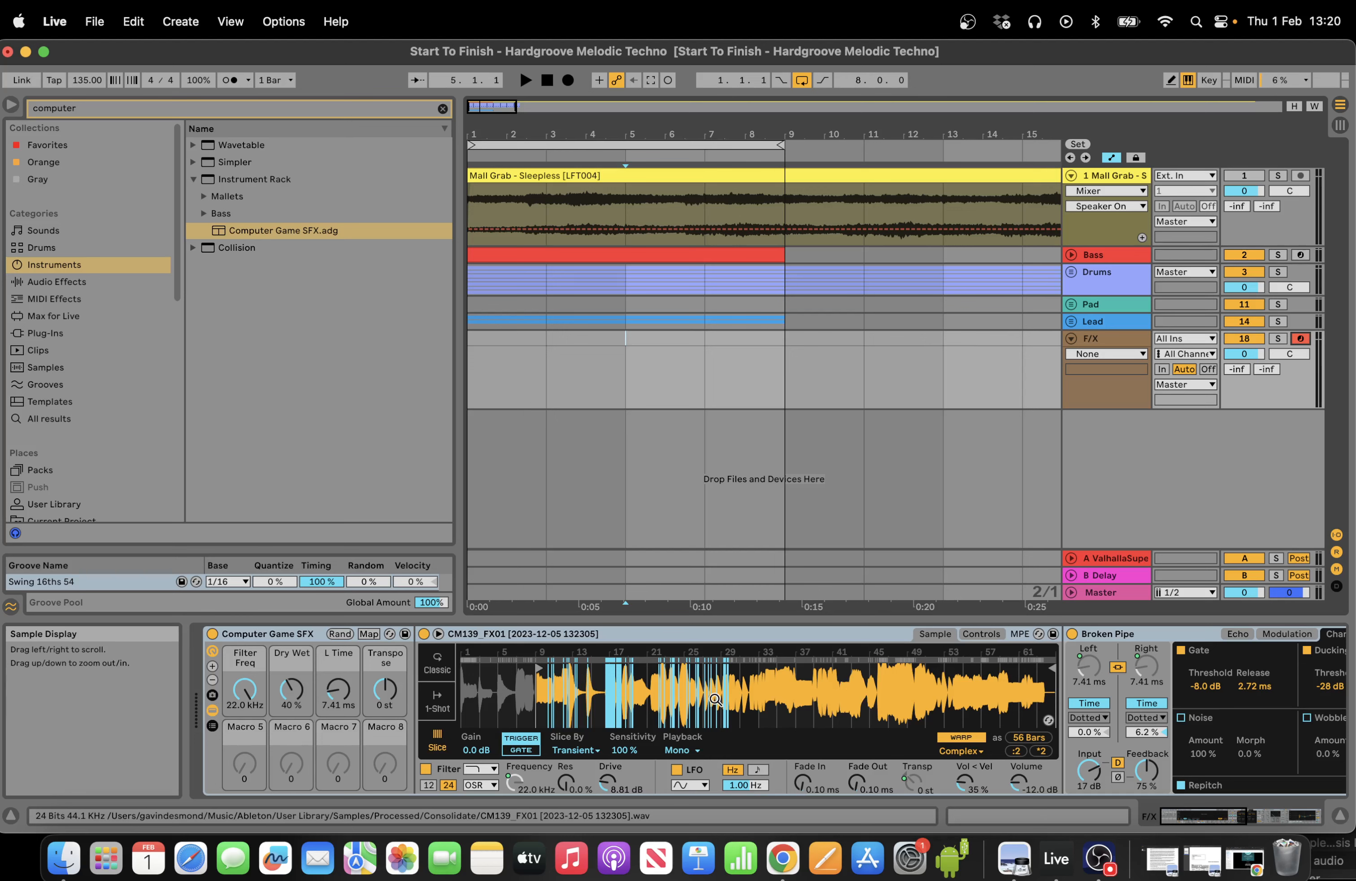
left_click(437, 665)
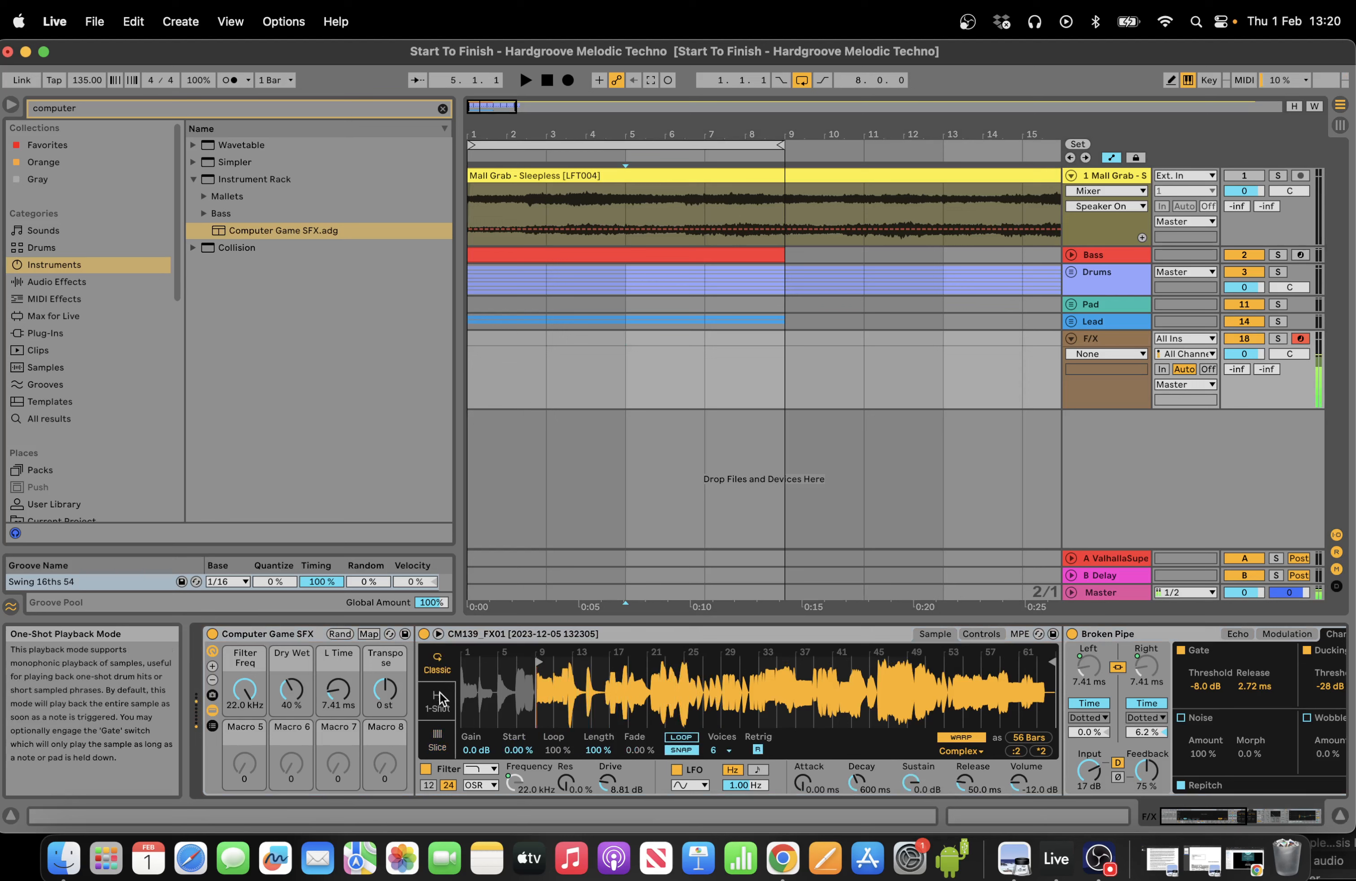
left_click(437, 746)
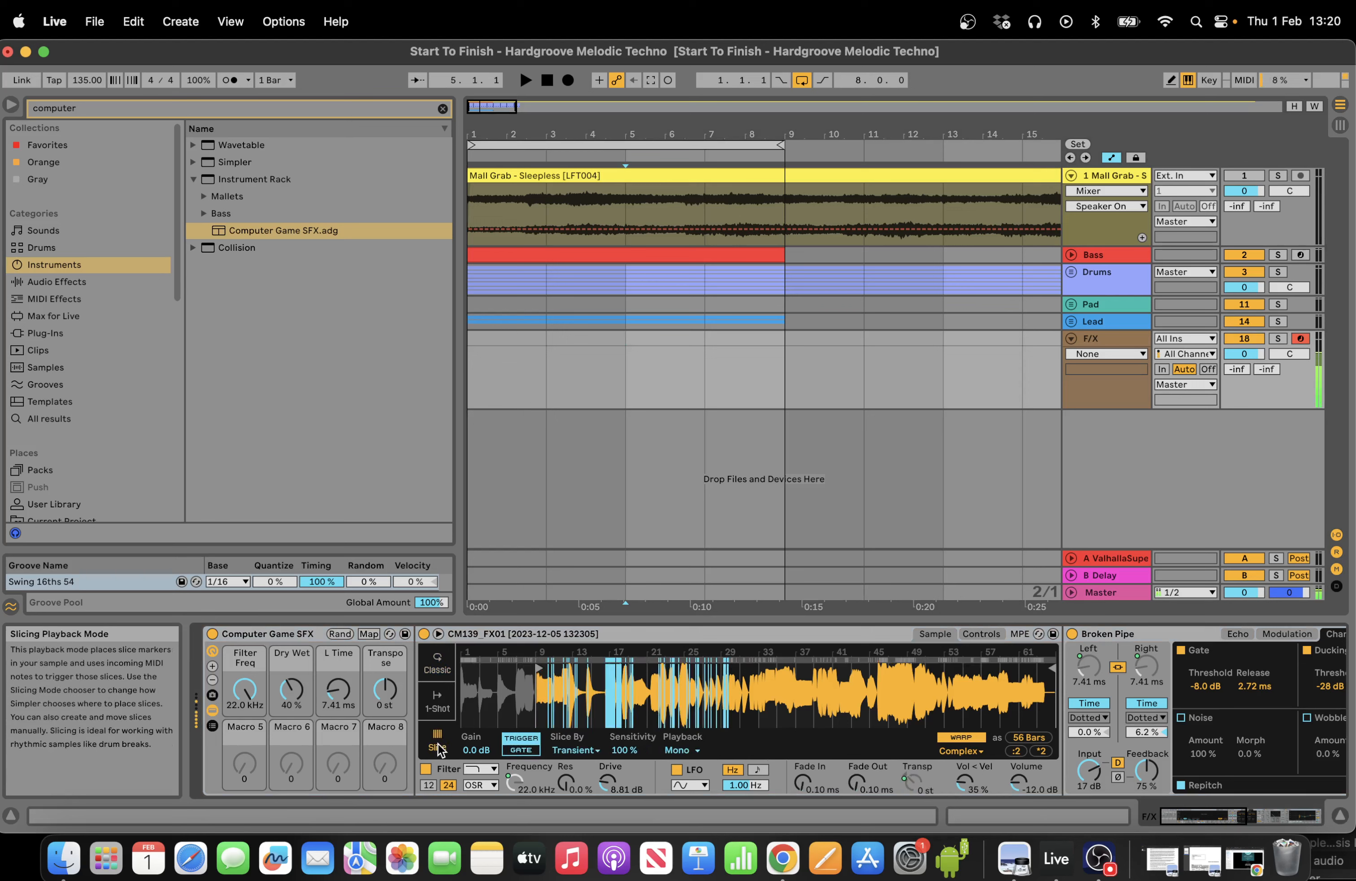
left_click_drag(682, 658, 683, 727)
key("x")
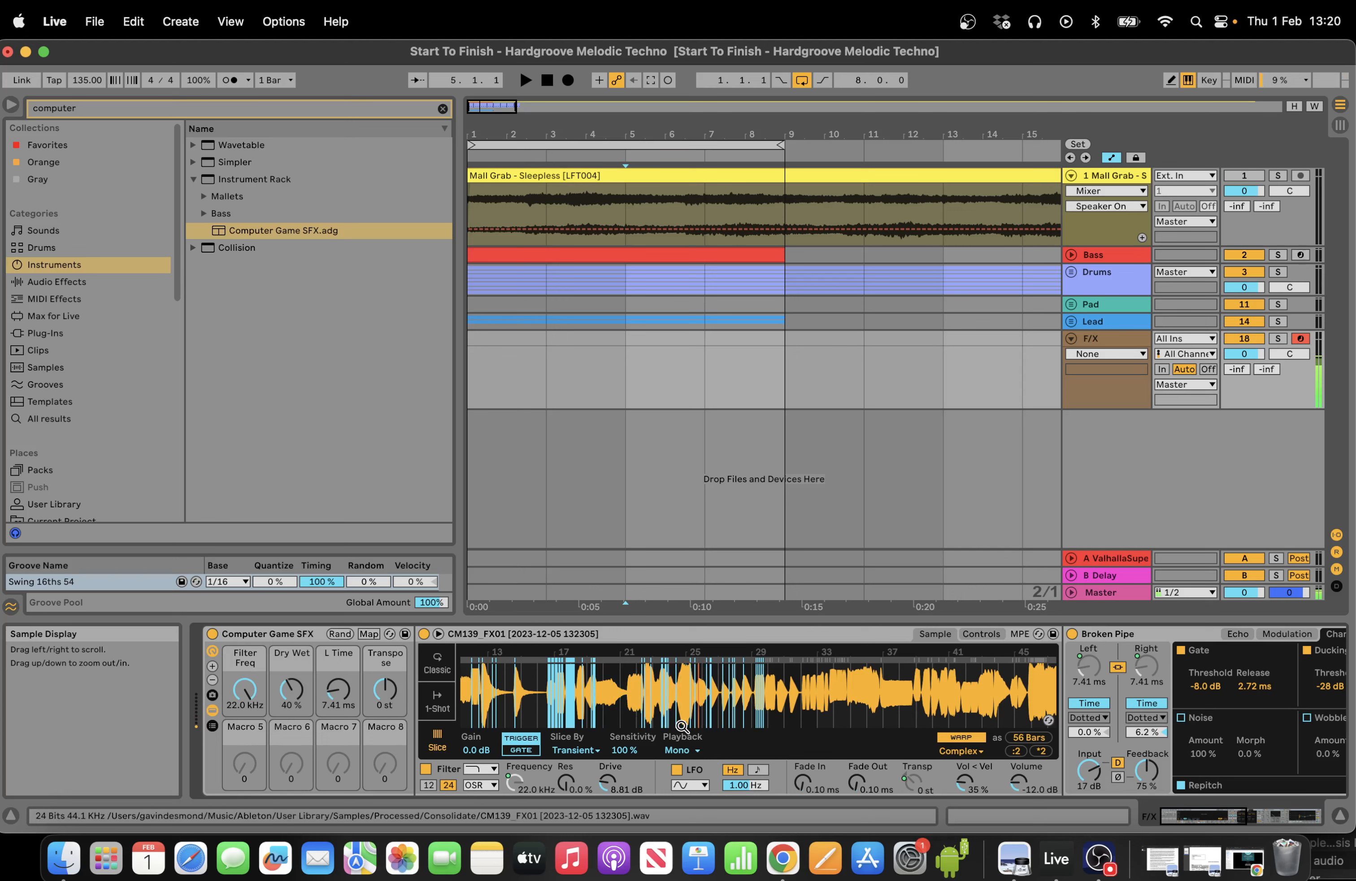
key("x")
Loop the two bars from 5.1.1 to 7.1.1 and insert an empty MIDI clip there on the F/X track.
left_click(619, 382)
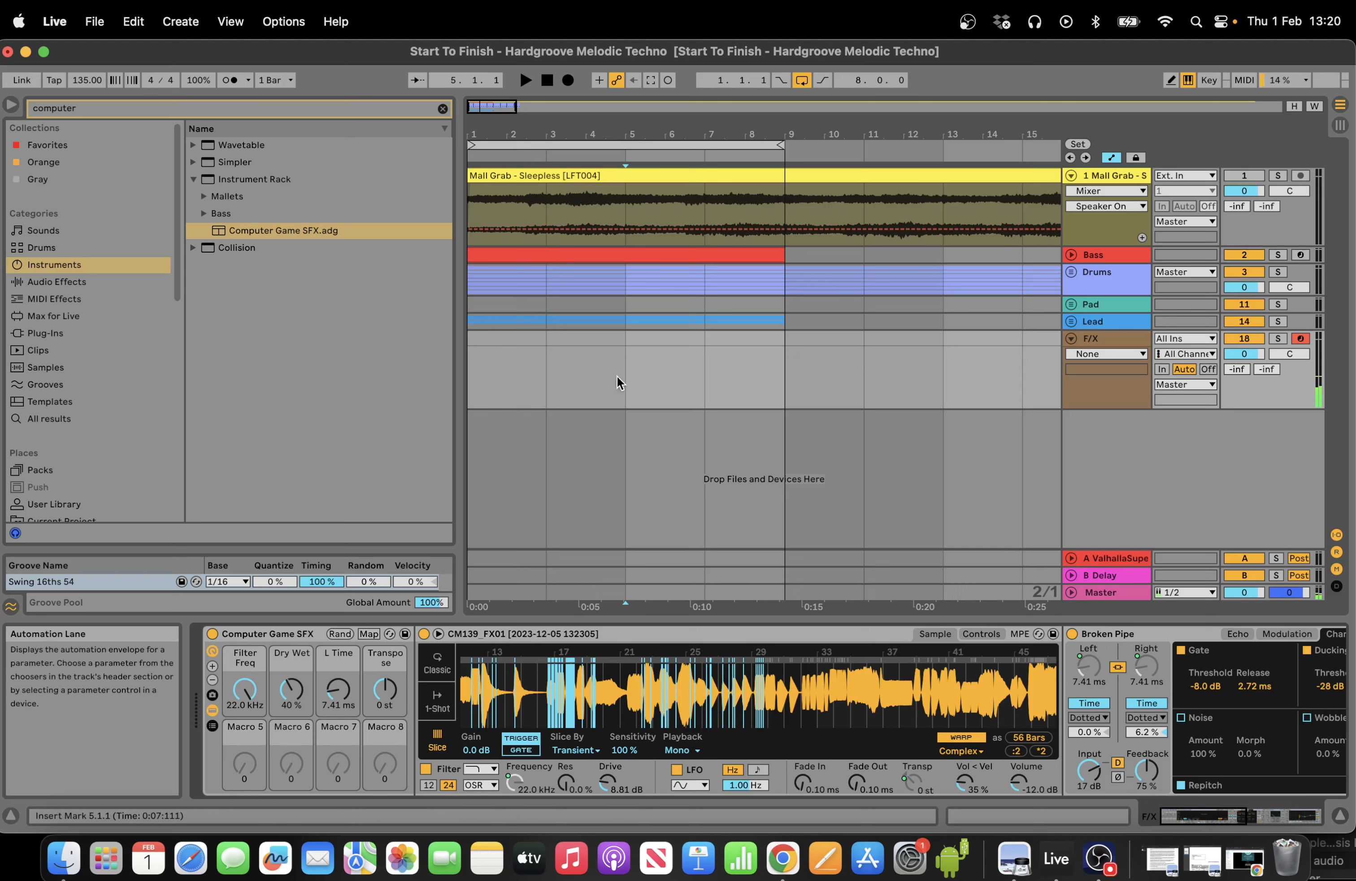
left_click_drag(703, 380, 612, 363)
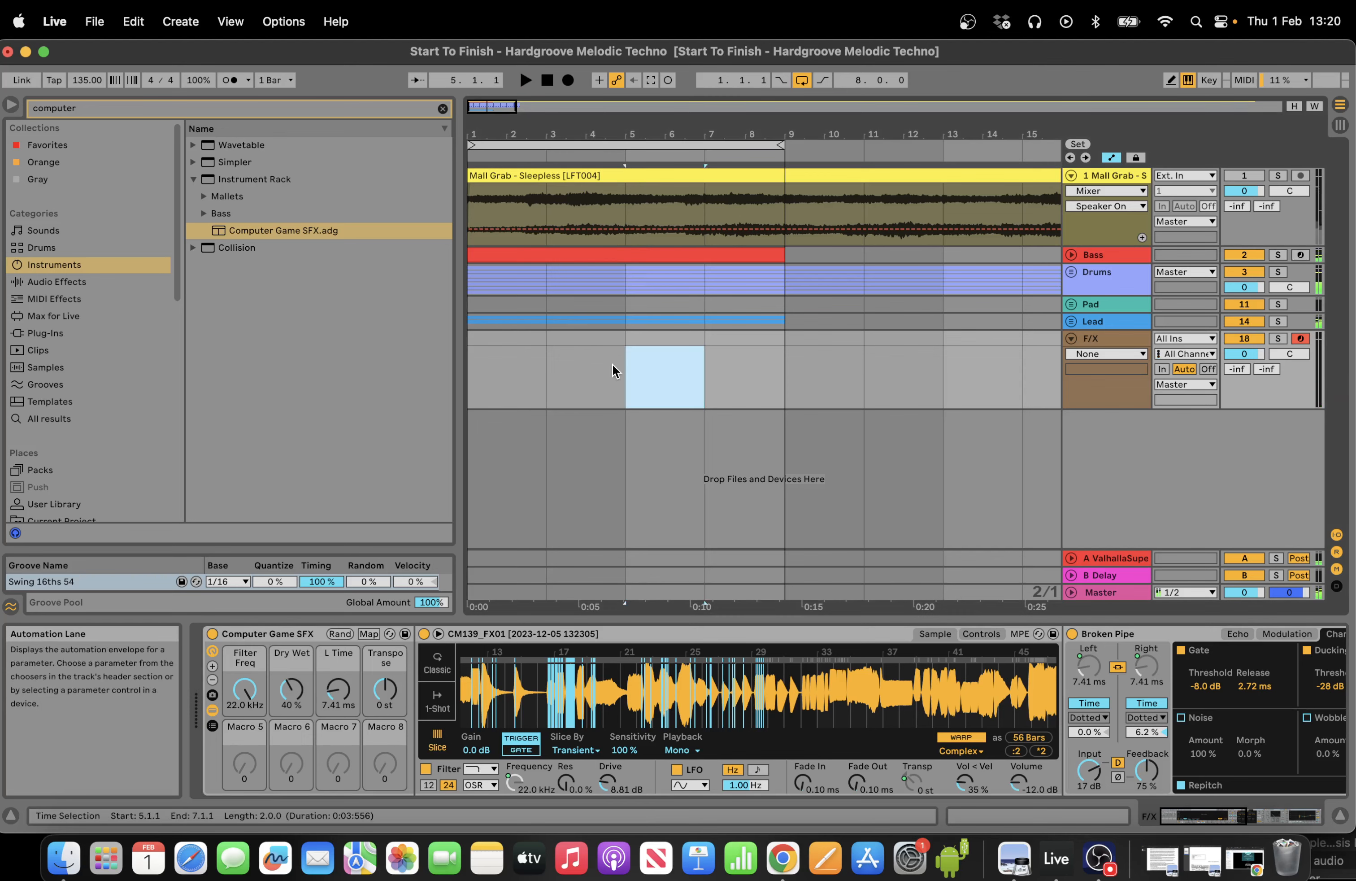
right_click(613, 363)
left_click(699, 352)
left_click_drag(699, 357, 640, 333)
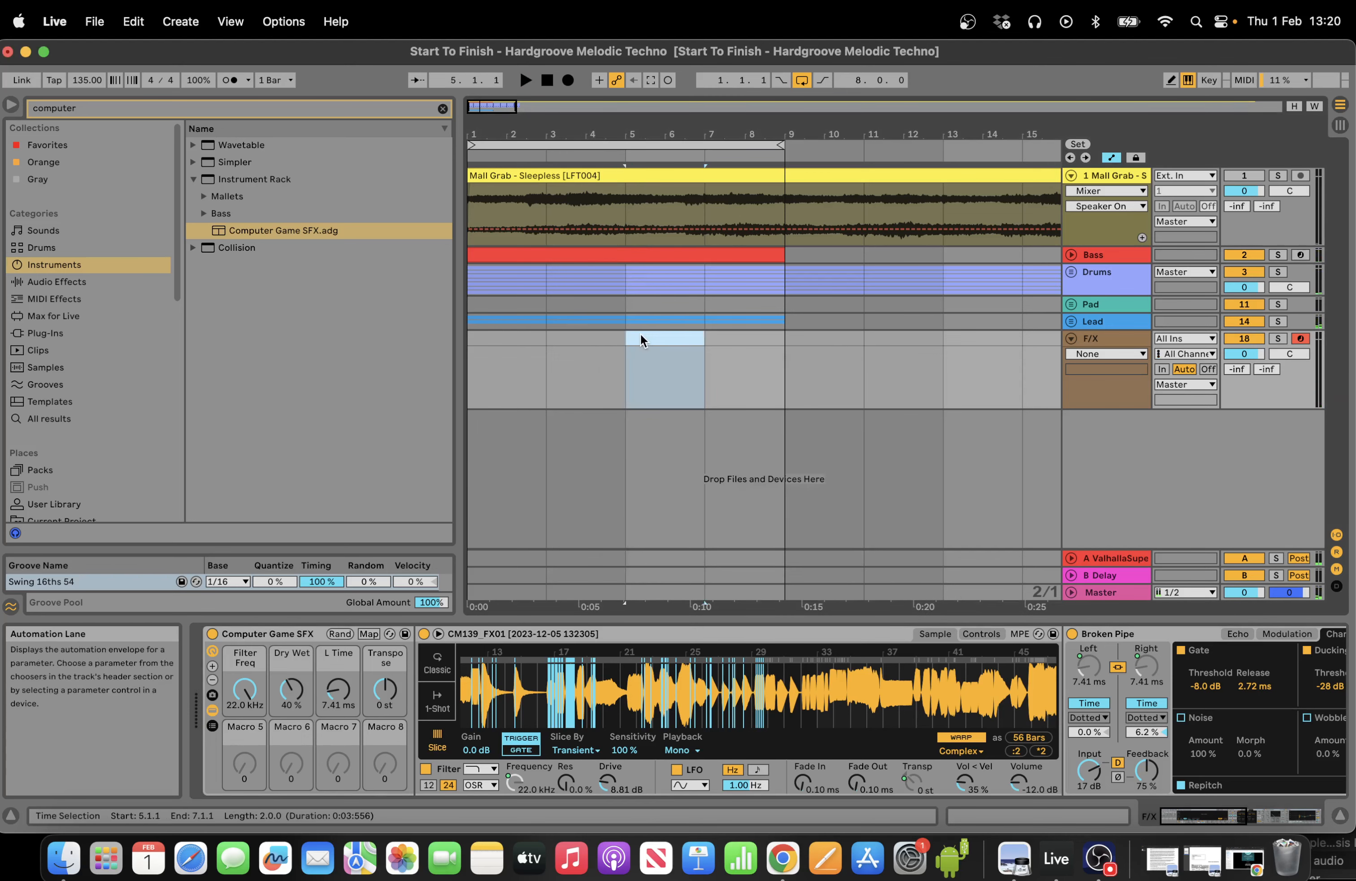
key("super+l")
right_click(654, 360)
left_click(694, 468)
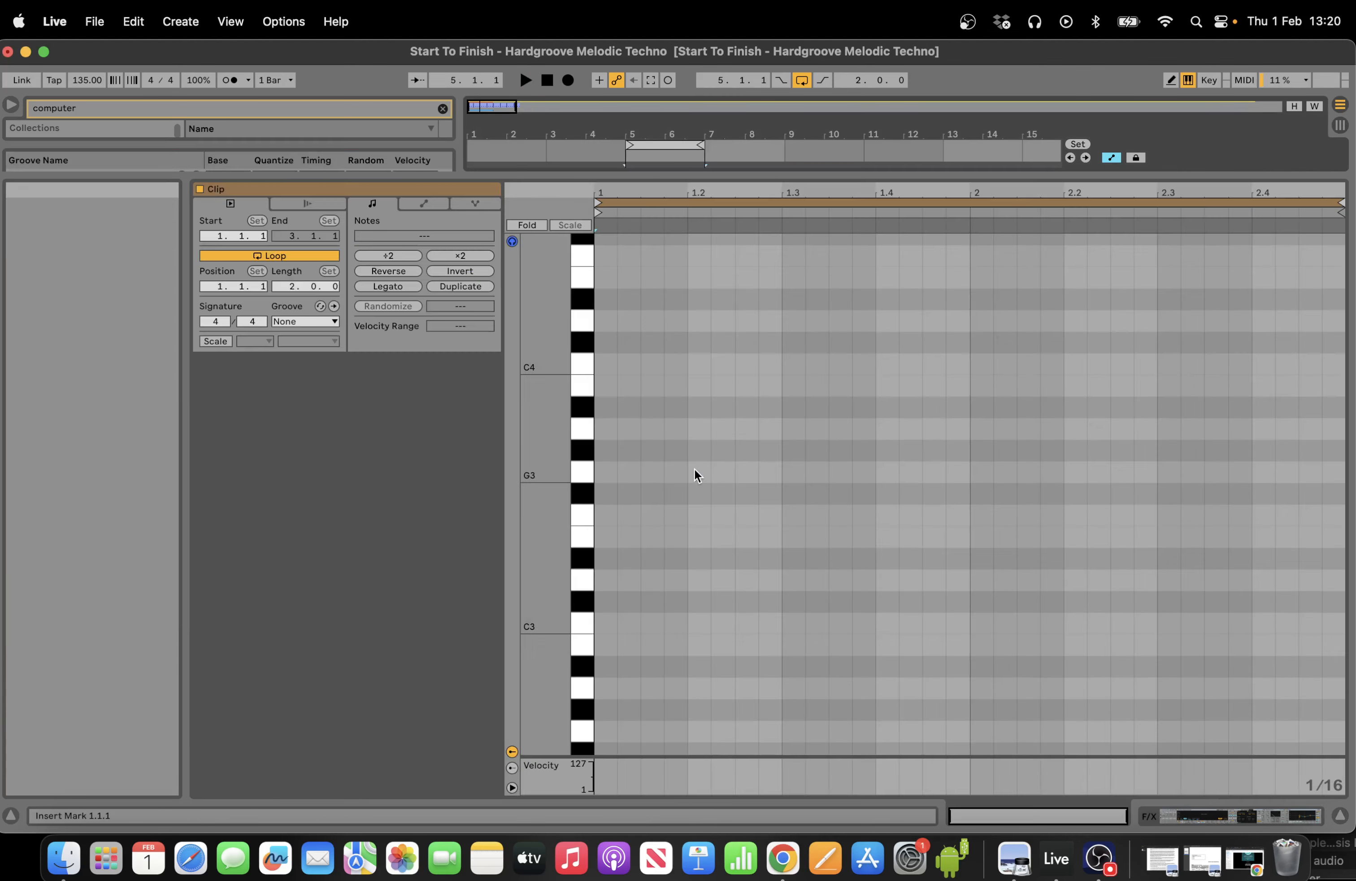
Add a sixteenth G3 note to the F/X clip, play it back, and move it to 1.2.2.
double_click(671, 471)
key("space")
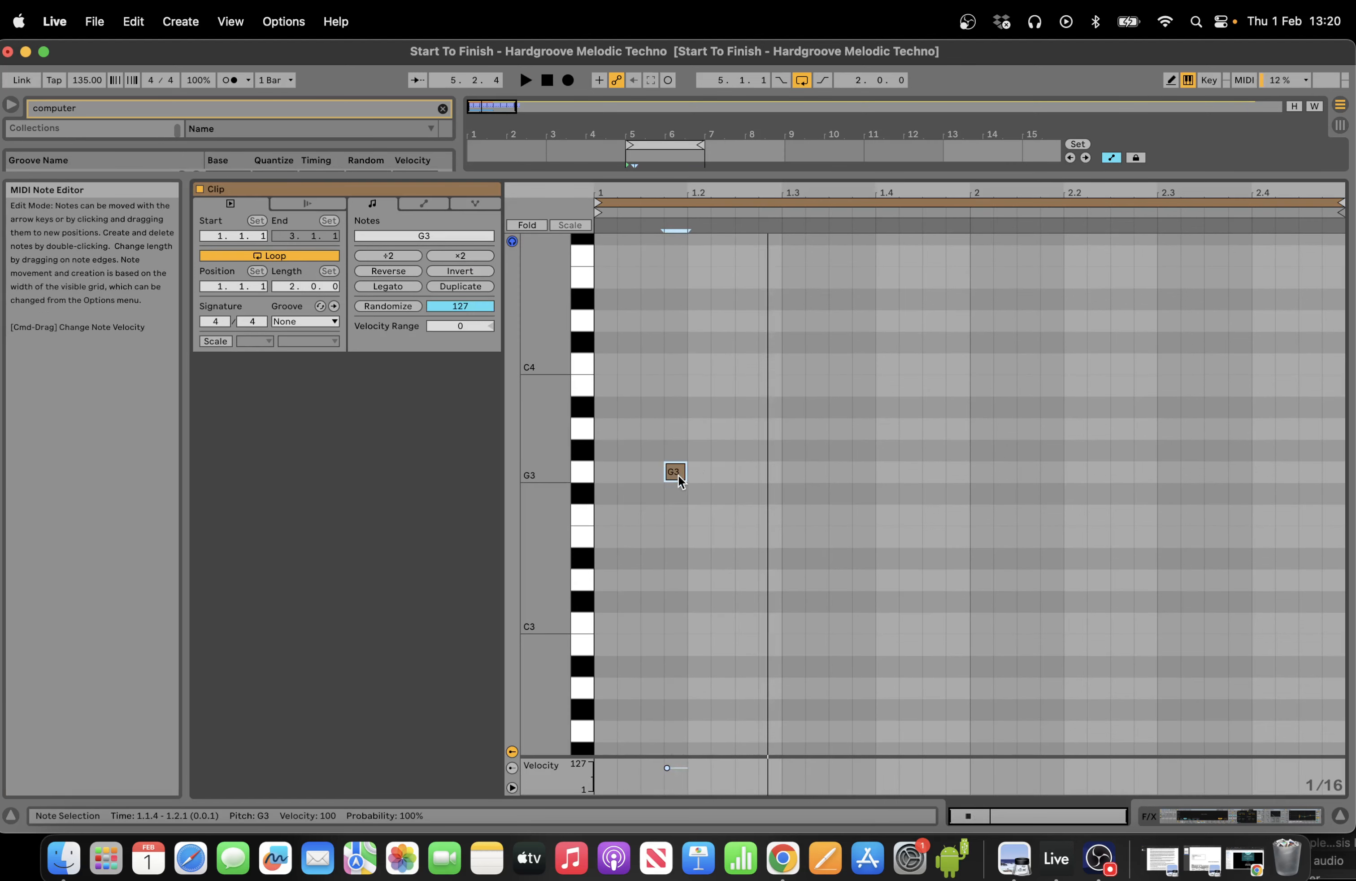
left_click_drag(678, 474, 732, 479)
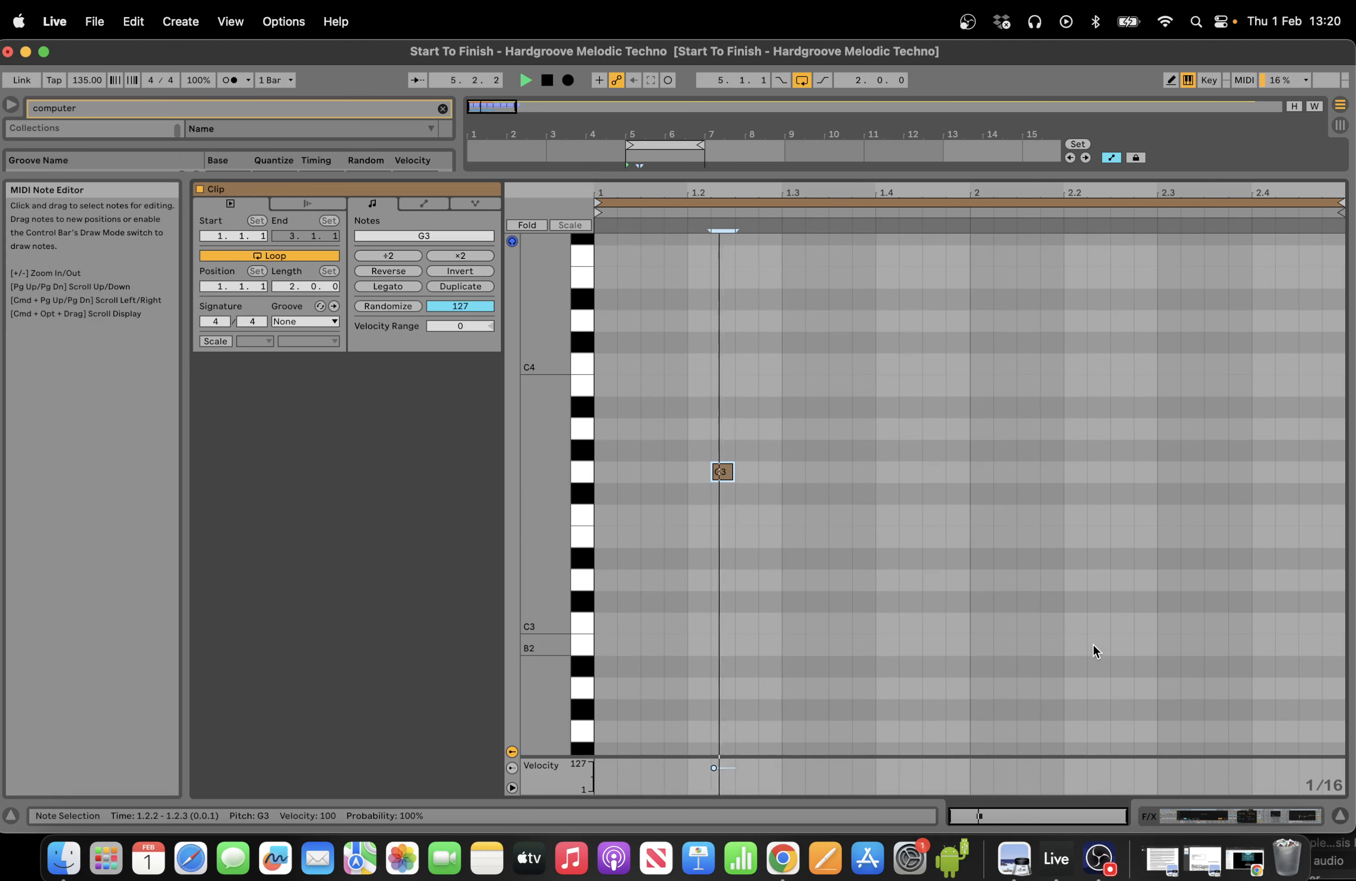
Add a sixteenth note at 2.1.2, transpose it up to D#6, and play the pattern.
double_click(1013, 559)
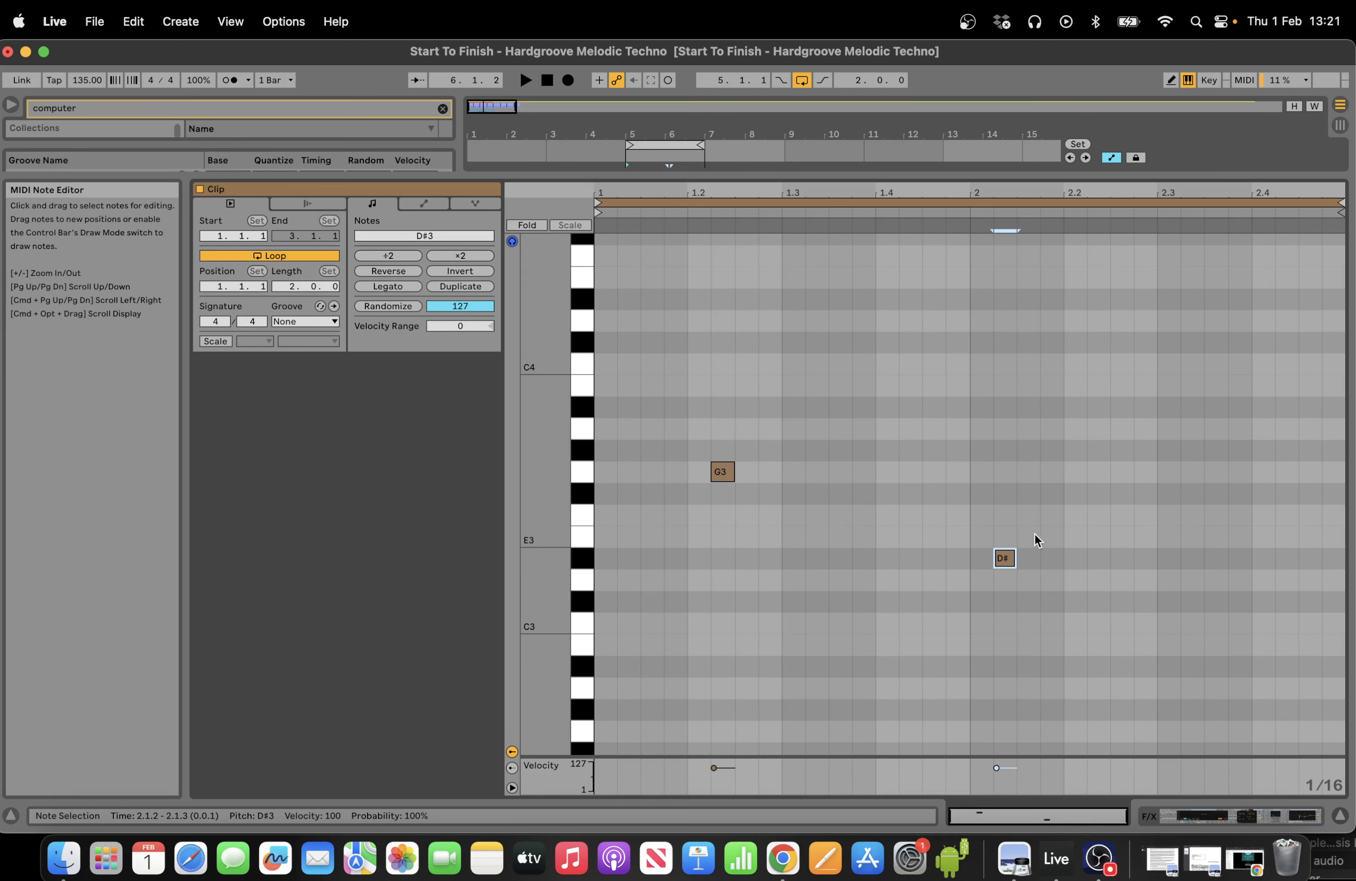
key("Up")
key("Up")
key("Up")
key("Up")
key("Up")
key("Up")
key("Up")
key("Up")
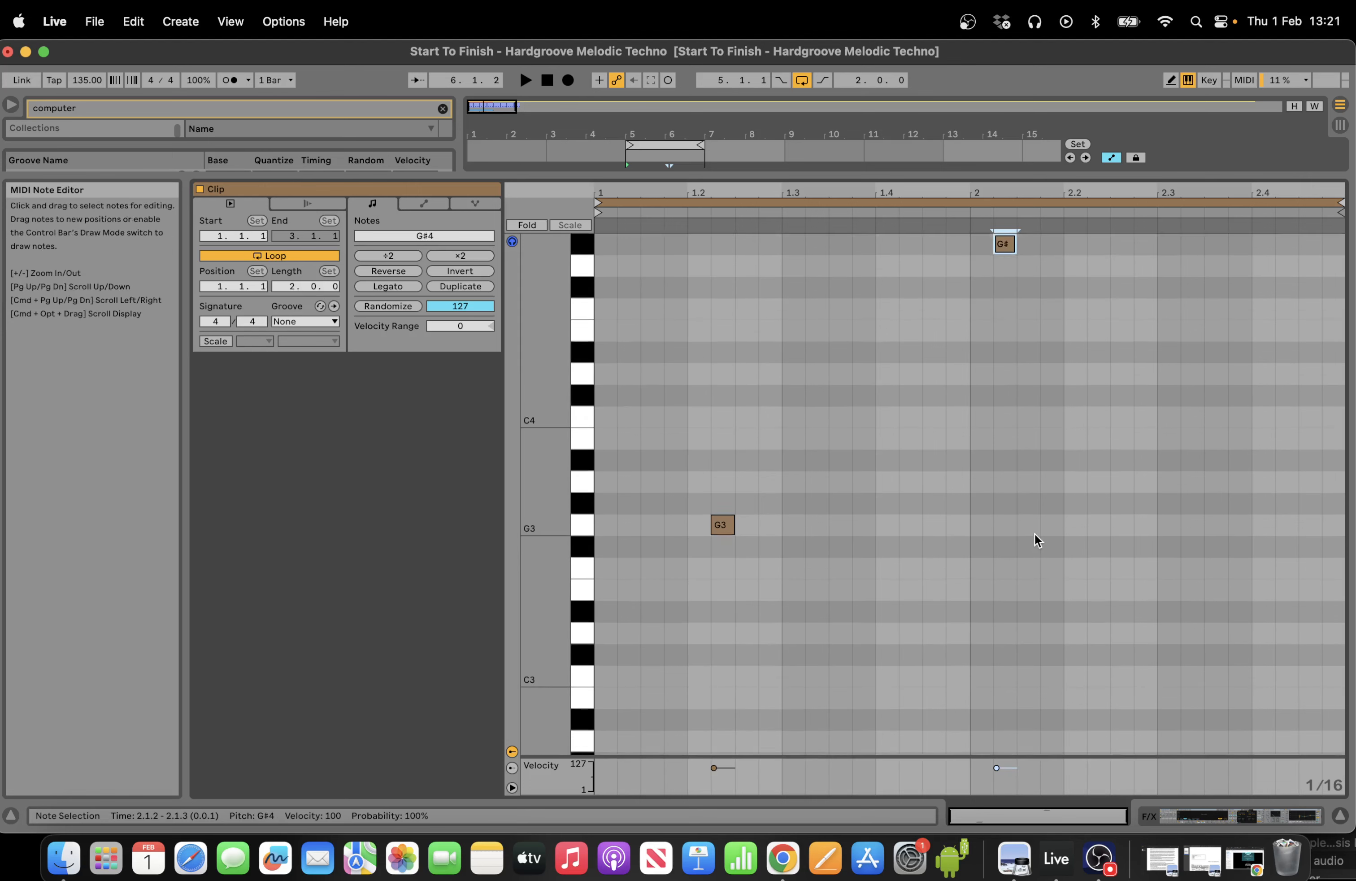
key("Up")
key("Up")
key("Up")
key("Up")
key("Up")
key("Up")
key("Up")
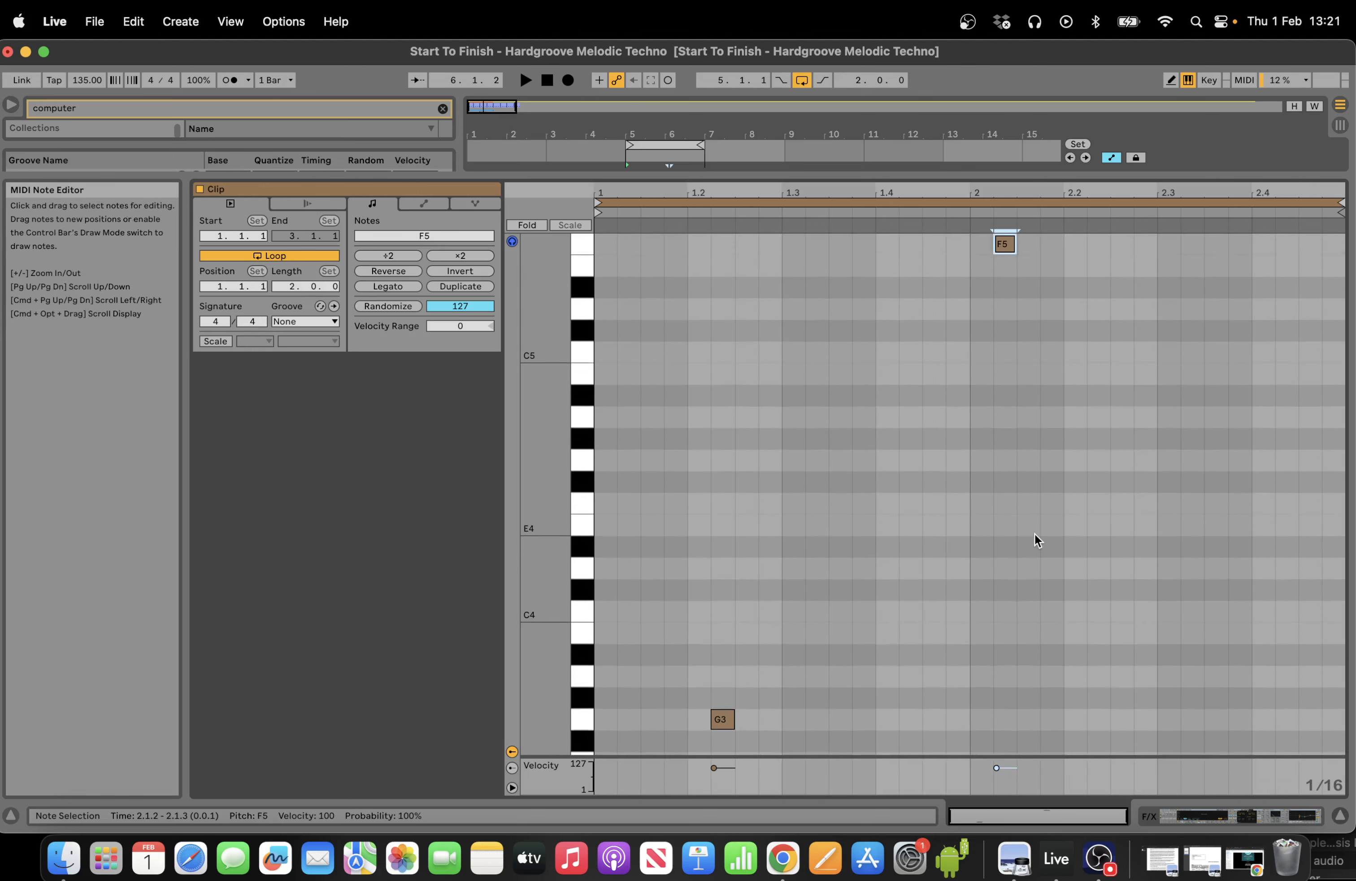
key("Up")
key("Up")
key("Up")
key("Up")
key("Up")
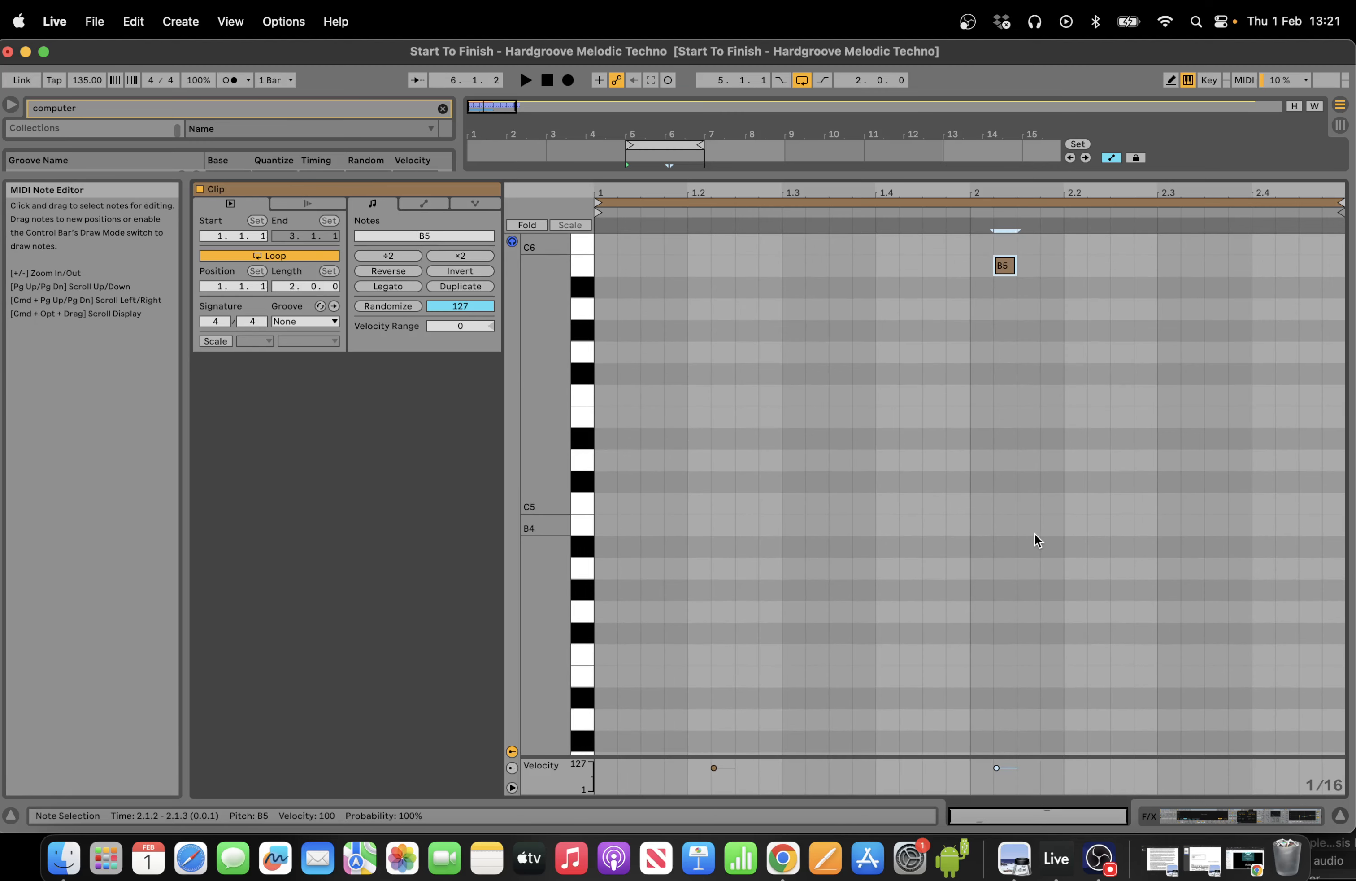
key("Up")
key("Up")
key("Up")
key("Up")
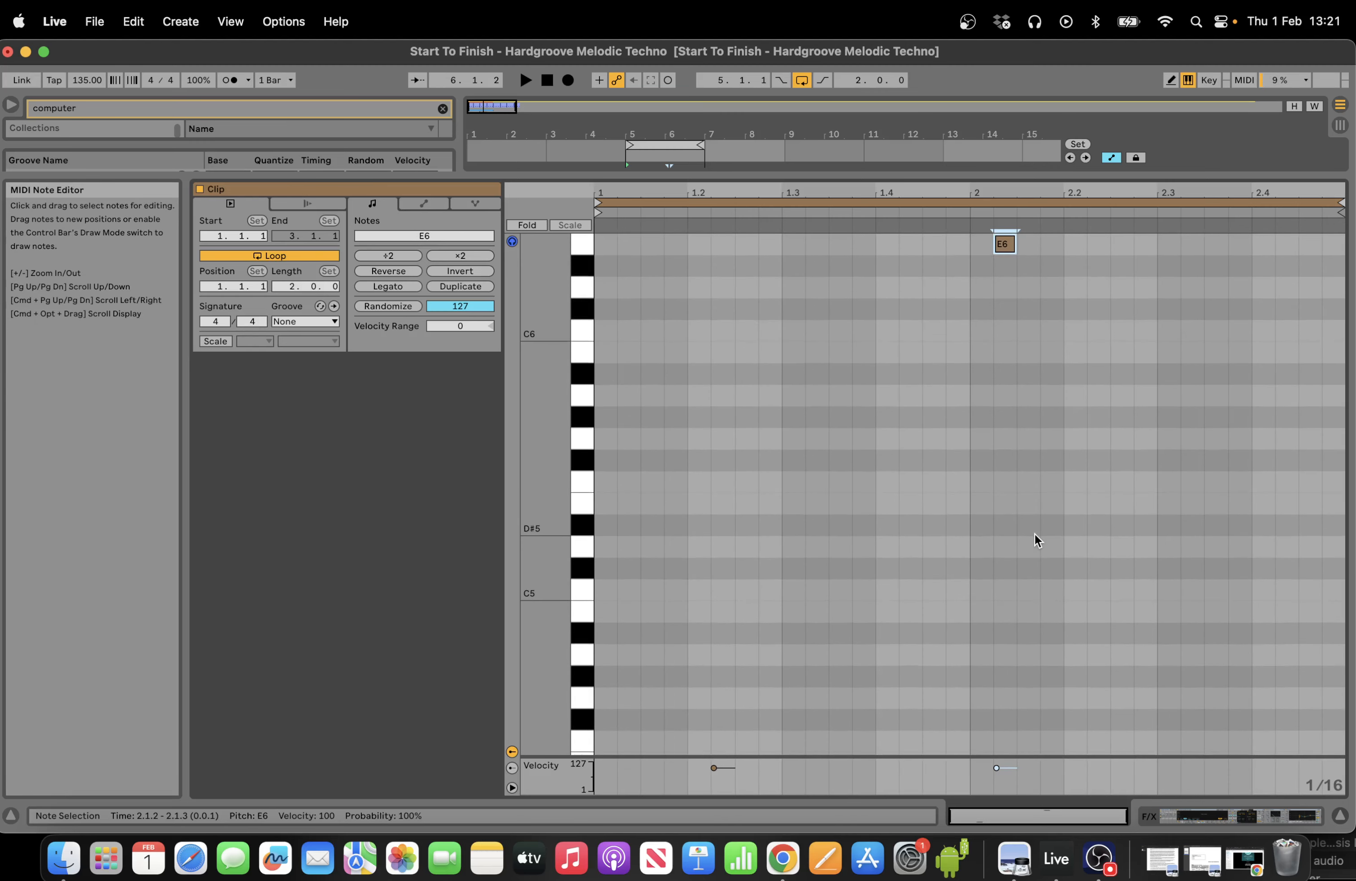
key("Delete")
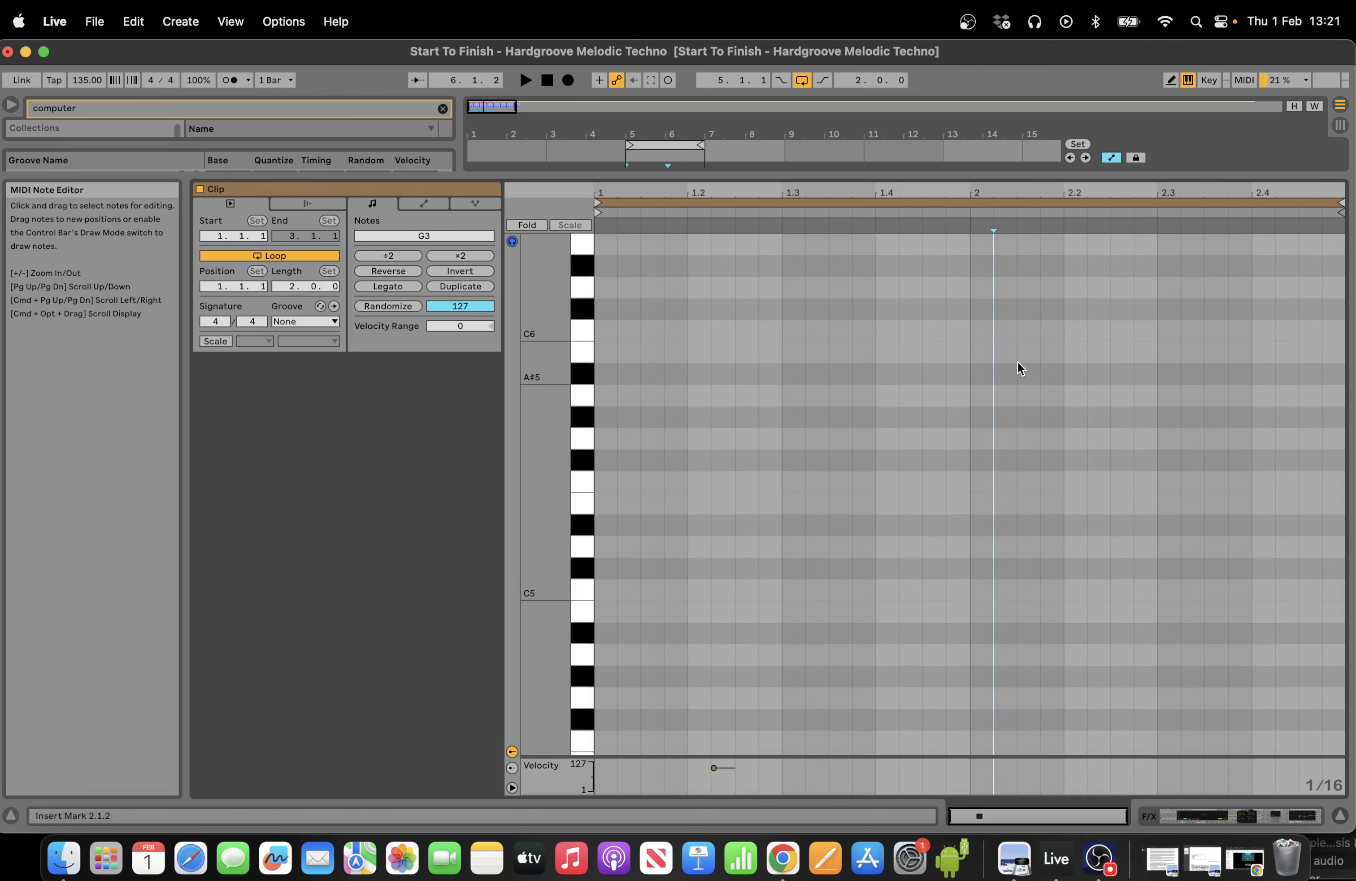
key("super+z")
key("space")
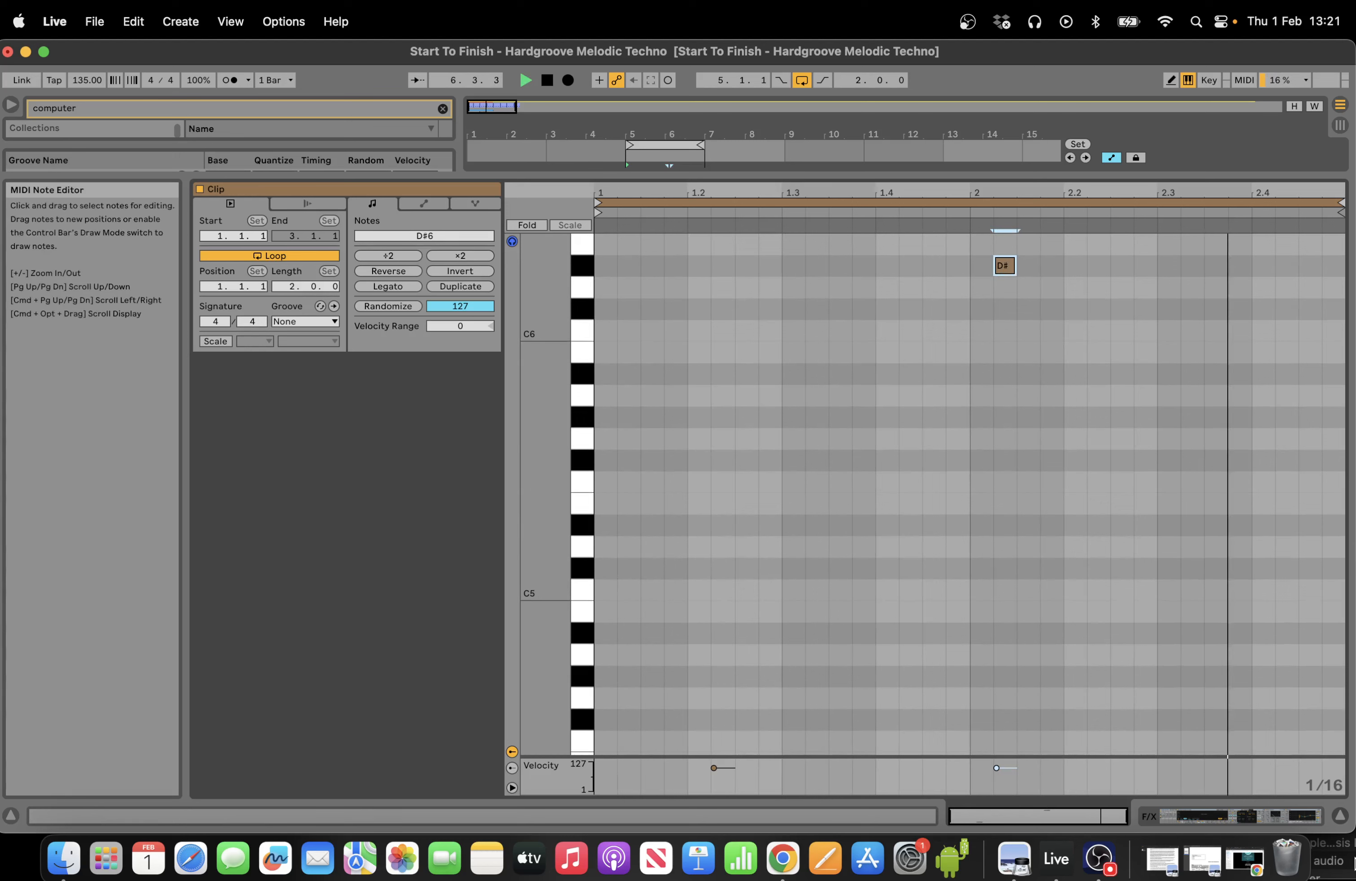
Try a C6 note at 2.1.4 and remove it.
double_click(1051, 330)
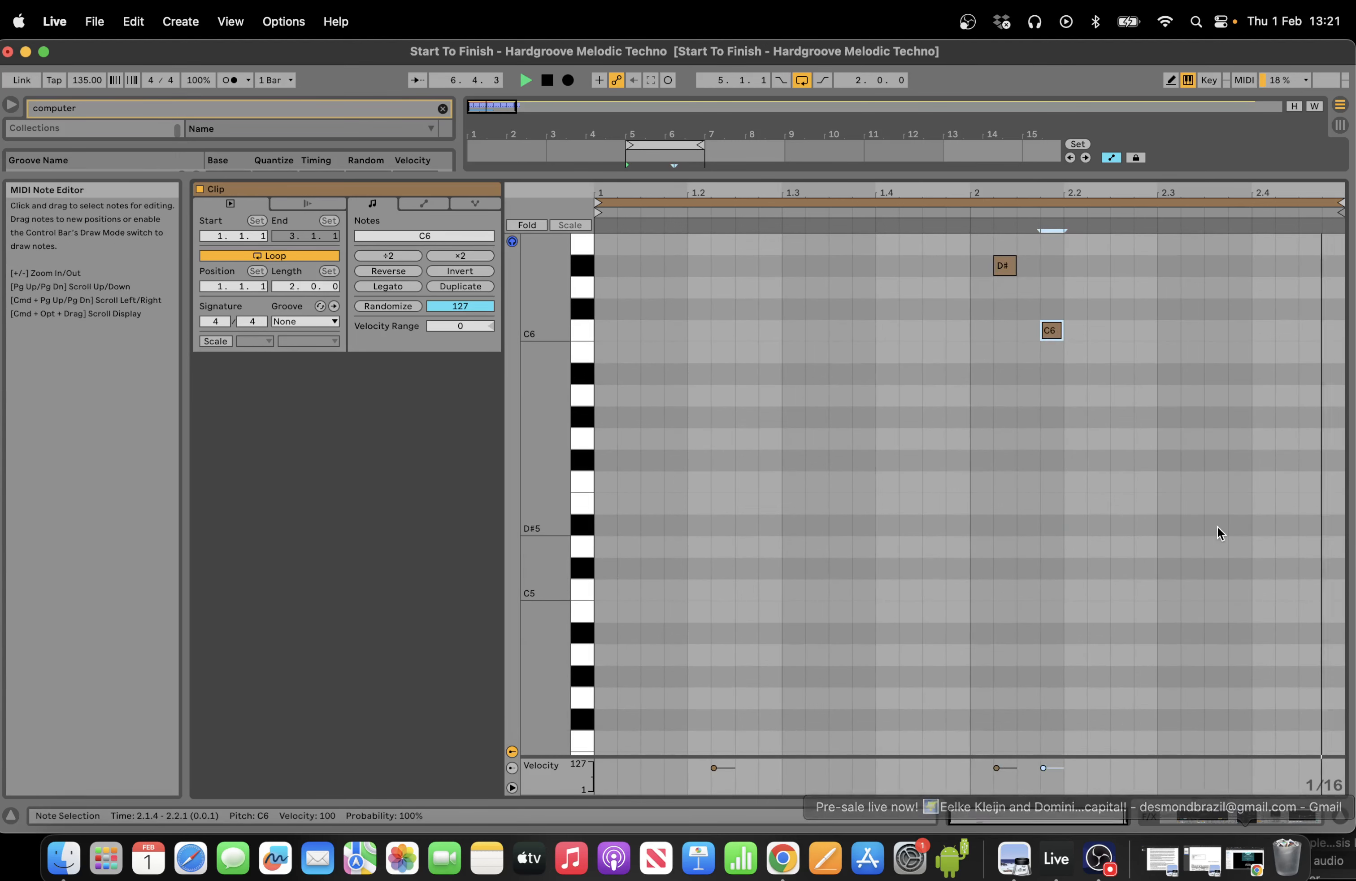
key("Delete")
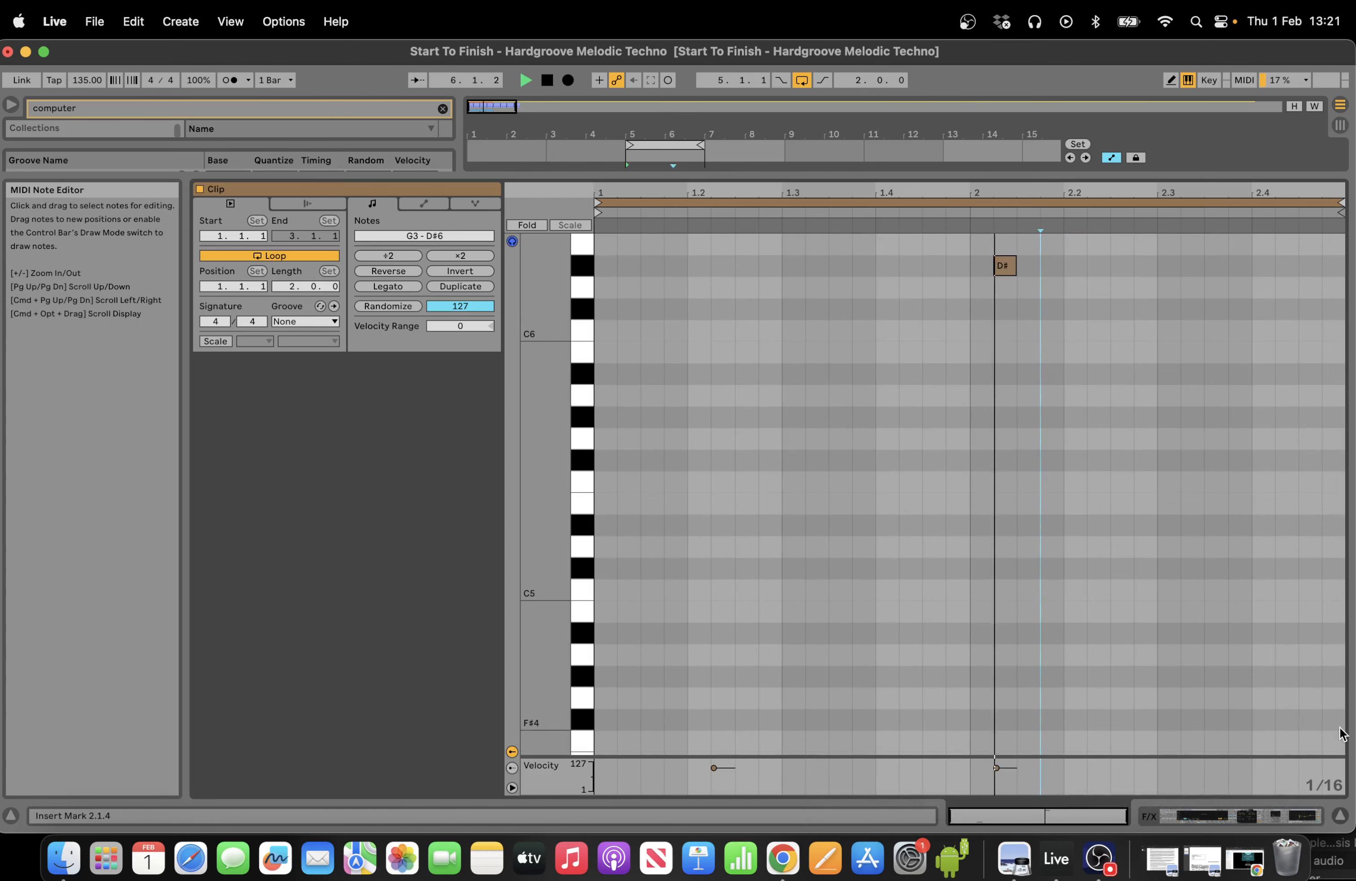
Turn on the metronome and solo the F/X track during playback.
left_click(1279, 817)
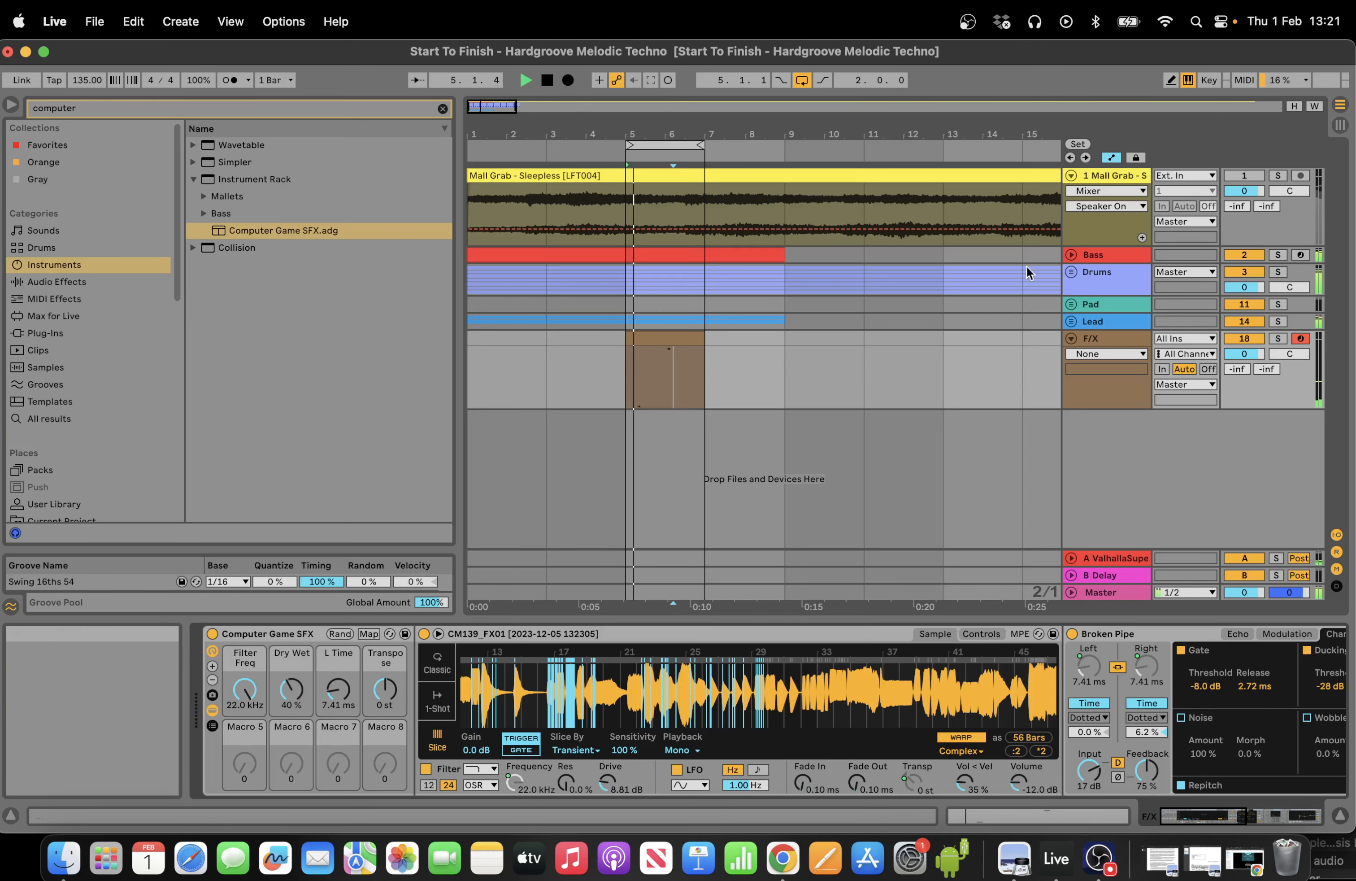
left_click(230, 81)
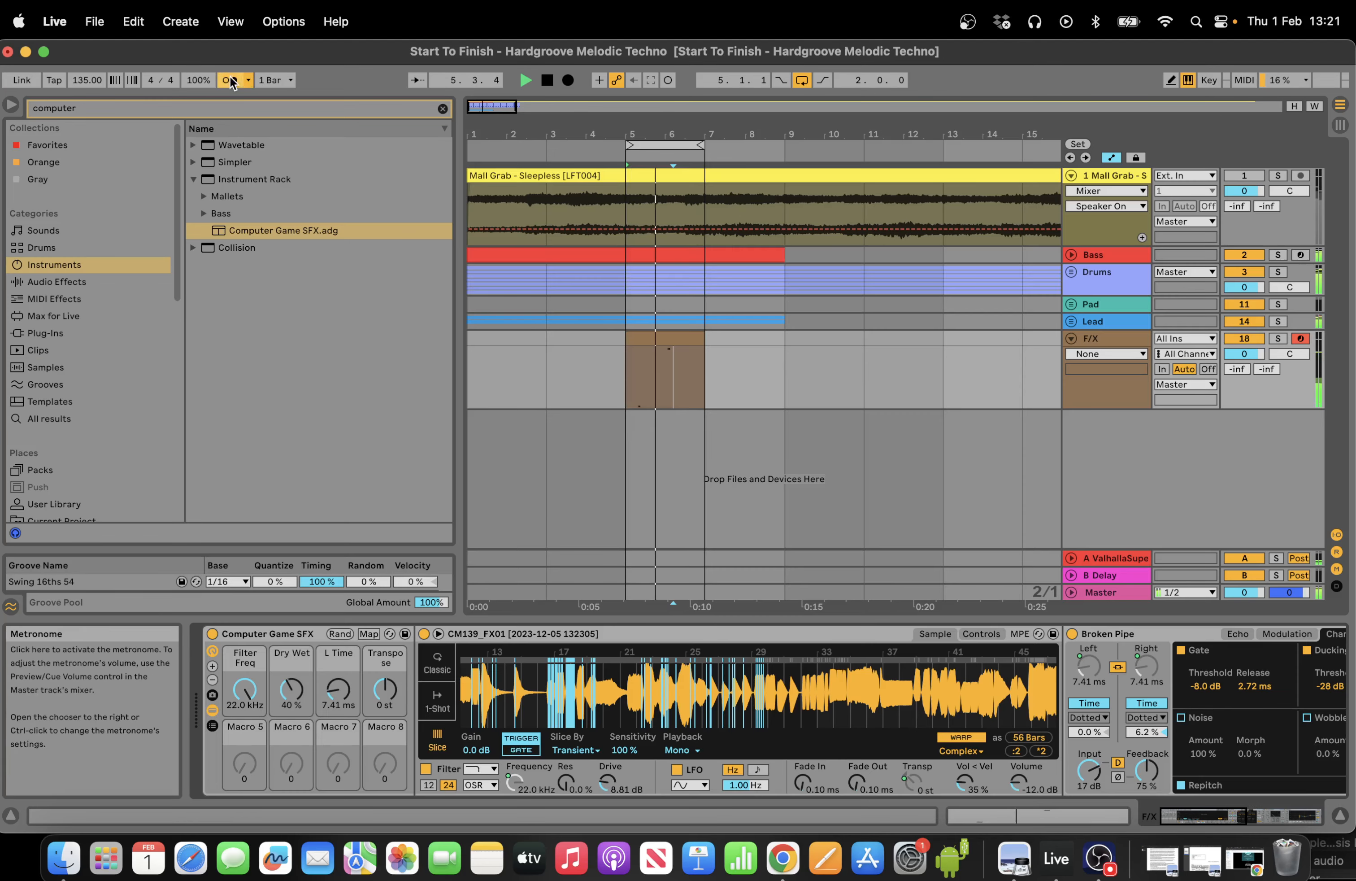
left_click(1278, 339)
Add a sixteenth note at 2.4.1 in the F/X clip and transpose it to A5.
left_click(681, 338)
left_click(1104, 815)
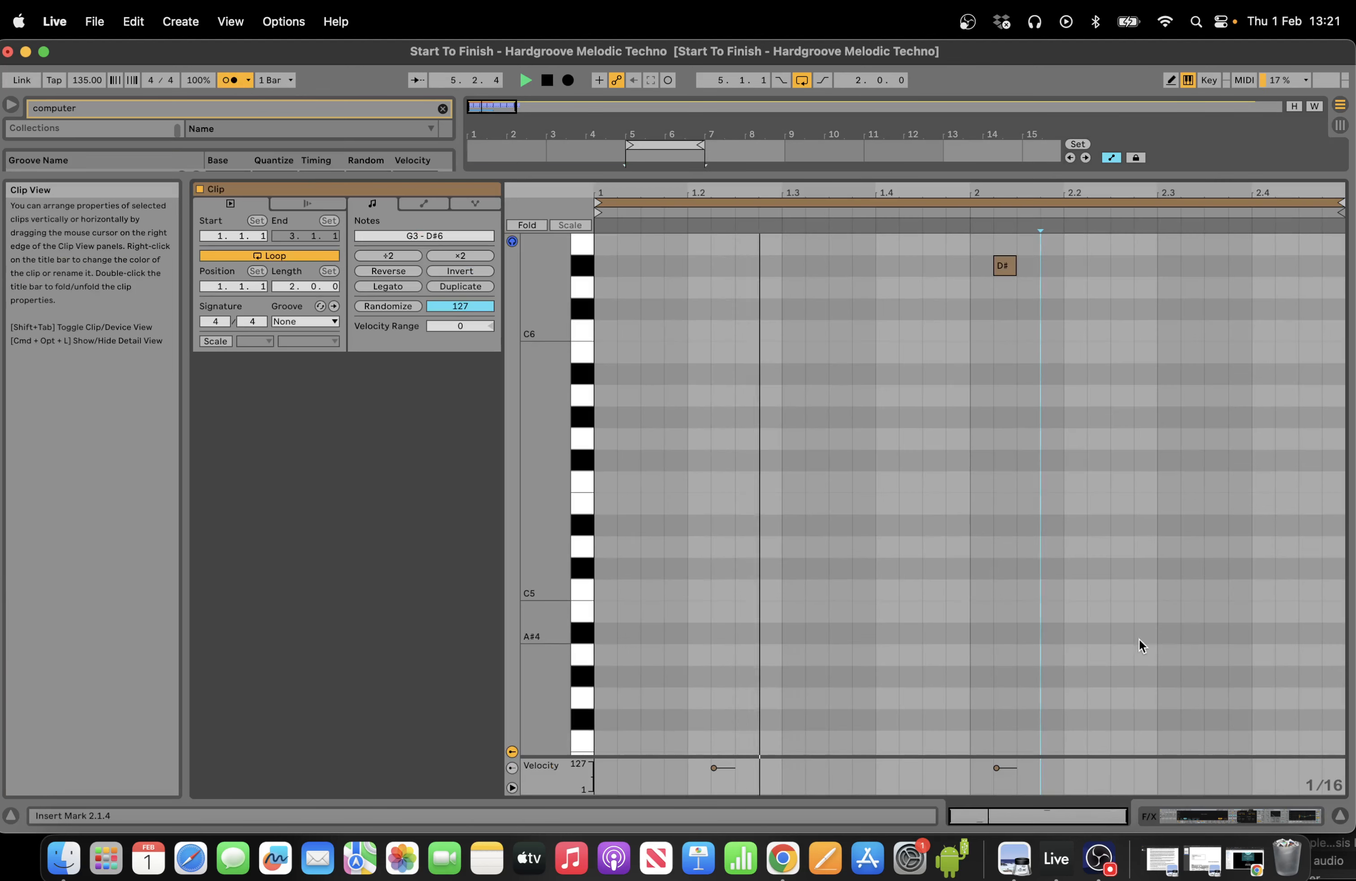
double_click(1262, 309)
key("shift+Up")
key("Up")
key("Down")
key("Down")
key("Down")
key("Down")
key("Down")
key("Down")
key("Down")
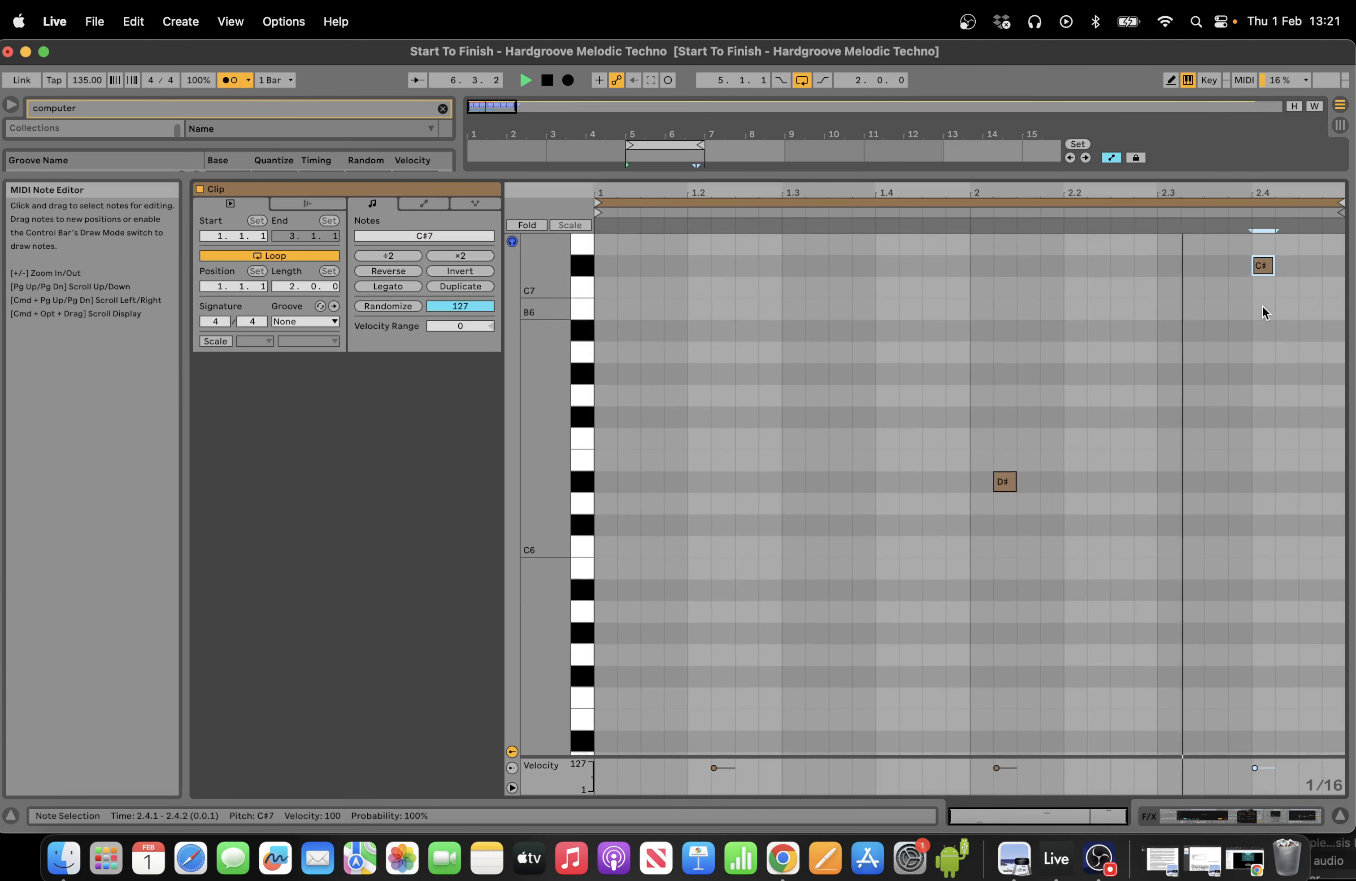
key("Down")
key("Down")
key("Down")
key("Down")
key("Down")
key("Down")
key("Down")
key("Down")
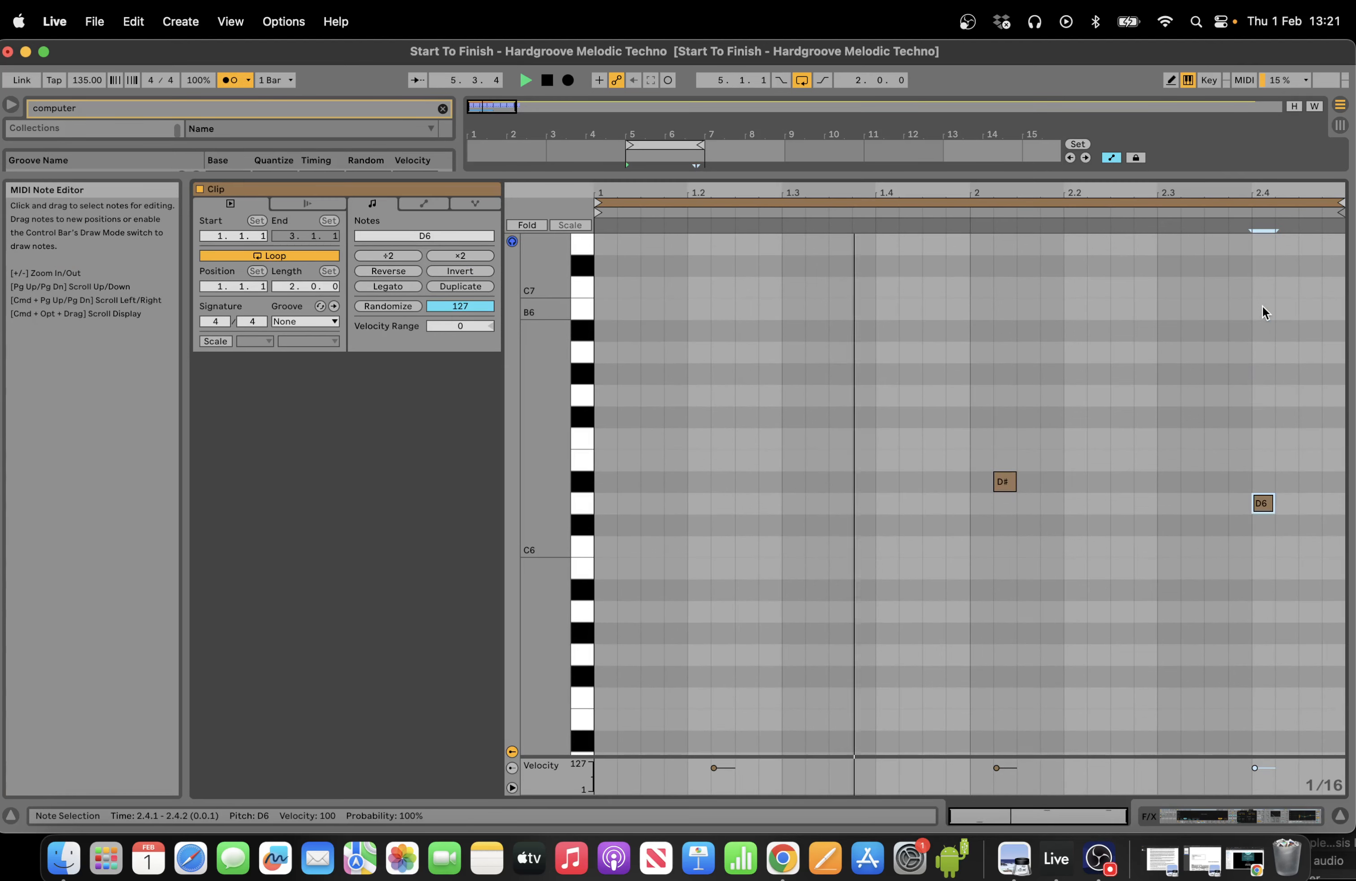
key("Down")
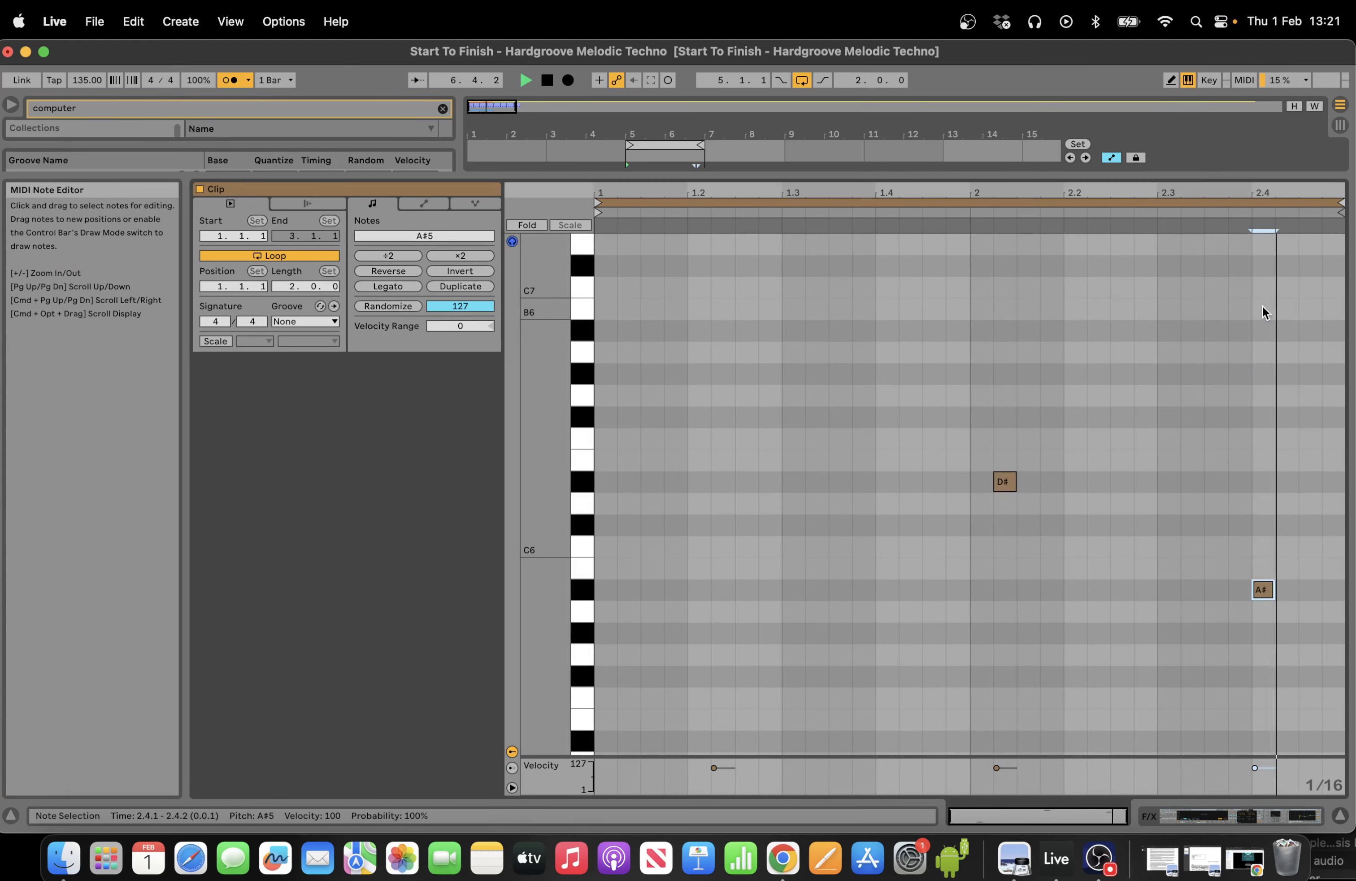
key("Down")
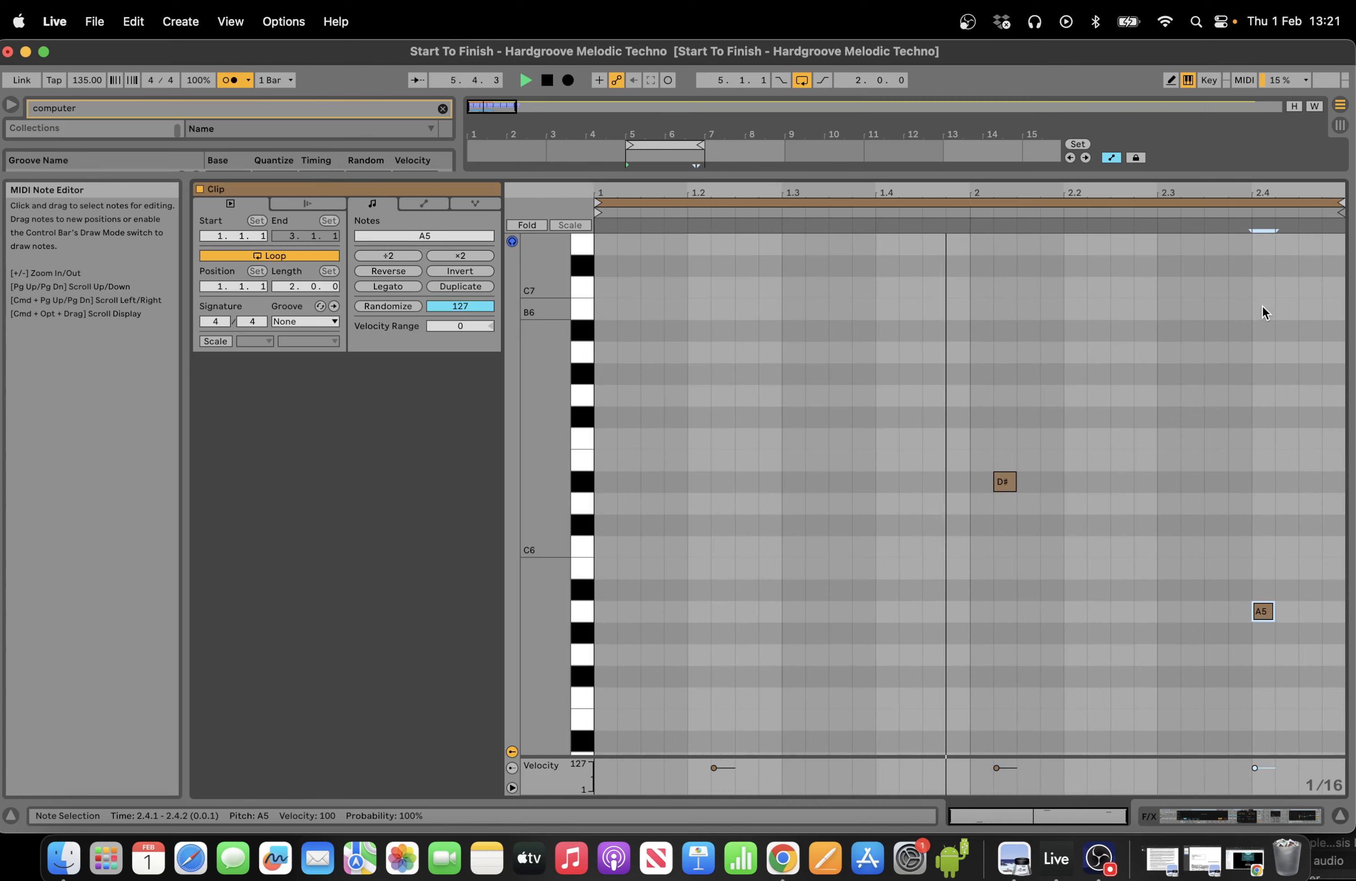
Consolidate the F/X track from 1.1.1 to 9.1.1 into one eight-bar clip and show its notes.
left_click(1271, 817)
key("space")
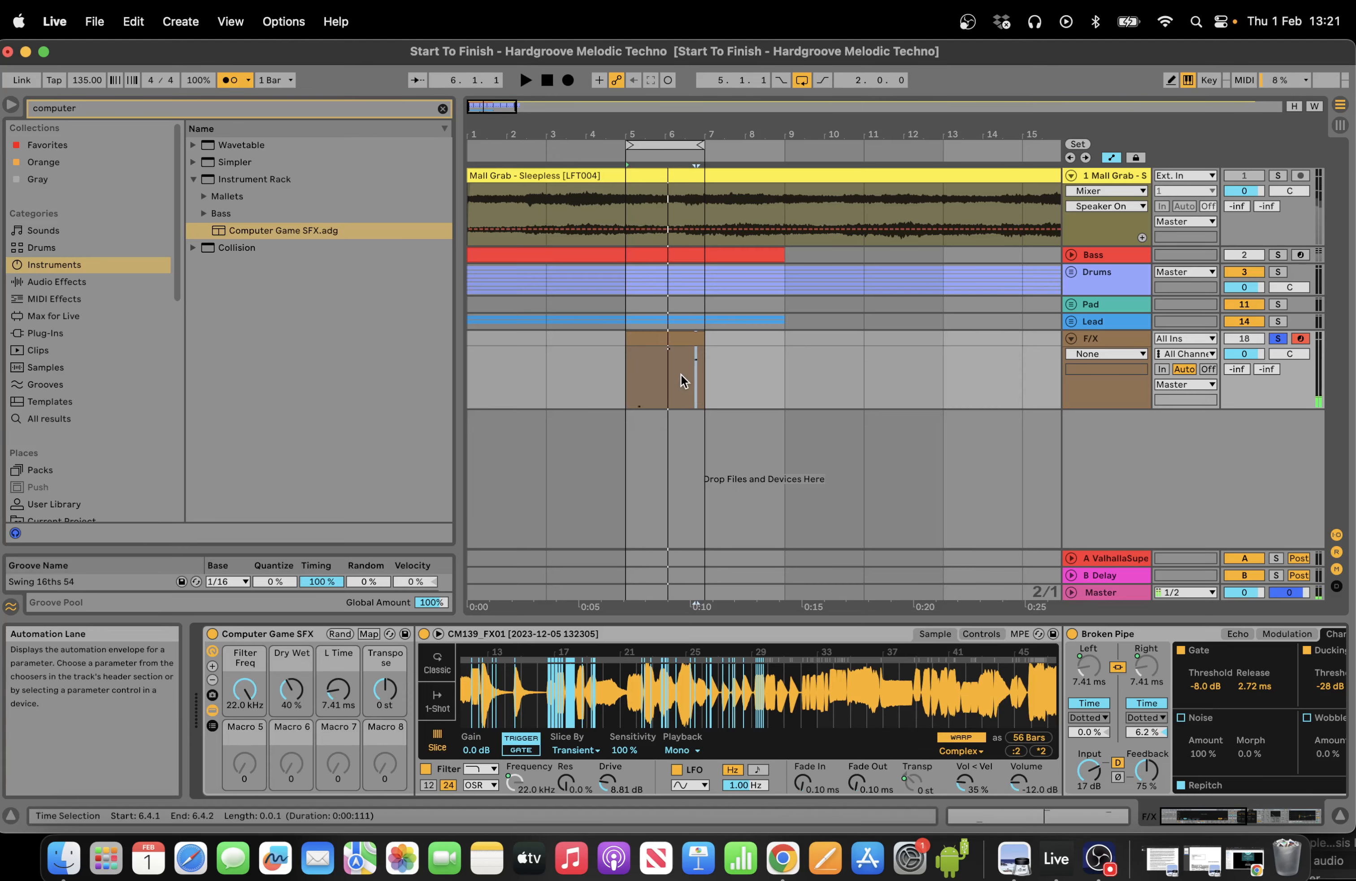
left_click_drag(782, 373, 356, 342)
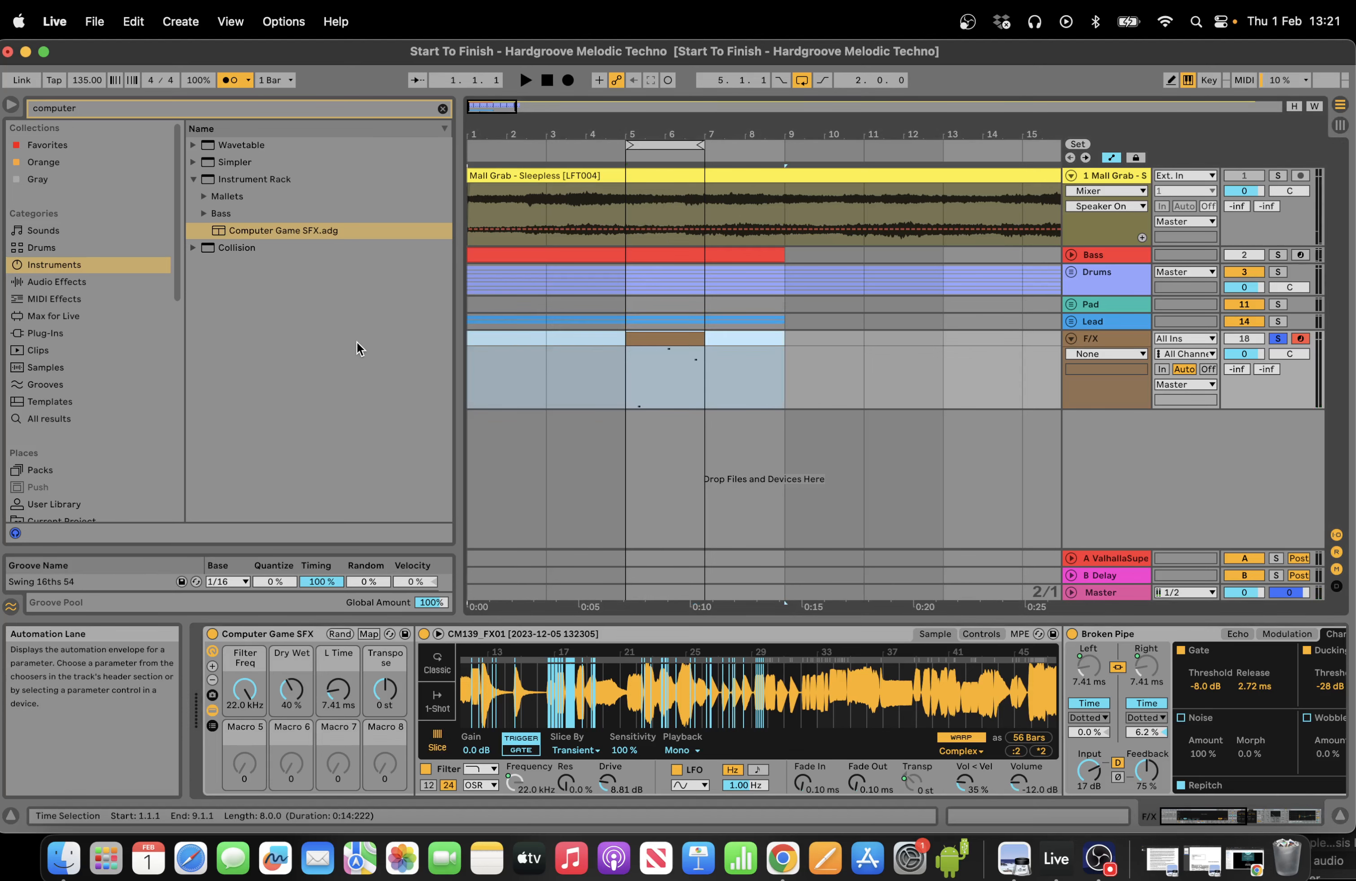
key("super+j")
key("space")
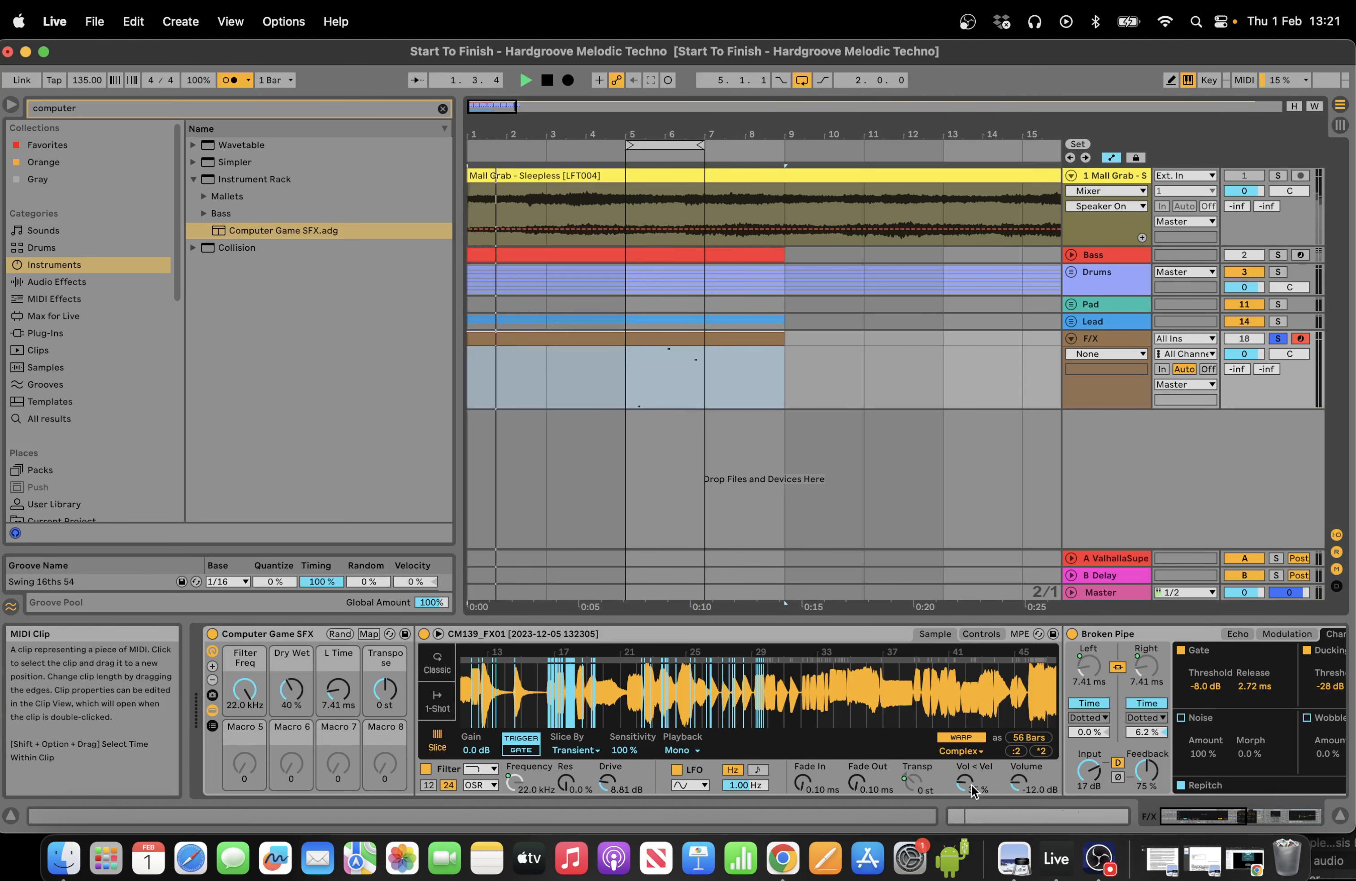
left_click(1023, 821)
key("space")
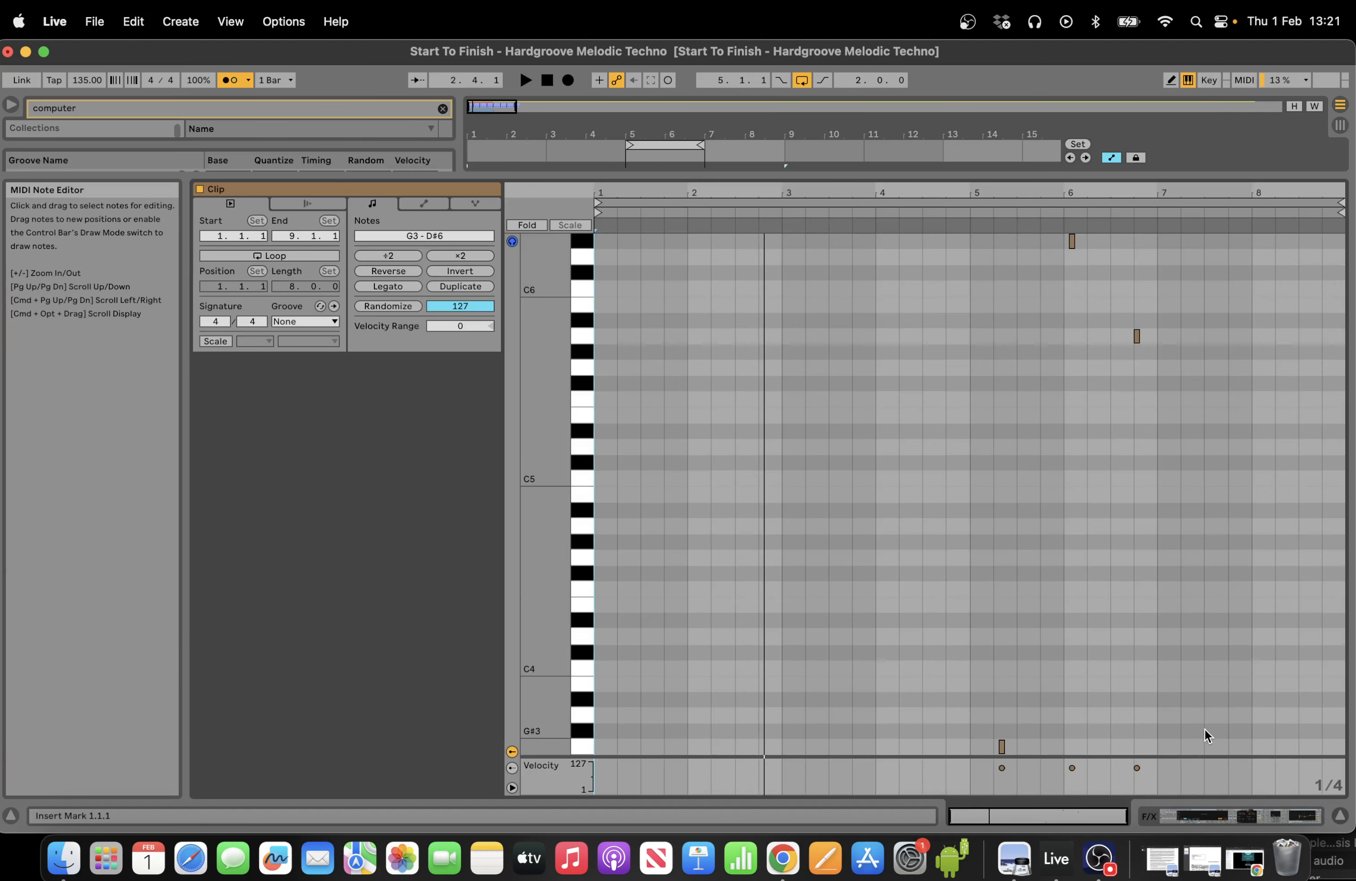
Copy the two-bar note pattern from bars 5 and 6 and paste it from 1.1.1 until all eight bars are filled.
left_click_drag(1158, 747, 895, 136)
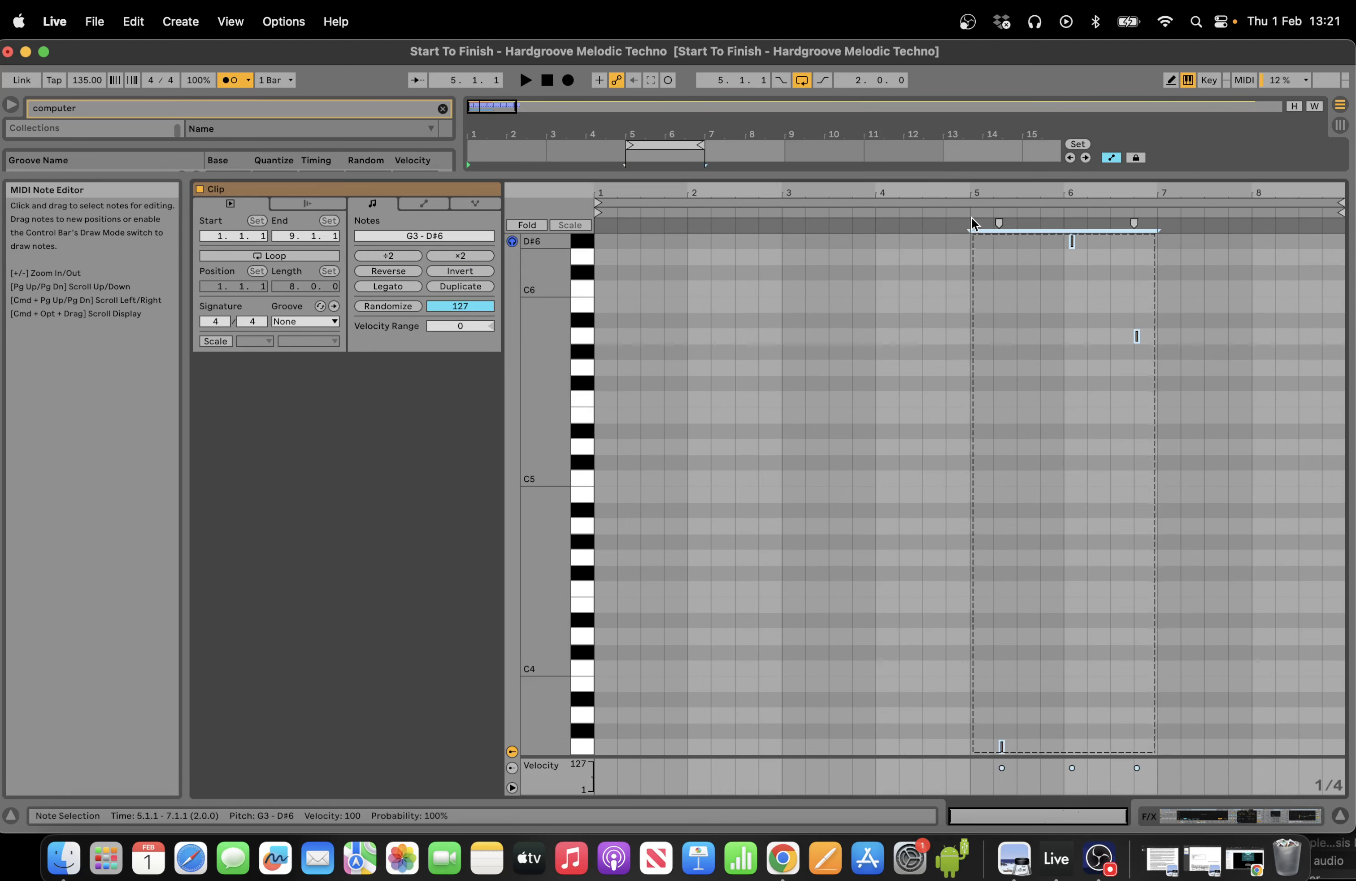
key("super+c")
left_click(597, 357)
key("super+v")
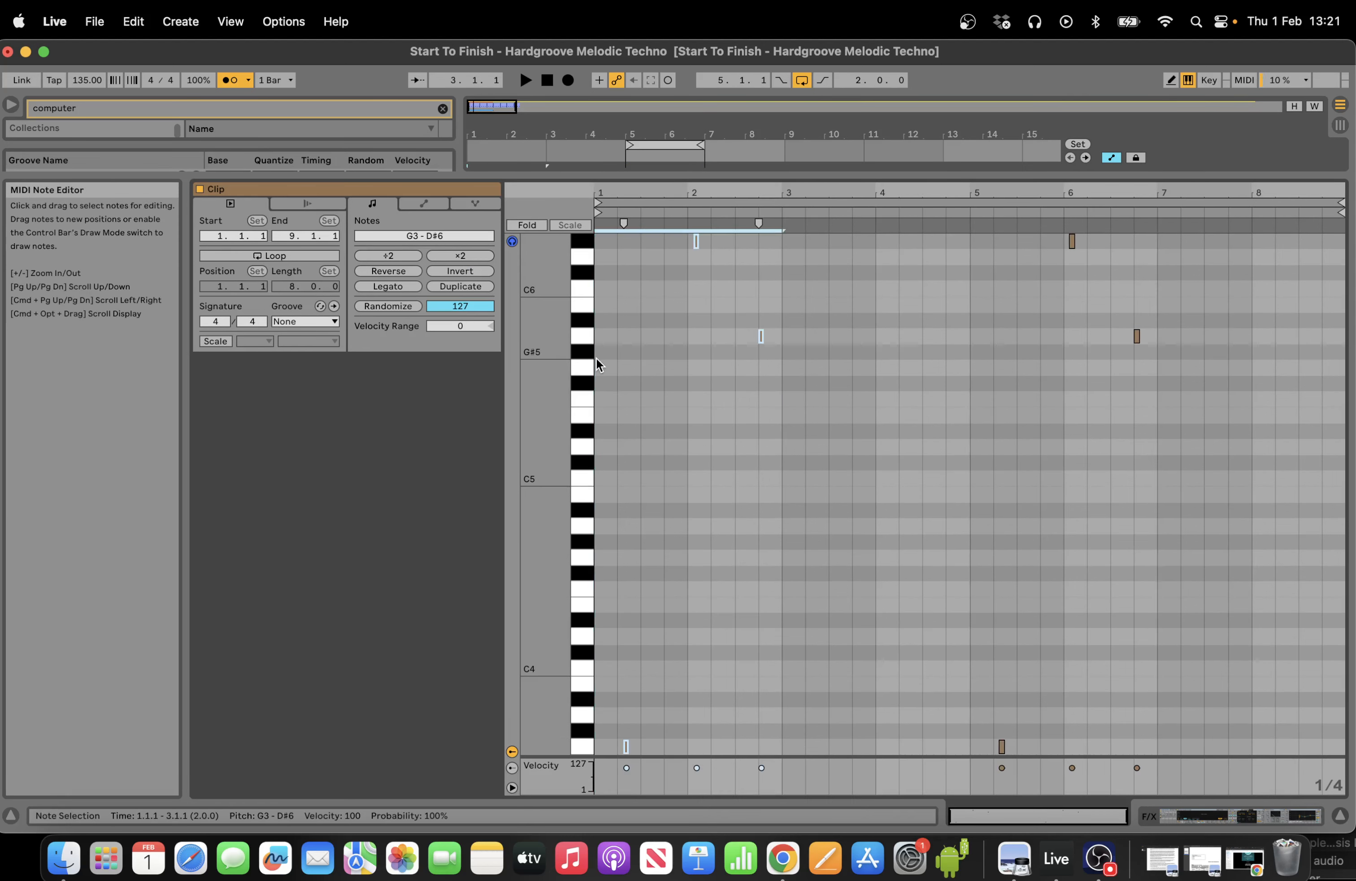
key("super+v")
key("super+v")
key("super+v")
key("space")
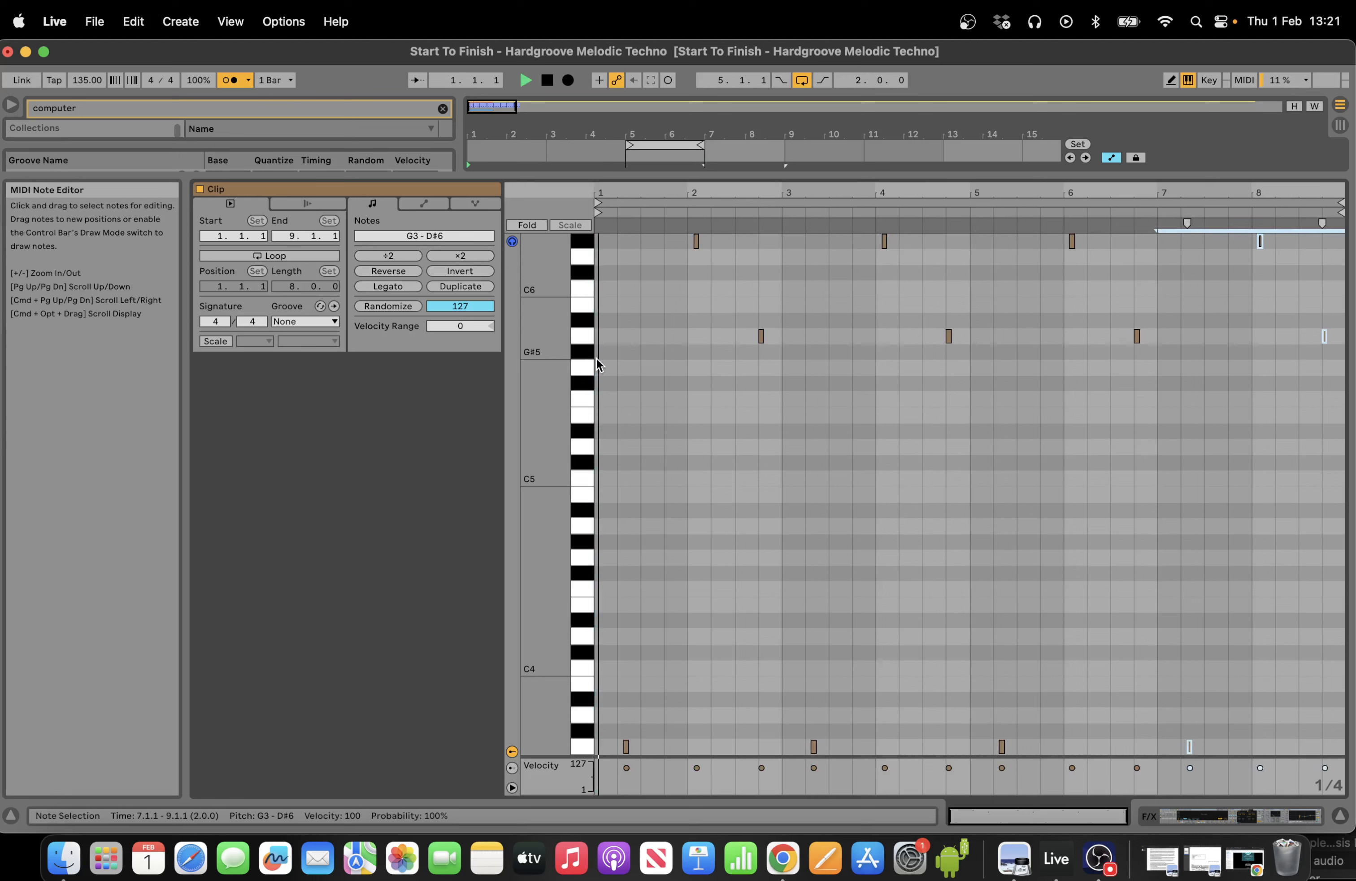
Deactivate the G3 note in bar 1 and the A5 notes in bars 2, 4 and 8 of the F/X clip.
key("space")
left_click_drag(759, 728, 515, 732)
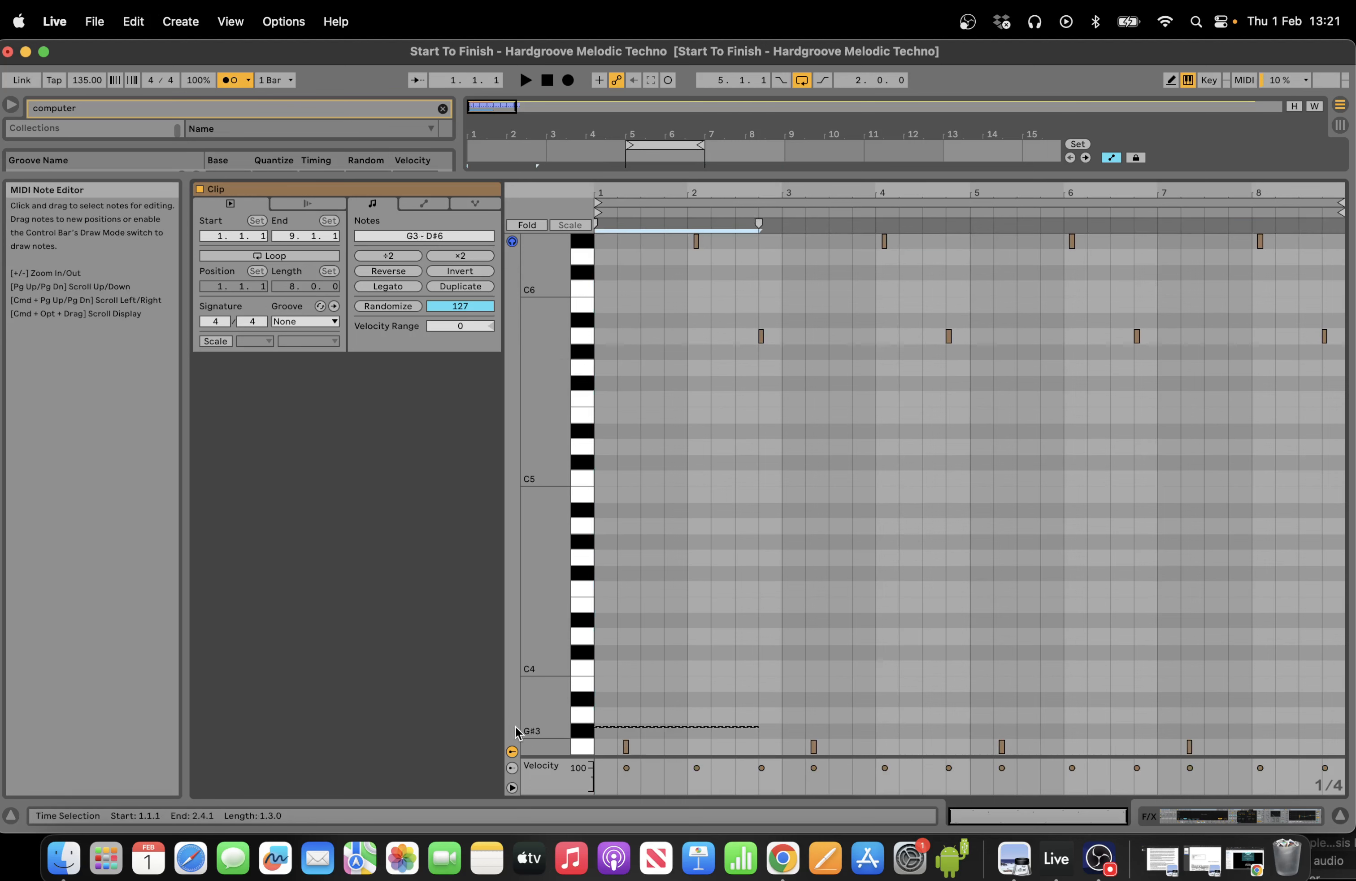
left_click(626, 746)
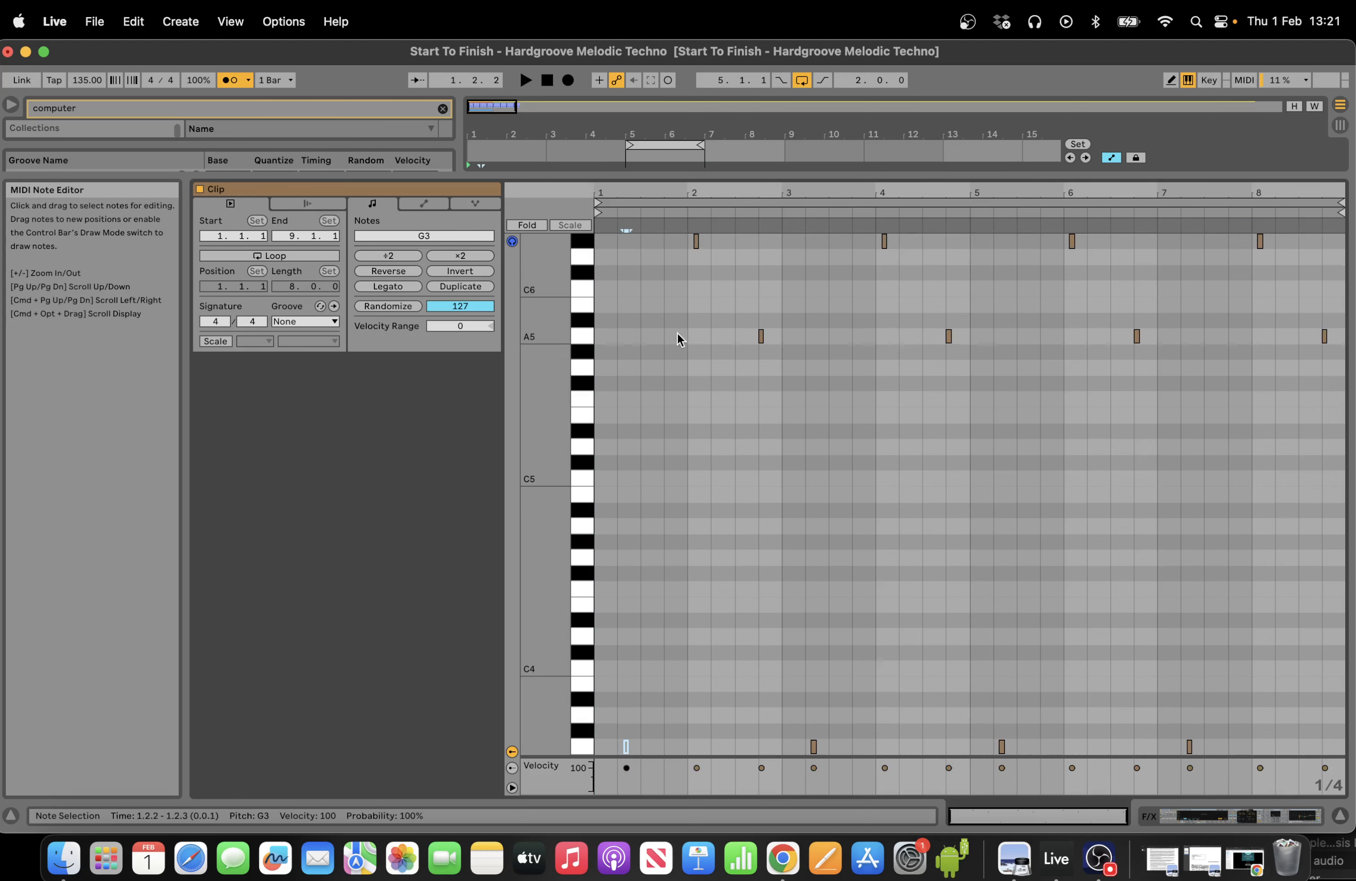
left_click_drag(677, 339, 930, 343)
left_click(1325, 336)
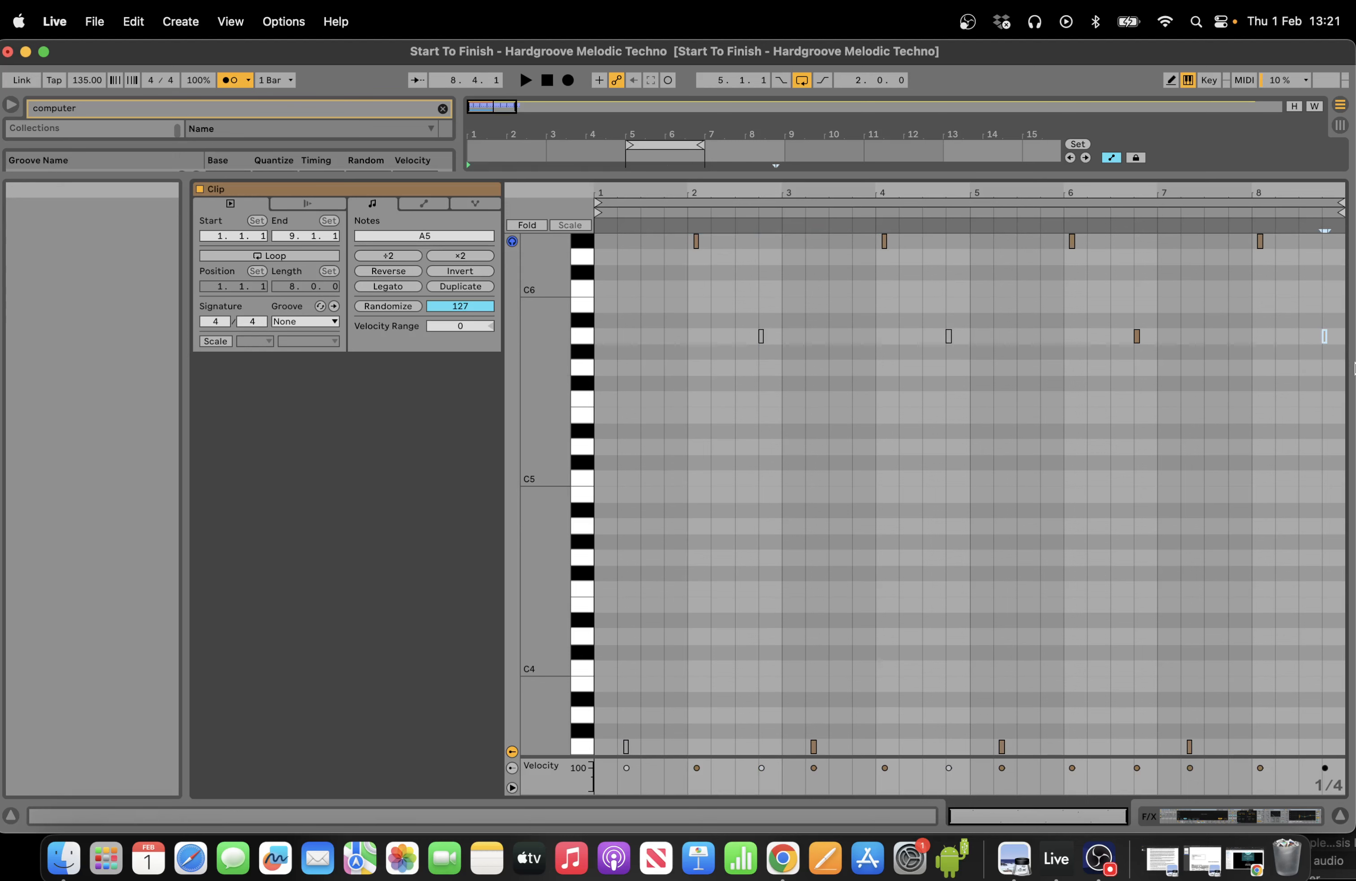
Deactivate the D#6 notes in bars 2 and 6 and the G3 notes in bars 5 and 7 while playing the clip.
left_click_drag(1128, 286, 1016, 233)
key("0")
left_click_drag(786, 265, 616, 230)
key("space")
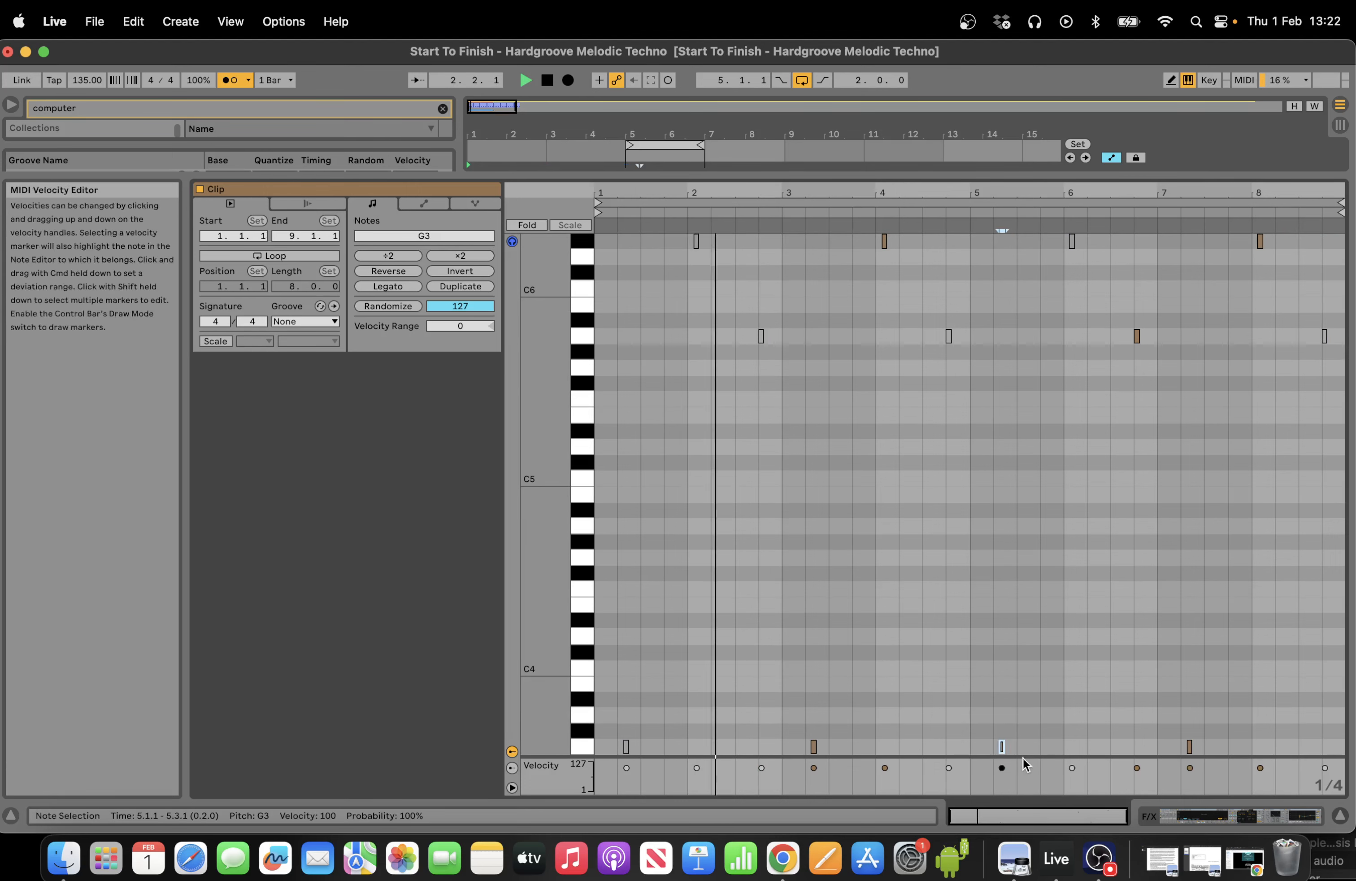
left_click_drag(1165, 707, 1238, 783)
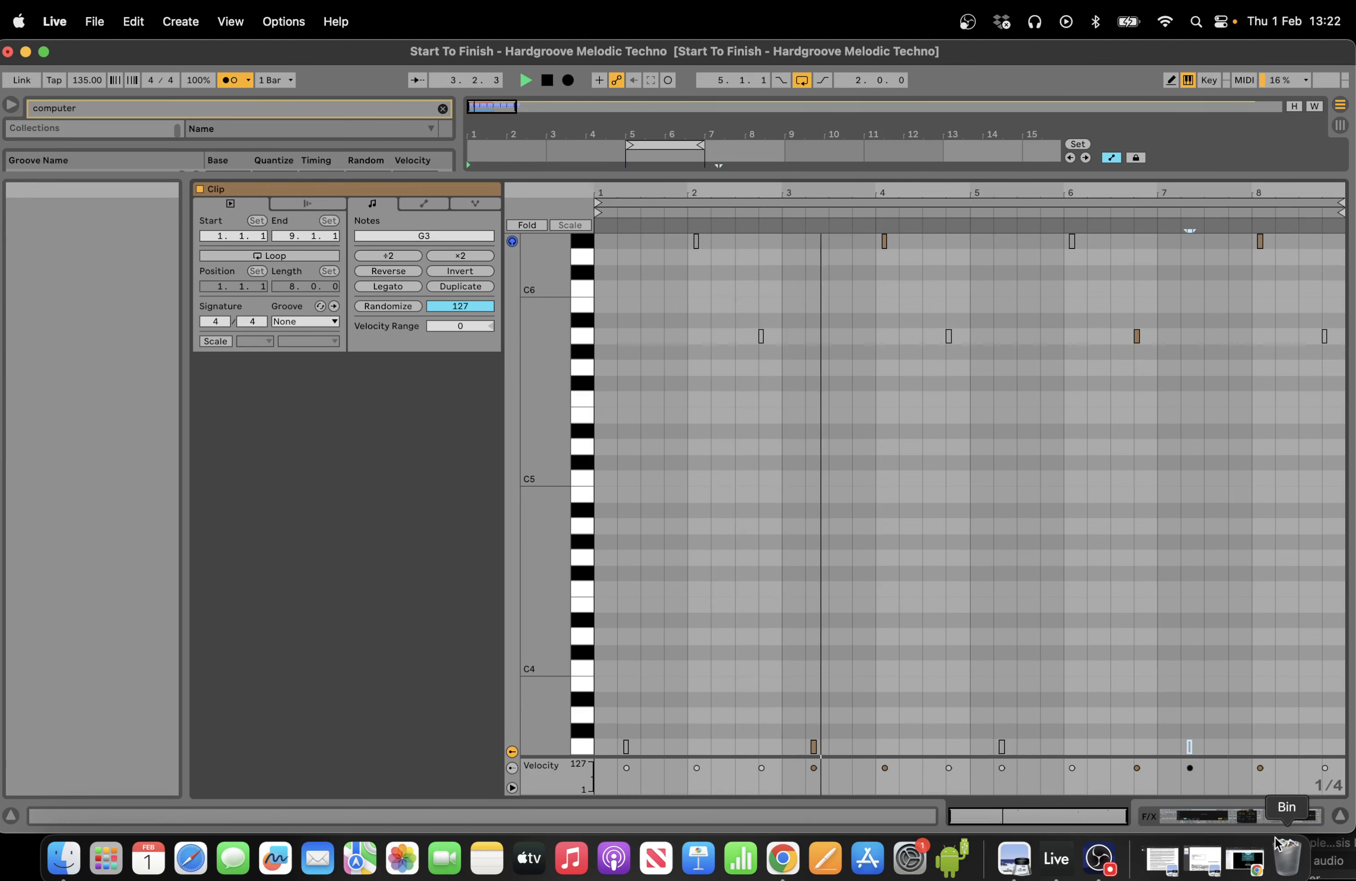
Set the F/X rack's Dry Wet macro to 61 %, and Broken Pipe's reverb to 32 %, input to 5.7 dB and feedback to 67 %.
left_click(1280, 817)
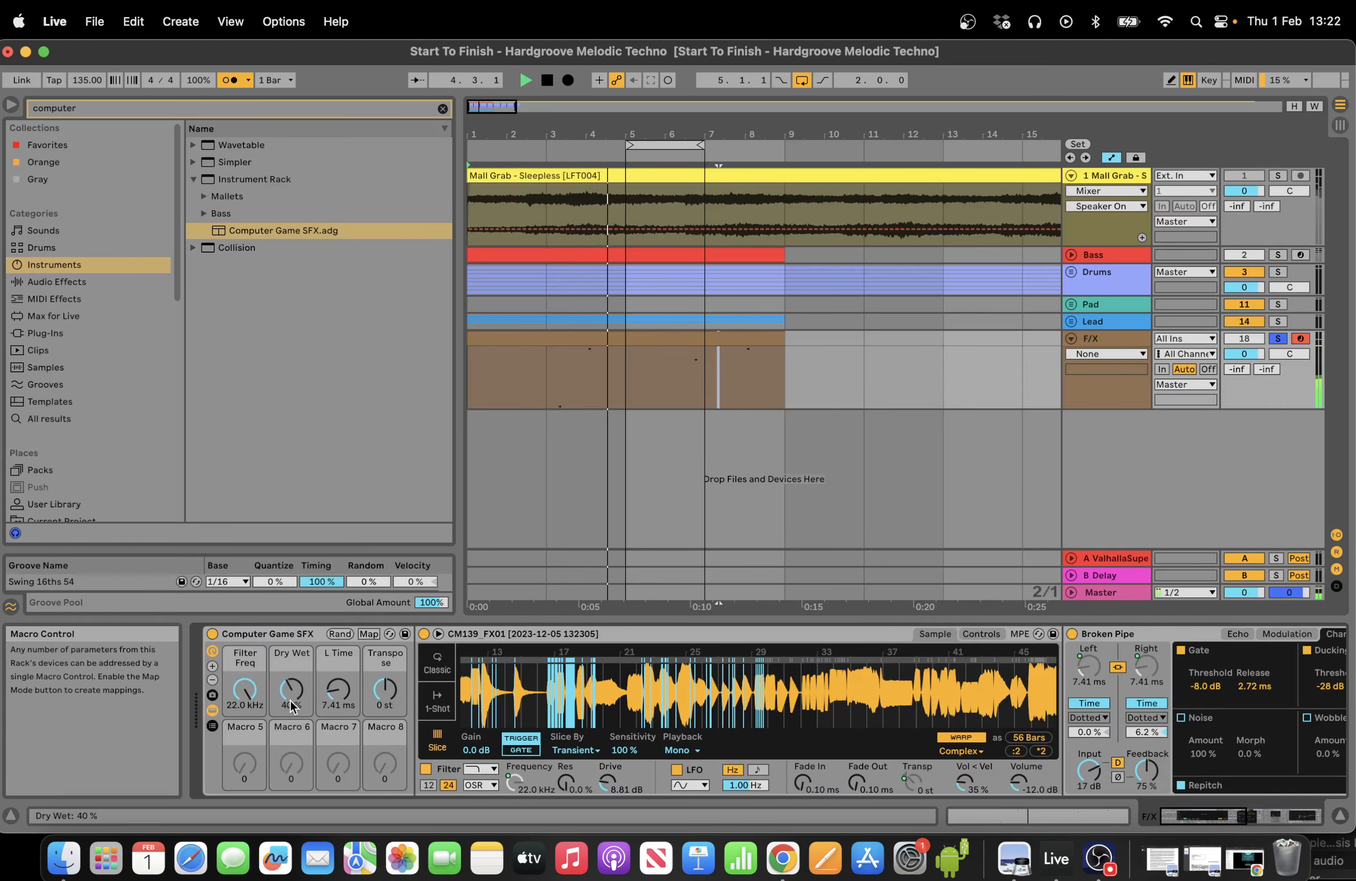
left_click_drag(292, 707, 291, 669)
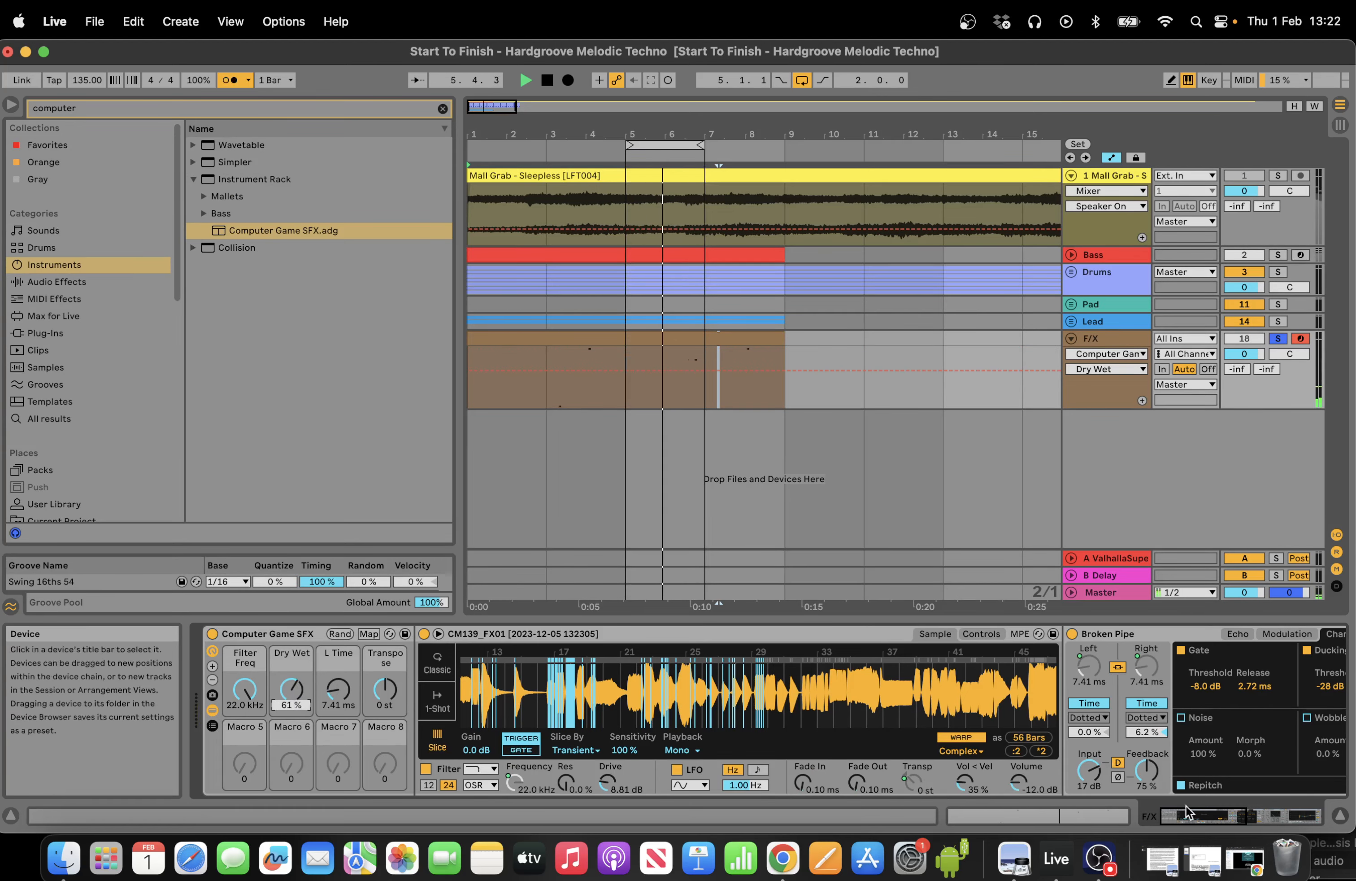
left_click_drag(1186, 805, 1230, 811)
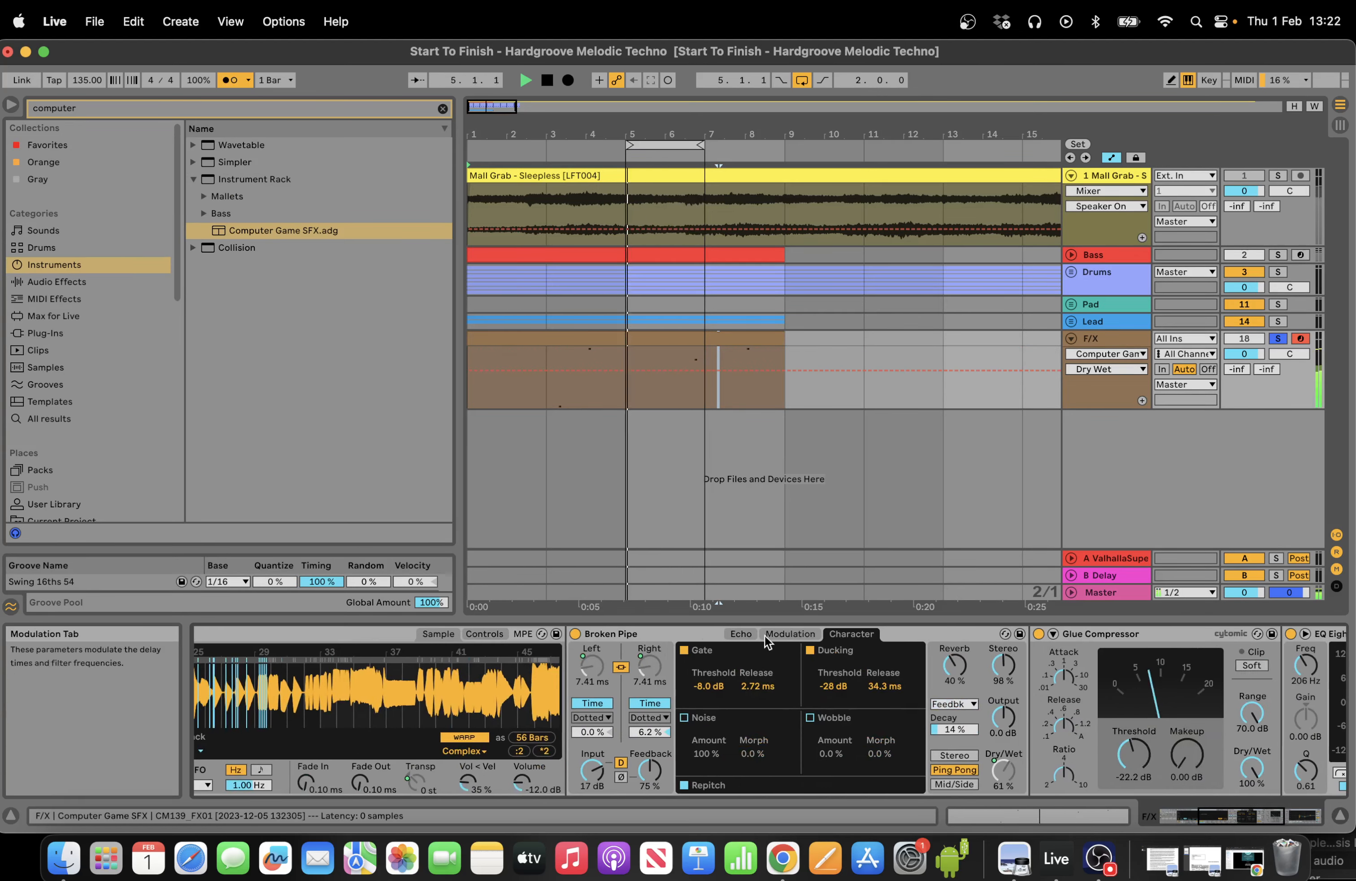
left_click(741, 633)
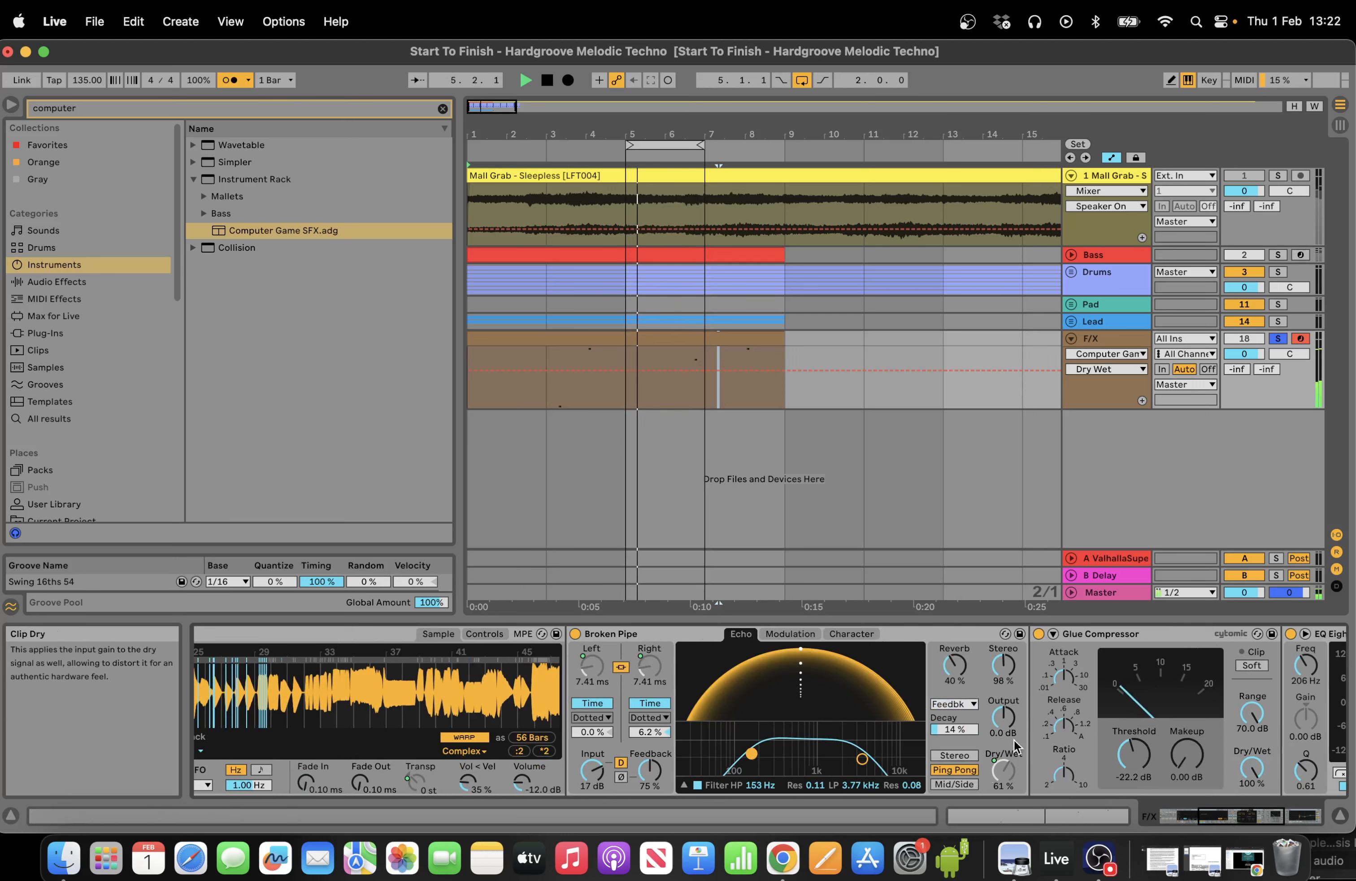
left_click(953, 665)
mouse_move(954, 665)
left_mouse_down()
mouse_move(955, 629)
mouse_move(954, 641)
left_mouse_up()
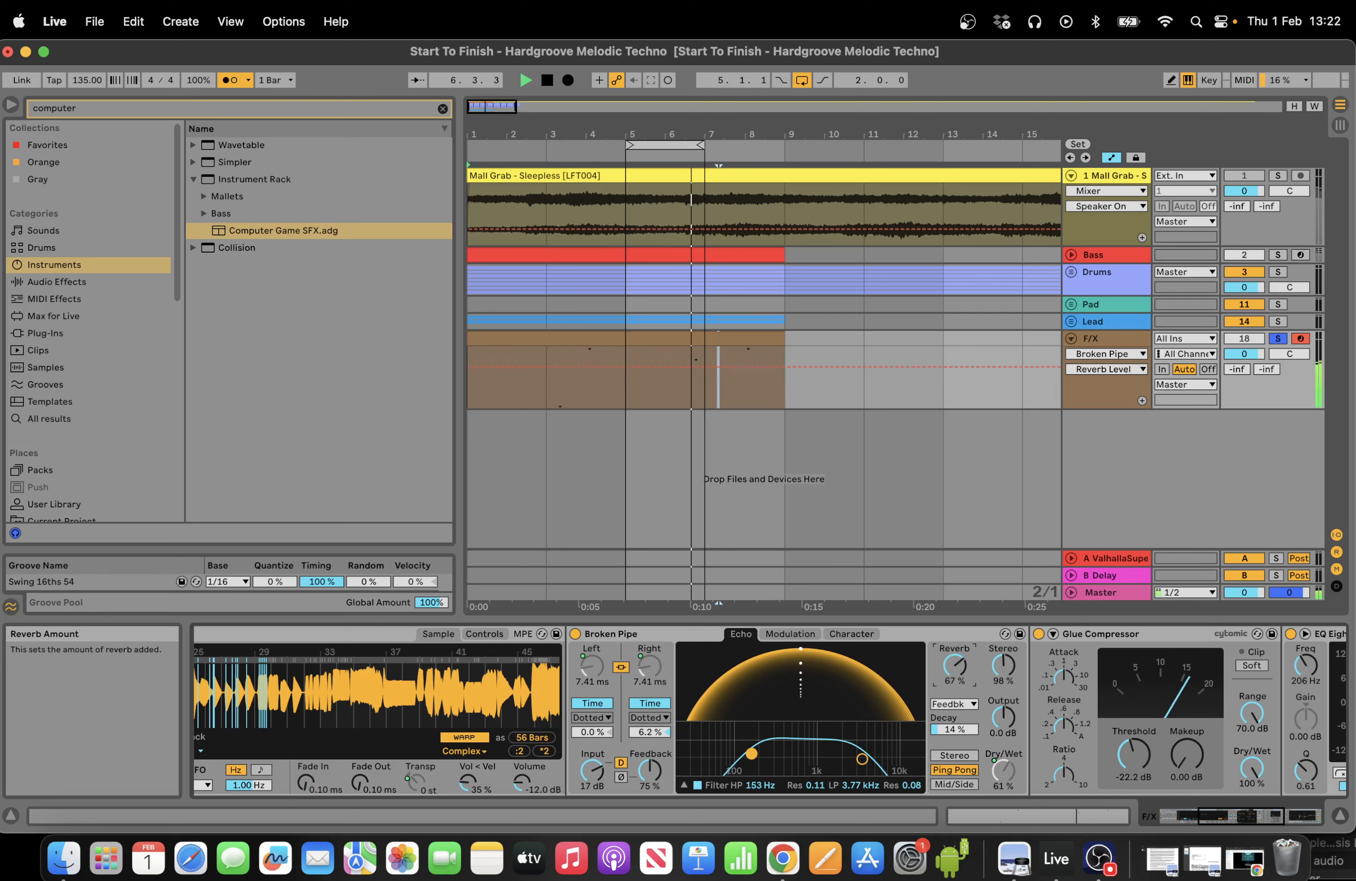
left_click_drag(592, 770, 649, 781)
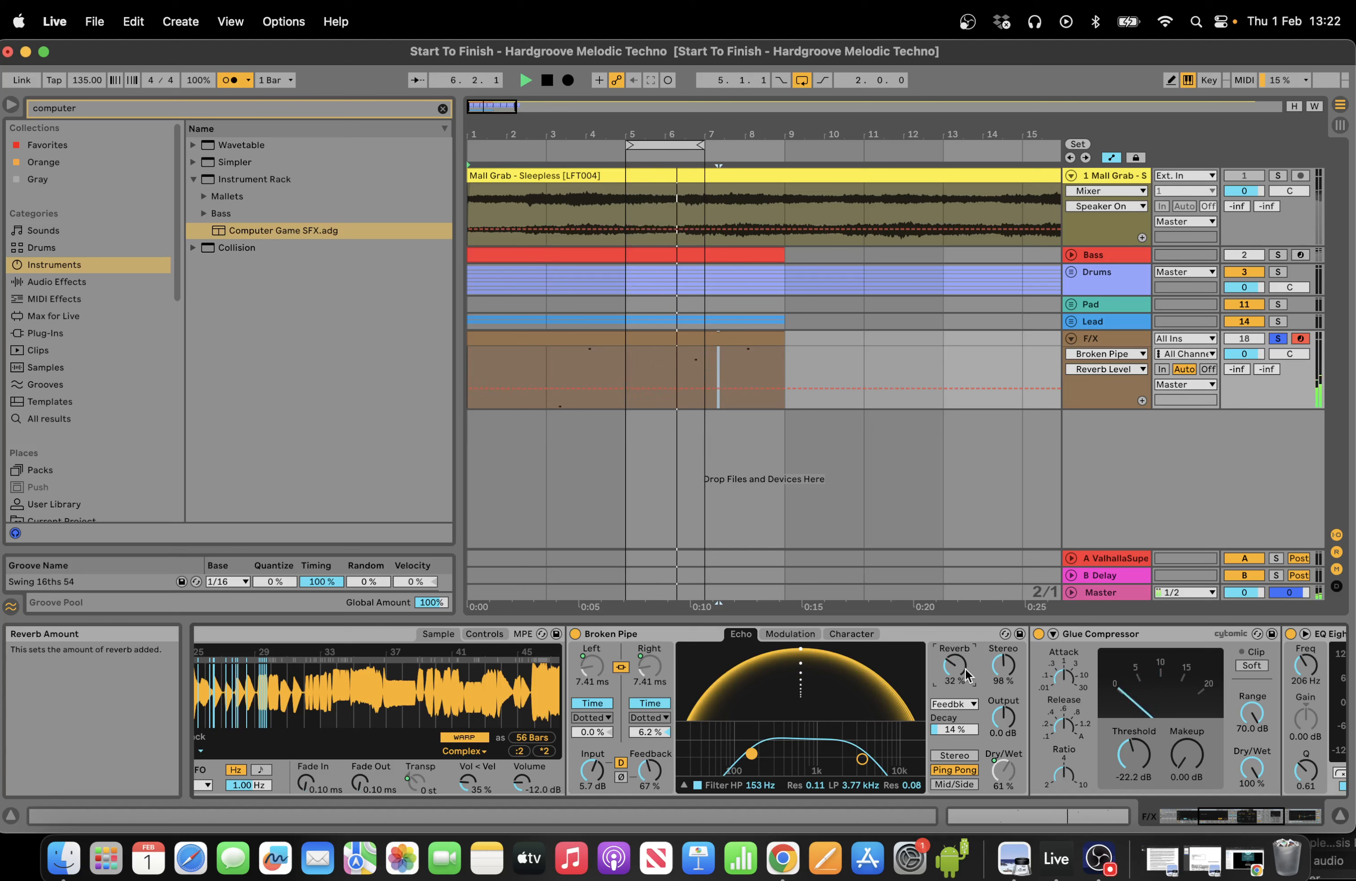
Set the Computer Game SFX rack's L Time to 74.2 ms and its Transpose to -5 st.
left_click_drag(1233, 818, 775, 821)
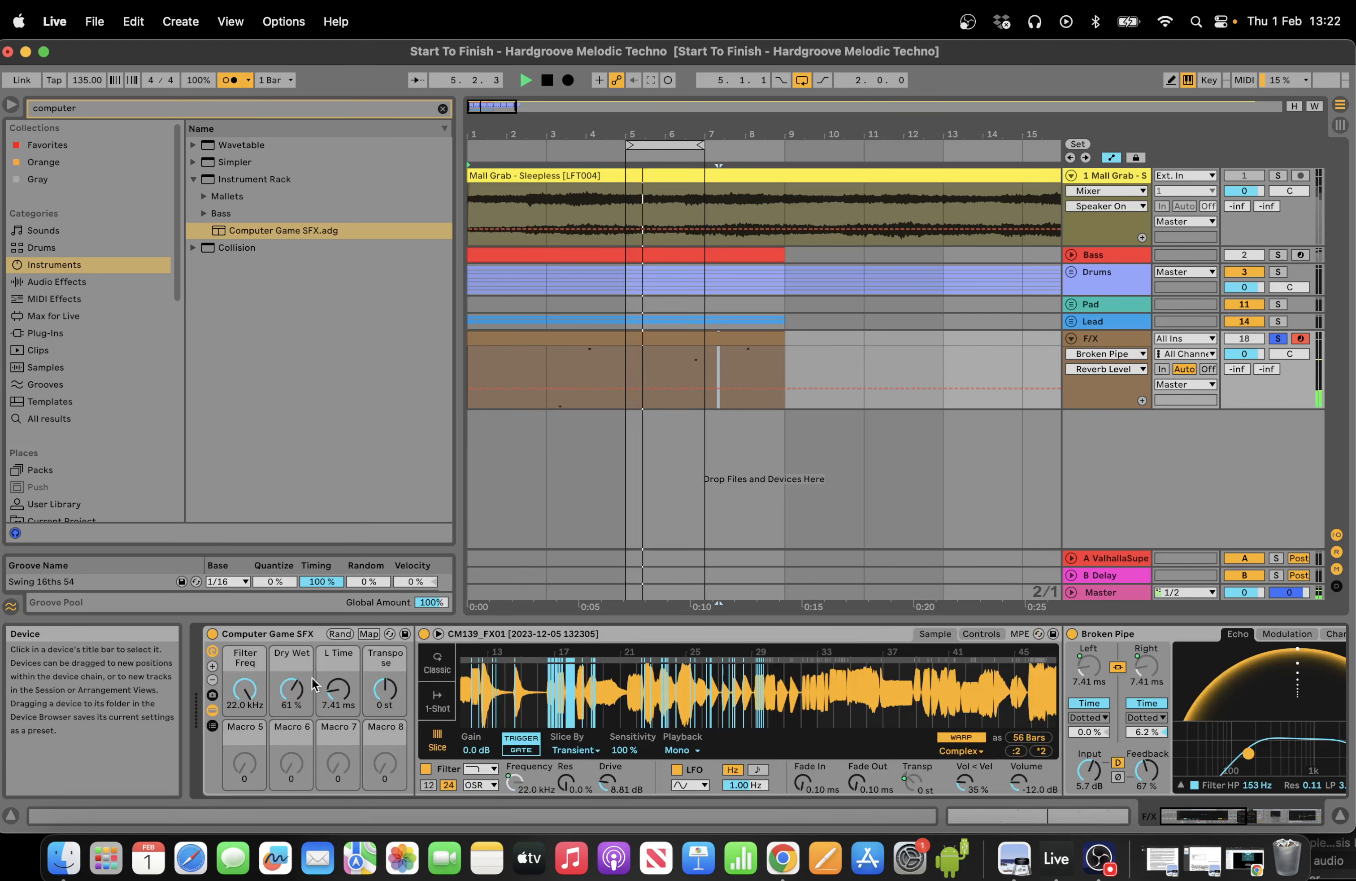
mouse_move(338, 689)
left_mouse_down()
mouse_move(338, 663)
mouse_move(330, 701)
left_mouse_up()
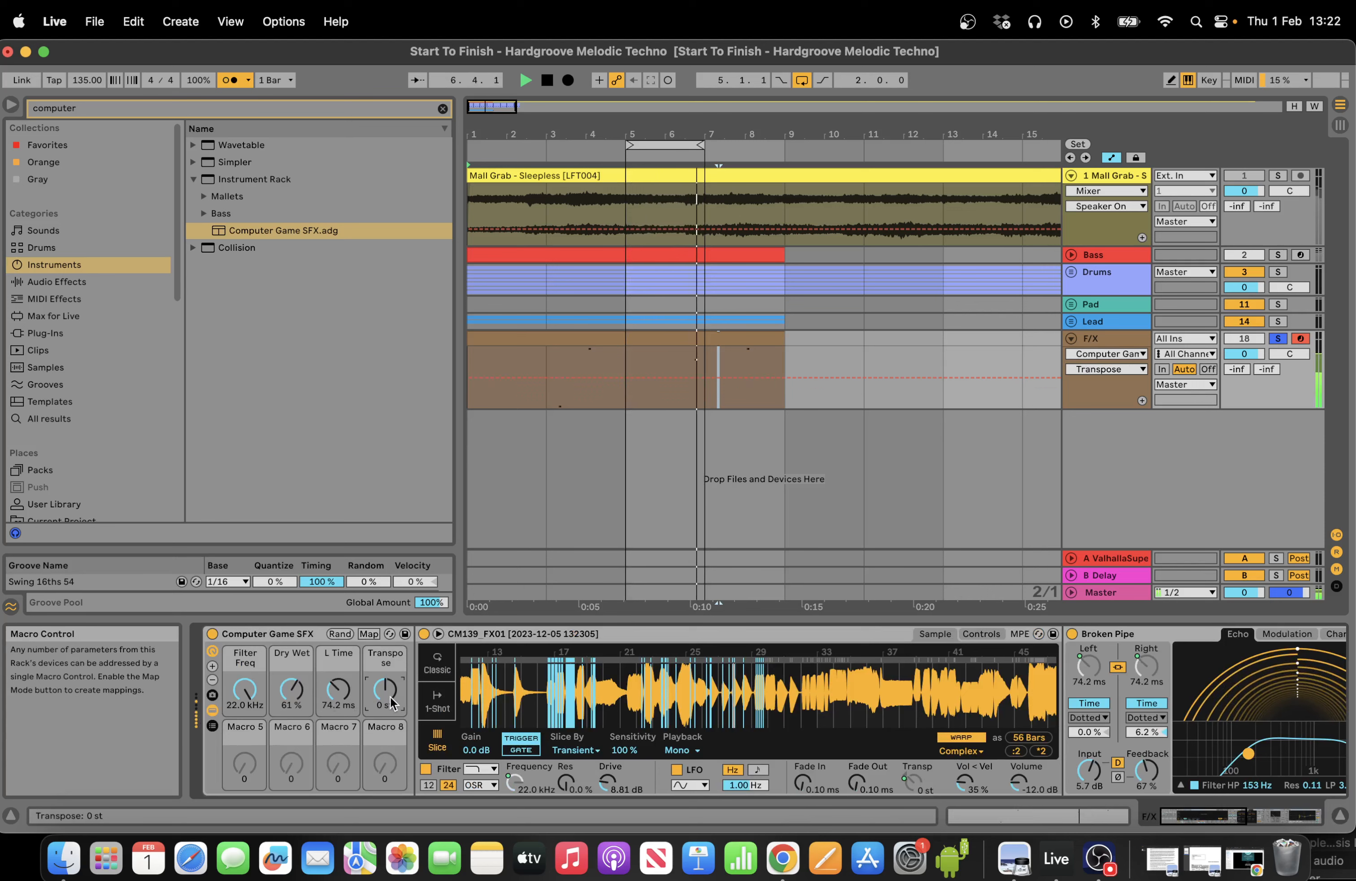
key("Down")
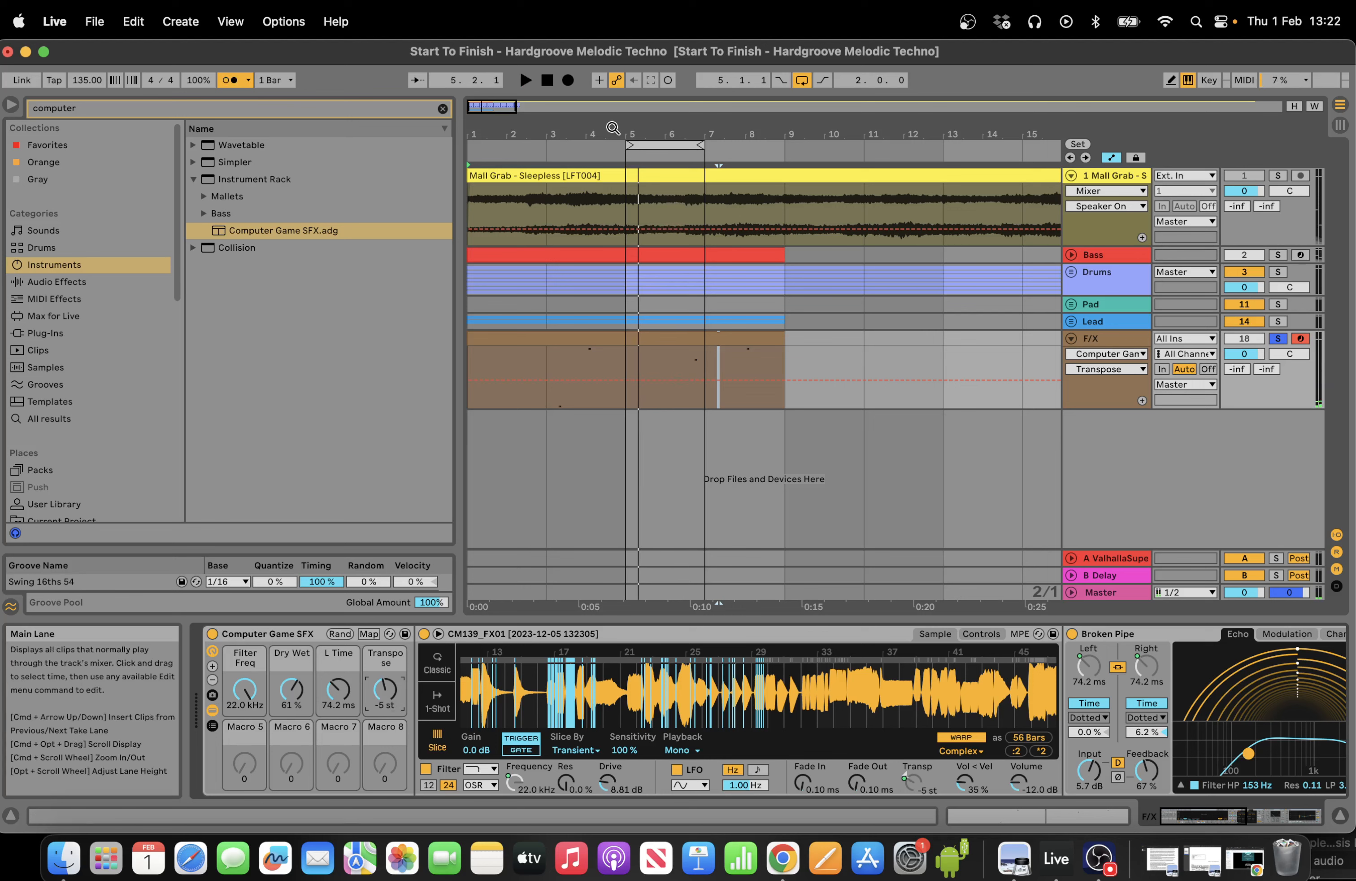
Extend the arrangement loop to cover eight bars from 1.1.1 to 9.1.1 during playback.
left_click(552, 149)
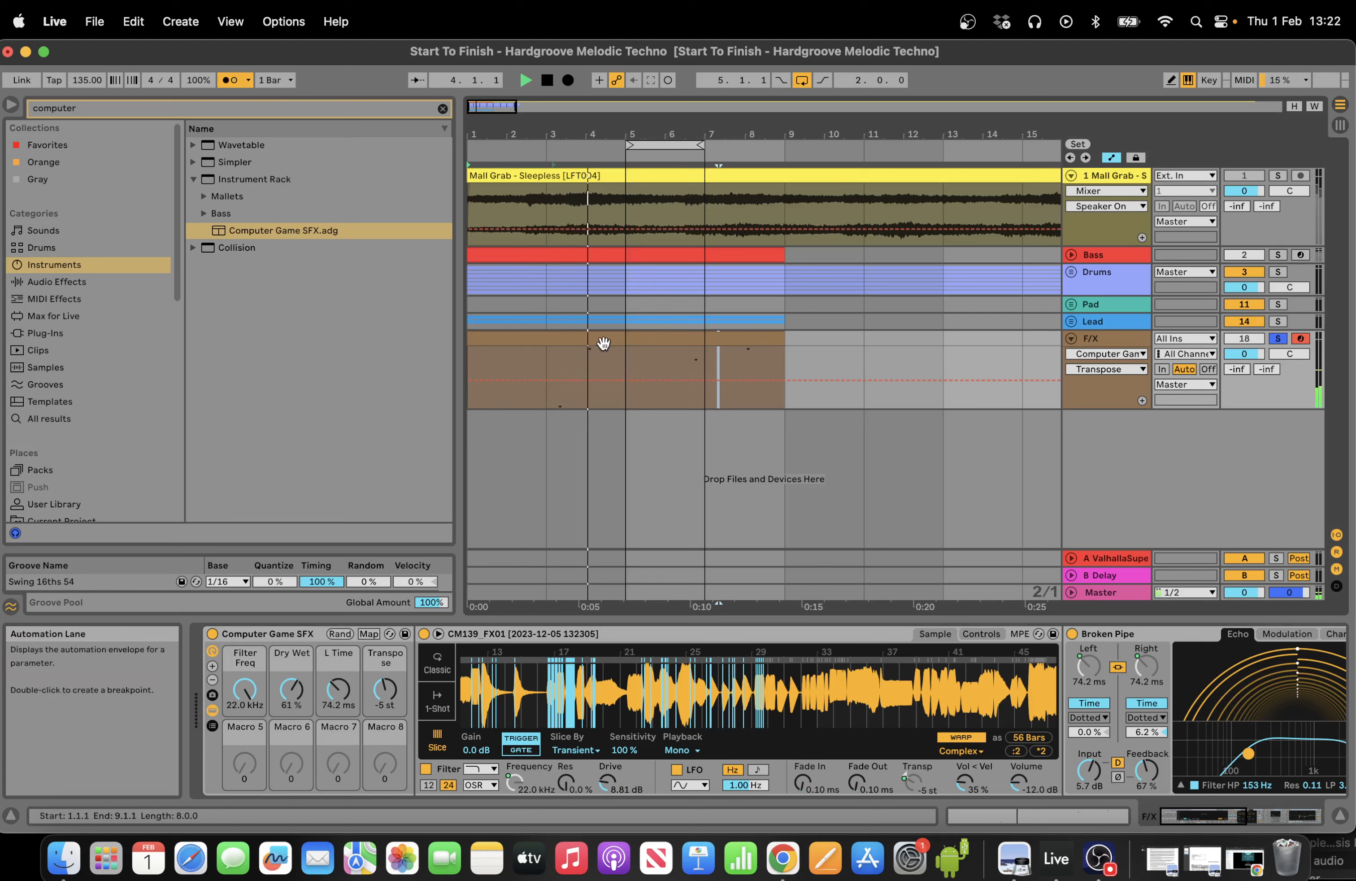
left_click_drag(702, 145, 783, 145)
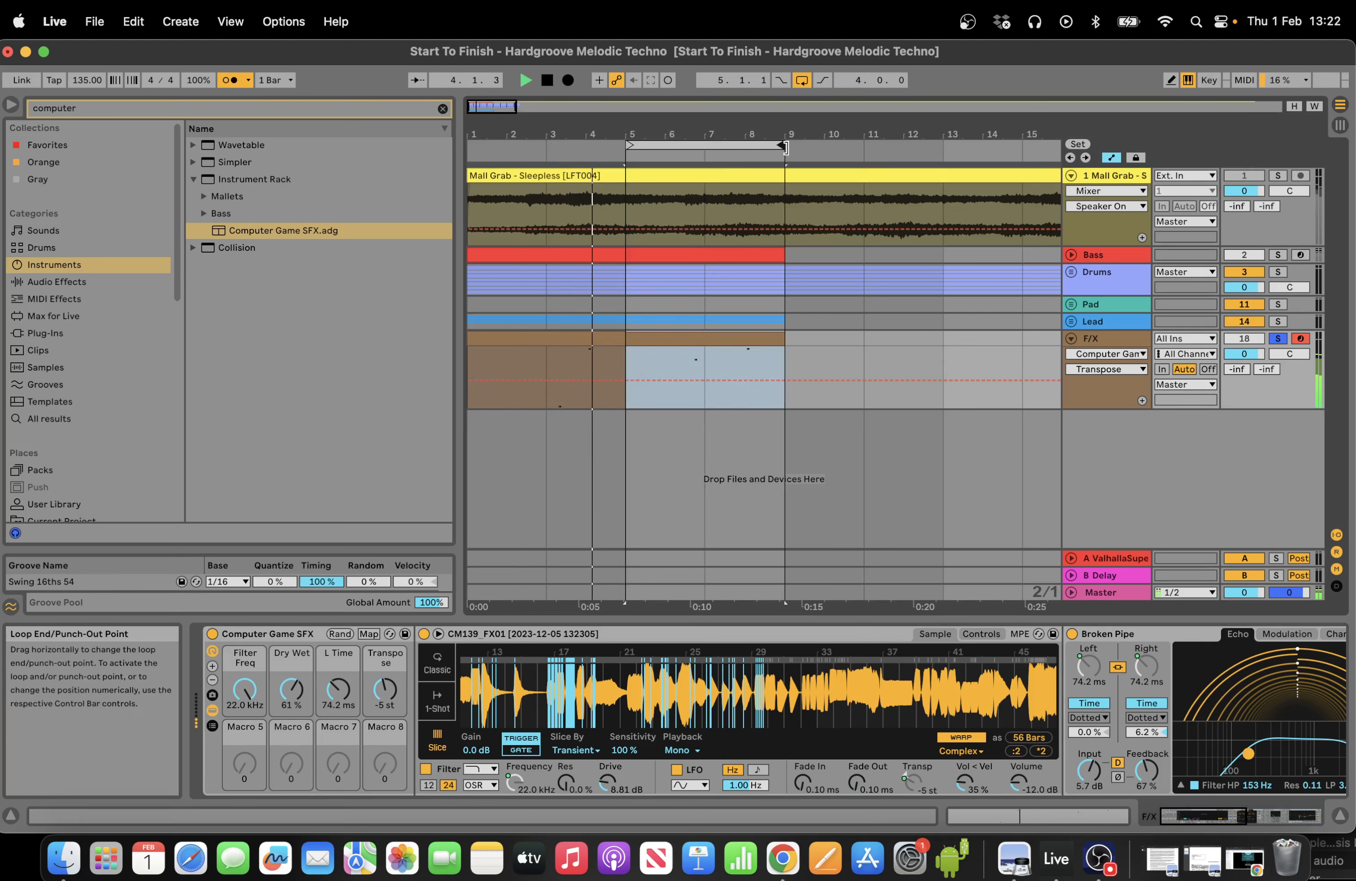
left_click_drag(634, 143, 333, 143)
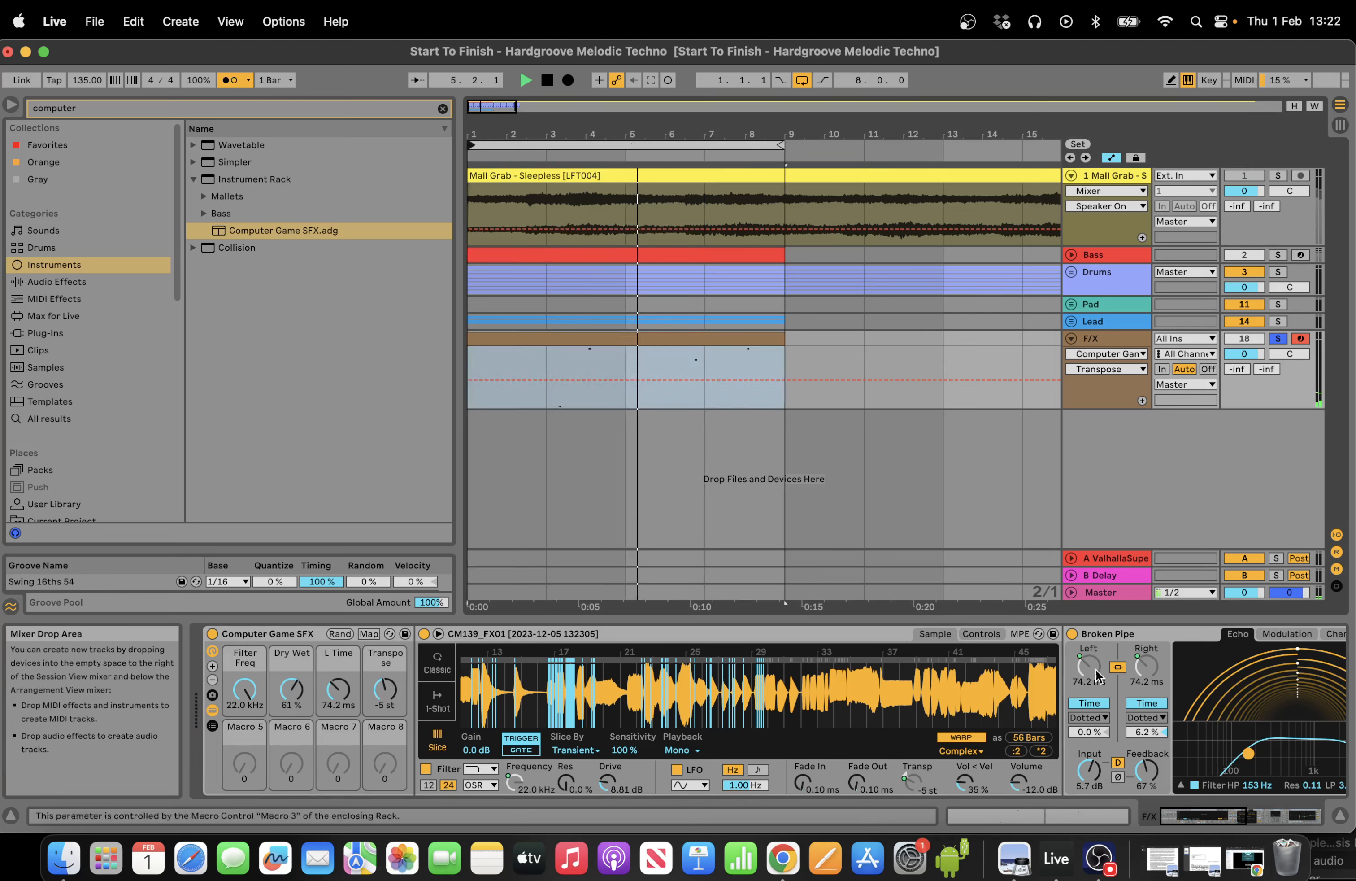
Search the plug-ins for "lfo" and insert LFOTool between the Glue Compressor and EQ Eight on the F/X track.
left_click(1090, 770)
left_click(1325, 823)
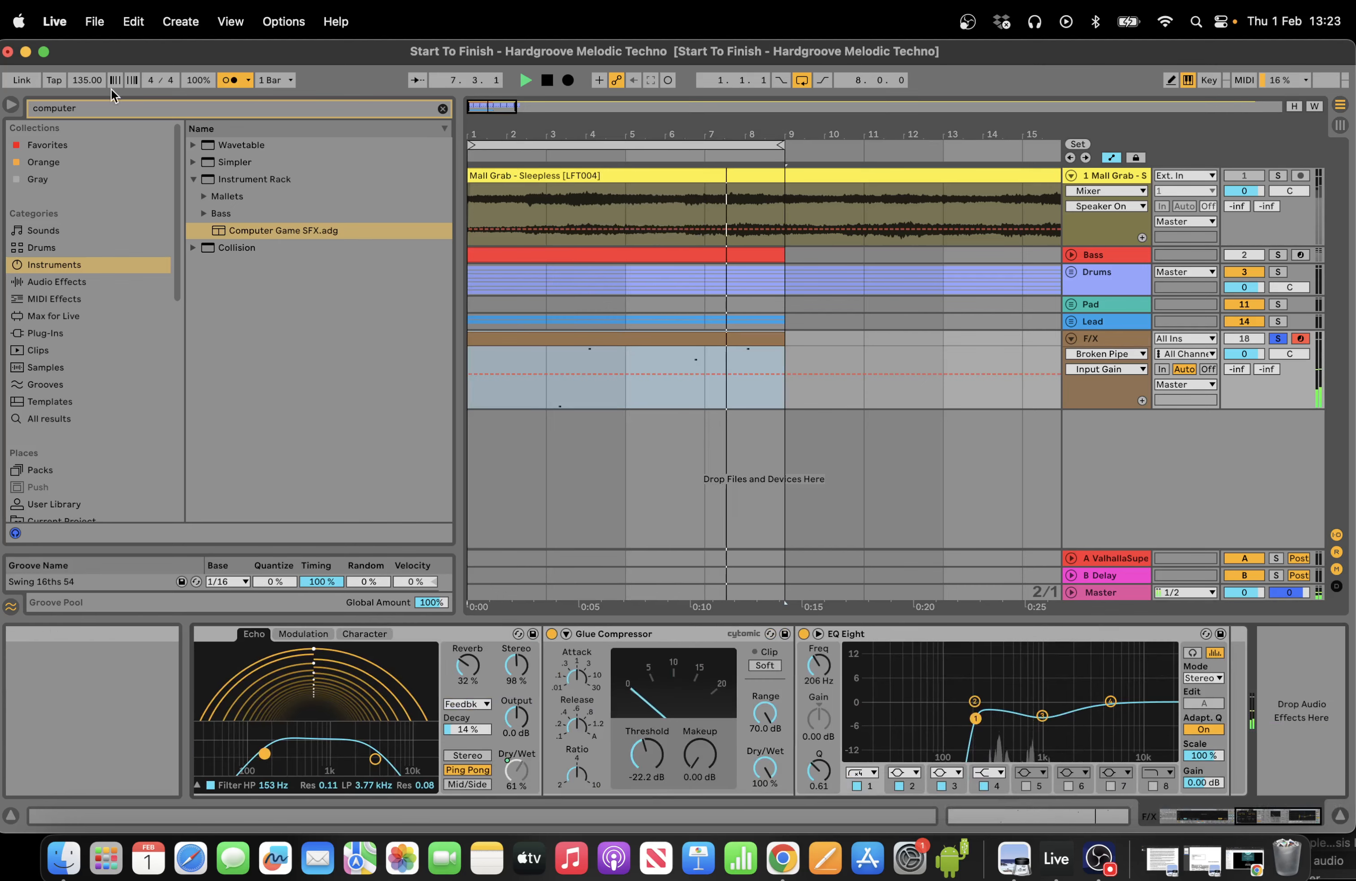
left_click(133, 104)
key("super+a")
type("lfo")
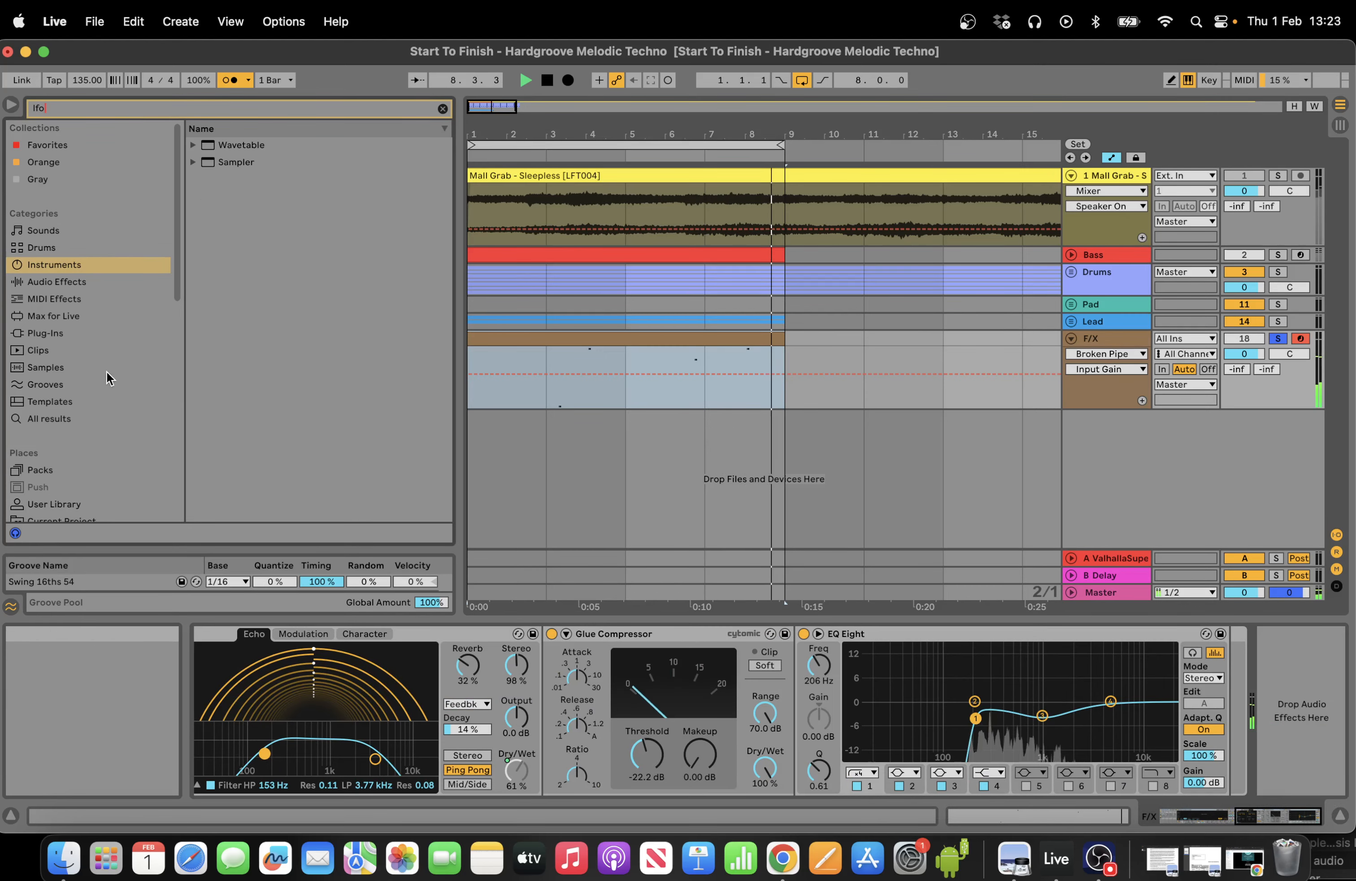
left_click(64, 333)
left_click_drag(258, 216, 806, 693)
Lower the starting point of the LFOTool curve on the F/X track and close the plug-in window.
left_click_drag(355, 166, 281, 99)
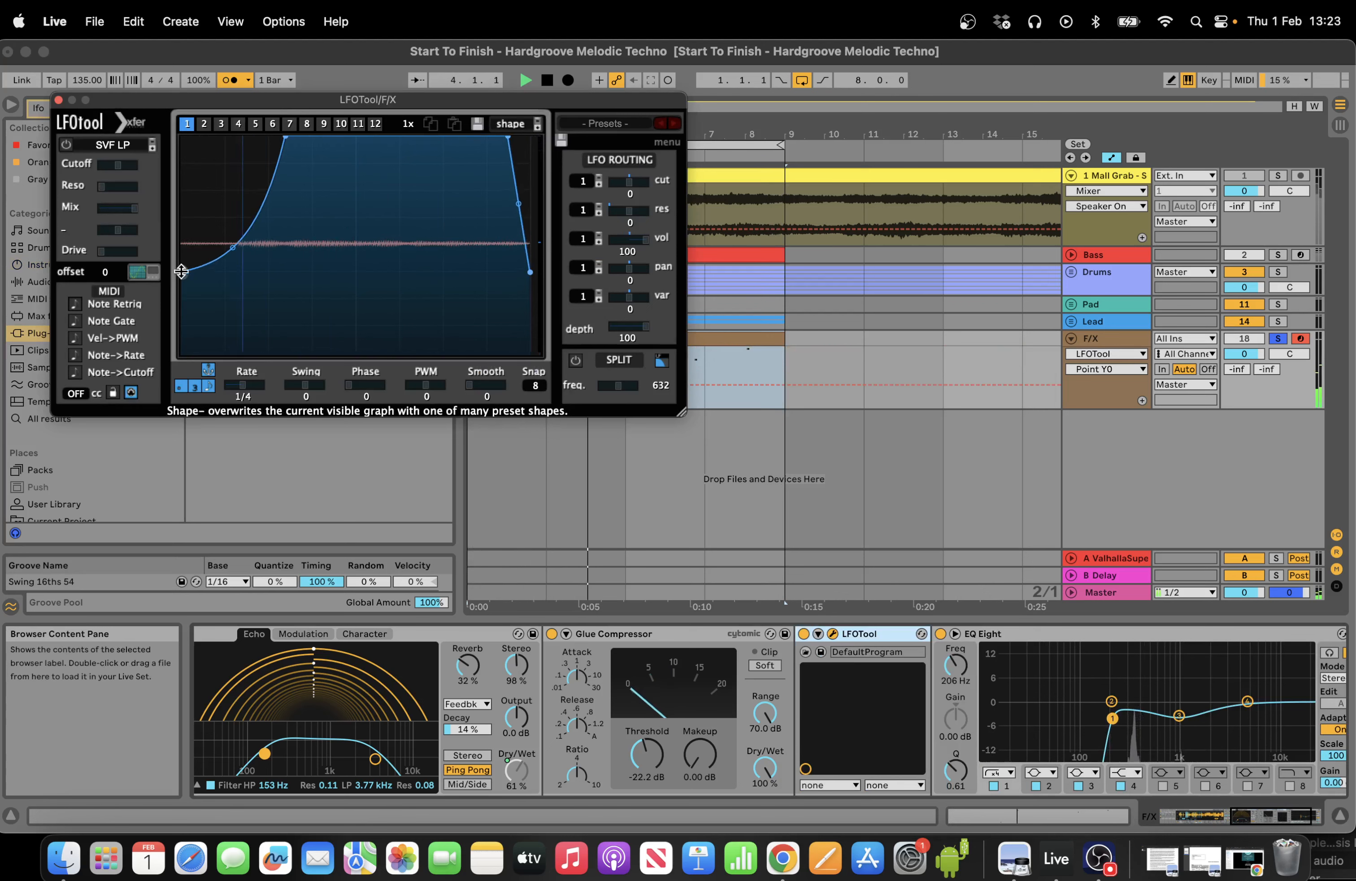
left_click_drag(182, 274, 182, 306)
left_click(58, 99)
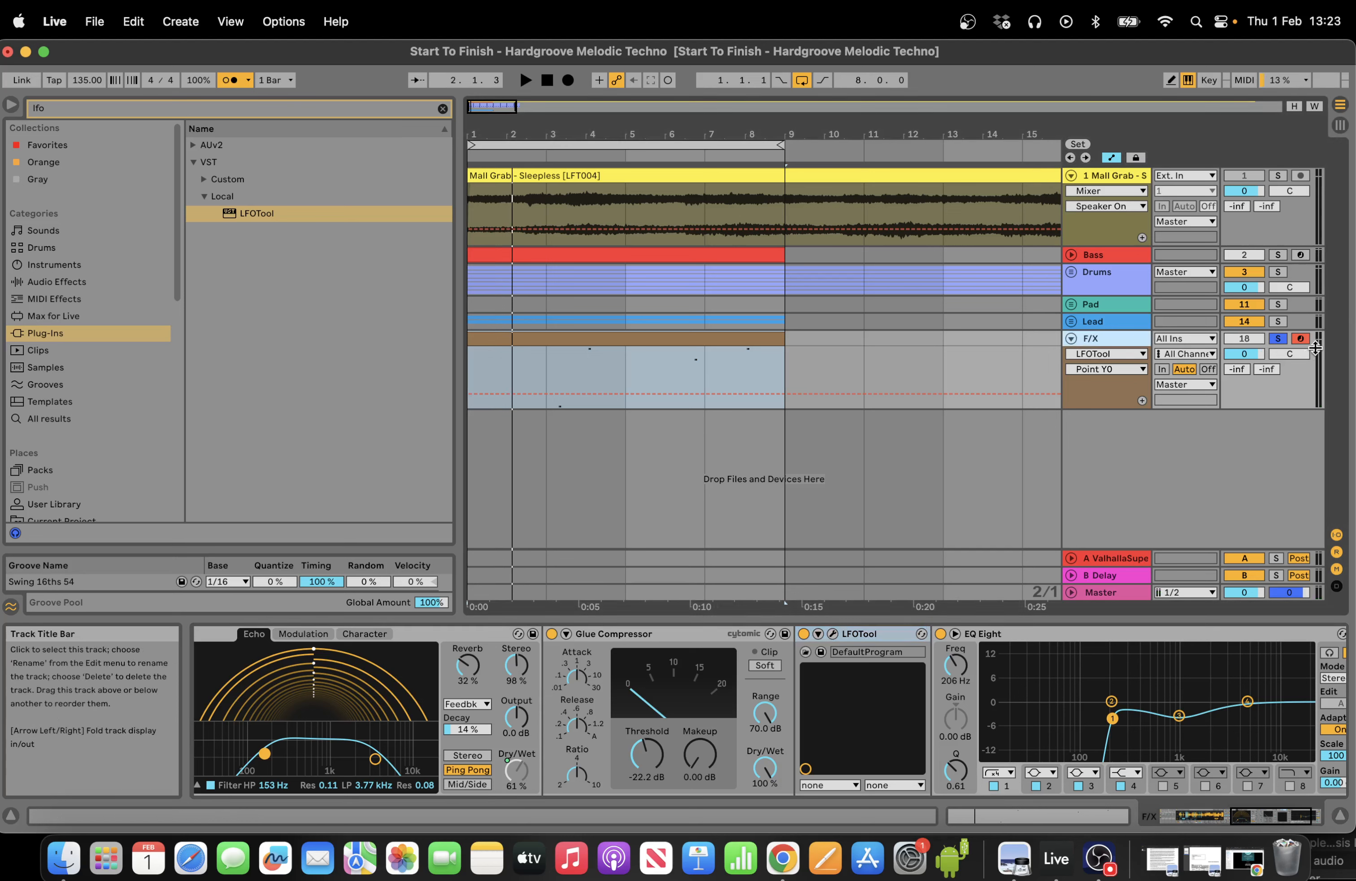
Unsolo the F/X track, turn off the metronome and play the full mix.
left_click(1129, 338)
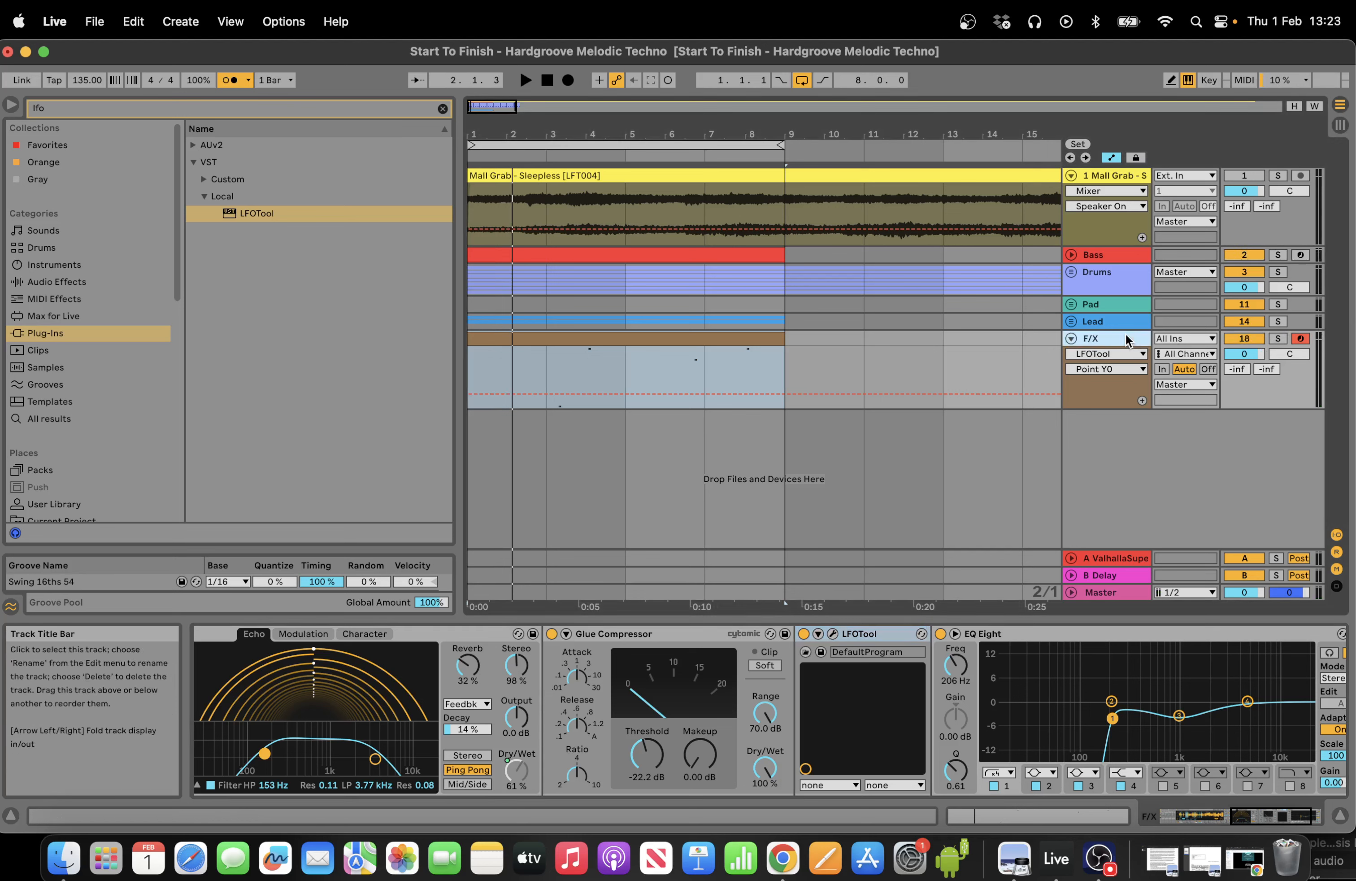
left_click(1244, 339)
key("space")
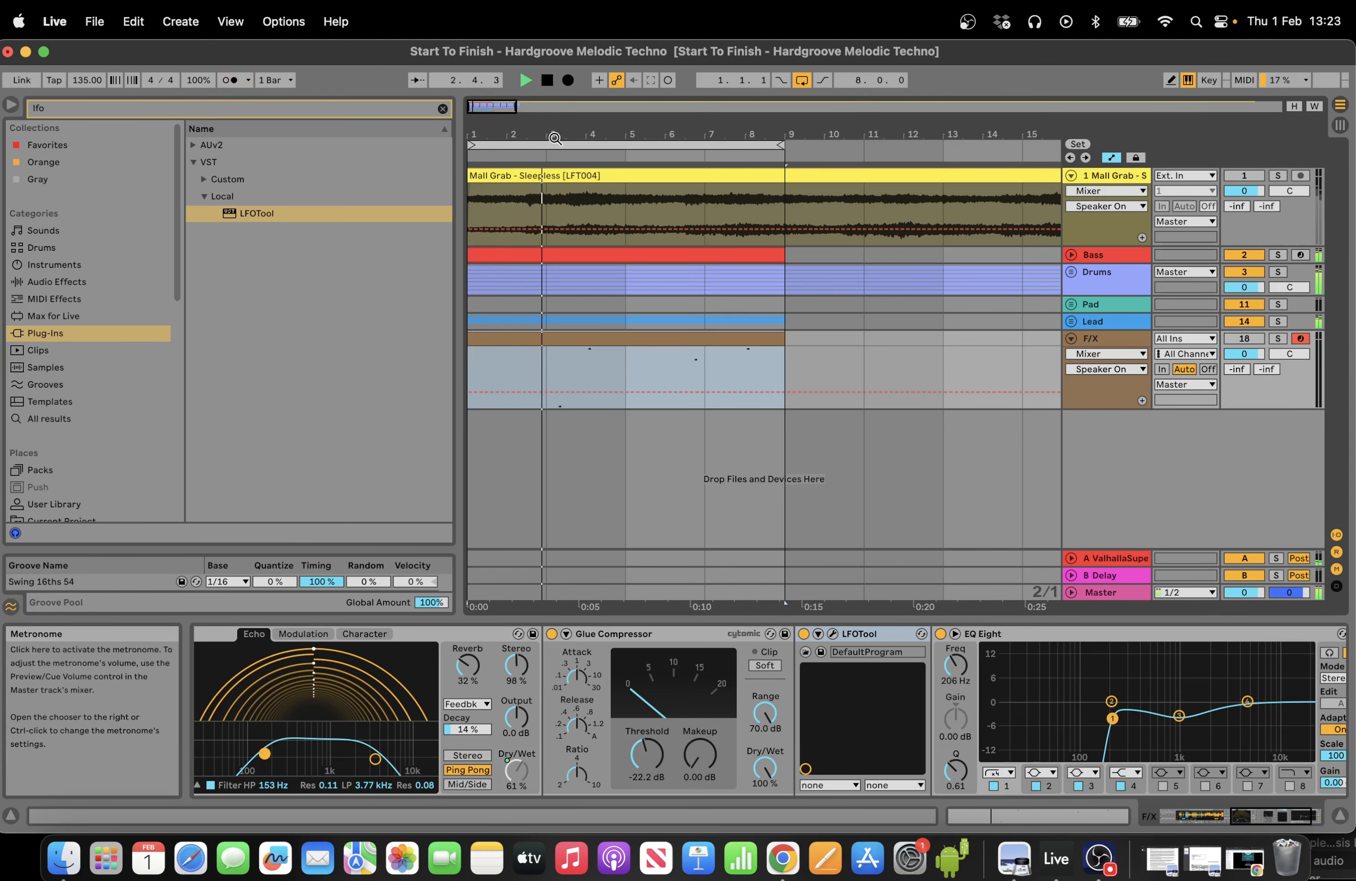
Unfold the Lead group, extend both Lead 1 clips to bar 17, and lengthen the arrangement loop to 16 bars.
left_click_drag(555, 139, 520, 109)
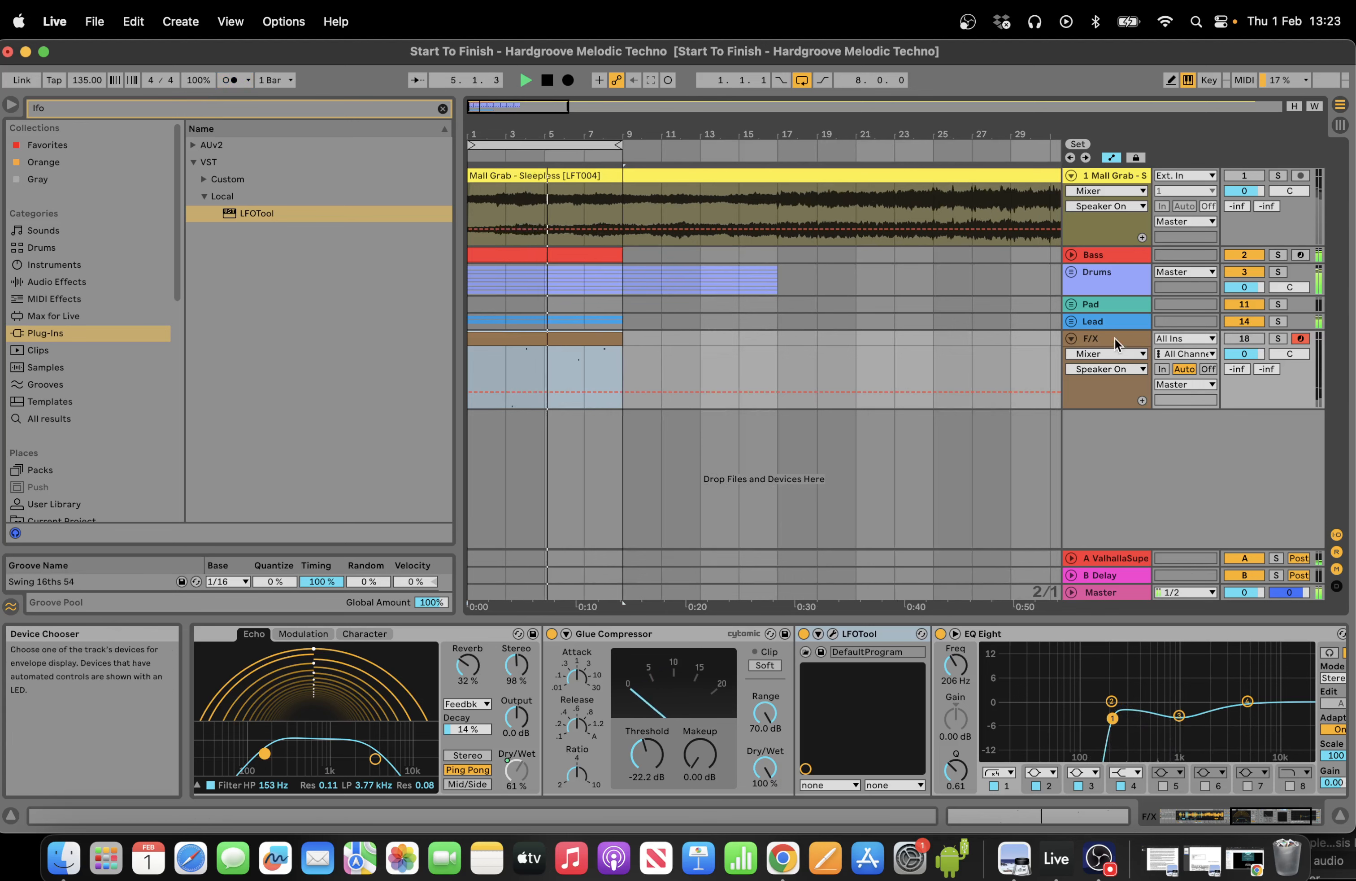
left_click(1071, 321)
left_click(765, 386)
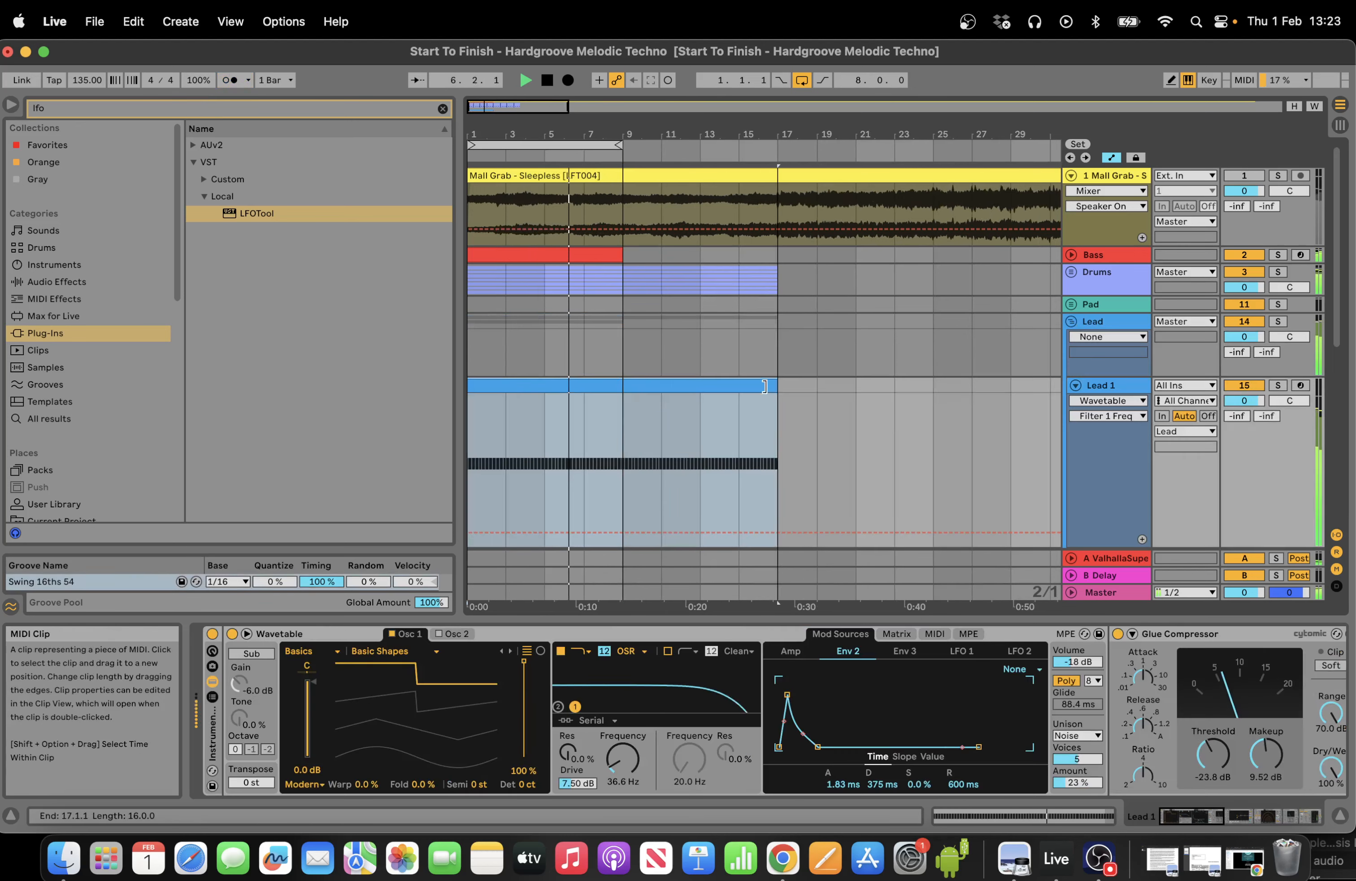
scroll(639, 393, "down", 5)
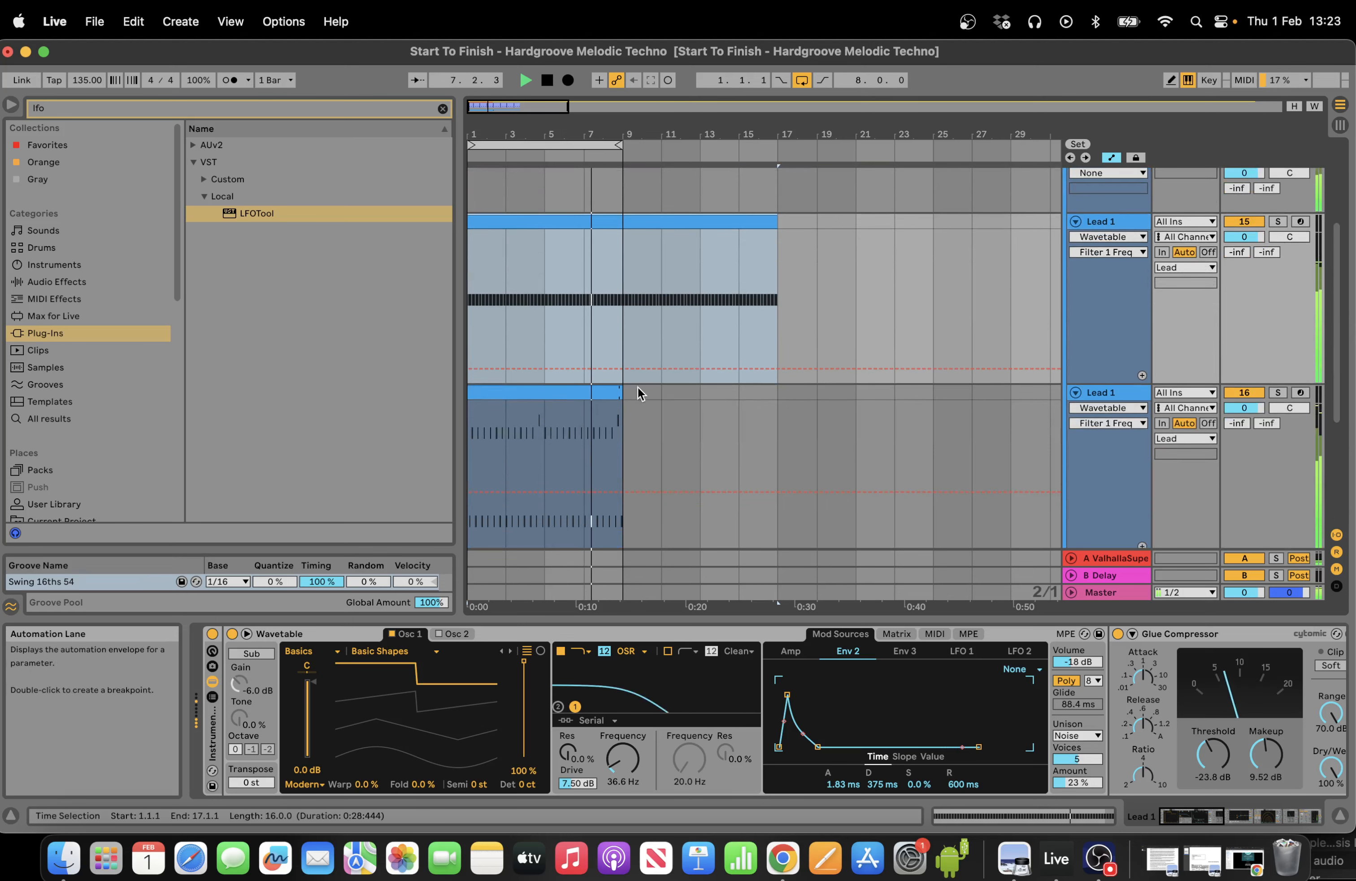
left_click_drag(621, 393, 777, 393)
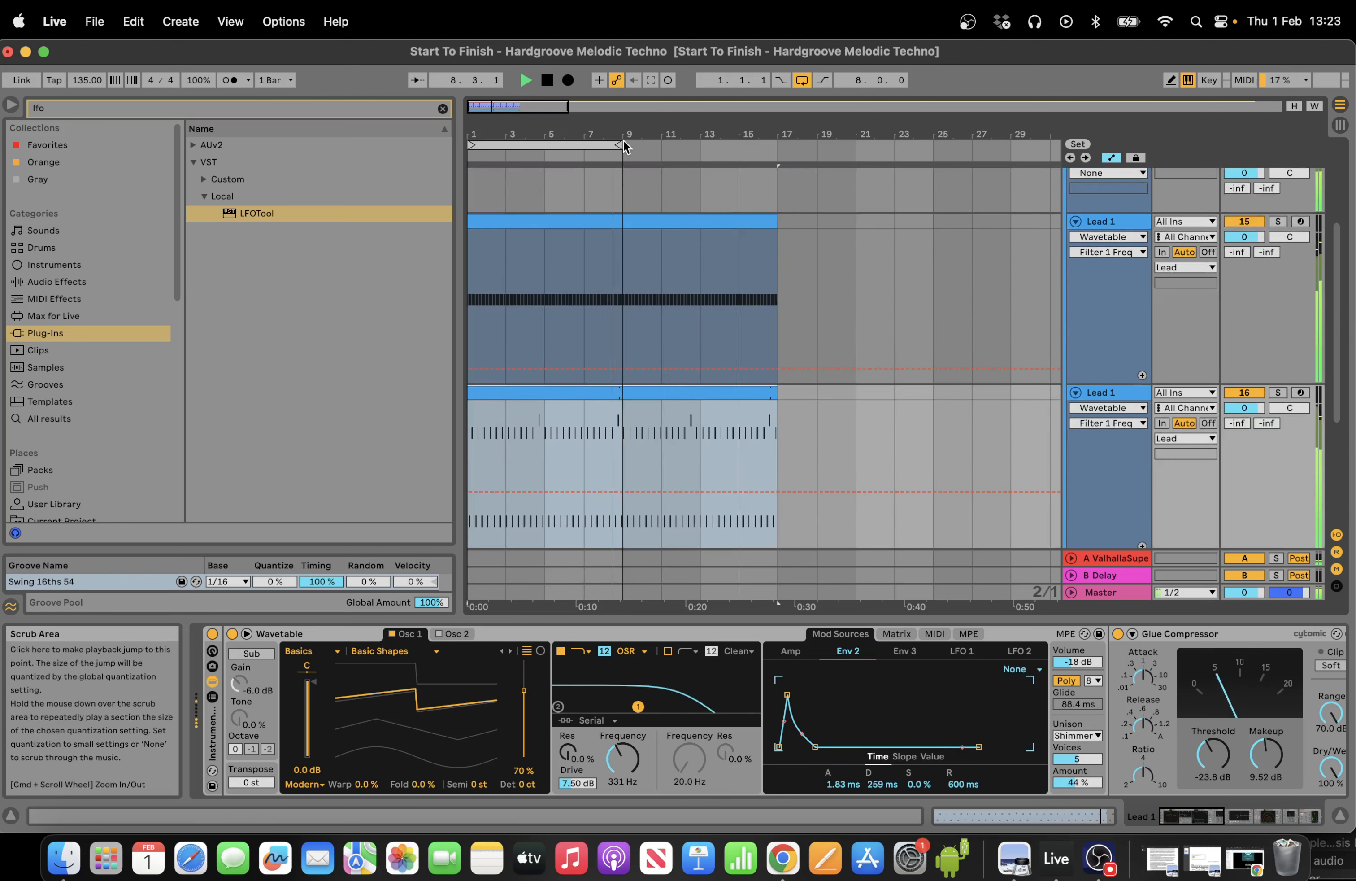
mouse_move(625, 147)
left_mouse_down()
mouse_move(811, 143)
mouse_move(774, 143)
left_mouse_up()
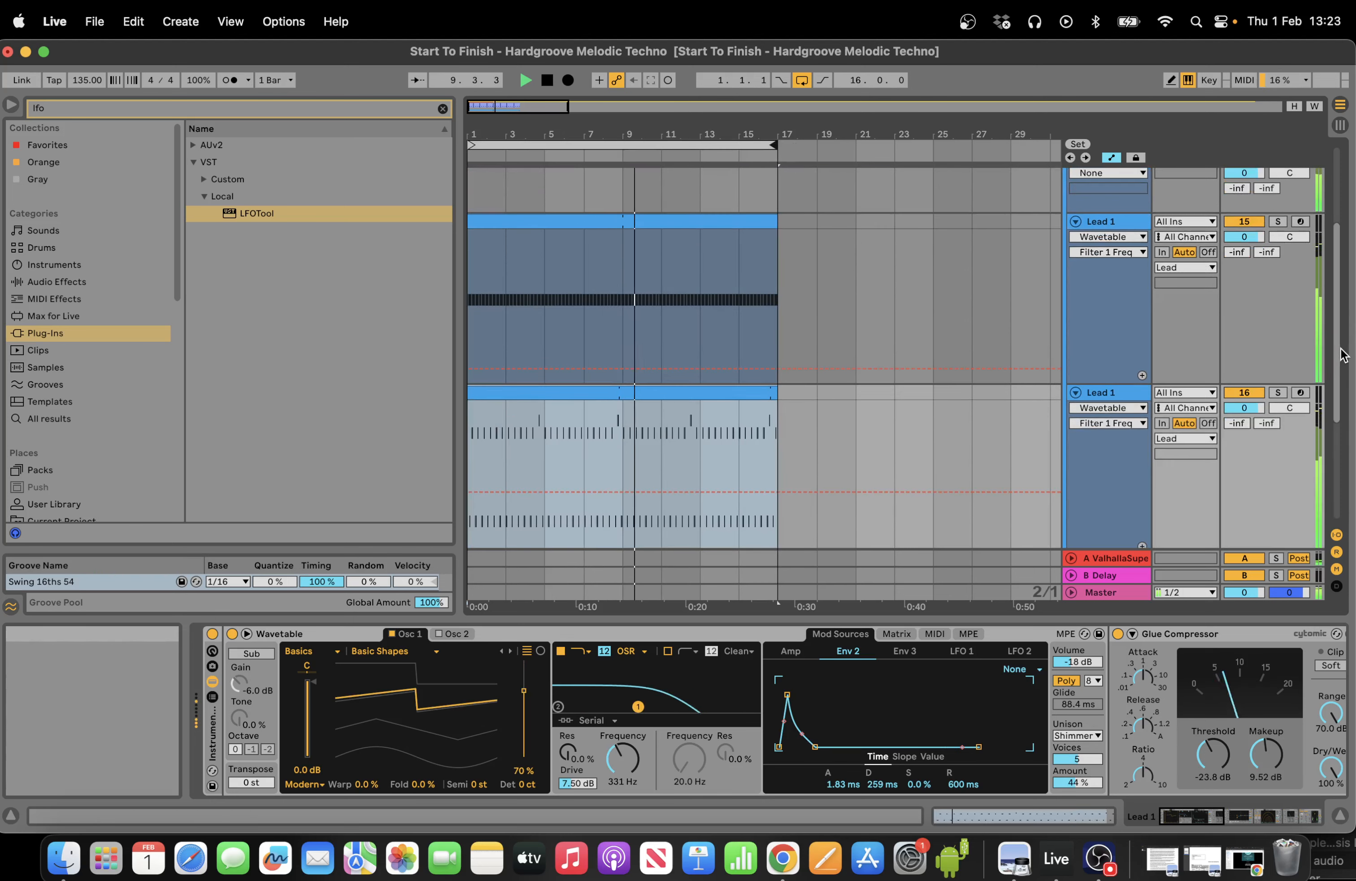
Extend the Bass clip to bar 17 and duplicate bars 9 to 17 of all tracks into a looped section spanning bars 17 to 25.
left_click_drag(1340, 312, 1321, 132)
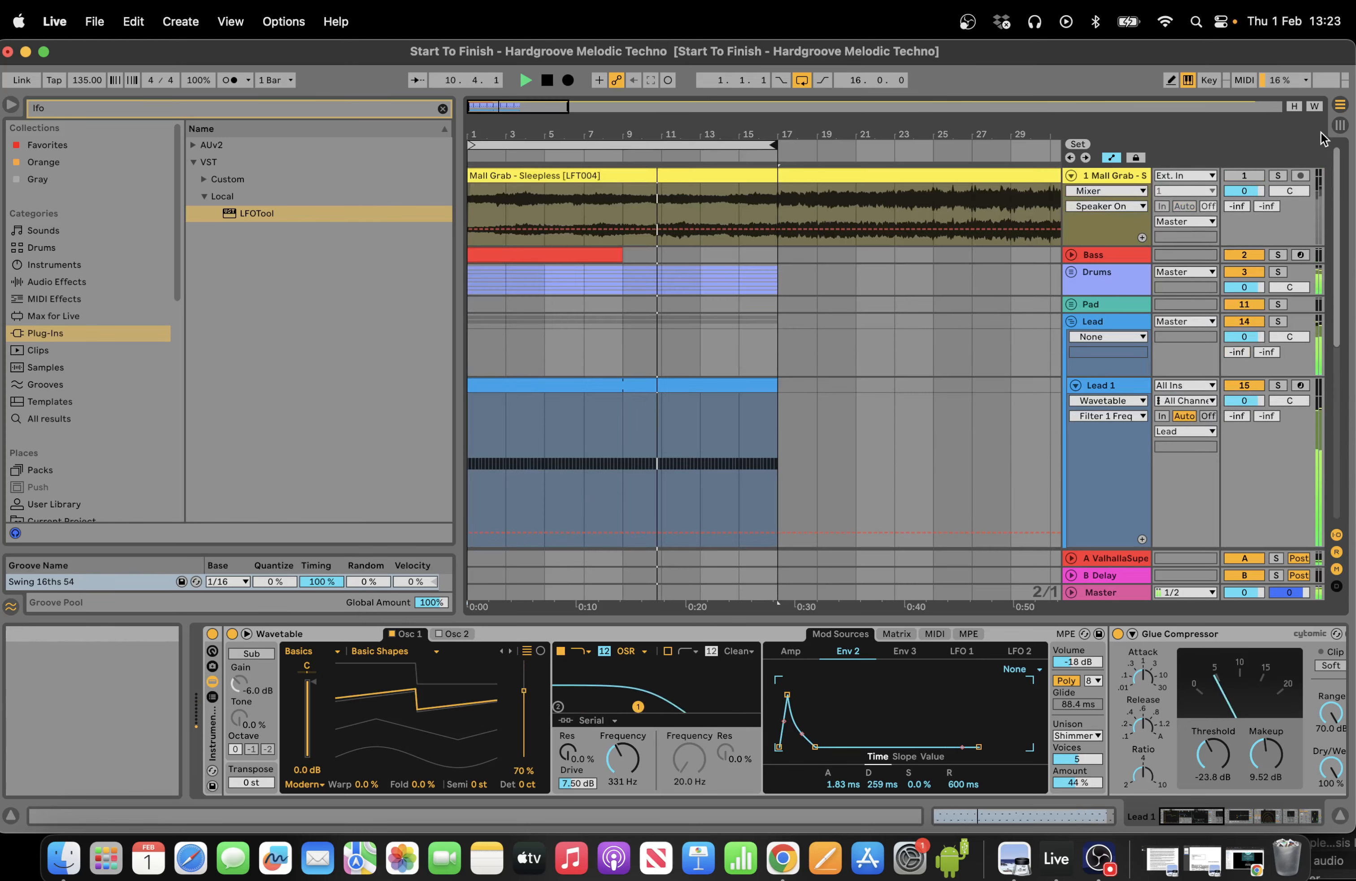
left_click_drag(622, 254, 777, 254)
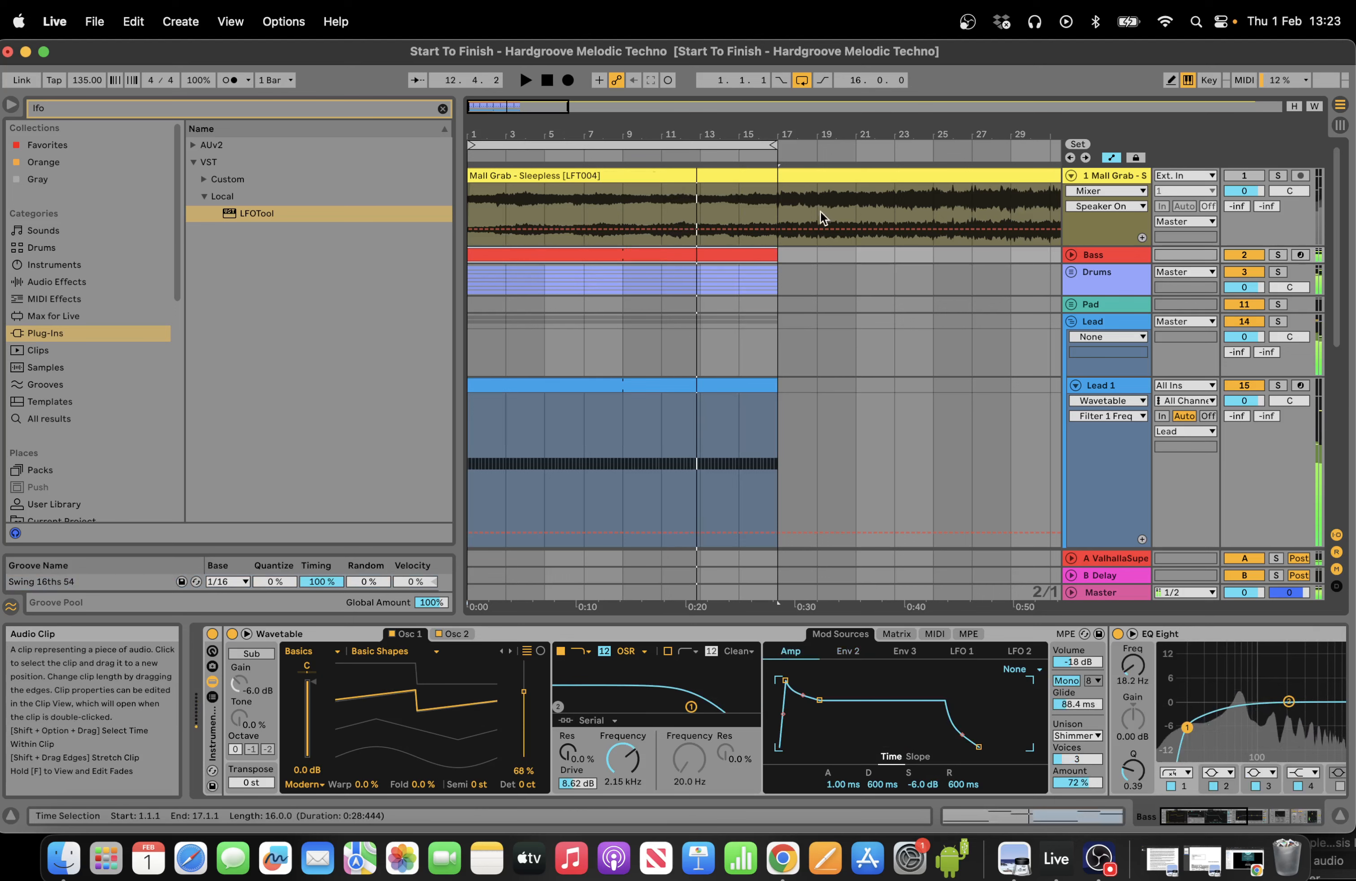
left_click_drag(624, 279, 774, 278)
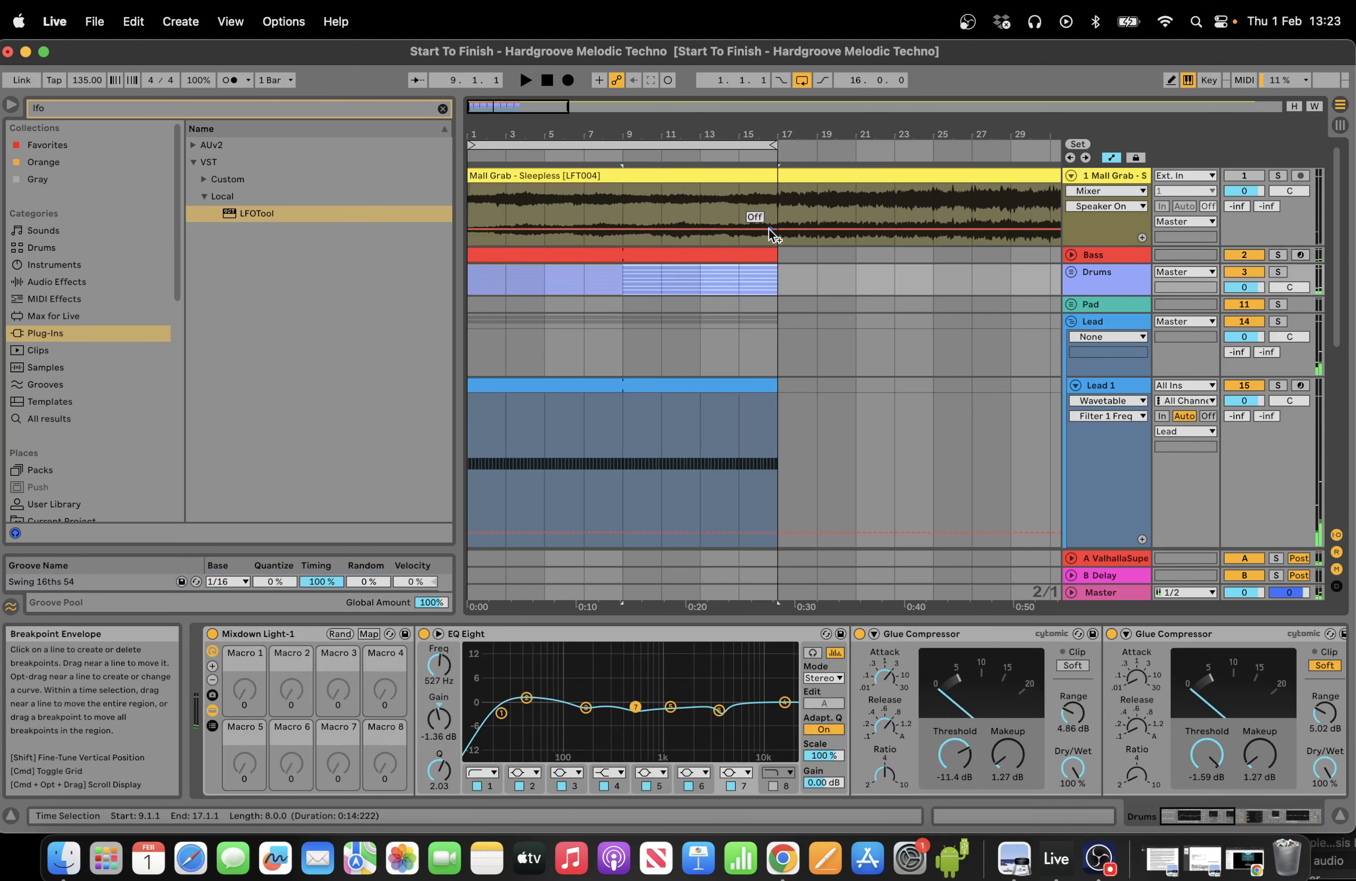
key("super+l")
left_click(713, 143)
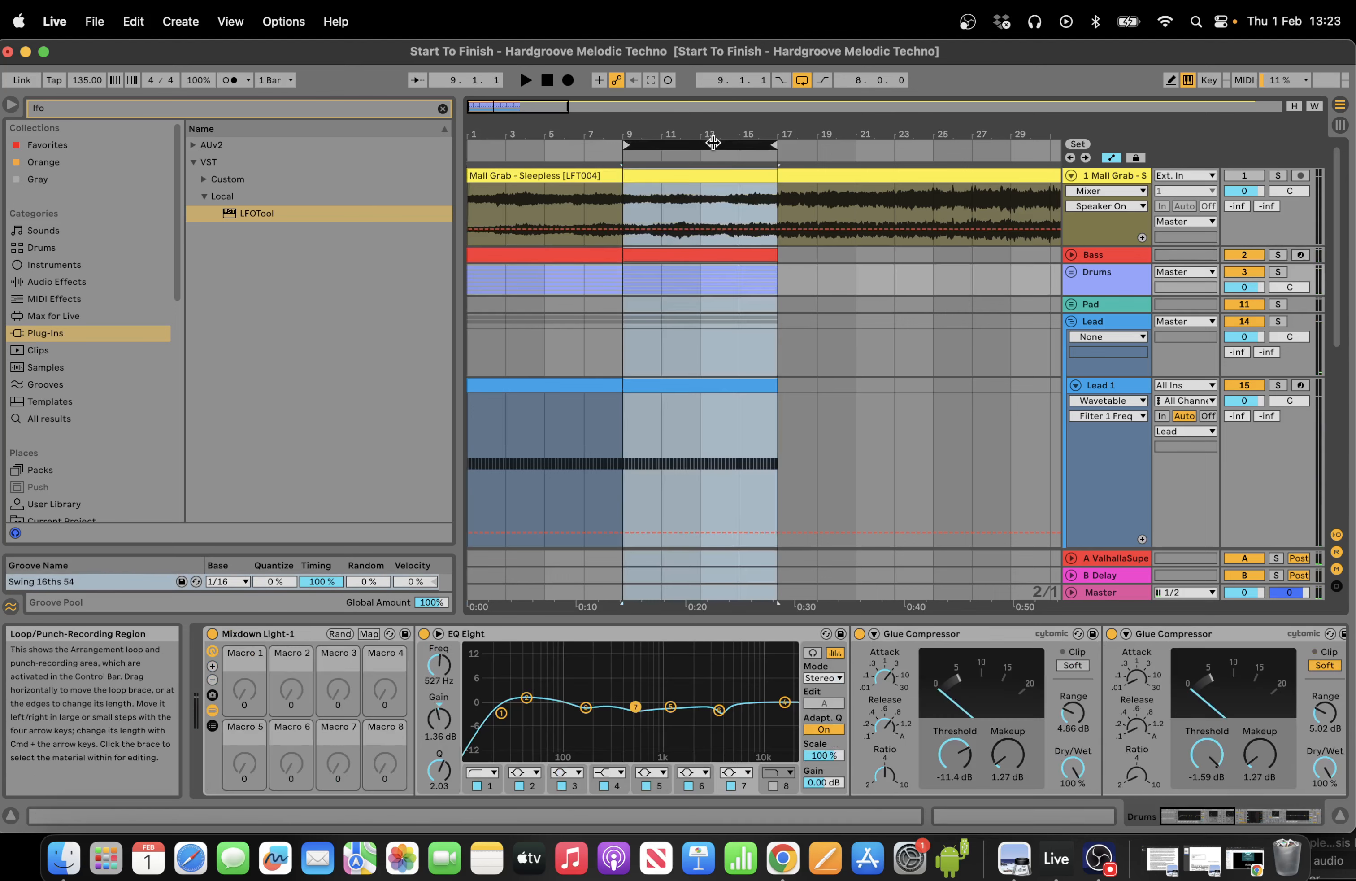
key("super+d")
left_click_drag(735, 143, 892, 143)
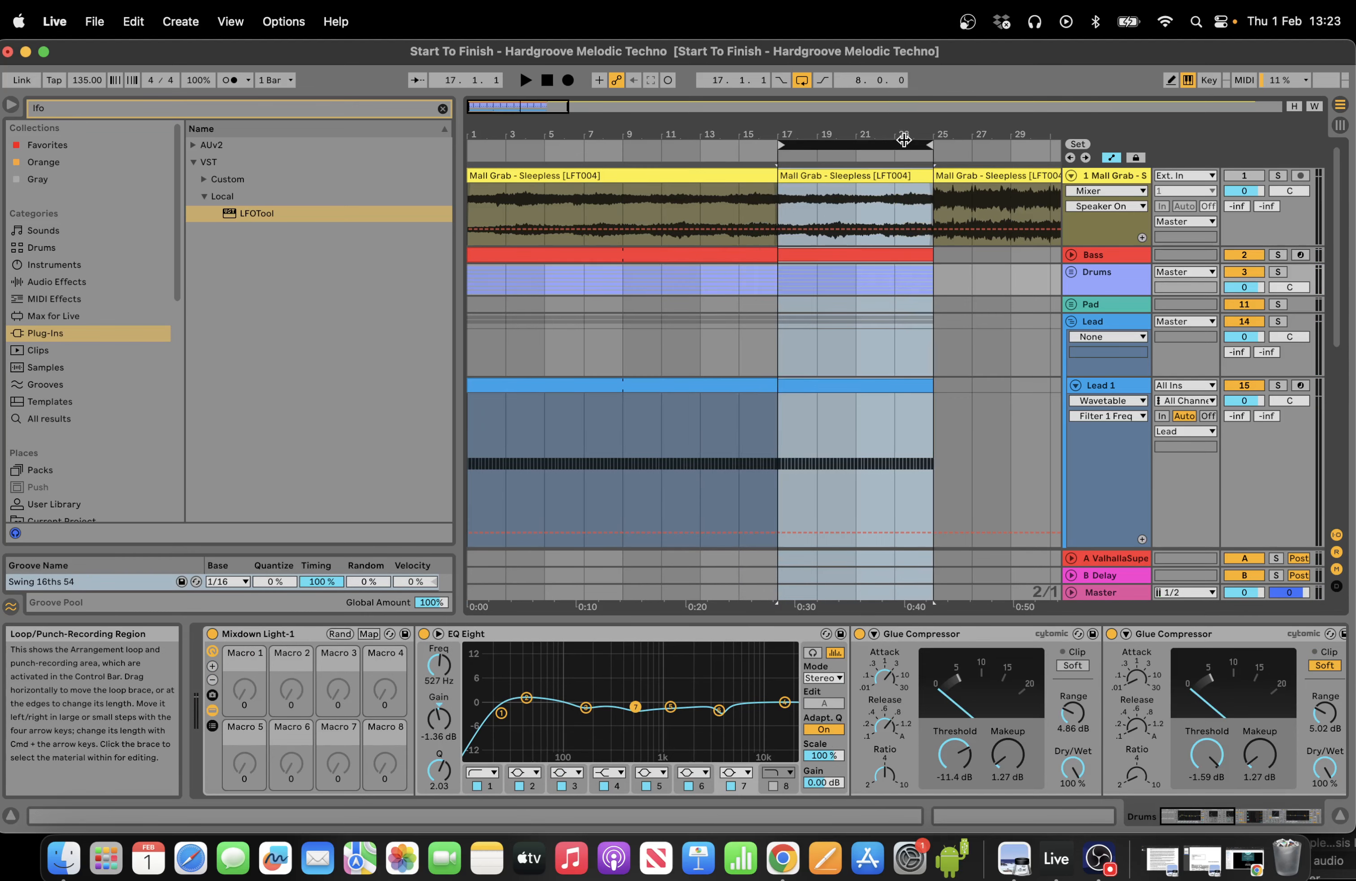
Delete the Bass clip in bars 17 to 25 and deactivate the second Lead 1 track's clip over the same bars.
left_click(1090, 259)
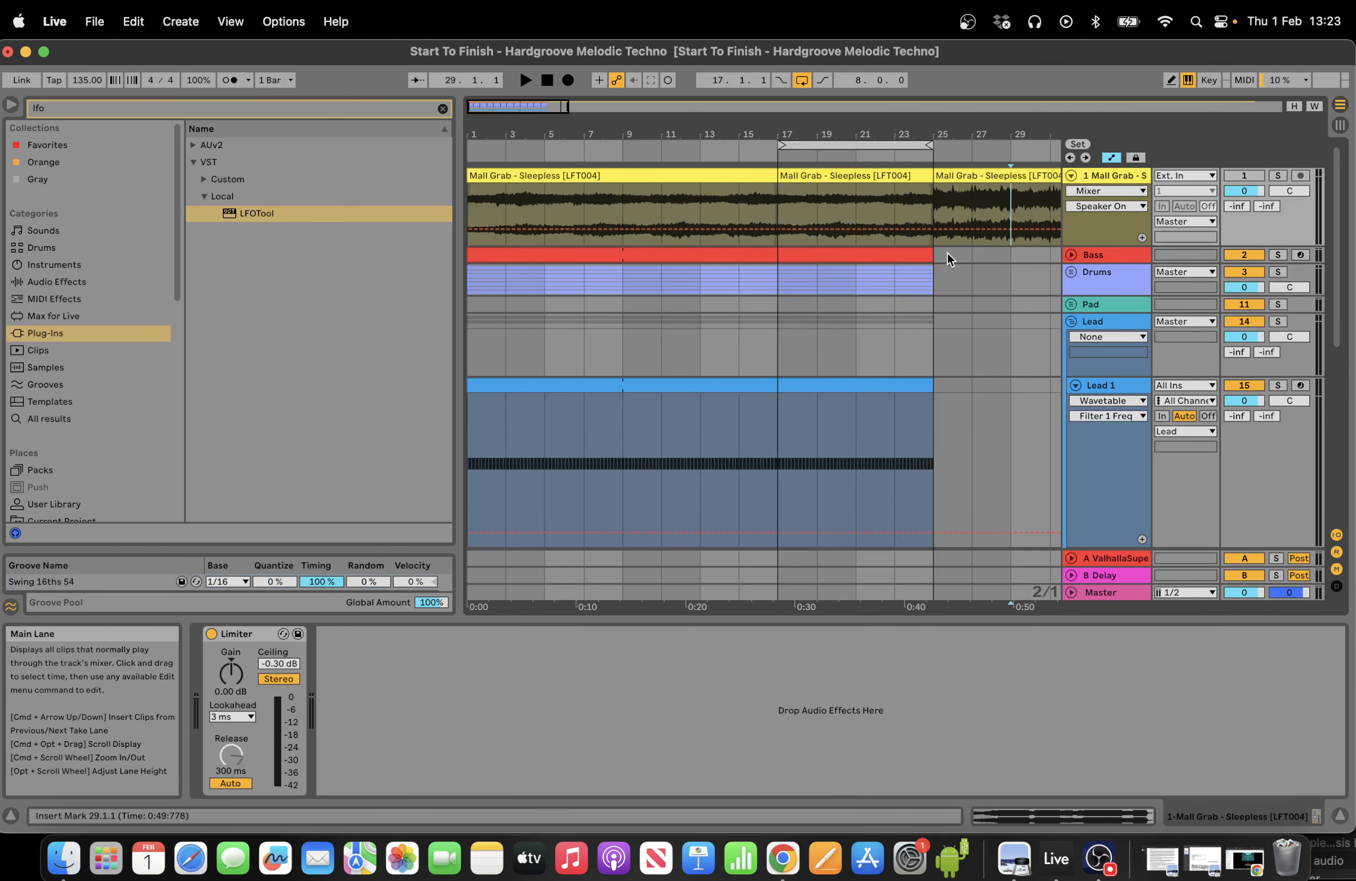
left_click(780, 254)
key("Delete")
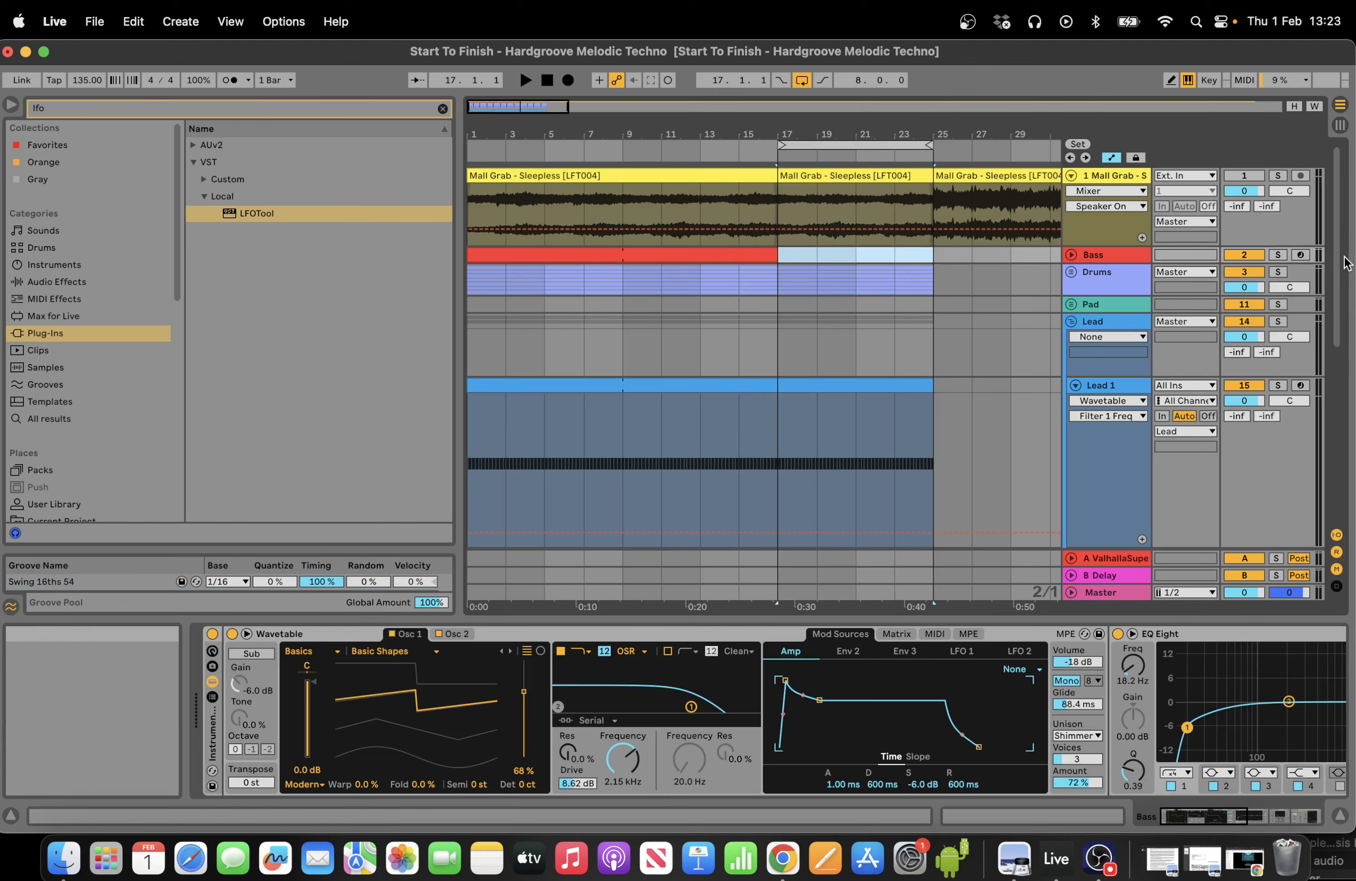
scroll(1347, 263, "down", 5)
left_click_drag(938, 422, 766, 394)
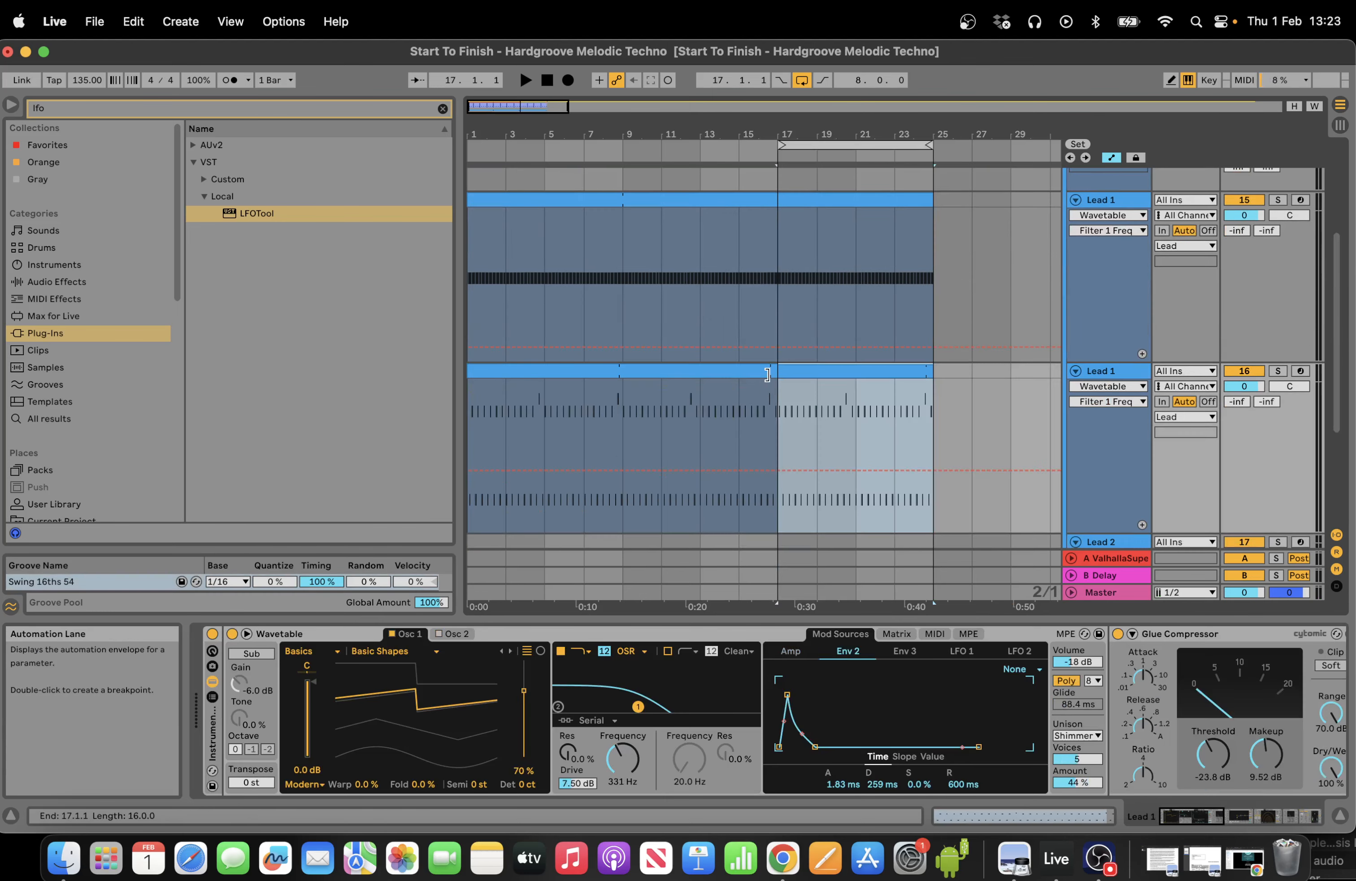
key("0")
scroll(801, 349, "up", 3)
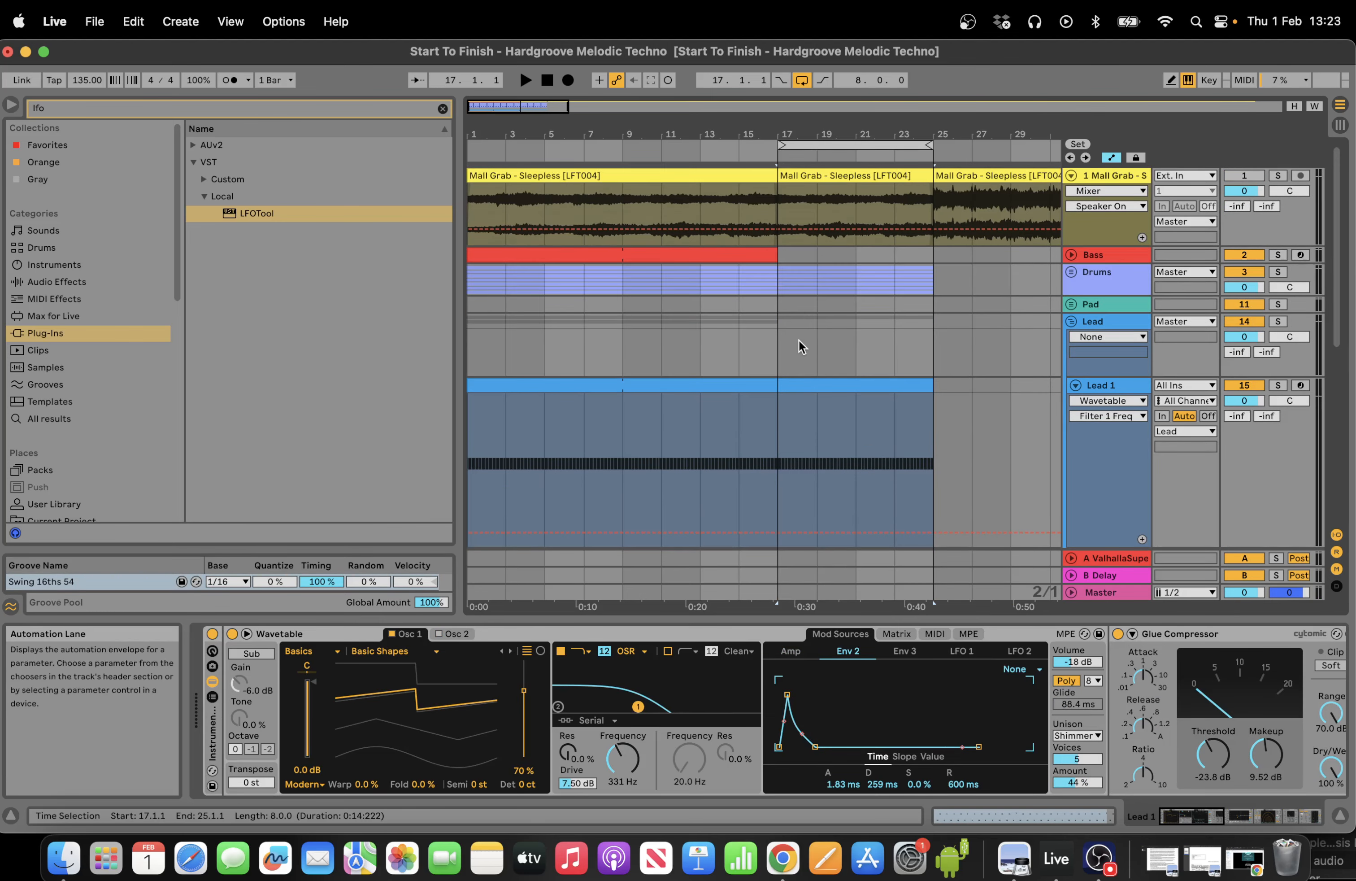
Unfold the Drums group, loop bars 17 to 19 of the Kick track and play them.
left_click(1072, 272)
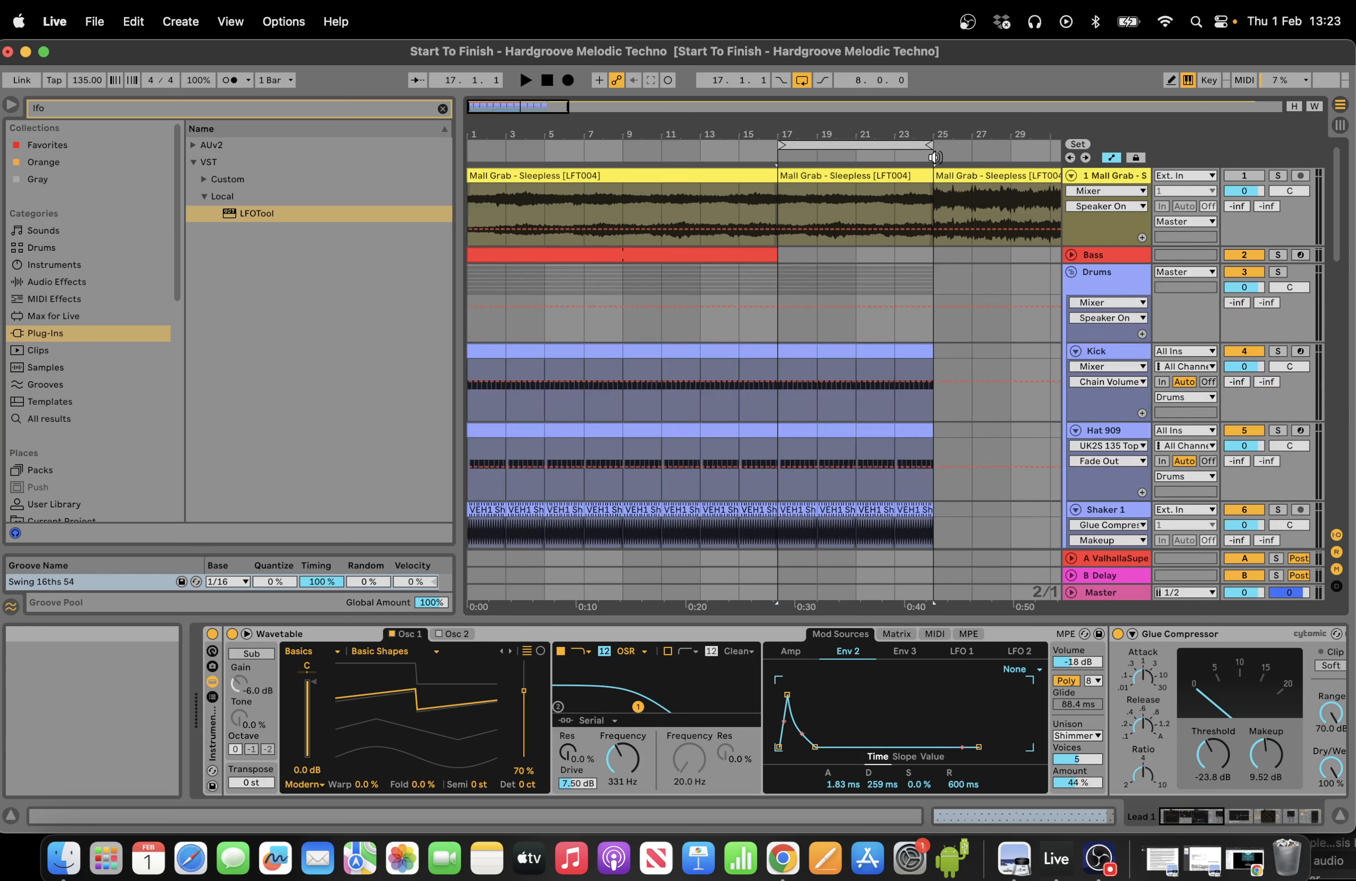
left_click_drag(781, 134, 667, 216)
key("space")
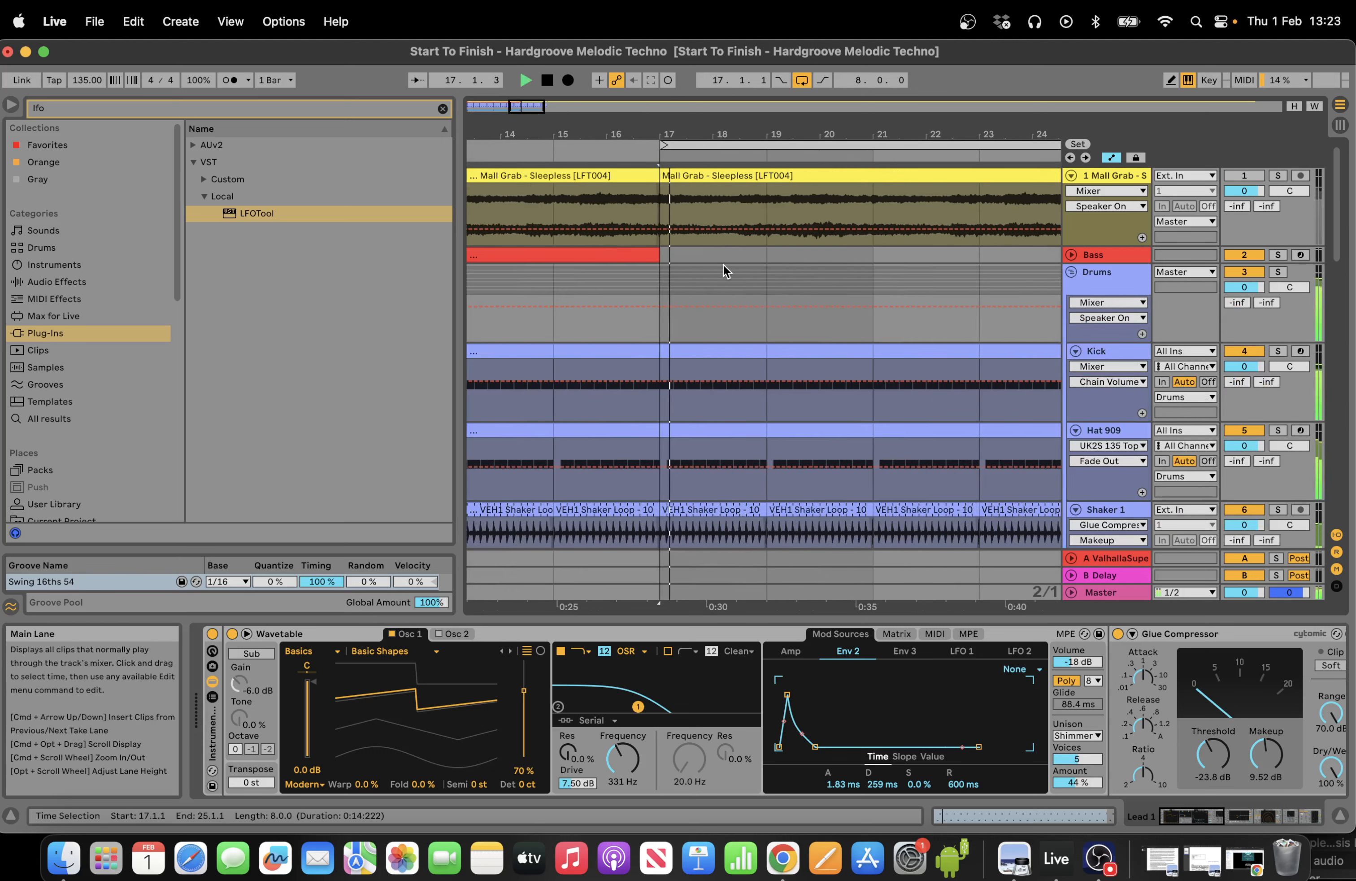
left_click(735, 366)
key("super+l")
key("space")
key("space")
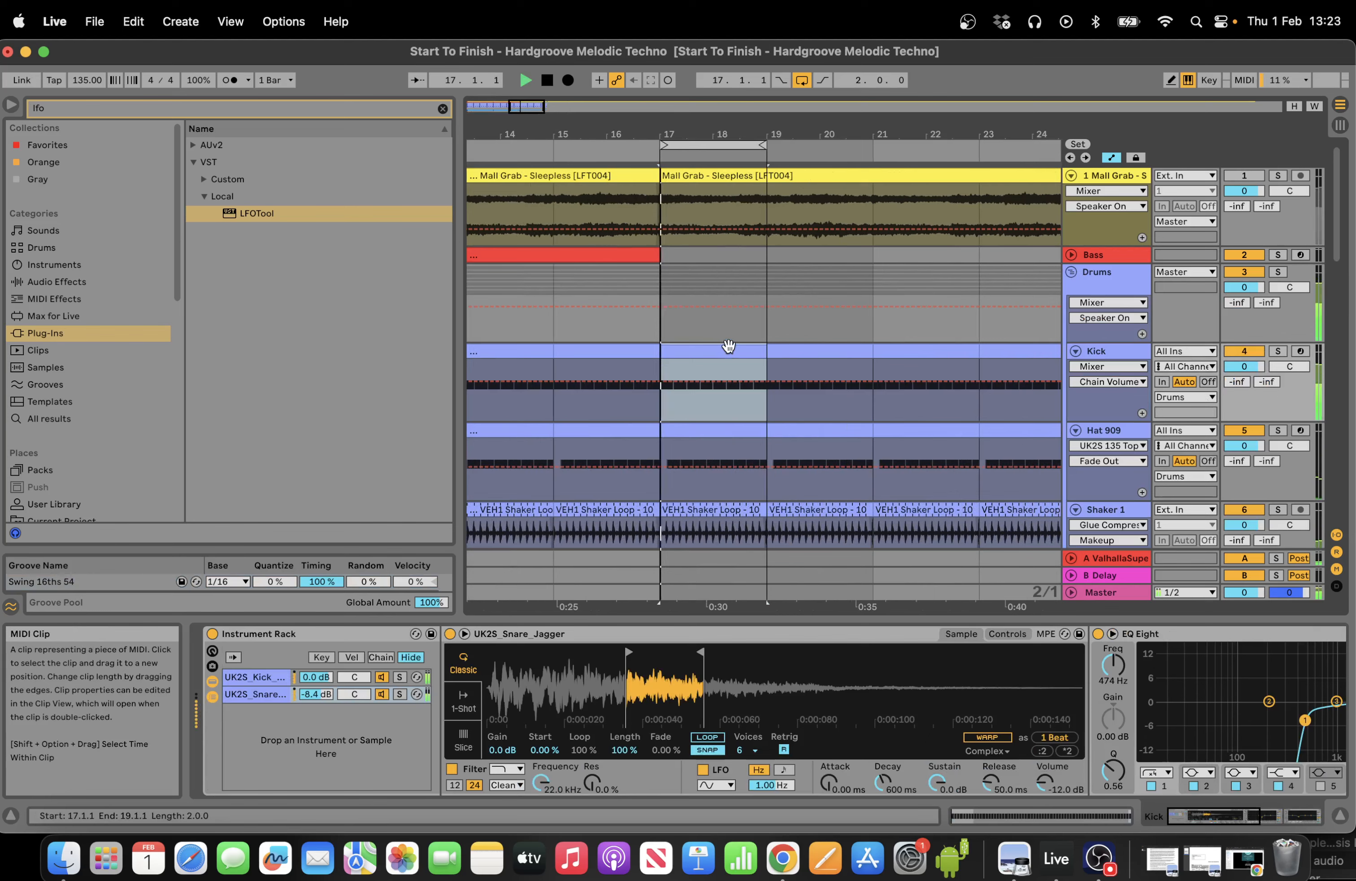
Open the looped Kick clip's notes, set the grid to 1/16 and delete the kicks from 1.2 through 2.2.
left_click(974, 815)
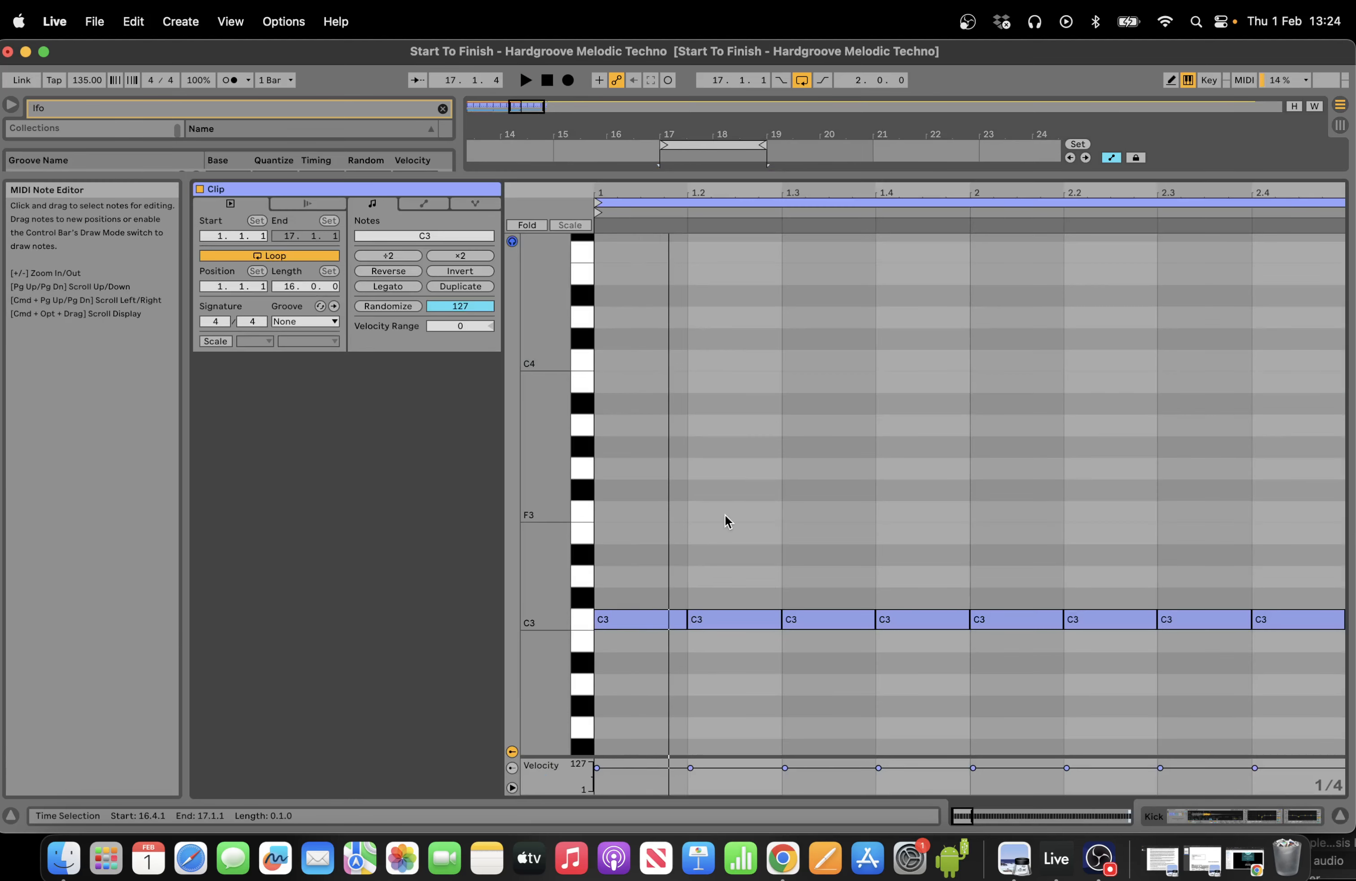
right_click(726, 521)
left_click(849, 425)
key("space")
left_click_drag(756, 522, 1099, 797)
key("Delete")
key("space")
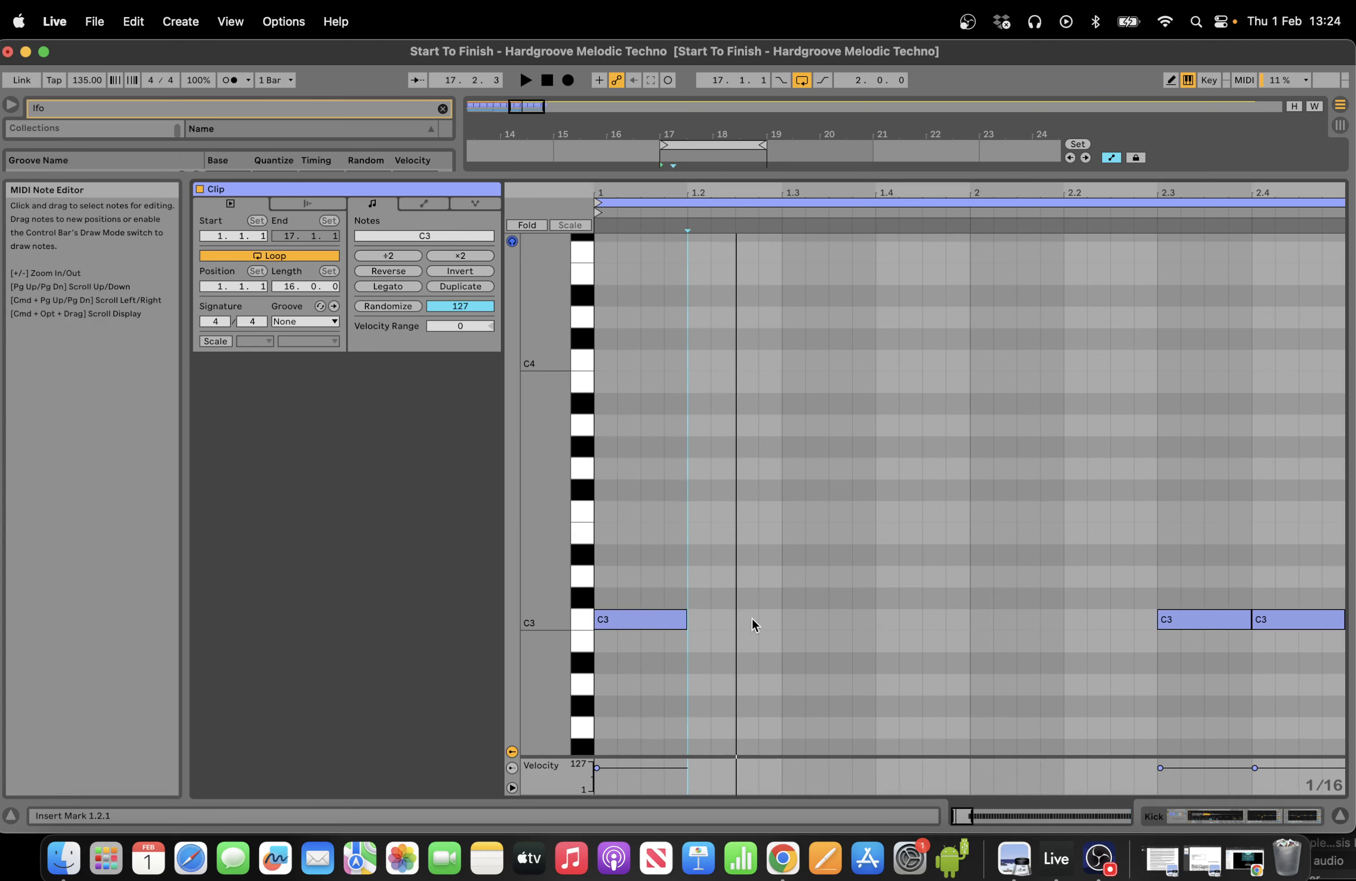
Add C3 kick notes at 1.2.3, 1.4.3 and 2.1.1, lengthening the first to three sixteenths and the last to one beat.
double_click(748, 619)
key("space")
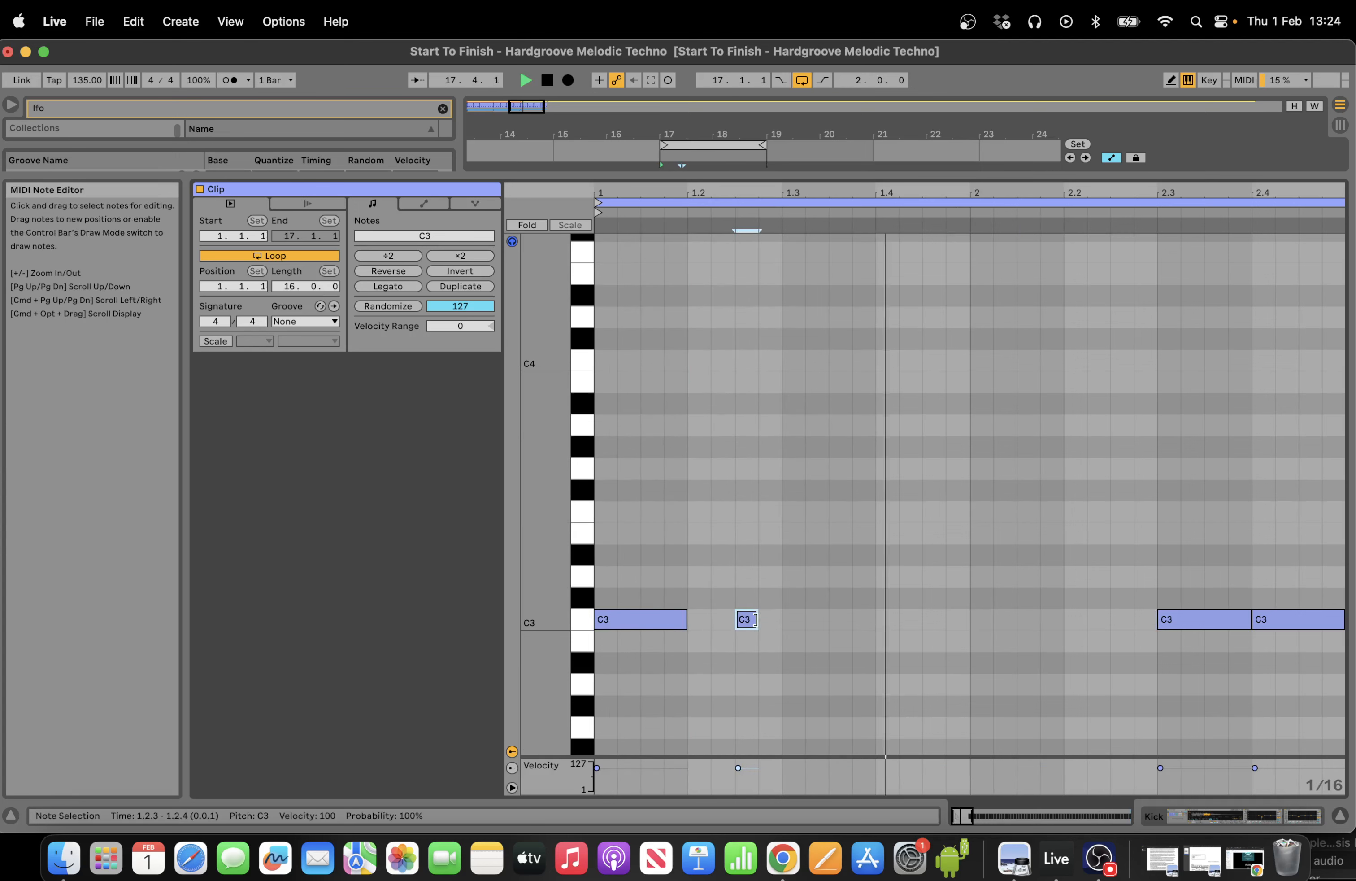
left_click_drag(755, 619, 804, 619)
left_click(922, 616)
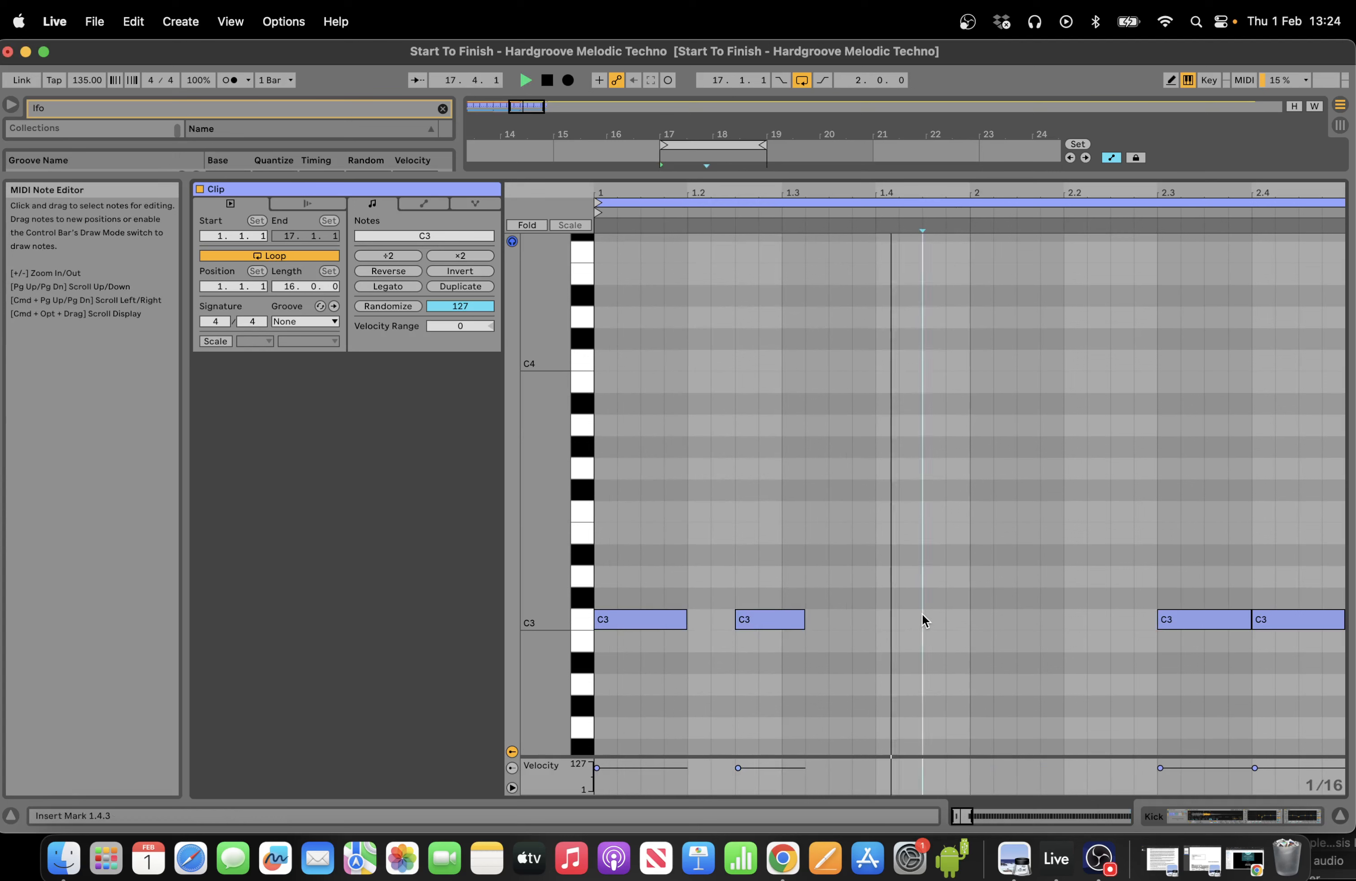
double_click(924, 617)
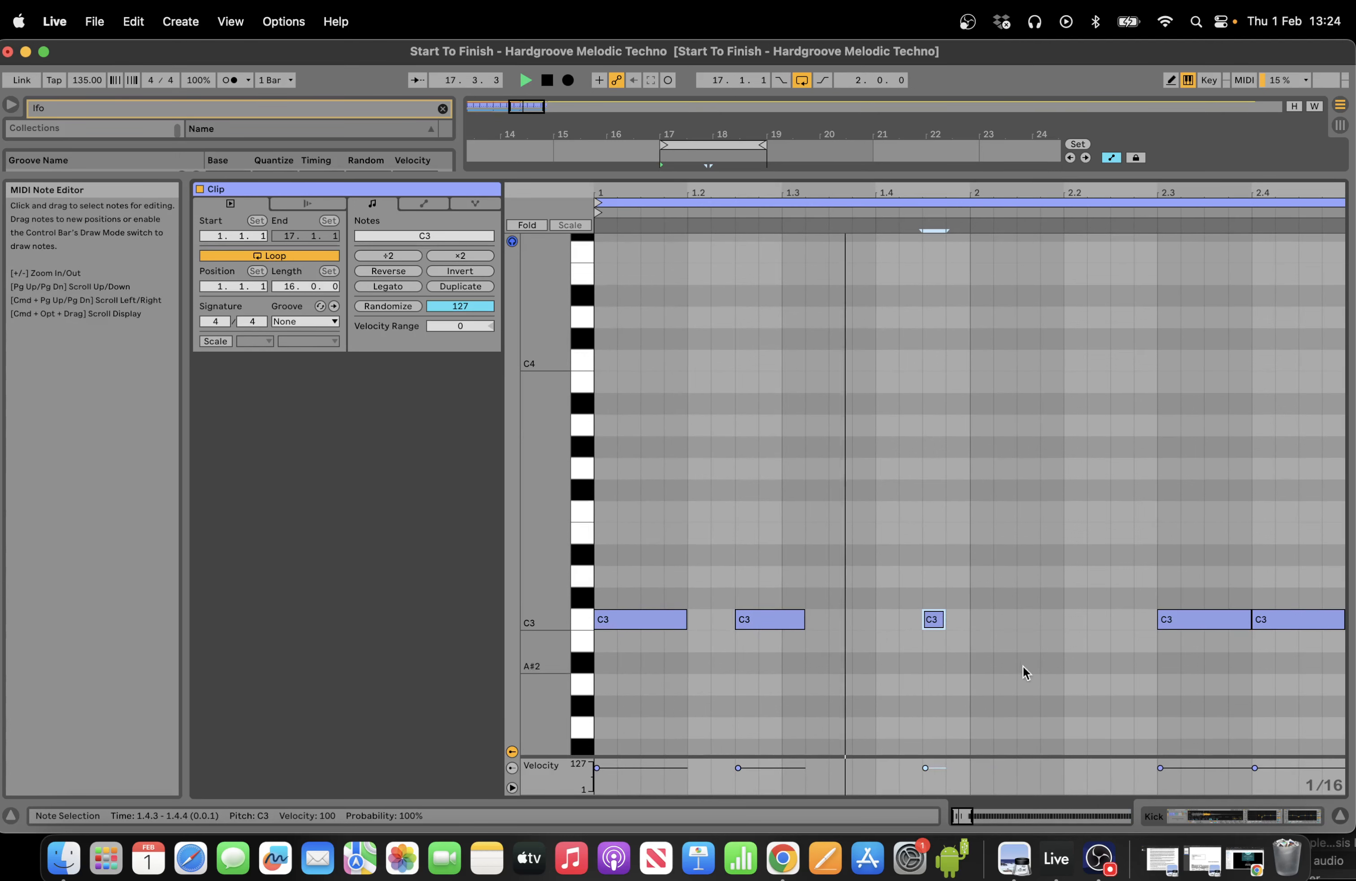
double_click(981, 620)
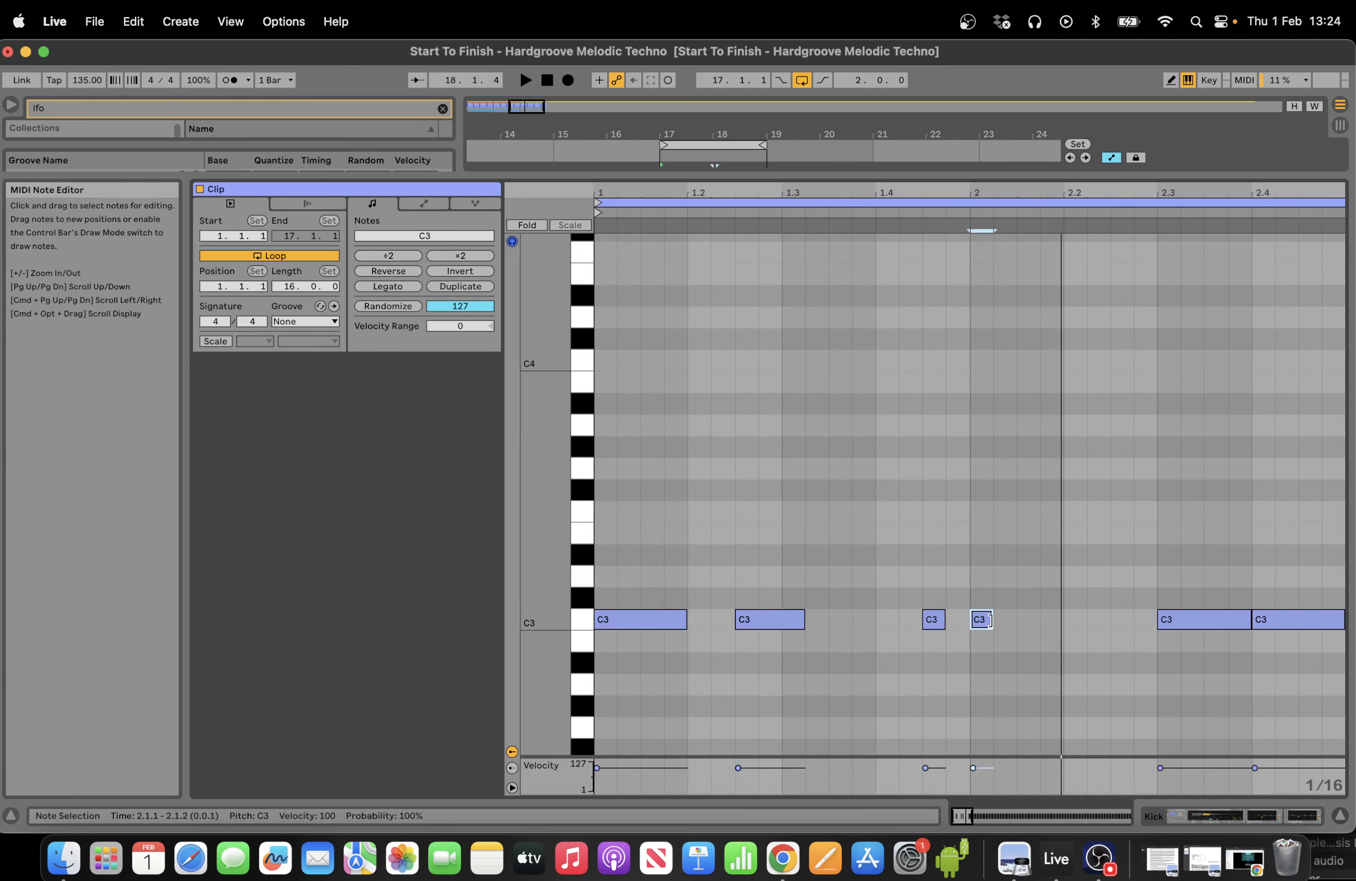
left_click_drag(990, 619, 1058, 626)
Delete the kicks at 2.3 and 2.4 and add short C3 notes at 2.2.3 and 2.3.2.
left_click_drag(1182, 580, 1350, 626)
key("Delete")
double_click(1126, 620)
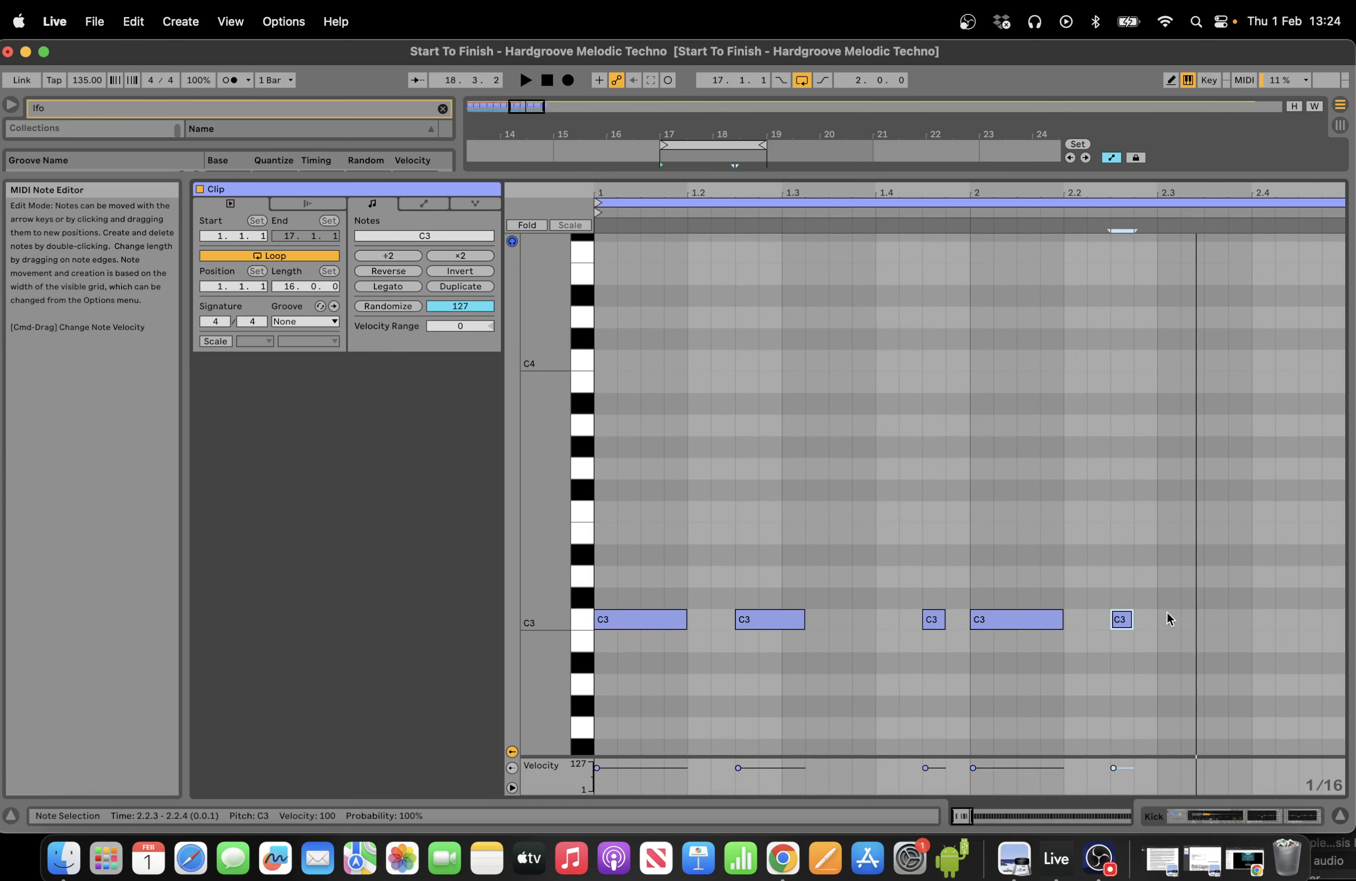
double_click(1190, 620)
Set the note grid to 1/32 and add a roll of four C3 kicks starting at 2.4.3.
right_click(1275, 621)
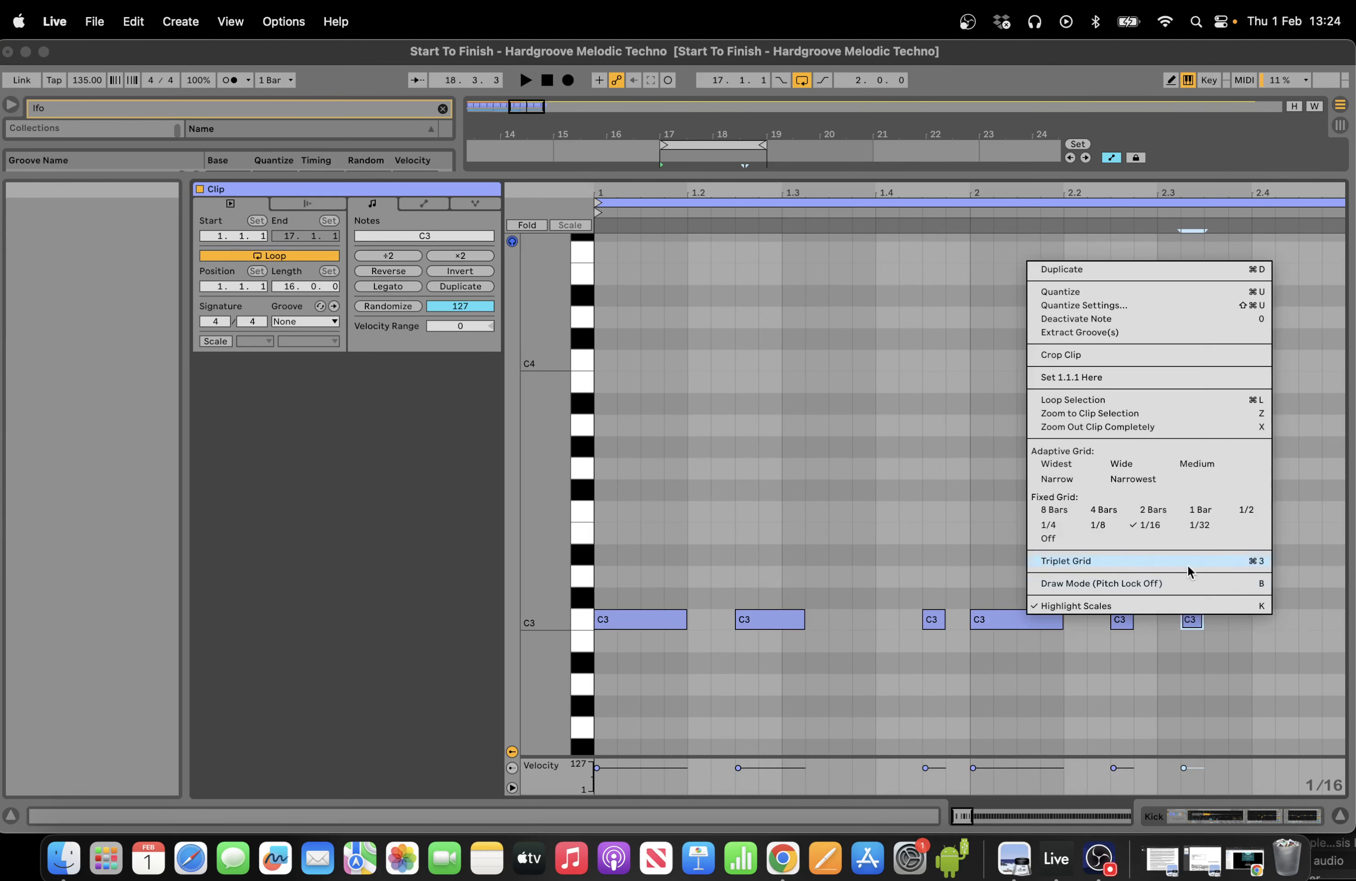
left_click(1199, 525)
double_click(1315, 622)
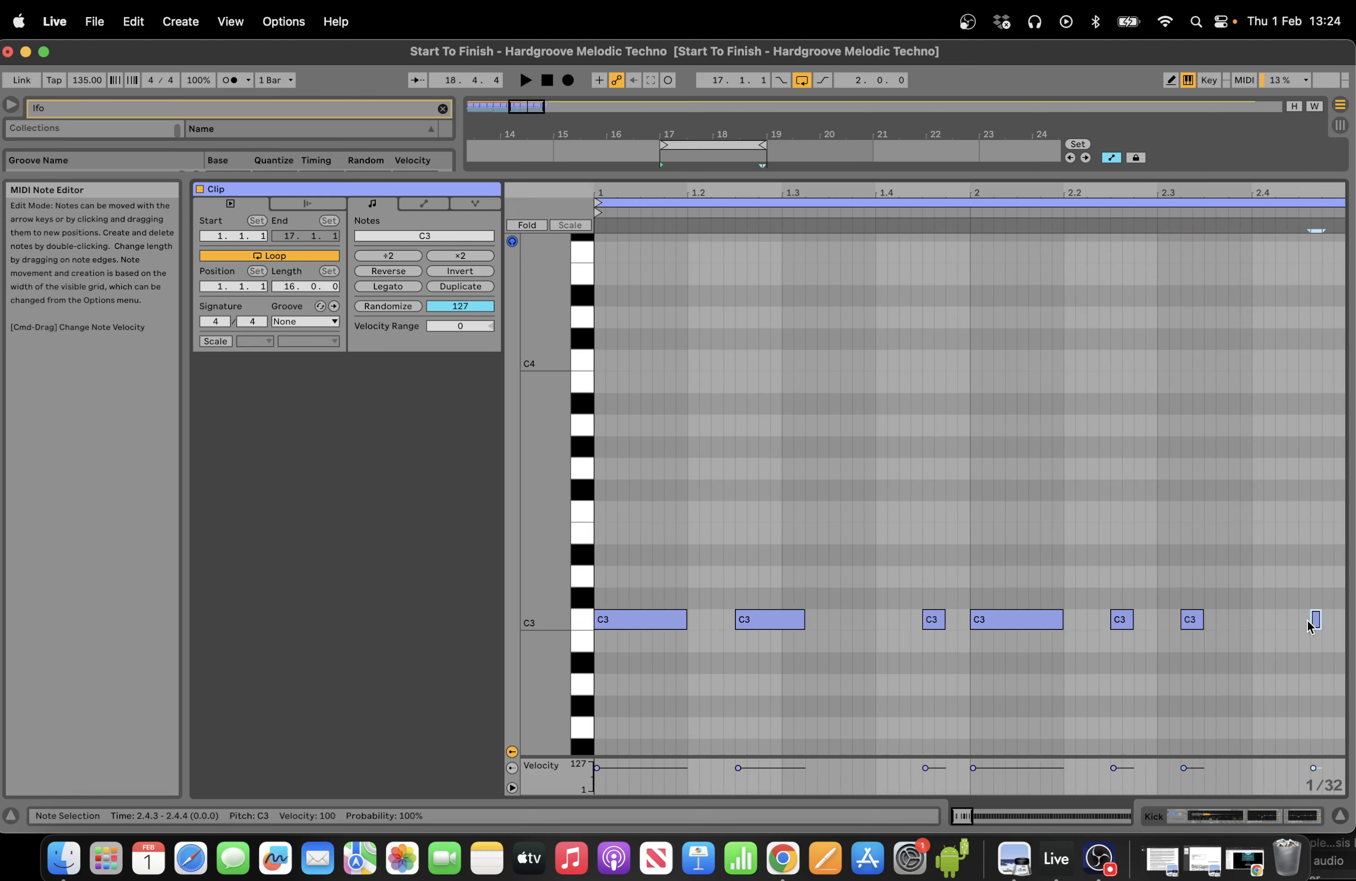
double_click(1304, 621)
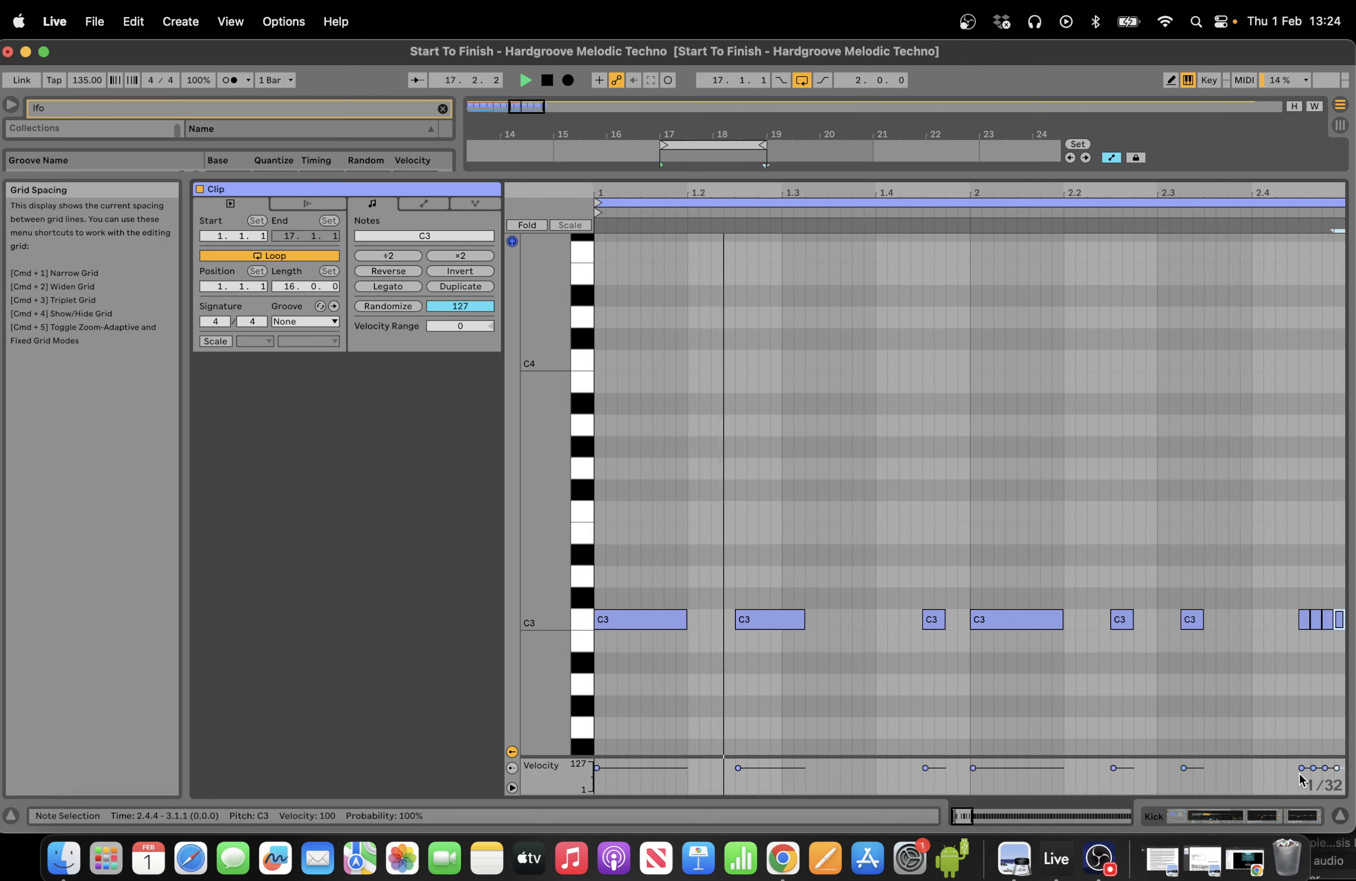
Vary the velocities of the closing kick roll, starting it at 86, and lower the notes at 1.2.3 and 1.4.3 to 98.
left_click_drag(1302, 767, 1302, 780)
left_click(1325, 770)
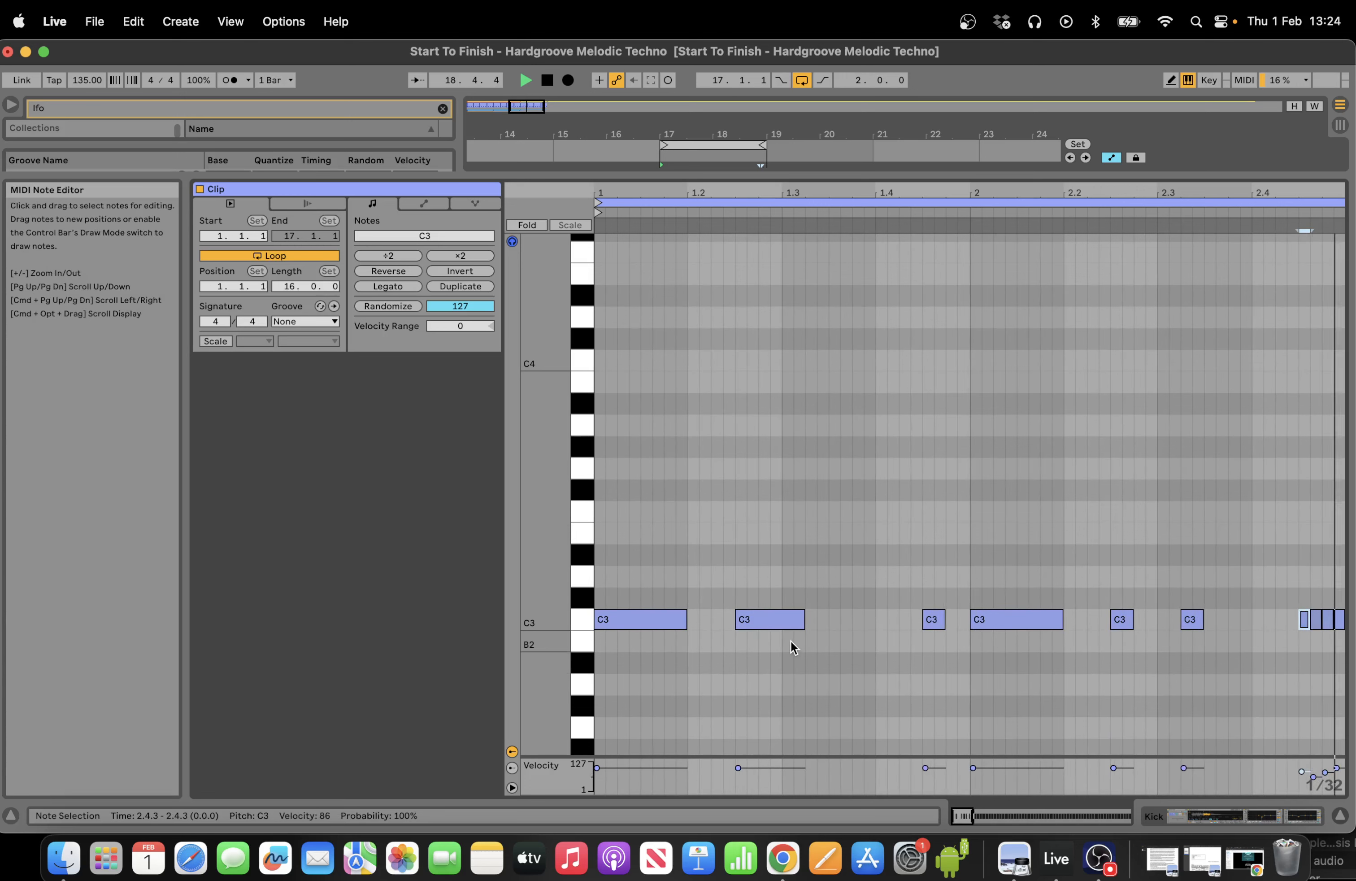
left_click_drag(793, 645, 938, 594)
left_click_drag(920, 759, 921, 762)
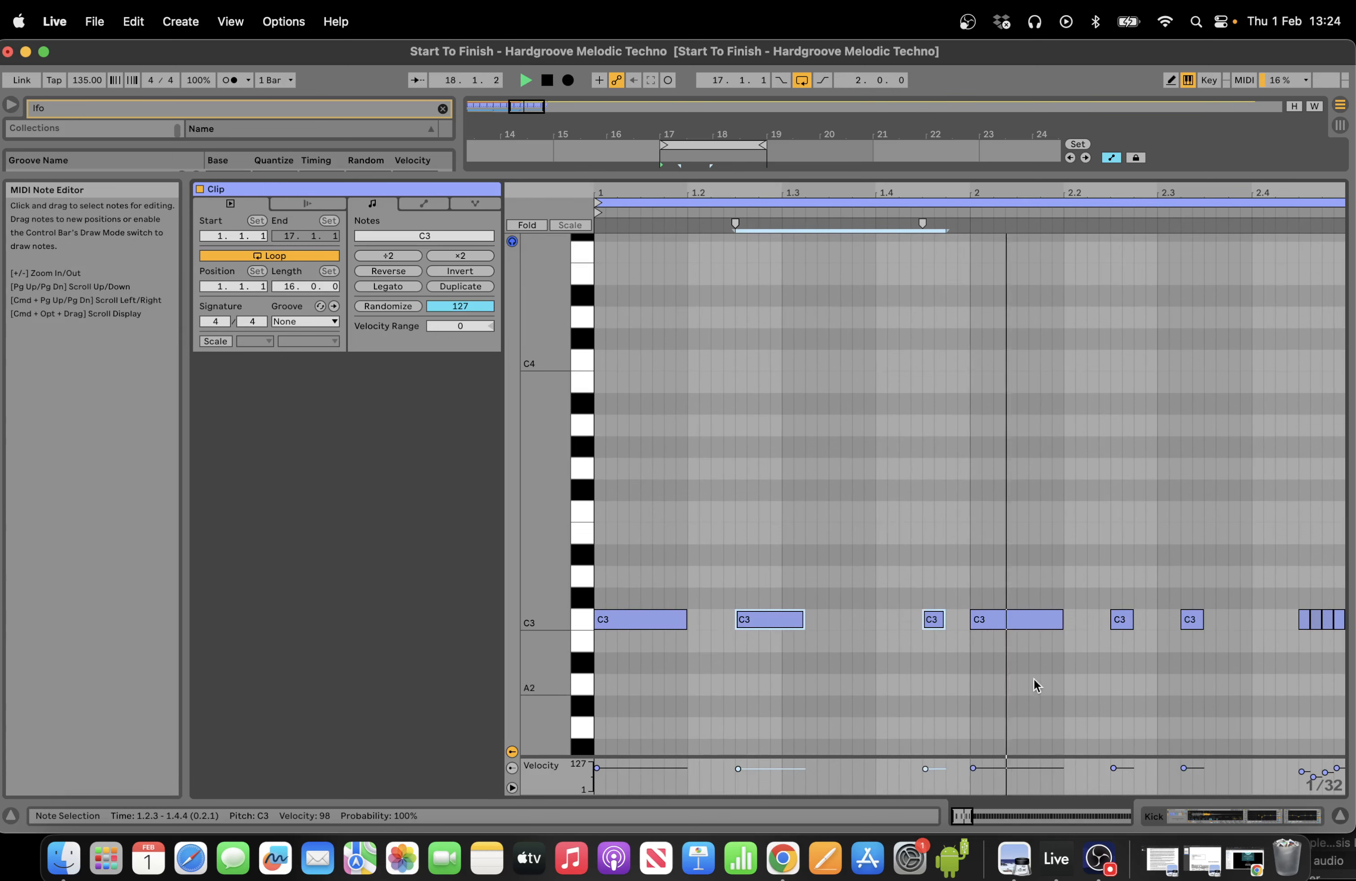
Move the kick notes at 2.2.3, 2.3.2 and 1.2.3 down to B2, setting the first two to velocity 86.
left_click_drag(1095, 697, 1206, 613)
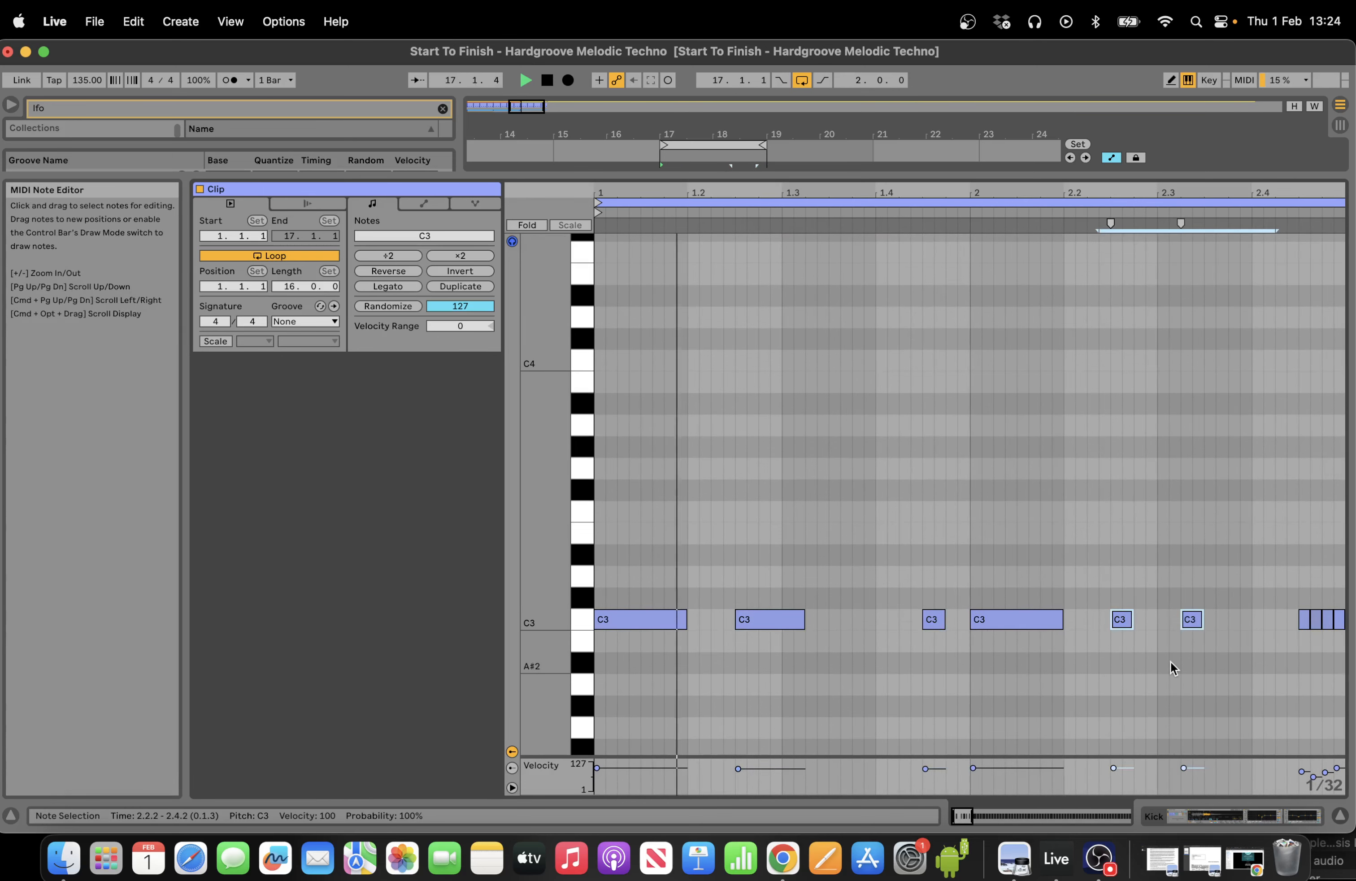
left_click_drag(1123, 627, 1123, 638)
left_click_drag(1113, 768, 1113, 779)
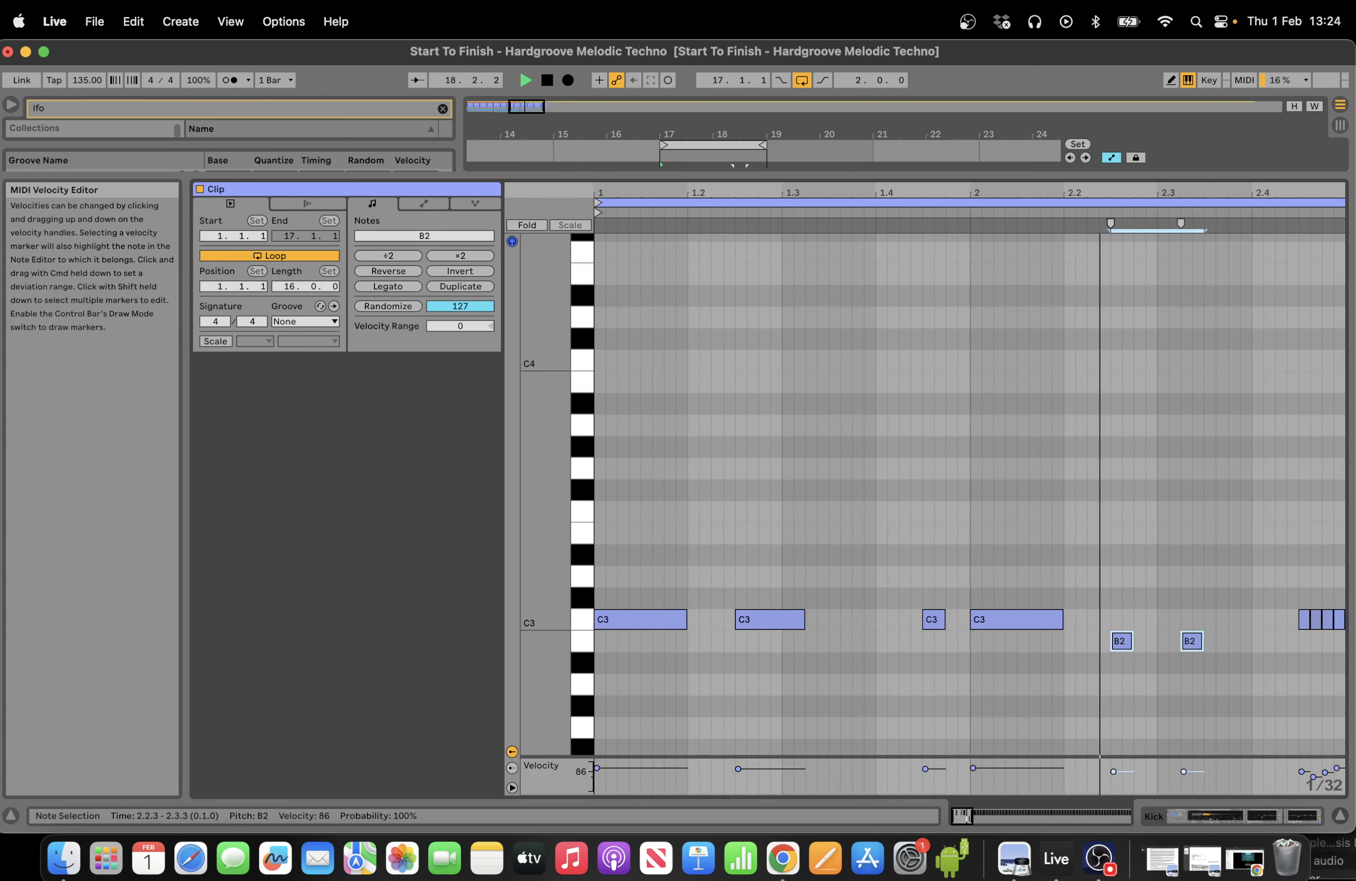
left_click_drag(778, 621, 787, 633)
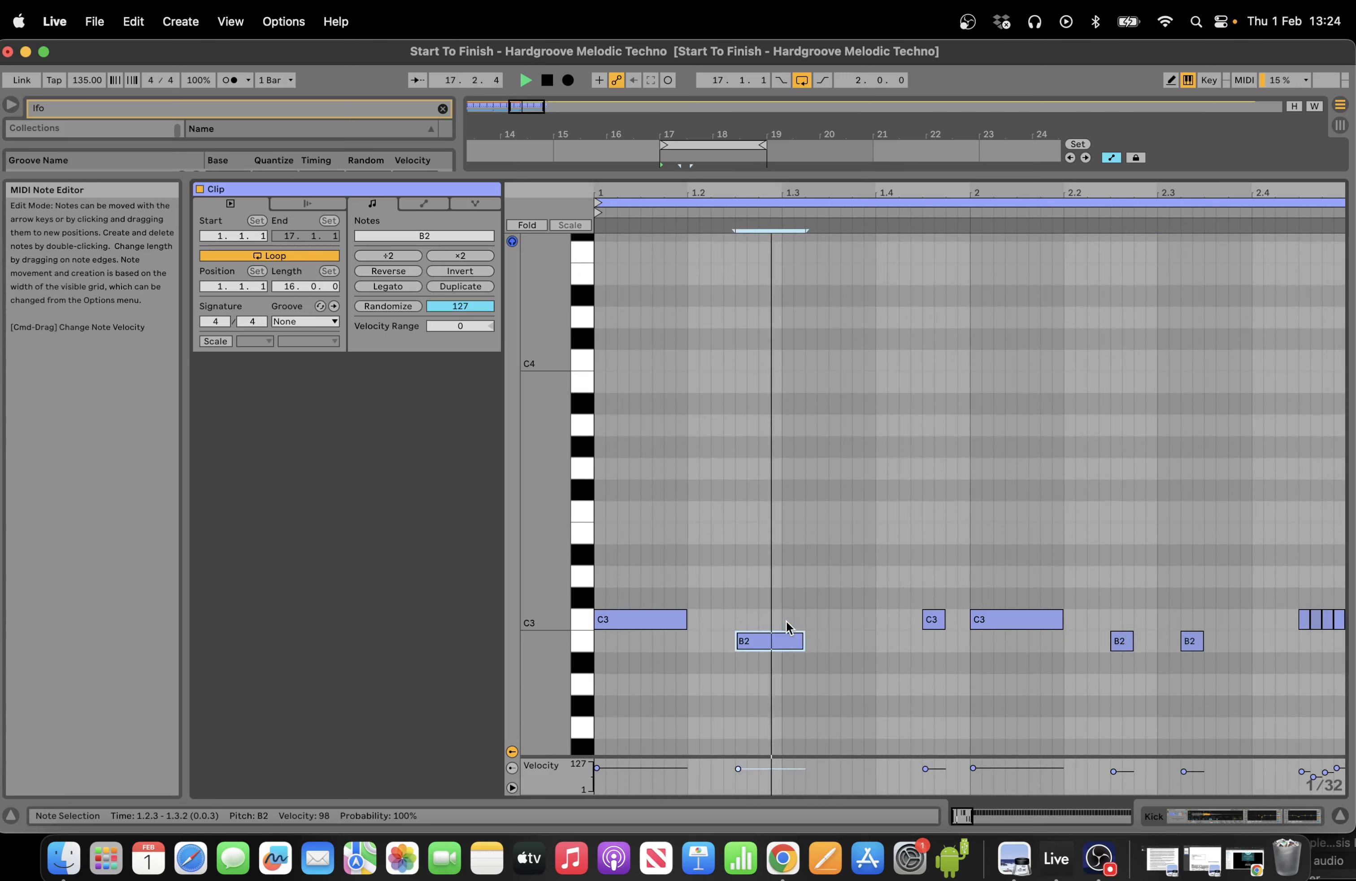
left_click_drag(739, 768, 736, 769)
left_click_drag(1230, 781, 1099, 773)
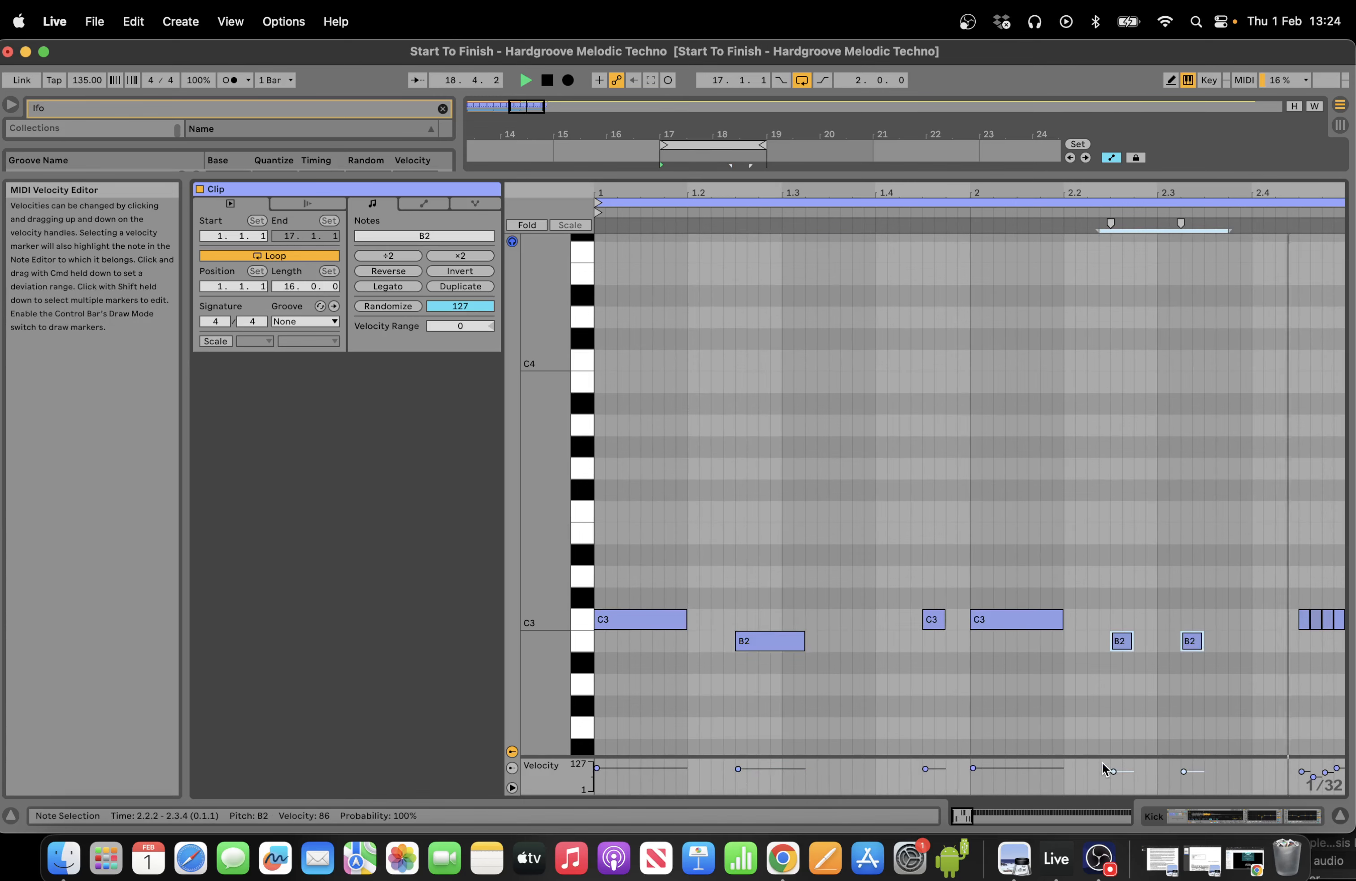
Return to the arrangement, deactivate the Hat 909 clip in bars 17 to 19 and extend the loop to bar 25.
left_click(1292, 818)
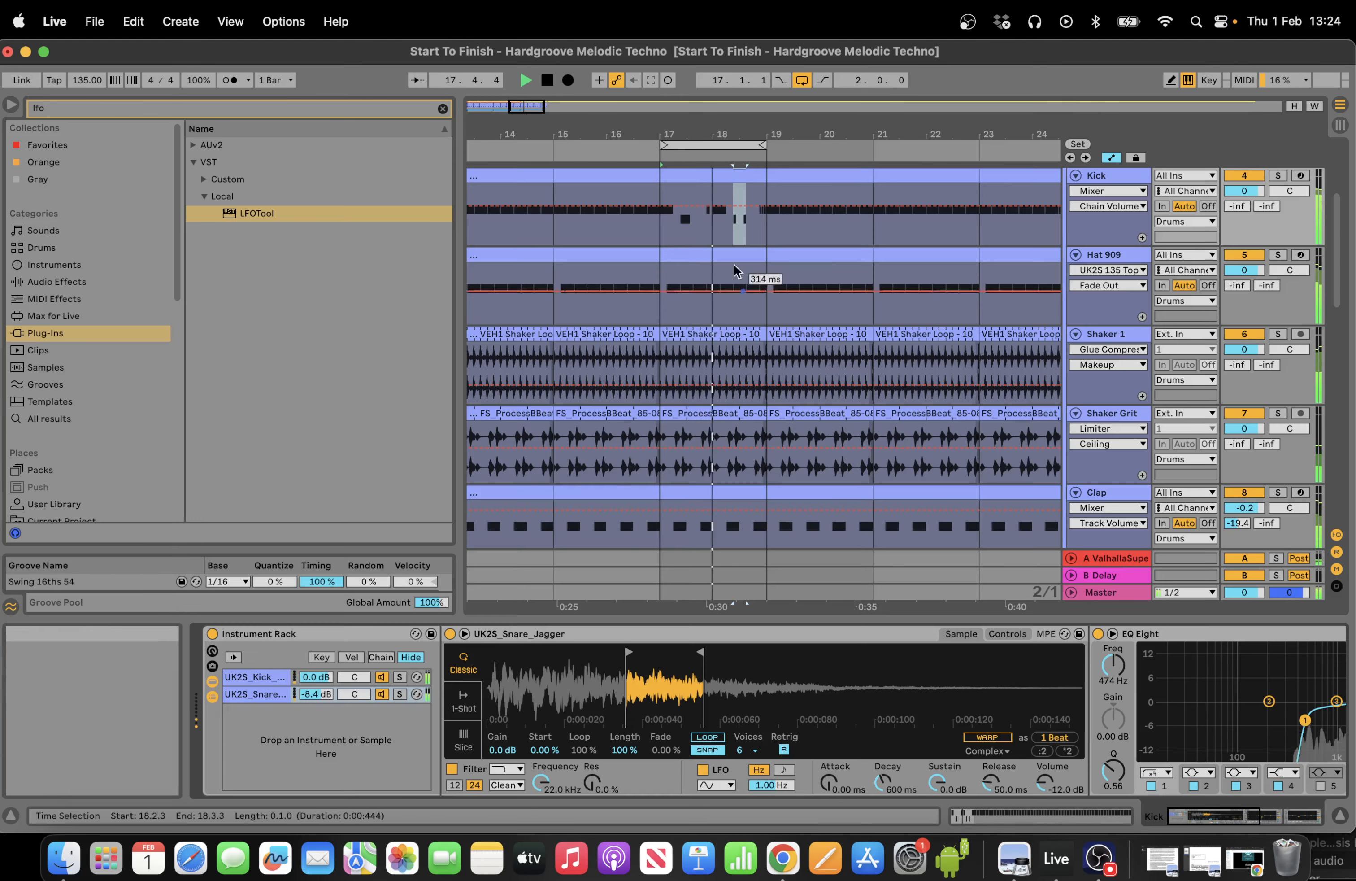
left_click_drag(525, 108, 537, 98)
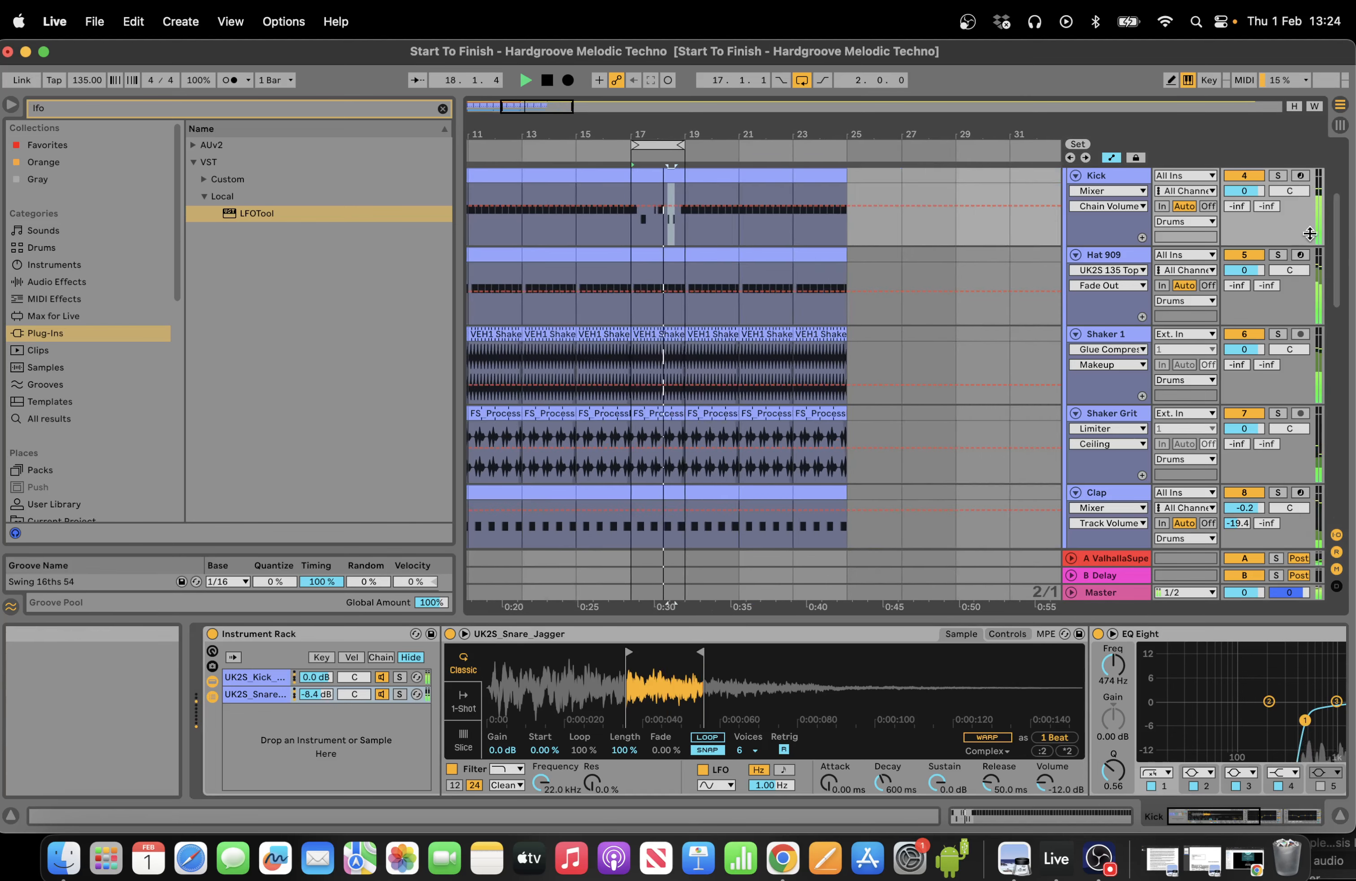
left_click(671, 257)
key("0")
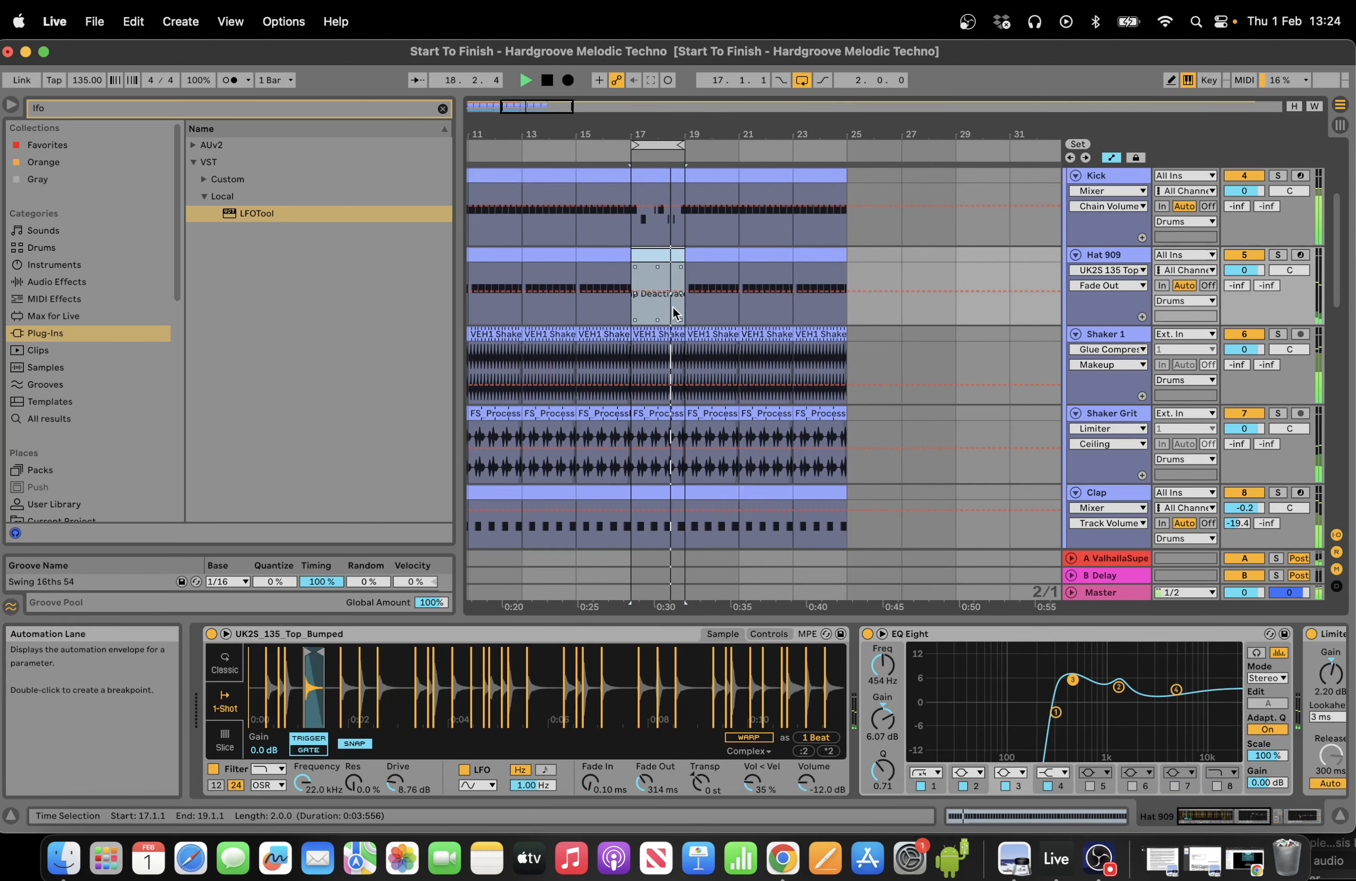
left_click_drag(678, 143, 847, 143)
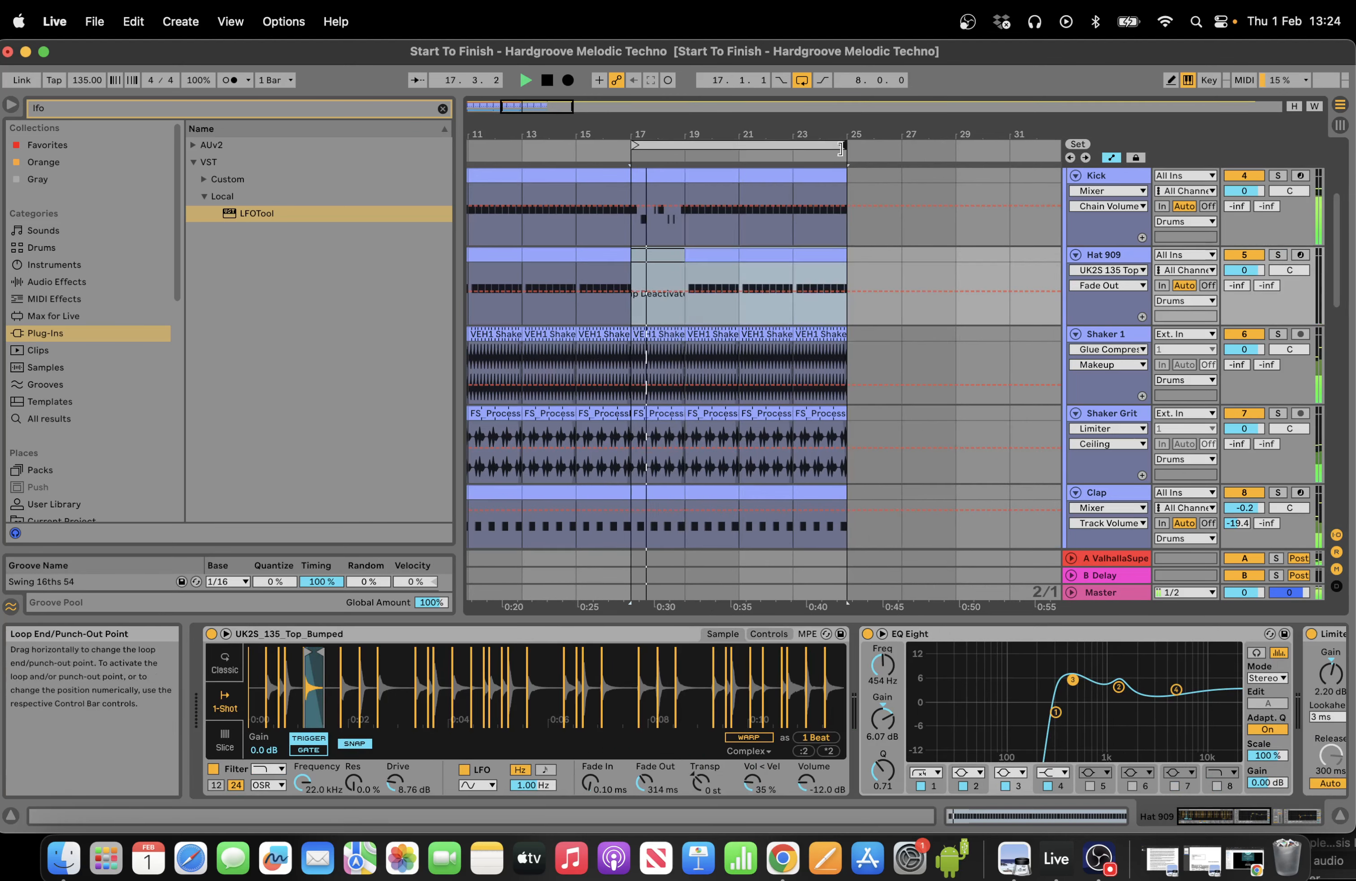
Duplicate the Kick pattern from bars 17 to 19 repeatedly until it fills the section up to bar 25.
left_click(645, 172)
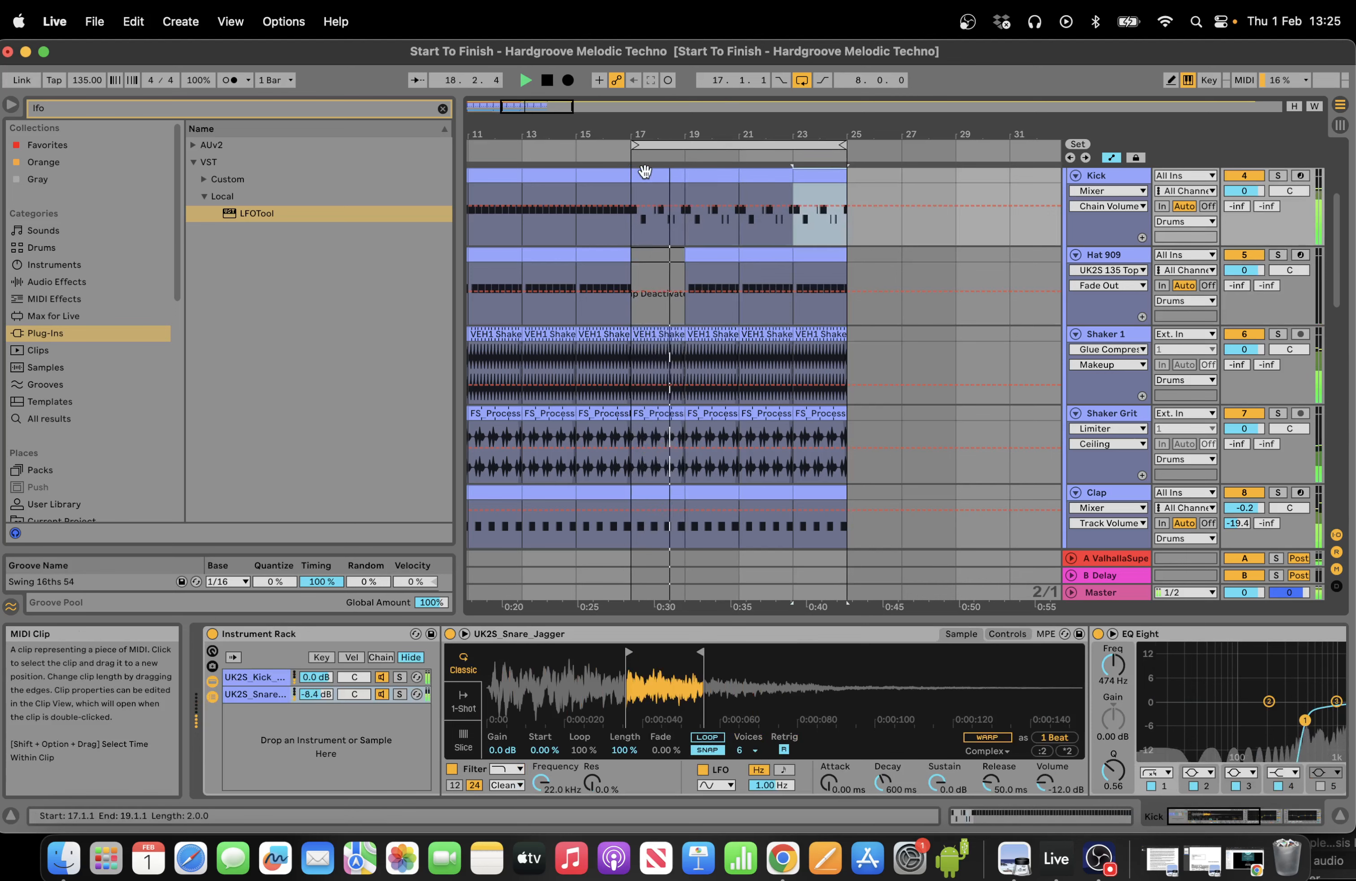
left_click(711, 255)
key("super+d")
key("super+d")
Select the Hat 909 clip from bar 19 to bar 25 and play that section.
left_click_drag(863, 270, 690, 254)
key("space")
key("space")
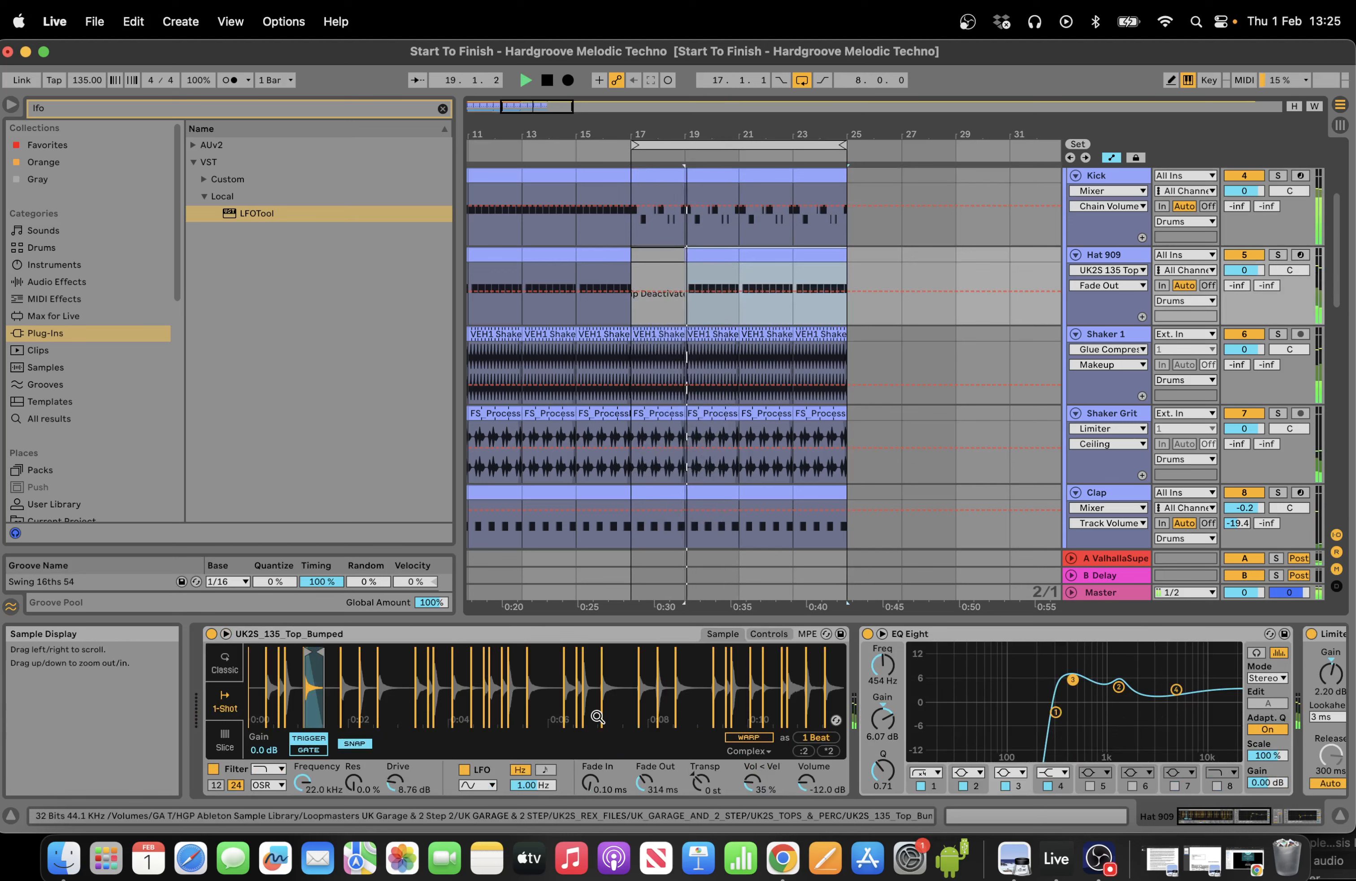
key("space")
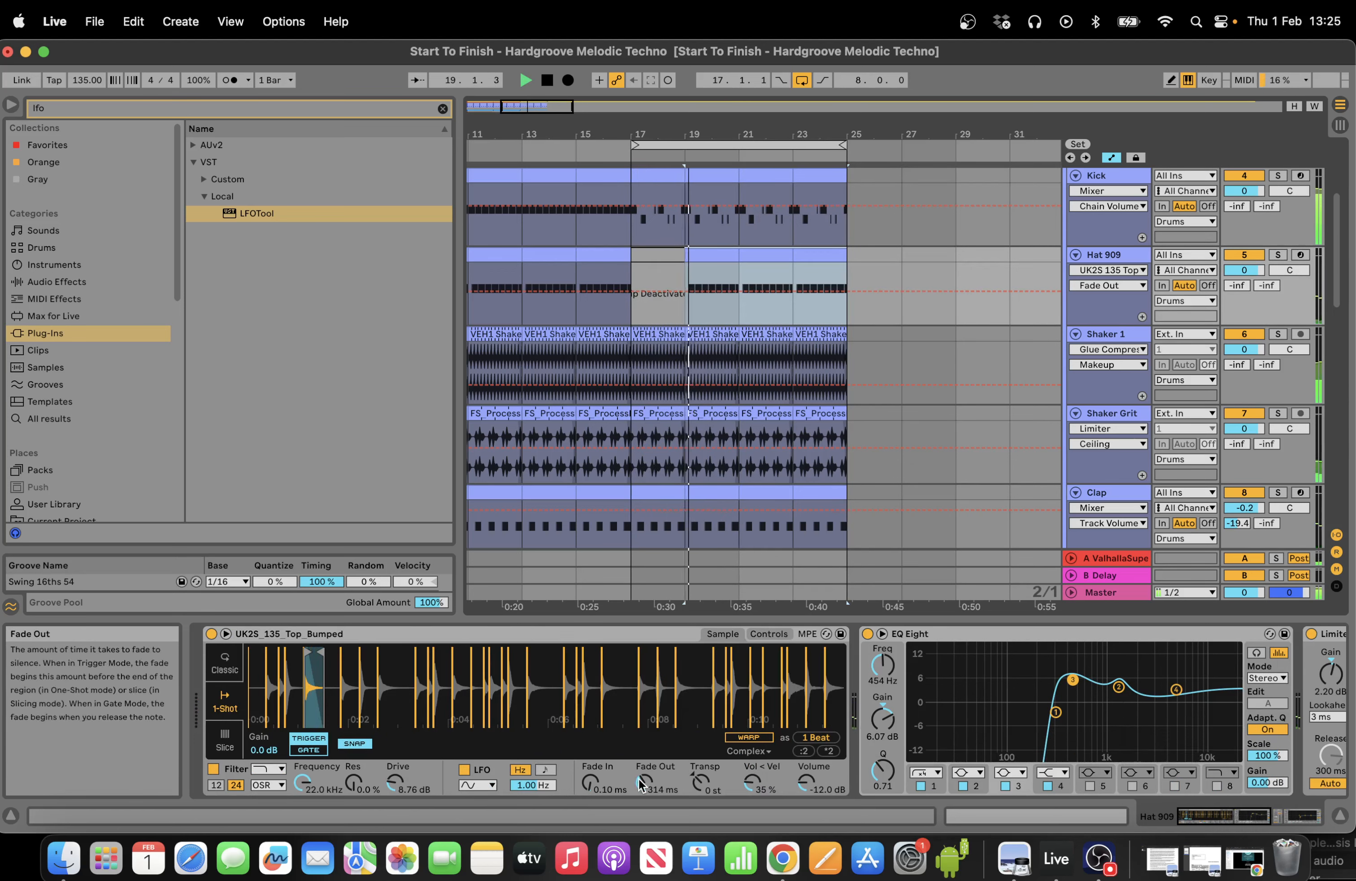
Reactivate the Hat 909 clip in bars 17 to 19 and raise the Fade Out automation to 2.00 s from bar 17 to bar 25.
left_click_drag(642, 784, 641, 704)
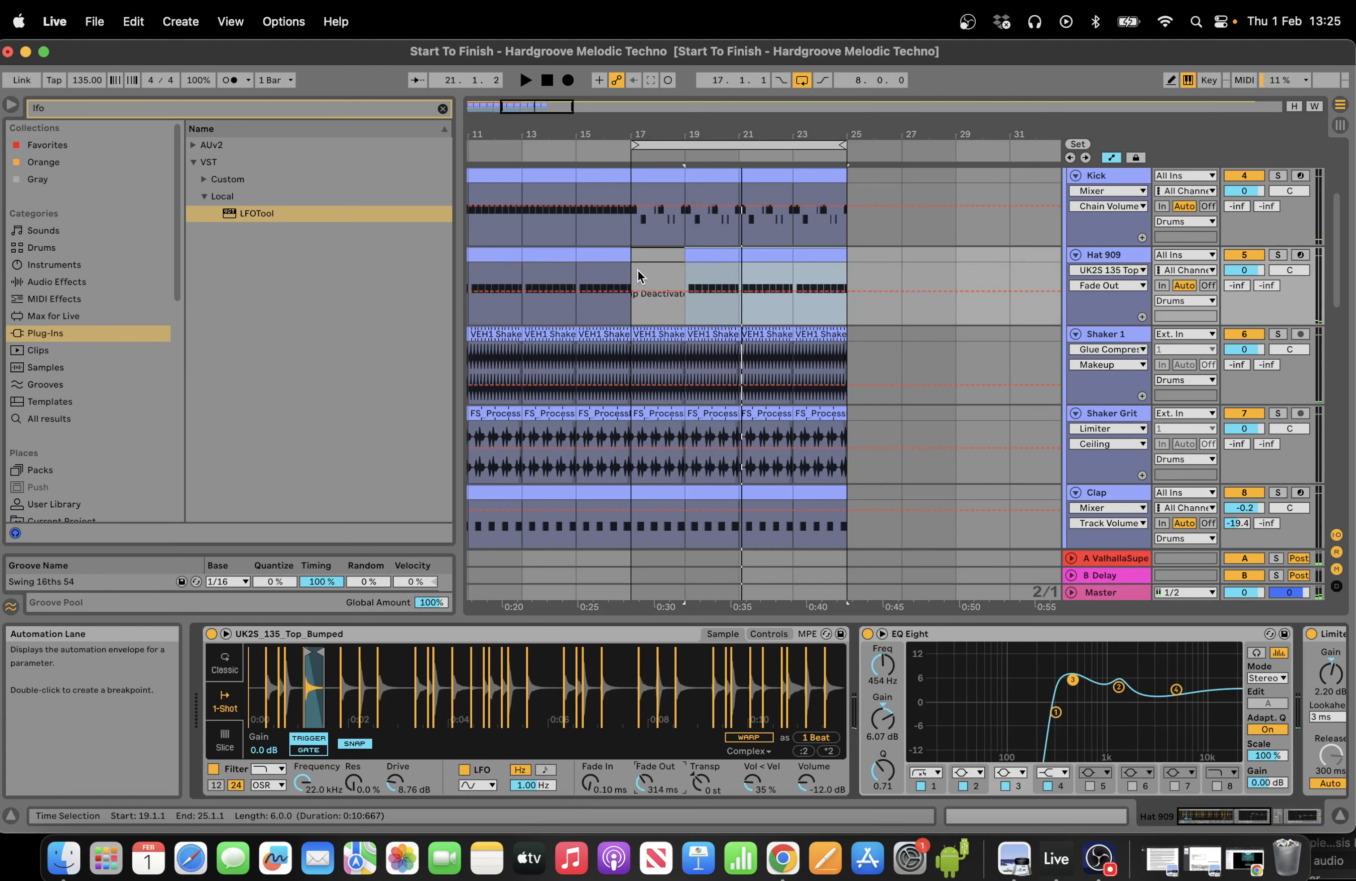
left_click_drag(632, 292, 814, 274)
left_click(656, 252)
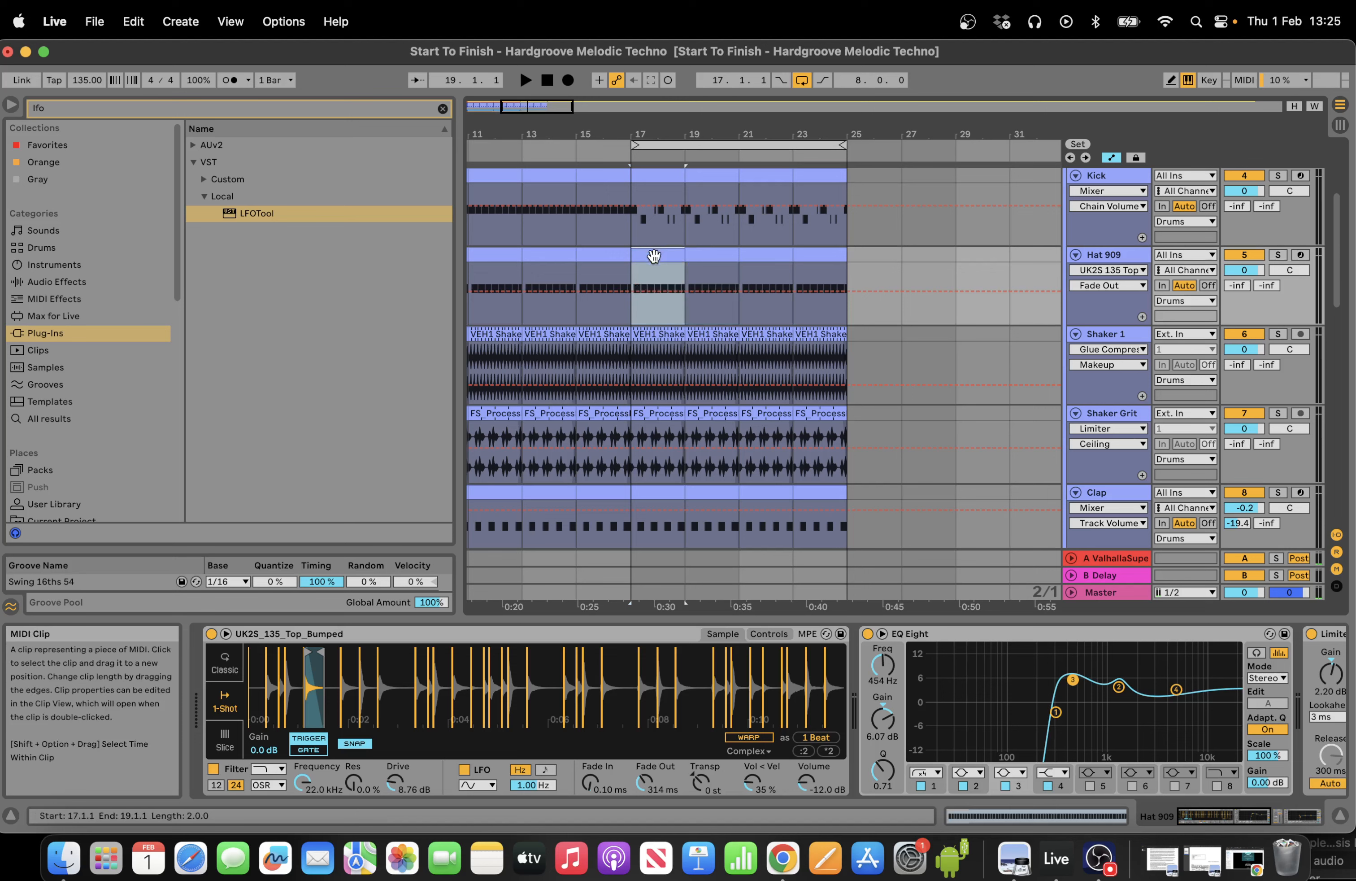
left_click(657, 269)
left_click_drag(840, 268, 679, 264)
key("space")
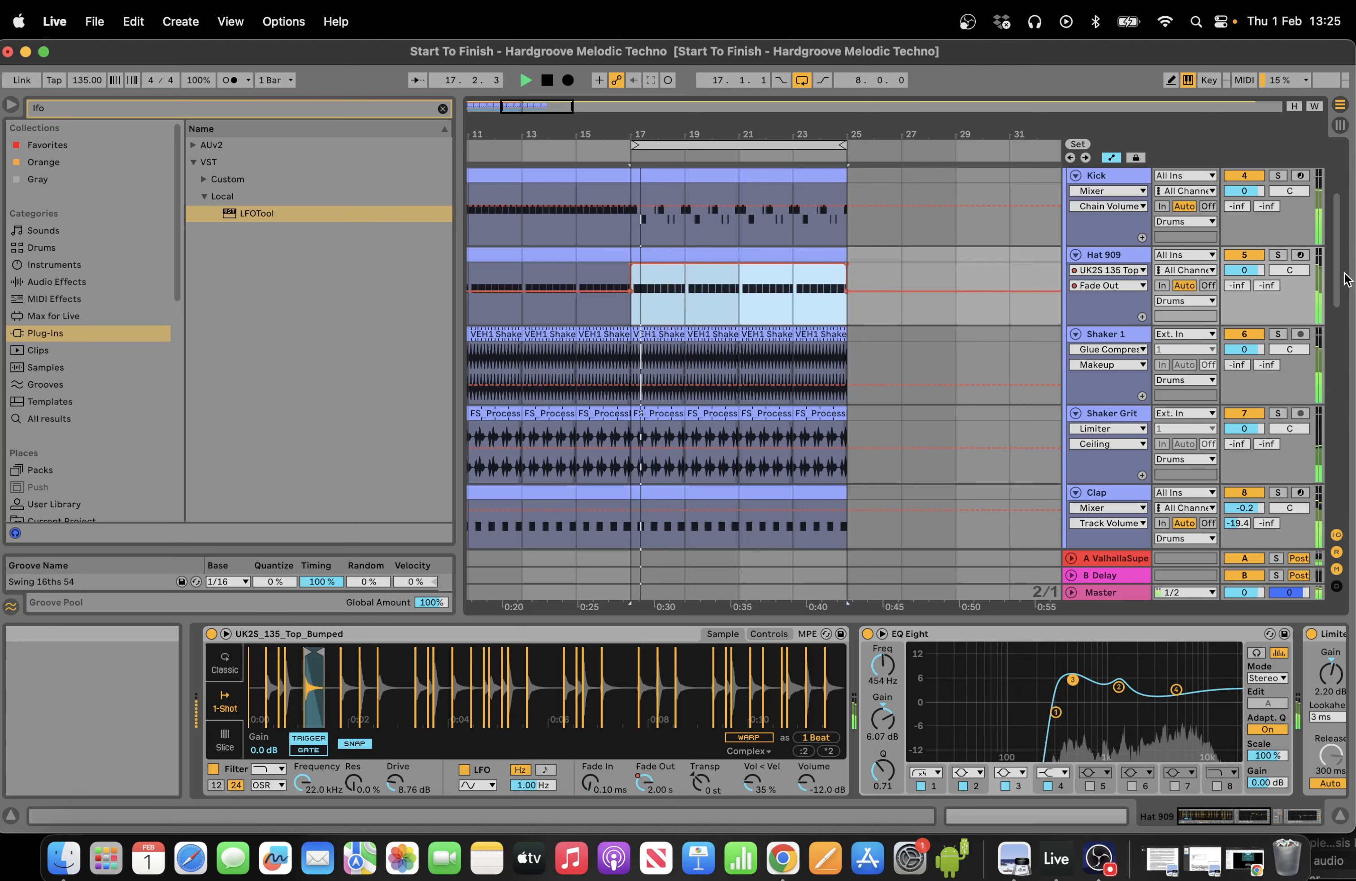
Select bars 17 to 19 on the first Lead 1 track, set the loop to that range and play it.
left_click_drag(1344, 278, 1342, 438)
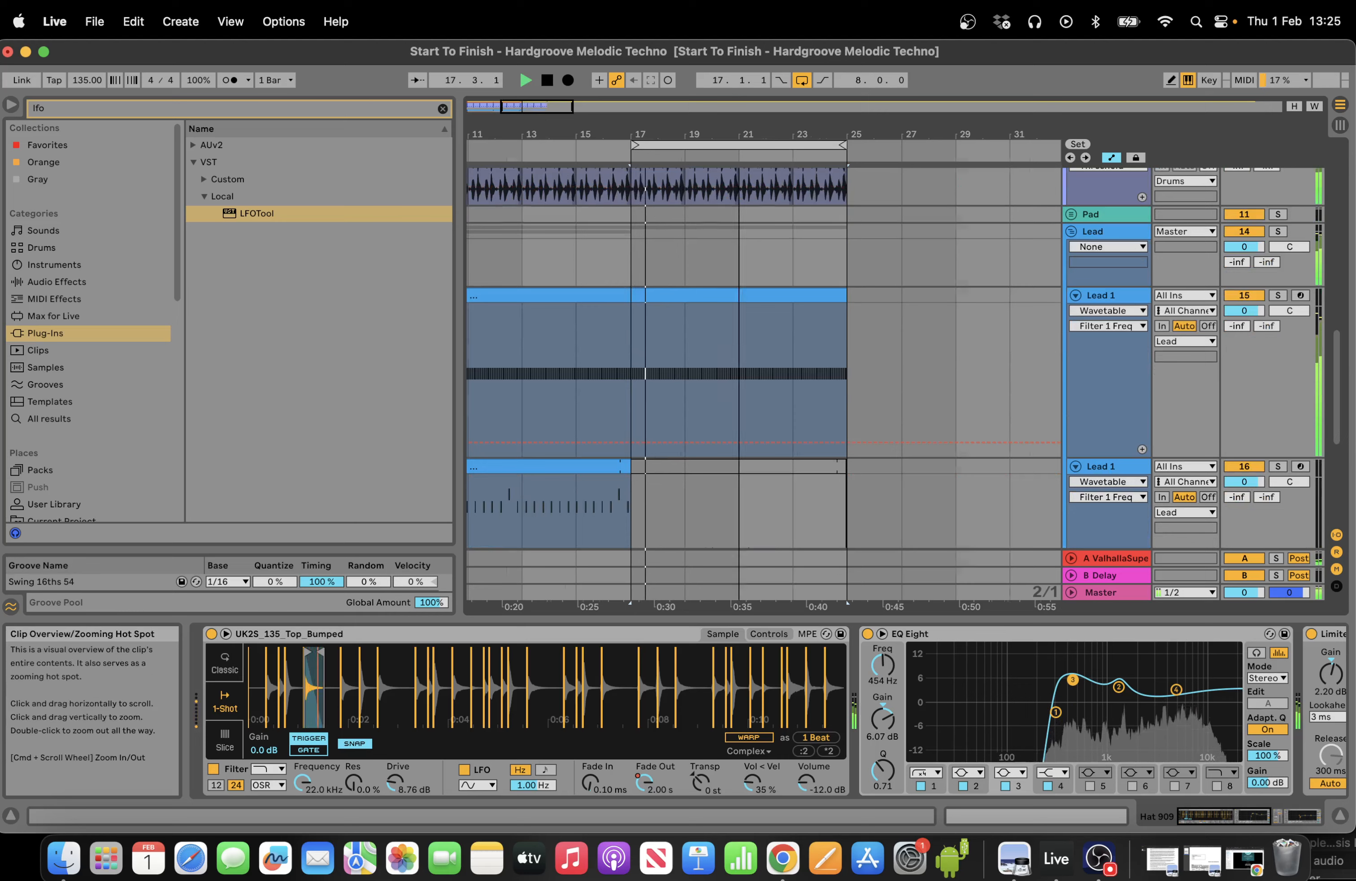
left_click_drag(740, 135, 740, 157)
key("space")
left_click_drag(660, 336, 577, 303)
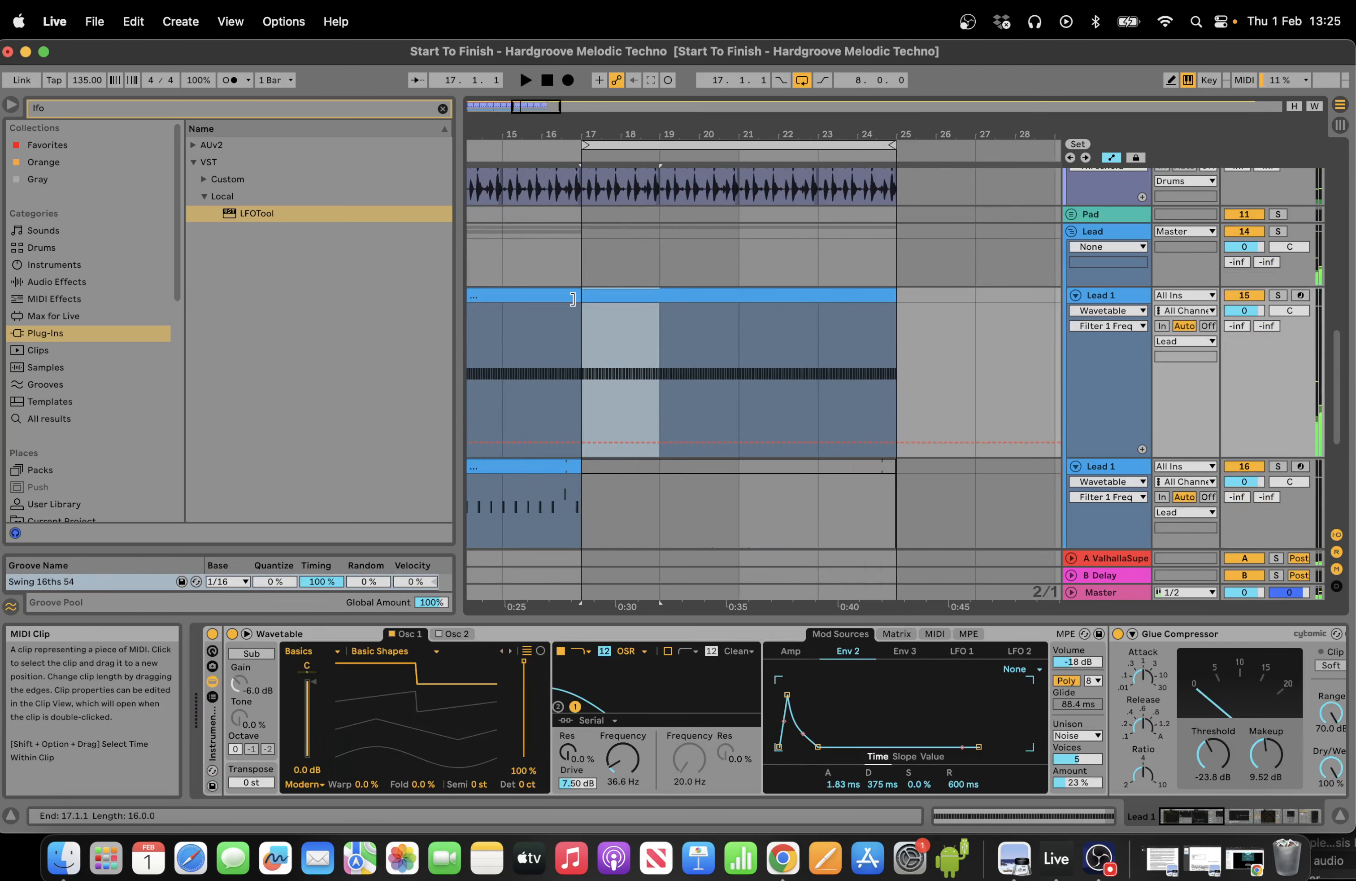
key("super+l")
key("space")
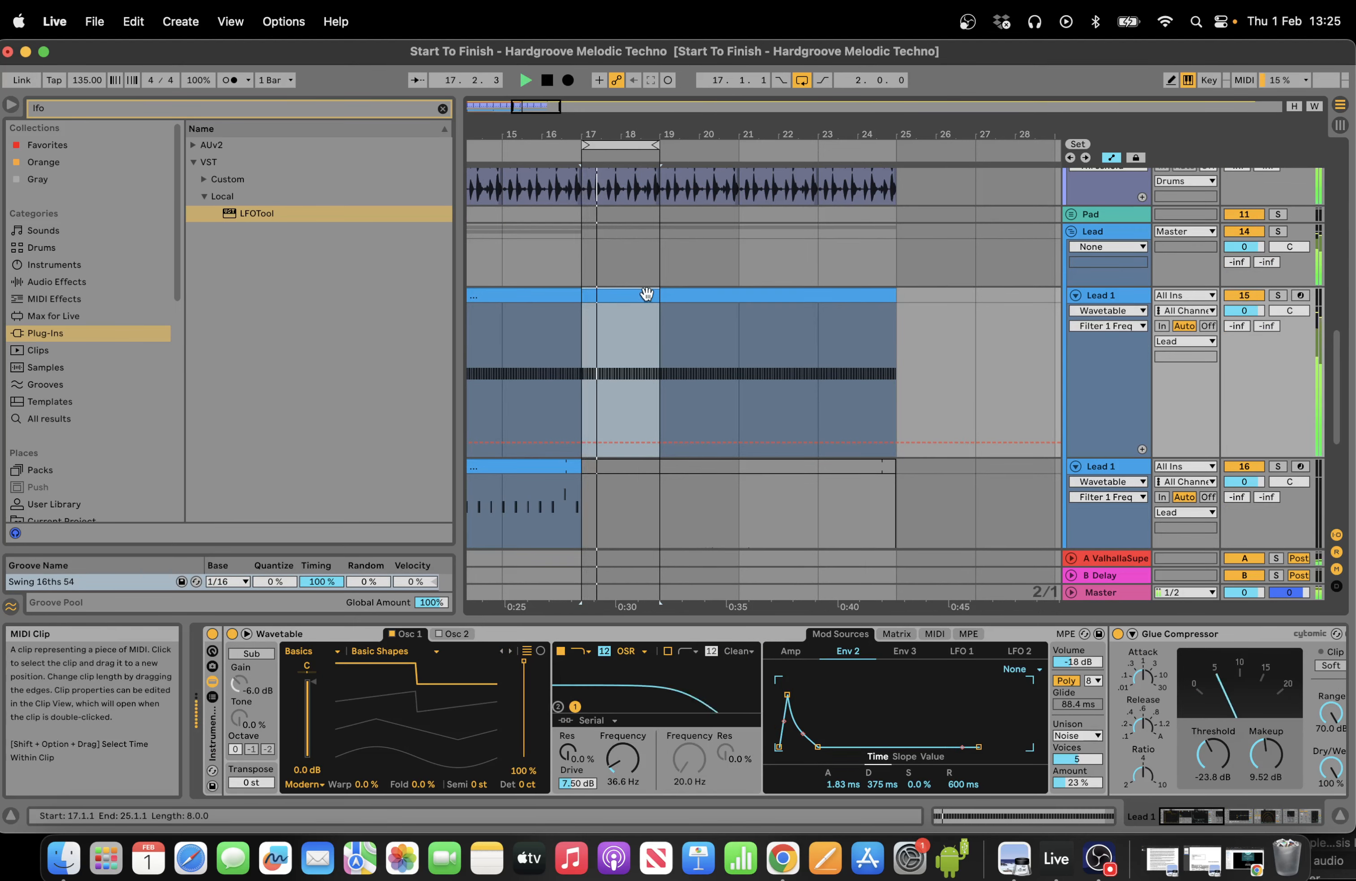
Open the first Lead 1 track's clip from bar 17 to bar 25 for note editing.
key("space")
left_click(650, 333)
left_click(821, 320)
left_click(745, 293)
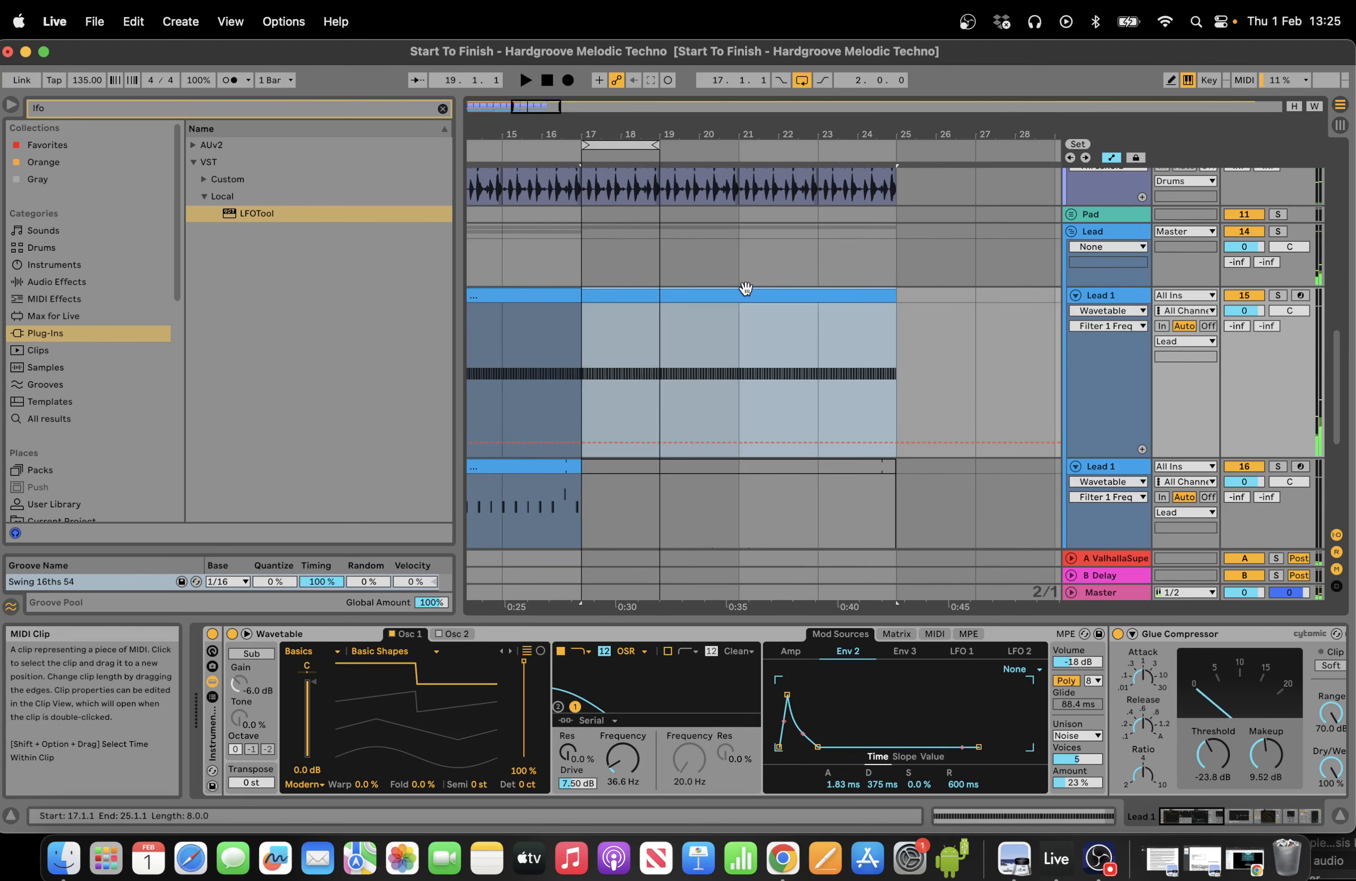
left_click(977, 815)
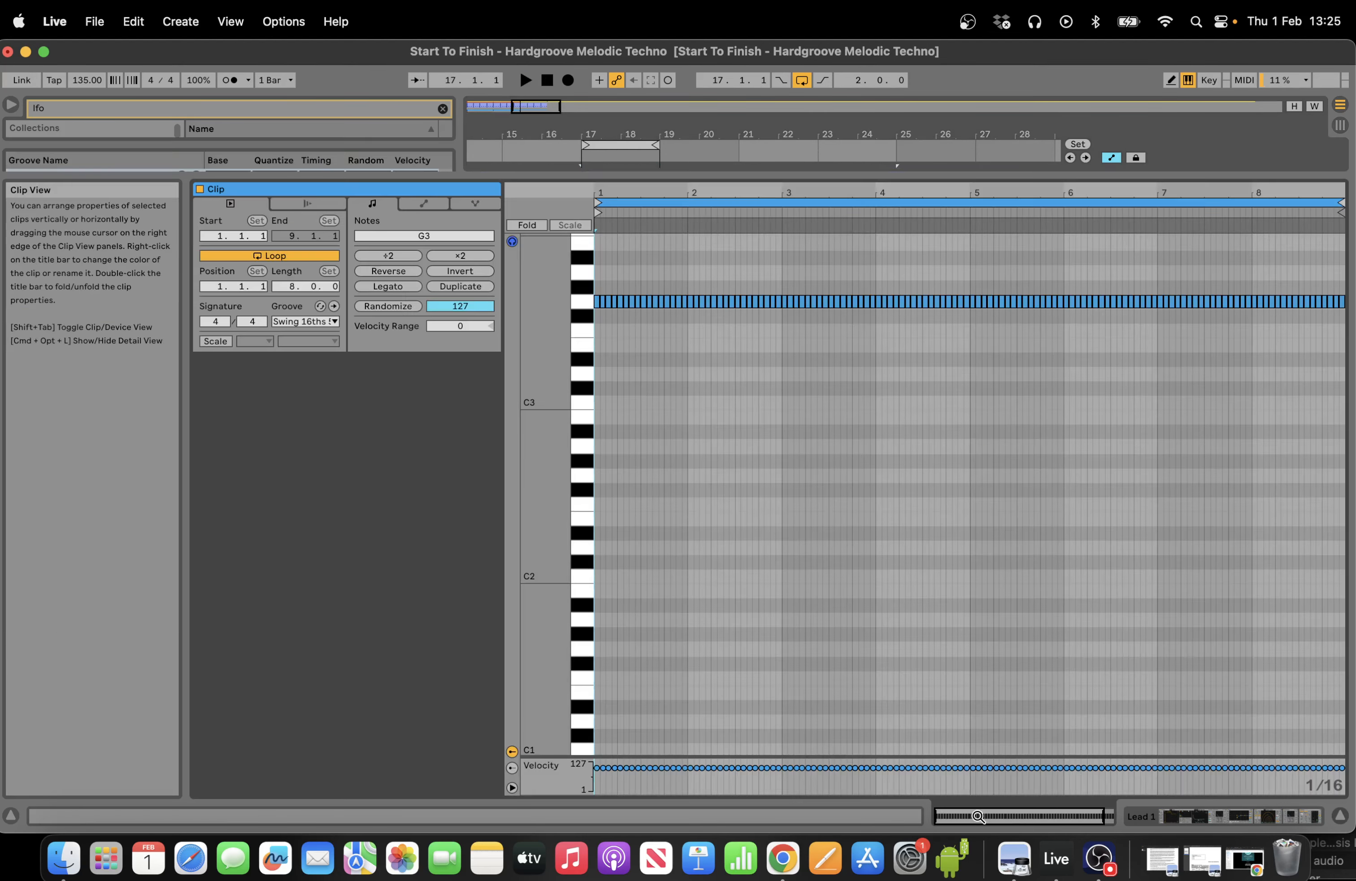
left_click_drag(978, 815, 975, 852)
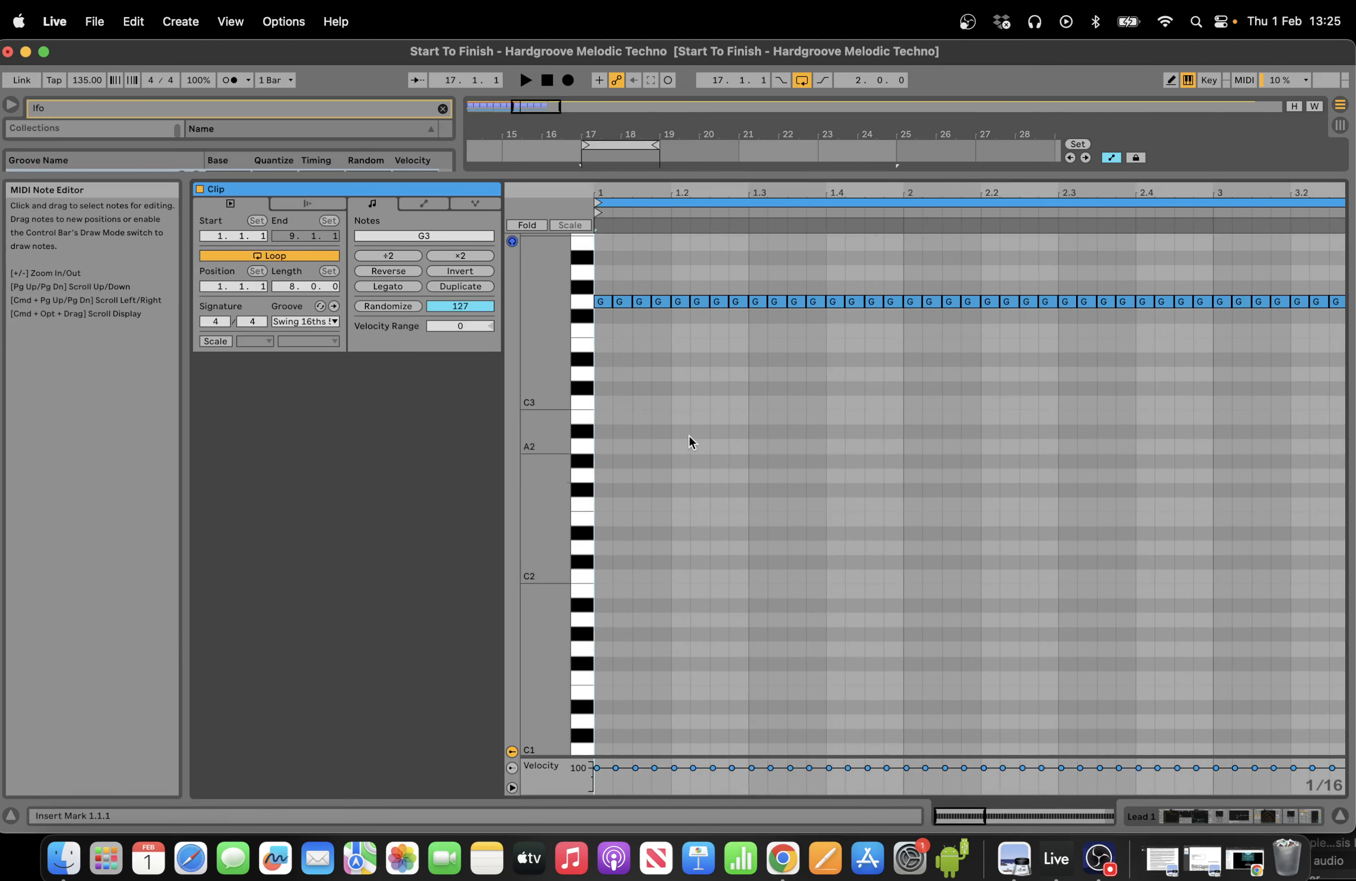
Delete the G3 notes at 1.3.1 and 2.3.1 in the Lead 1 clip while auditioning the loop.
key("space")
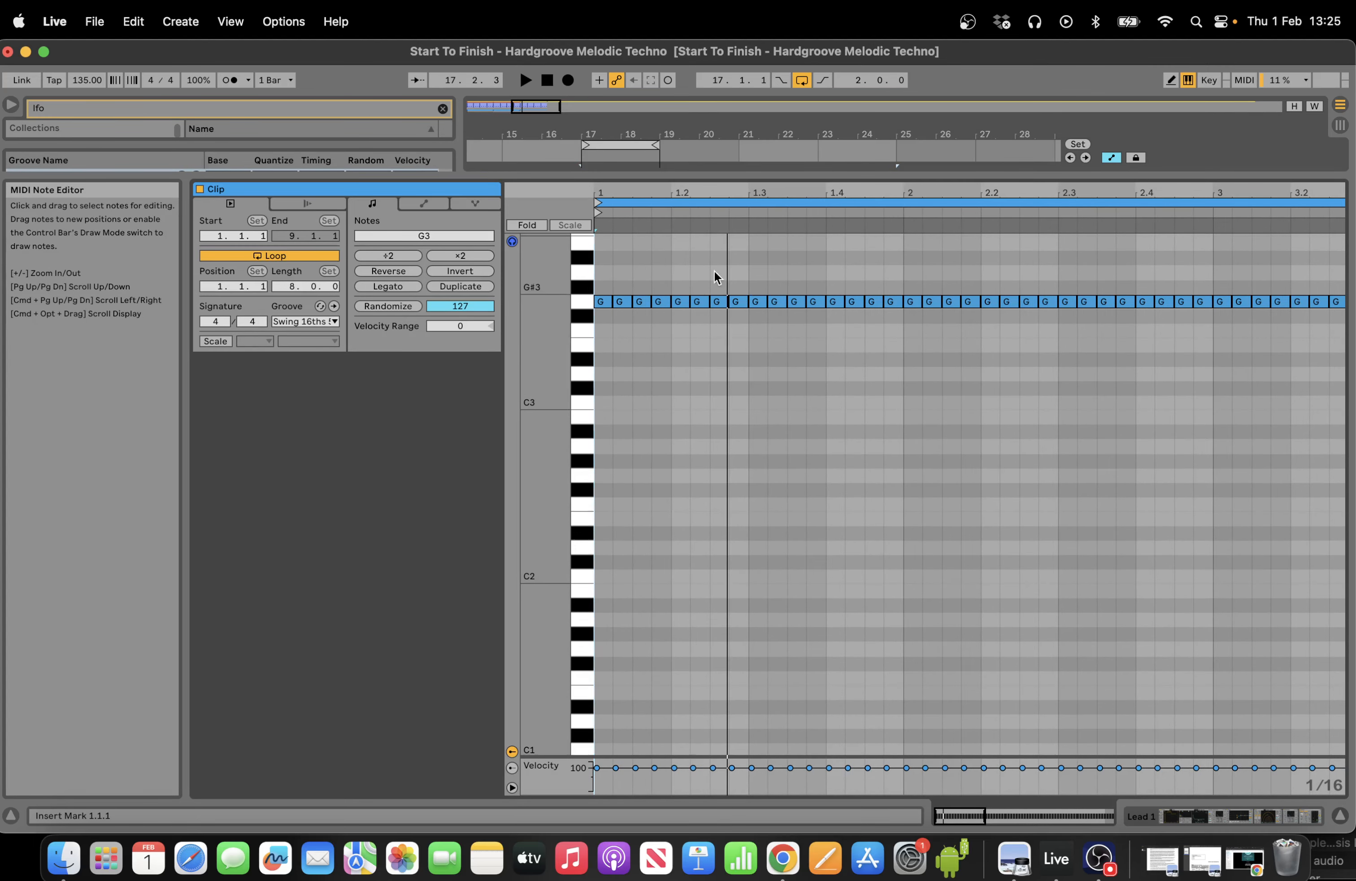
left_click(755, 301)
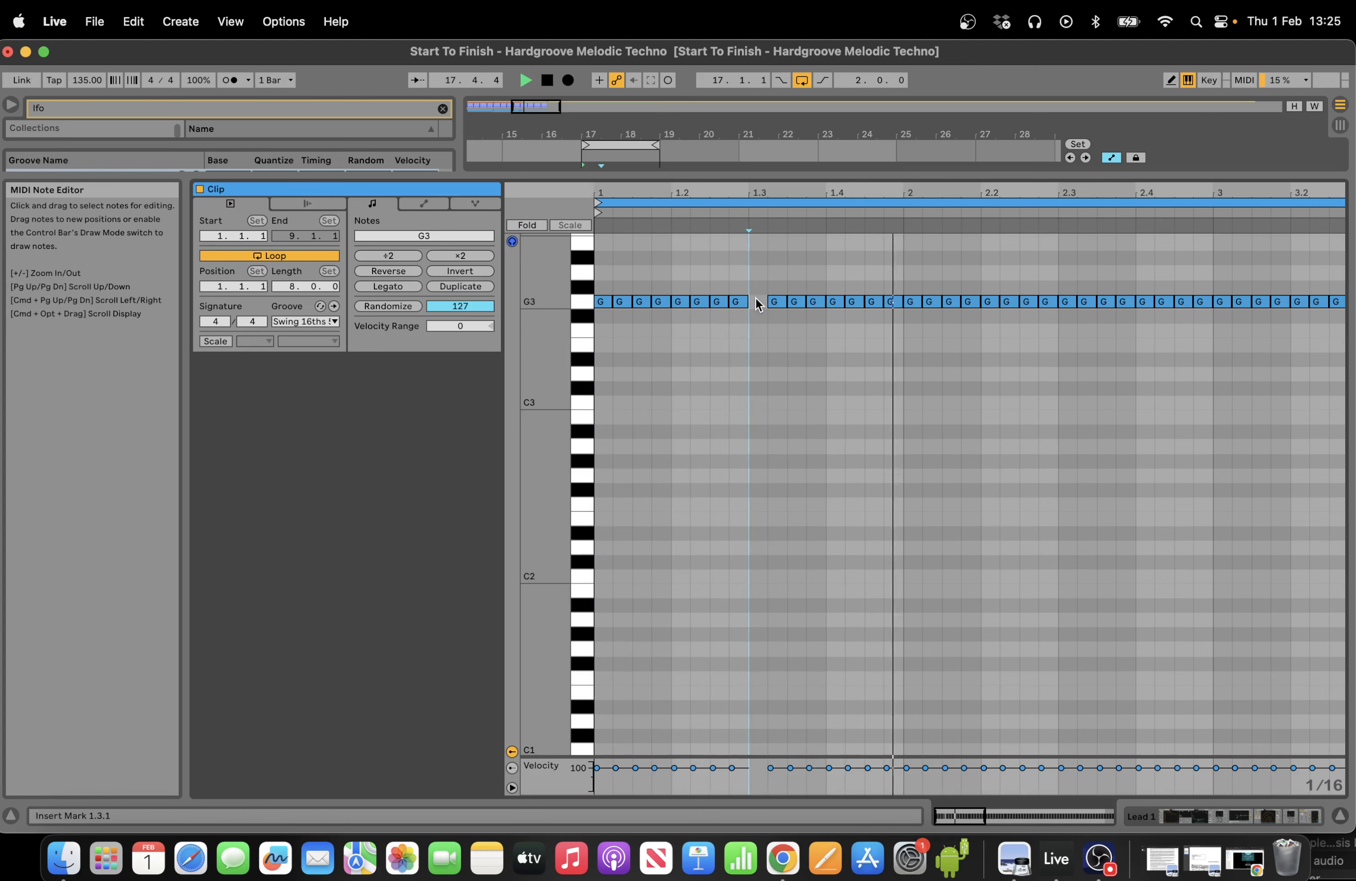
key("Delete")
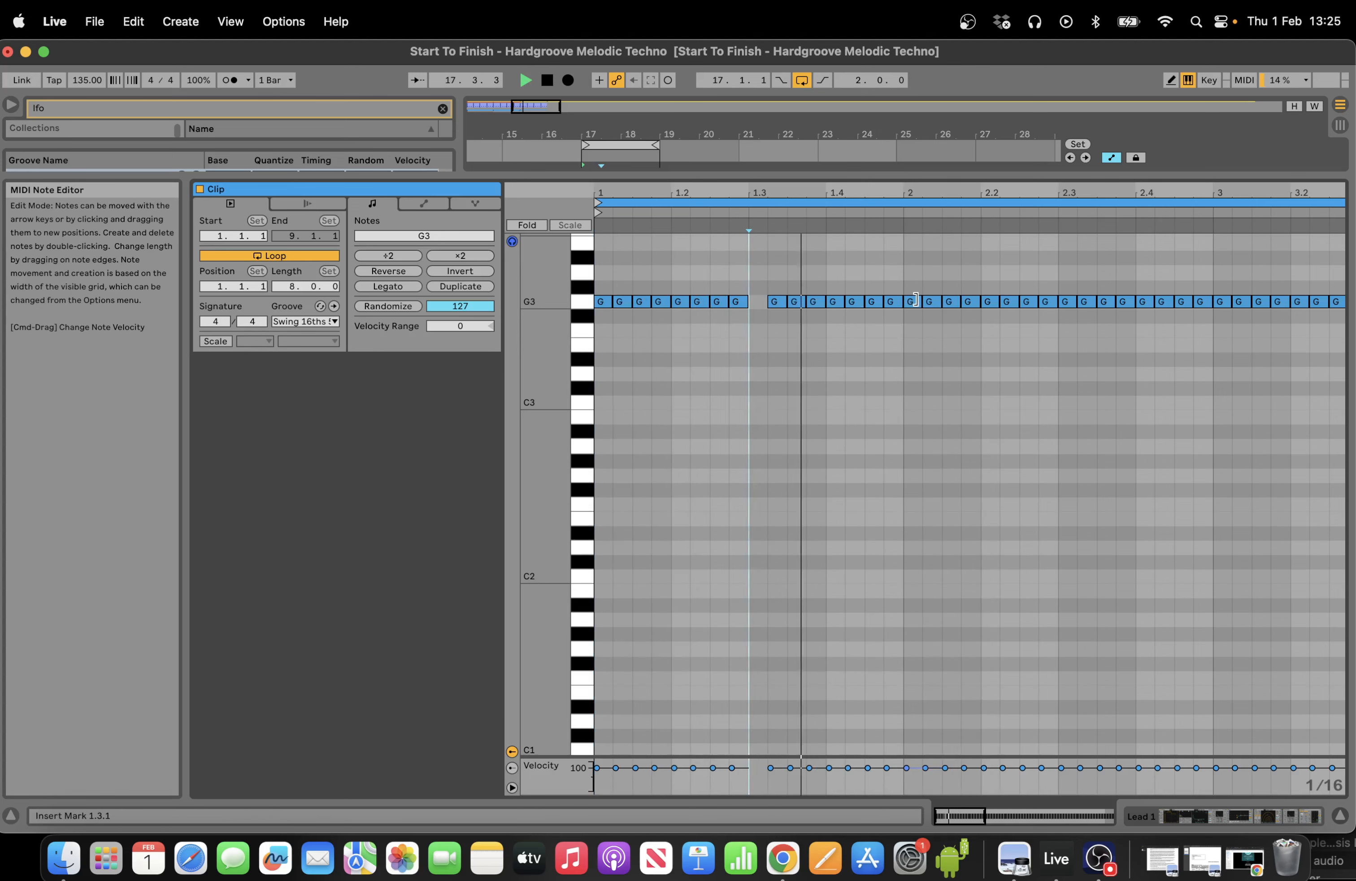
key("space")
left_click(1064, 301)
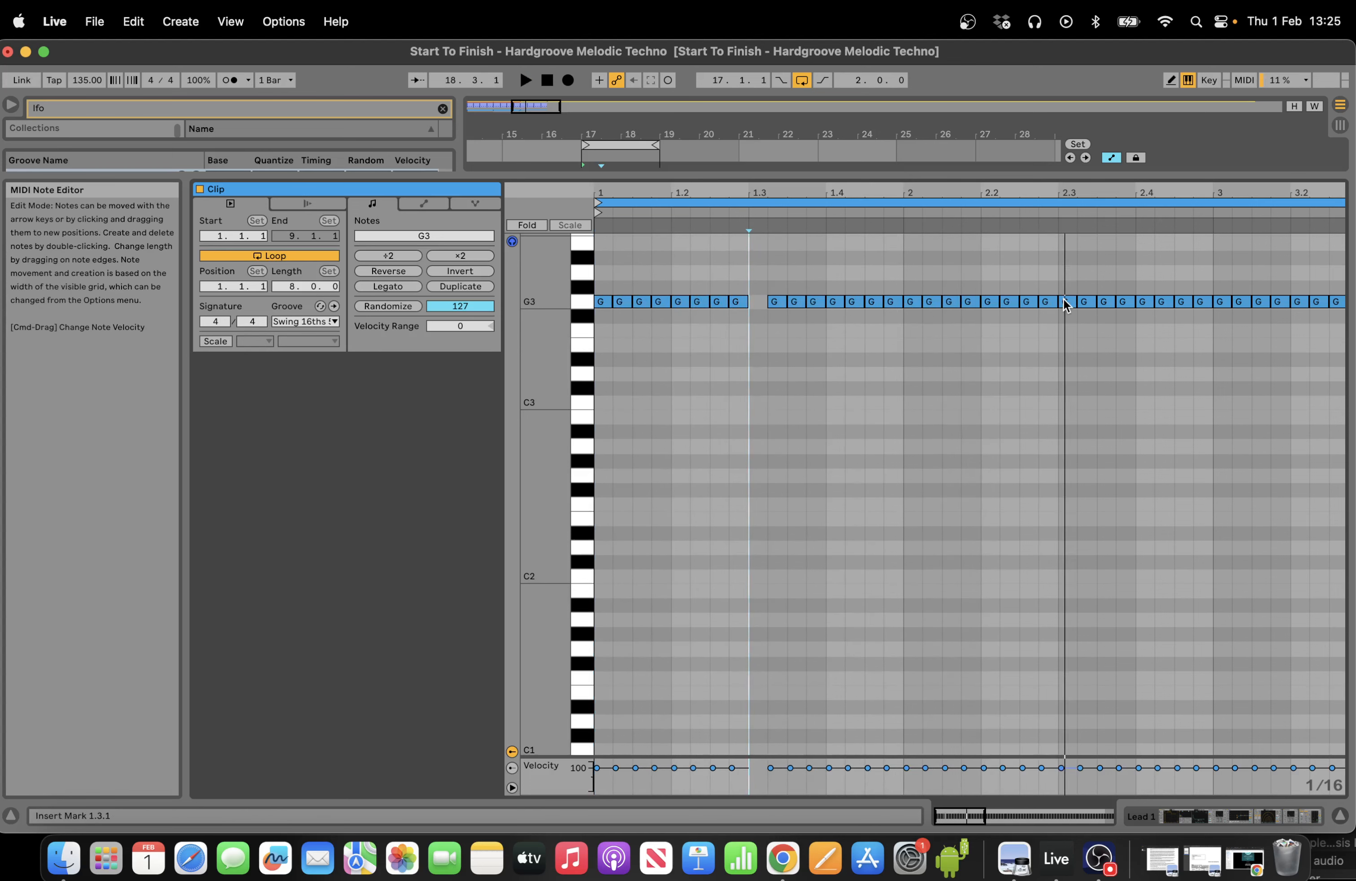
key("Delete")
key("space")
Shorten the Lead 1 clip's loop to 2 bars and show its Wavetable Filter 1 Frequency envelope.
key("minus")
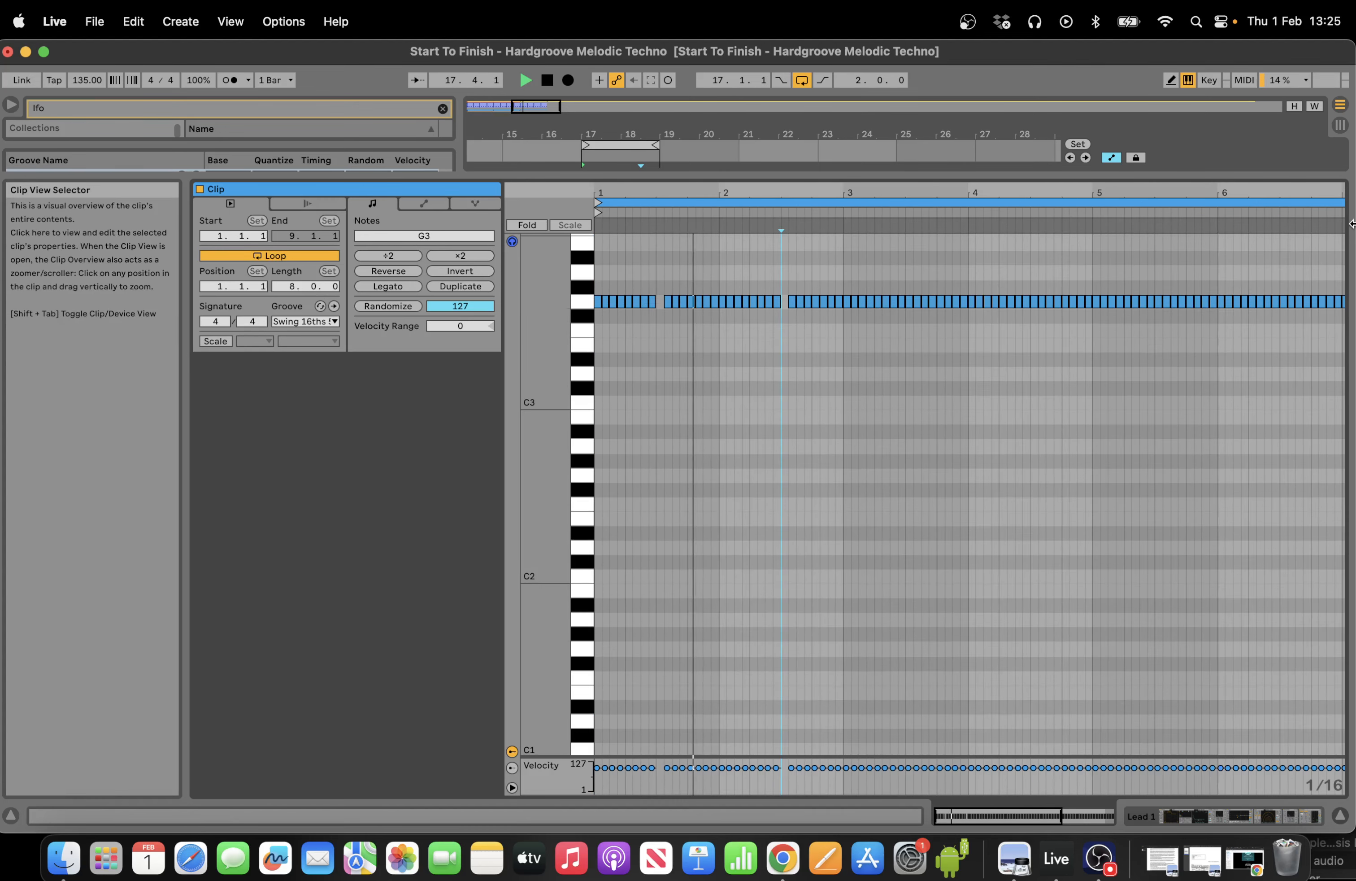
left_click_drag(1345, 204, 843, 203)
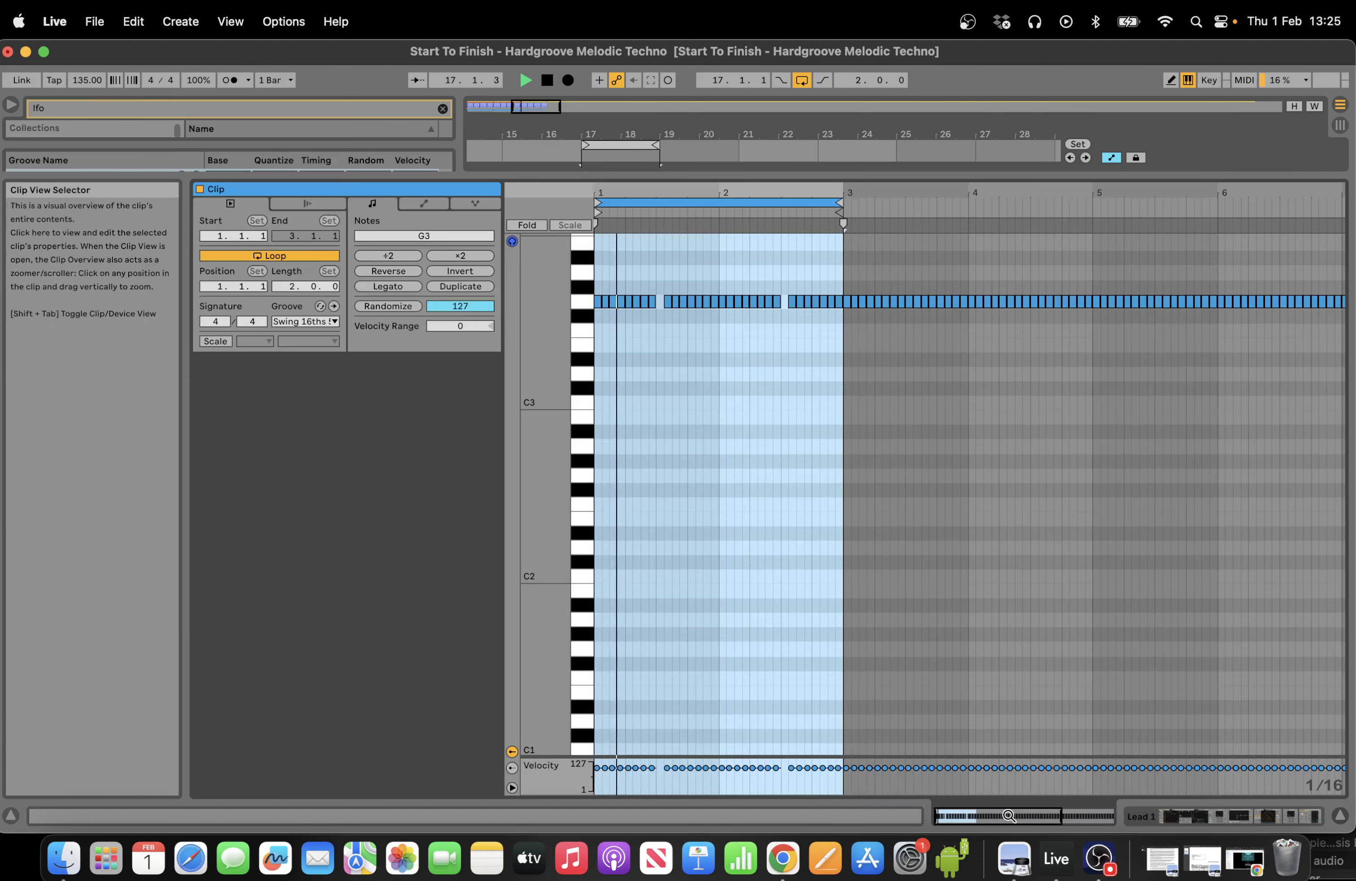
left_click(704, 559)
left_click(424, 203)
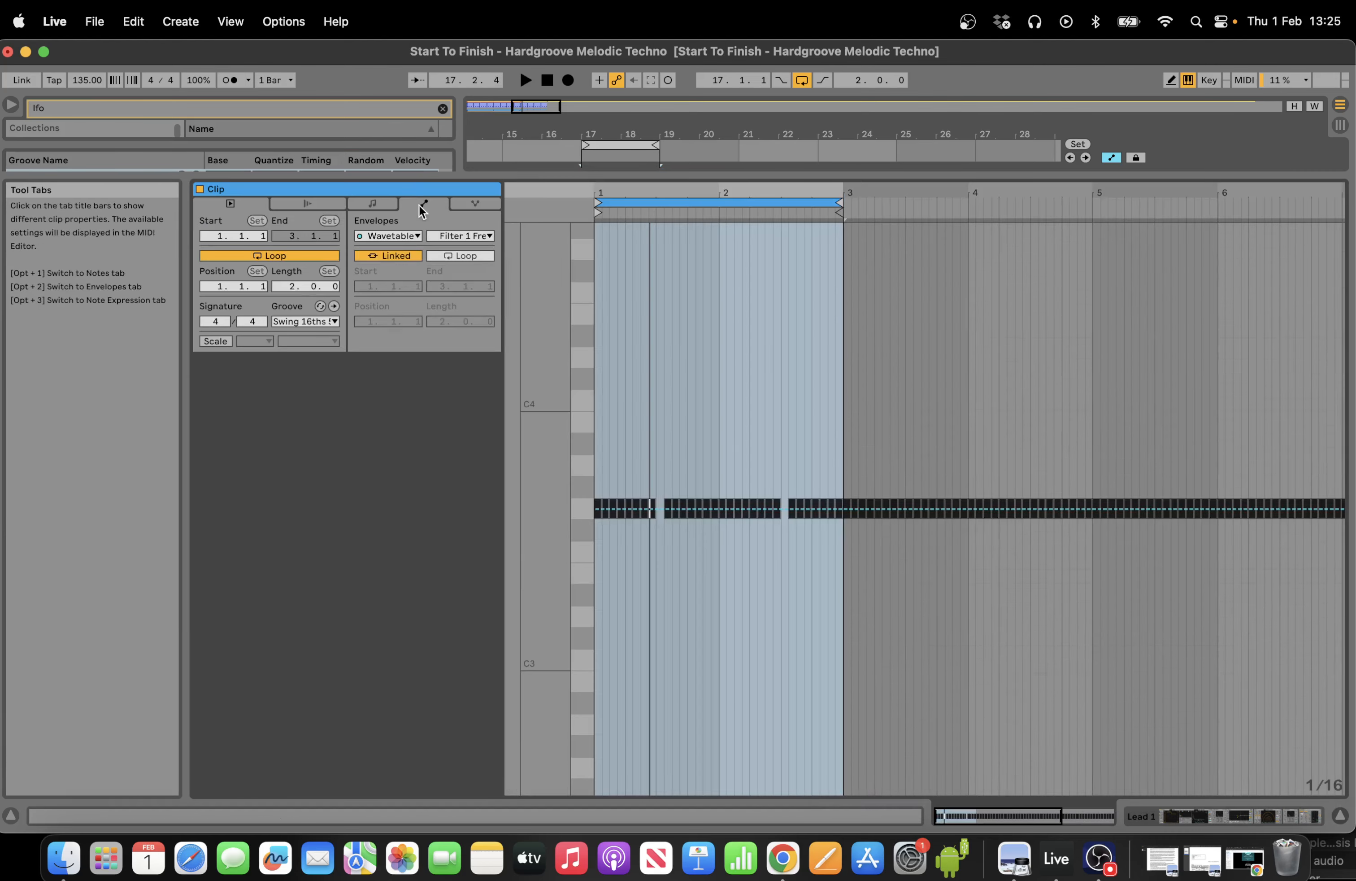
left_click(394, 236)
left_click(400, 277)
left_click(461, 236)
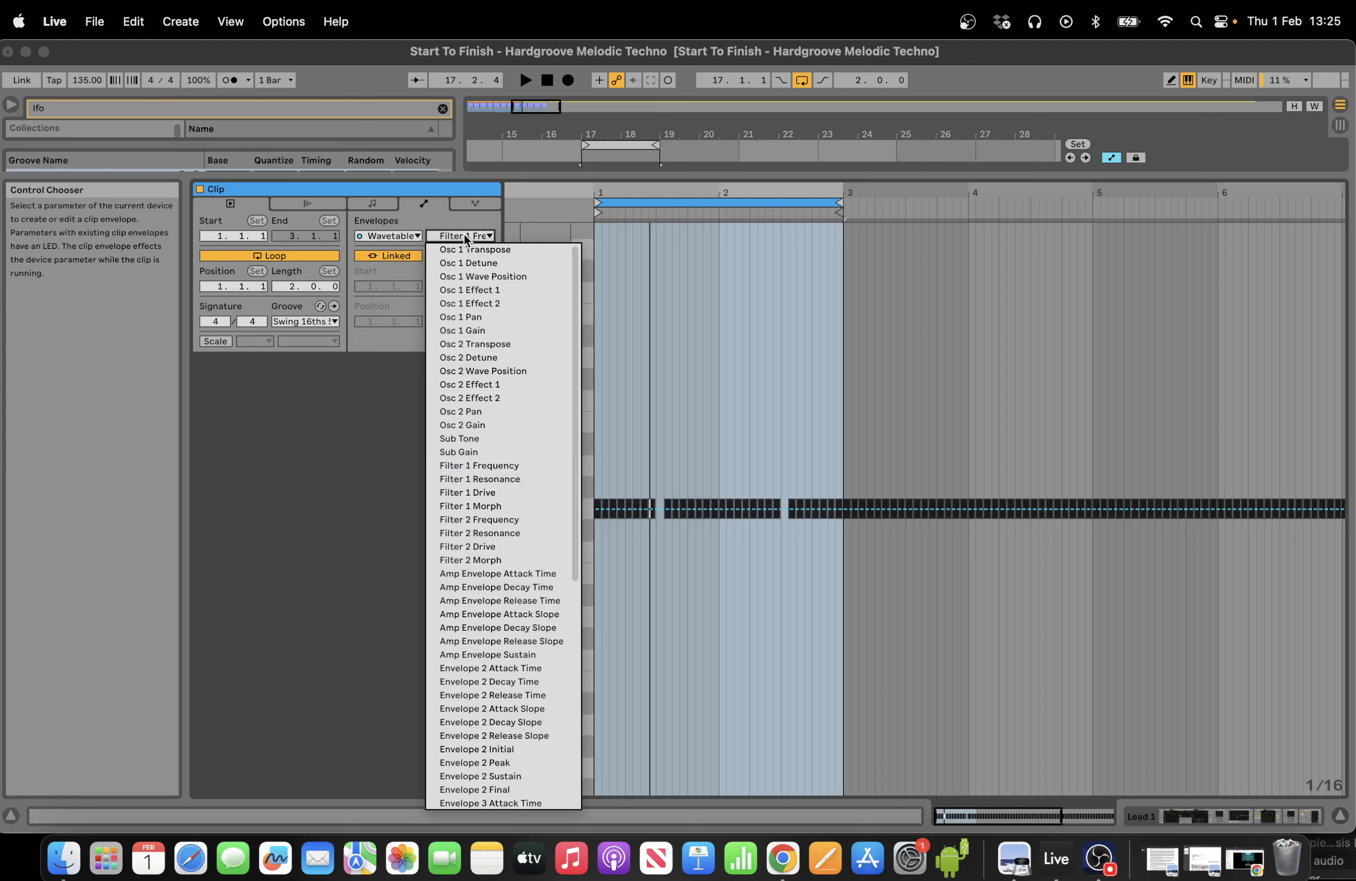
left_click(497, 466)
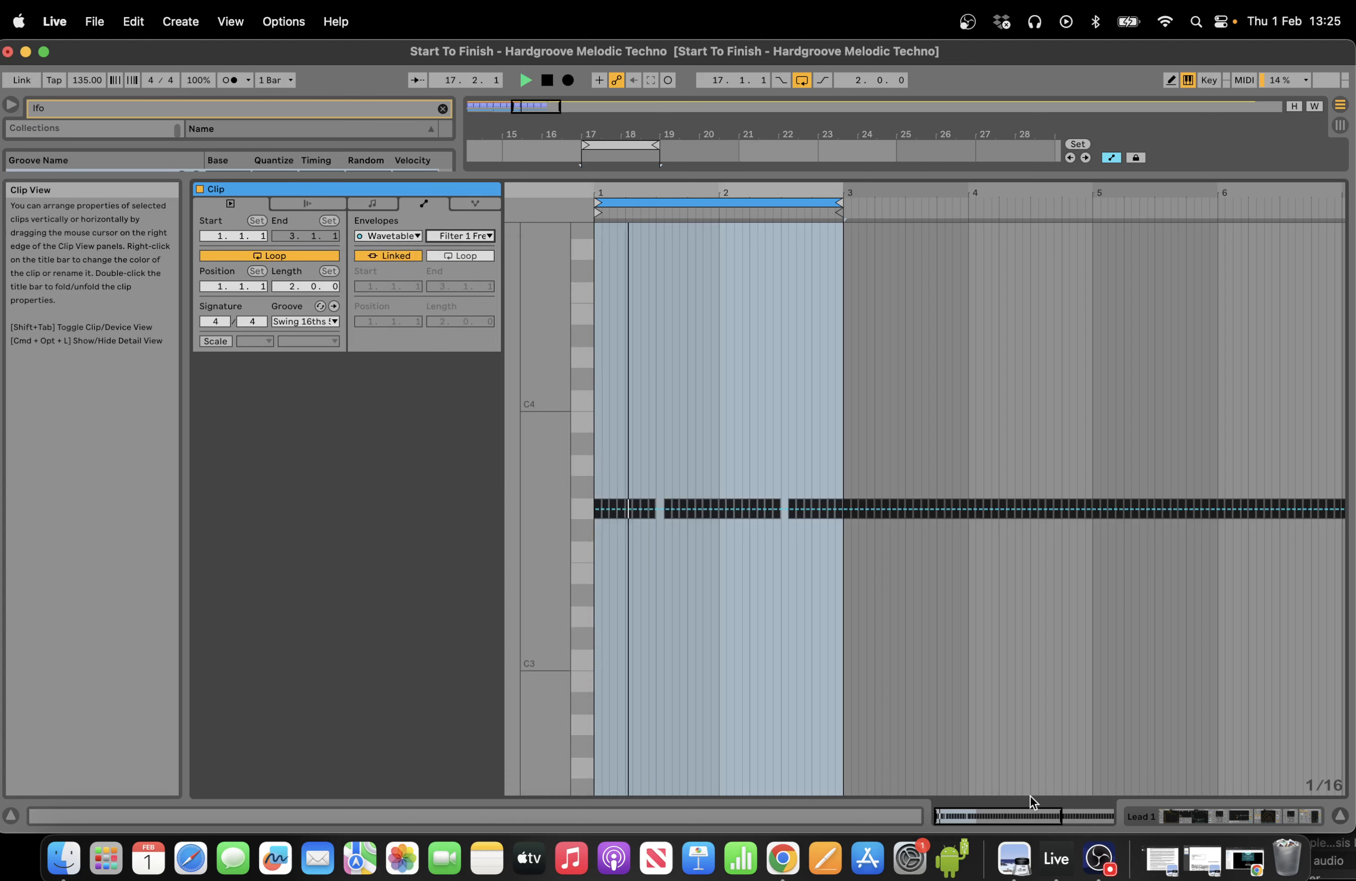
Raise the Filter 1 Frequency envelope between 1.2.4 and 1.3.3 to about 45% during playback.
left_click_drag(965, 816, 965, 852)
left_click(782, 482)
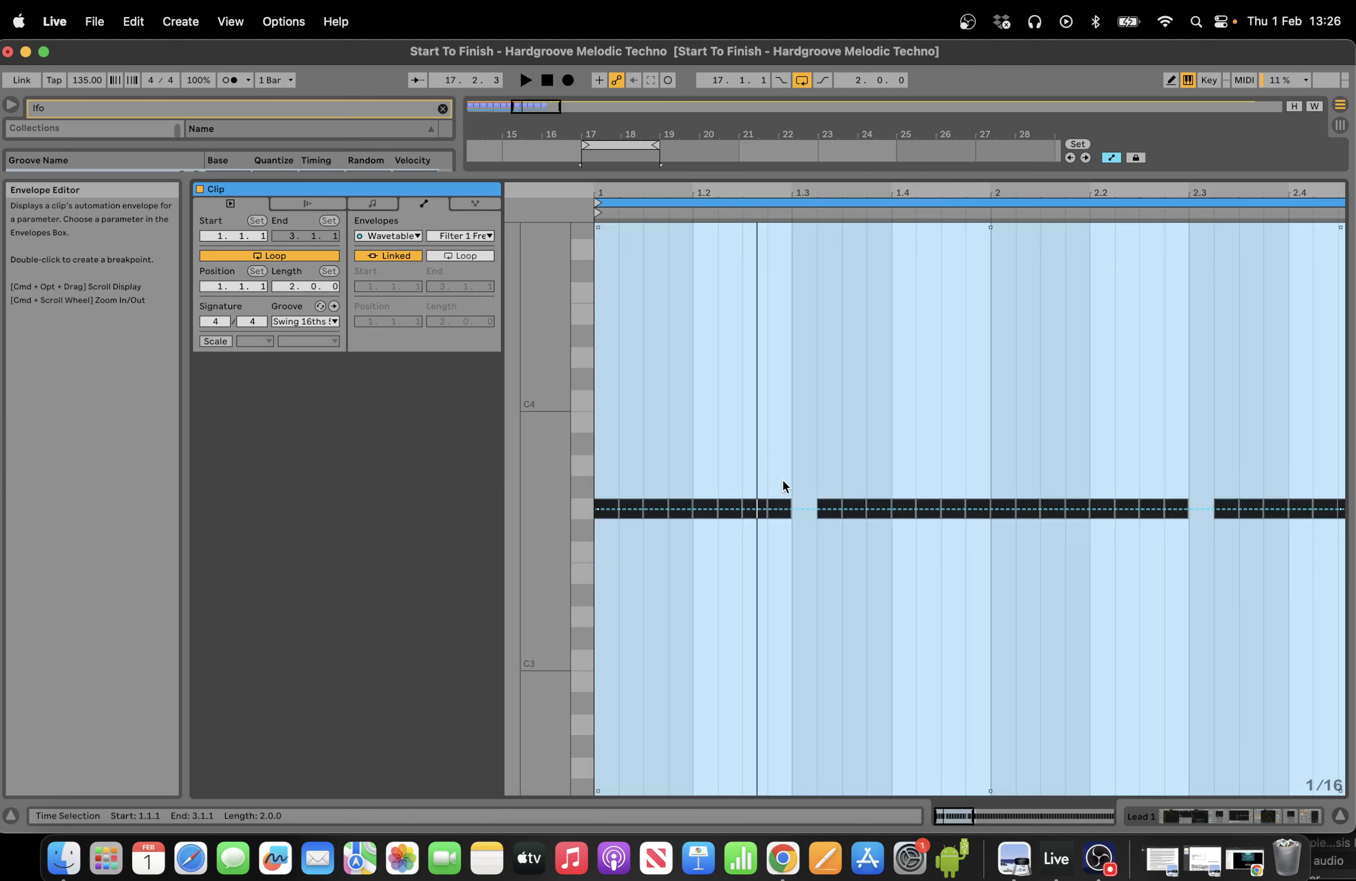
left_click(770, 473)
left_click_drag(769, 478, 830, 481)
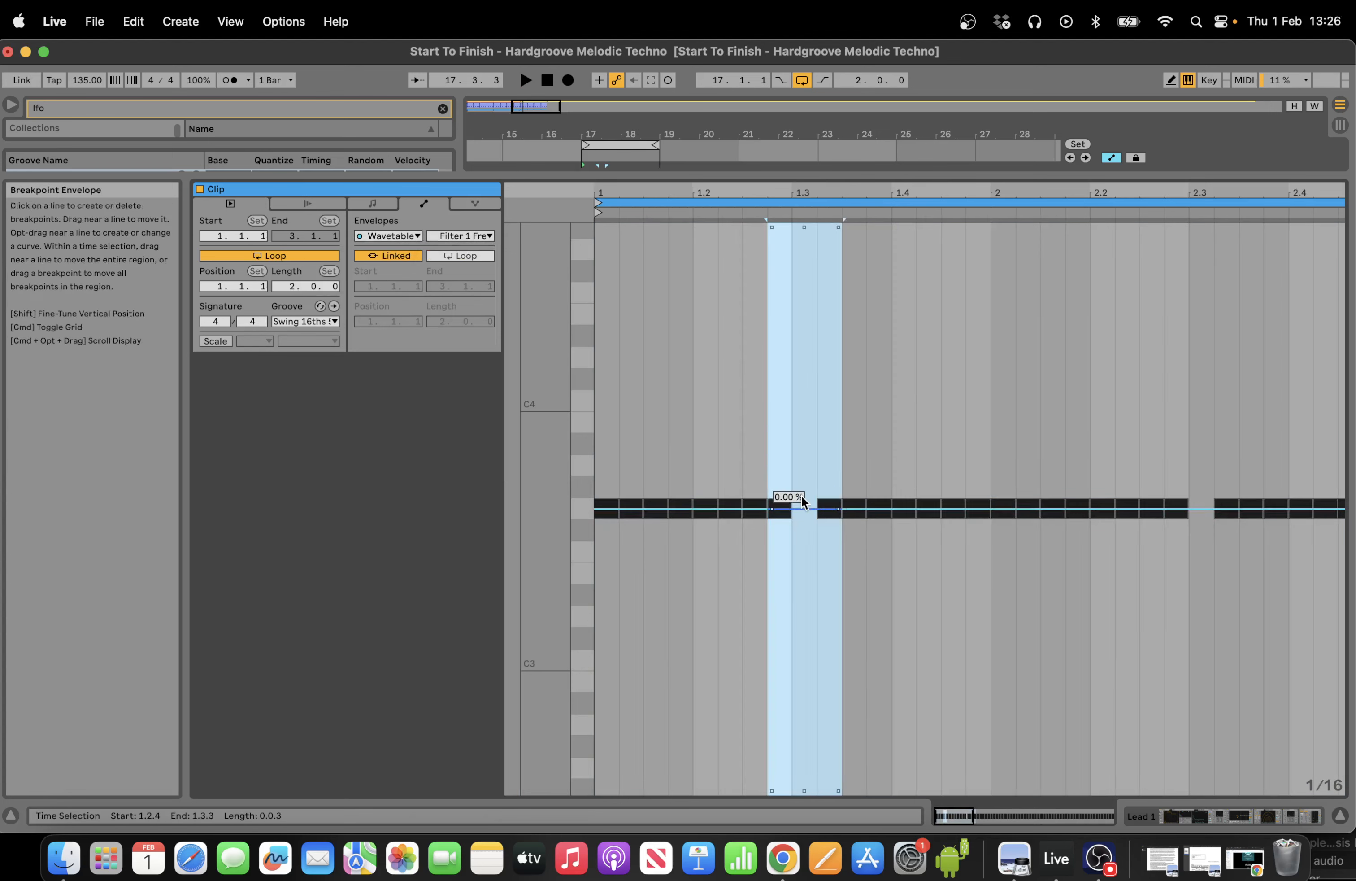
key("space")
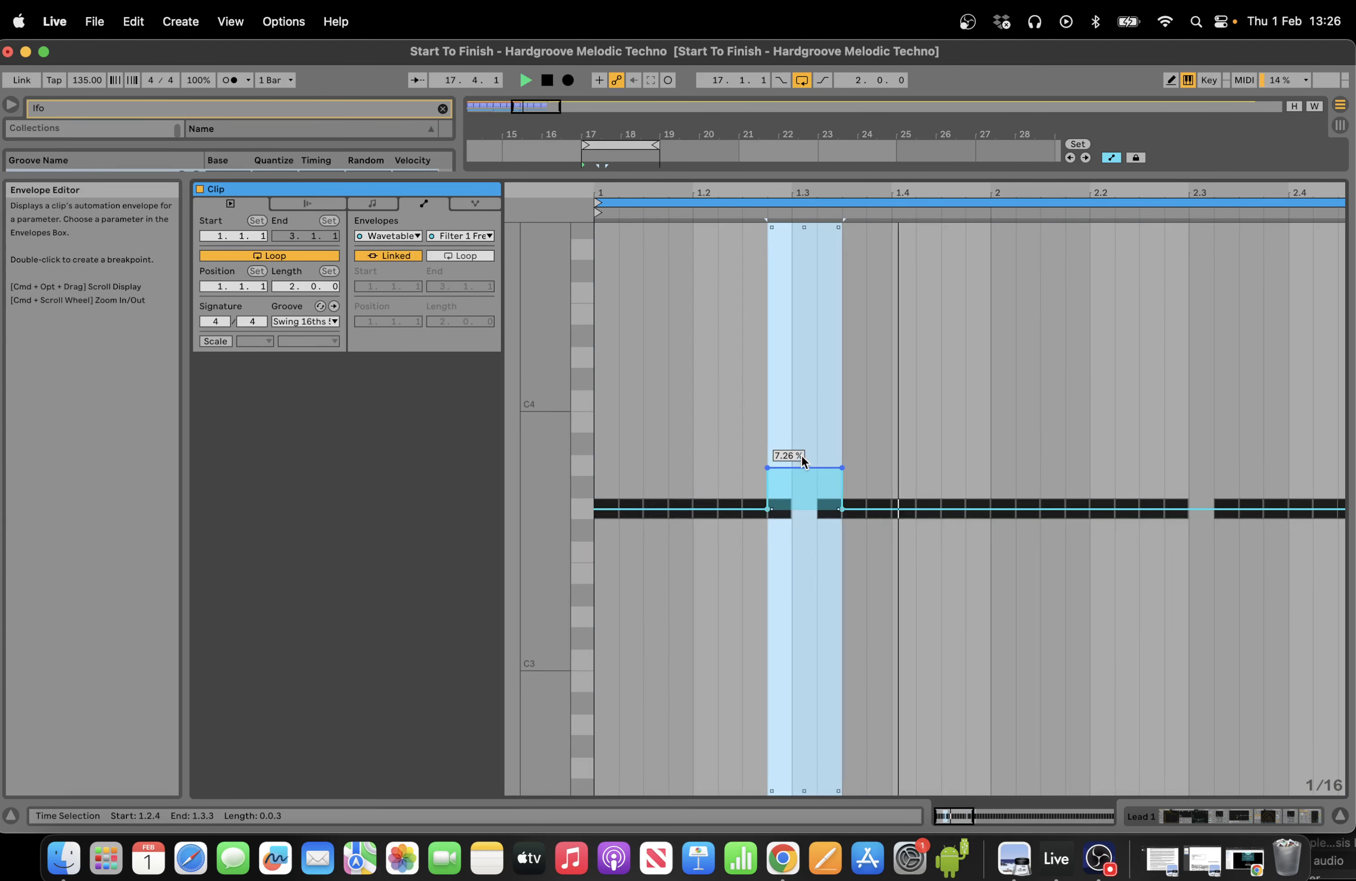
left_click_drag(801, 455, 802, 351)
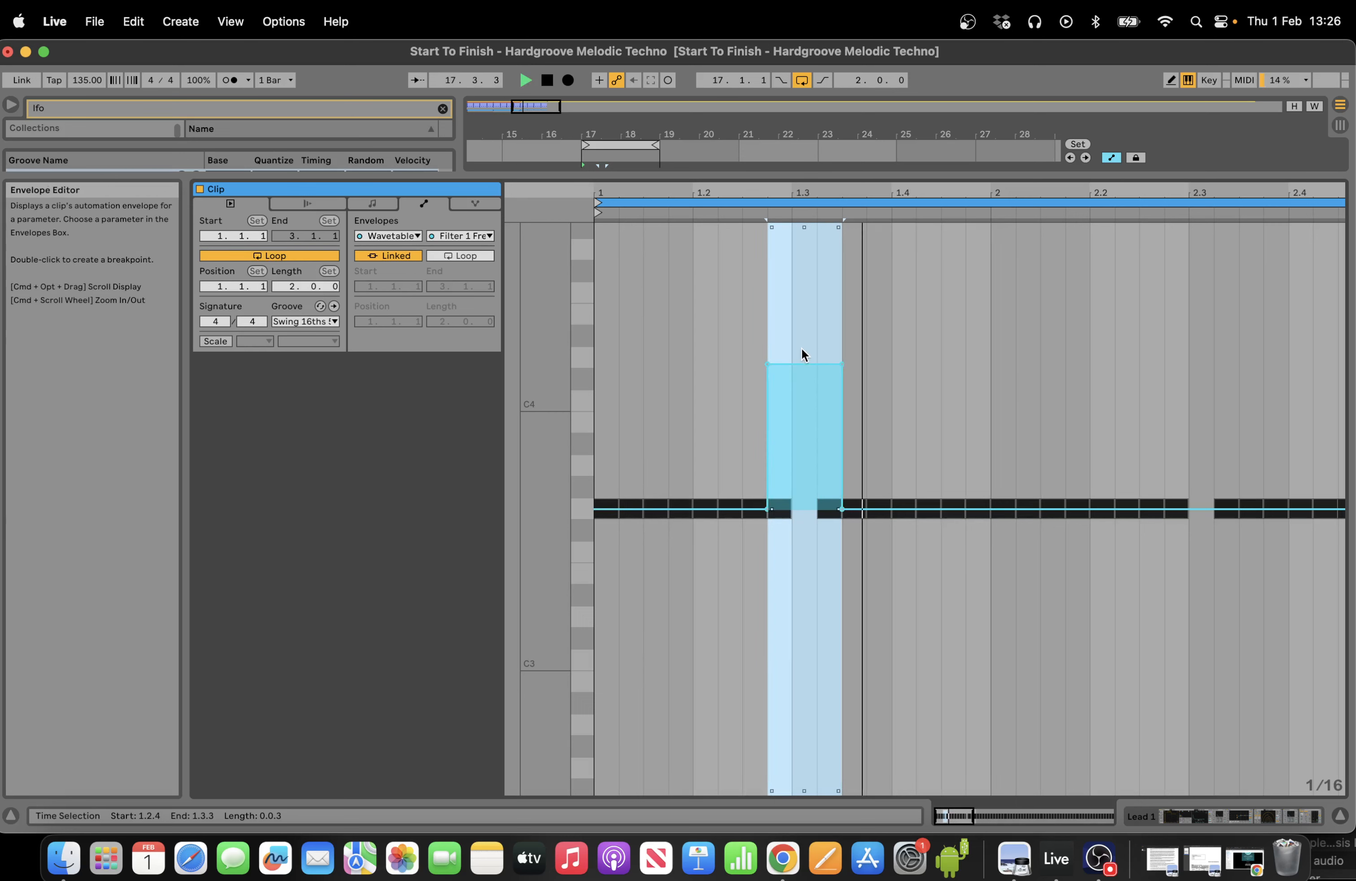
left_click_drag(804, 354, 797, 238)
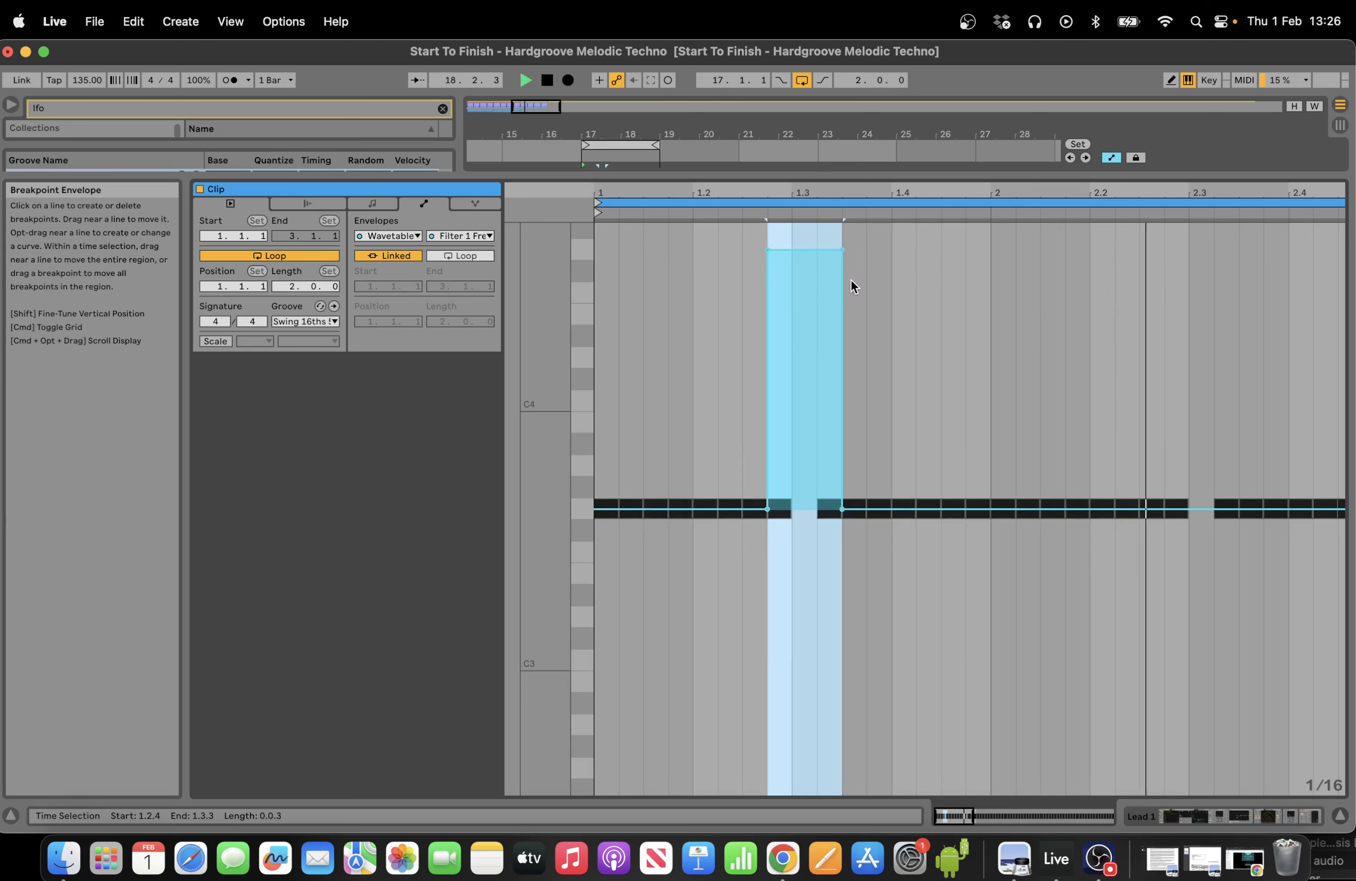
Reshape the raised filter section so its 45.4% plateau ends at 1.3.1 and ramps down to 1.3.3.
left_click(842, 250)
left_click_drag(784, 306, 792, 250)
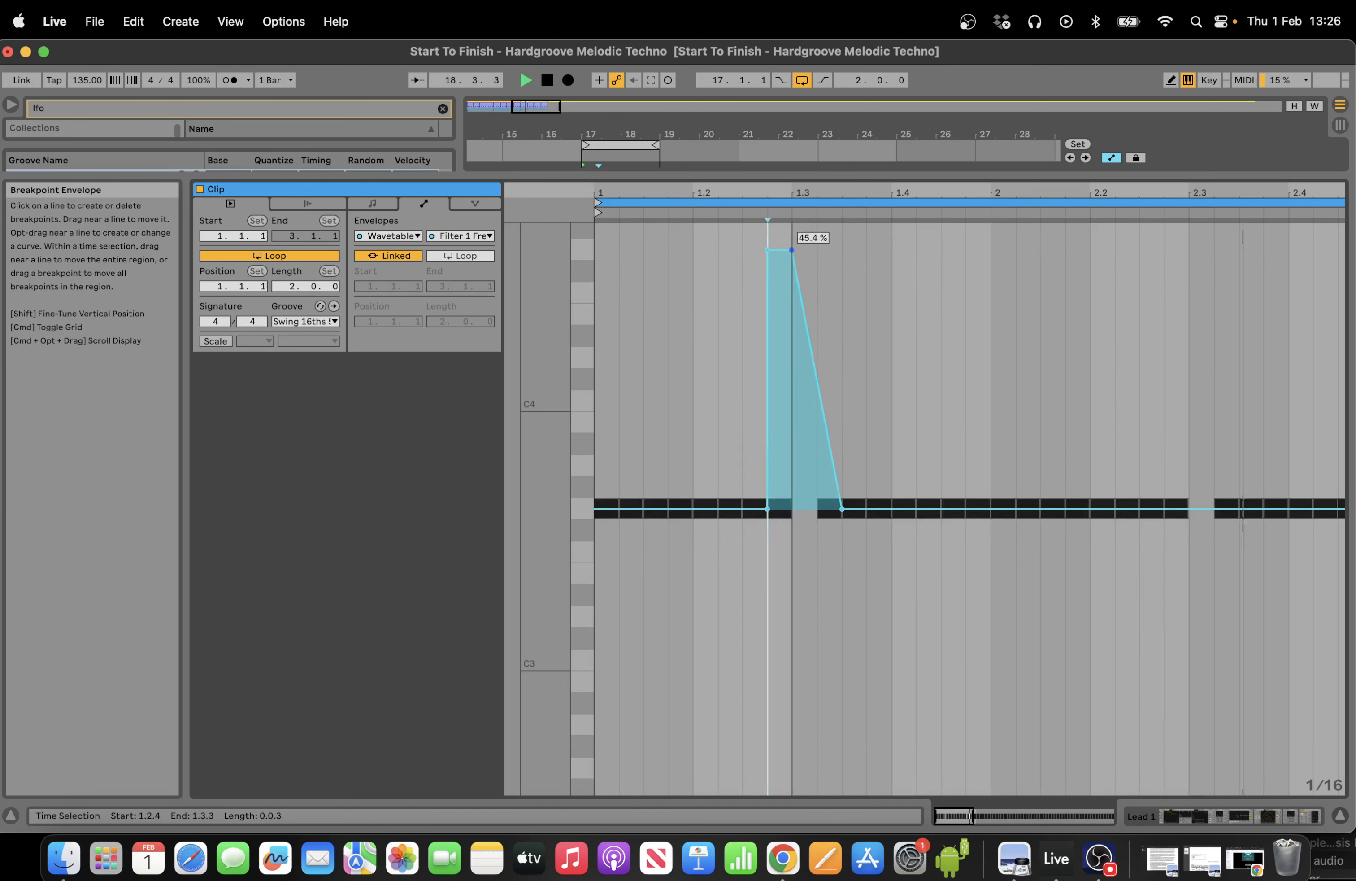
key("space")
Raise the Wavetable Amp Envelope Decay Time envelope between 1.2.4 and 1.3.3 to 36.4% and play the loop.
left_click(462, 235)
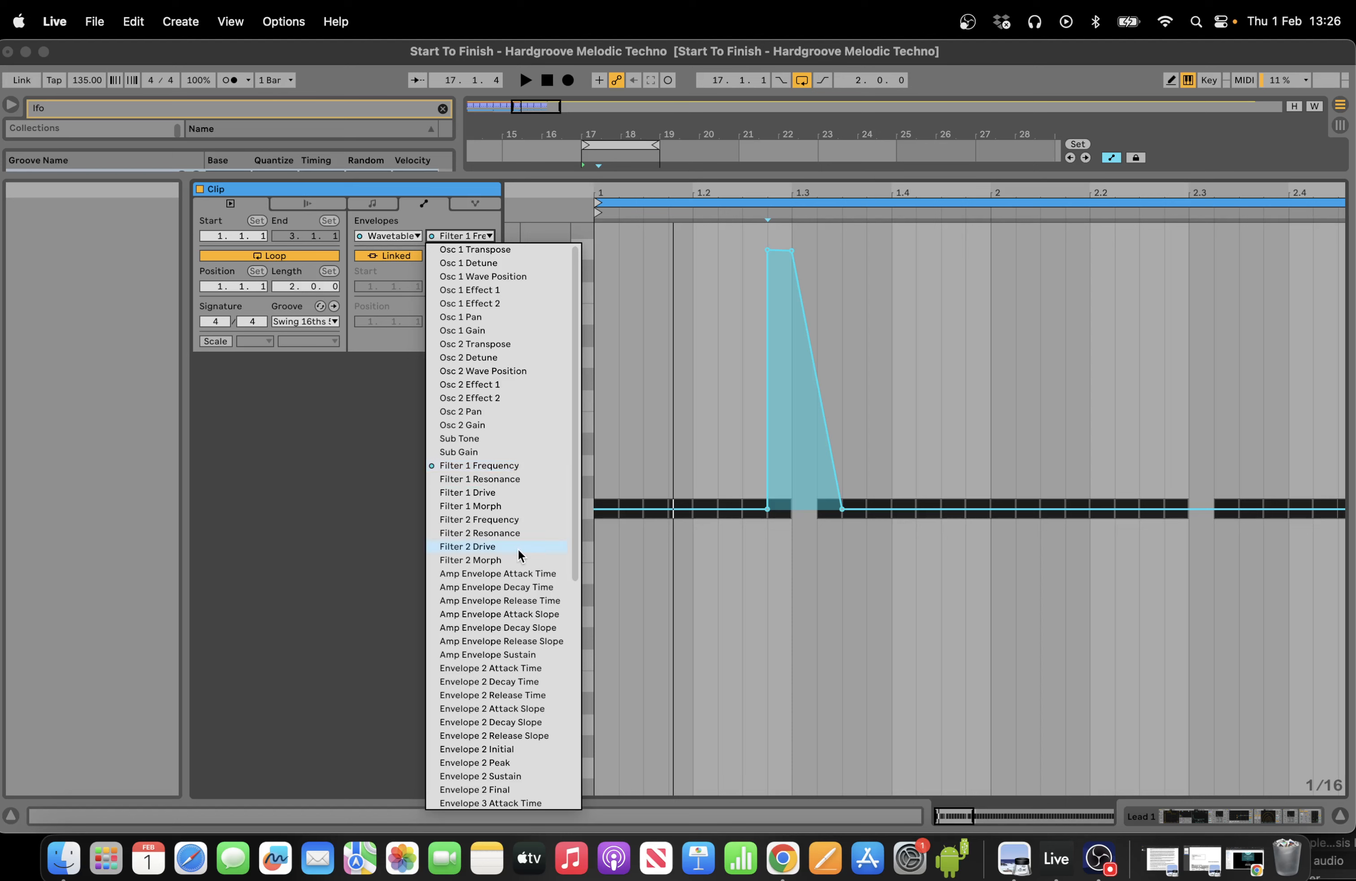
left_click(530, 586)
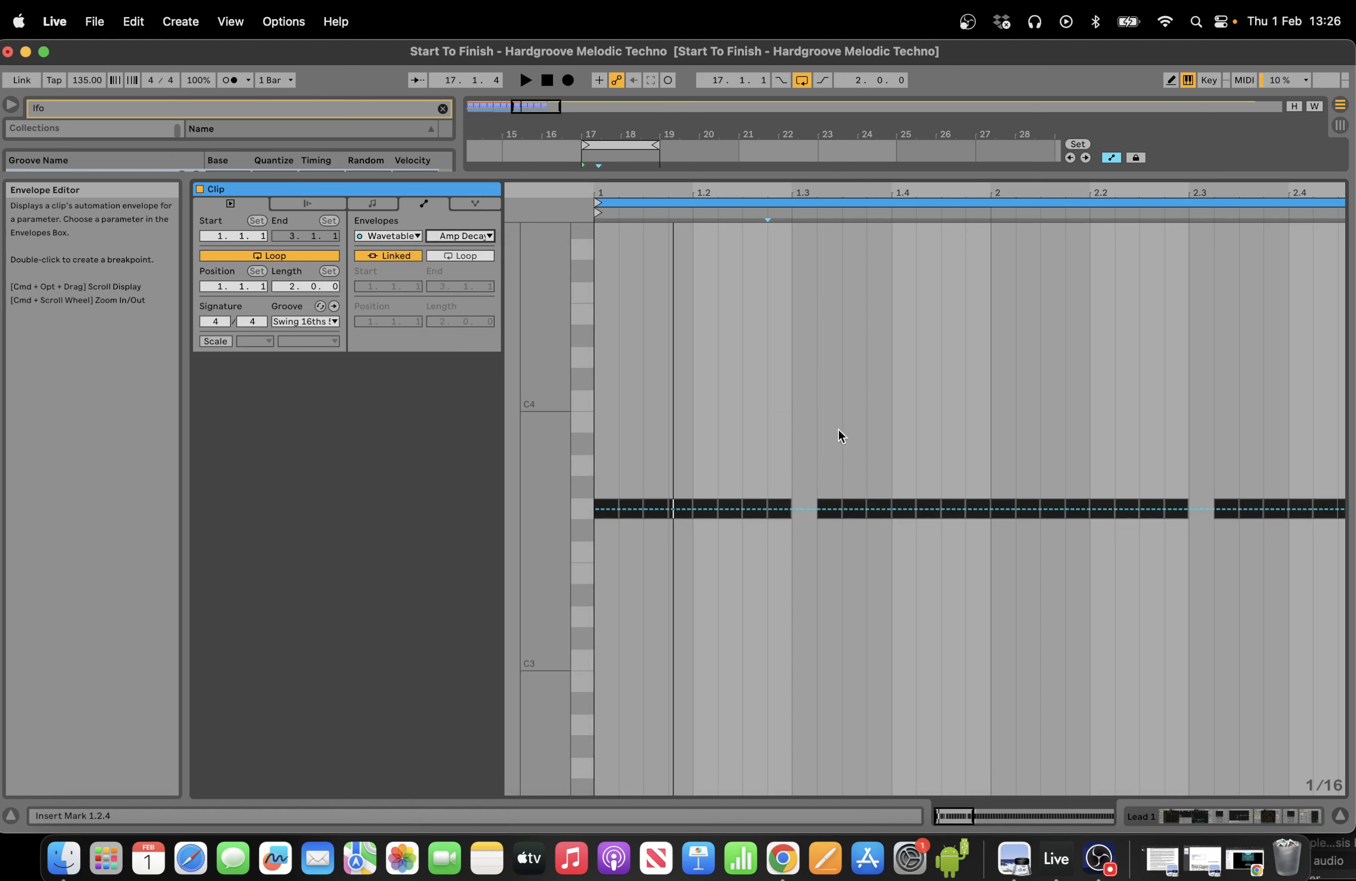
mouse_move(838, 430)
left_mouse_down()
mouse_move(757, 428)
mouse_move(842, 414)
left_mouse_up()
left_click(764, 433)
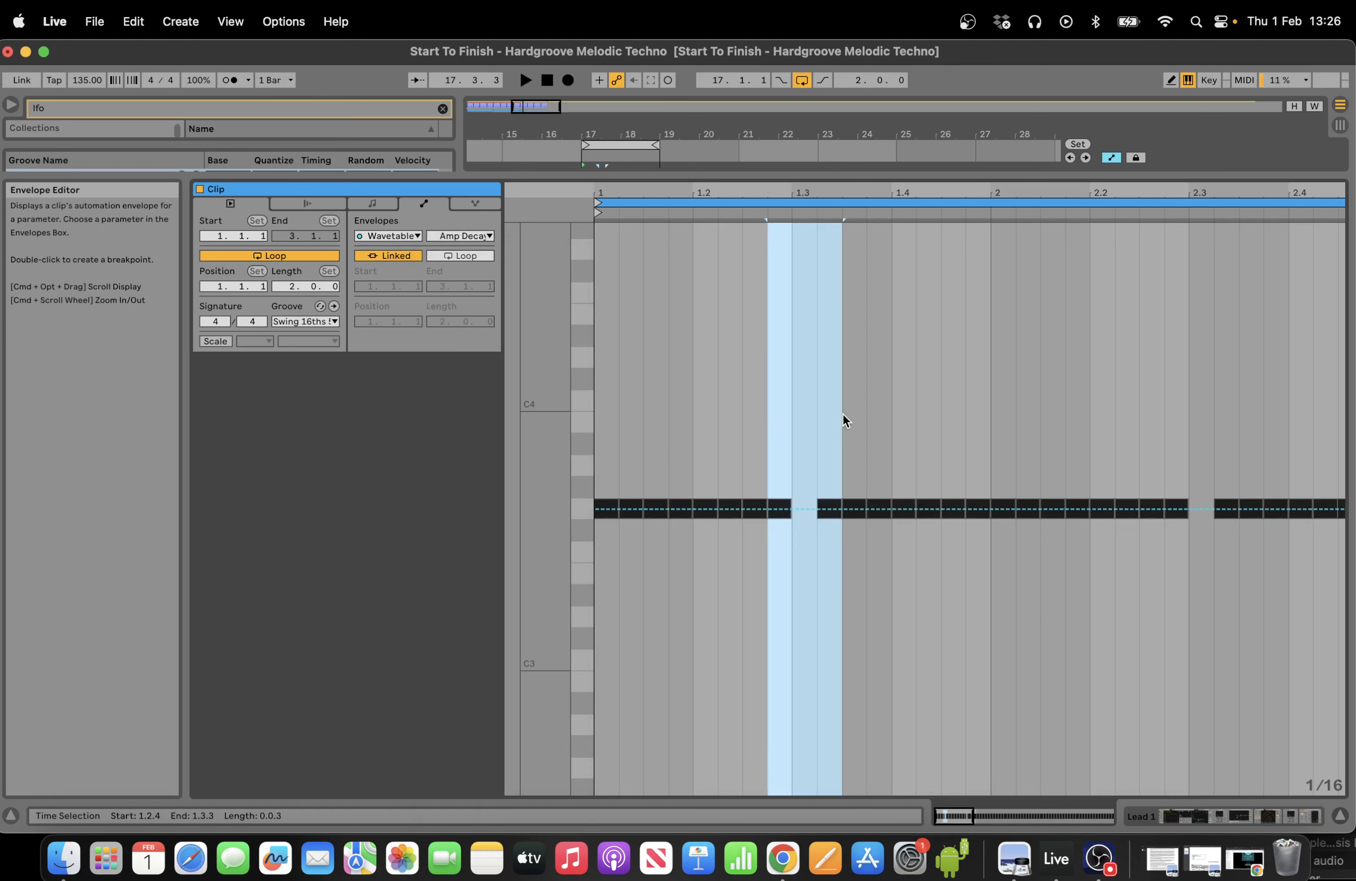
left_click_drag(804, 492, 805, 312)
key("space")
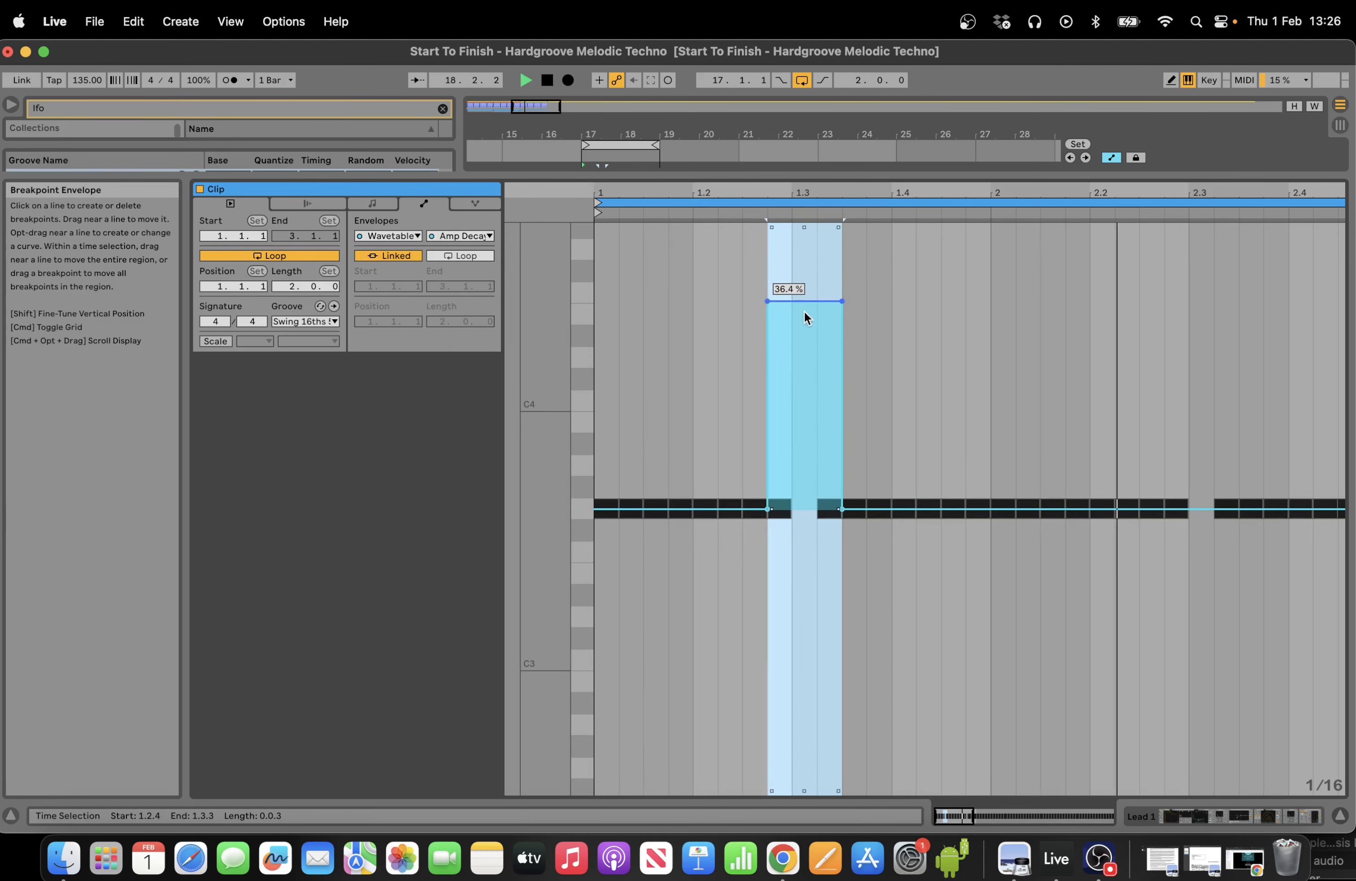
Duplicate the decay time envelope from bar 1 into bar 2 and shift the copied block to start at 2.2.4.
left_click_drag(989, 333, 609, 332)
key("super+d")
key("space")
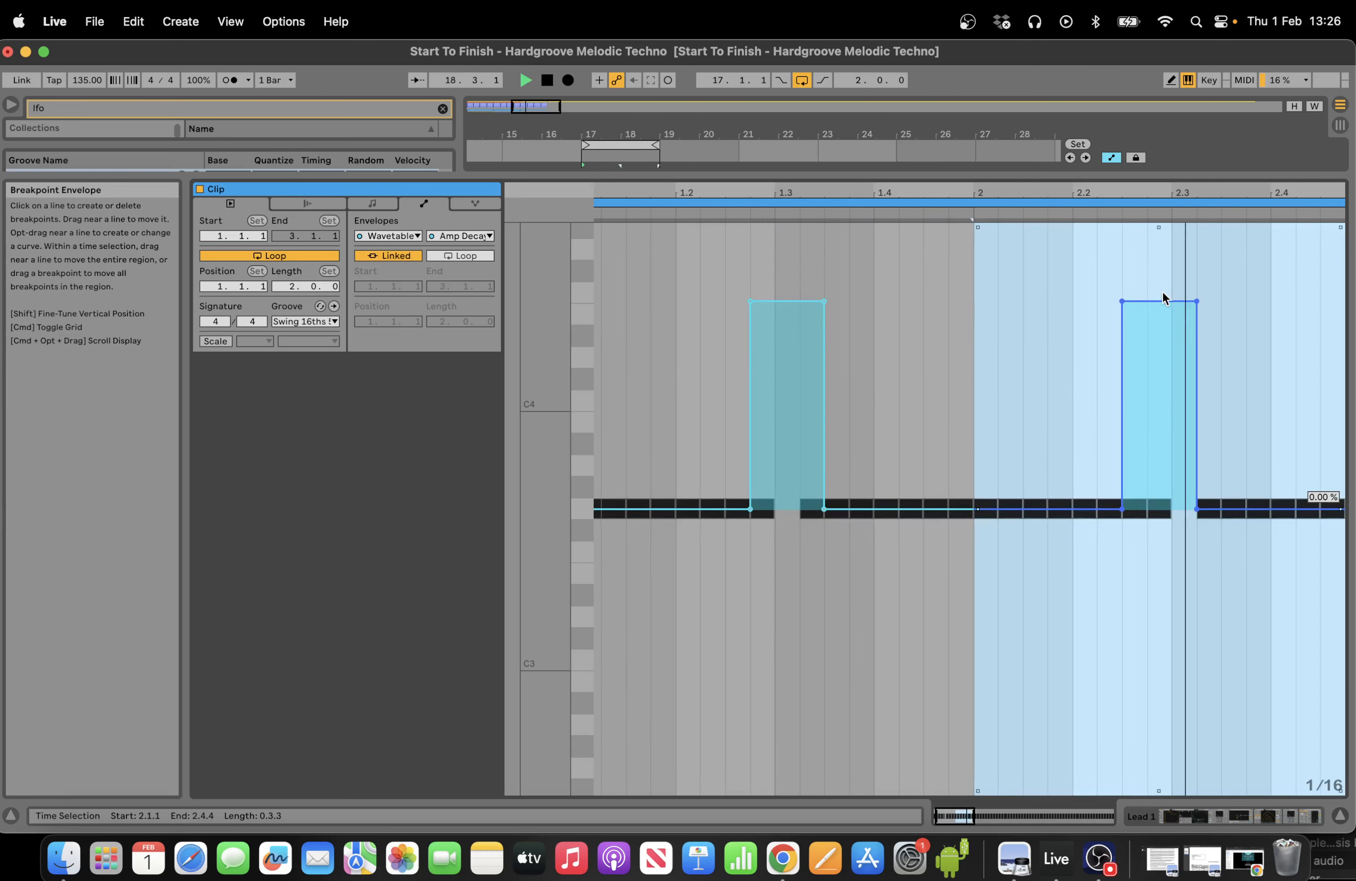
left_click_drag(1162, 300, 1186, 300)
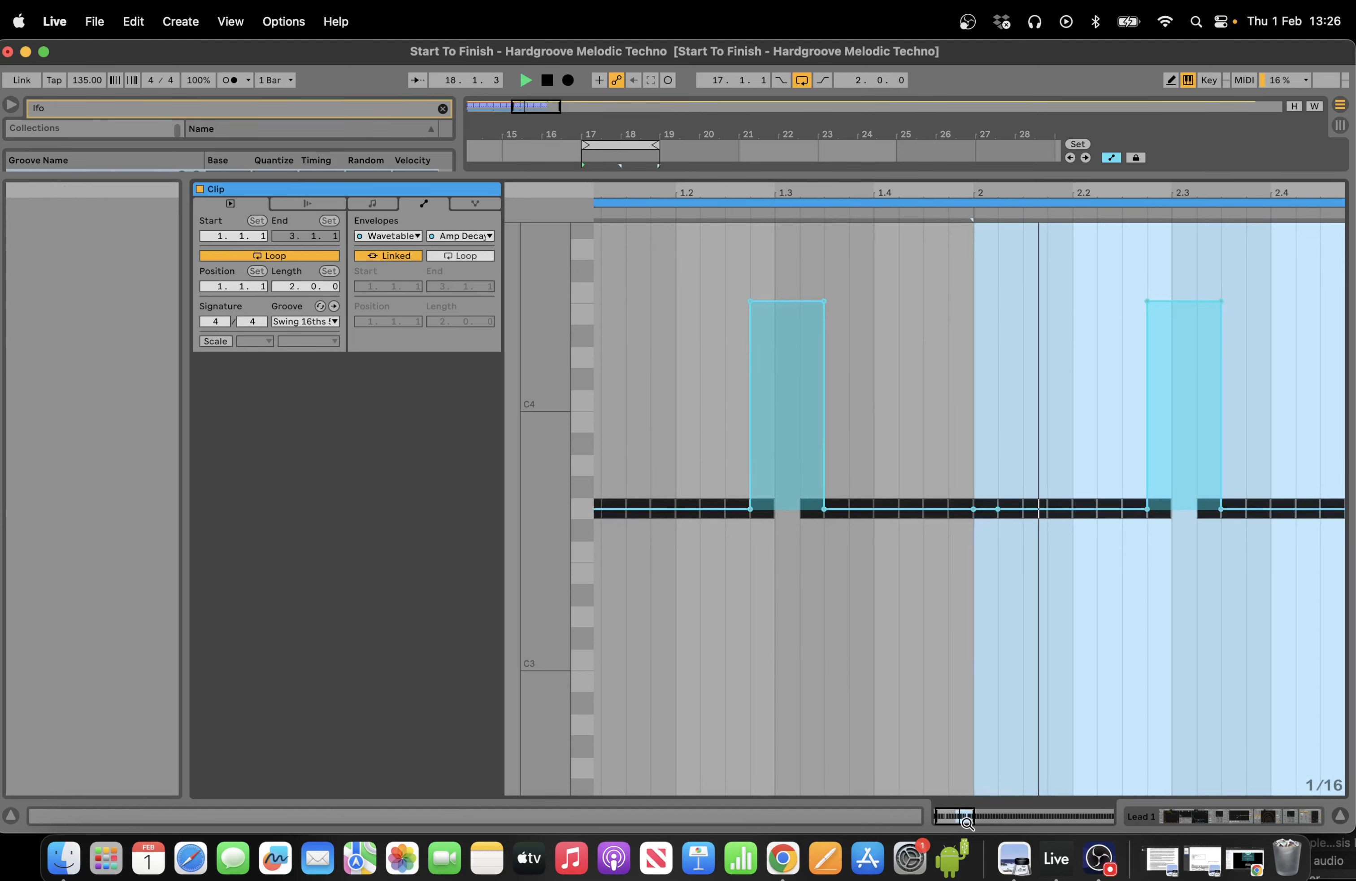
Switch to the Filter 1 Frequency envelope, duplicate its bar 1 shape into bar 2 and play the loop.
left_click(394, 235)
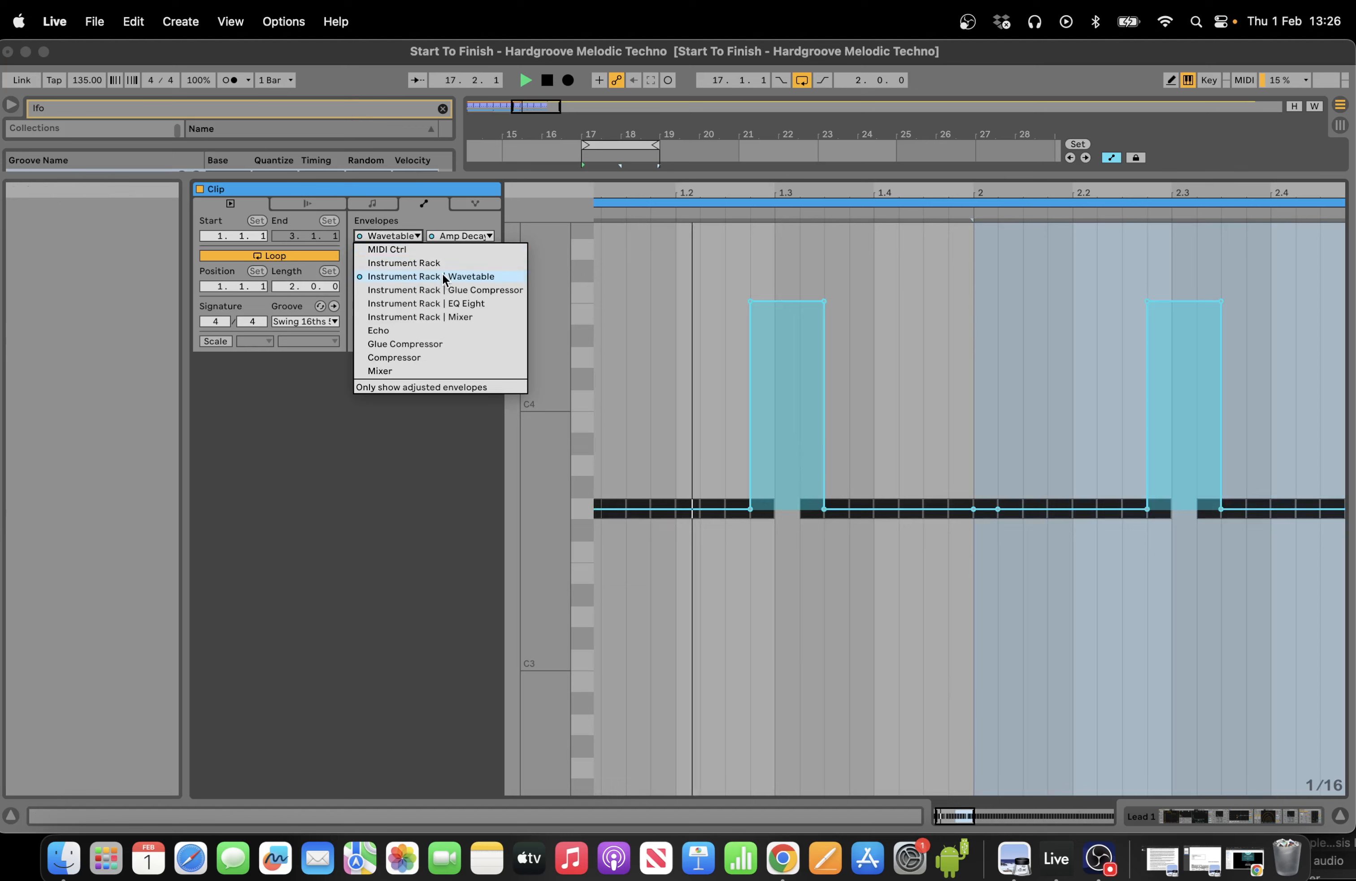
left_click(442, 273)
left_click(446, 239)
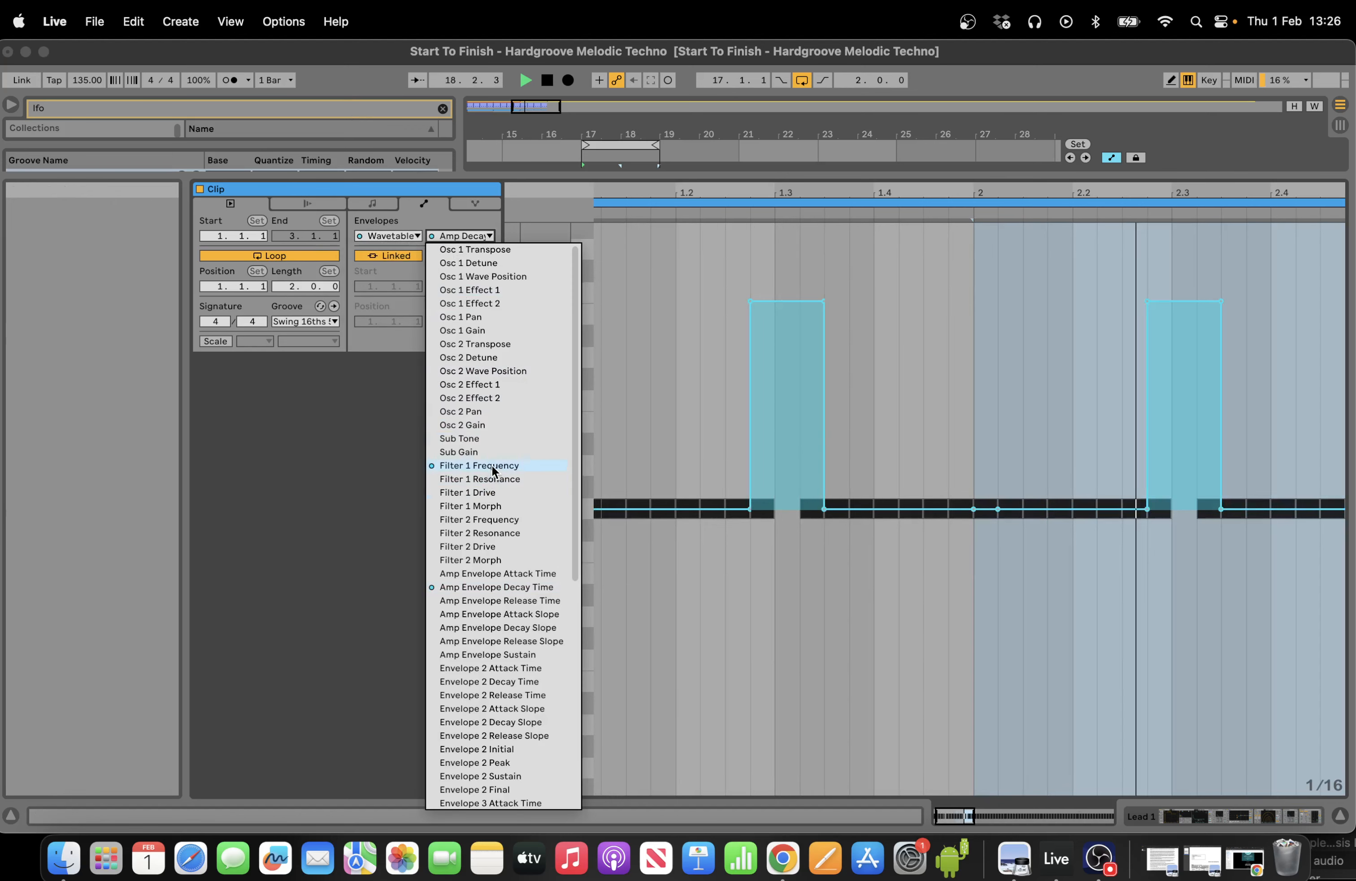
left_click(573, 452)
left_click_drag(963, 339, 590, 320)
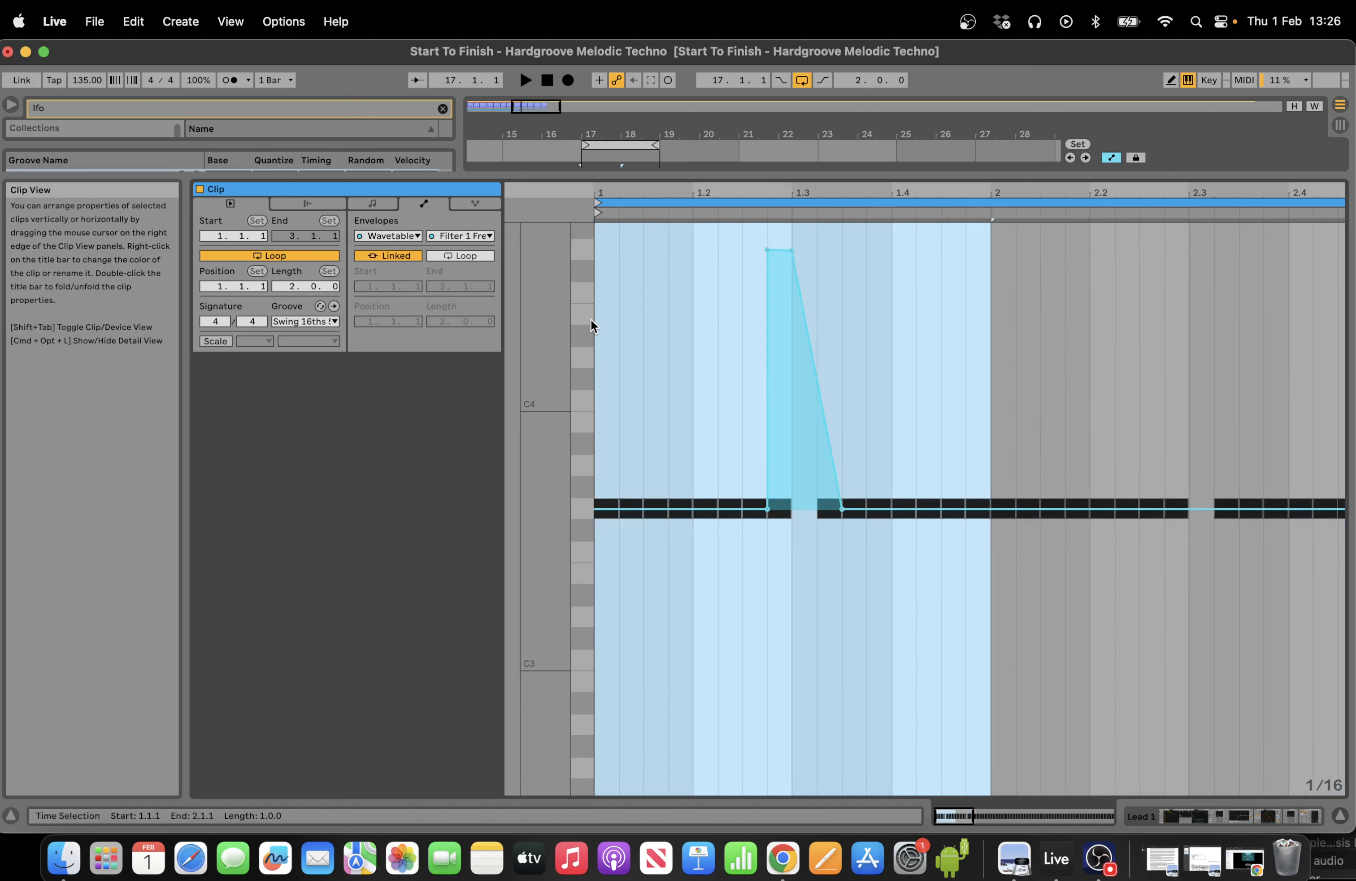
key("super+d")
key("space")
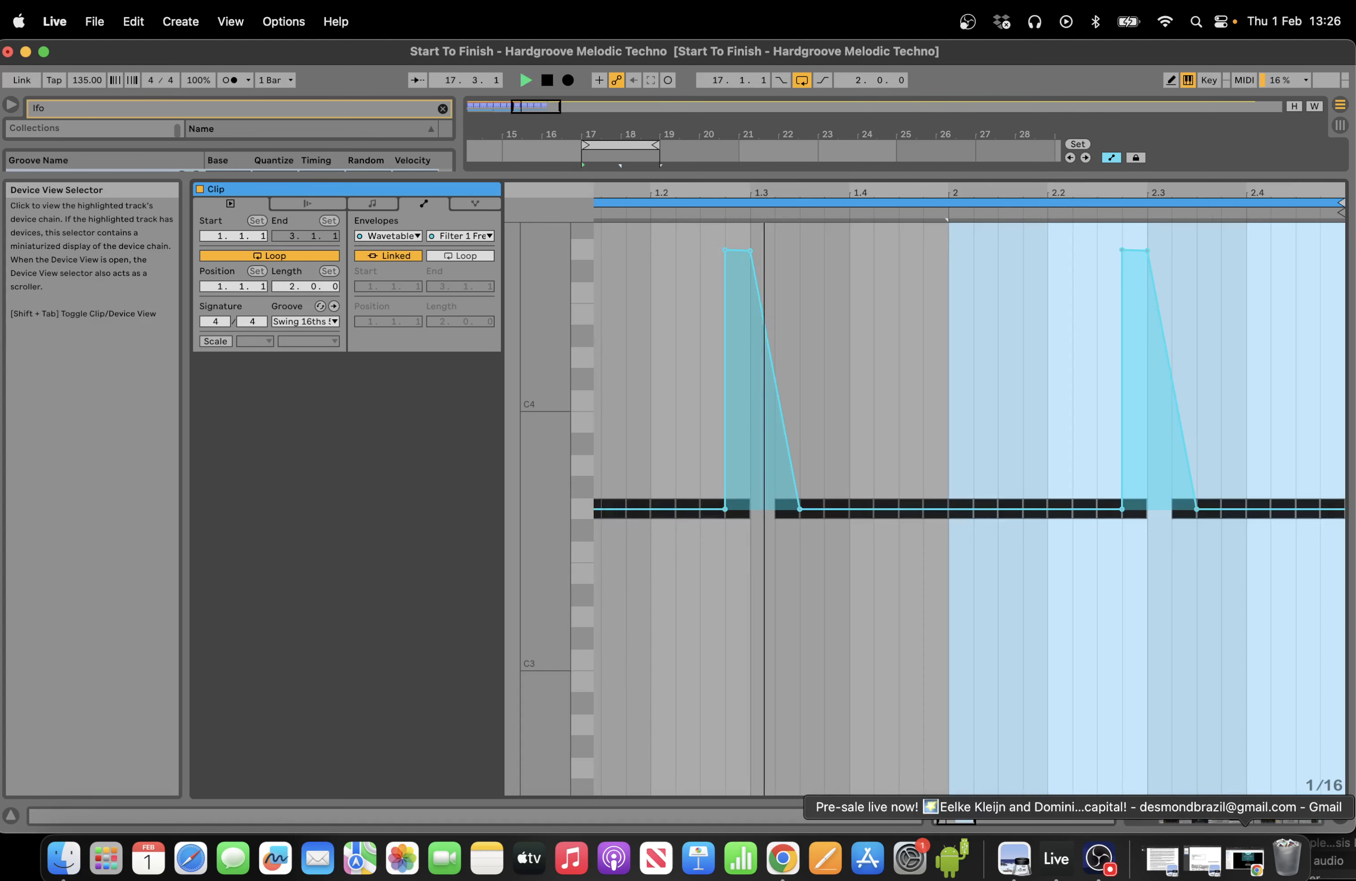
Try transposing oscillator 1 of the first Lead 1 track's Wavetable down to -24 st during playback, and reset it to the default.
left_click(1266, 816)
left_click(256, 783)
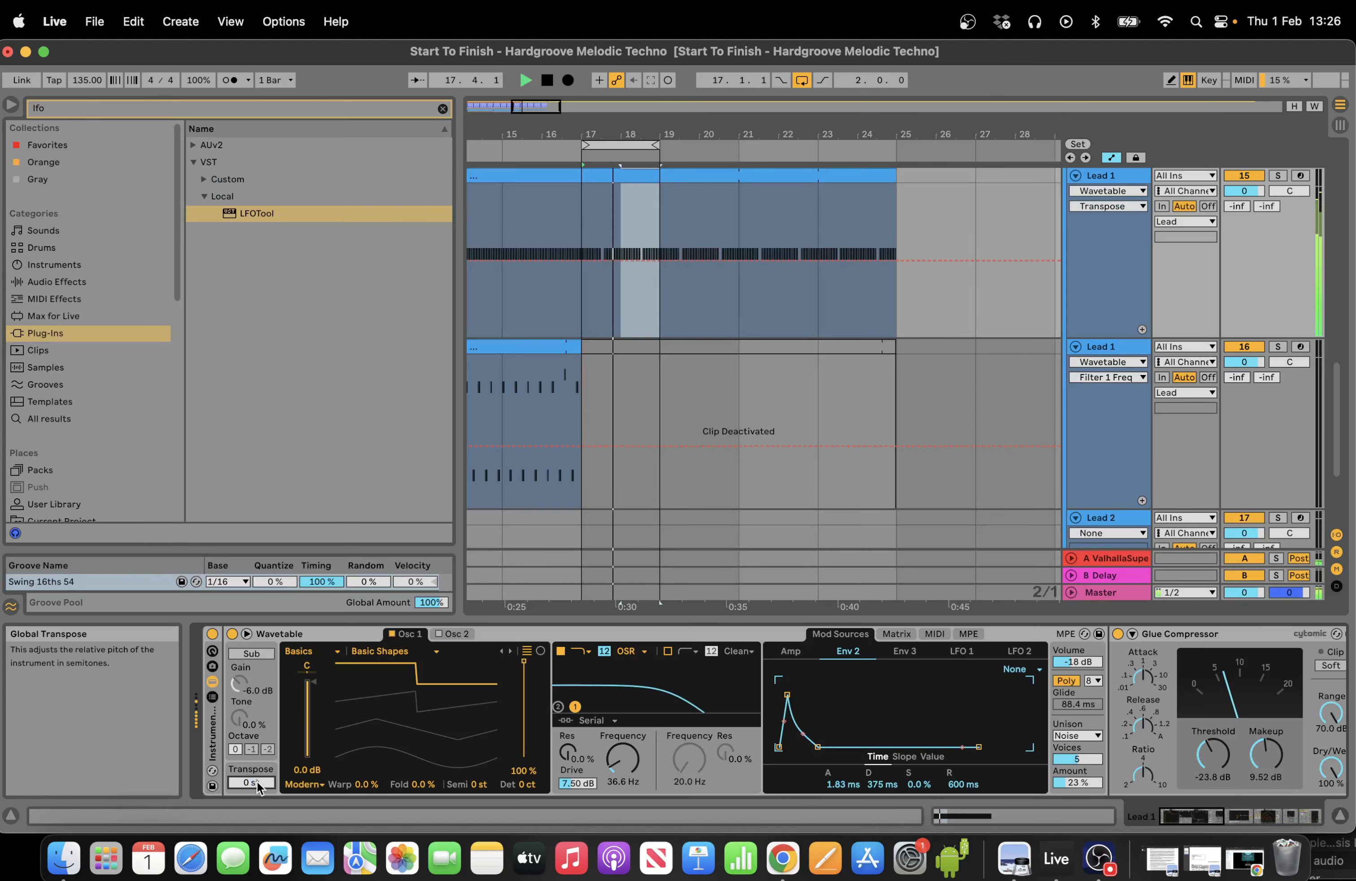
left_click_drag(476, 785, 477, 846)
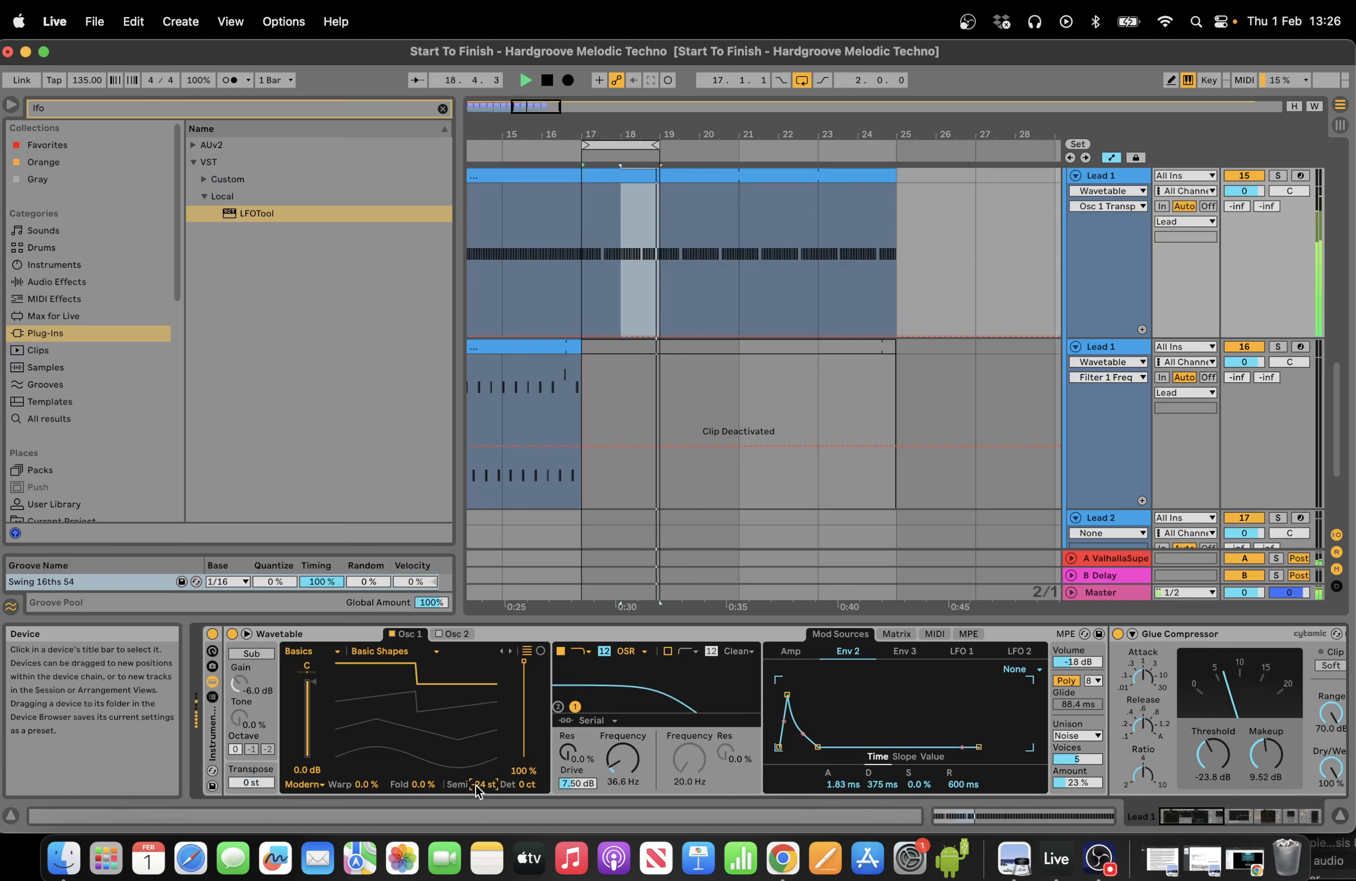
key("Delete")
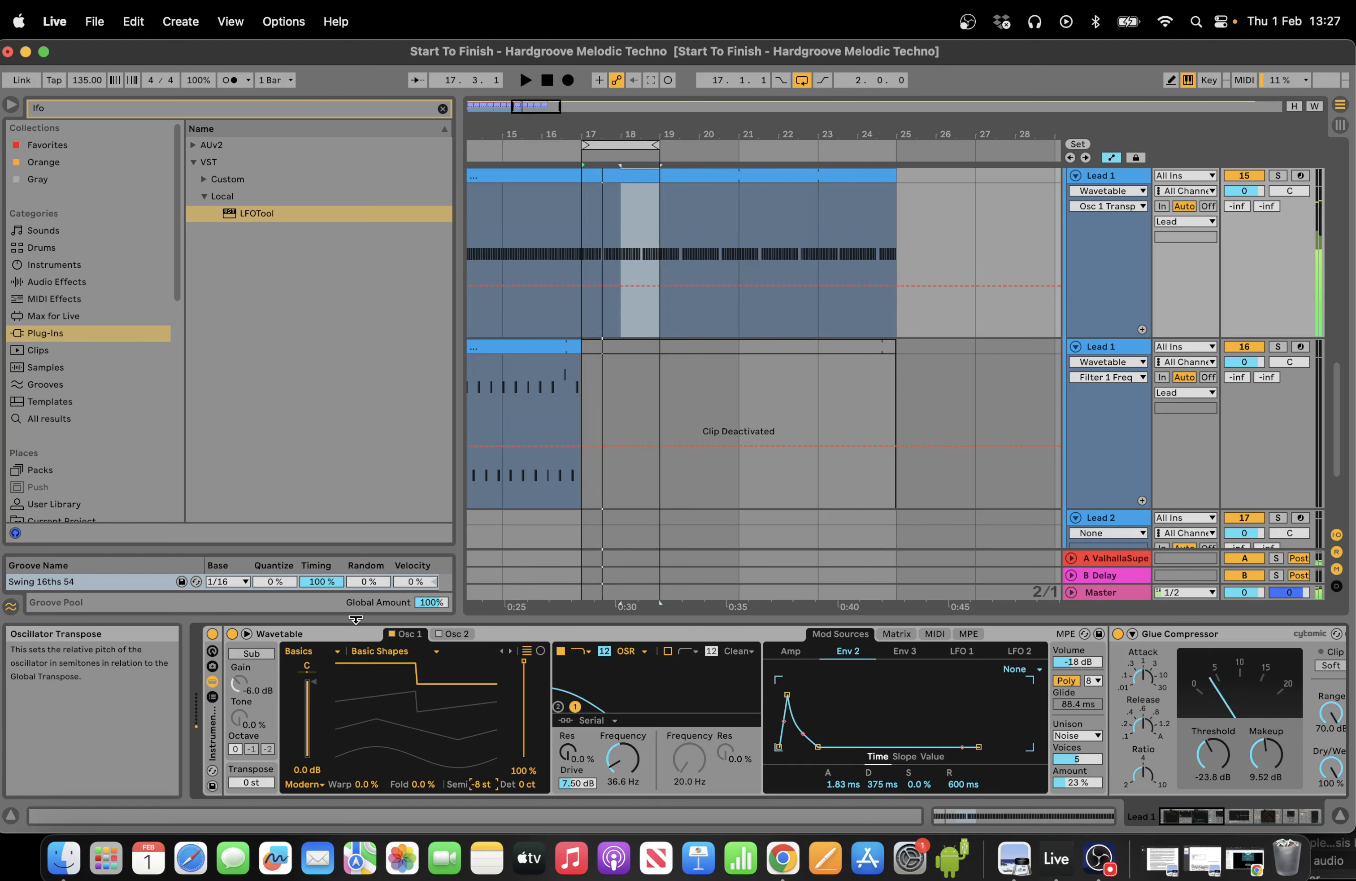
left_click(195, 21)
left_click(195, 21)
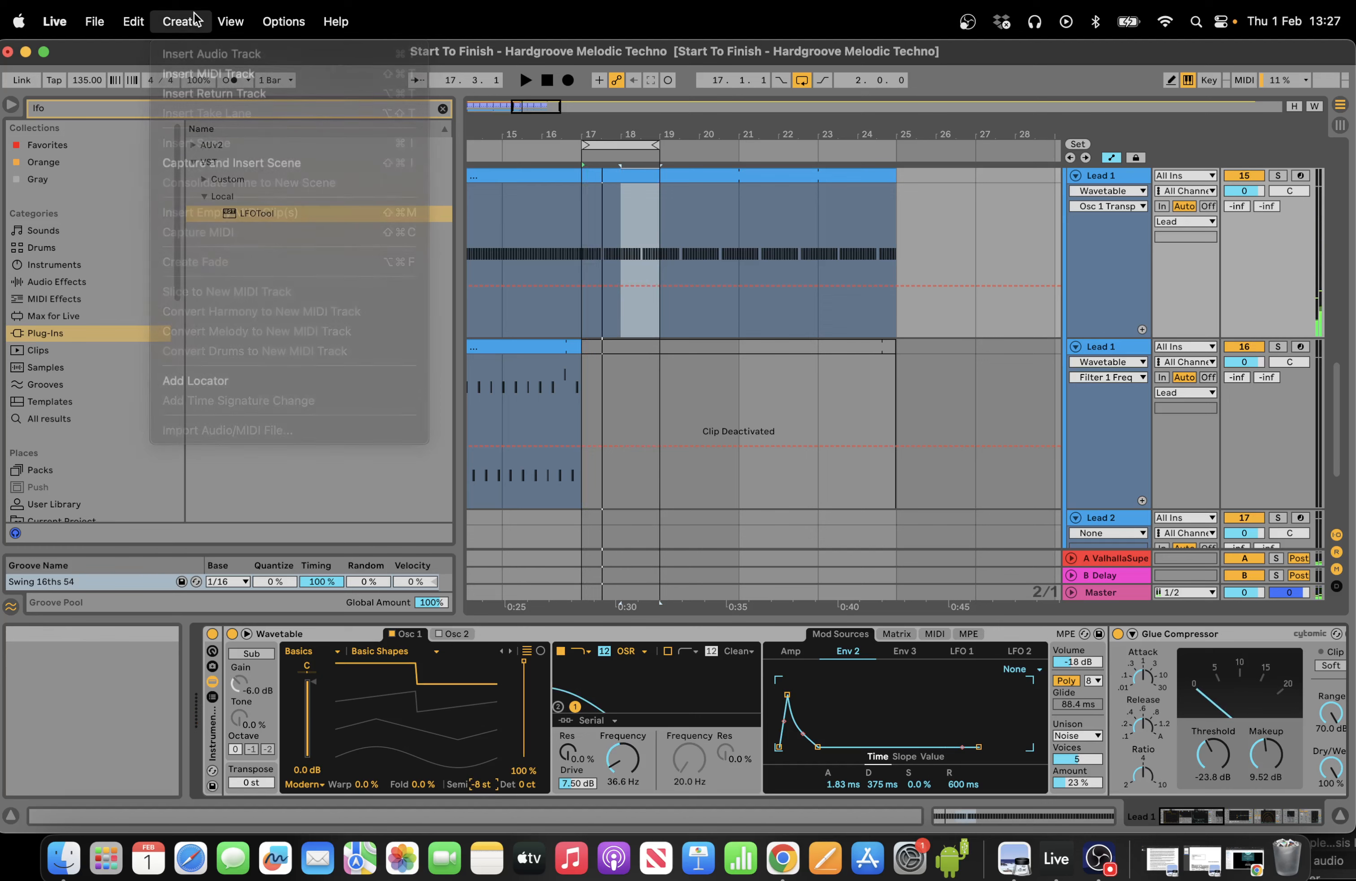
left_click(274, 21)
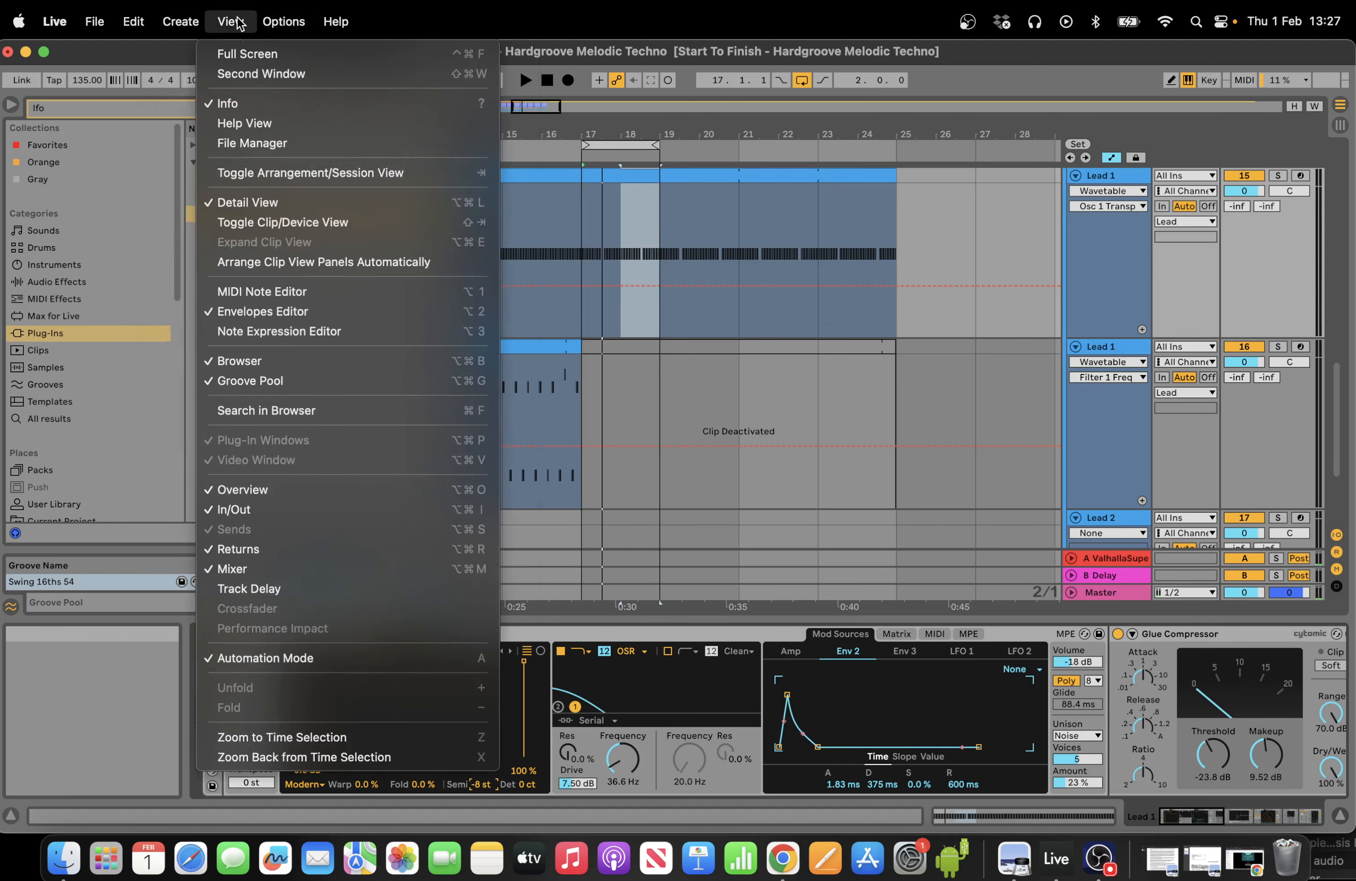
left_click(231, 22)
left_click(196, 21)
left_click(777, 435)
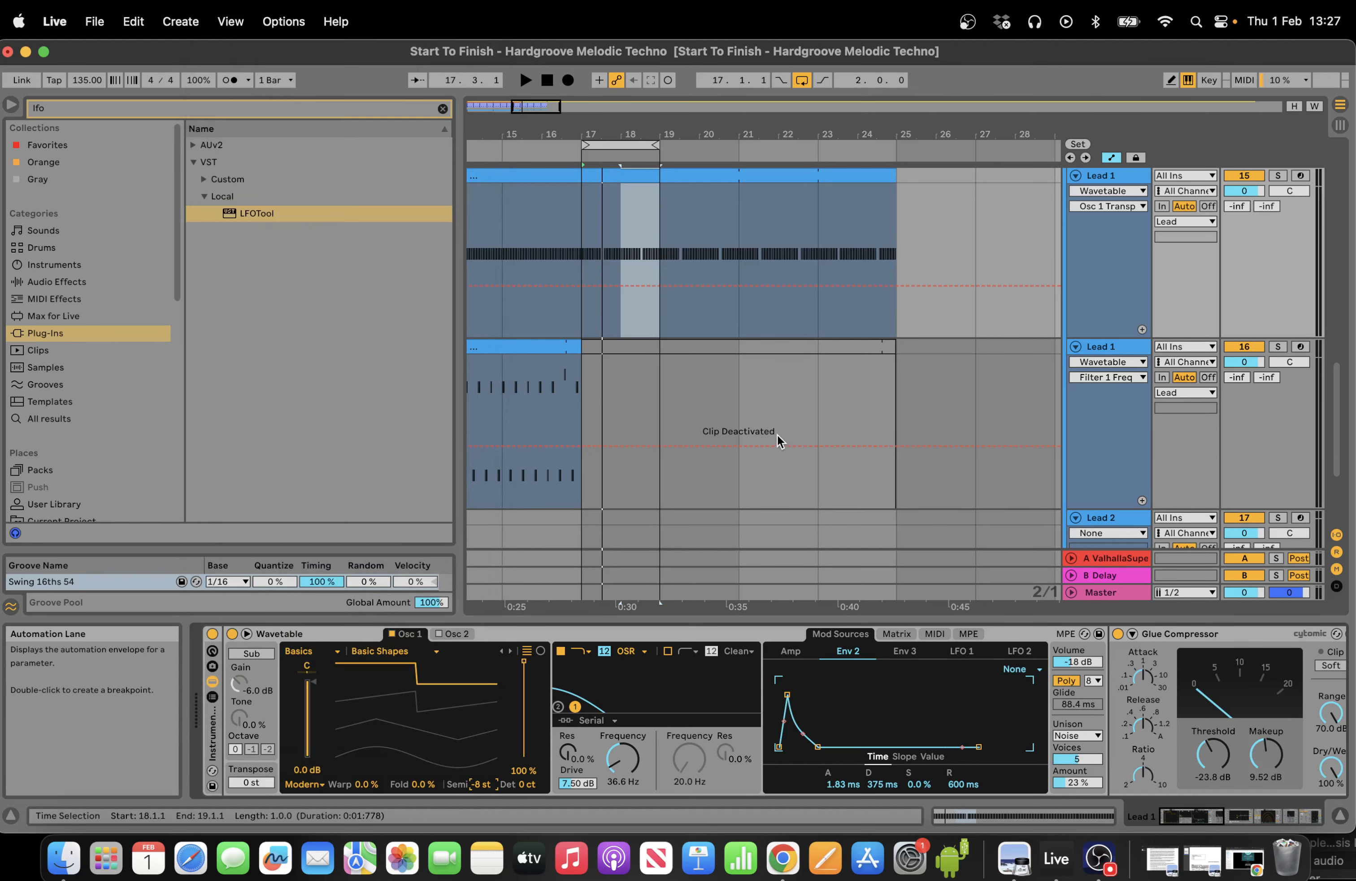
left_click(1099, 858)
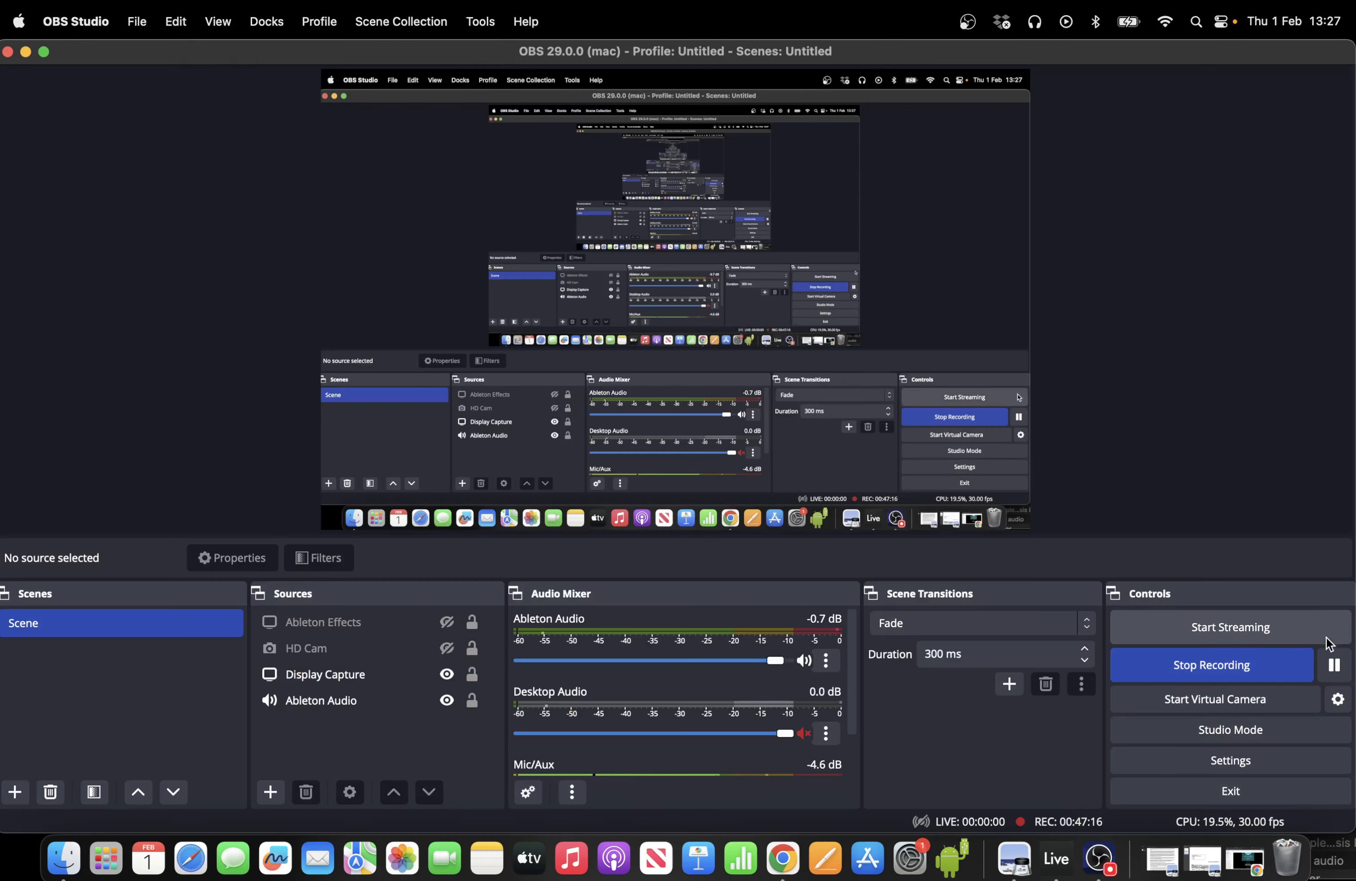
left_click(1328, 670)
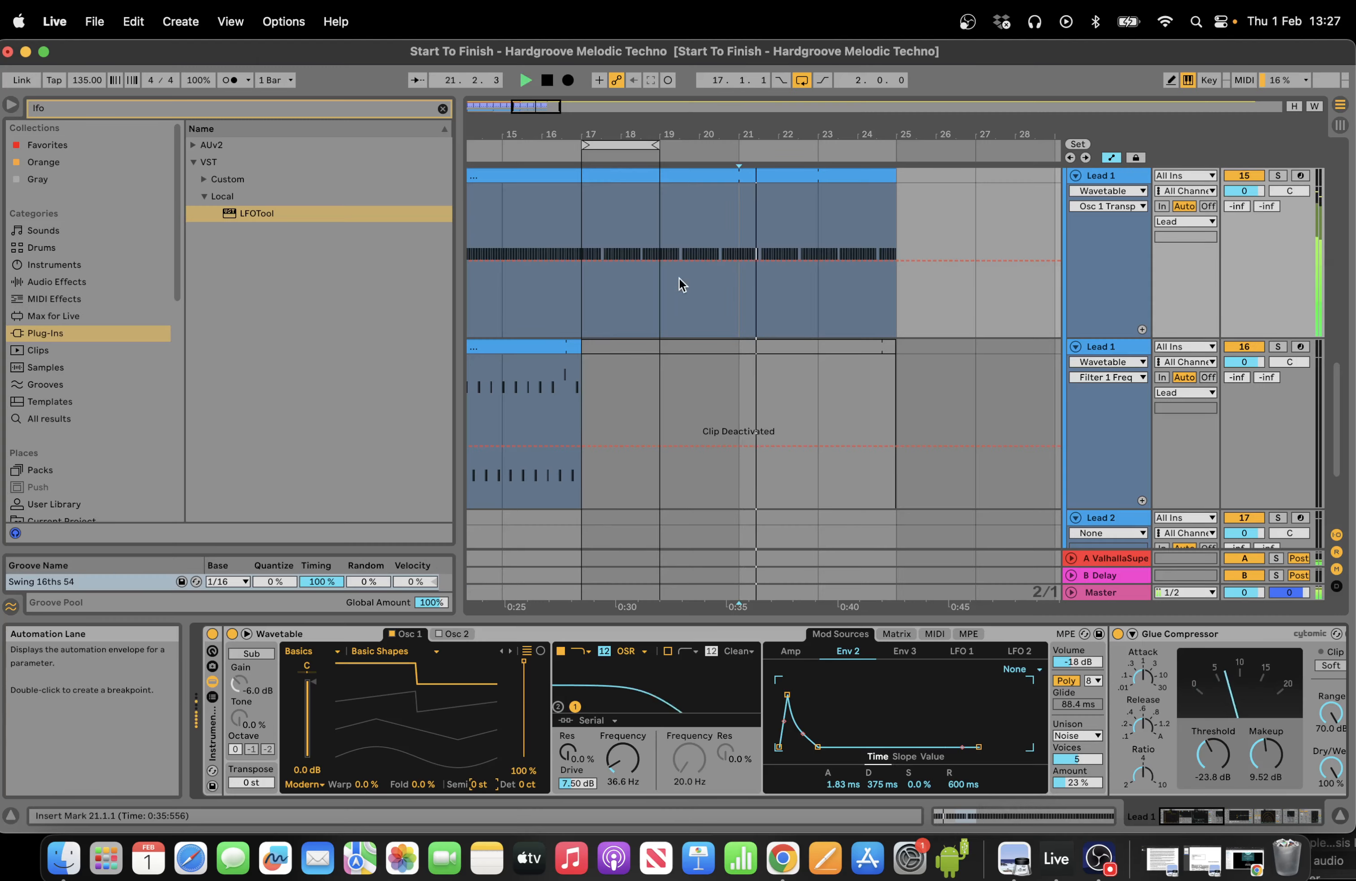
Extend the loop from bar 17 to bar 25 and copy the second Lead 1 track's 16-bar opening clip to bar 25.
left_click_drag(657, 145, 903, 144)
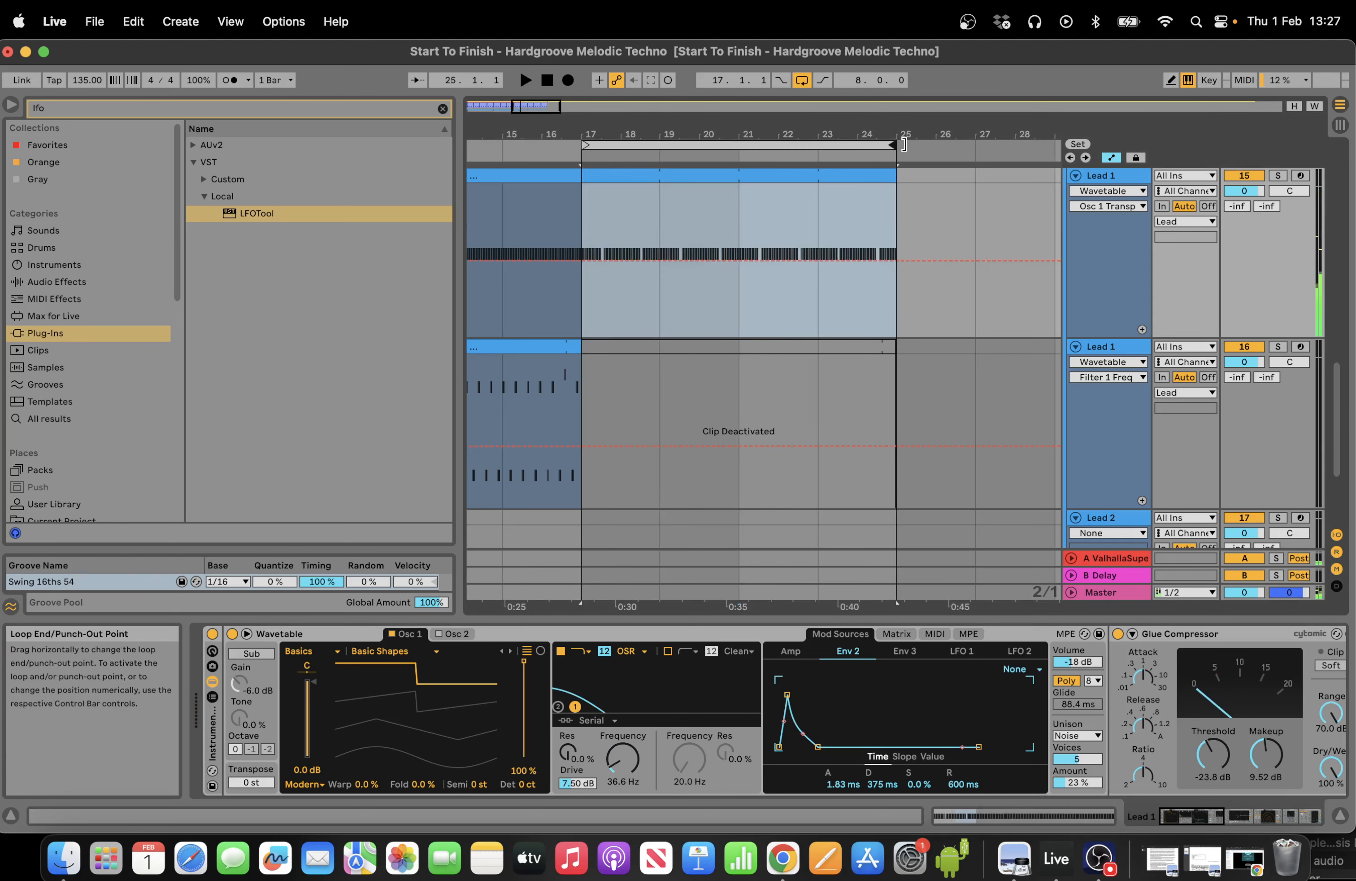
left_click_drag(547, 104, 570, 112)
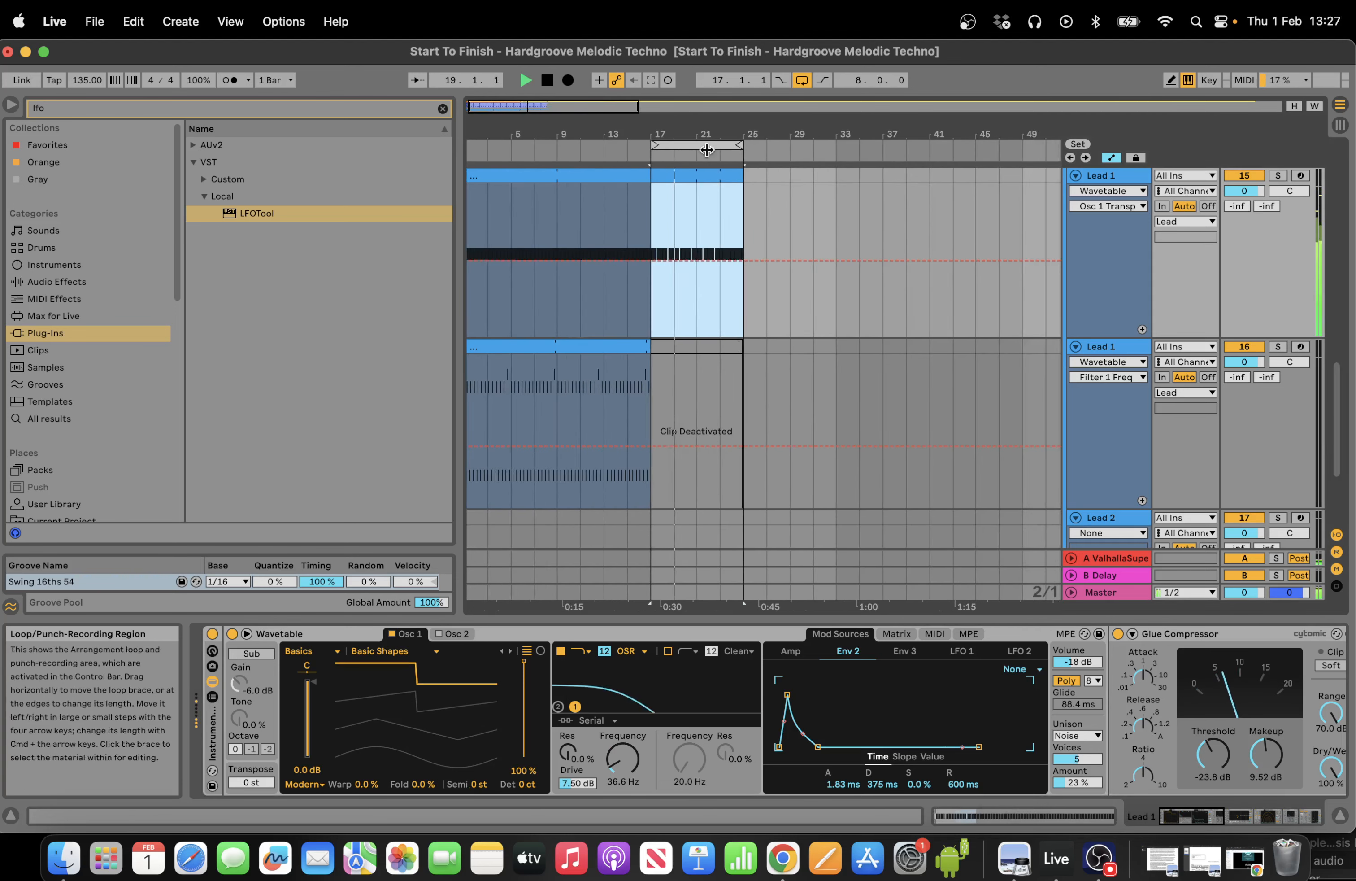
left_click(586, 347)
left_click(749, 396)
key("super+v")
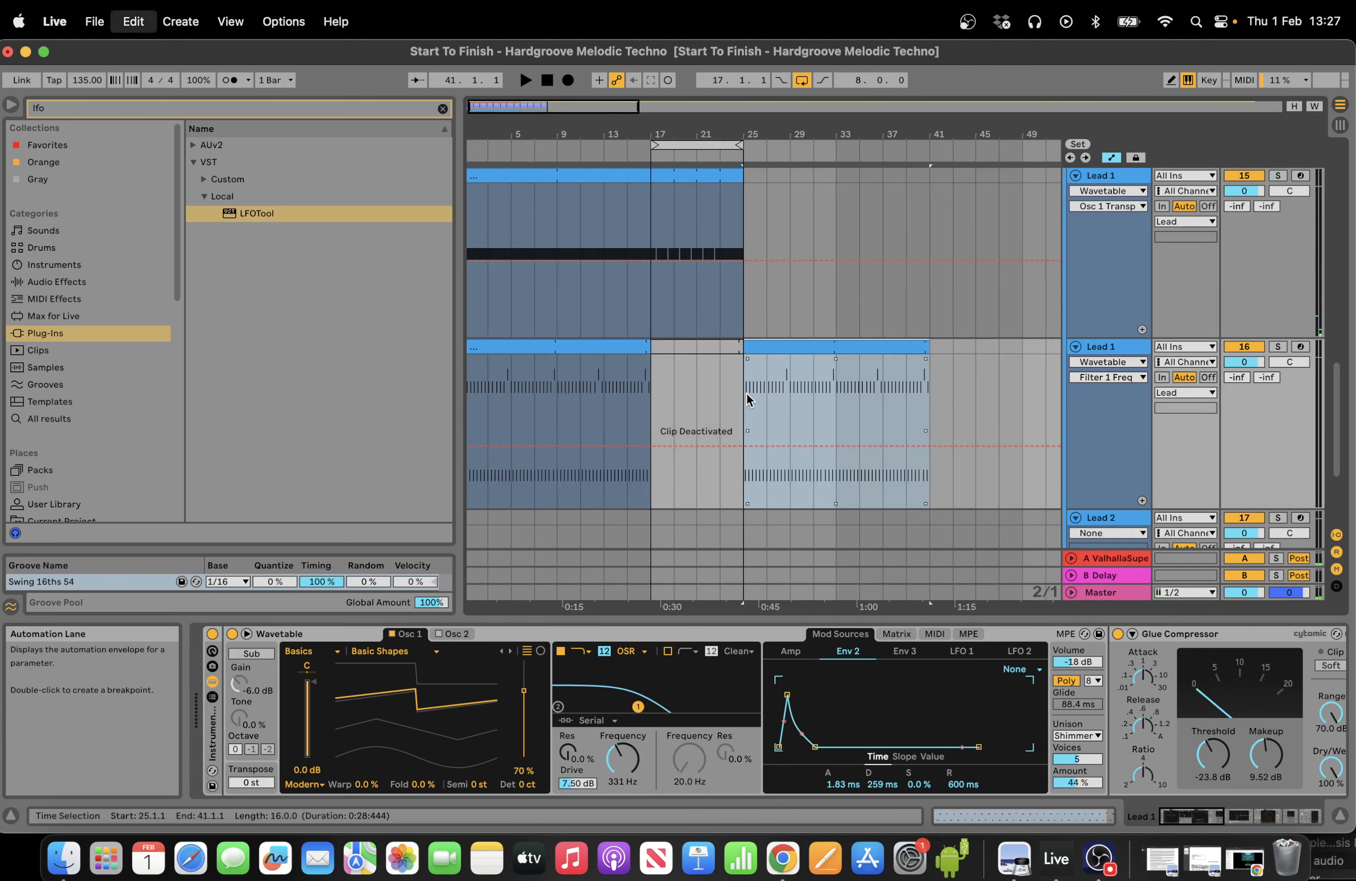
Duplicate the first Lead 1 track's bars 17 to 25 clip twice, up to bar 41, and move the loop to bars 25 to 33.
left_click(732, 173)
key("super+d")
key("super+d")
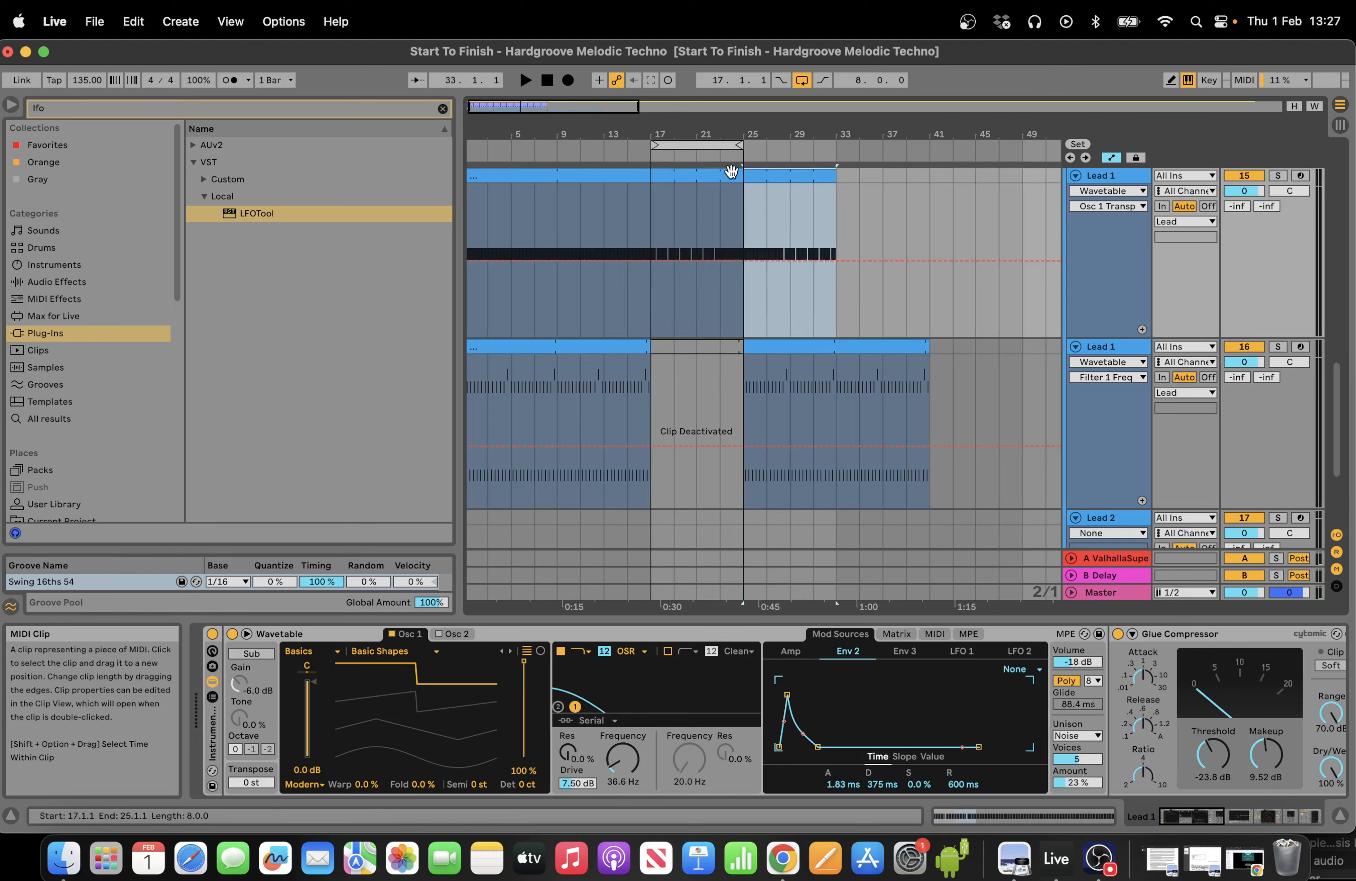
left_click(770, 143)
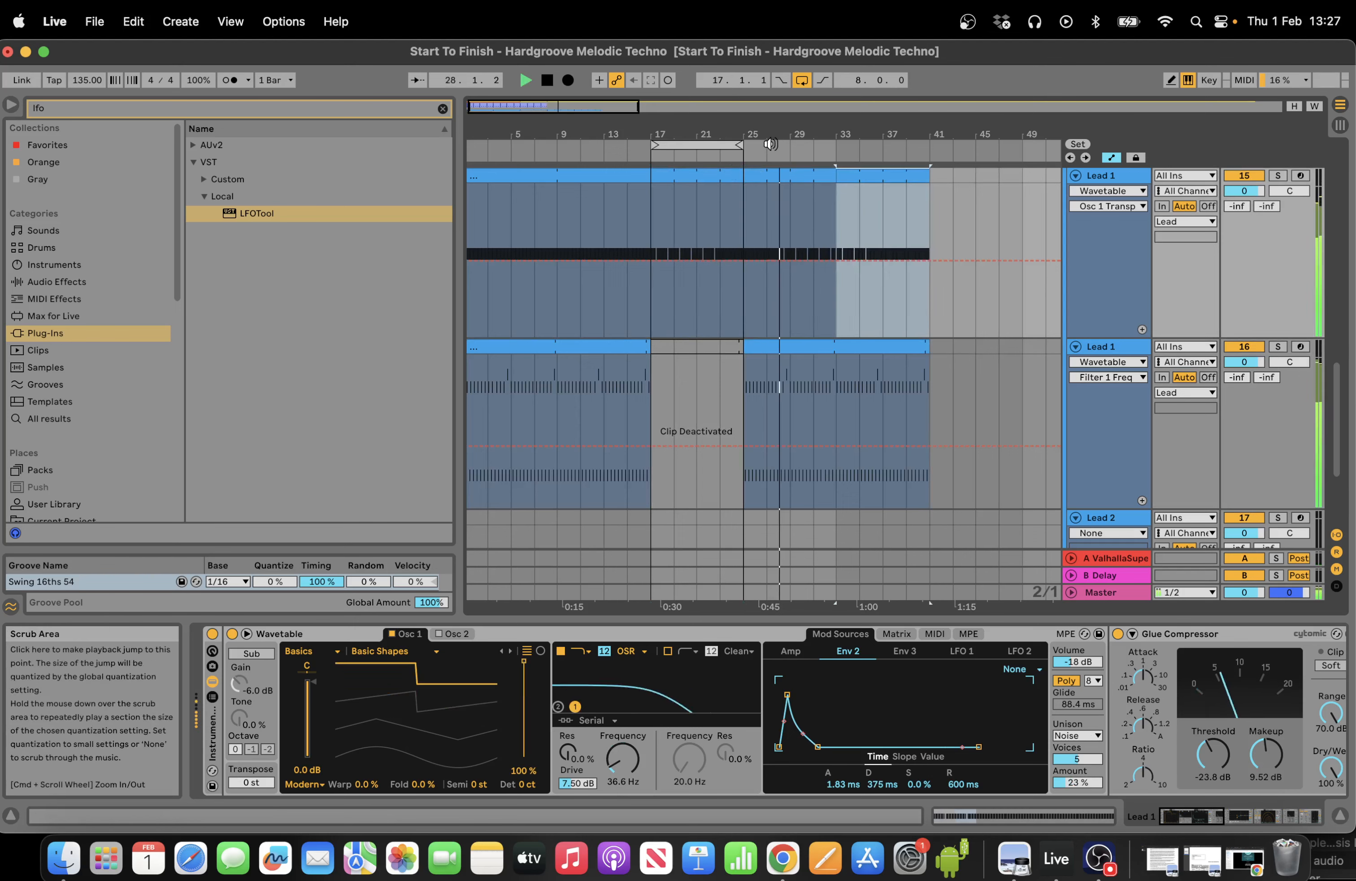
left_click_drag(724, 144, 816, 147)
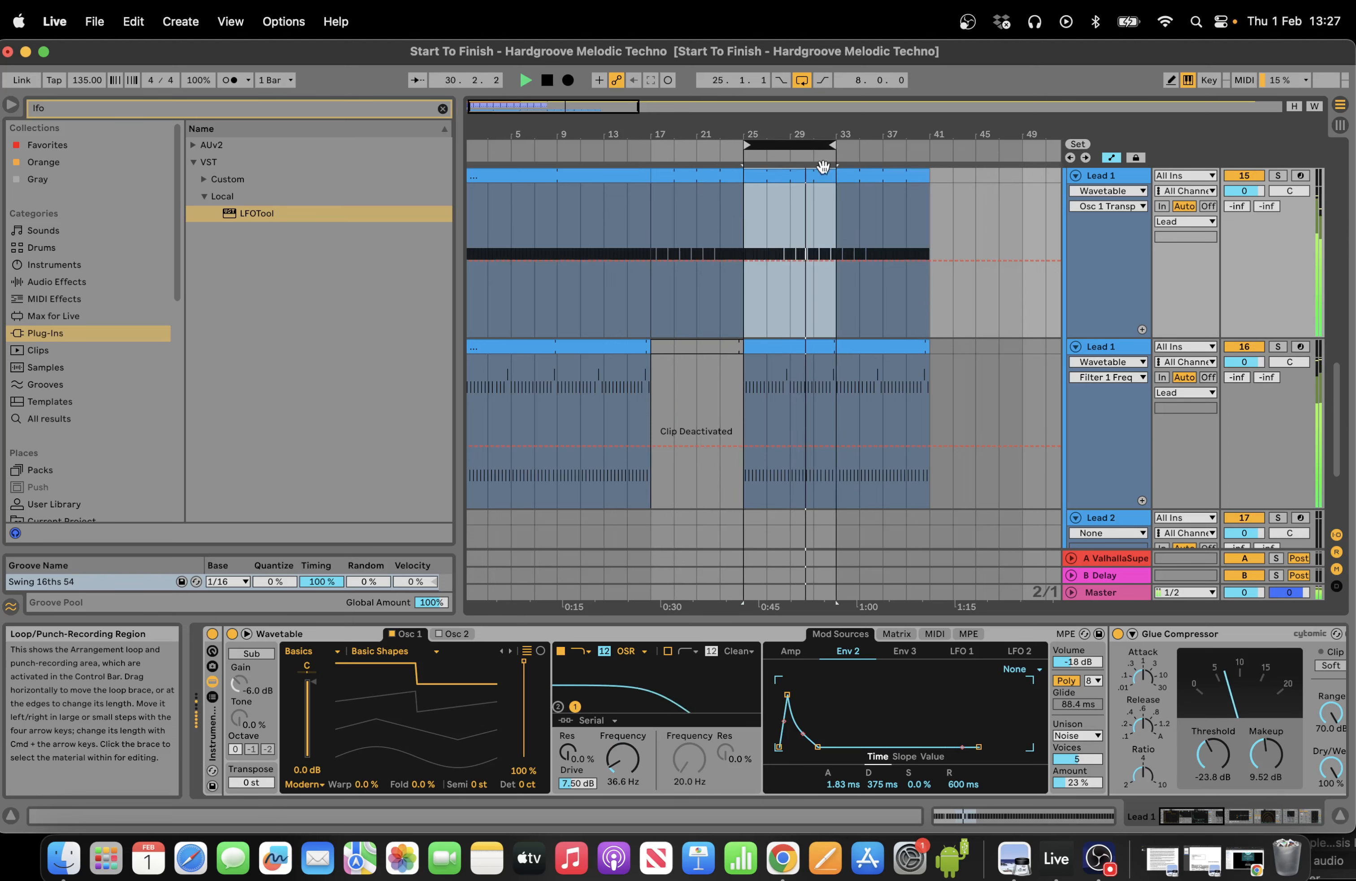
Extend the second Lead 1 track's clip to bar 49 and duplicate the first Lead 1 clip once more to fill bars 41 to 49.
left_click(830, 347)
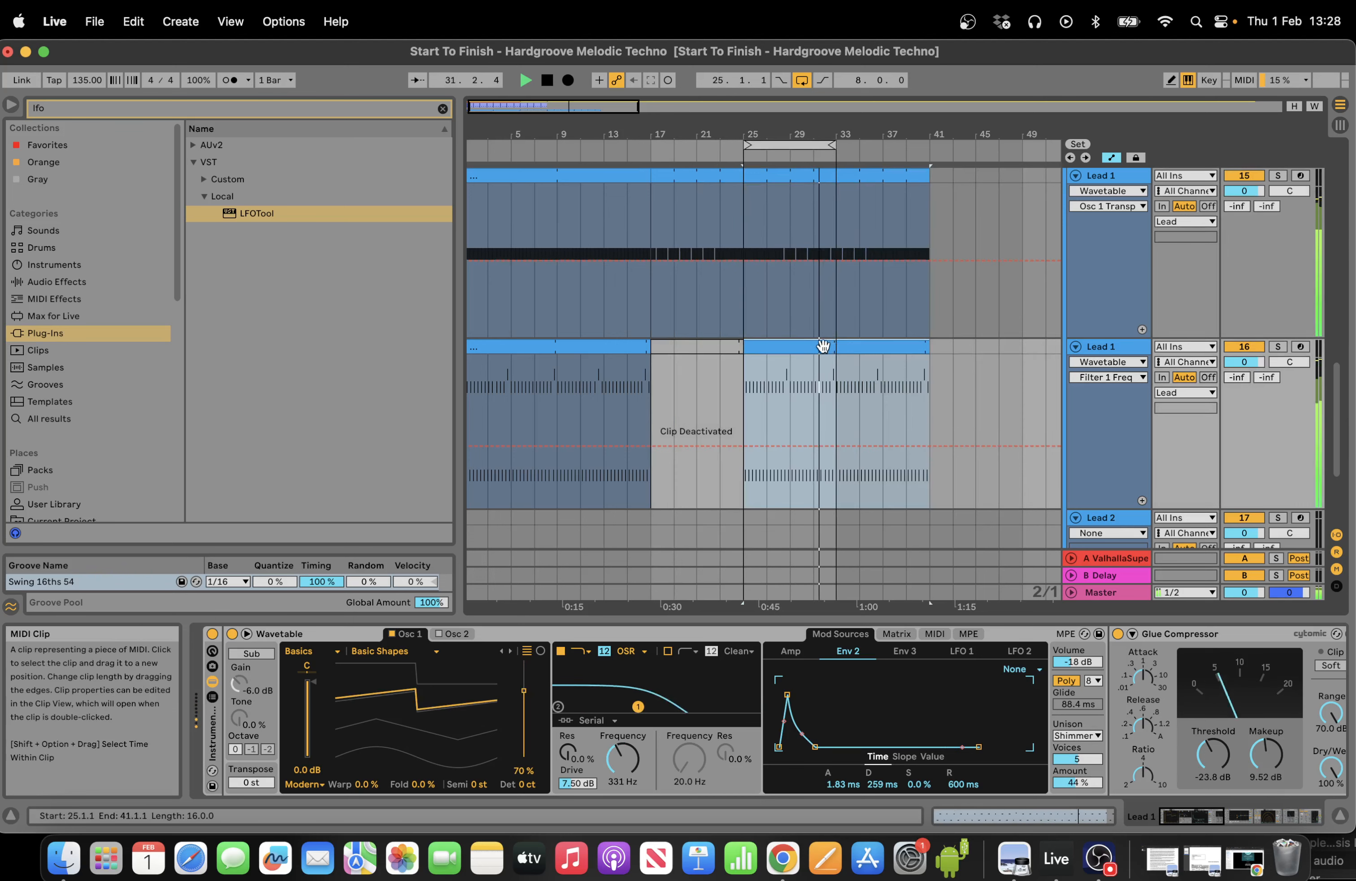
left_click_drag(929, 347, 1024, 346)
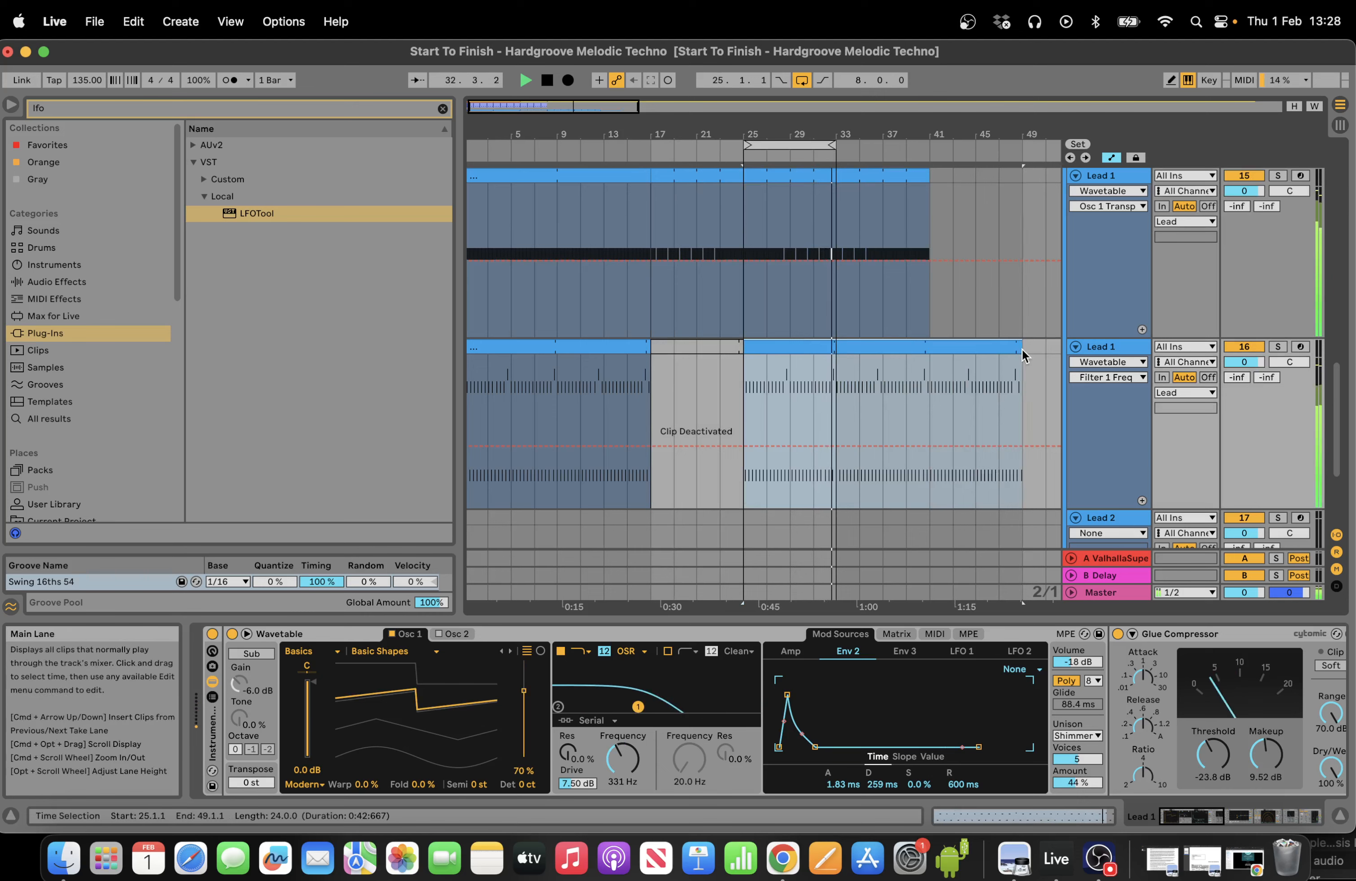
left_click(896, 178)
key("super+d")
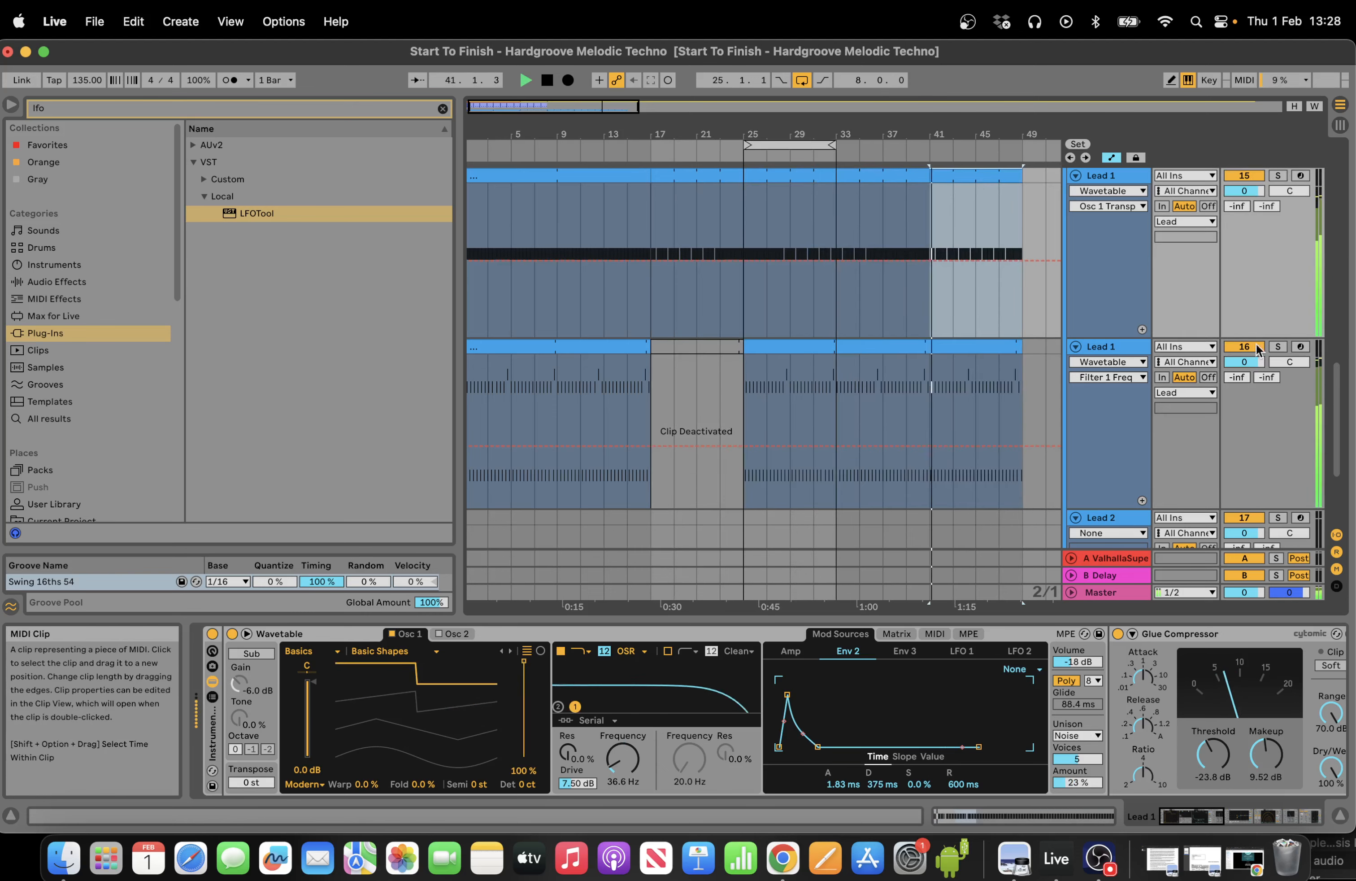
Duplicate the Drums group's bars 17 to 25 three times, up to bar 49, and start playback.
scroll(846, 293, "up", 10)
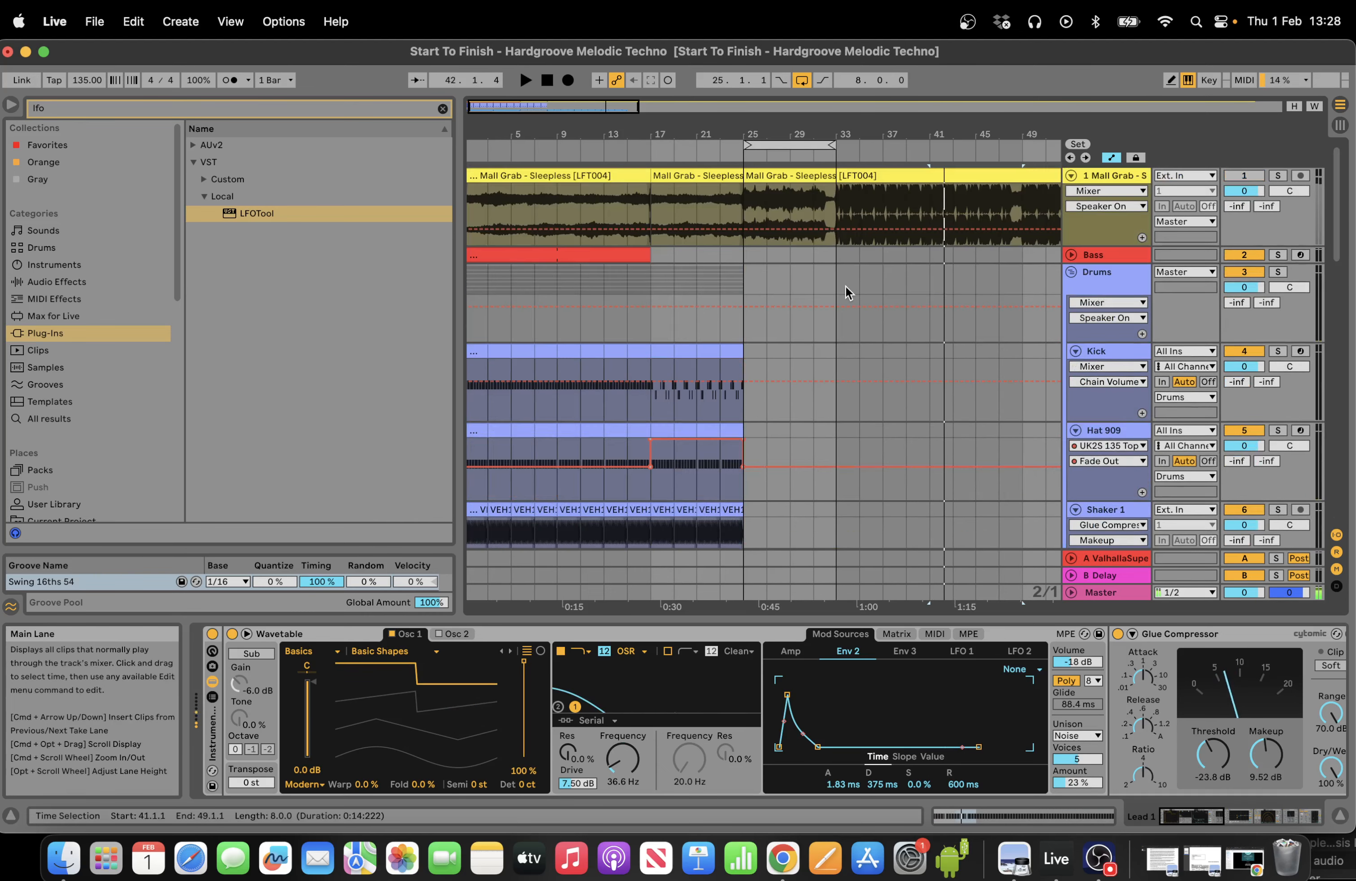
left_click_drag(744, 280, 658, 277)
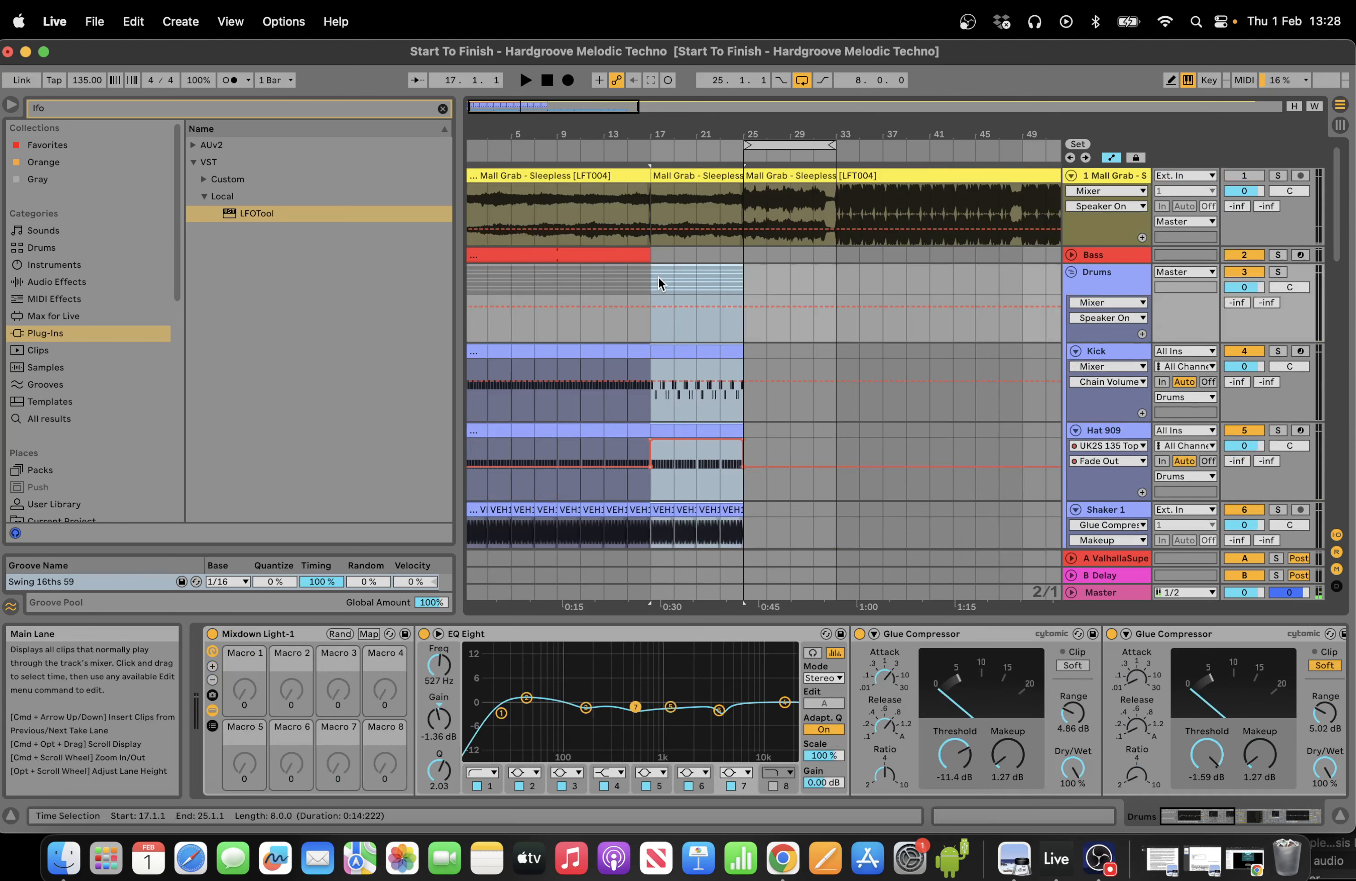
key("super+d")
key("super+d")
key("super+d")
key("space")
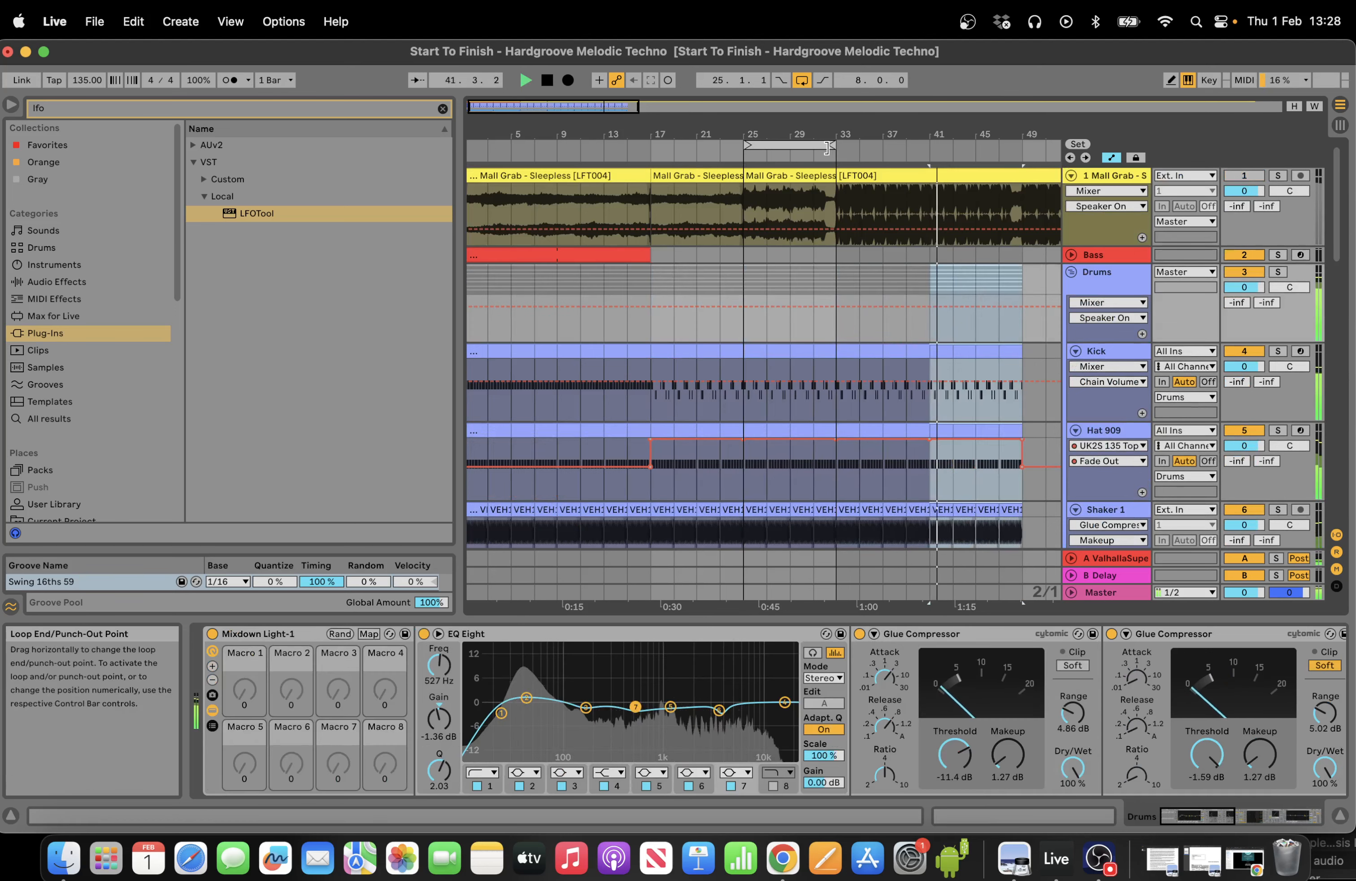
Extend the loop to 24 bars, ending at bar 49, and listen to the arrangement from around bar 17.
left_click_drag(828, 148, 1018, 146)
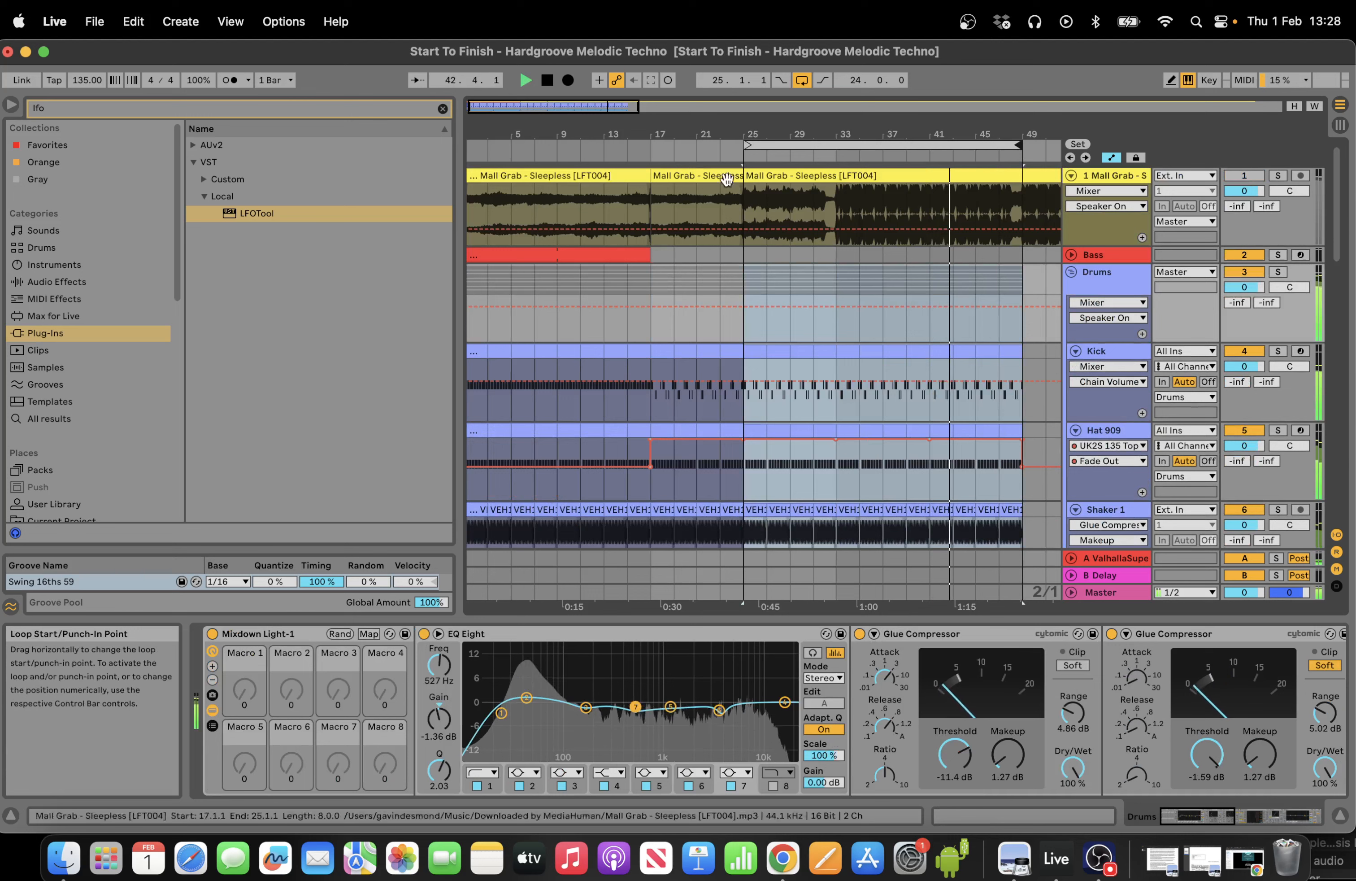
left_click(646, 148)
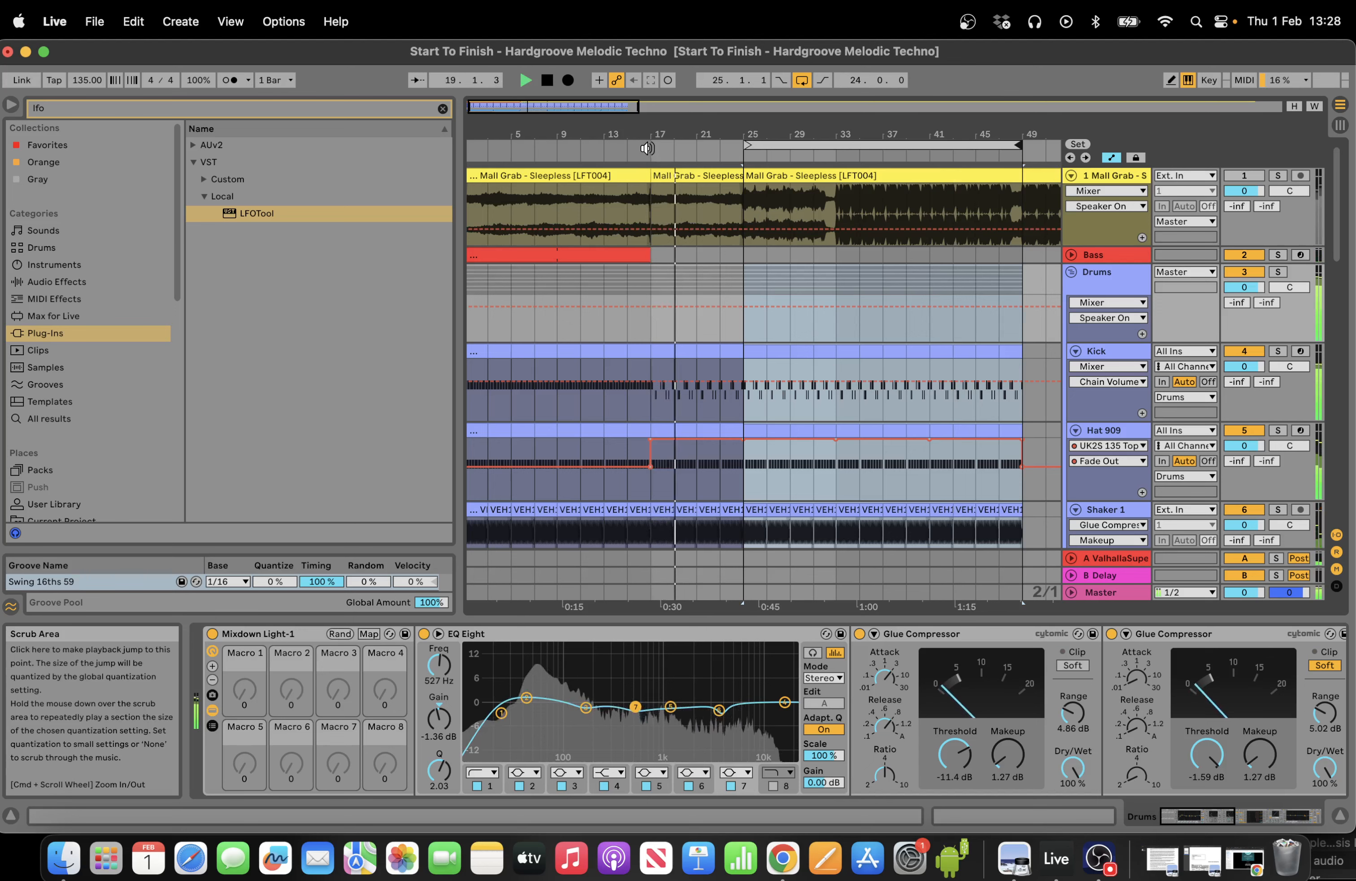
key("space")
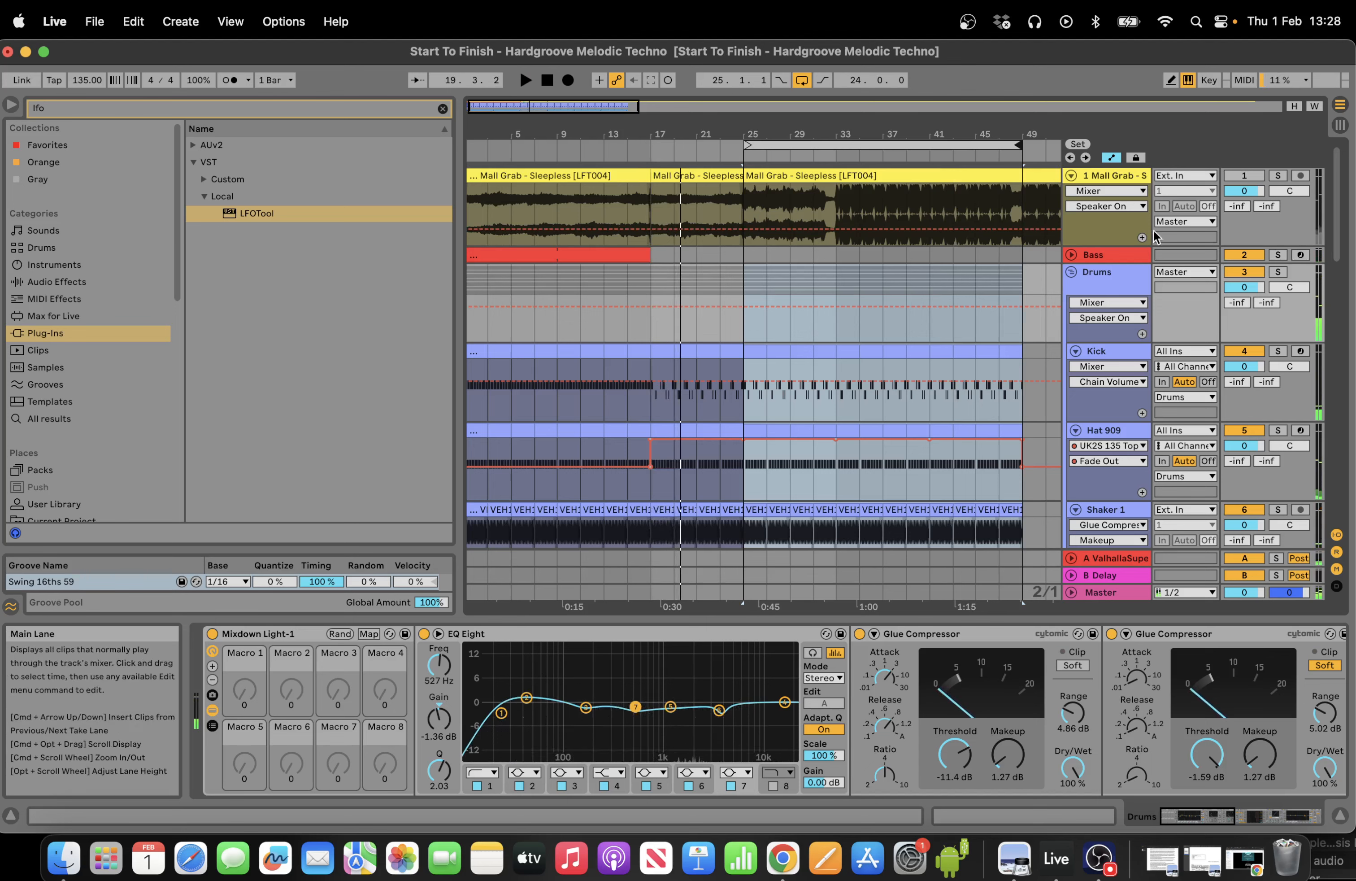
Insert a new MIDI track below Bass and name it Bass Breakdown.
left_click(1118, 256)
left_click(181, 21)
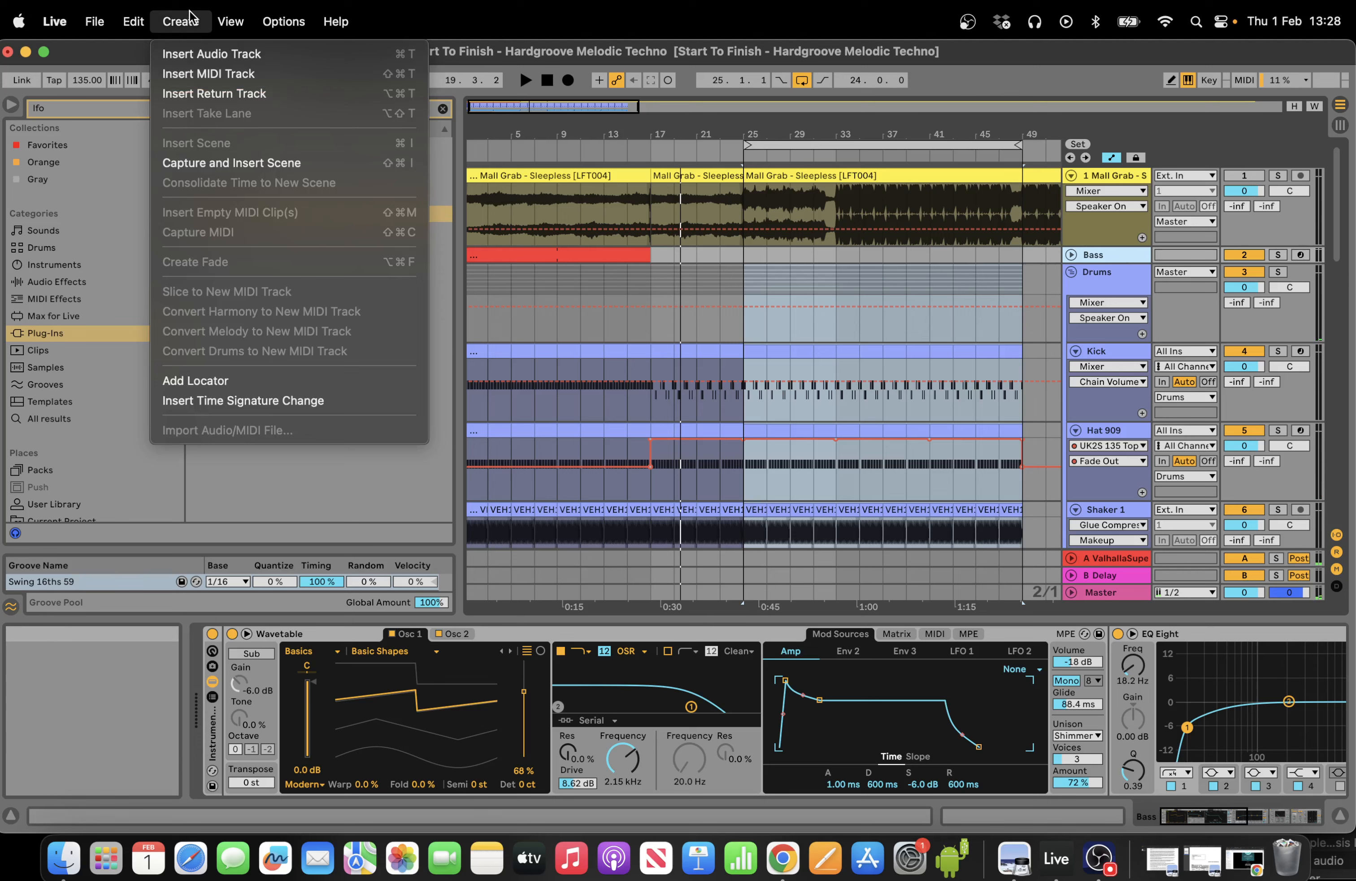
left_click(221, 74)
right_click(1093, 274)
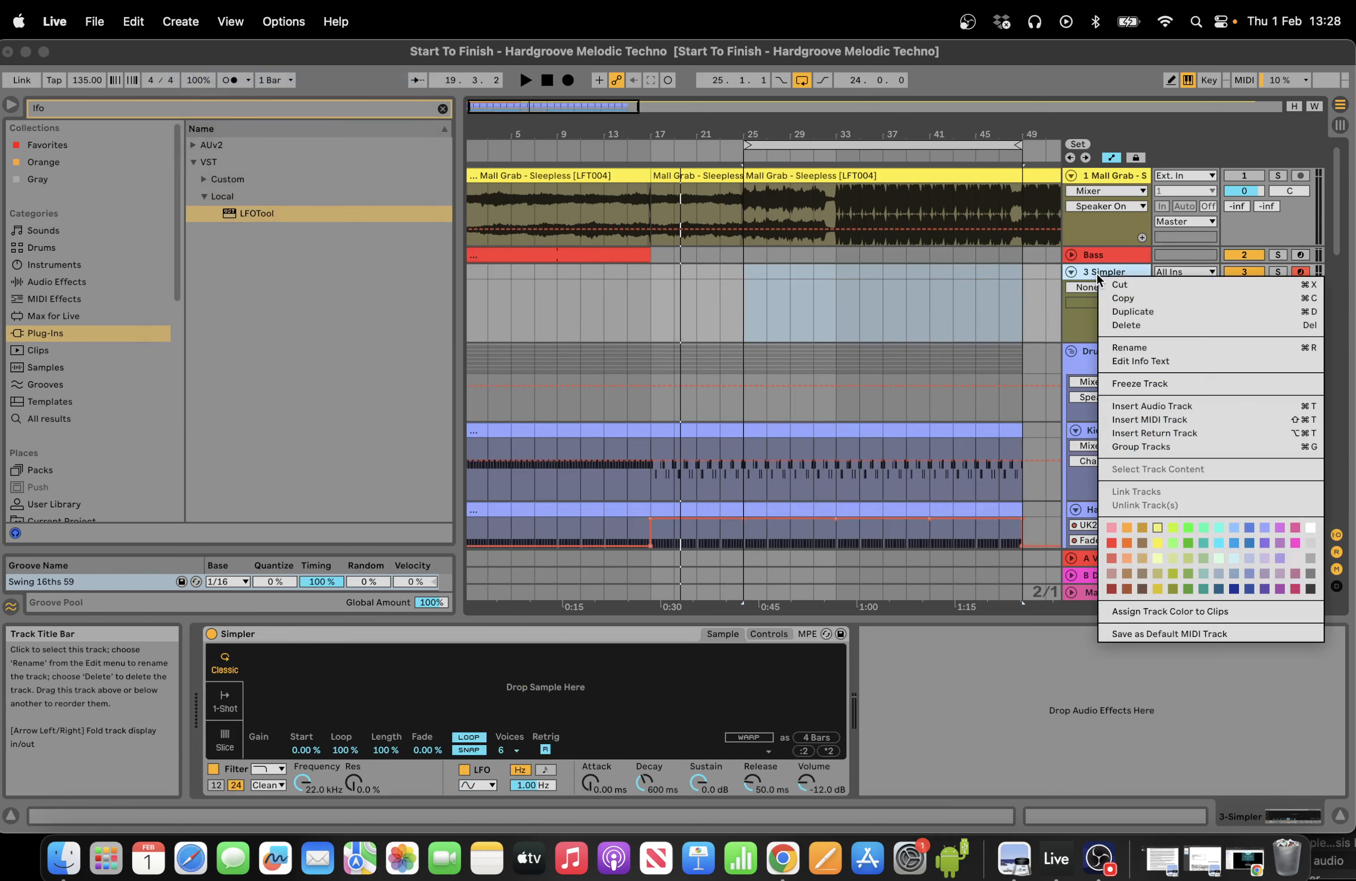
left_click(1157, 347)
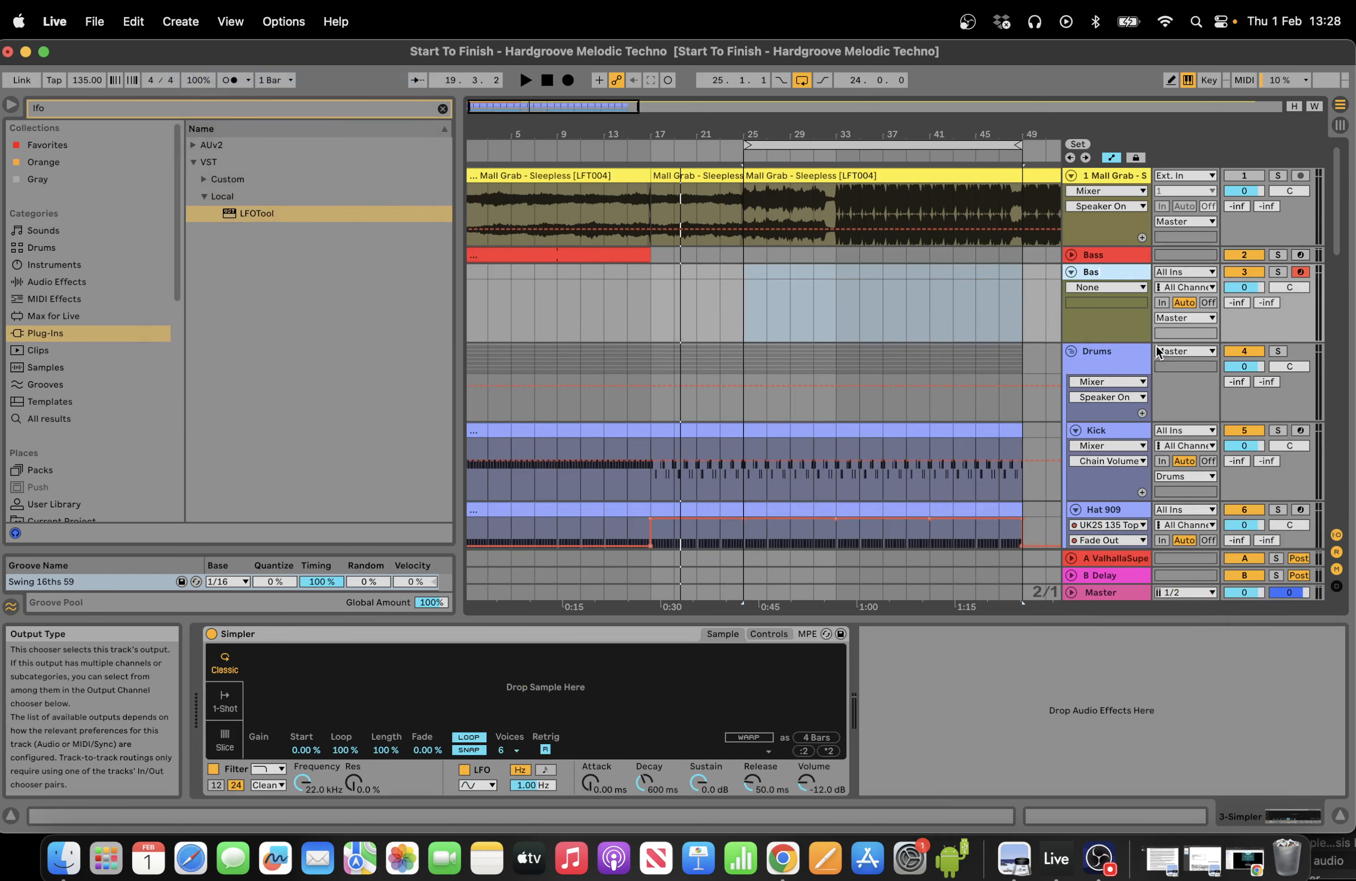
type("Bass Breakdown")
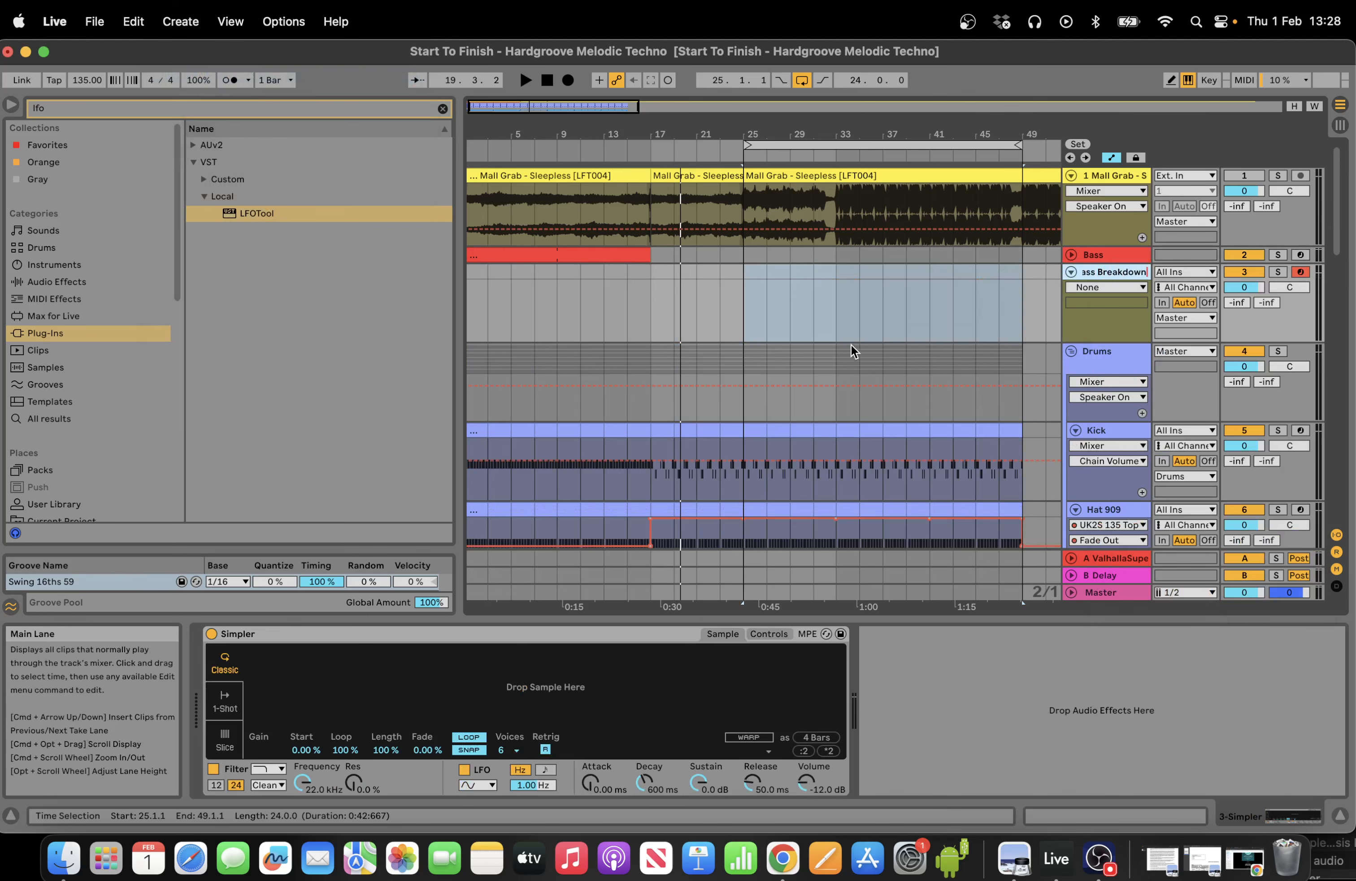
Set the loop to the four bars from bar 17 to bar 21 and briefly play it.
left_click(689, 309)
key("space")
key("space")
mouse_move(621, 137)
left_mouse_down()
mouse_move(686, 163)
mouse_move(766, 152)
mouse_move(607, 144)
left_mouse_up()
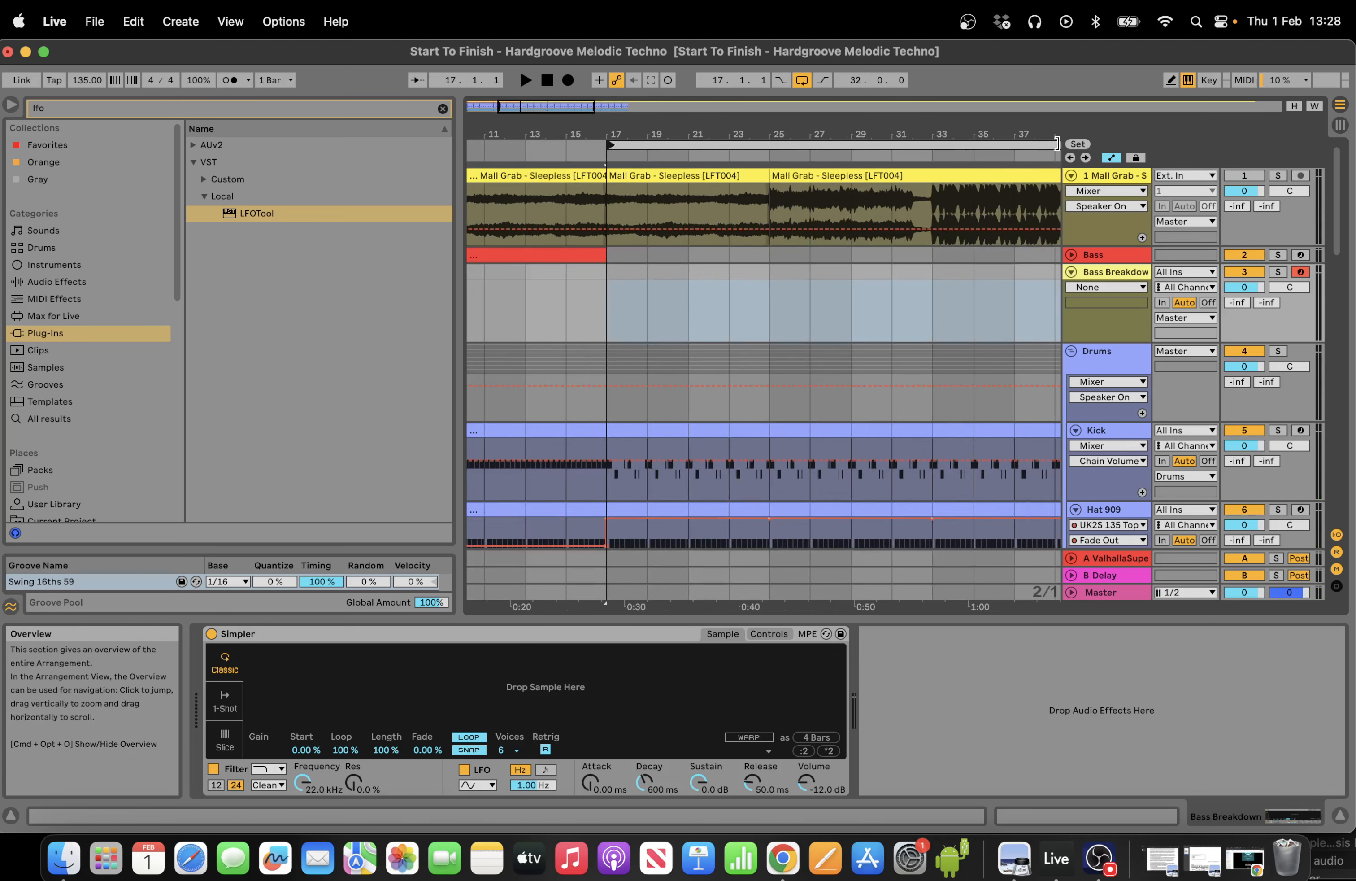
left_click_drag(1058, 144, 688, 141)
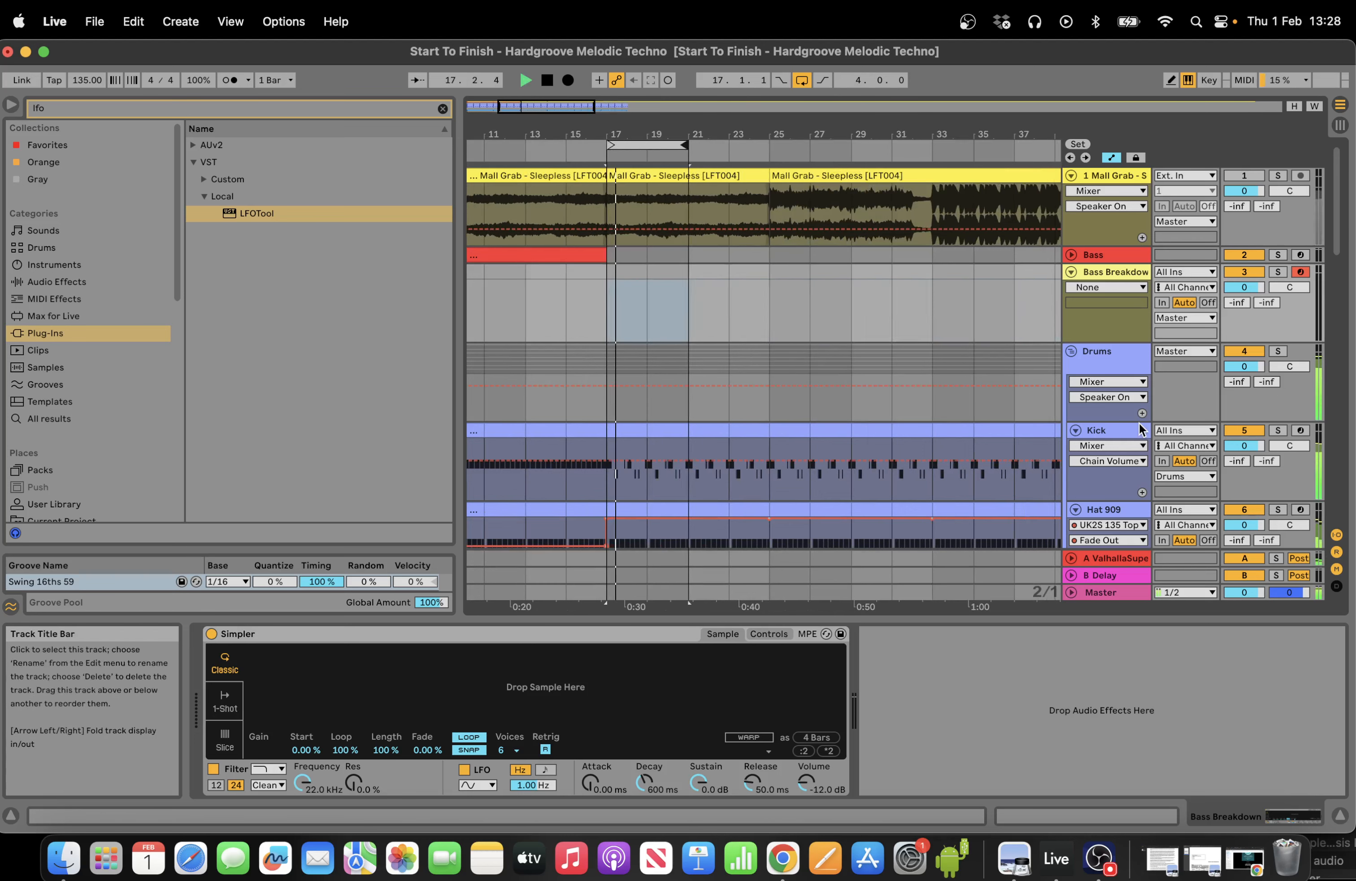
key("space")
Clear the browser search and load the Operator instrument onto the Bass Breakdown track in place of Simpler.
left_click(443, 109)
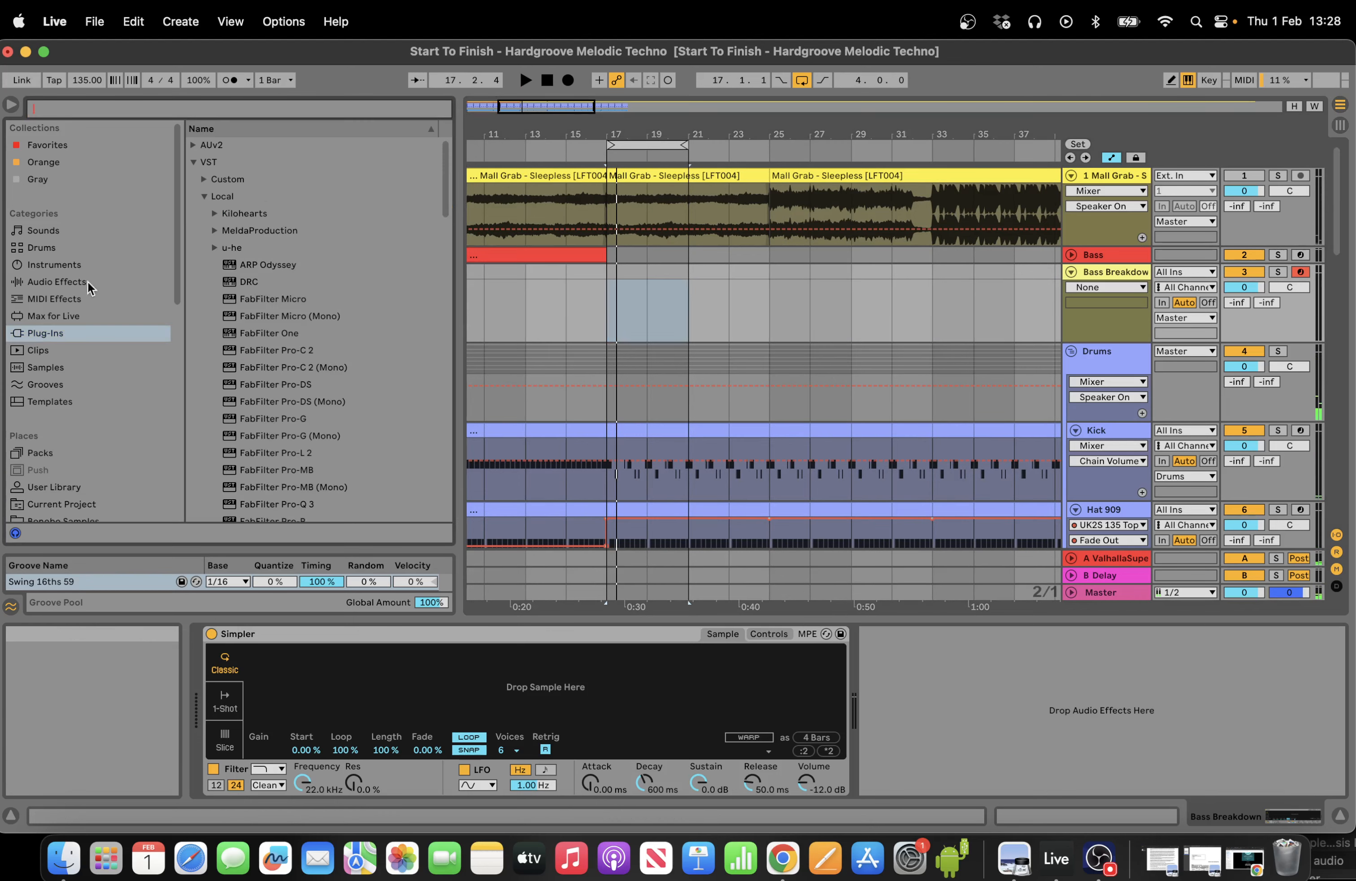
left_click(62, 266)
left_click(401, 230)
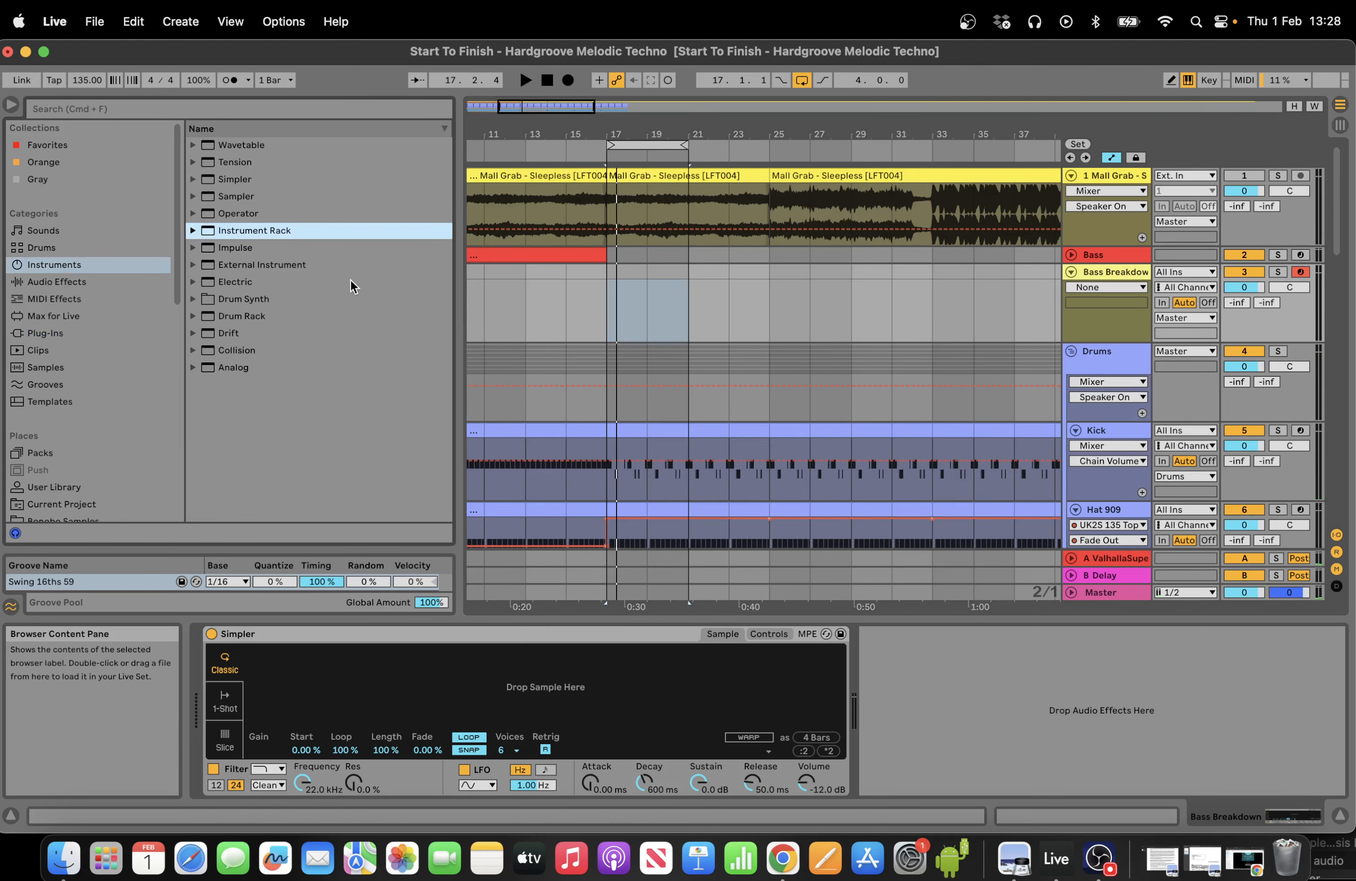
double_click(264, 213)
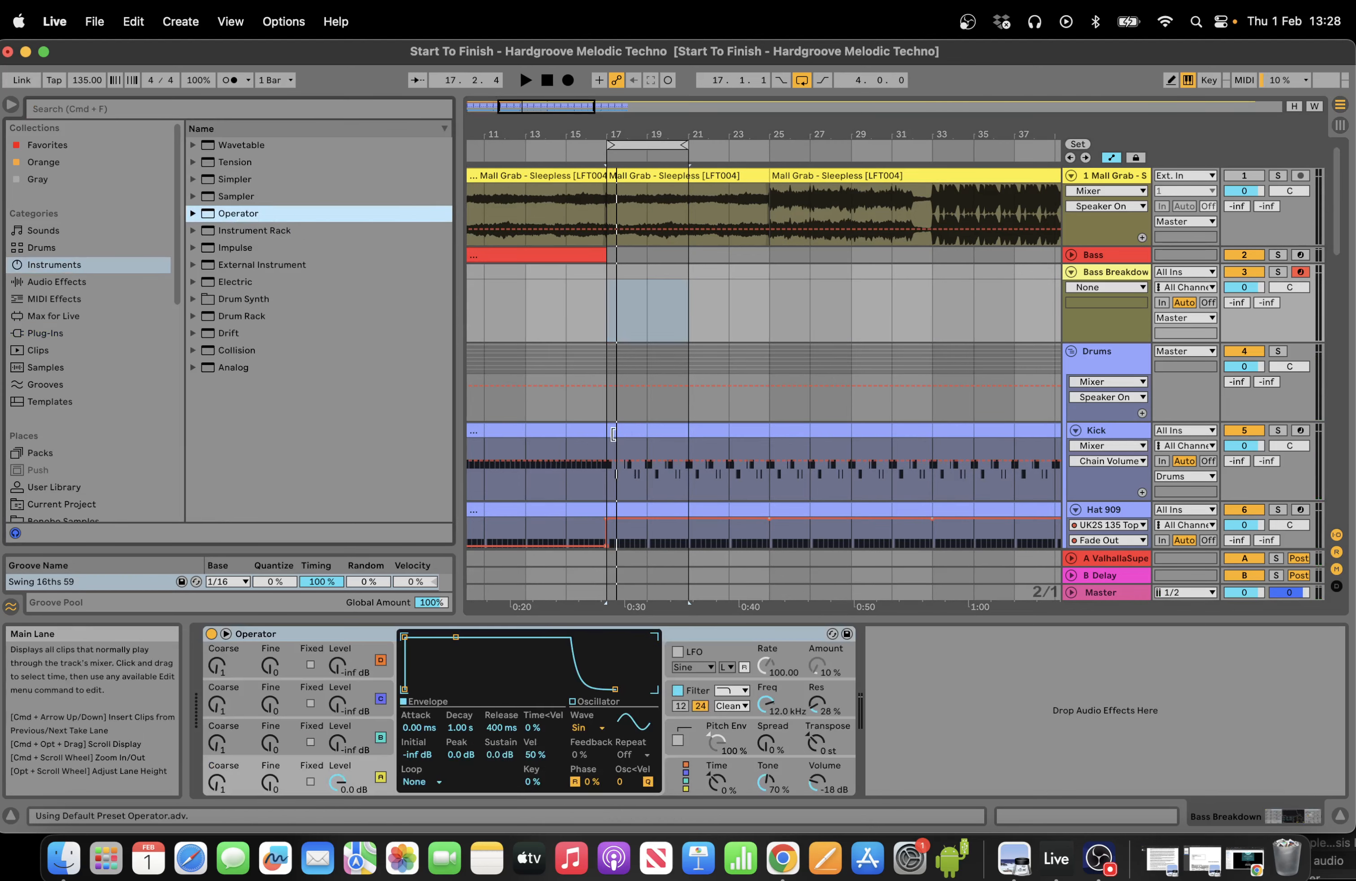
Copy the Kick track's MIDI from bars 17 to 21 onto the Bass Breakdown track, and play that track soloed.
left_click_drag(681, 477, 609, 434)
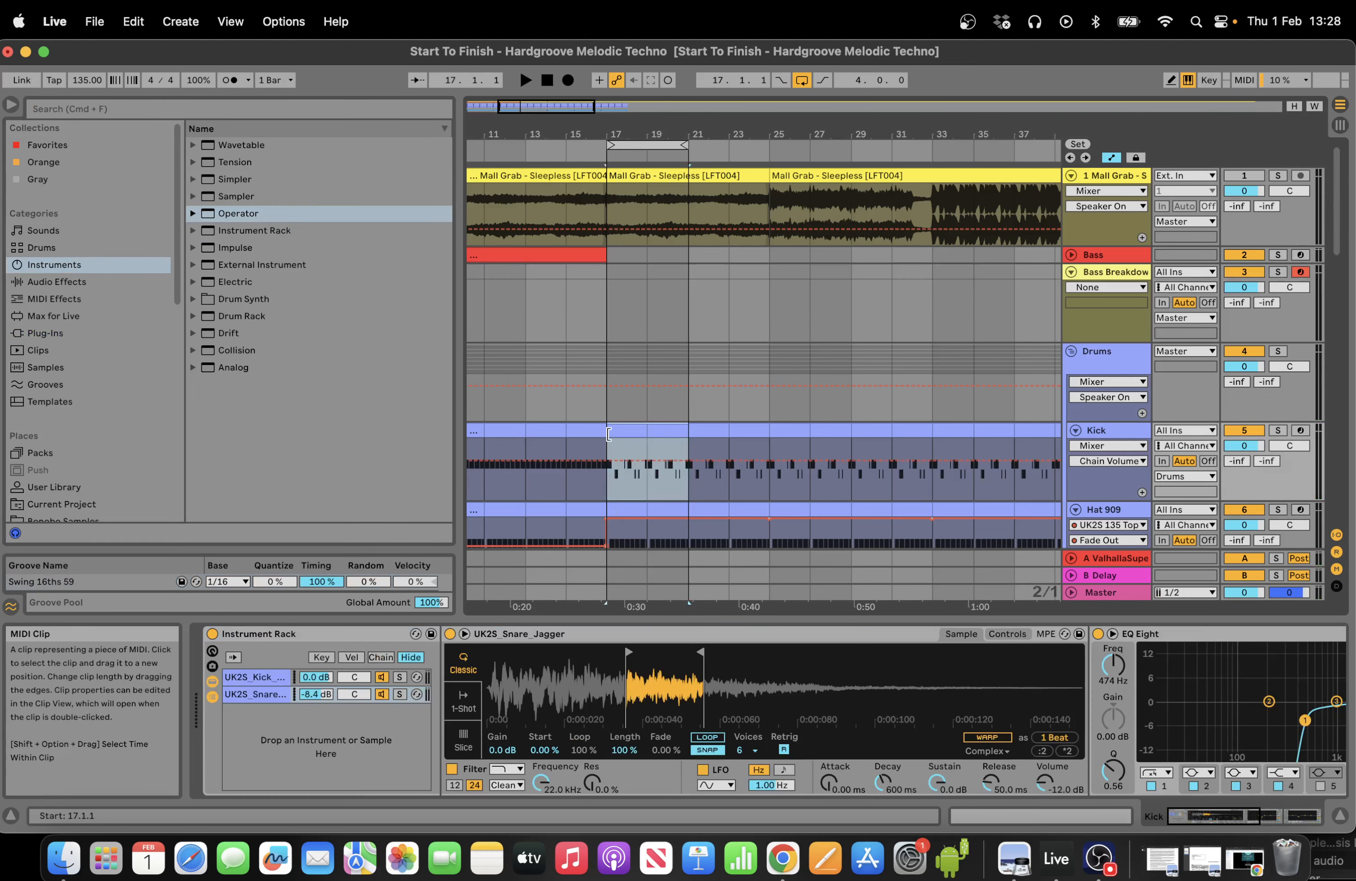
key("super+c")
left_click(608, 303)
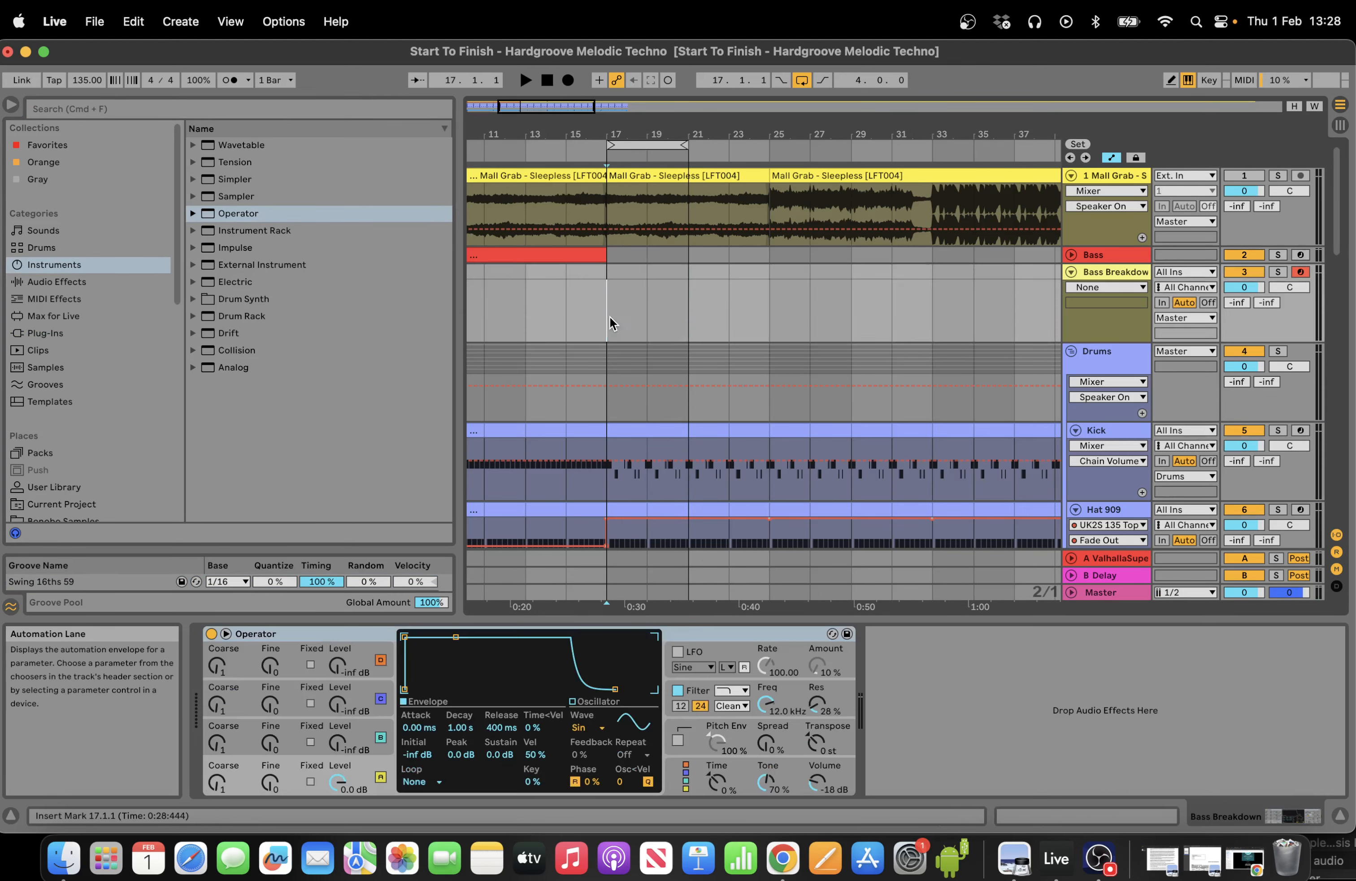
key("super+v")
left_click(1279, 272)
key("space")
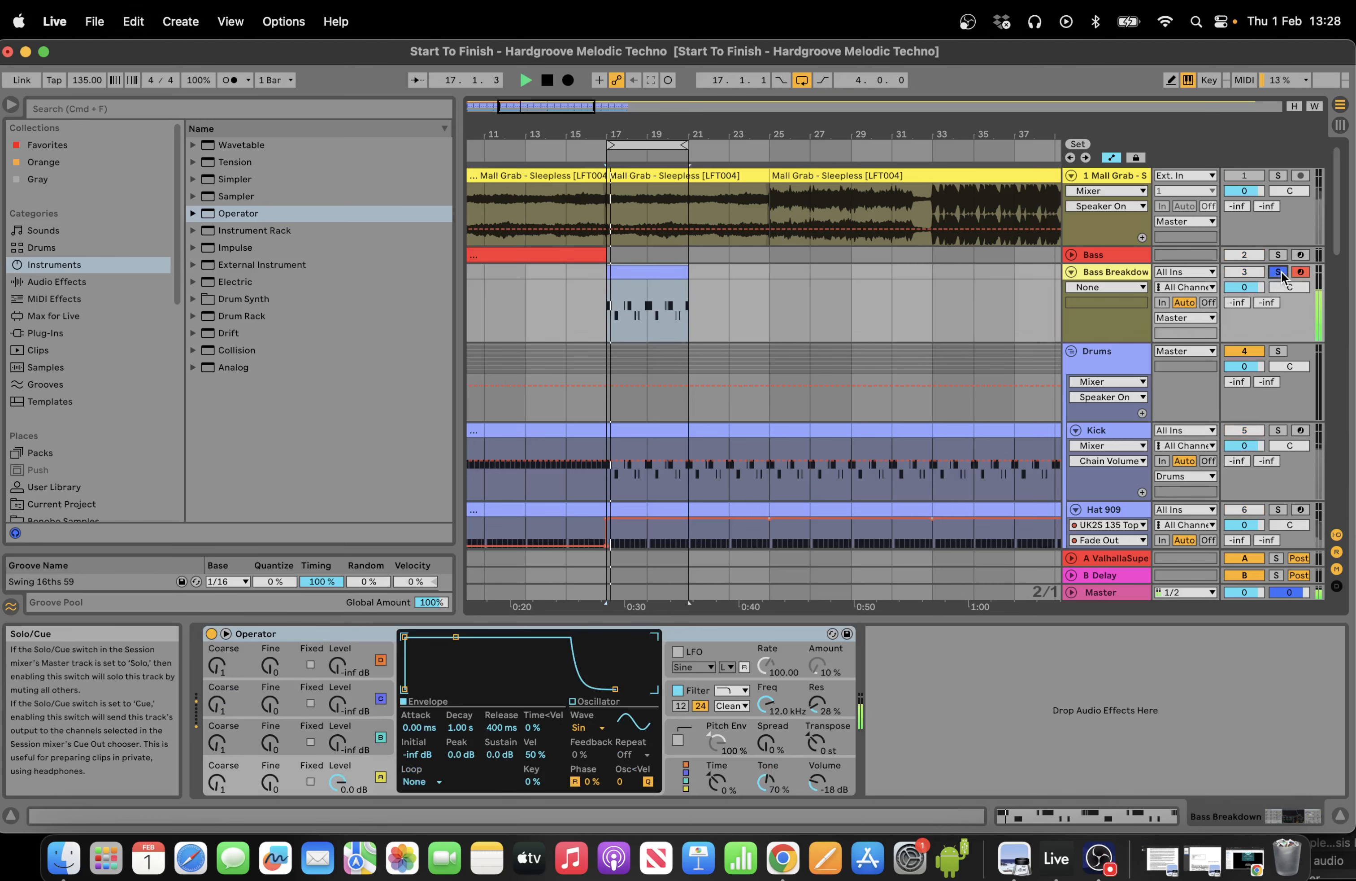
Move all the B2 notes in the Bass Breakdown clip up to C3 and deactivate every note in the clip.
key("space")
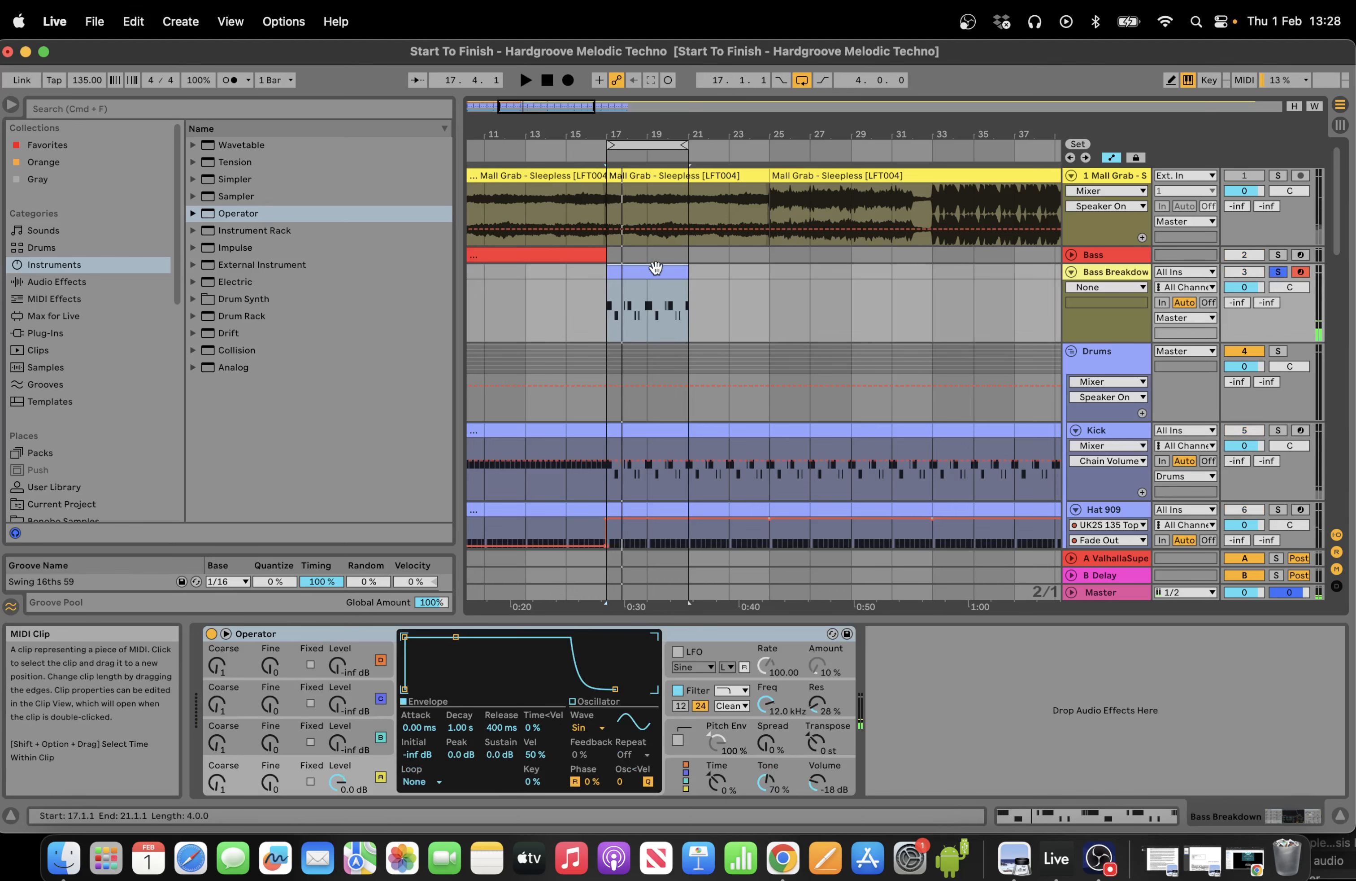
left_click(1036, 817)
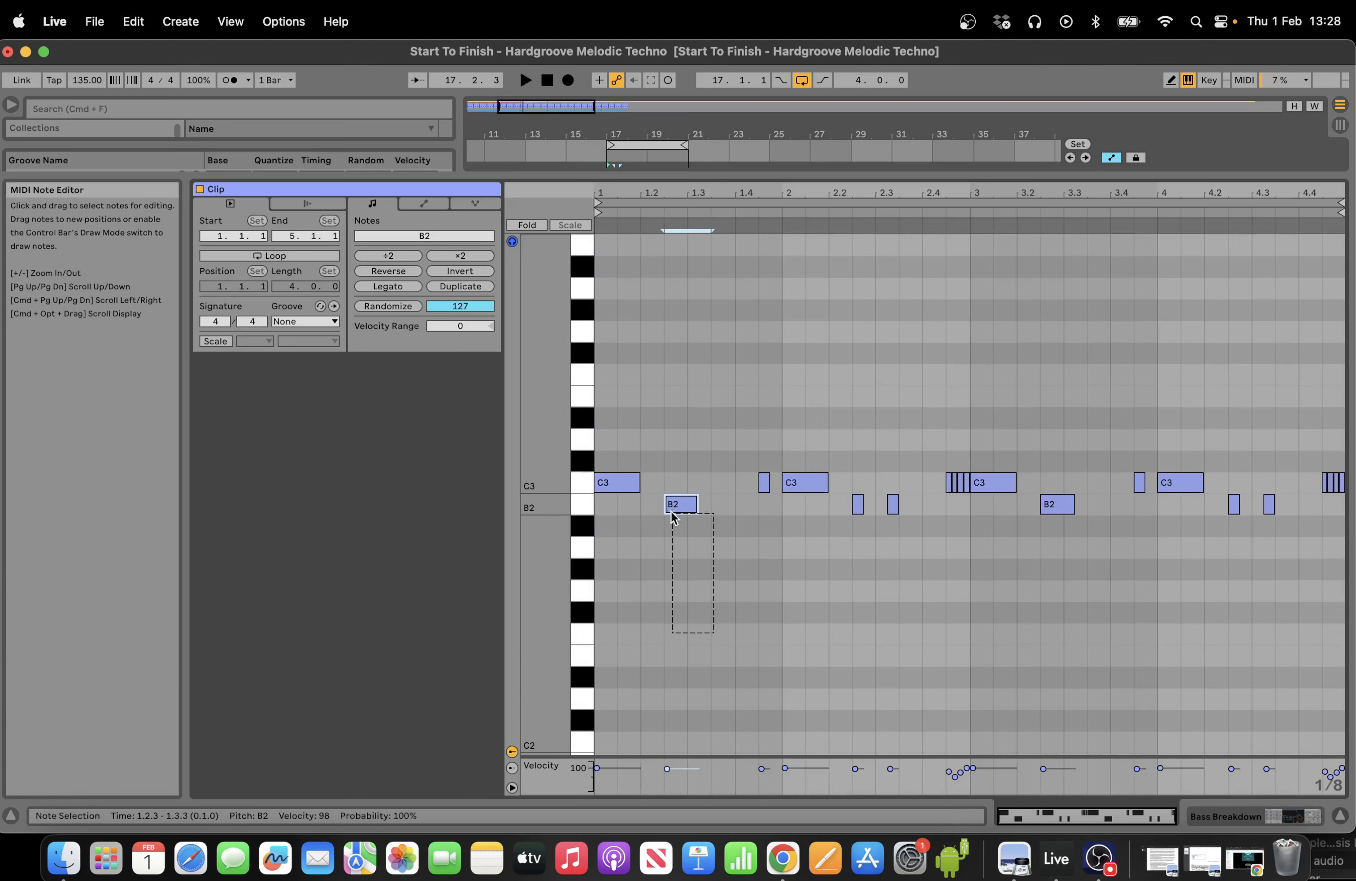
left_click_drag(672, 513, 1355, 511)
key("Up")
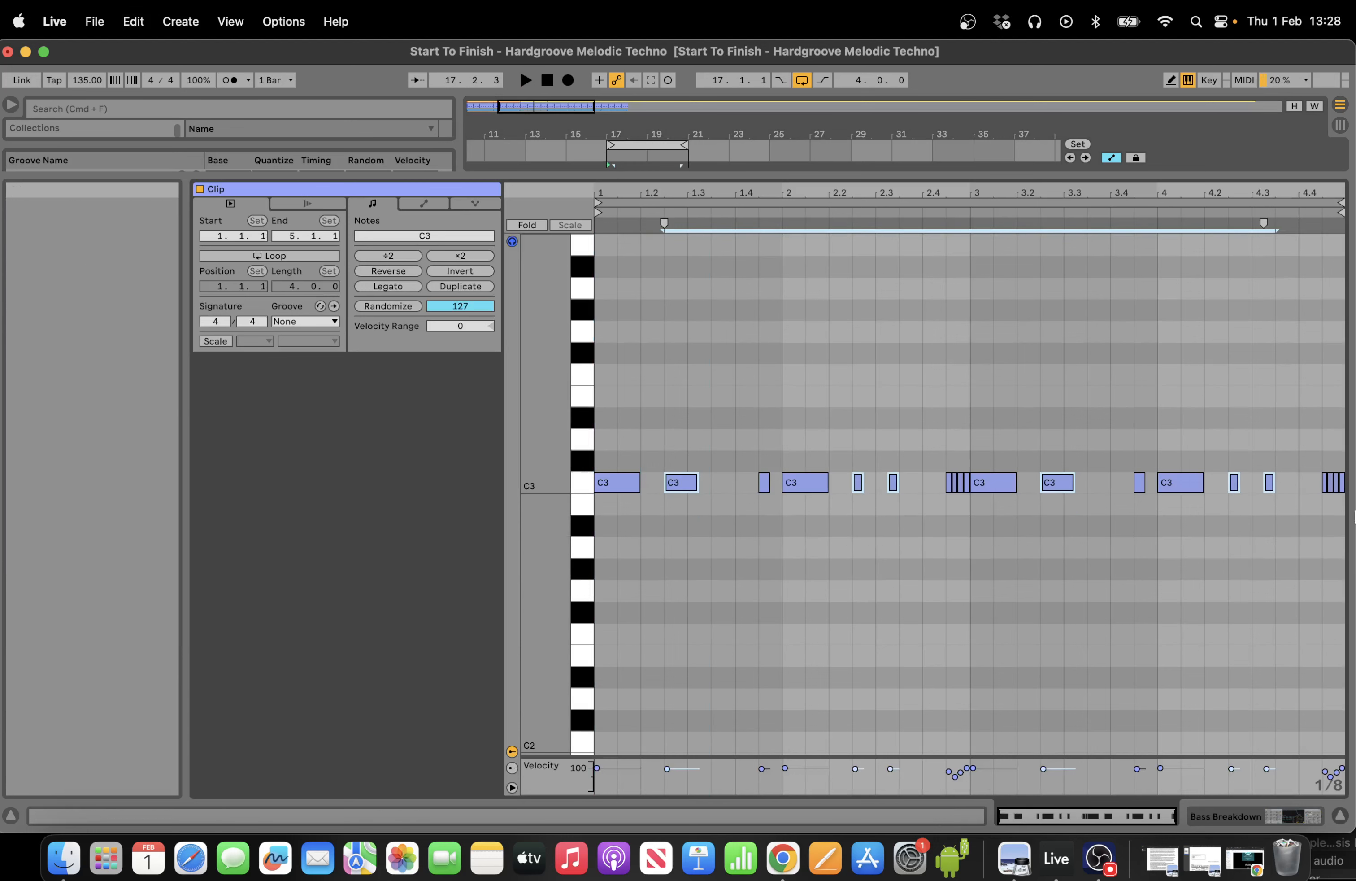
left_click(878, 645)
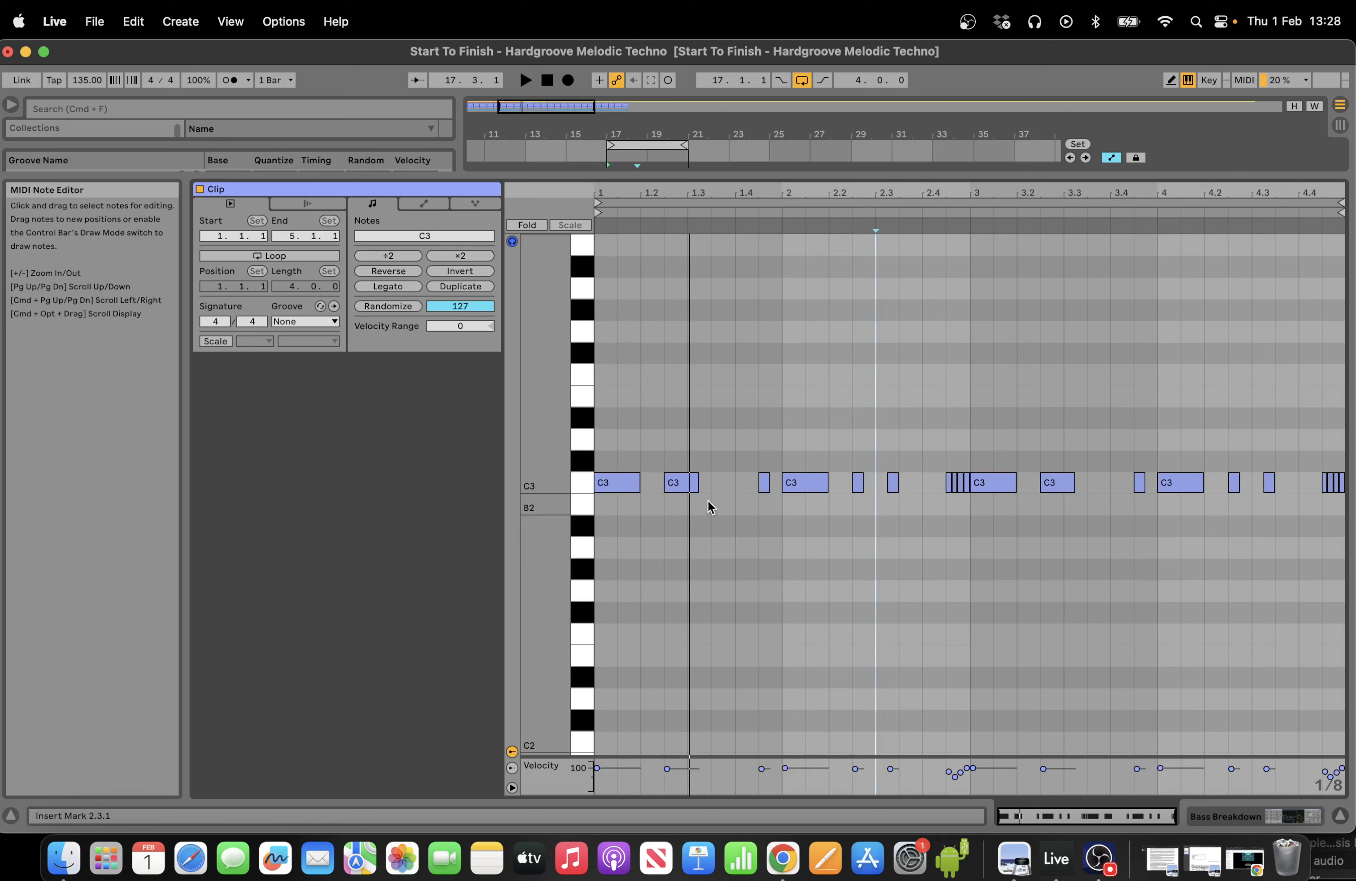
key("super+a")
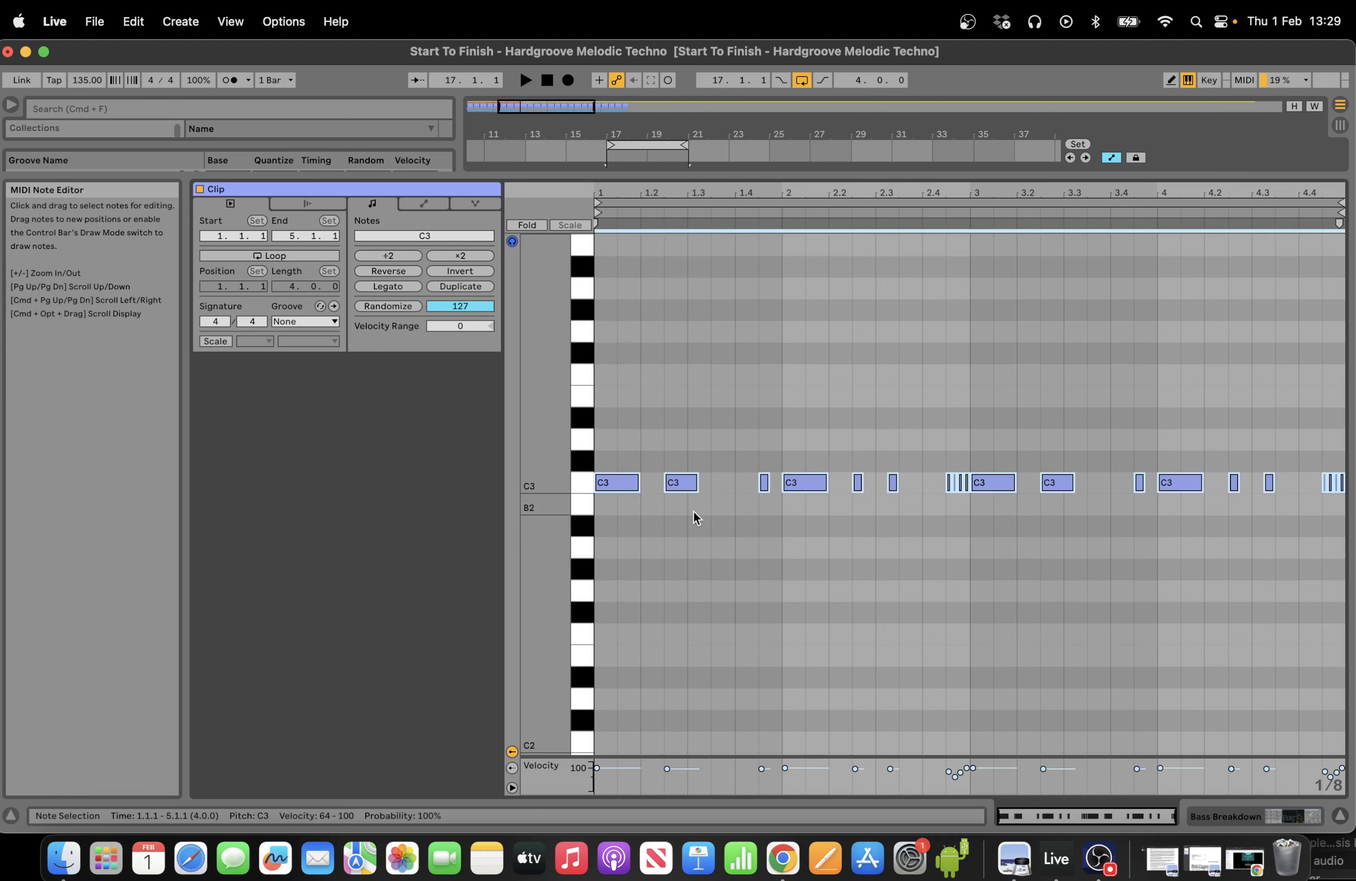
Add two G2 notes to the clip, one from 1.3.1 to 1.4.3 and one from 2.3.3 to 2.4.3.
double_click(606, 591)
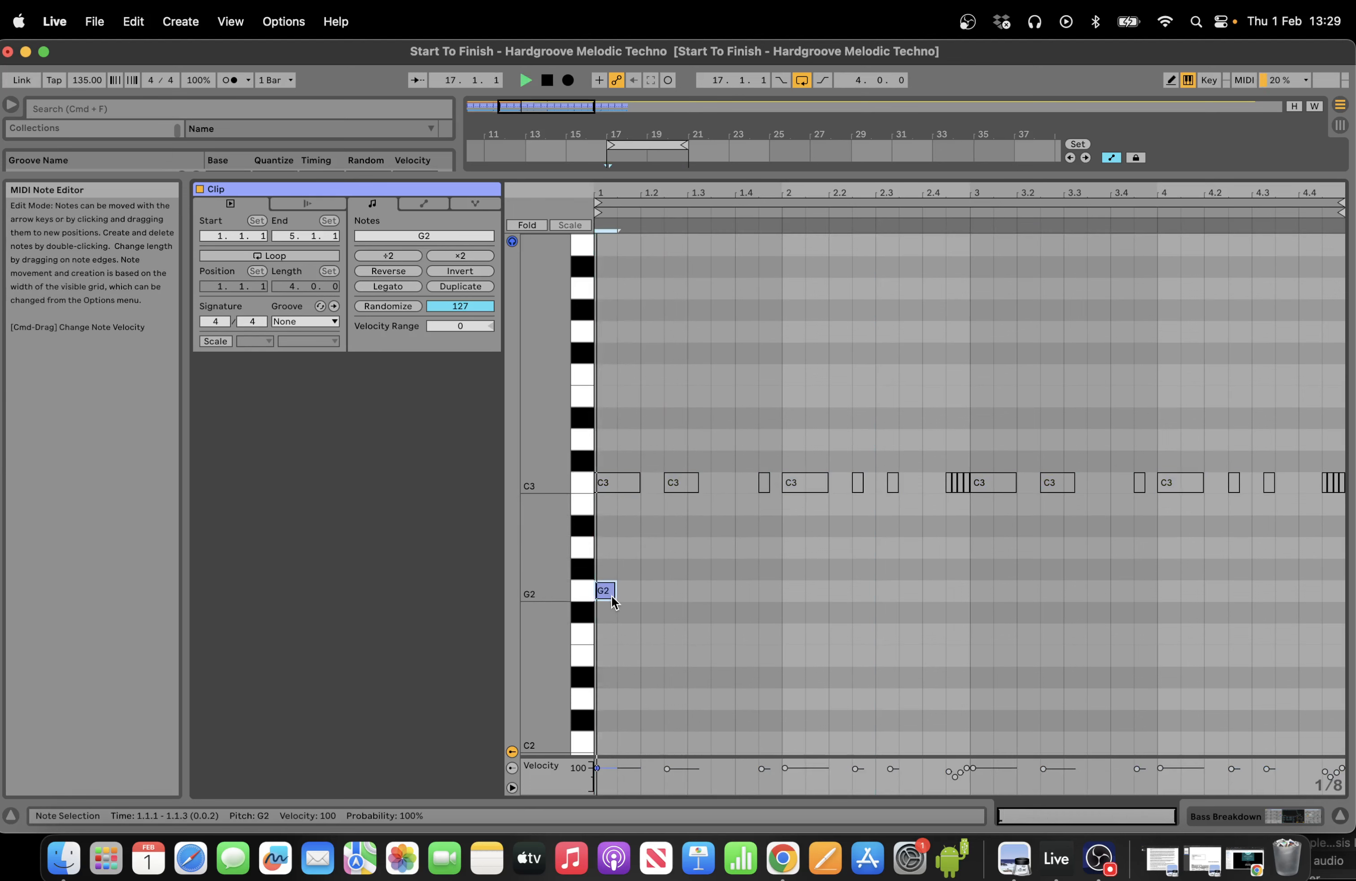
left_click_drag(612, 596, 670, 591)
key("space")
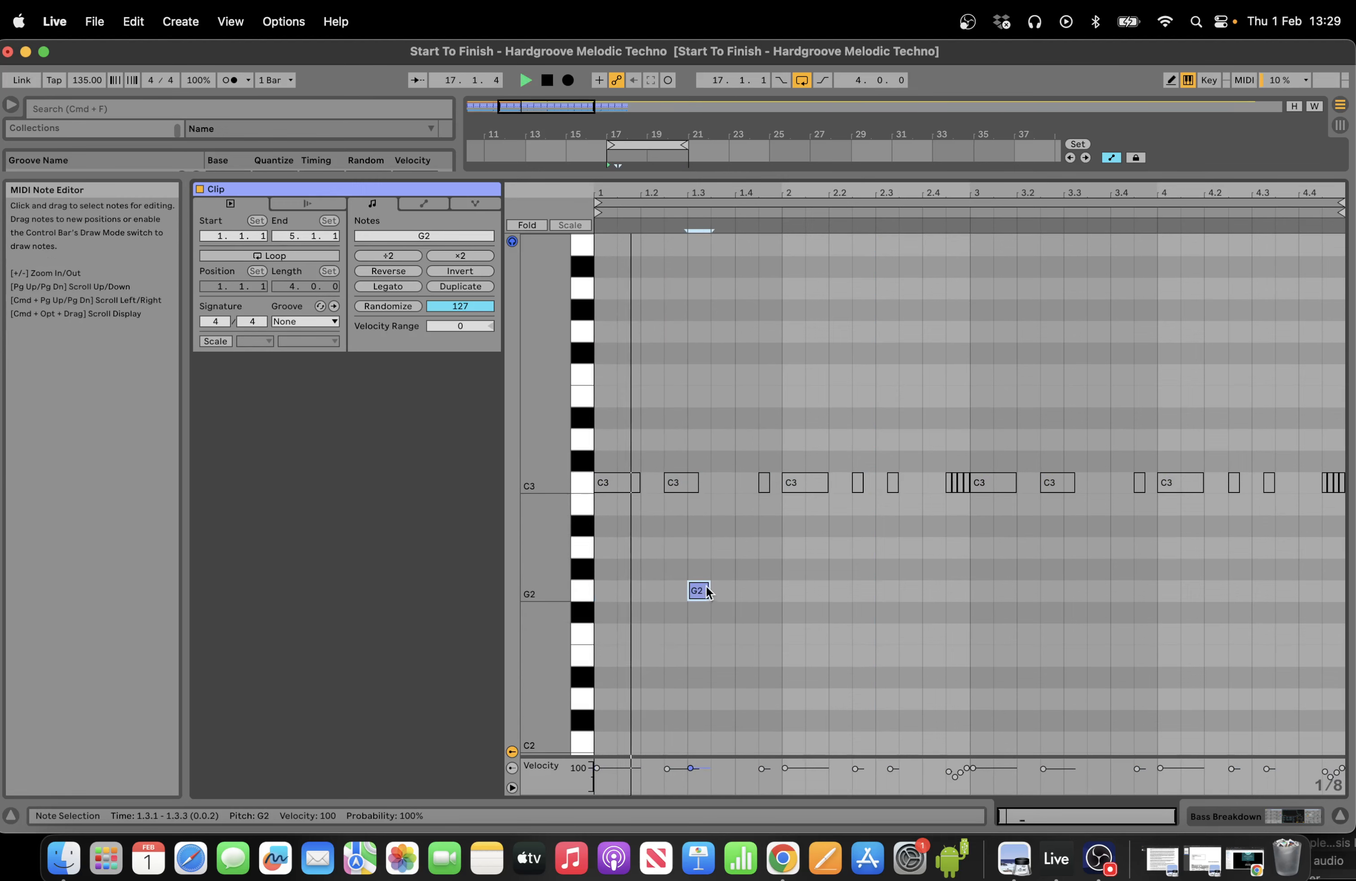
left_click_drag(1027, 815, 1040, 818)
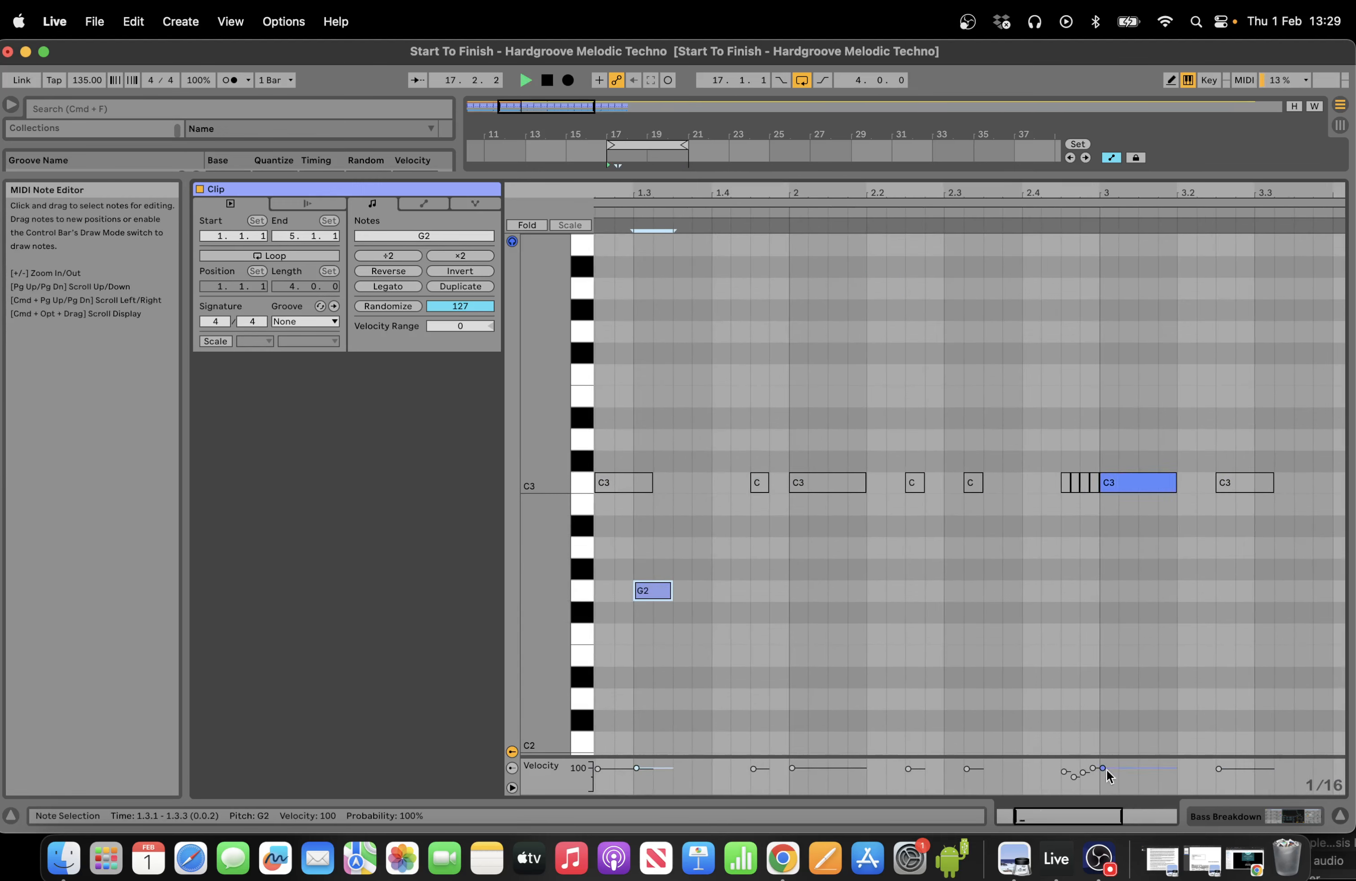
scroll(1058, 784, "left", 3)
key("space")
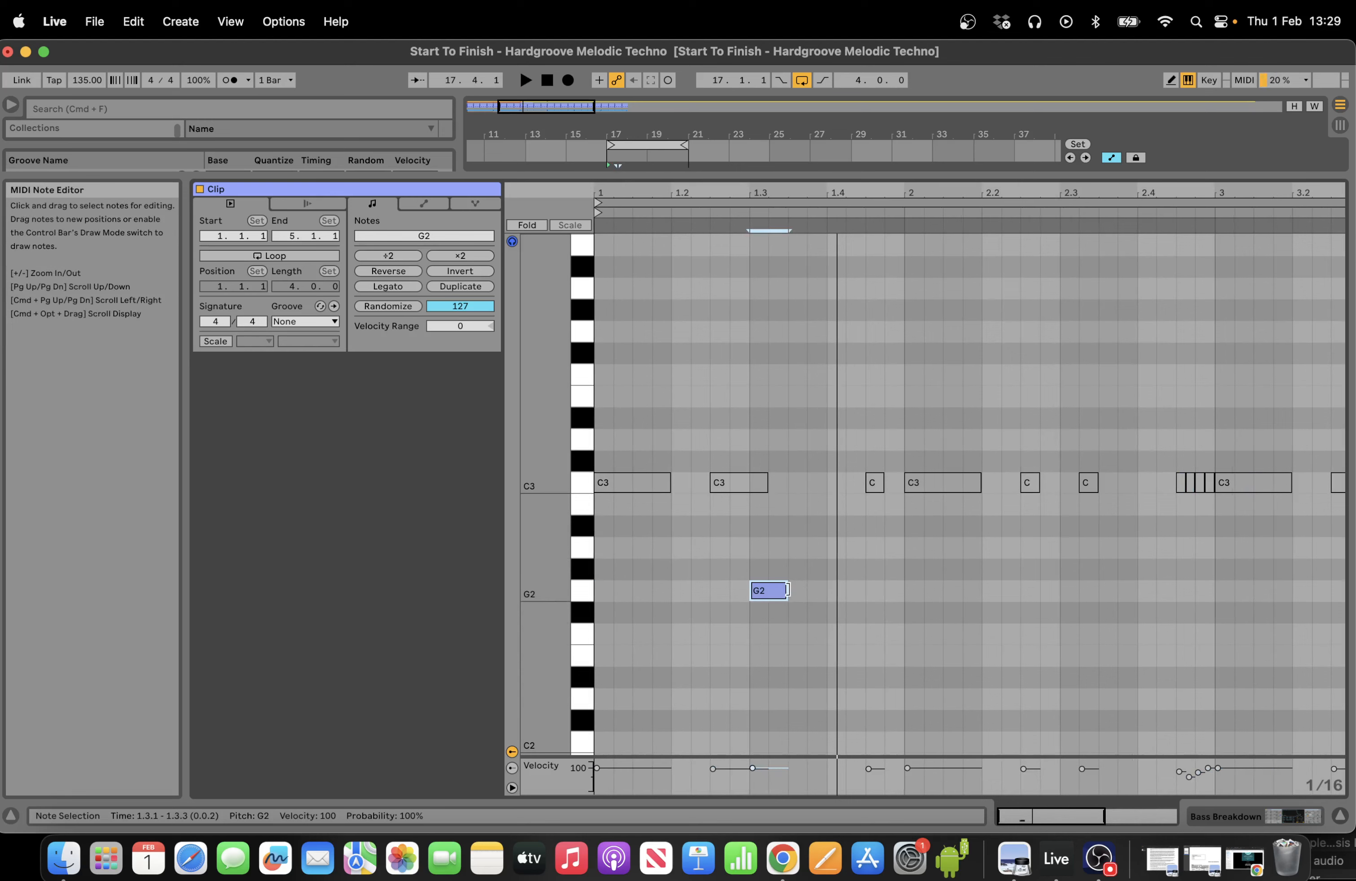
left_click_drag(788, 590, 847, 589)
key("space")
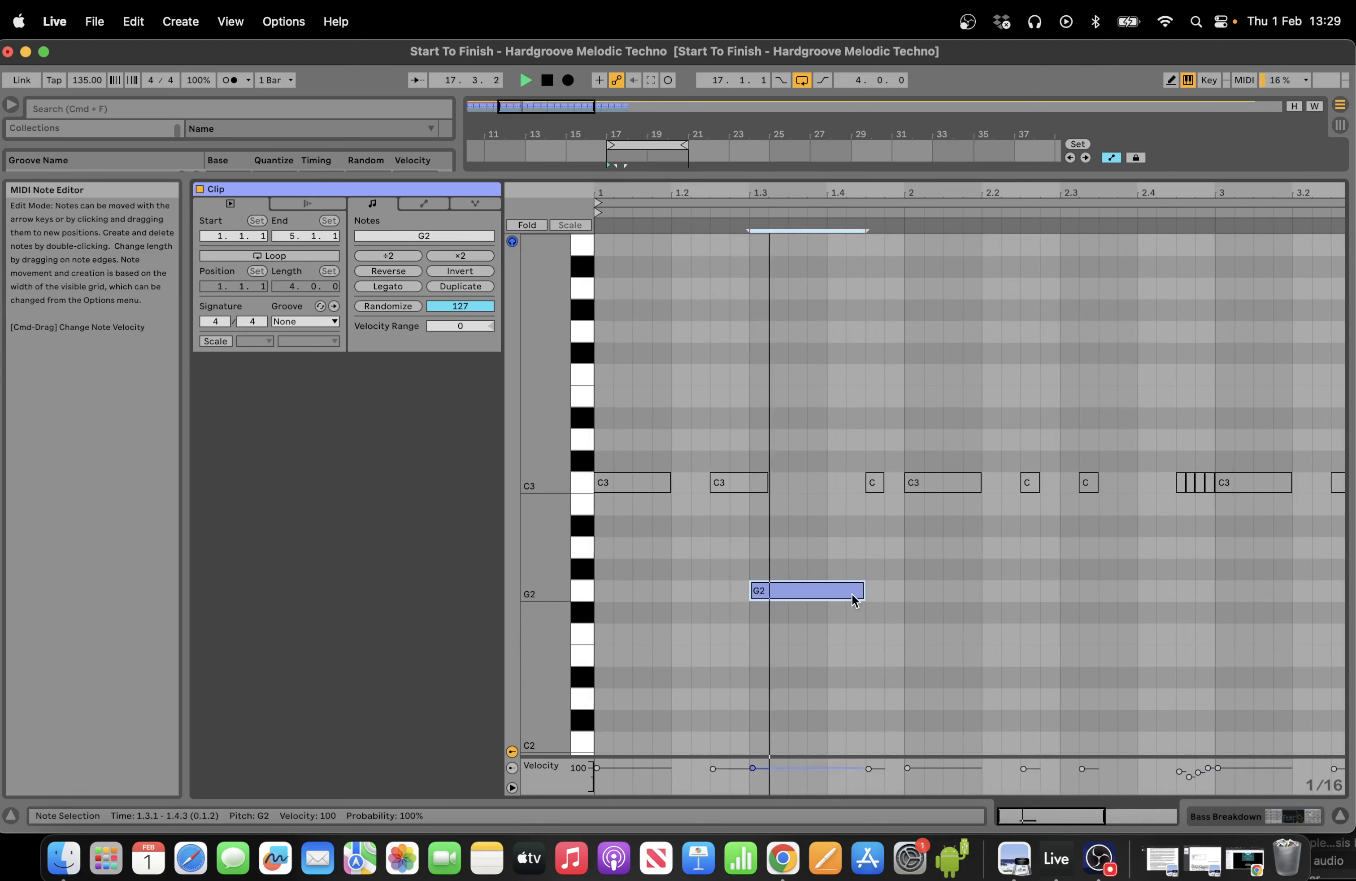
double_click(1103, 592)
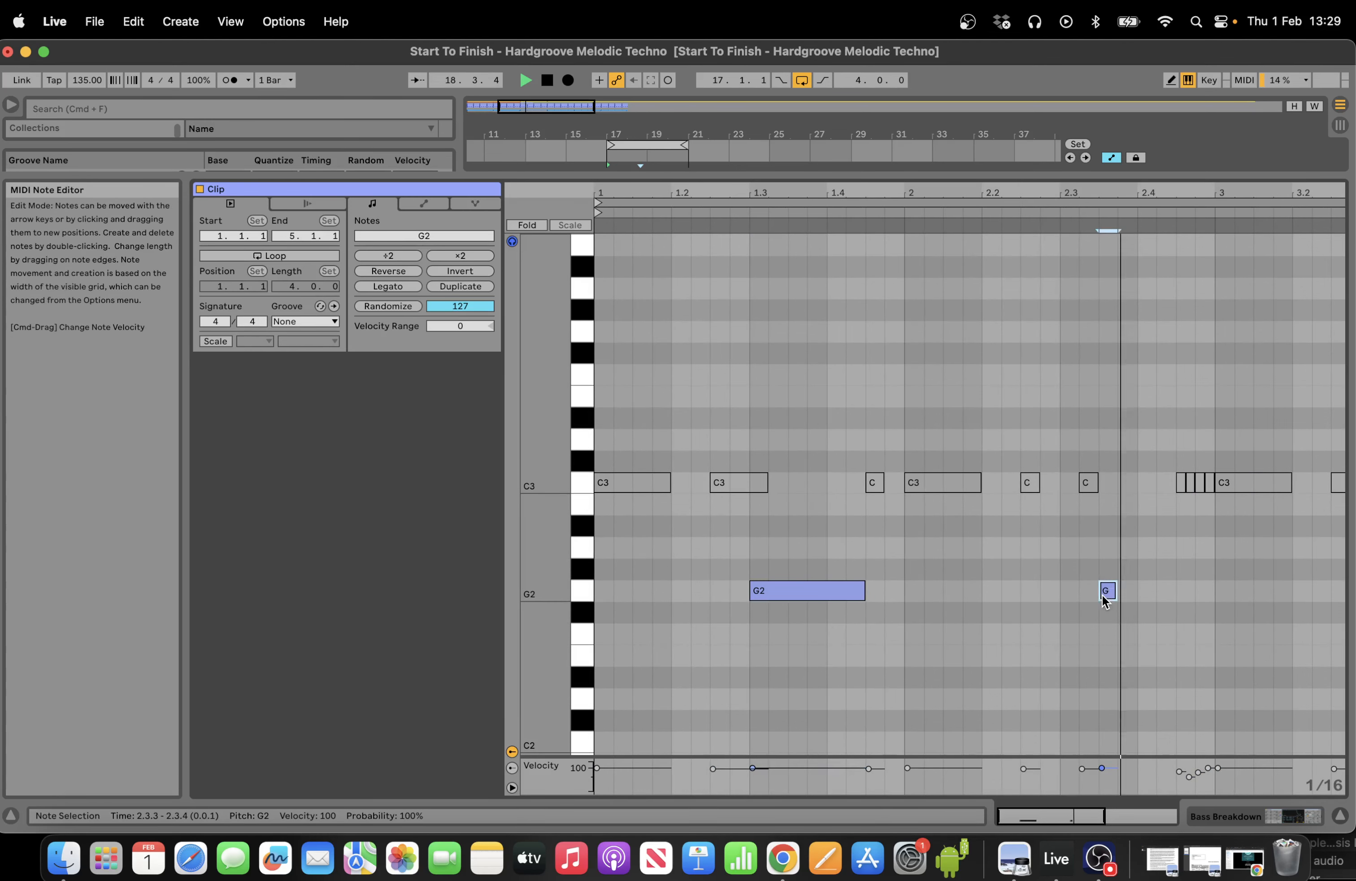
left_click_drag(1113, 594, 1165, 594)
double_click(1299, 592)
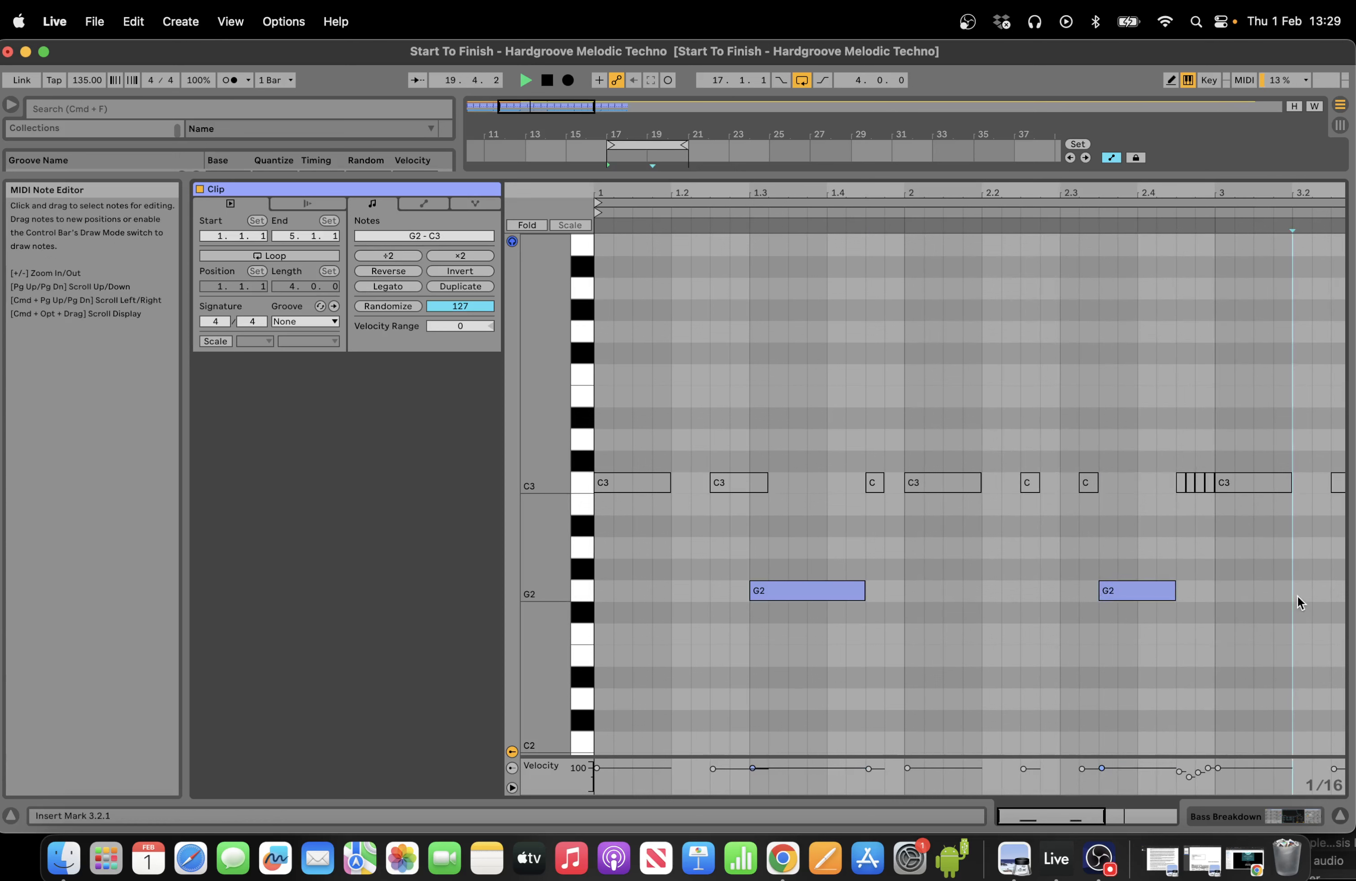
left_click_drag(1318, 596, 1330, 596)
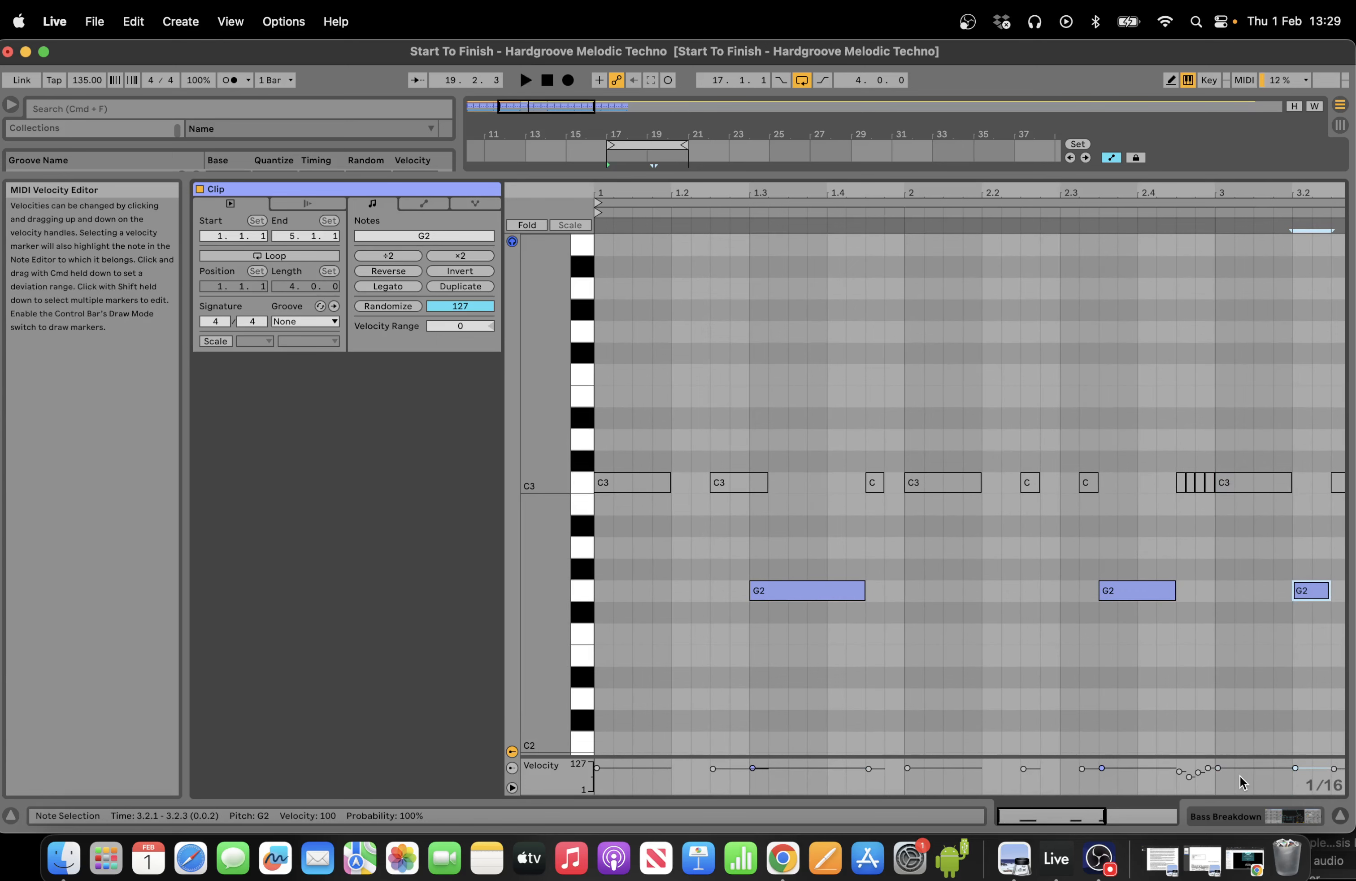
left_click_drag(1105, 816, 1177, 816)
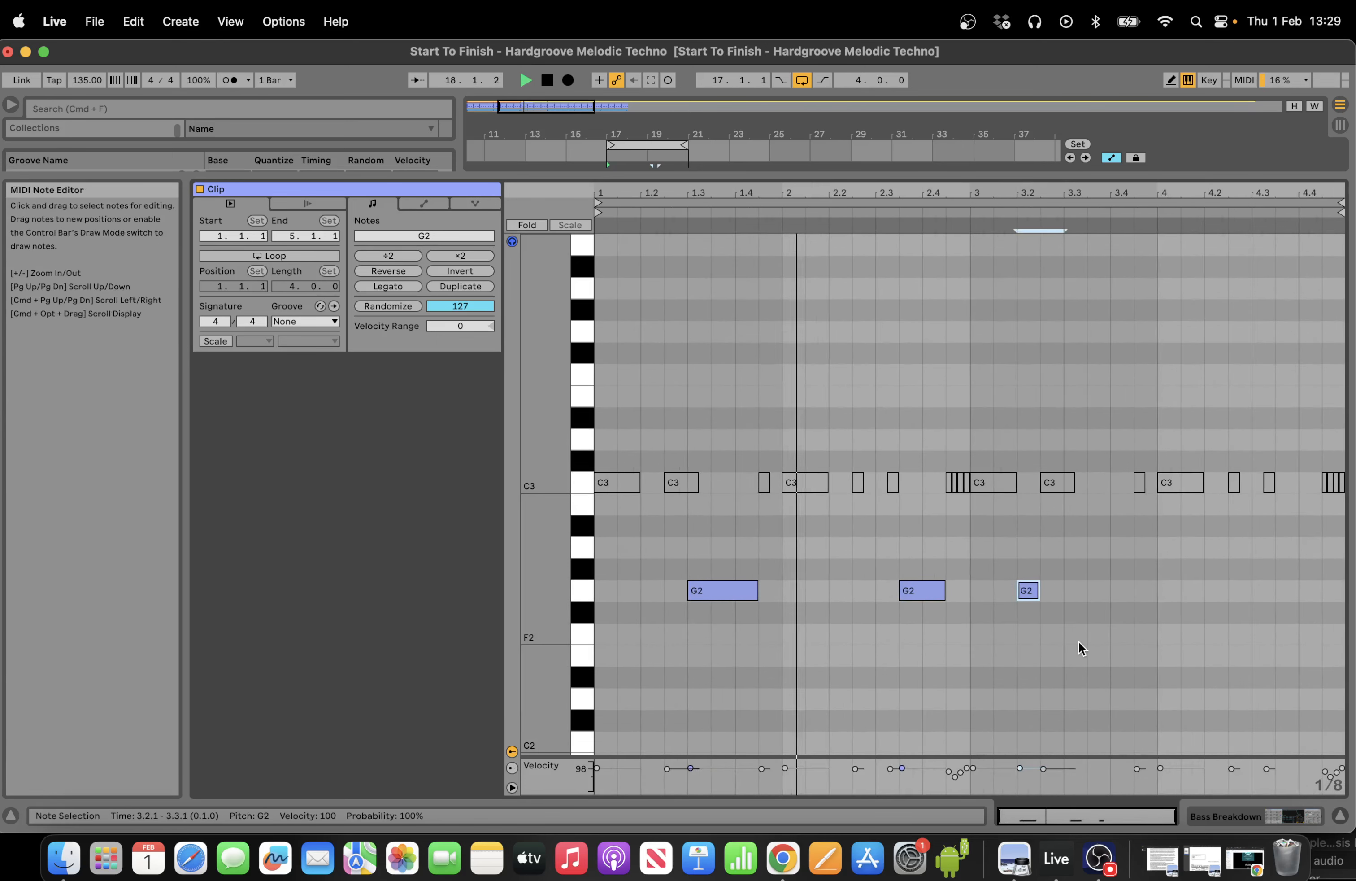
key("Delete")
key("space")
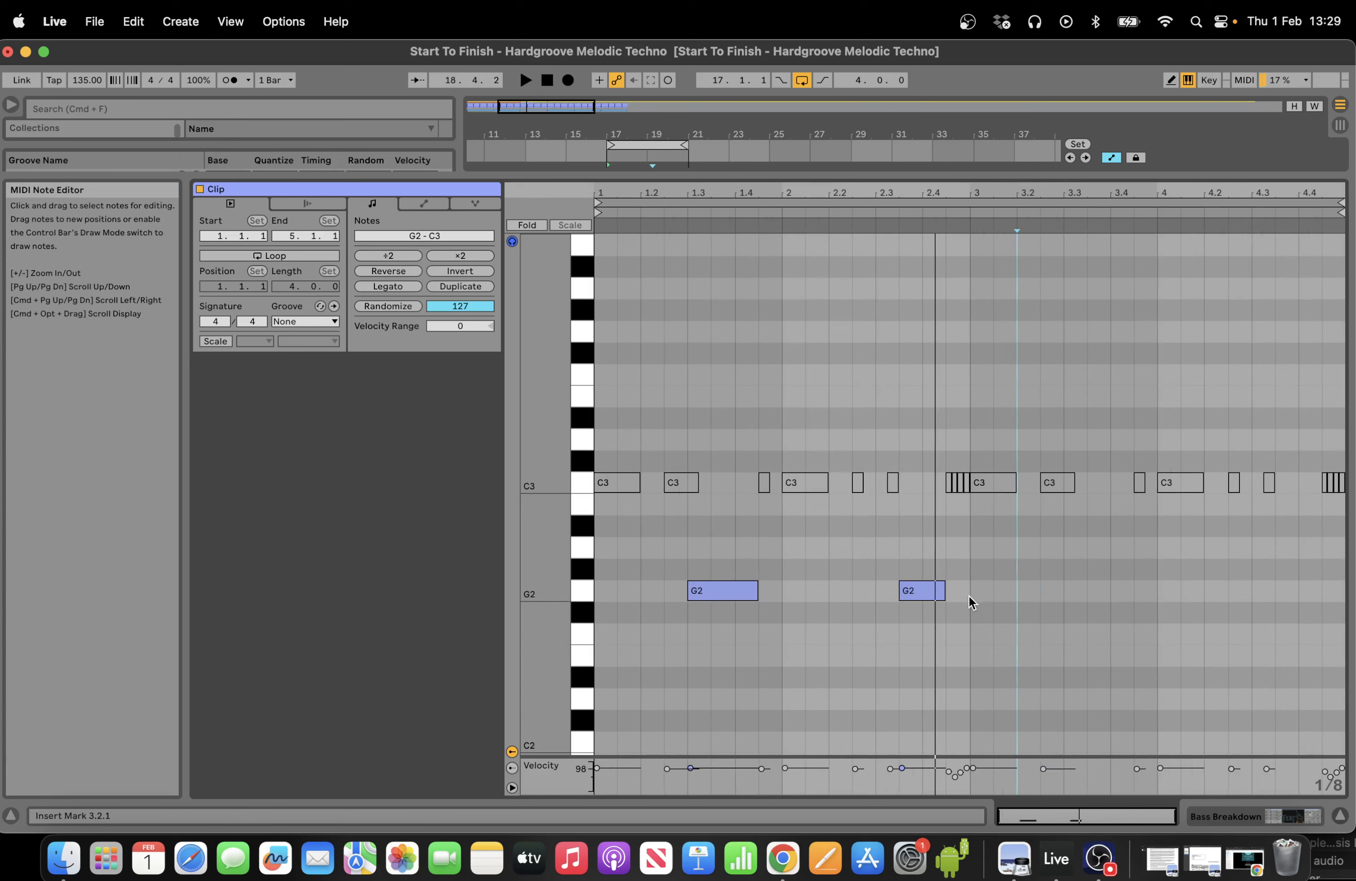
Duplicate the G2 notes into bars 3 and 4, and add short G2 notes at 2.2.1 and 4.2.1.
left_click(589, 591)
key("super+d")
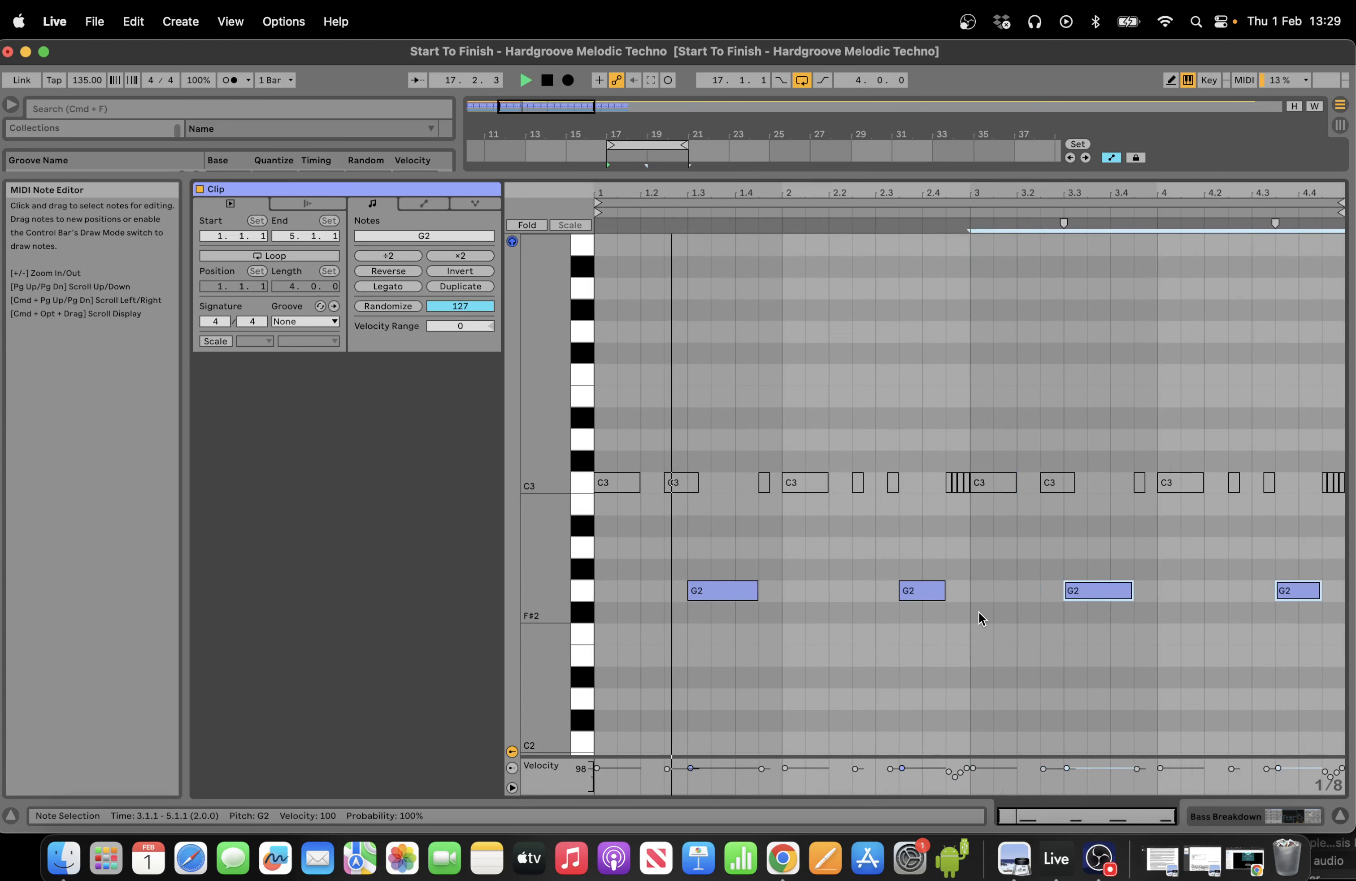
double_click(832, 593)
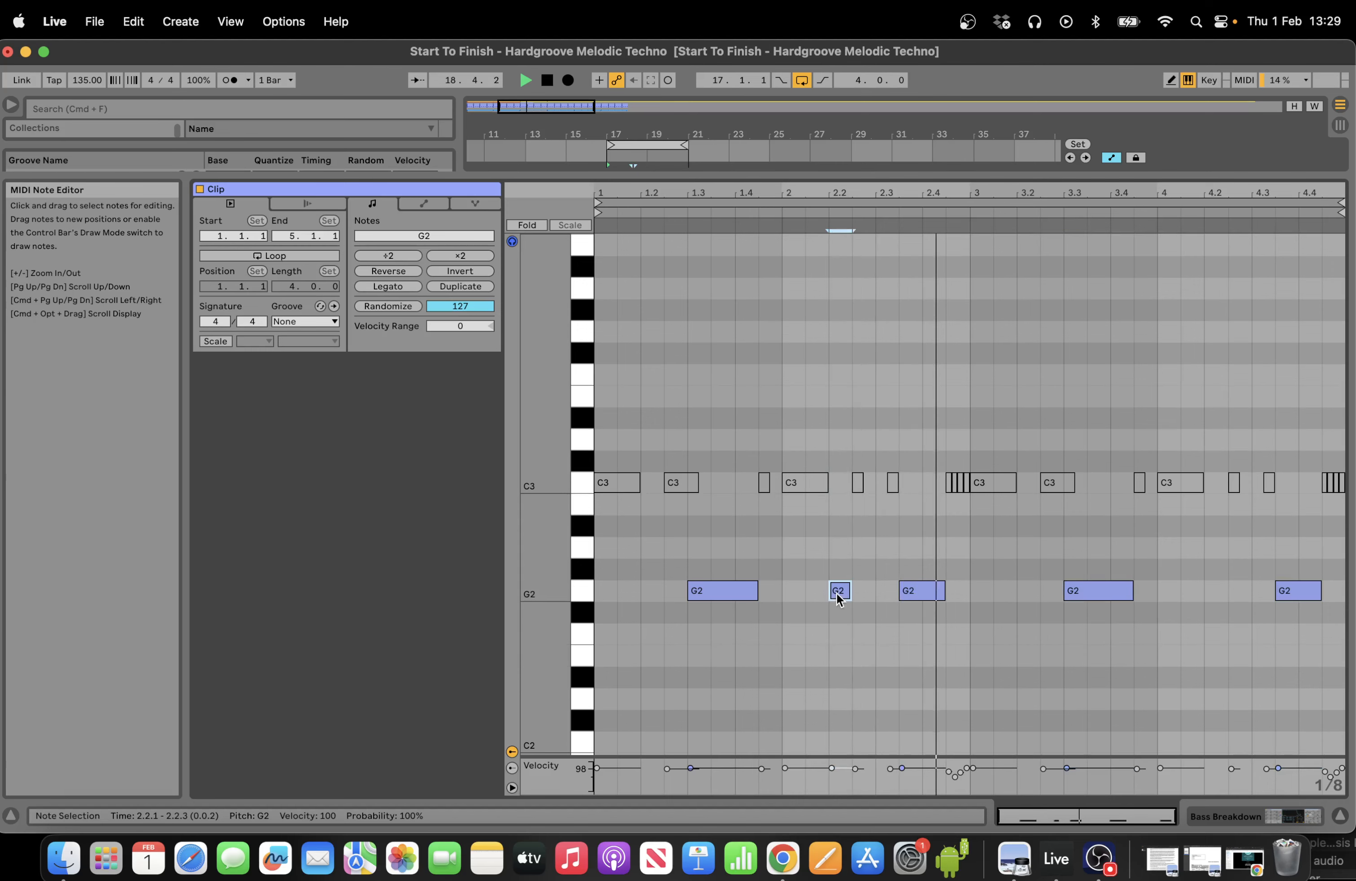
double_click(1221, 594)
Search the audio effects for "eq" and load EQ Eight after Operator on the Bass Breakdown track.
left_click(1279, 817)
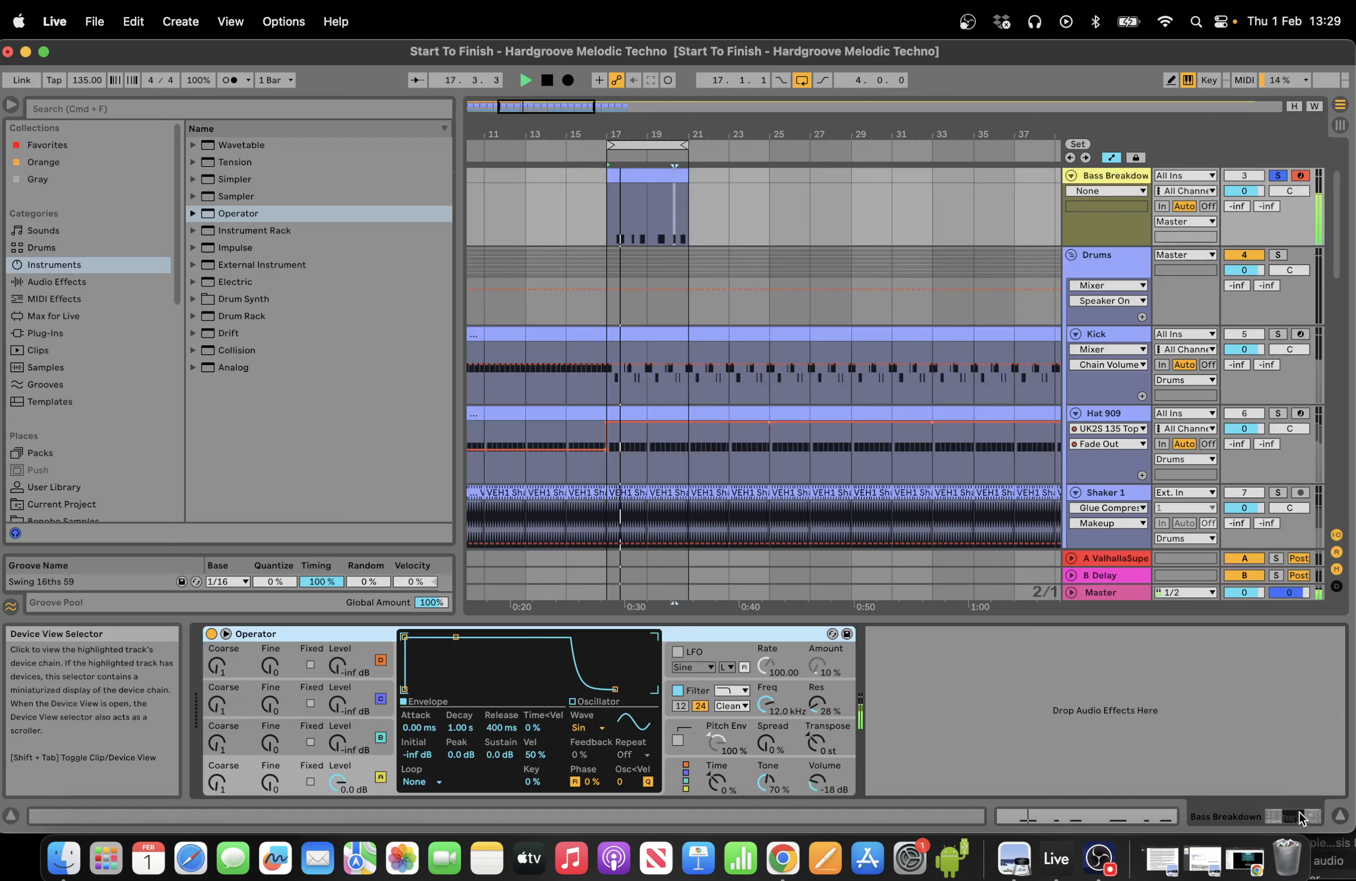
left_click(112, 109)
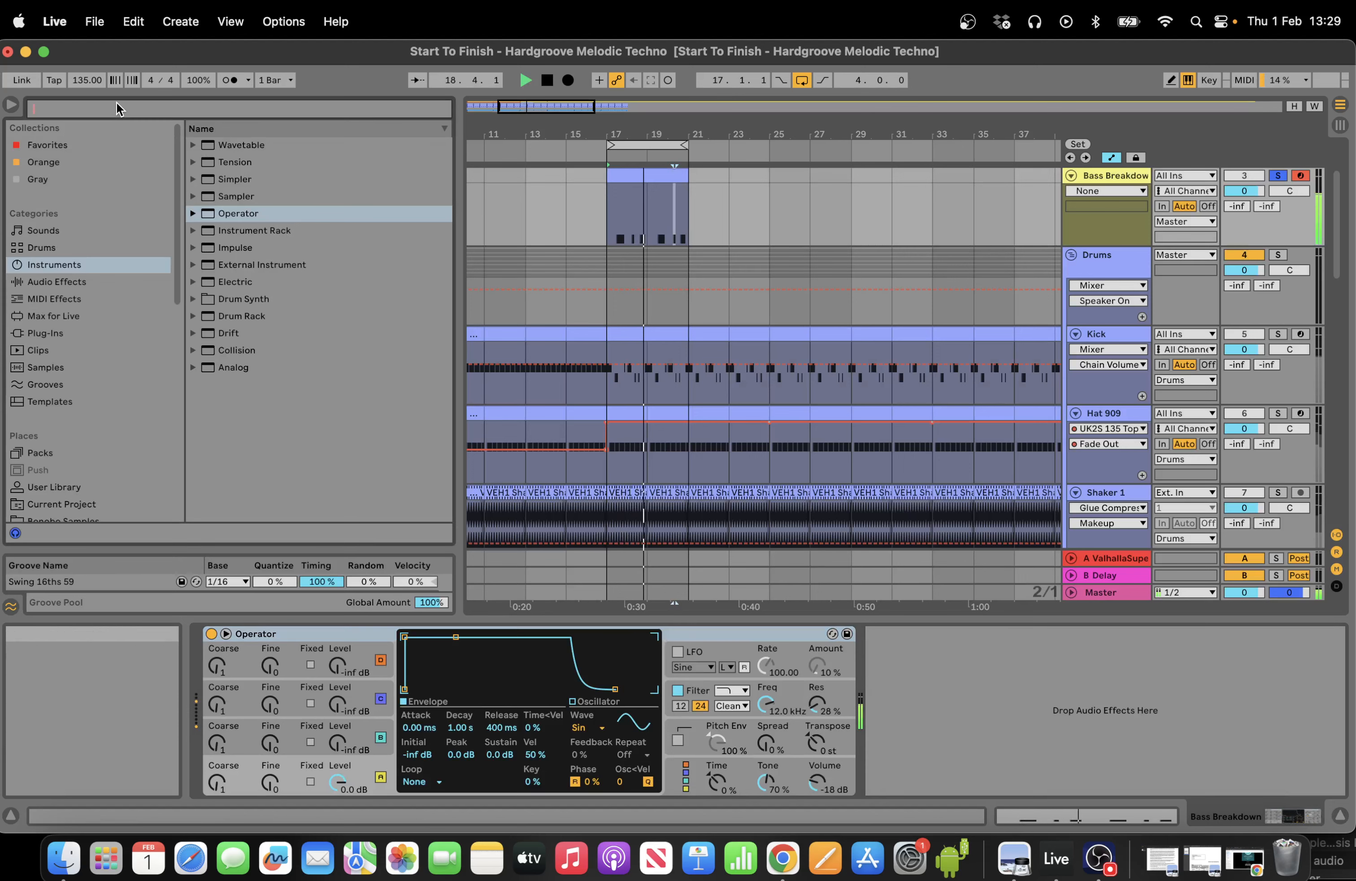
type("eq")
left_click(74, 280)
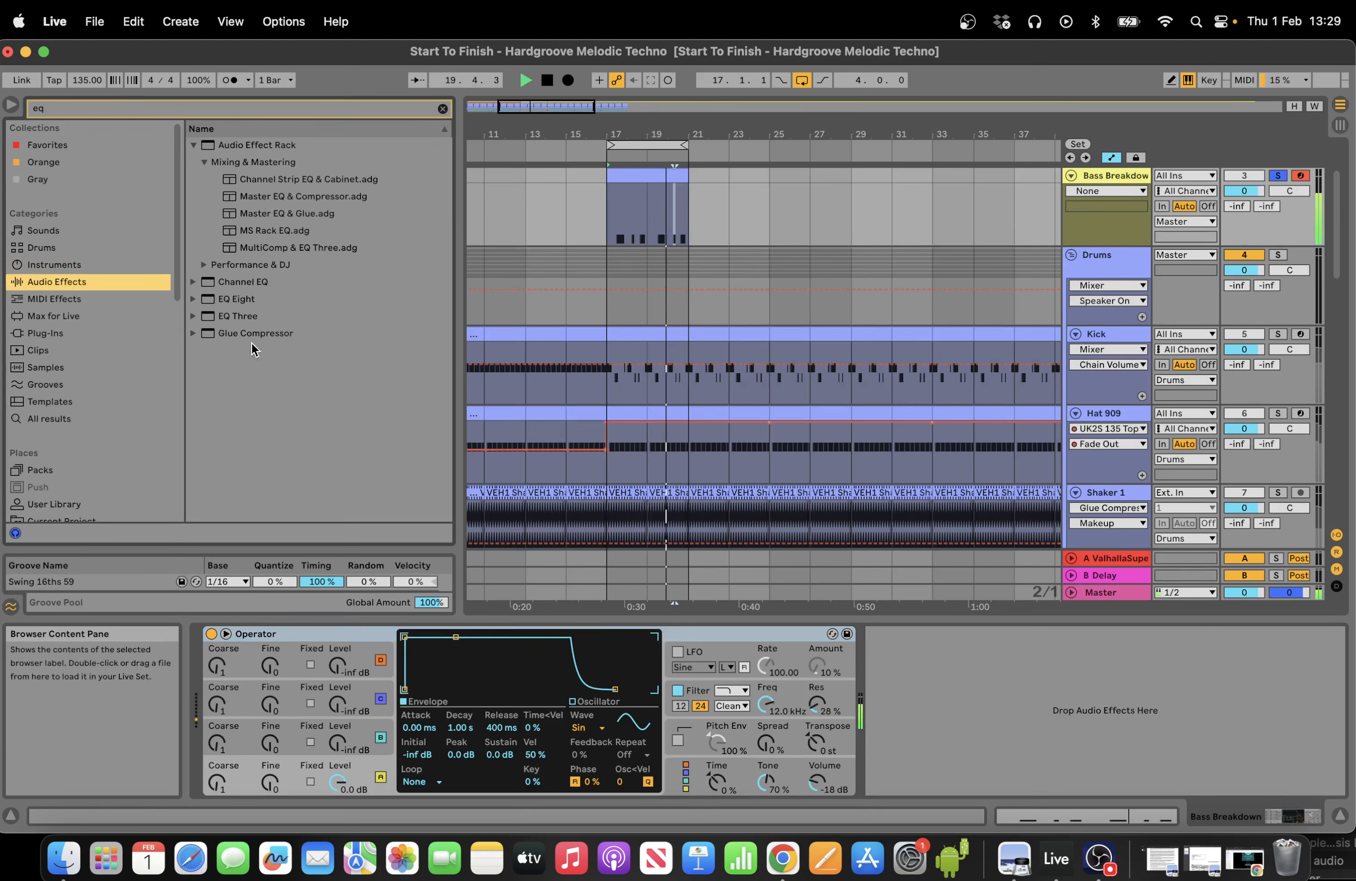
double_click(242, 298)
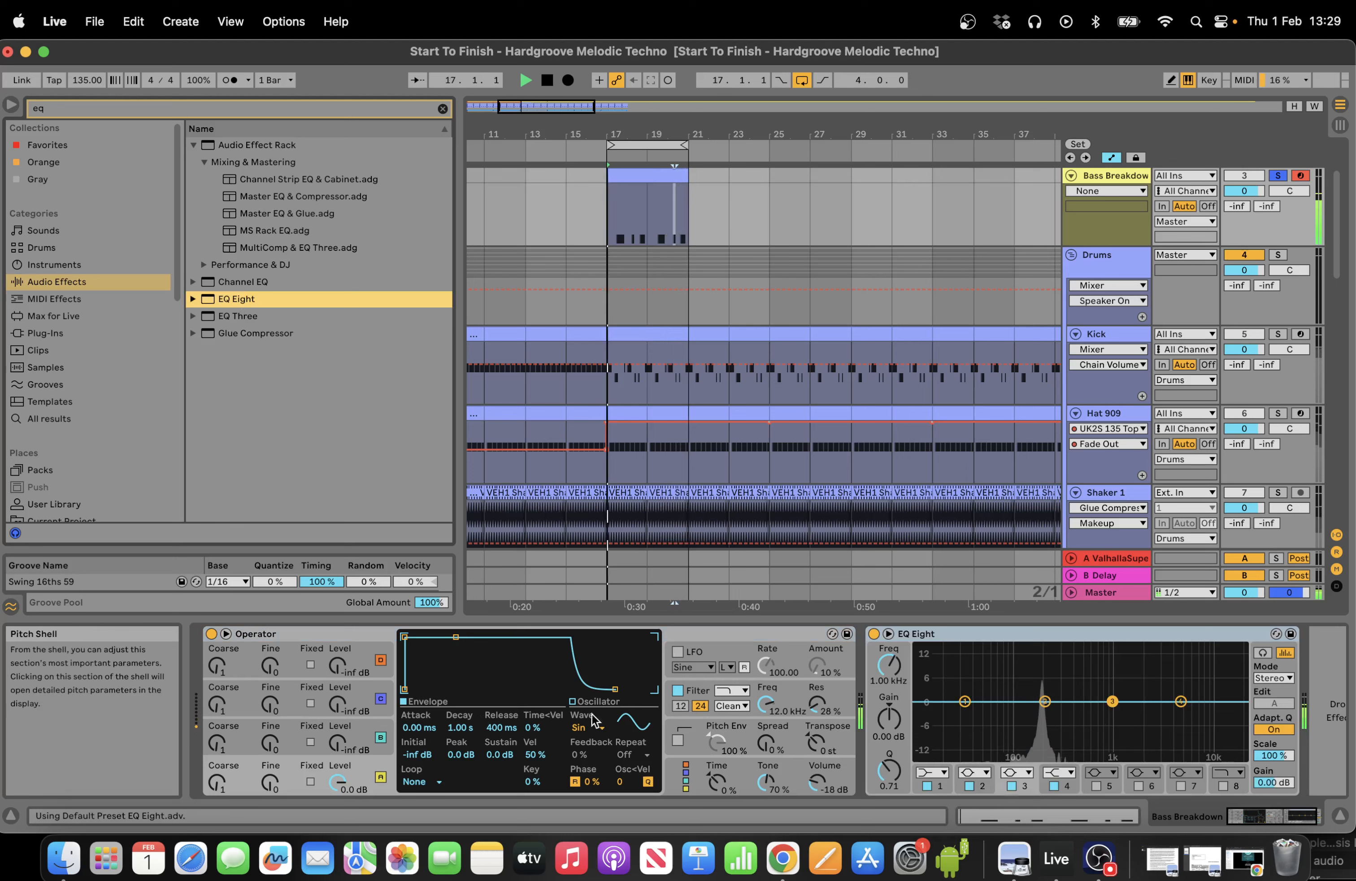
Set Operator's Transpose to -24 st and oscillator A's envelope attack to about 4.69 ms.
left_click_drag(811, 746, 817, 746)
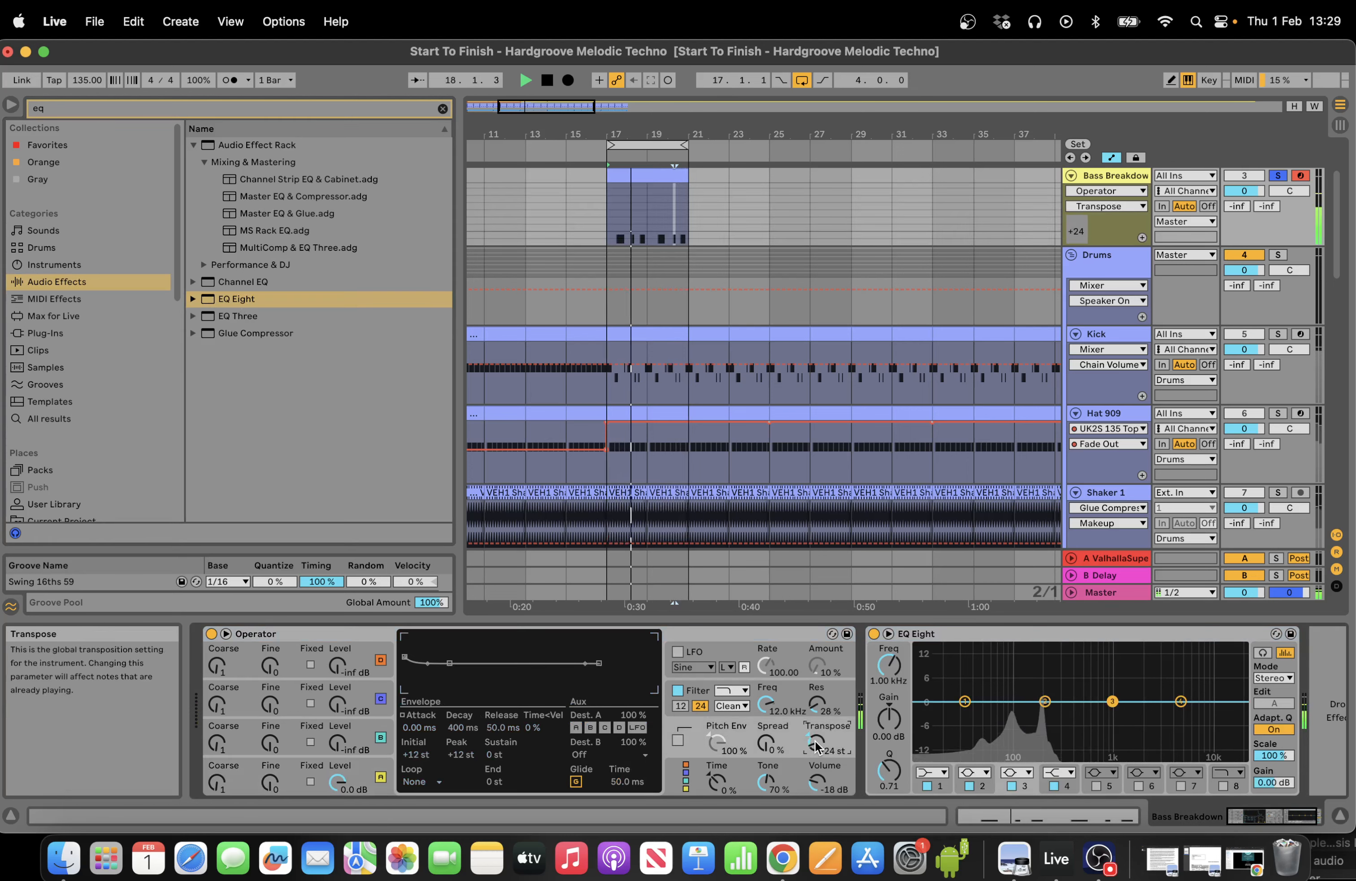
left_click(362, 765)
left_click_drag(405, 637, 430, 637)
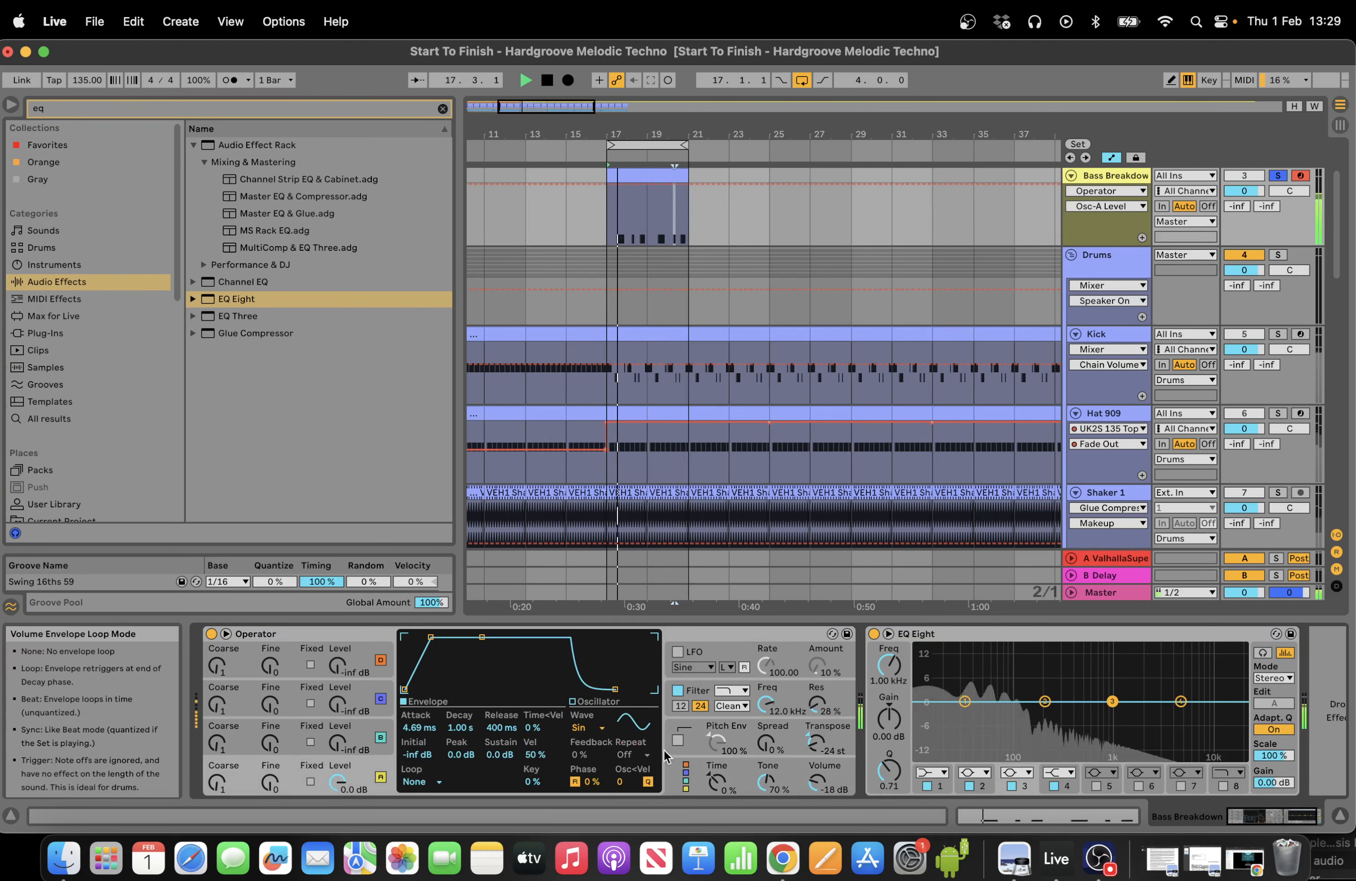
Set Operator's voices to 1 and oscillator A's envelope to about 11.9 ms attack and 913 ms release.
left_click(670, 777)
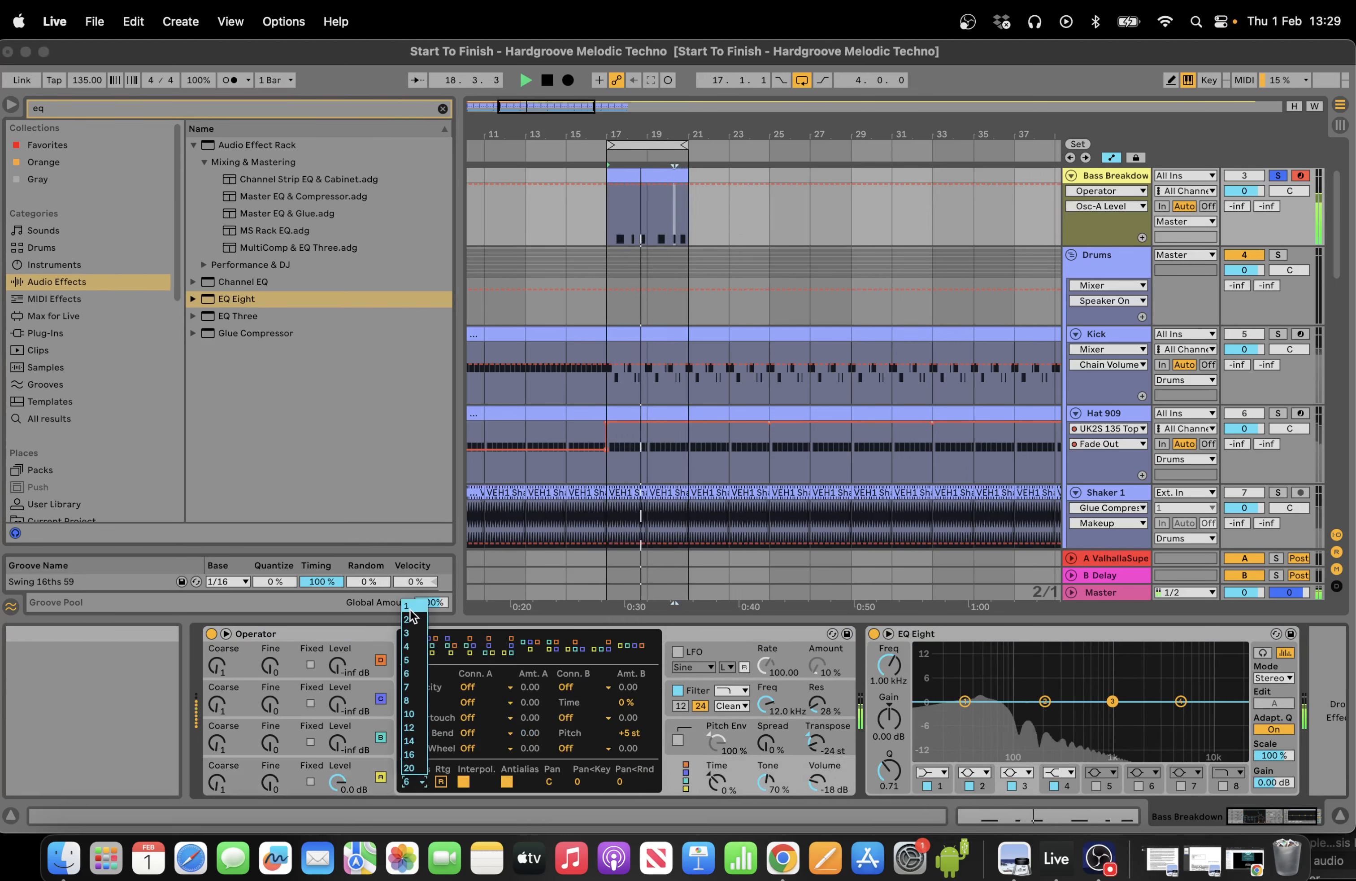
left_click(358, 761)
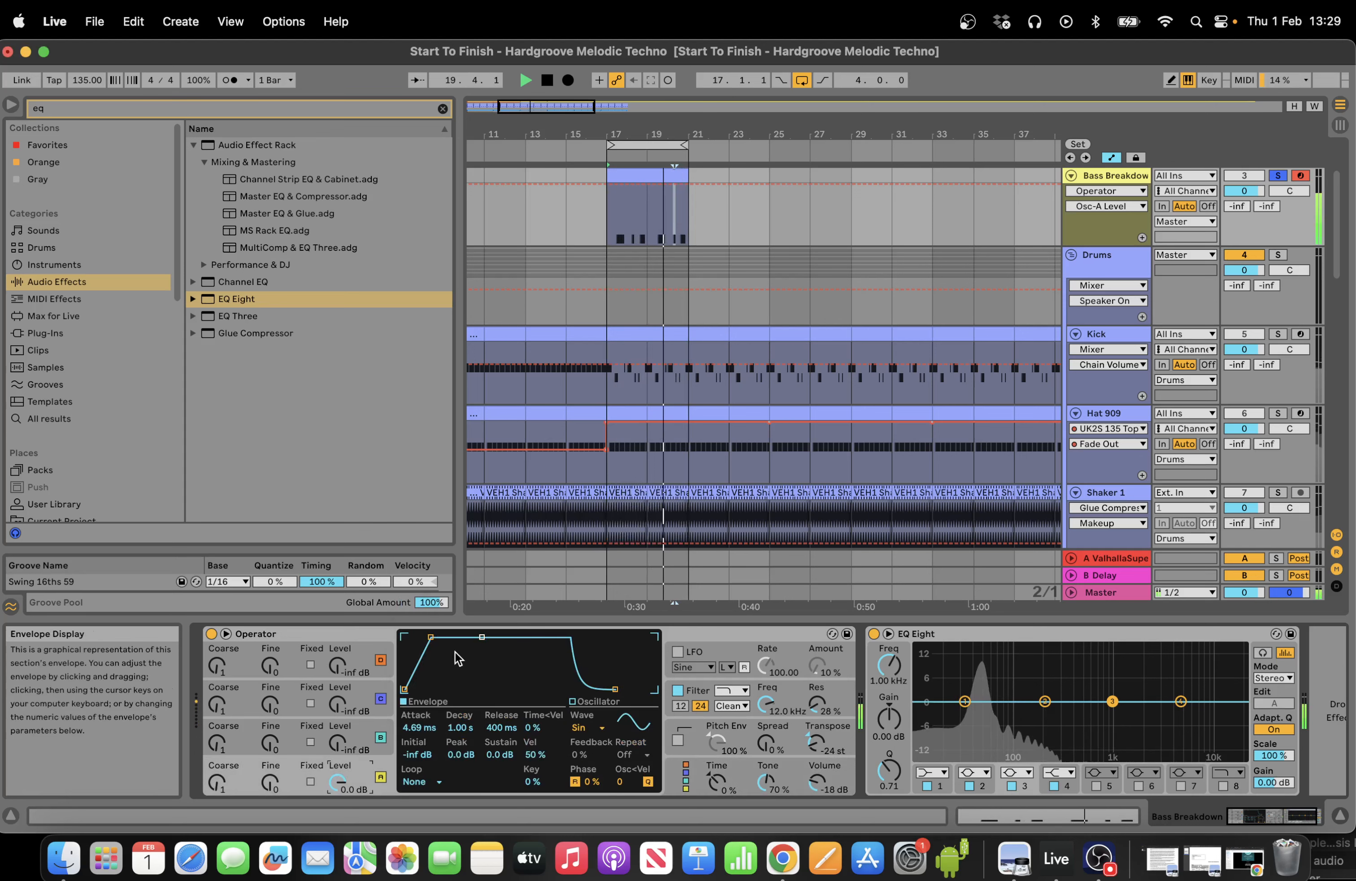
left_click_drag(432, 637, 437, 637)
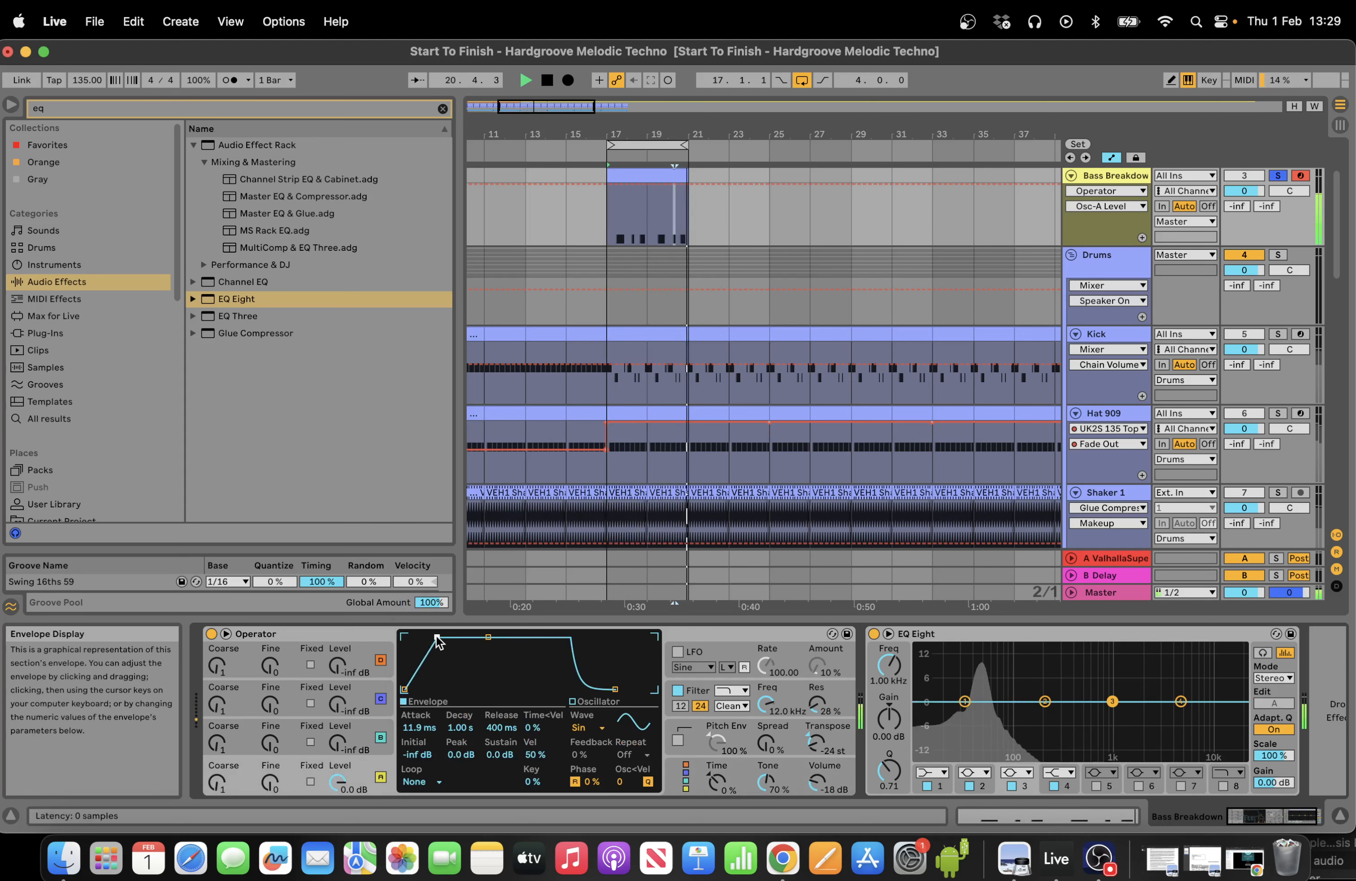
left_click_drag(615, 689, 621, 690)
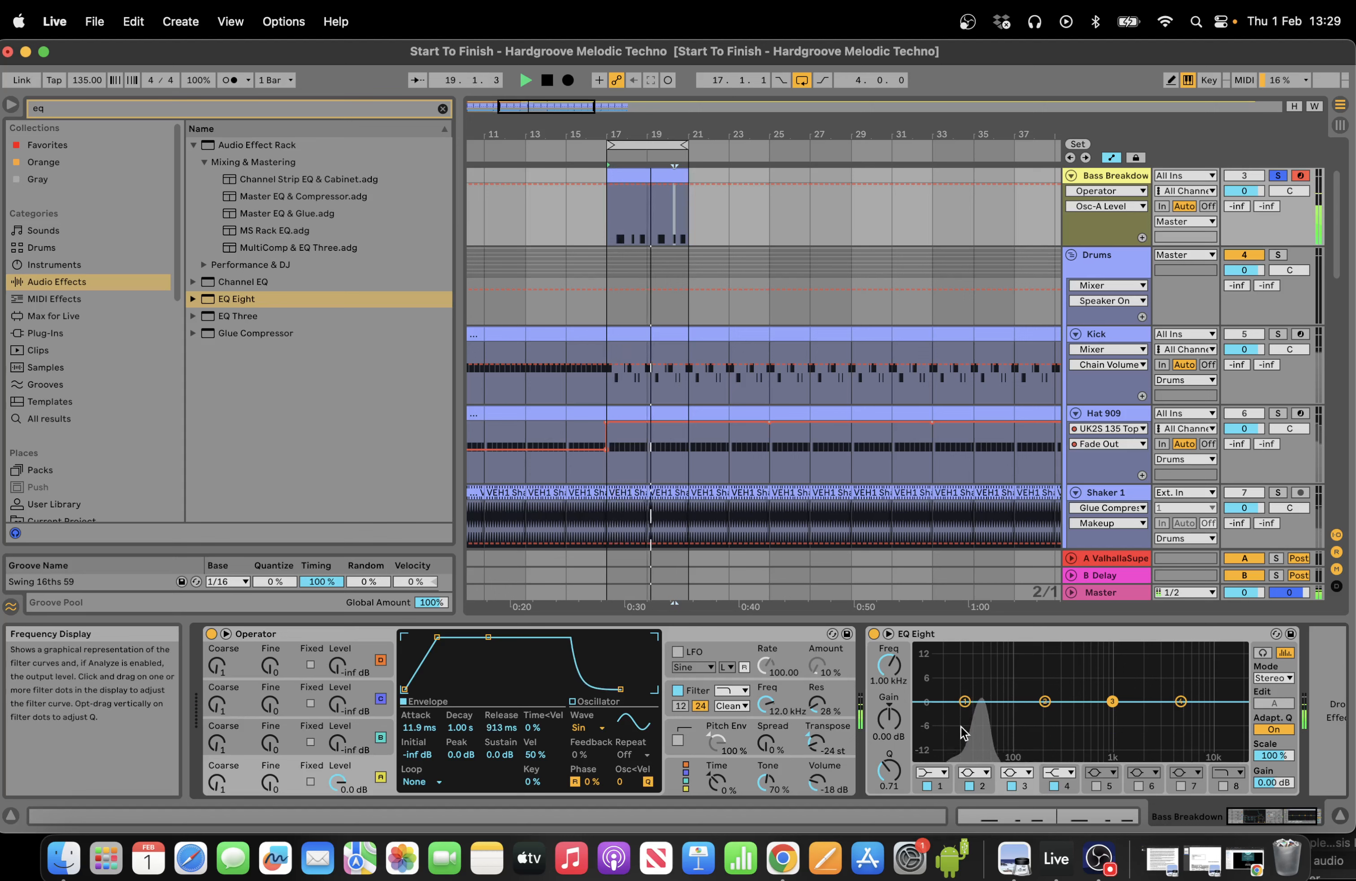
Set Operator's Transpose to -36 st and oscillator A's Fine frequency to 1000.
left_click_drag(823, 746, 824, 829)
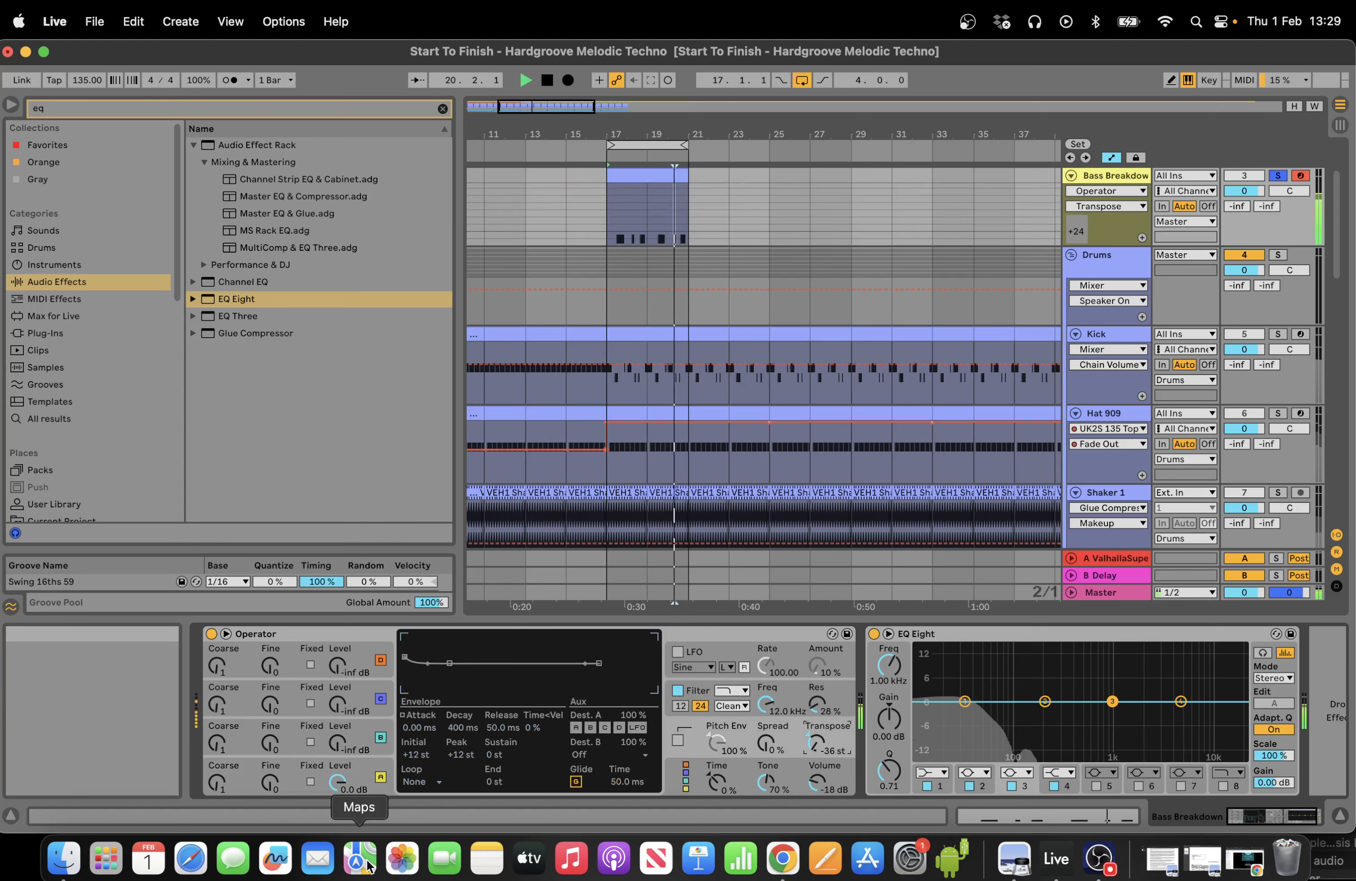
mouse_move(270, 780)
left_mouse_down()
mouse_move(270, 744)
mouse_move(270, 786)
left_mouse_up()
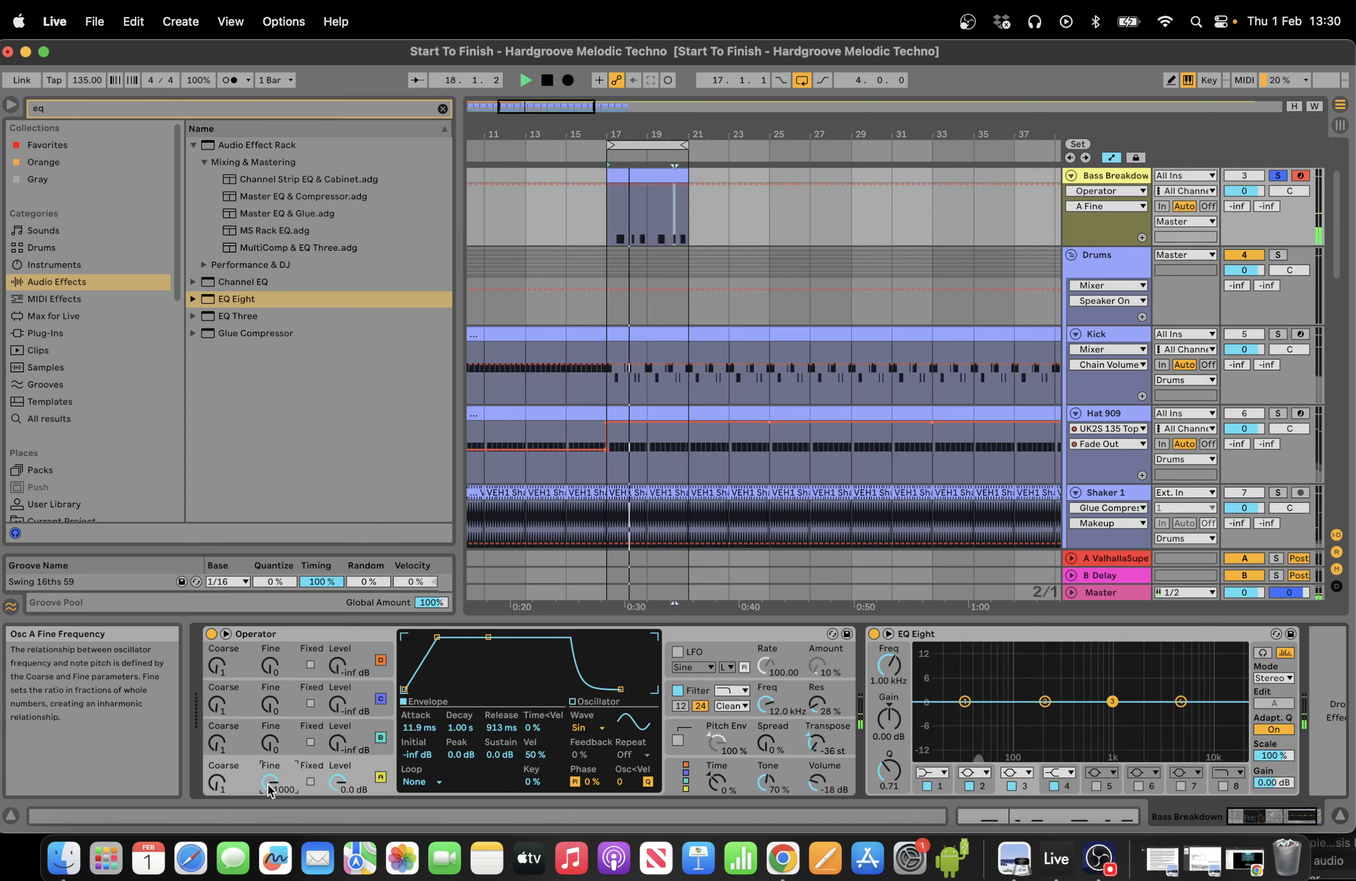
left_click_drag(270, 790, 270, 806)
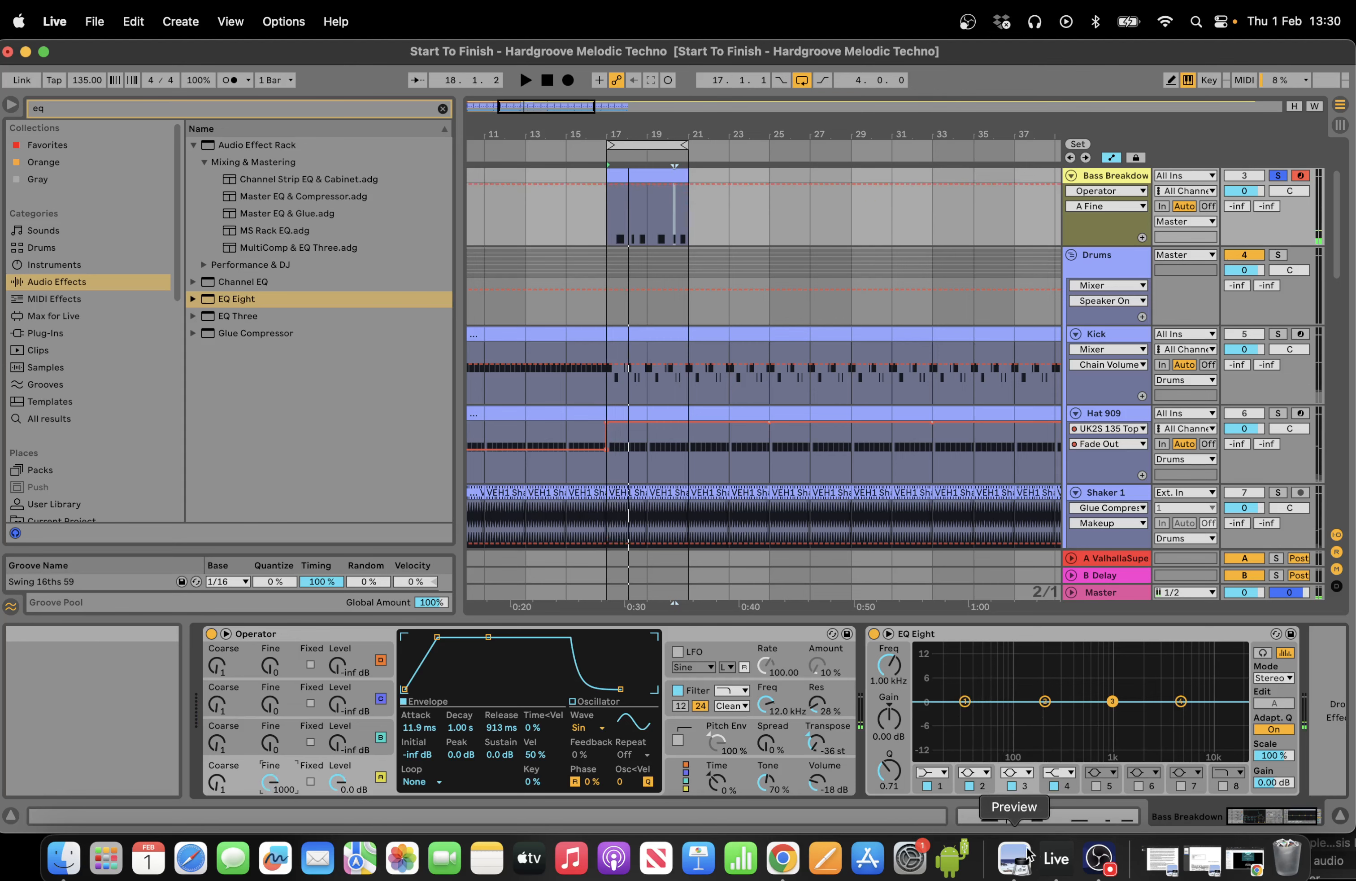
In the clip's A Fine envelope, draw a falling ramp from maximum across the first G2 note, 1.3.1 to 1.4.3, and play it.
left_click(1016, 817)
left_click(403, 202)
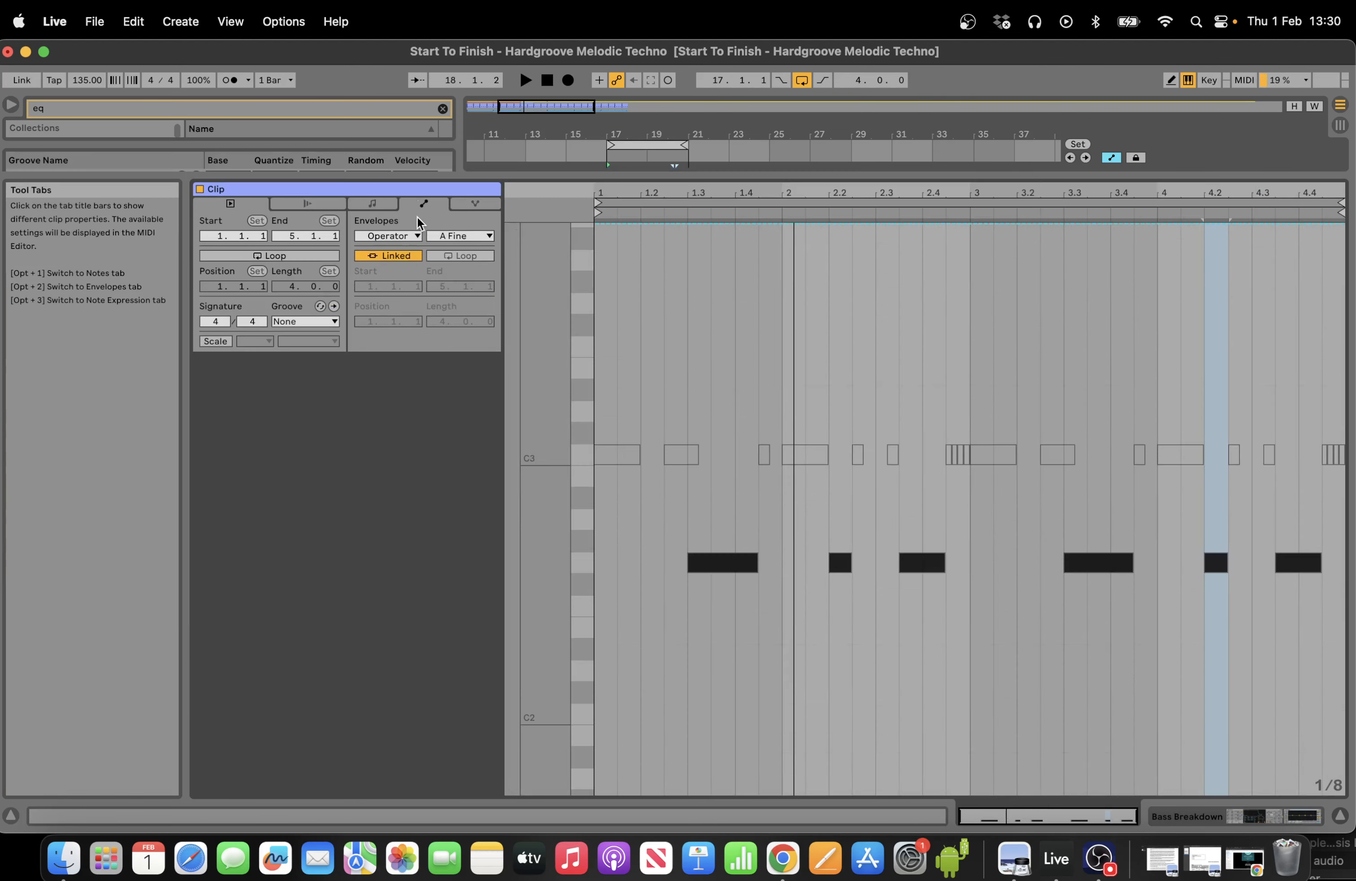
left_click_drag(764, 298, 688, 286)
left_click_drag(726, 234, 726, 573)
left_click(688, 565)
key("space")
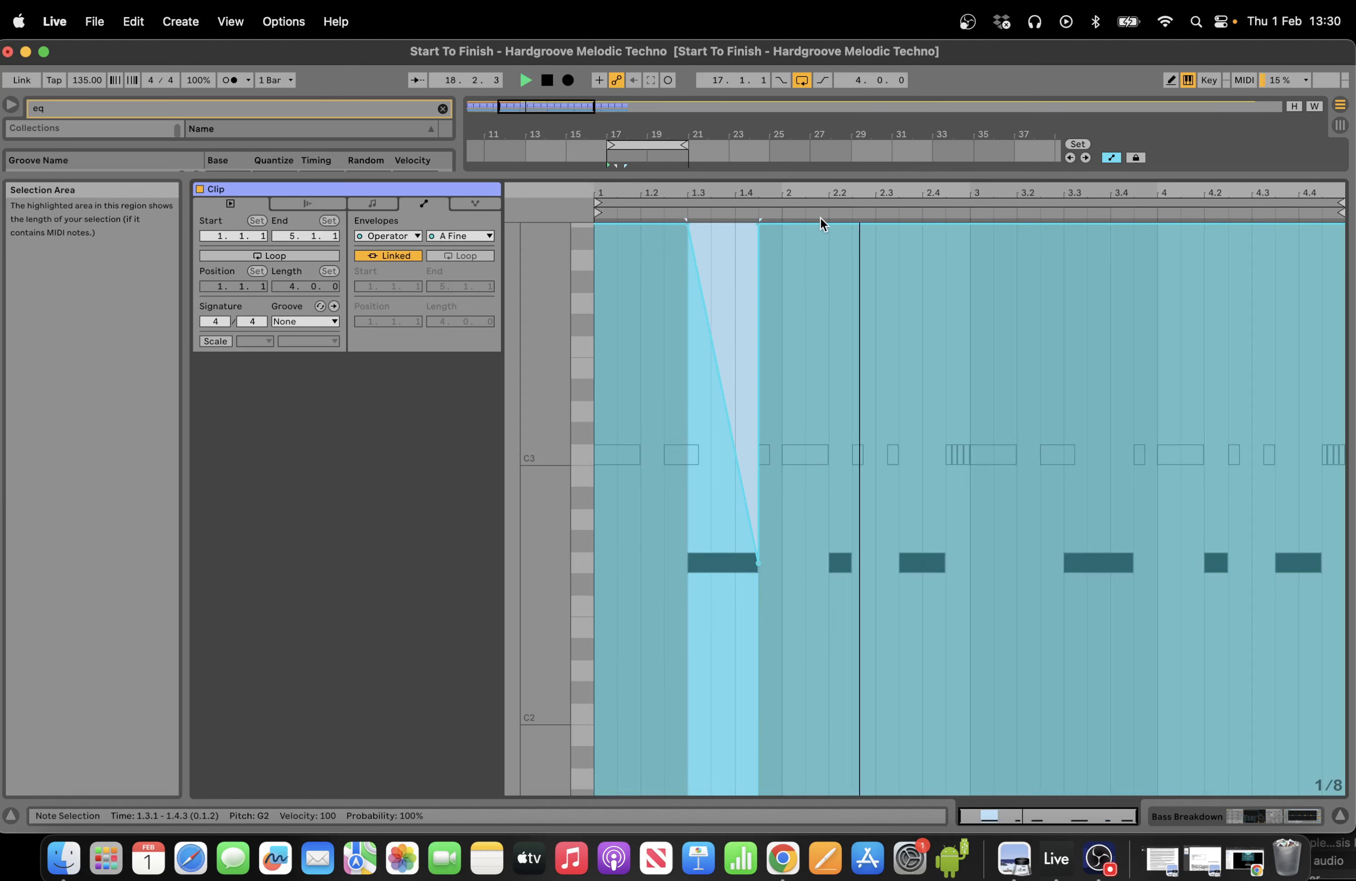
Undo the breakpoint move and delete the upper breakpoint at 1.4.3 so the A Fine envelope holds the ramp's end level.
left_click_drag(761, 228, 762, 511)
key("super+z")
left_click(831, 311)
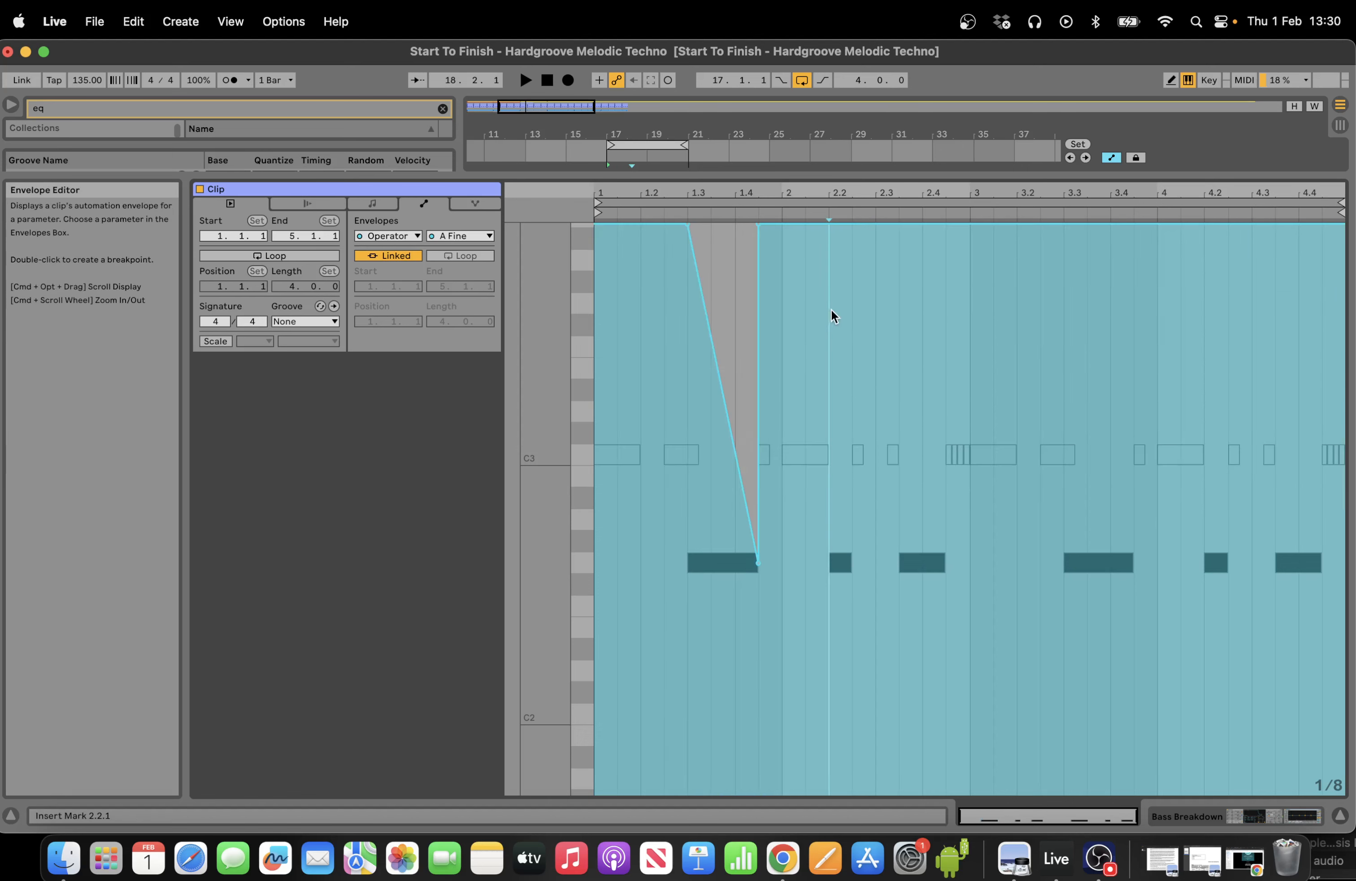
left_click(761, 226)
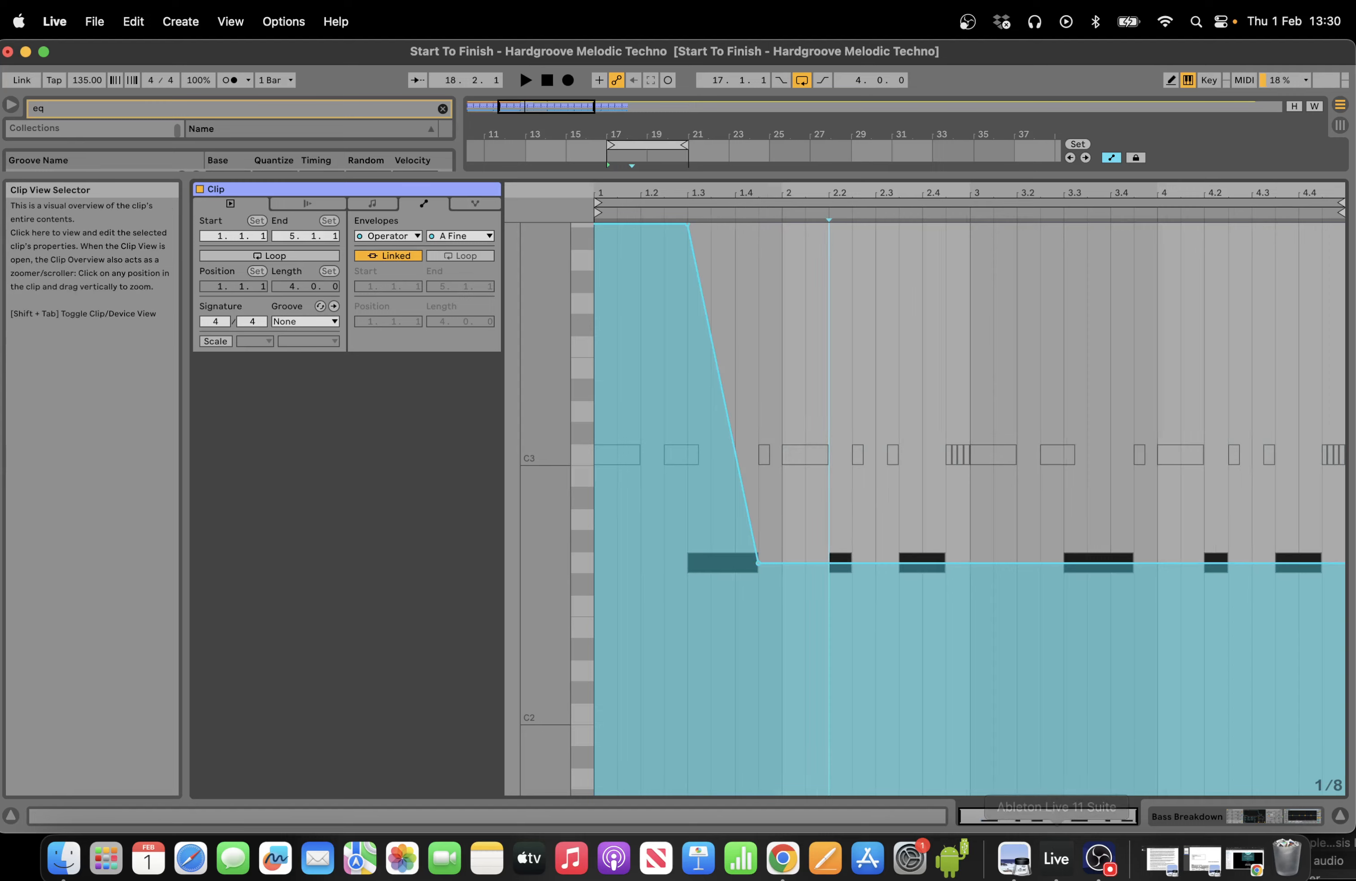
left_click_drag(1136, 816, 1048, 816)
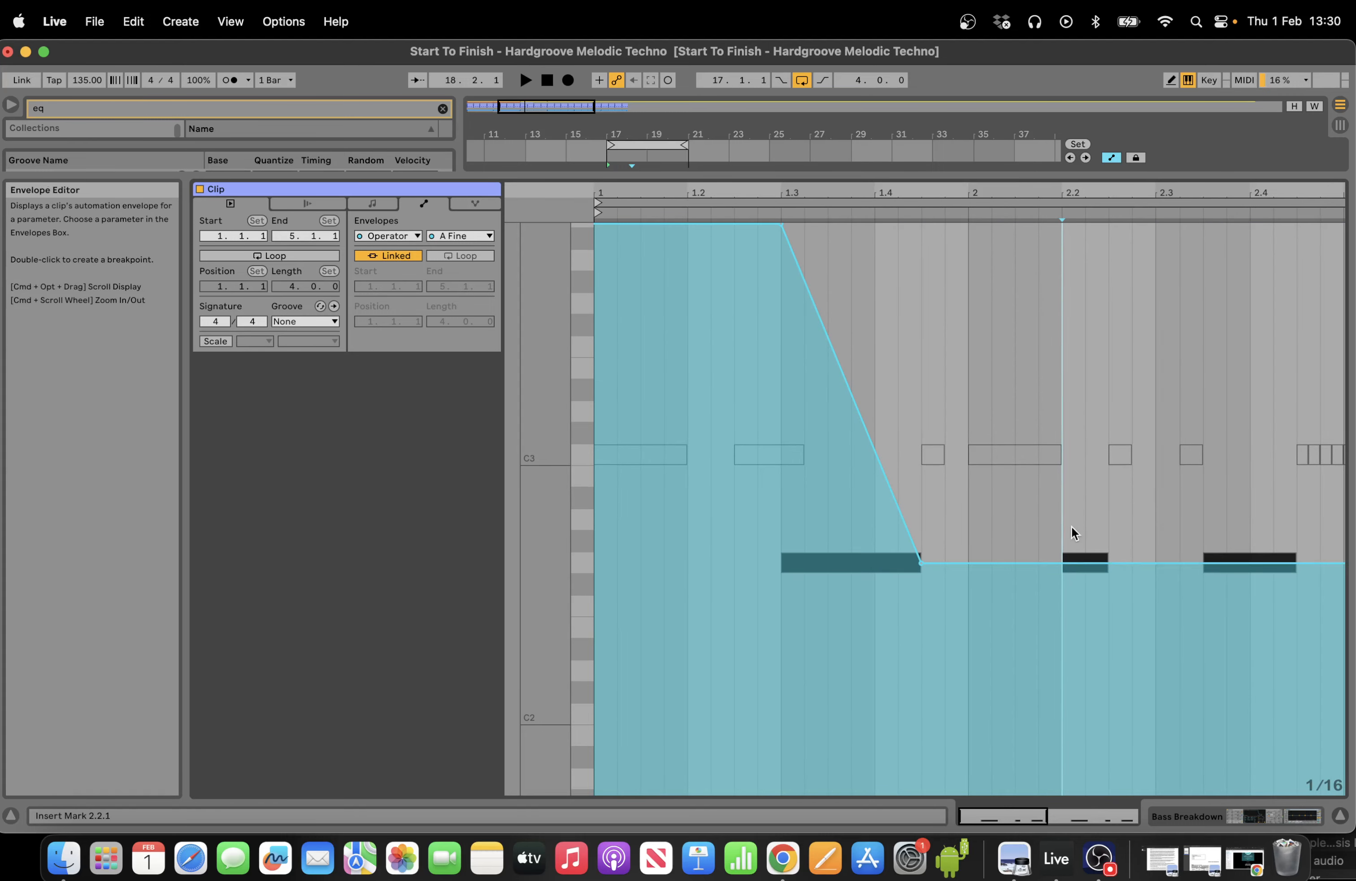
In the A Fine envelope, draw a peak of about 96 % over the 2.2.1 note and a ramp rising to maximum across the 2.3.3 note.
left_click_drag(1072, 536, 1086, 228)
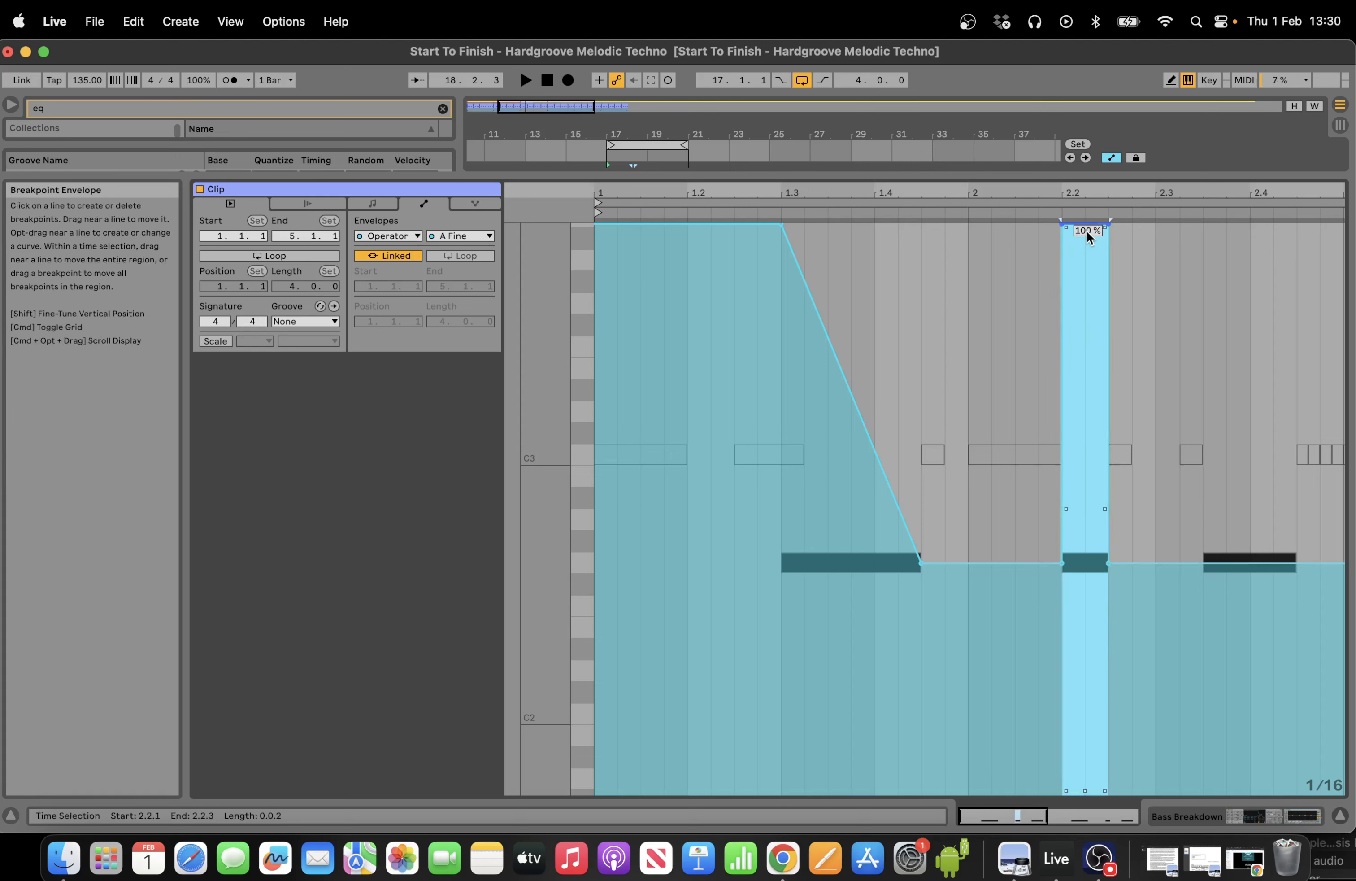
left_click(1088, 256)
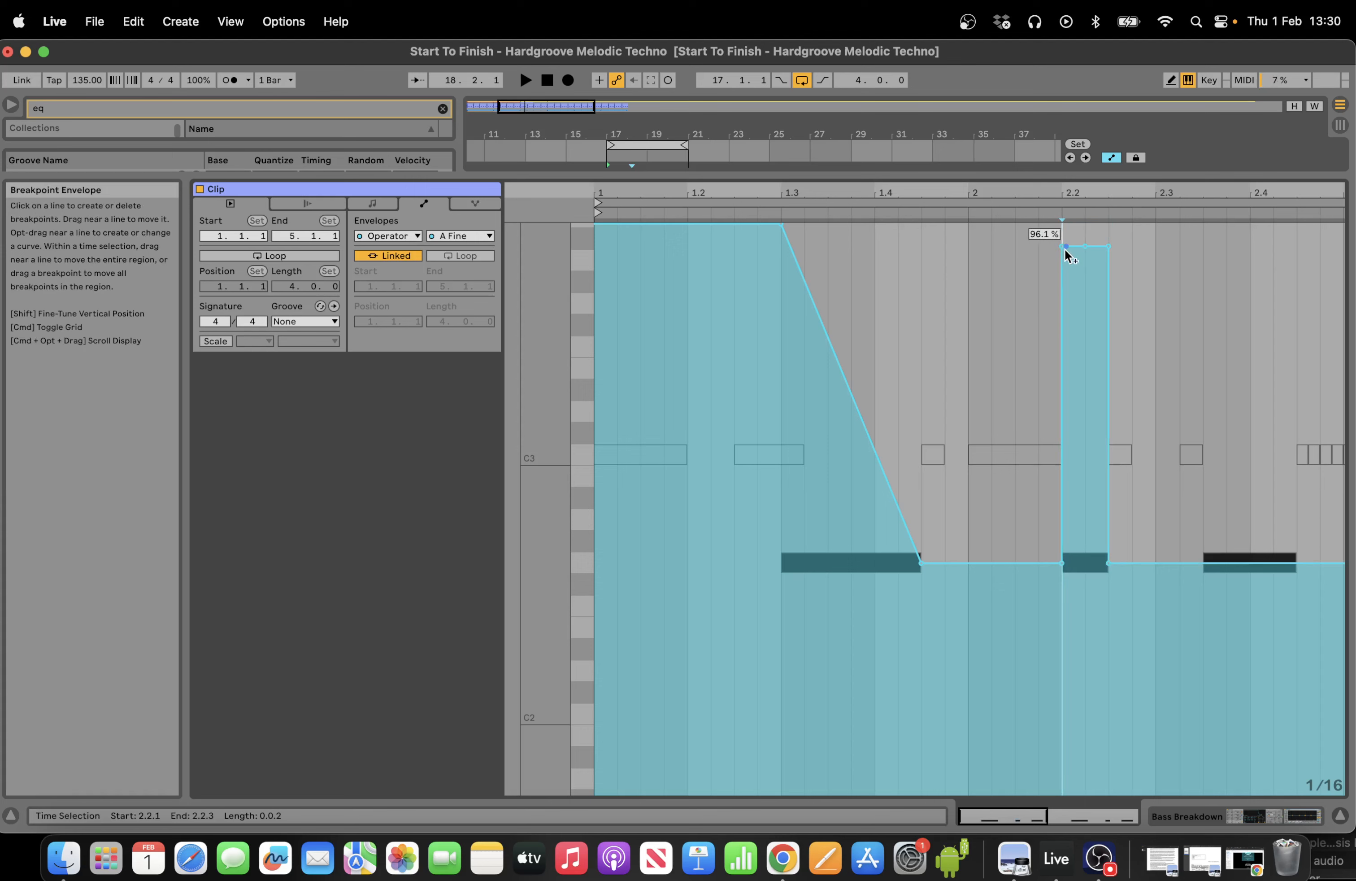
left_click(1108, 251)
key("space")
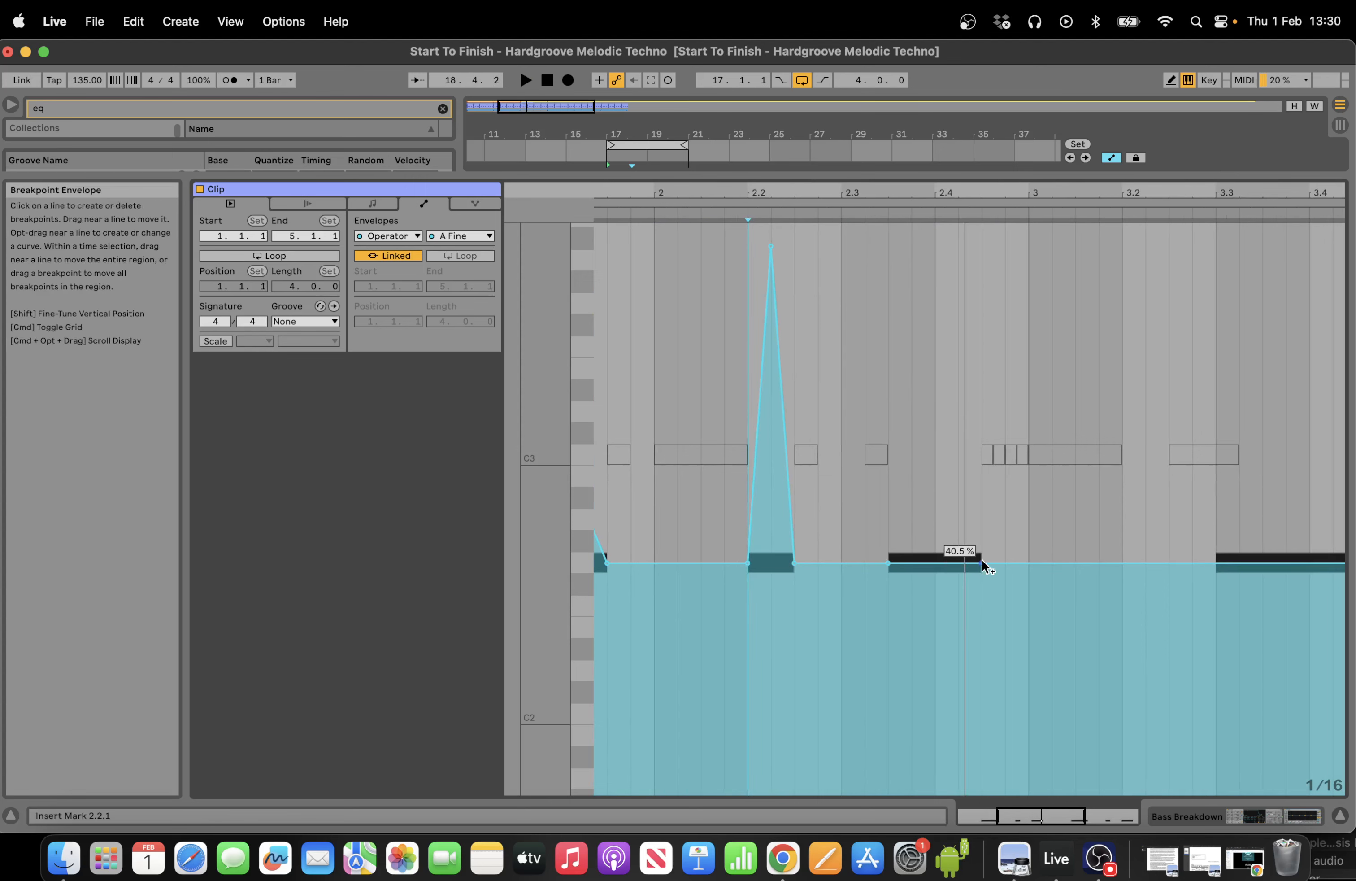
left_click_drag(983, 566, 982, 224)
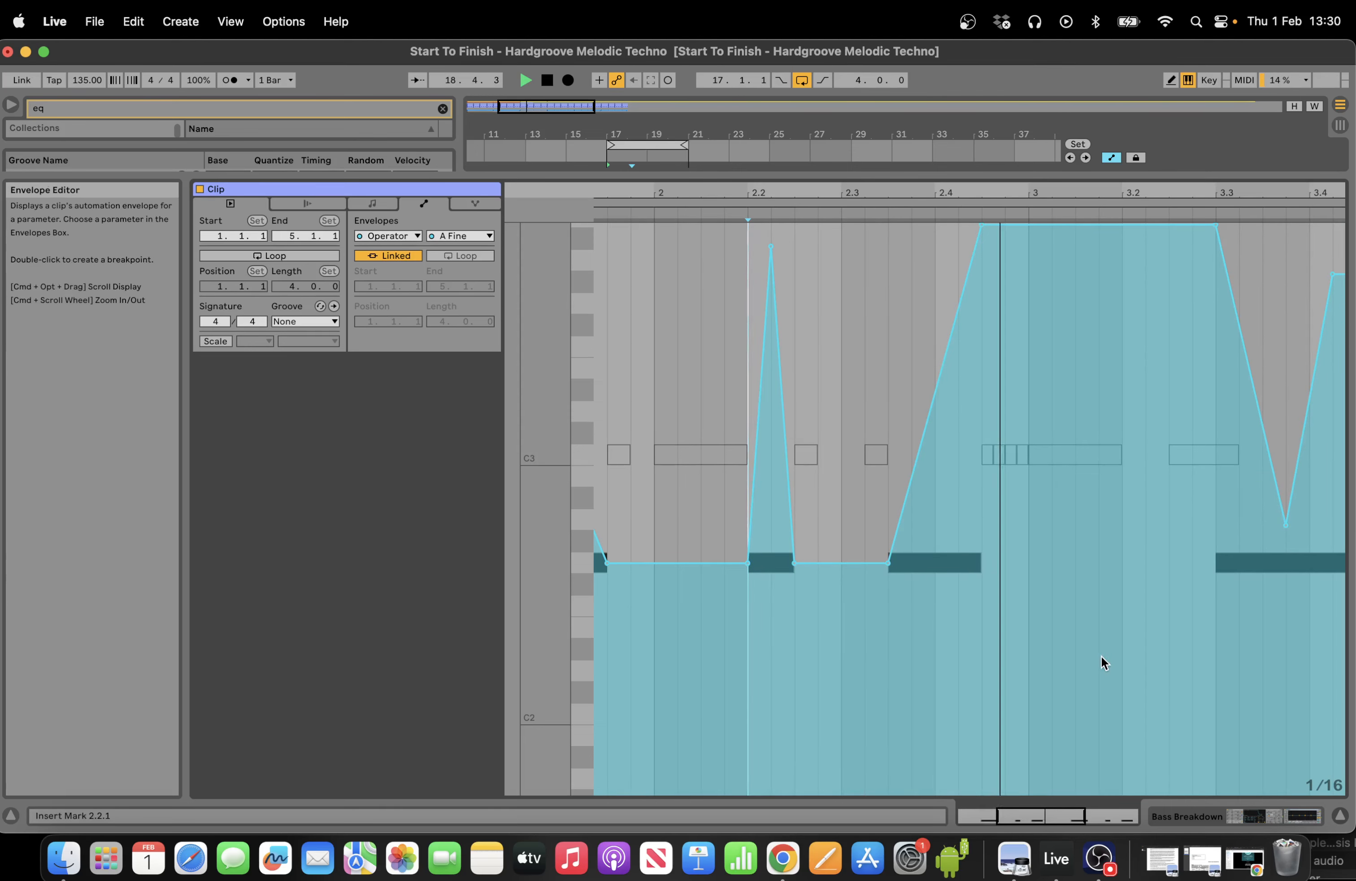
Try oscillator B as a modulator with Coarse 2, 135 ms decay and 0 dB sustain, and return its level to -inf dB.
left_click(1265, 815)
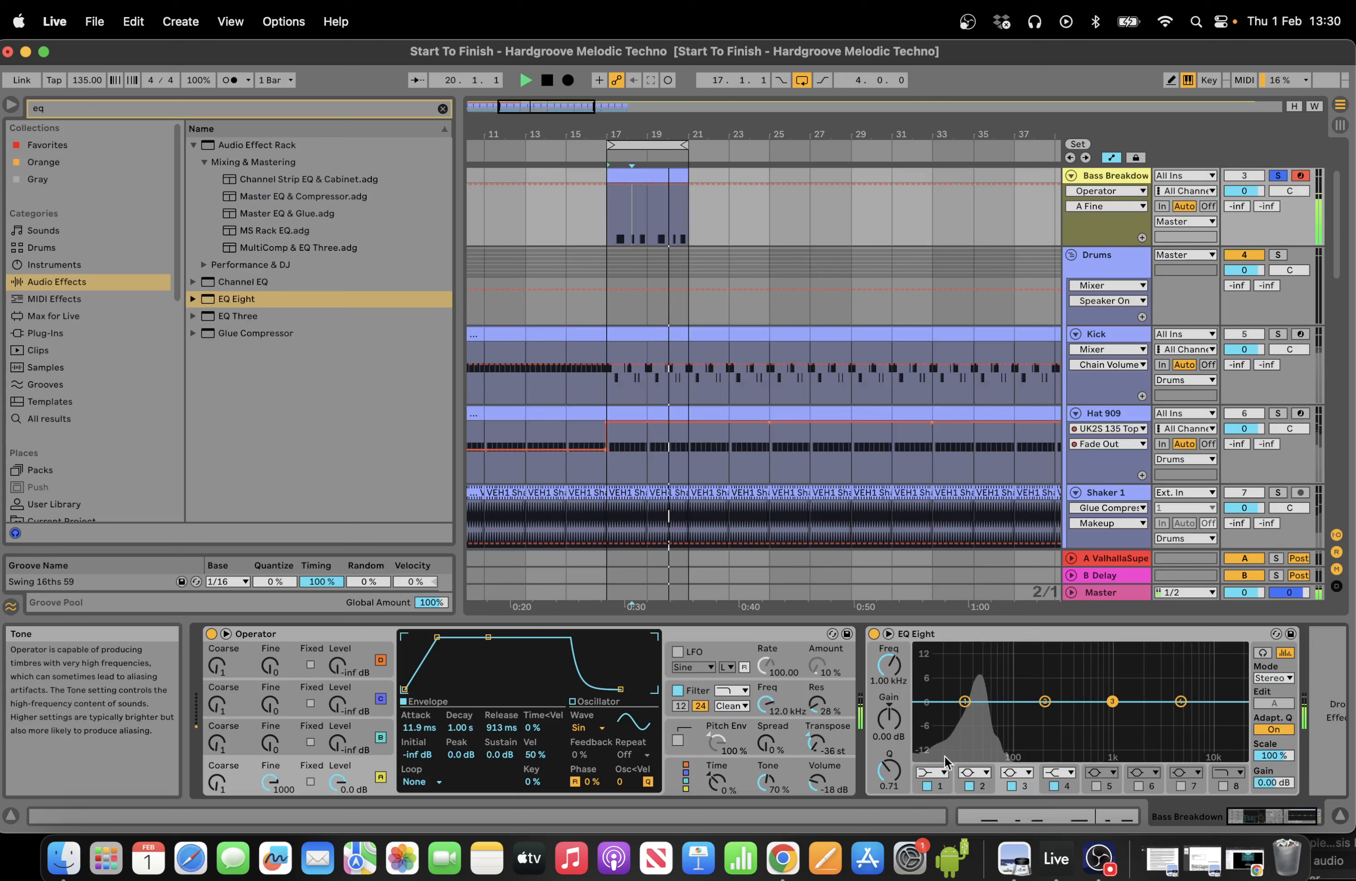
left_click_drag(337, 744, 338, 689)
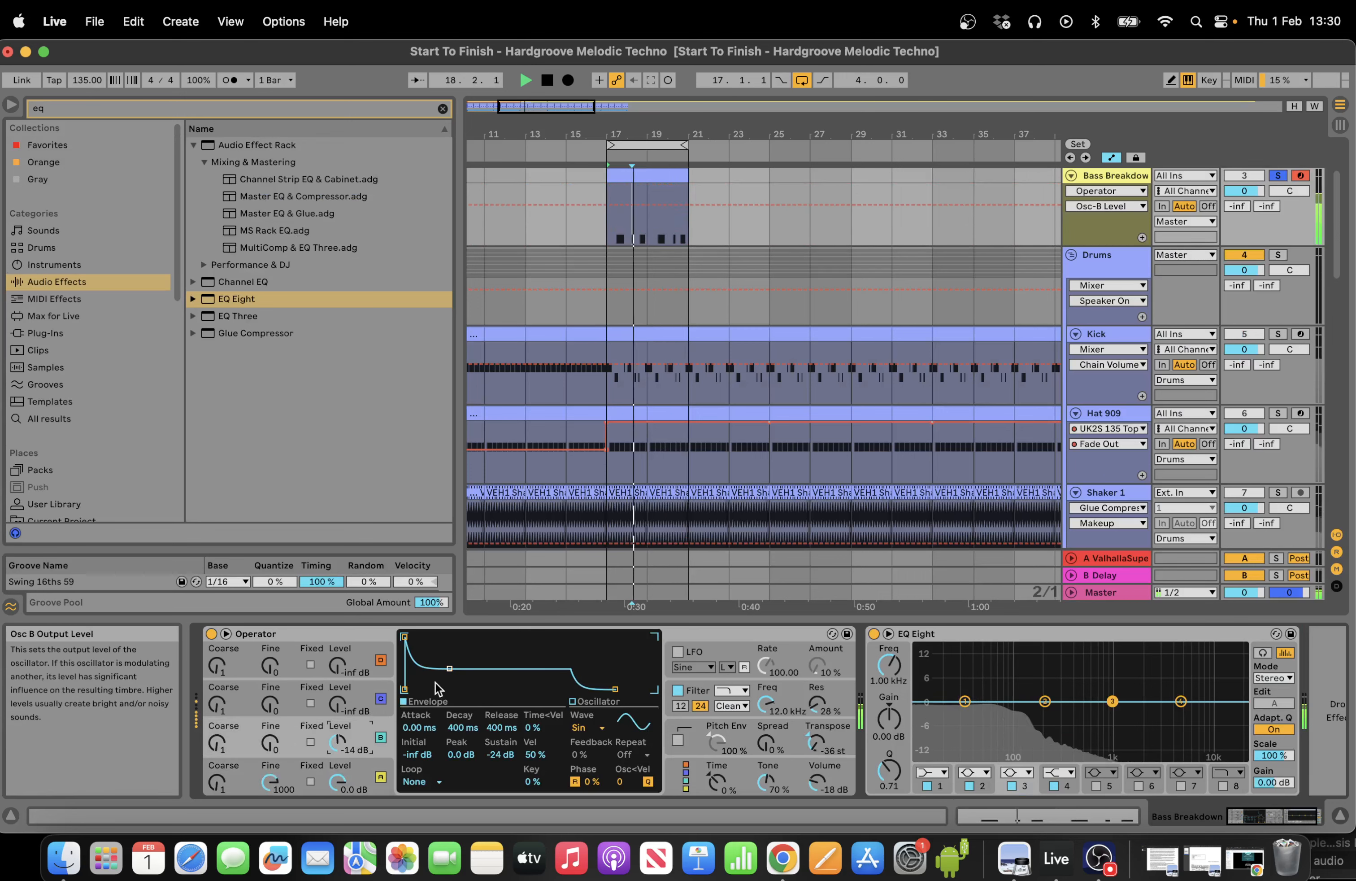
left_click_drag(449, 668, 441, 636)
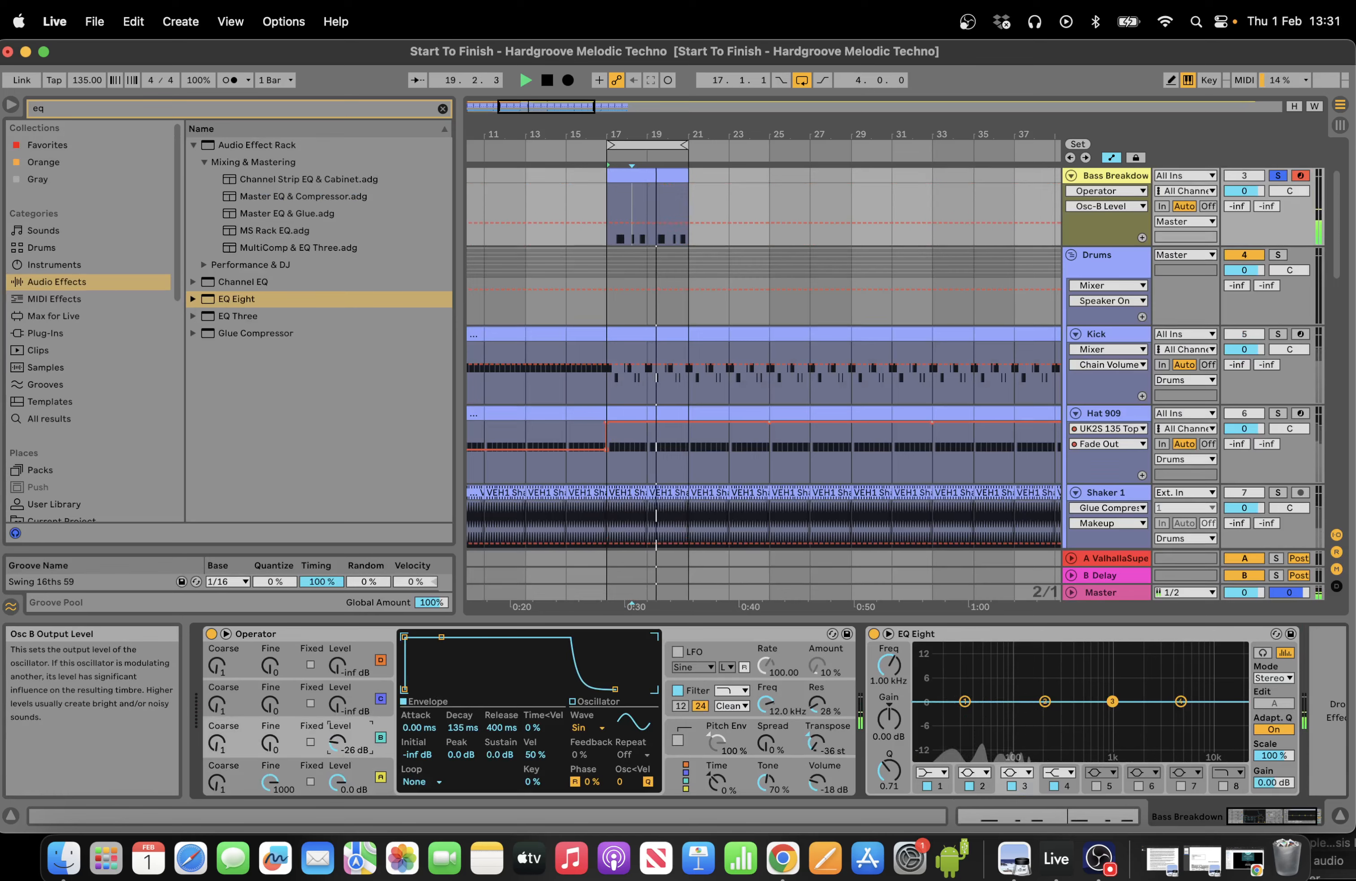
left_click(218, 744)
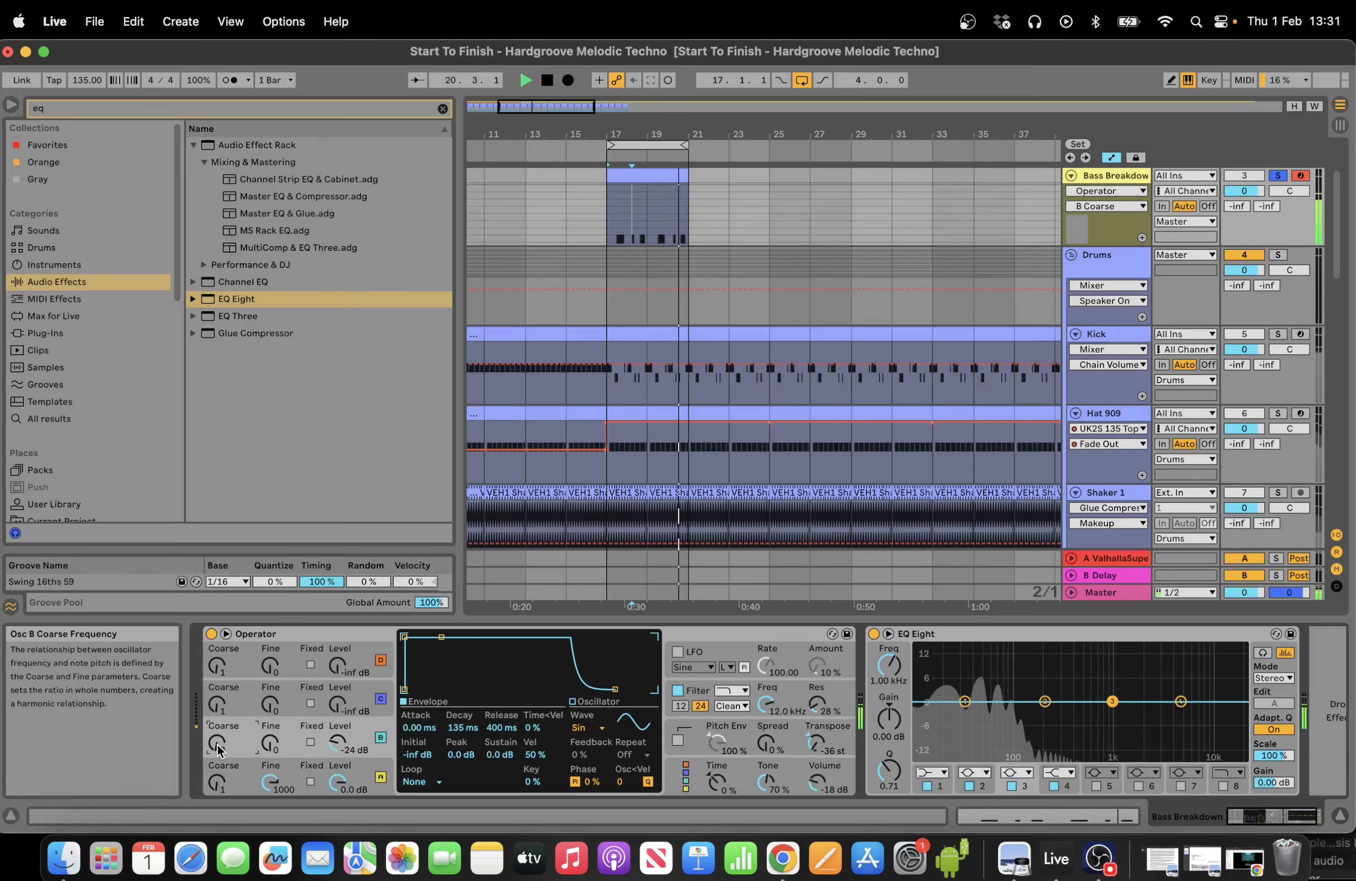
left_click(334, 739)
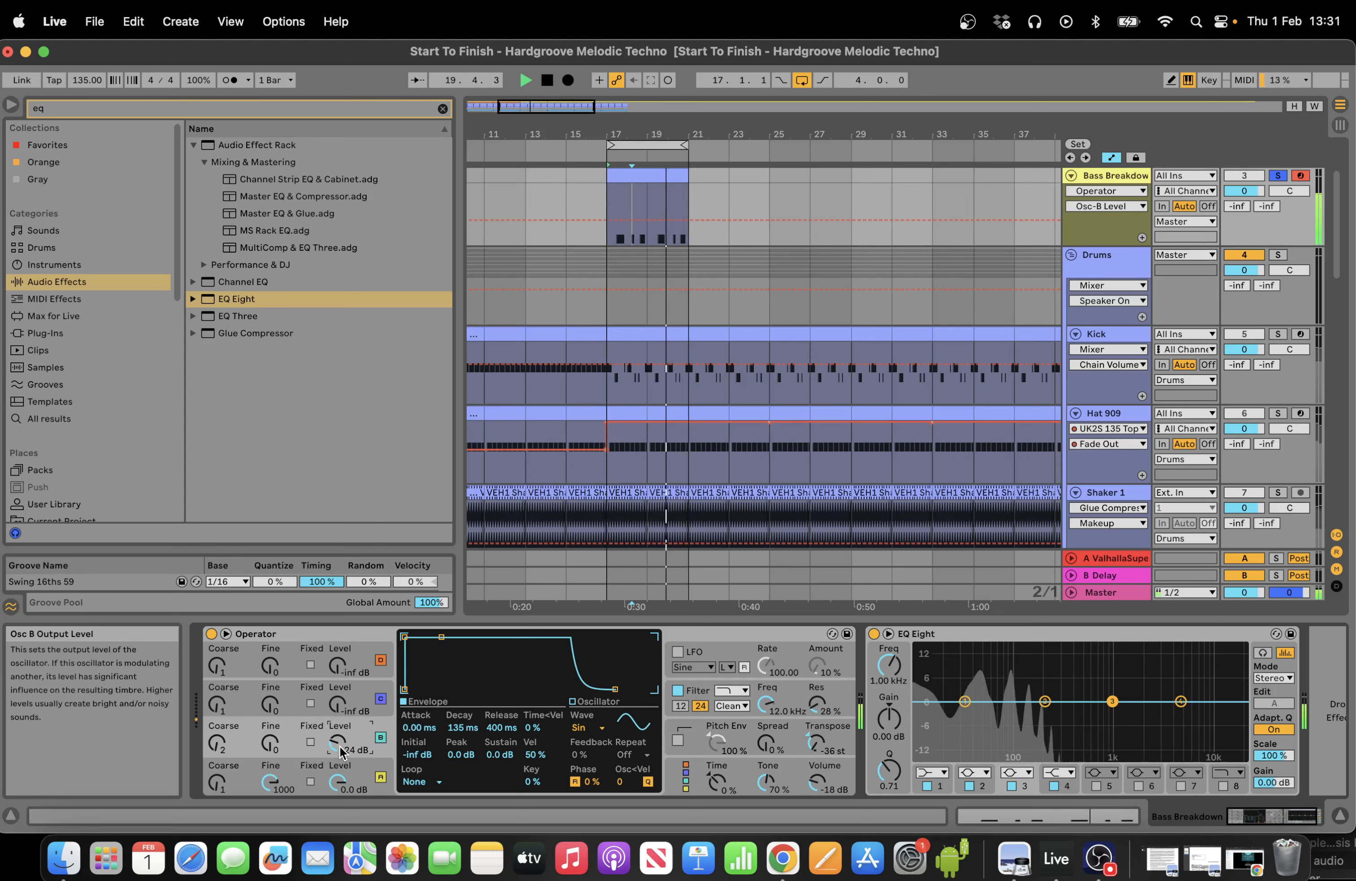
left_click_drag(340, 747, 341, 789)
Draw several partials above the fundamental into oscillator A's waveform, with the fourth at about -14.1 dB.
left_click(343, 783)
left_click(698, 691)
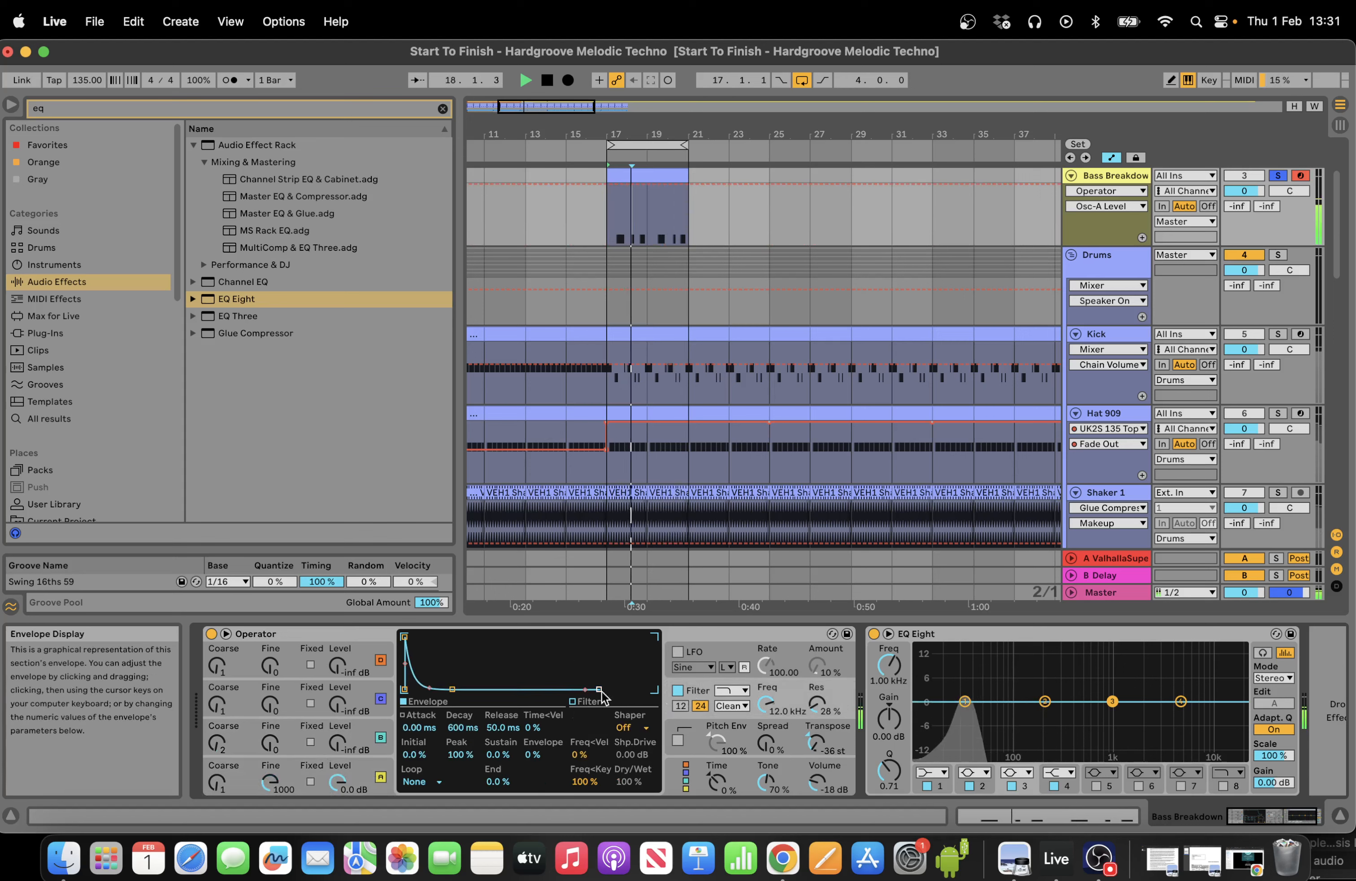
left_click(572, 702)
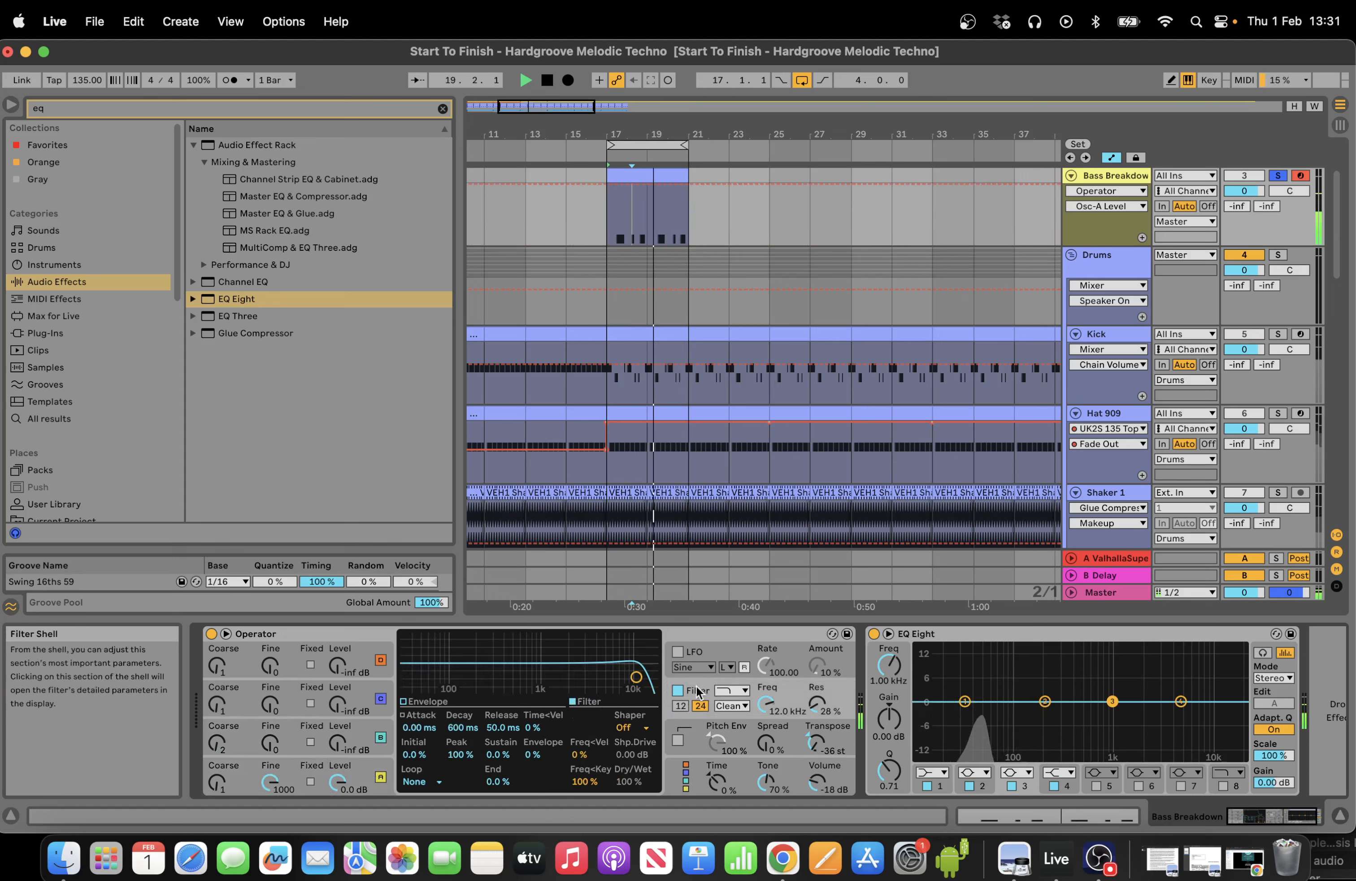
left_click(361, 763)
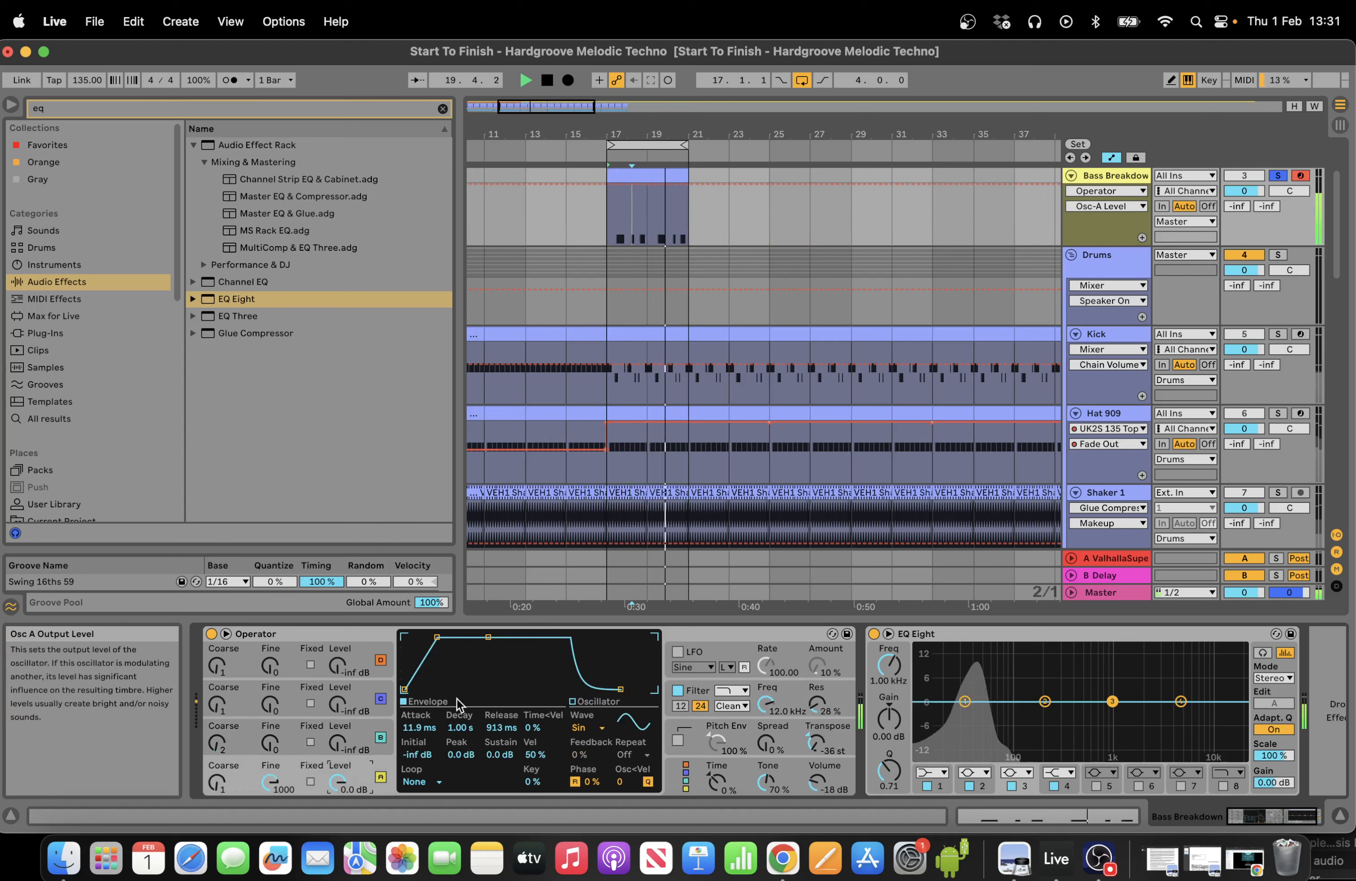
left_click(573, 702)
left_click(641, 677)
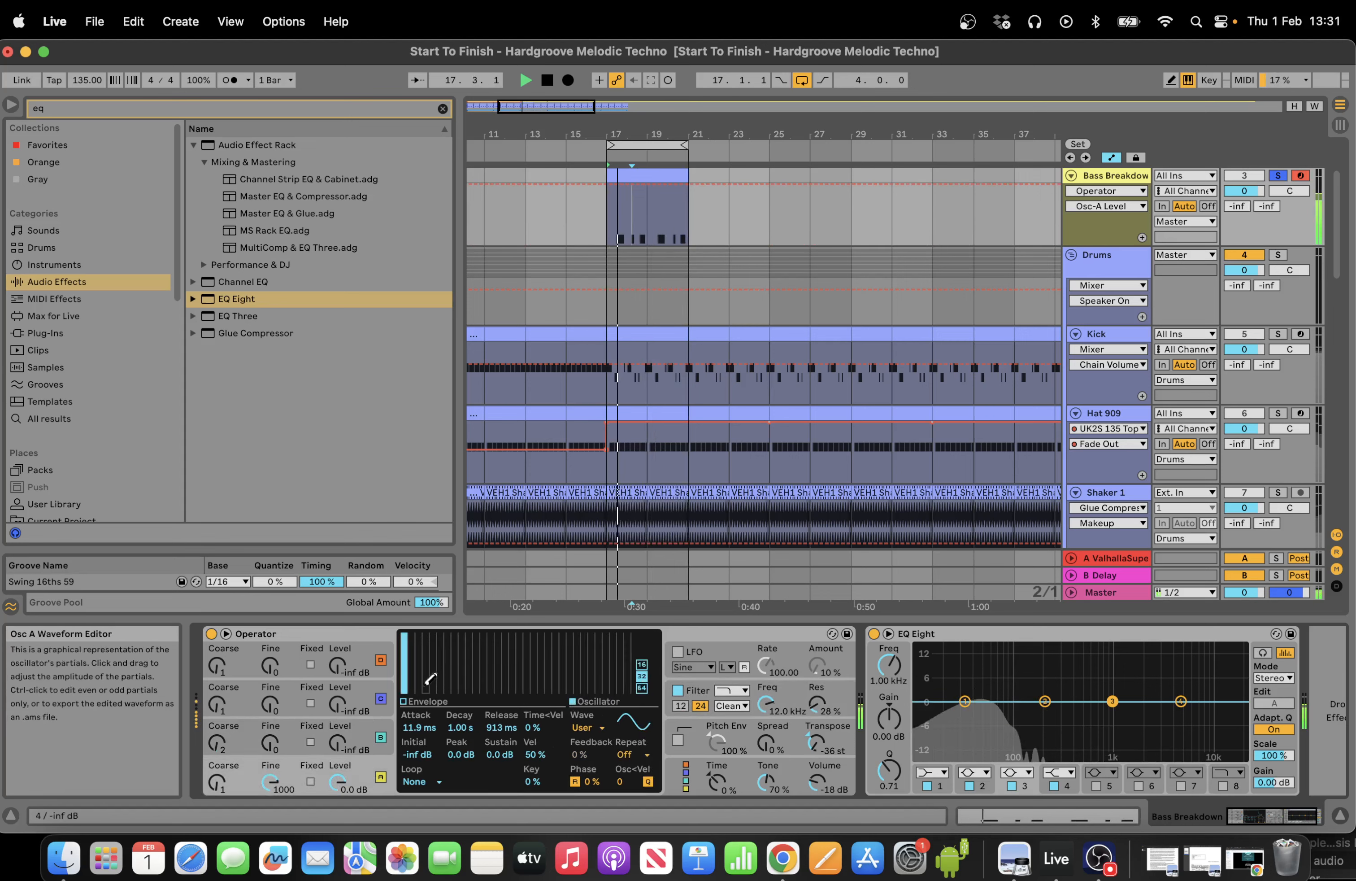
left_click_drag(421, 657, 421, 645)
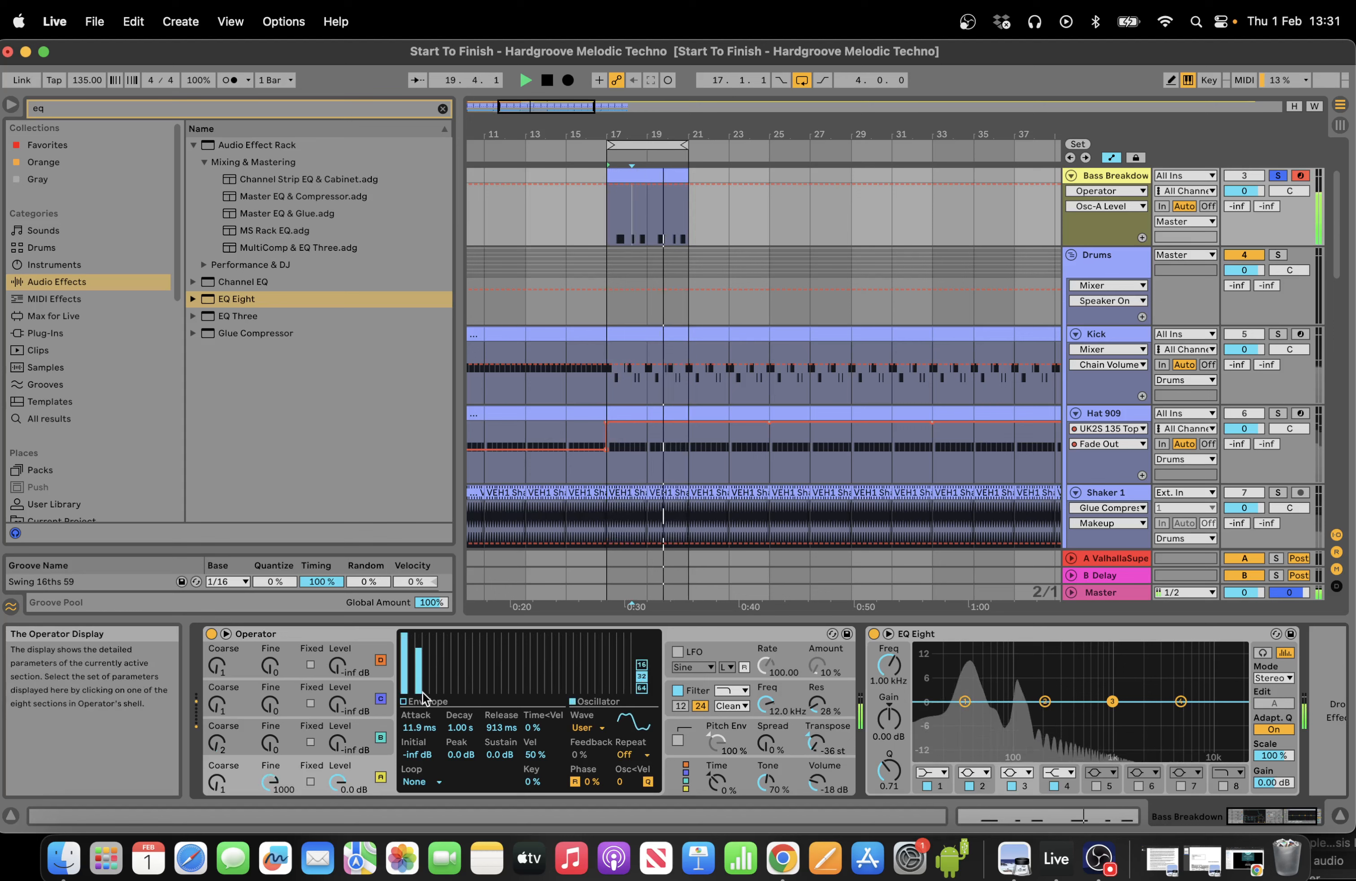
left_click_drag(431, 689, 432, 645)
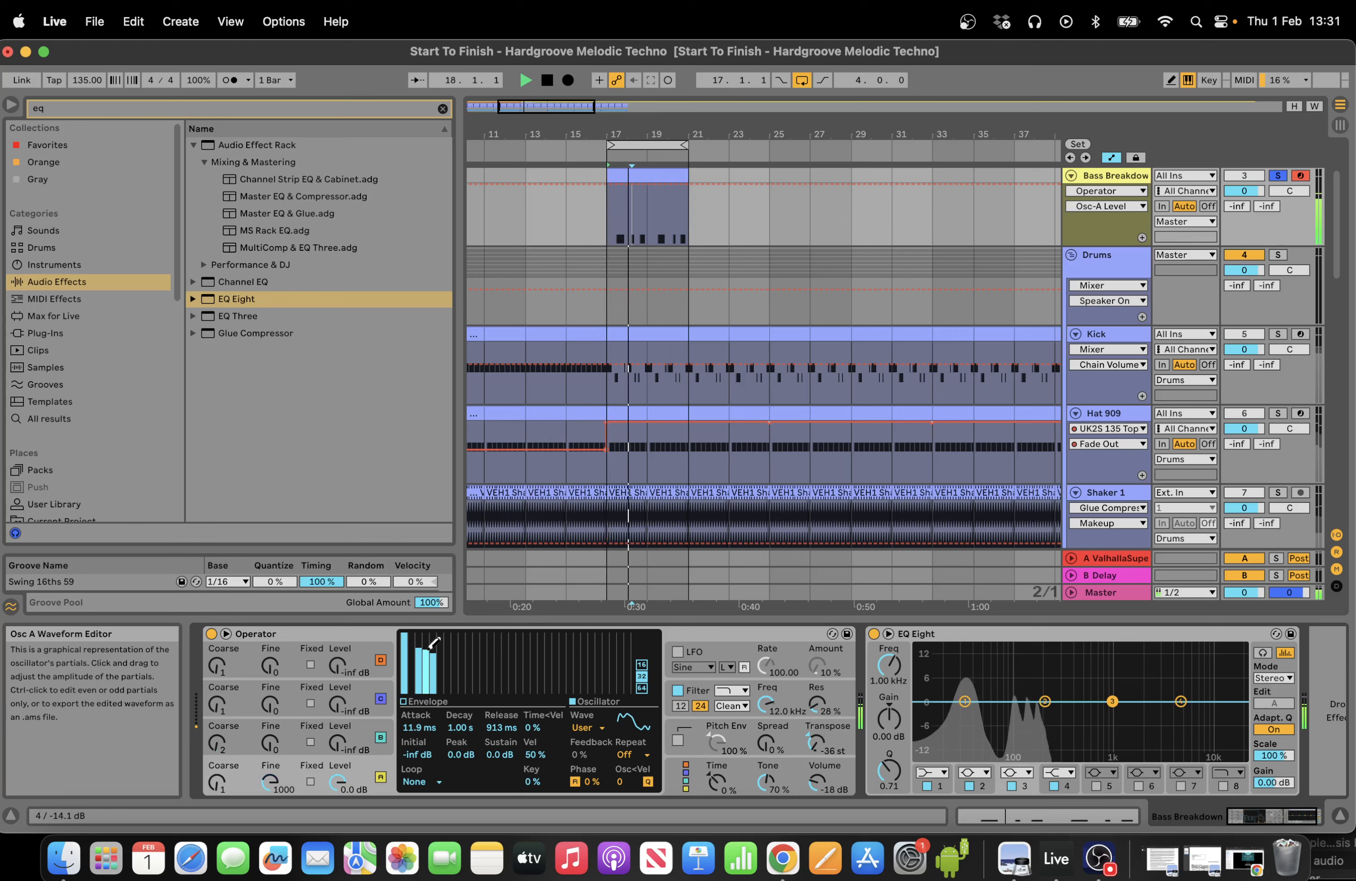
Add a Glue Compressor between Operator and EQ Eight, with threshold about -29.5 dB and makeup about 7.14 dB.
left_click(271, 107)
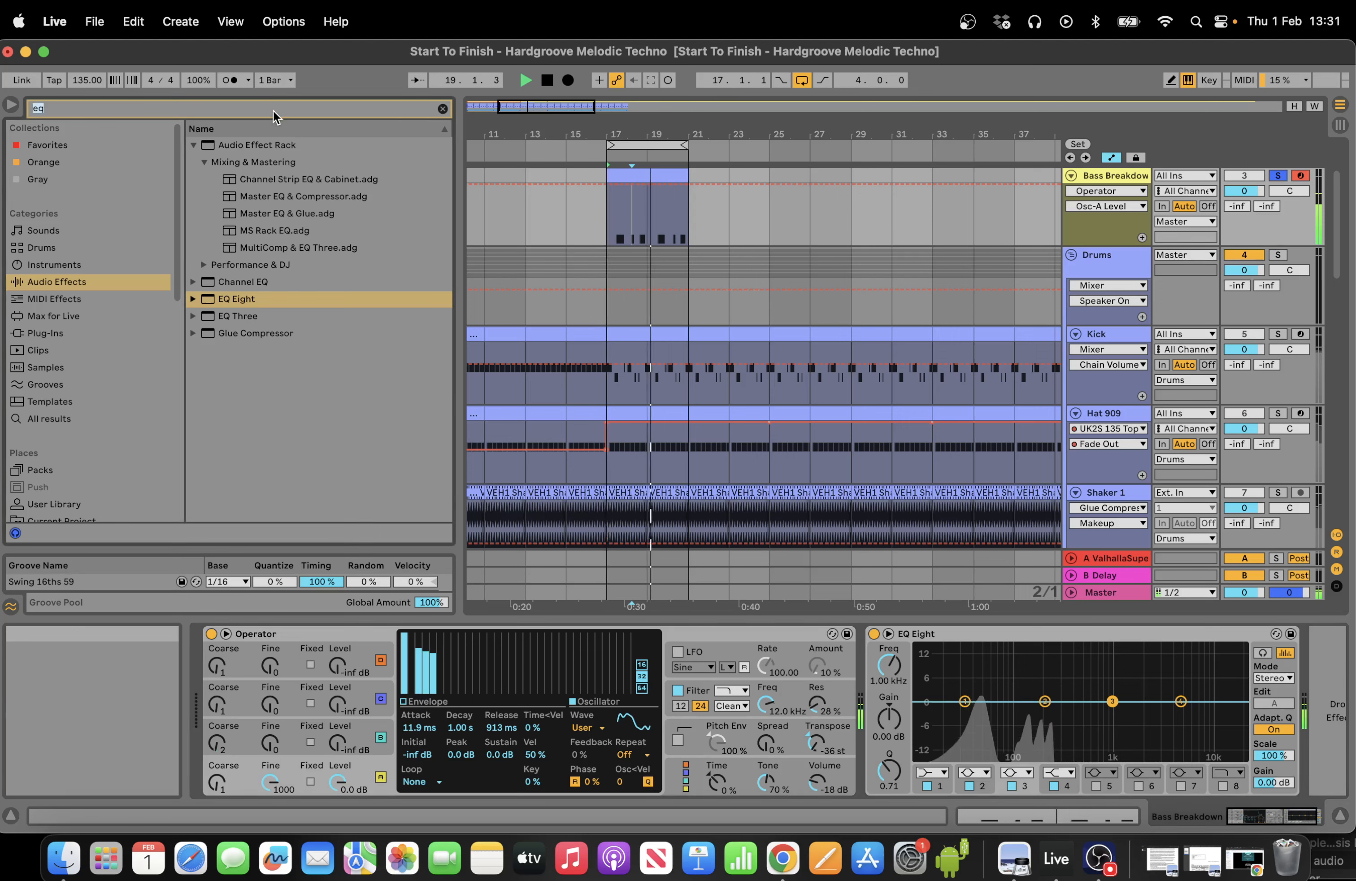
type("glue")
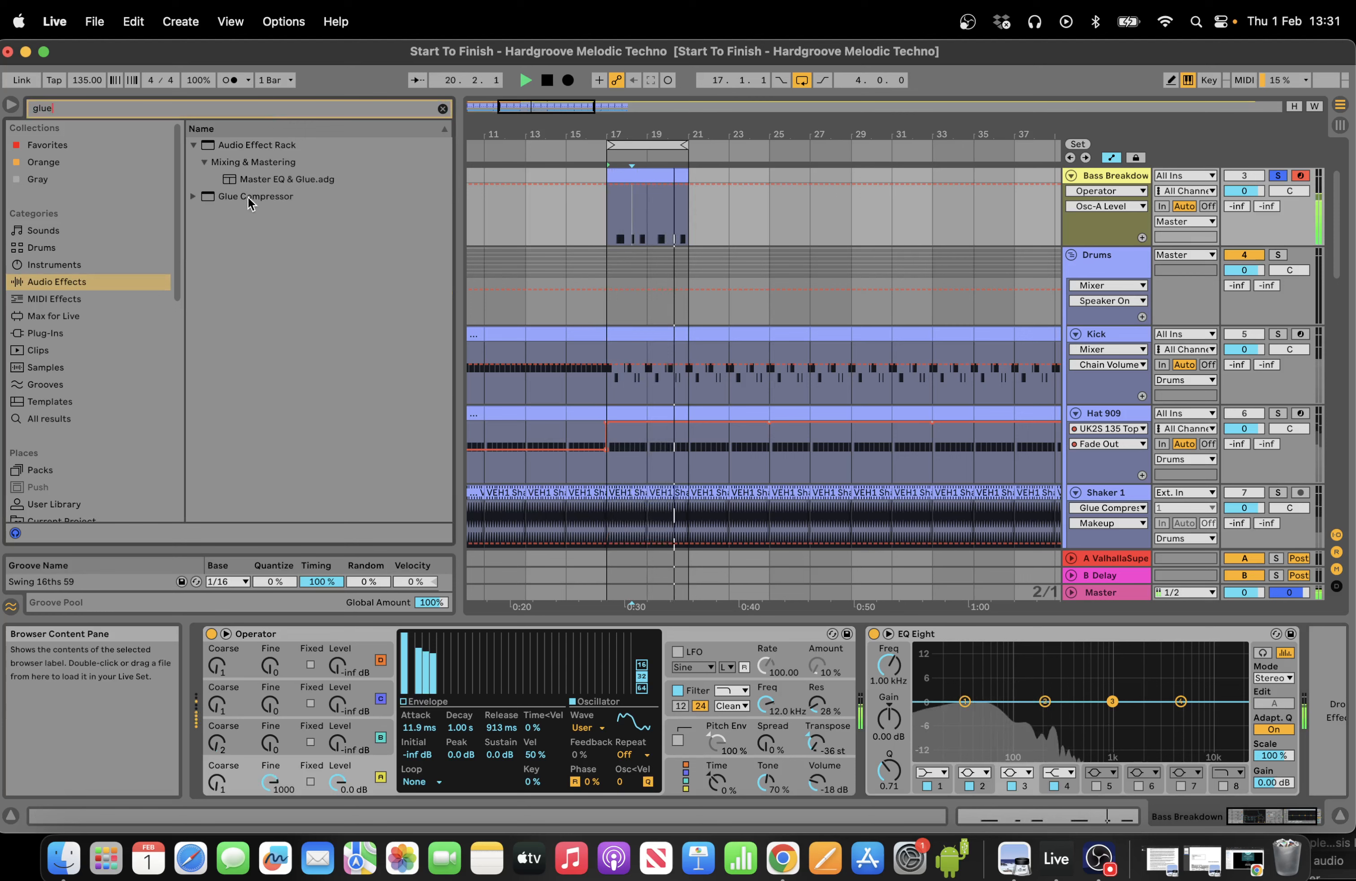
left_click_drag(248, 196, 1019, 698)
left_click_drag(969, 758, 1021, 782)
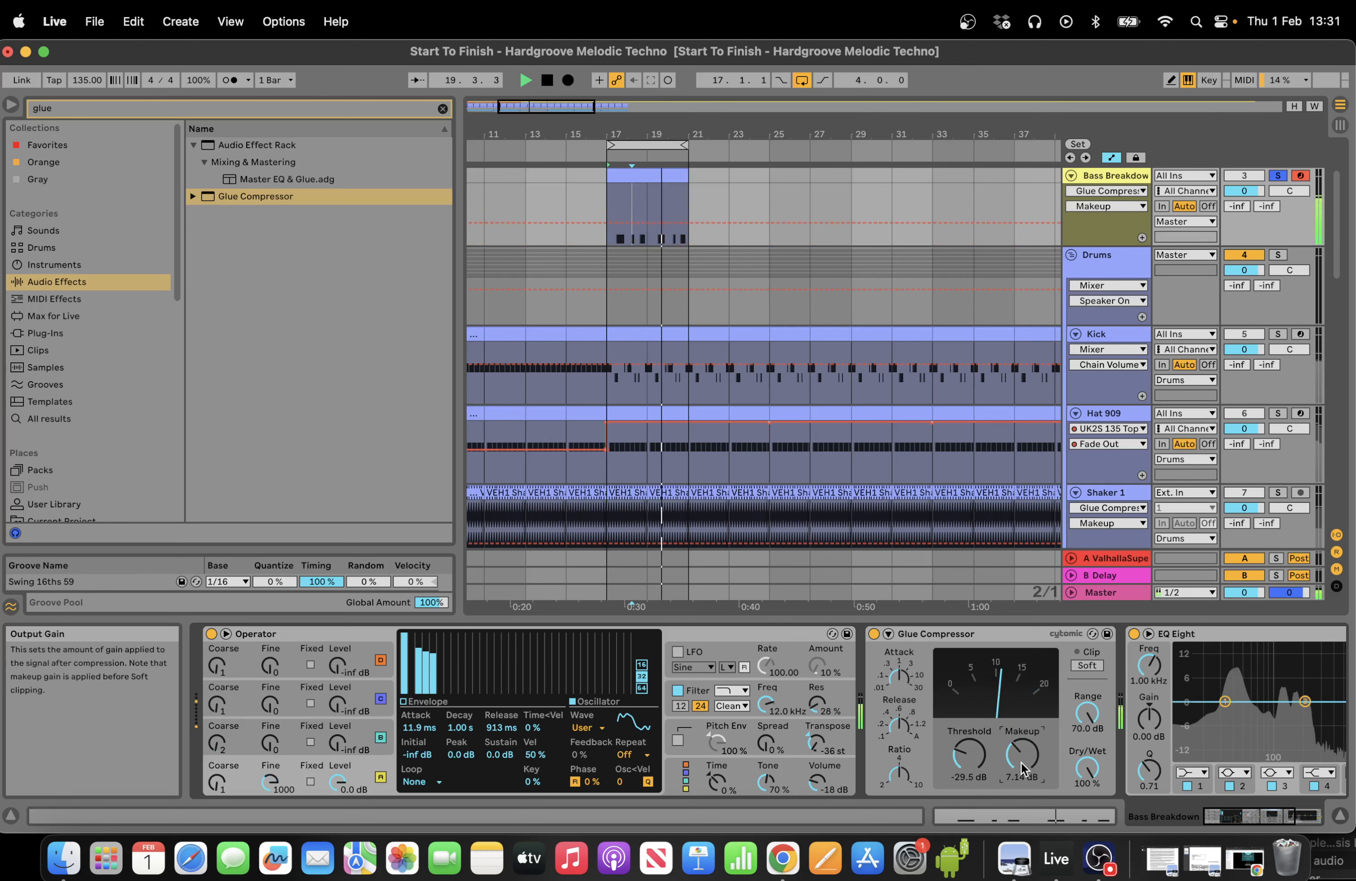
Add the Bass Roundup Amp preset after the Glue Compressor, with Treble at about 5.79 and Gain at about 5.16.
left_click(253, 109)
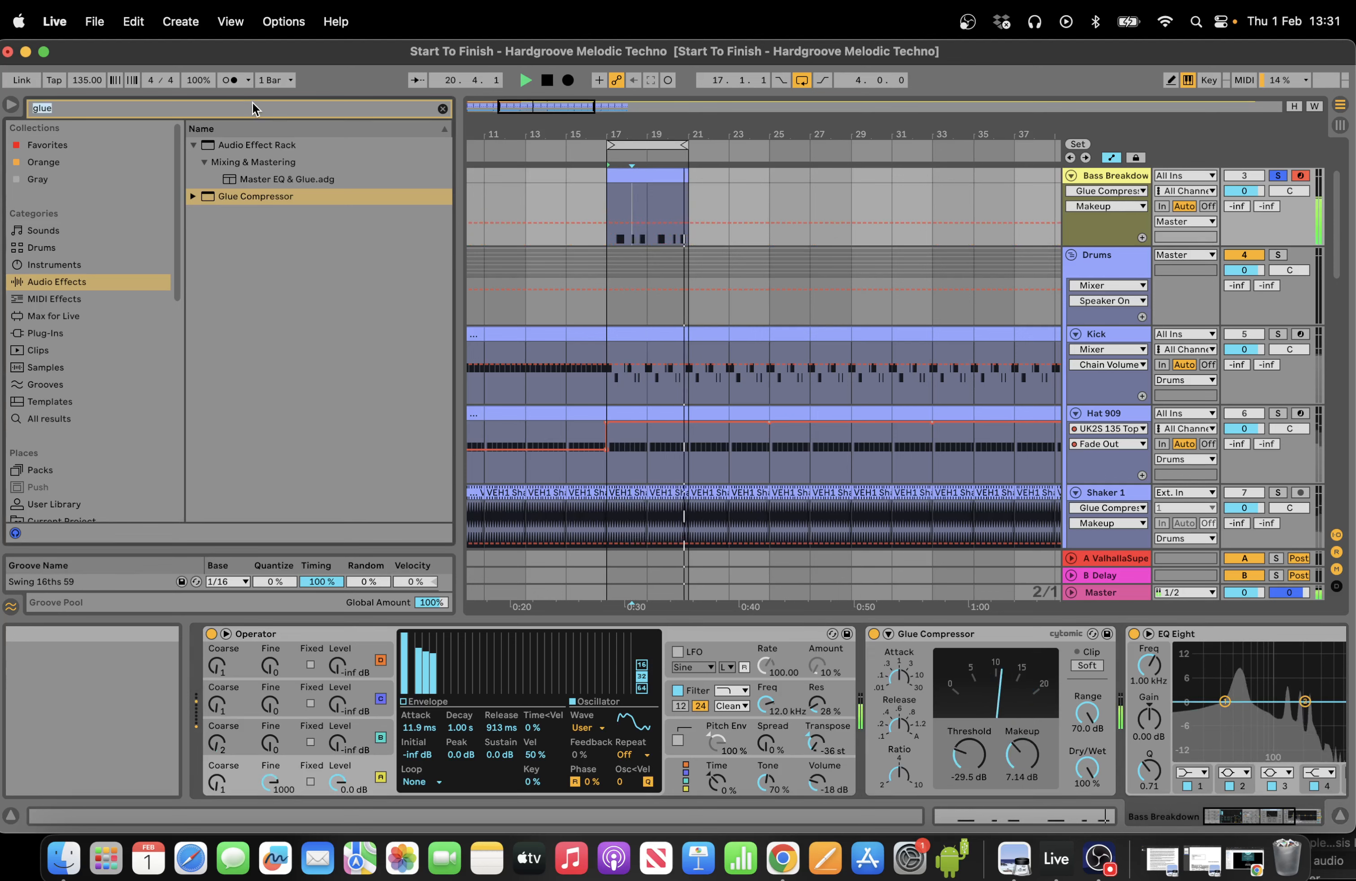
type("bass")
left_click(195, 148)
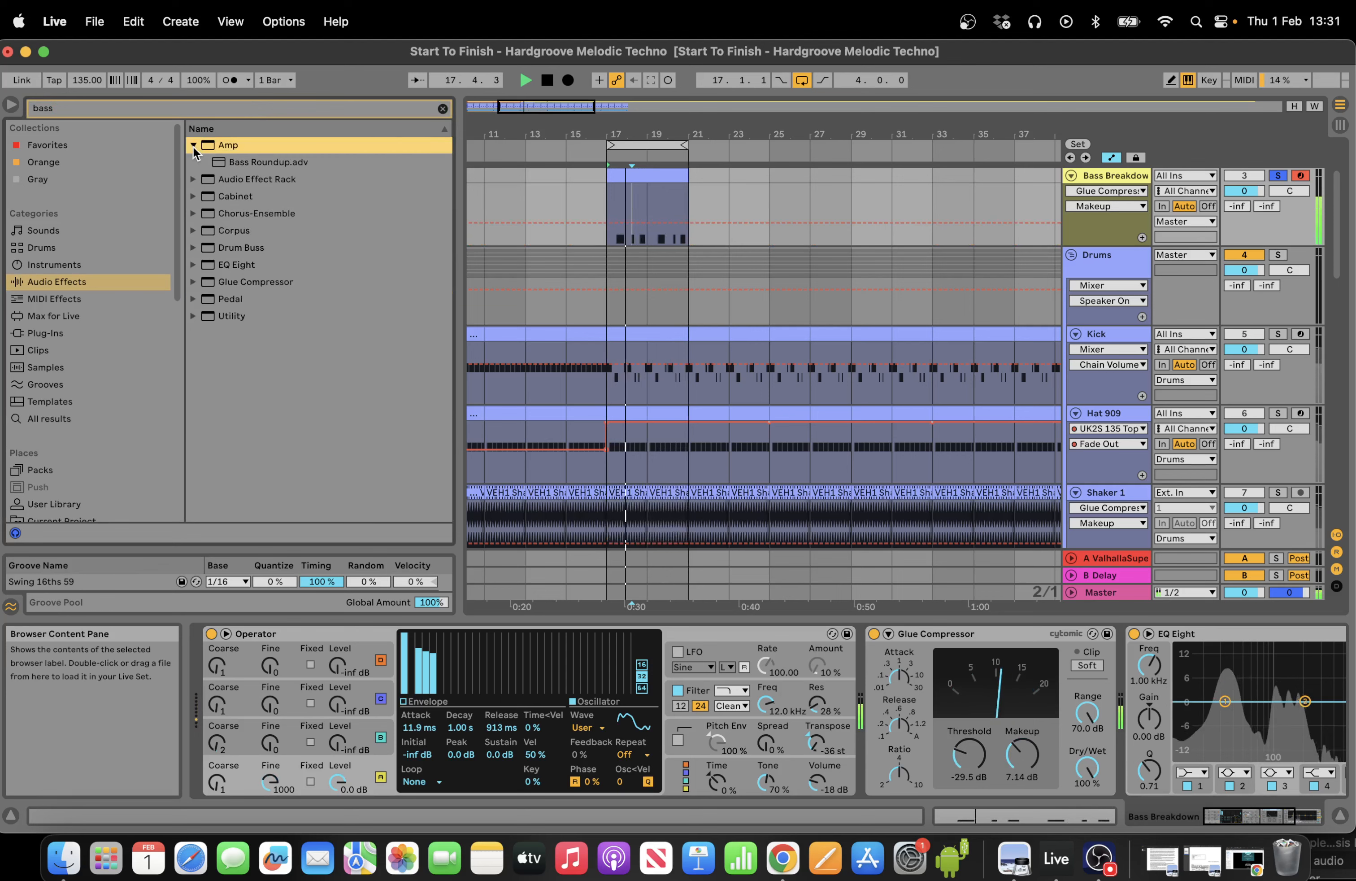
double_click(260, 162)
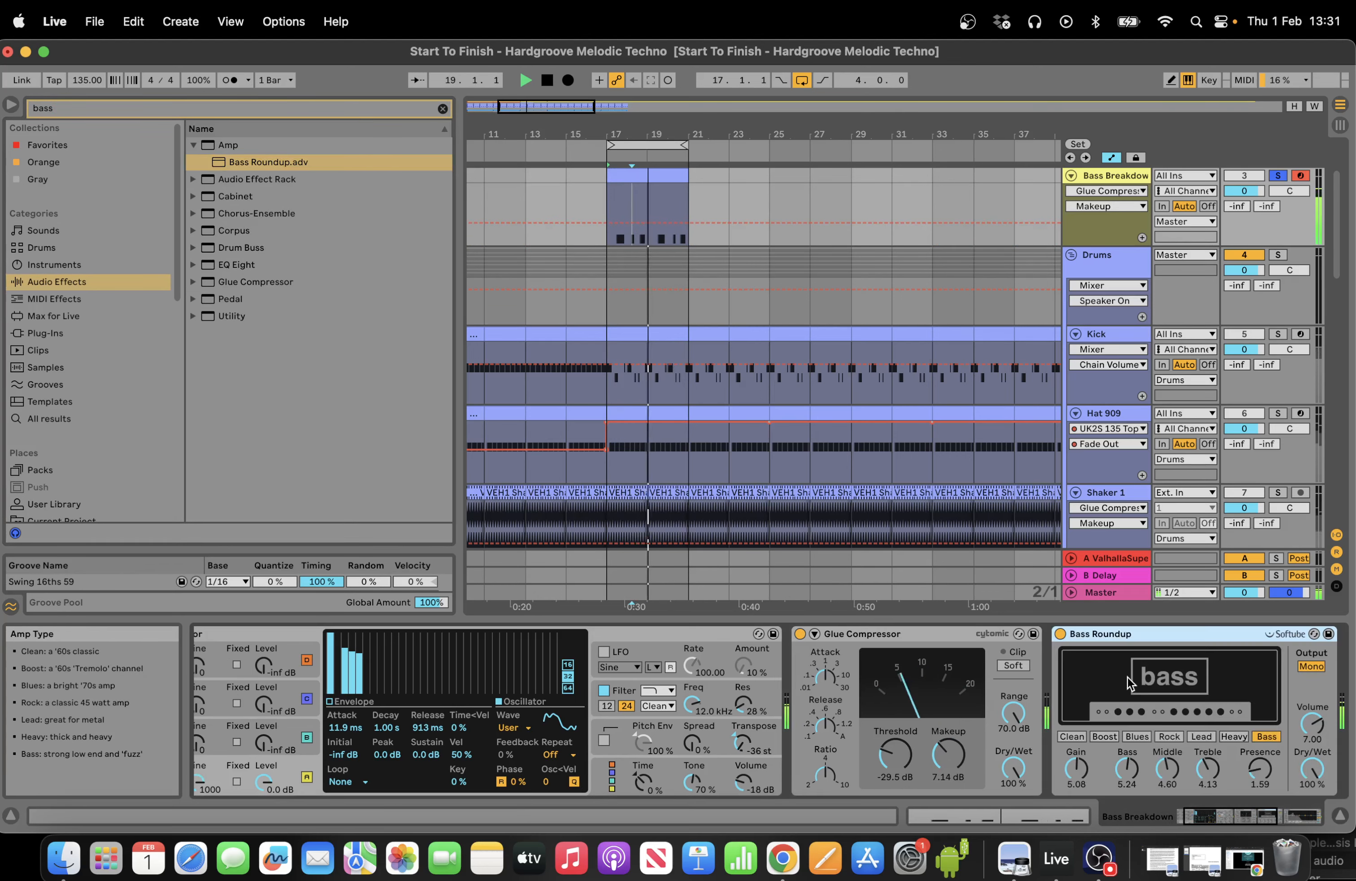
left_click_drag(1215, 781, 1215, 761)
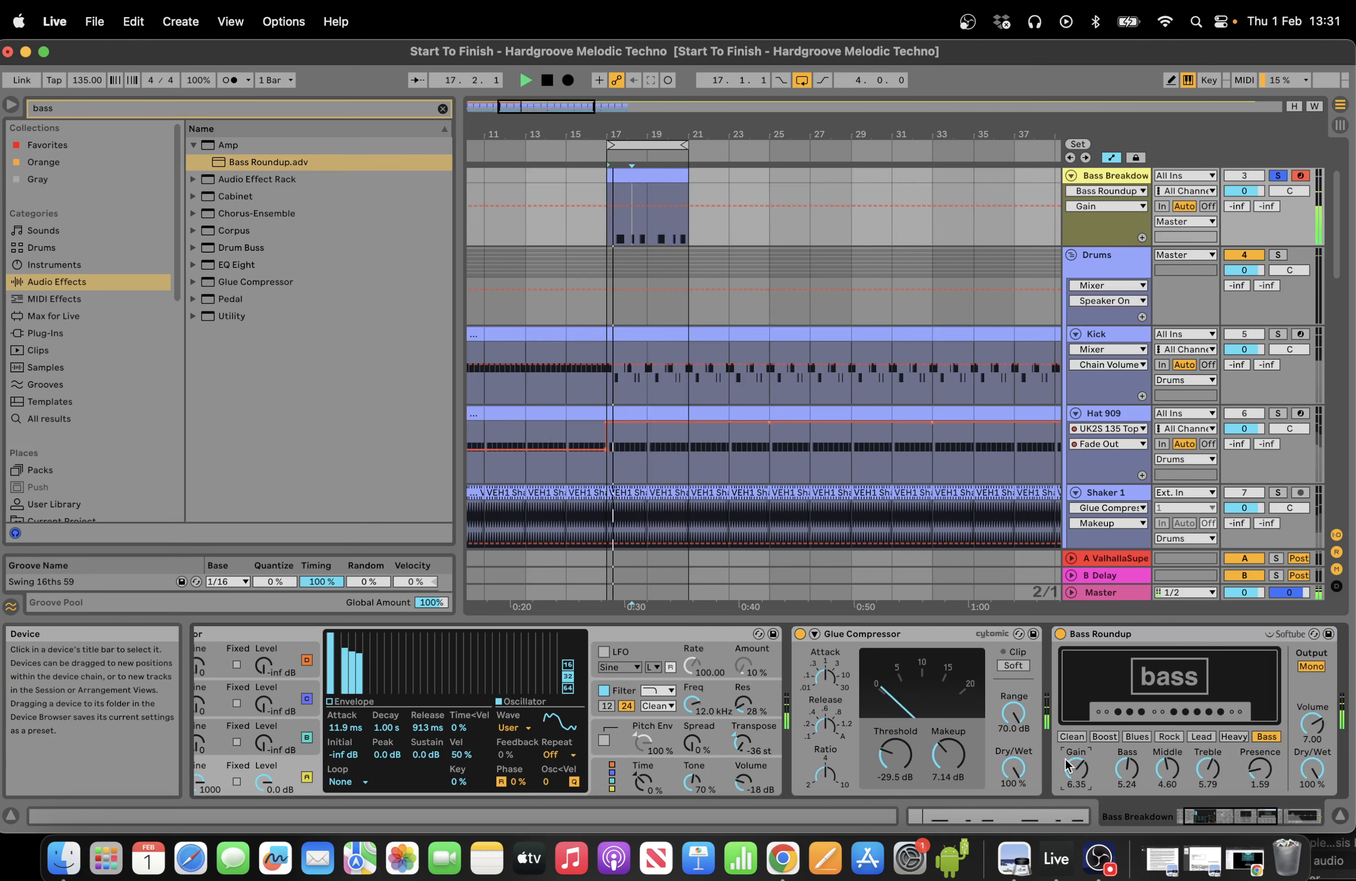
left_click_drag(1076, 769, 1077, 784)
Lengthen the attack of oscillator A's envelope in Operator to about 220 ms.
left_click(1252, 822)
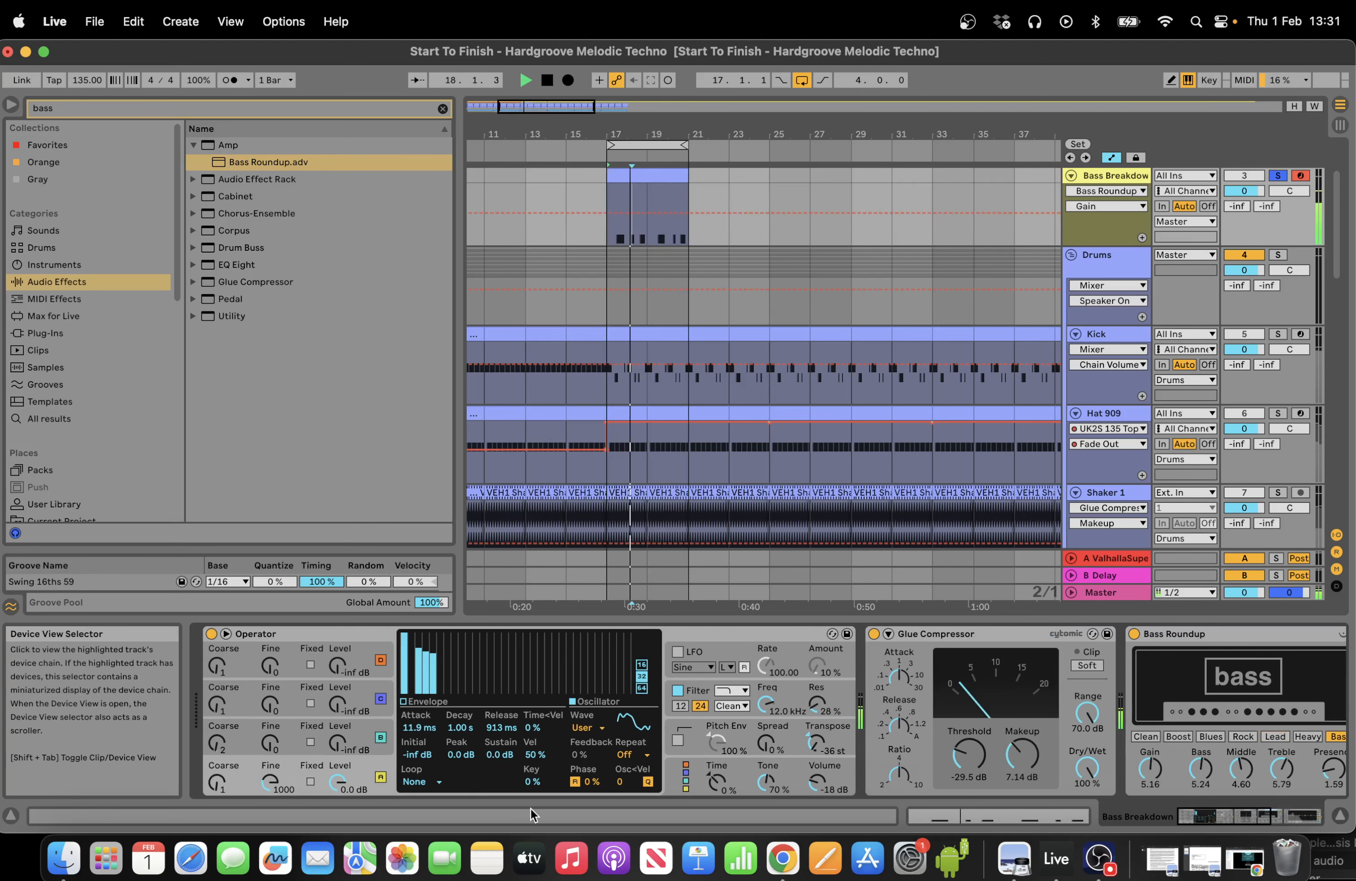
left_click(366, 767)
left_click(700, 706)
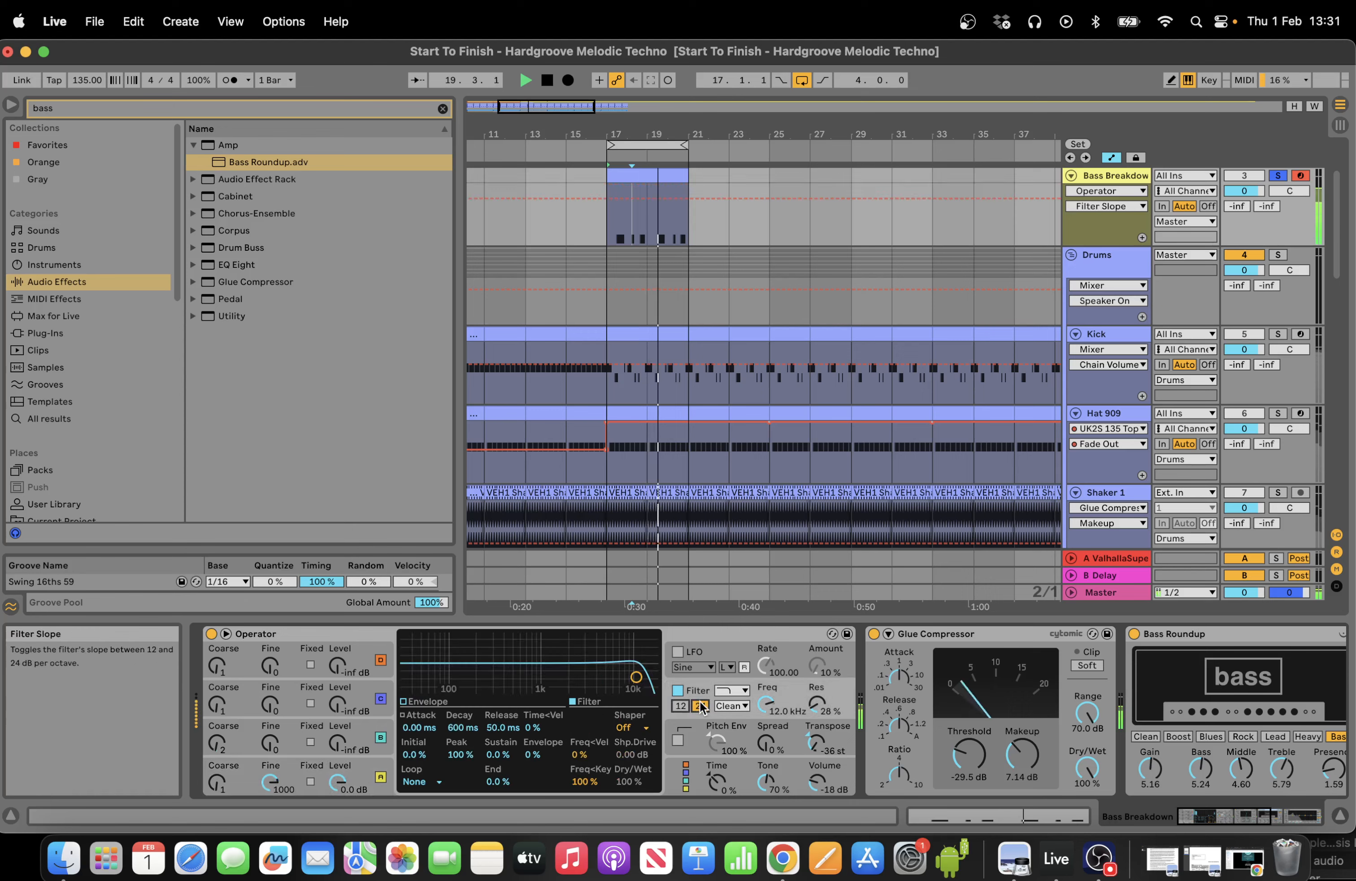
left_click(404, 701)
left_click(356, 777)
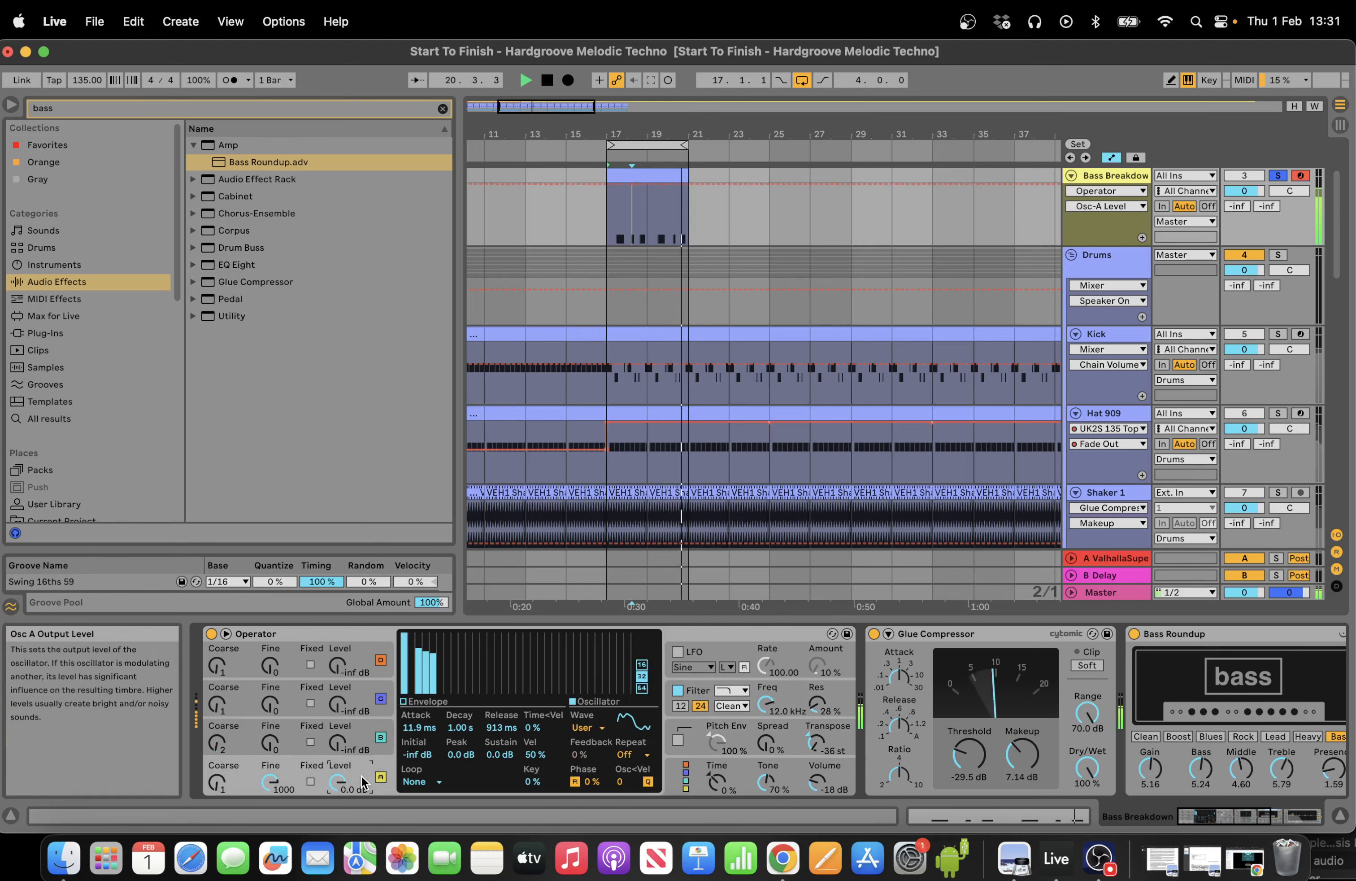
left_click(403, 701)
left_click_drag(426, 636, 440, 636)
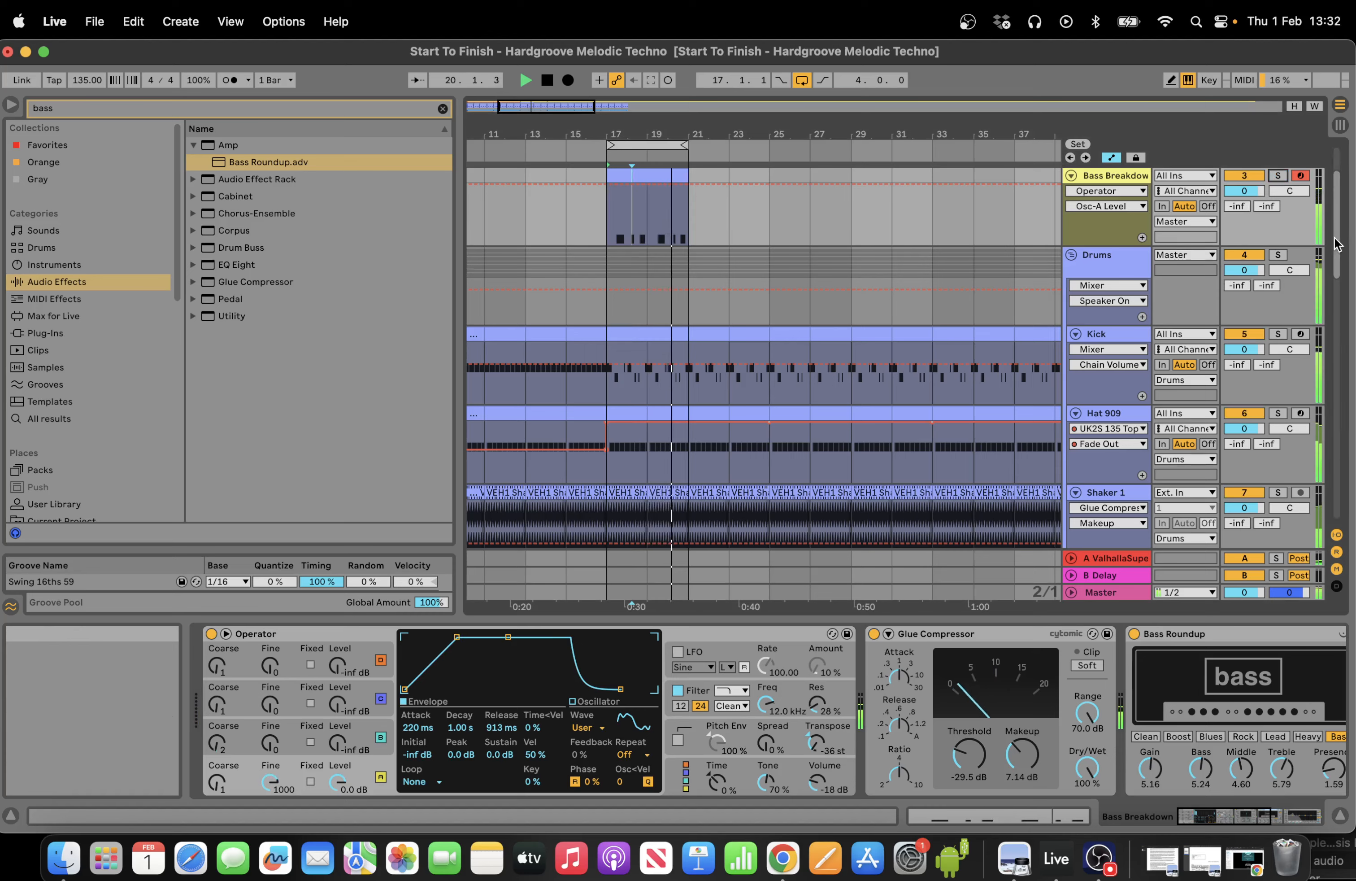
Review the Bass Breakdown clip's notes, effect chain, filter settings and oscillator A waveform while the full mix plays.
scroll(638, 317, "up", 3)
left_click(639, 276)
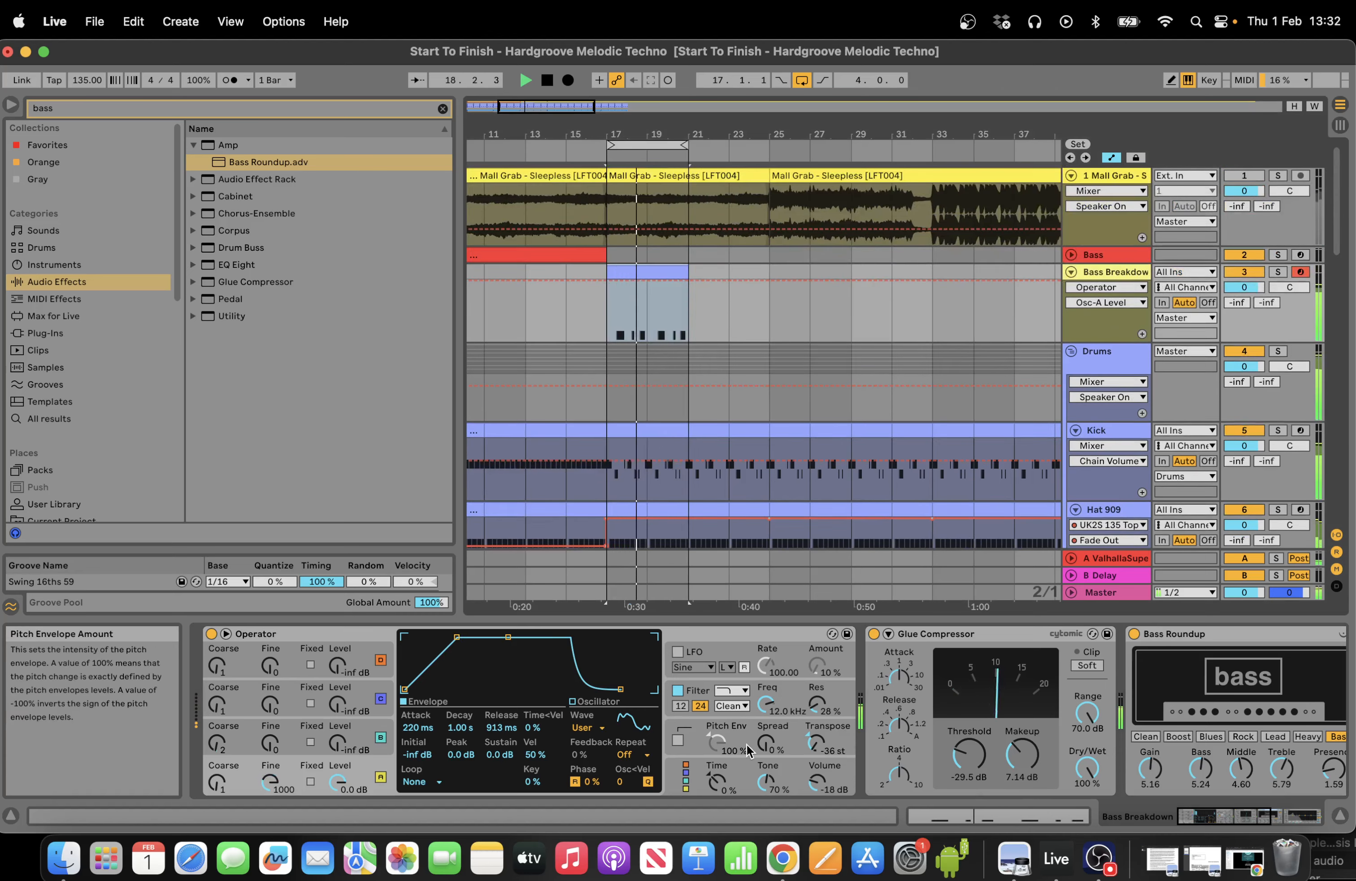
left_click(1002, 815)
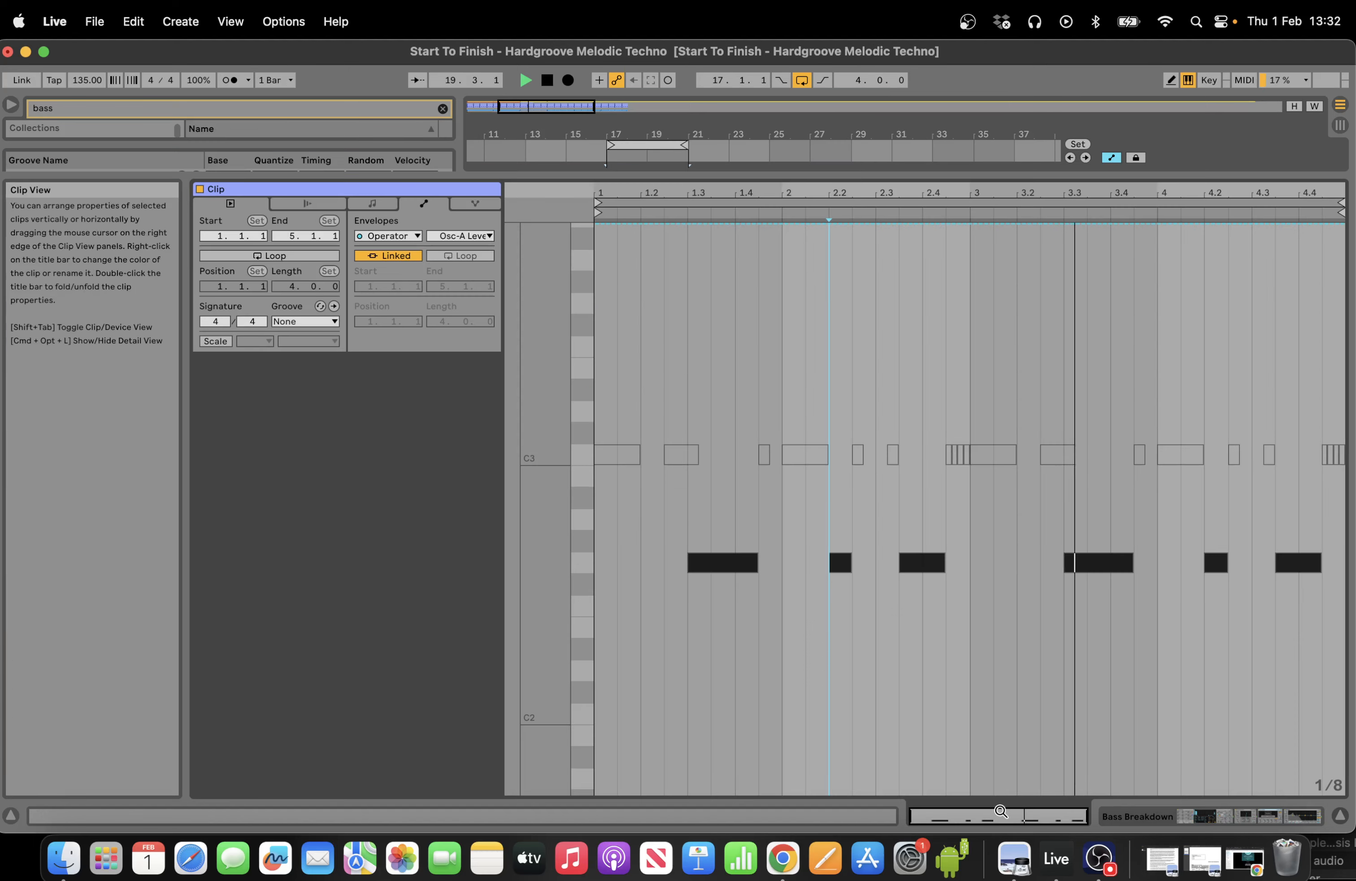
left_click(1244, 814)
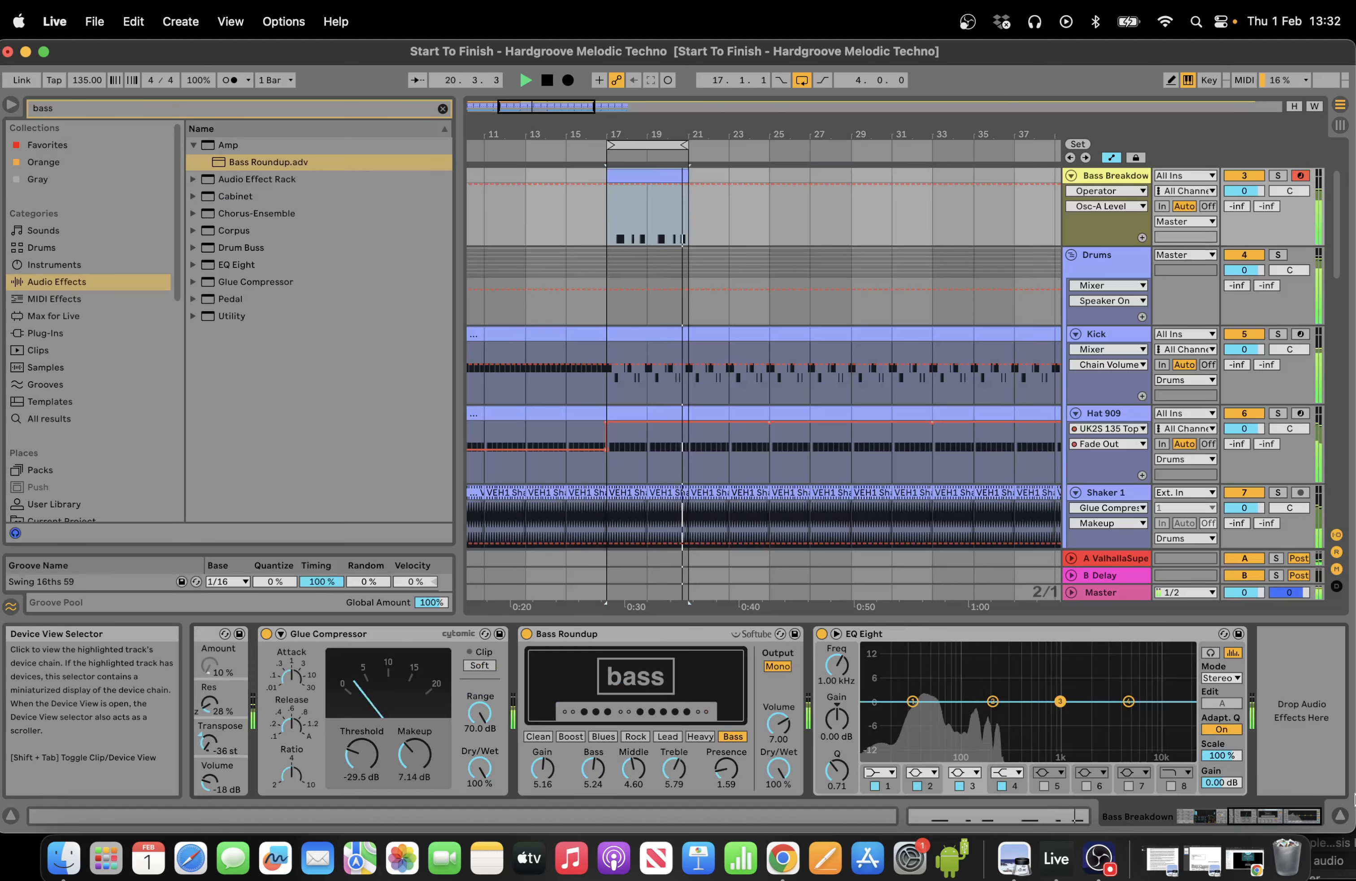
left_click(1202, 815)
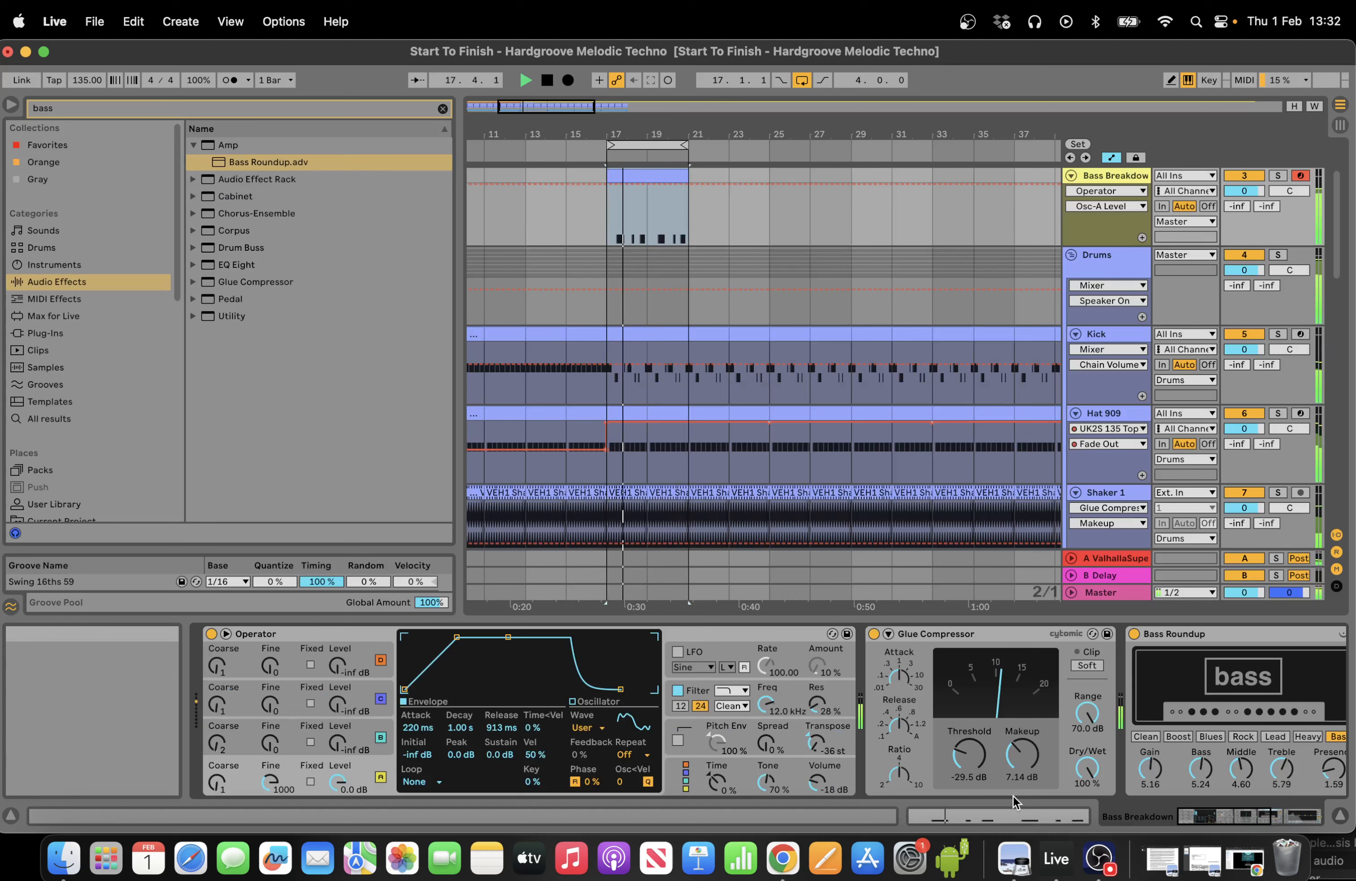
left_click(700, 692)
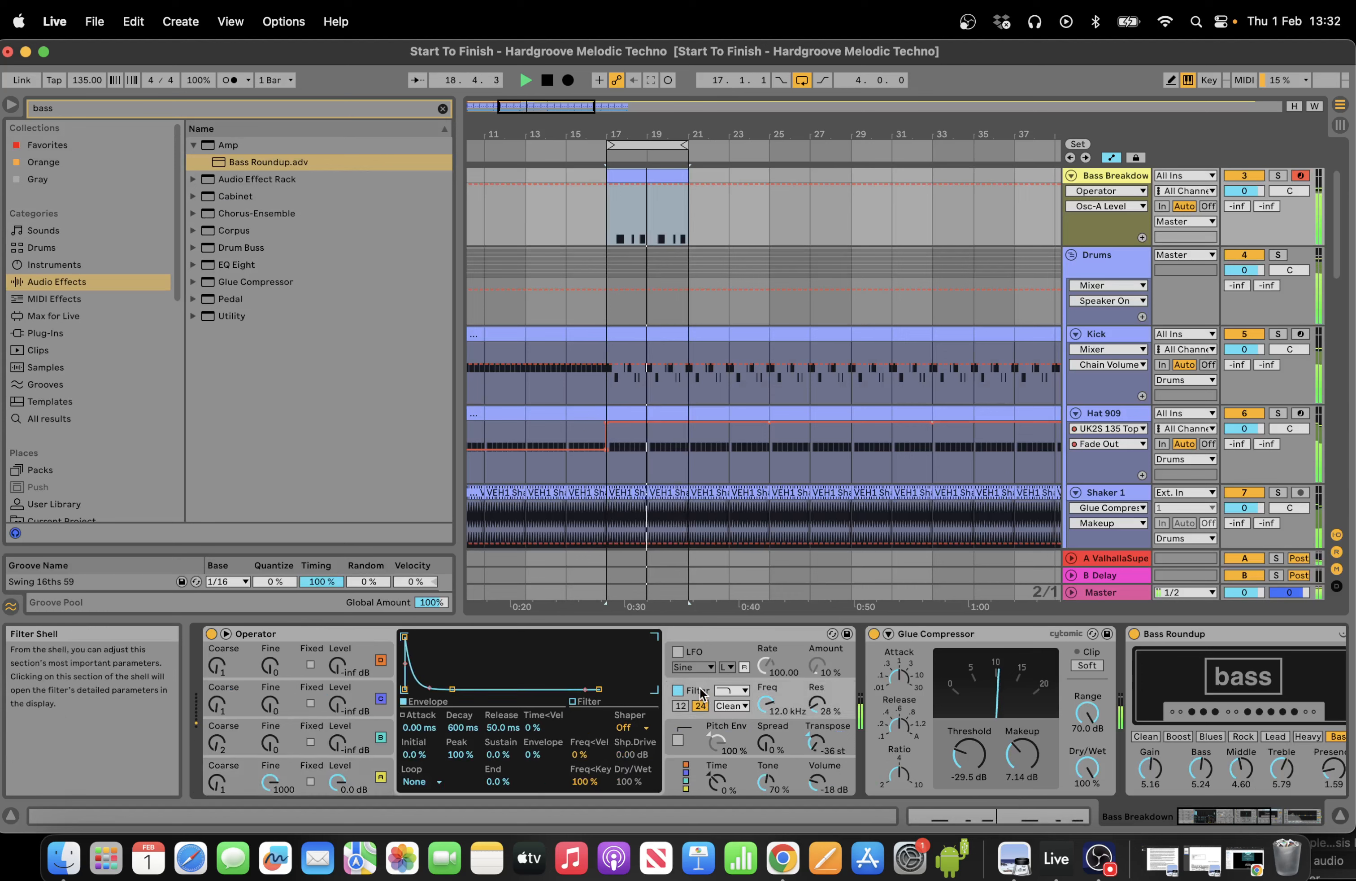
left_click(574, 701)
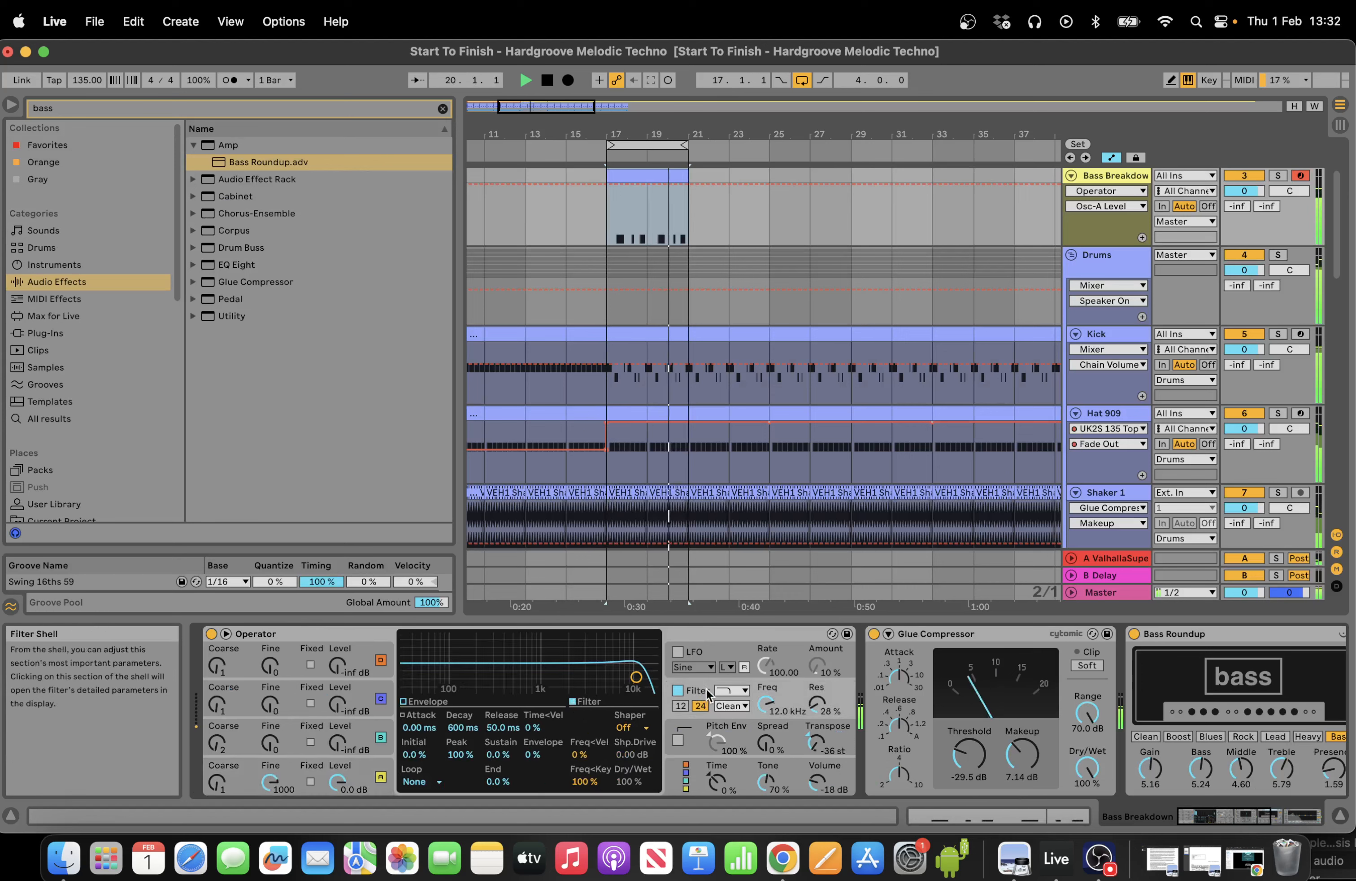
left_click(372, 779)
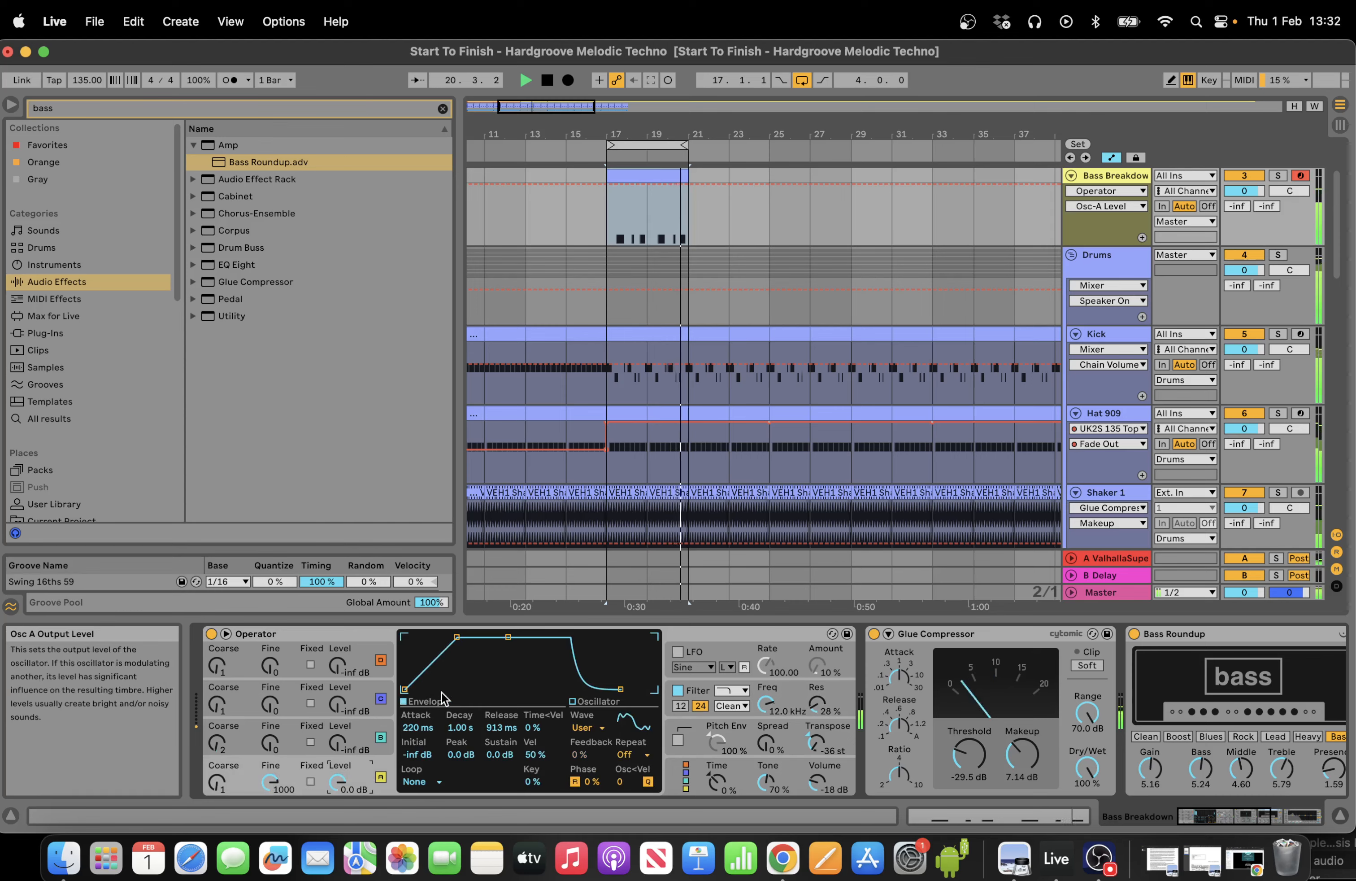
left_click(573, 702)
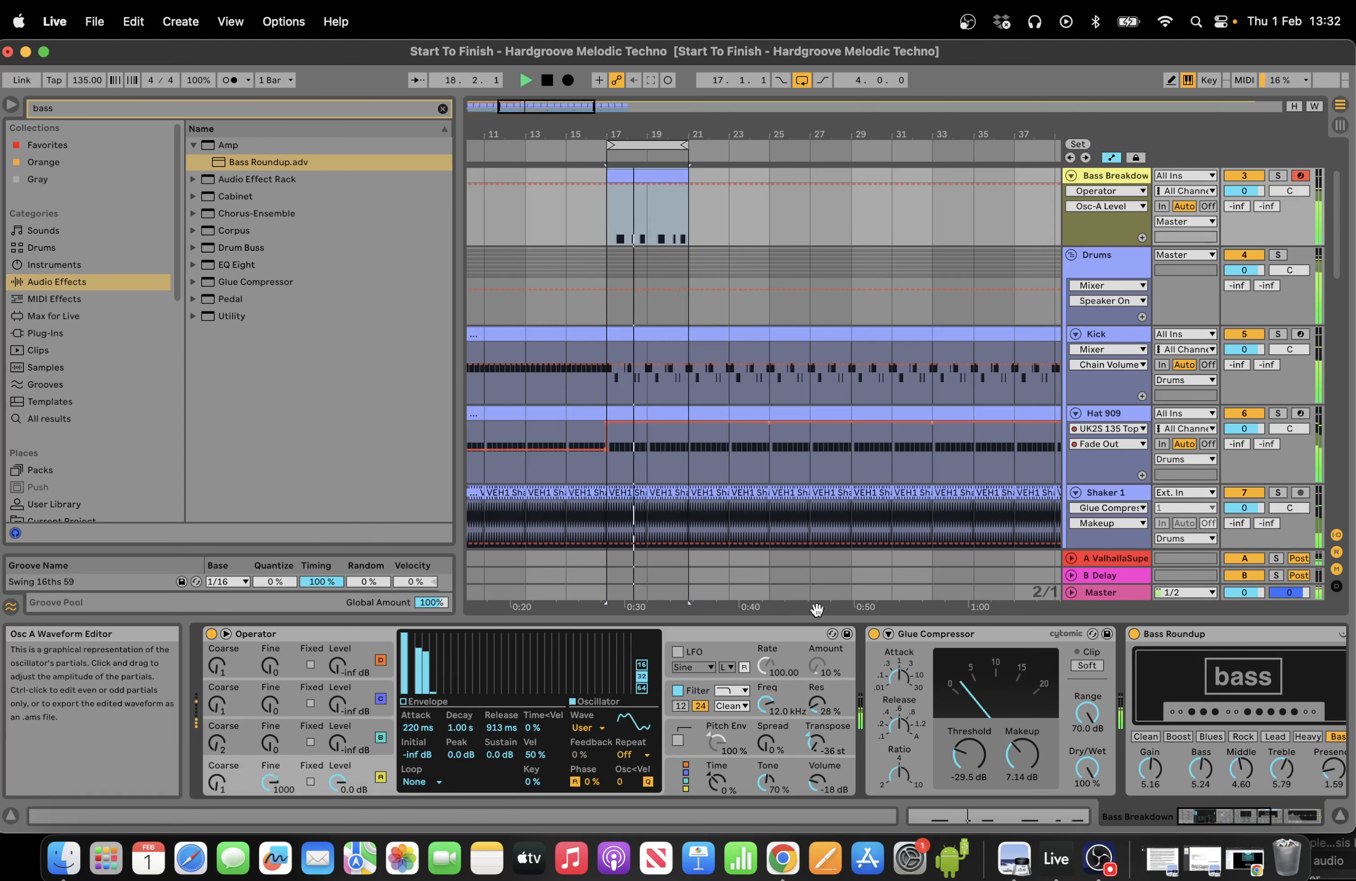
Collapse the Glue Compressor and Bass Roundup devices, and lower oscillator A's first partial in Operator to about -7 dB.
double_click(974, 631)
left_click(1012, 633)
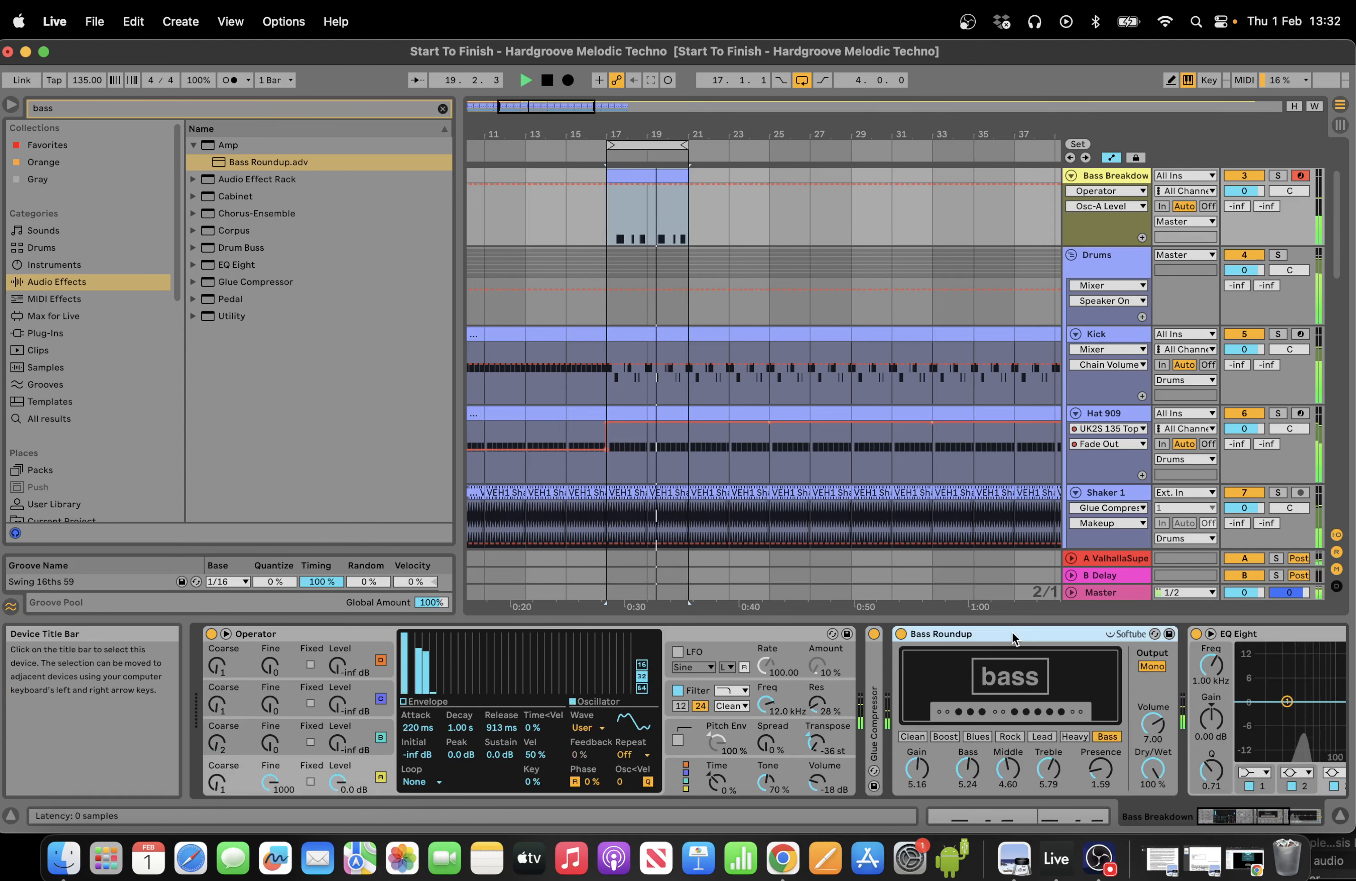
double_click(1012, 631)
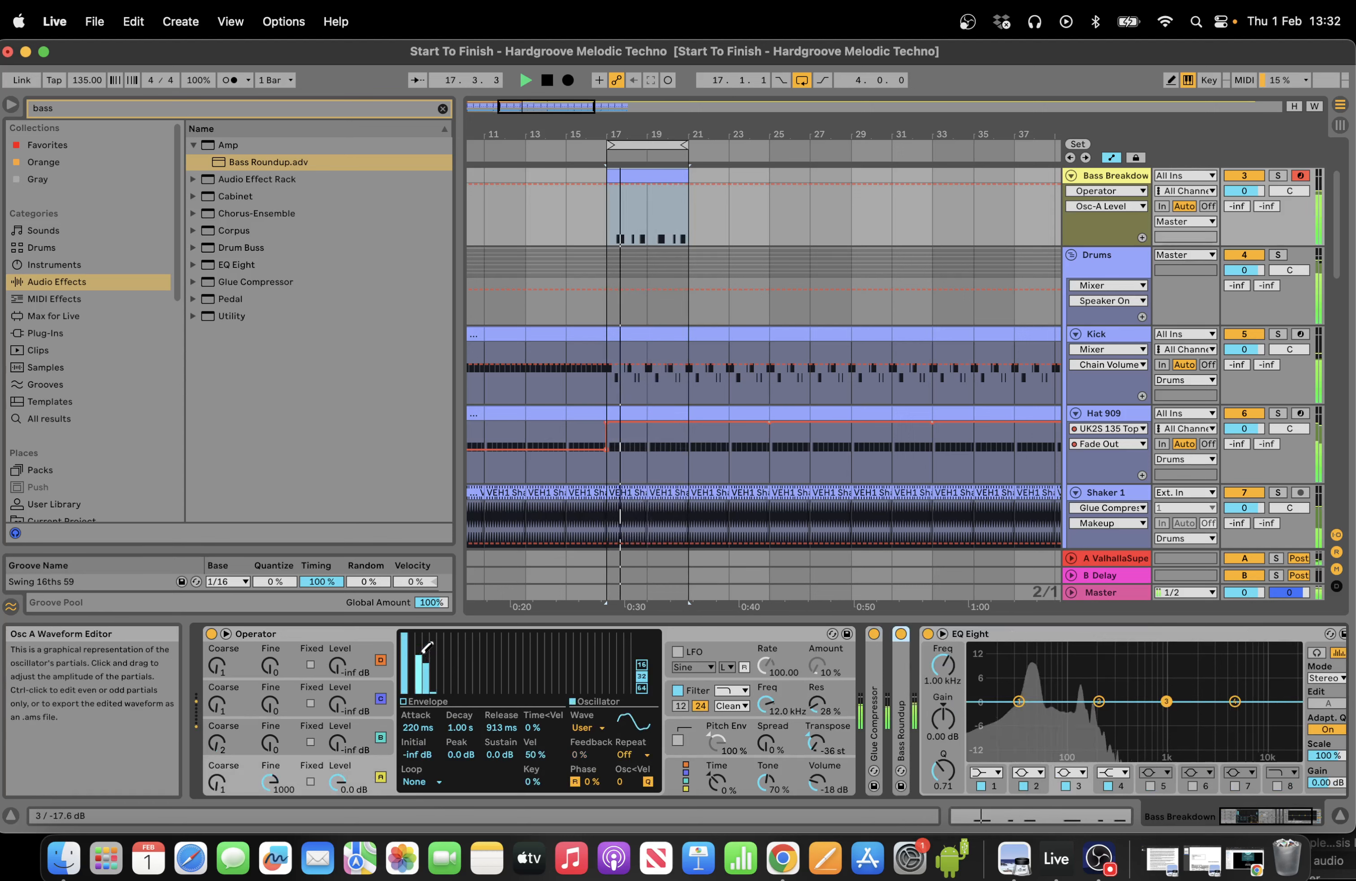
left_click(404, 640)
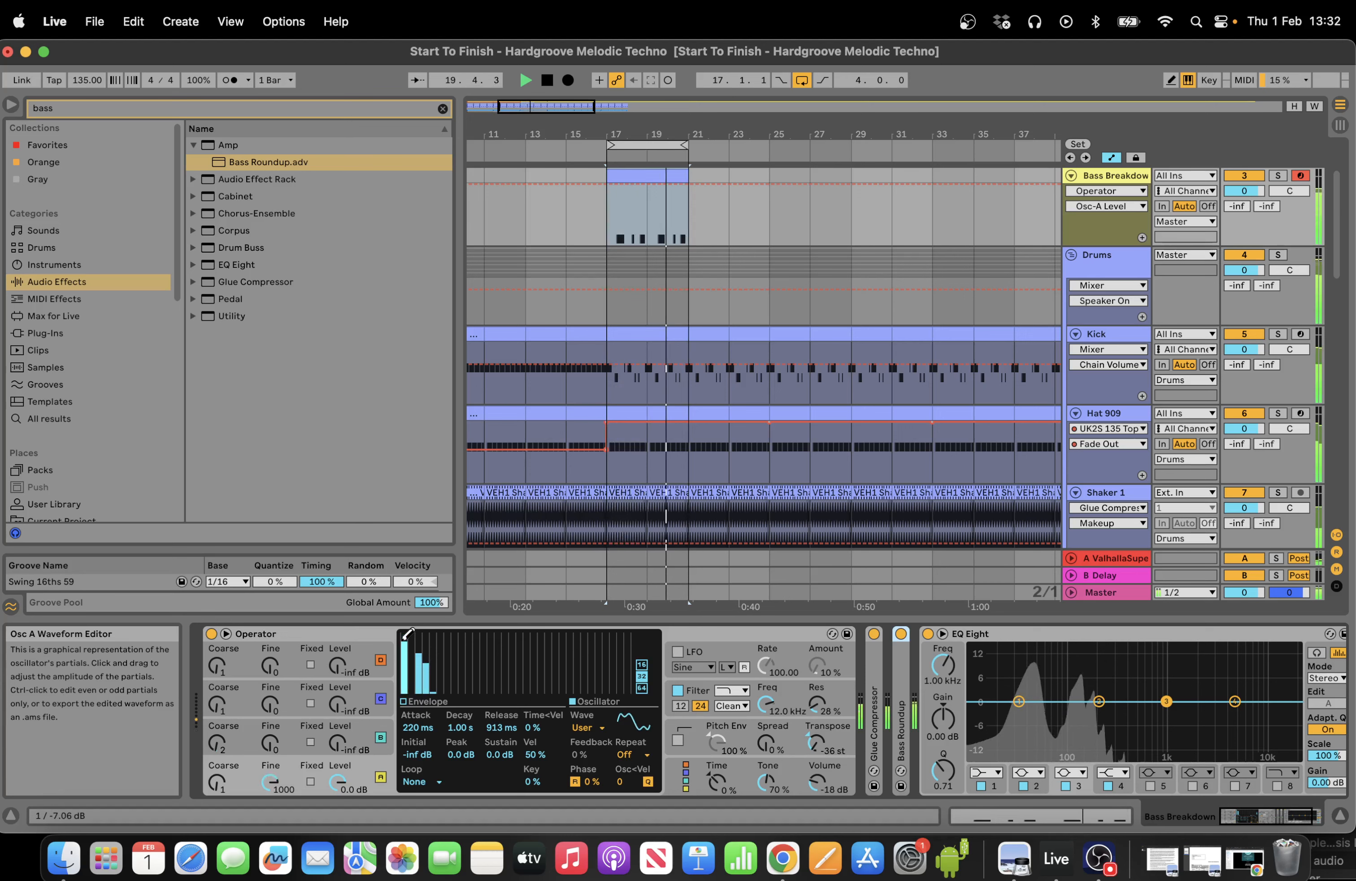
key("space")
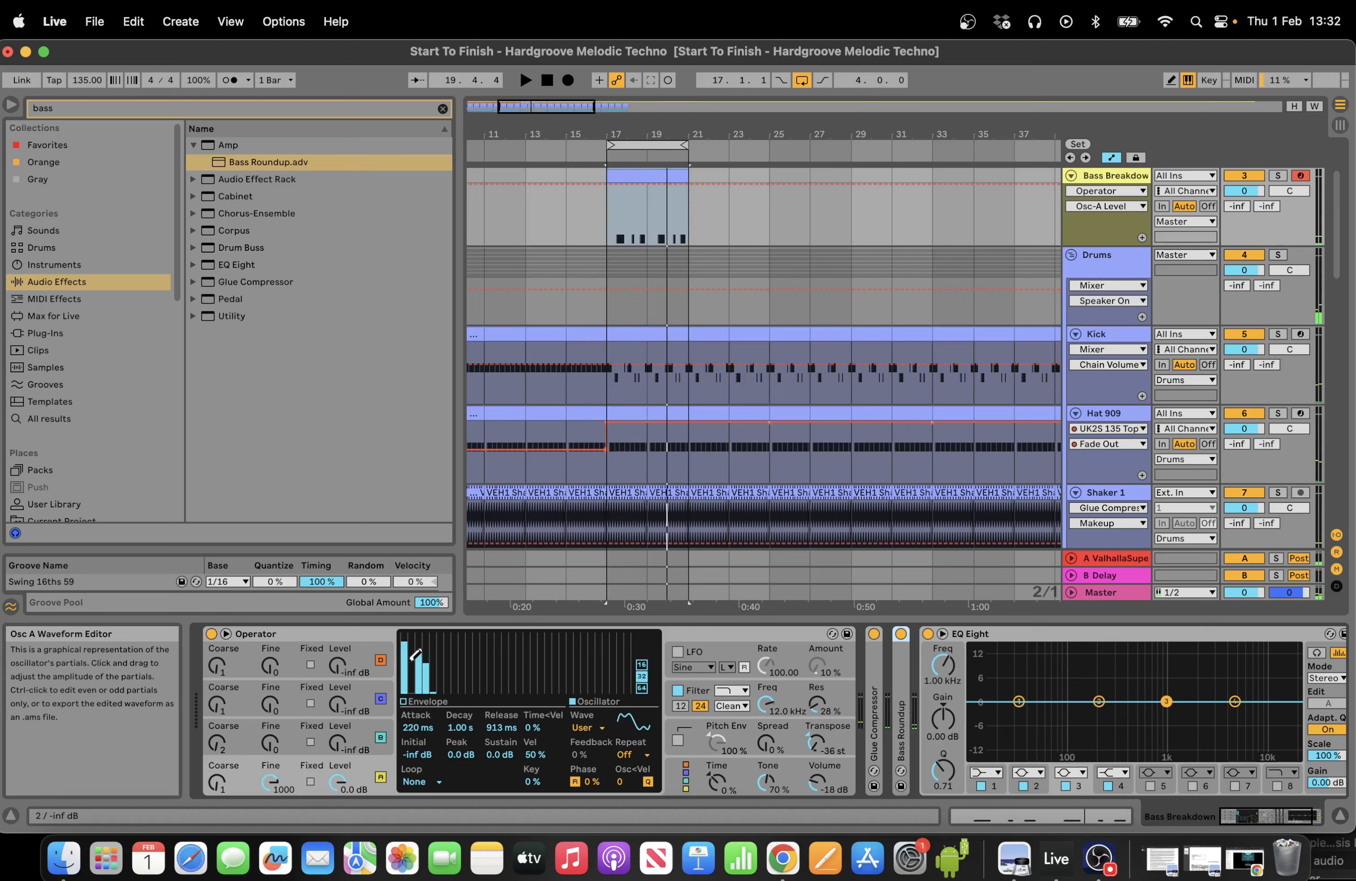
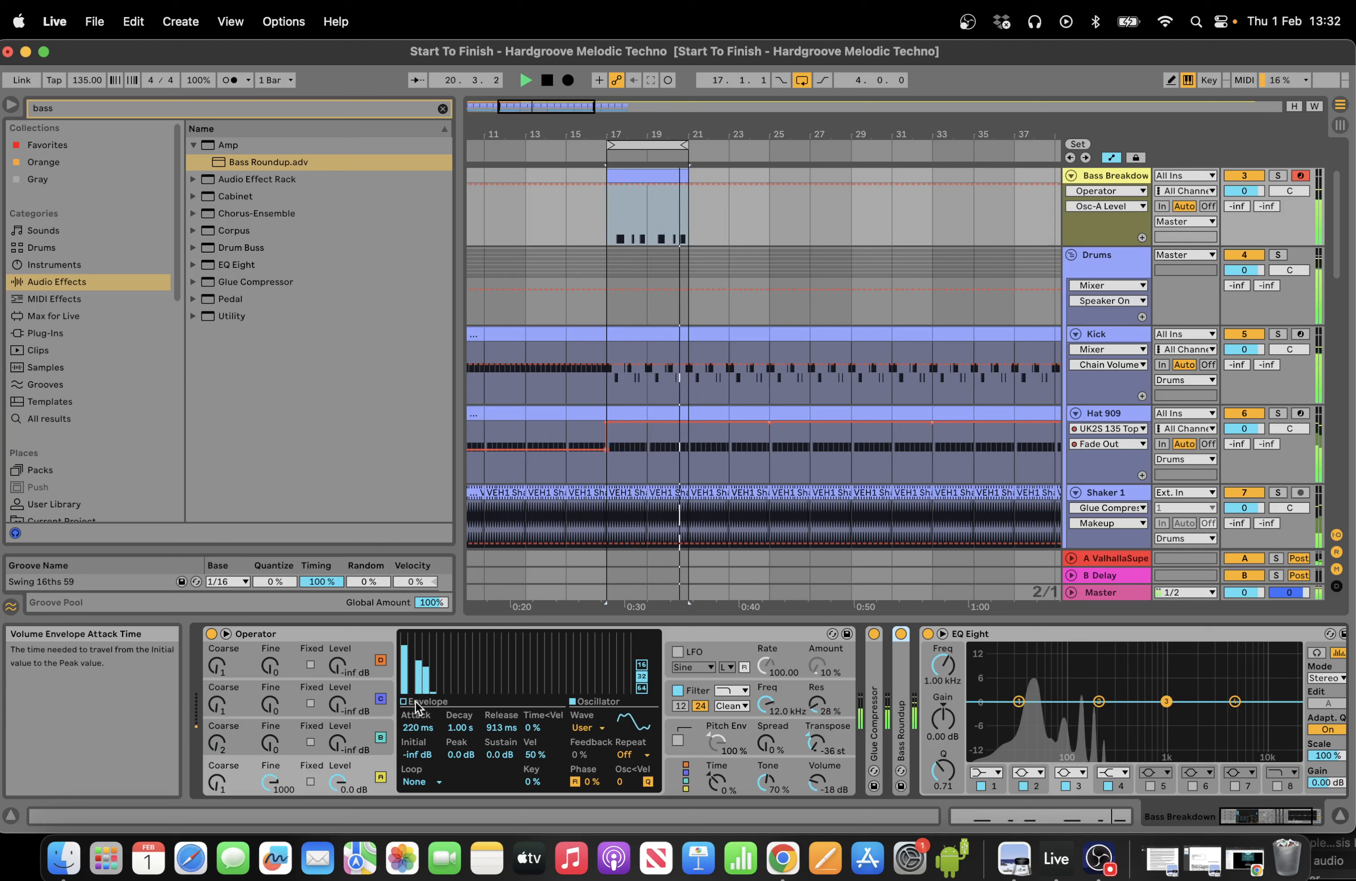
key("space")
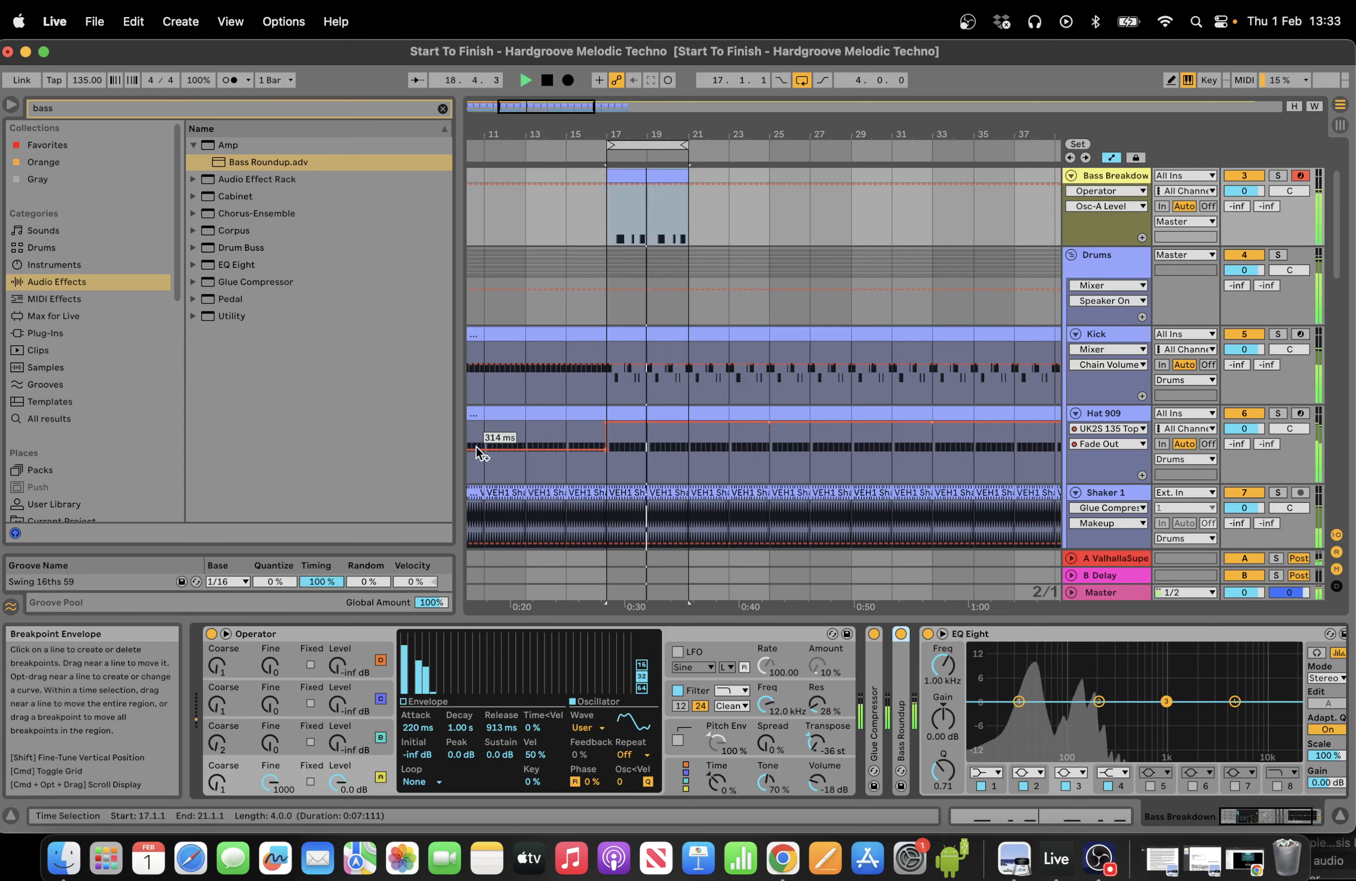
Find Chorus-Ensemble among the audio effects and add it between Operator and the Glue Compressor.
key("space")
left_click(250, 112)
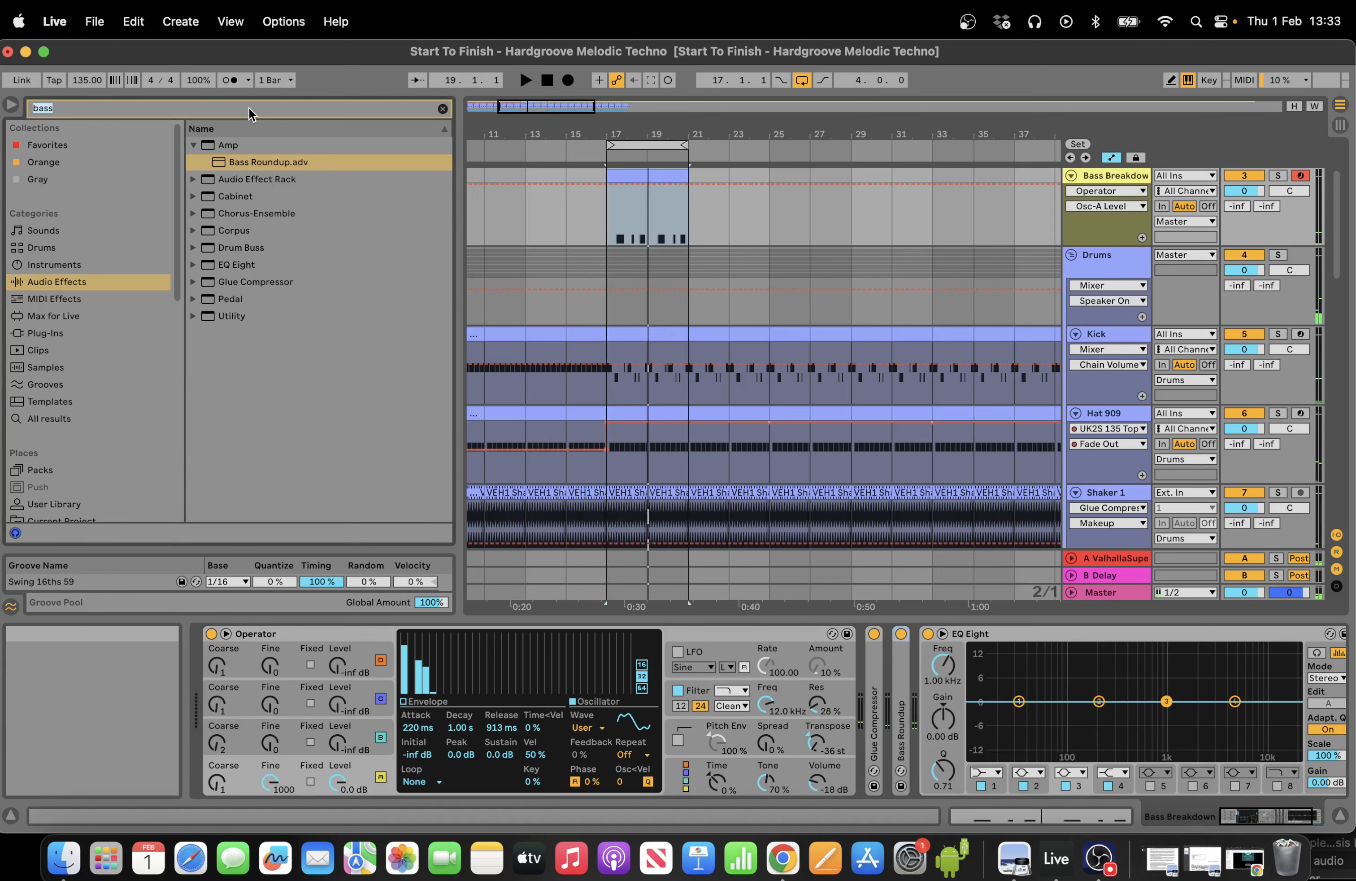
type("ch")
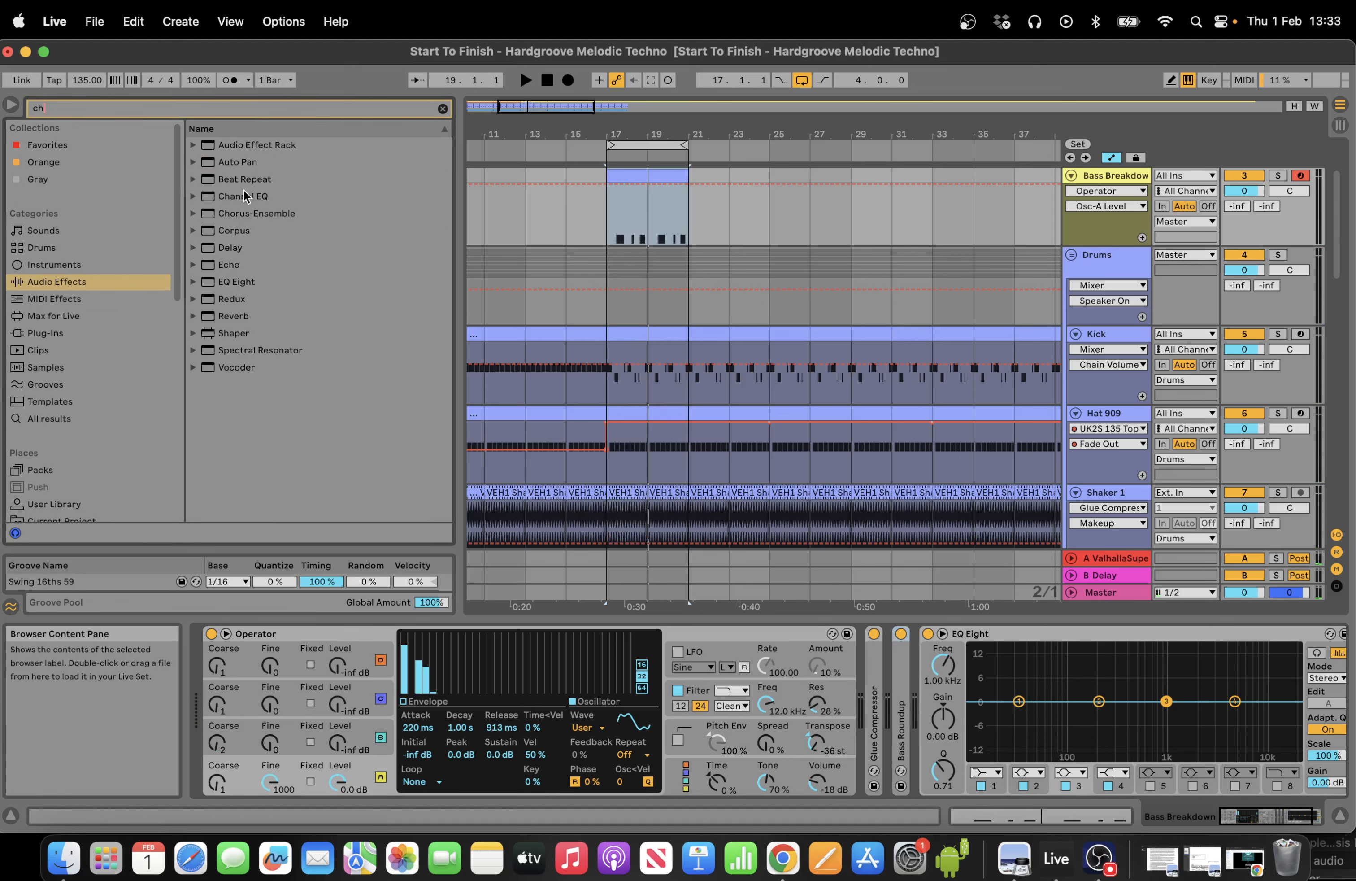
left_click_drag(245, 214, 858, 761)
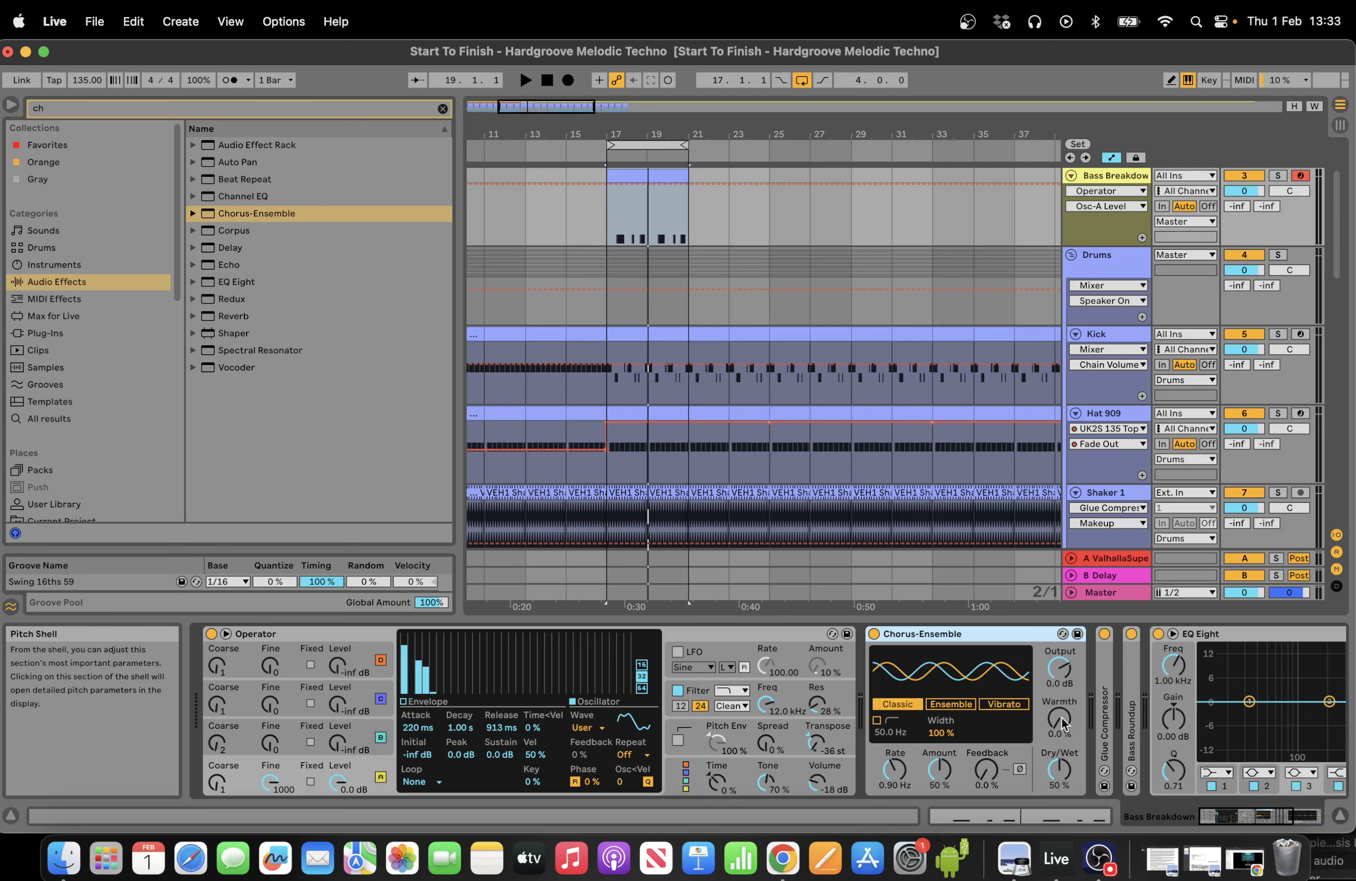
Try the chorus in Ensemble mode with warmth 27%, feedback 30%, dry/wet 60% and rate 0.93 Hz.
left_click(970, 705)
left_click_drag(1059, 719, 1059, 688)
left_click_drag(987, 770, 987, 738)
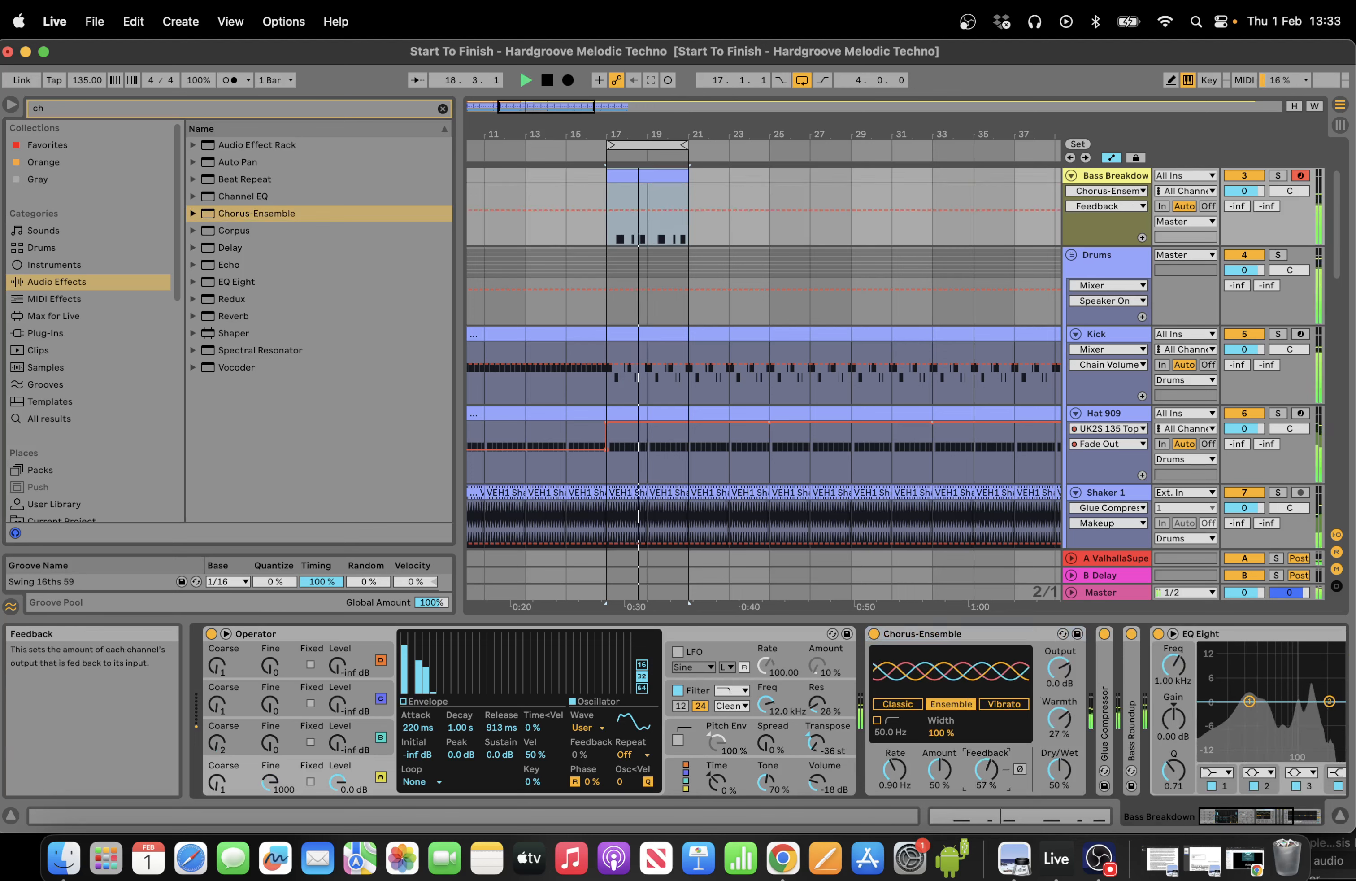
left_click_drag(1065, 792, 1064, 776)
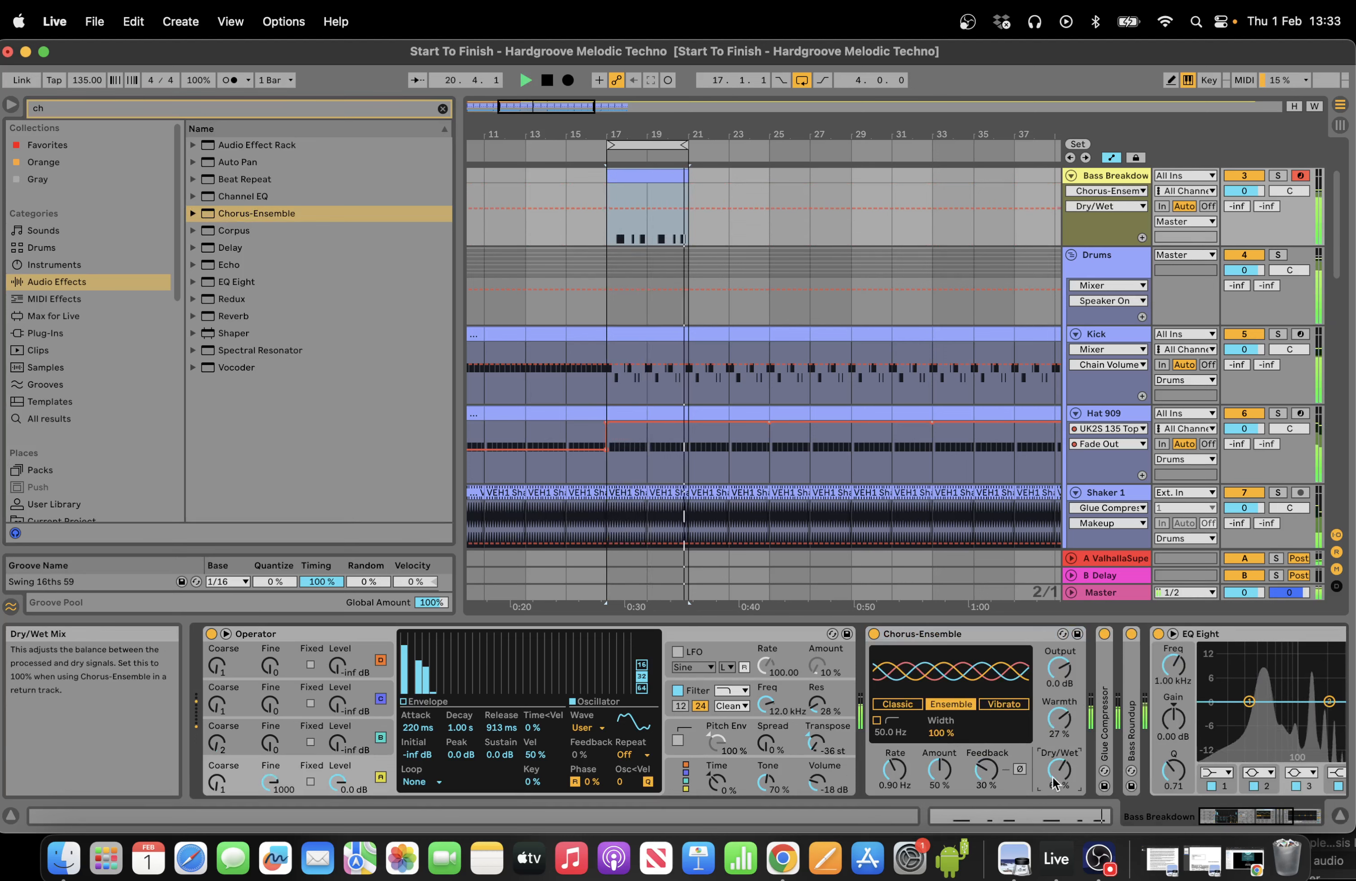
left_click_drag(895, 769, 894, 767)
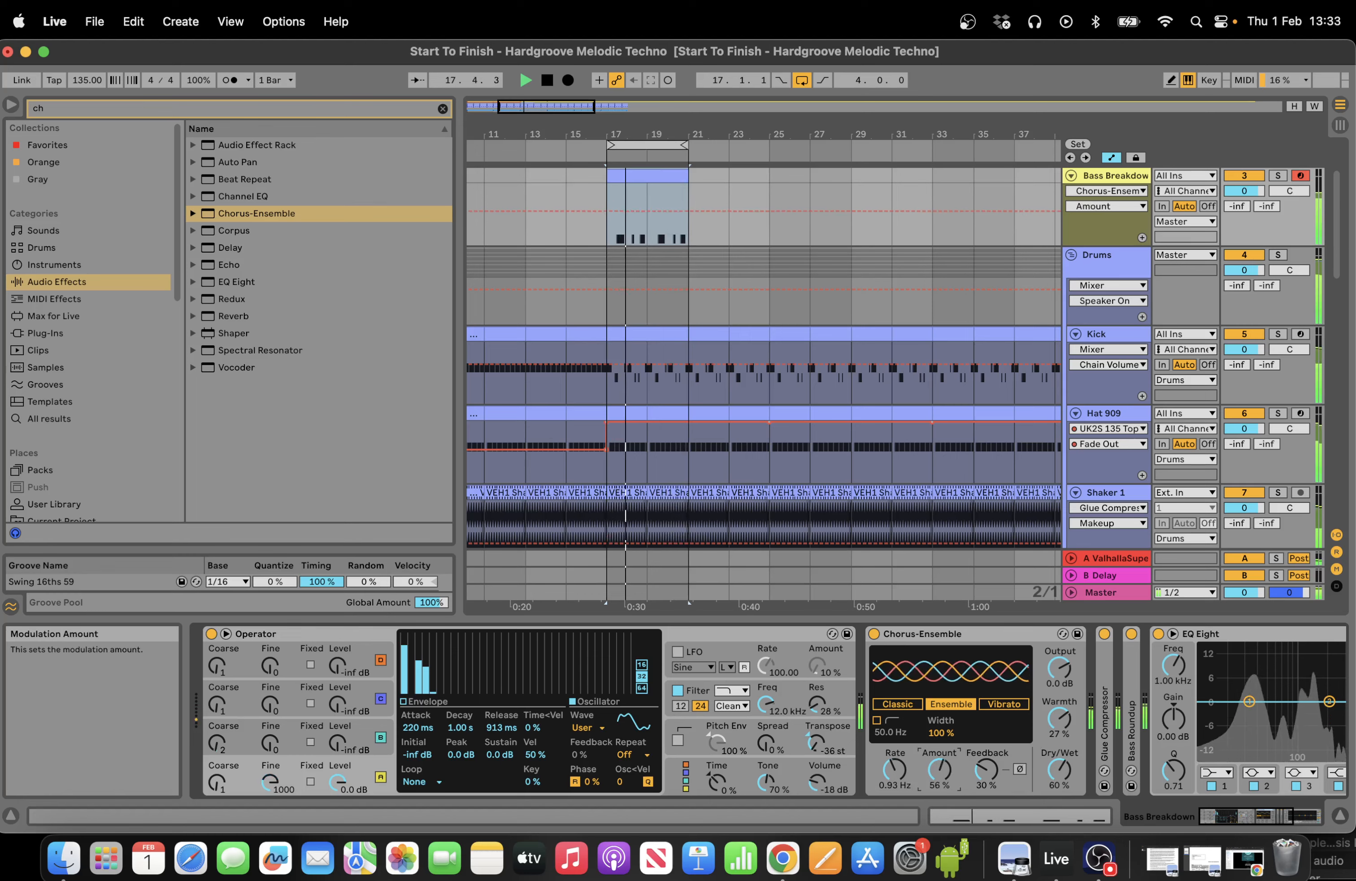
Switch the chorus to Classic mode with amount 87%, feedback 46% and rate 1.36 Hz.
left_click(899, 707)
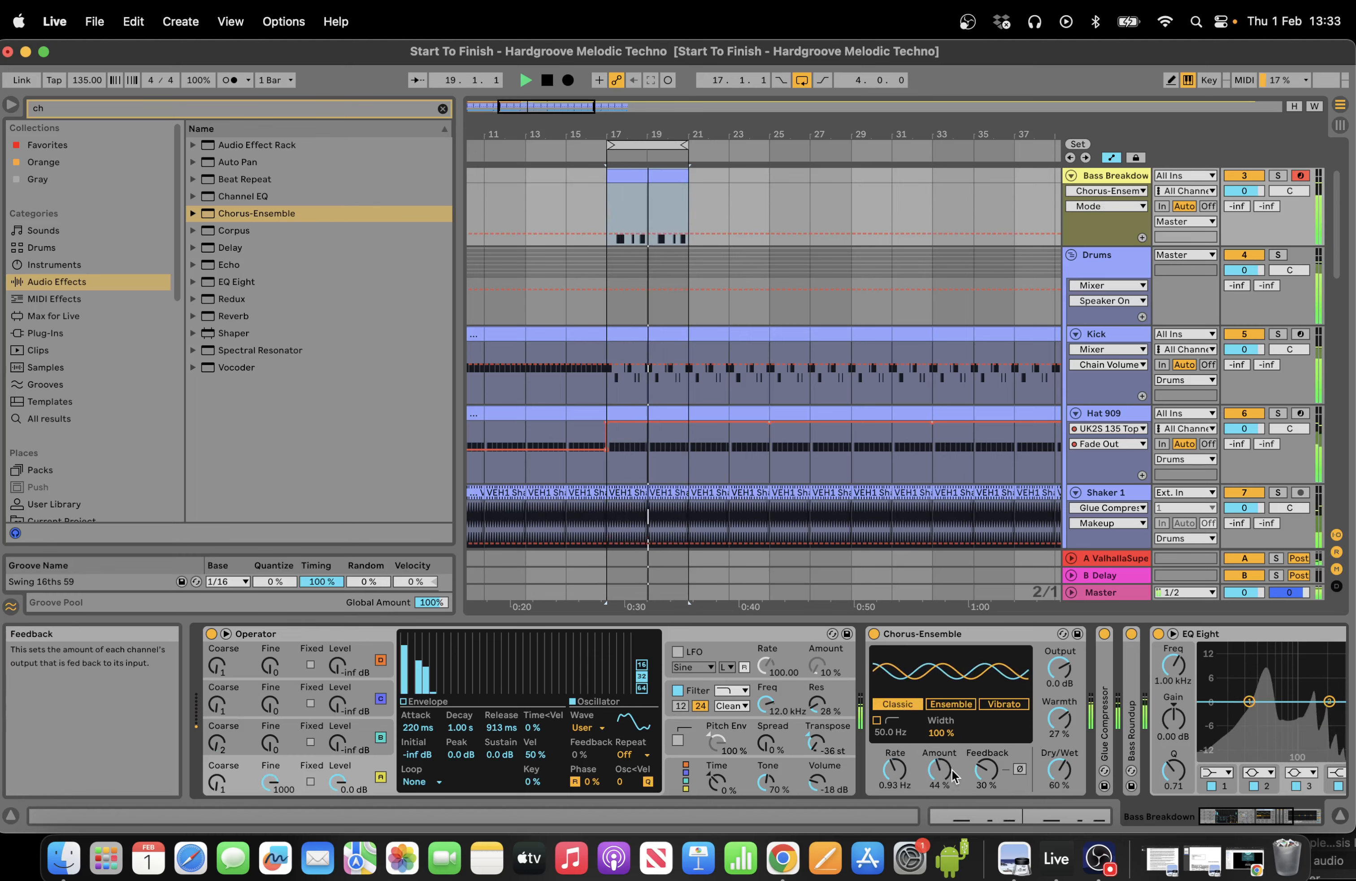
left_click_drag(939, 769, 939, 720)
mouse_move(986, 770)
left_mouse_down()
mouse_move(986, 739)
mouse_move(987, 749)
left_mouse_up()
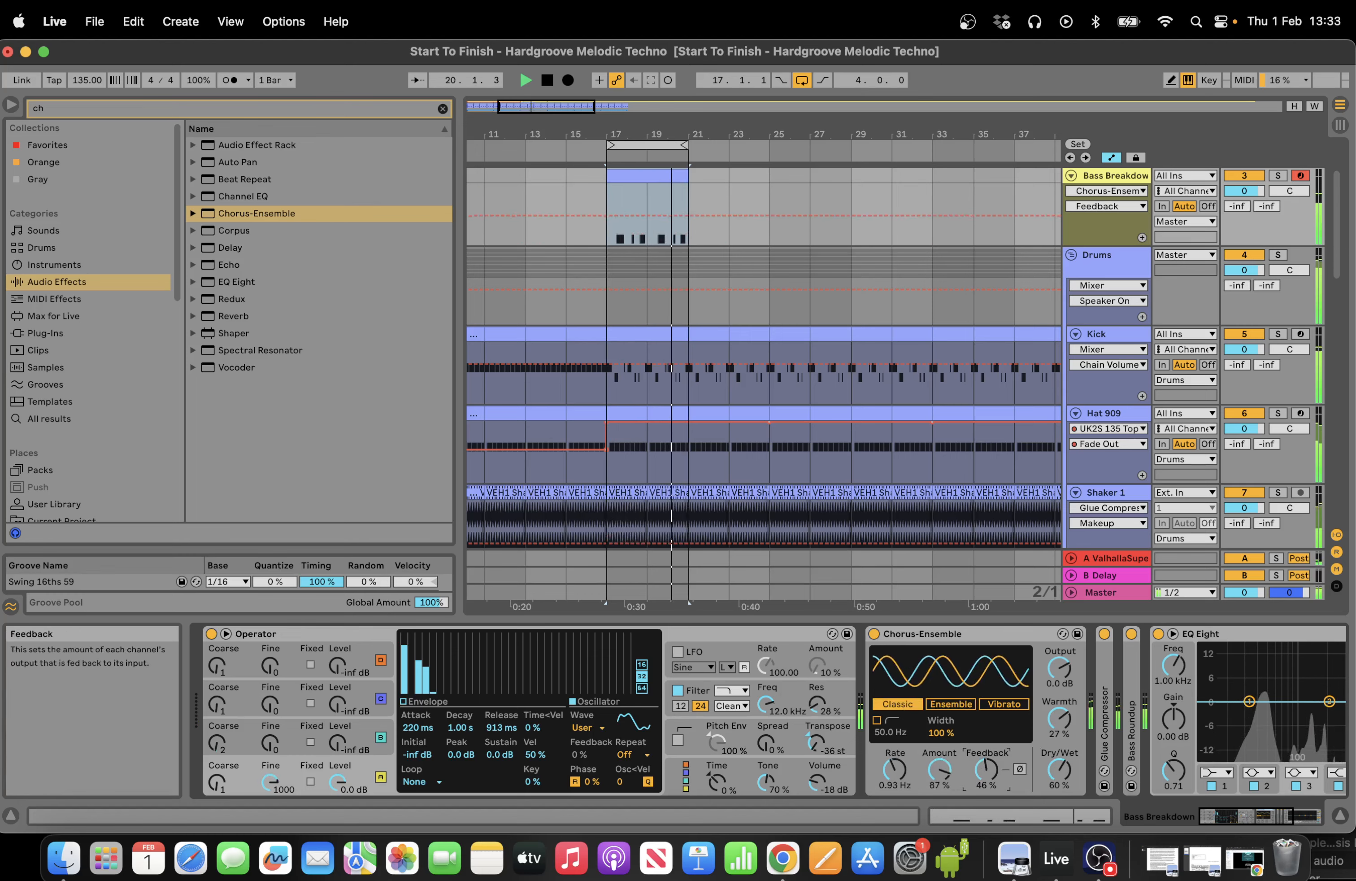
left_click_drag(894, 770, 895, 743)
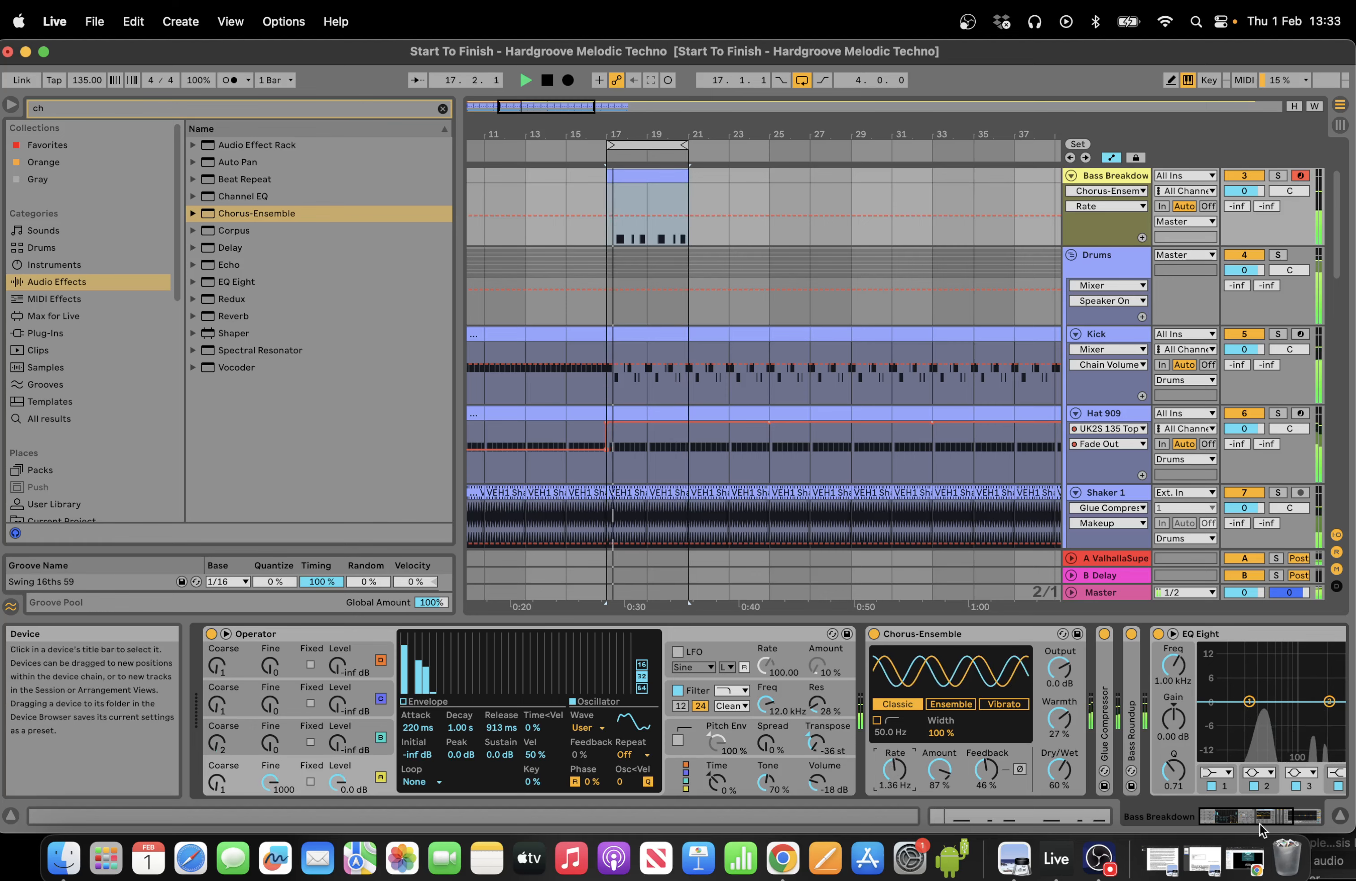
Add a Compressor between Bass Roundup and EQ Eight and expand its sidechain section.
left_click_drag(1265, 818, 1300, 818)
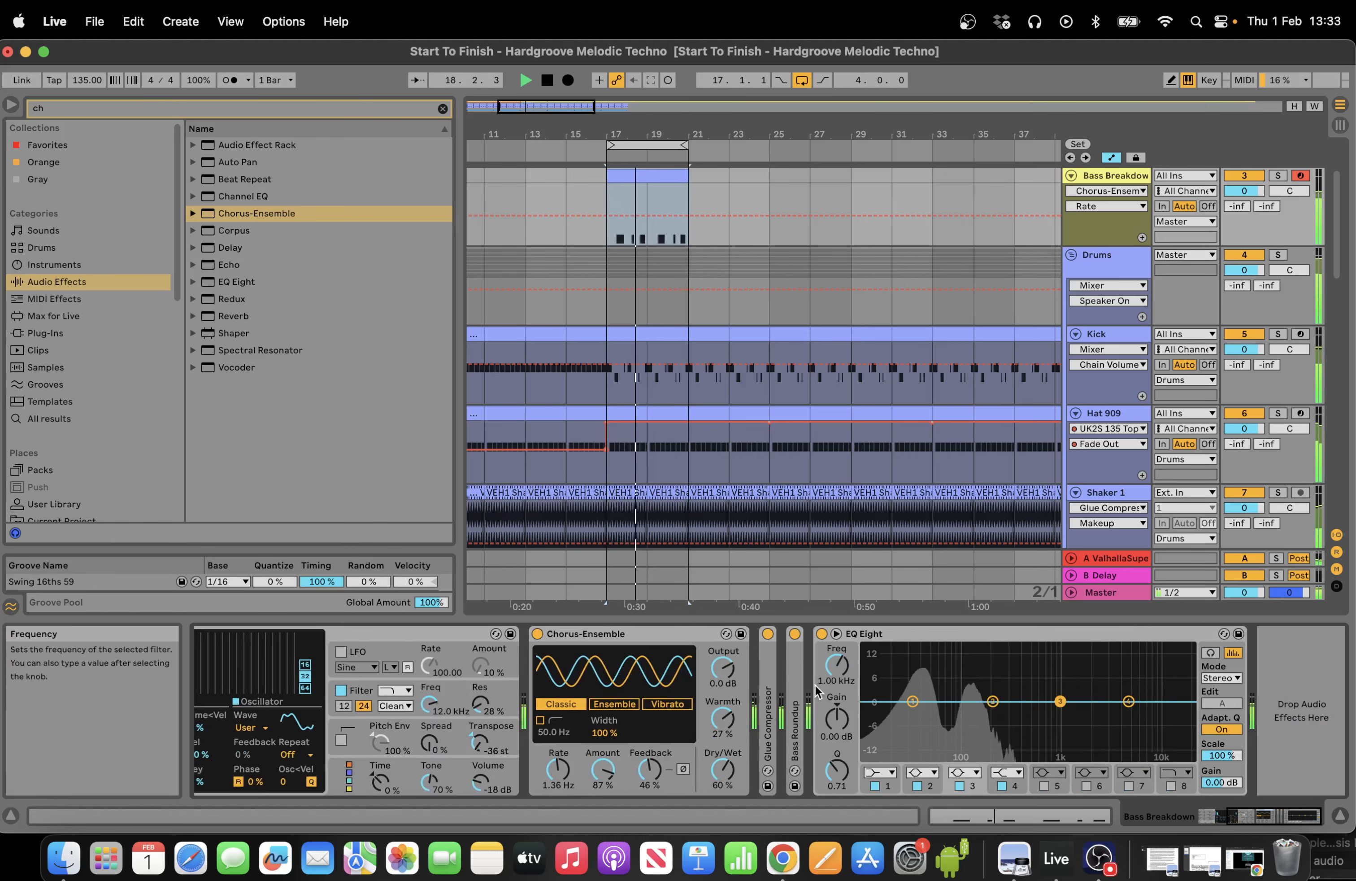
left_click(98, 101)
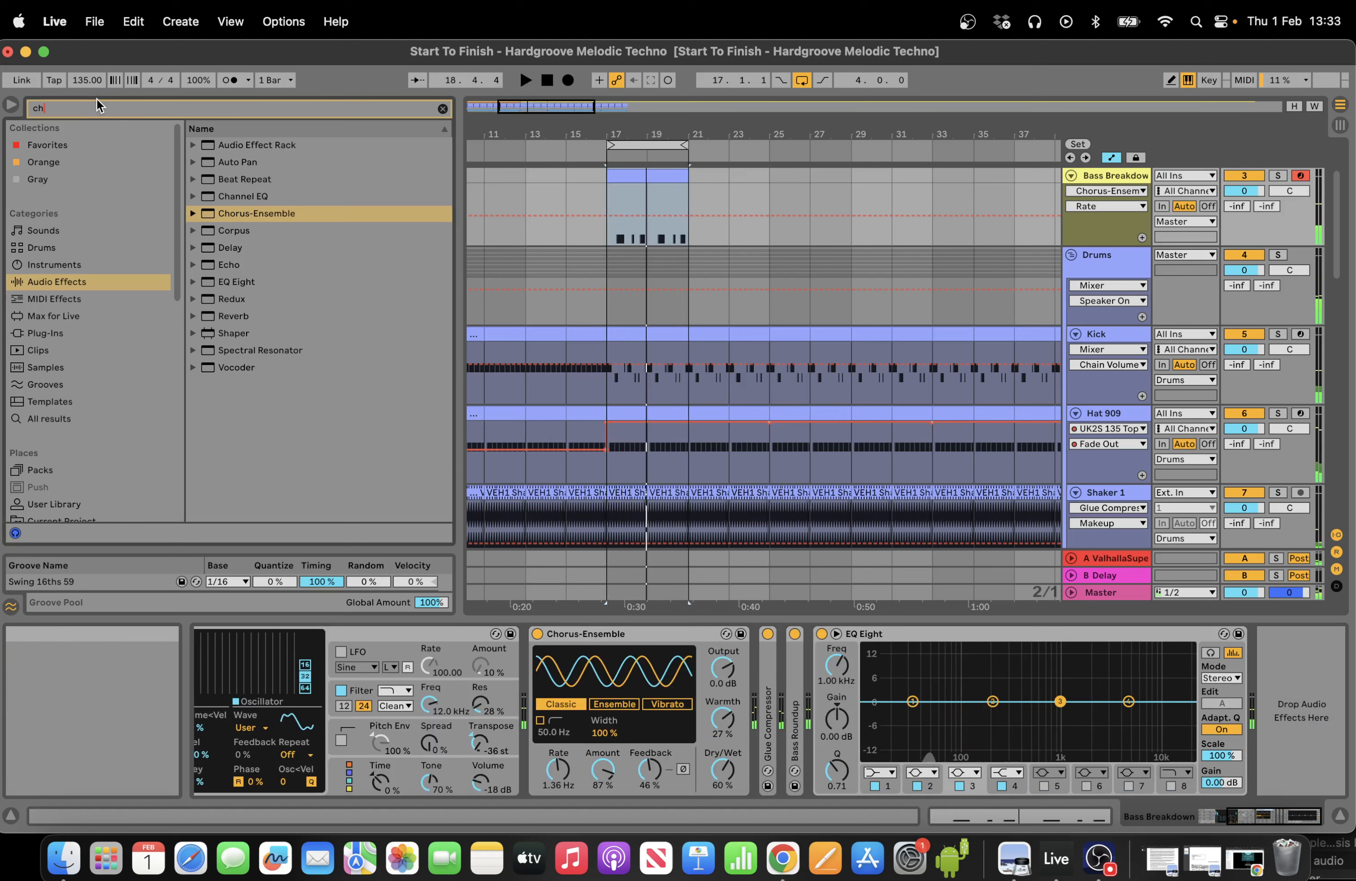
double_click(98, 108)
type("com")
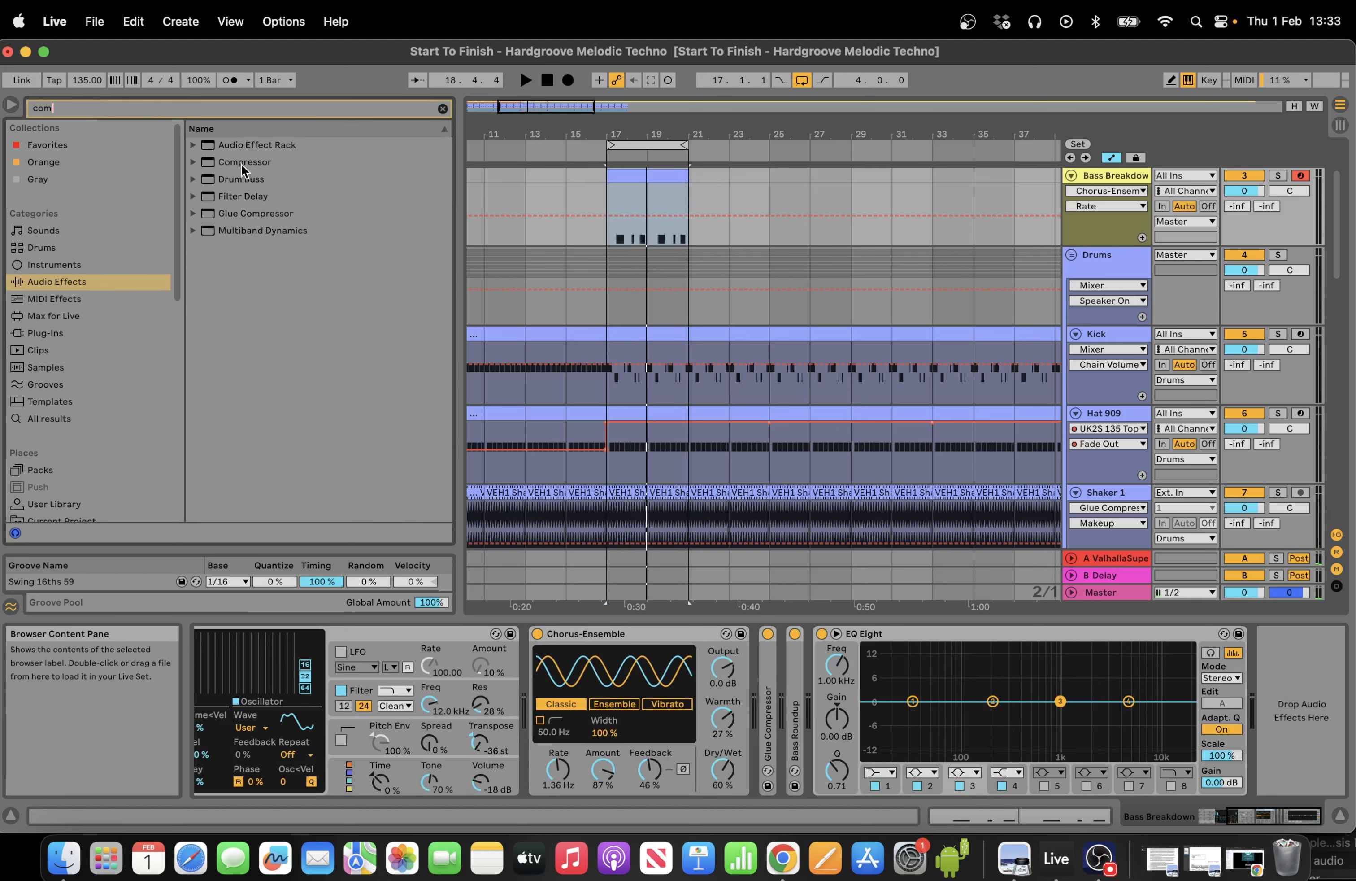
left_click_drag(242, 163, 850, 633)
left_click(836, 634)
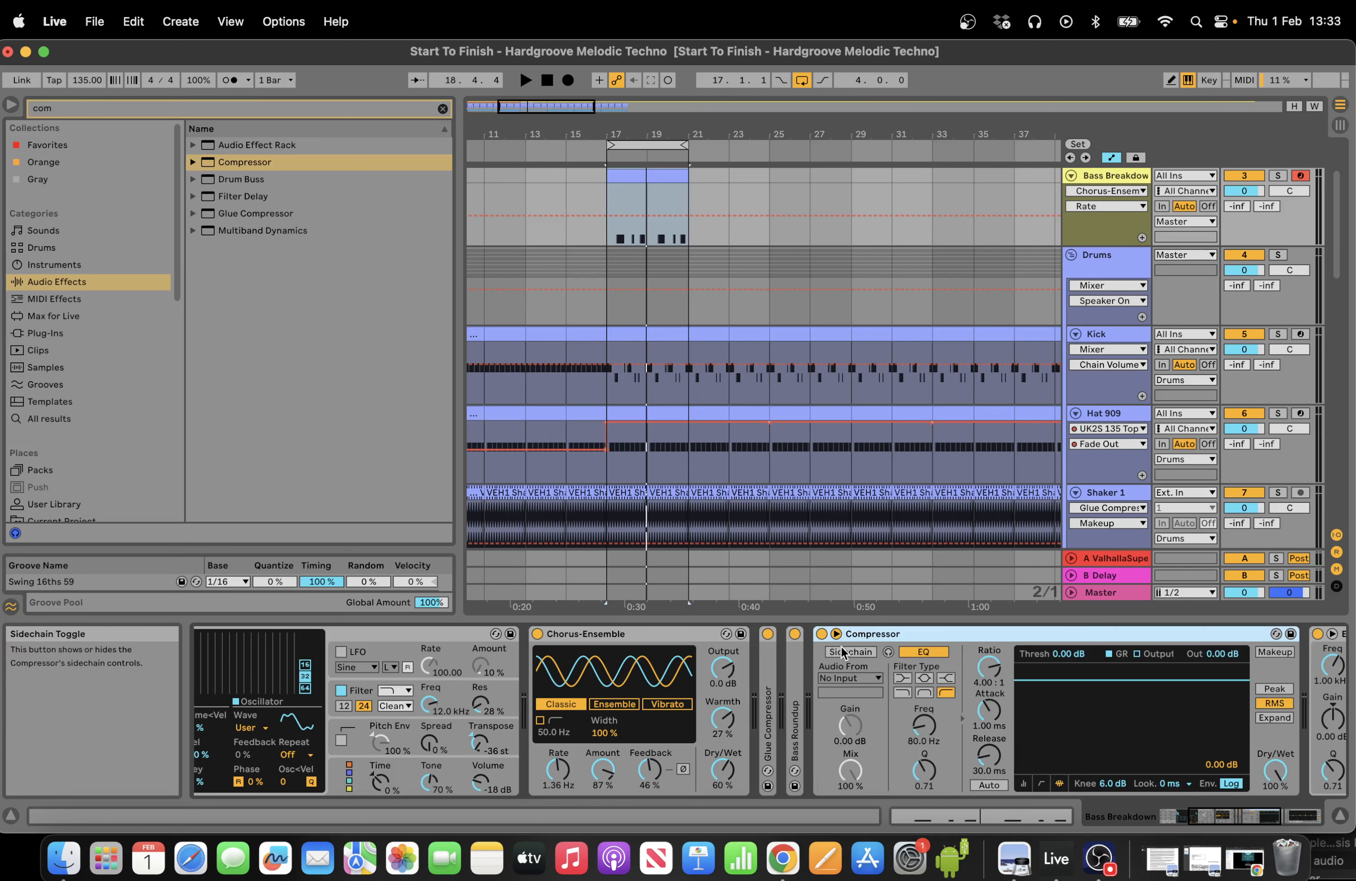
Sidechain the Compressor to the Kick track with a low-pass filter and a threshold of about -19.1 dB.
left_click(842, 652)
left_click(864, 681)
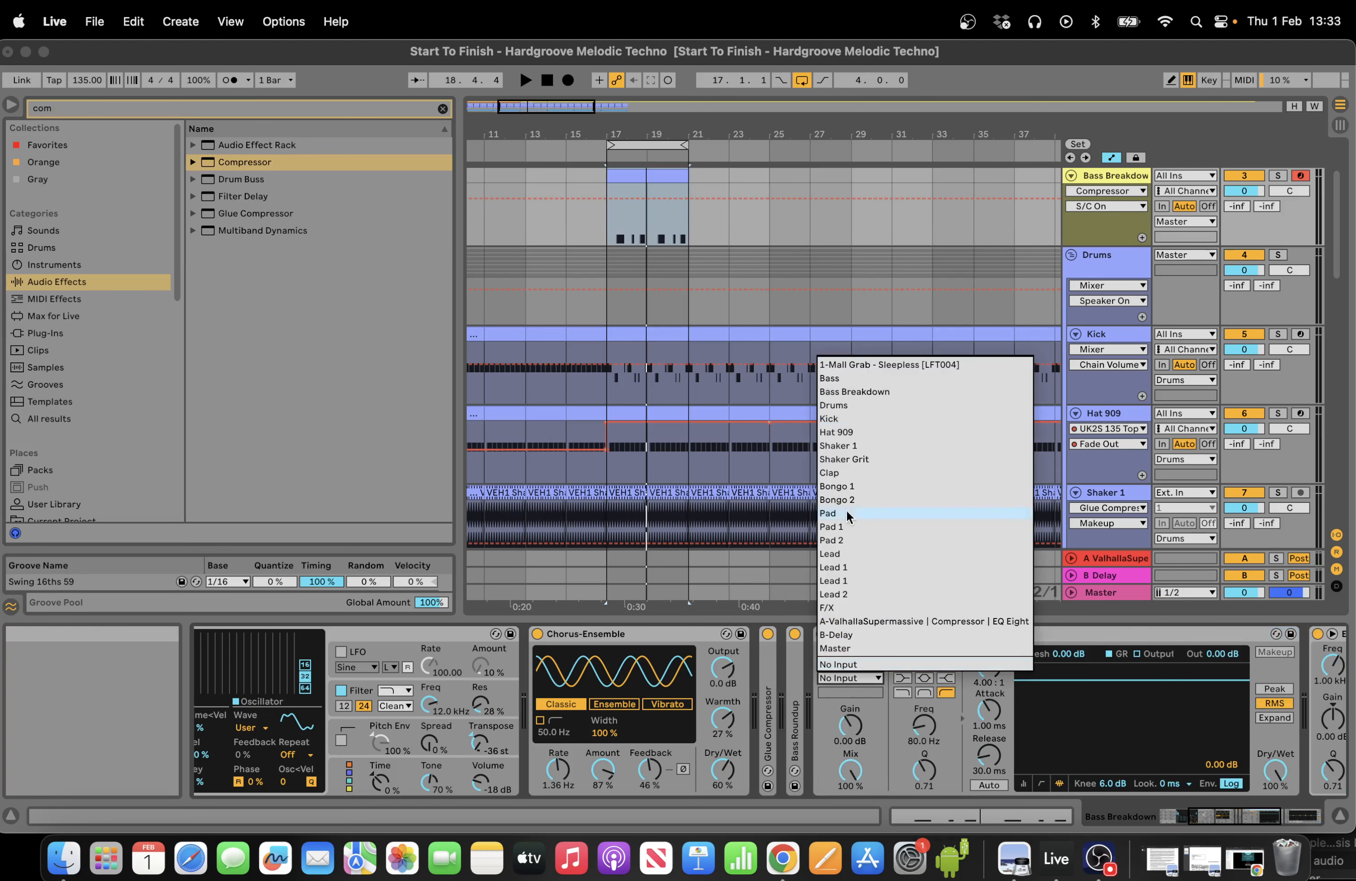
left_click(867, 419)
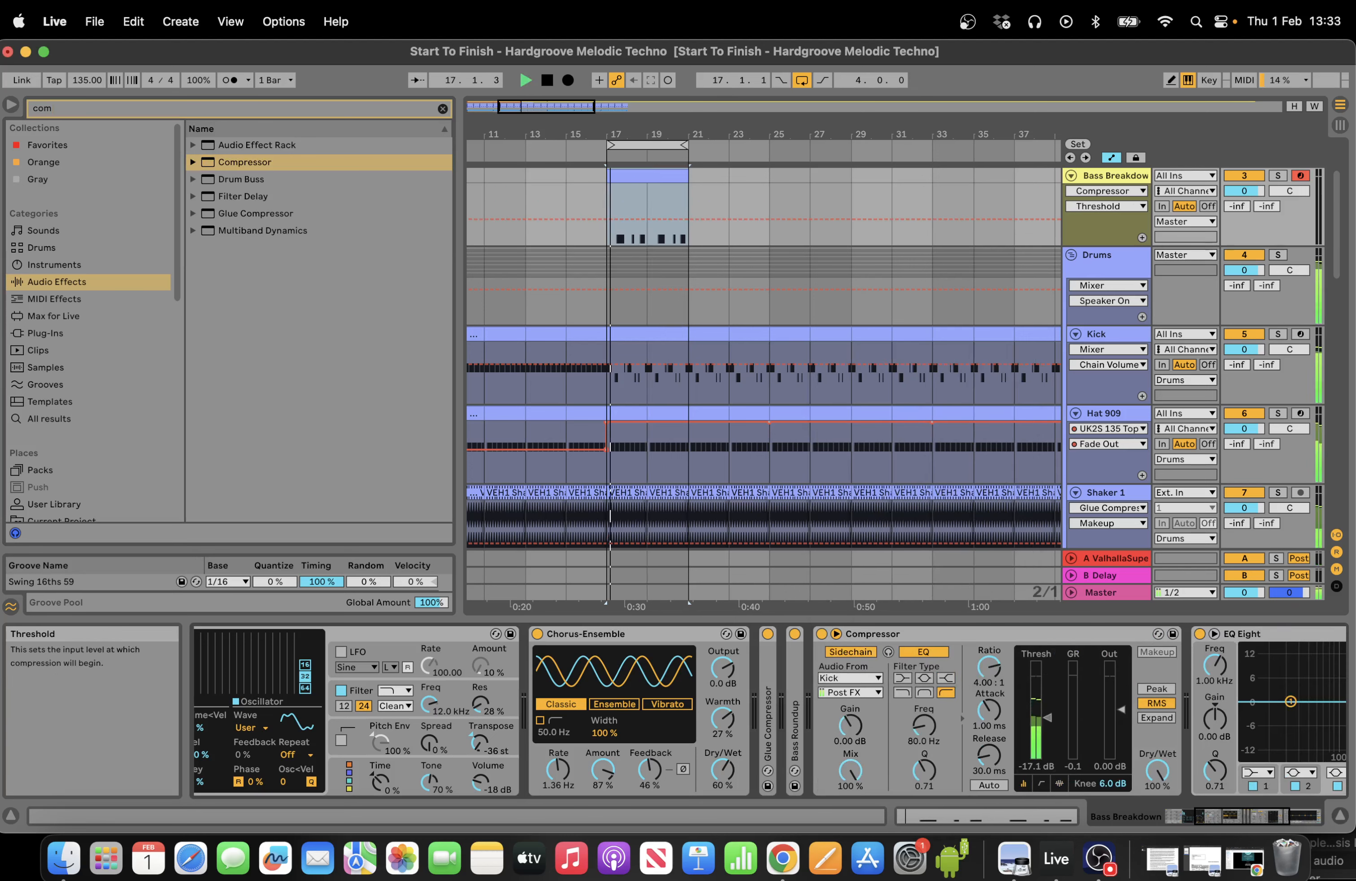
left_click(902, 692)
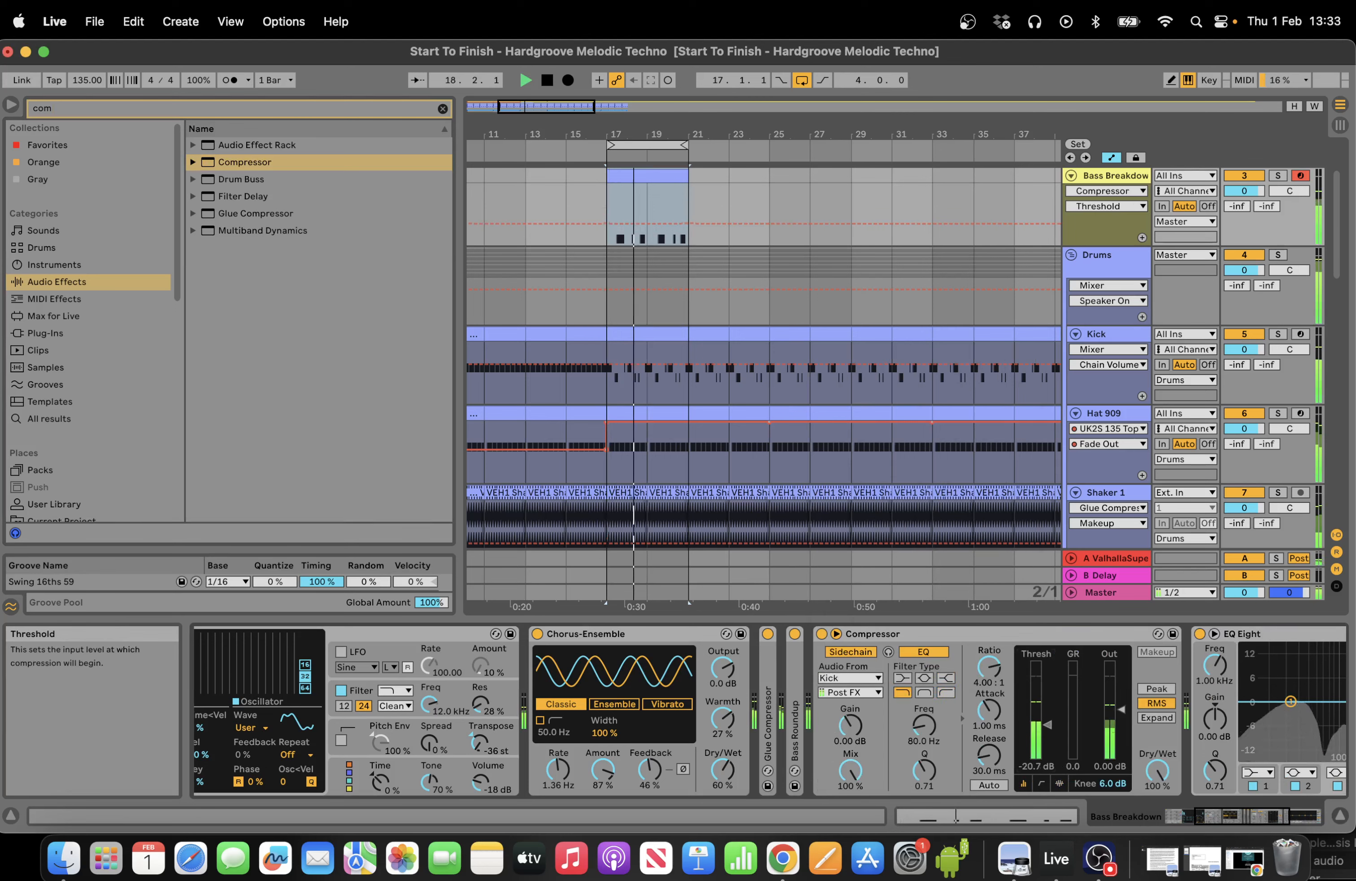
left_click(1261, 817)
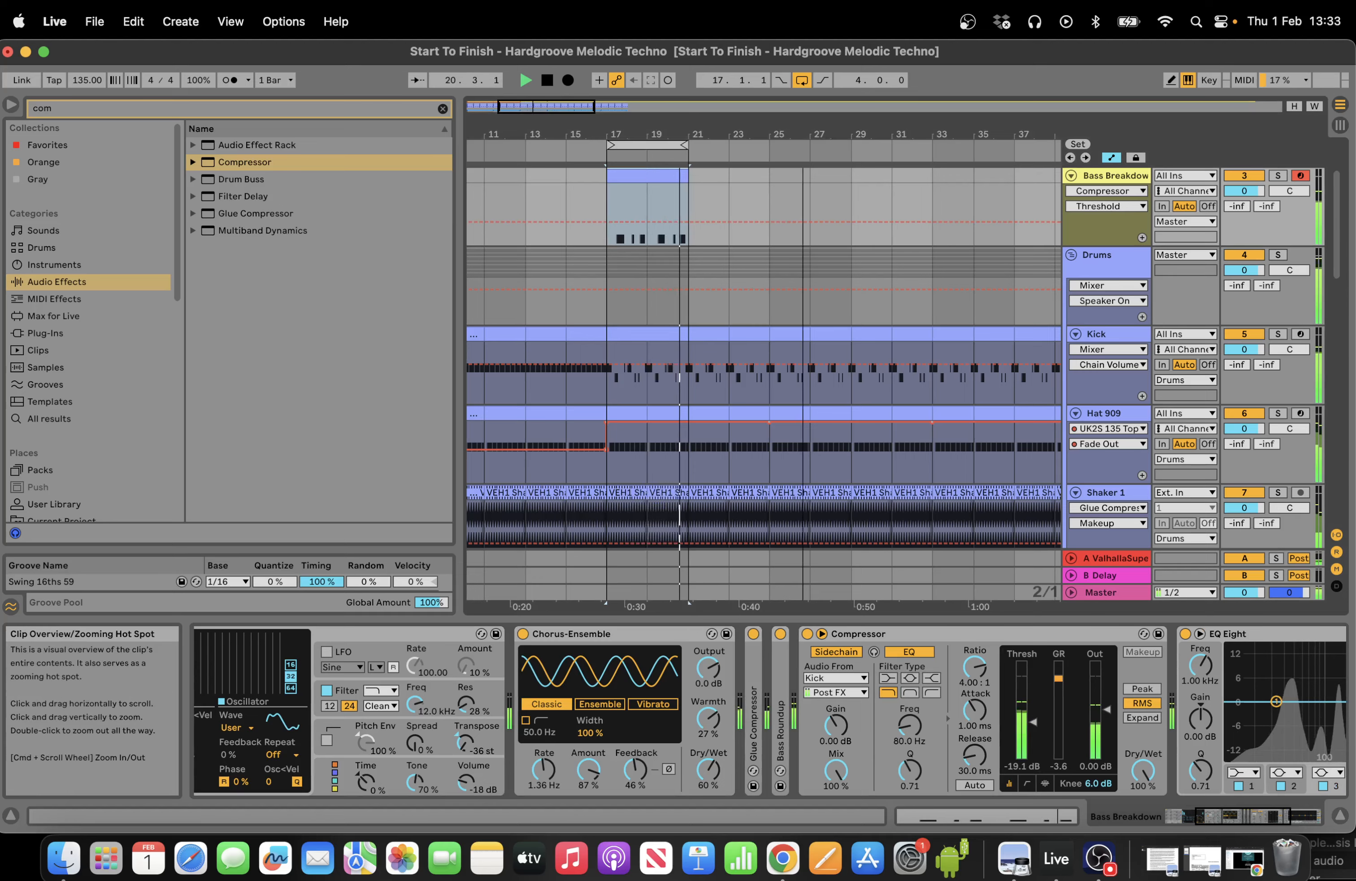
Duplicate the four-bar Bass Breakdown clip repeatedly up to bar 49, and extend the playback loop to cover 32 bars from bar 17.
left_click_drag(649, 107, 649, 80)
key("super+d")
key("super+d")
key("super+d")
key("super+d")
key("super+d")
key("super+d")
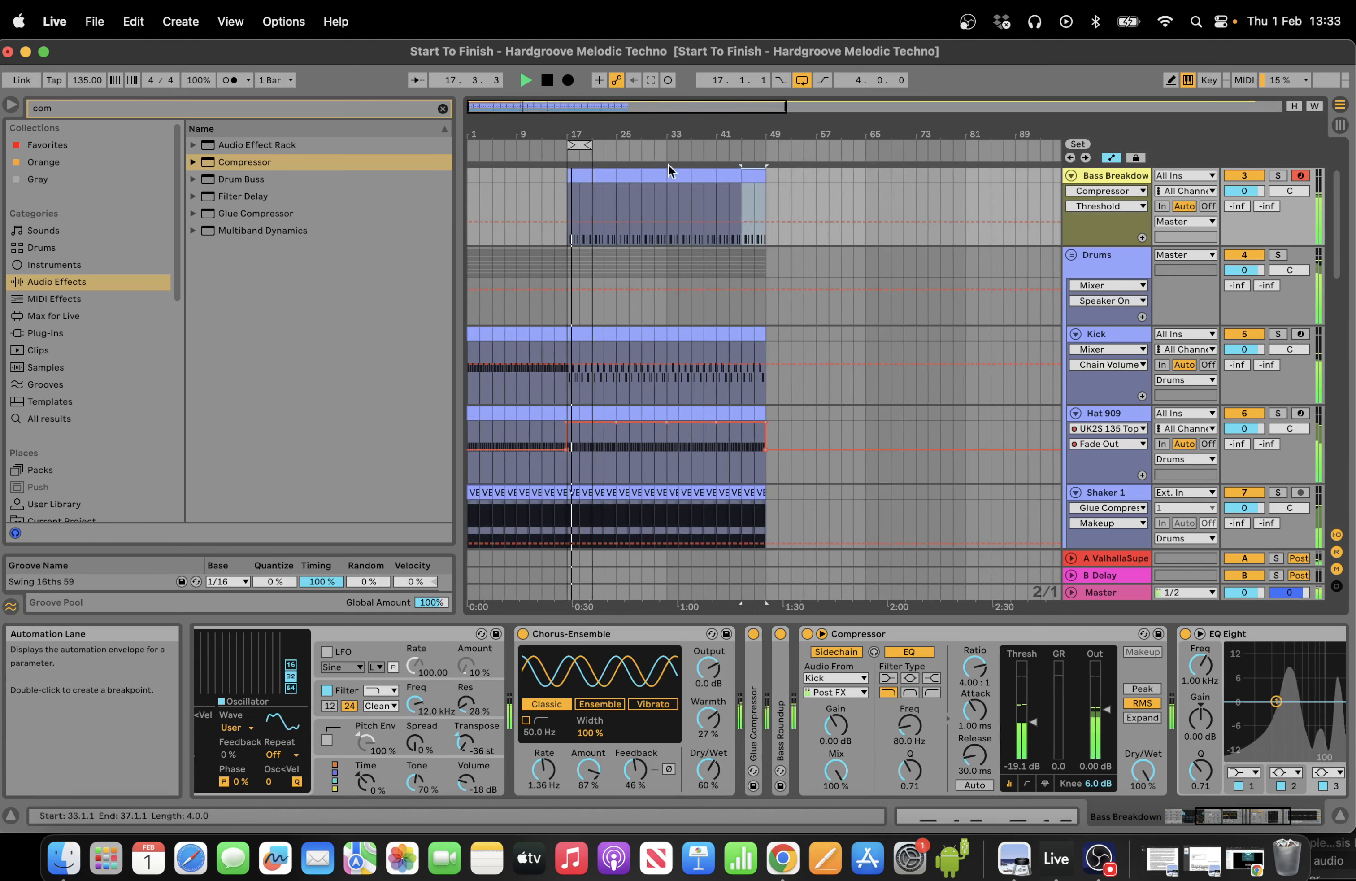
left_click_drag(592, 145, 766, 140)
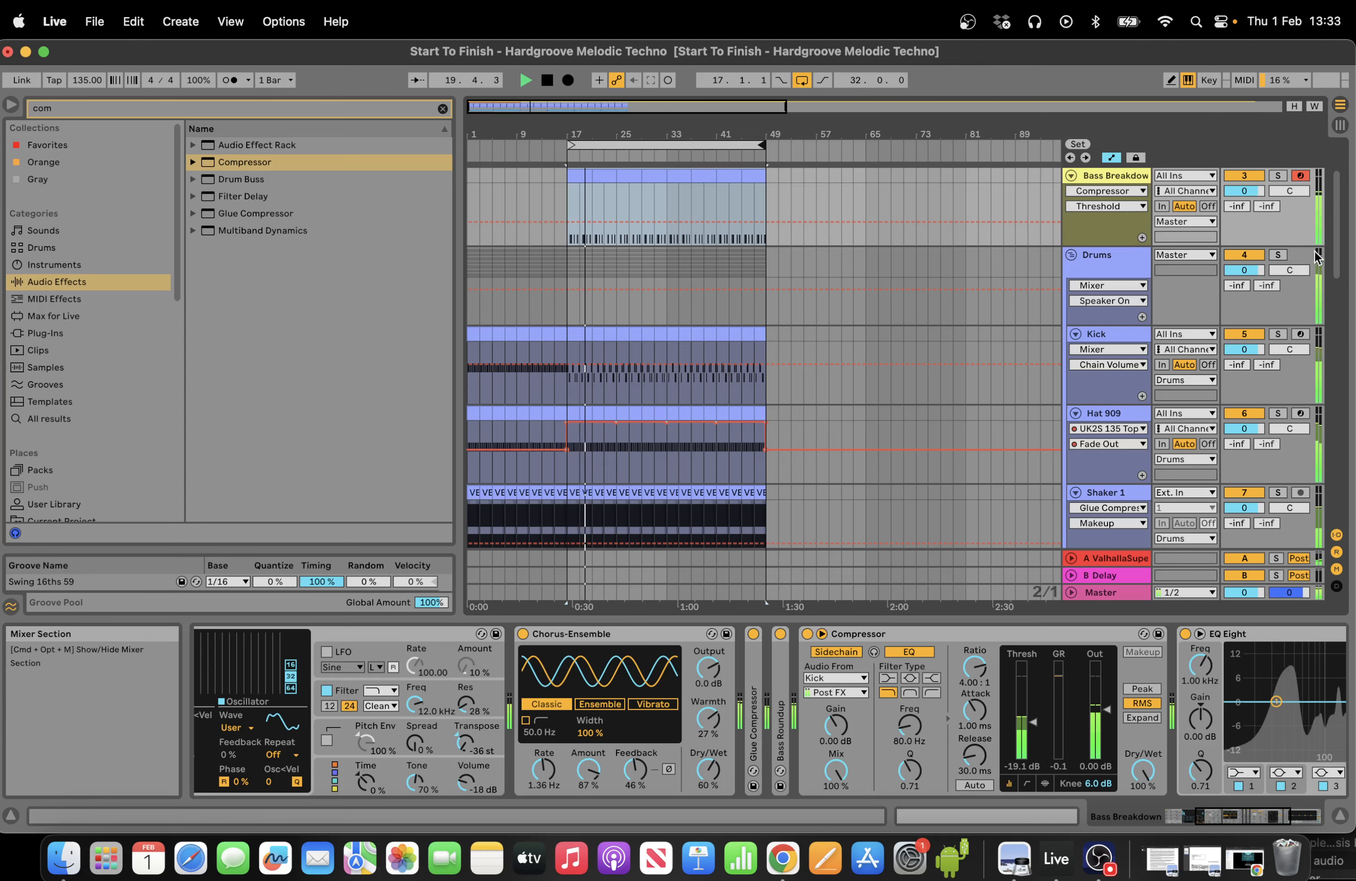
Play the arrangement from the Lead 1 clip that starts at bar 25.
scroll(1316, 258, "down", 15)
key("space")
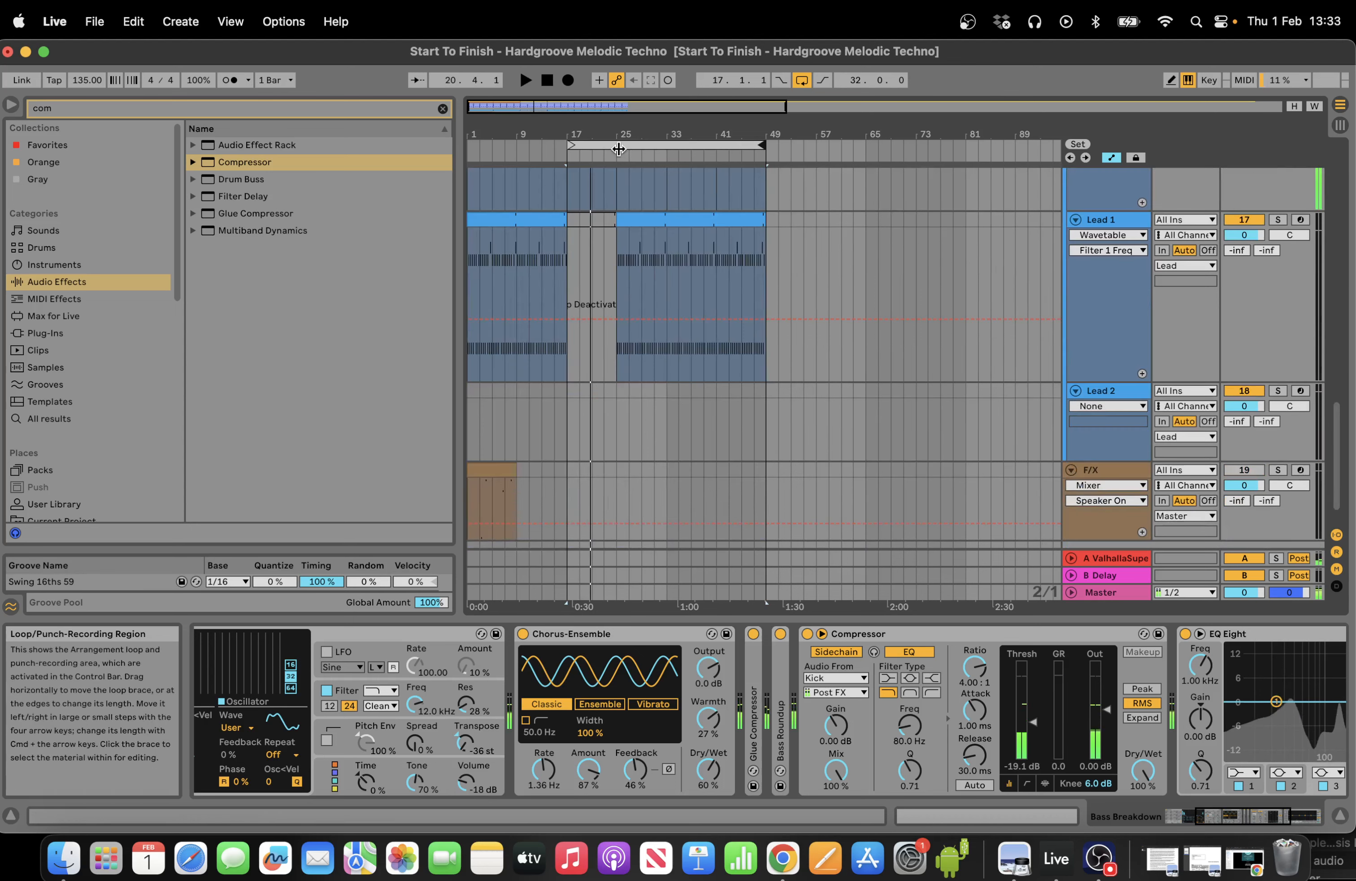
left_click(619, 240)
key("space")
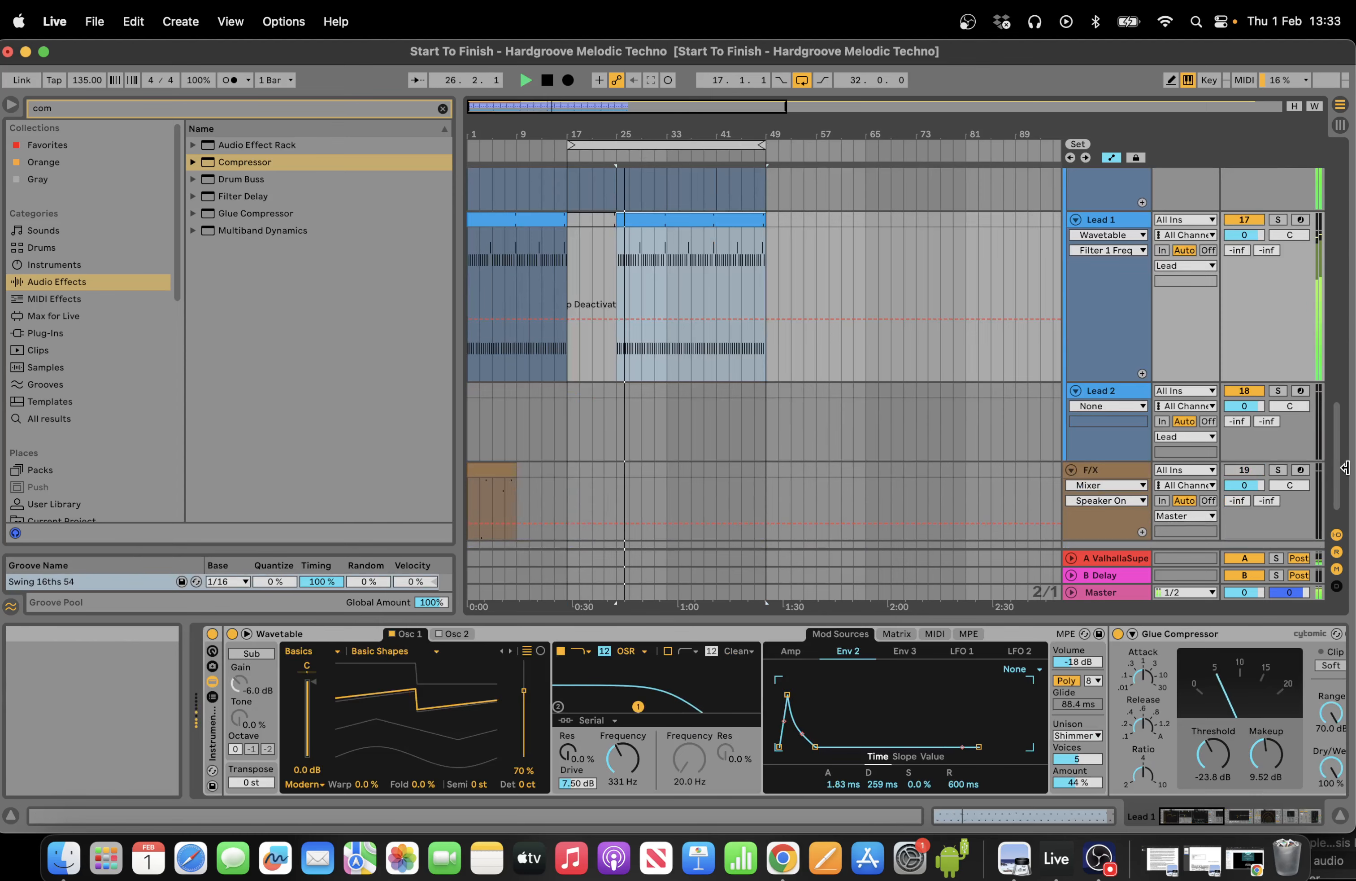
Delete the Bass Breakdown clips from bar 33 onward and copy the opening 16-bar Bass clip to bar 33.
scroll(1345, 467, "up", 15)
left_click_drag(767, 285, 669, 272)
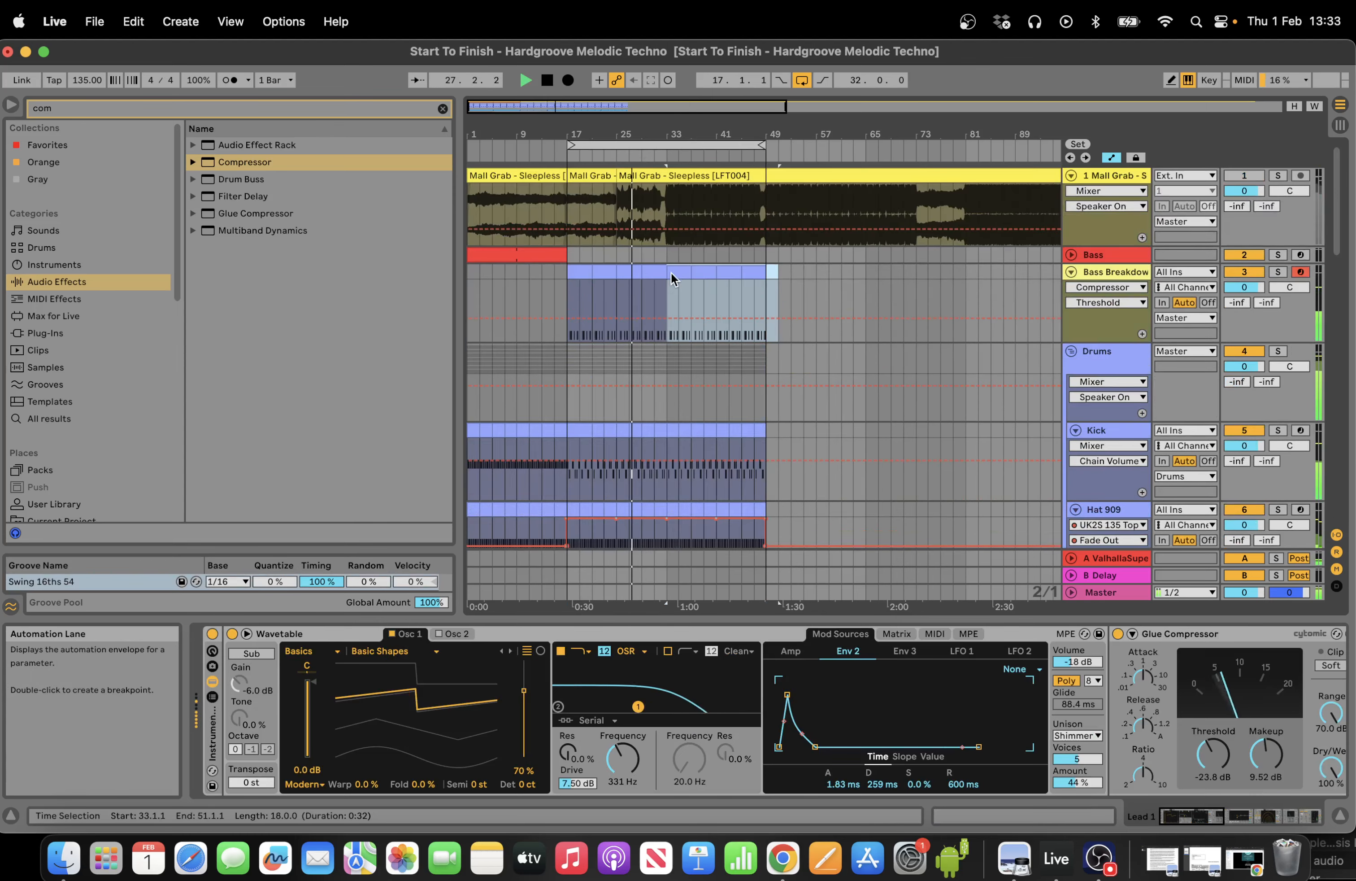
left_click(547, 253)
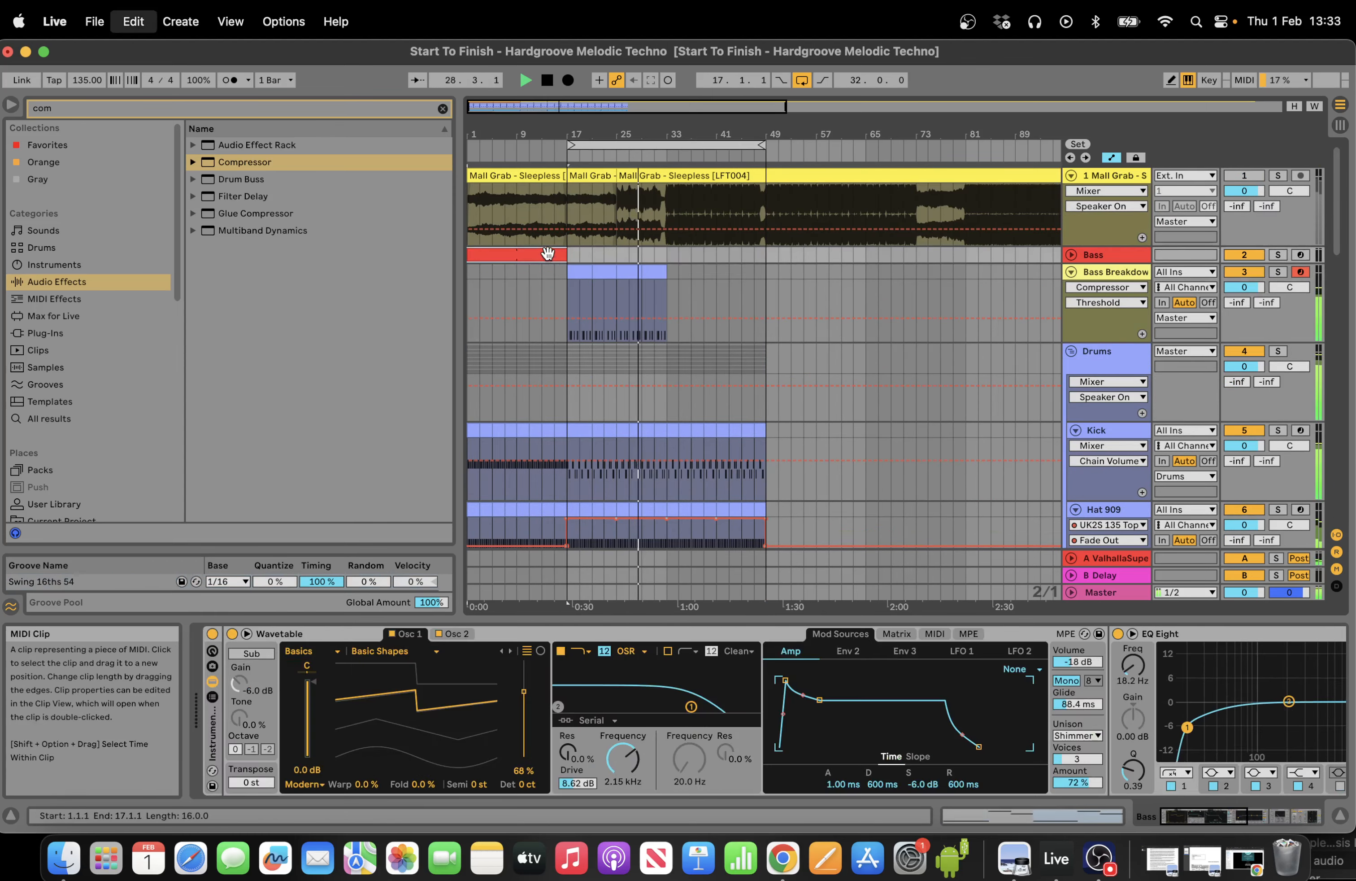
left_click(670, 253)
key("cmd+v")
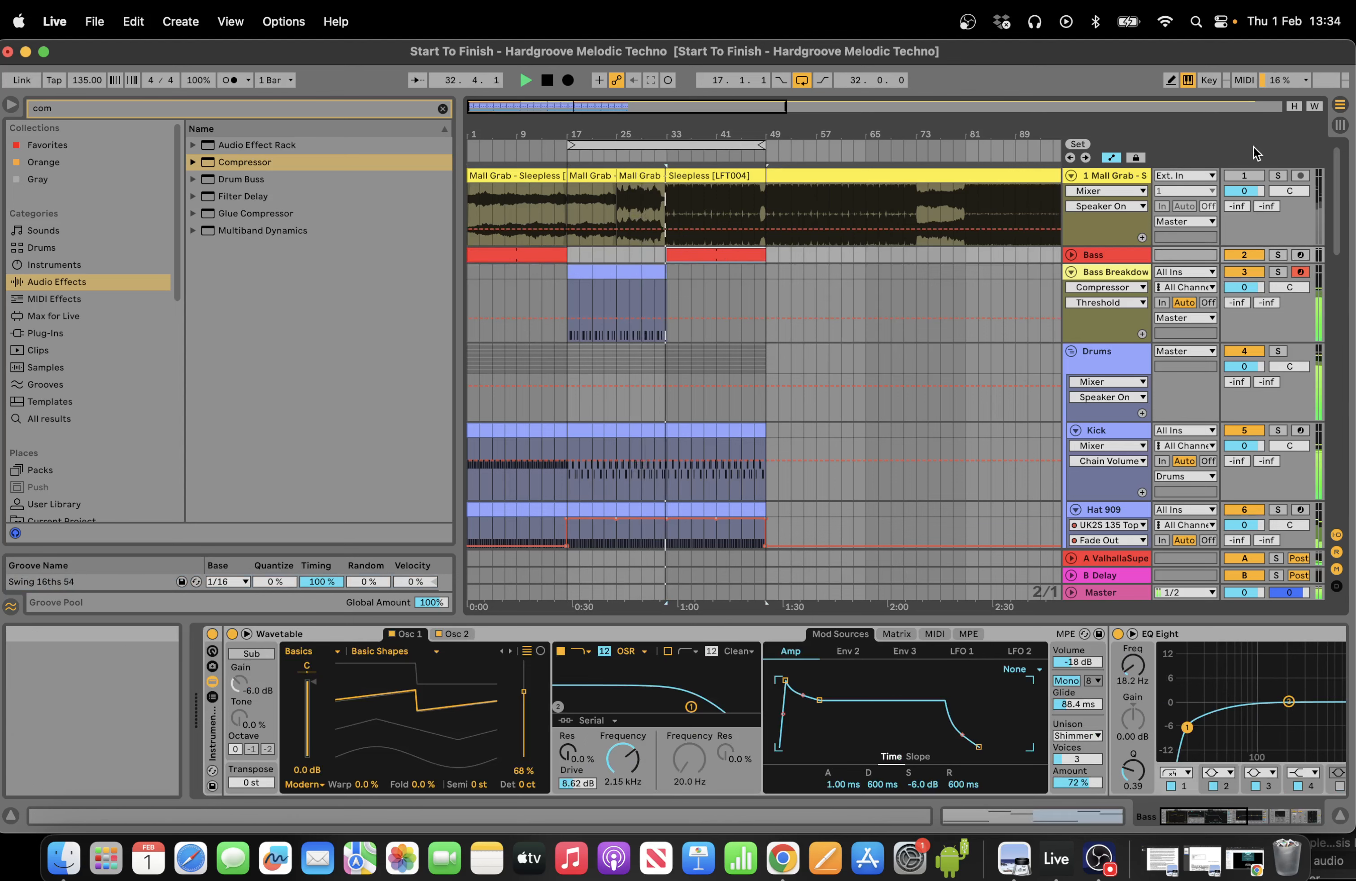
Unfold the Bass track and audition the bass transition around bar 33, restarting playback from the loop start at bar 17.
left_click(1071, 254)
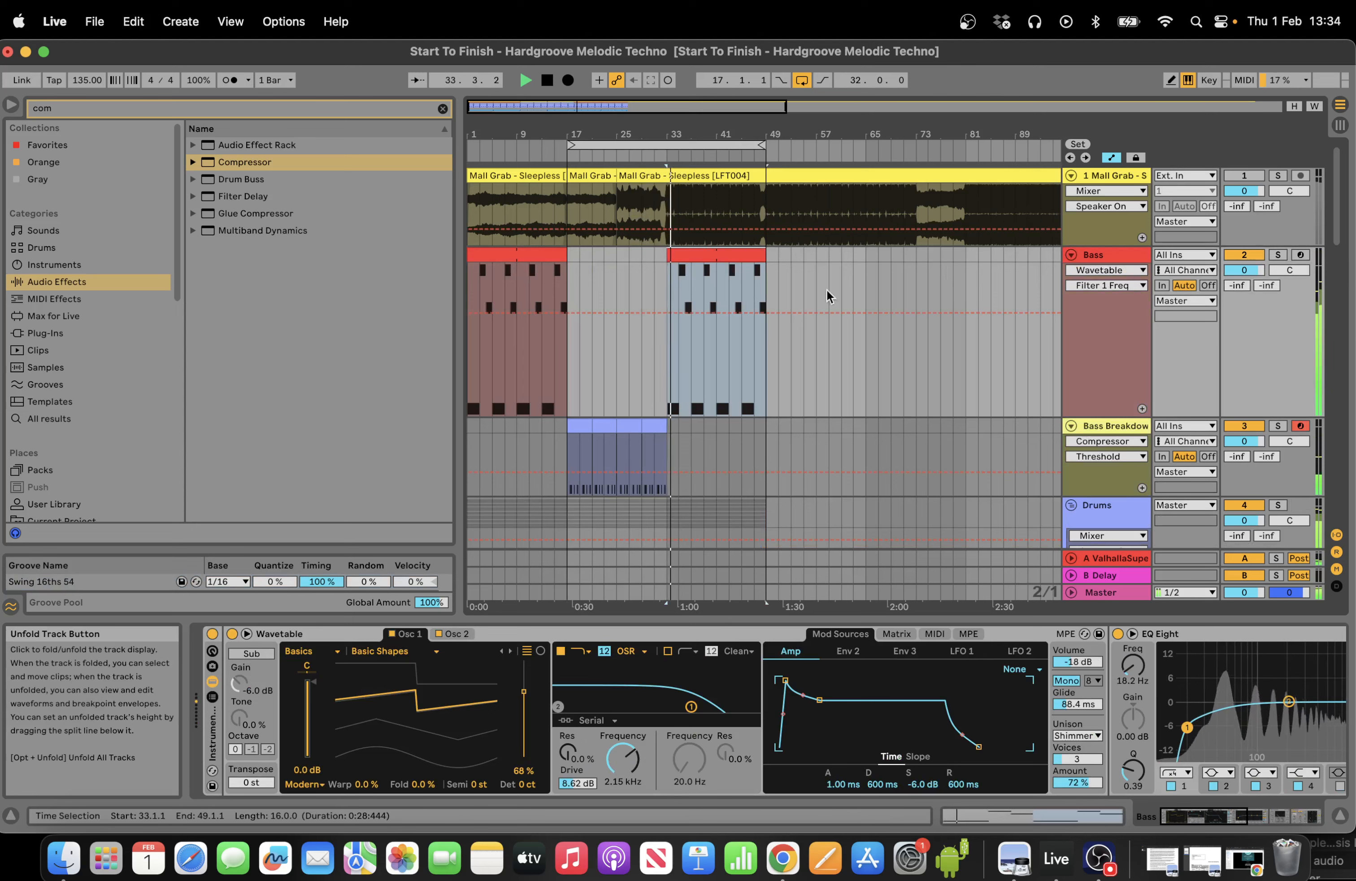
left_click(670, 374)
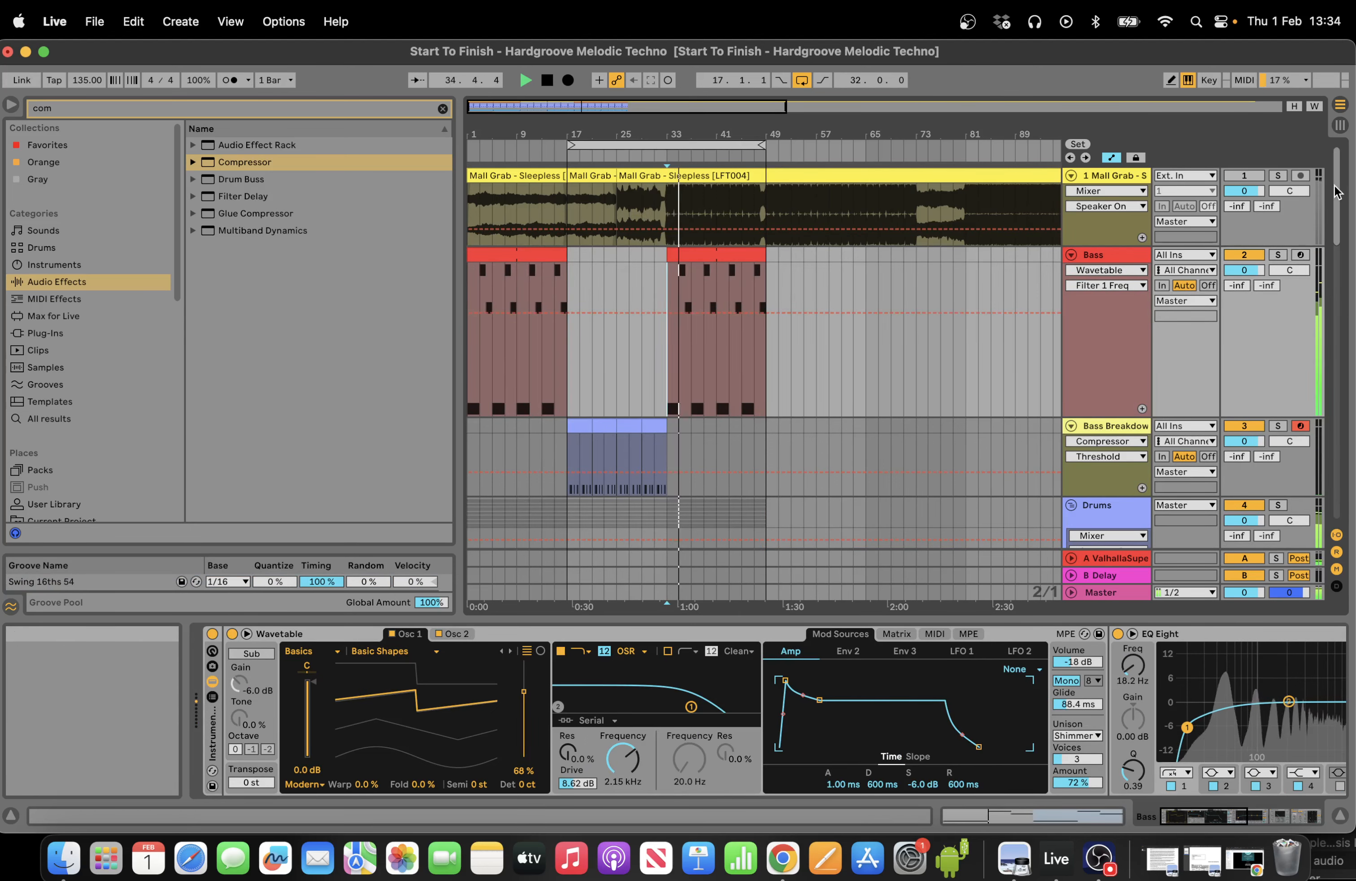
left_click_drag(1334, 191, 1347, 292)
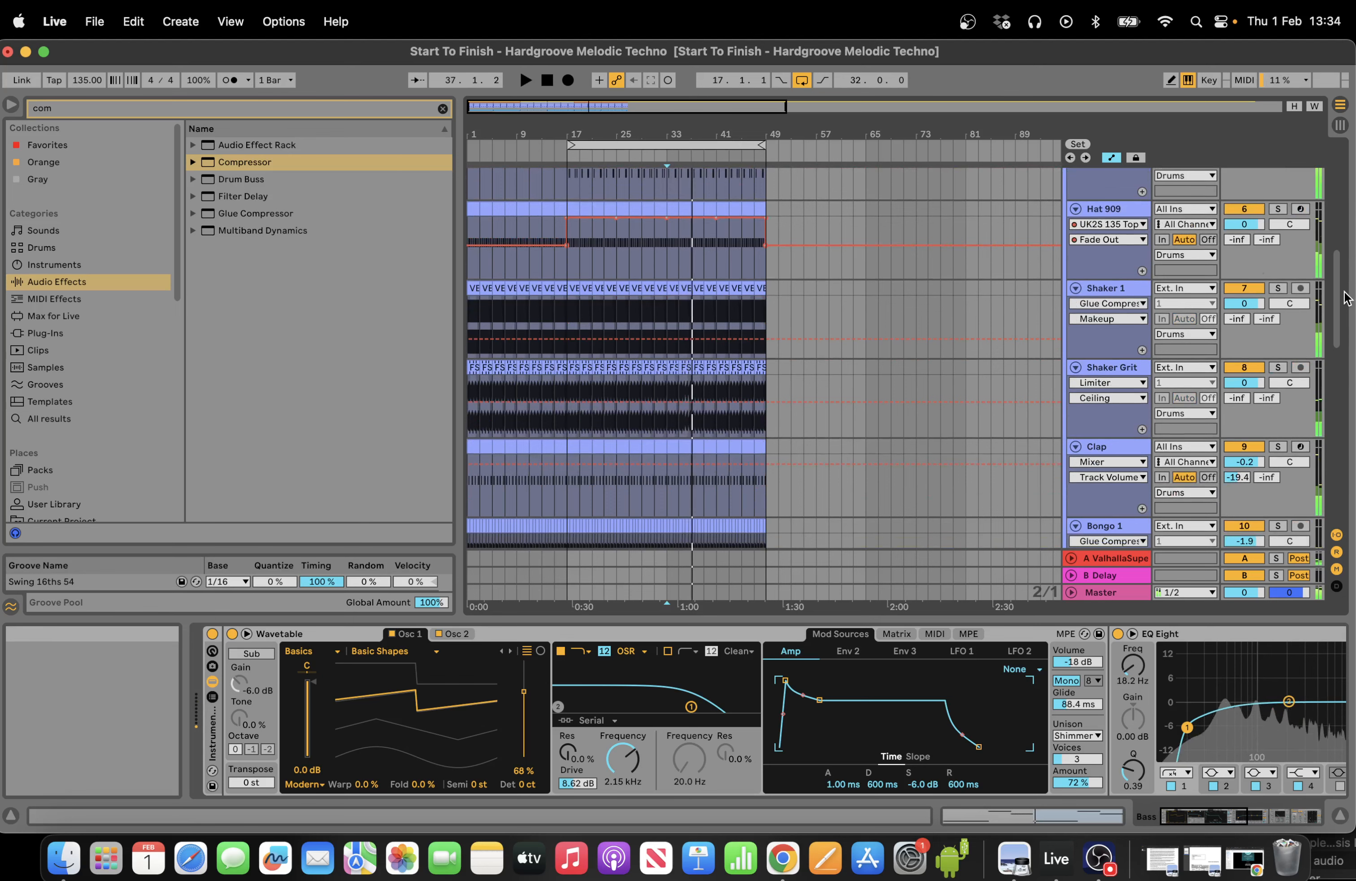
left_click(674, 155)
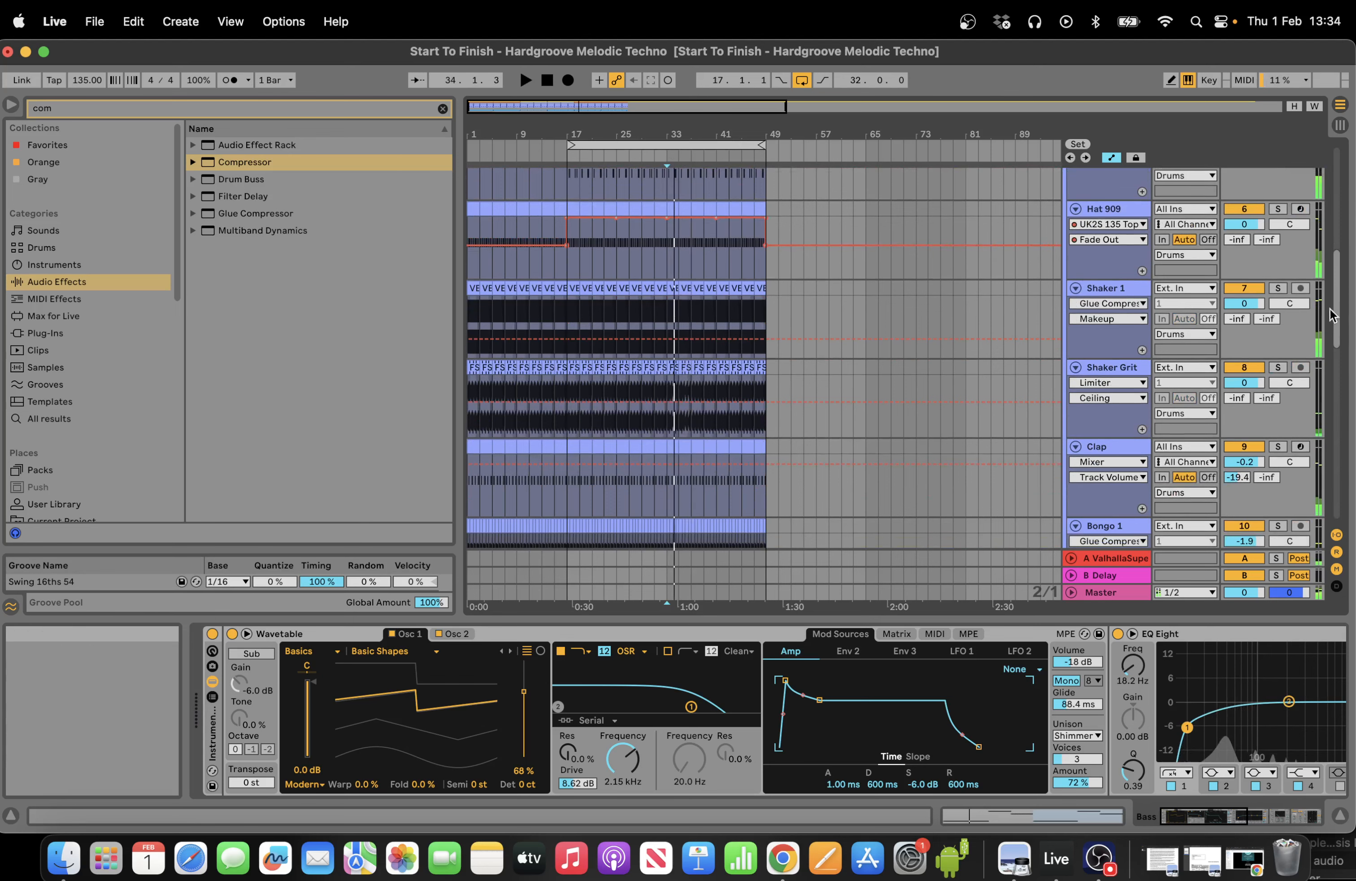
left_click_drag(1333, 309, 1333, 237)
left_click(606, 146)
key("space")
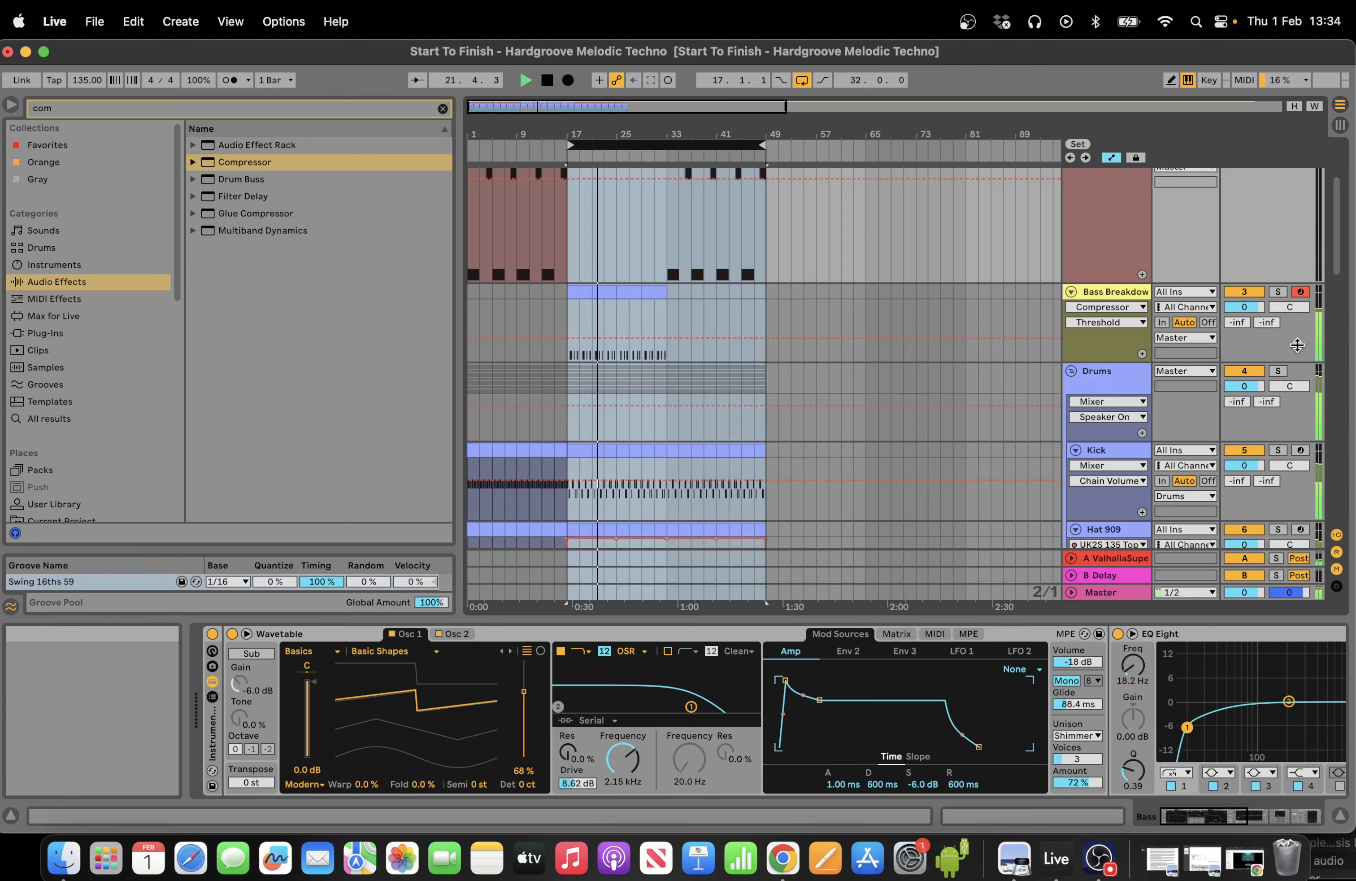
Solo the Drums group and audition its Bongo 2, Bongo 1, Clap, Shaker Grit and Shaker 1 tracks one at a time.
left_click(1278, 372)
left_click_drag(1338, 253, 1350, 366)
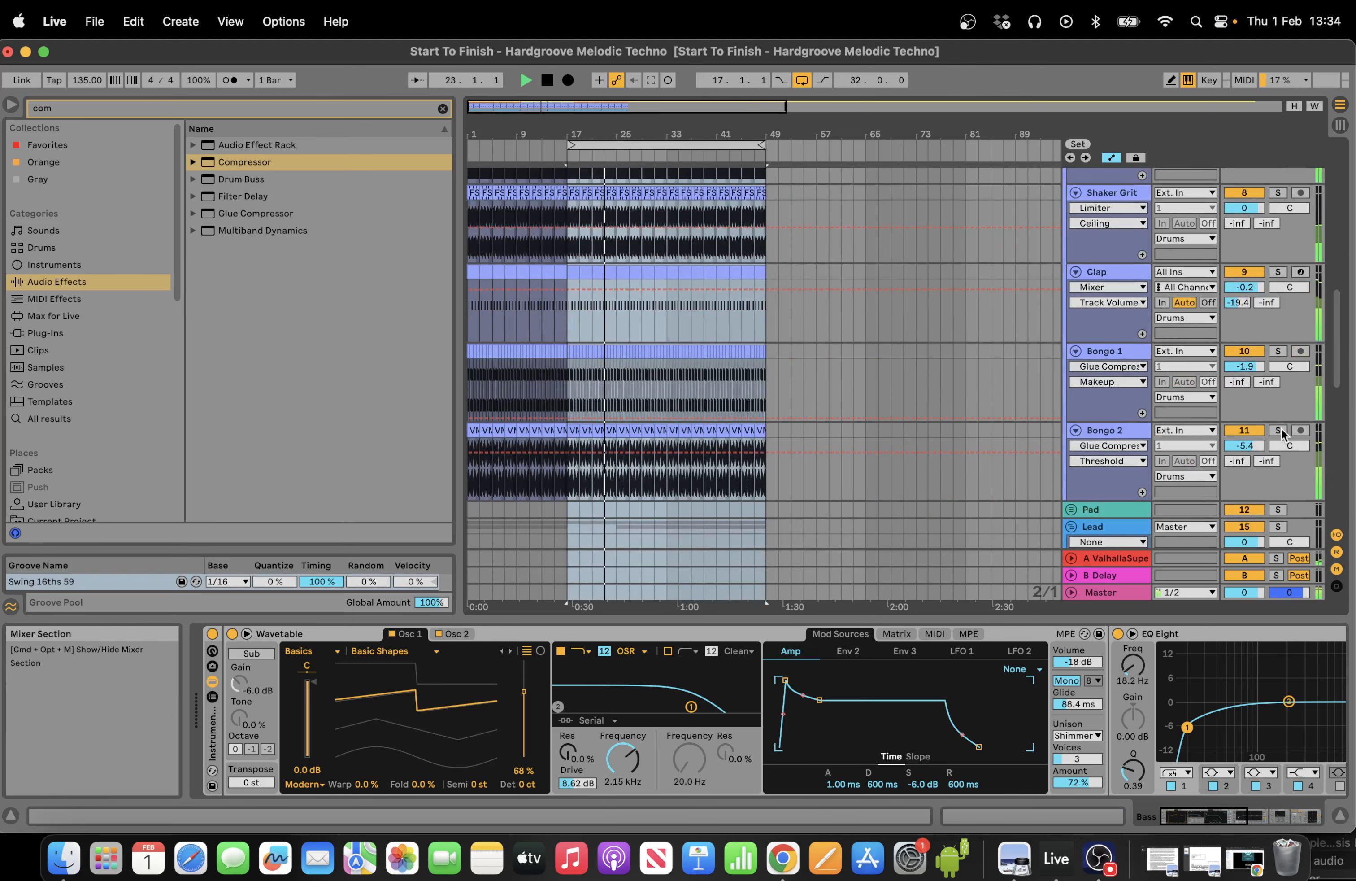
left_click(1279, 430)
left_click(1279, 351)
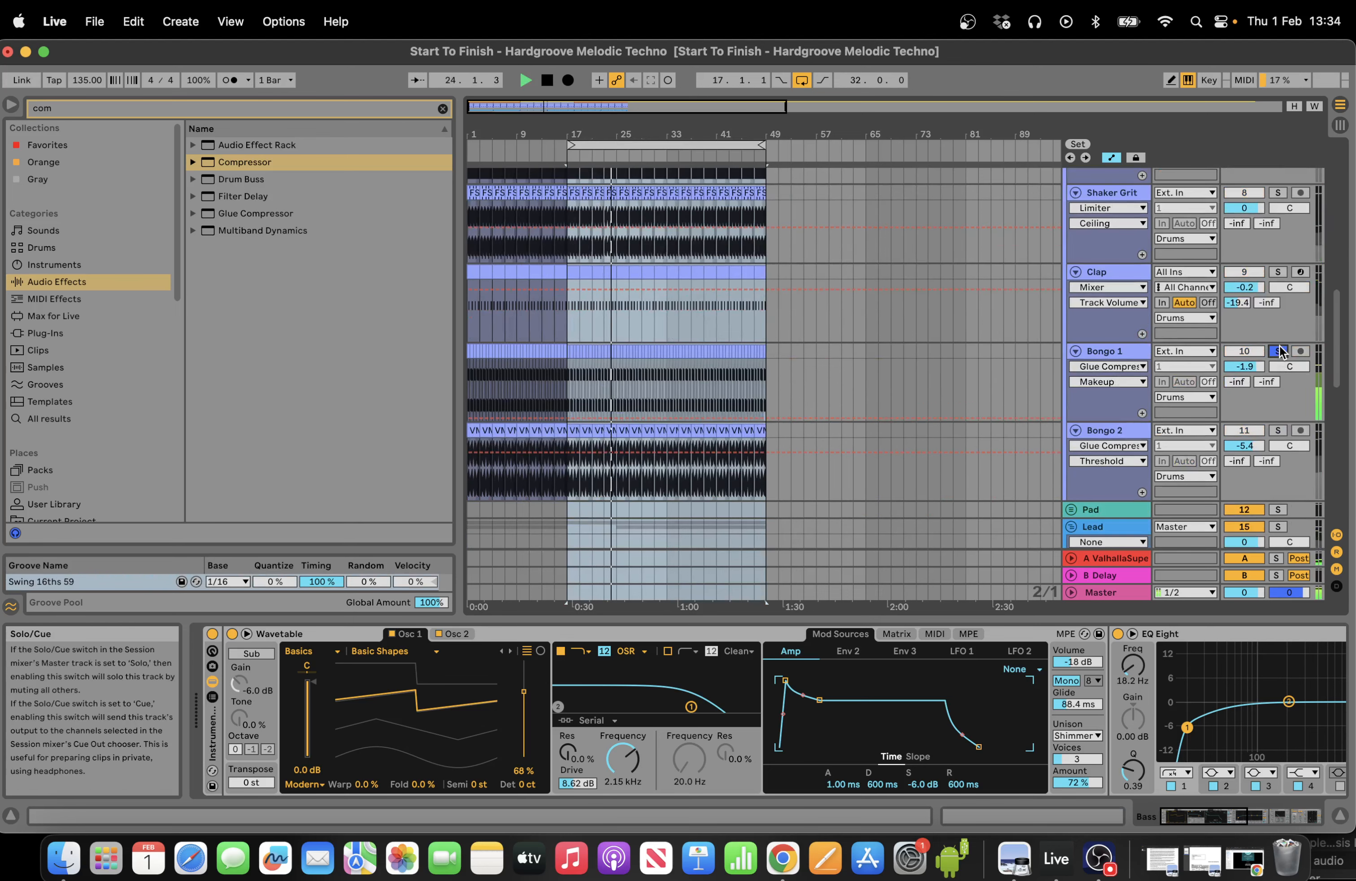
left_click(1278, 272)
left_click_drag(1338, 339, 1338, 313)
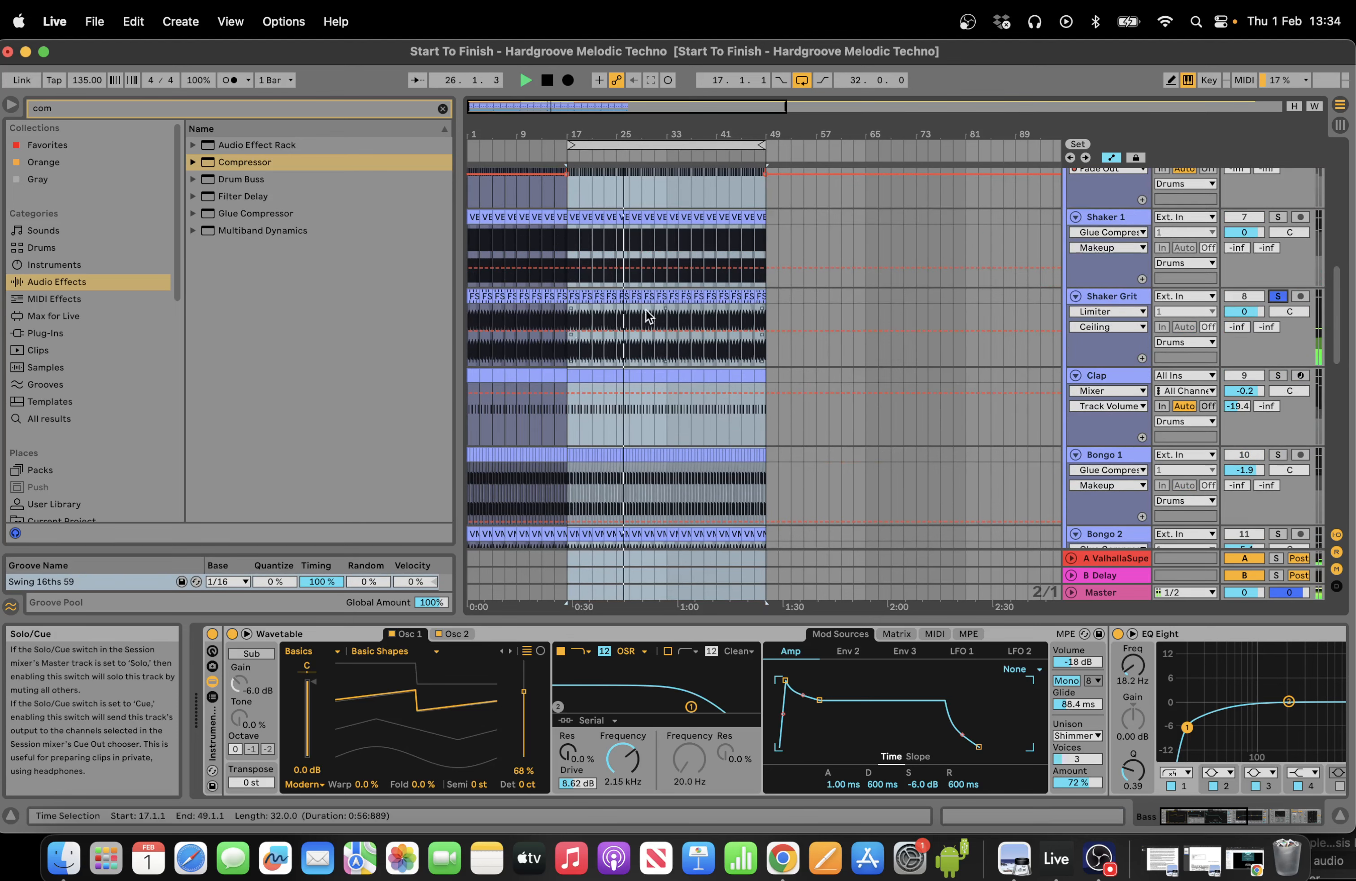
left_click(1277, 218)
Deactivate the Shaker 1 clips from bar 17 to bar 49, unsolo the track and play the section with the other tracks.
key("space")
left_click(653, 252)
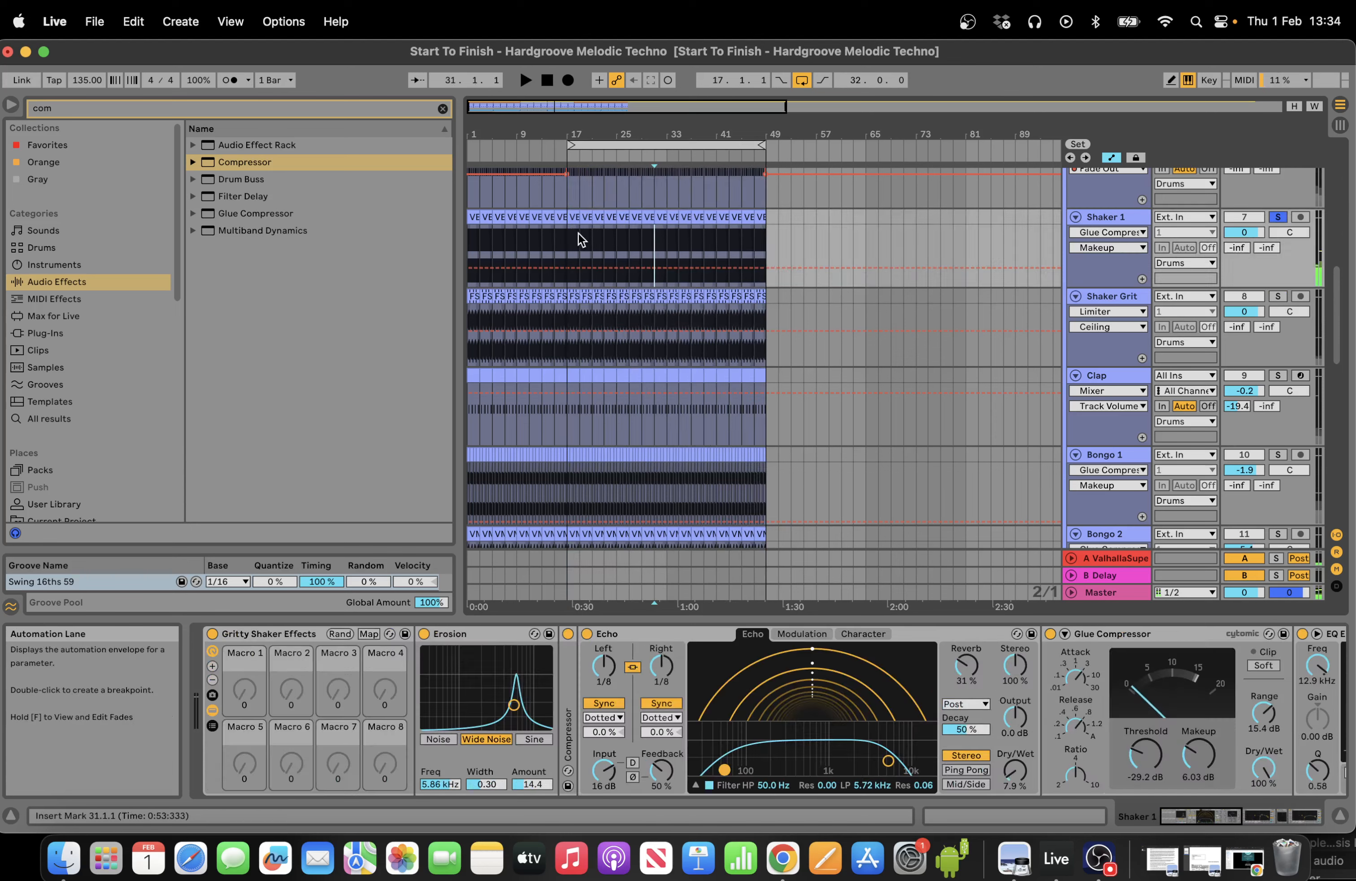
left_click_drag(581, 237, 765, 246)
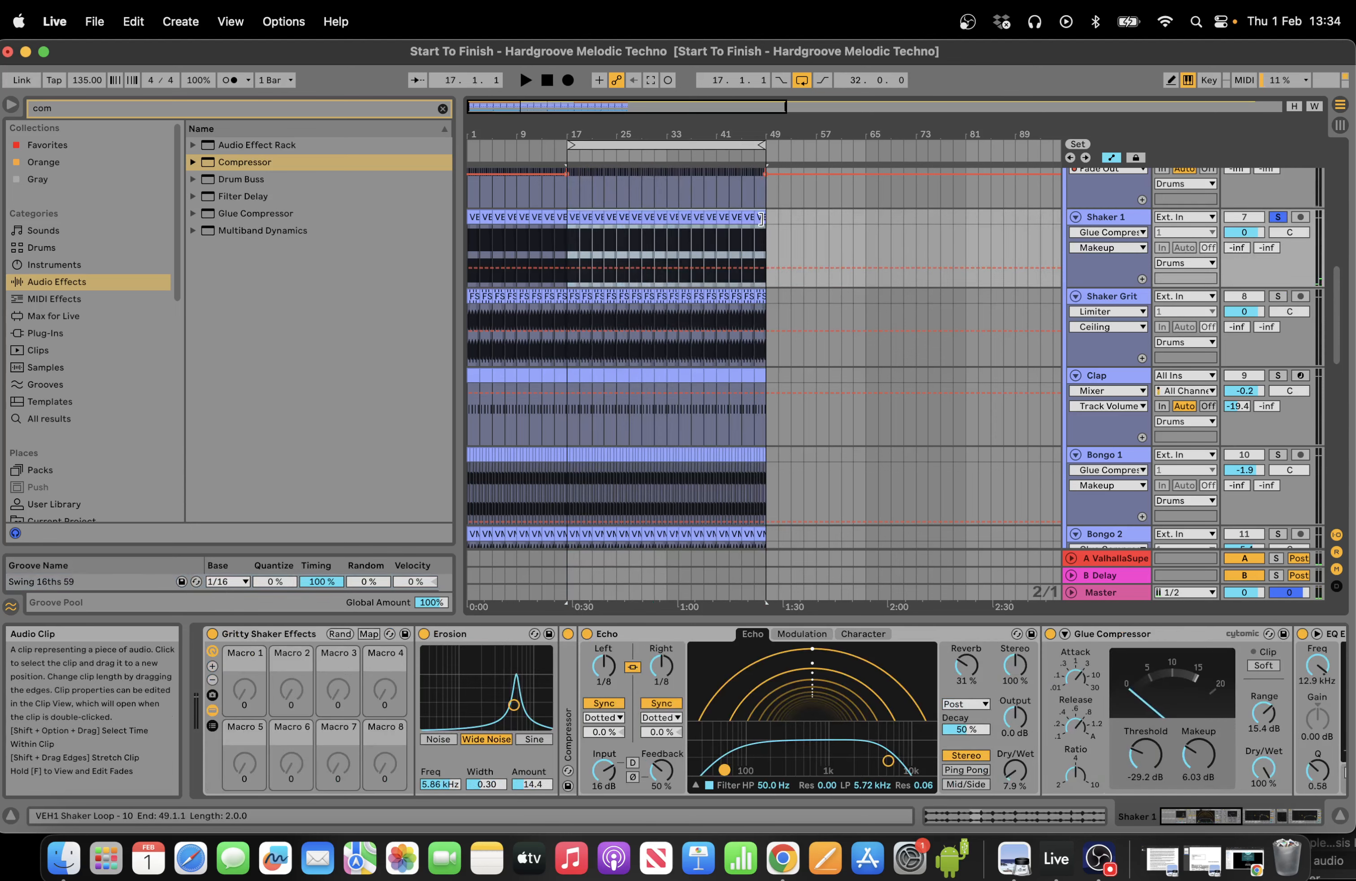
left_click(659, 220)
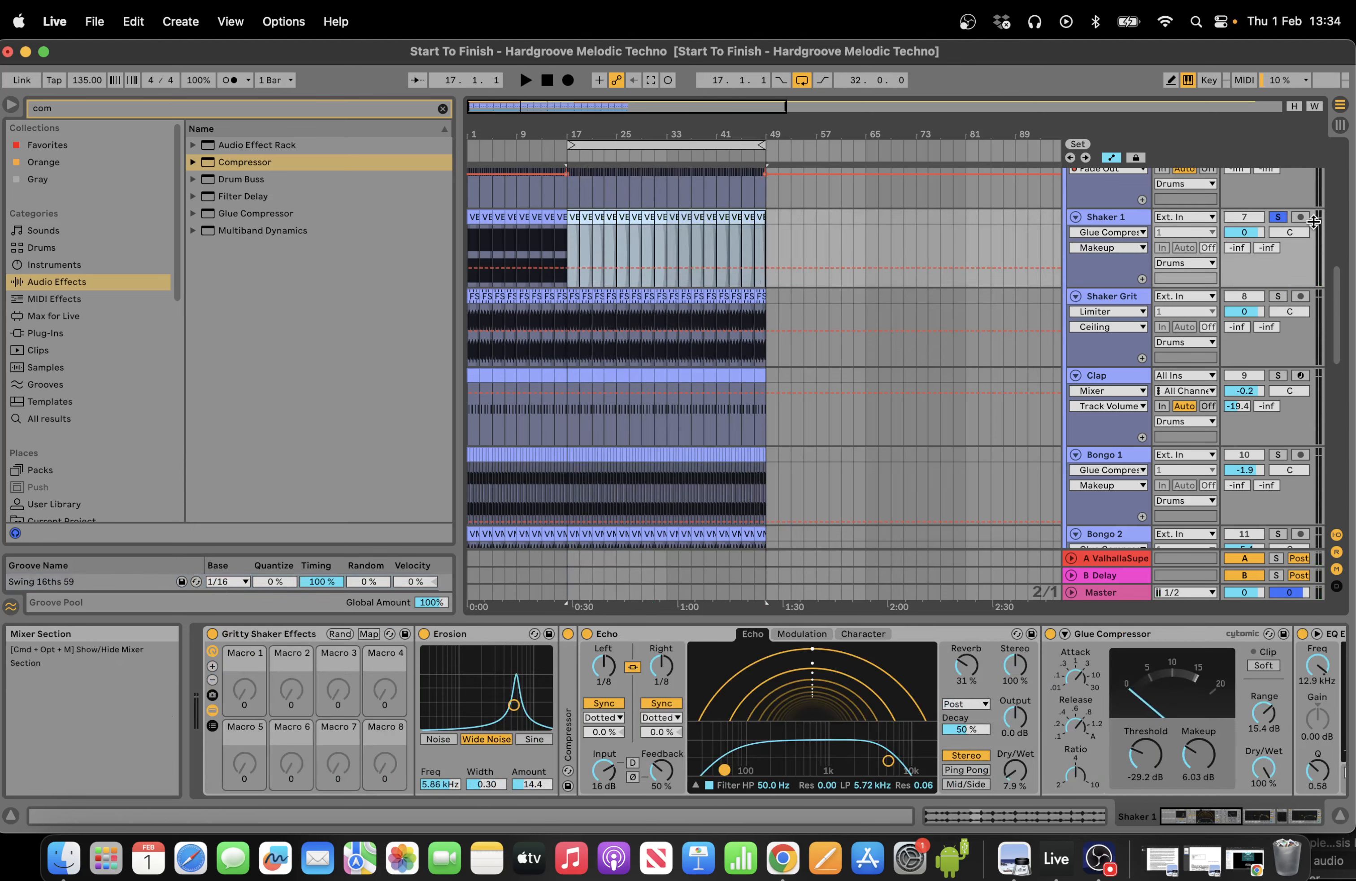
left_click(1286, 218)
left_click(592, 158)
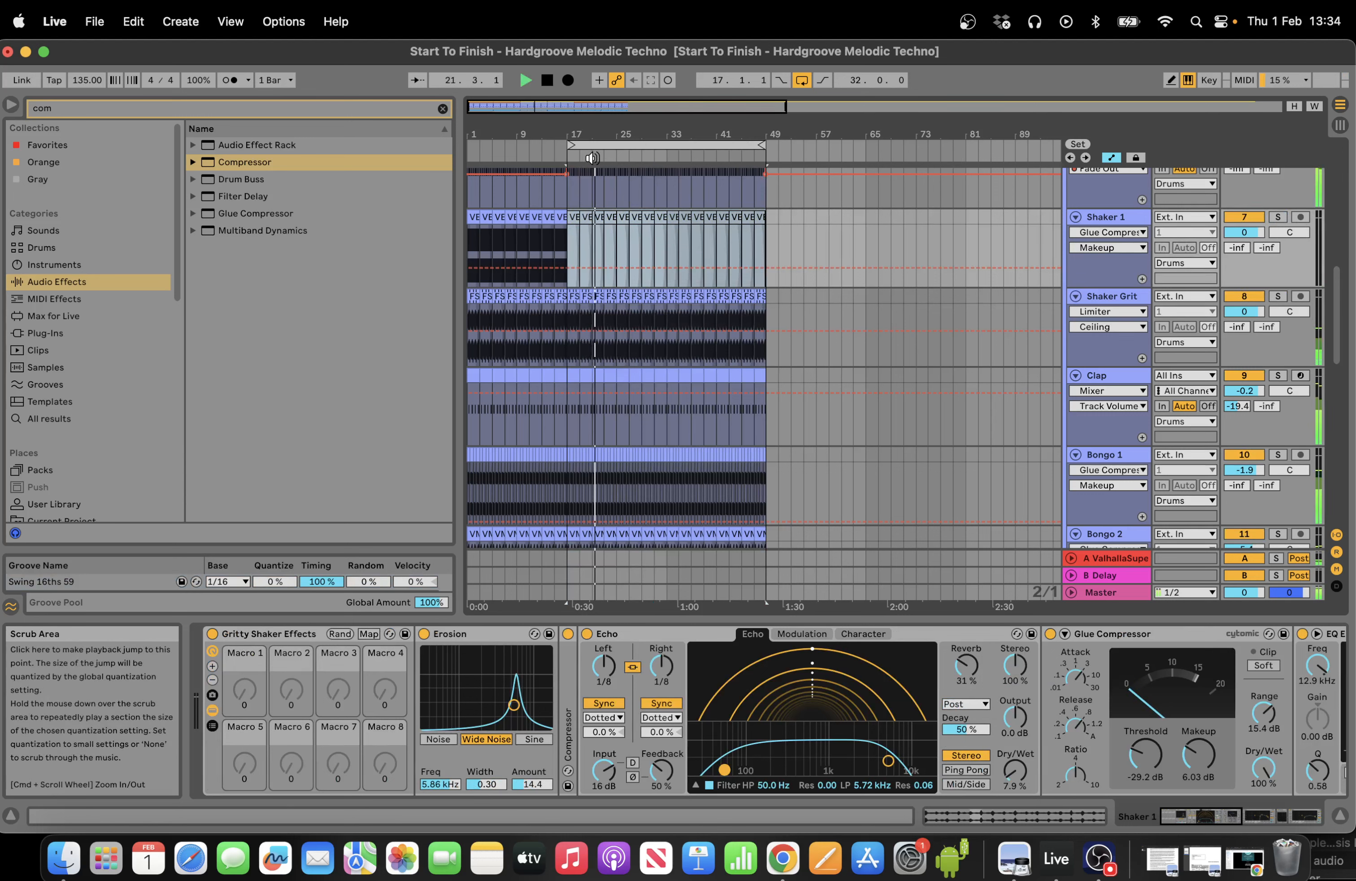
key("XF86AudioRaiseVolume")
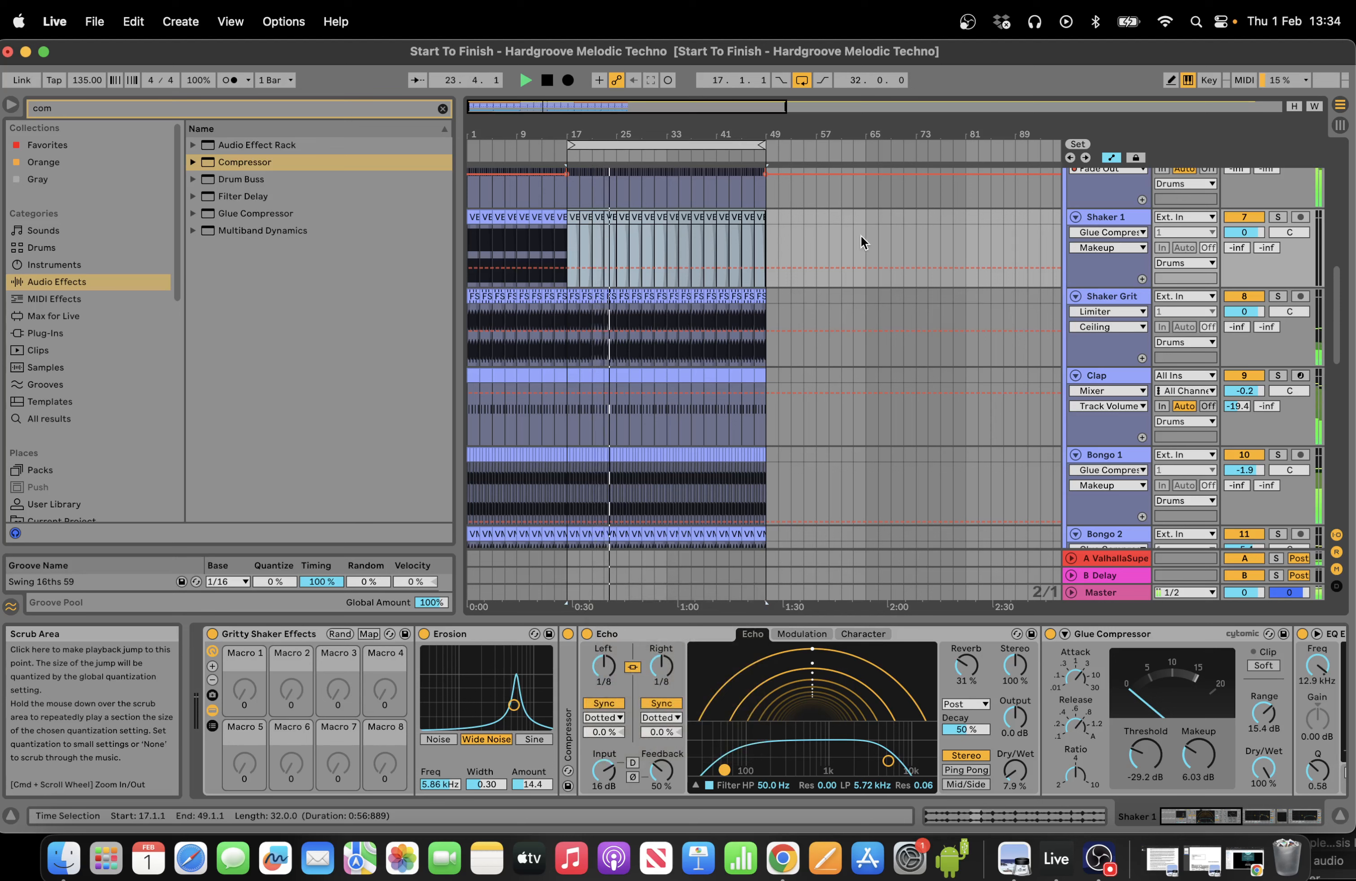
left_click(853, 218)
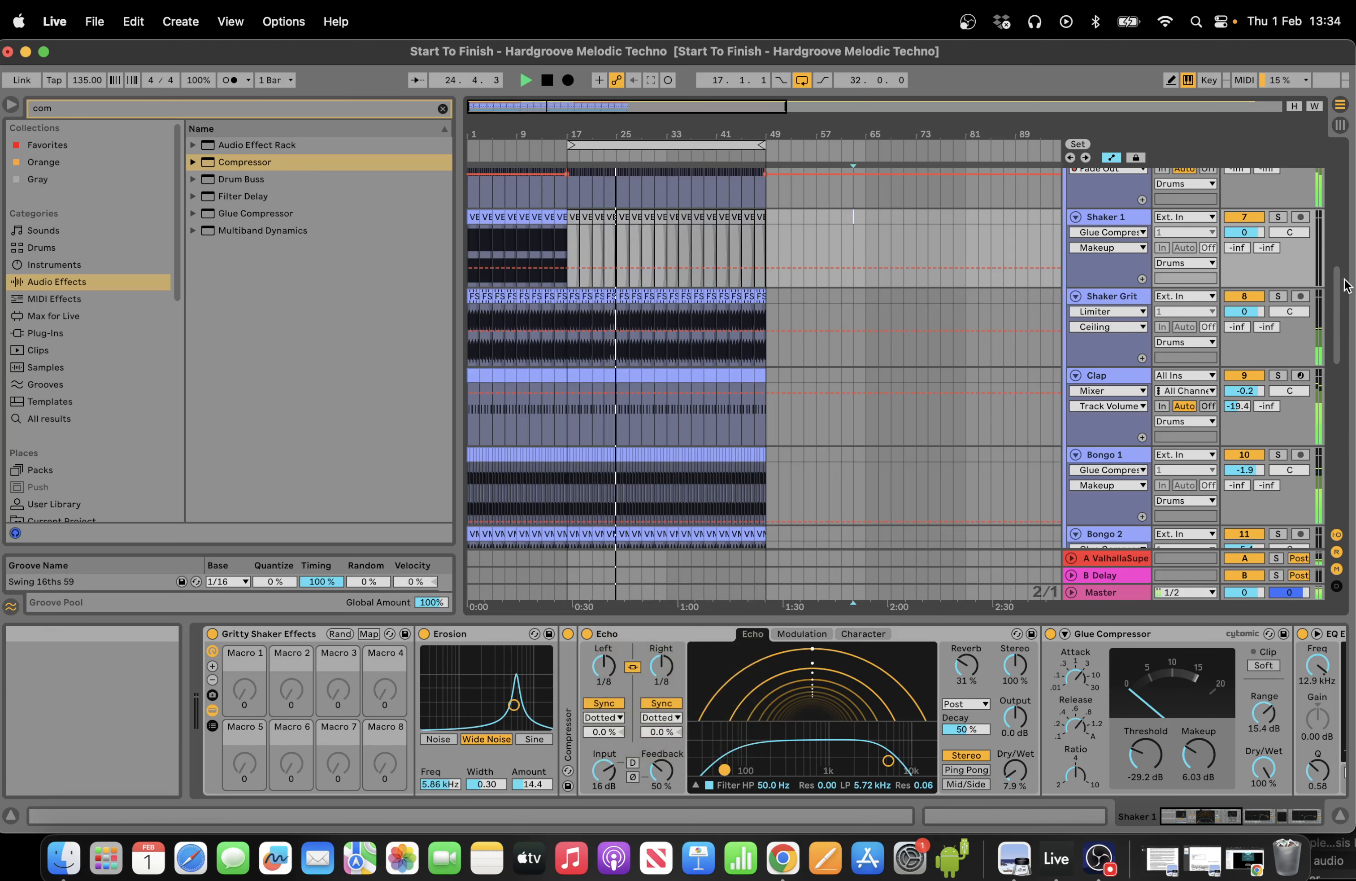
Duplicate the chain in the Drums group's Mixdown Light-1 rack, solo the copy, and play the Drums group on its own.
left_click_drag(1340, 286, 1340, 215)
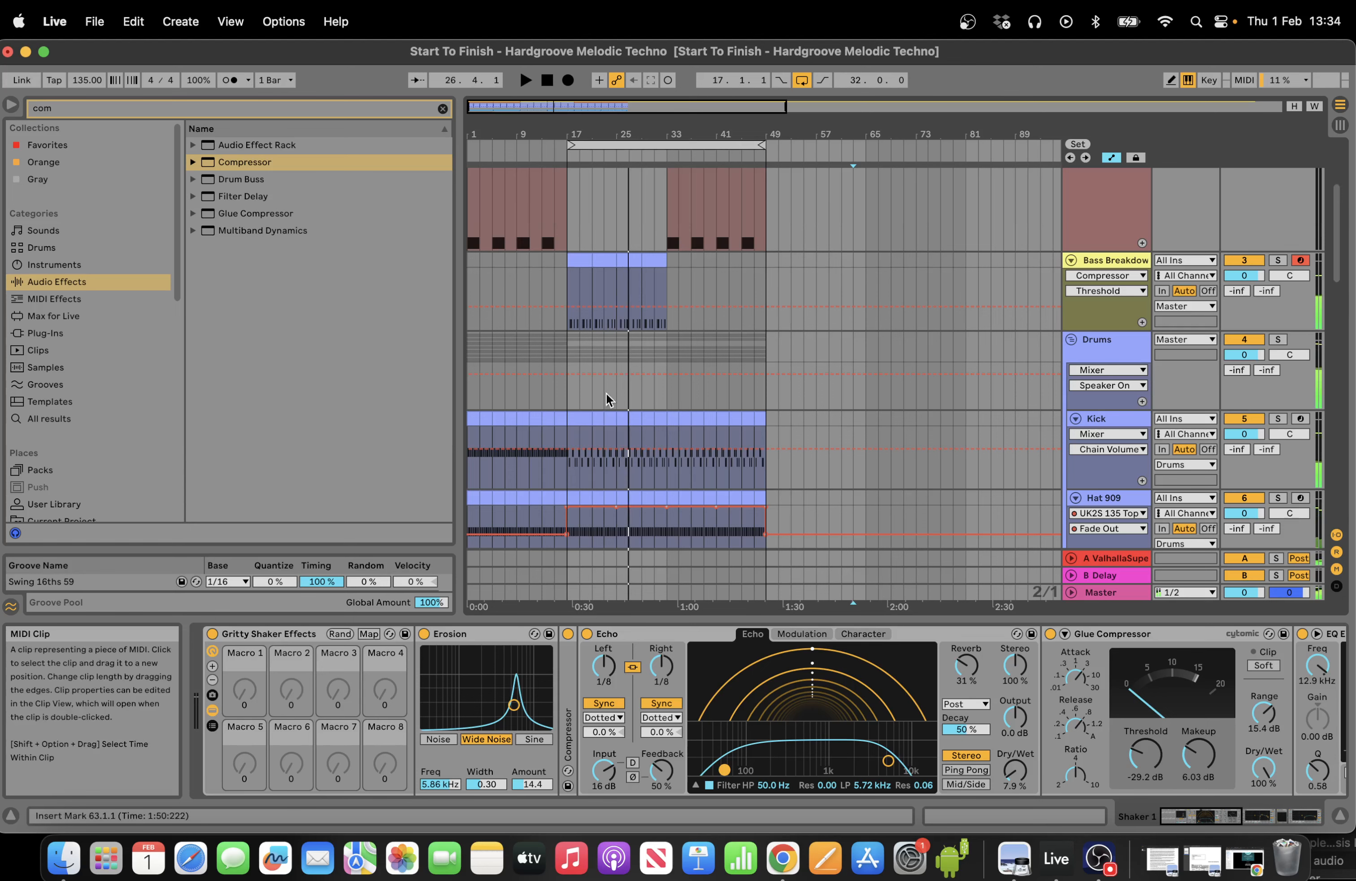
left_click(592, 400)
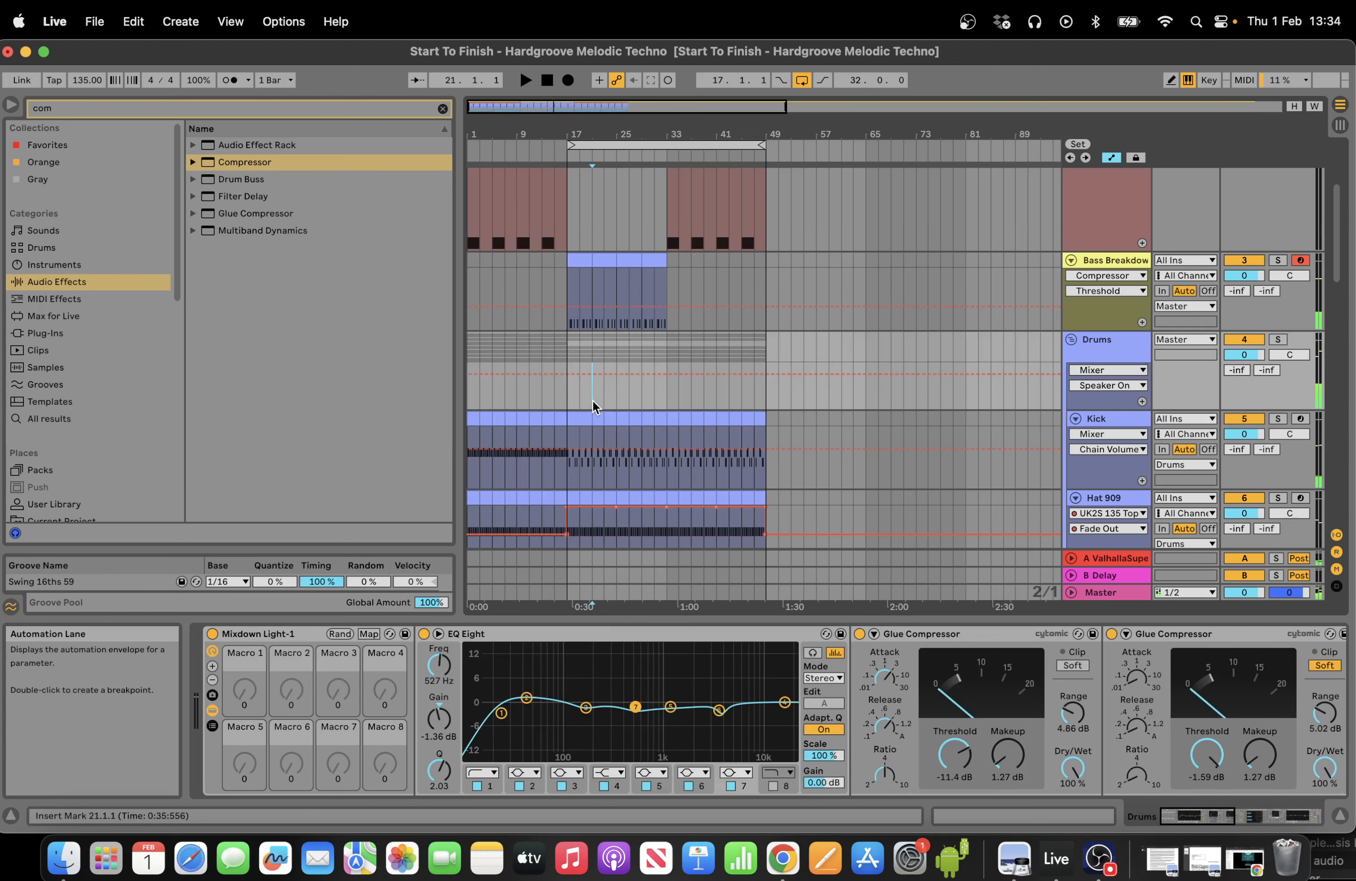
left_click(213, 725)
left_click(448, 675)
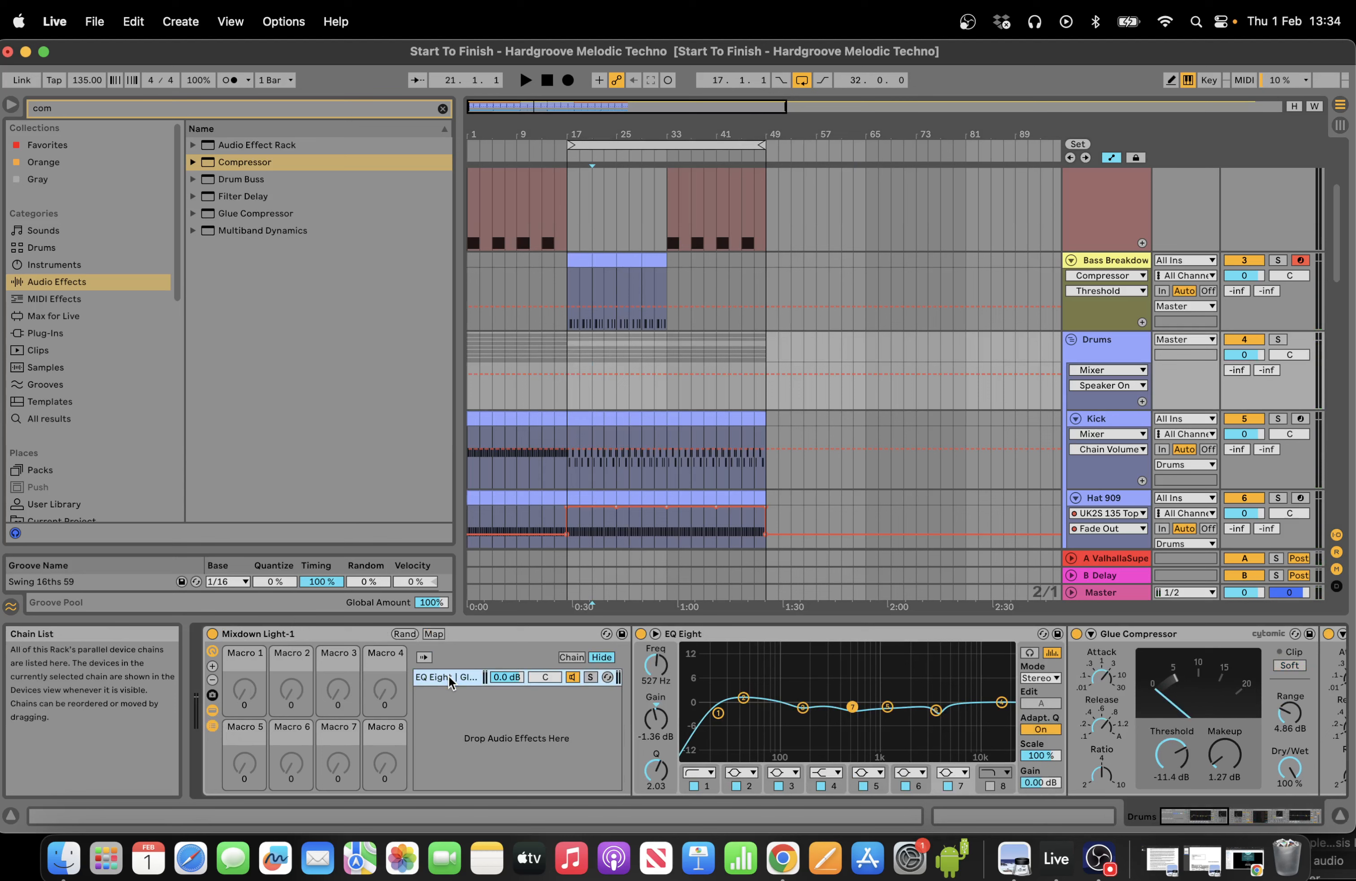
key("super+d")
left_click(590, 694)
key("space")
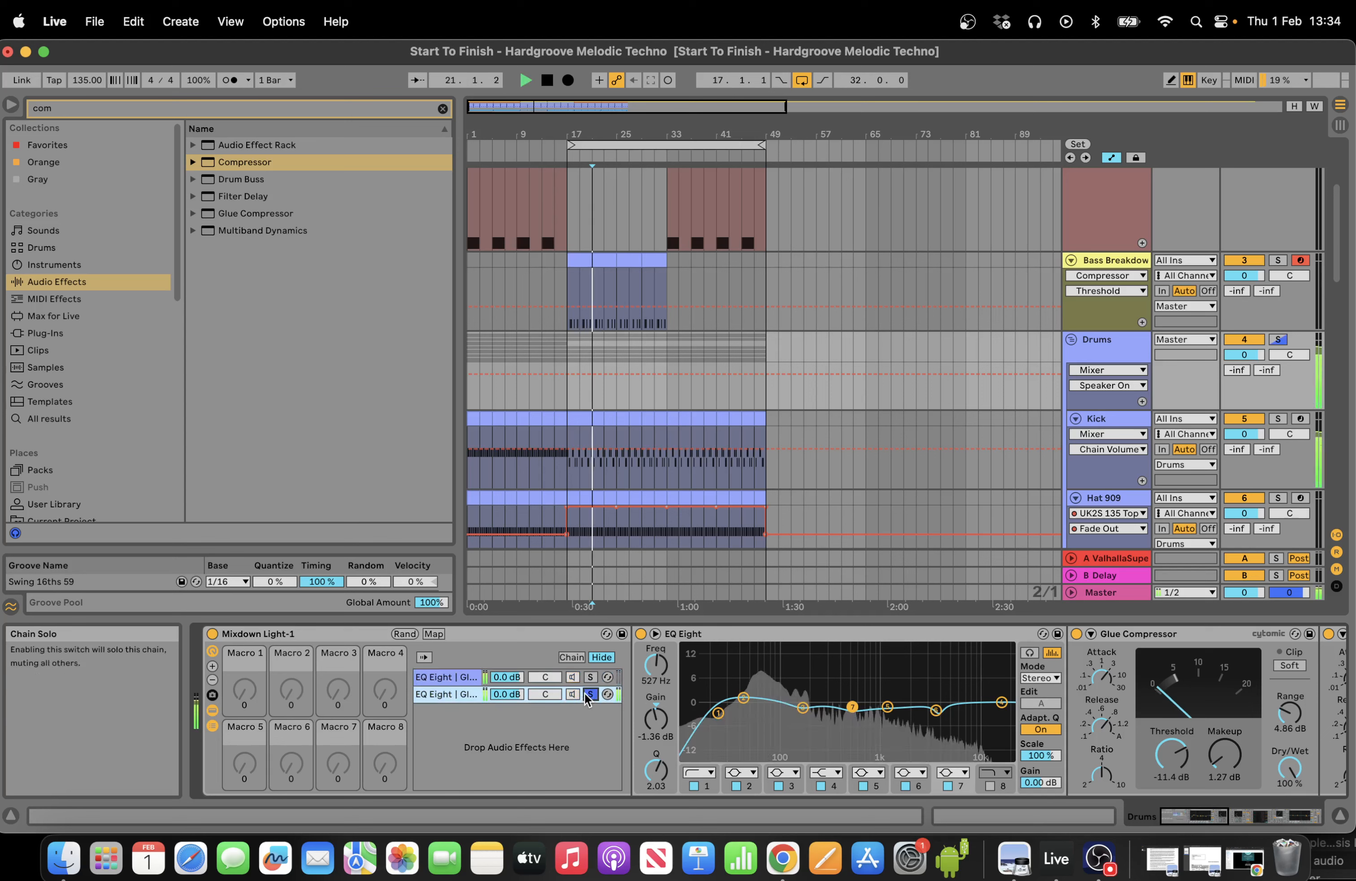
left_click(1279, 339)
In the duplicated chain's first EQ Eight, set the low cut to 330 Hz and the 18.2 kHz band's gain to -2.11 dB.
left_click_drag(718, 712, 900, 717)
left_click_drag(1002, 703, 1001, 710)
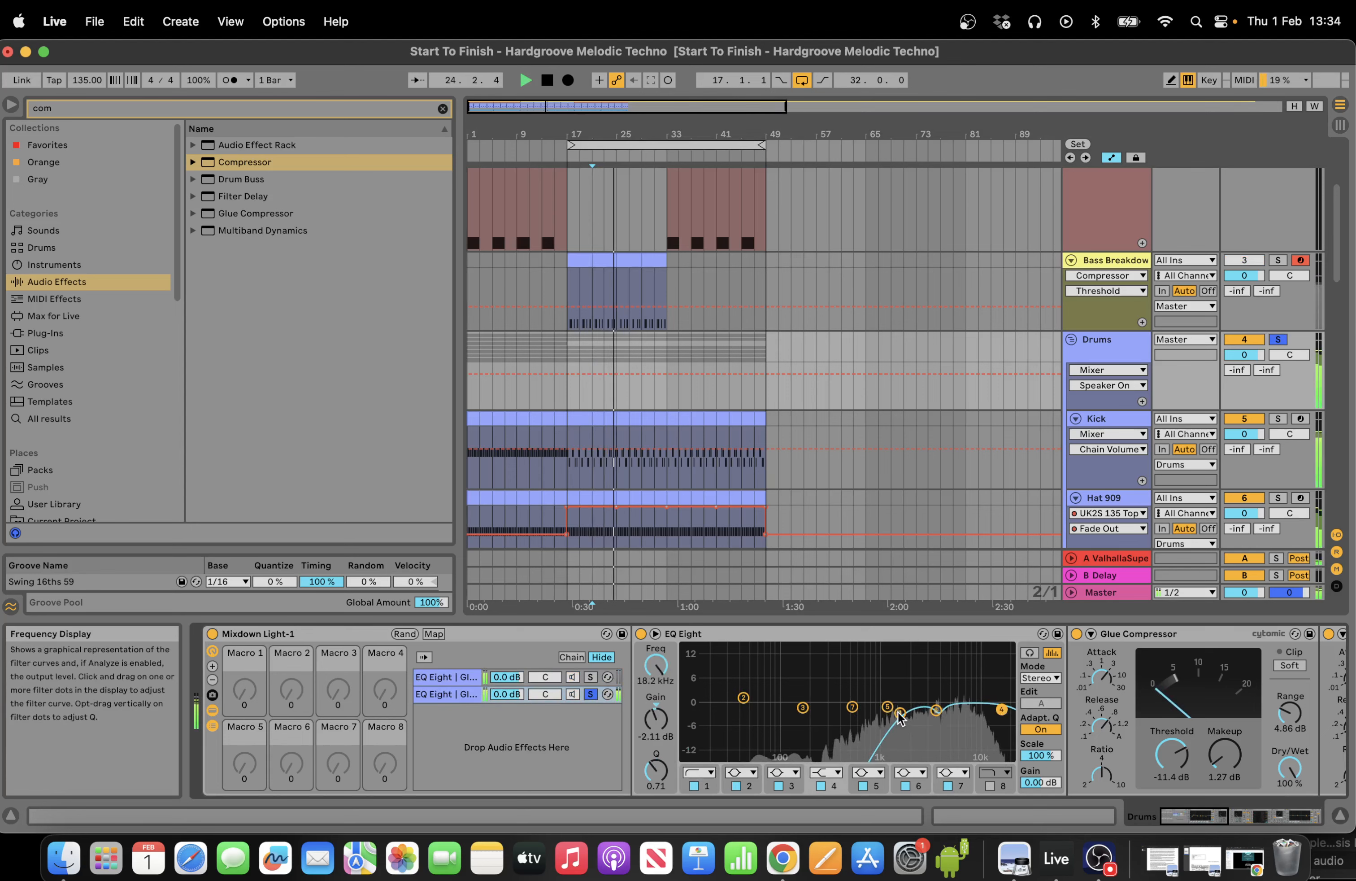
left_click_drag(899, 713, 832, 715)
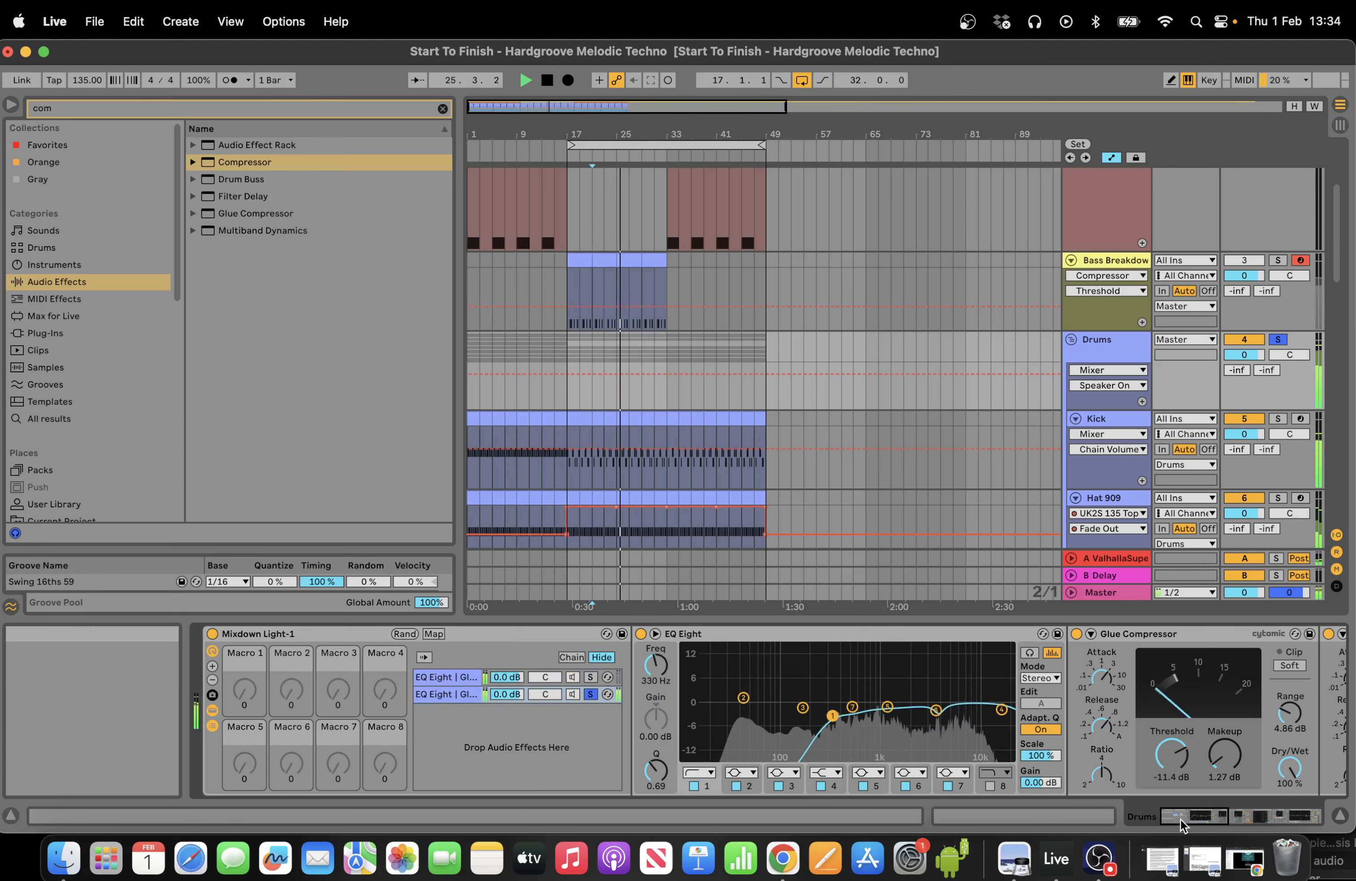
In the chain's final EQ Eight, change band 1 to a low cut at 235 Hz and set the overall gain to -11.4 dB.
left_click_drag(1181, 823, 1272, 823)
left_click(756, 772)
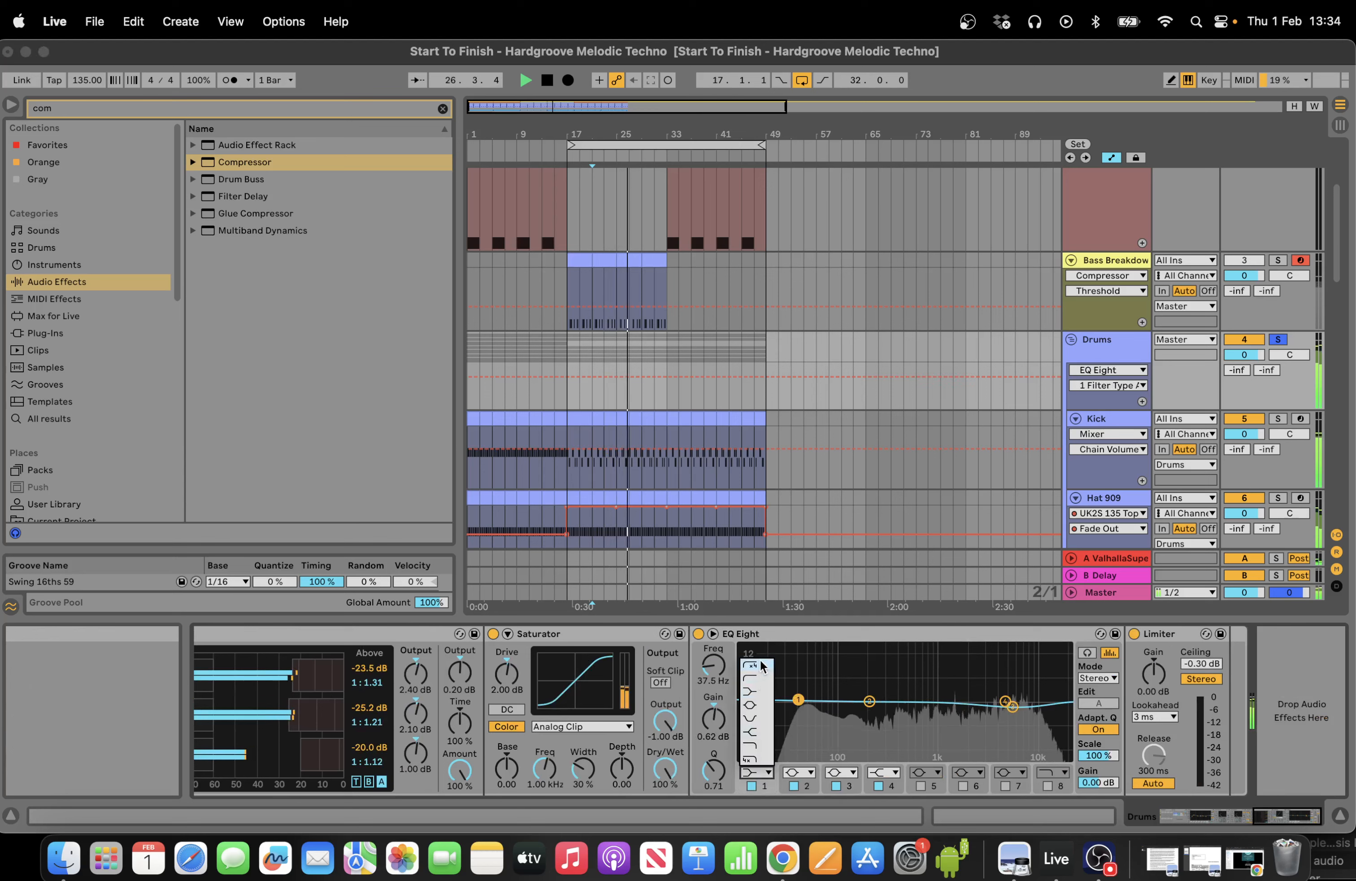
left_click(761, 664)
left_click_drag(799, 702, 875, 725)
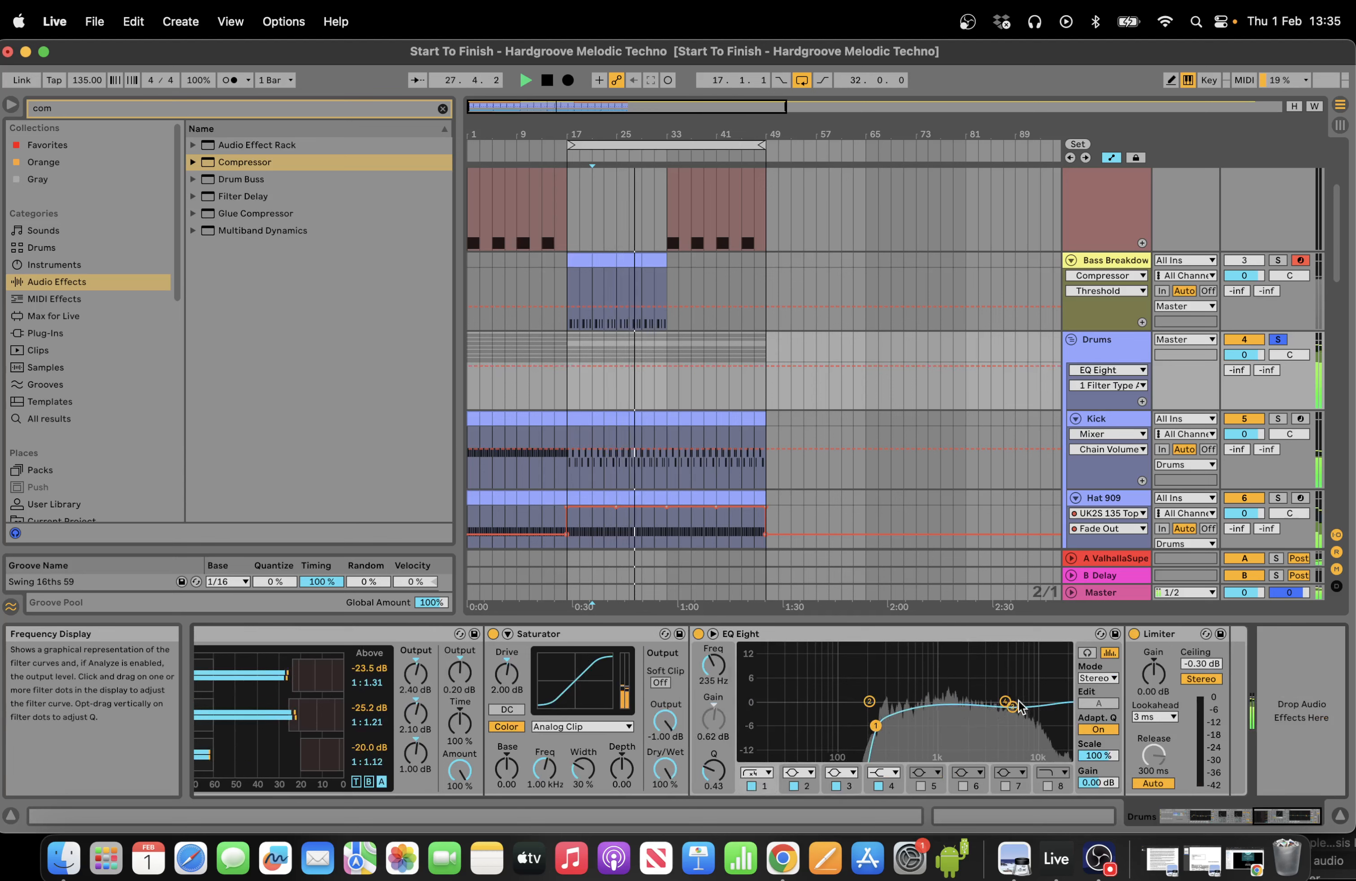
left_click_drag(1098, 783, 1098, 798)
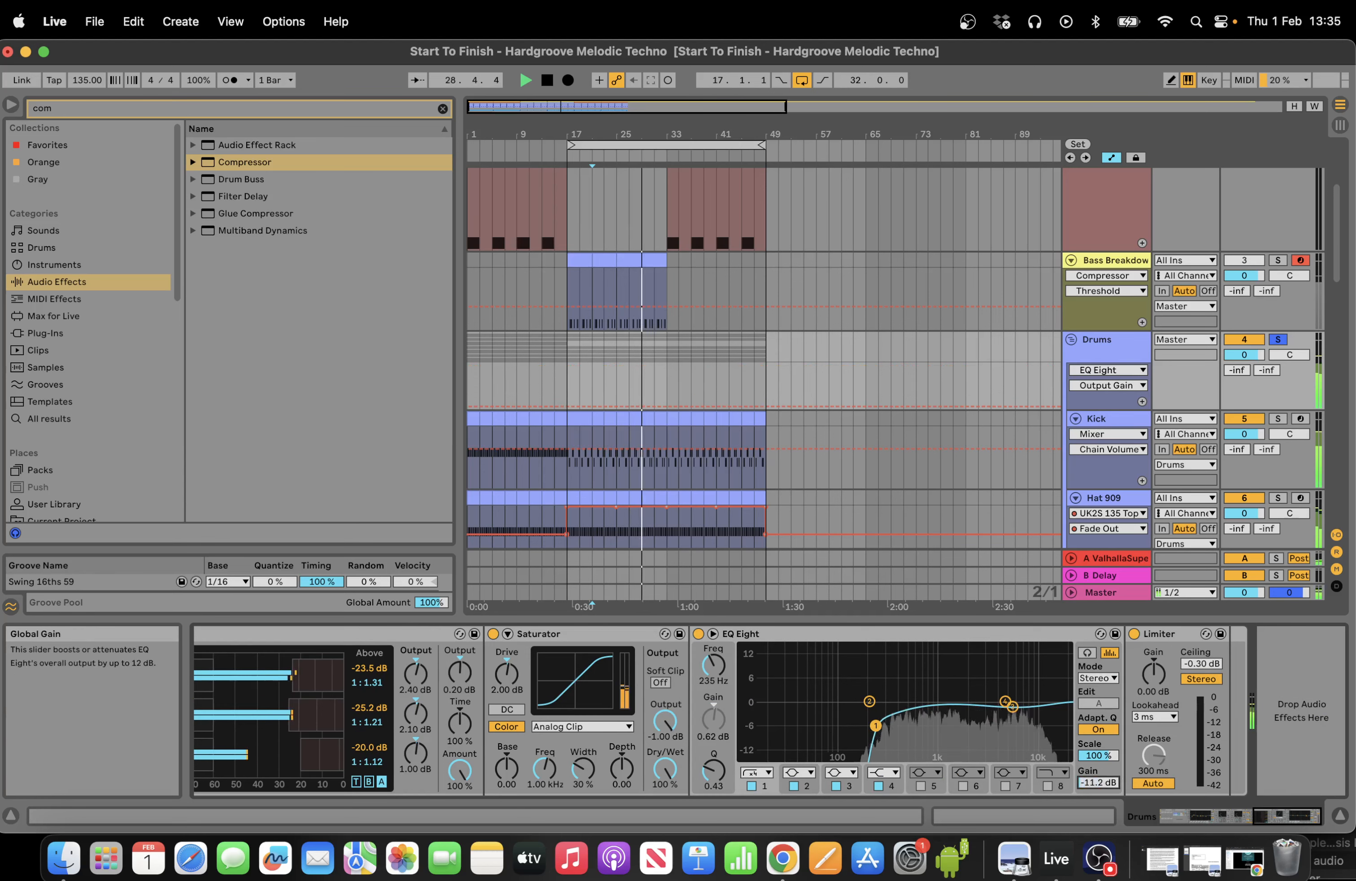
Search the audio effects for "flutt" and insert the Artificial Flutter Hall reverb preset before the Saturator in the duplicated chain.
left_click(185, 109)
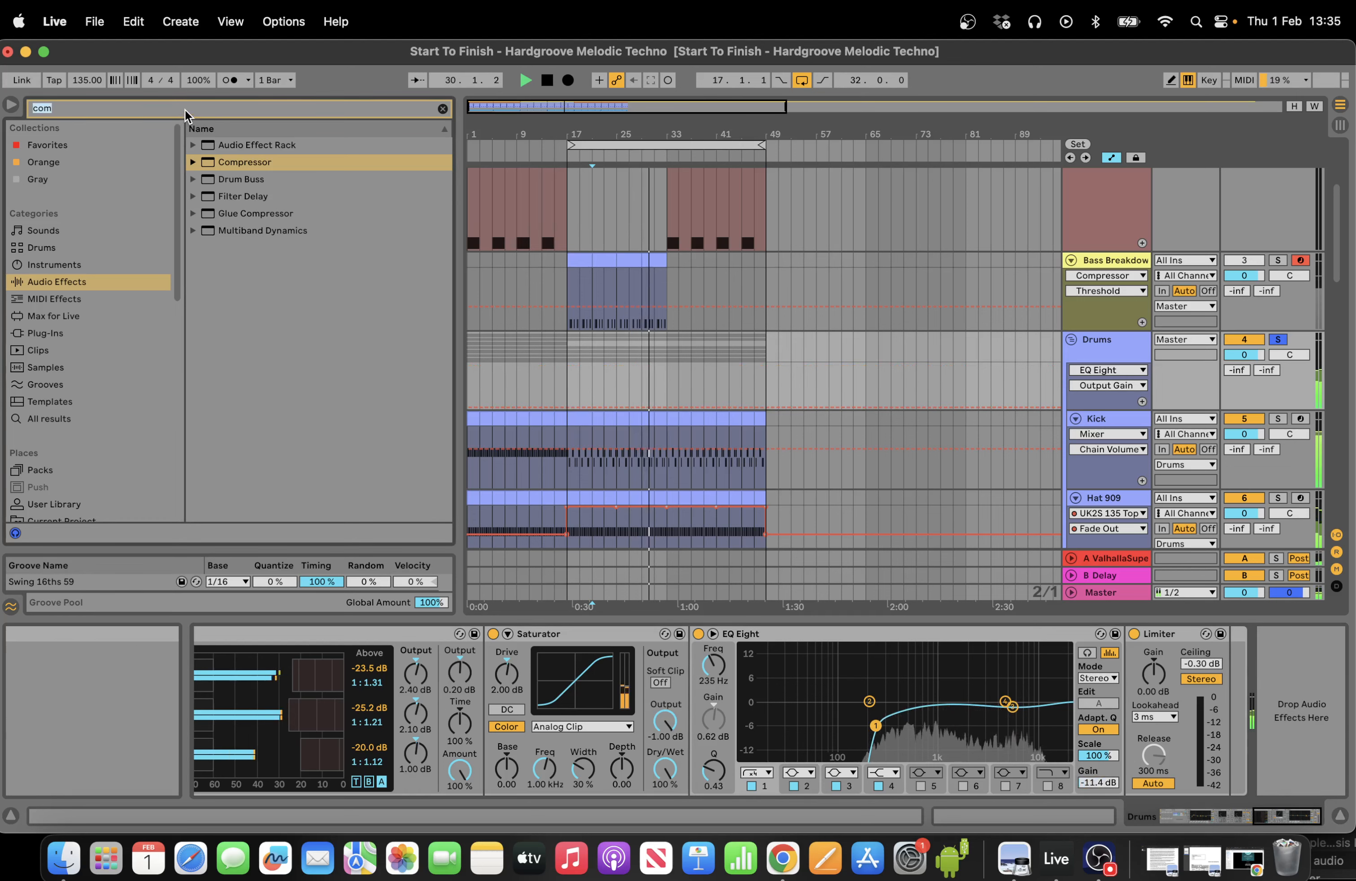
type("flutt")
left_click(194, 214)
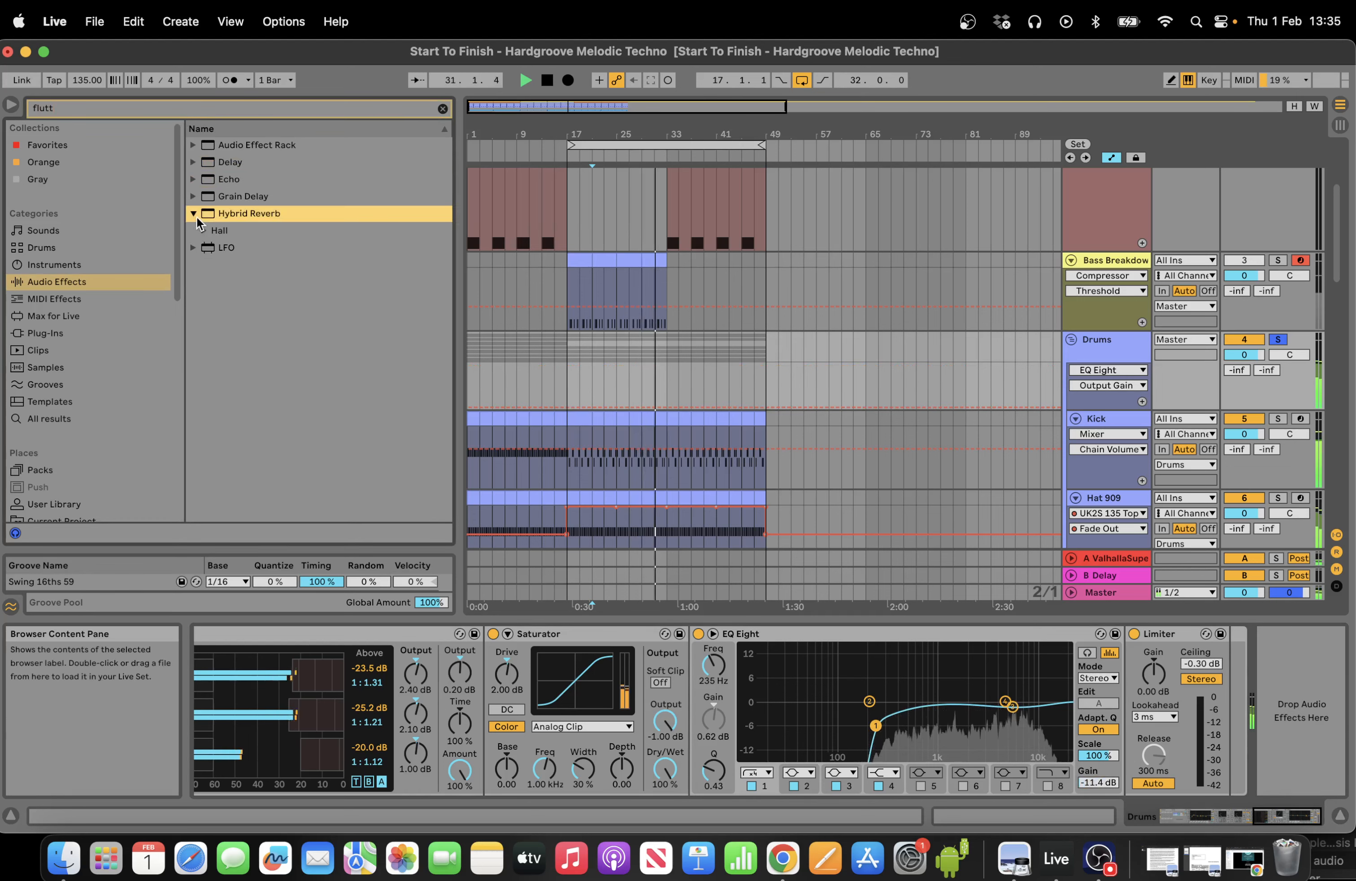
left_click(204, 231)
left_click_drag(255, 255, 475, 694)
Set the flutter reverb's size to 31% and decay to 376 ms, and raise its dry/wet to 100%.
left_click_drag(1023, 769, 1022, 804)
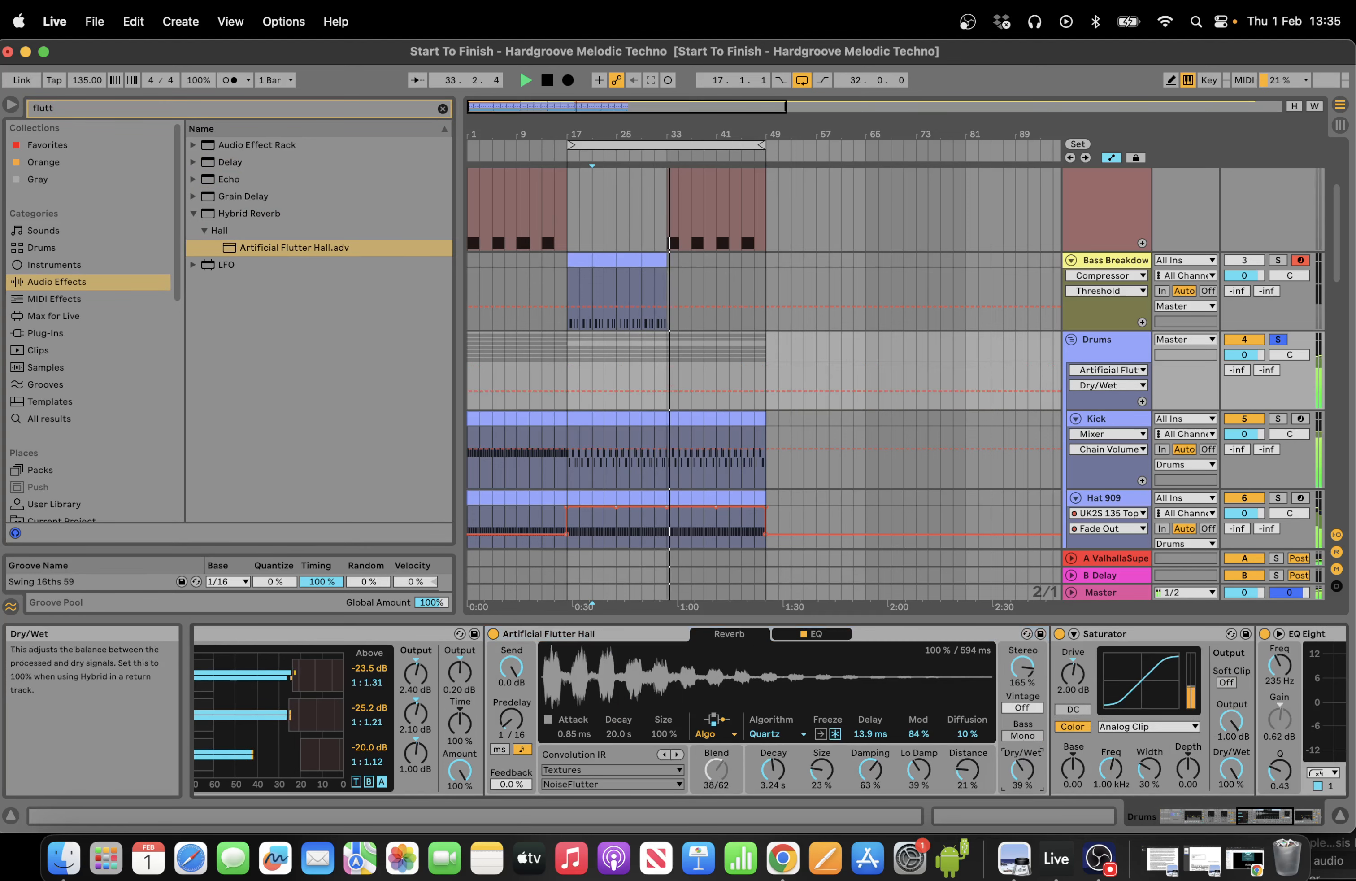
left_click_drag(822, 769, 822, 738)
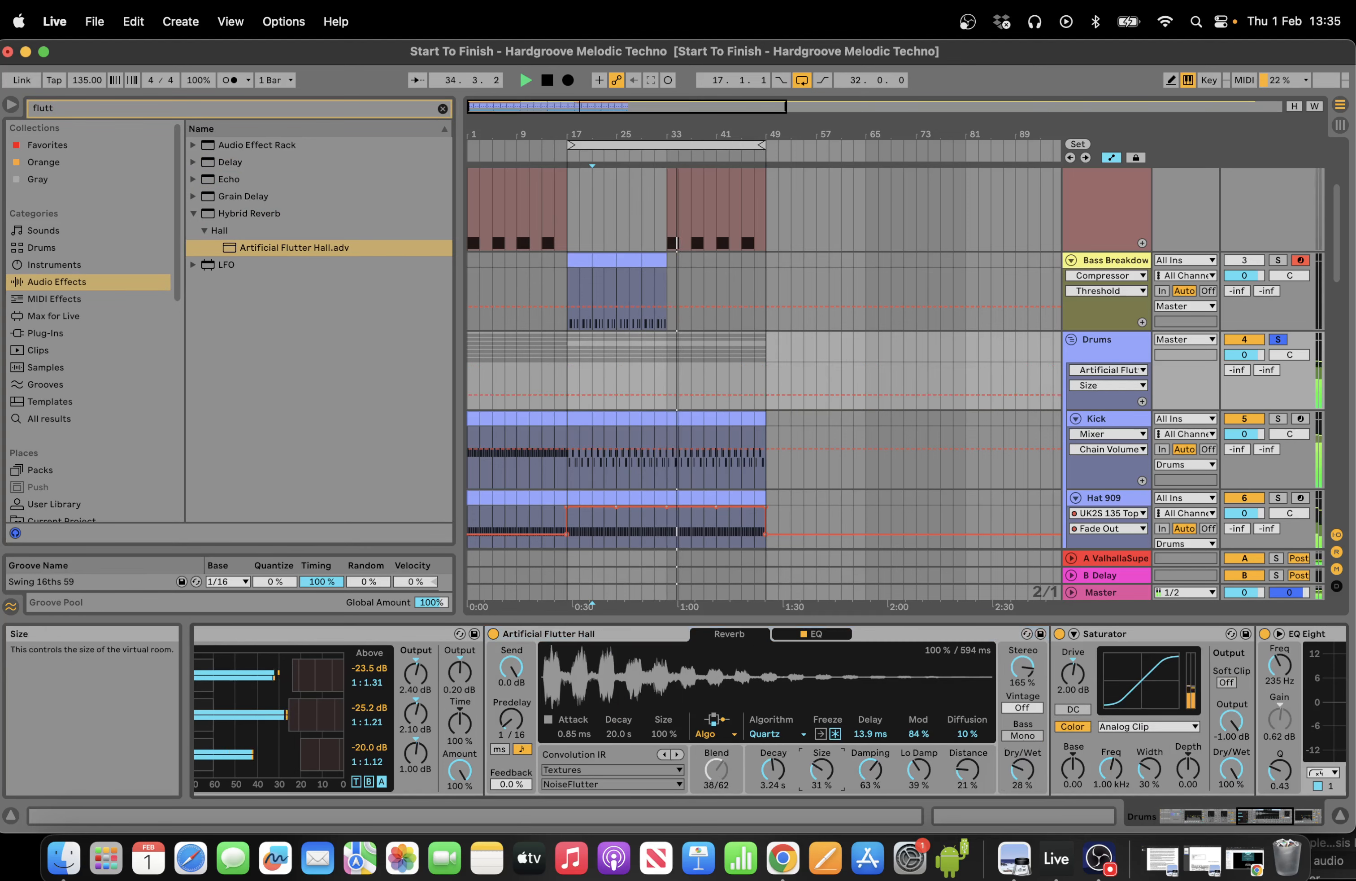
left_click(817, 781)
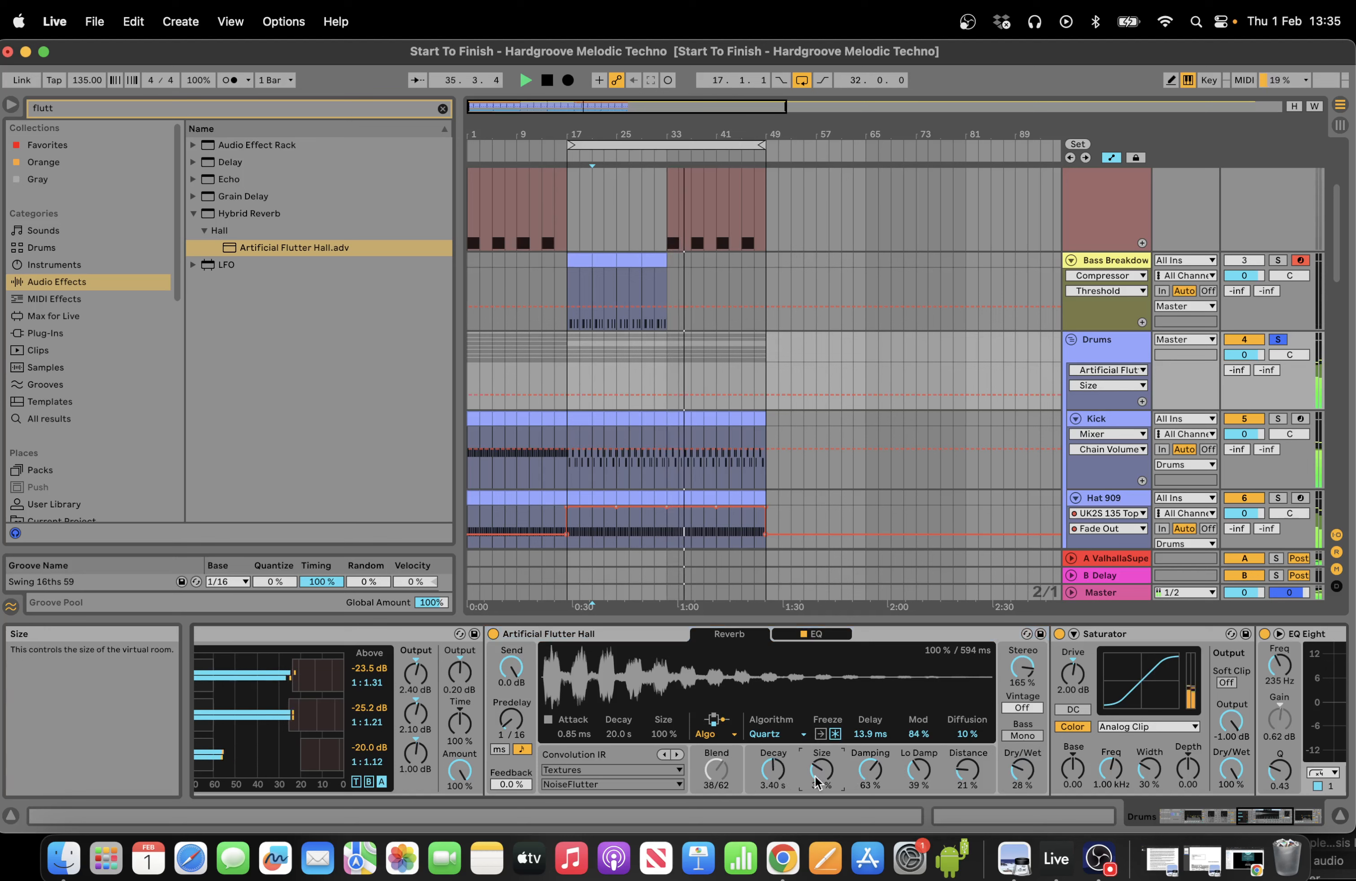
left_click_drag(1028, 785, 1028, 781)
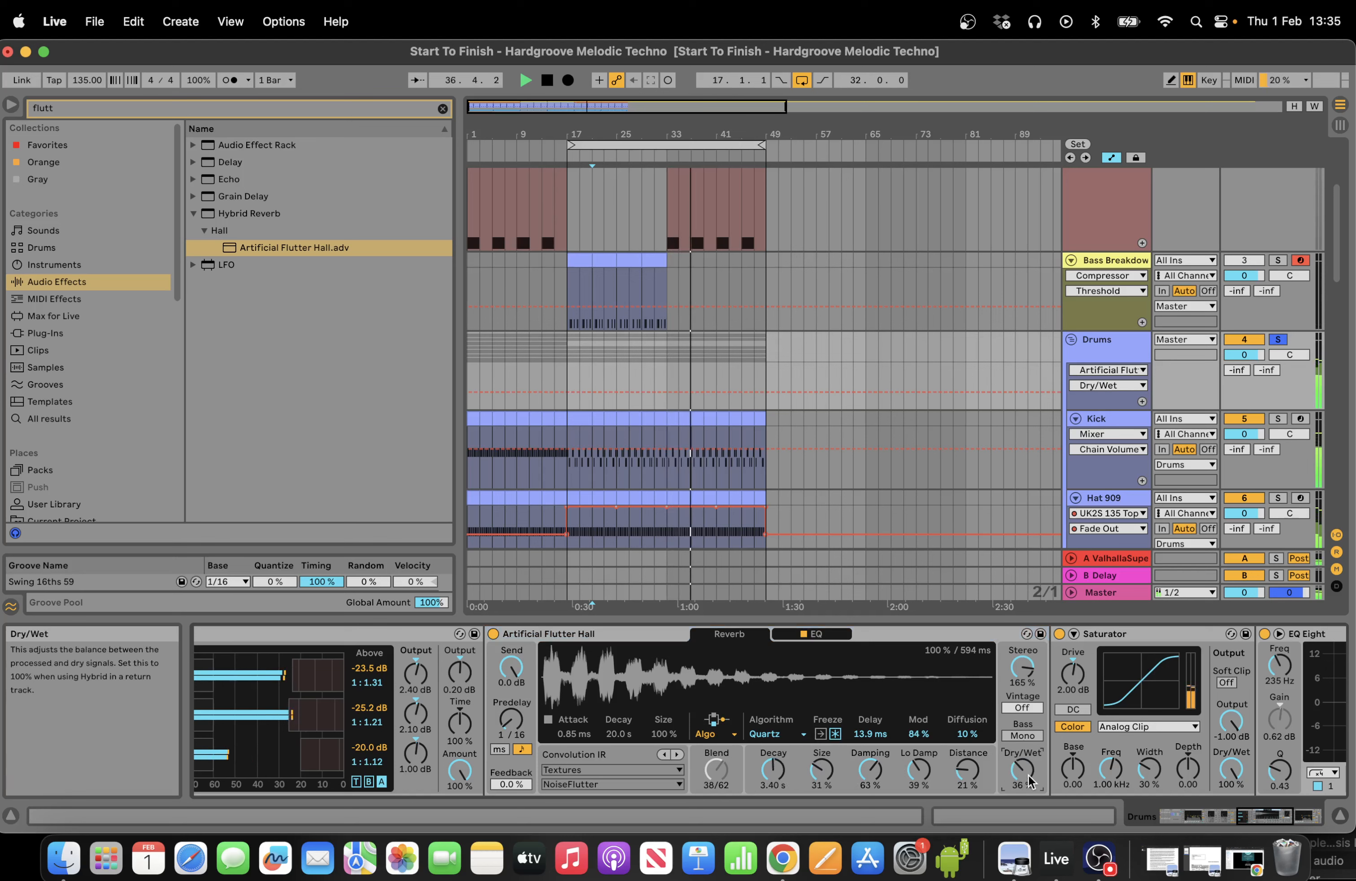
left_click(773, 770)
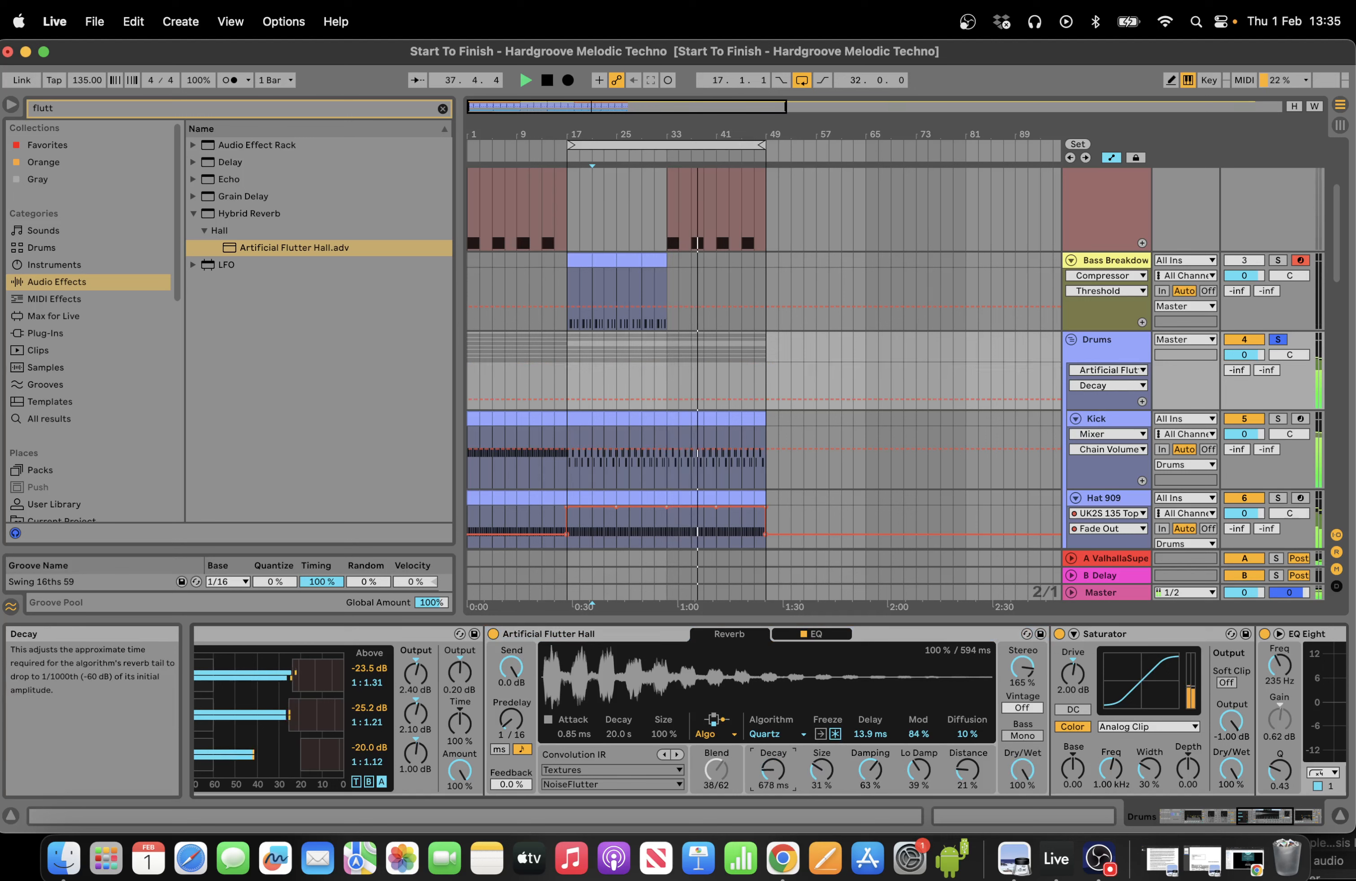
left_click_drag(774, 769, 777, 785)
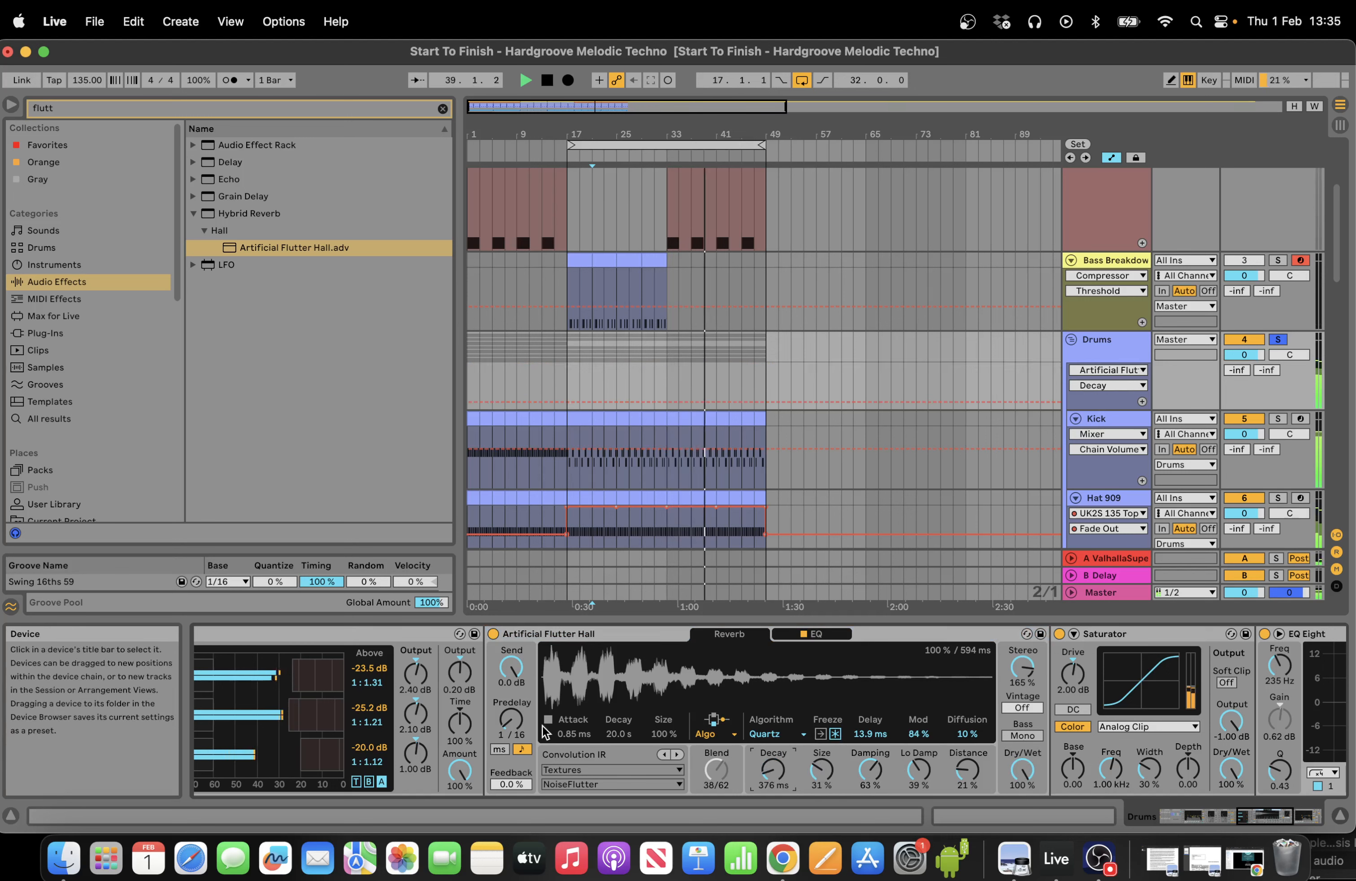
Switch the reverb's predelay to milliseconds at 0.26 ms and set feedback to 12%, size to 35% and decay to 1.33 s.
left_click(499, 749)
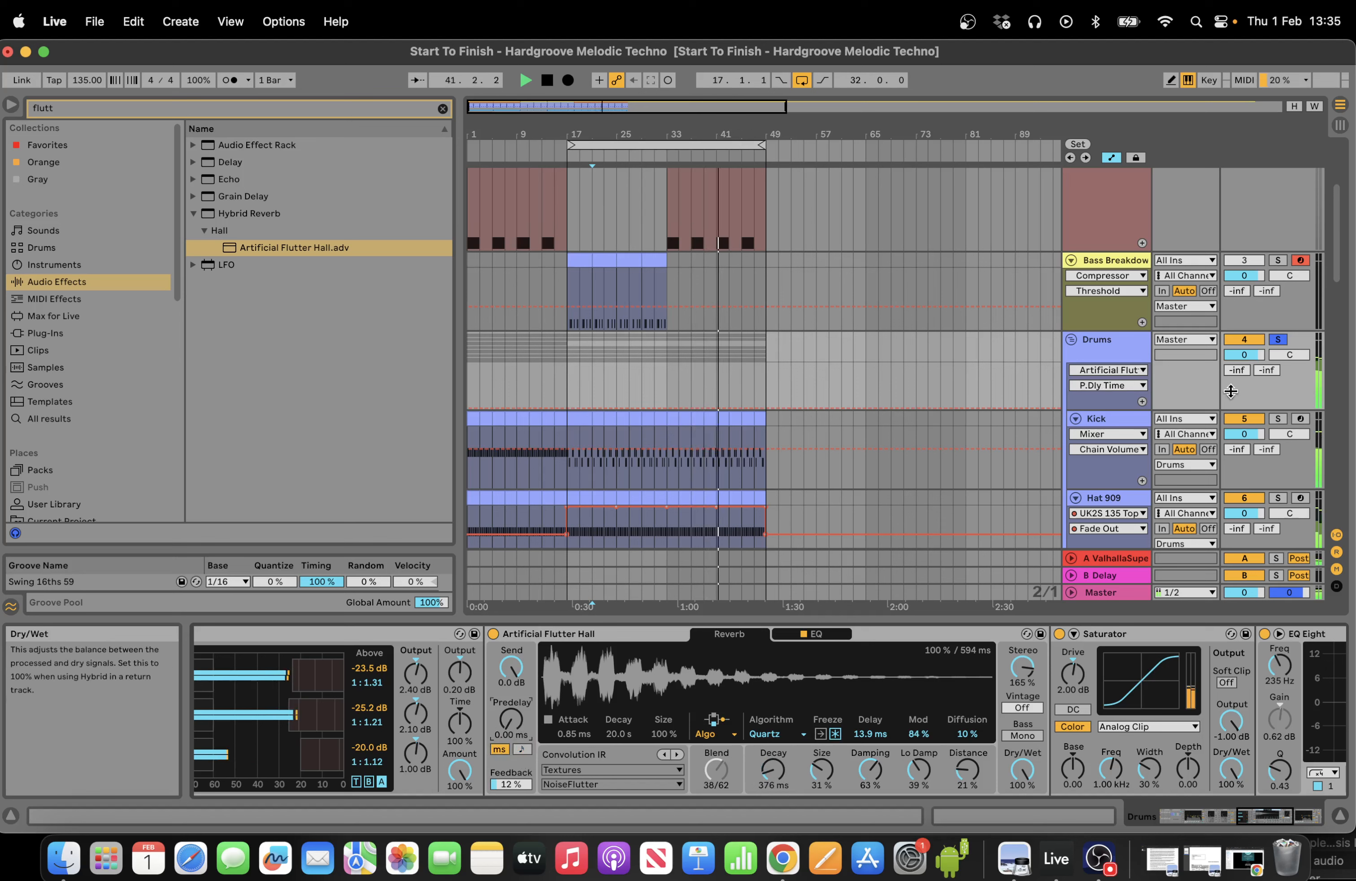
left_click(227, 81)
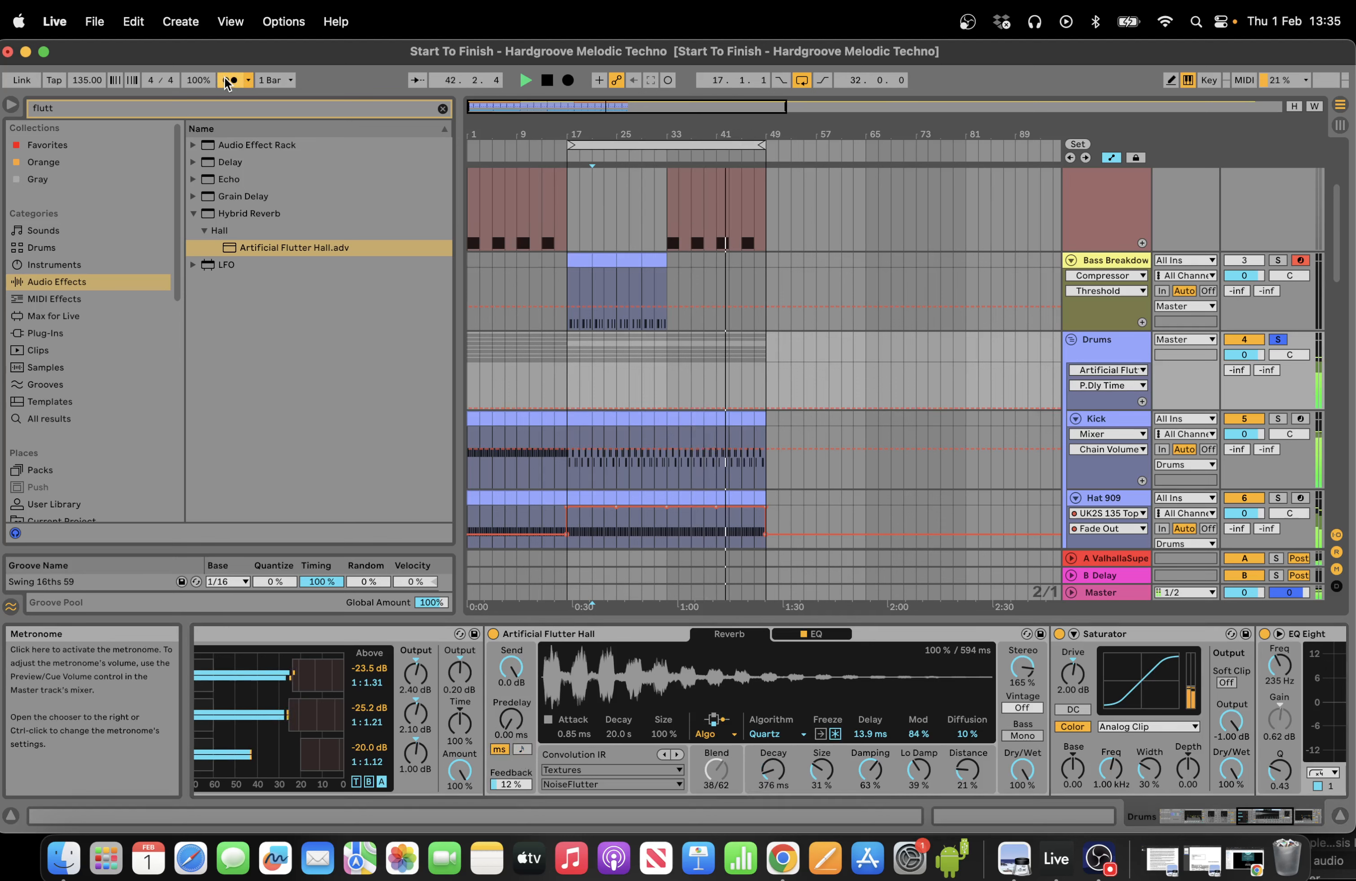
left_click_drag(511, 720, 511, 714)
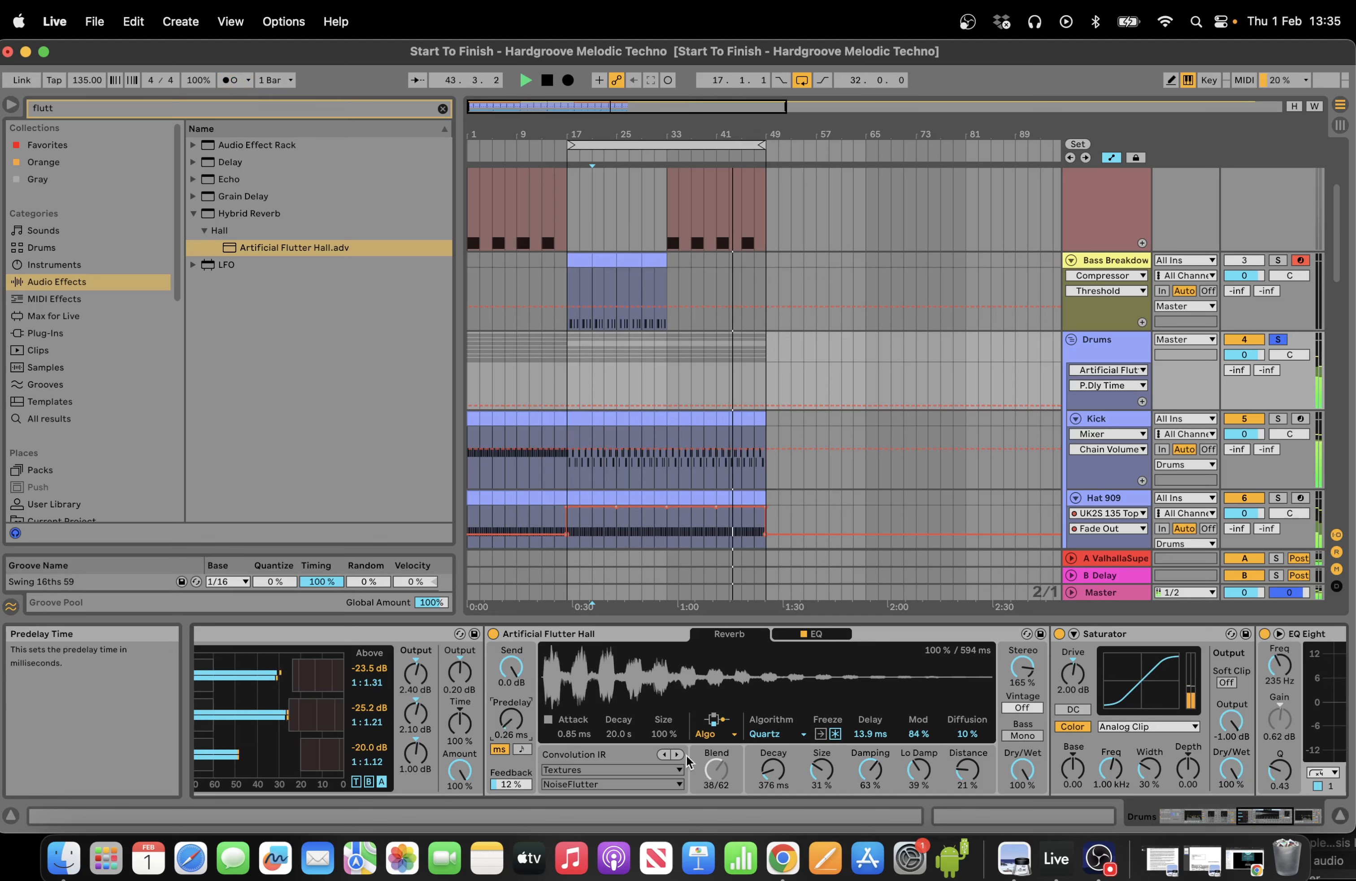
left_click_drag(773, 769, 773, 752)
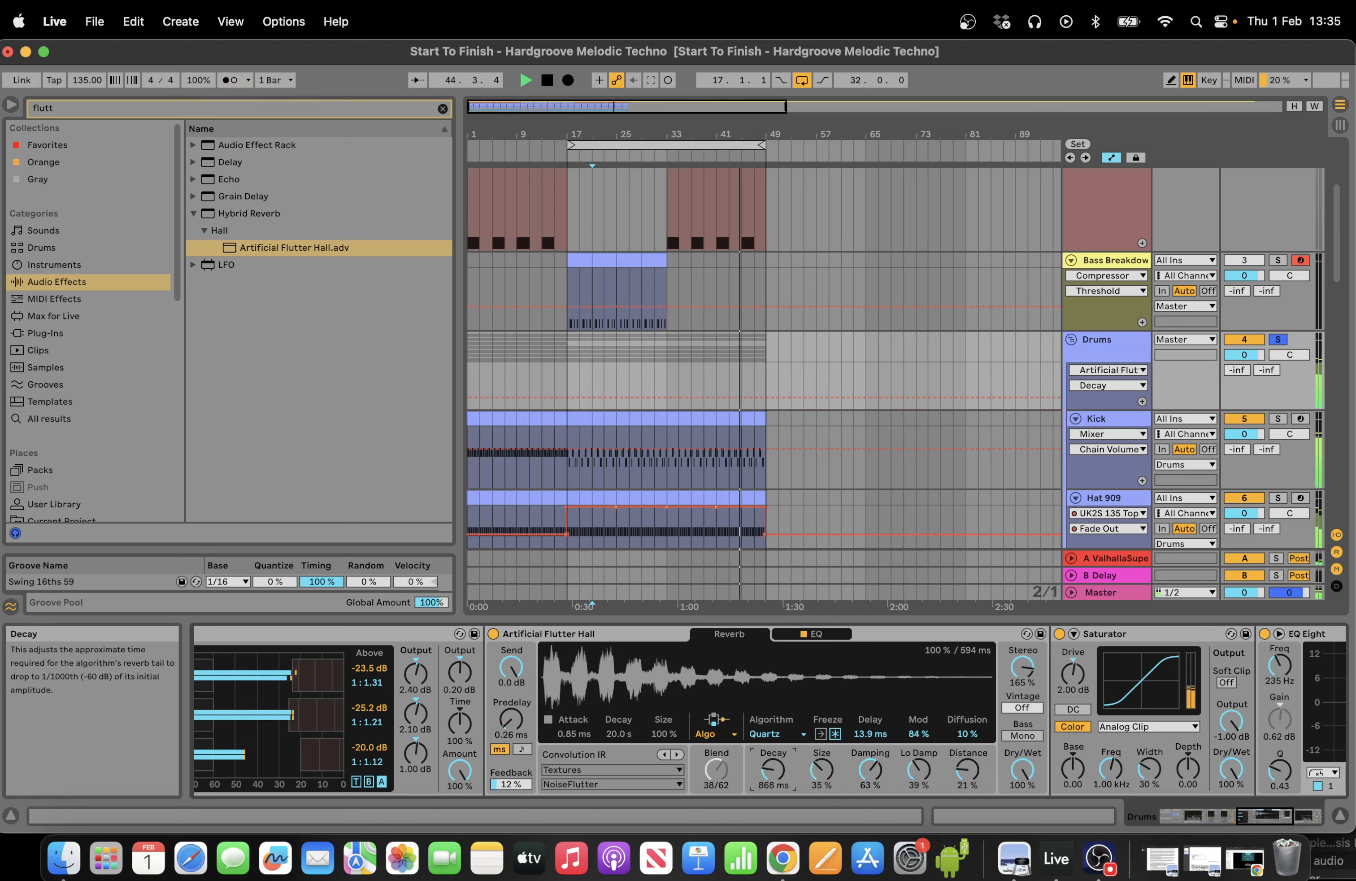
Add a Compressor after the duplicated chain's Saturator, sidechain it to the Kick post FX, and set the threshold to -33.1 dB.
left_click(196, 112)
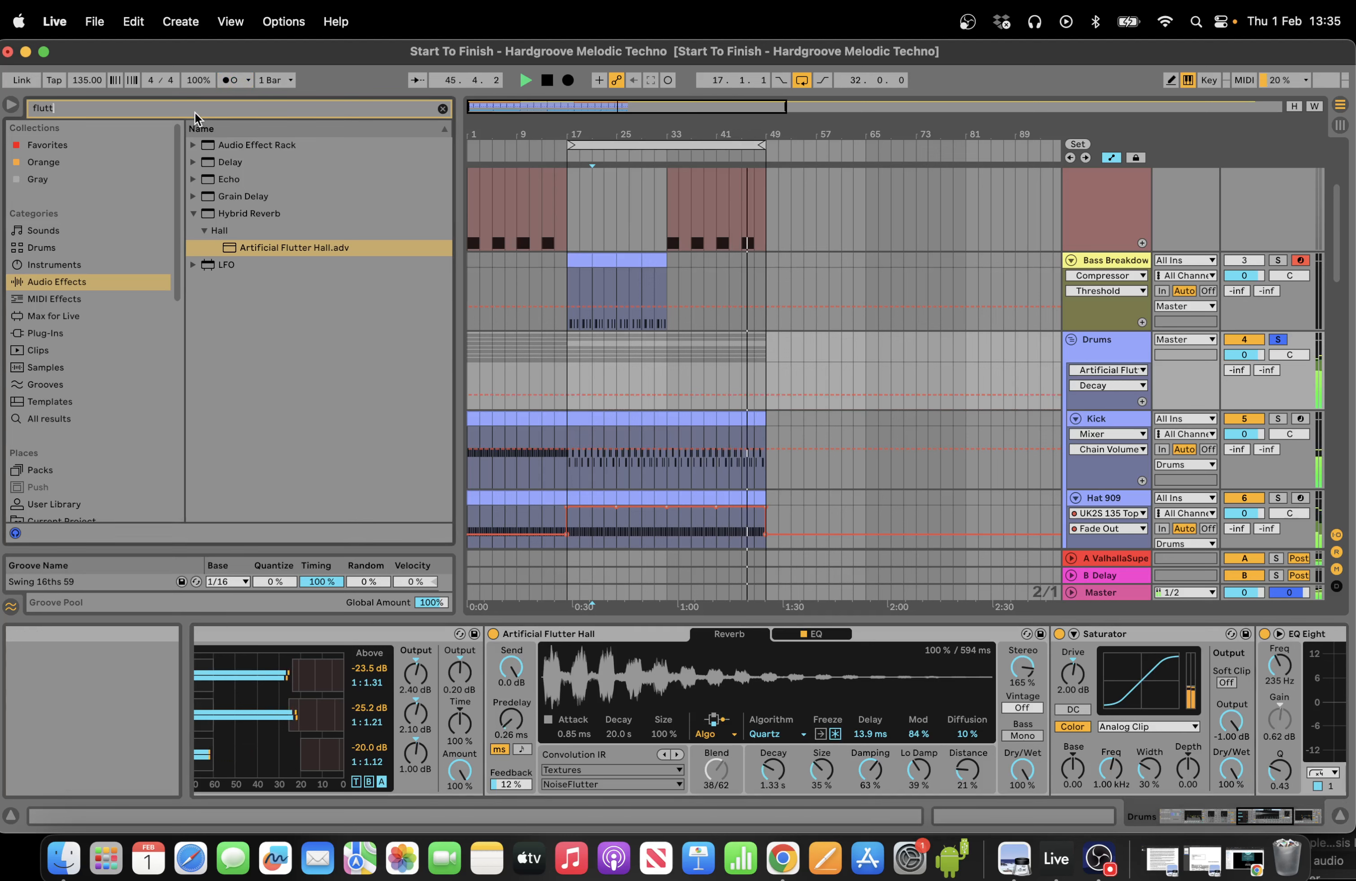
type("com")
left_click_drag(263, 165, 1127, 712)
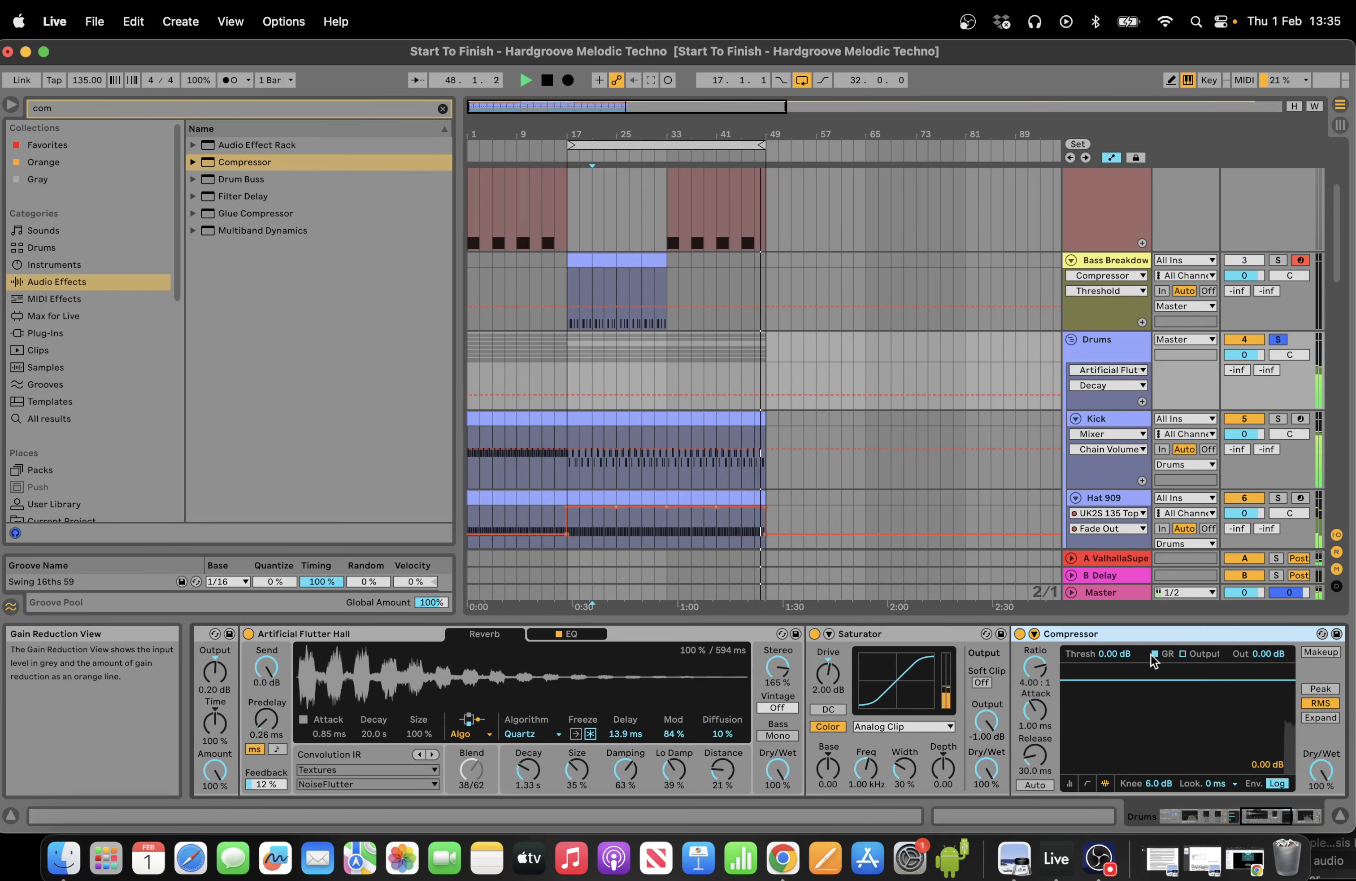
left_click(1042, 678)
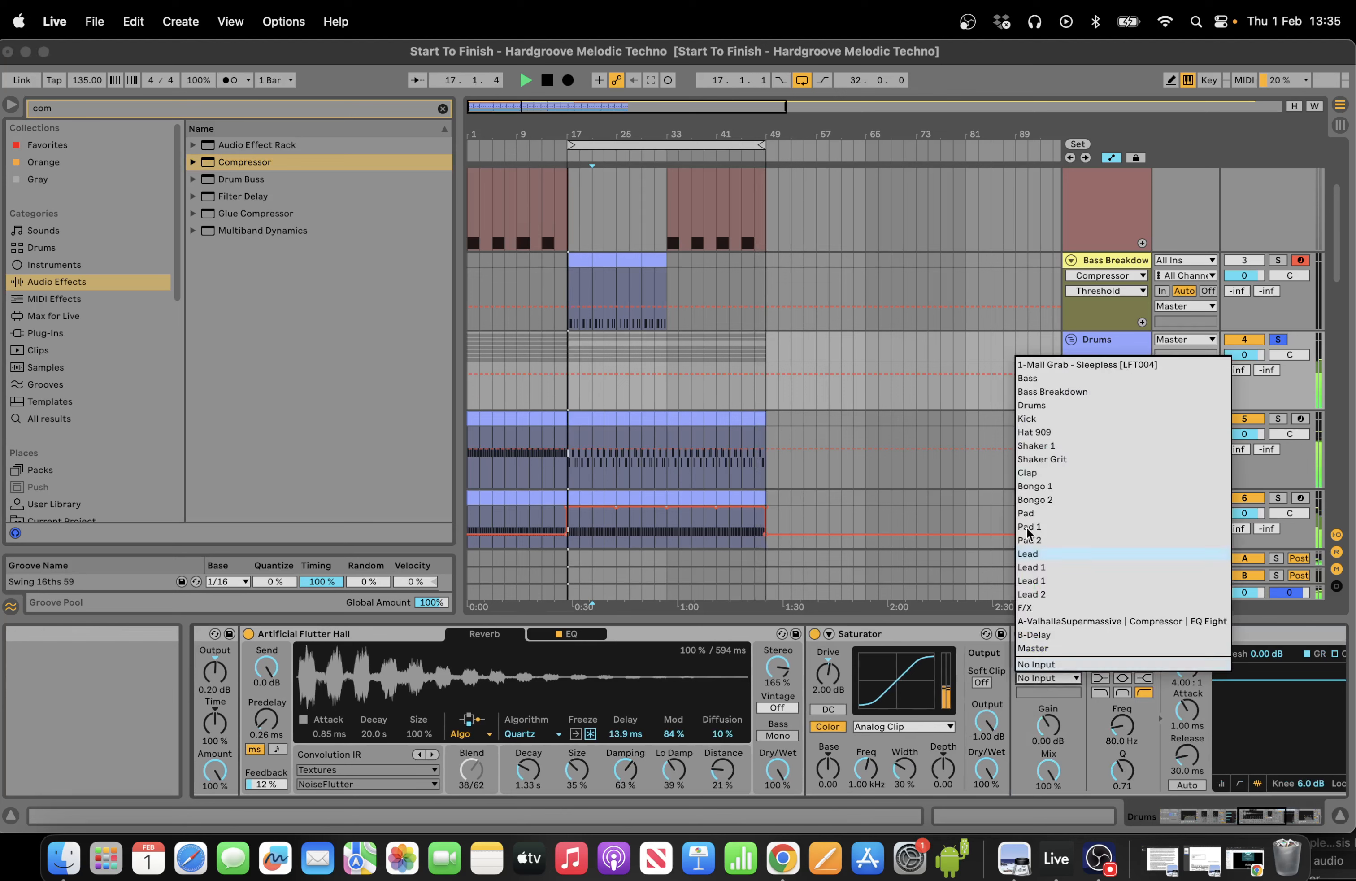
left_click(1052, 413)
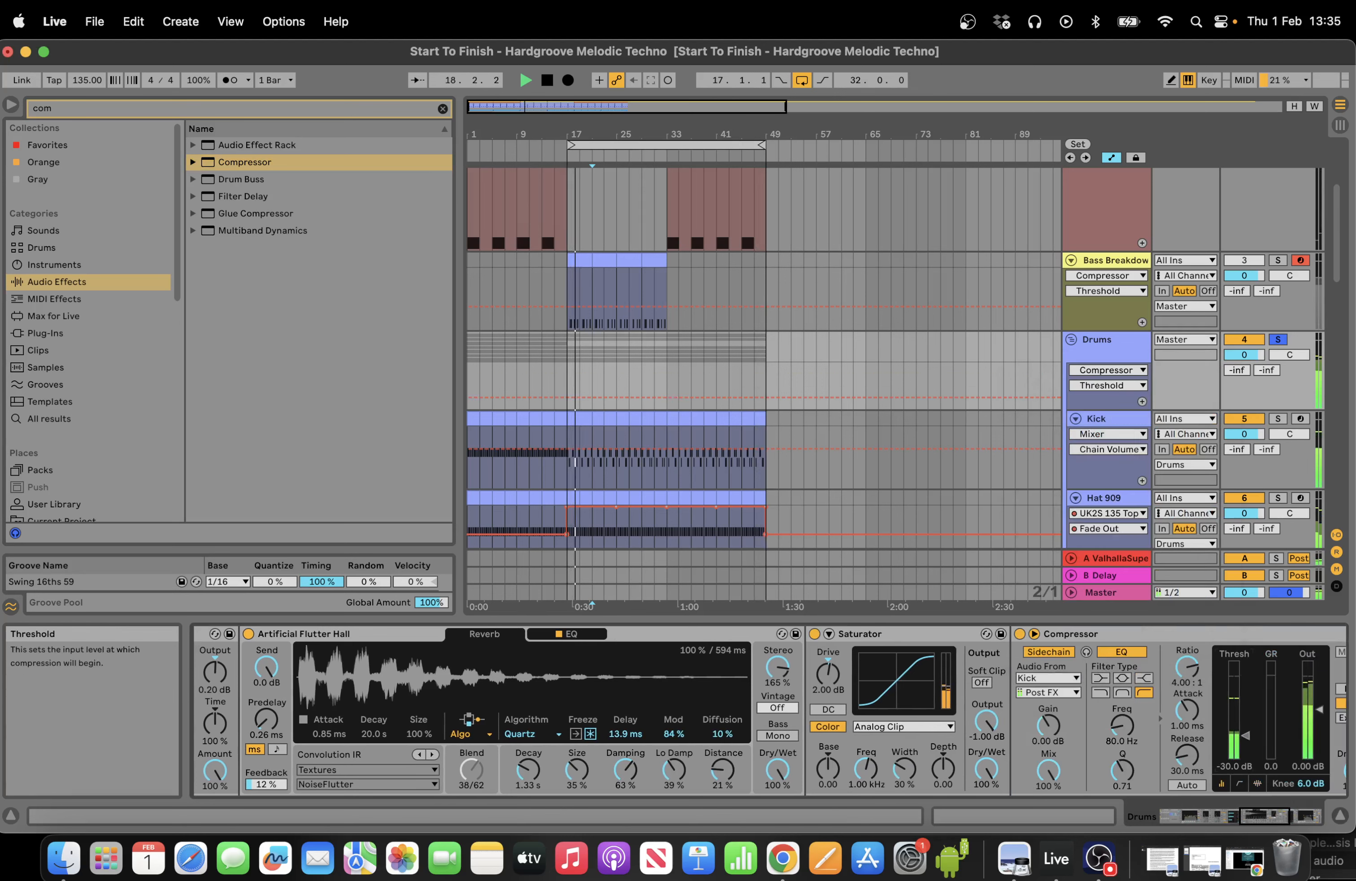
left_click(591, 371)
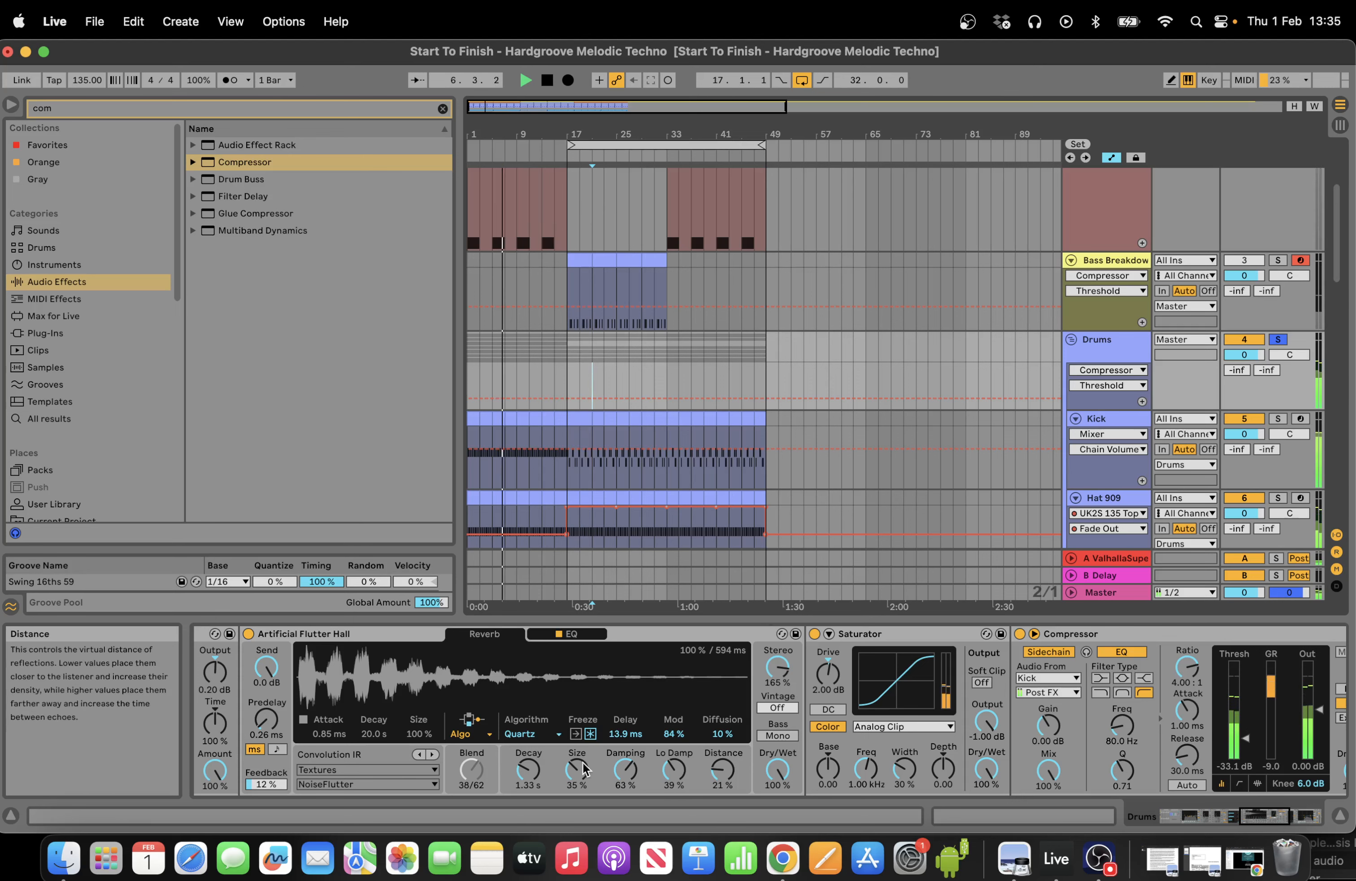
Set the Drums reverb decay to 2.04 s and lower the second Mixdown Light-1 chain's volume to -16.5 dB with its solo off.
left_click_drag(528, 769, 528, 765)
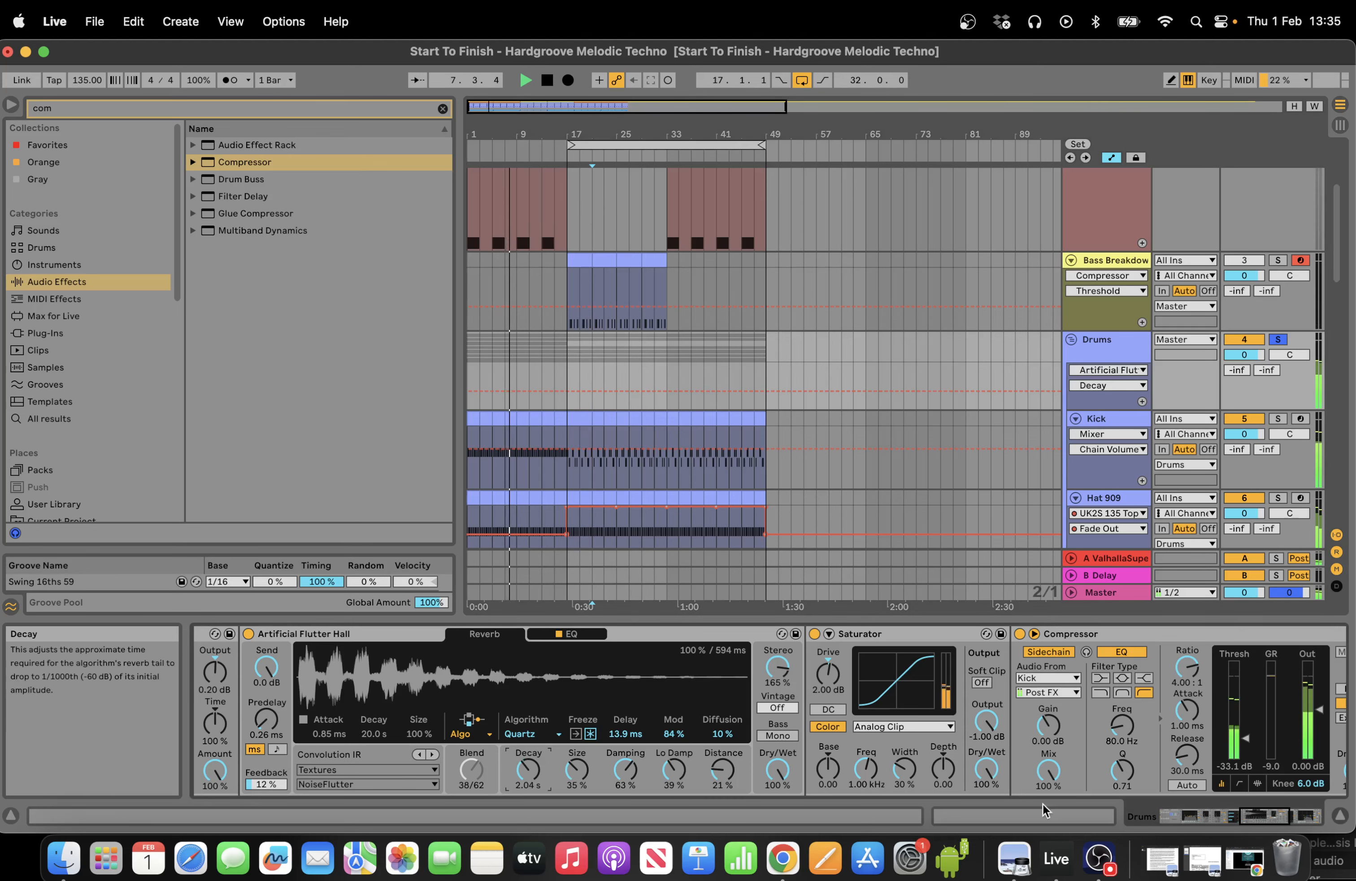
left_click_drag(1263, 818, 739, 819)
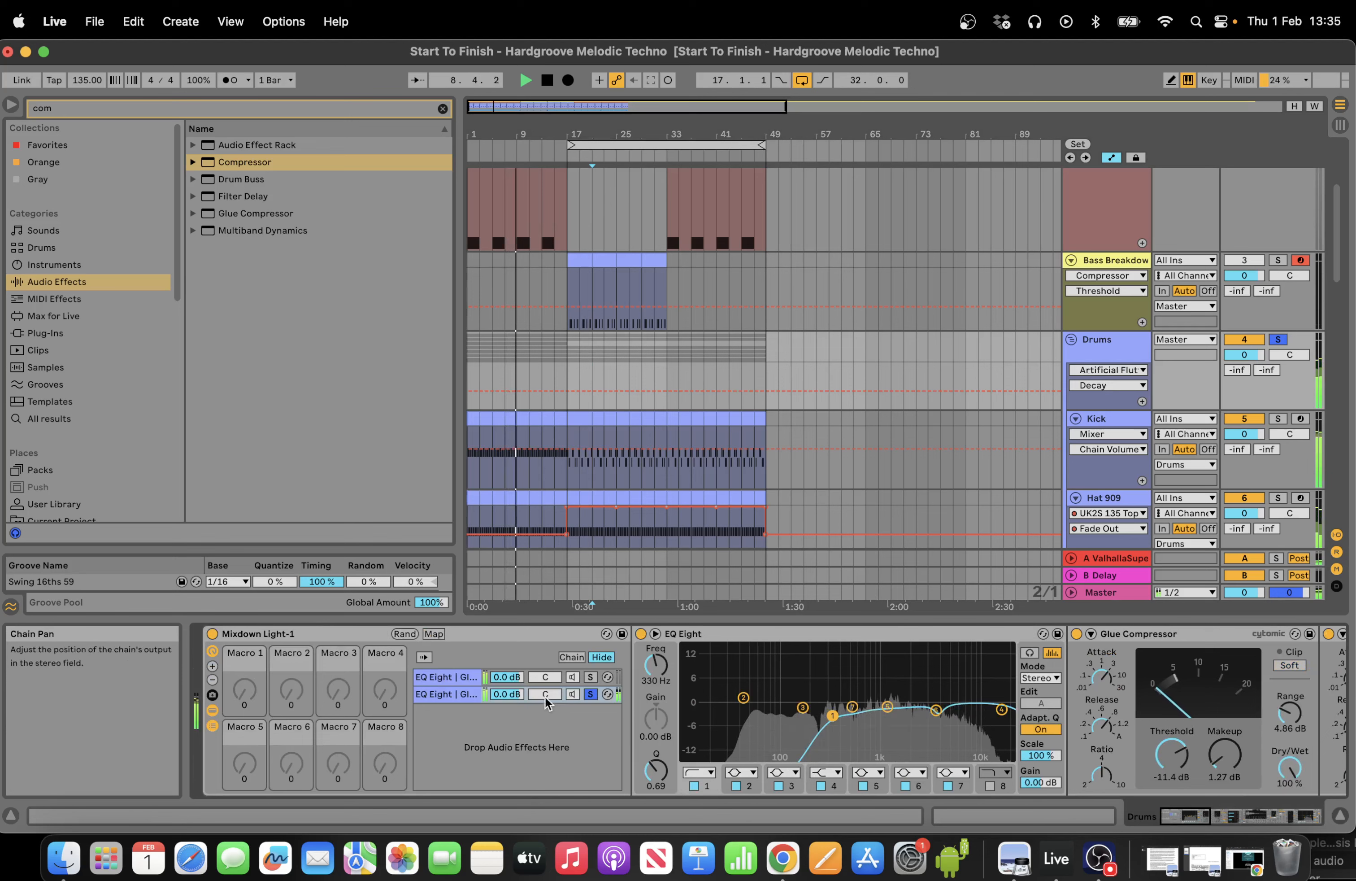
left_click_drag(507, 693, 509, 698)
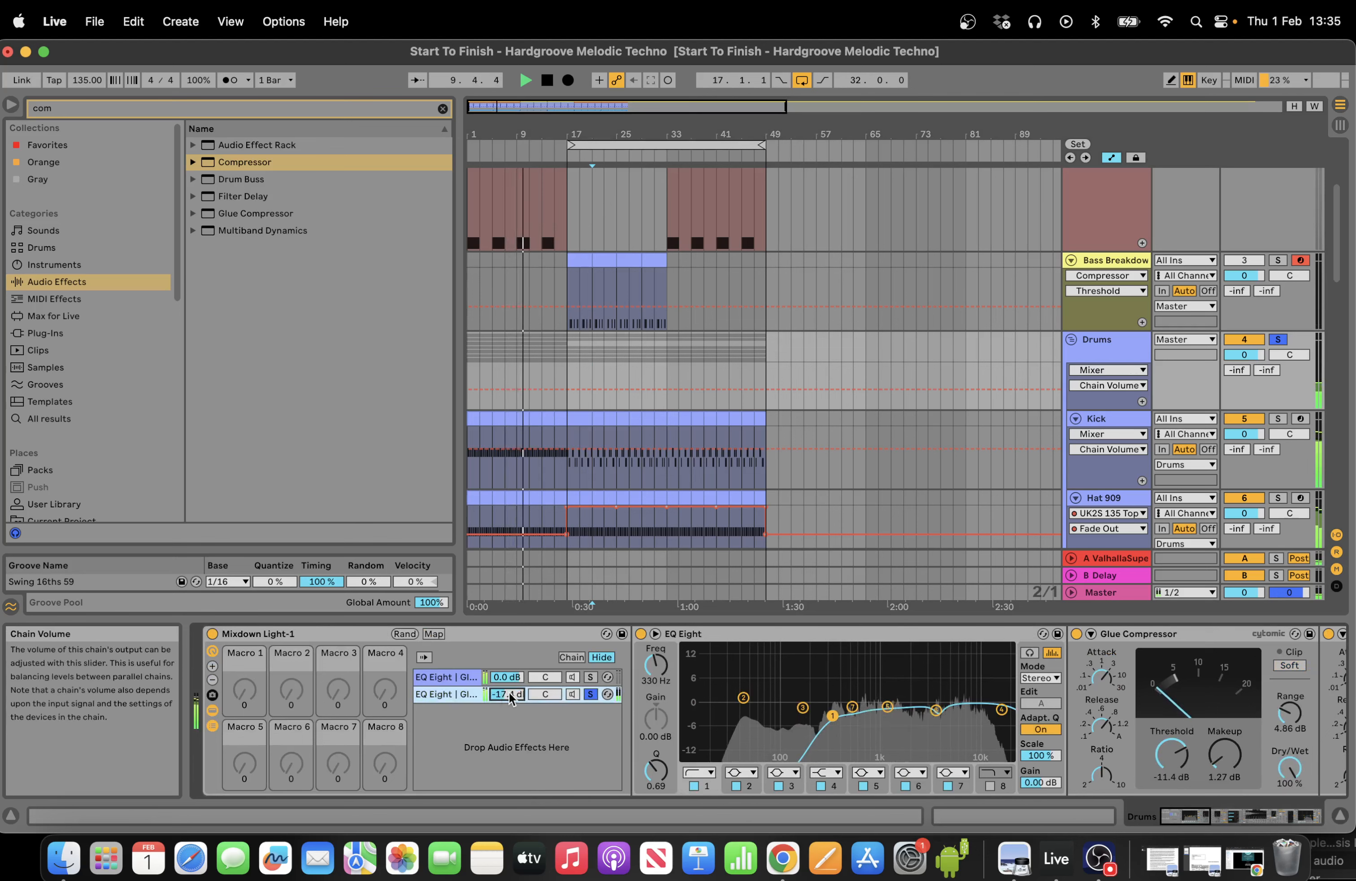
left_click(573, 694)
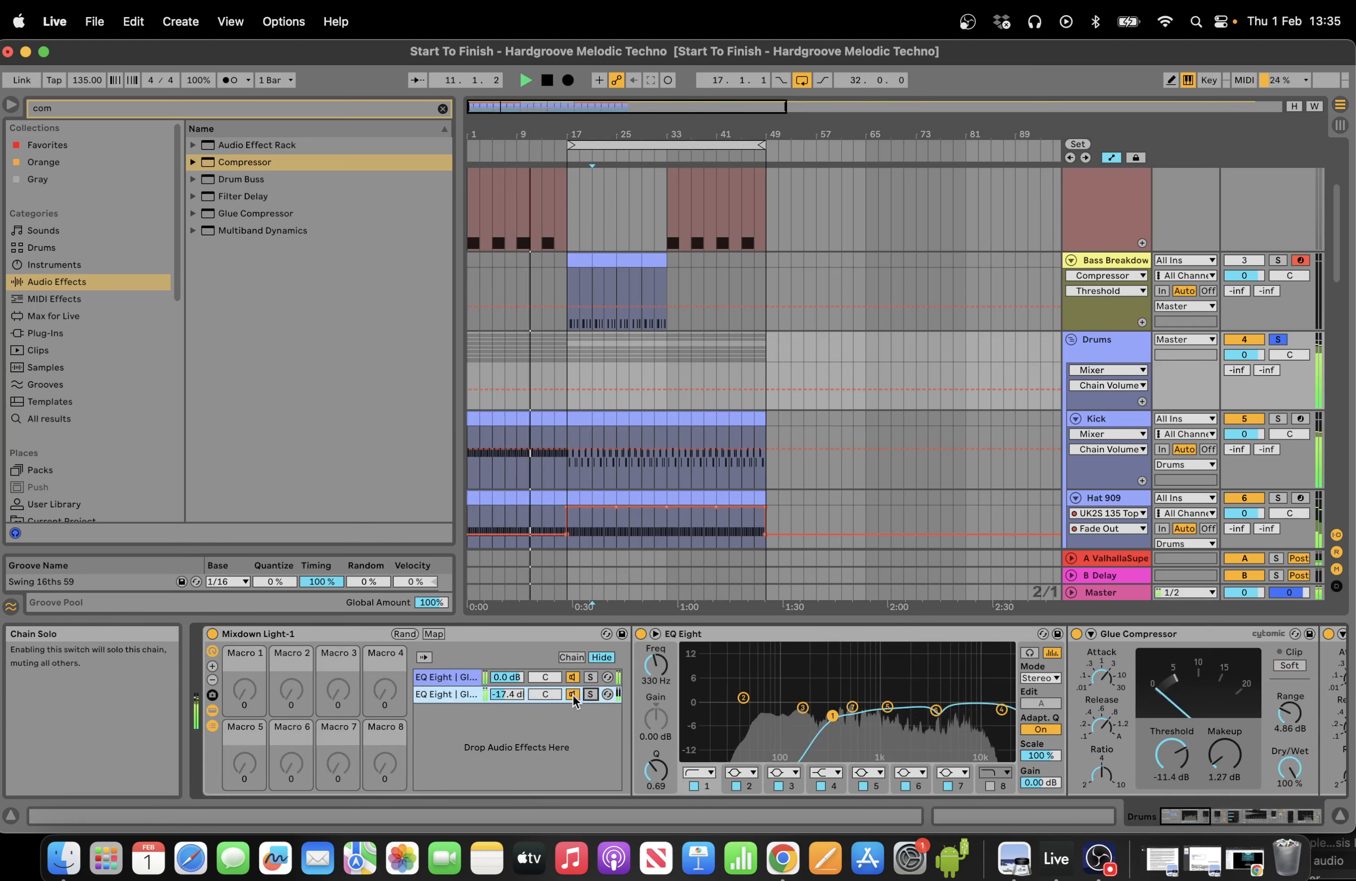
left_click(572, 694)
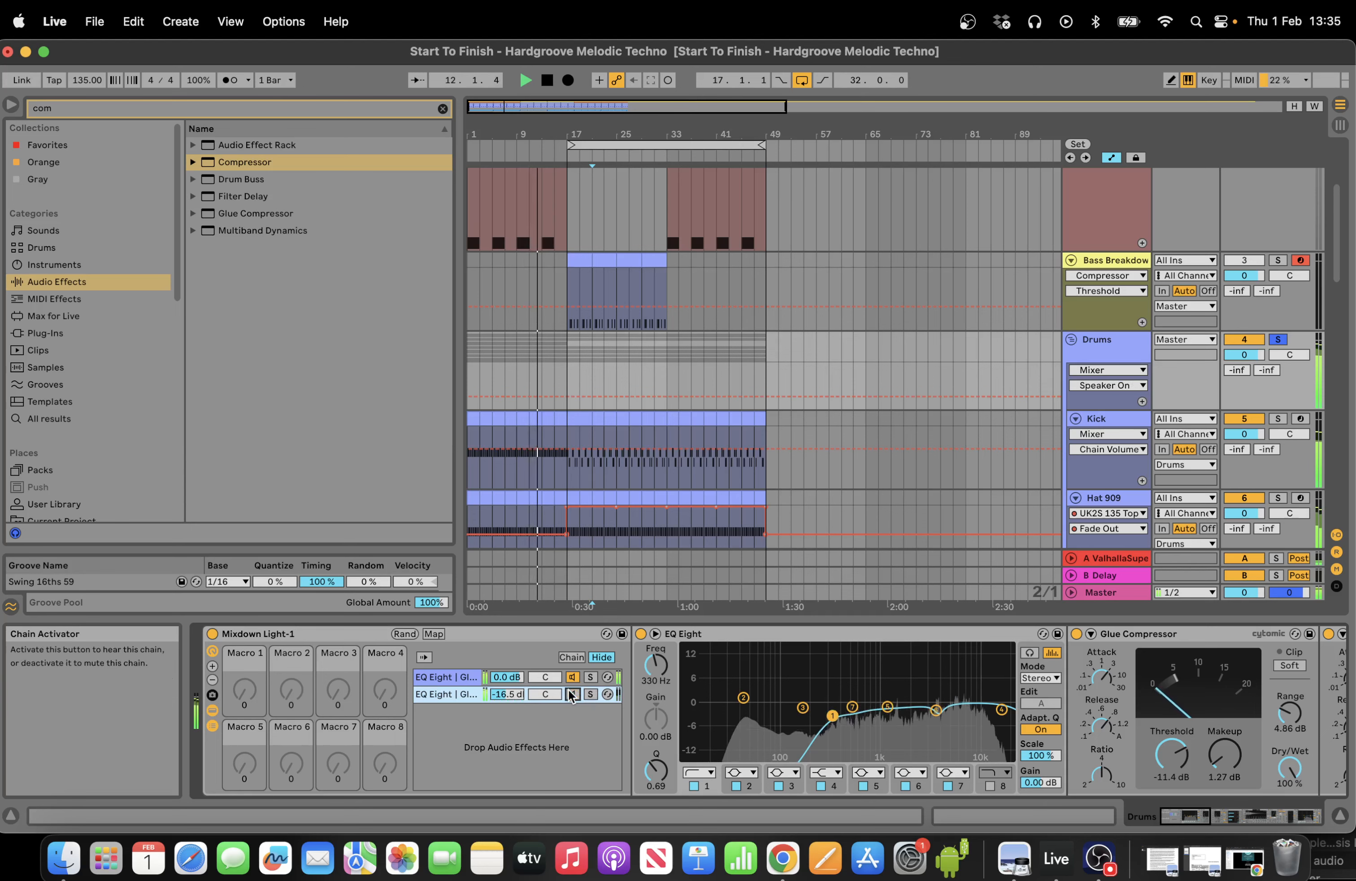
Compare the second Mixdown Light-1 chain muted and soloed during playback, setting its volume to -17.7 dB, and unsolo the Drums group.
key("space")
left_click_drag(474, 107, 474, 140)
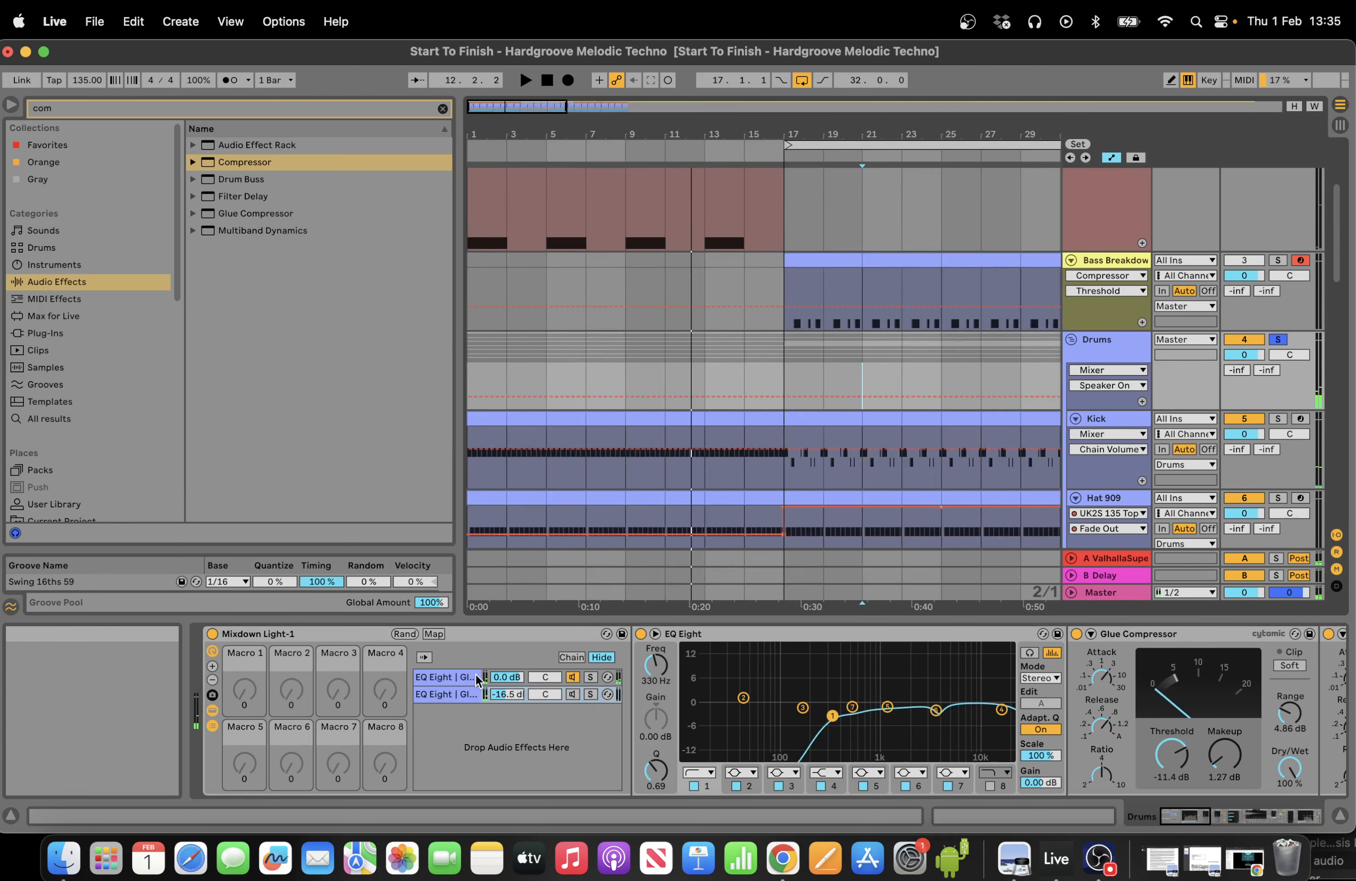
left_click(506, 153)
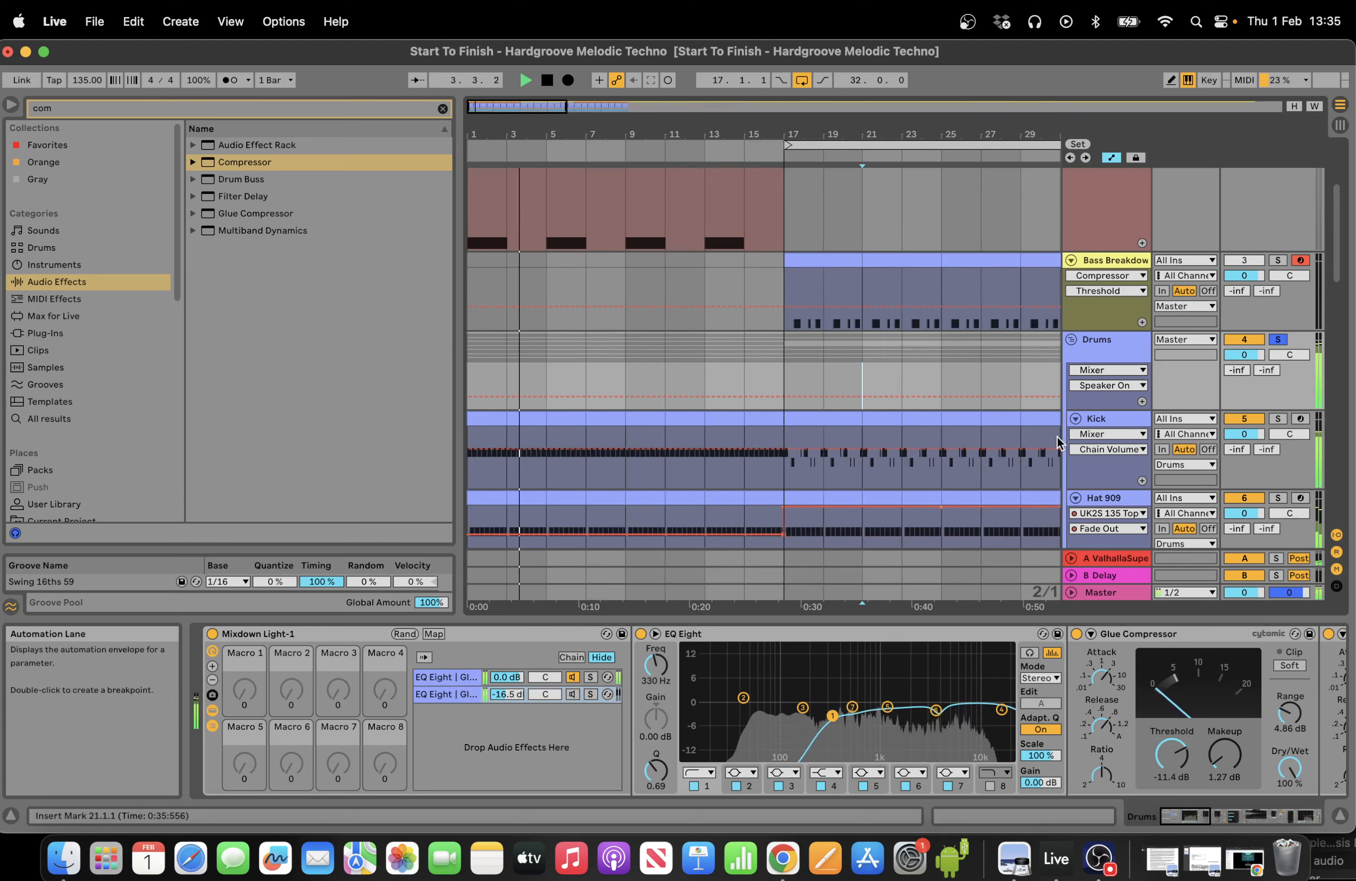
left_click_drag(507, 694, 502, 693)
left_click(572, 694)
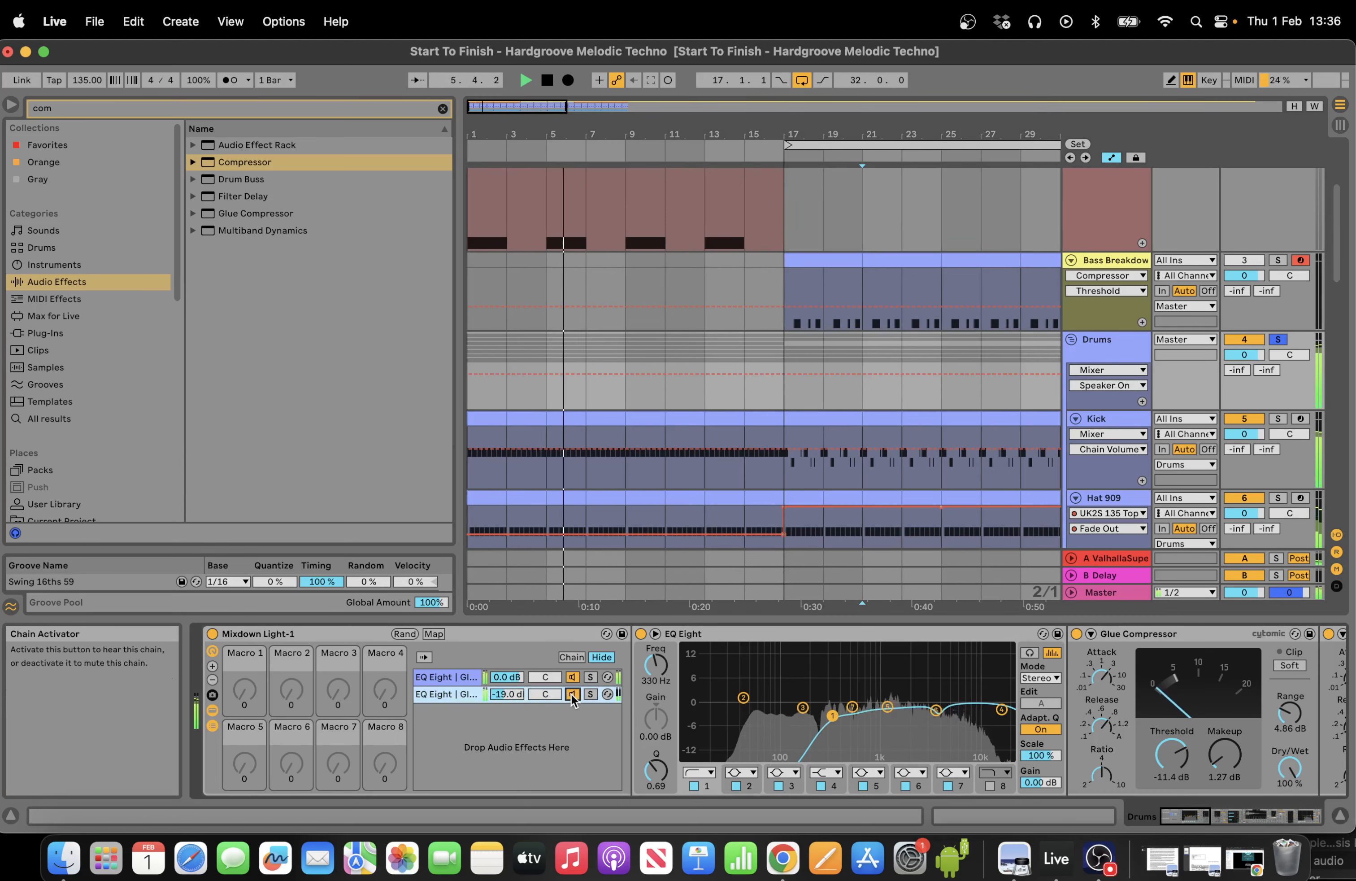
left_click(591, 694)
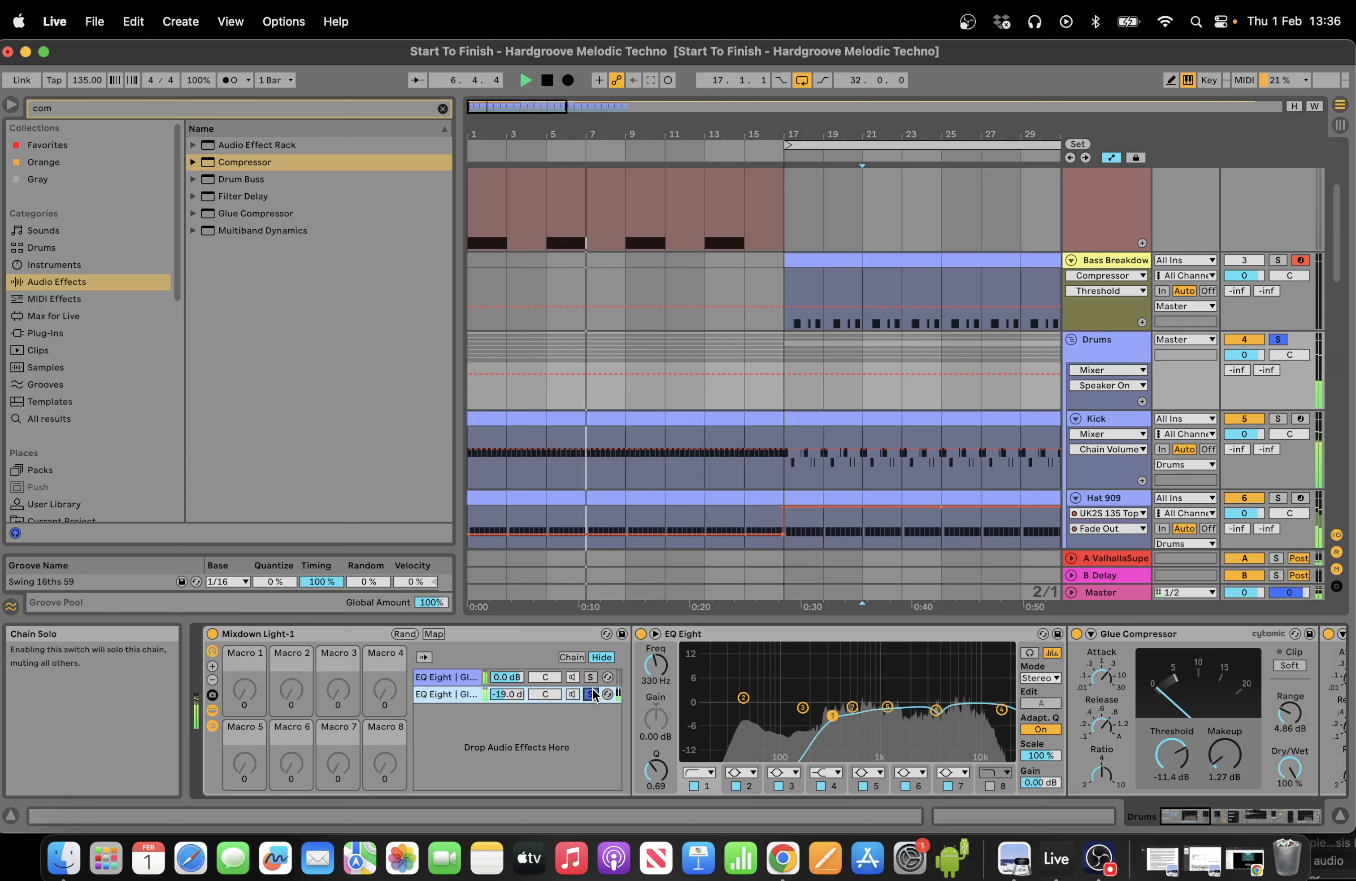
left_click(507, 694)
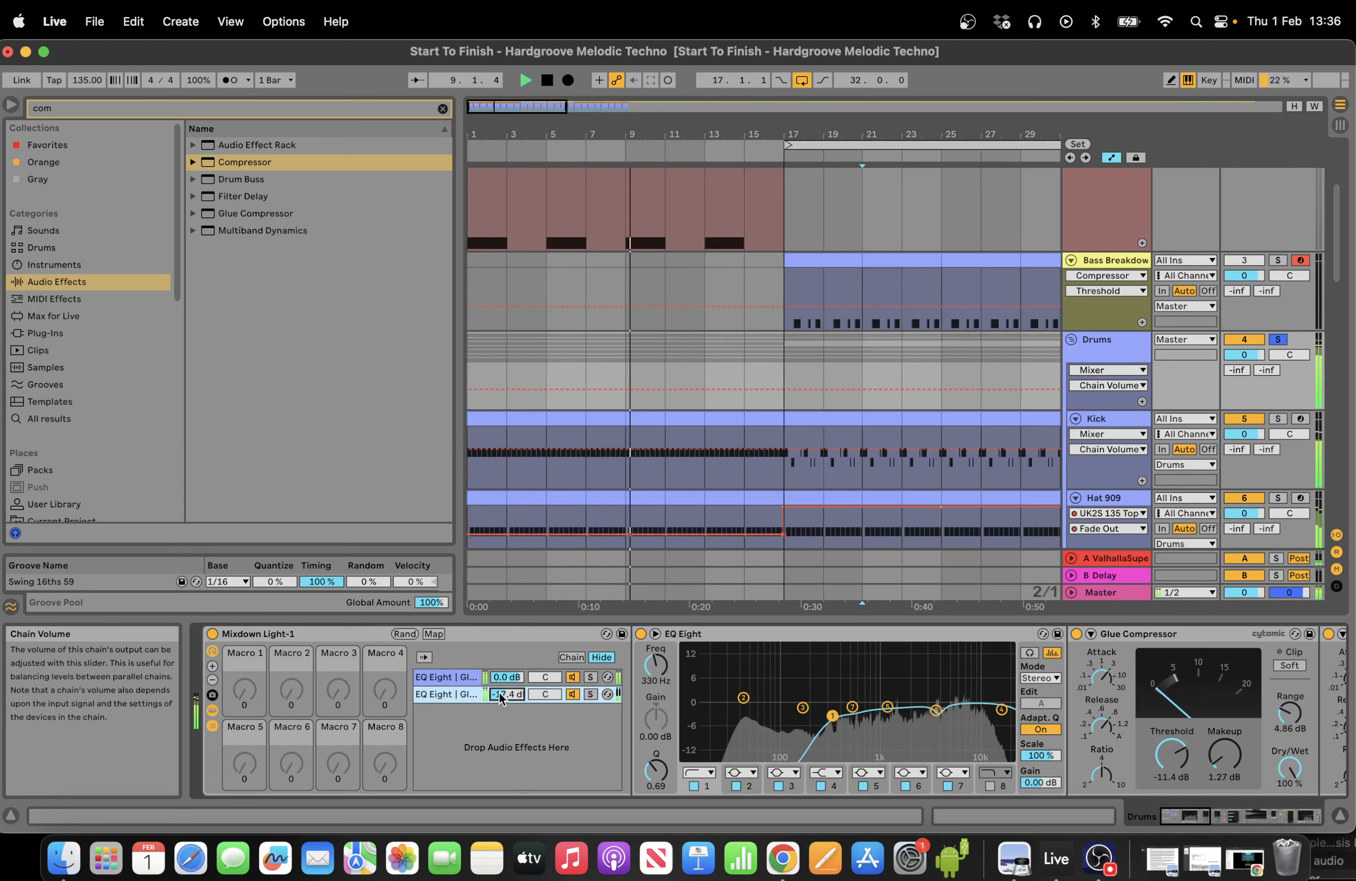
key("space")
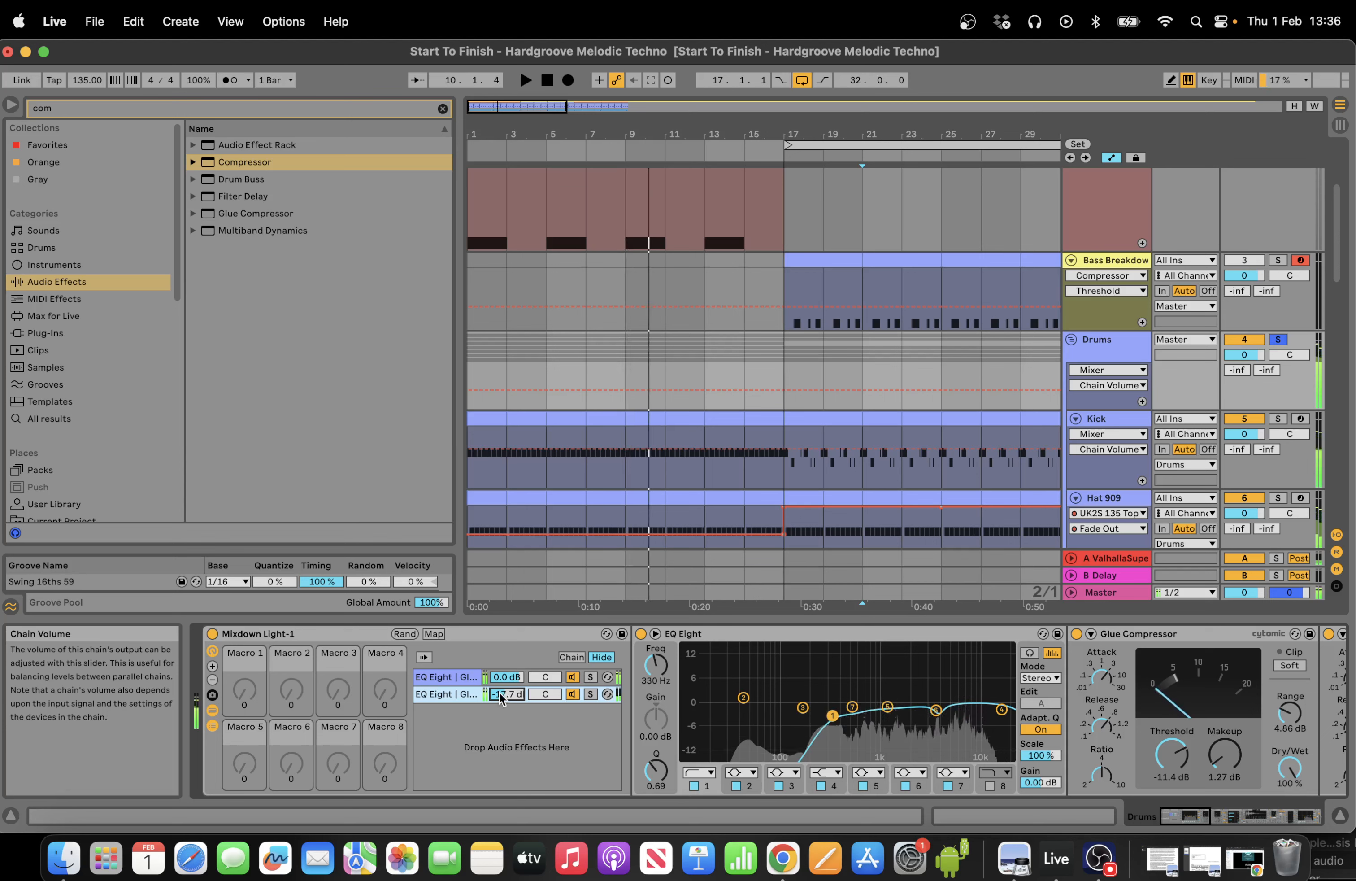
key("space")
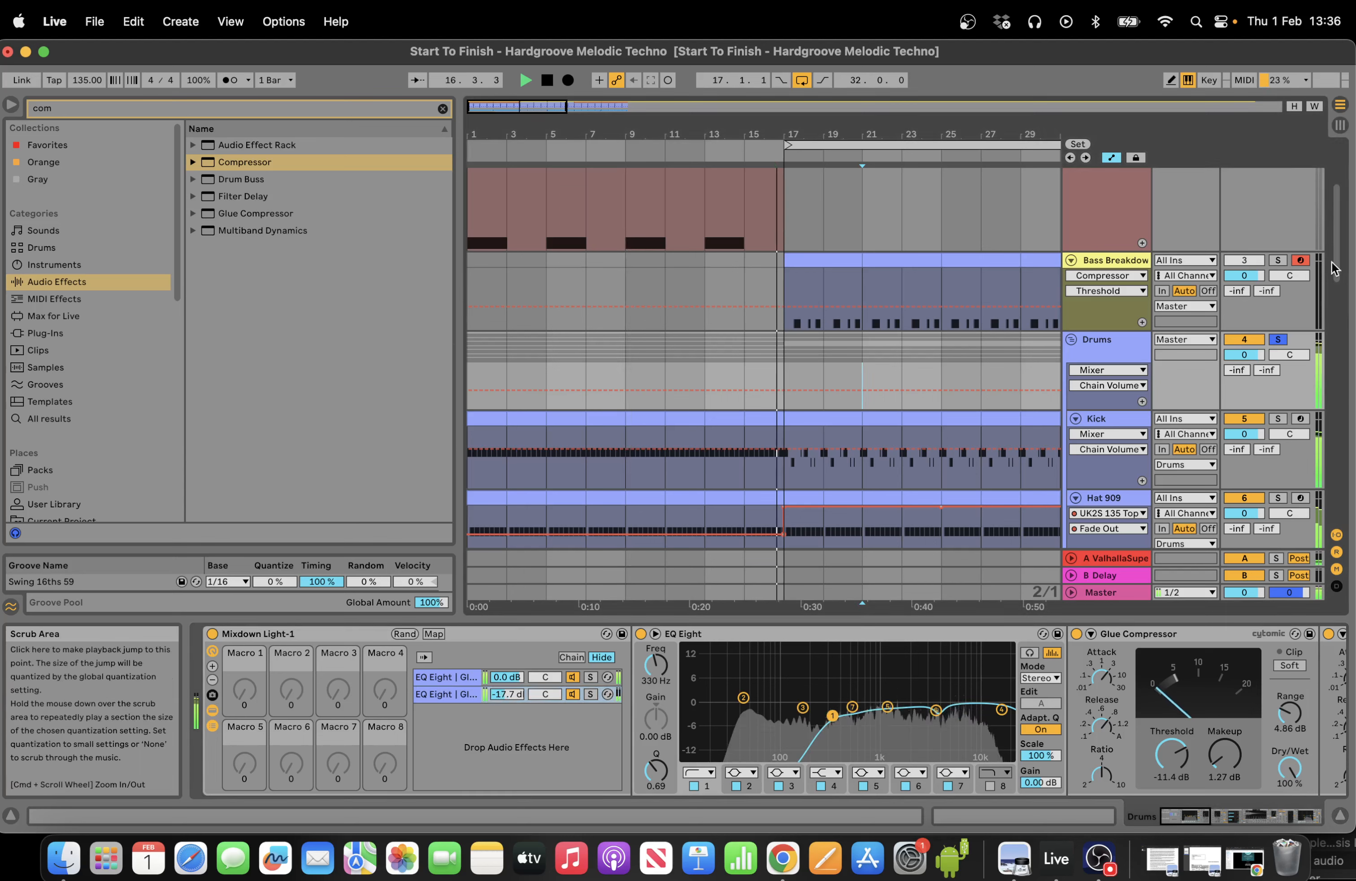
left_click(1279, 341)
Switch the Bass Breakdown track's Bass Roundup amp type to Bass and set its output volume to 5.40.
left_click_drag(656, 108, 657, 66)
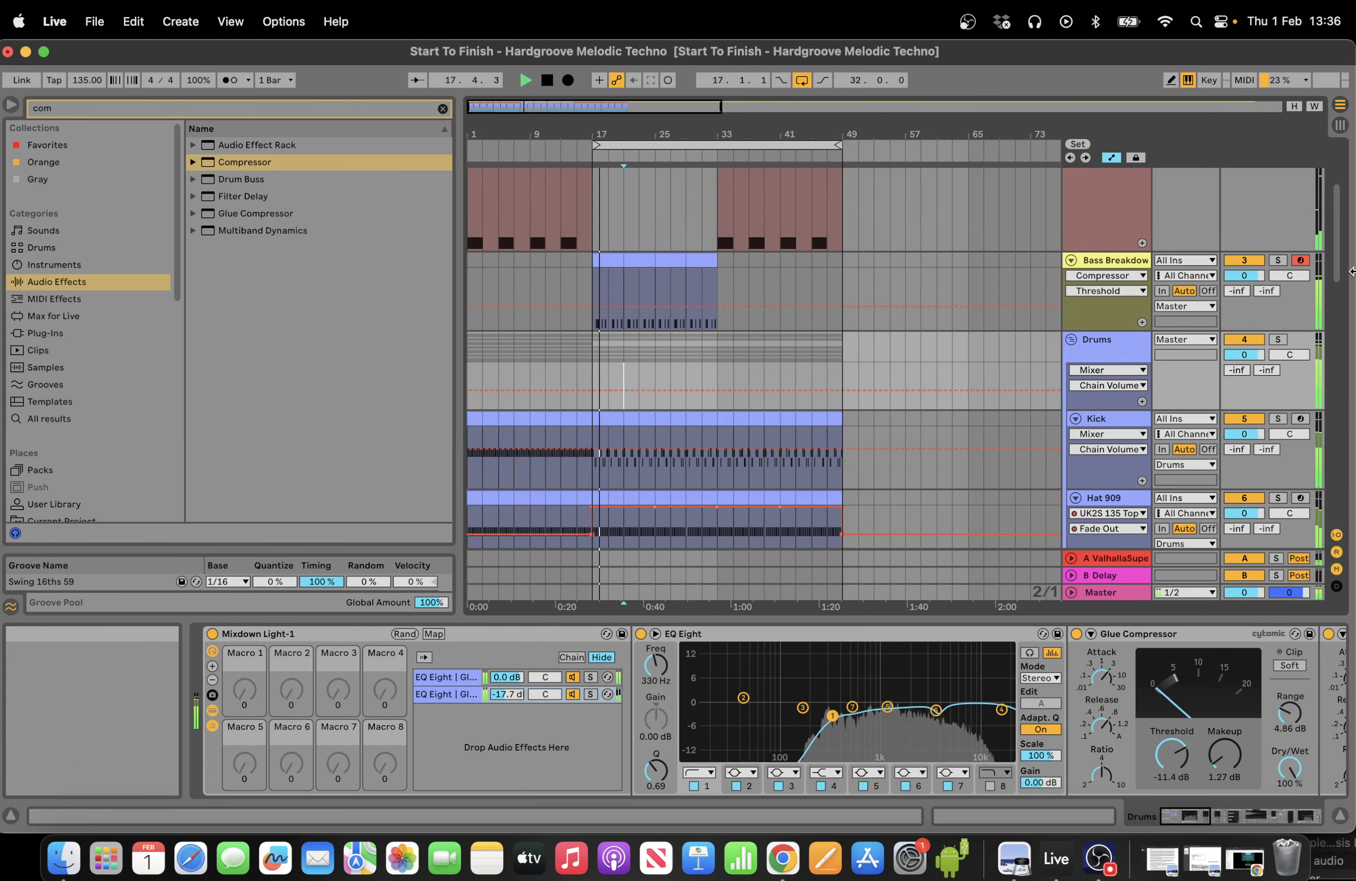
mouse_move(1337, 264)
left_mouse_down()
mouse_move(1338, 223)
mouse_move(1338, 246)
left_mouse_up()
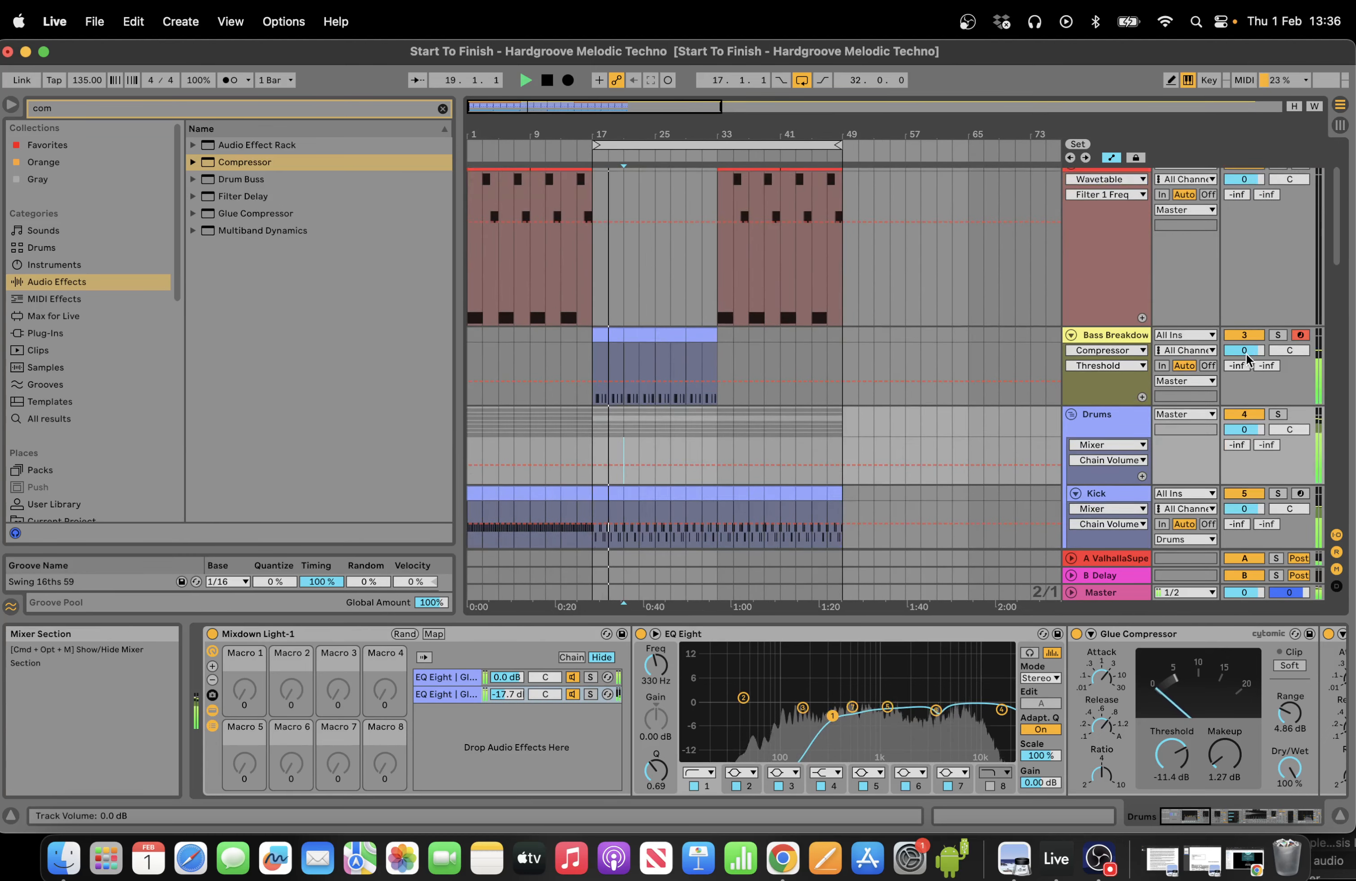
left_click(724, 365)
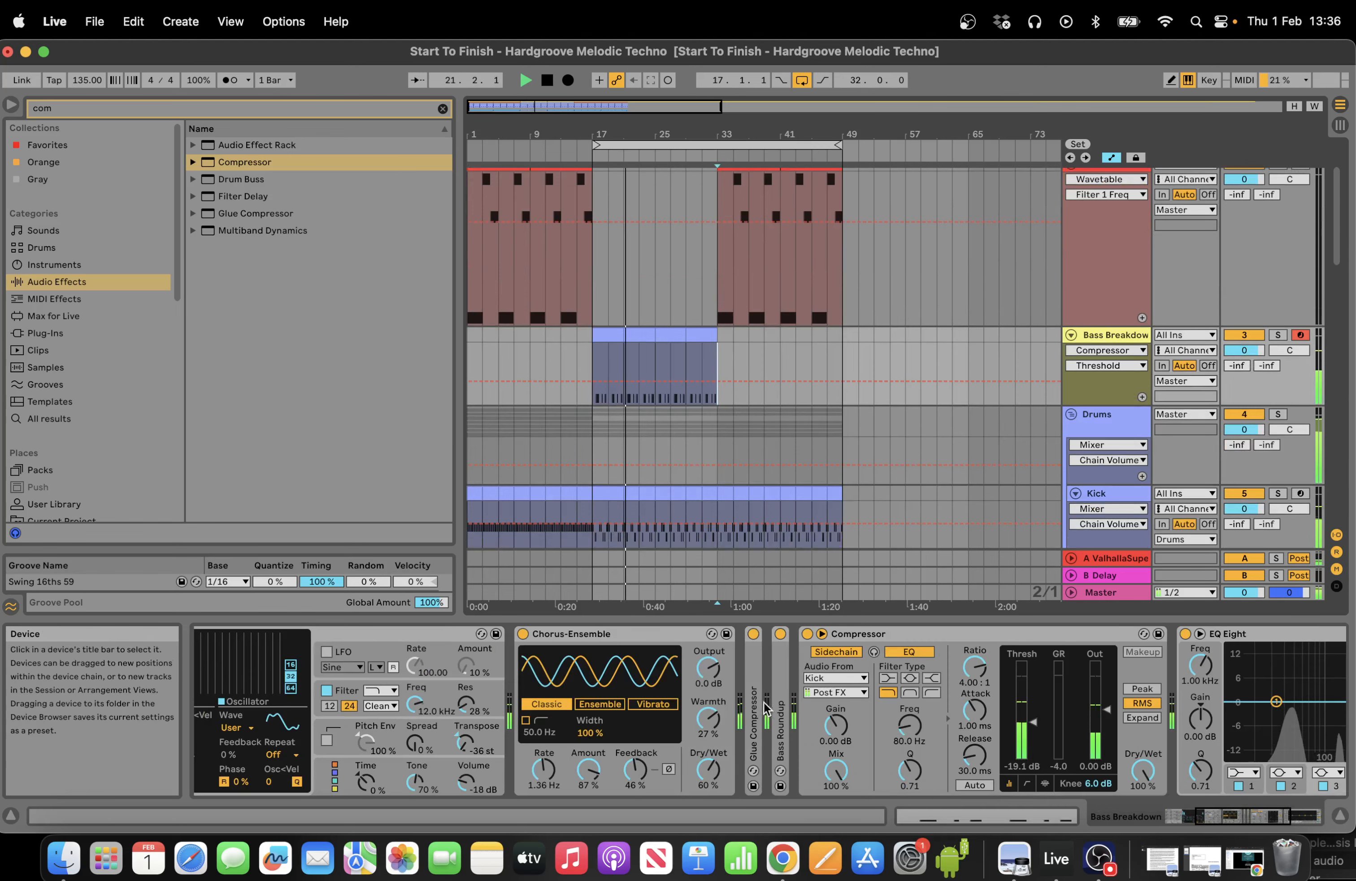
double_click(780, 737)
left_click(945, 737)
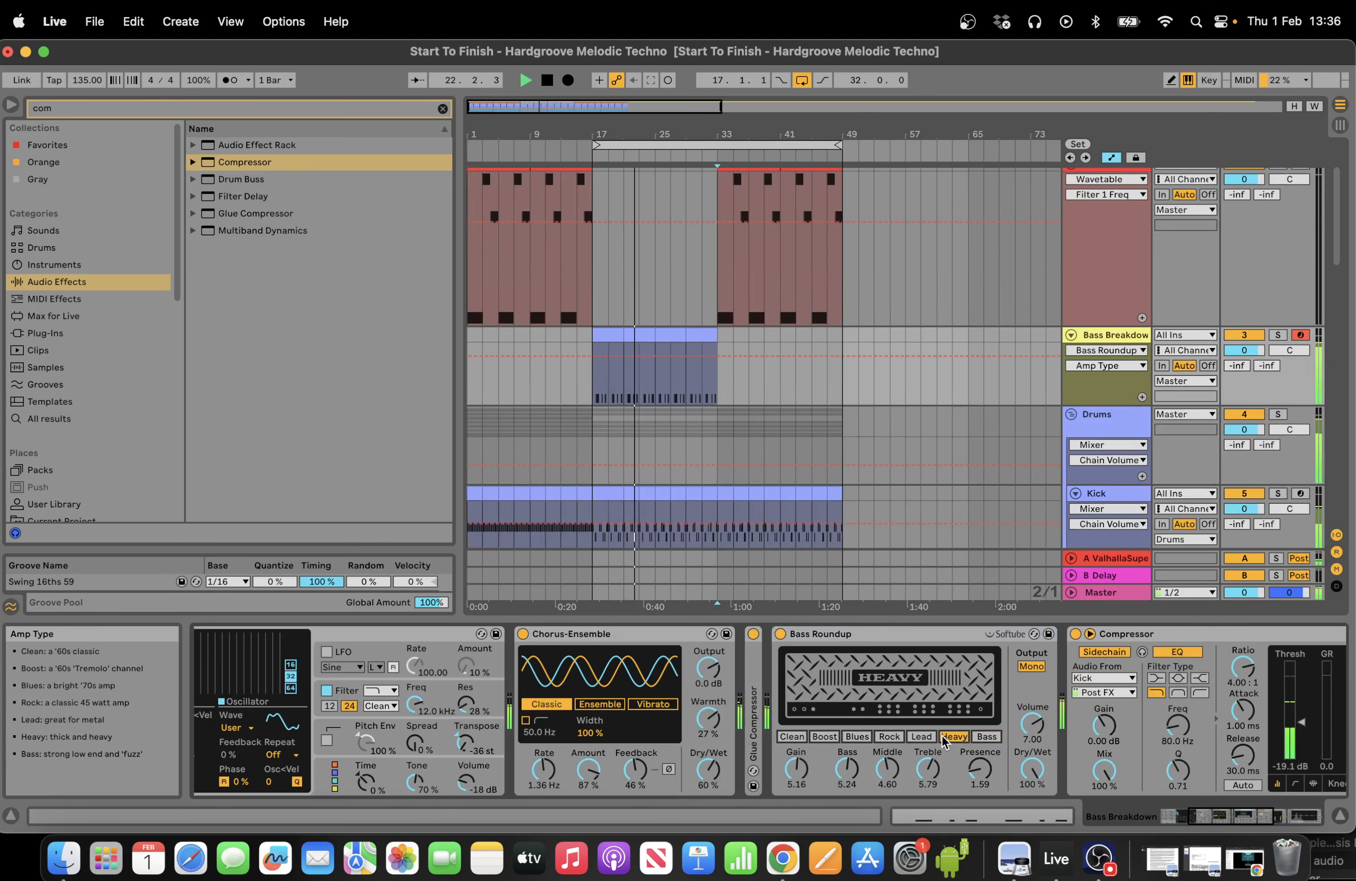
left_click(988, 736)
left_click_drag(1032, 724, 1032, 743)
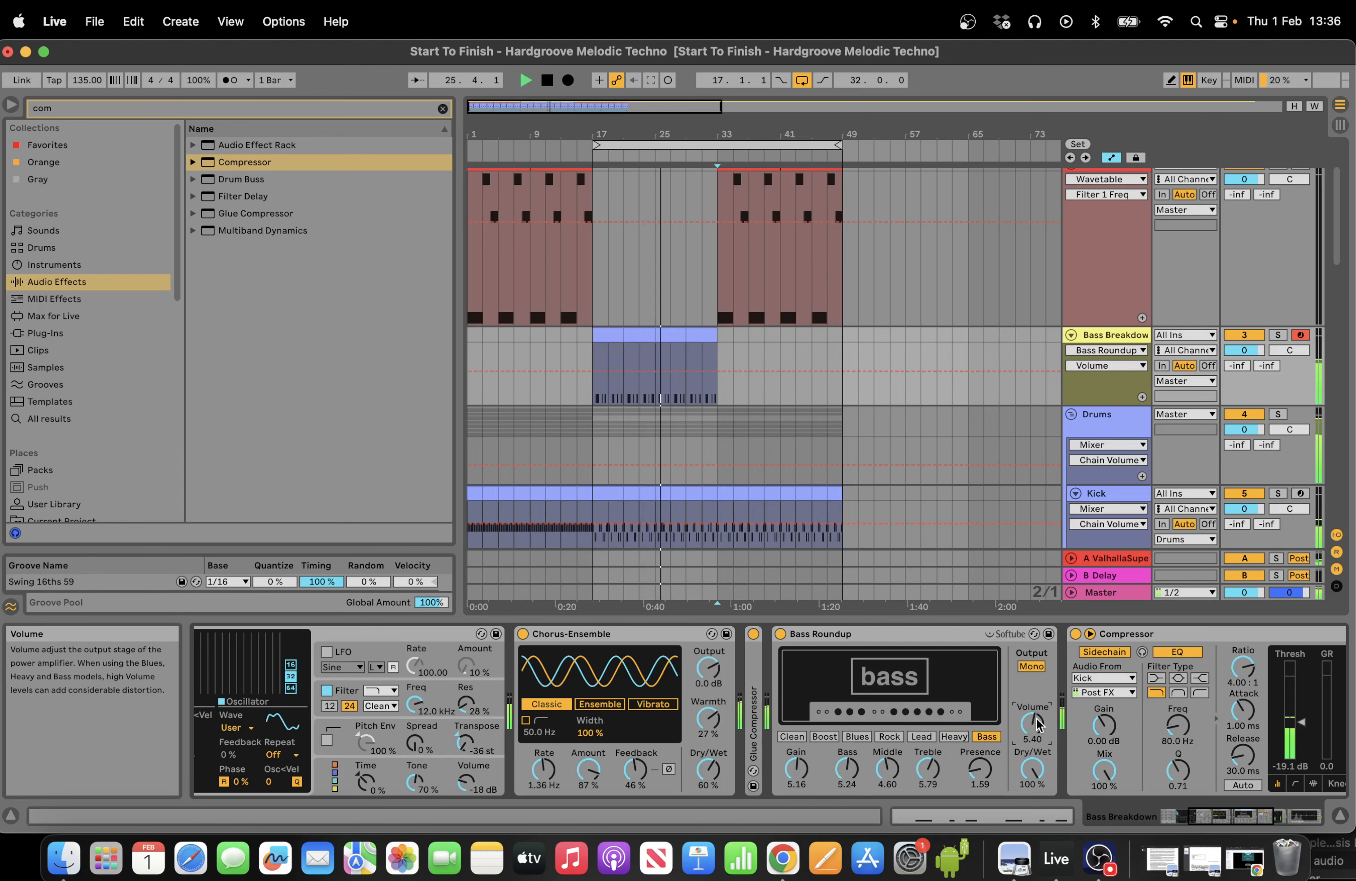
Audition the lower Lead 1 track in solo and set its send to the ValhallaSupermassive return to -16.6 dB.
left_click_drag(1337, 235, 1341, 442)
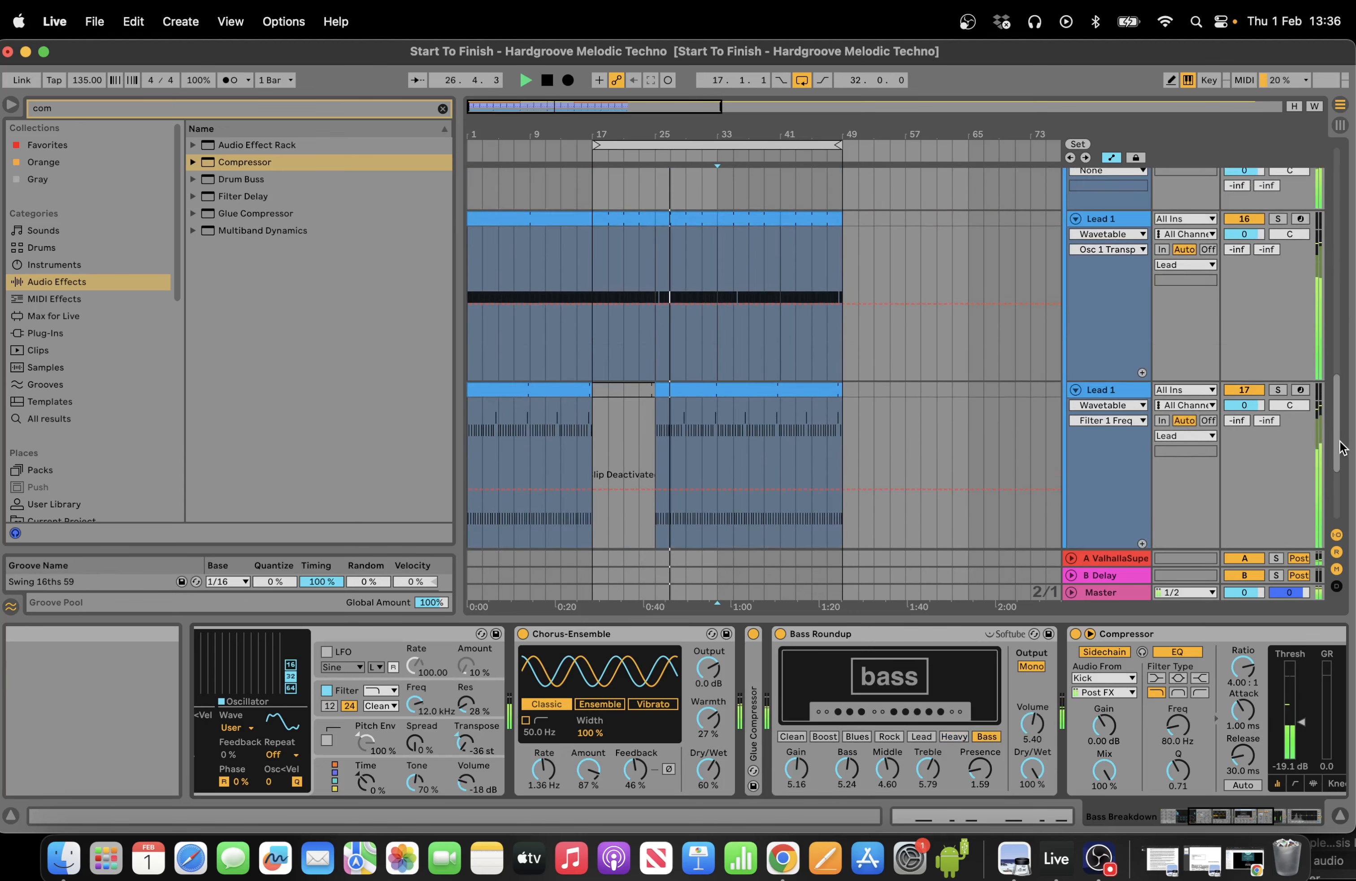
left_click(659, 428)
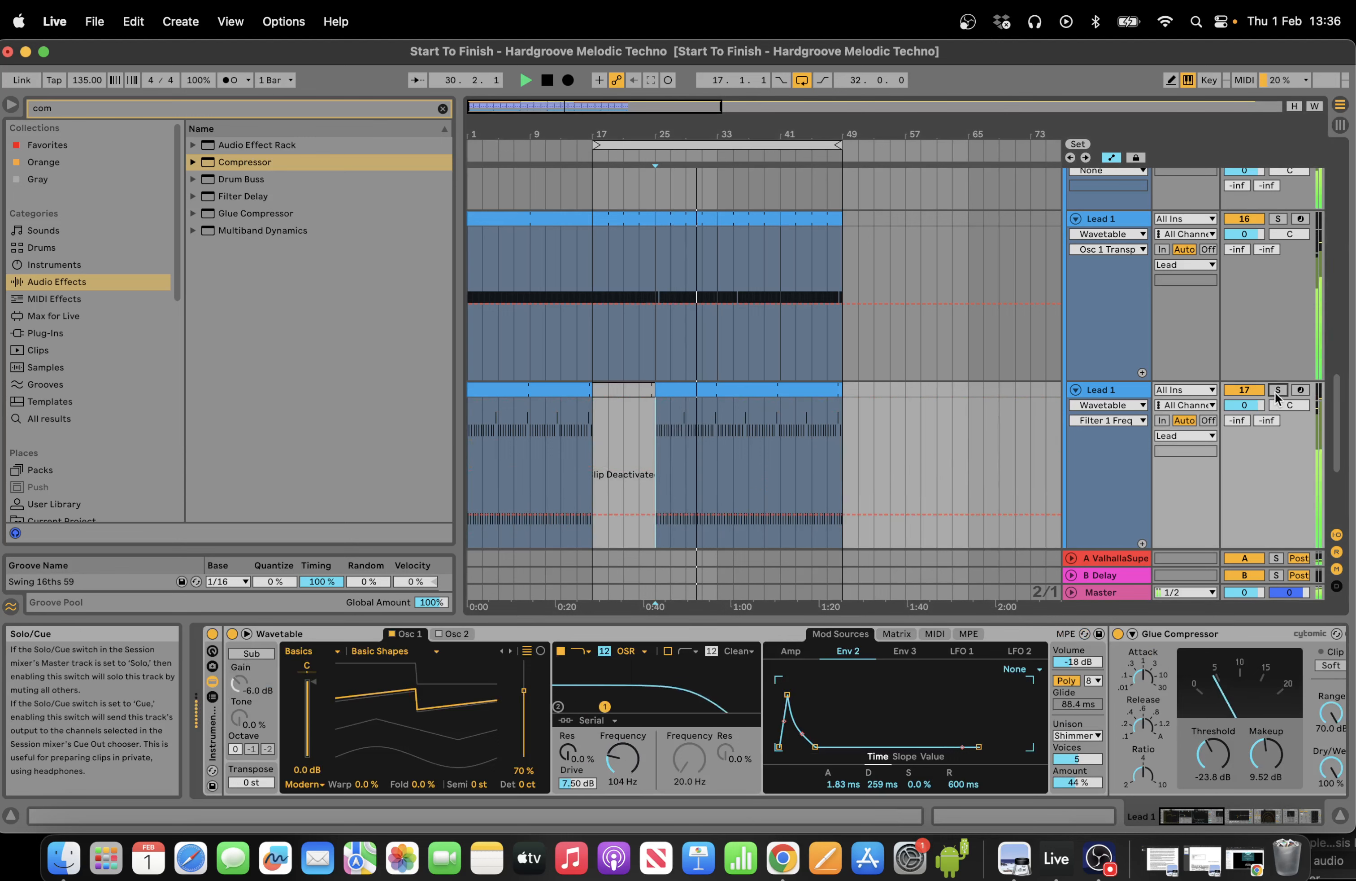
left_click(687, 488)
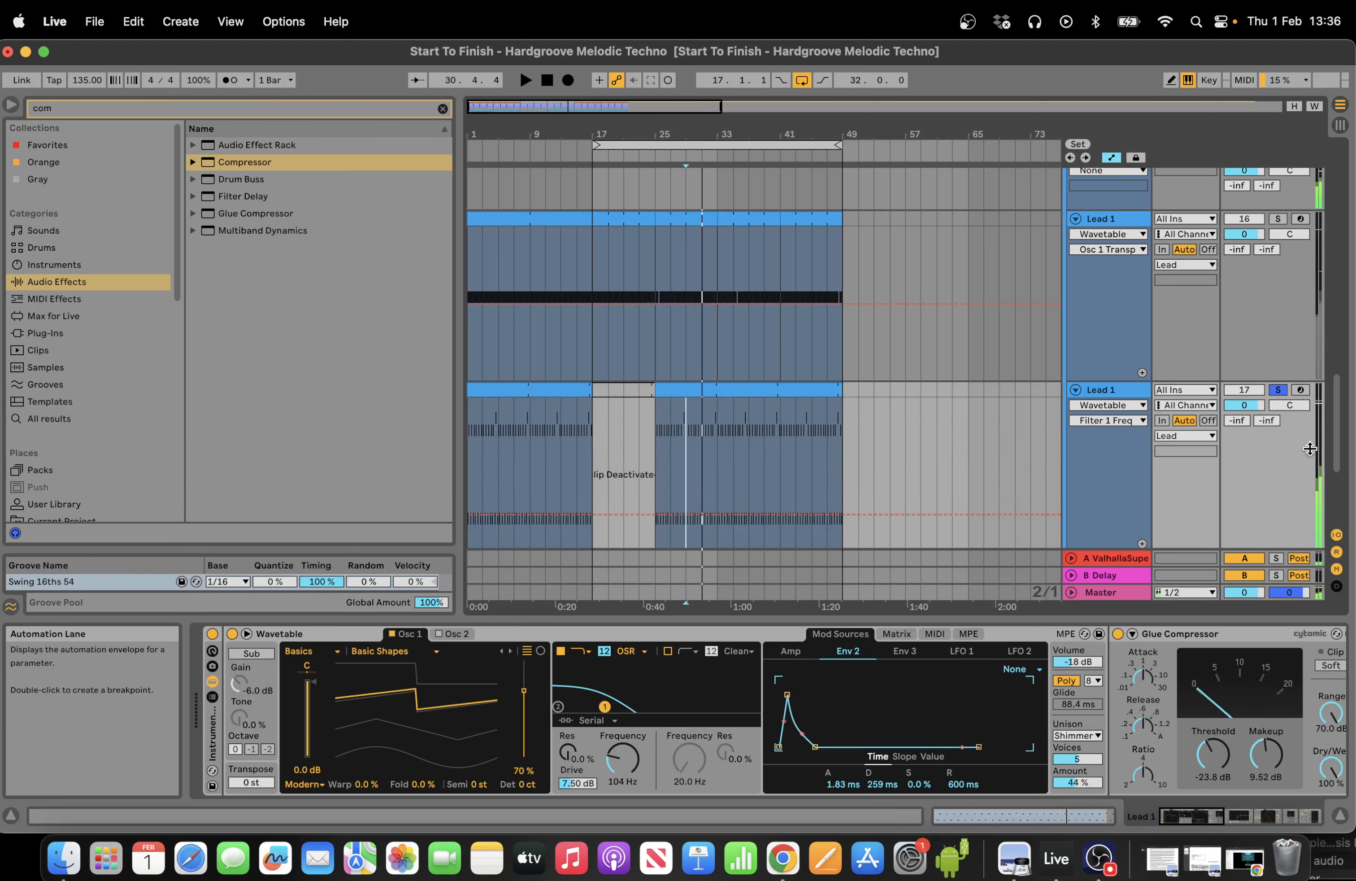
key("space")
left_click_drag(1237, 420, 1237, 426)
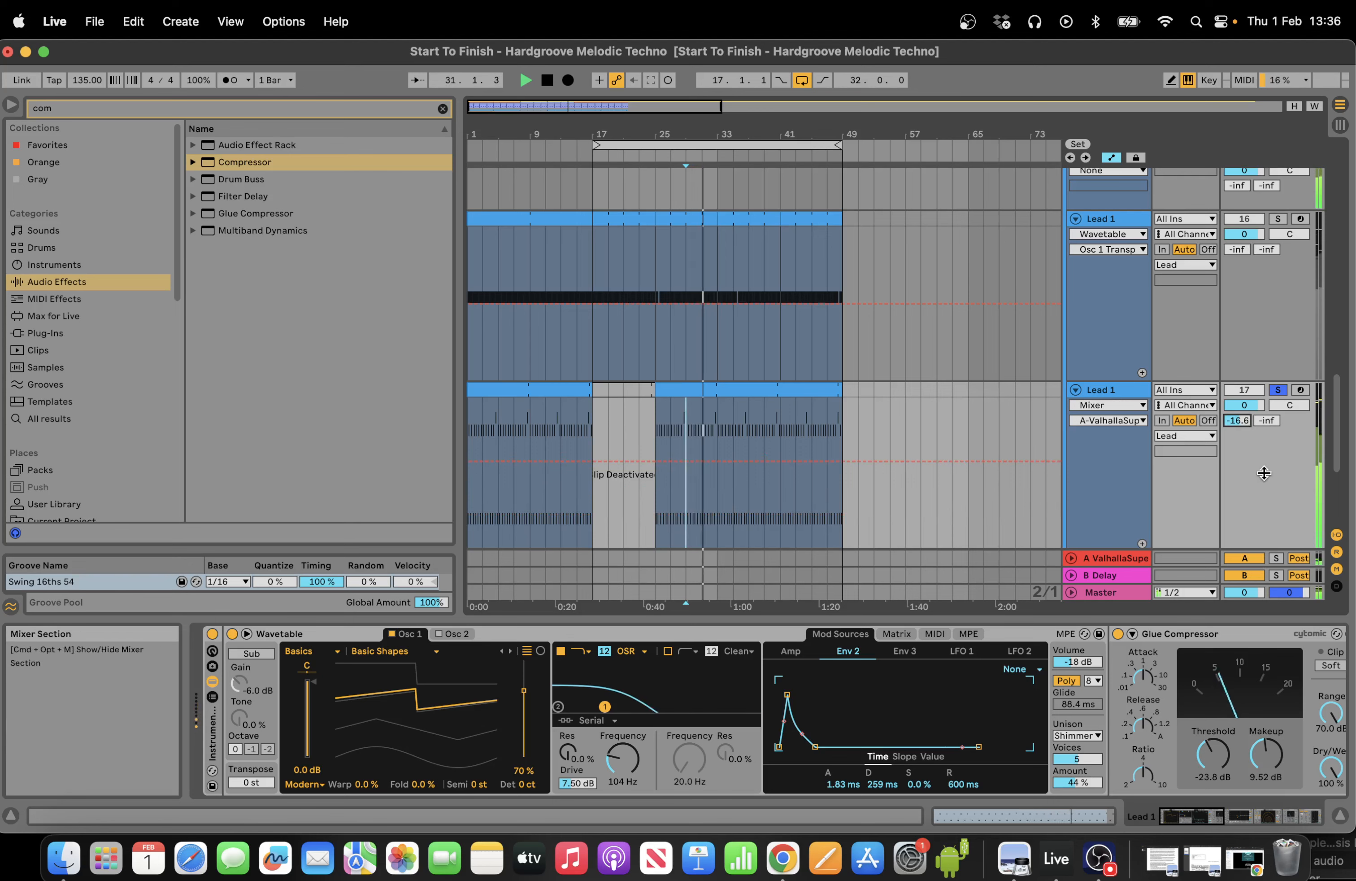
With return A soloed for listening, set ValhallaSupermassive's delay to 243 ms and the Compressor's threshold to -27.2 dB.
left_click(1277, 559)
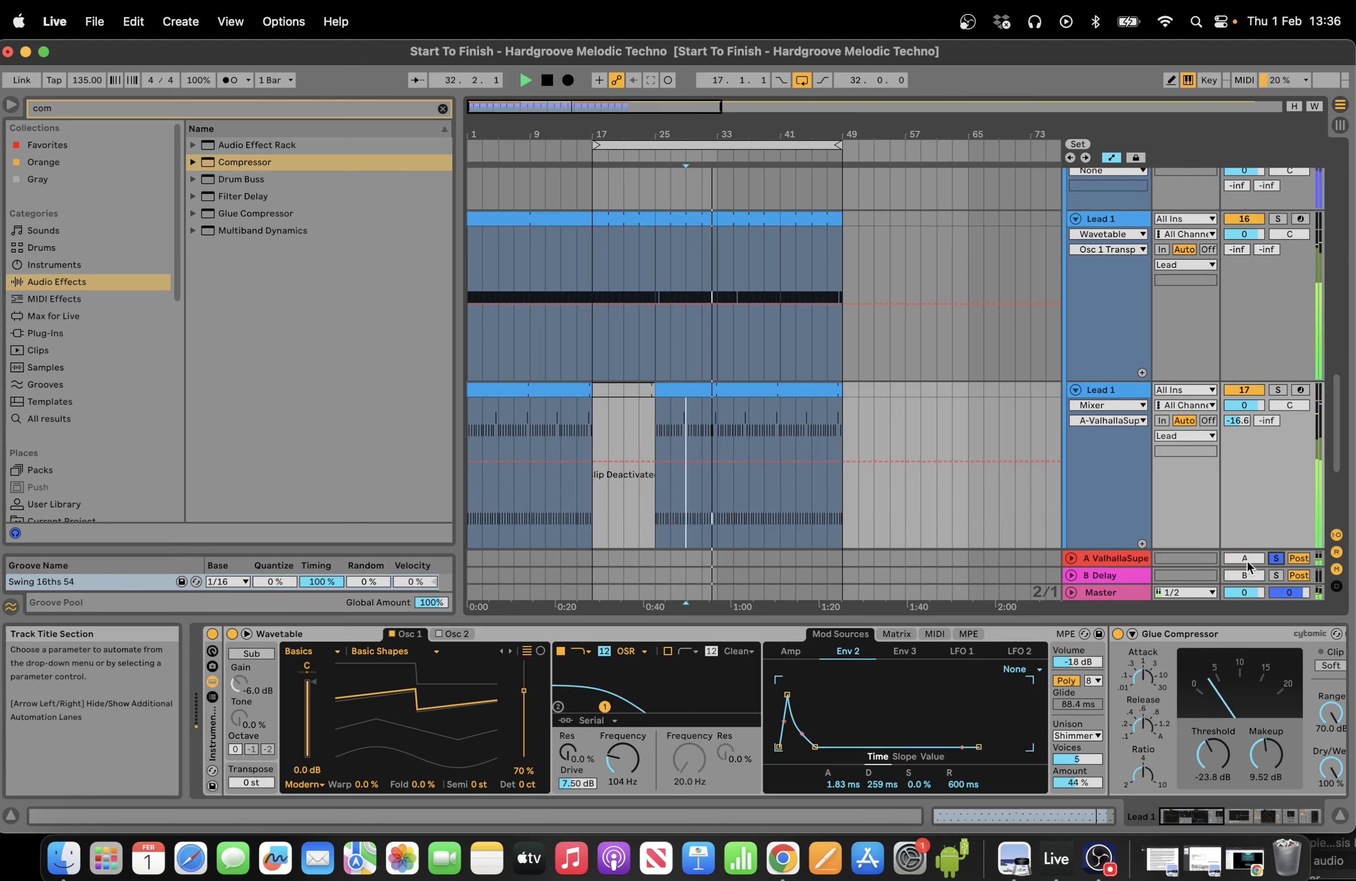
left_click(1117, 559)
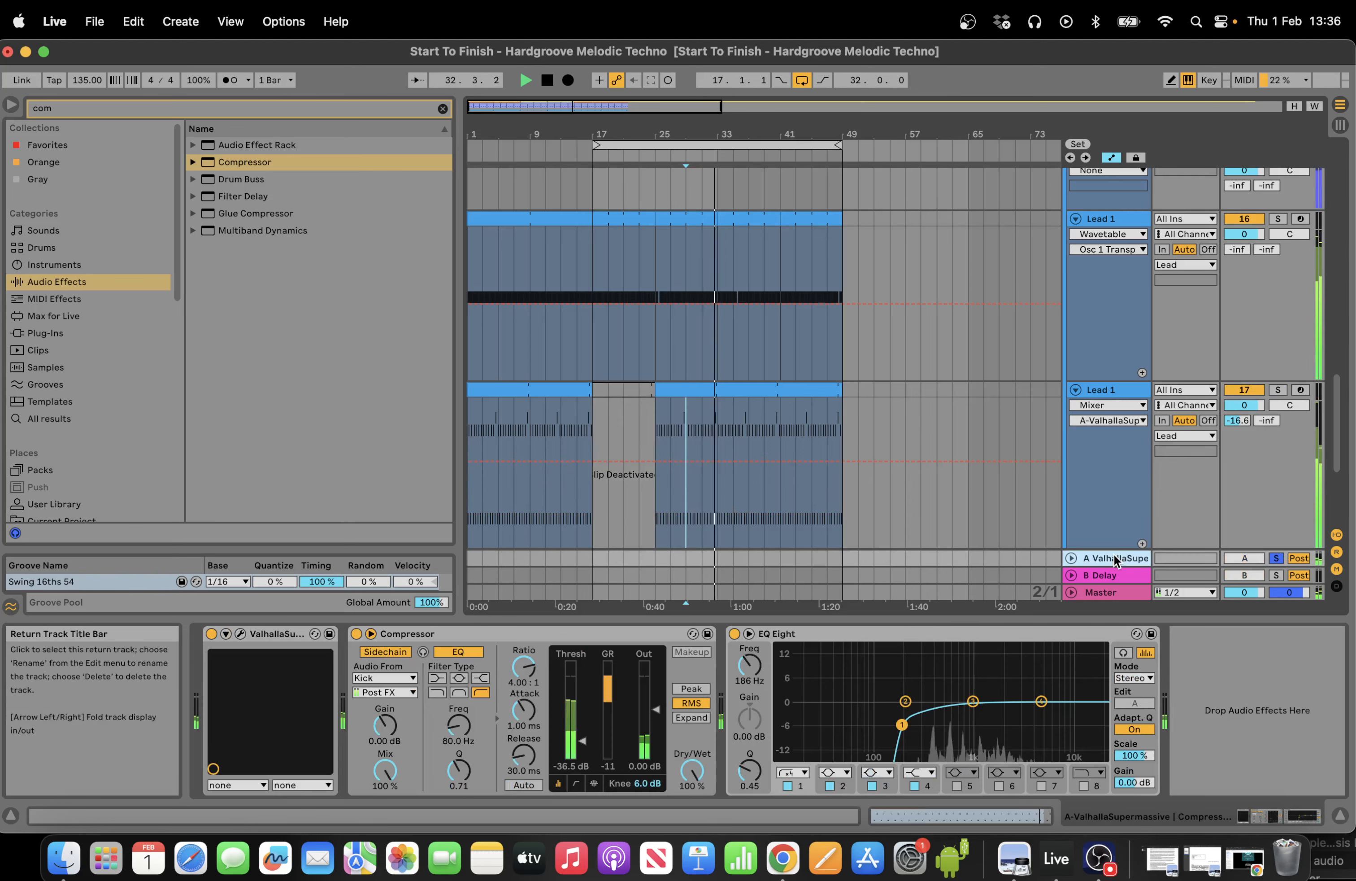
left_click(240, 633)
left_click_drag(231, 244, 231, 226)
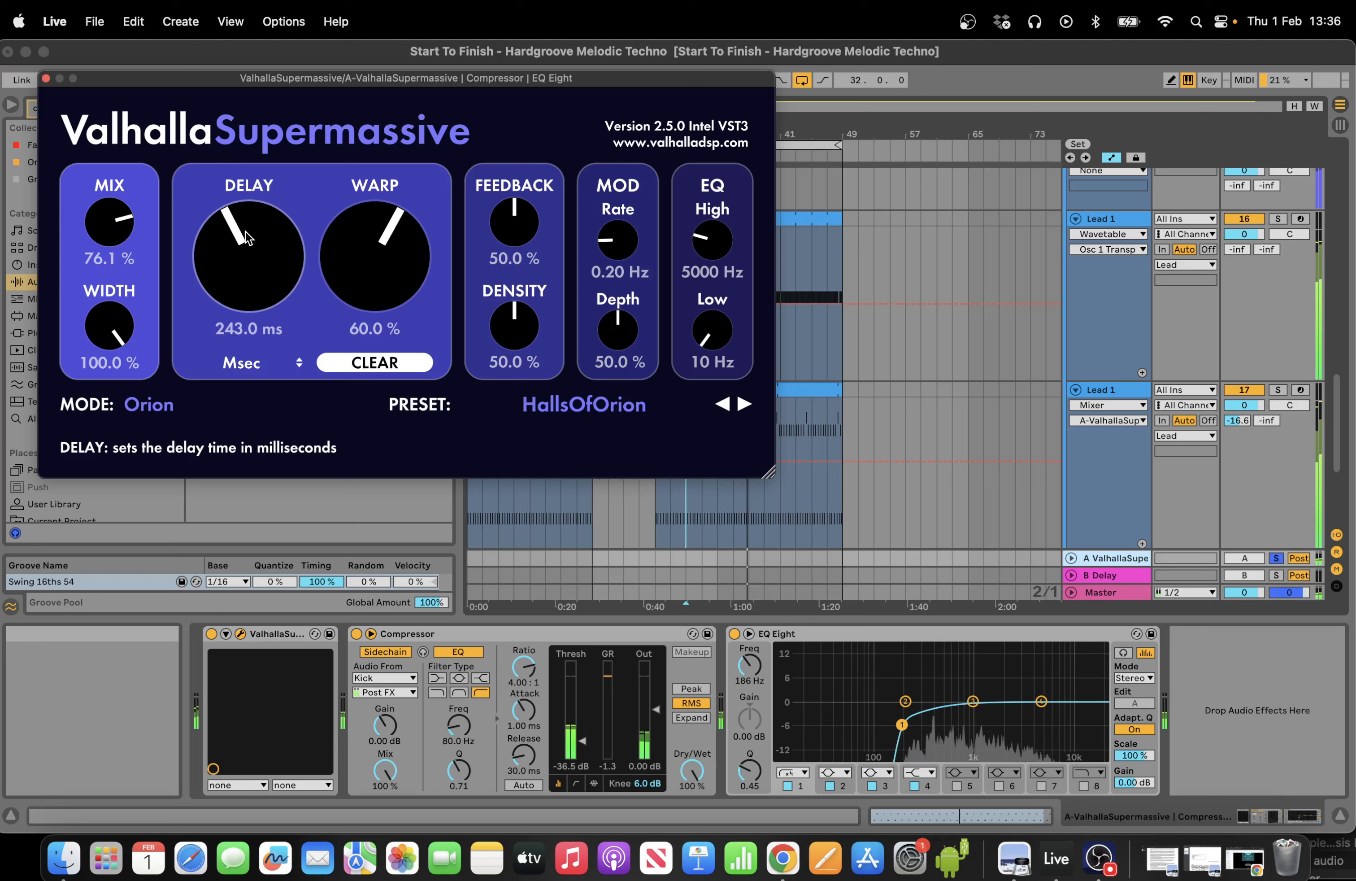
left_click_drag(571, 741, 571, 738)
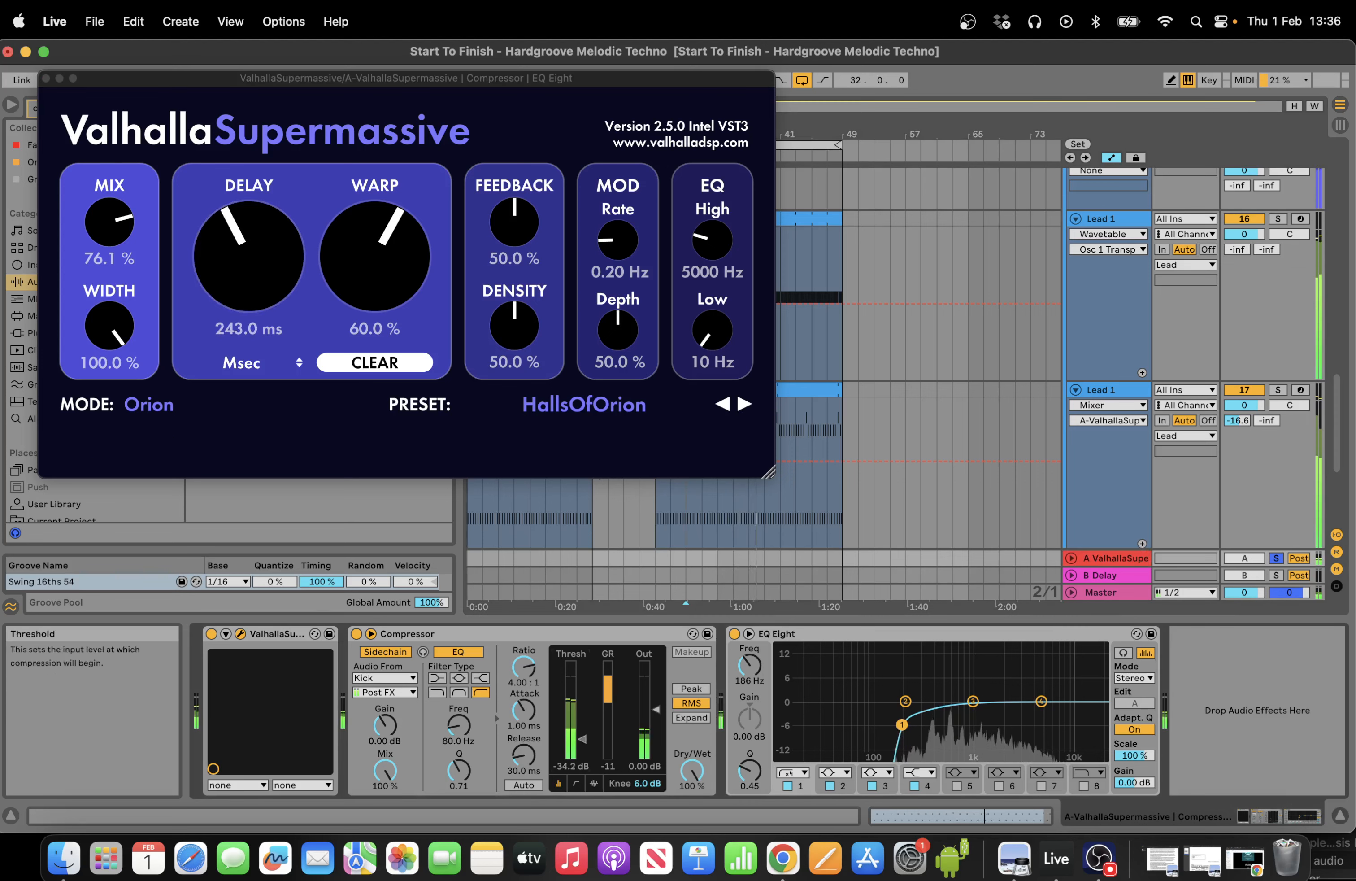
left_click(46, 79)
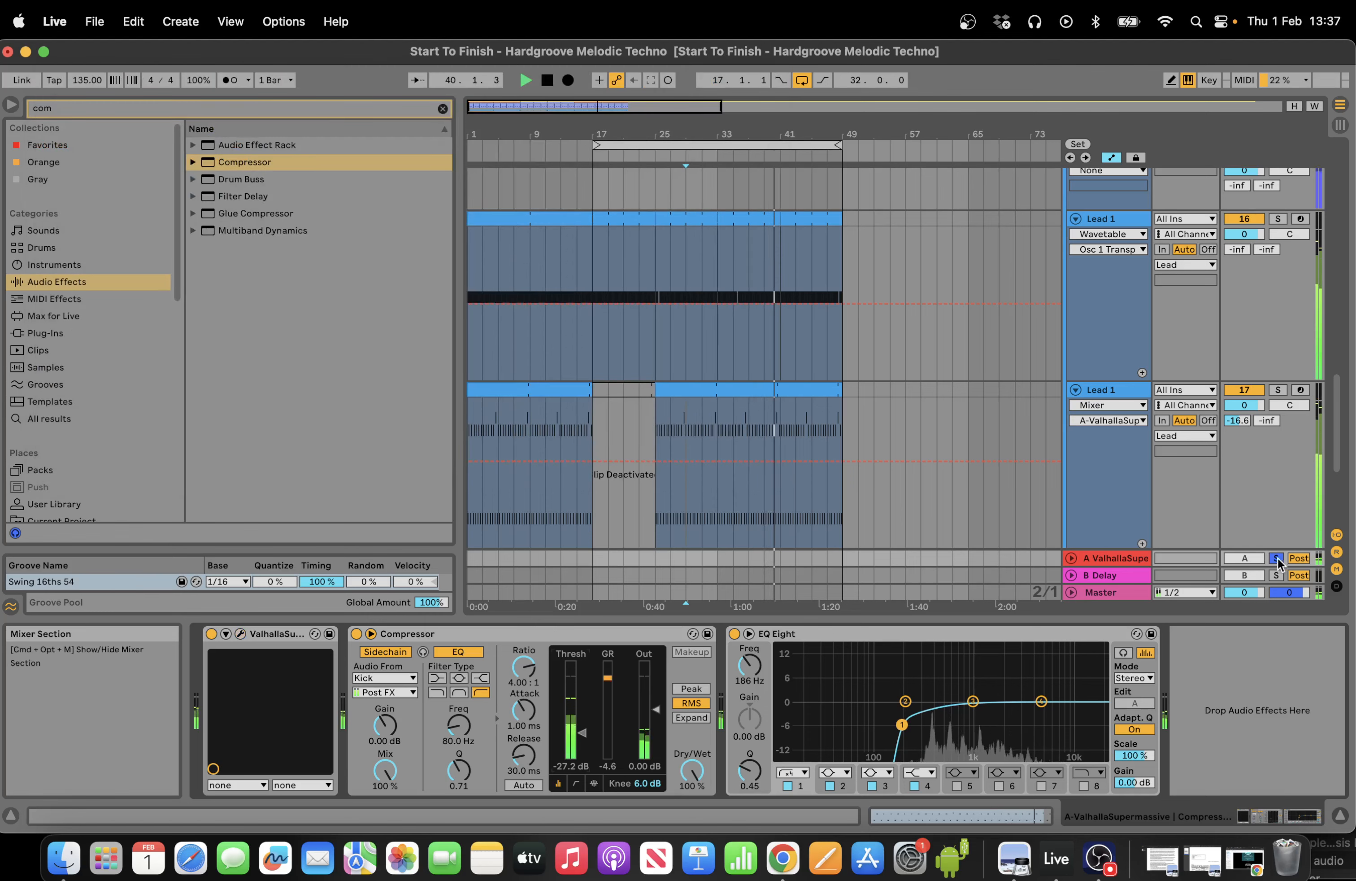
left_click(1277, 559)
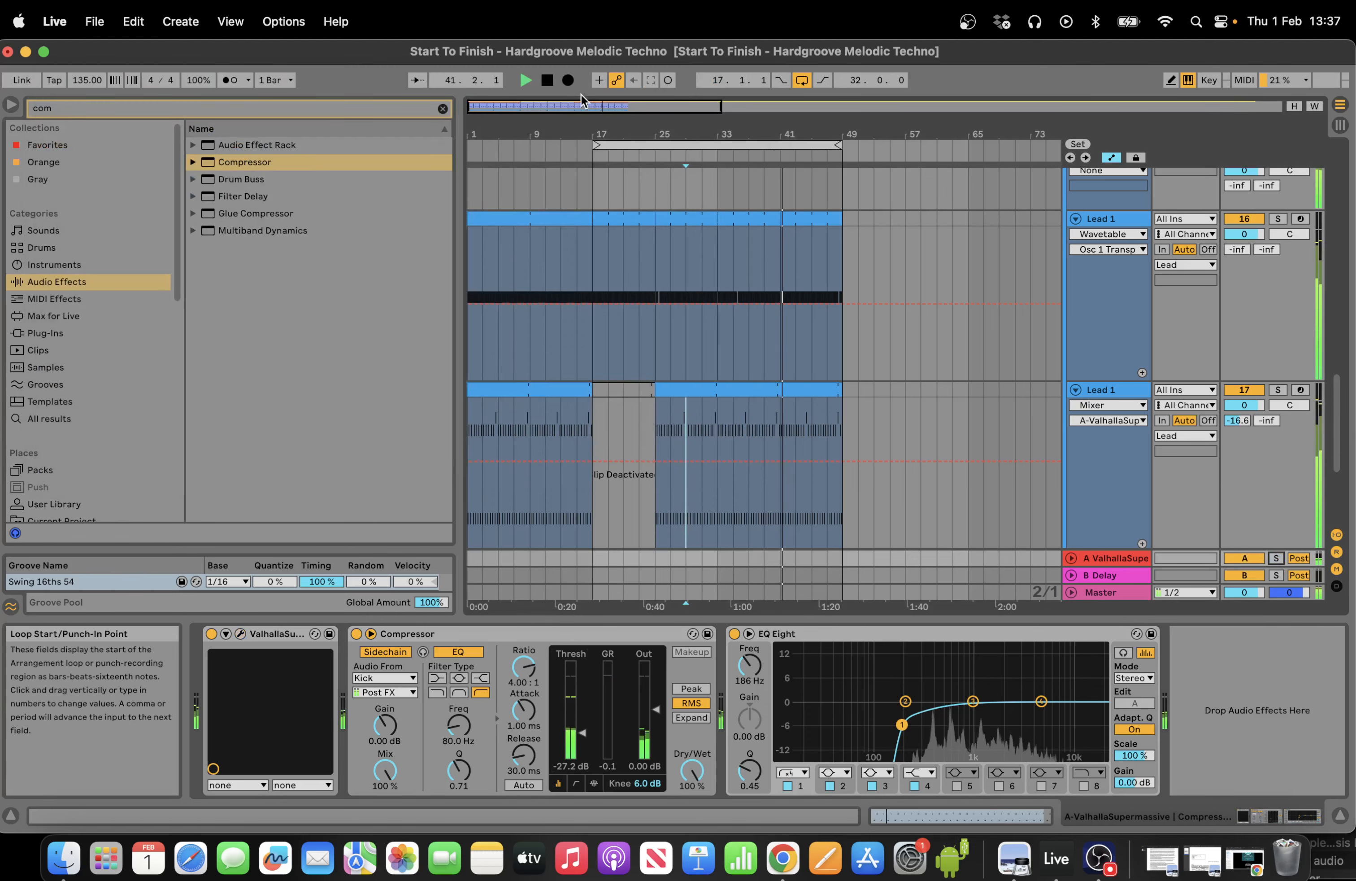
left_click_drag(585, 107, 635, 107)
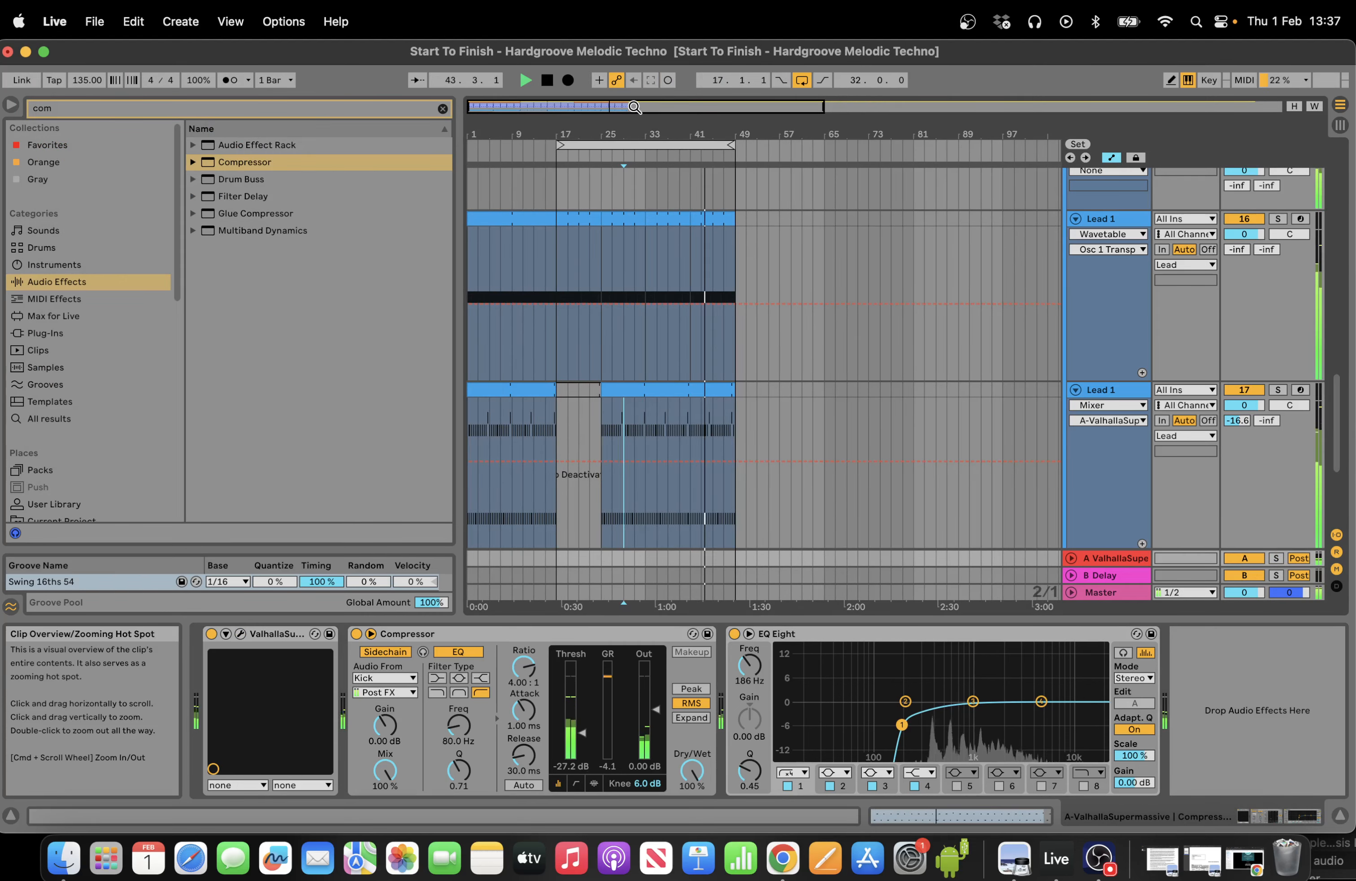
left_click_drag(1337, 423, 1338, 205)
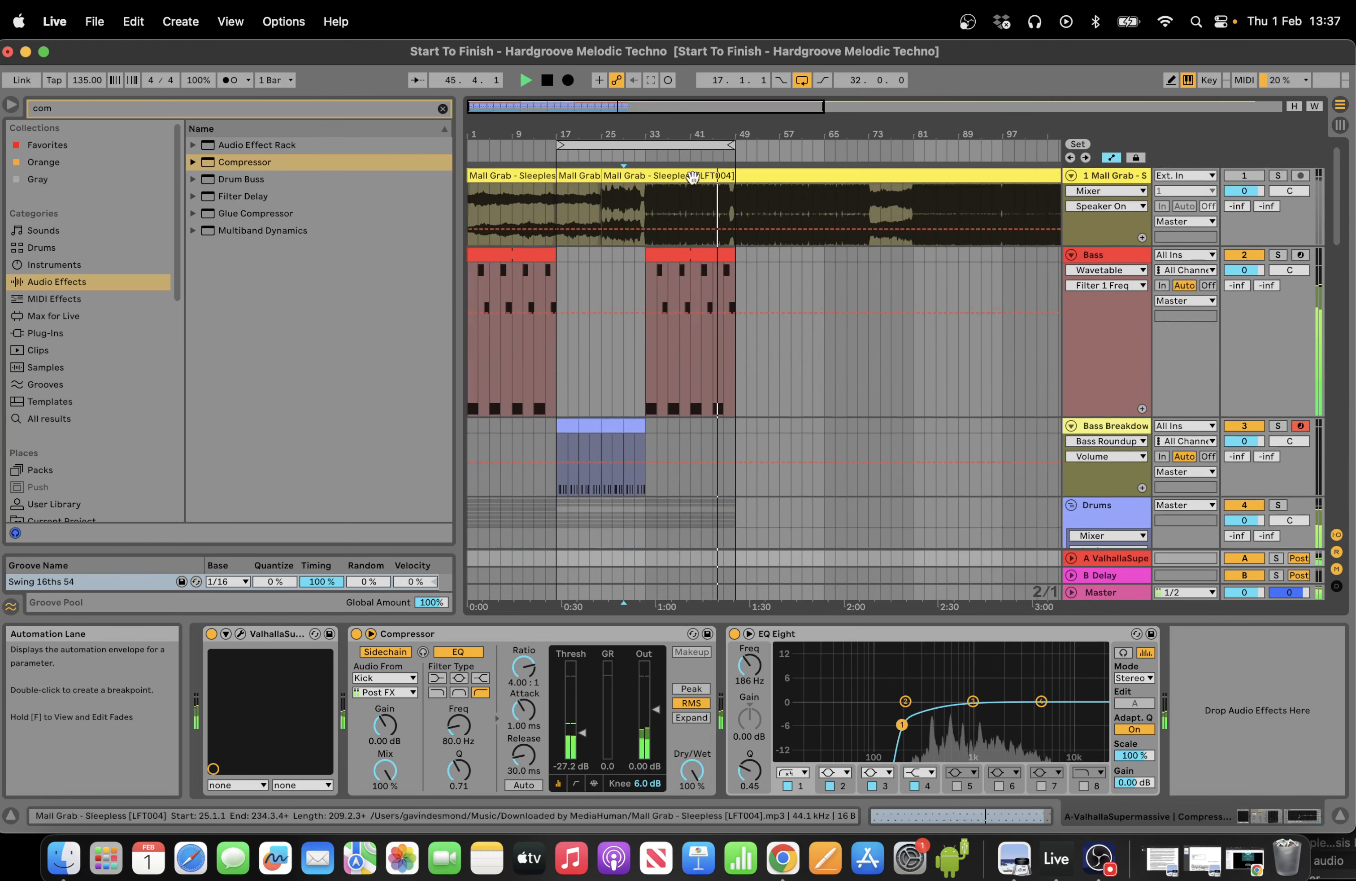
left_click(737, 276)
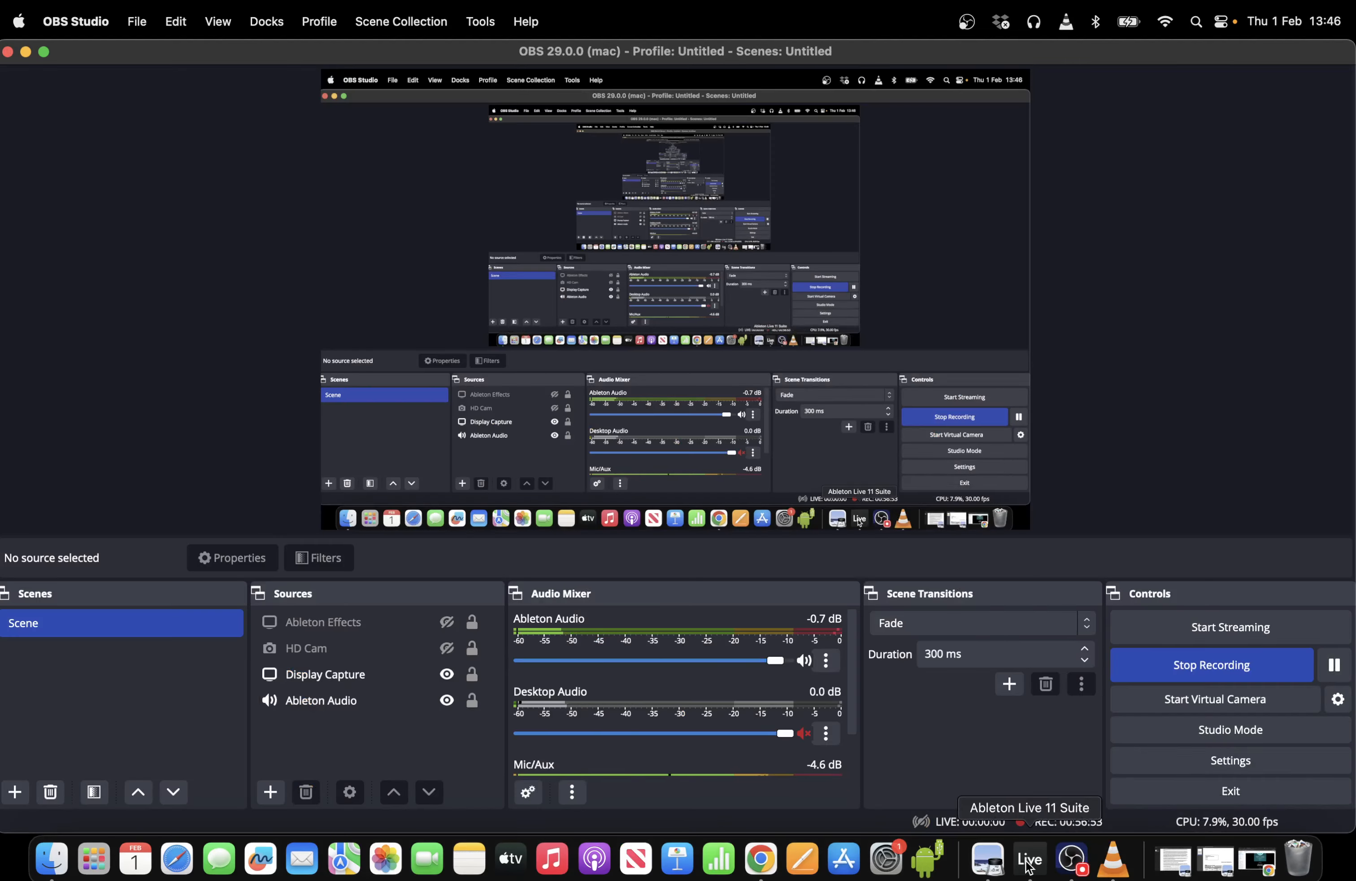
Switch to Ableton Live and deactivate the Drums group's clips from bar 41 to bar 49.
left_click(1029, 858)
left_click(736, 158)
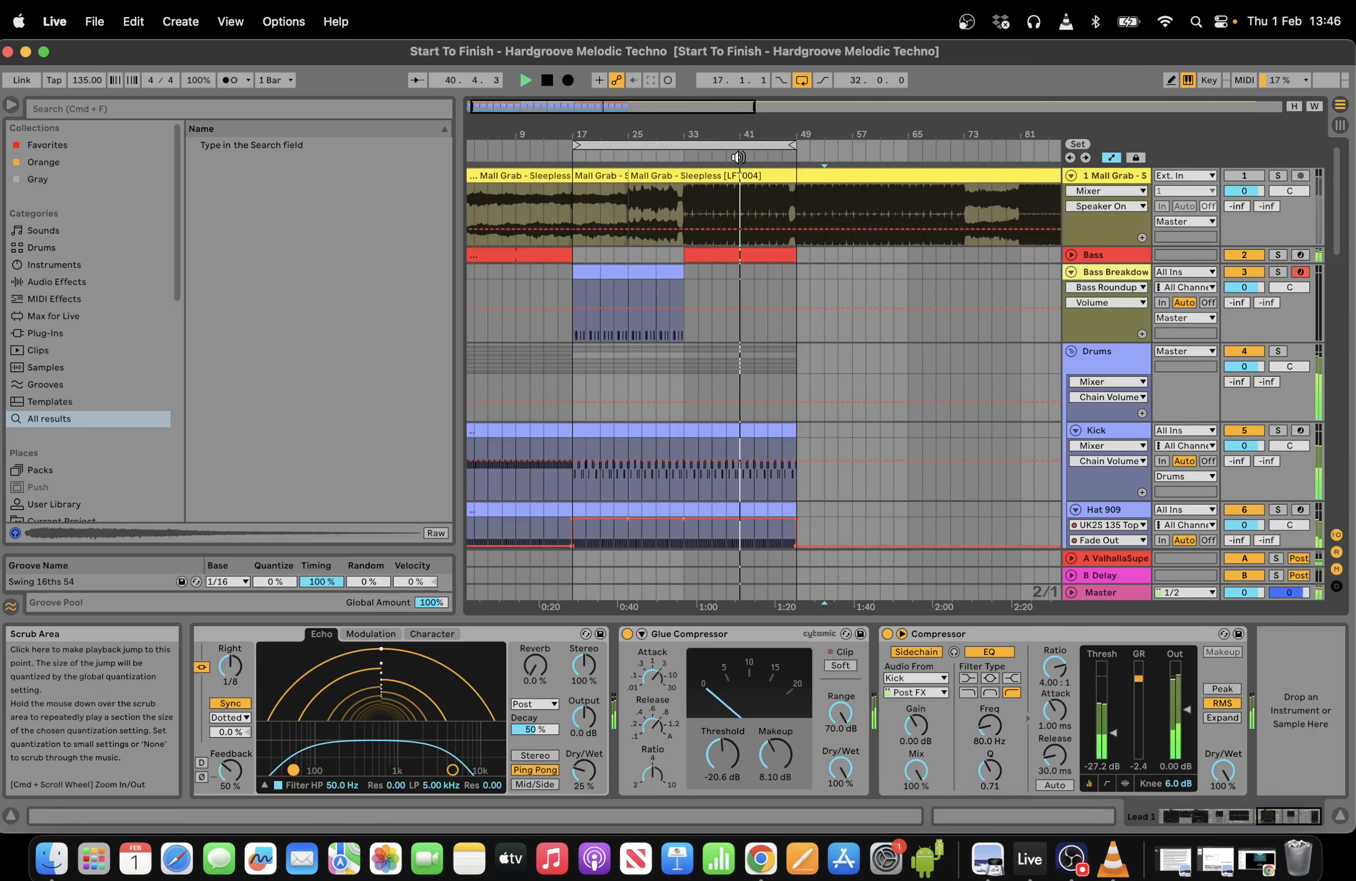
mouse_move(1335, 240)
left_mouse_down()
mouse_move(1352, 321)
mouse_move(1348, 228)
mouse_move(1348, 246)
left_mouse_up()
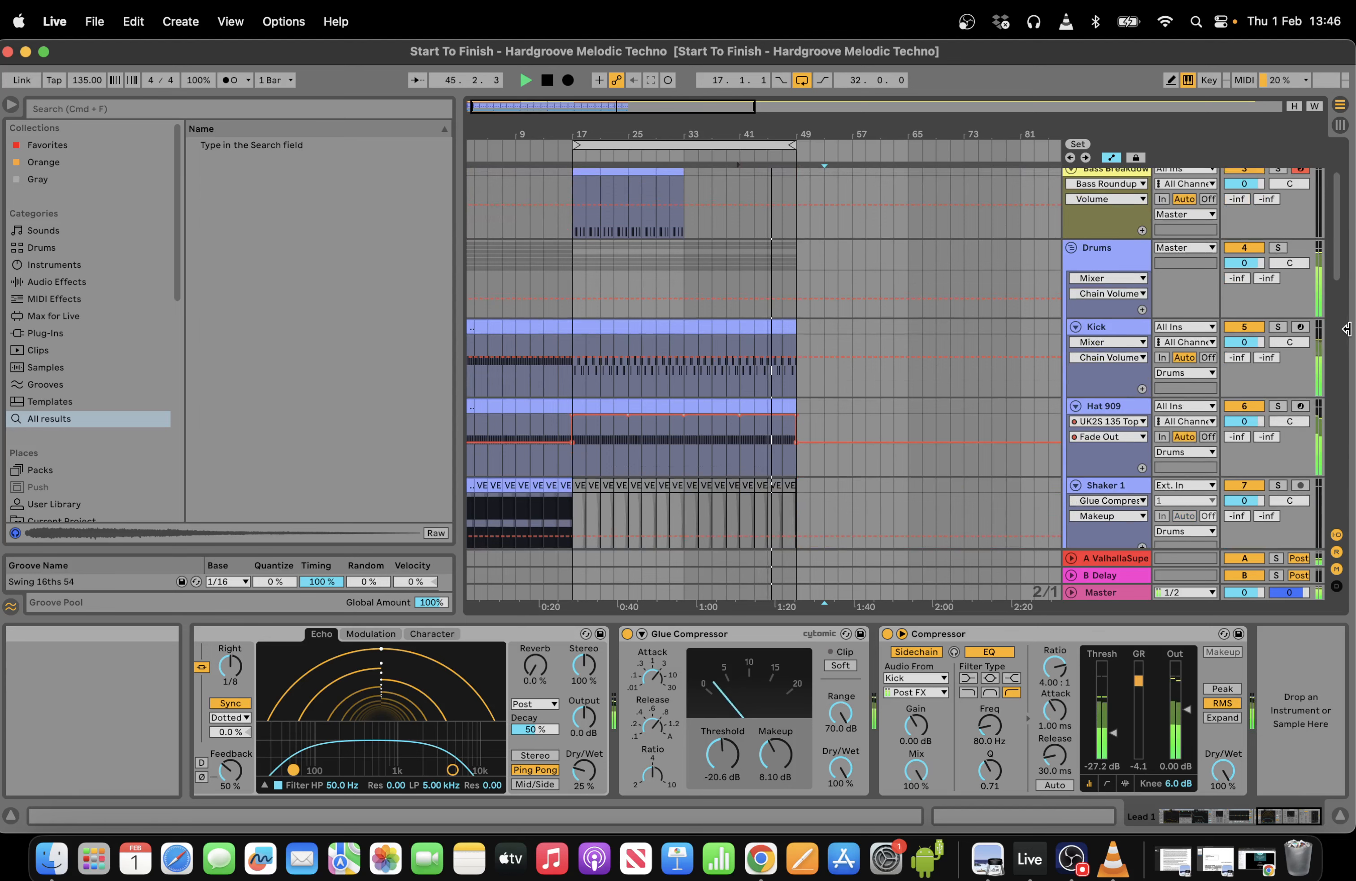
scroll(972, 372, "down", 4)
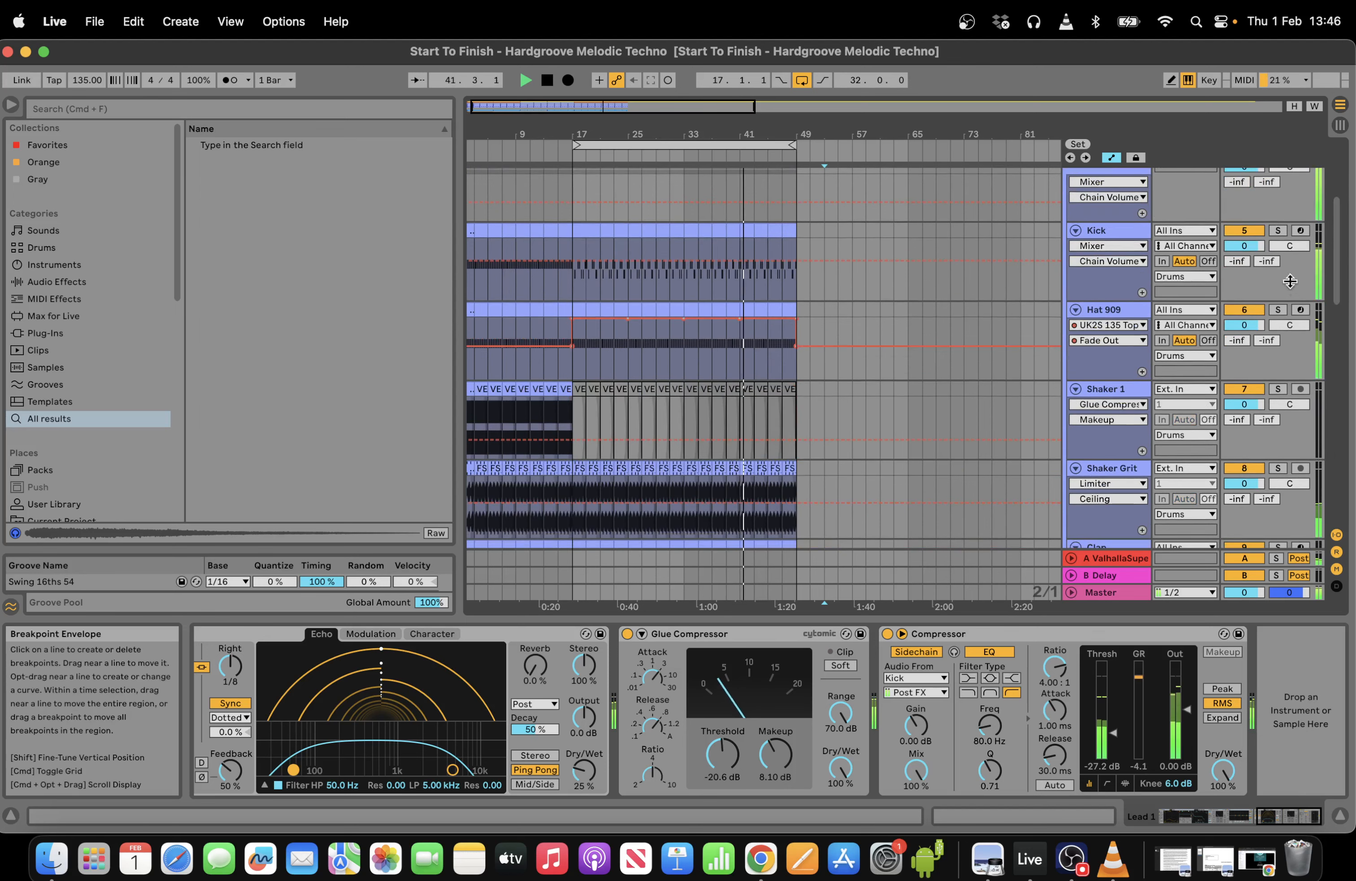
scroll(1328, 236, "up", 5)
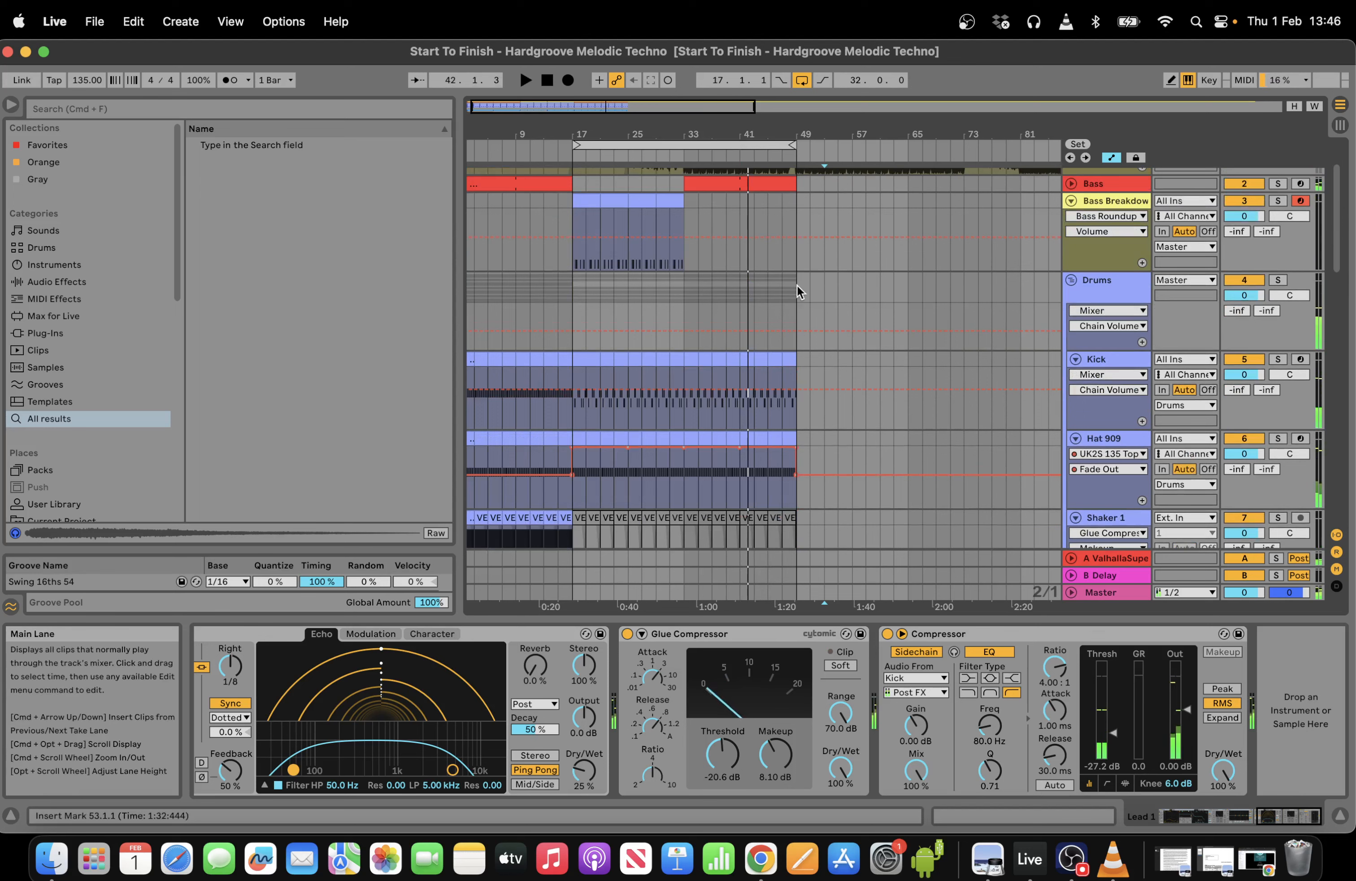
left_click_drag(797, 285, 736, 286)
key("0")
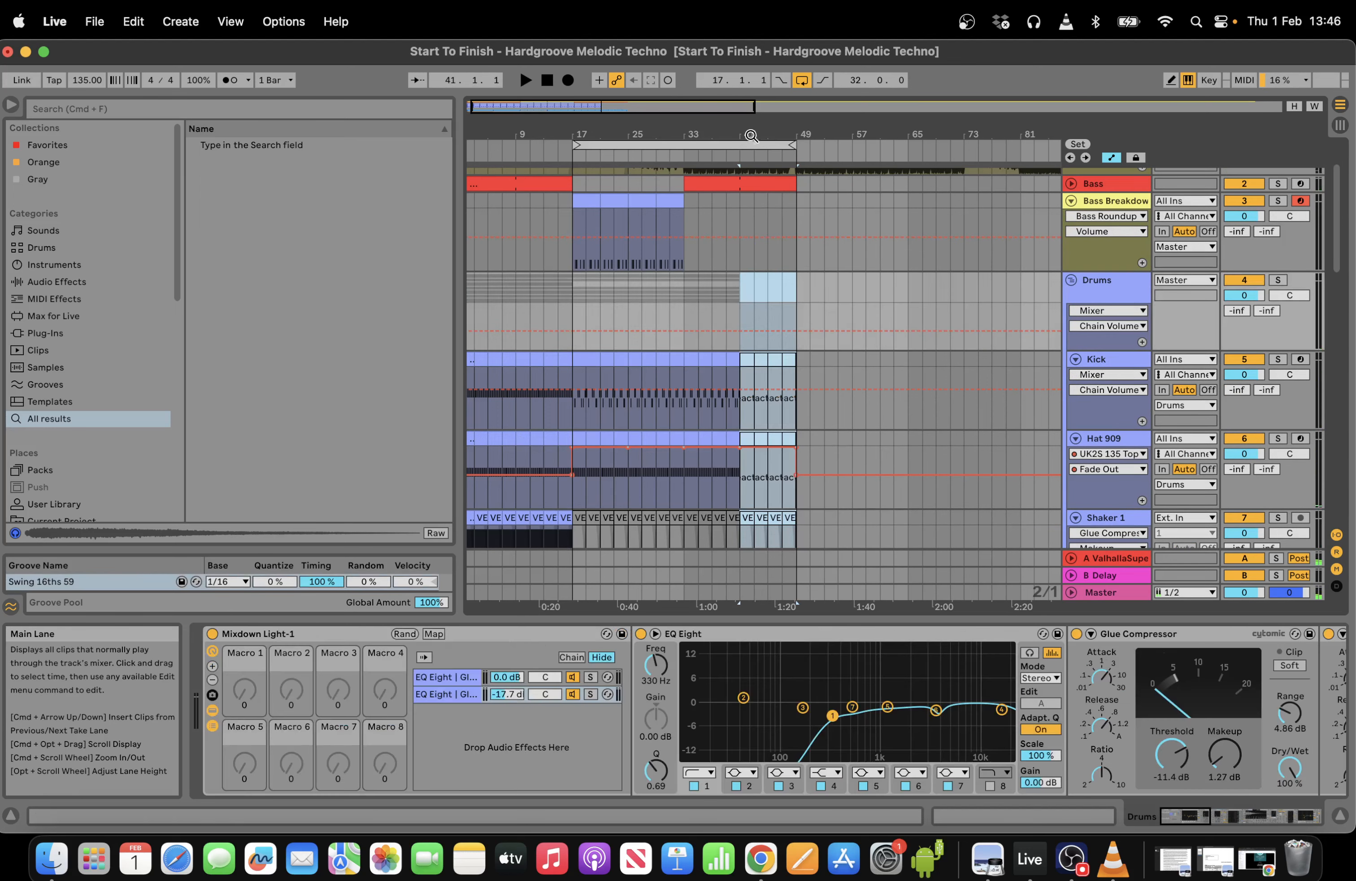
Reactivate the Shaker Grit, Clap and Bongo 1 clips between bars 41 and 49.
key("space")
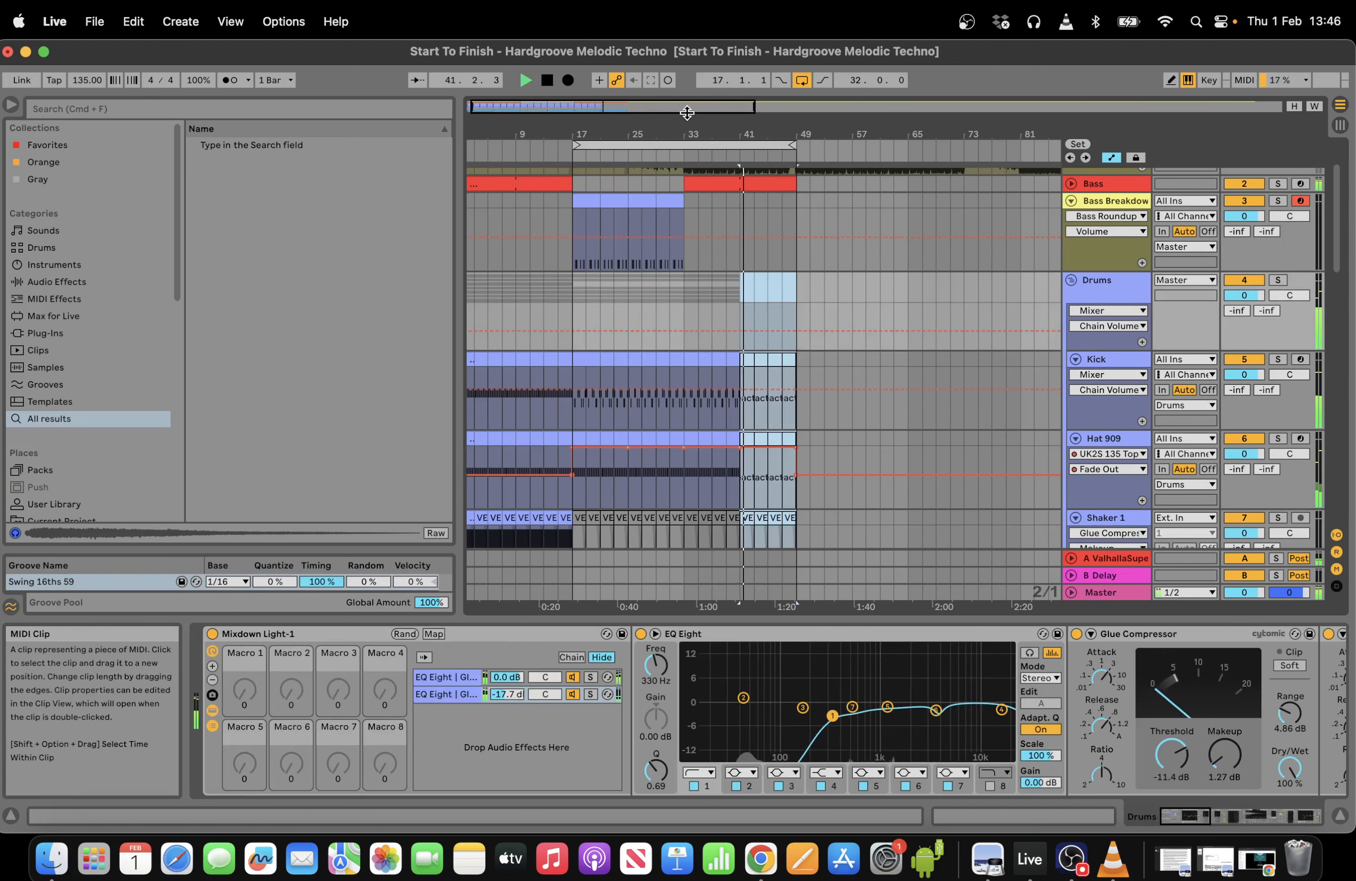
scroll(951, 572, "up", 2)
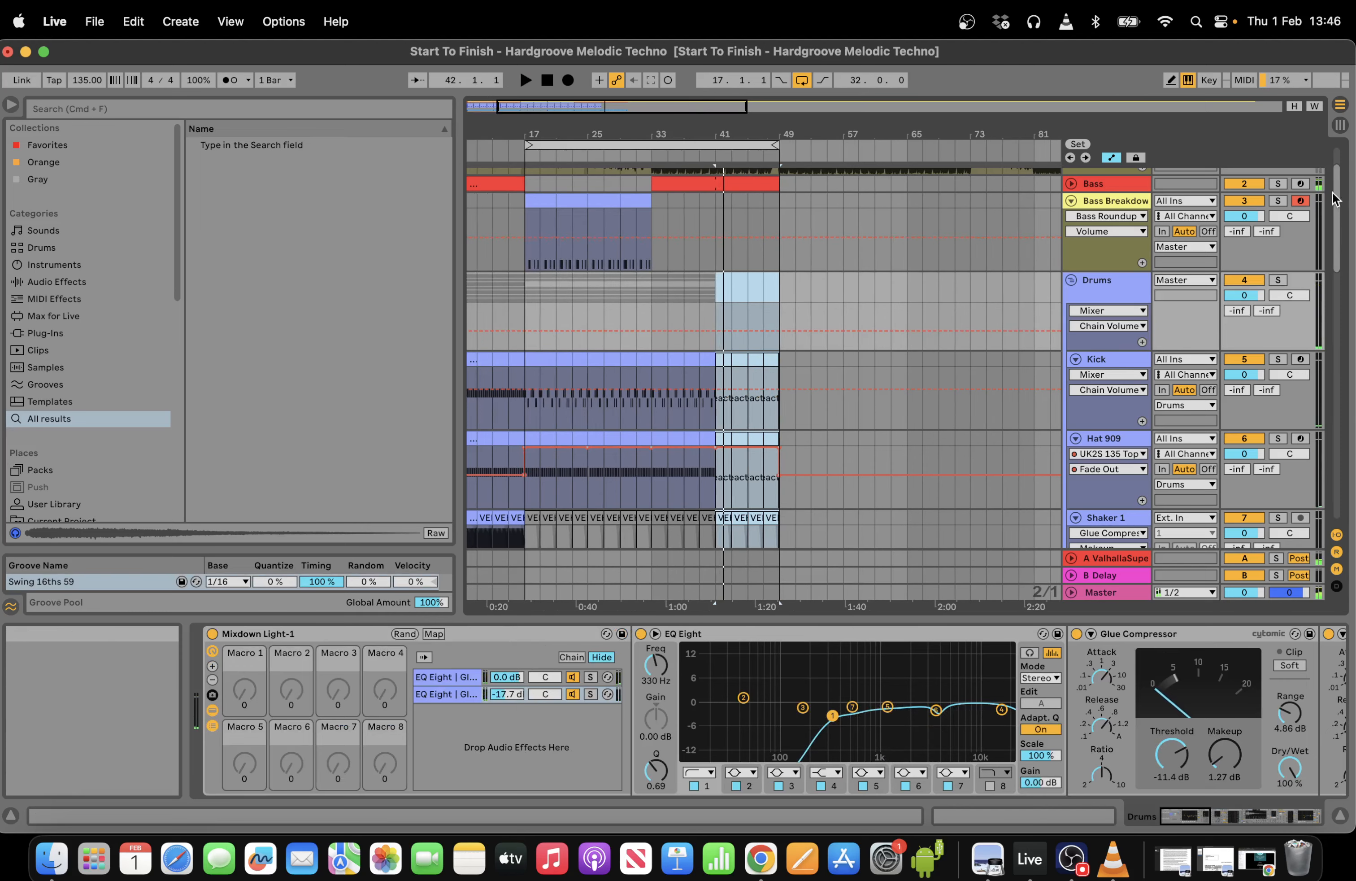
scroll(1332, 199, "down", 3)
left_click(708, 358)
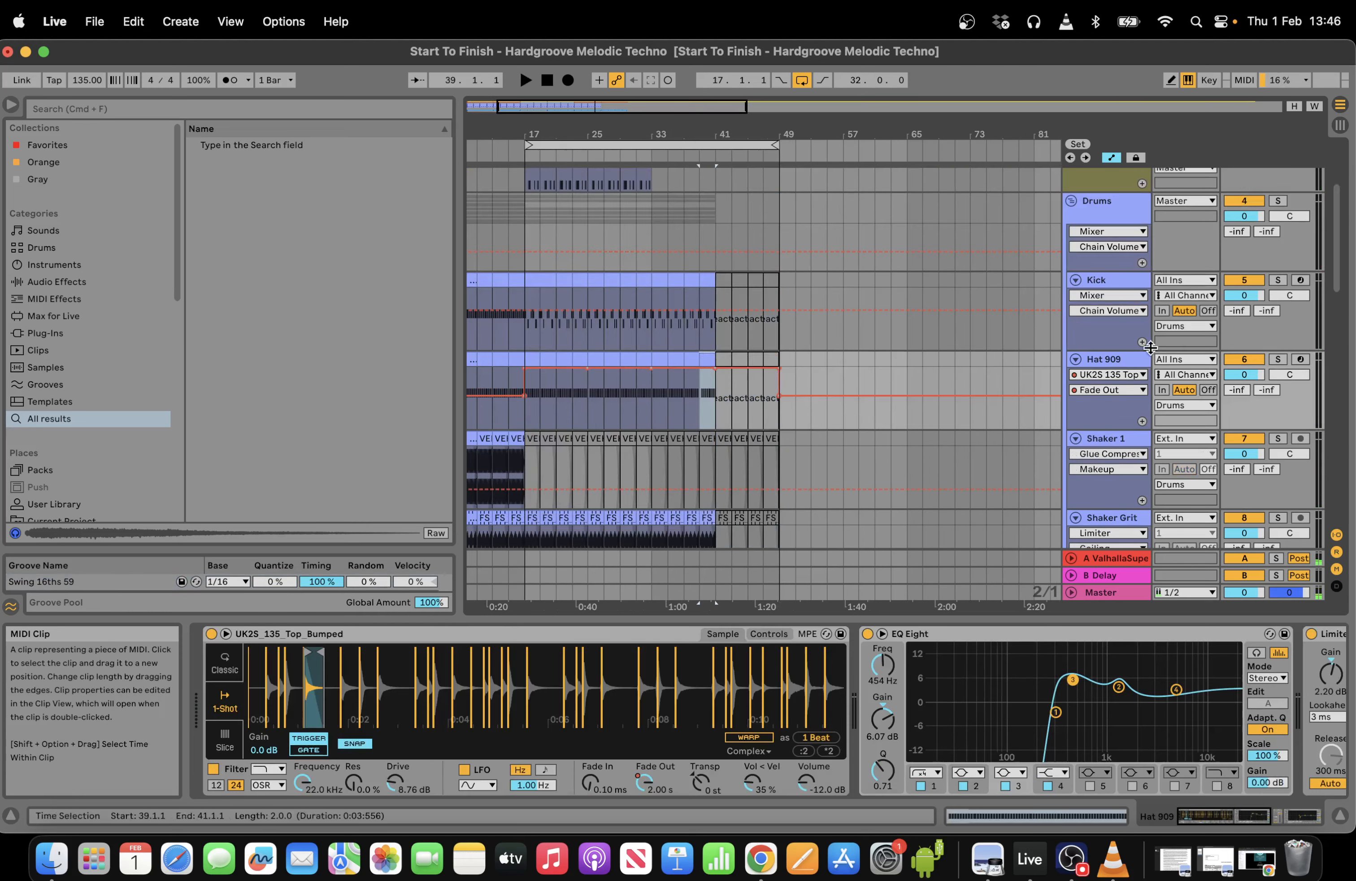
scroll(1343, 304, "down", 3)
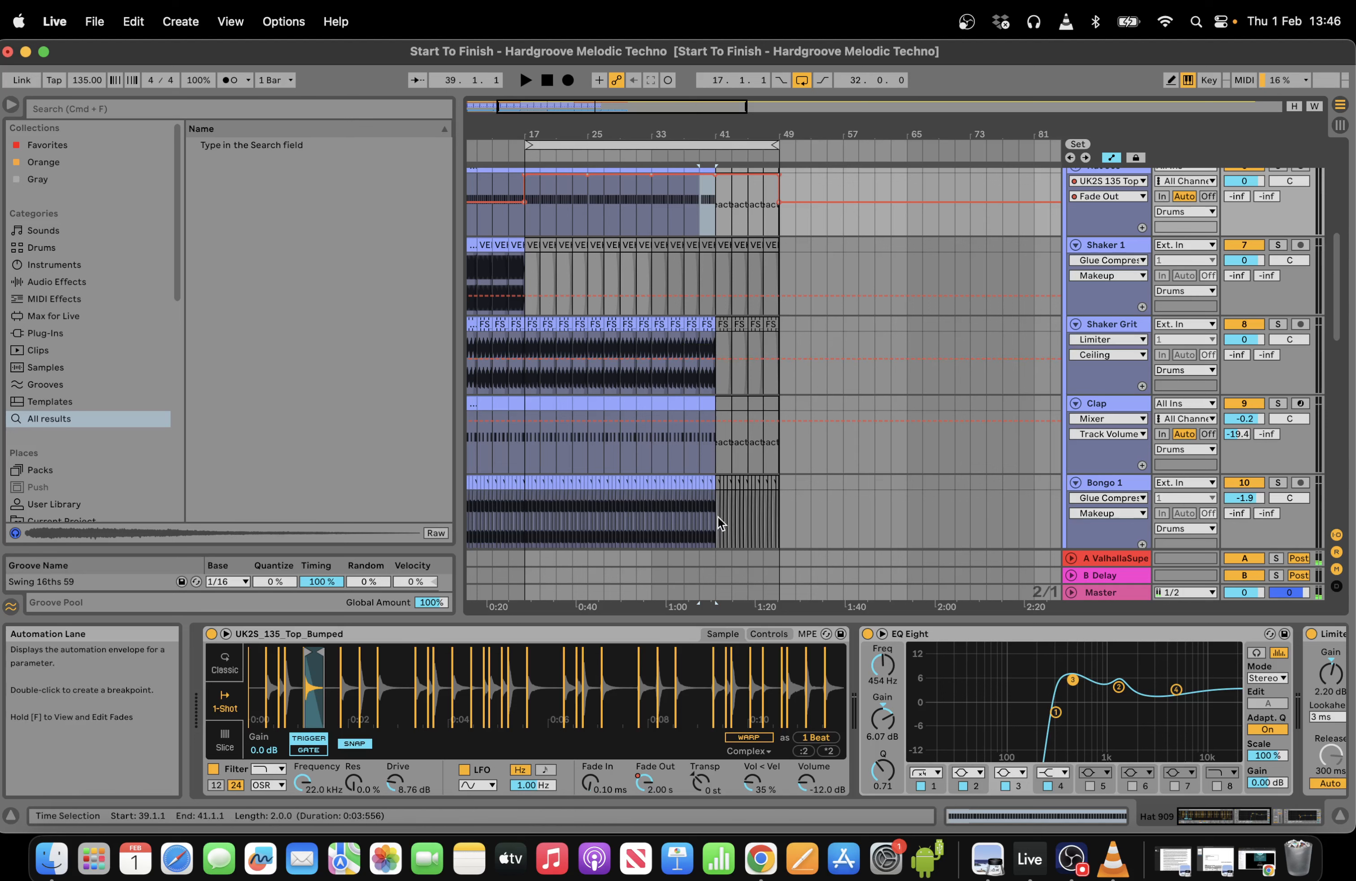
left_click_drag(718, 515, 652, 275)
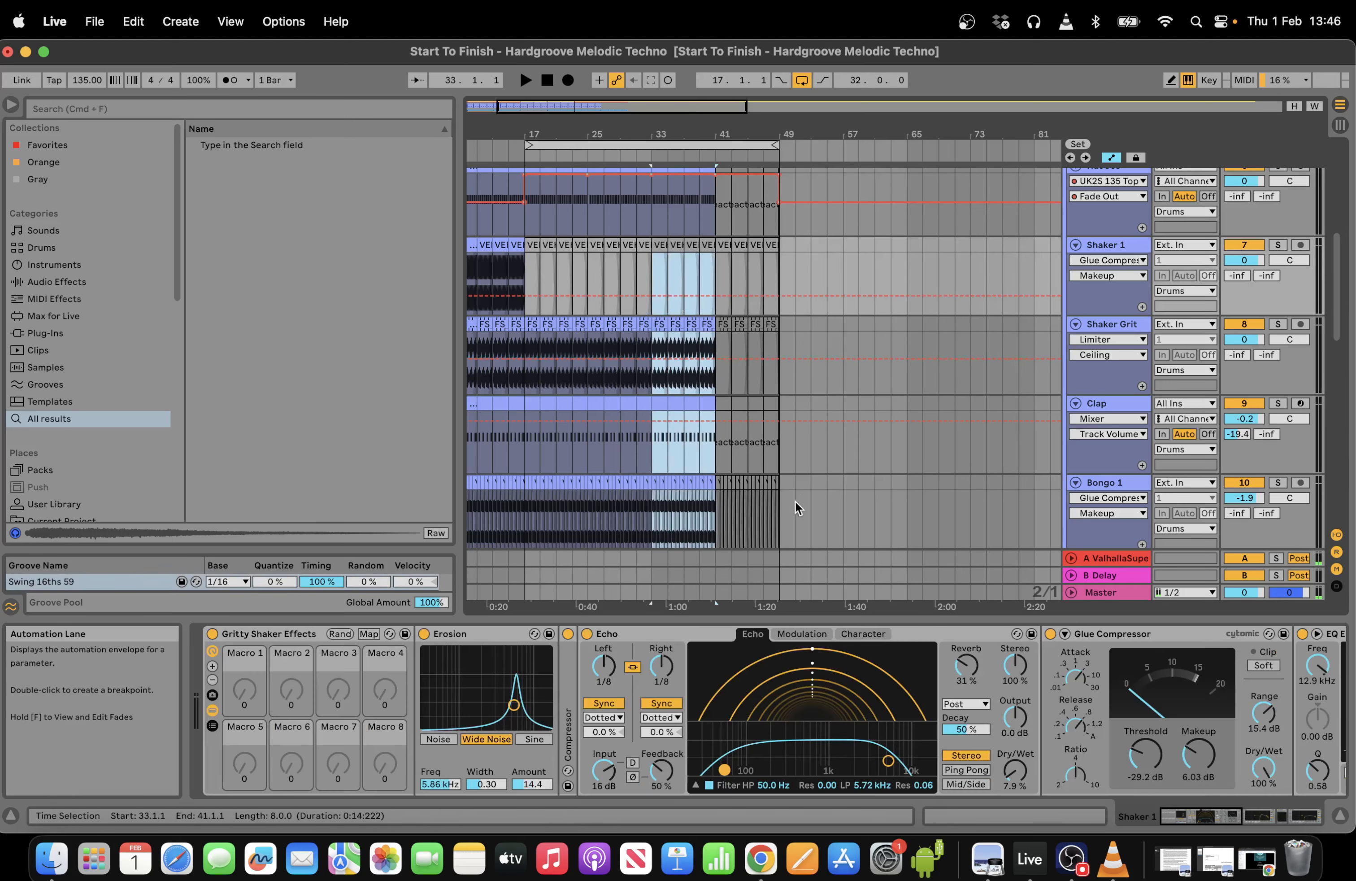
left_click_drag(782, 503, 718, 369)
left_click(713, 336)
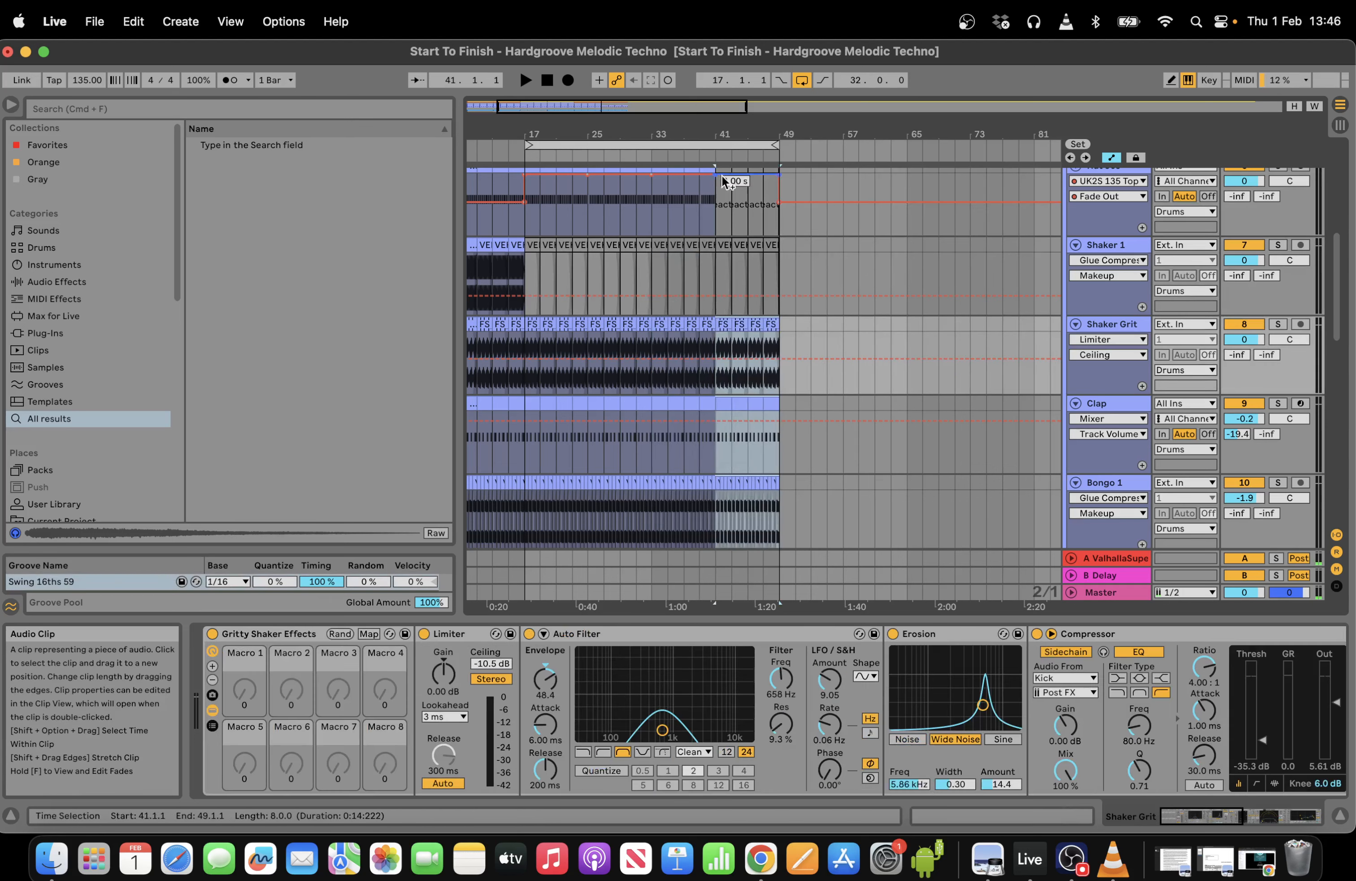
Play the section from bar 41 and deactivate the Clap clips between bars 41 and 49.
left_click(724, 154)
scroll(1341, 323, "down", 1)
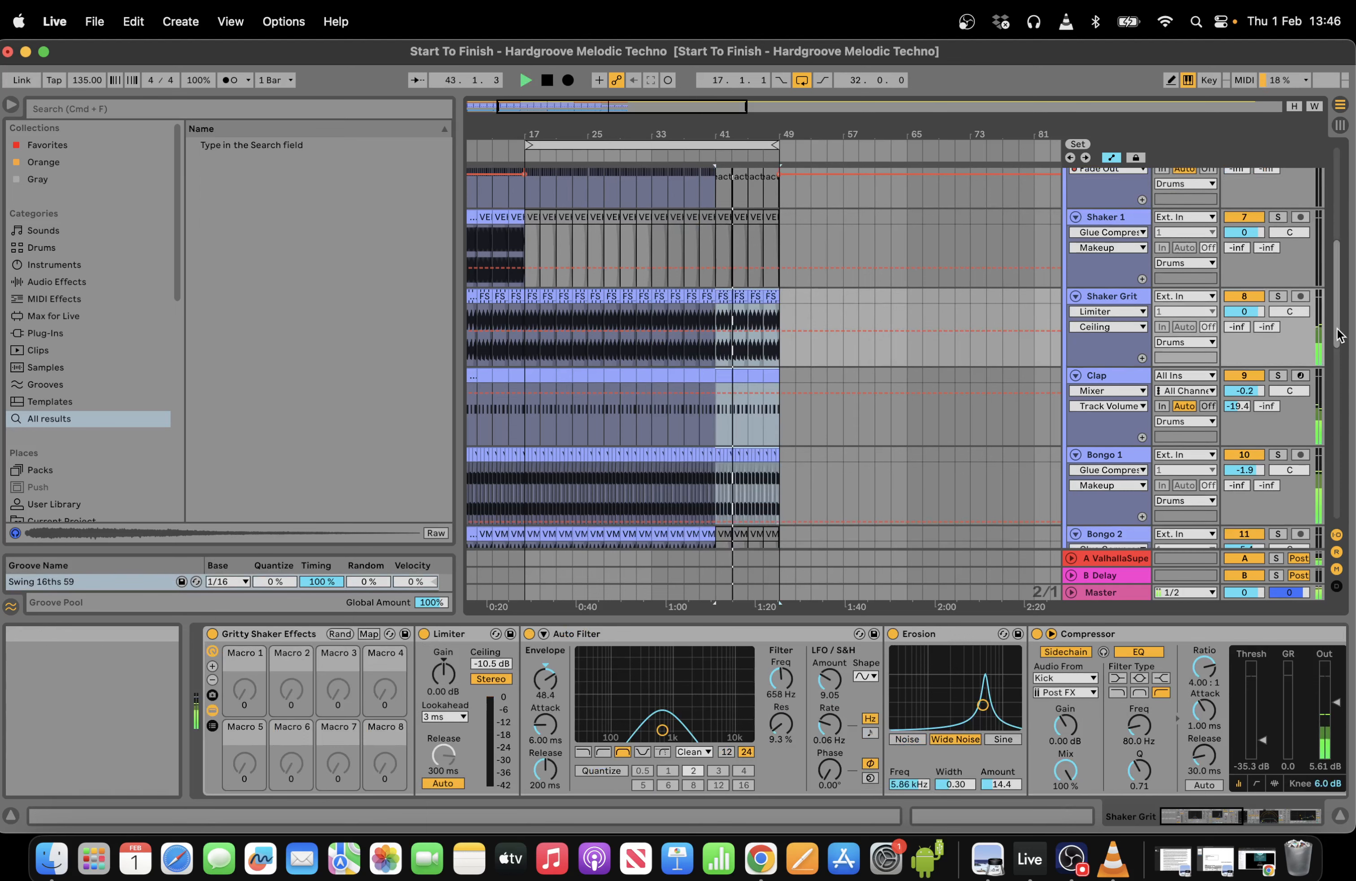
left_click(777, 427)
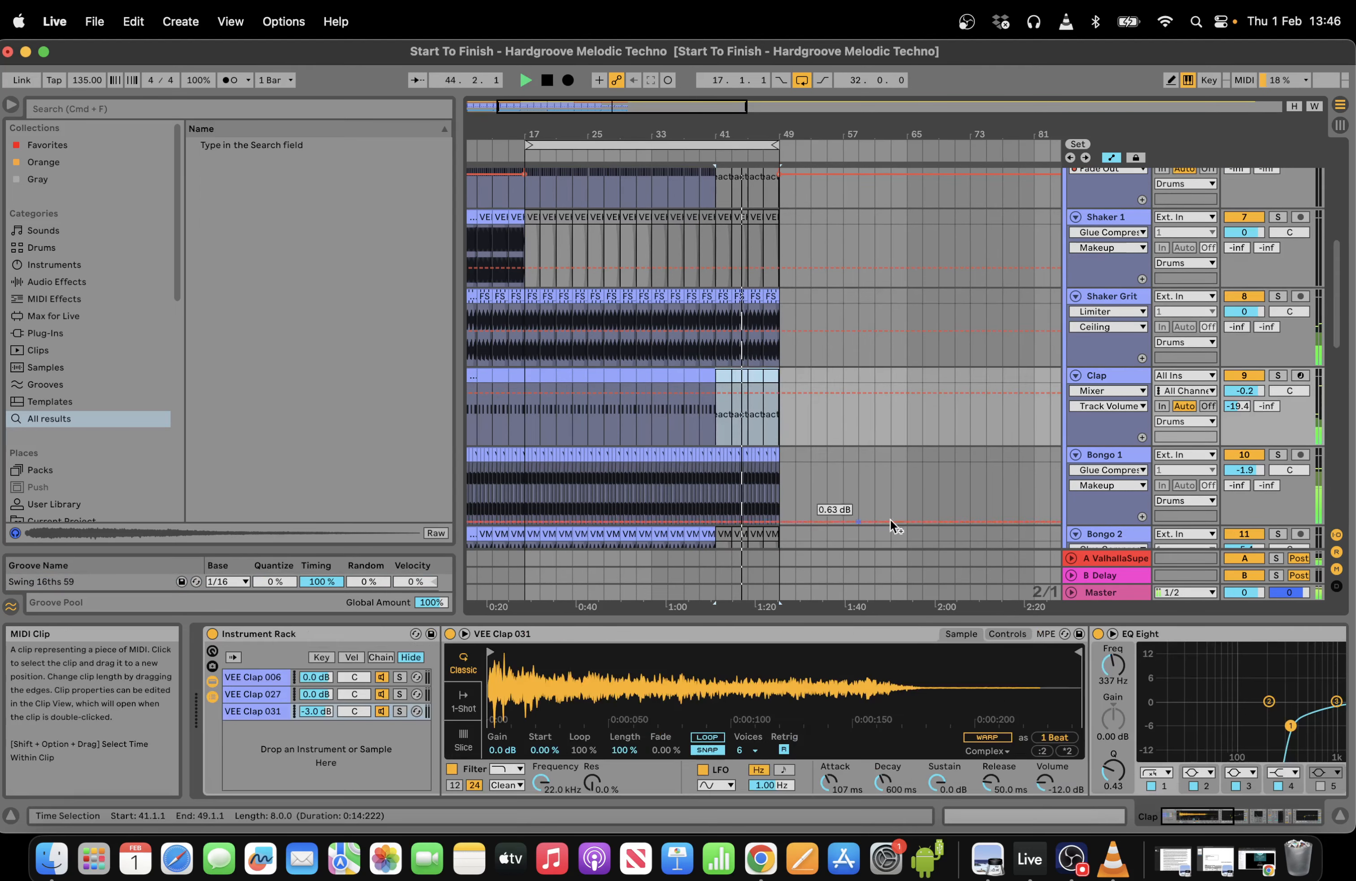
Extend Bongo 2's loop clip at bar 39 through to bar 49 and listen to the section.
scroll(1337, 329, "down", 8)
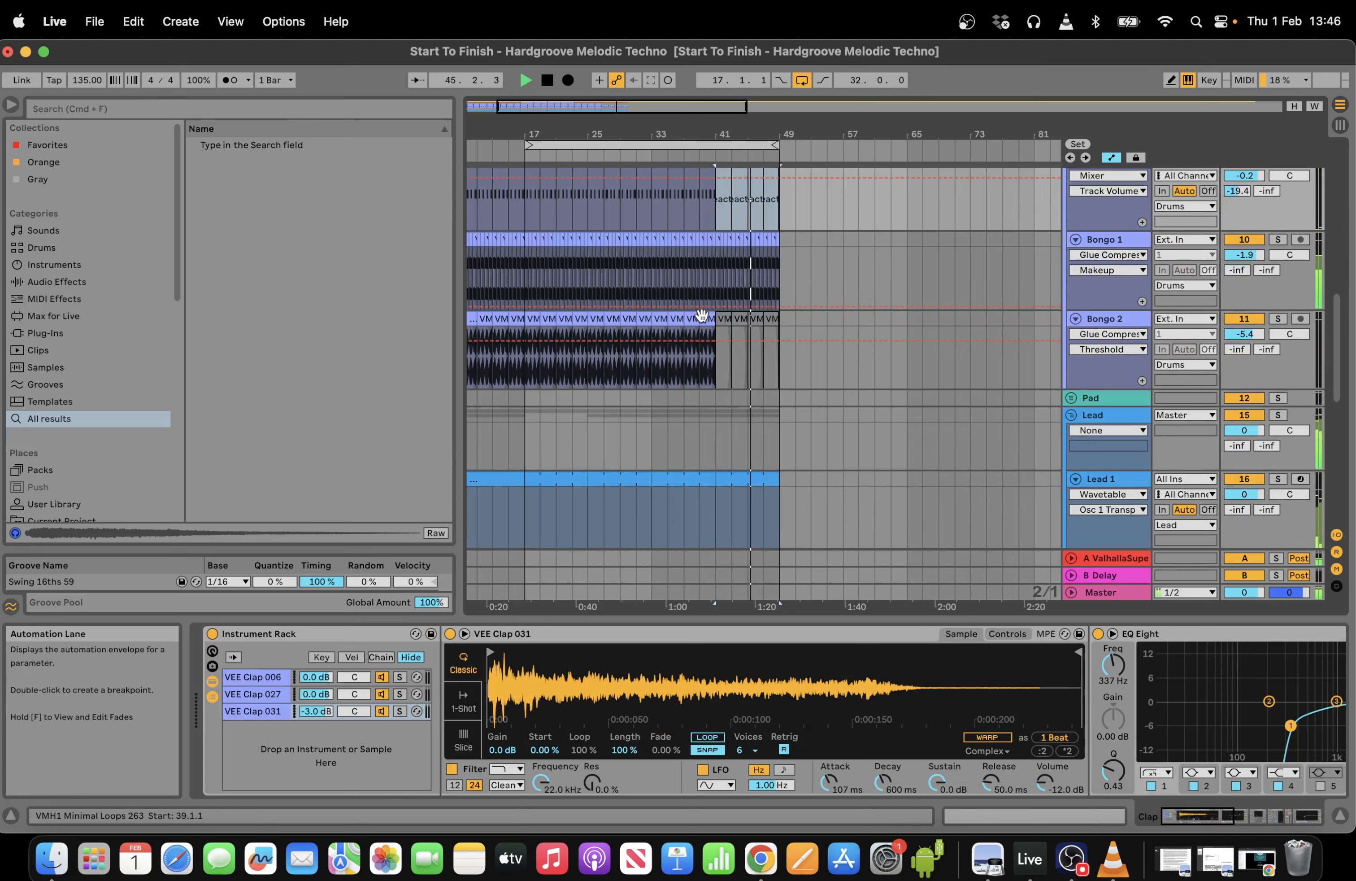
left_click_drag(716, 319, 778, 318)
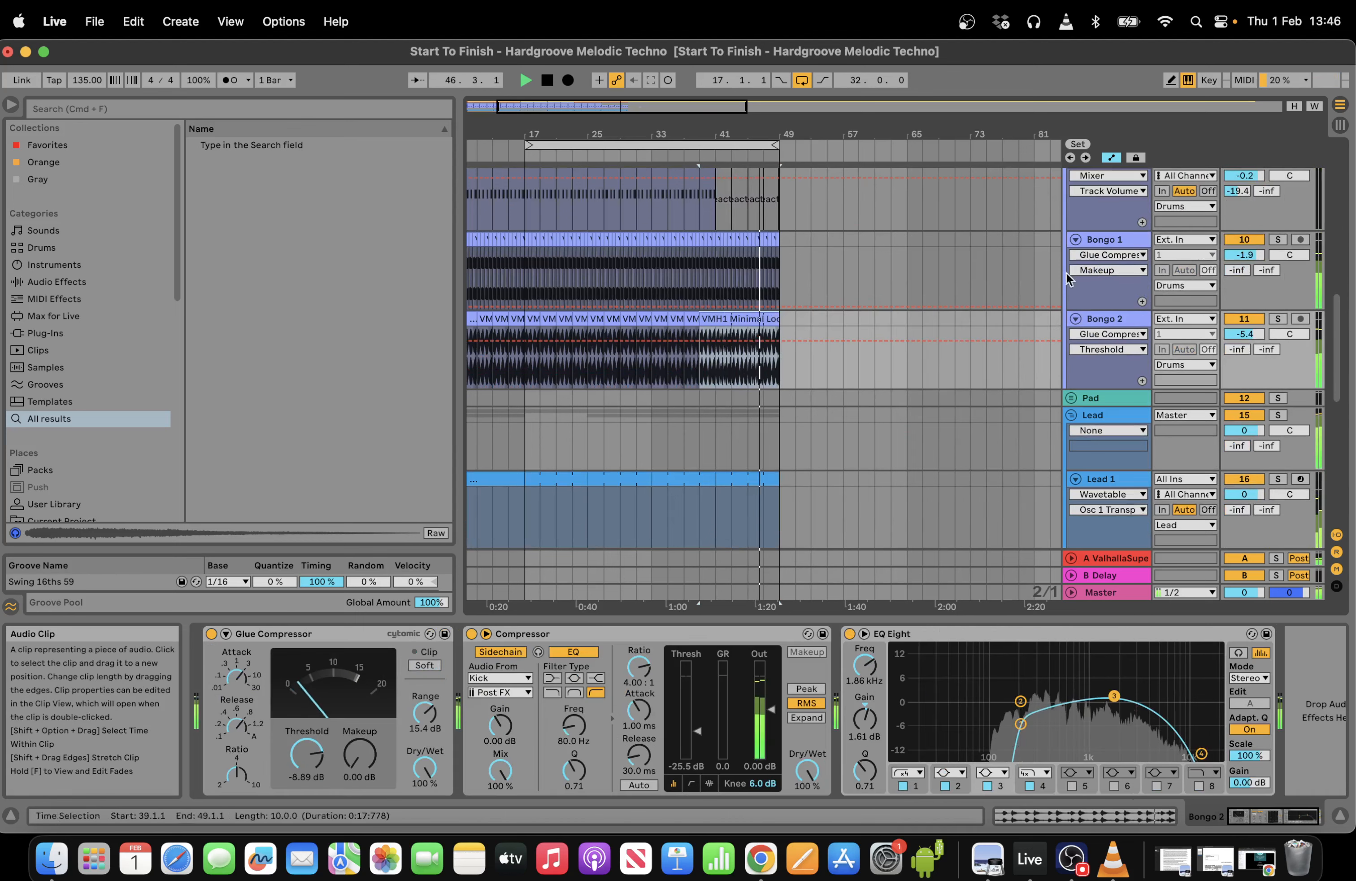
left_click_drag(1341, 389, 1338, 241)
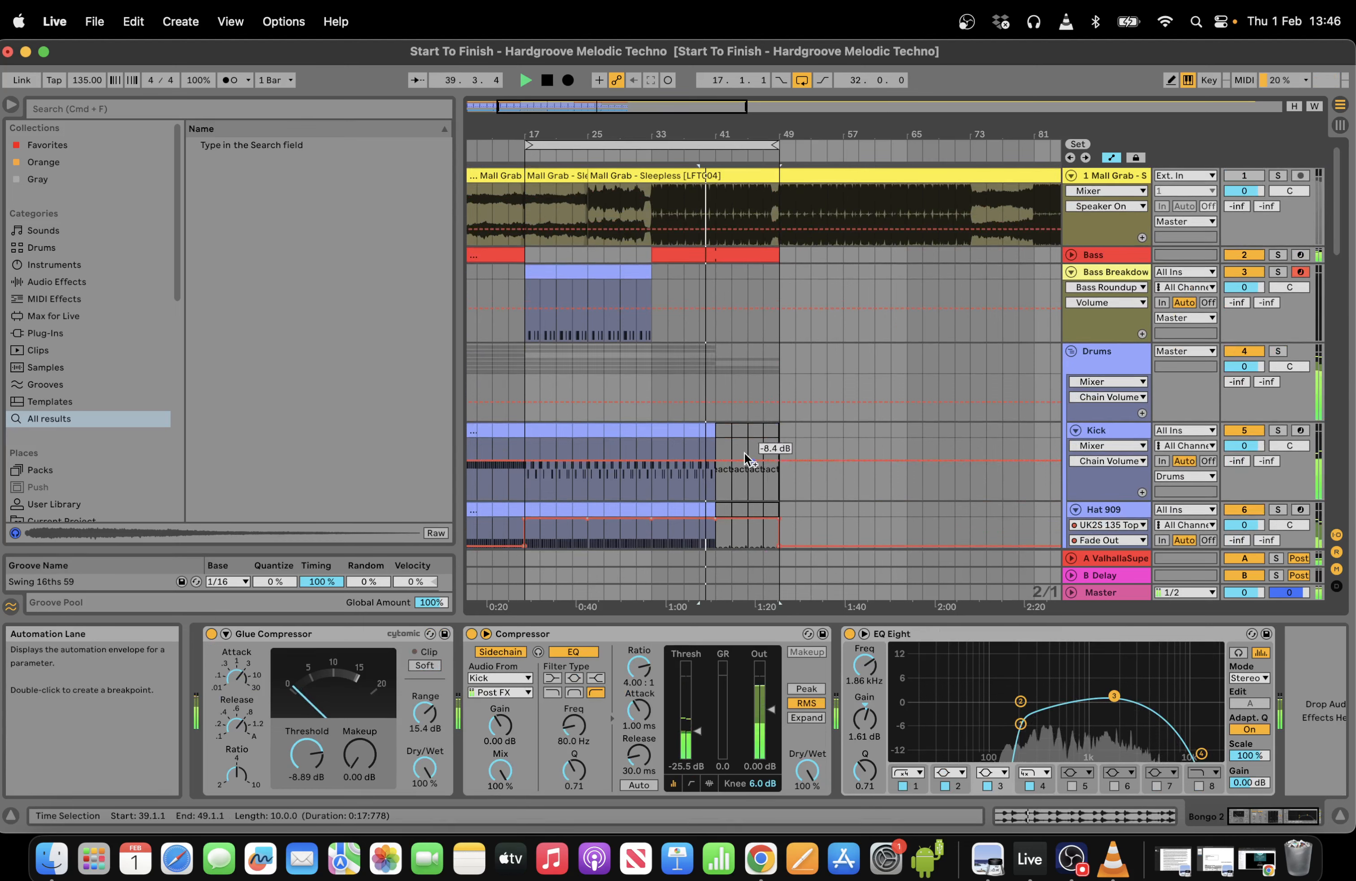
key("space")
Insert an audio track below Kick in the Drums group and name it Riser.
left_click_drag(776, 445, 750, 429)
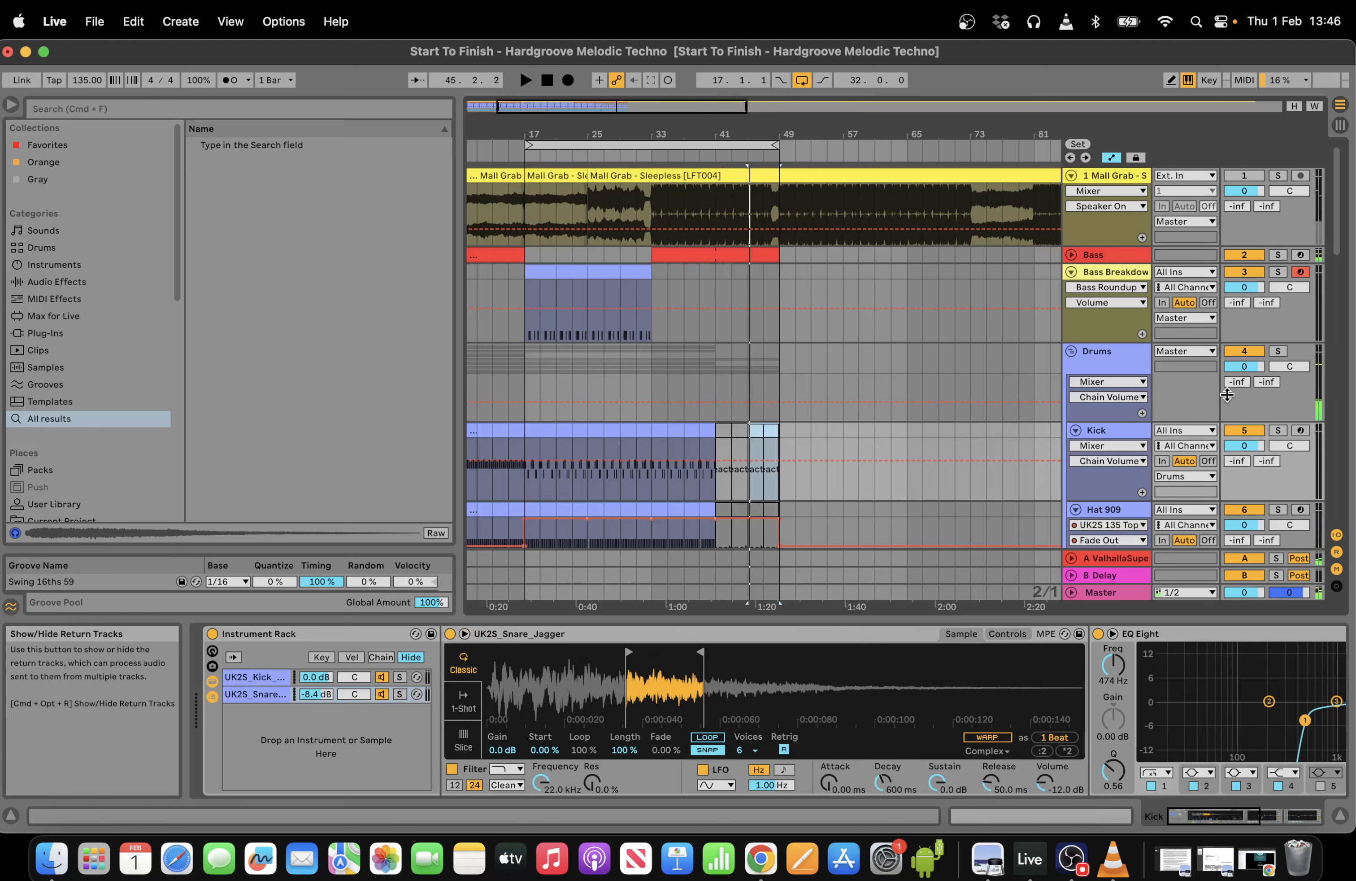
left_click(180, 24)
left_click(211, 54)
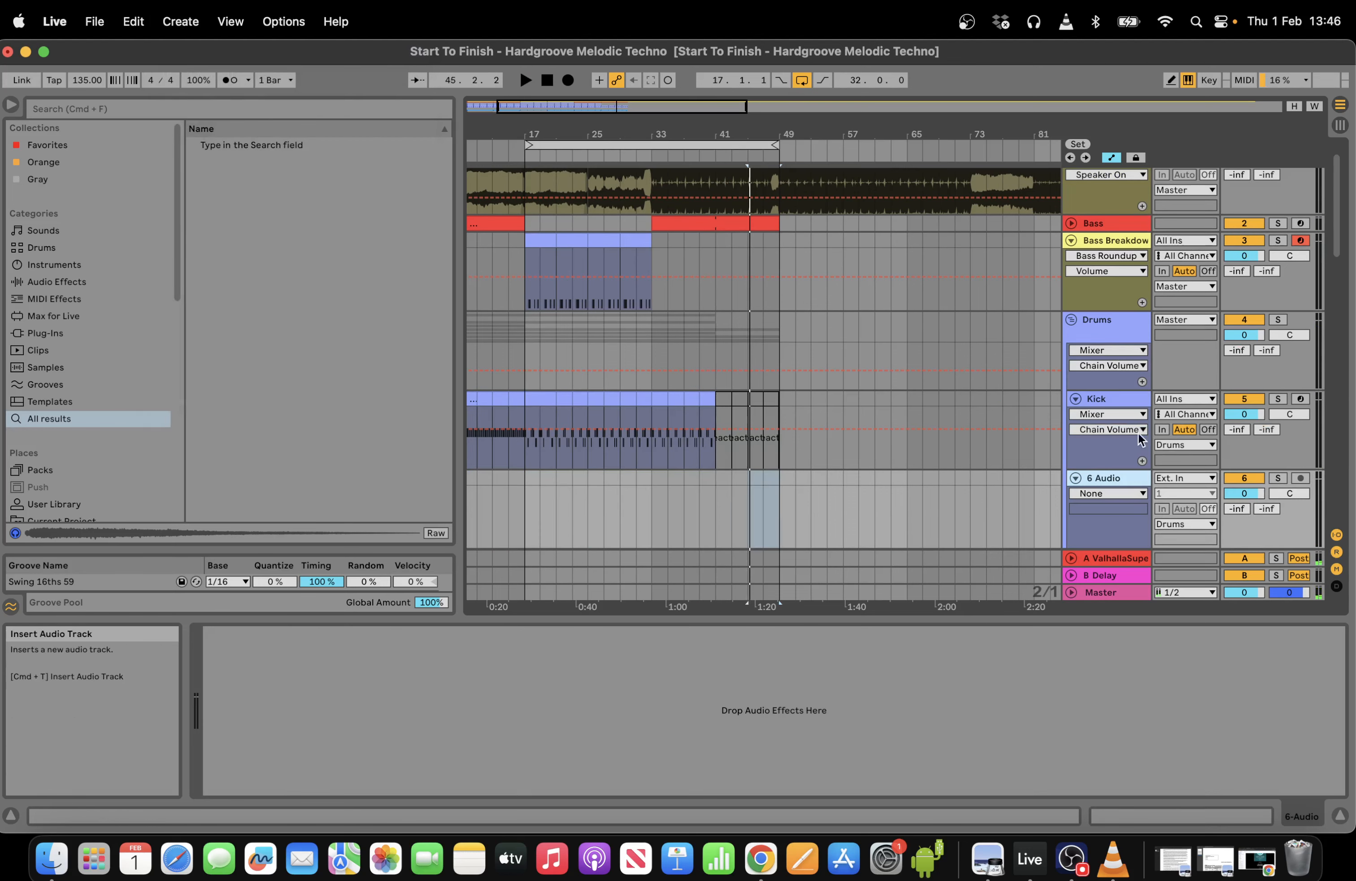
right_click(1086, 478)
left_click(1164, 184)
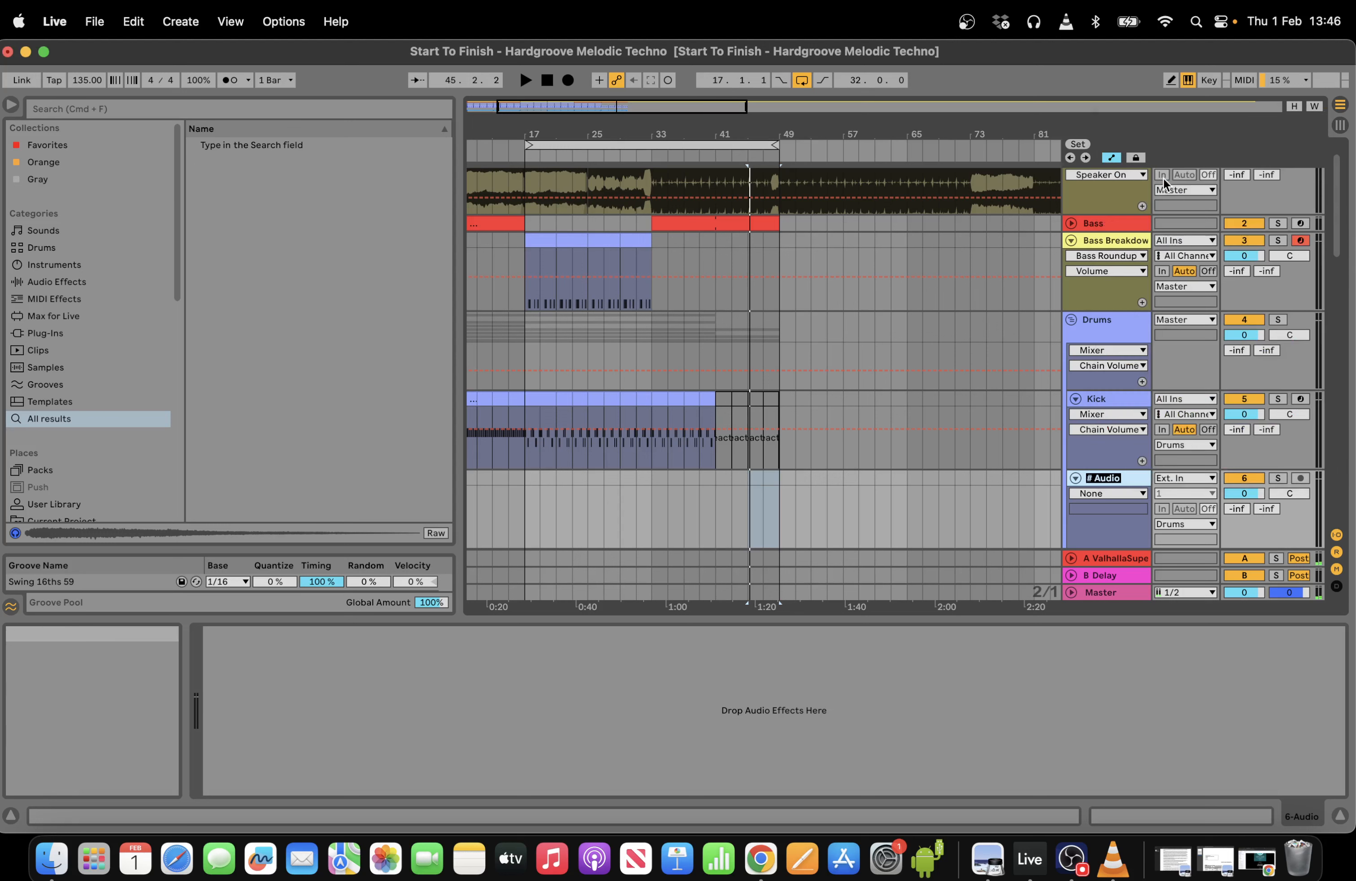
type("Ris")
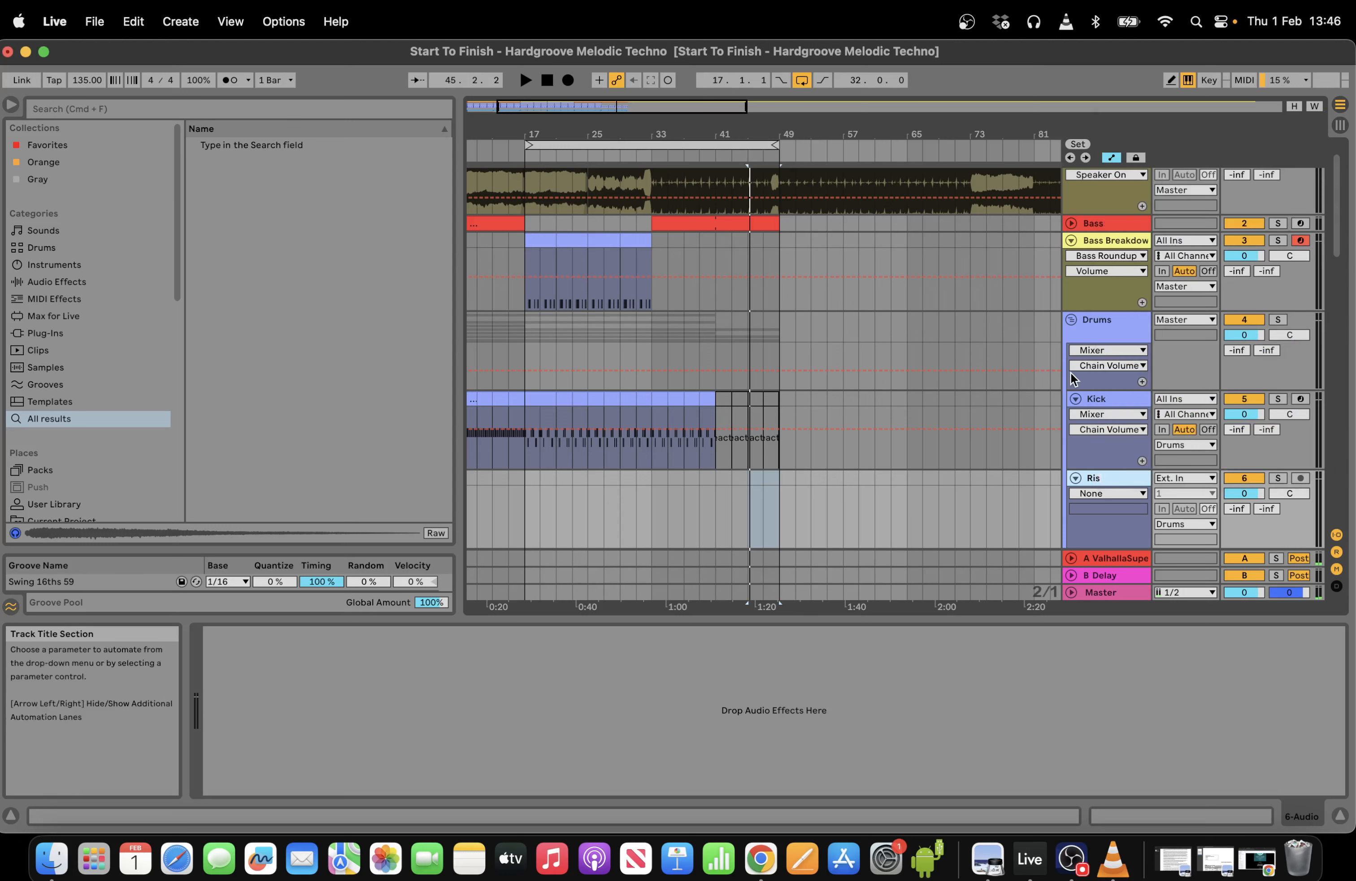
type("er")
left_click(955, 515)
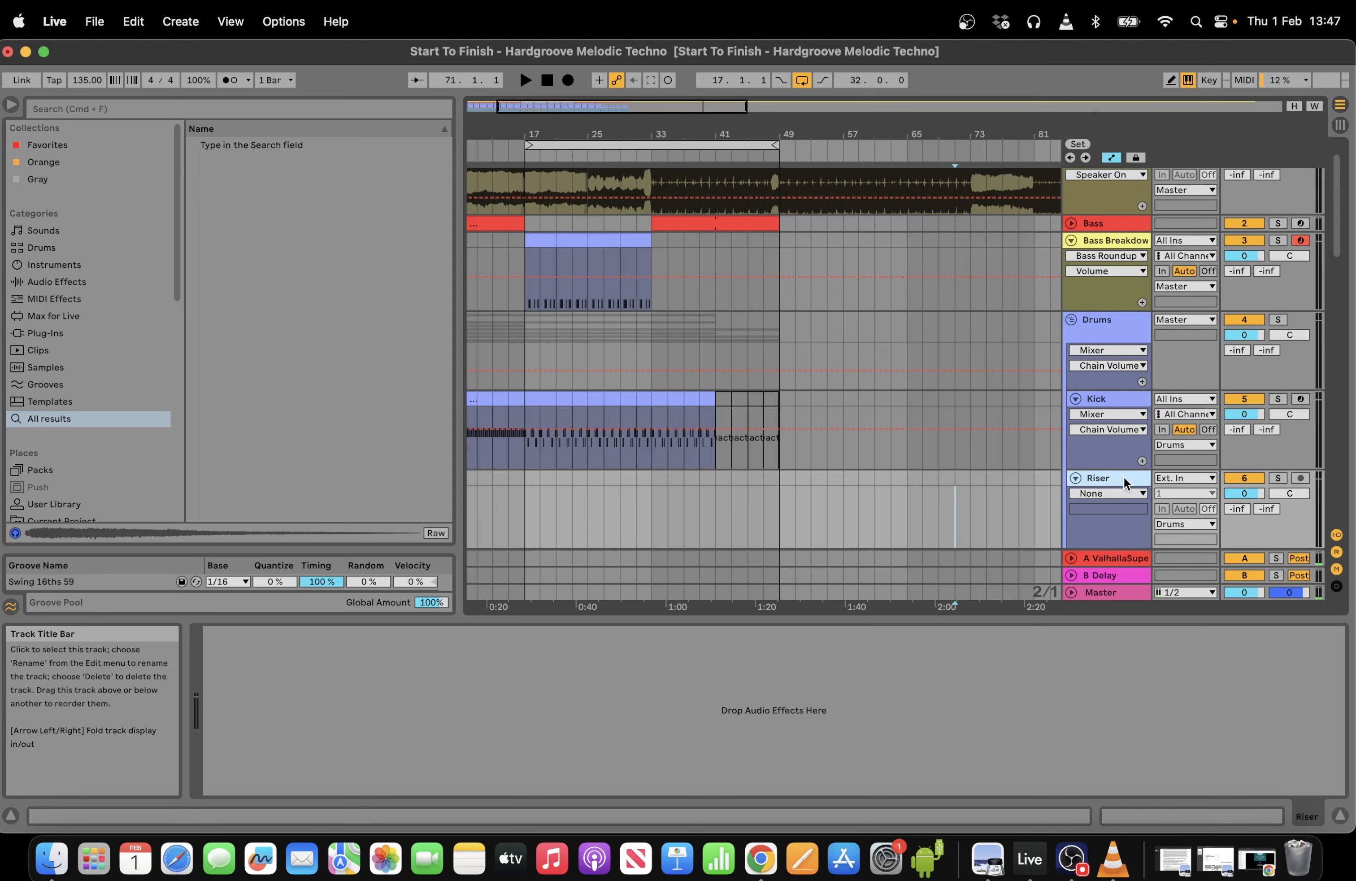
Duplicate the Riser track and rename the copy Crash.
key("super+d")
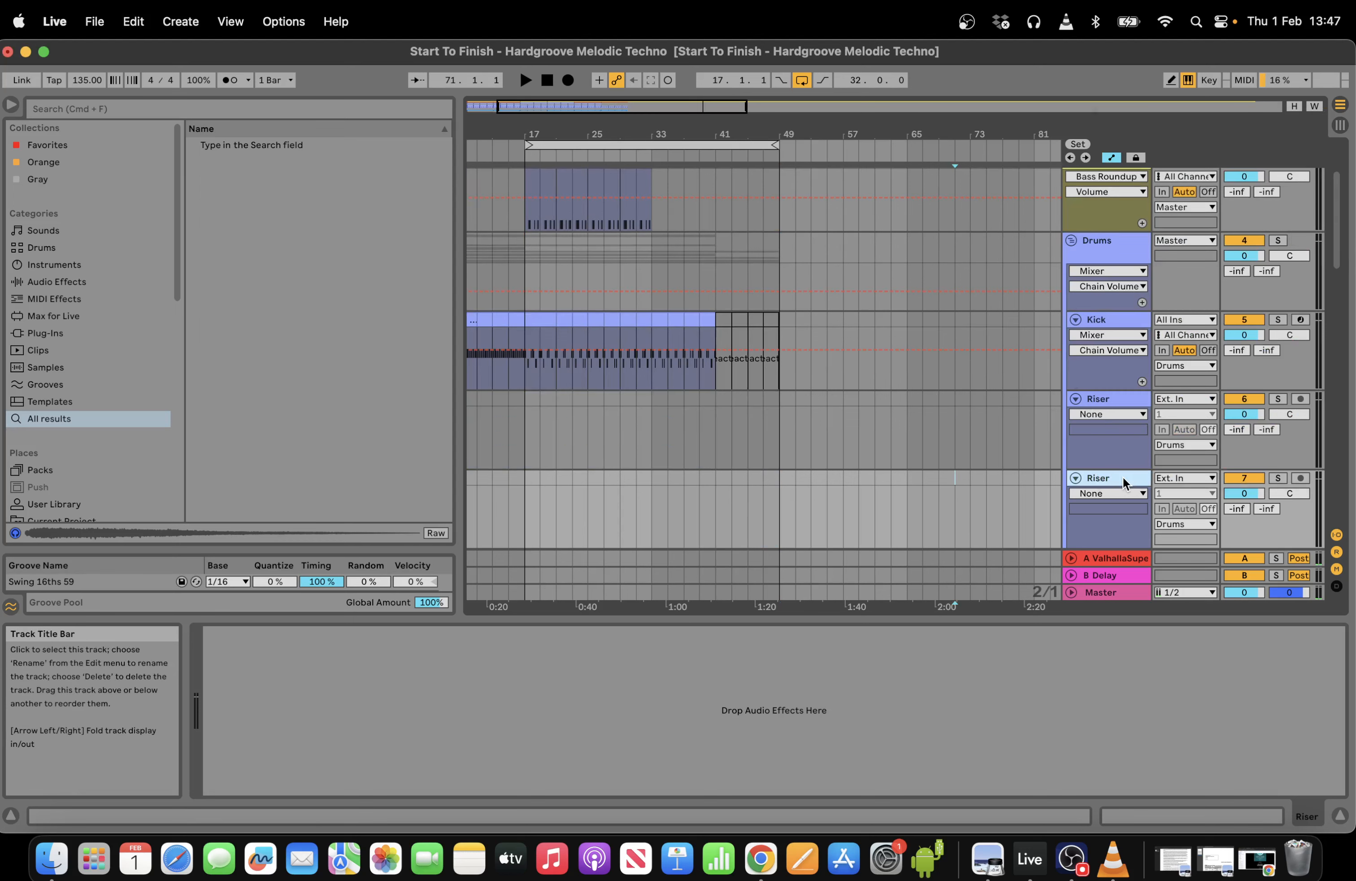
right_click(1110, 478)
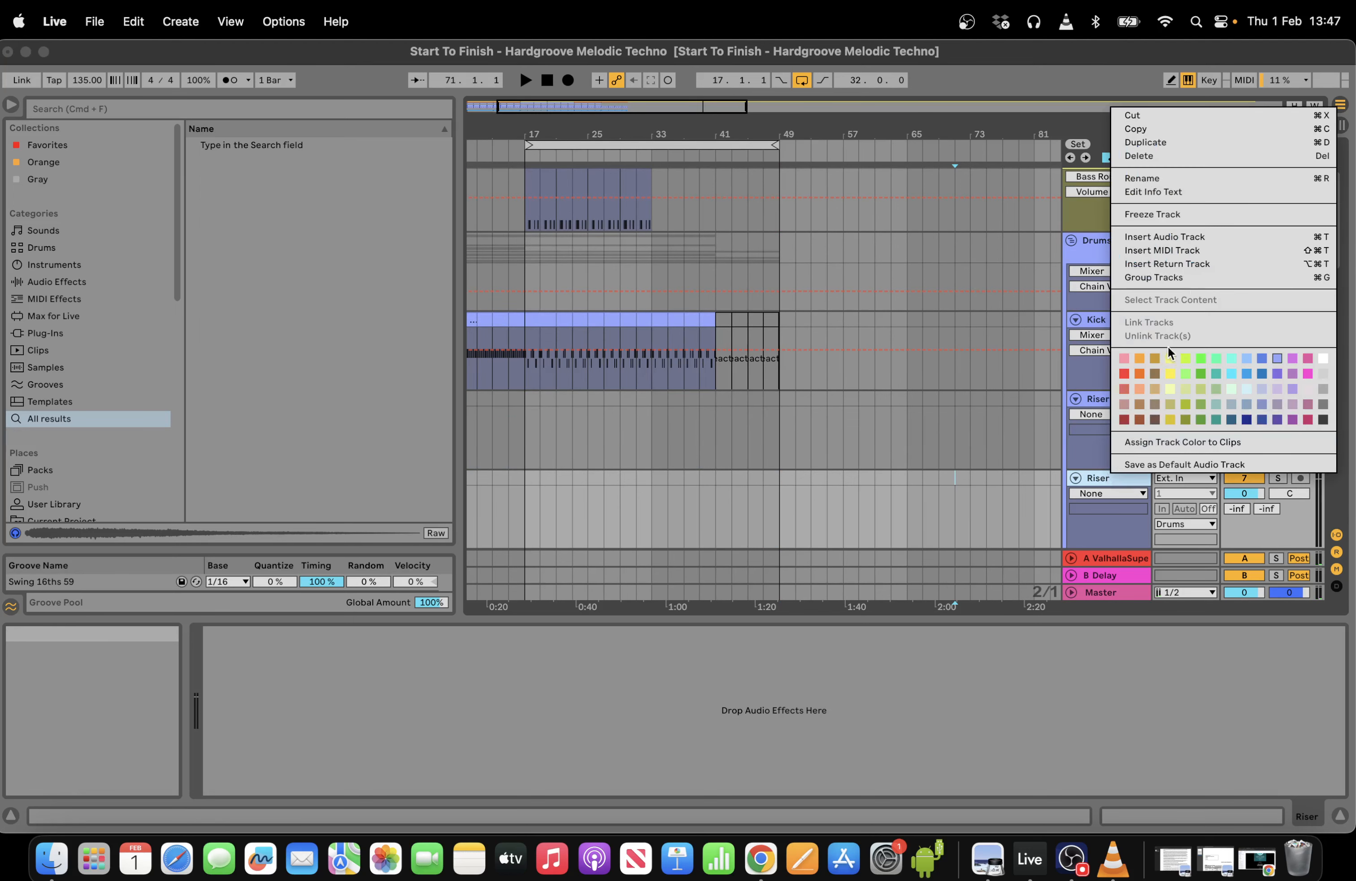
left_click(1185, 180)
type("Crash")
left_click(828, 423)
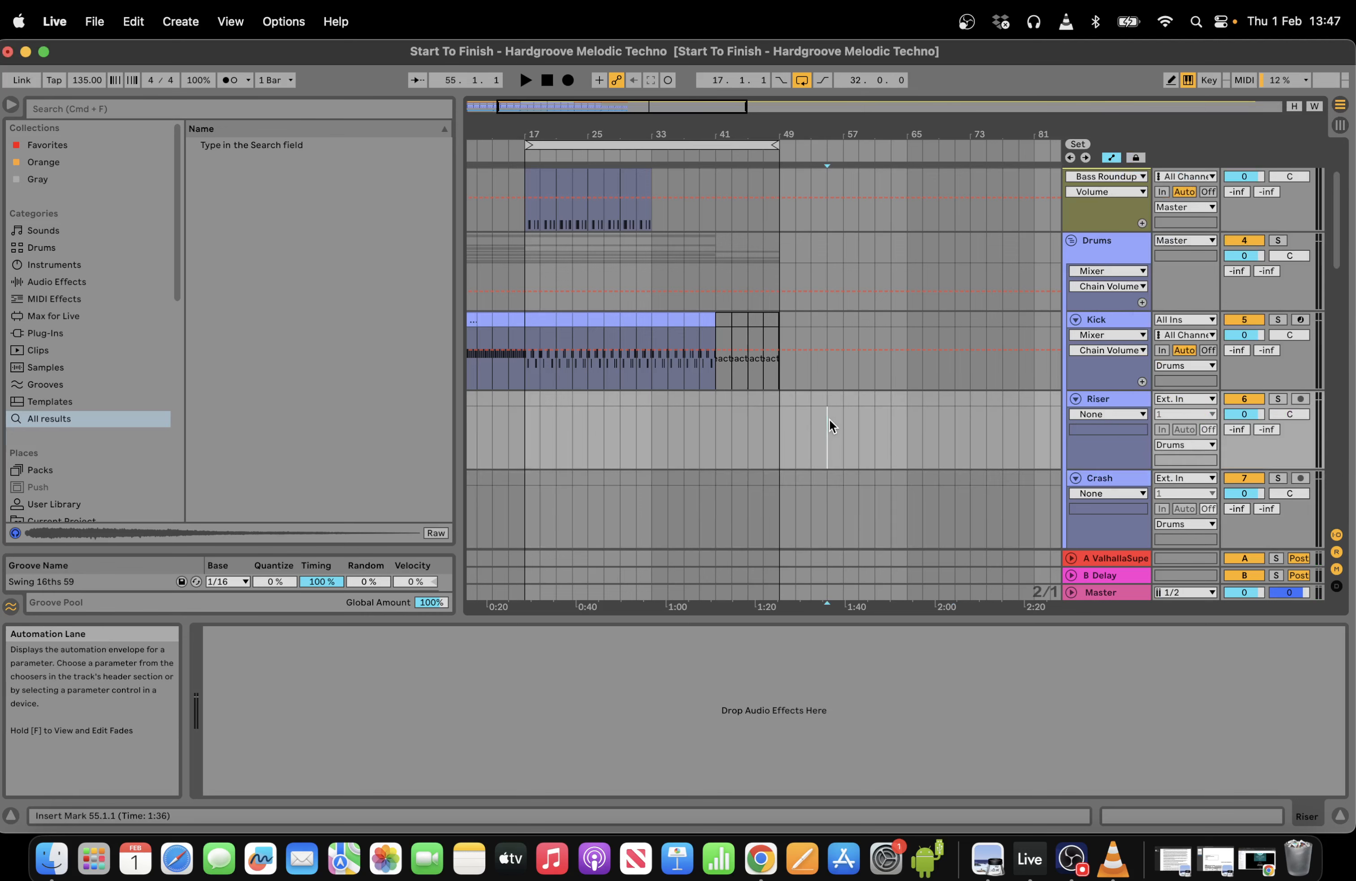
Search the browser for "upsweep" and "sweep" sounds and preview AM_OneNoteSweepDry_120F.wav.
left_click_drag(1338, 253, 1330, 100)
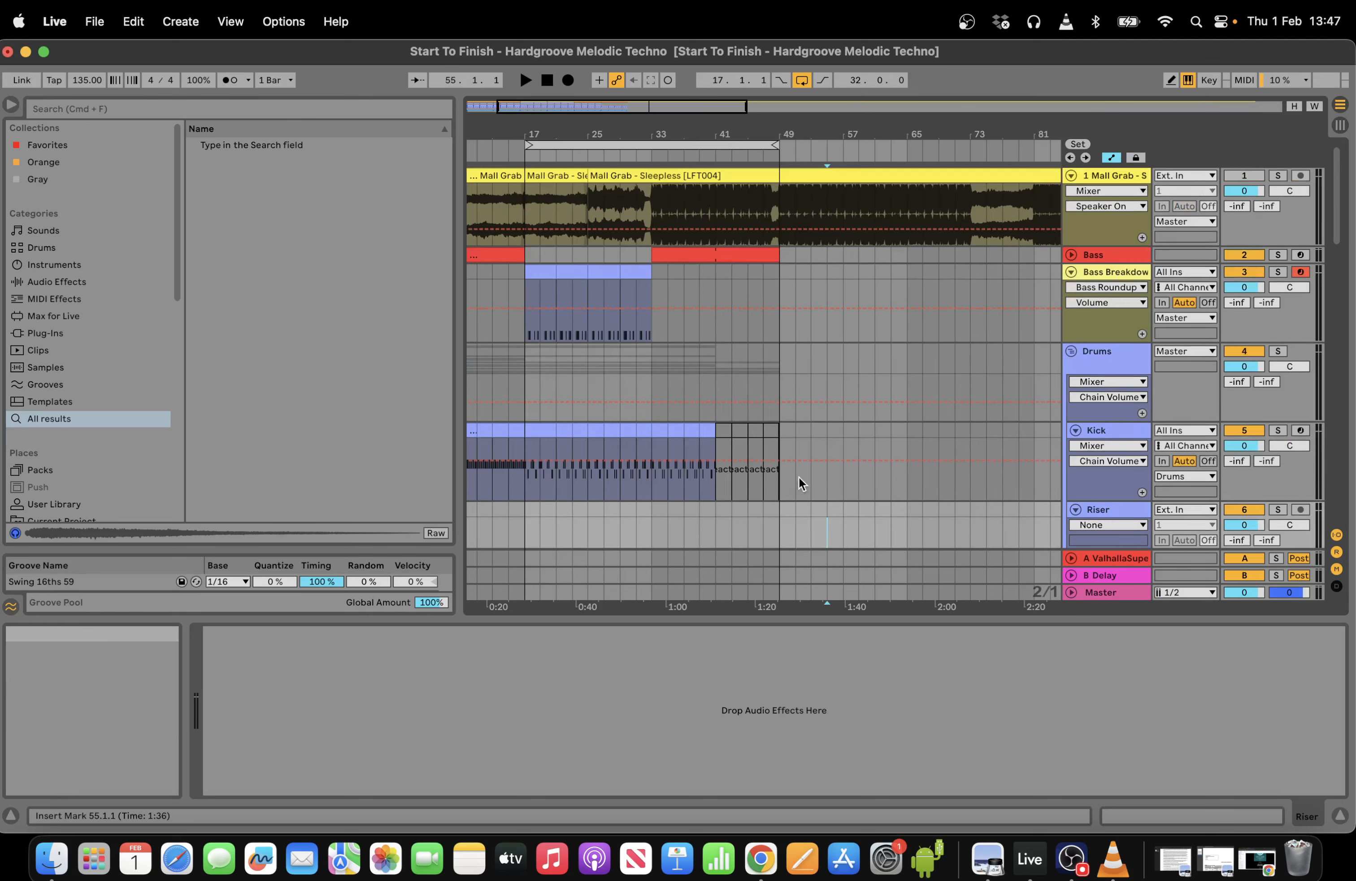
scroll(743, 452, "down", 5)
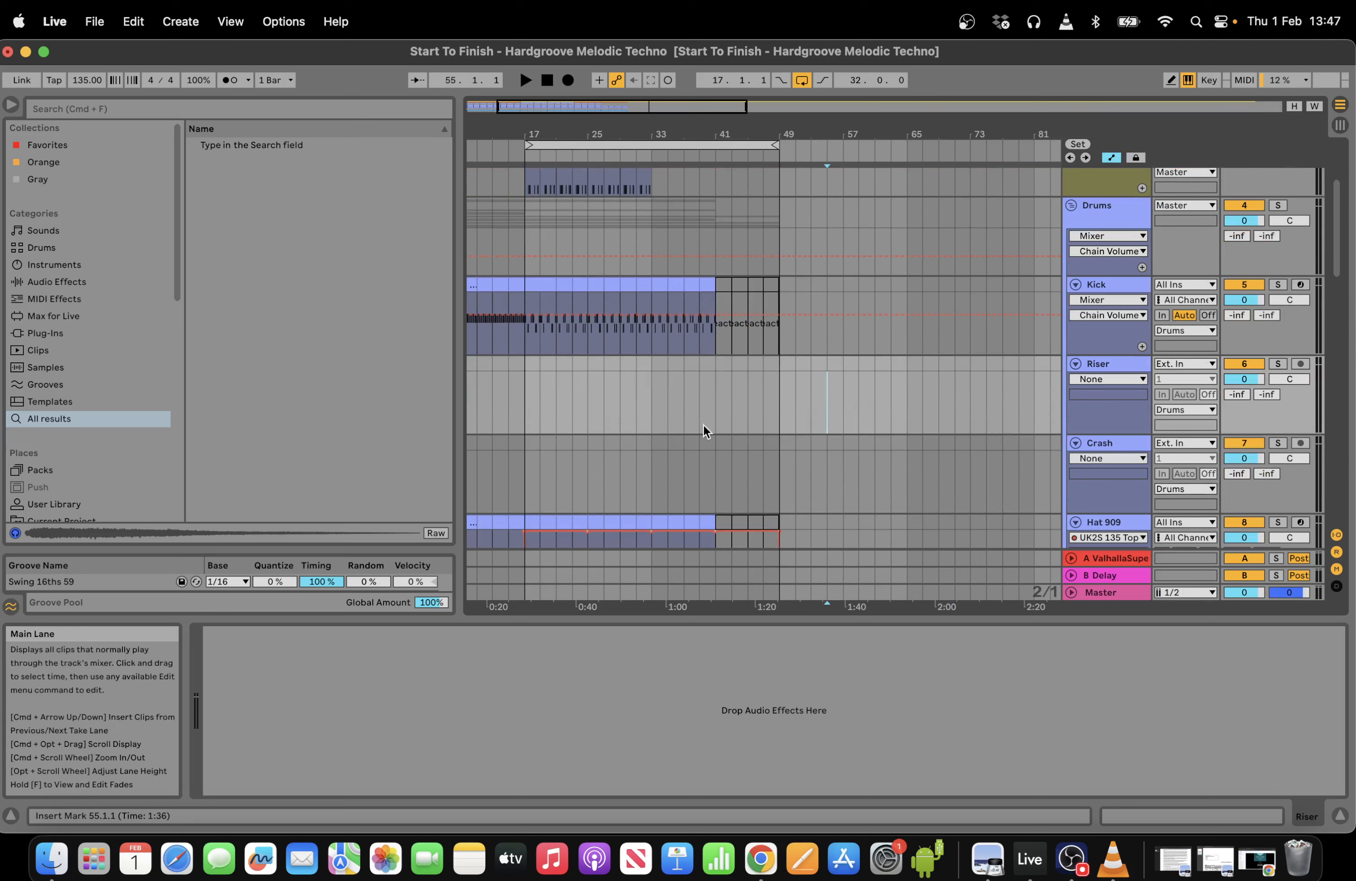
left_click(225, 109)
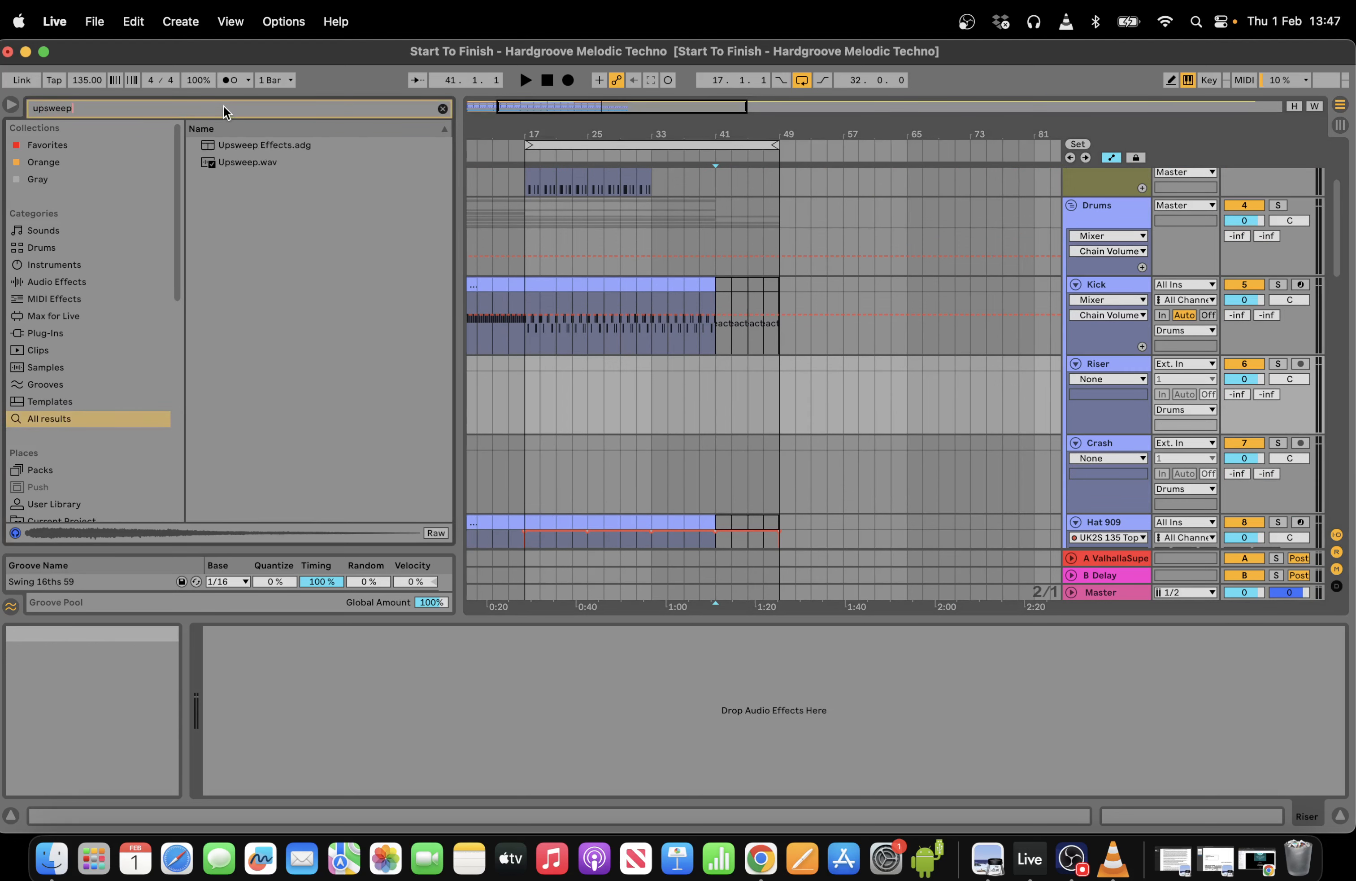
key("BackSpace")
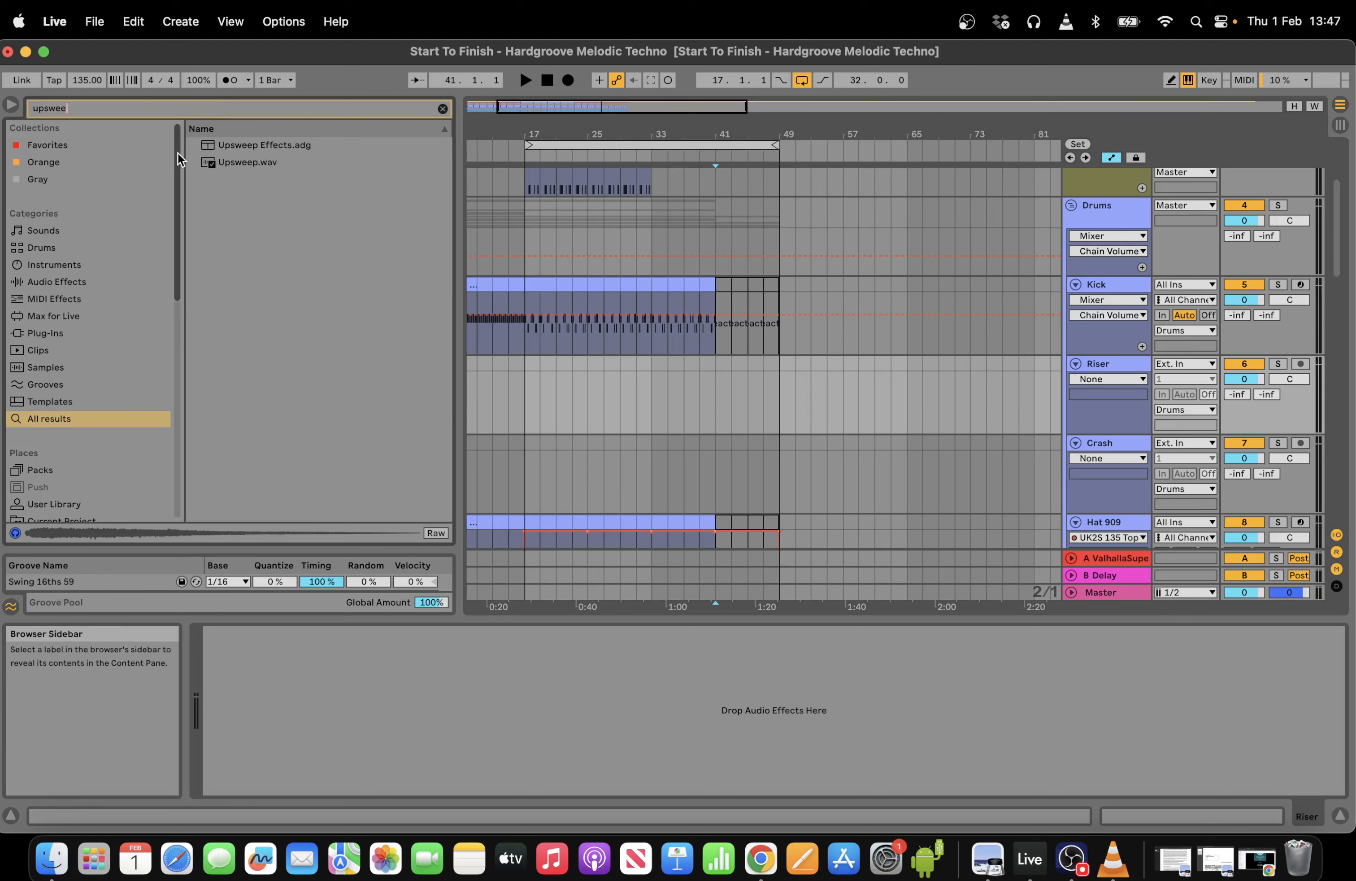
key("BackSpace")
key("BackSpace")
key("BackSpace")
key("BackSpace")
key("BackSpace")
key("BackSpace")
type("sweep")
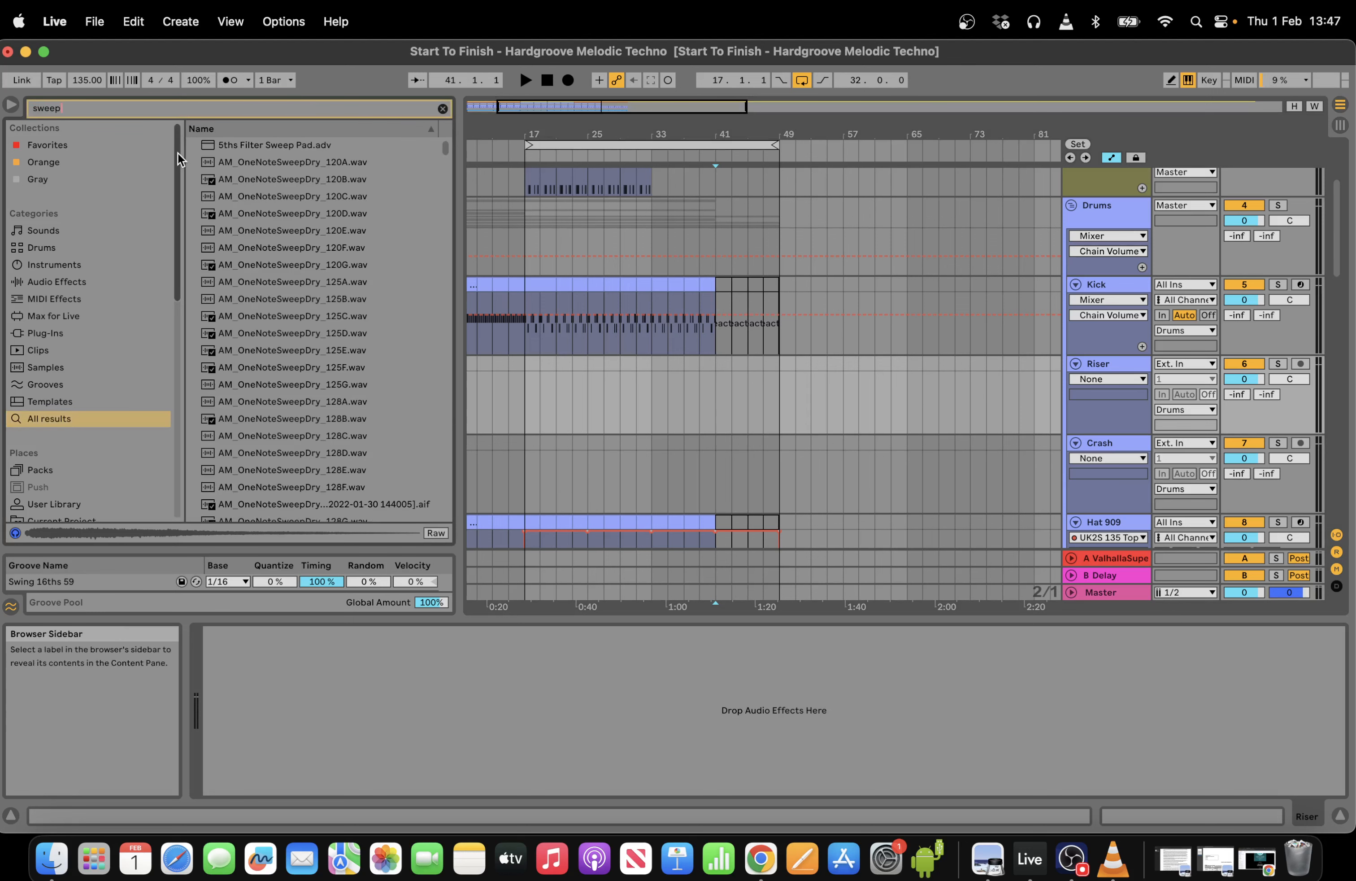
left_click(356, 246)
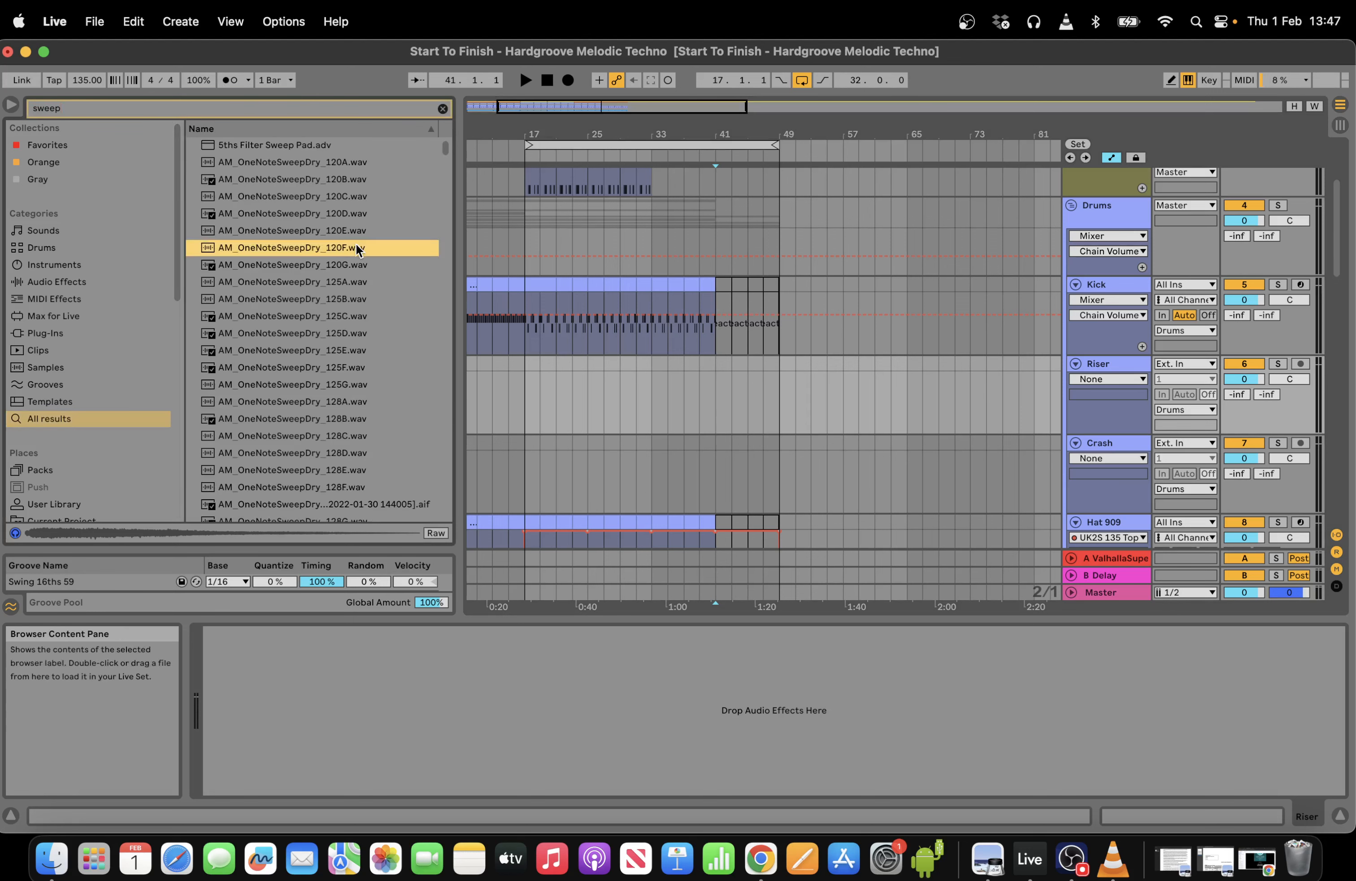
Narrow the search to "sweep 45", place VFX2 Sweeps Long 45.wav on the Riser track from bar 41 to 49, and audition it.
left_click(162, 109)
left_click_drag(445, 148, 445, 228)
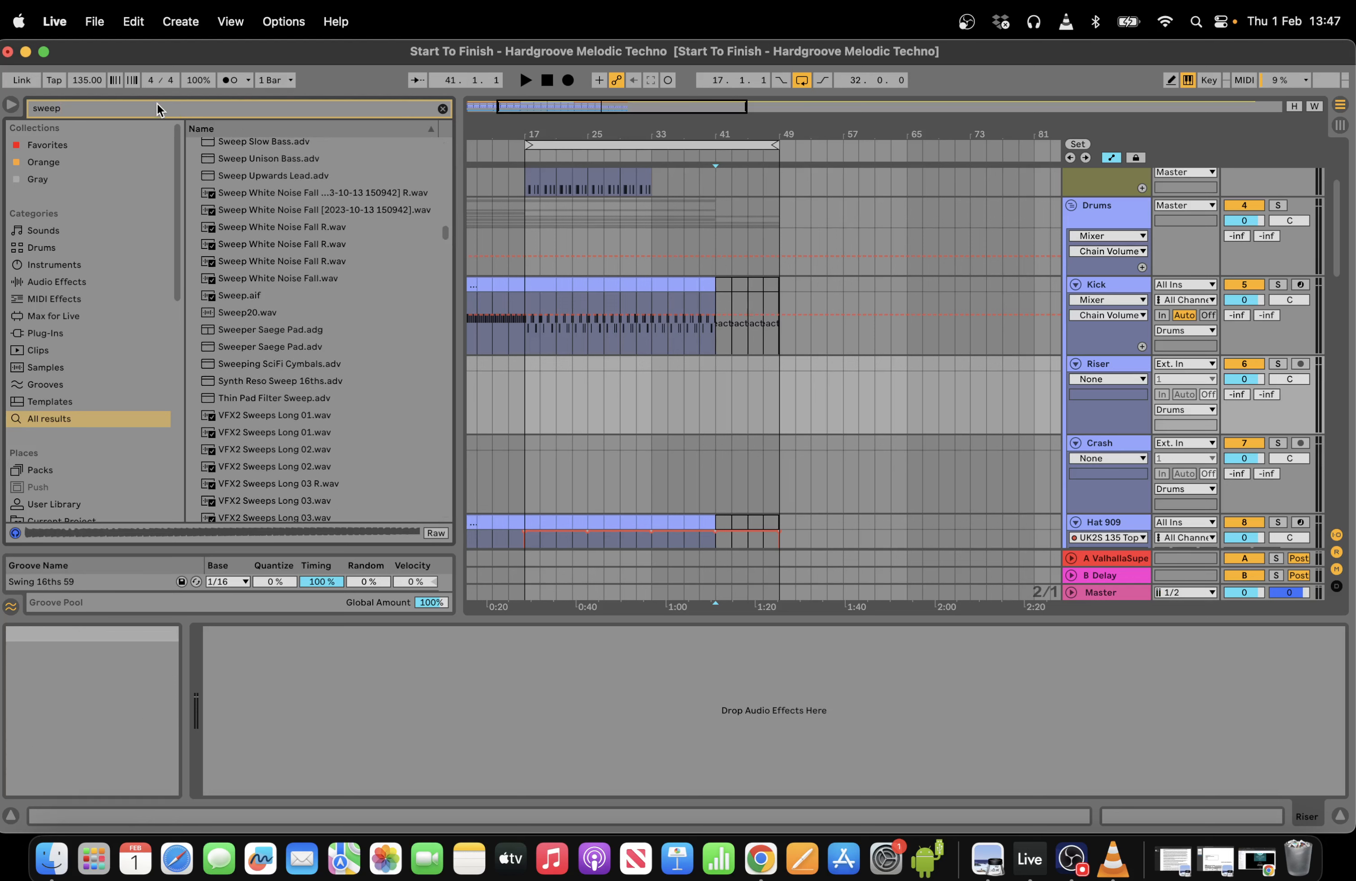
type("45")
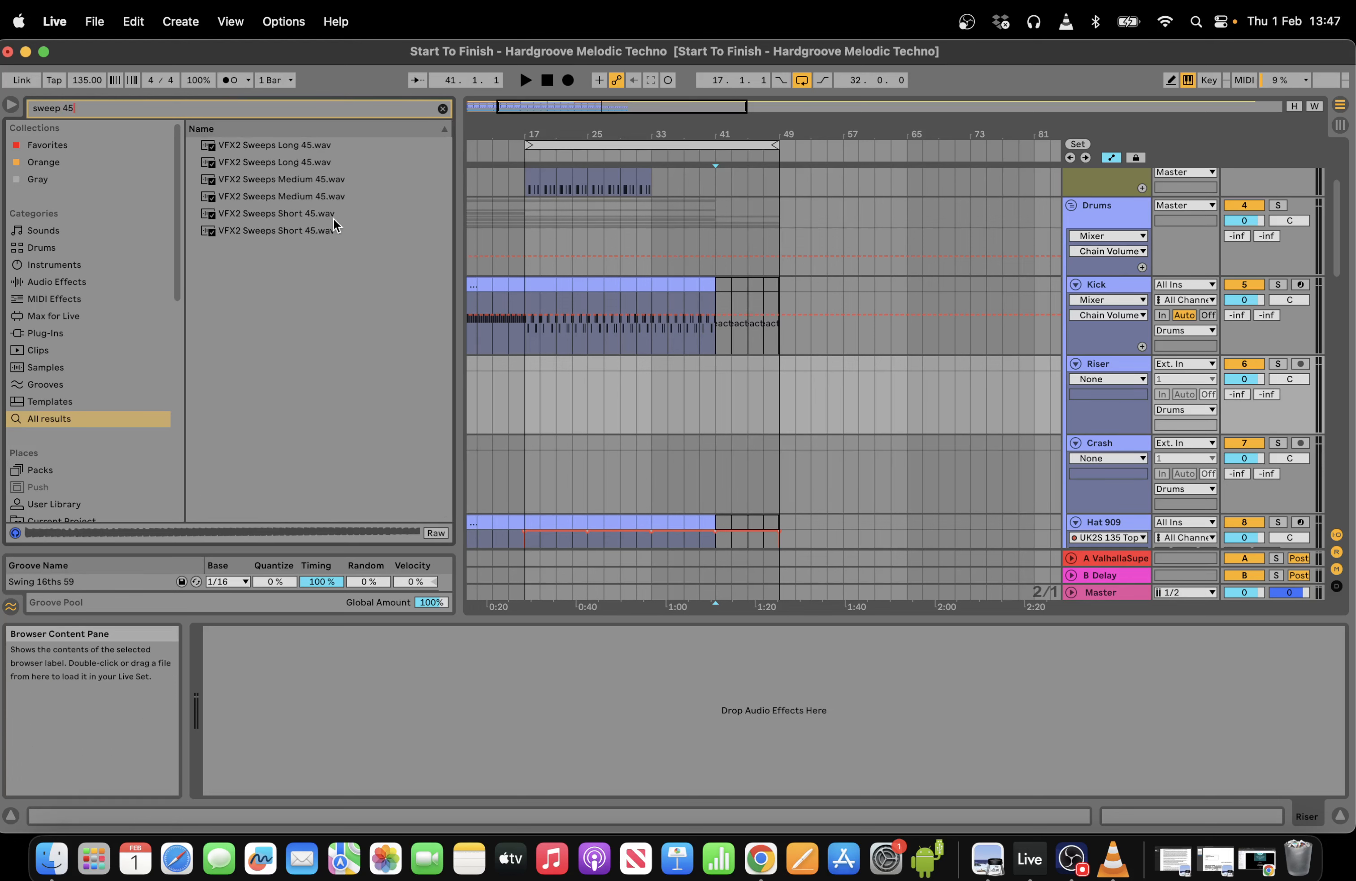
left_click(321, 194)
left_click(302, 165)
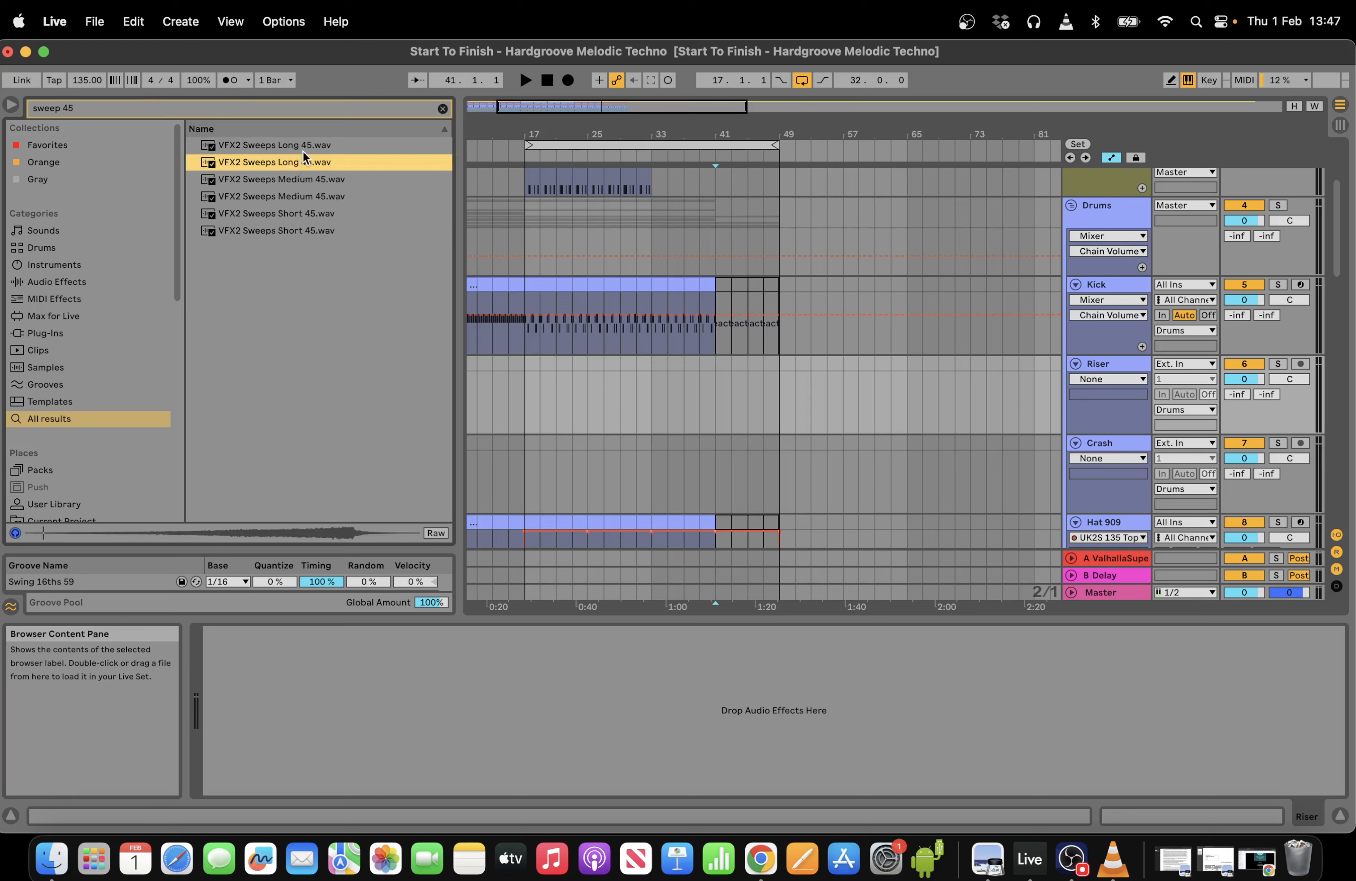
left_click_drag(880, 398, 719, 411)
key("space")
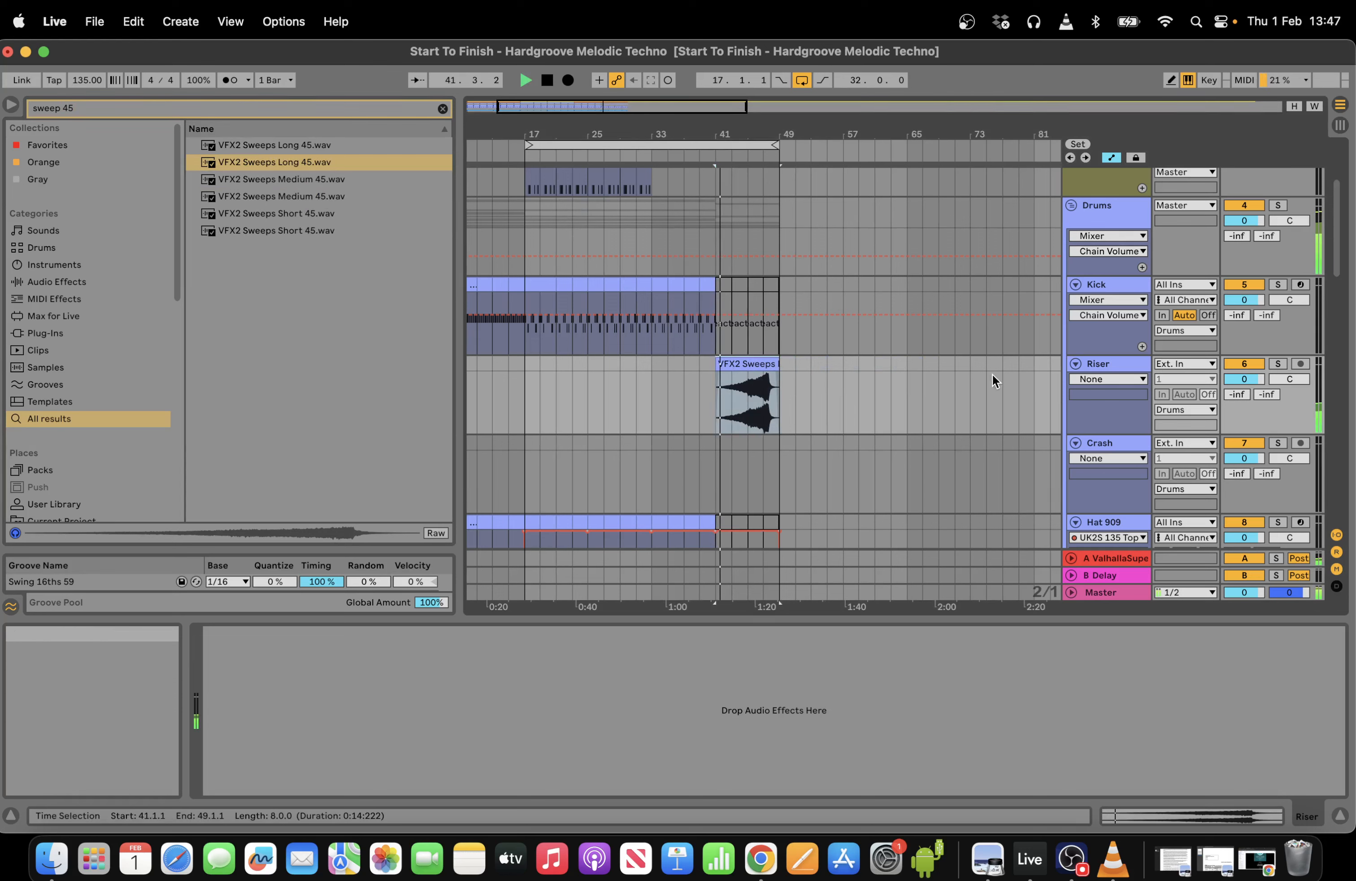
key("space")
left_click(818, 394)
Replace the browser search with "riser".
left_click(161, 107)
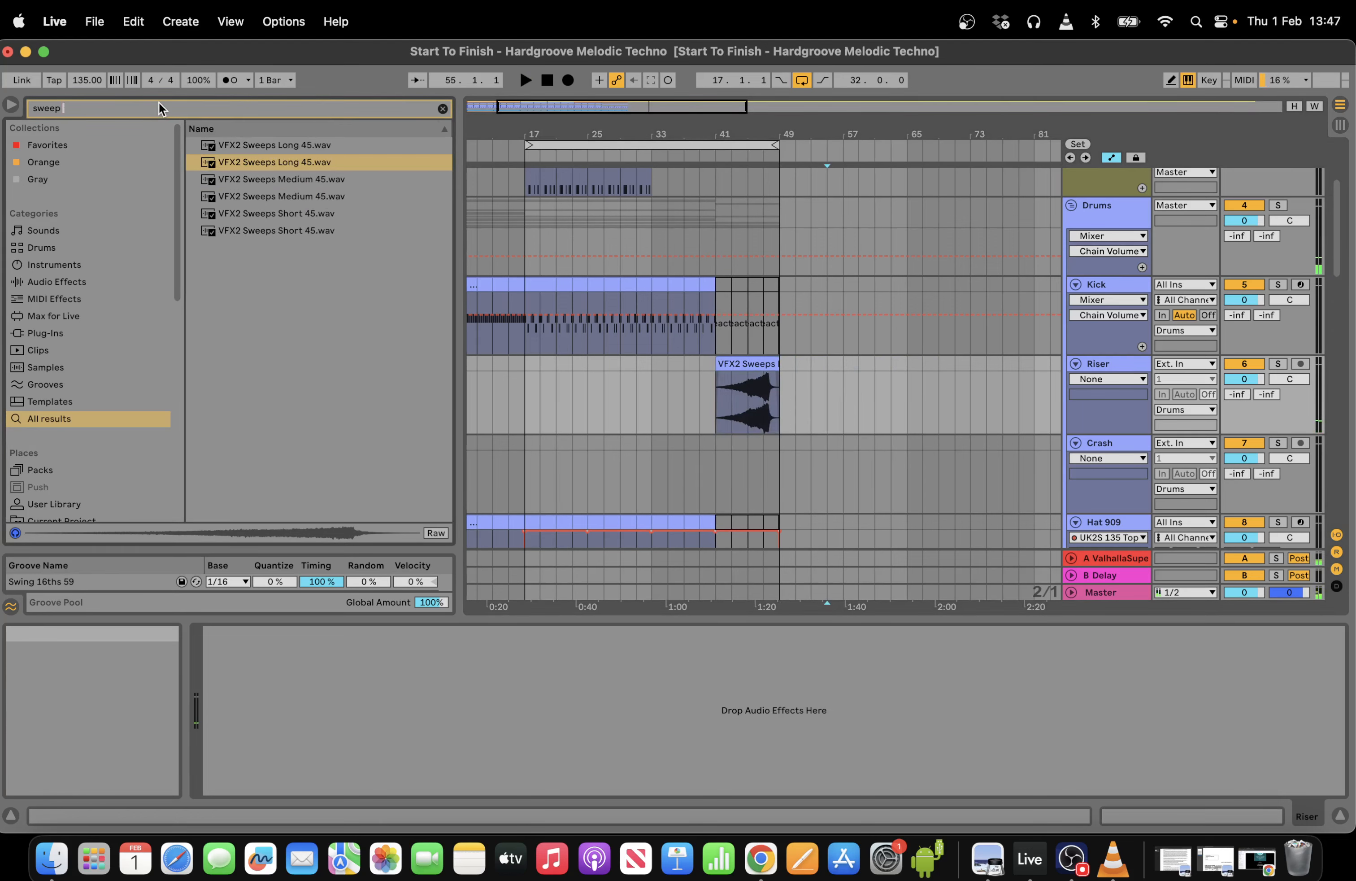
key("BackSpace")
key("BackSpace")
key("BackSpace")
key("BackSpace")
key("BackSpace")
key("BackSpace")
type("rie")
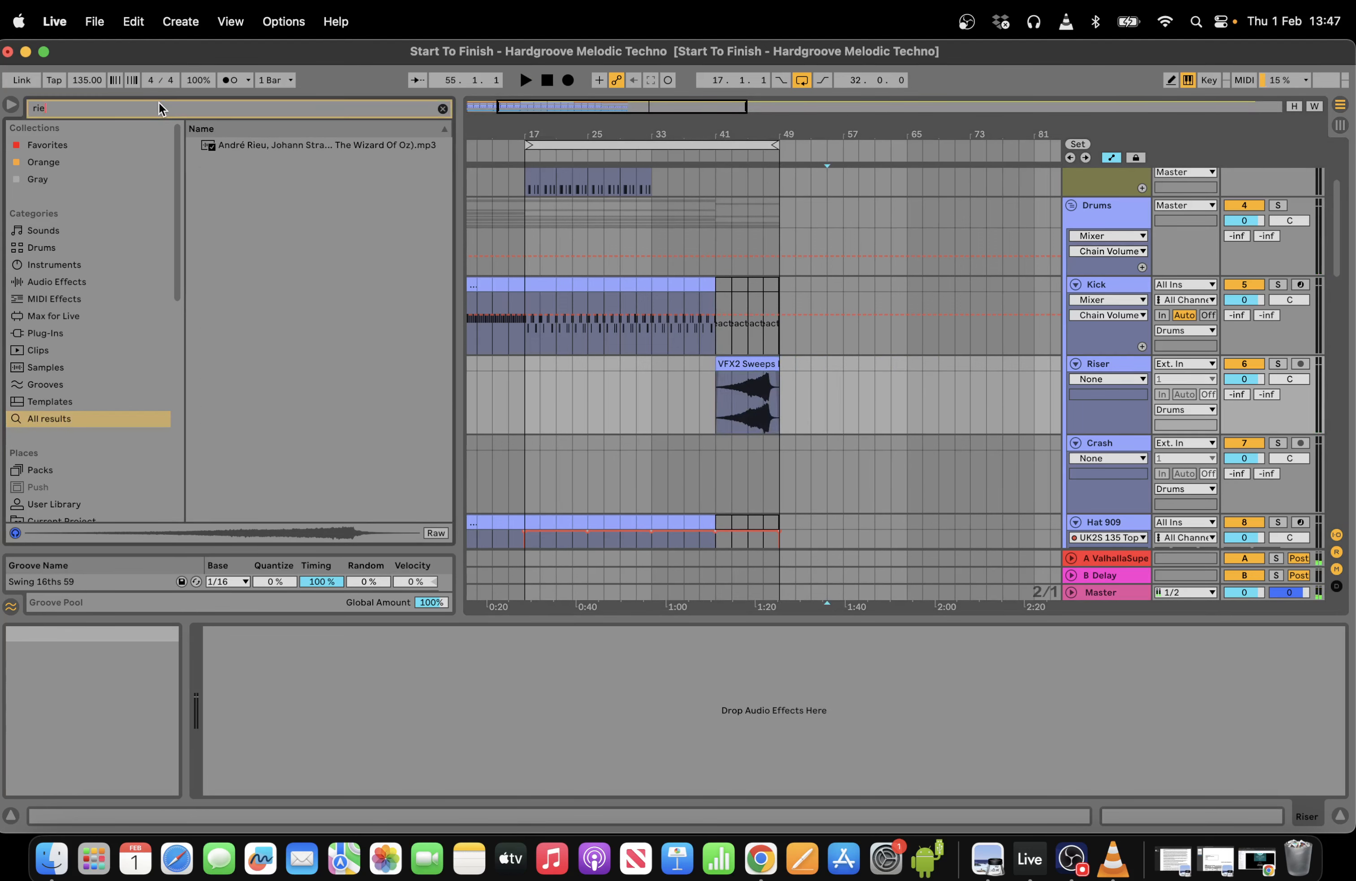
type("s")
key("BackSpace")
key("BackSpace")
type("ser")
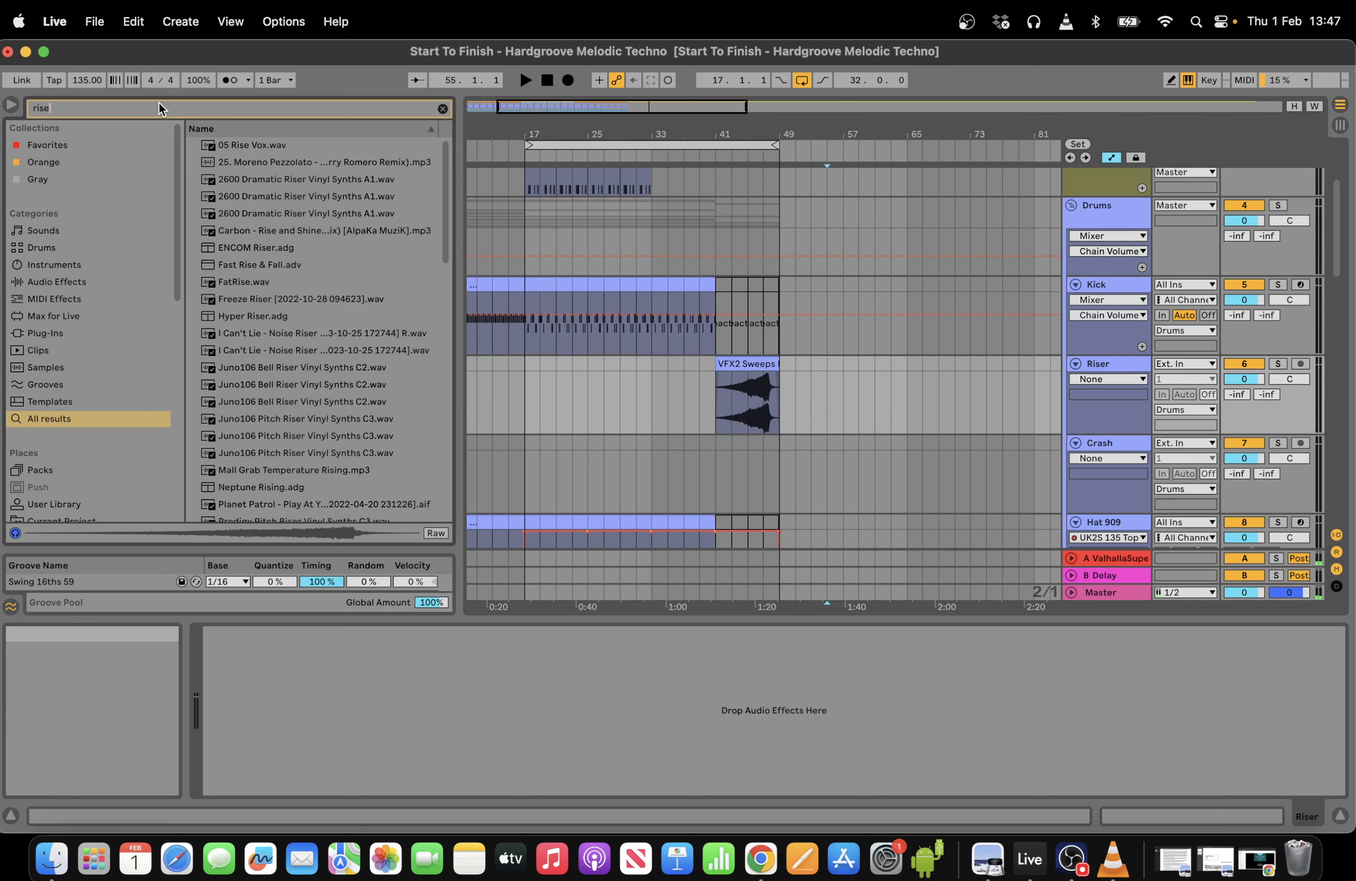
left_click(65, 283)
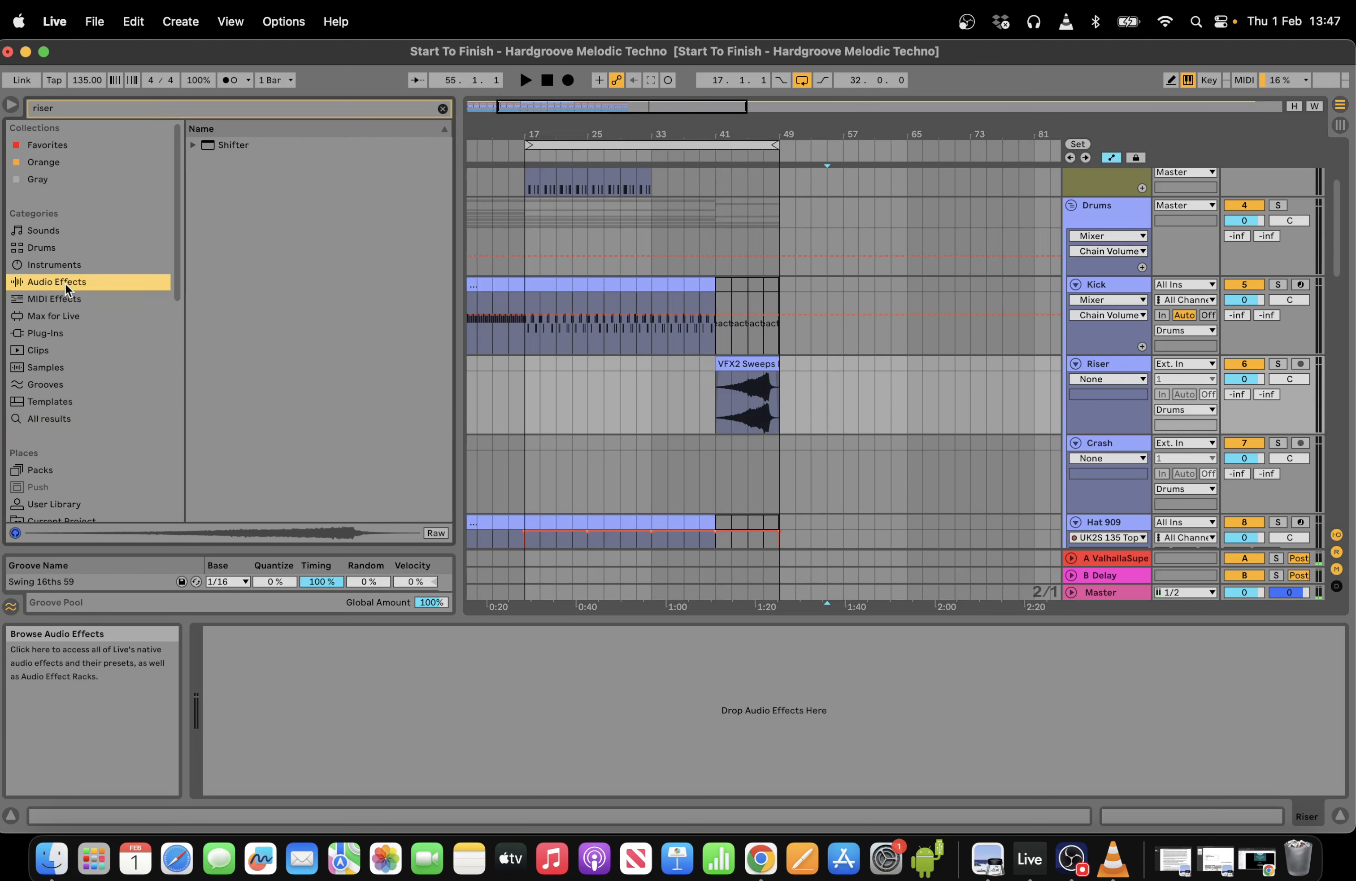
left_click(195, 145)
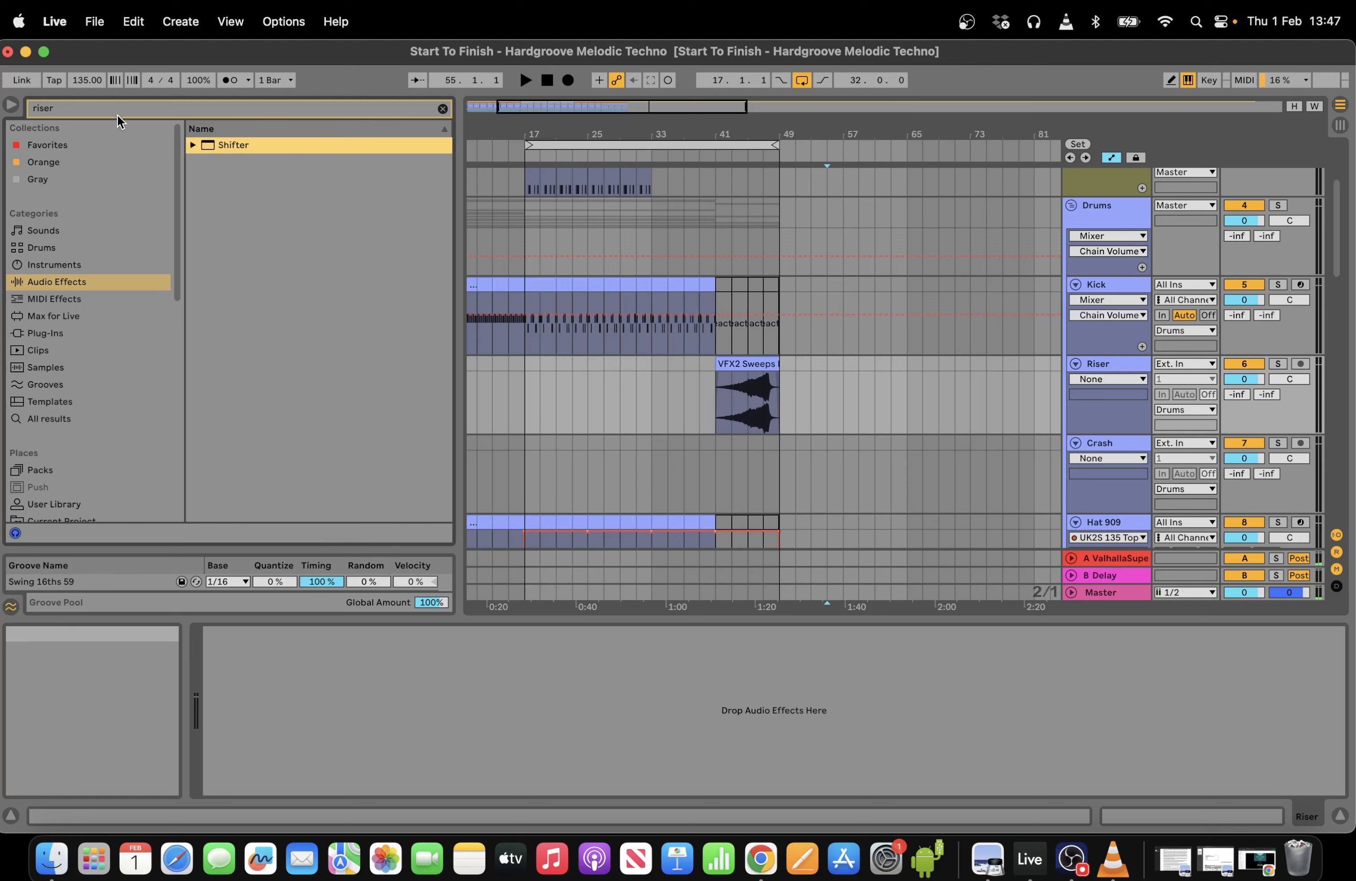
left_click(66, 298)
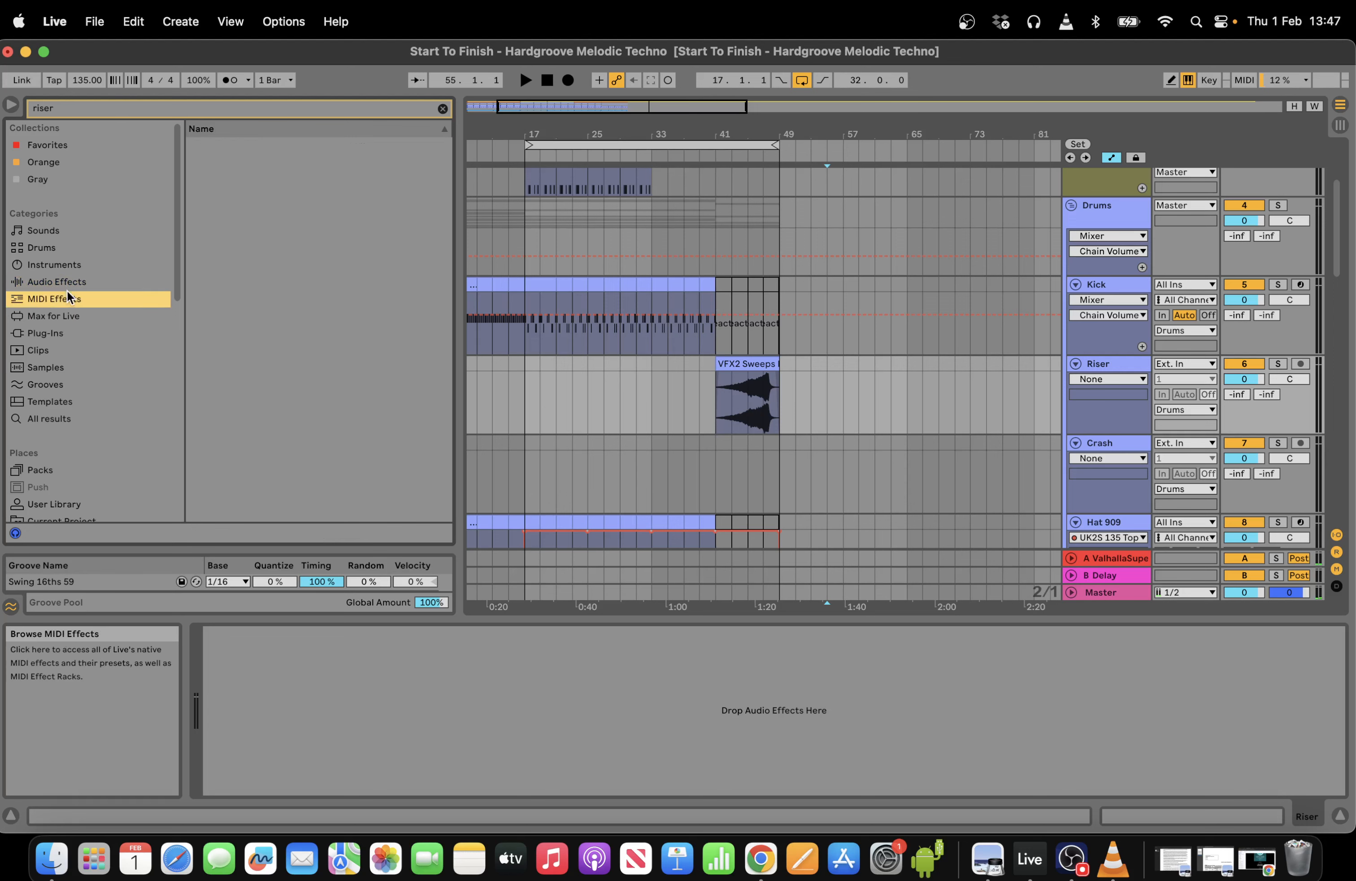
left_click(88, 104)
type("group")
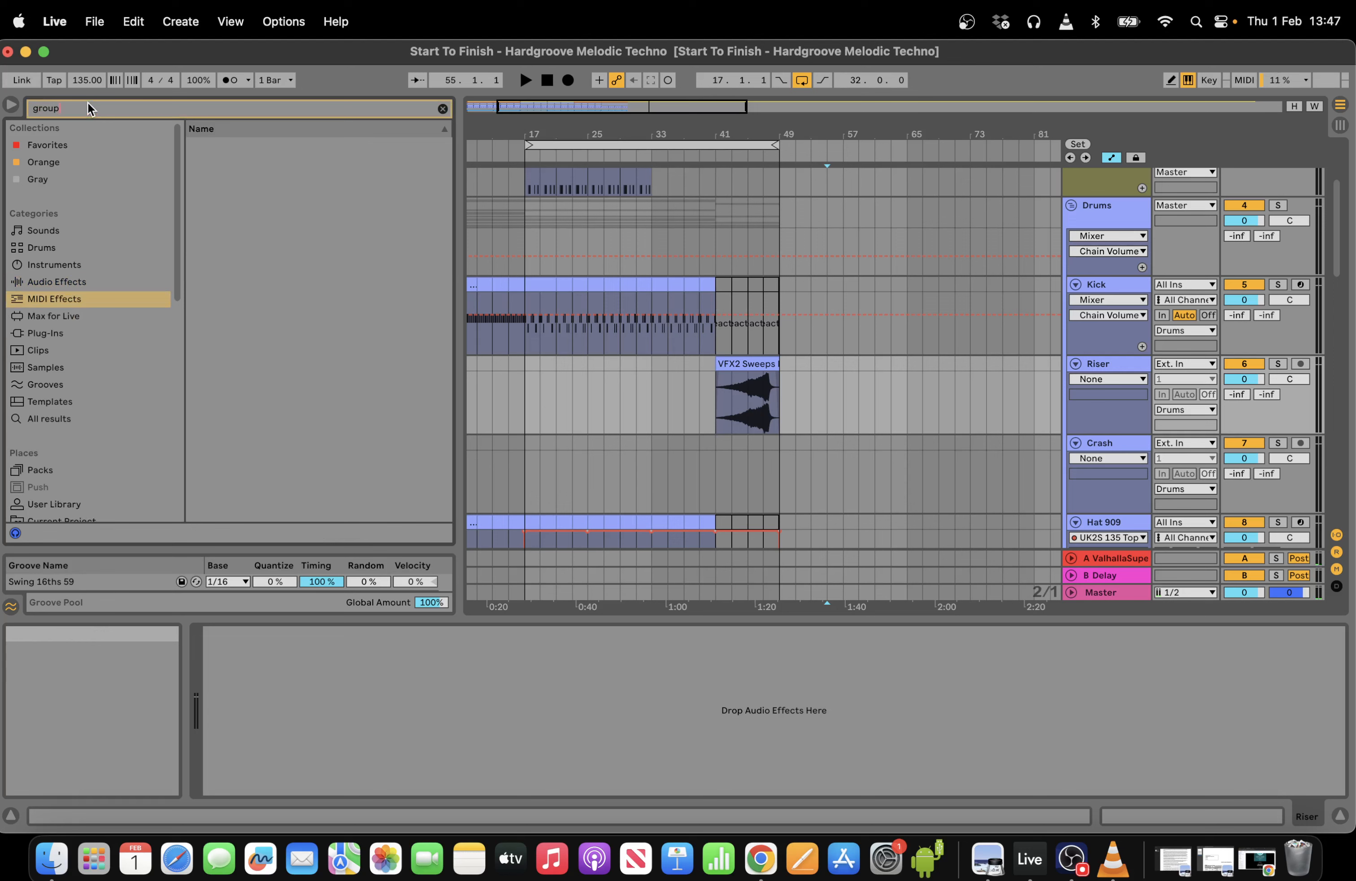
left_click(63, 330)
left_click(67, 267)
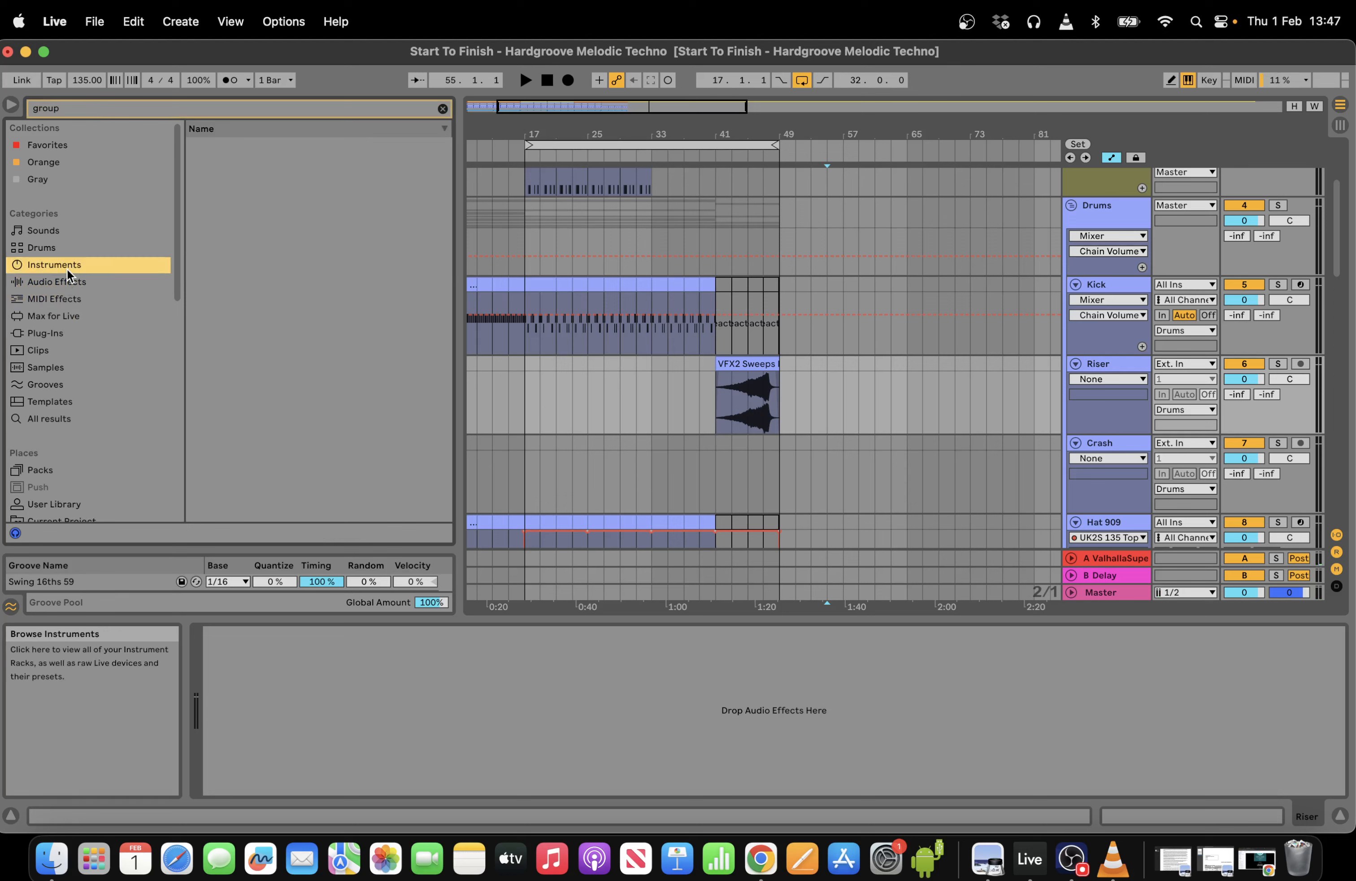
Search the audio effects for "glue" and add a Glue Compressor to the Riser track.
double_click(103, 111)
type("glu")
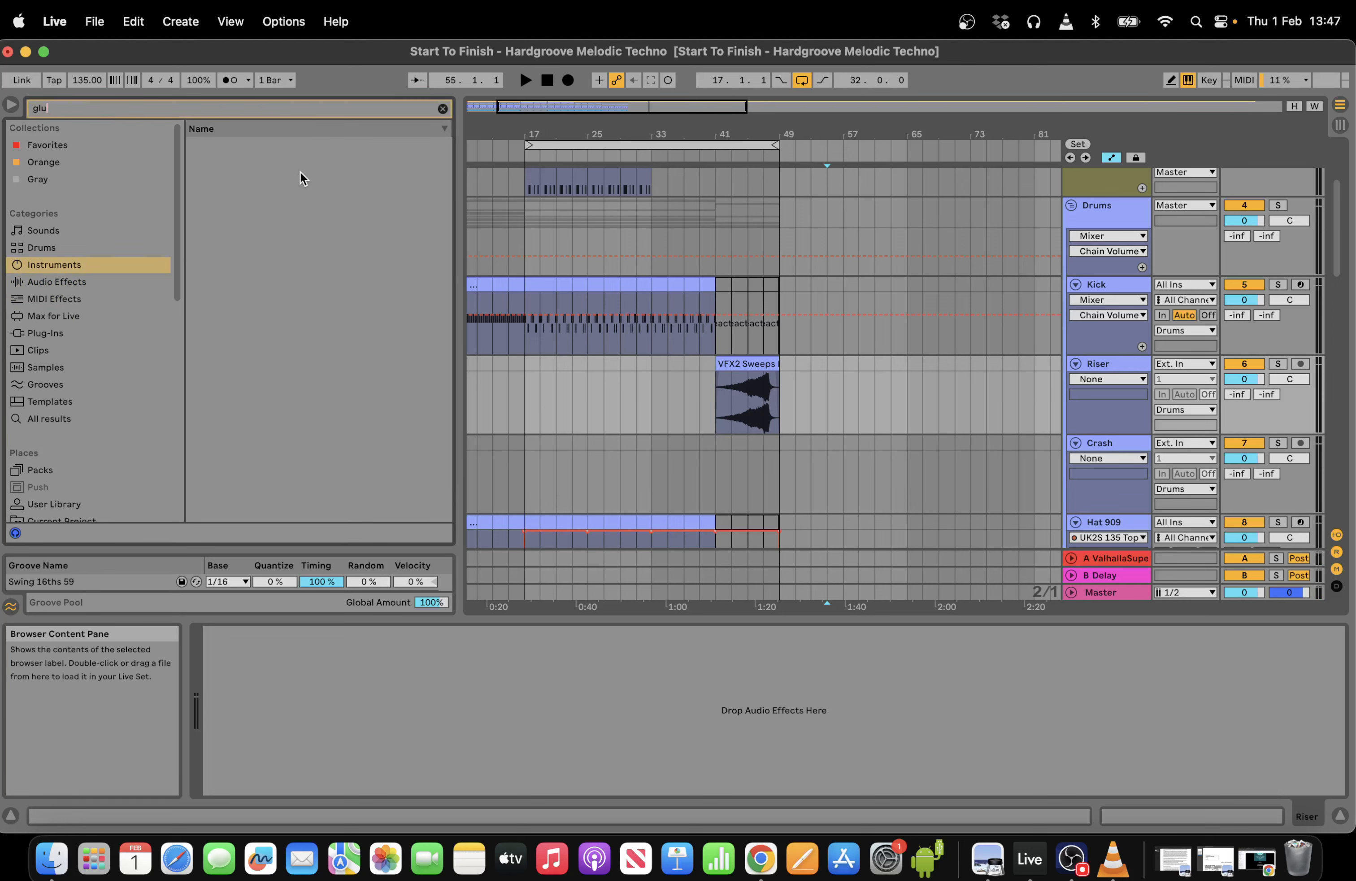
type("e")
key("BackSpace")
key("BackSpace")
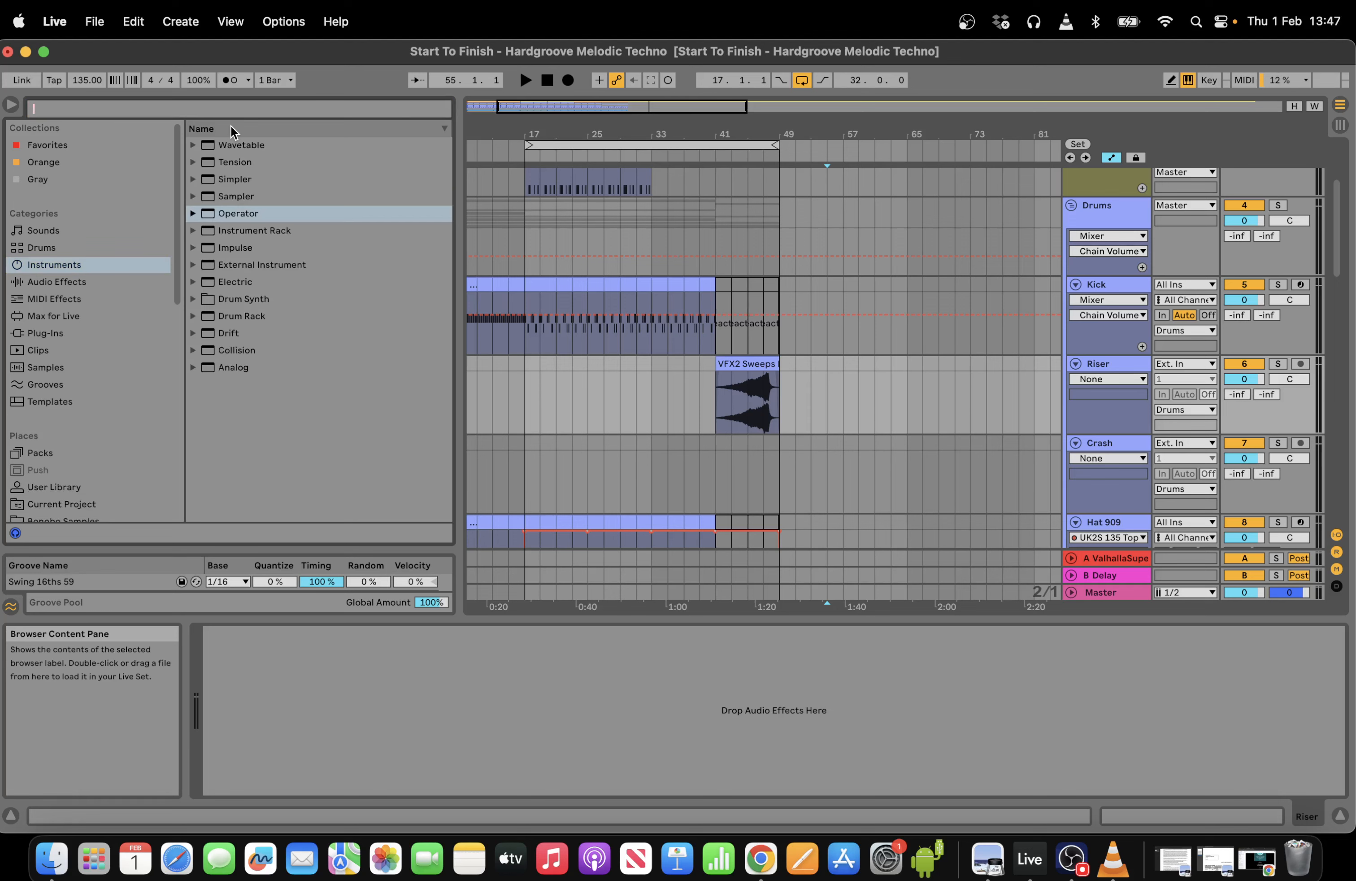
type("e")
key("BackSpace")
type("u")
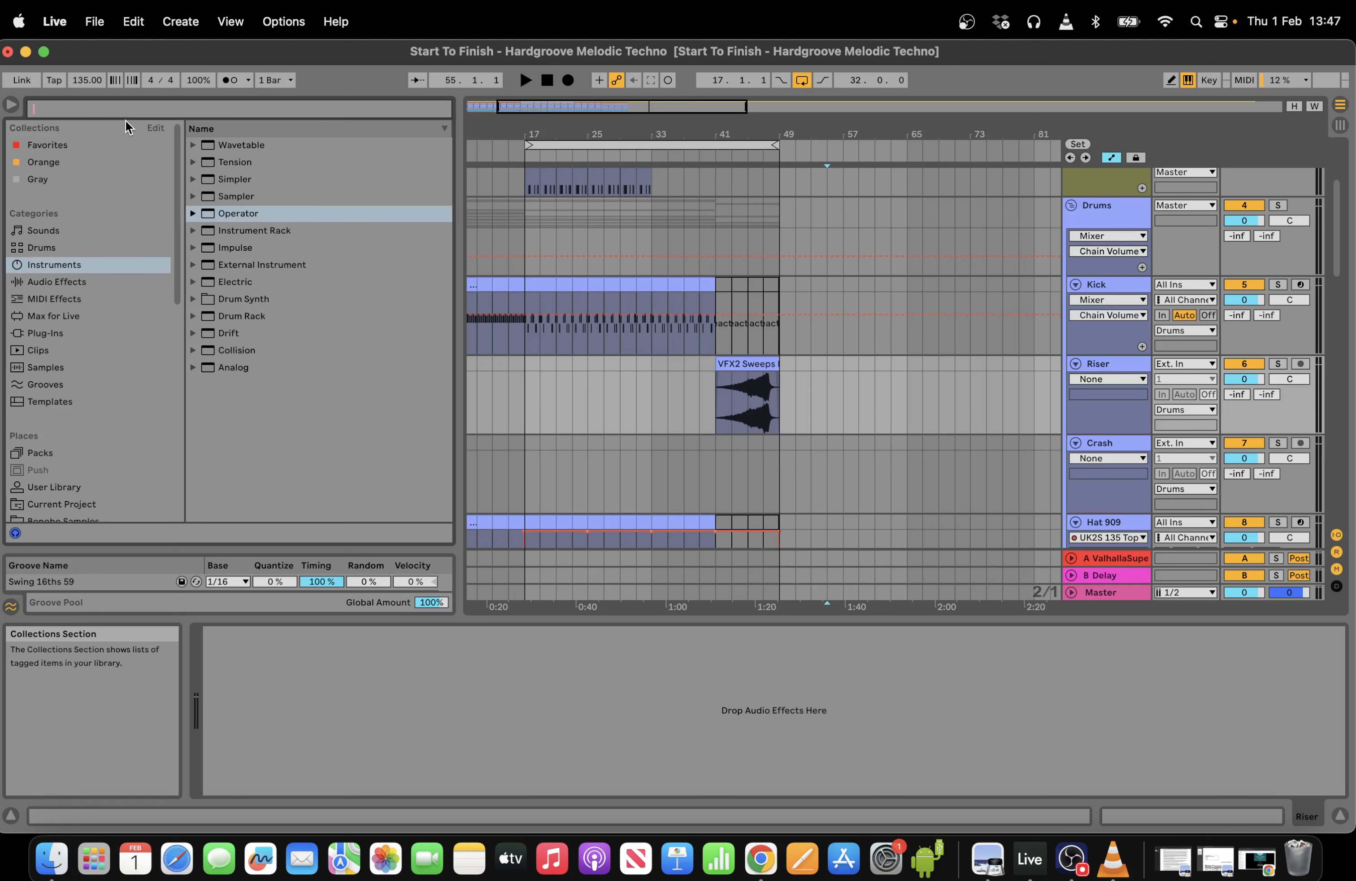
type("e")
left_click(66, 282)
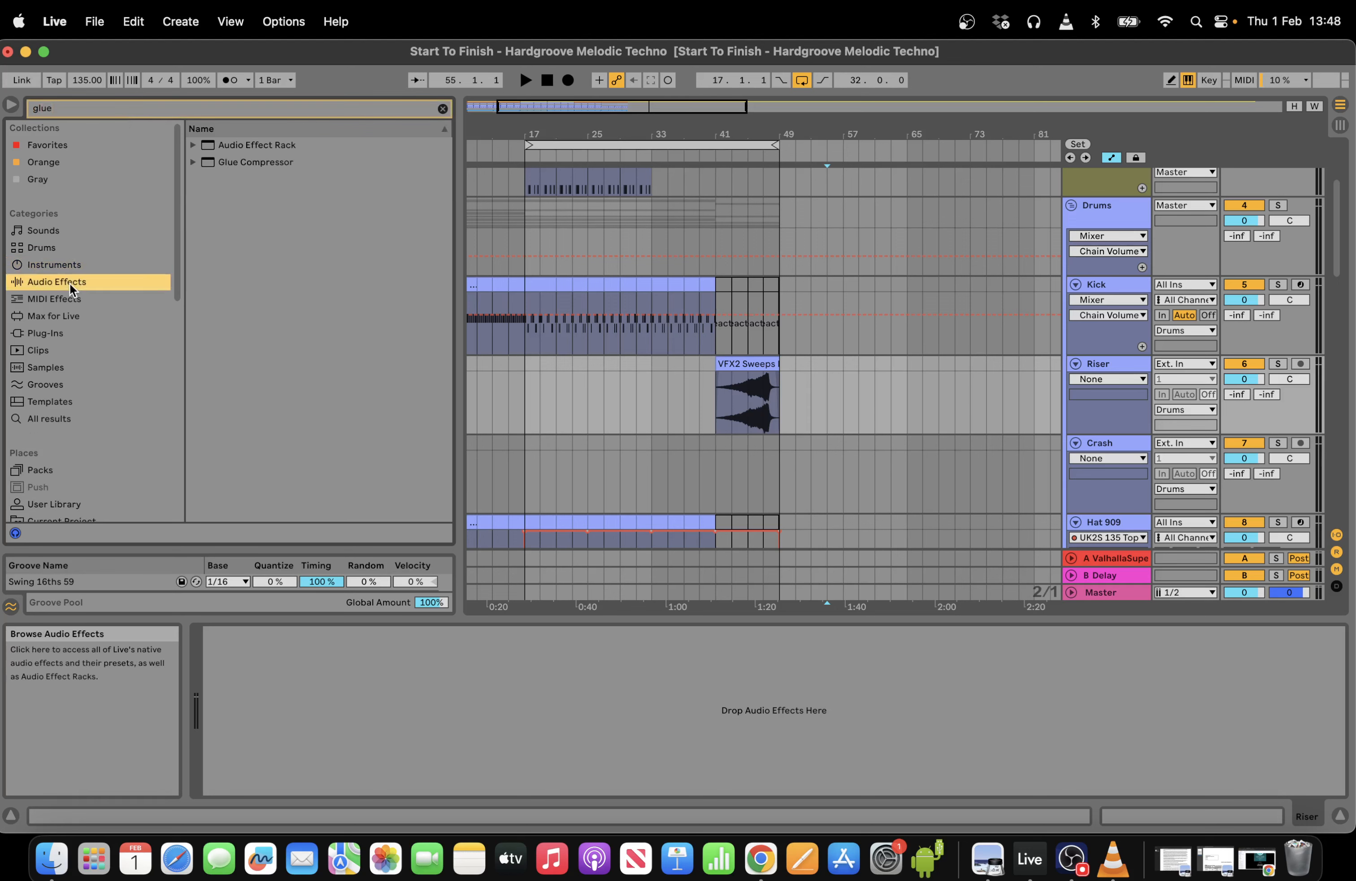
double_click(263, 163)
Find Echo and EQ Eight in the audio effects and add both after the Glue Compressor on the Riser track.
left_click(243, 115)
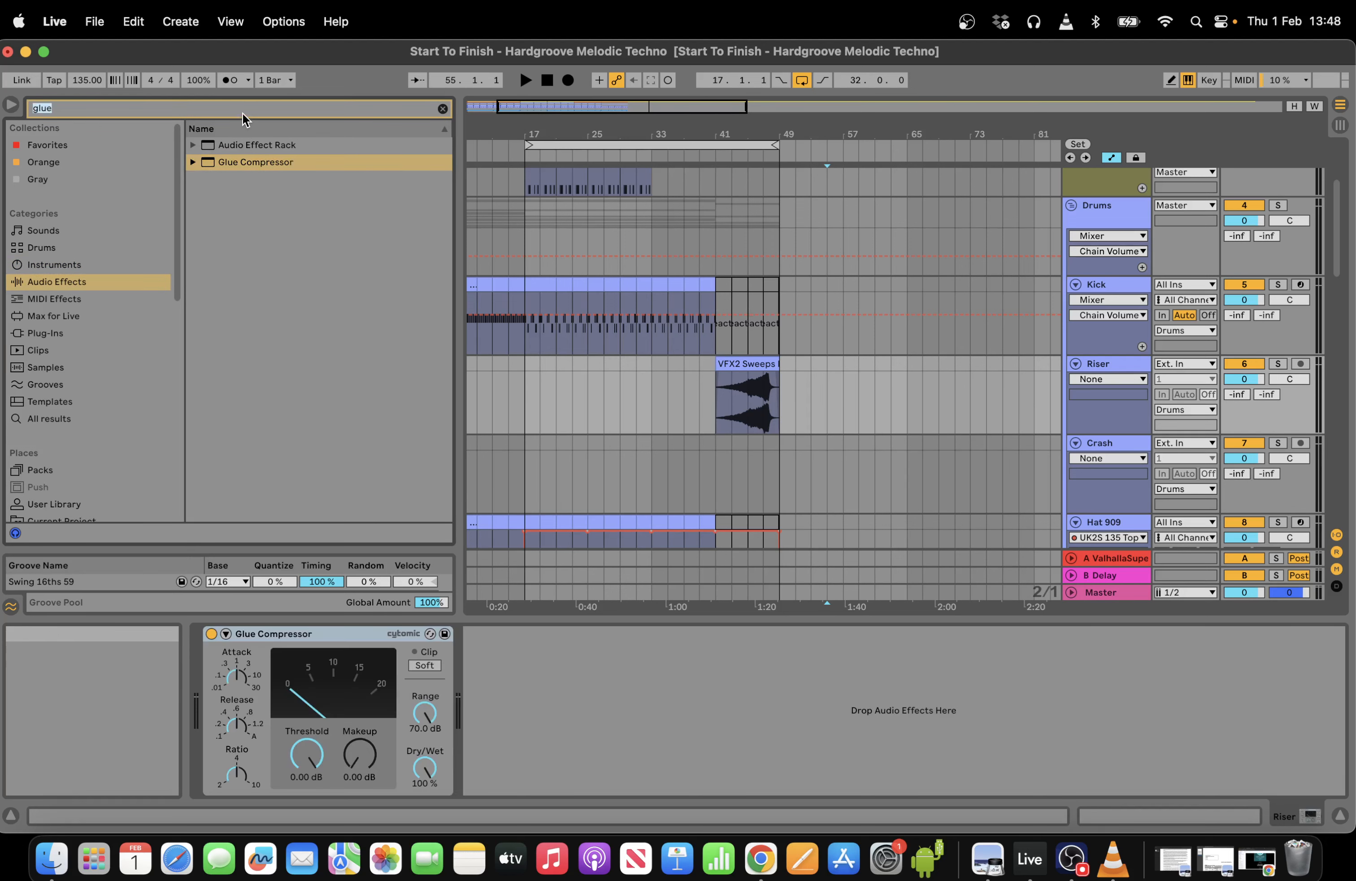
type("echo")
double_click(244, 156)
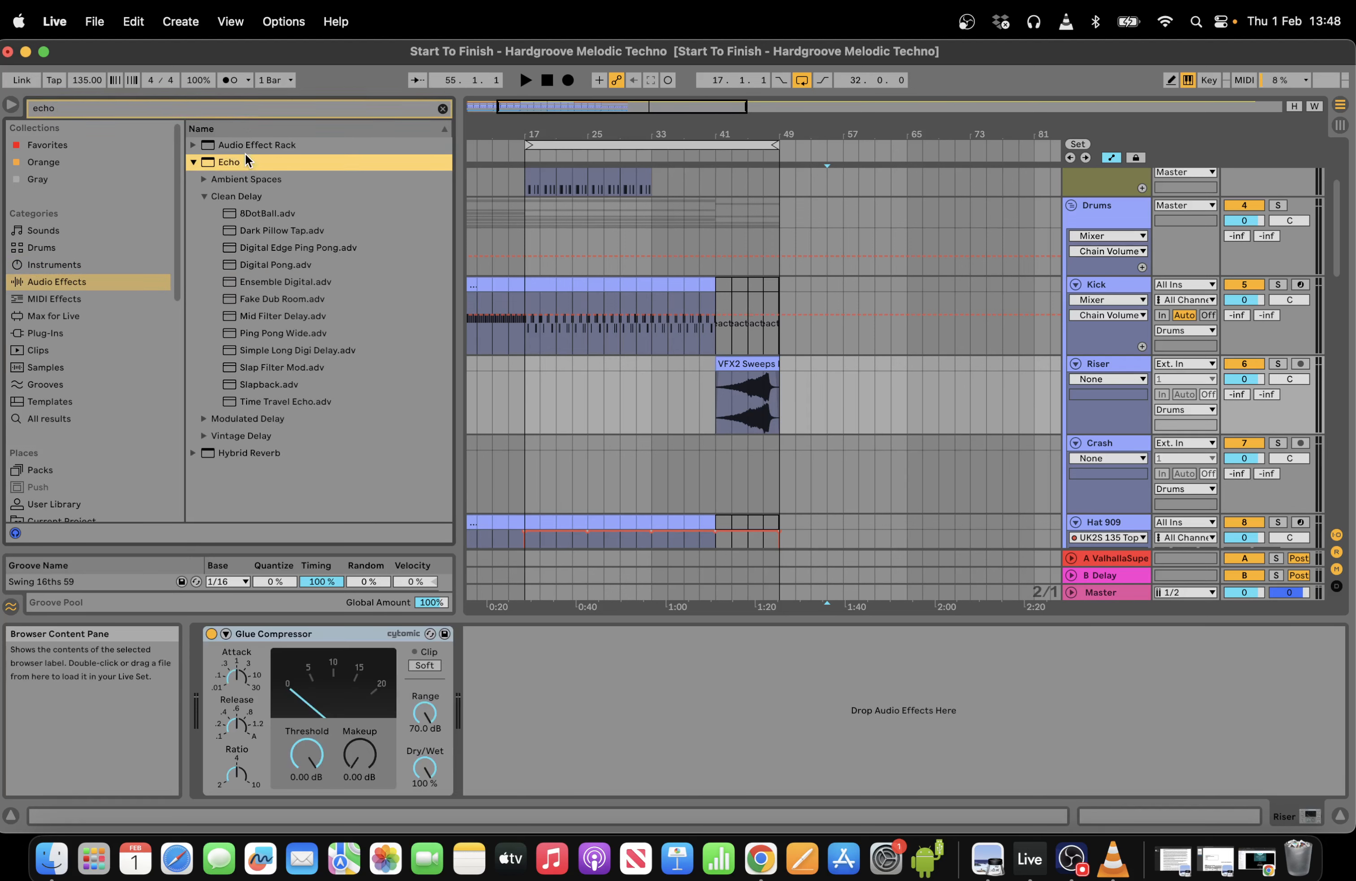
left_click(244, 108)
type("eq")
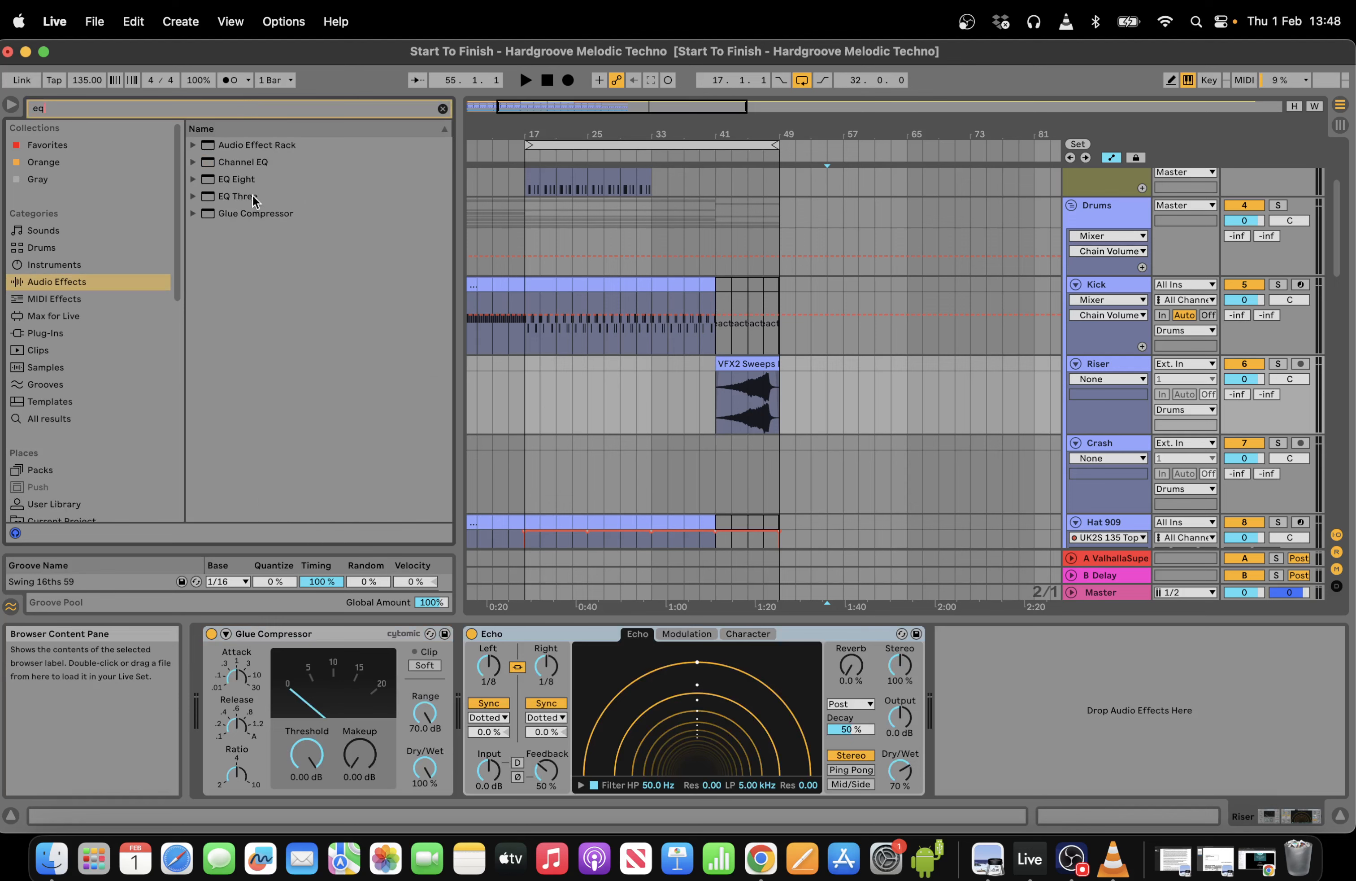
double_click(266, 179)
left_click_drag(267, 176, 930, 573)
key("space")
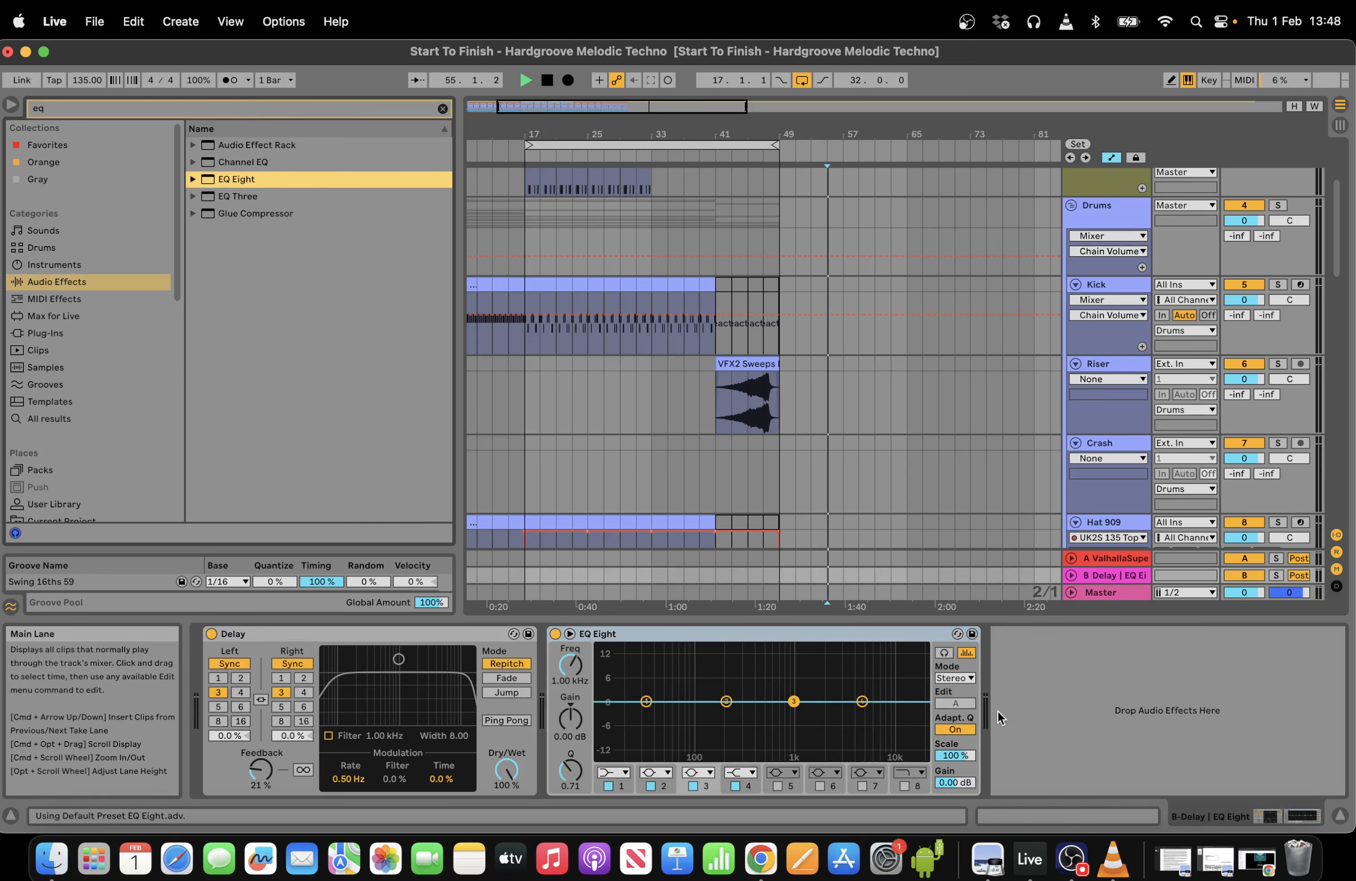
left_click(716, 160)
left_click(613, 773)
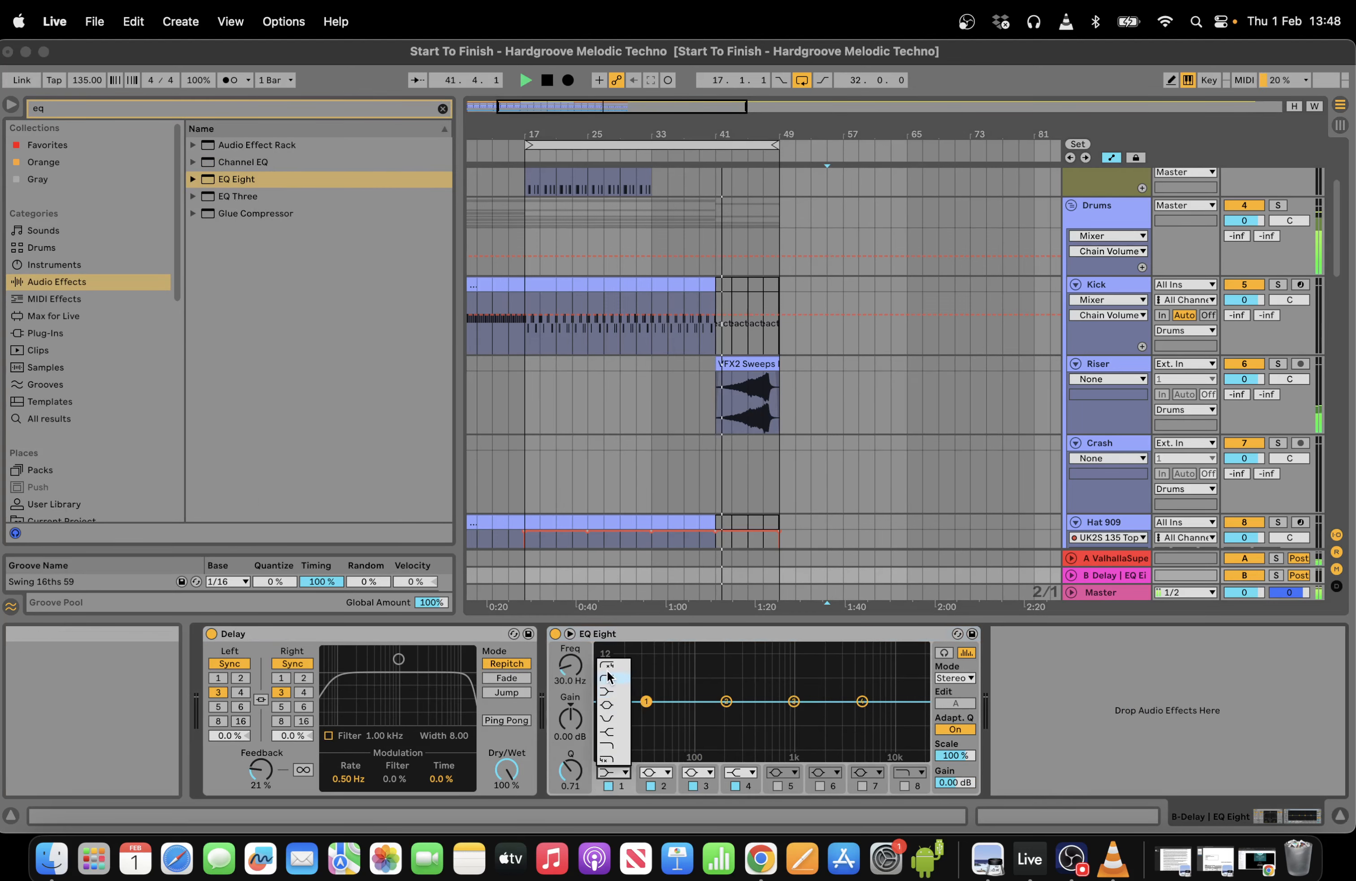
left_click(610, 672)
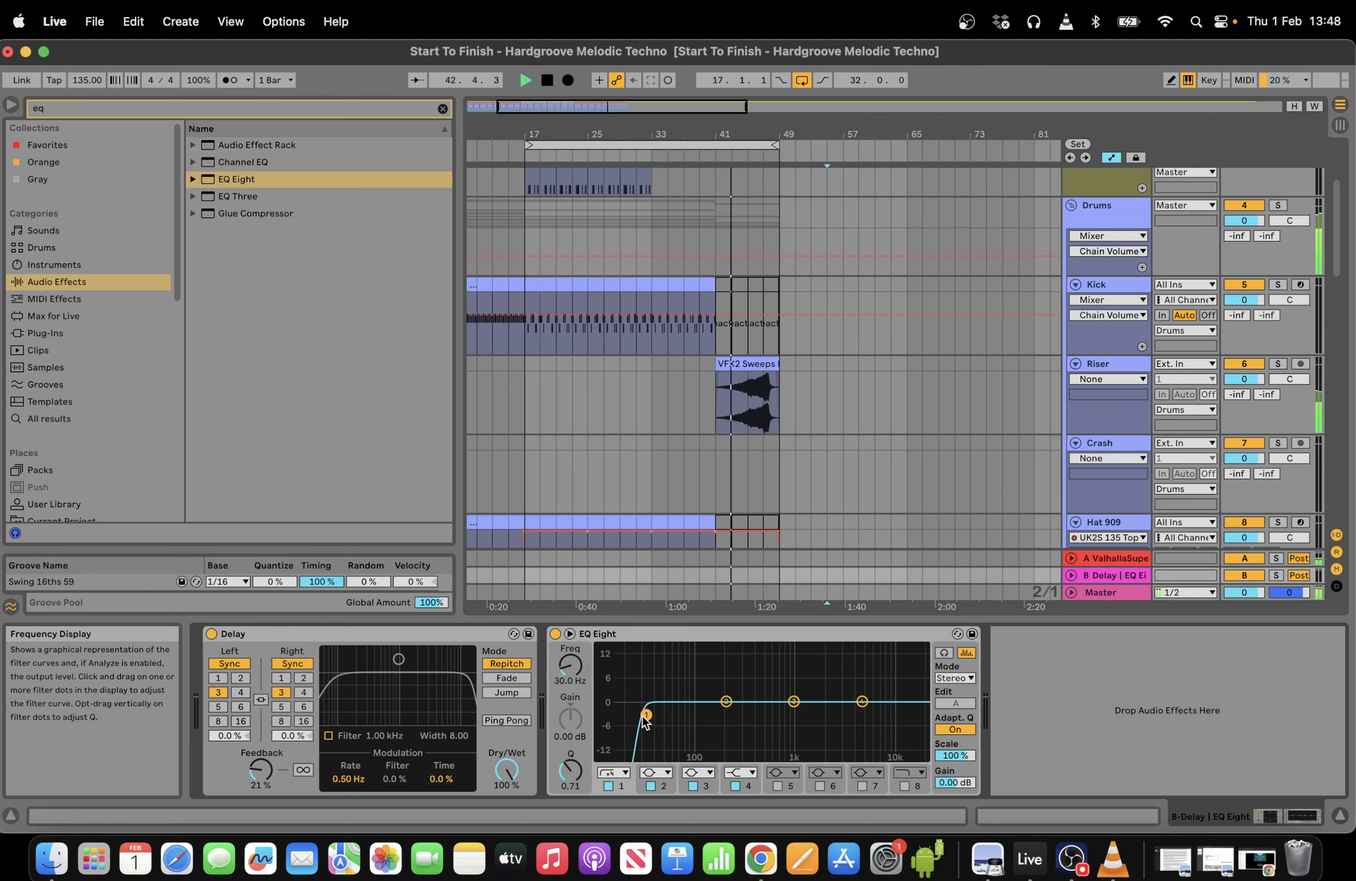
left_click(729, 633)
key("Delete")
On the Riser track, low-cut EQ Eight's band 1 at 150 Hz and set the Glue Compressor to -16.5 dB threshold and 1.90 dB makeup.
left_click(825, 390)
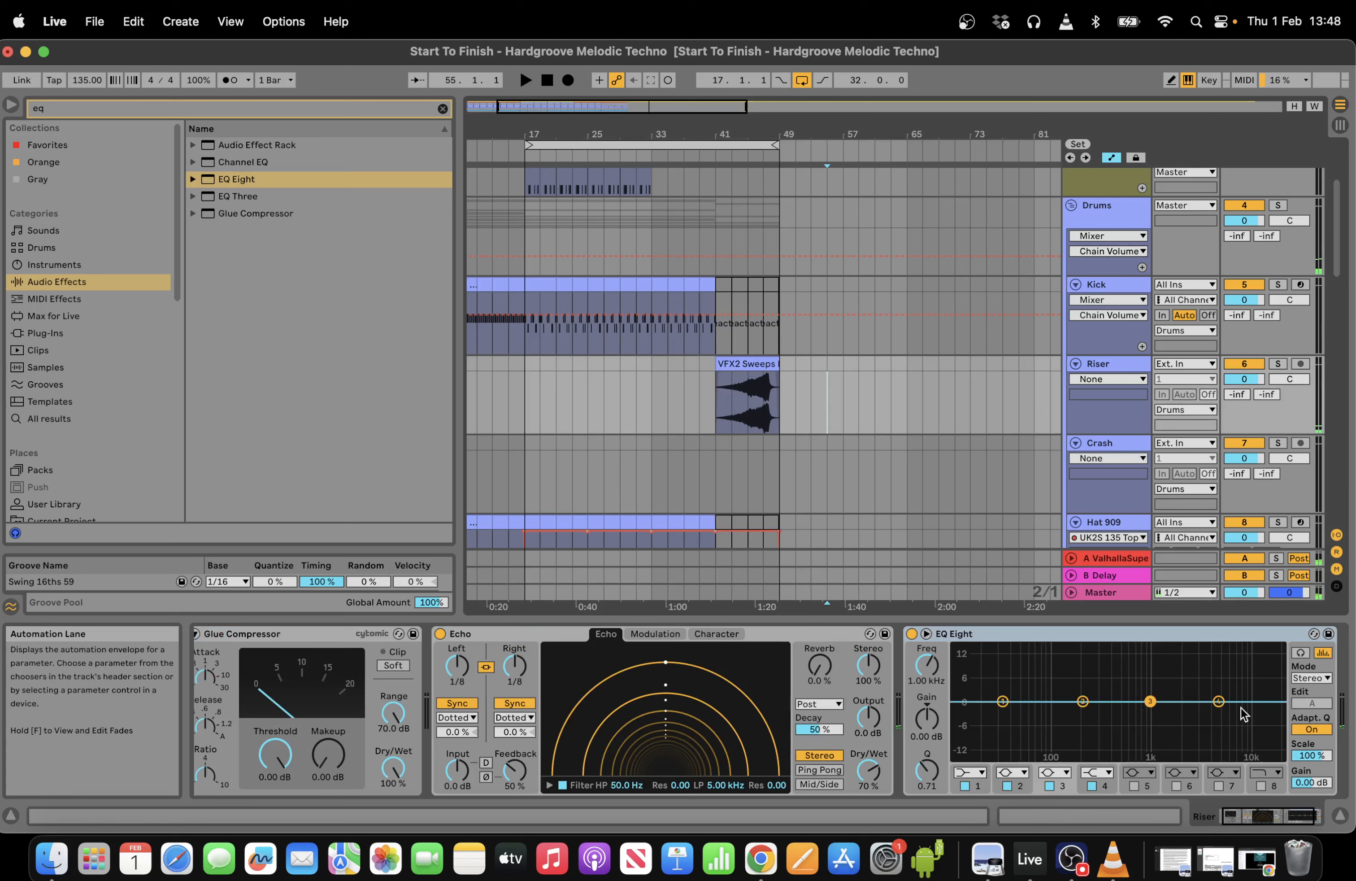
left_click(976, 776)
left_click(963, 669)
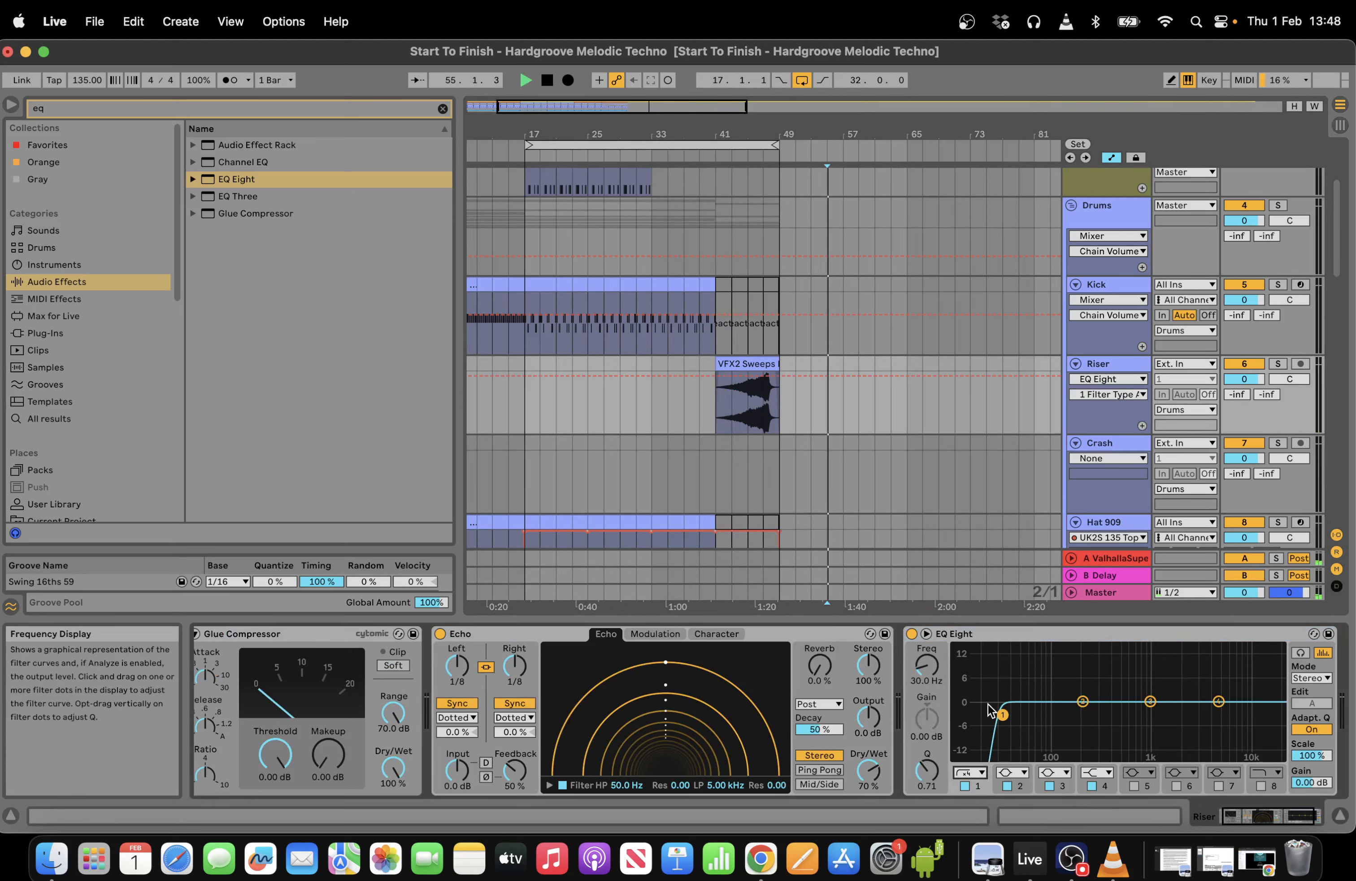
left_click(716, 159)
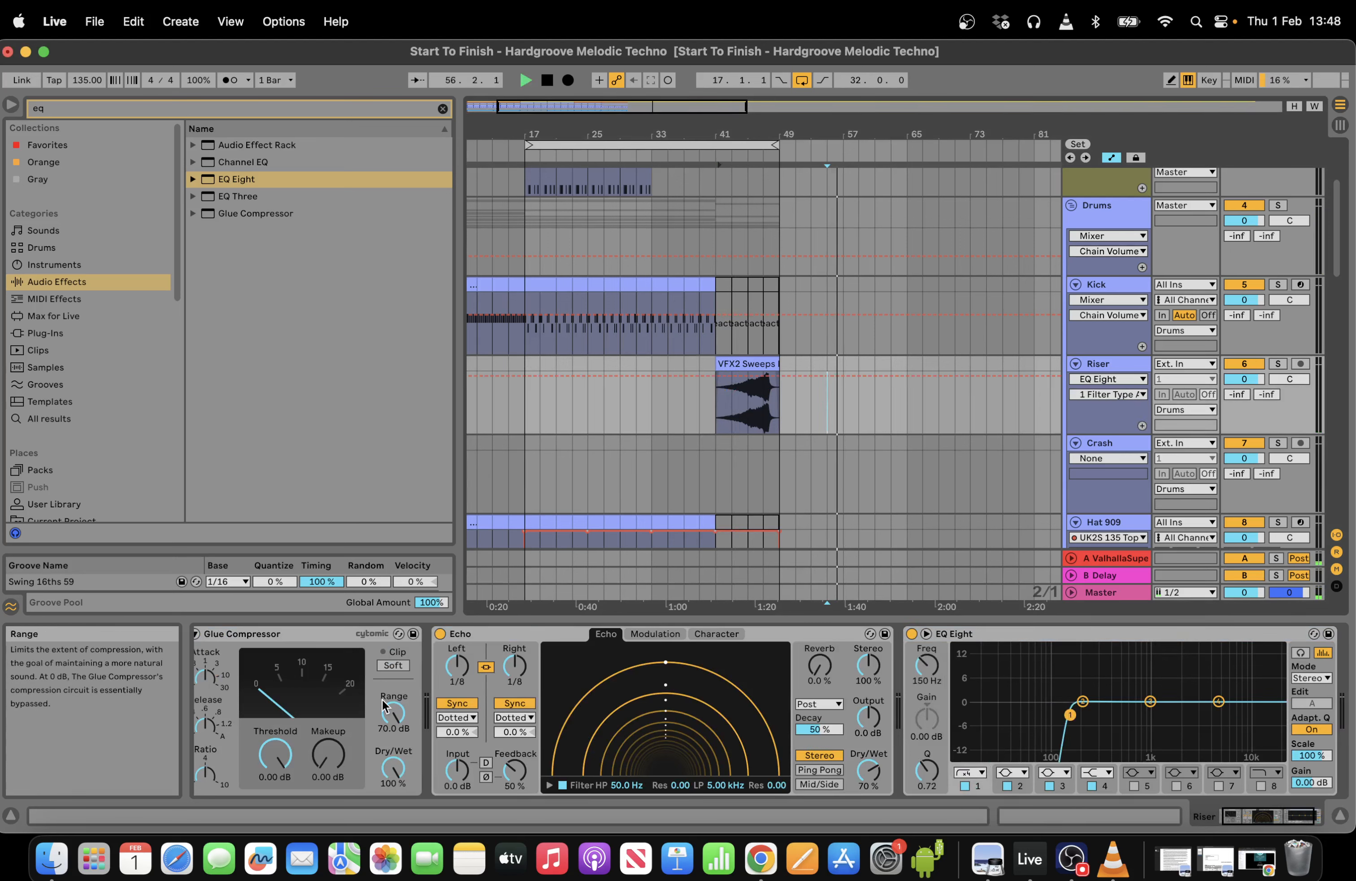
left_click_drag(276, 754, 328, 742)
left_click(275, 754)
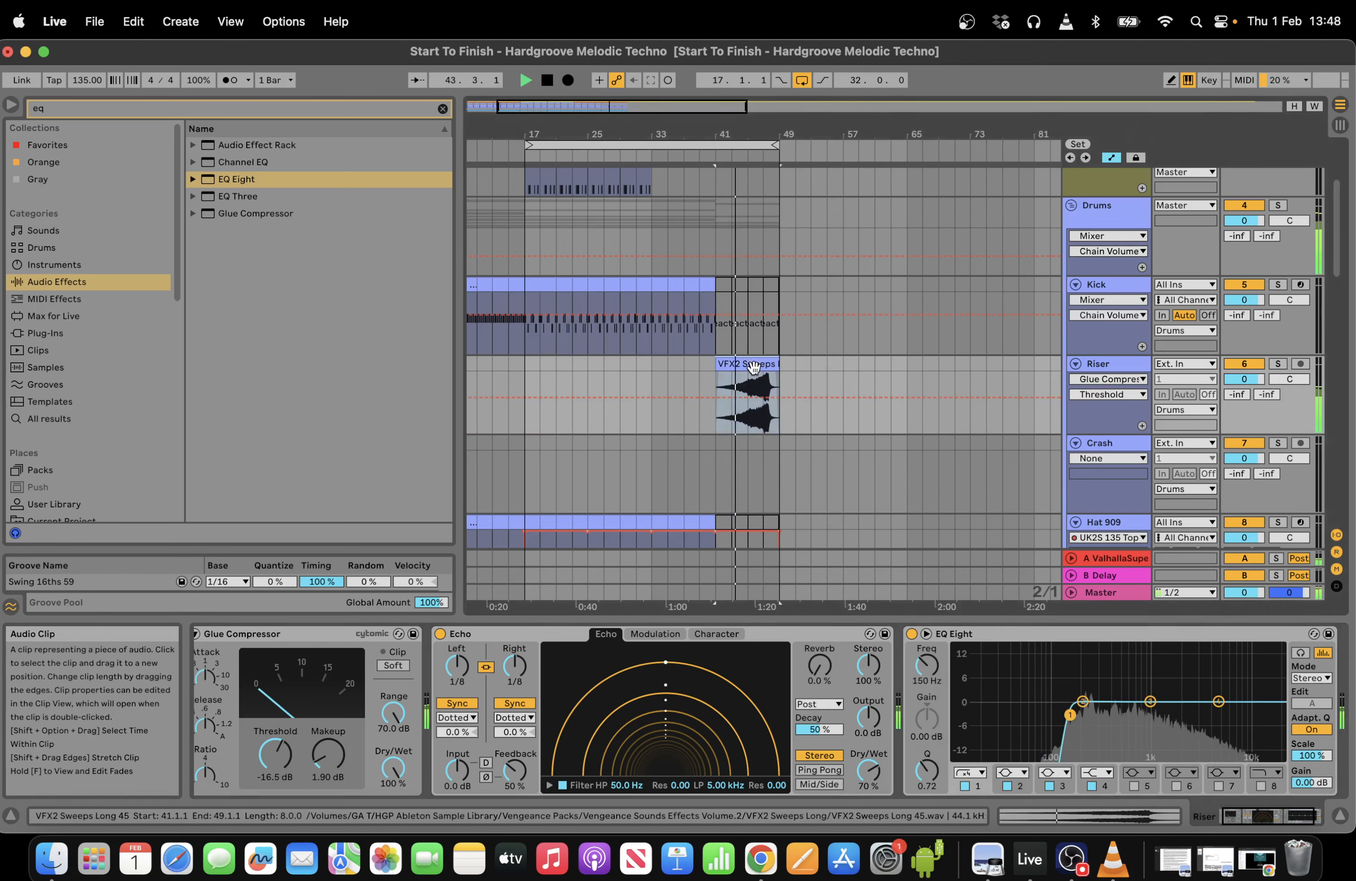
Lower the gain of the VFX2 Sweeps Long 45 clip to -7.25 dB and return to its track's devices.
left_click(1080, 815)
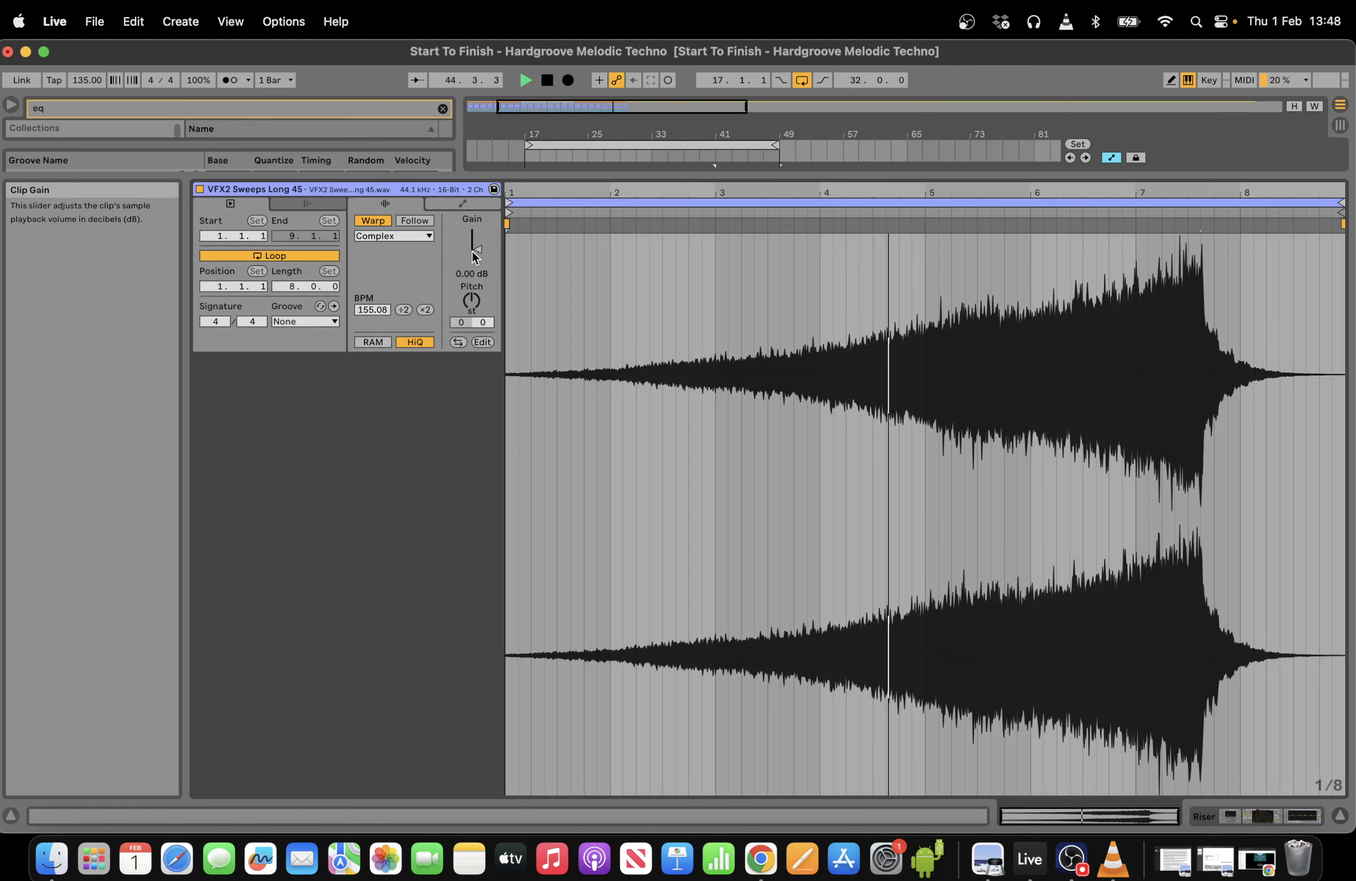
left_click_drag(472, 250, 472, 264)
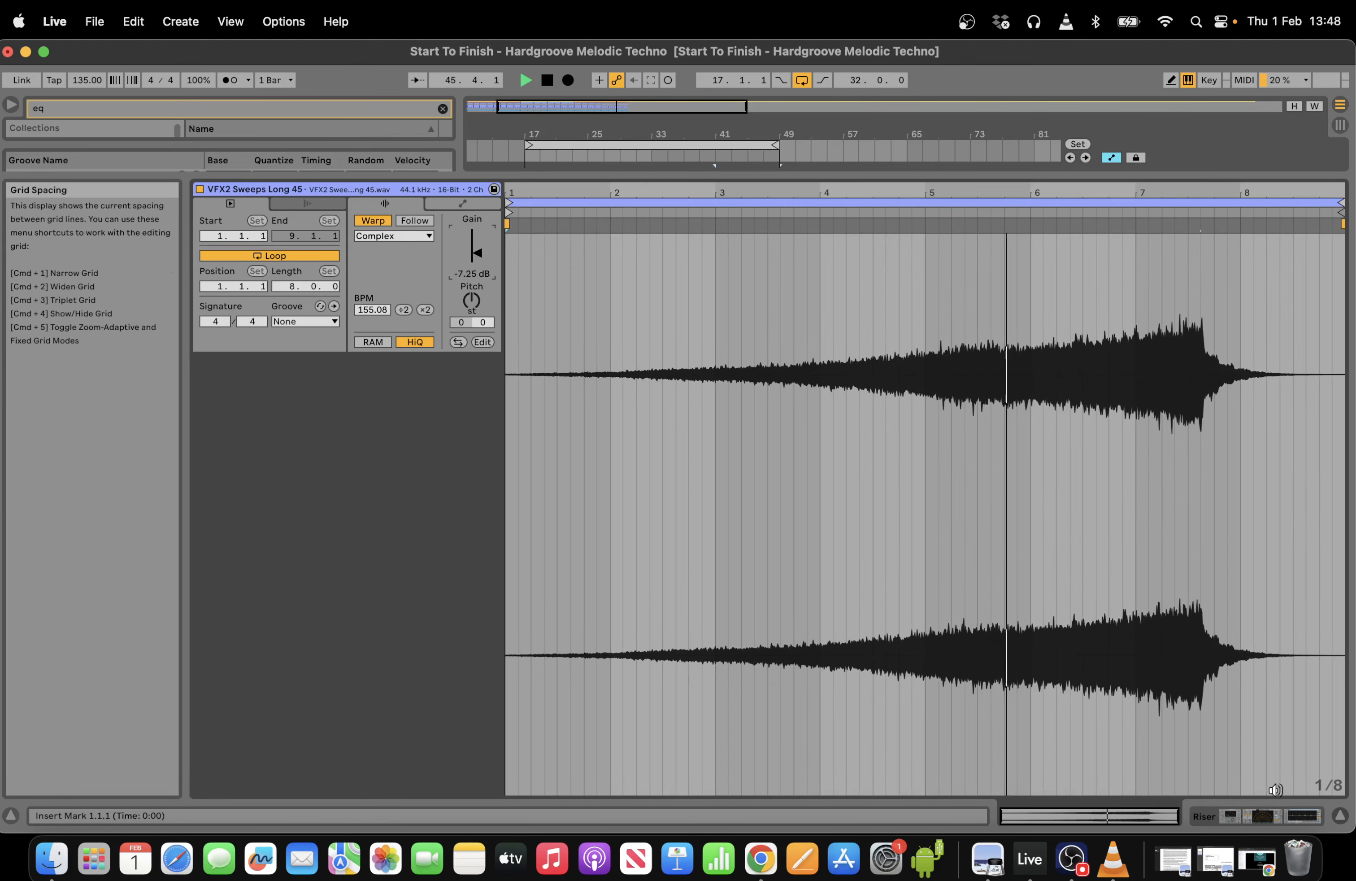
left_click(1265, 818)
Set the arrangement grid to 1/16 and shift the VFX2 Sweeps Long 45 clip about three-quarters of a bar later.
left_click_drag(1342, 303, 1340, 264)
left_click_drag(711, 110, 620, 172)
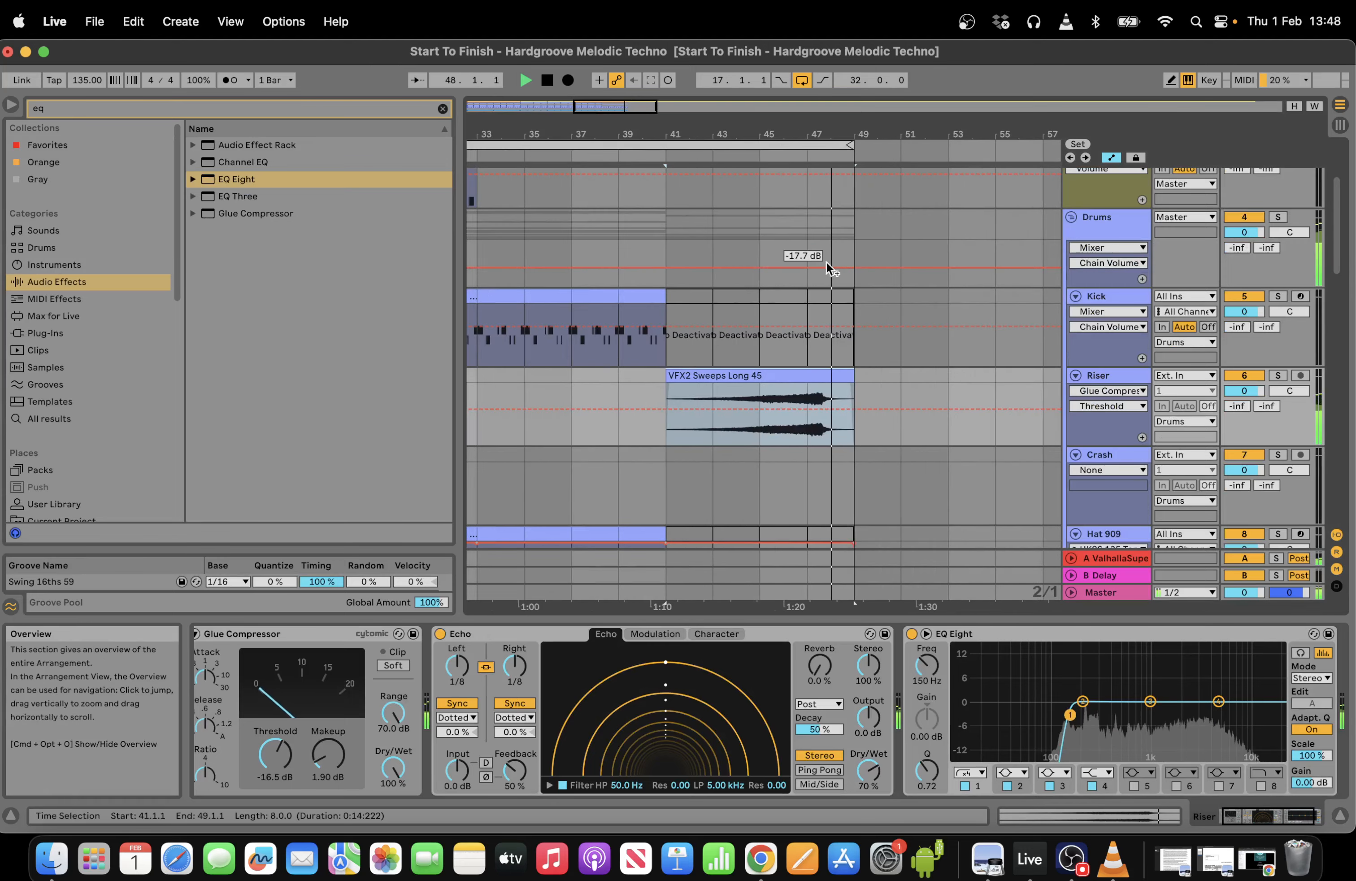
key("space")
right_click(902, 378)
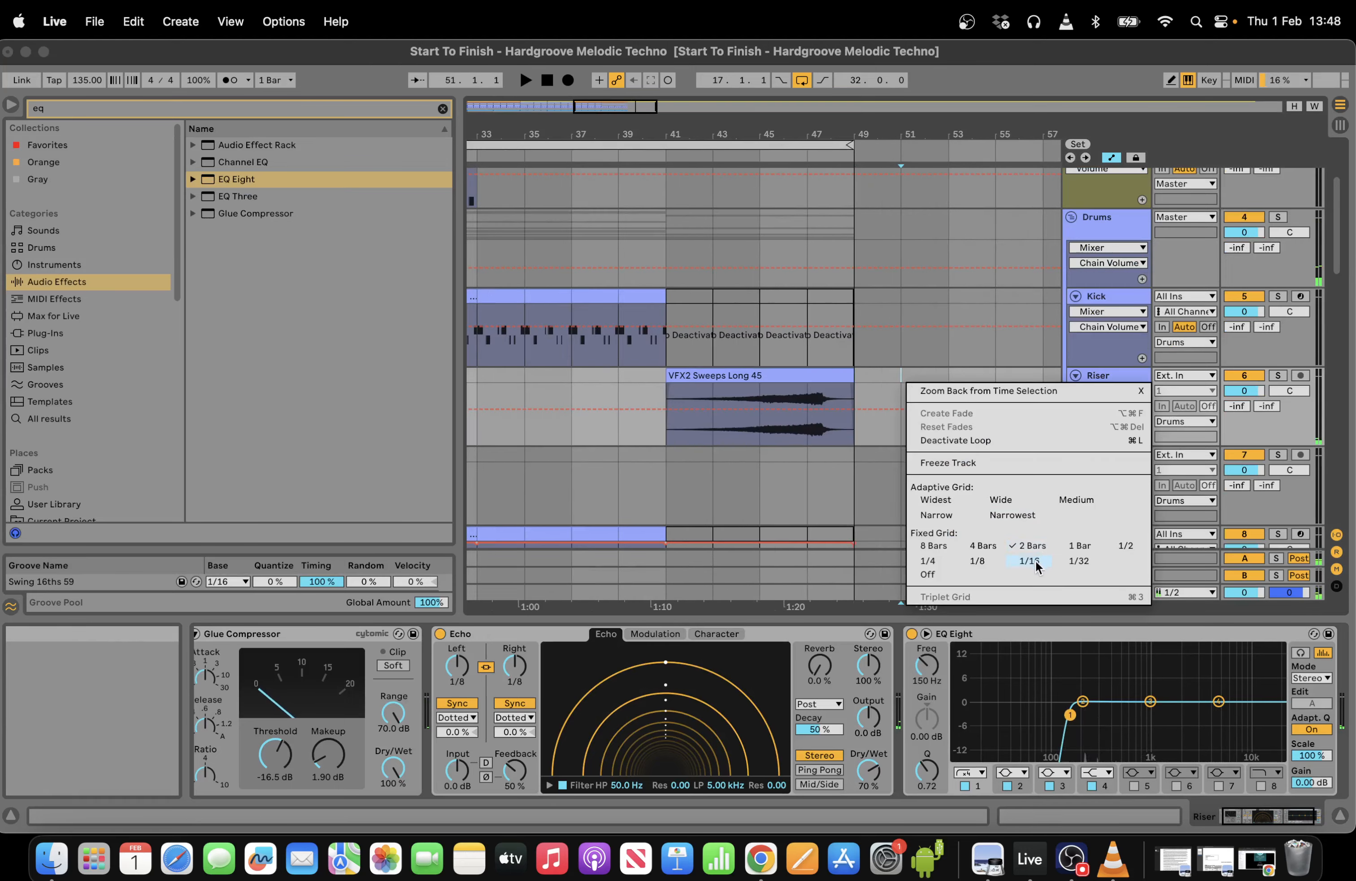
left_click(1036, 561)
left_click_drag(817, 374, 835, 374)
Play the riser transition and set the feedback of the Riser track's Echo to 53%.
key("space")
mouse_move(515, 771)
left_mouse_down()
mouse_move(515, 755)
mouse_move(512, 784)
left_mouse_up()
left_click(912, 480)
left_click(886, 374)
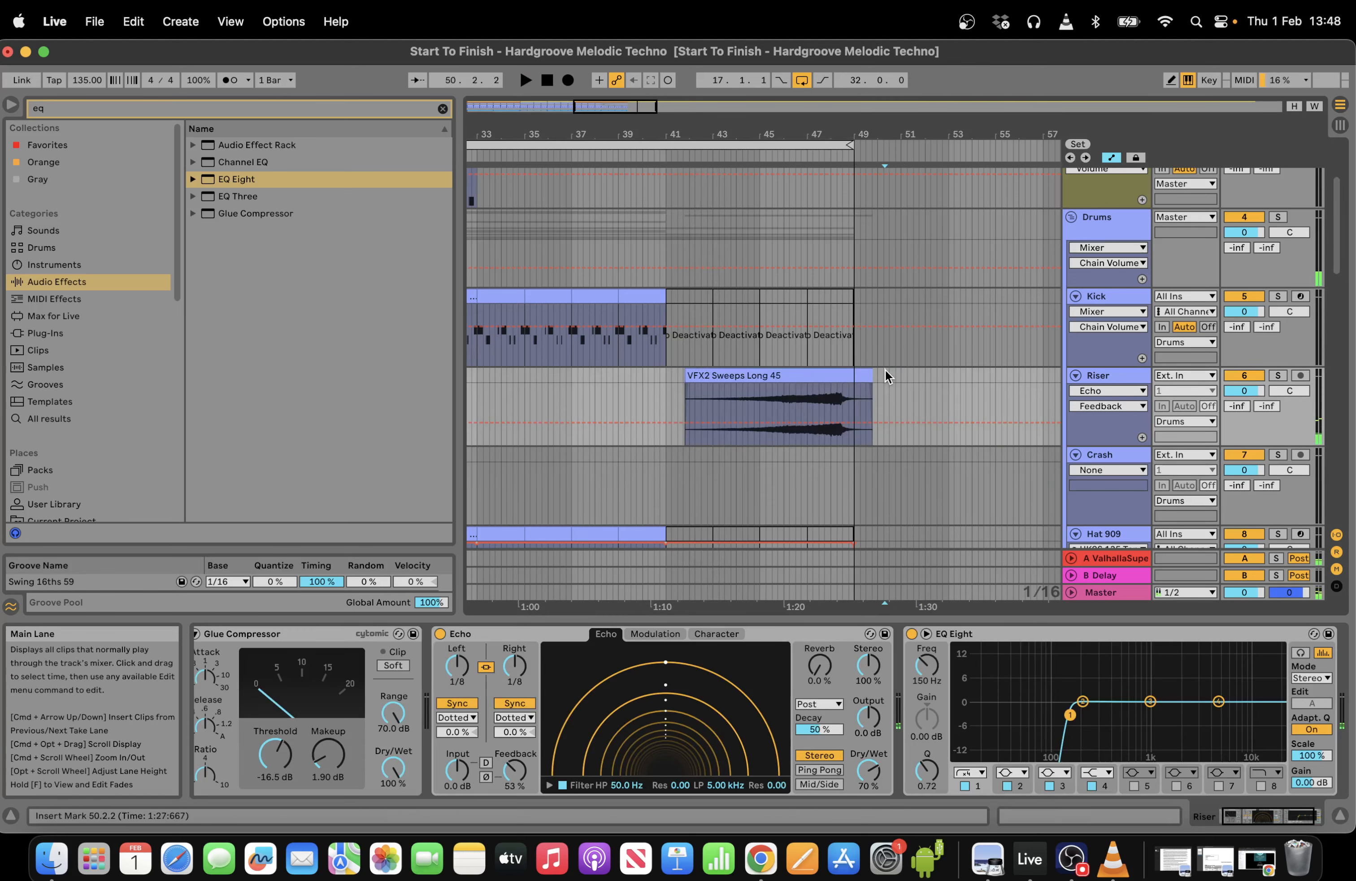
Copy the Riser track's Glue Compressor, Echo and EQ Eight to the Crash track.
left_click(296, 634)
key("super+a")
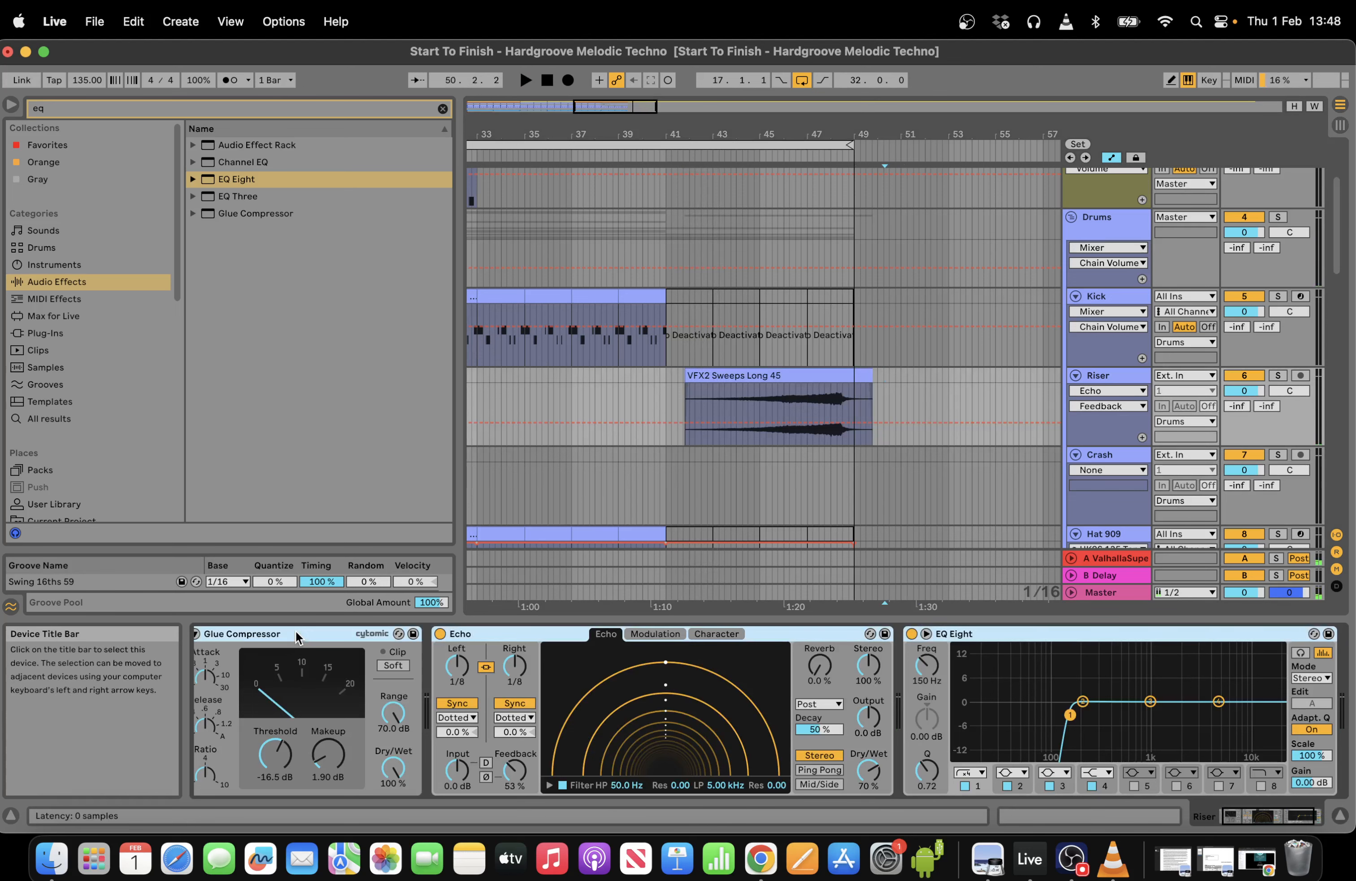
left_click(846, 509)
key("super+v")
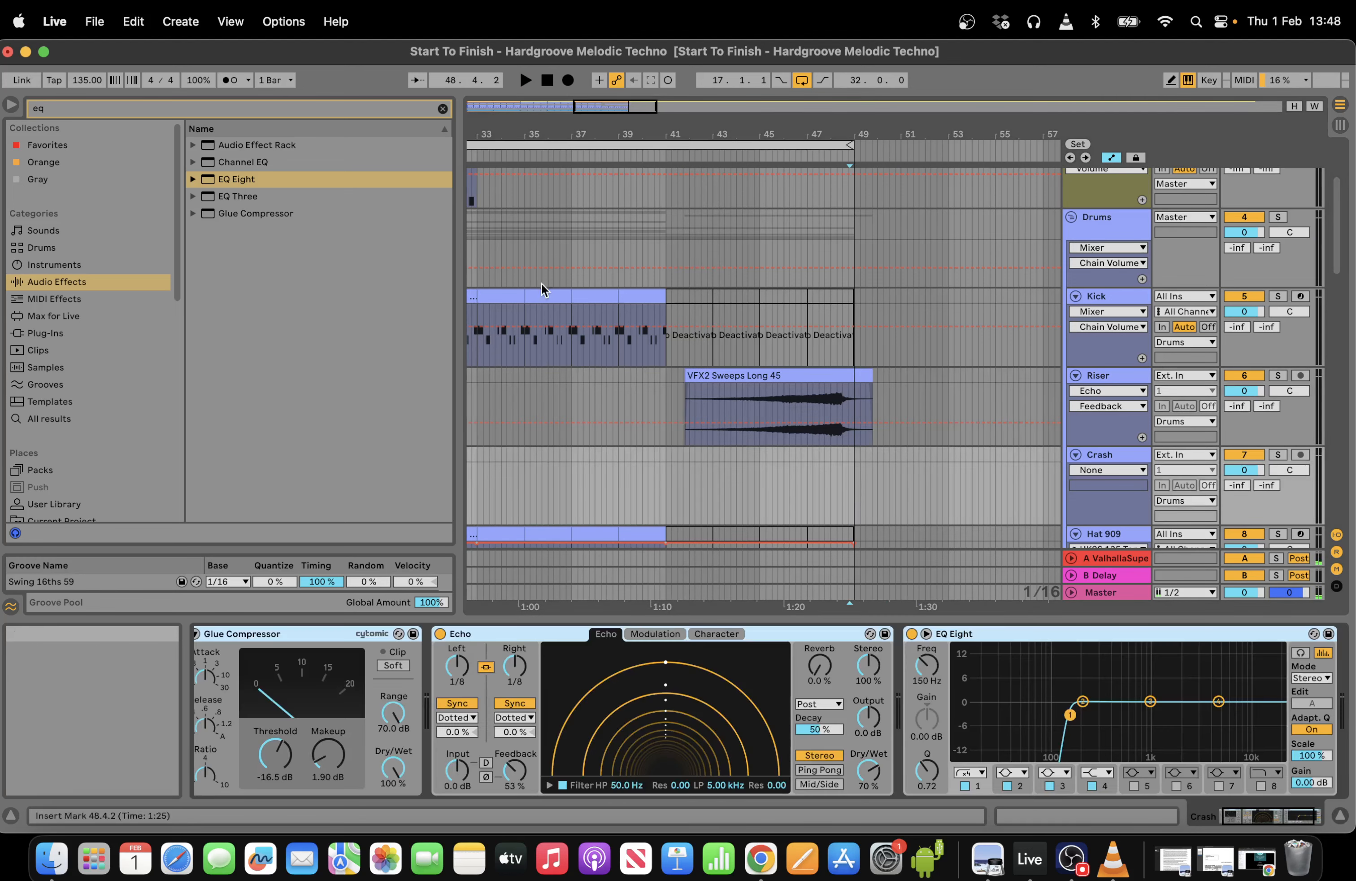
Search the browser's samples for "crash" and preview several, including Crash Heavy Rock.wav, Crash Gen Purpose.aif and Crash Roomy.wav.
left_click(226, 108)
type("crash")
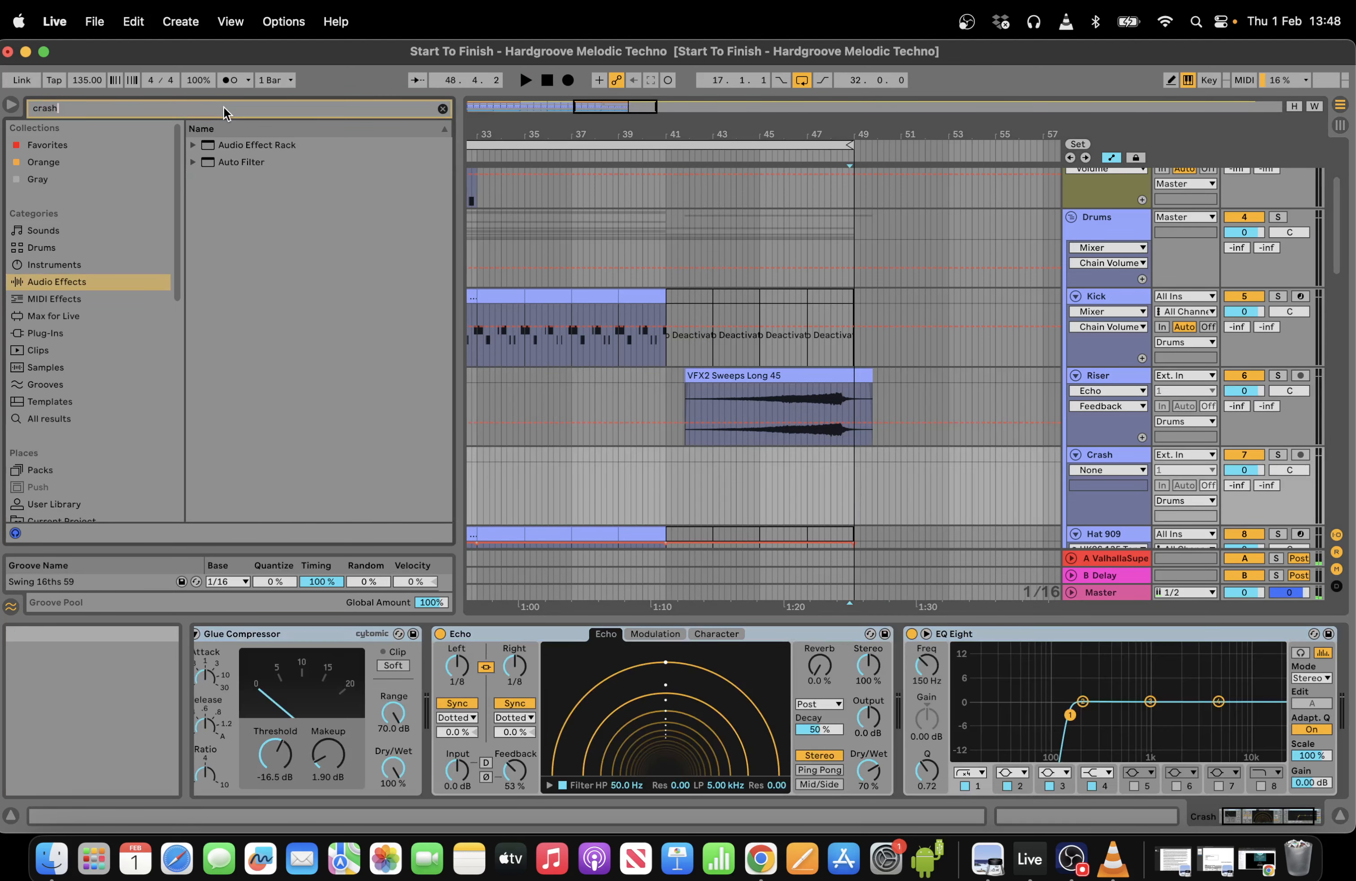
left_click(46, 367)
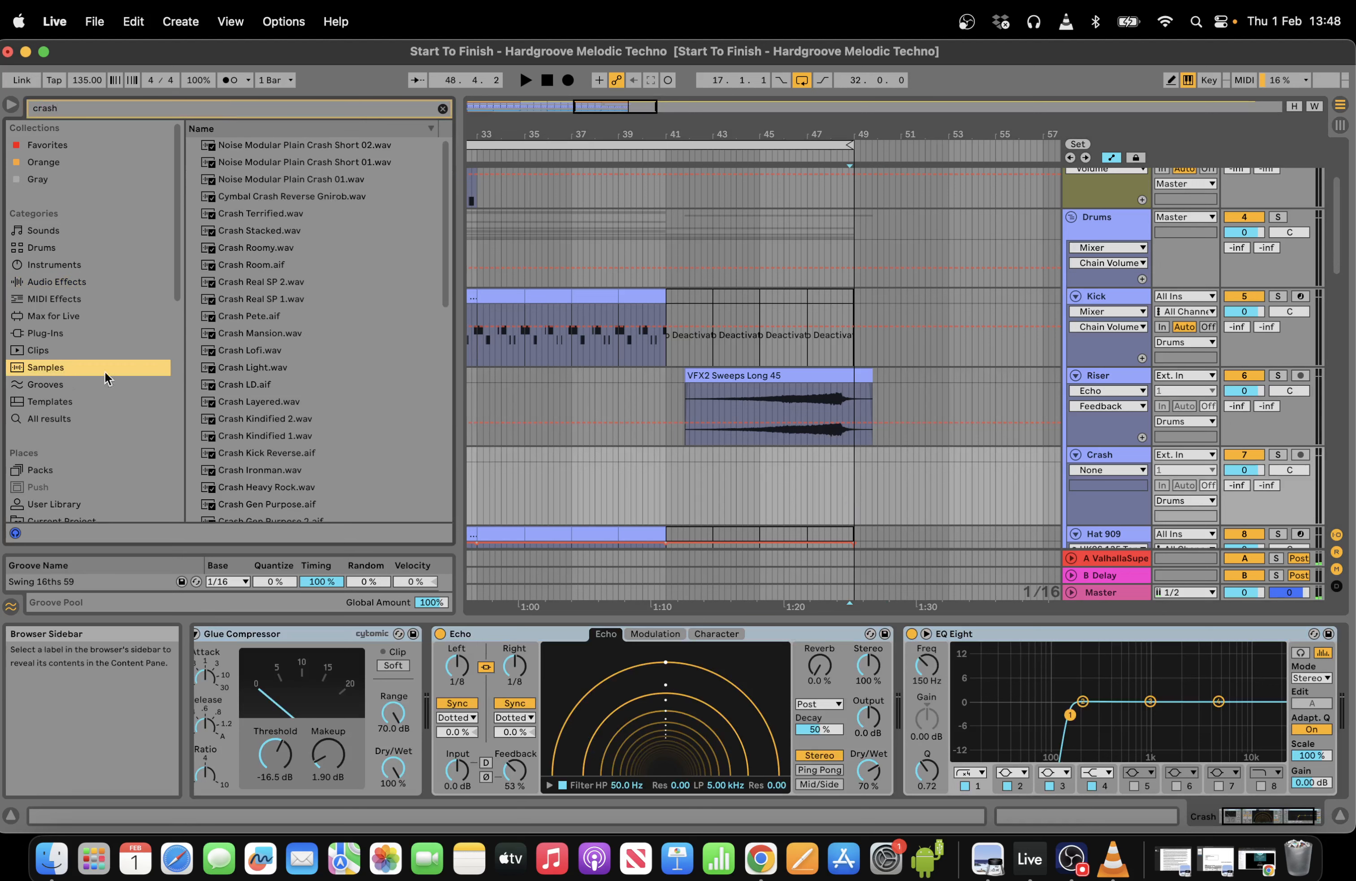
left_click(298, 351)
left_click(304, 421)
left_click(302, 446)
key("Down")
key("Down")
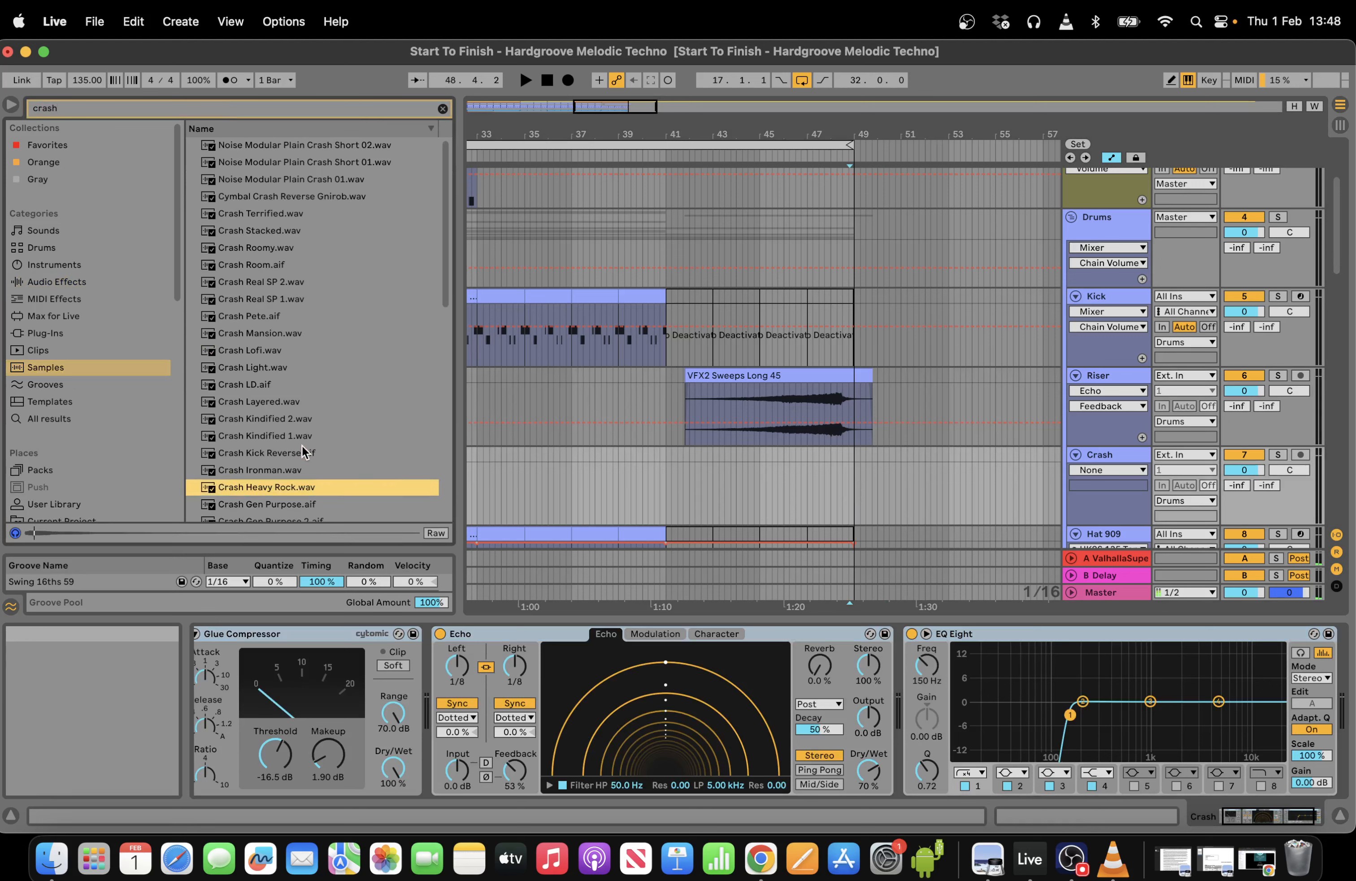
key("Down")
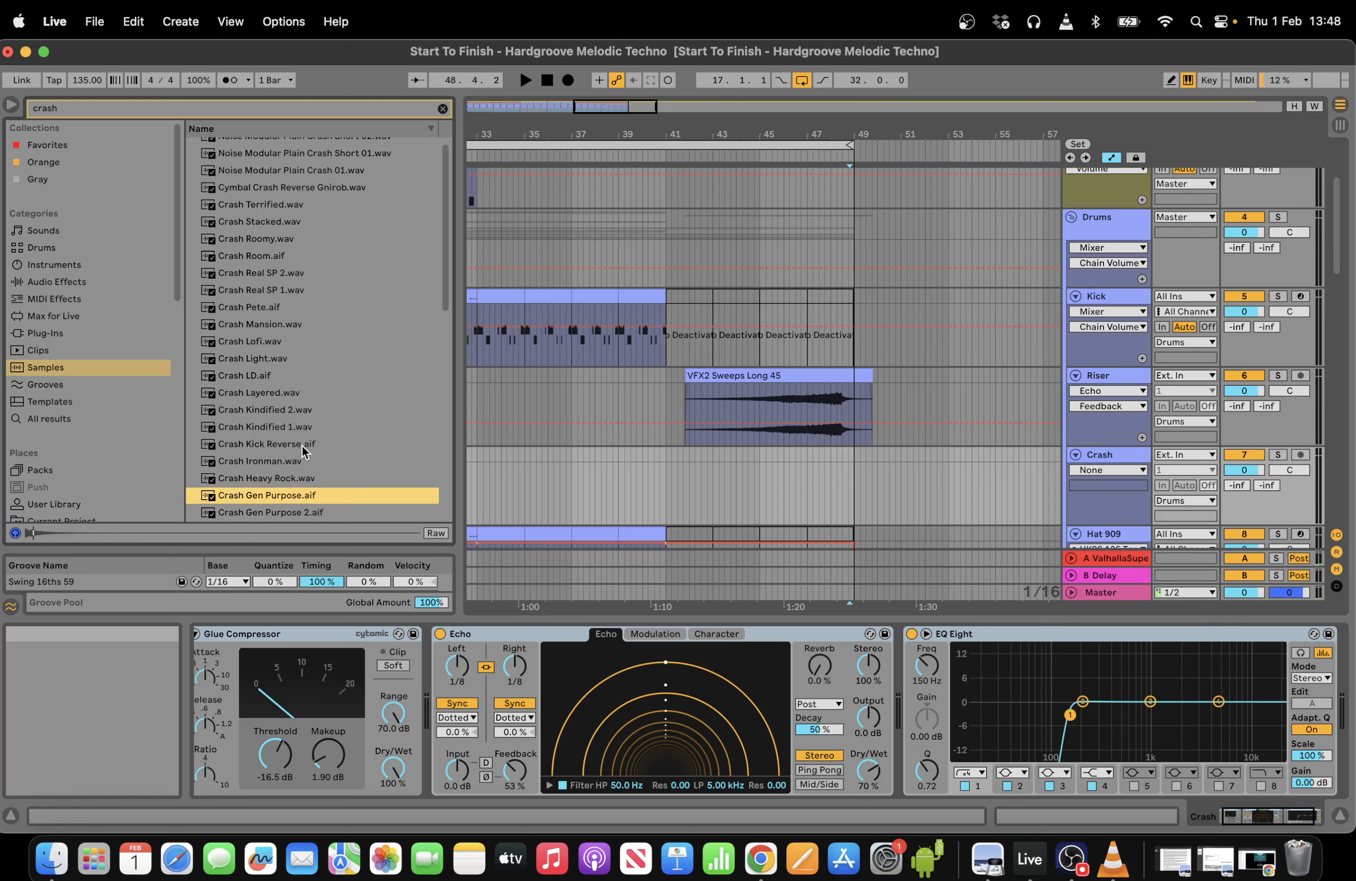
left_click(270, 341)
left_click(268, 244)
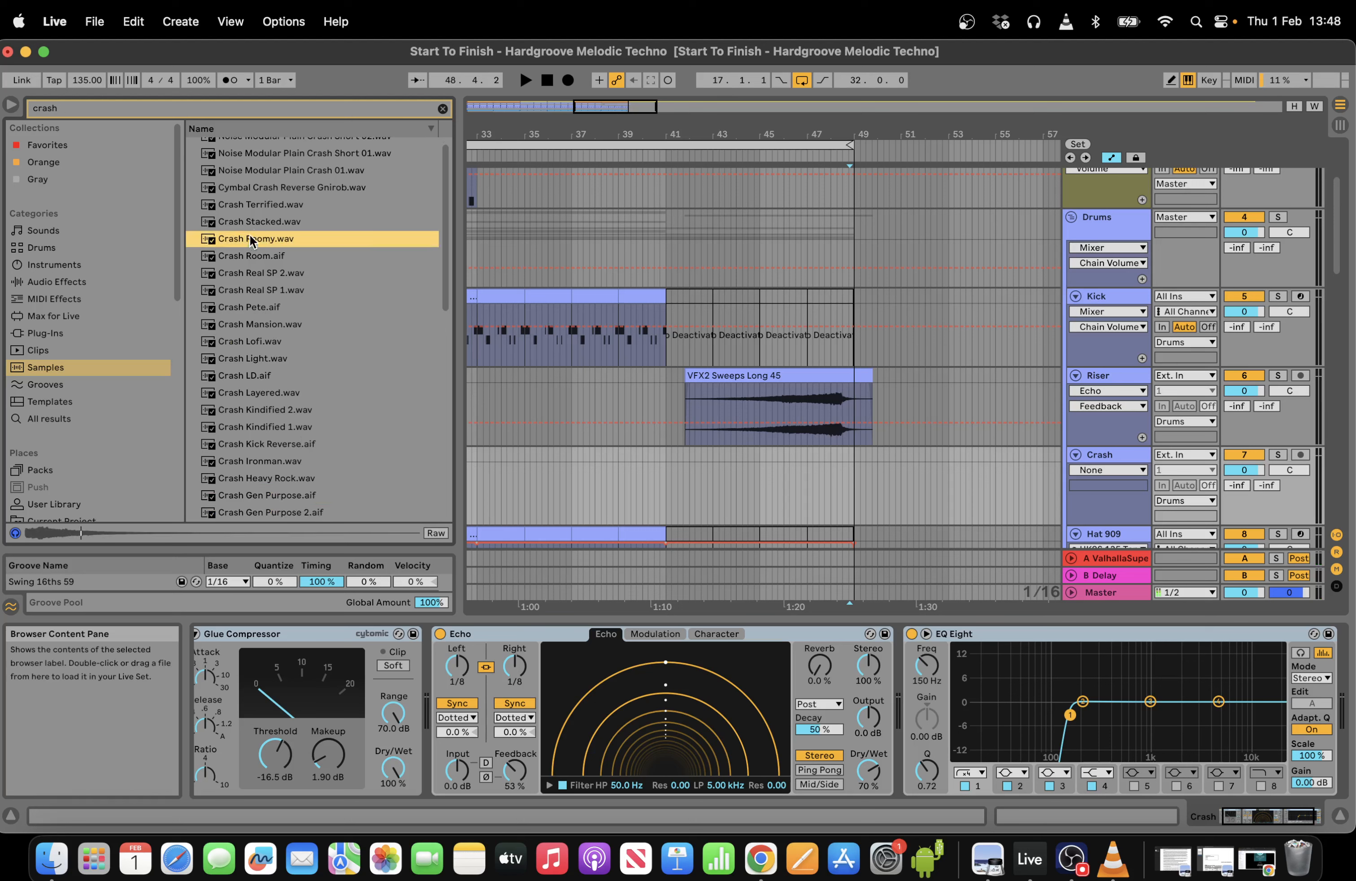
Place Crash Roomy.wav on the Crash track at bar 49 and audition it in the arrangement.
key("space")
left_click_drag(860, 477, 876, 455)
key("space")
key("space")
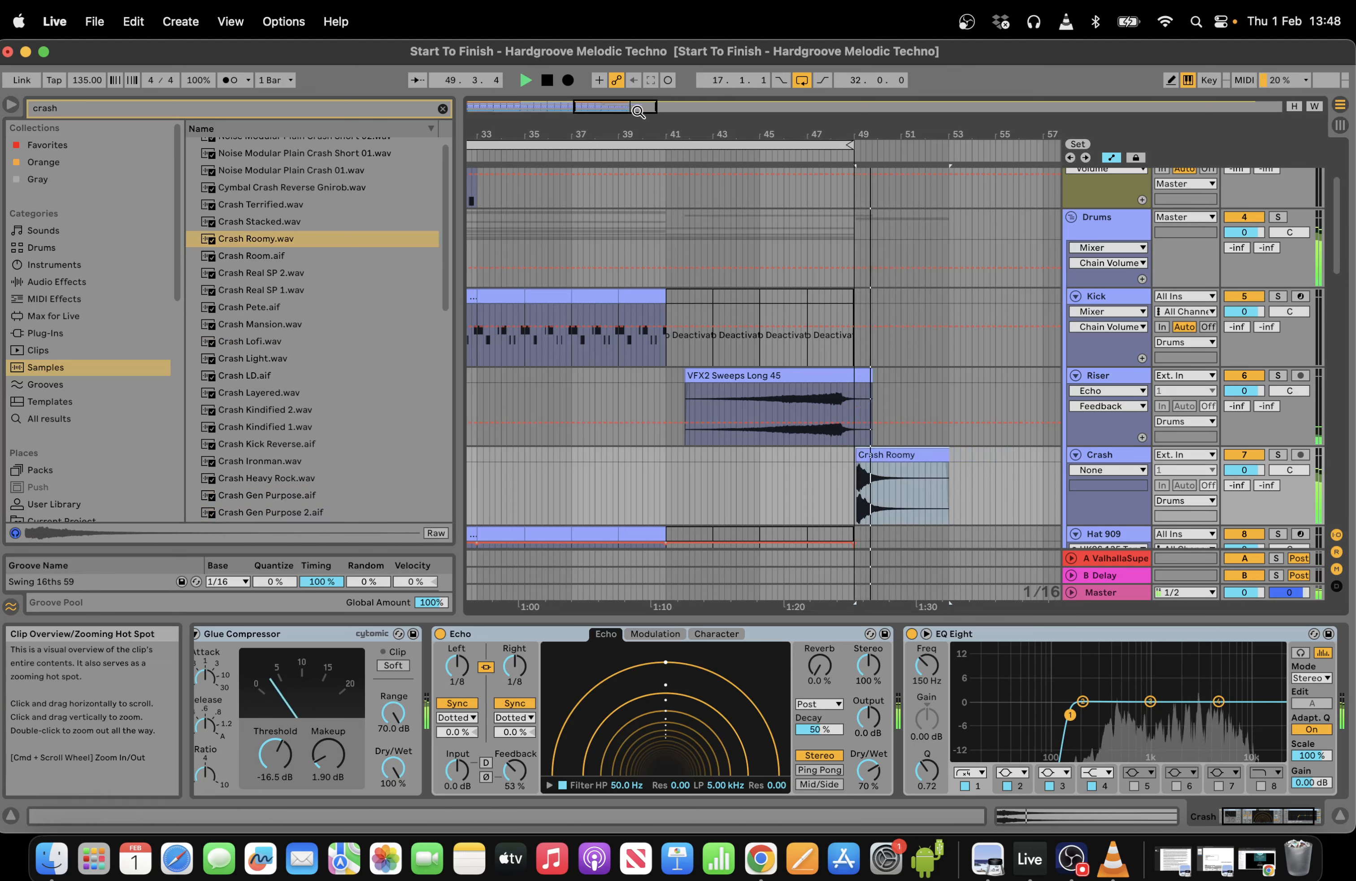
left_click_drag(638, 107, 635, 195)
left_click_drag(782, 460, 776, 460)
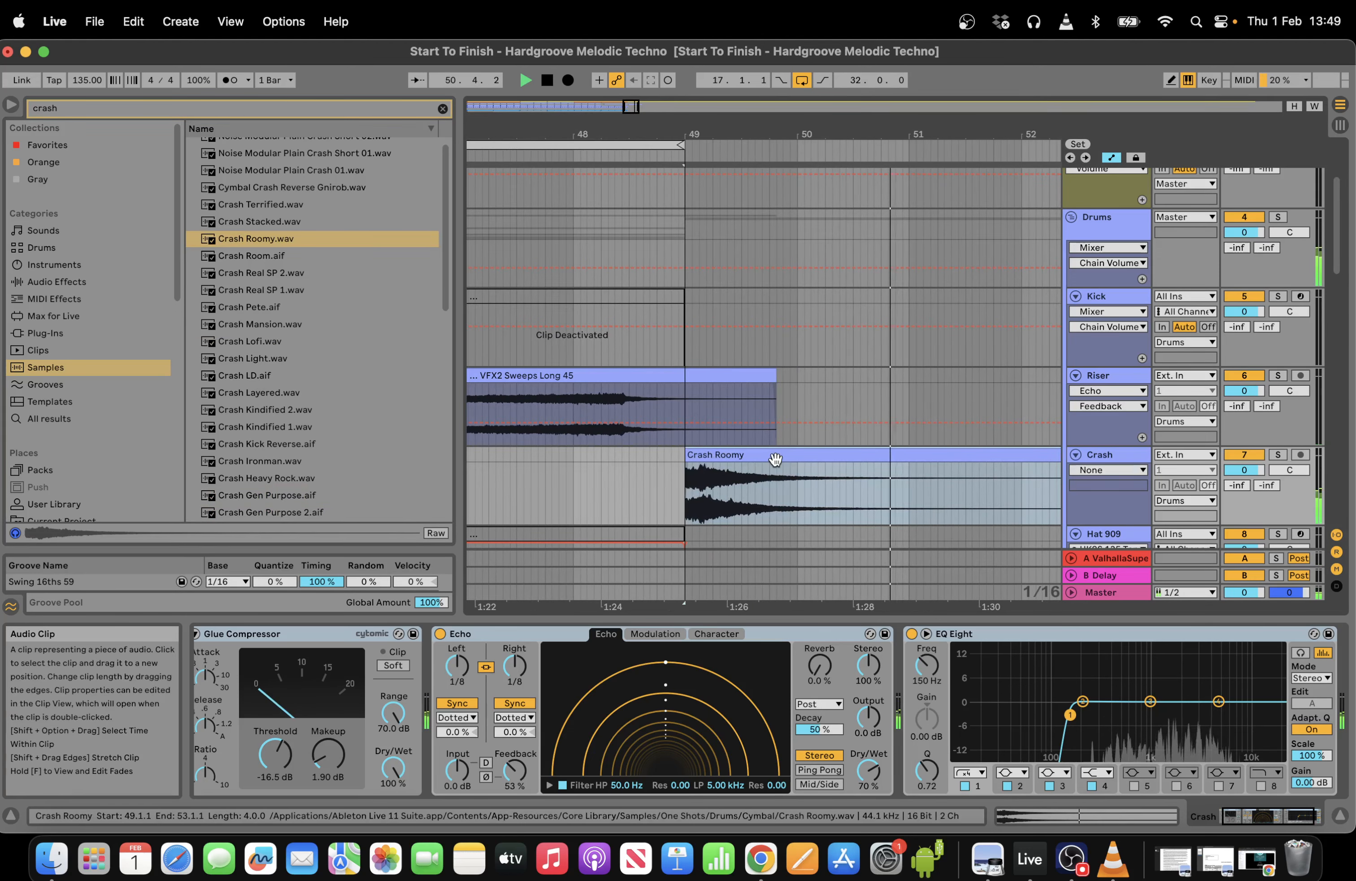
Set the Crash track's Glue Compressor threshold to -7.62 dB and adjust its makeup gain while playing the crash.
key("space")
key("space")
left_click_drag(275, 772, 328, 748)
key("space")
key("space")
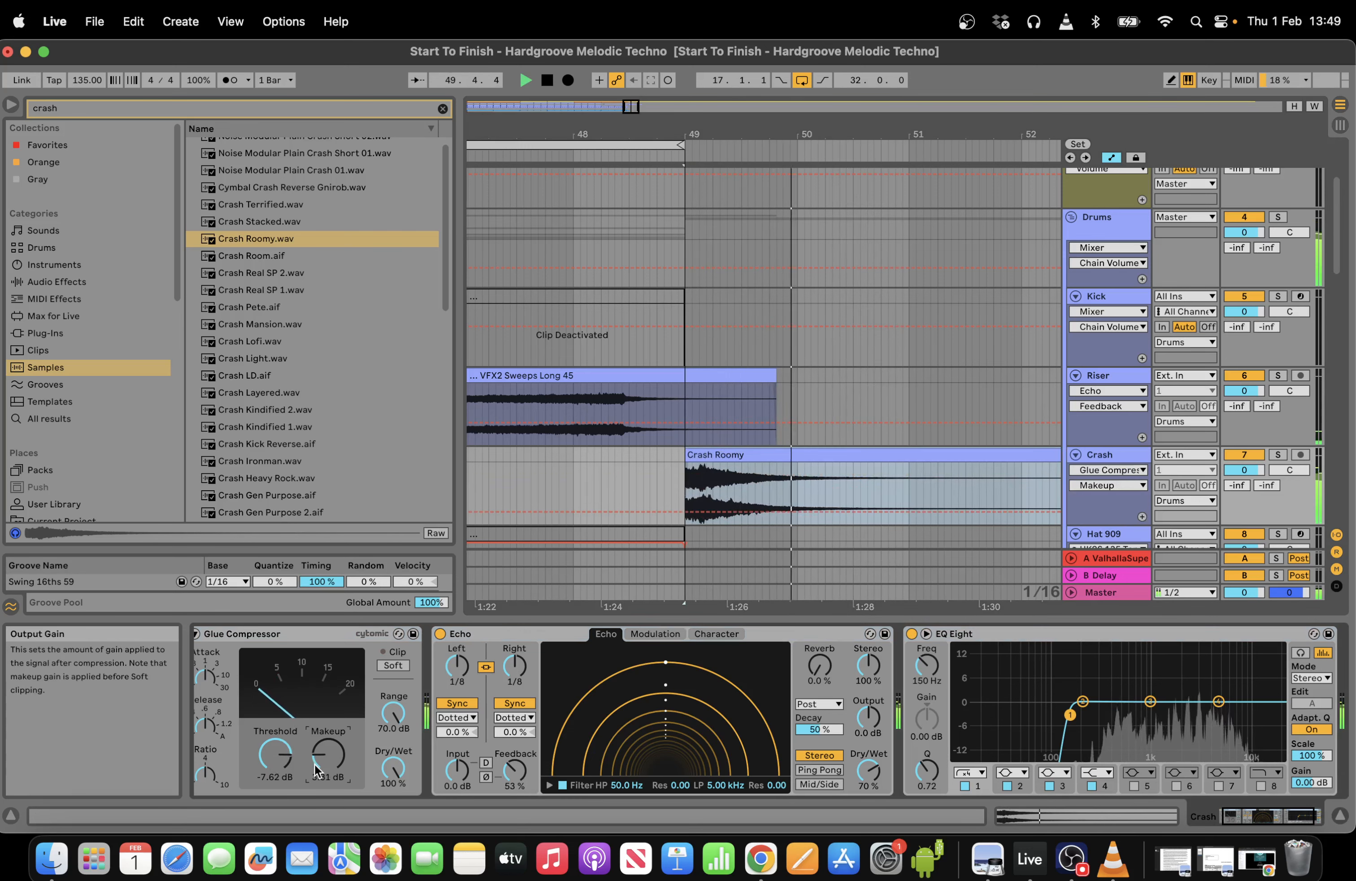
Open the Crash Roomy clip, lower its clip gain slightly and audition the hit at bar 49.
key("space")
key("space")
double_click(897, 453)
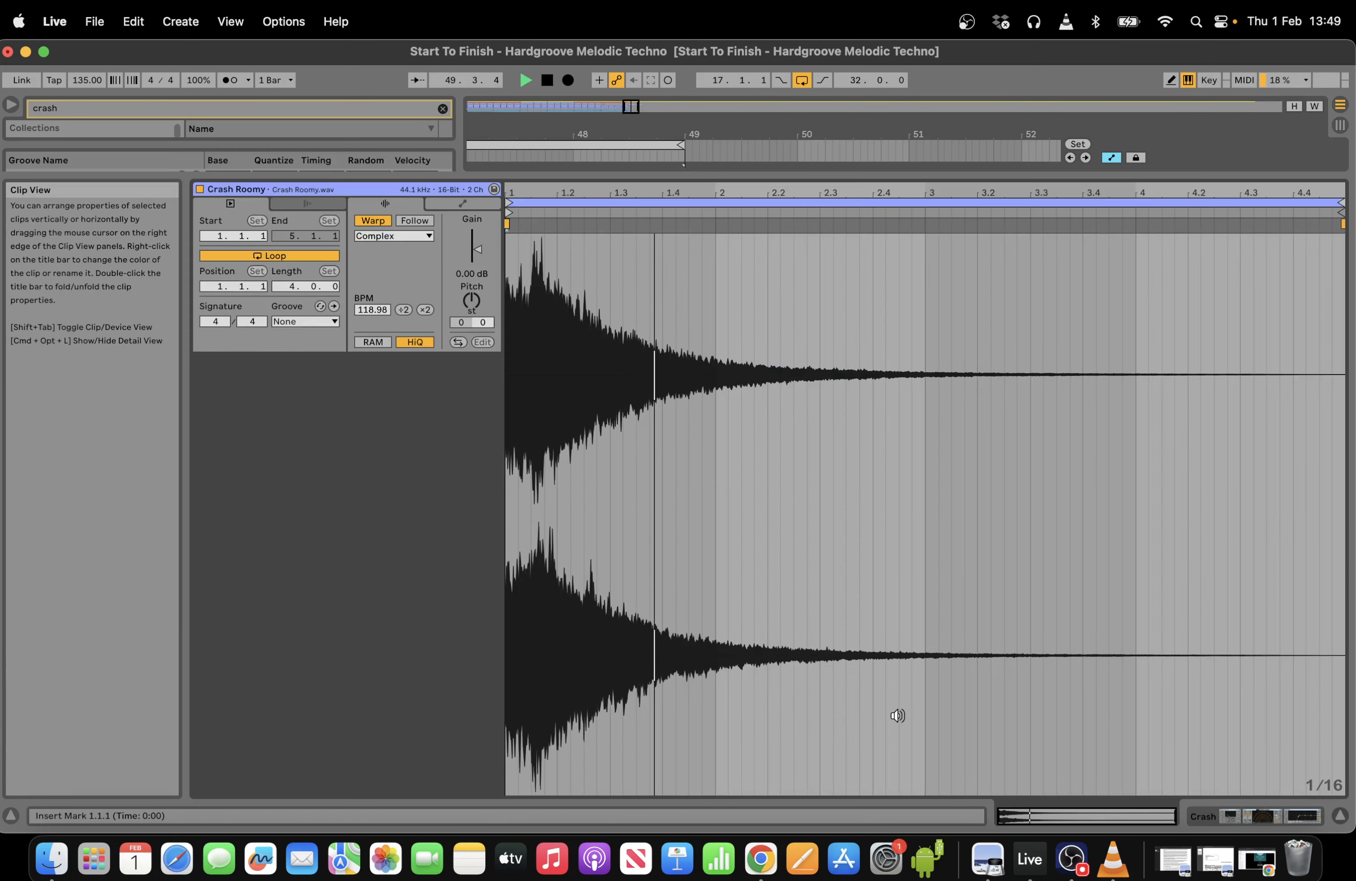
left_click_drag(474, 250, 470, 254)
key("space")
key("space")
key("space")
key("space")
left_click(1286, 817)
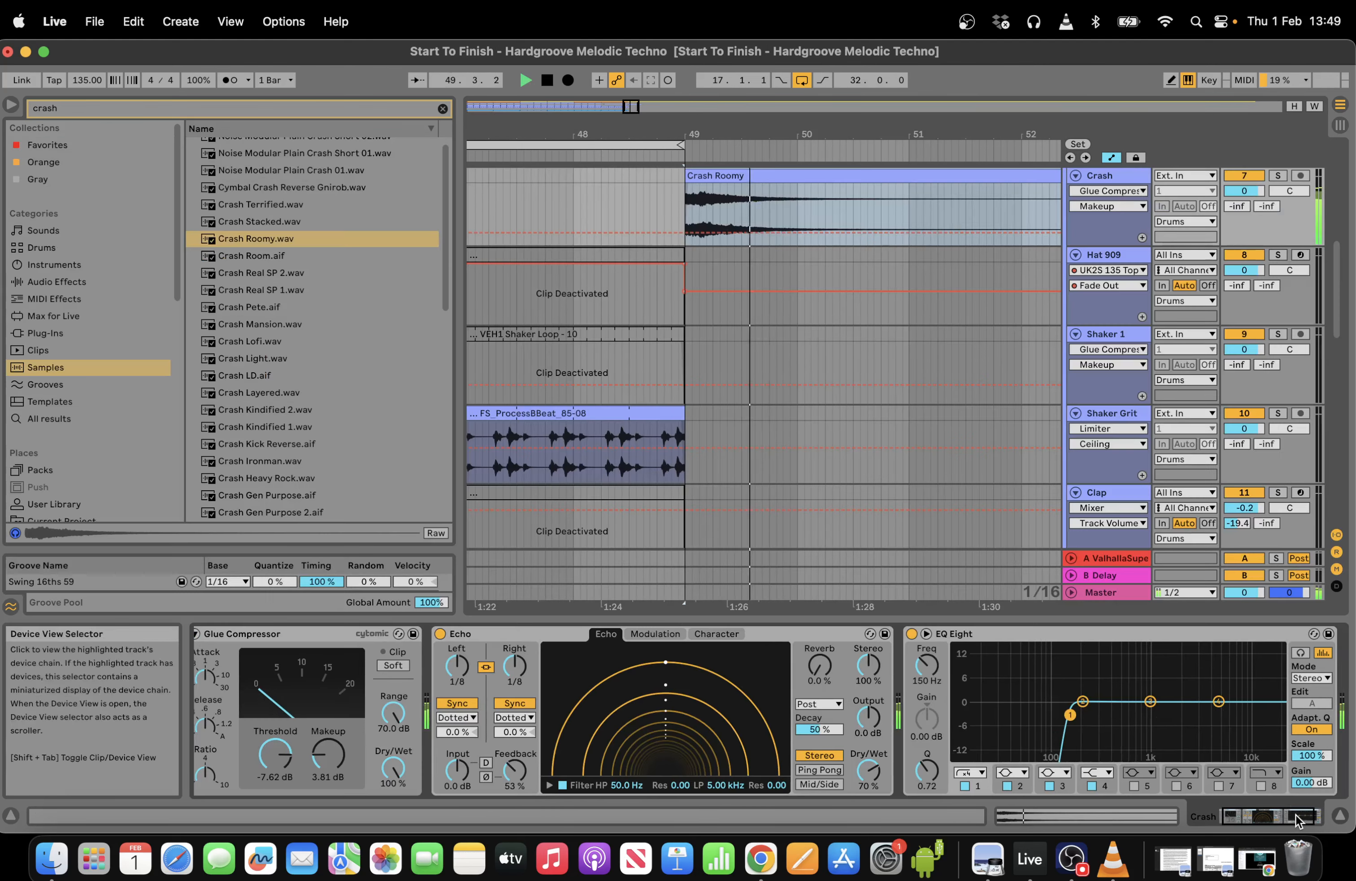
Raise the low-cut frequency in the Crash track's EQ Eight to 352 Hz while playing the crash.
key("space")
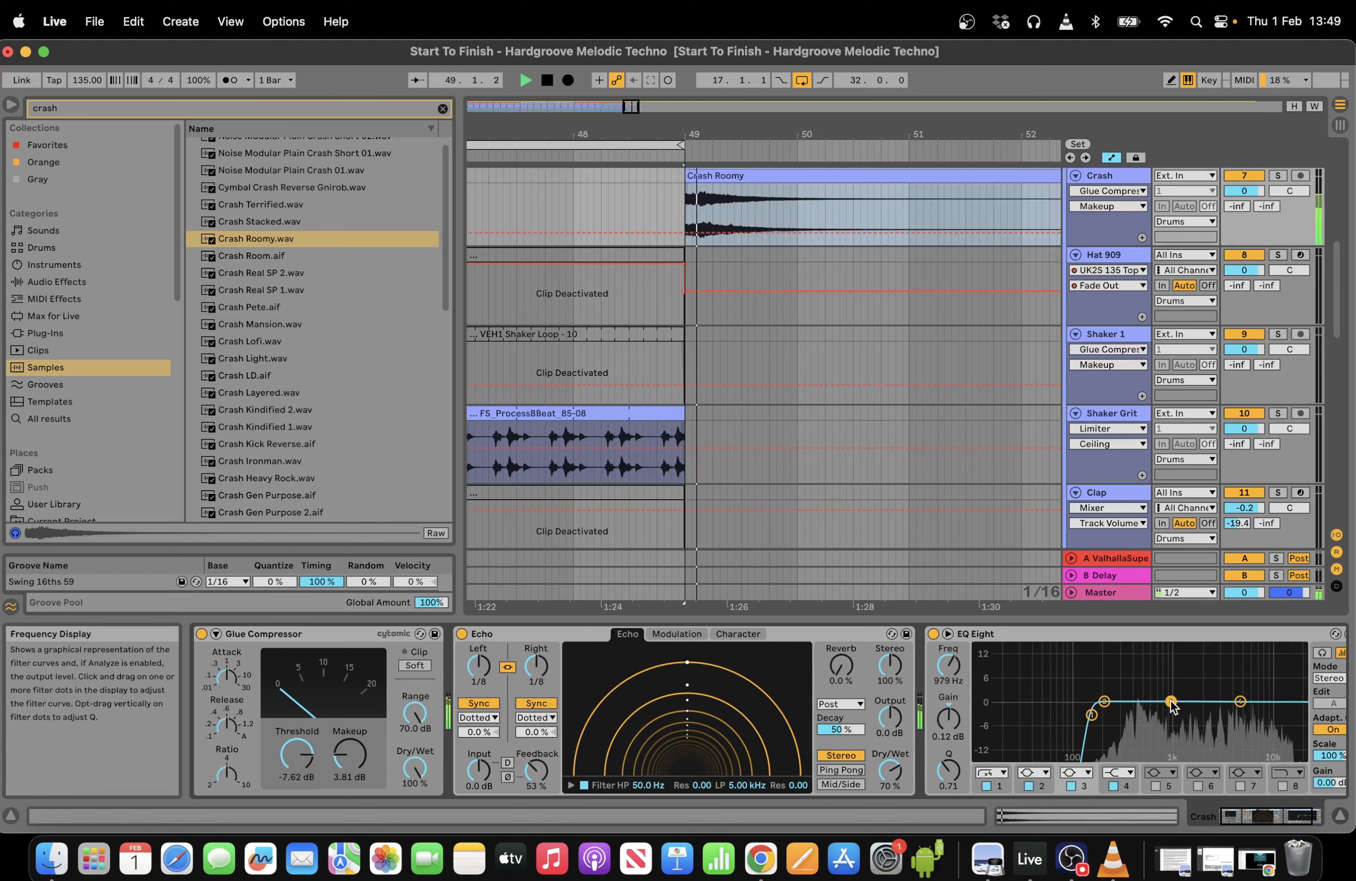
left_click_drag(1095, 723, 1133, 725)
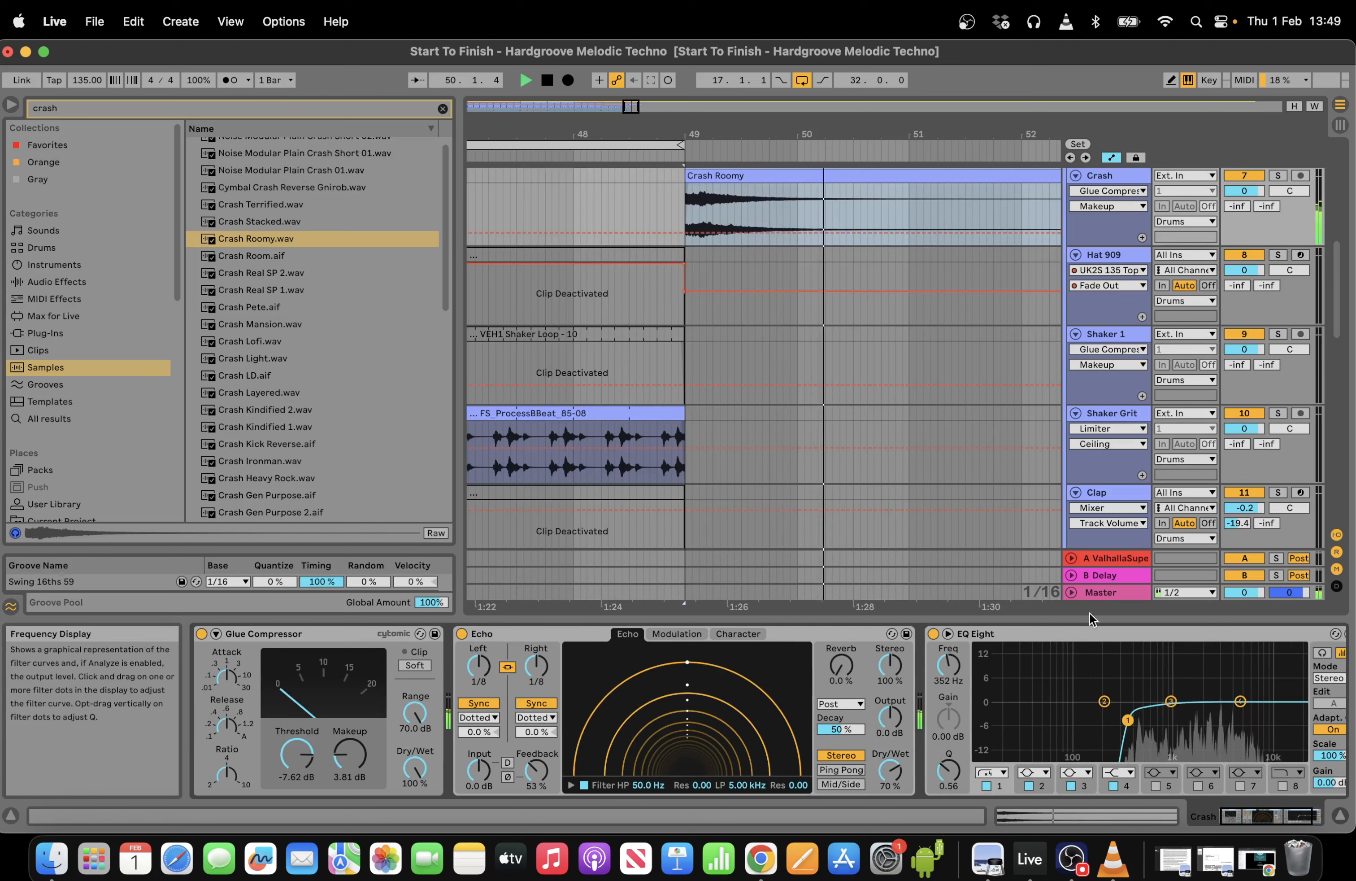
key("space")
key("space")
Hide the automation lanes and give the Crash Roomy clip a long, curved fade-out.
left_click_drag(718, 135, 718, 102)
left_click(1111, 158)
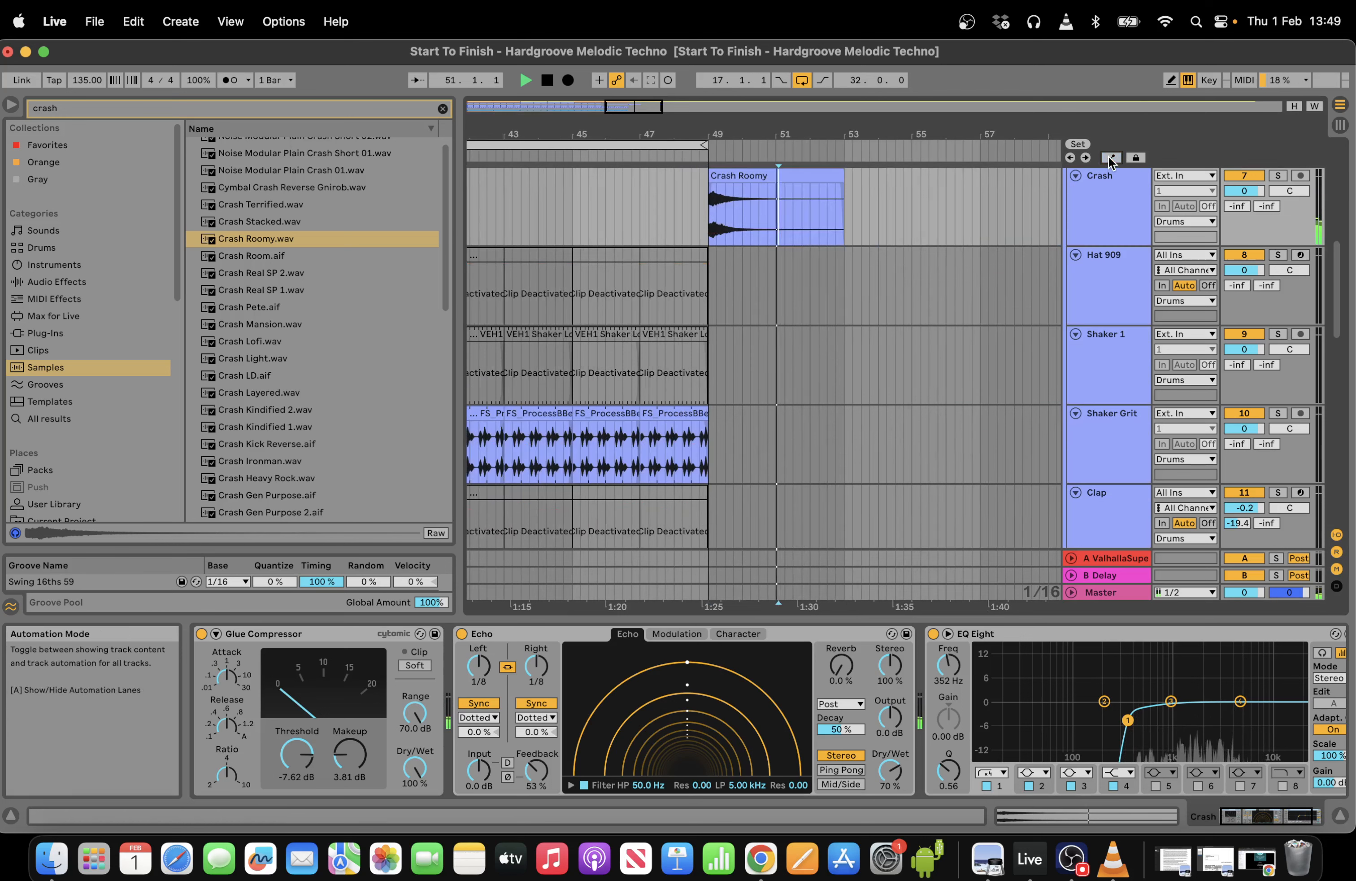
left_click_drag(840, 186, 640, 193)
left_click_drag(778, 214, 770, 230)
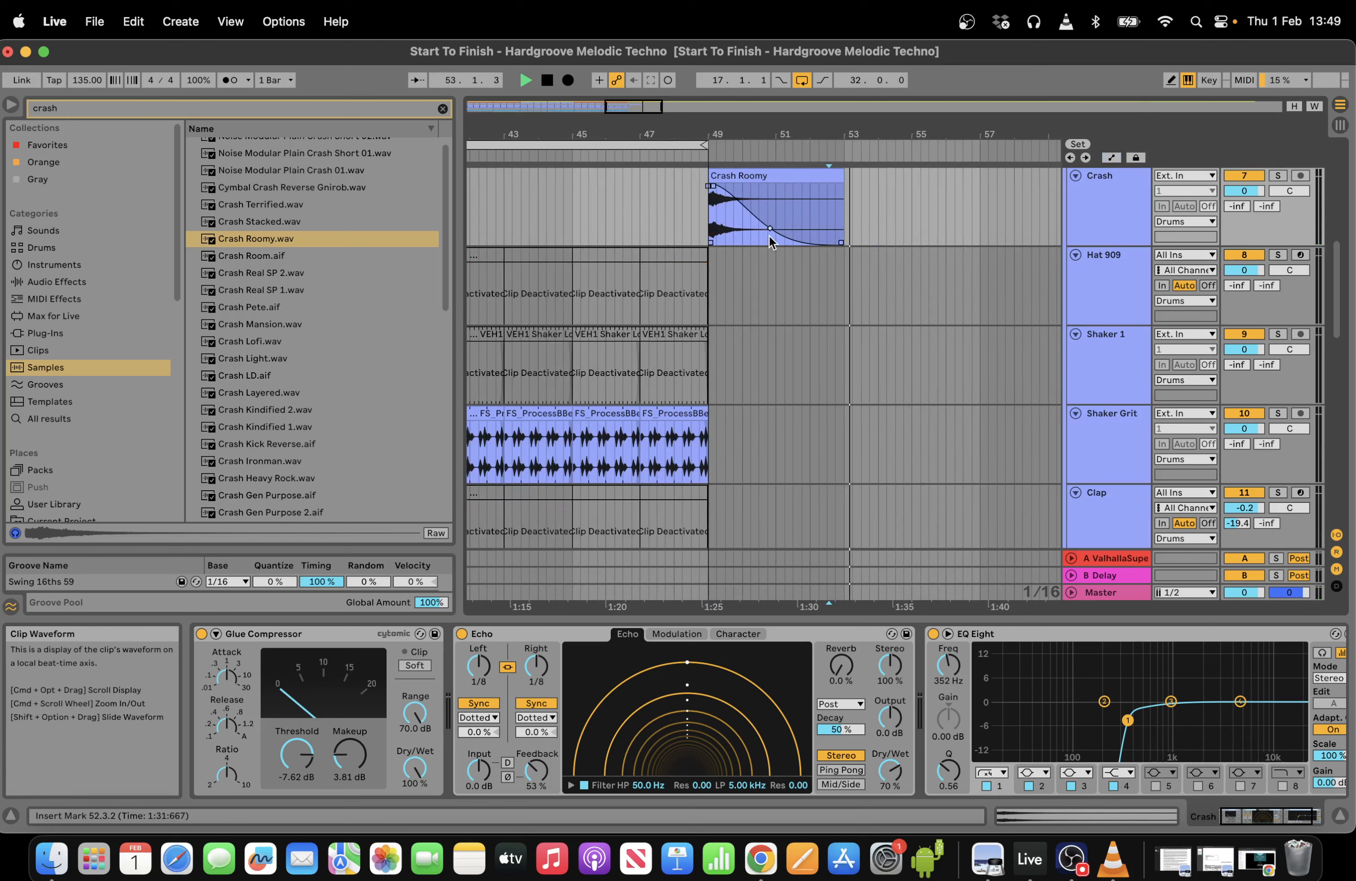
left_click(691, 131)
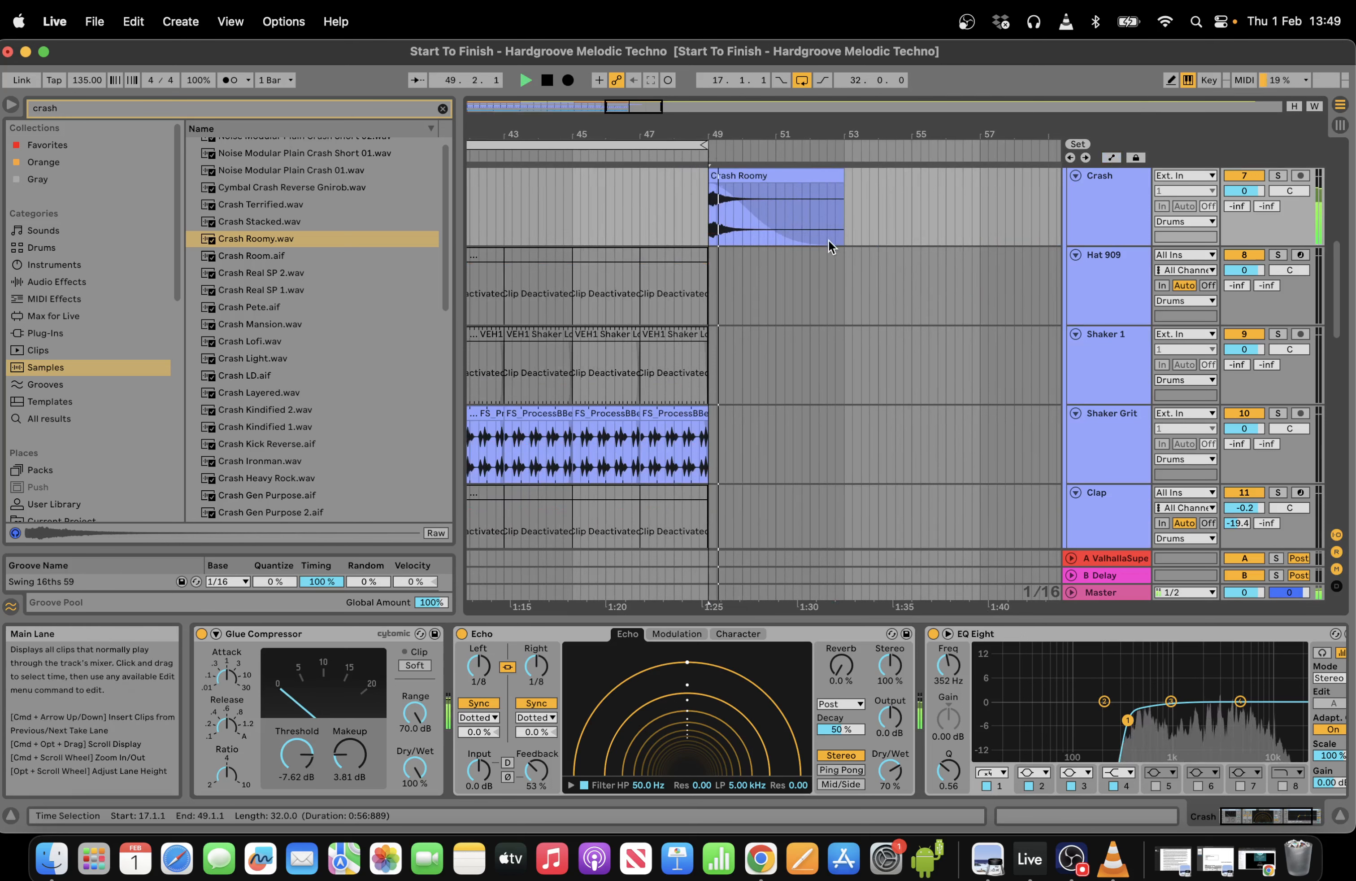
Shorten the Crash Roomy clip to end at 50.3.1 and audition it from bar 49.
left_click(838, 177)
left_click_drag(839, 177, 760, 182)
key("space")
key("space")
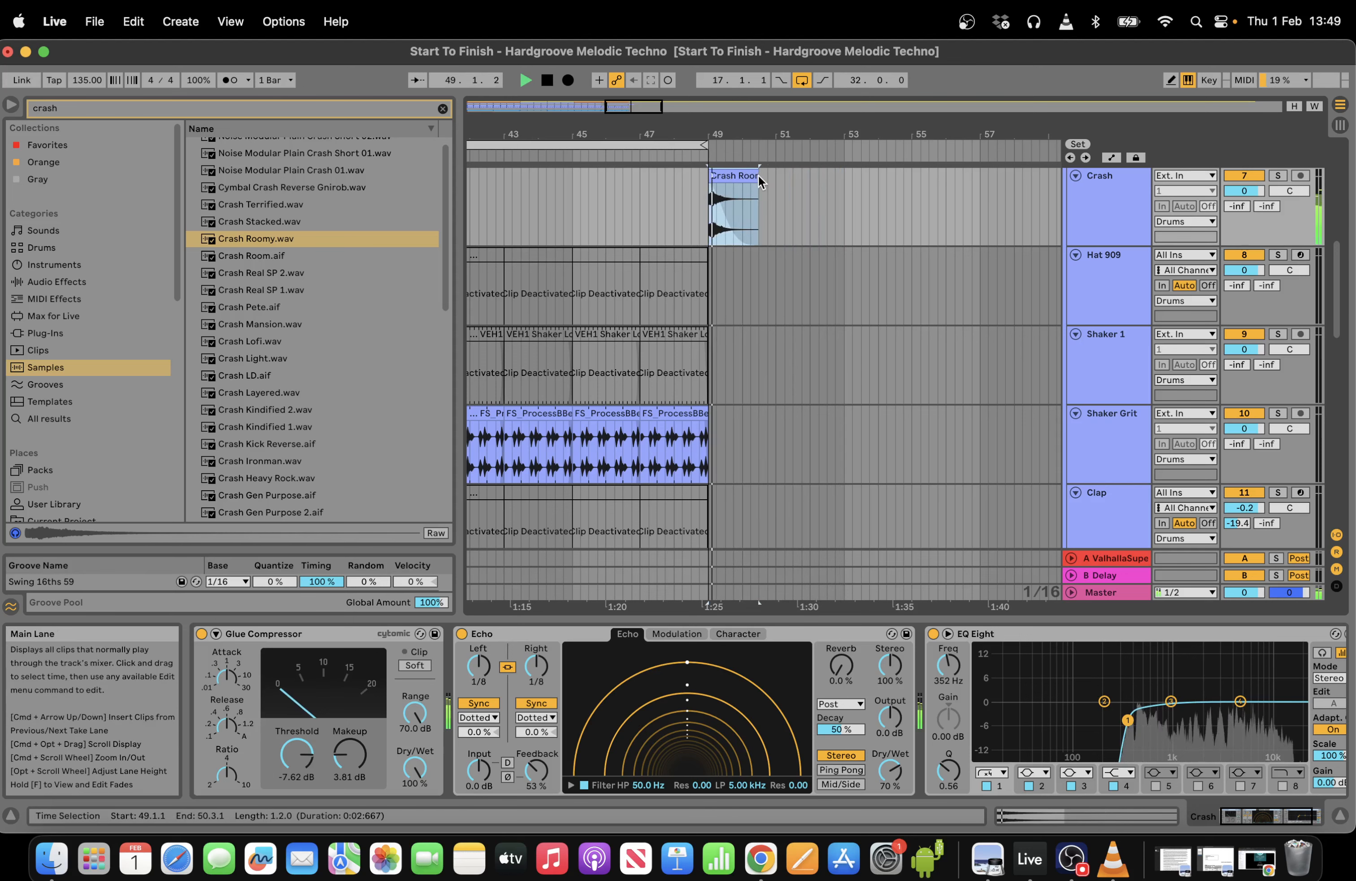
key("space")
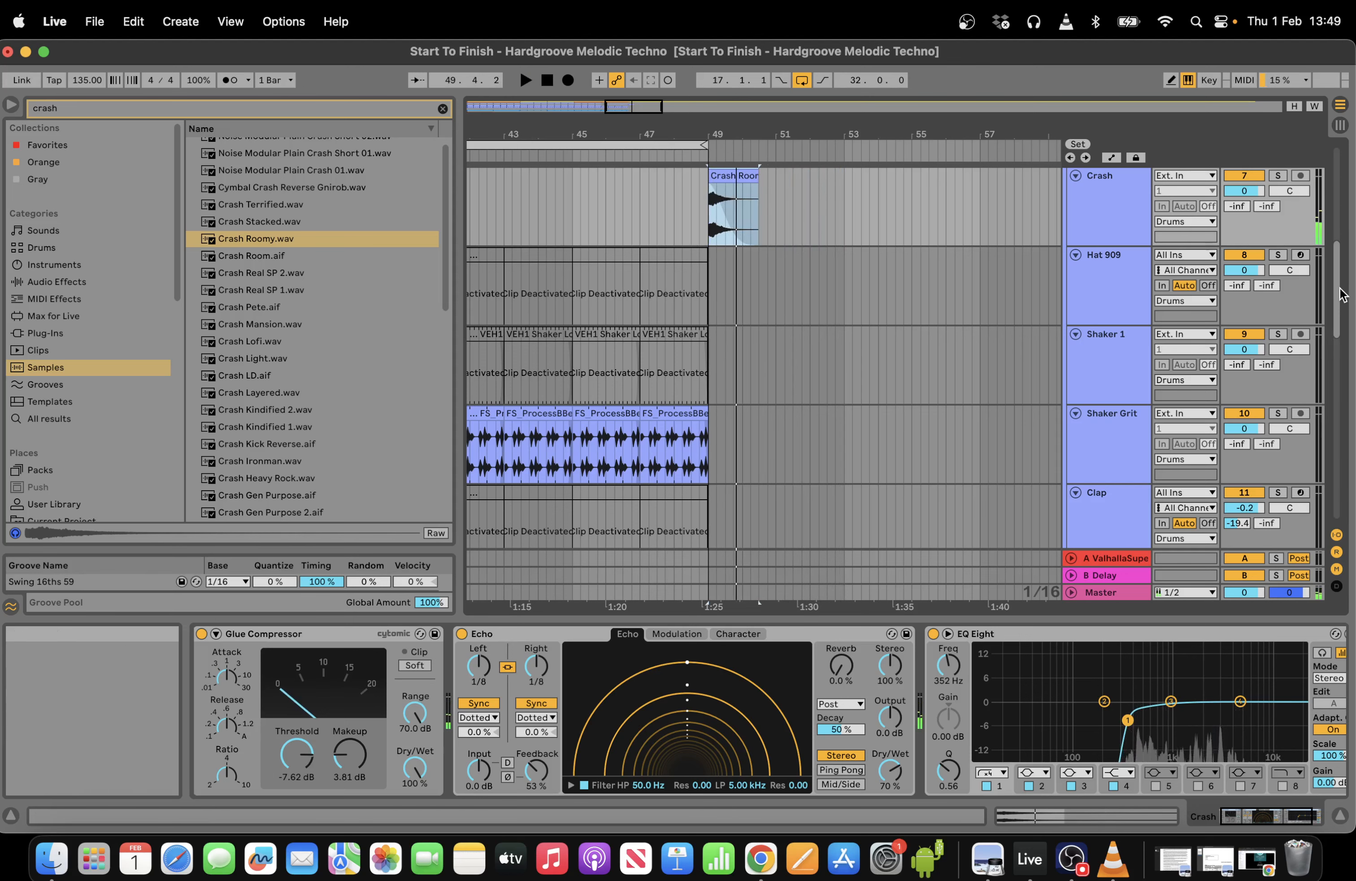
With a 2-bar grid, reactivate the Kick clips from bar 45 to bar 49, consolidate them into one clip and audition it.
left_click_drag(1337, 293, 1337, 183)
left_click(508, 156)
left_click_drag(670, 109, 653, 108)
right_click(921, 441)
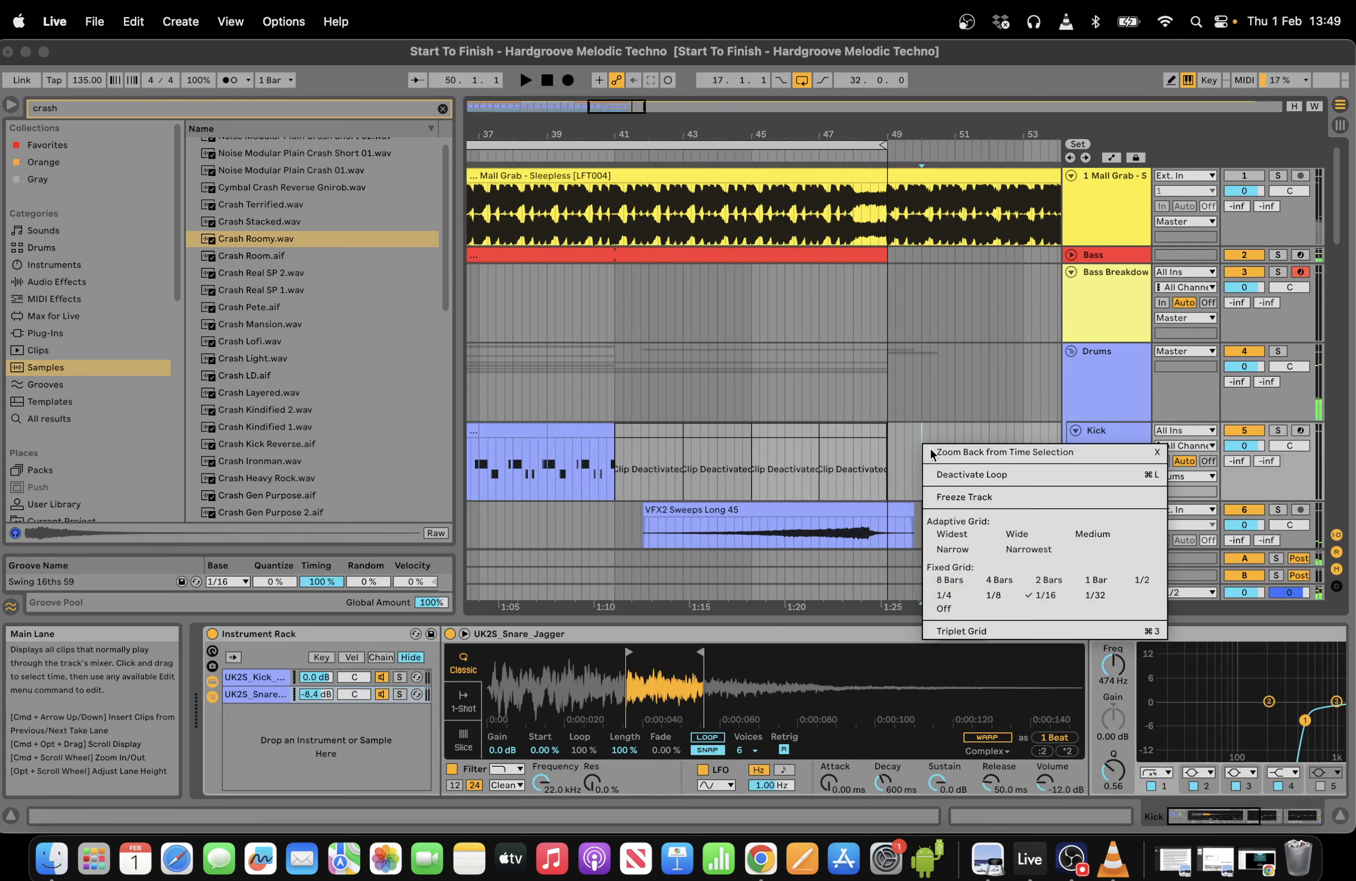
left_click(1052, 574)
left_click_drag(892, 462, 764, 438)
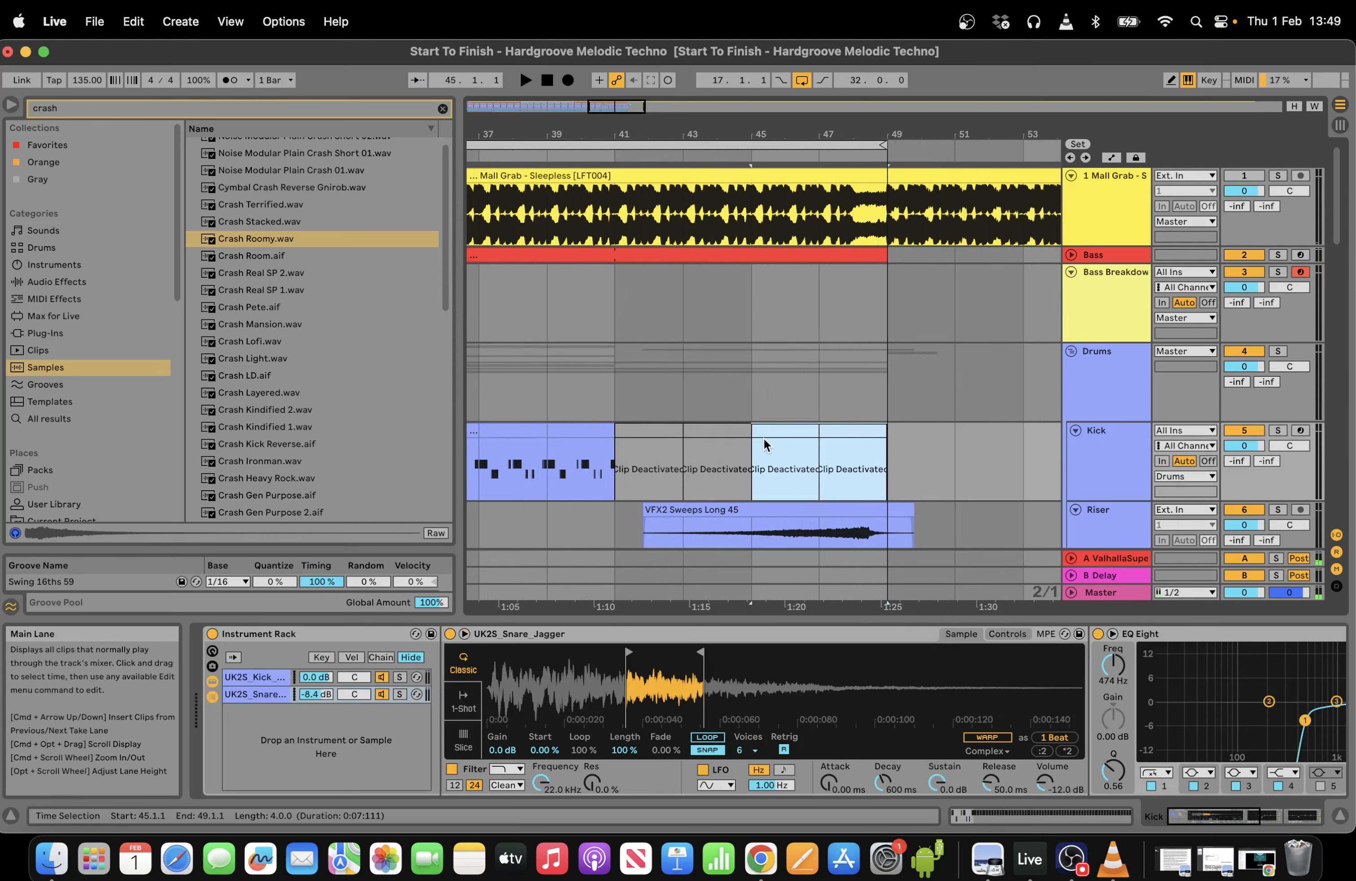
key("super+0")
left_click(785, 433)
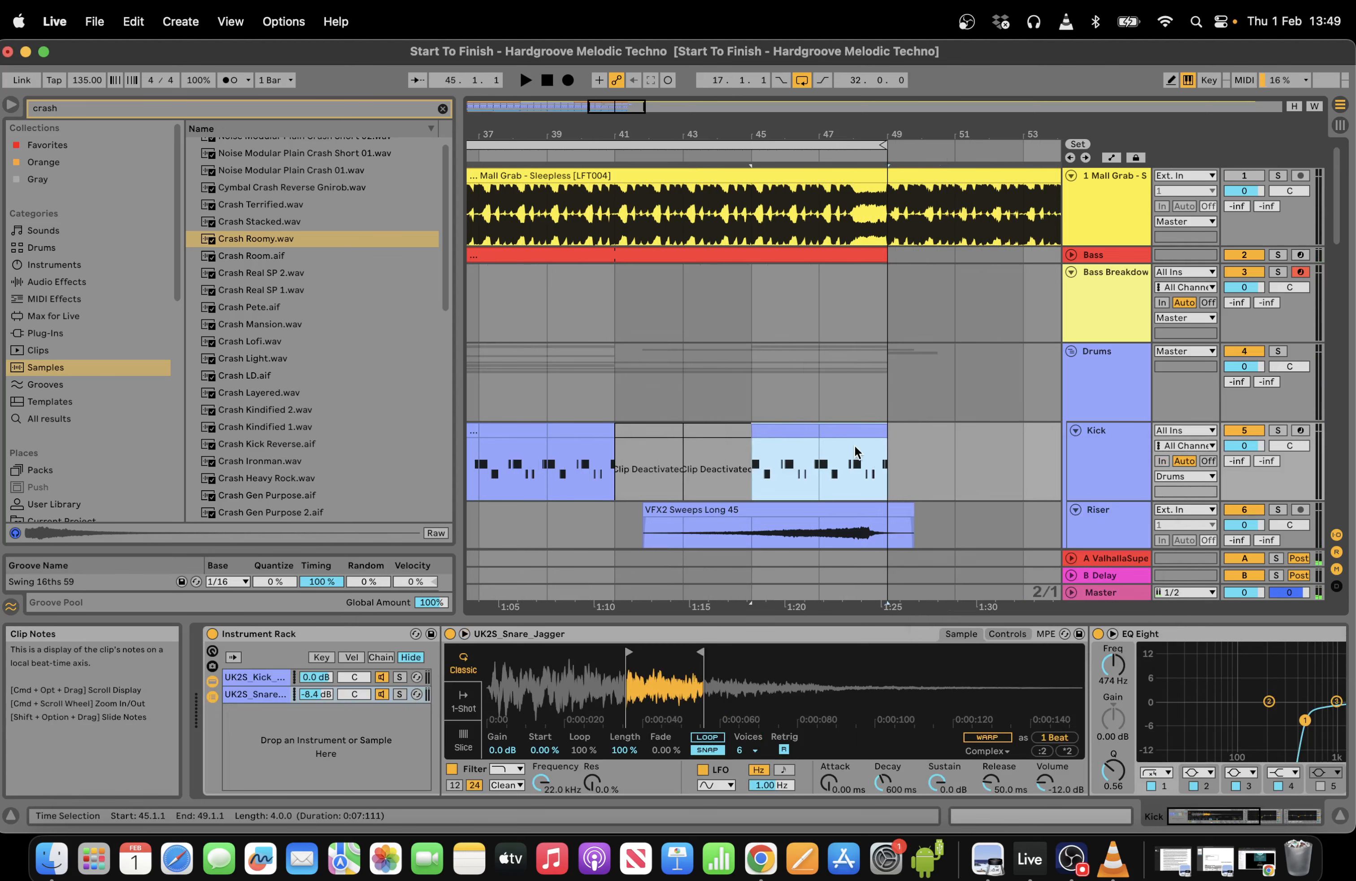
key("space")
key("space")
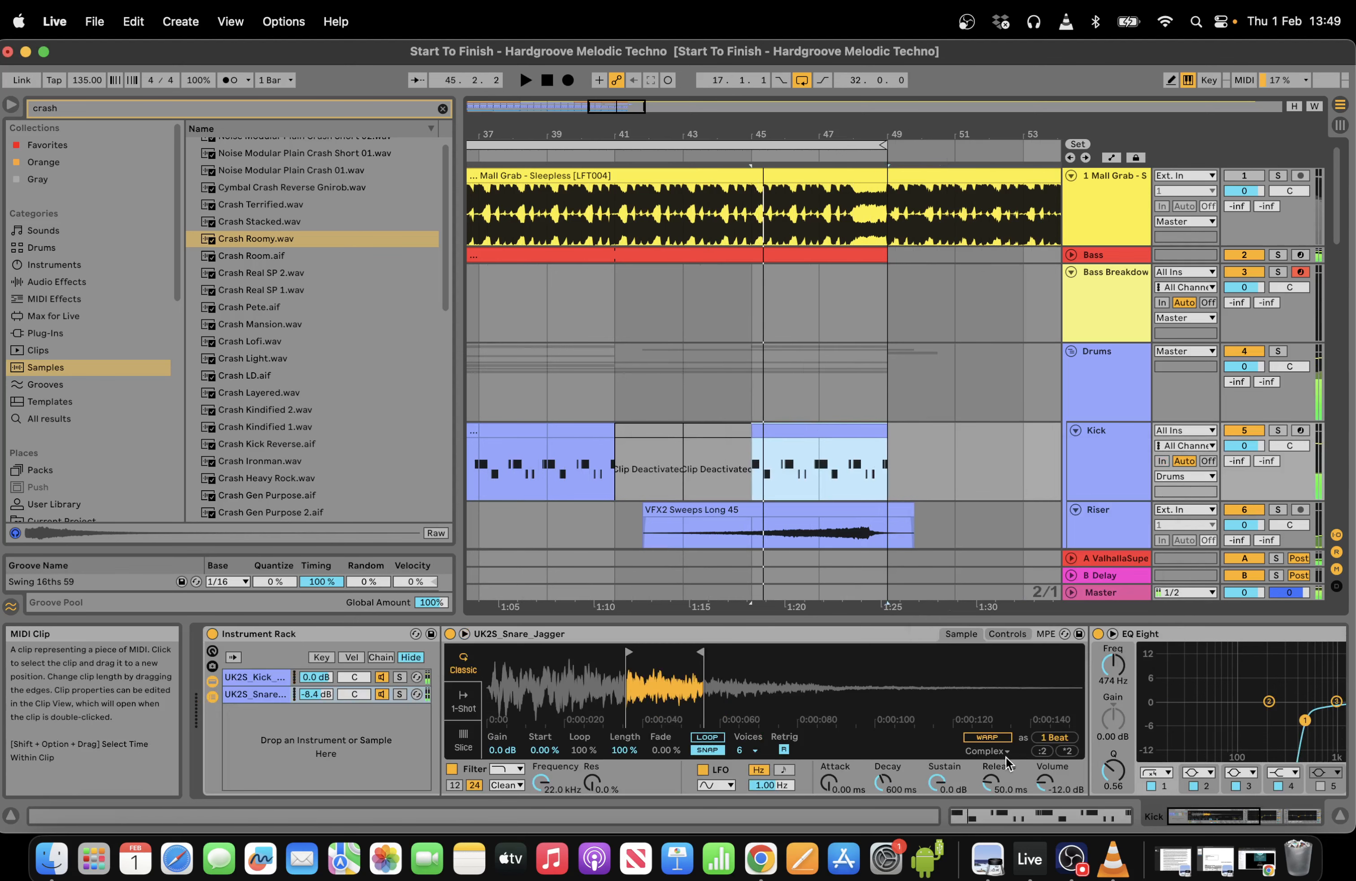
Open the Kick clip at bar 45 and delete the extra notes between the main C3 kicks in its first three bars.
left_click(992, 816)
left_click_drag(680, 536, 771, 506)
key("Delete")
key("space")
key("Delete")
left_click_drag(838, 544, 962, 520)
key("Delete")
key("Delete")
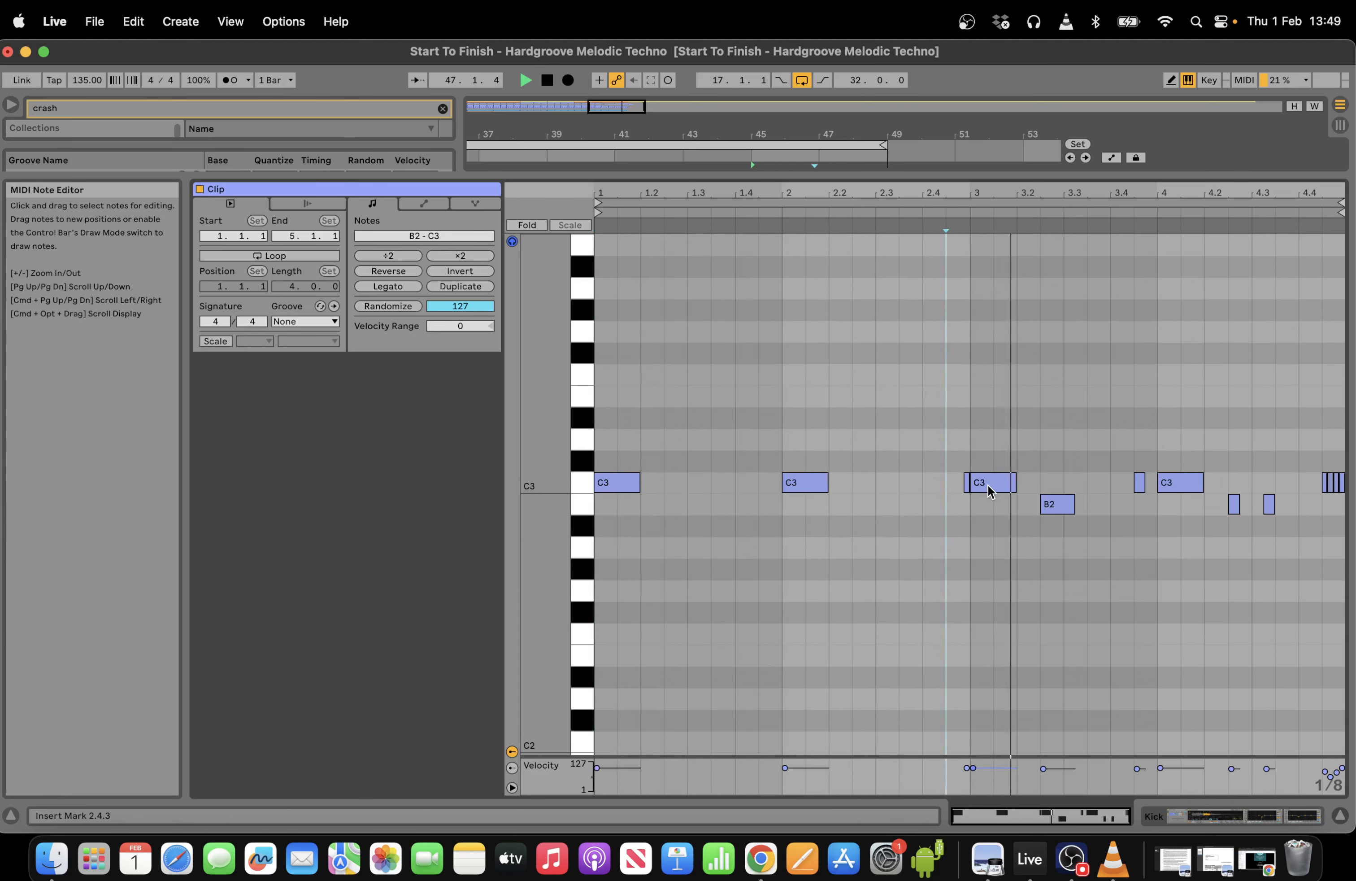
left_click(1057, 506)
key("Delete")
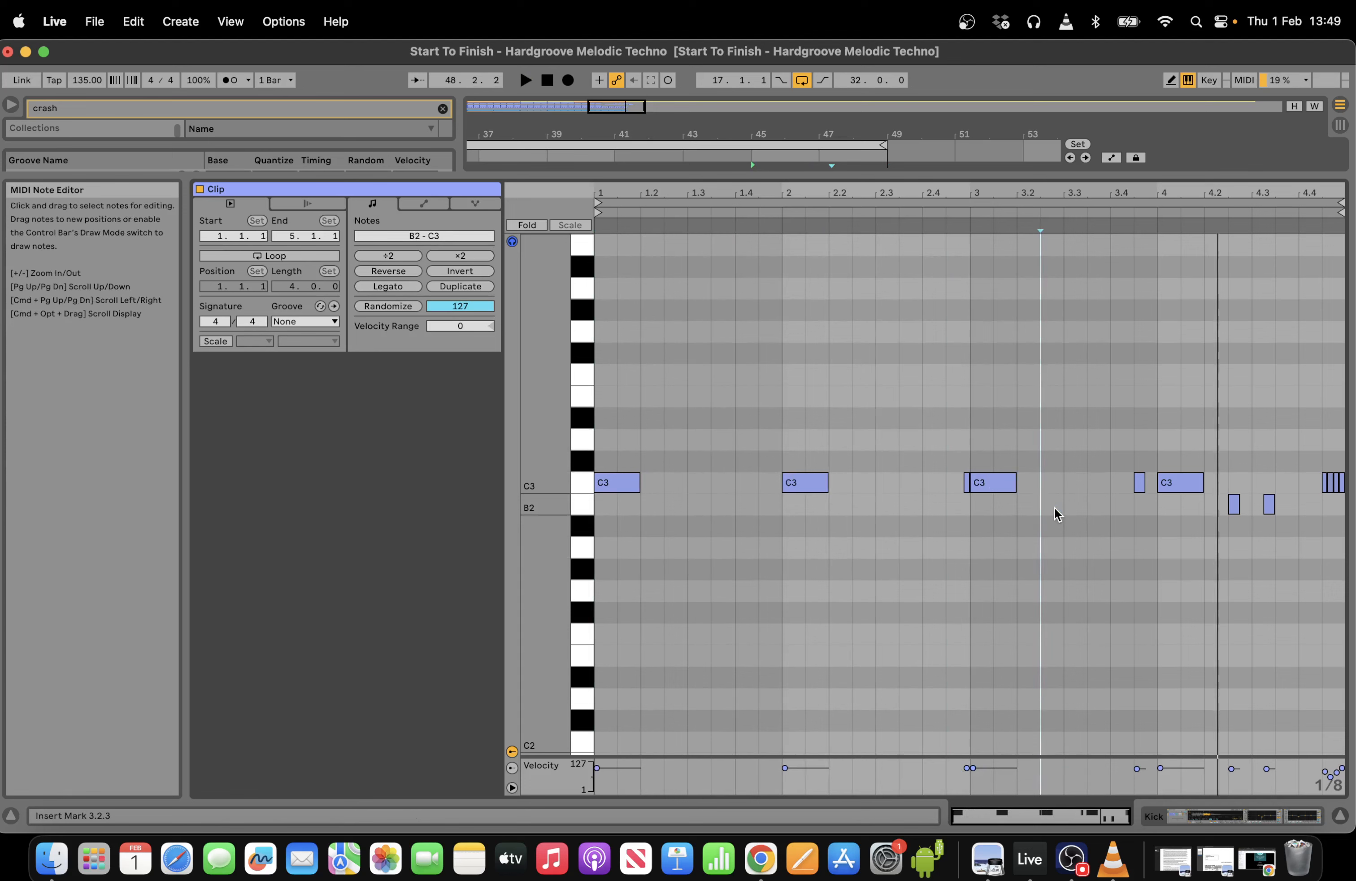
Replace the fill at the end of the Kick clip's fourth bar with a single C3 note at 4.2.1.
left_click_drag(1224, 464, 1351, 637)
key("Delete")
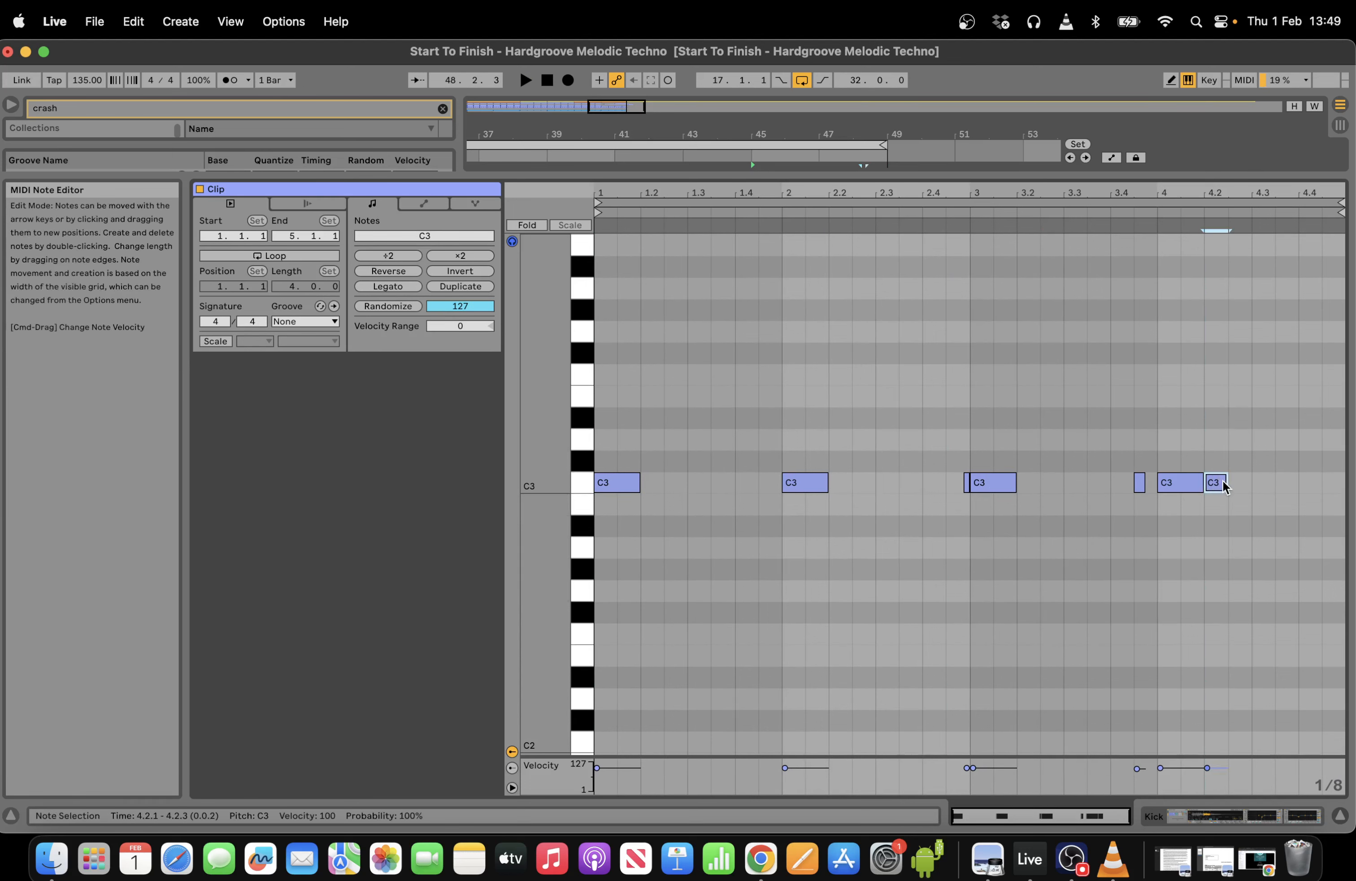
double_click(1218, 483)
key("space")
Delete the short C3 notes just before bars 3 and 4 of the Kick clip and play the transition.
double_click(967, 485)
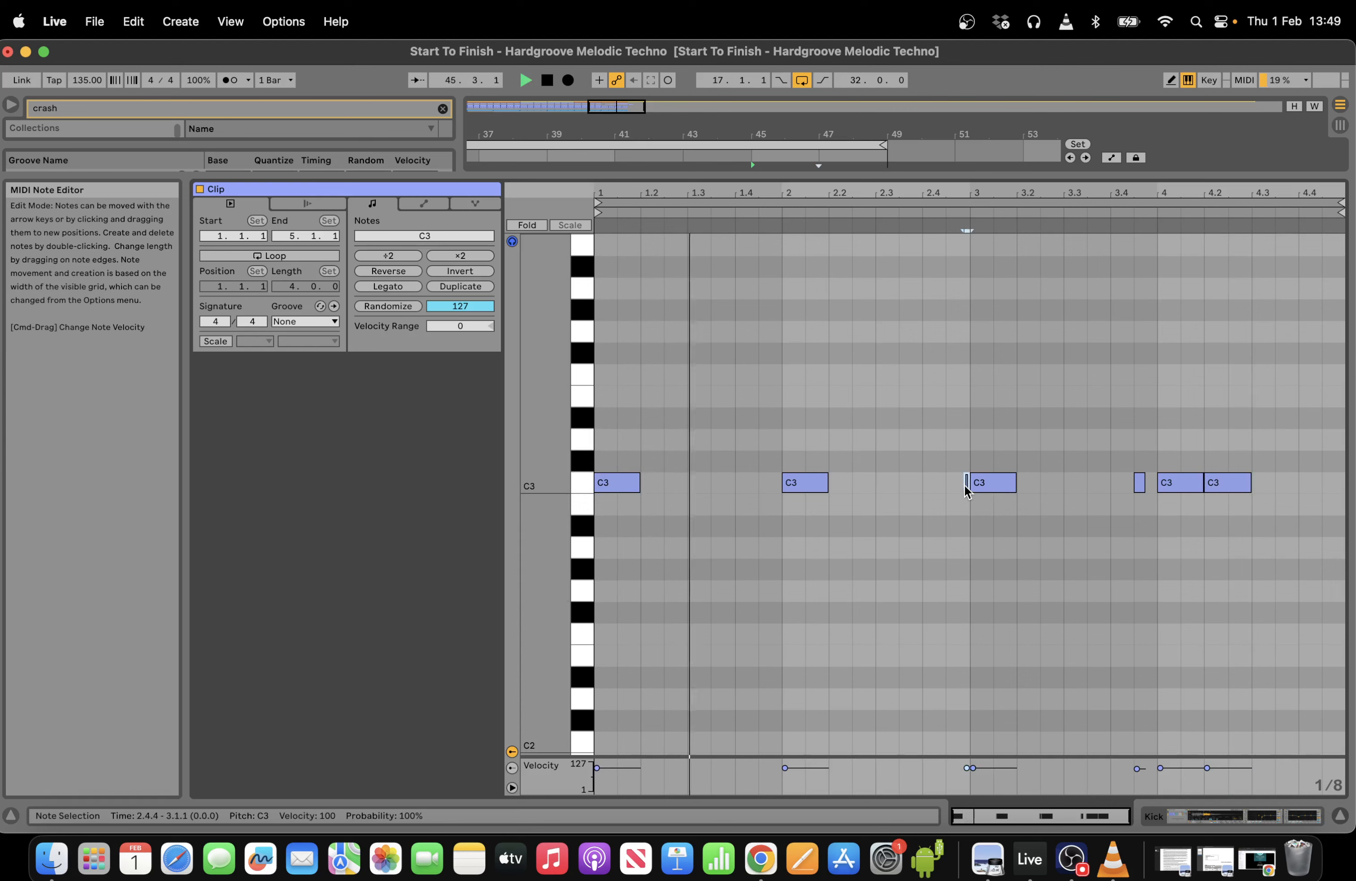
double_click(1140, 485)
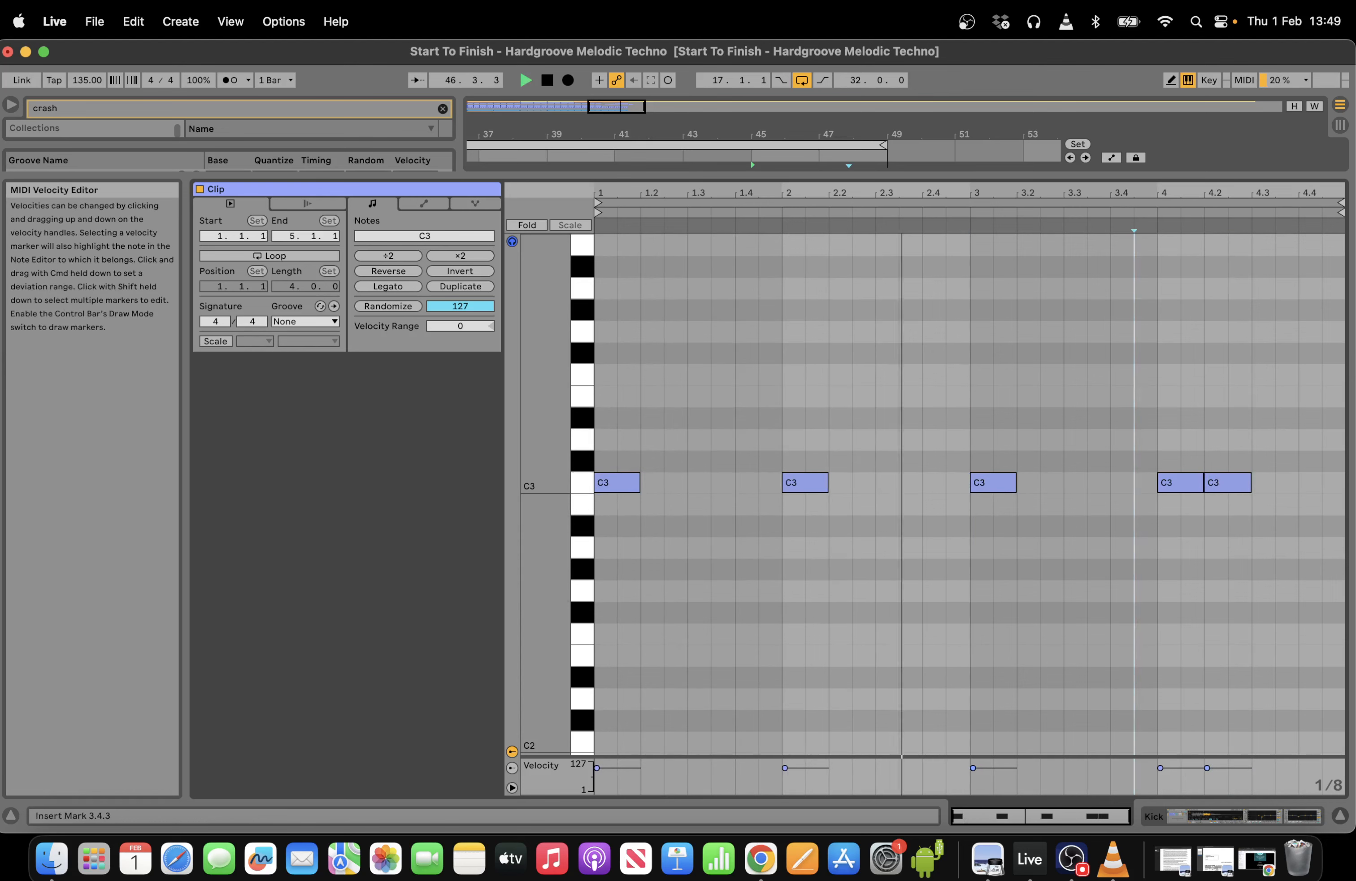
left_click(1252, 814)
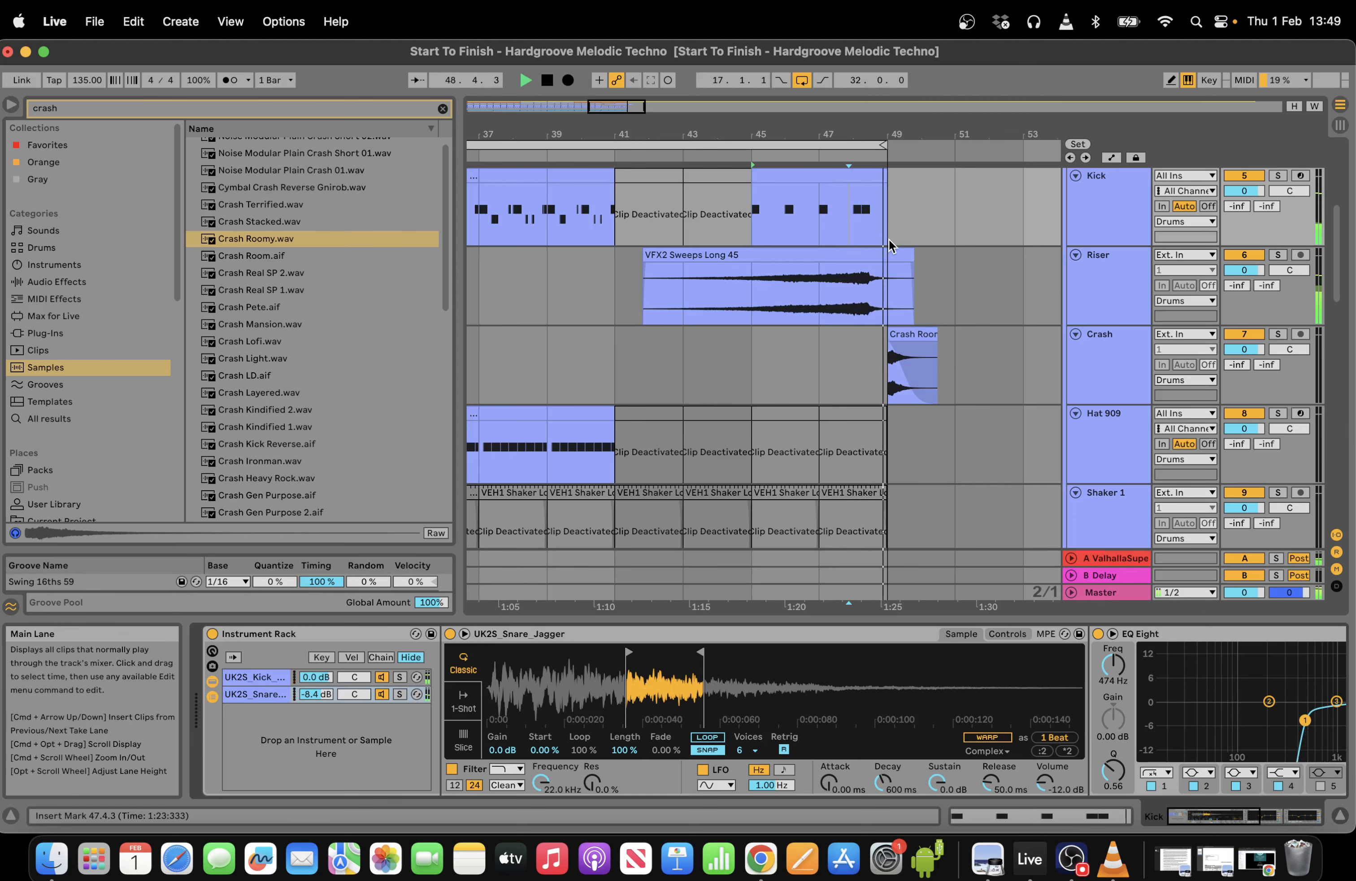
key("space")
Play from bar 41 and raise the filter frequency of Lead 1's Wavetable to 3.72 kHz.
left_click_drag(1338, 264, 1352, 446)
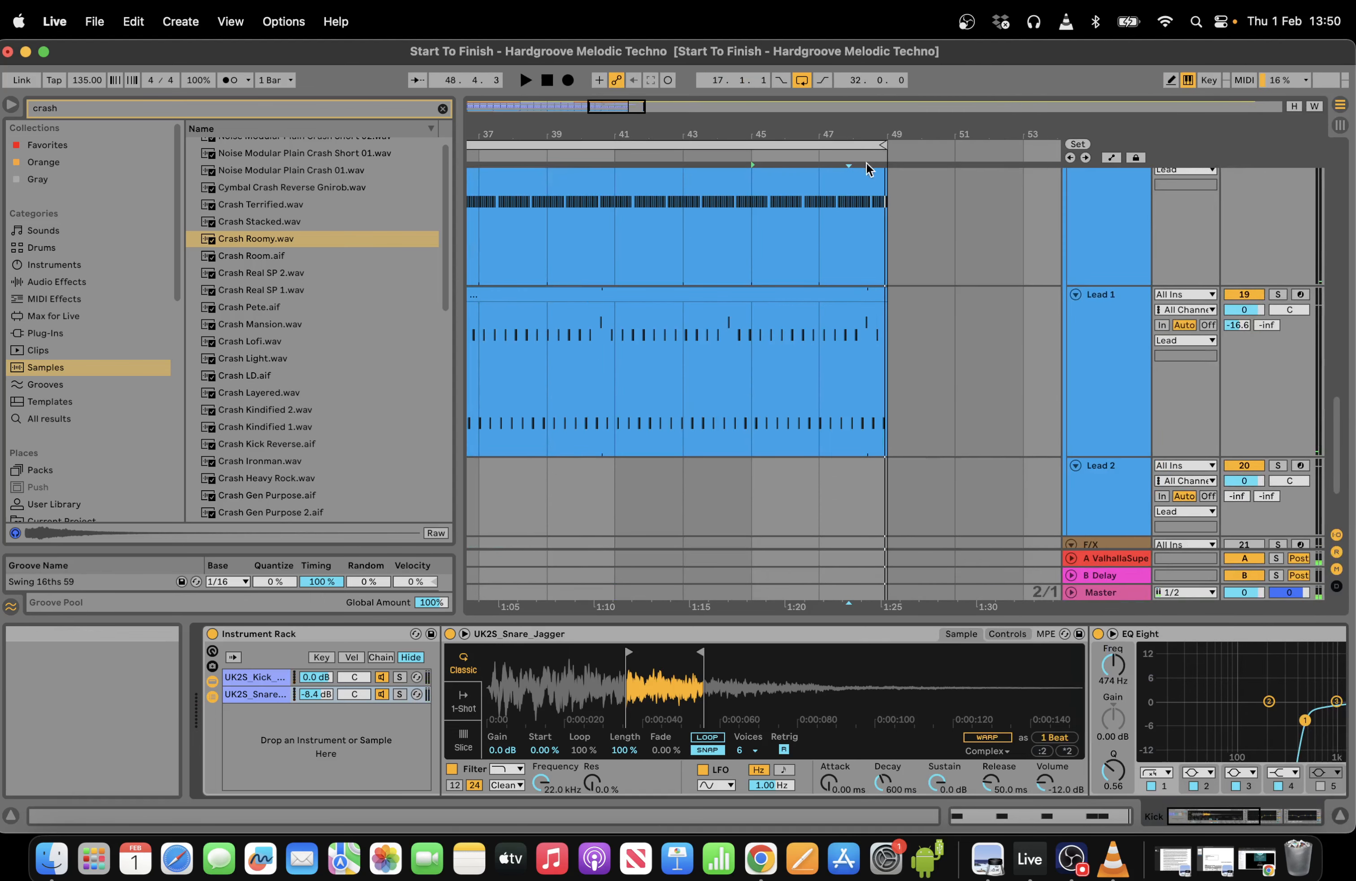
left_click(596, 157)
left_click(633, 341)
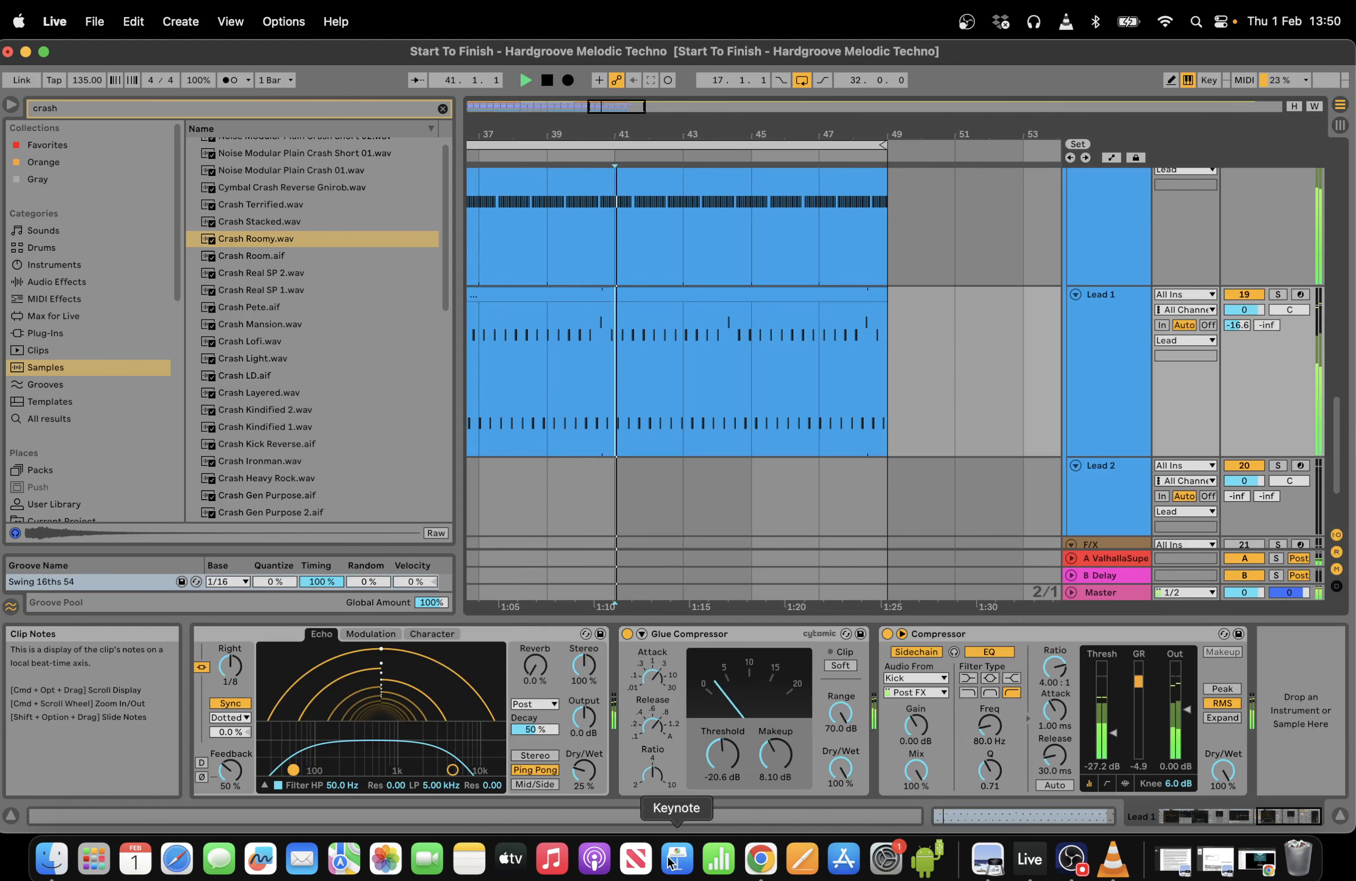
left_click_drag(1269, 819, 1172, 818)
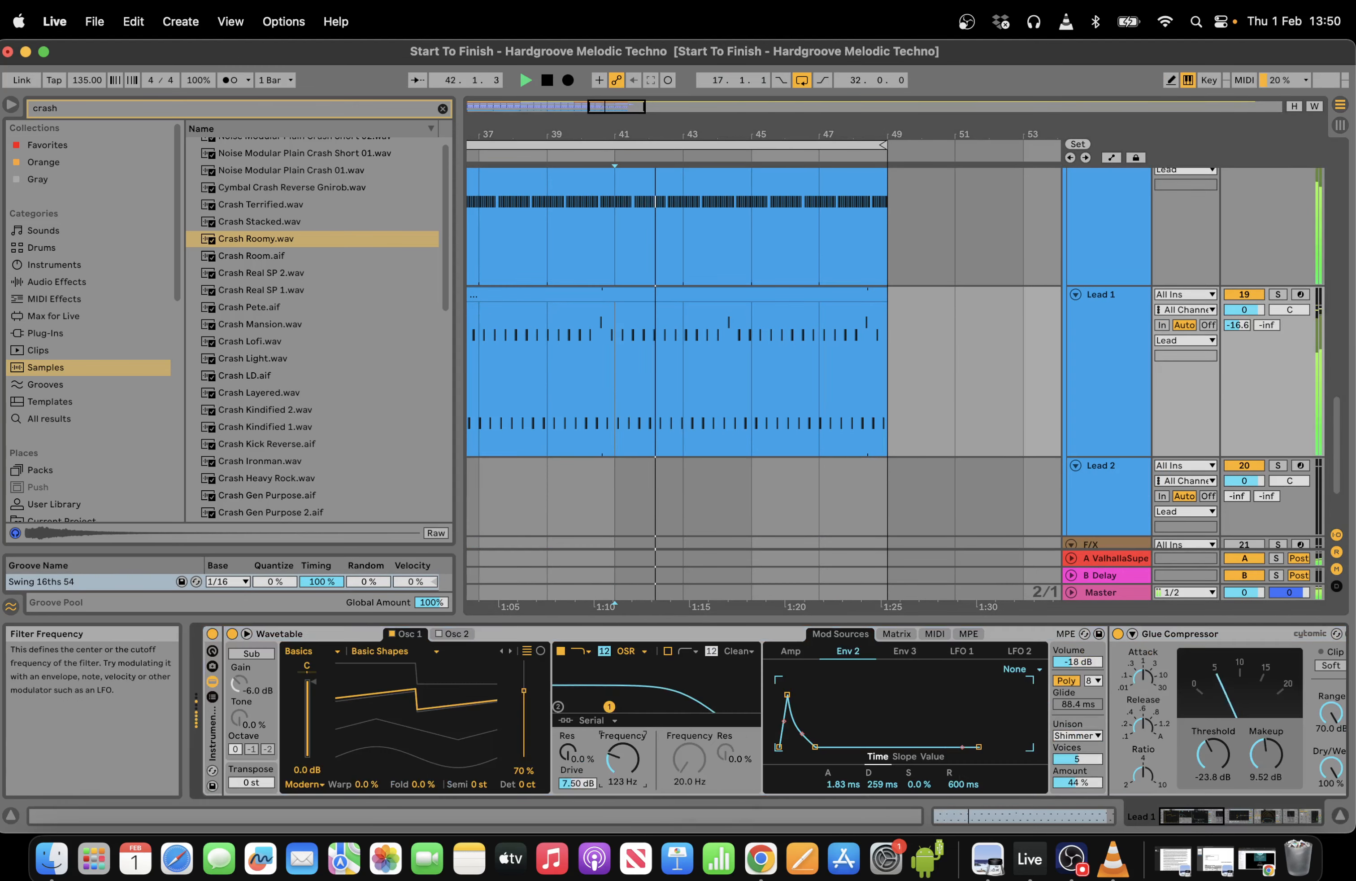
key("space")
left_click_drag(620, 764, 620, 744)
key("space")
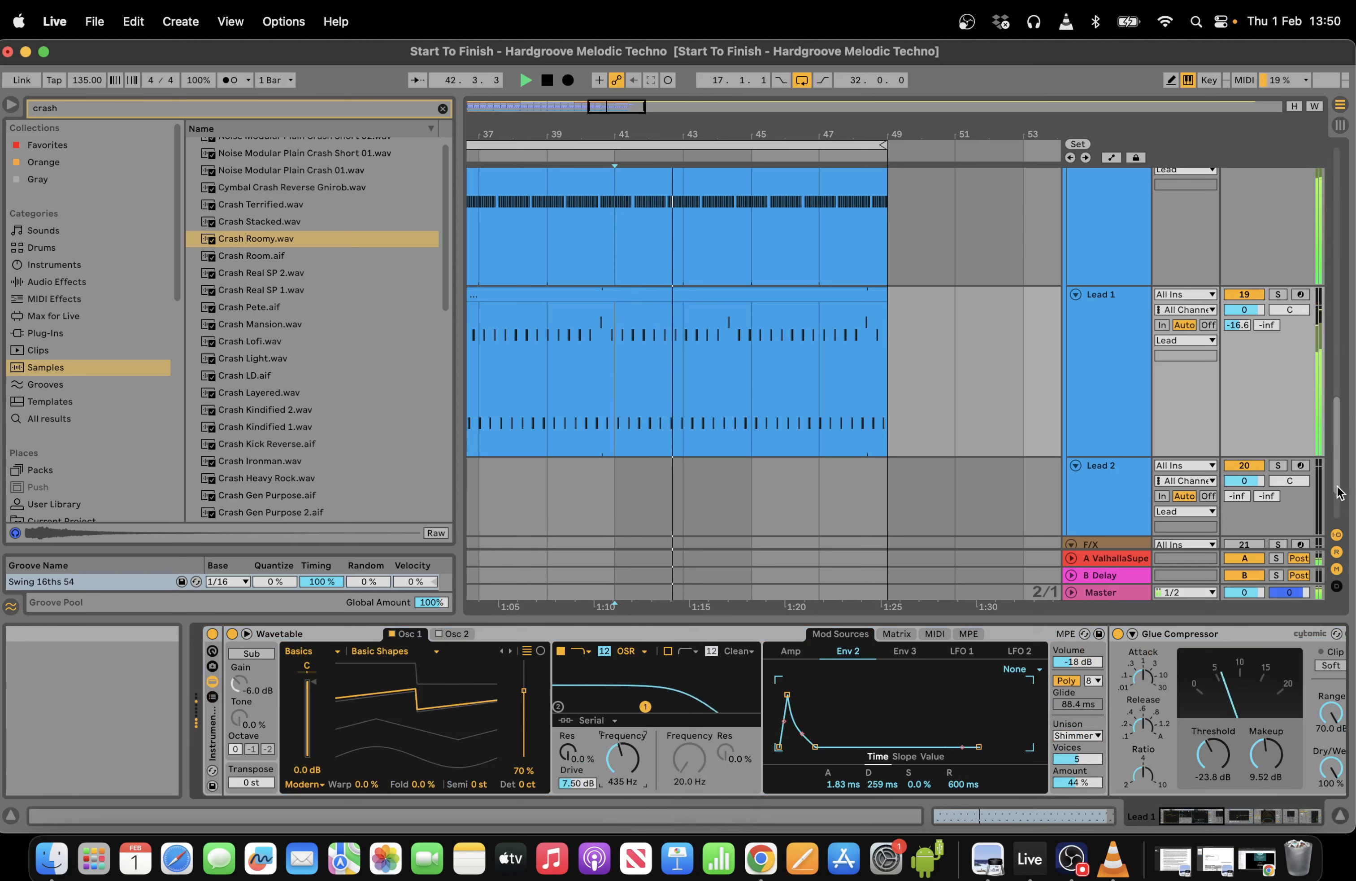
left_click_drag(622, 758, 622, 752)
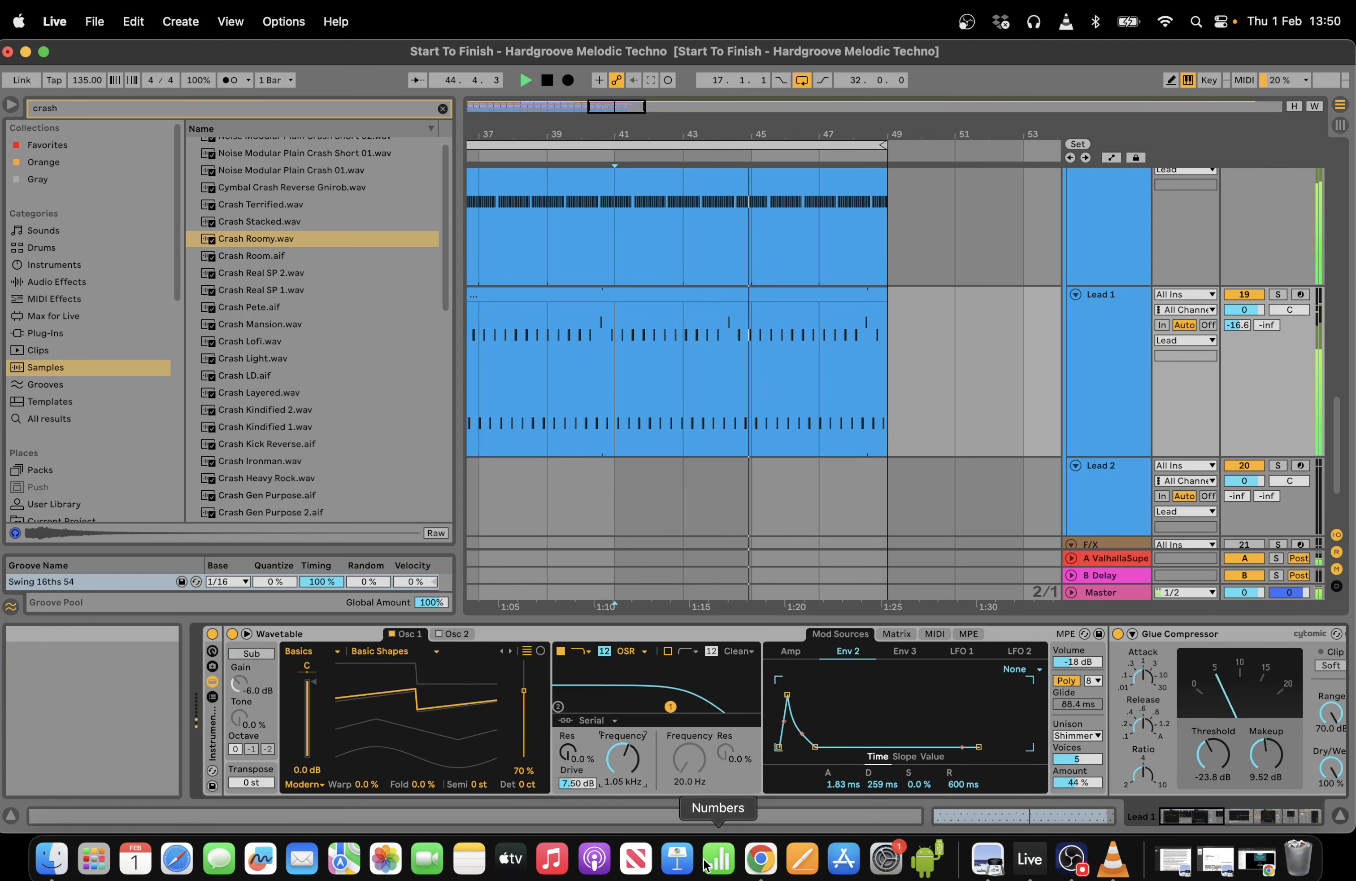
key("space")
key("space")
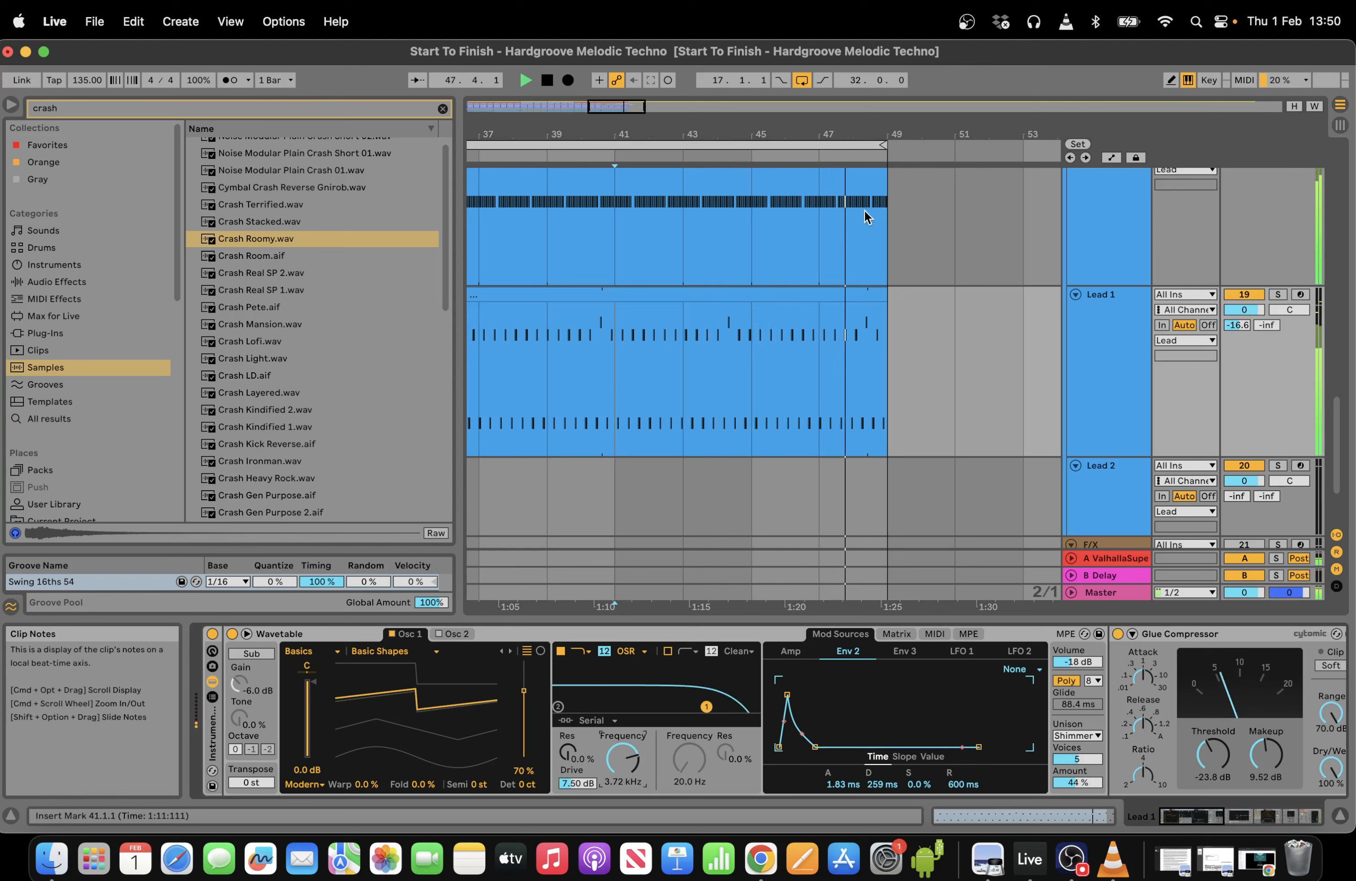
Extend the end of the arrangement loop to bar 51.
left_click(875, 146)
key("space")
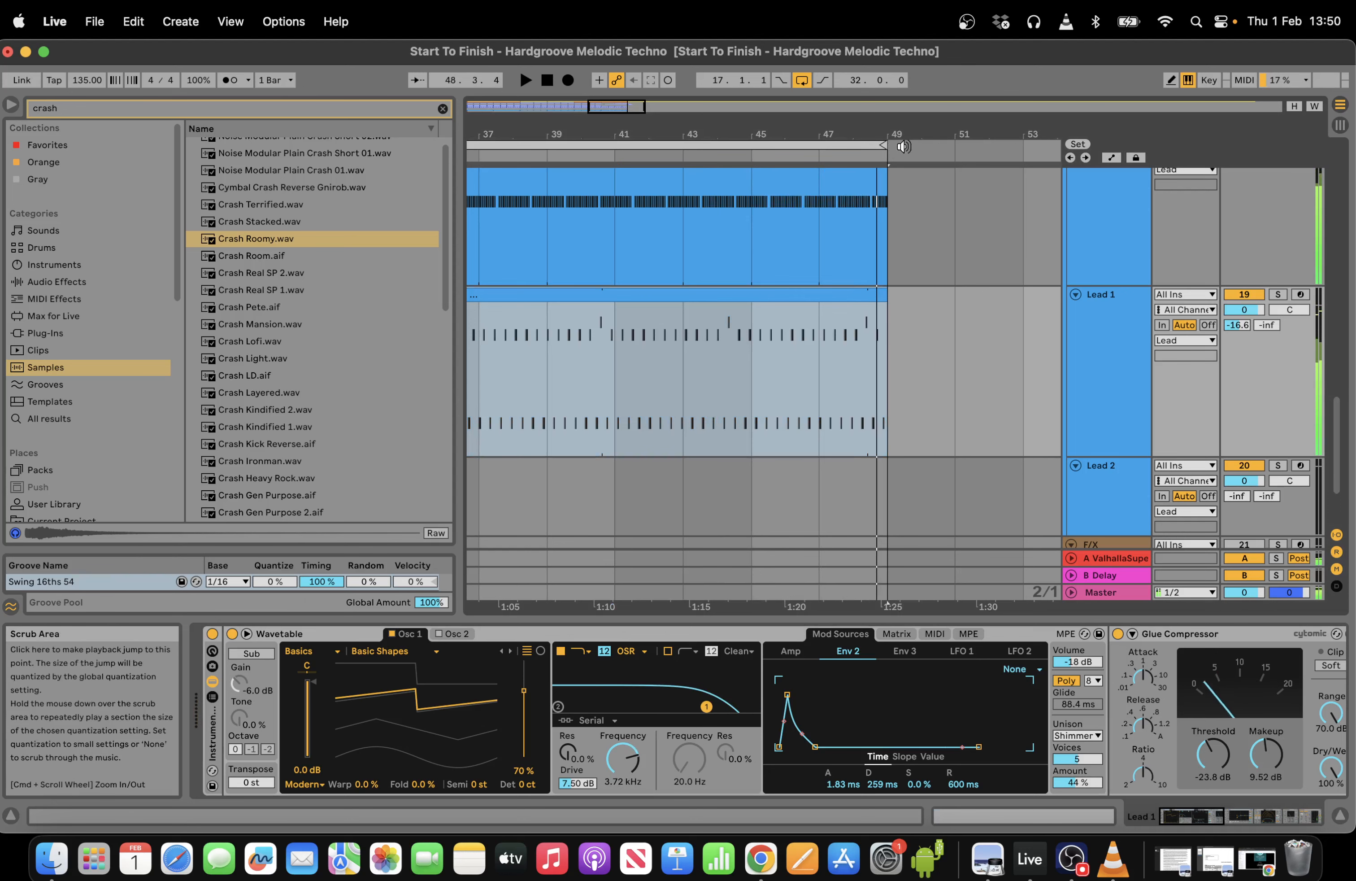
left_click_drag(883, 146, 943, 146)
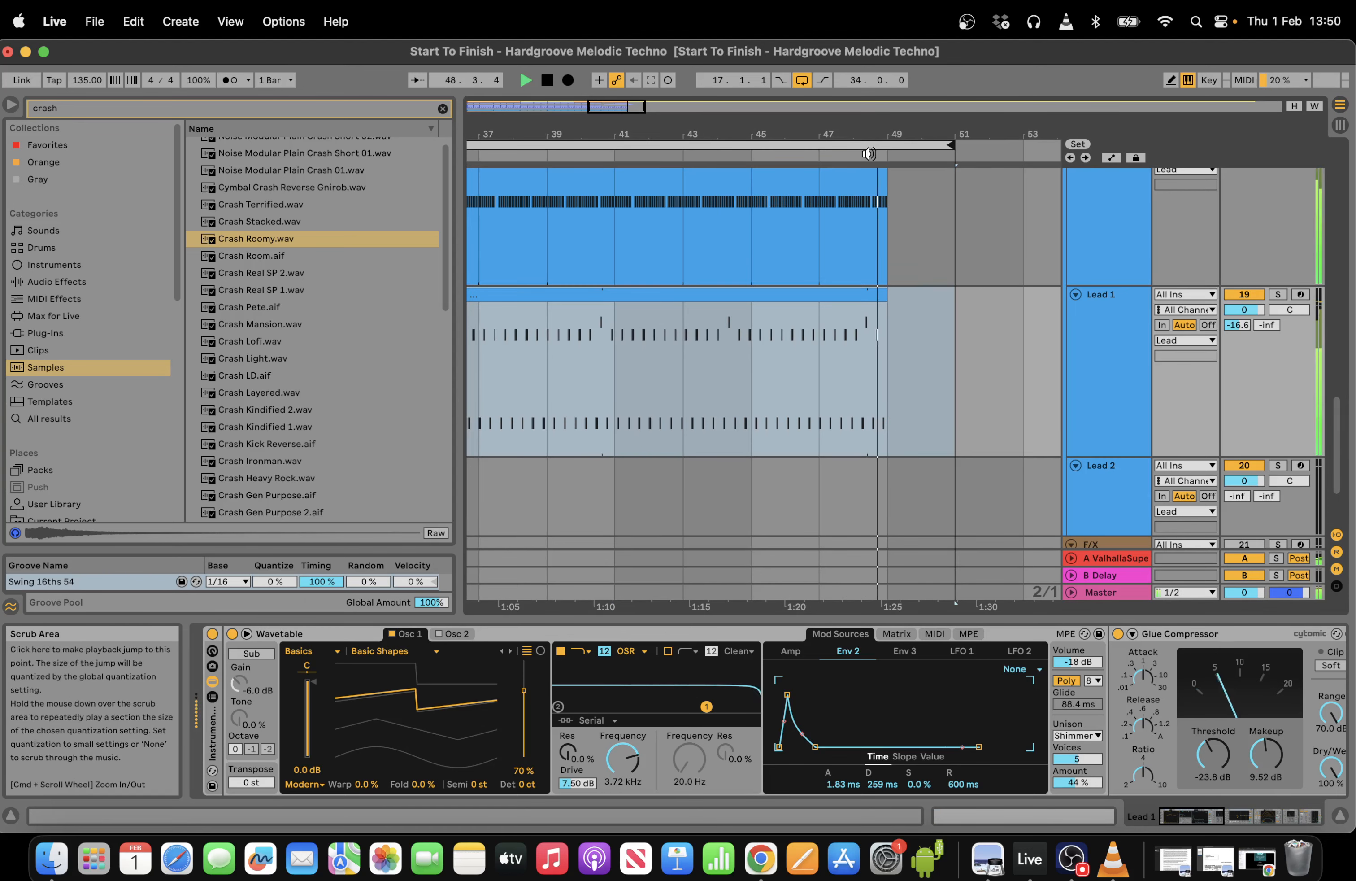
Set the arrangement grid to 4 Bars and copy the Drums group's material from bar 1 to bar 17.
left_click_drag(627, 124, 786, 110)
scroll(1341, 372, "up", 15)
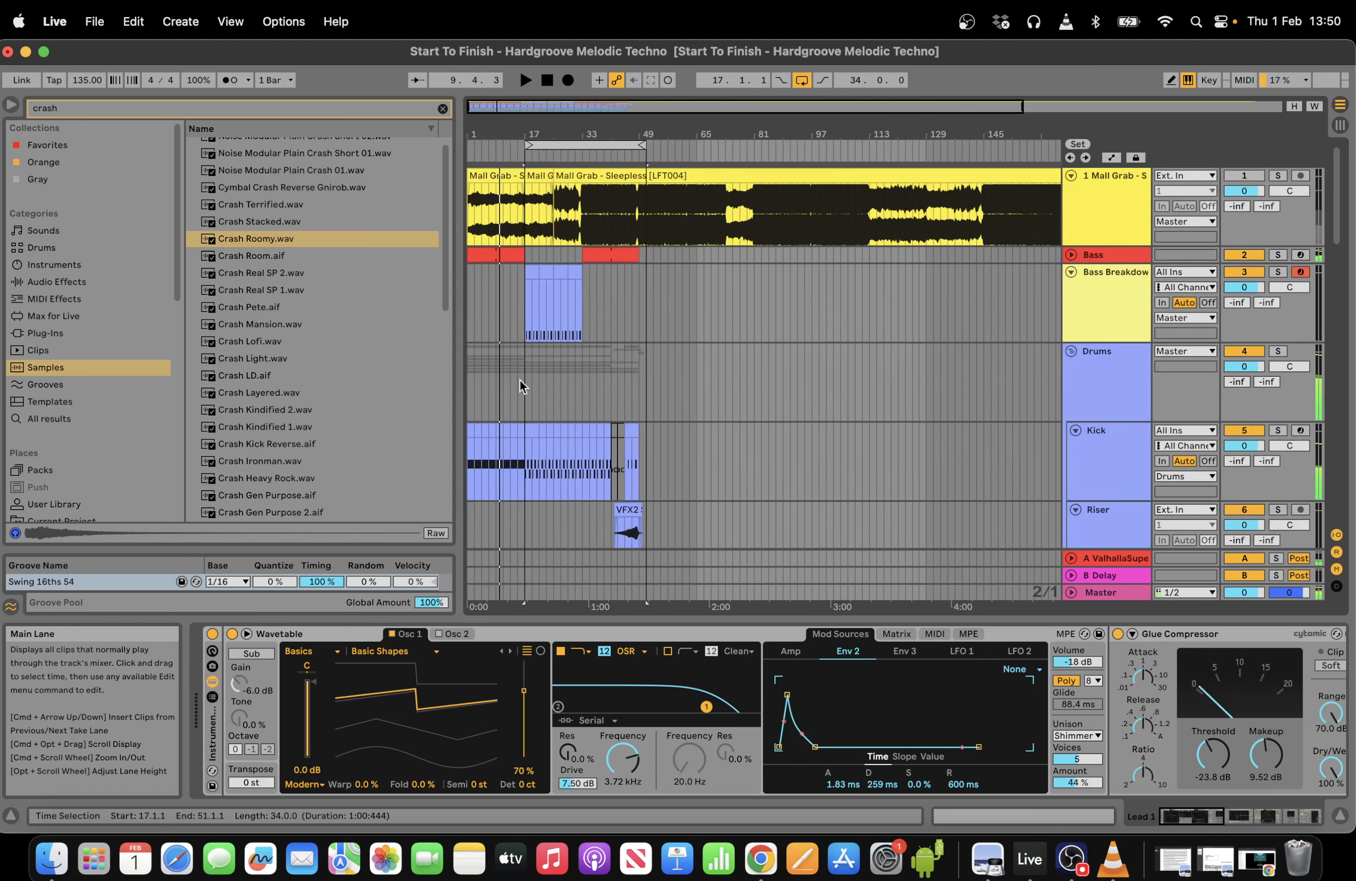
right_click(532, 378)
left_click(611, 492)
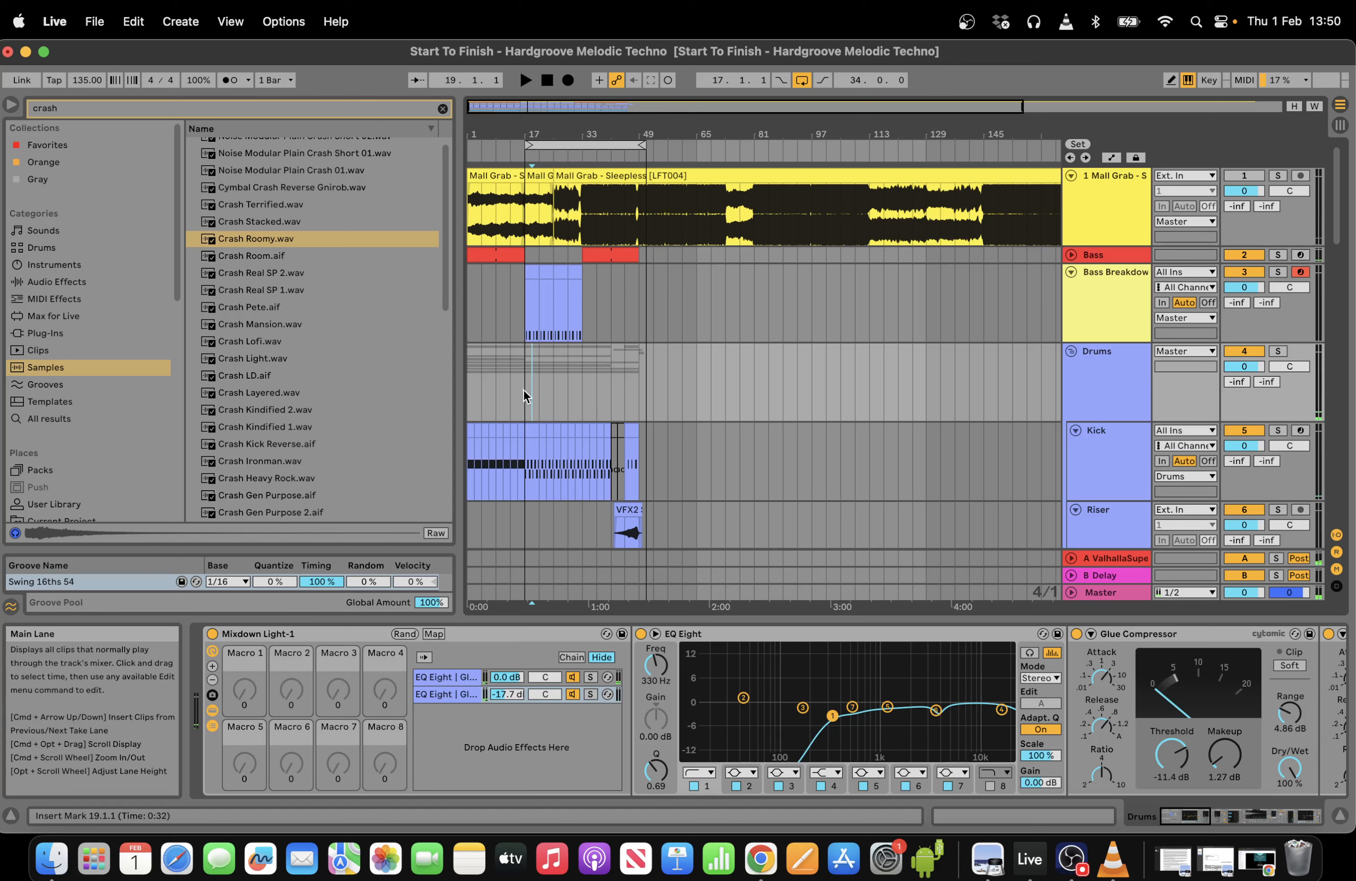
left_click_drag(524, 389, 417, 384)
key("Delete")
key("super+z")
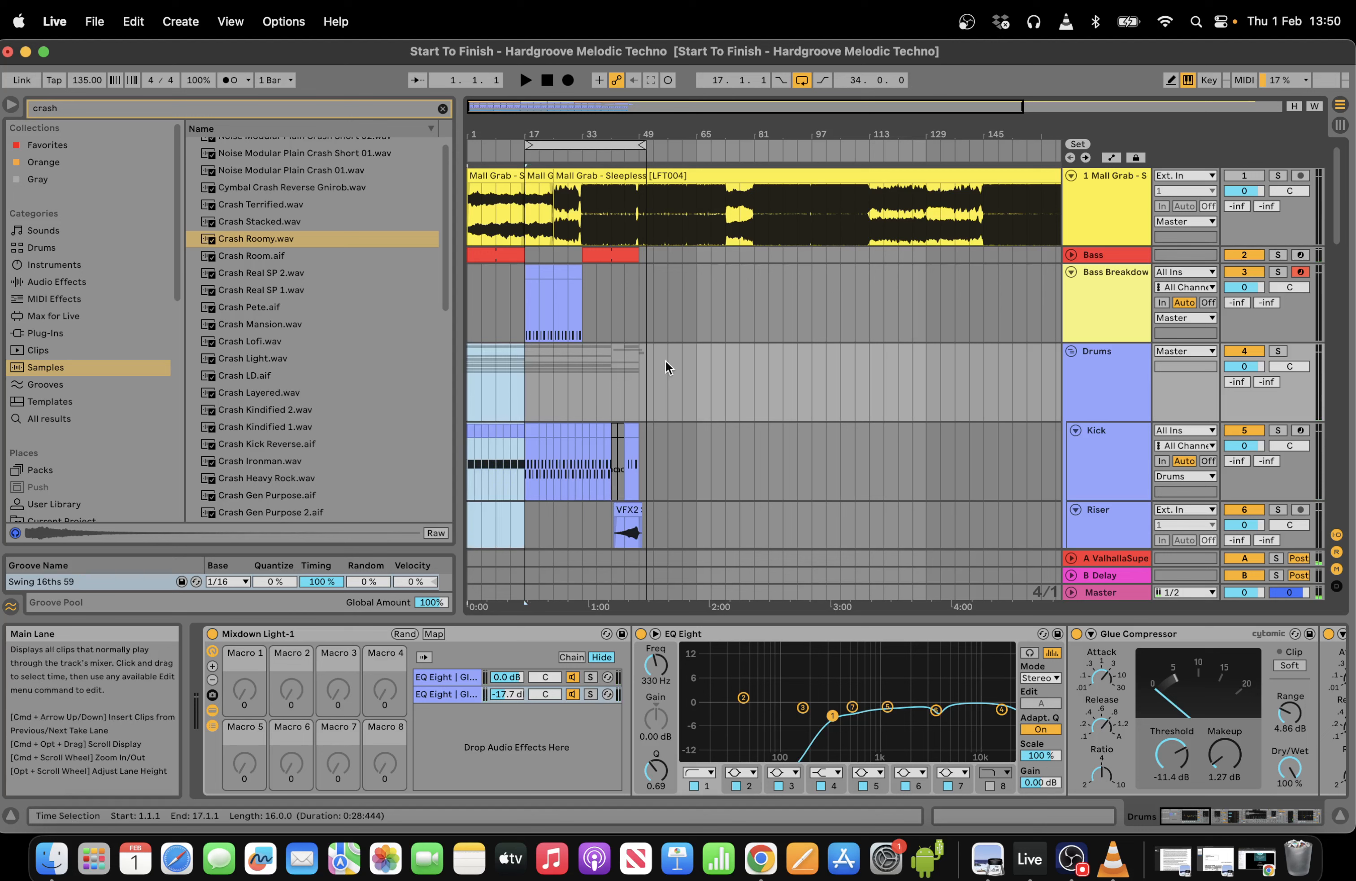
Return the loop's end to bar 49, paste the copied drums at bar 49 and play them.
left_click(649, 394)
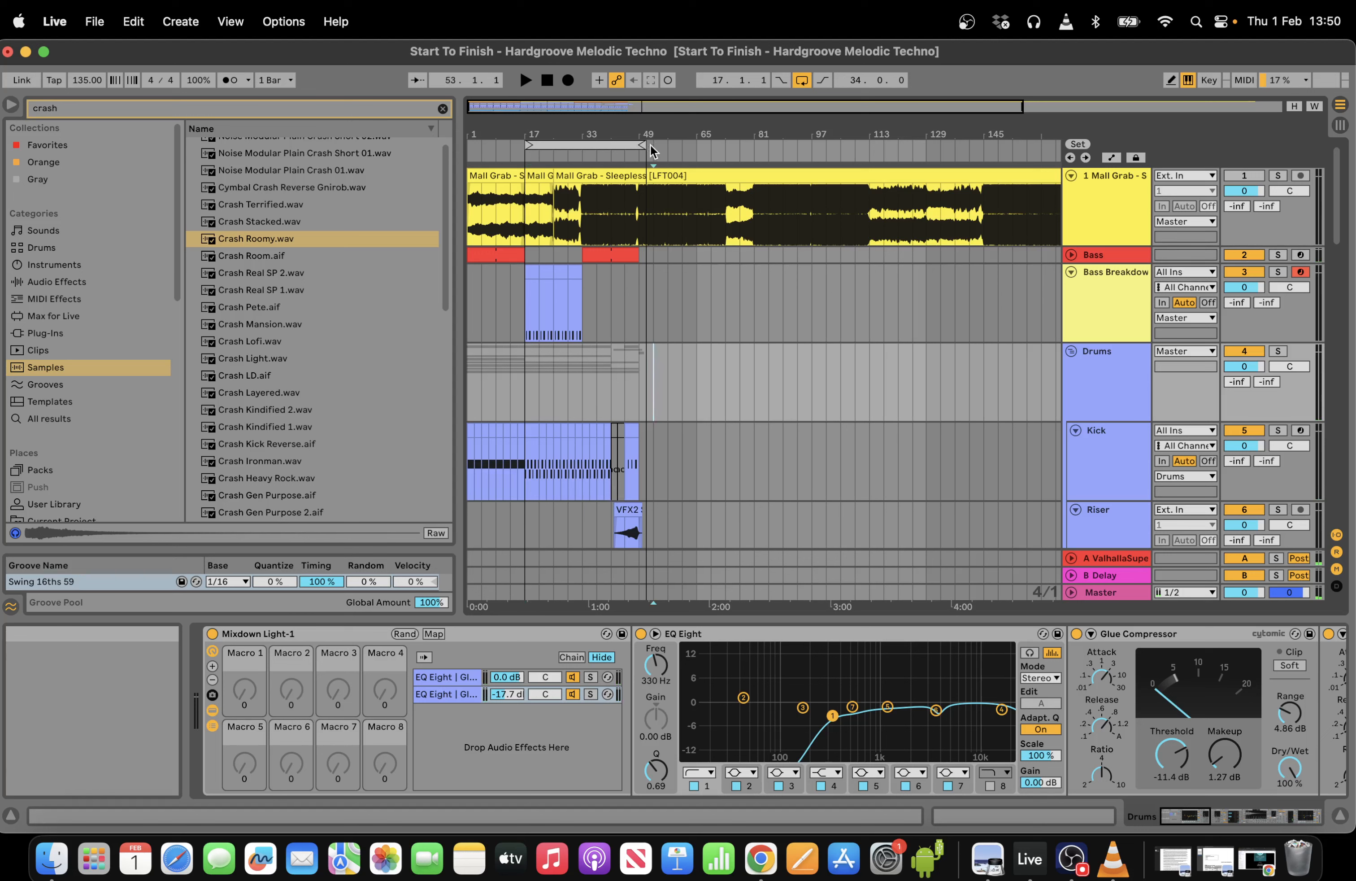
left_click_drag(643, 145, 636, 145)
left_click(651, 369)
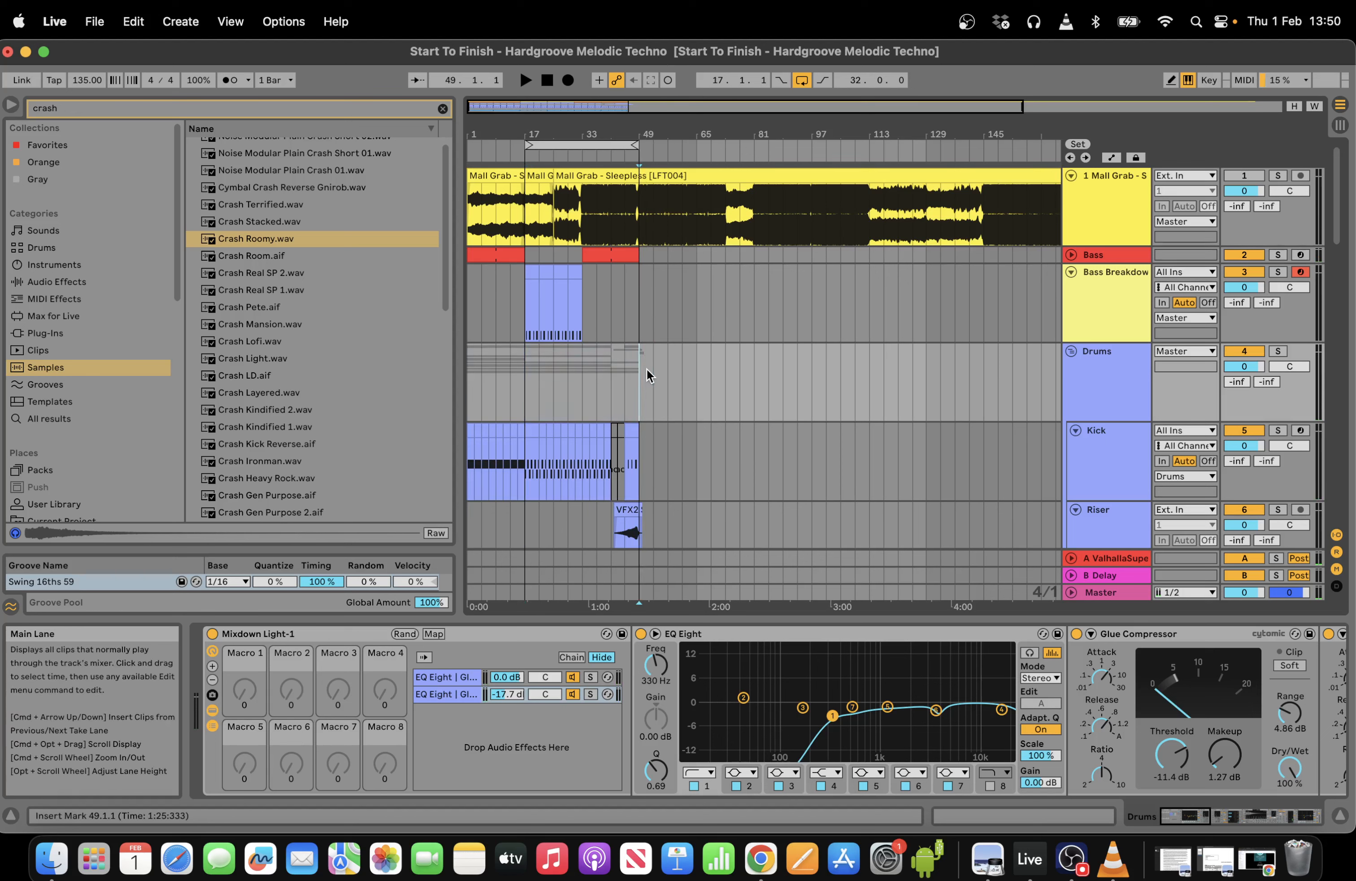
key("cmd+v")
key("space")
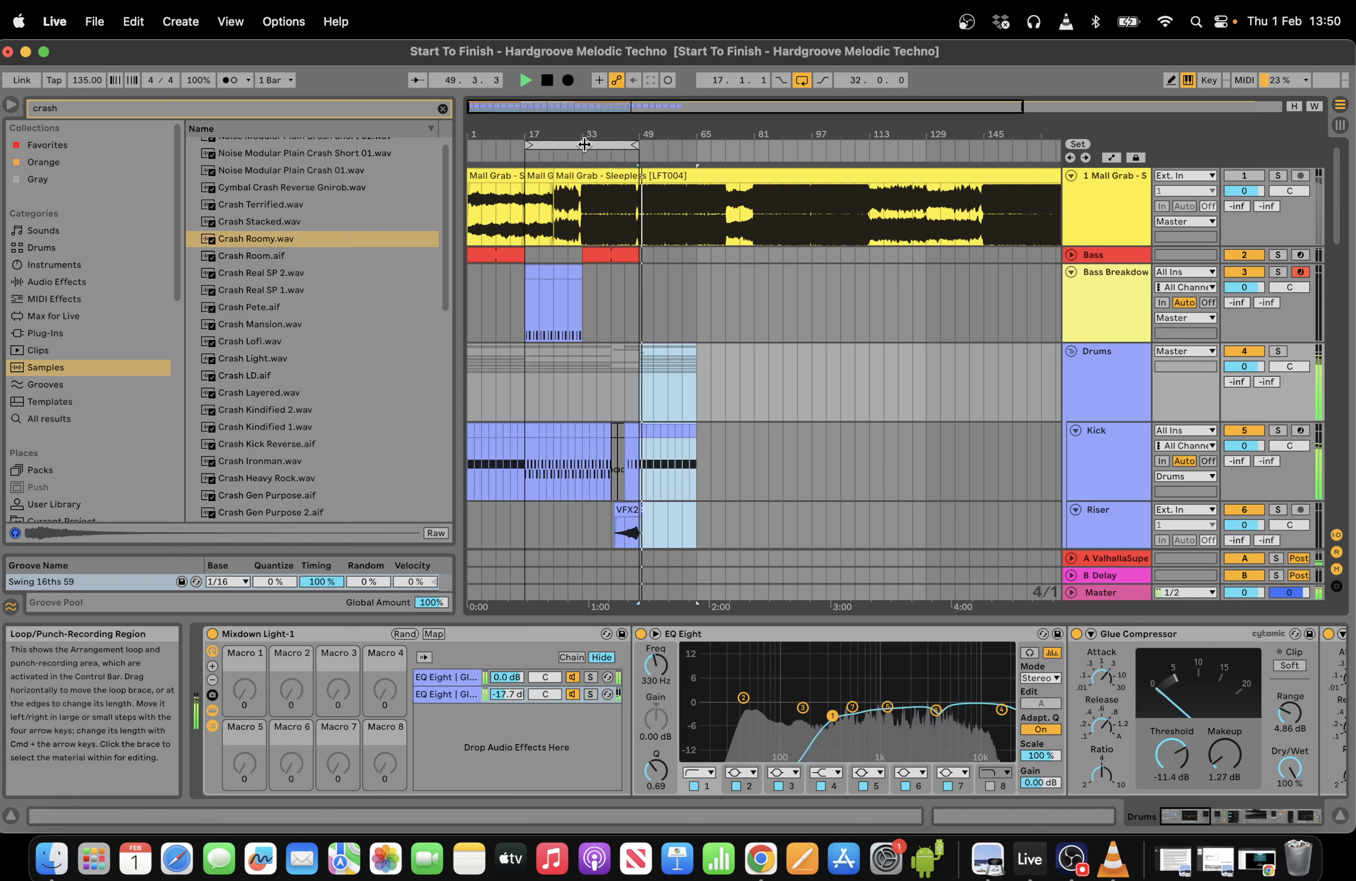
Move the 32-bar arrangement loop to bar 49, extend the Bass clip to bar 65 and unfold the Bass track.
left_click_drag(584, 145, 698, 145)
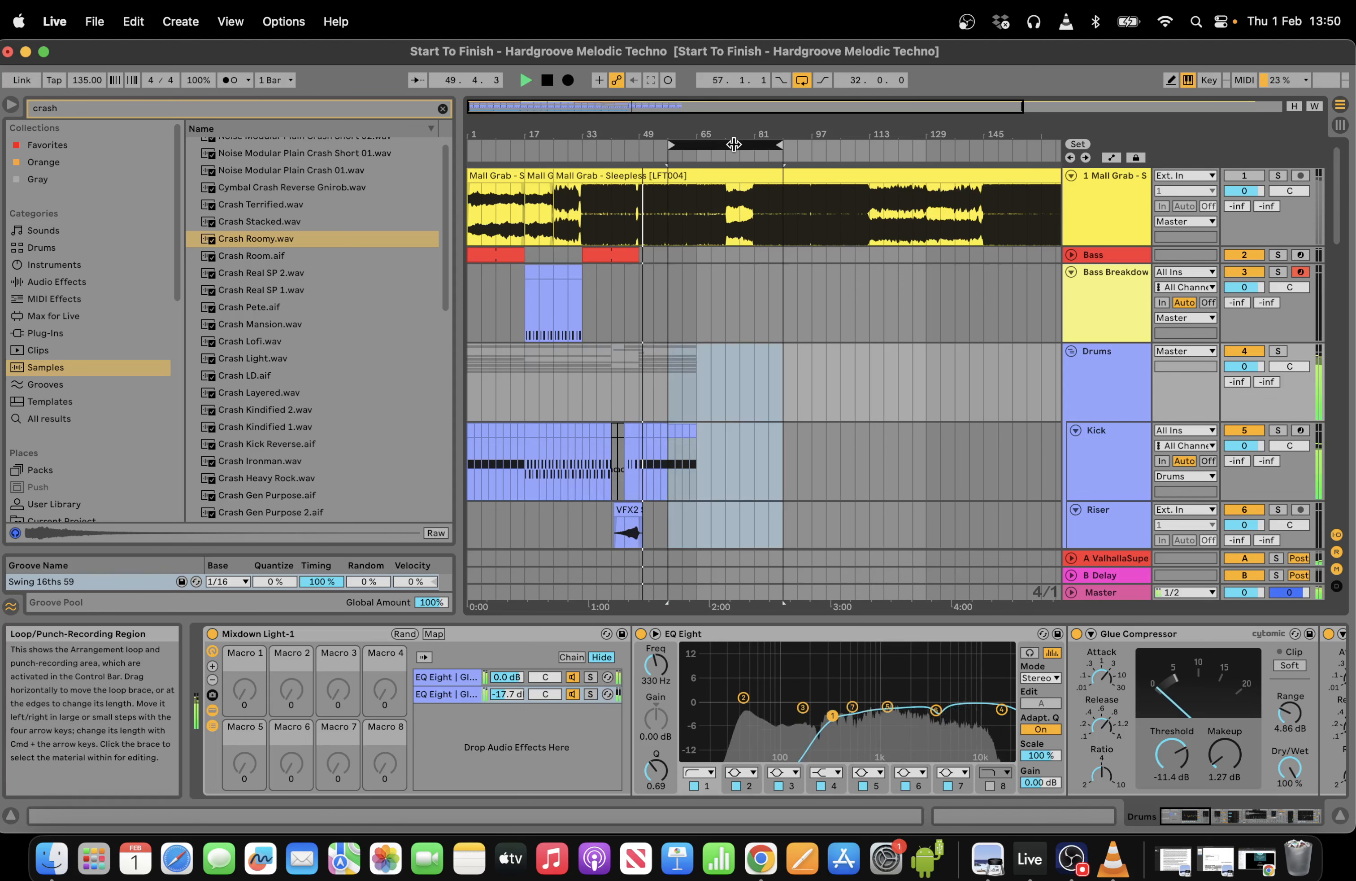
left_click(631, 250)
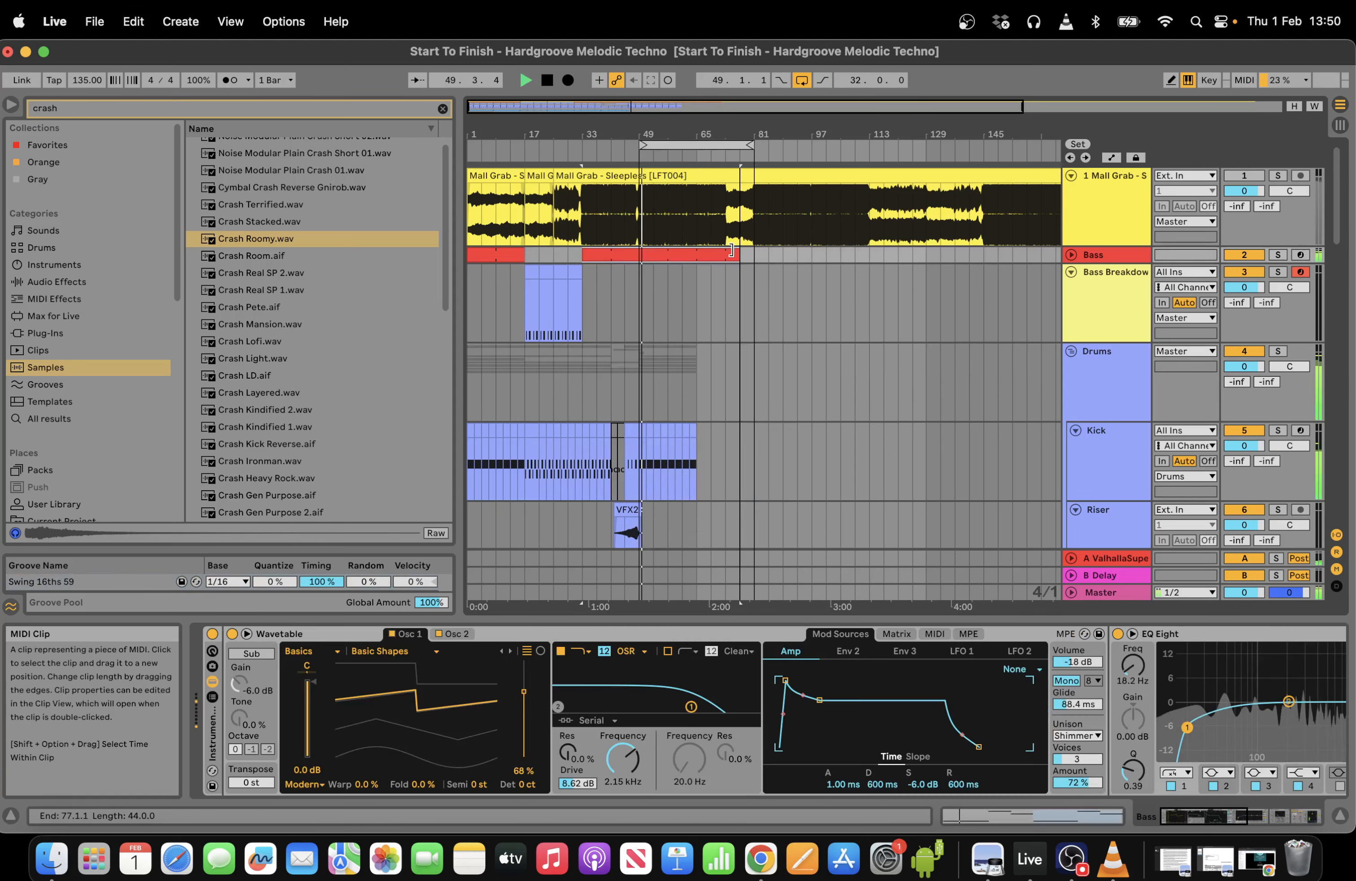
left_click(1078, 258)
left_click(1072, 255)
left_click_drag(1055, 274, 966, 299)
Set the arrangement grid to 1 Bar and deactivate the Bass material in bar 48.
key("space")
key("space")
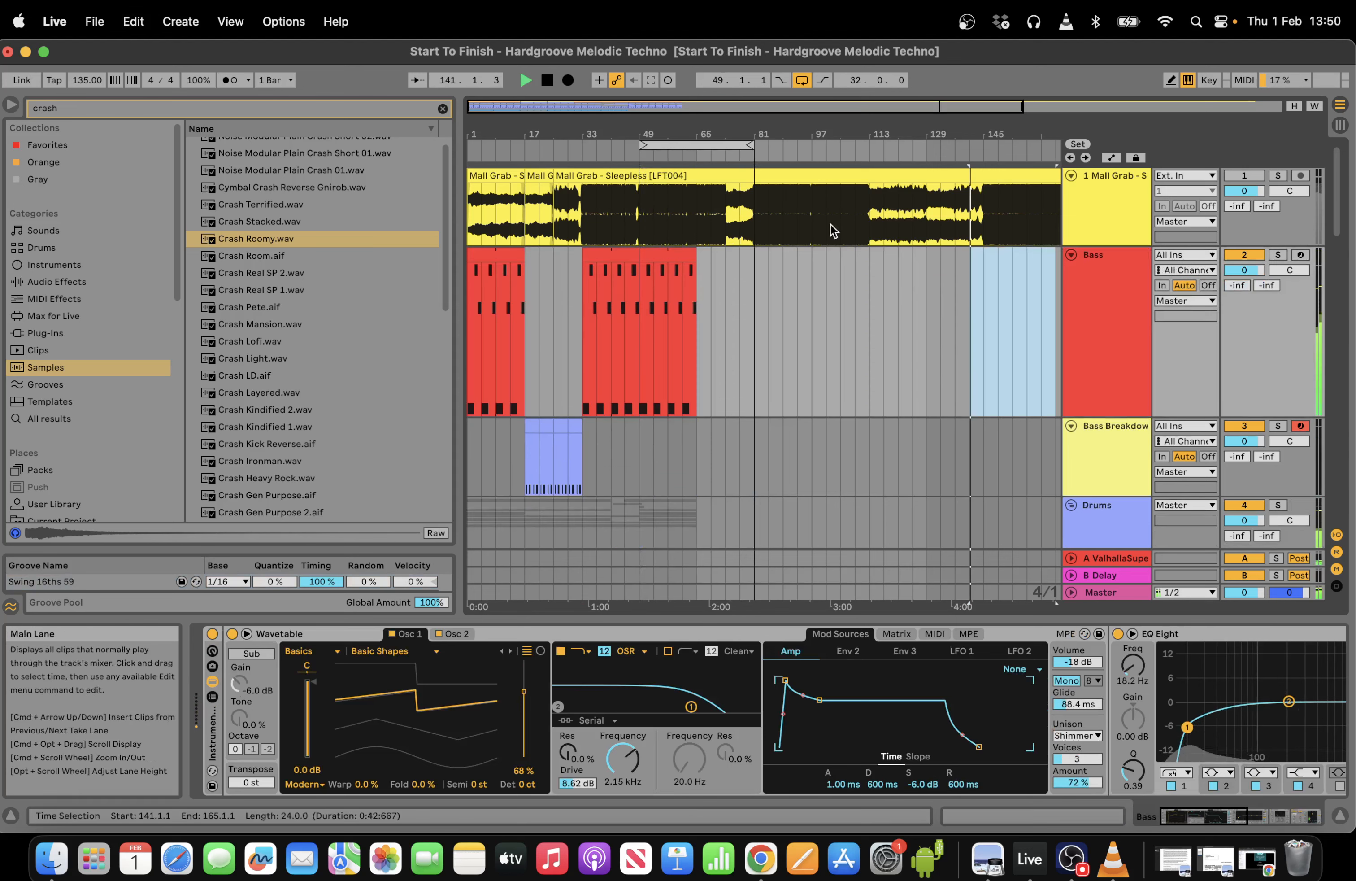
left_click_drag(639, 103, 638, 172)
left_click(588, 156)
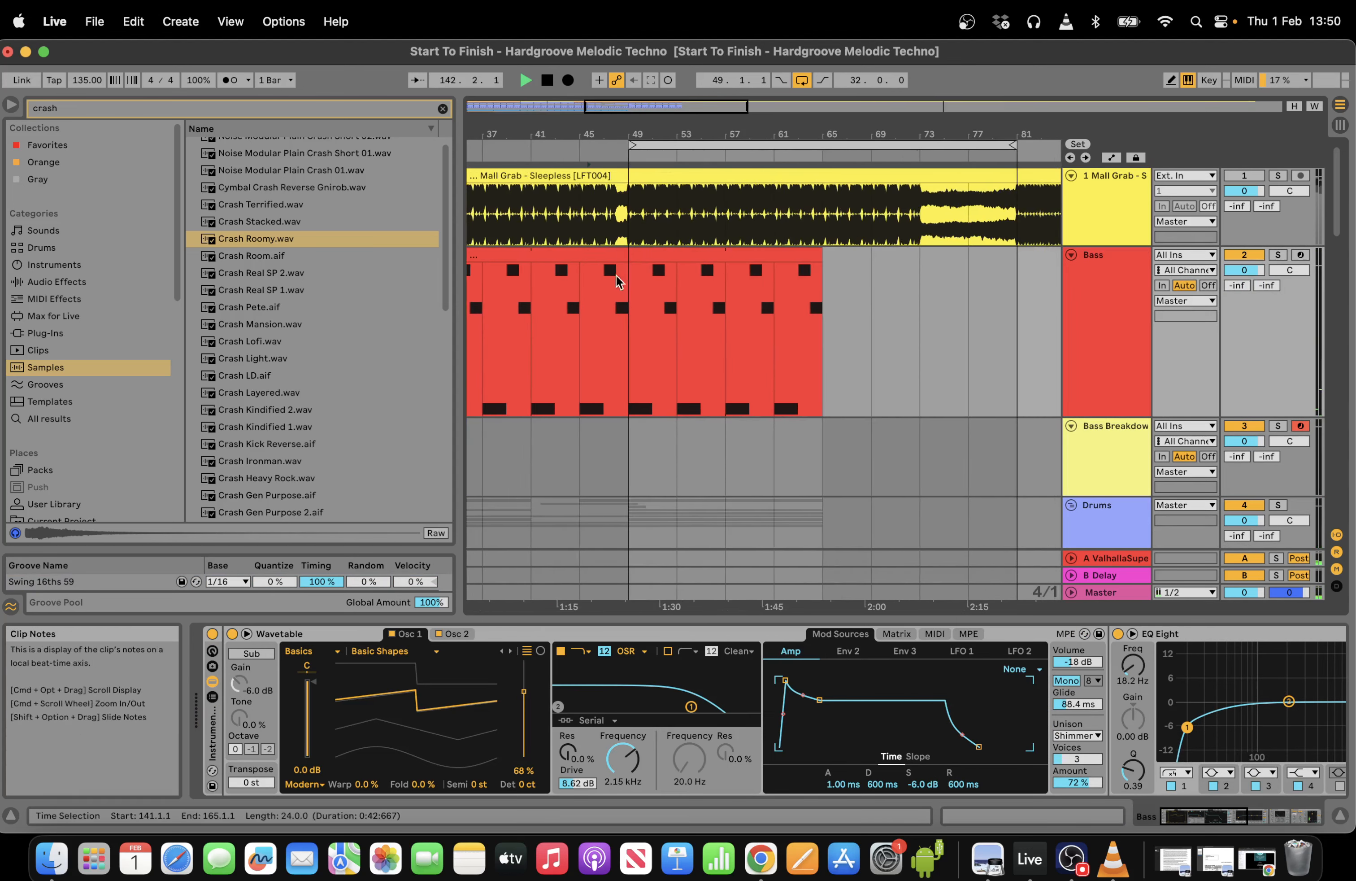
right_click(655, 286)
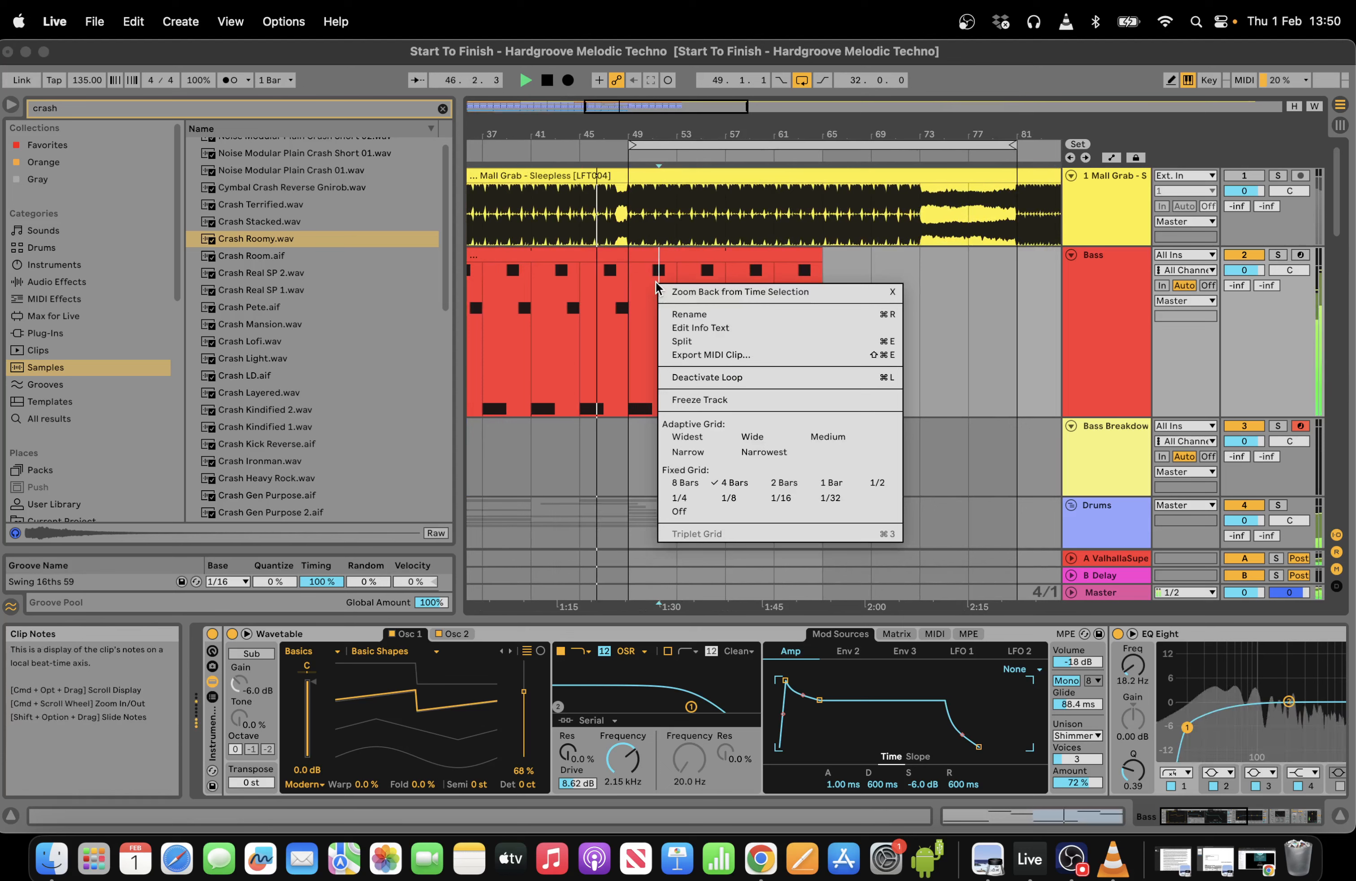
left_click(830, 483)
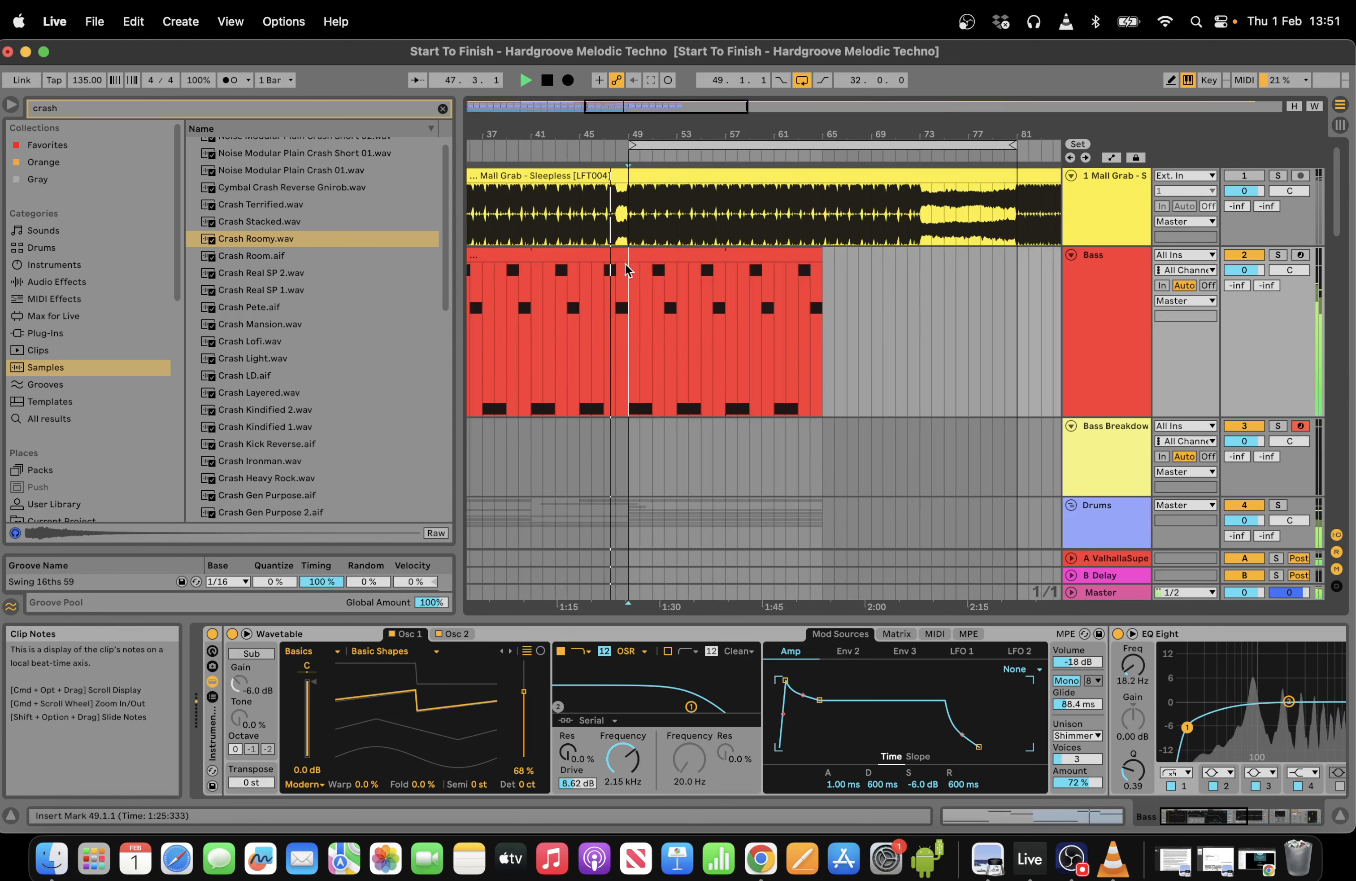
left_click(618, 248)
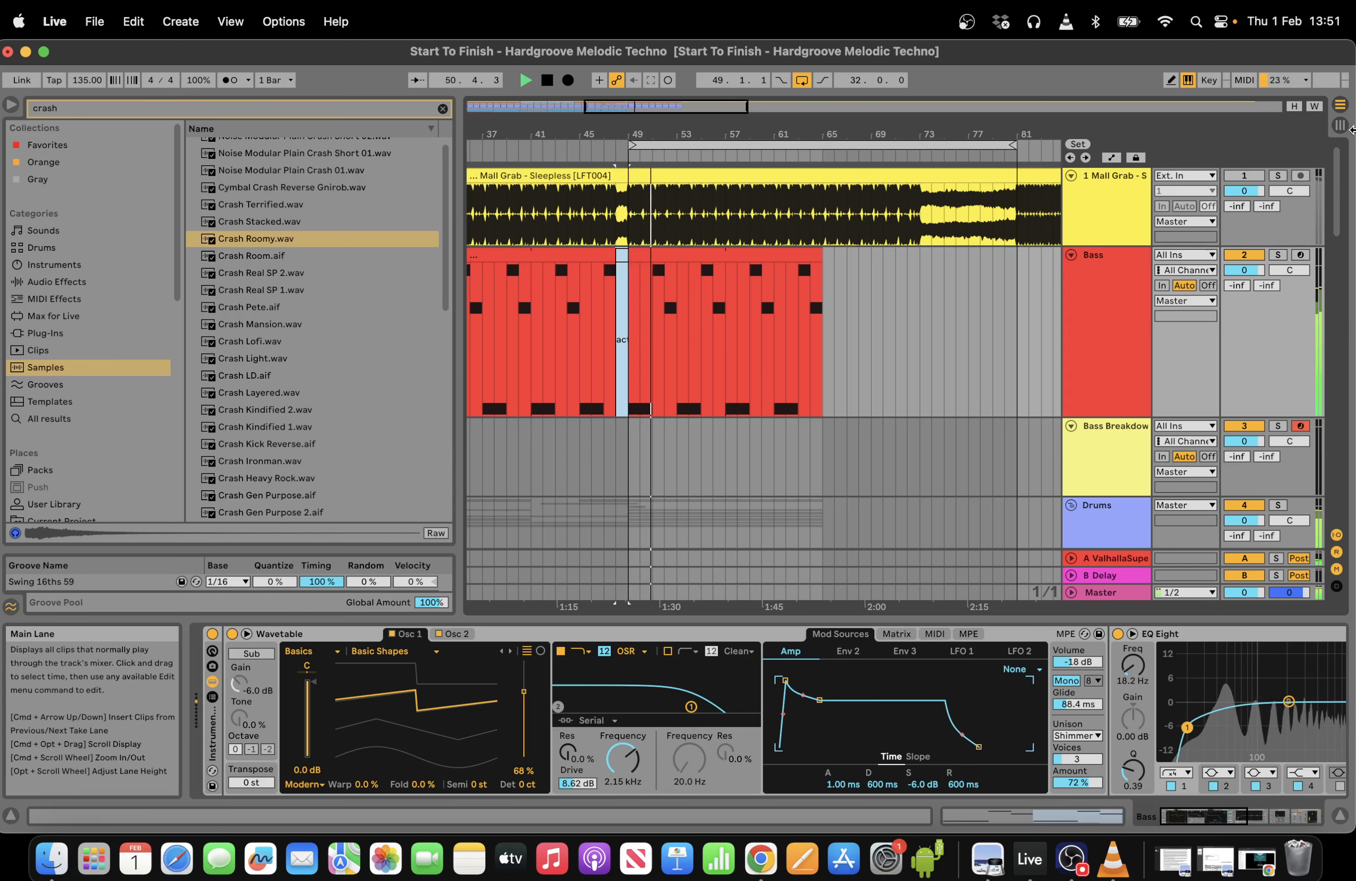
Play through the transition into bar 49 and examine the lead tracks from bar 1 onwards.
key("space")
scroll(1335, 426, "down", 15)
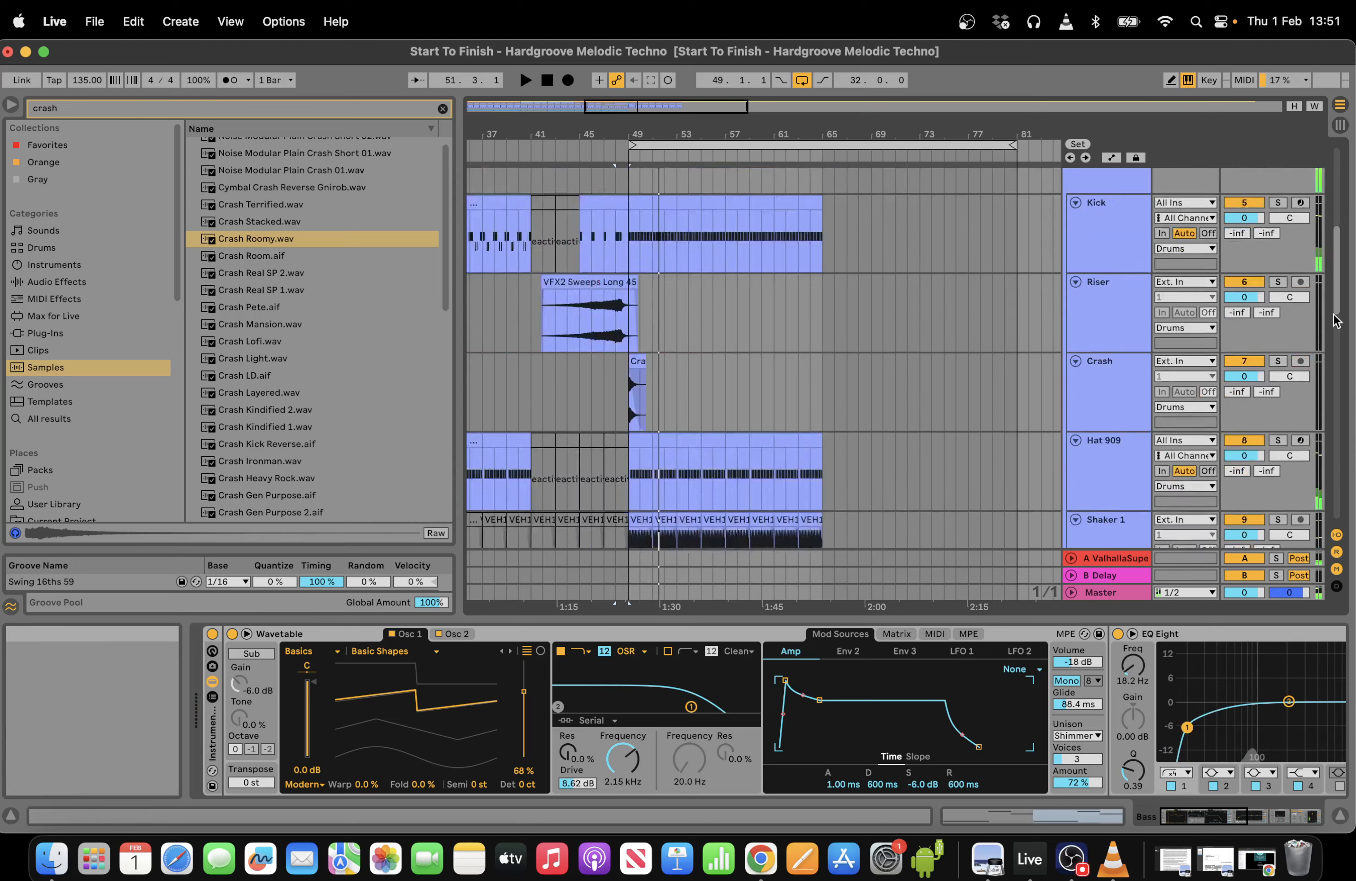
key("space")
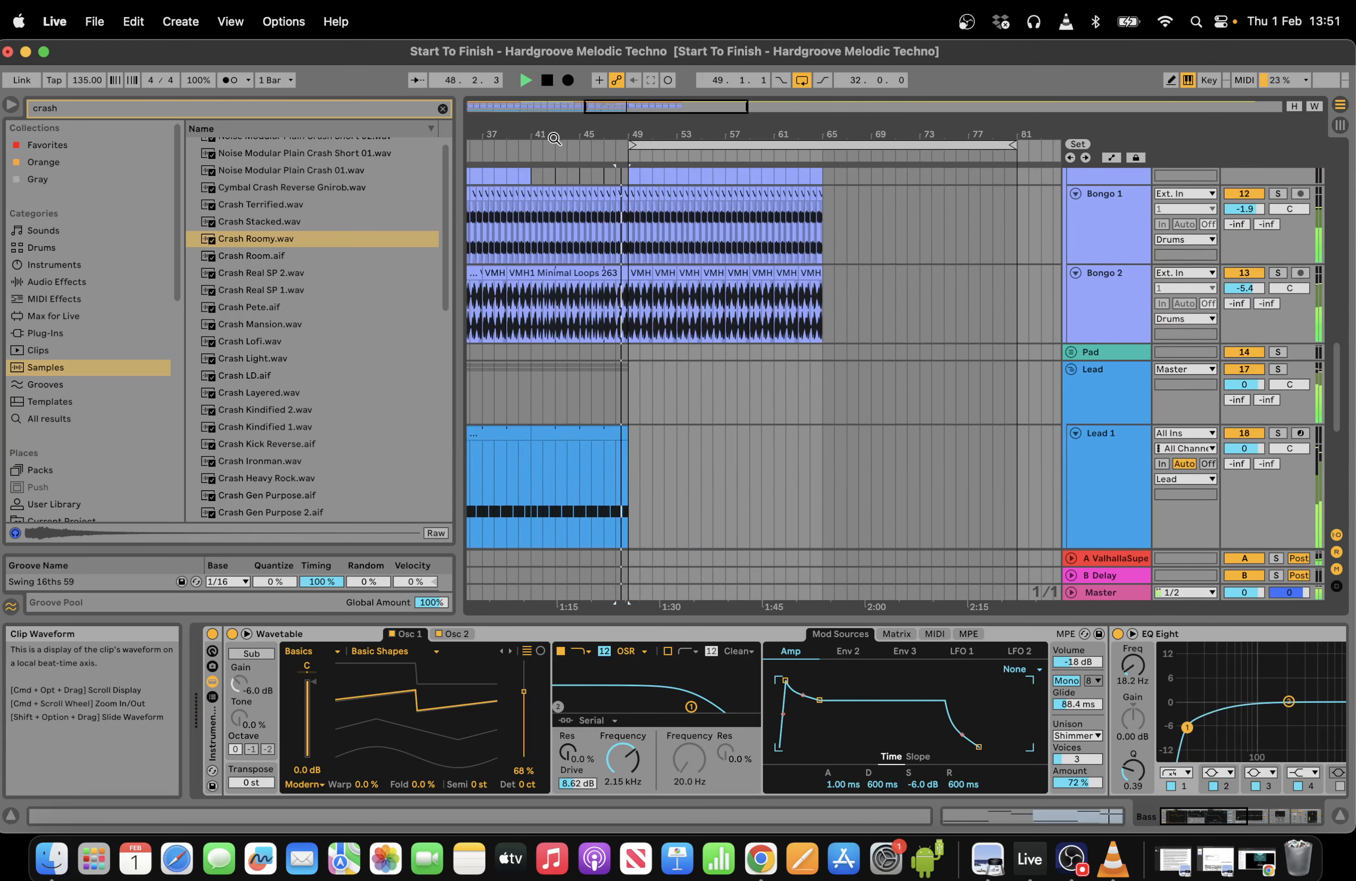
left_click(604, 127)
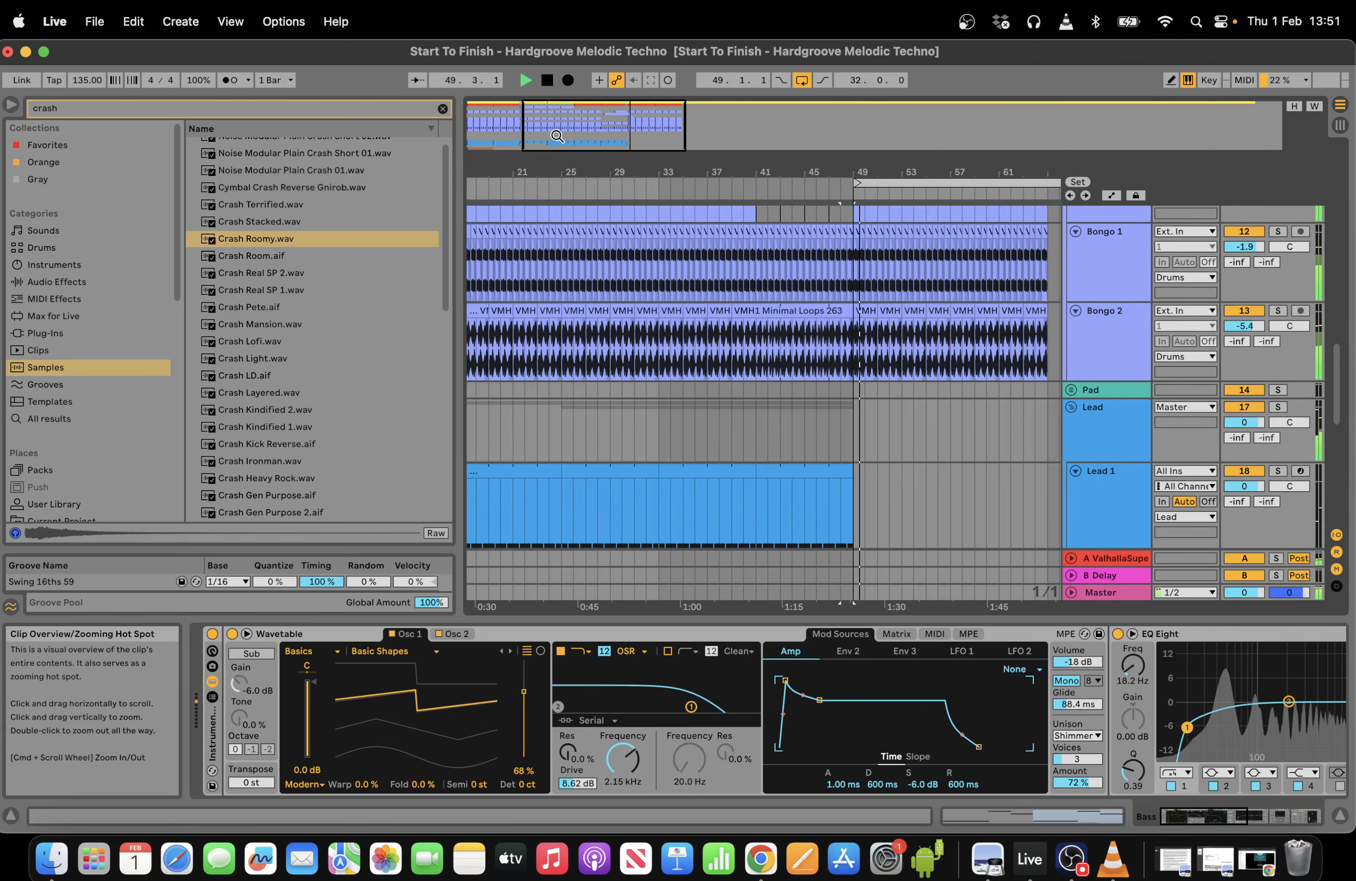
key("space")
left_click_drag(1337, 374, 1337, 430)
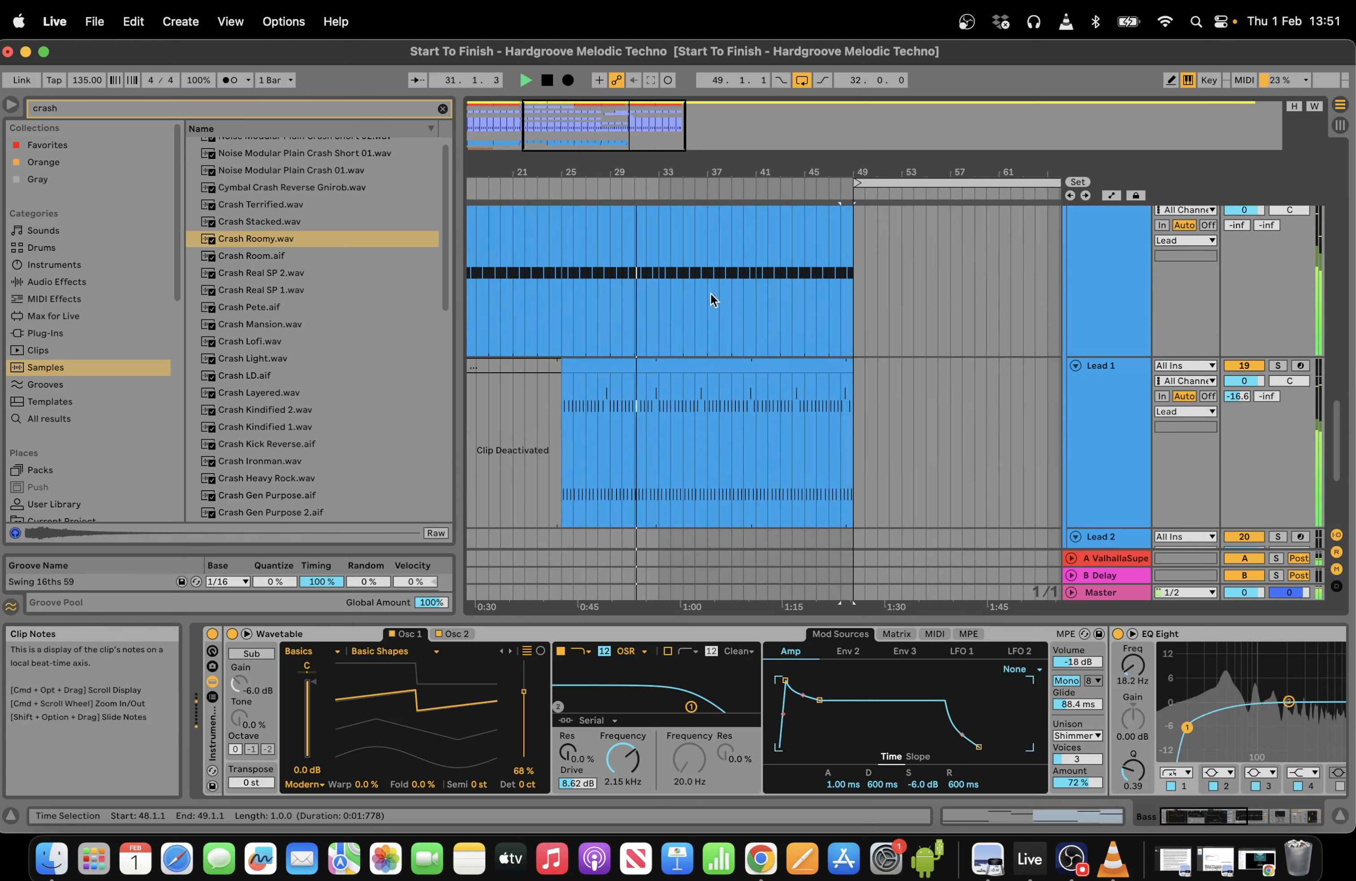
left_click(523, 144)
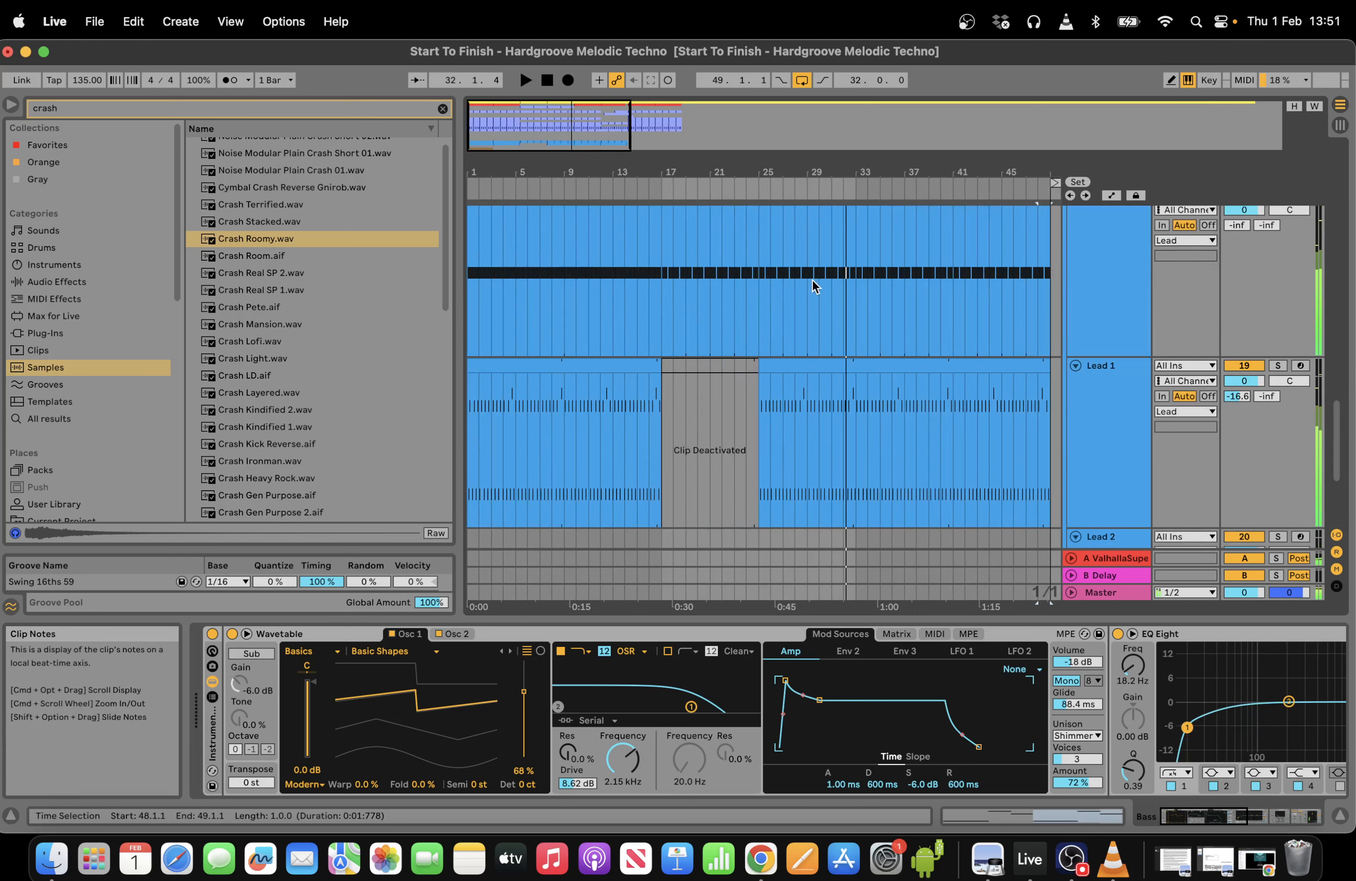
Copy the upper Lead 1 track's material from bar 17 to bar 24 and paste it at bar 49.
left_click_drag(759, 309, 716, 144)
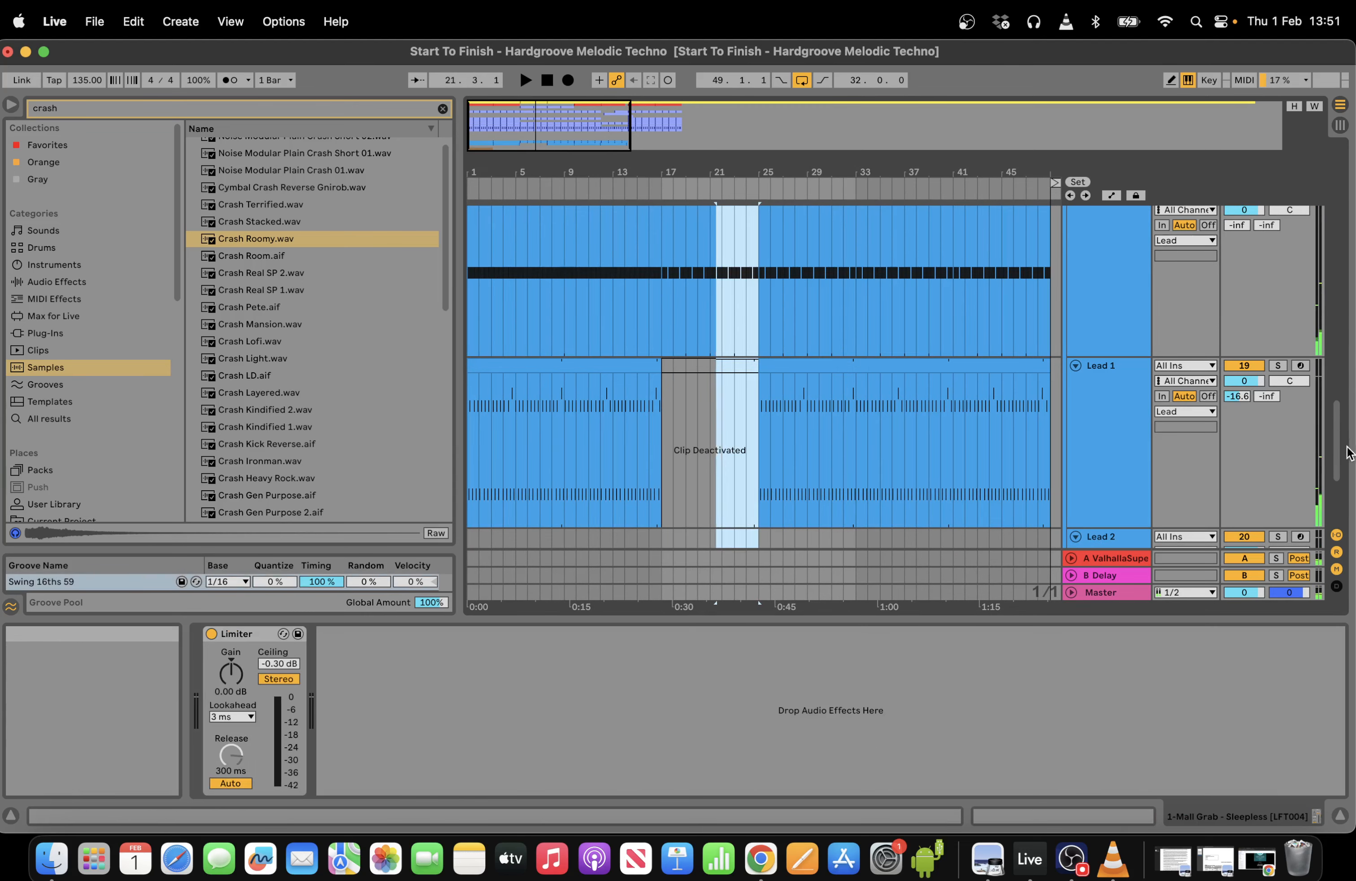
left_click_drag(1340, 449, 1340, 421)
left_click(799, 459)
left_click_drag(750, 392, 659, 332)
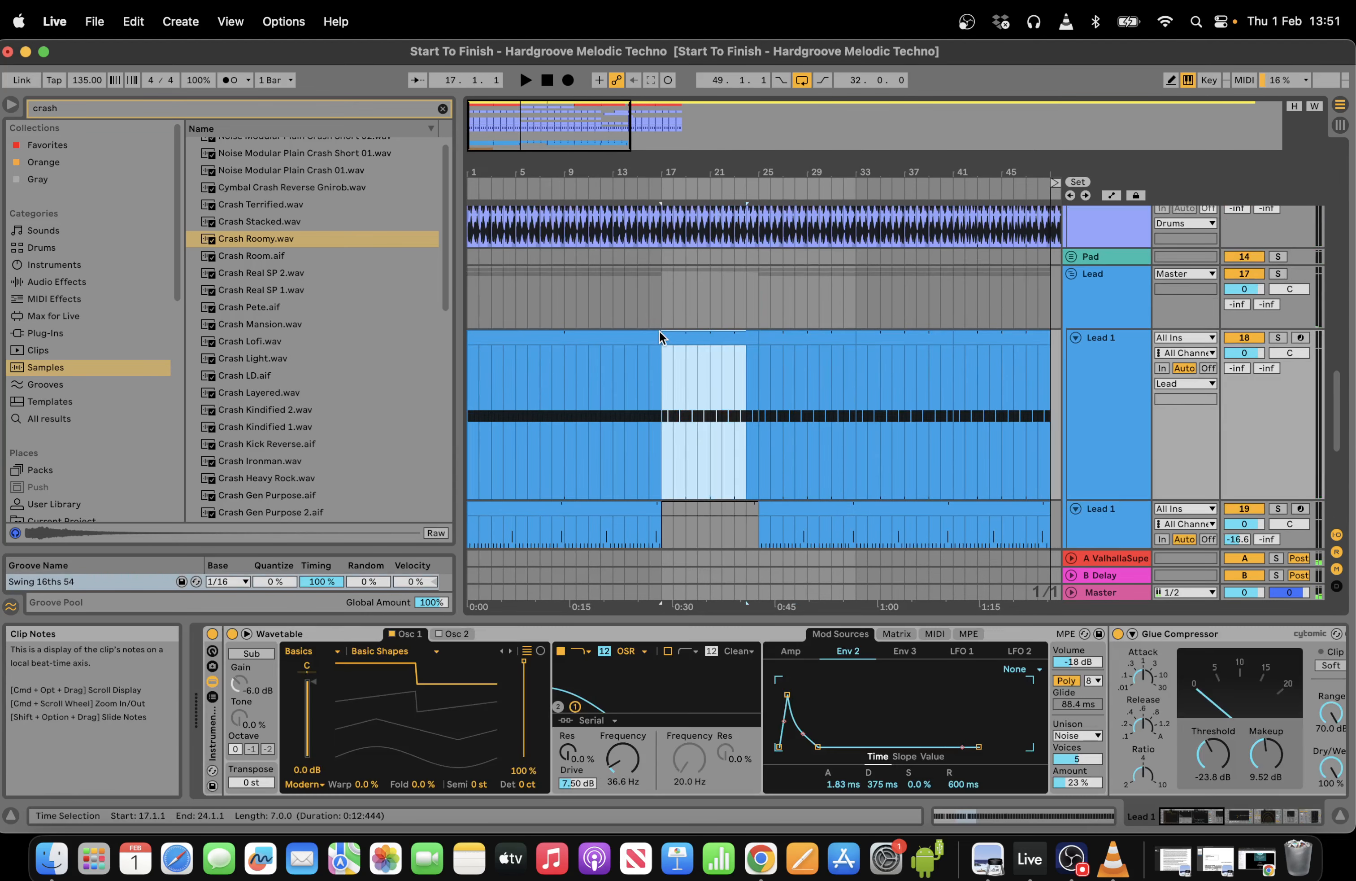
key("super+c")
left_click_drag(617, 173, 289, 441)
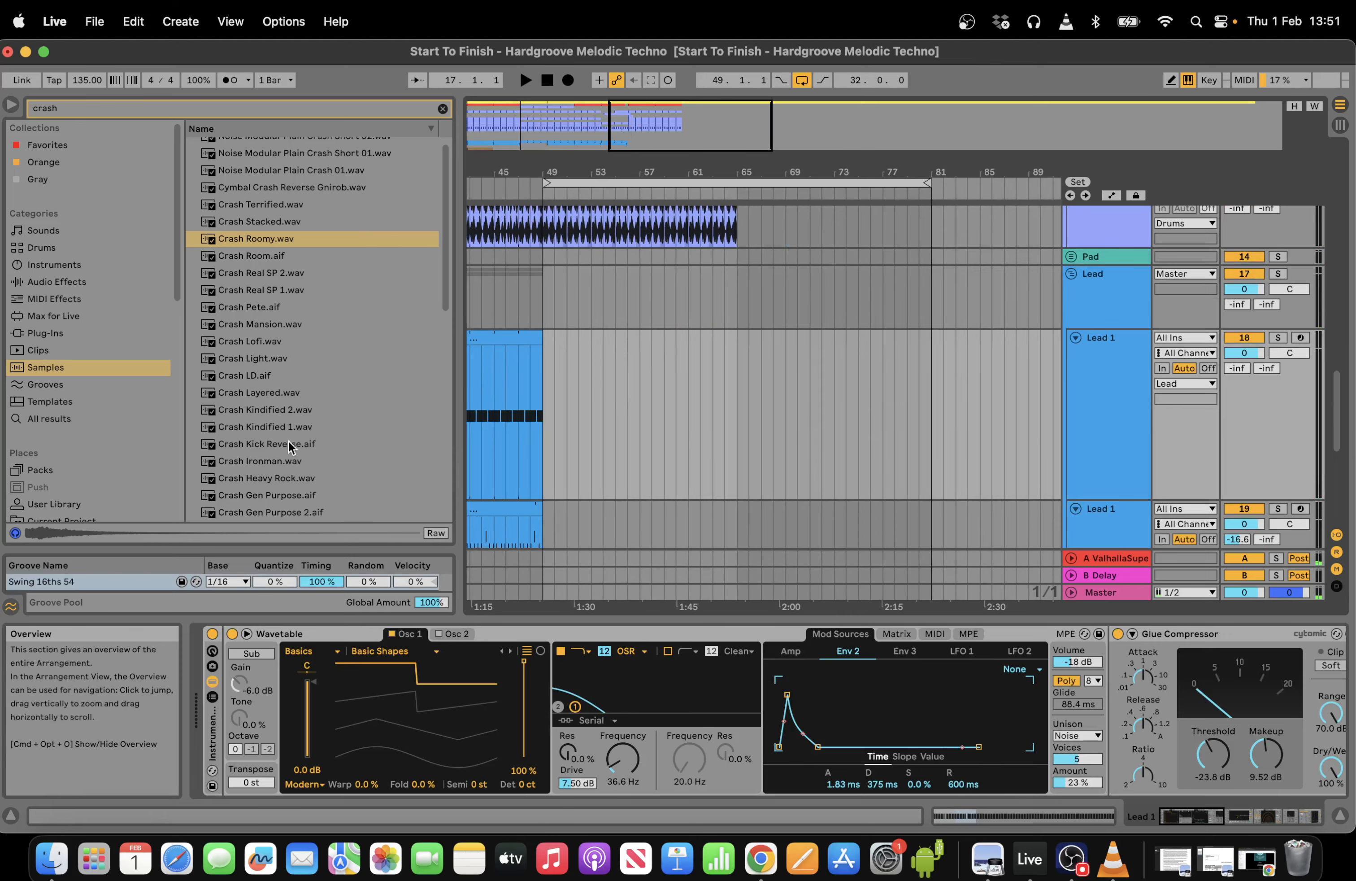
left_click(543, 394)
key("super+v")
Play the upper Lead 1 part from bar 33 into the pasted section and inspect Wavetable's Env 2 values.
left_click(519, 131)
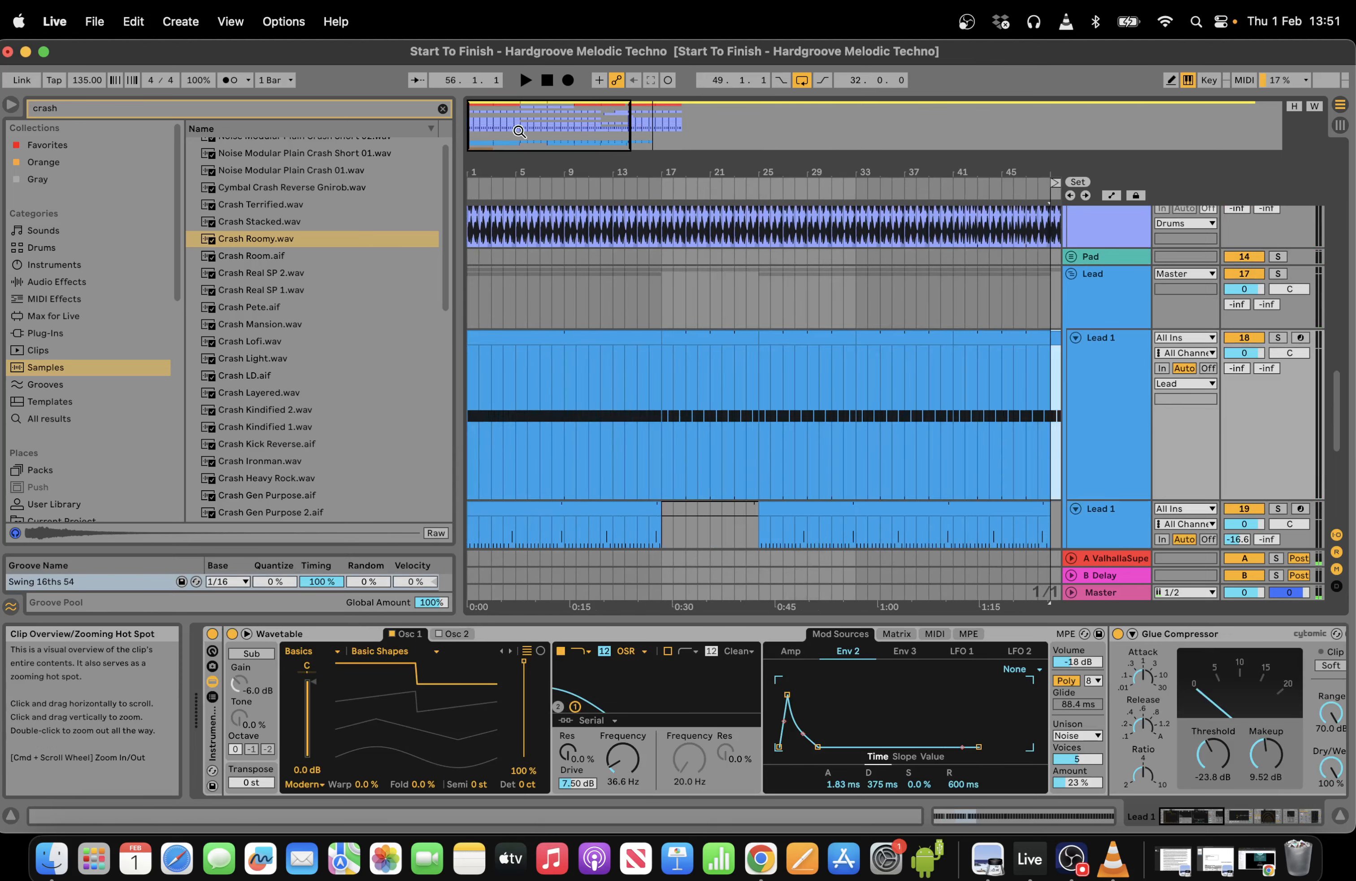
left_click(548, 338)
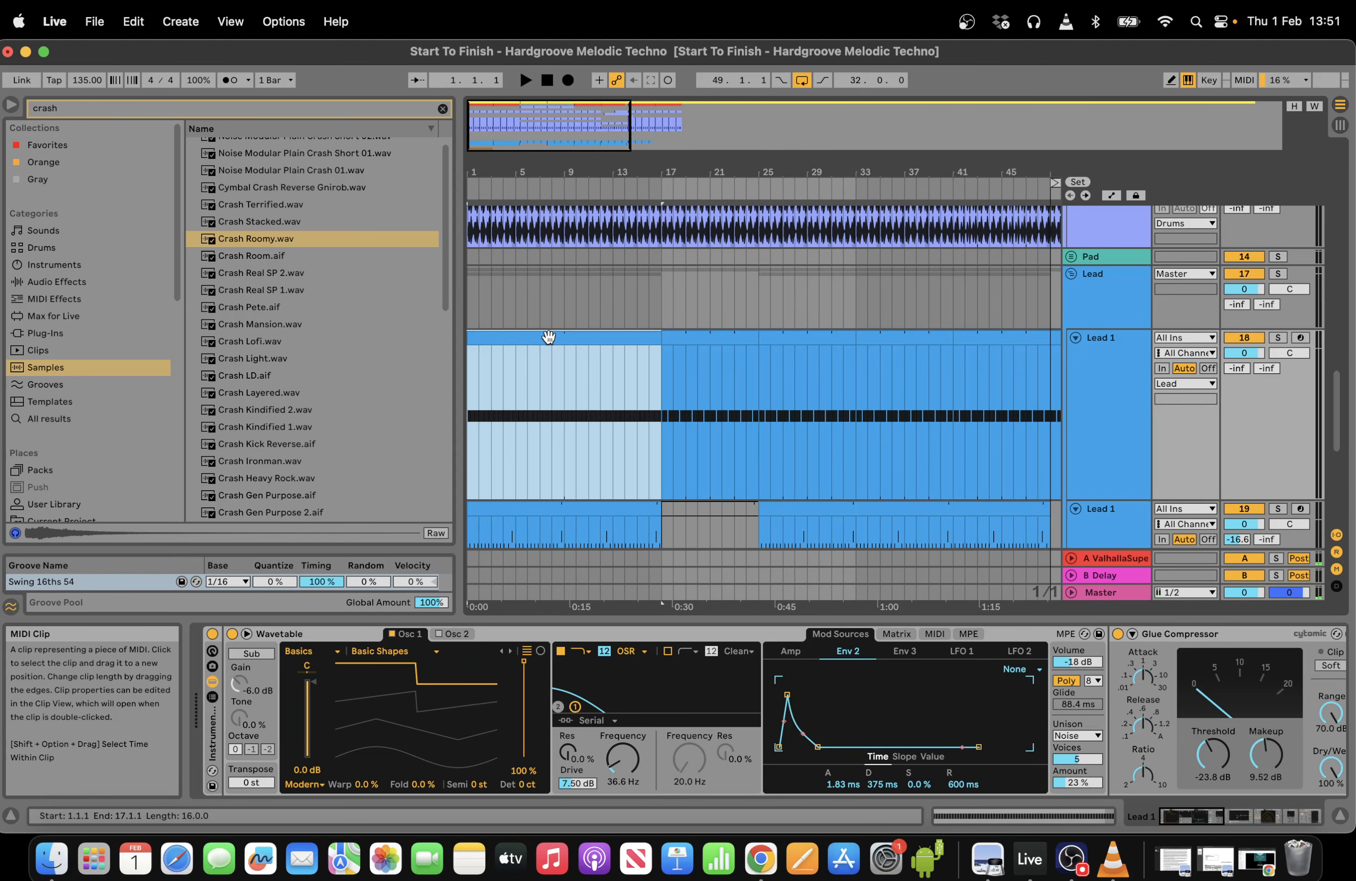
left_click(857, 406)
left_click(878, 188)
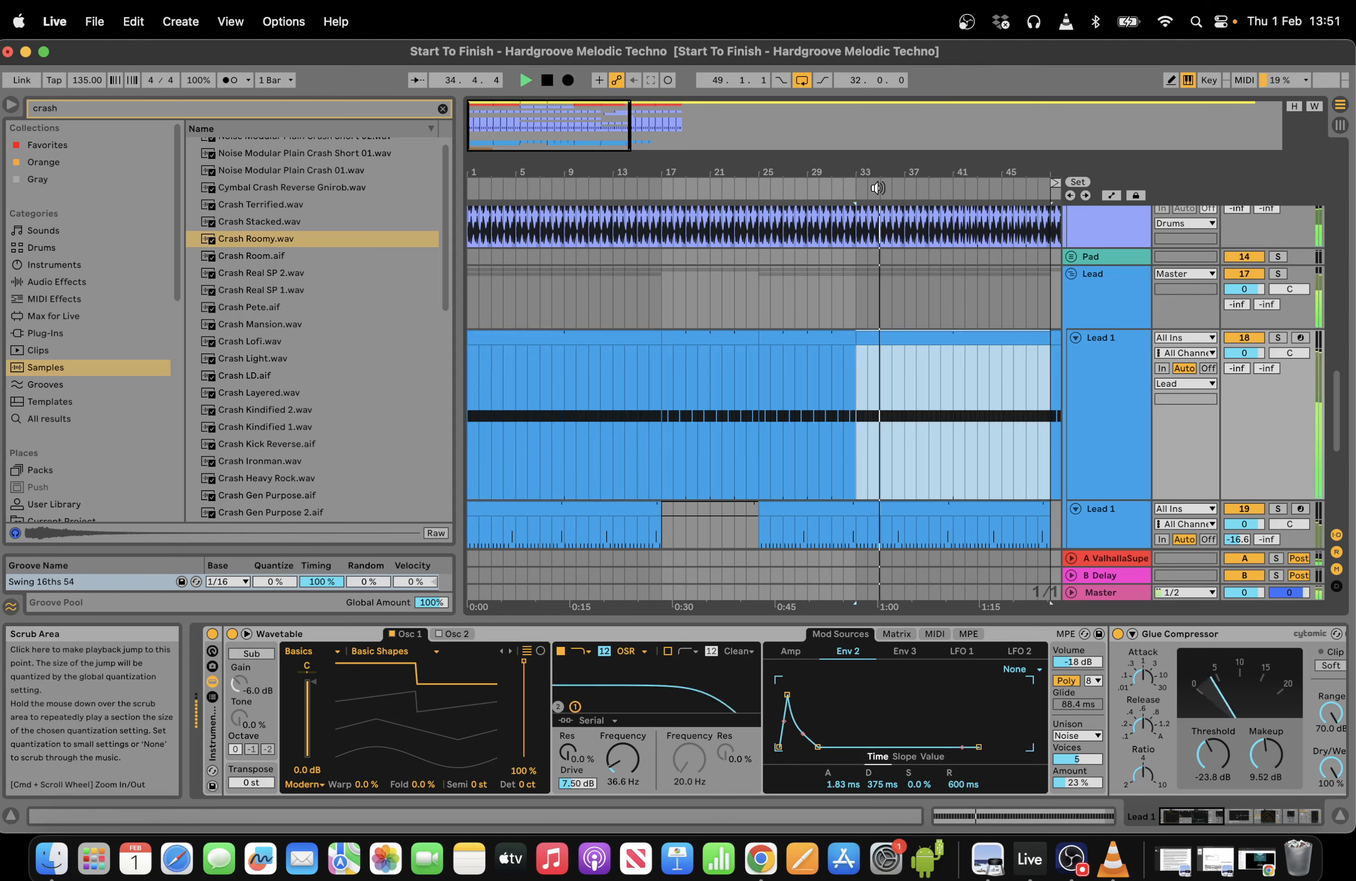
left_click(600, 127)
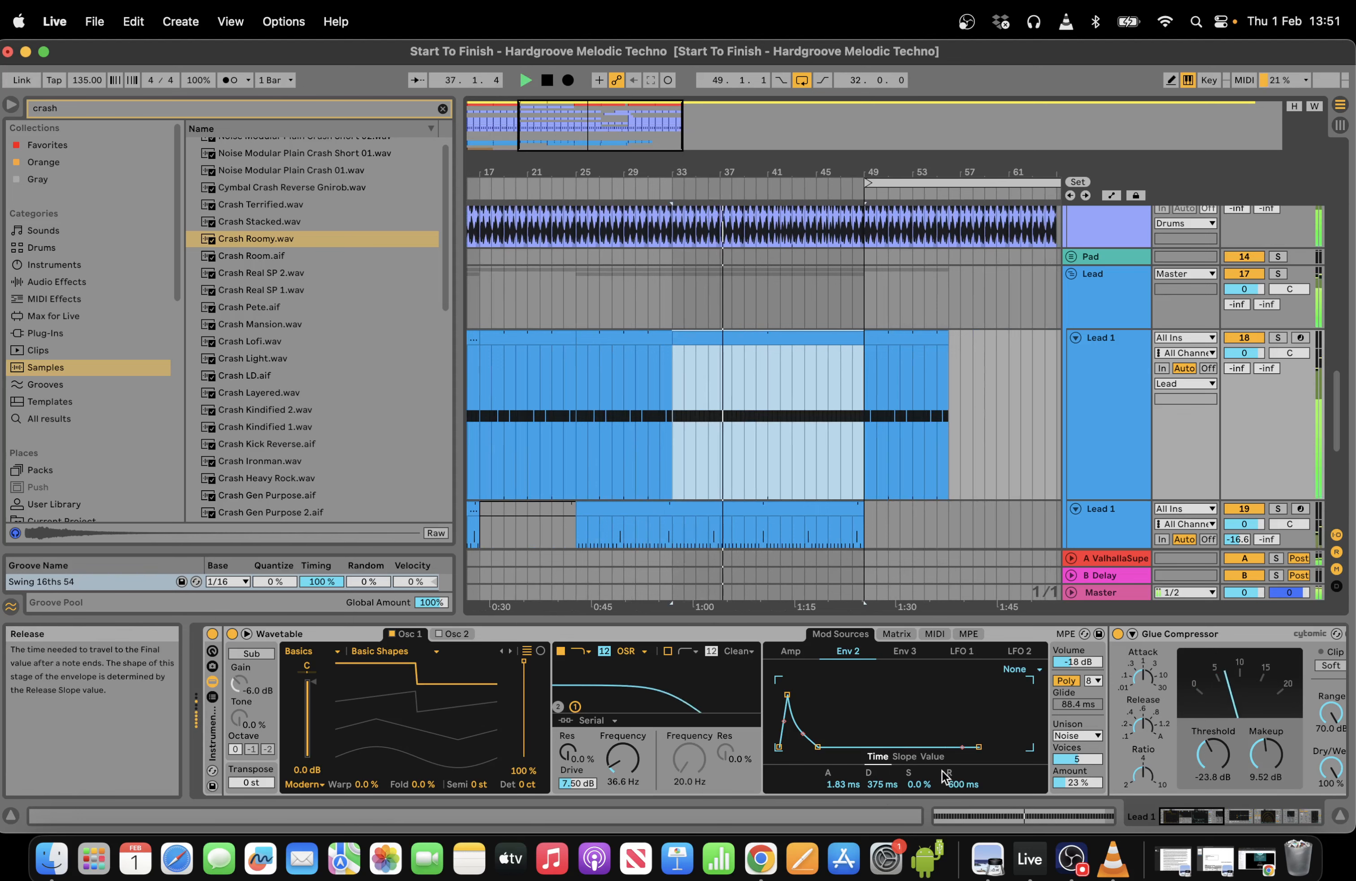
left_click(934, 756)
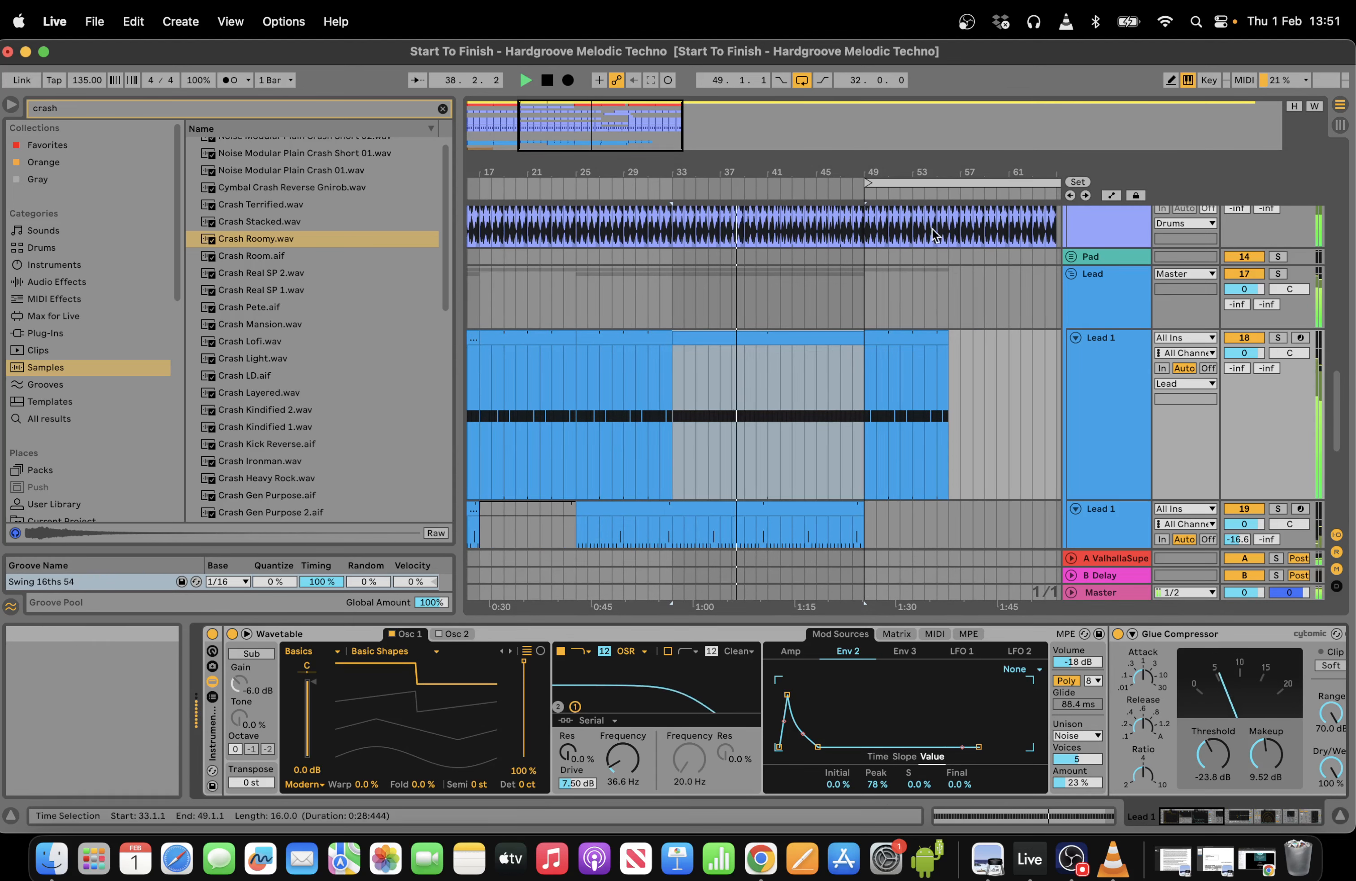
left_click(848, 195)
scroll(1344, 424, "down", 3)
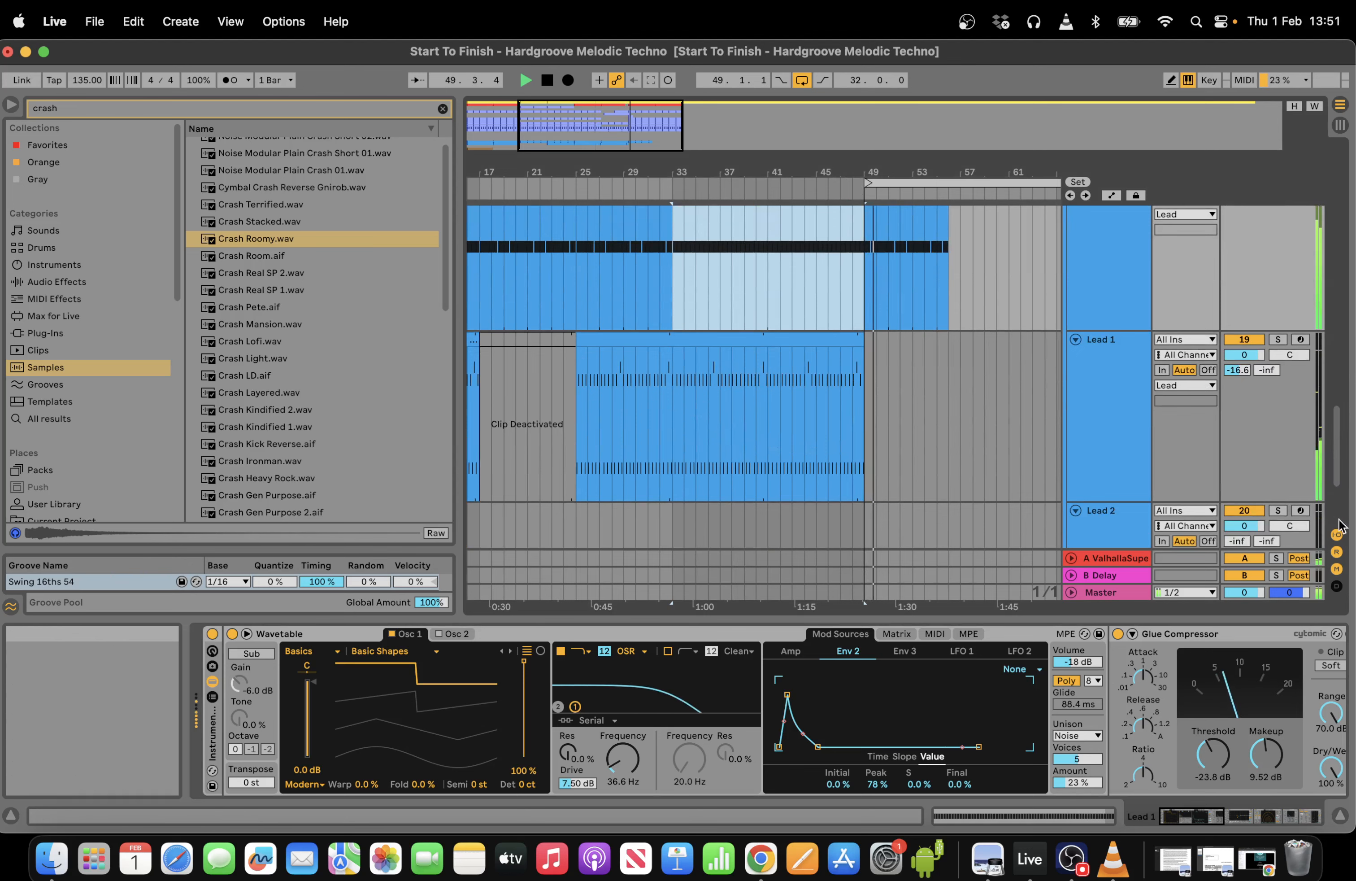
scroll(1335, 458, "up", 2)
left_click_drag(605, 173, 676, 146)
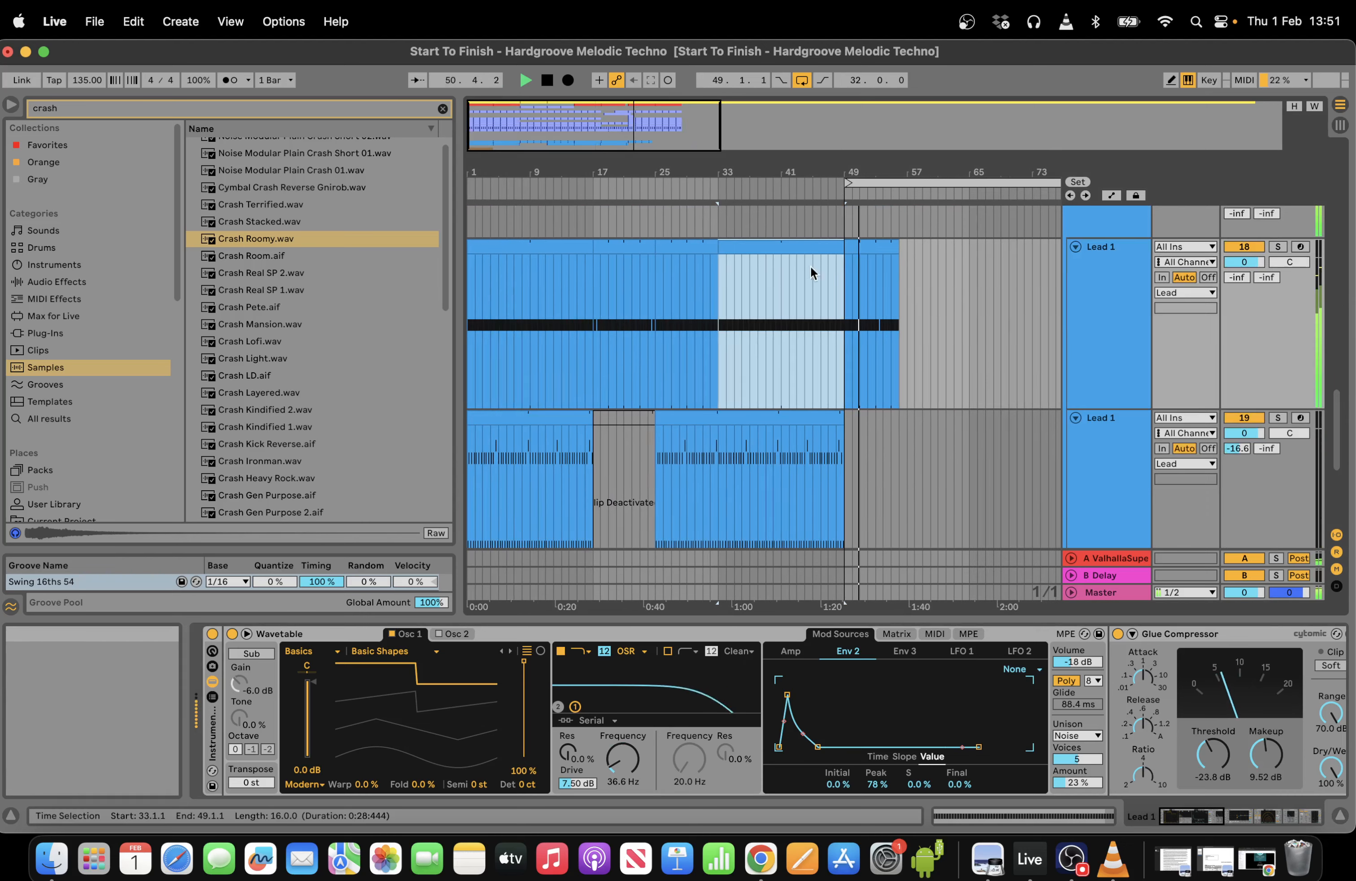
Duplicate the upper Lead 1 clip of bars 49 to 56 and extend the copy to bar 65.
left_click(866, 251)
left_click_drag(1237, 278, 1237, 221)
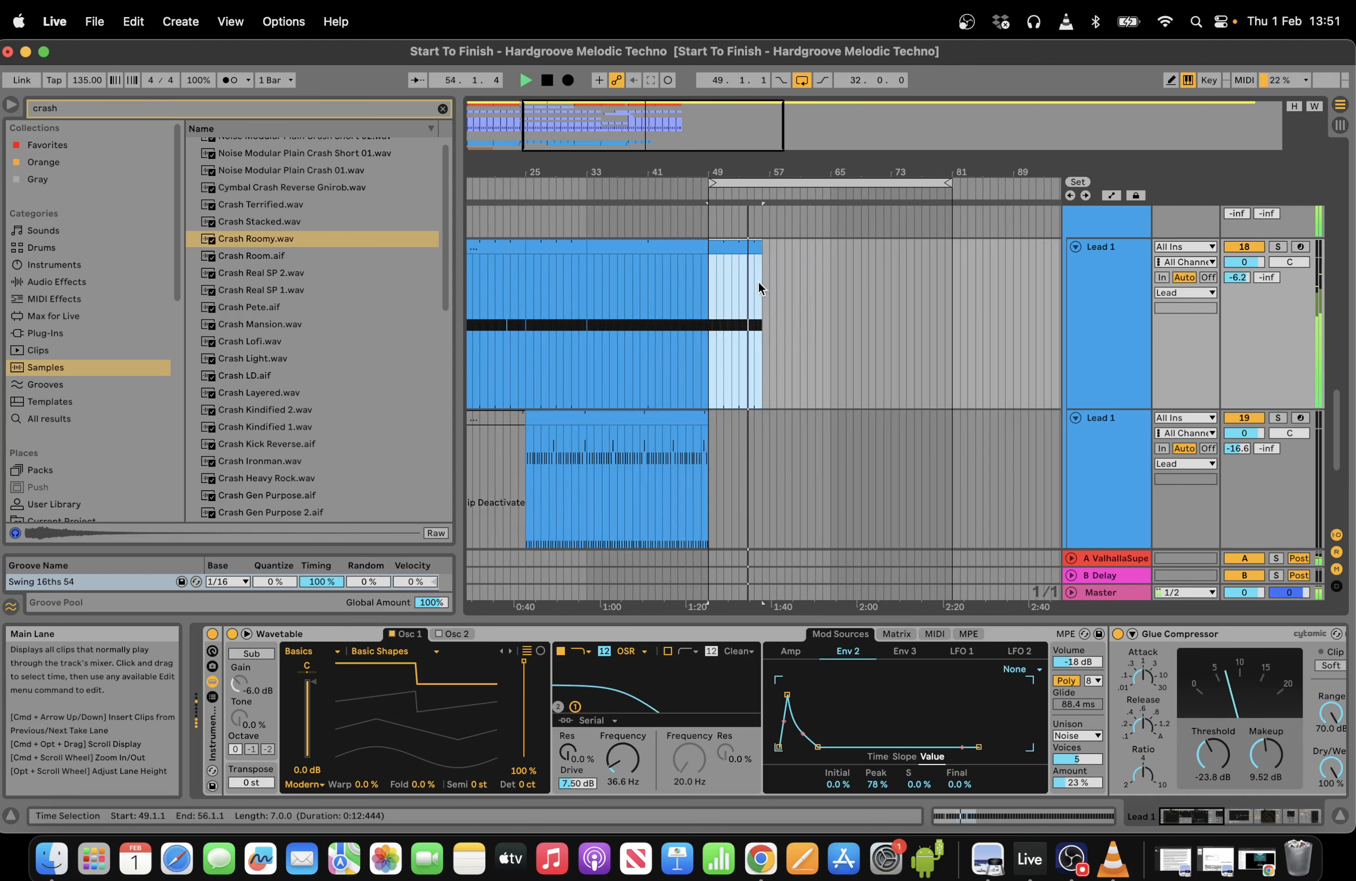
key("super+d")
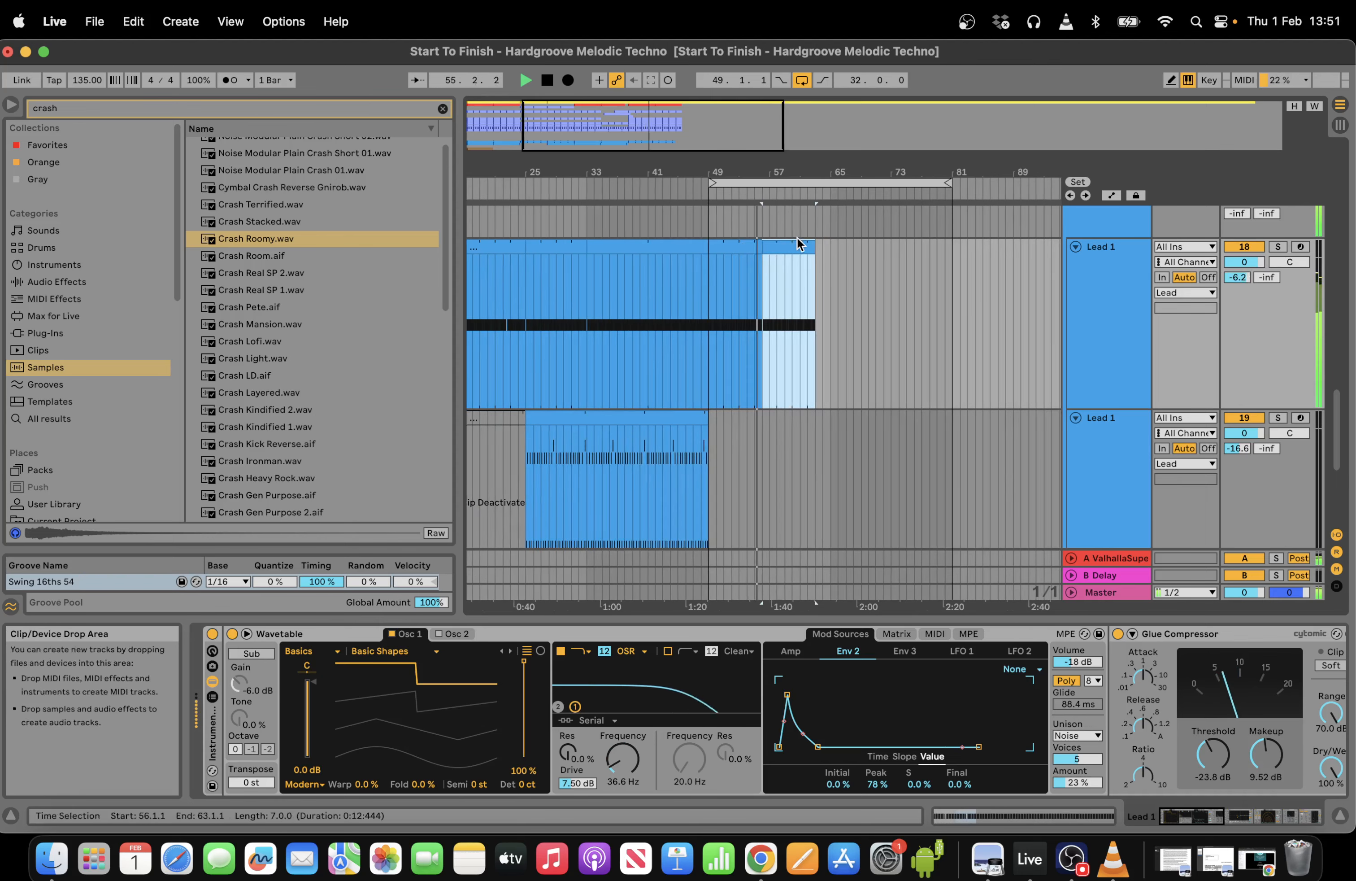
left_click_drag(816, 240, 826, 243)
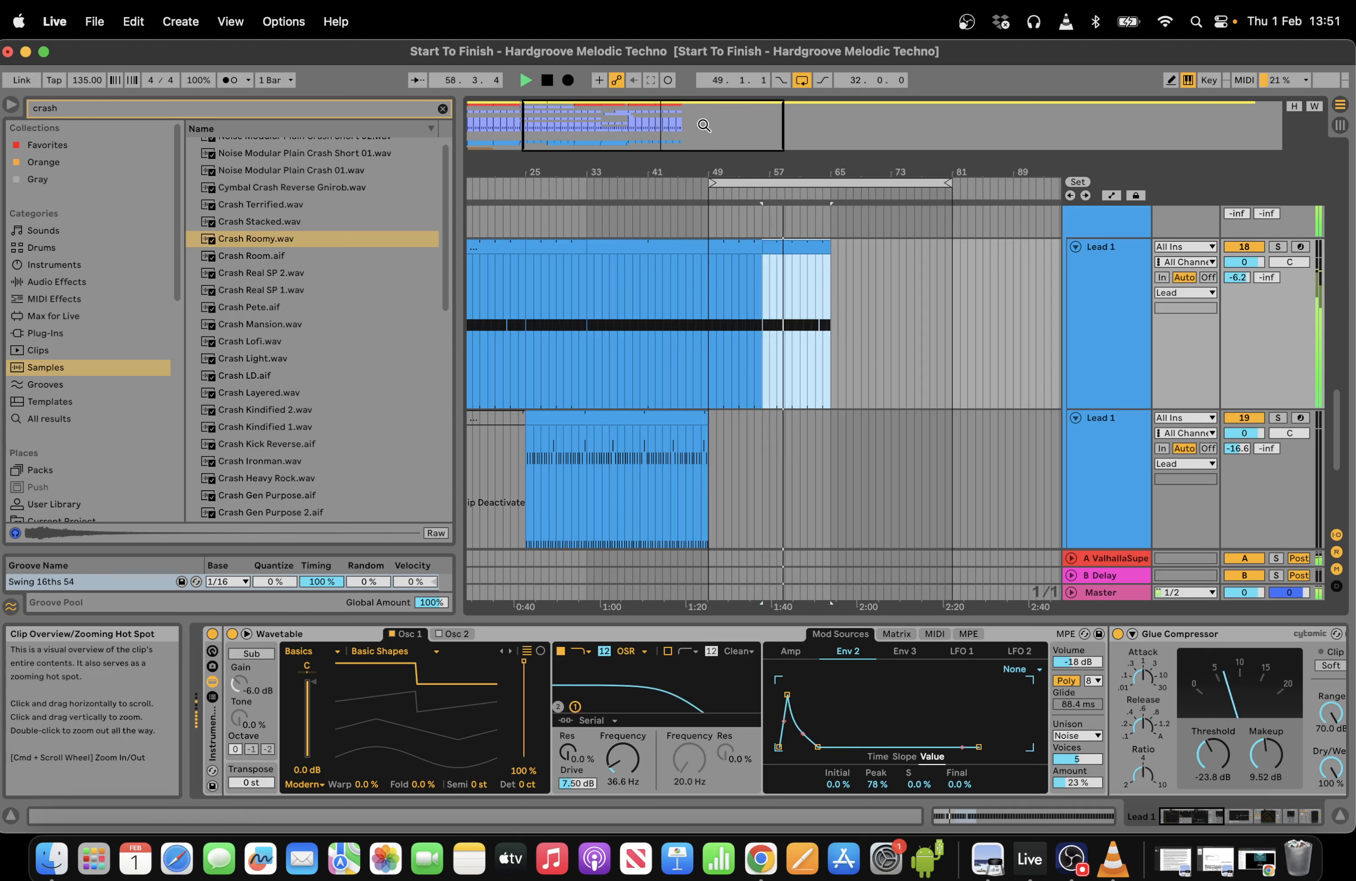
Stop playback and set the arrangement grid to 4 Bars.
key("space")
left_click_drag(1338, 433, 1338, 180)
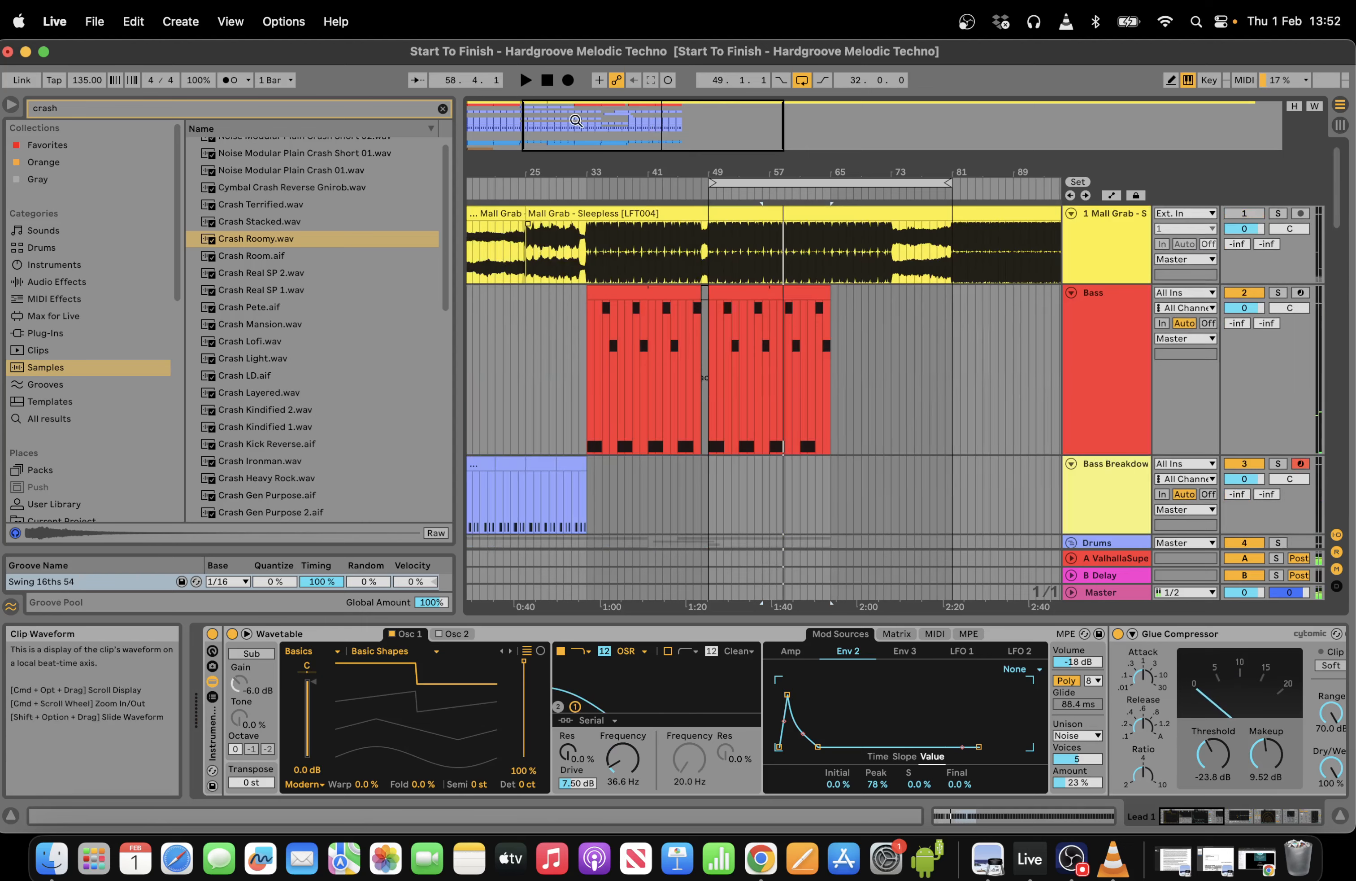
double_click(665, 127)
left_click_drag(665, 127, 665, 163)
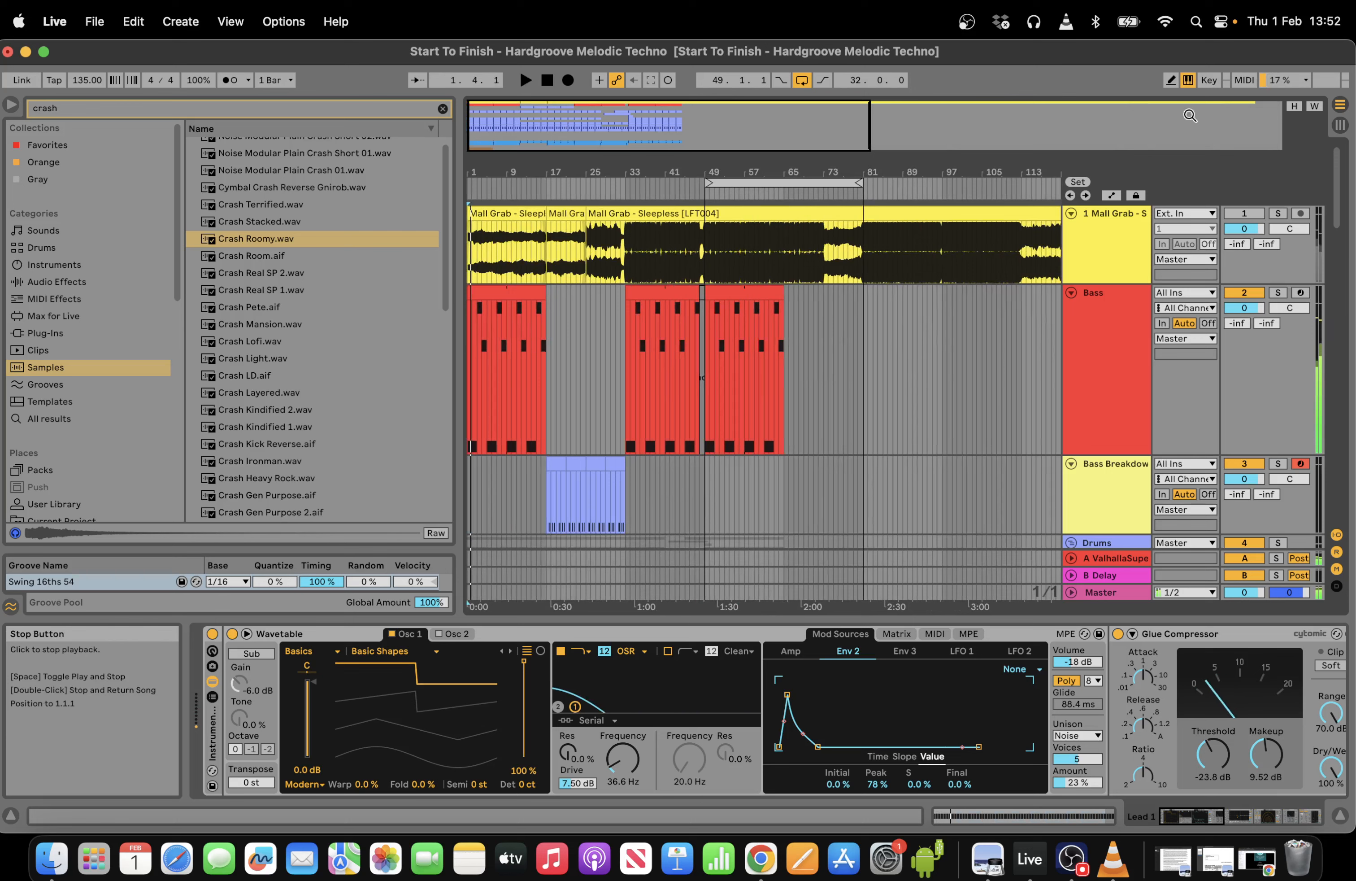
left_click(547, 80)
right_click(770, 373)
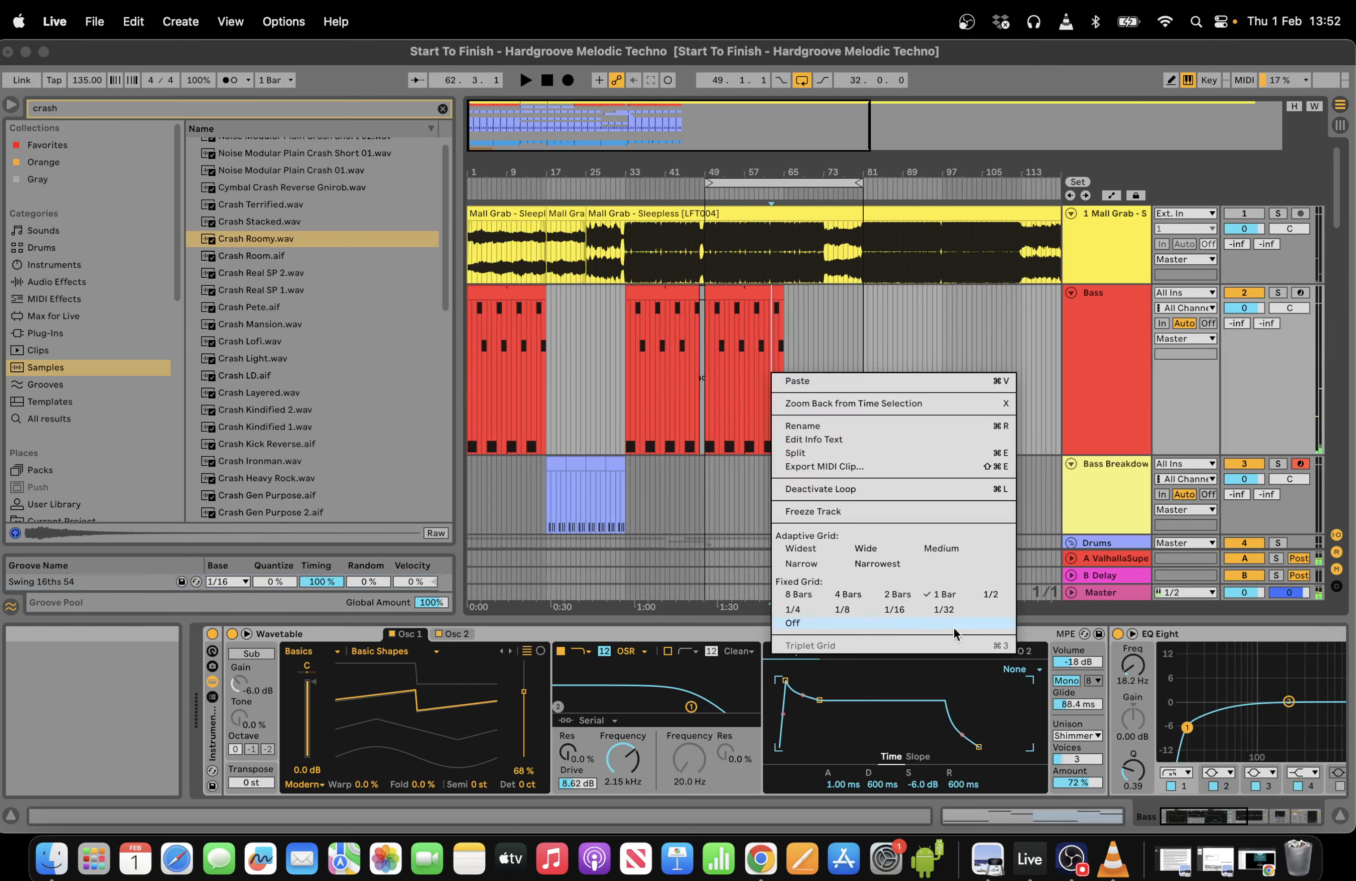
left_click(858, 594)
scroll(623, 474, "up", 5)
scroll(630, 474, "left", 3)
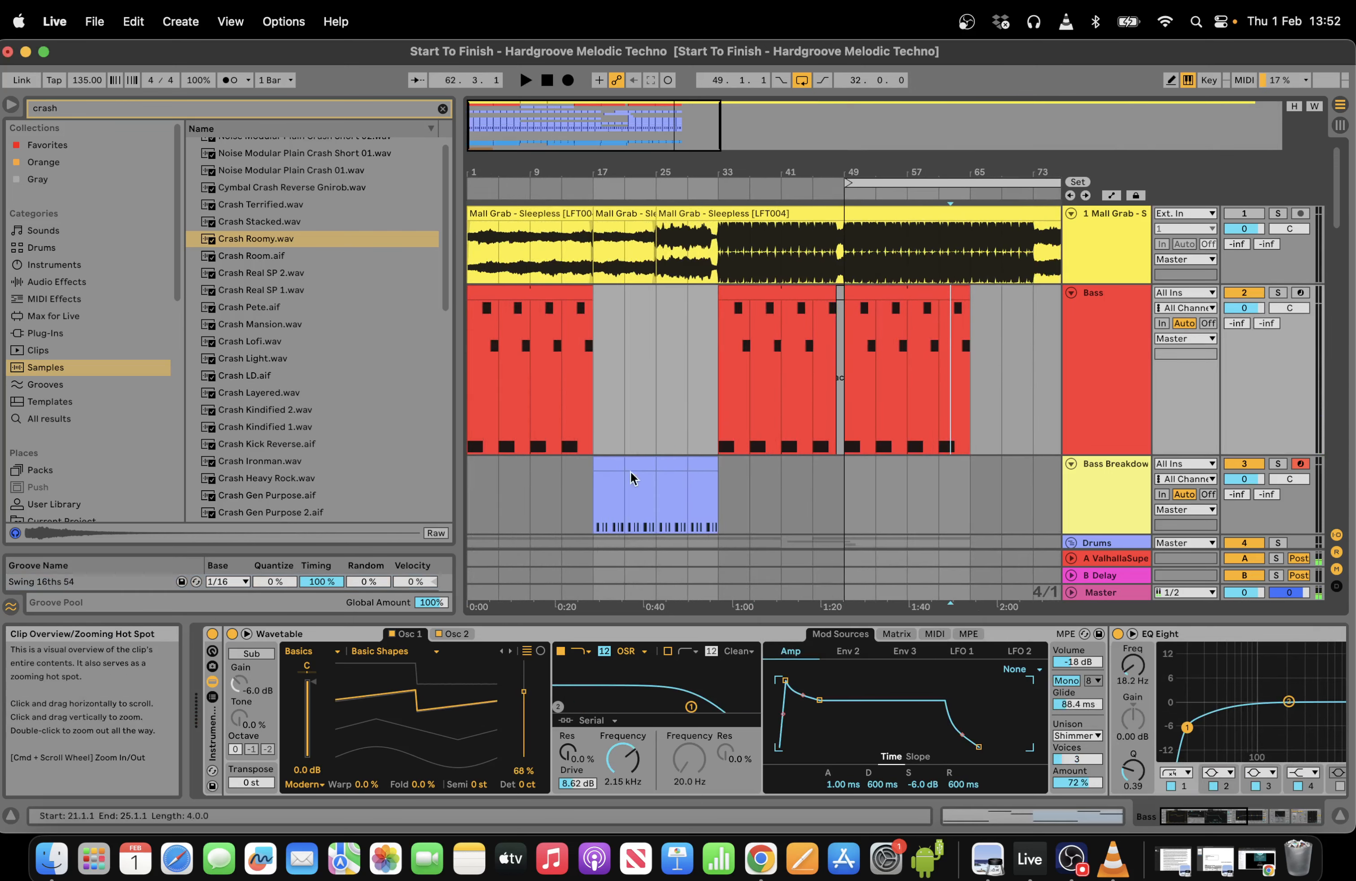
Insert 32 bars of silence at bar 1, before the whole arrangement.
left_click(181, 21)
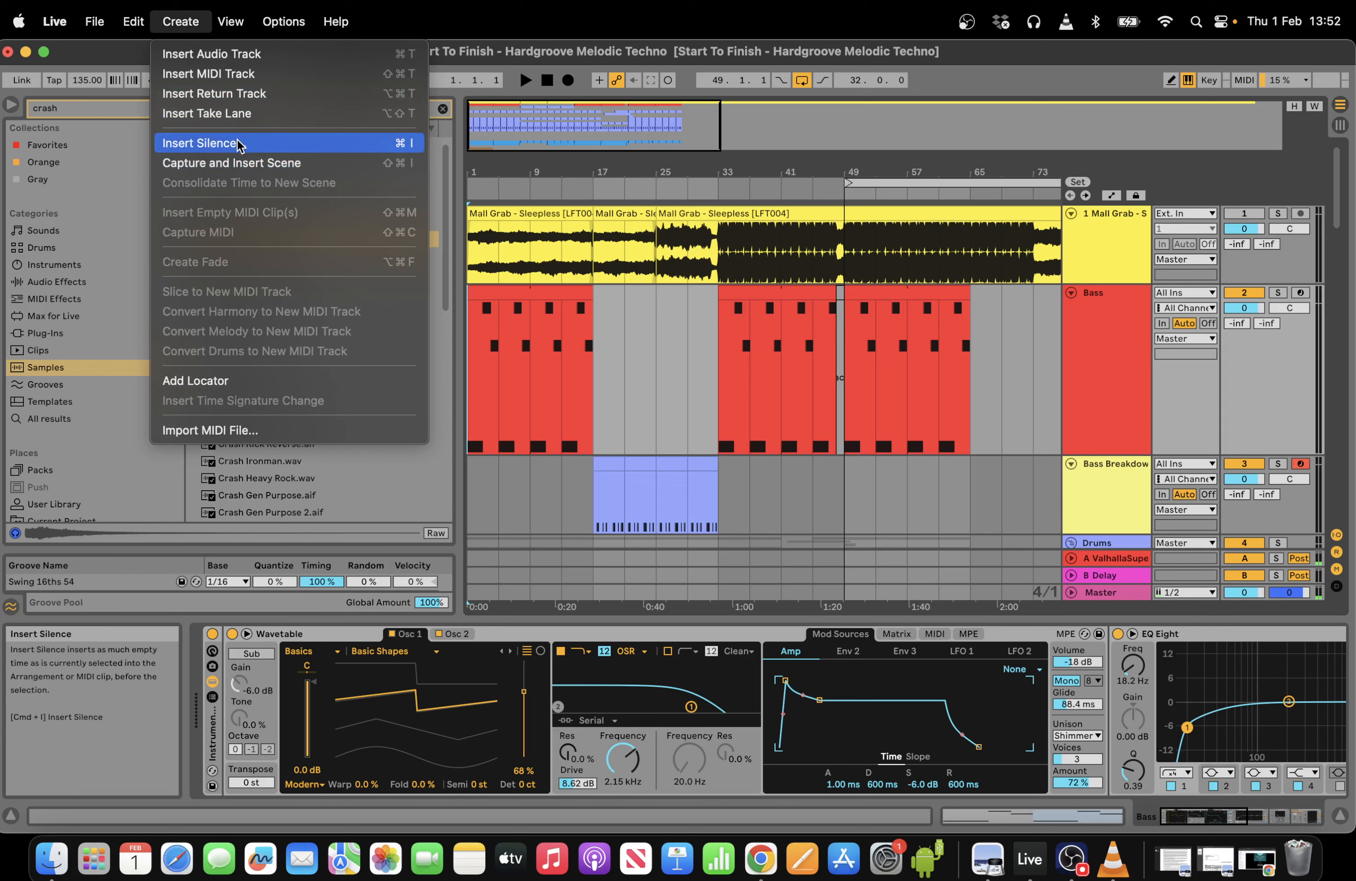
left_click(205, 143)
left_click(655, 467)
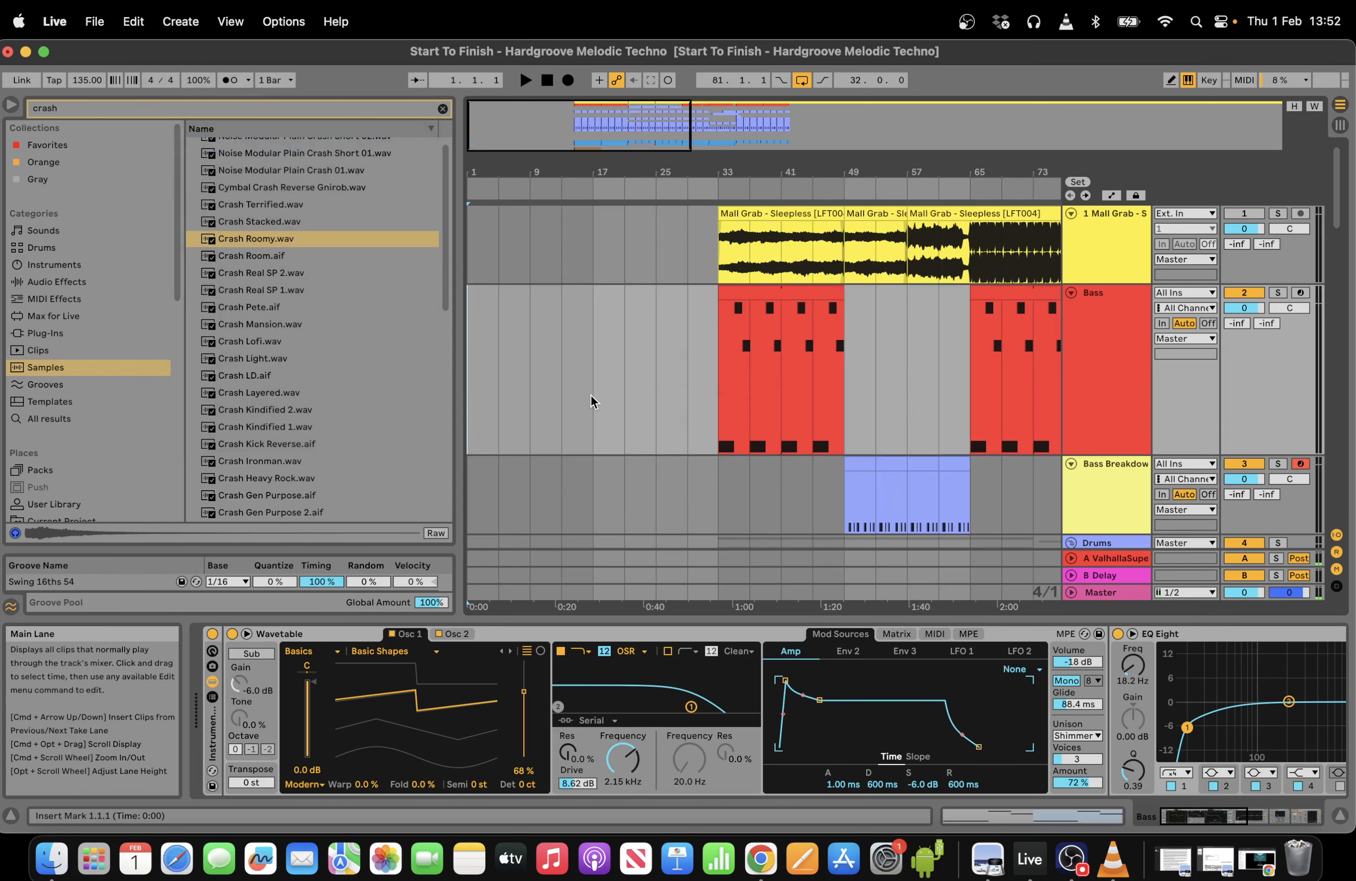
Loop bars 33 to 49, copy that range with the loop to bar 1 across all tracks, and play it.
mouse_move(1338, 210)
left_mouse_down()
mouse_move(1340, 274)
mouse_move(1339, 238)
left_mouse_up()
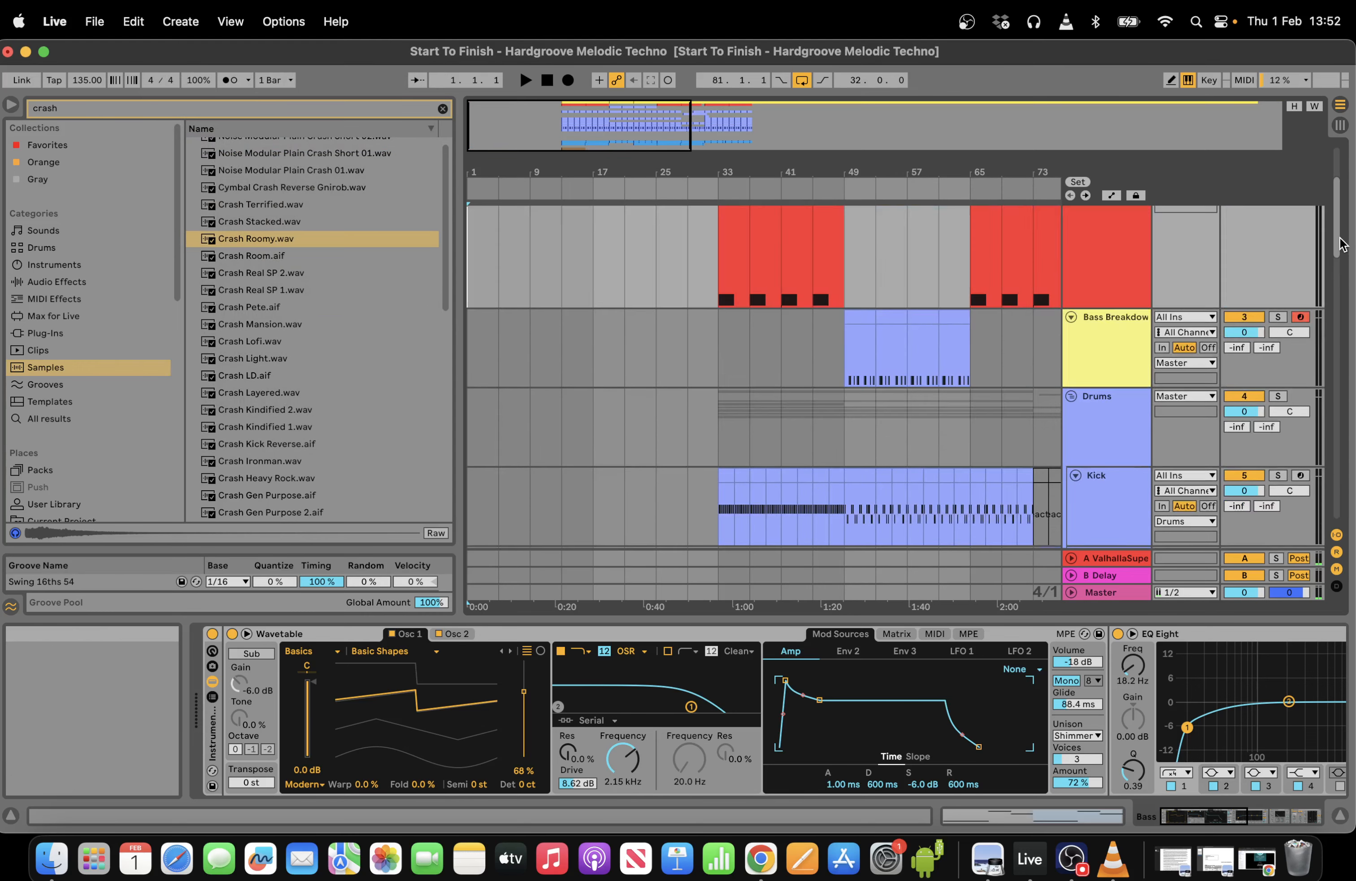
left_click_drag(837, 498, 724, 429)
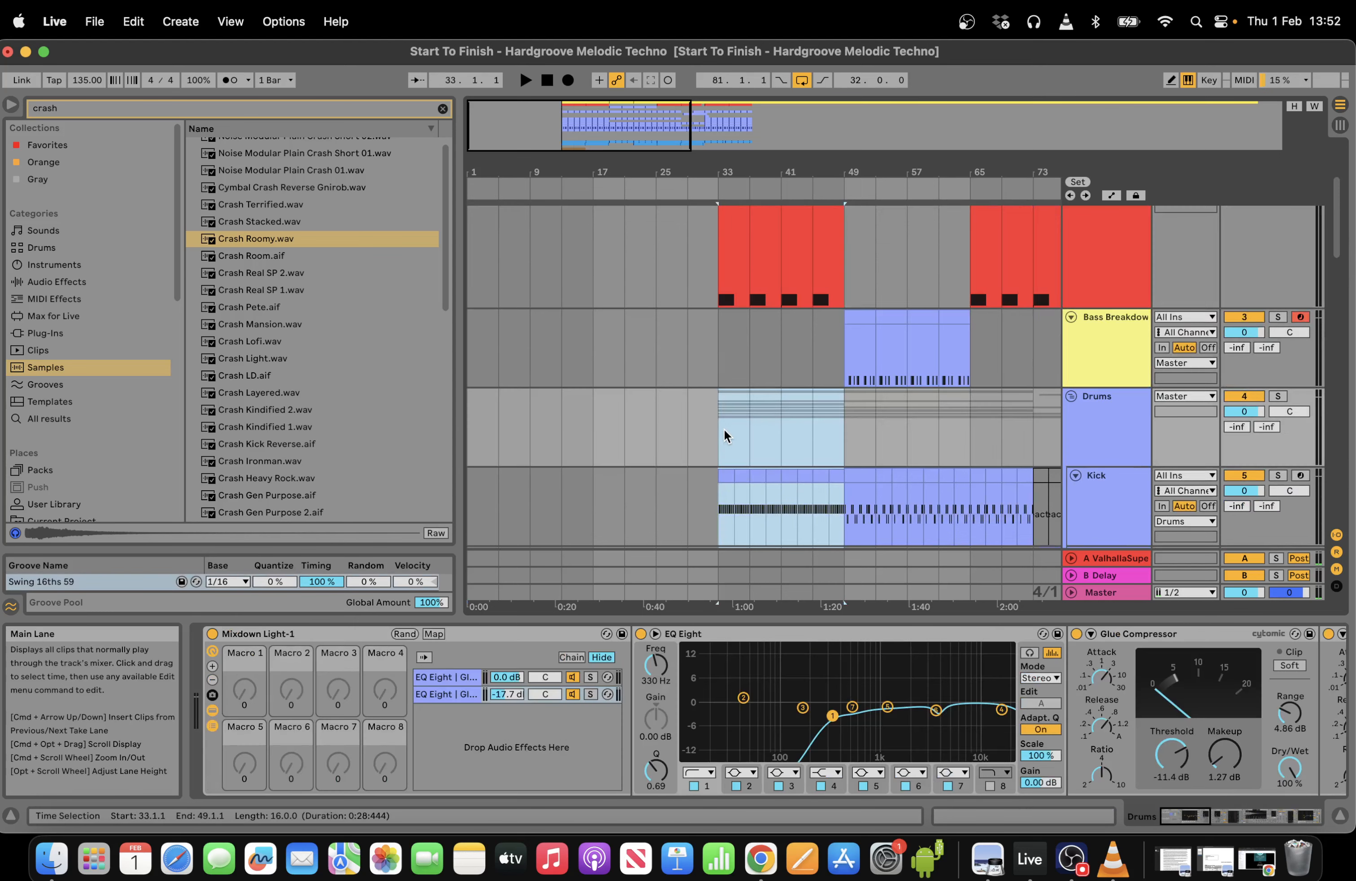
key("super+l")
left_click(785, 182)
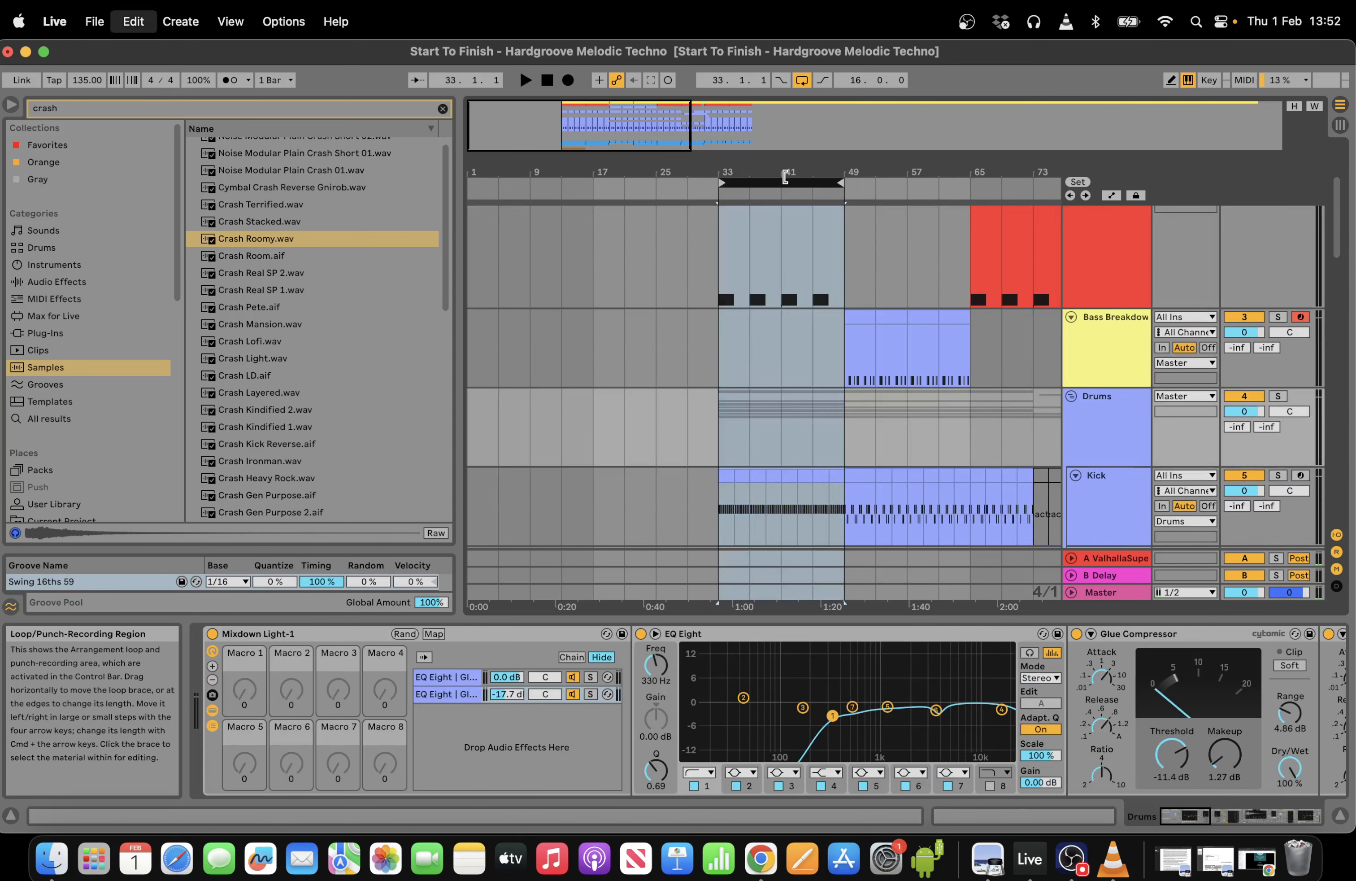
left_click_drag(790, 174, 490, 183)
key("super+v")
key("space")
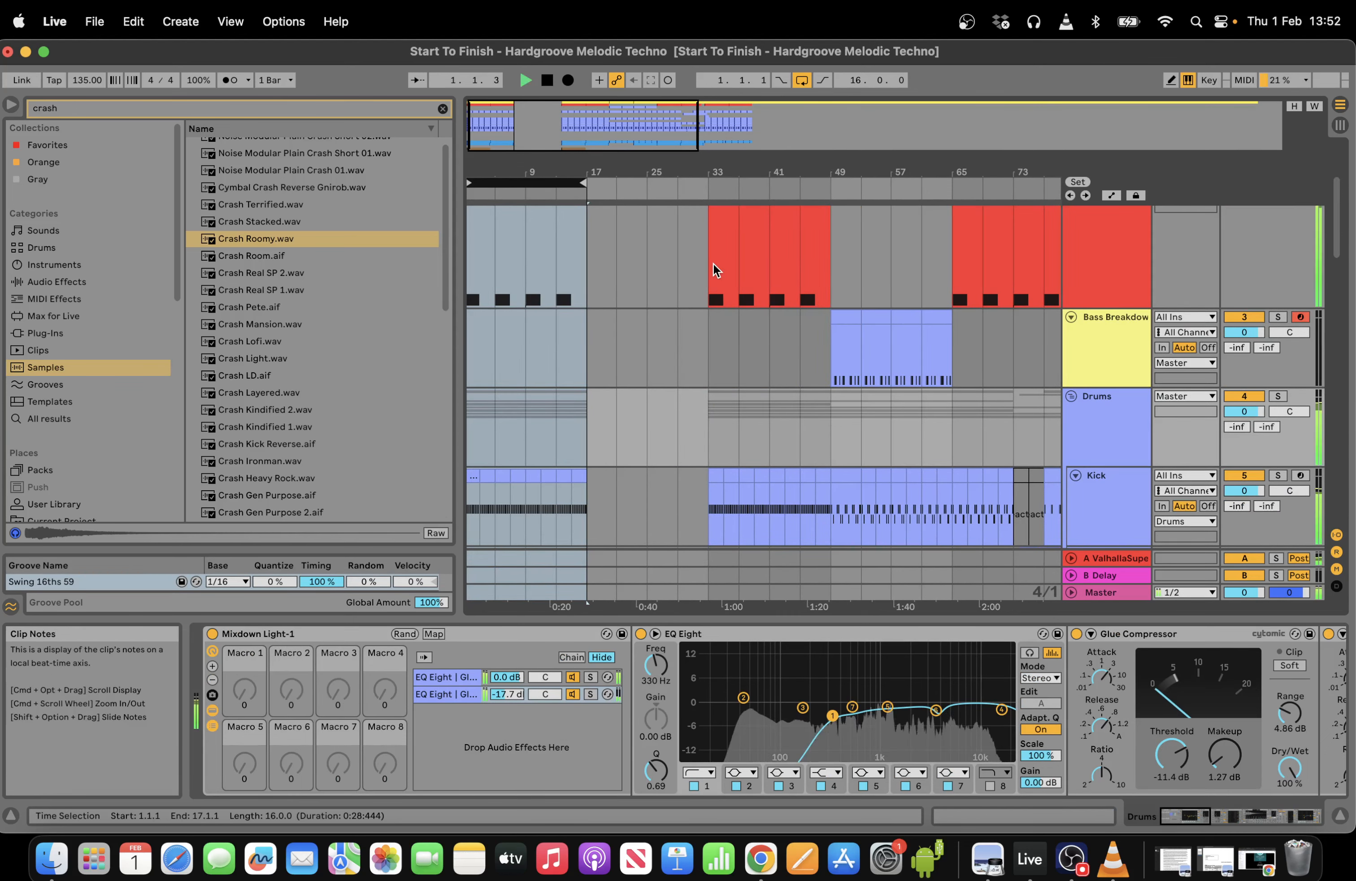
Deactivate the Bass clip and the lower Lead 1 clip in bars 1 to 17.
scroll(1341, 220, "up", 3)
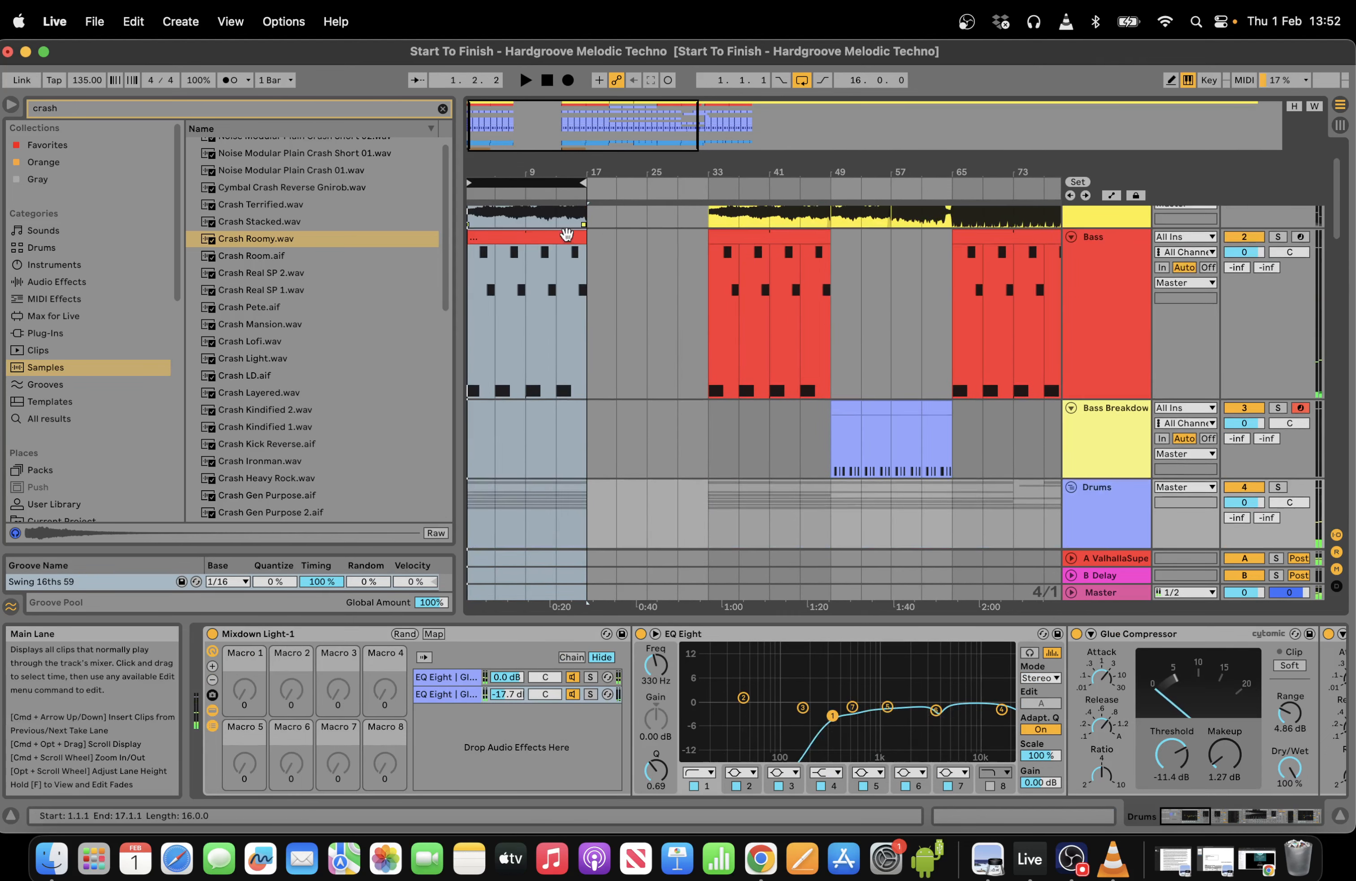
left_click(545, 240)
key("0")
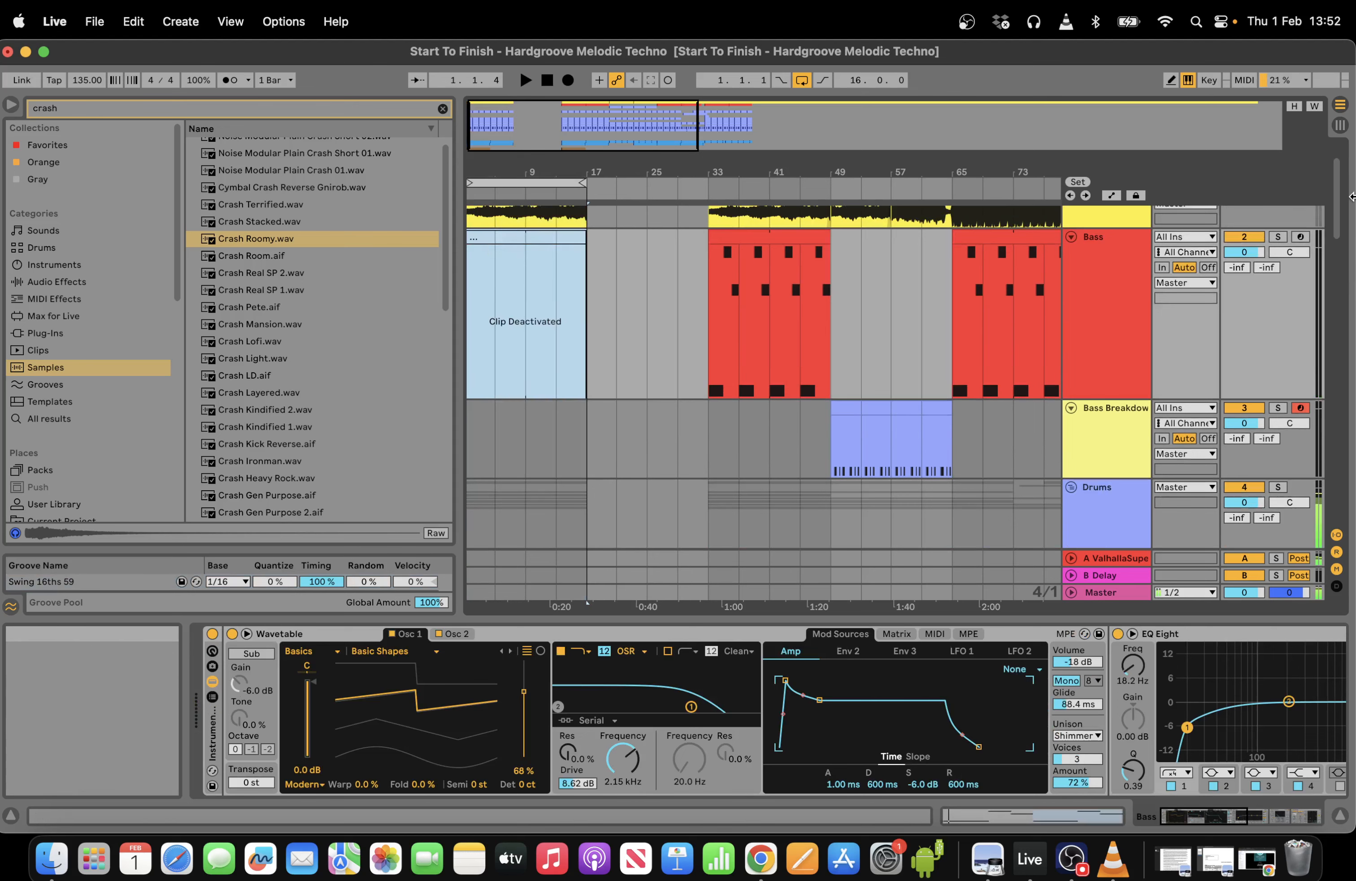
scroll(1352, 196, "down", 10)
scroll(1332, 496, "up", 8)
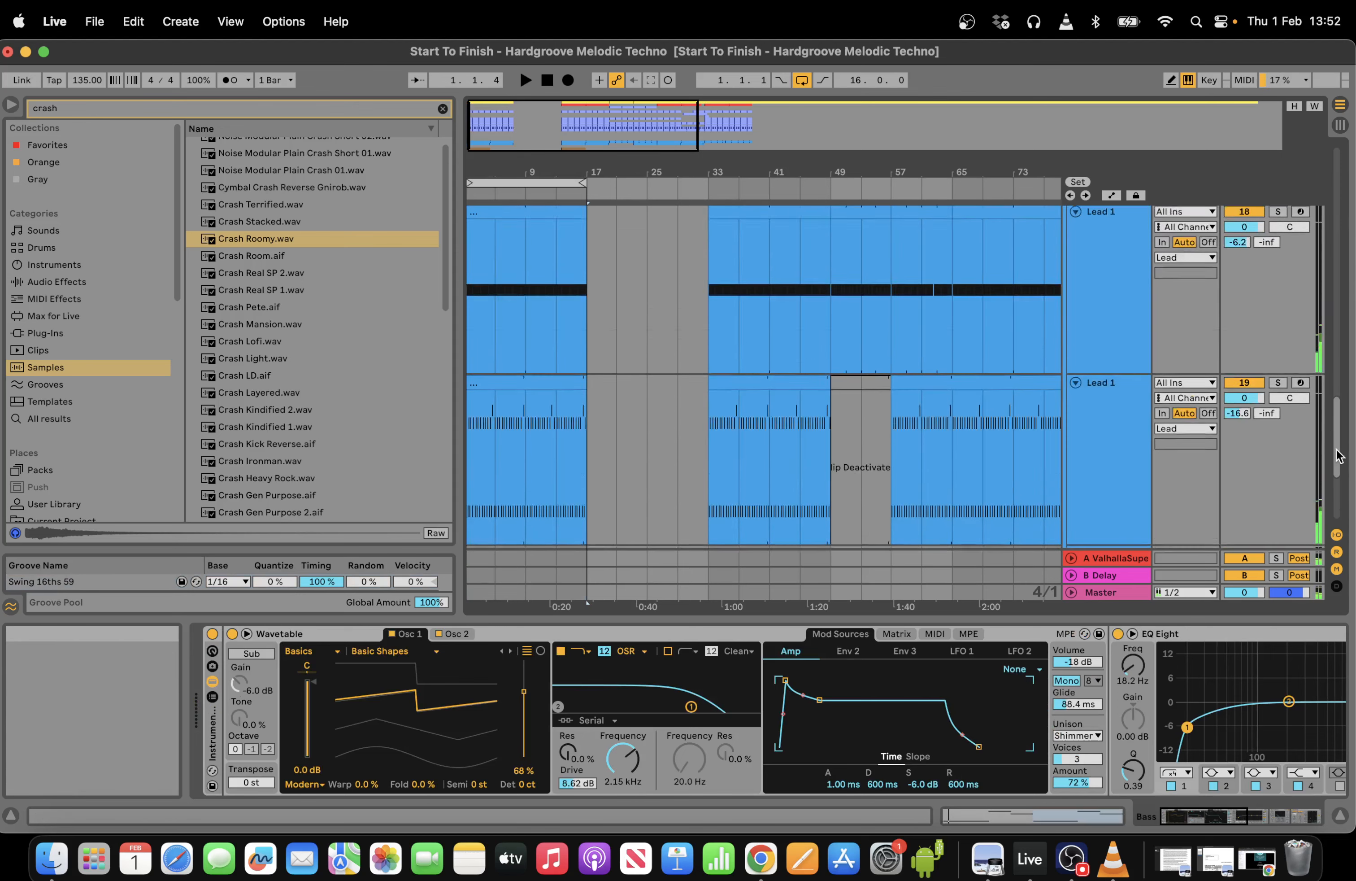
left_click(555, 499)
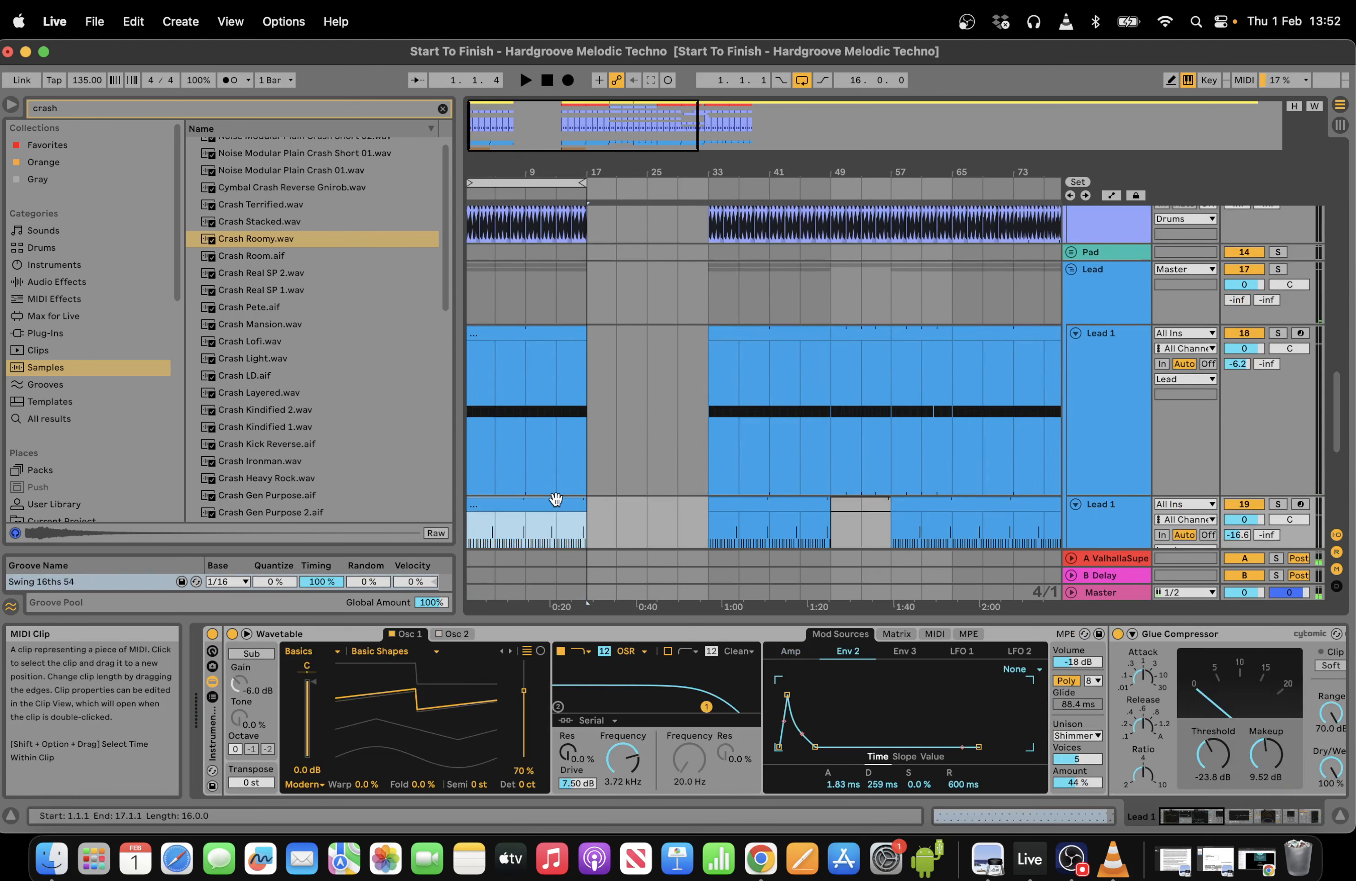
scroll(1338, 401, "up", 10)
key("space")
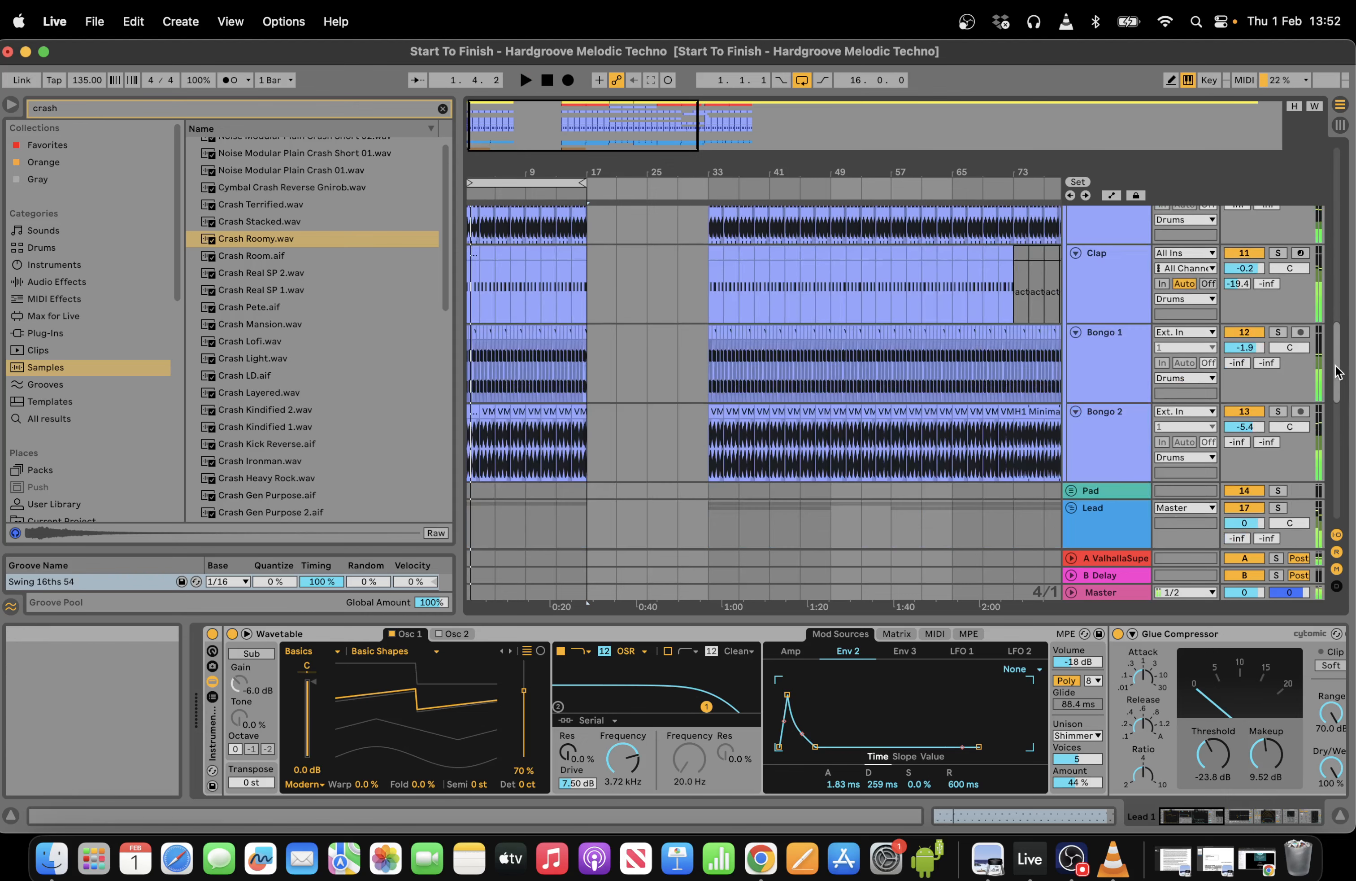
Deactivate the Hat 909 clips in bars 1 to 17 and play the intro.
scroll(1337, 332, "up", 3)
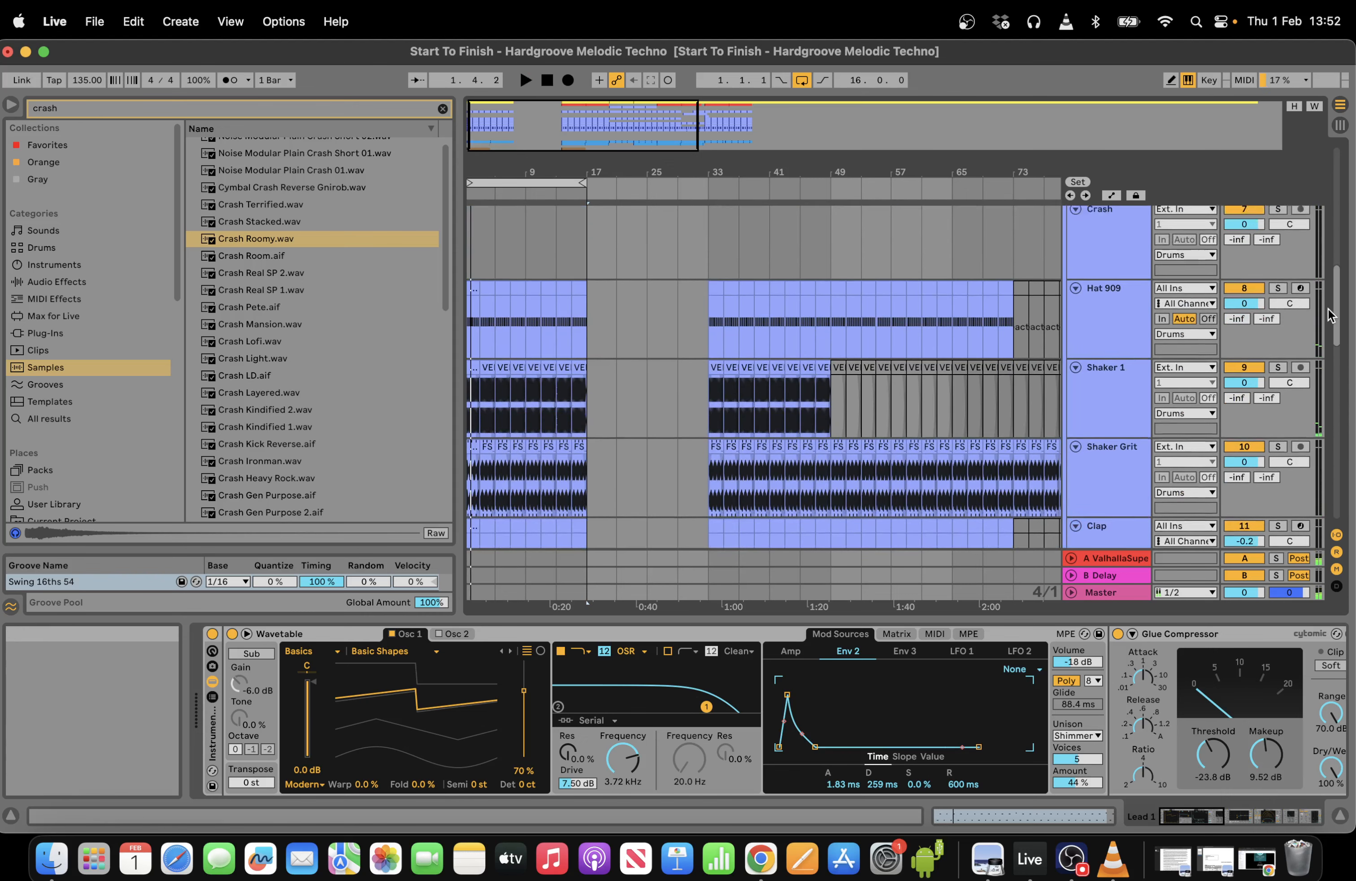
left_click(578, 310)
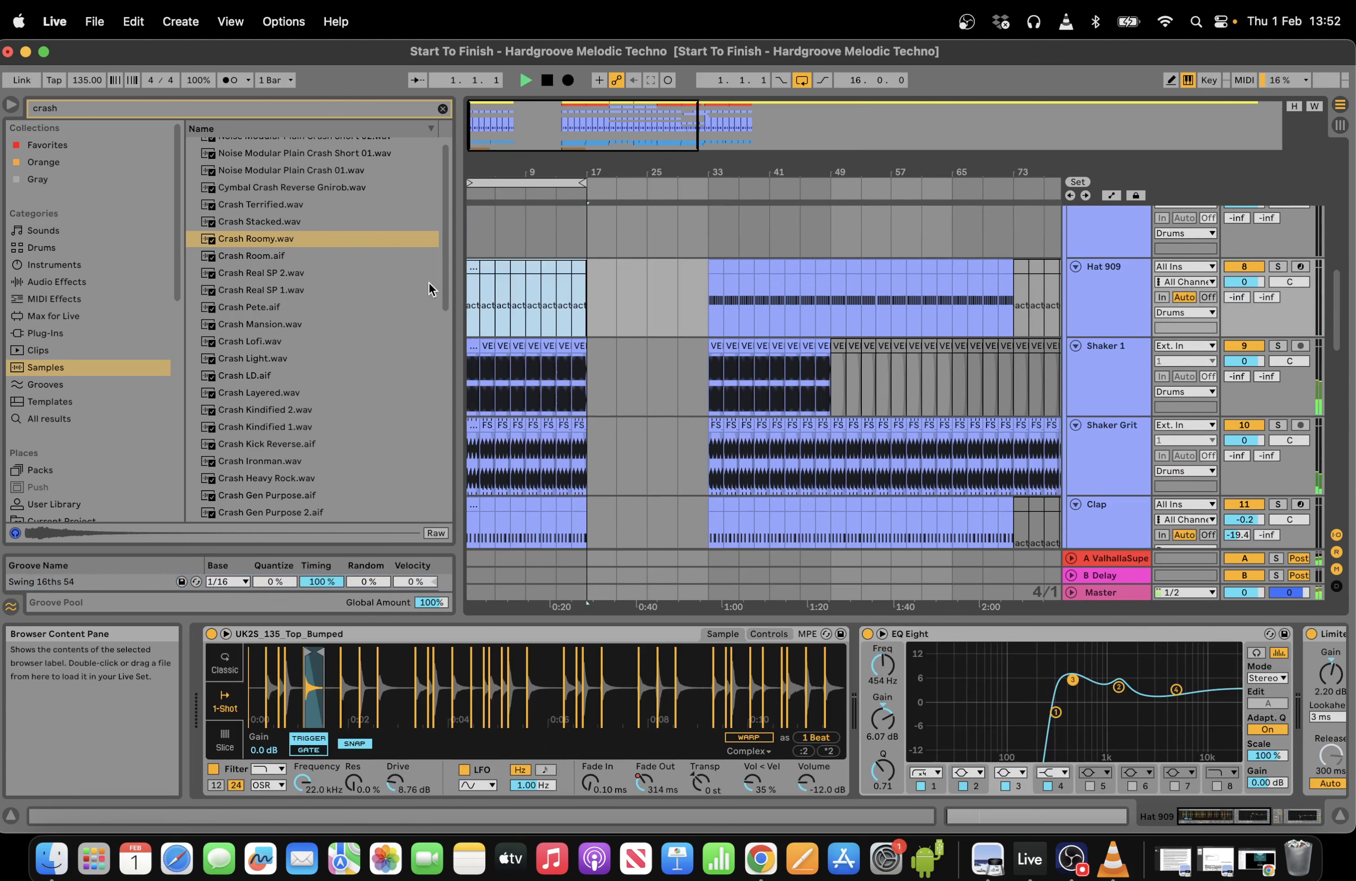
key("space")
scroll(1332, 380, "down", 3)
scroll(1332, 381, "down", 3)
key("space")
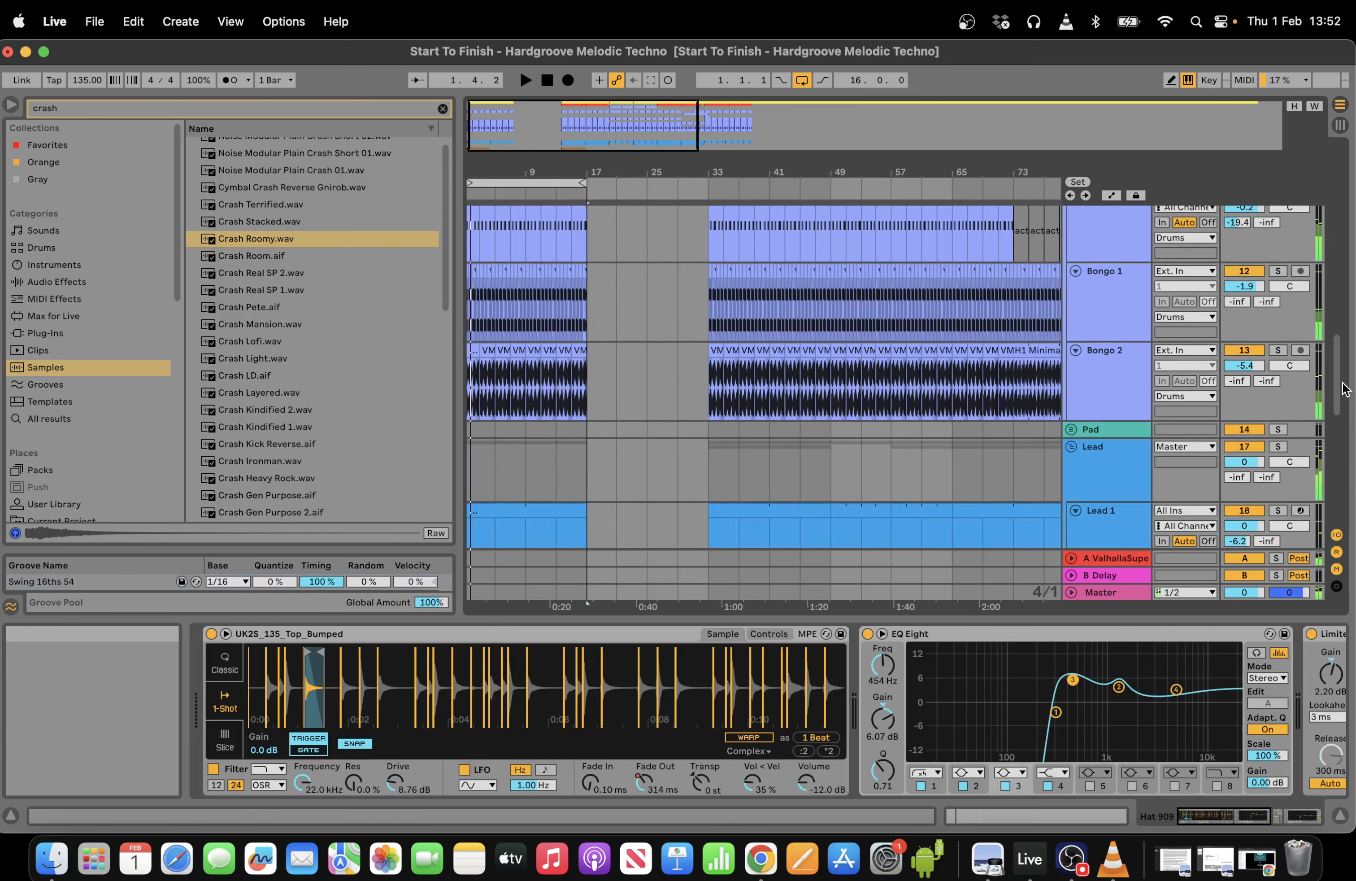
Deactivate the Clap clips in bars 1 to 17 and listen to the thinned-out intro.
scroll(1344, 355, "up", 3)
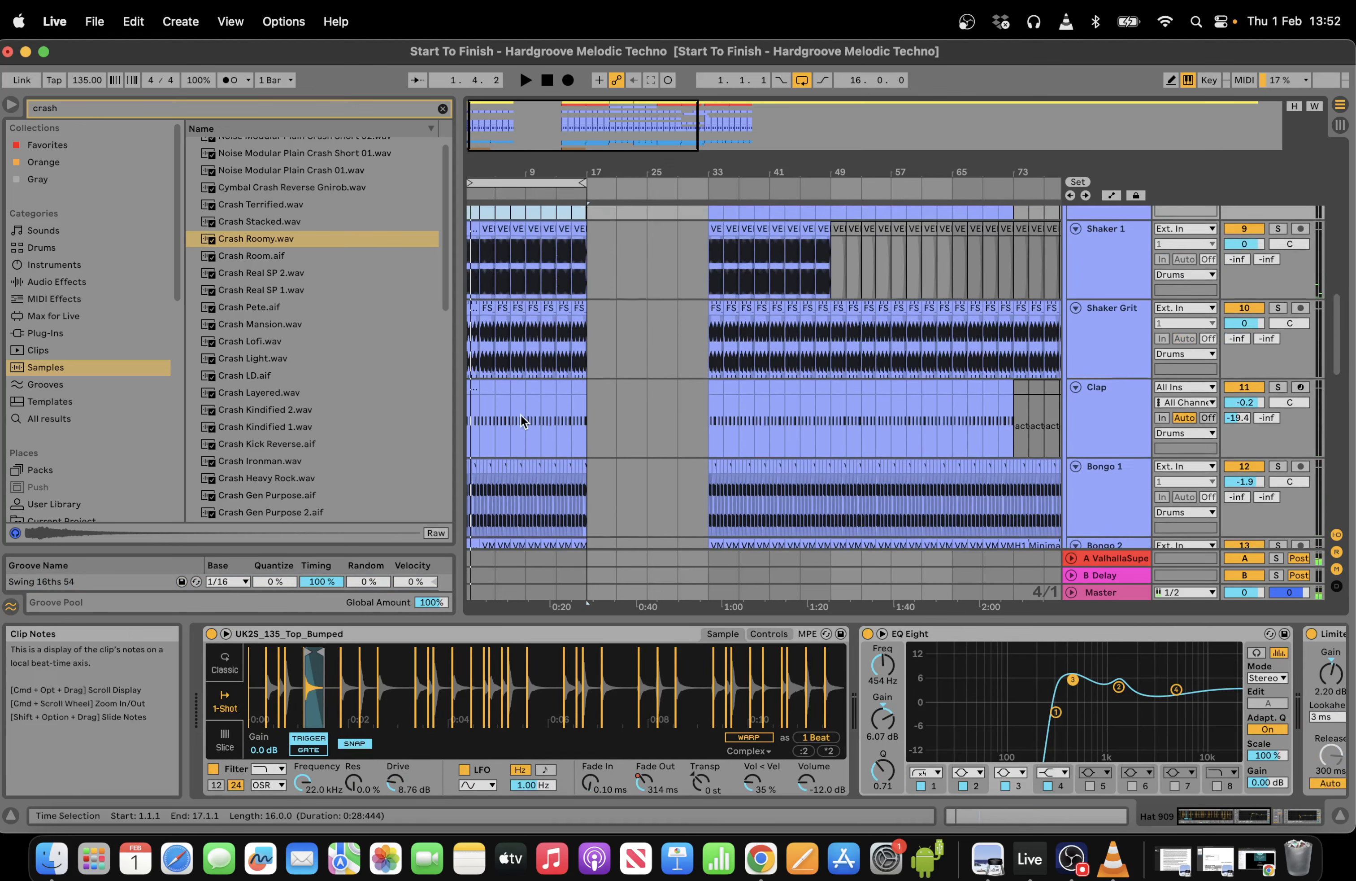
left_click(522, 420)
key("space")
left_click(647, 420)
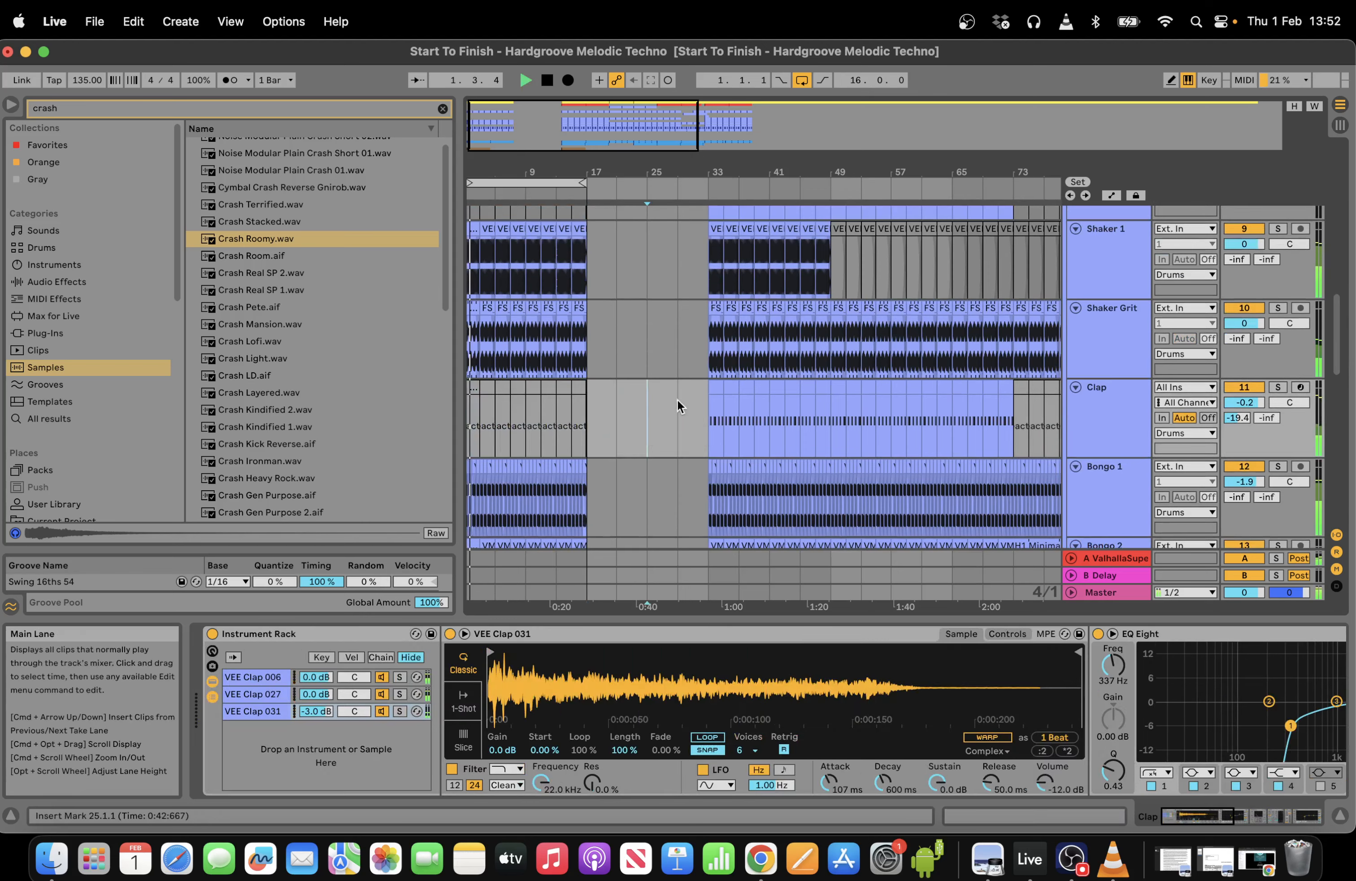
left_click_drag(1341, 354, 1341, 461)
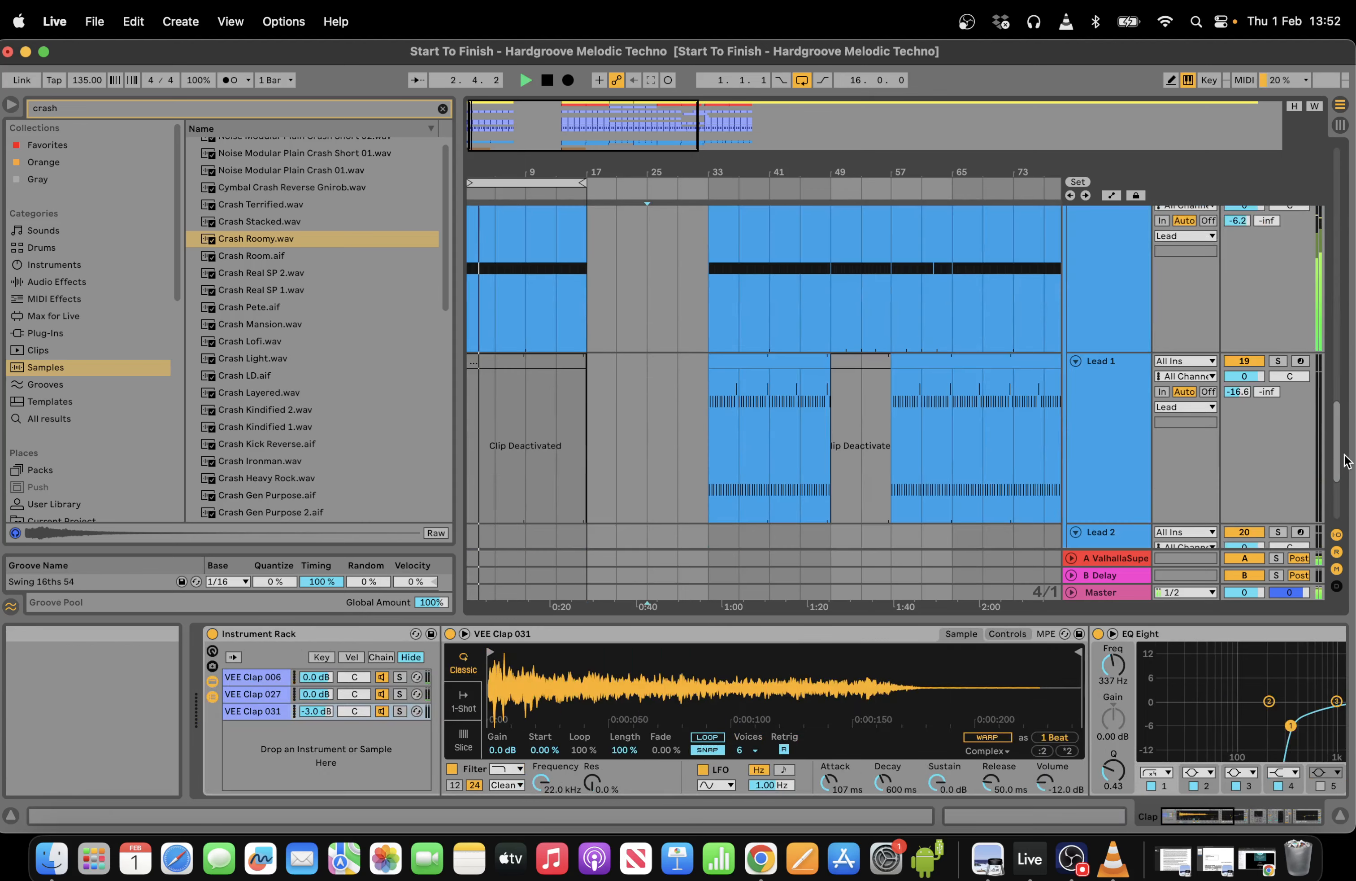
mouse_move(563, 114)
left_mouse_down()
mouse_move(564, 127)
mouse_move(539, 127)
left_mouse_up()
key("space")
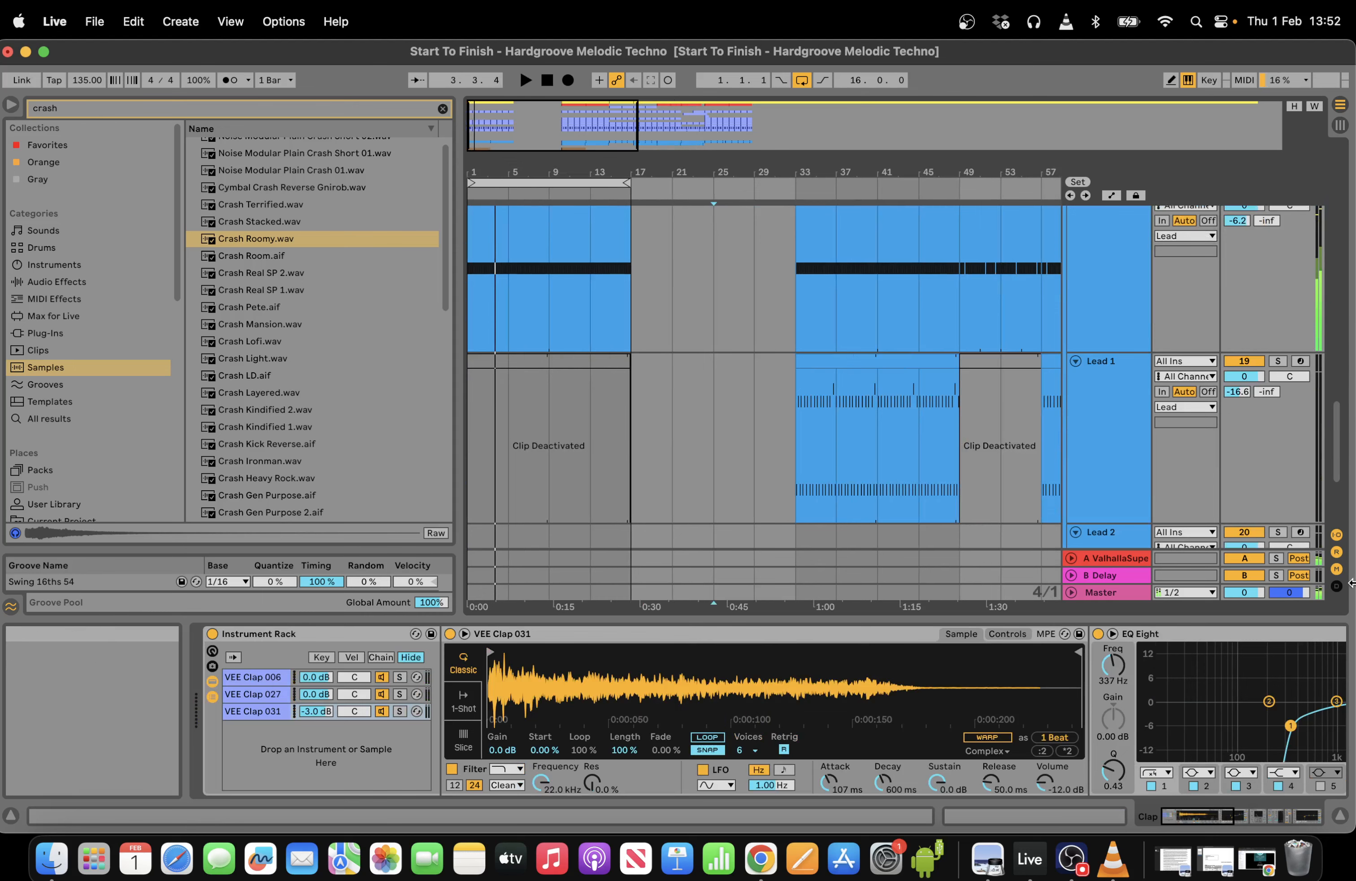
Duplicate bars 1 to 17 across all tracks so the copy fills bars 17 to 33.
left_click_drag(1341, 456, 1341, 403)
left_click(510, 179)
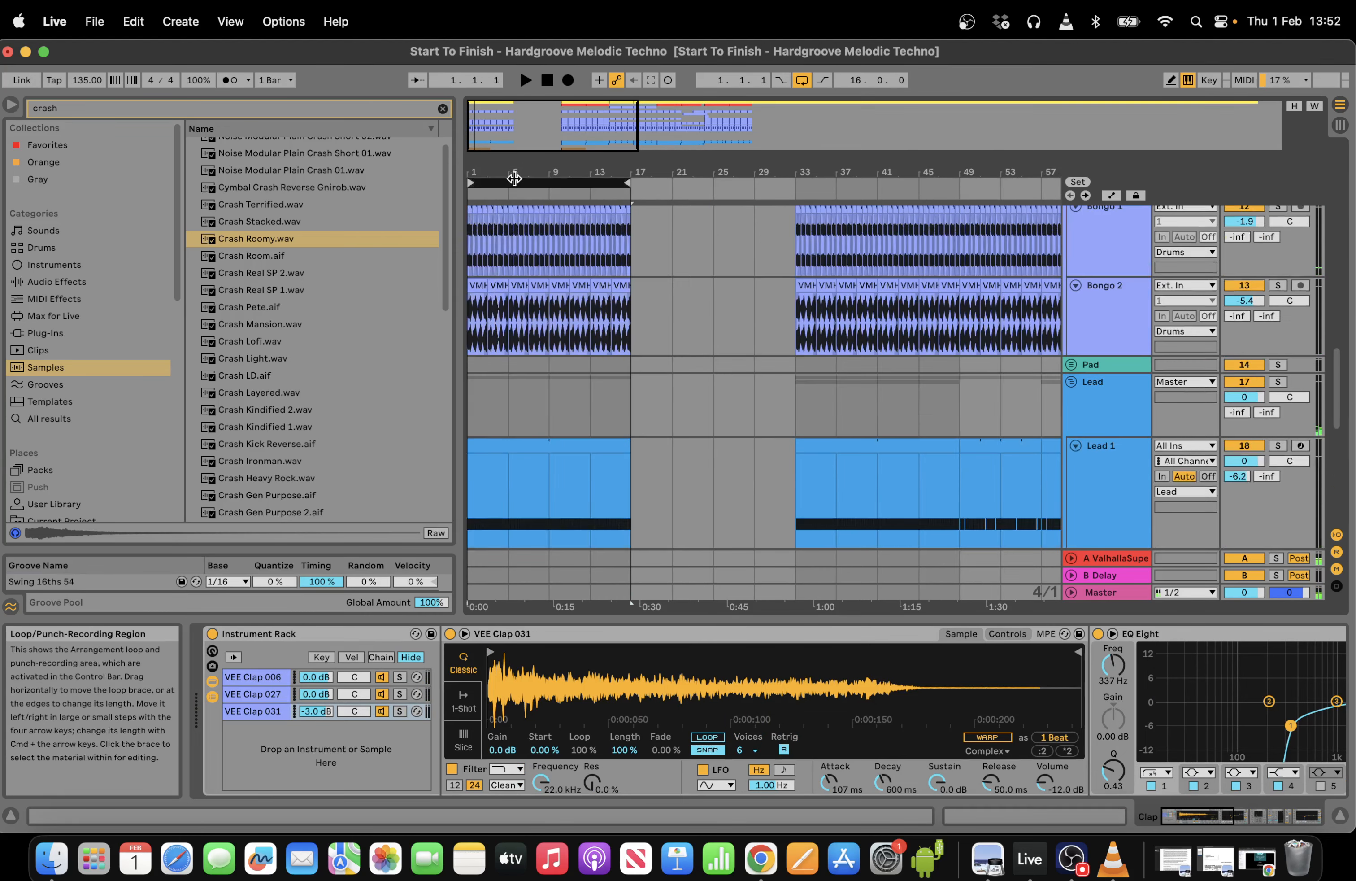
key("super+d")
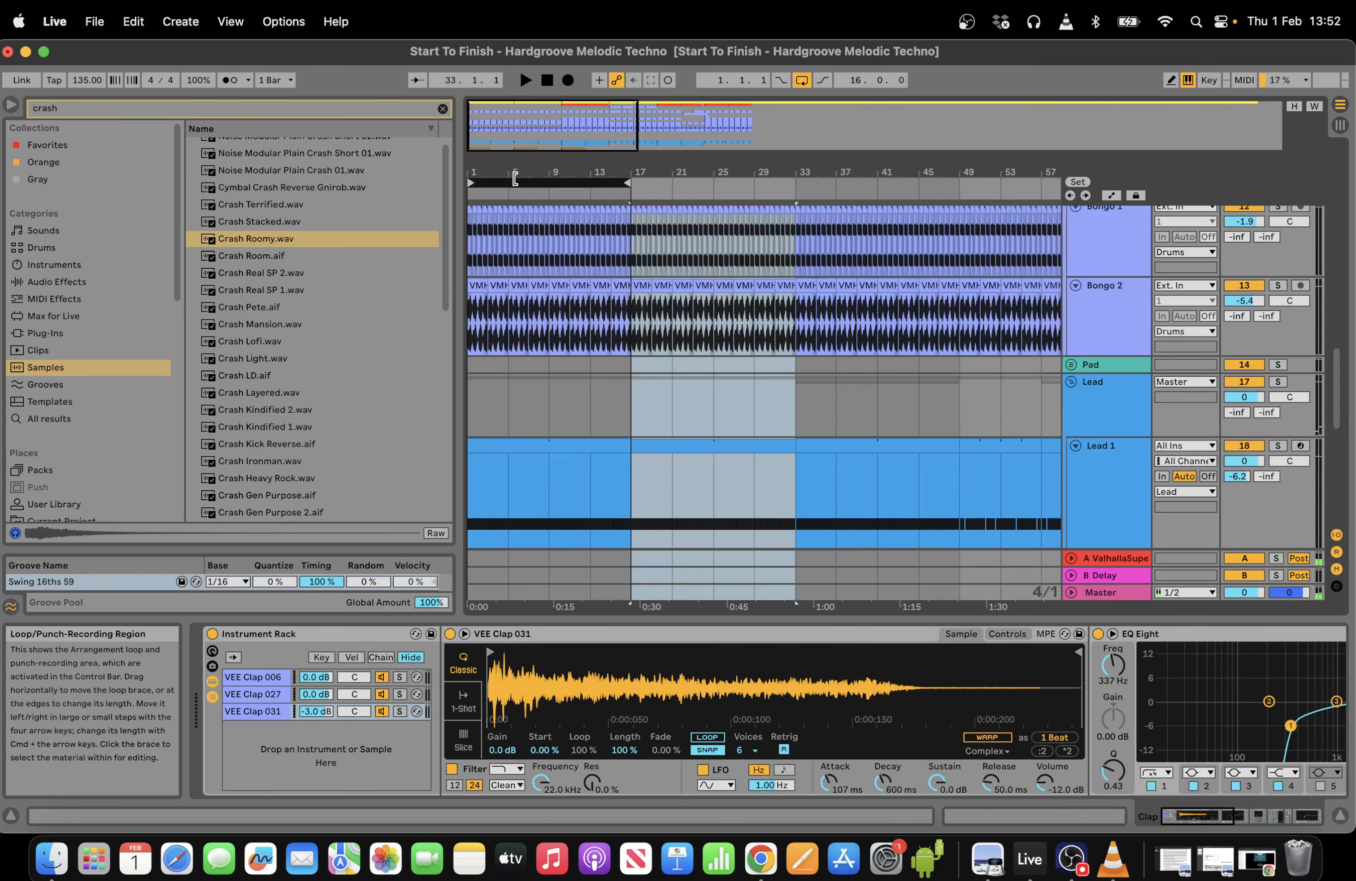
Solo the upper Lead 1 track and automate its A-ValhallaSupermassive send down to -10.4 dB over bars 1 to 17.
left_click(623, 486)
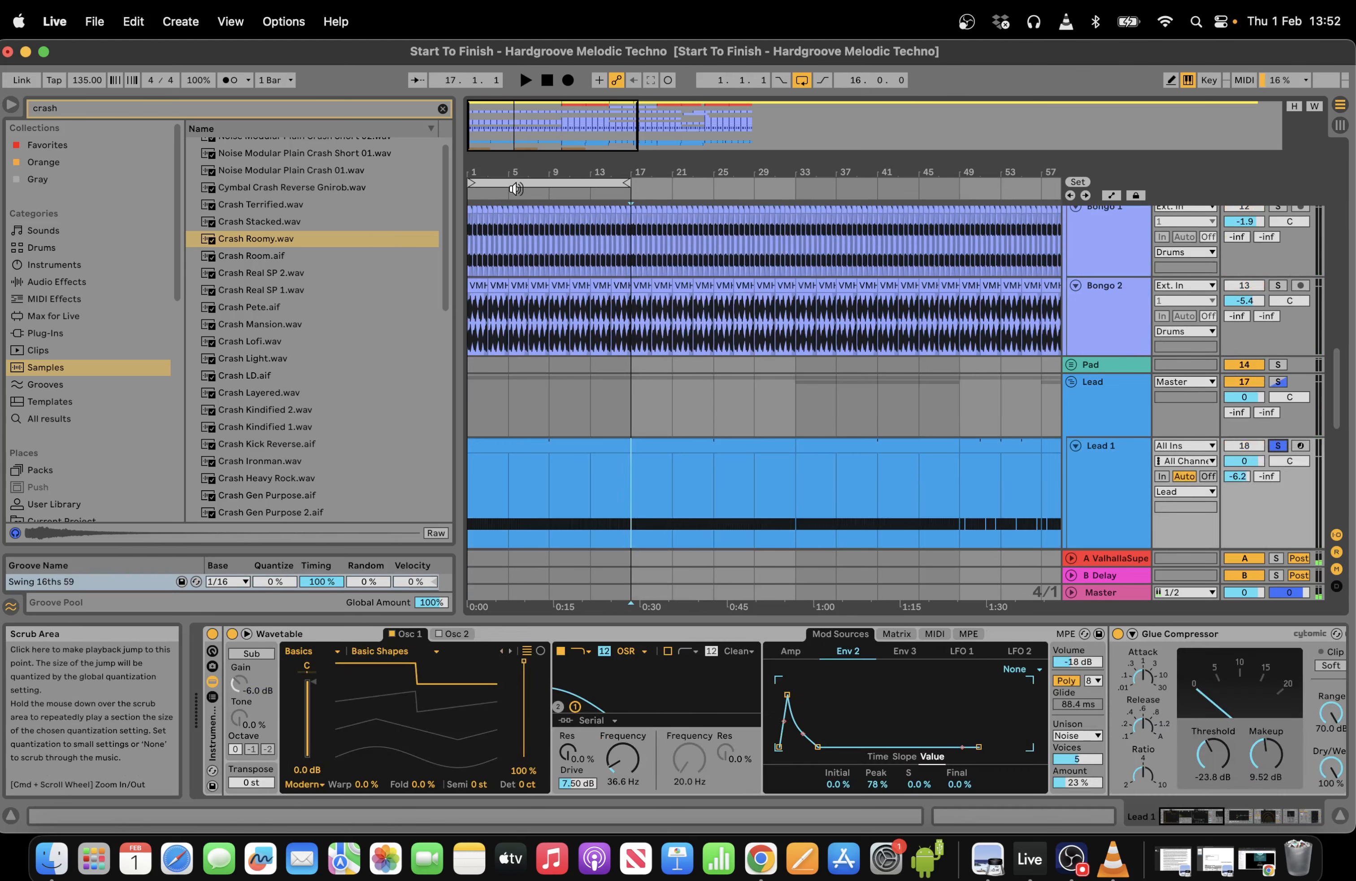
left_click(510, 379)
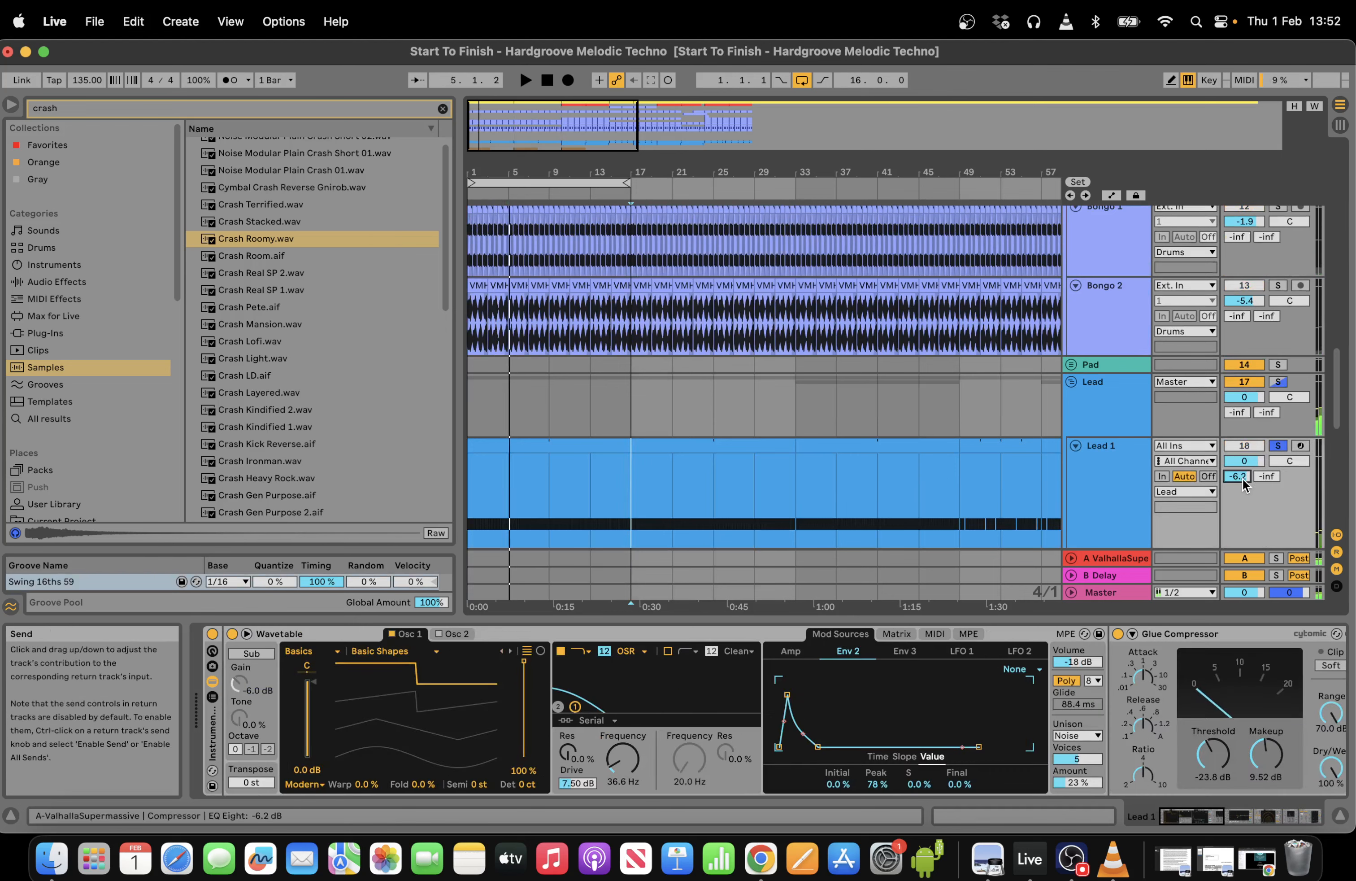
scroll(1337, 382, "down", 3)
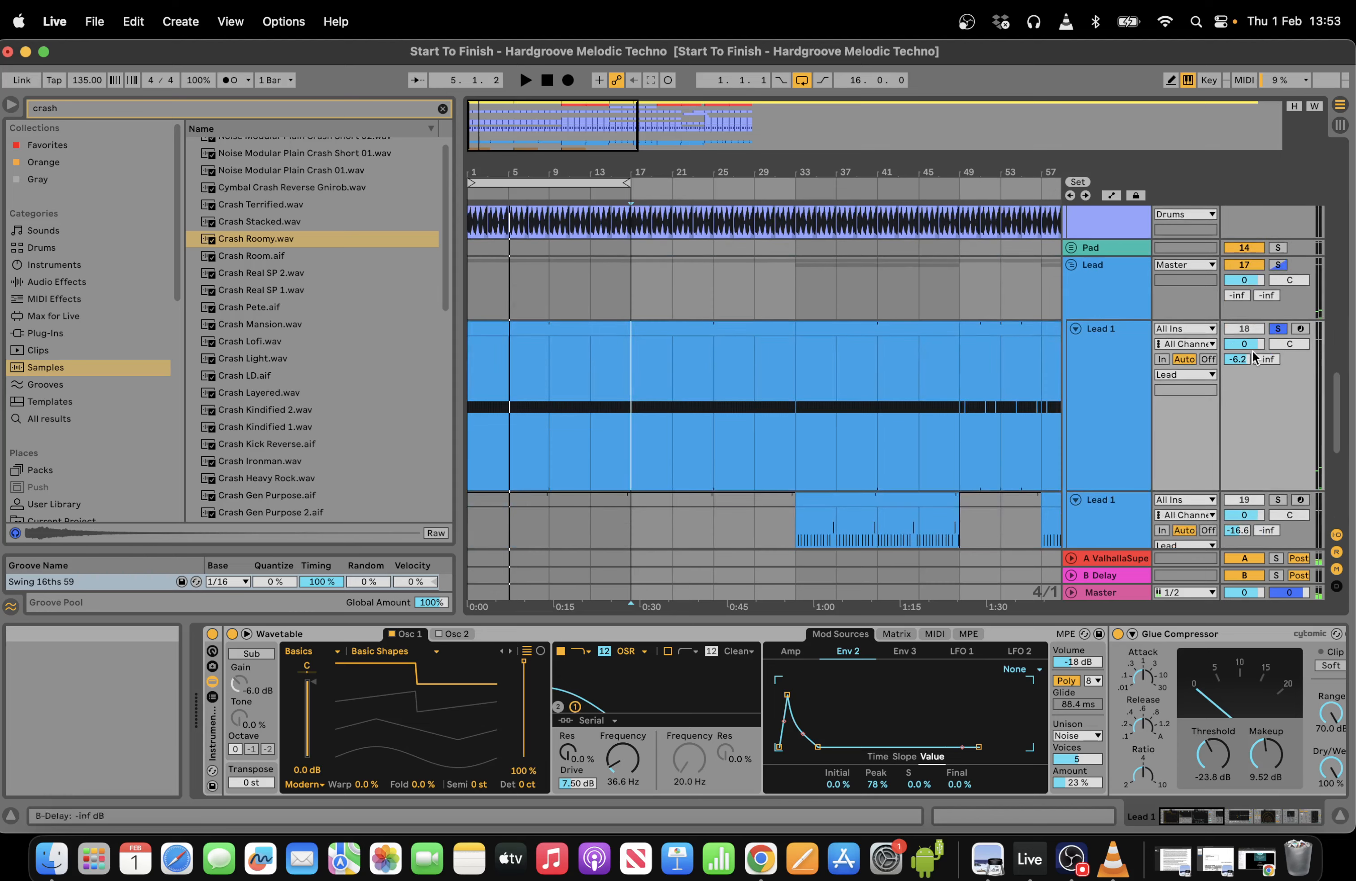
right_click(1234, 360)
left_click(1184, 422)
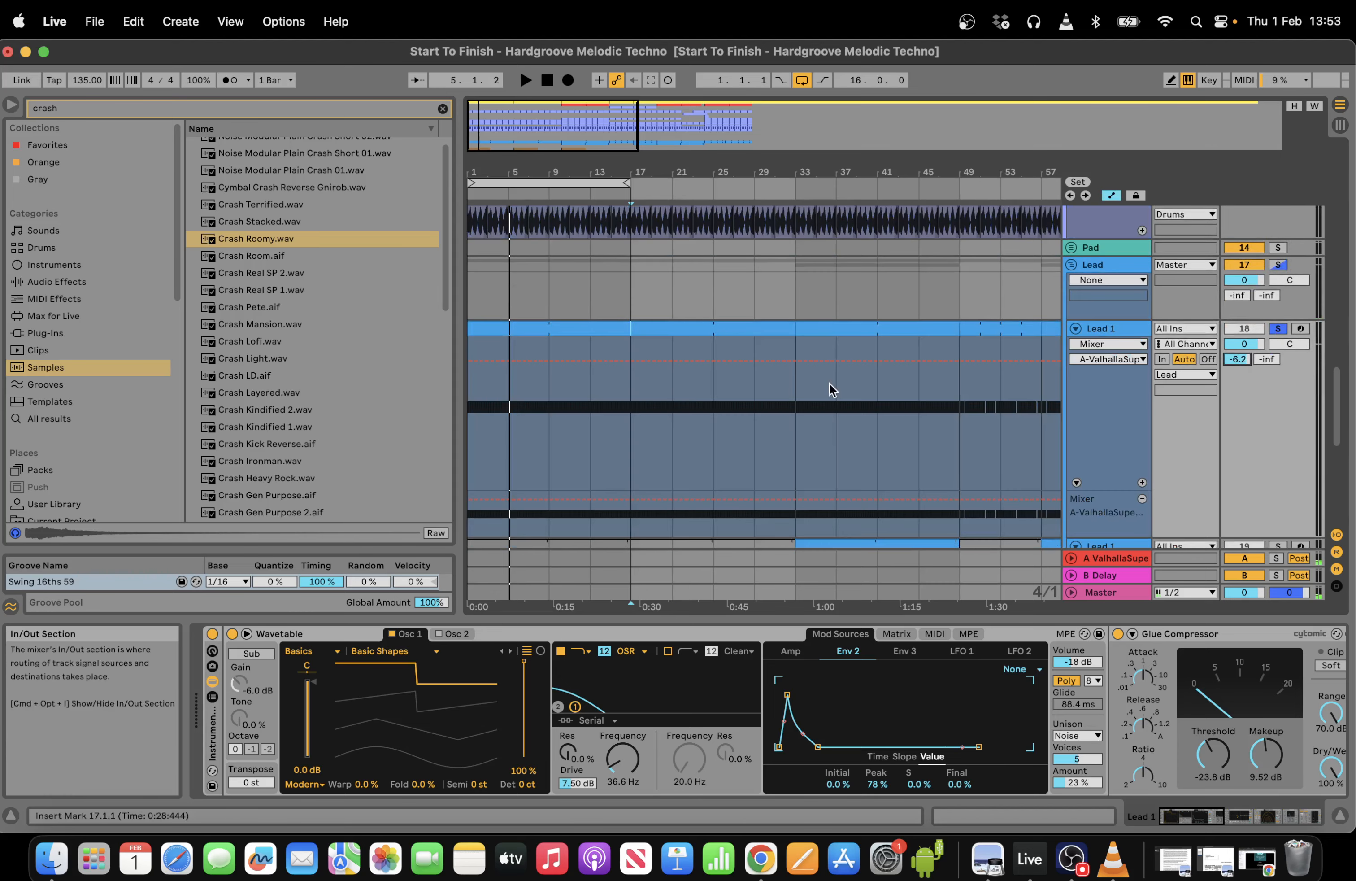
left_click_drag(643, 388, 403, 397)
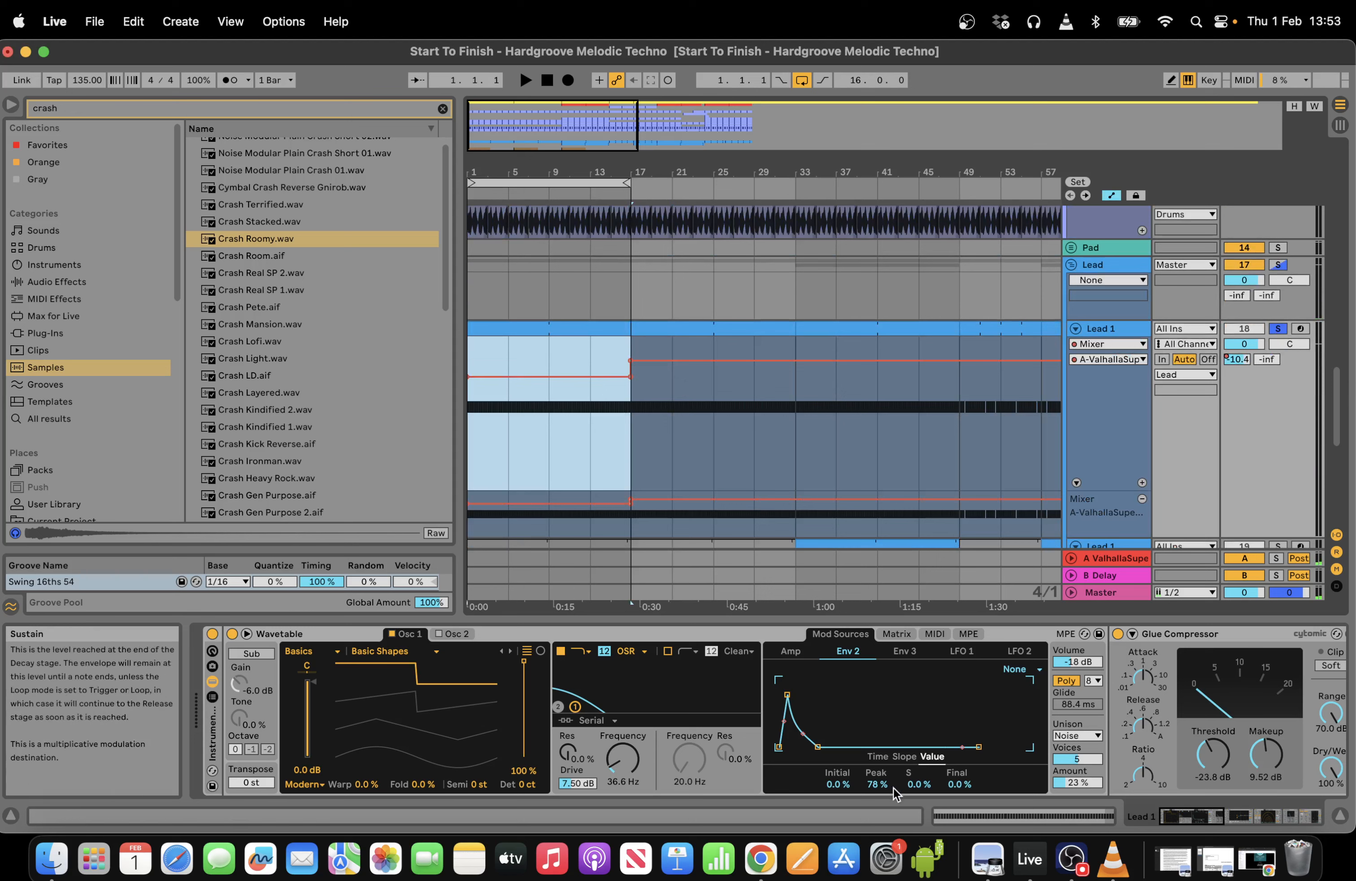
Show the Wavetable Env 2 Peak automation on the upper Lead 1 and lower it to 21 % over bars 1 to 17 during playback.
left_click(875, 783)
left_click_drag(628, 412, 589, 421)
left_click(640, 426)
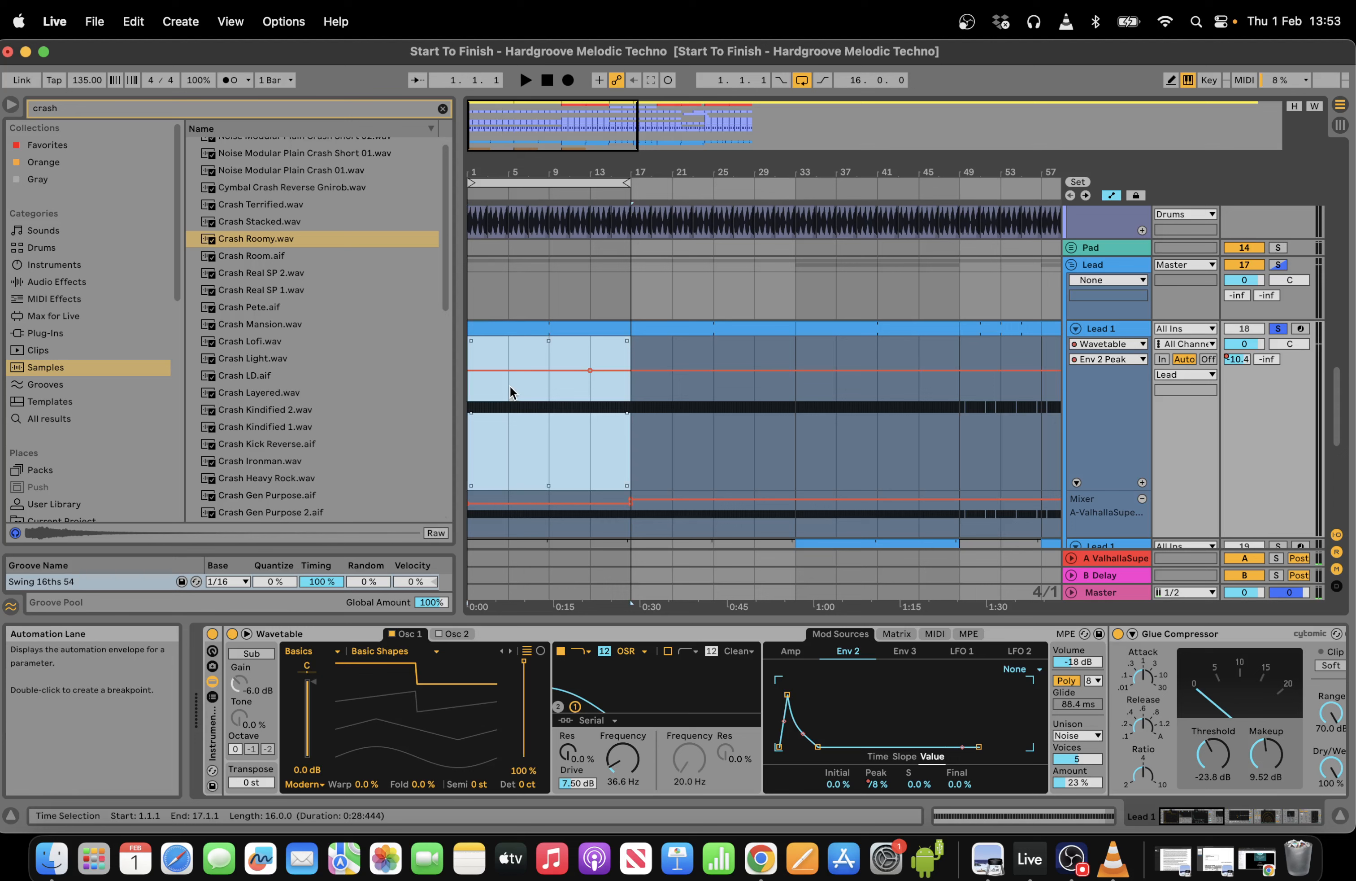
key("space")
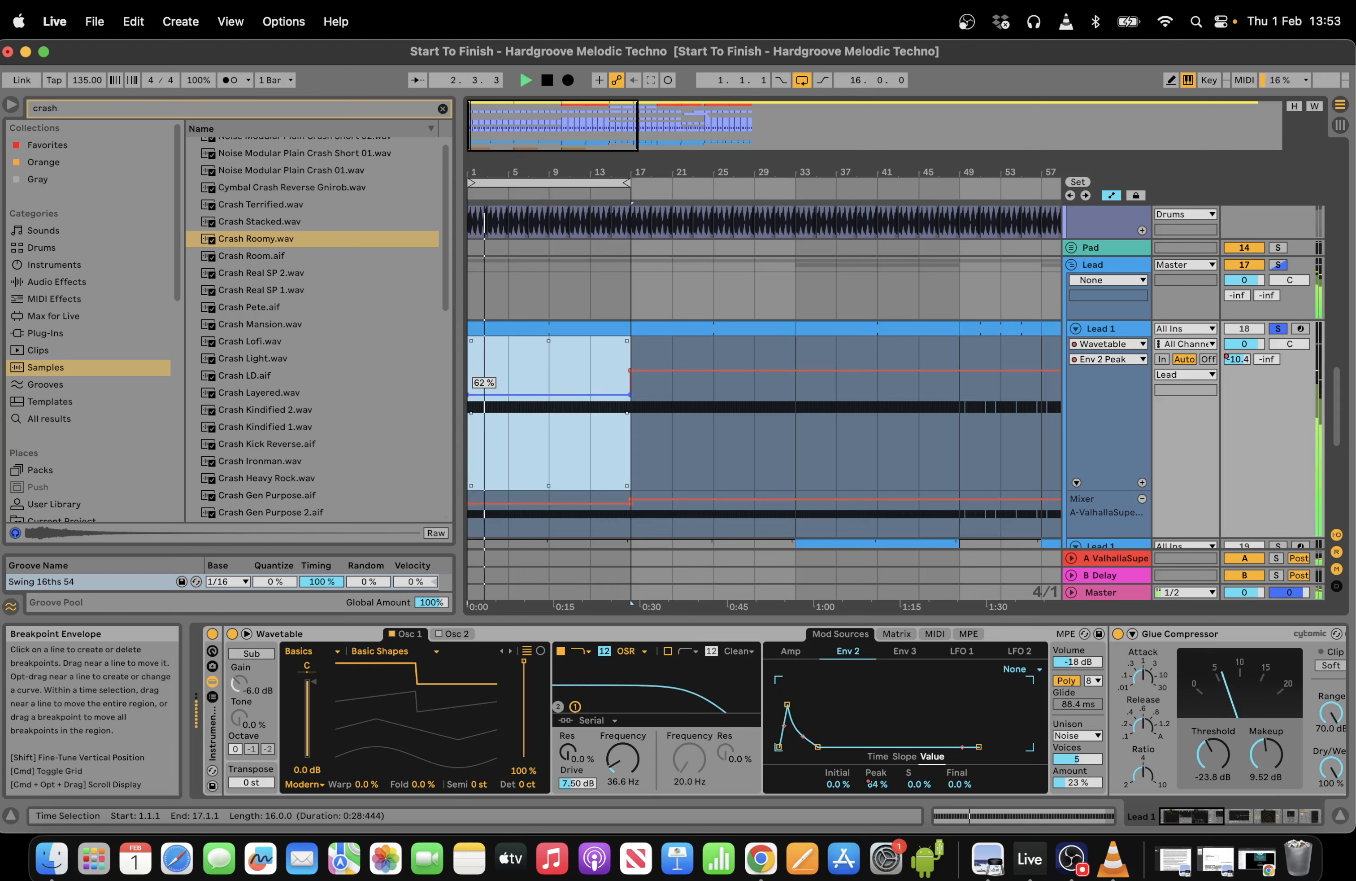
left_click_drag(546, 407, 545, 453)
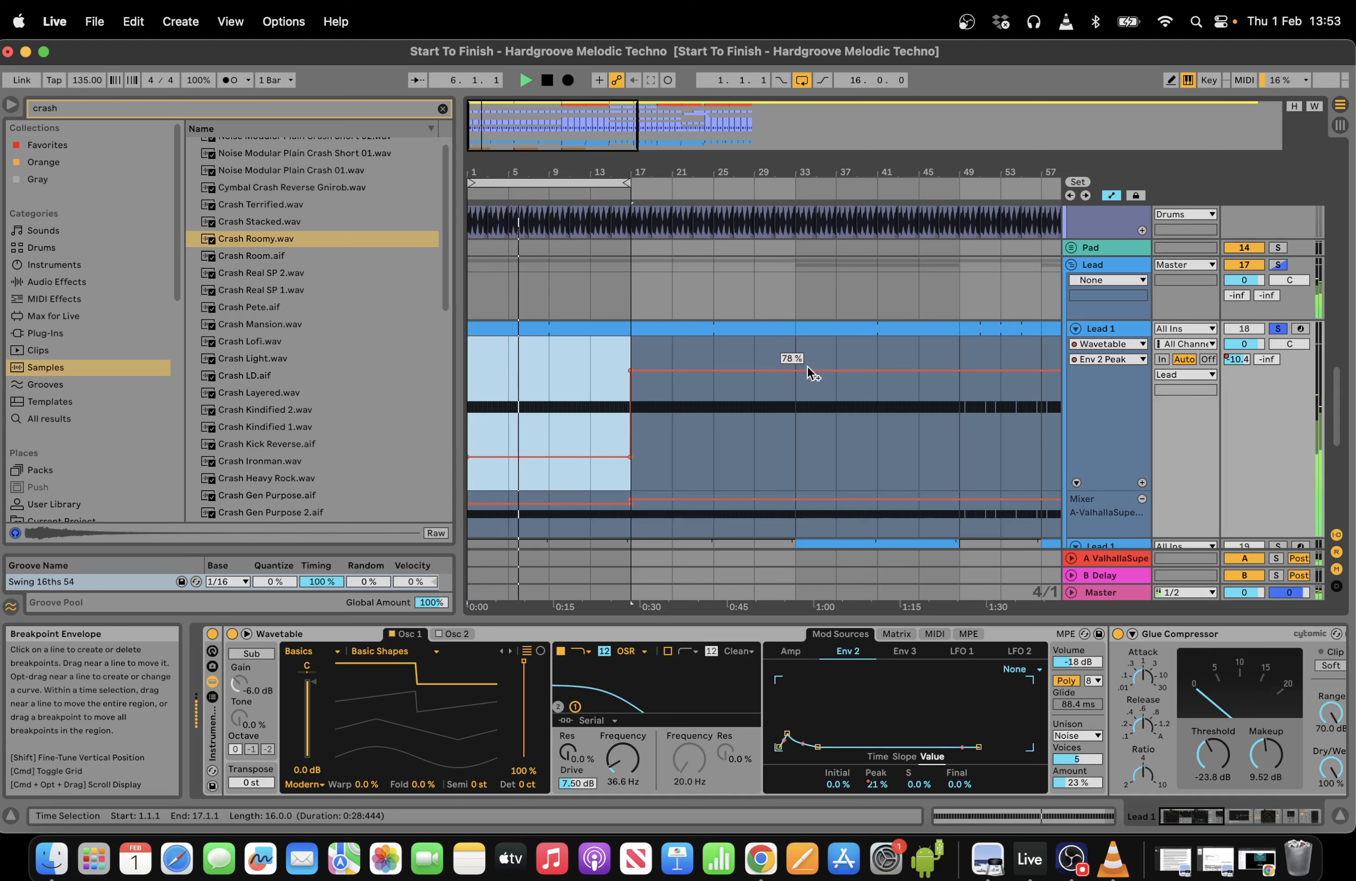
Ramp the Env 2 Peak automation from 21 % at about bar 8 up to 78 % at bar 33, and unsolo Lead 1.
left_click(793, 373)
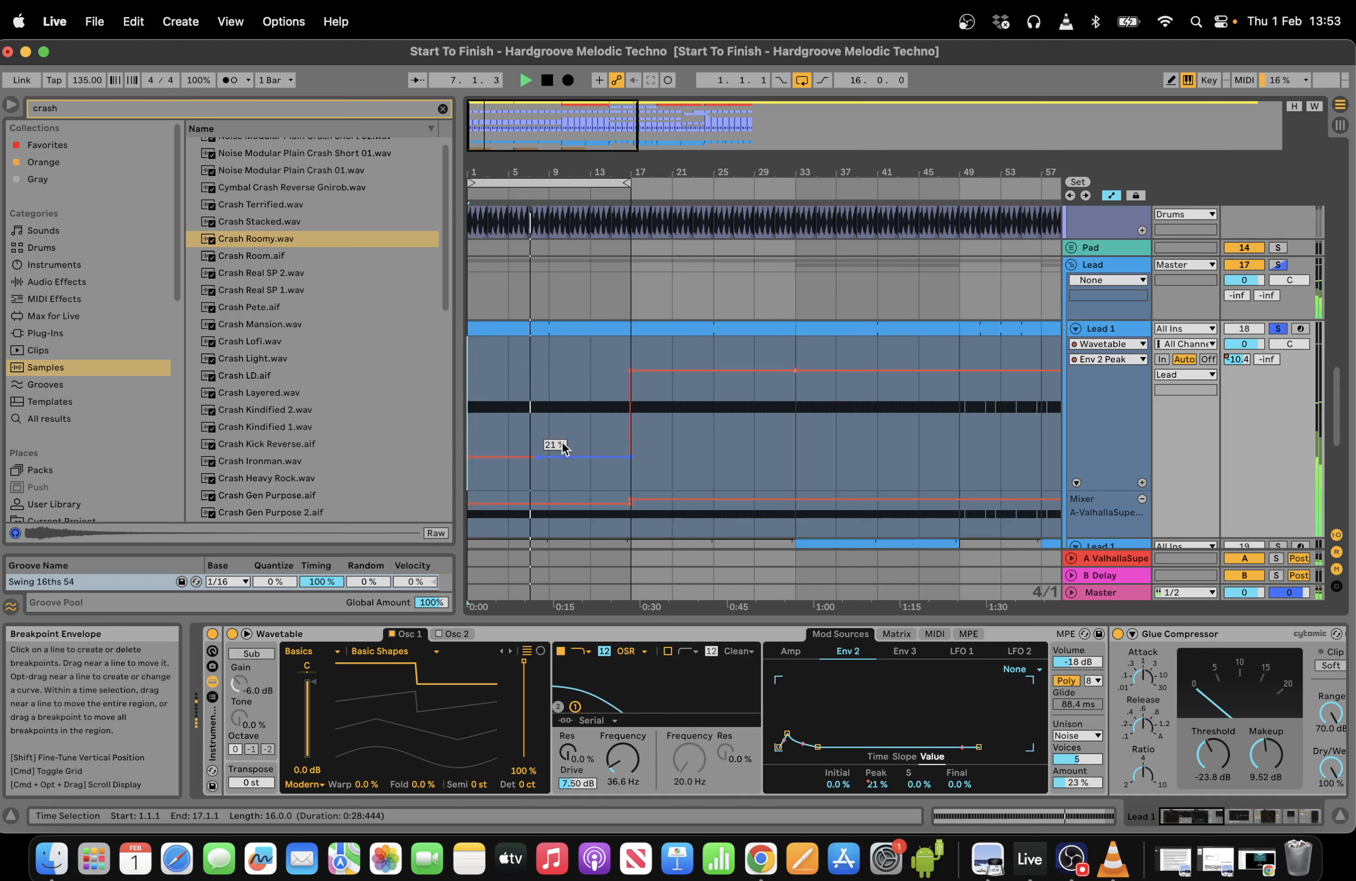
left_click(631, 370)
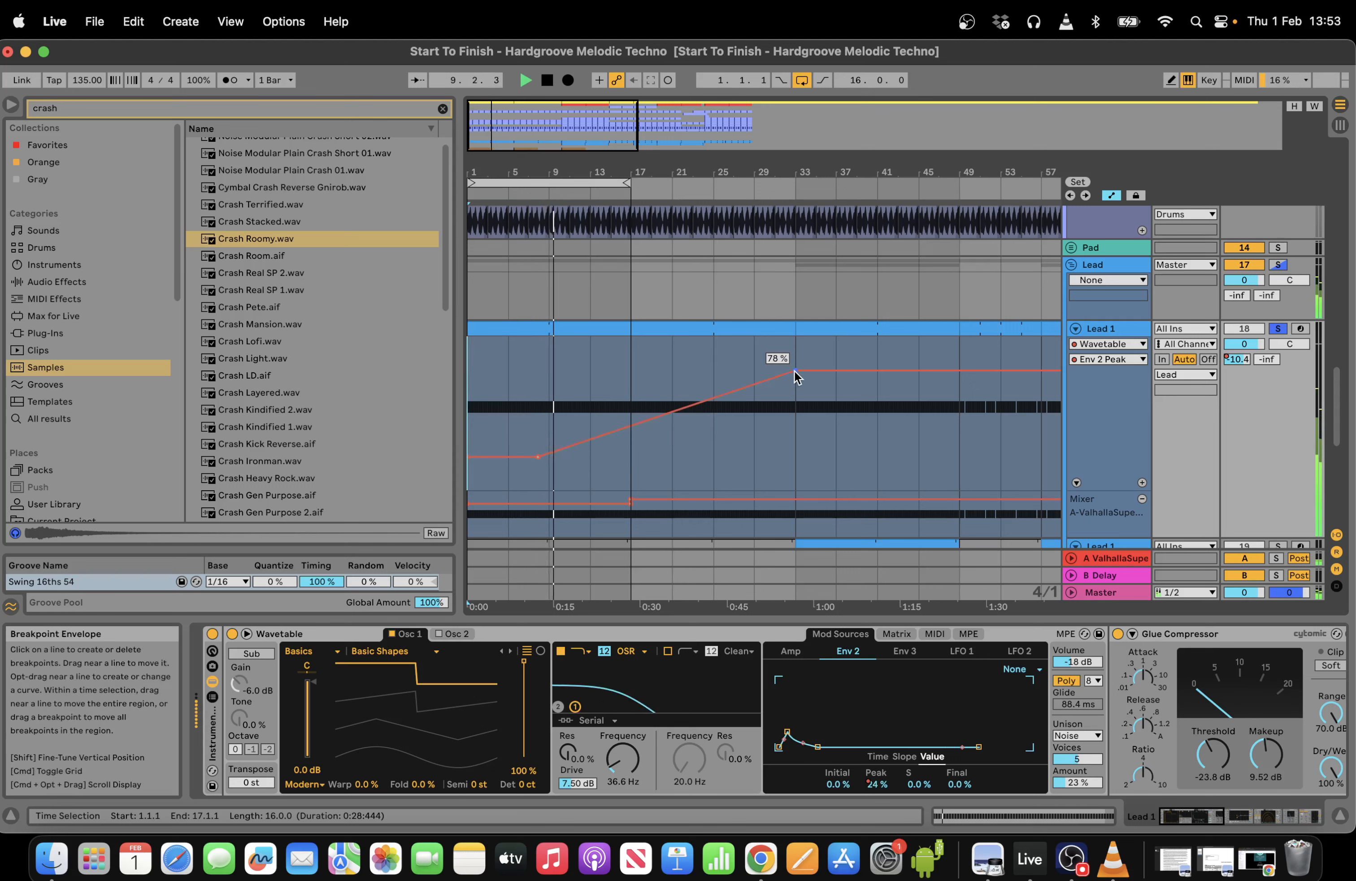
left_click(1277, 329)
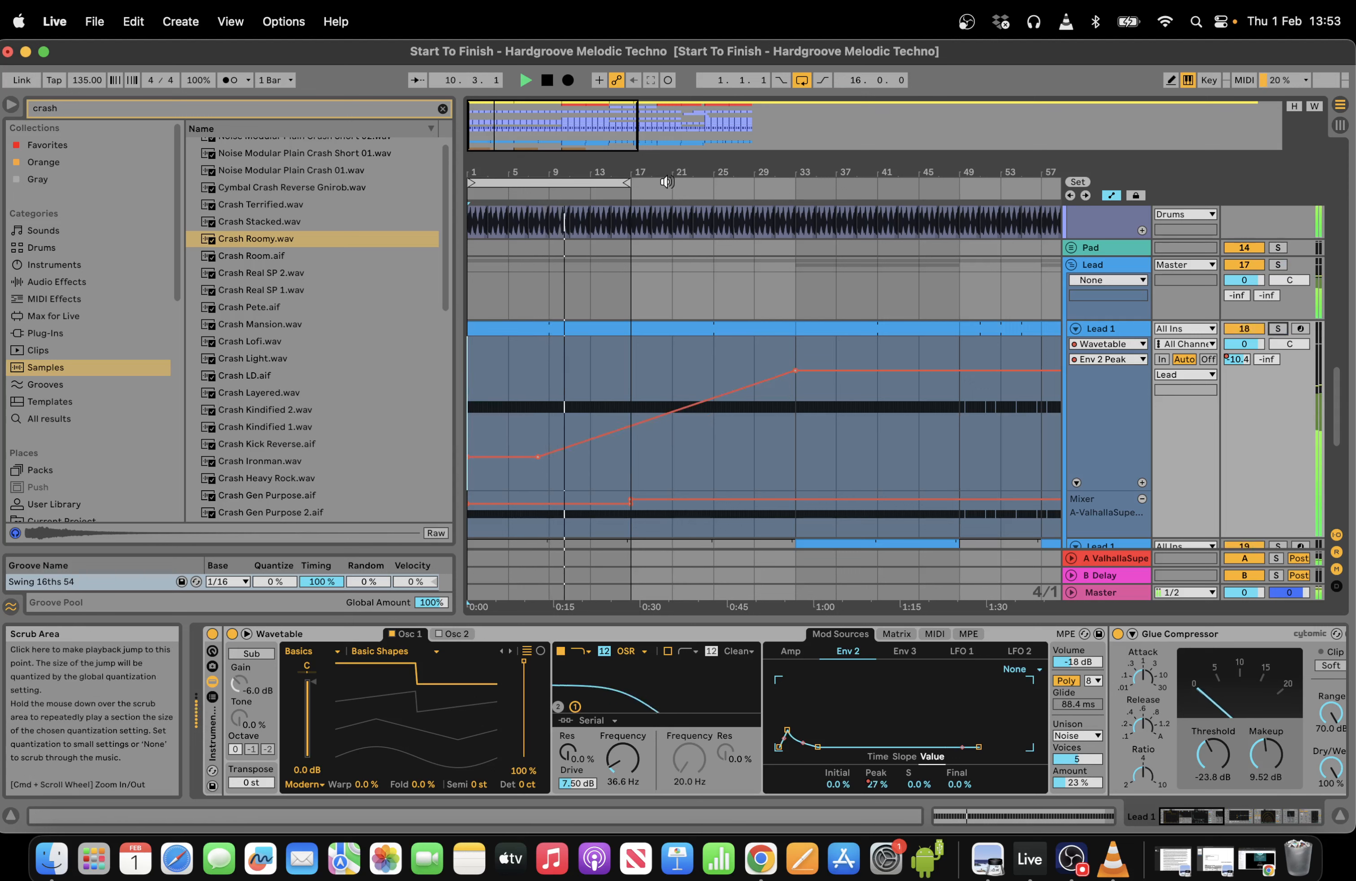
Extend the arrangement loop to cover bars 1 to 33 and listen through the intro tracks.
left_click_drag(622, 182, 795, 182)
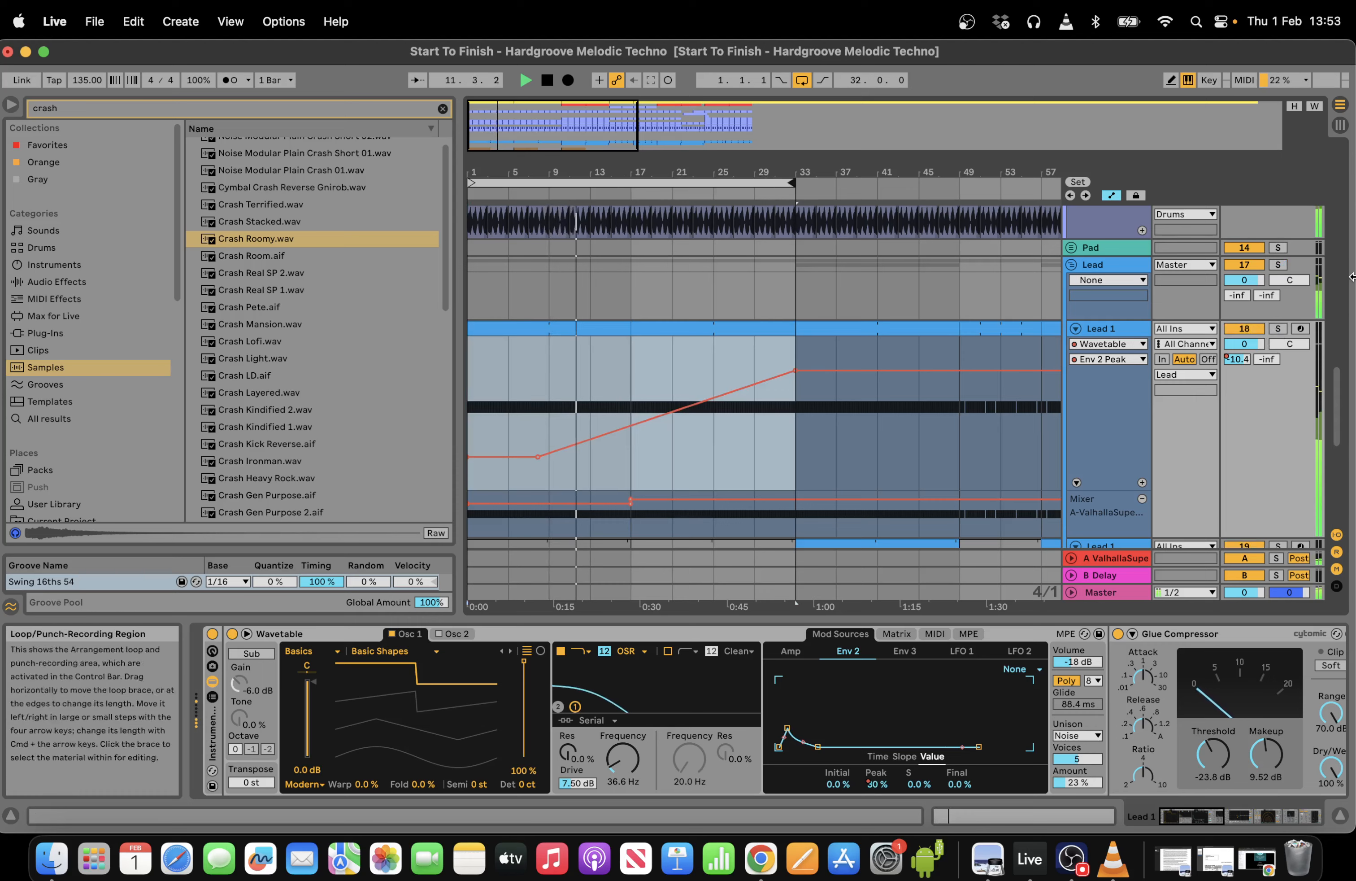
left_click_drag(1336, 392, 1340, 261)
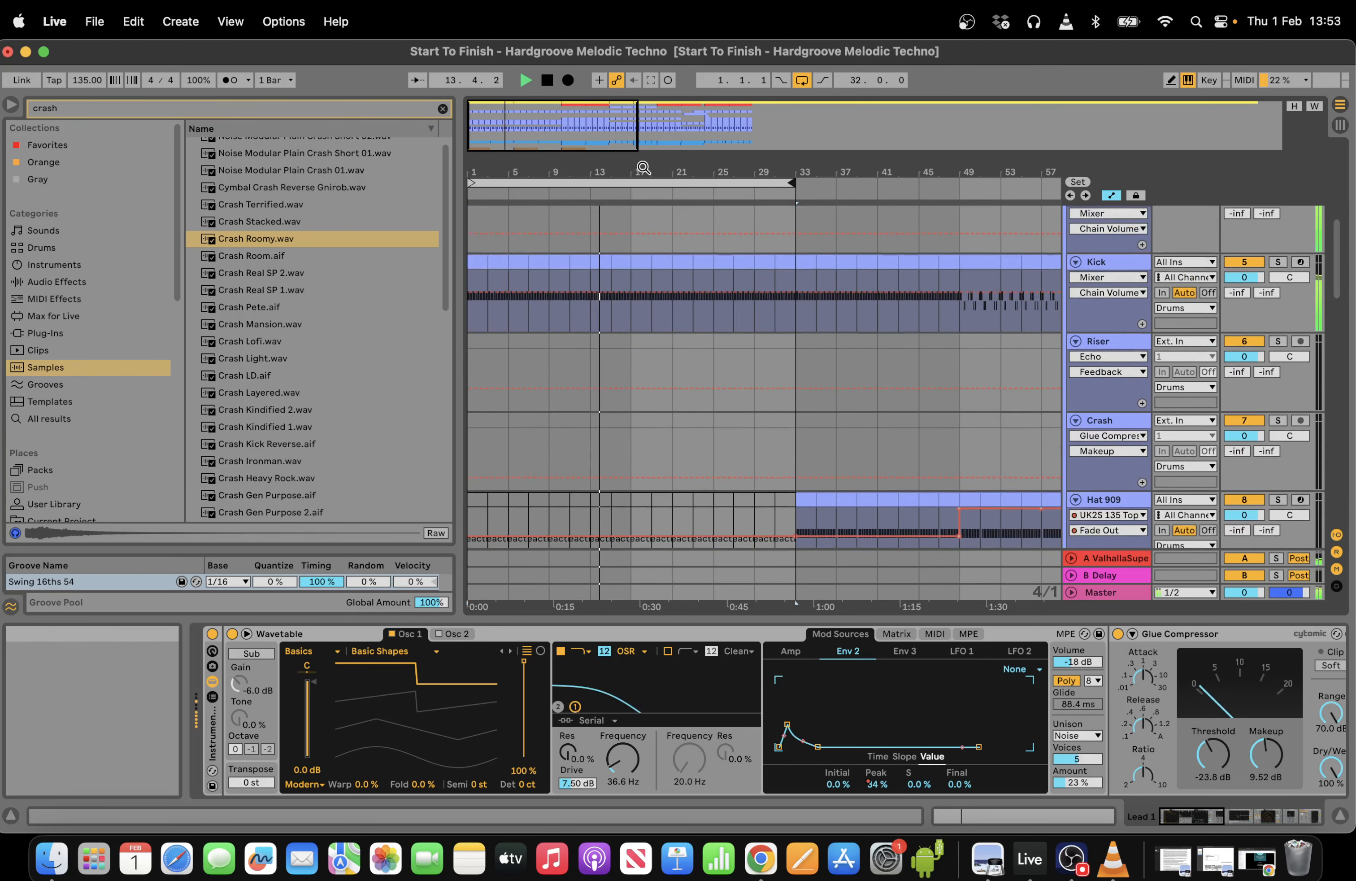
left_click_drag(641, 170, 641, 162)
left_click_drag(1339, 266, 1341, 461)
Replace the deactivated lower Lead 1 clip of bars 1 to 17 with an empty MIDI clip, open it and set its grid to 1/16.
left_click(604, 384)
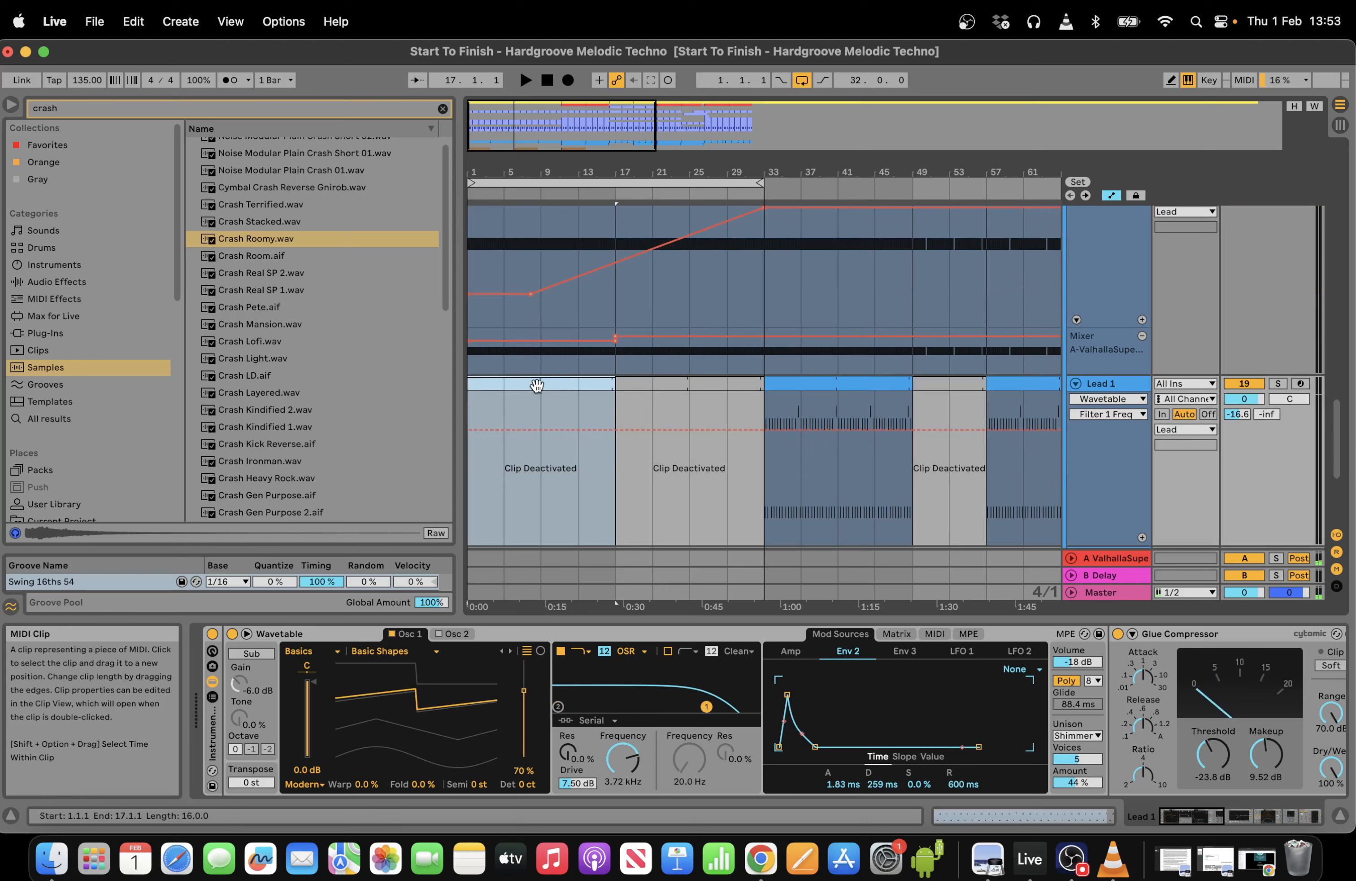
key("0")
key("space")
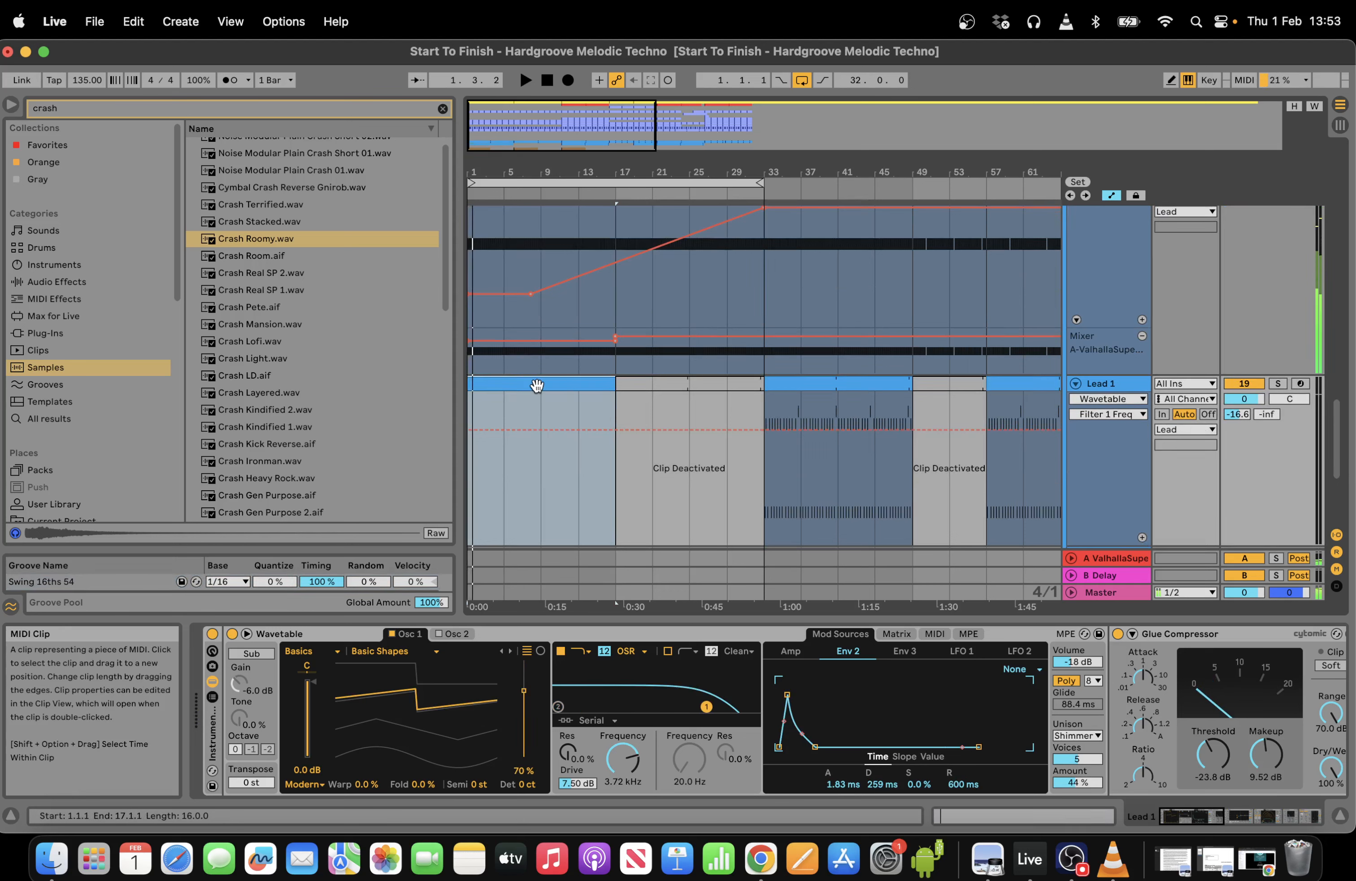
double_click(536, 386)
right_click(736, 598)
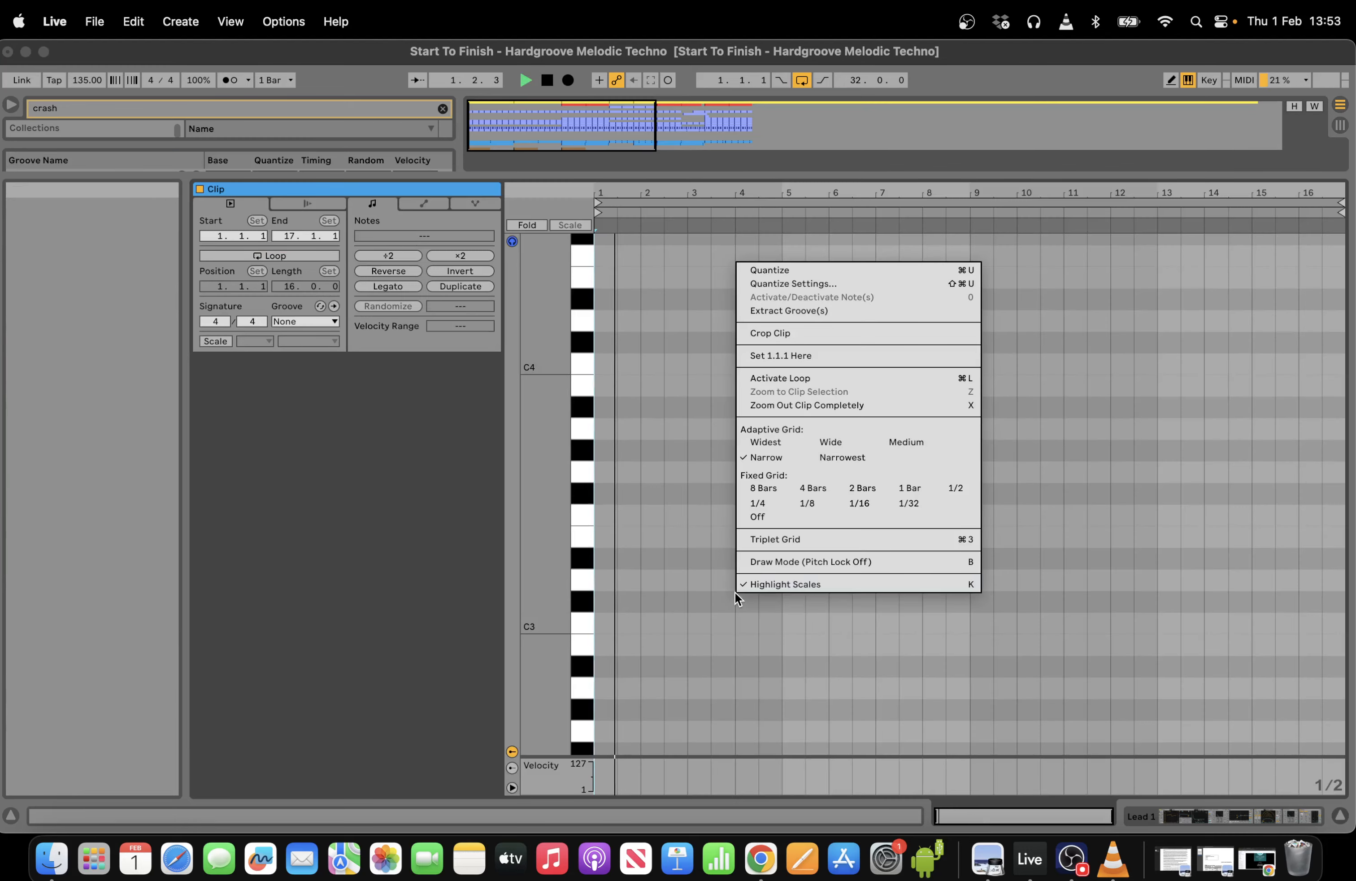
left_click(859, 502)
key("space")
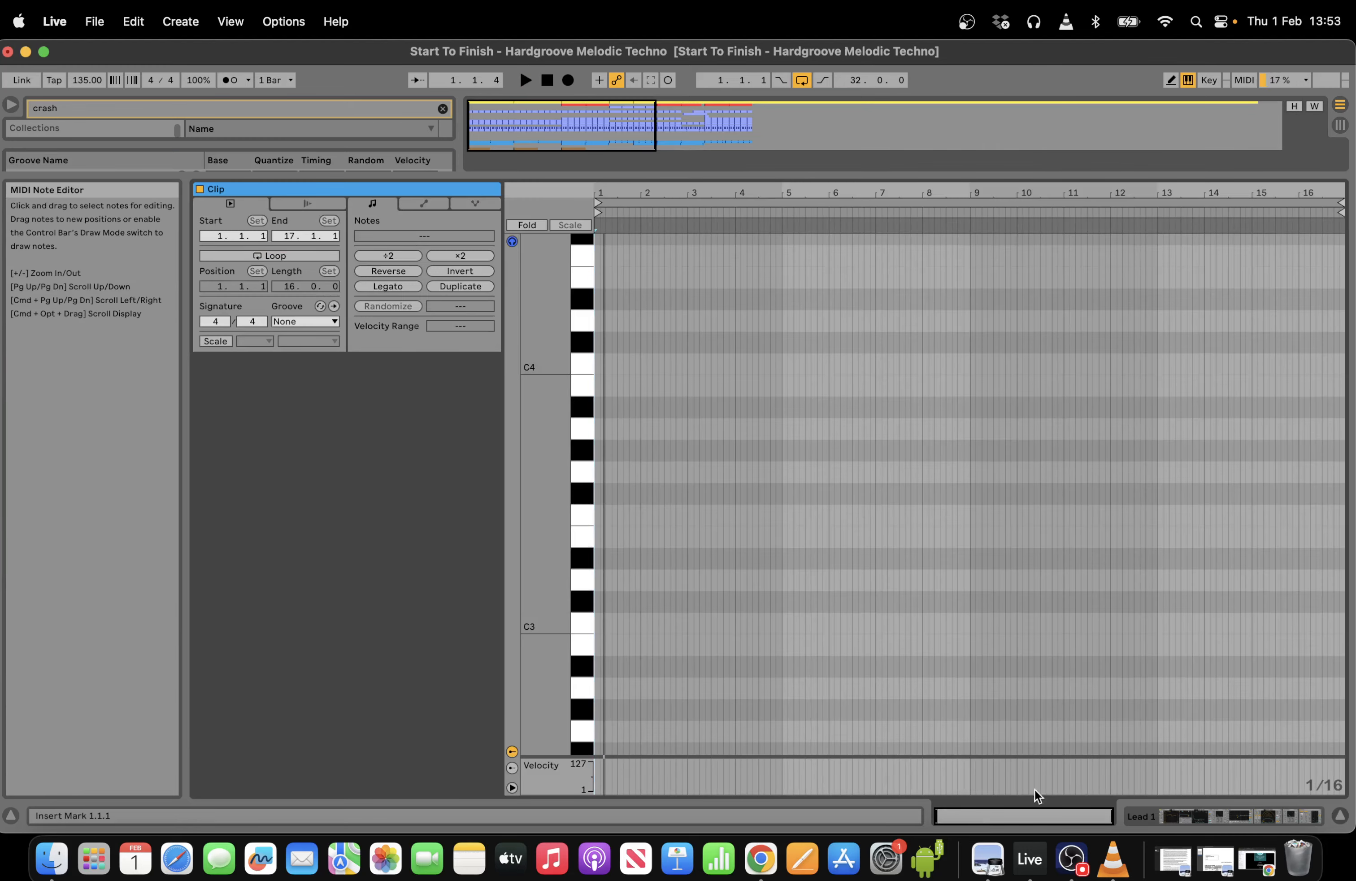
Add a sixteenth note at G3 at the very start of the new lower Lead 1 clip.
left_click_drag(1011, 813, 974, 818)
double_click(725, 546)
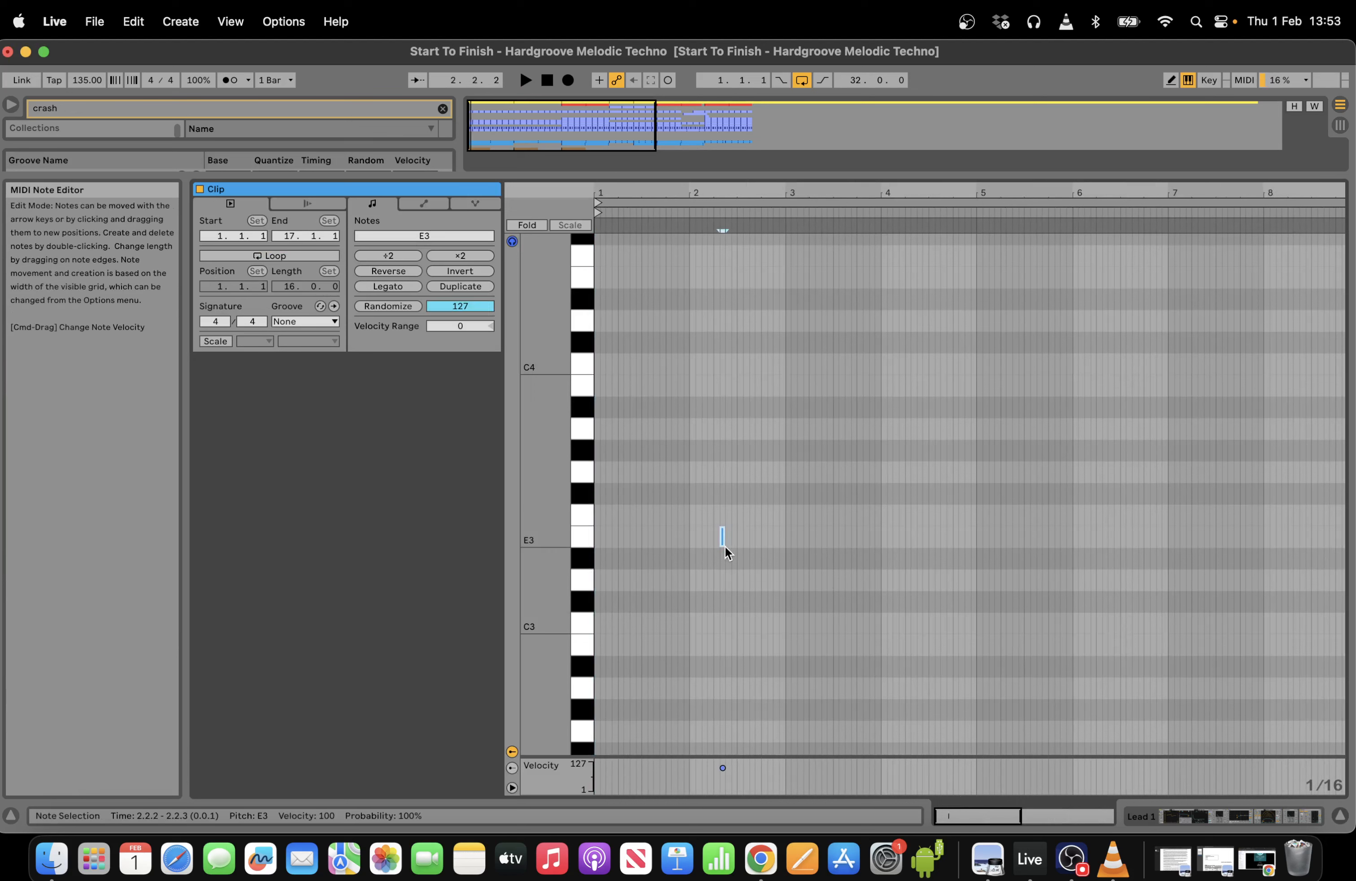
key("Up")
key("Up")
key("Up")
key("Left")
key("Left")
key("Left")
key("Left")
key("Left")
key("Left")
key("Left")
key("Left")
key("Left")
key("Left")
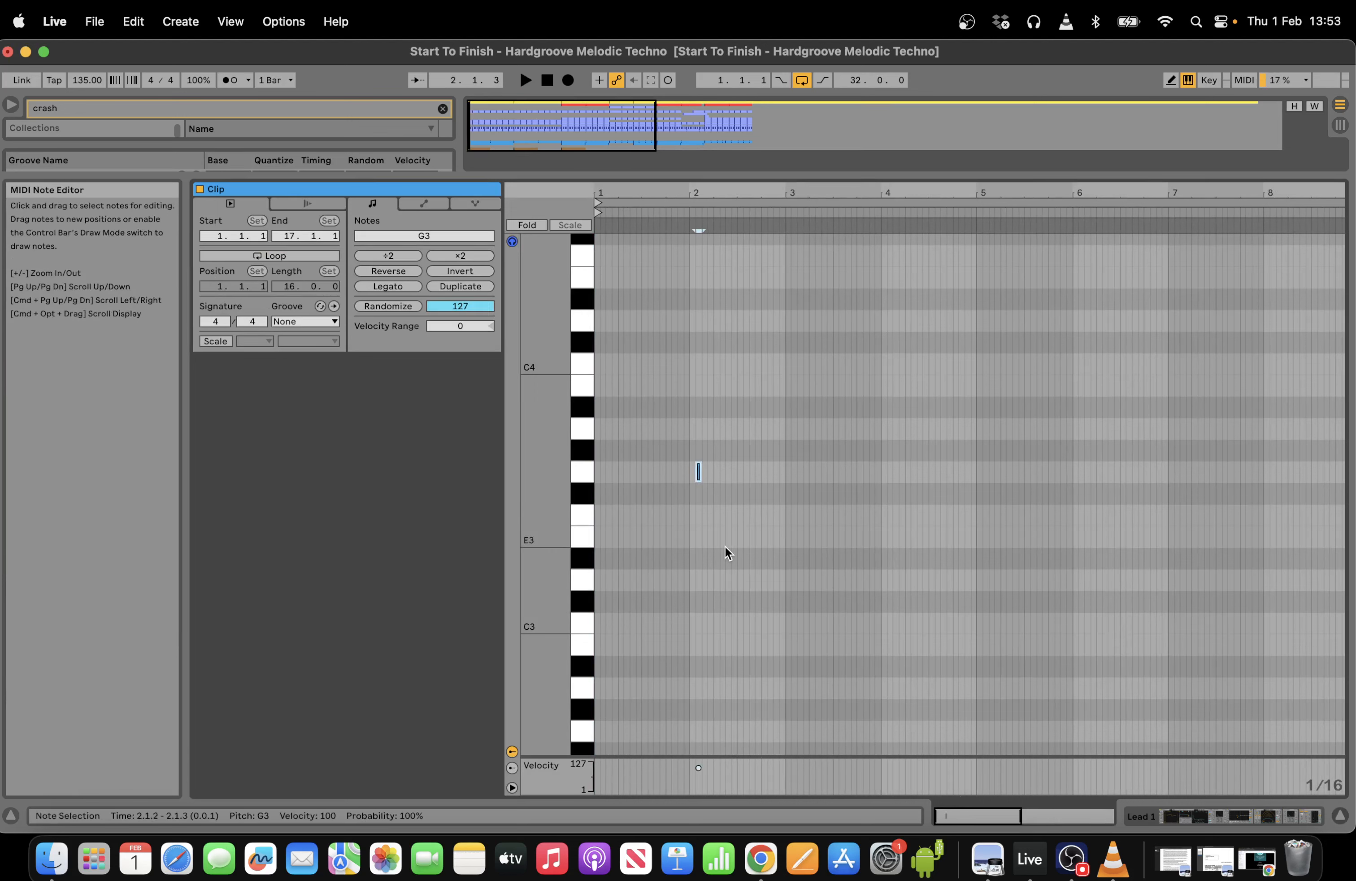
key("Left")
key("Left")
key("Left")
key("Left")
key("Left")
key("Left")
key("Left")
key("Left")
key("Left")
key("Left")
key("Left")
Repeat the sixteenth G3 note back to back through bar 1 of the lower Lead 1 clip, up to its last beat.
key("super+d")
key("super+d")
key("super+d")
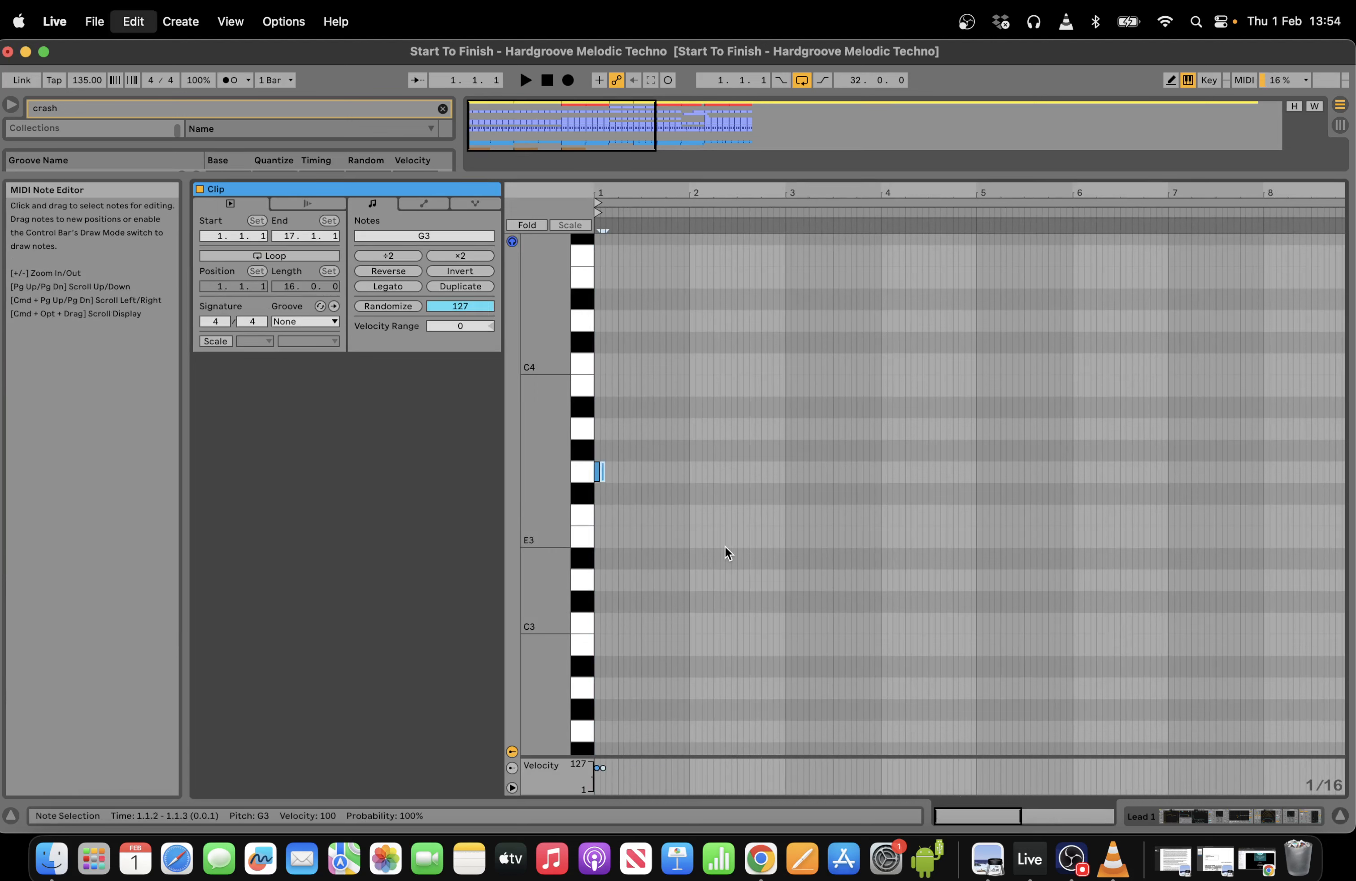
key("super+d")
key("super+d")
key("super+d")
key("super+d")
key("super+d")
key("super+d")
key("super+d")
key("super+d")
key("super+d")
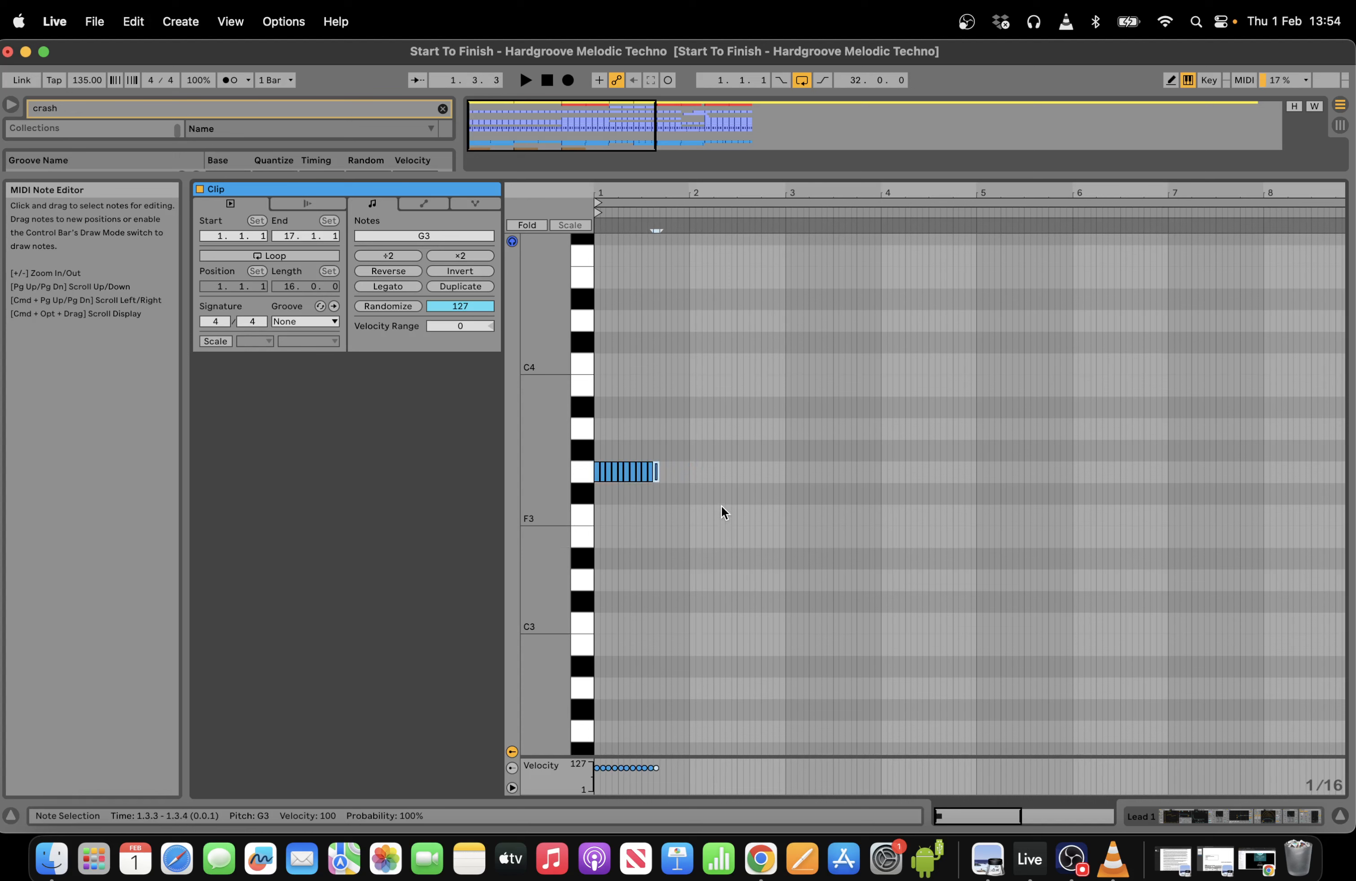
key("super+d")
Finish bar 1 with three sixteenth notes on the last beat: A3, G3 and A#3.
key("Up")
key("Up")
key("super+d")
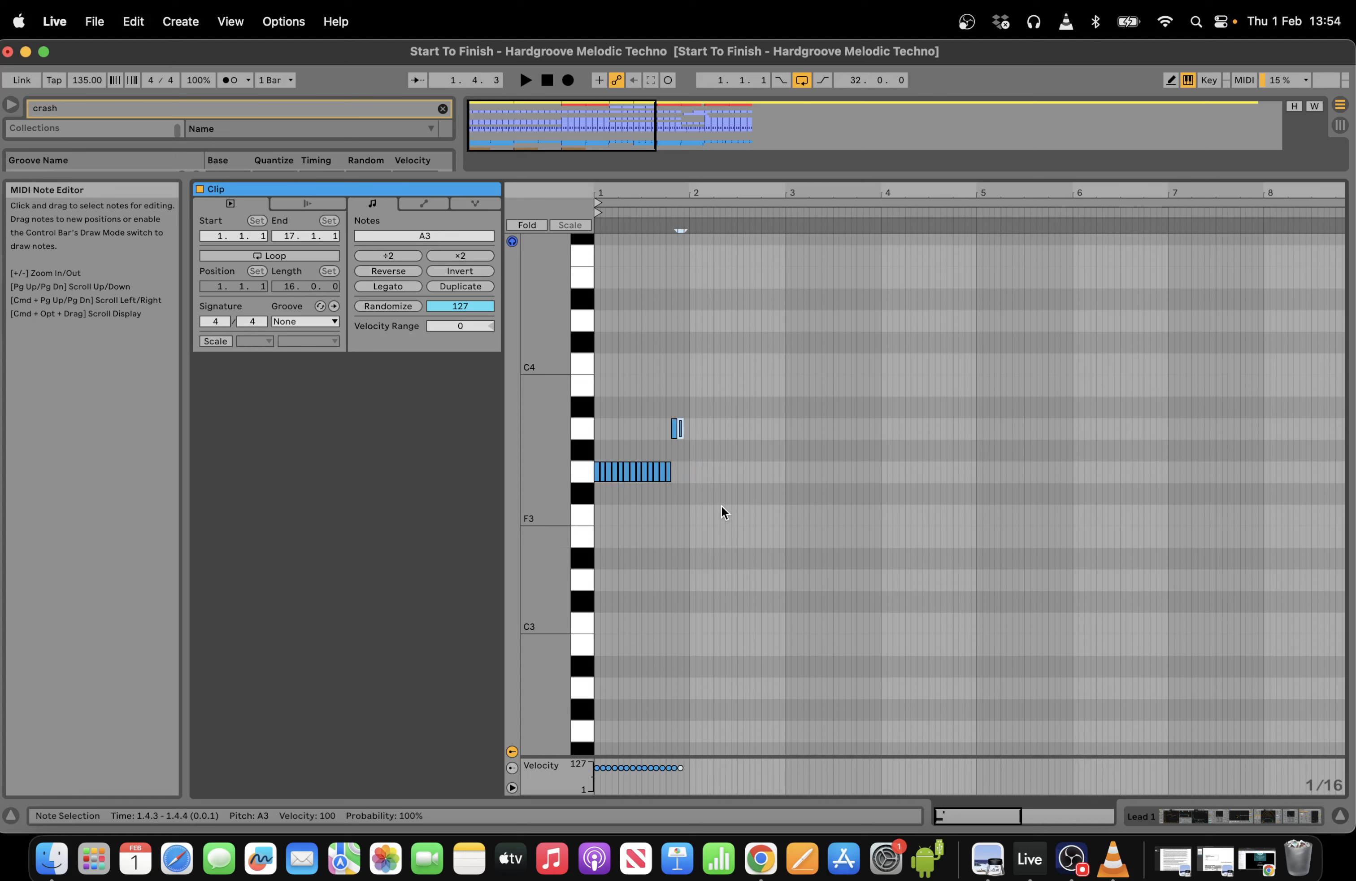
key("Down")
key("Down")
key("Down")
key("Up")
key("super+d")
key("Up")
key("Up")
key("Up")
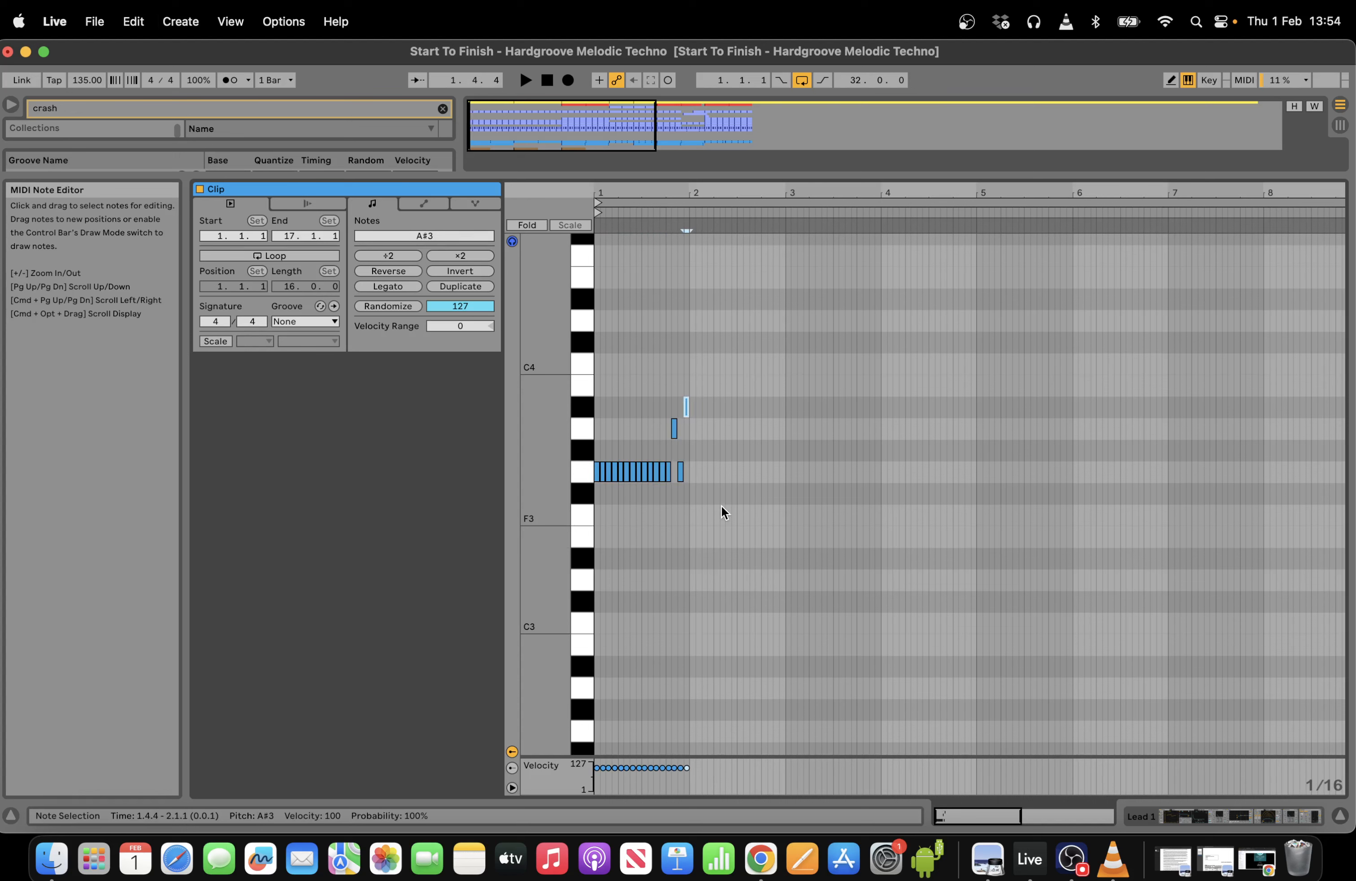
key("space")
key("space")
Delete the repeated G3 notes from the first three beats of bar 1.
left_click_drag(654, 503, 464, 403)
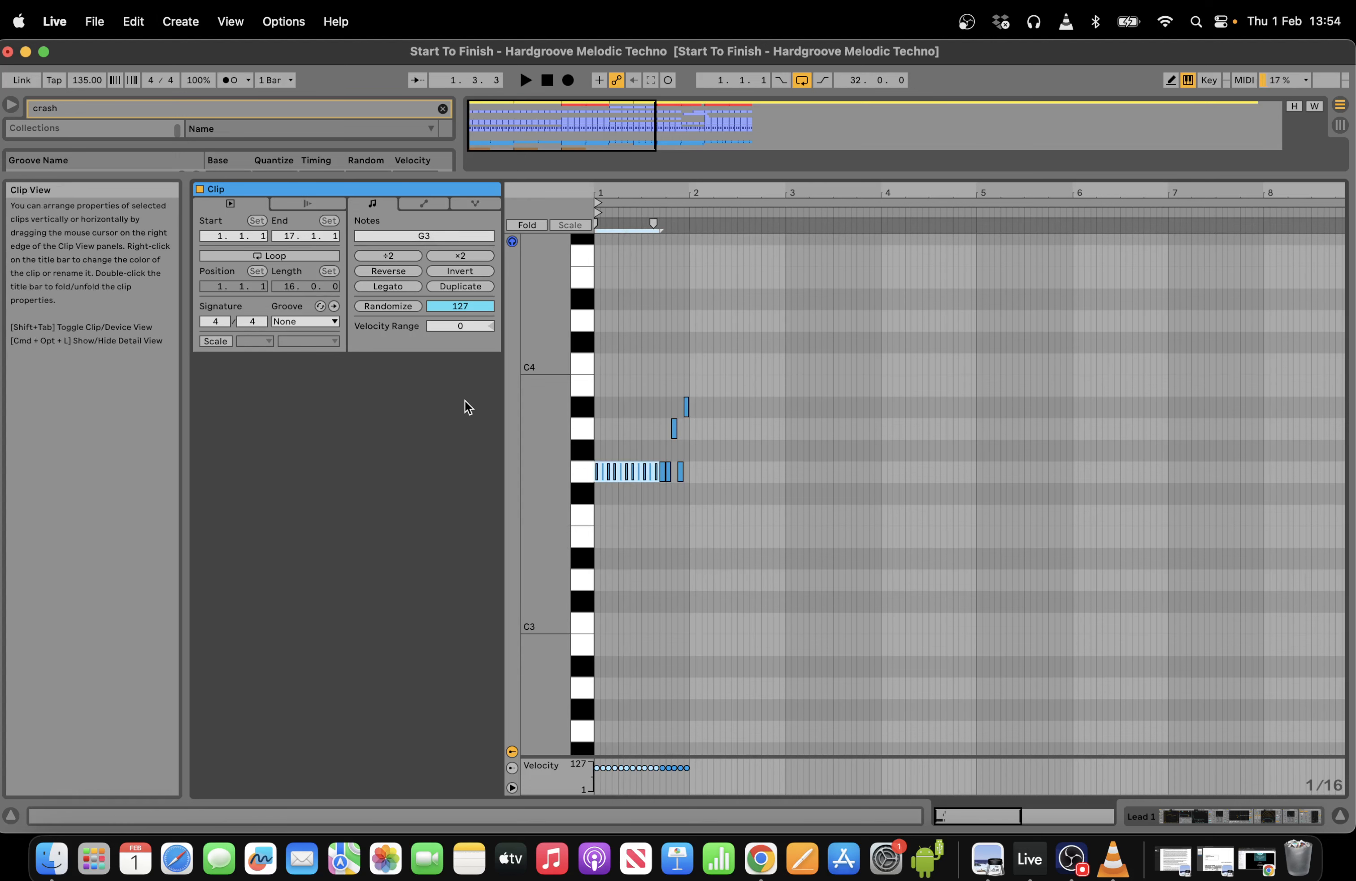
key("Delete")
double_click(662, 471)
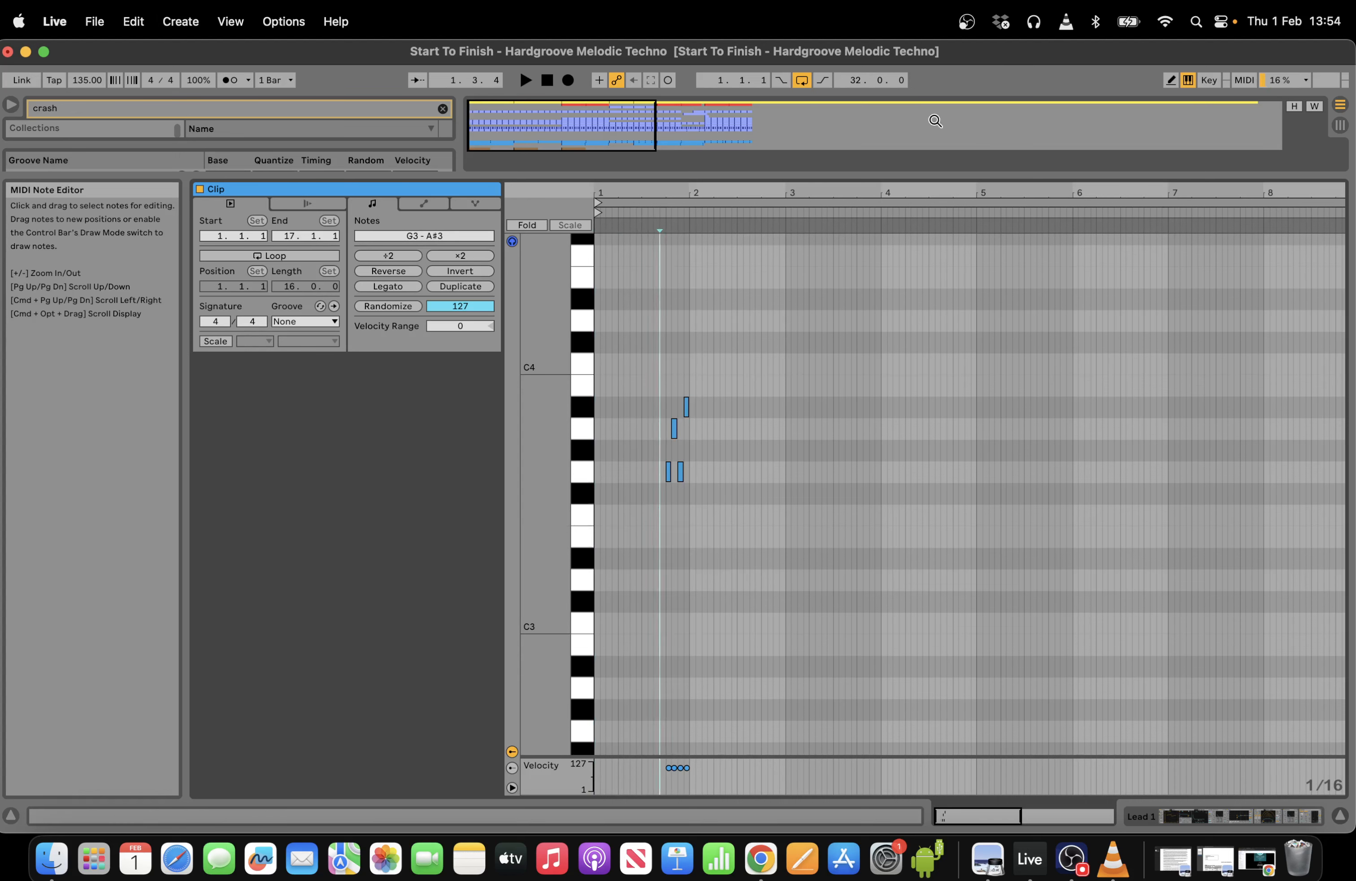
Set the note grid of the Lead 1 clip to 1/2.
right_click(1178, 282)
key("Escape")
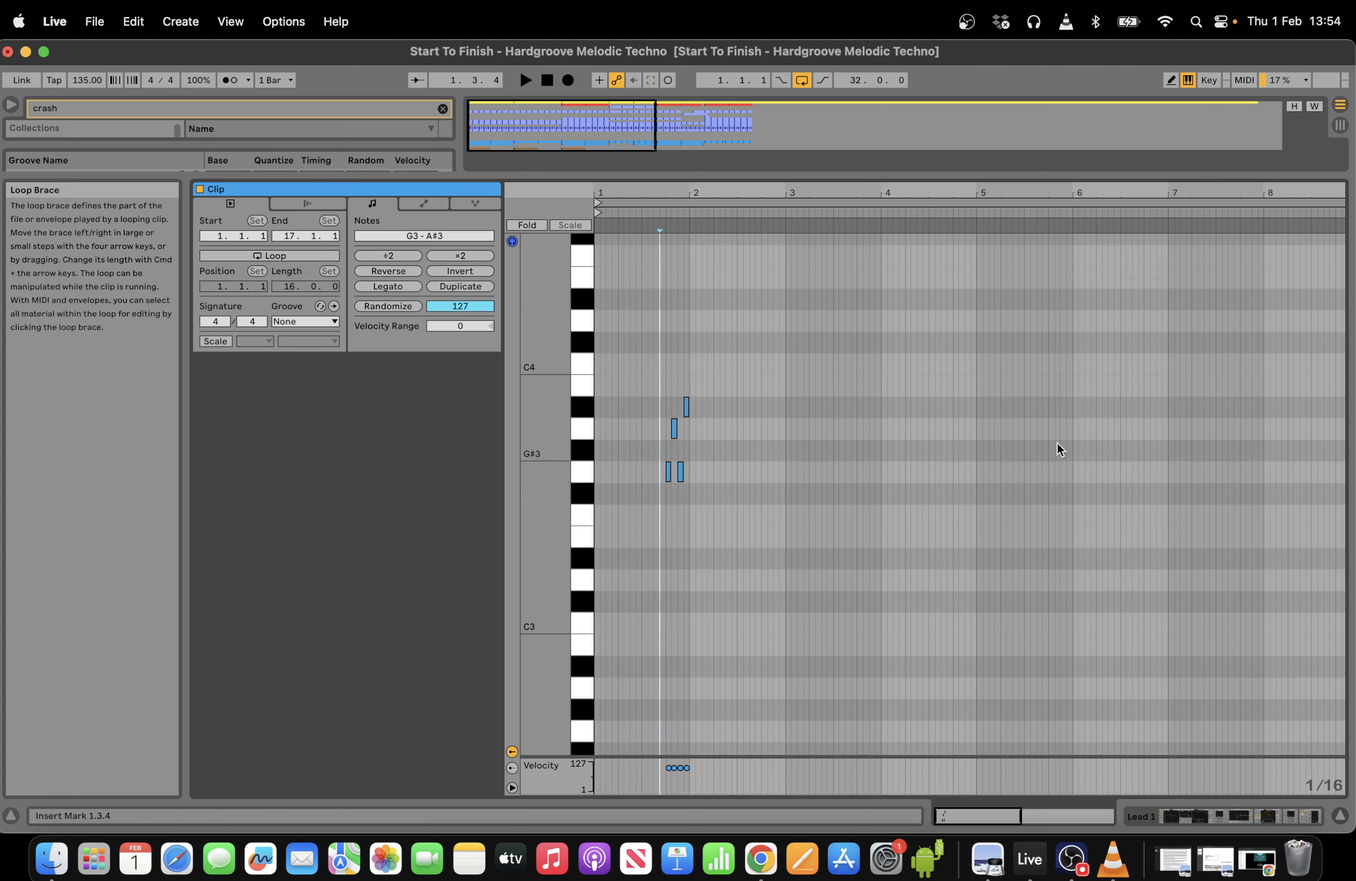
right_click(1018, 470)
left_click(1096, 694)
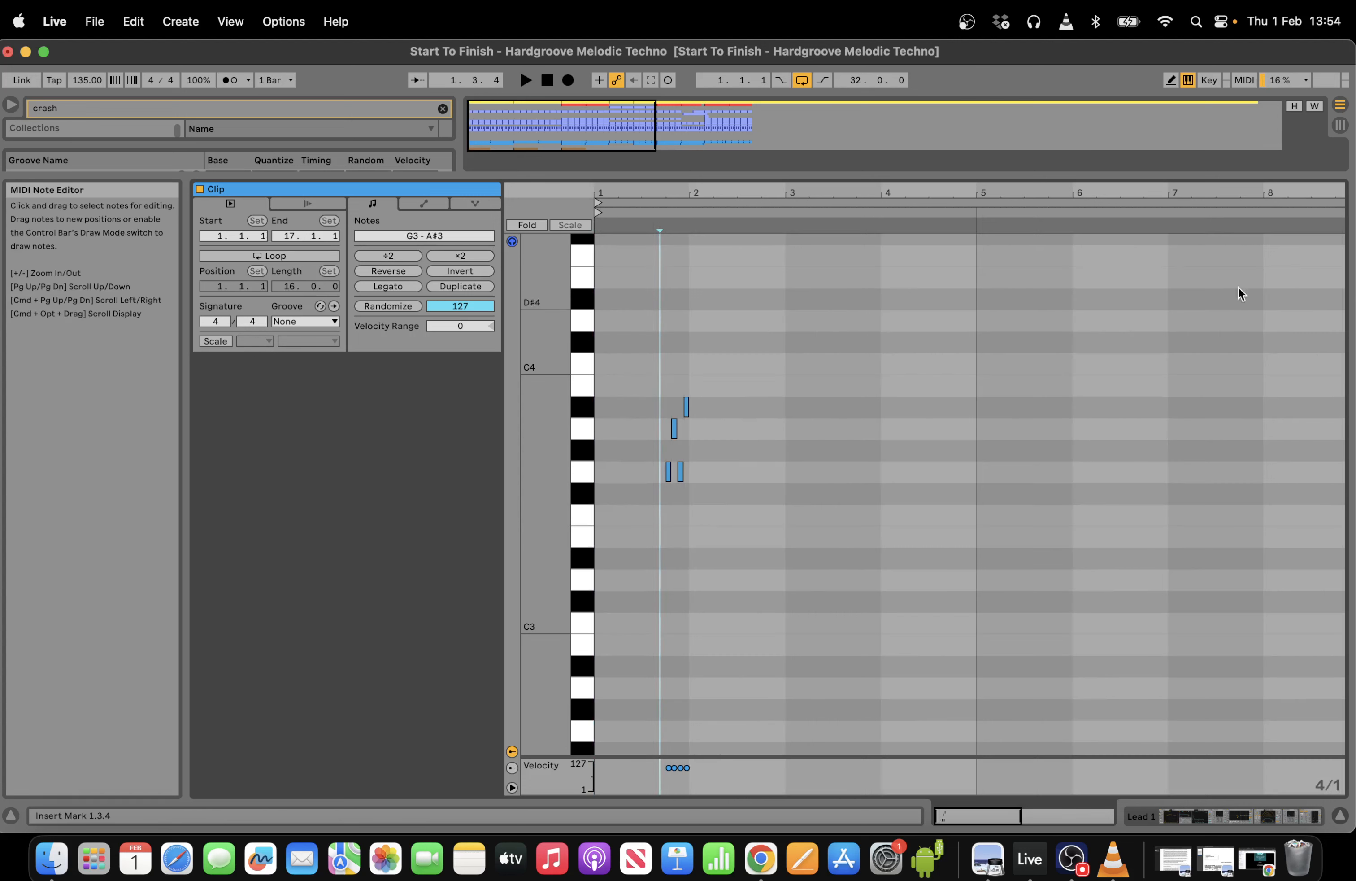
right_click(957, 468)
left_click(1173, 692)
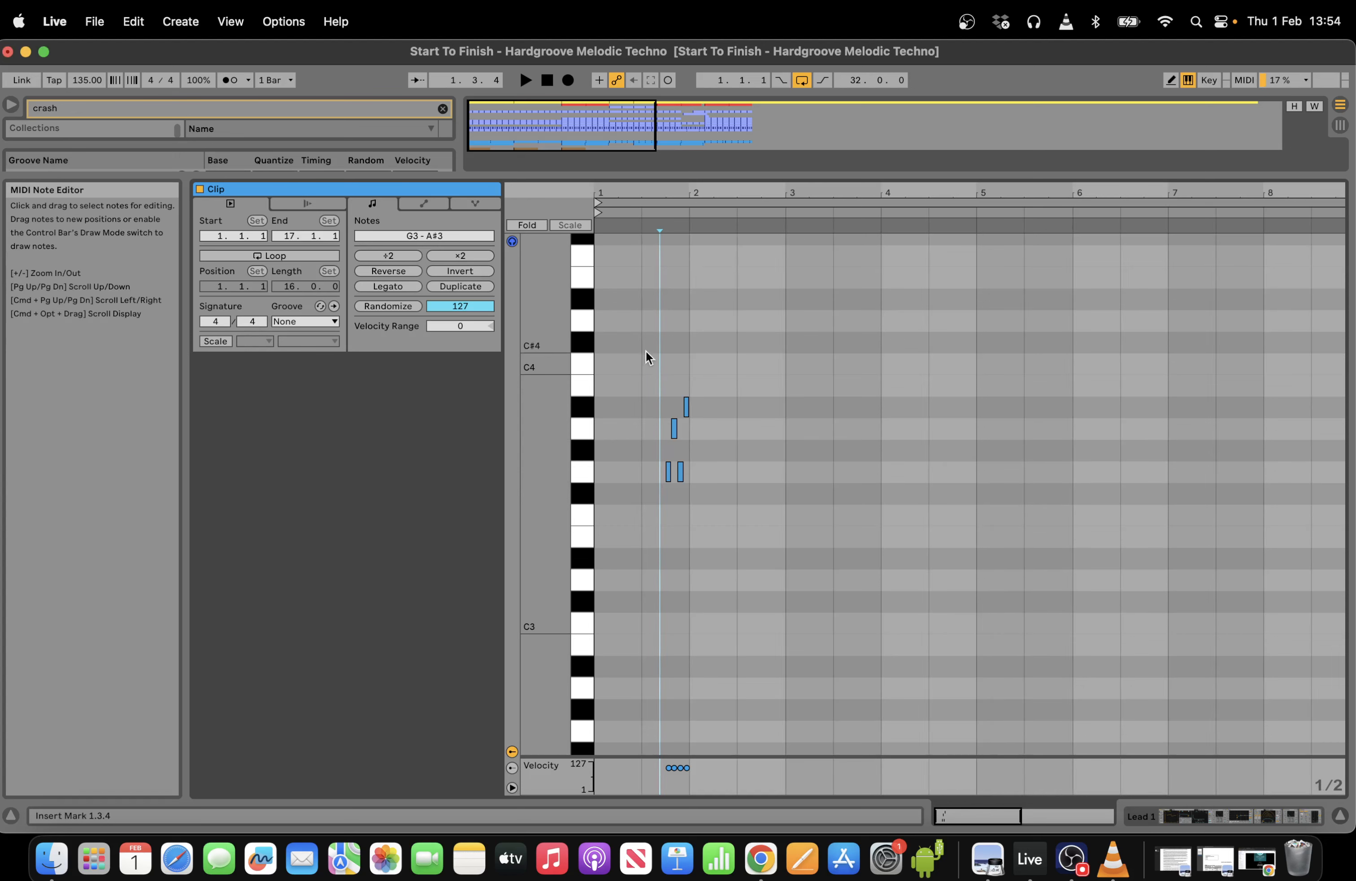
Try to repeat the four-note phrase by shortening the unlooped clip's loop length to one bar, and undo the change.
left_click_drag(688, 498, 643, 436)
left_click_drag(600, 389, 596, 389)
key("super+d")
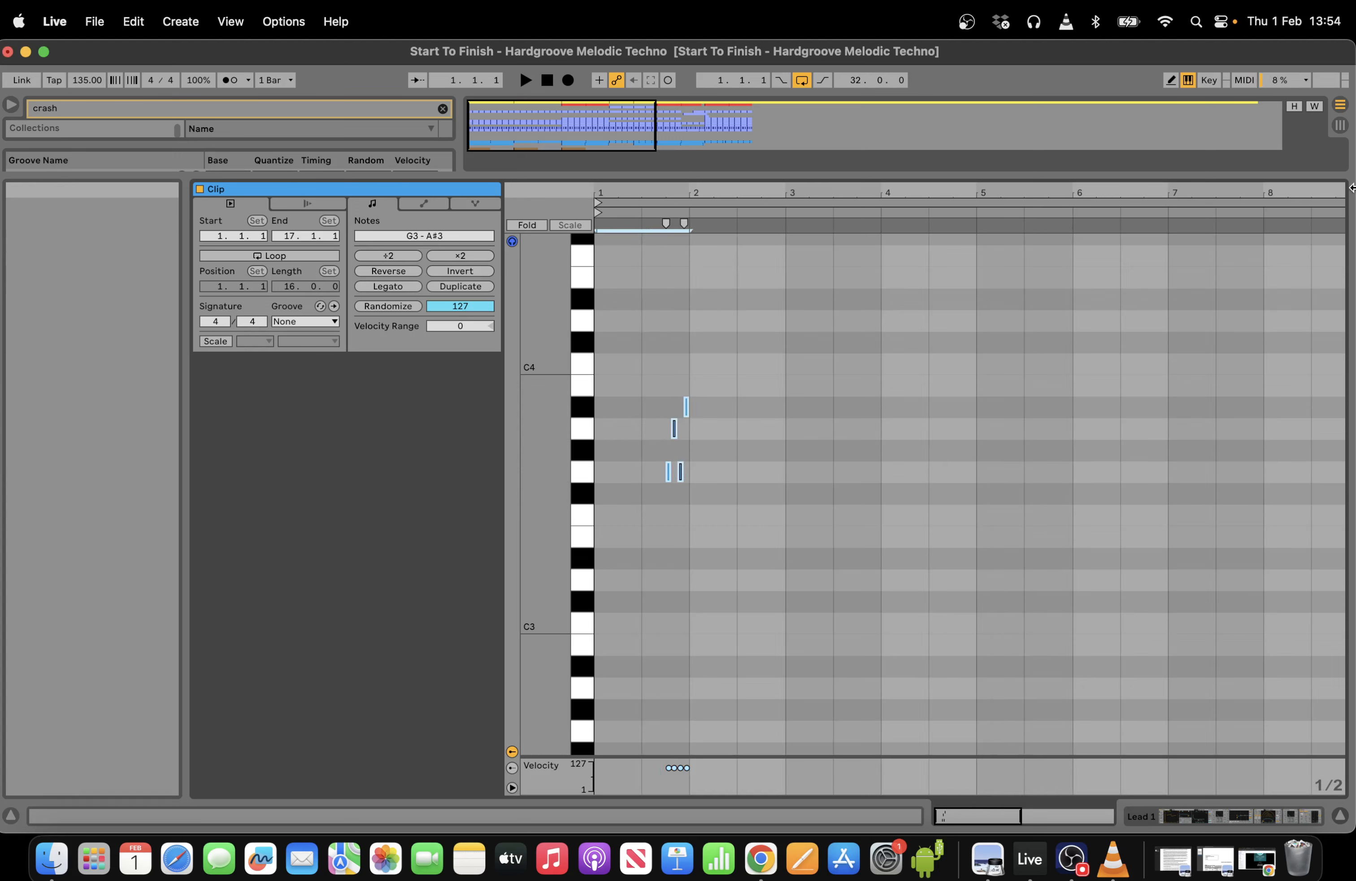
left_click_drag(1337, 204, 676, 206)
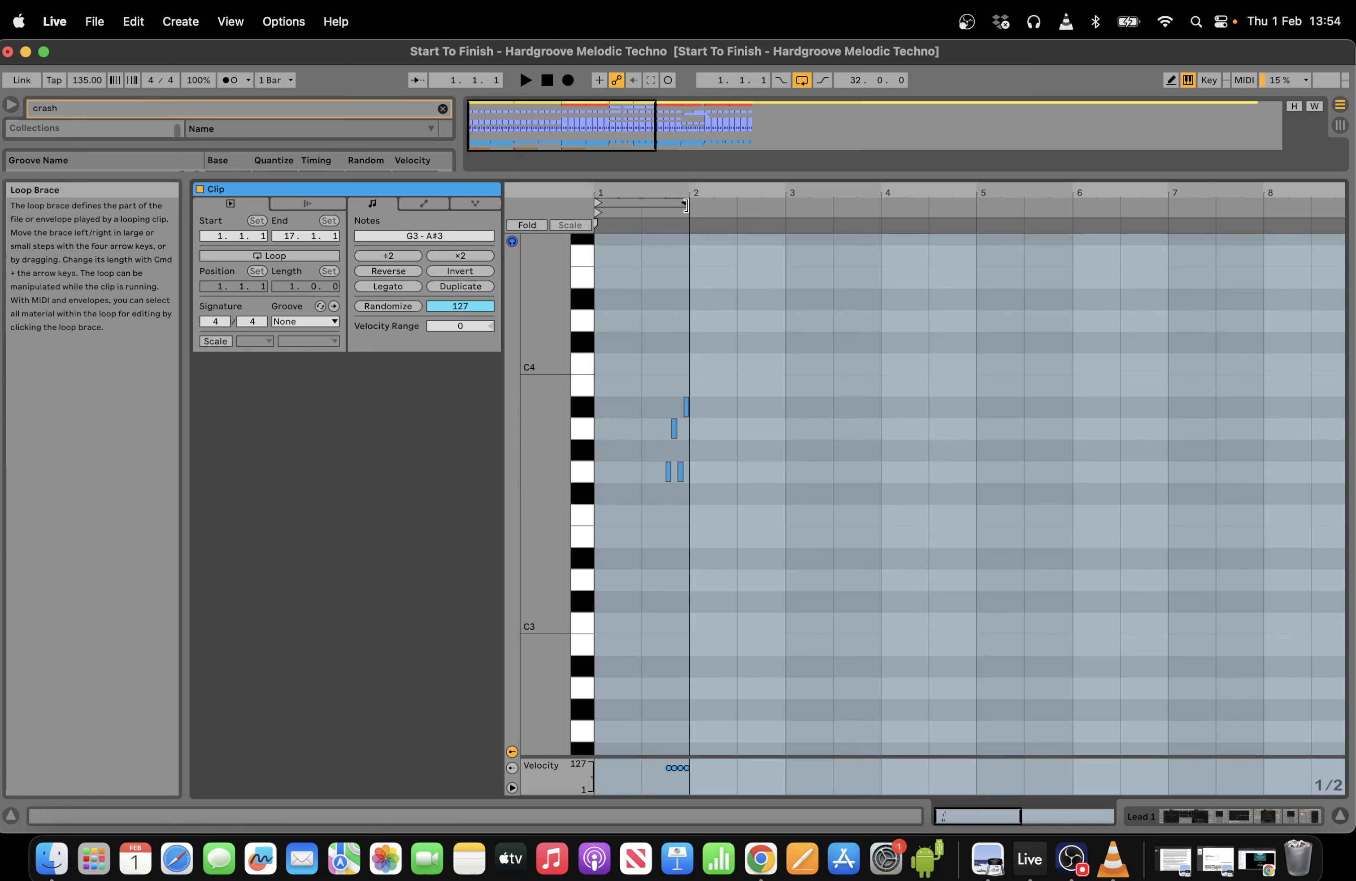
key("space")
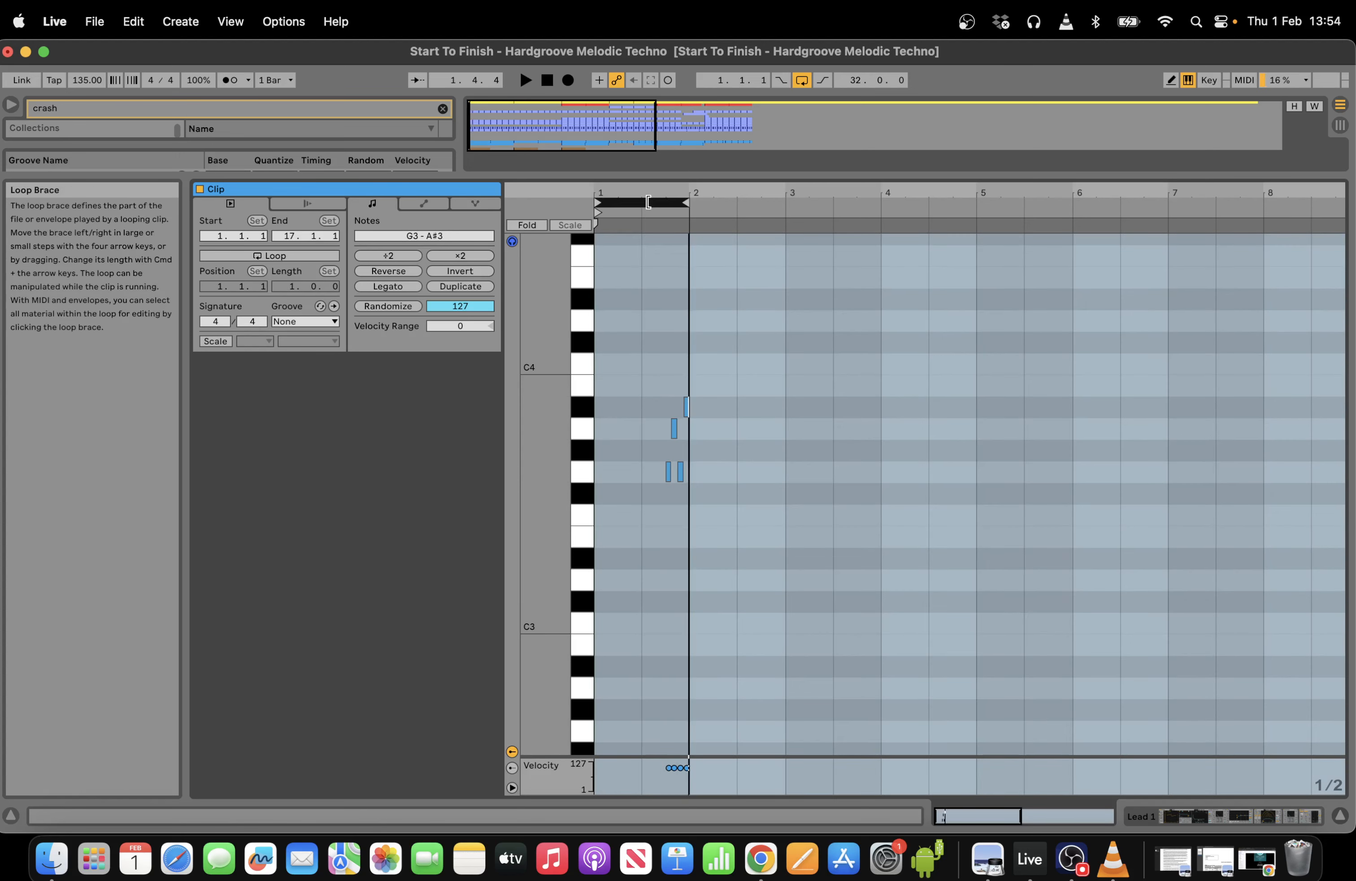
key("super+z")
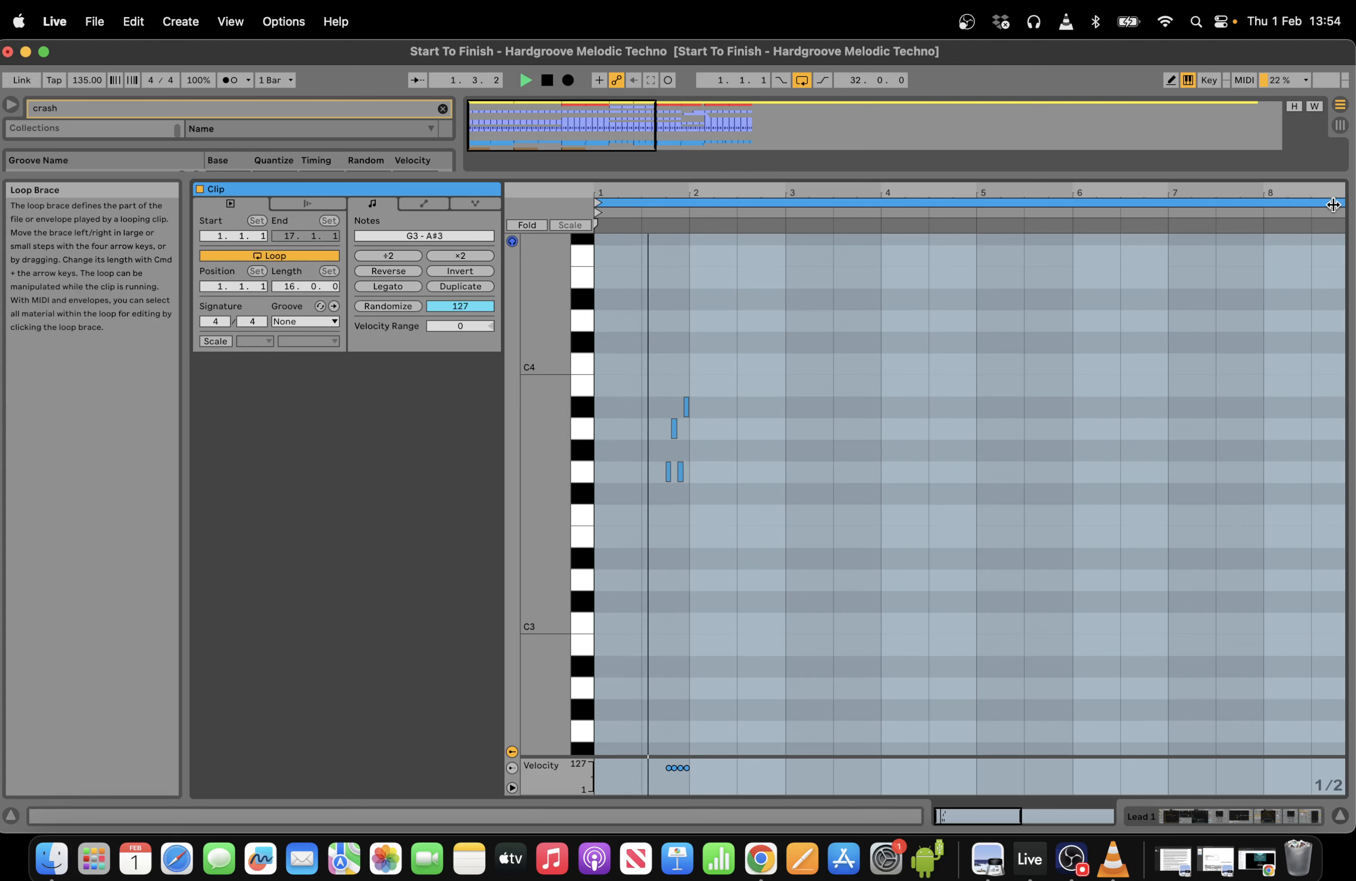
With clip looping on, shorten the loop to one bar, duplicate it to two bars and delete the phrase in bar 1.
left_click_drag(1338, 208, 662, 208)
left_click(662, 208)
key("super+d")
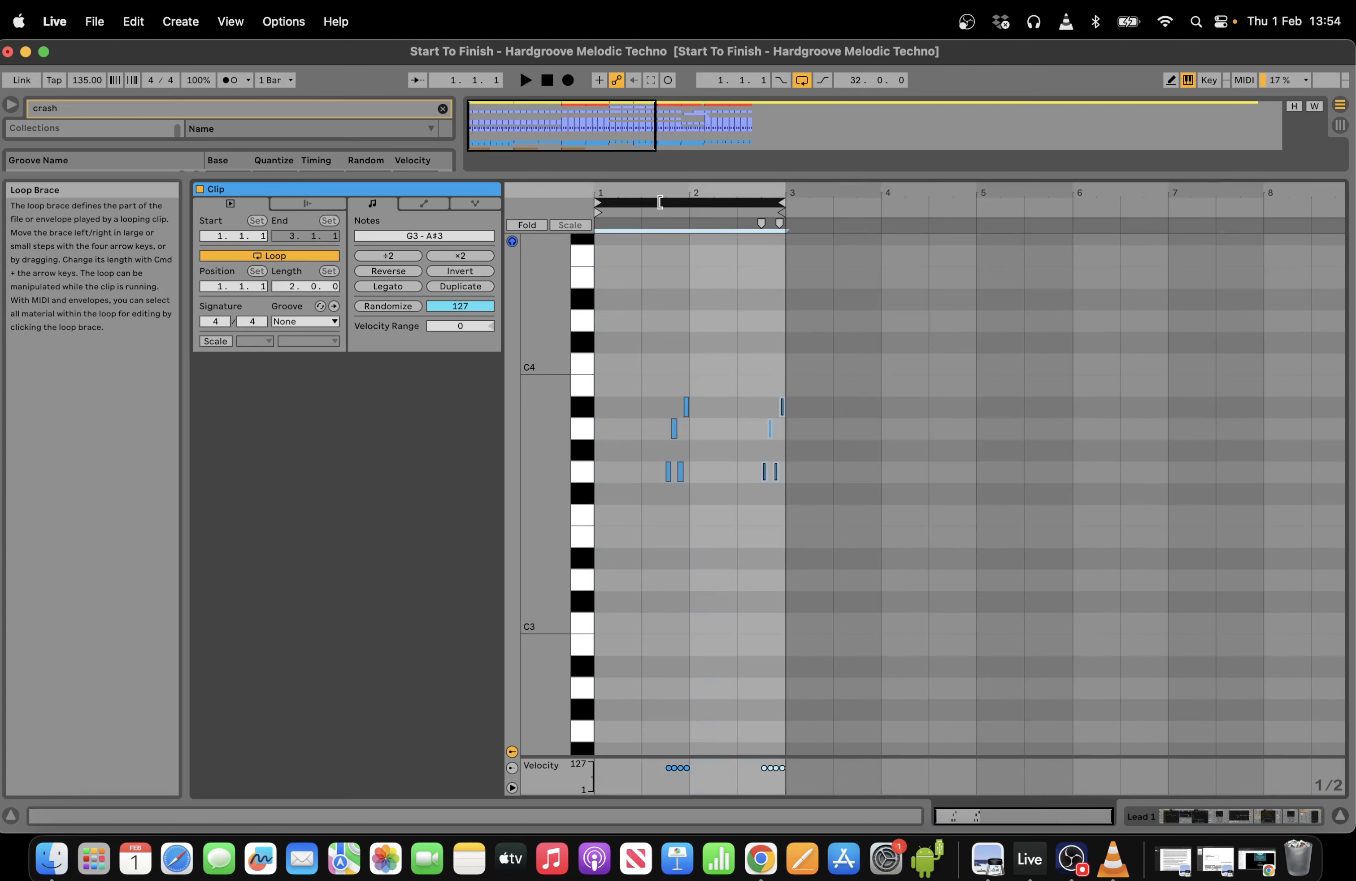
left_click_drag(717, 342, 588, 281)
key("Delete")
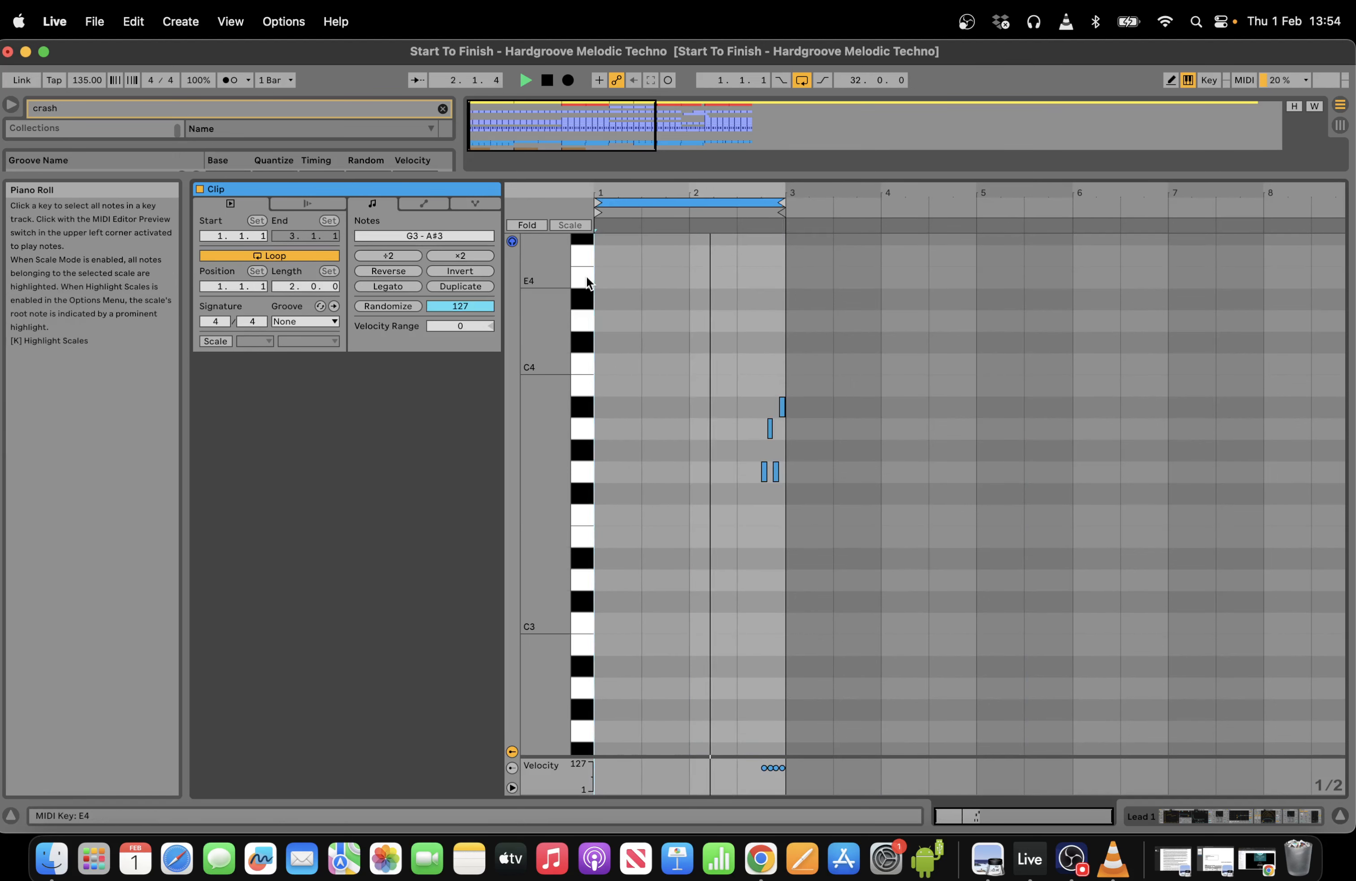
Apply the Swing 16ths 54 groove to the two-bar Lead 1 clip.
left_click(302, 322)
left_click(320, 361)
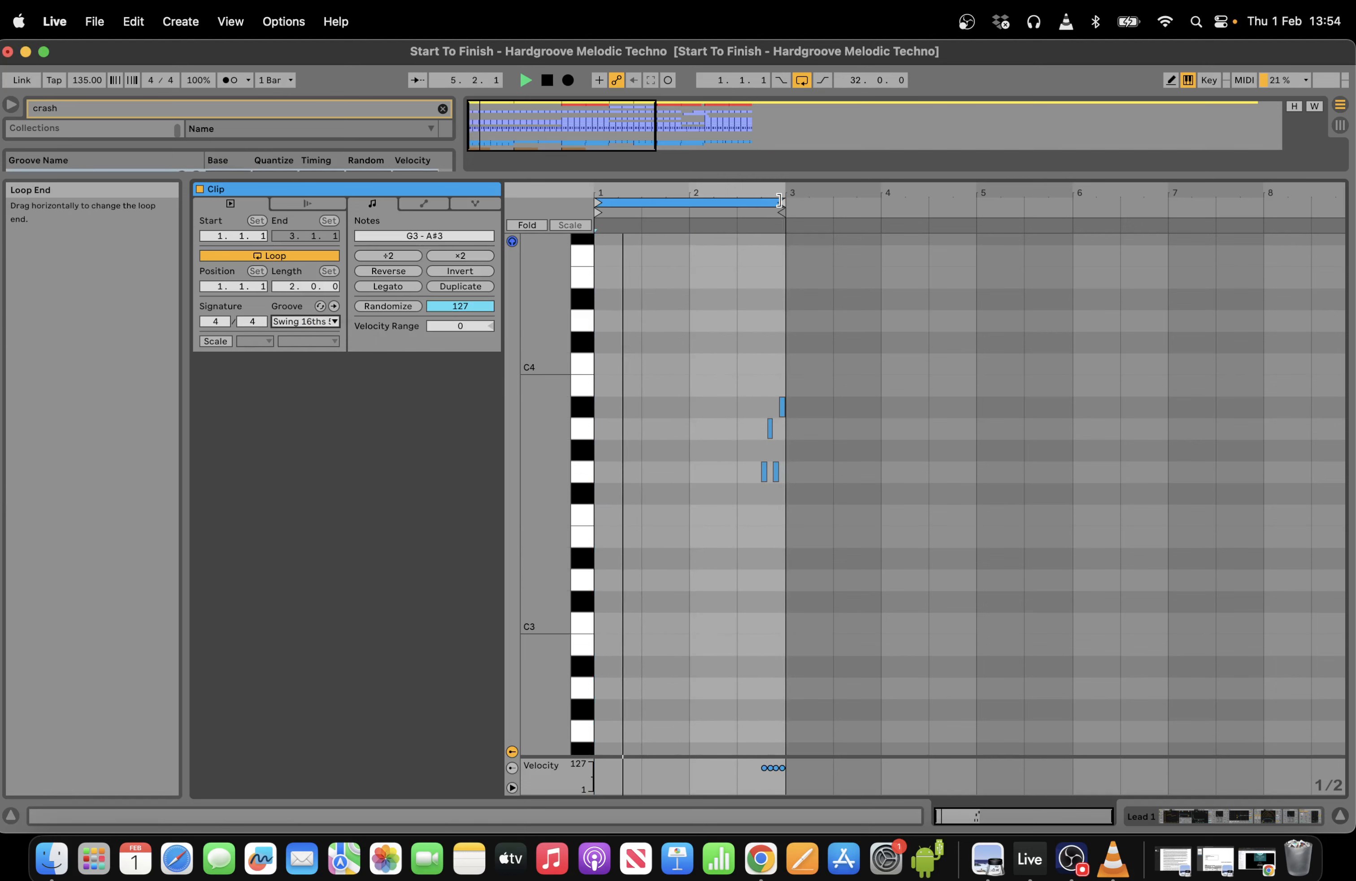
left_click(759, 203)
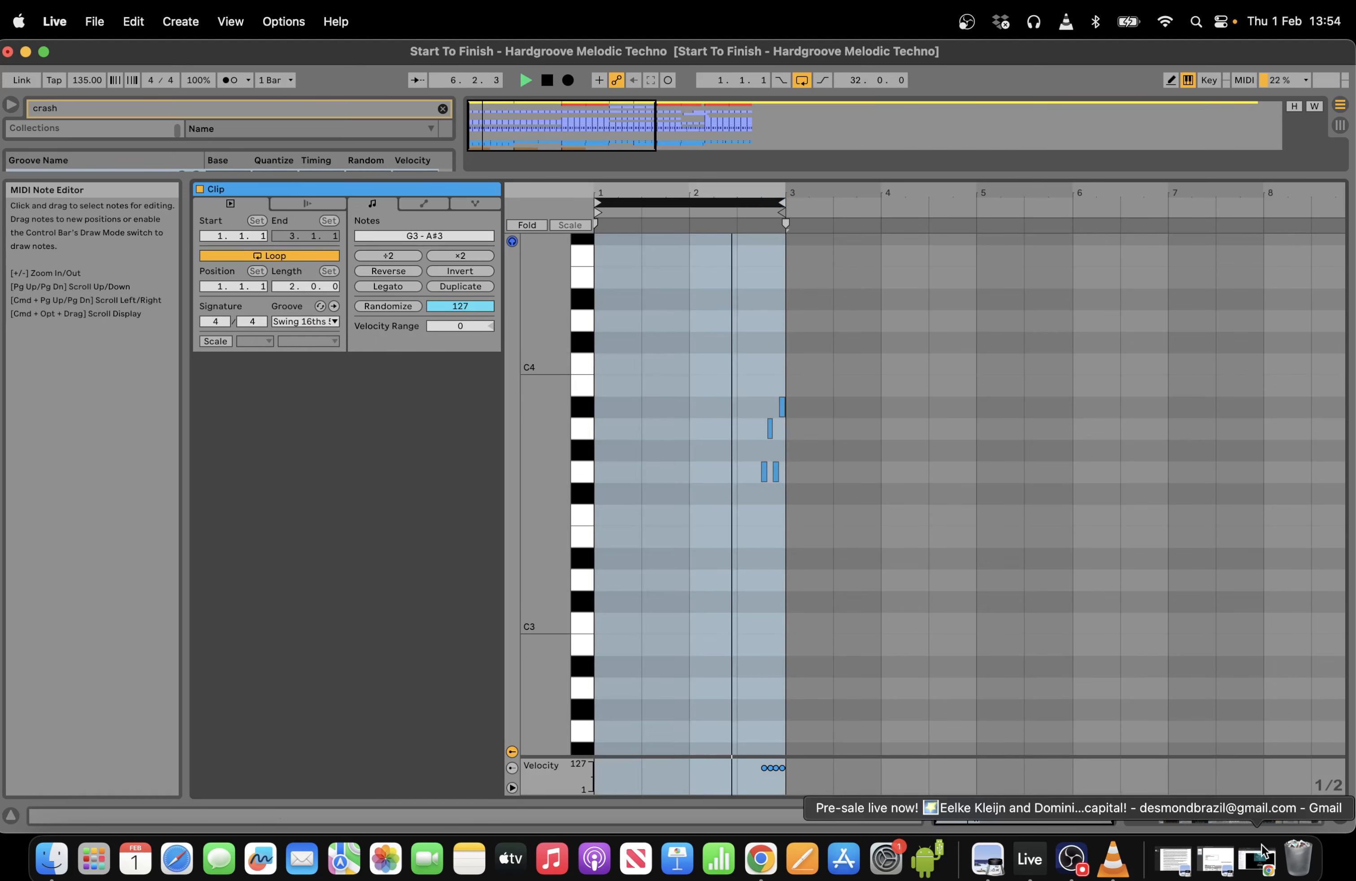
Lower the Filter 1 frequency of Lead 1's Wavetable to 67.1 Hz.
left_click(1262, 819)
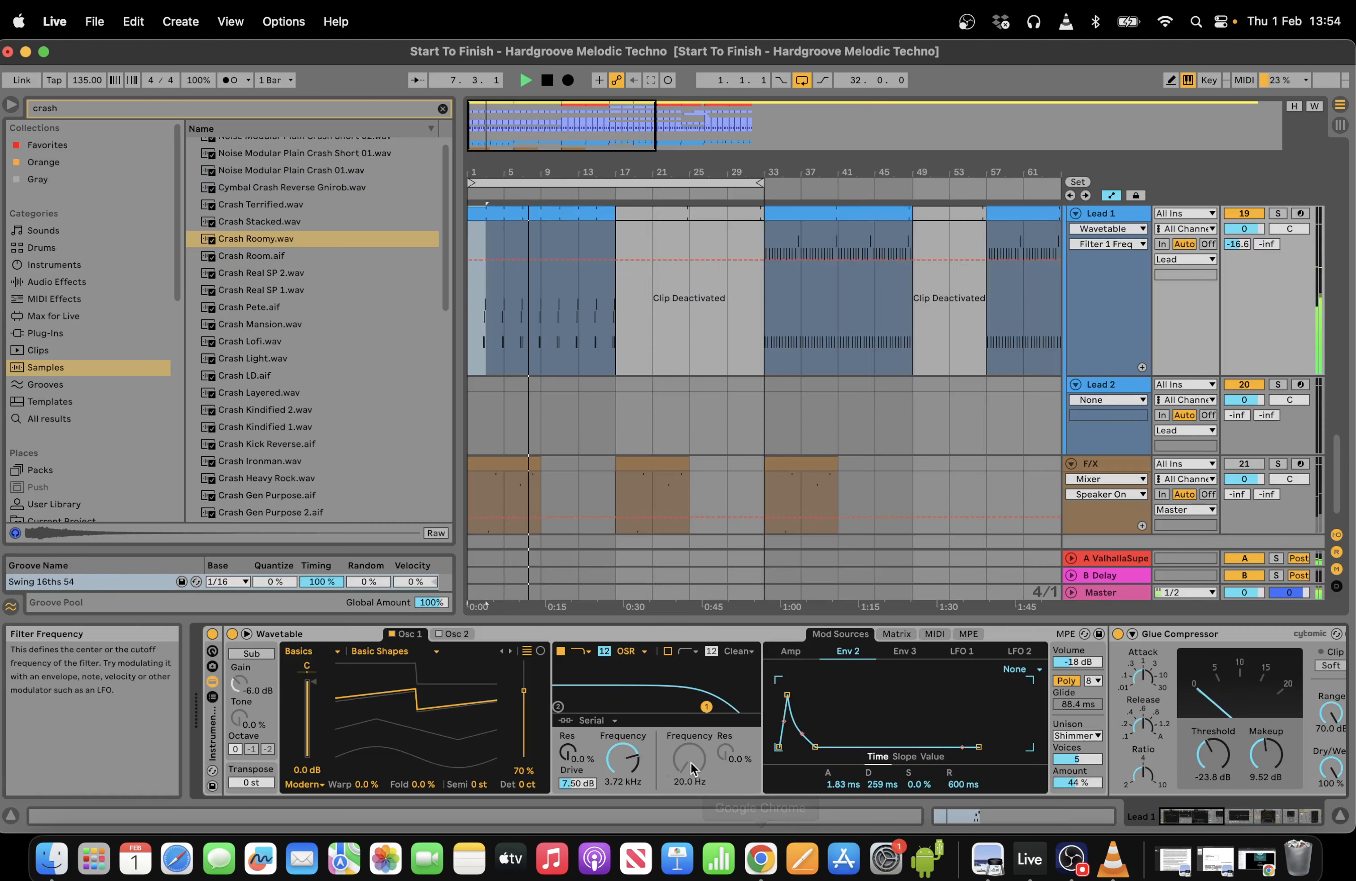
left_click_drag(626, 762, 626, 800)
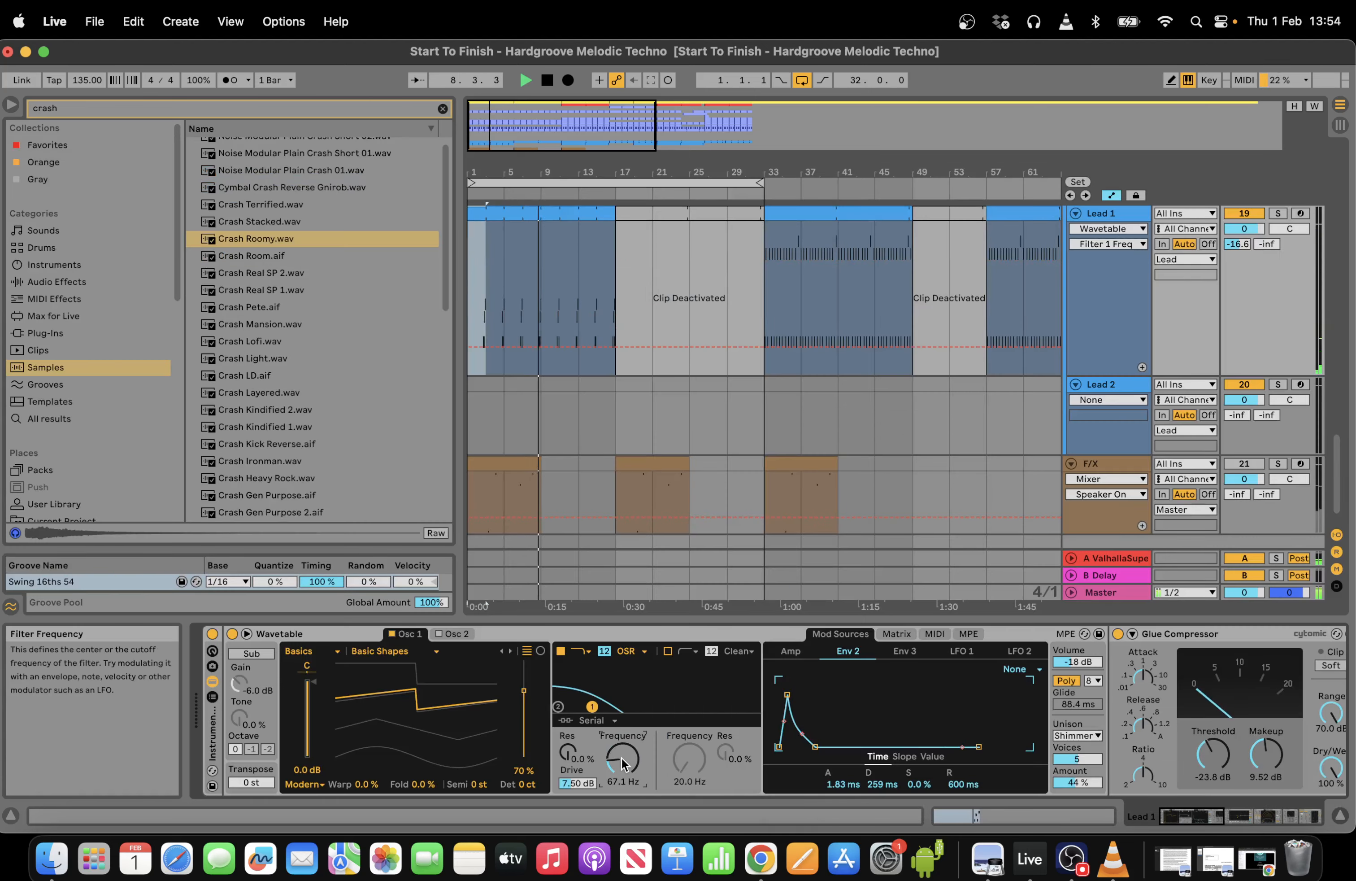
Move the new Lead 1 clip from bar 1 to bars 17 to 33, replacing the deactivated clip, and stop playback.
left_click(558, 219)
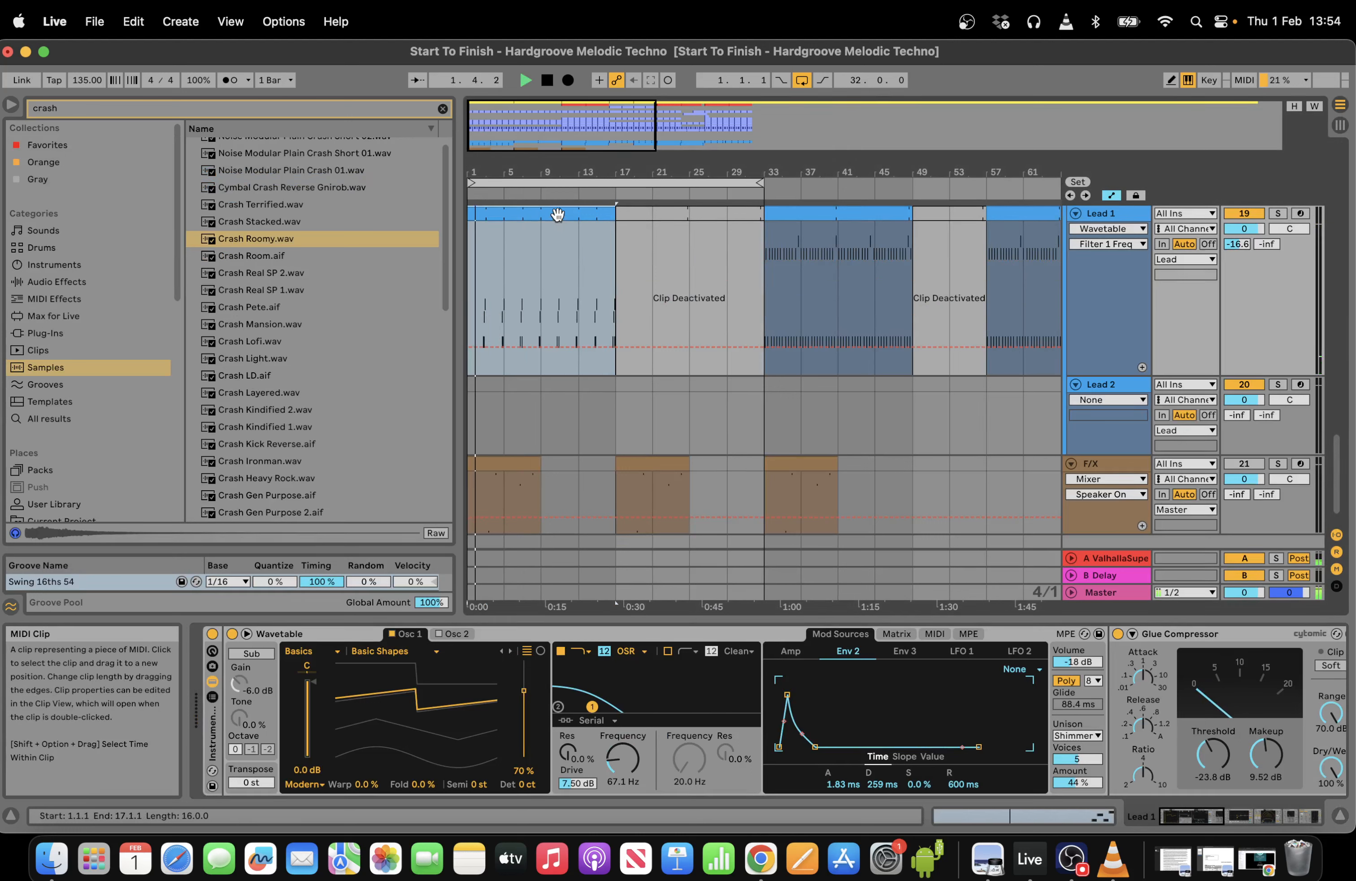
left_click_drag(557, 214, 613, 221)
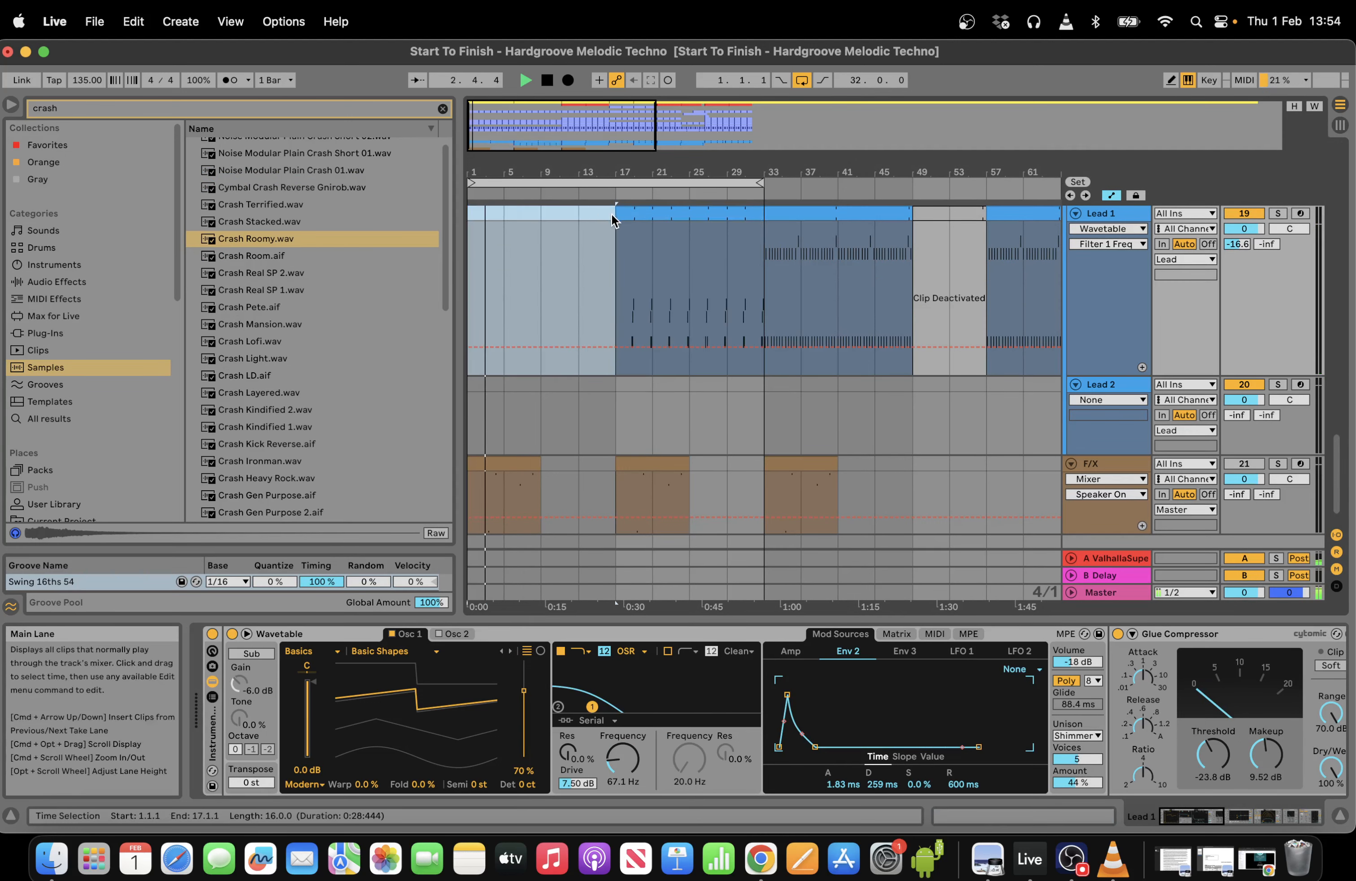
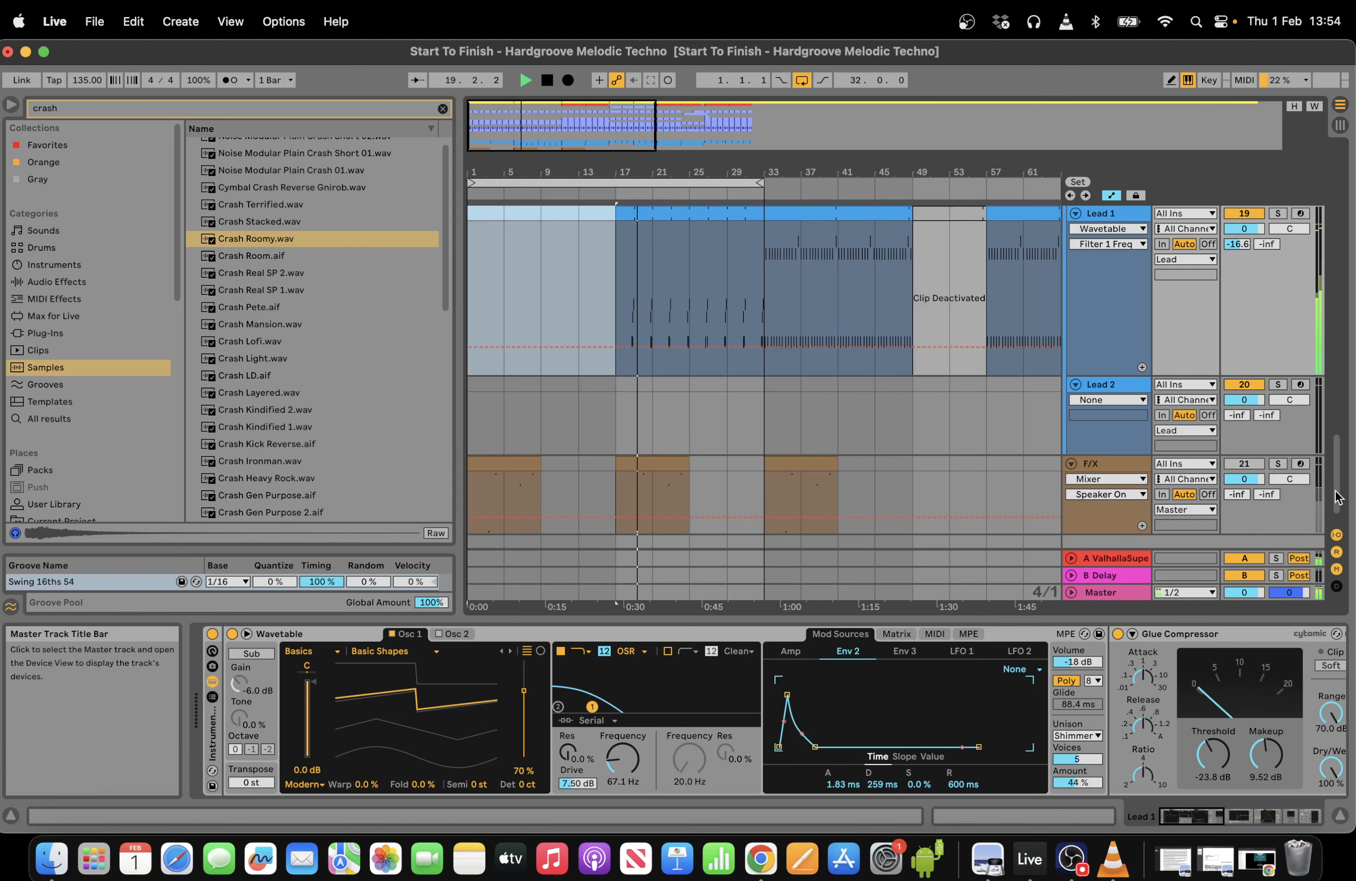
left_click(703, 216)
key("space")
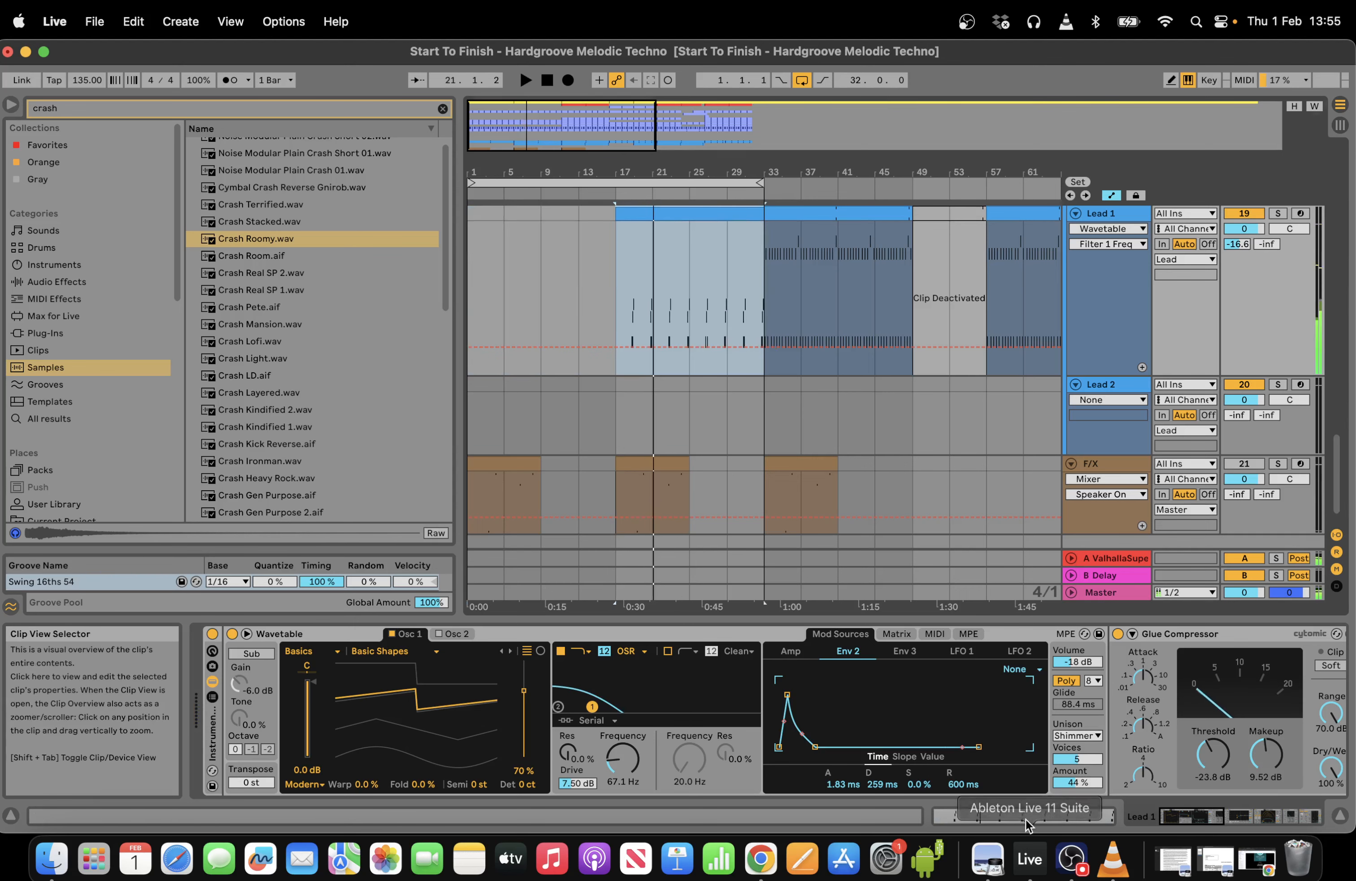
Open the moved Lead 1 clip and delete its first phrase, in clip bar 2.
left_click(1028, 818)
left_click(690, 295)
left_click_drag(690, 295, 645, 657)
key("Delete")
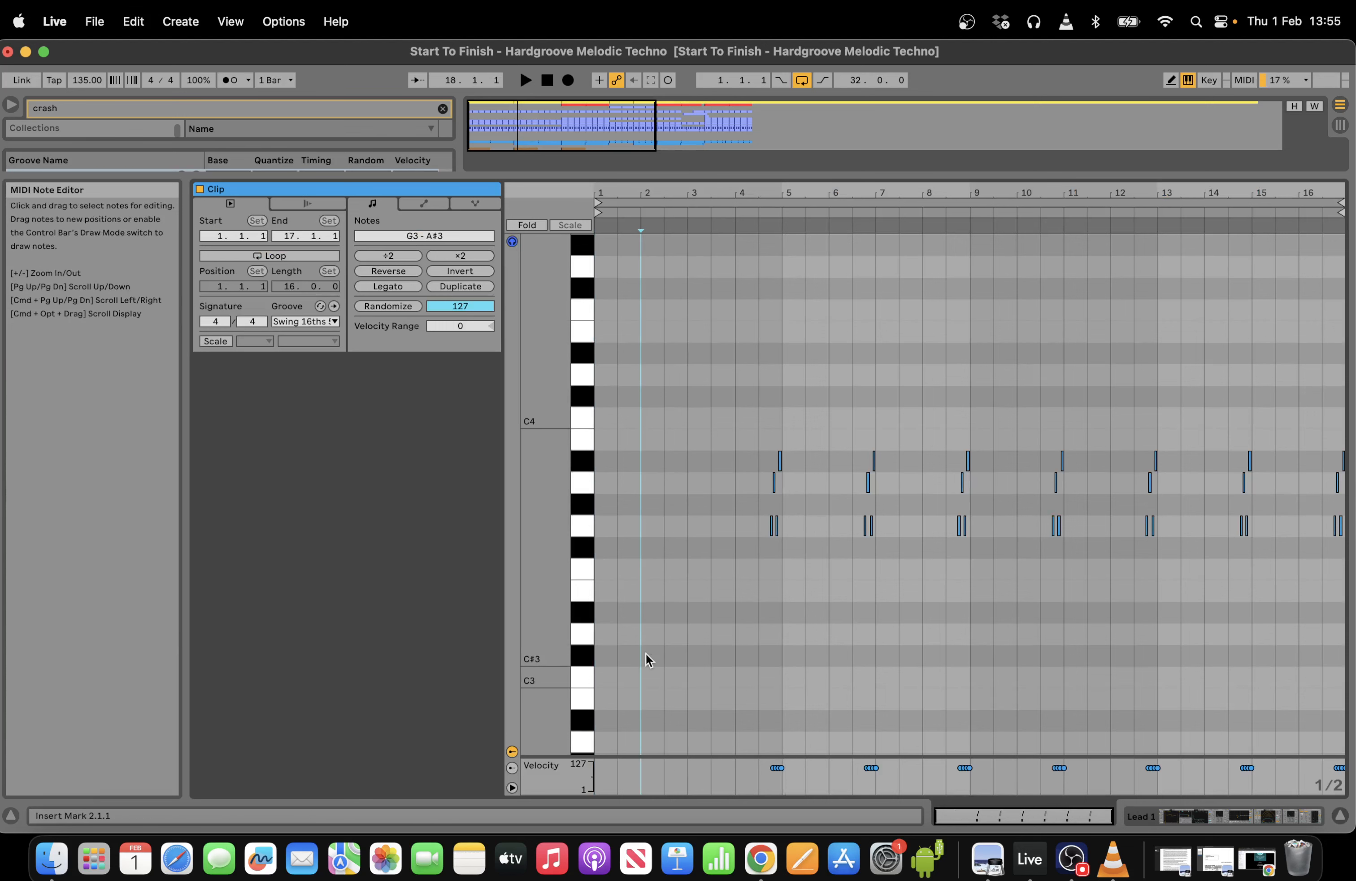
Try cutting the Lead 1 clip to its first four bars and duplicating them, and stretch the clip back out to bar 33.
left_click_drag(1345, 208, 780, 203)
left_click_drag(1338, 211, 779, 211)
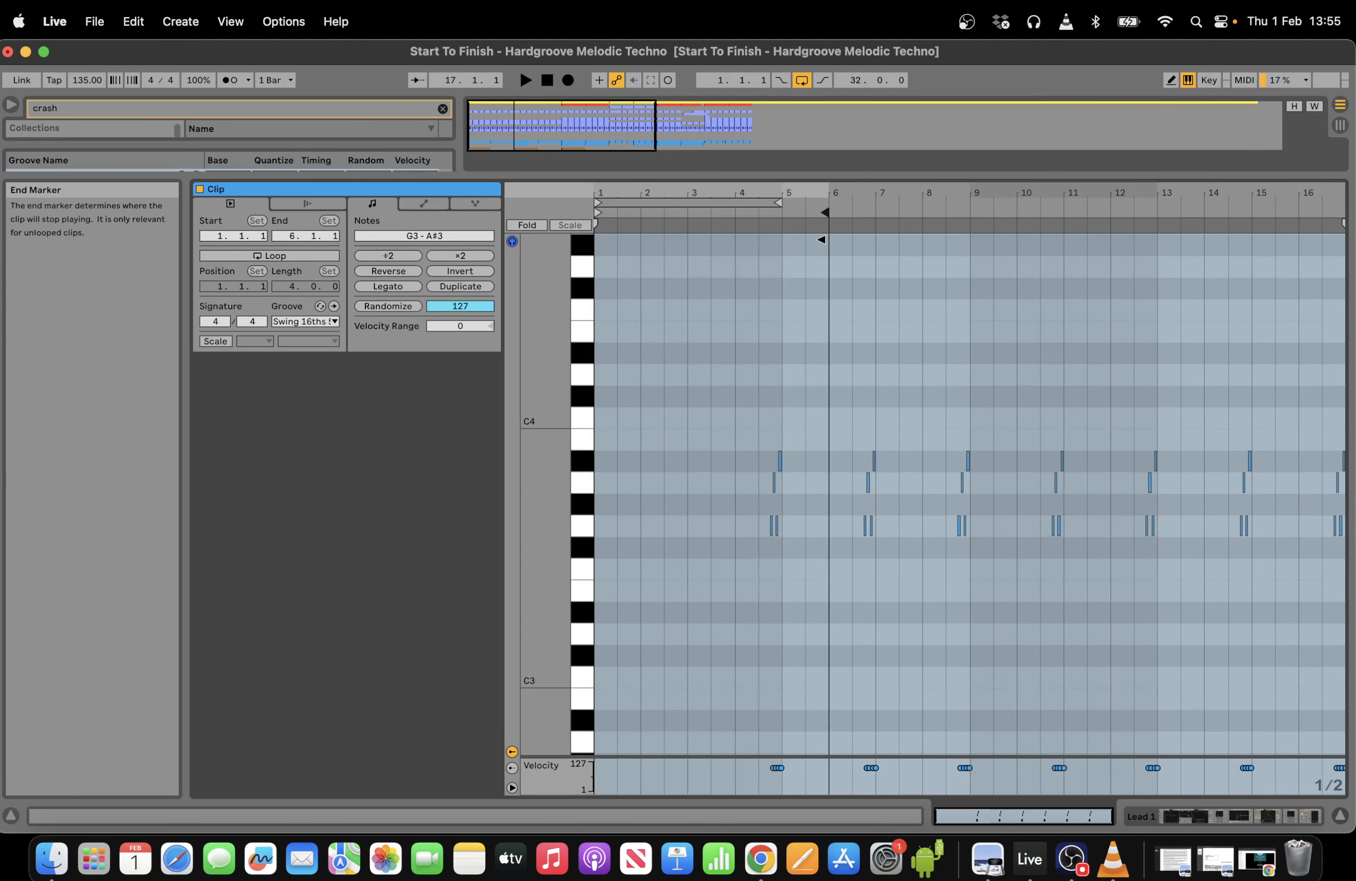
key("super+d")
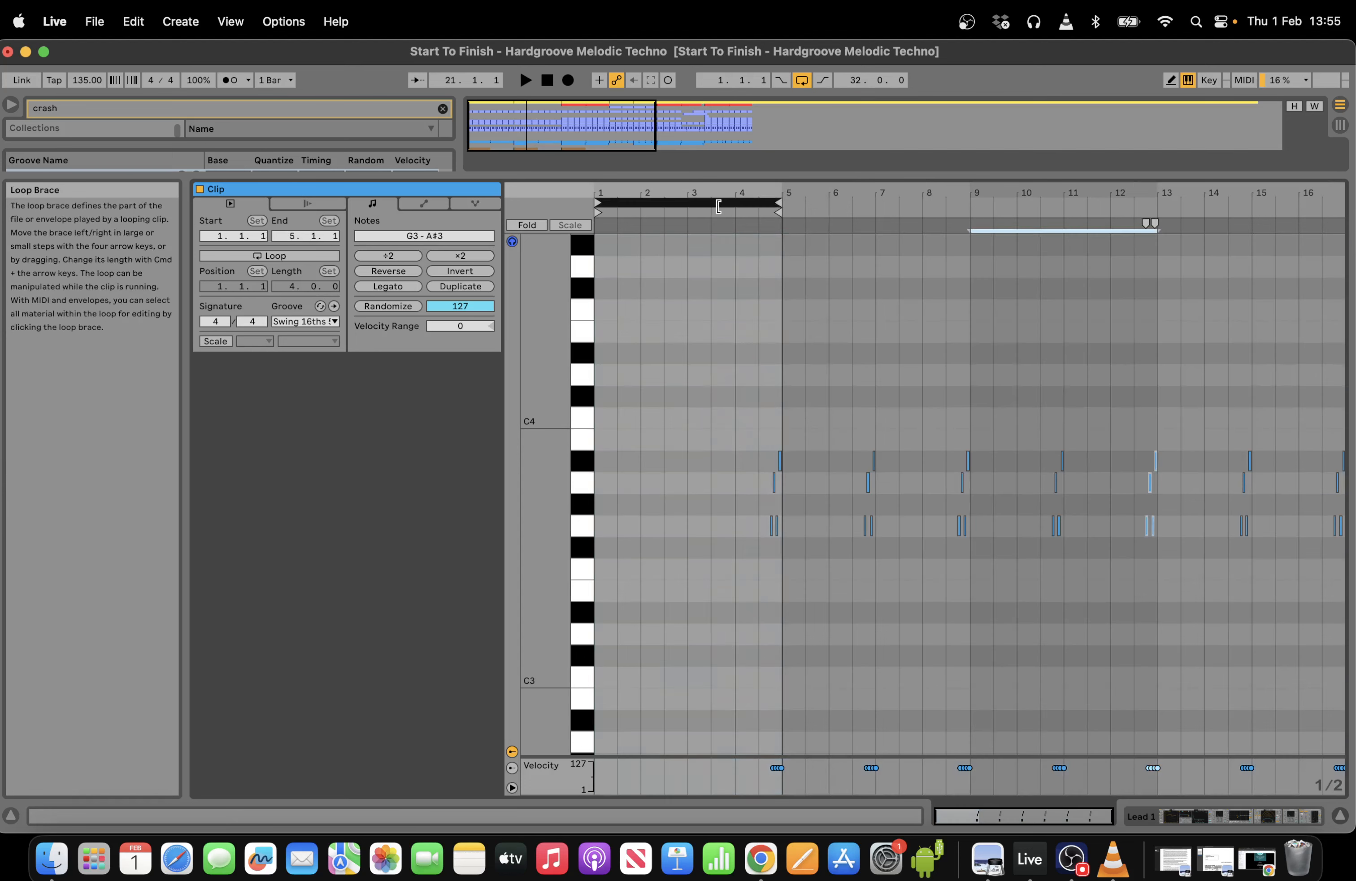
left_click(719, 203)
key("super+d")
key("super+d")
key("super+d")
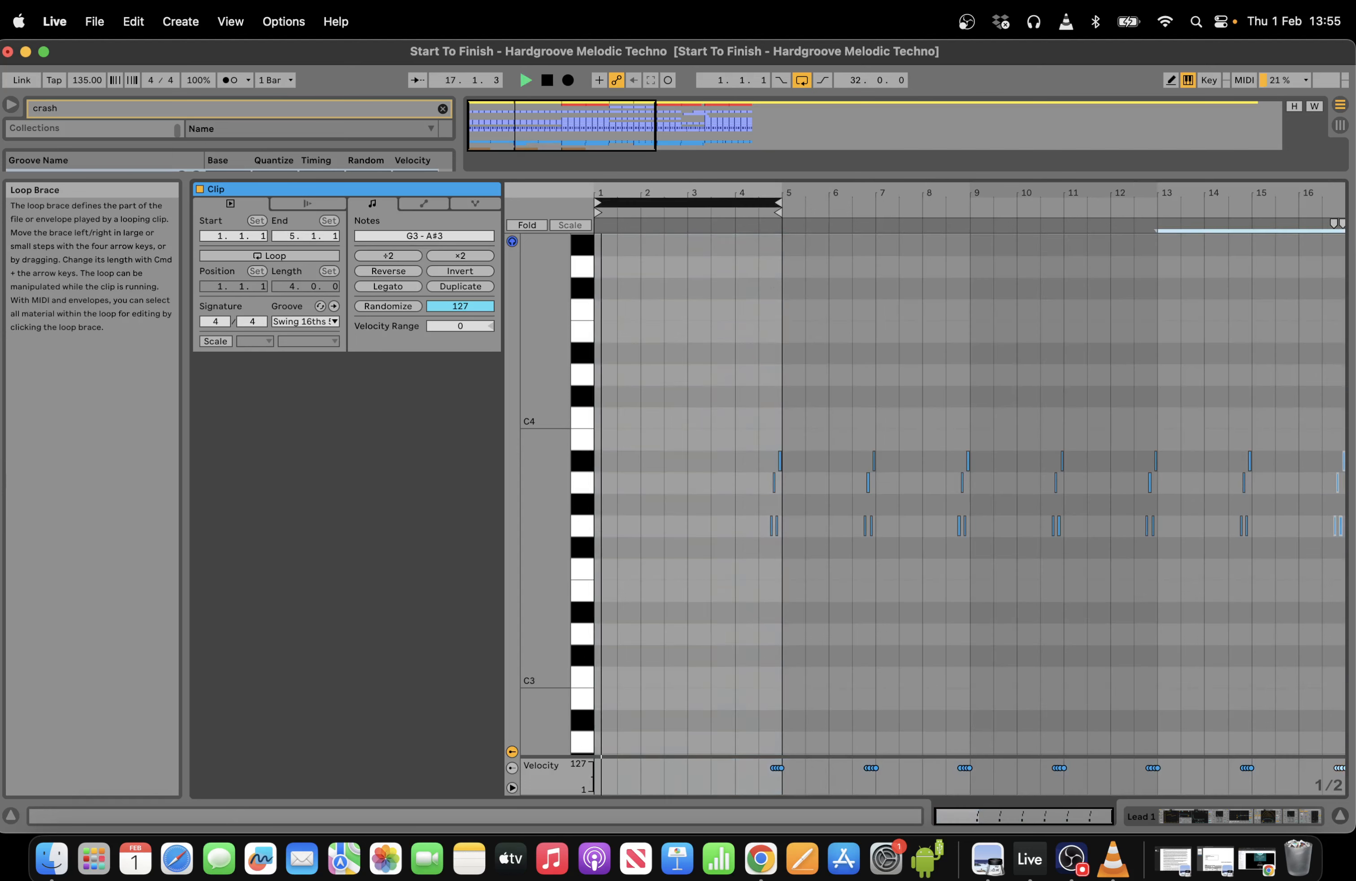
left_click(1201, 817)
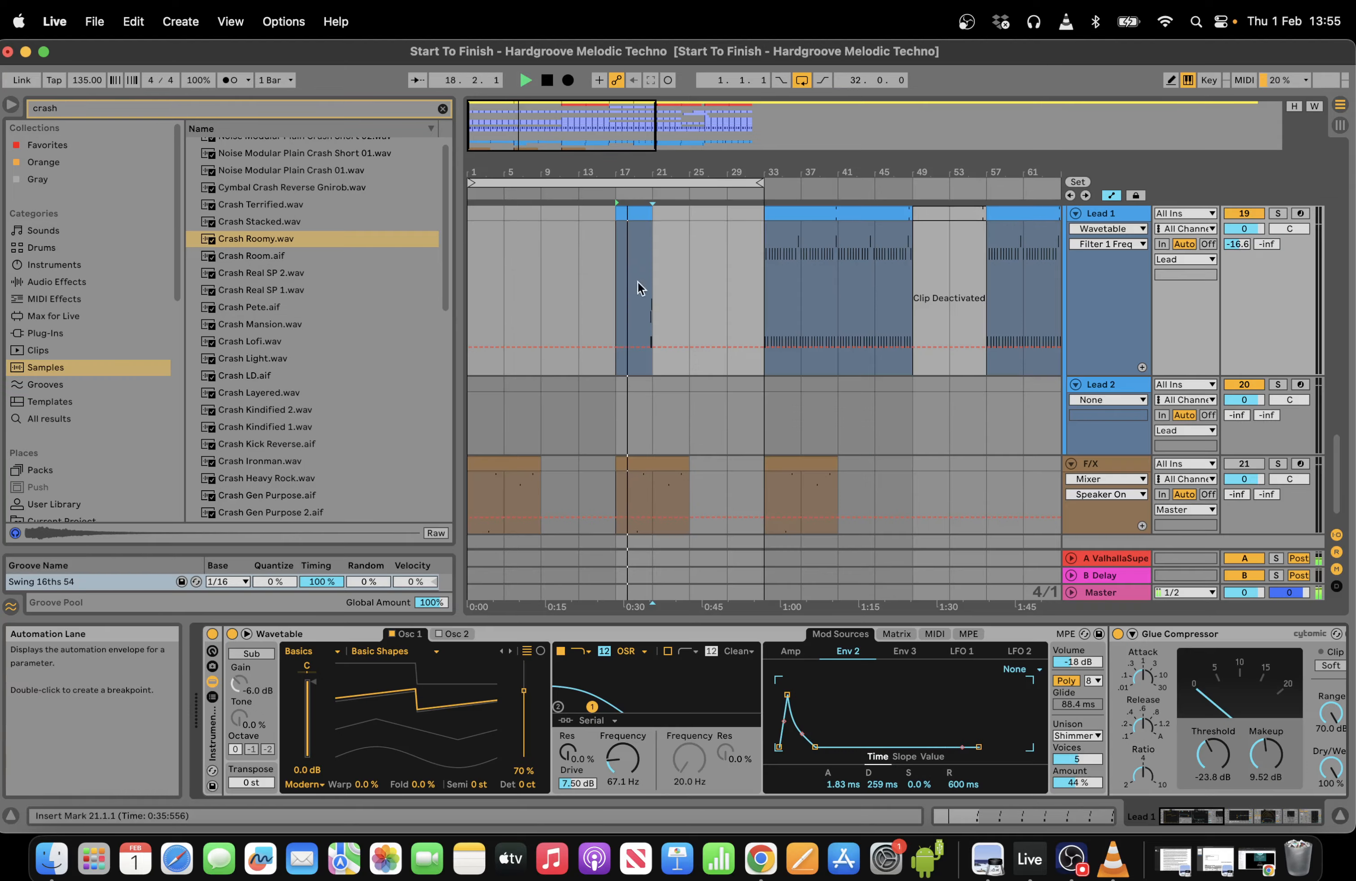
left_click_drag(652, 211, 755, 210)
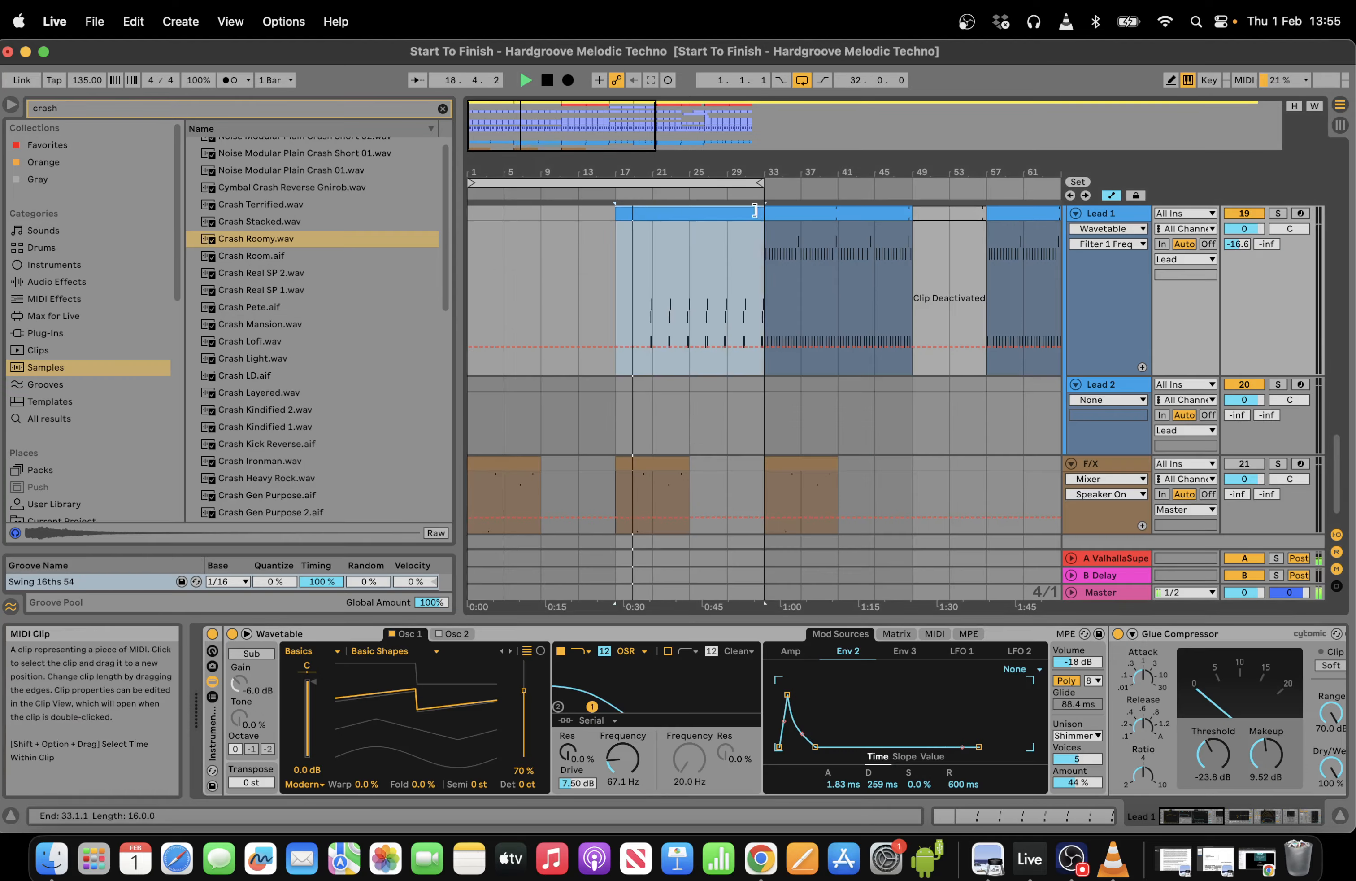
Delete the lead phrases in clip bars 6, 10 and 14 so the phrase plays every four bars.
double_click(717, 211)
left_click_drag(914, 649, 853, 418)
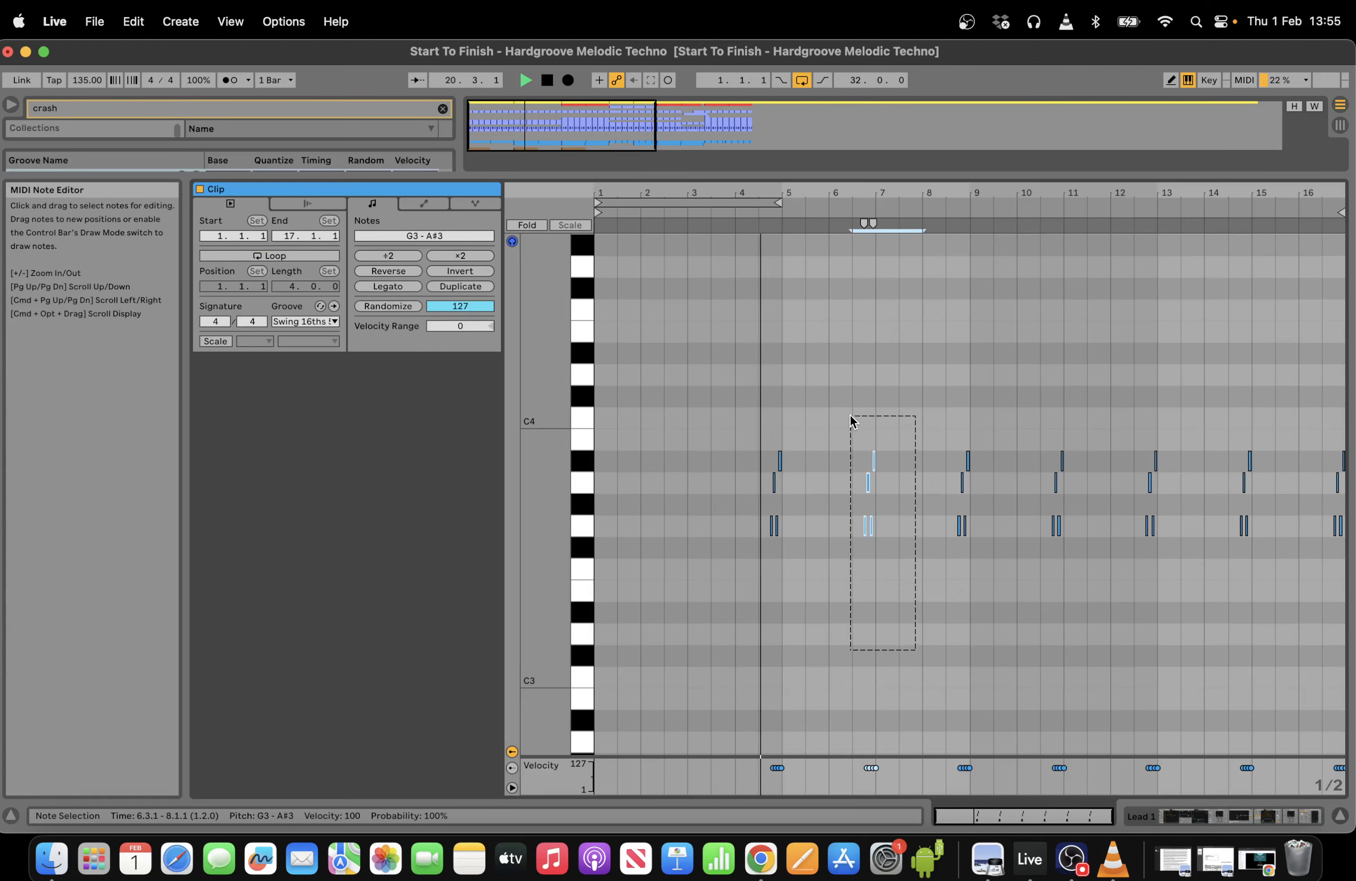
key("Delete")
left_click_drag(1115, 544, 1028, 420)
key("Delete")
left_click_drag(1225, 415, 1269, 599)
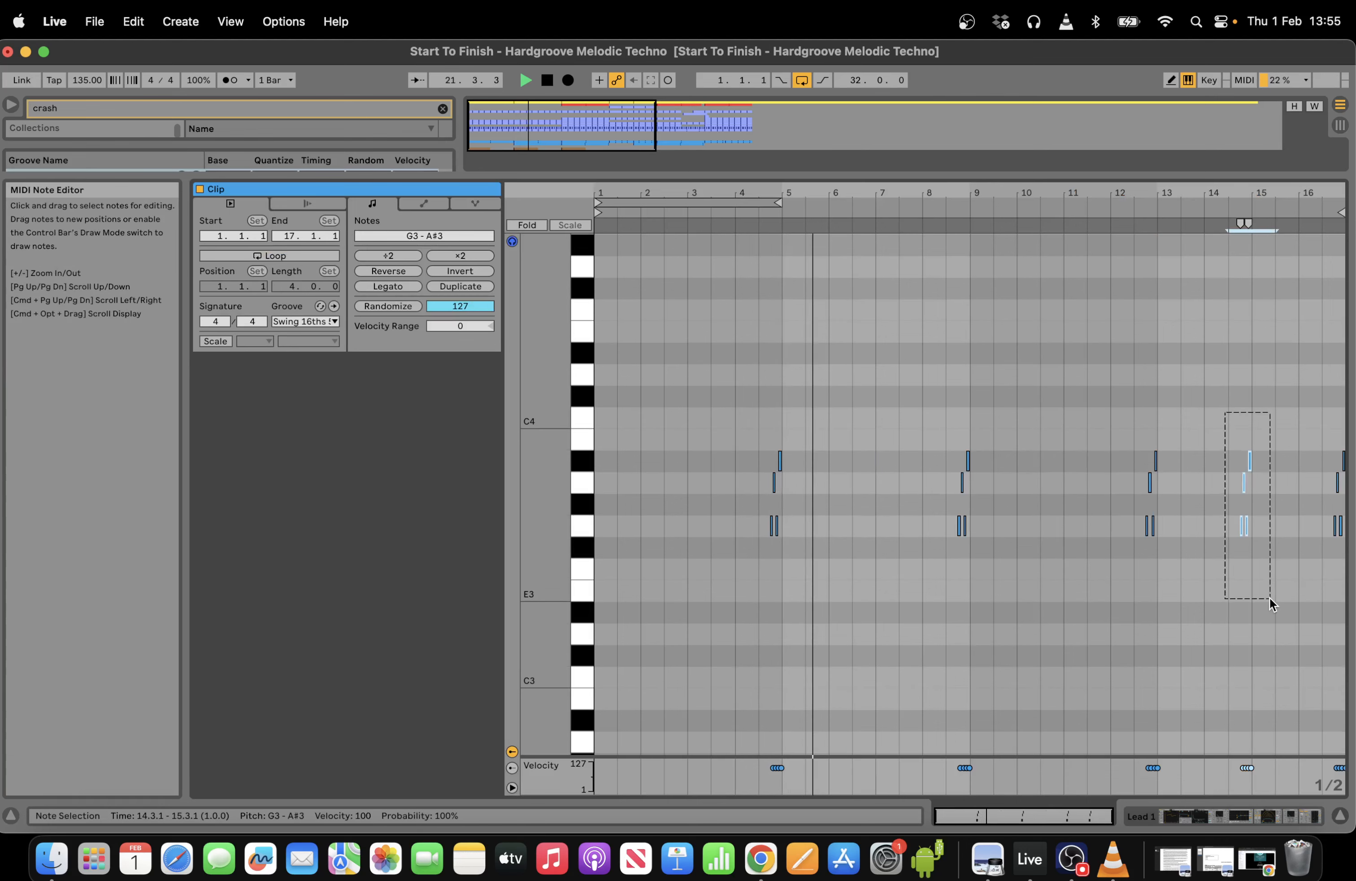
key("Delete")
Listen to the thinned Lead 1 part in the arrangement and look over the tracks up to Bass and the reference track.
left_click(1306, 819)
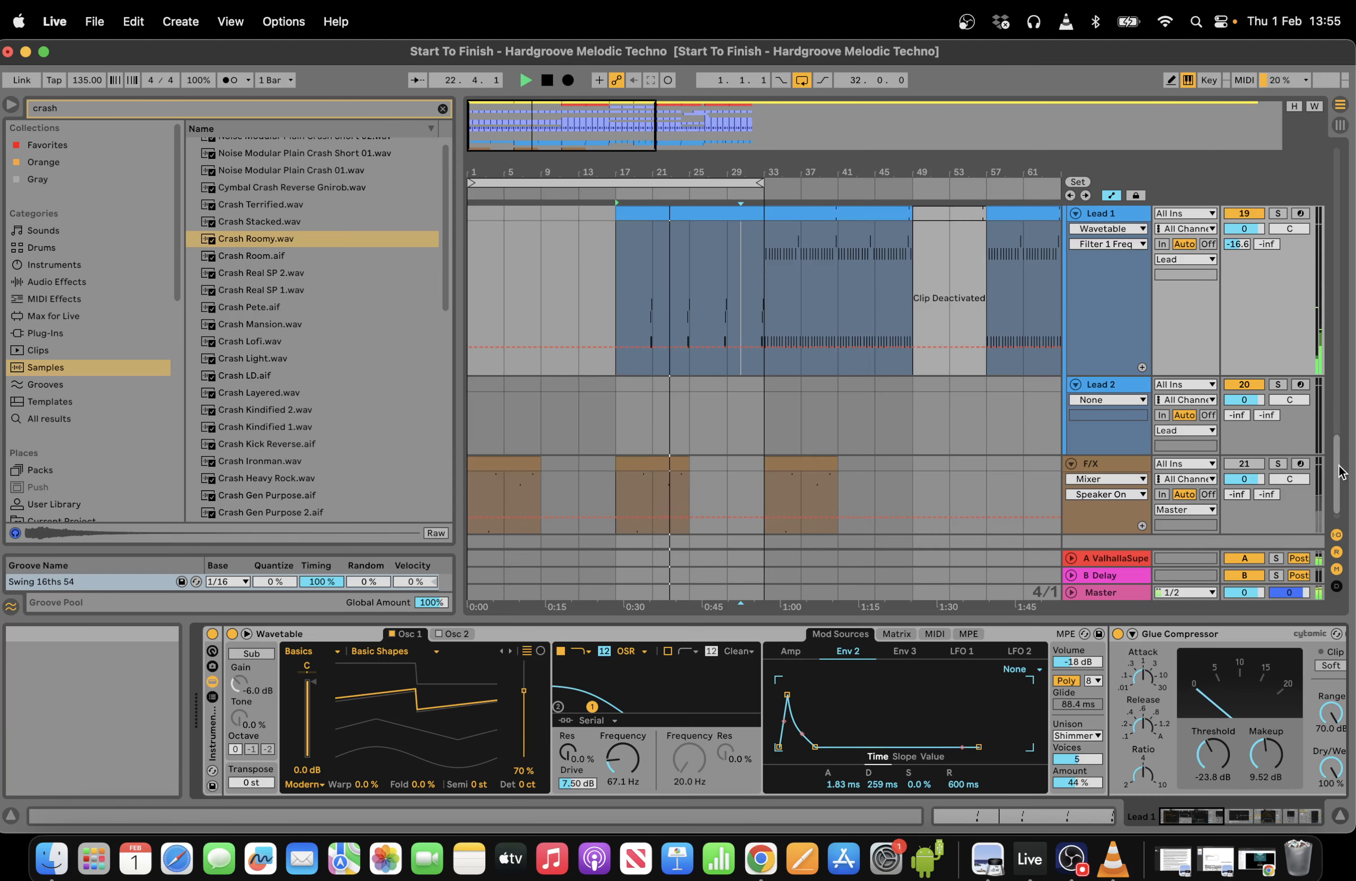
scroll(1049, 354, "up", 1)
left_click(679, 241)
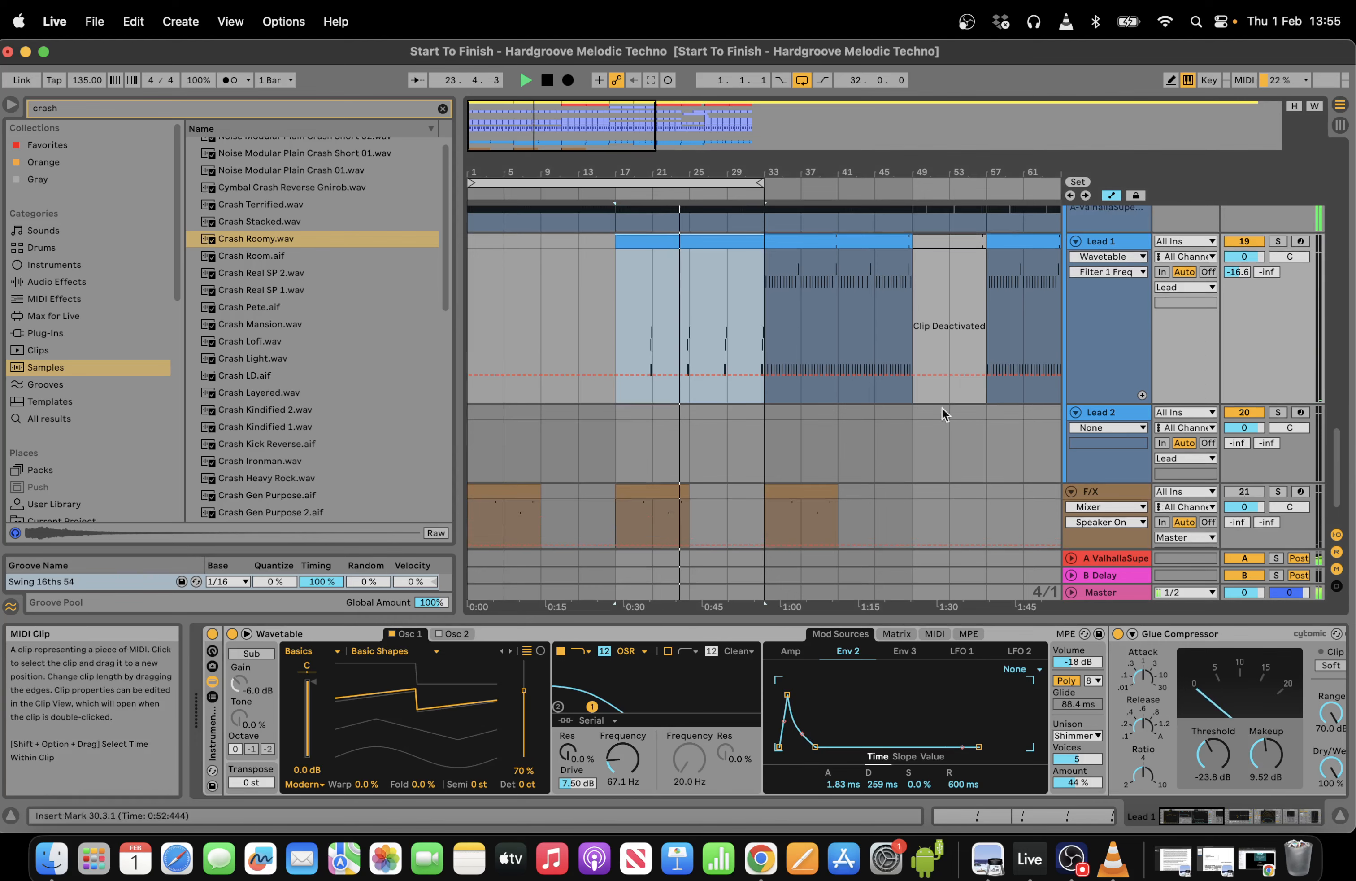
scroll(1144, 343, "up", 10)
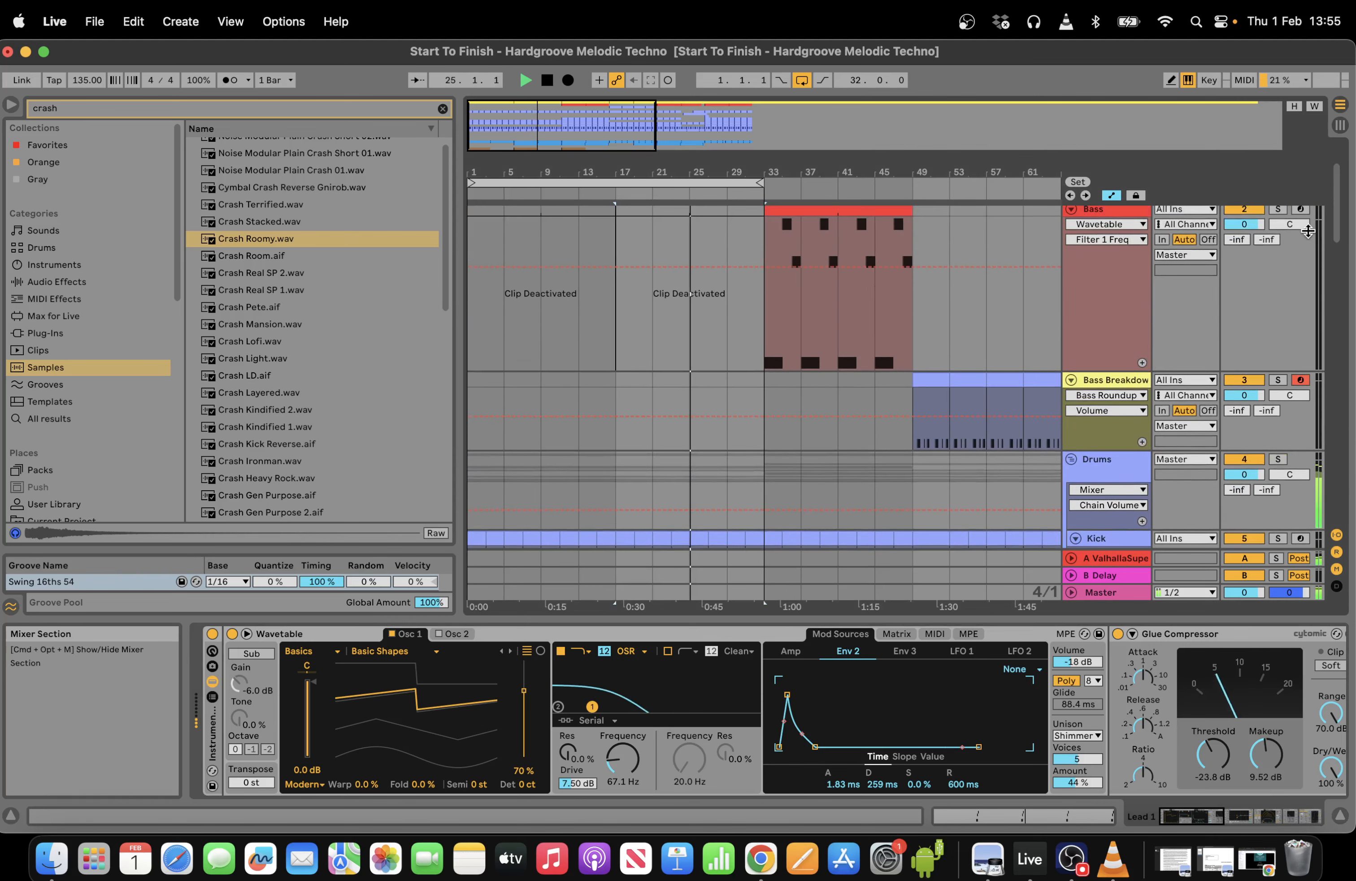
scroll(1332, 231, "up", 3)
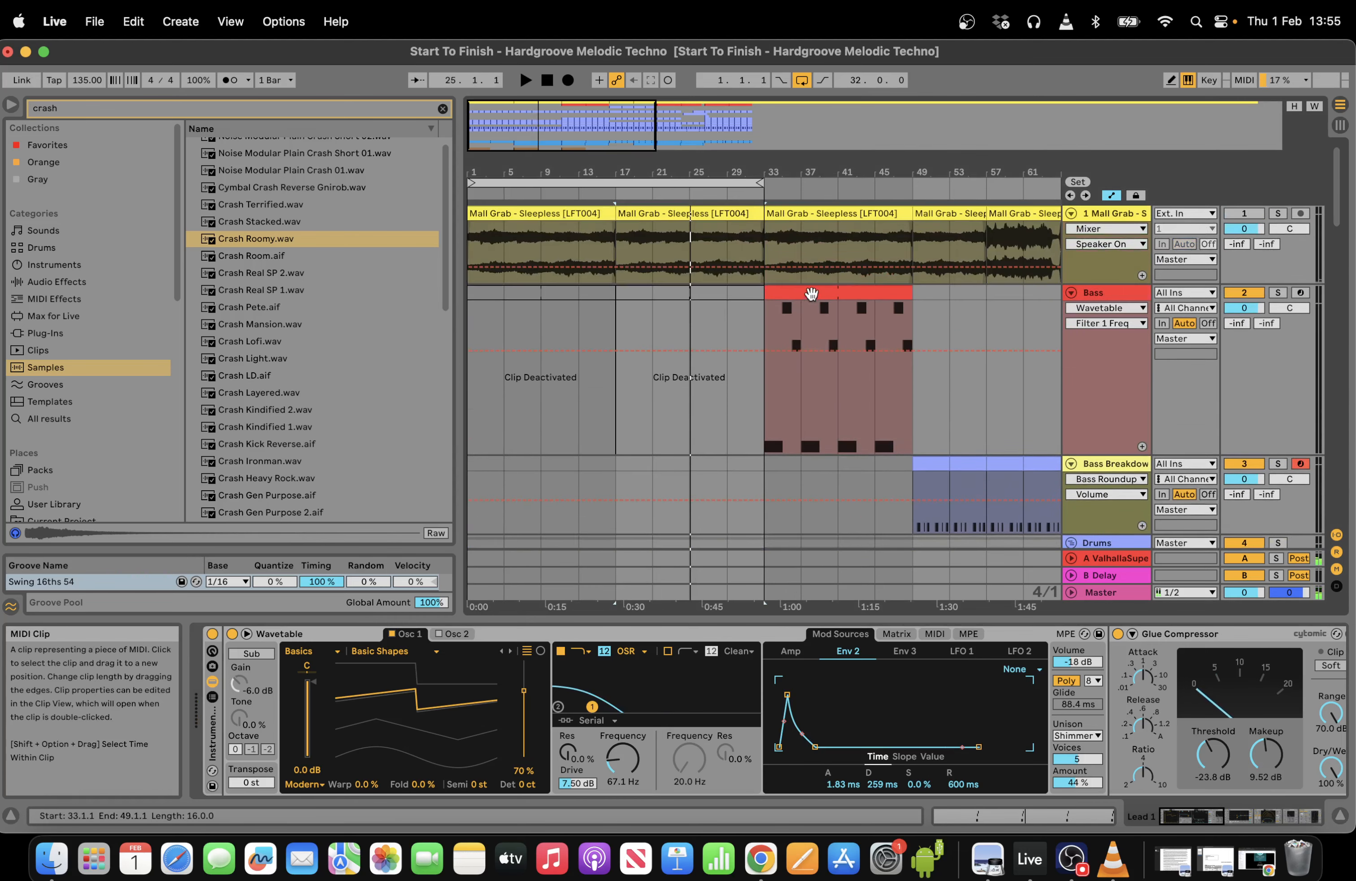
Reactivate the muted Bass clip in bars 17–33 and play the arrangement from there.
left_click(677, 296)
key("0")
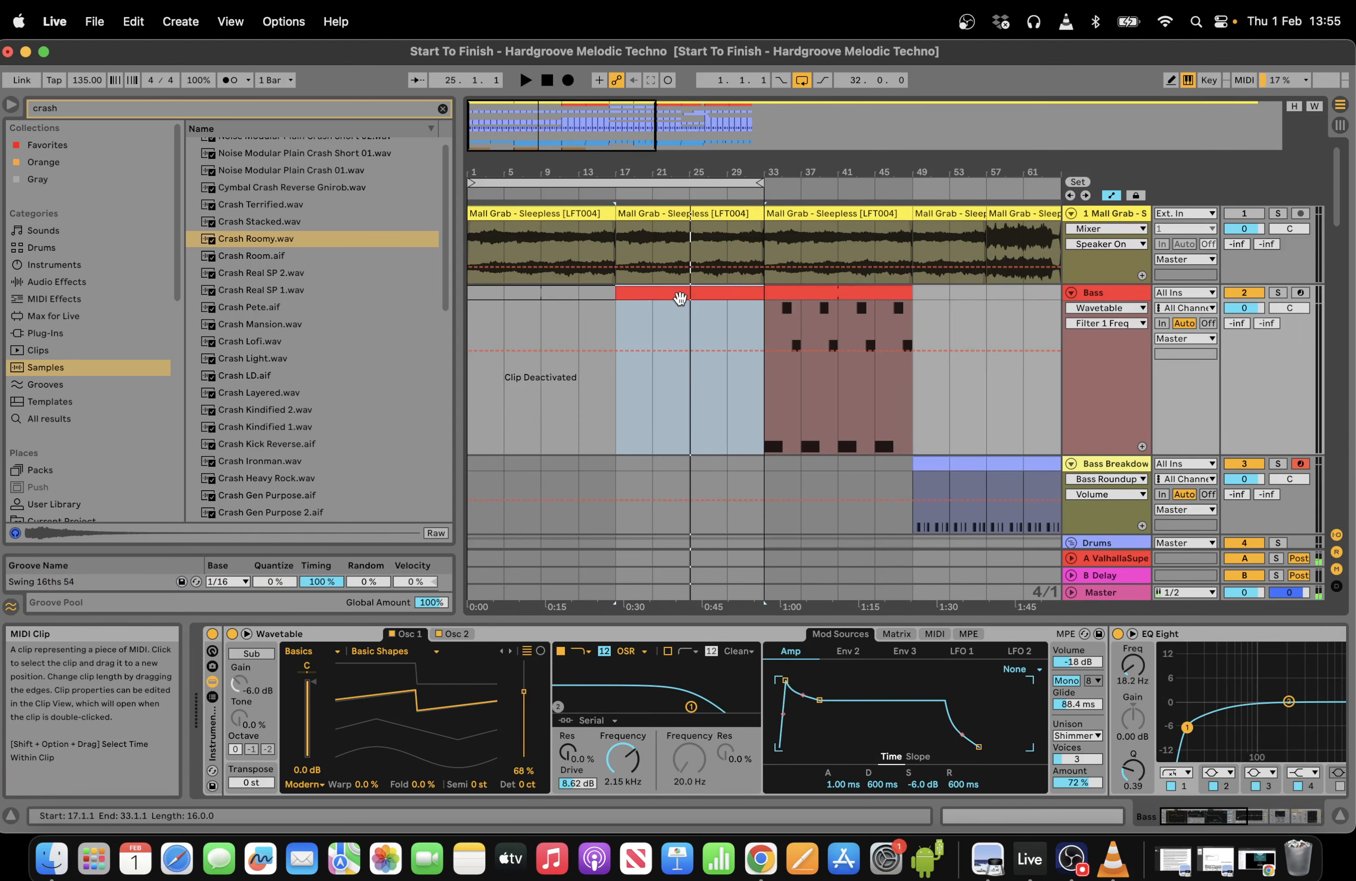
key("space")
key("space")
Open the empty Bass clip from bar 17 and add a G0 note at its start.
left_click(1007, 818)
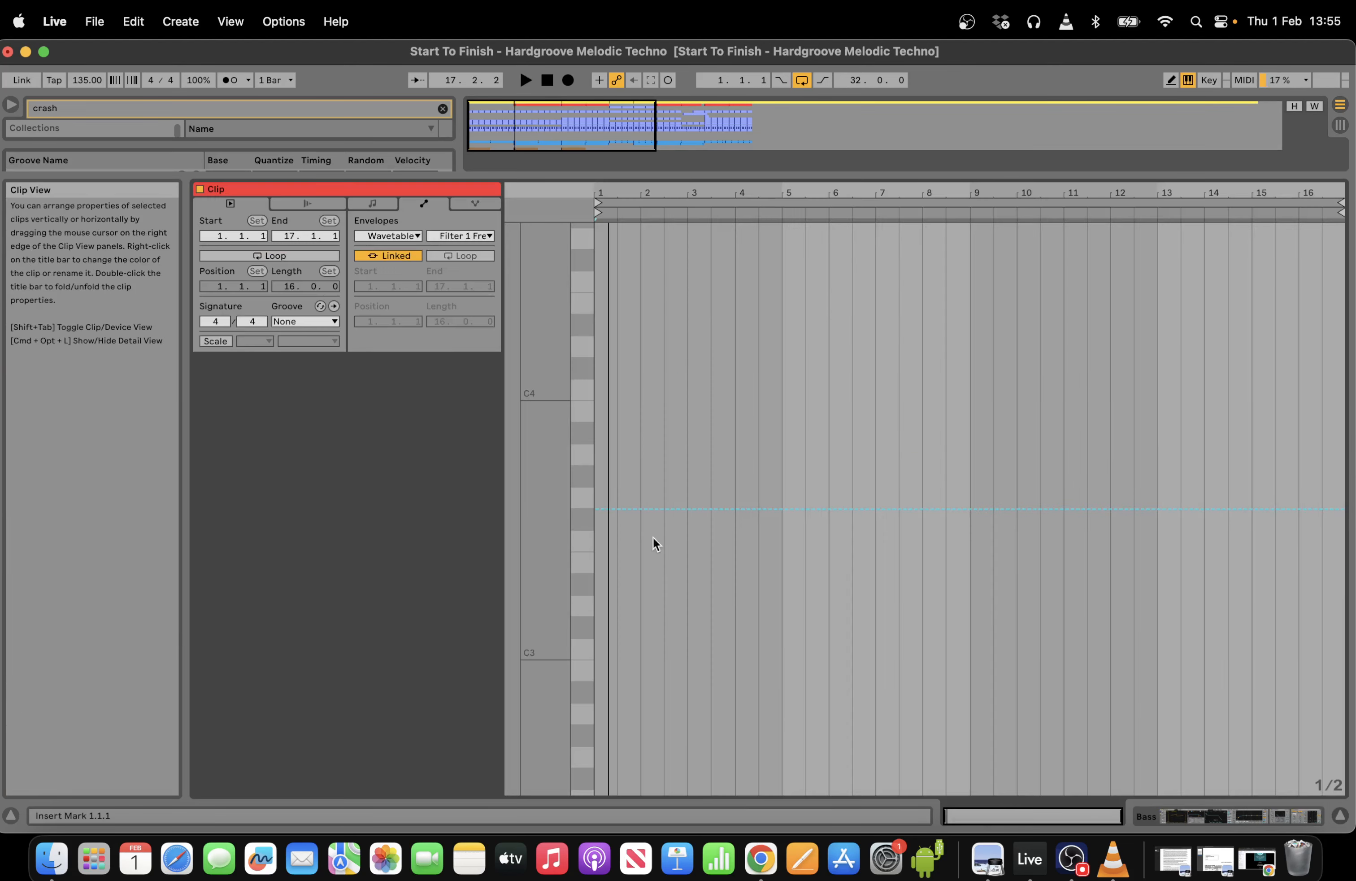
left_click(379, 205)
double_click(650, 479)
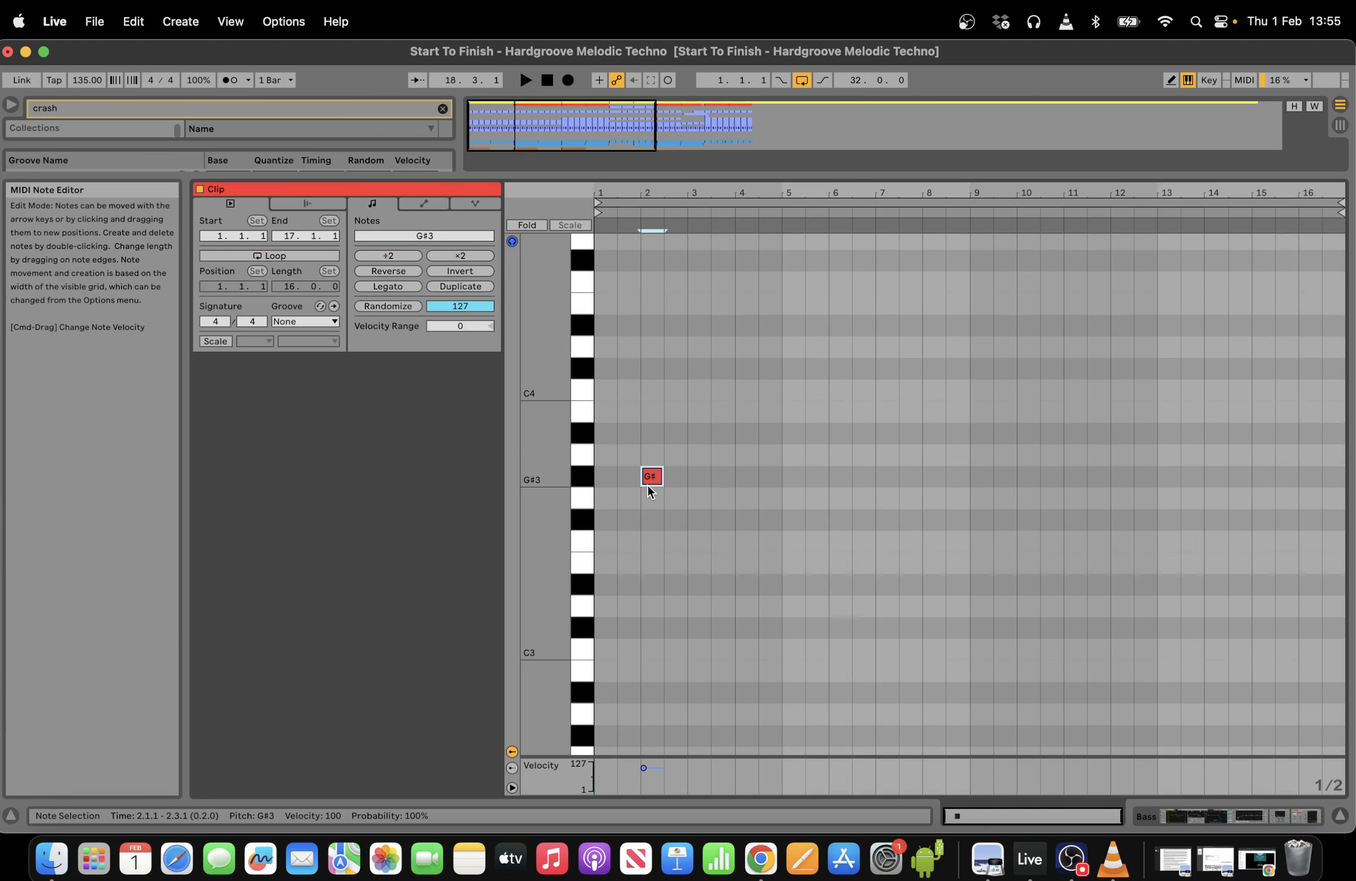
key("Down")
key("Left")
key("shift+Down")
key("shift+Down")
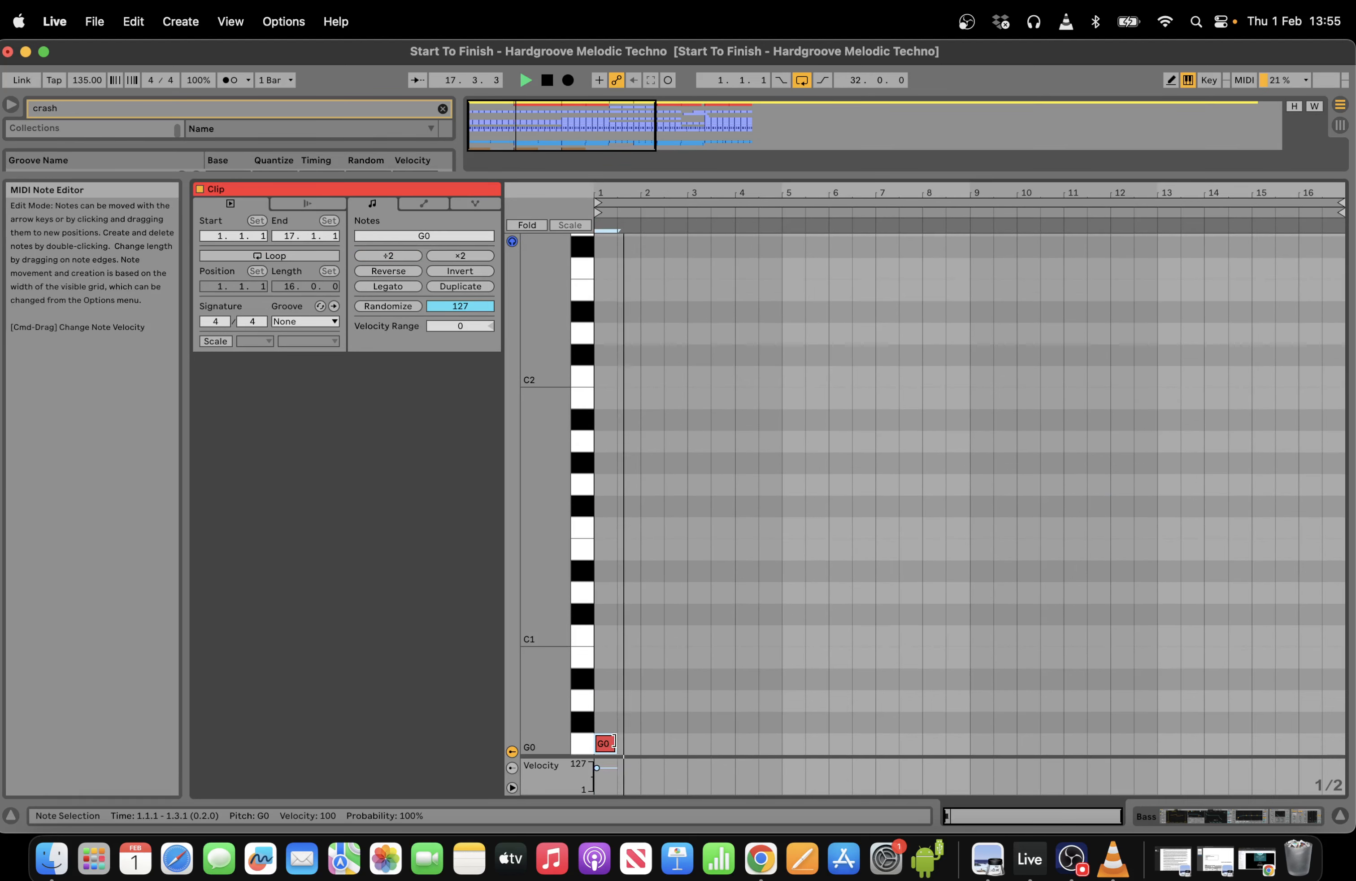
Lengthen the G0 note to four bars and duplicate it three times to fill the 16-bar Bass clip.
left_click_drag(615, 743, 784, 733)
key("super+d")
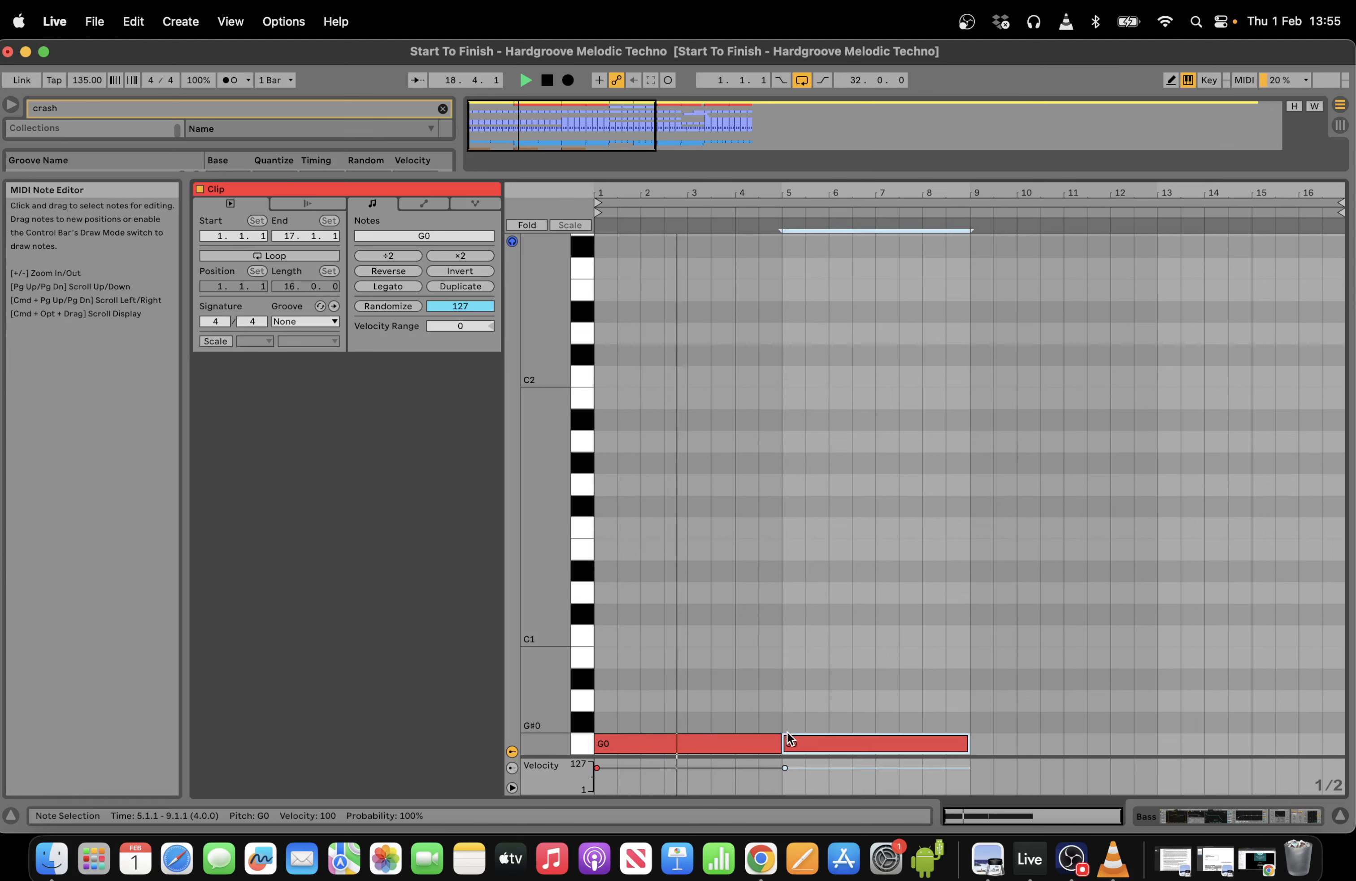
key("super+d")
key("super+d")
left_click(1329, 785)
key("space")
key("space")
Add an EQ Eight at the end of the Bass device chain and set its first band to a 48 dB high-pass.
left_click(1229, 816)
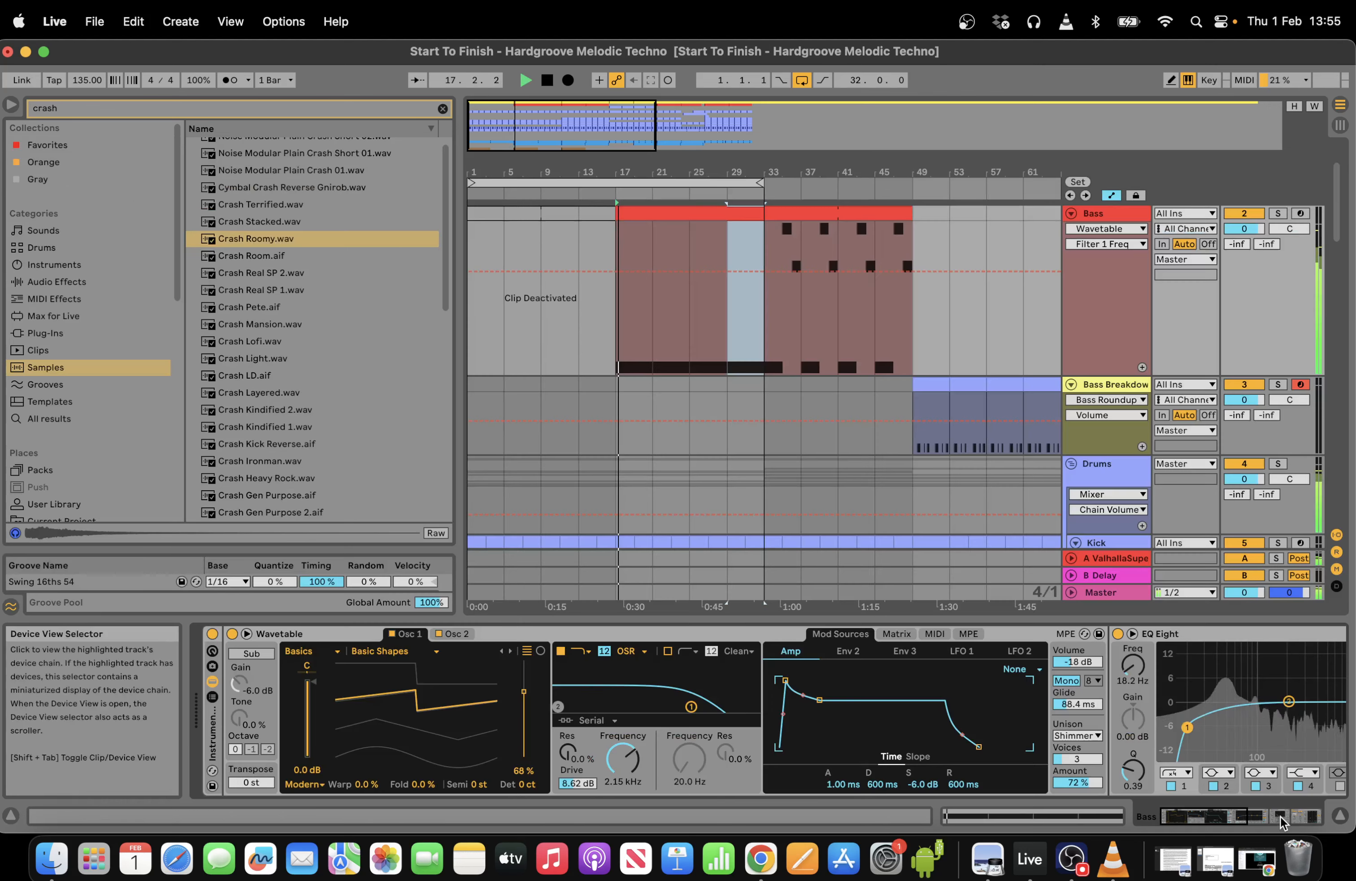
left_click_drag(1229, 817, 1353, 815)
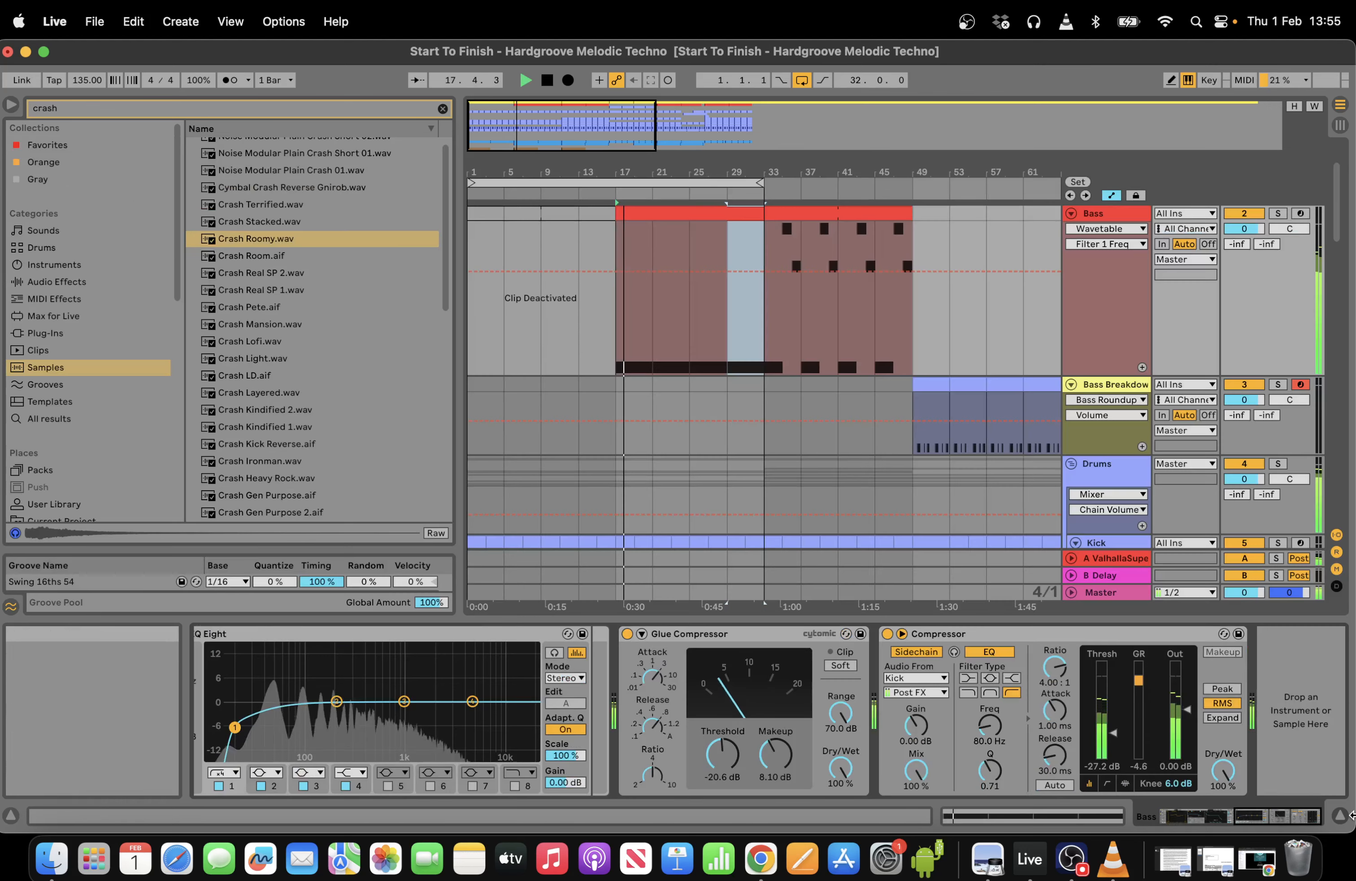
key("space")
left_click(178, 109)
left_click(56, 282)
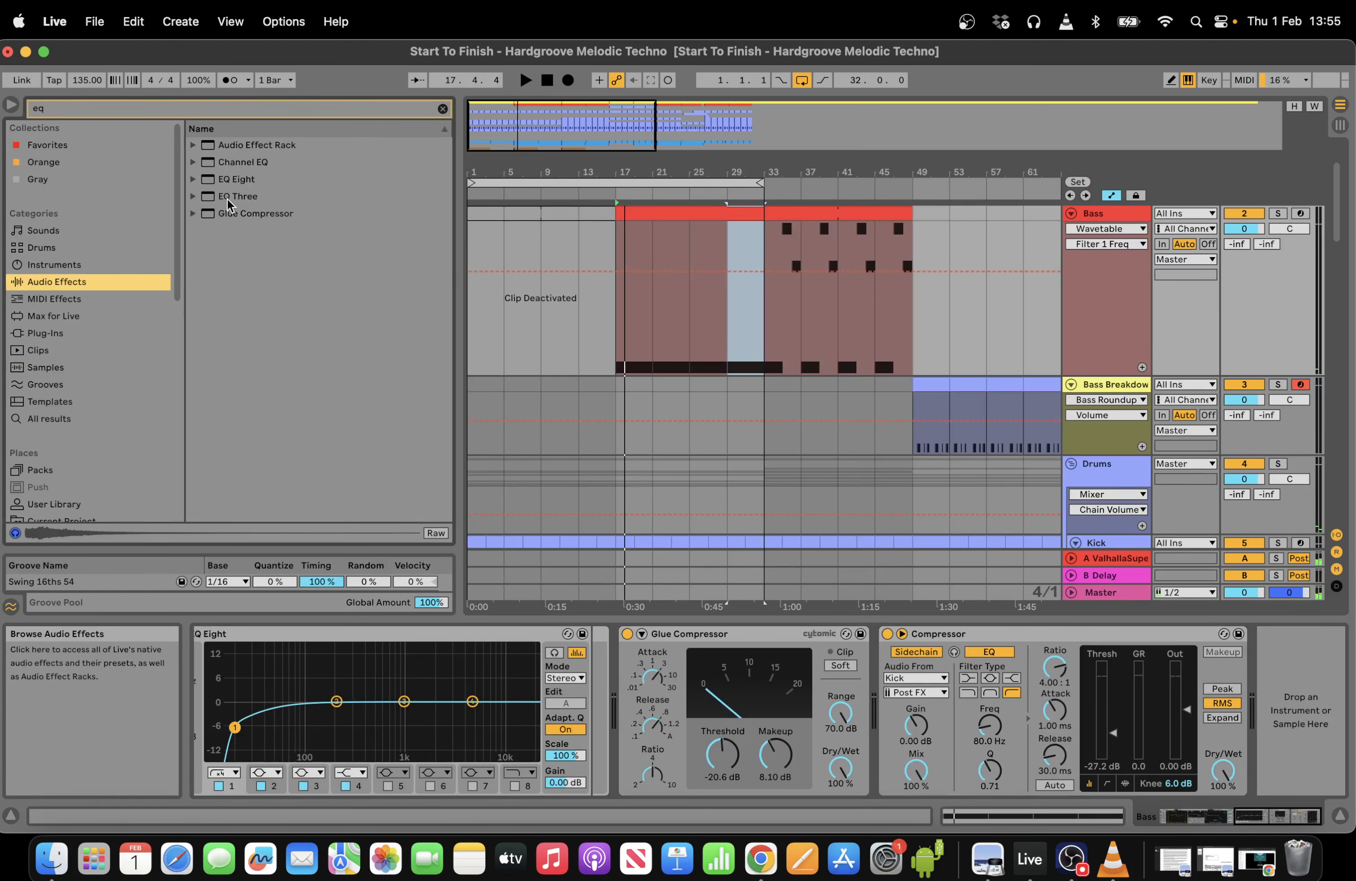
double_click(248, 179)
left_click(970, 773)
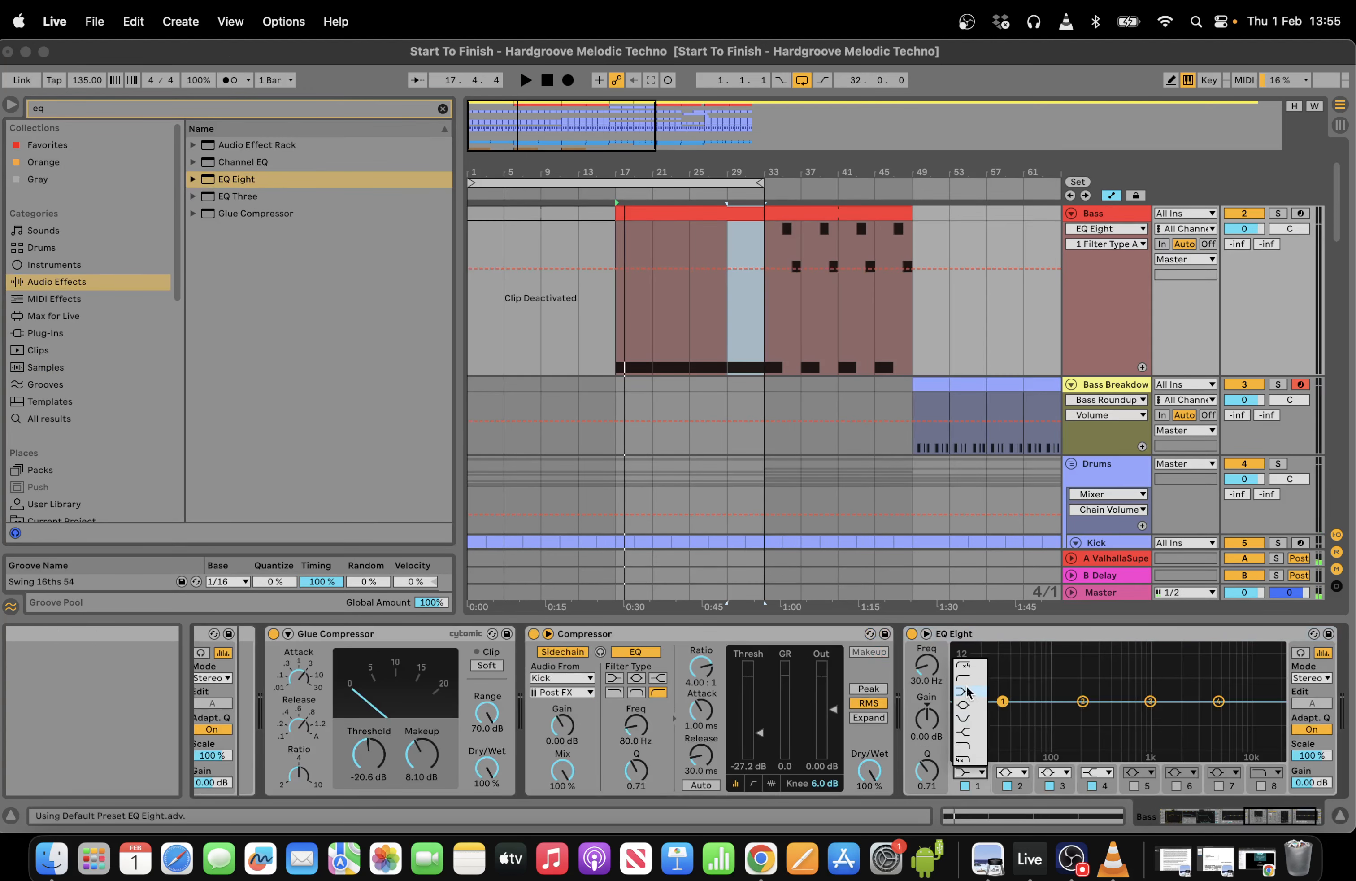
left_click(967, 663)
Automate the new EQ Eight's high-pass frequency on Bass to fall from bar 17 to 72.8 Hz at bar 33.
key("space")
left_click_drag(1003, 715, 1081, 725)
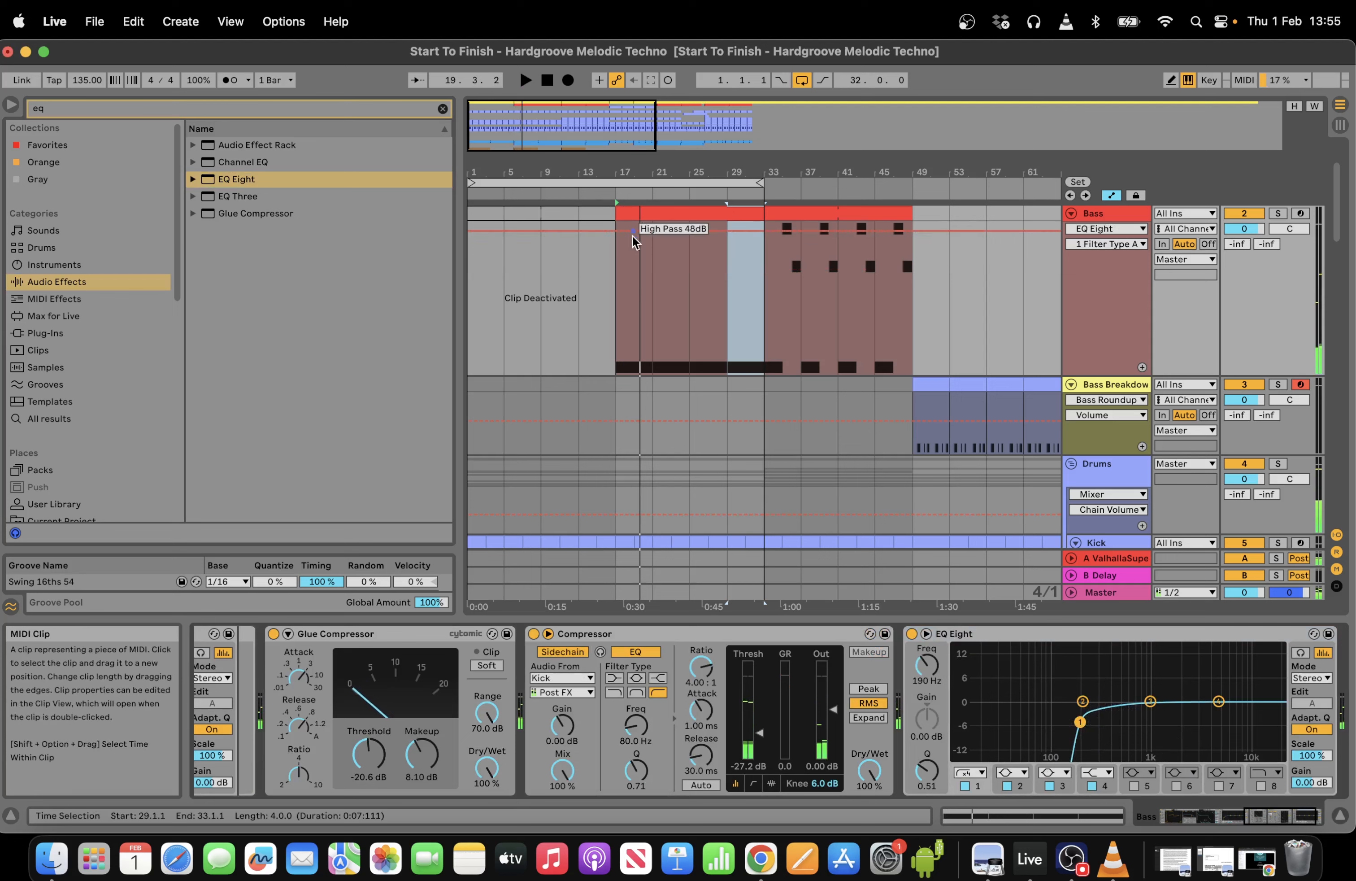
left_click(729, 320)
key("space")
left_click_drag(1080, 722, 1025, 722)
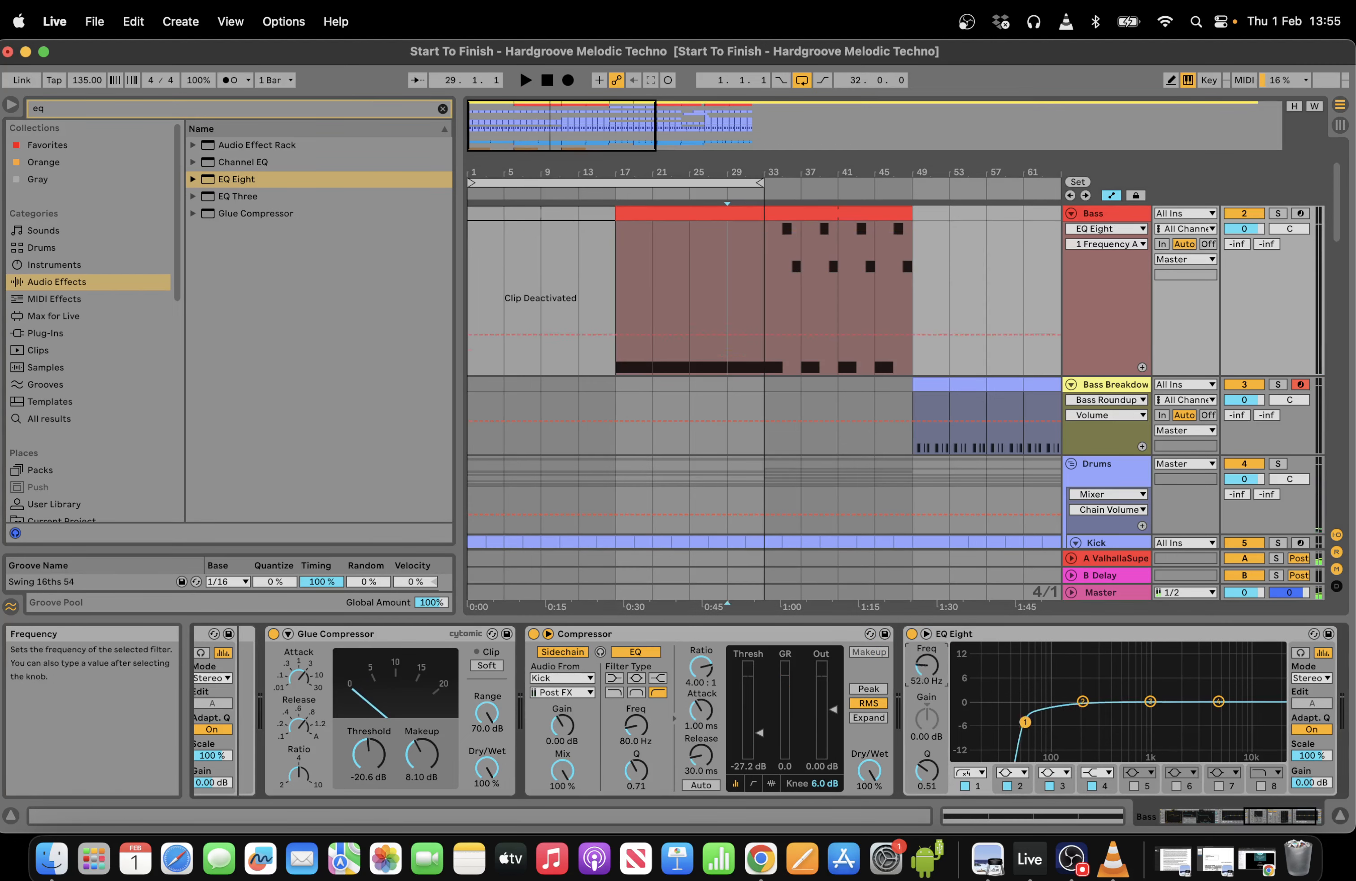
left_click(618, 316)
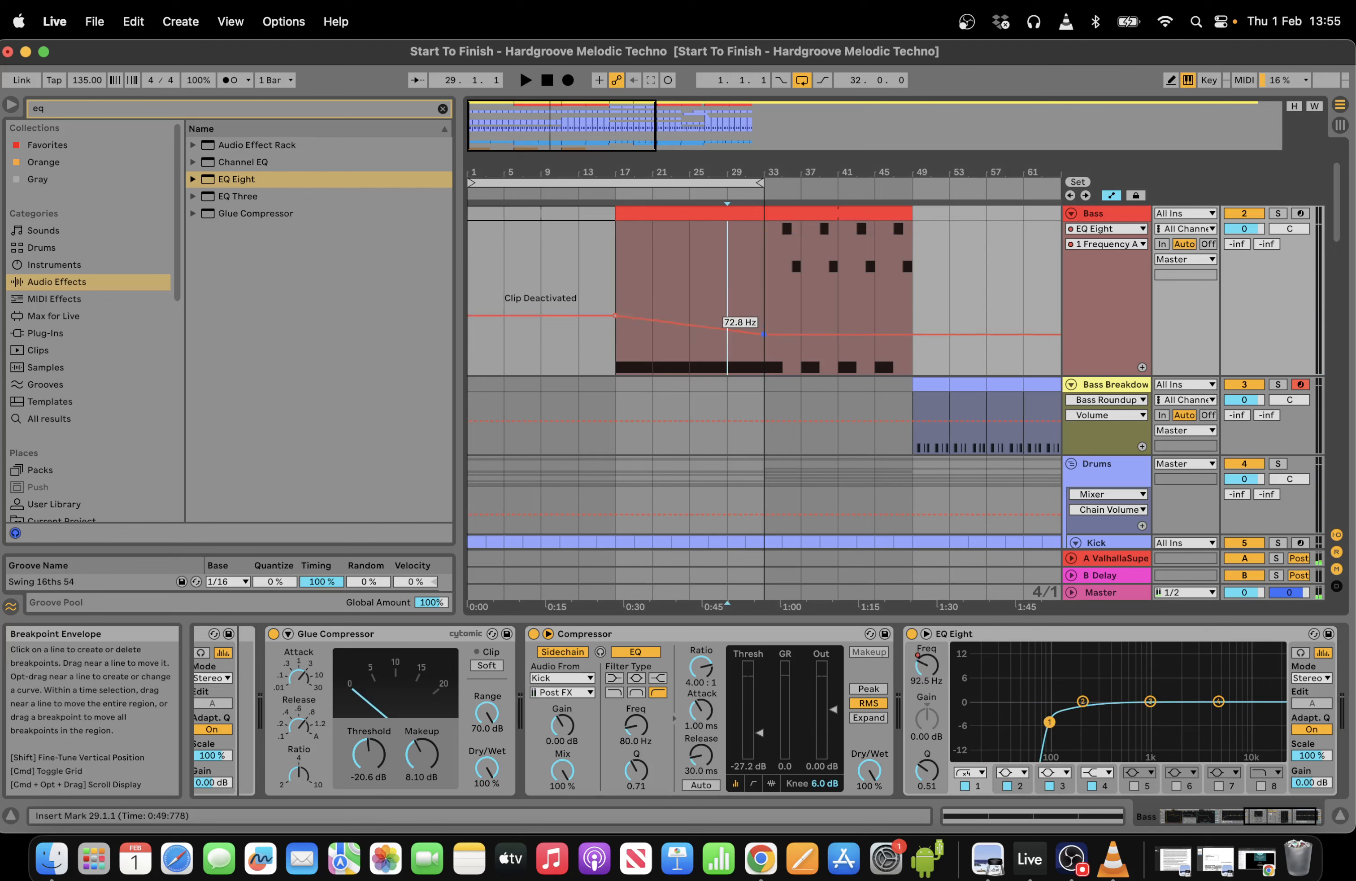
key("space")
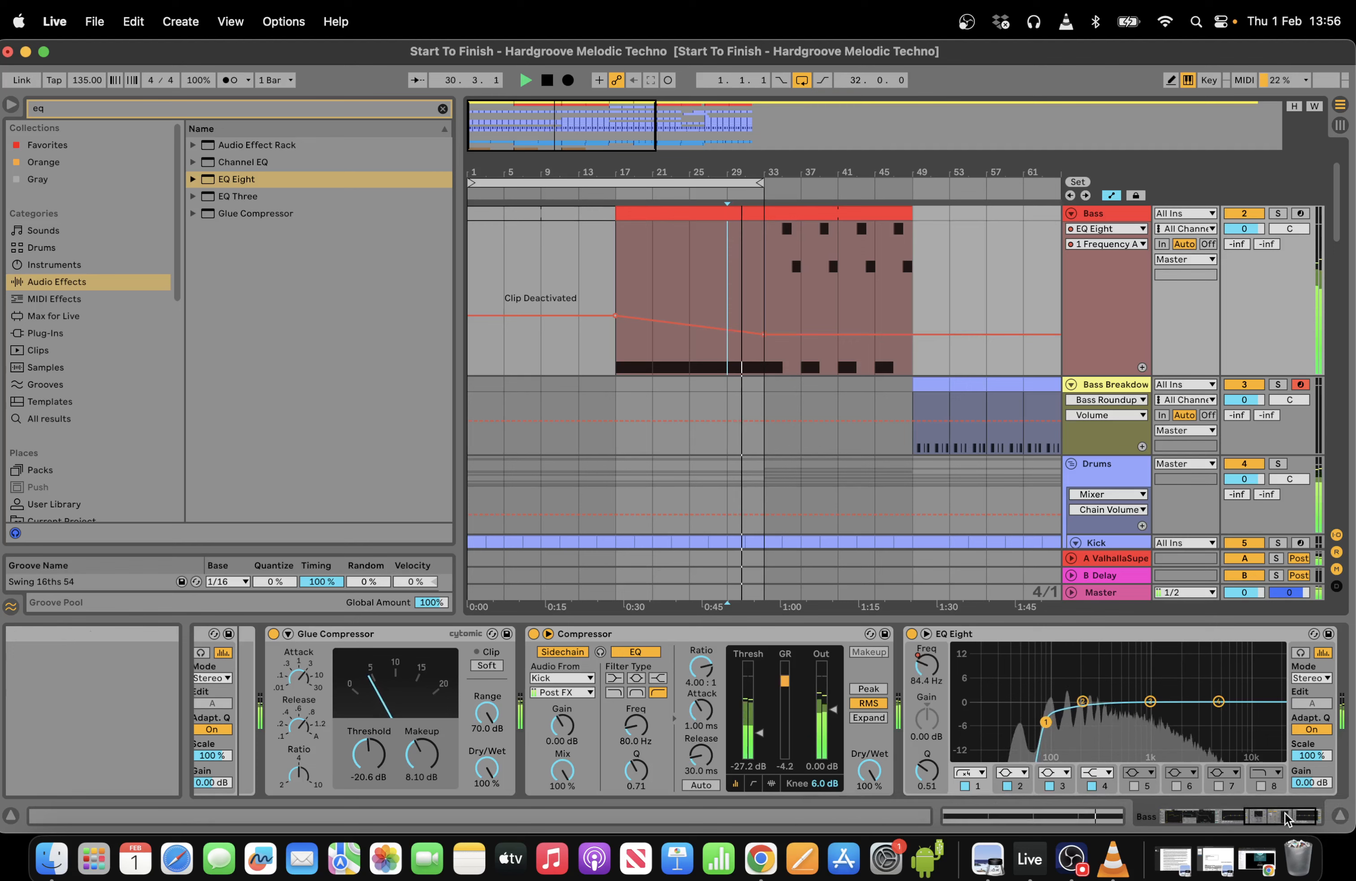
Automate the Bass Wavetable's Filter 1 frequency to rise from bar 17 to 1.26 kHz at bar 33, and audition it.
left_click(1188, 817)
key("space")
left_click(626, 758)
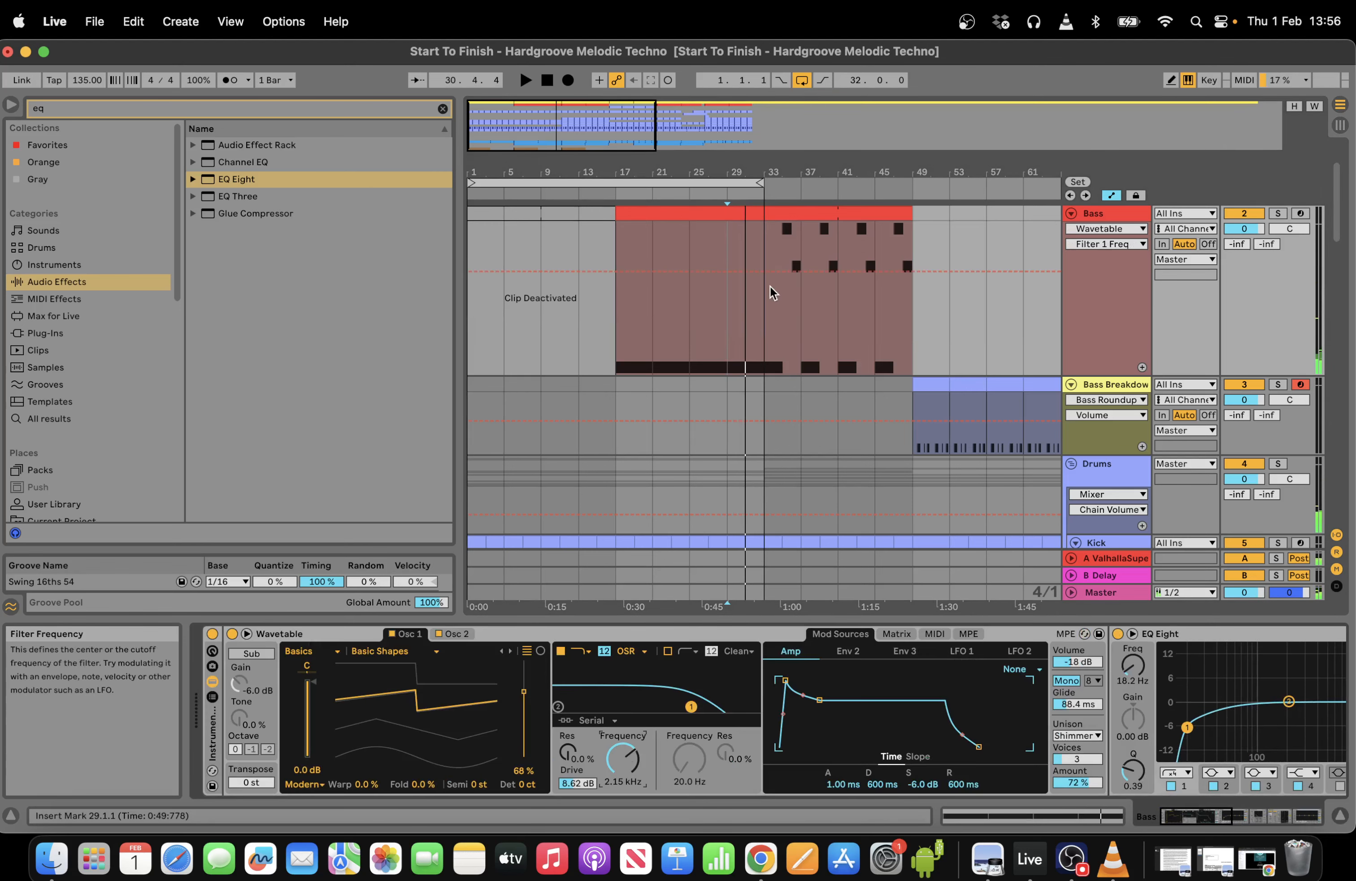
left_click_drag(772, 272, 757, 299)
left_click_drag(622, 305, 622, 320)
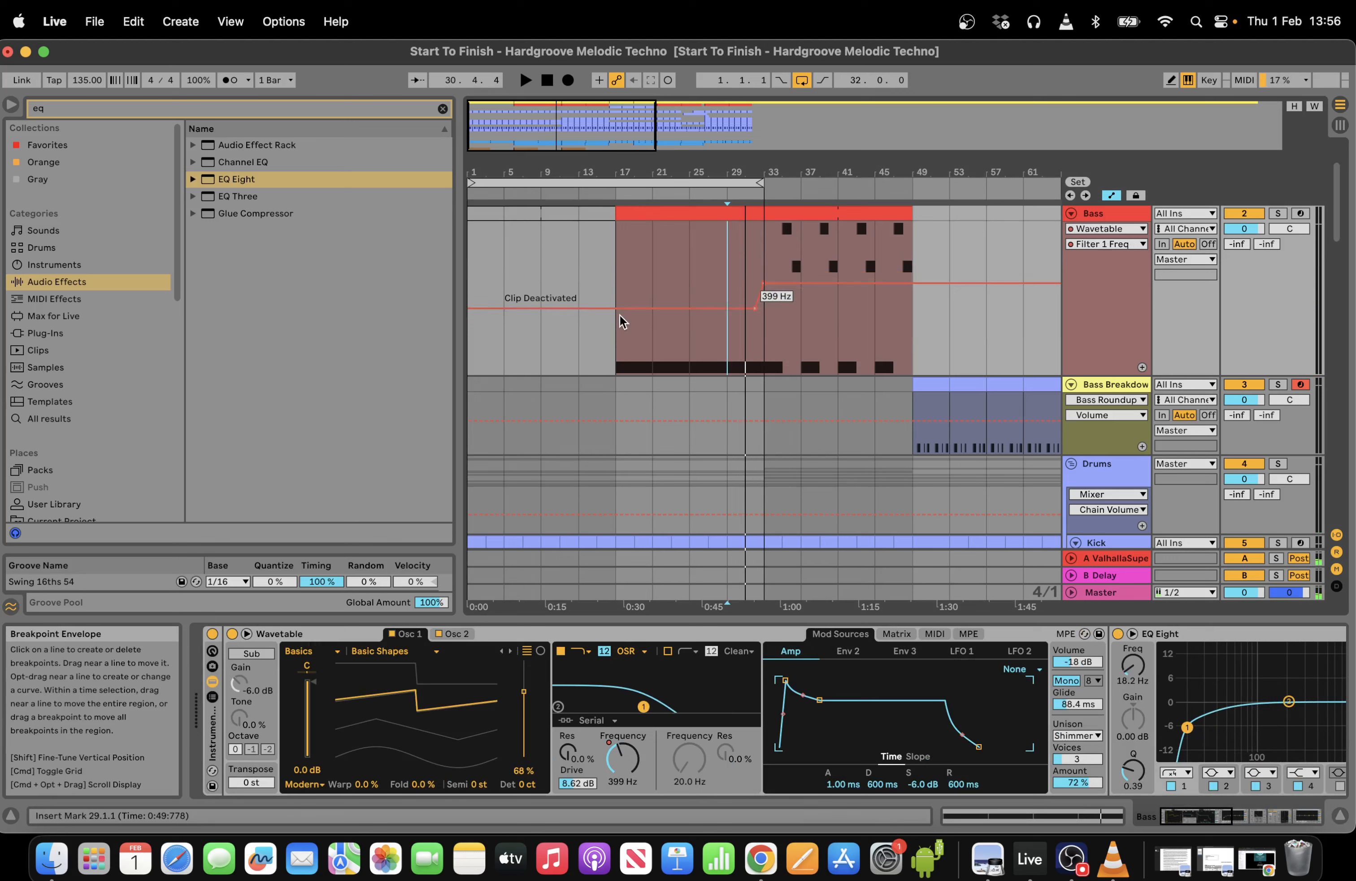
left_click(753, 306)
mouse_move(616, 283)
left_mouse_down()
mouse_move(611, 316)
mouse_move(615, 297)
left_mouse_up()
key("space")
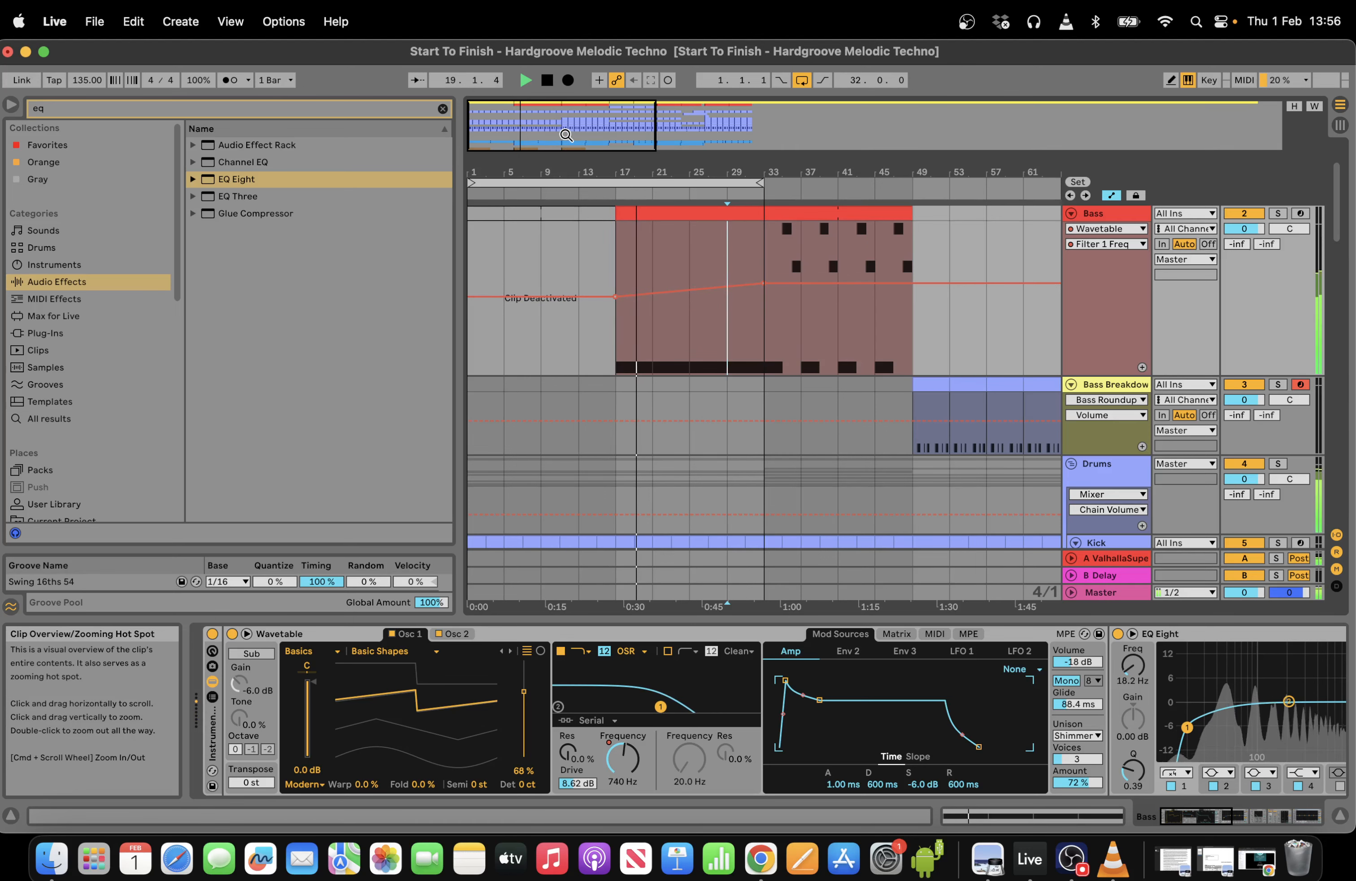
Insert 16 bars of silence across the arrangement at bar 33.
left_click_drag(1337, 216, 1338, 243)
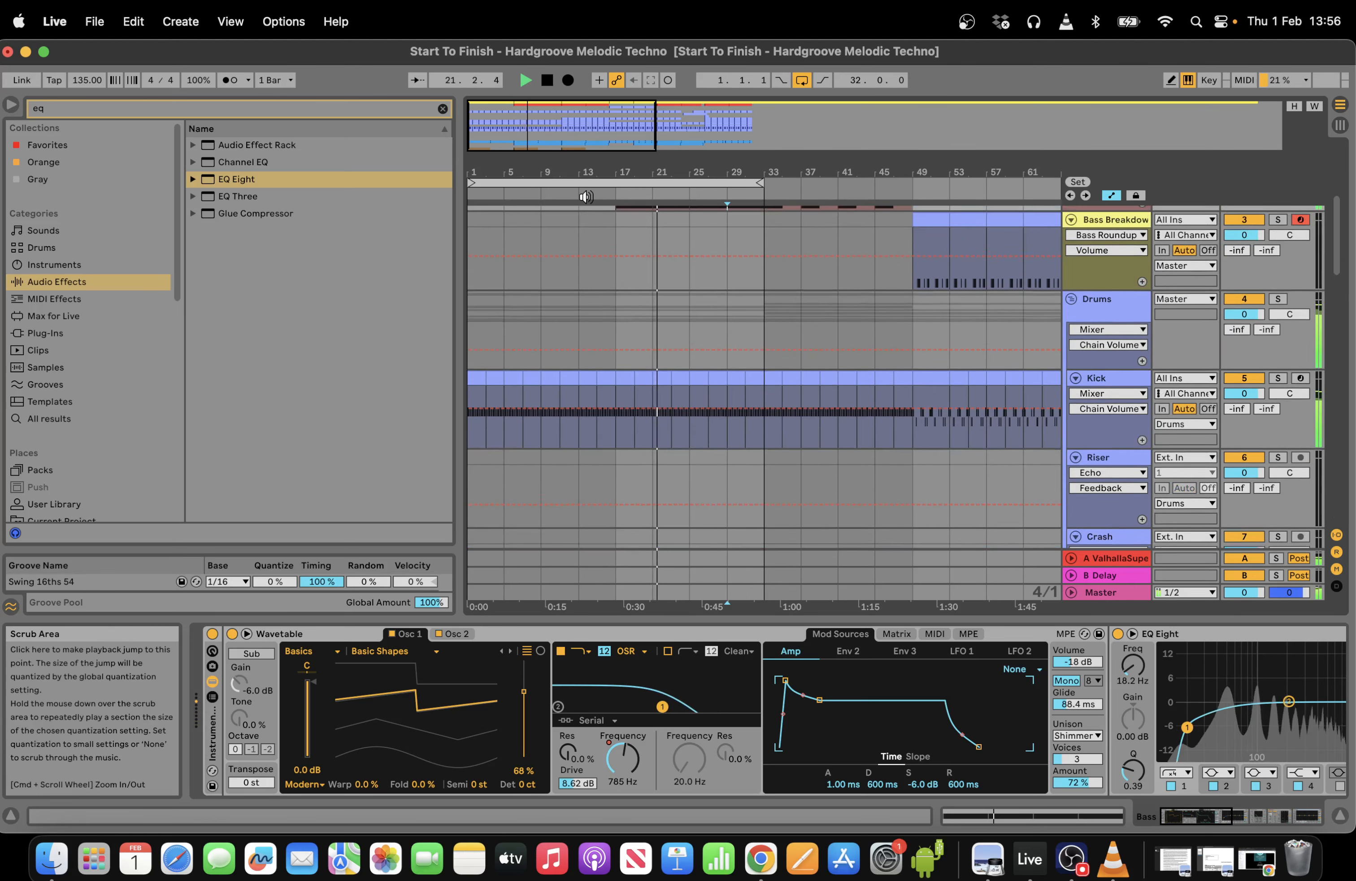
left_click_drag(561, 136, 624, 132)
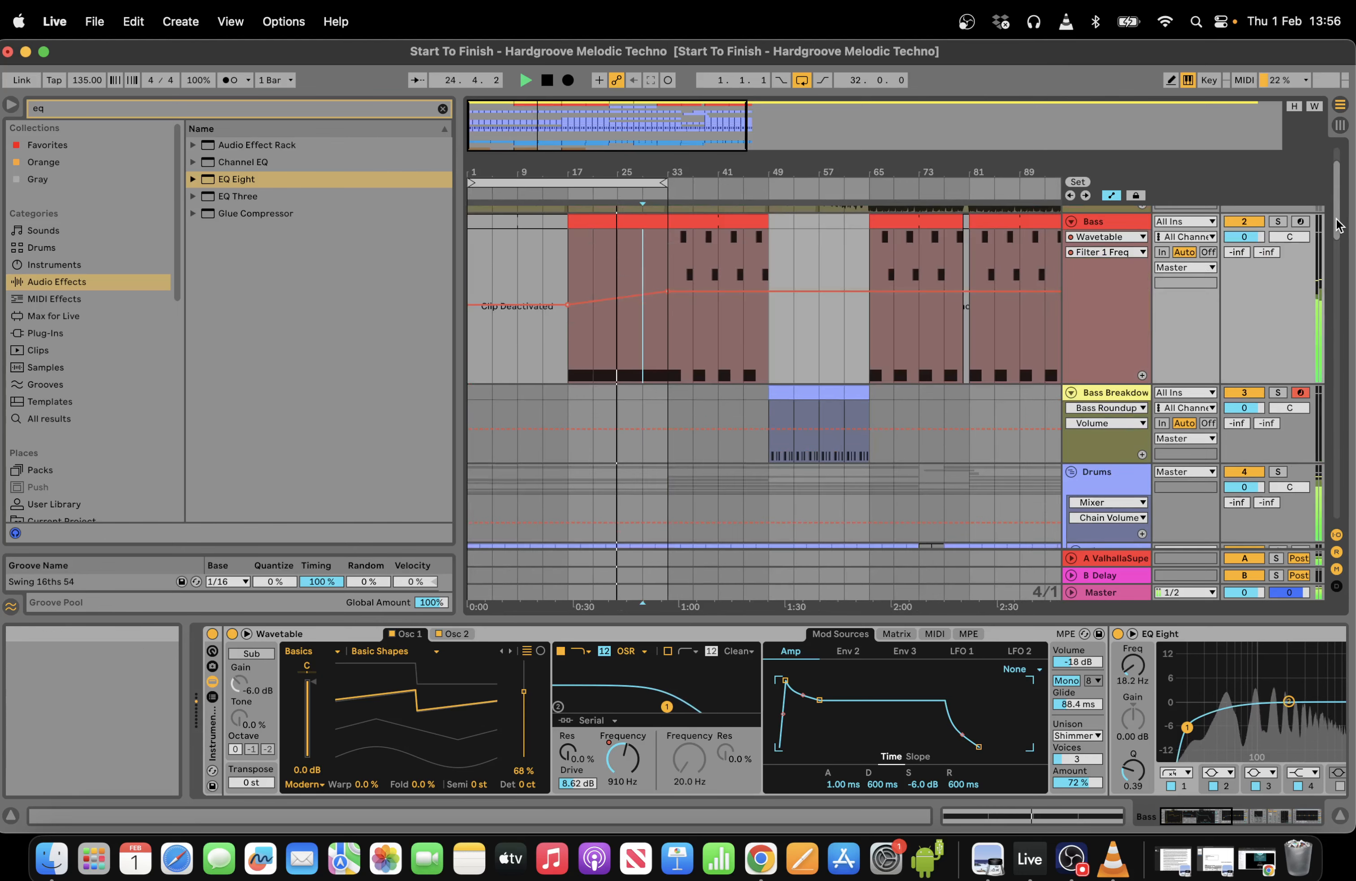
left_click_drag(1338, 254, 1332, 203)
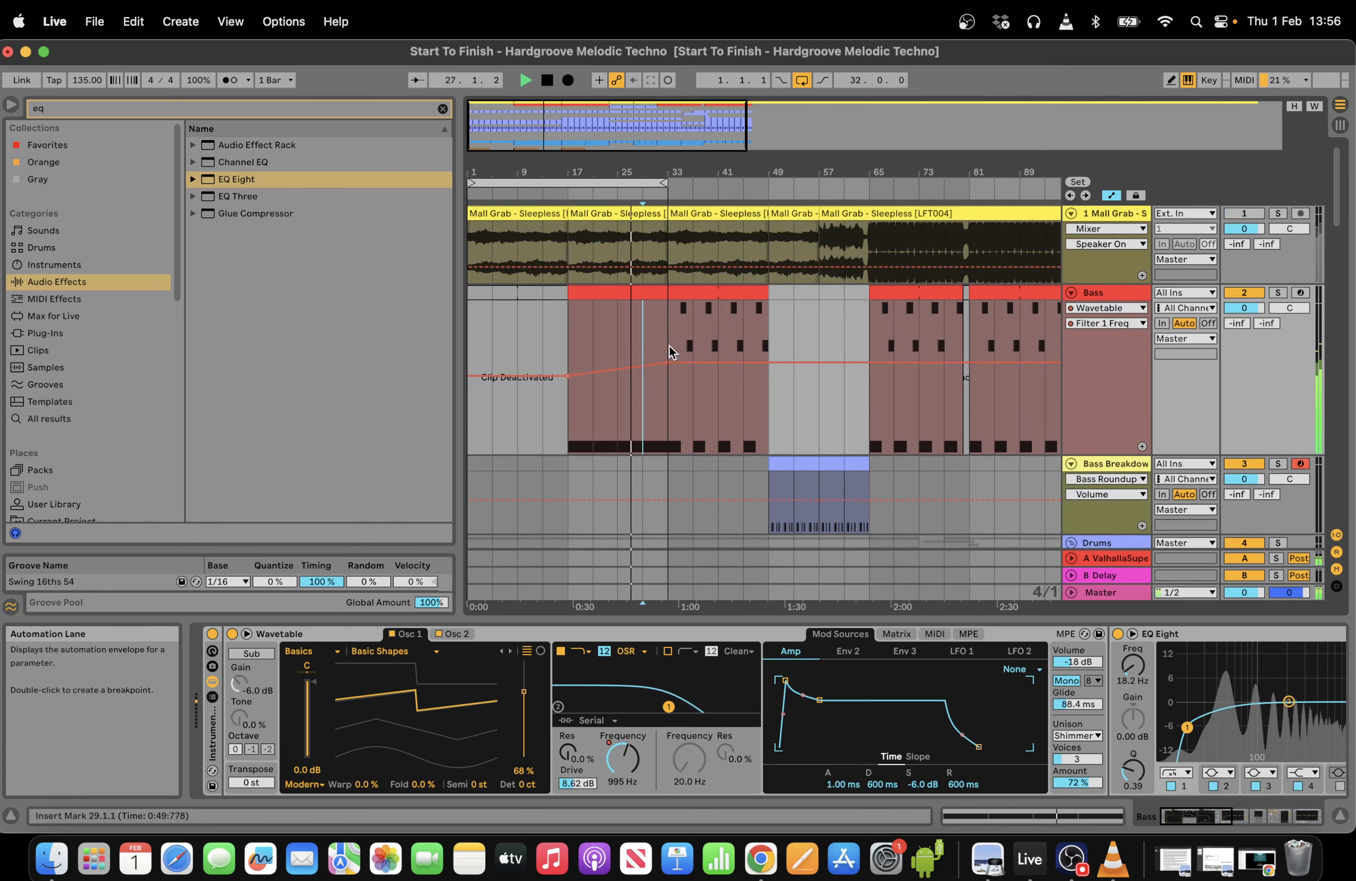
left_click(670, 328)
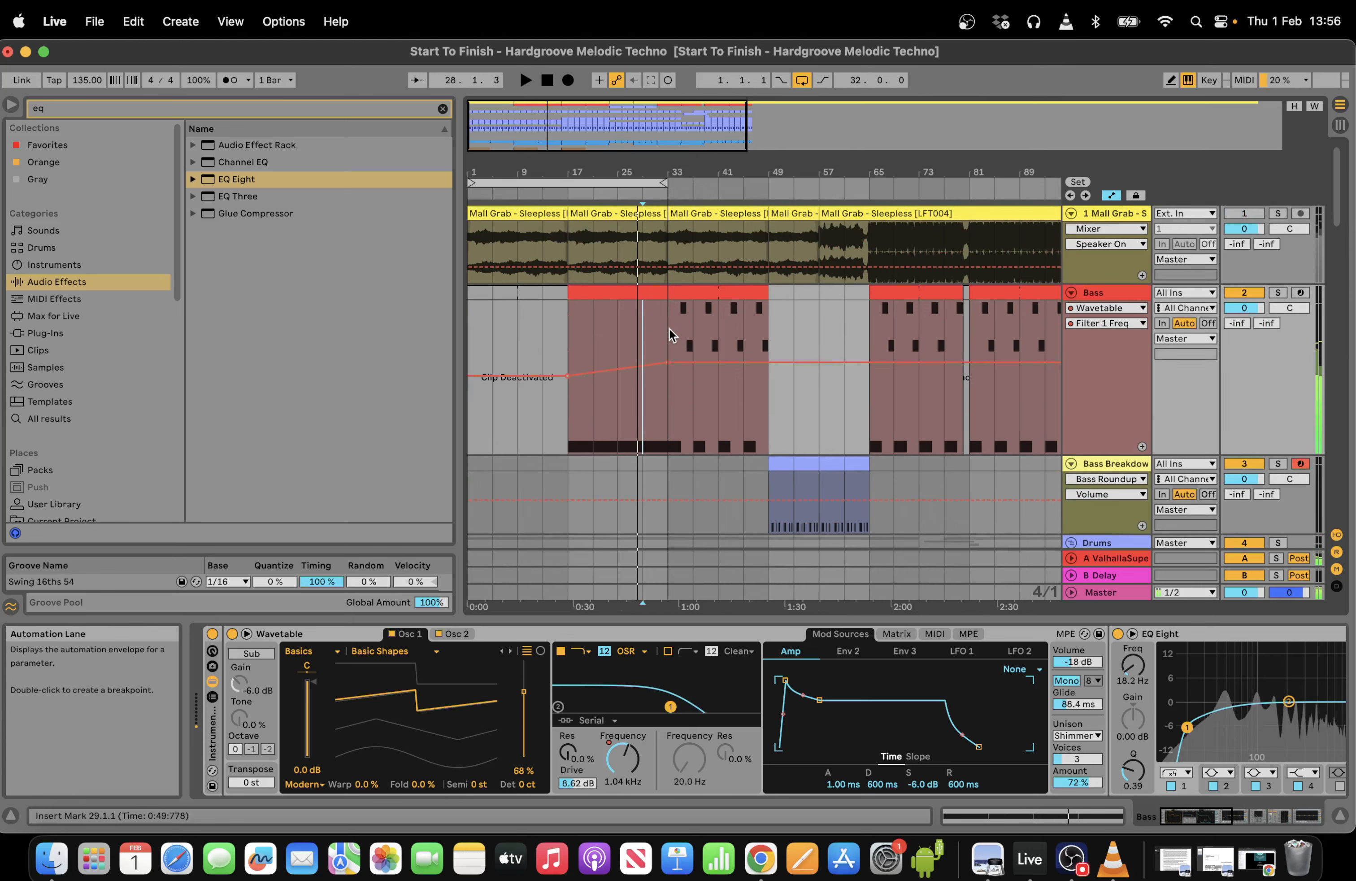
key("space")
left_click(178, 21)
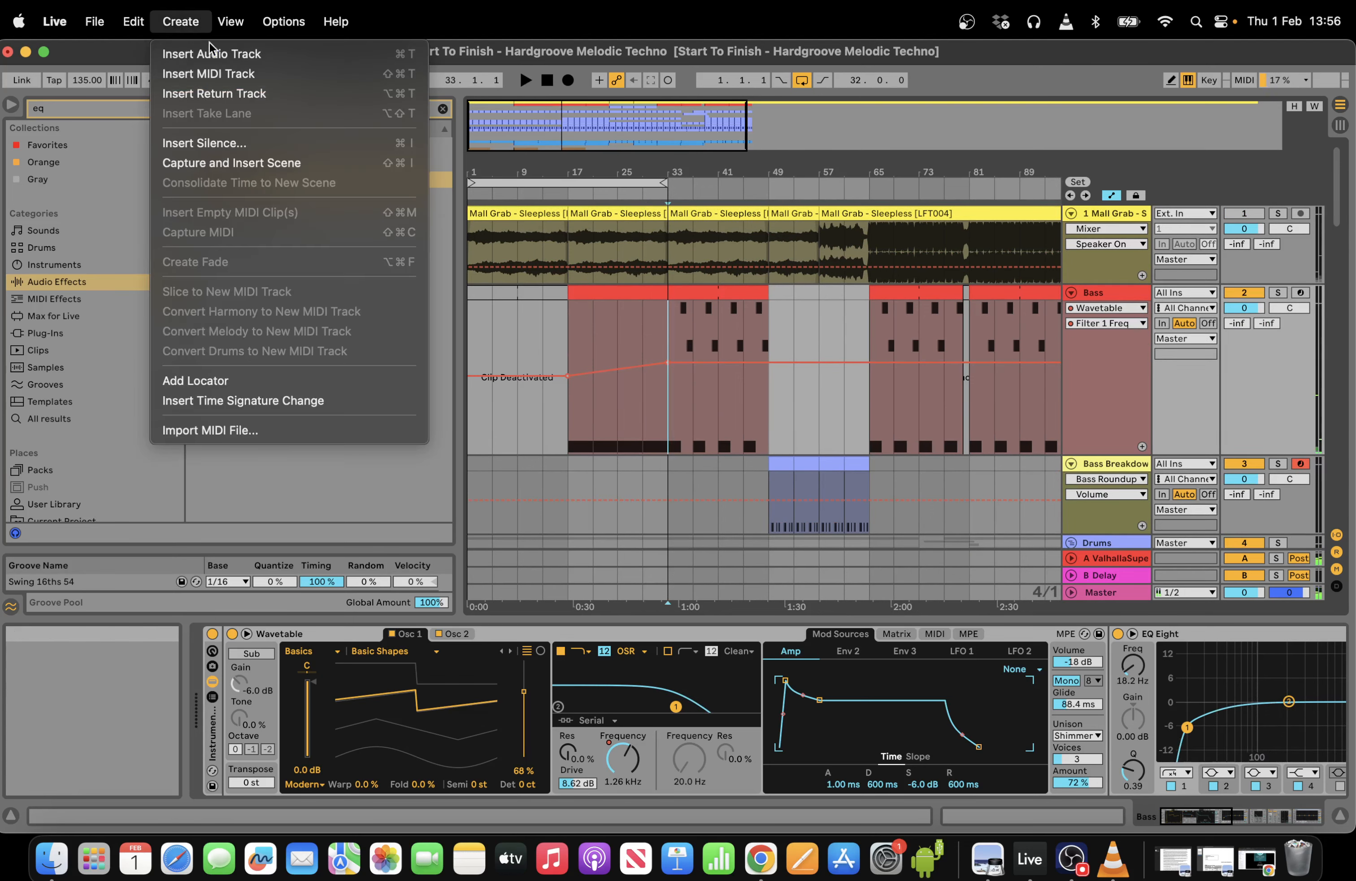
left_click(232, 144)
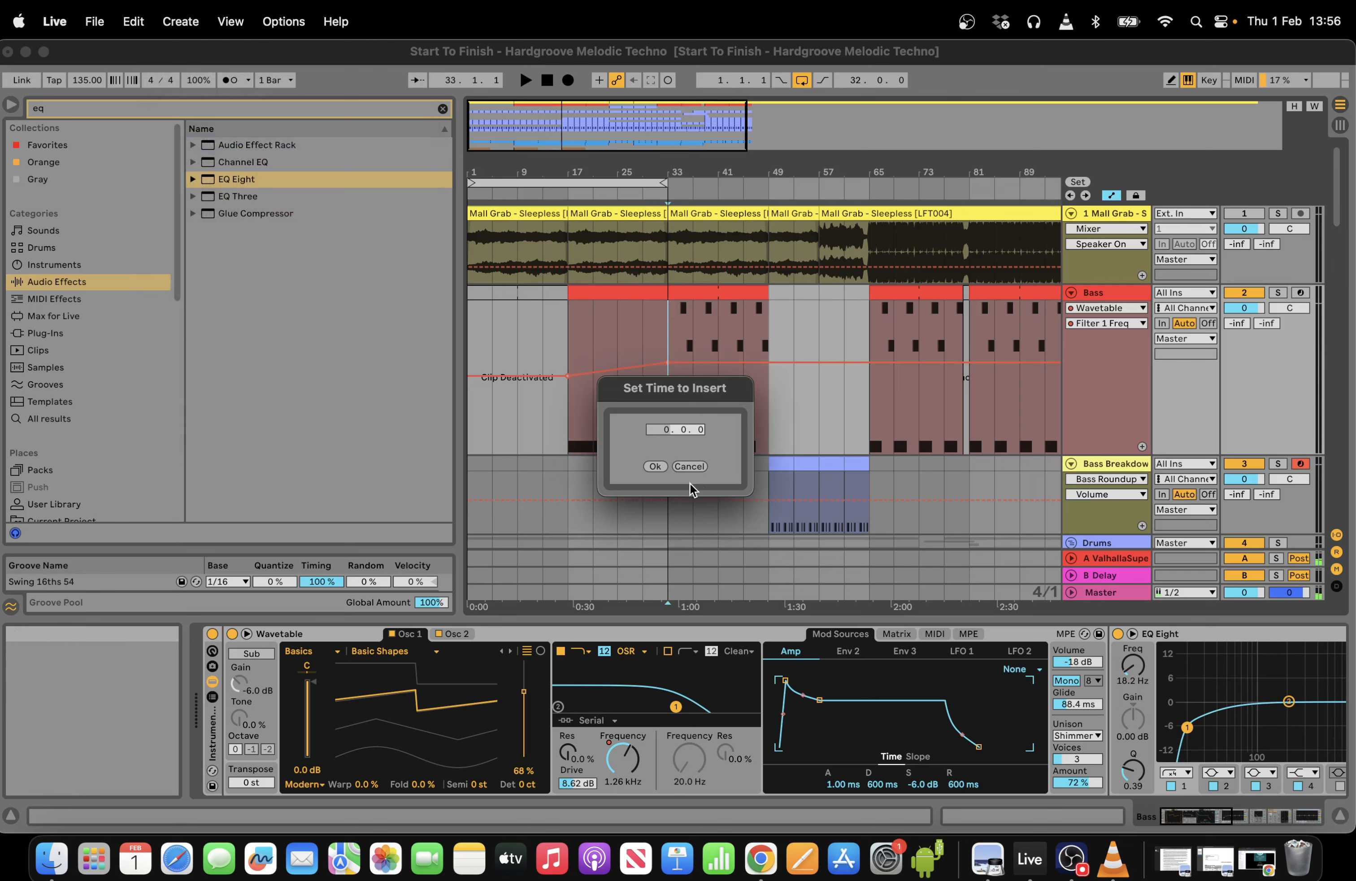
left_click(653, 466)
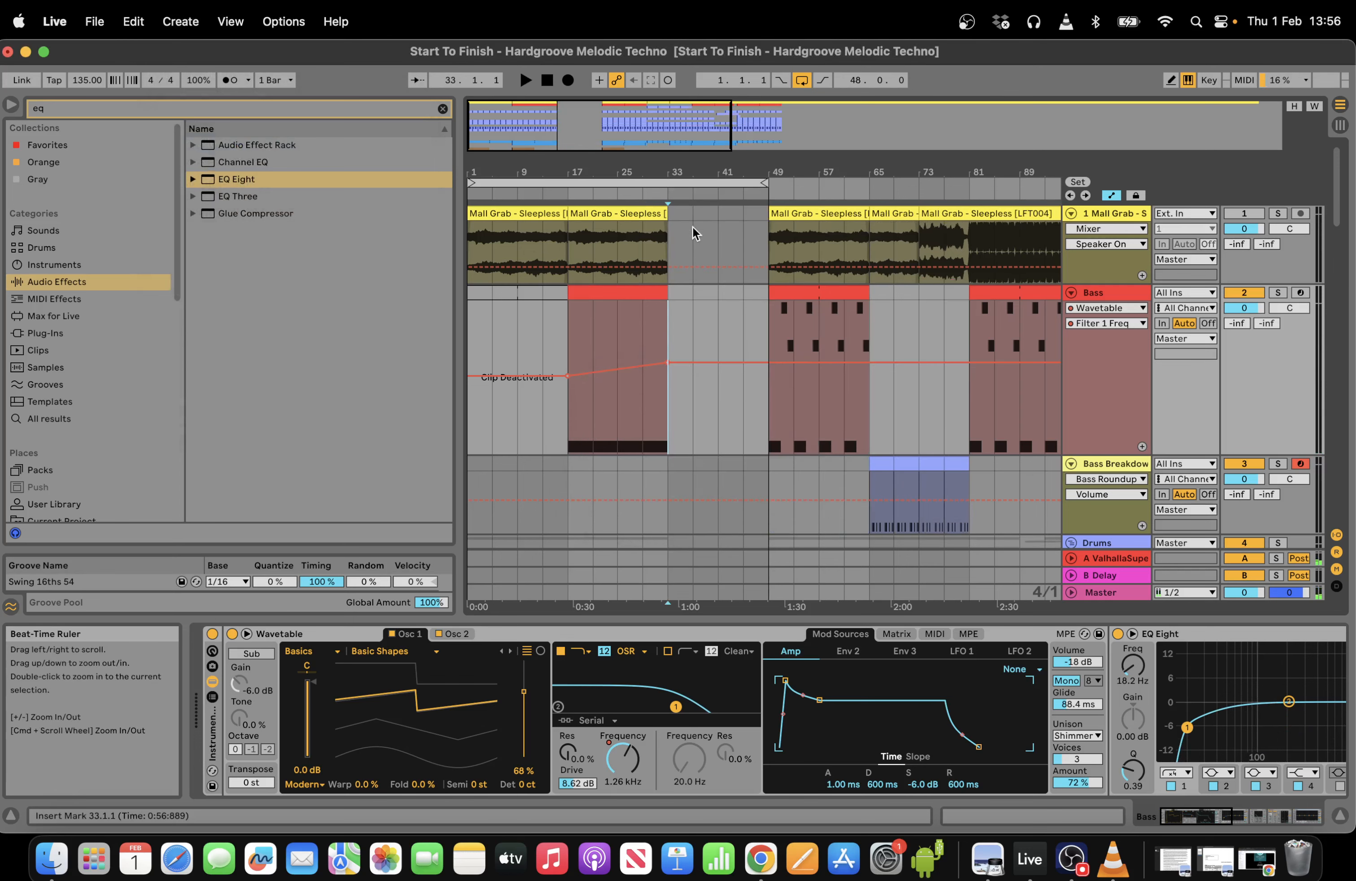
Copy all tracks' material from bars 49–65 into the gap at bar 33, loop bars 33–49 and start playback.
left_click_drag(878, 298, 779, 307)
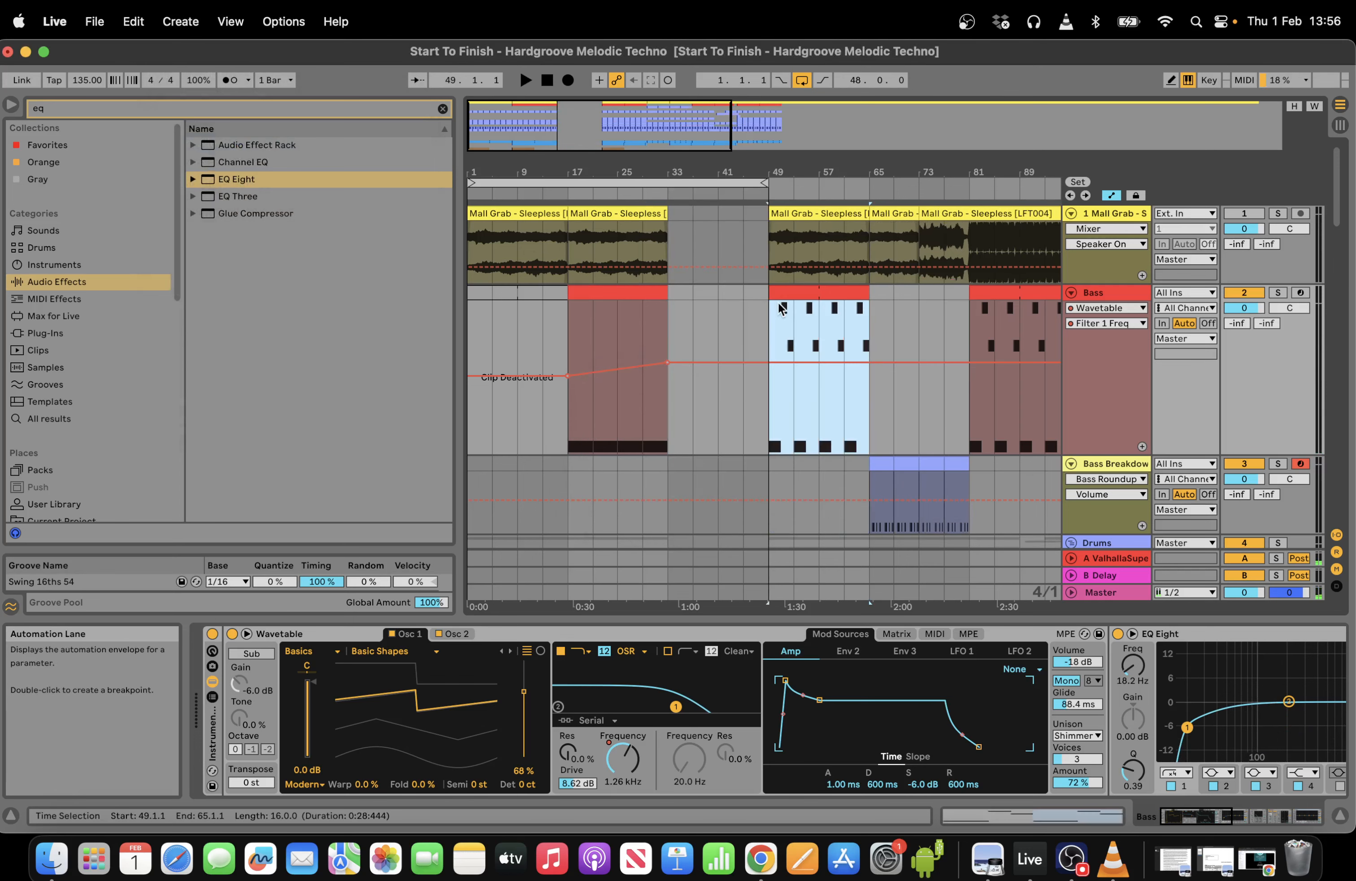
key("super+l")
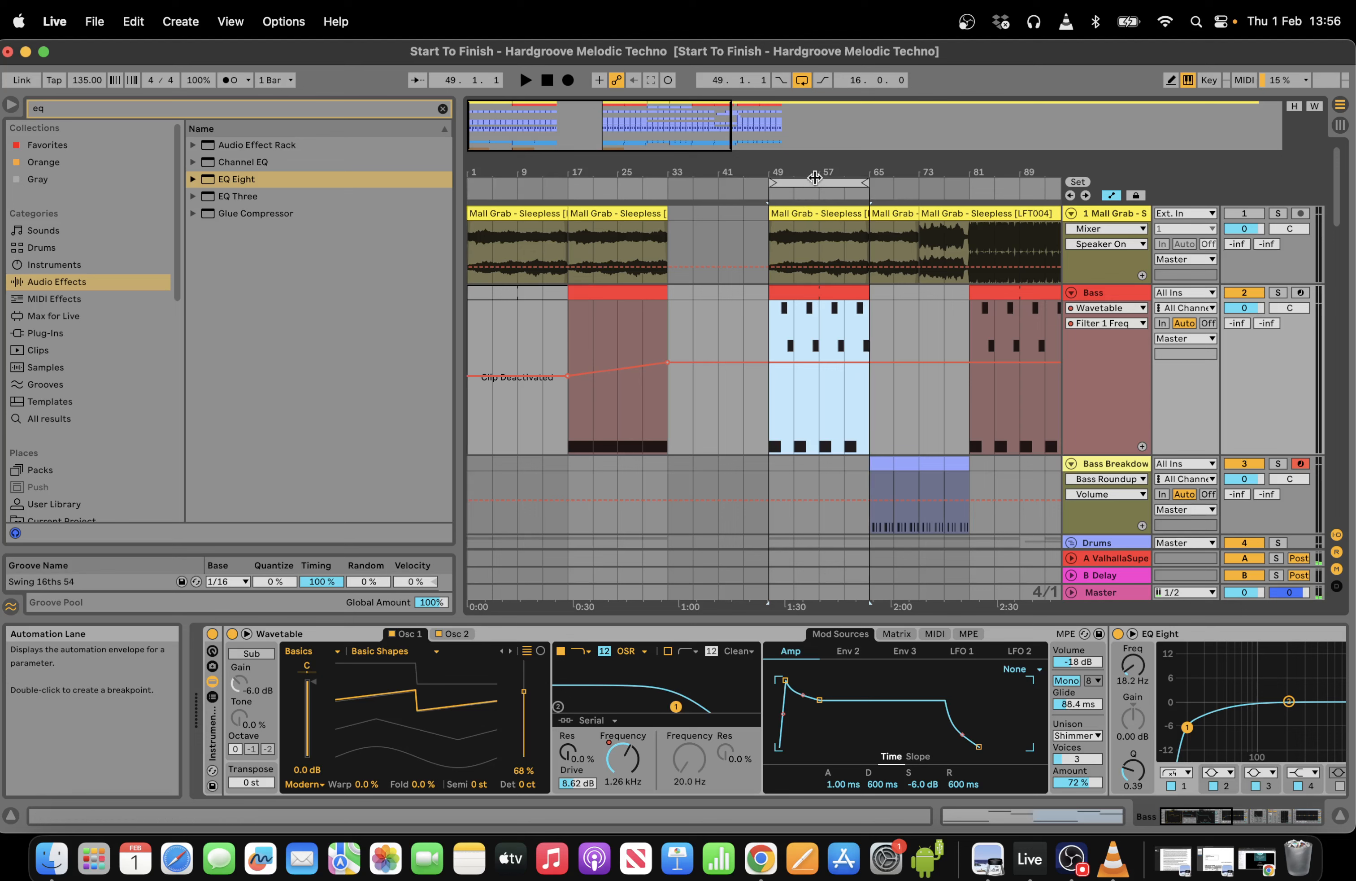
left_click(815, 182)
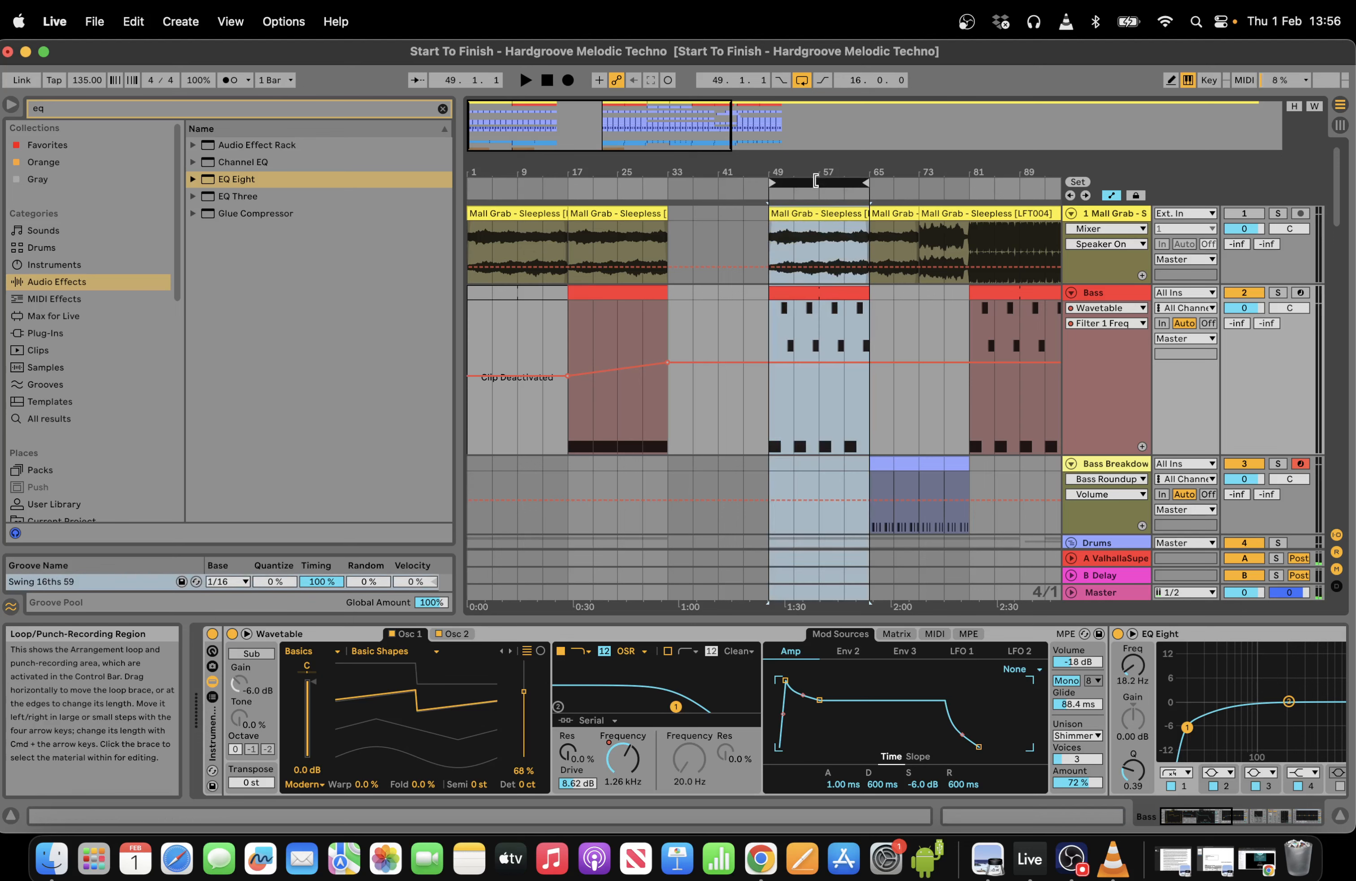
left_click_drag(816, 181, 726, 181)
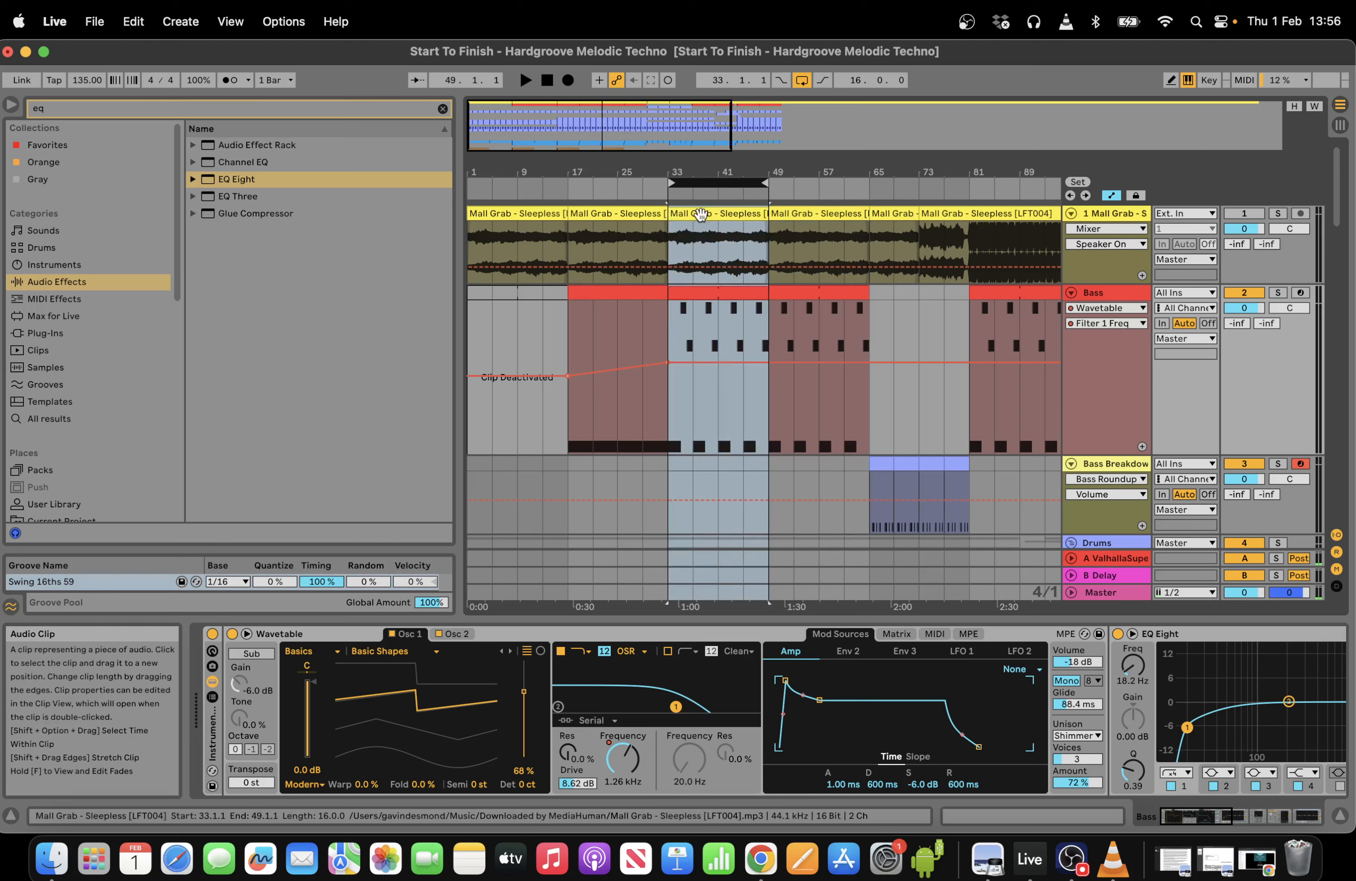
key("space")
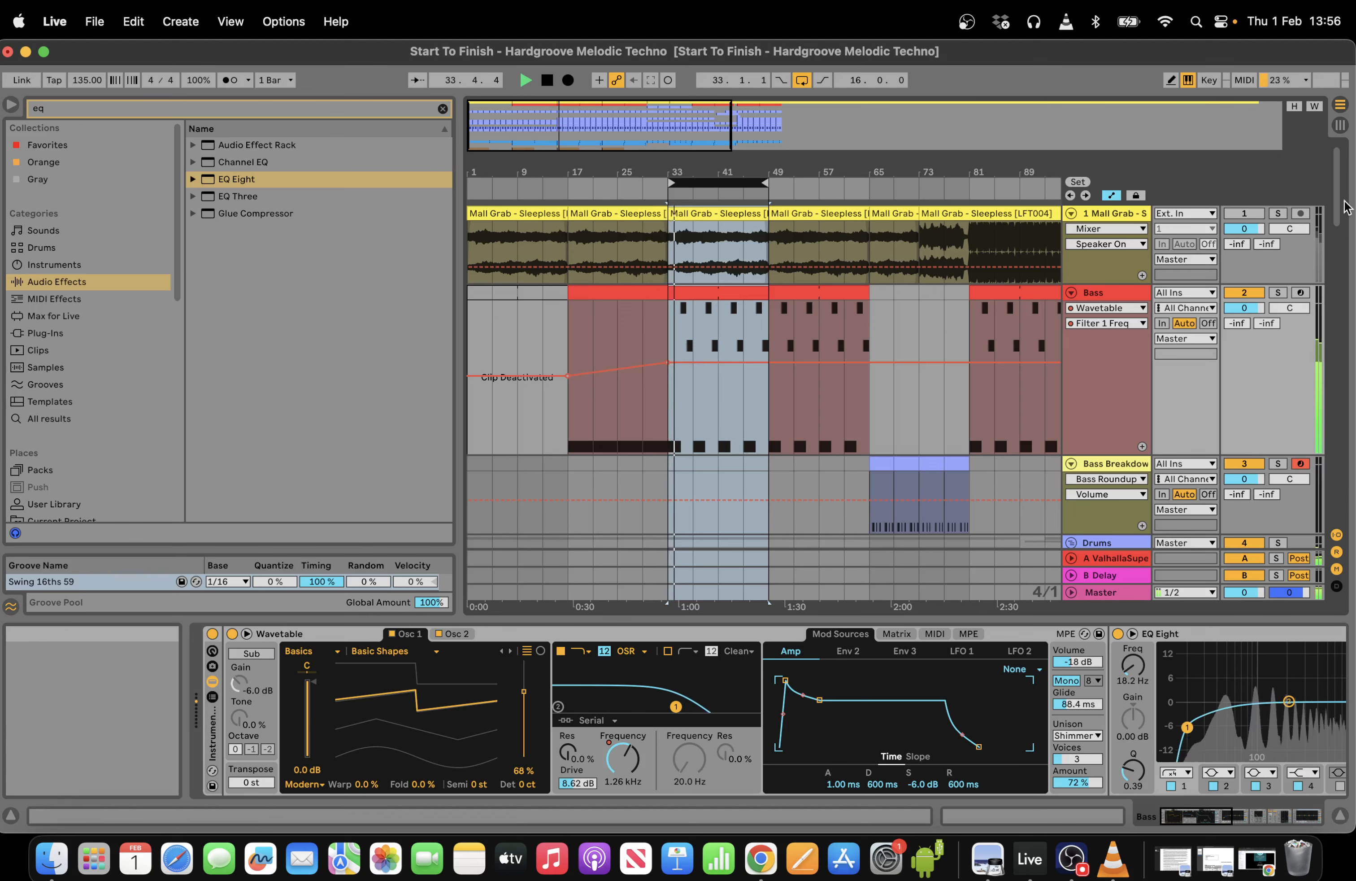
Replace the Lead 1 clip in bars 33–49 with a copy of the sparse phrase clip from bars 17–33.
left_click_drag(1344, 201, 1344, 455)
key("space")
left_click(729, 363)
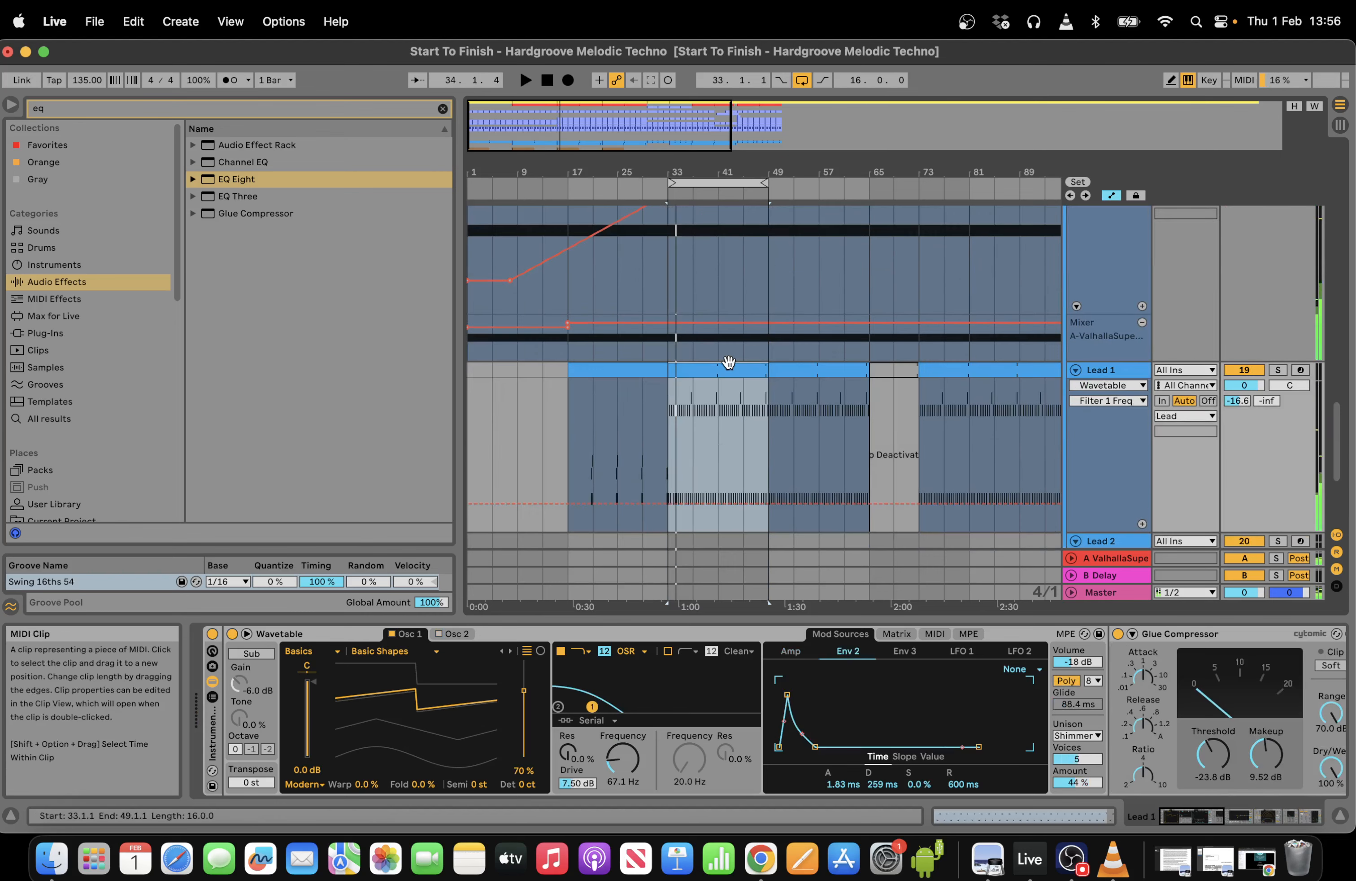
left_click_drag(729, 364, 624, 365)
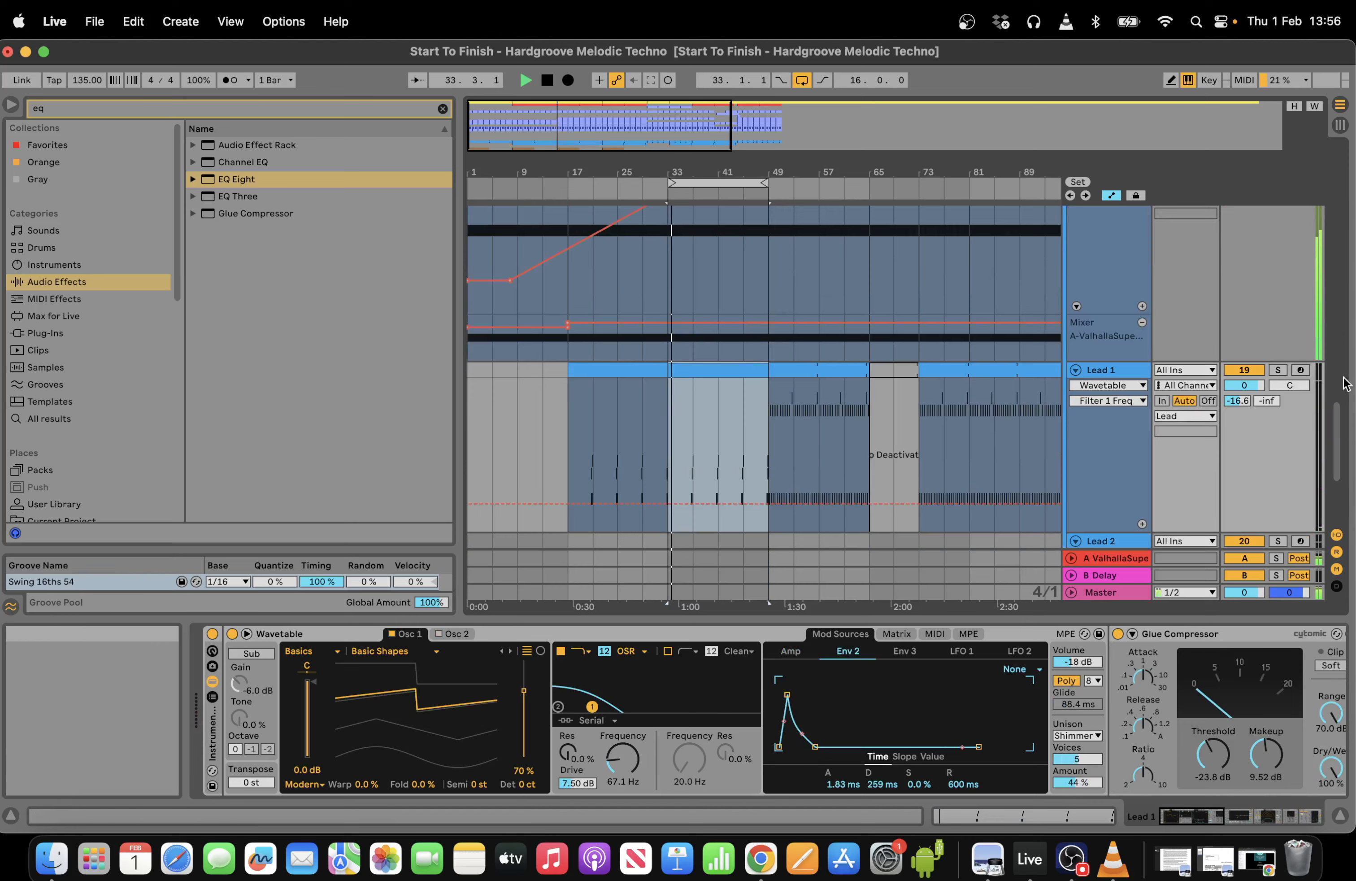
Deactivate the Hat 909 and Clap parts in bars 33–49.
left_click_drag(1337, 440, 1339, 315)
key("space")
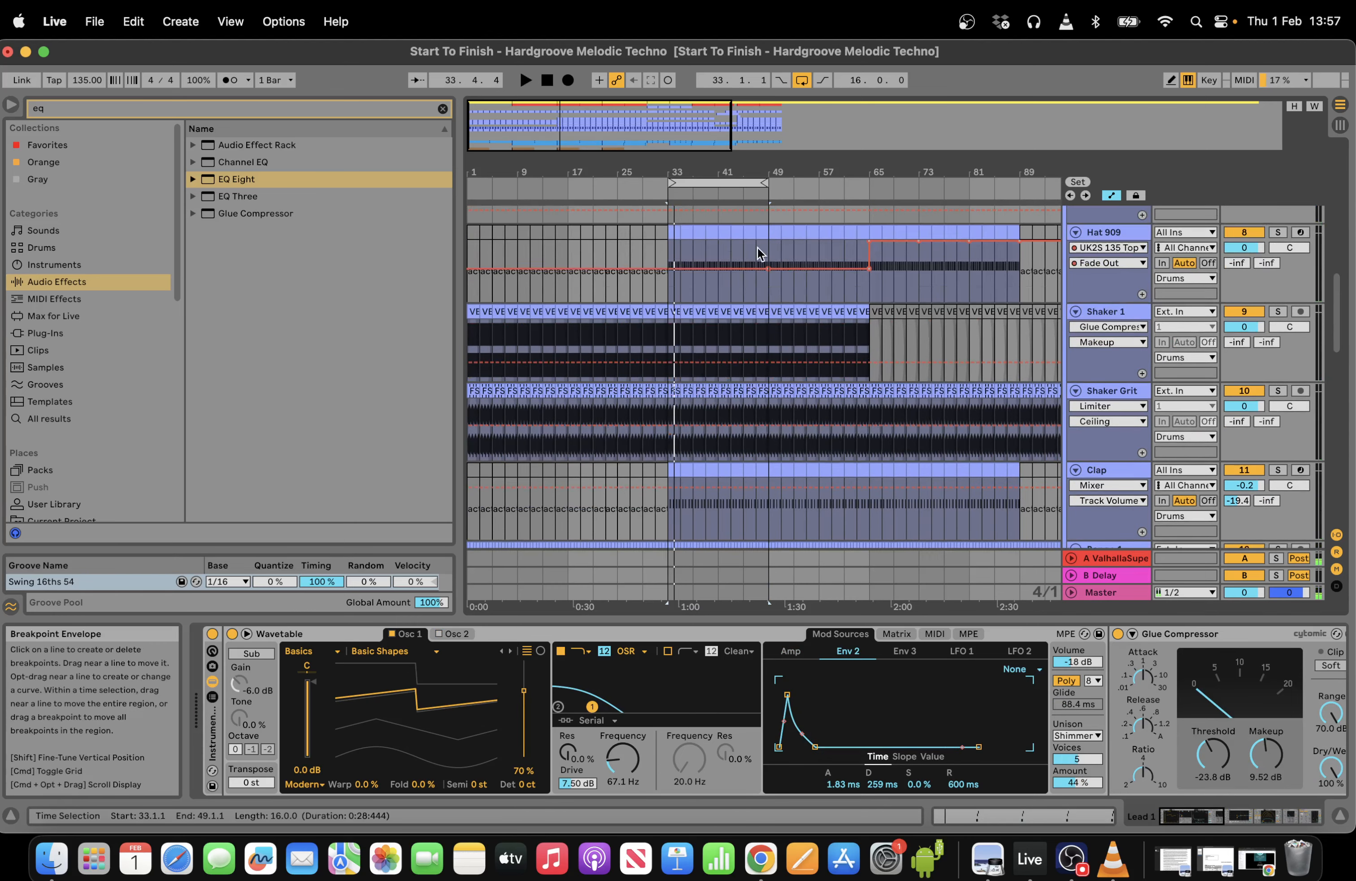
left_click_drag(769, 248, 658, 237)
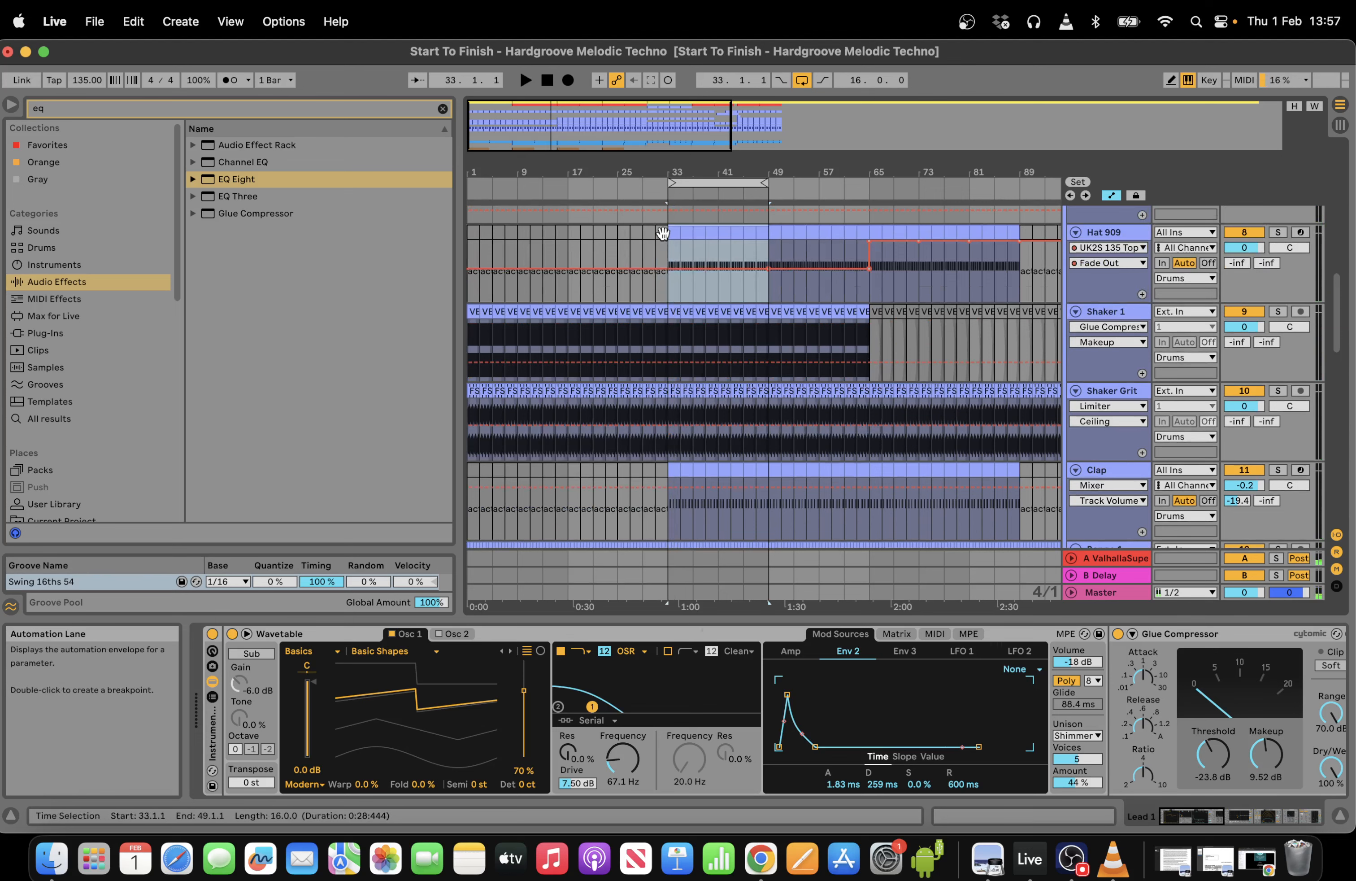
left_click(661, 234)
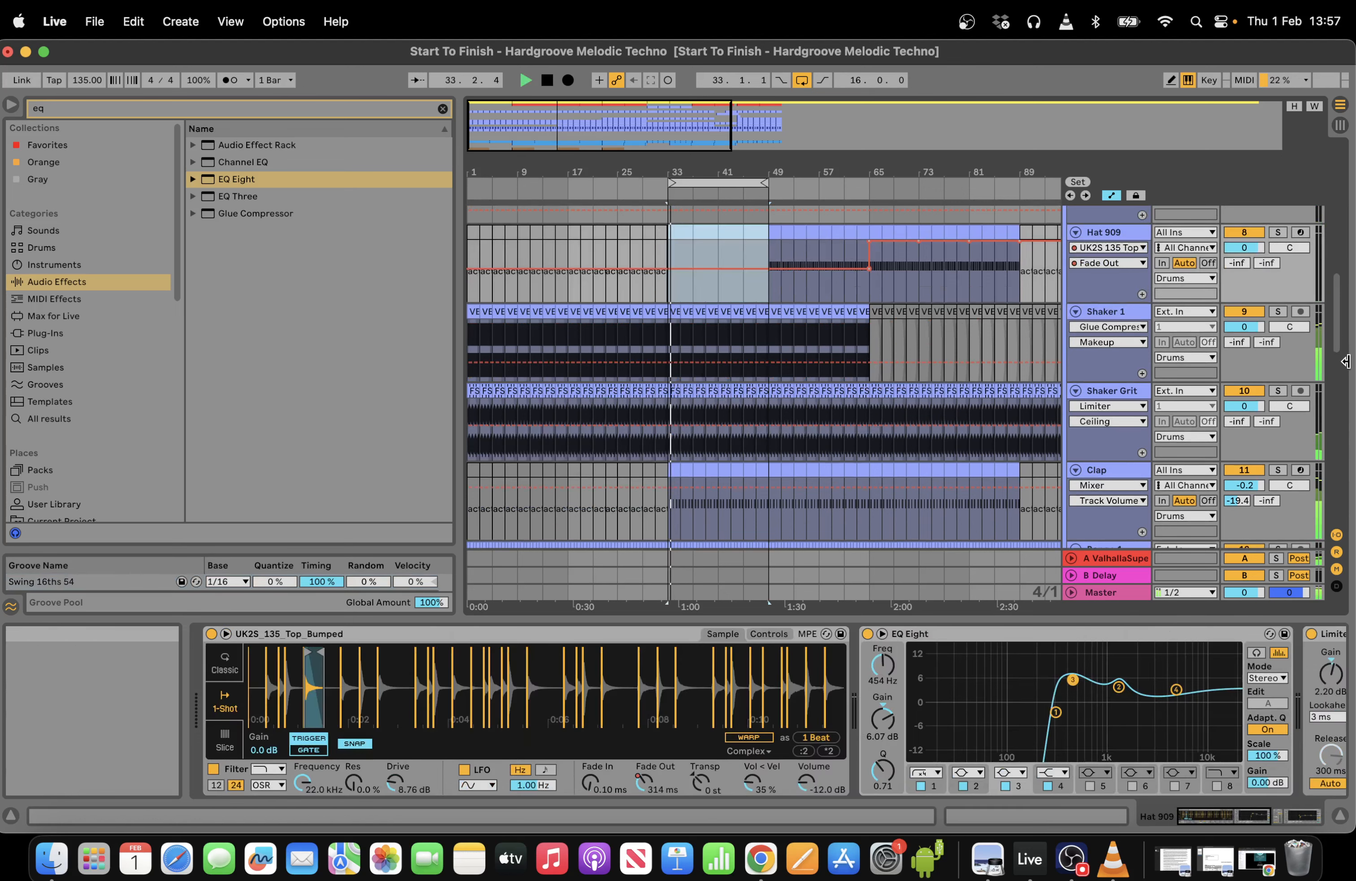
scroll(766, 372, "down", 3)
left_click_drag(768, 382, 664, 341)
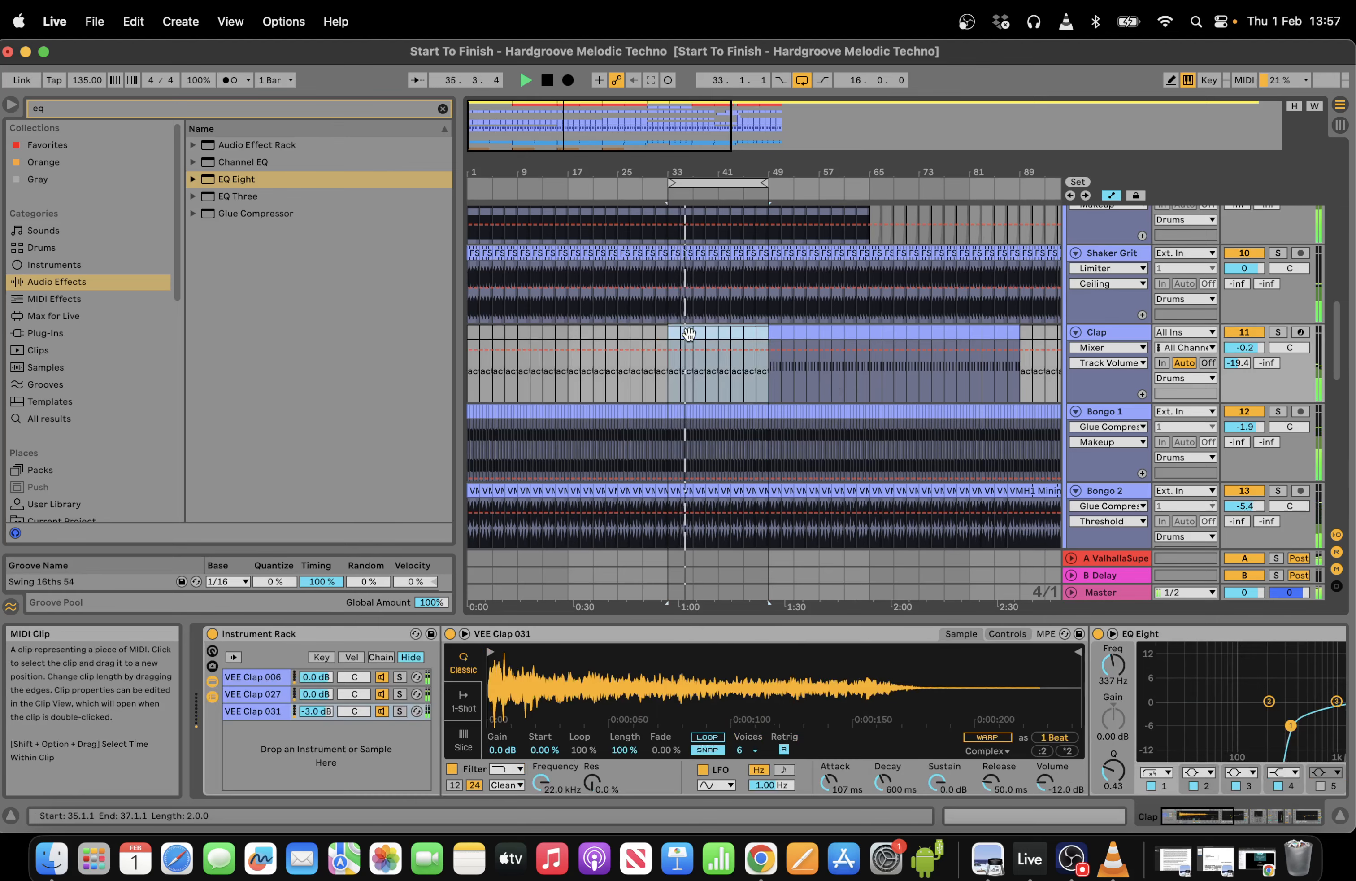
scroll(1343, 416, "down", 5)
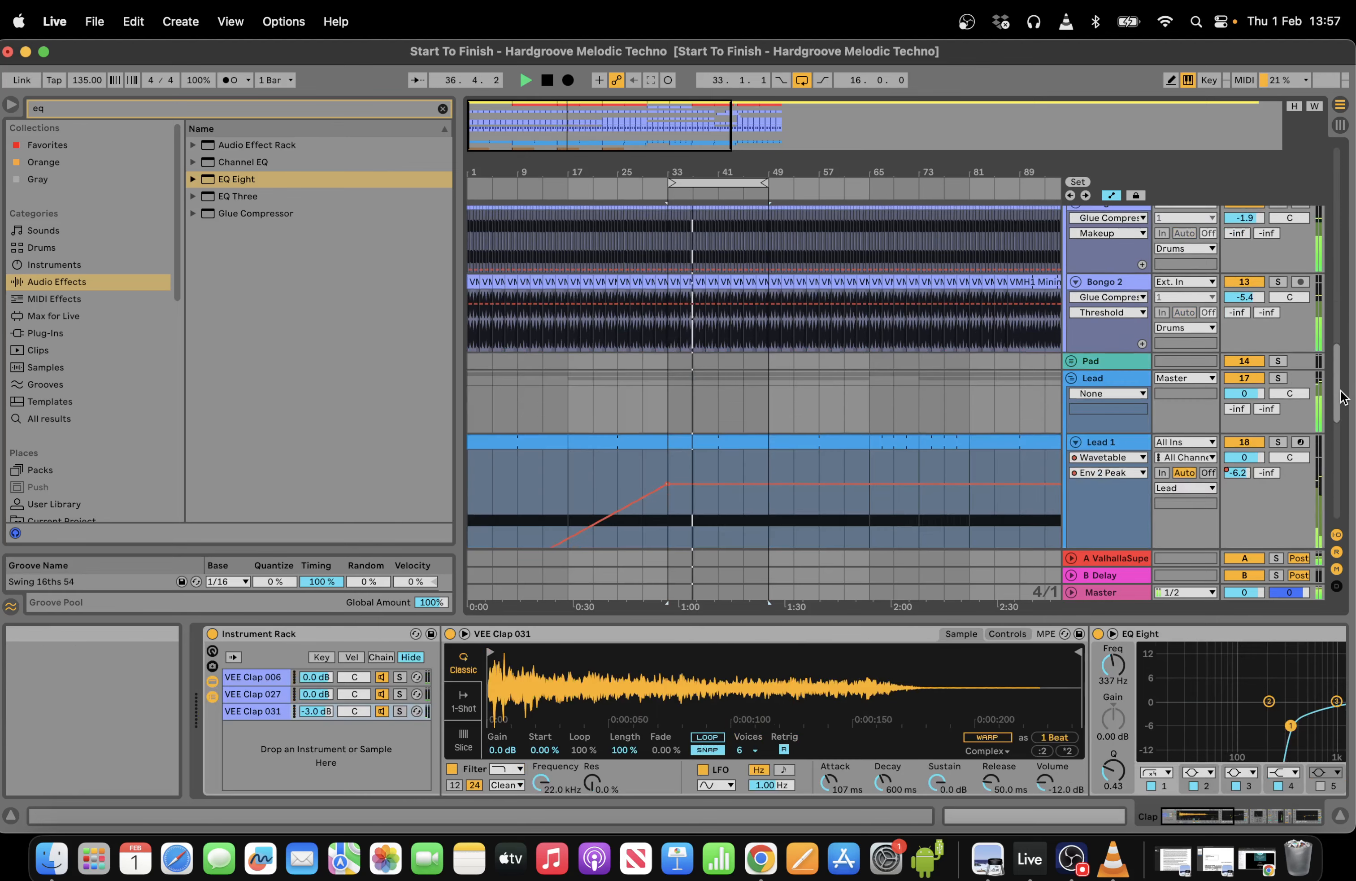
Deactivate the Kick clips in bars 33–41.
left_click_drag(1342, 398, 1327, 202)
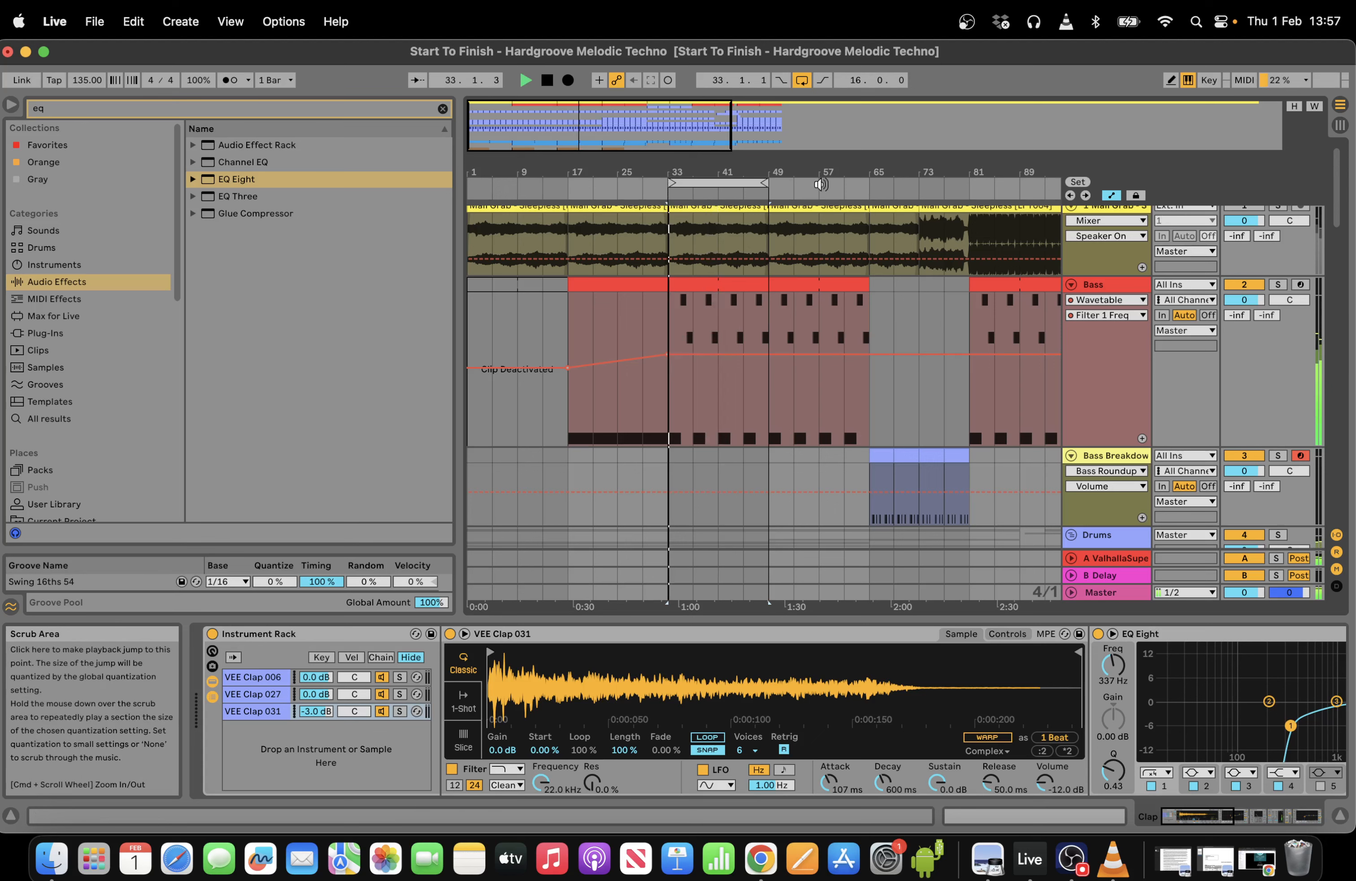
left_click_drag(1339, 220, 1340, 264)
left_click_drag(719, 415, 668, 391)
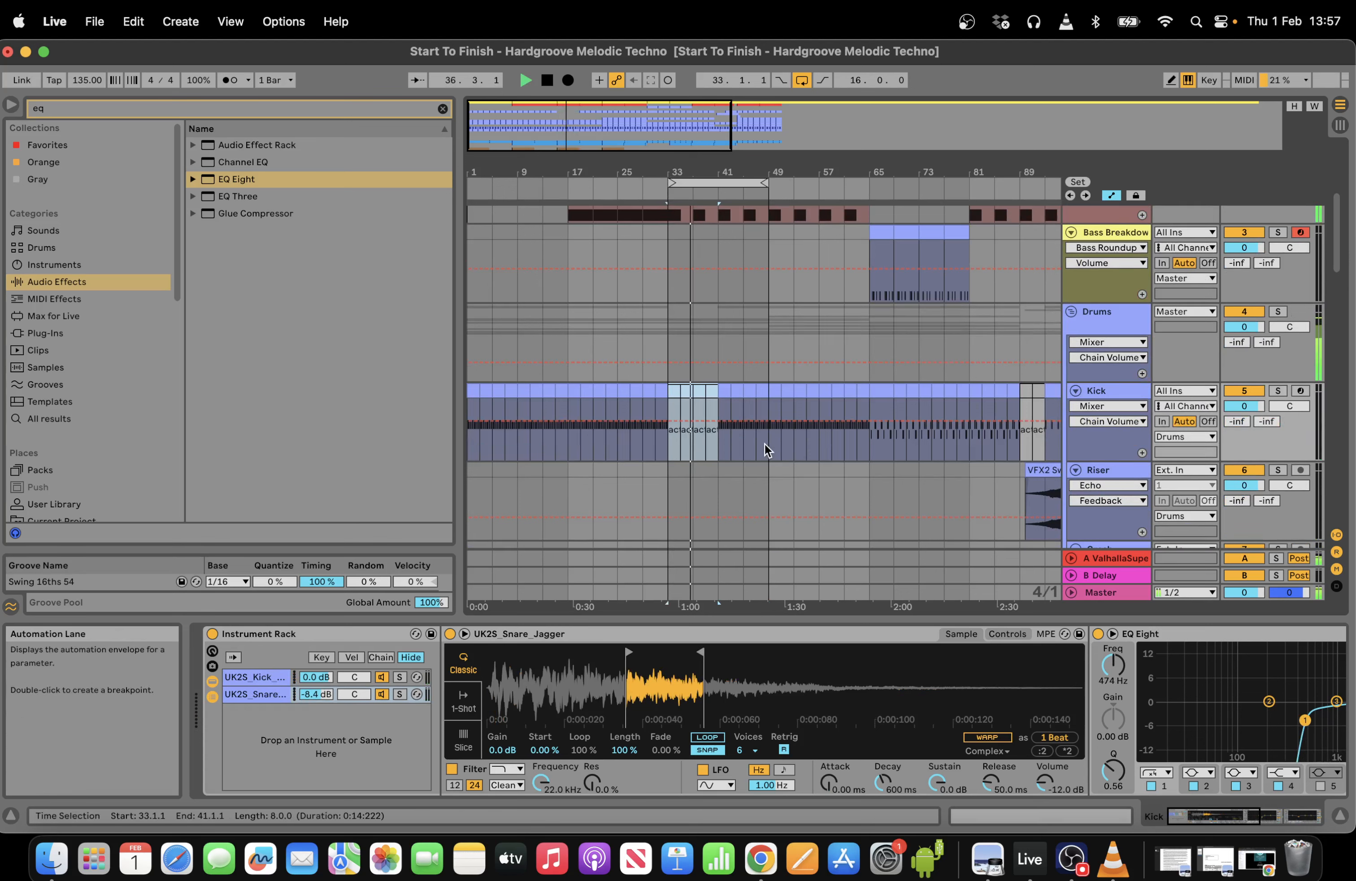
Consolidate the Kick clips in bars 41–49 into one clip and stretch all its C3 notes to half tempo twice.
left_click_drag(765, 446, 721, 407)
key("super+j")
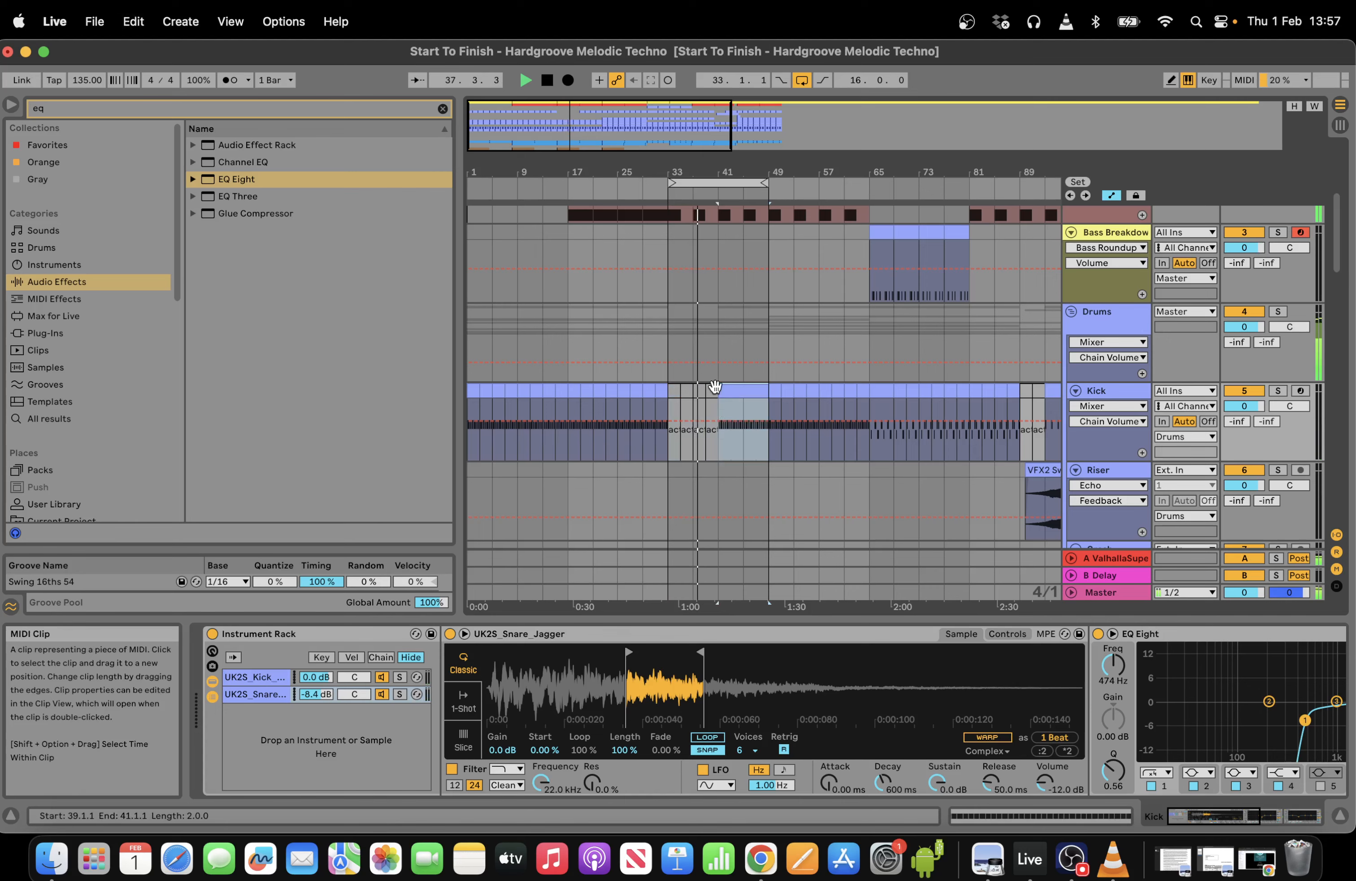
left_click(1050, 819)
key("super+a")
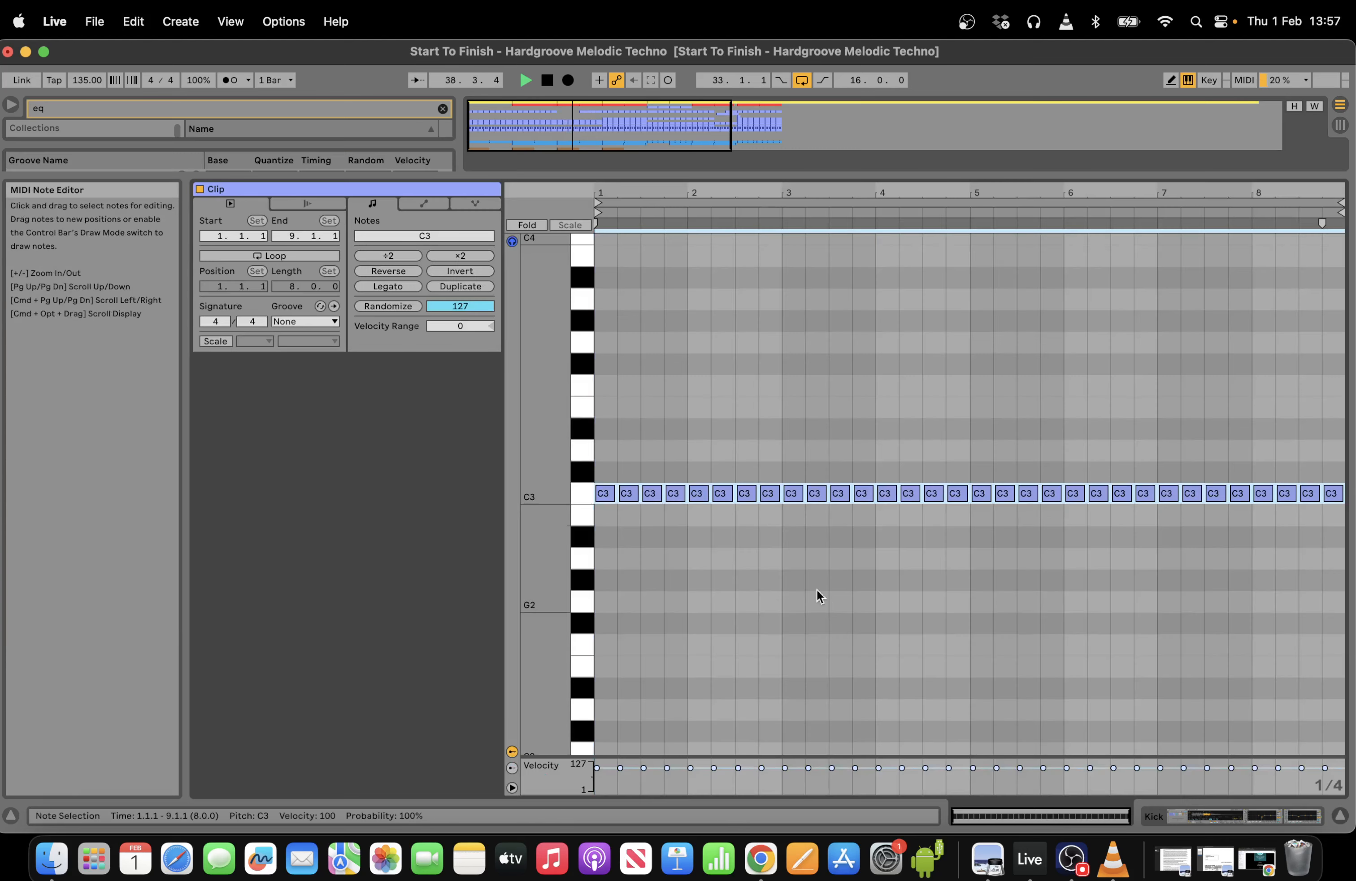
left_click(455, 256)
left_click(456, 256)
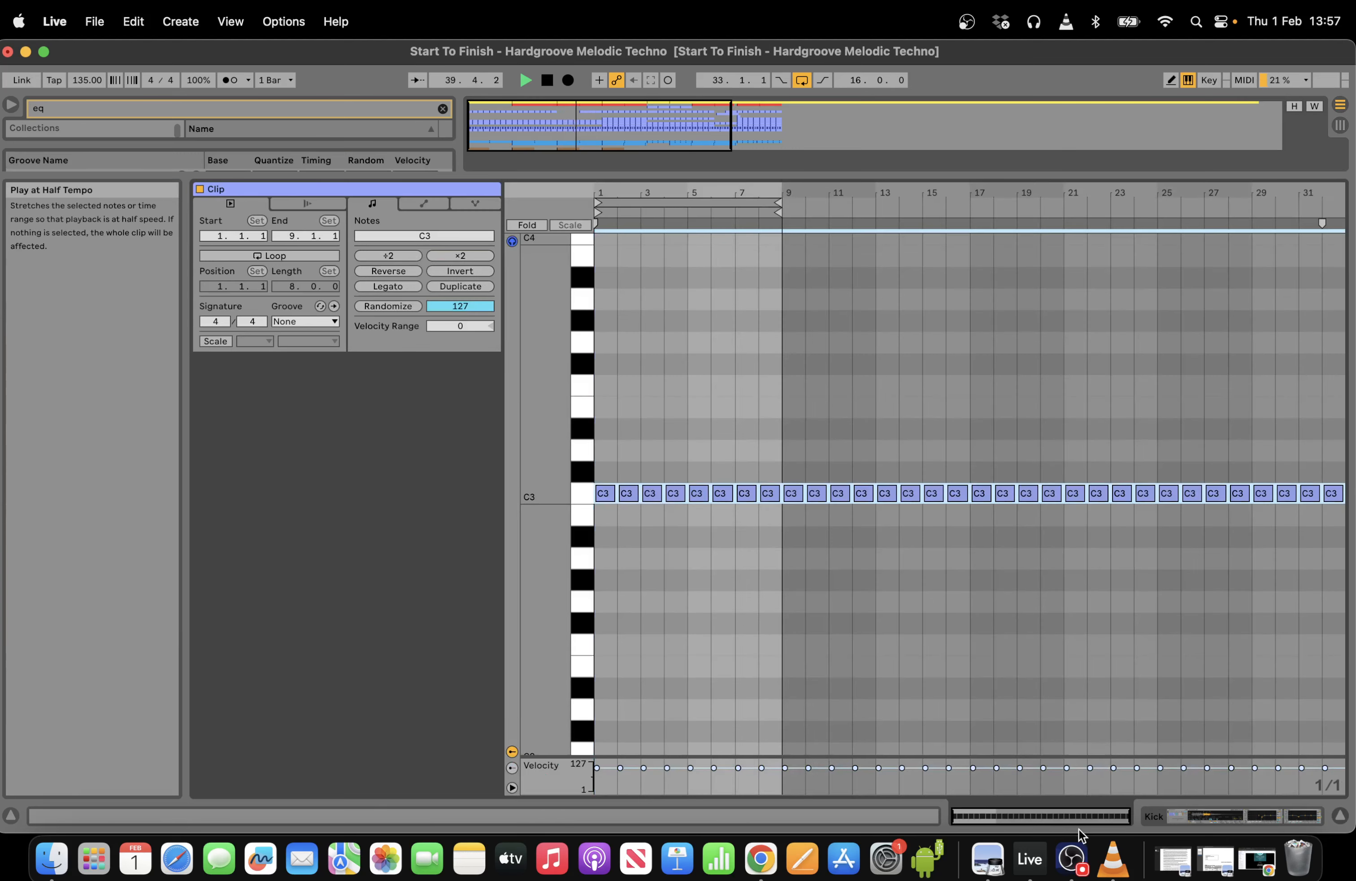
left_click_drag(1004, 818, 1005, 812)
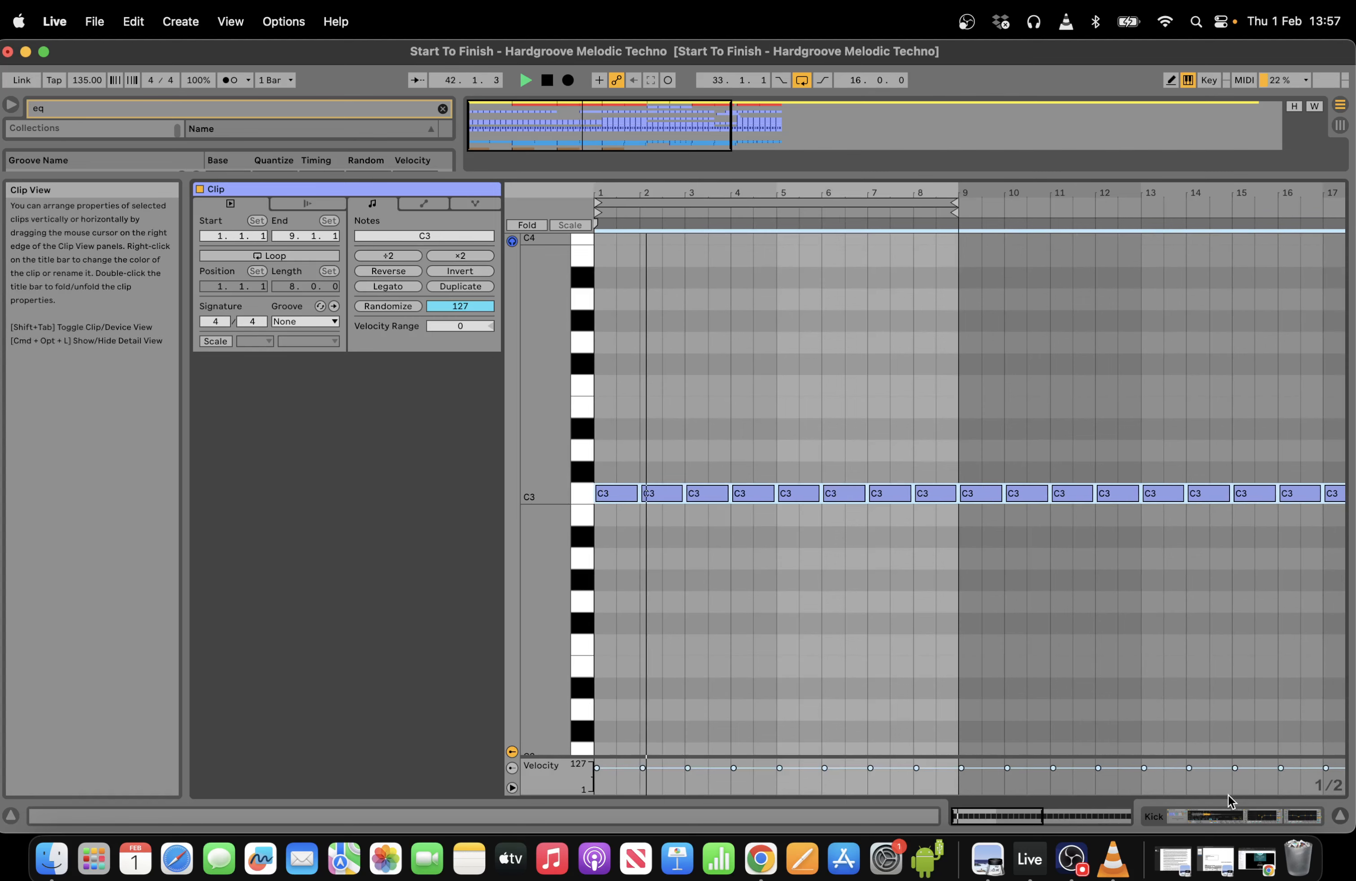
left_click(1229, 814)
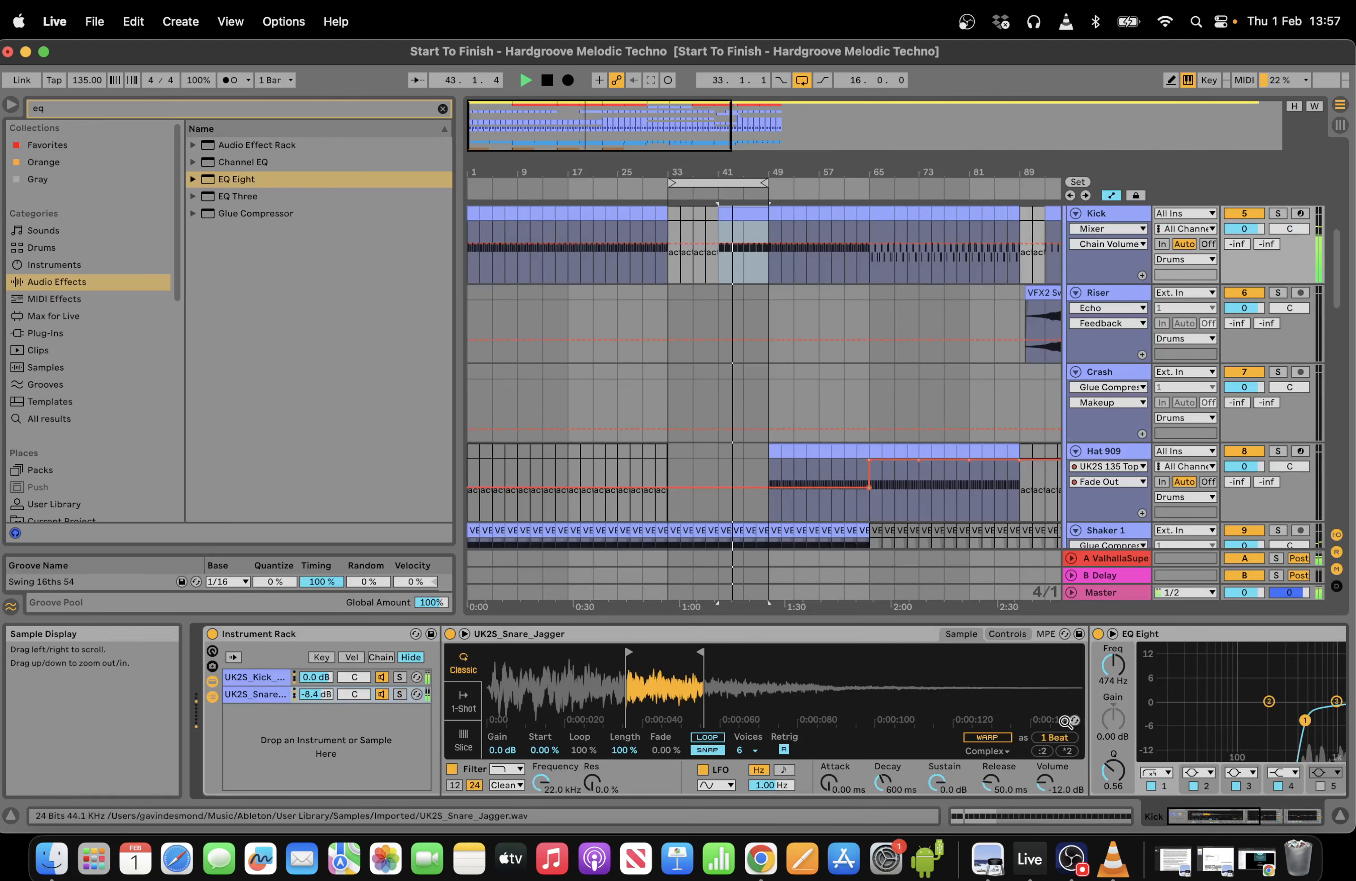
Set the arrangement grid to 8 bars, copy the Riser sweep clip from bar 89 to bar 33 and start playback.
left_click_drag(1338, 277, 1310, 177)
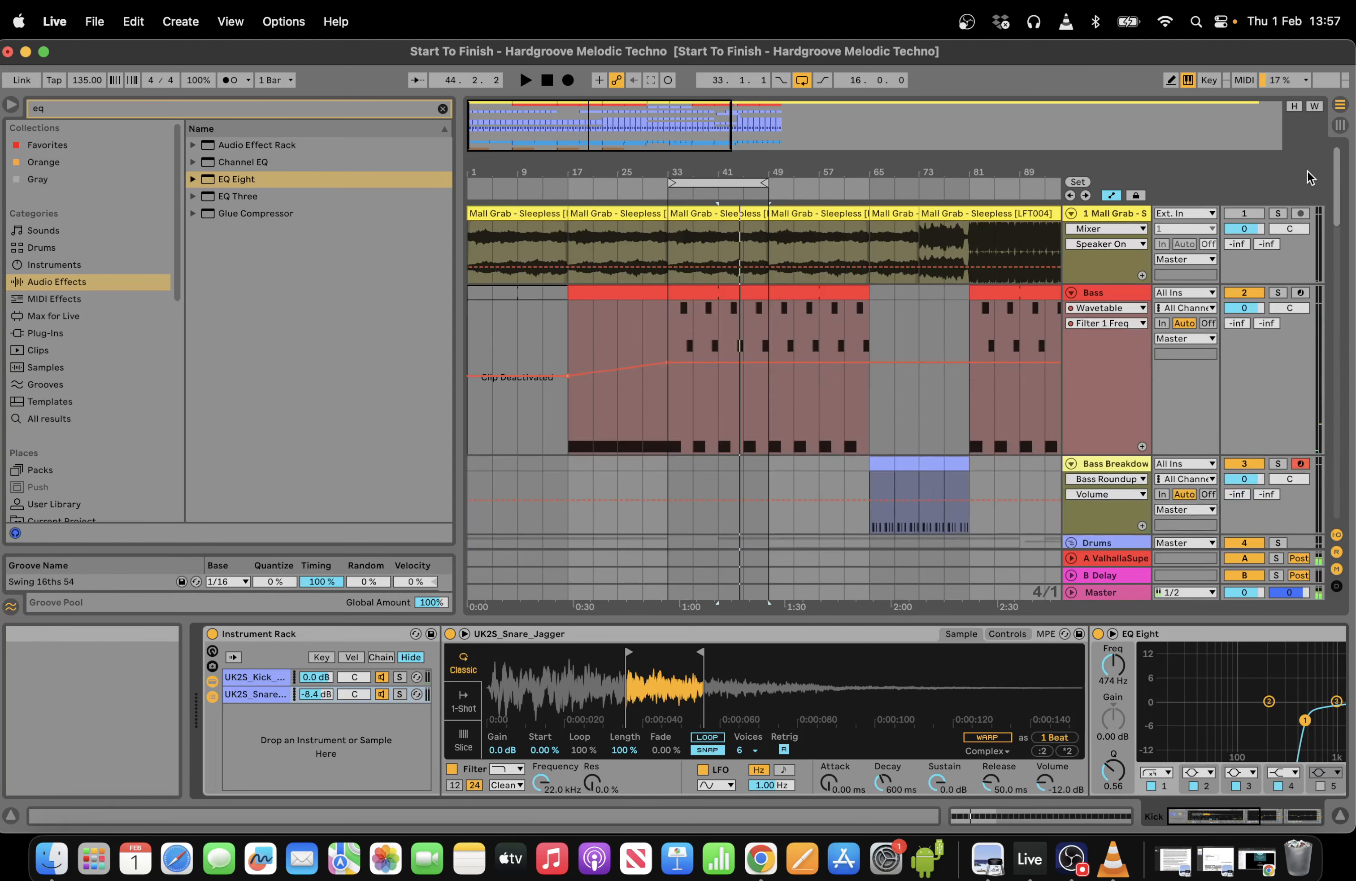
mouse_move(472, 112)
left_mouse_down()
mouse_move(473, 63)
mouse_move(472, 83)
left_mouse_up()
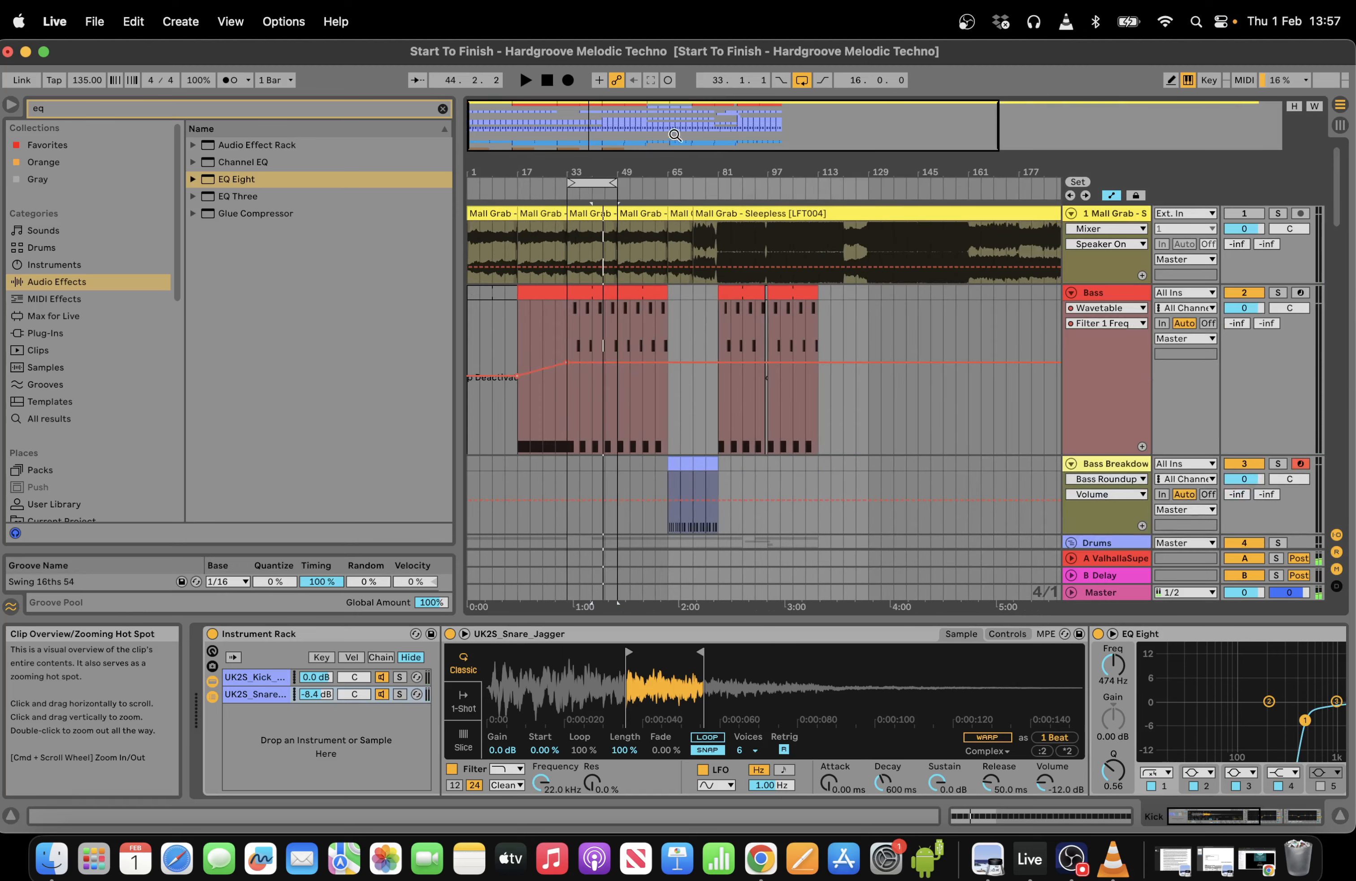
left_click_drag(1345, 251, 1349, 292)
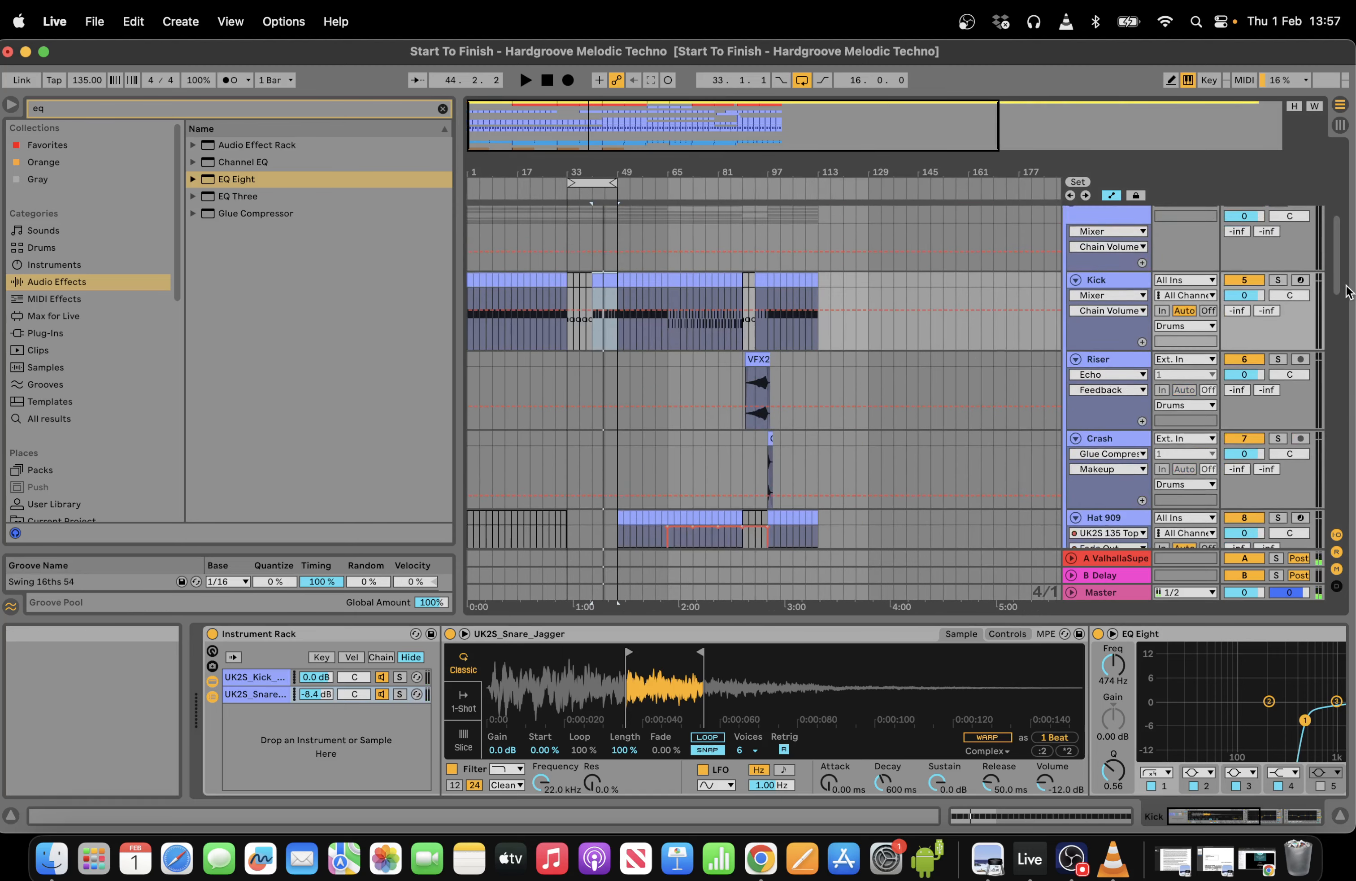
right_click(809, 382)
left_click(926, 595)
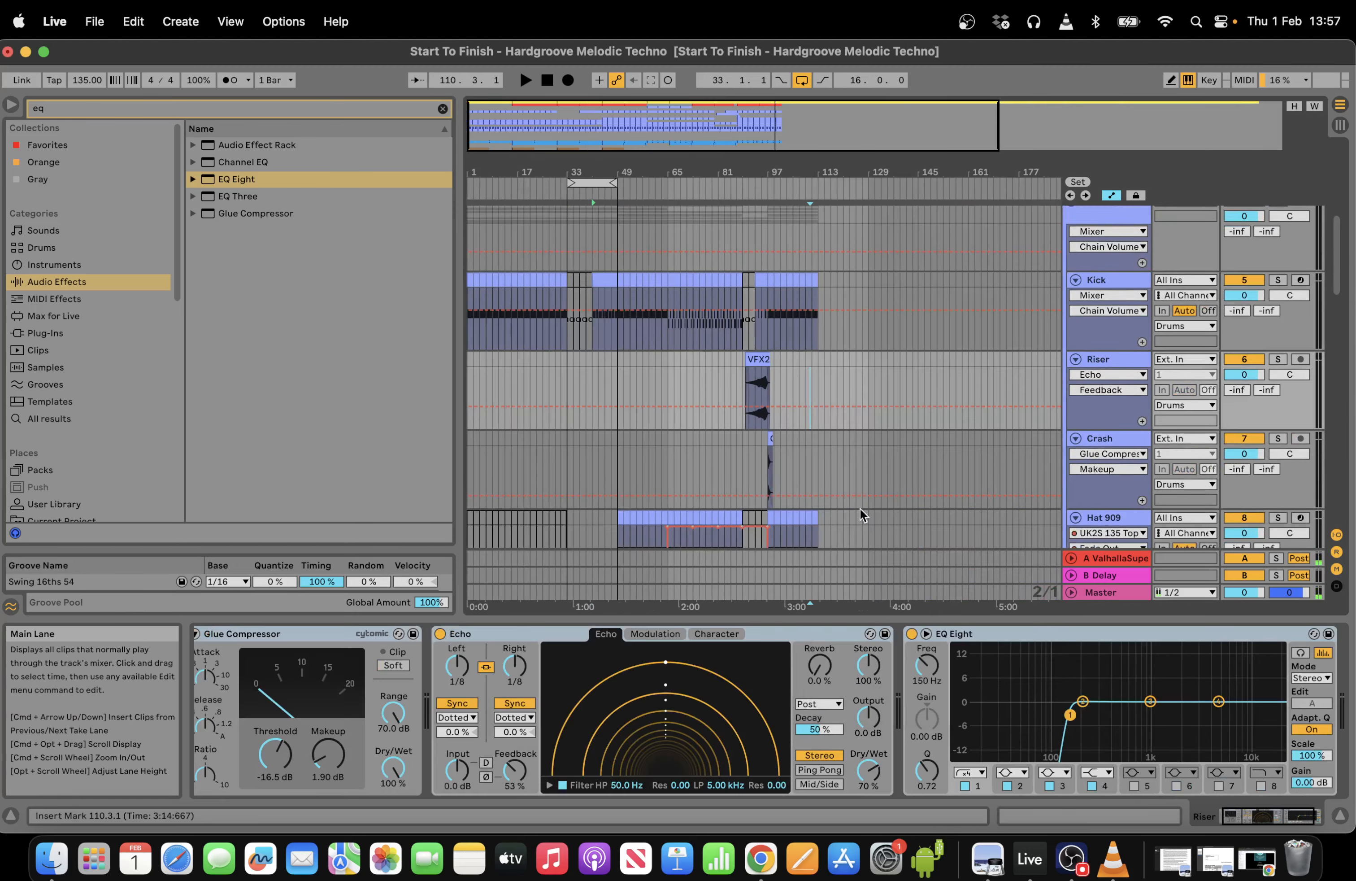
right_click(799, 382)
left_click(834, 597)
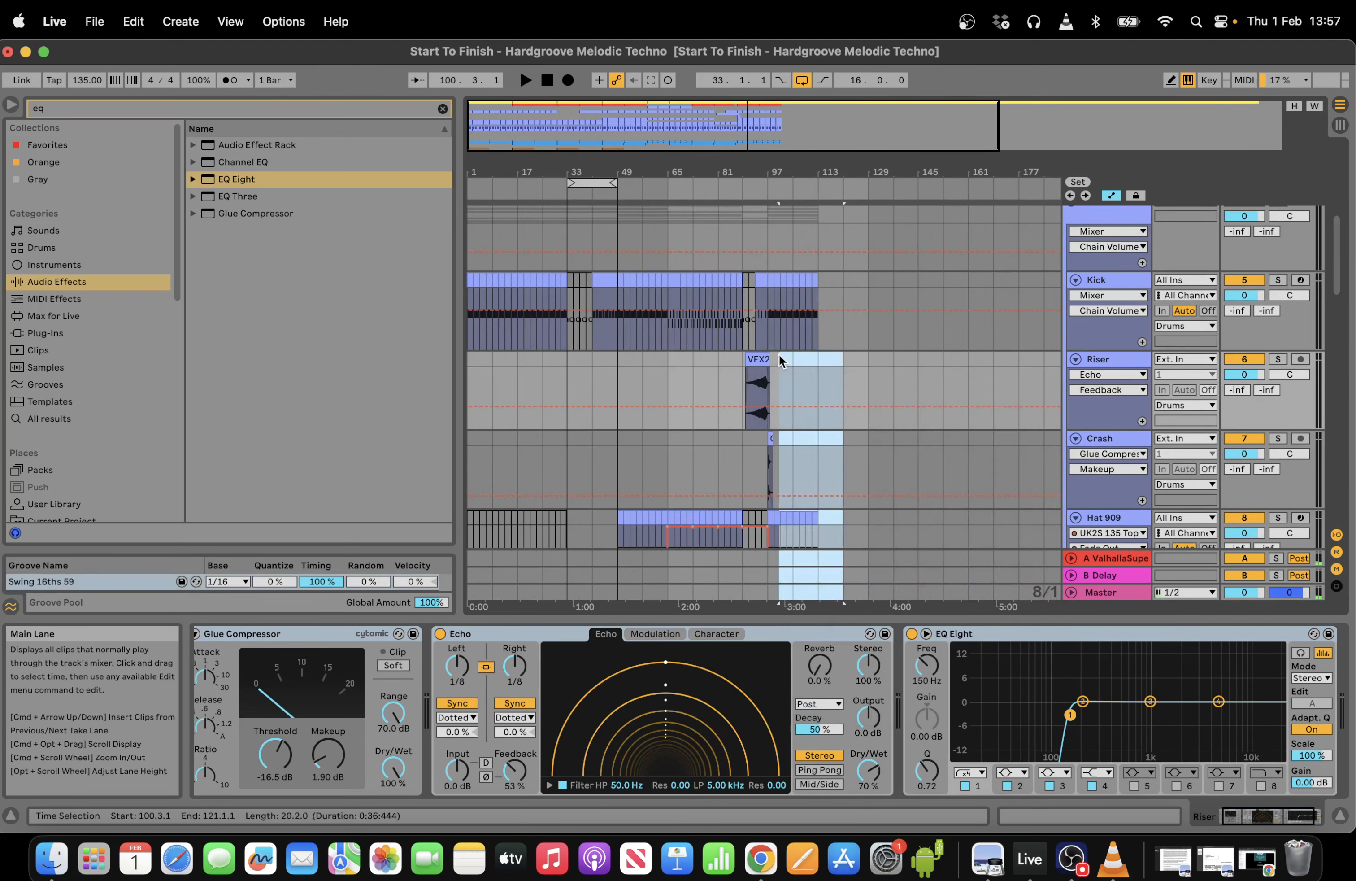
left_click(746, 360)
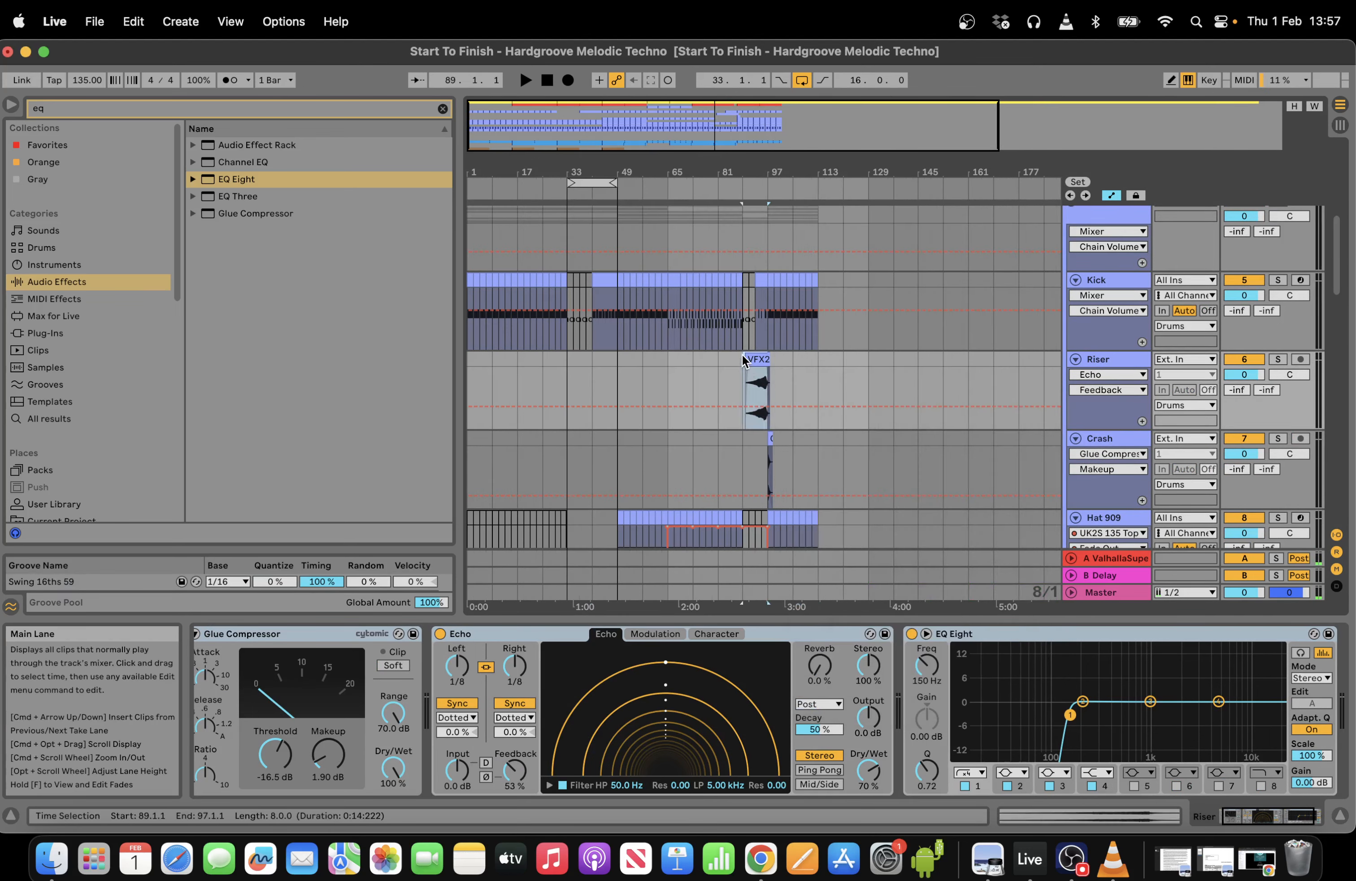
left_click(565, 372)
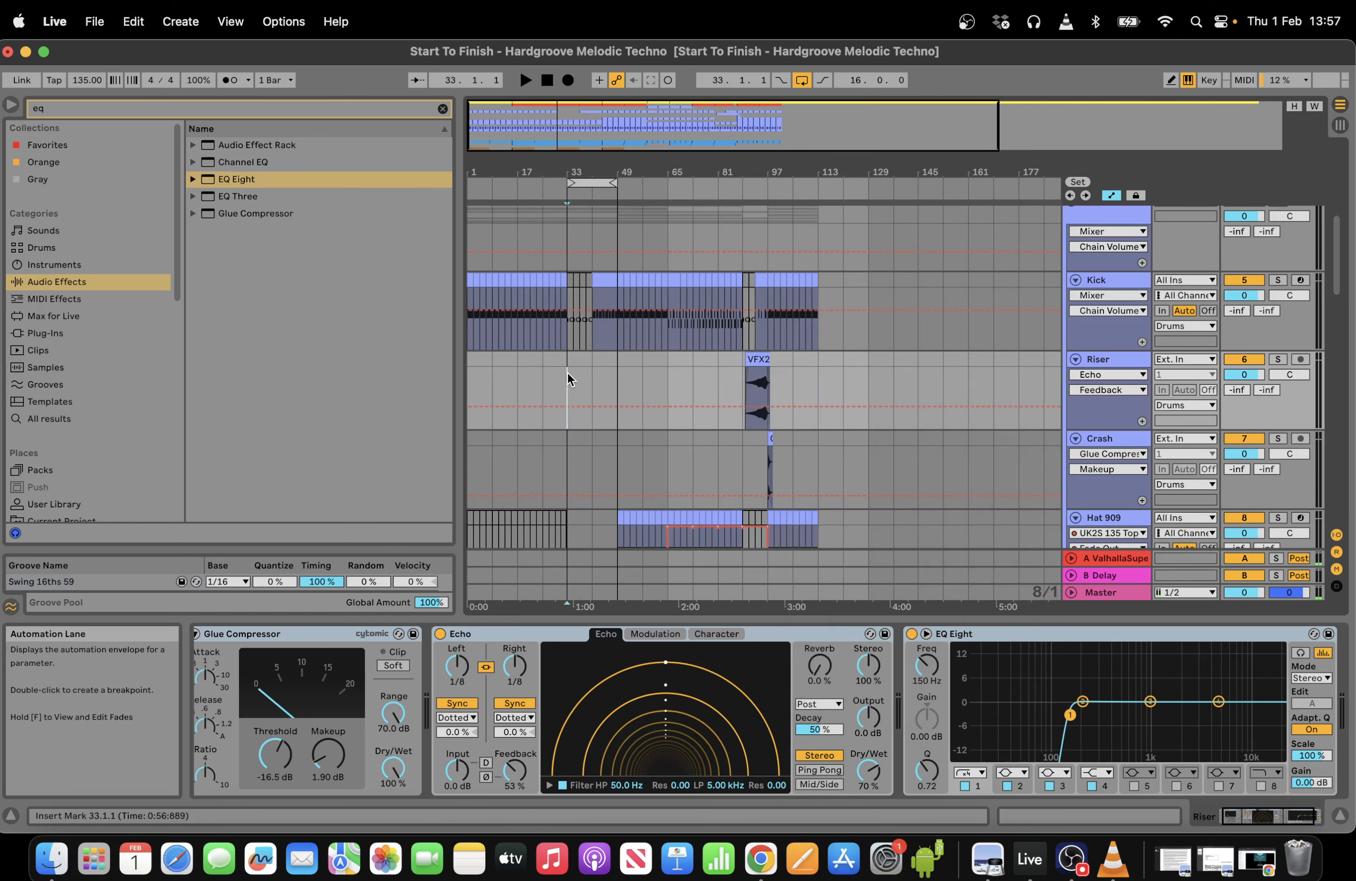
key("super+v")
key("space")
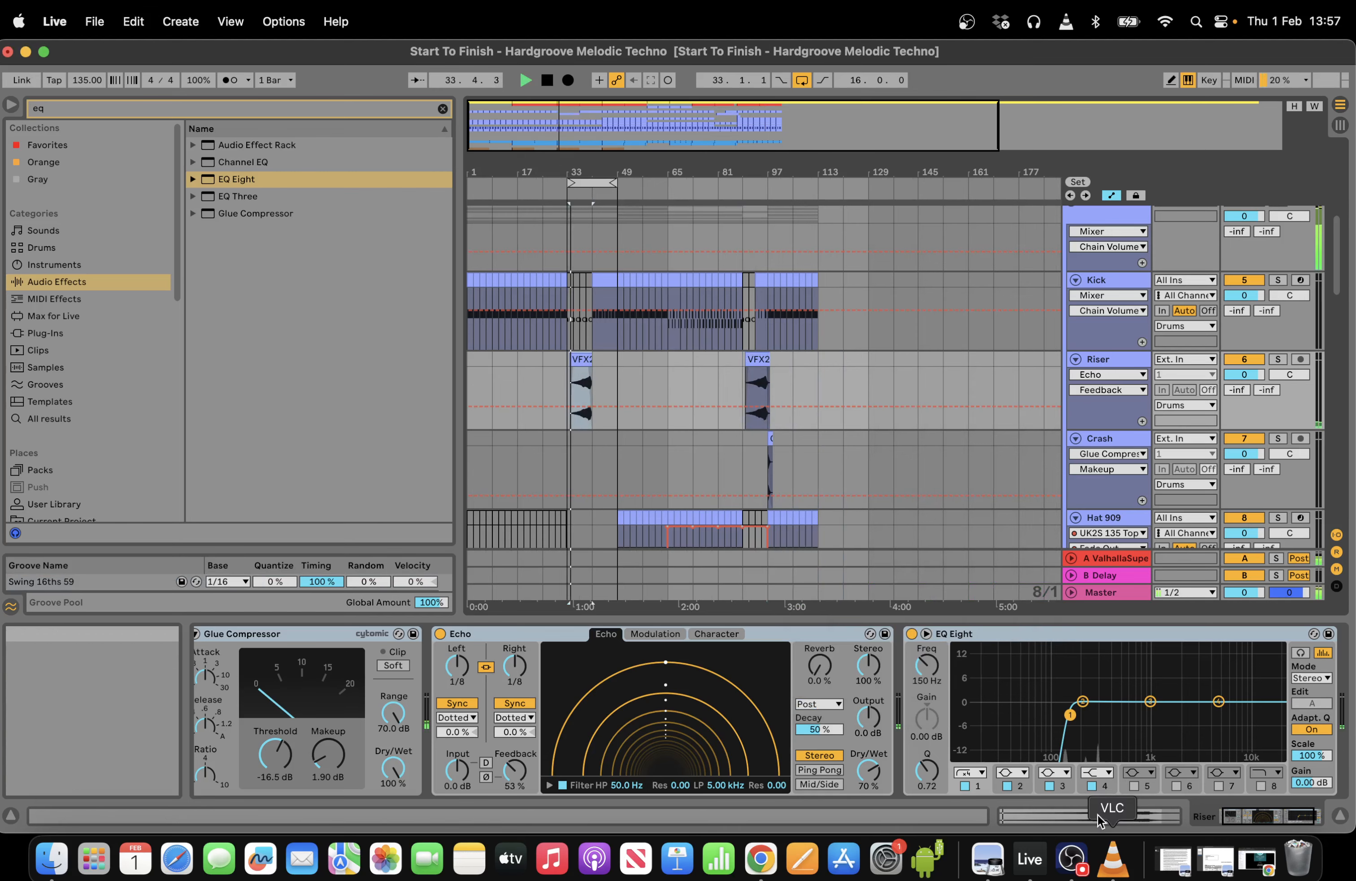
Move the copied Riser sweep from the bar 33 section to start at bar 41 and play from there.
double_click(573, 359)
left_click_drag(472, 251, 472, 256)
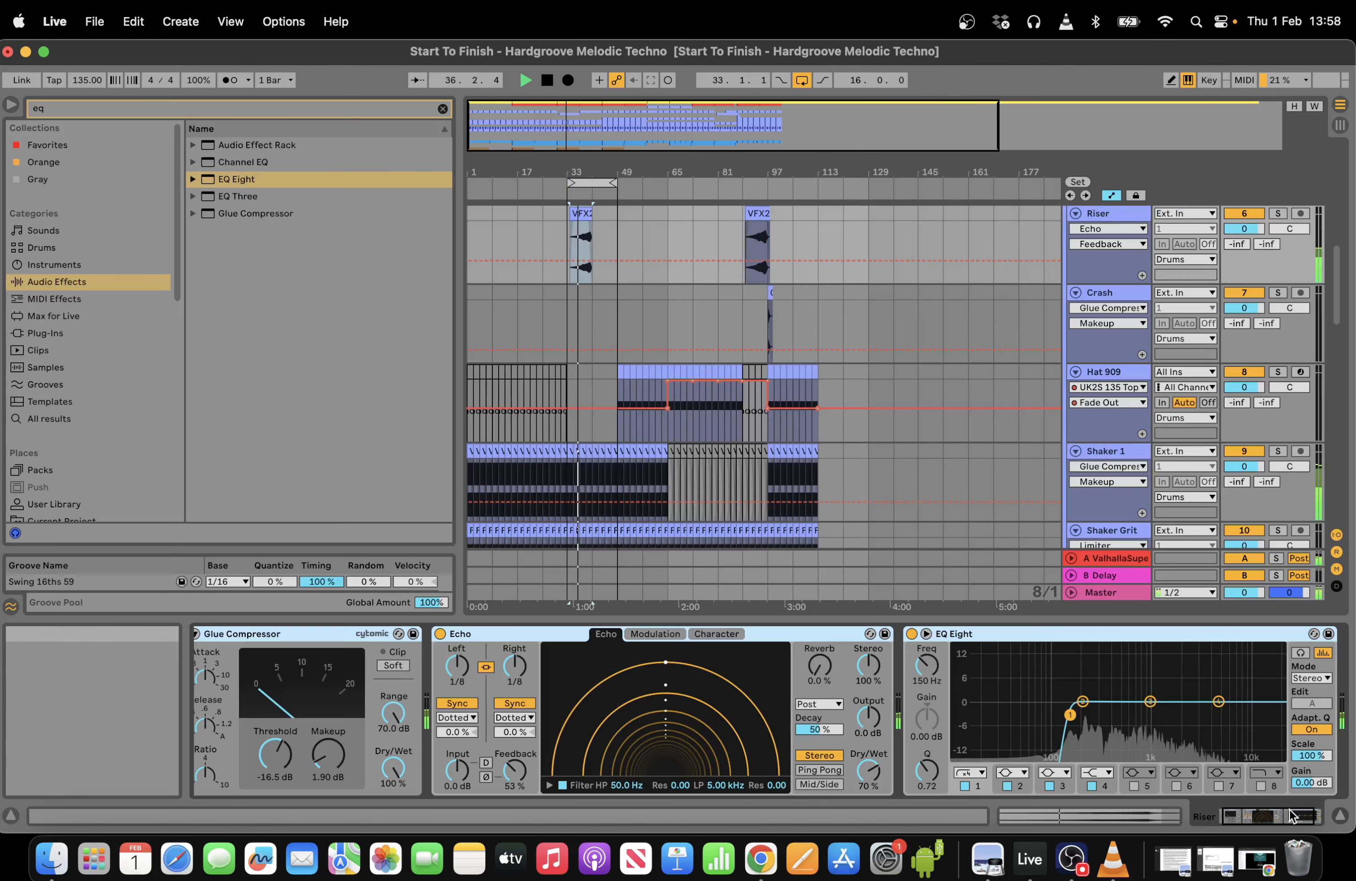
left_click(1295, 817)
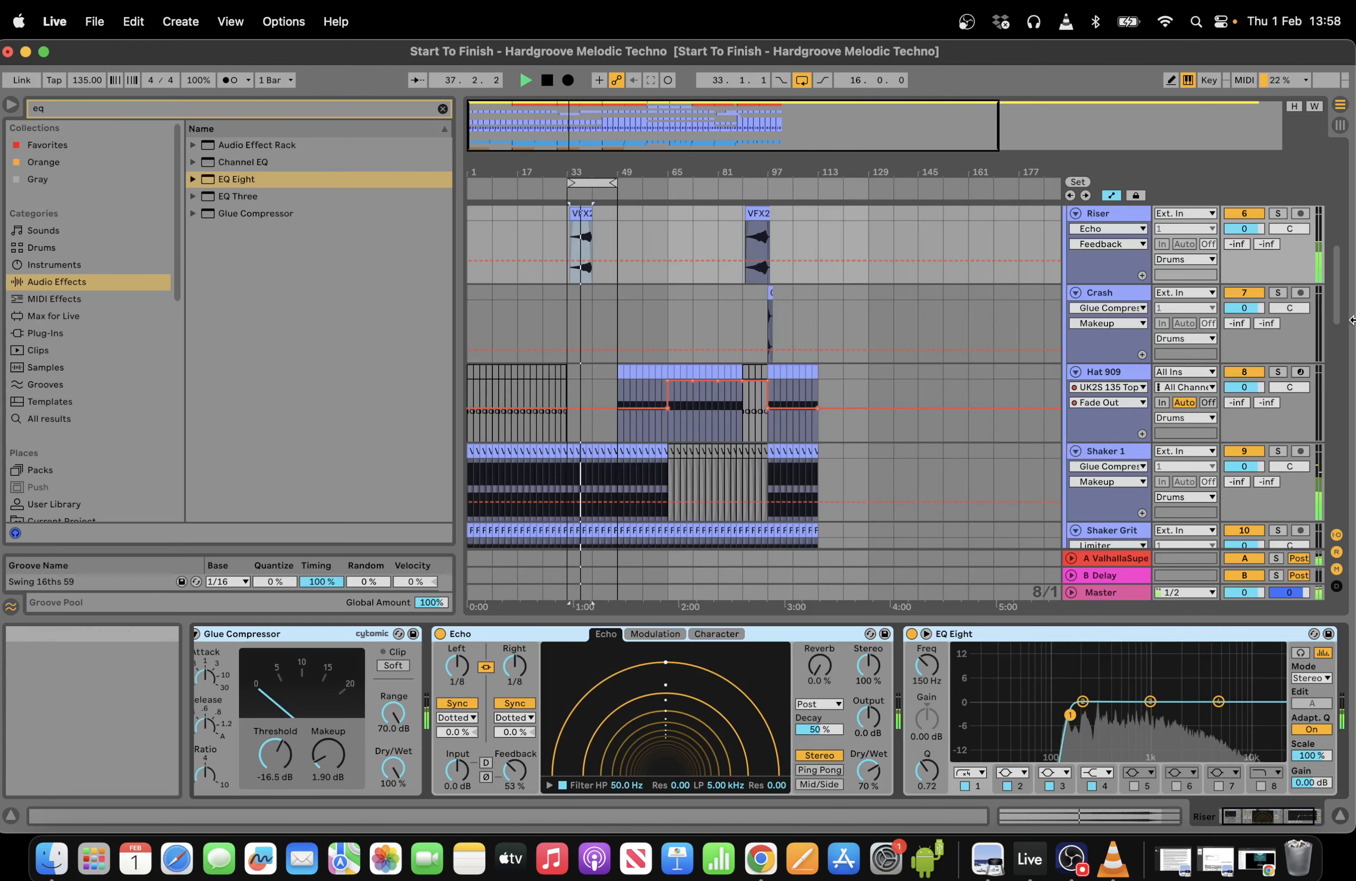
scroll(678, 129, "up", 5)
key("space")
left_click_drag(665, 125, 675, 172)
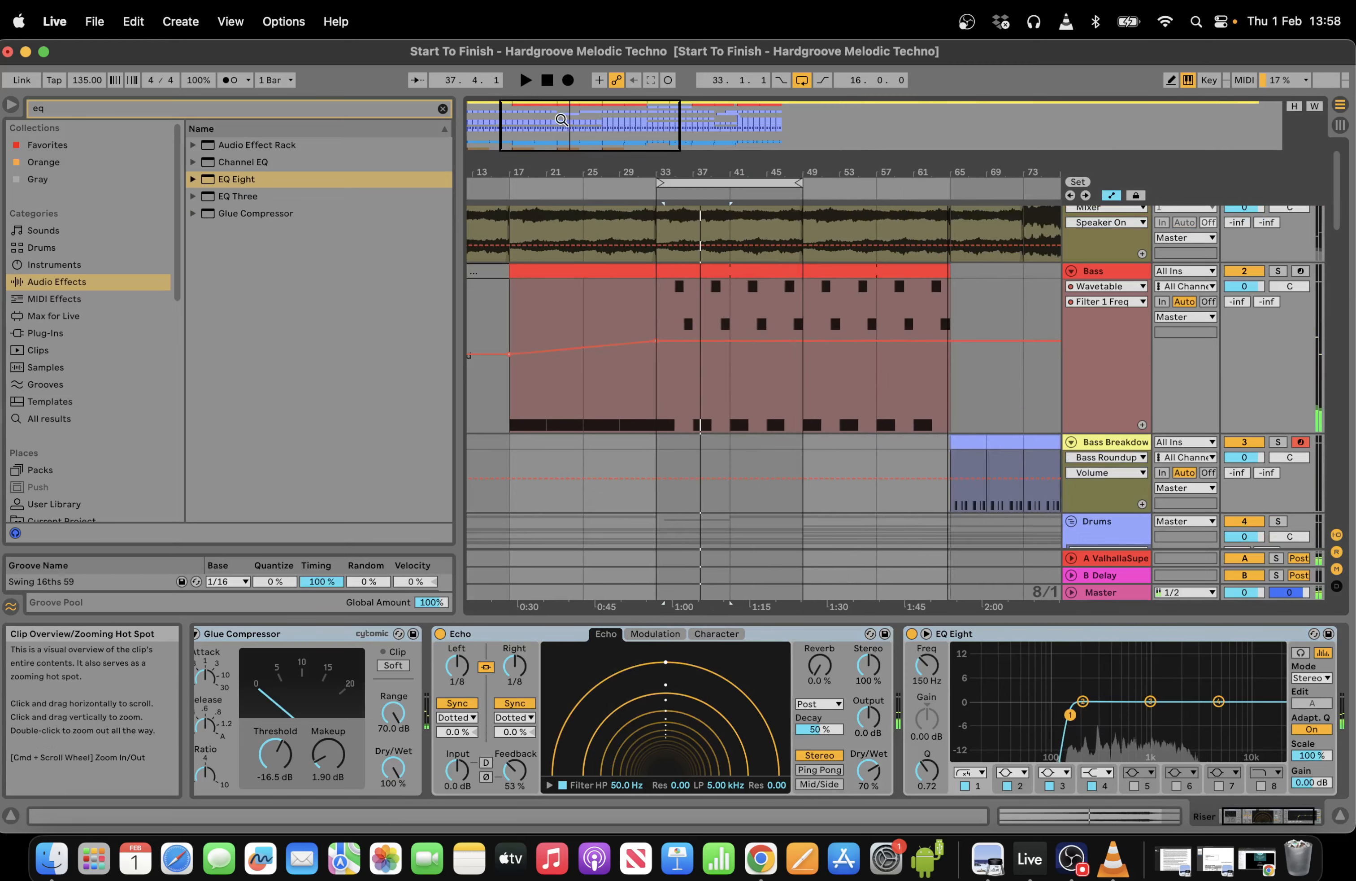
left_click_drag(1338, 215, 1337, 265)
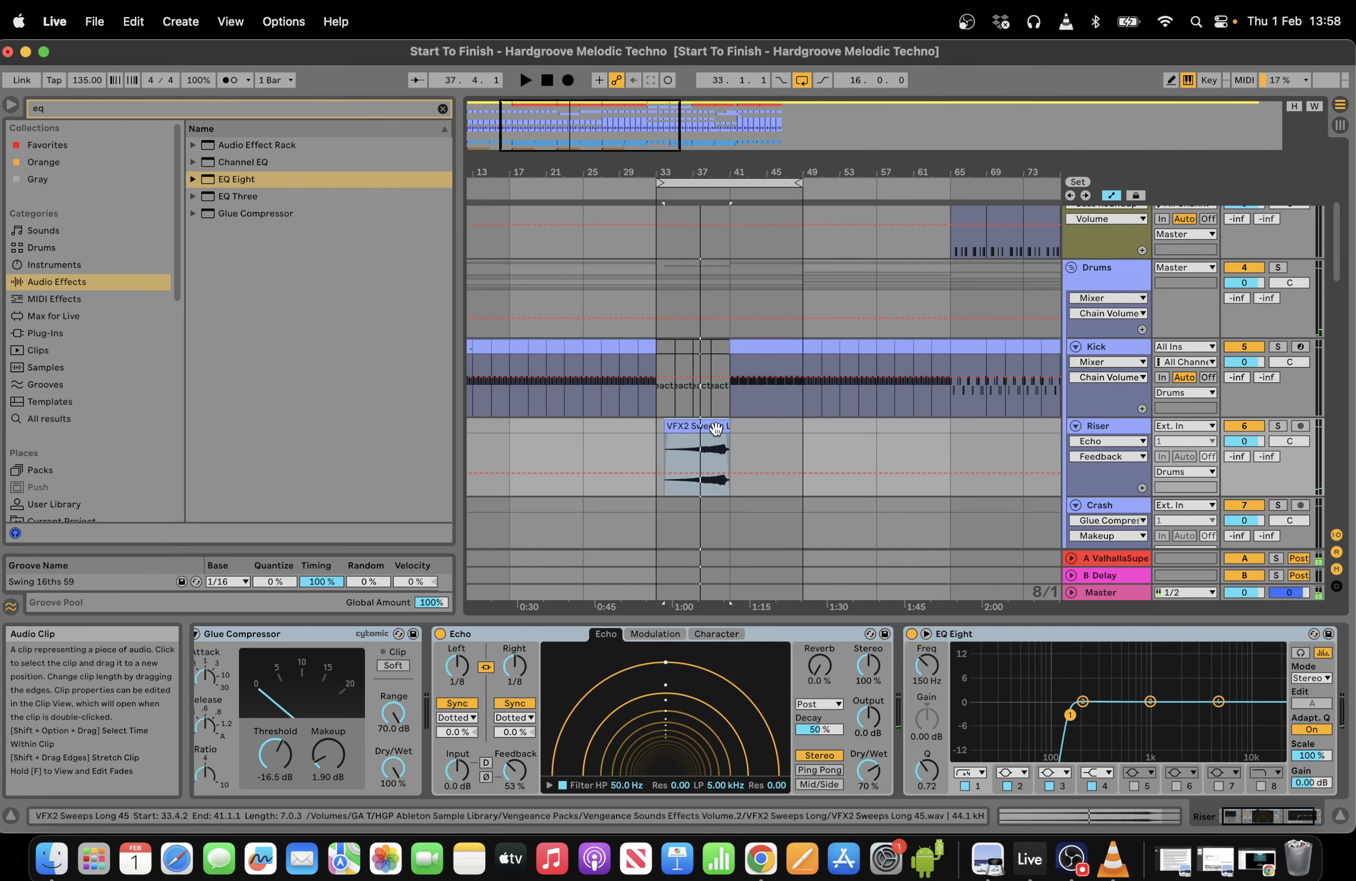
left_click(716, 428)
key("Right")
key("space")
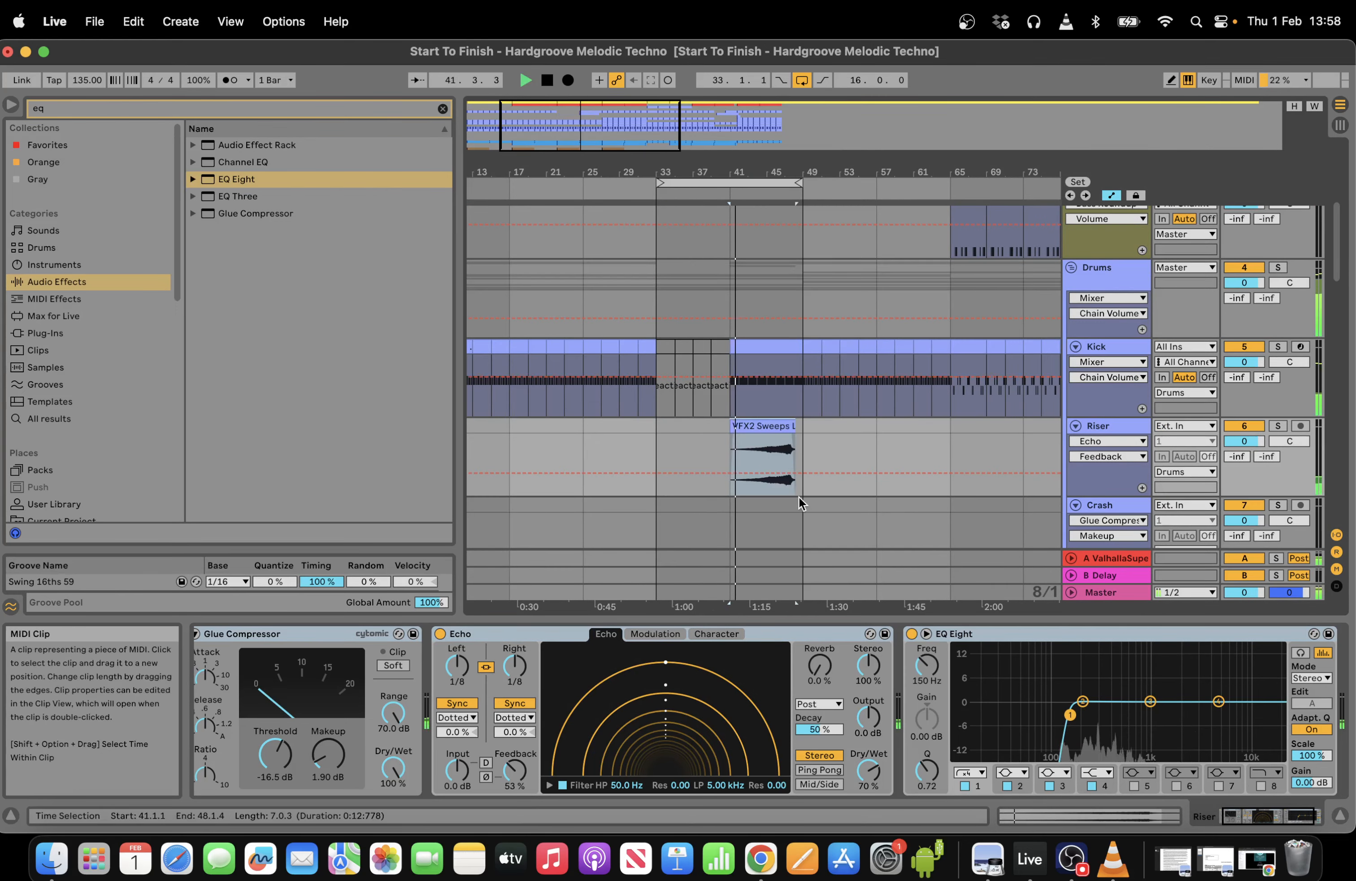
Turn the grid off and nudge the copied Riser sweep slightly later so it ends just past bar 49.
right_click(845, 444)
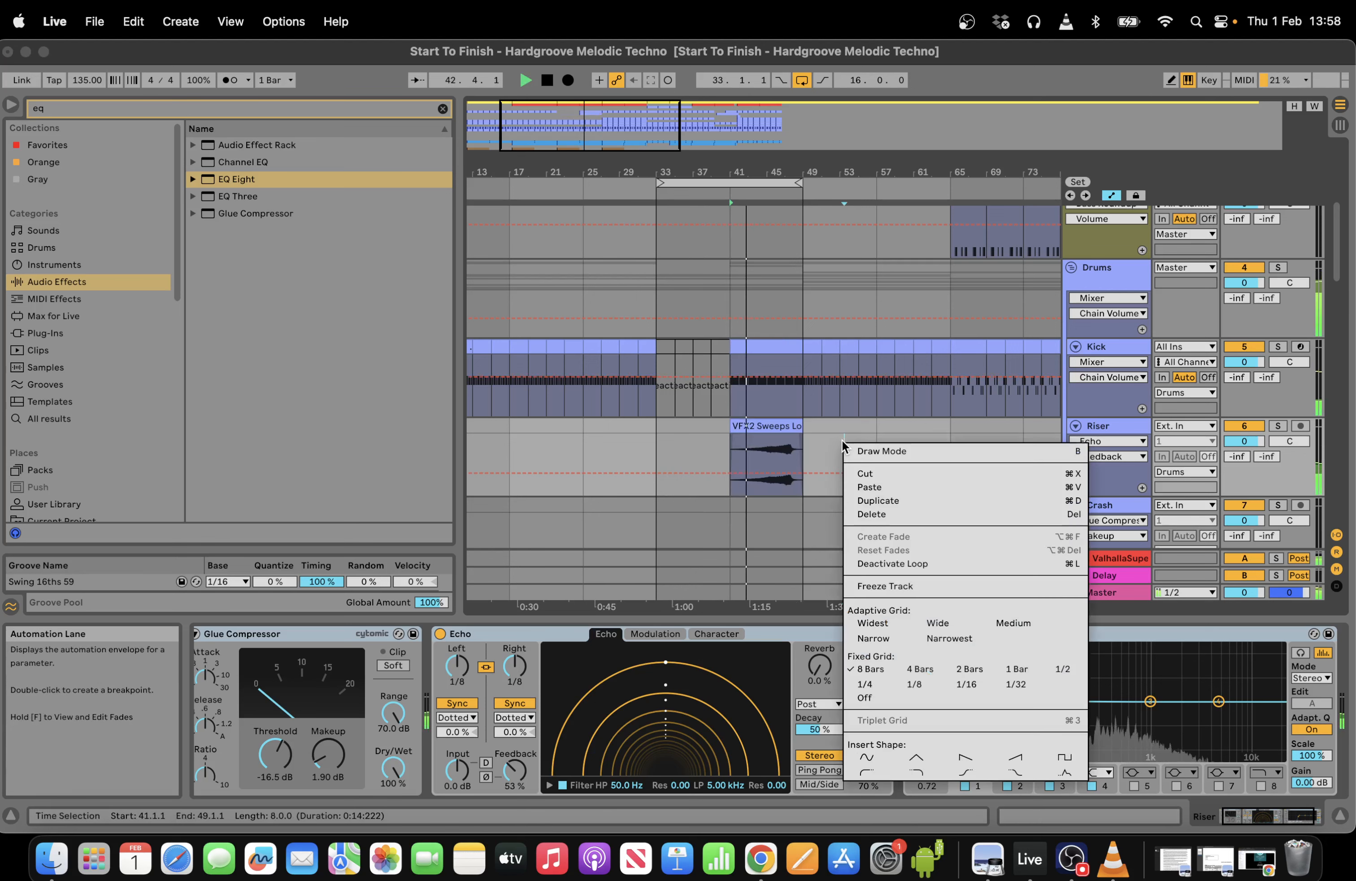
left_click(863, 698)
left_click_drag(779, 428, 779, 430)
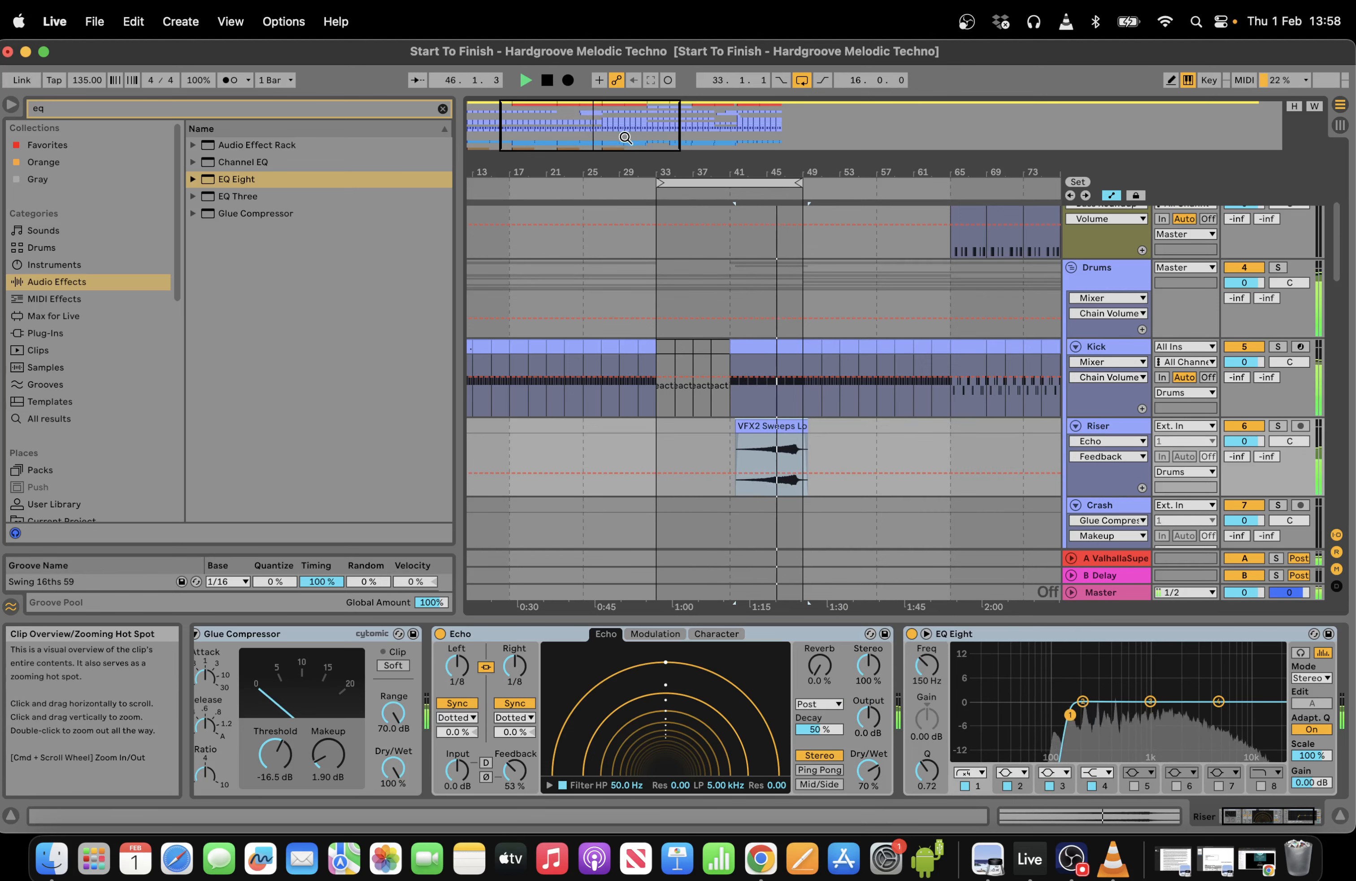
Set the fixed grid to 2 bars and move the loop to bars 49–65.
left_click_drag(754, 173, 755, 149)
right_click(799, 268)
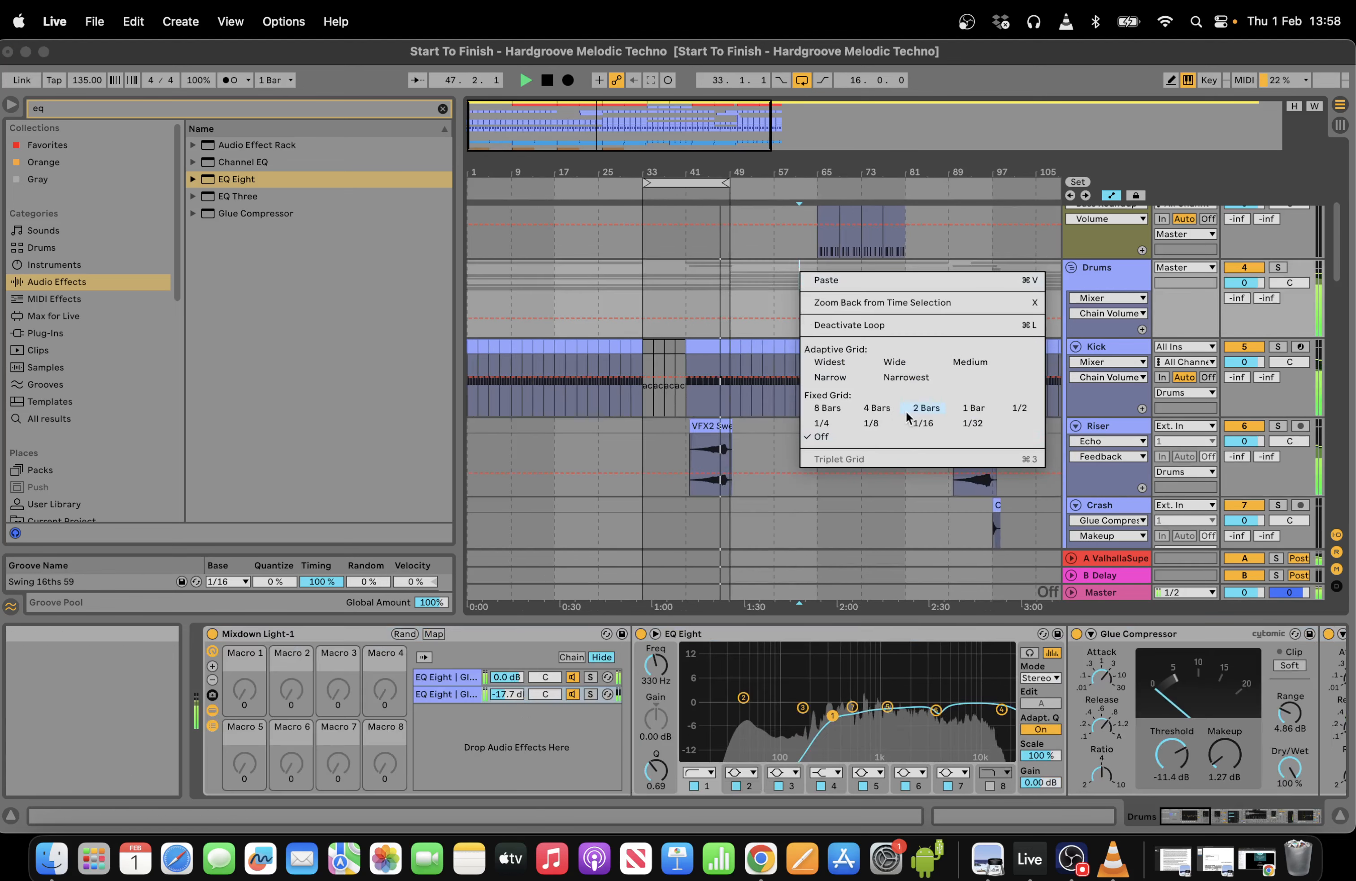
left_click(921, 407)
left_click(694, 182)
left_click_drag(694, 182, 789, 180)
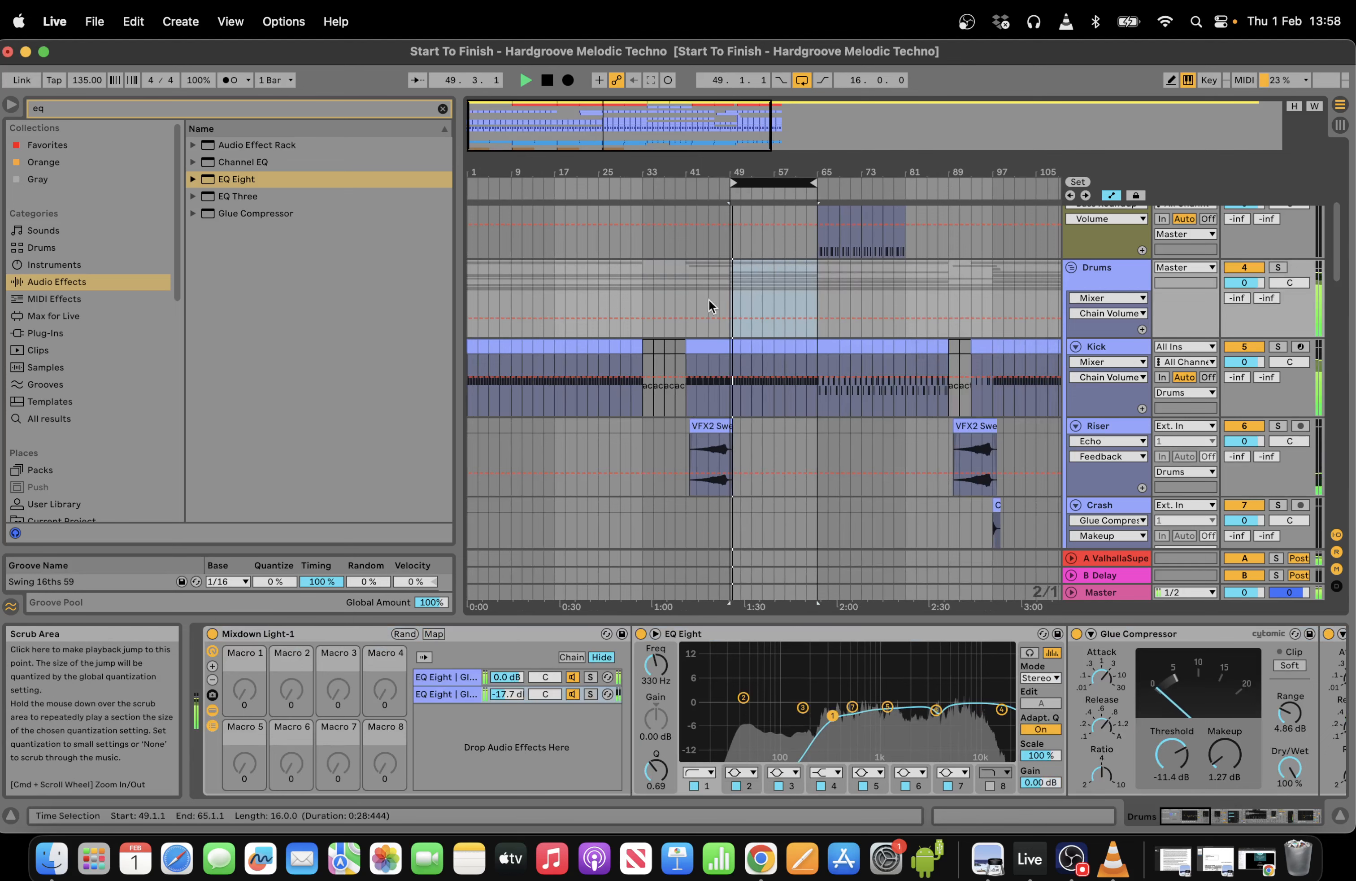
Replace the lower Lead 1 track's clip in bars 49–65 with a copy of its sparse phrase from bars 33–49.
left_click_drag(1338, 260, 1336, 544)
key("space")
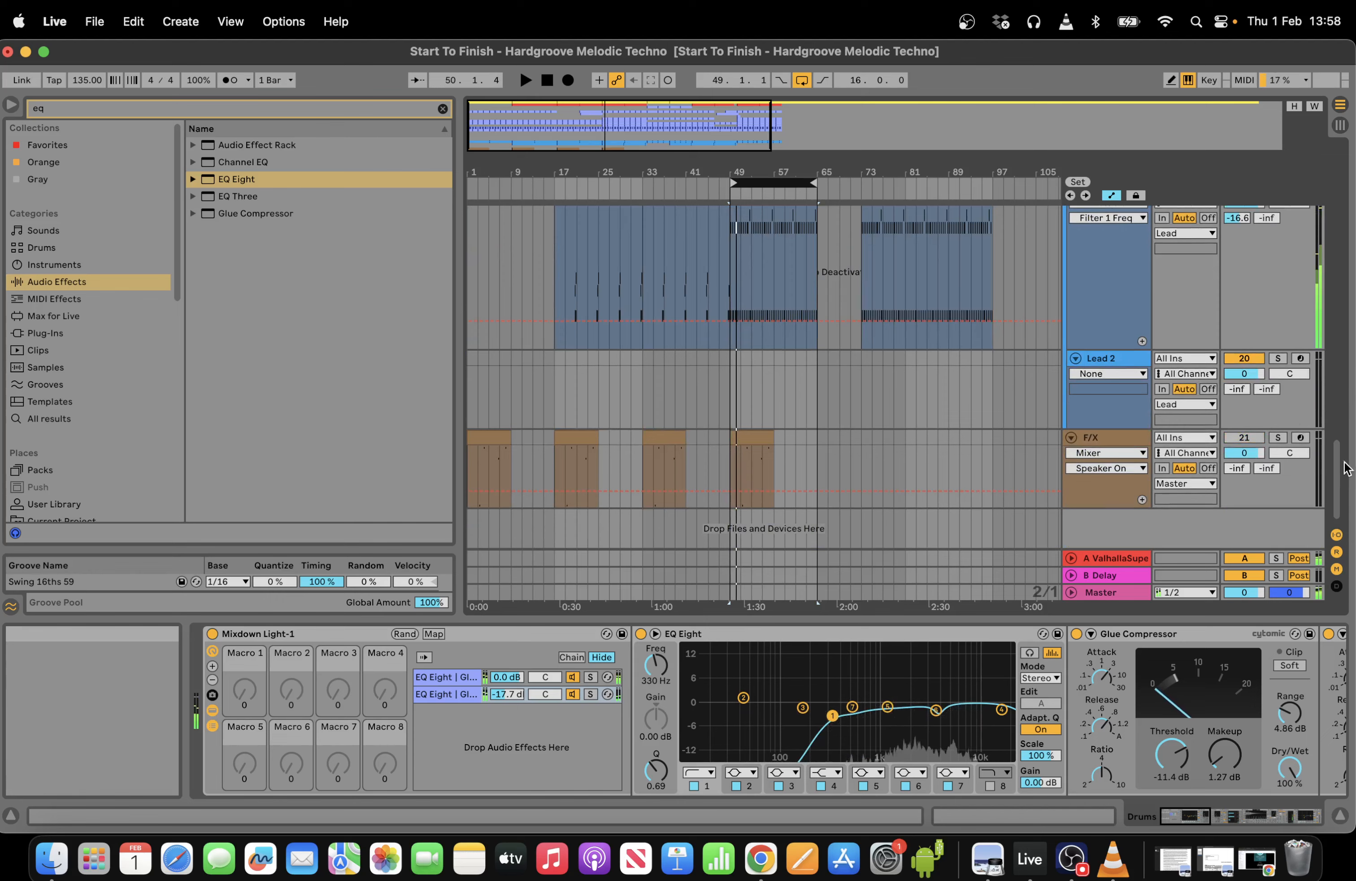
scroll(1345, 458, "up", 5)
left_click(683, 332)
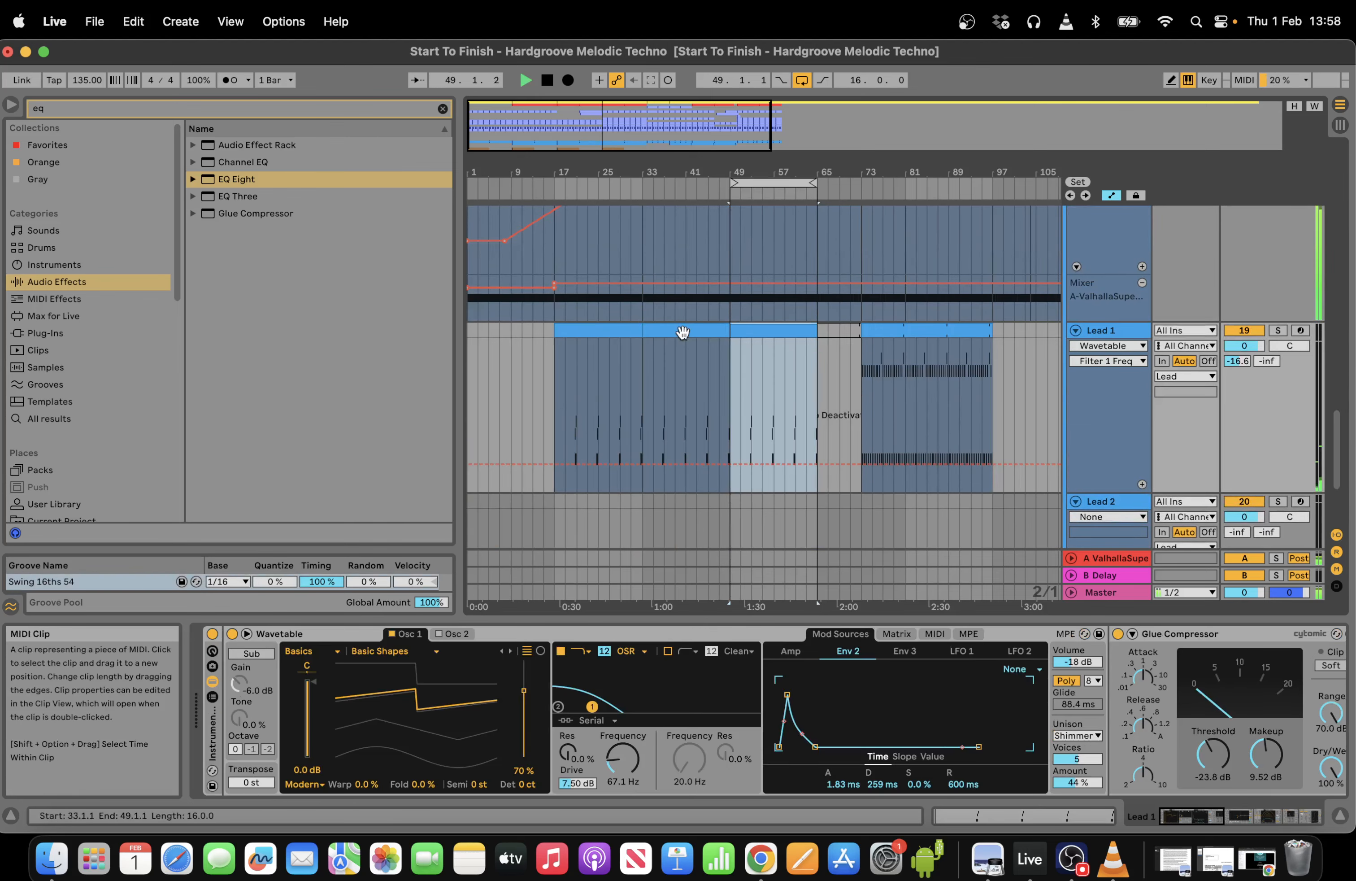
Lower the upper Lead 1 track's Env 2 Peak automation from bar 33 onward to about 60%.
scroll(1341, 469, "up", 4)
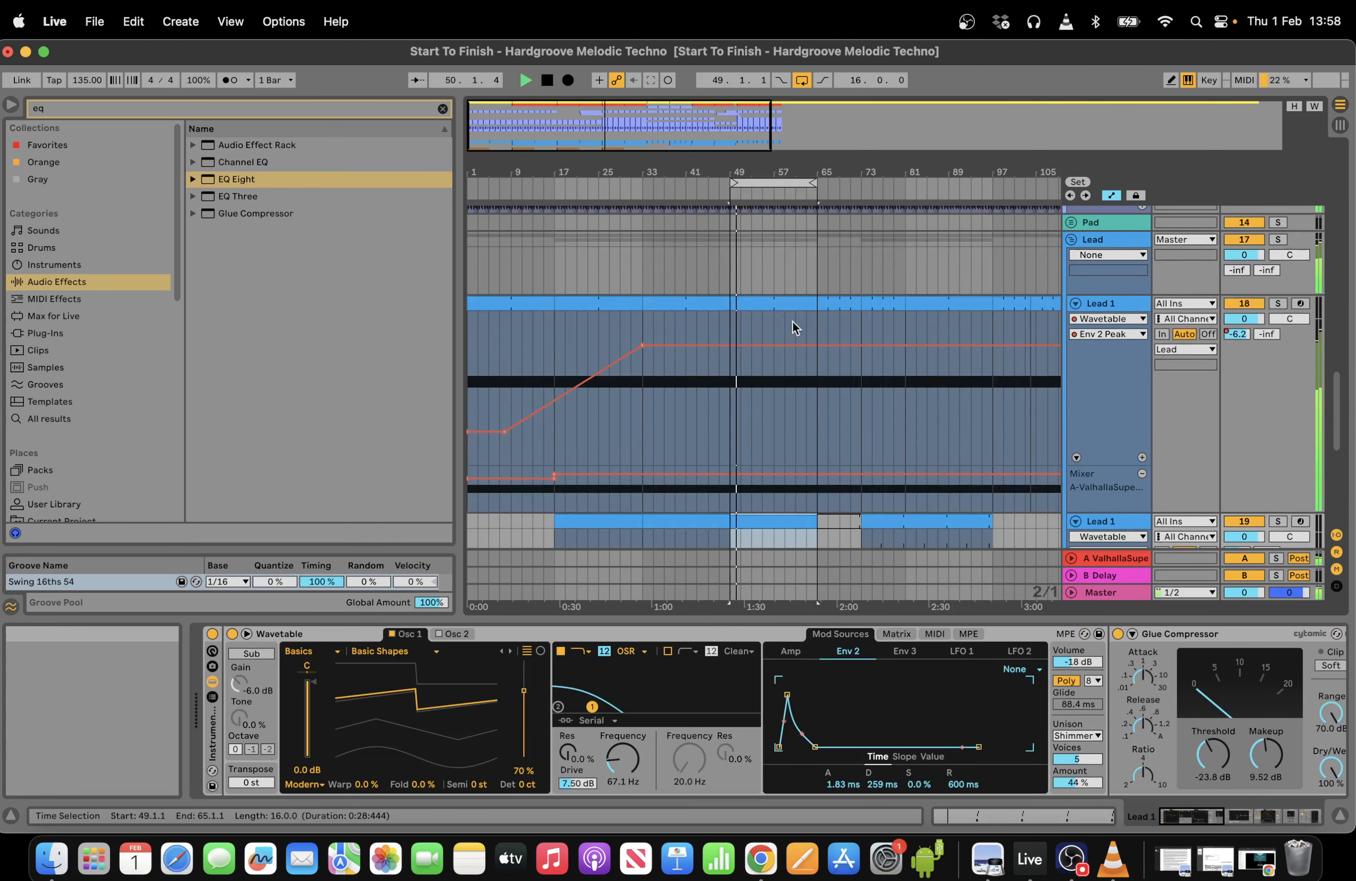
left_click(727, 406)
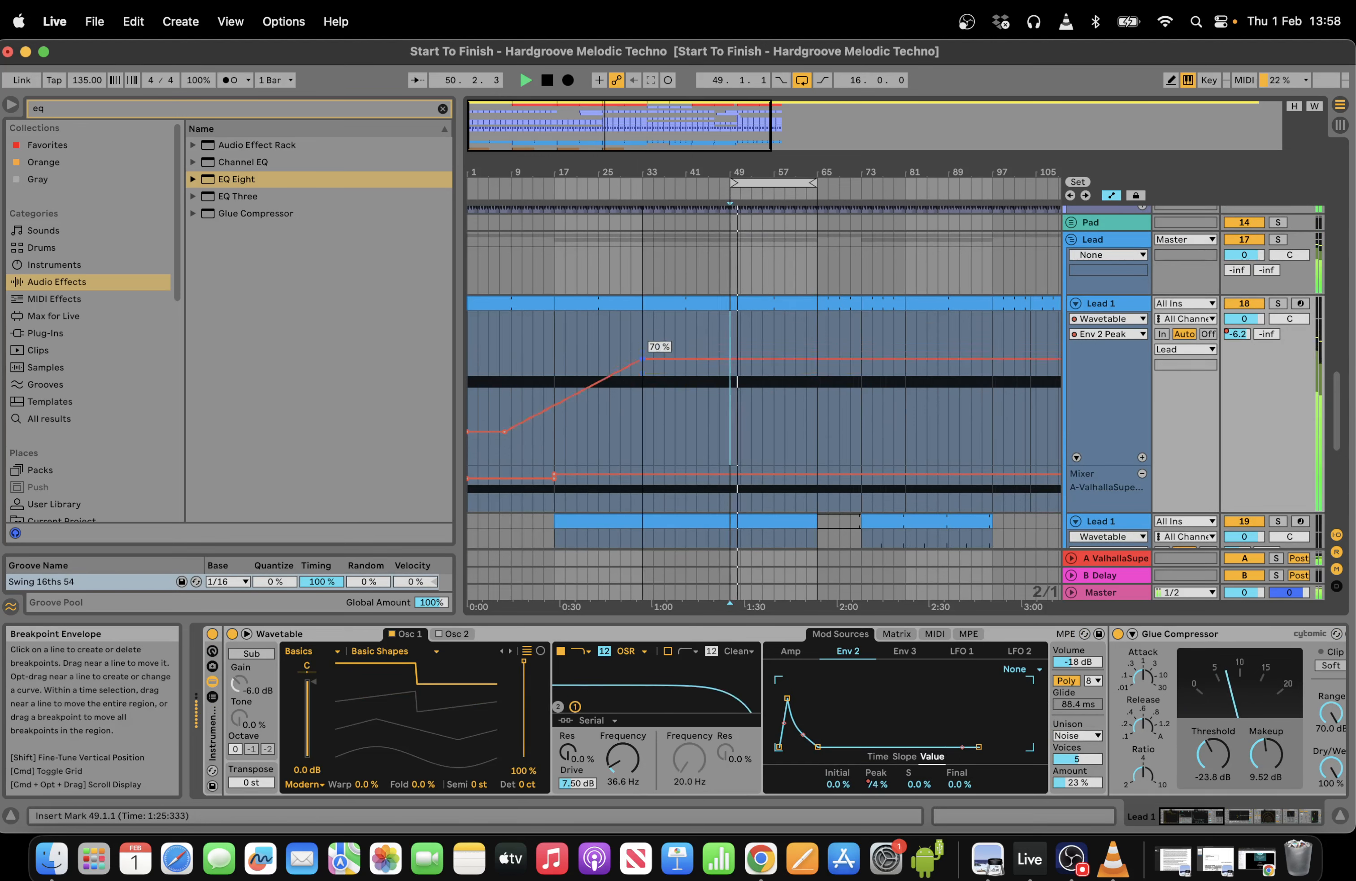
left_click_drag(664, 358, 664, 373)
left_click(641, 195)
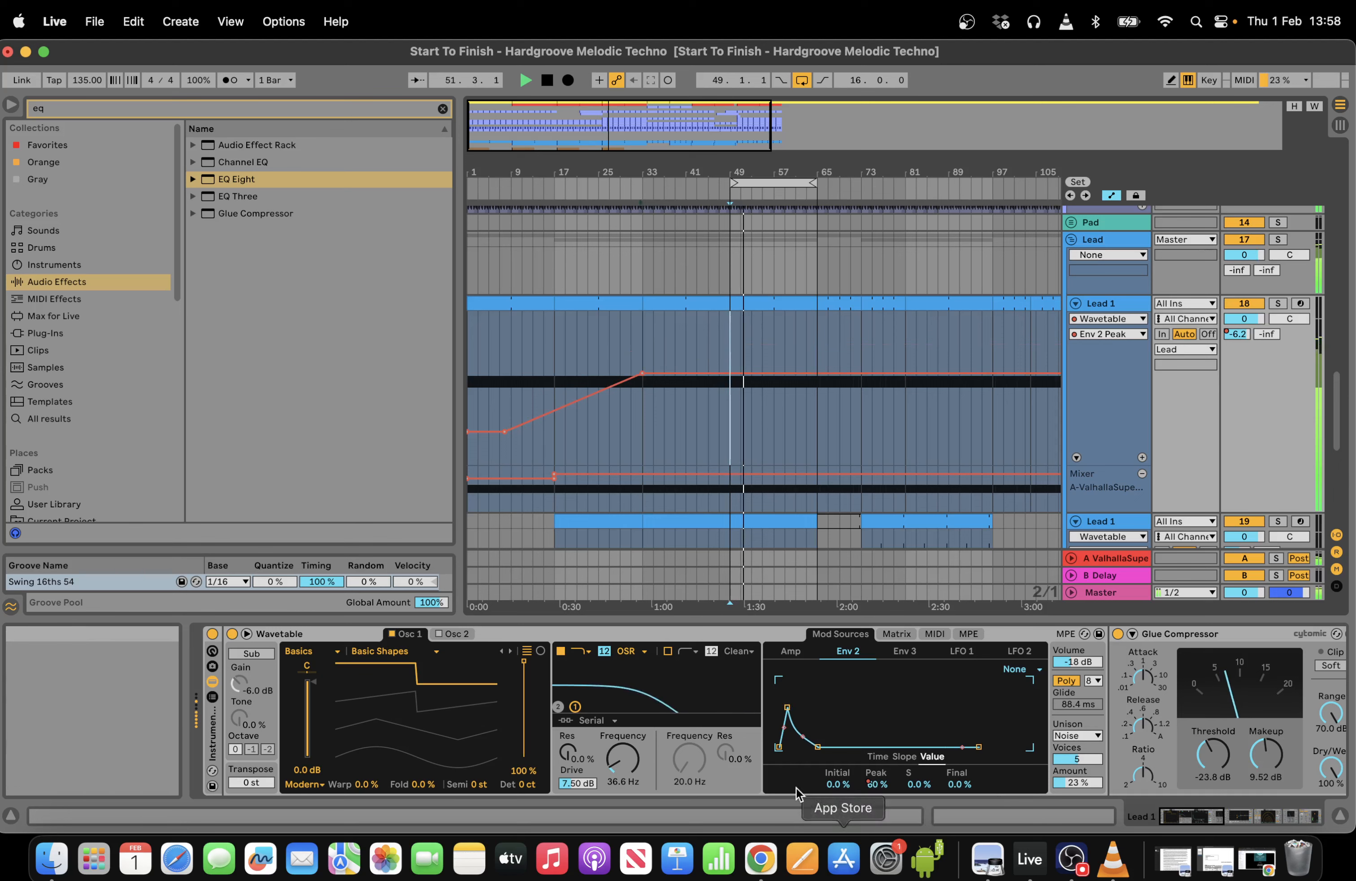
left_click(644, 734)
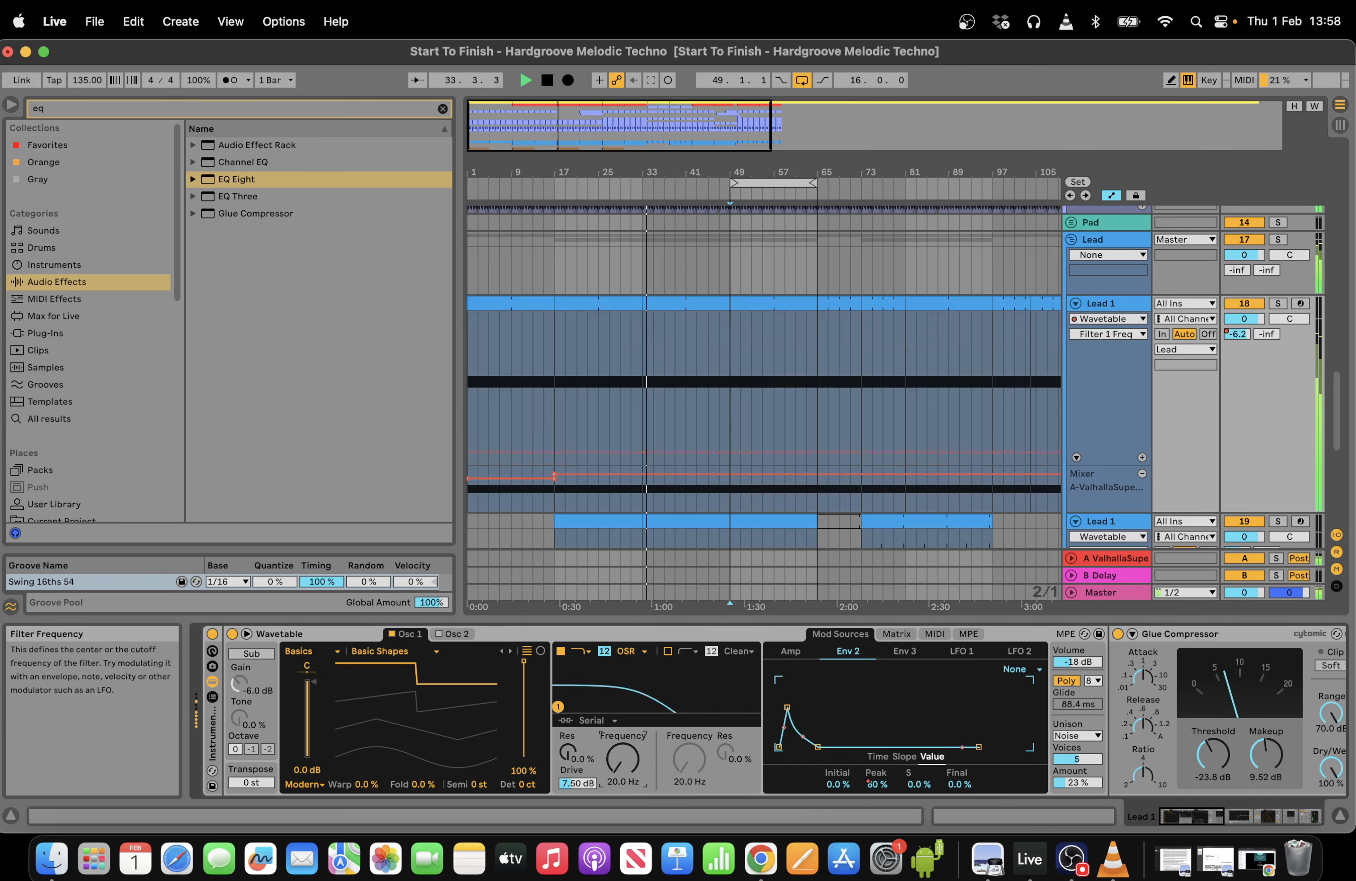
key("super+z")
Add an EQ Eight to the end of the upper Lead 1 track's chain, with band 1 as a low cut at about 290 Hz.
left_click_drag(1215, 814, 1354, 762)
key("space")
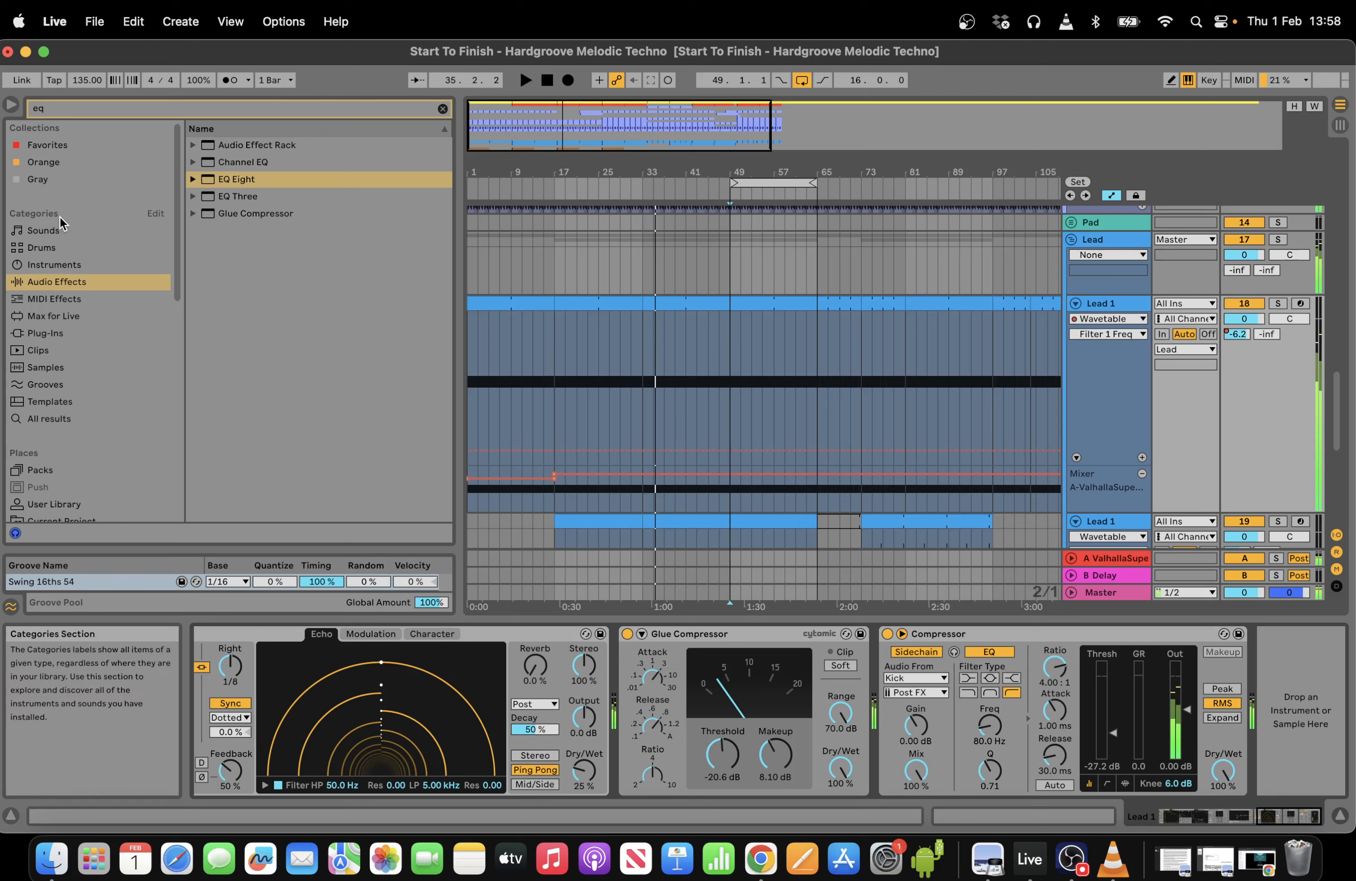
double_click(248, 178)
key("space")
left_click(970, 772)
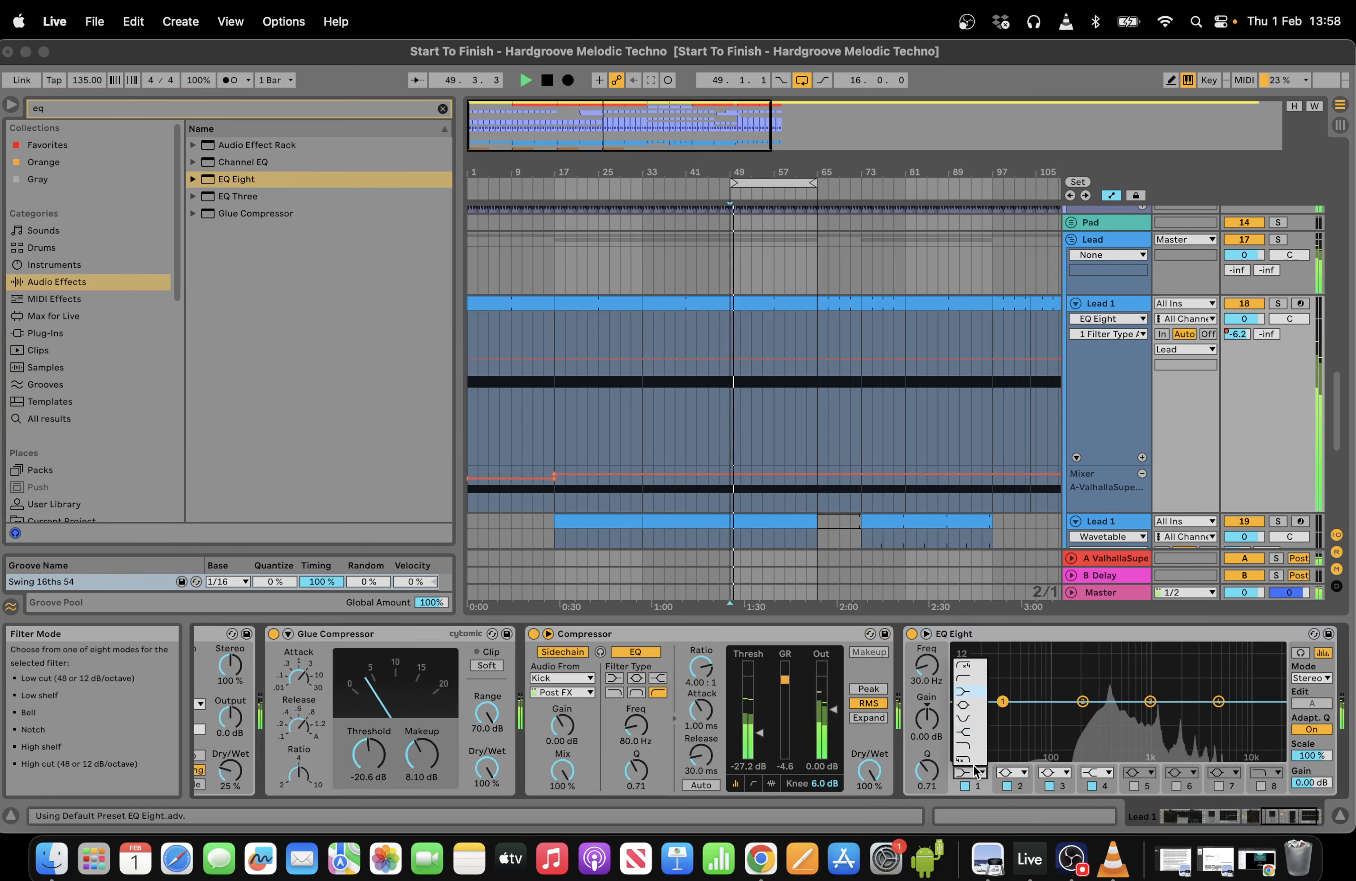
left_click(970, 674)
left_click_drag(1003, 702, 1111, 701)
left_click_drag(1107, 647, 1097, 713)
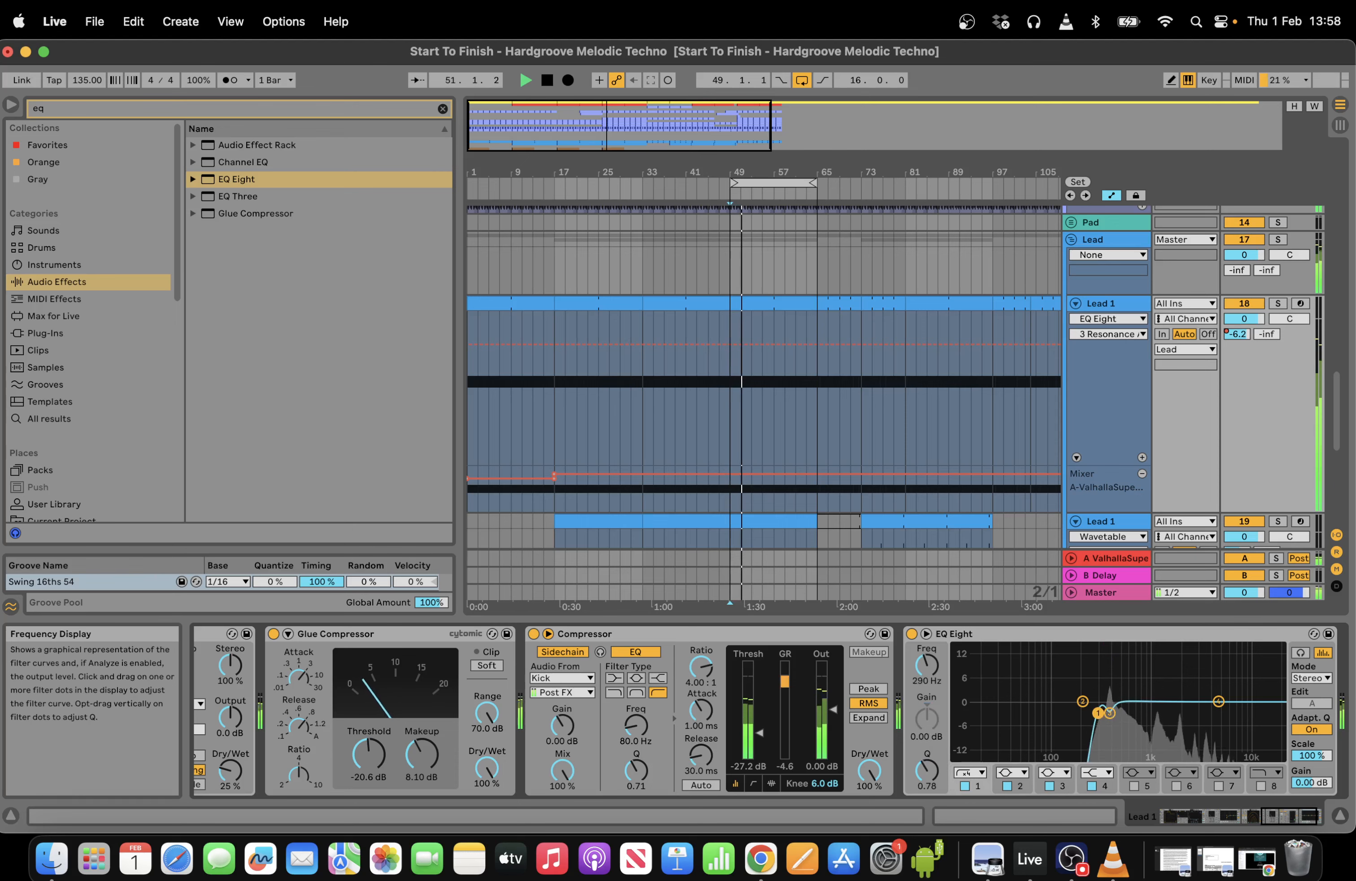
left_click_drag(1291, 817, 1059, 816)
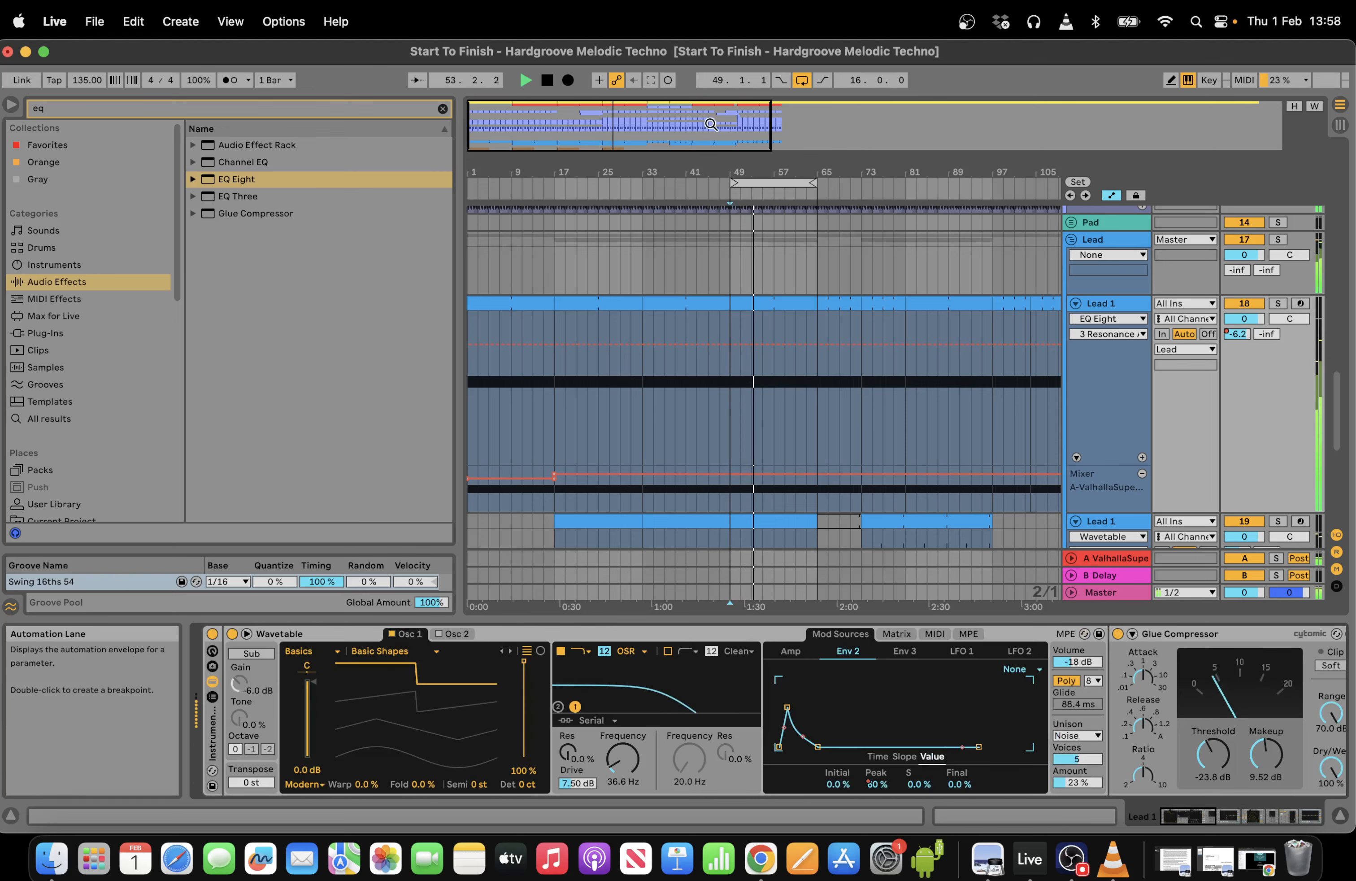
key("minus")
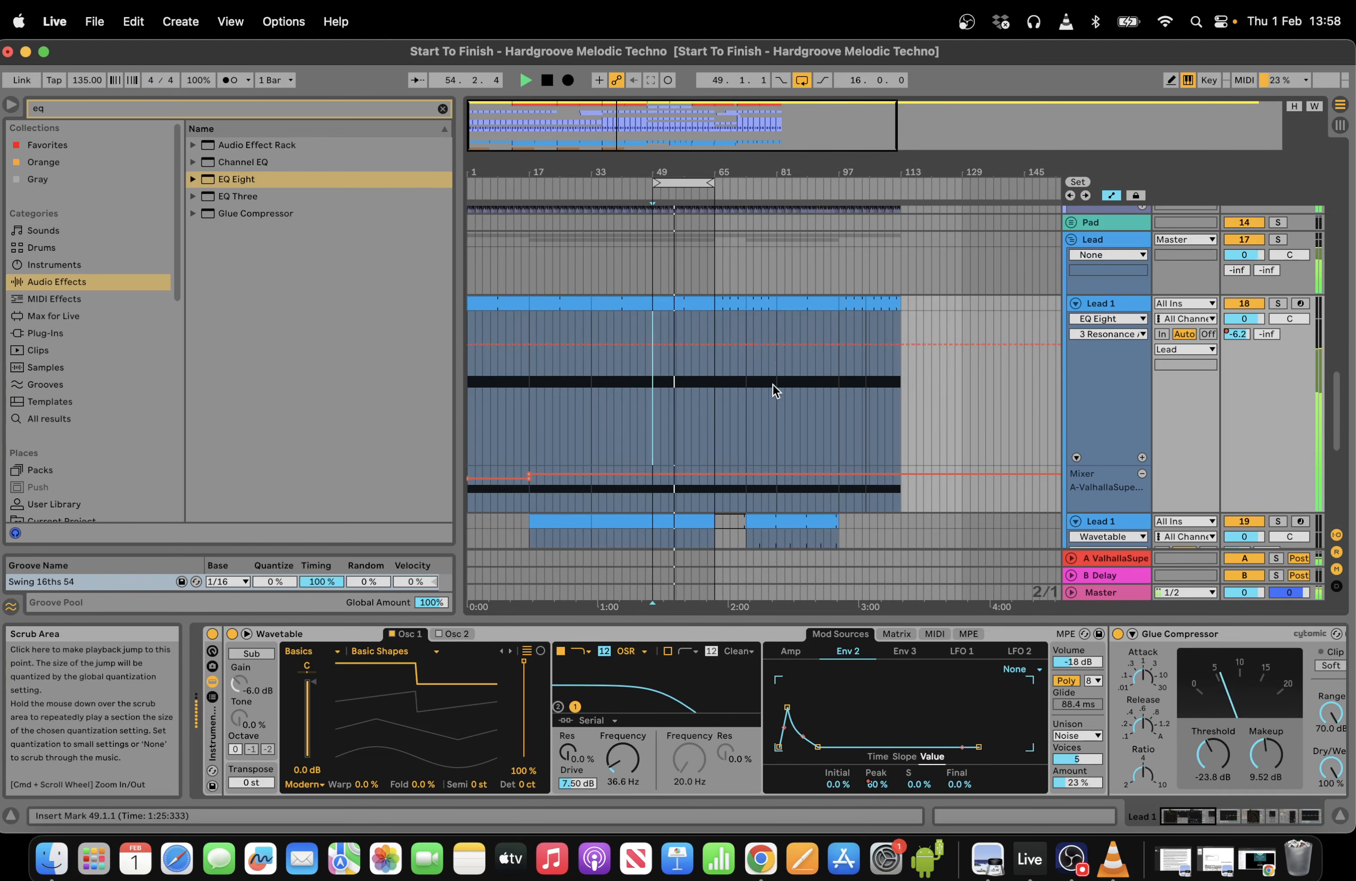
Solo the upper Lead 1 track and lower its A-ValhallaSupermassive send automation from bar 17 onward to -10.4 dB.
left_click(1279, 304)
left_click(1235, 335)
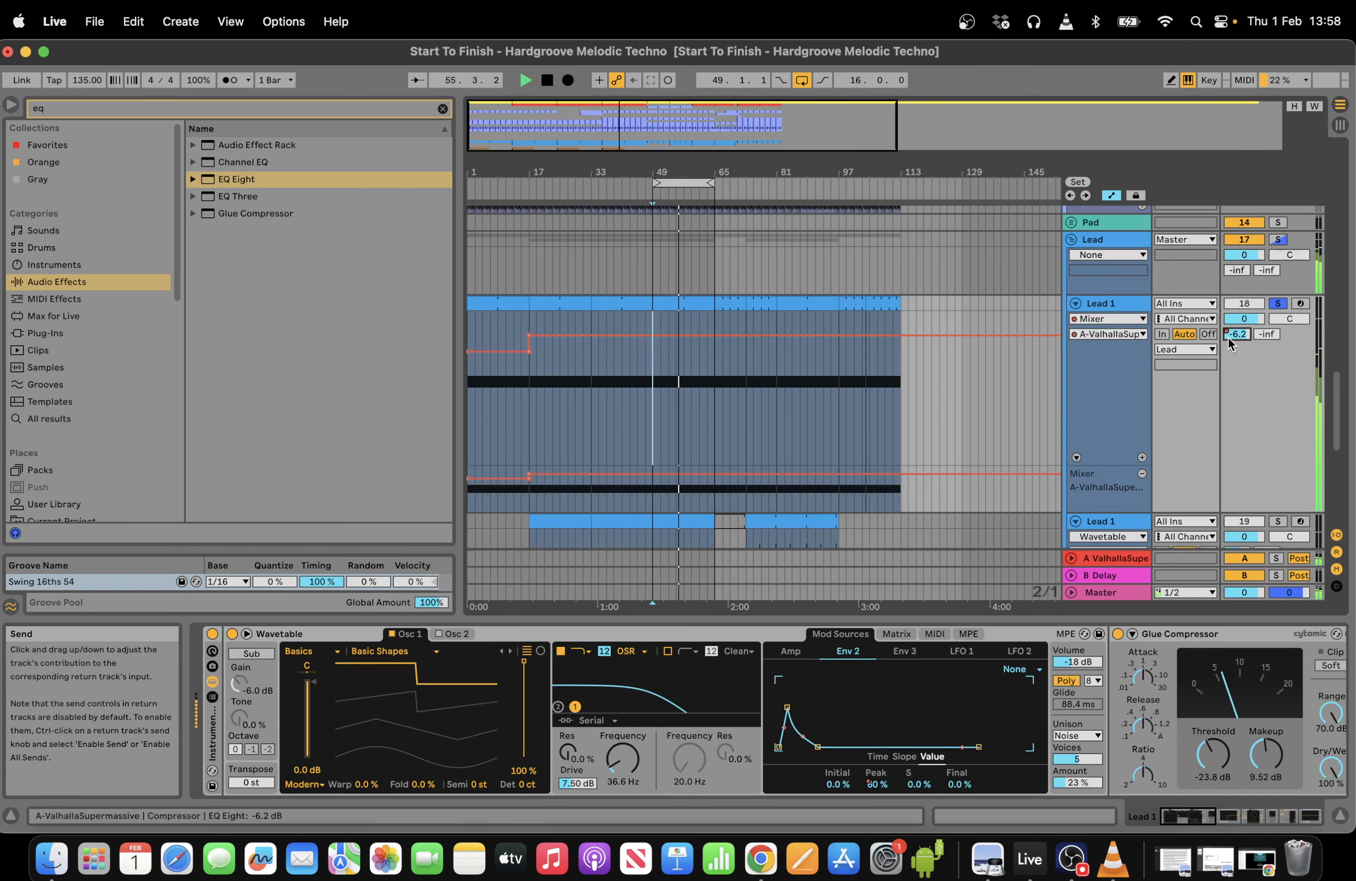
left_click(528, 335)
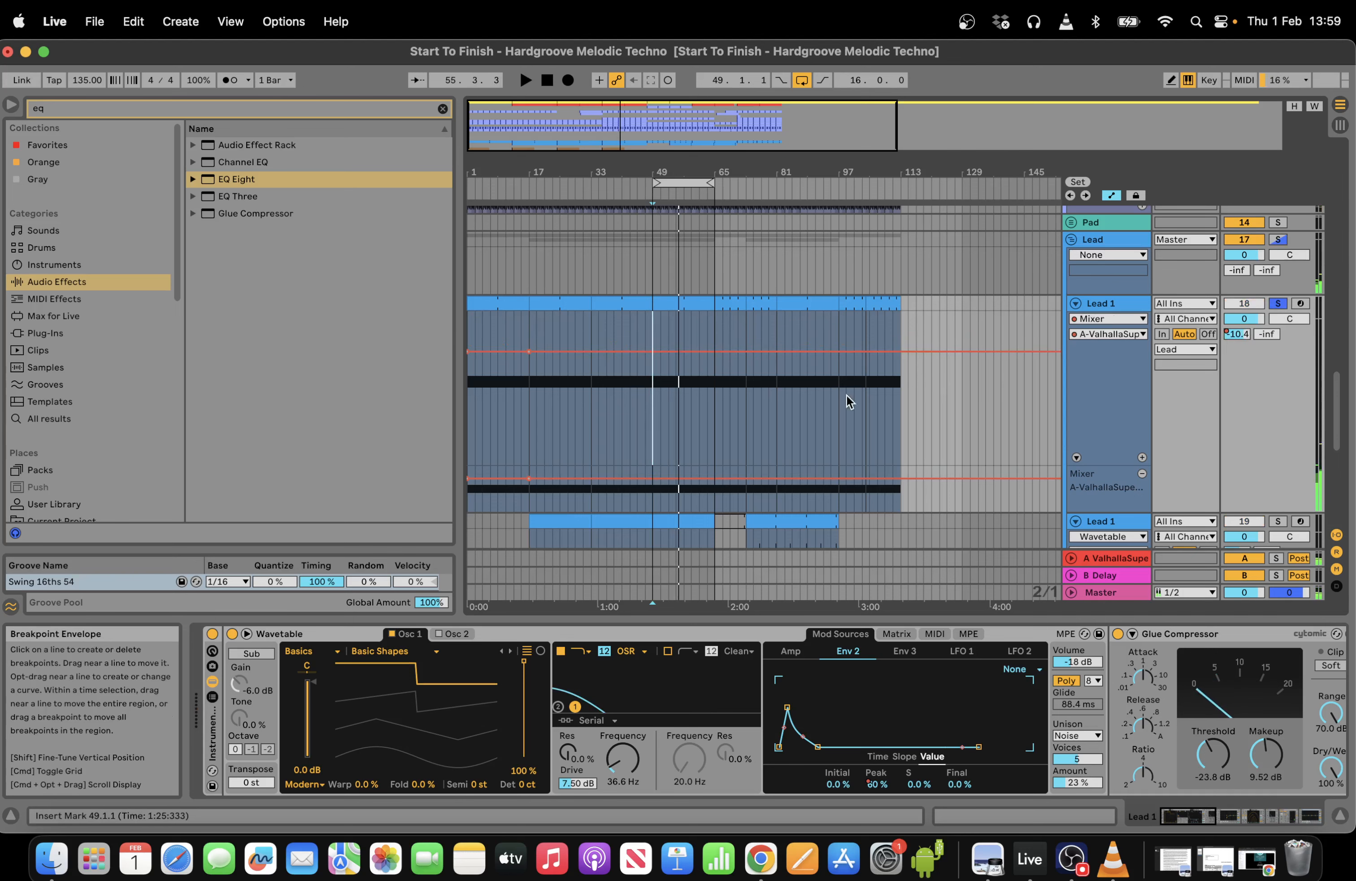
key("space")
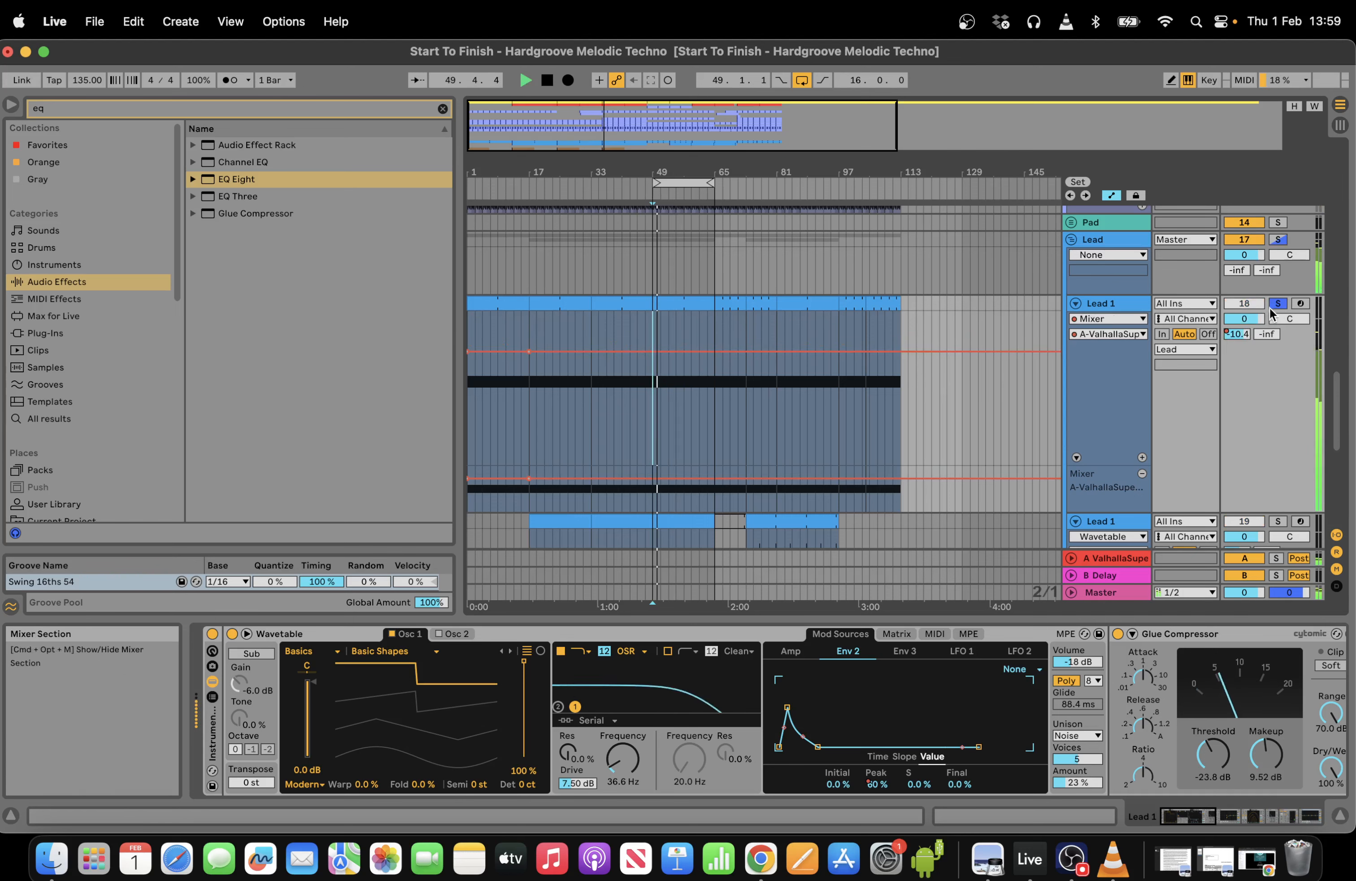
Add an EQ Eight to the Lead group with band 1 cutting lows at about 300 Hz and band 3 at 1.11 kHz, -4.34 dB, Q 9.70.
left_click(676, 266)
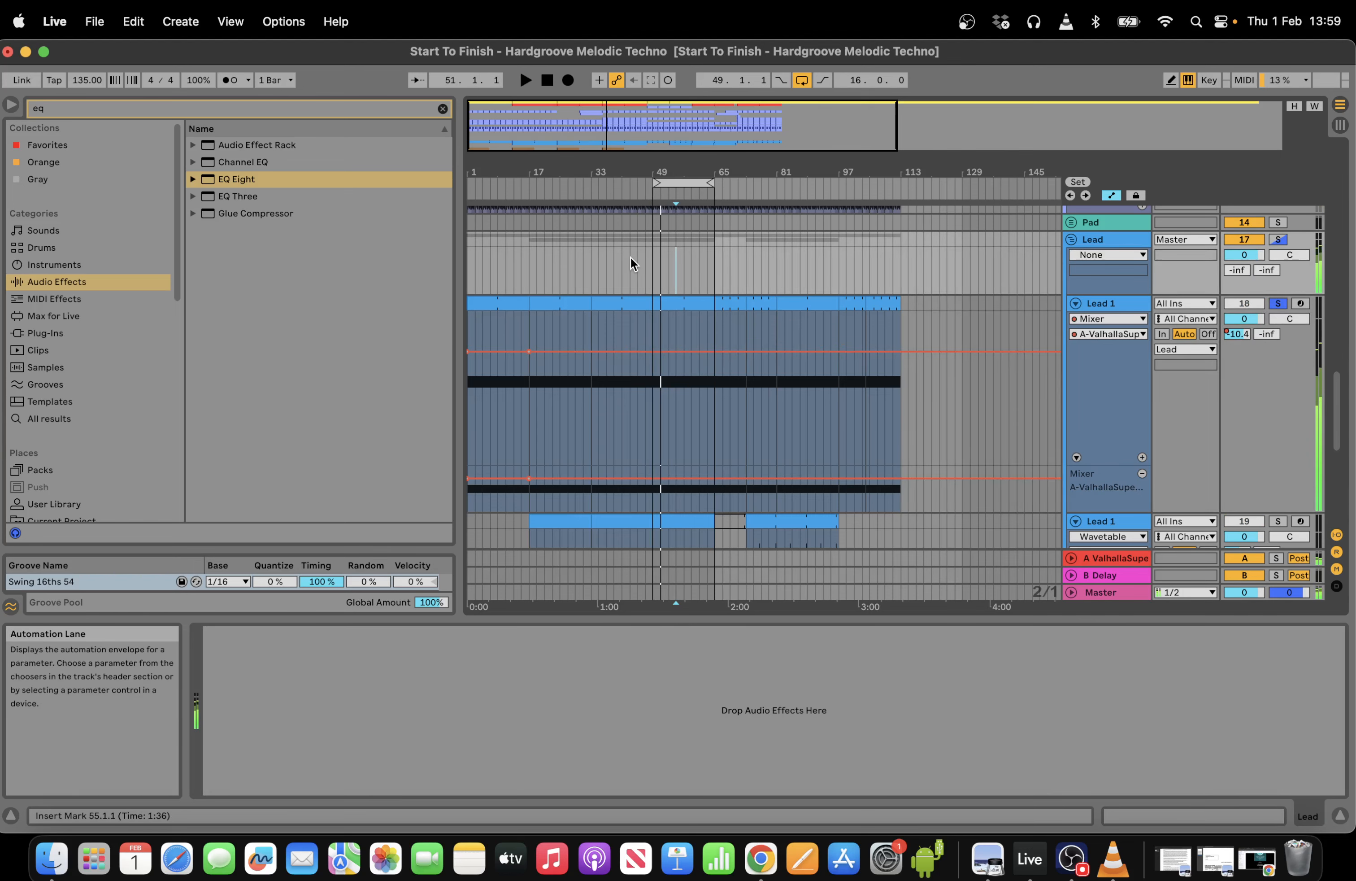
double_click(240, 179)
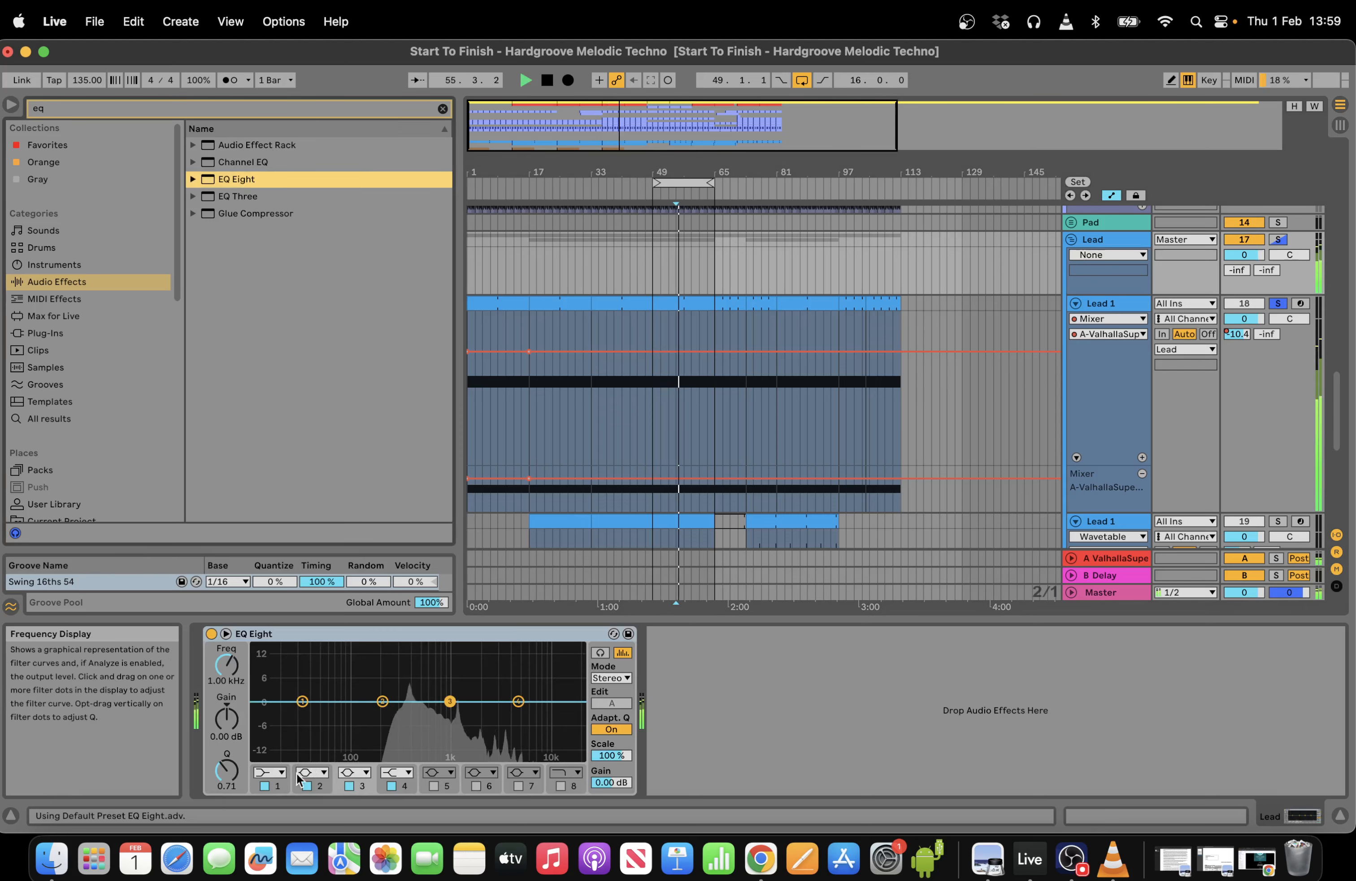
left_click(269, 772)
left_click(266, 667)
left_click_drag(302, 715, 457, 701)
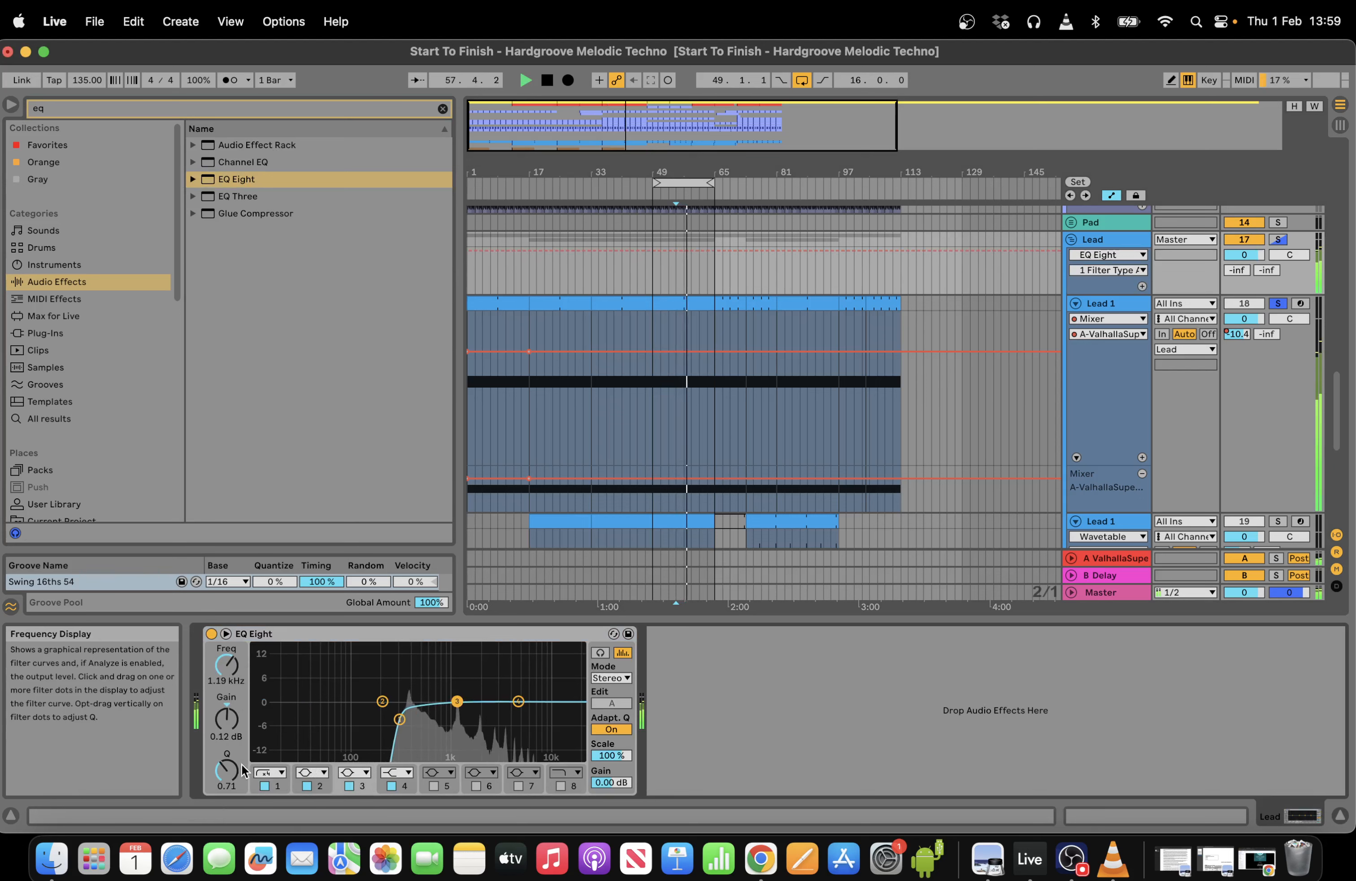
left_click_drag(244, 771, 470, 717)
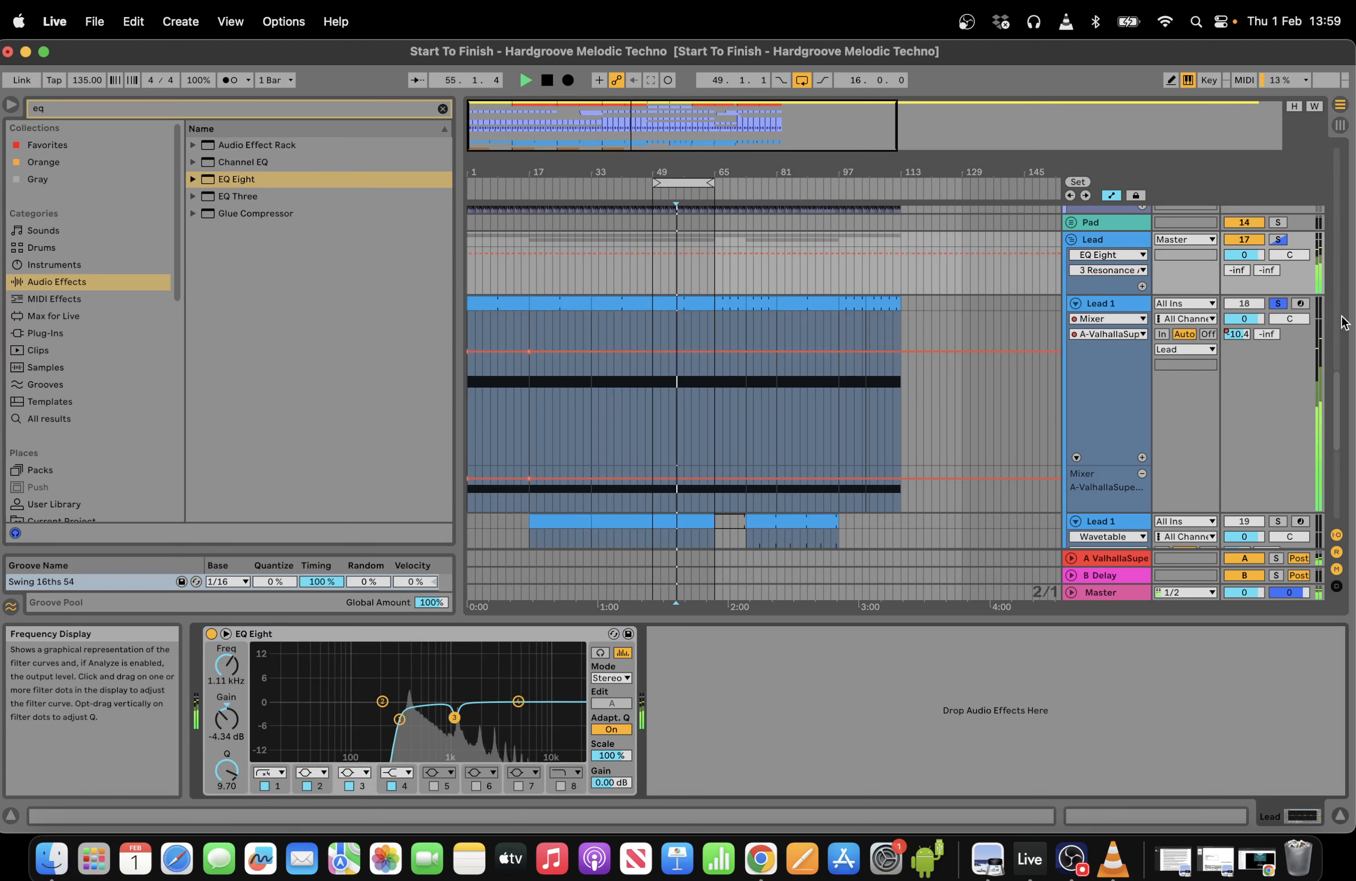
Unsolo the upper Lead 1 track, then save the Live Set while playing the song from bar 1.
left_click(1277, 303)
double_click(547, 81)
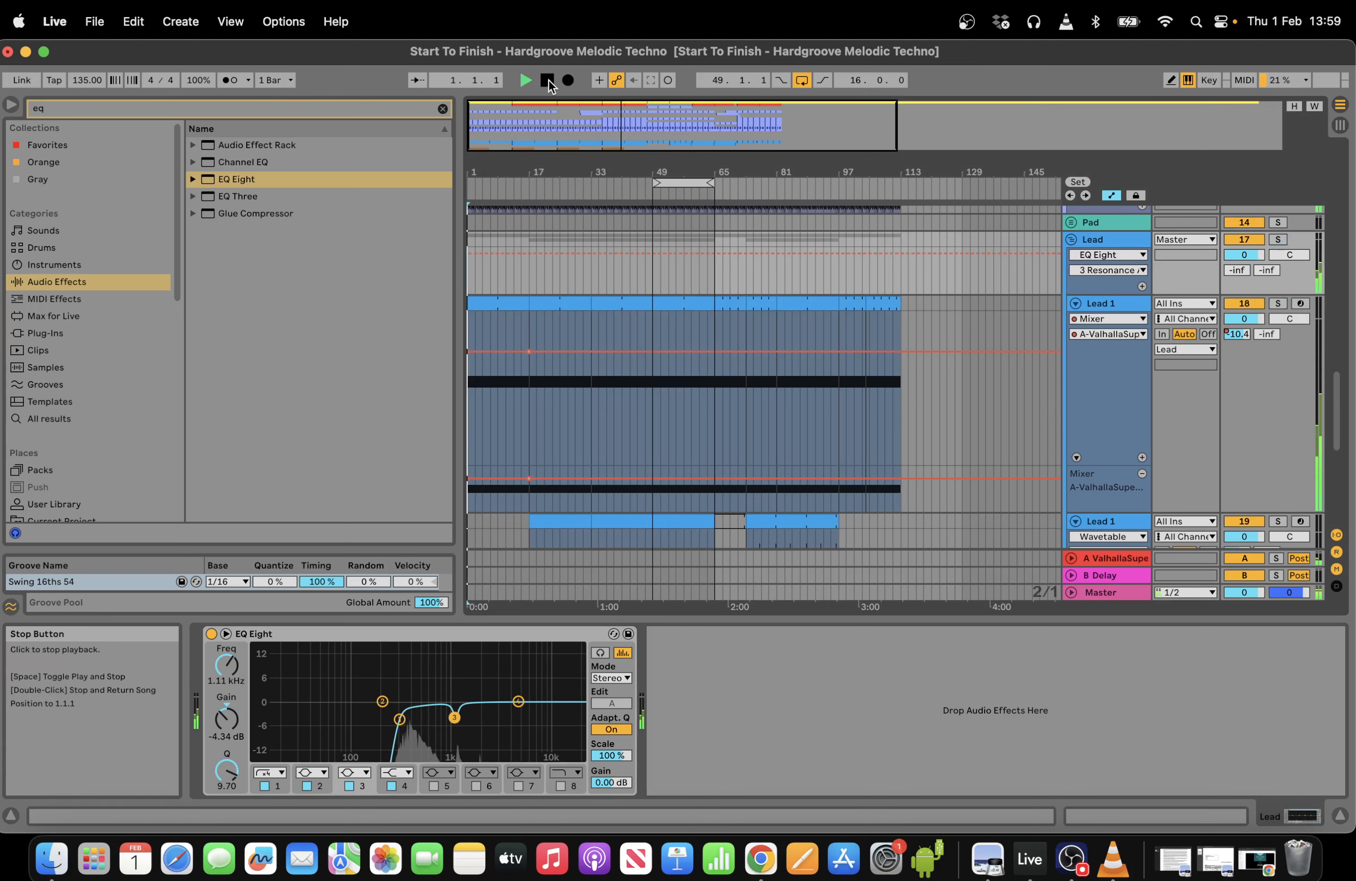
left_click(95, 21)
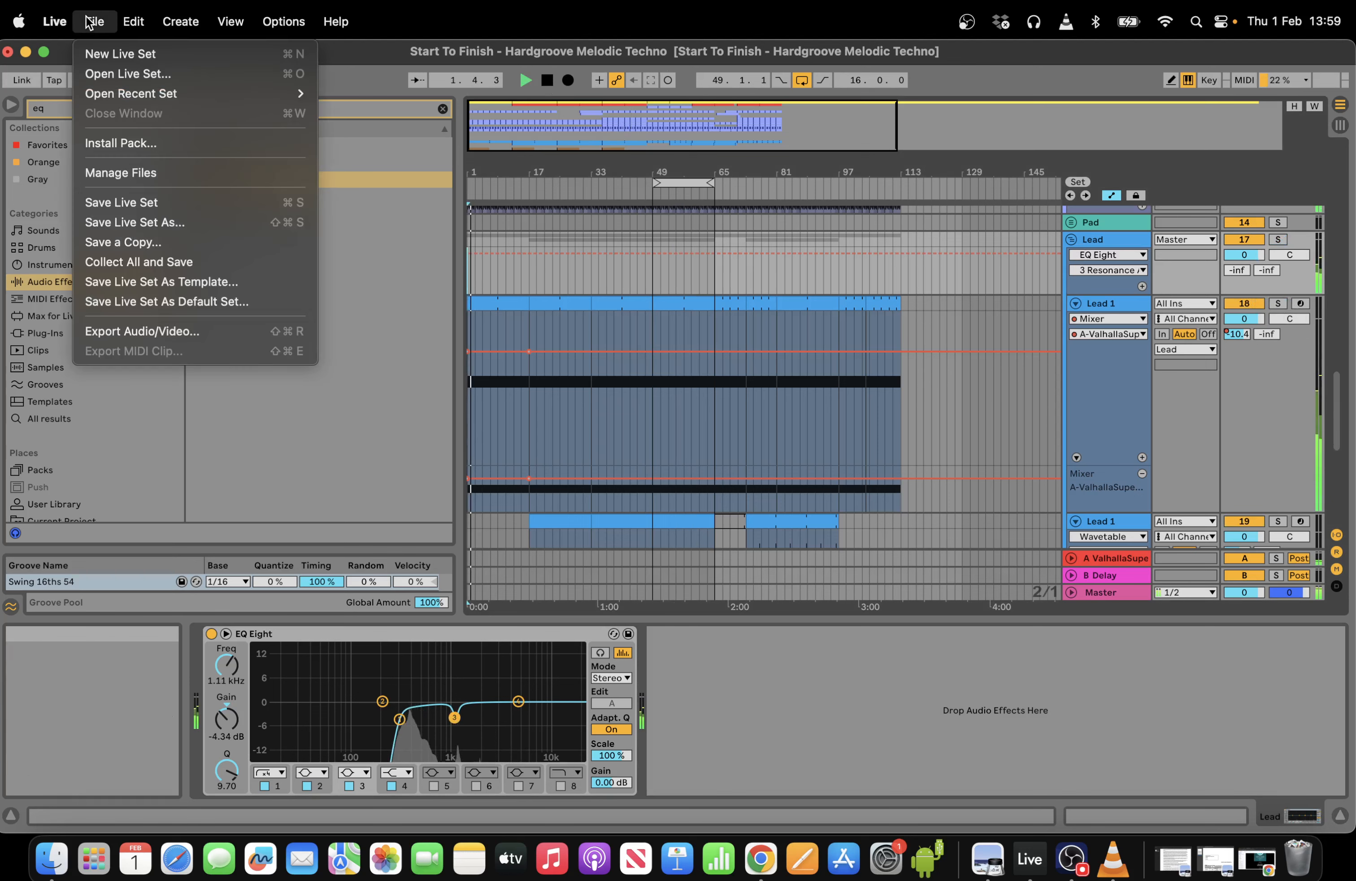
left_click(129, 194)
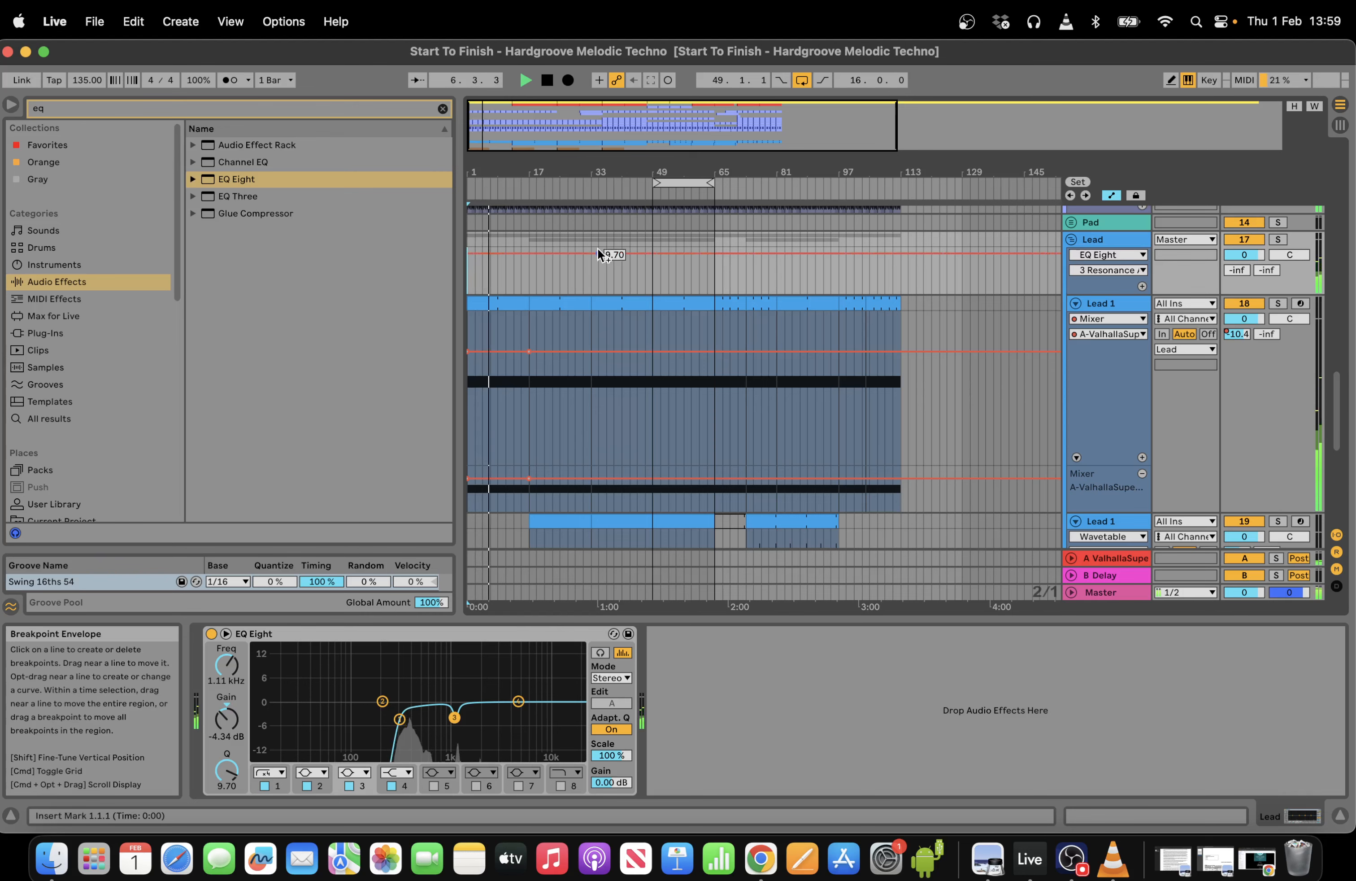
Extend the first Shaker 1 clip so that one continuous clip covers bars 1–9.
left_click_drag(460, 213, 272, 212)
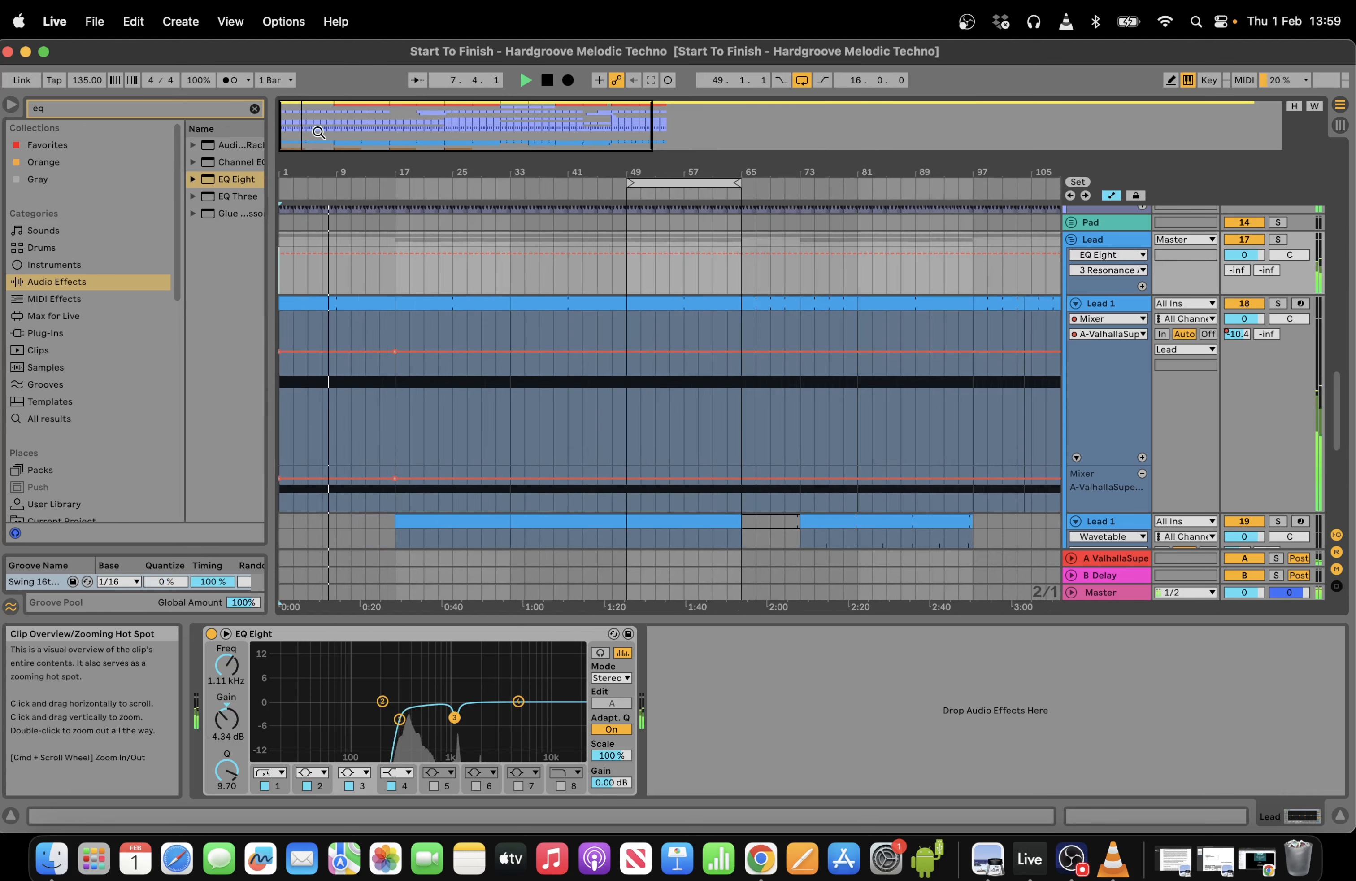
left_click_drag(1333, 418, 1344, 350)
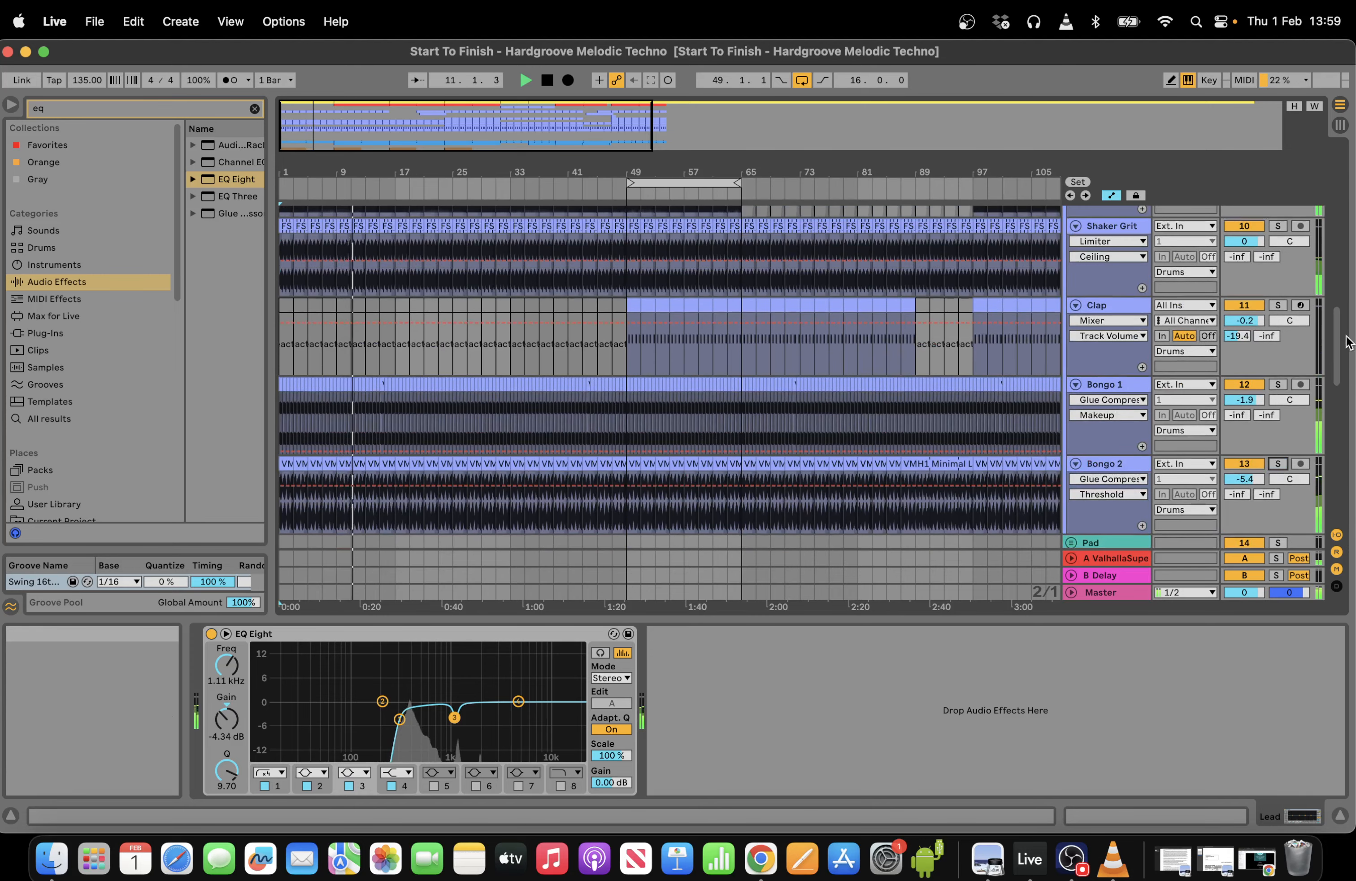
left_click_drag(1345, 342, 1342, 297)
key("space")
key("space")
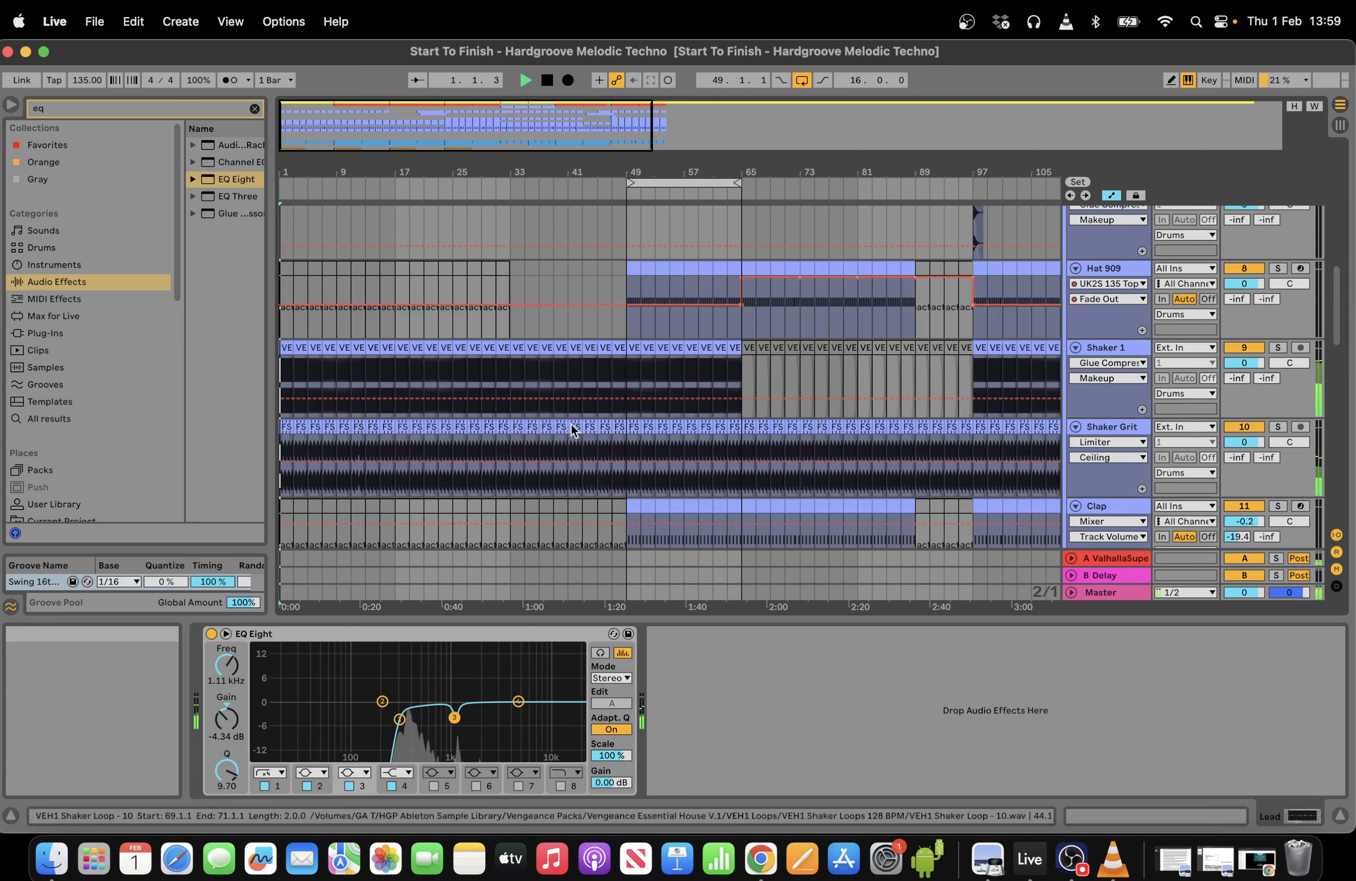
left_click(305, 440)
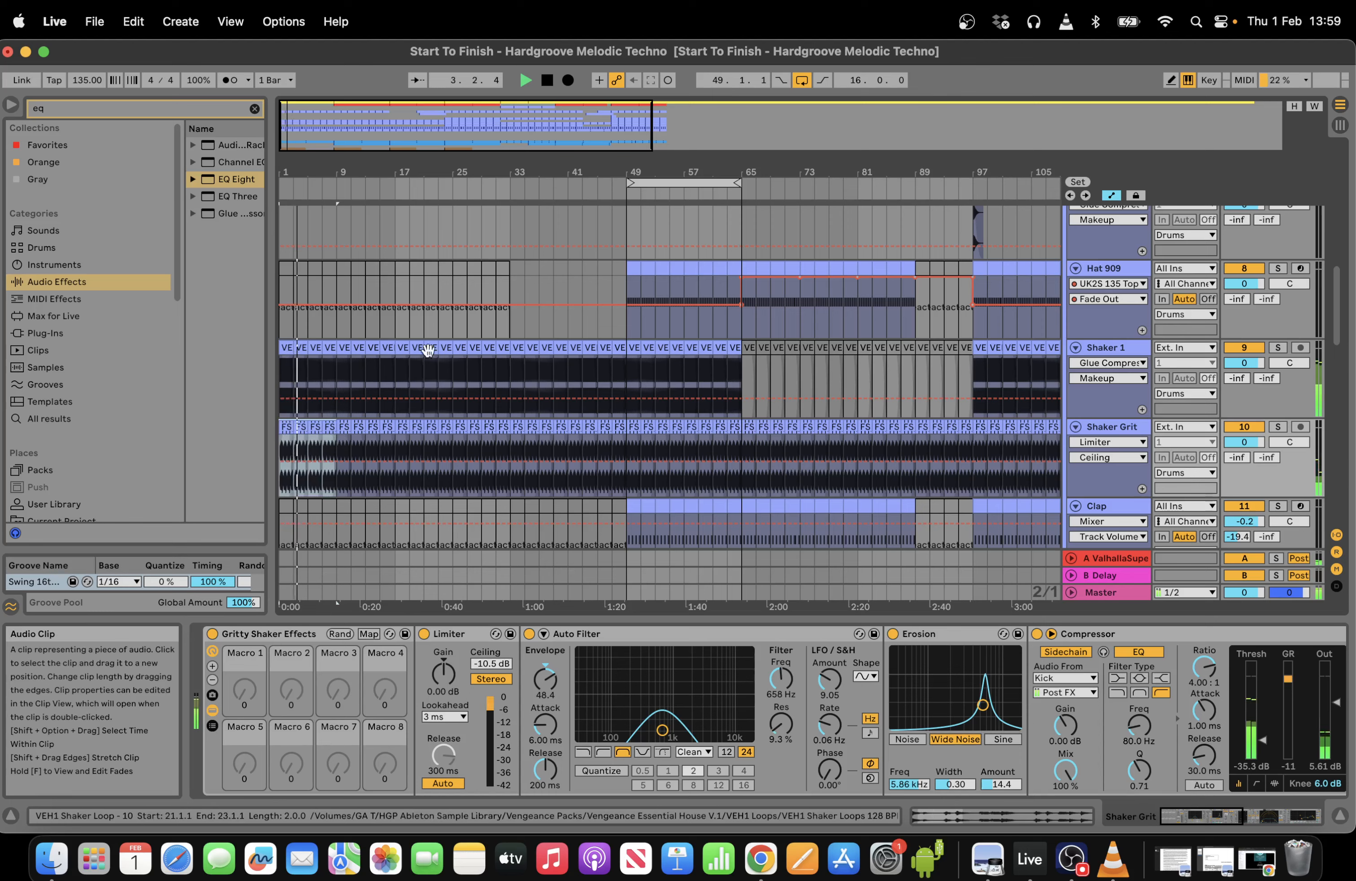
left_click_drag(337, 376, 241, 371)
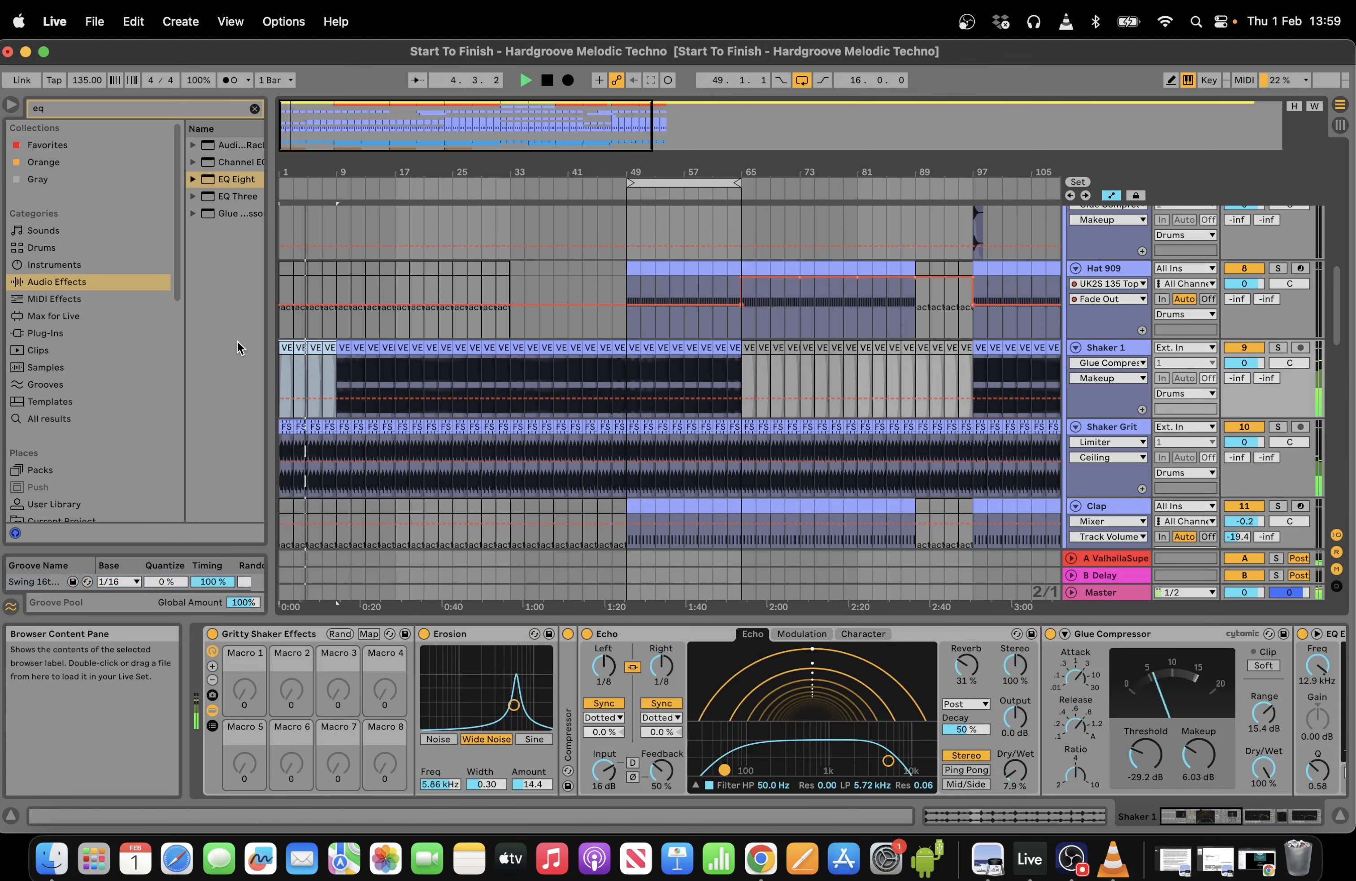
left_click_drag(316, 113, 316, 123)
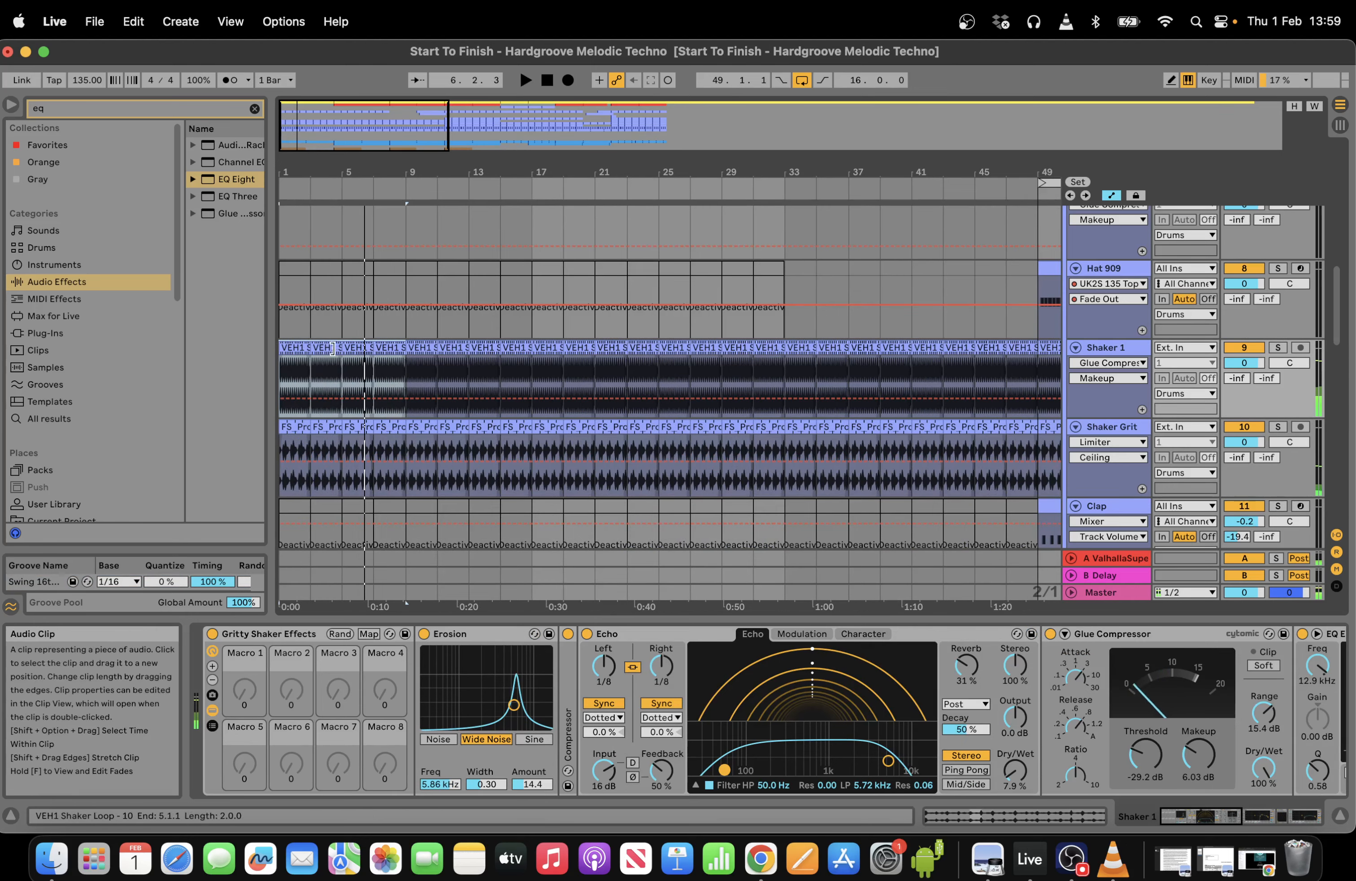
left_click_drag(301, 347, 388, 347)
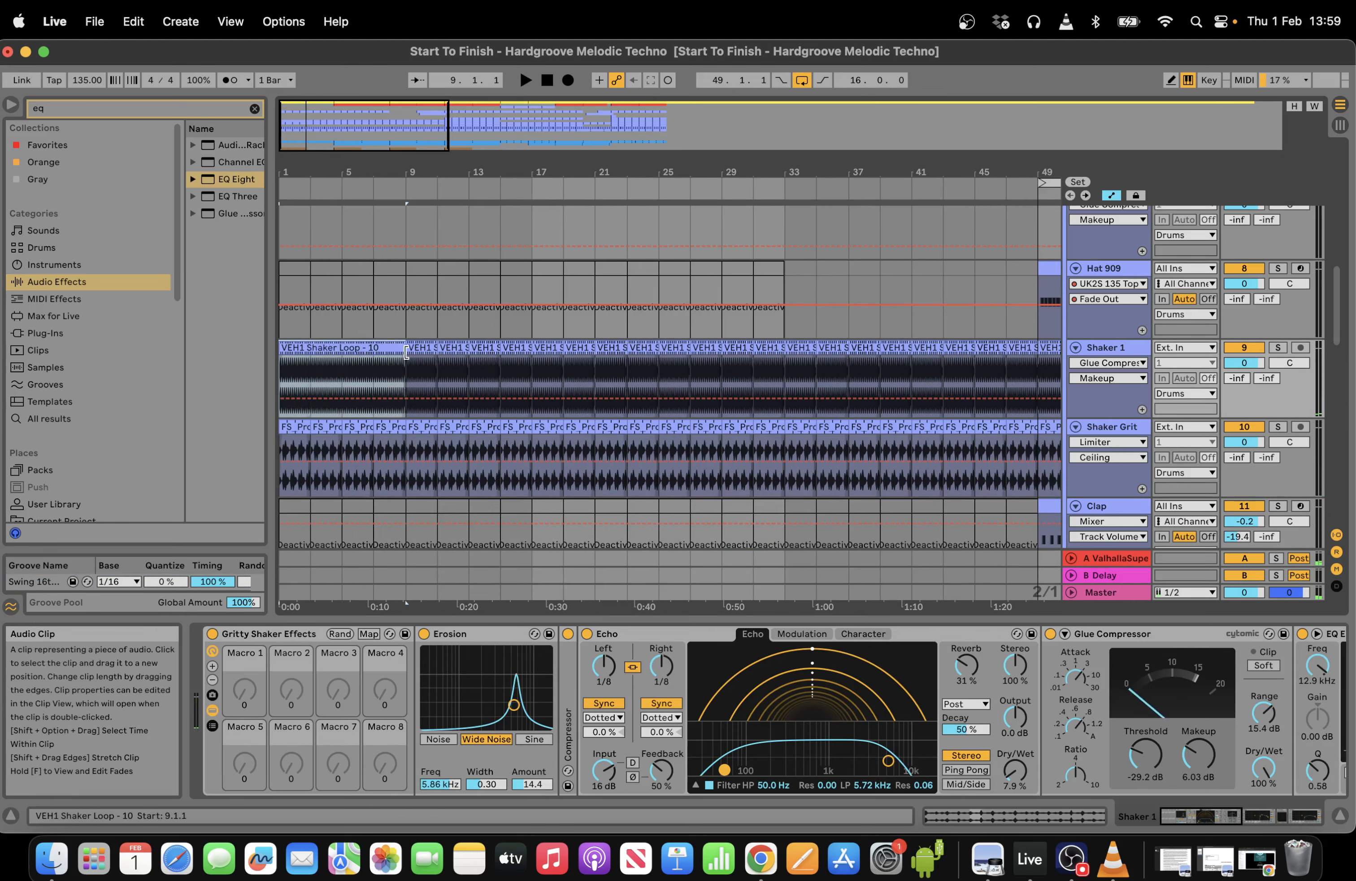
Set the Transient Envelope of the Shaker 1 clip in bars 1–9 to 17.
double_click(374, 349)
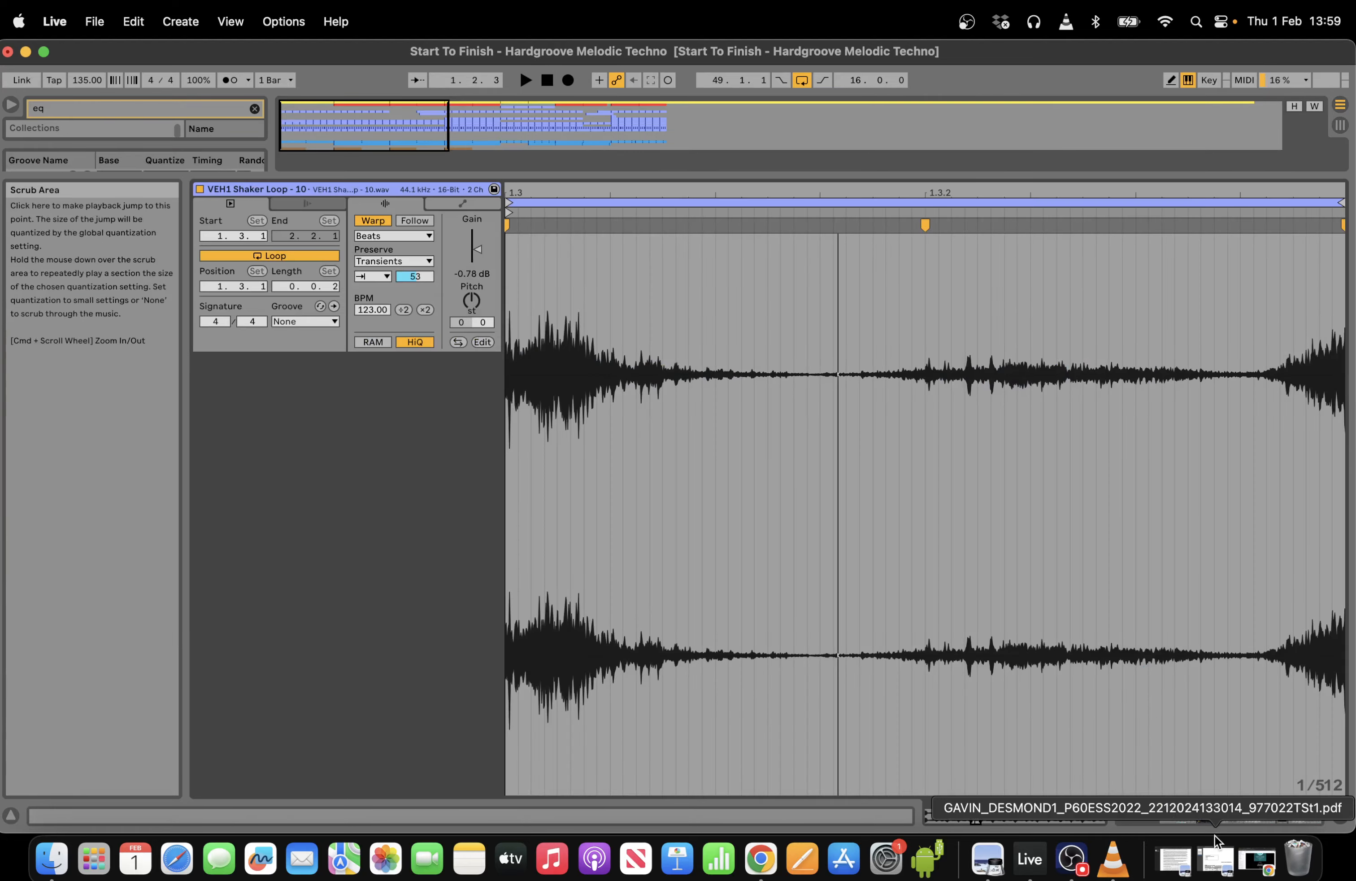
left_click(1238, 815)
key("space")
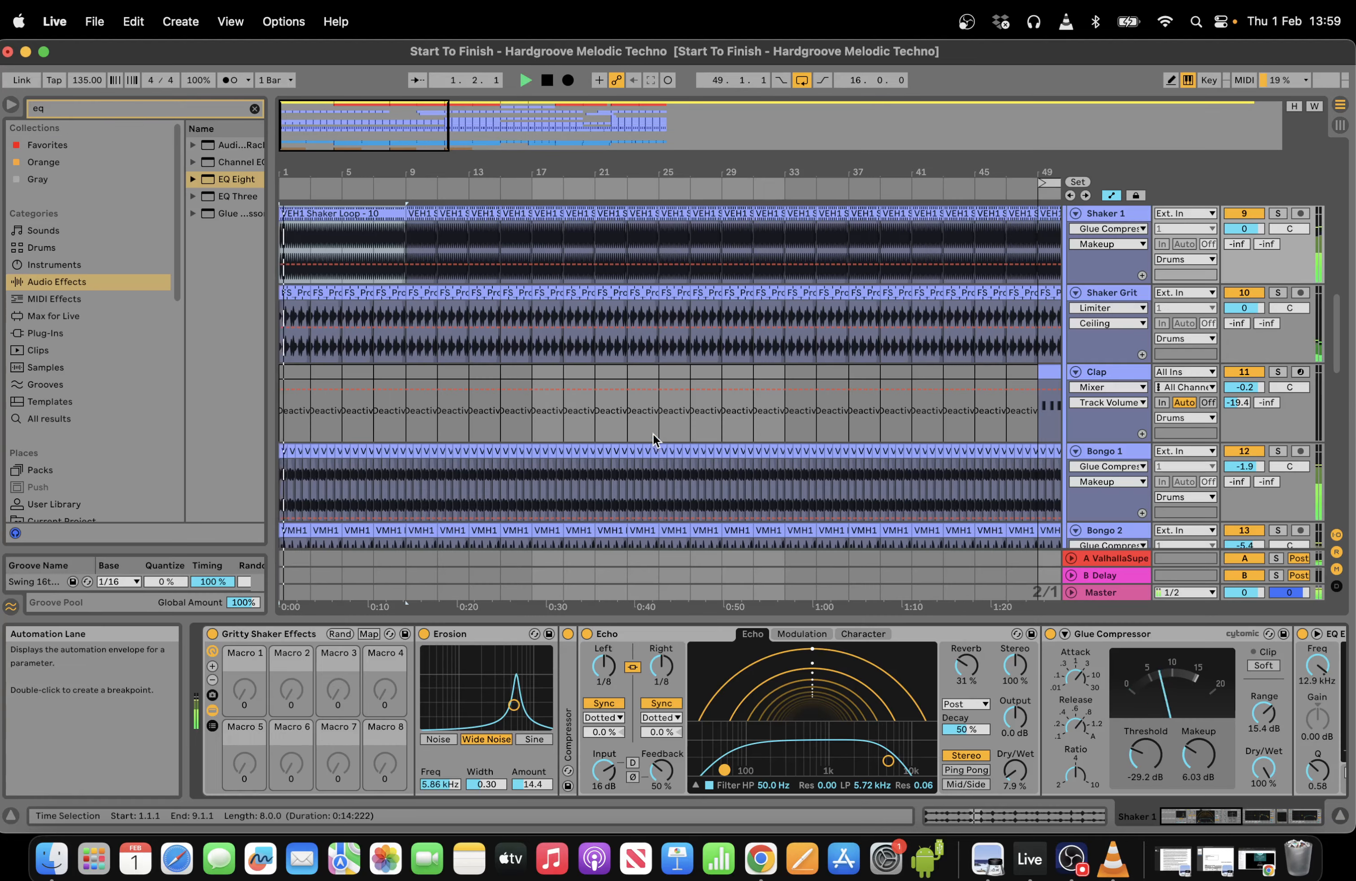
left_click(368, 218)
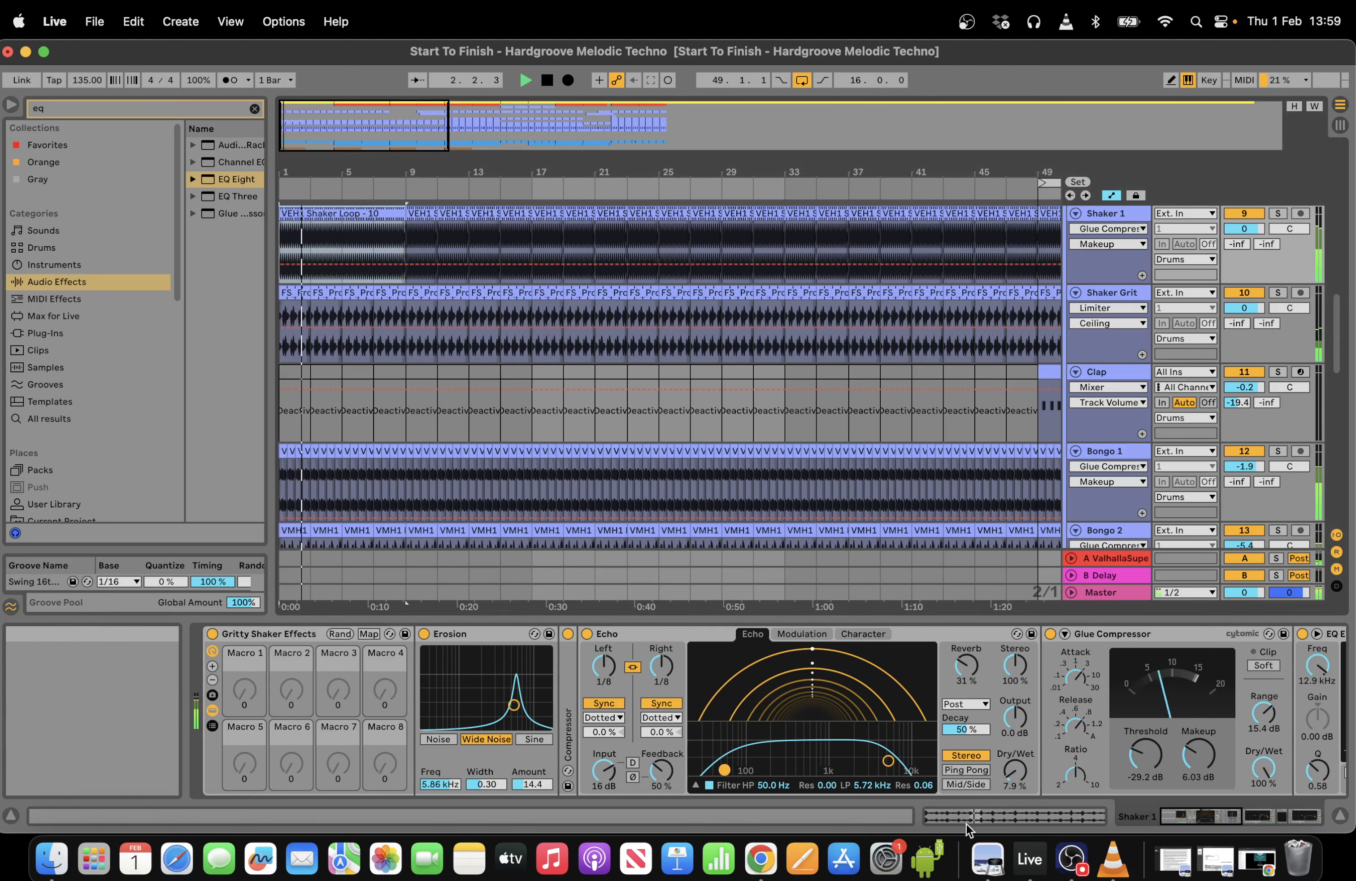
double_click(362, 218)
left_click_drag(412, 280, 412, 336)
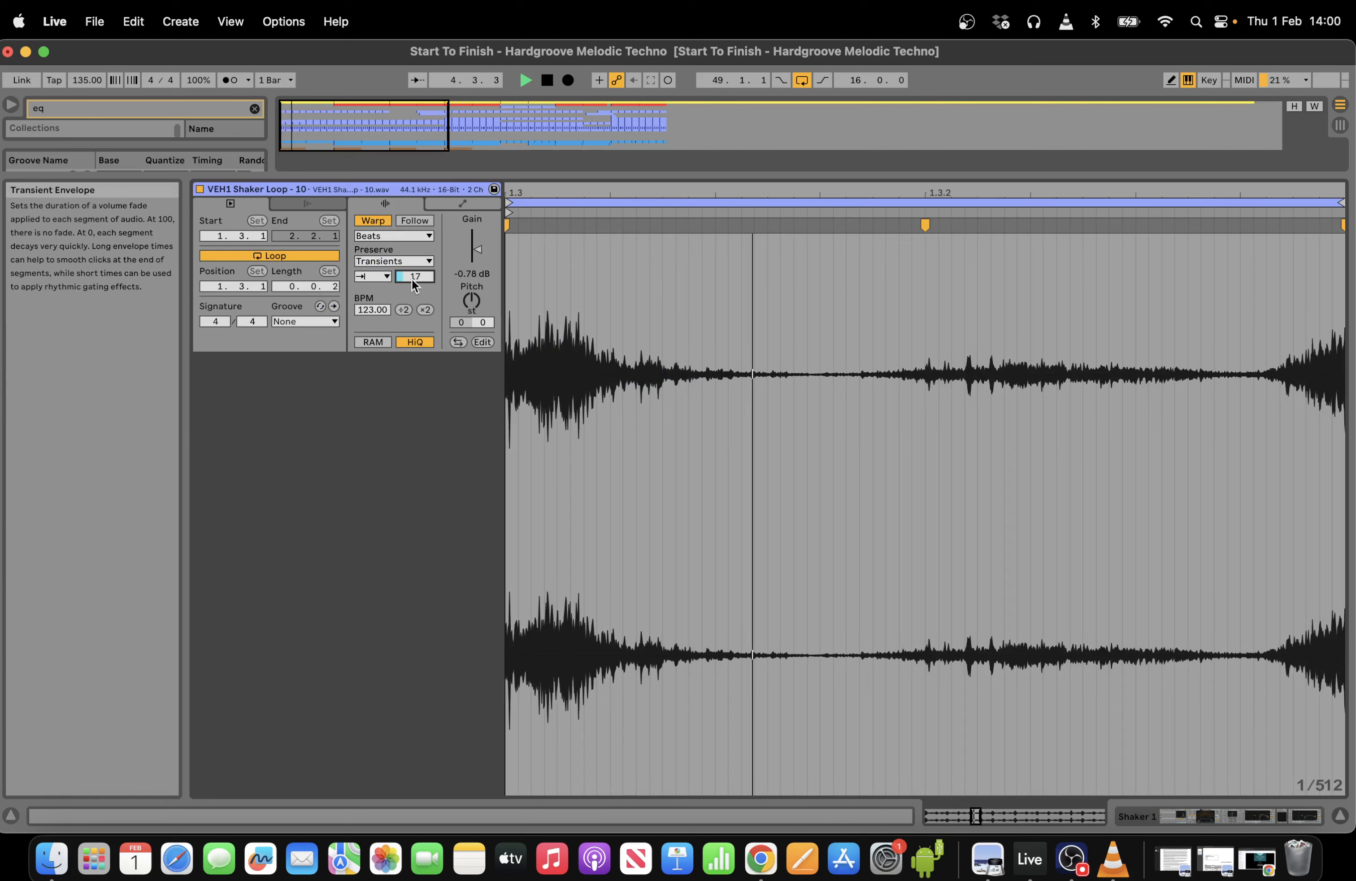
left_click(1206, 816)
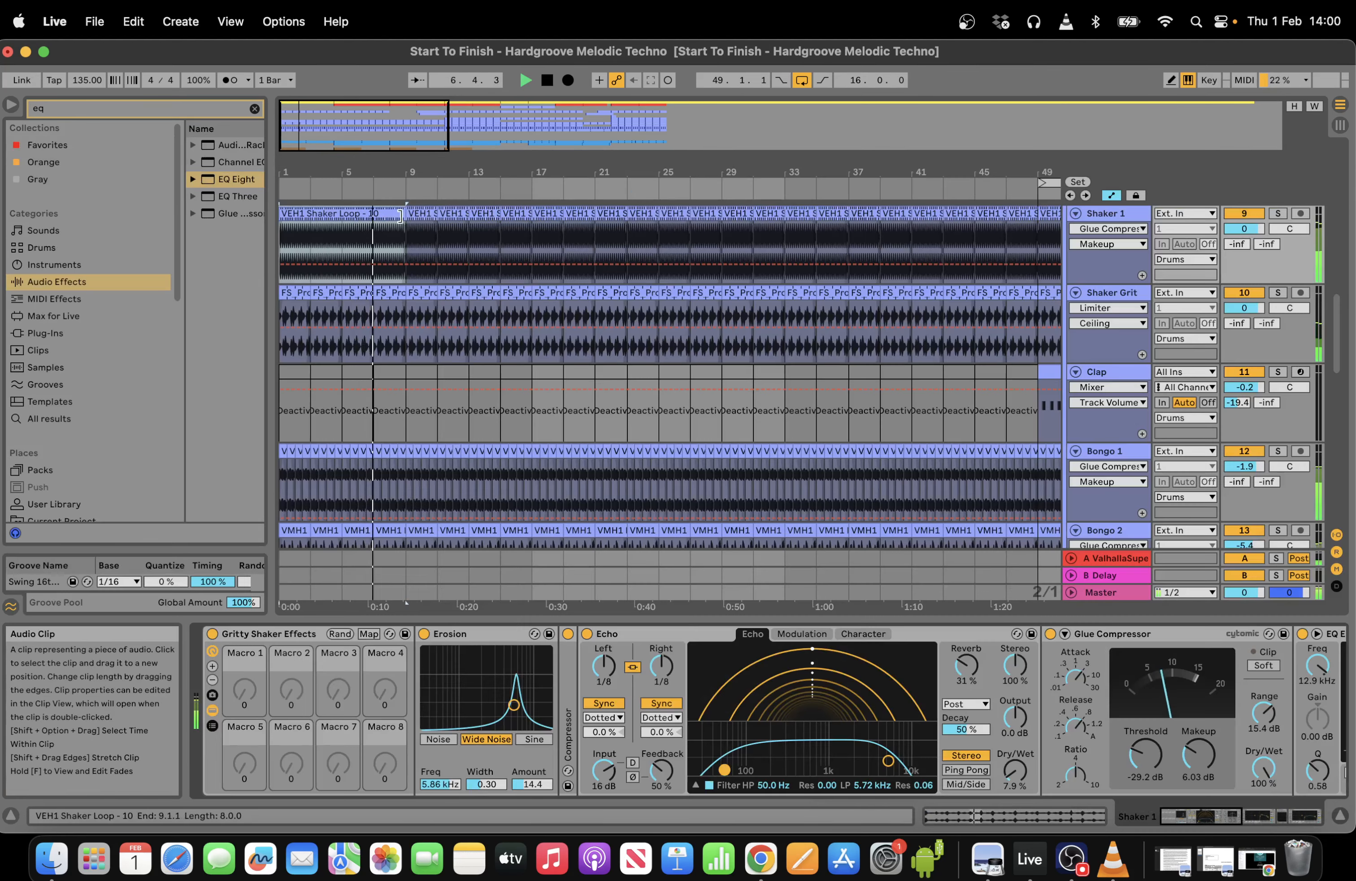
Duplicate the Shaker 1 clip into bars 9–17 and set the copy's Transient Envelope to 35.
key("super+d")
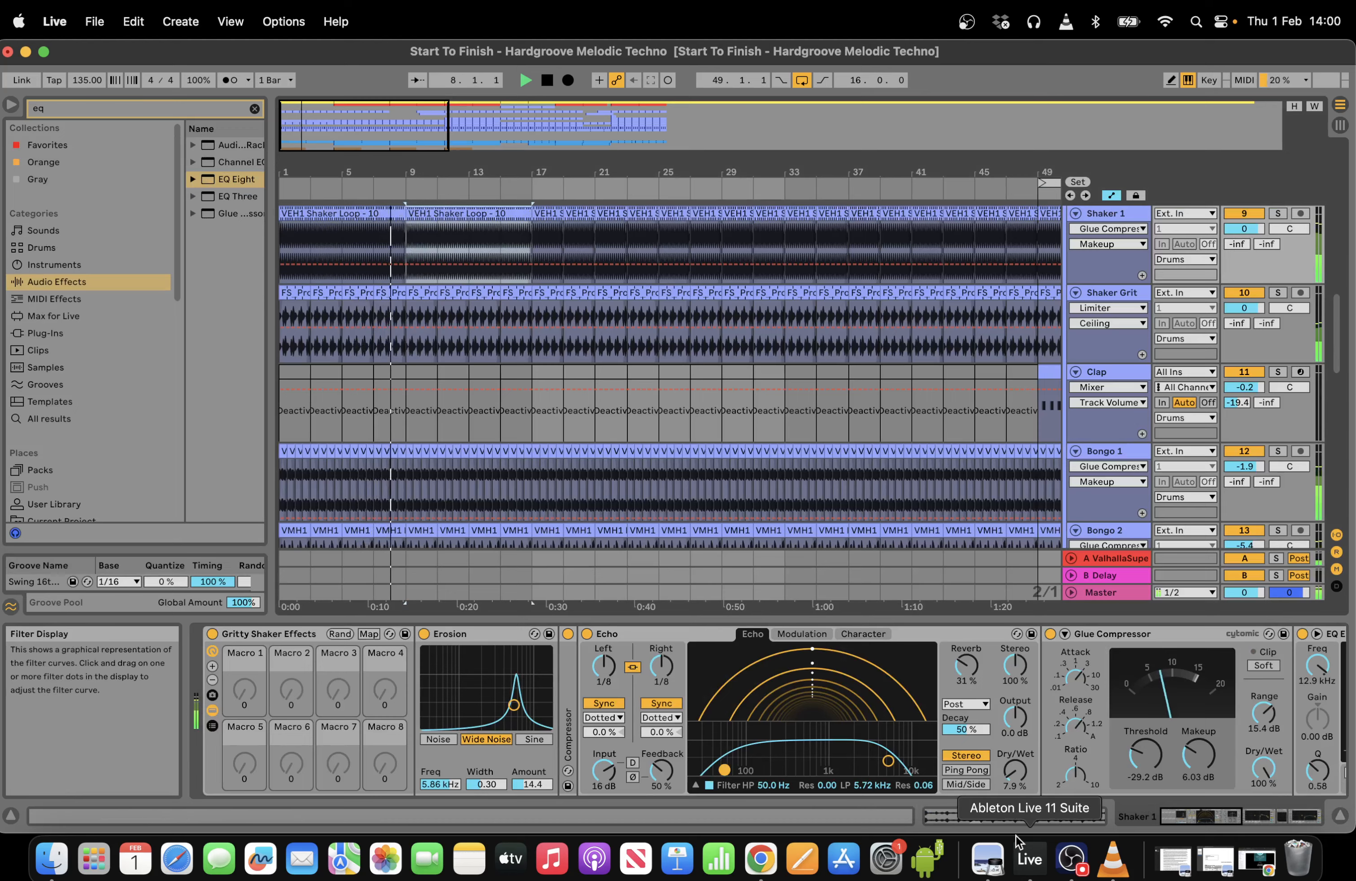
left_click(1014, 818)
left_click_drag(416, 277, 417, 275)
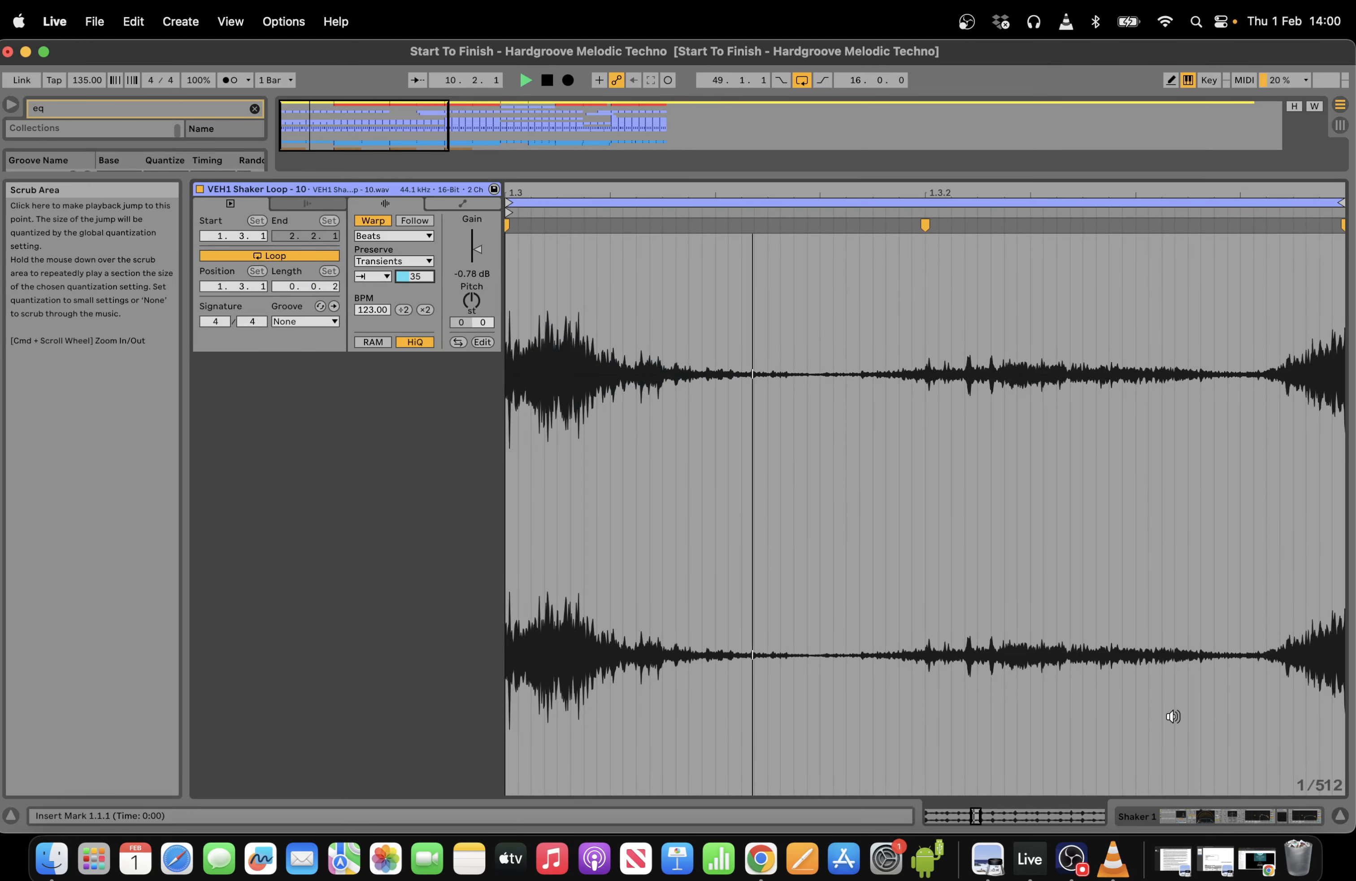
left_click(1240, 811)
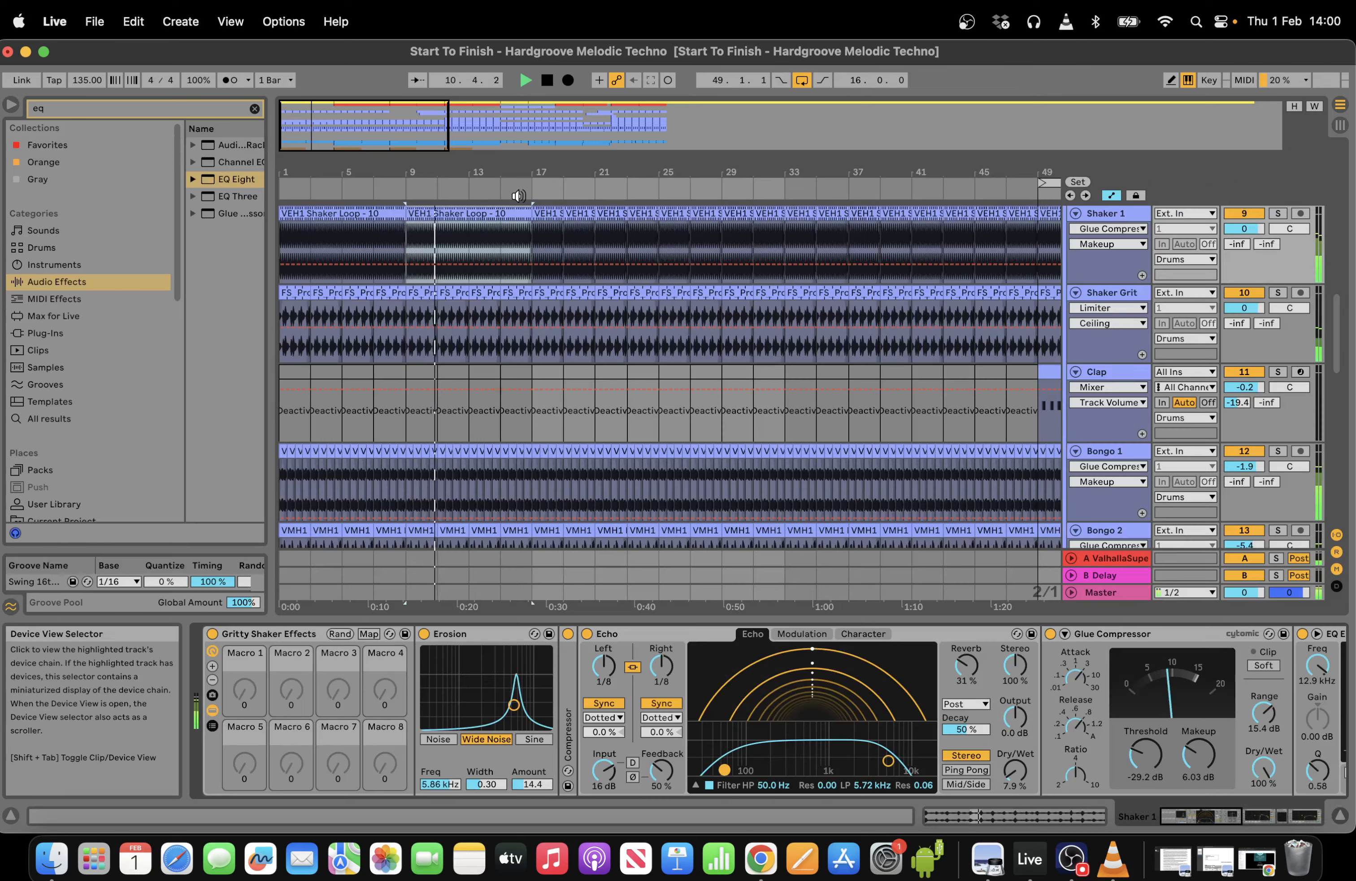
Check the Transient Envelope setting of the Shaker 1 clip starting at bar 17.
left_click(553, 214)
left_click(1009, 817)
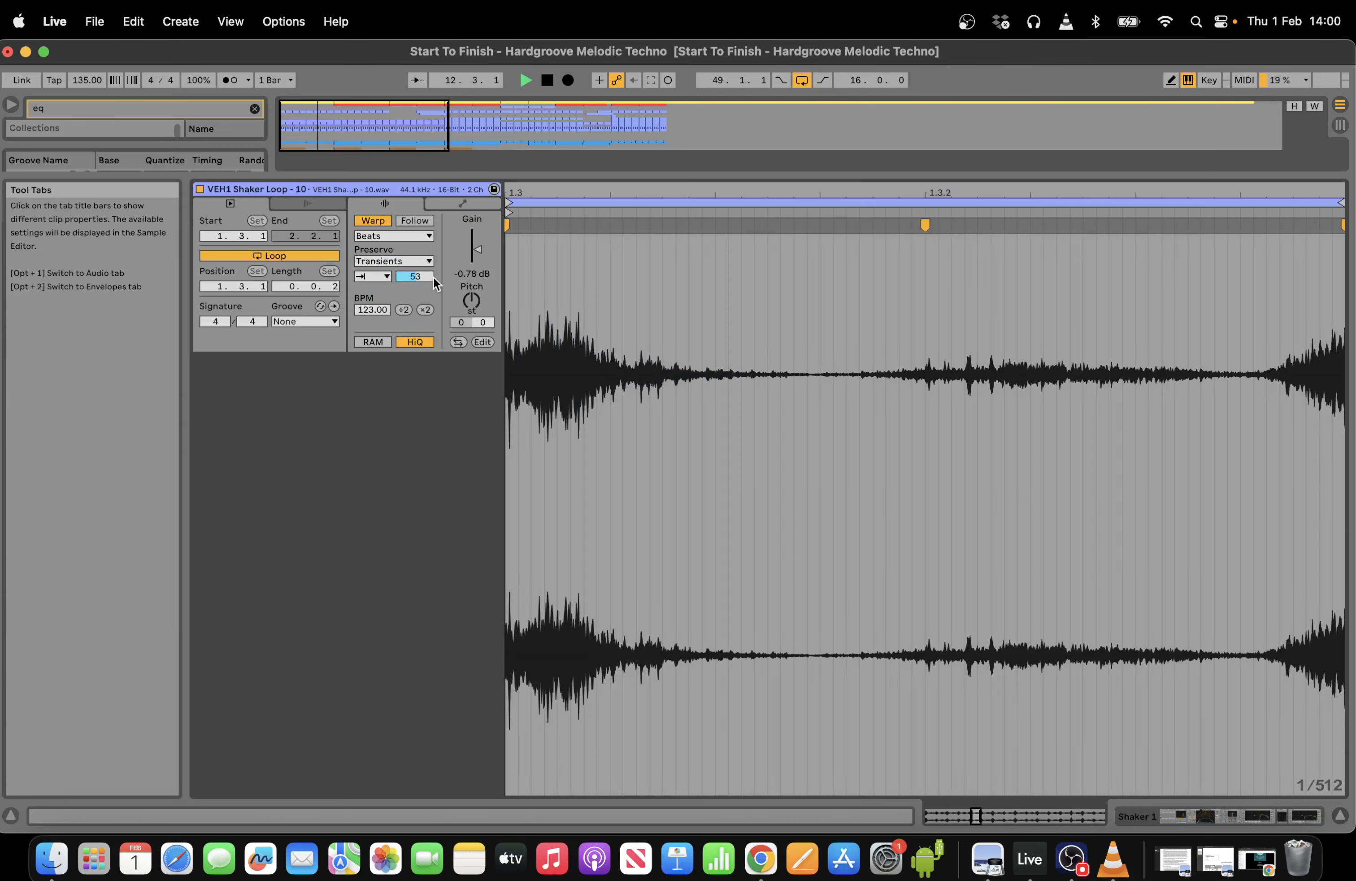
left_click(1269, 813)
Raise the lower Lead 1 track's send to the A-ValhallaSupermassive return to -15.0 dB.
left_click_drag(437, 140, 461, 136)
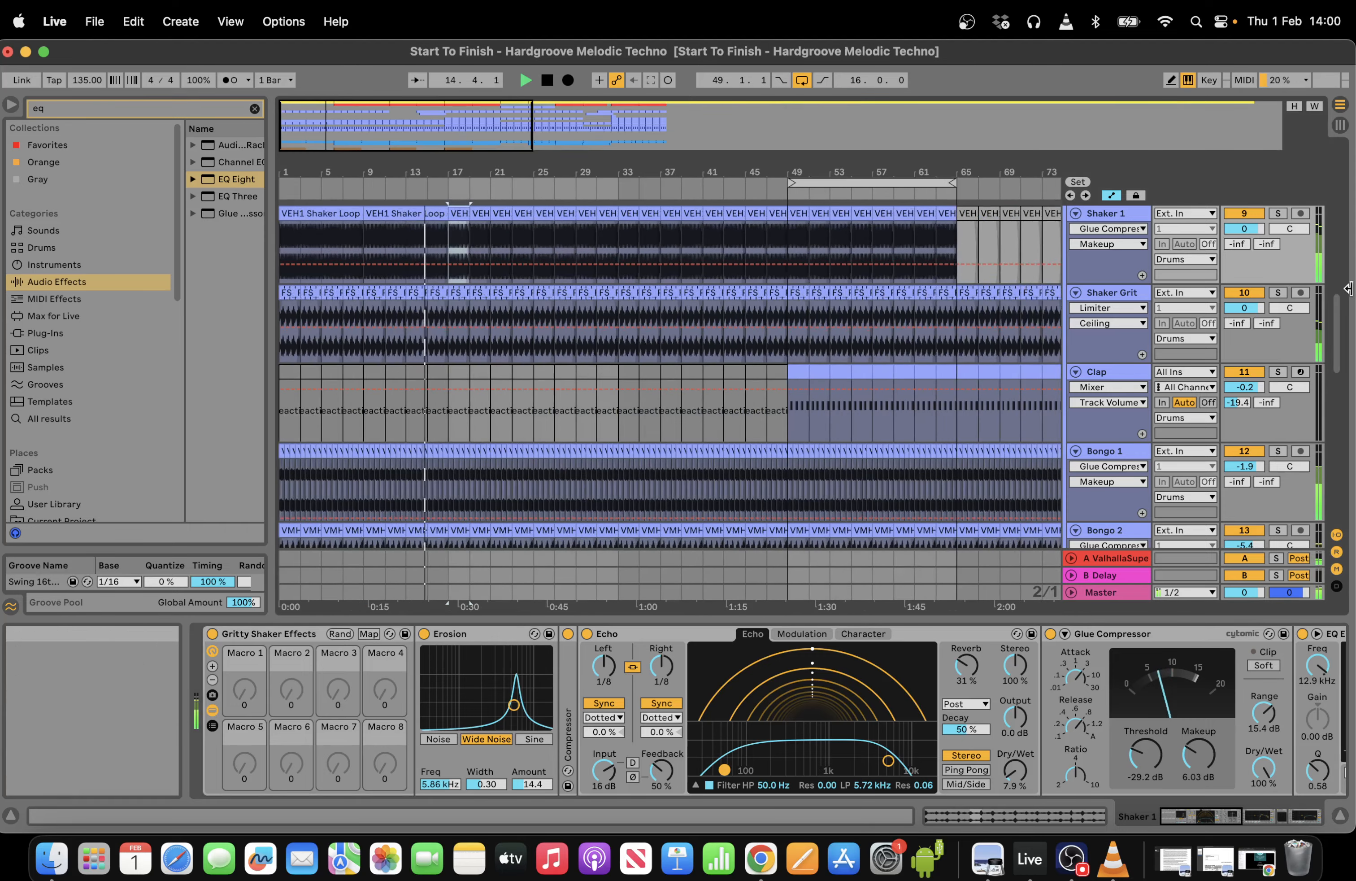
left_click_drag(1338, 323, 1337, 189)
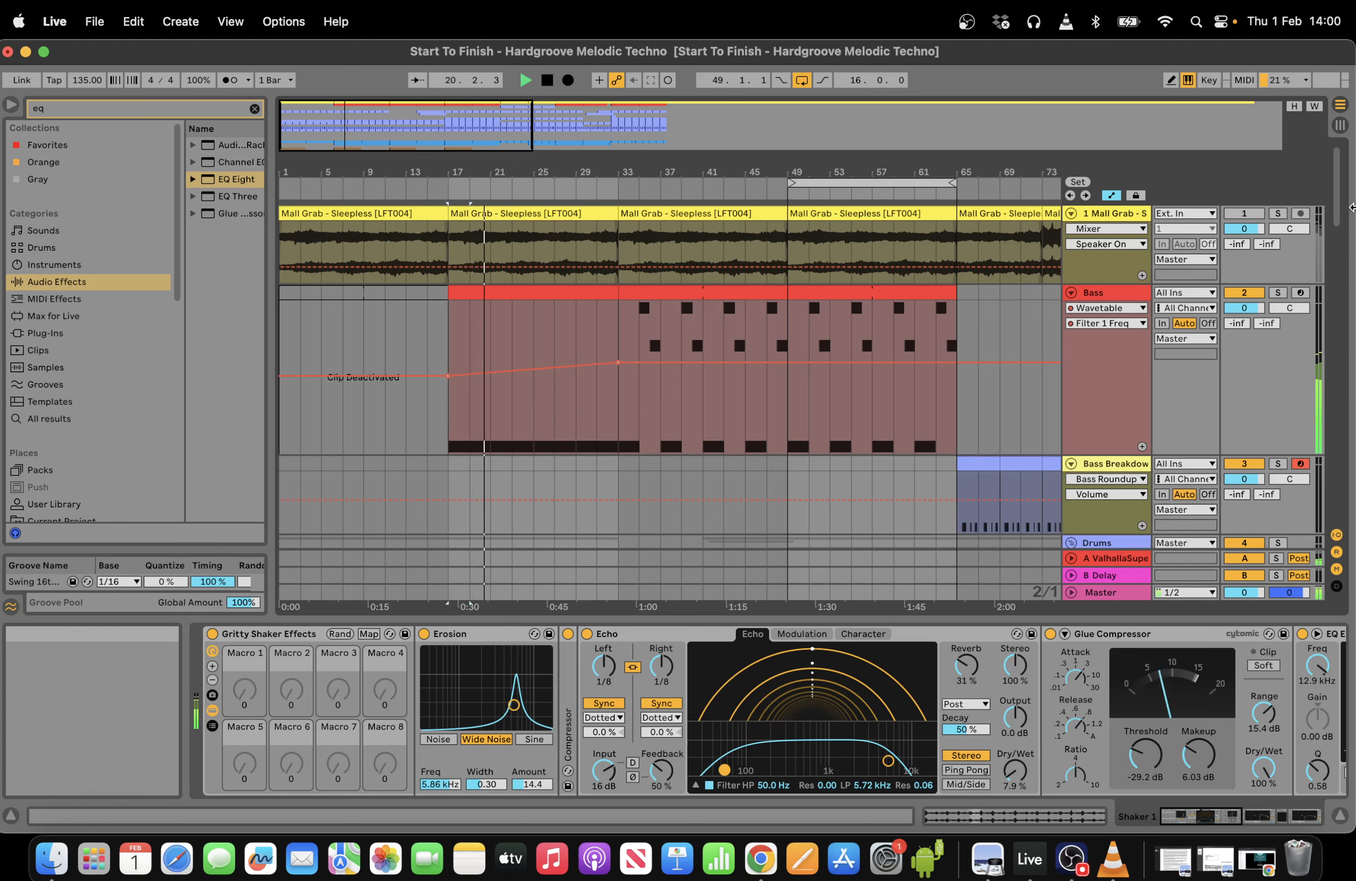
left_click_drag(1338, 189, 1351, 452)
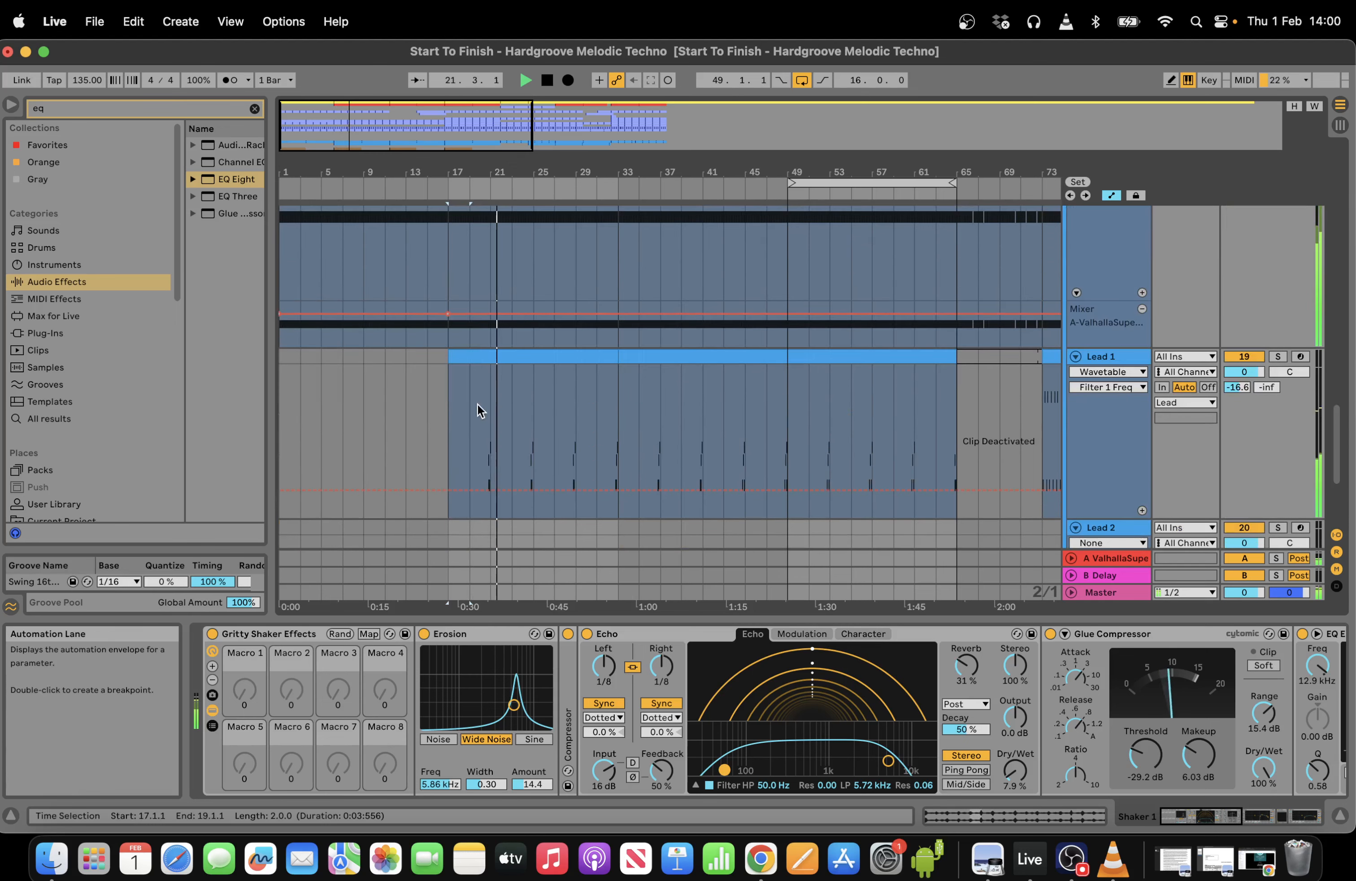
left_click(454, 414)
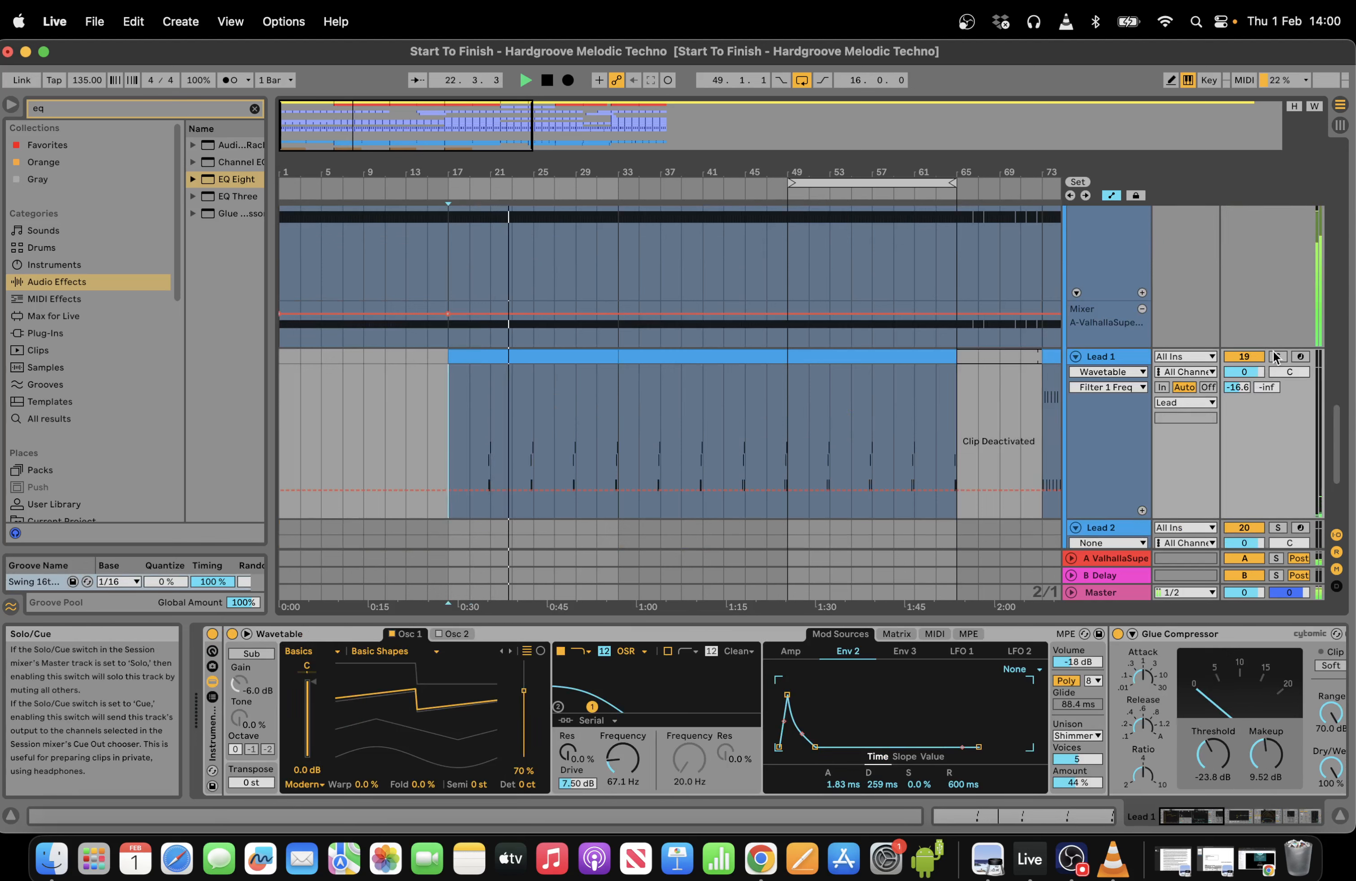
left_click_drag(1238, 387, 1238, 380)
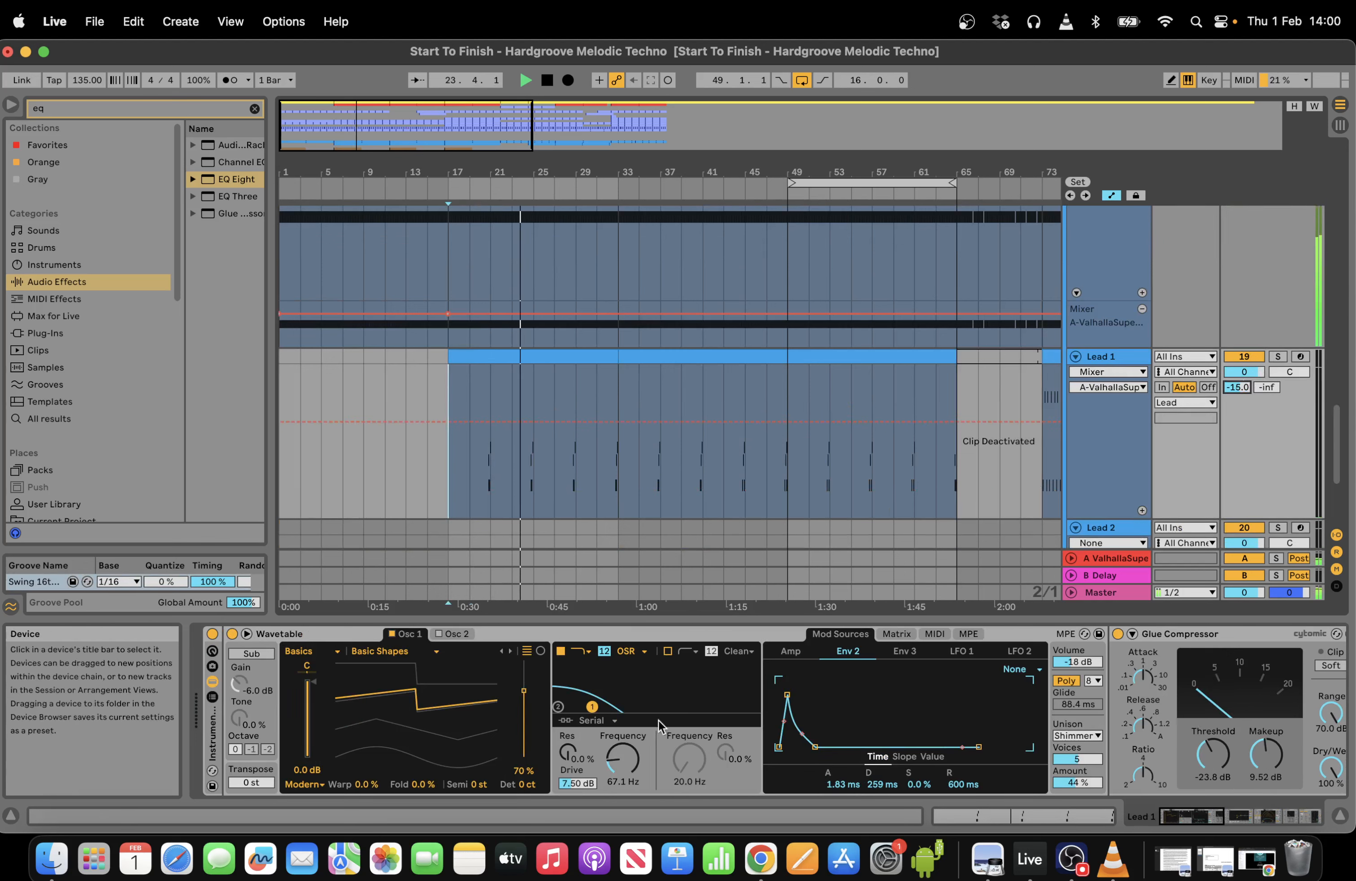
Automate the lower Lead 1 track's Env 2 Peak to rise gradually from a reduced level at bar 17 to 78% at bar 49.
left_click(623, 762)
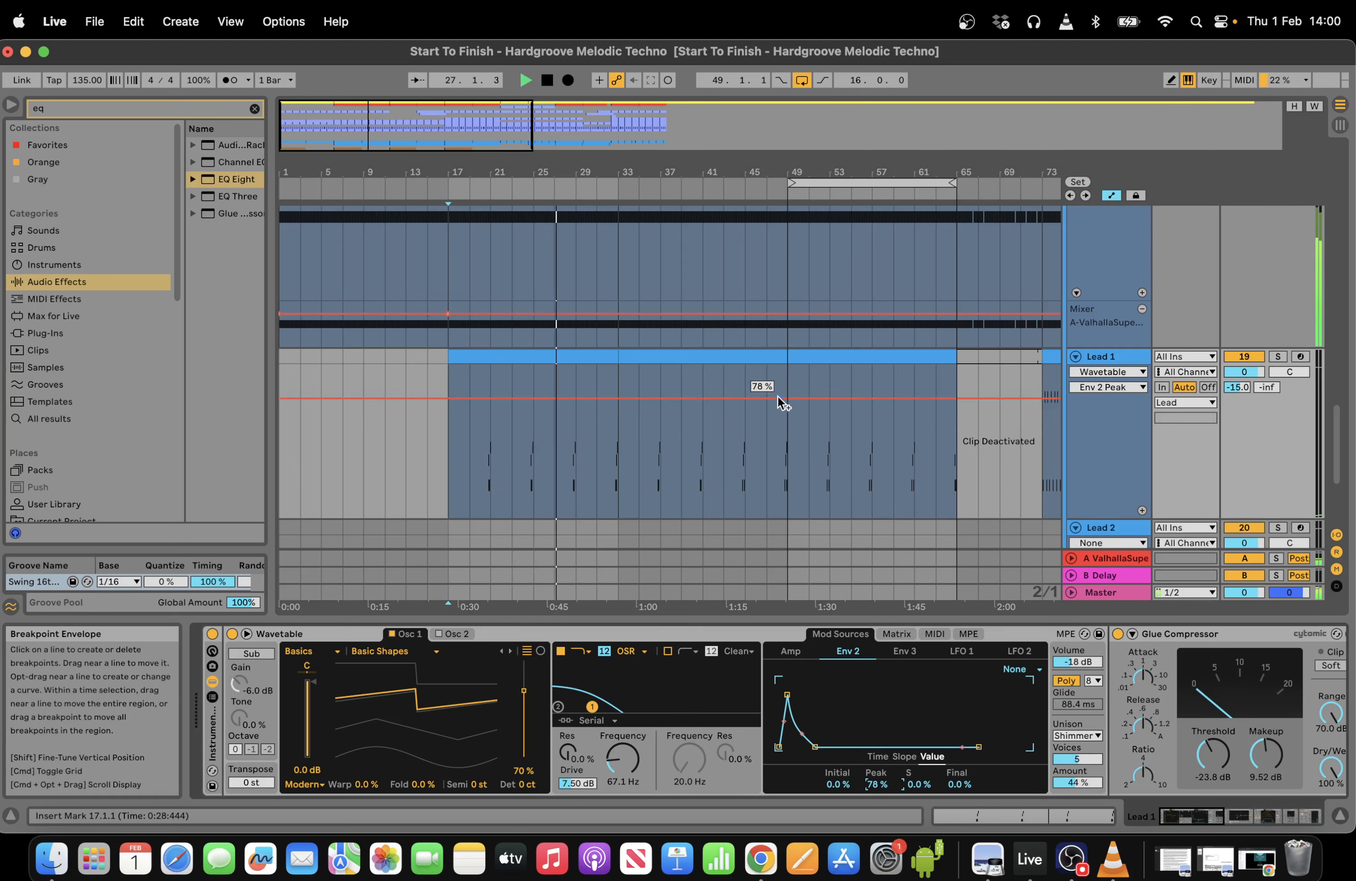
left_click(787, 399)
left_click_drag(449, 399, 446, 433)
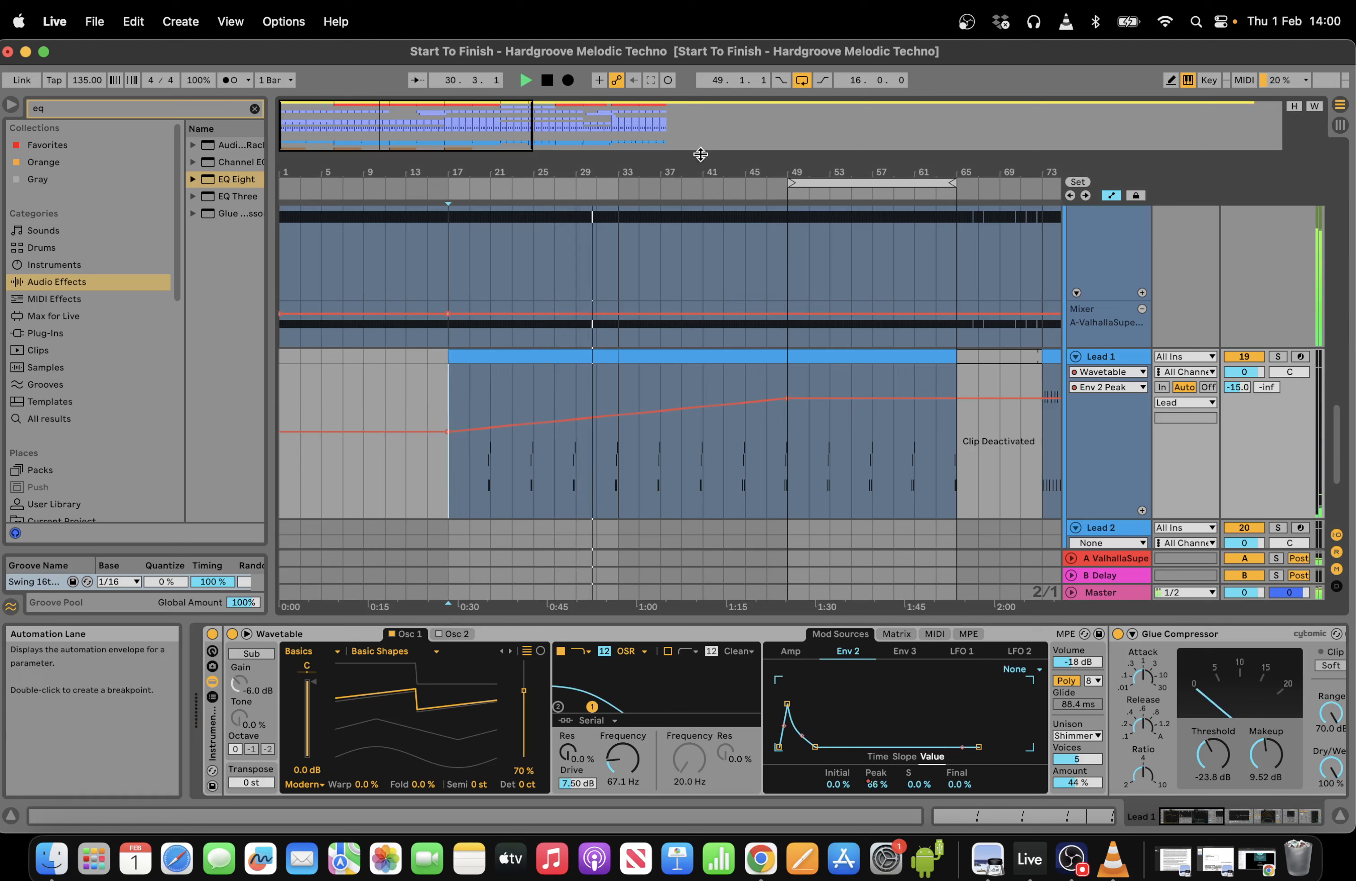
Split bars 33–49 of the lower Lead 1 track's clip off as a separate clip.
key("XF86AudioRaiseVolume")
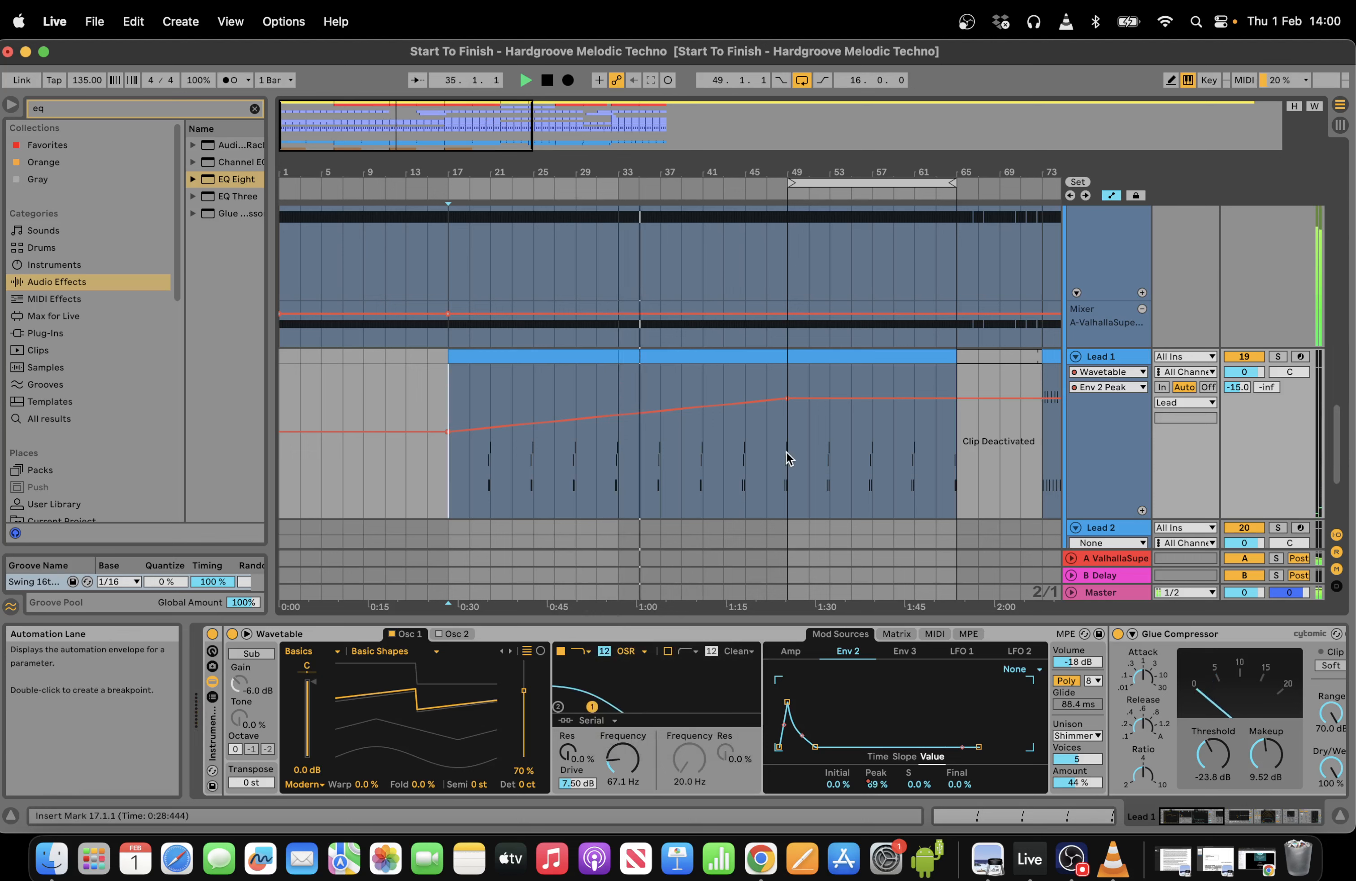
left_click_drag(788, 458, 626, 350)
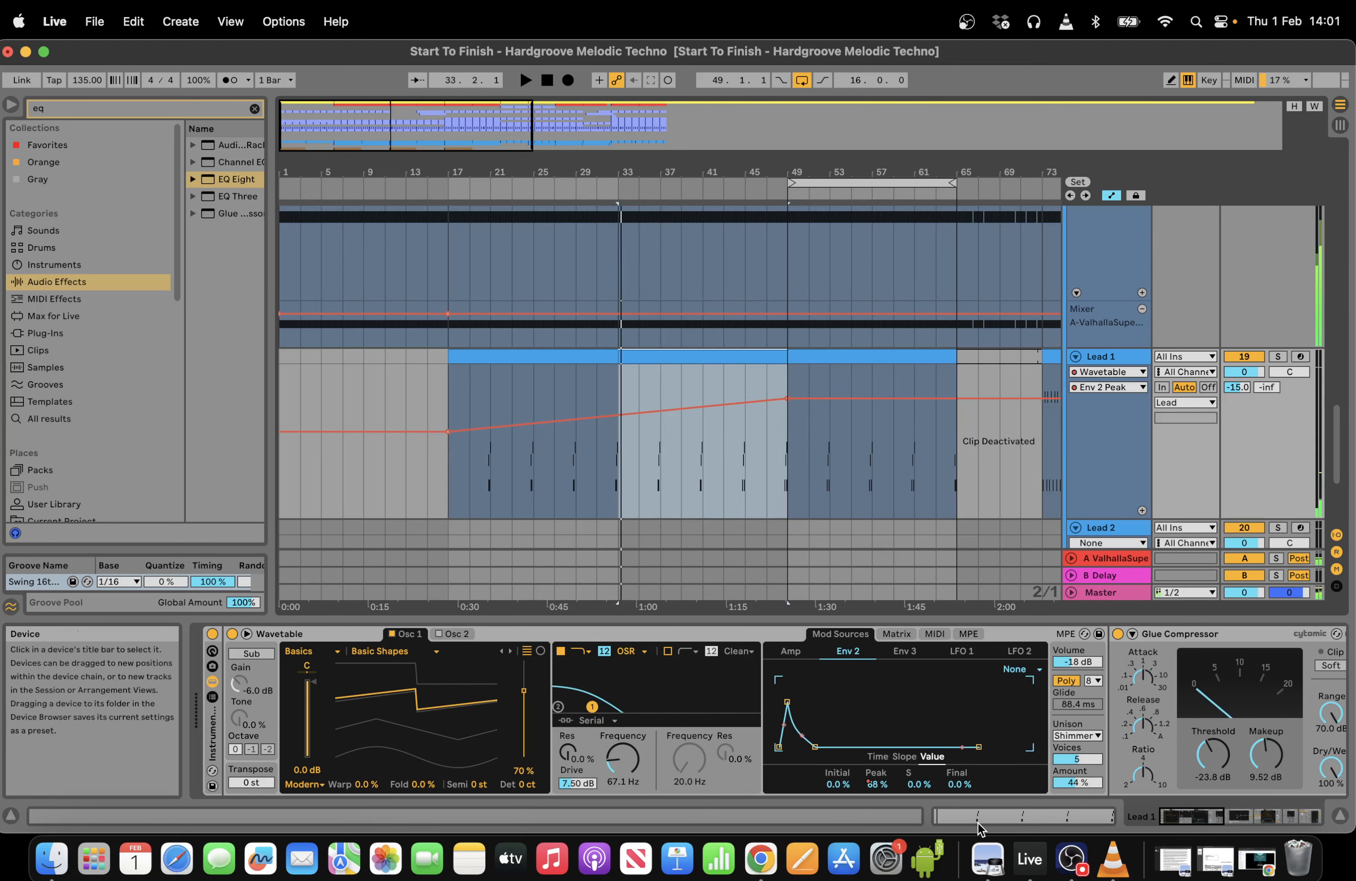
In the lower Lead 1 clip at bars 33–49, add a syncopated pattern of five 1/16 G3 notes between 1.2.1 and 1.4.1.
double_click(664, 357)
right_click(661, 498)
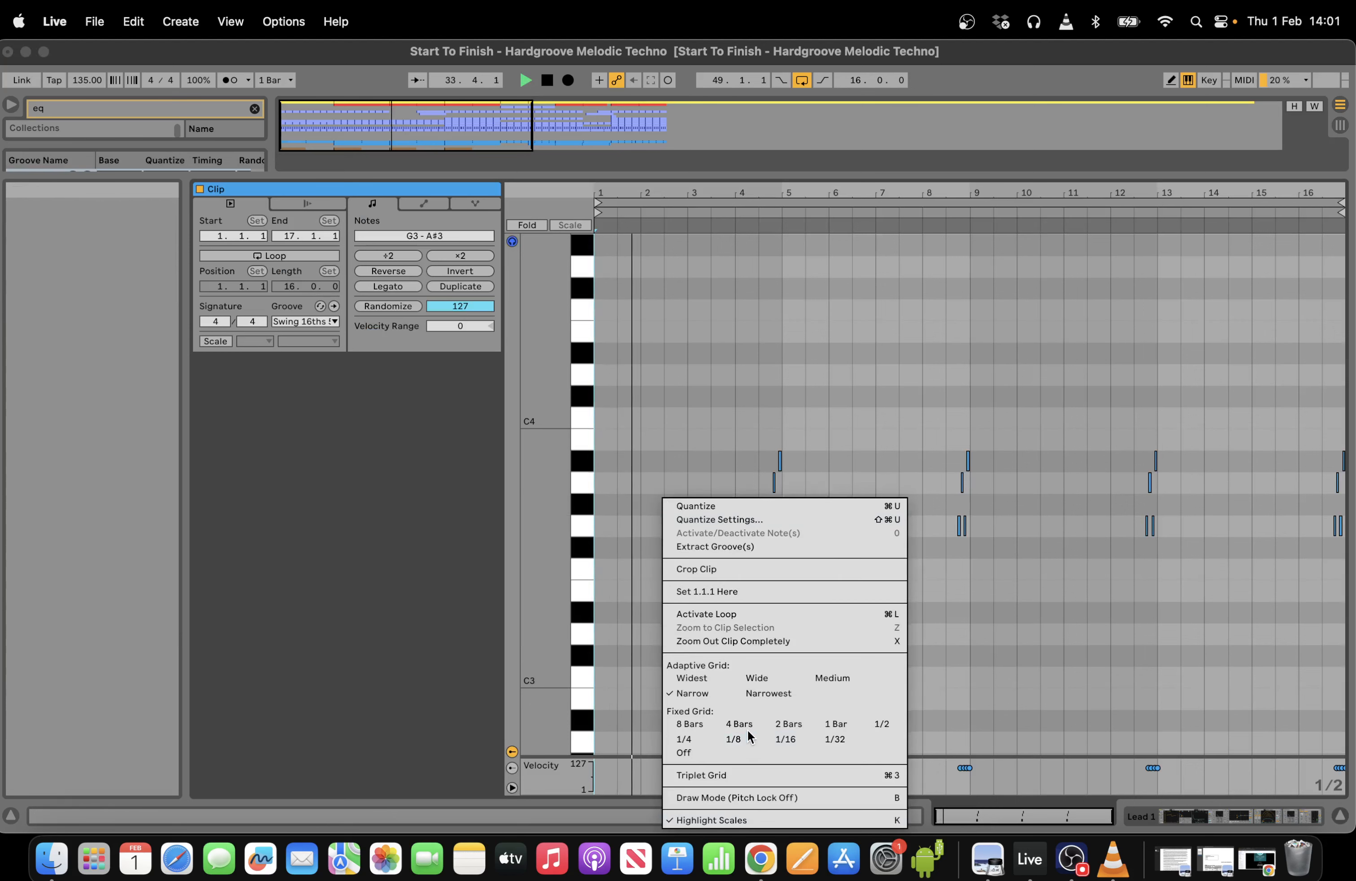
left_click(786, 738)
left_click_drag(946, 801, 949, 812)
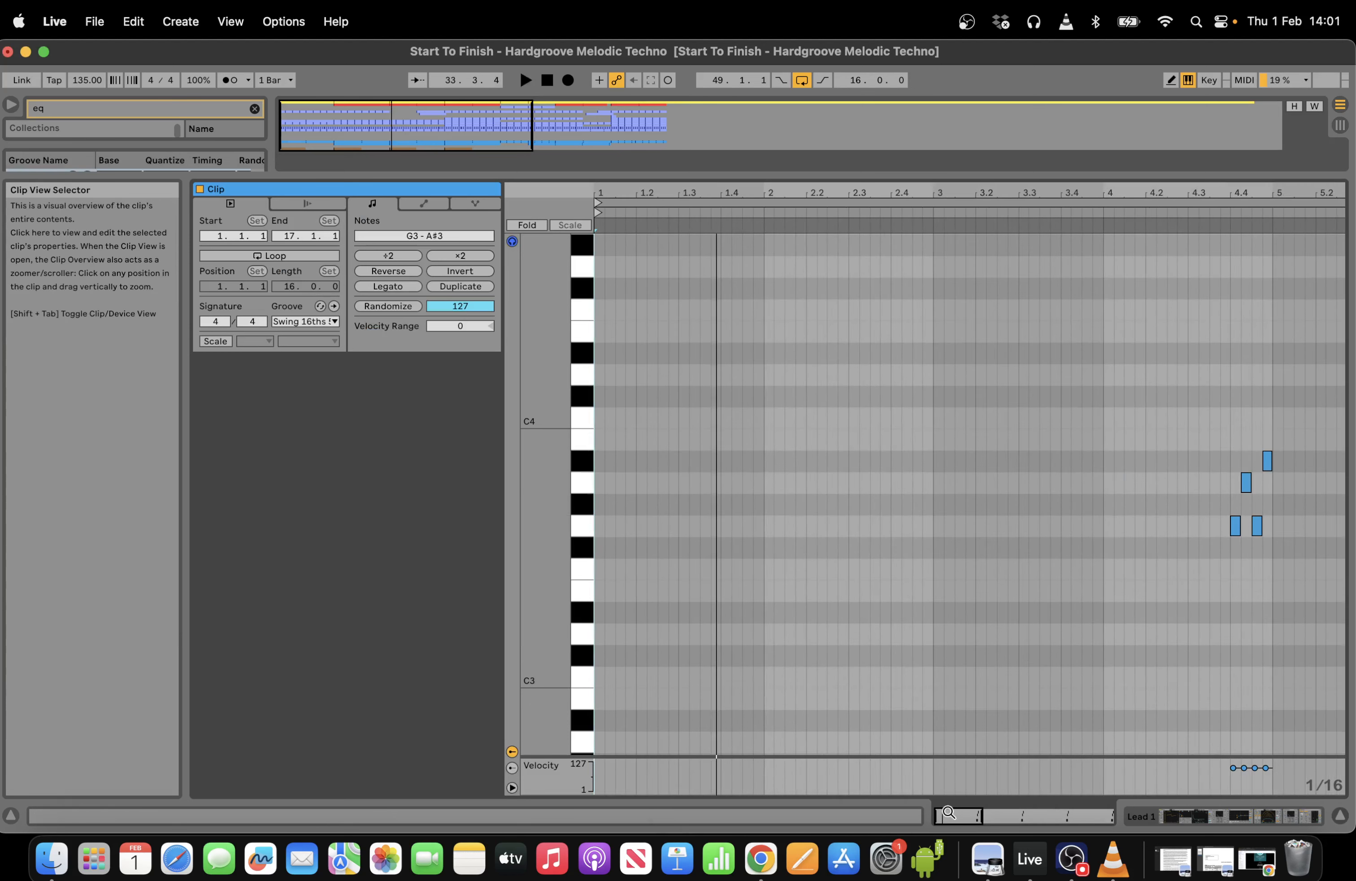
double_click(630, 525)
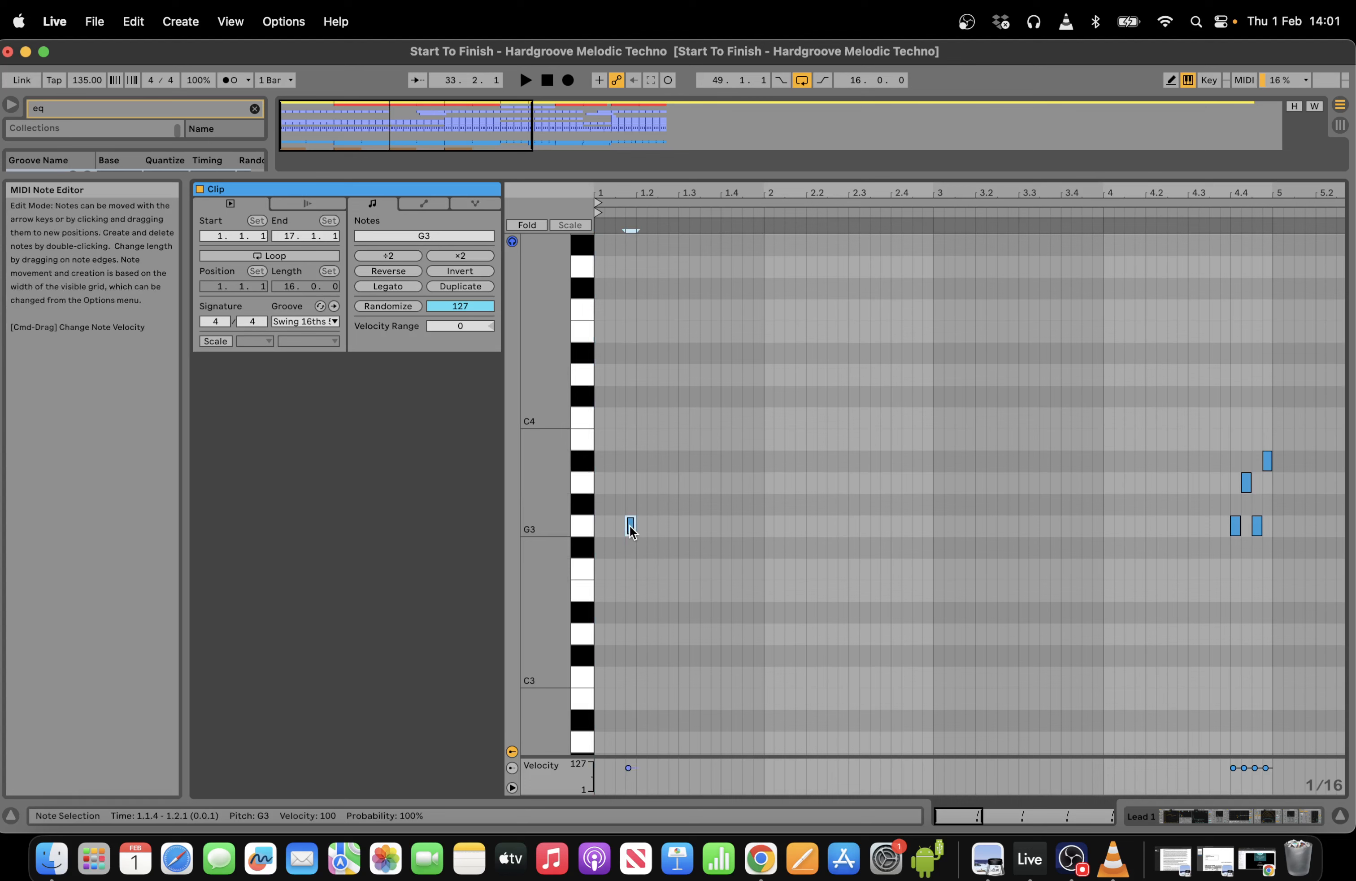
double_click(652, 525)
left_click_drag(703, 539, 555, 521)
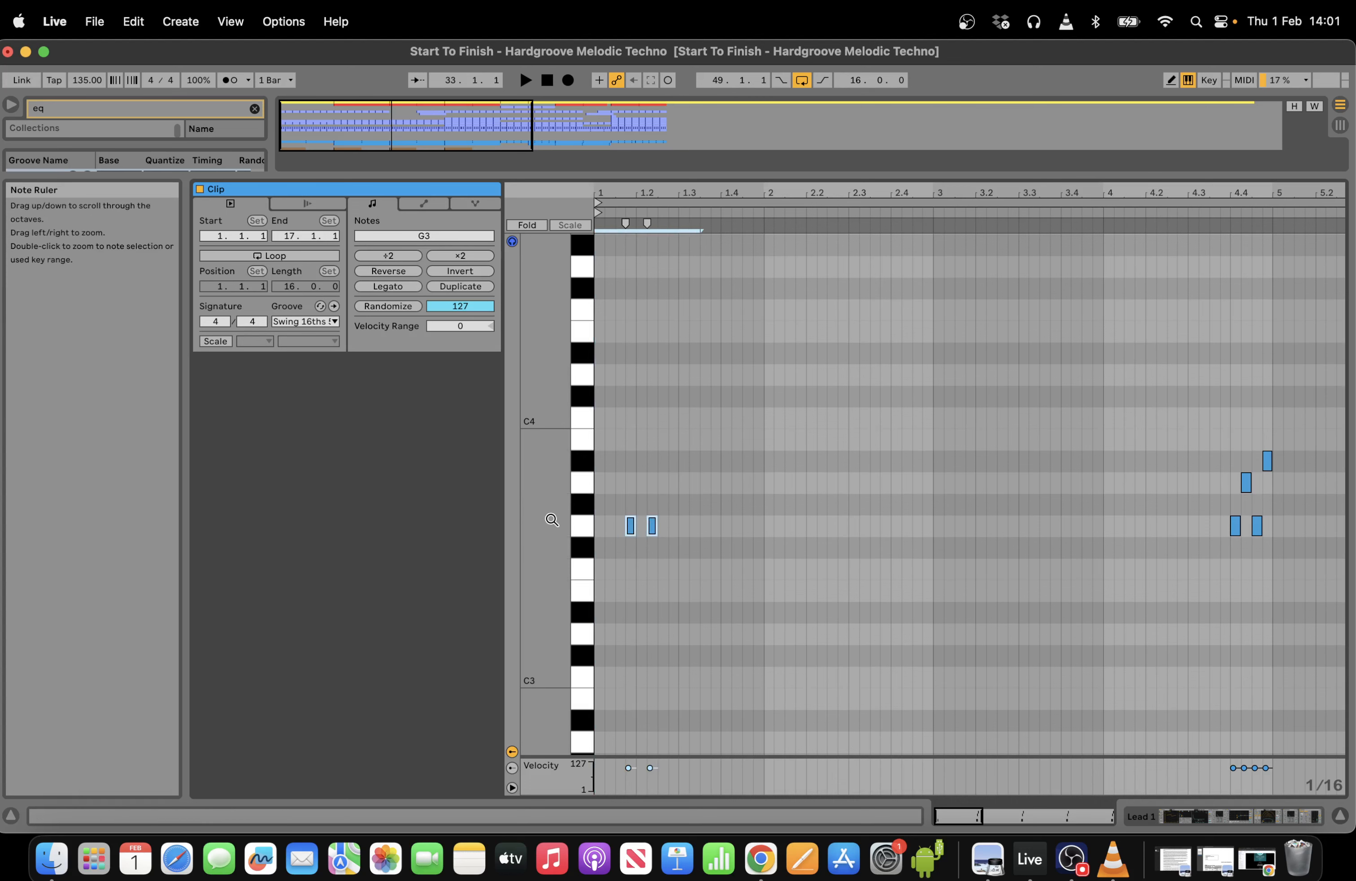
double_click(684, 526)
double_click(694, 526)
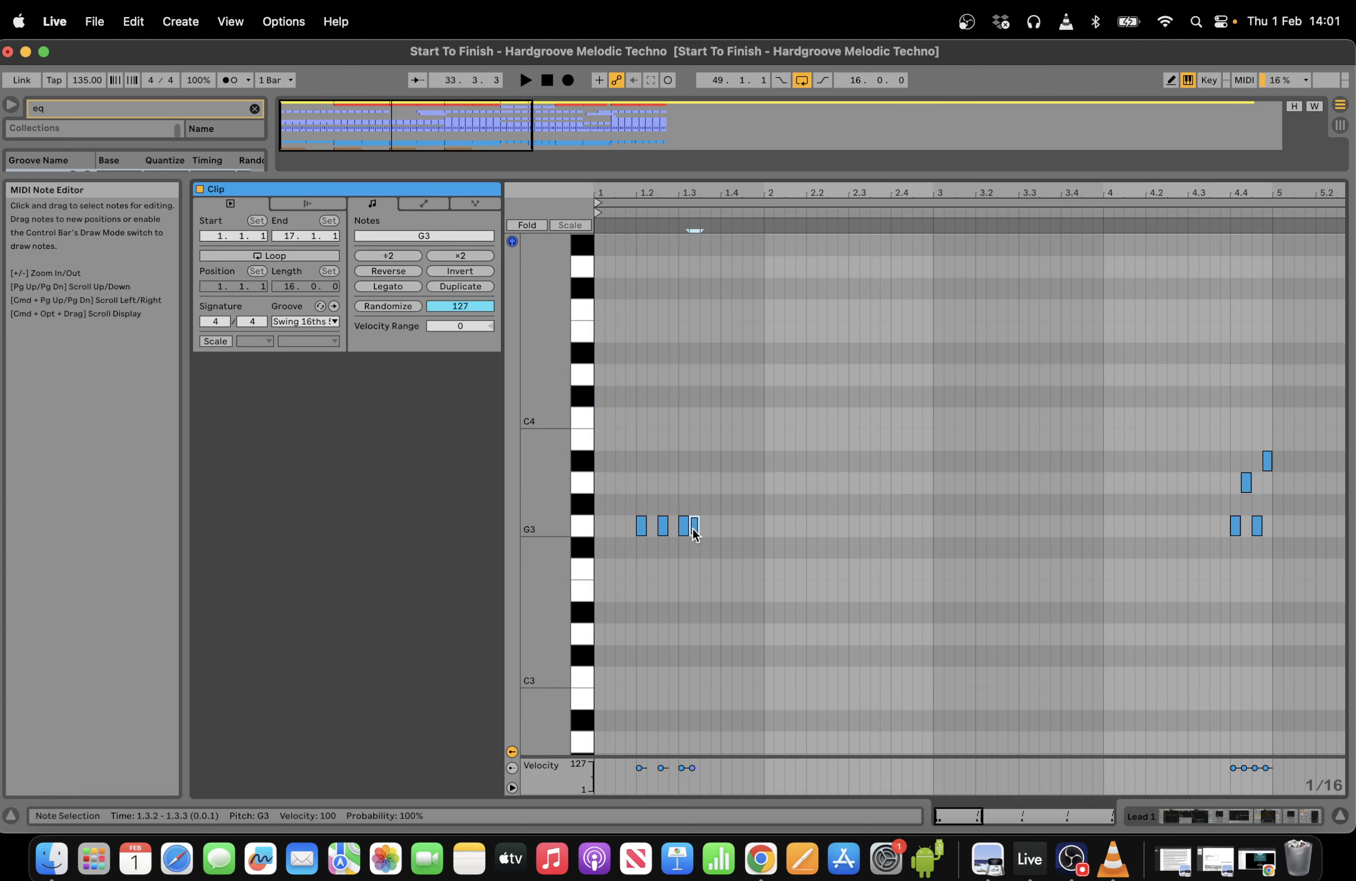
double_click(716, 526)
key("space")
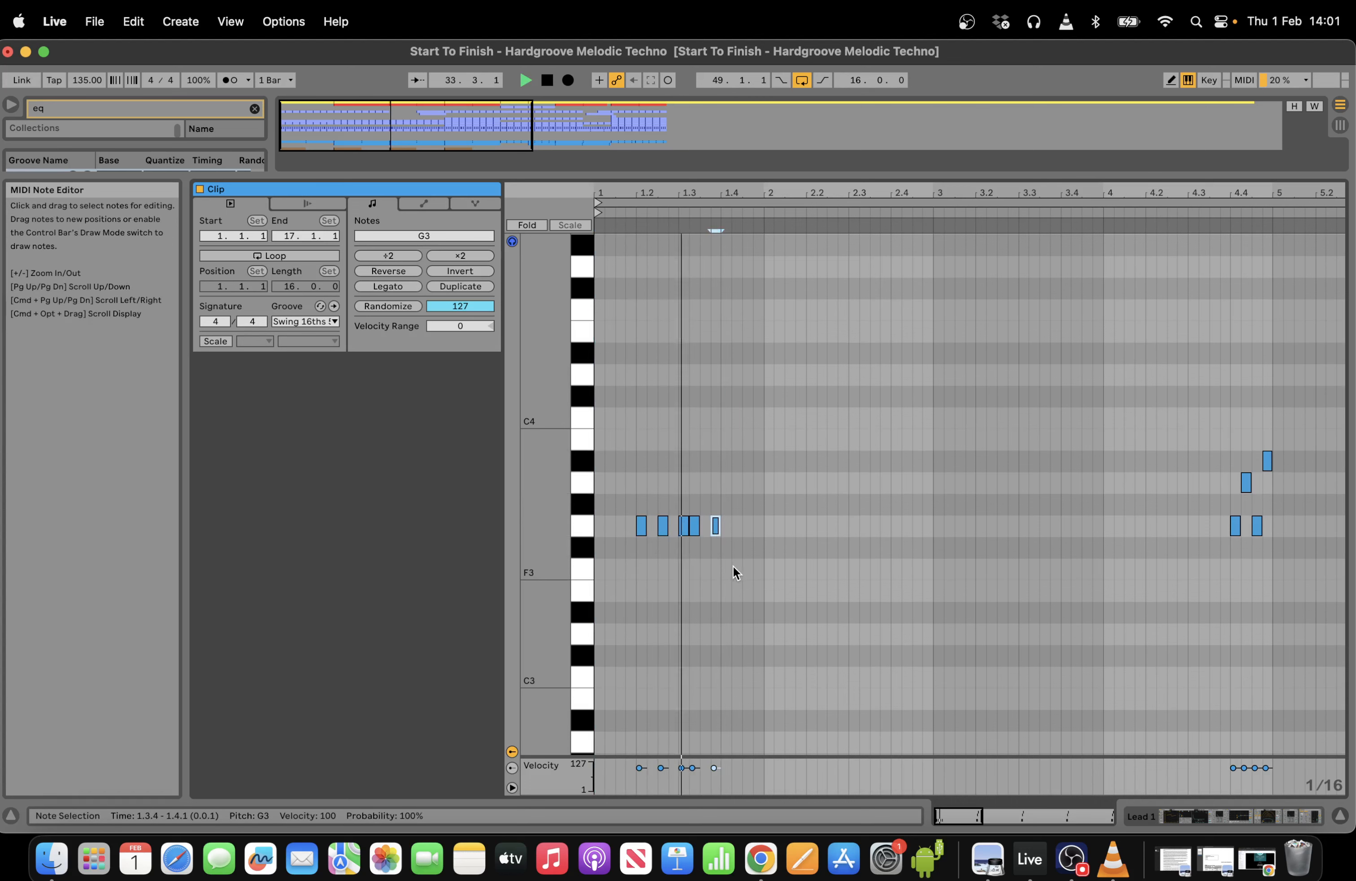
Duplicate the first bar's five-note G3 pattern bar by bar through bar 16 of the clip.
left_click_drag(763, 555, 614, 535)
key("super+d")
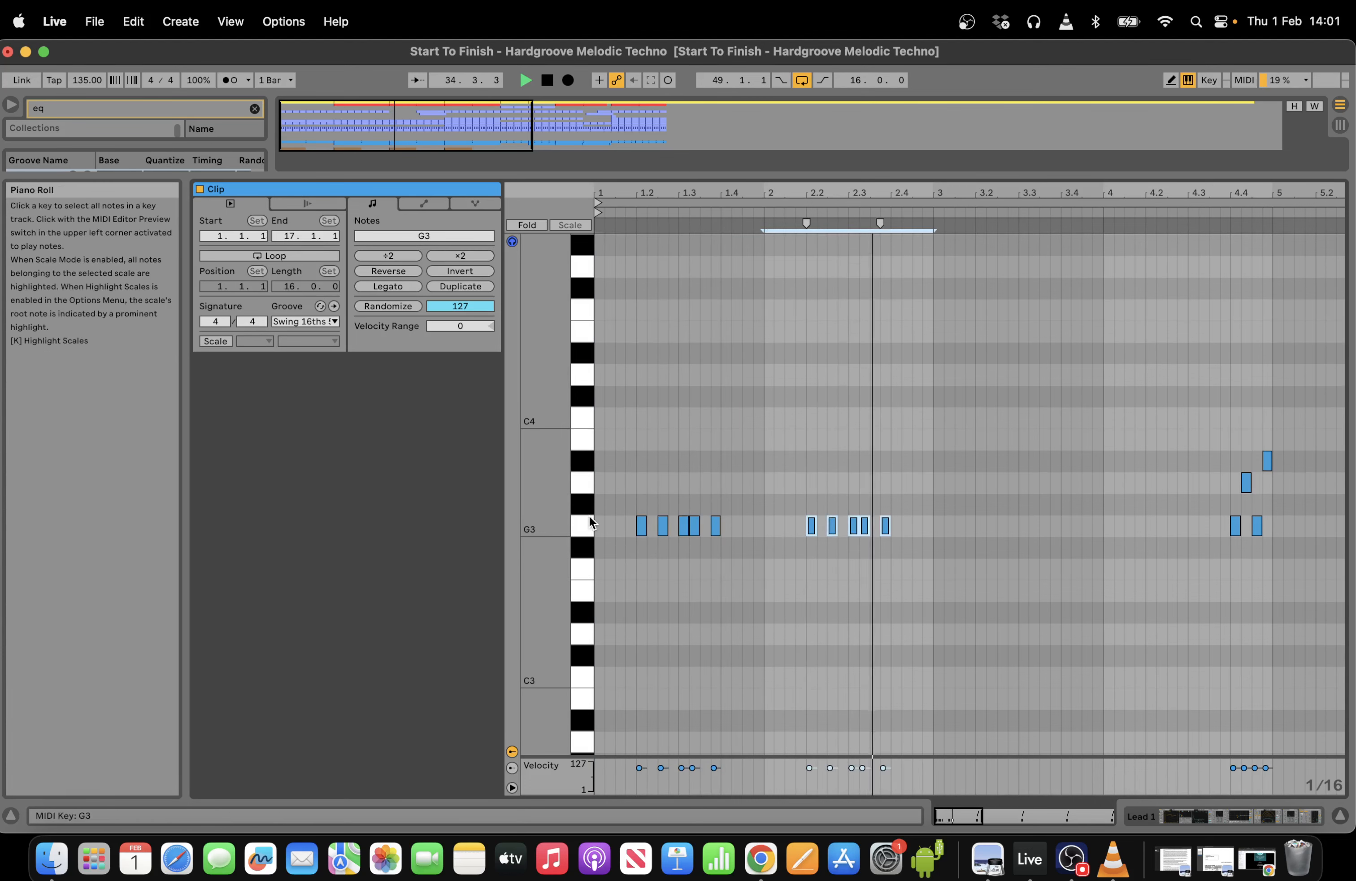
key("super+d")
key("super+d")
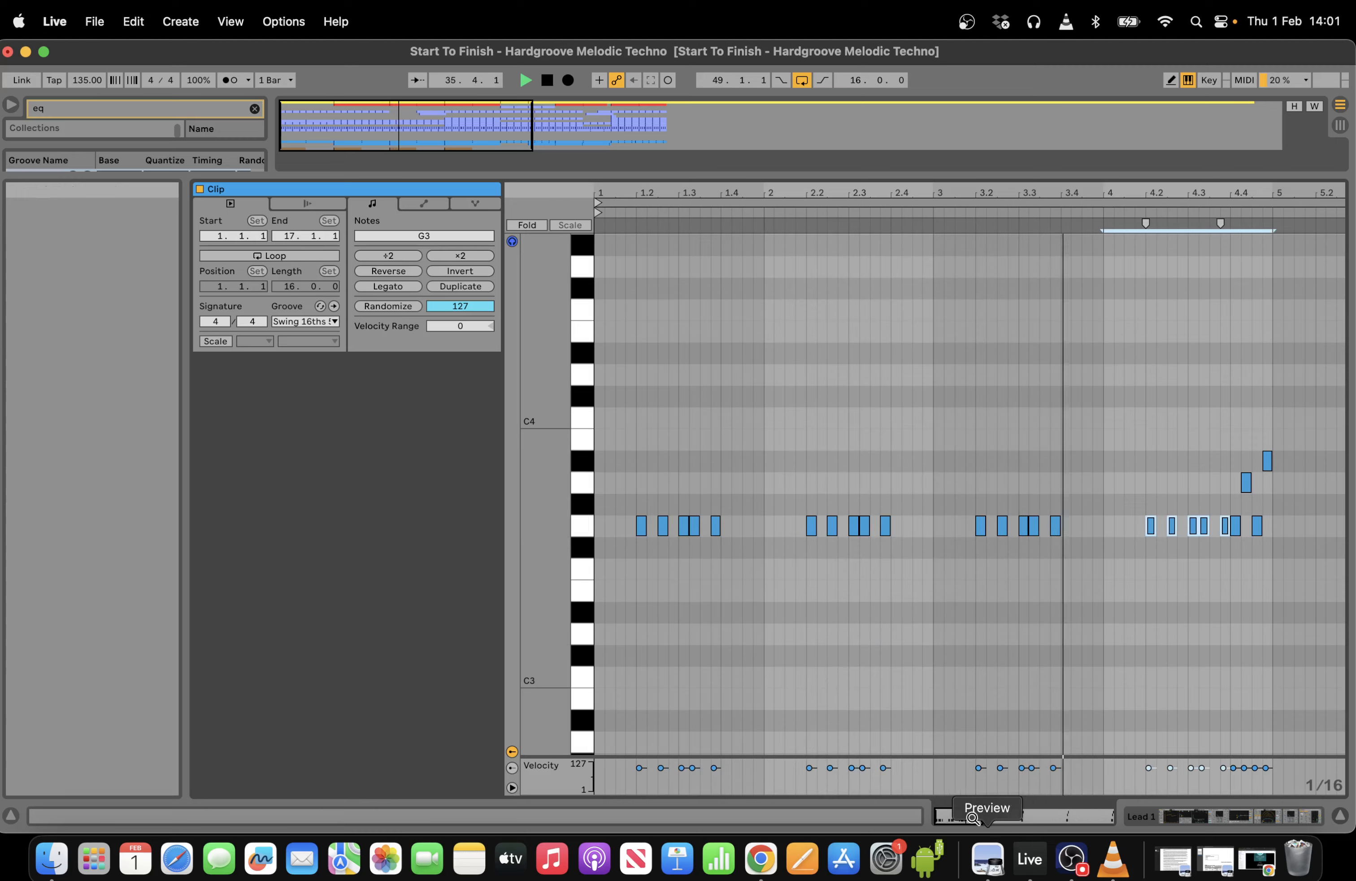
mouse_move(963, 815)
left_mouse_down()
mouse_move(1004, 815)
mouse_move(976, 816)
left_mouse_up()
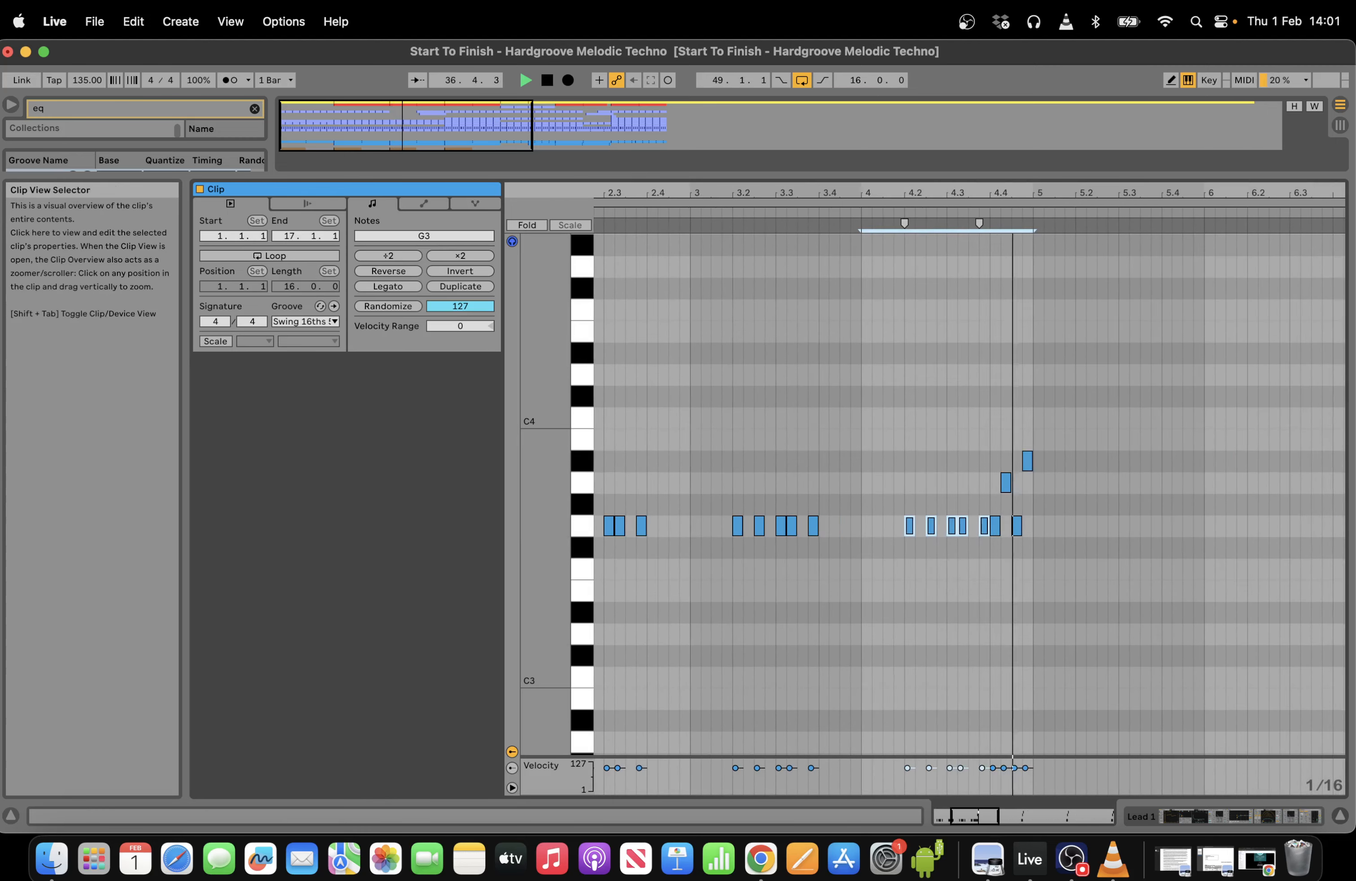
key("super+d")
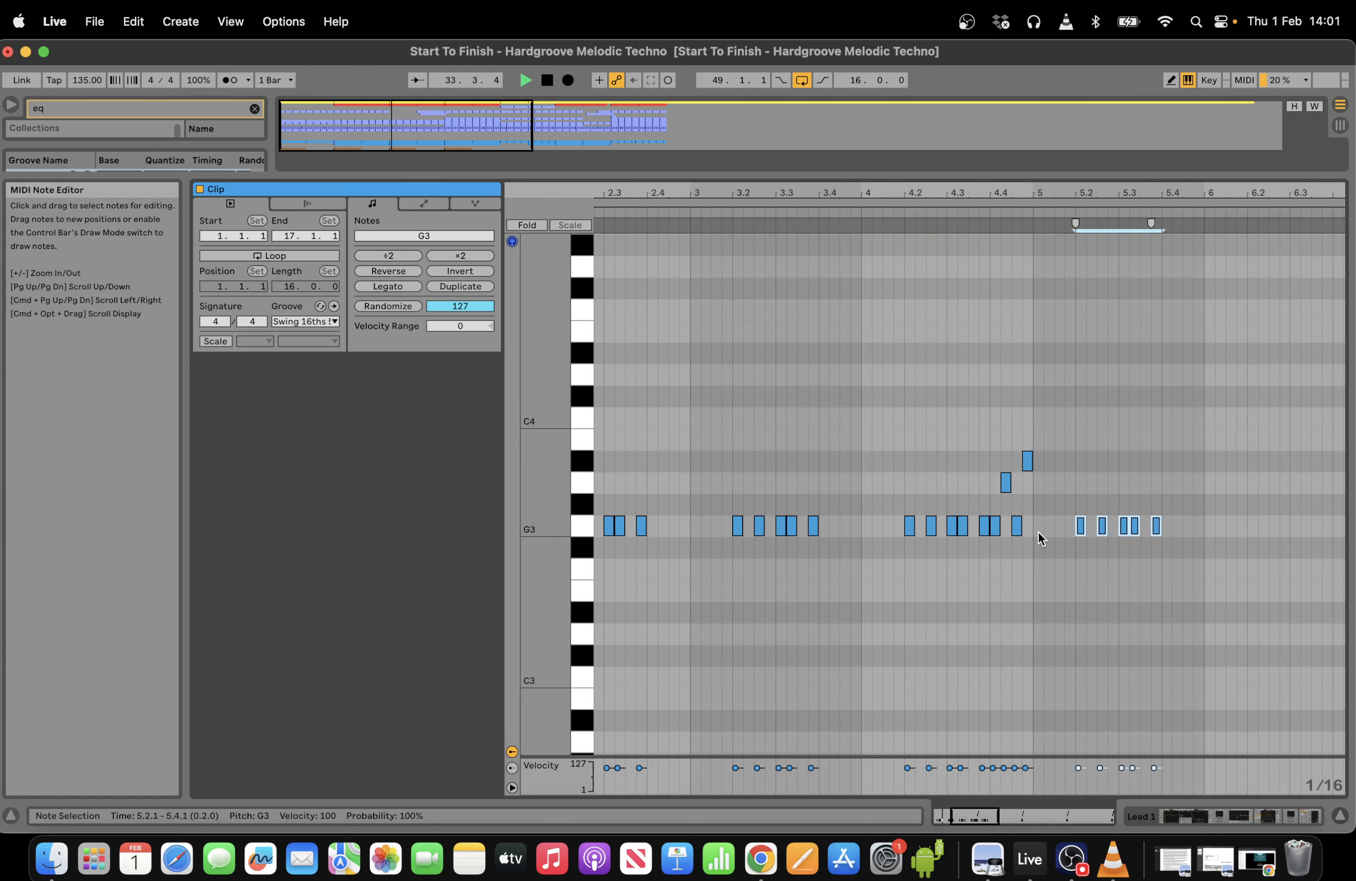
key("super+d")
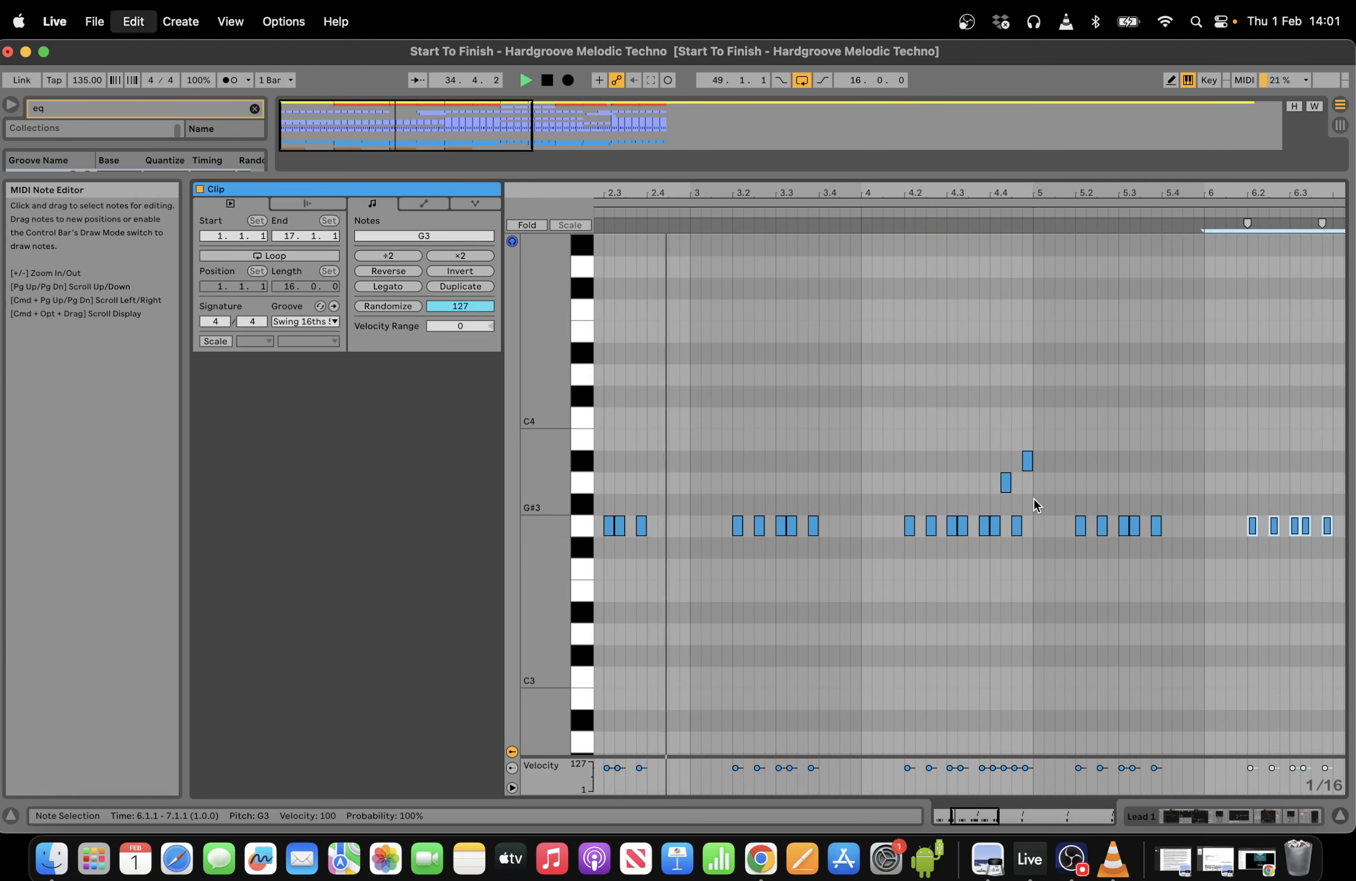
left_click_drag(976, 817, 971, 785)
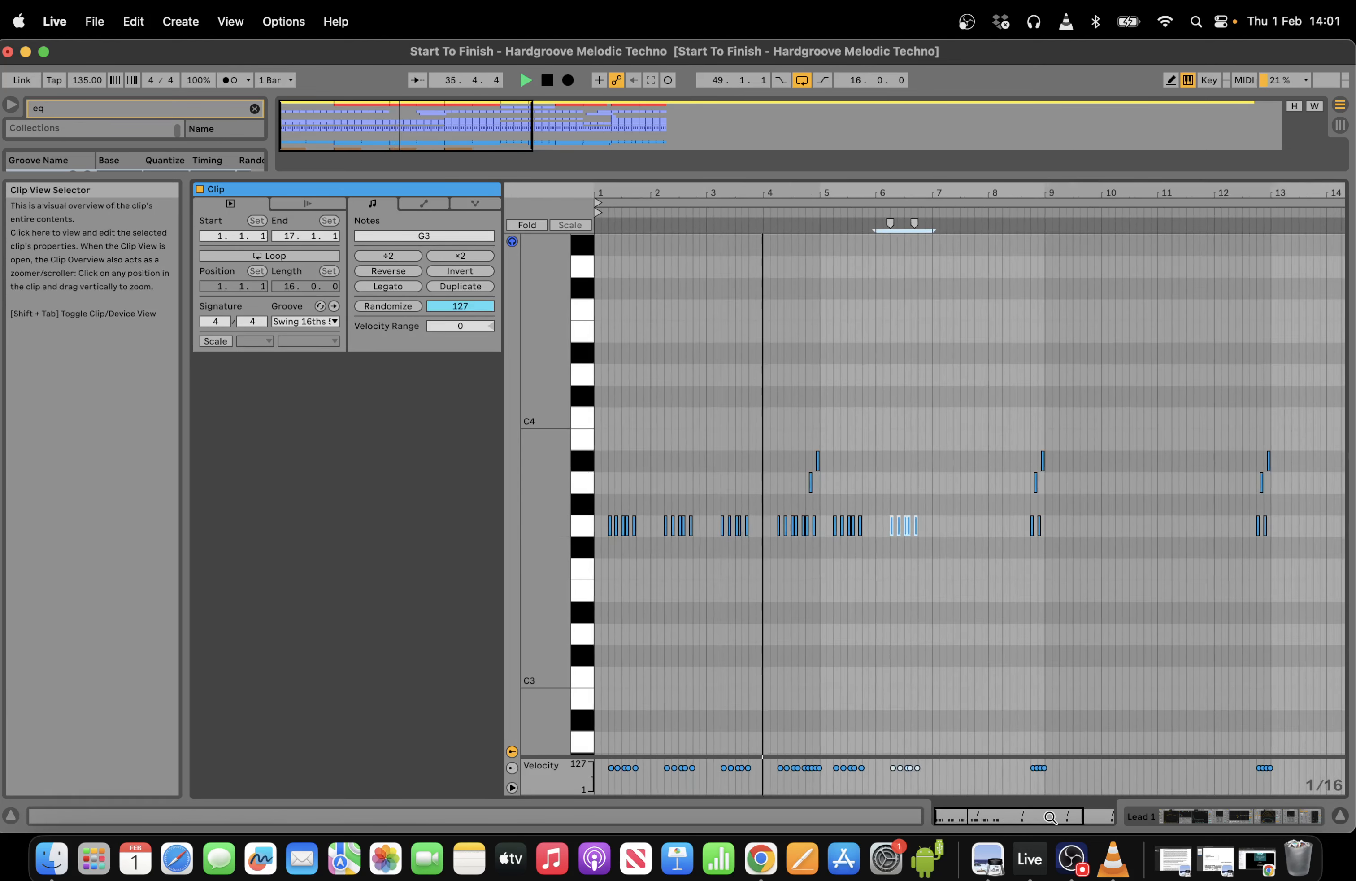
key("super+d")
key("super+d")
key("super+d")
key("super+d")
key("super+d")
key("super+d")
key("super+d")
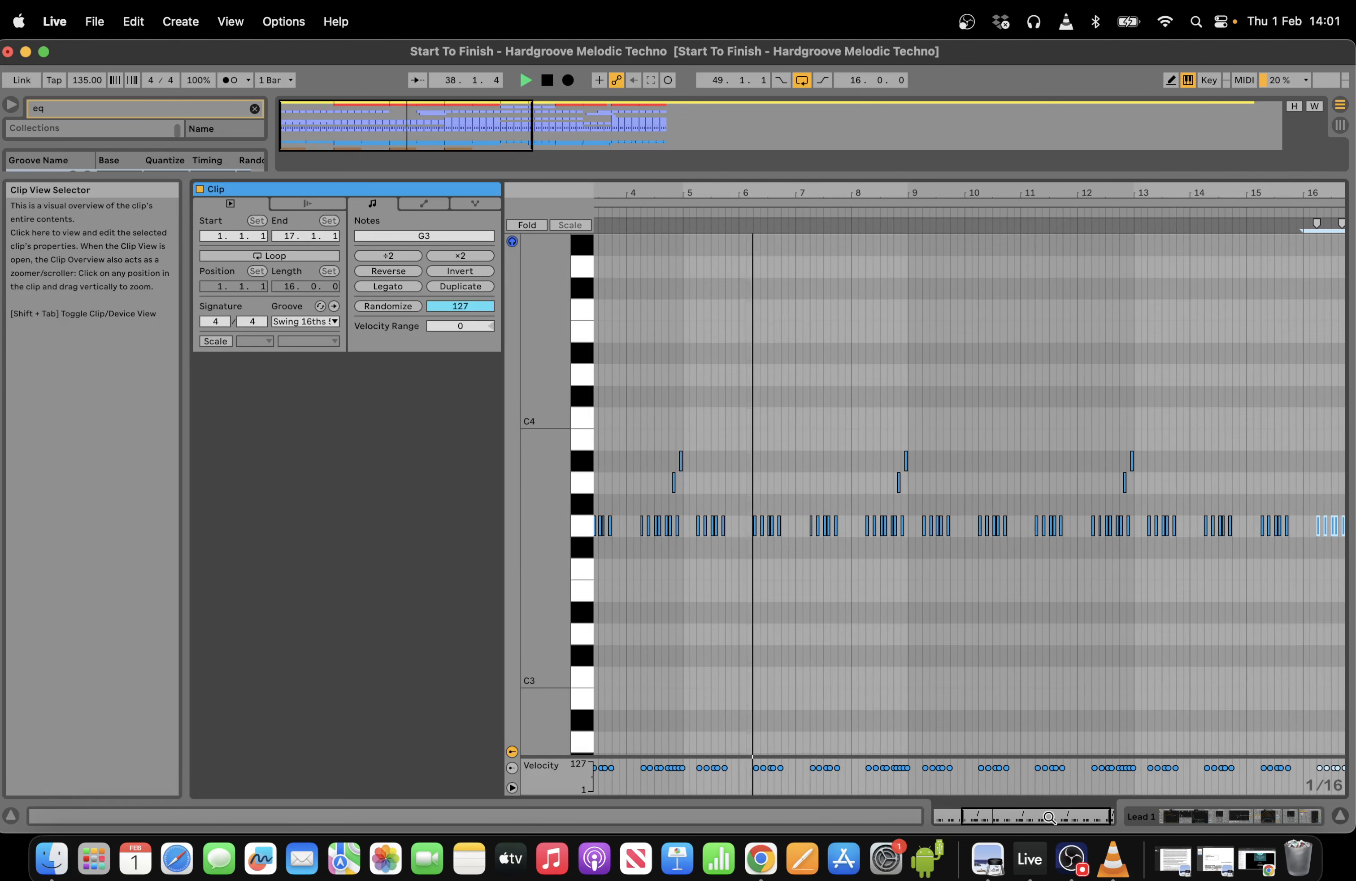
Split the two G3 notes at 16.3 and the A3 note at 16.4.2 into 1/32 notes.
left_click_drag(1049, 817, 1095, 852)
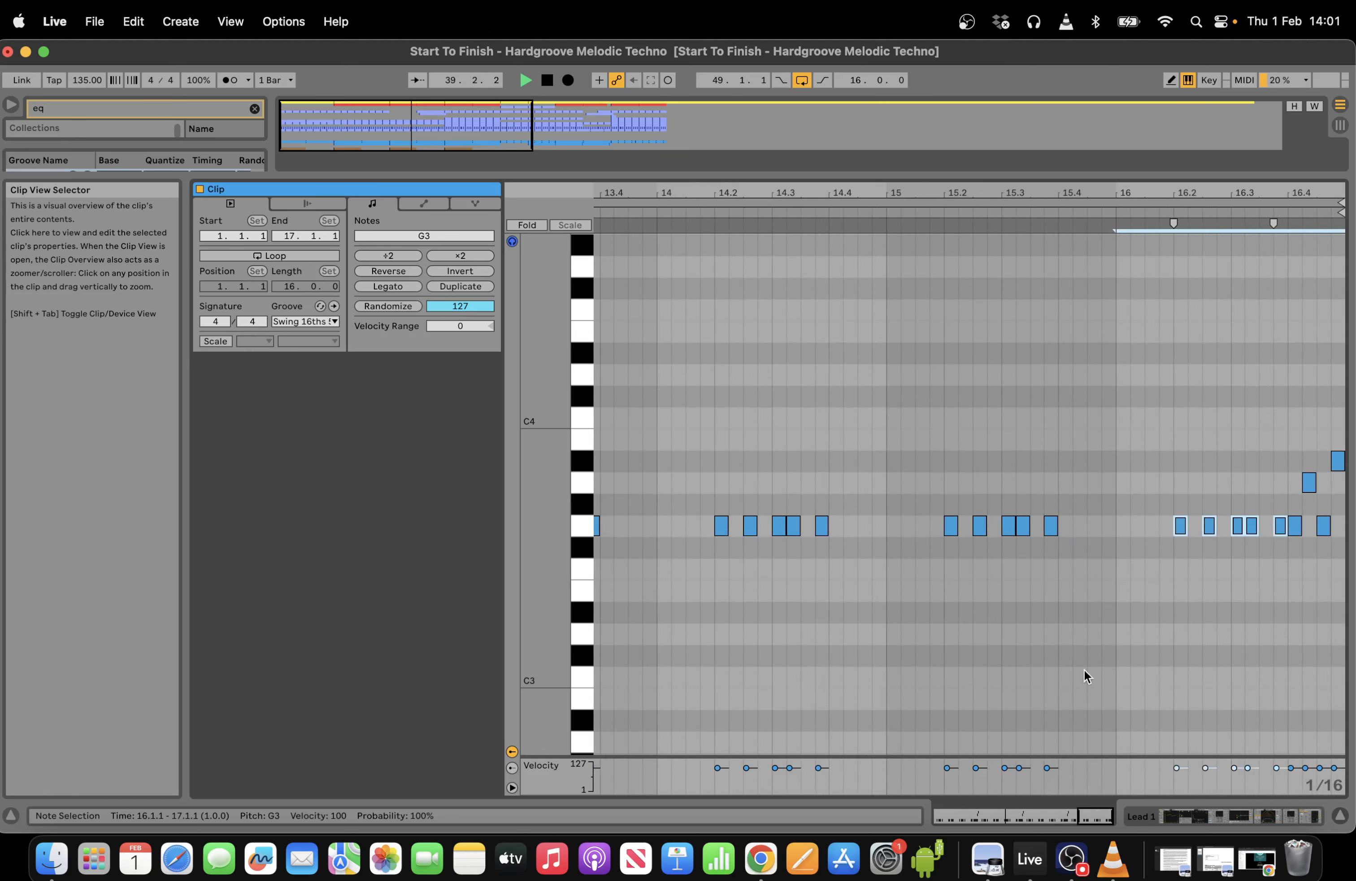
right_click(1258, 620)
left_click(1188, 531)
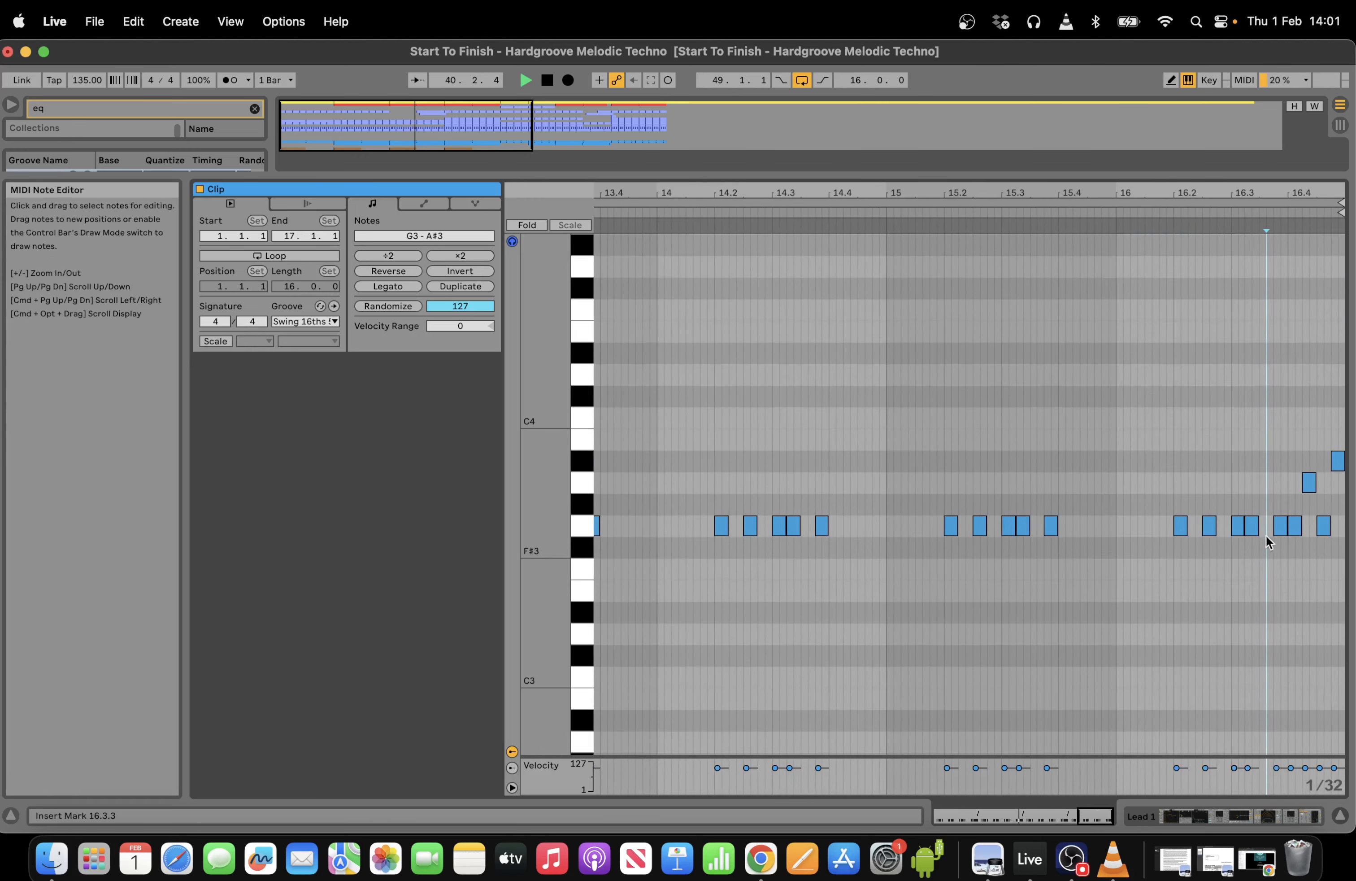
left_click(1235, 524)
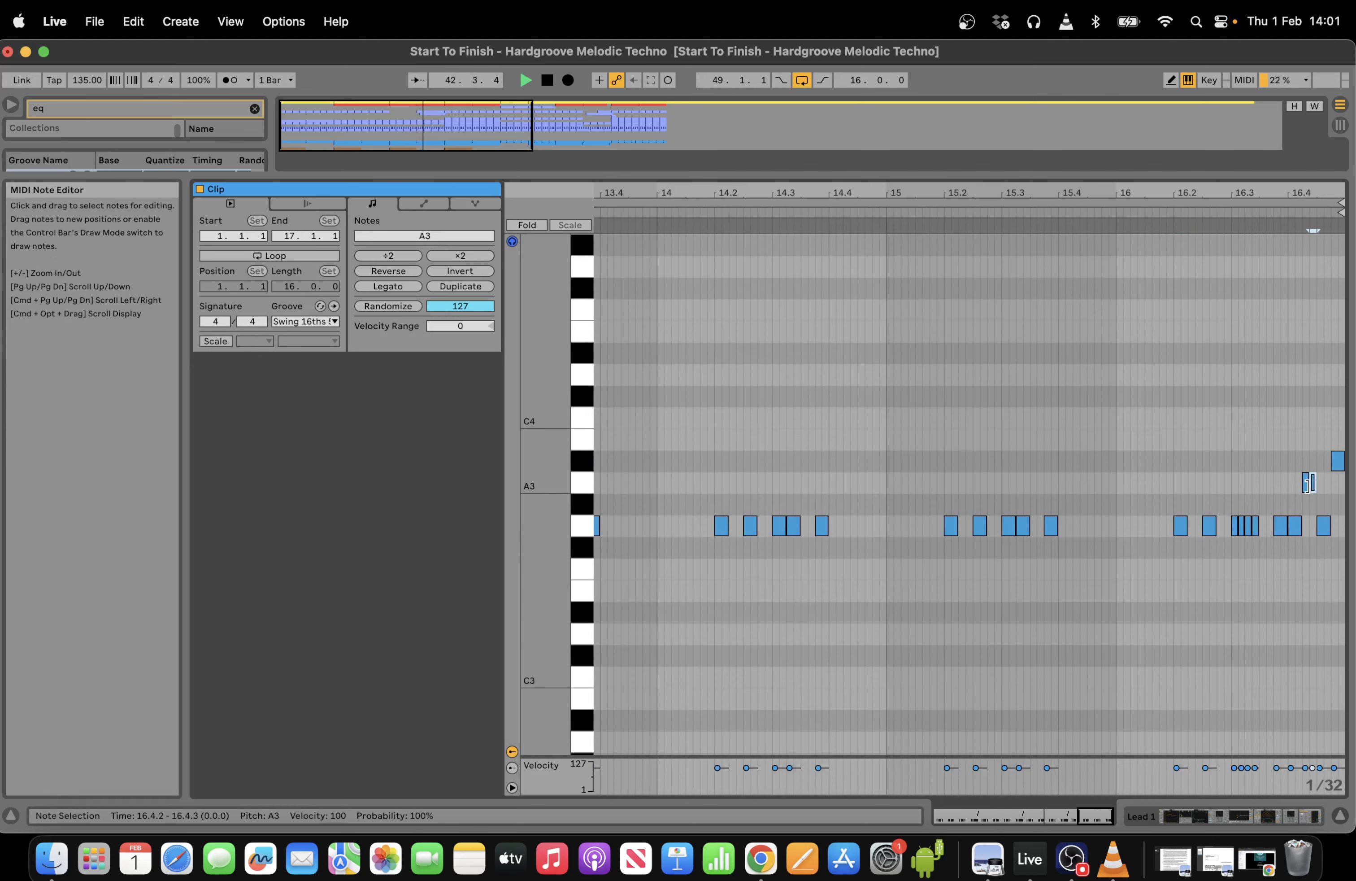
key("super+e")
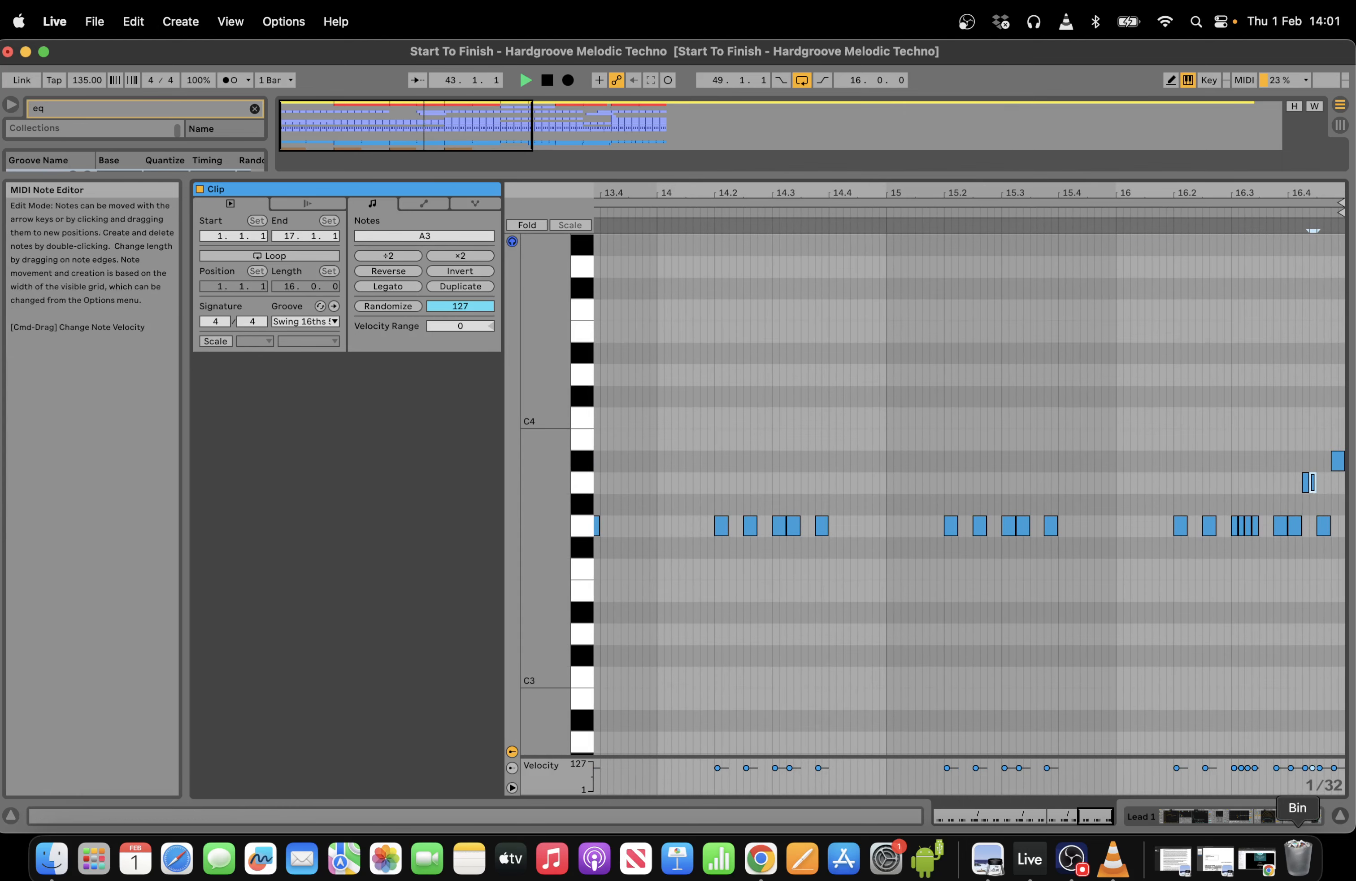
Automate Lead 1's Wavetable Env 2 Decay to rise gradually from bar 37 to about 900 ms at bar 49, dropping back there.
left_click(1241, 814)
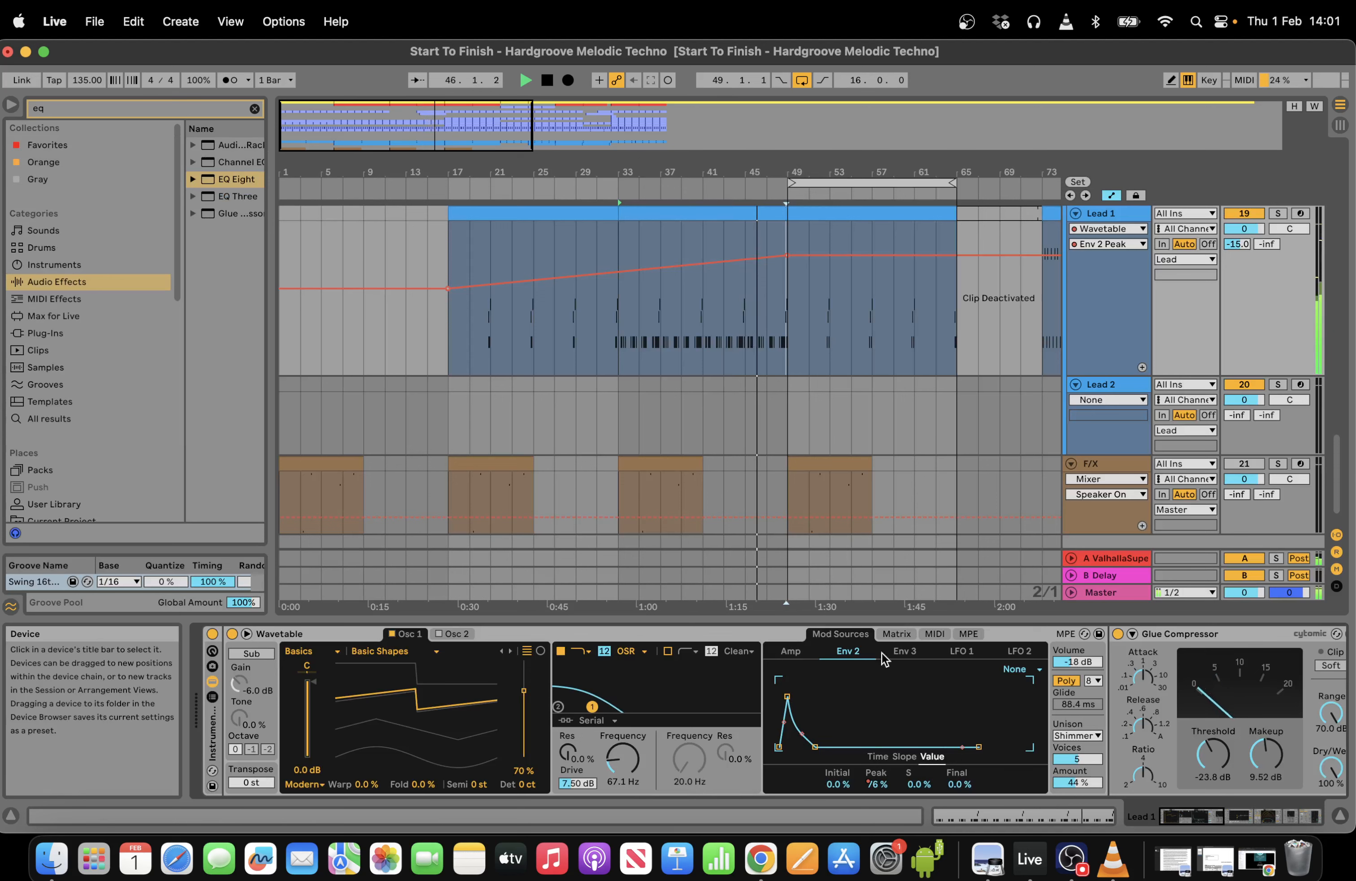
left_click(902, 635)
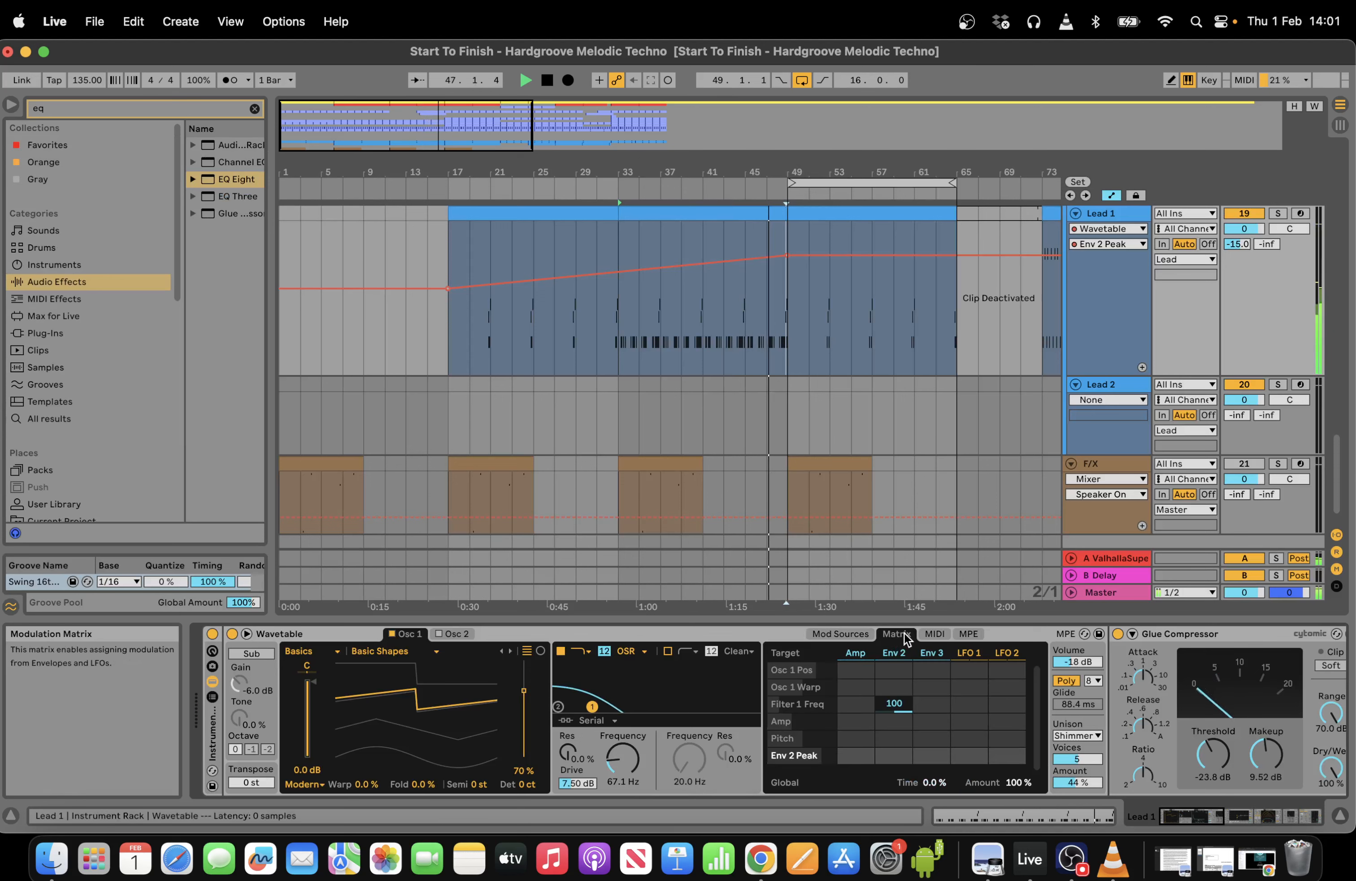
left_click(894, 652)
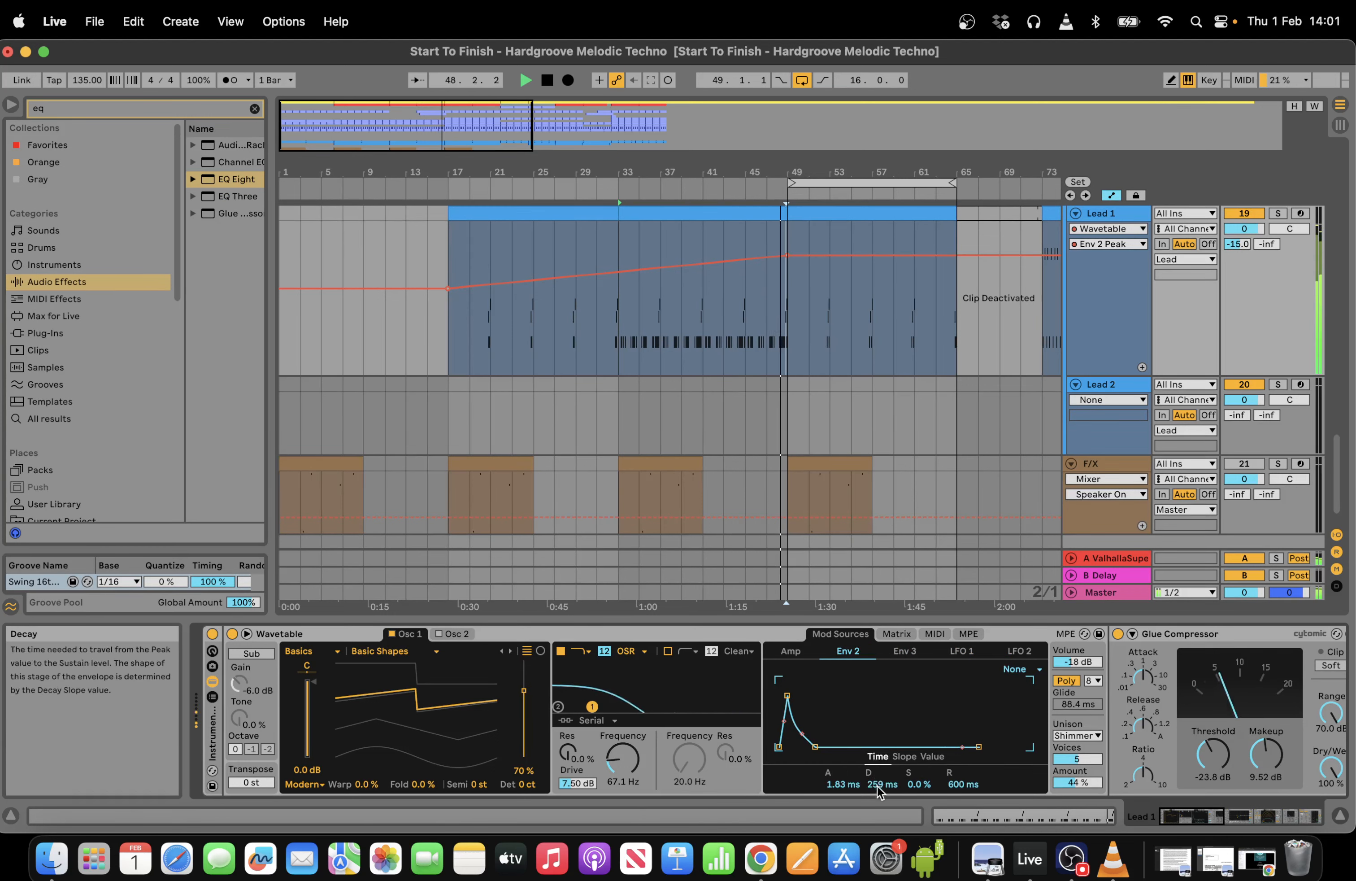
left_click(768, 298)
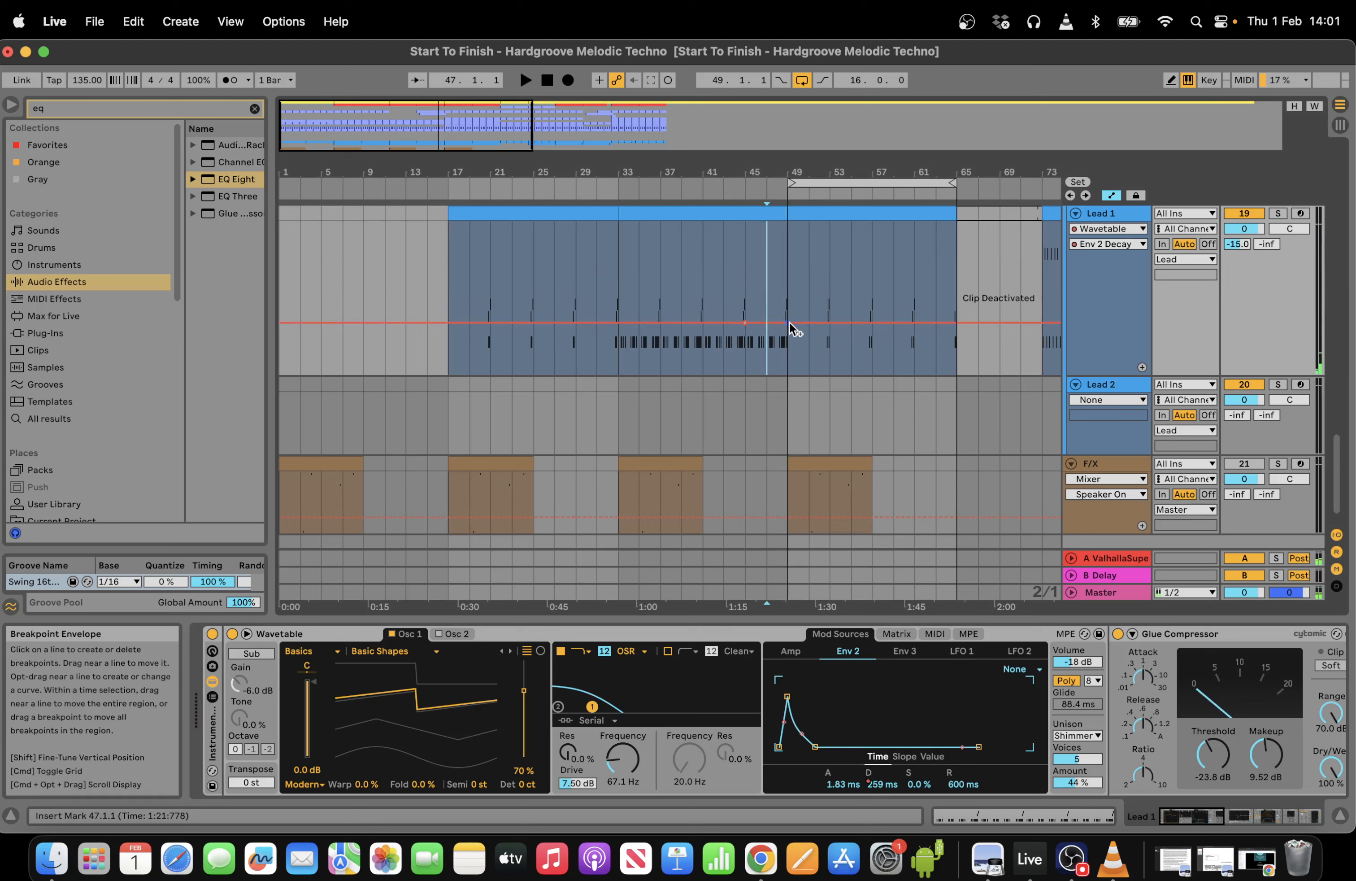
left_click_drag(789, 322, 787, 298)
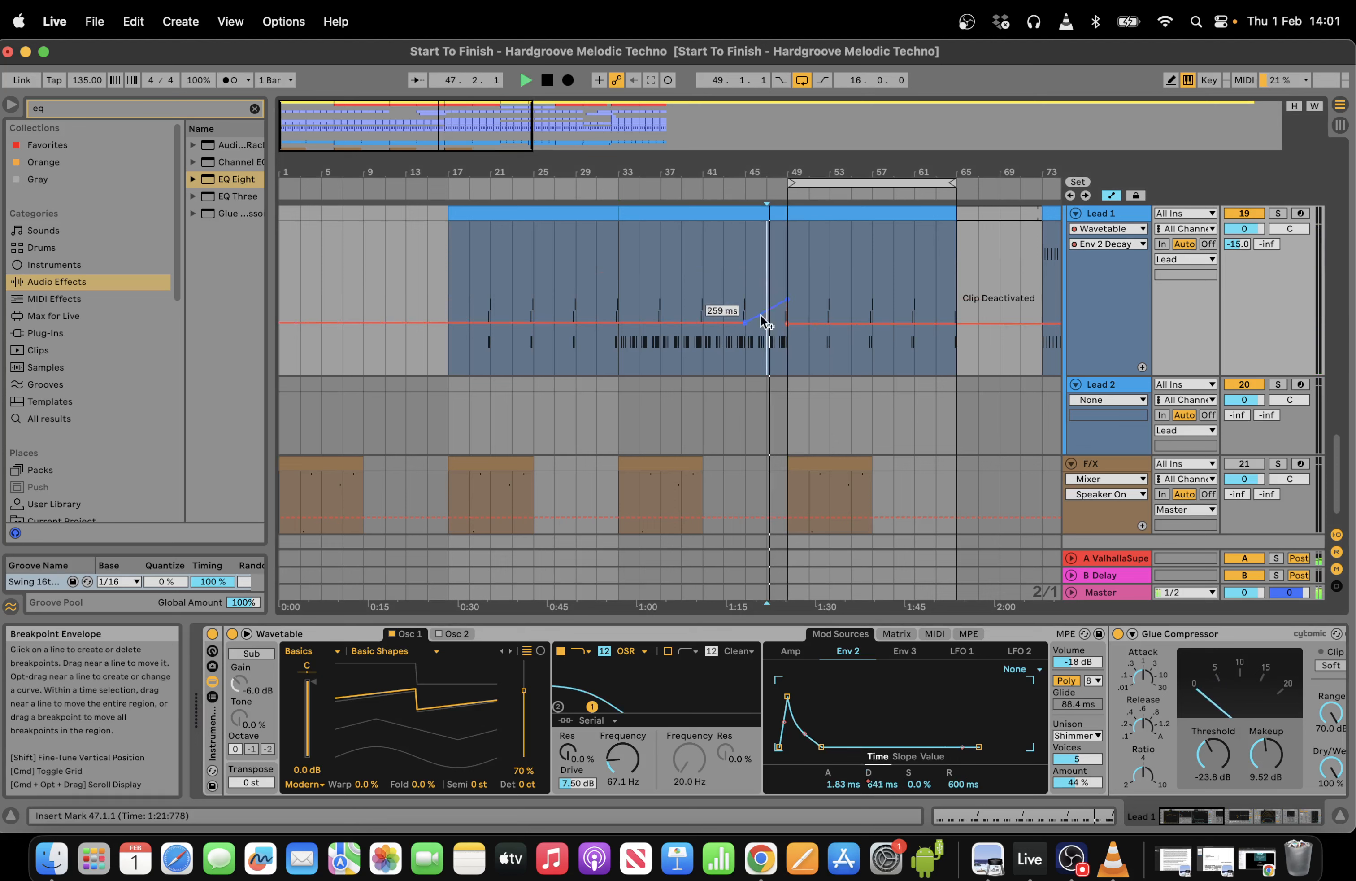
left_click(728, 192)
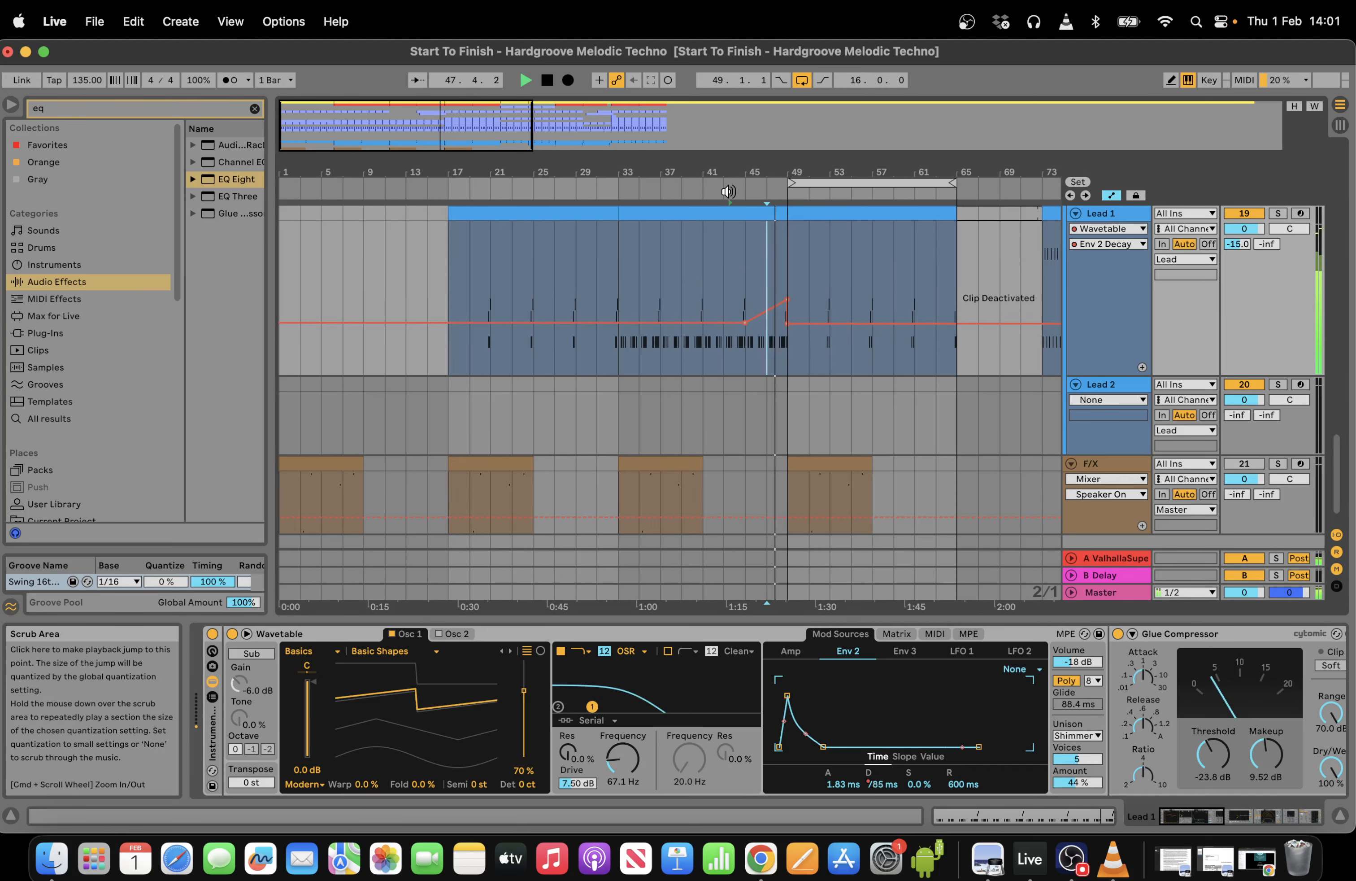
left_click(660, 323)
left_click_drag(745, 323, 753, 310)
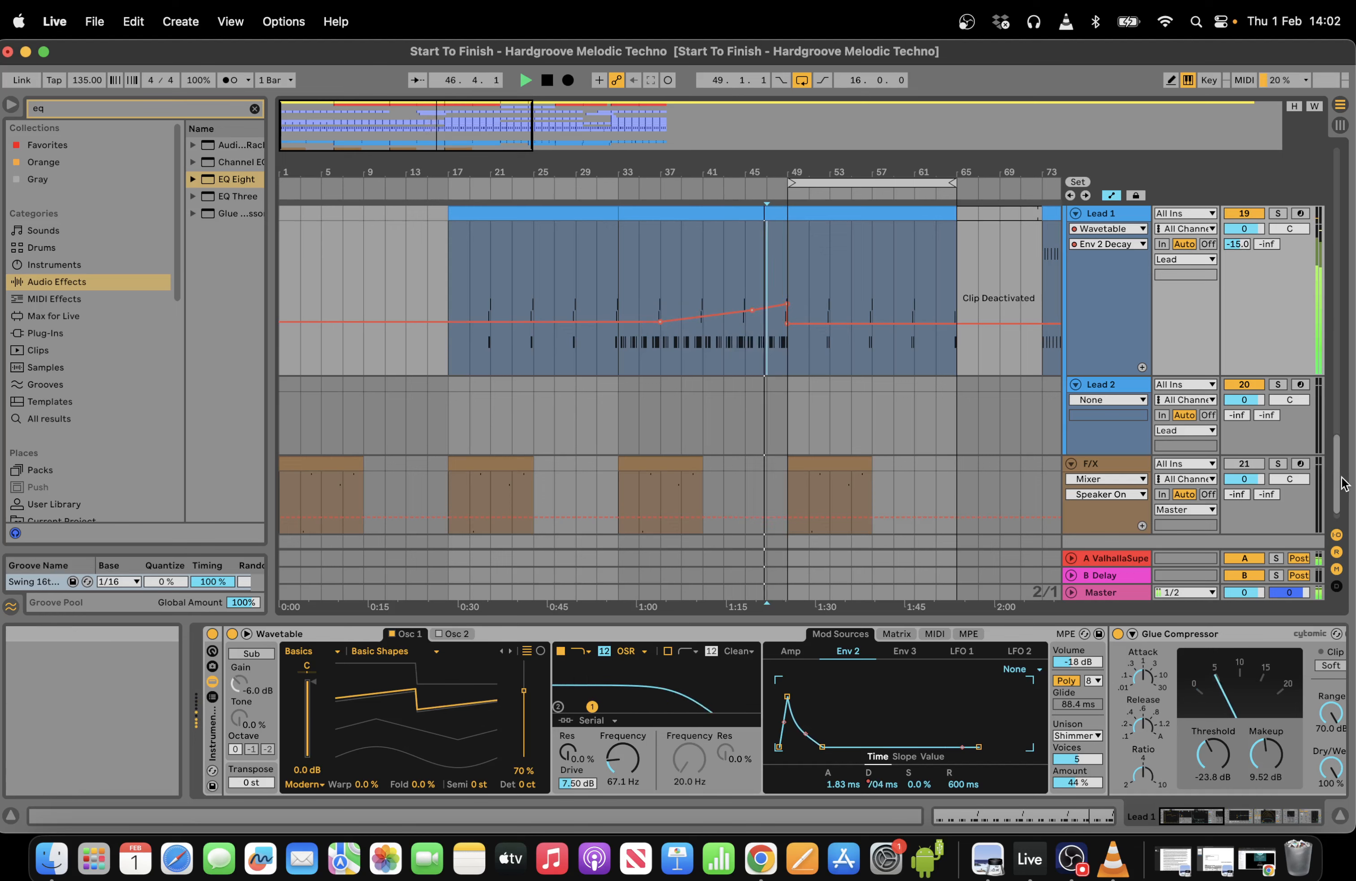
Reposition the VFX2 Sweeps Long 45 riser off-grid to start at 42.2.2, and trim its end to bar 49.
left_click_drag(1339, 457, 1302, 177)
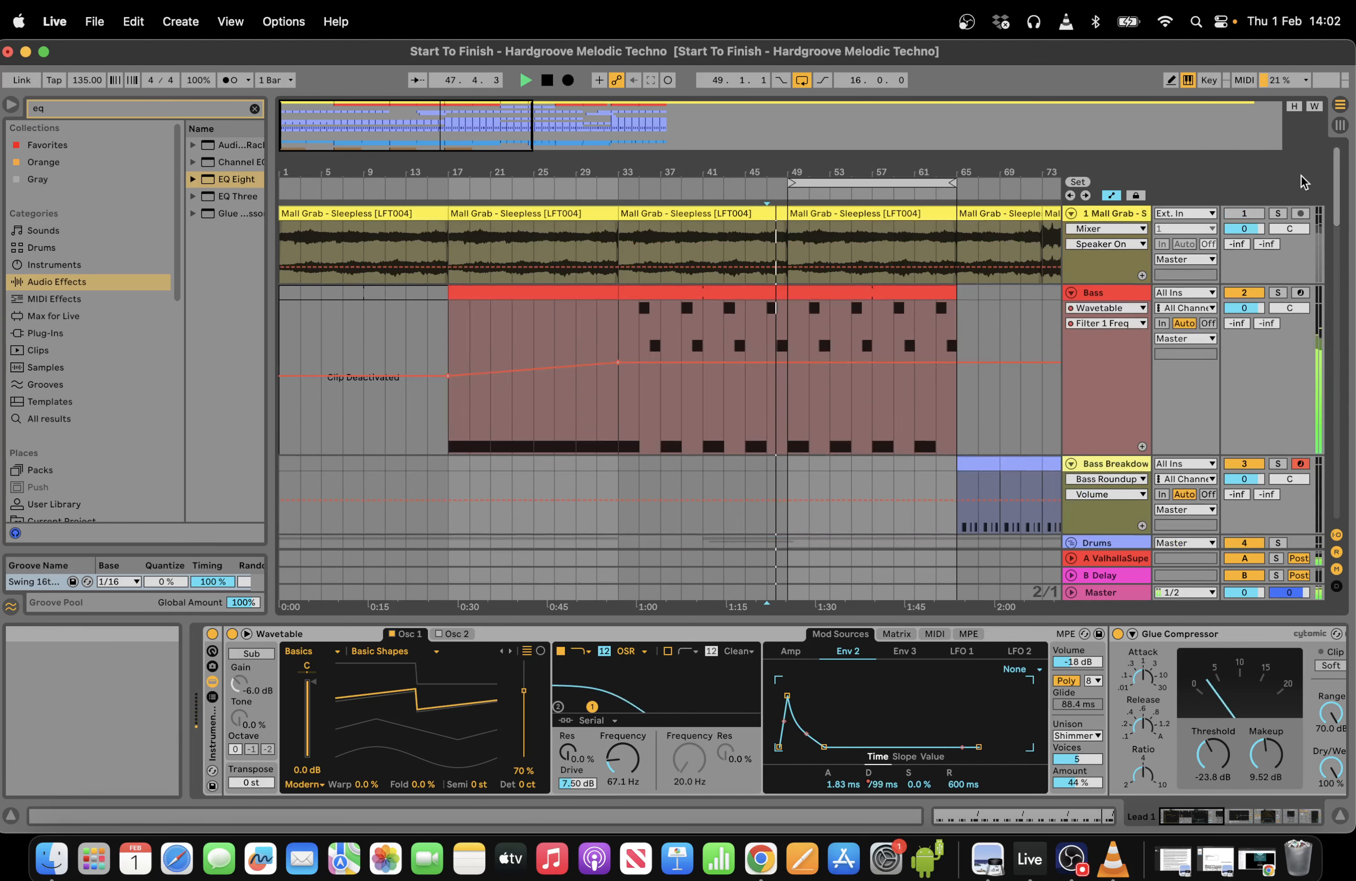
left_click_drag(441, 126, 439, 166)
key("space")
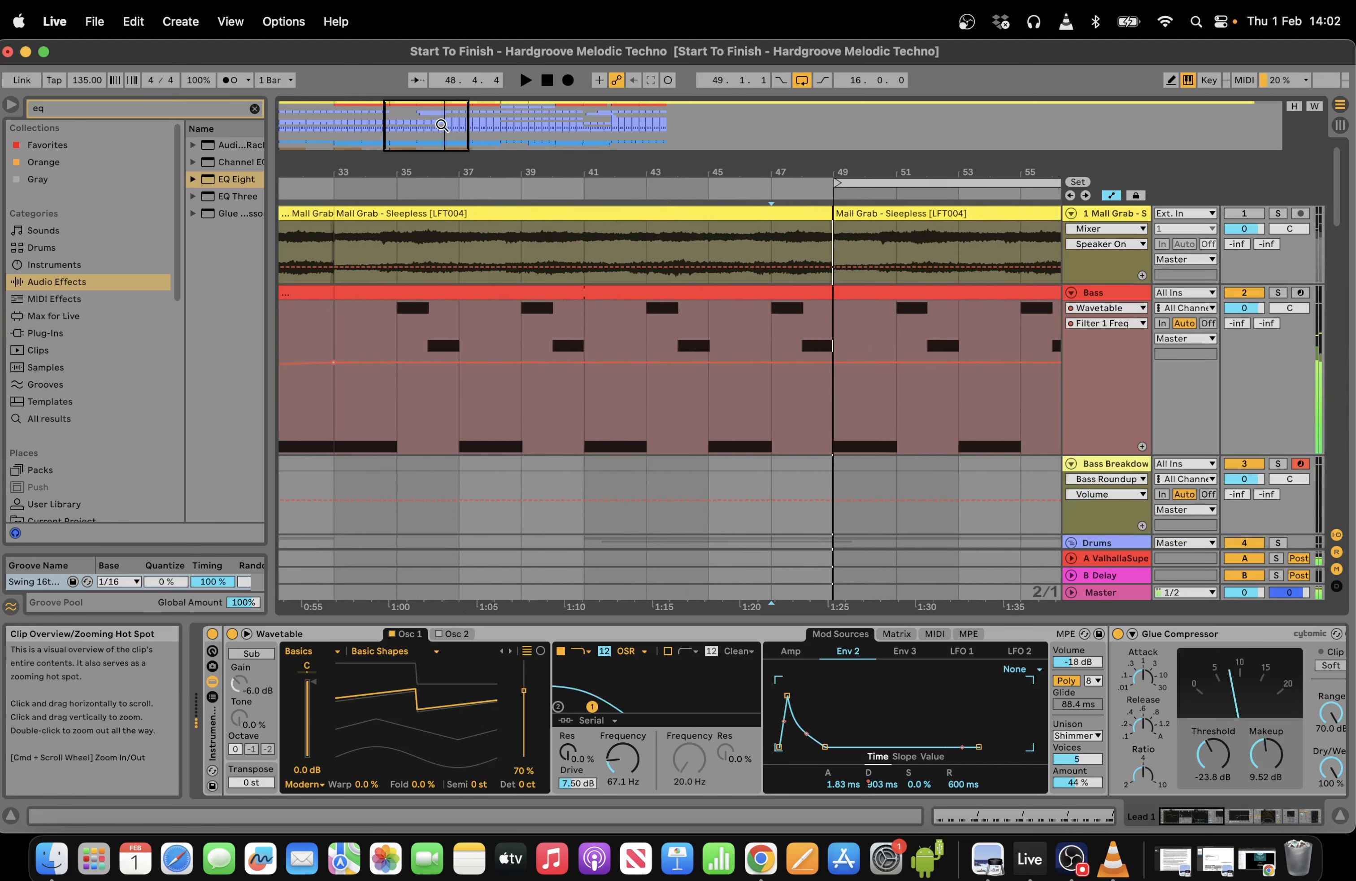
scroll(1347, 202, "down", 10)
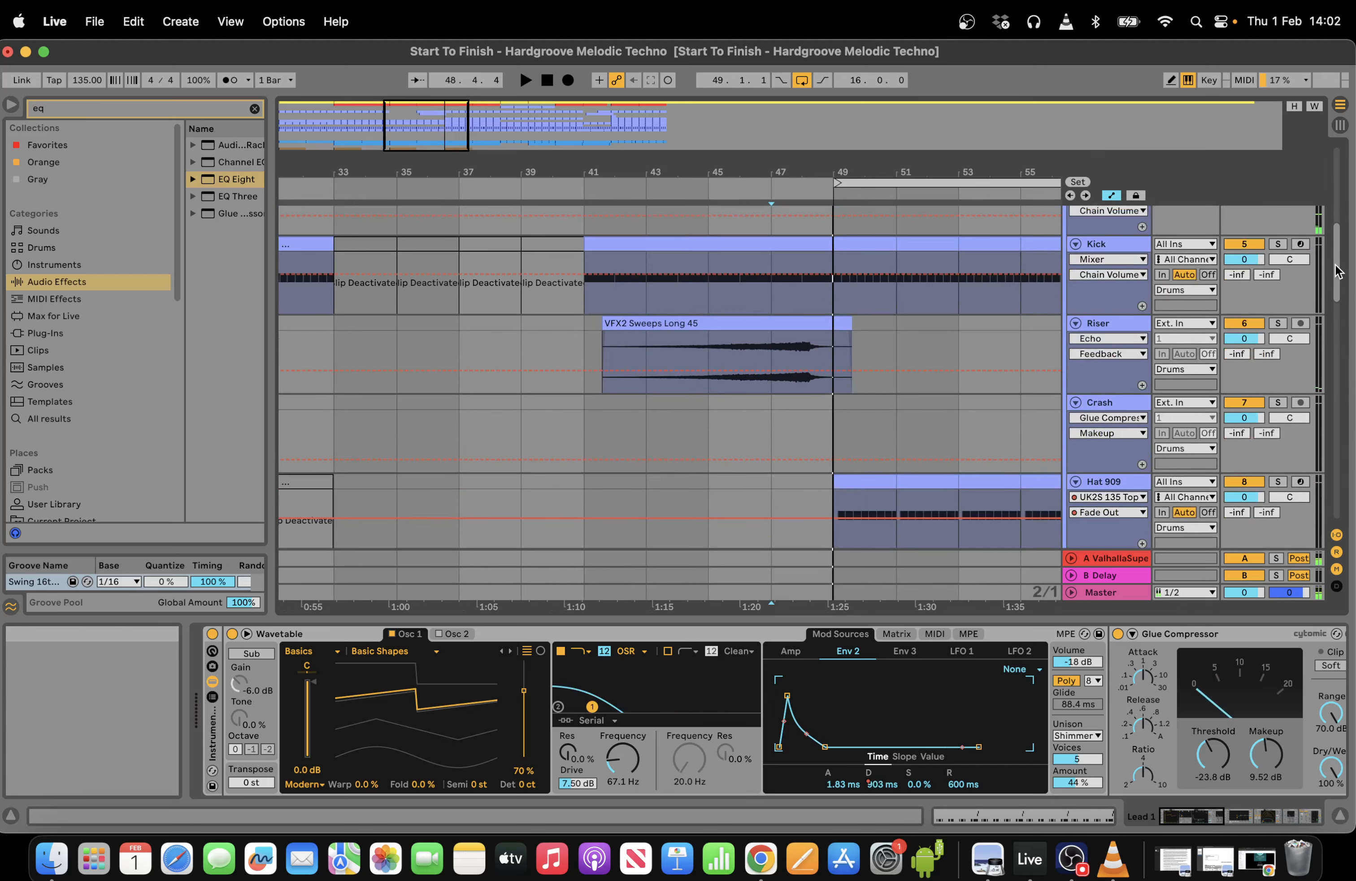
left_click_drag(824, 325, 865, 330)
key("space")
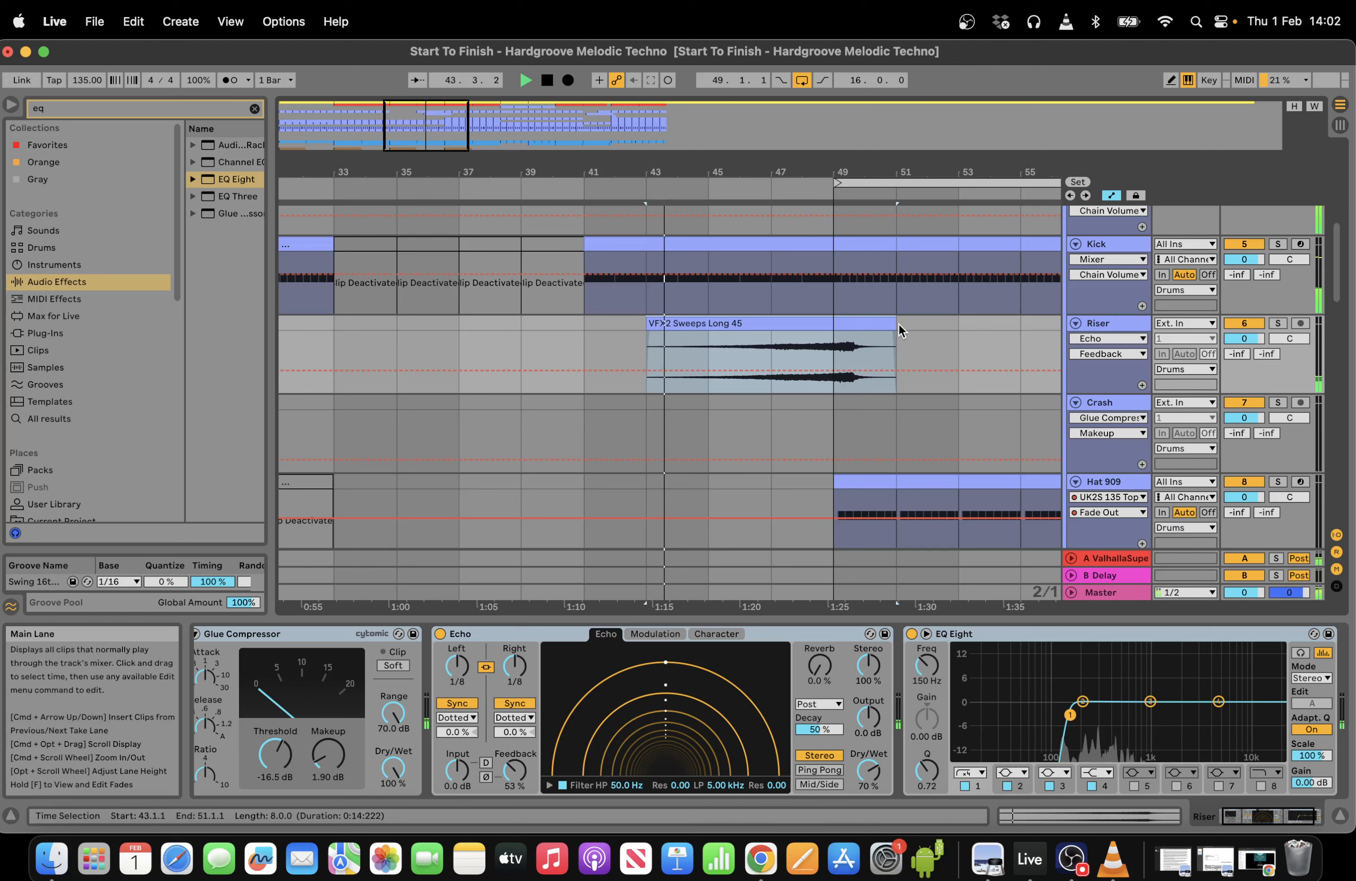
right_click(926, 330)
left_click(956, 575)
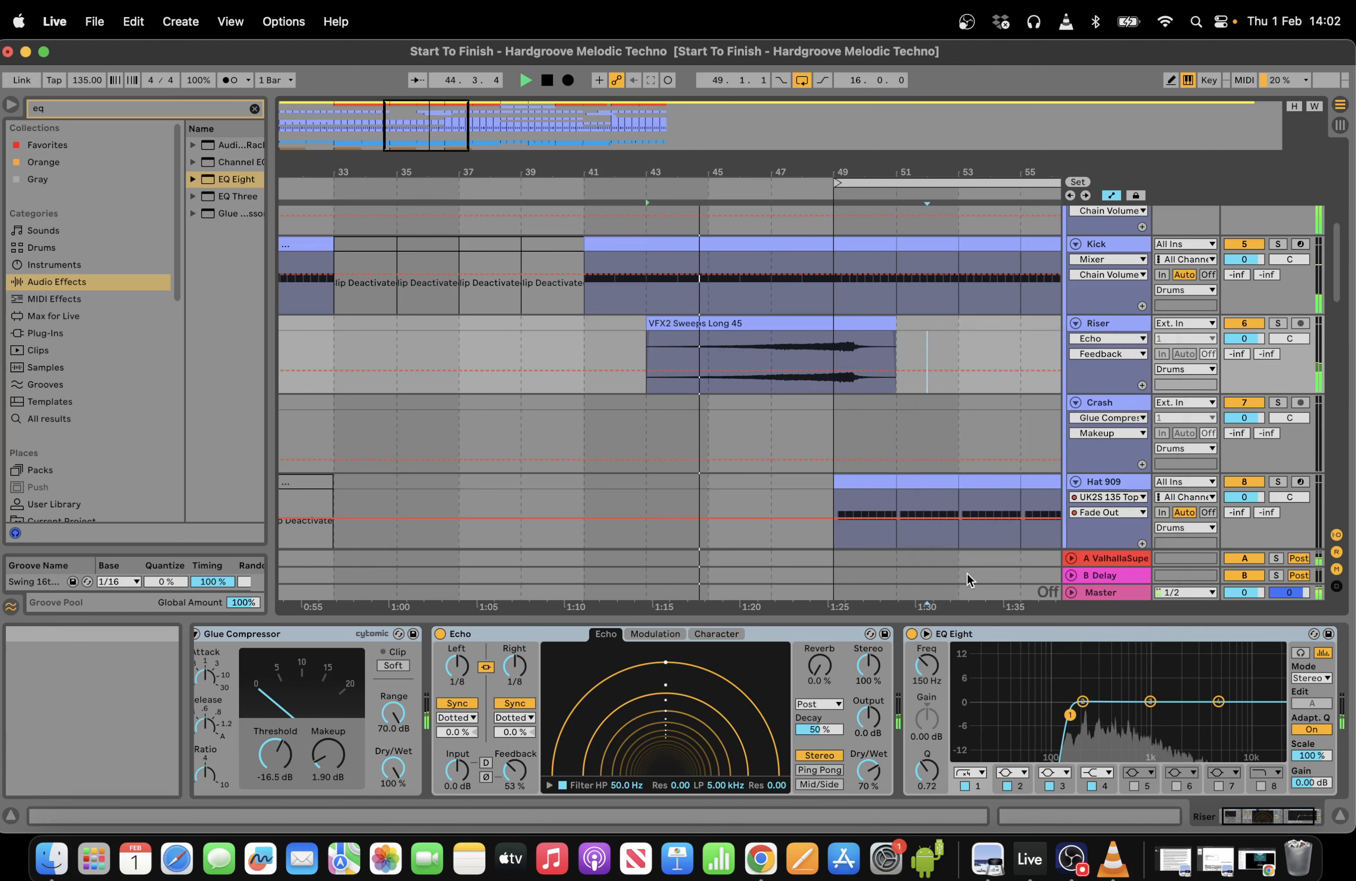
left_click_drag(876, 322, 834, 325)
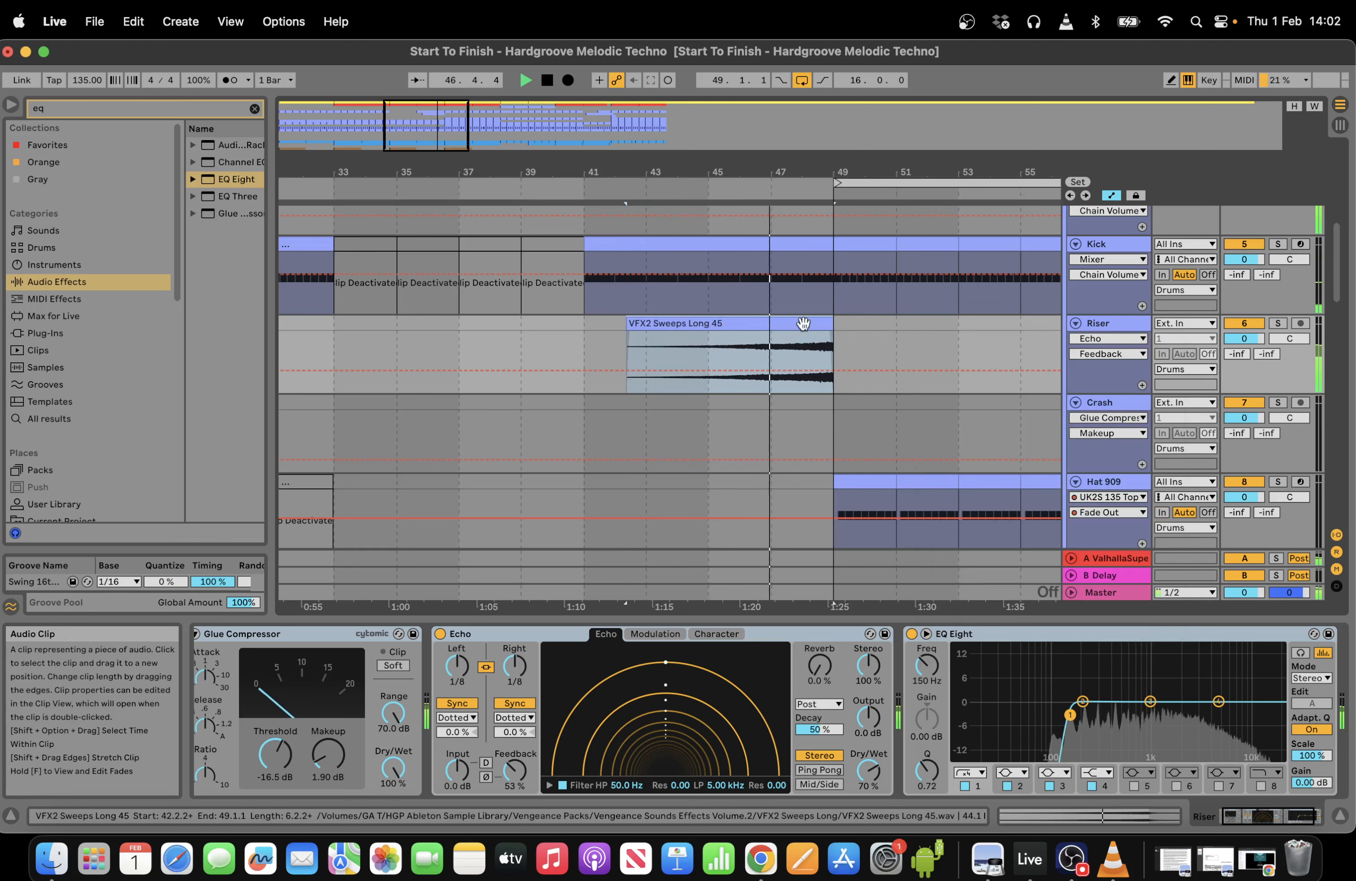
Set the low-cut band of the Riser track's EQ Eight to 310 Hz with a Q of 0.32.
left_click_drag(1070, 715, 1101, 732)
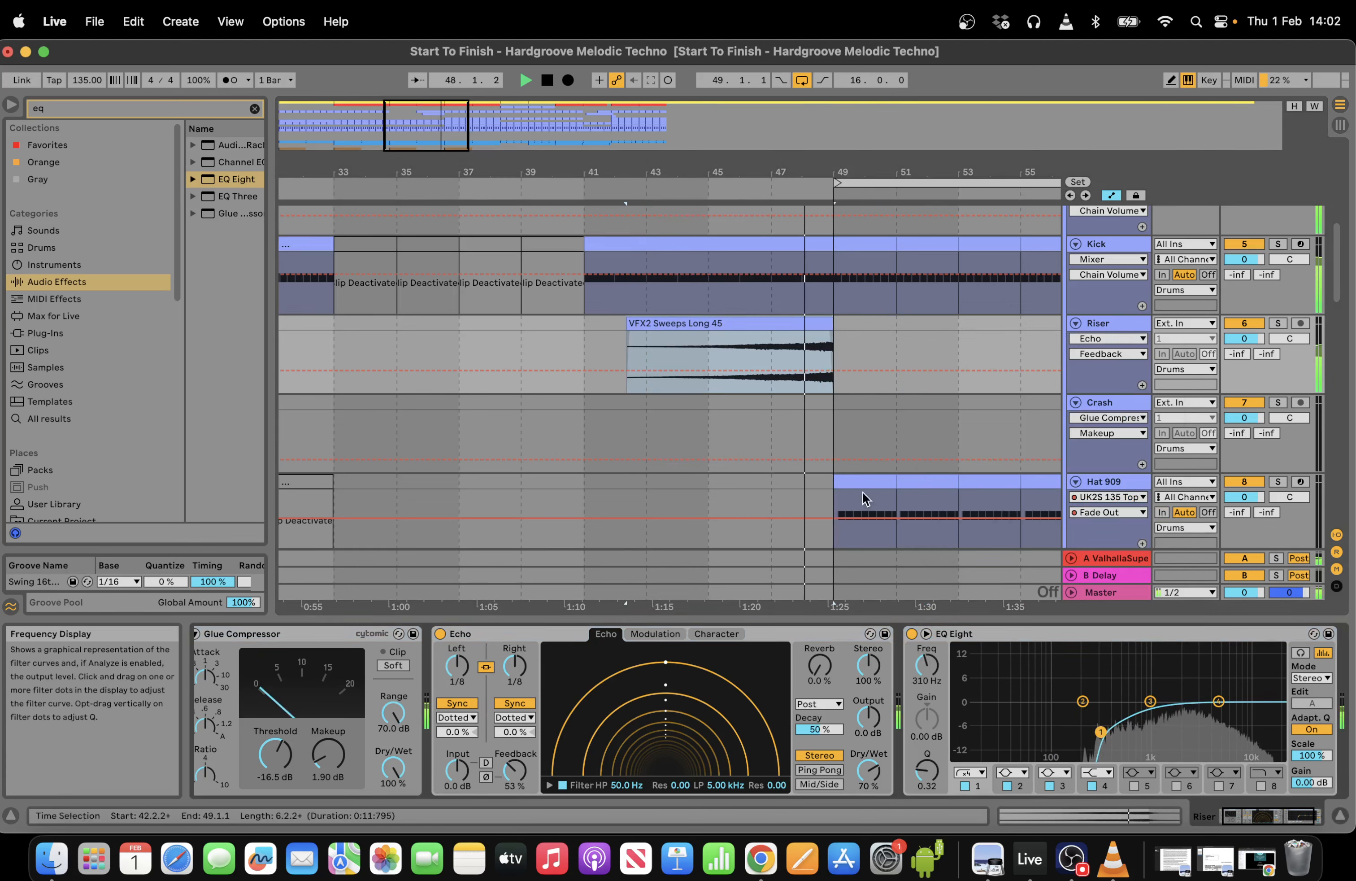
Set the Riser's Glue Compressor makeup gain to 4.60 dB and briefly solo the Bass track.
mouse_move(328, 754)
left_mouse_down()
mouse_move(328, 719)
mouse_move(329, 739)
left_mouse_up()
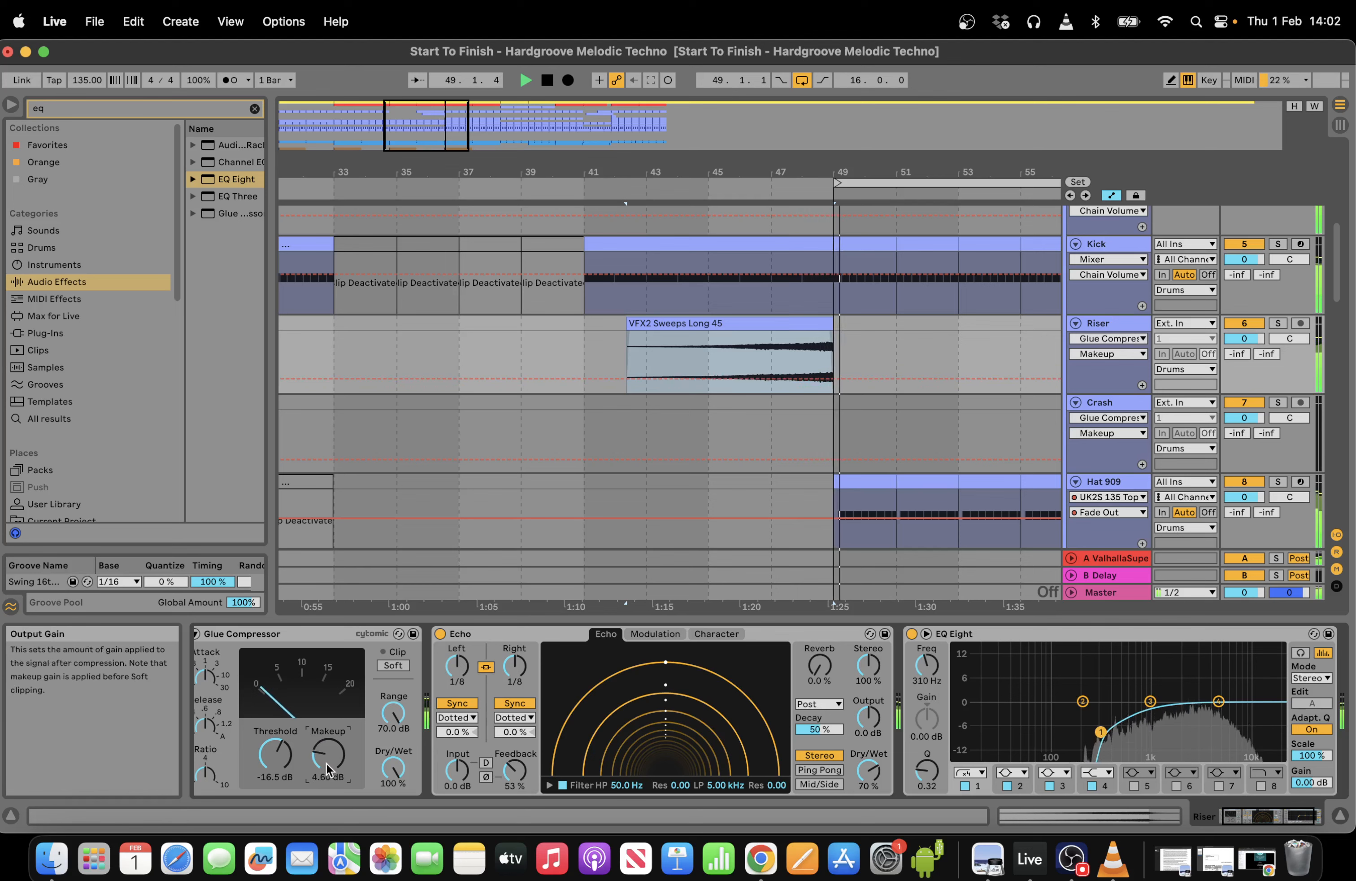
left_click_drag(469, 138, 469, 95)
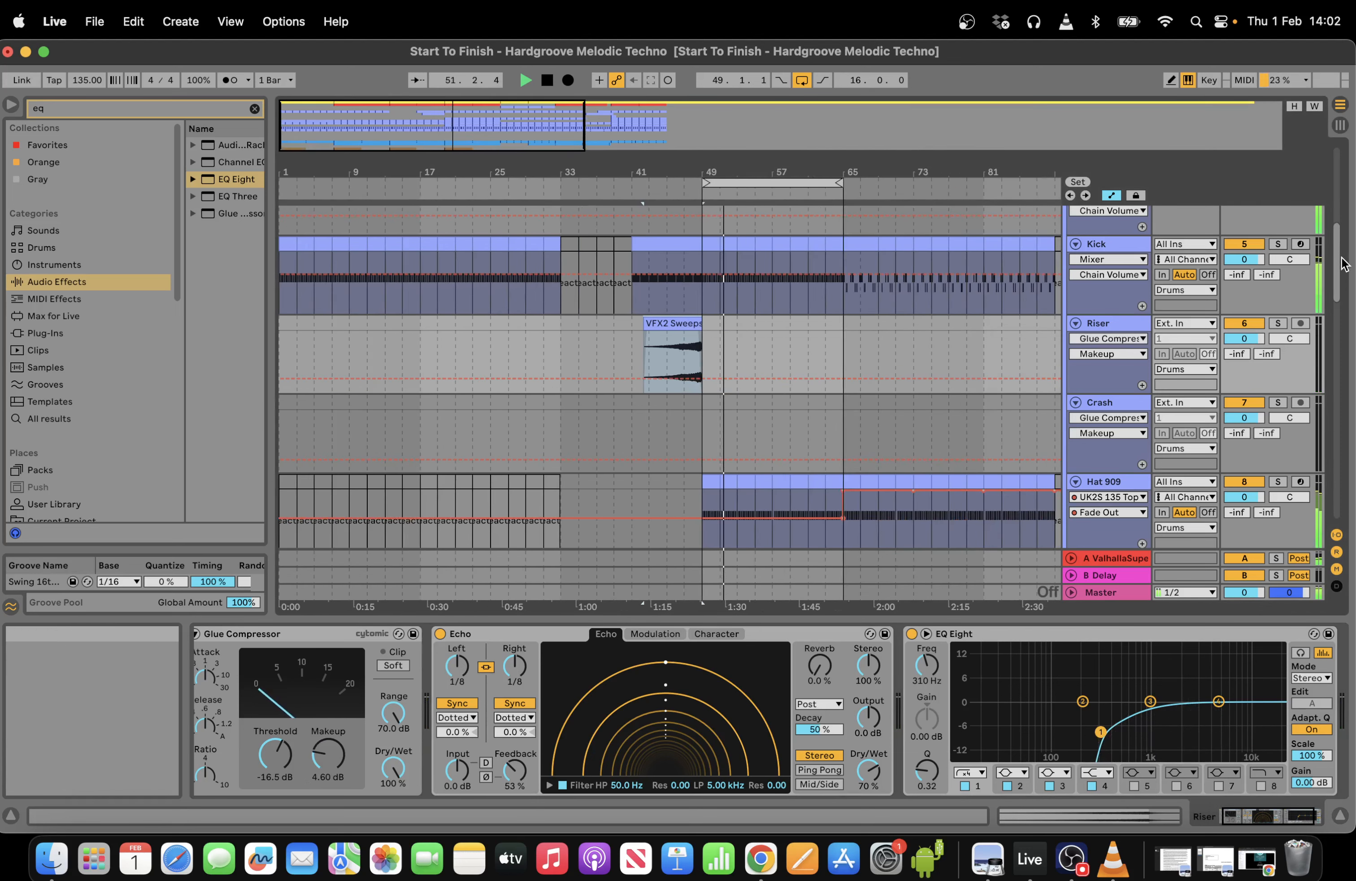
left_click_drag(1343, 260, 1346, 204)
left_click(1277, 218)
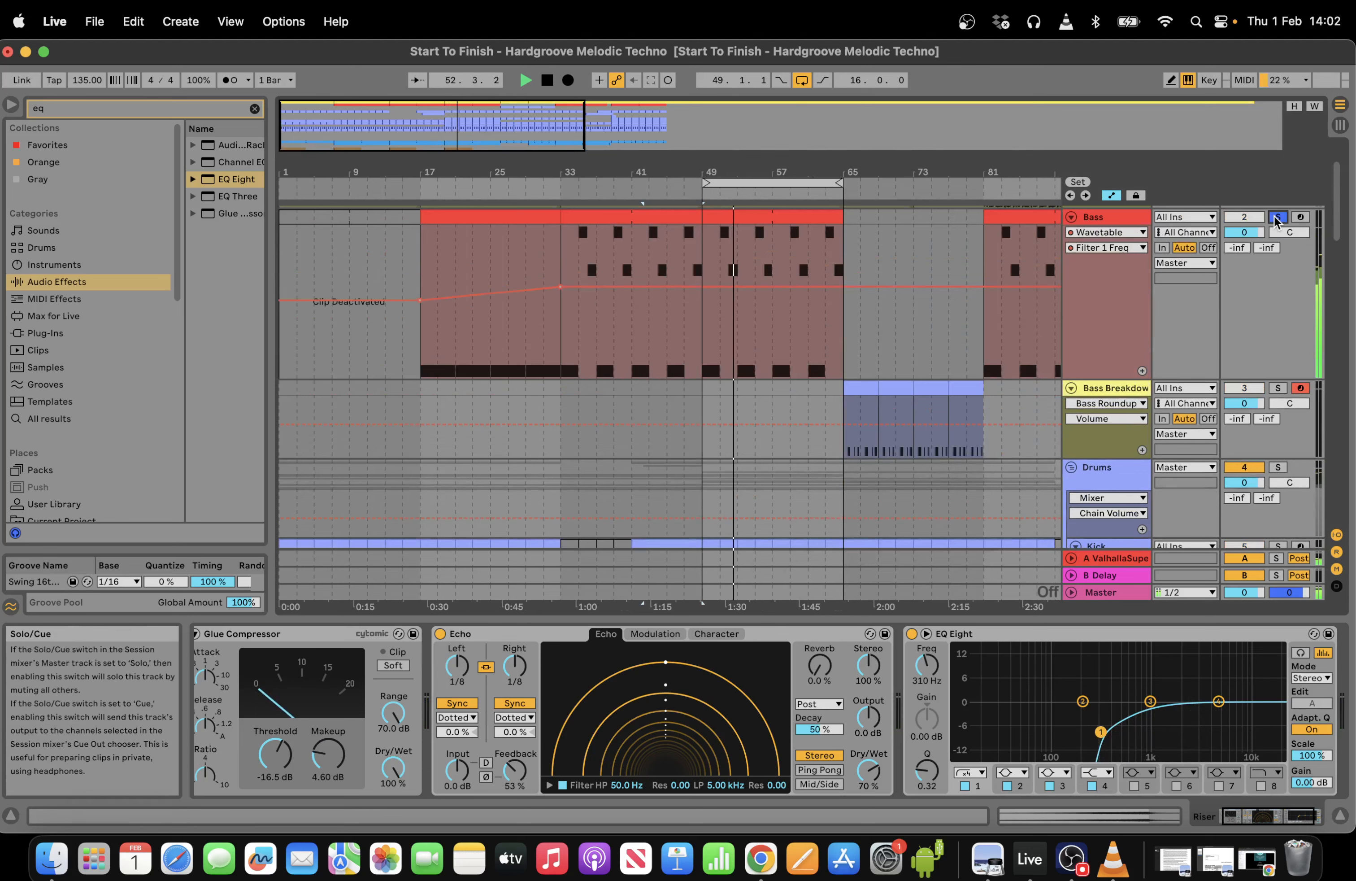
left_click(1277, 217)
Set a fixed 2-bar grid and lower the Bass filter frequency automation to 945 Hz at bar 33 and 254 Hz from bar 49.
left_click(709, 252)
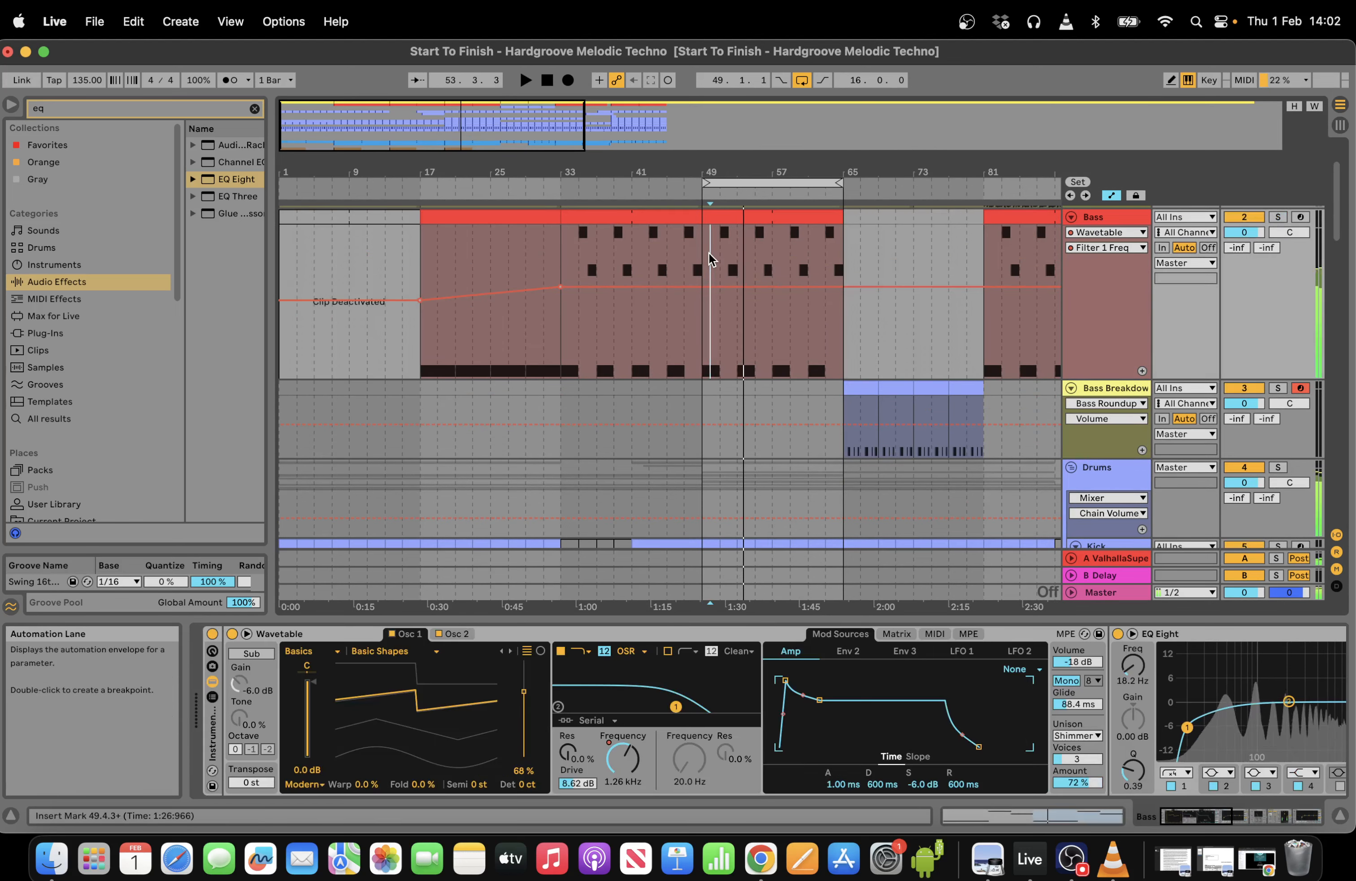
right_click(764, 234)
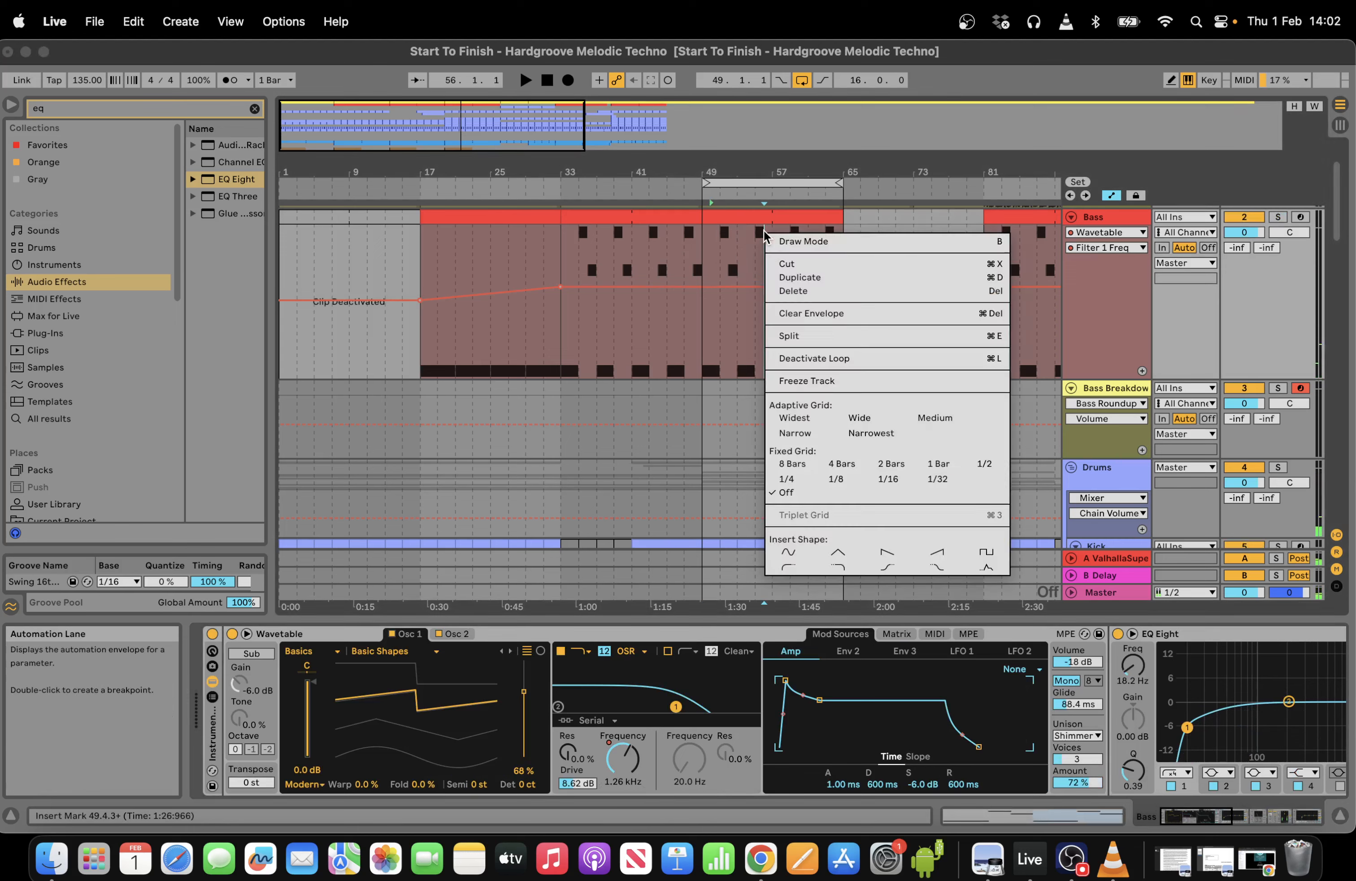
left_click(891, 464)
left_click(743, 268)
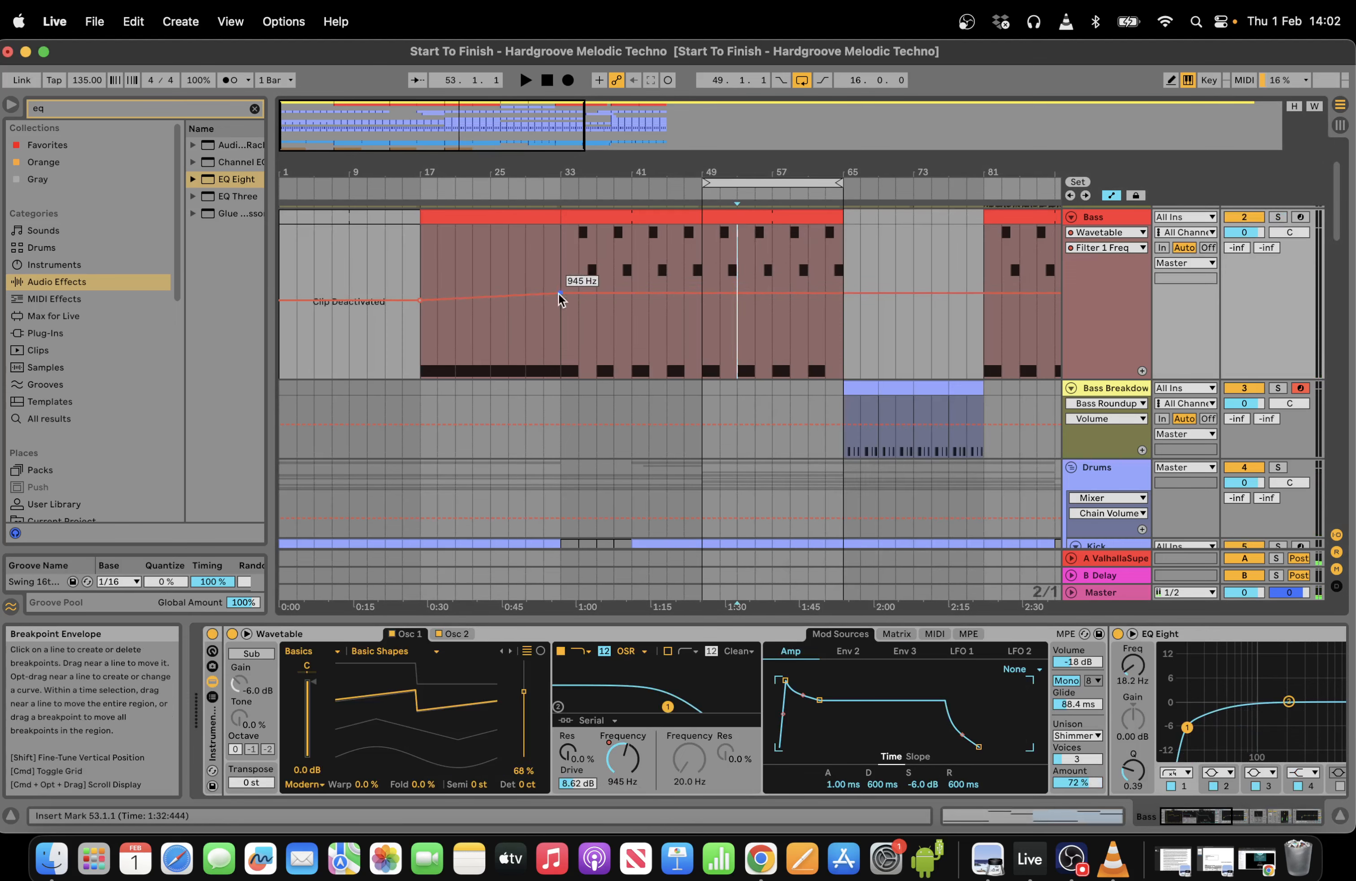
left_click(676, 190)
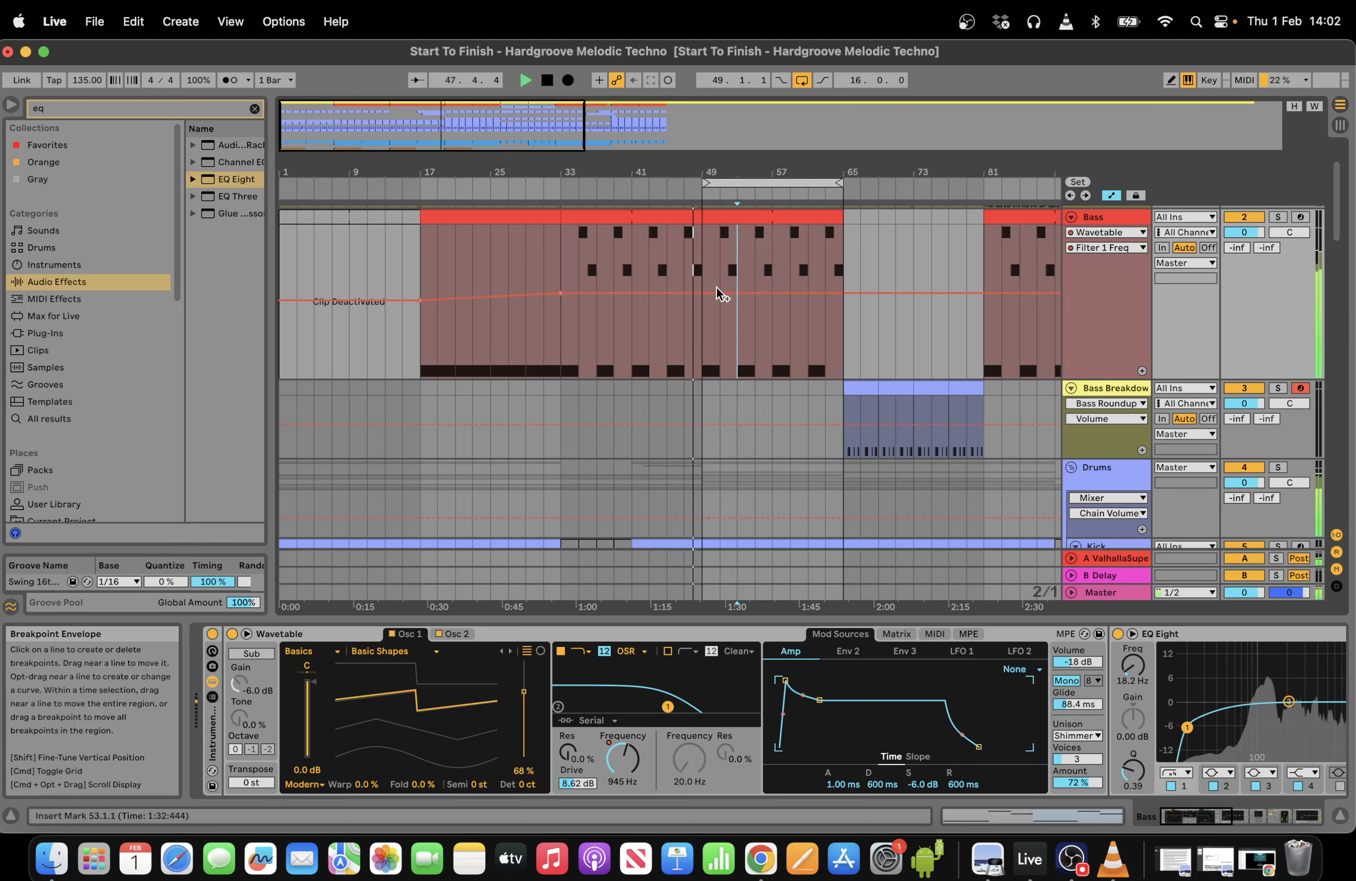
left_click_drag(716, 286, 717, 322)
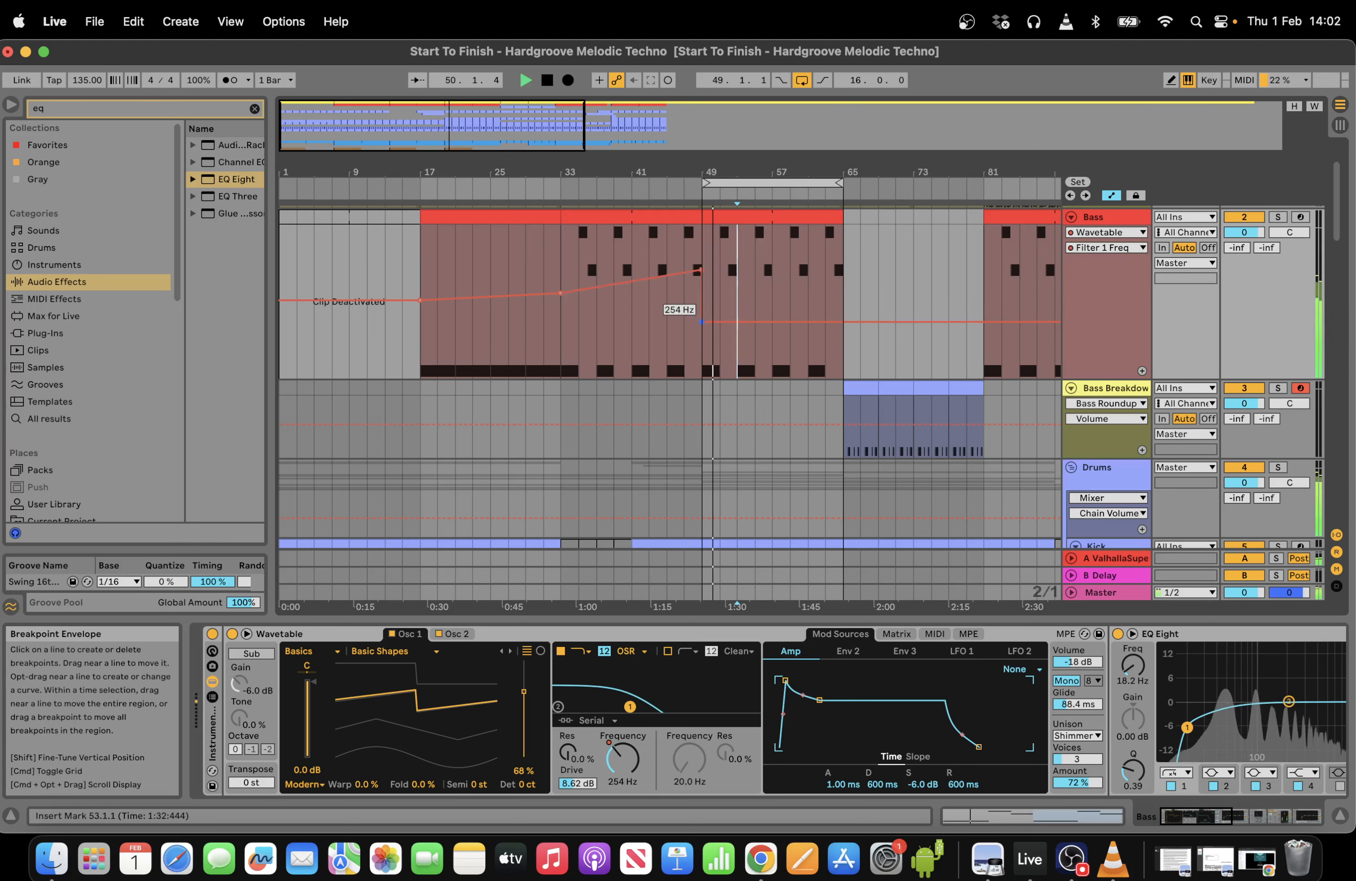
Show the band 1 frequency automation of the Bass track's last EQ Eight and audition the passage into bar 49.
left_click_drag(1211, 816, 1299, 816)
key("space")
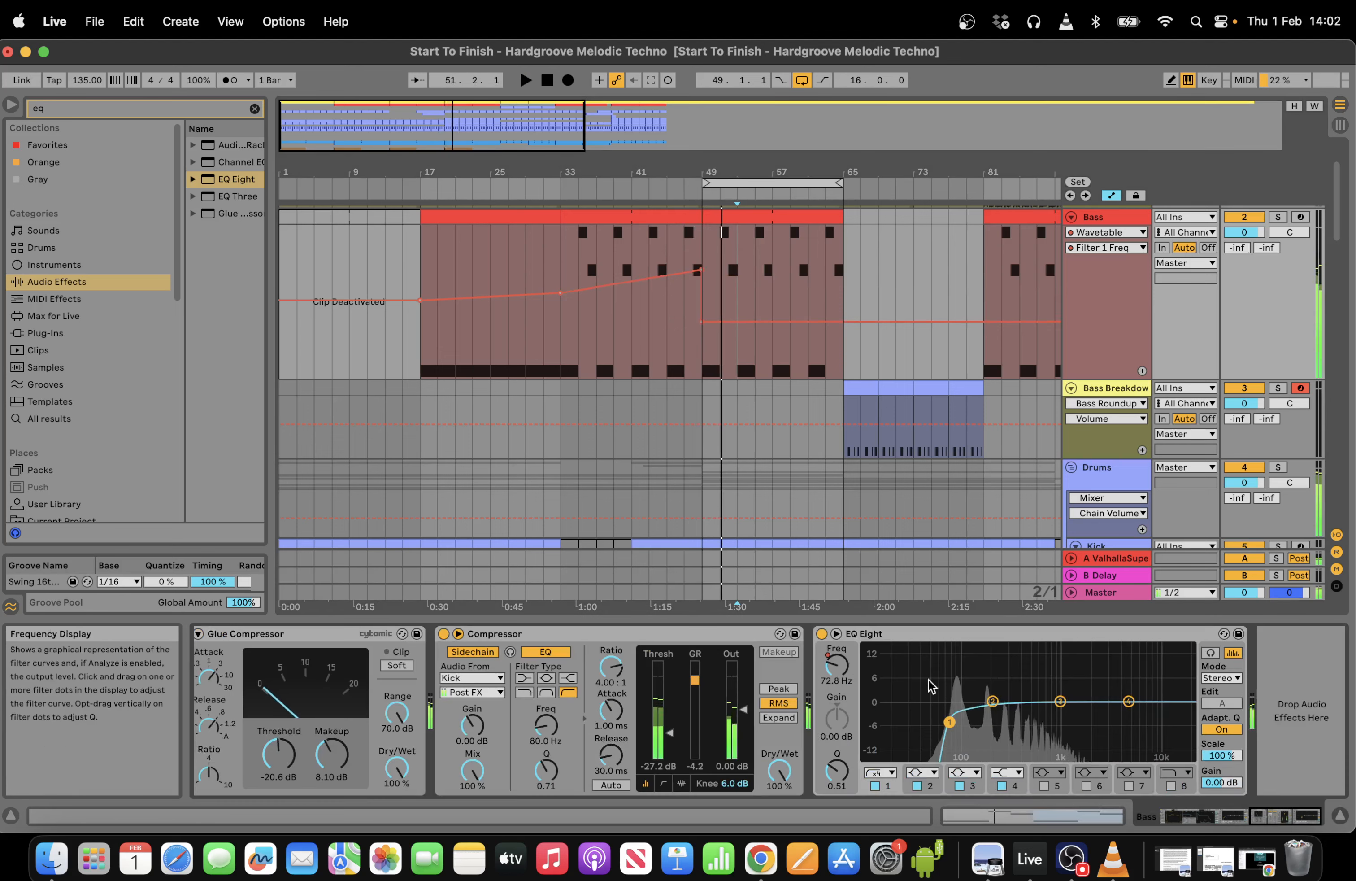
left_click(837, 666)
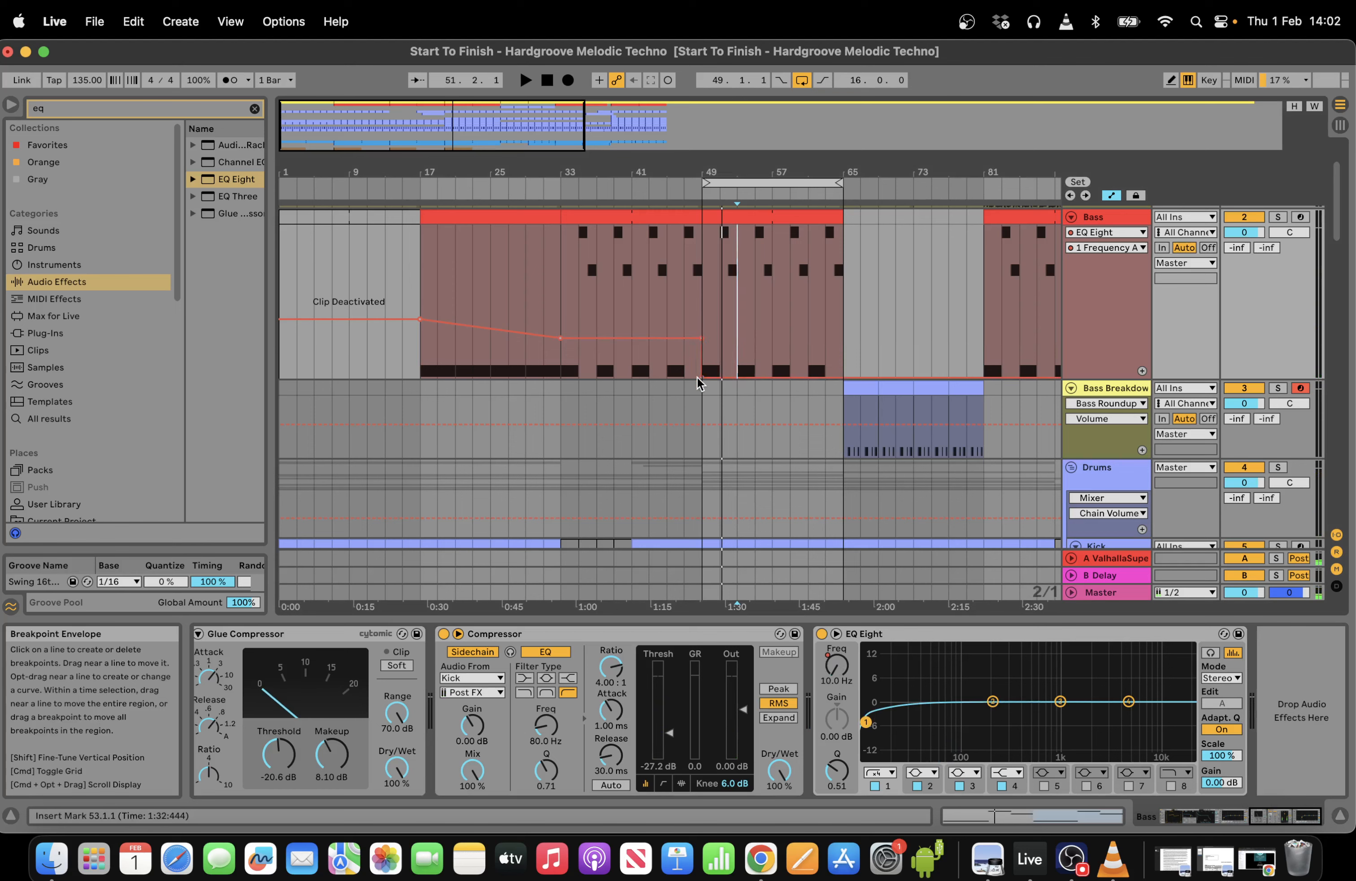
key("space")
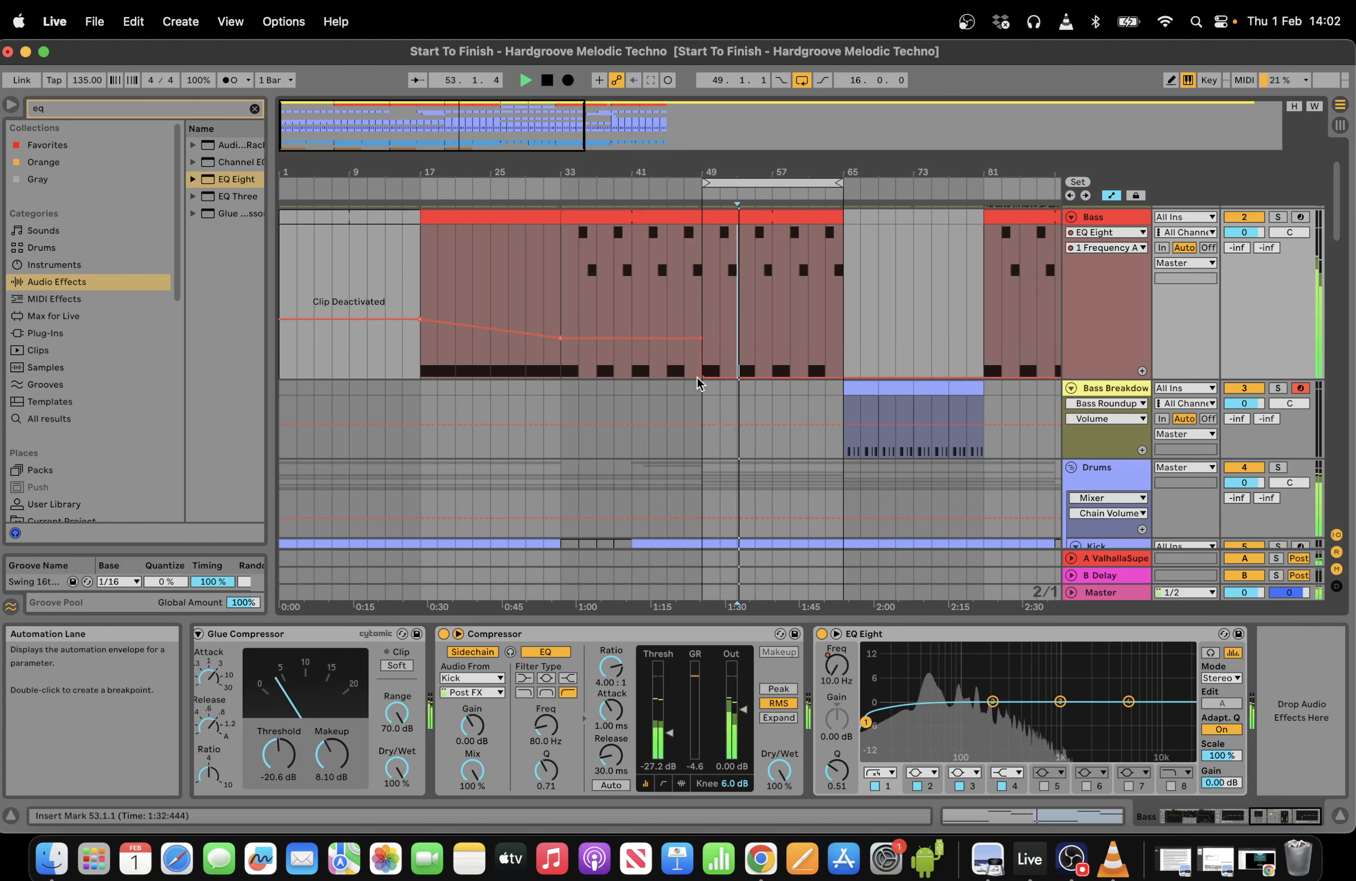
left_click(685, 190)
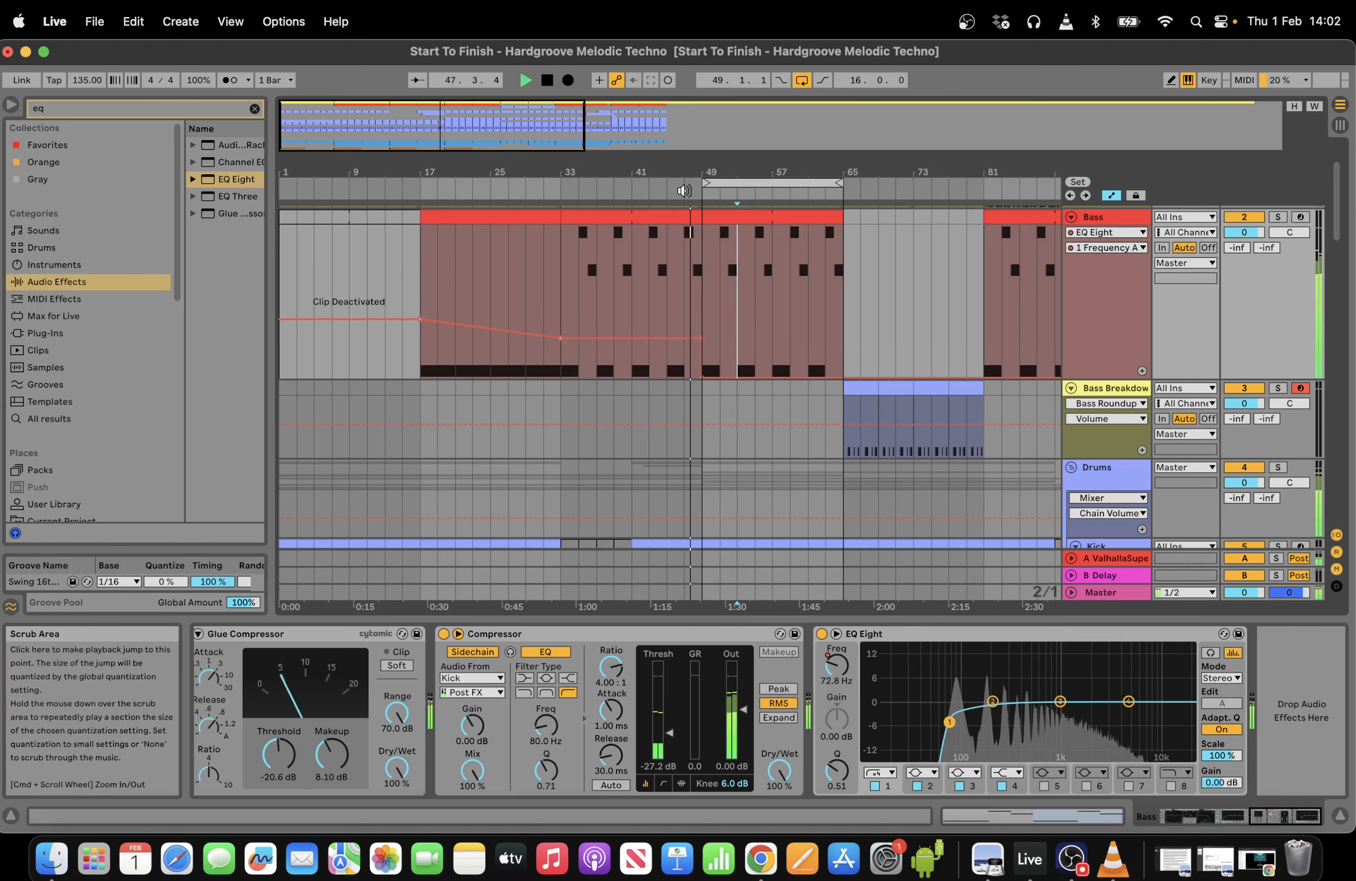
Switch the Bass EQ Eight to M/S mode and low-cut the side signal at 163 Hz with band 3.
left_click_drag(518, 117, 452, 113)
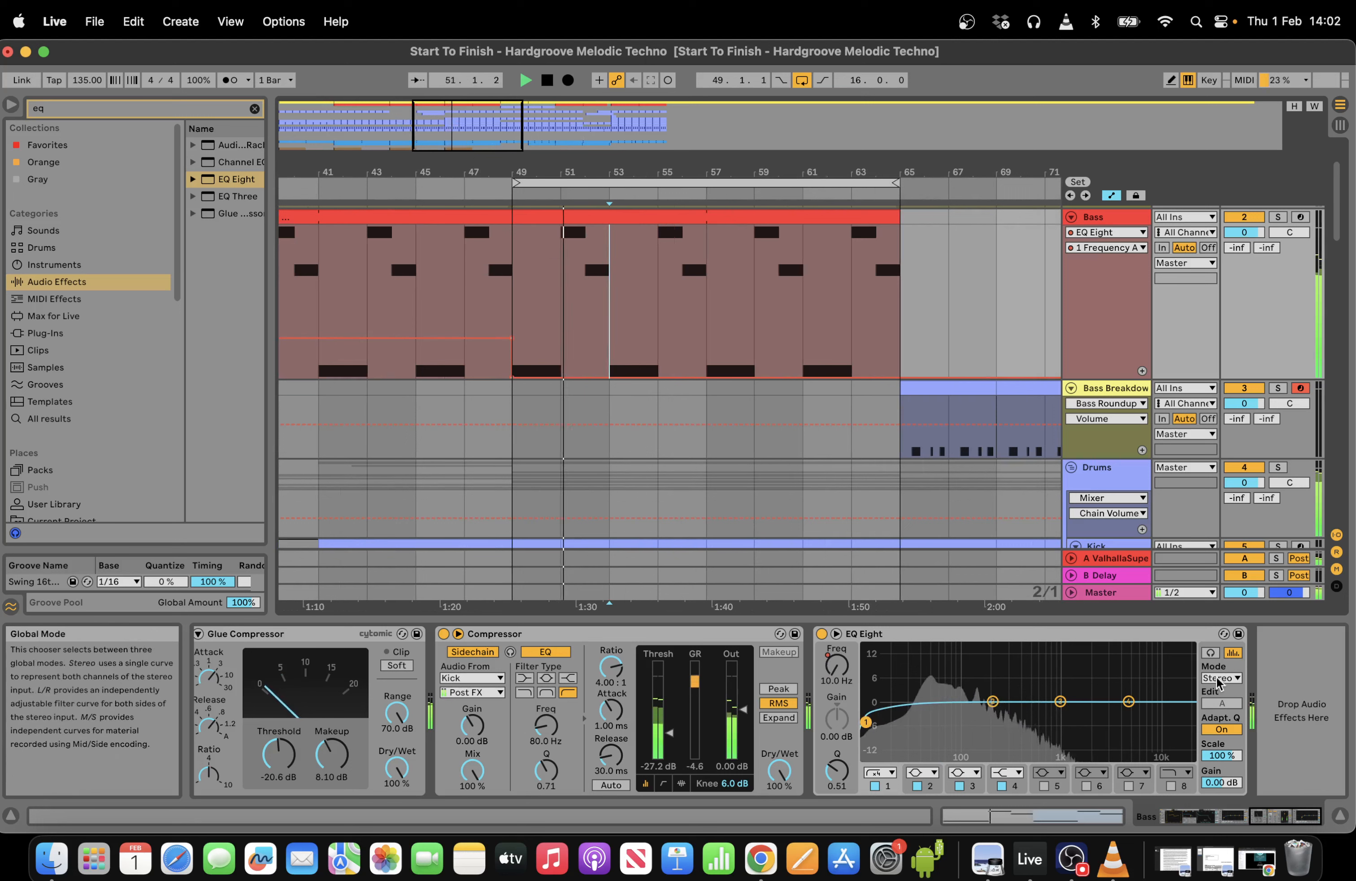
left_click(1220, 680)
left_click(1221, 718)
left_click(1231, 703)
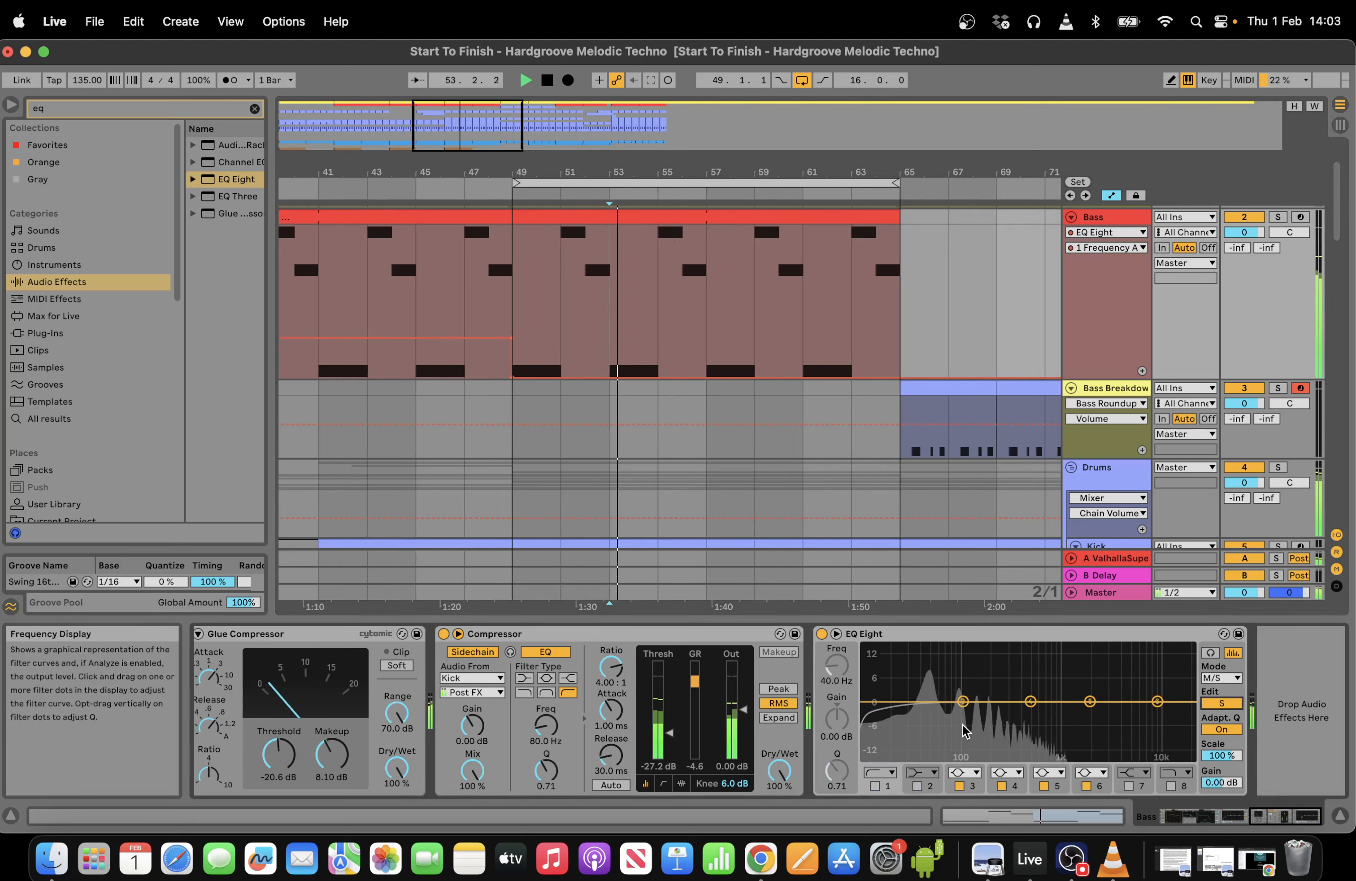
left_click(975, 772)
left_click(959, 668)
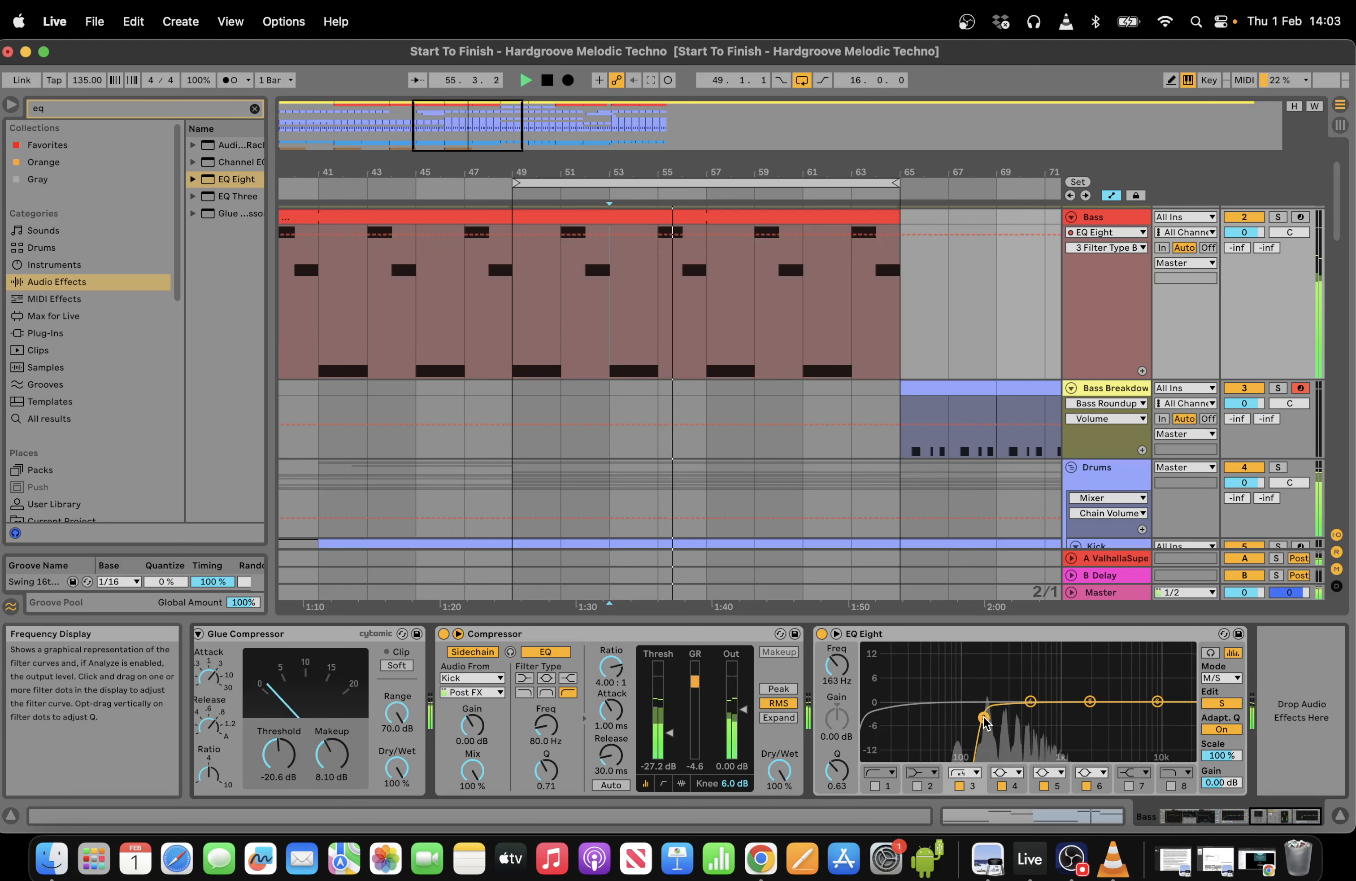
left_click_drag(491, 135, 491, 130)
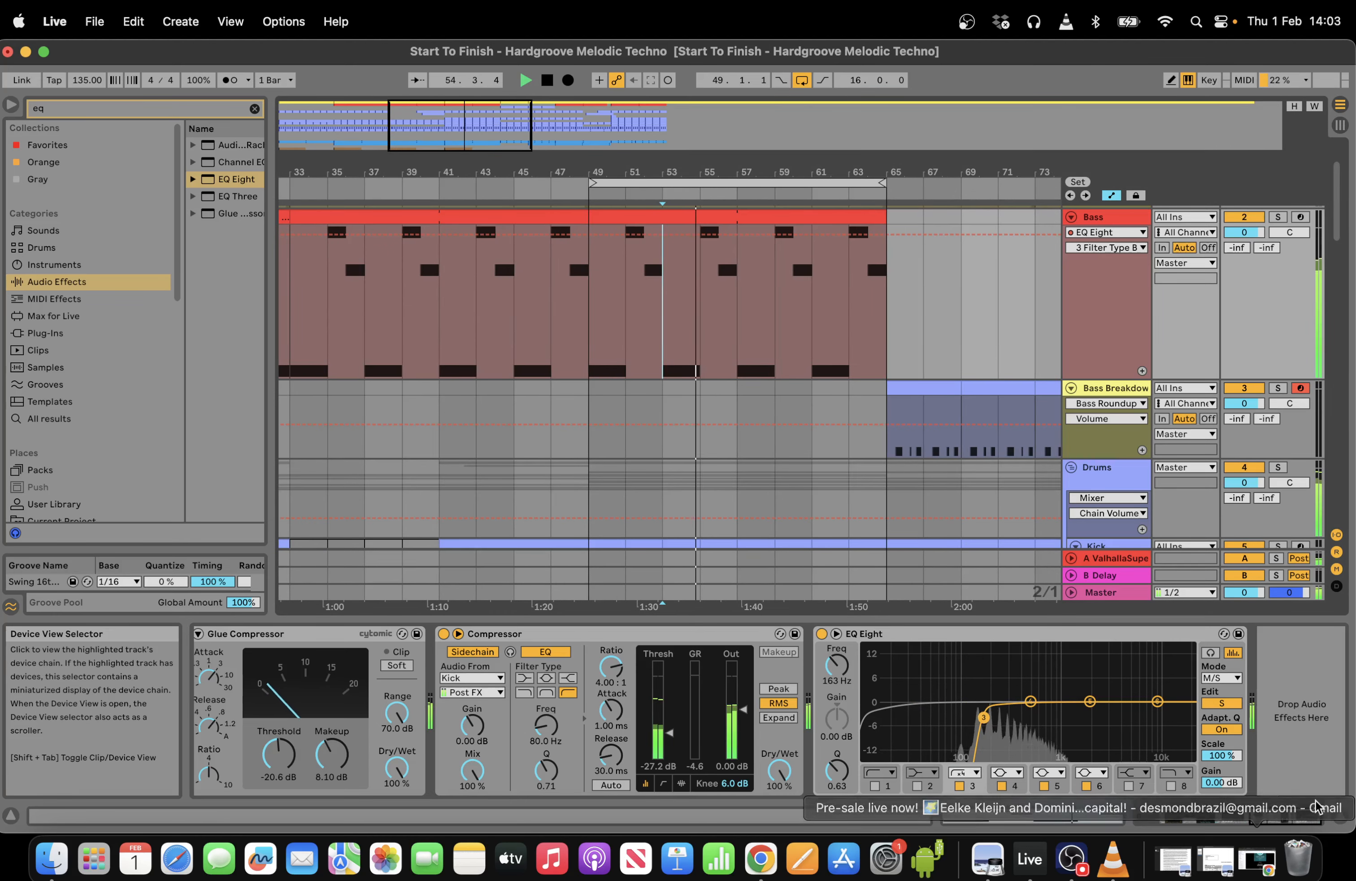
left_click_drag(1297, 818, 657, 600)
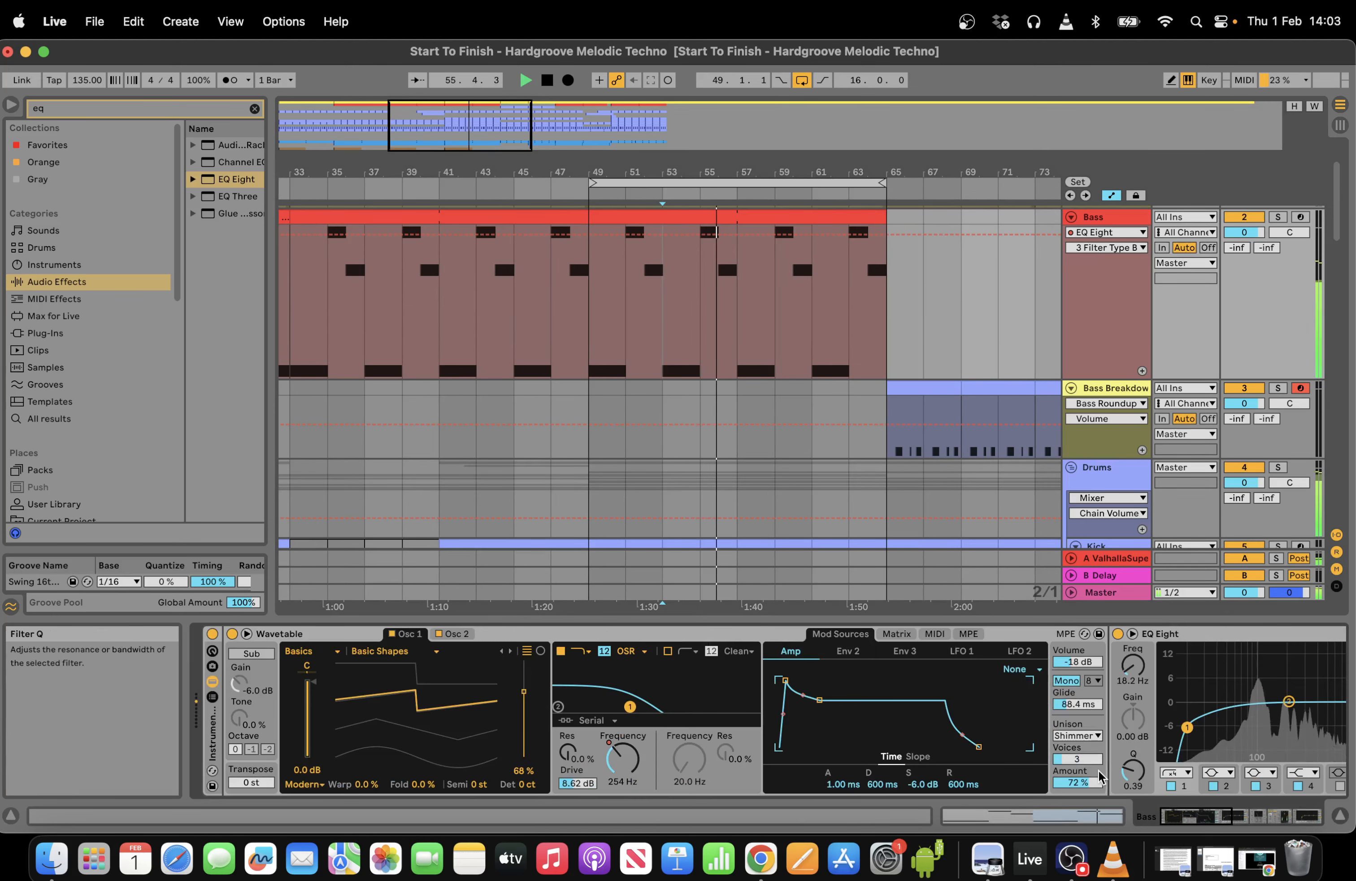
left_click_drag(1218, 823, 1312, 823)
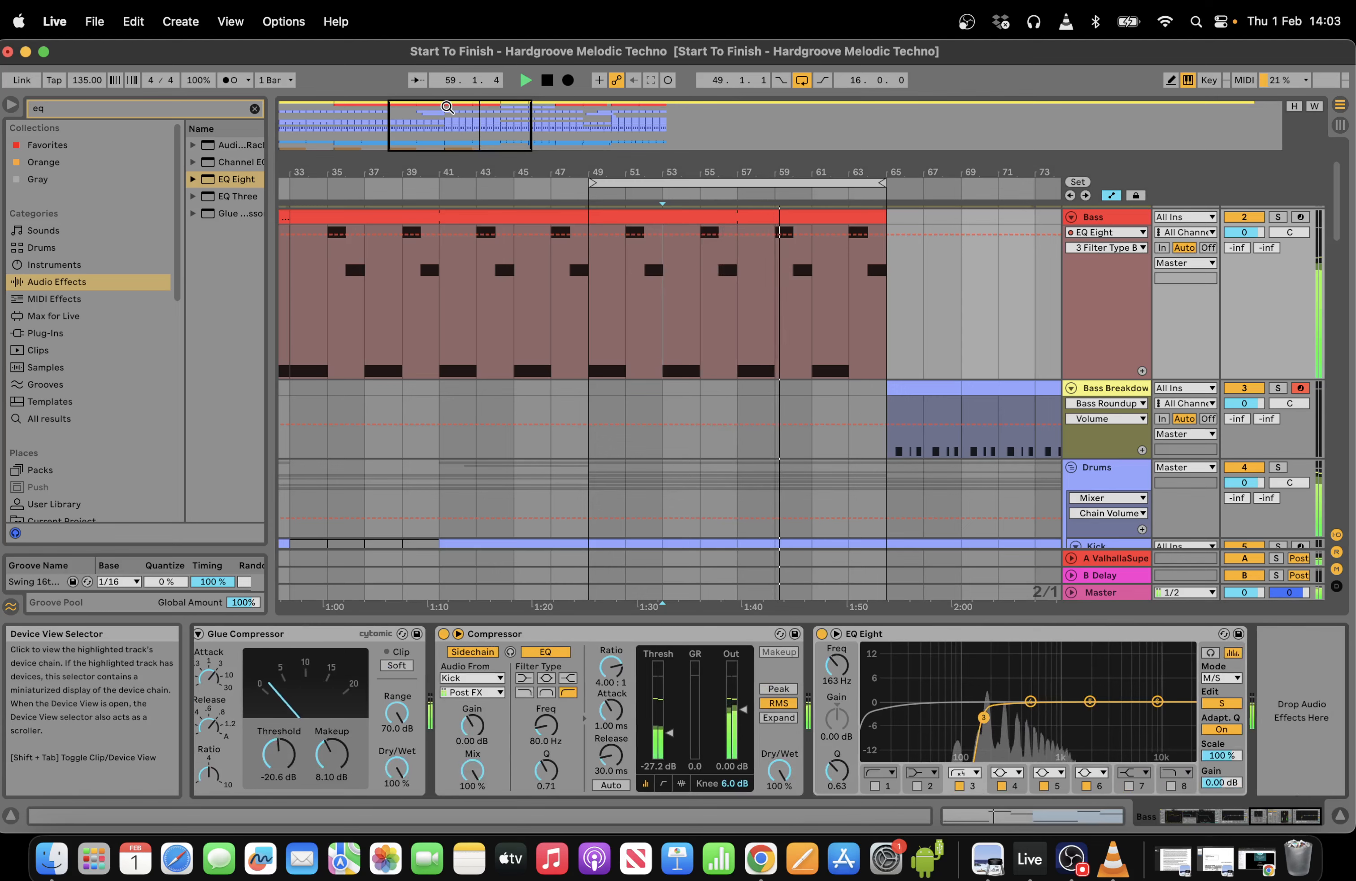
Deactivate the sustained Lead 1 clip on track 18 from bar 49 to bar 65.
left_click_drag(621, 178, 595, 149)
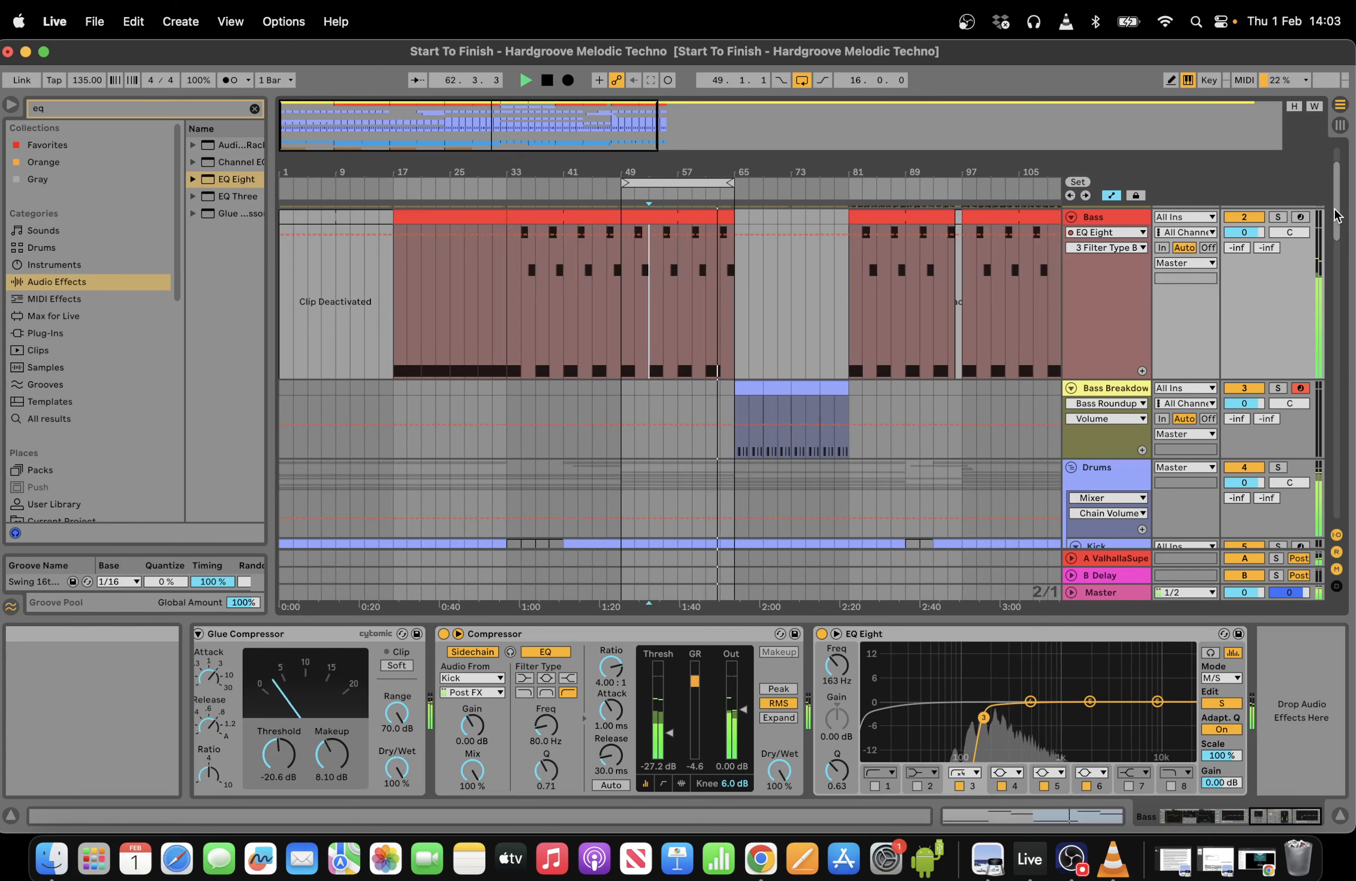
scroll(1337, 220, "down", 2)
left_click_drag(1337, 220, 1339, 438)
key("space")
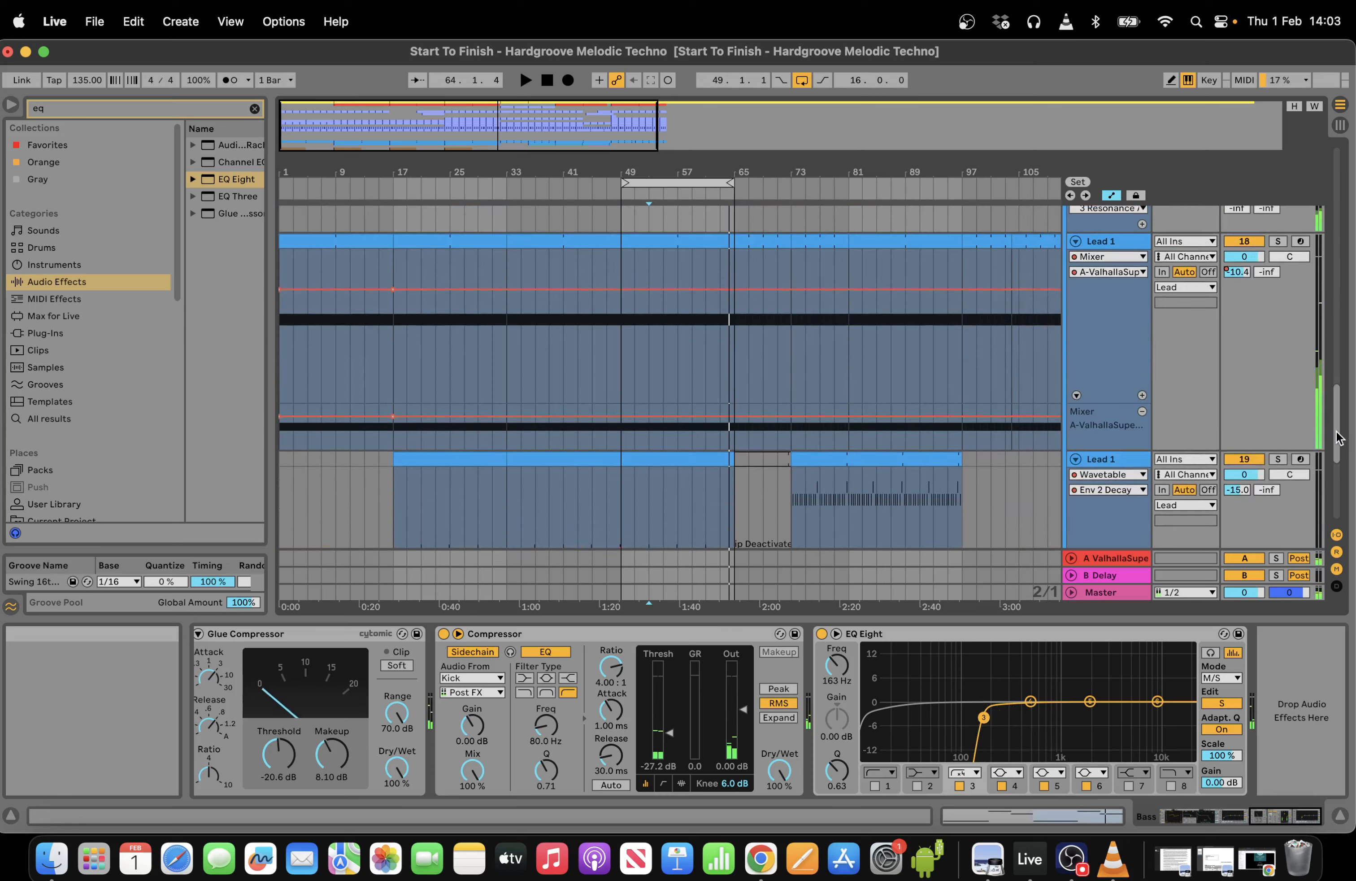
left_click(722, 372)
left_click_drag(735, 350, 620, 254)
key("0")
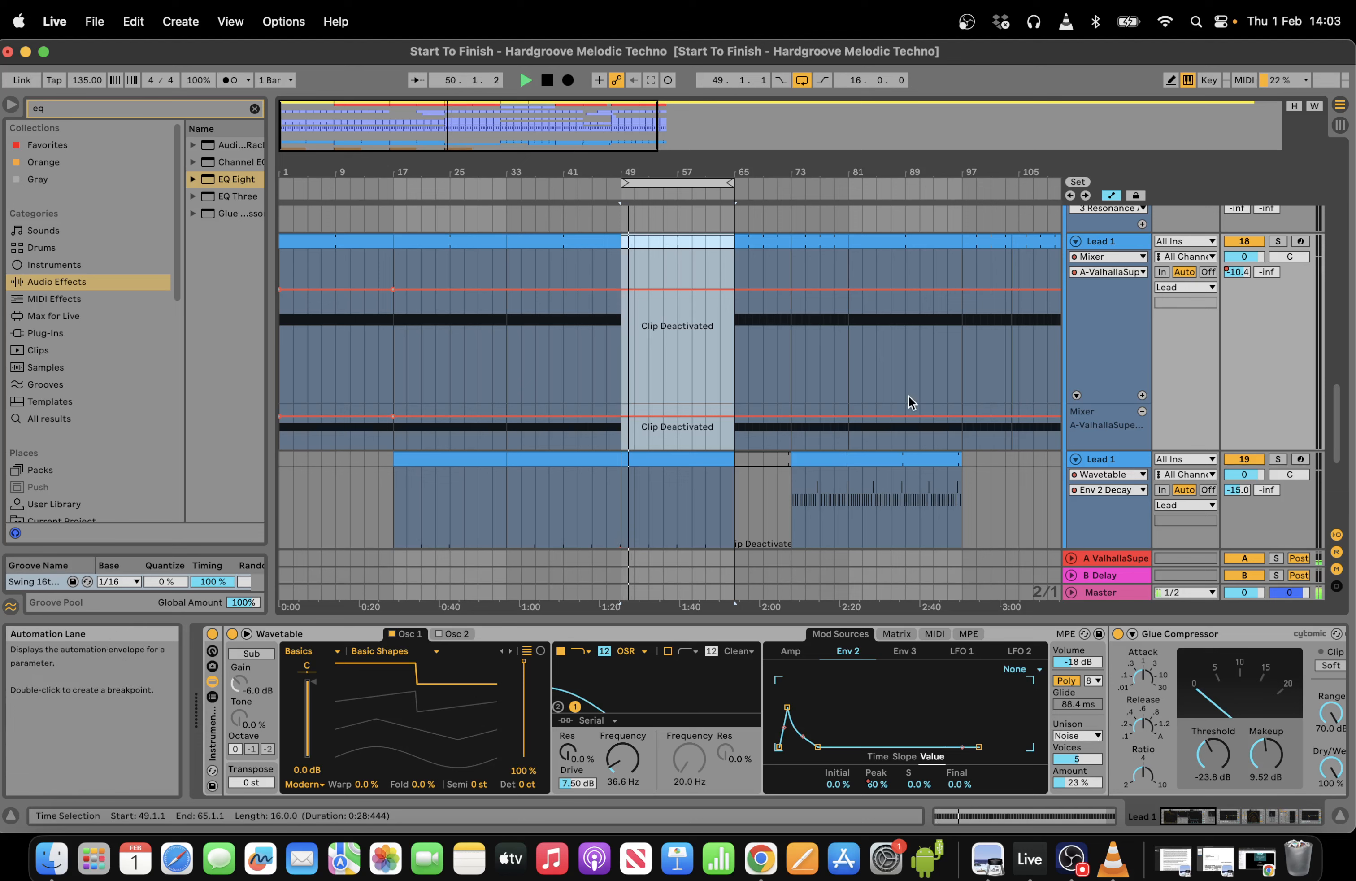
Insert 16 bars of silence into the arrangement at bar 65.
left_click_drag(641, 136, 640, 121)
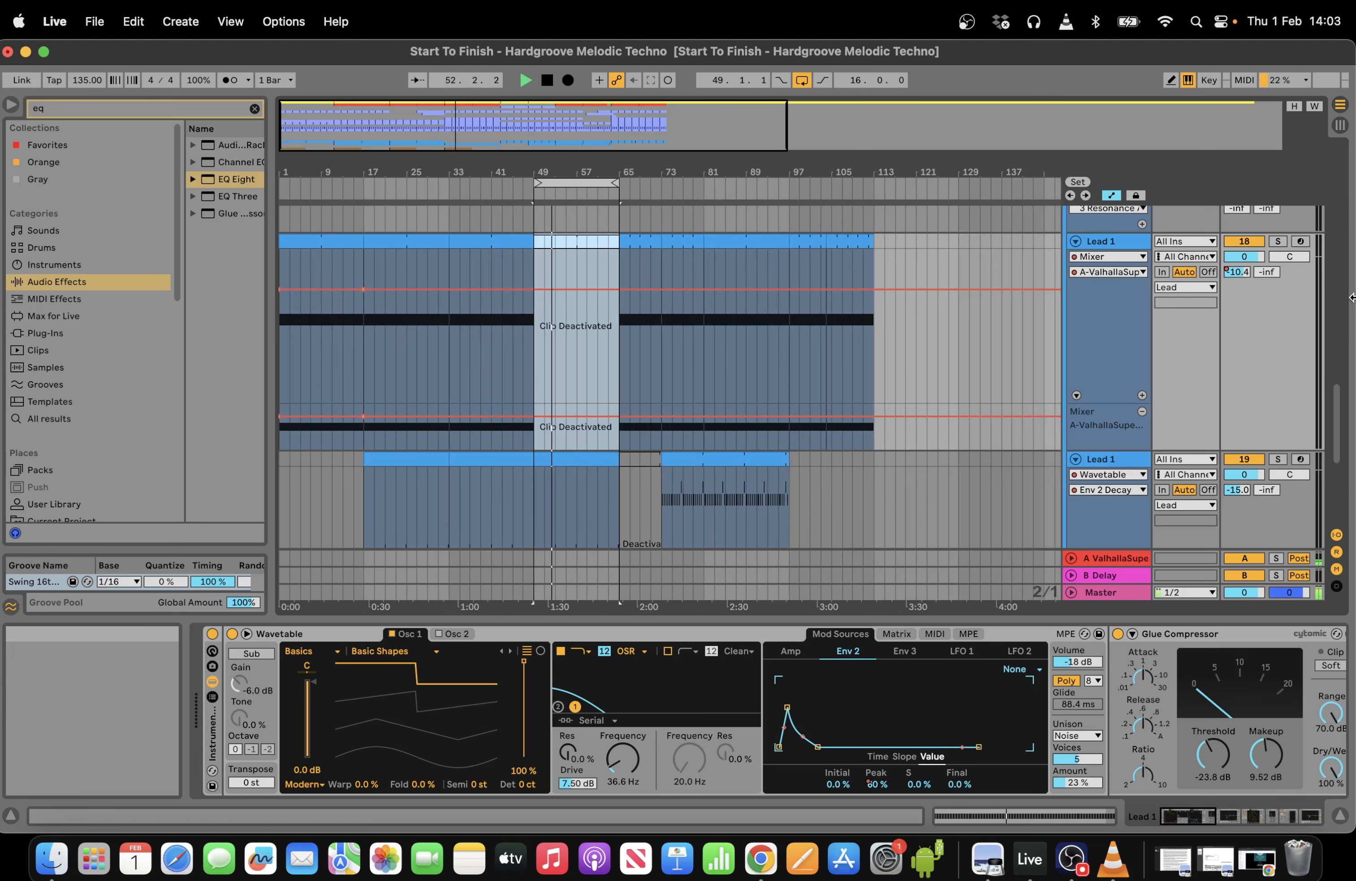
left_click_drag(1338, 475, 1338, 220)
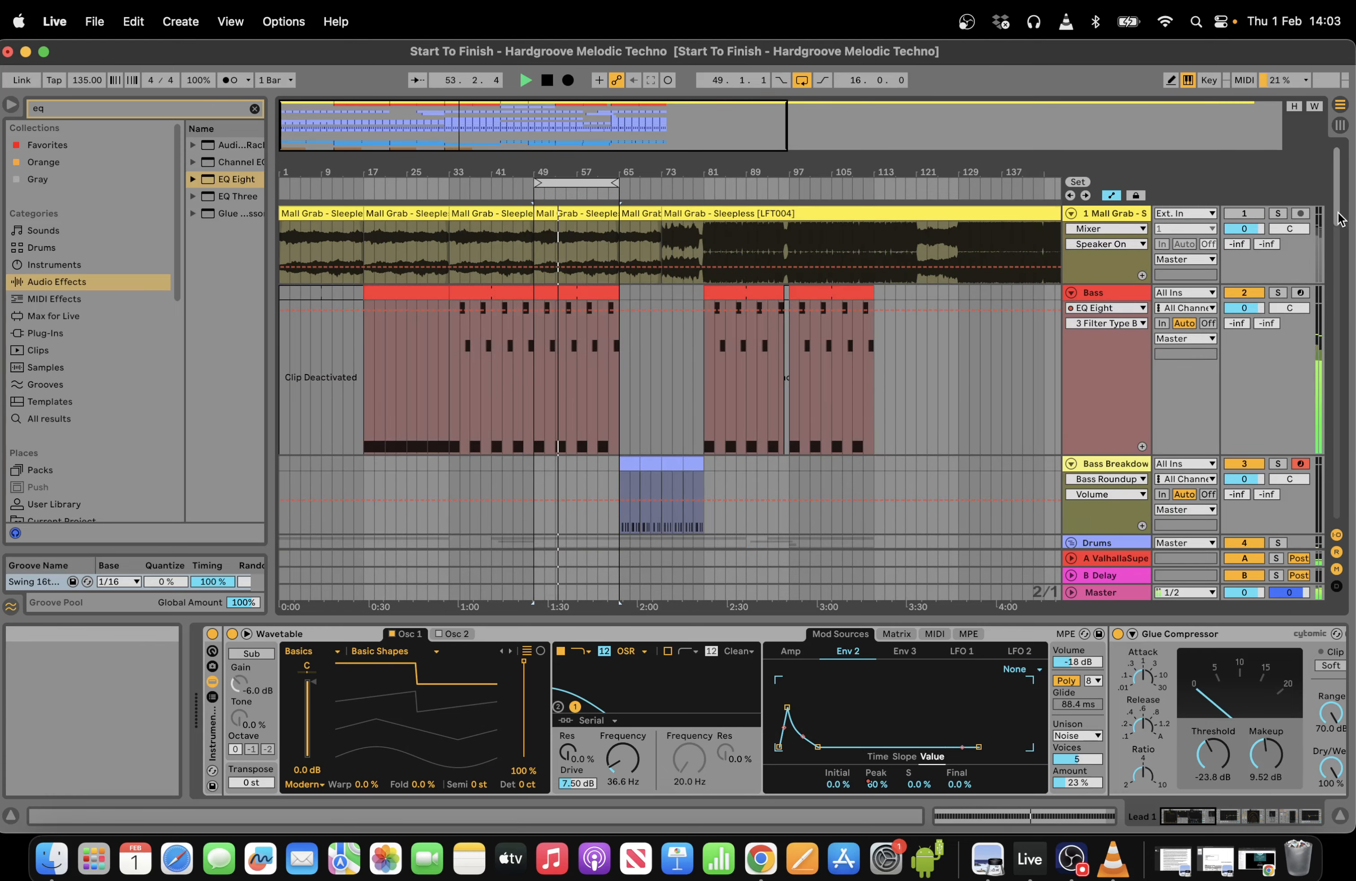
scroll(781, 294, "down", 4)
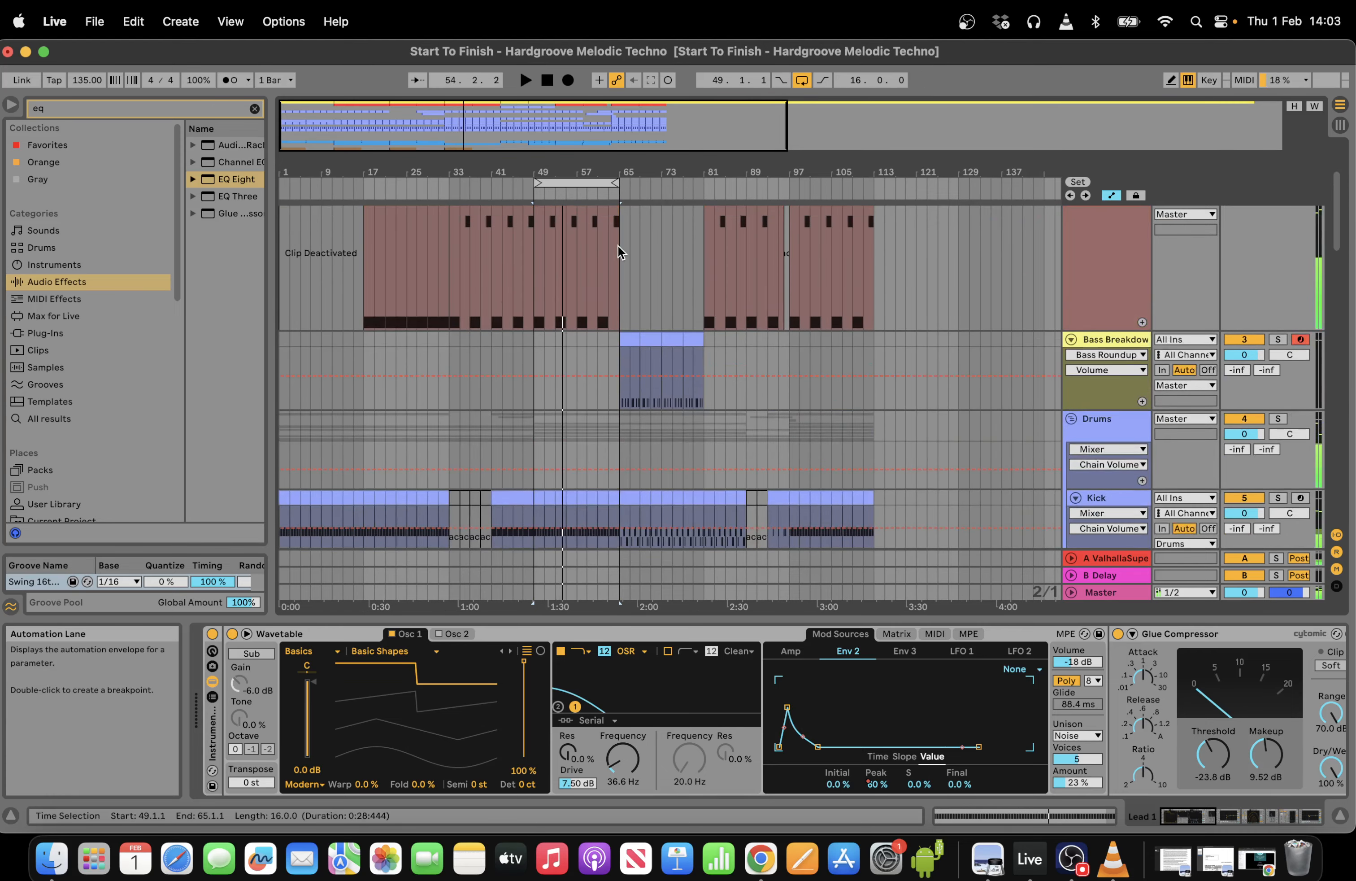
left_click(620, 261)
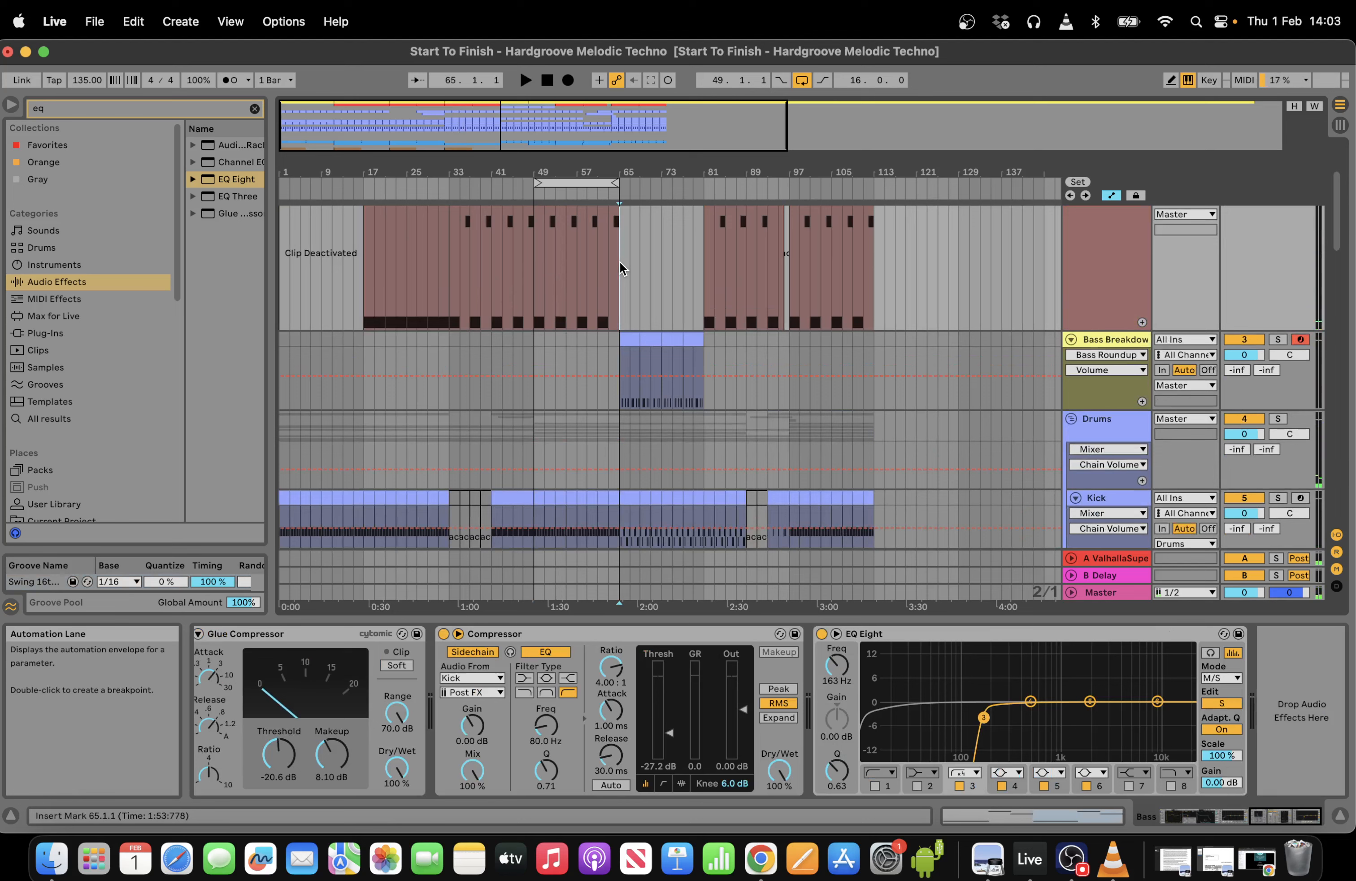
left_click(181, 22)
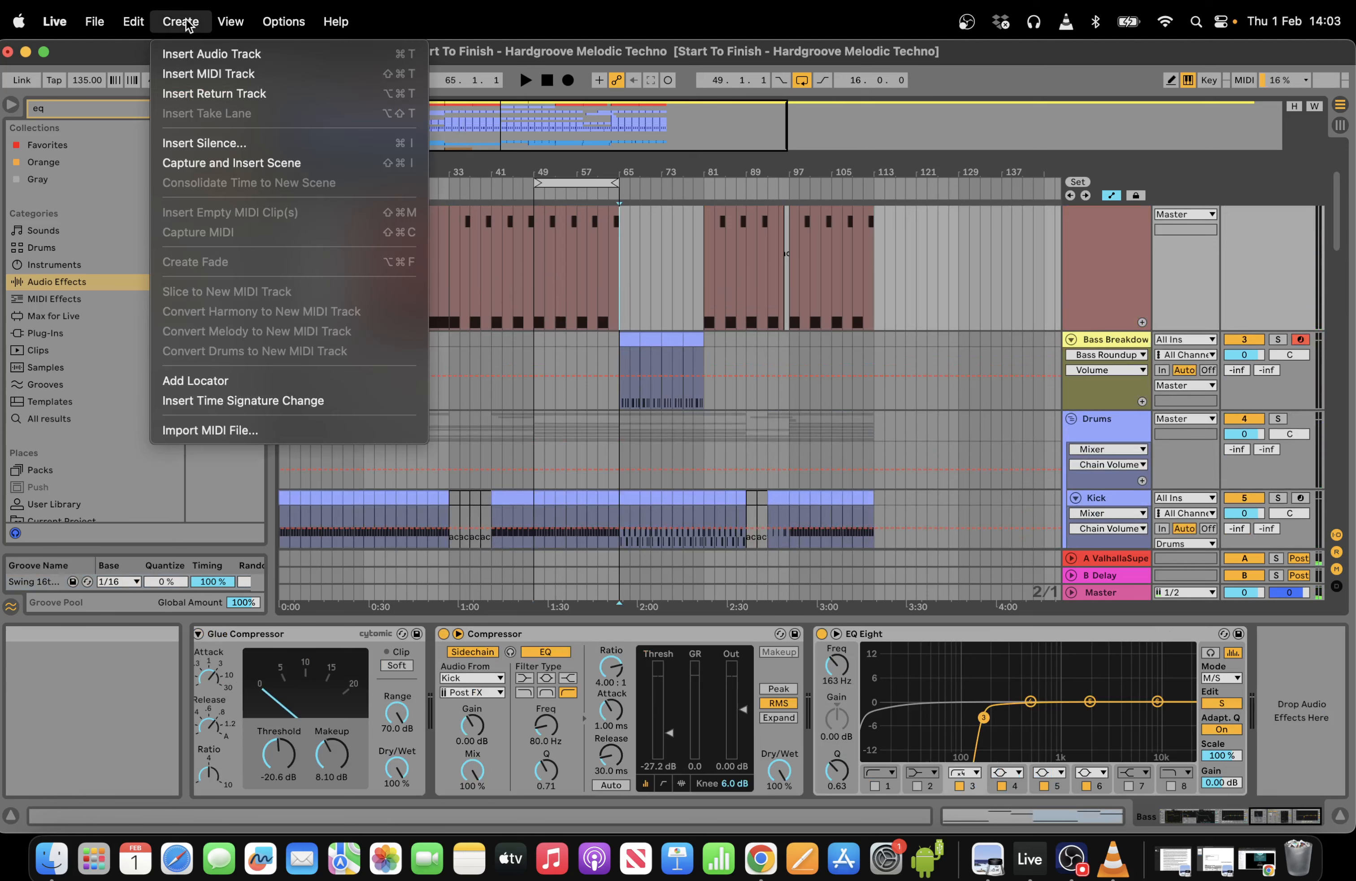
left_click(223, 144)
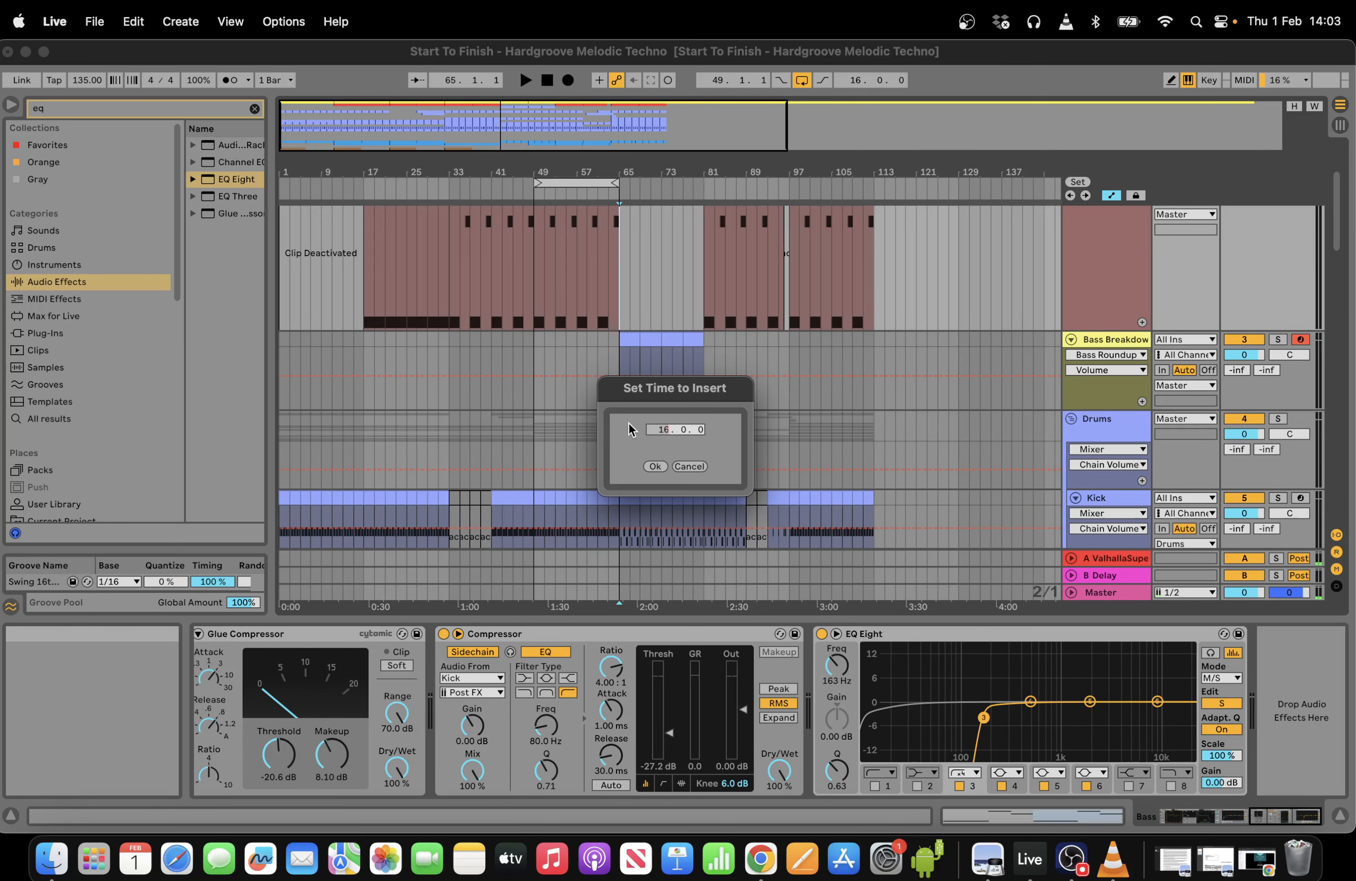
left_click(653, 472)
Duplicate the arrangement section from bars 49–65 into the empty bars 65–81 and extend the loop region to 32 bars.
key("space")
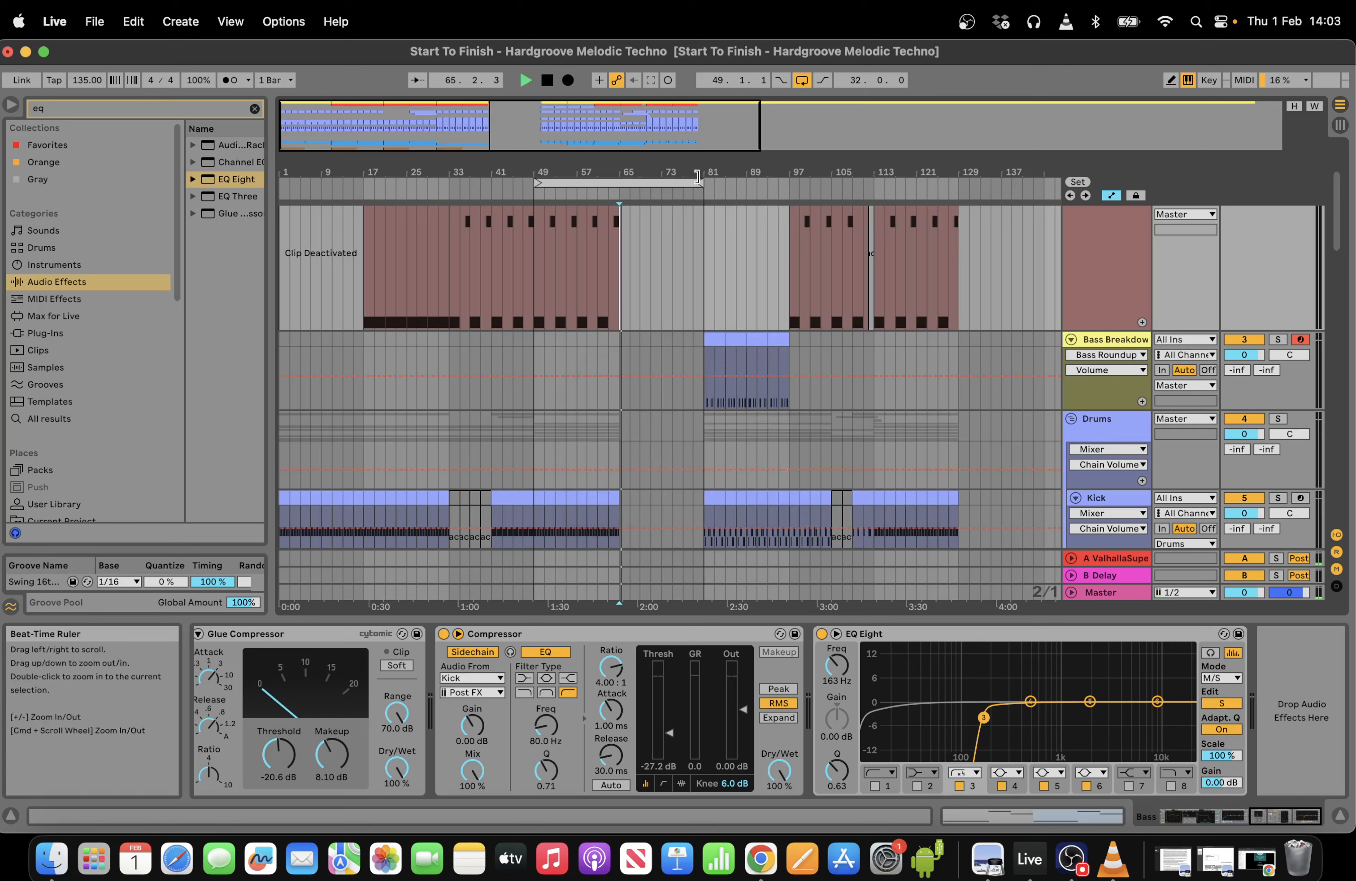
left_click(616, 183)
left_click(591, 183)
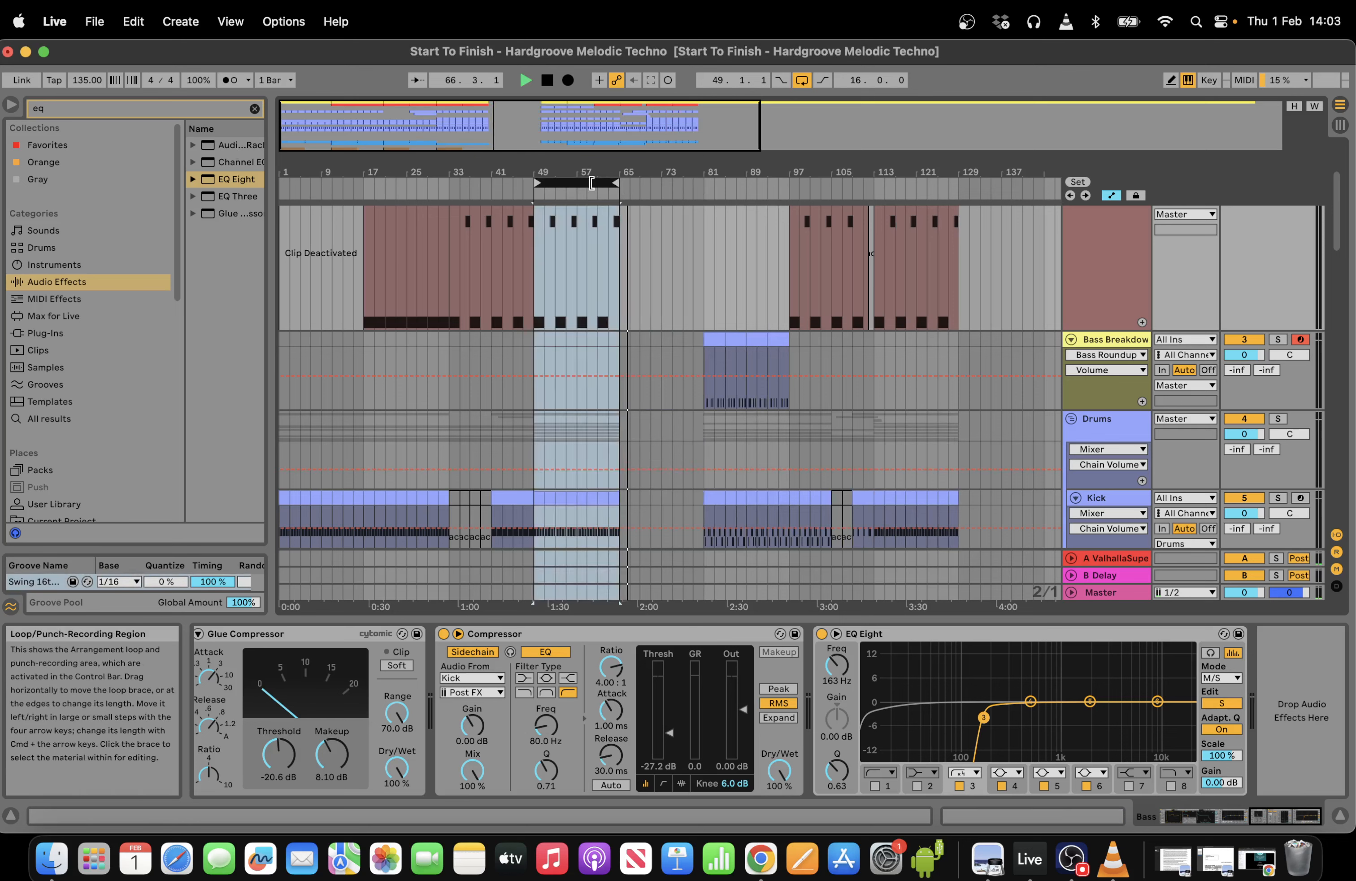
left_click_drag(619, 183, 703, 182)
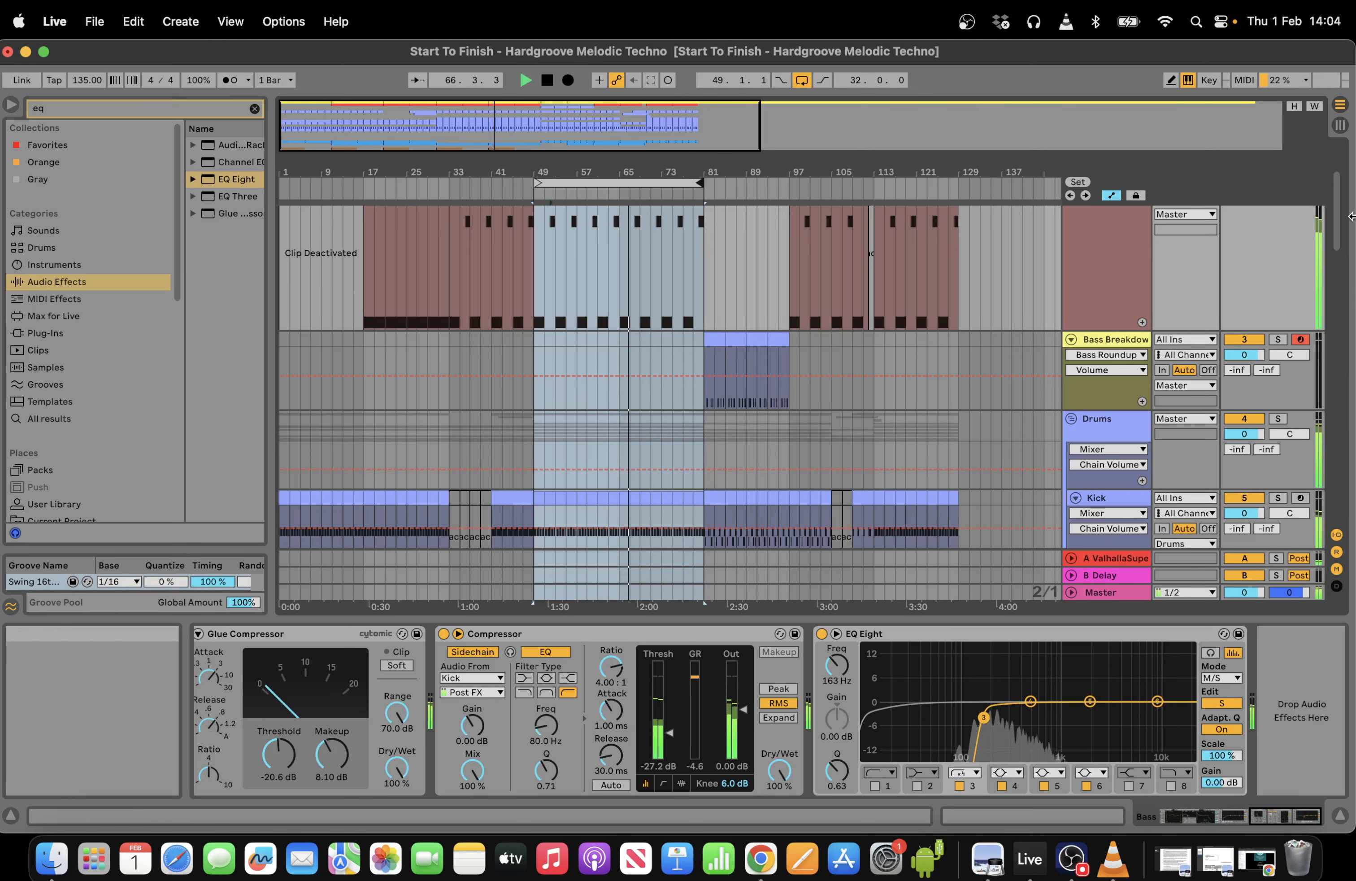
Copy the Lead 1 clip on track 19 from bars 33–49 to bar 65 and play it back.
left_click_drag(1337, 217, 1338, 492)
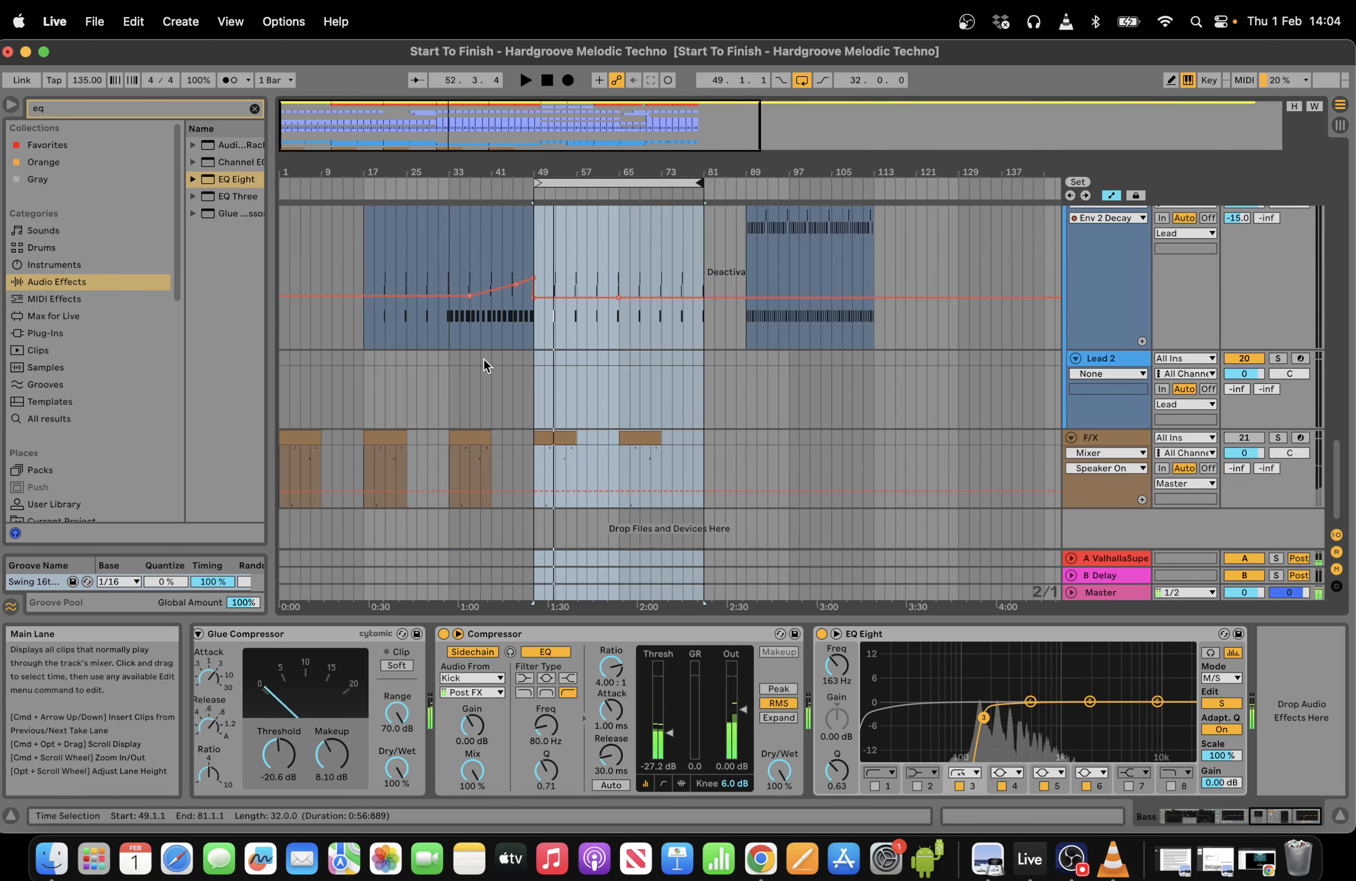
scroll(486, 343, "up", 3)
left_click(493, 308)
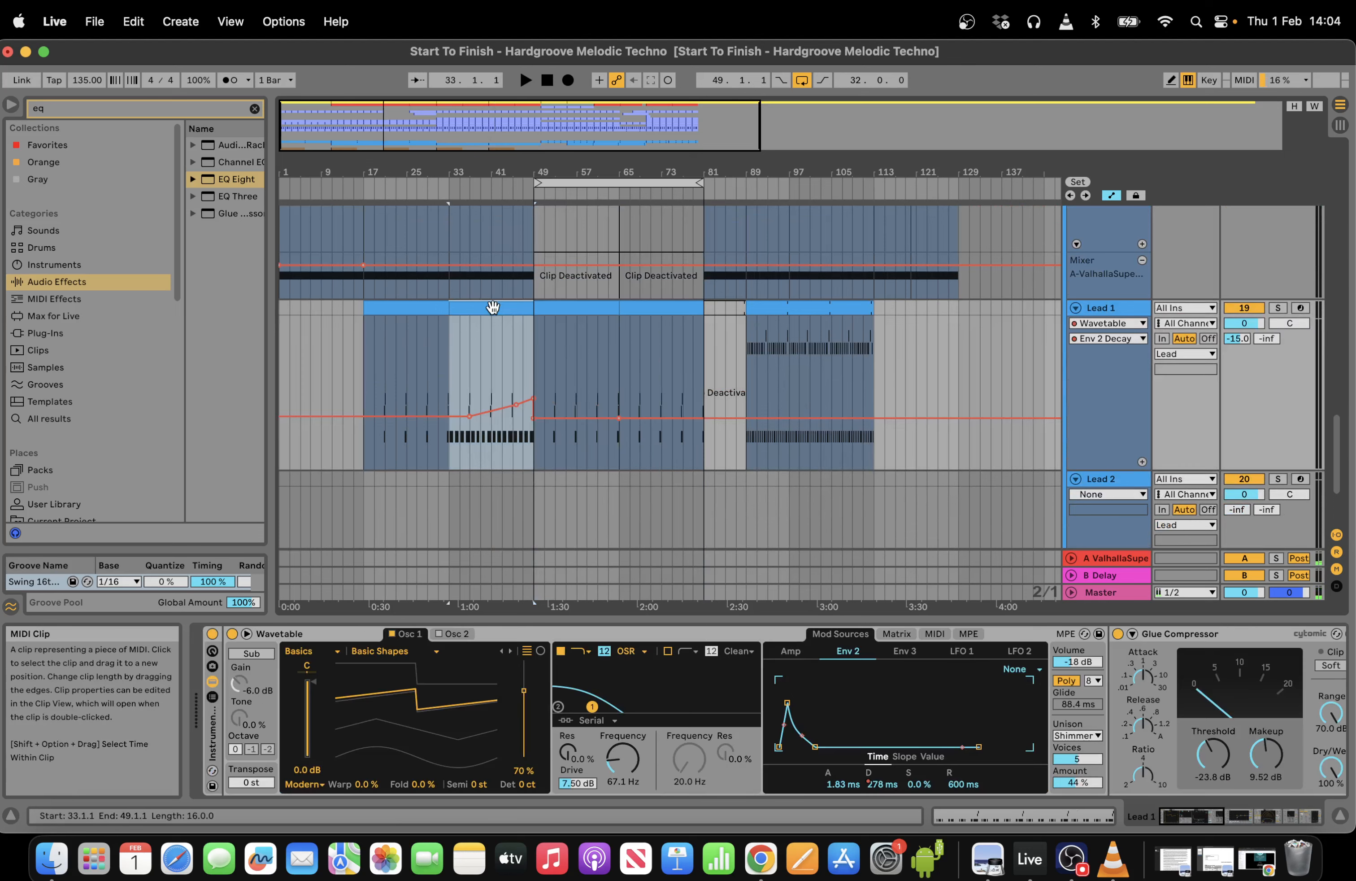
key("super+c")
left_click(621, 348)
key("super+v")
key("space")
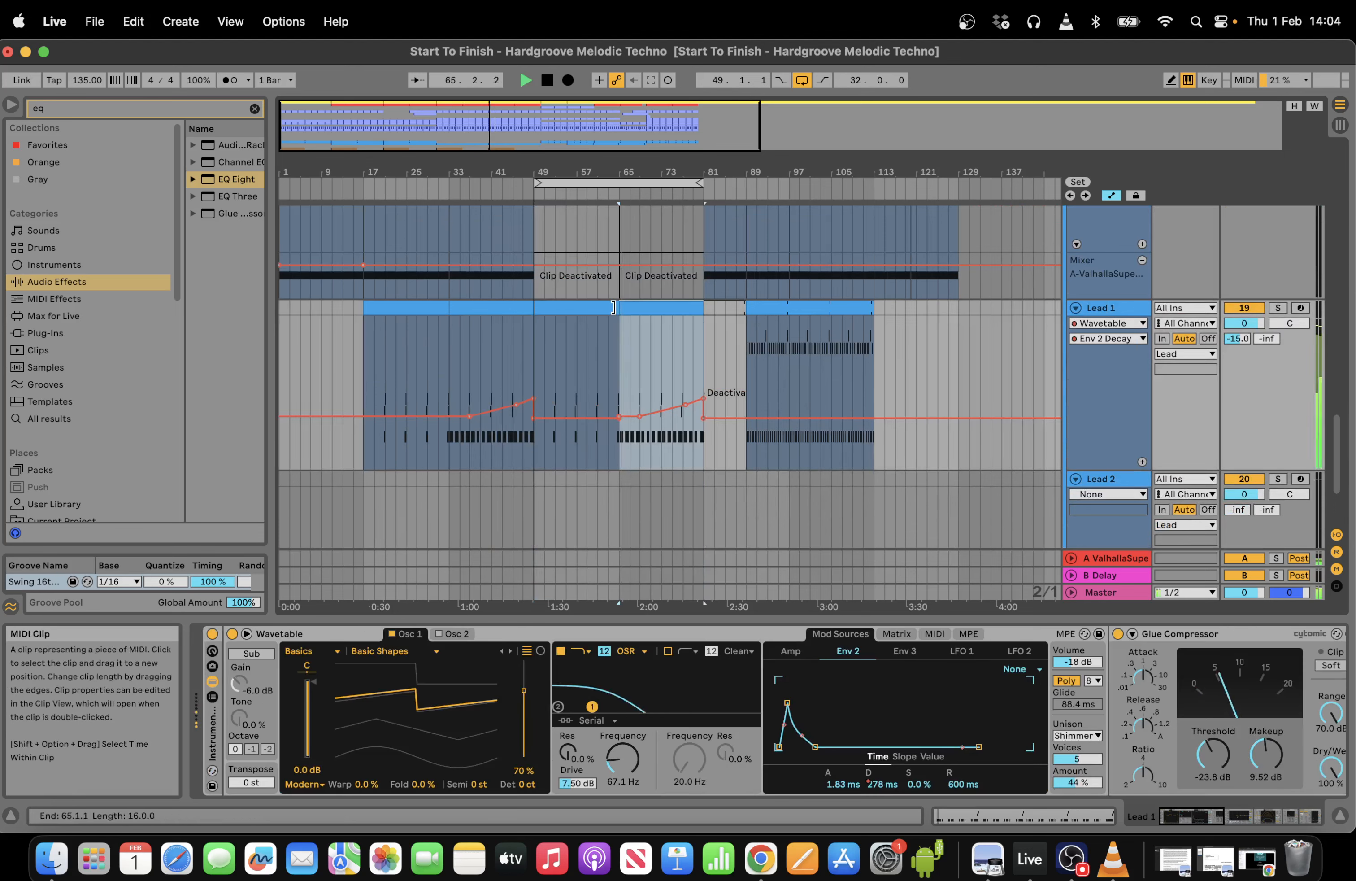
Show Lead 1's Filter 1 frequency automation, toggle the F/X track's record arm on and off, and set the insert position at bar 49.
left_click_drag(614, 308, 617, 307)
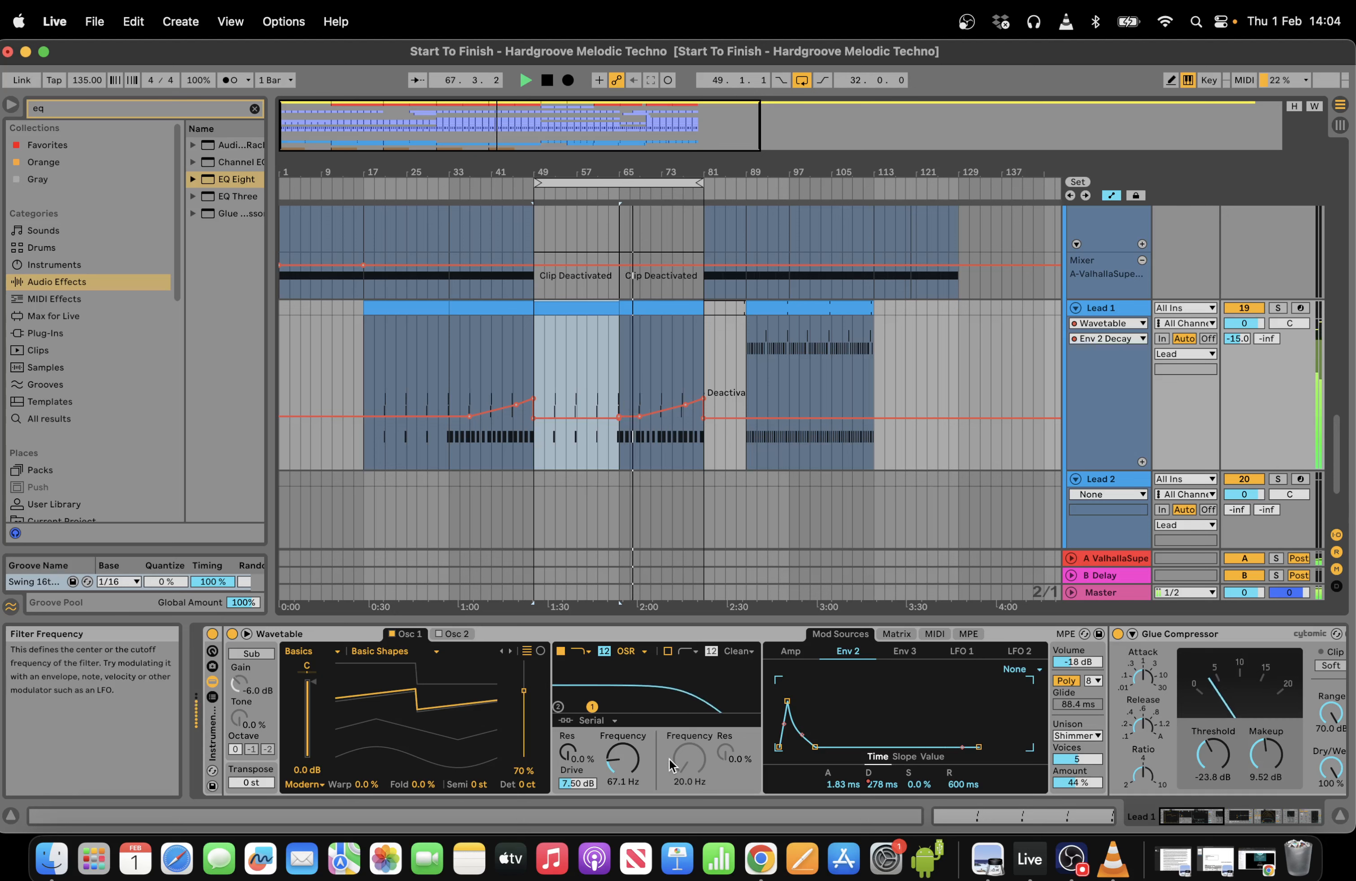
left_click(616, 766)
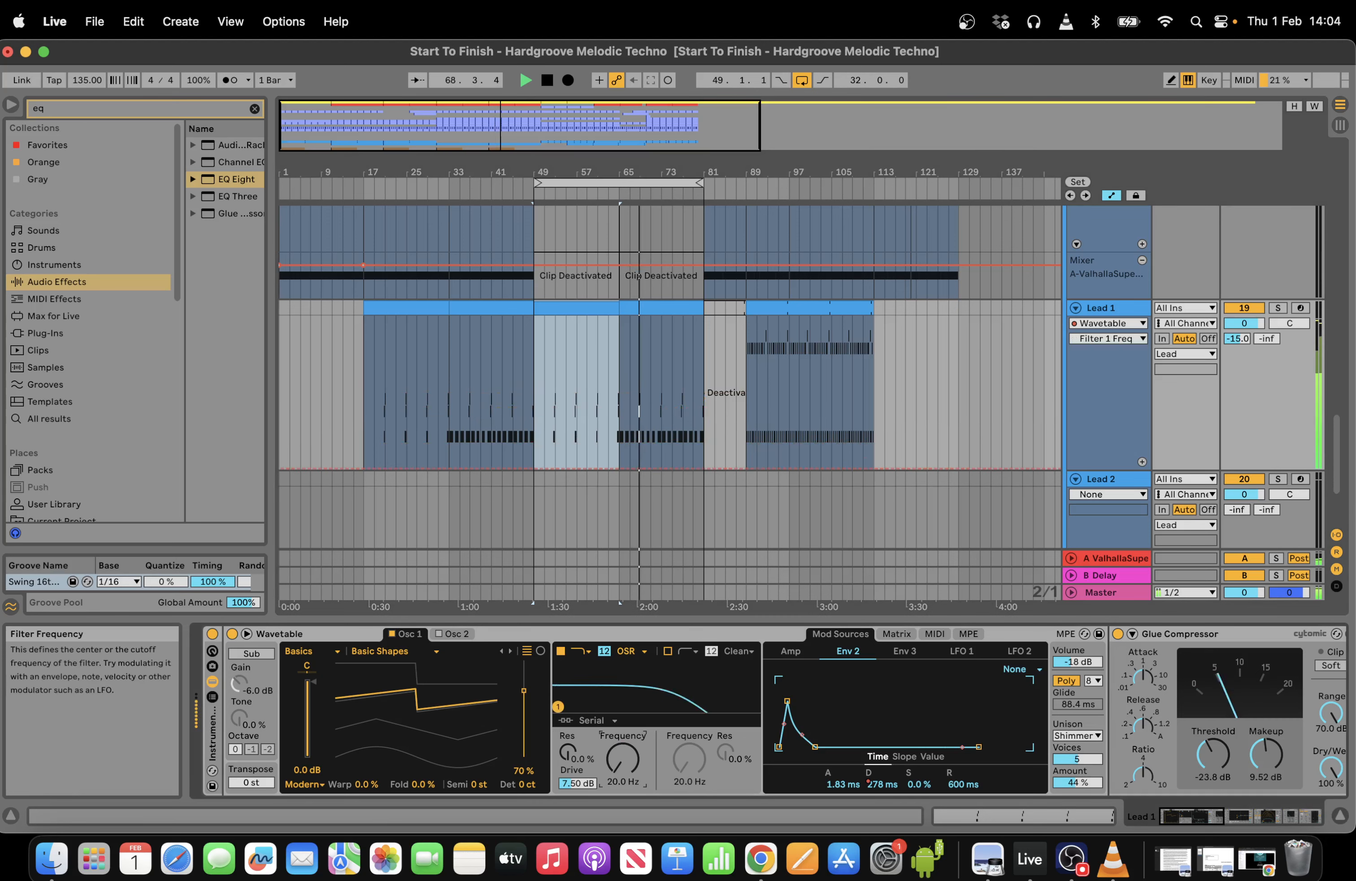
key("space")
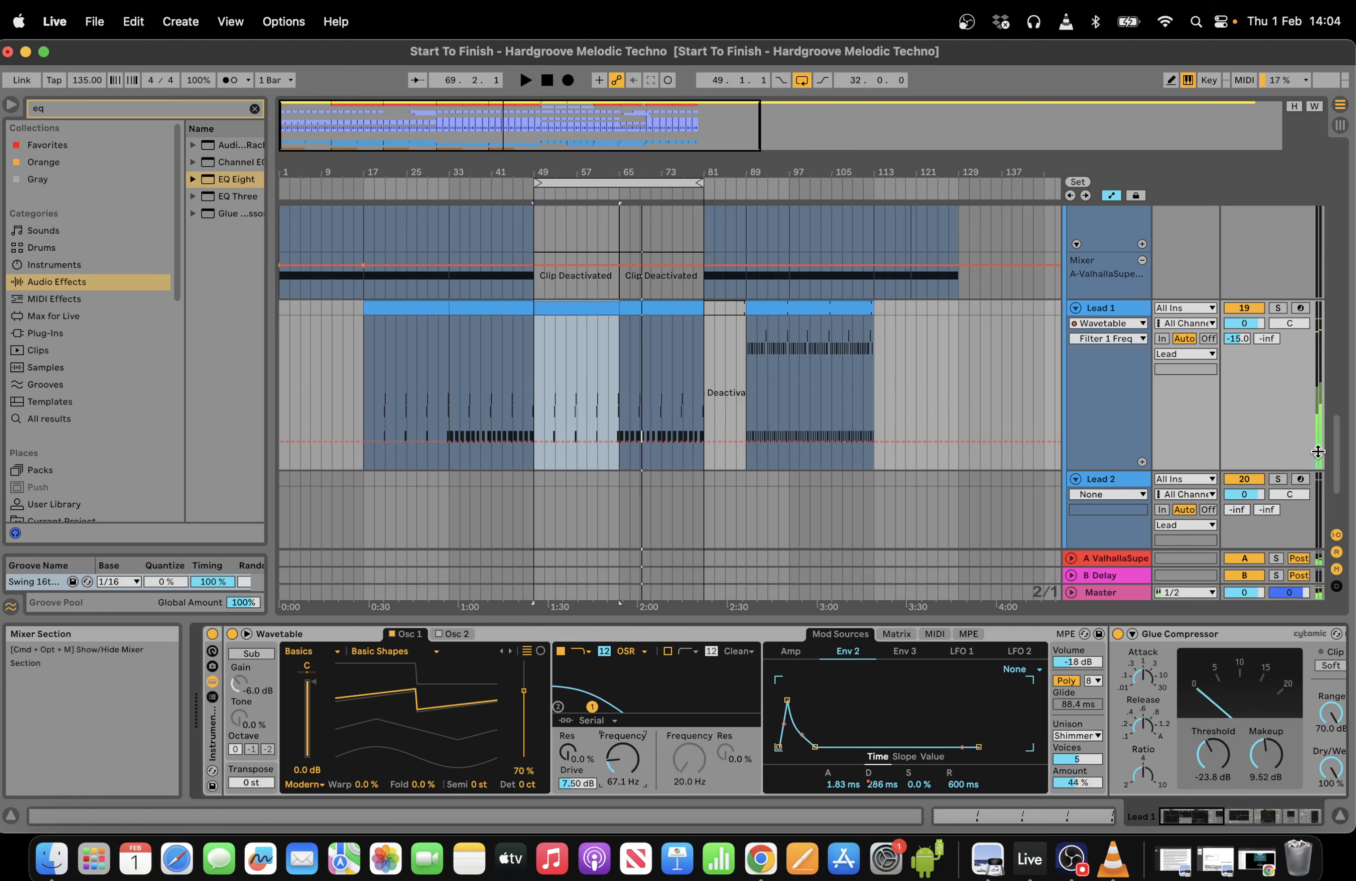
scroll(1337, 542, "down", 3)
left_click(1301, 438)
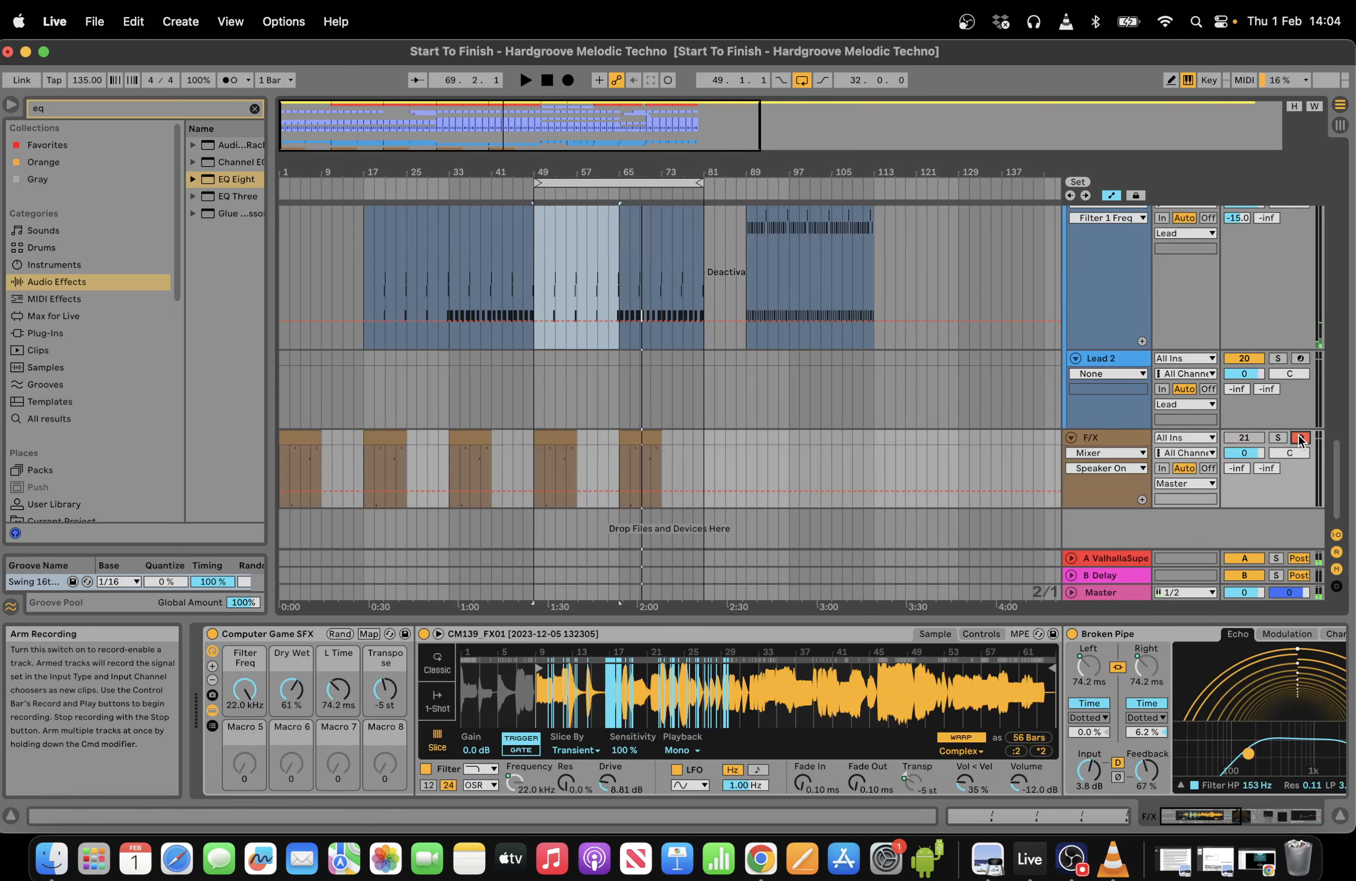
left_click(1300, 438)
left_click_drag(1337, 481, 1337, 455)
left_click(537, 361)
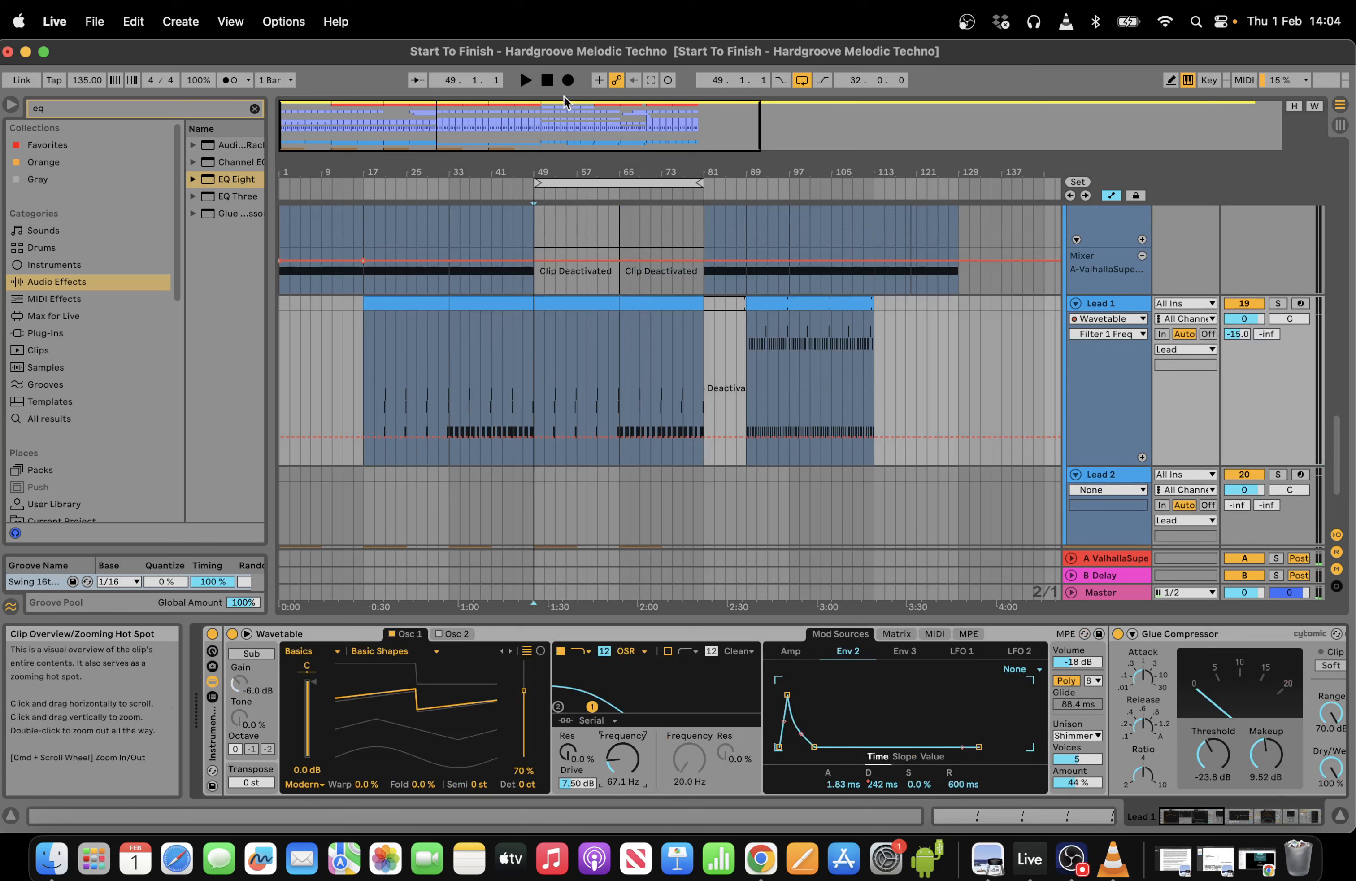
Record Filter 1 frequency automation for Lead 1 by sweeping the Wavetable filter cutoff during playback of bars 49–81.
left_click(549, 196)
left_click(568, 80)
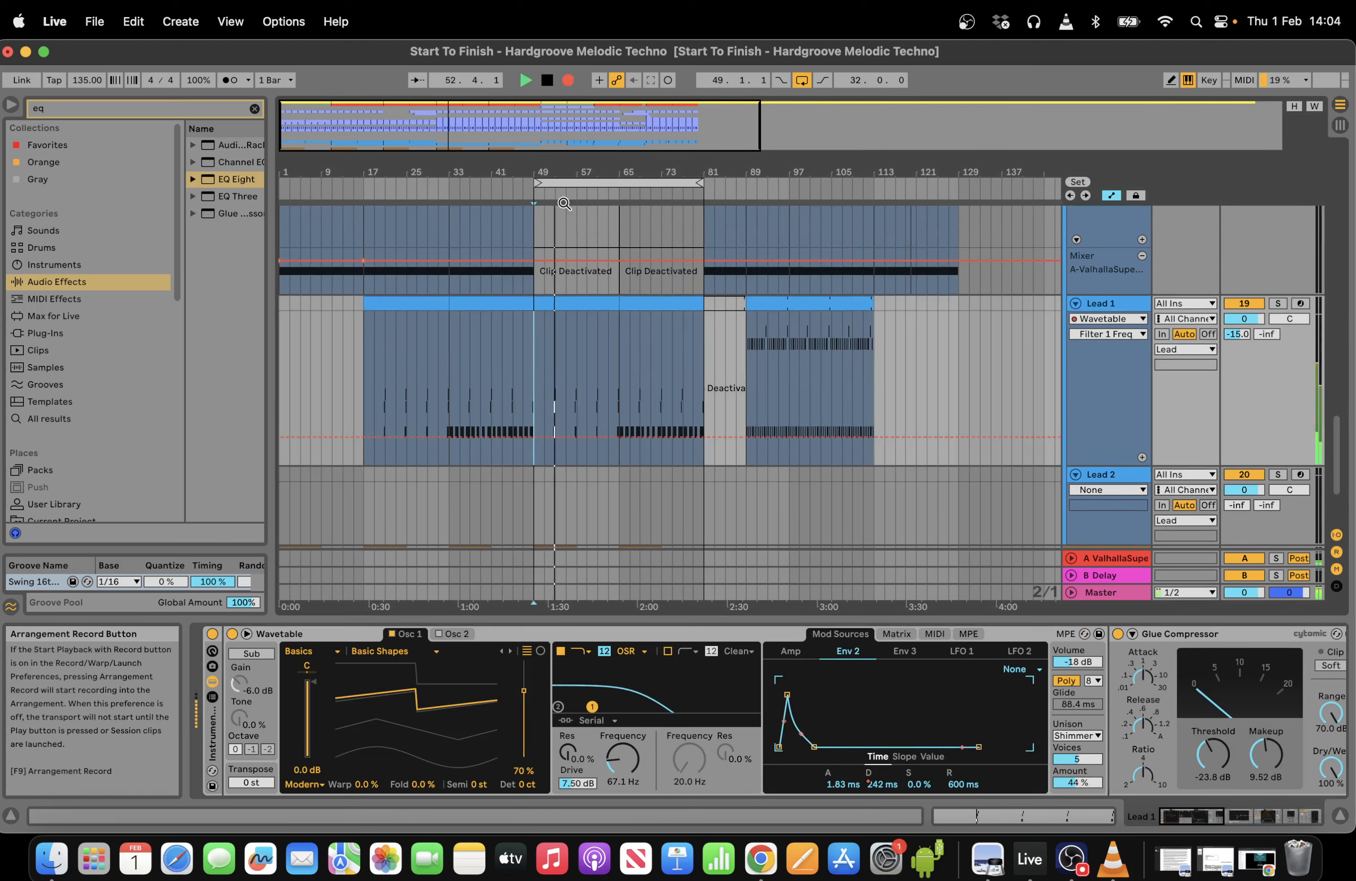
left_click(621, 764)
left_click_drag(620, 765, 620, 760)
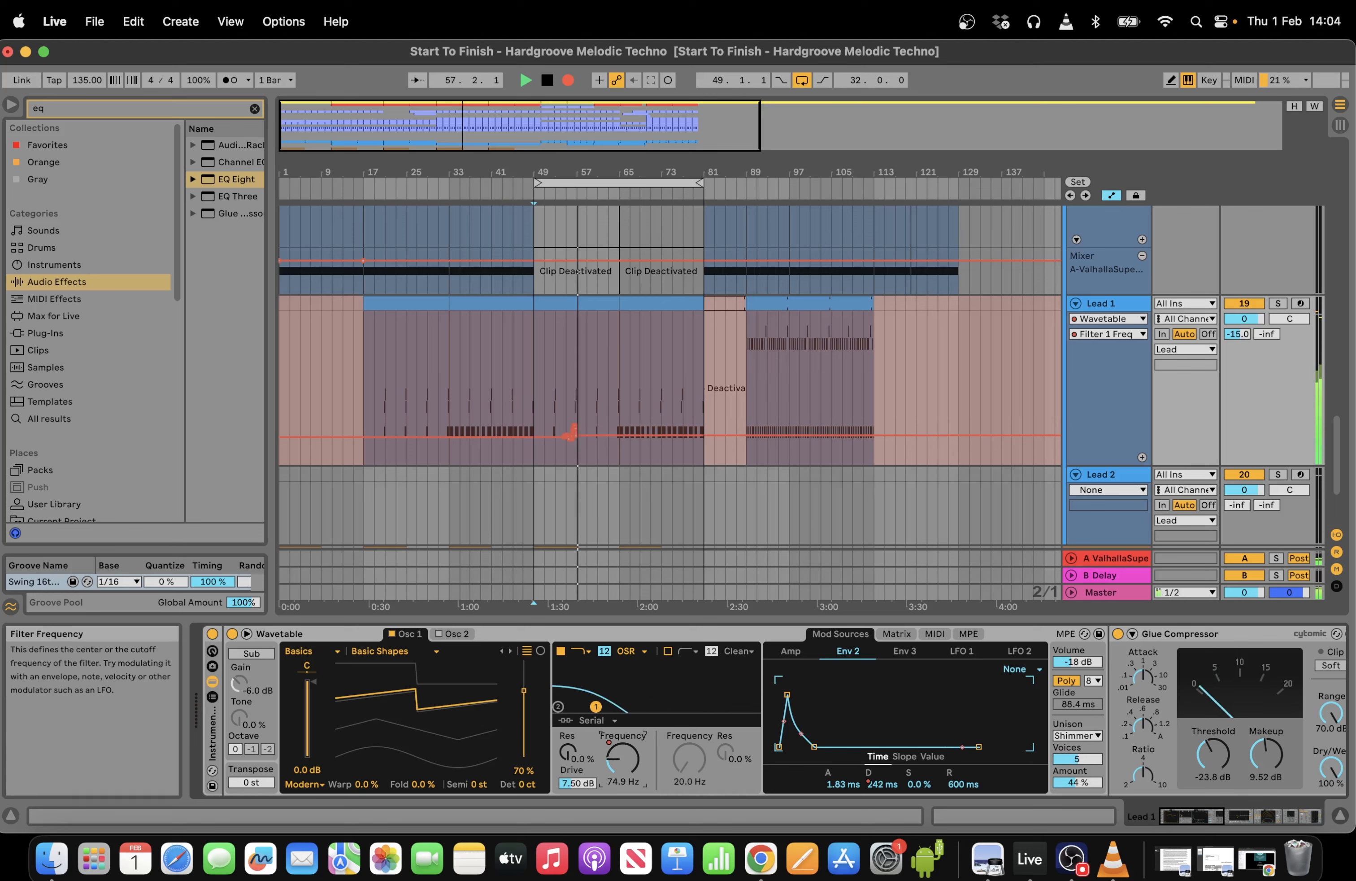
left_click(606, 195)
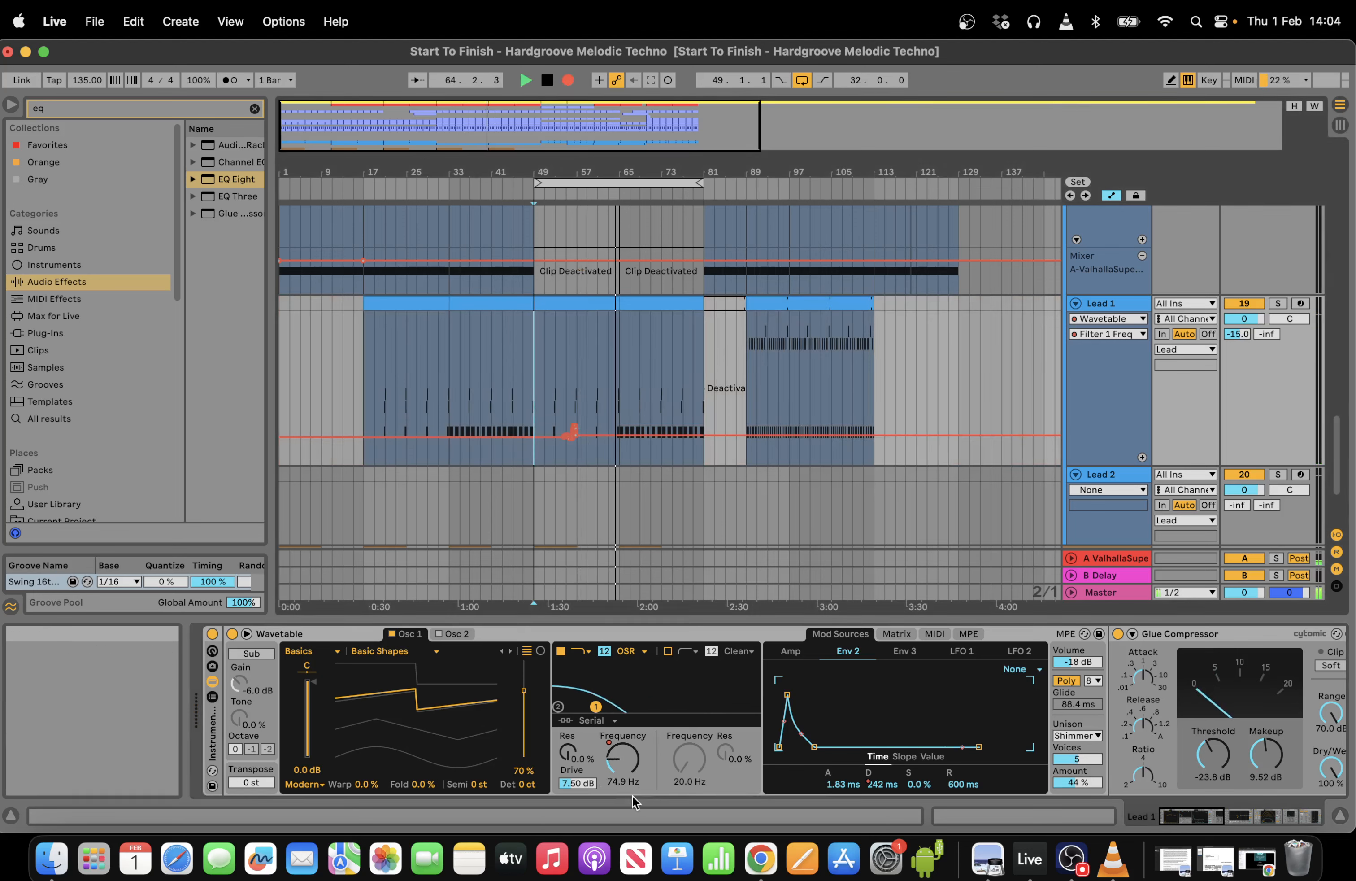
left_click_drag(622, 758, 623, 752)
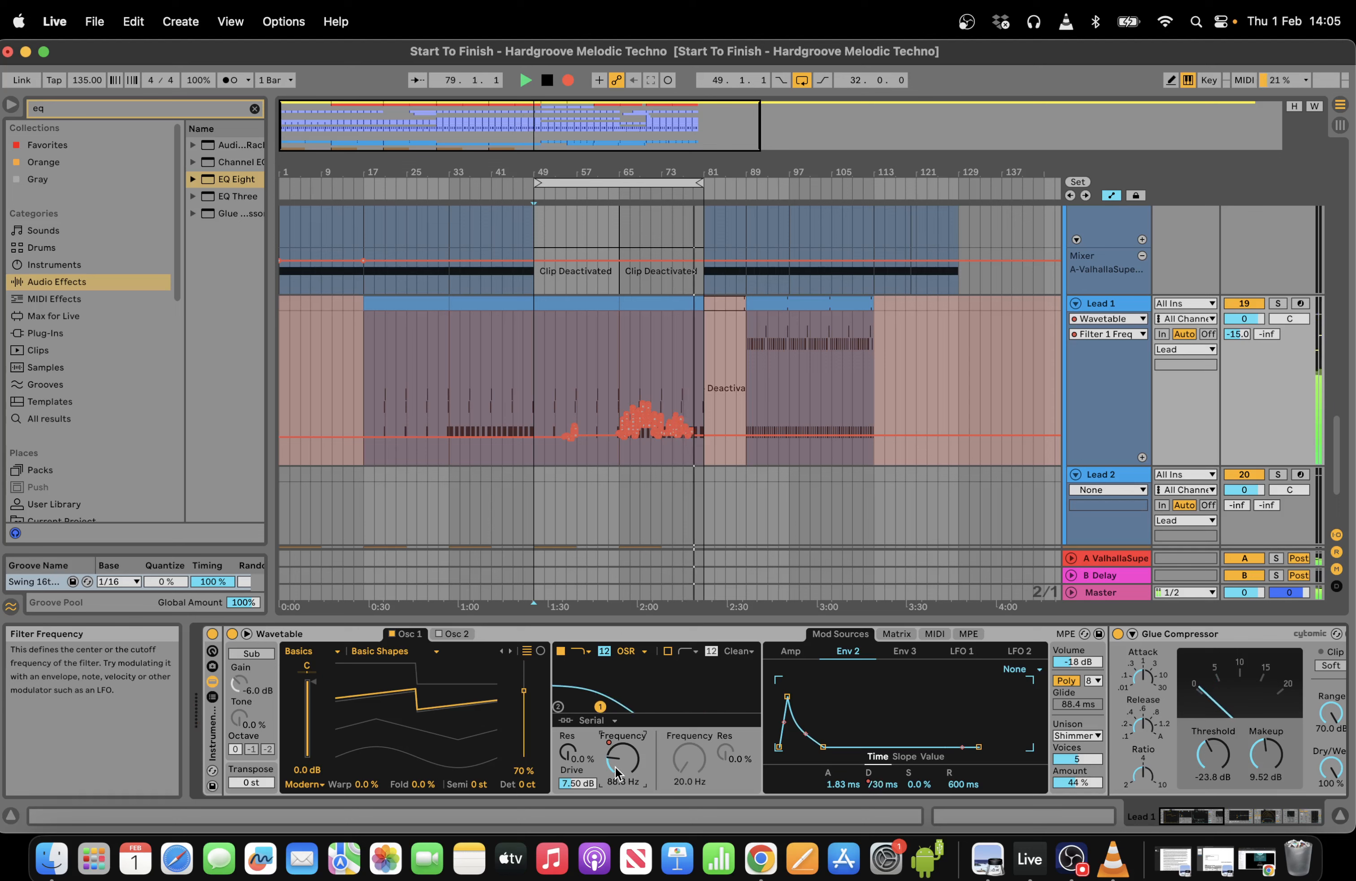
mouse_move(616, 773)
left_mouse_down()
mouse_move(616, 753)
mouse_move(616, 773)
left_mouse_up()
key("space")
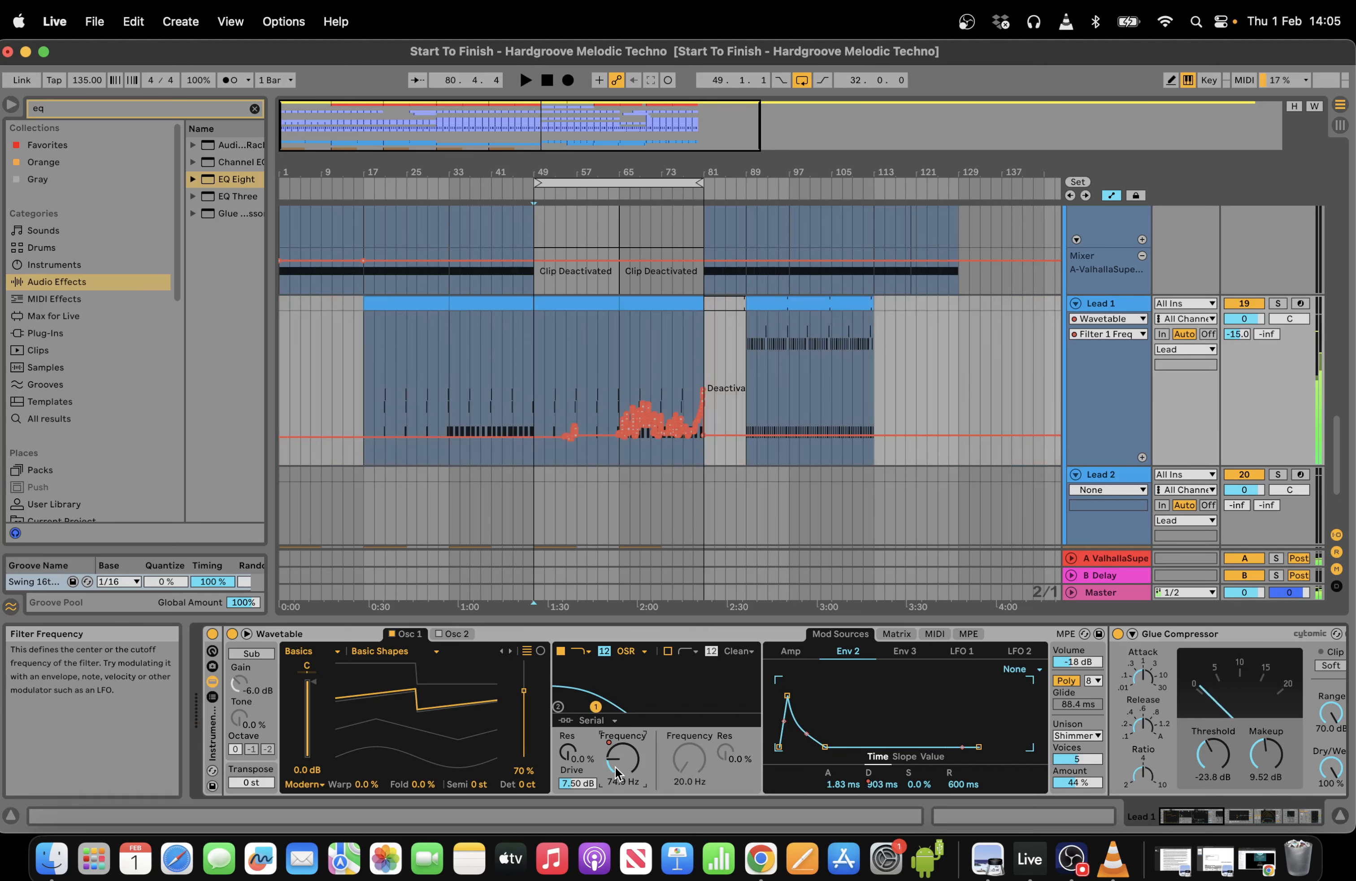
Insert 16 bars of silence into the arrangement at bar 81.
left_click(709, 334)
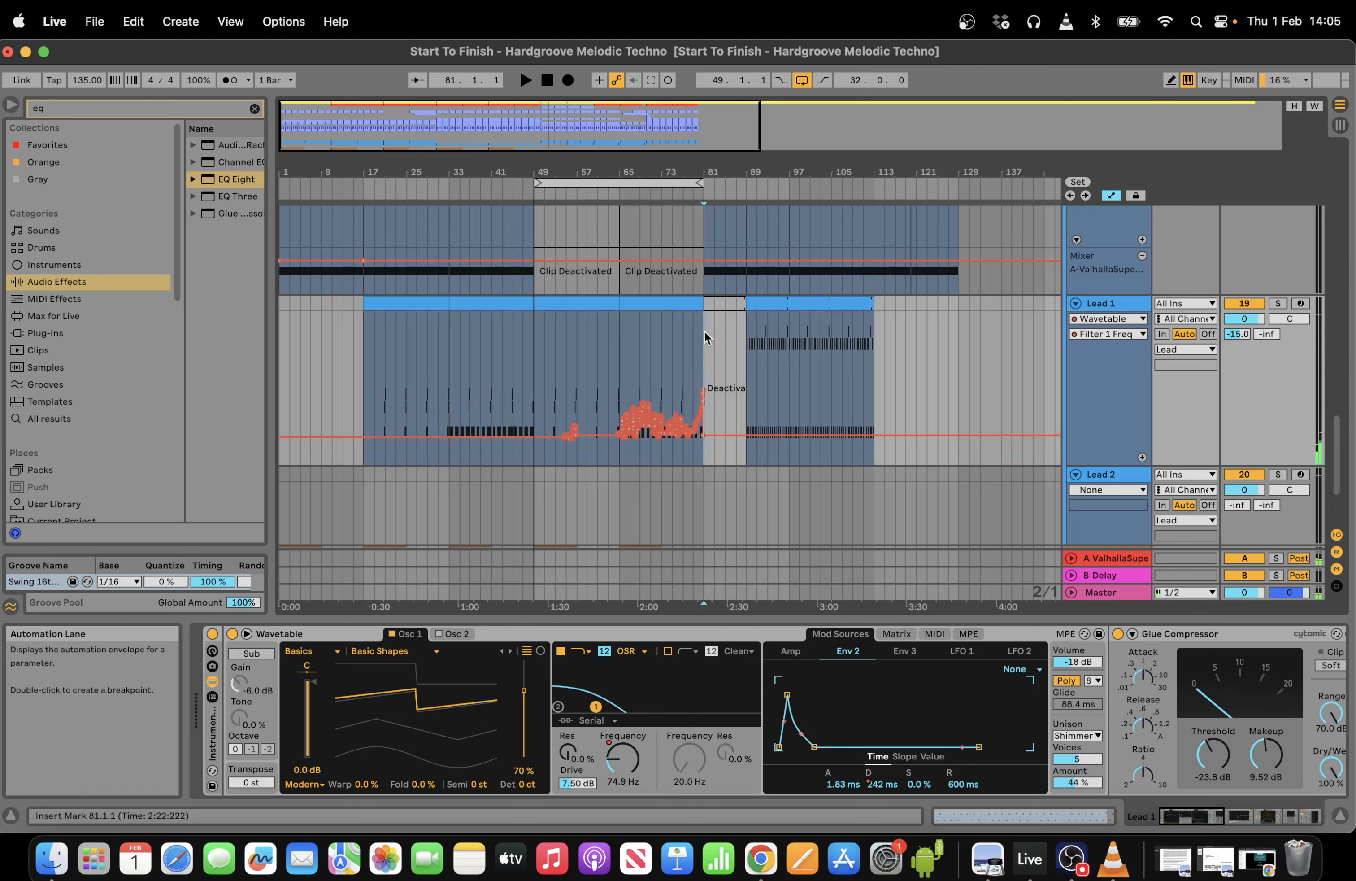
left_click(192, 24)
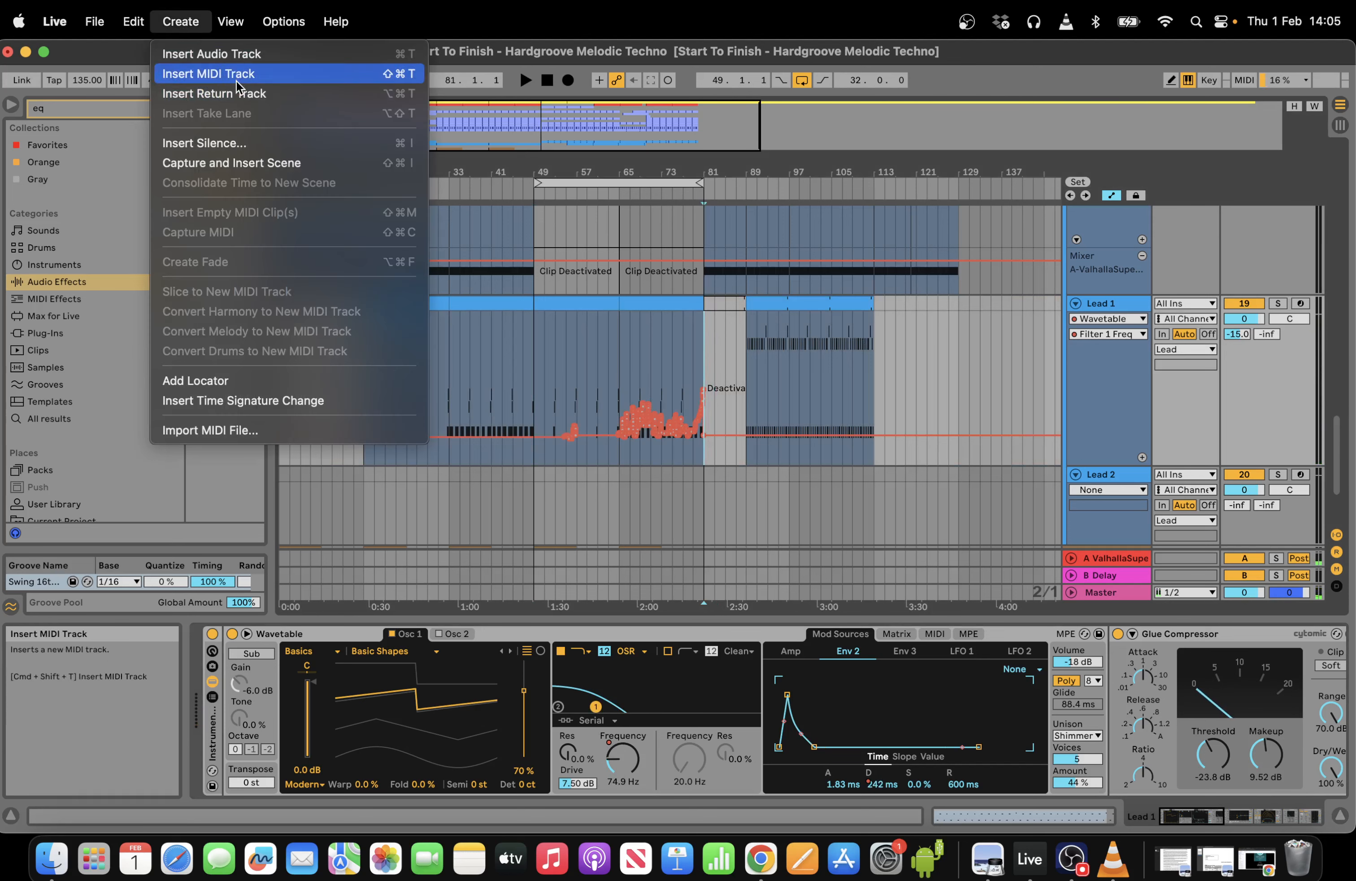
left_click(235, 143)
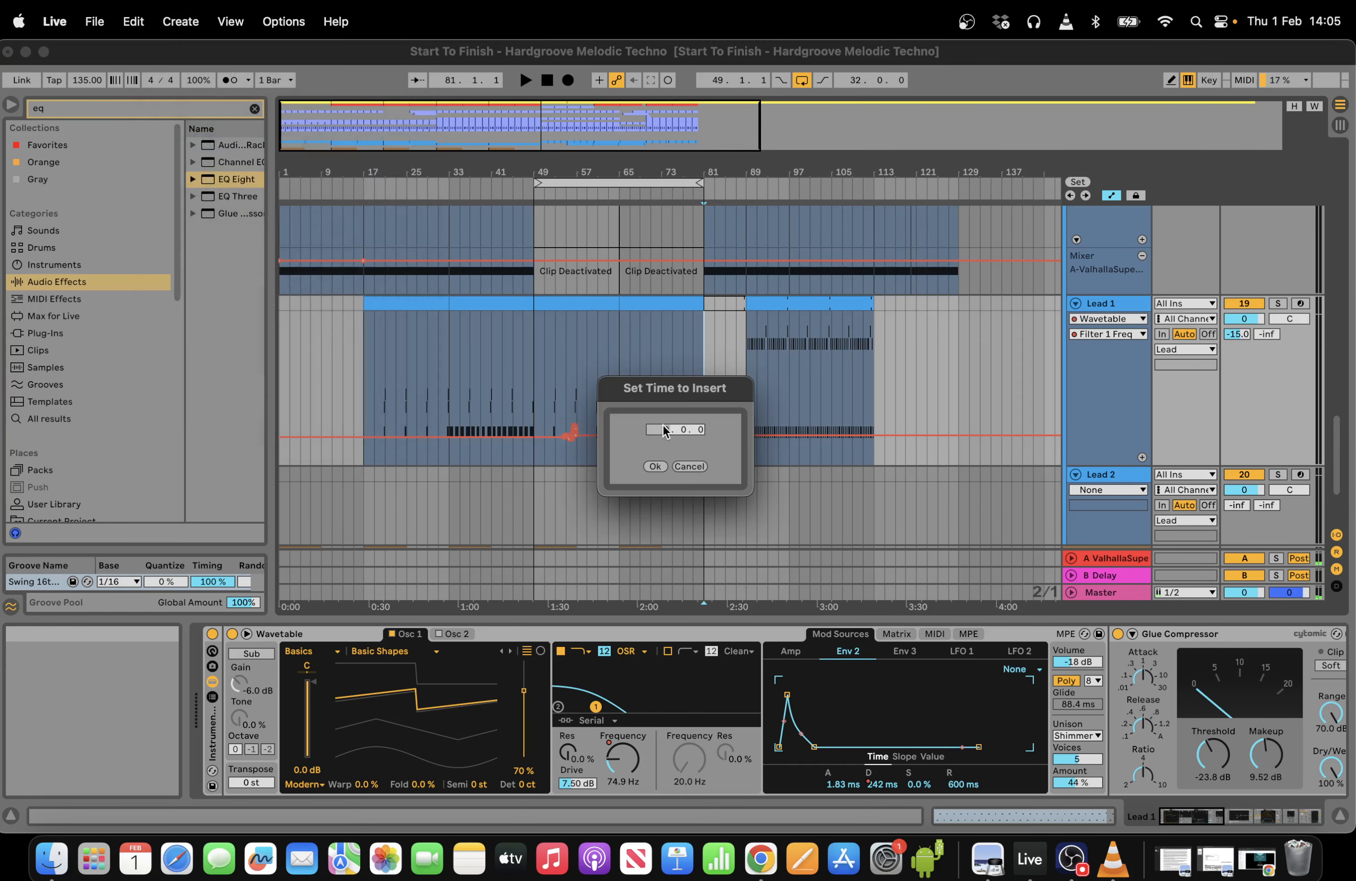
type("16")
left_click(655, 466)
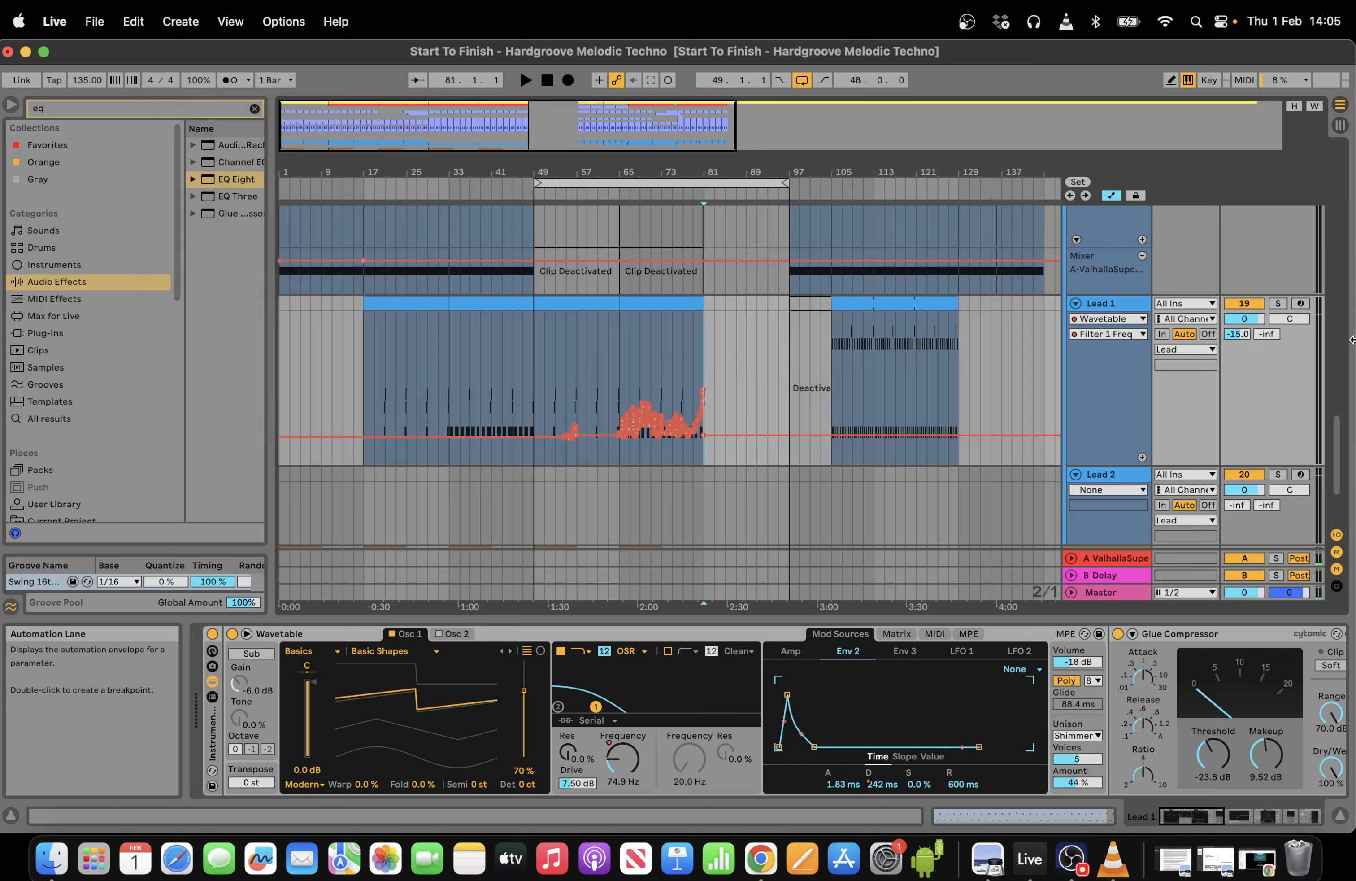
Set the loop region to bars 65–81 and duplicate that arrangement section into the empty bars 81–97.
left_click_drag(781, 184, 637, 183)
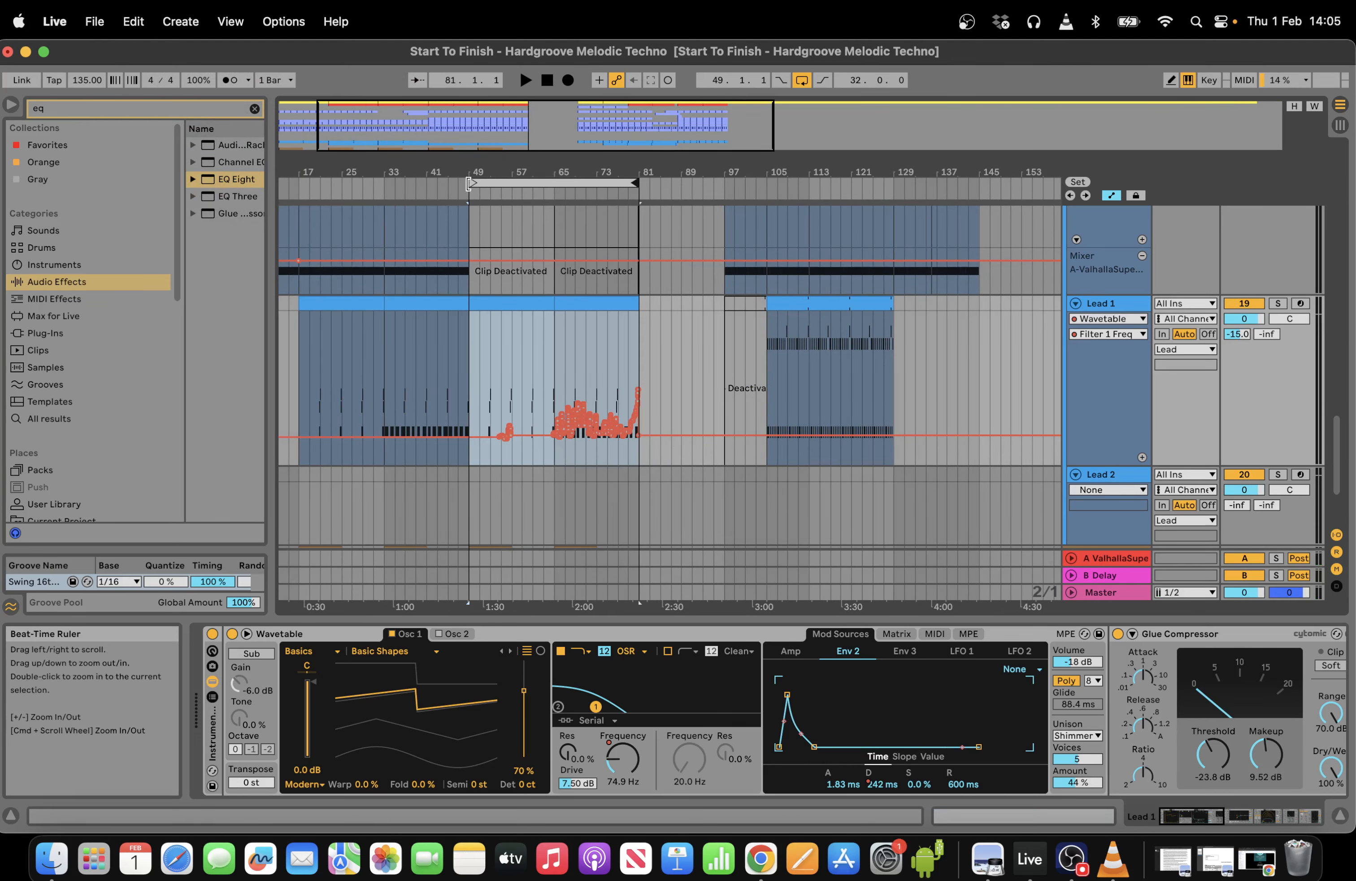
left_click_drag(470, 183, 554, 183)
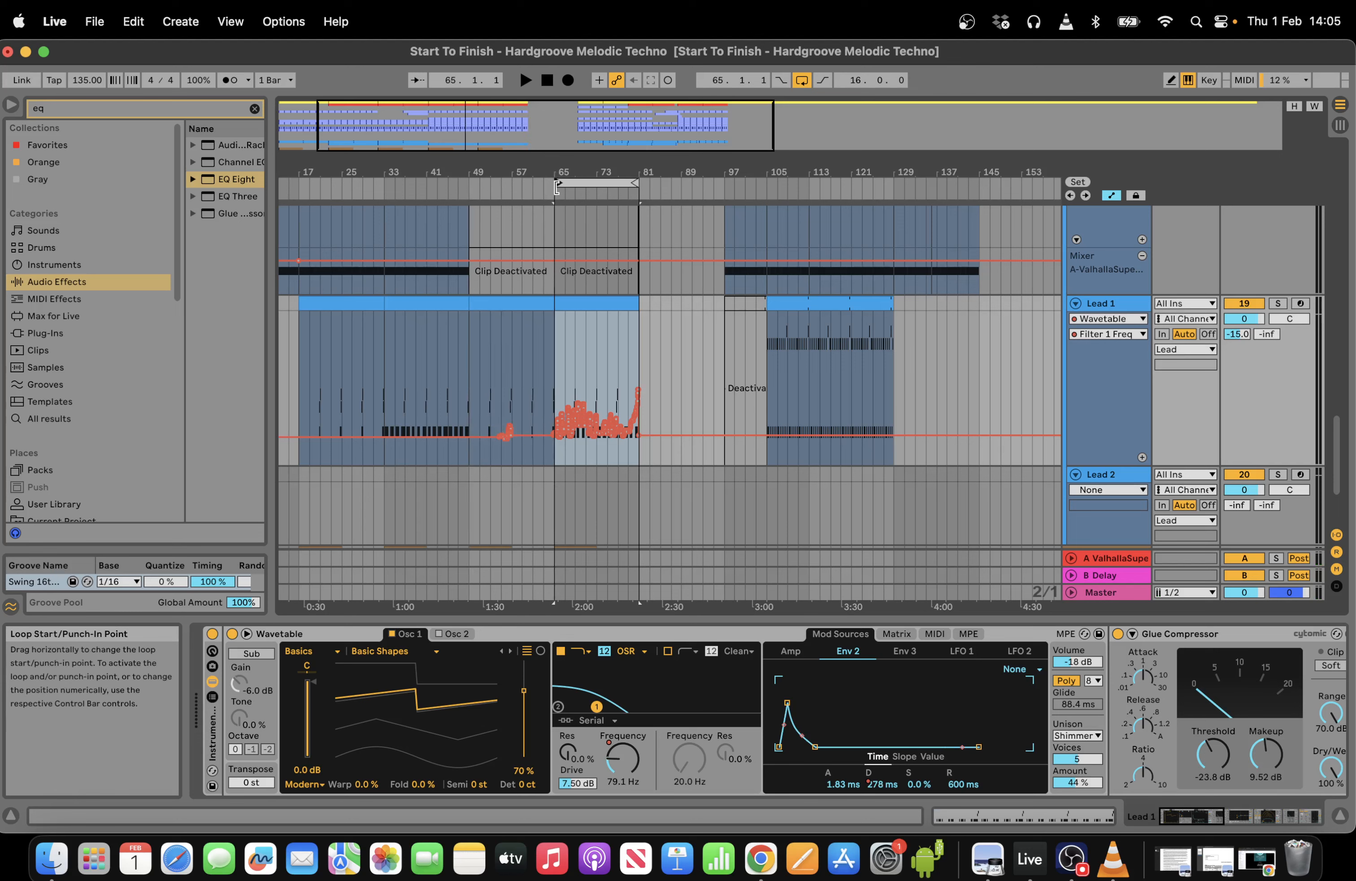
left_click(598, 178)
key("super+d")
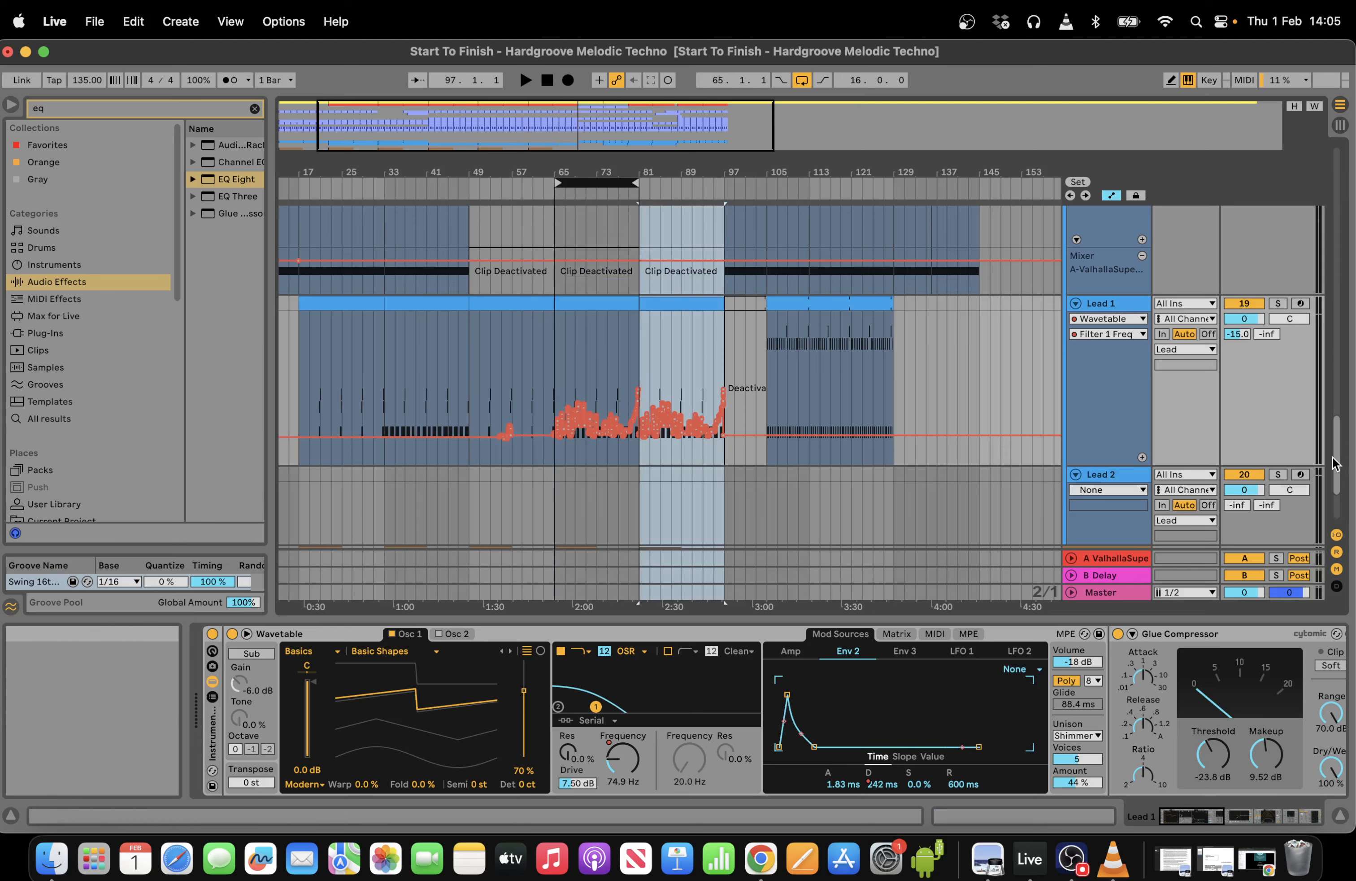
Deactivate the Kick from bar 81 to bar 89, then move the loop region to bars 81–97 and play it.
left_click_drag(1337, 464, 1328, 249)
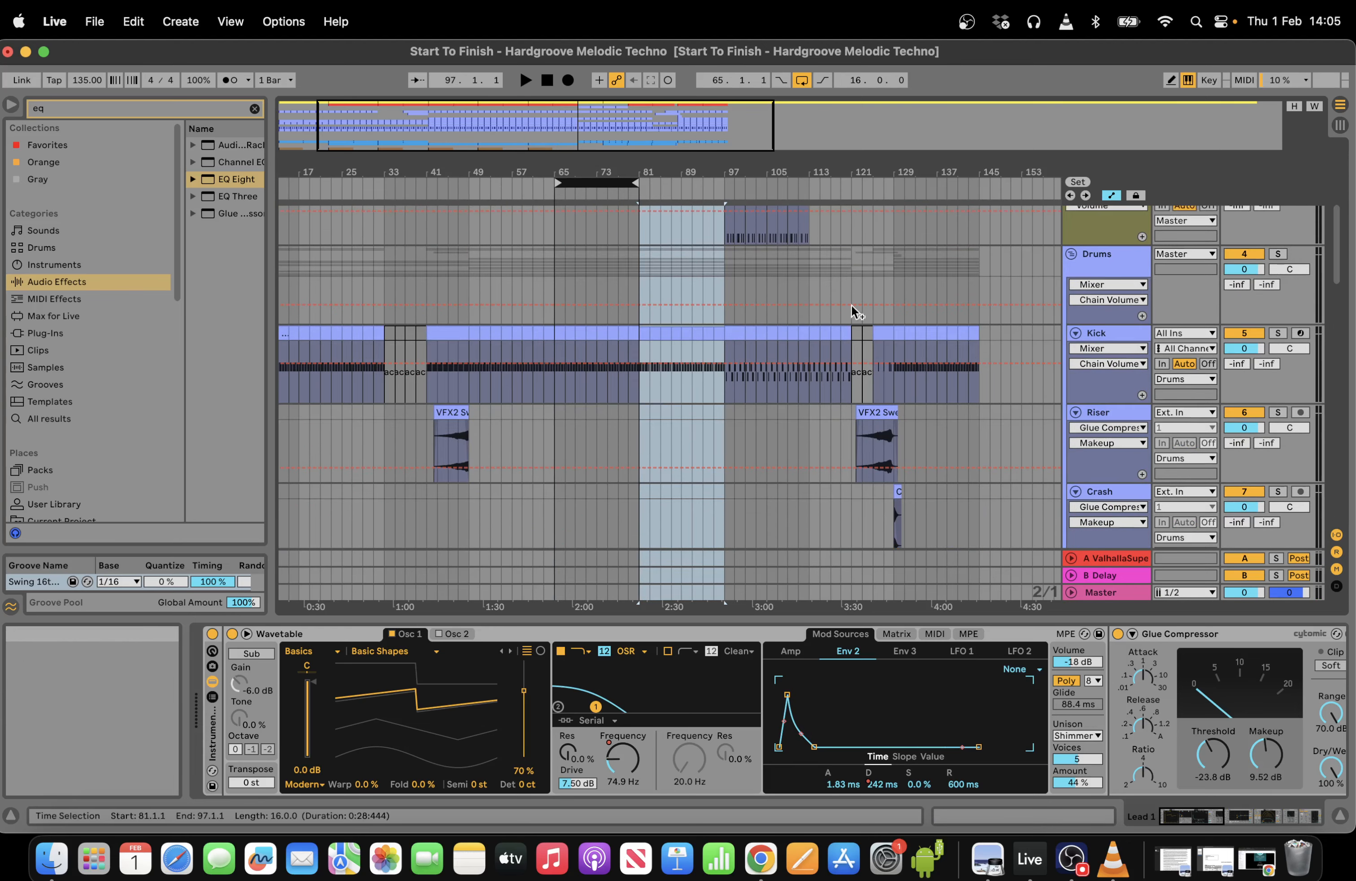
left_click(651, 350)
left_click_drag(685, 349, 640, 350)
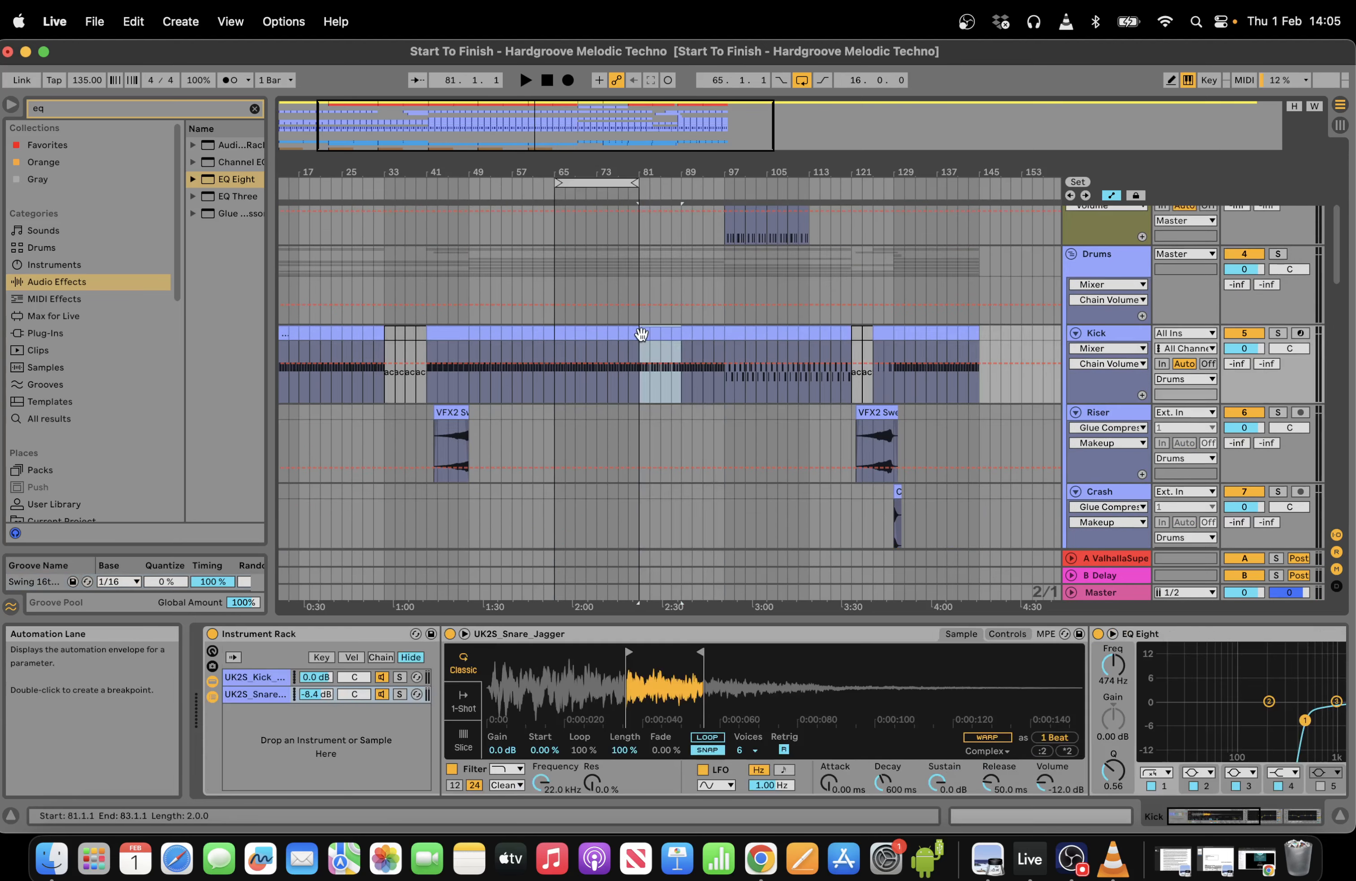
left_click_drag(627, 183, 713, 183)
key("space")
Deactivate the Clap from bar 81 to bar 89 and play back the section.
left_click_drag(1329, 295, 1338, 357)
key("space")
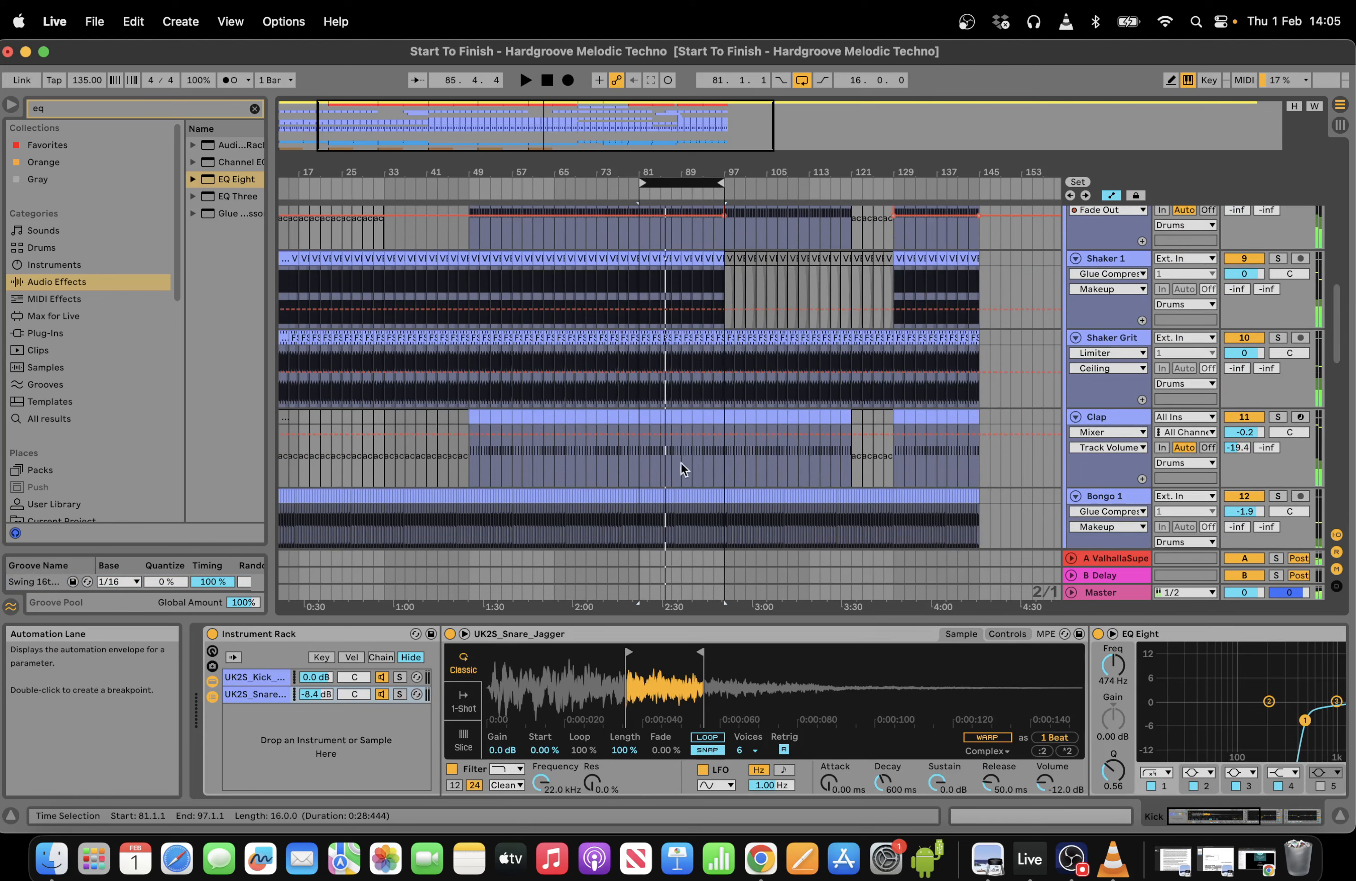
left_click_drag(681, 457, 659, 434)
key("0")
key("space")
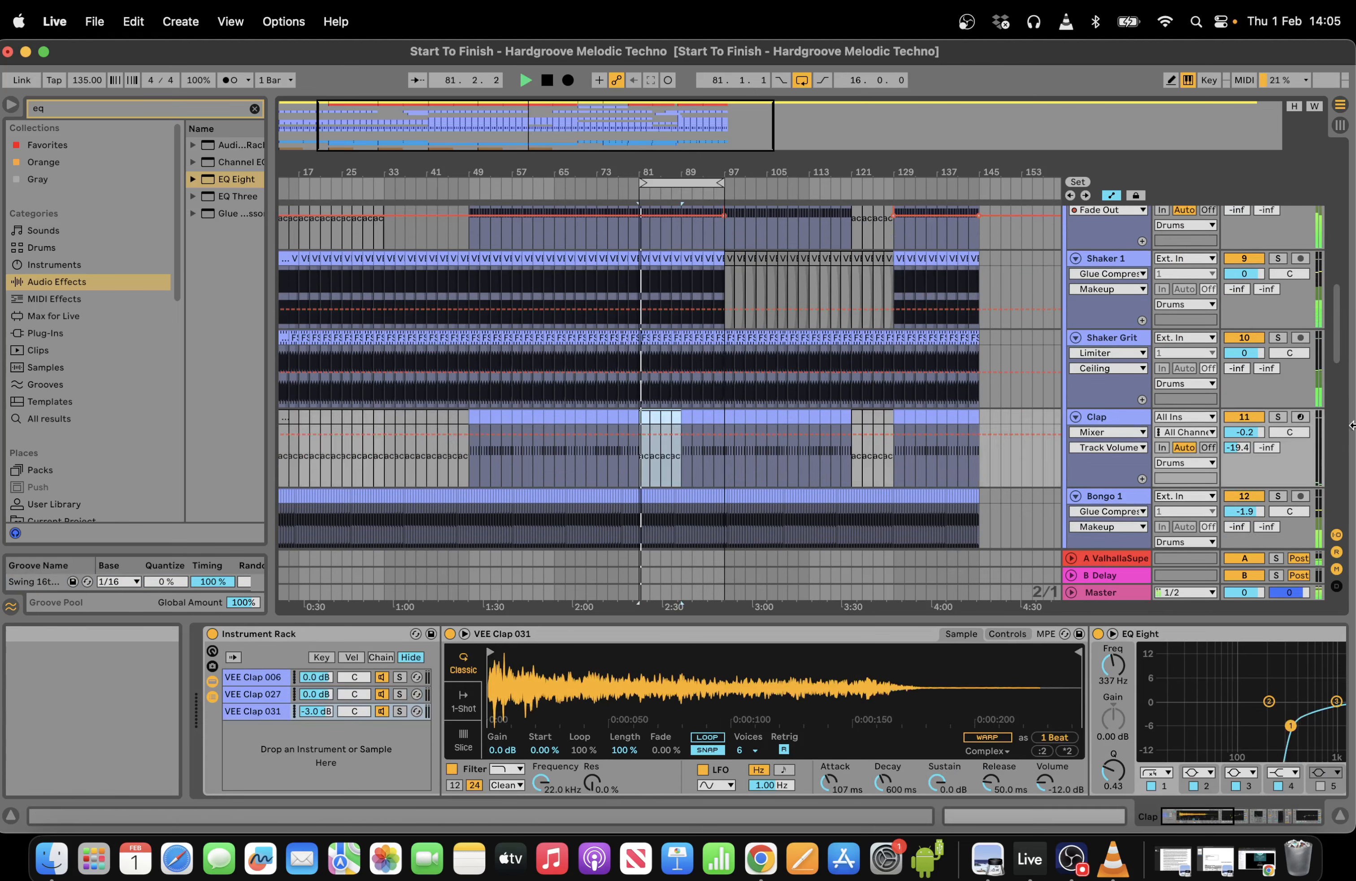
Deactivate the Kick from bar 89 to bar 97 as well and audition the section.
left_click_drag(1336, 331, 1333, 231)
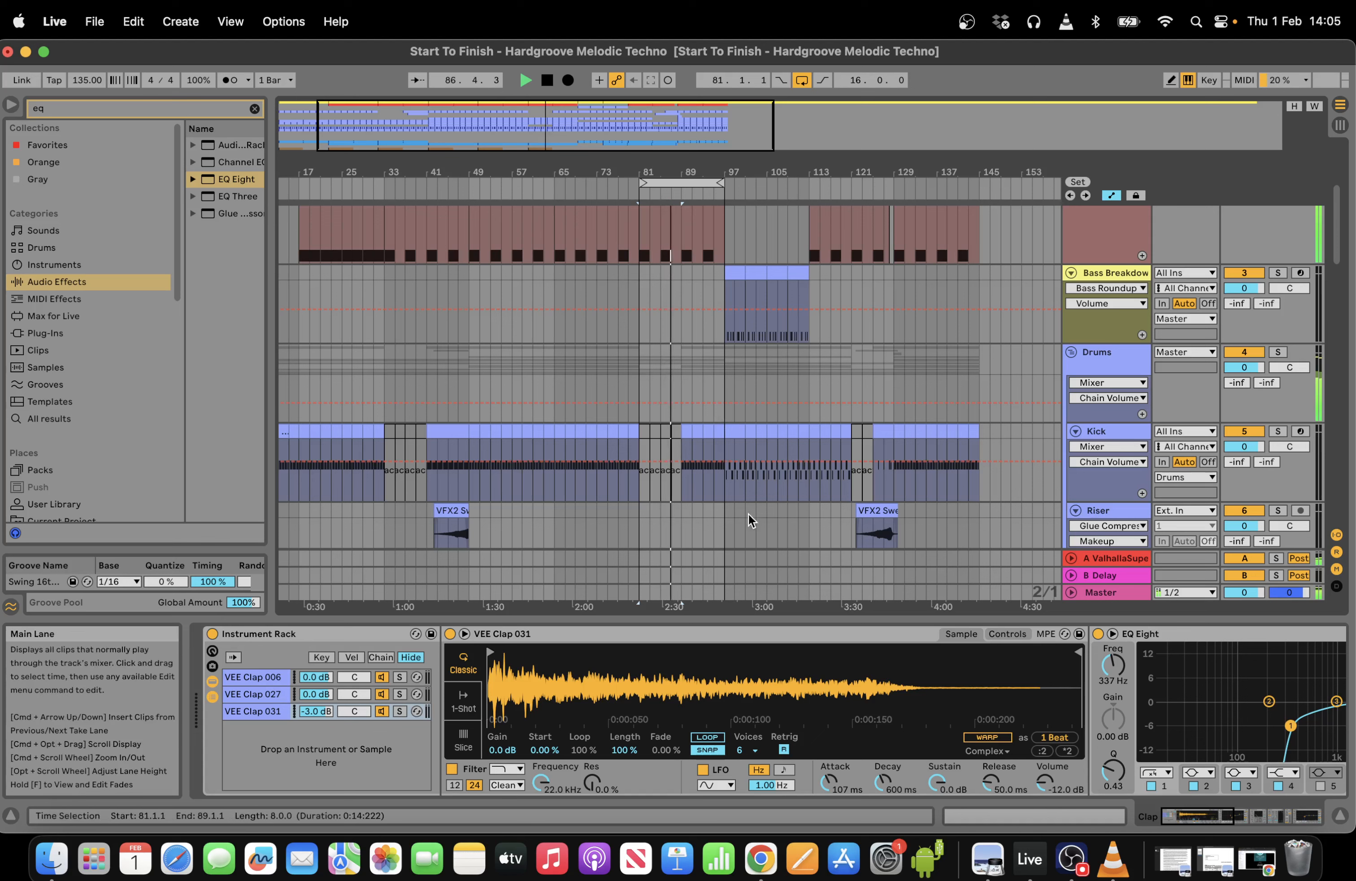
key("space")
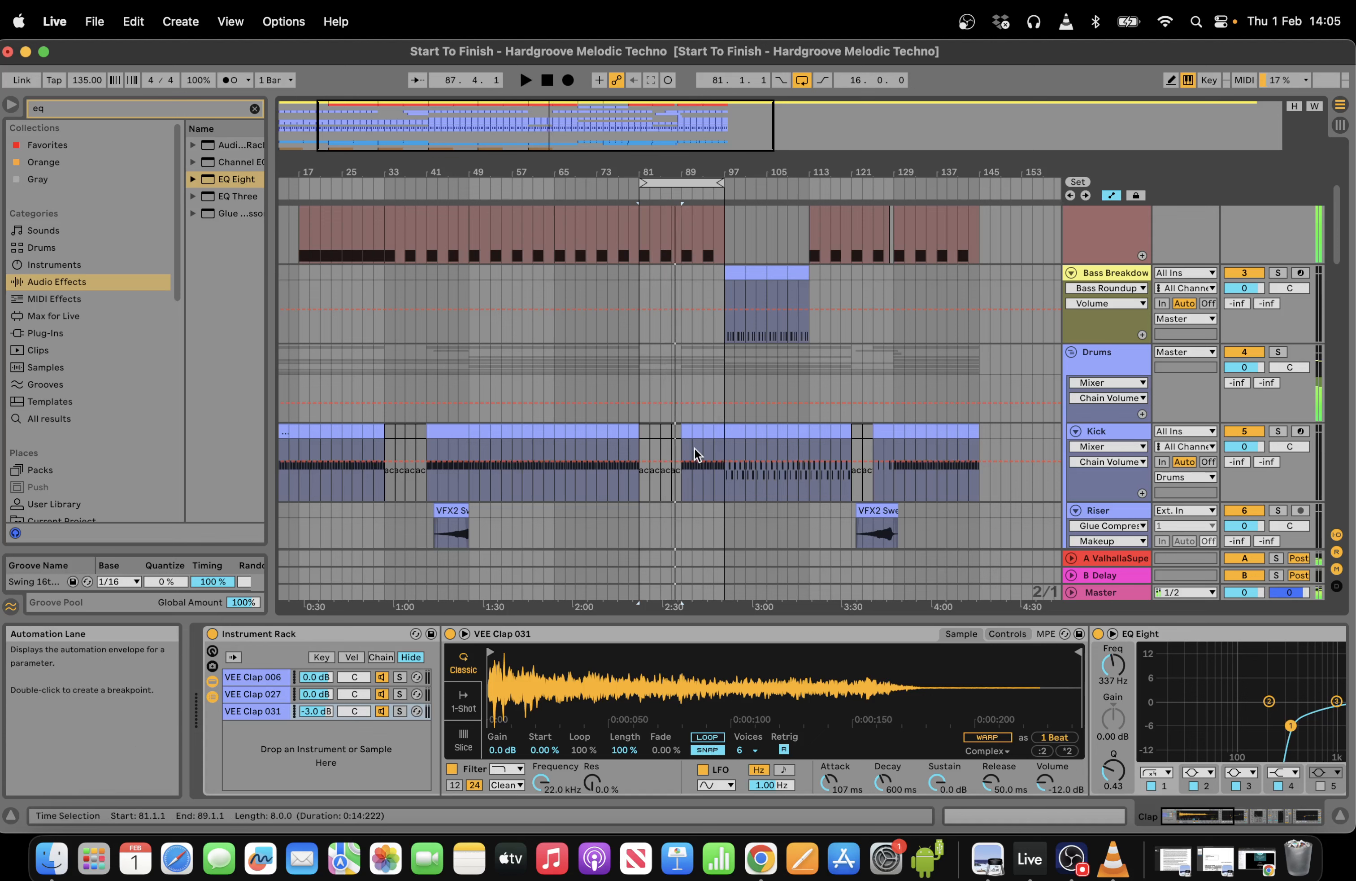
left_click(714, 448)
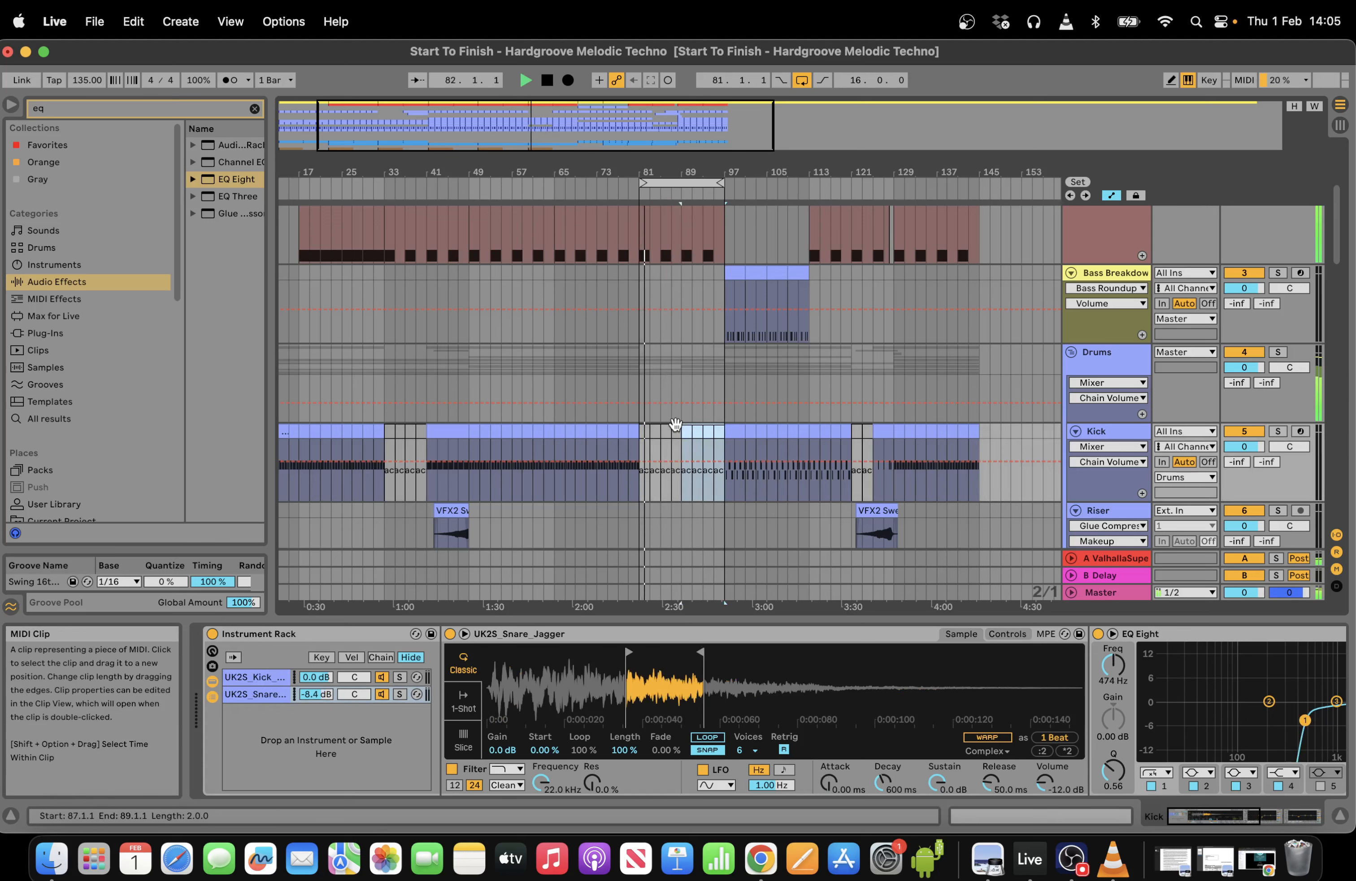
key("space")
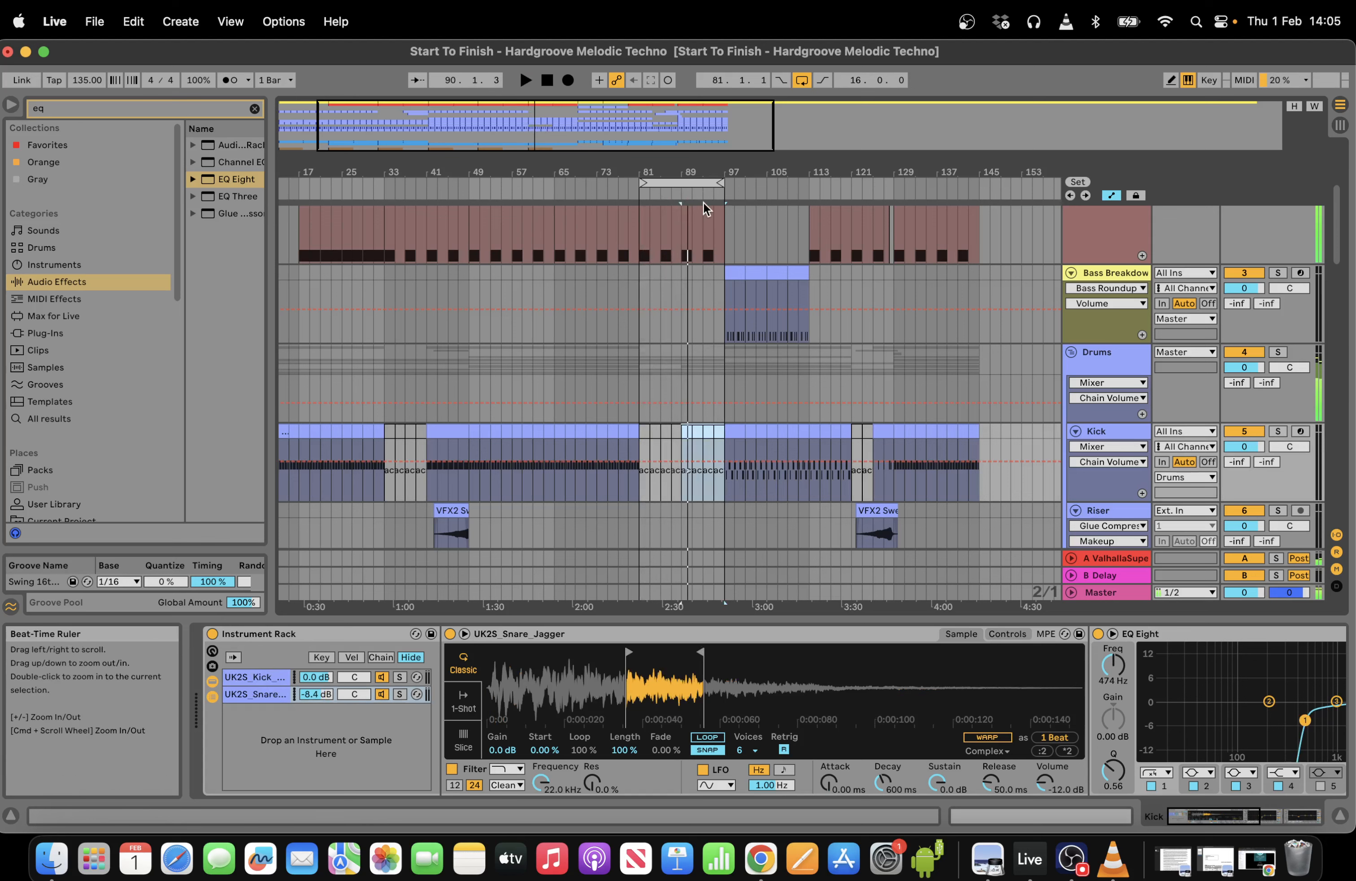
Set the grid to 4 bars and copy the Riser section from bars 113–145 to bar 81.
left_click_drag(1337, 210, 1338, 239)
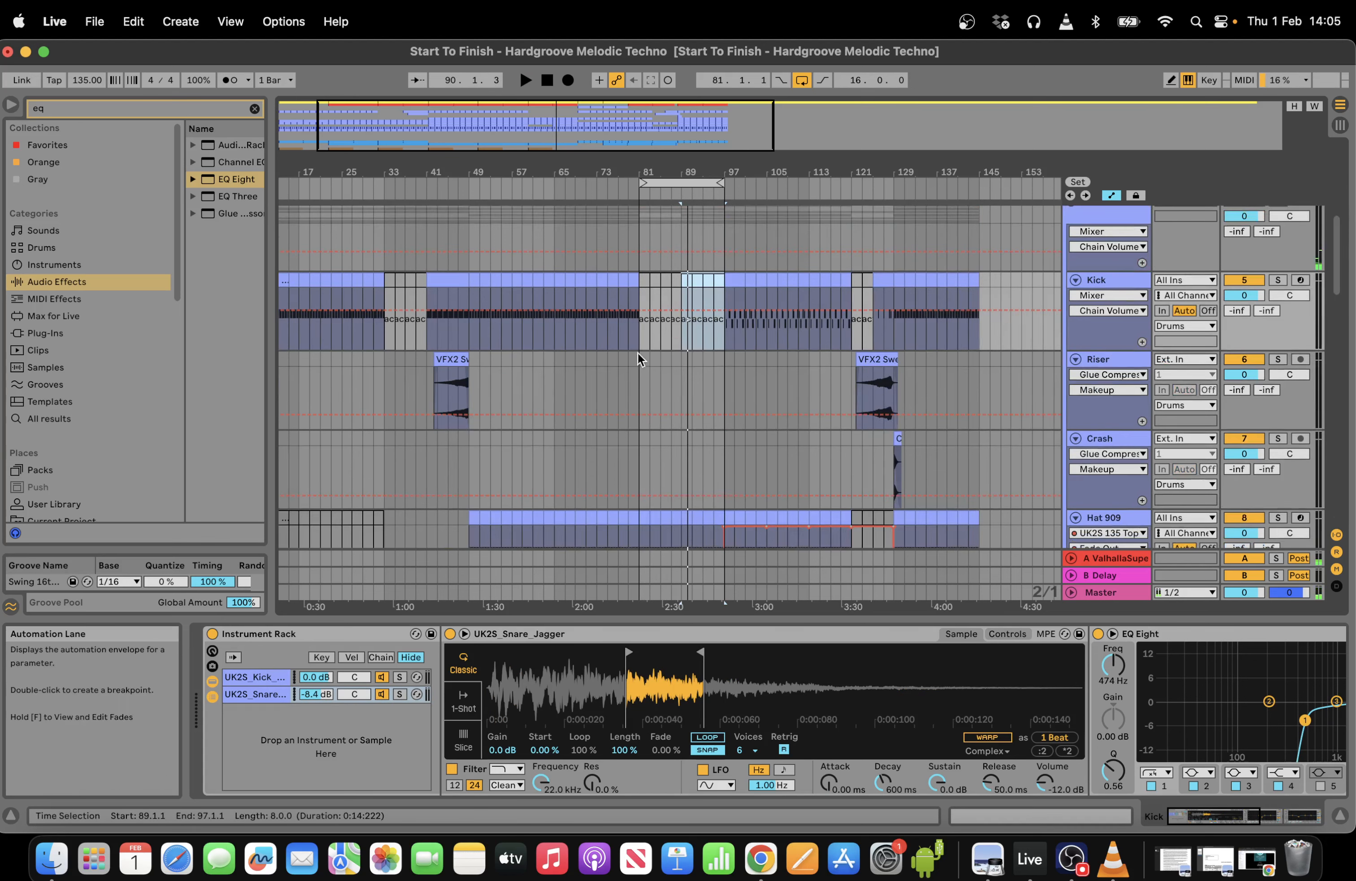
right_click(971, 384)
left_click(1049, 612)
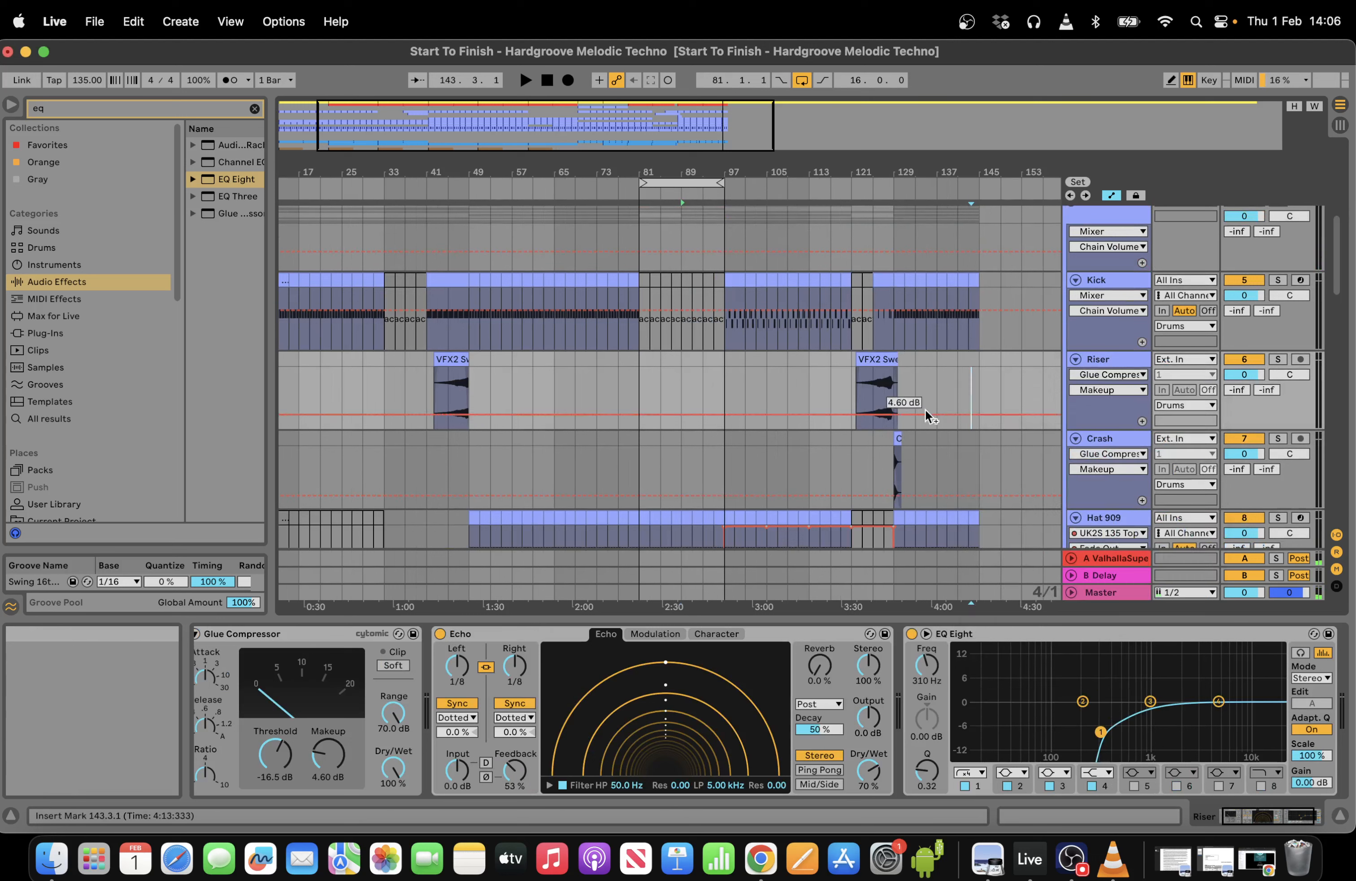
left_click(891, 360)
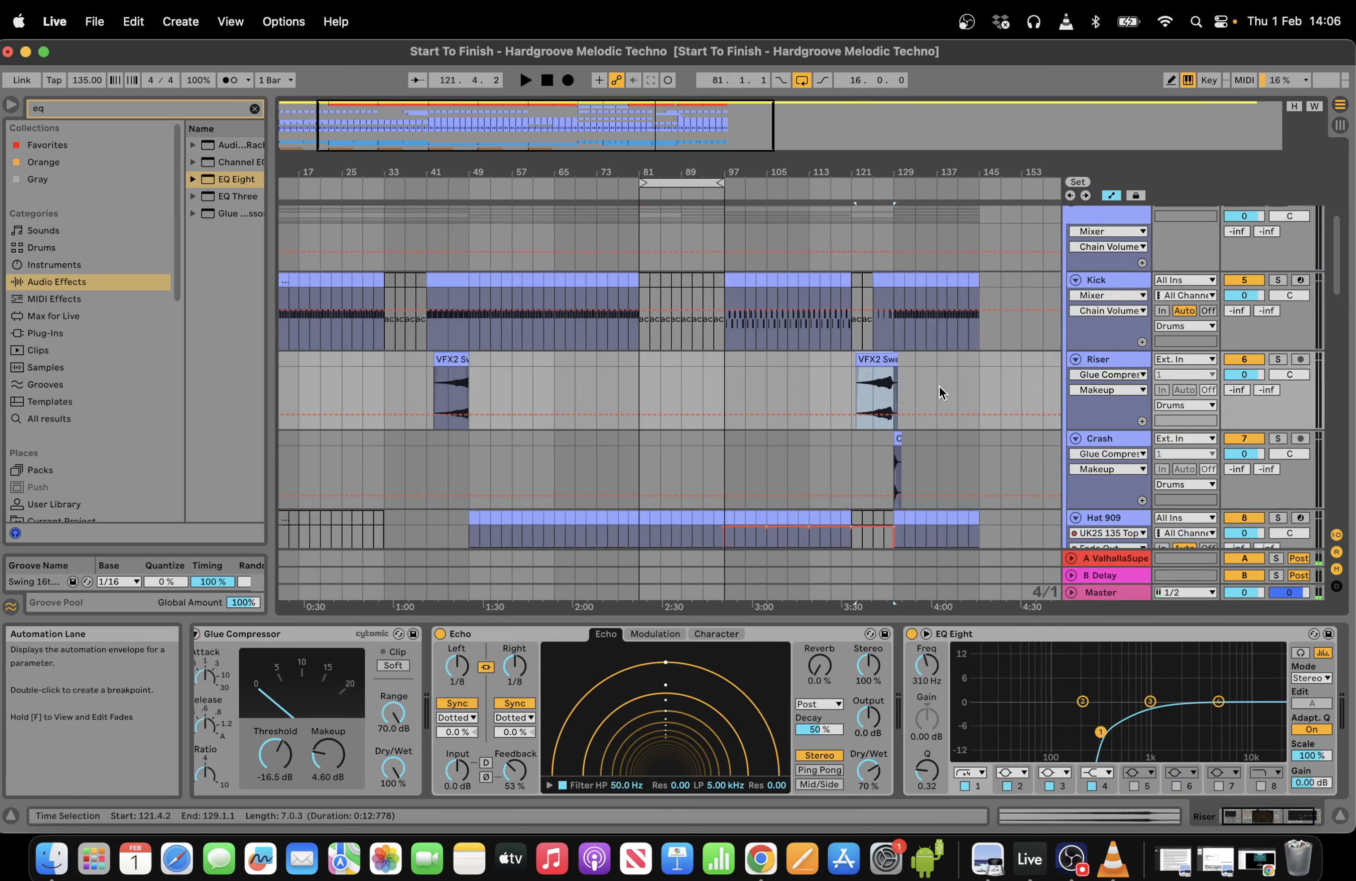
left_click_drag(982, 388, 810, 355)
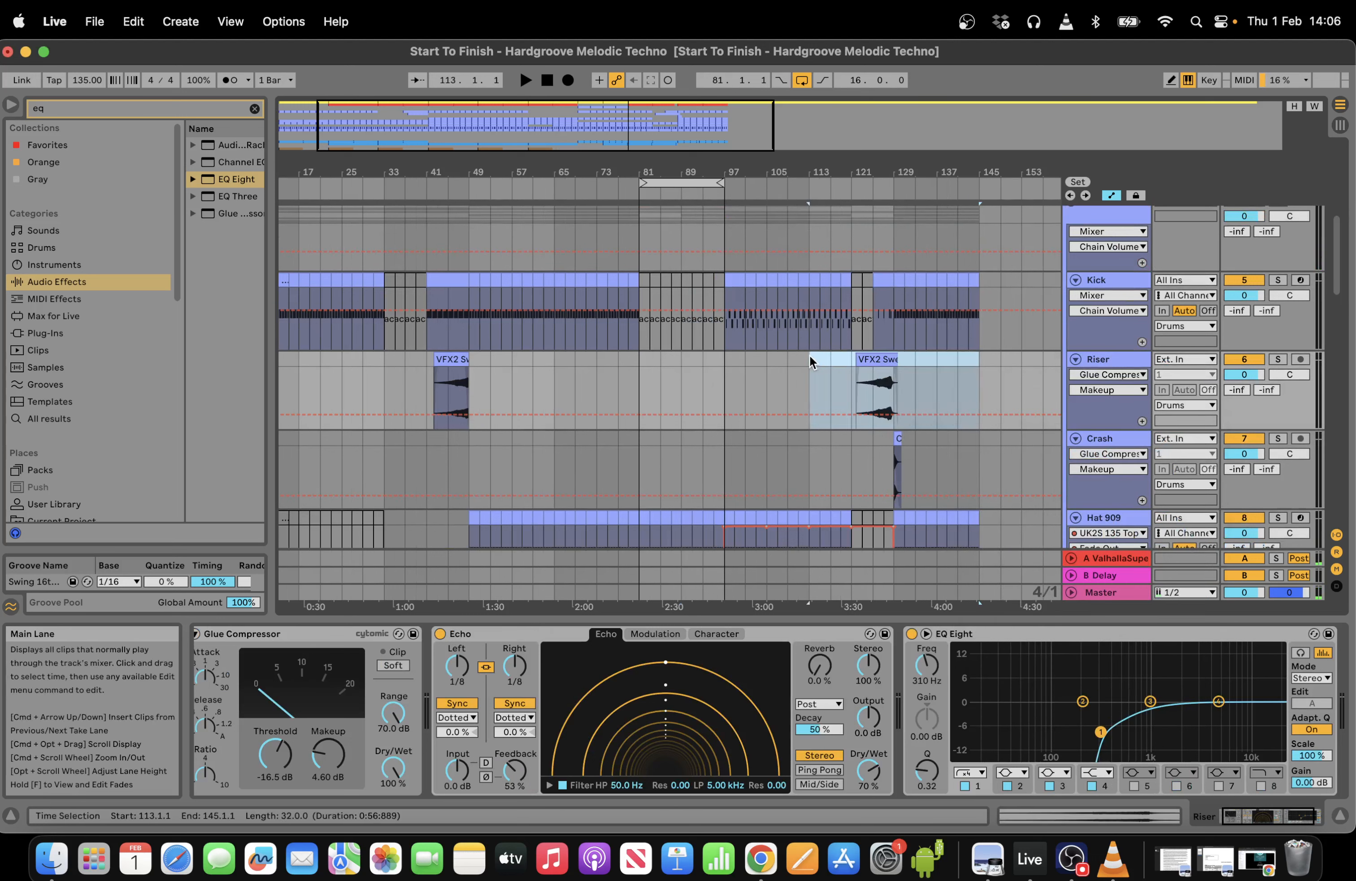
key("ctrl+c")
left_click(628, 397)
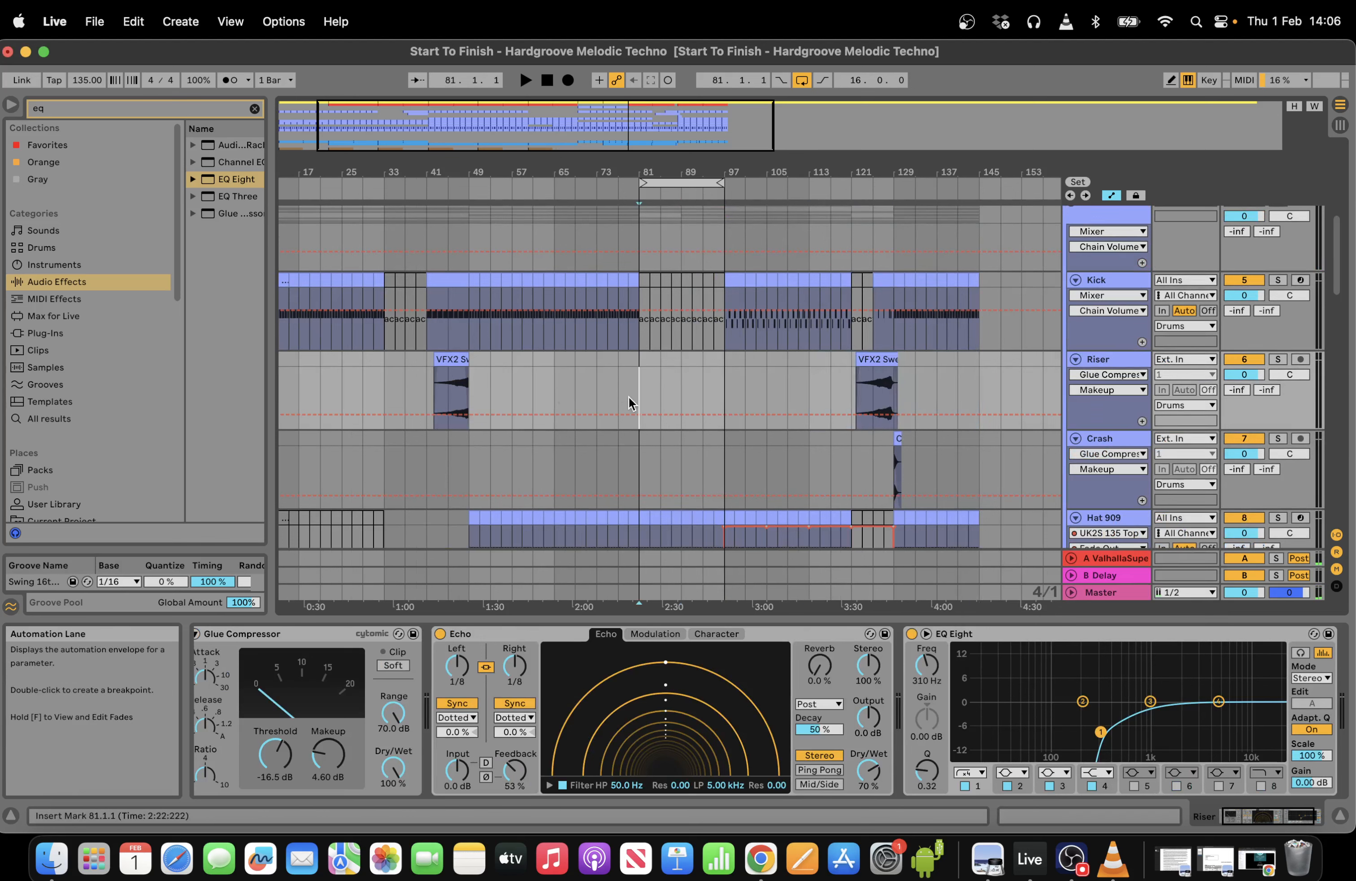
key("ctrl+v")
Play from bar 81 and extend the loop region to 24 bars, covering bars 81–105.
key("space")
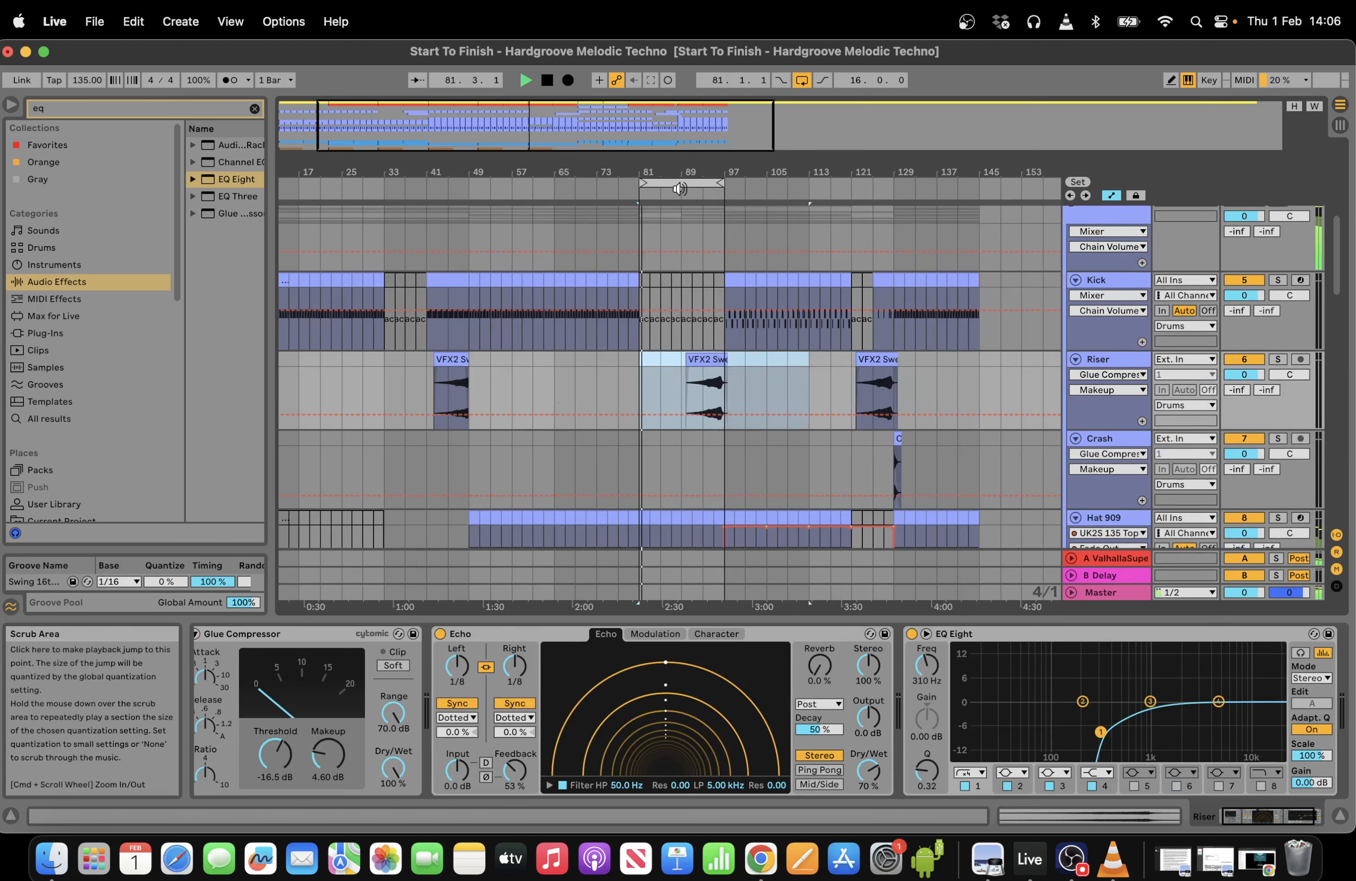
left_click_drag(722, 183, 766, 182)
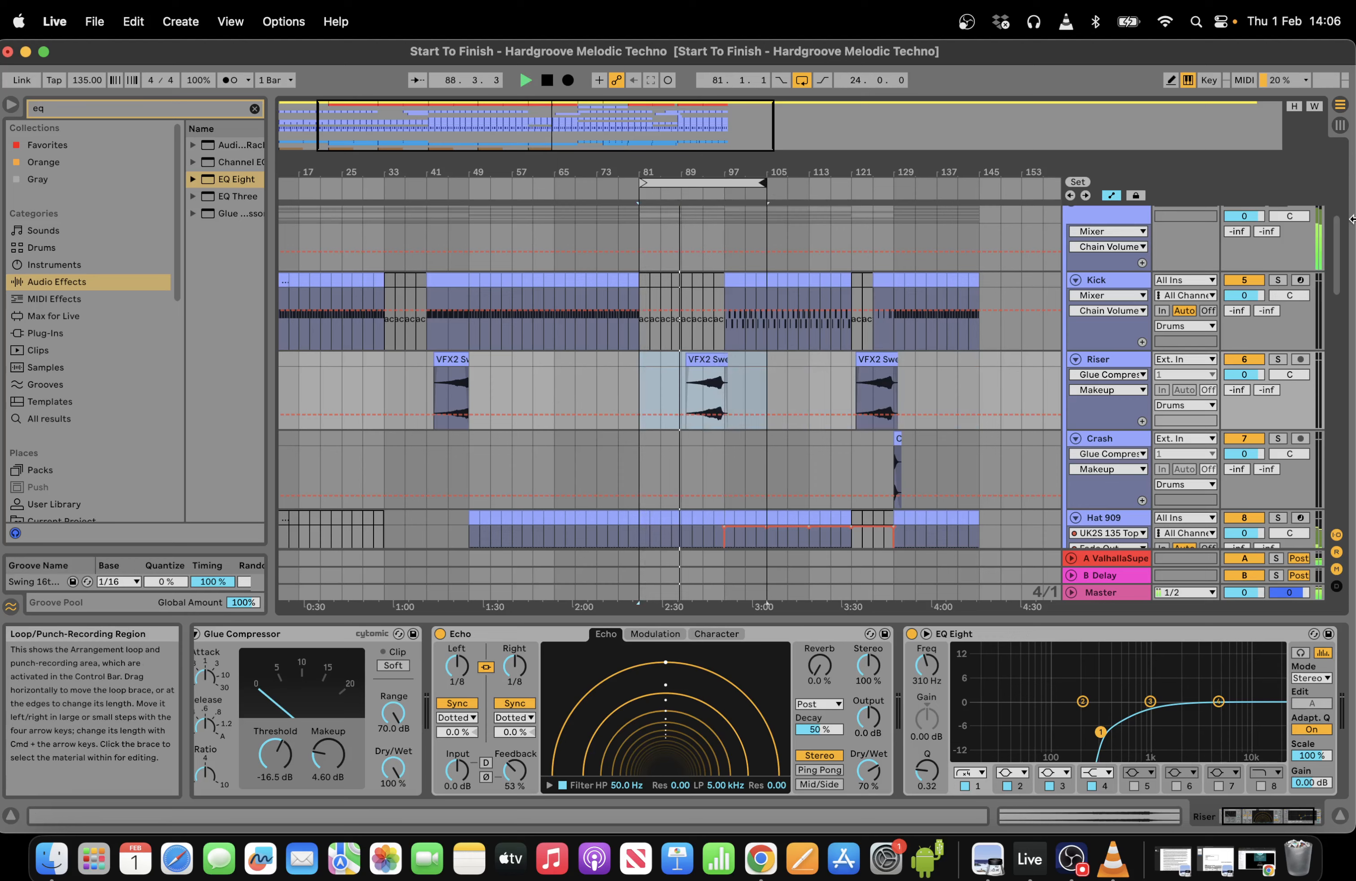
left_click_drag(1340, 248, 1336, 206)
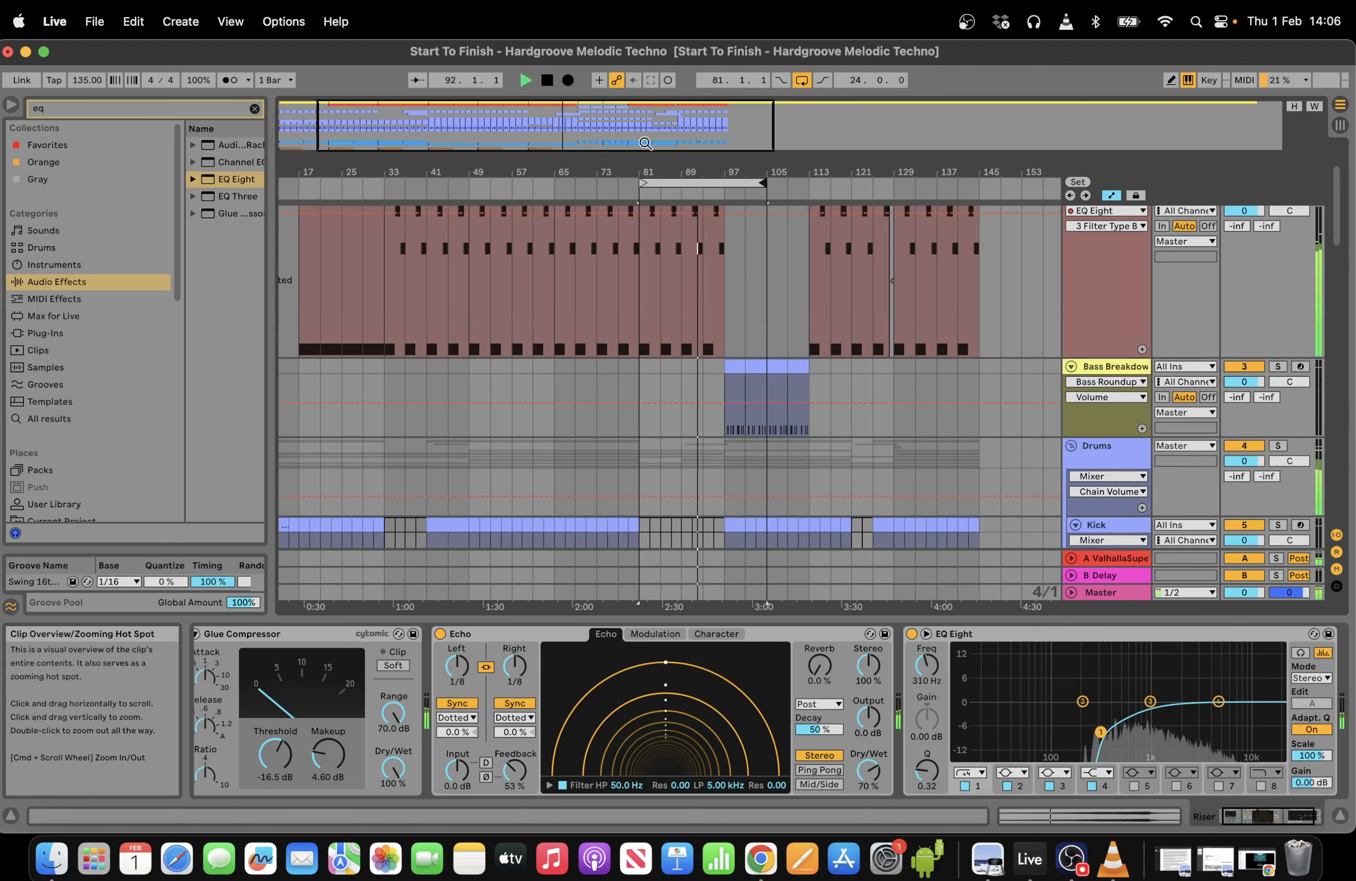
Set the grid to 1 bar and deactivate the Drums group from bar 95 to bar 97.
left_click_drag(590, 123, 590, 144)
right_click(803, 460)
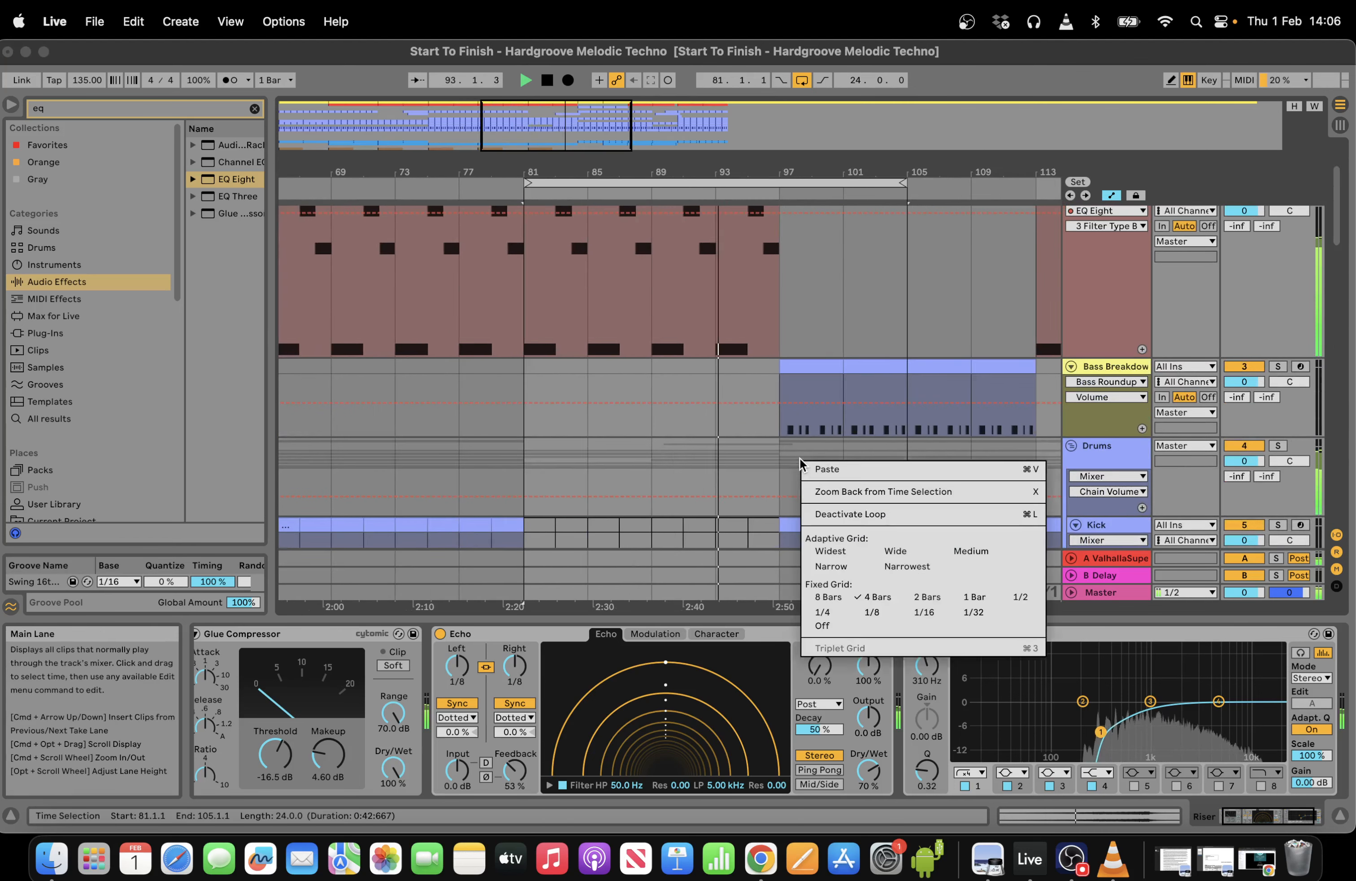
left_click(935, 597)
left_click(761, 451)
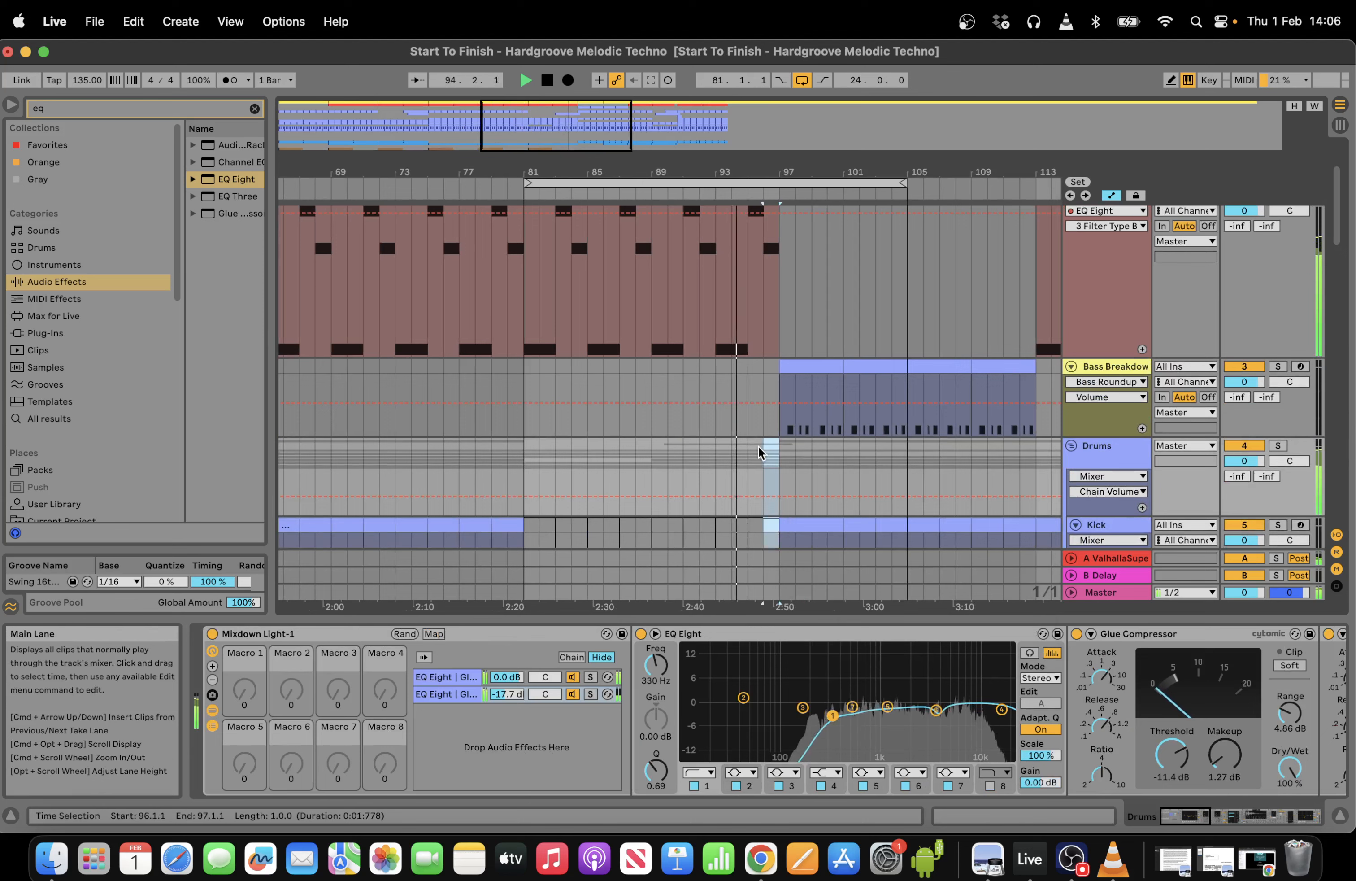
key("0")
left_click_drag(1338, 198, 1346, 270)
key("space")
Reactivate Shaker 1, Clap, Bongo 1 and Bongo 2 from bar 95 to bar 97 while auditioning the section.
left_click(765, 486)
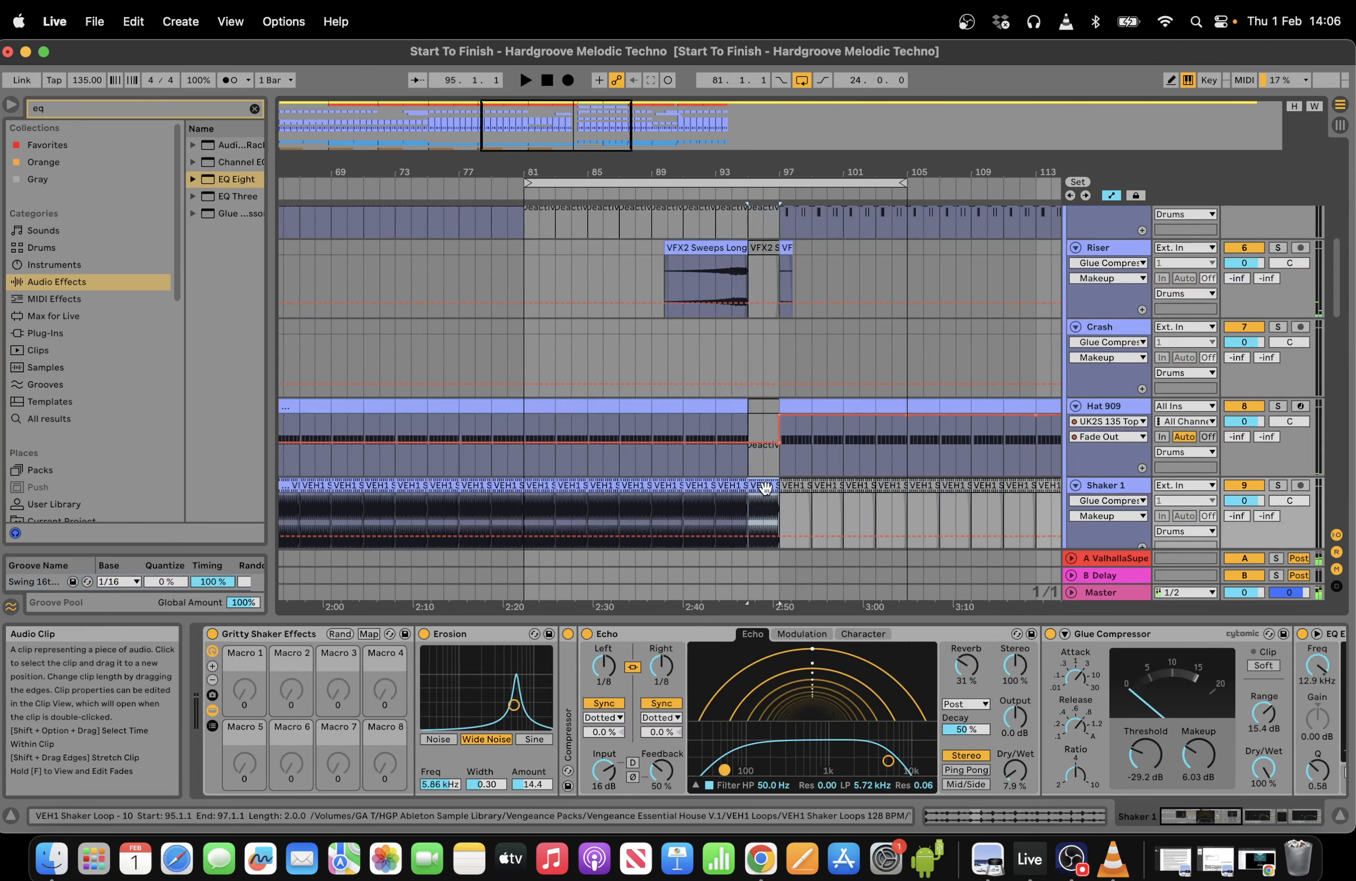
left_click_drag(1340, 280, 1341, 333)
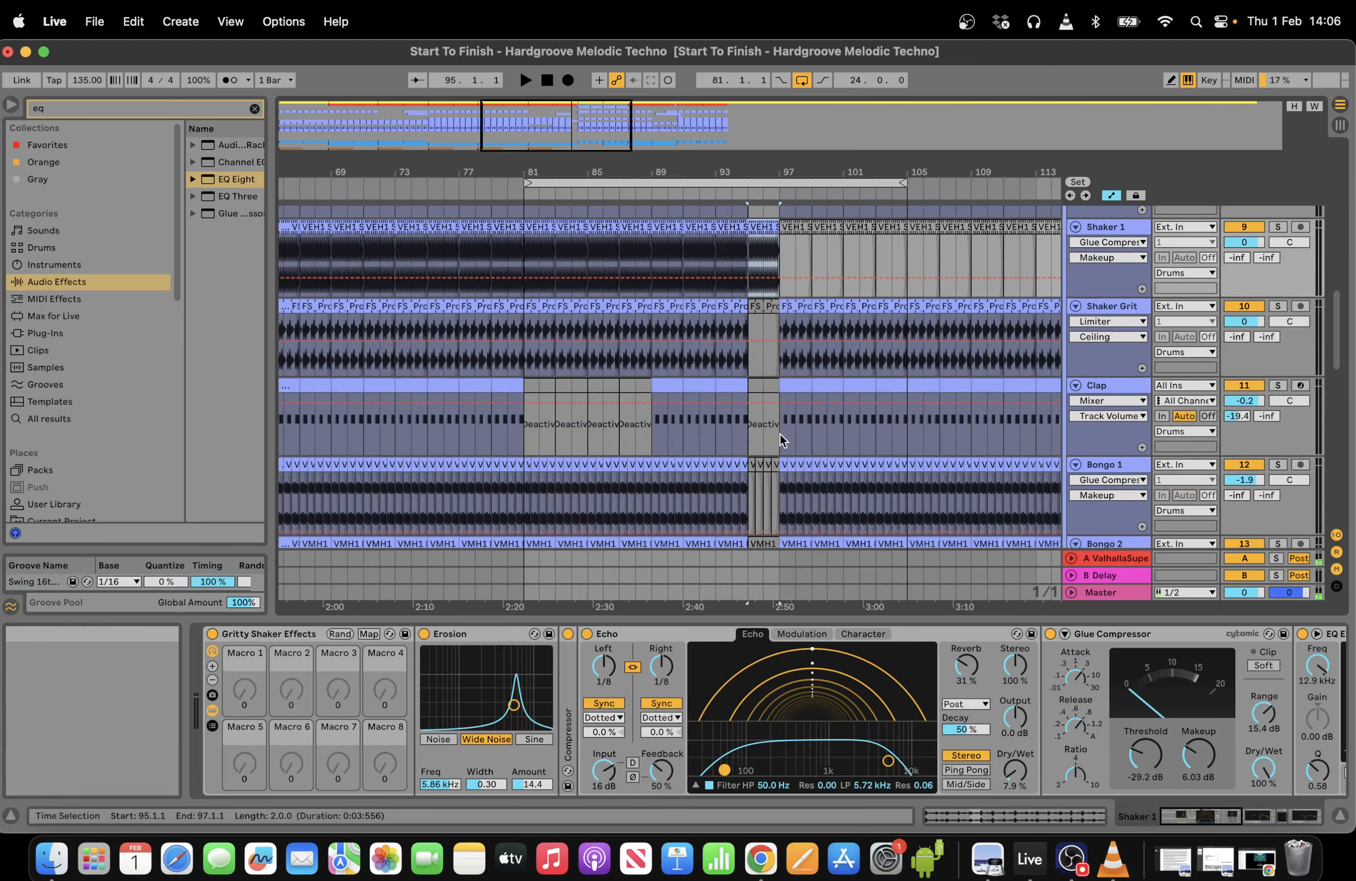
left_click(769, 382)
left_click(775, 484)
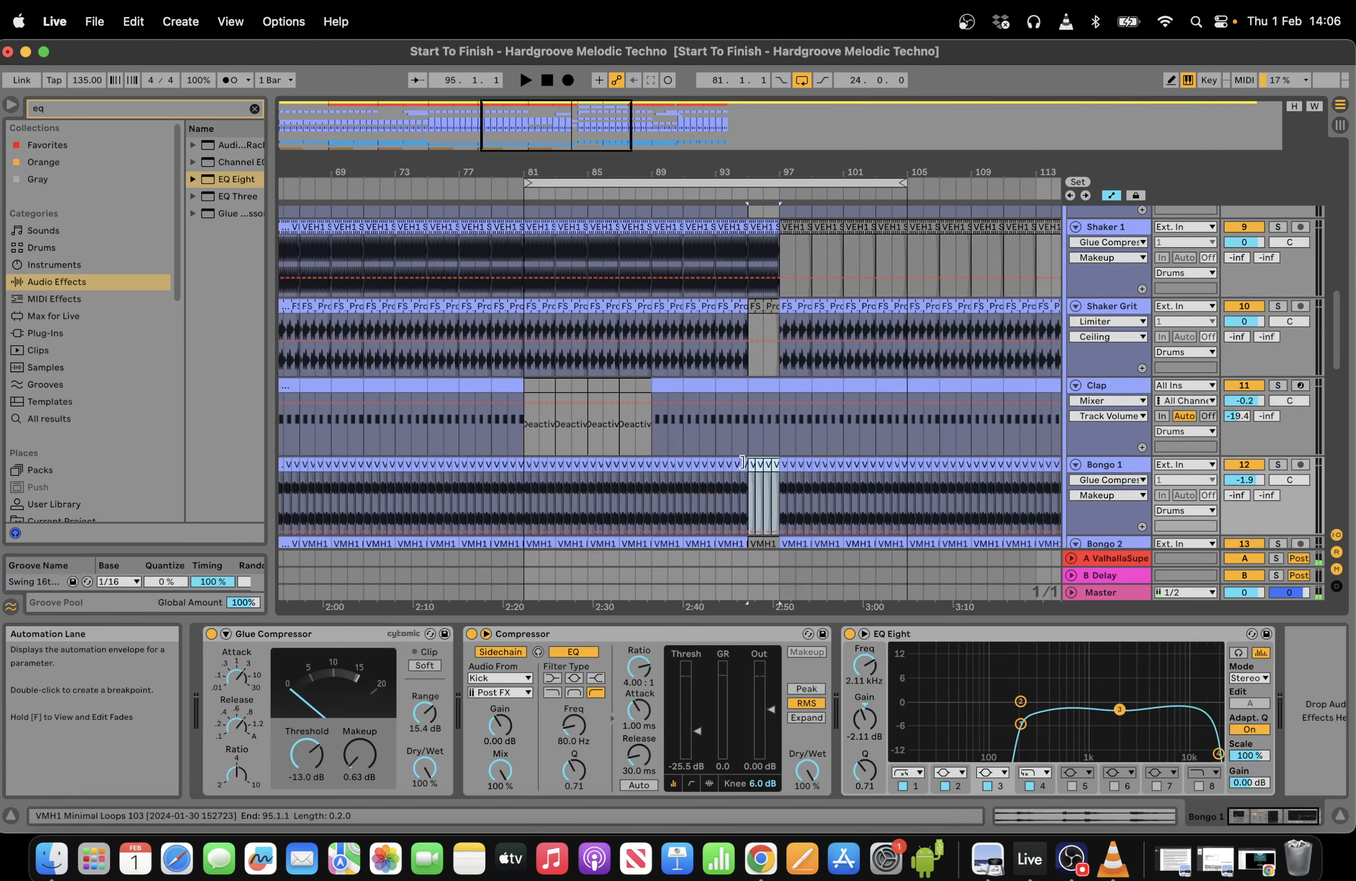
left_click(735, 189)
scroll(1338, 320, "down", 5)
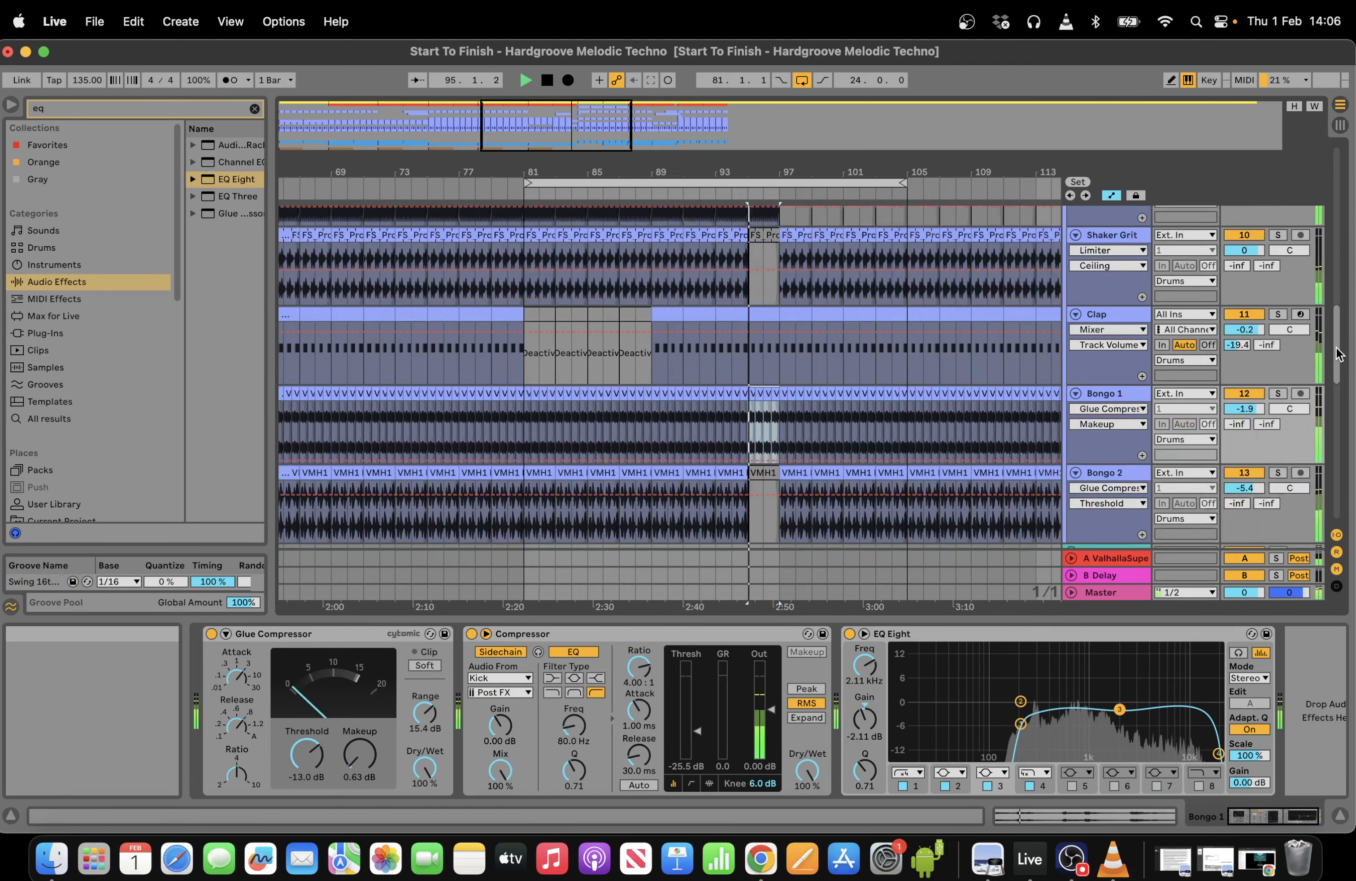
left_click(765, 350)
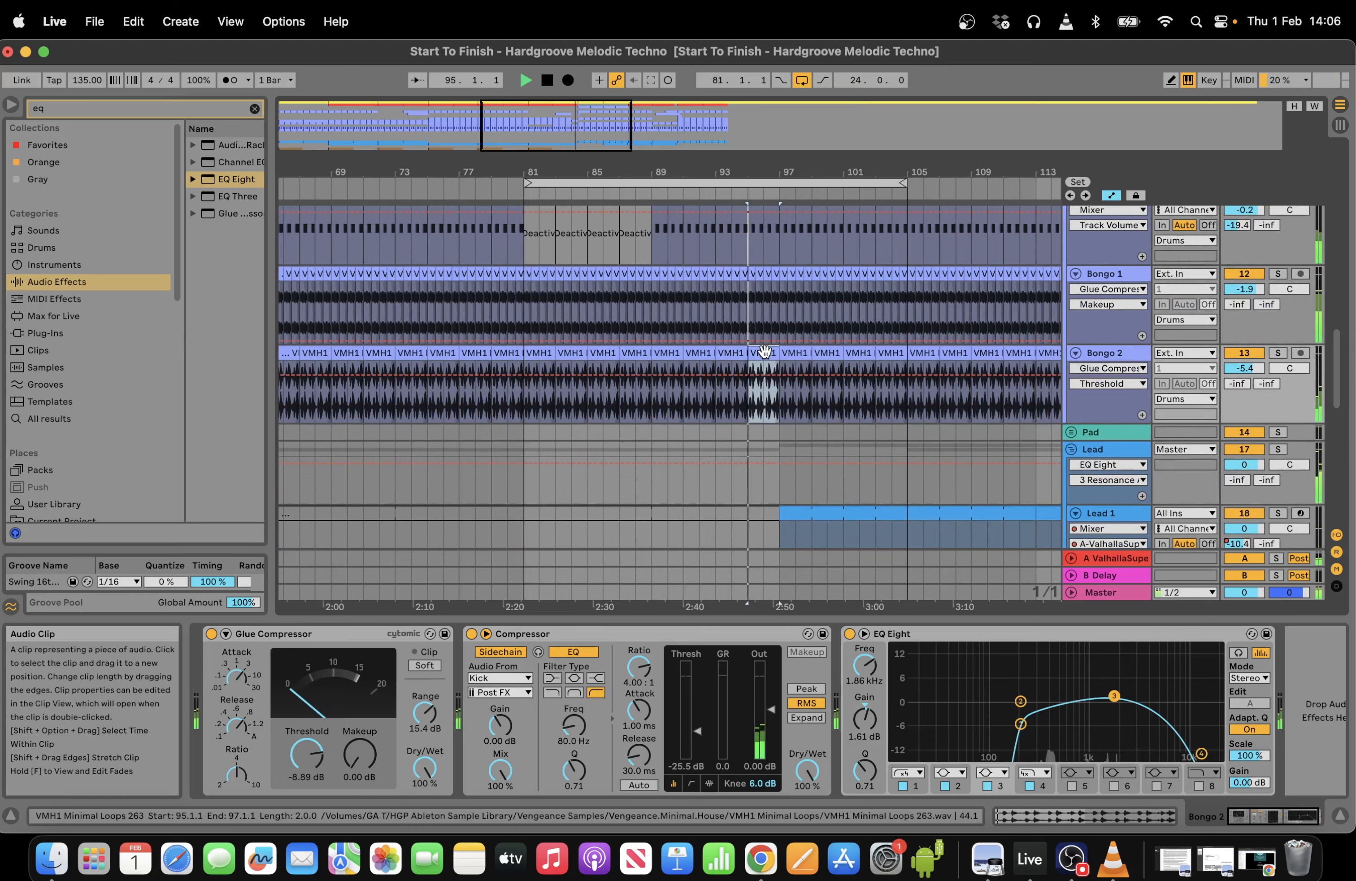
scroll(1341, 319, "up", 5)
key("space")
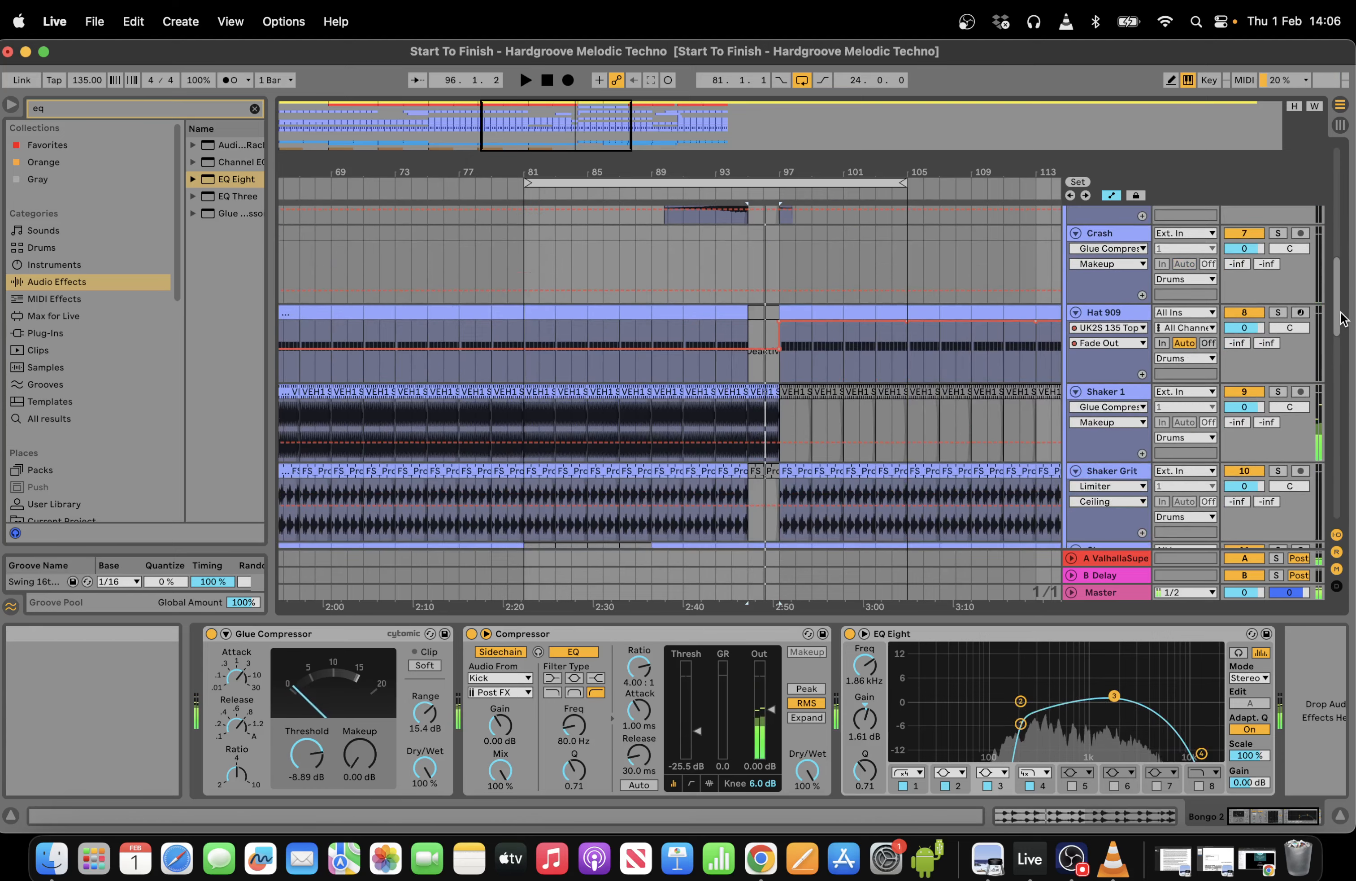
Reactivate Shaker Grit and Hat 909 from bar 95 to bar 97 and play back the transition.
left_click(759, 484)
key("space")
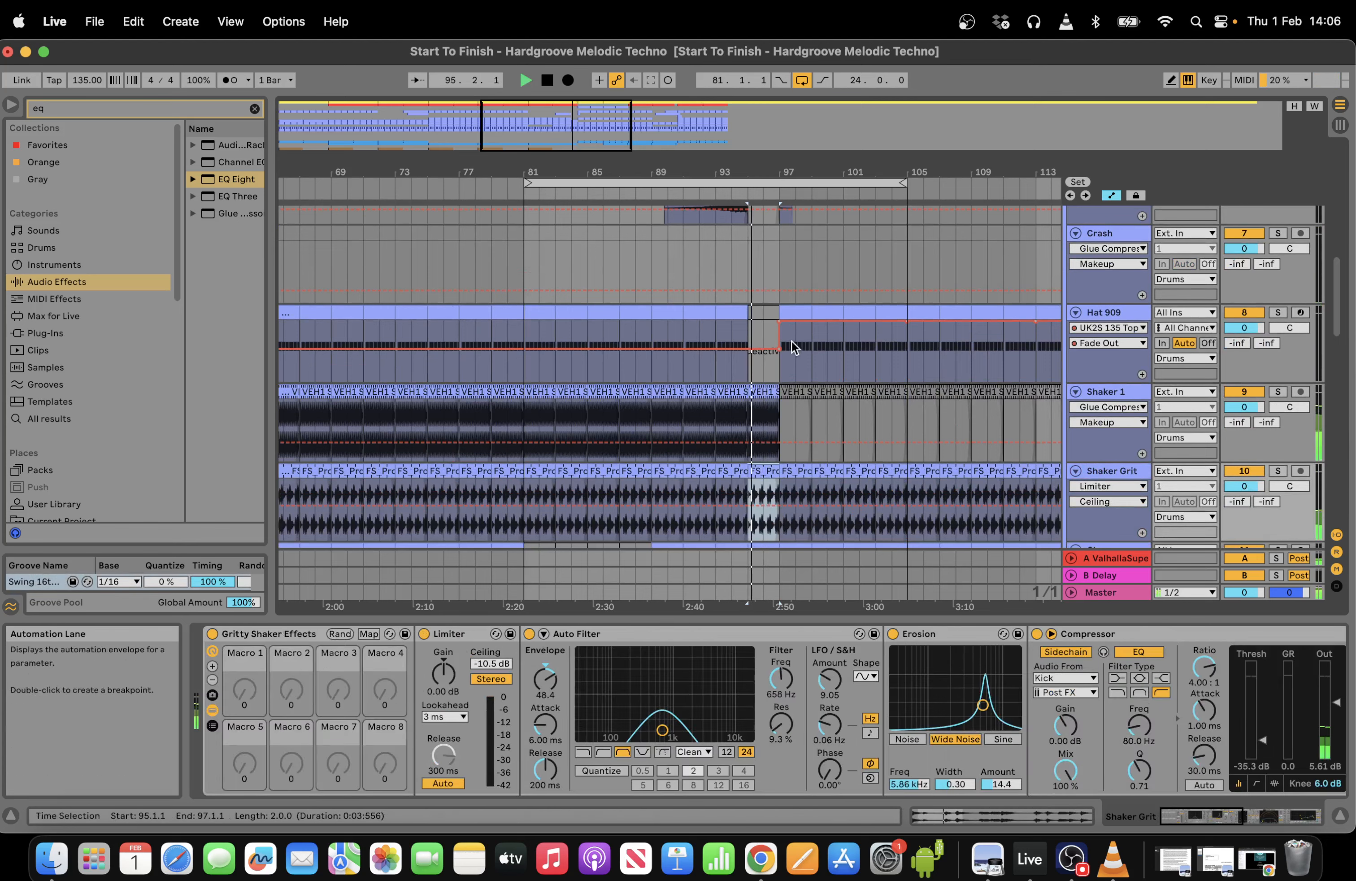
left_click(765, 343)
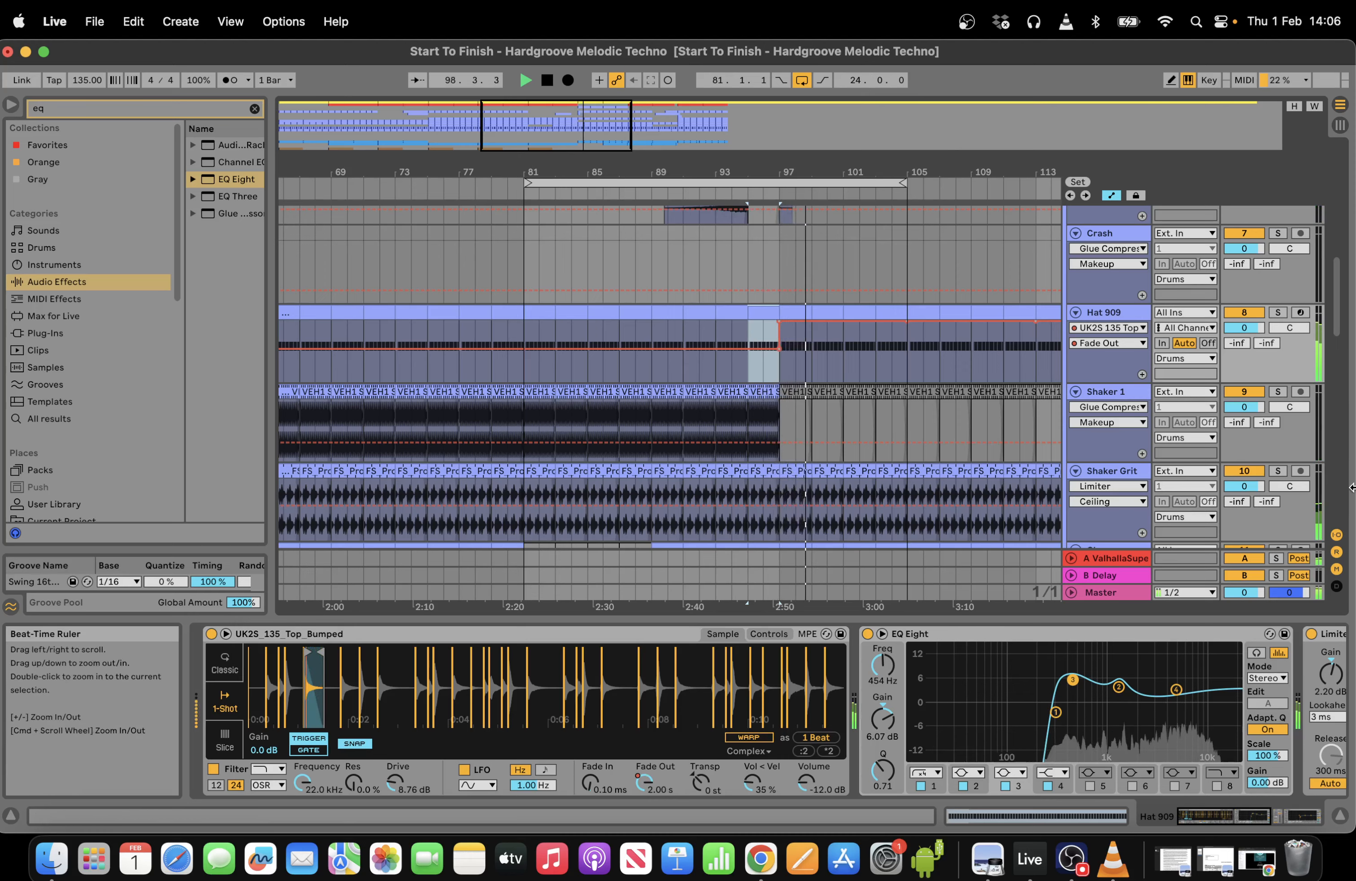
key("space")
Extend the riser clip ending at bar 95 to bar 98, set the grid to 1/8 and shift the clip to start at bar 90.
scroll(736, 313, "up", 3)
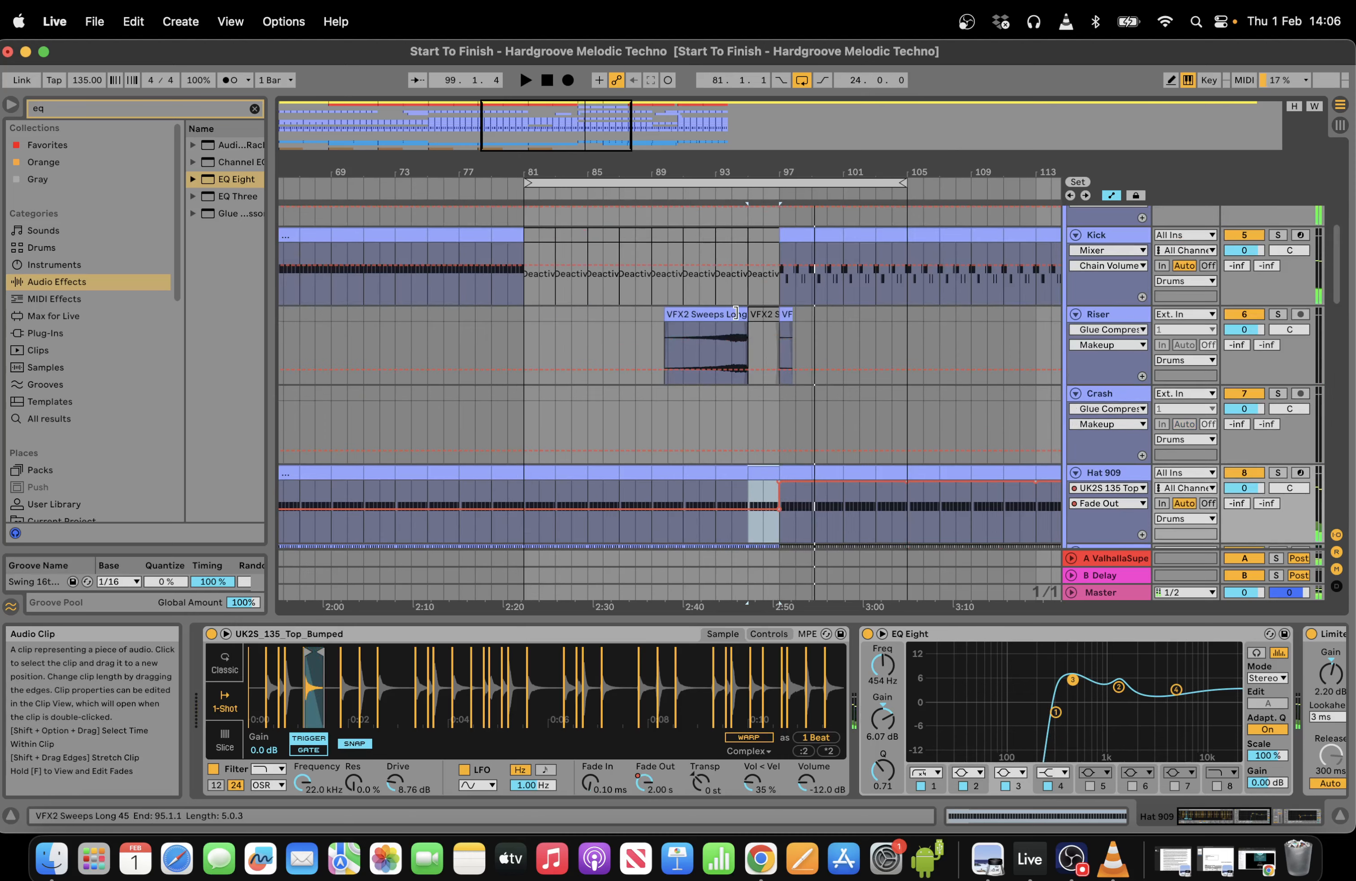
key("space")
left_click_drag(746, 314, 795, 316)
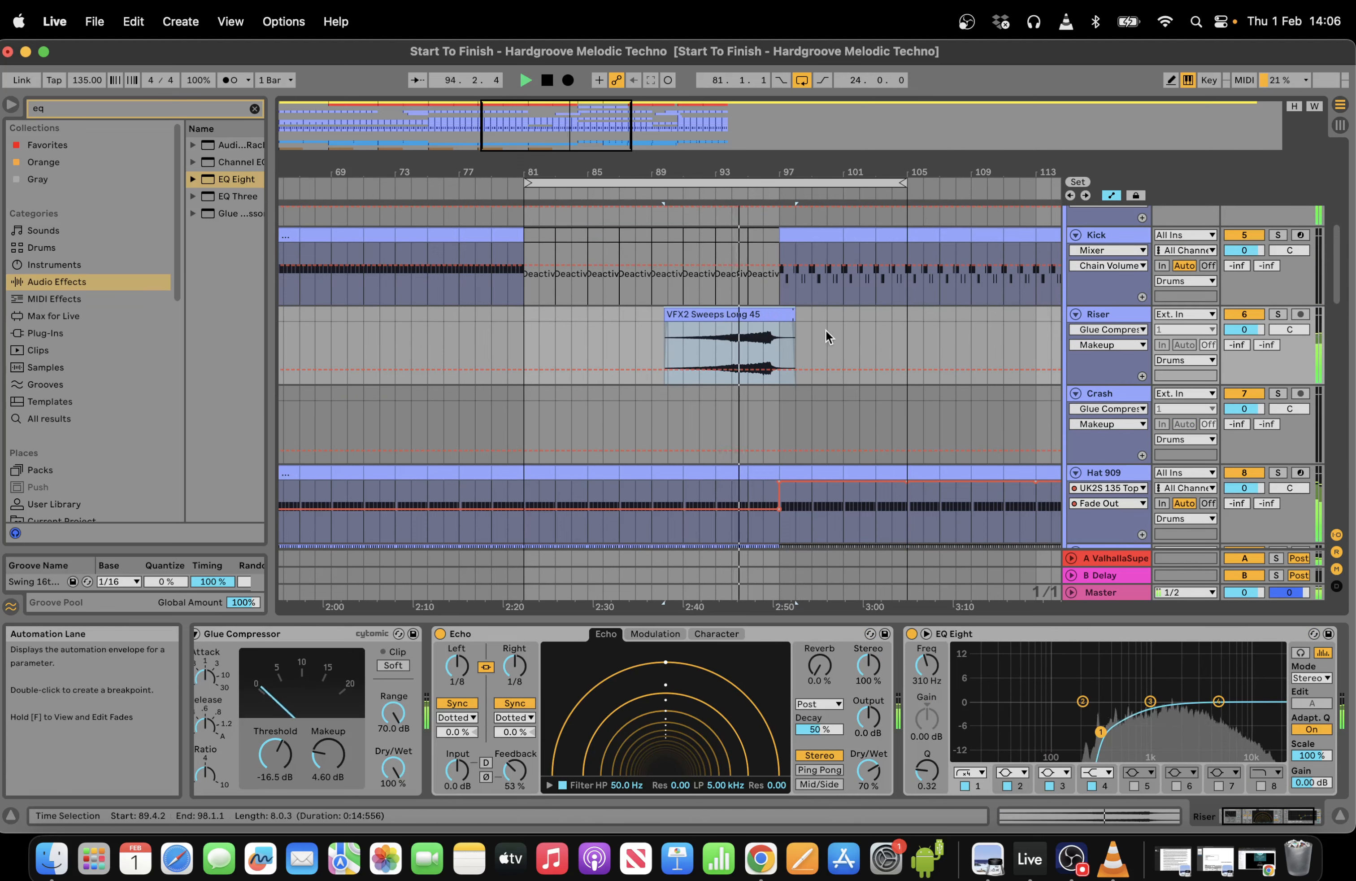
right_click(826, 330)
left_click(899, 566)
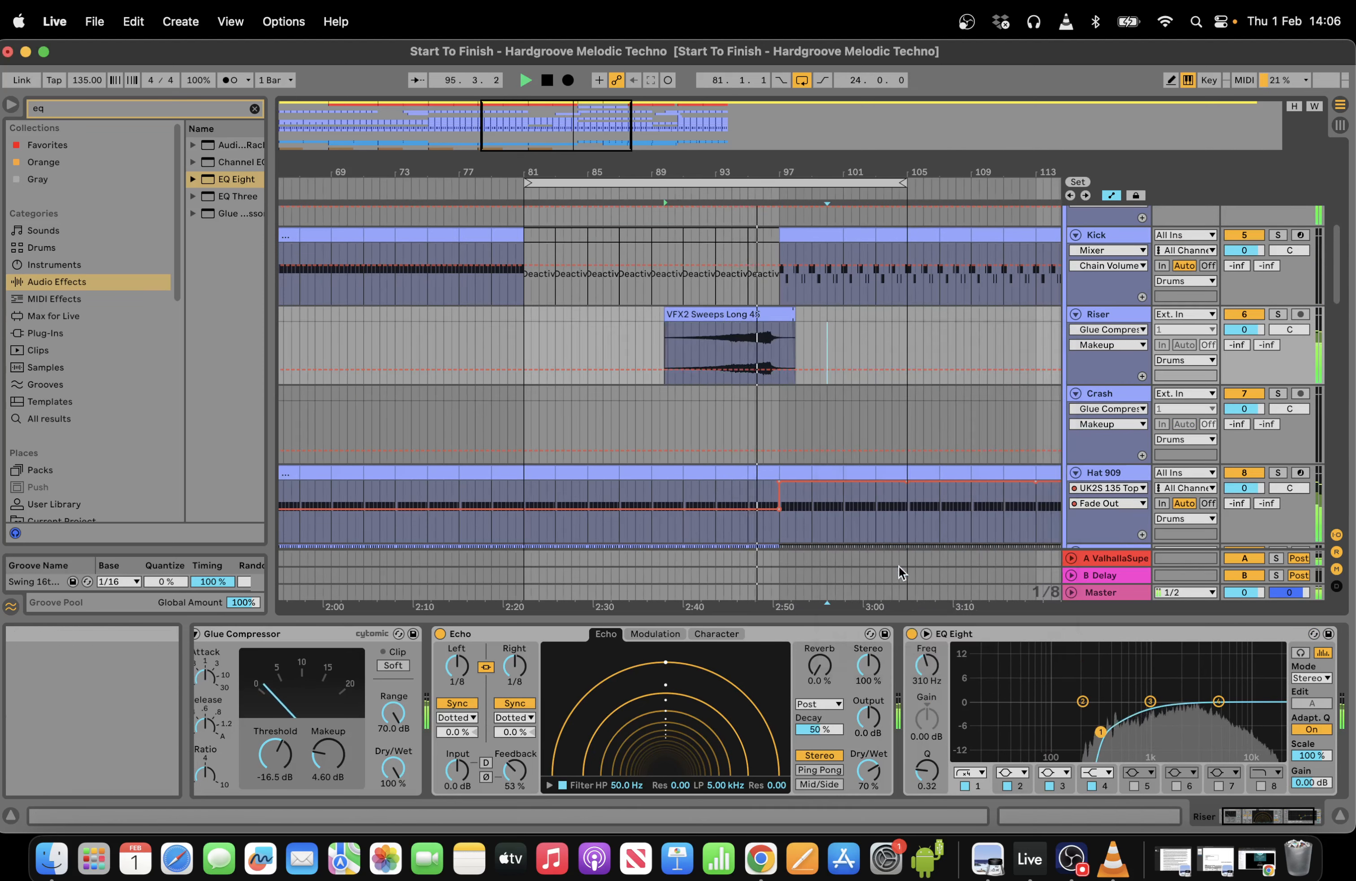
mouse_move(750, 311)
left_mouse_down()
mouse_move(765, 313)
mouse_move(752, 308)
left_mouse_up()
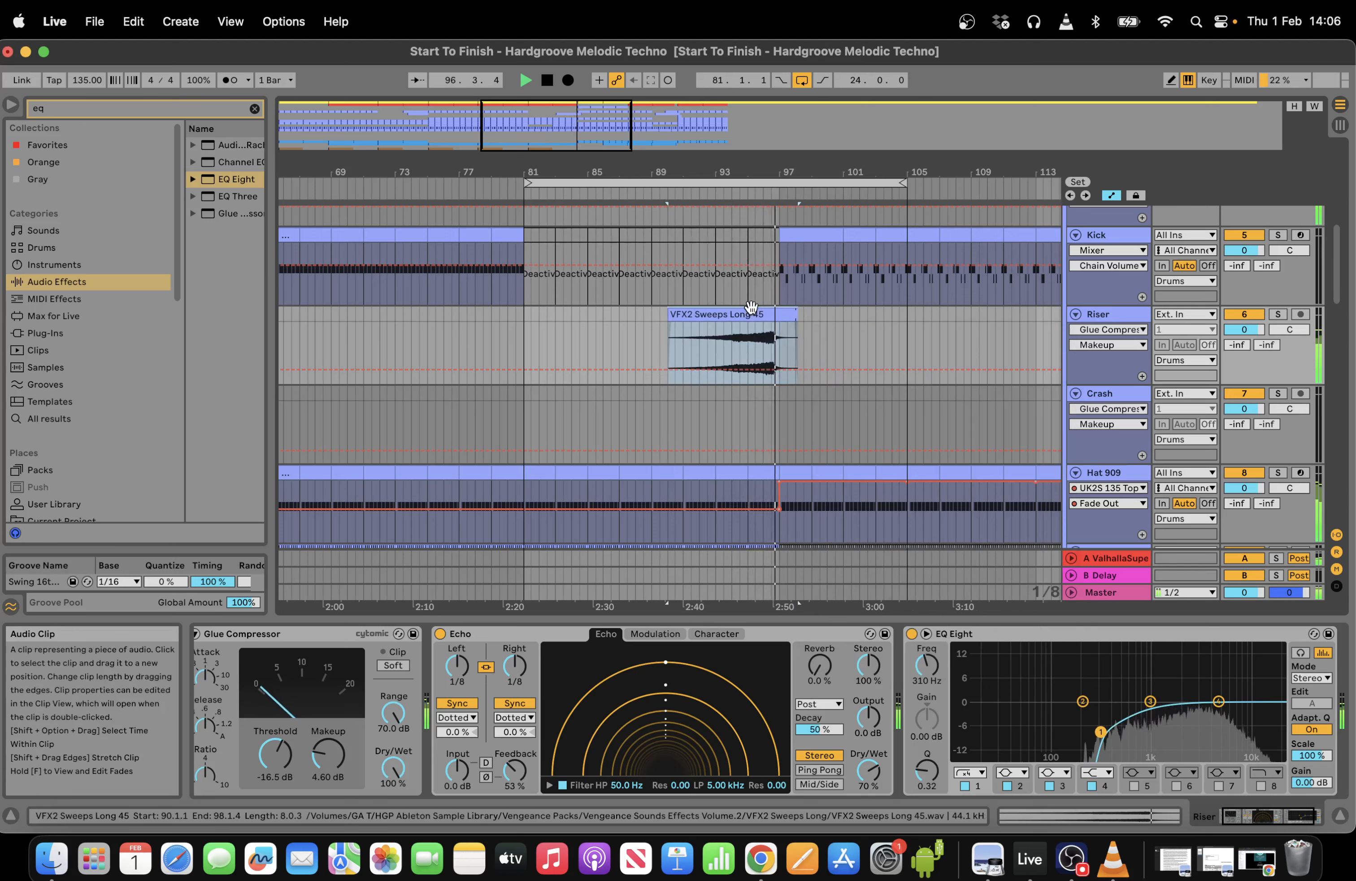
Extend the loop region to 192 bars, covering bars 1–193.
left_click_drag(740, 173, 740, 137)
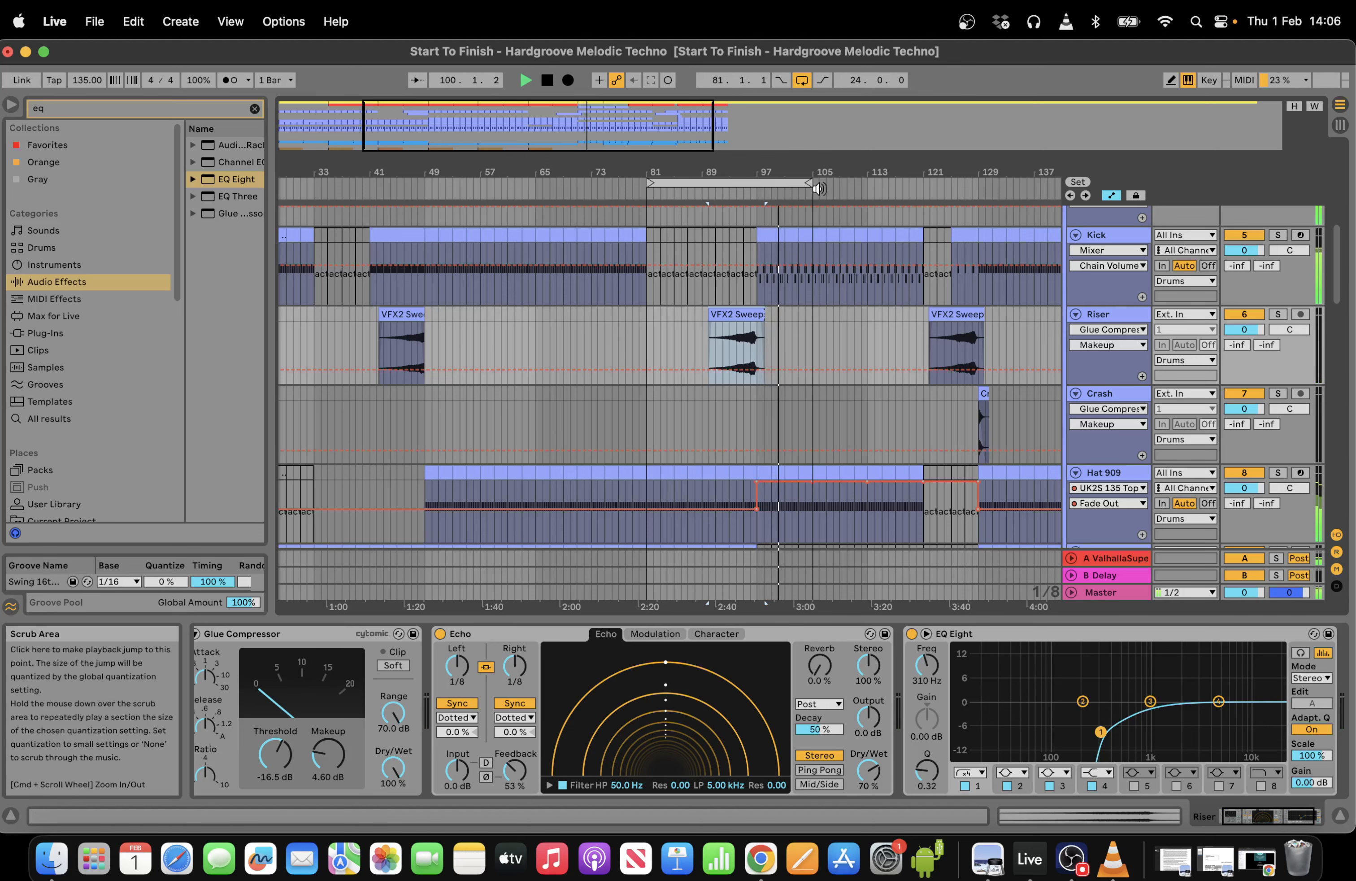
left_click_drag(890, 172, 890, 126)
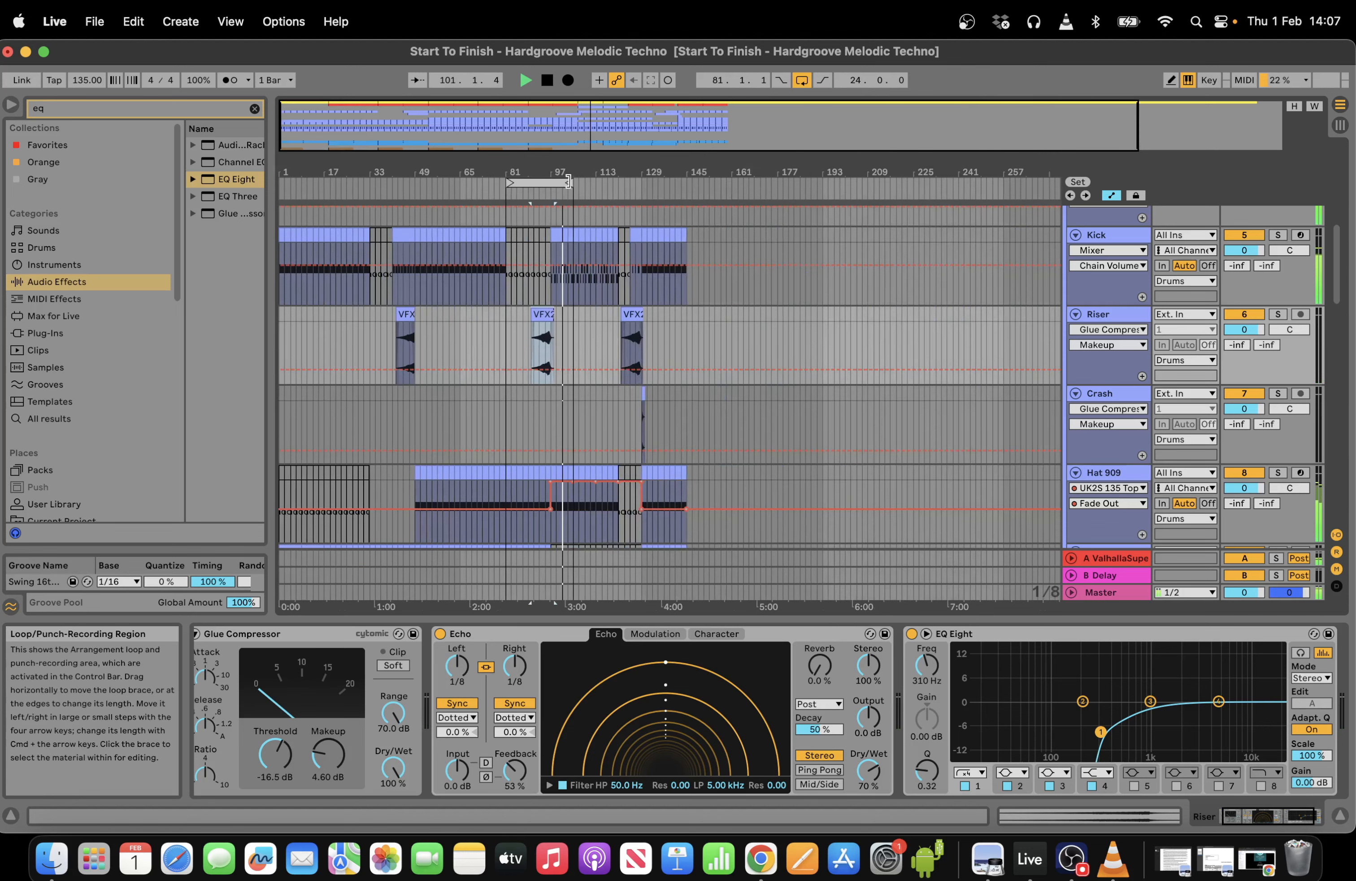
left_click_drag(568, 182, 814, 200)
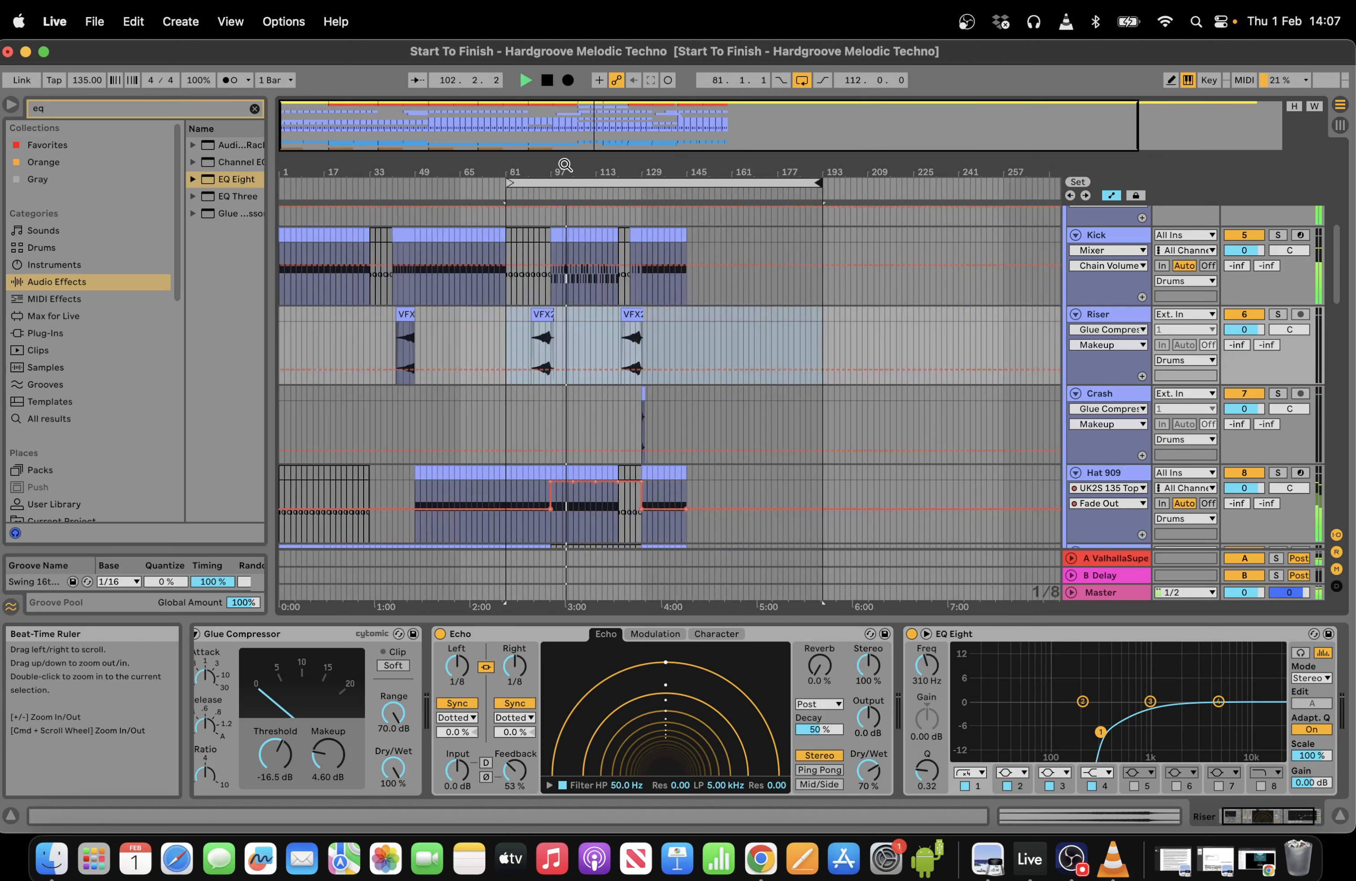
left_click_drag(509, 182, 281, 182)
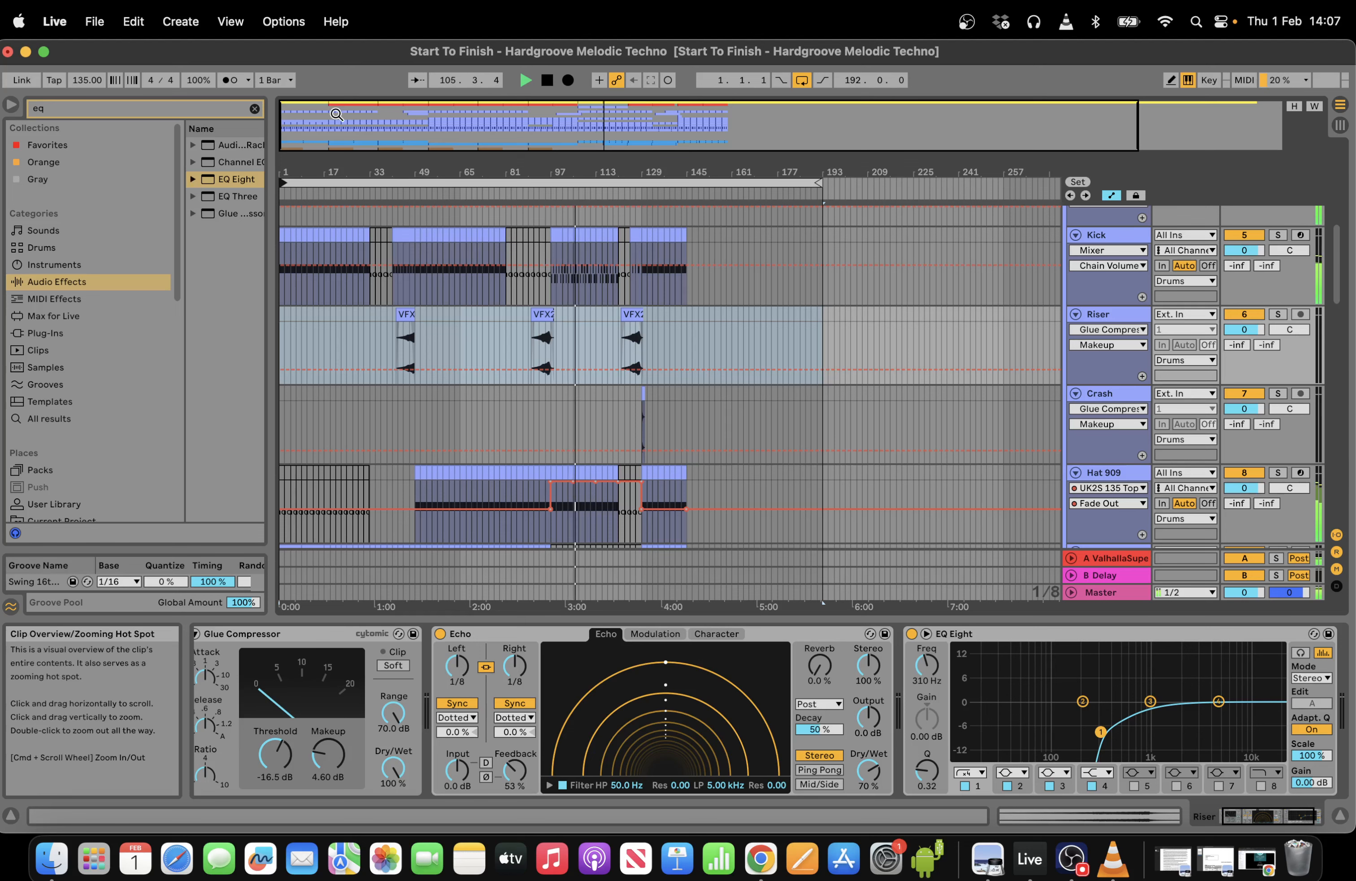
Record rising Filter 1 frequency automation on the second Lead 1 track, the one with Wavetable, starting around bar 112.
left_click_drag(1337, 266, 1341, 620)
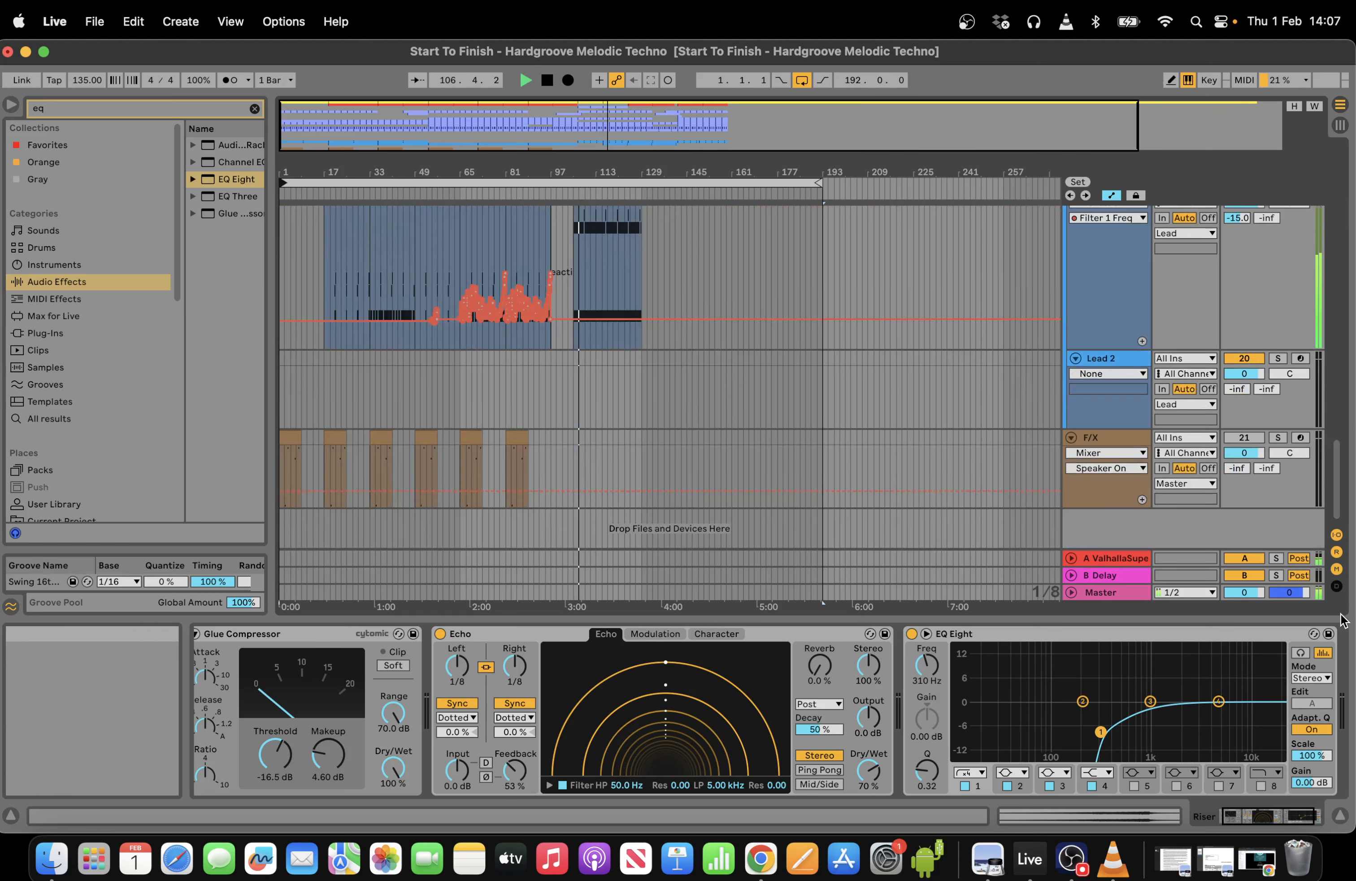
scroll(1341, 414, "up", 5)
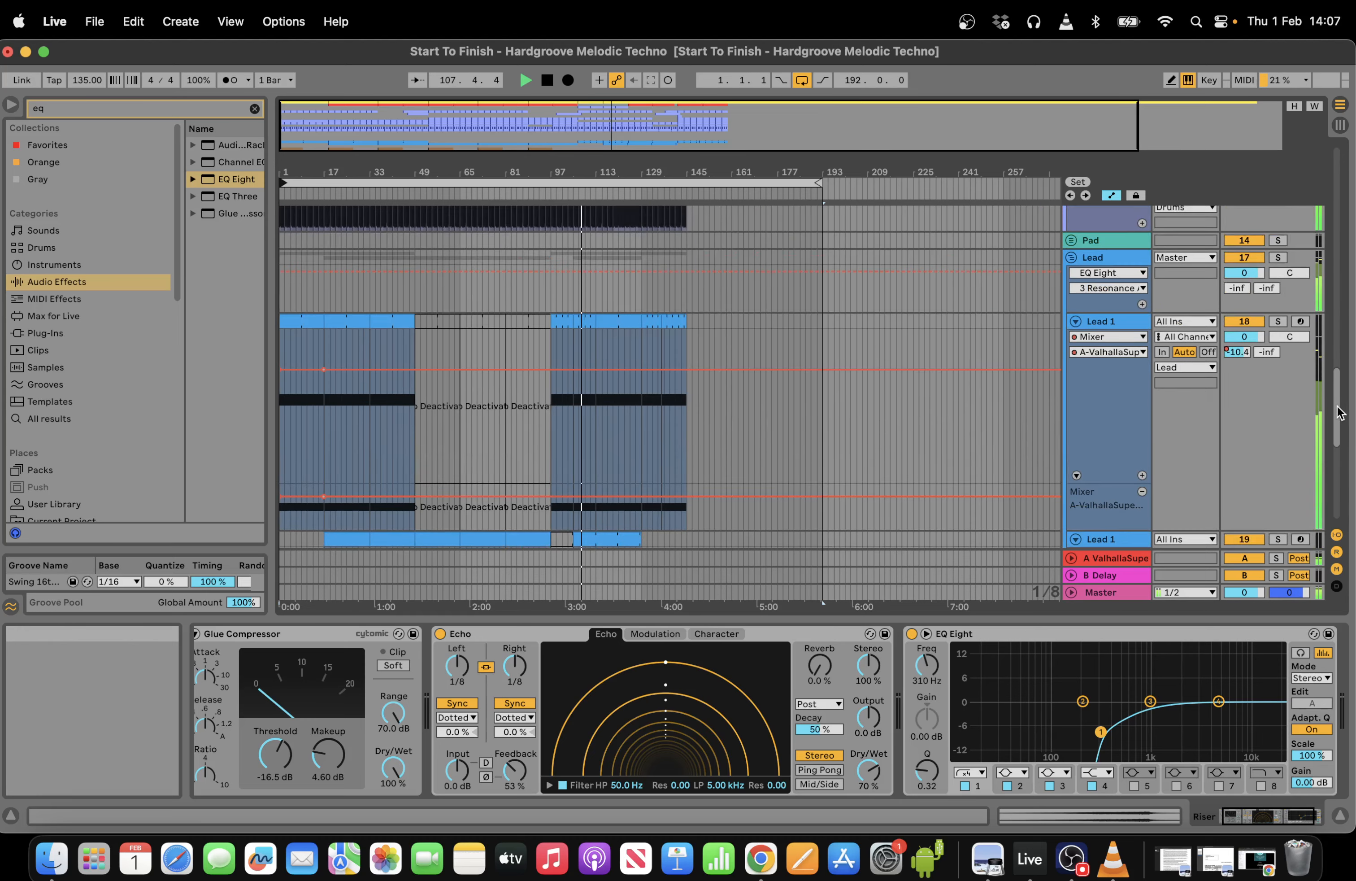
left_click_drag(1345, 399, 1346, 461)
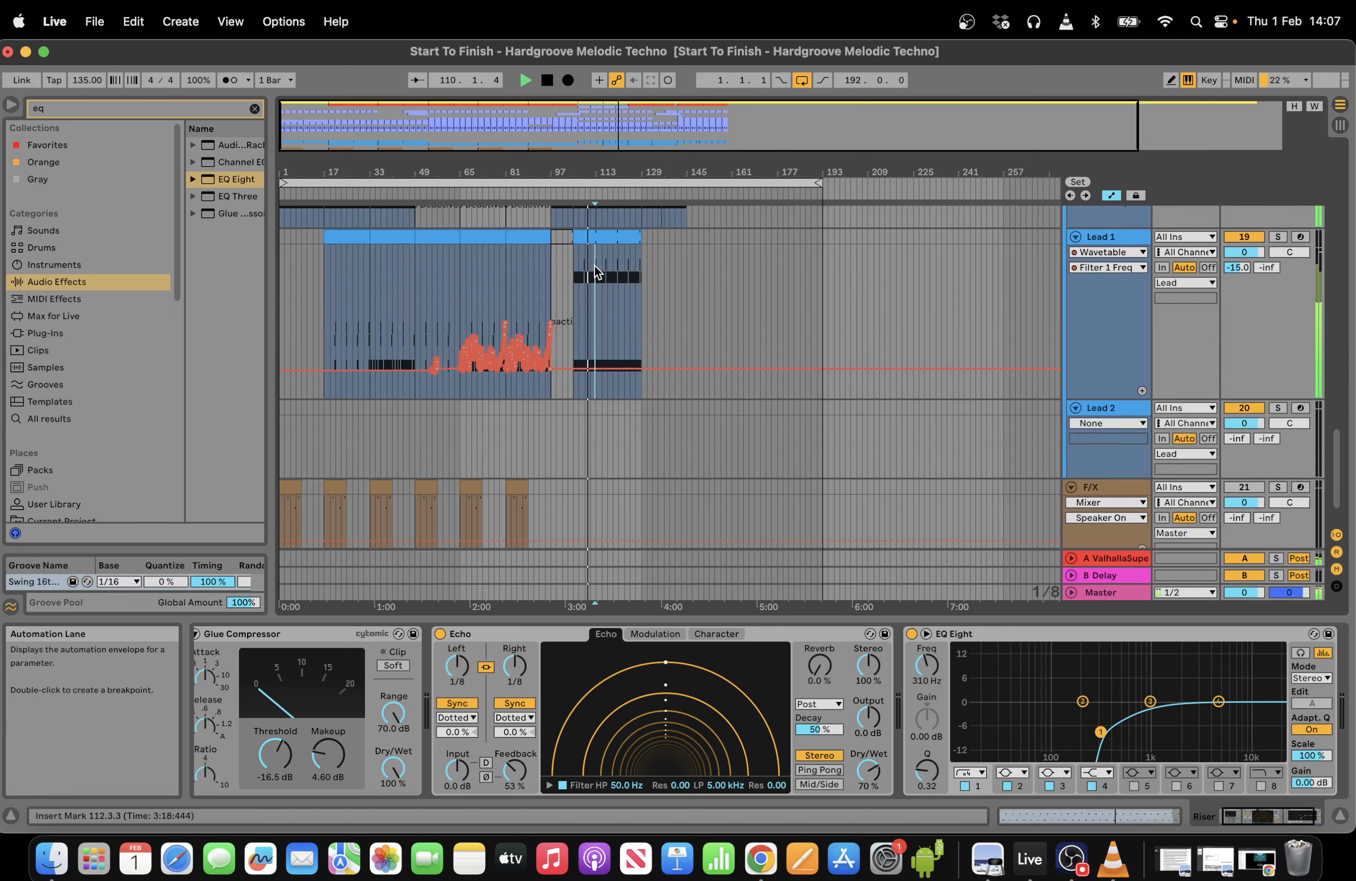
left_click(594, 286)
left_click_drag(1341, 477, 1339, 445)
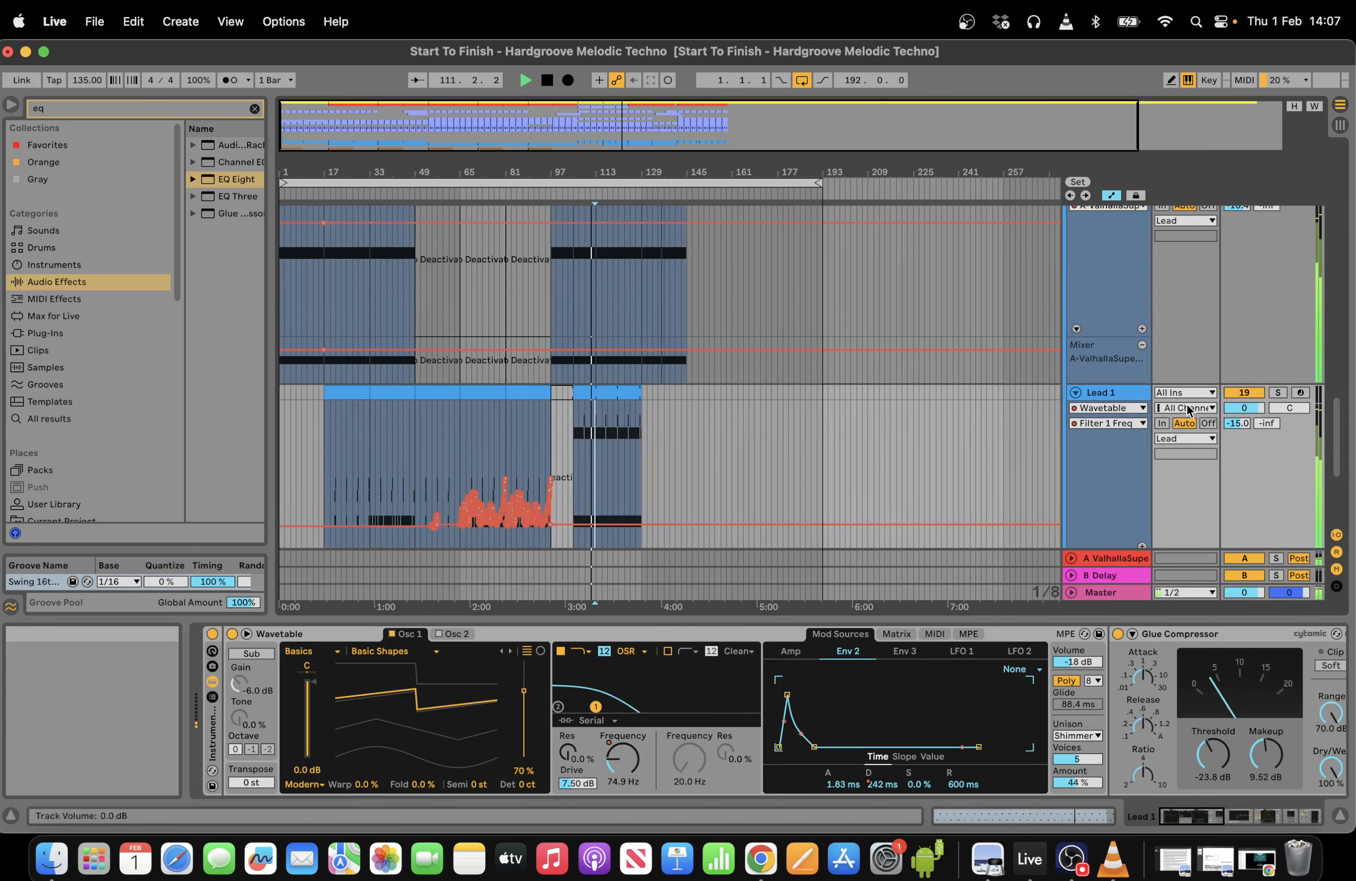
left_click(566, 80)
left_click_drag(622, 759, 622, 743)
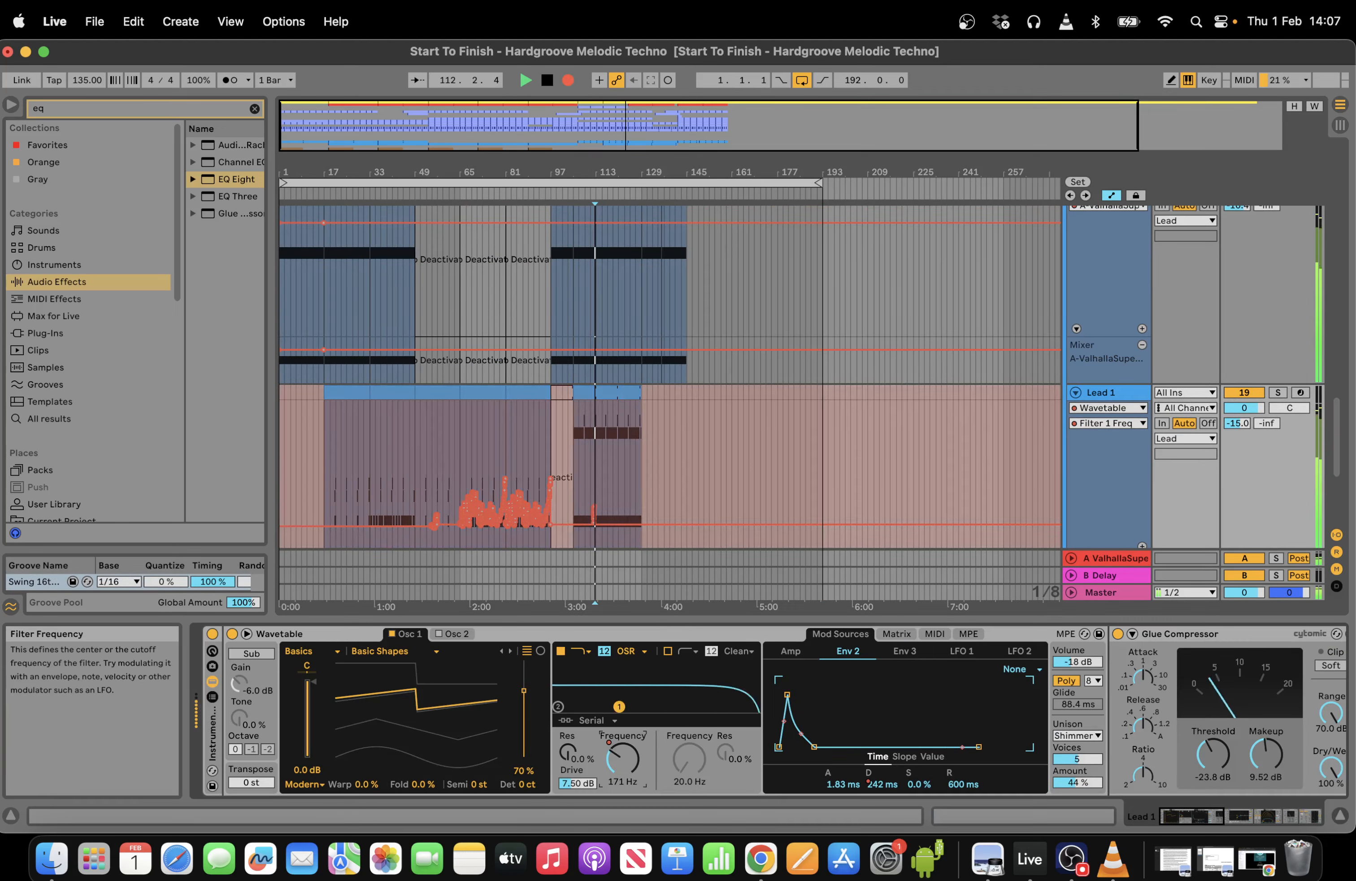
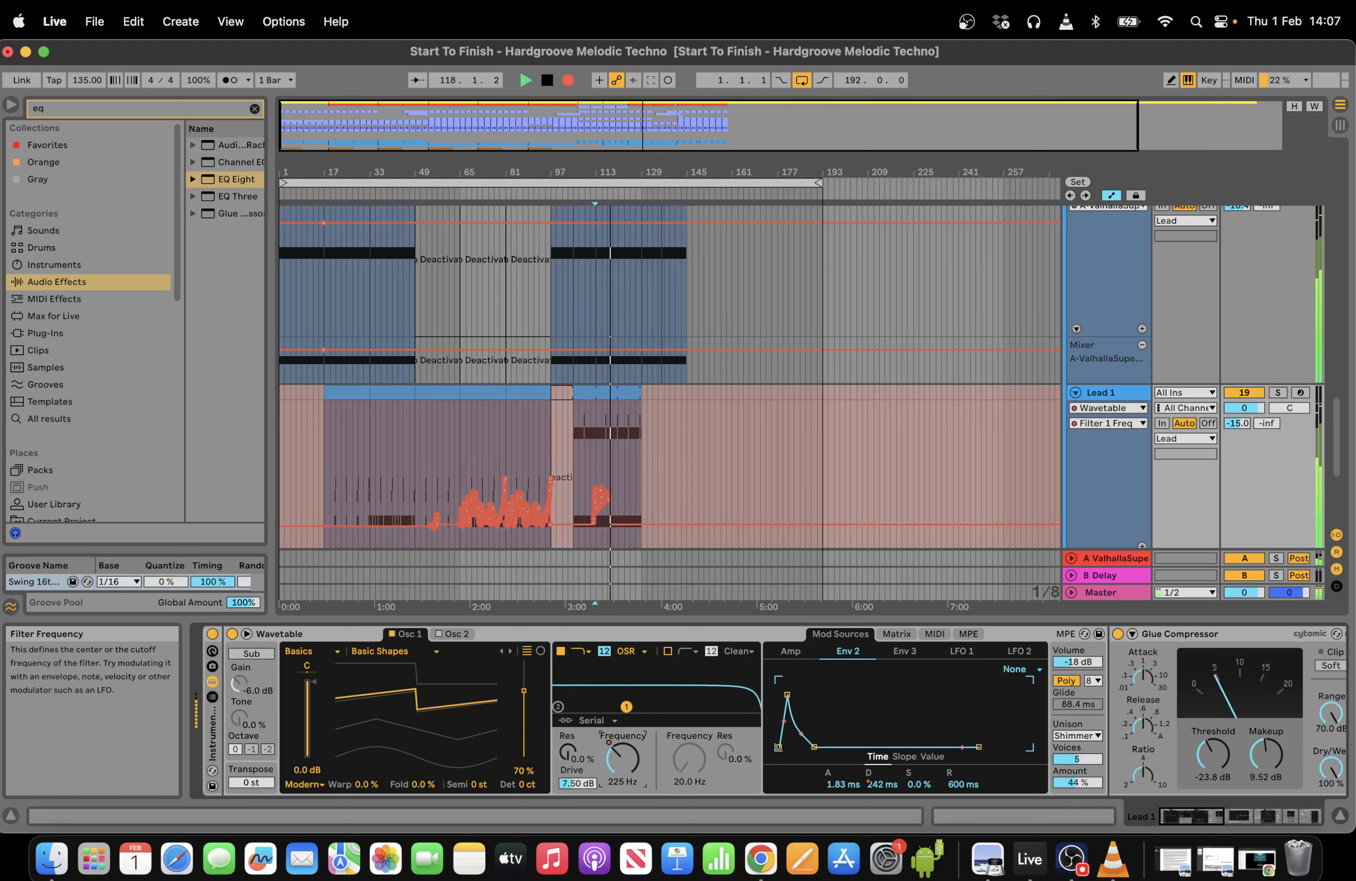
Record Unison Amount automation ending at 56% and a rising filter frequency sweep up to bar 129 on the same lead.
left_click(1069, 784)
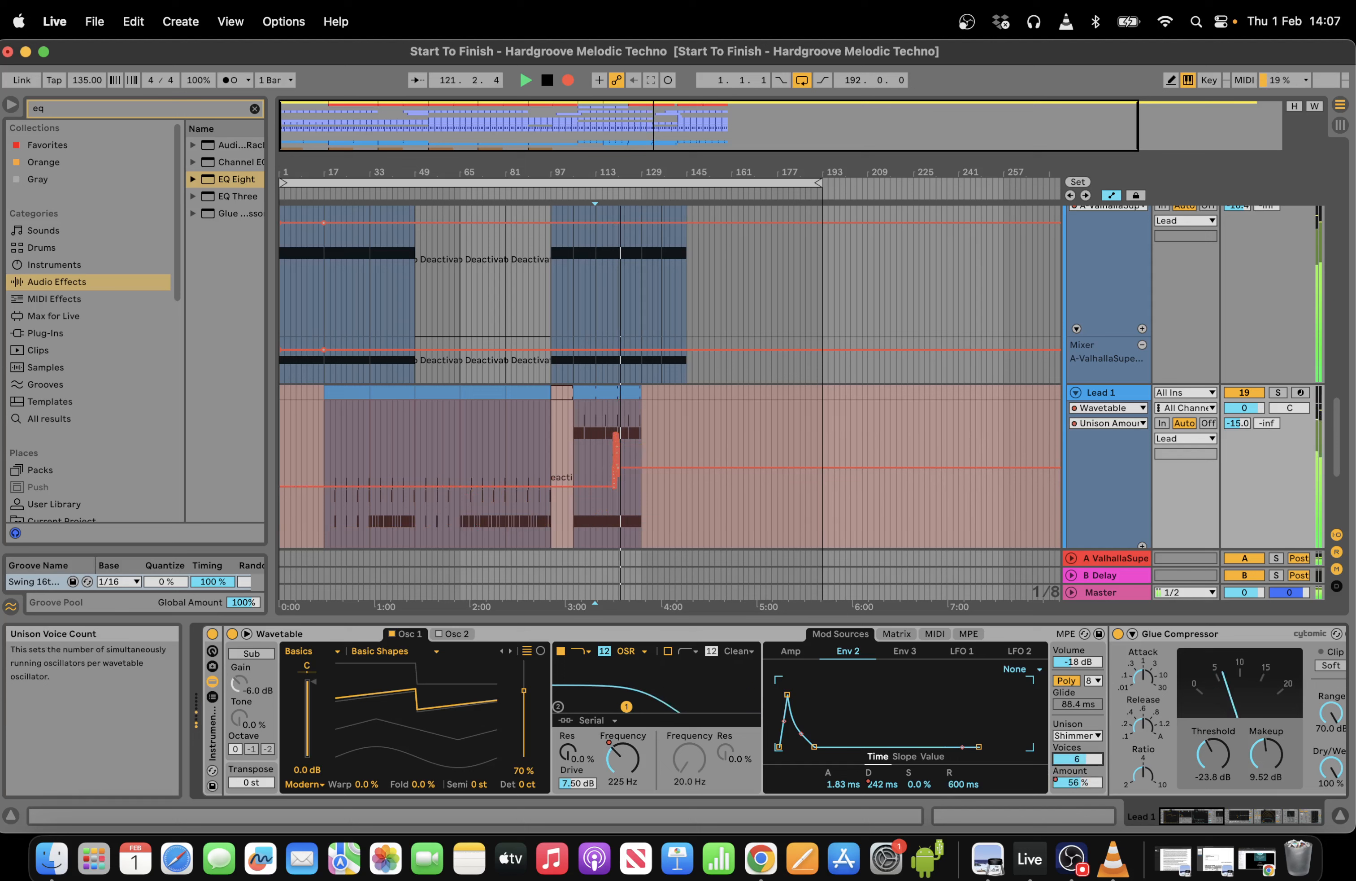
left_click(616, 769)
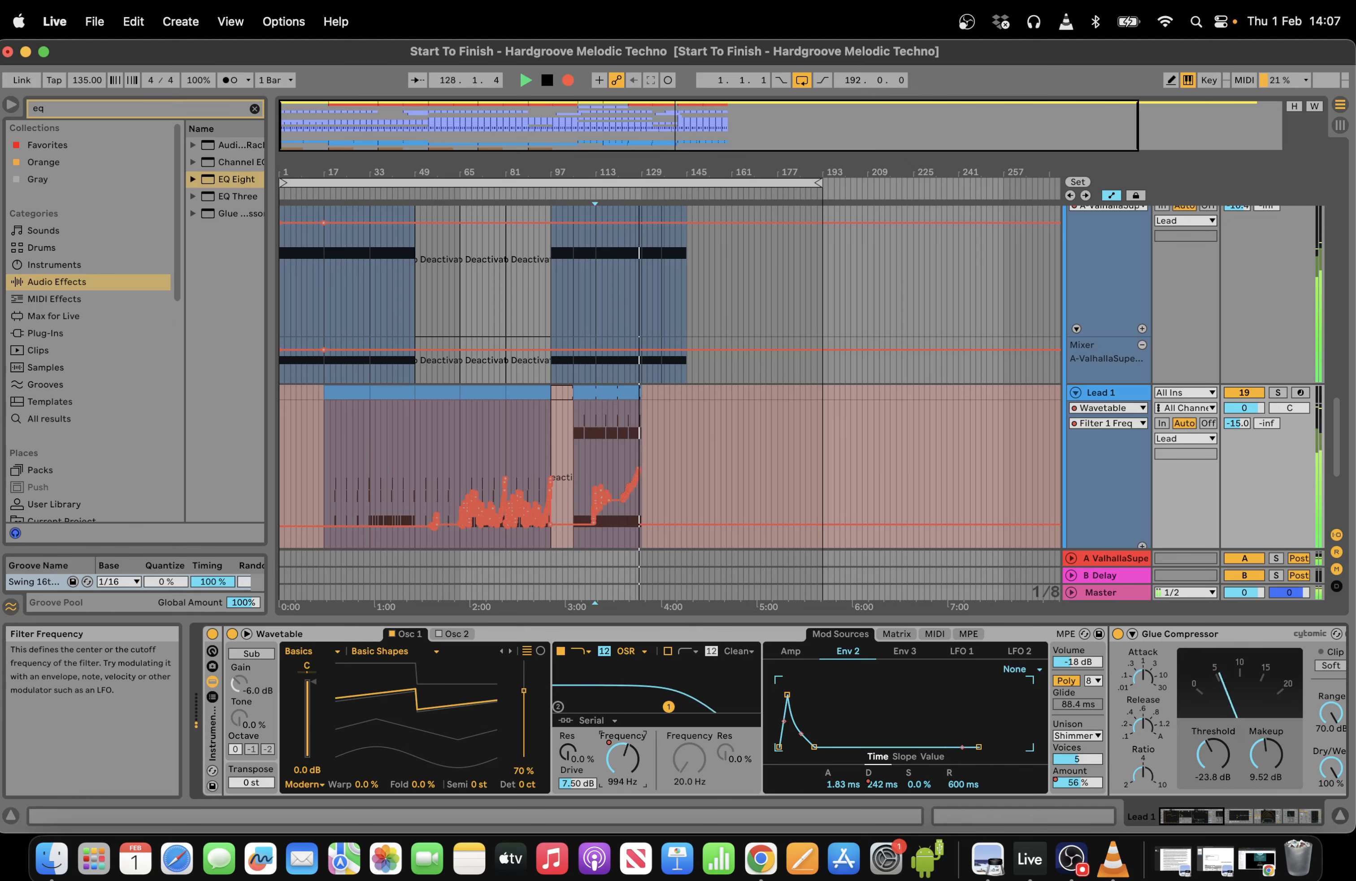
left_click_drag(625, 756, 627, 769)
key("space")
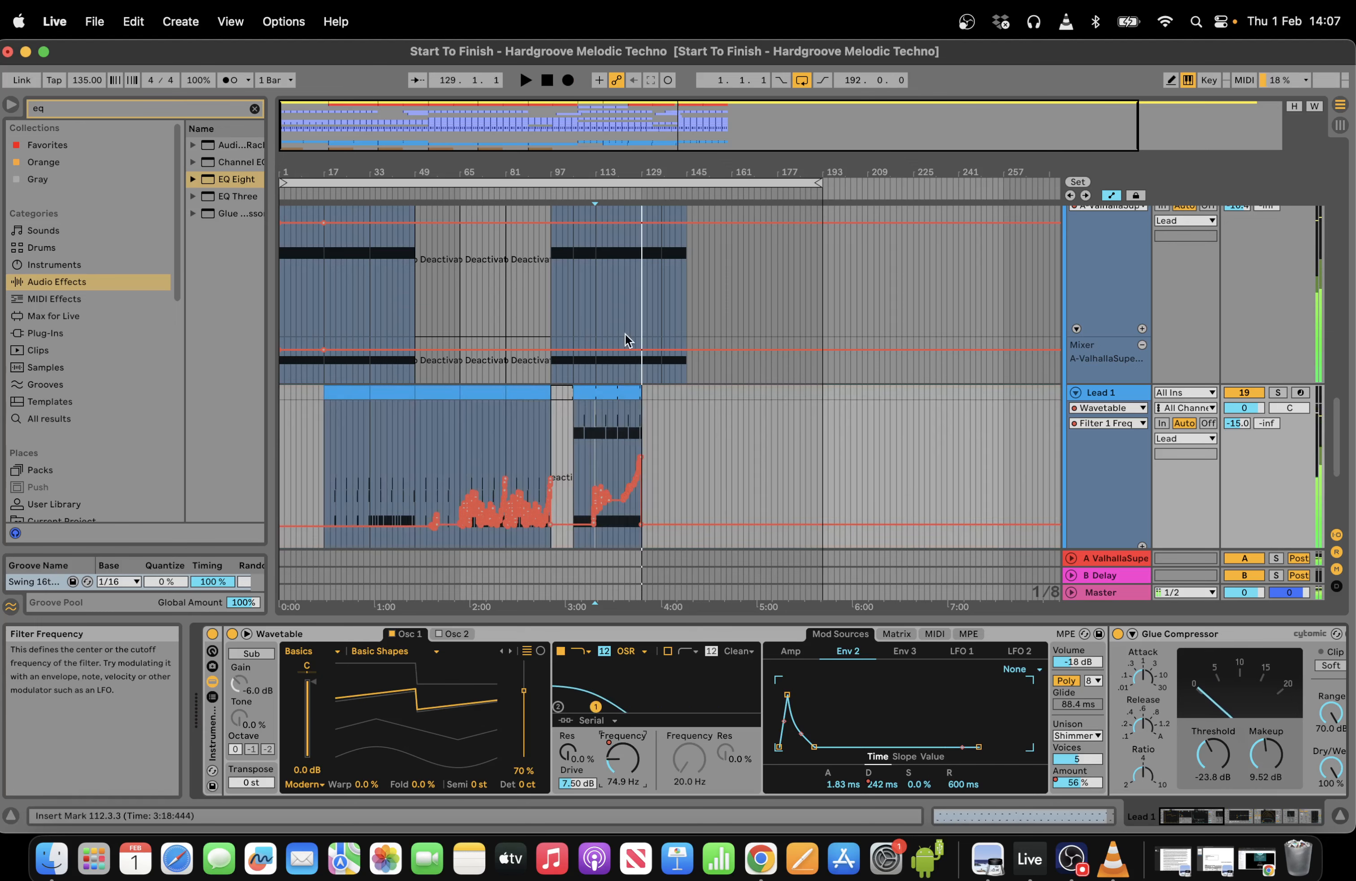
Isolate bars 127–129 of the second Lead 1 track on a 1-bar grid and play them as a loop.
left_click_drag(564, 172, 536, 490)
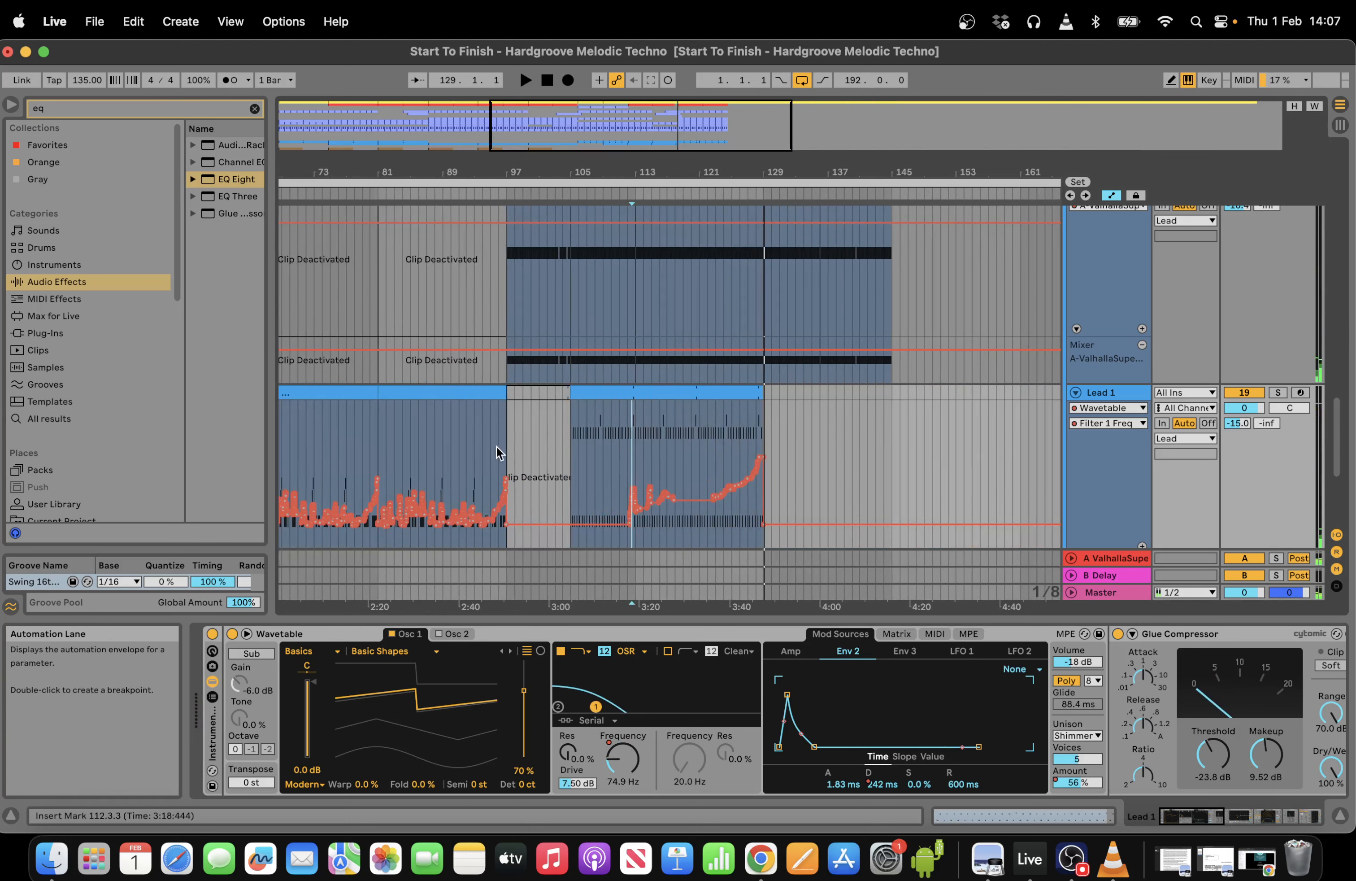
left_click(756, 401)
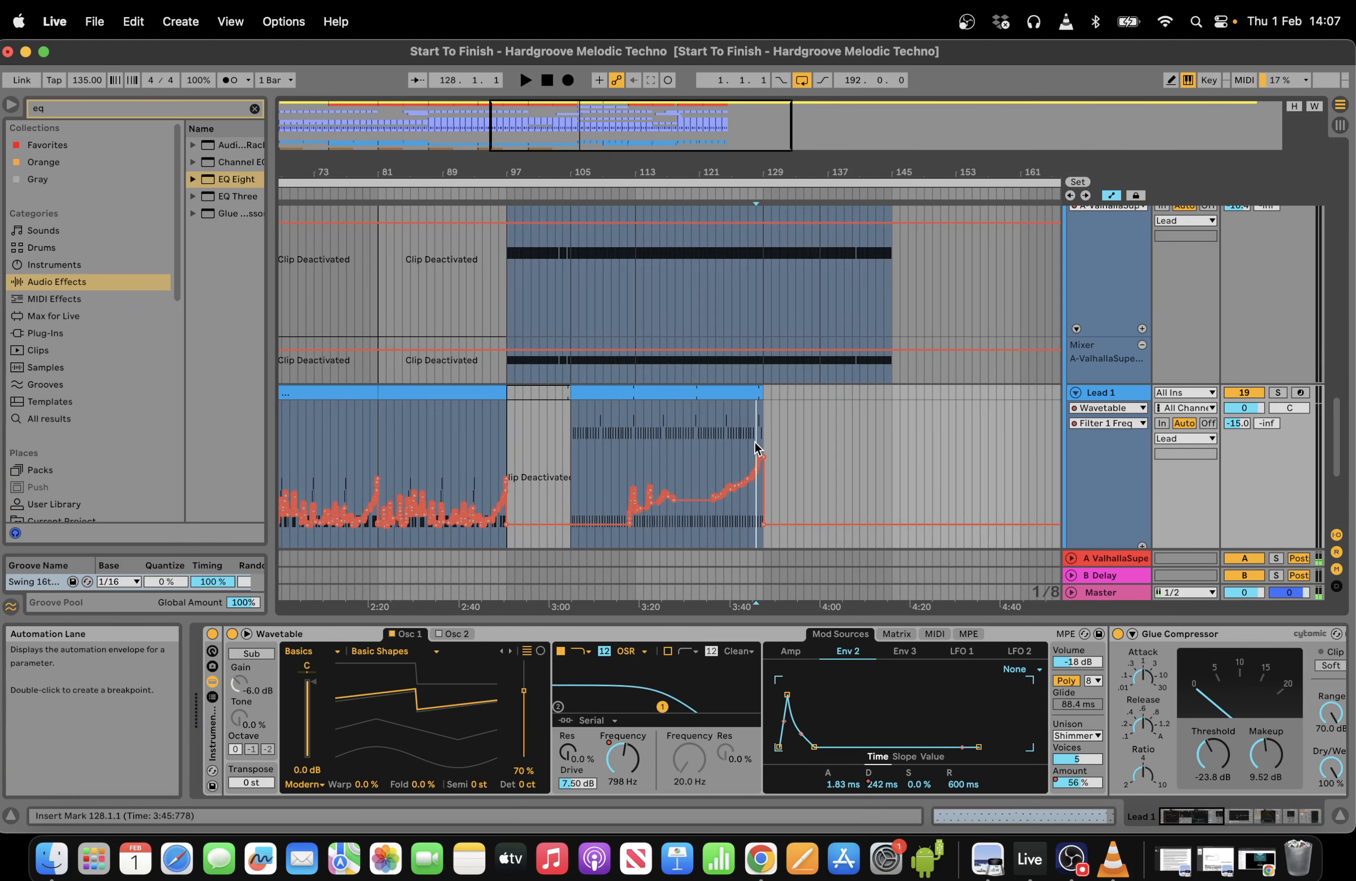
right_click(749, 439)
left_click(794, 427)
right_click(790, 422)
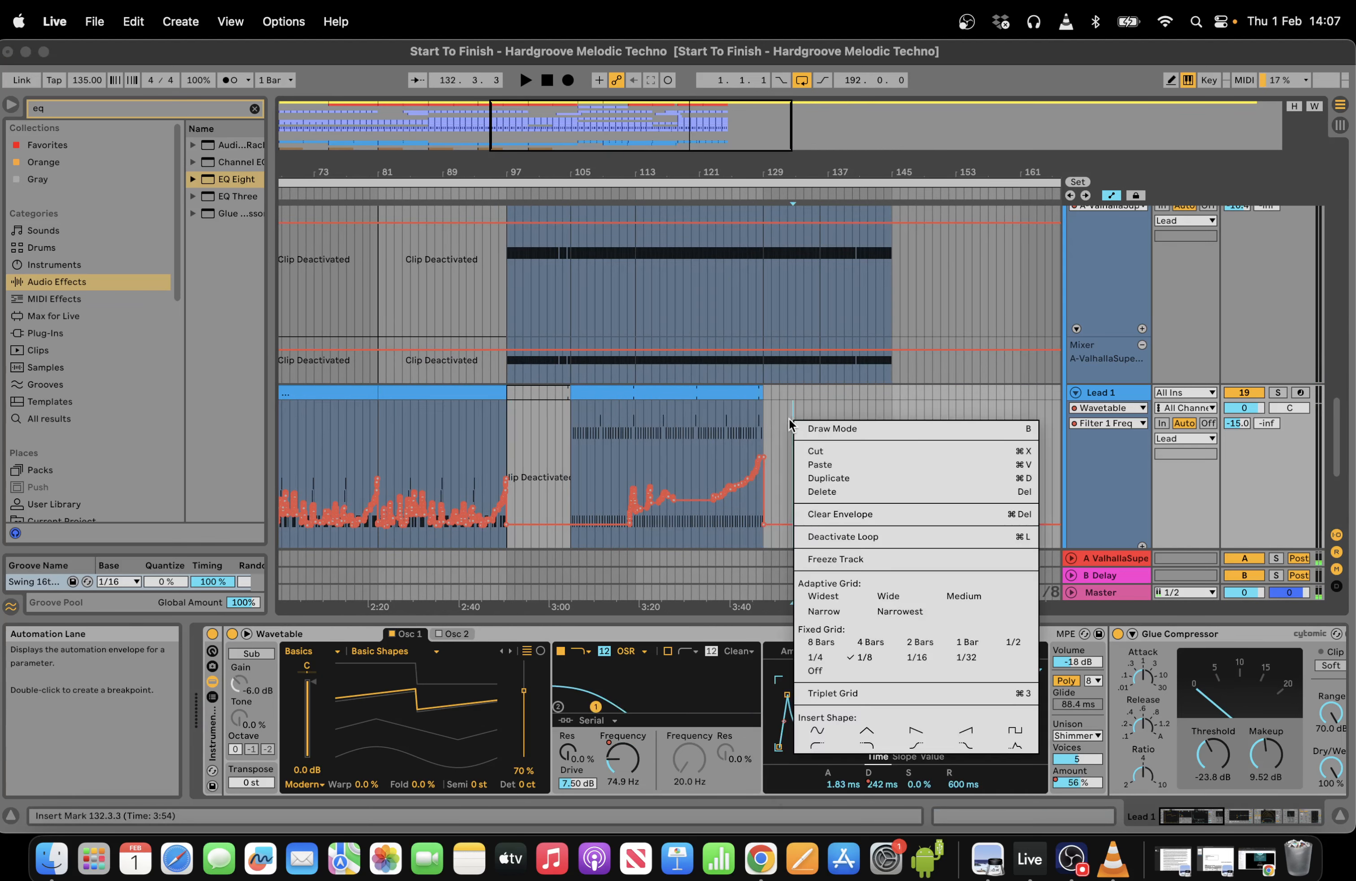
left_click(972, 642)
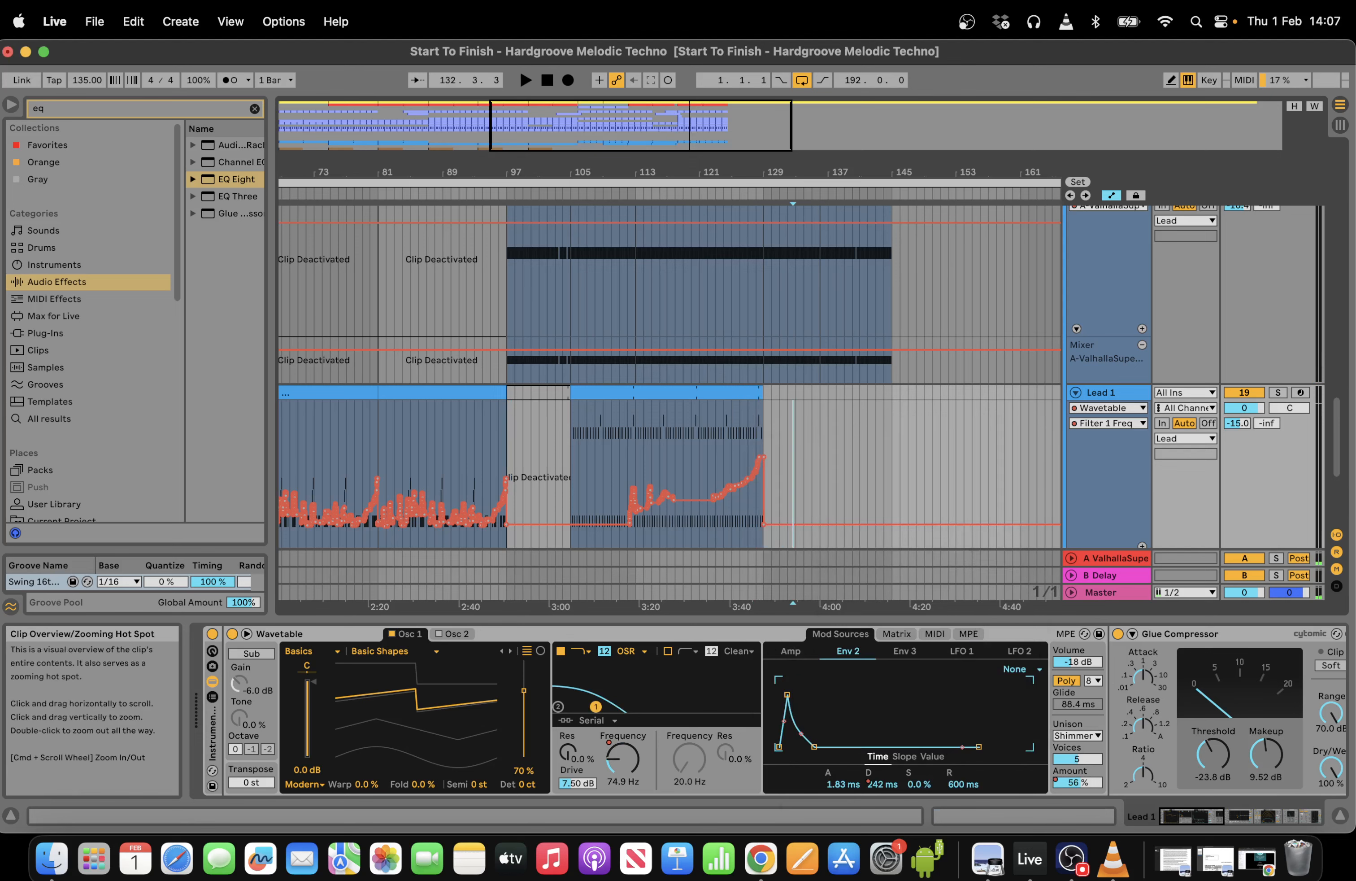
left_click_drag(730, 173, 731, 246)
left_click(796, 425)
left_click_drag(798, 431, 838, 432)
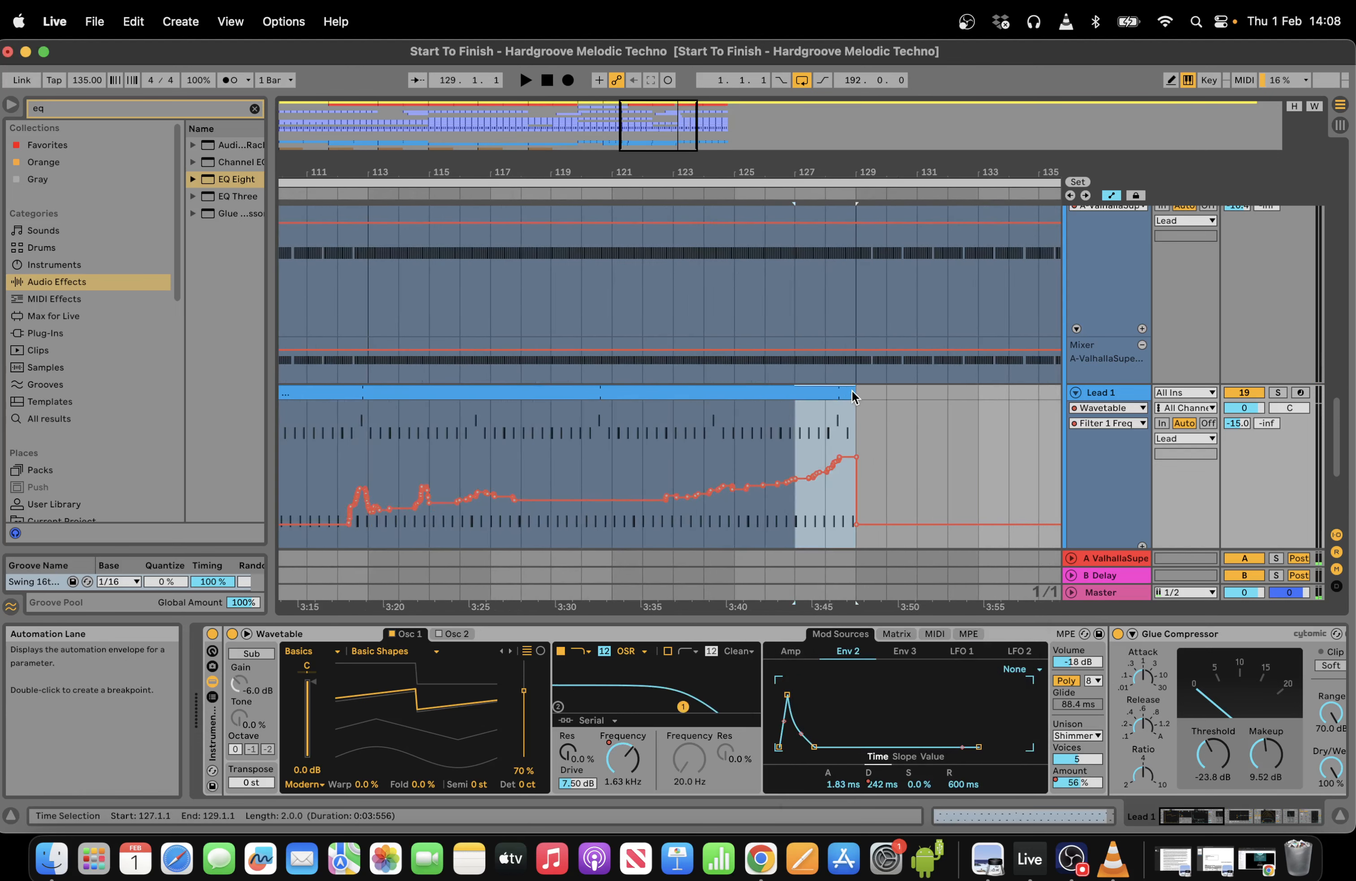
key("space")
key("super+l")
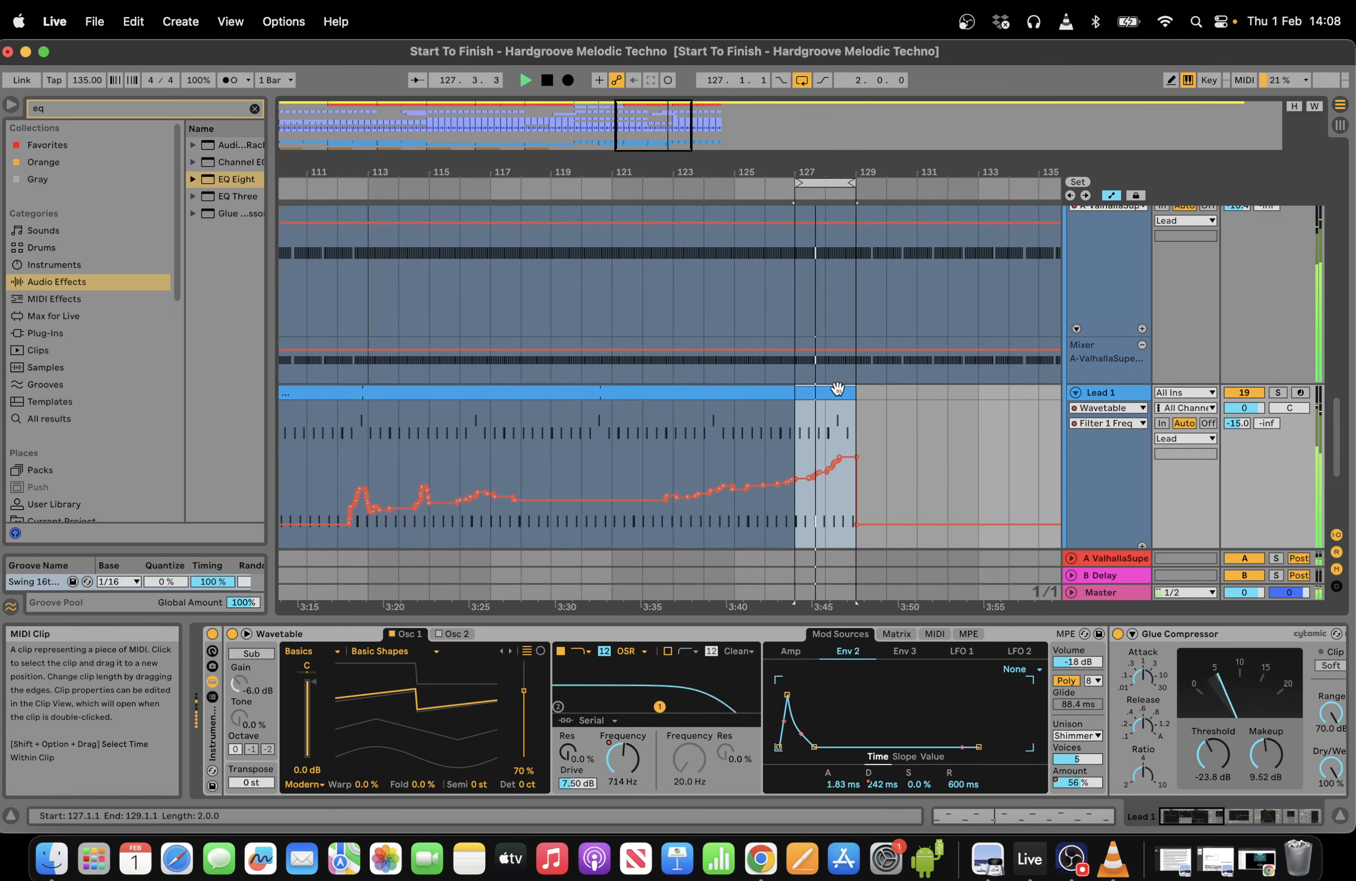
Delete all notes in the second bar of the two-bar Lead 1 clip at bars 127–129.
double_click(839, 404)
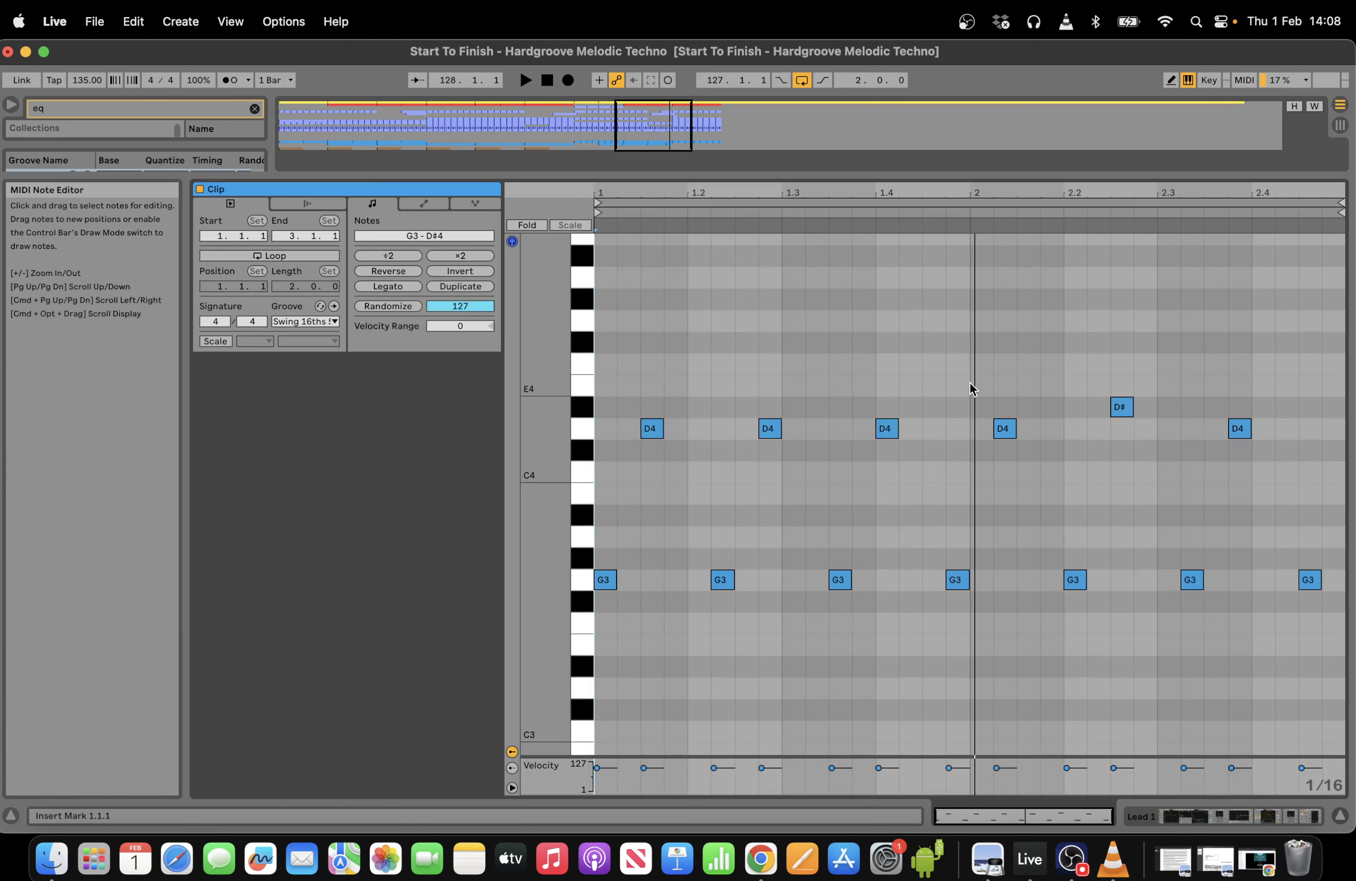
left_click_drag(992, 353, 1344, 605)
key("Delete")
key("super+f")
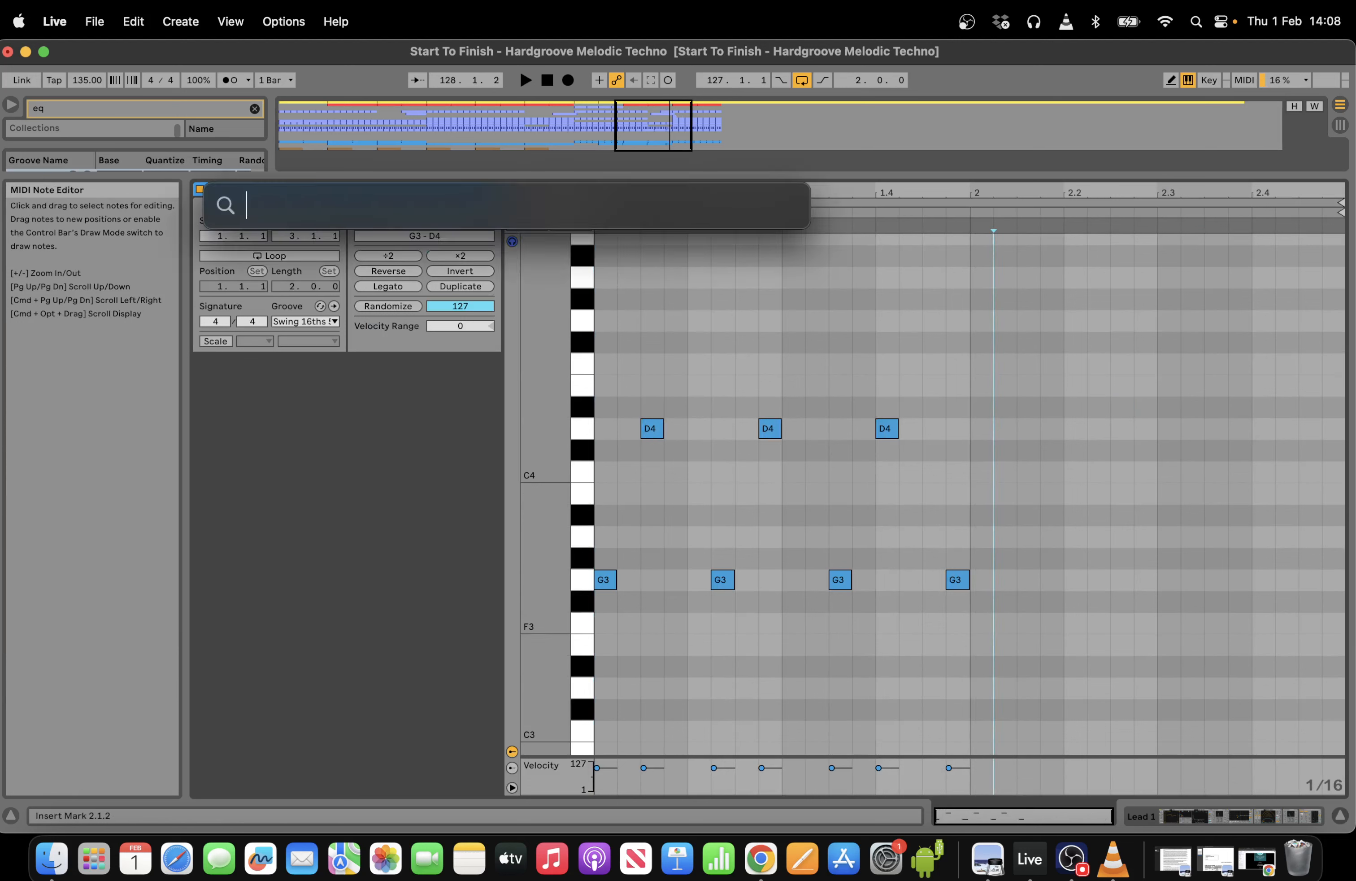
Add sixteenth G3 notes in the Lead 1 clip at 2.1.2, 2.1.3, 2.2.1, 2.2.3, 2.3.1, 2.3.2 and 2.3.3.
left_click(1045, 618)
double_click(1003, 579)
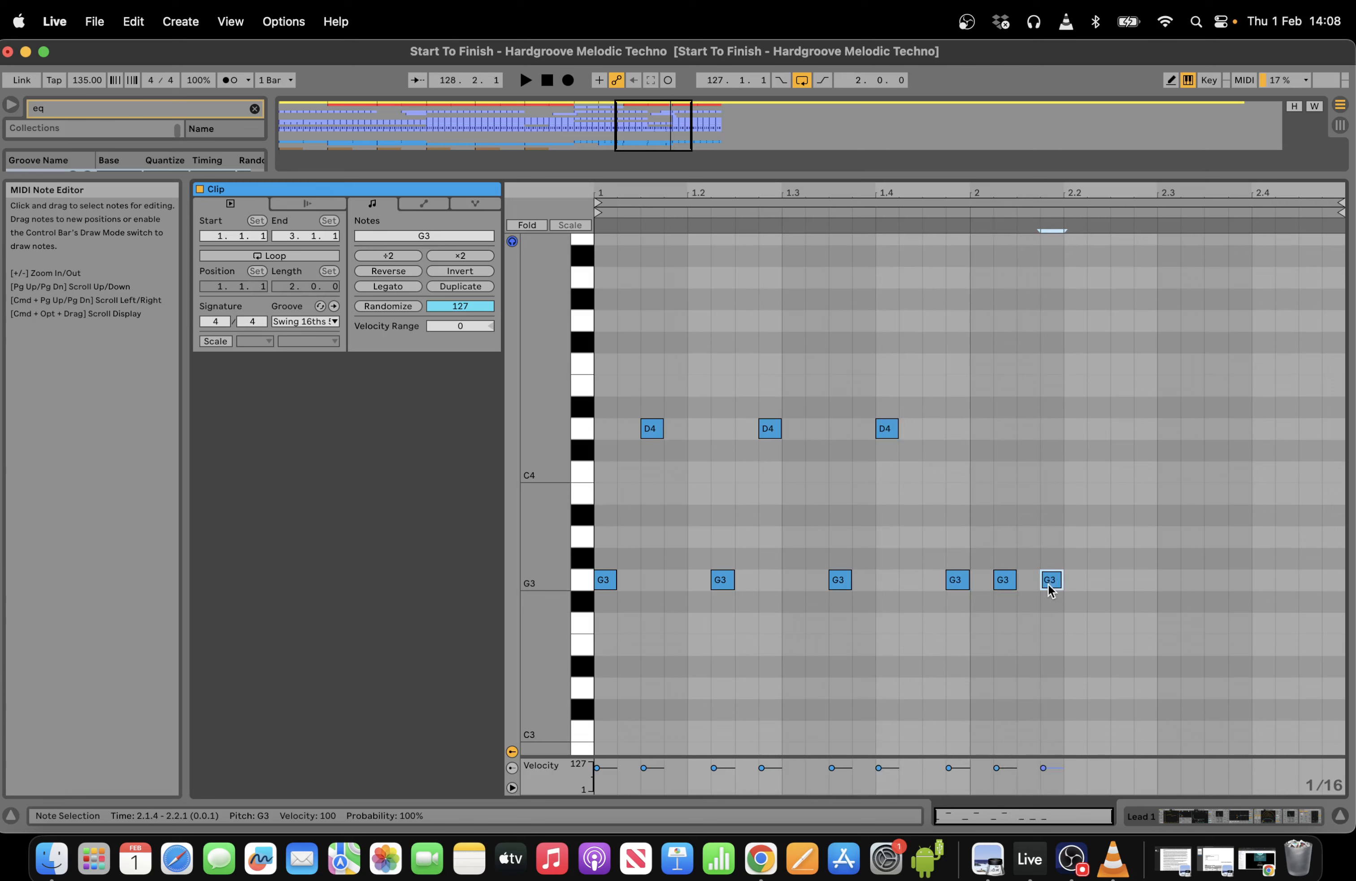
left_click_drag(1058, 580, 1037, 580)
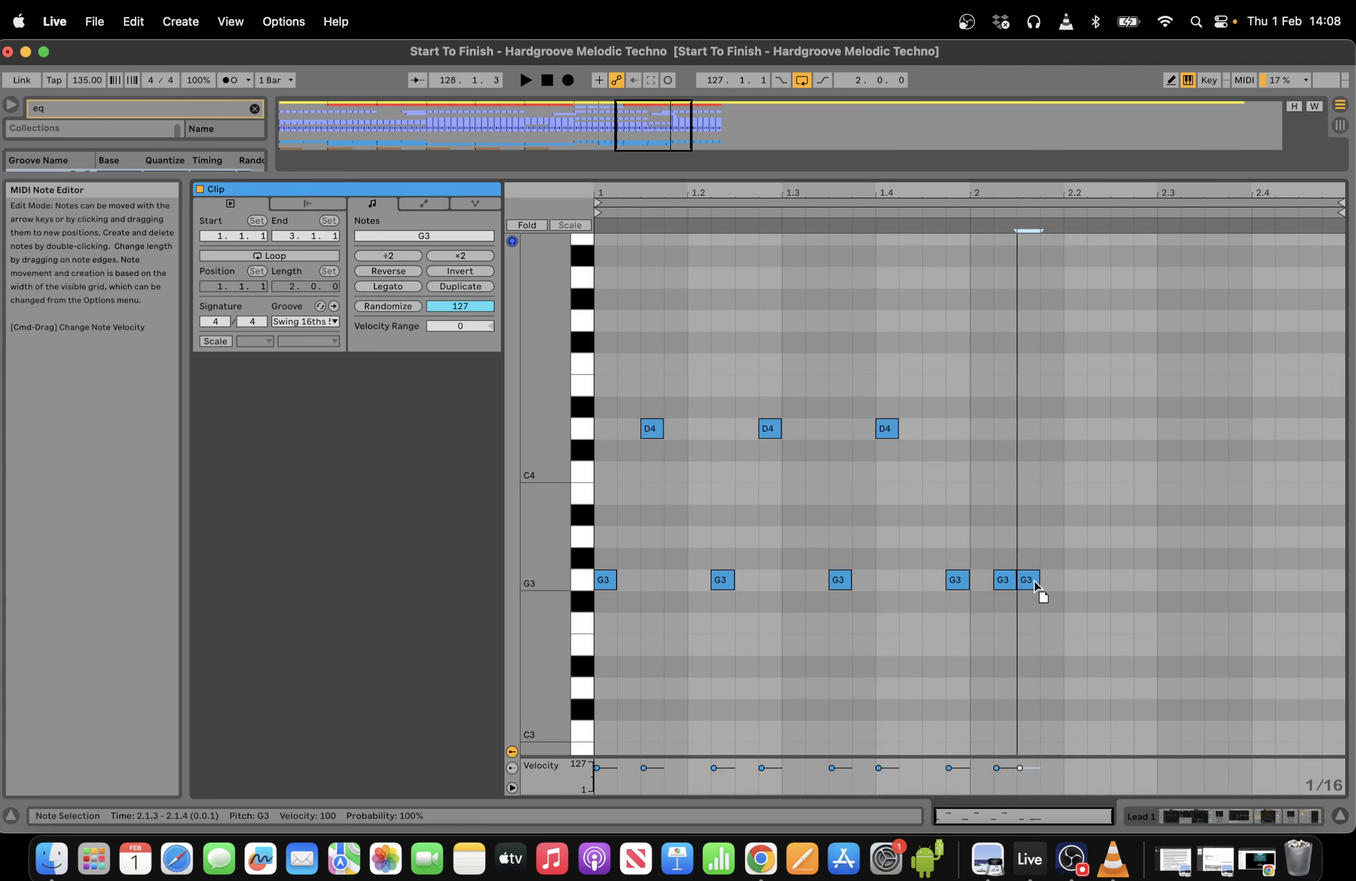
double_click(1075, 579)
double_click(1122, 580)
double_click(1168, 579)
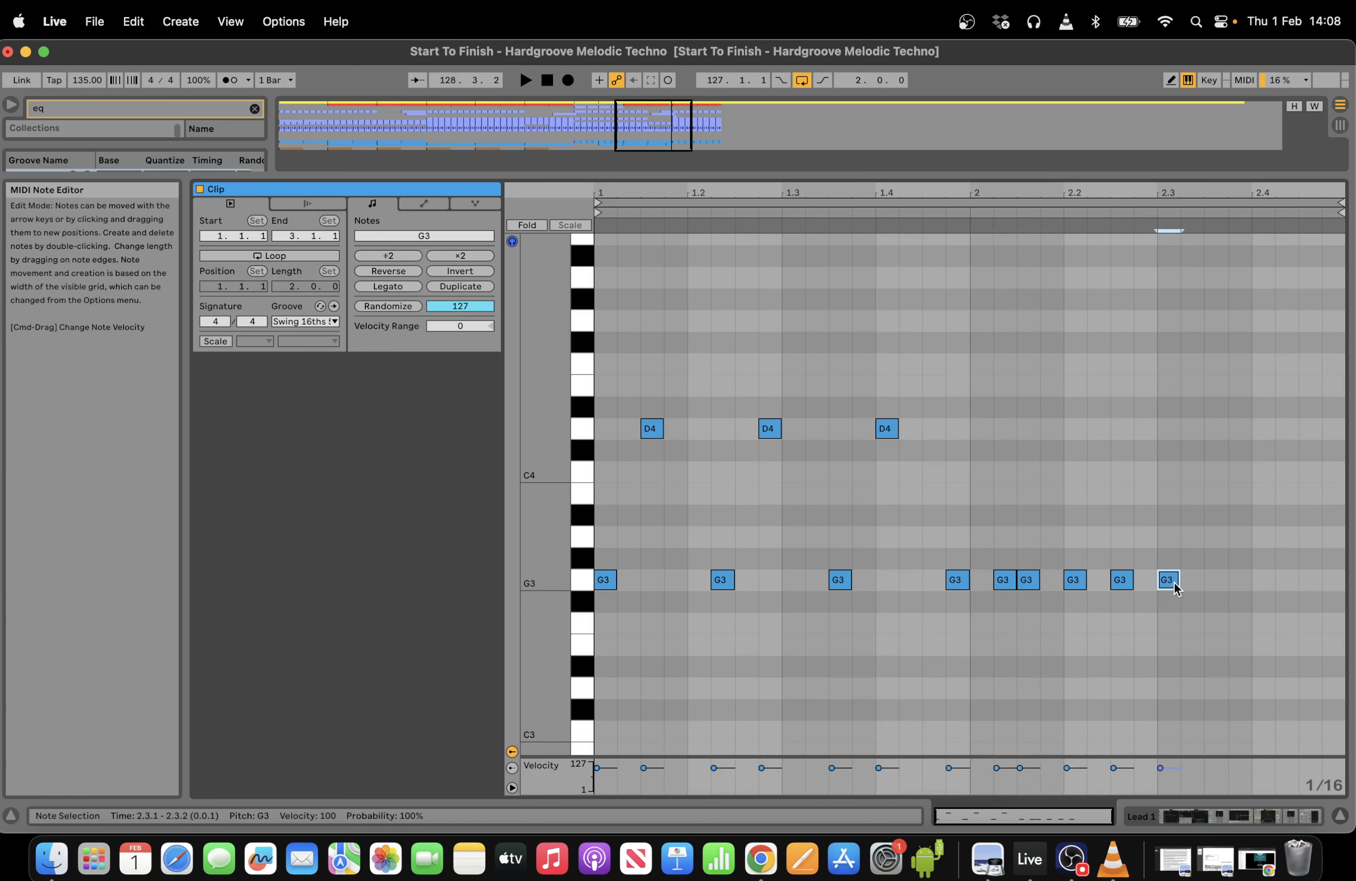
double_click(1192, 579)
double_click(1216, 580)
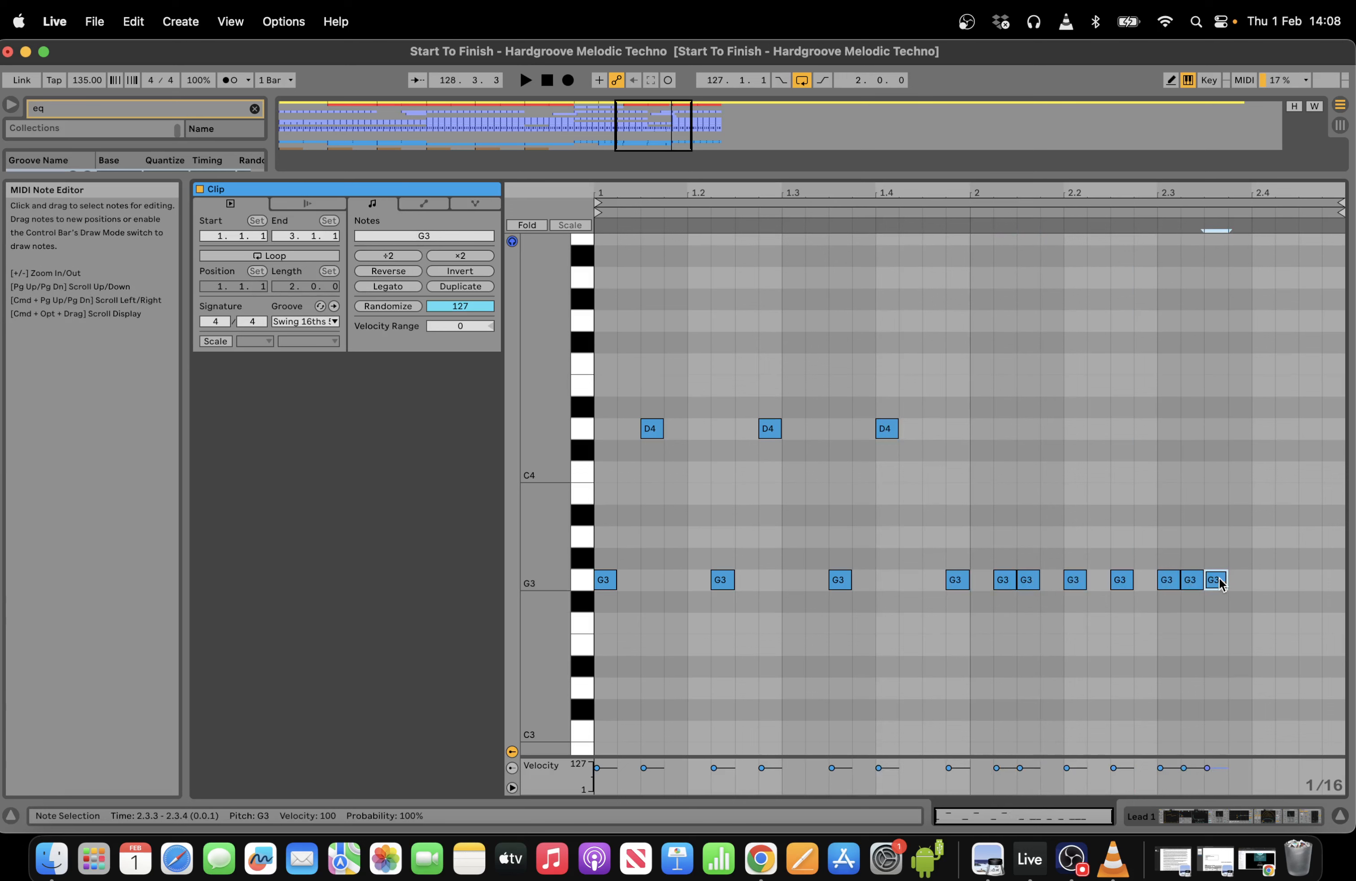
Finish the second bar's last beat with sixteenth notes G3, A3, G3 and A#3, from 2.4.1 to 2.4.4.
double_click(1263, 580)
double_click(1286, 536)
double_click(1310, 579)
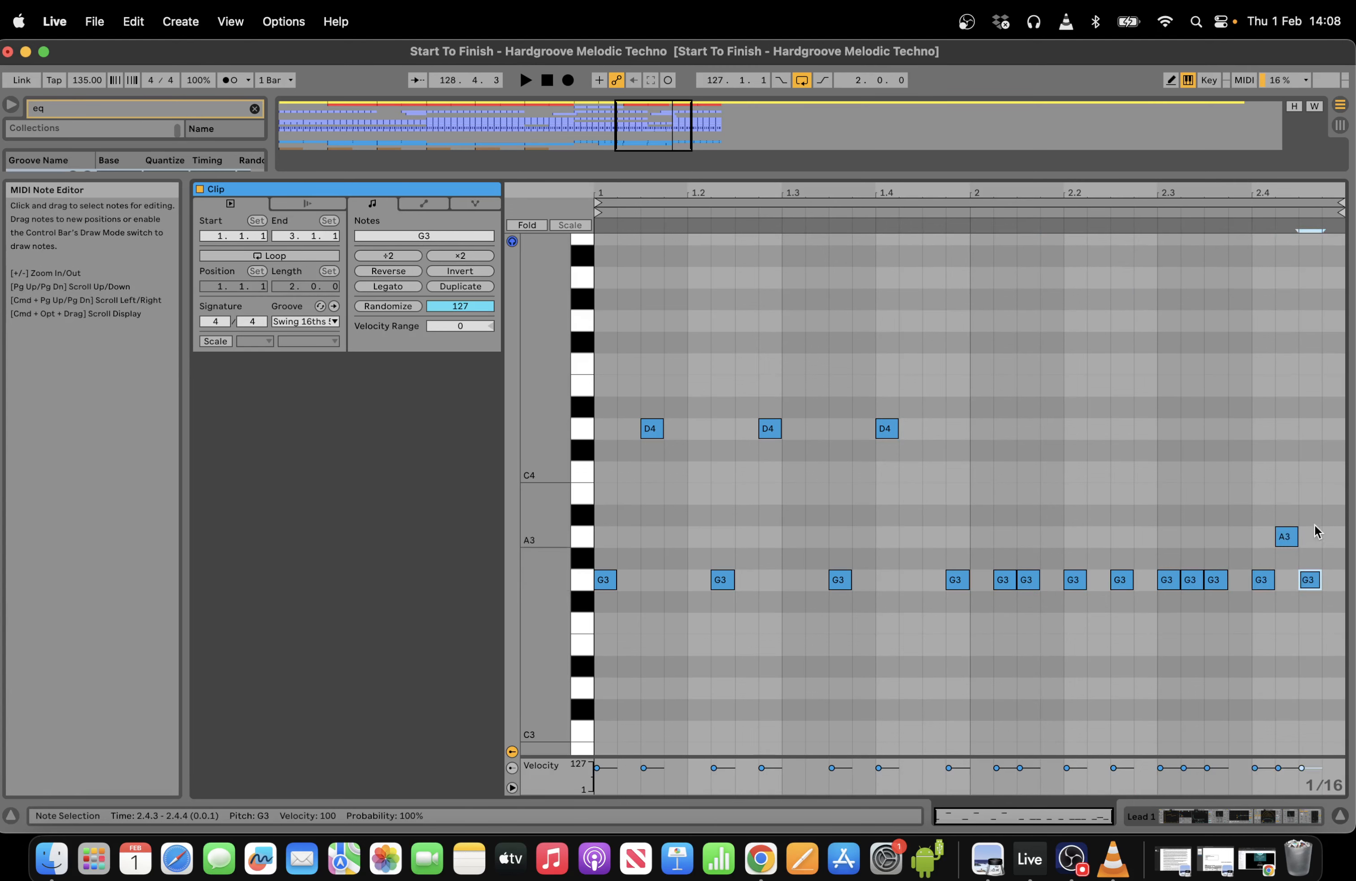
double_click(1332, 494)
left_click_drag(1332, 503, 1336, 513)
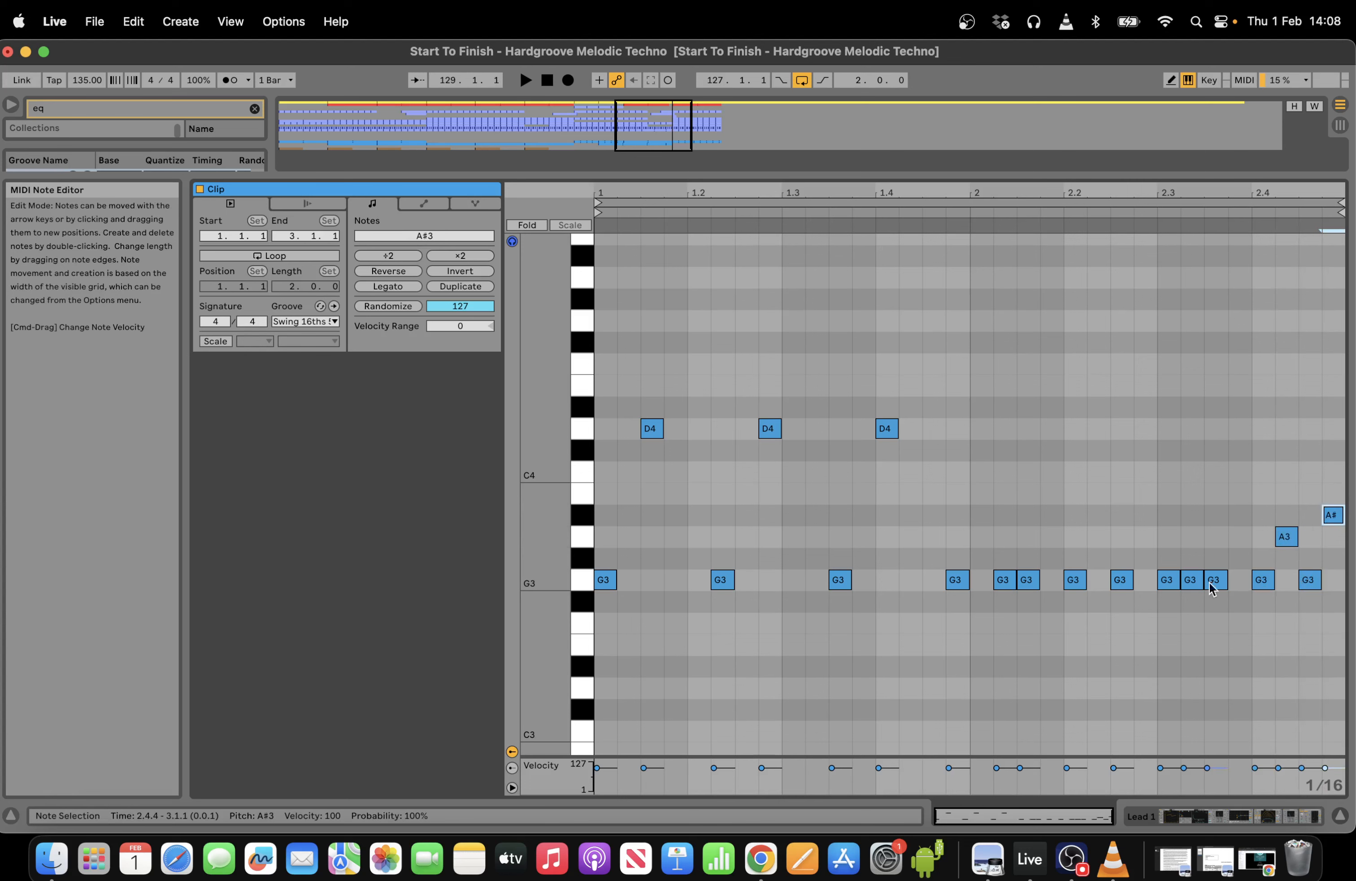
right_click(1188, 521)
left_click(1065, 430)
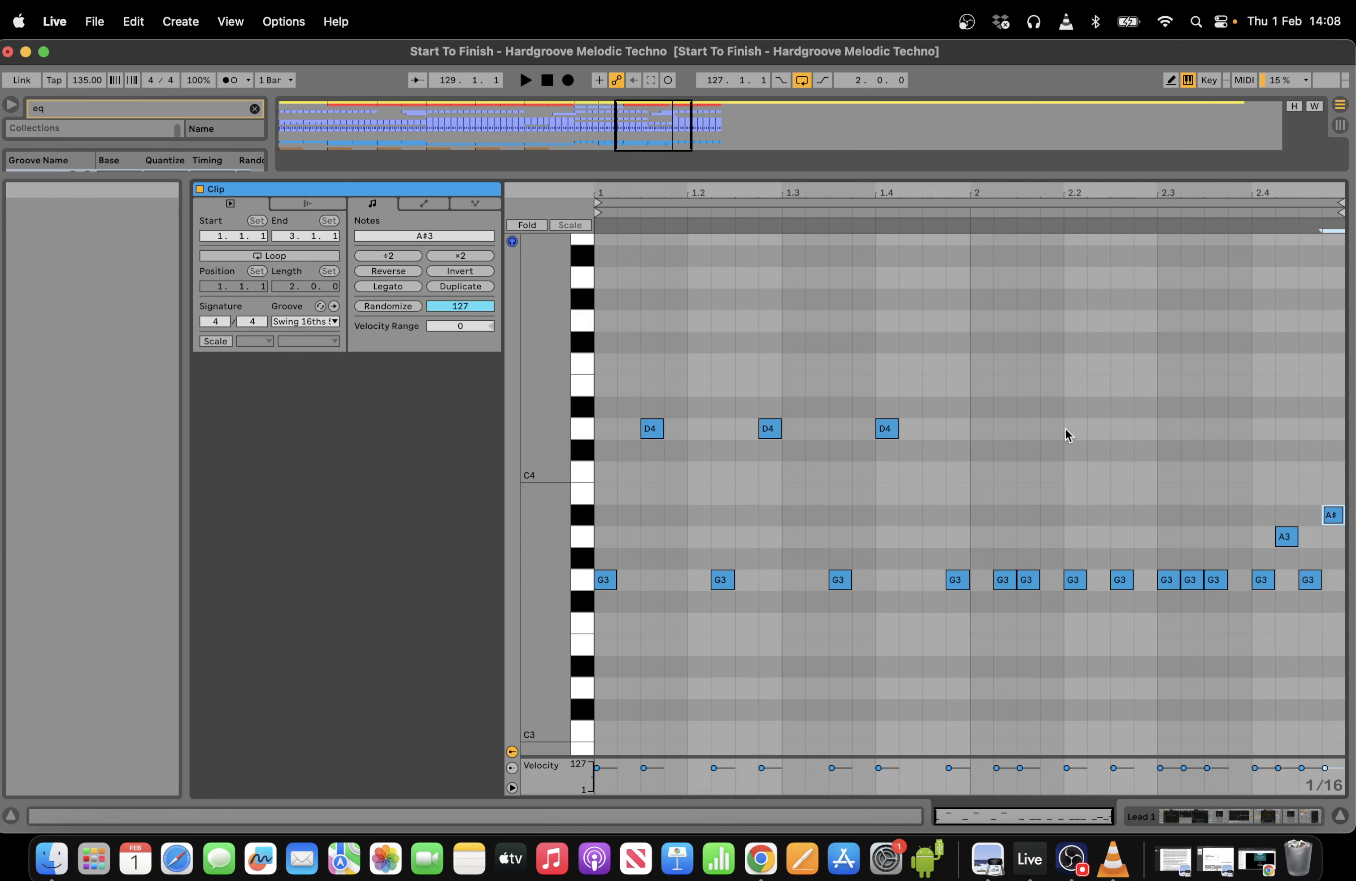
left_click_drag(1200, 578, 1187, 578)
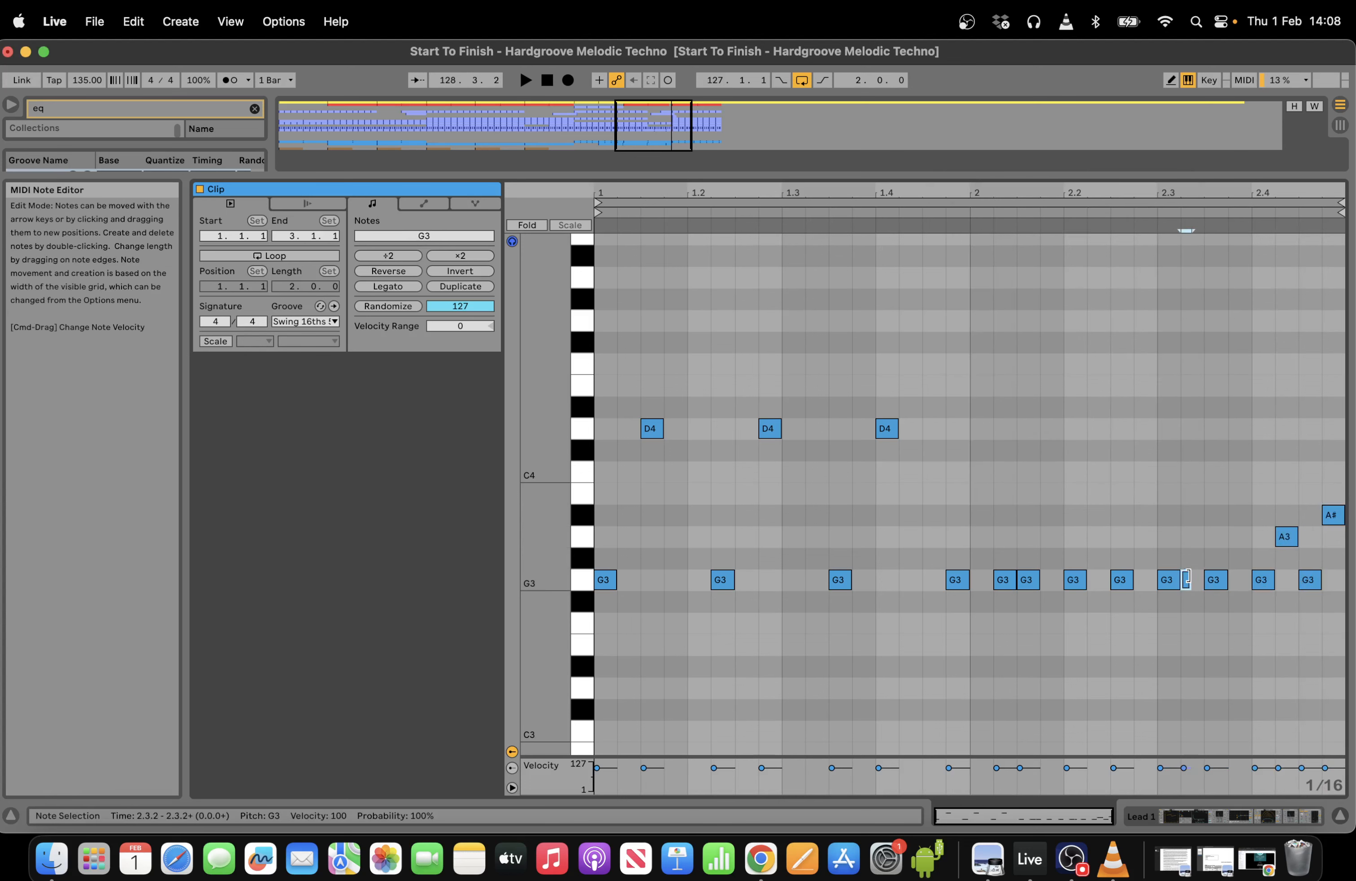
key("super+z")
Switch the note grid to 1/32, split the G3 at 2.3.2 into two 1/32 notes, and audition the clip.
right_click(1178, 532)
left_click(1121, 438)
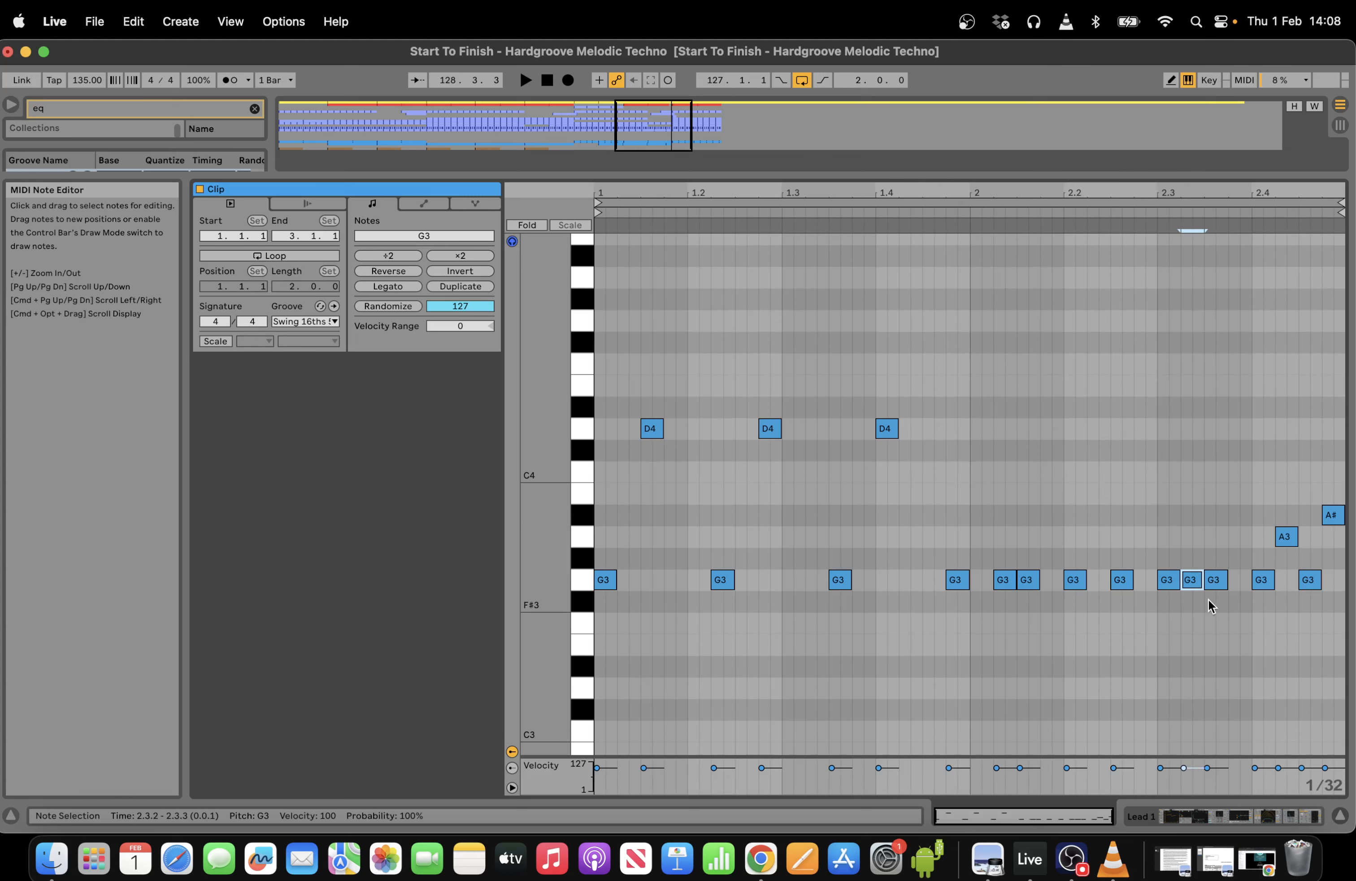
left_click_drag(1198, 580, 1187, 580)
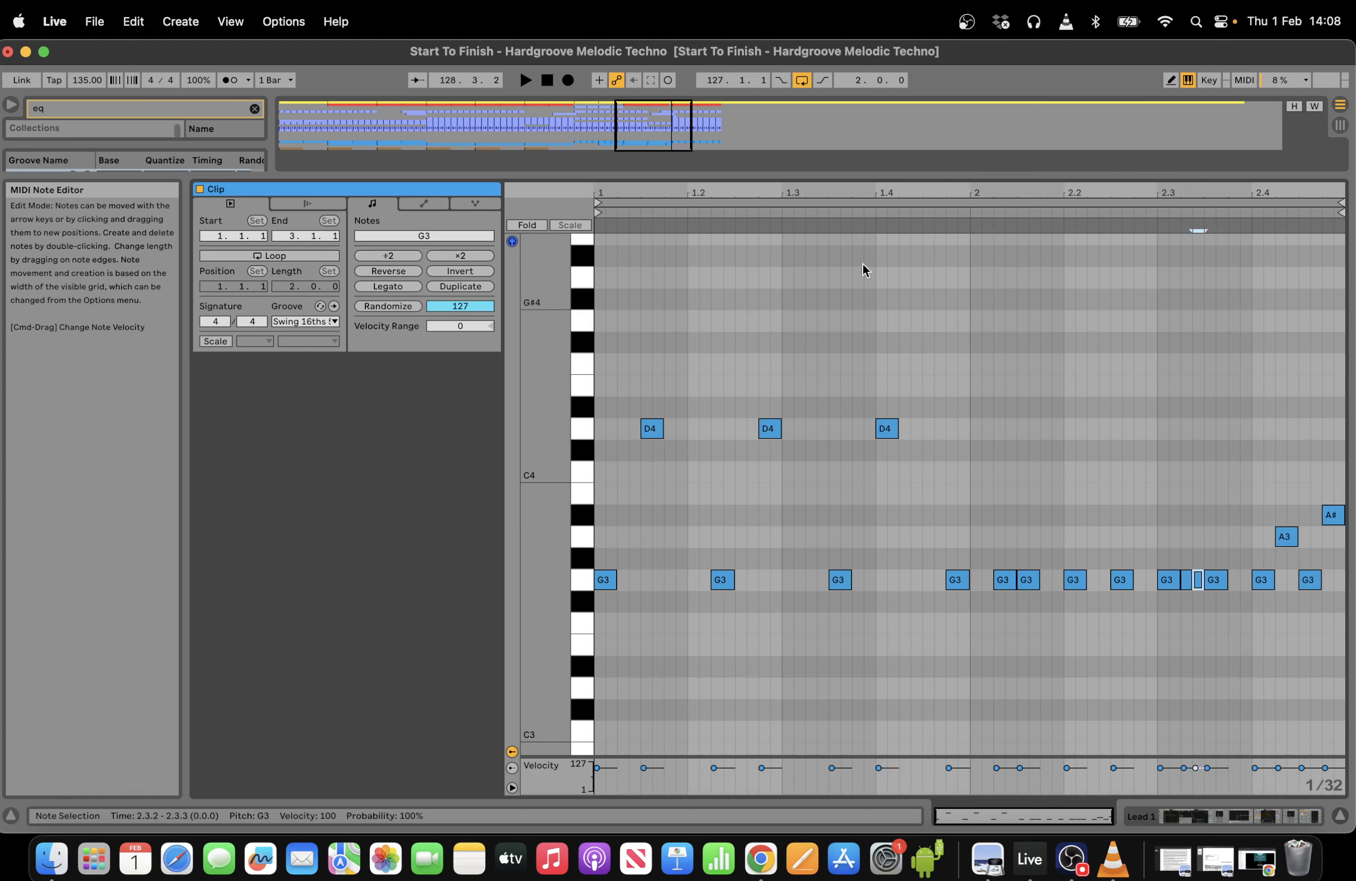
left_click(713, 212)
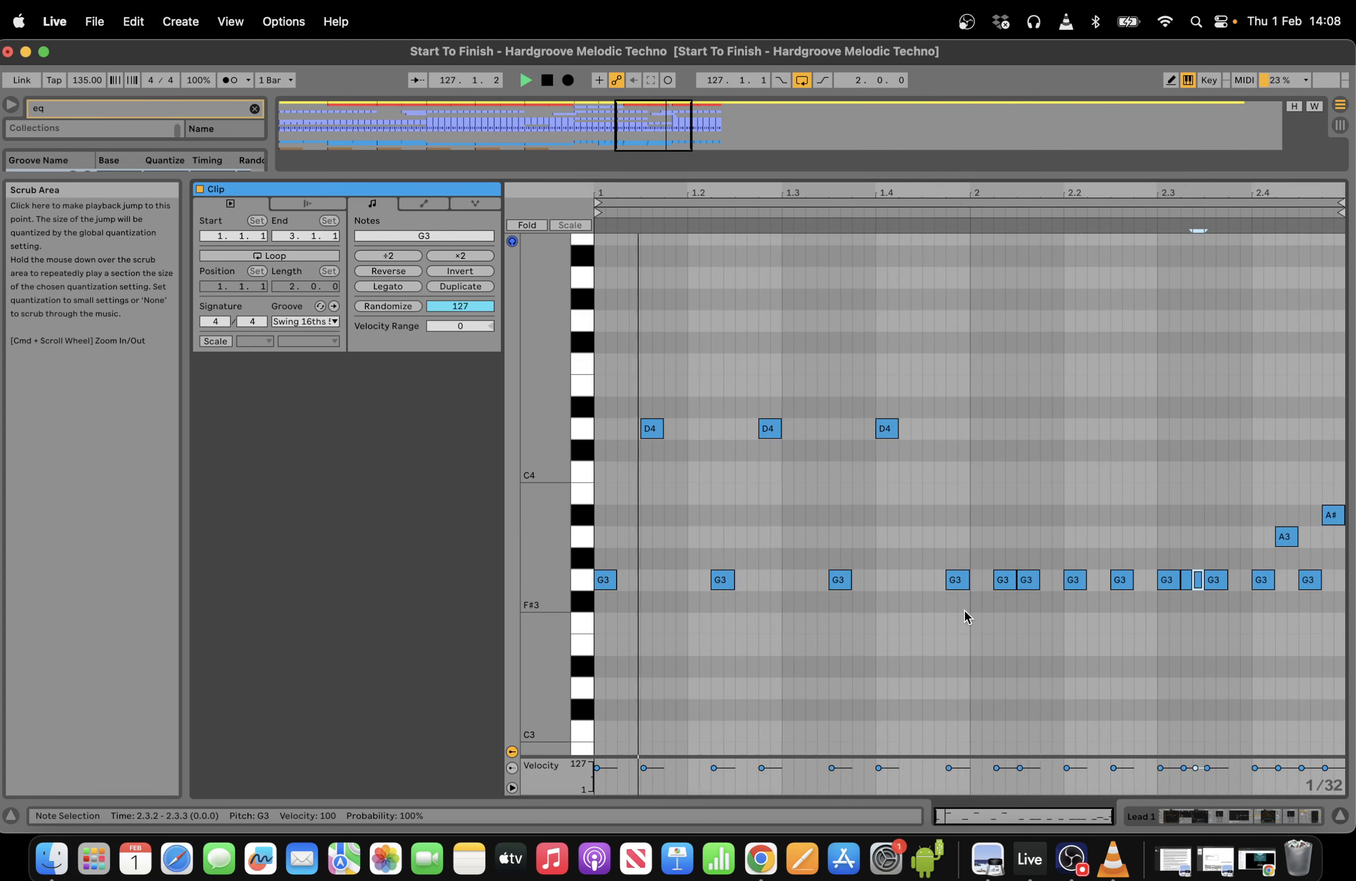
key("space")
Extend the arrangement loop from bar 127 to bar 138 and play through the transition at bar 129.
left_click(1274, 817)
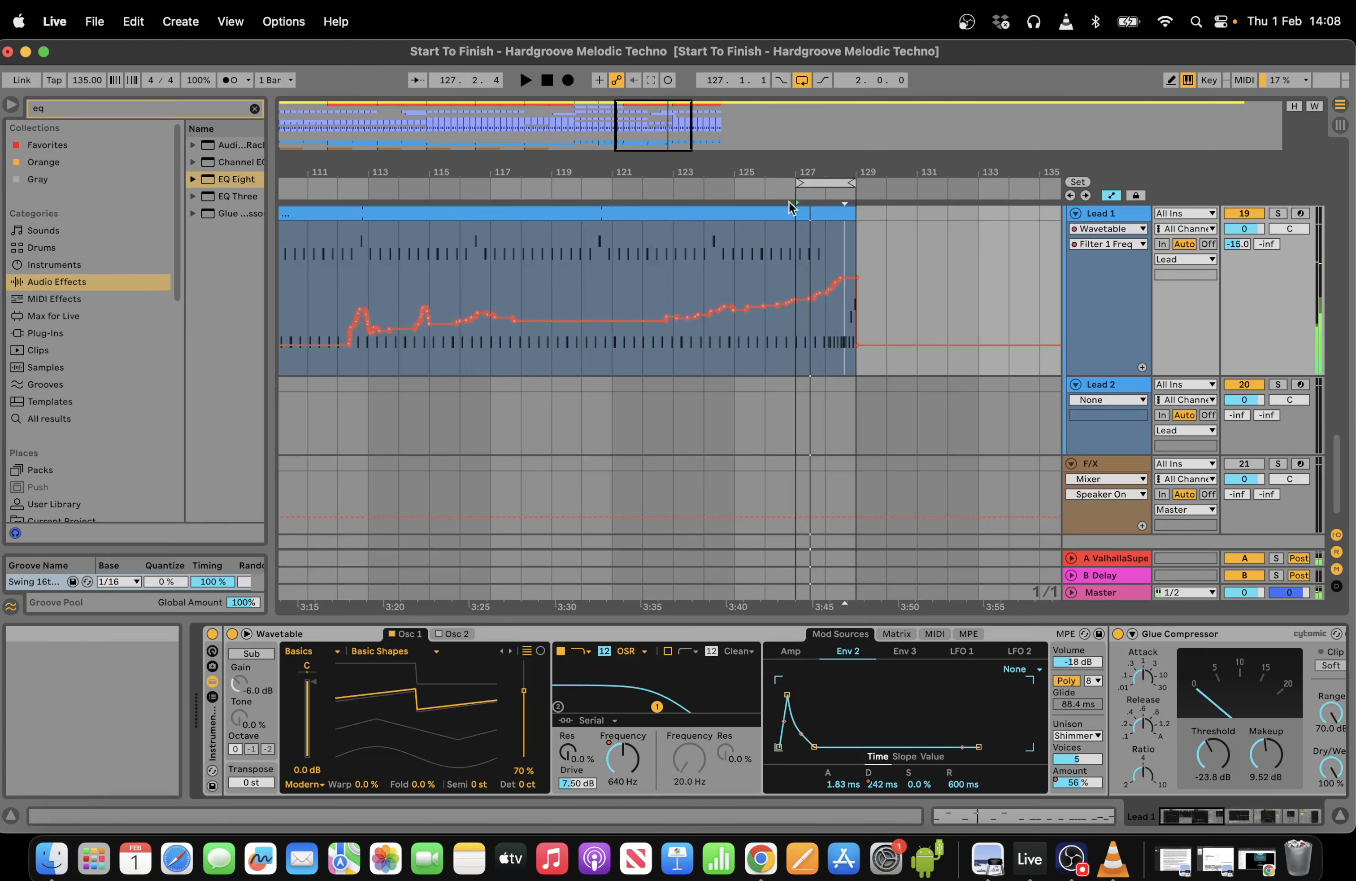
key("space")
left_click_drag(854, 182, 1140, 190)
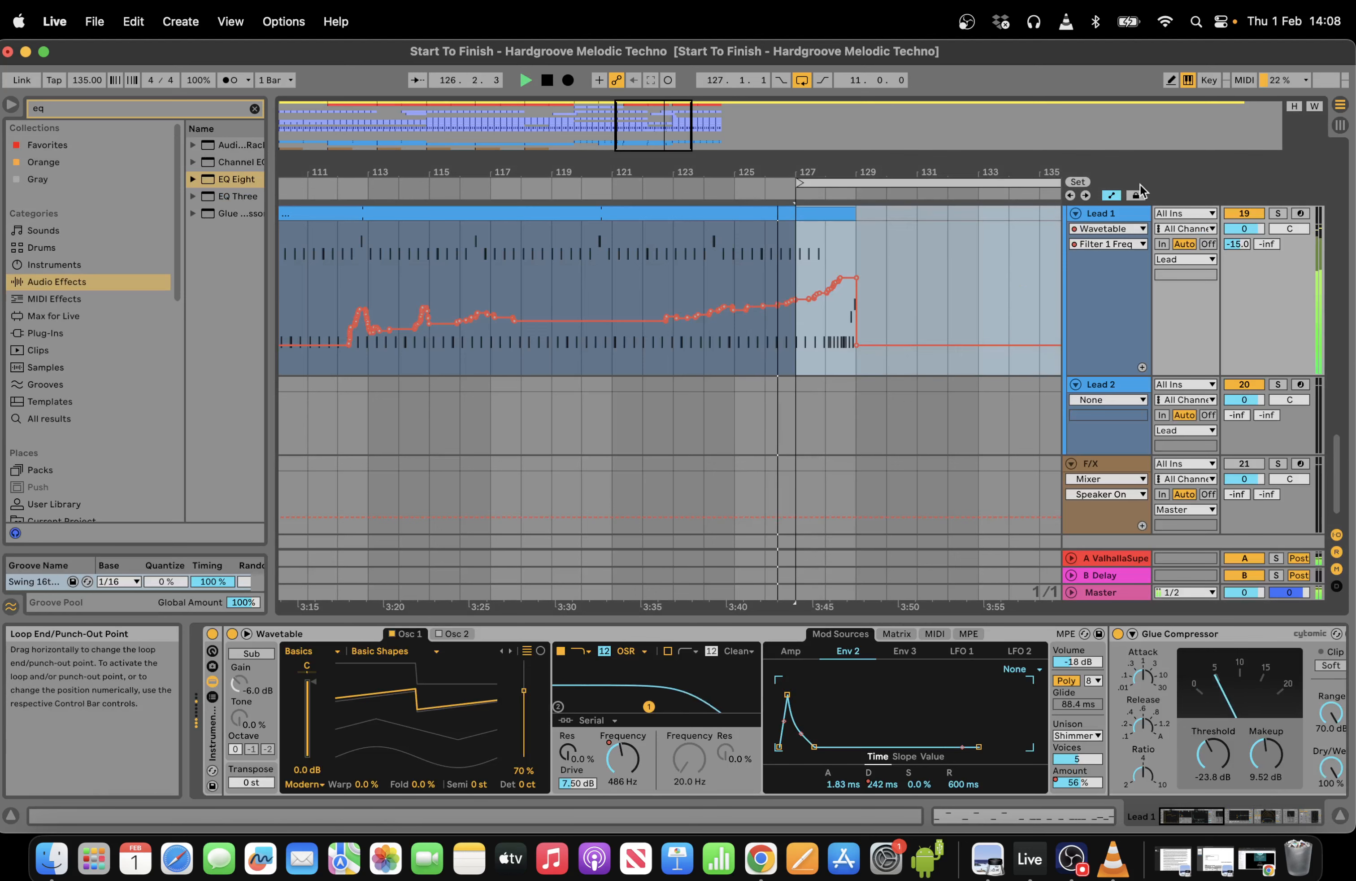
left_click_drag(885, 172, 885, 132)
left_click_drag(1337, 487, 1337, 426)
left_click_drag(600, 133, 655, 132)
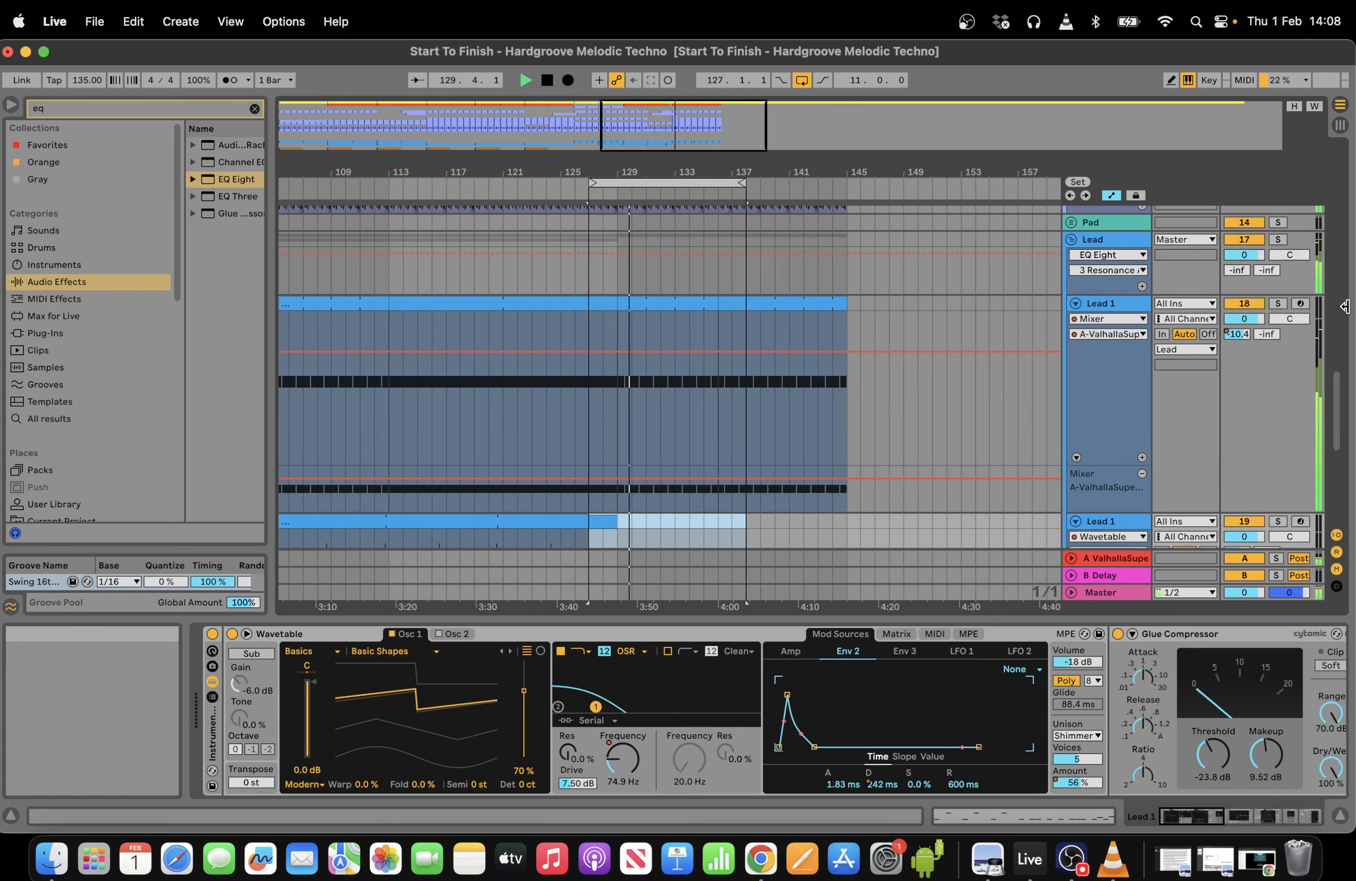
Automate the Bass Wavetable's Filter 1 frequency to ramp up between bars 128 and 129, reaching 1.82 kHz.
left_click_drag(1338, 437, 1317, 204)
left_click(611, 377)
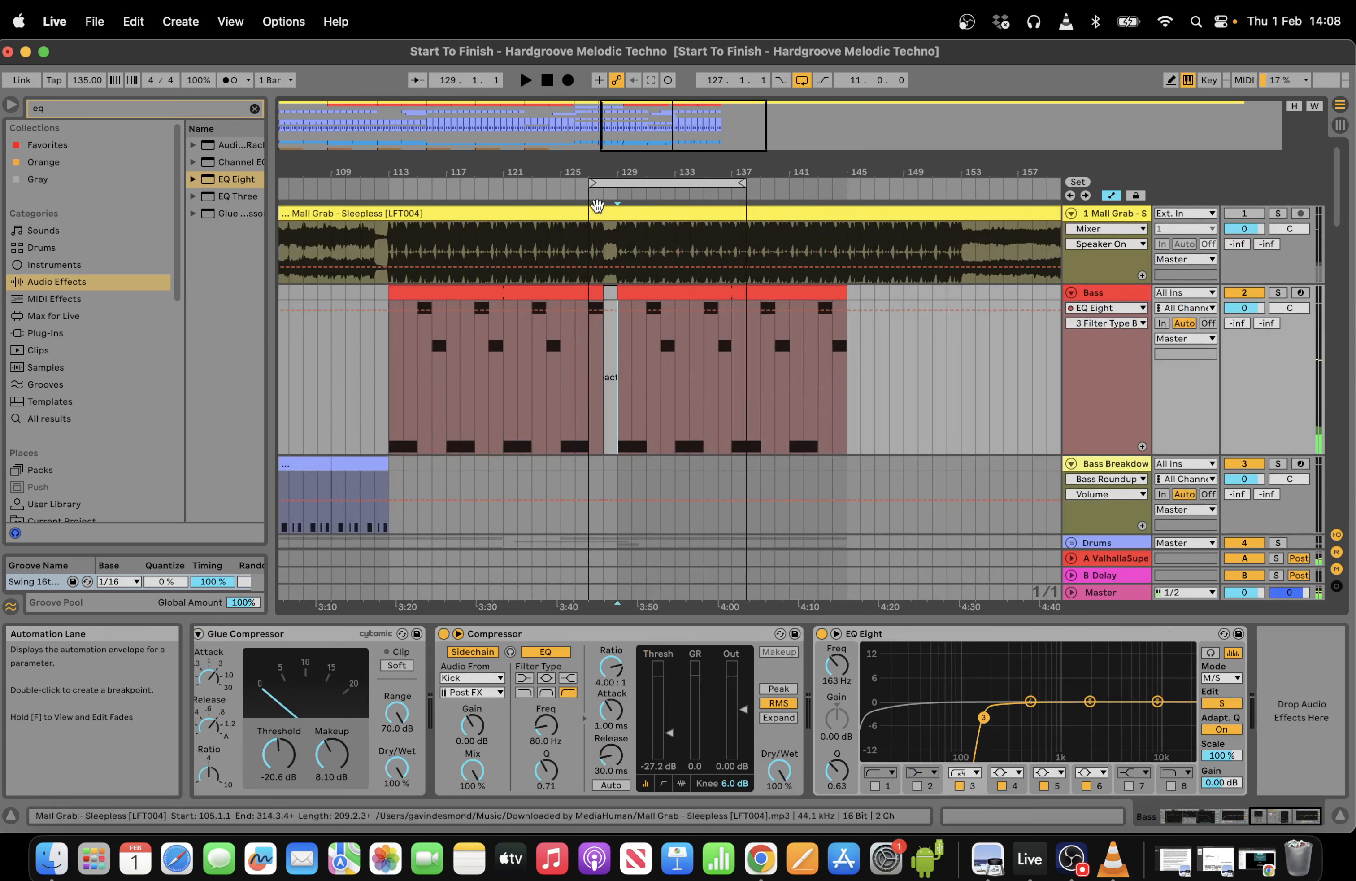
left_click_drag(1283, 818, 1190, 818)
left_click(623, 758)
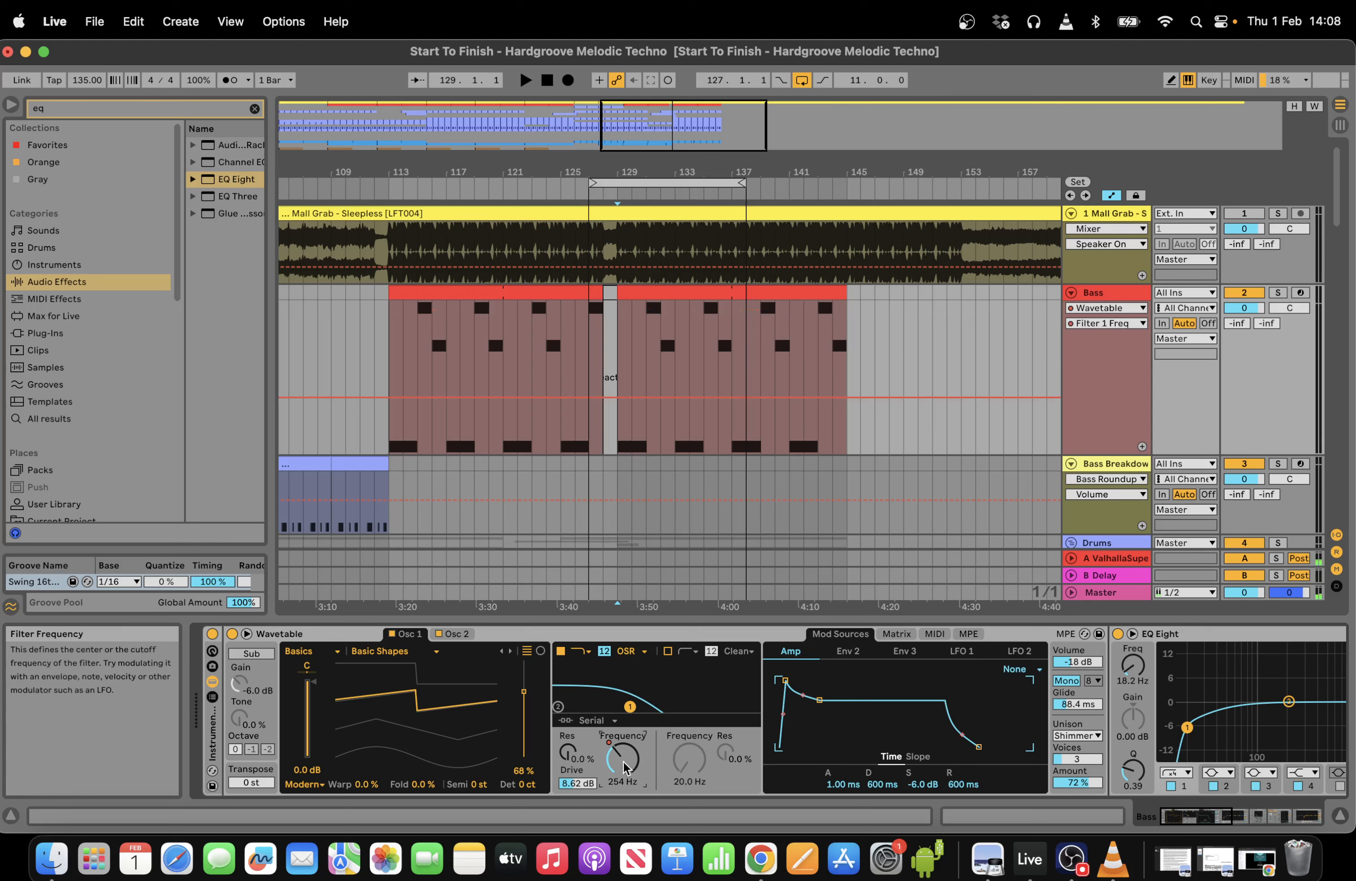
key("space")
left_click_drag(604, 399, 617, 354)
Set the arrangement loop to the 16 bars from 129 to 145 and play from its start.
left_click_drag(742, 189, 846, 183)
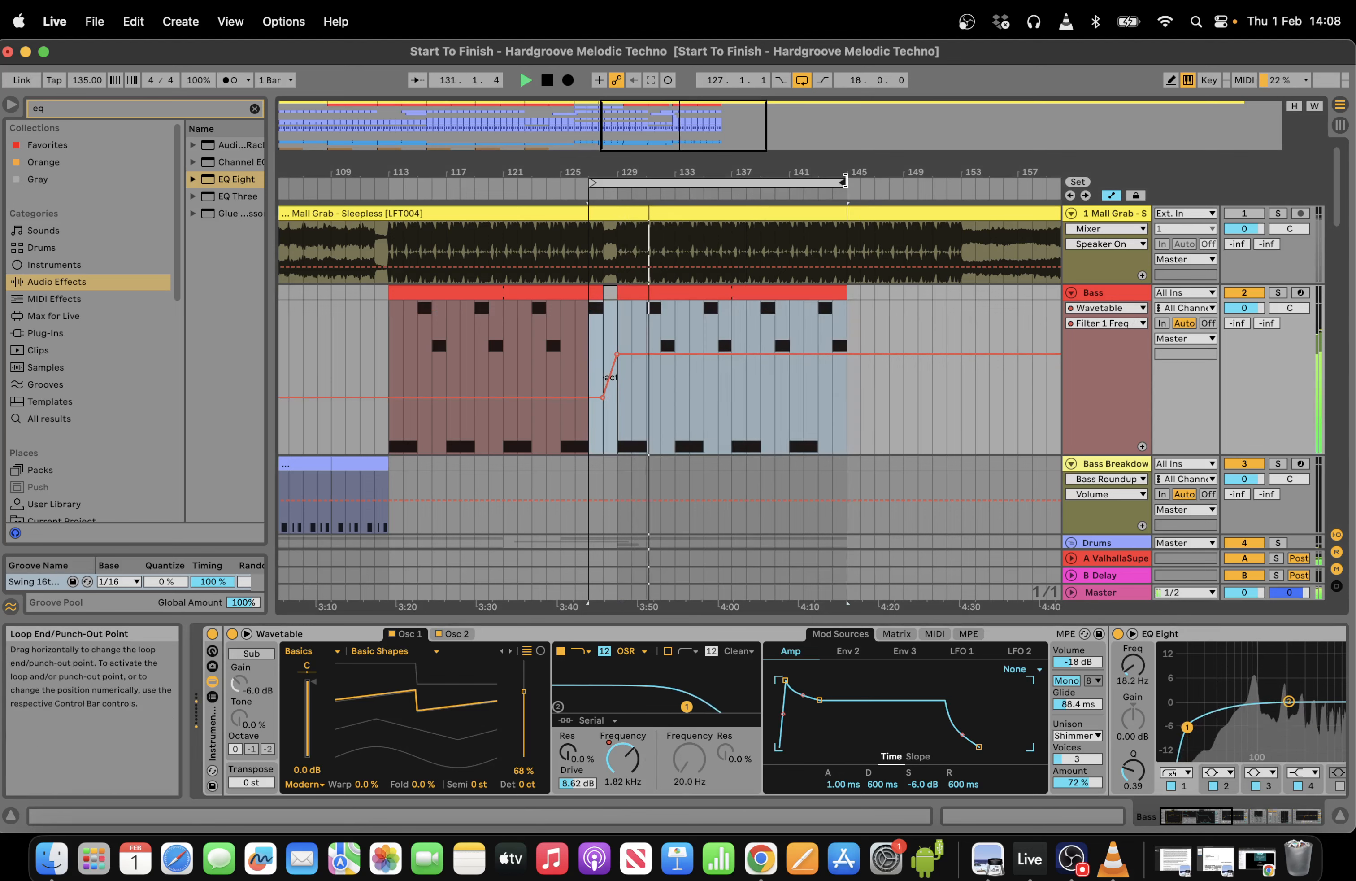
left_click_drag(593, 183, 618, 183)
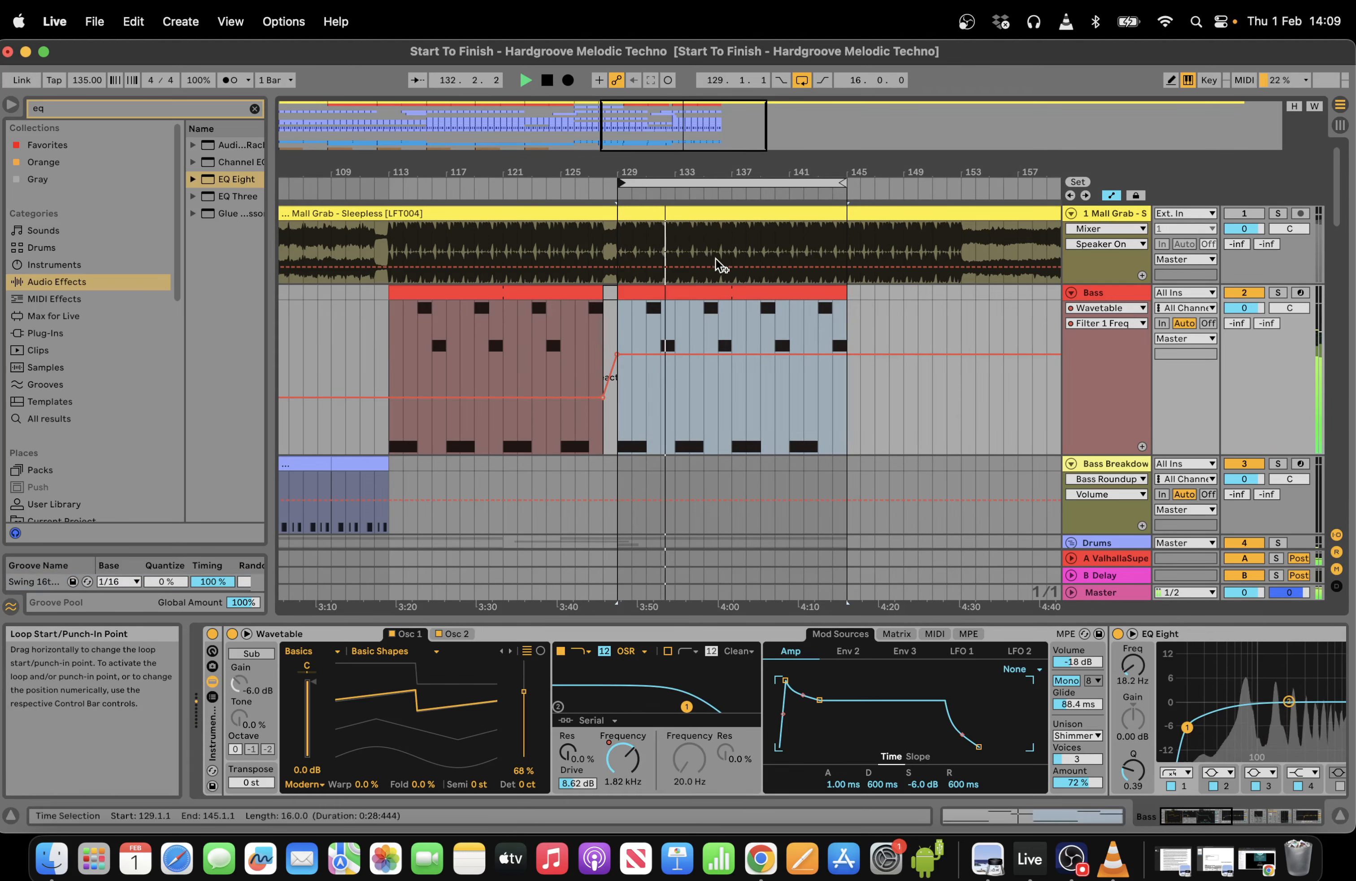
left_click_drag(1342, 206, 1352, 416)
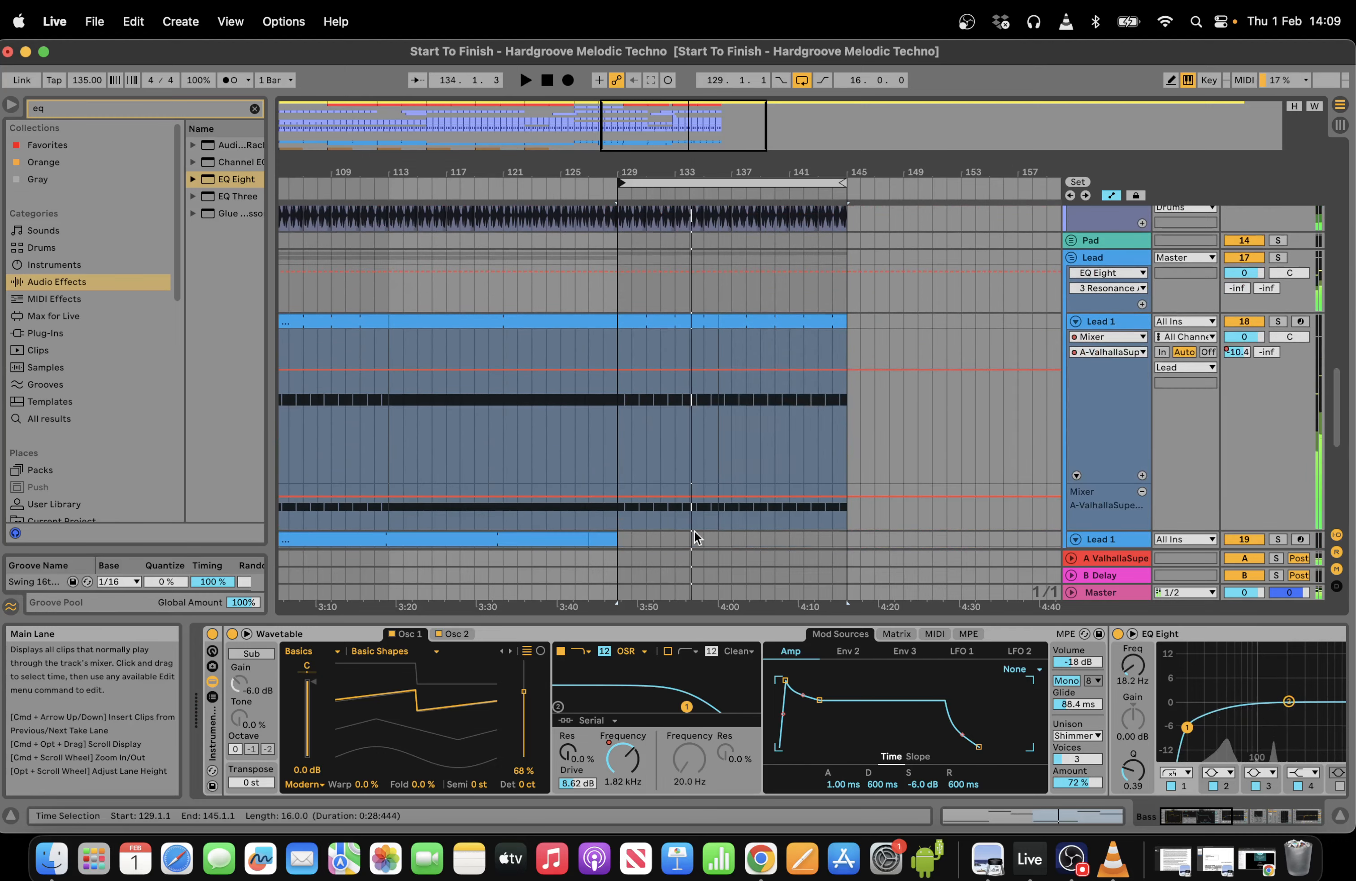
left_click(615, 193)
Solo the first Lead 1 track and raise its A-ValhallaSupermassive send automation to -7.6 dB across bars 129–145.
left_click(1278, 322)
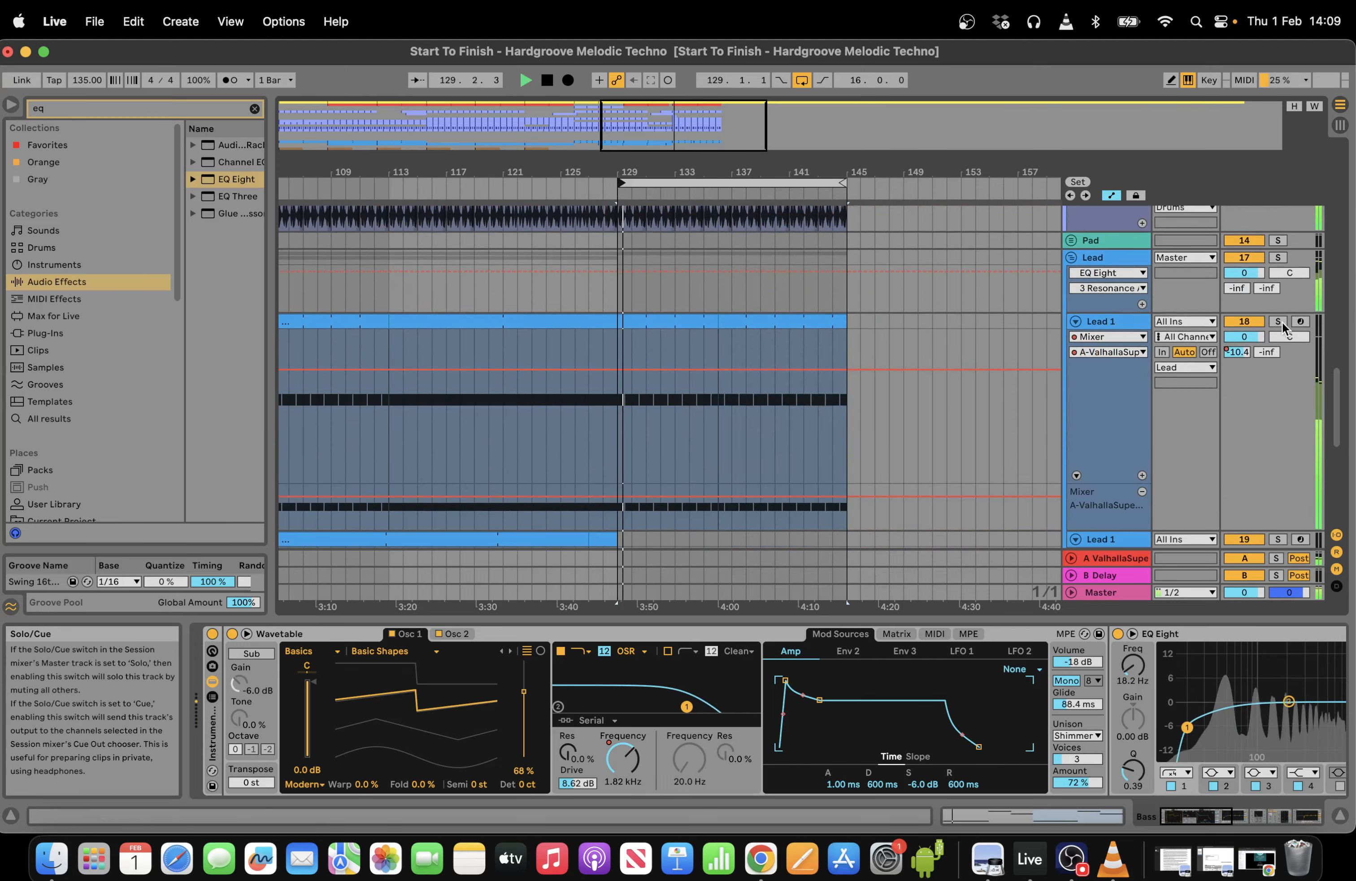
left_click_drag(1341, 424, 1339, 426)
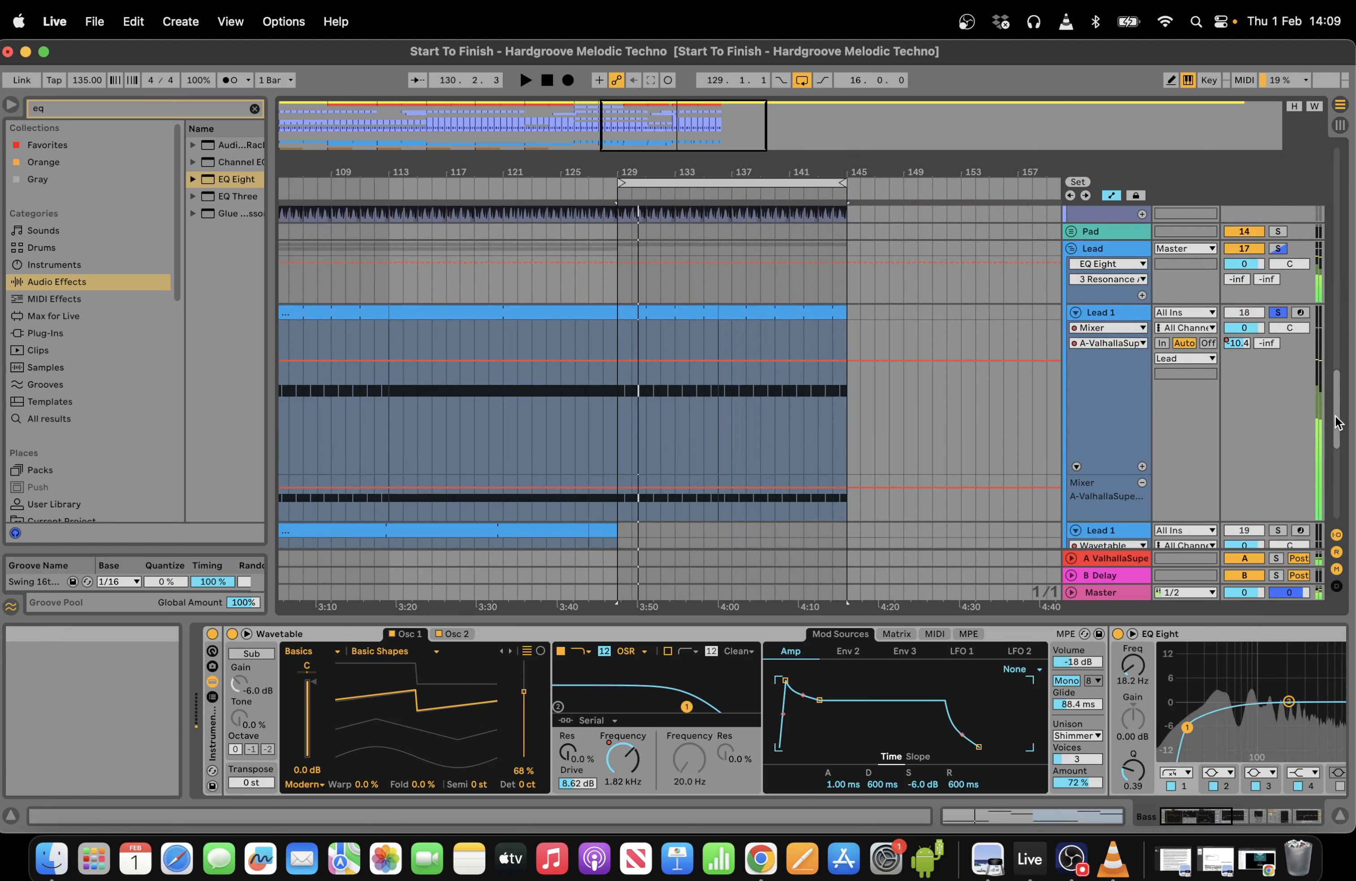
left_click(620, 351)
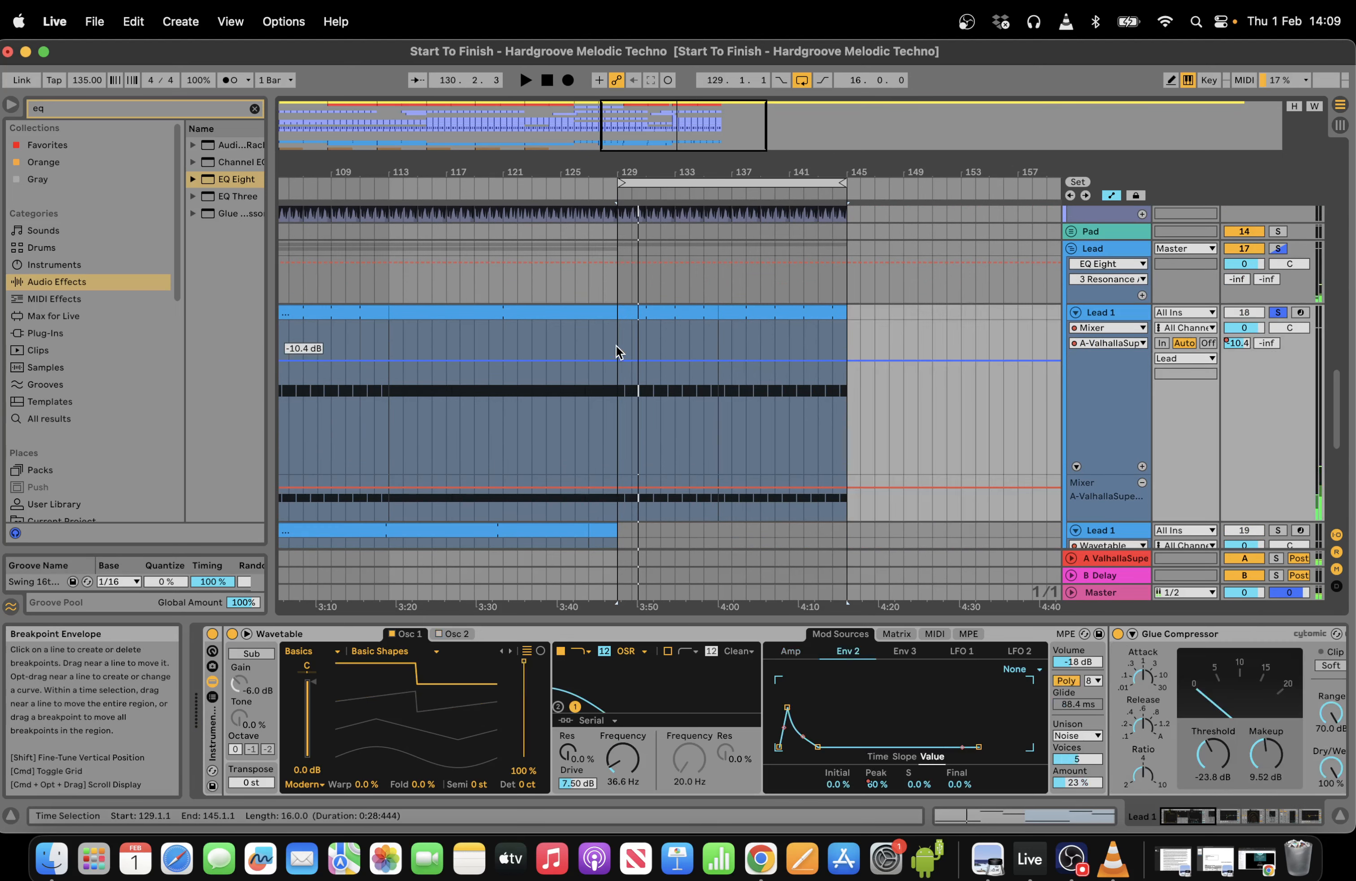
left_click_drag(617, 343, 797, 339)
key("space")
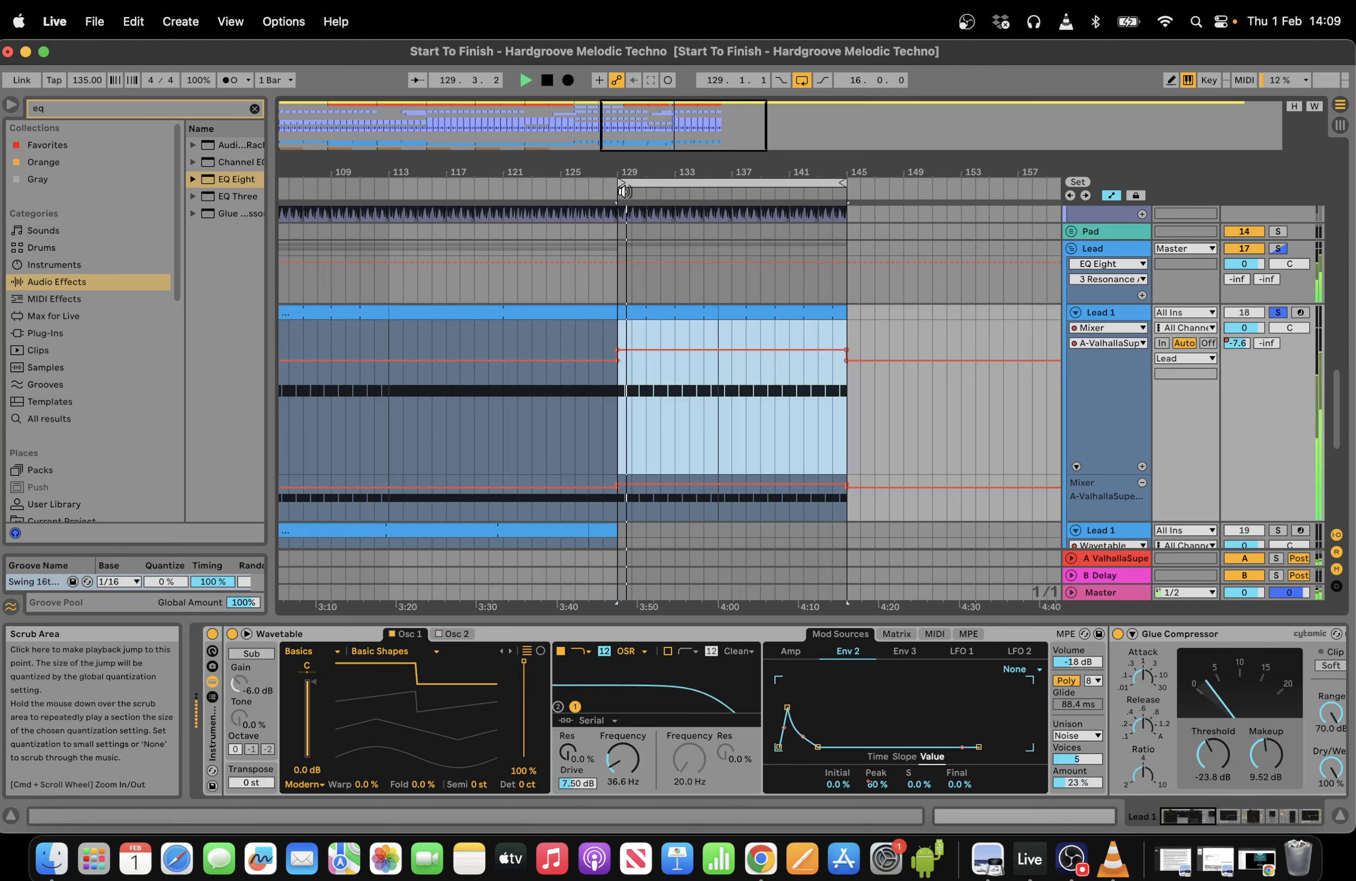
On the ValhallaSupermassive return, set EQ Eight band 3 to 383 Hz at -3.84 dB and the Compressor to 0.16 ms attack and -33.1 dB threshold.
left_click(1188, 819)
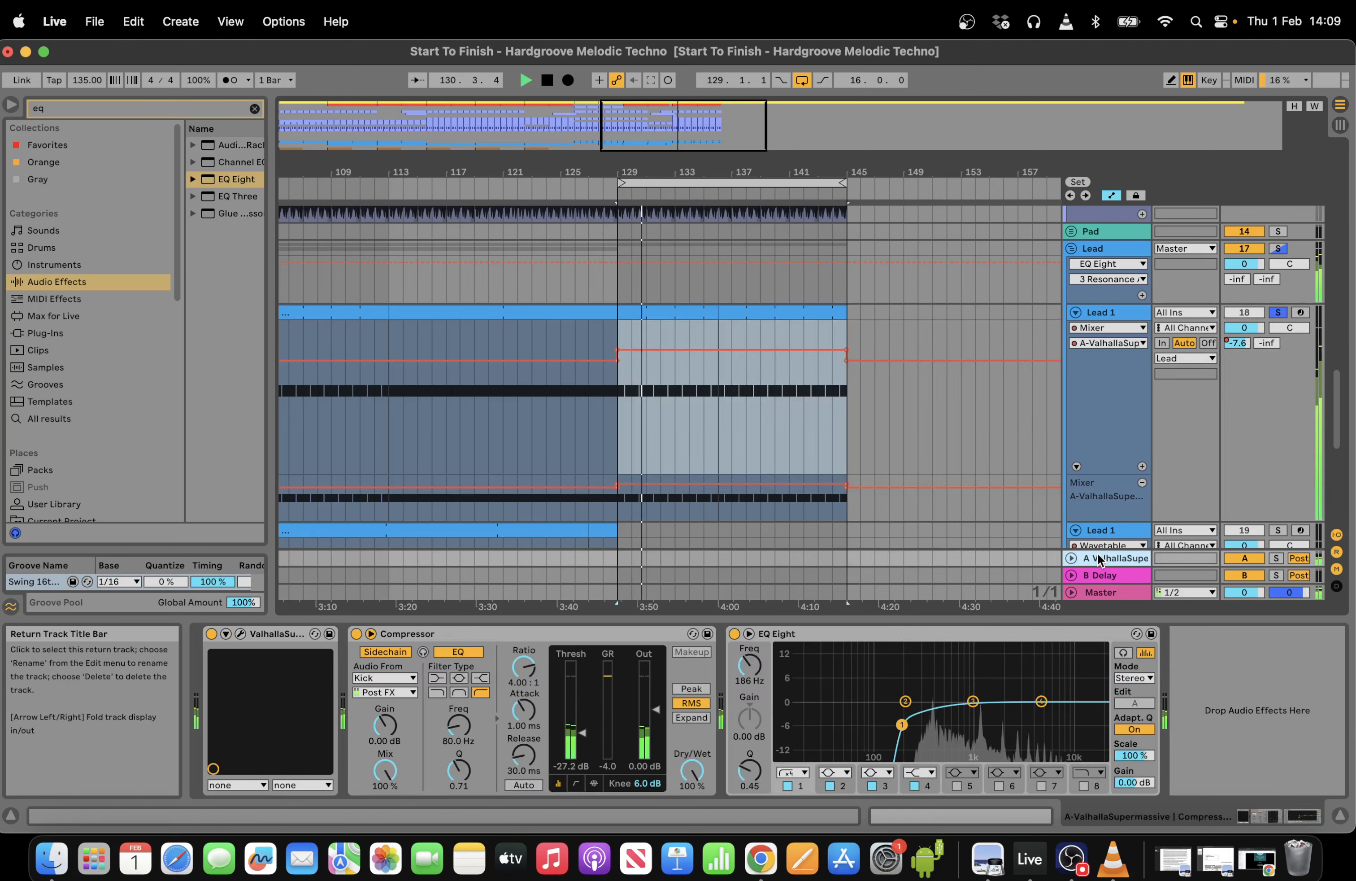
left_click_drag(956, 701, 933, 715)
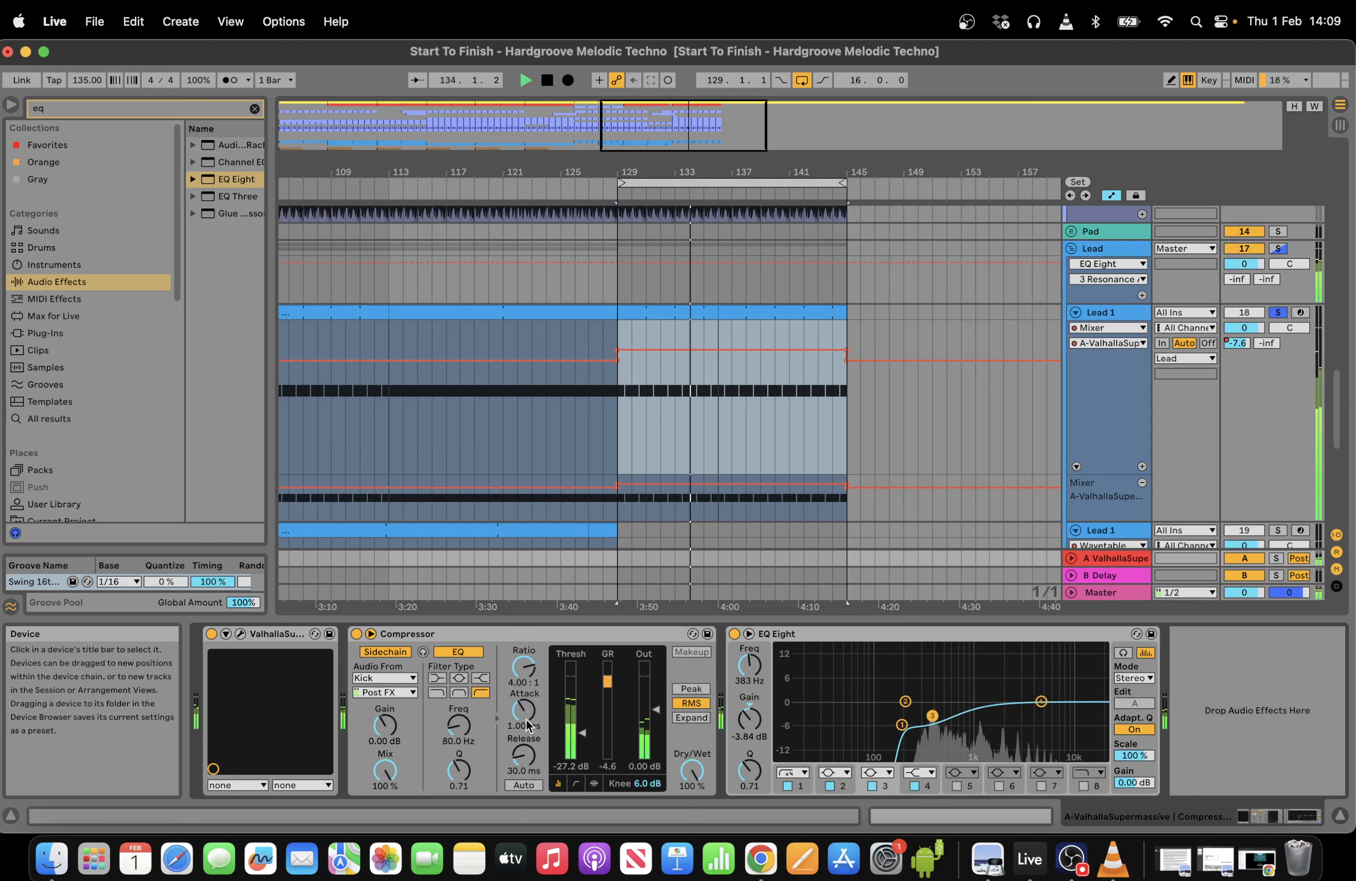
left_click_drag(523, 711, 574, 740)
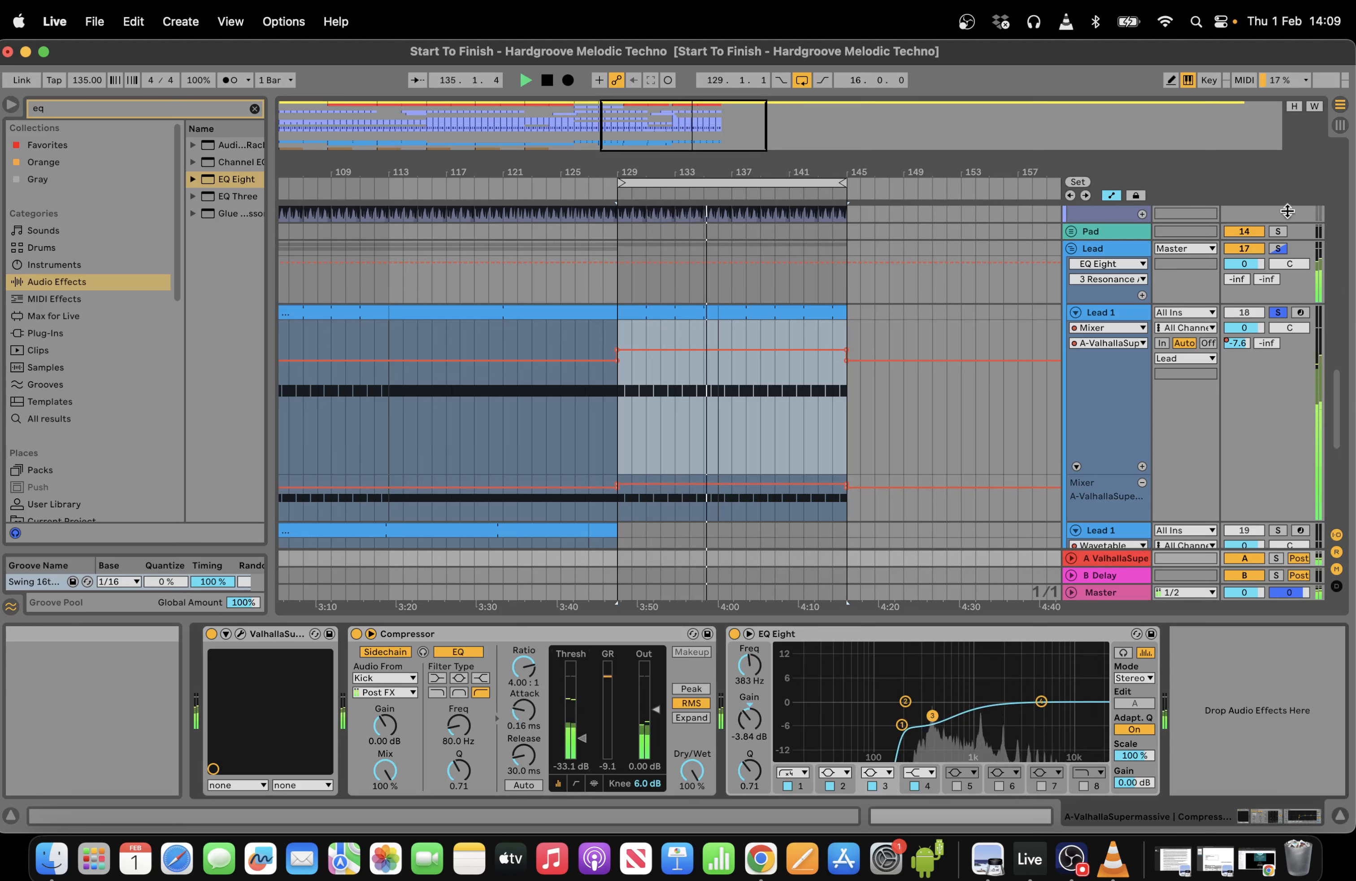
left_click(1279, 313)
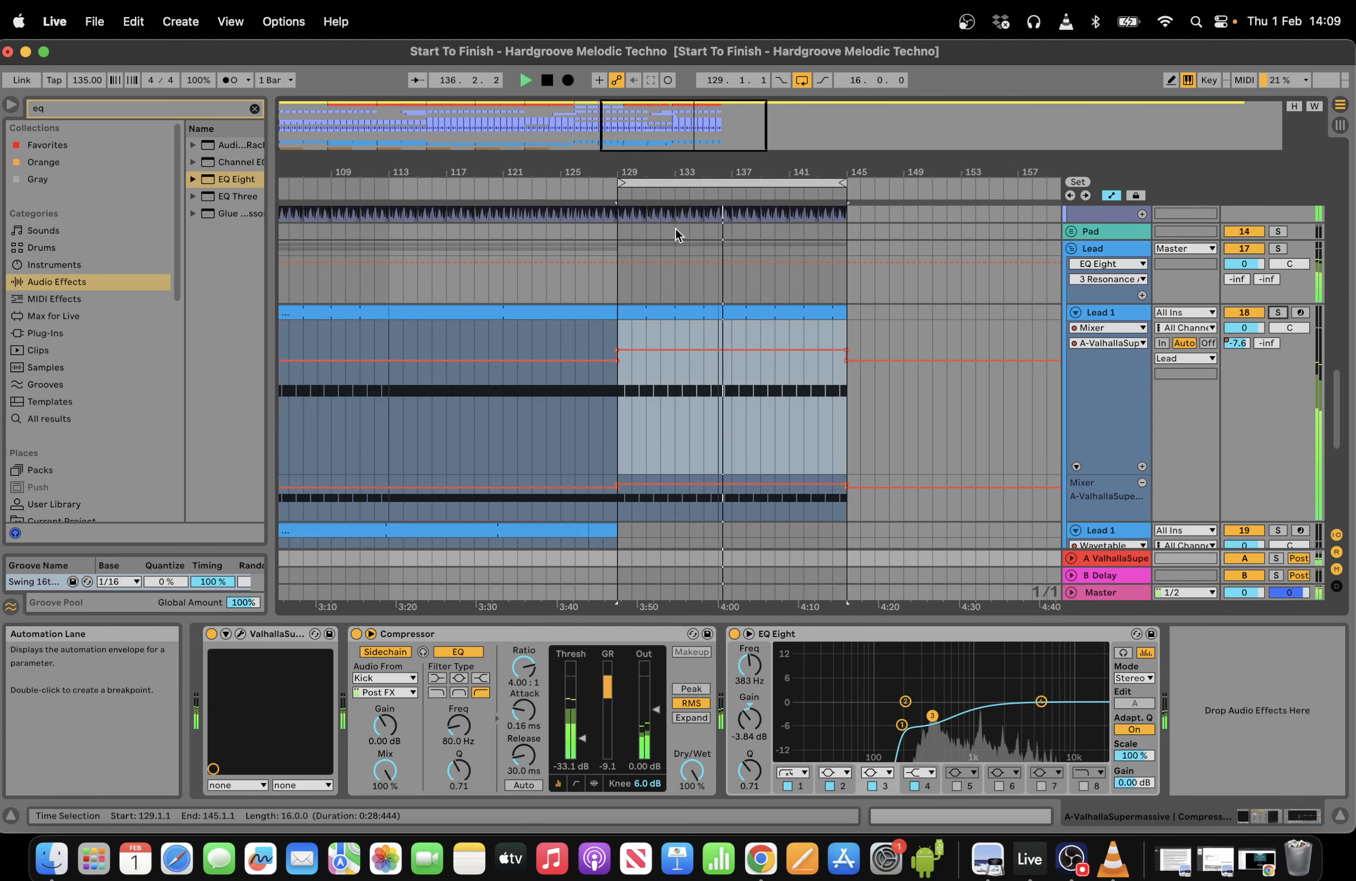
left_click(1278, 313)
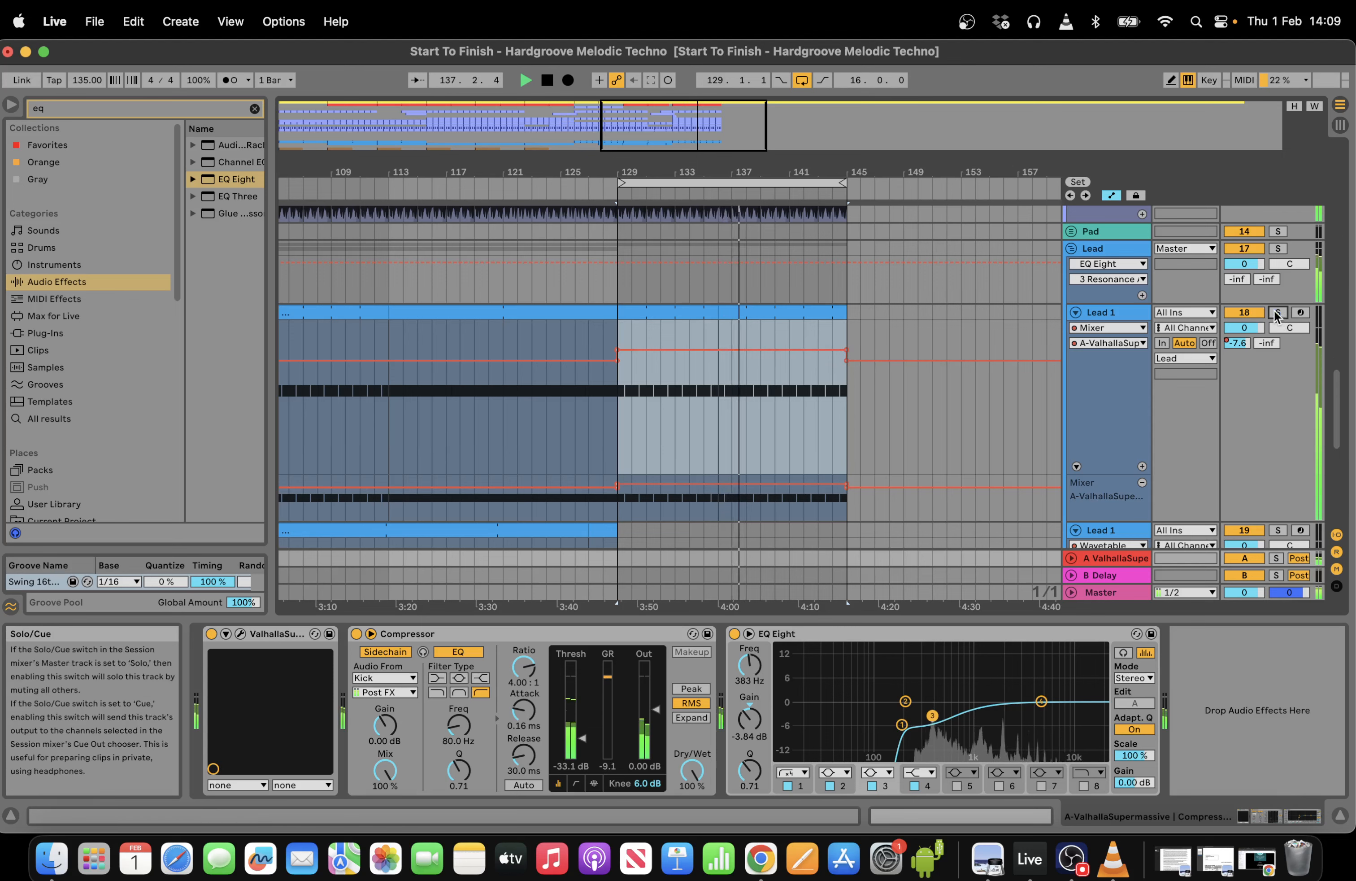
Set the sidechained Compressor on the first Lead 1 track to 0.17 ms attack and -25.5 dB threshold.
left_click(770, 431)
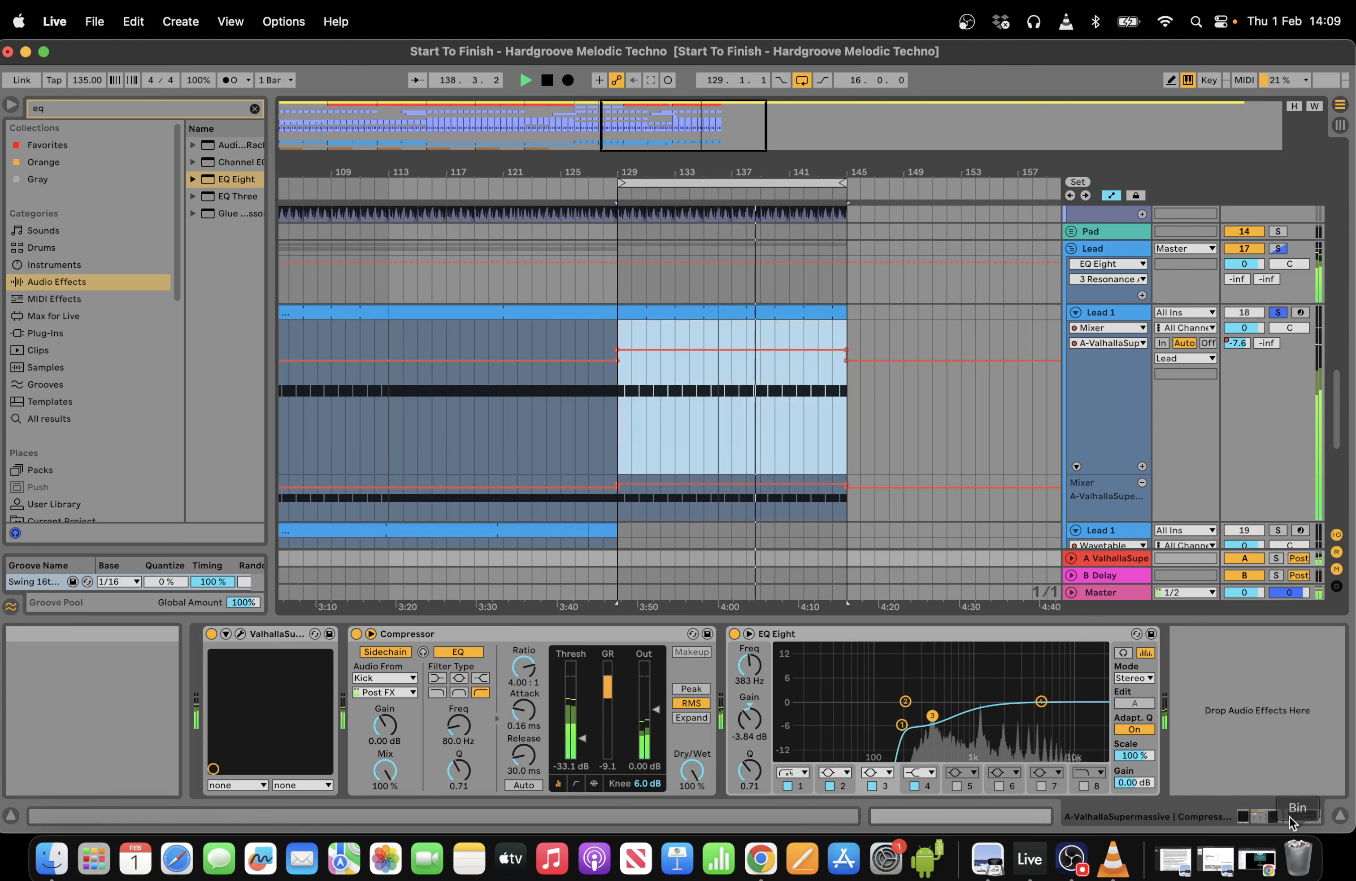
left_click(859, 461)
key("space")
left_click(667, 191)
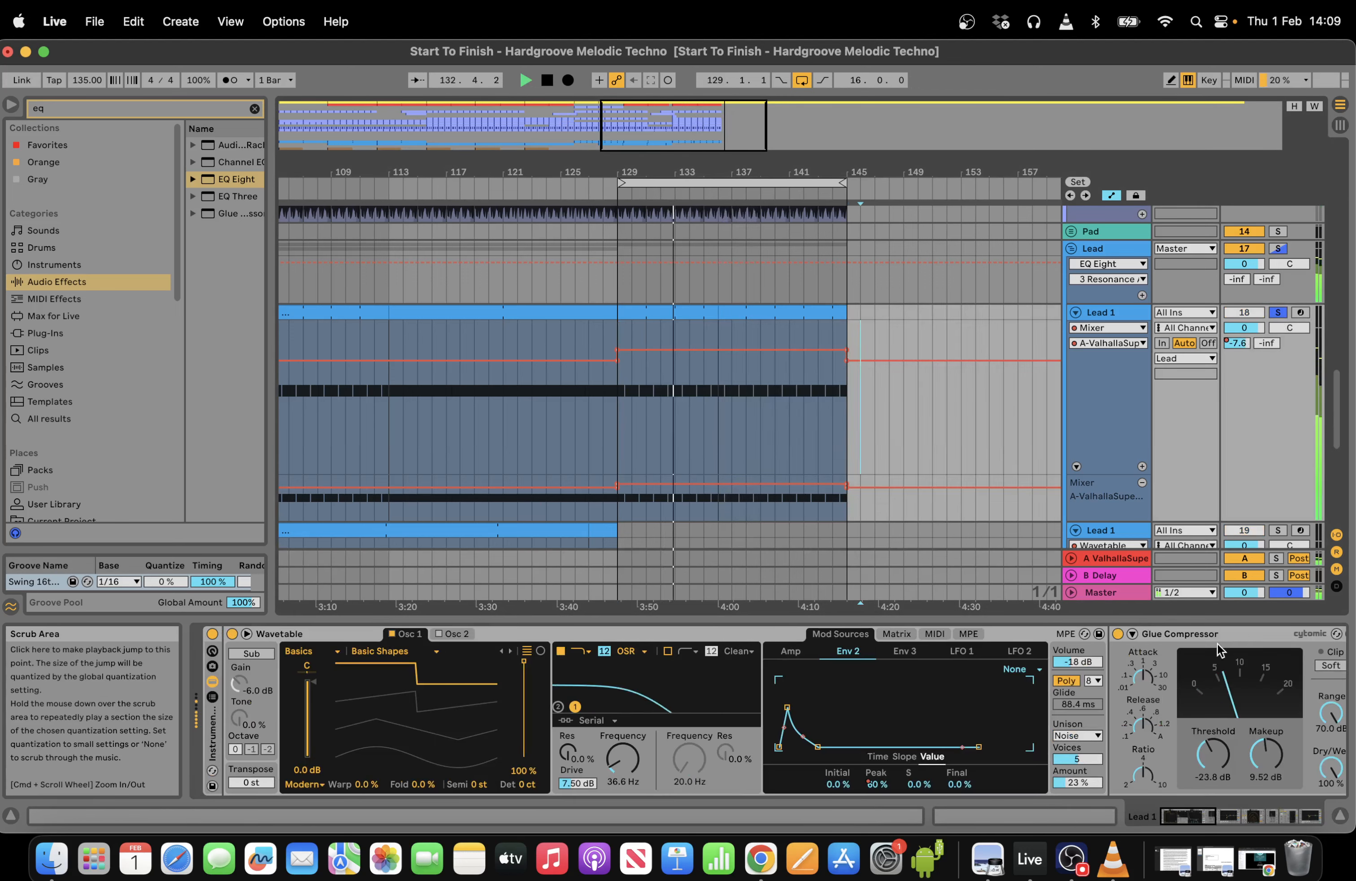
left_click_drag(1213, 755, 1302, 813)
left_click(1205, 819)
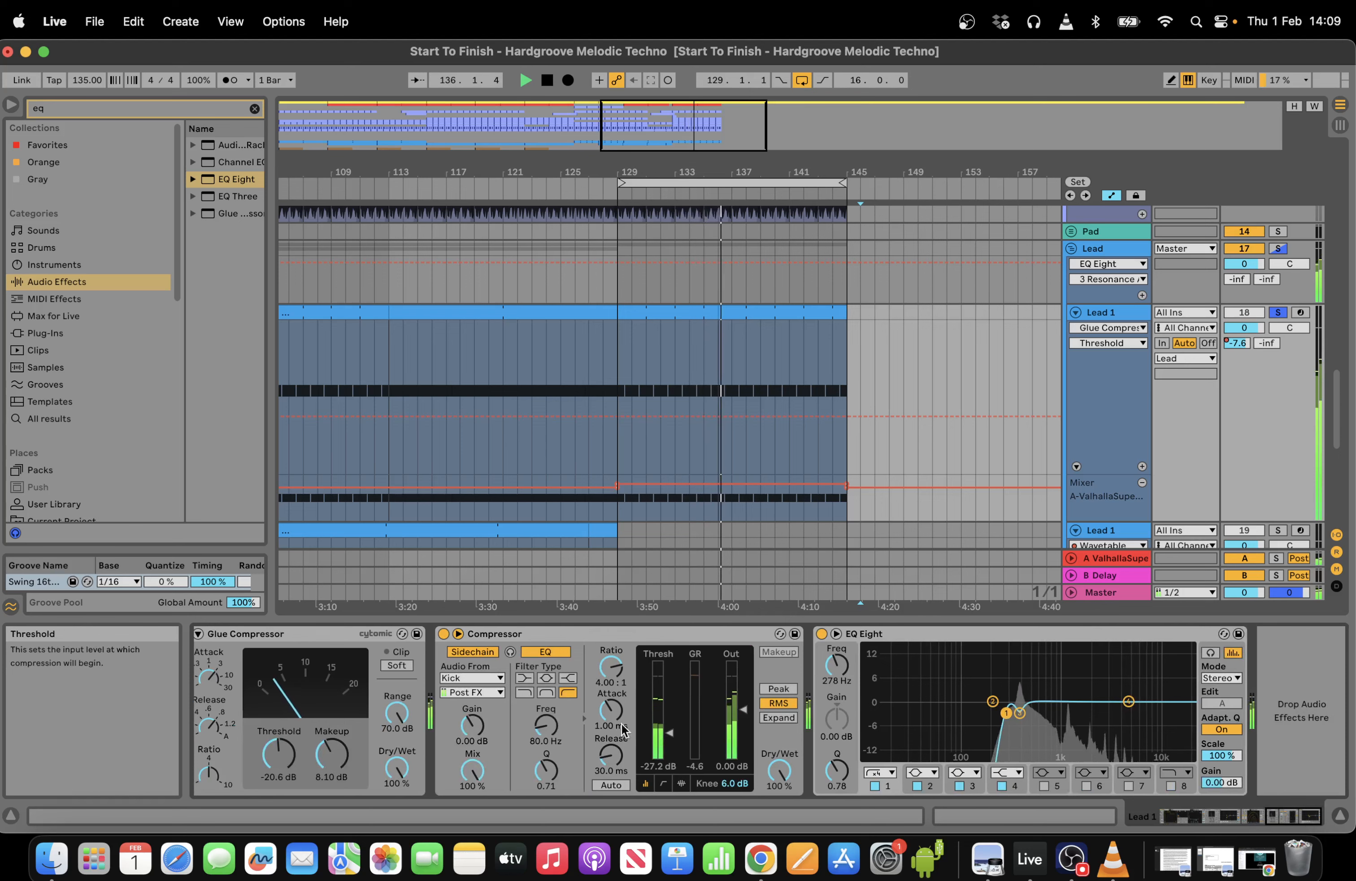
left_click_drag(611, 711, 611, 729)
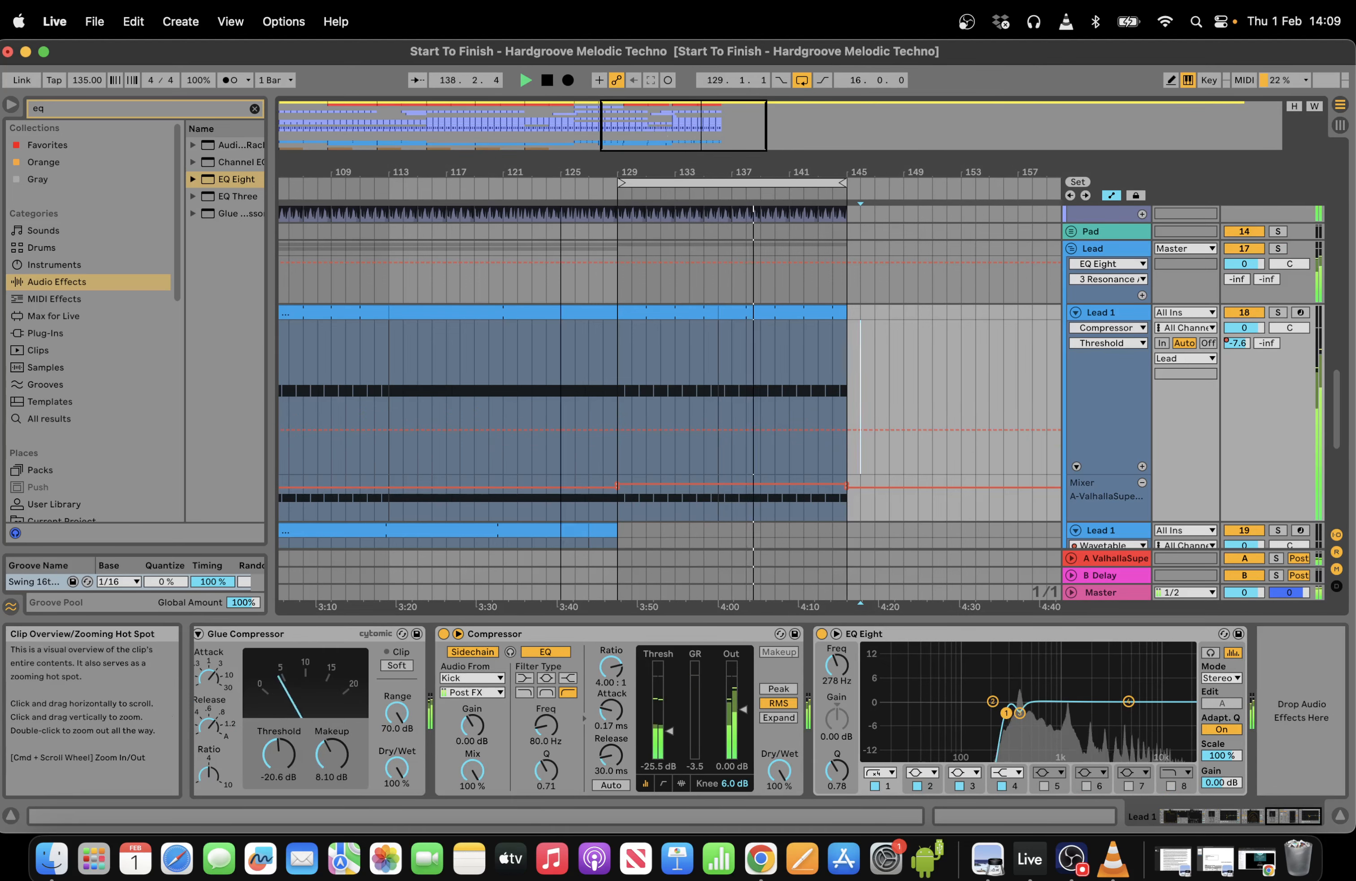
Solo the first Lead 1 track and raise its Echo's Reverb level to 48%.
left_click_drag(661, 126, 660, 109)
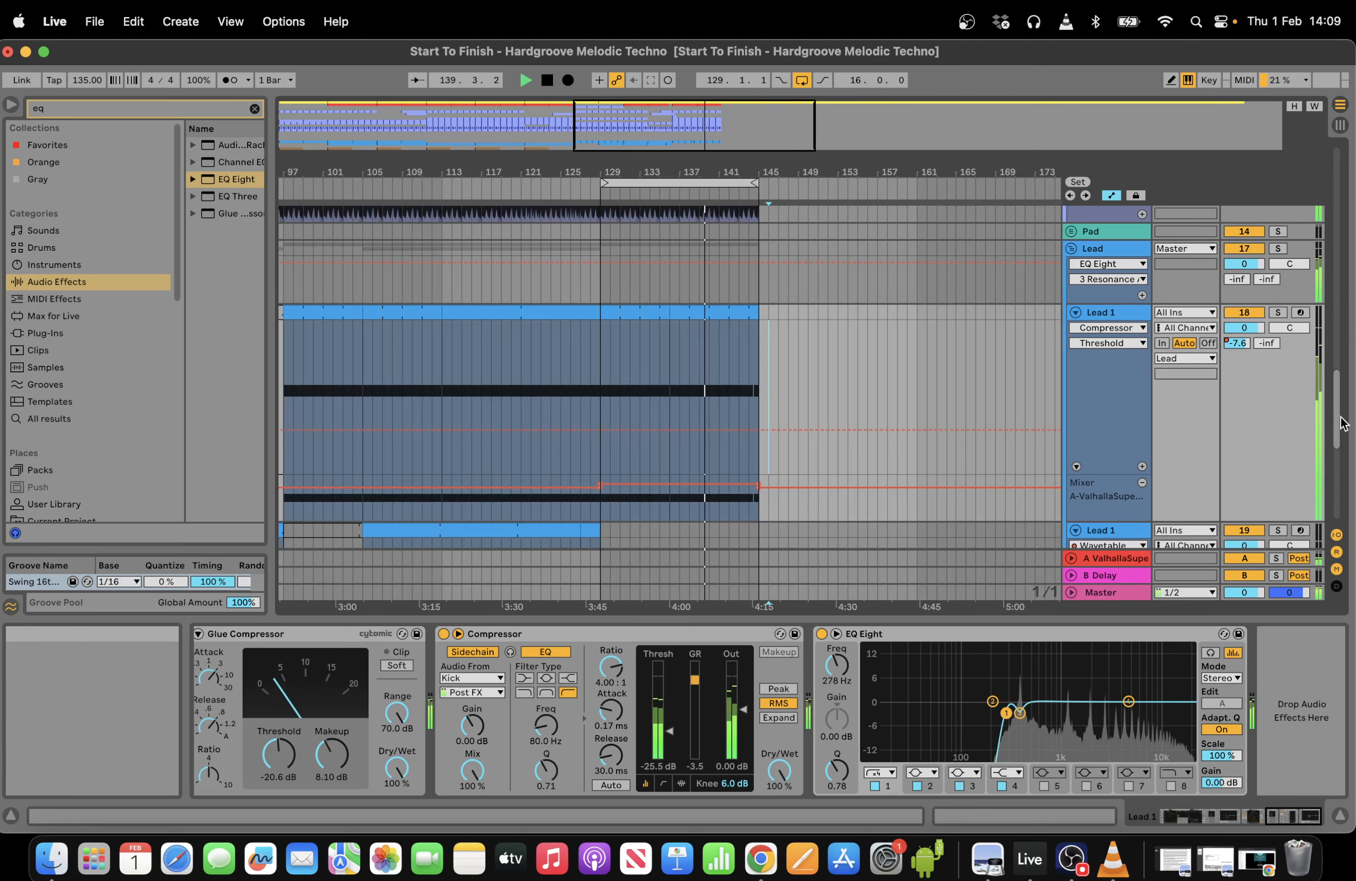
scroll(1341, 423, "down", 2)
left_click(1245, 818)
left_click_drag(1244, 819, 1248, 819)
left_click(1279, 269)
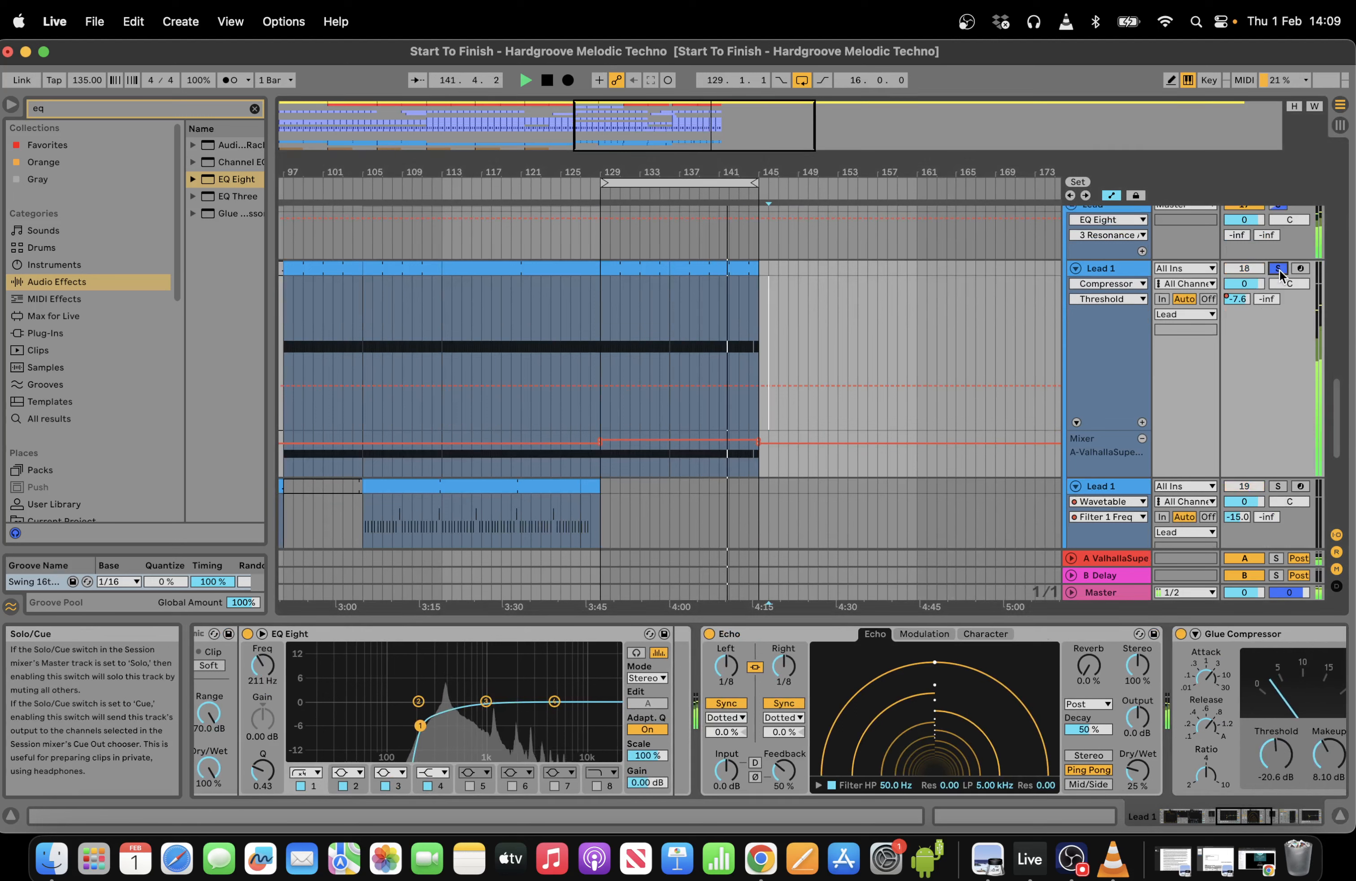
left_click_drag(1096, 681, 1088, 645)
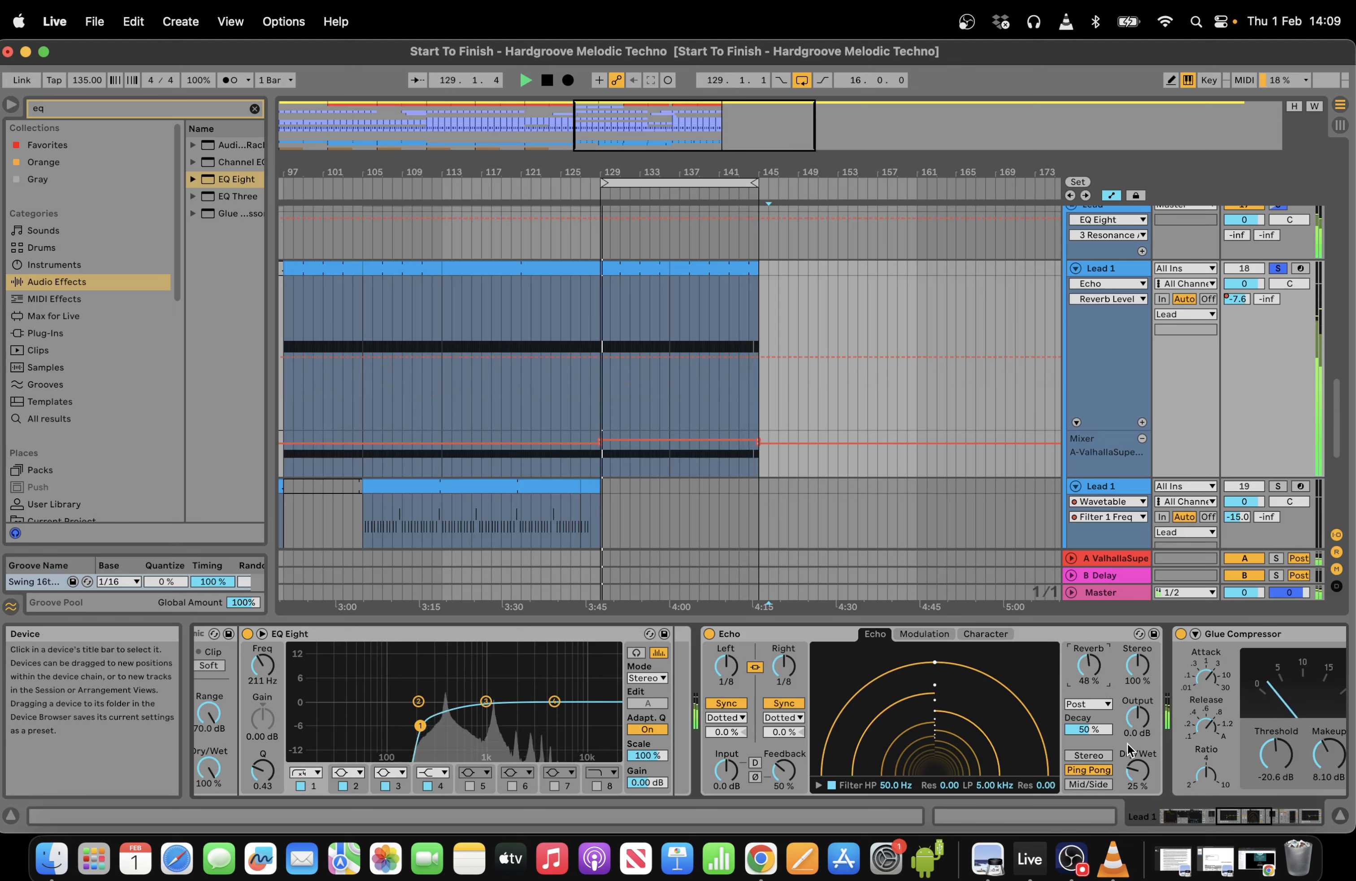
Raise Echo's Dry/Wet to 30% on the first Lead 1 track and turn up the playback volume.
left_click_drag(1130, 749, 1129, 744)
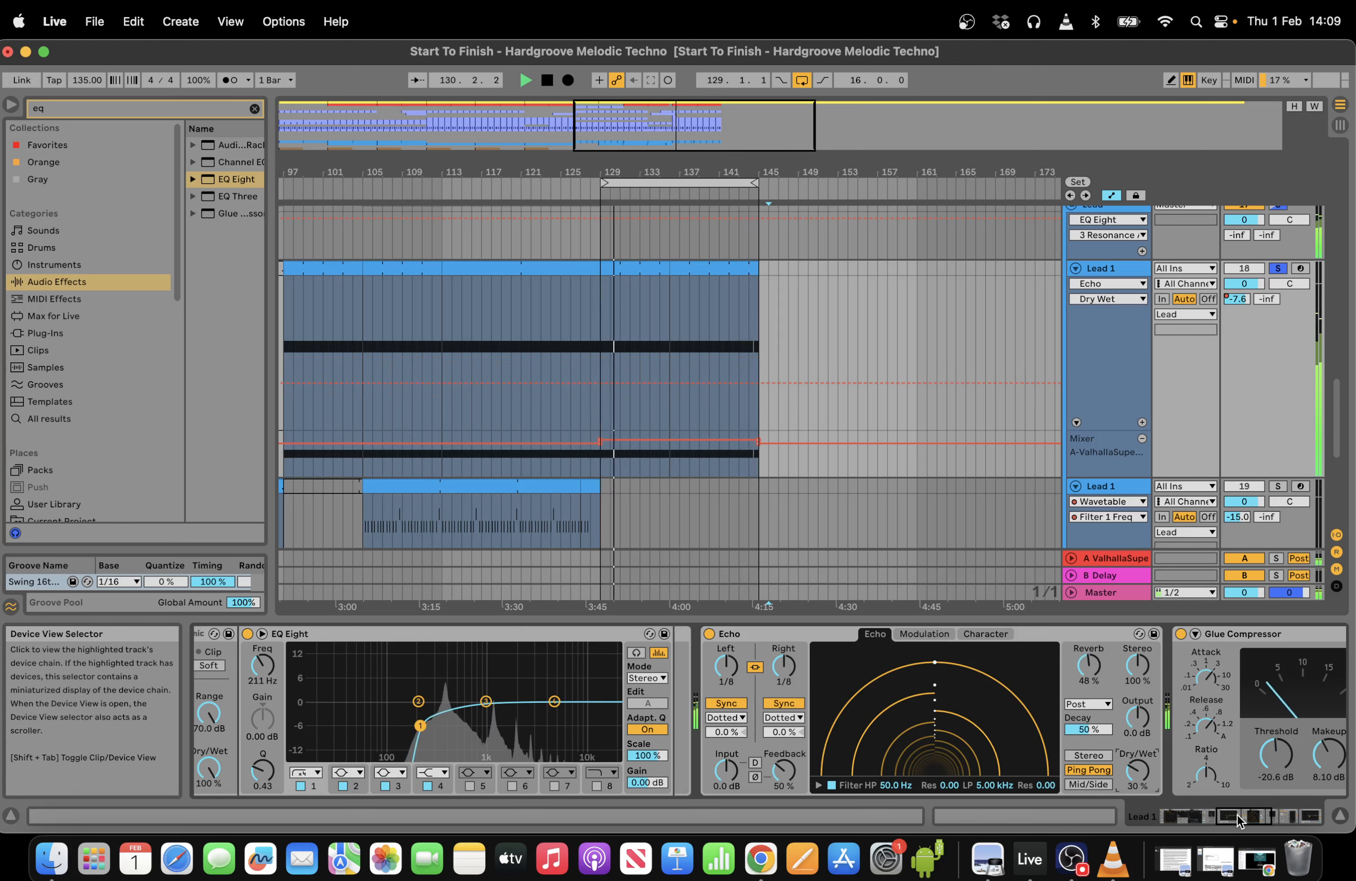
left_click_drag(1237, 814, 1191, 814)
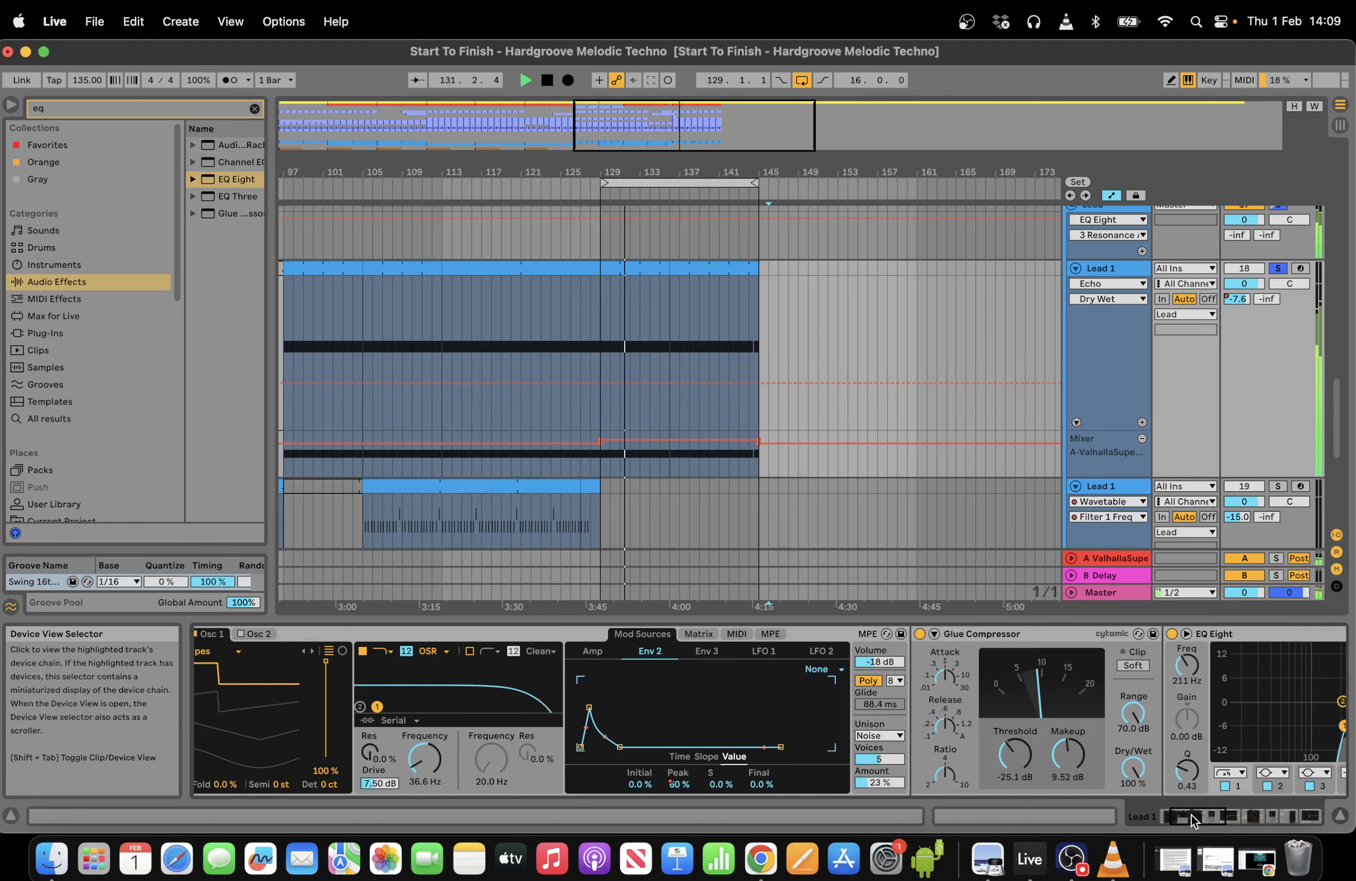
left_click(1254, 808)
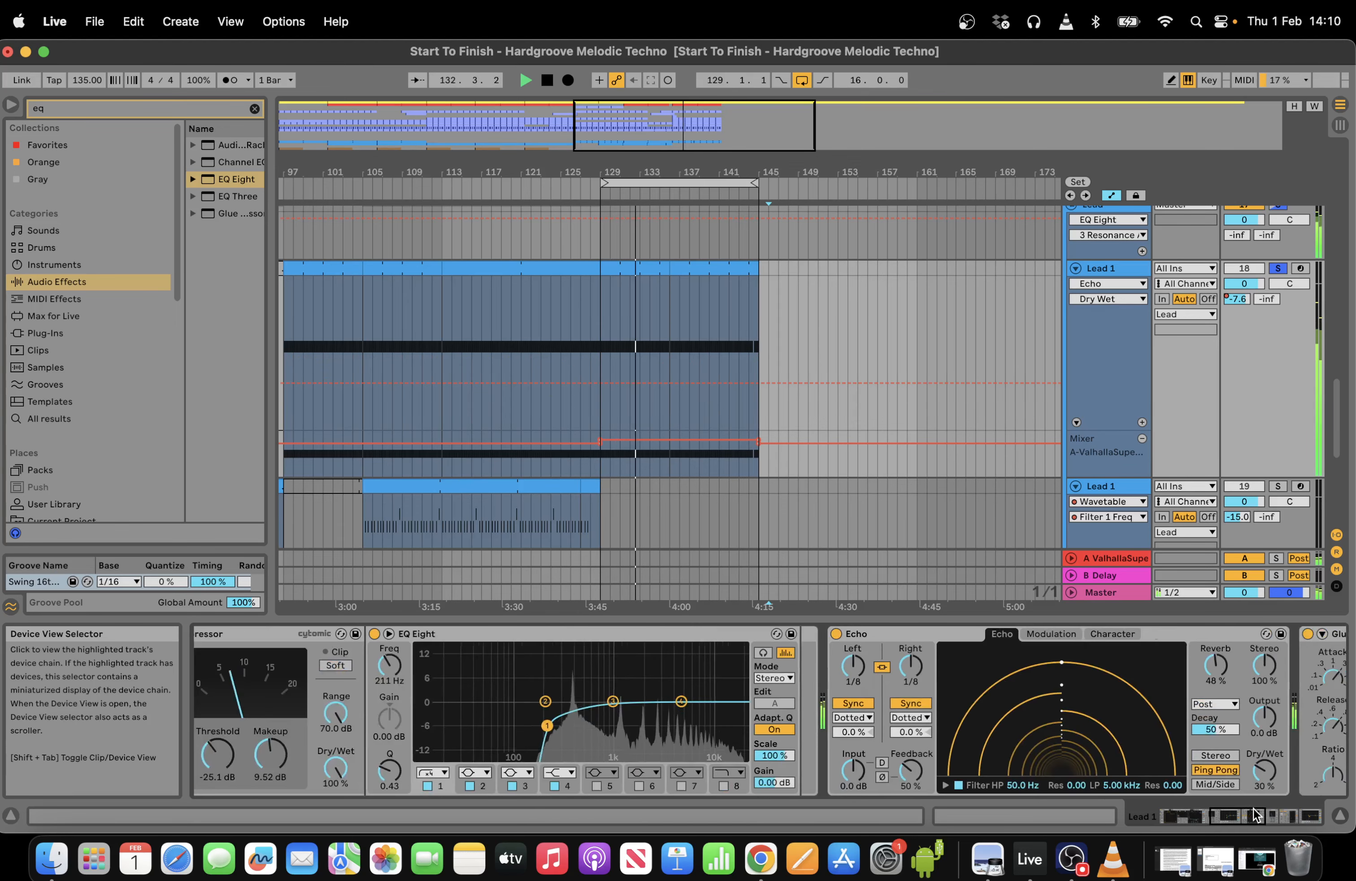
left_click_drag(1253, 808, 1276, 807)
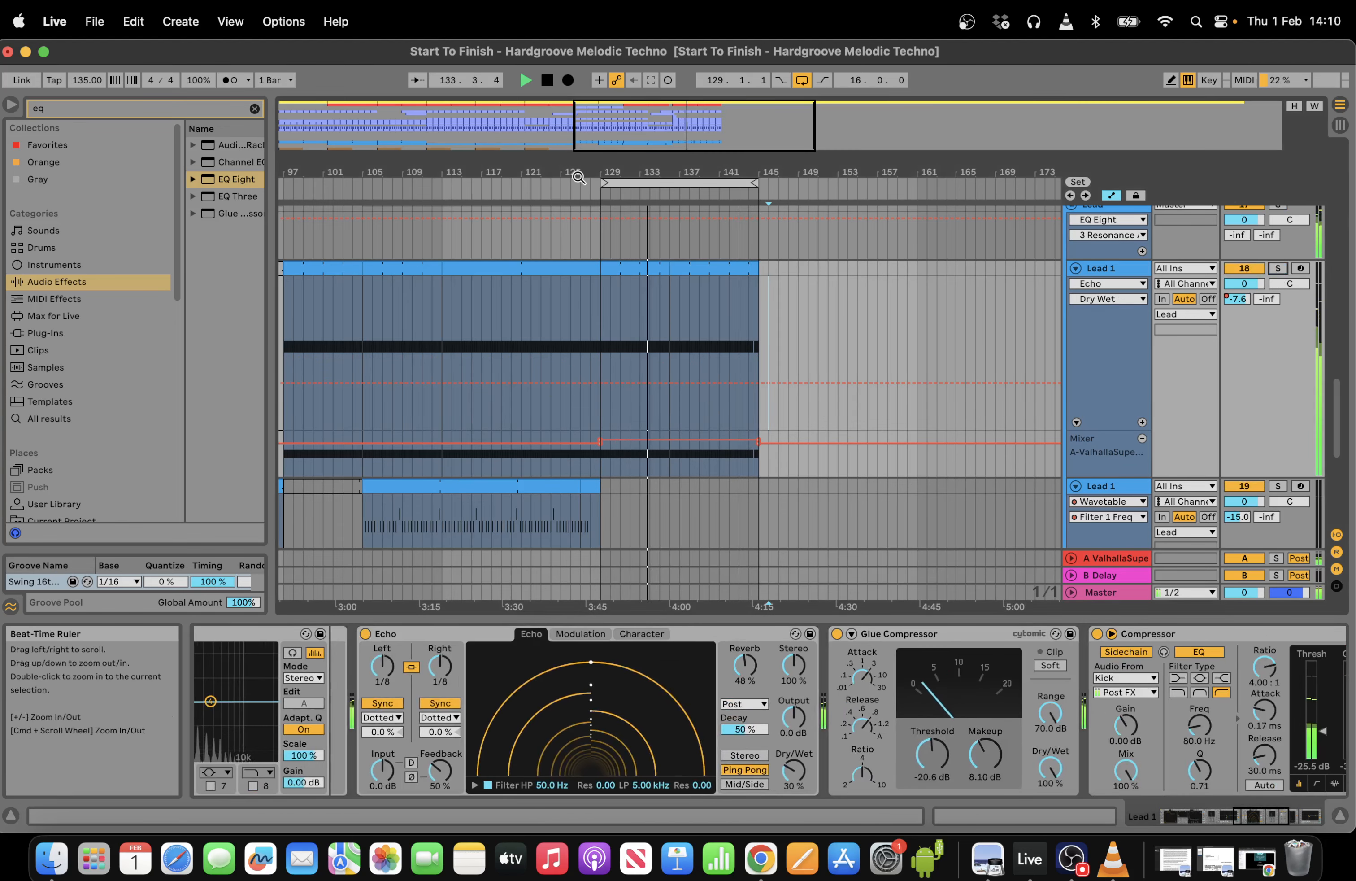
key("XF86AudioRaiseVolume")
Duplicate the bars 129–145 section across all tracks and extend the loop to bar 161.
scroll(1349, 366, "up", 3)
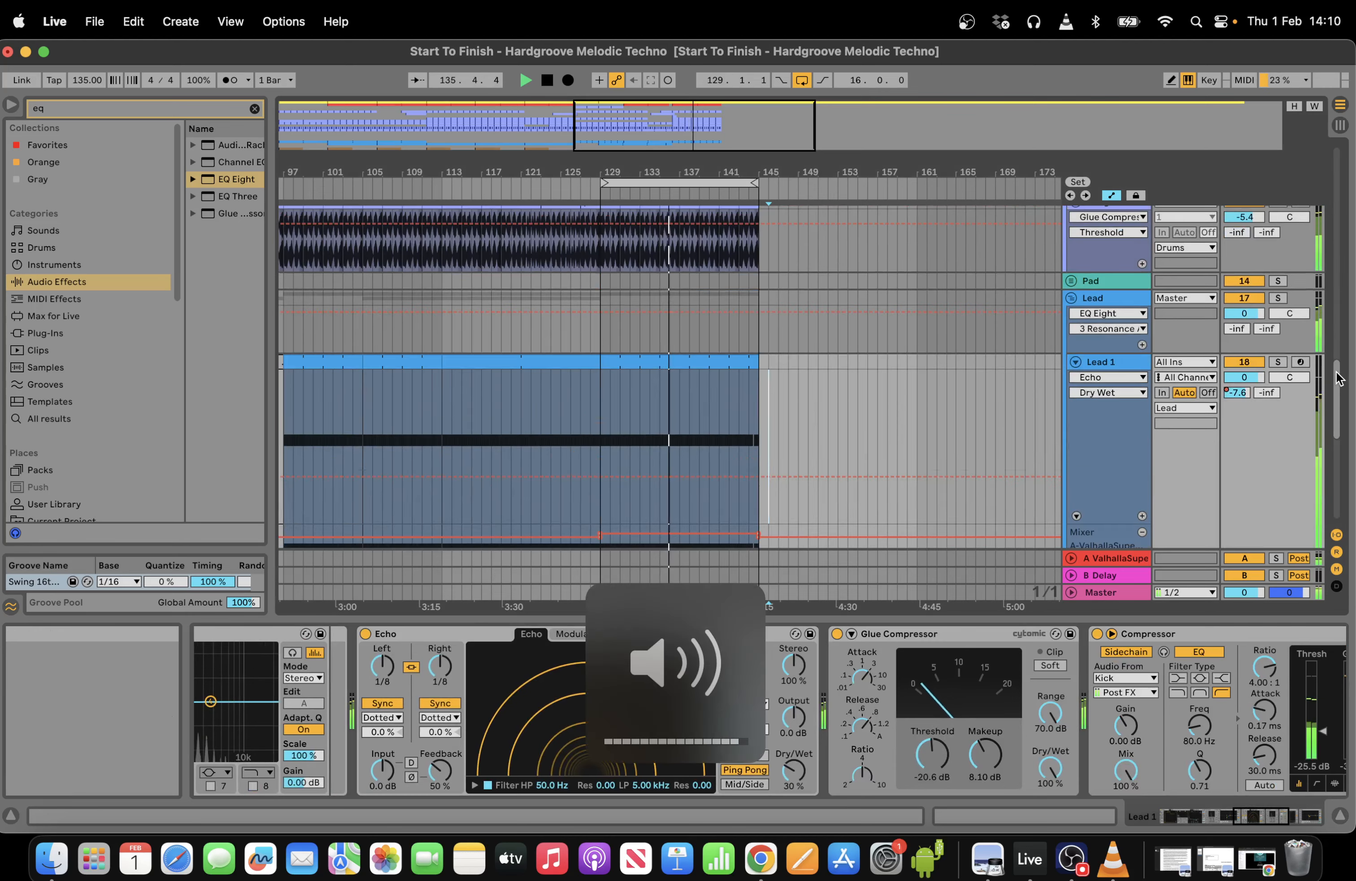
mouse_move(1337, 371)
left_mouse_down()
mouse_move(1350, 459)
mouse_move(1331, 370)
left_mouse_up()
scroll(1331, 376, "down", 3)
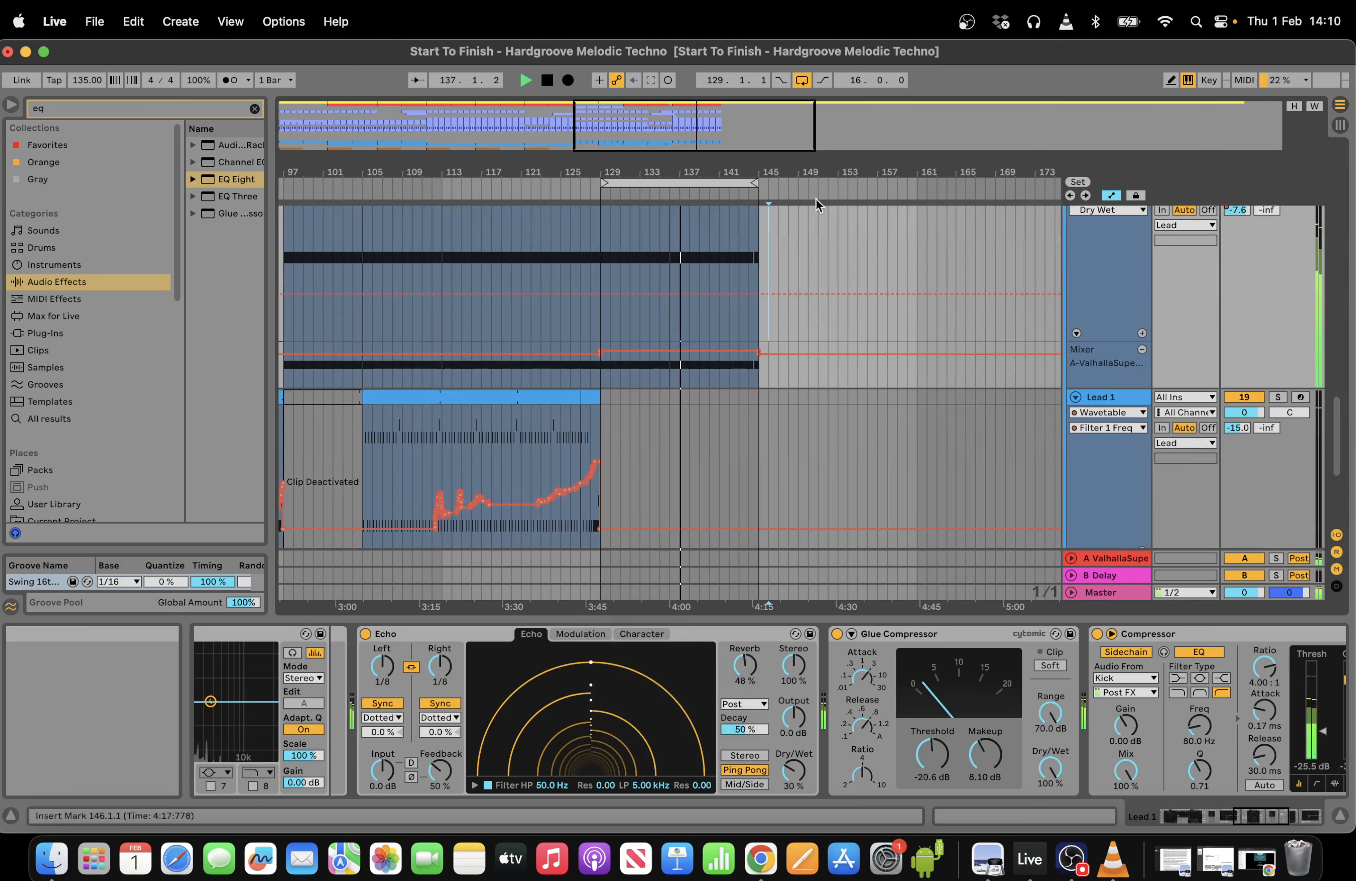
left_click_drag(1344, 462, 1338, 206)
key("space")
left_click(691, 184)
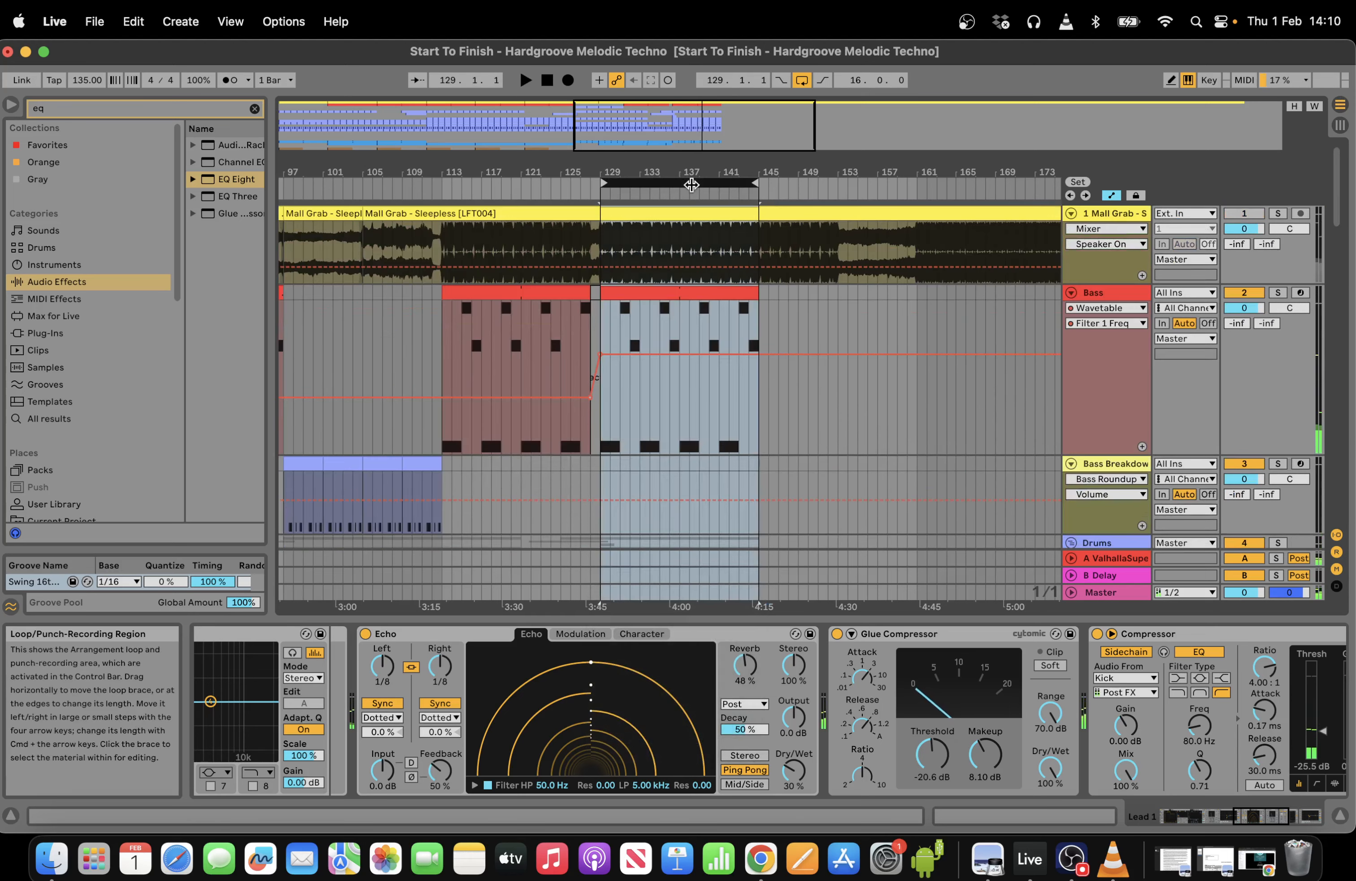
key("super+d")
left_click_drag(756, 183, 913, 199)
Copy bars 105–127 of the second Lead 1 track, including the filter automation, and paste them at bar 145.
left_click_drag(1338, 189, 1348, 411)
scroll(1338, 511, "down", 5)
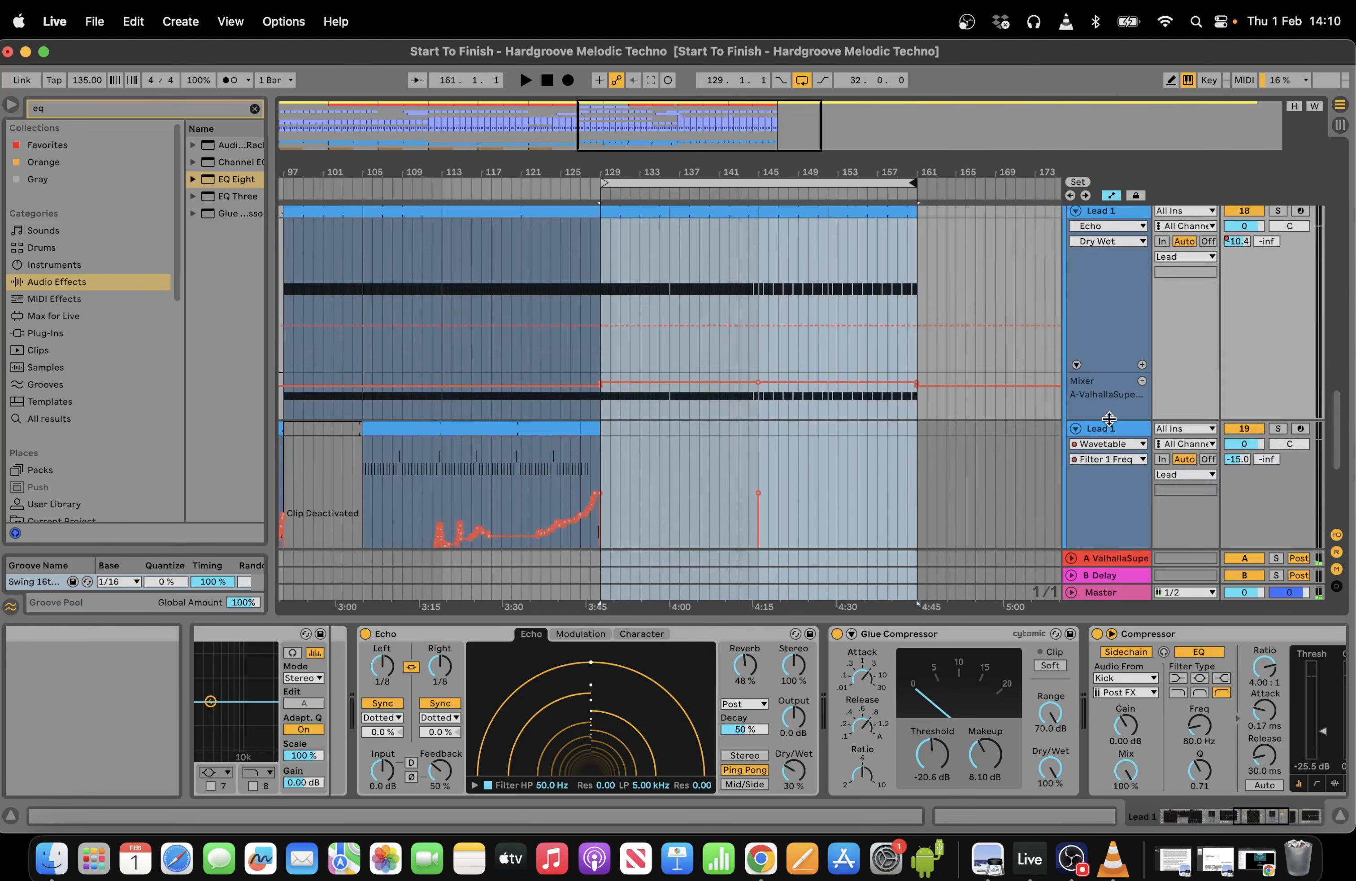
left_click(908, 478)
left_click(466, 432)
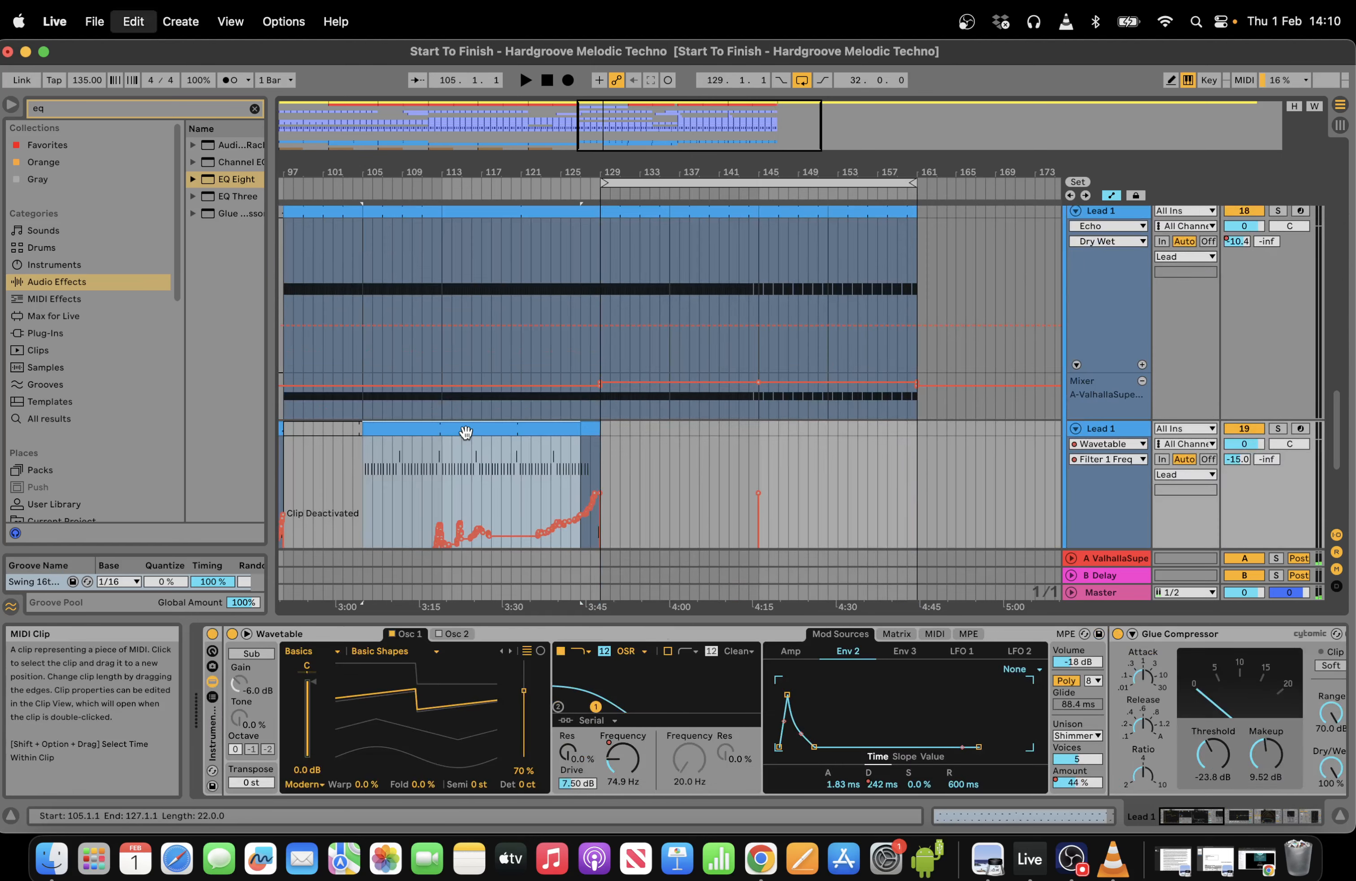
left_click(761, 459)
key("super+v")
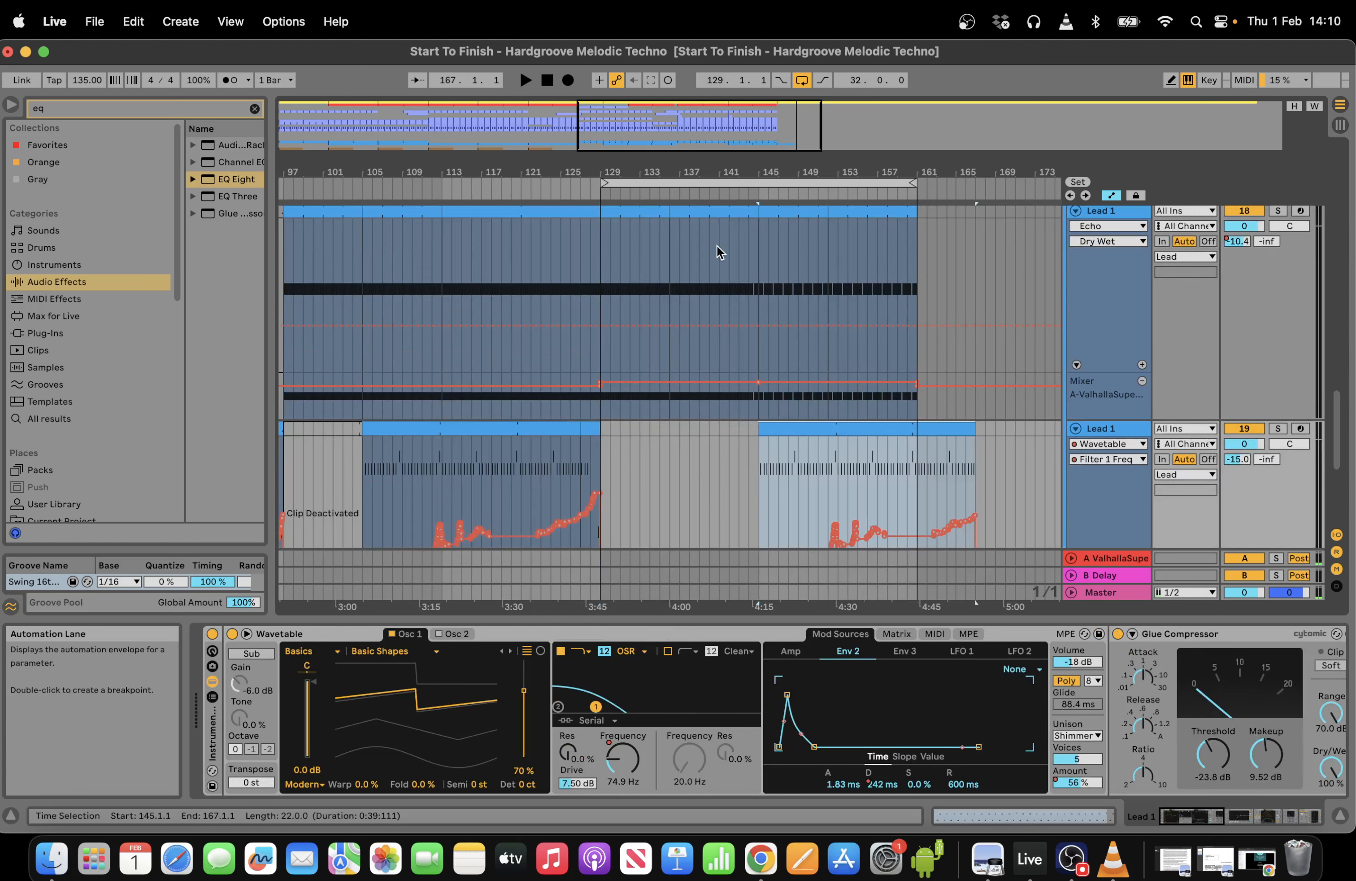
Play the section from bar 129 and extend the pasted clip on the second Lead 1 track to bar 177.
left_click(721, 213)
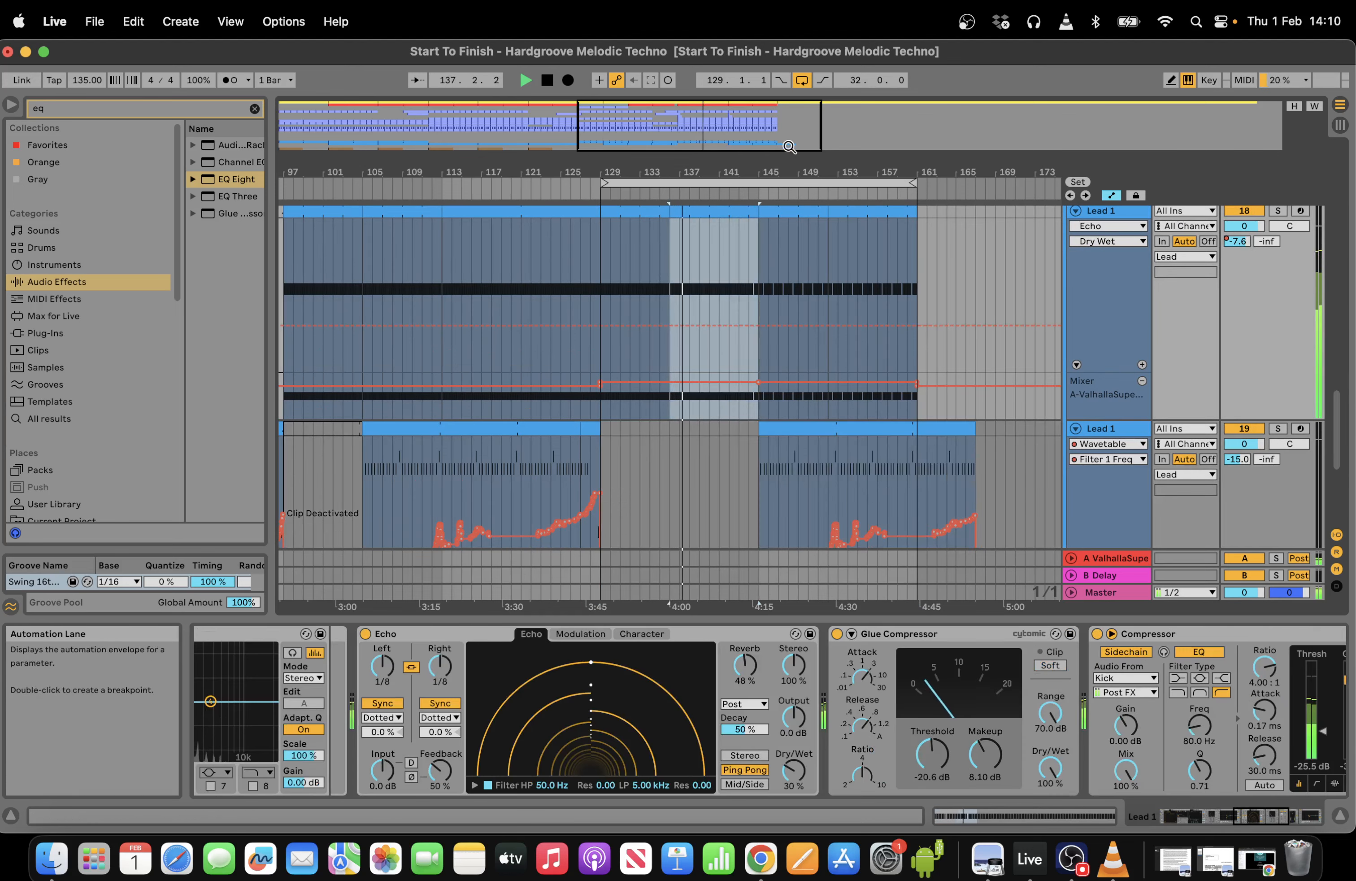
left_click(595, 193)
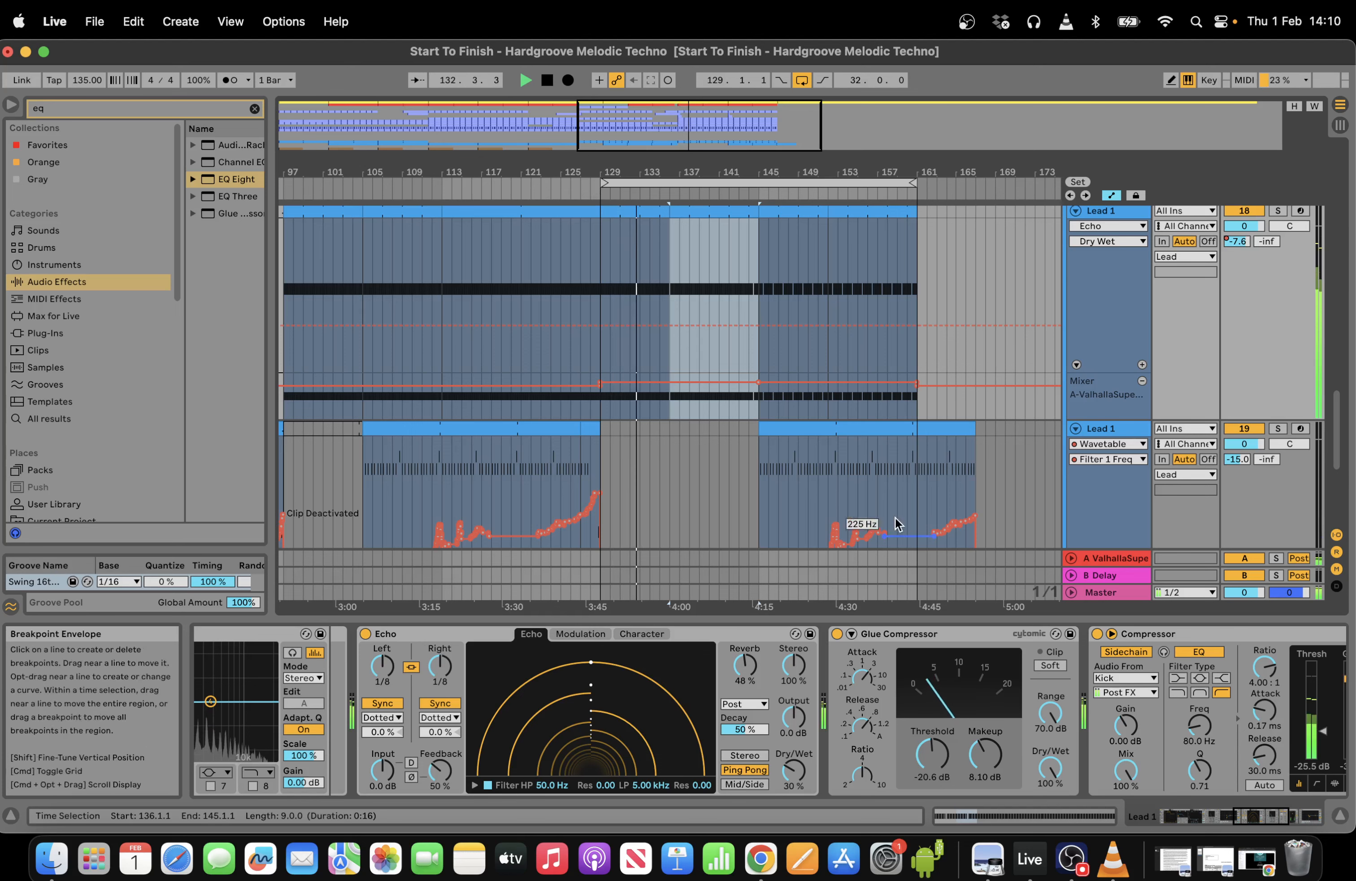
left_click(718, 467)
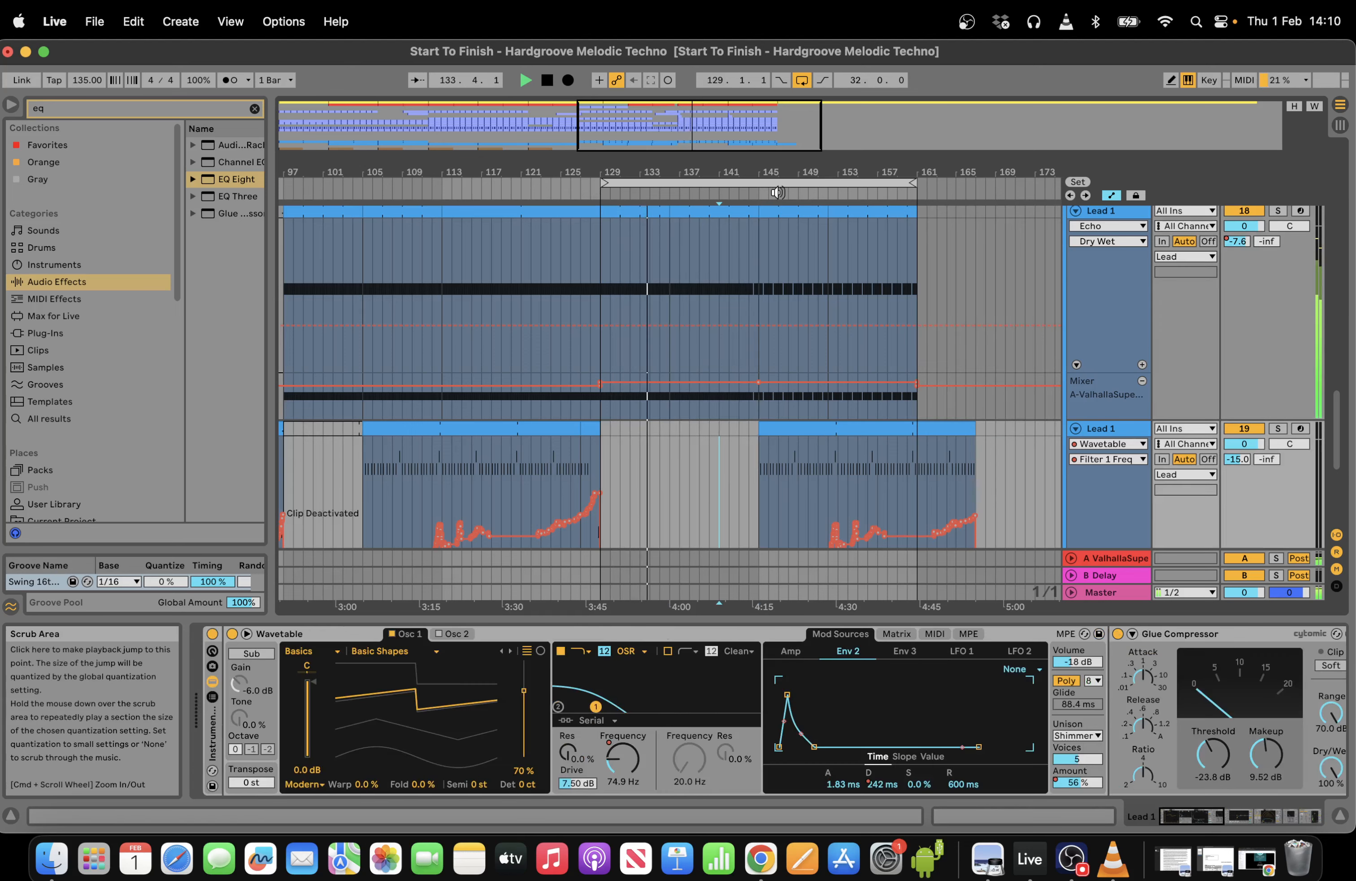
key("minus")
left_click_drag(885, 429, 944, 428)
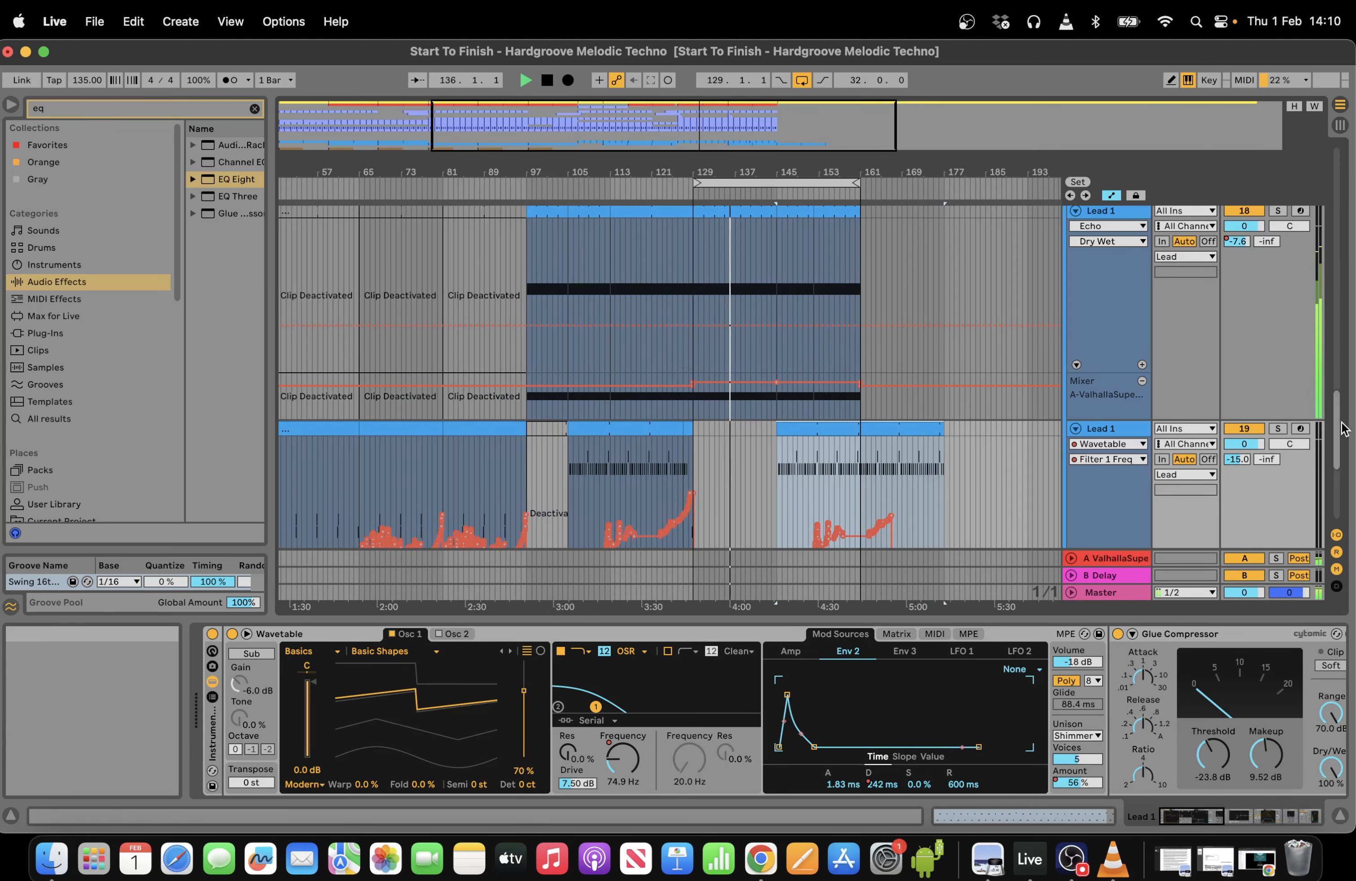
Set a fixed 2 Bars grid and duplicate bars 145–161 of the Drums group to bars 161–177.
scroll(1344, 394, "up", 5)
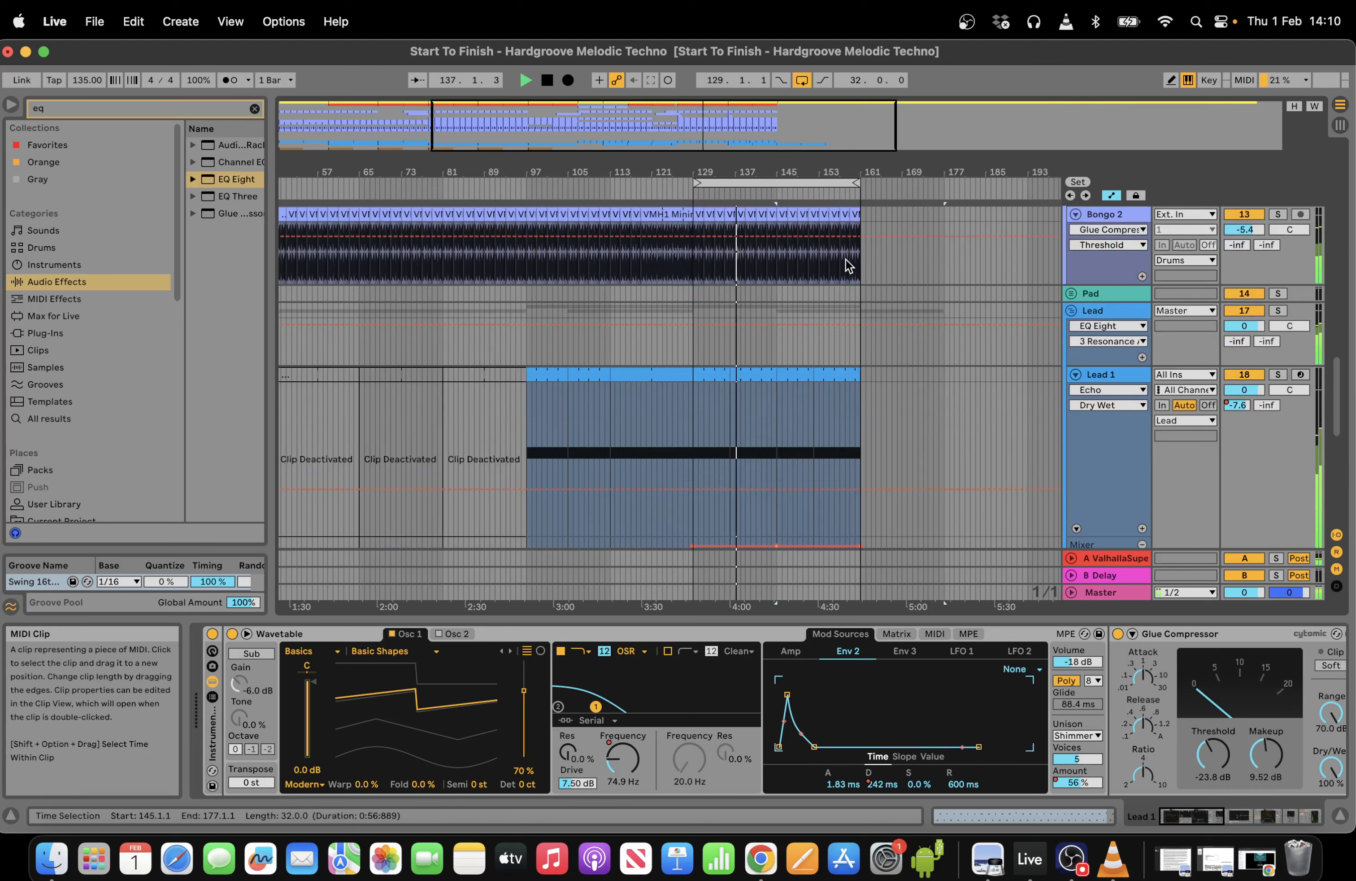
left_click_drag(1336, 393, 1341, 229)
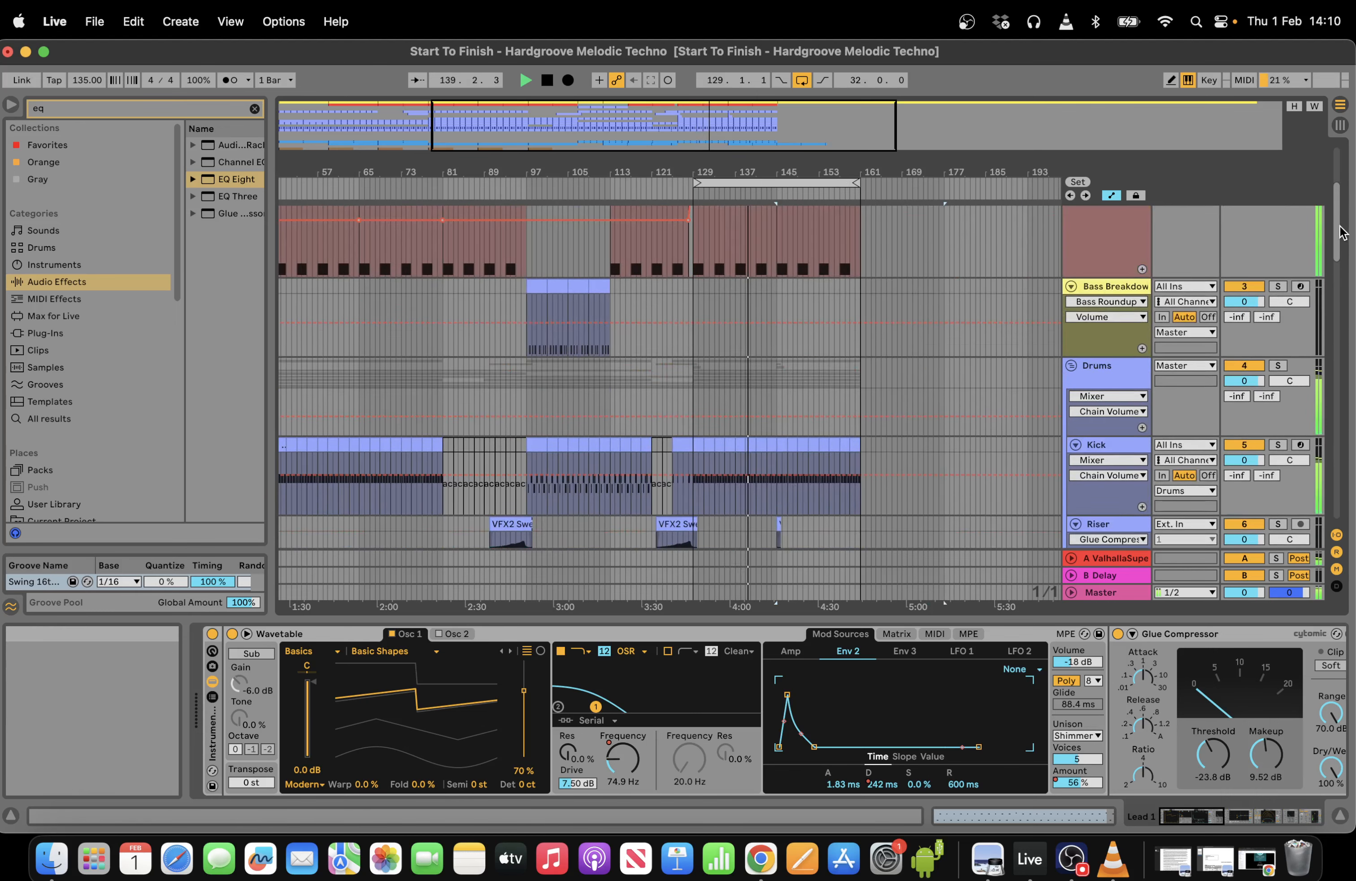
right_click(898, 379)
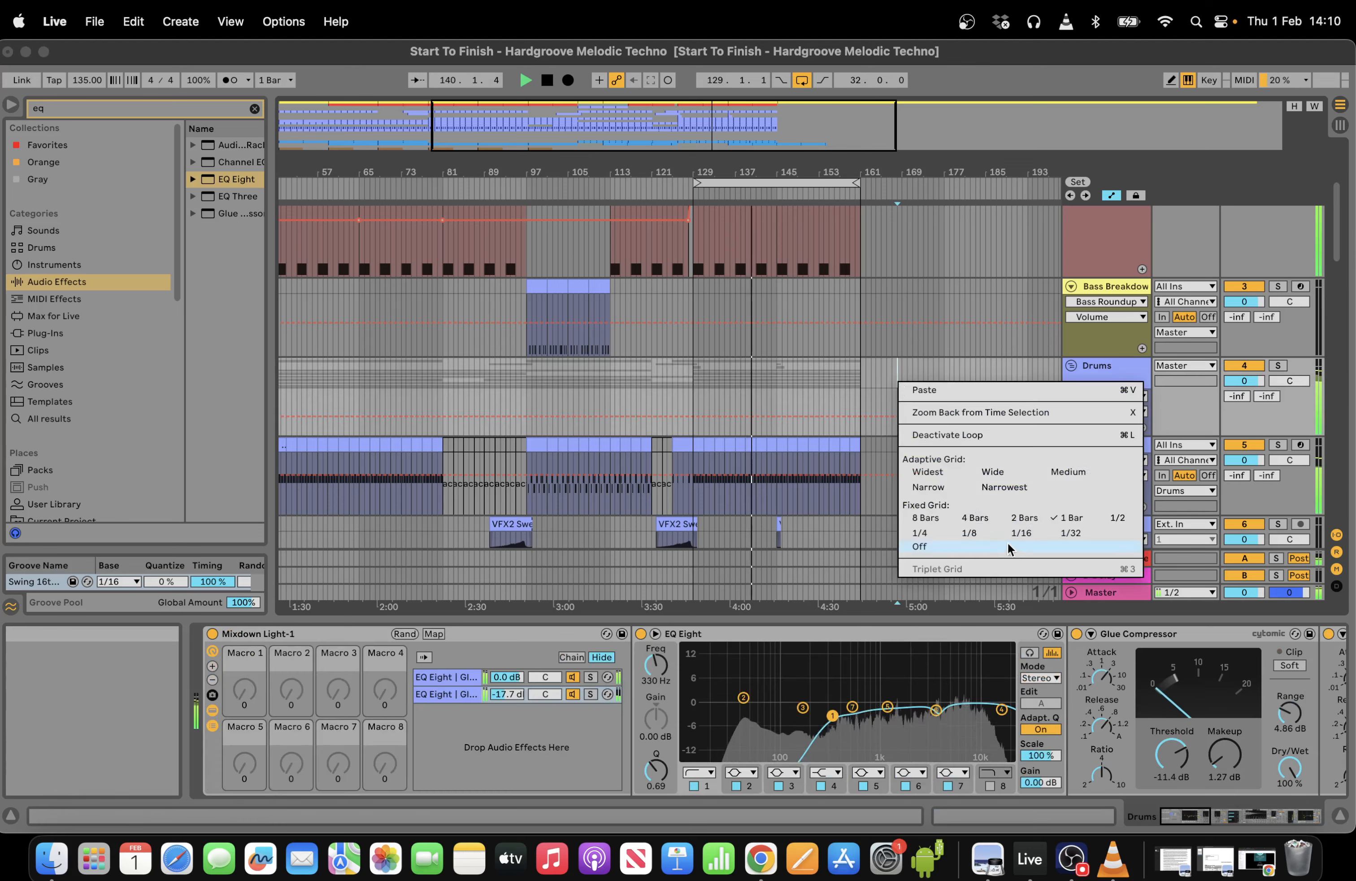
left_click(1021, 519)
left_click_drag(859, 372, 770, 366)
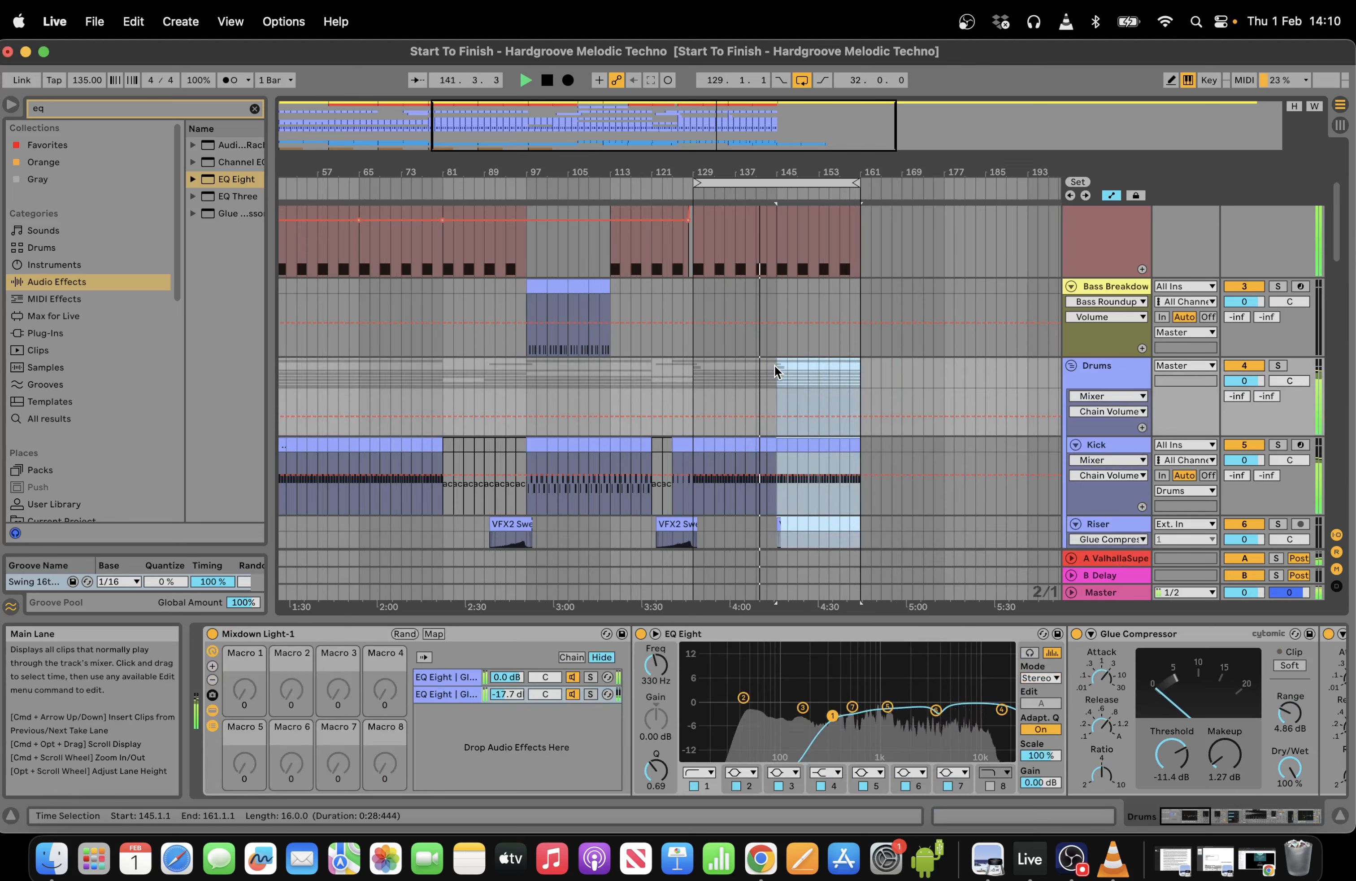
key("super+d")
Duplicate bars 145–161 of the Bass track to bar 161 and extend the loop to bar 177.
left_click_drag(1338, 261, 1338, 206)
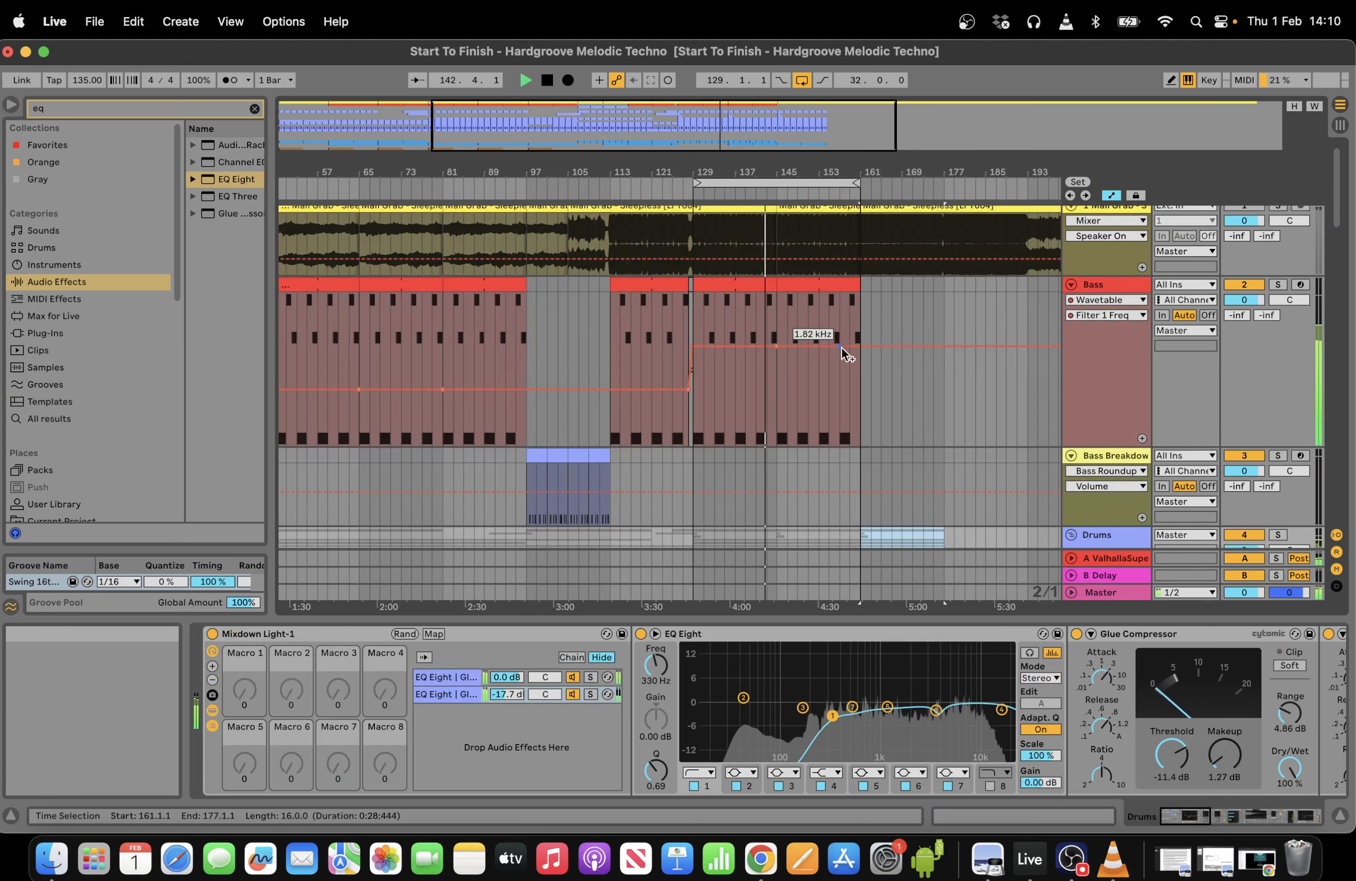
left_click_drag(862, 310, 778, 280)
key("super+d")
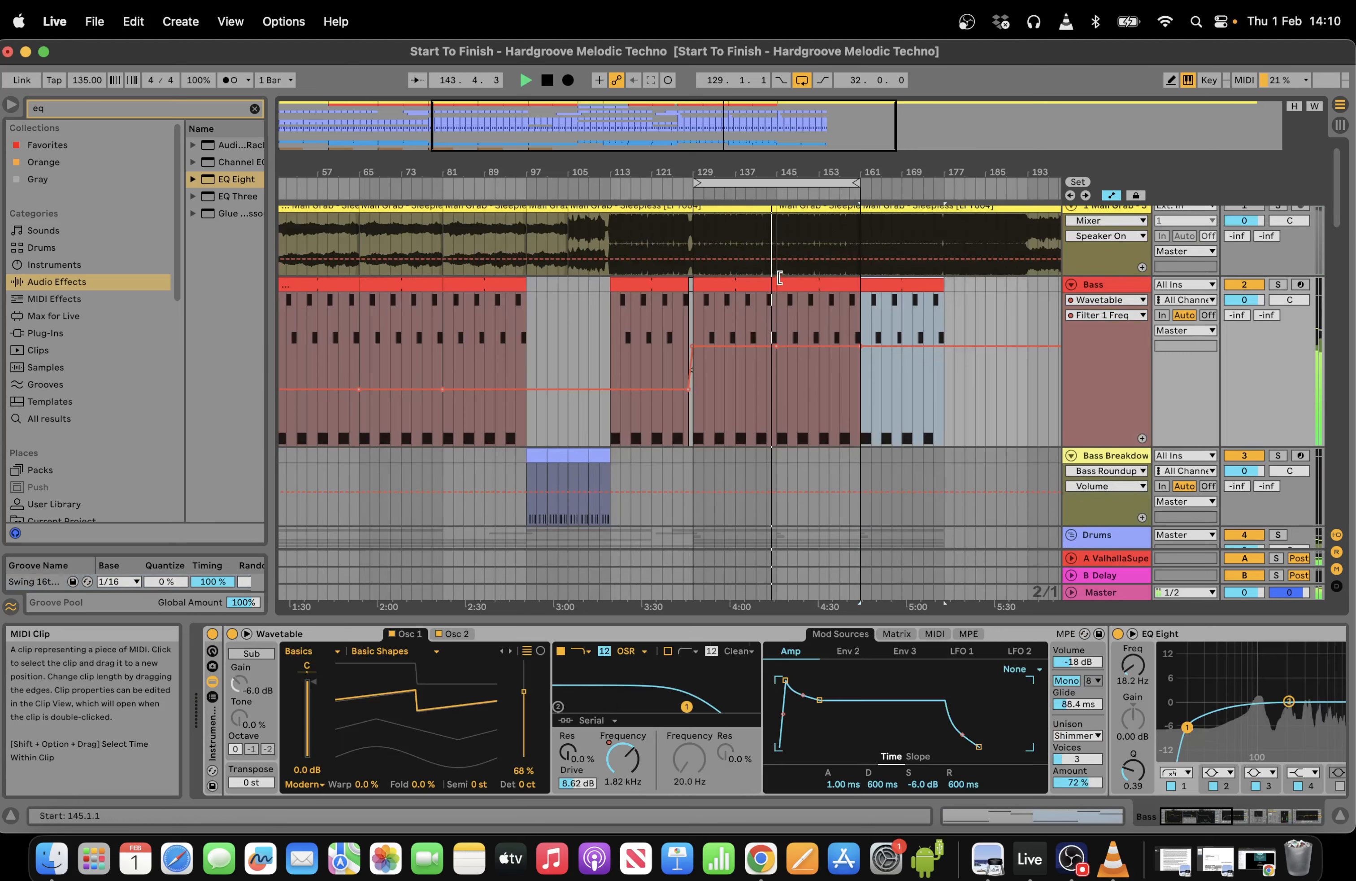
left_click_drag(856, 183, 939, 185)
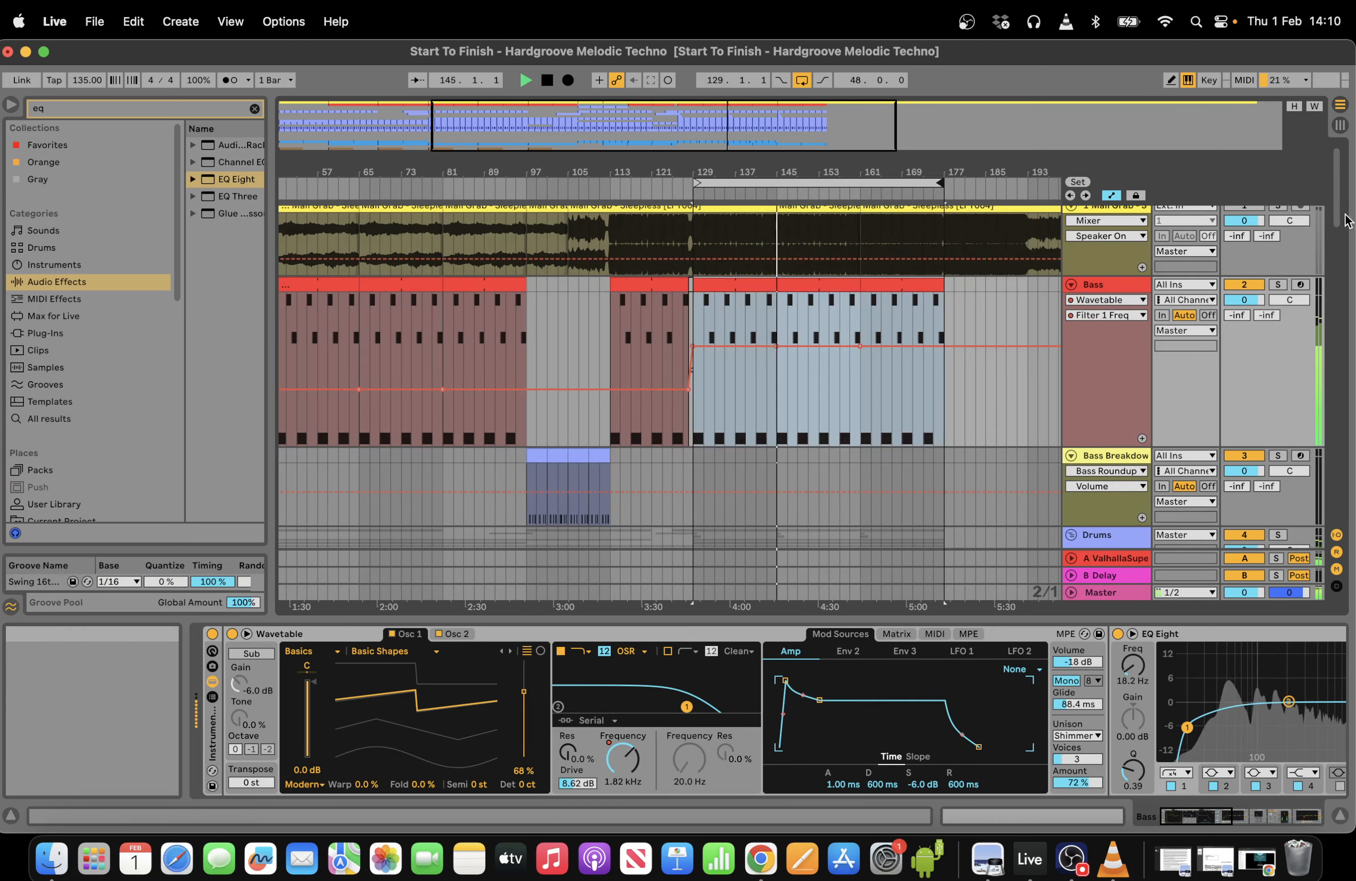
Deactivate the Crash clip at bar 145 and delete the Crash clip at bar 161.
scroll(772, 297, "down", 10)
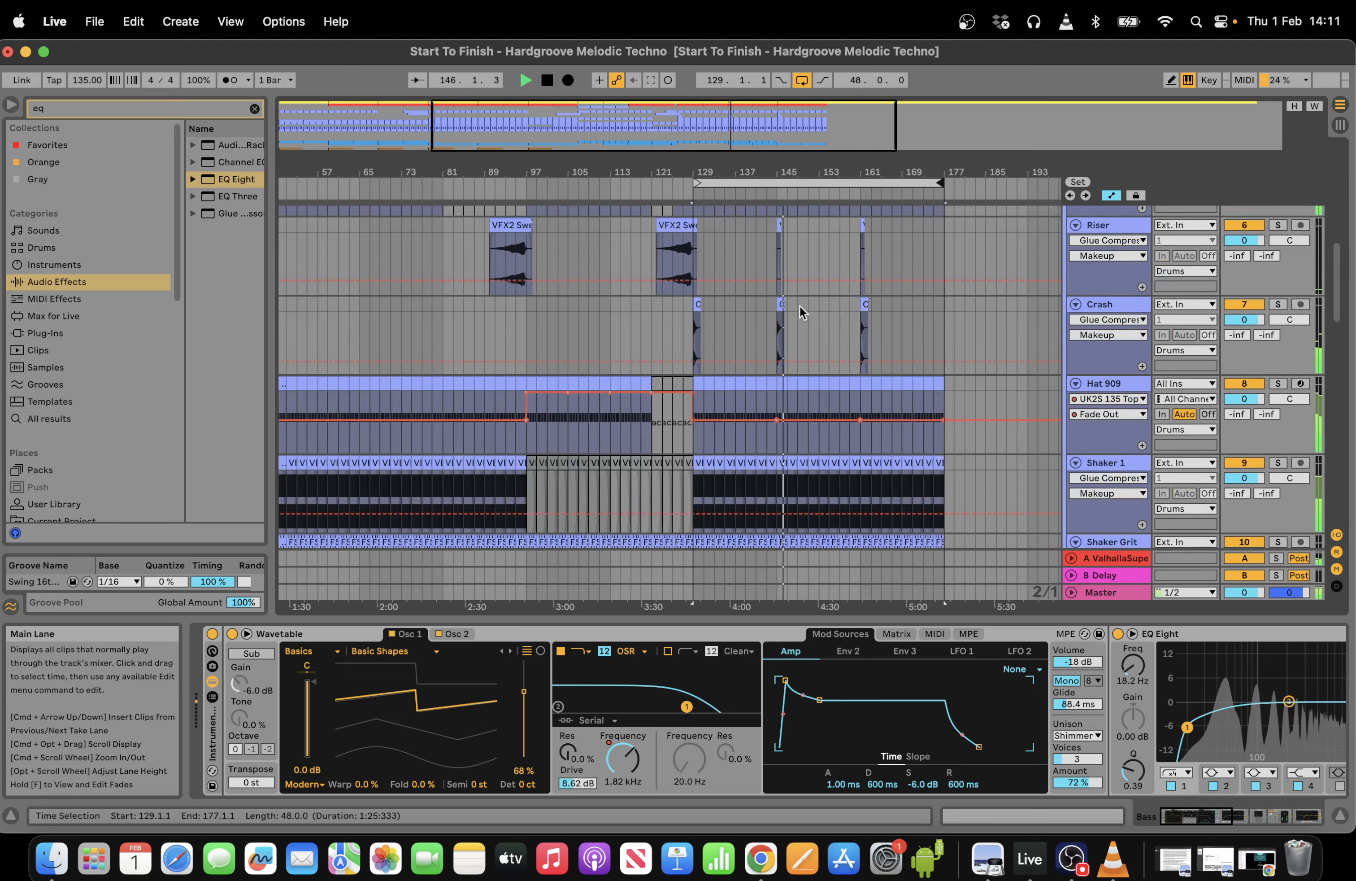
left_click(772, 304)
left_click(855, 301)
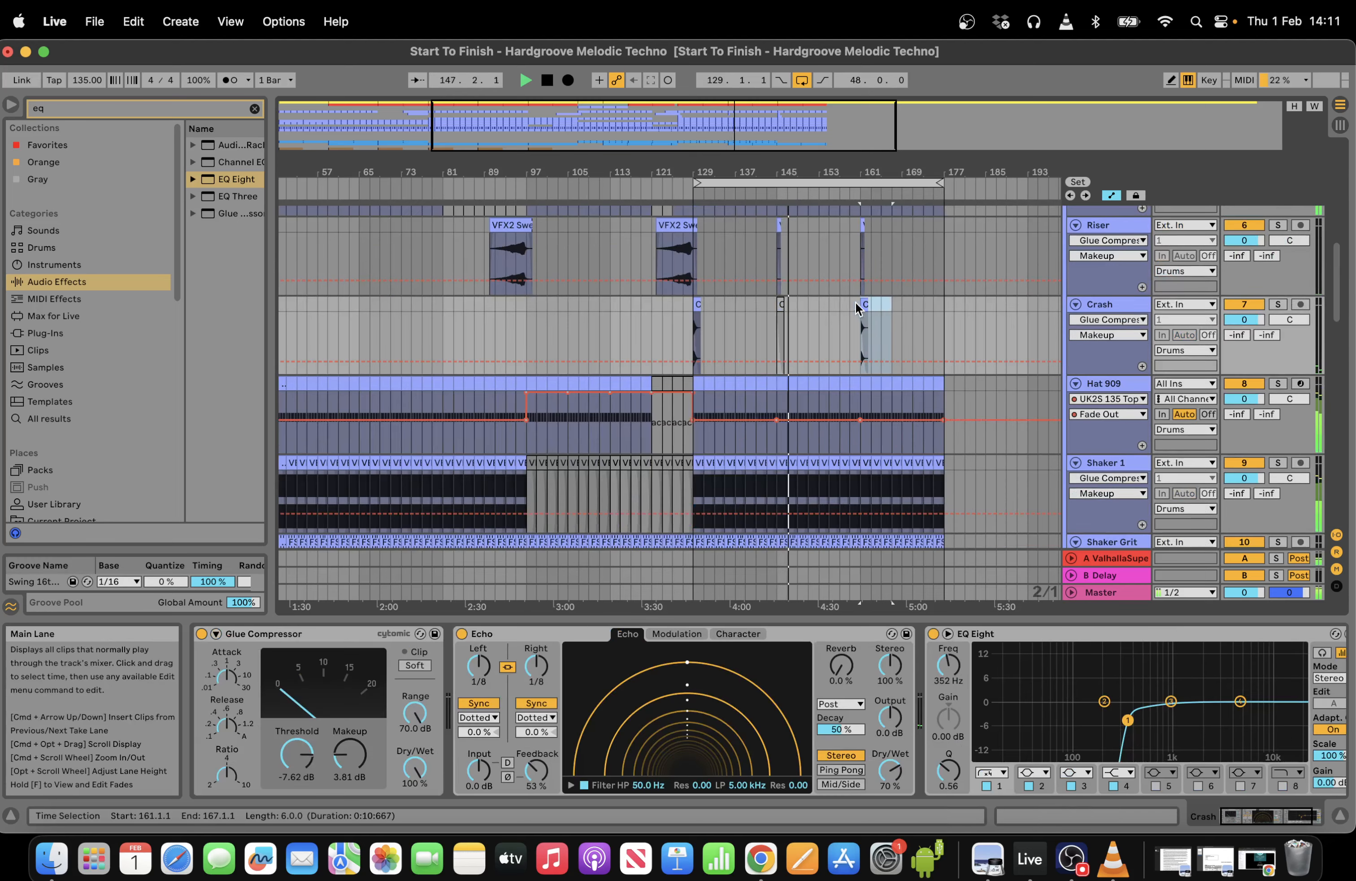
key("Delete")
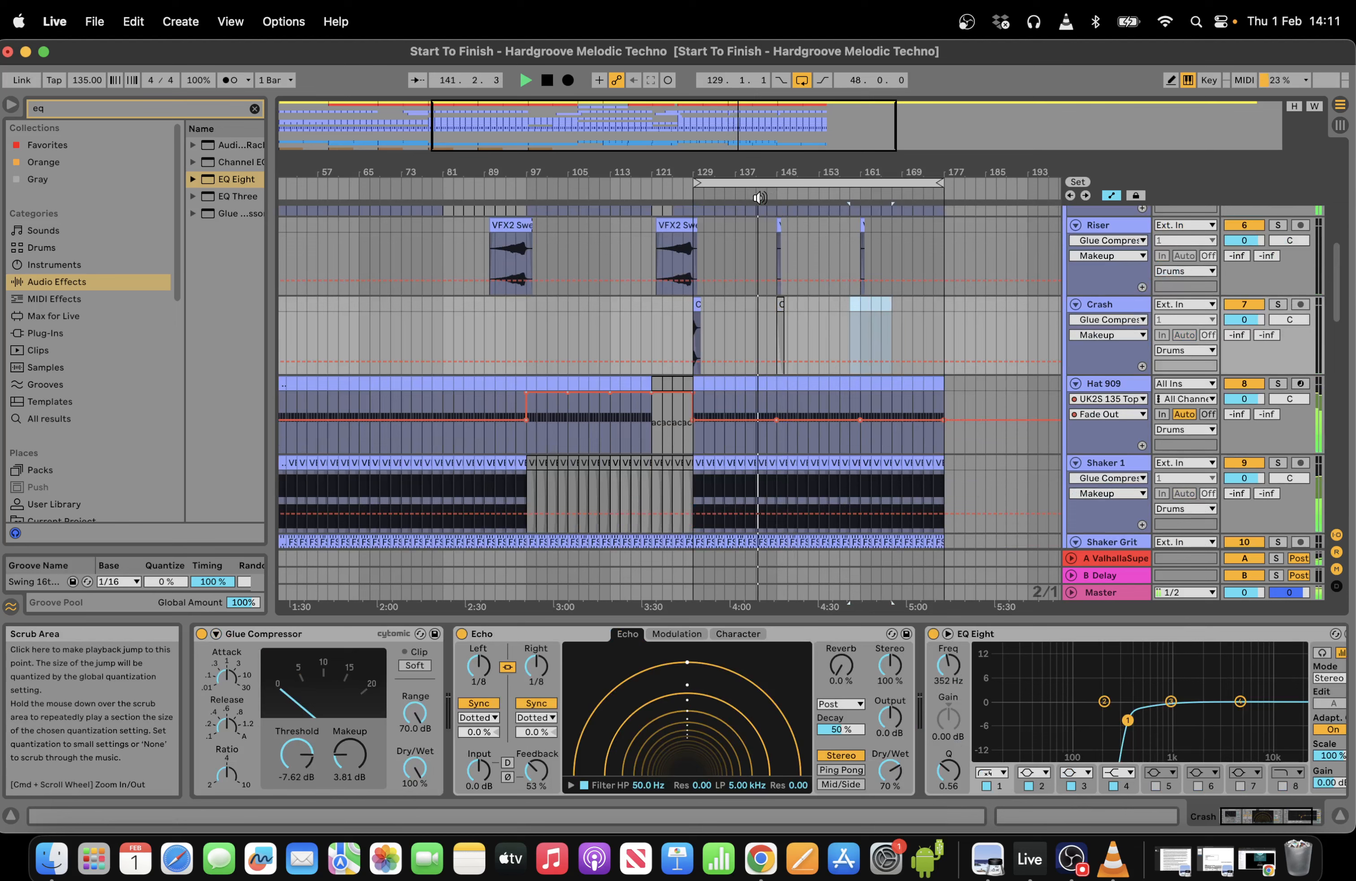
Stop playback and extend the start of the second Lead 1 track's new clip back to bar 141.
left_click_drag(1341, 303, 1335, 416)
key("space")
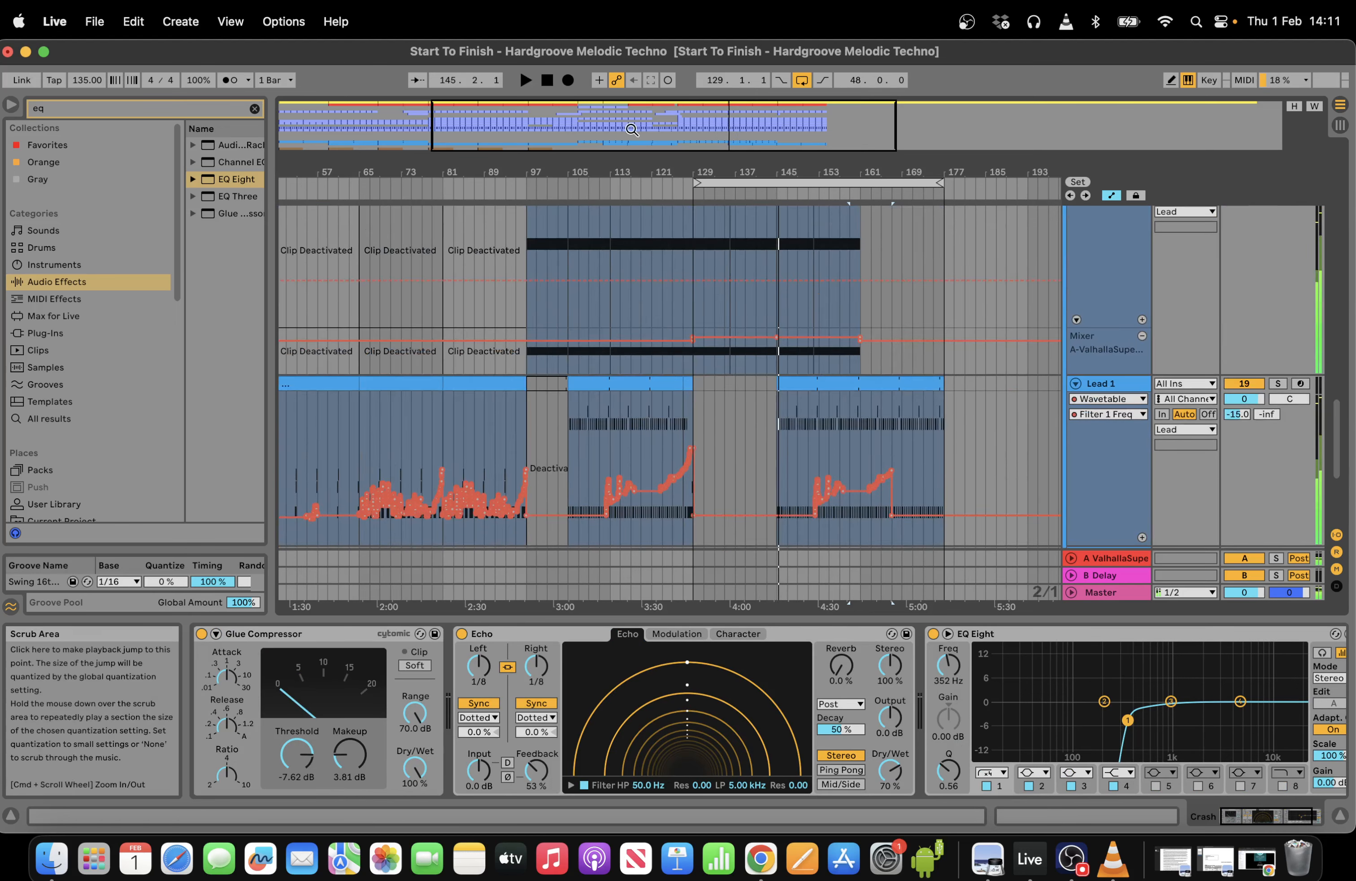
left_click_drag(617, 173, 370, 209)
left_click_drag(747, 383, 703, 382)
Play from bar 141 and shape the second Lead 1 track's Filter 1 Freq automation to rise from bar 141 and peak at bar 145.
left_click(697, 517)
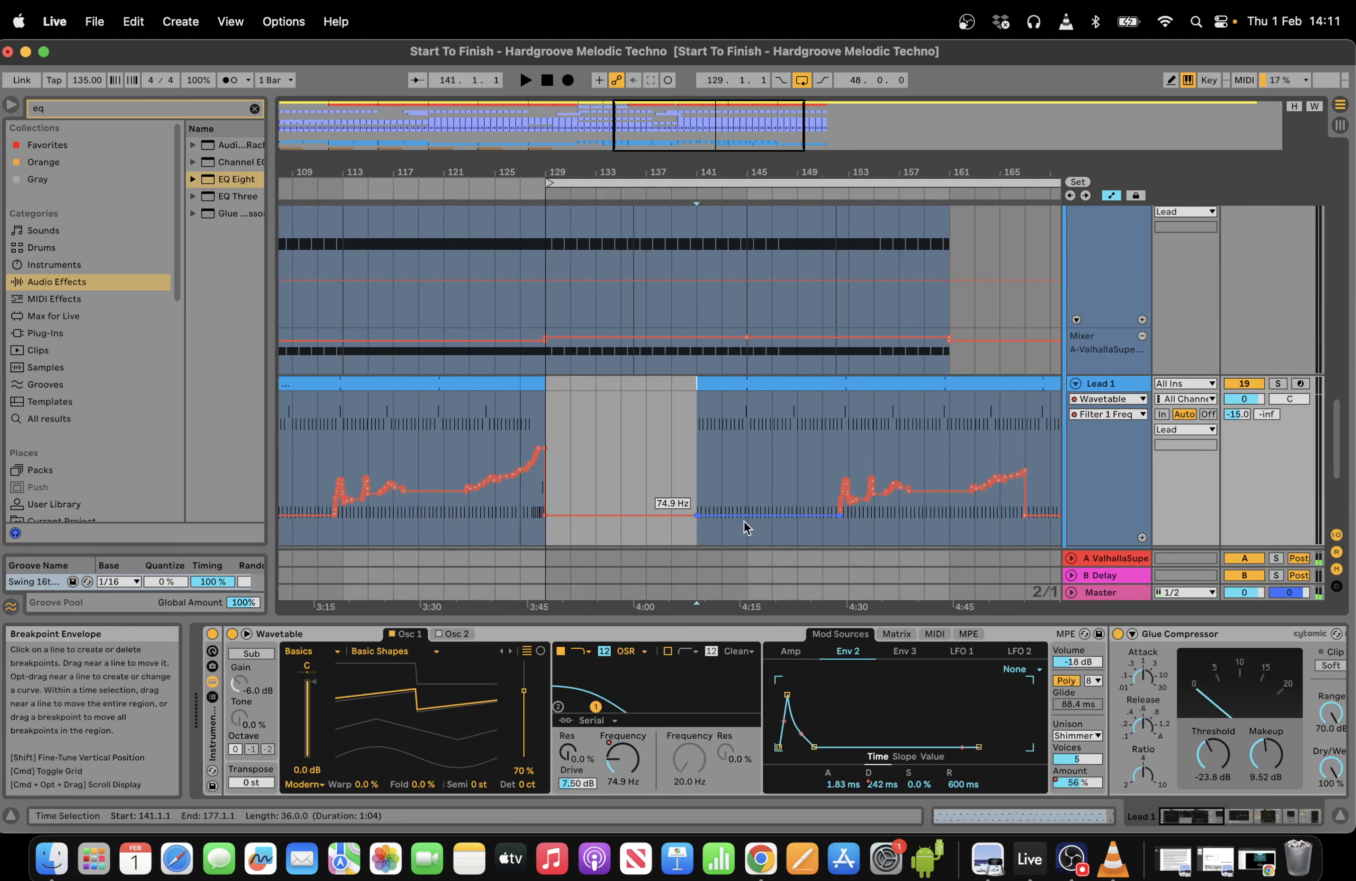
key("space")
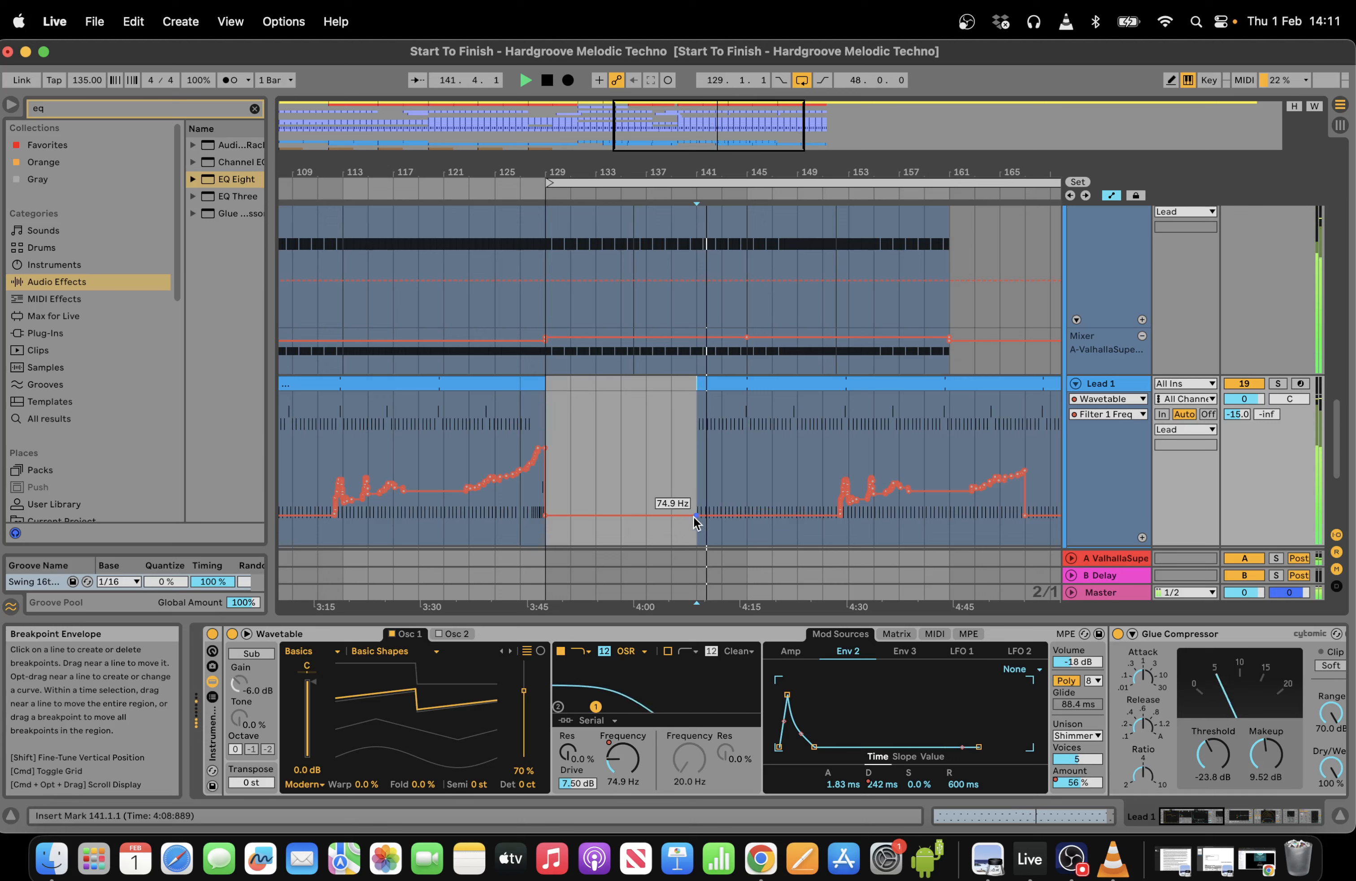
left_click(745, 516)
left_click_drag(696, 516, 765, 412)
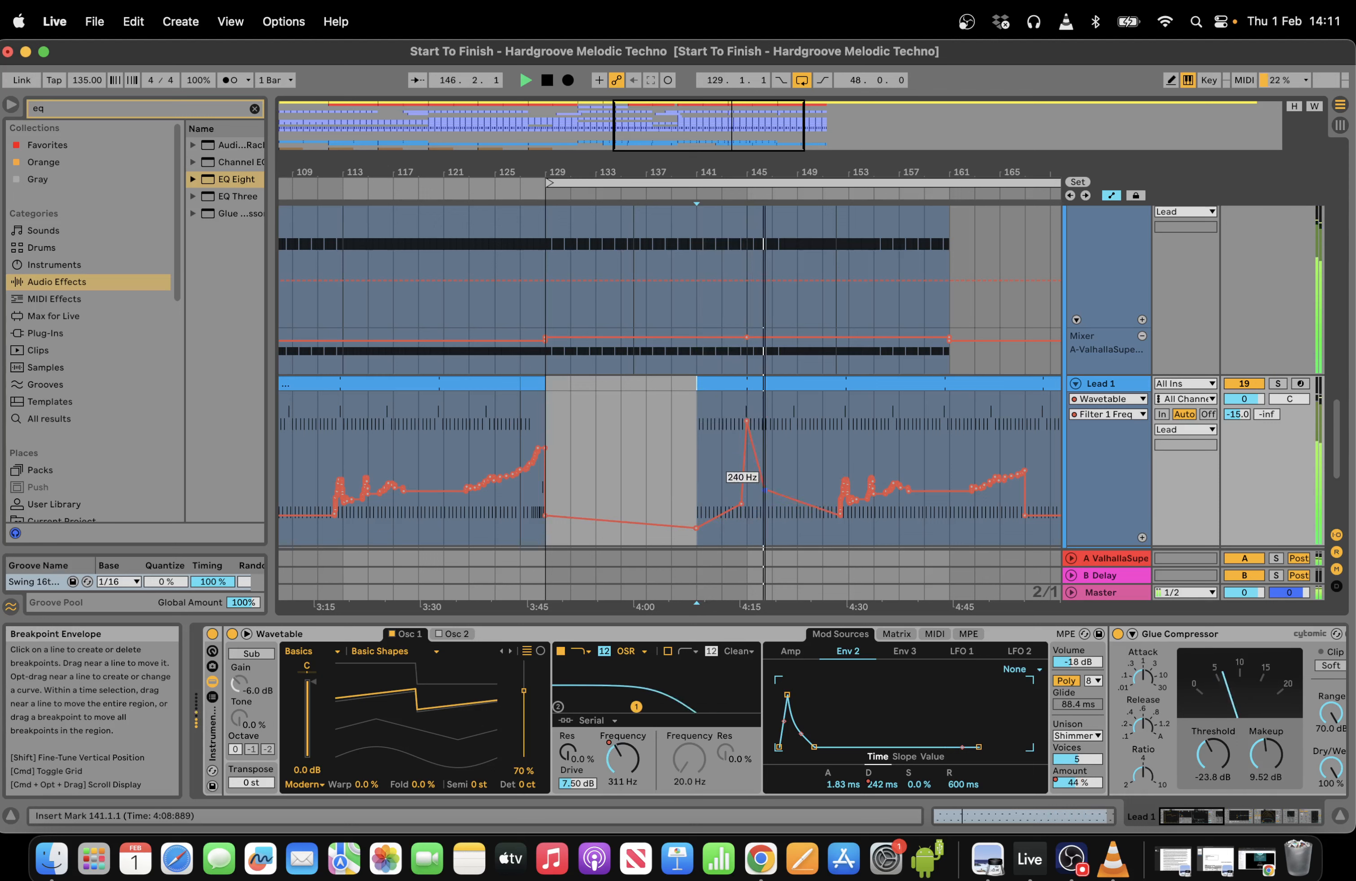
left_click_drag(765, 490, 765, 488)
left_click_drag(841, 514, 840, 484)
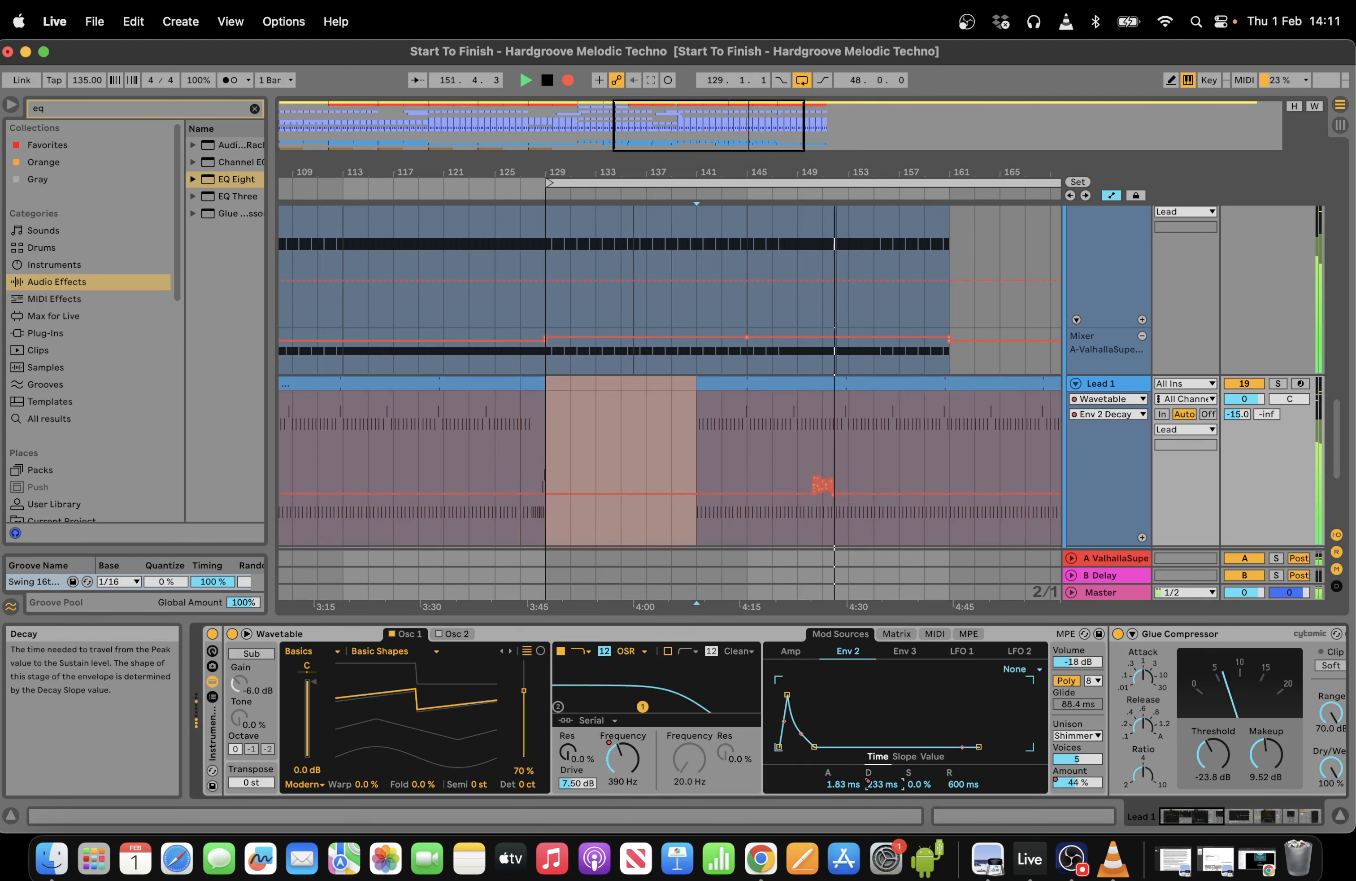
Record Wavetable's Filter 1 frequency, Env 2 Decay and Unison Amount movements as automation on the second Lead 1 track up to bar 161.
left_click(622, 756)
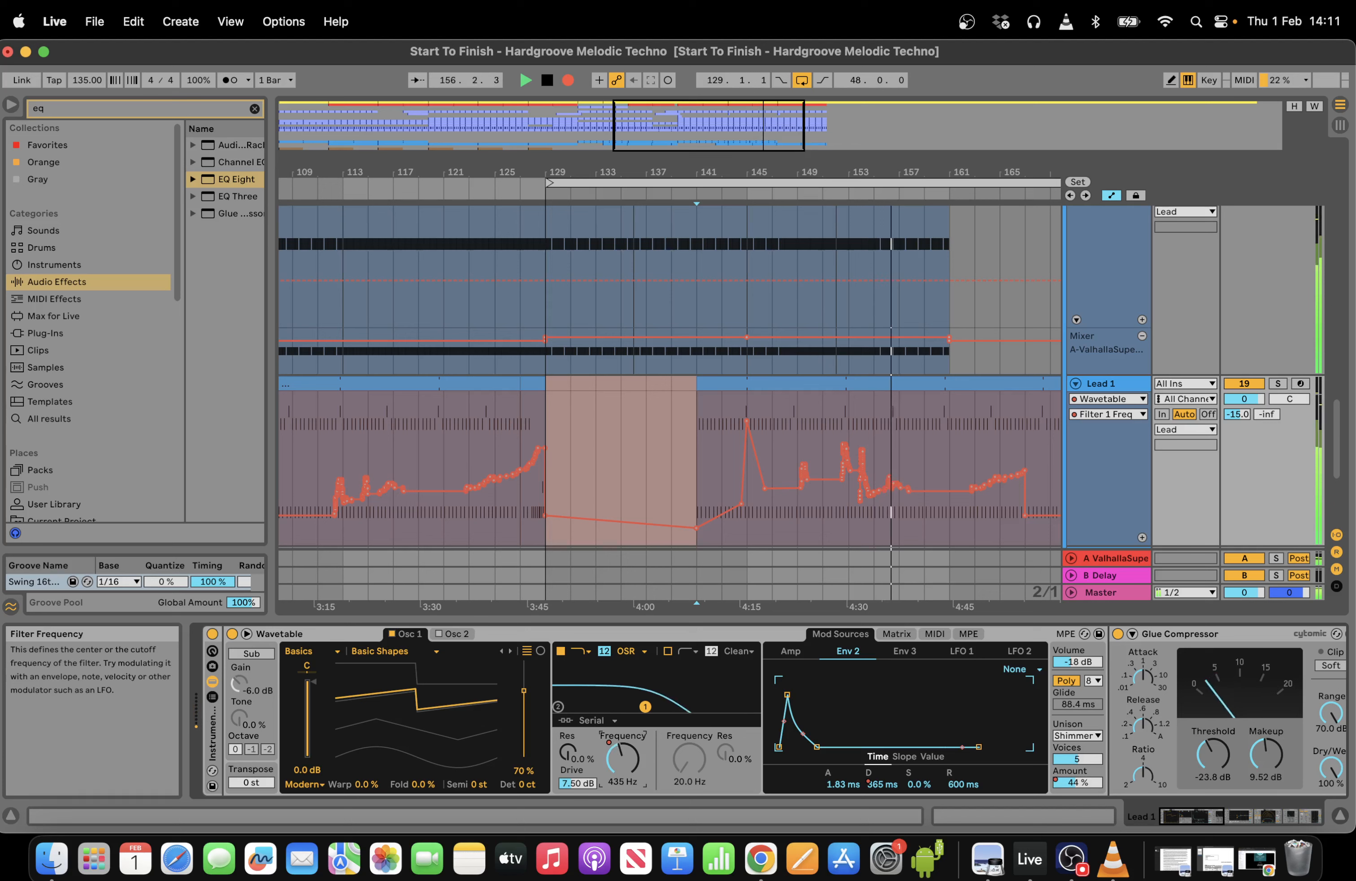
left_click_drag(878, 785, 877, 760)
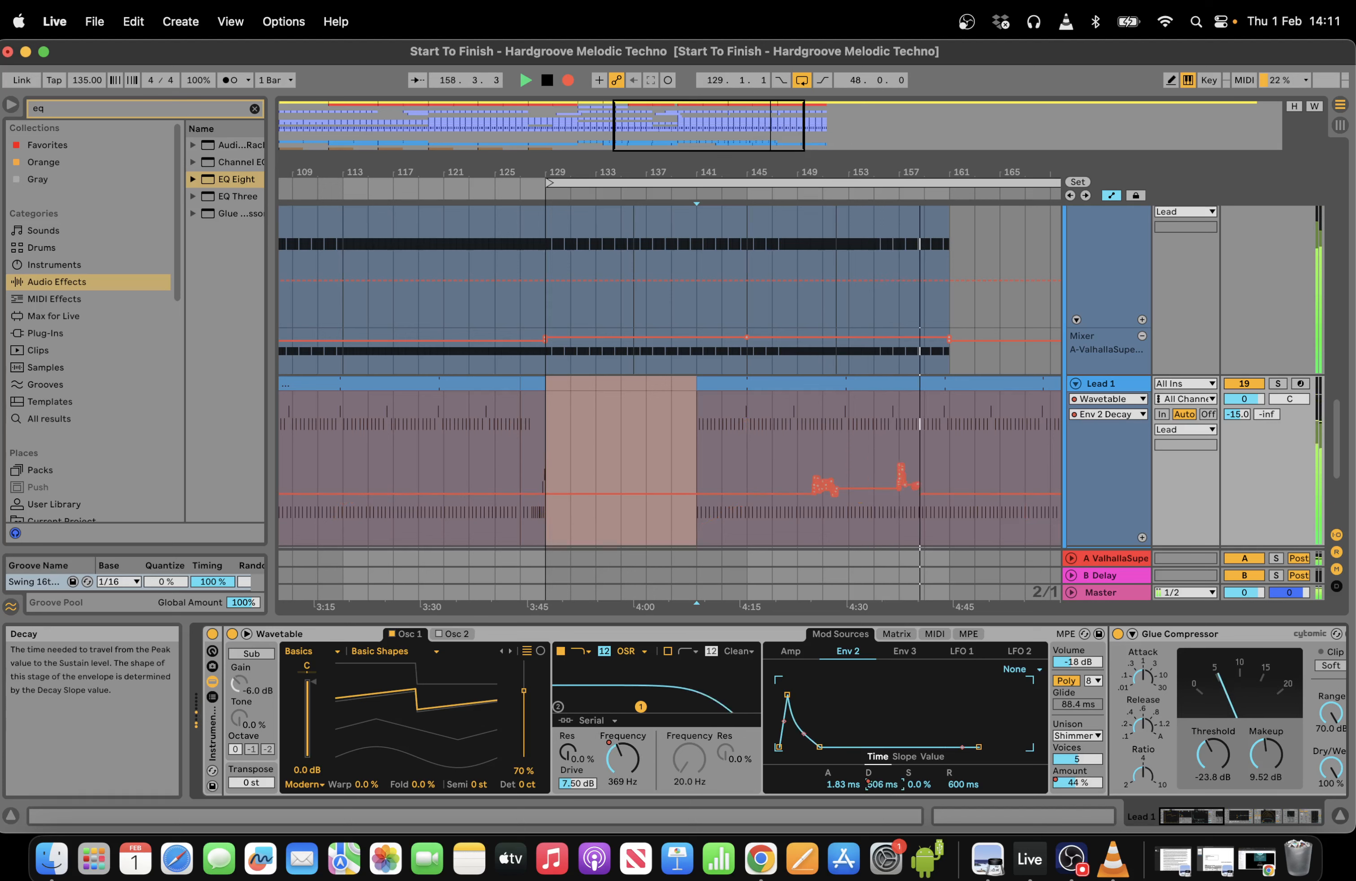
left_click_drag(882, 784, 882, 782)
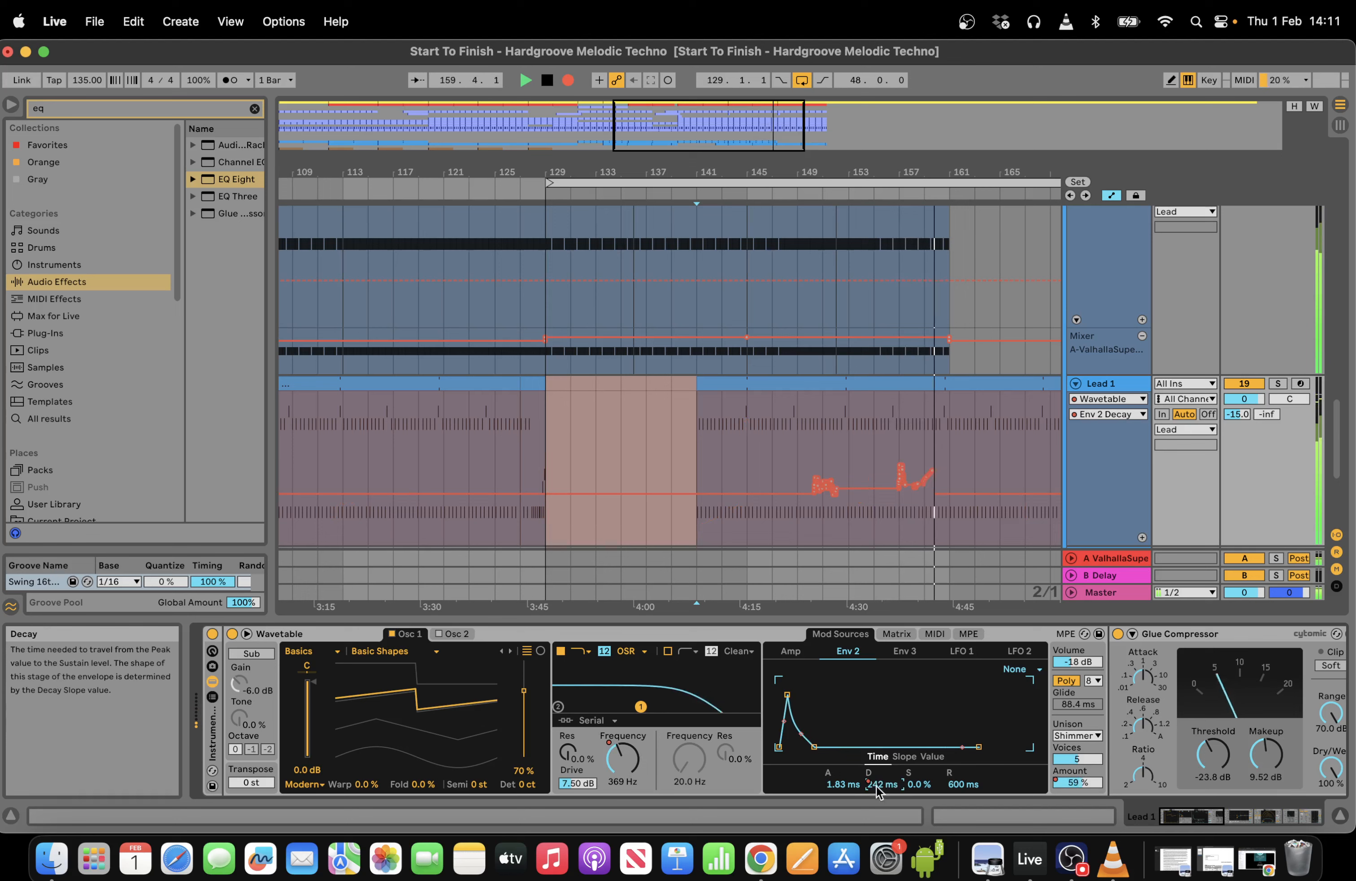
left_click_drag(1077, 782, 1077, 754)
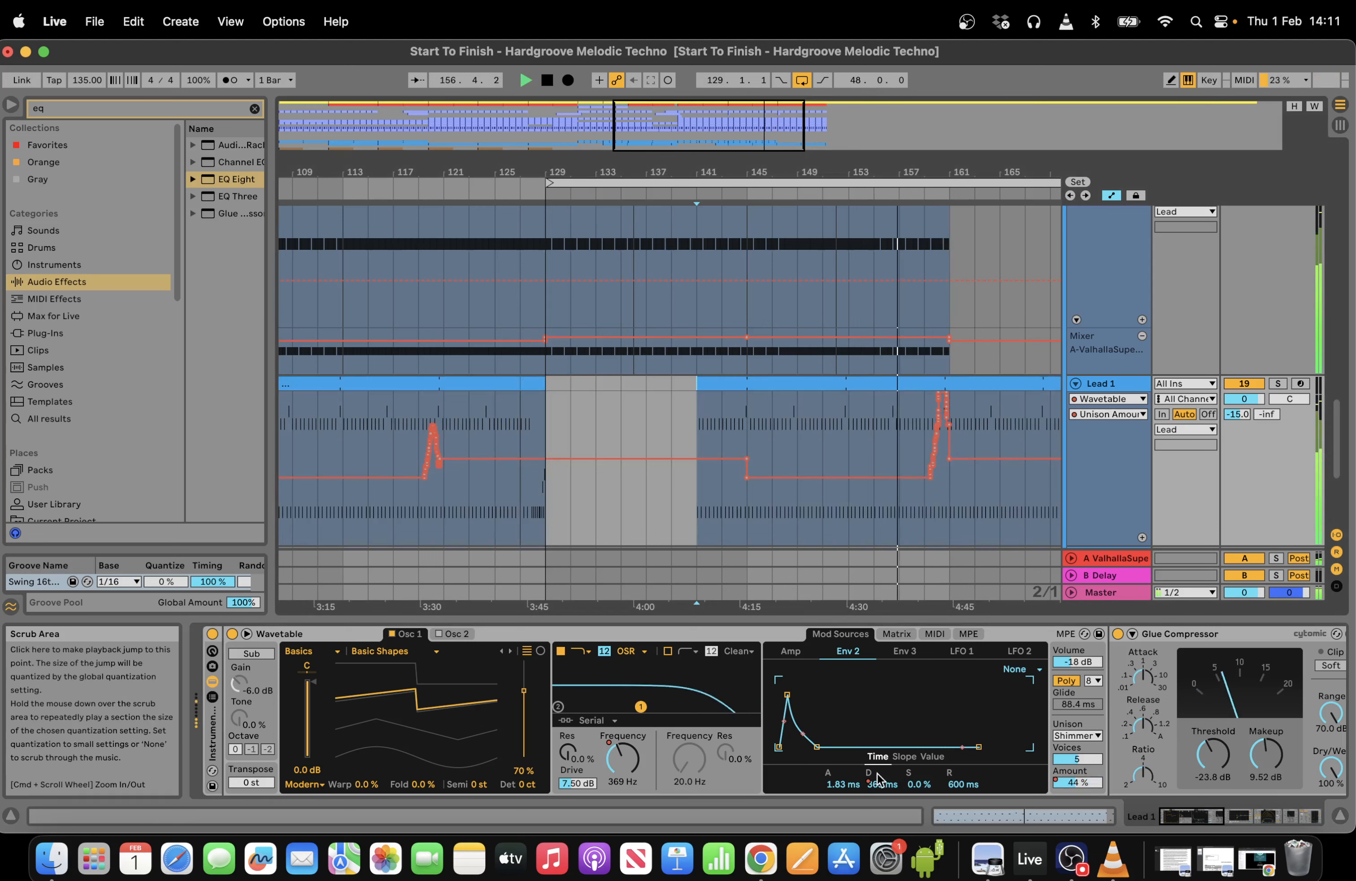
Record Wavetable's Env 2 Decay, raised to 1.03 s, and Filter 1 frequency movements as automation on the second Lead 1 track up to about bar 167.
left_click_drag(878, 779, 879, 750)
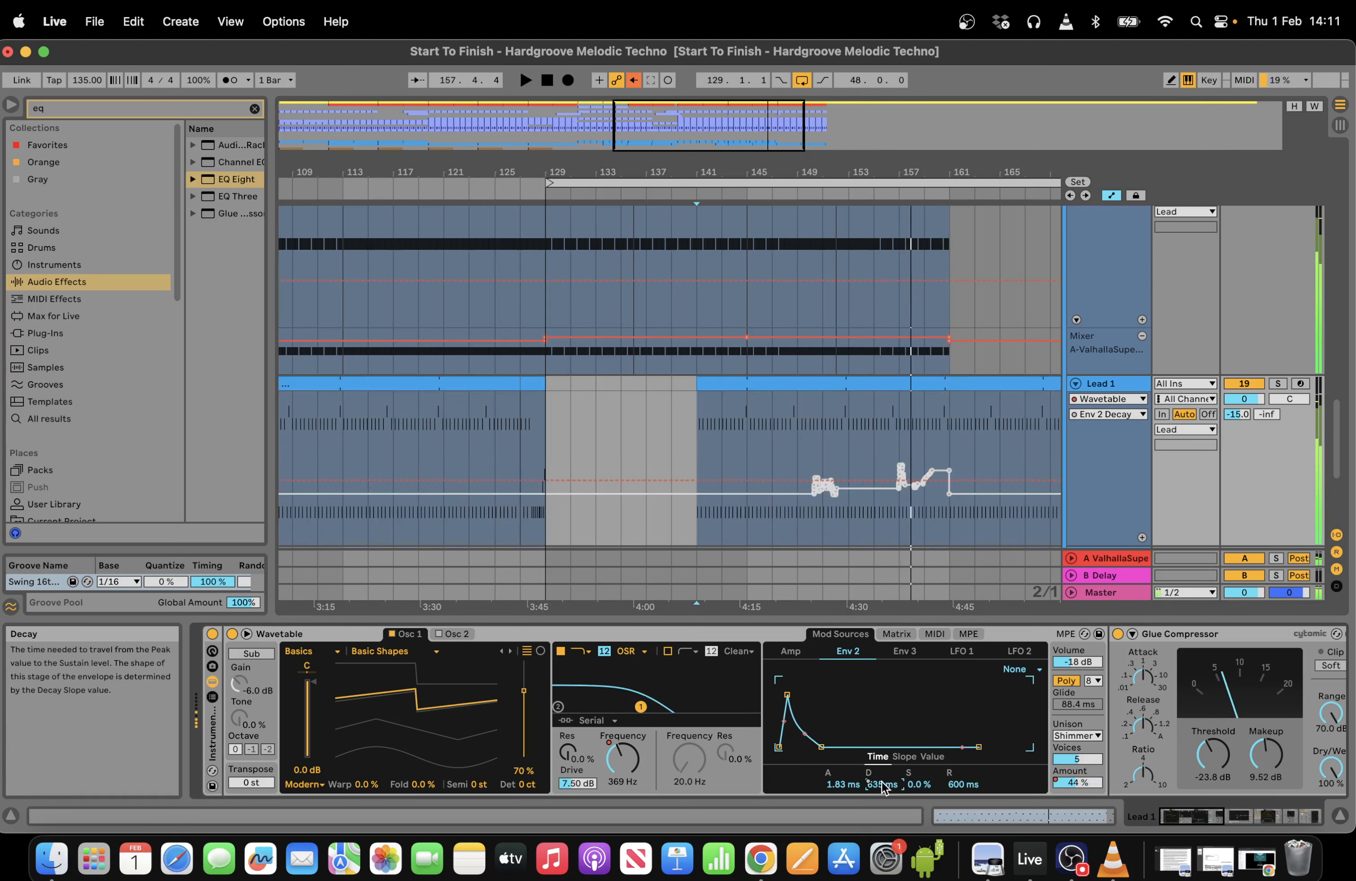
left_click(894, 193)
left_click(567, 80)
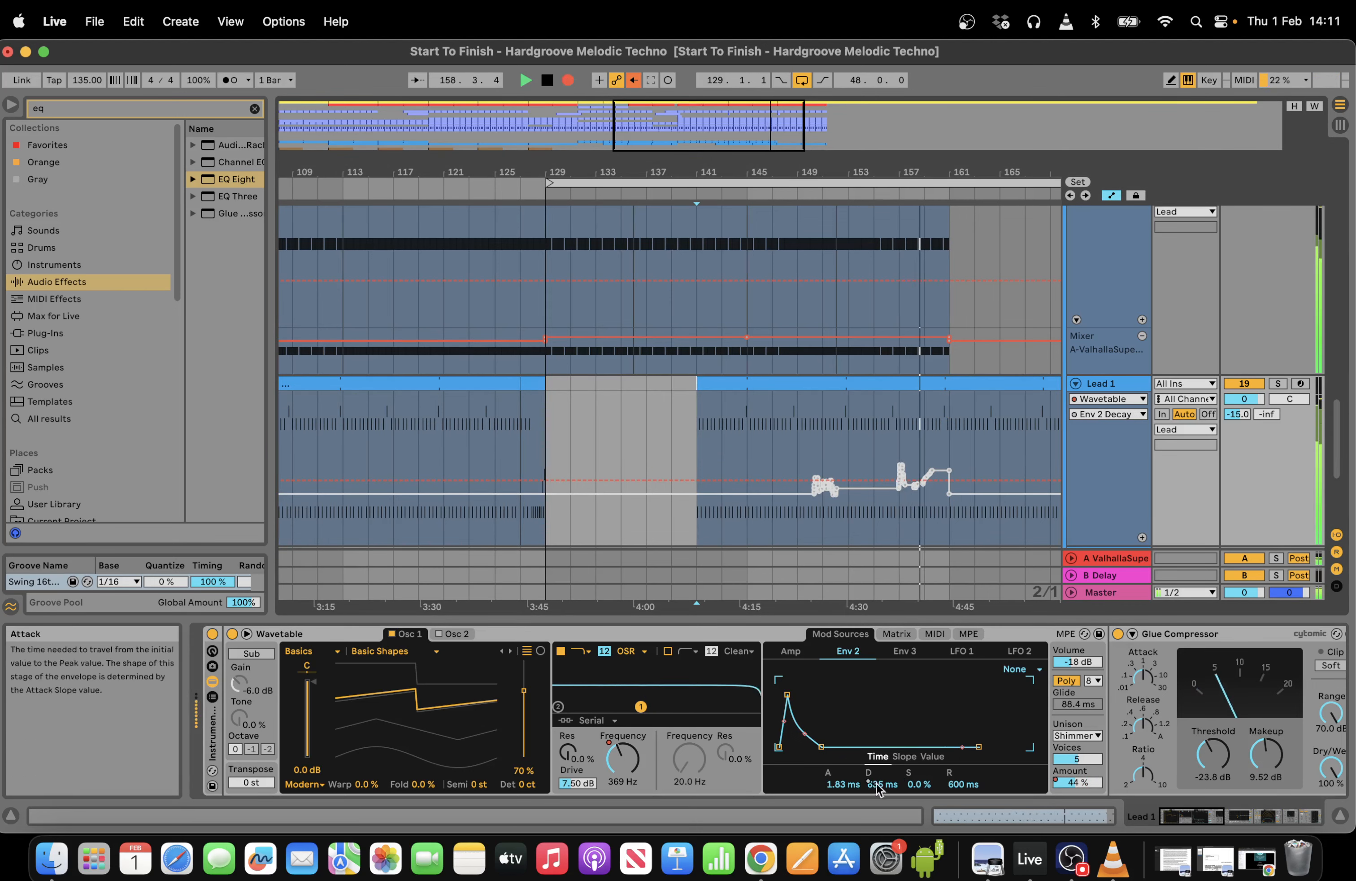
left_click_drag(880, 784, 880, 769)
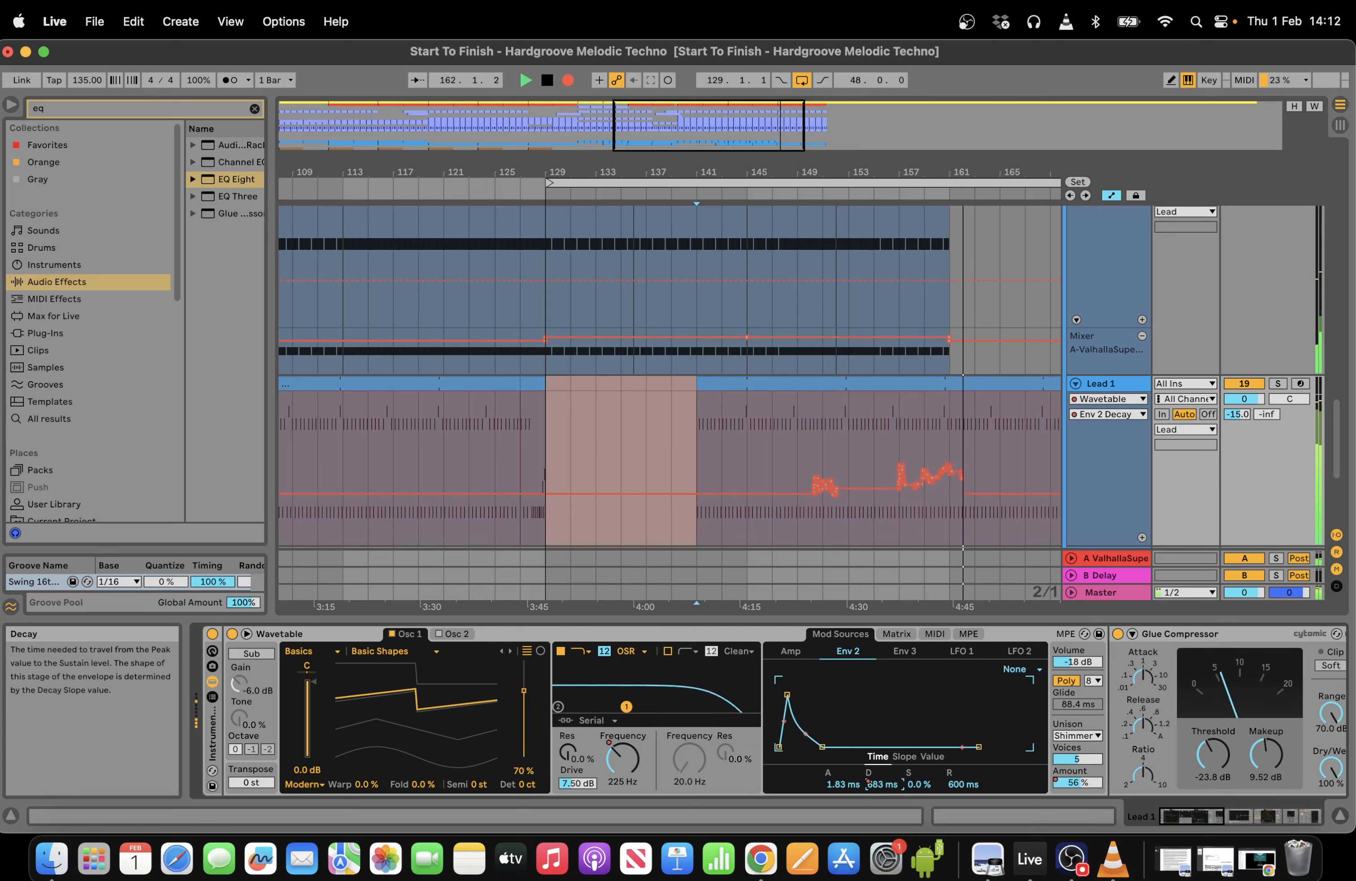
left_click_drag(623, 759, 623, 754)
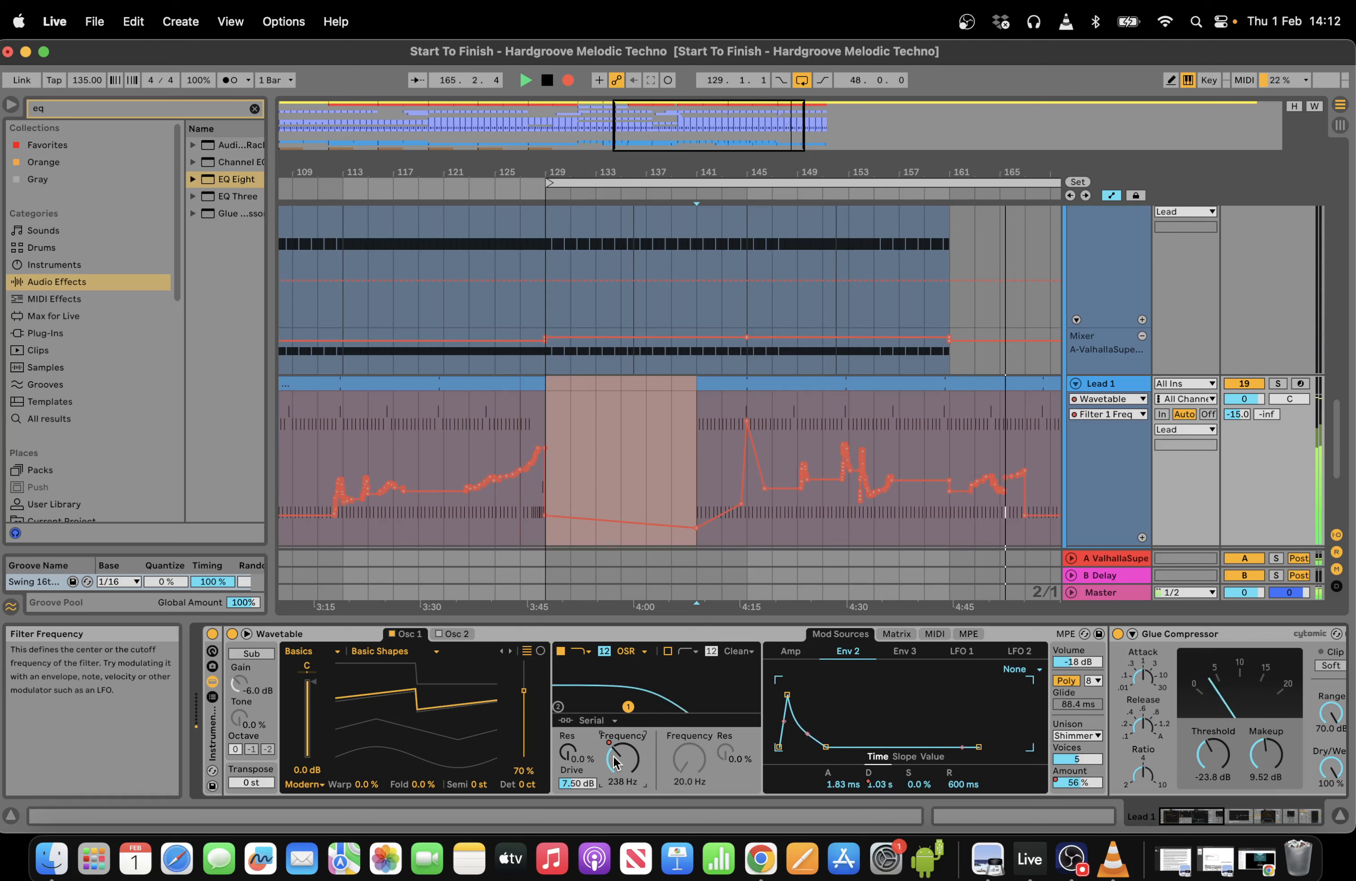
Delete the Drums group's material from bar 169 to bar 177.
left_click_drag(707, 126, 786, 104)
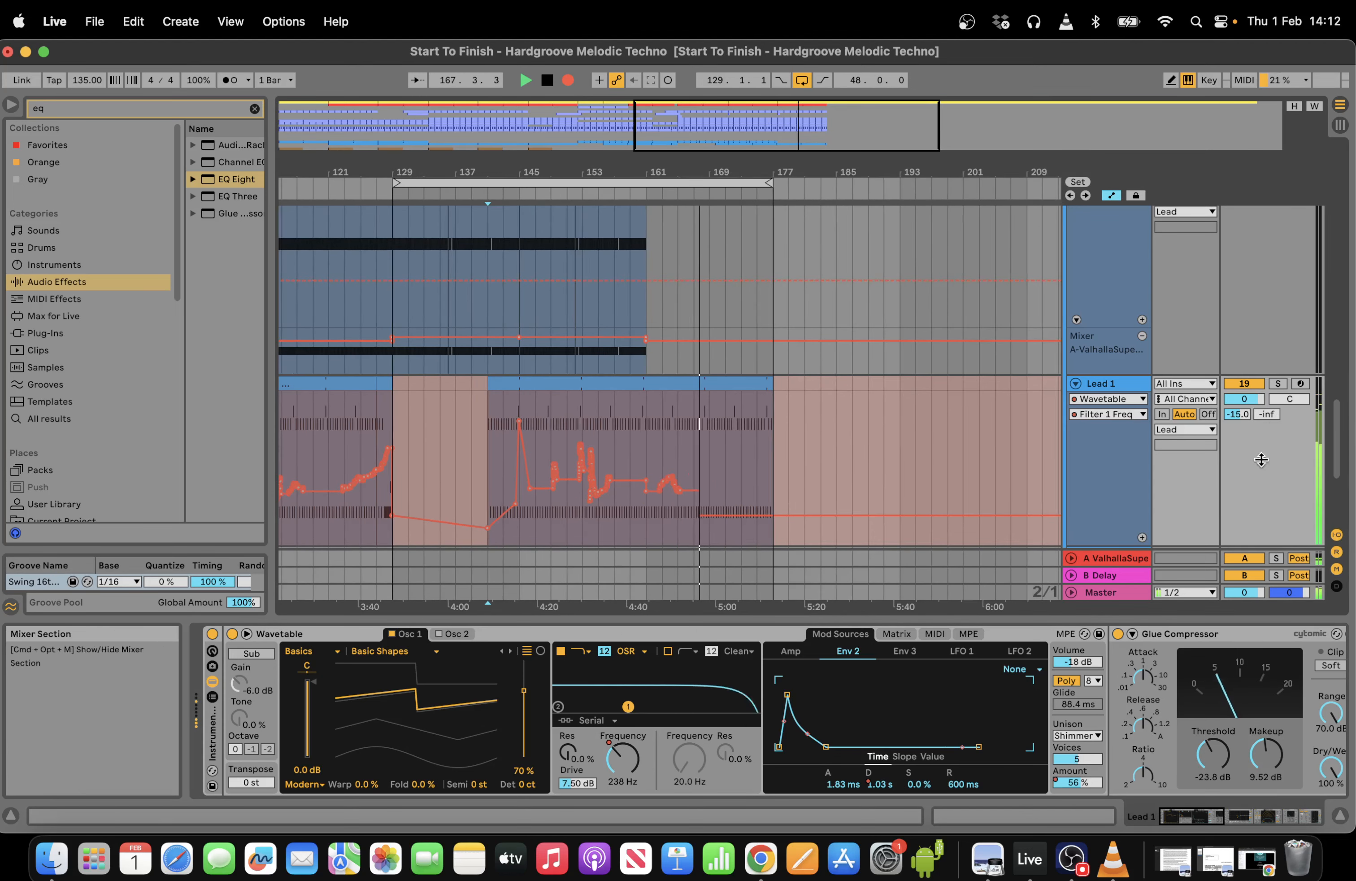
scroll(1315, 389, "up", 5)
left_click_drag(1338, 394, 1333, 223)
left_click_drag(770, 394, 707, 395)
key("Delete")
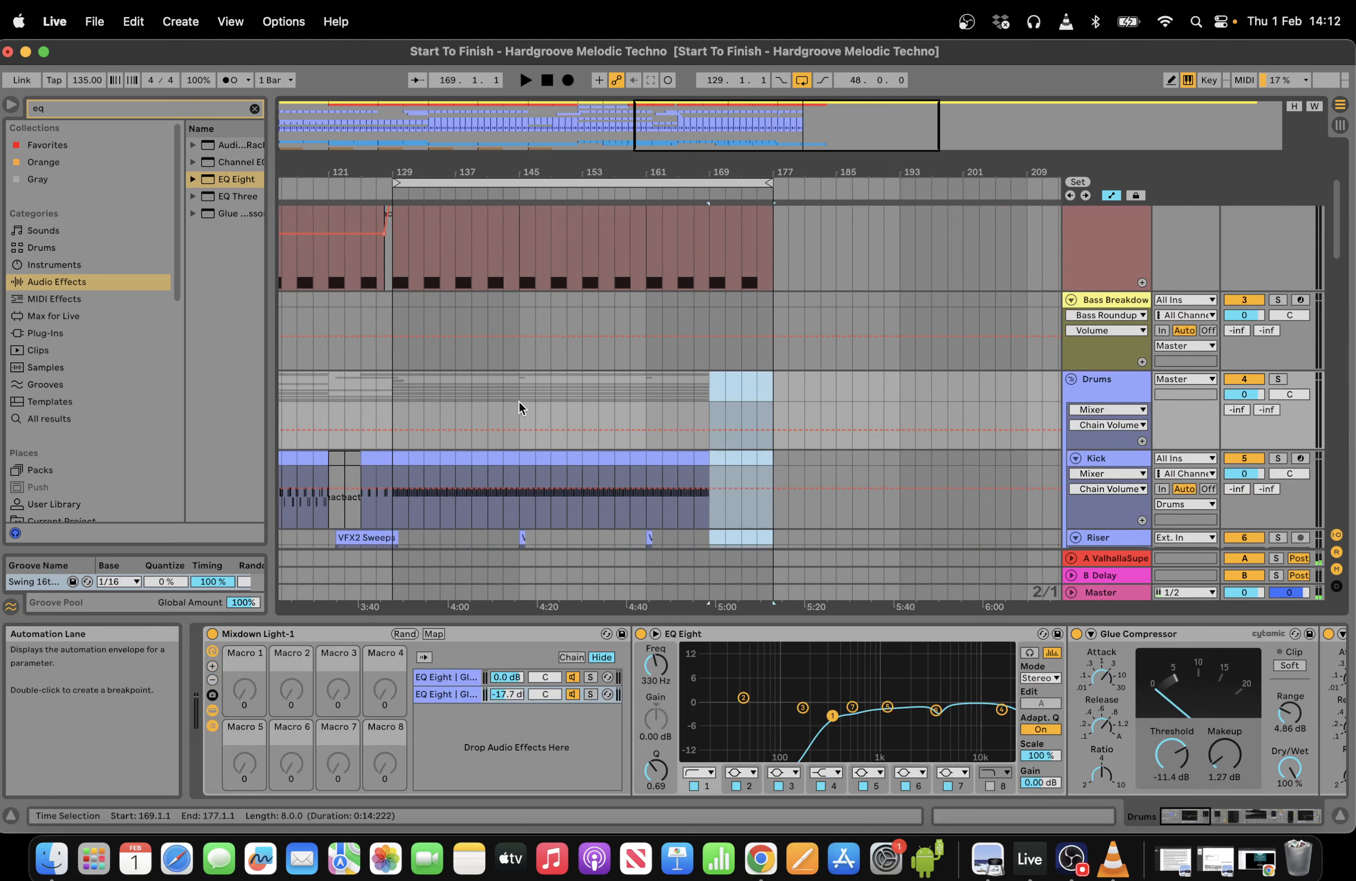
Loop bars 129 to 145 and copy that section across all tracks to bars 177 to 193.
left_click_drag(520, 403, 399, 395)
key("super+l")
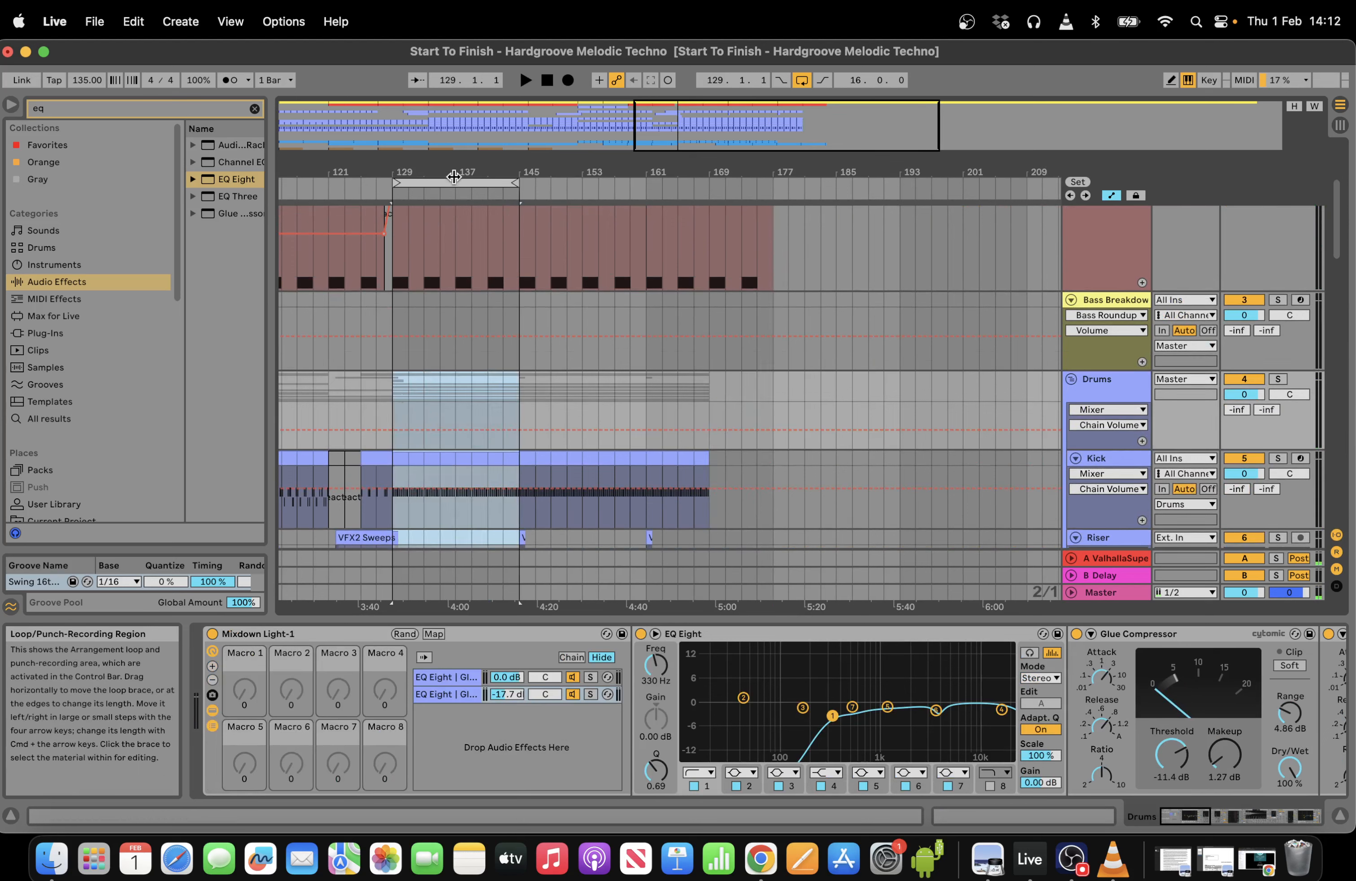
left_click(455, 179)
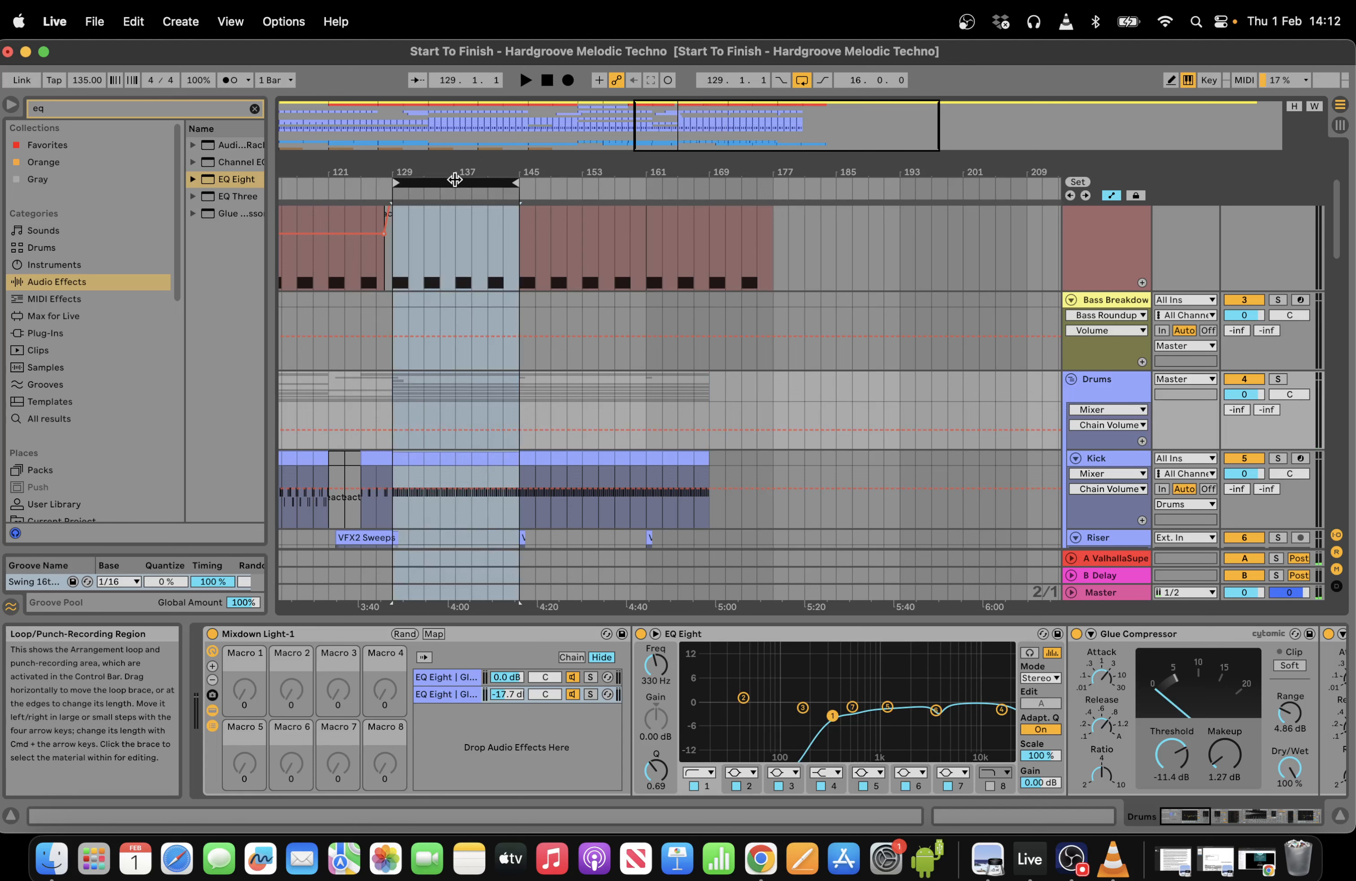
left_click_drag(455, 175, 841, 172)
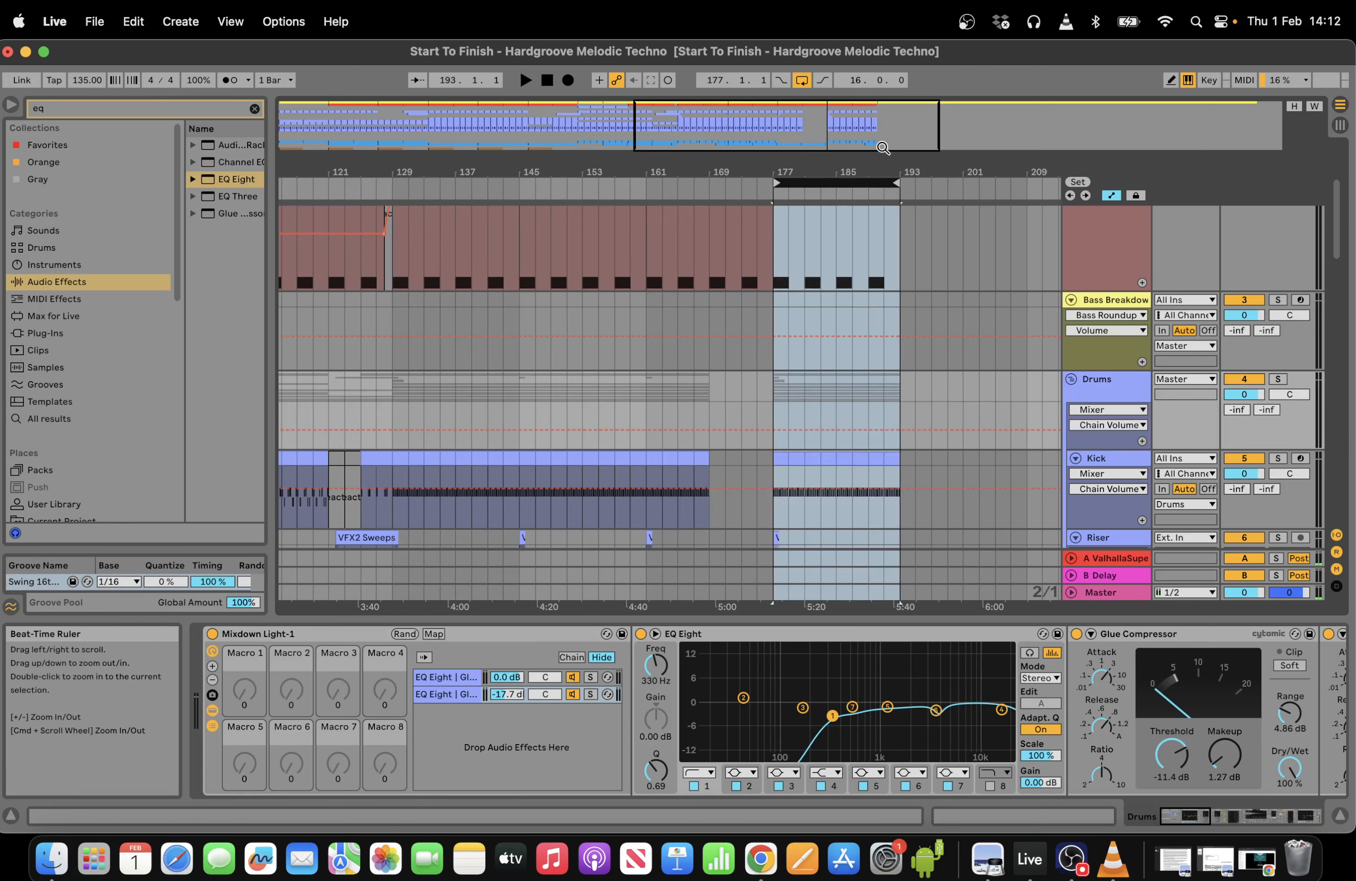
Copy the Bass clip at bar 17 to bar 193, play from there, and extend the loop region to bar 209.
double_click(919, 110)
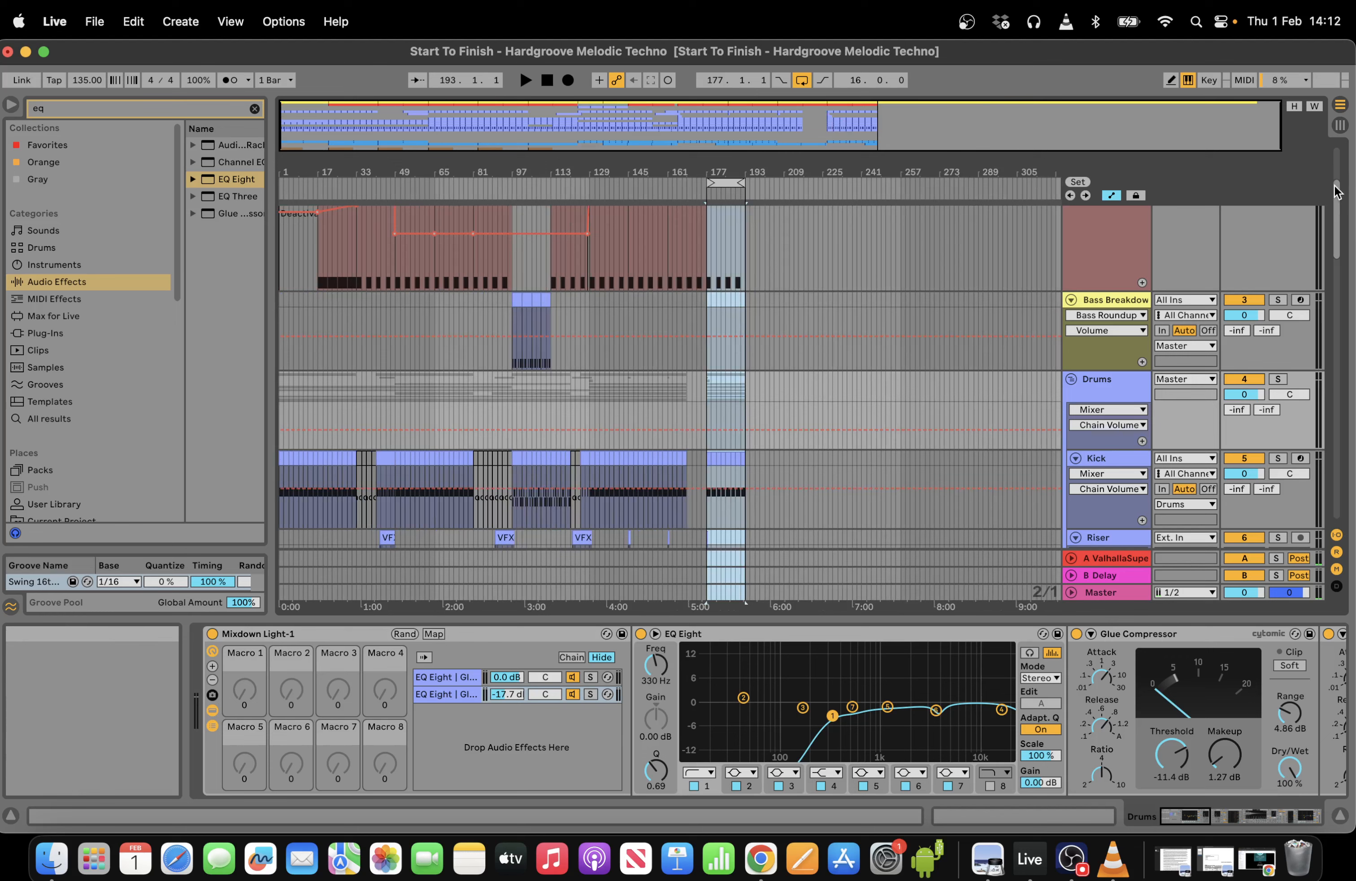
scroll(1327, 251, "up", 5)
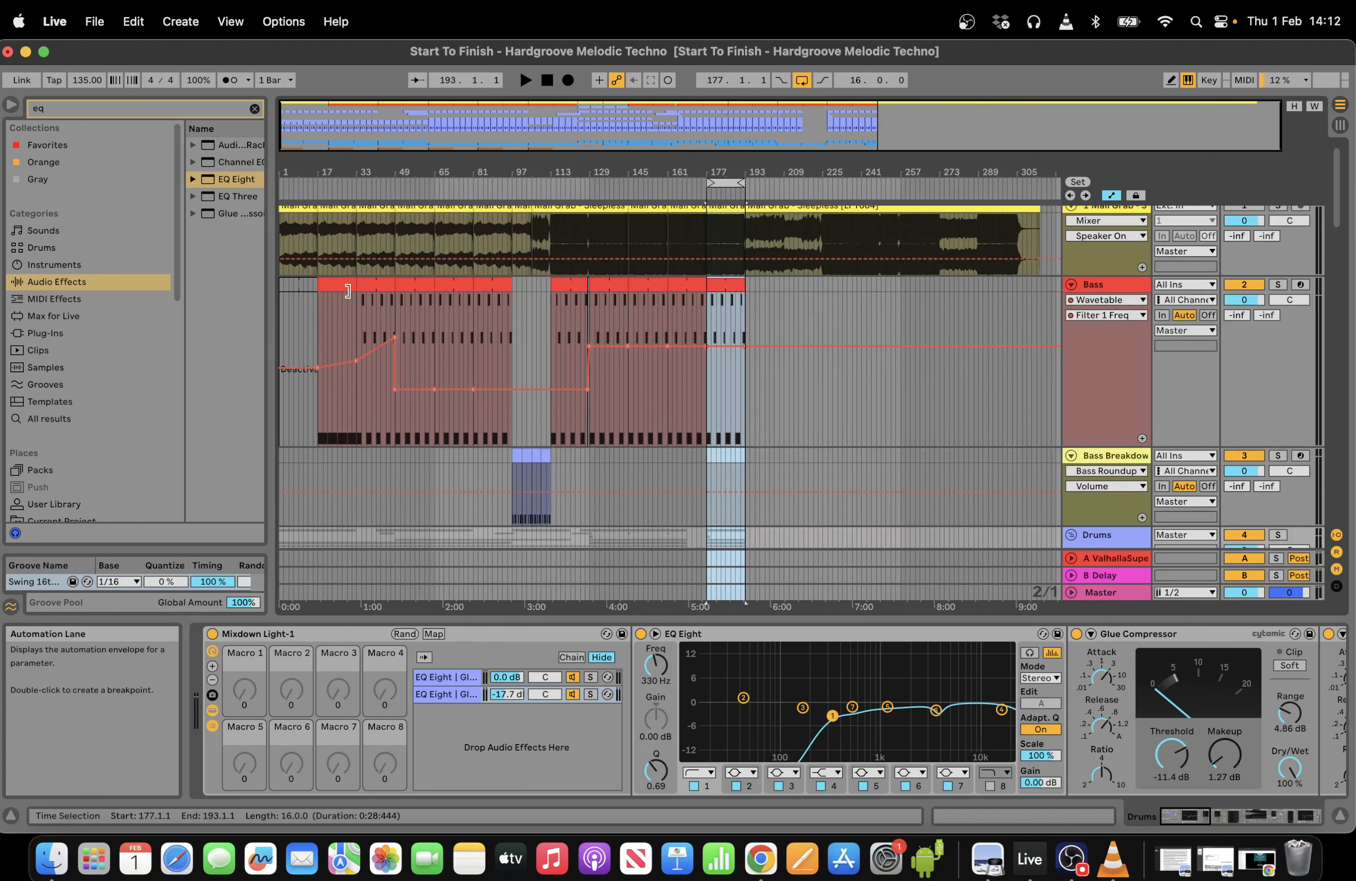
left_click(338, 281)
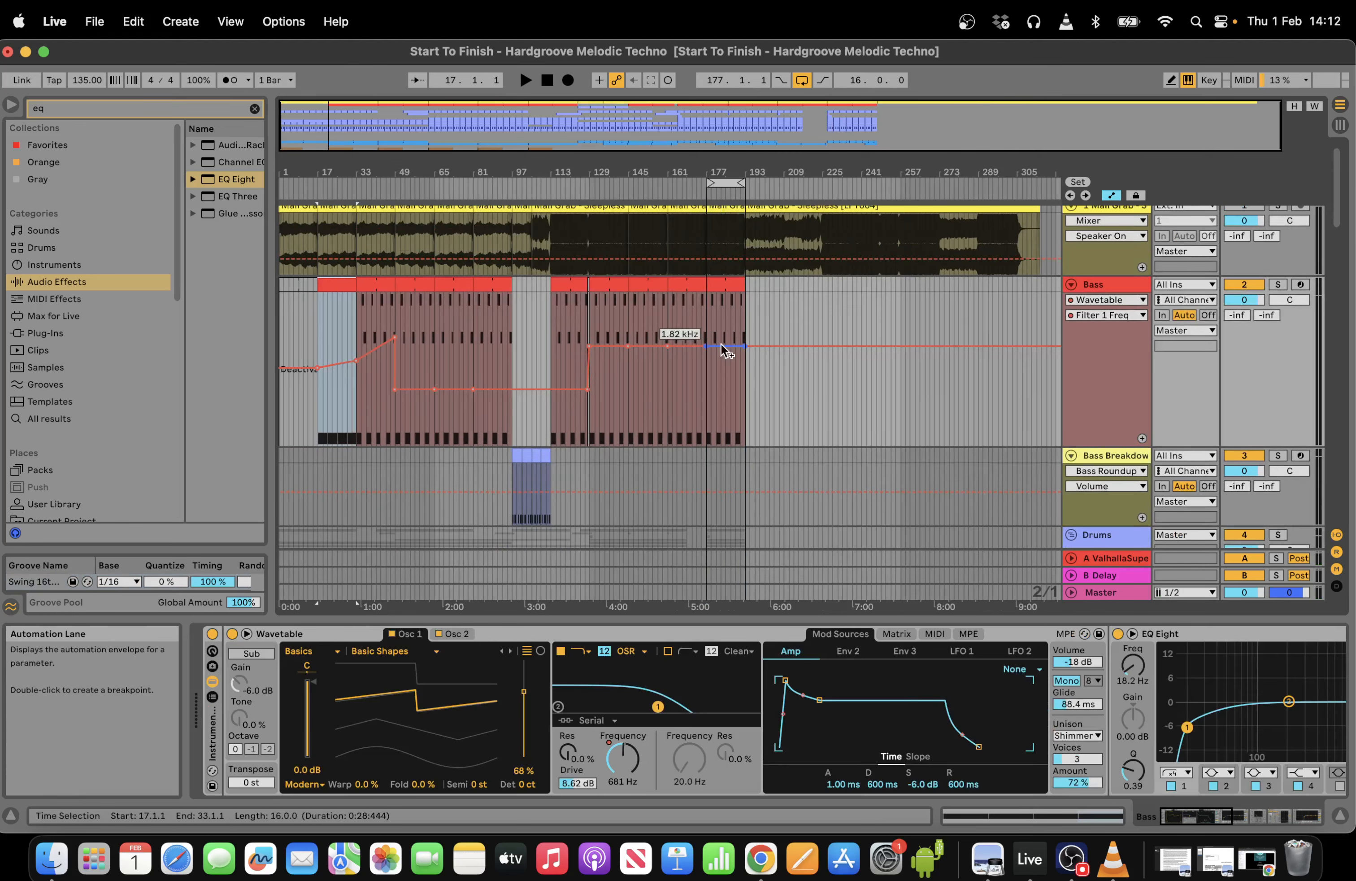
right_click(778, 309)
left_click(855, 526)
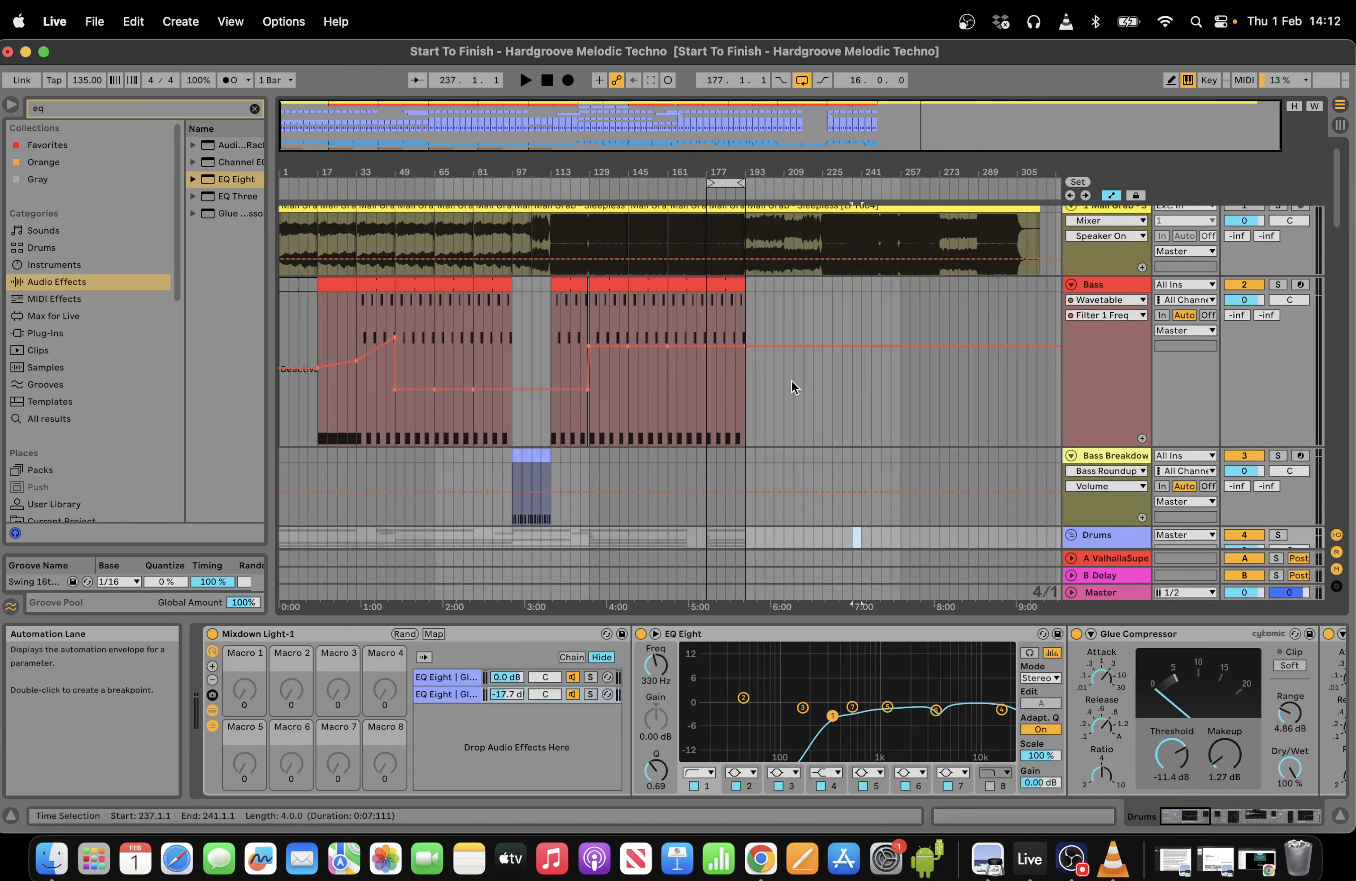
left_click(743, 311)
key("space")
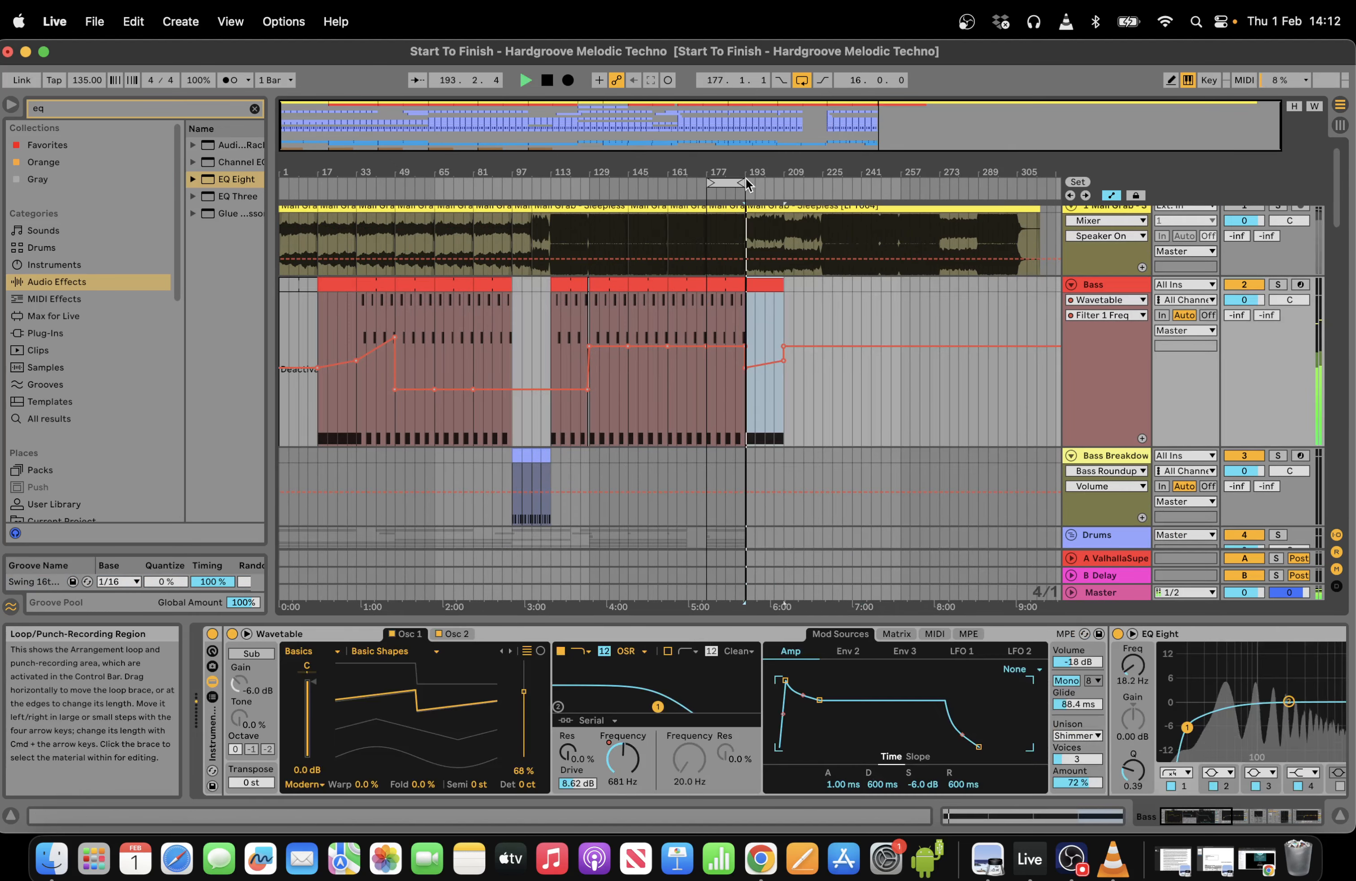
left_click_drag(745, 182, 780, 190)
key("space")
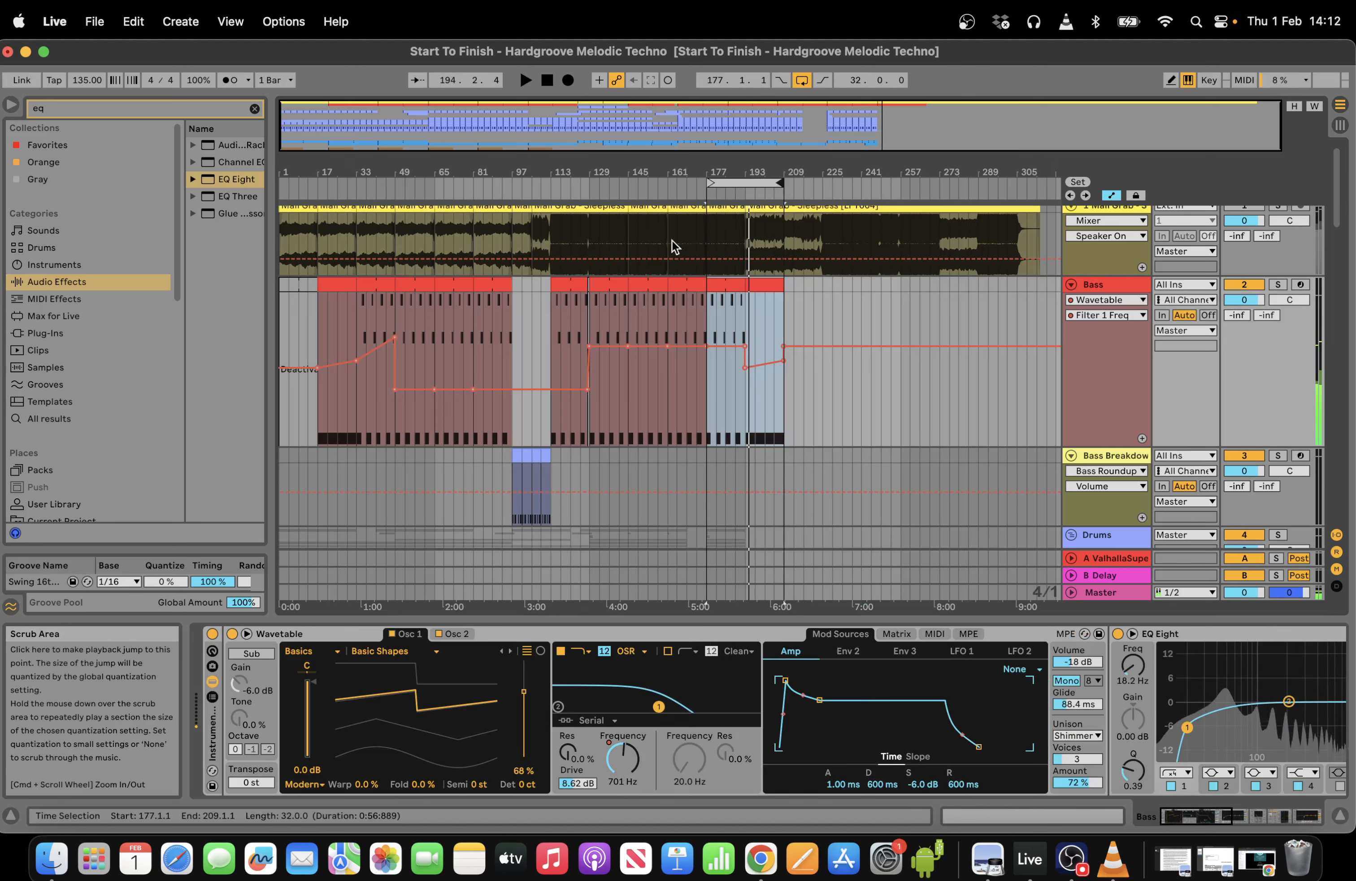
Lower the automation of the Bass EQ Eight's mid-channel filter 1 frequency to 10 Hz from bar 193 to 209 and resume playback.
left_click(1199, 819)
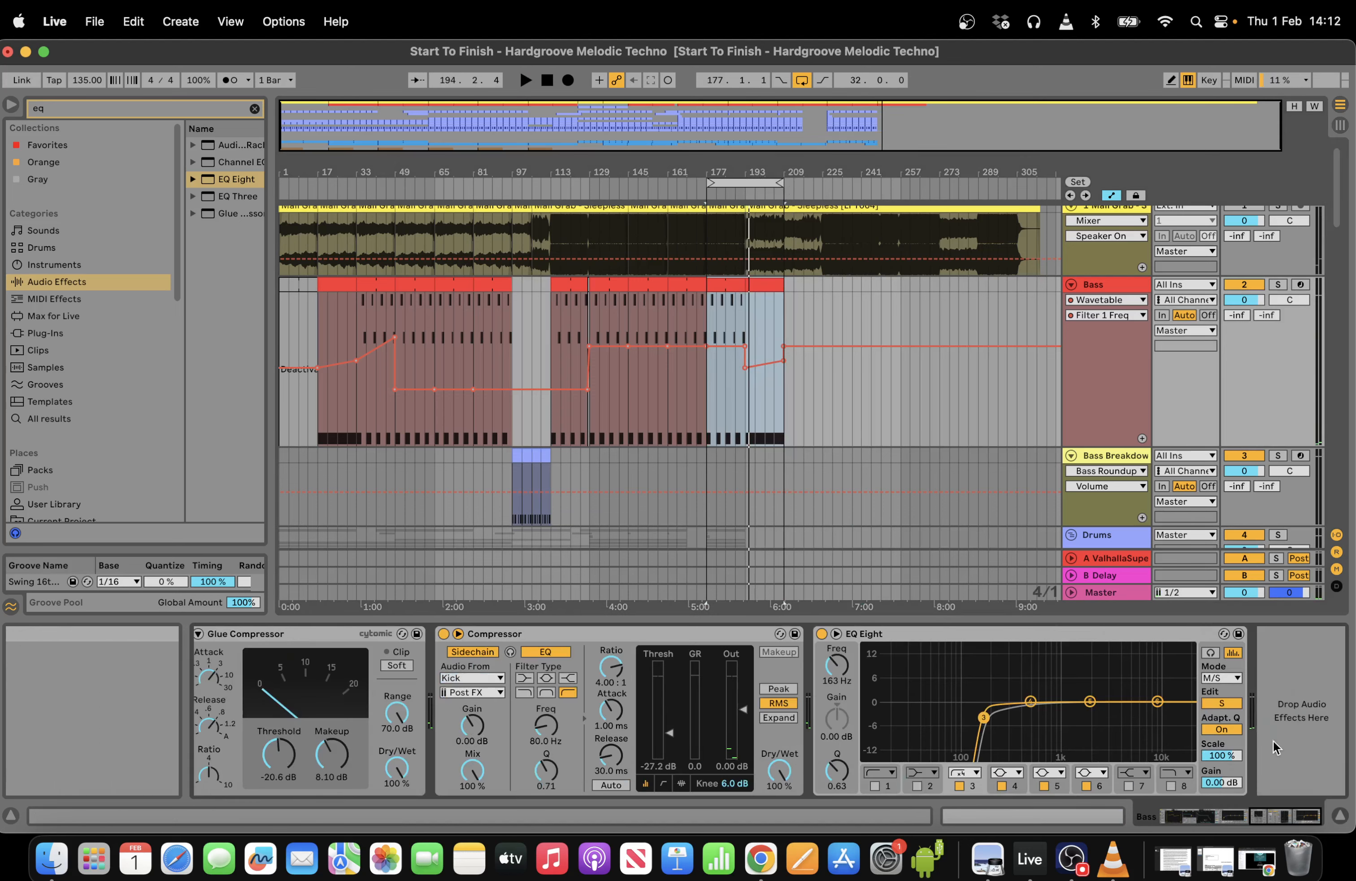
left_click(1219, 708)
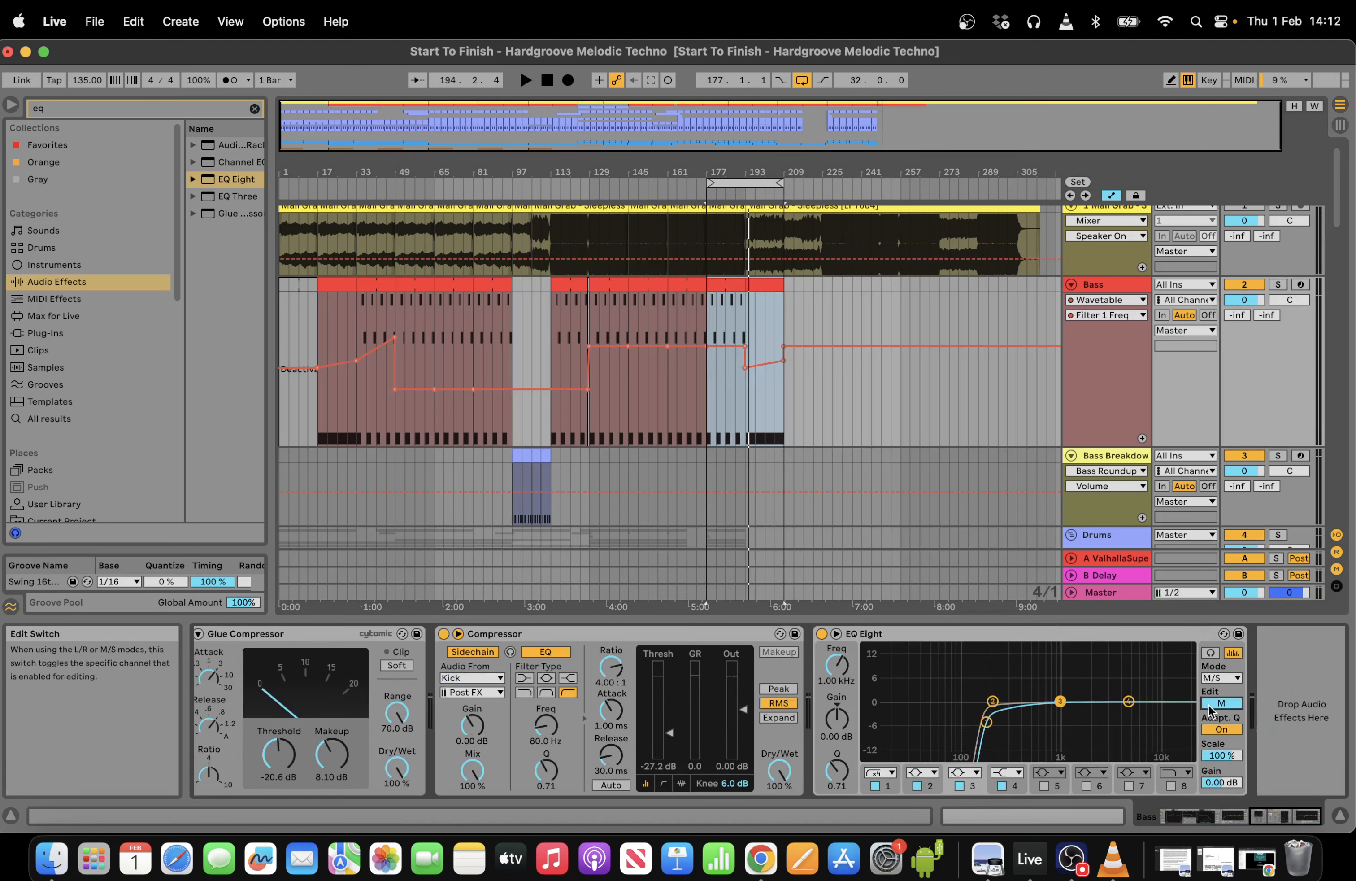
left_click(836, 667)
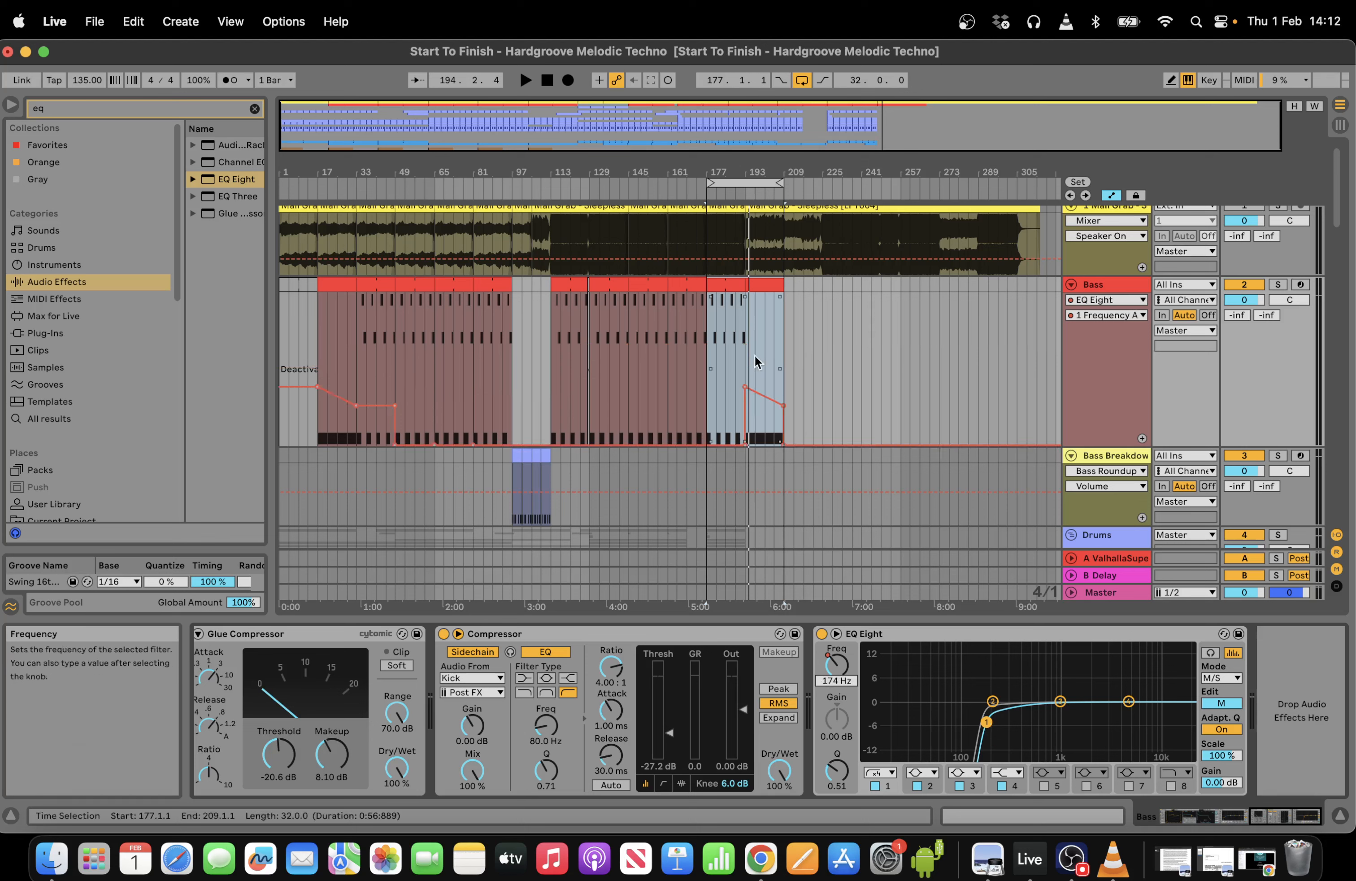
left_click_drag(746, 389, 746, 444)
key("space")
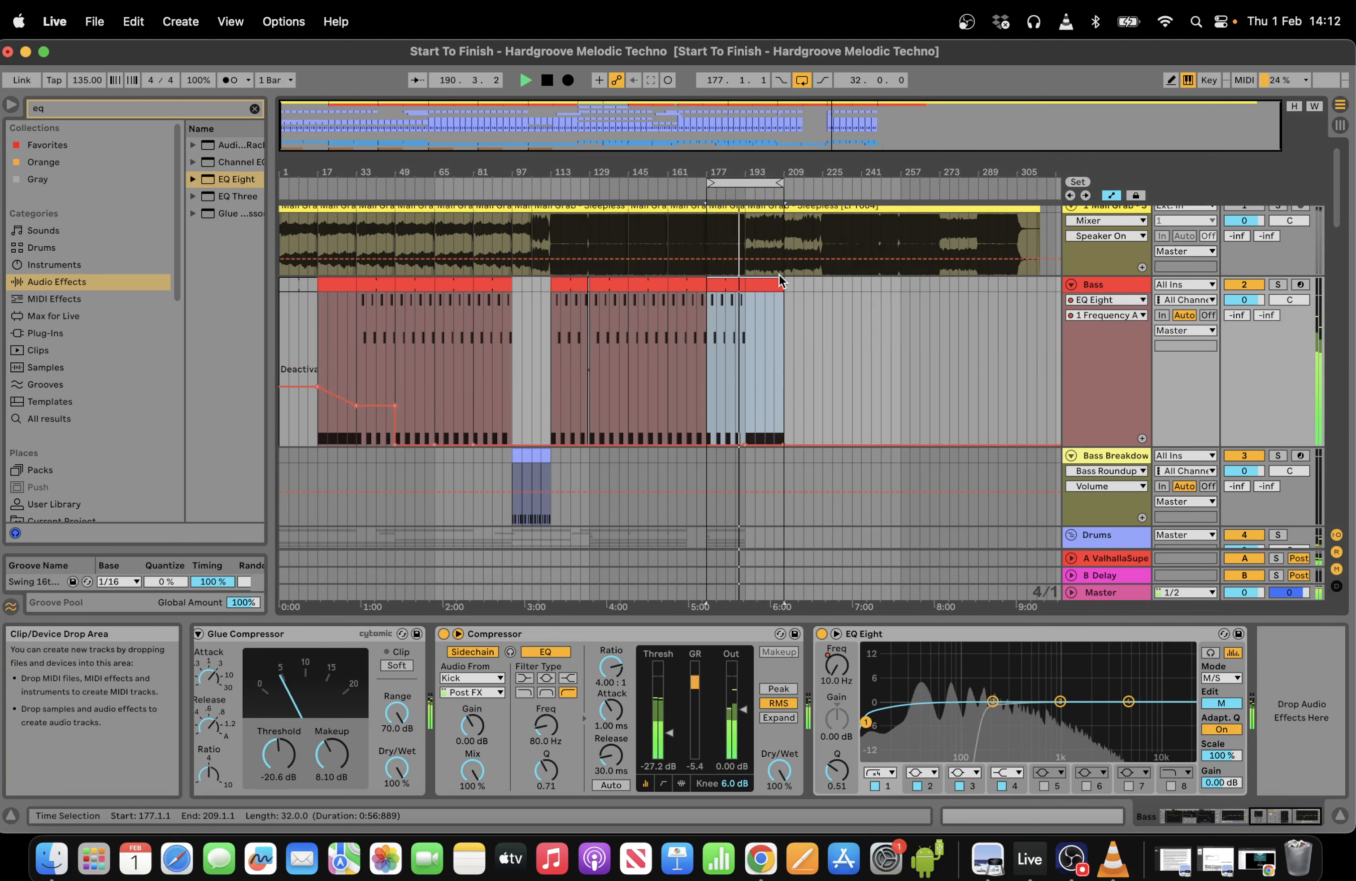
Extend the last Bass clip to bar 225 and duplicate its G0 notes to fill the added 16 bars.
left_click_drag(782, 285, 823, 288)
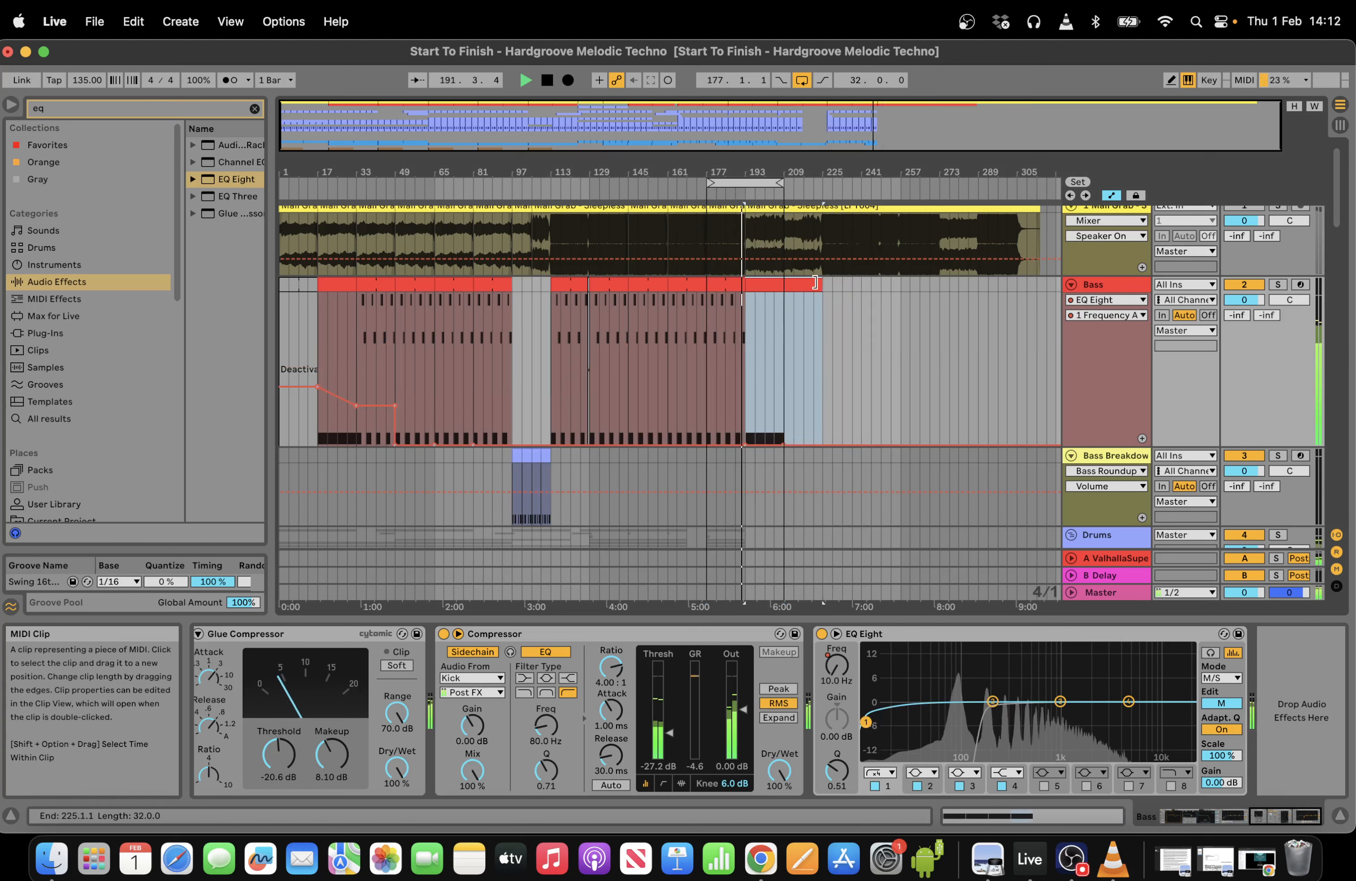
left_click(1045, 816)
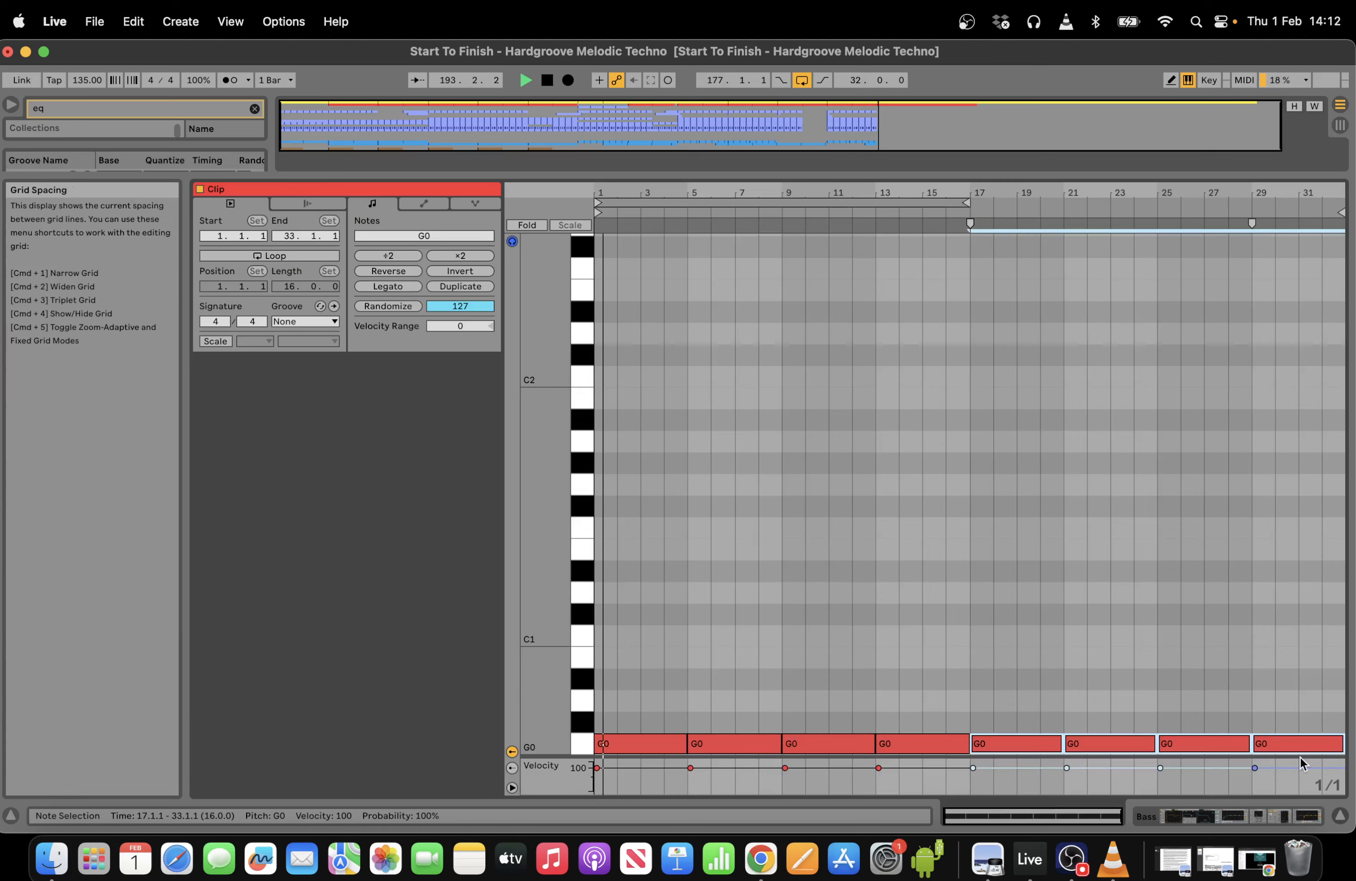
left_click(1267, 816)
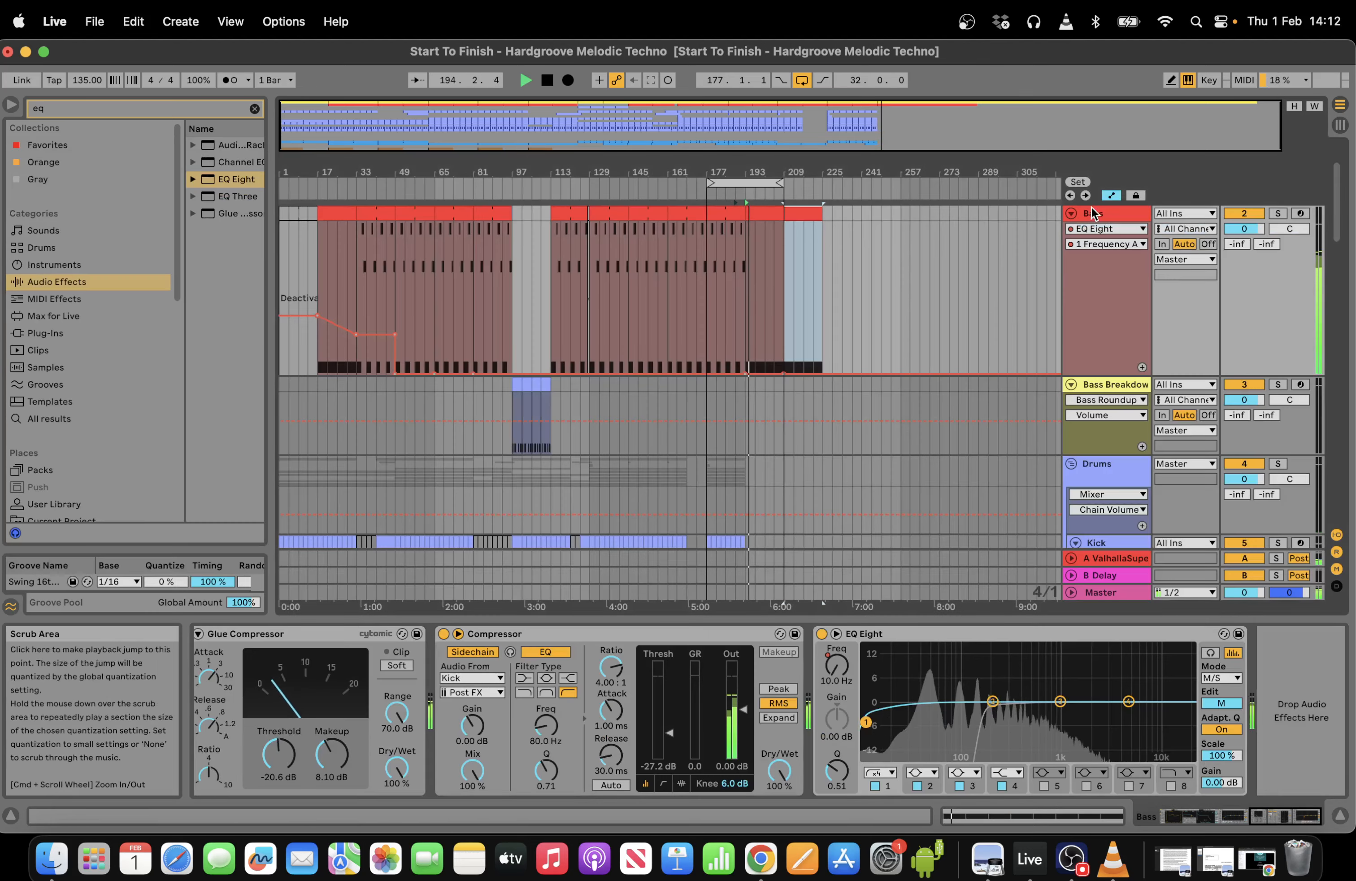
Set the loop region to span bars 129 to 193 and play the arrangement from within it.
left_click_drag(1341, 218, 1354, 172)
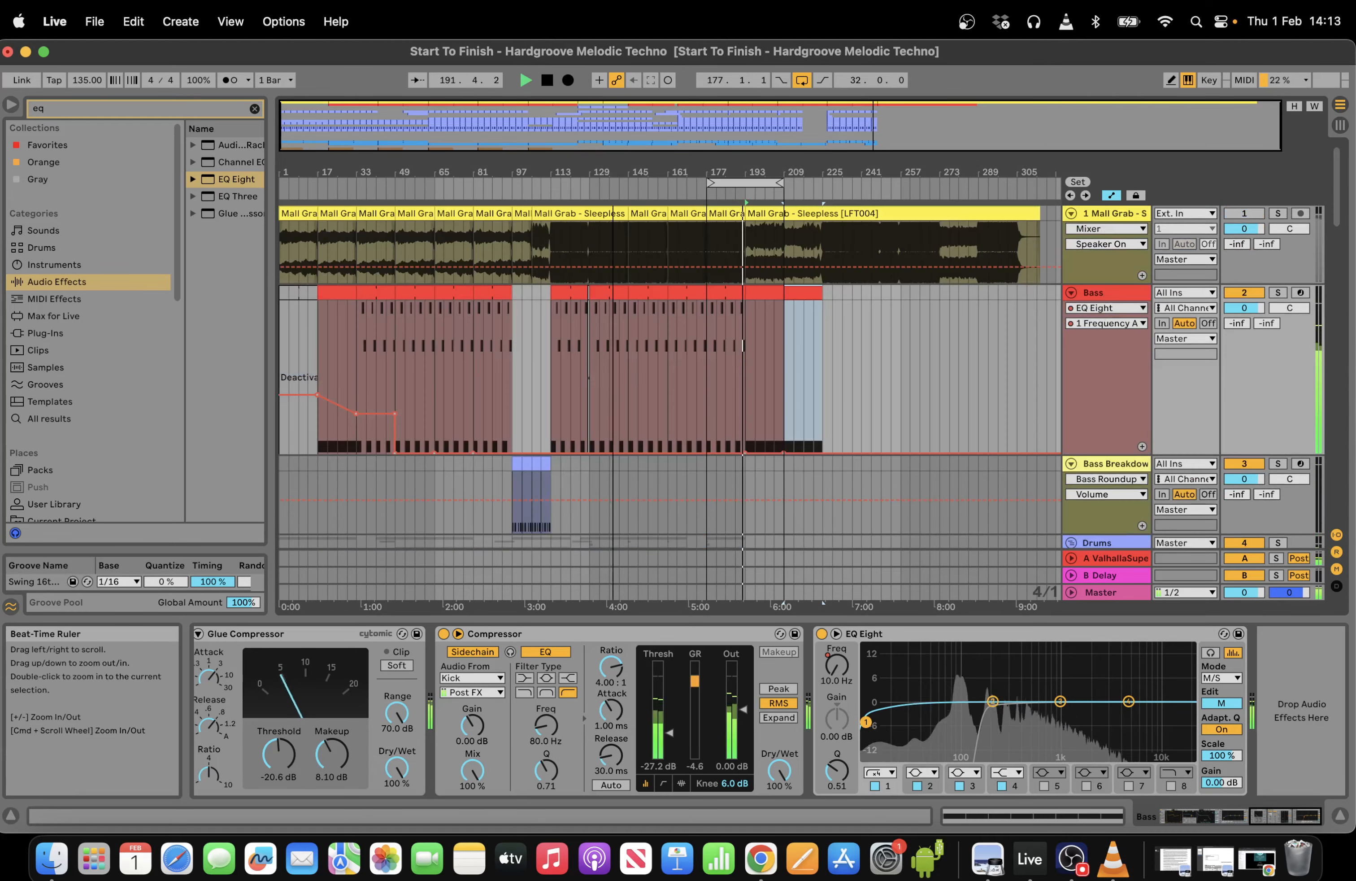
left_click(627, 186)
mouse_move(746, 127)
left_mouse_down()
mouse_move(751, 158)
mouse_move(565, 182)
left_mouse_up()
left_click_drag(794, 183, 786, 183)
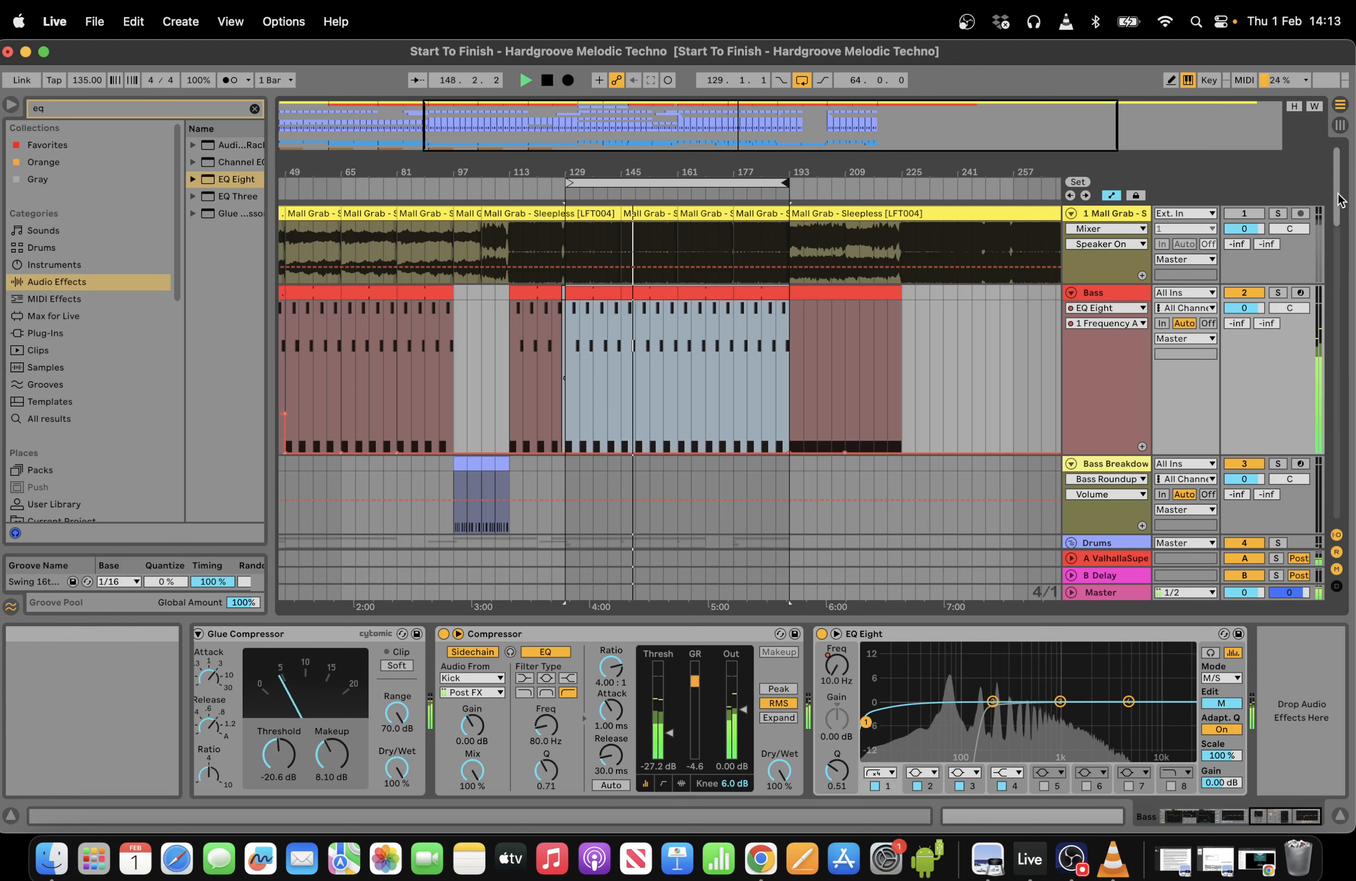
Extend the first Lead 1 track's clip to bar 177 and delete that track's material from bar 177 to 193.
left_click_drag(1338, 200, 1354, 443)
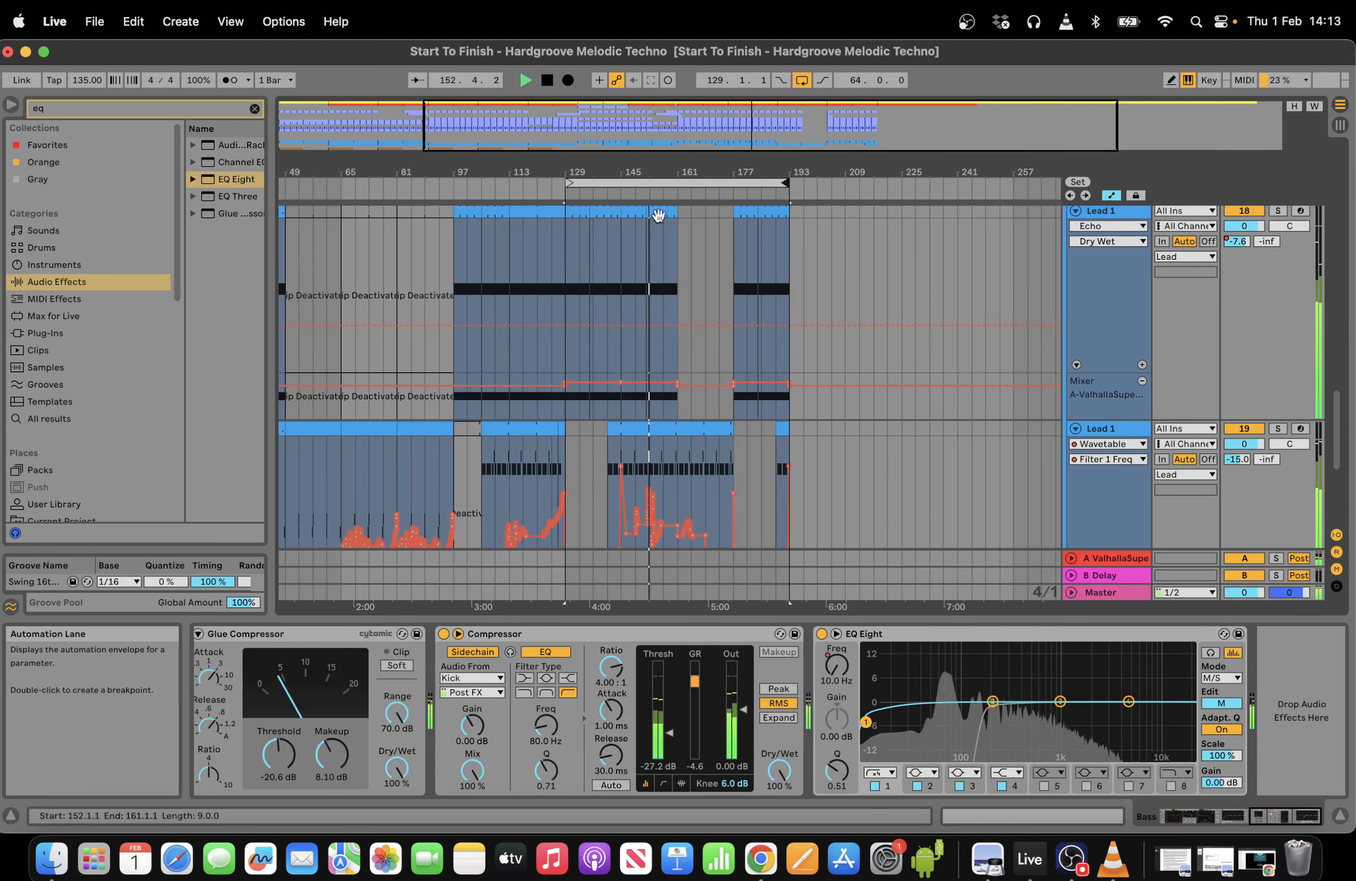
left_click_drag(676, 214, 733, 213)
left_click(850, 335)
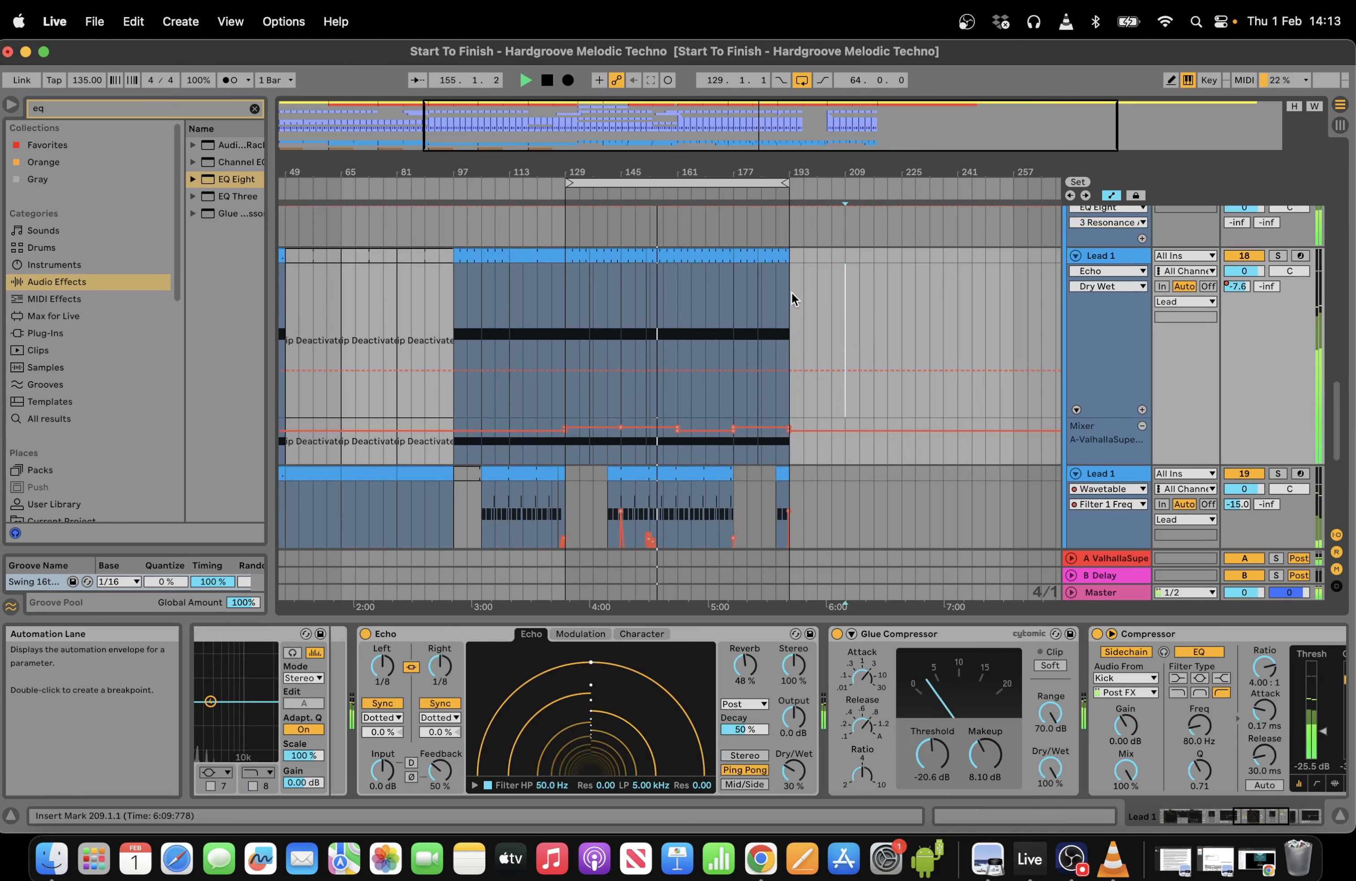
left_click_drag(792, 295, 733, 259)
key("Delete")
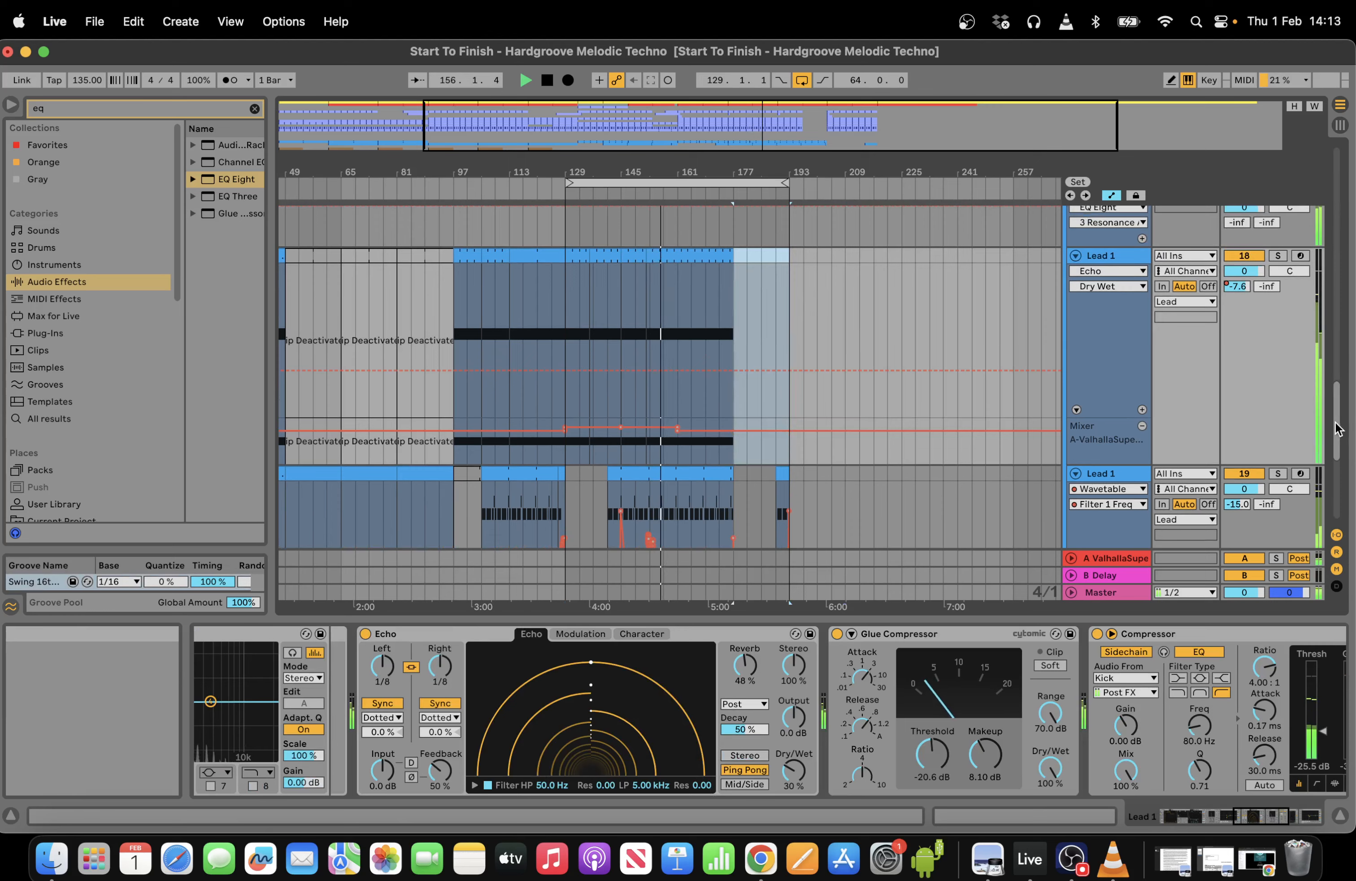
Stop playback and duplicate the Drums group's bars 161 to 169 into the gap from bar 169 to 177.
left_click_drag(1336, 429, 1338, 264)
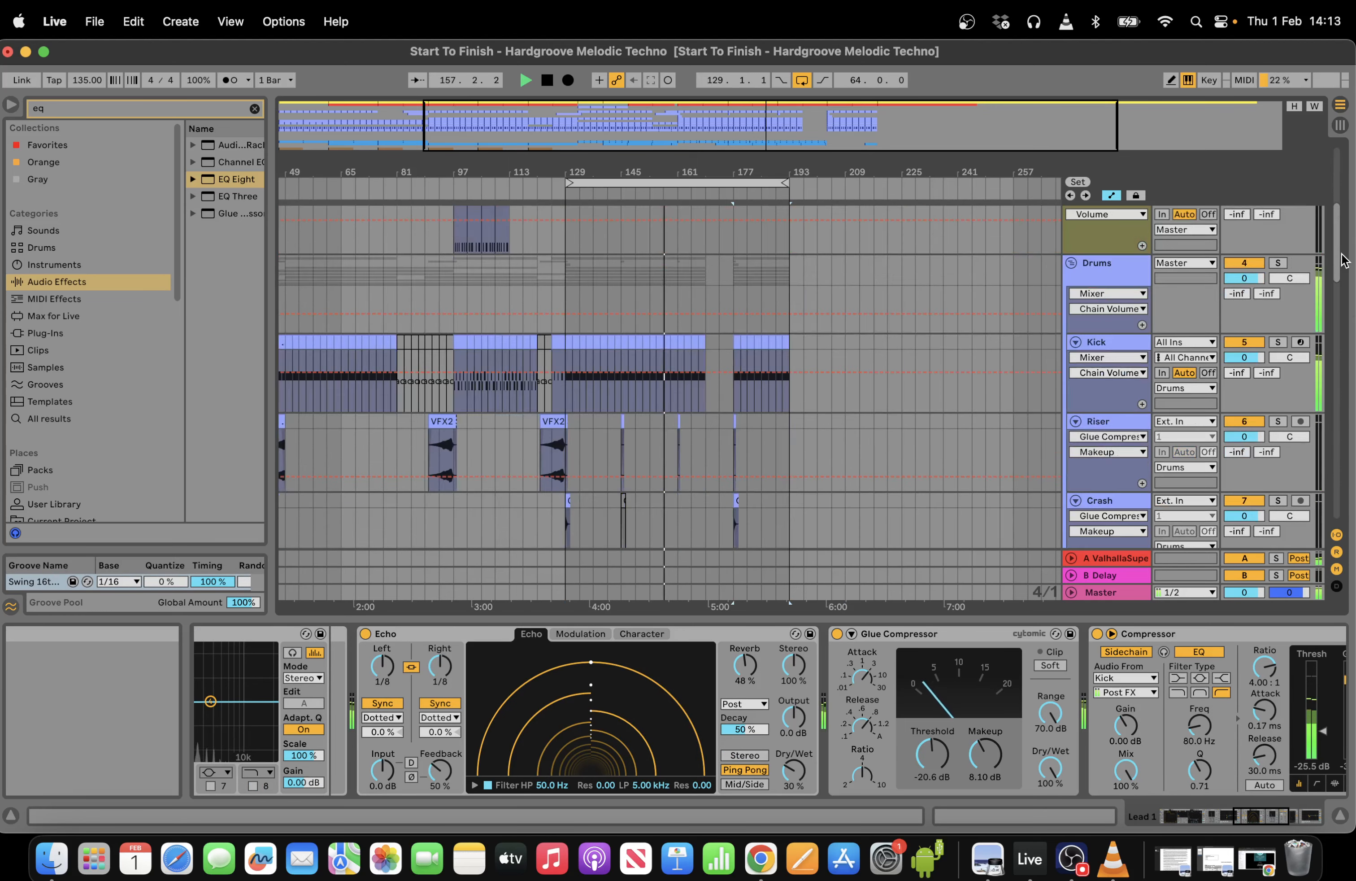
left_click_drag(757, 113, 757, 137)
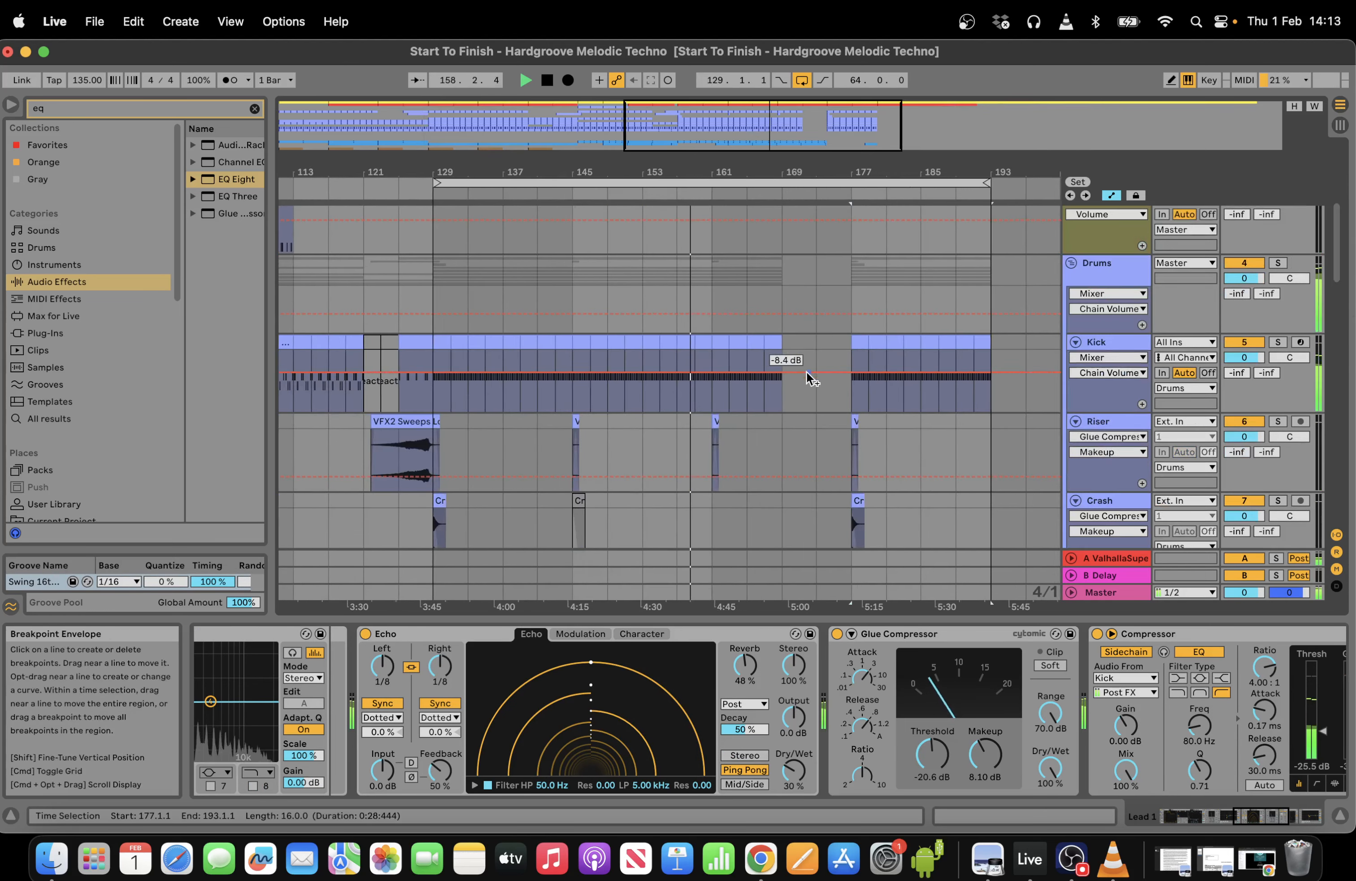
left_click_drag(784, 323, 720, 273)
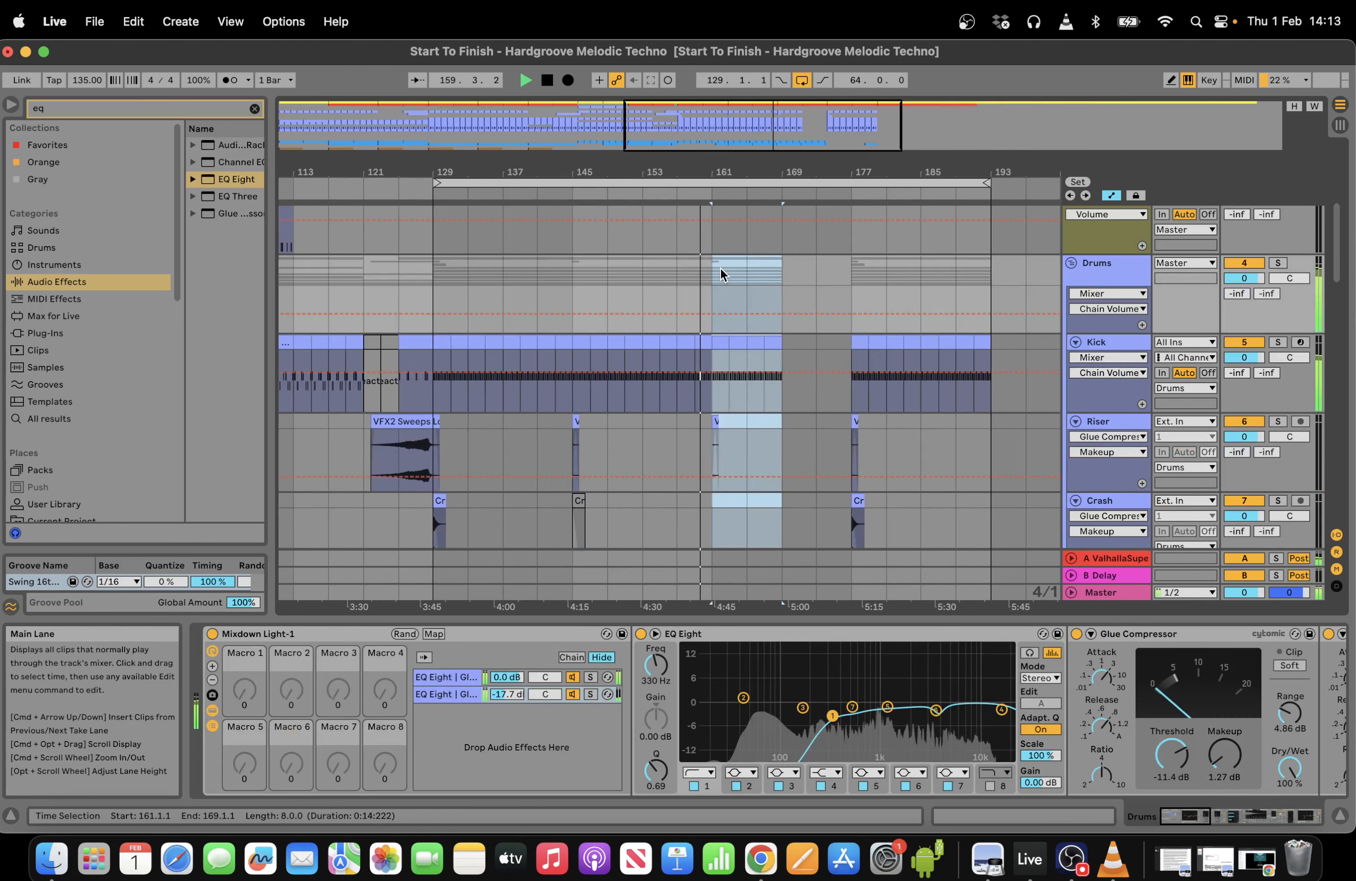
key("space")
key("super+d")
Add an EQ Eight at the end of the Drums group's device chain and make its filter 1 a low cut.
left_click(680, 295)
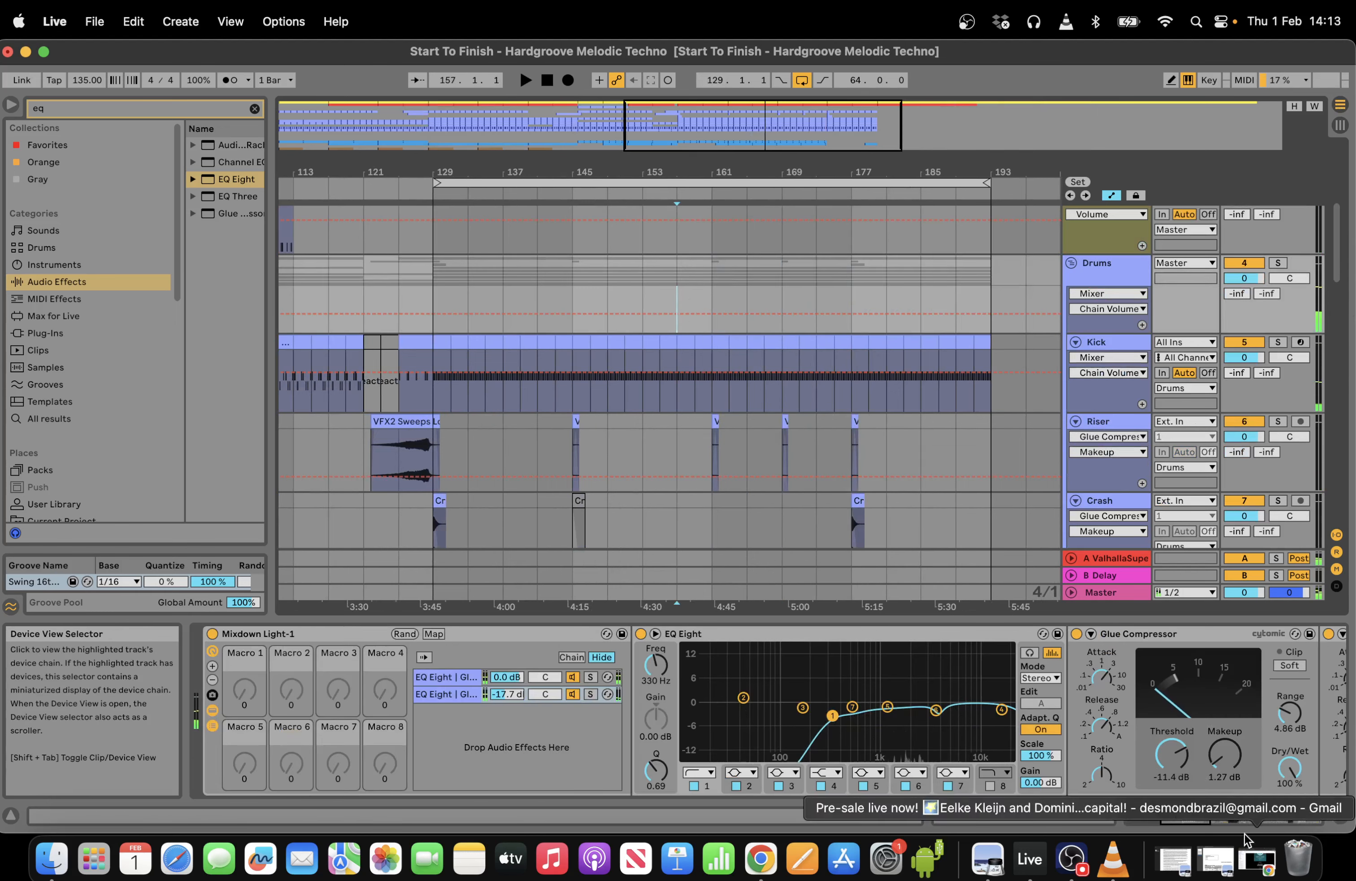
left_click(1315, 816)
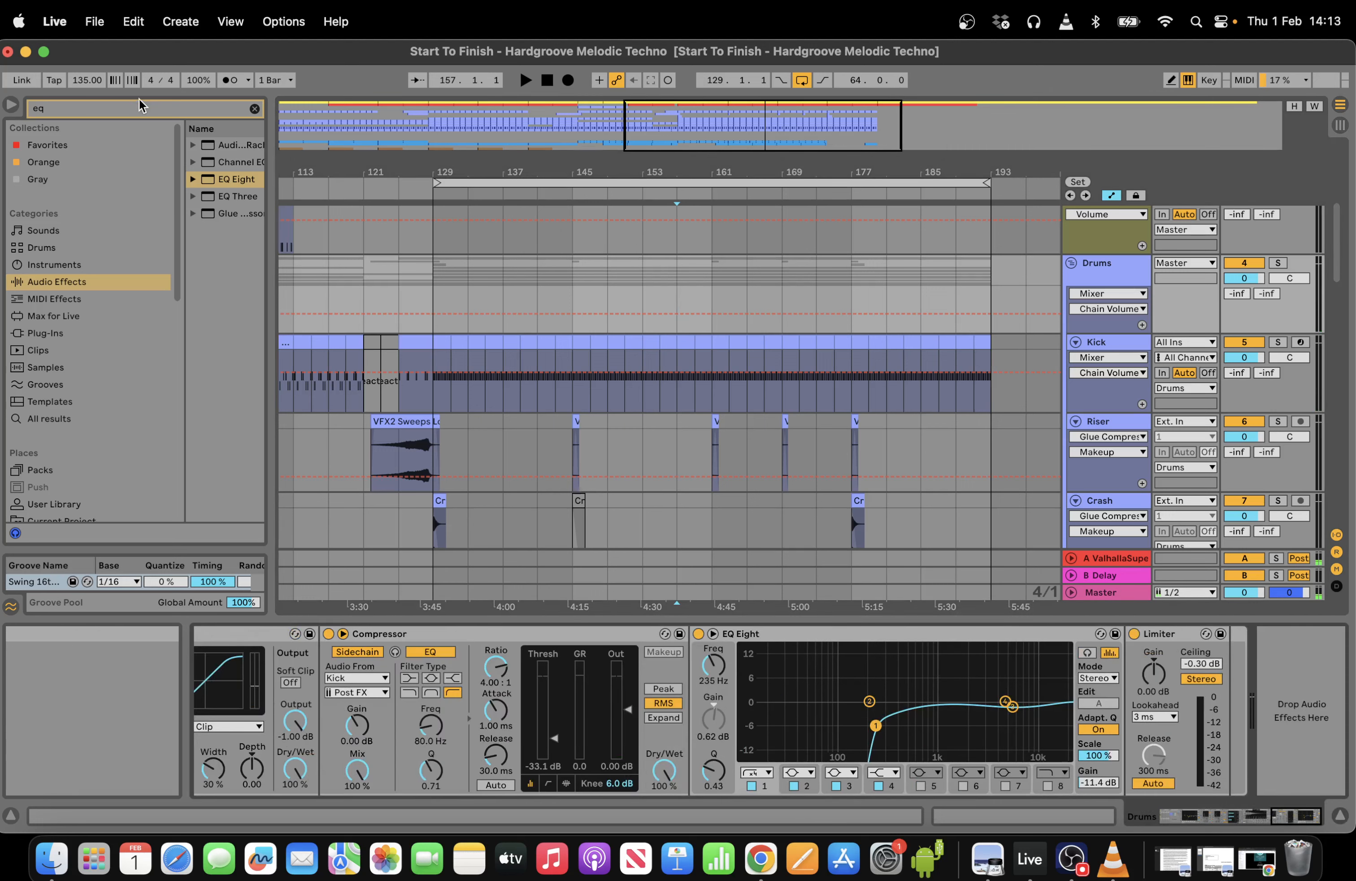
double_click(237, 179)
left_click(977, 773)
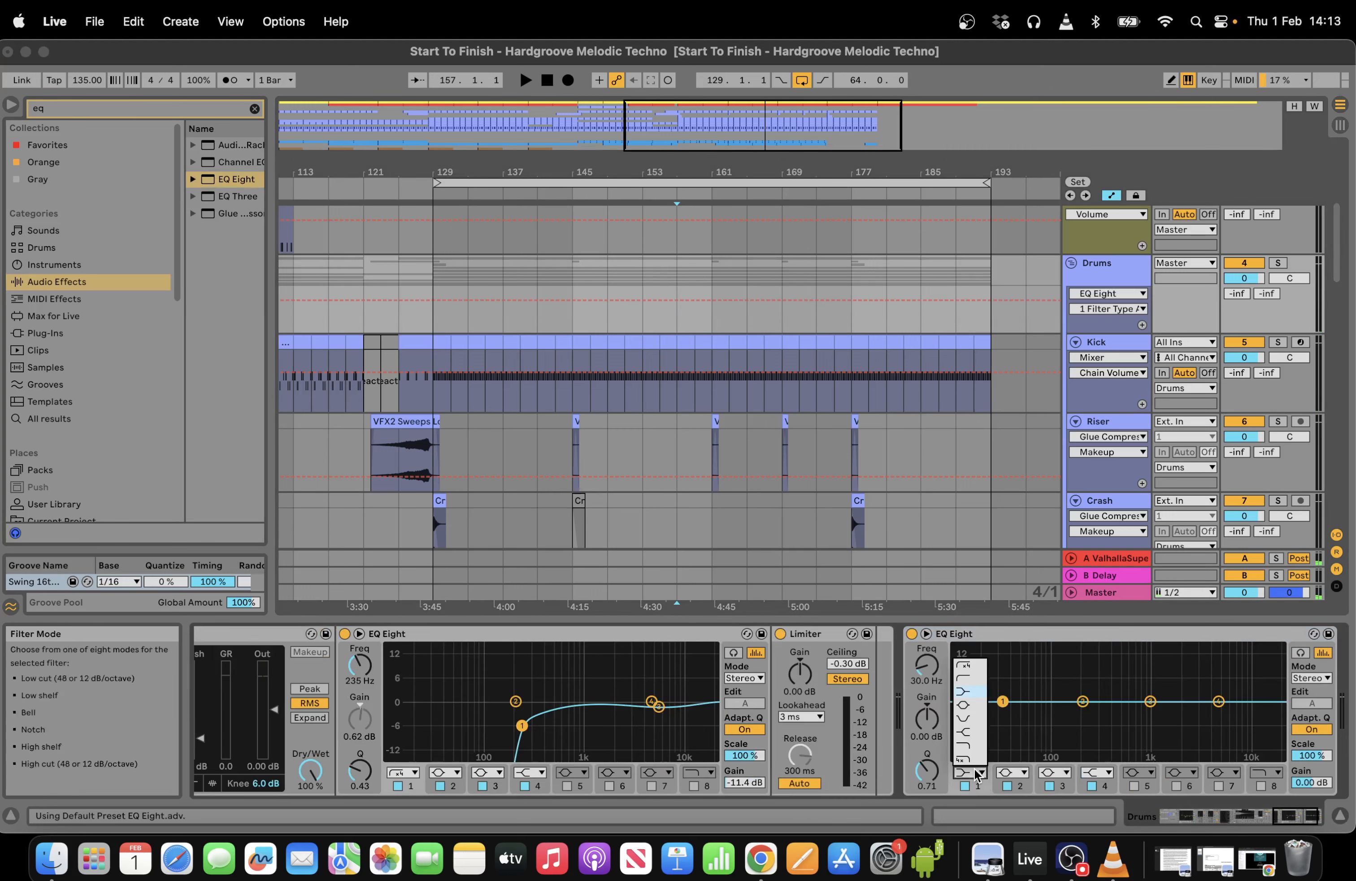
left_click(975, 681)
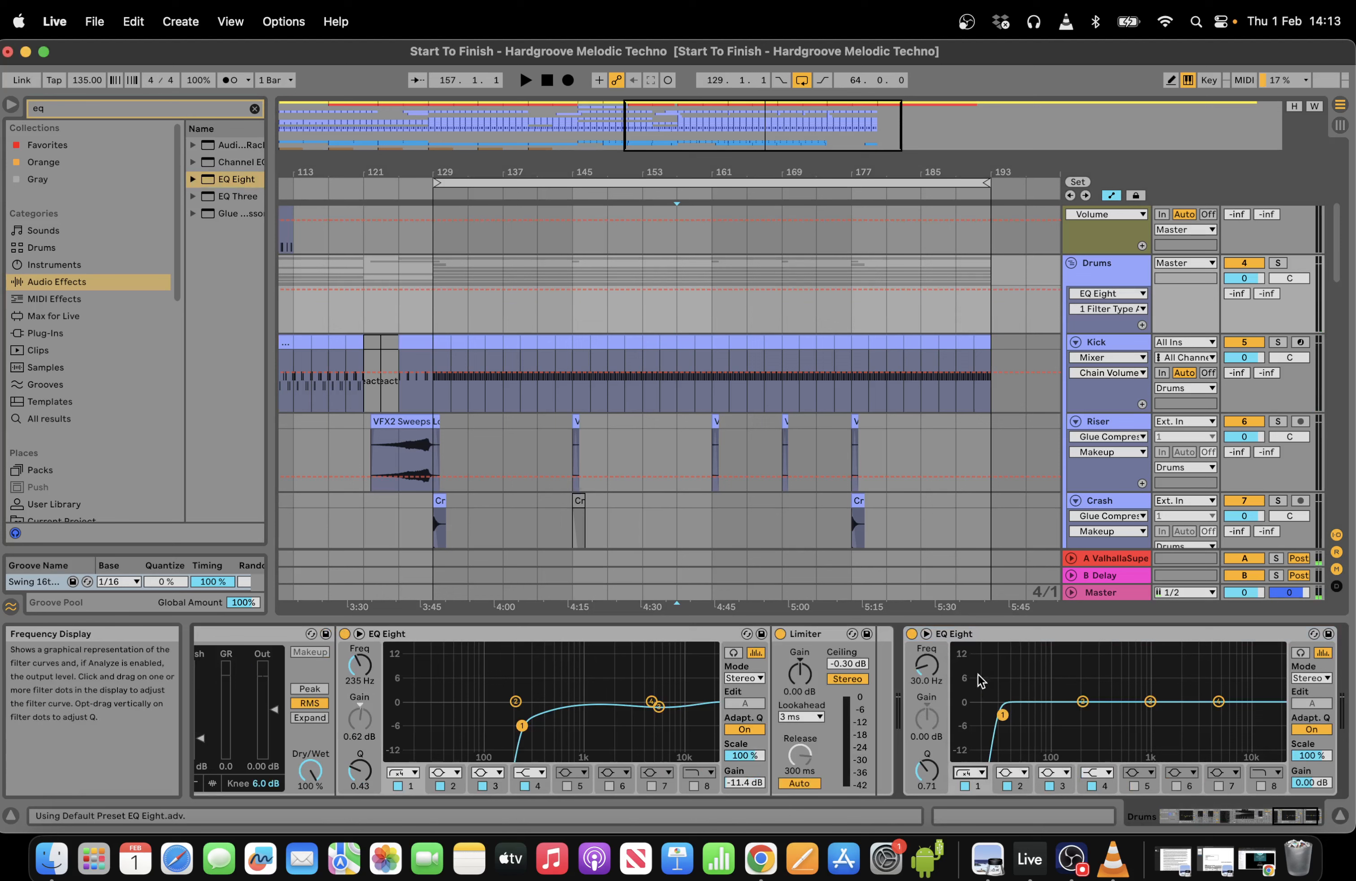
Raise the new Drums EQ Eight's filter 1 frequency automation to about 177 Hz from bar 157 to 161 during playback.
left_click(927, 667)
key("space")
left_click(736, 298)
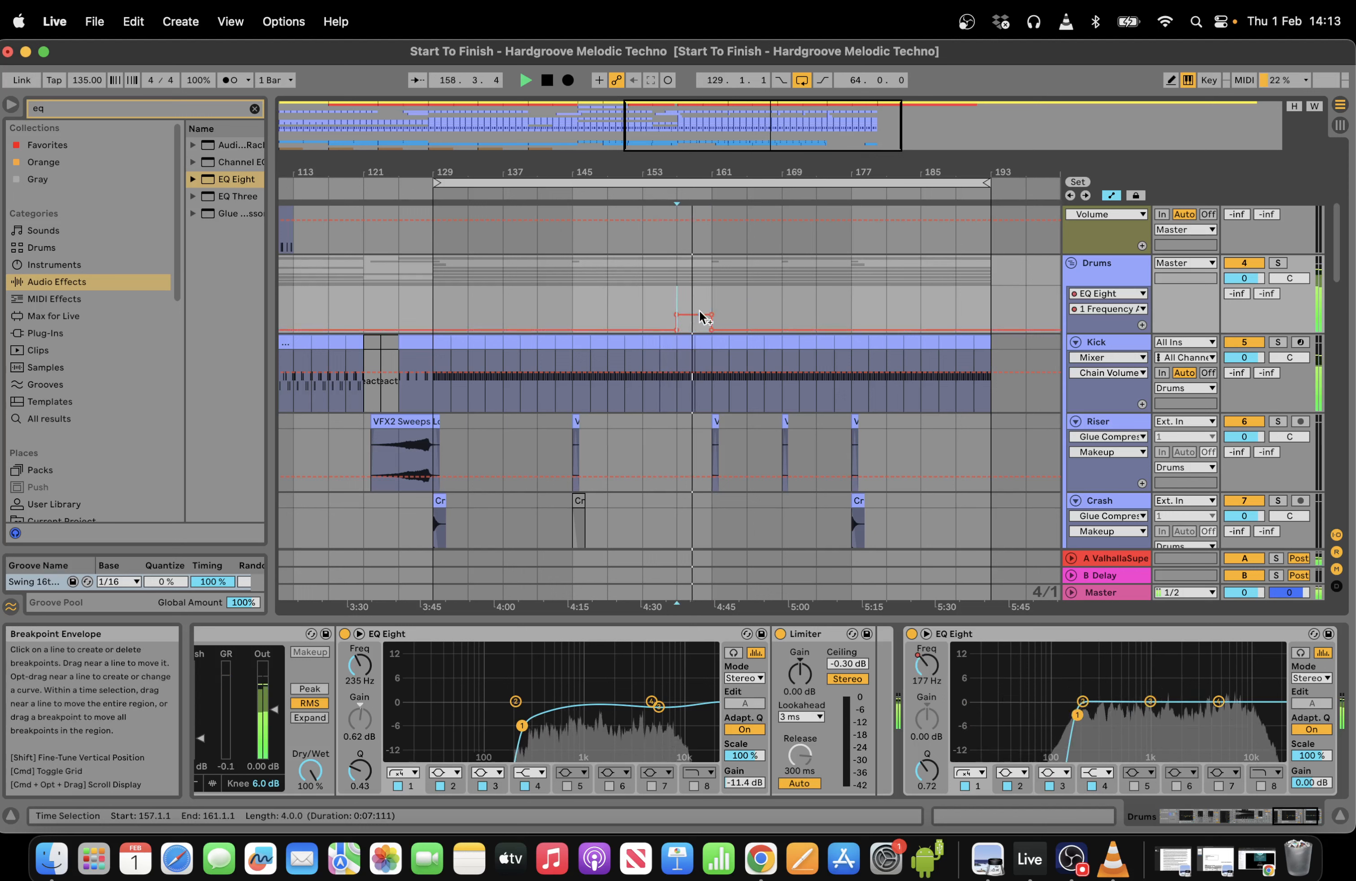
Reshape the Drums EQ Eight's filter 1 frequency automation to rise from bar 157, peak near bar 160 and drop back by bar 161.
left_click_drag(701, 317, 709, 321)
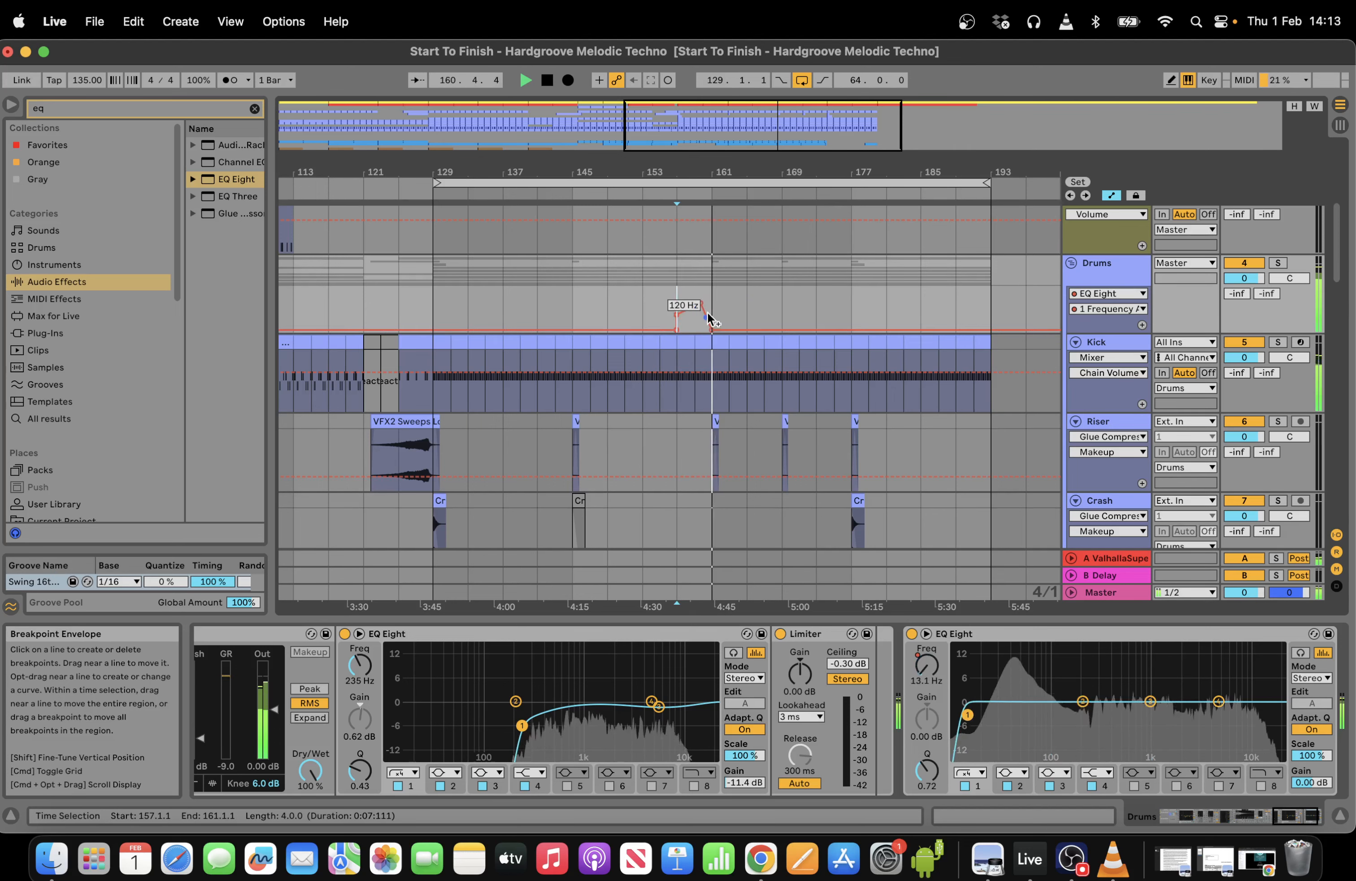
left_click_drag(720, 135, 731, 136)
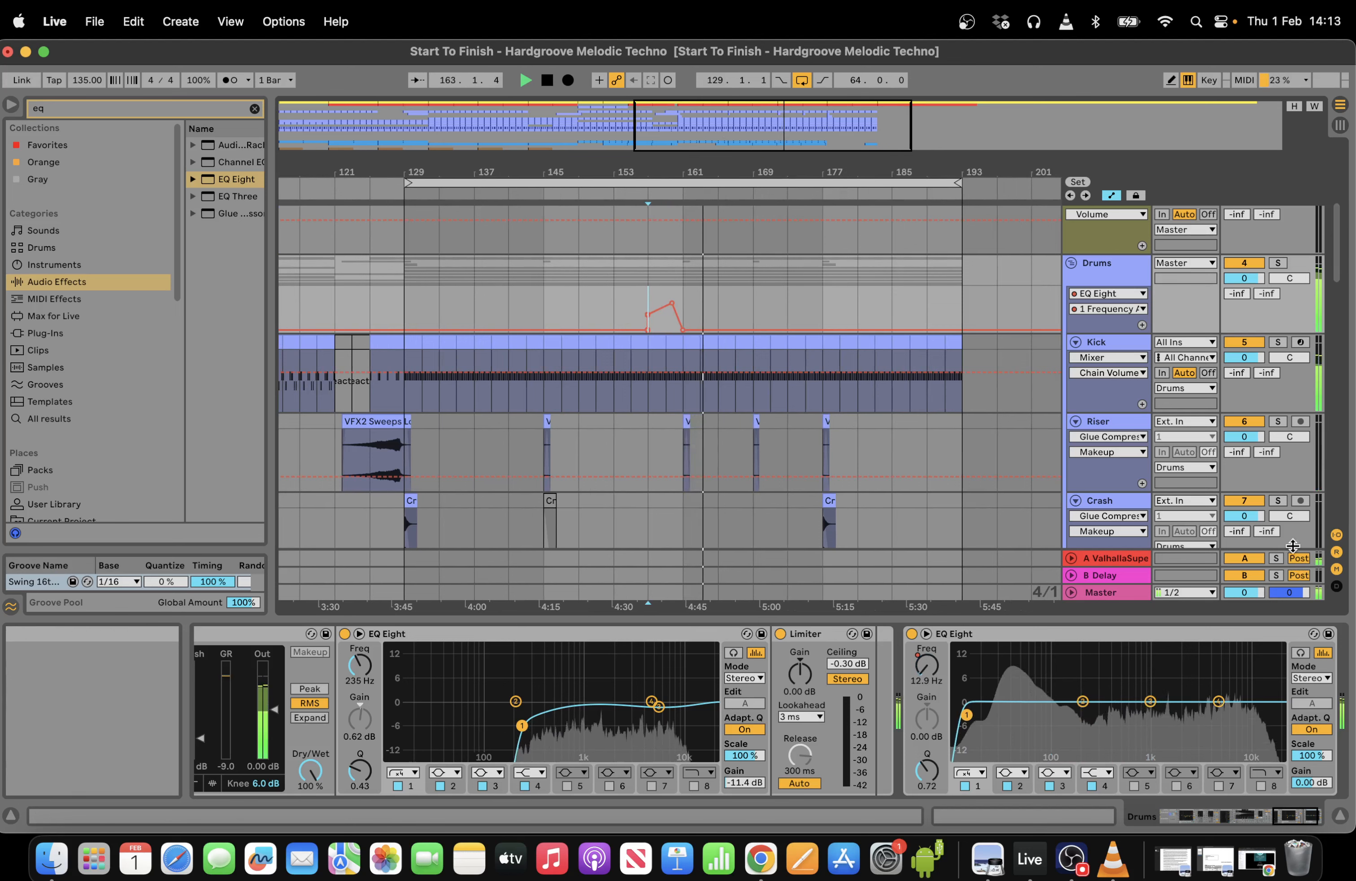
Solo the second Lead 1 track, search the audio effects for "flut" and add the Hybrid Reverb preset Artificial Flutter Hall to its device chain.
left_click(1277, 558)
left_click(1279, 559)
left_click_drag(1340, 260, 1353, 456)
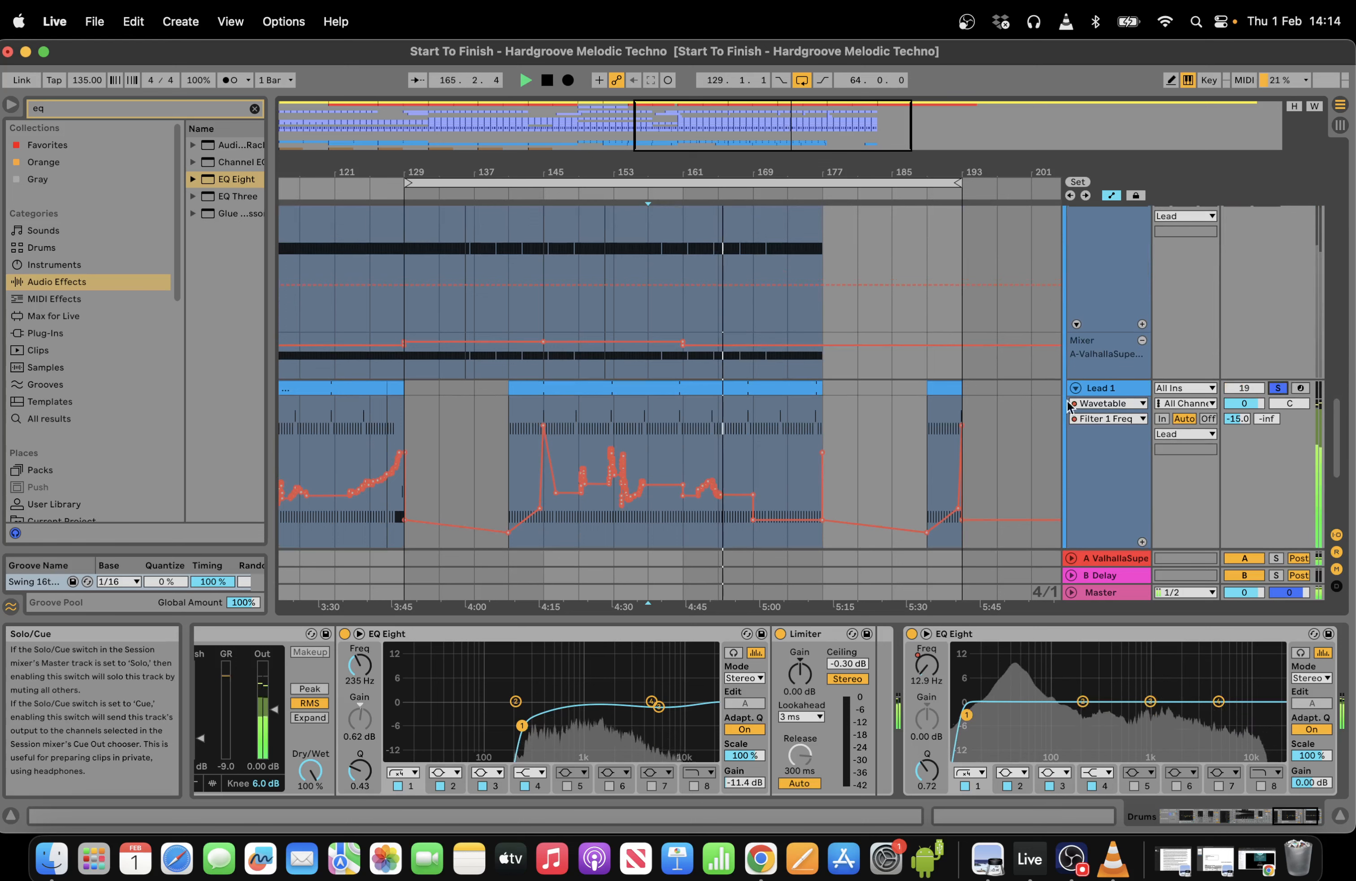
left_click(1279, 388)
mouse_move(1202, 818)
left_mouse_down()
mouse_move(1305, 814)
mouse_move(1192, 815)
left_mouse_up()
left_click(206, 115)
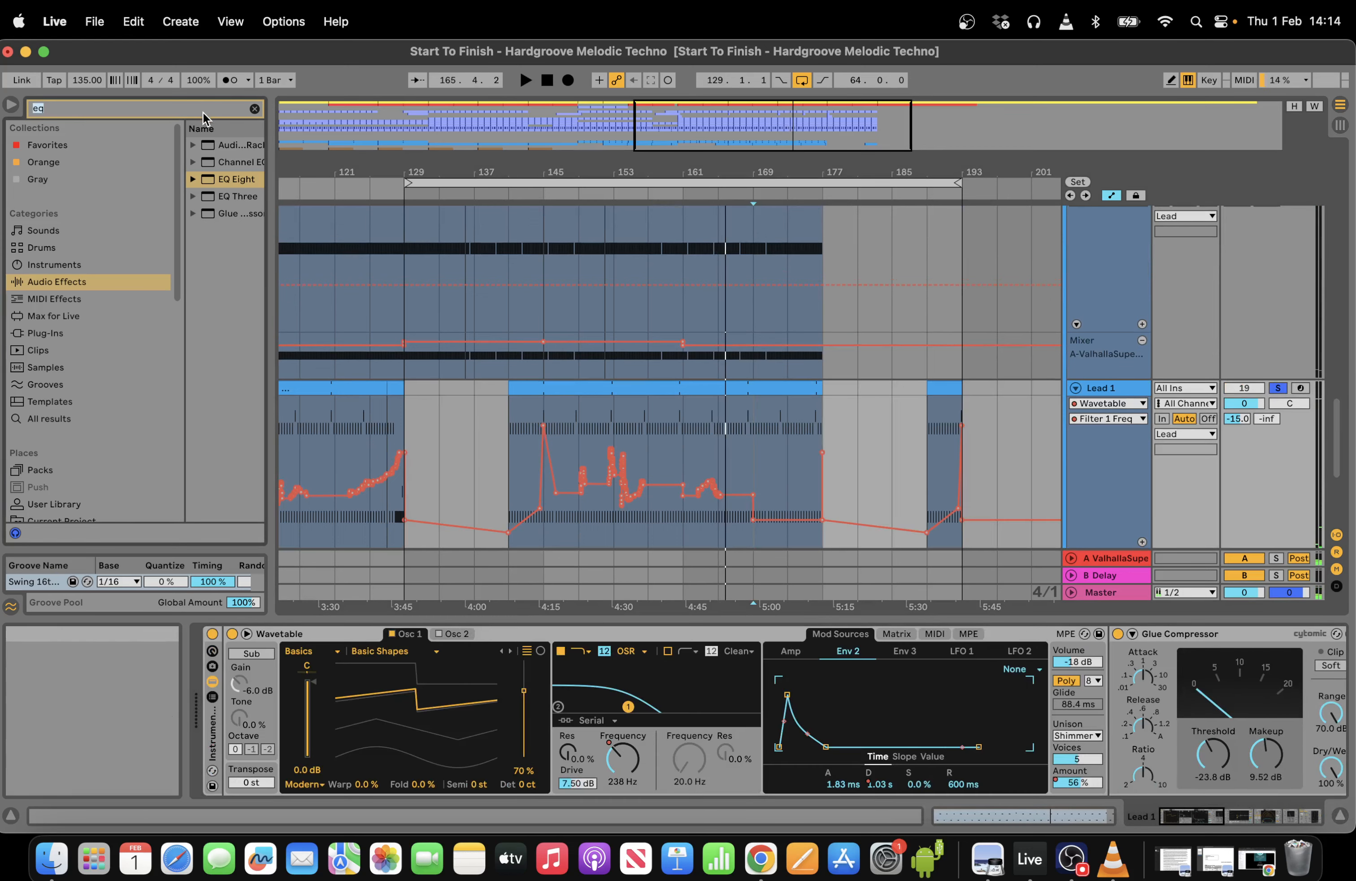
type("flut")
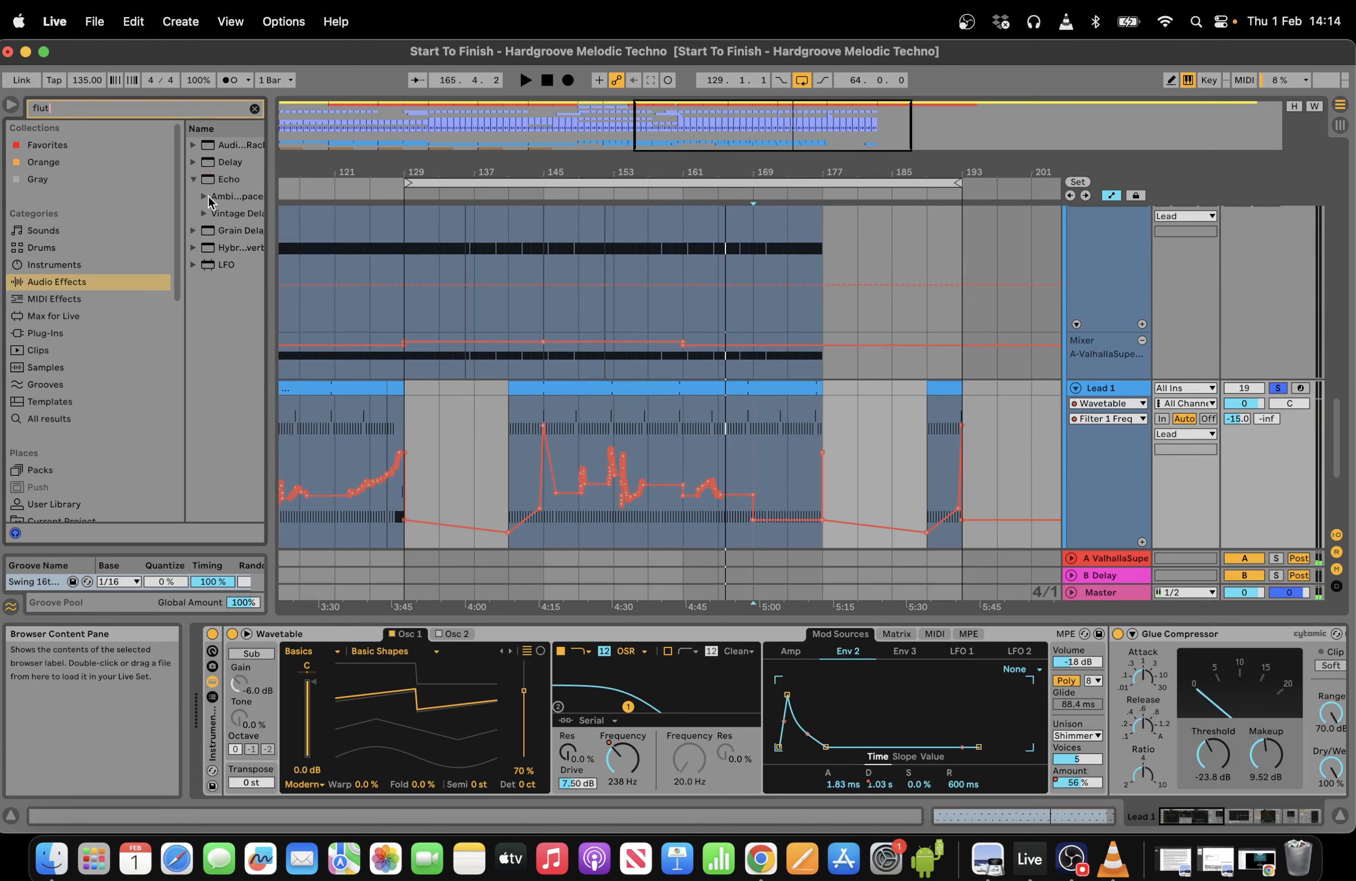
left_click_drag(270, 214, 524, 223)
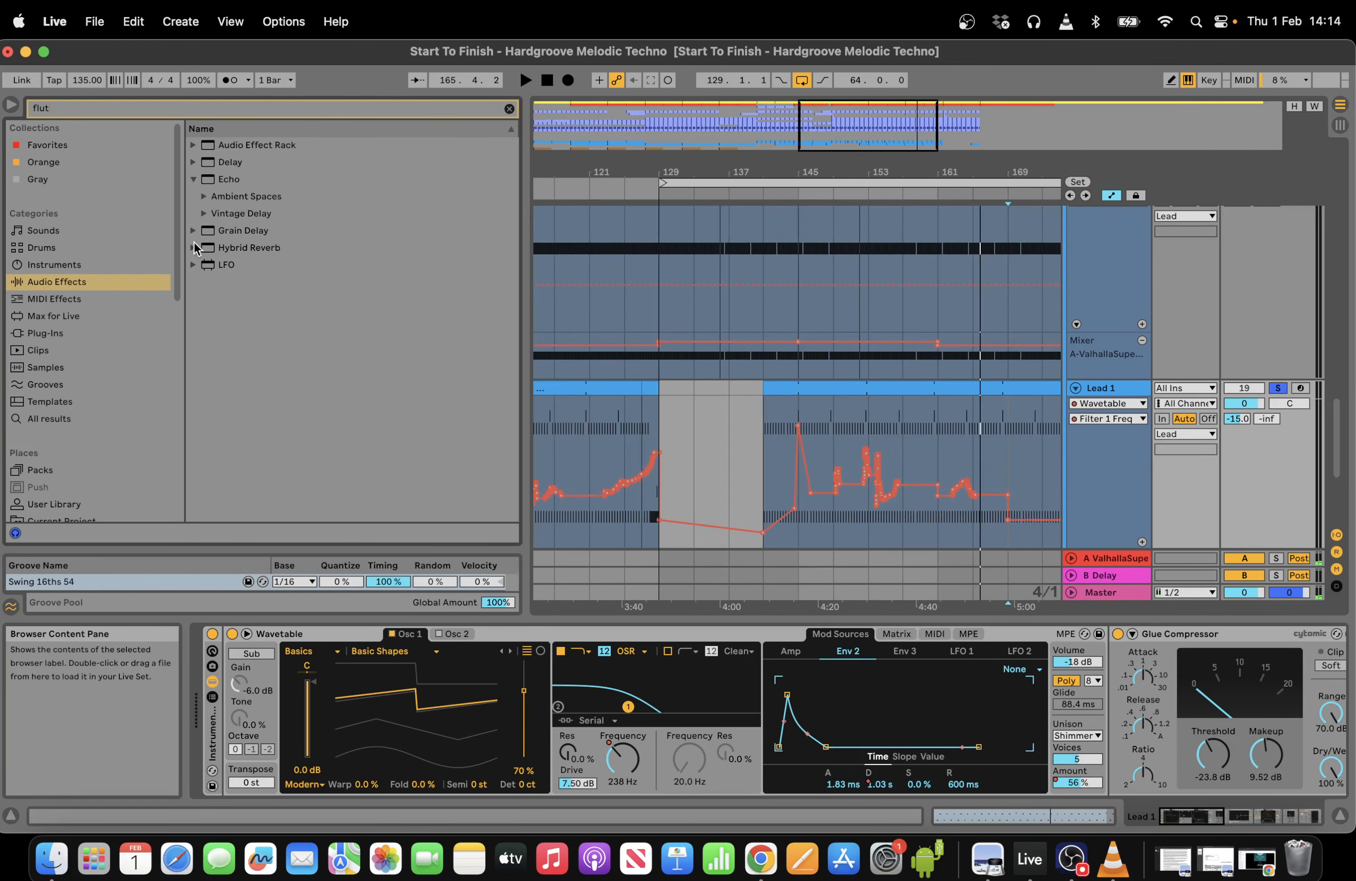
left_click(194, 247)
left_click_drag(275, 251, 1318, 780)
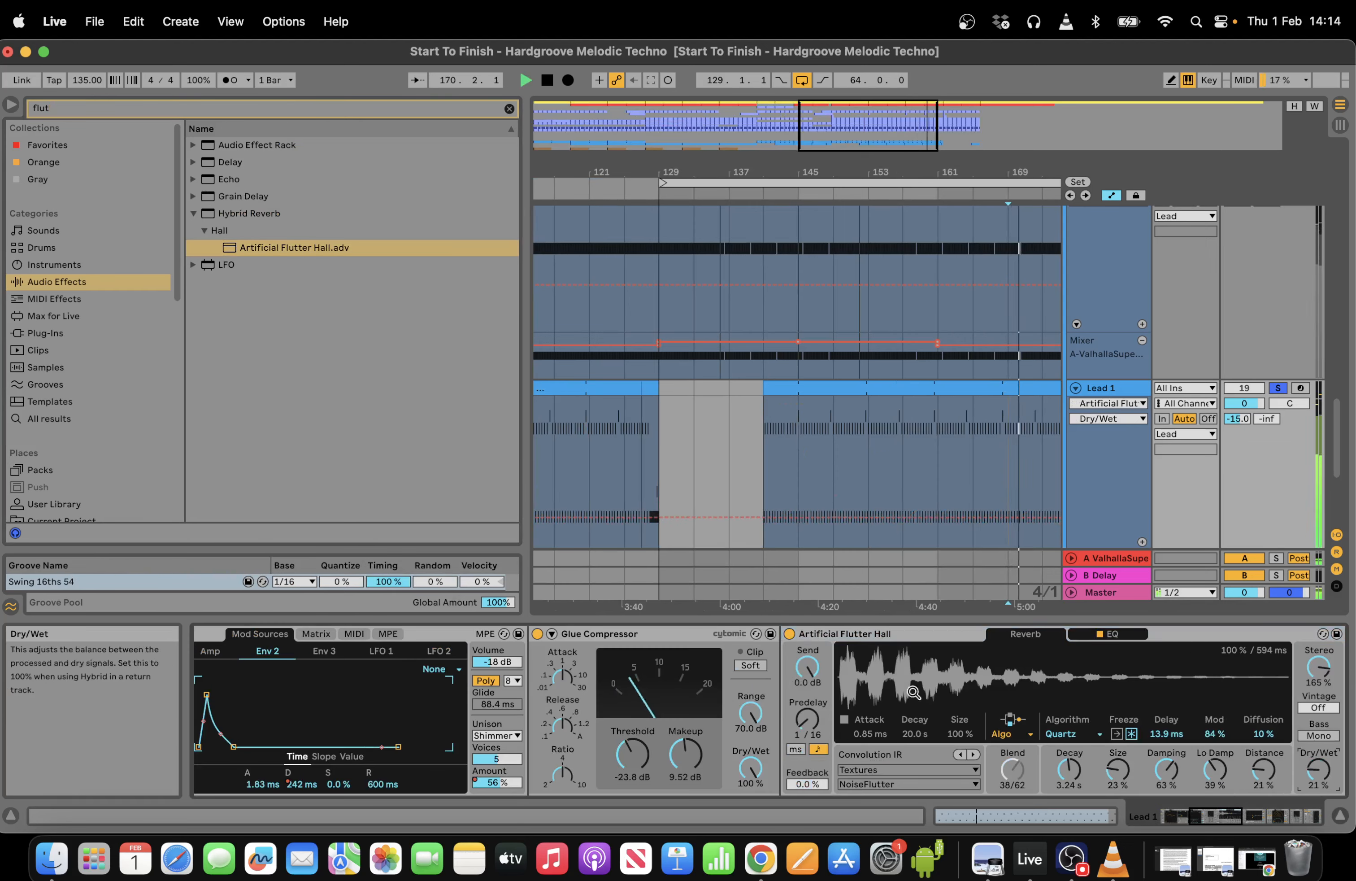
Set the Artificial Flutter Hall reverb's Dry/Wet to 23%, unsolo the Lead 1 track and restart playback from around bar 153.
left_click(791, 634)
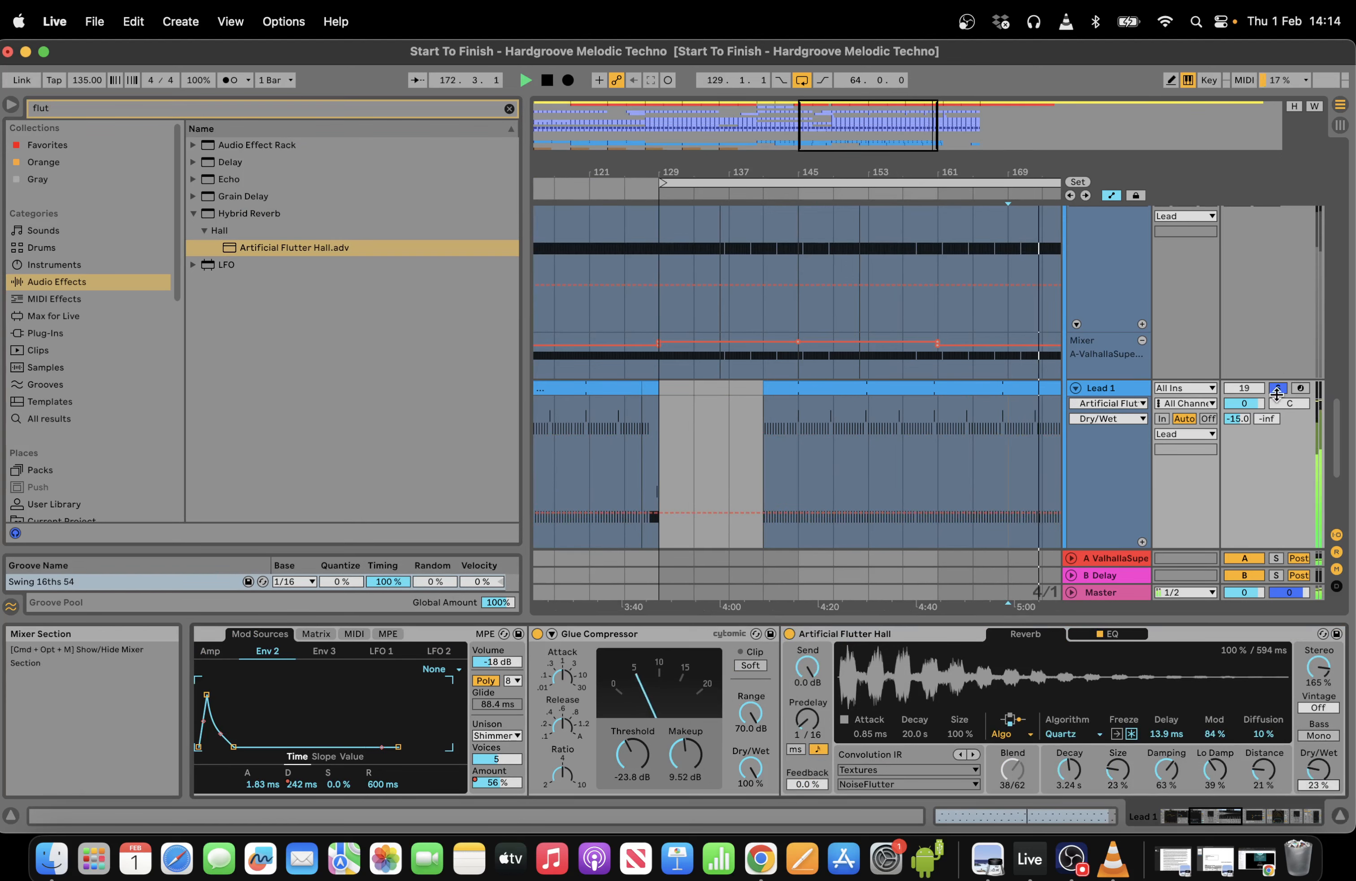
left_click(1279, 389)
left_click_drag(821, 140, 879, 129)
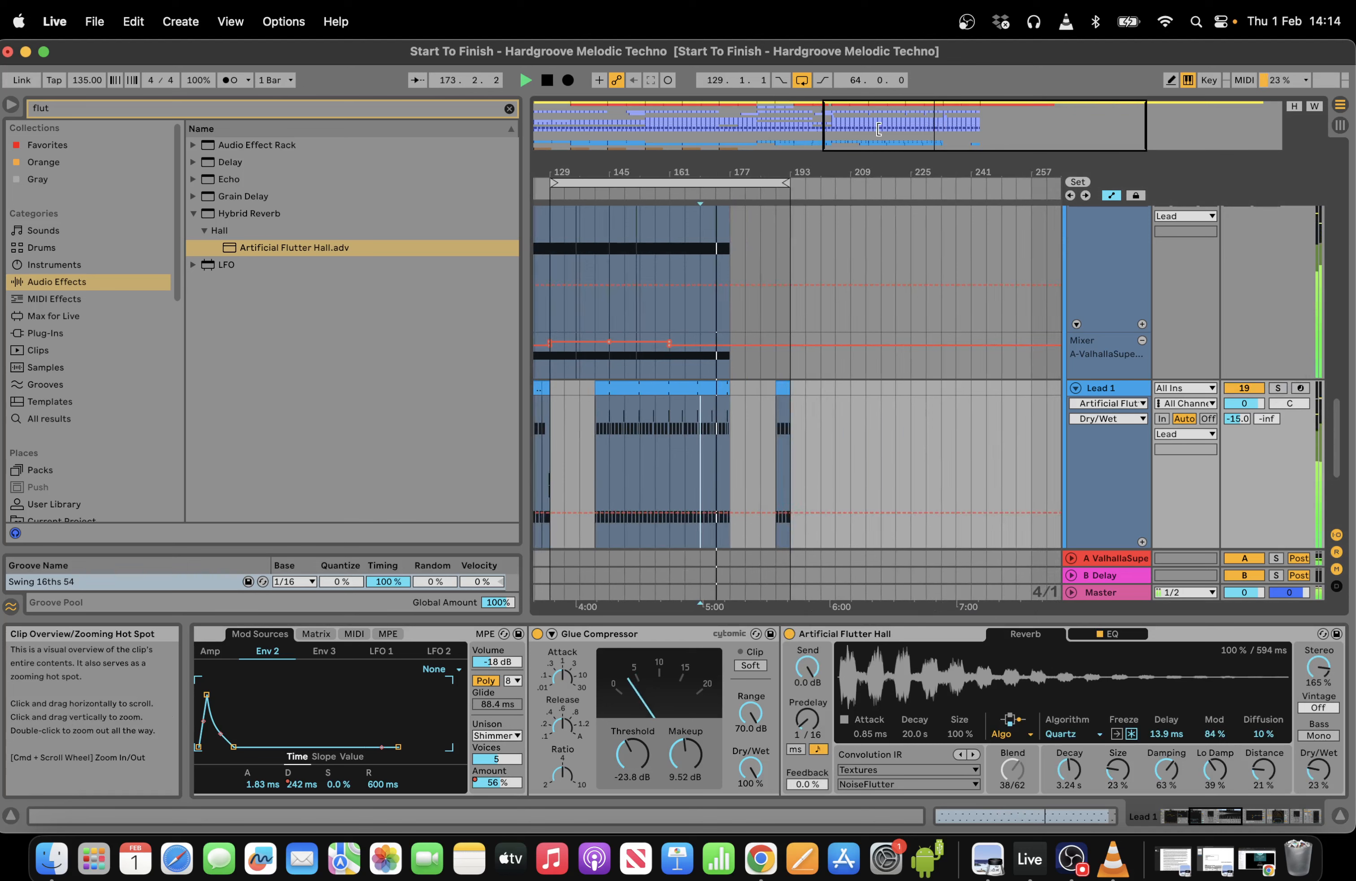
left_click(650, 192)
left_click_drag(523, 129, 233, 129)
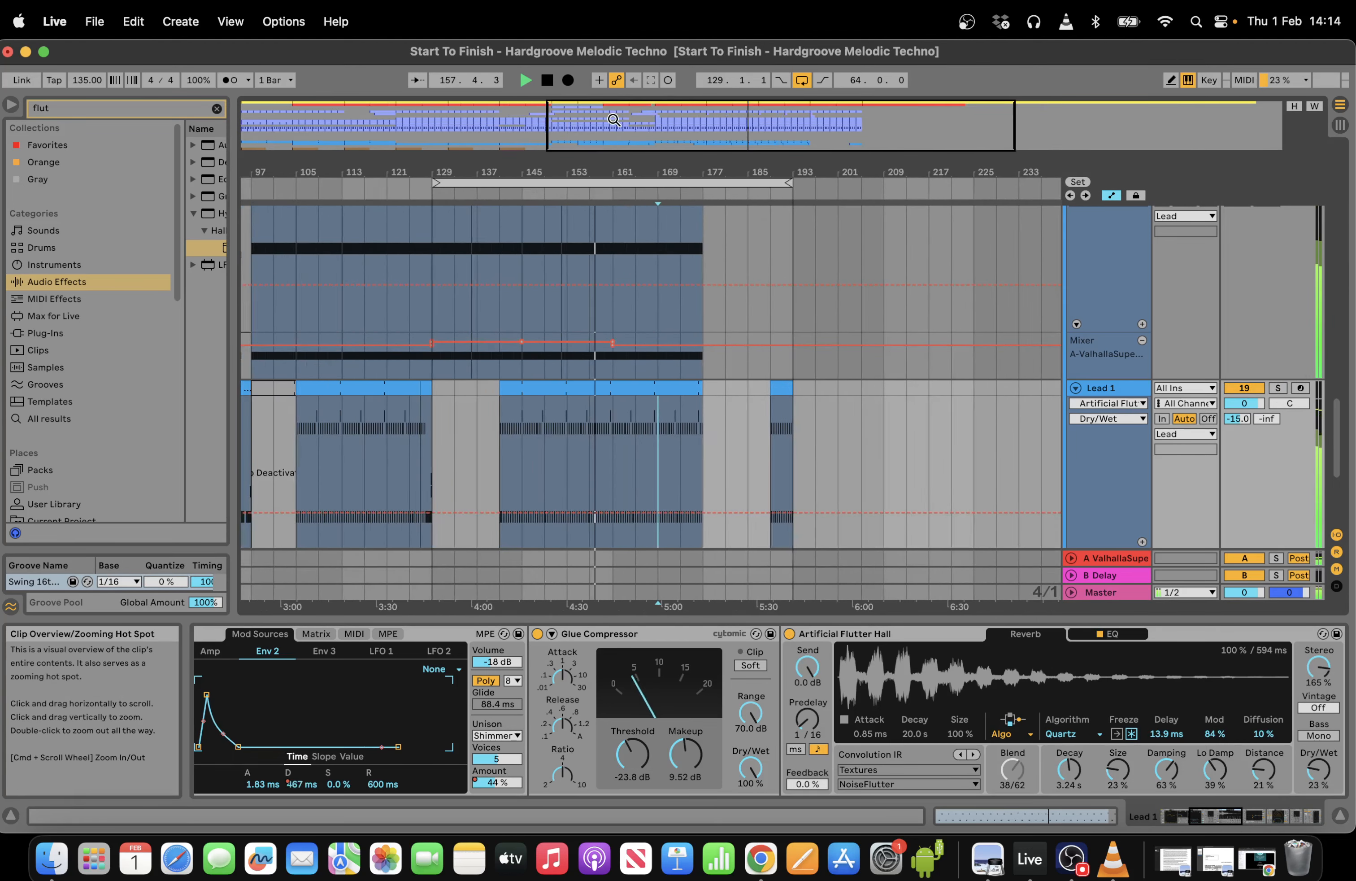
Delete the Riser track's short sweep clips between bars 161 and 181.
scroll(950, 341, "up", 10)
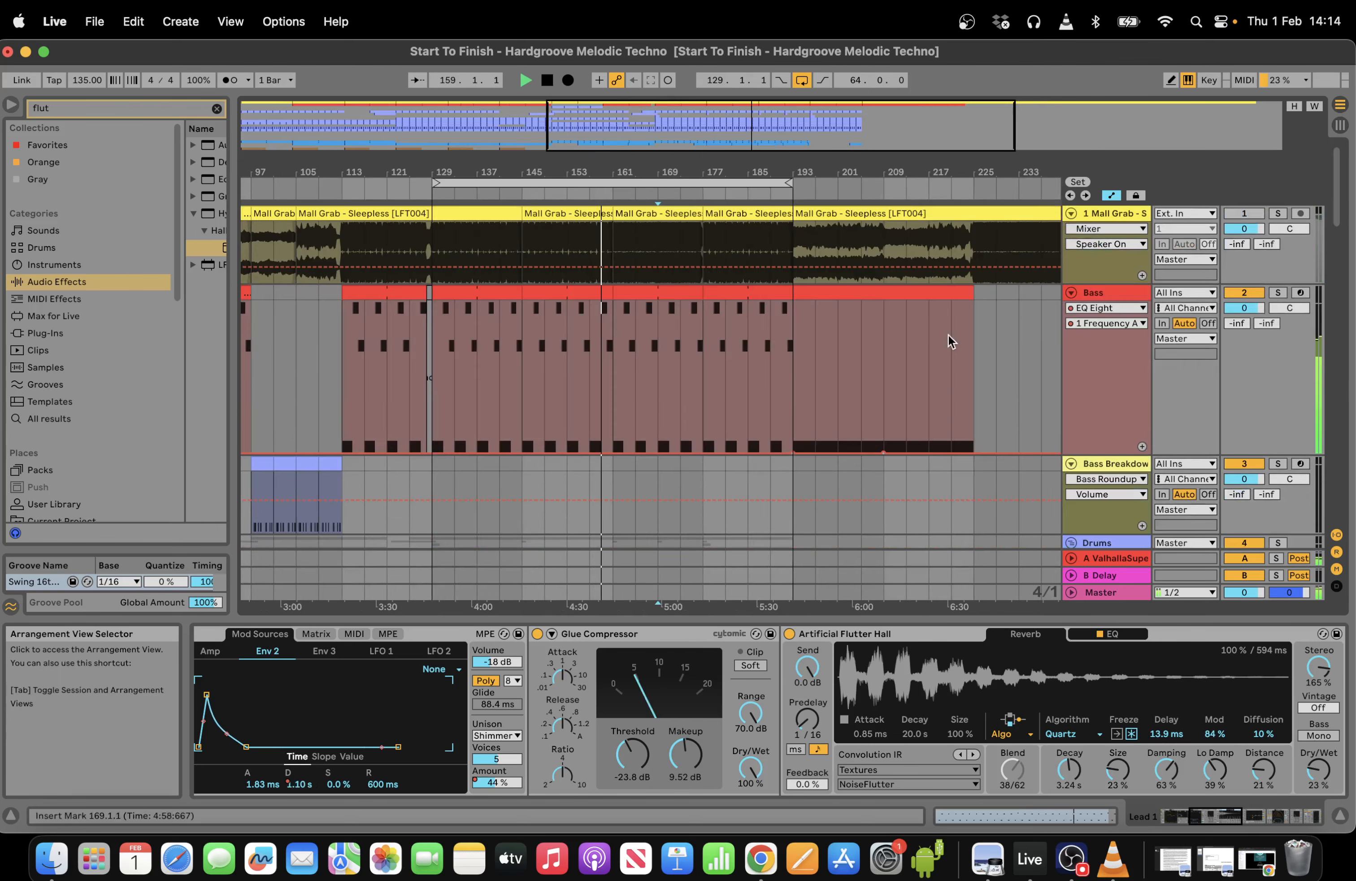
left_click_drag(1338, 218, 1338, 268)
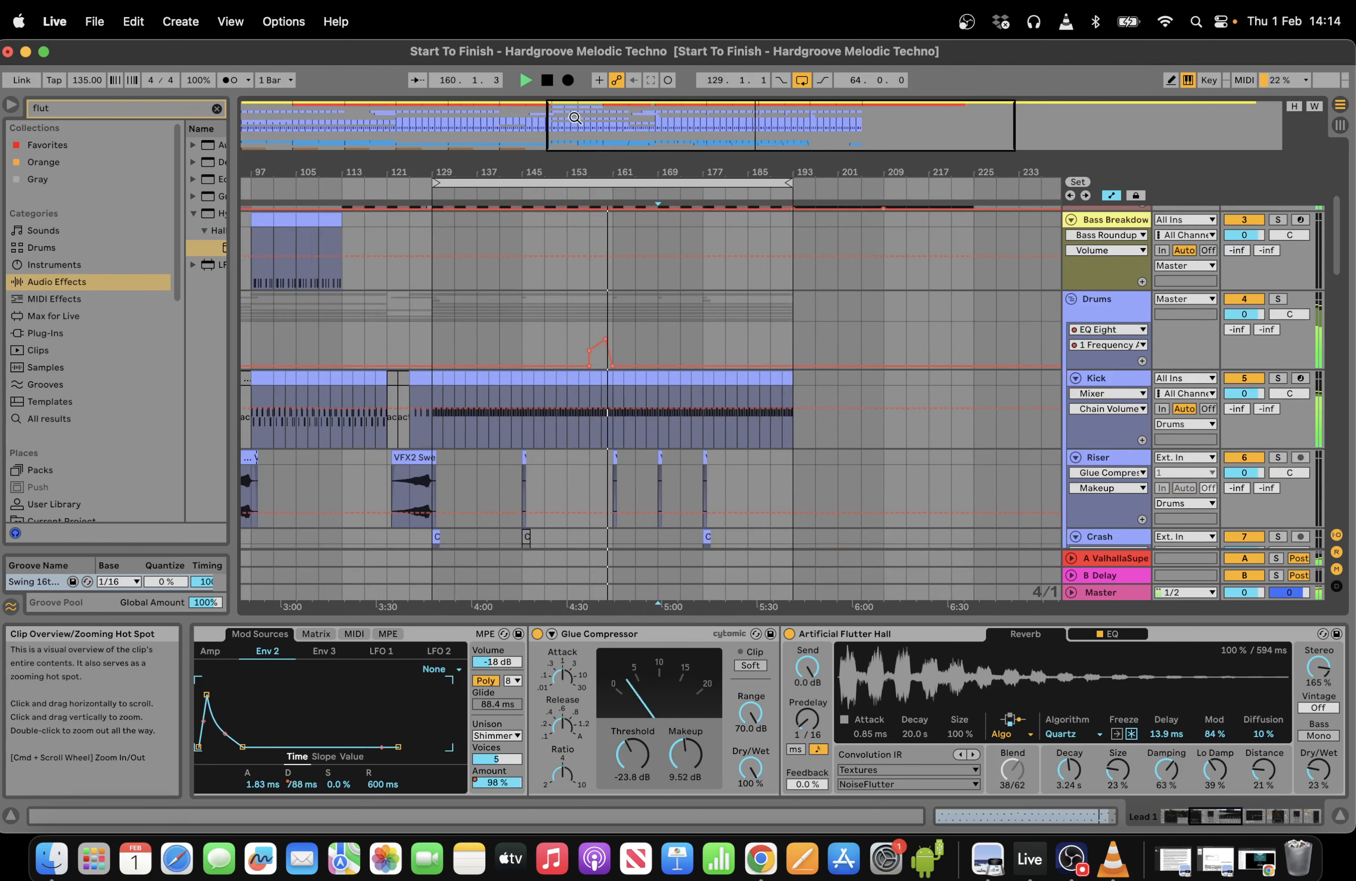
left_click_drag(598, 127, 667, 161)
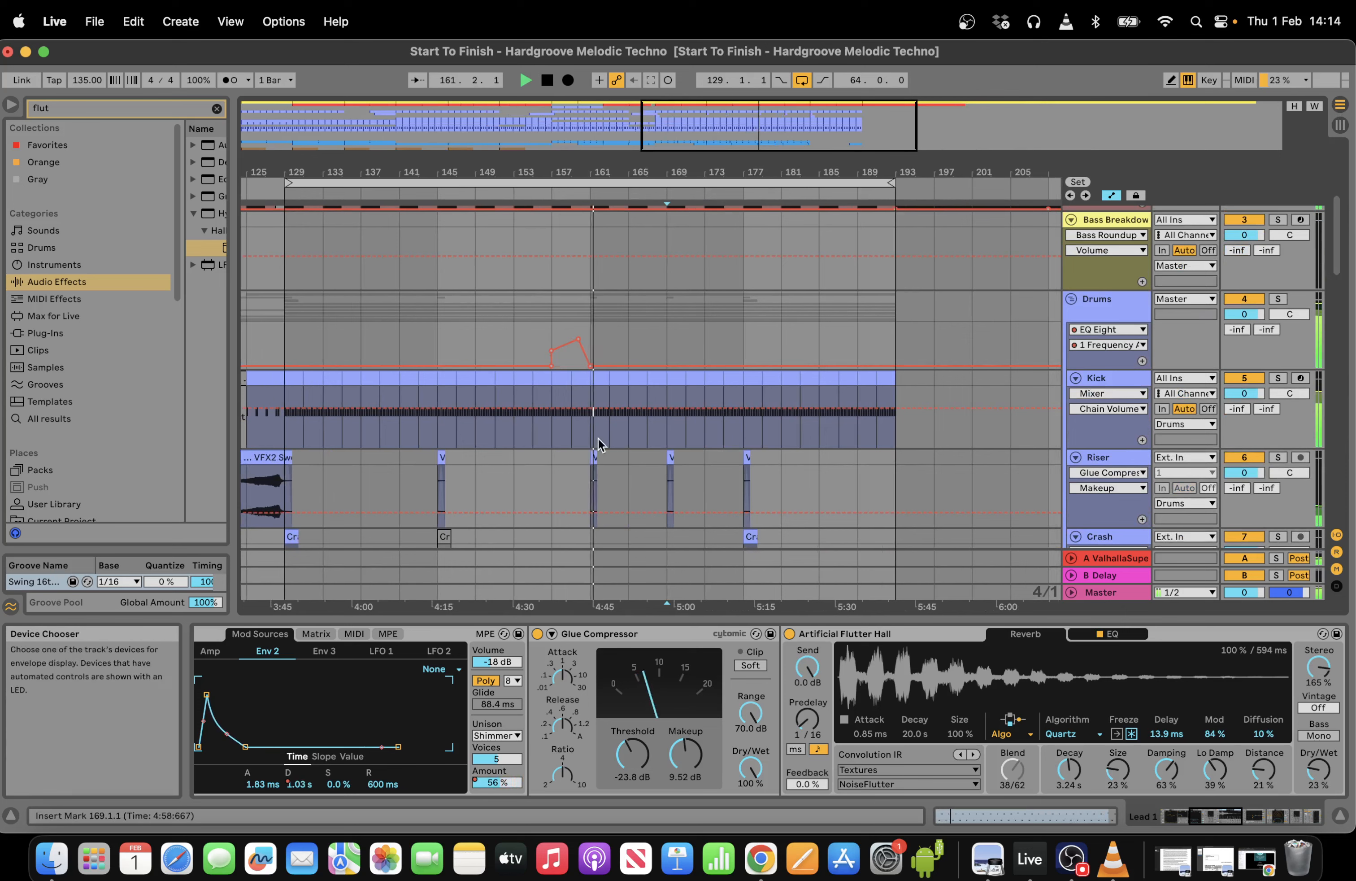
left_click_drag(768, 460, 592, 453)
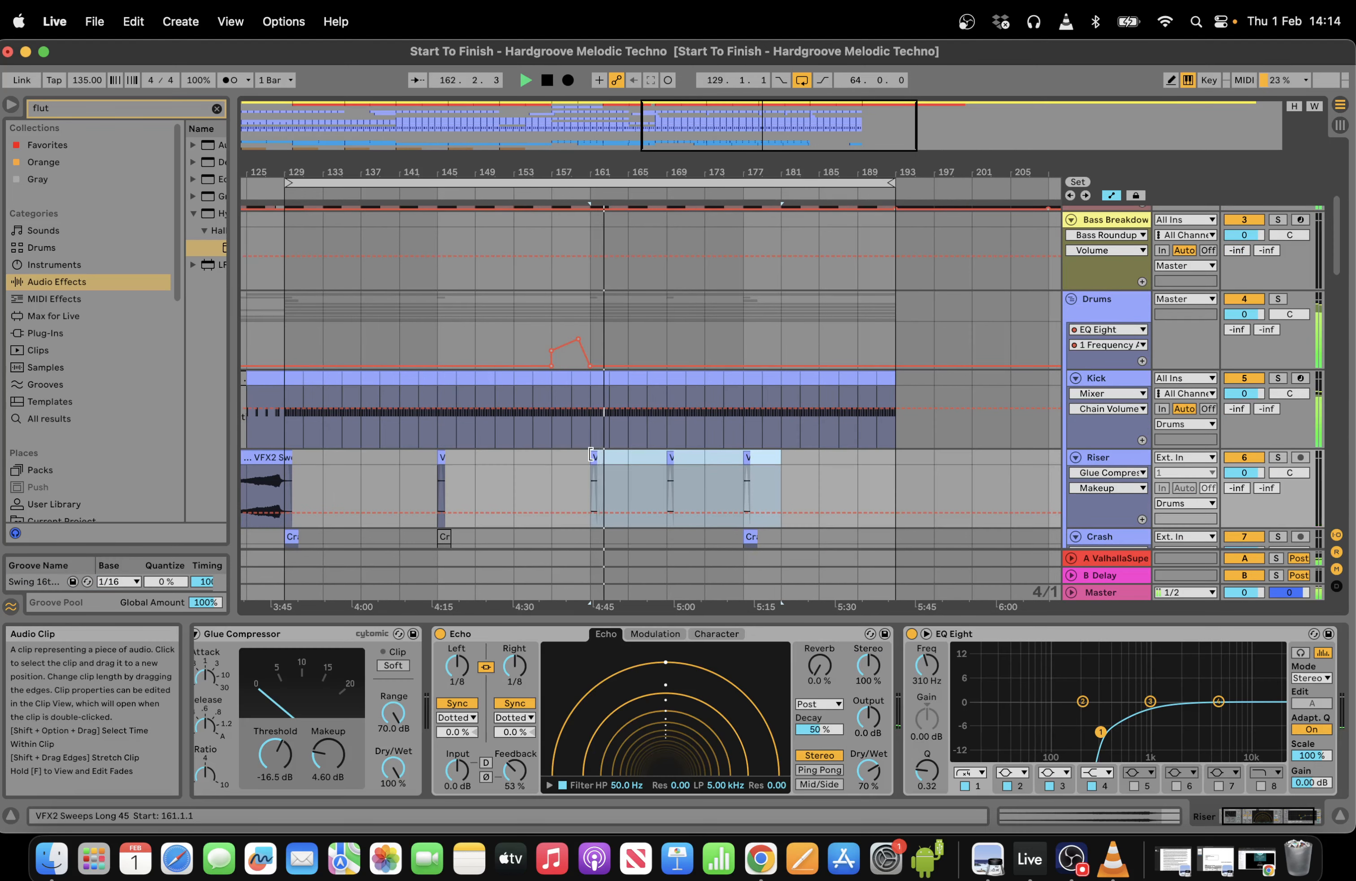
key("Delete")
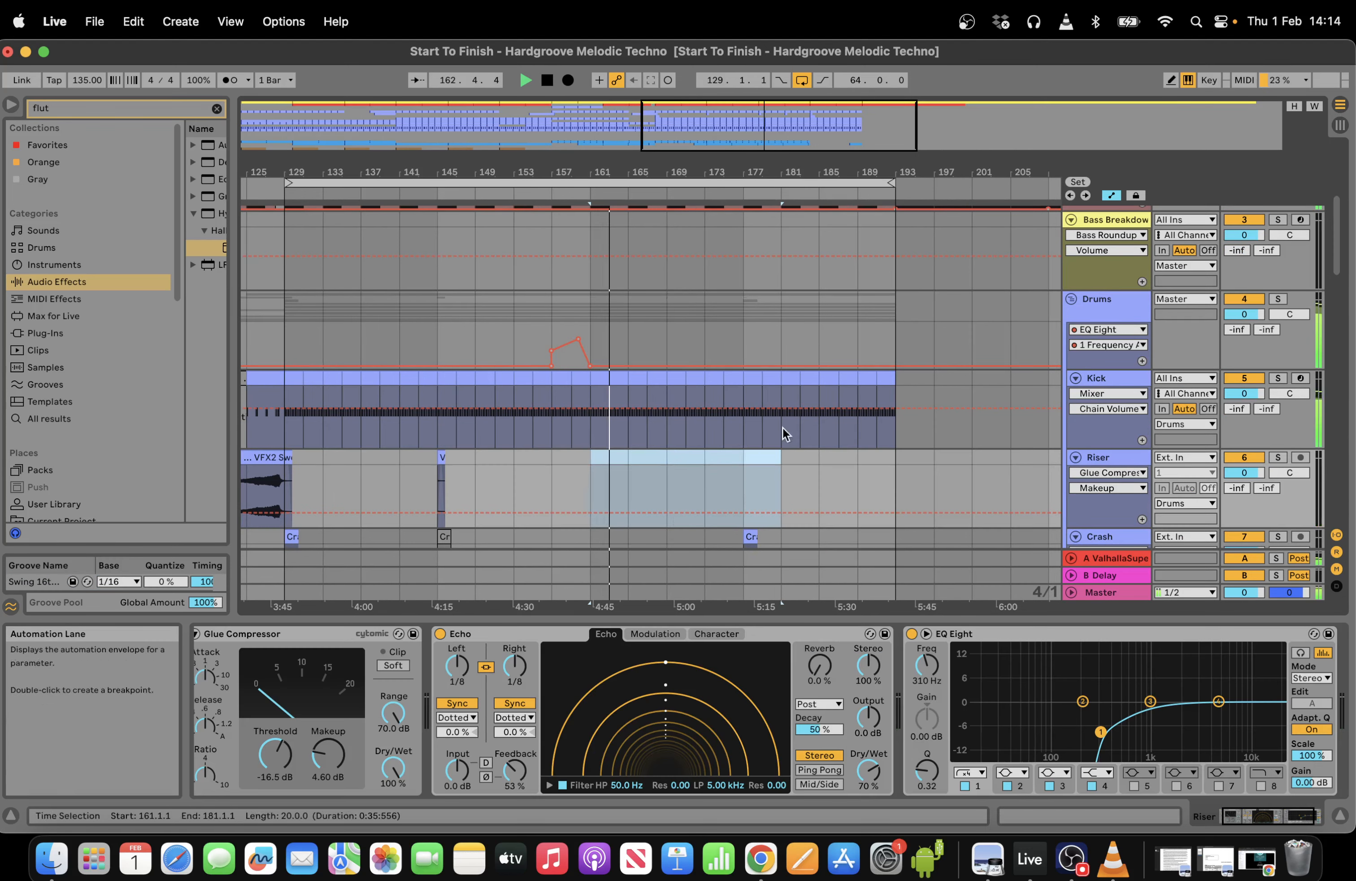
Delete the Kick track's clips from bar 173 to 177.
left_click(1278, 299)
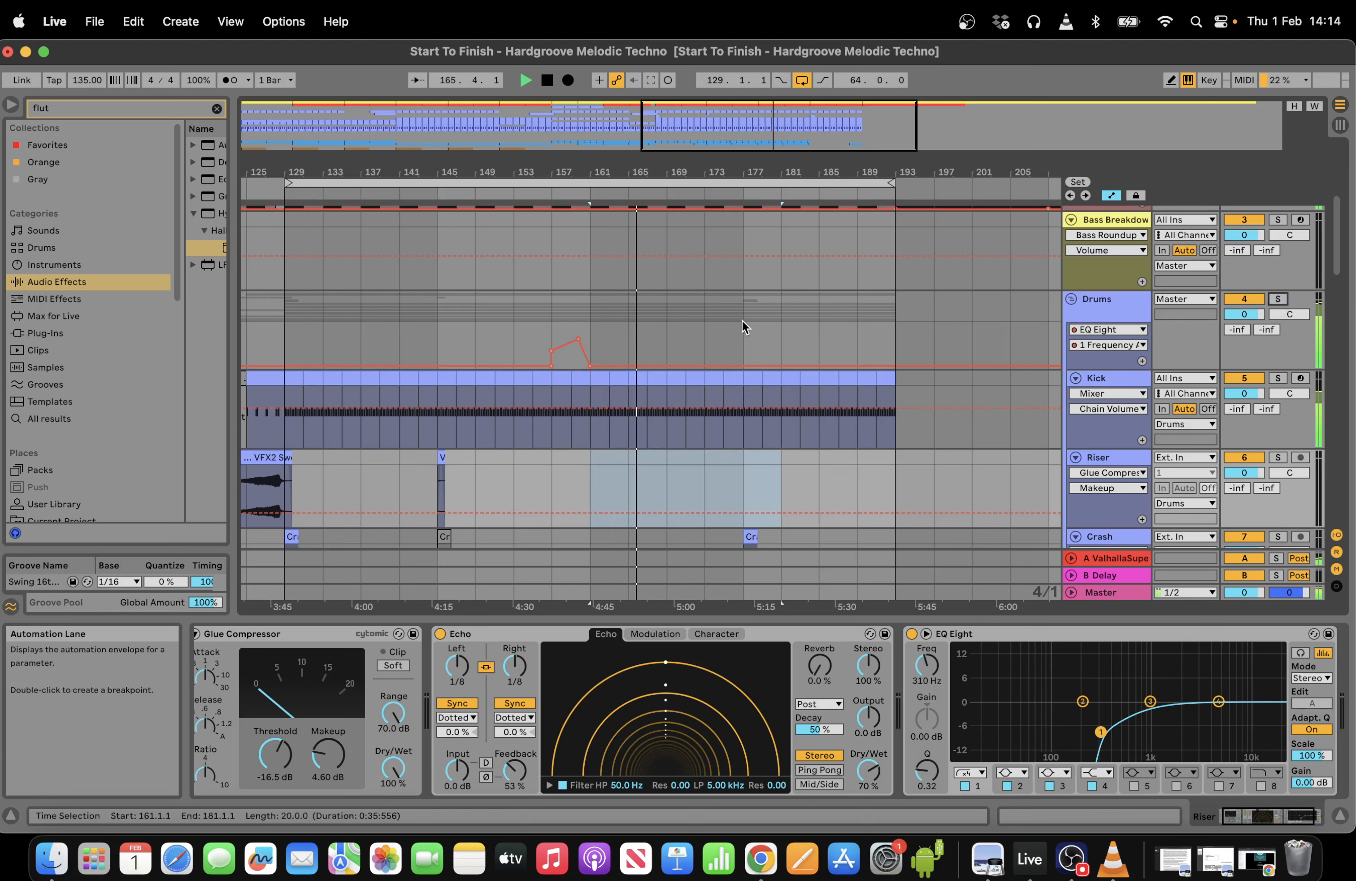
left_click_drag(744, 402, 705, 378)
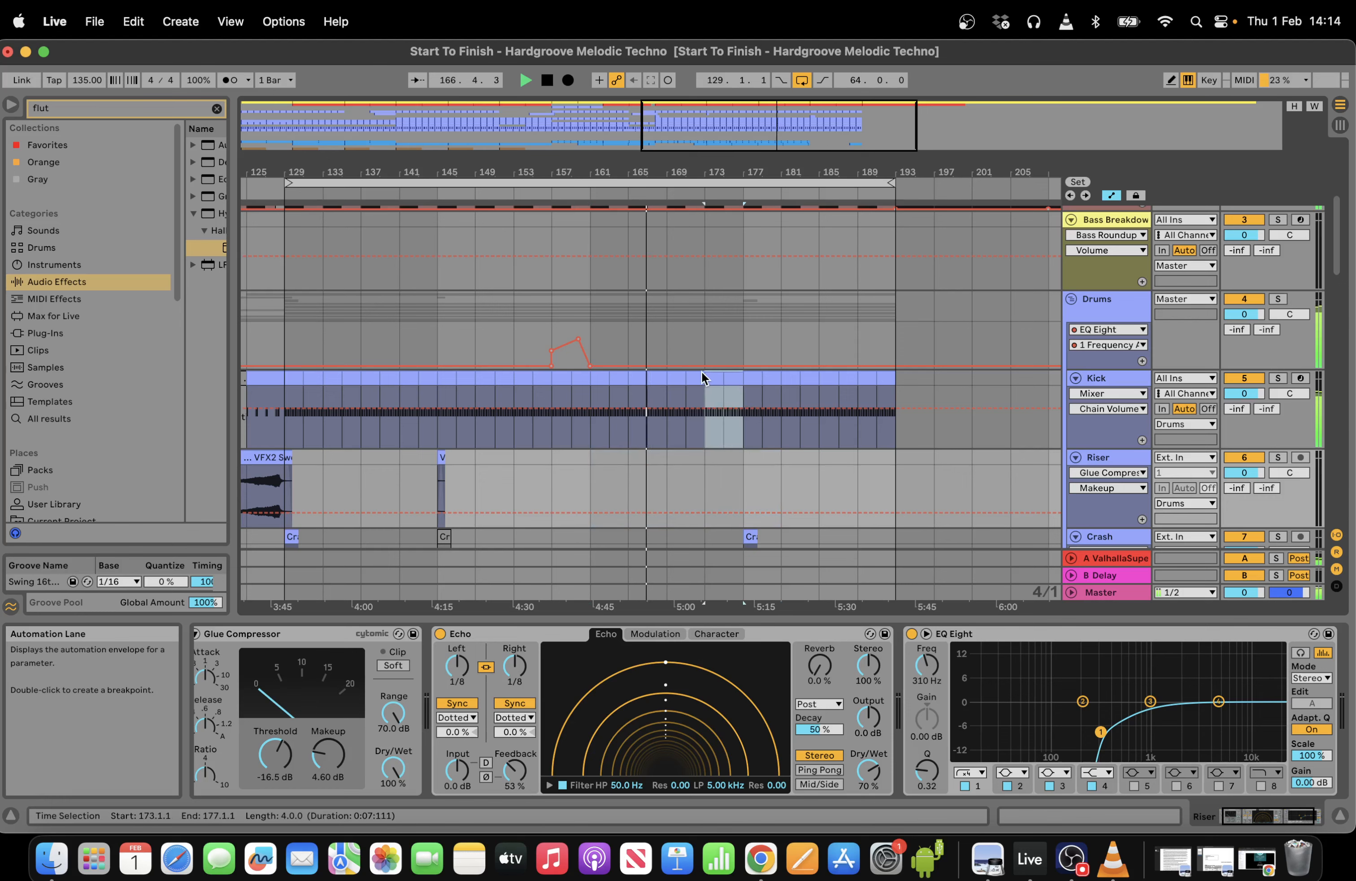
scroll(597, 183, "left", 5)
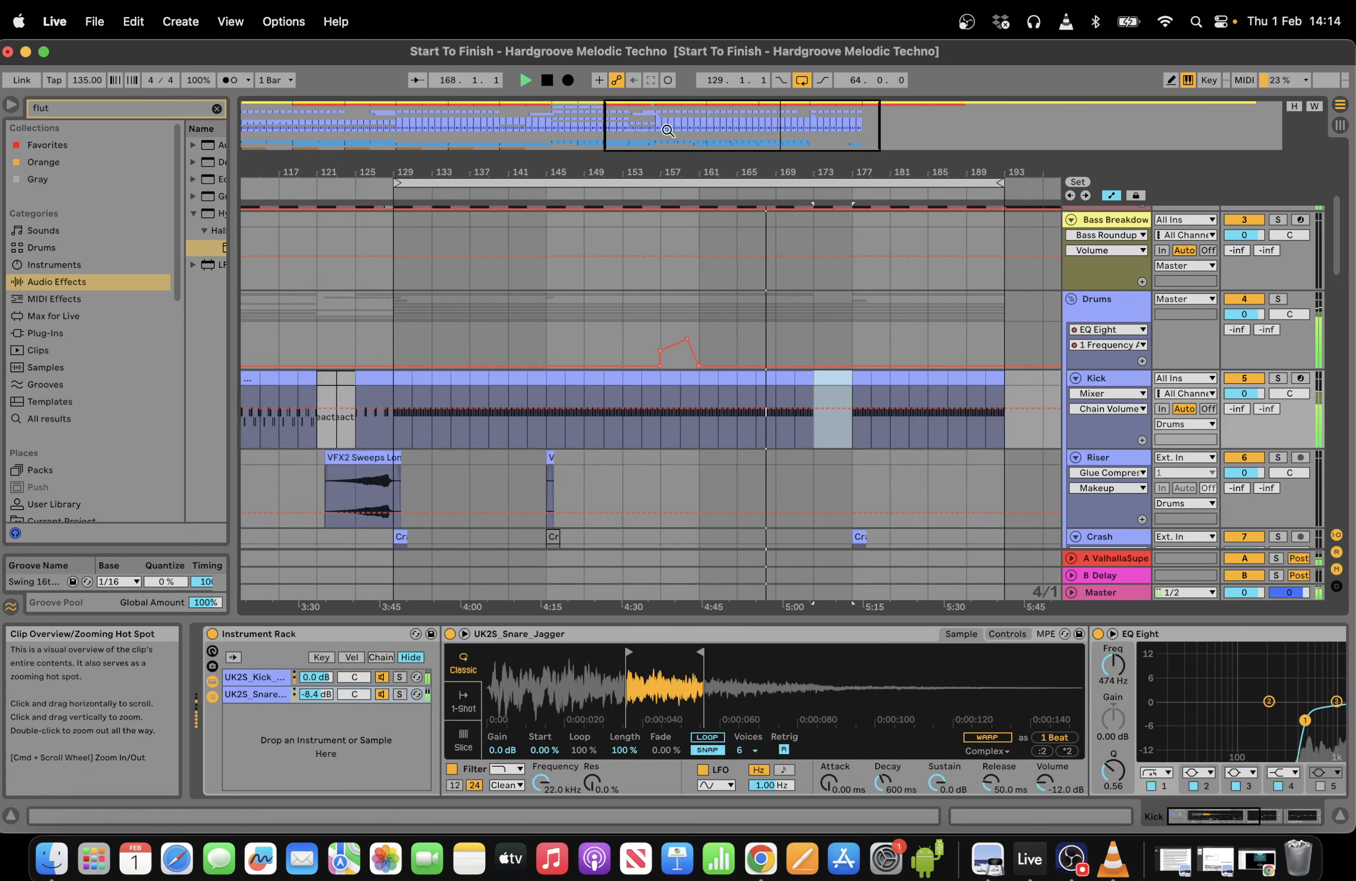
Copy the Riser track's bars 121 to 133 and paste them at bar 169 on the same track.
left_click(412, 480)
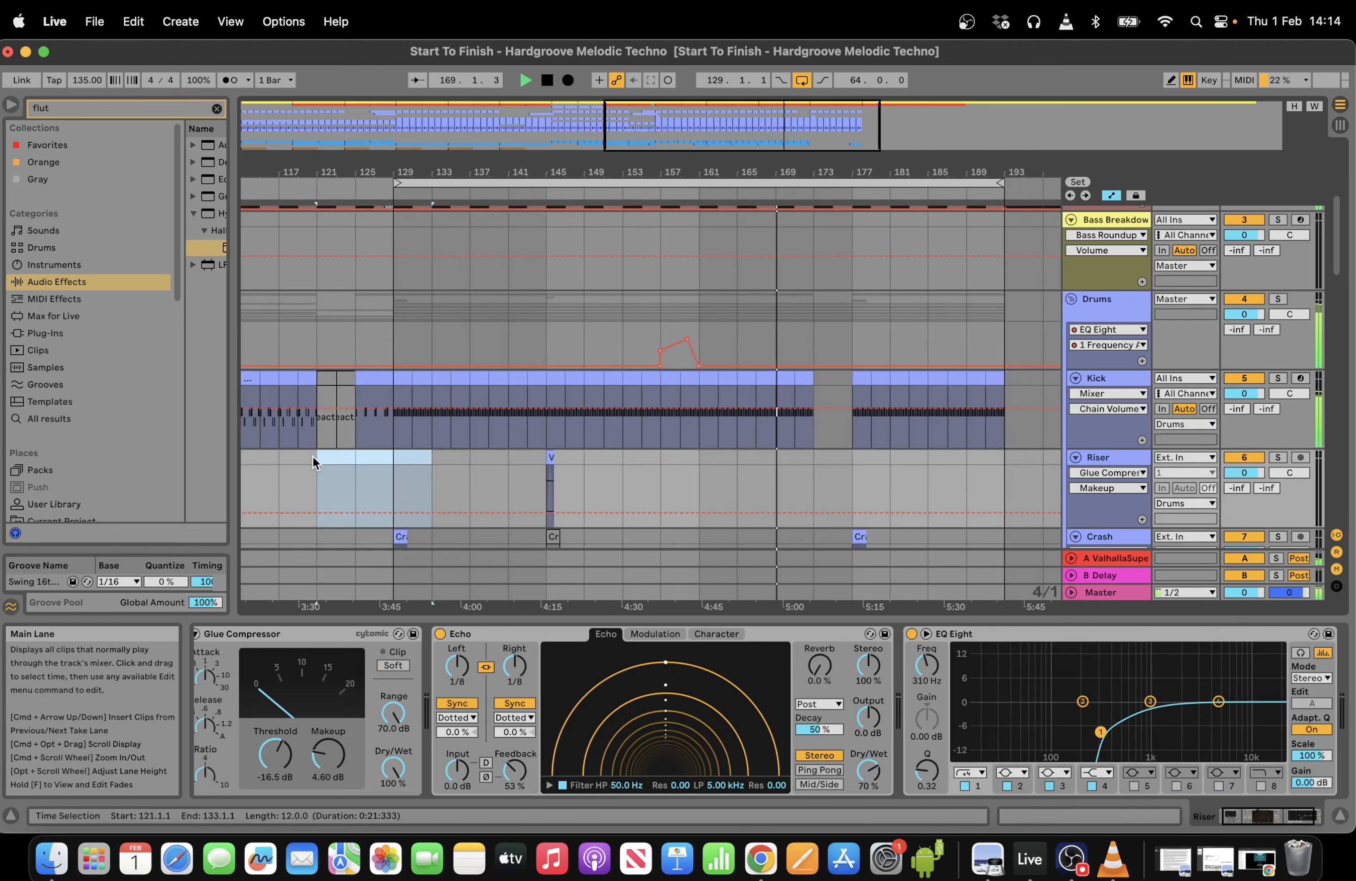
left_click(781, 484)
key("super+v")
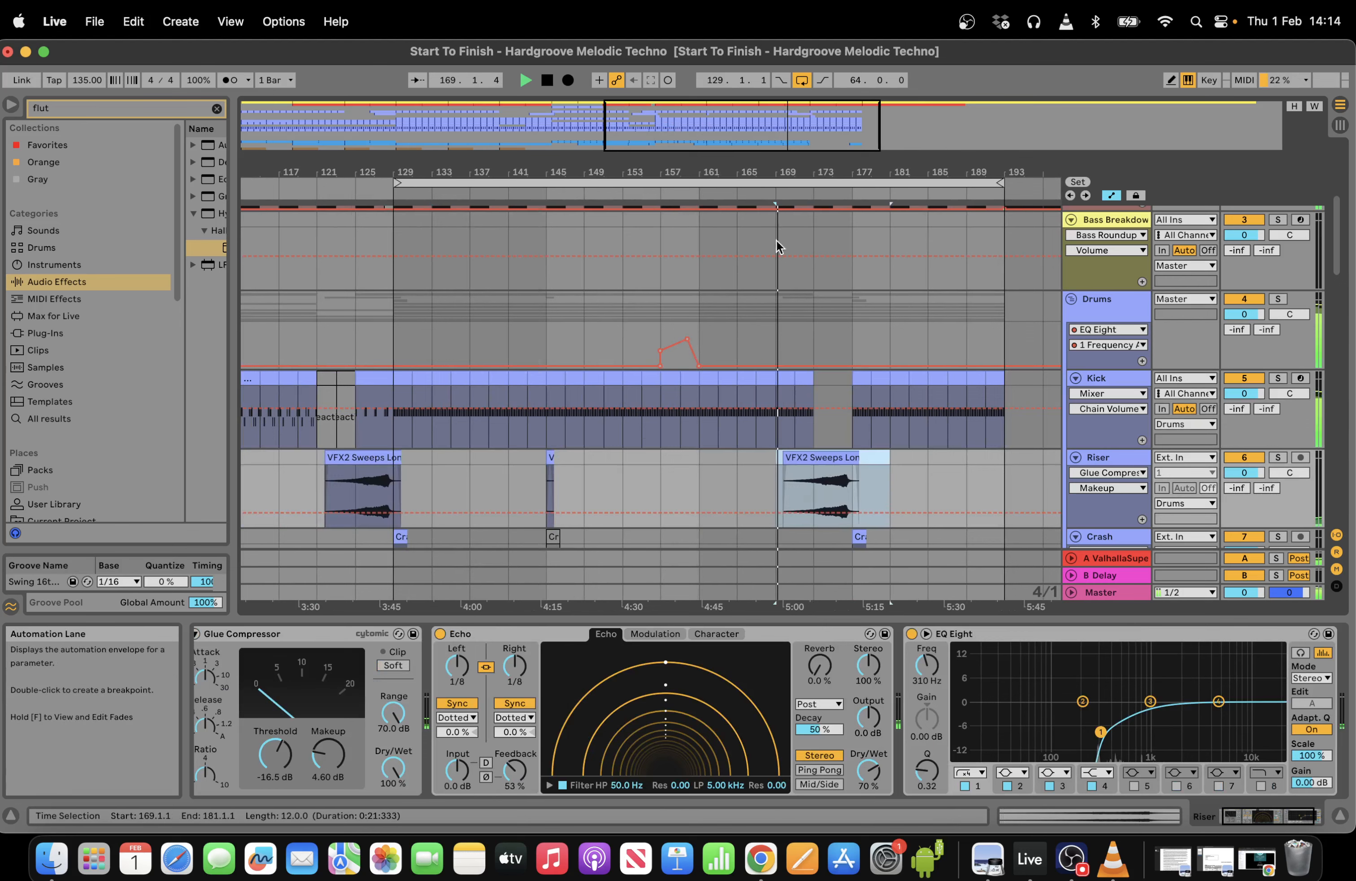
Ramp the second Lead 1 track's Filter 1 Freq automation to about 477 Hz from bar 173 to 177 and adjust its Env 2 Decay automation.
left_click(784, 183)
left_click_drag(1352, 252, 1353, 509)
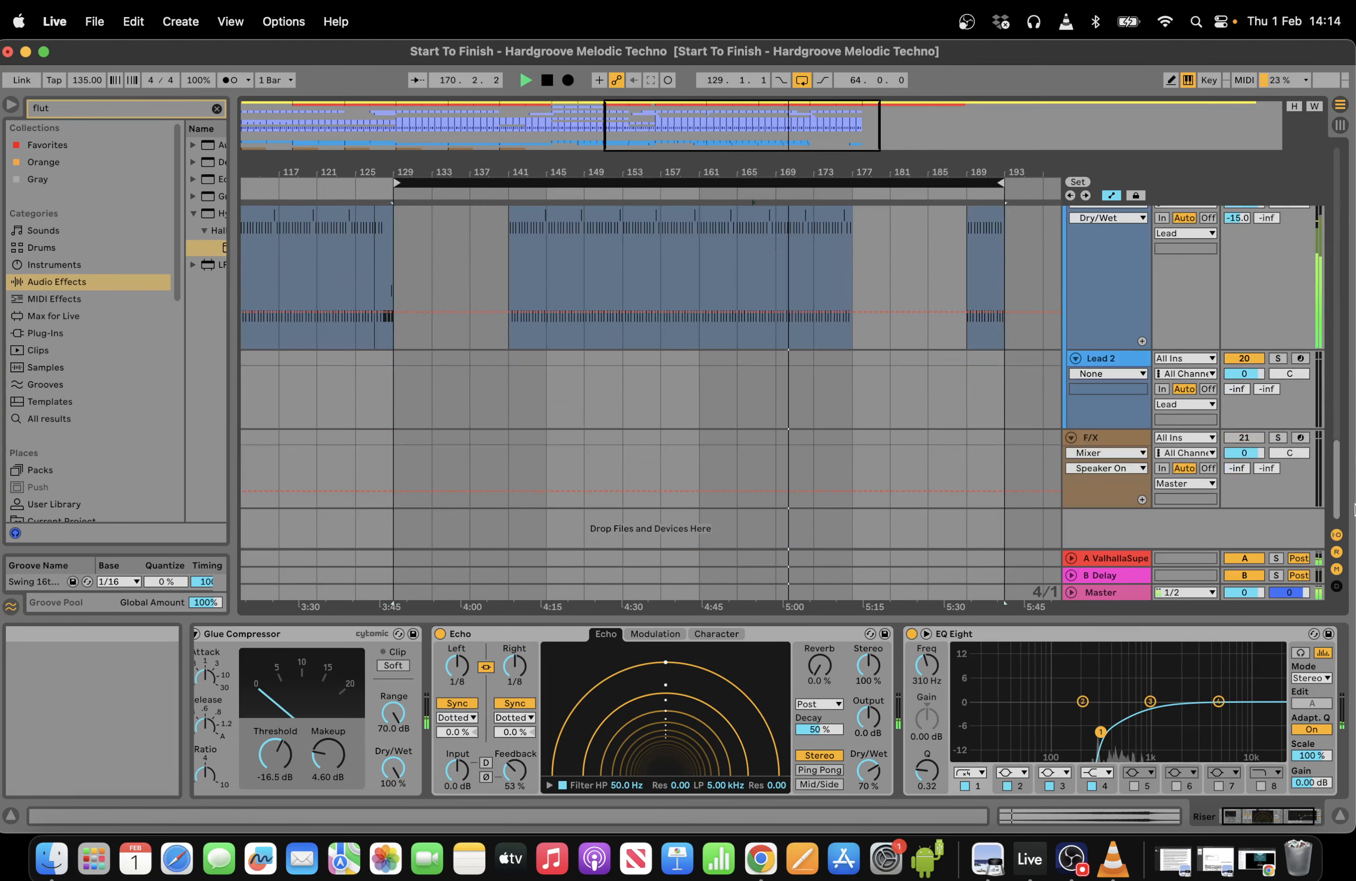
scroll(1277, 404, "up", 5)
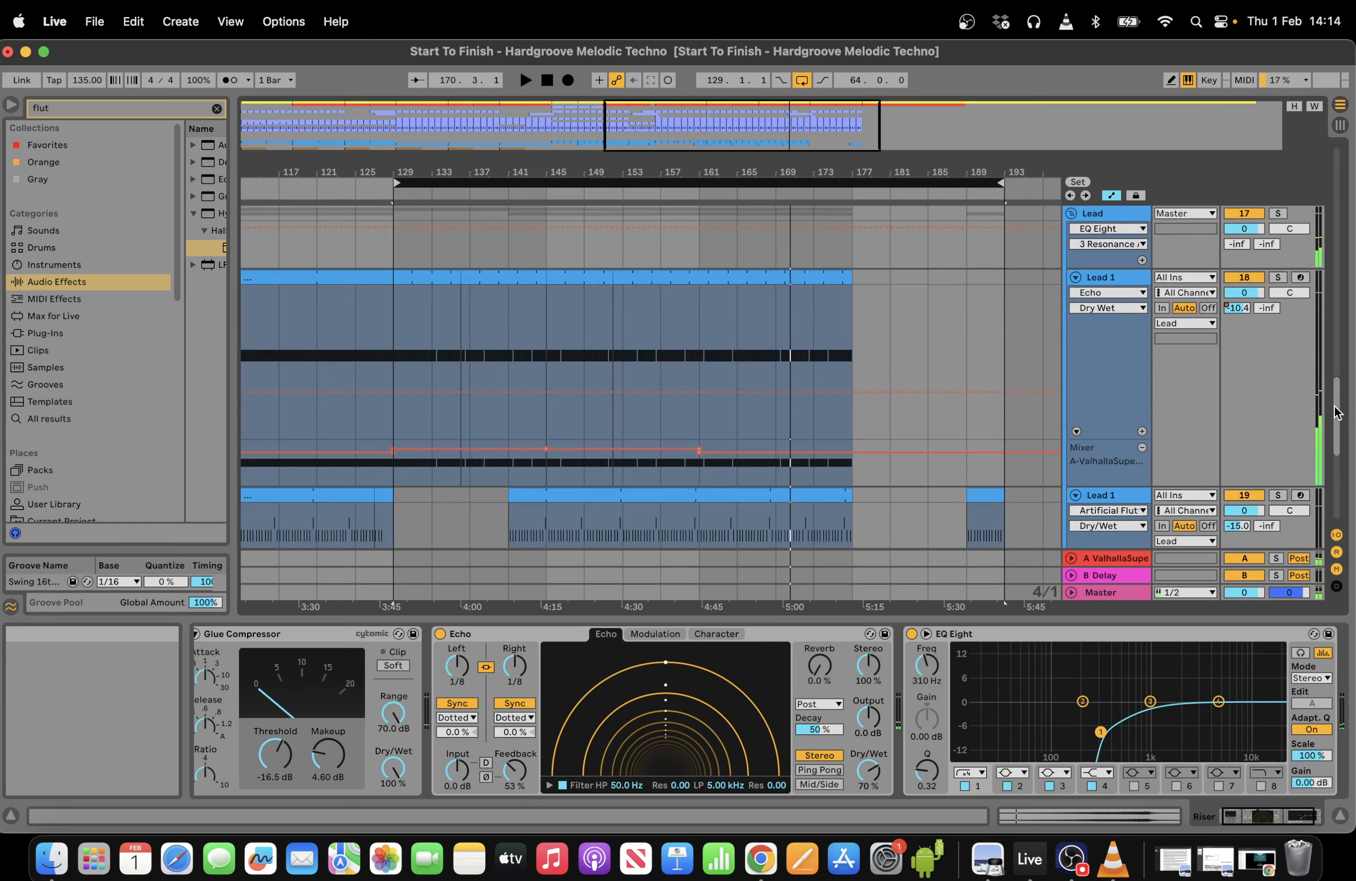
left_click(770, 380)
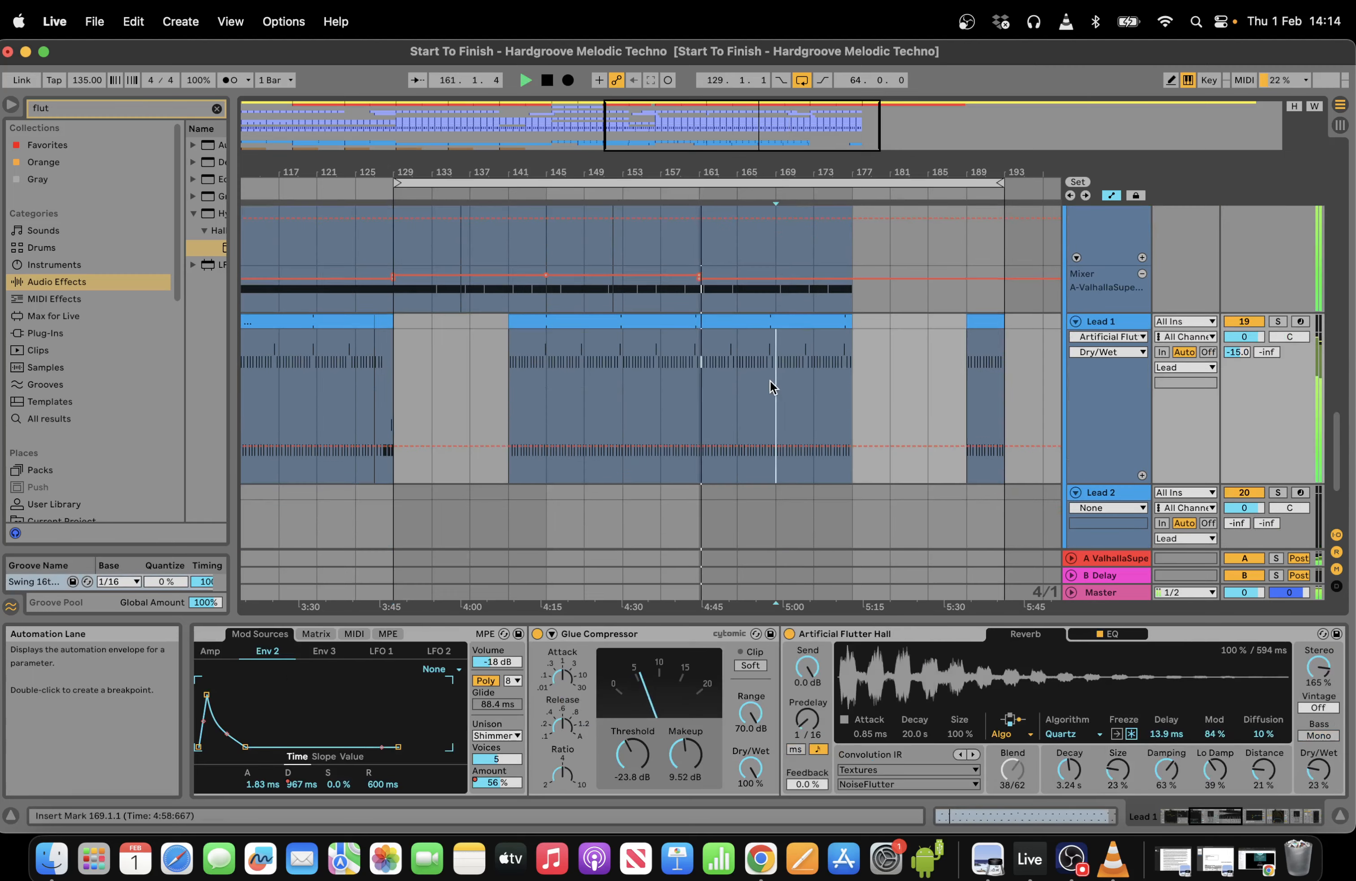
key("space")
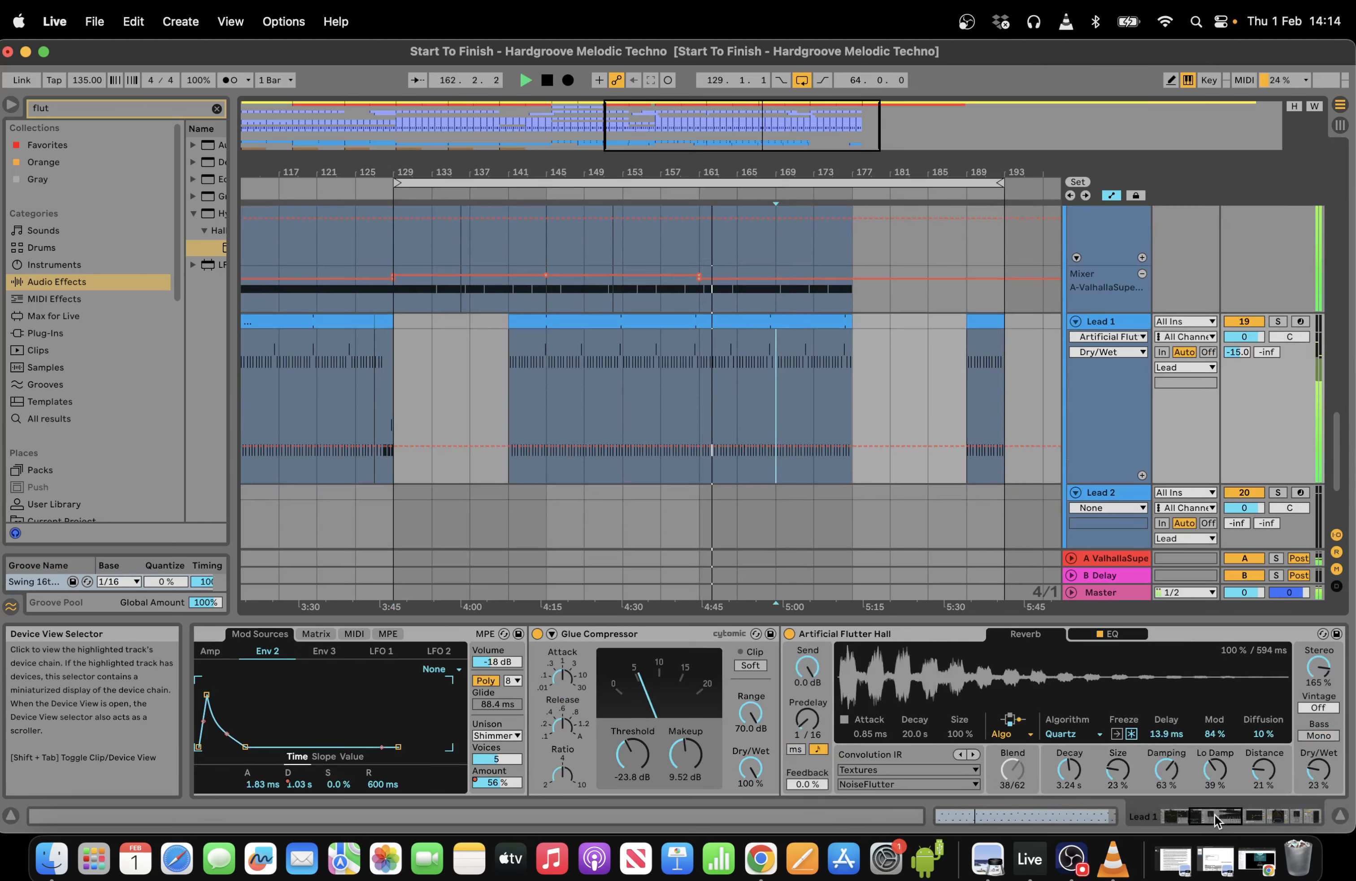
left_click_drag(1215, 814, 1188, 815)
left_click(608, 765)
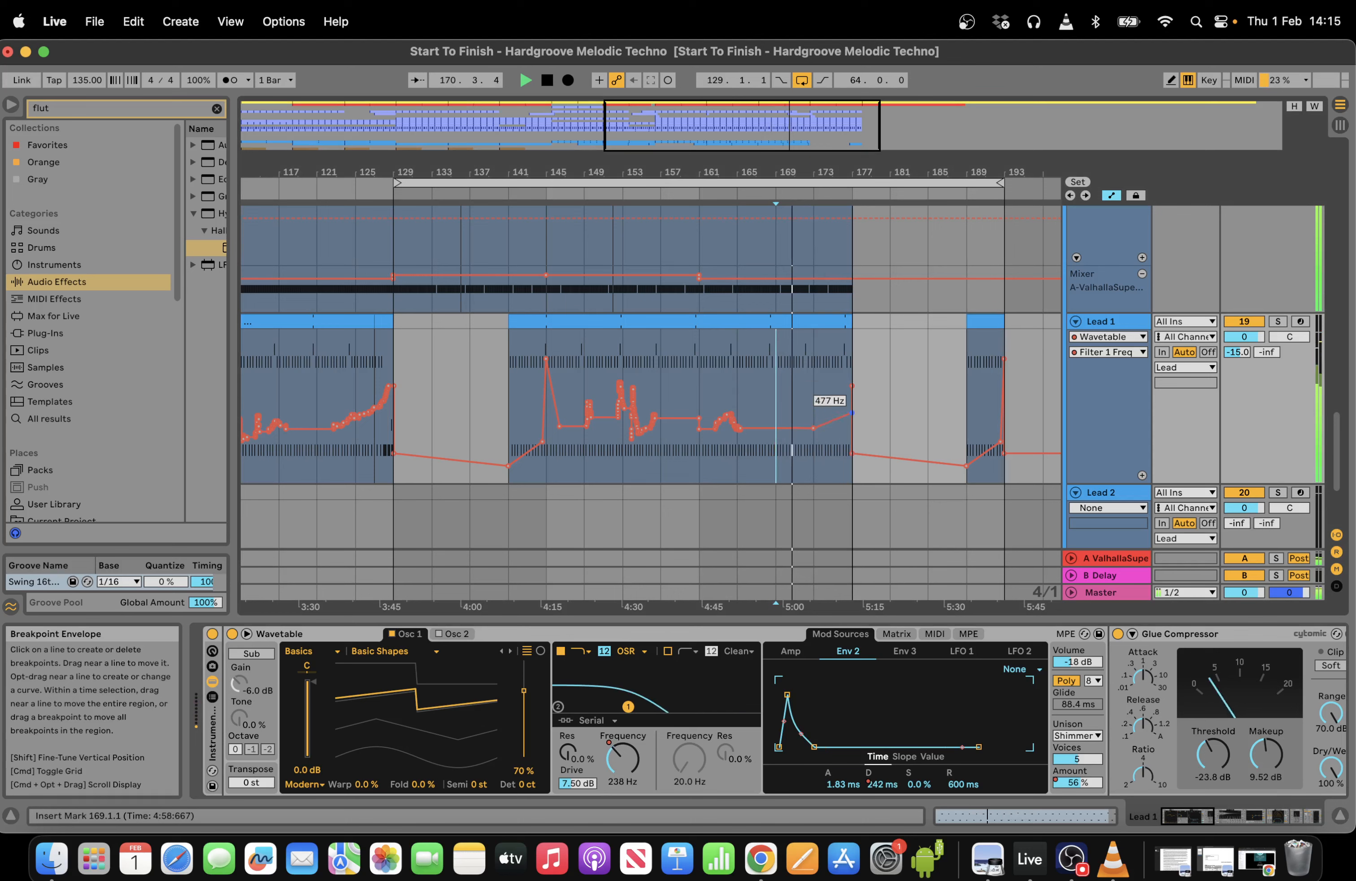
left_click(877, 783)
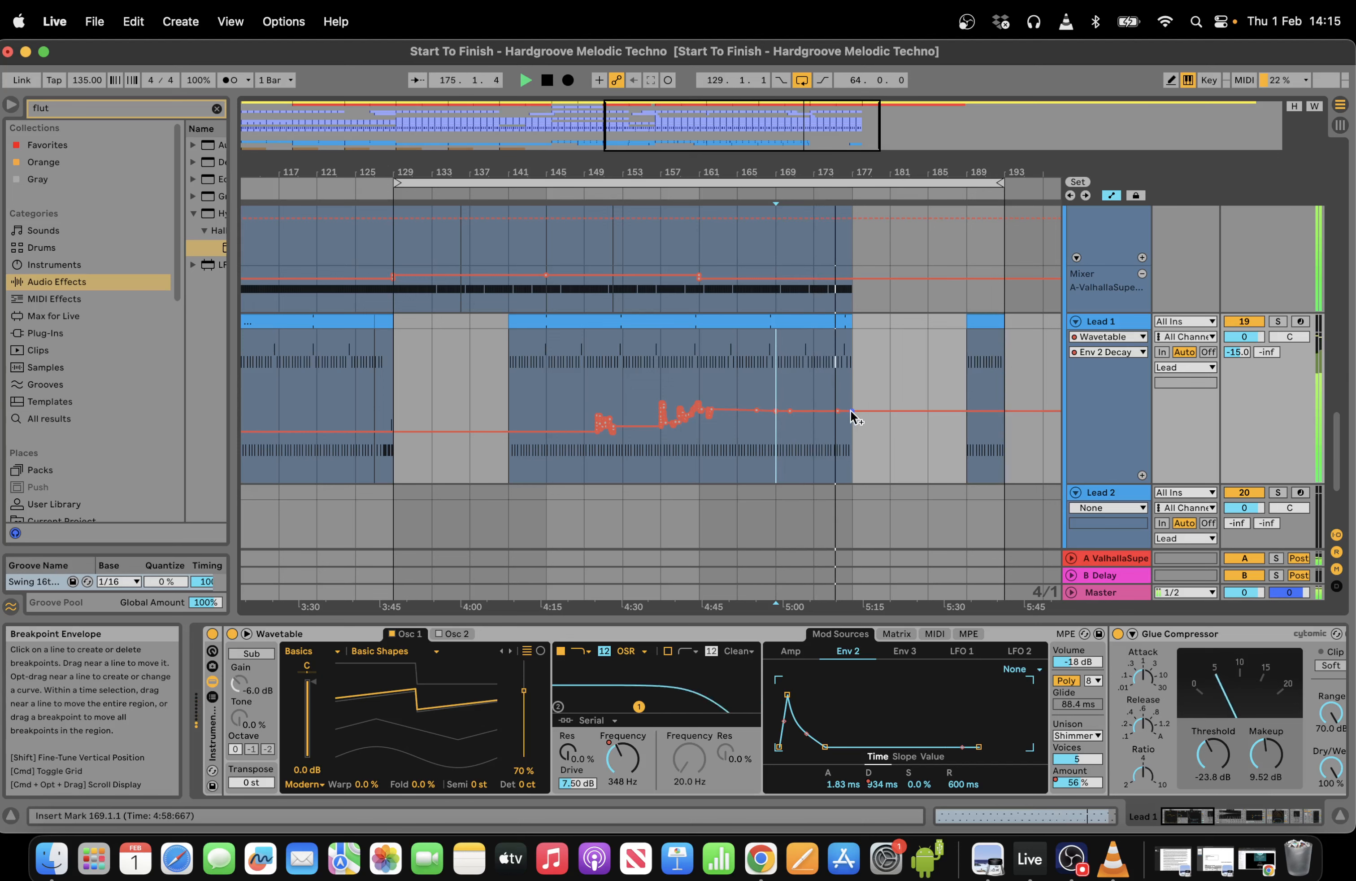
Extend the long-note Bass clip at bar 193 back to start at bar 177 and turn on its clip loop.
left_click_drag(1338, 452, 1309, 185)
left_click_drag(553, 172, 553, 154)
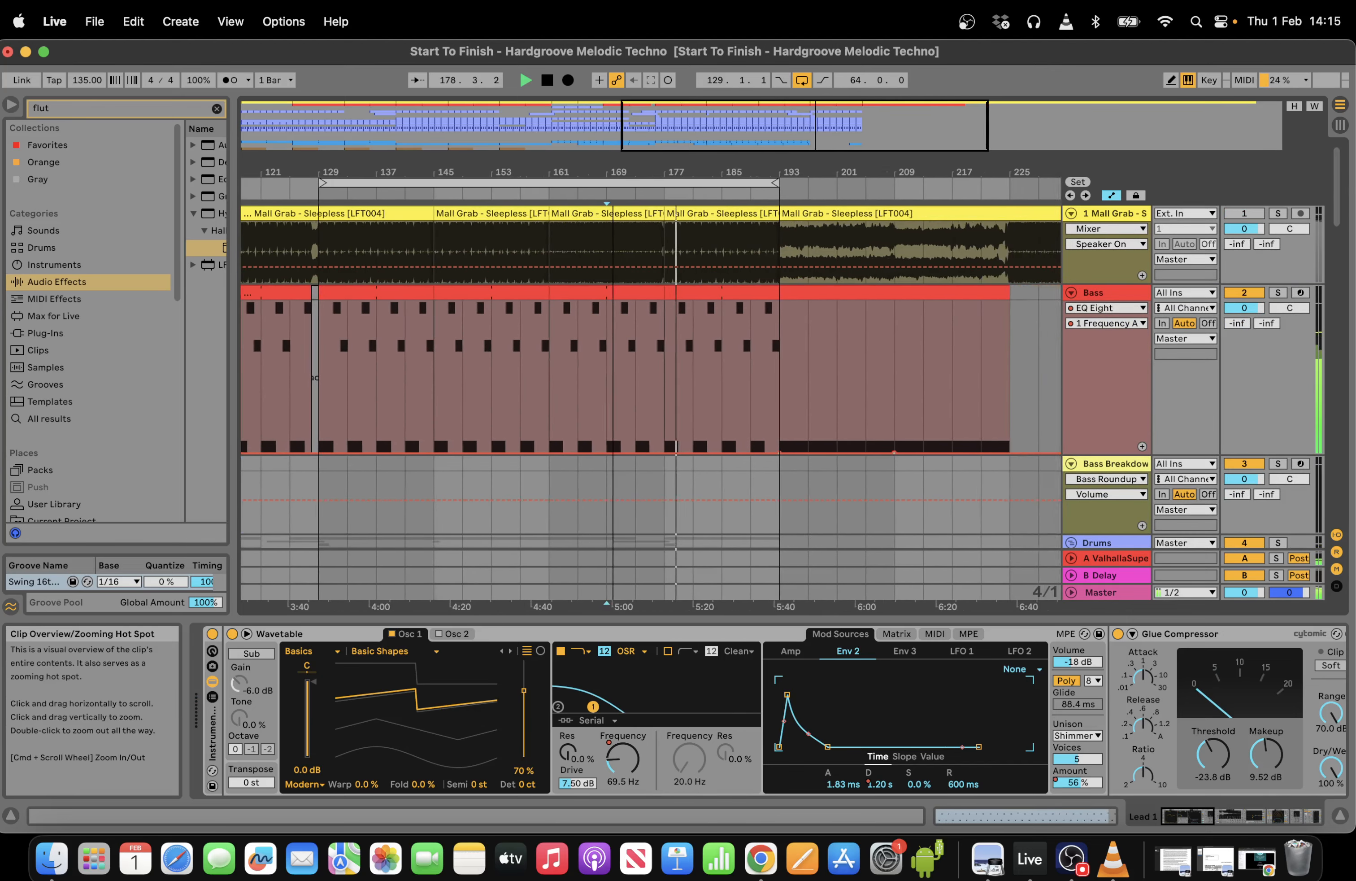
left_click(813, 293)
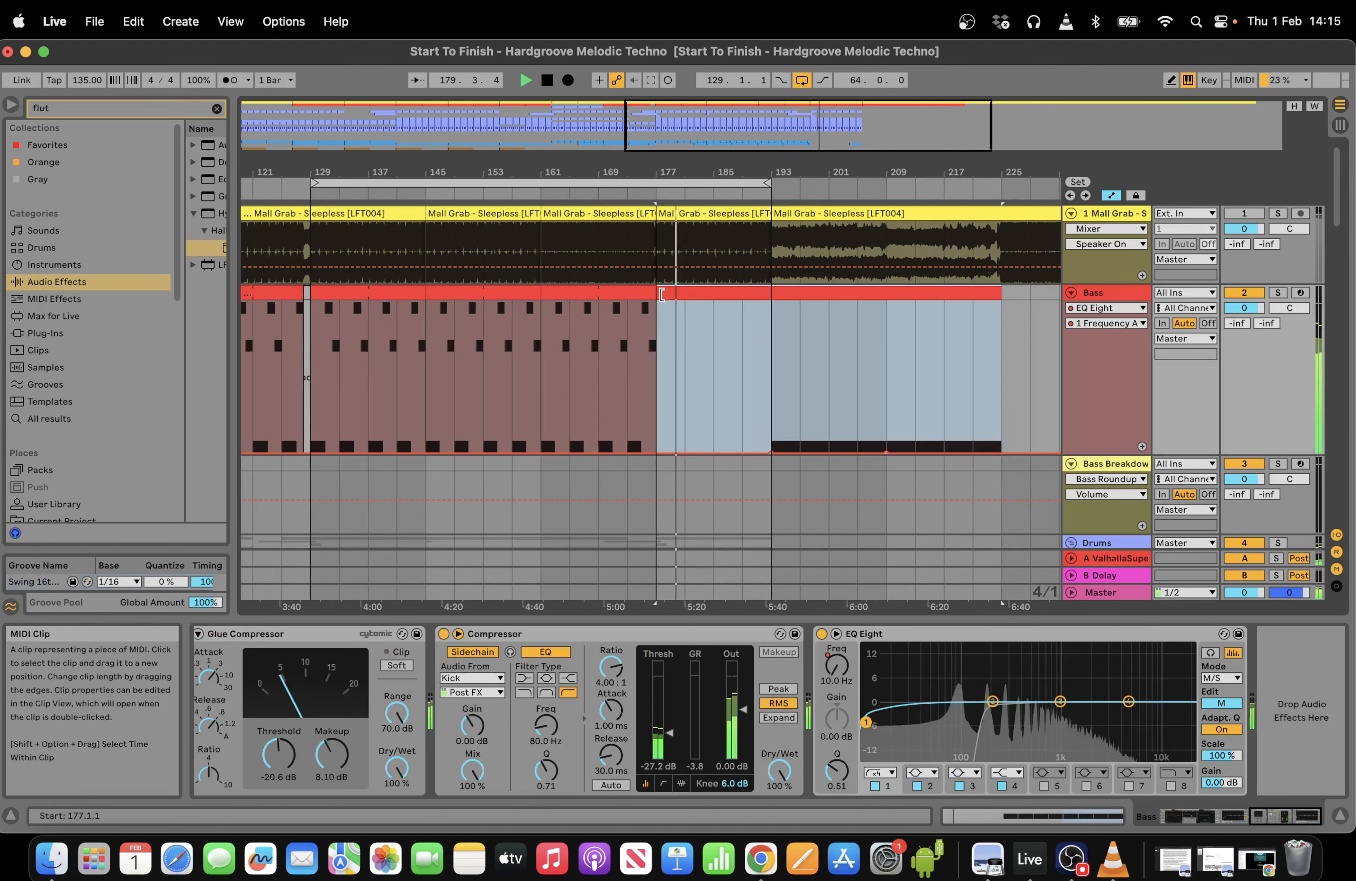
double_click(813, 293)
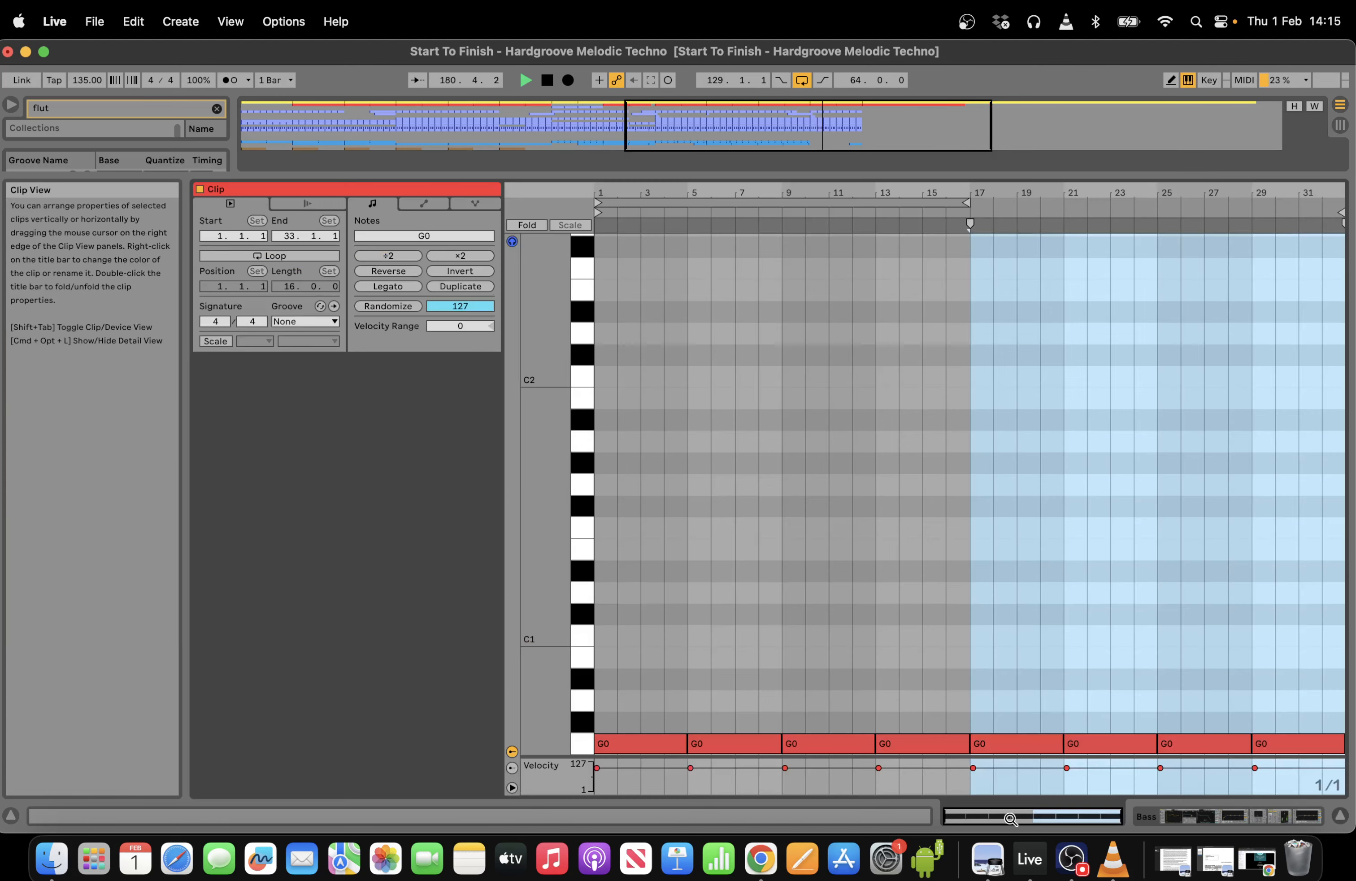
left_click(295, 256)
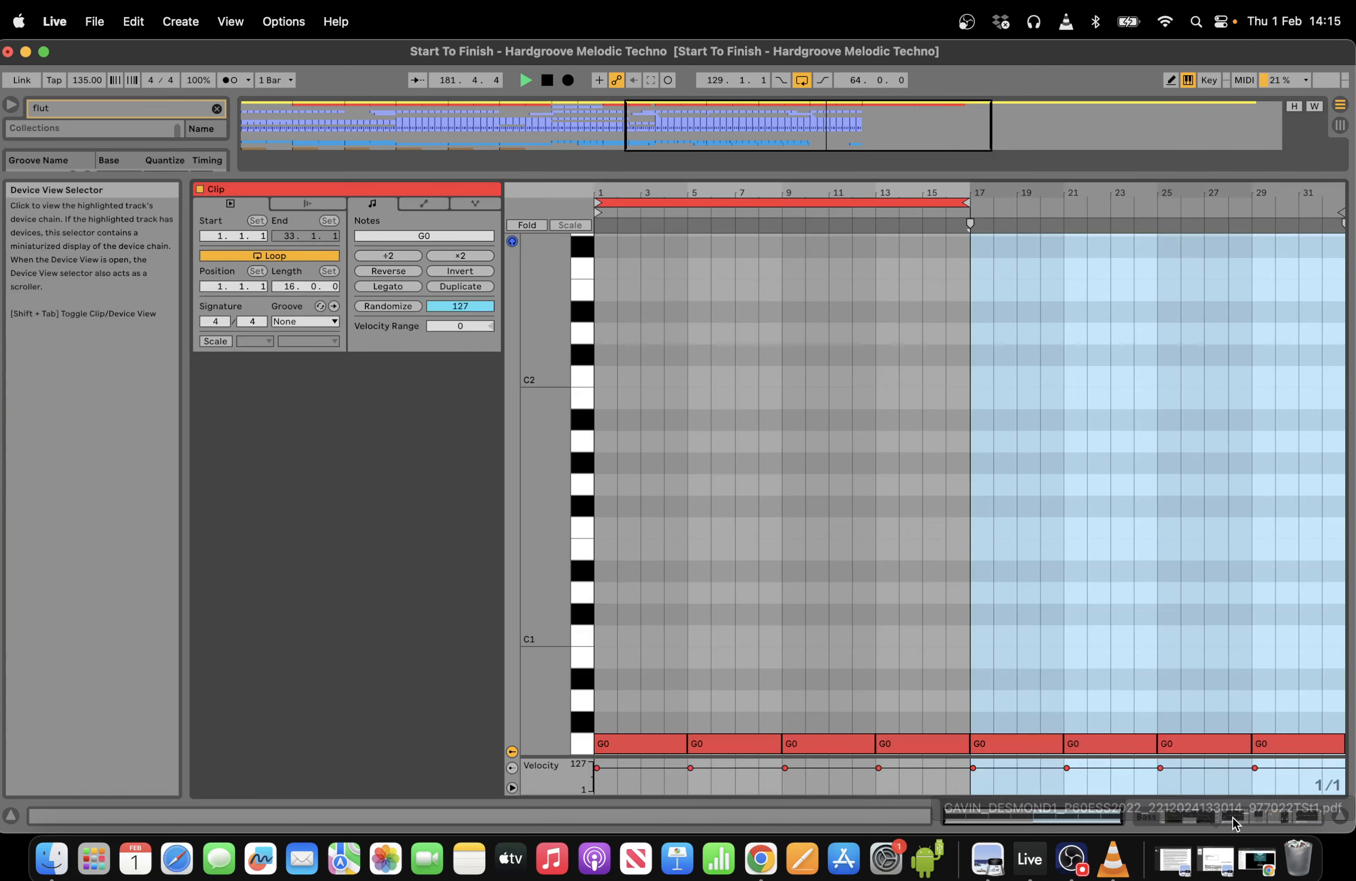
left_click(1232, 817)
Extend the arrangement loop to bar 225 and duplicate the Drums group's bars 177 to 193 into bars 193 to 209.
left_click_drag(767, 182, 1007, 185)
scroll(629, 372, "down", 5)
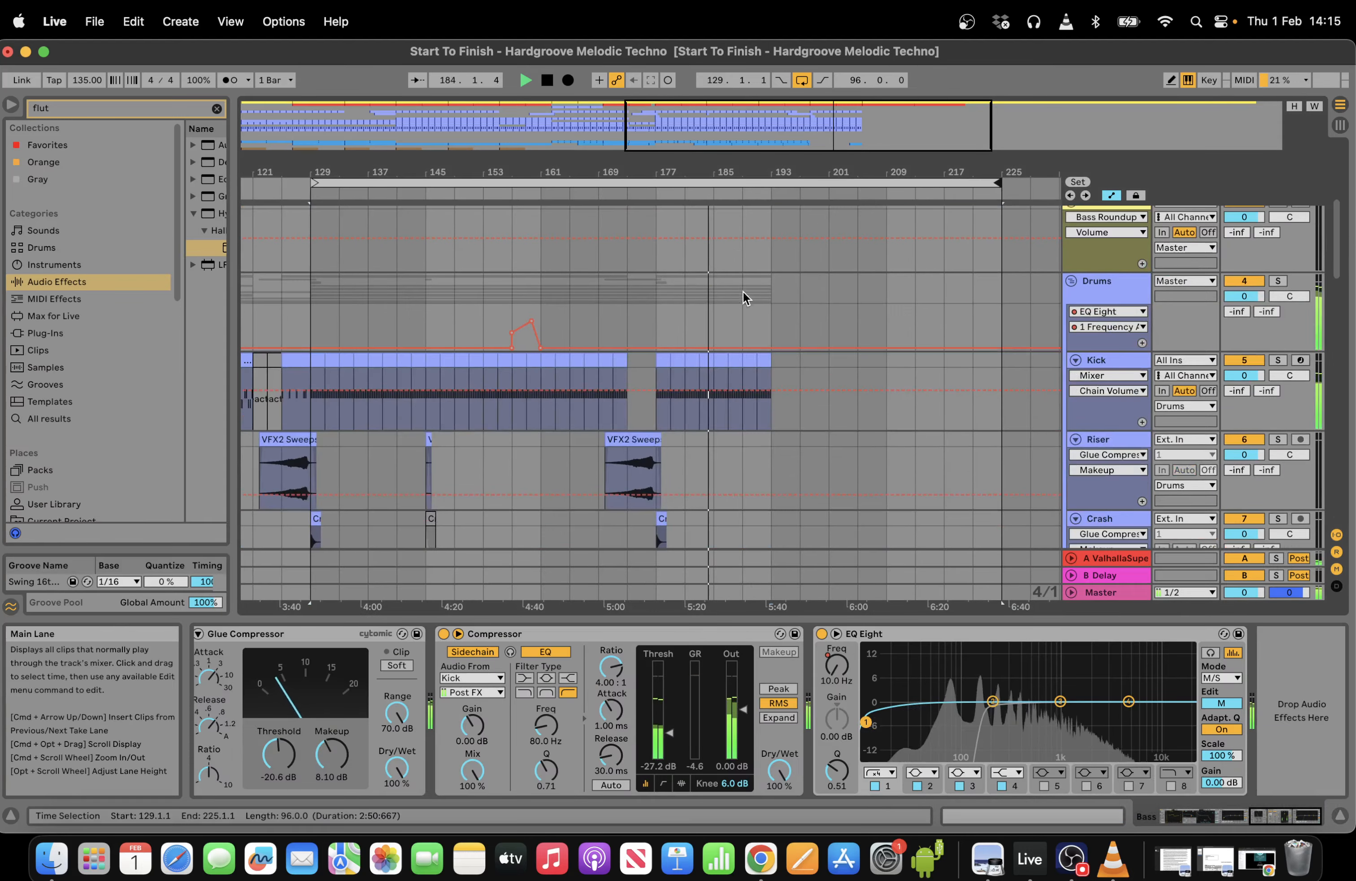
left_click_drag(771, 289, 657, 287)
key("super+d")
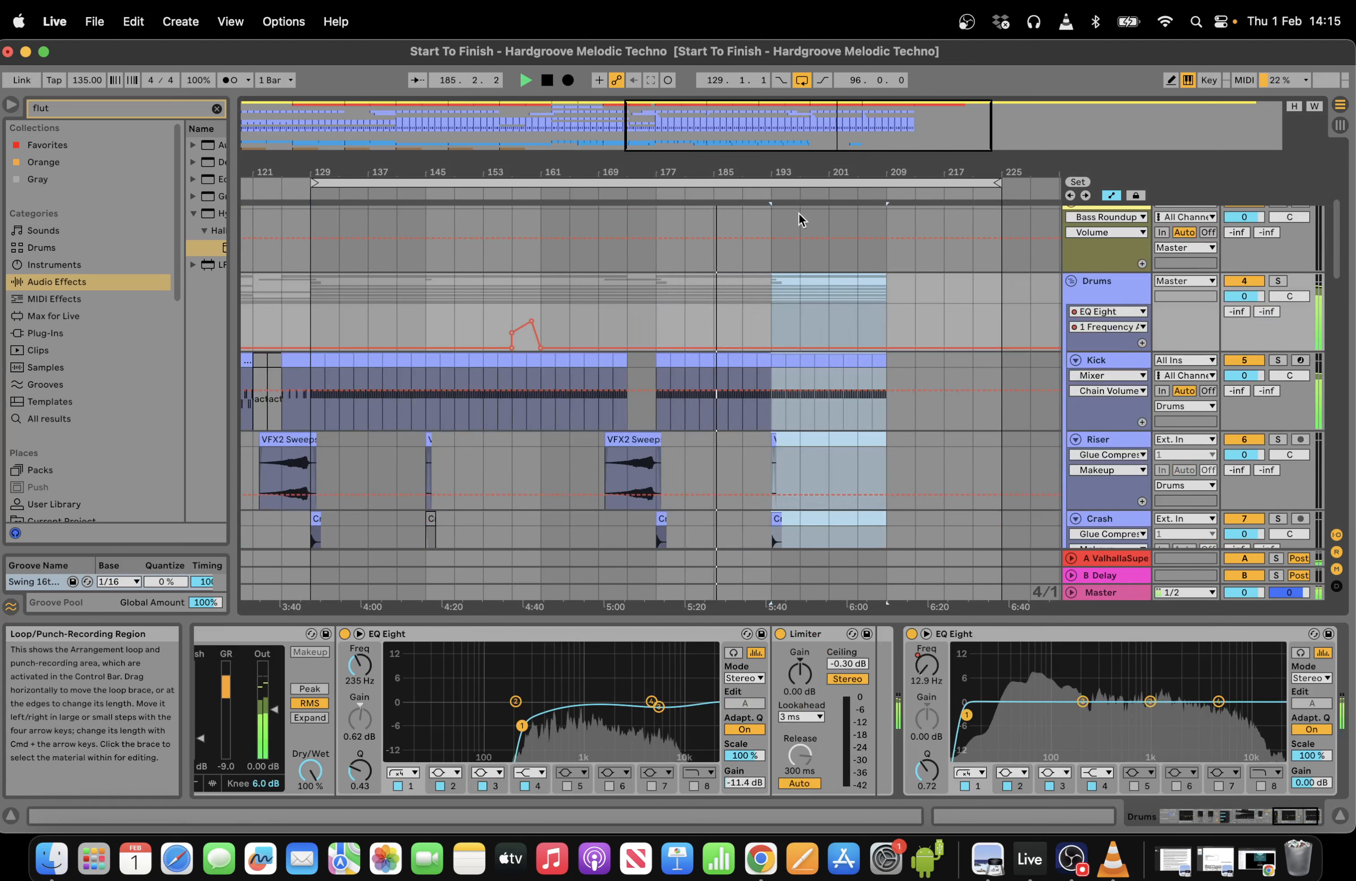
Select the Riser and Crash material from bar 189 to 201 and delete the second Lead 1 track's clip in that range.
left_click_drag(828, 540, 746, 439)
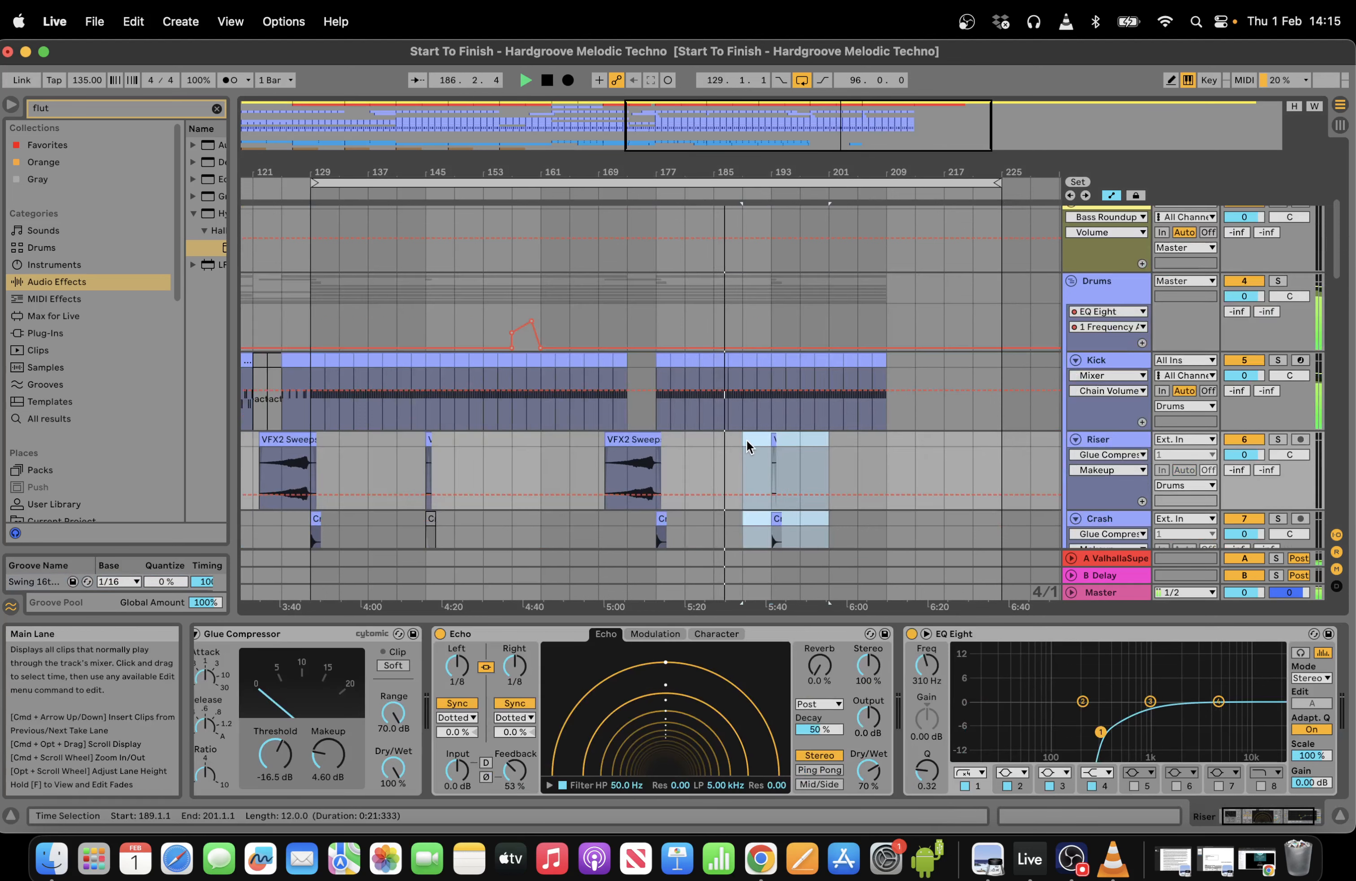
left_click_drag(1337, 268, 1352, 469)
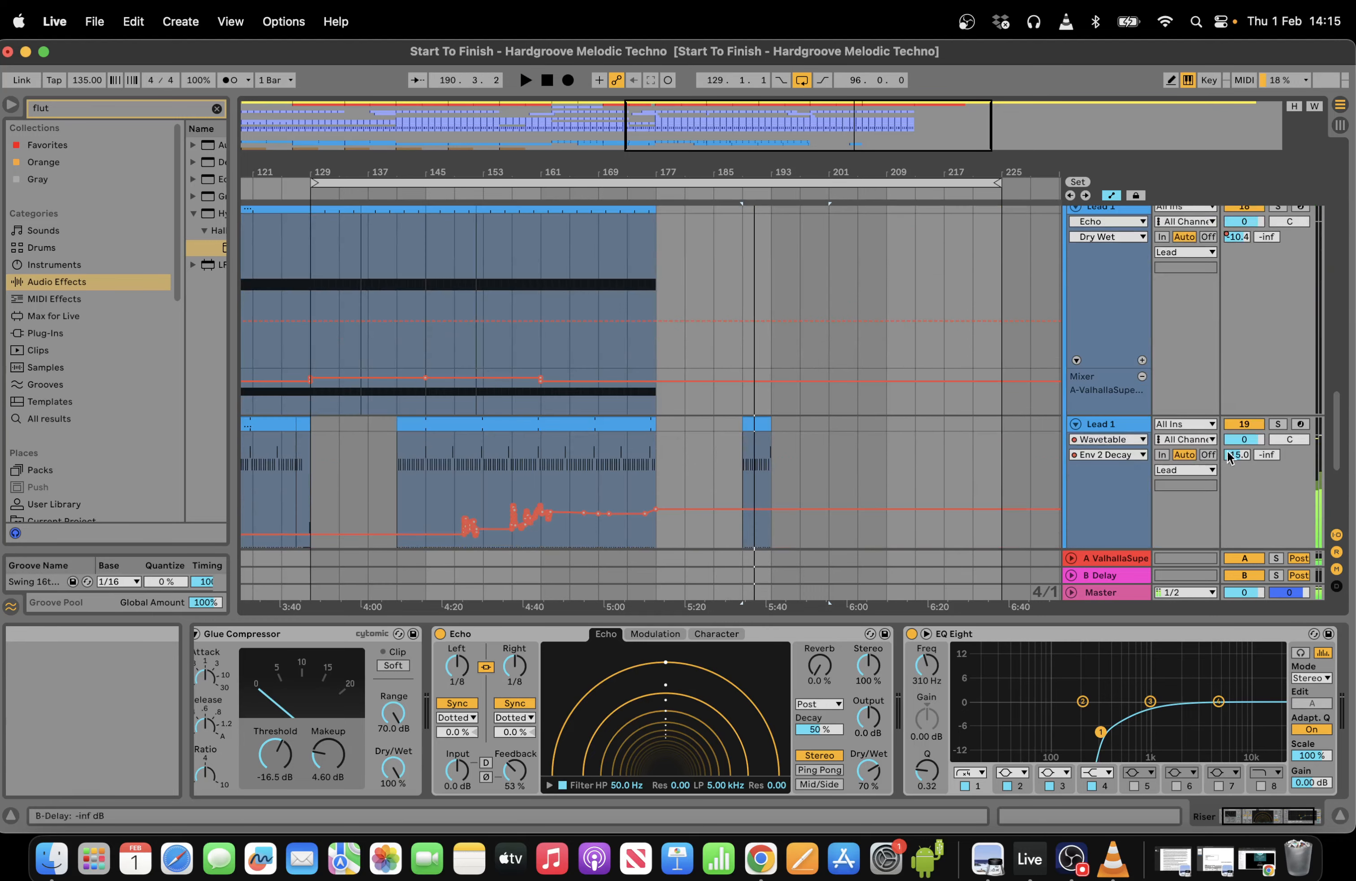
left_click_drag(828, 436, 738, 424)
key("Delete")
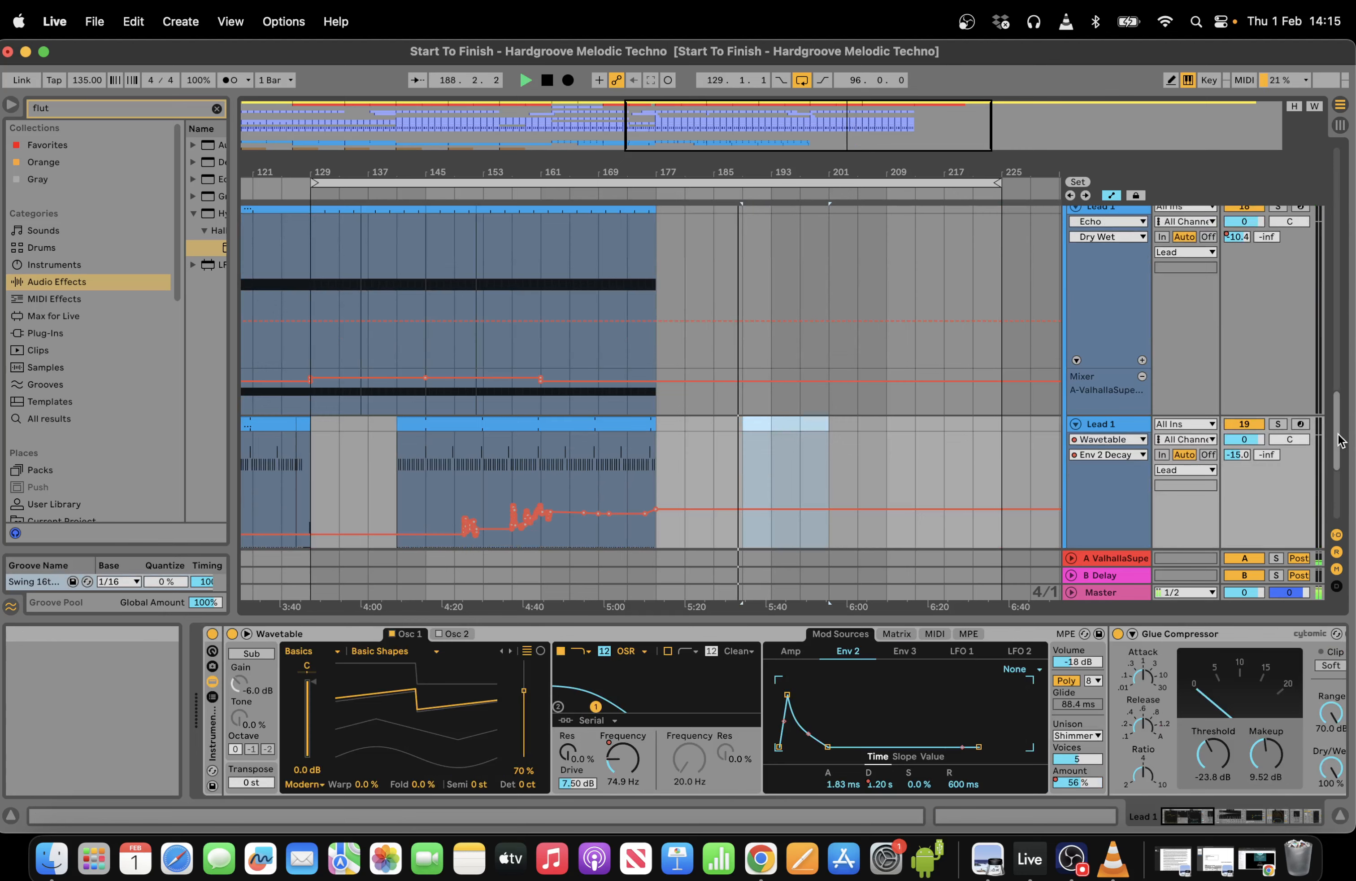
Delete the Clap track's clips from bar 193 to 209.
left_click_drag(1338, 441, 1338, 354)
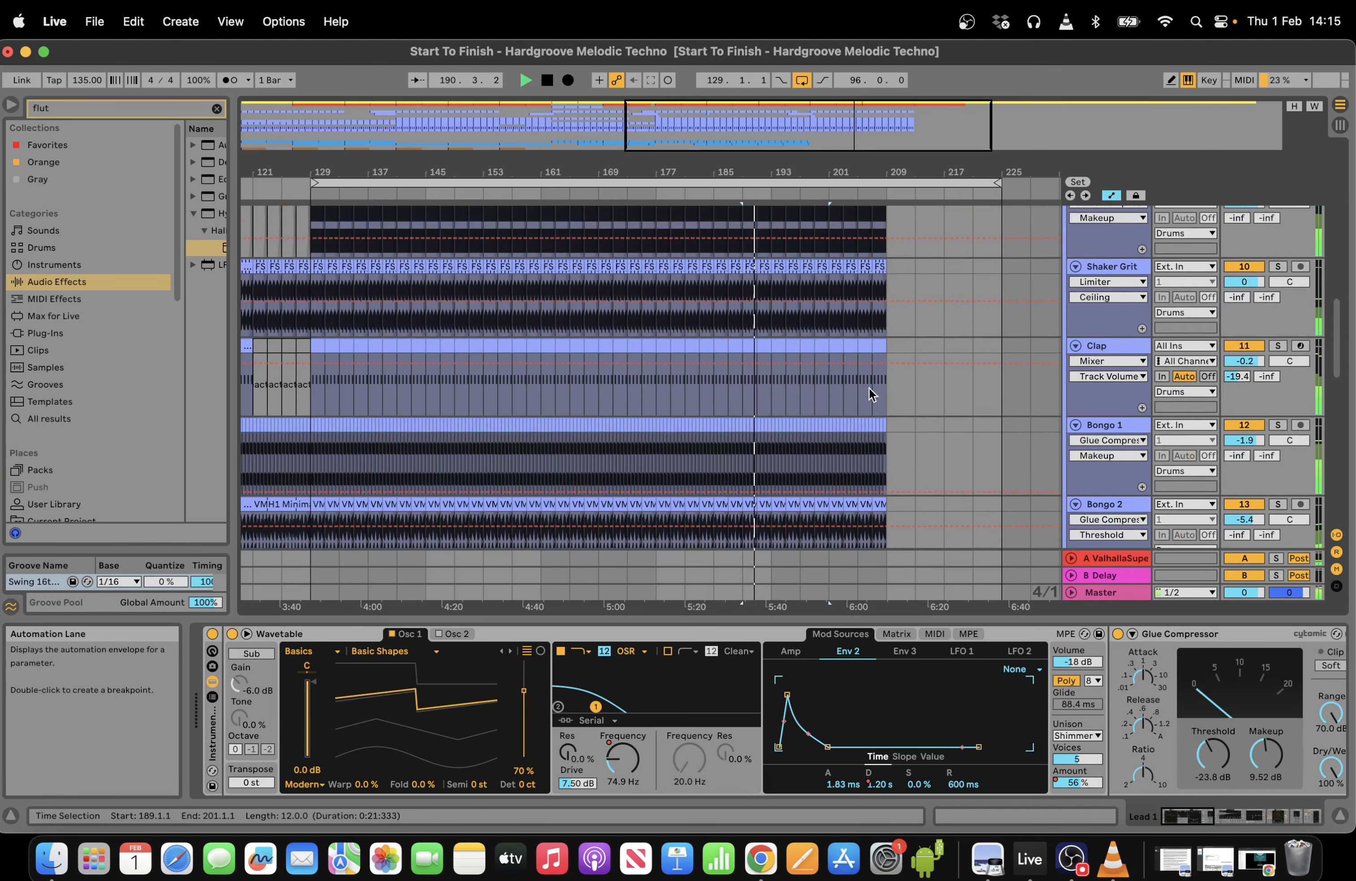
left_click_drag(869, 393, 805, 356)
left_click(776, 350)
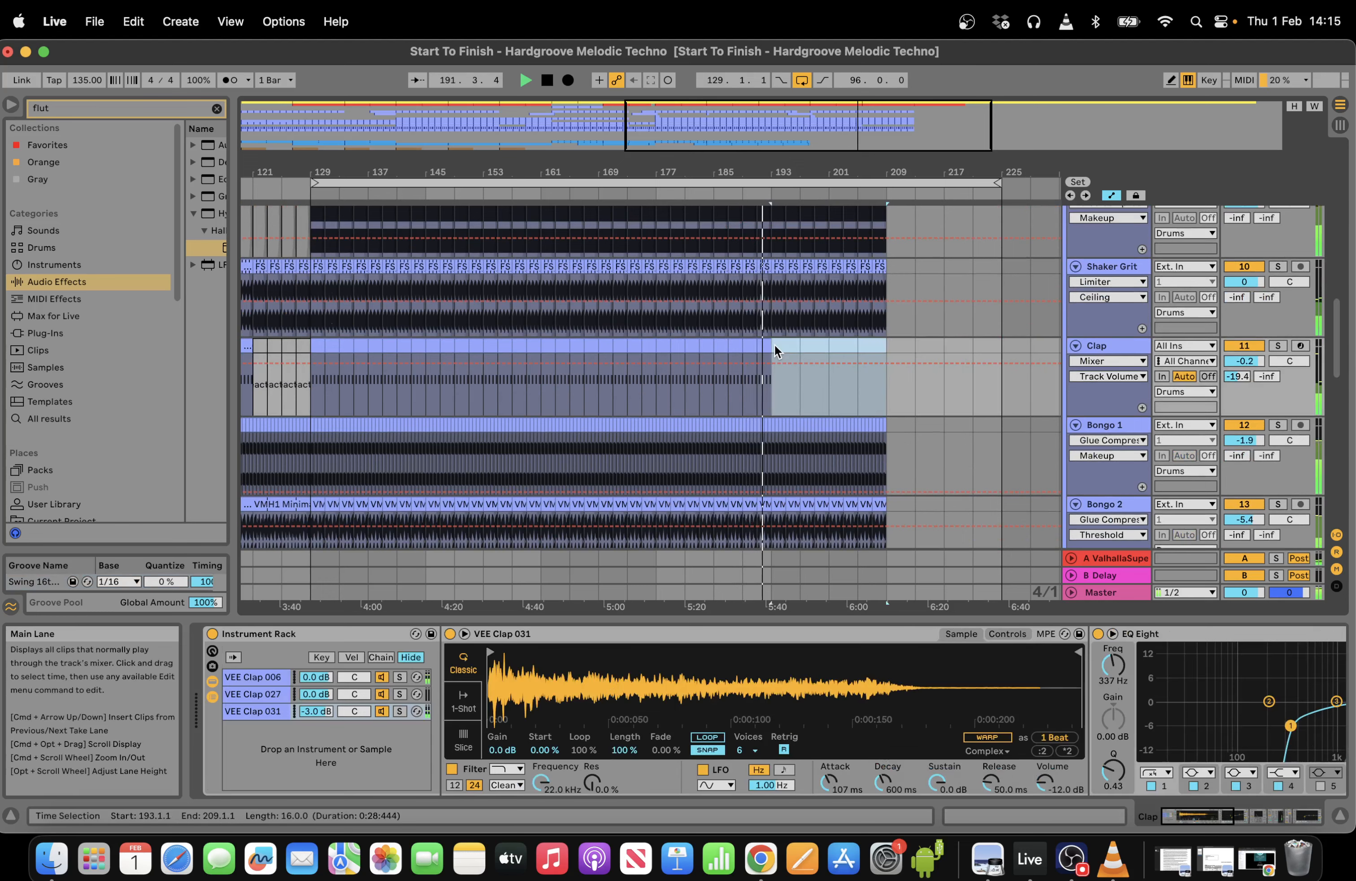
Reshape the Bass track's Filter 1 Freq automation into a downward sweep from bar 193 to 20 Hz, removing the old breakpoints at bars 193 and 209.
left_click_drag(1337, 368, 1337, 237)
left_click(790, 284)
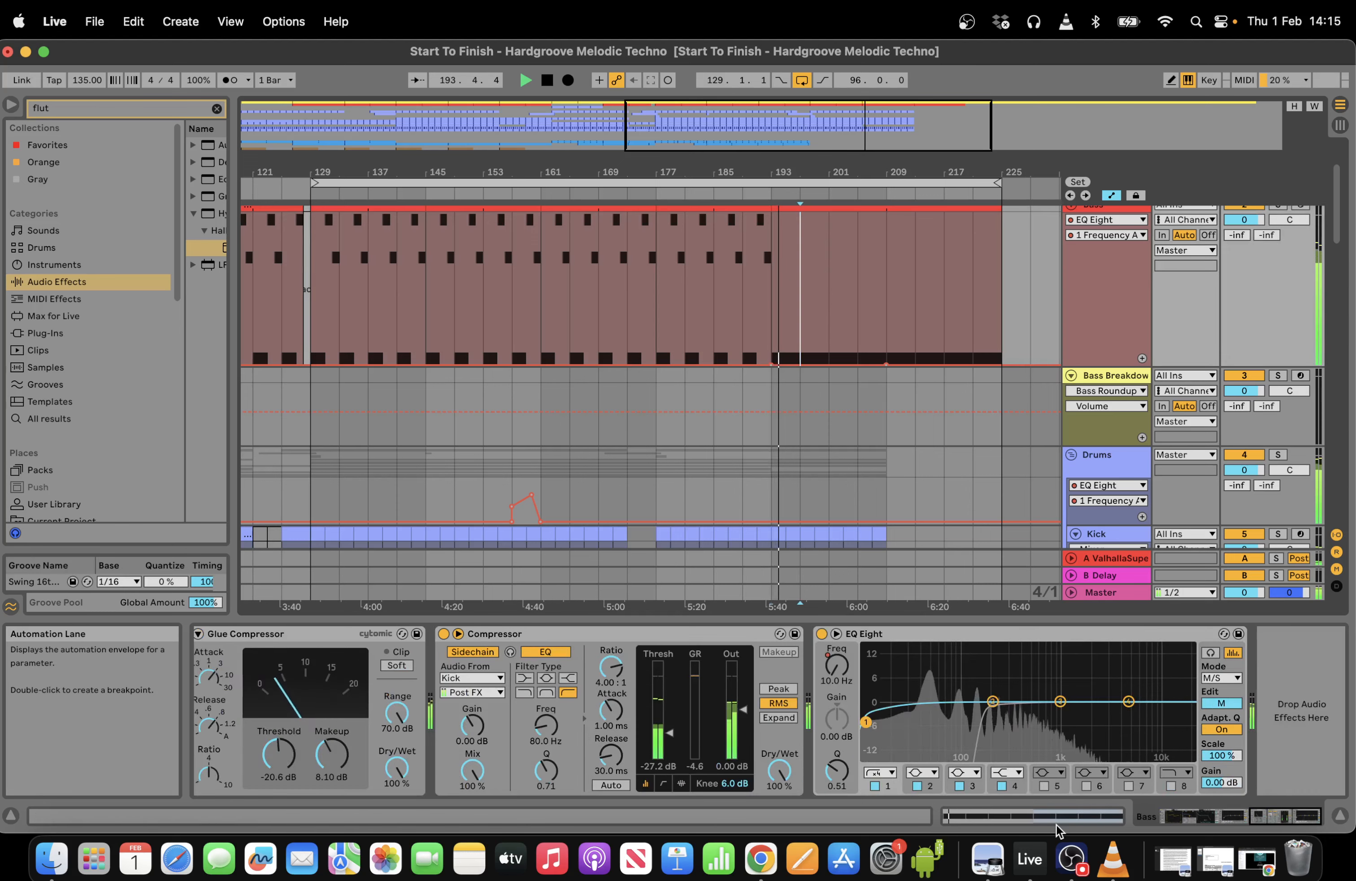
left_click_drag(1263, 815, 820, 804)
left_click(625, 760)
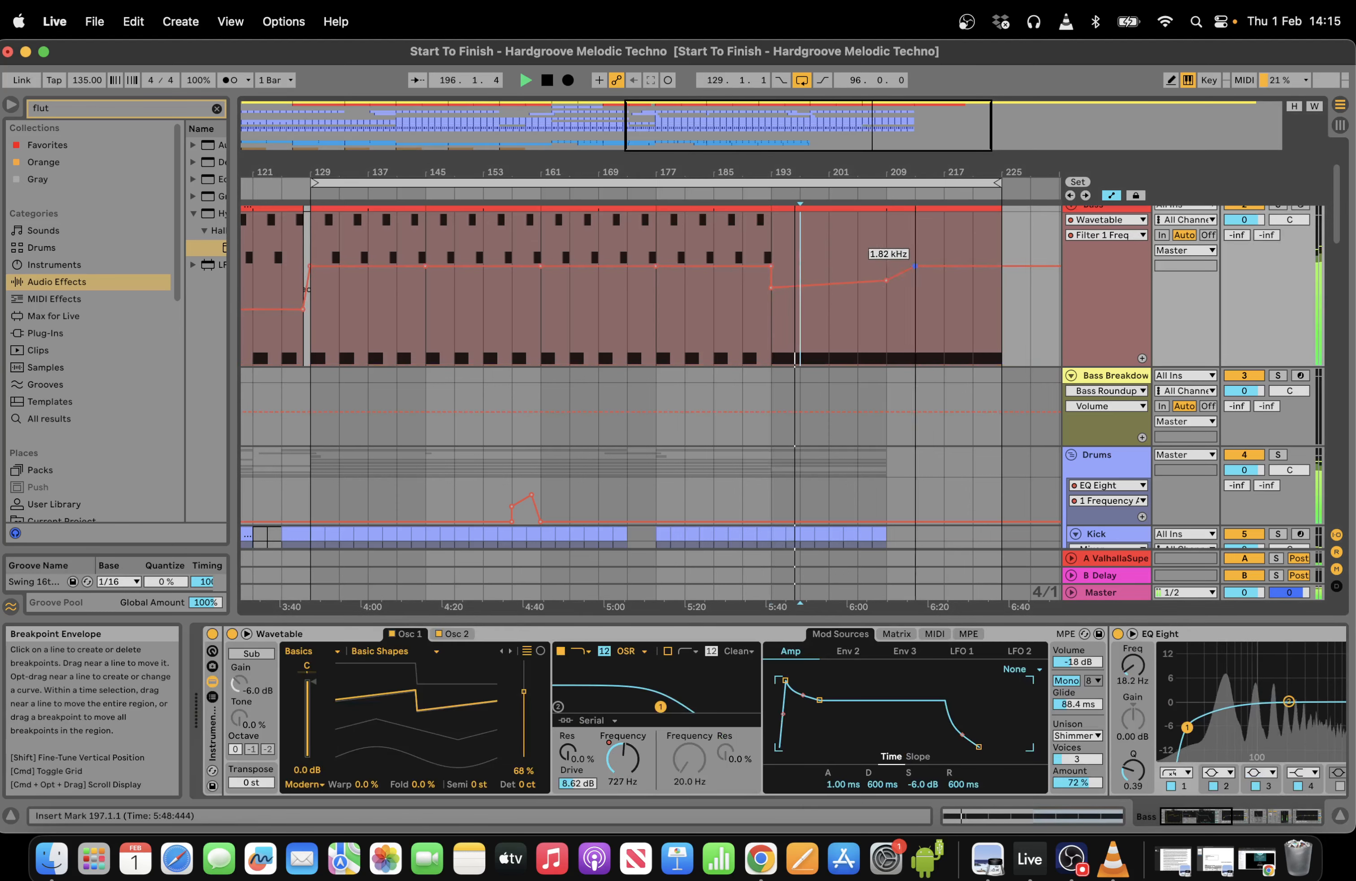
left_click_drag(915, 266, 1030, 364)
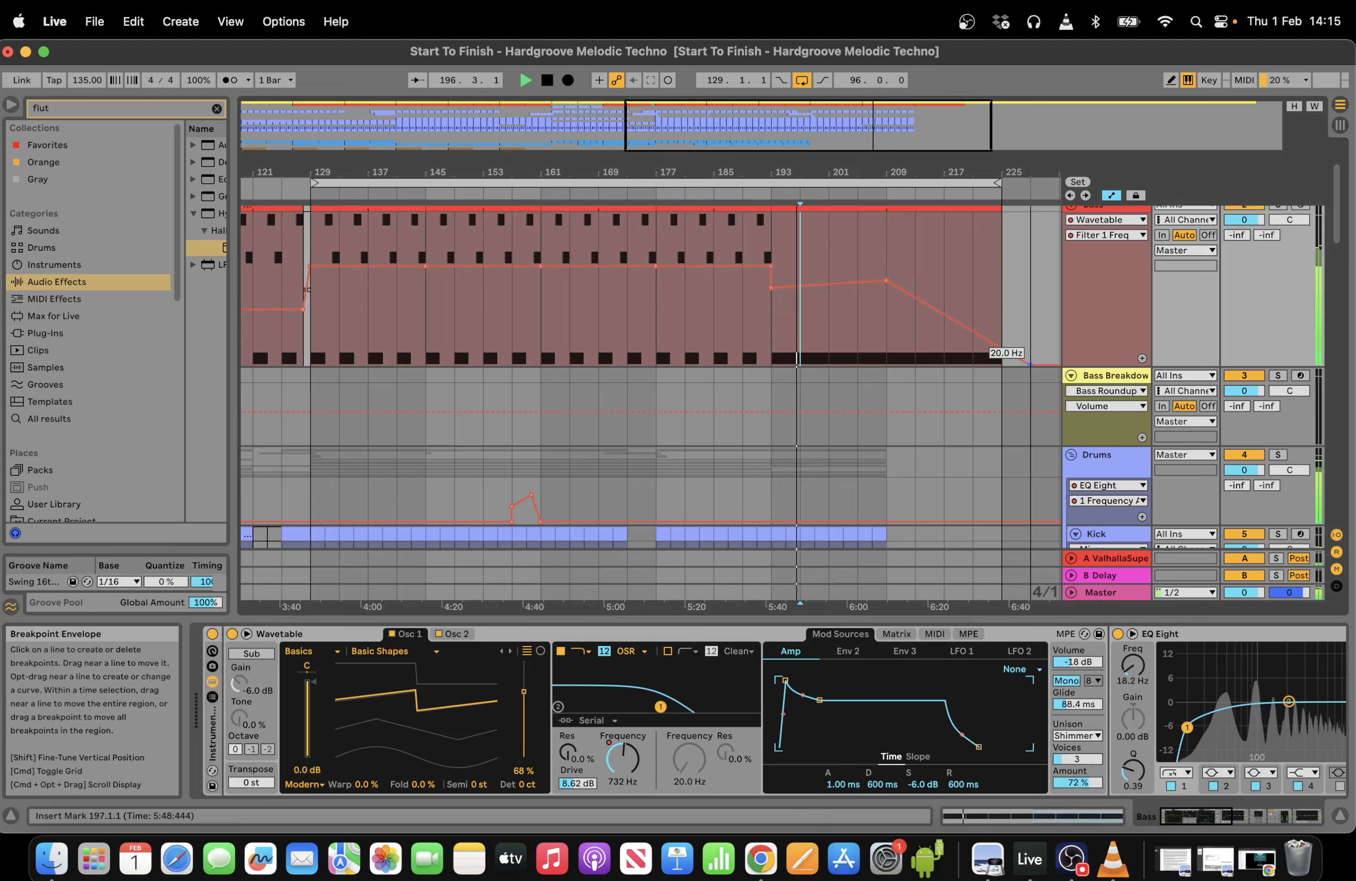
left_click(771, 287)
left_click(886, 281)
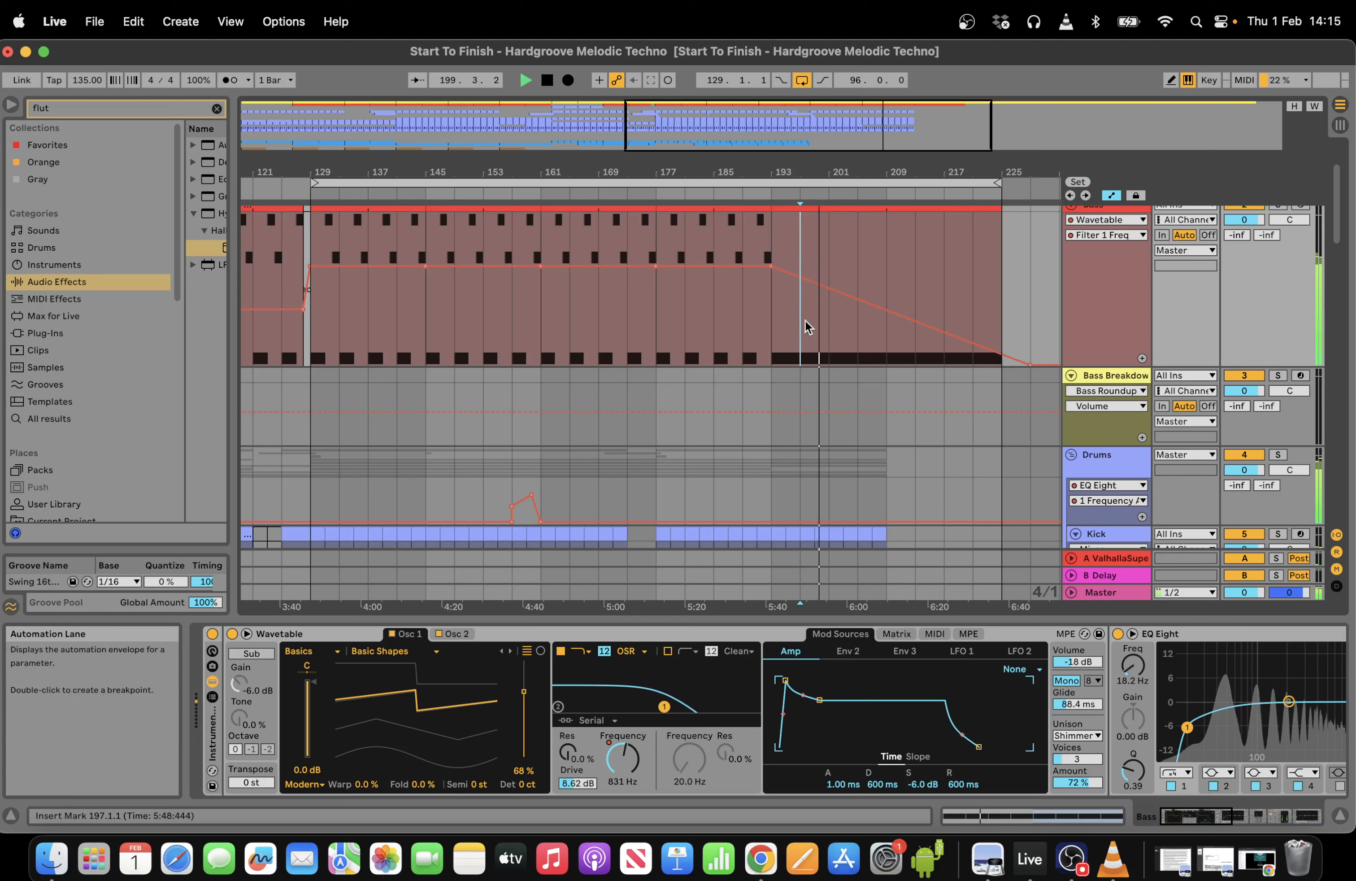
left_click_drag(875, 309, 907, 357)
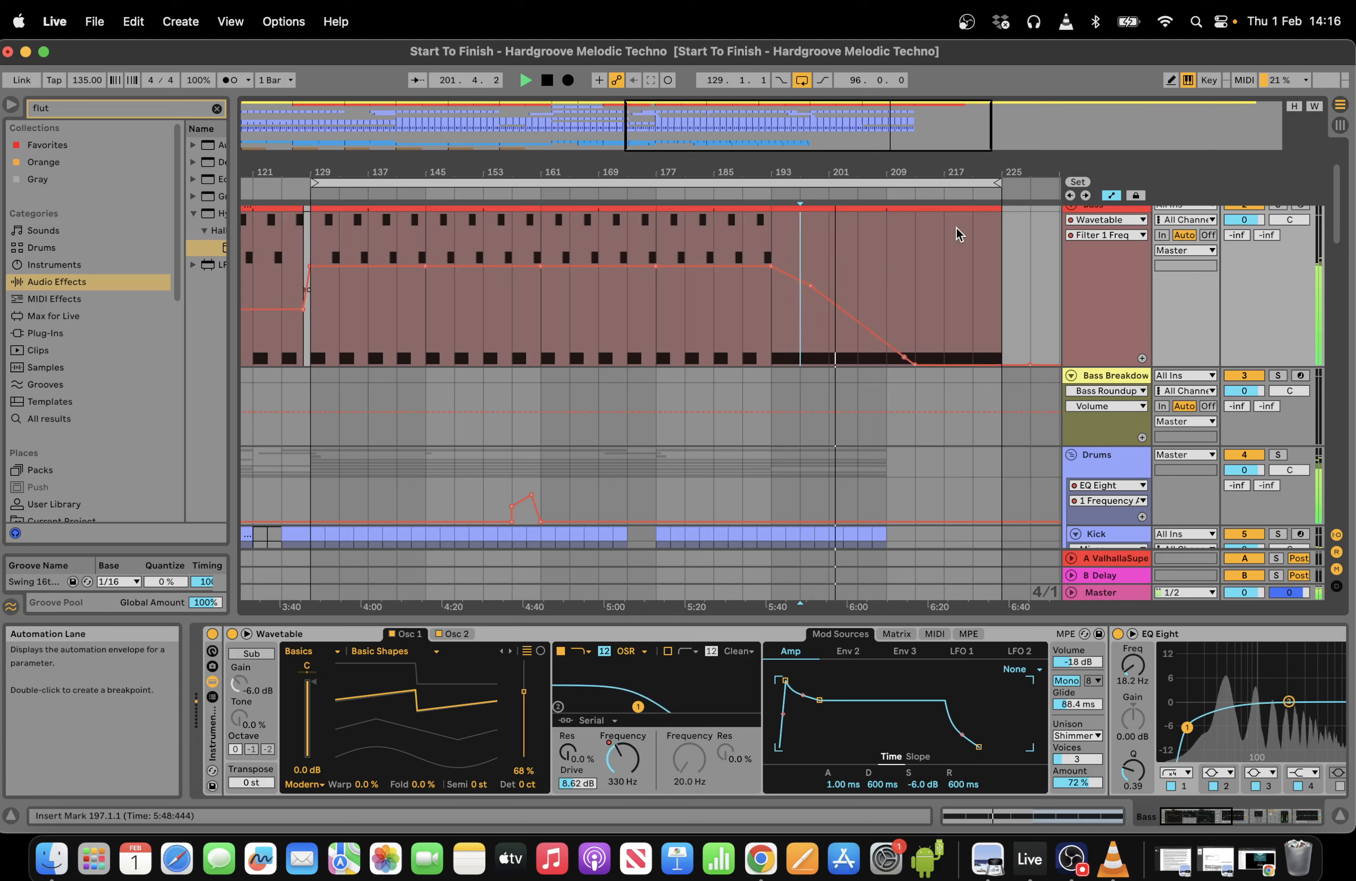
Delete the Bass track's clip material from bar 209 to 225.
left_click(958, 208)
left_click_drag(992, 219, 882, 220)
left_click(951, 251)
left_click_drag(988, 261, 890, 250)
key("Delete")
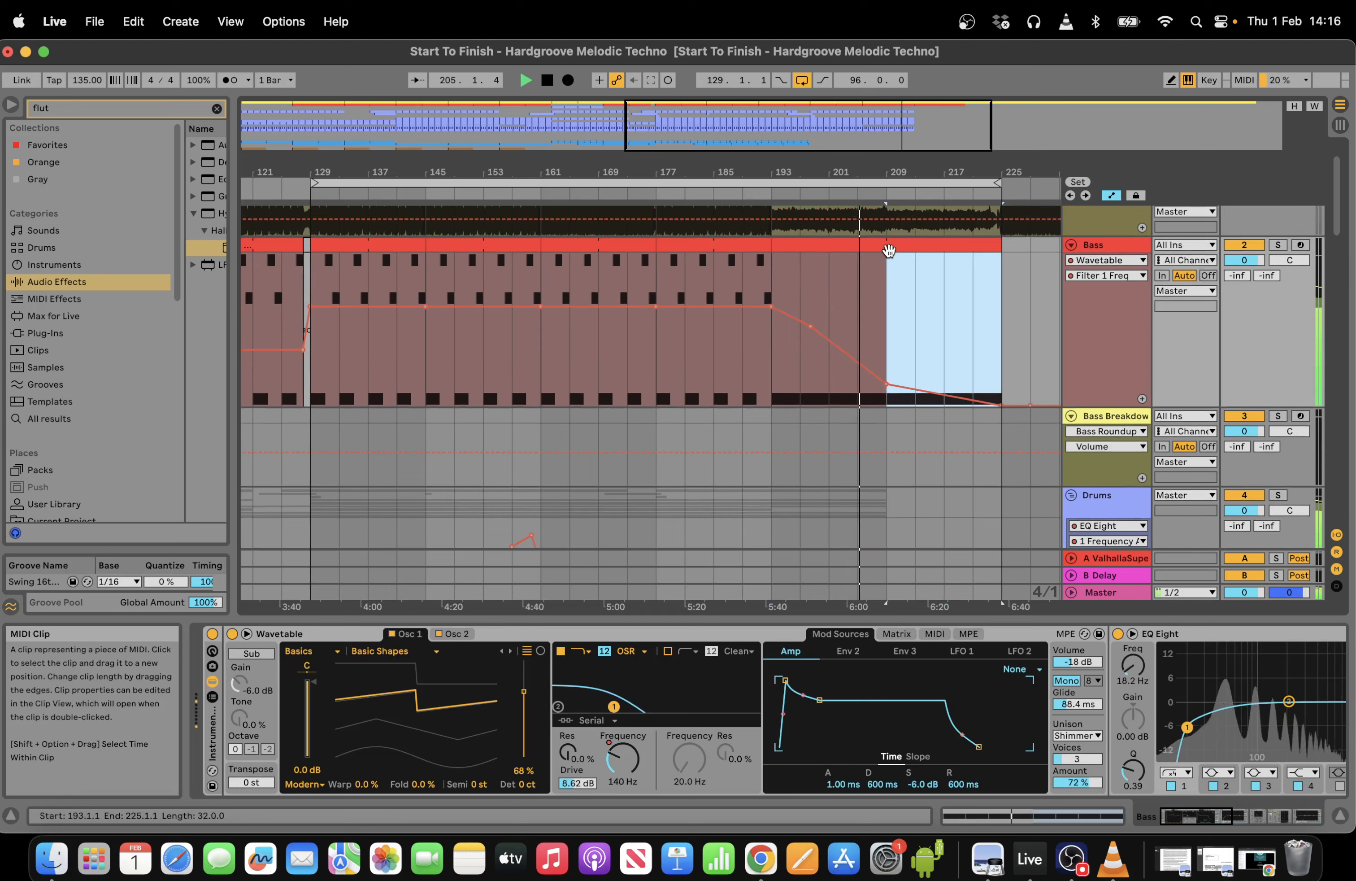
left_click(967, 274)
left_click_drag(993, 273, 894, 244)
key("Delete")
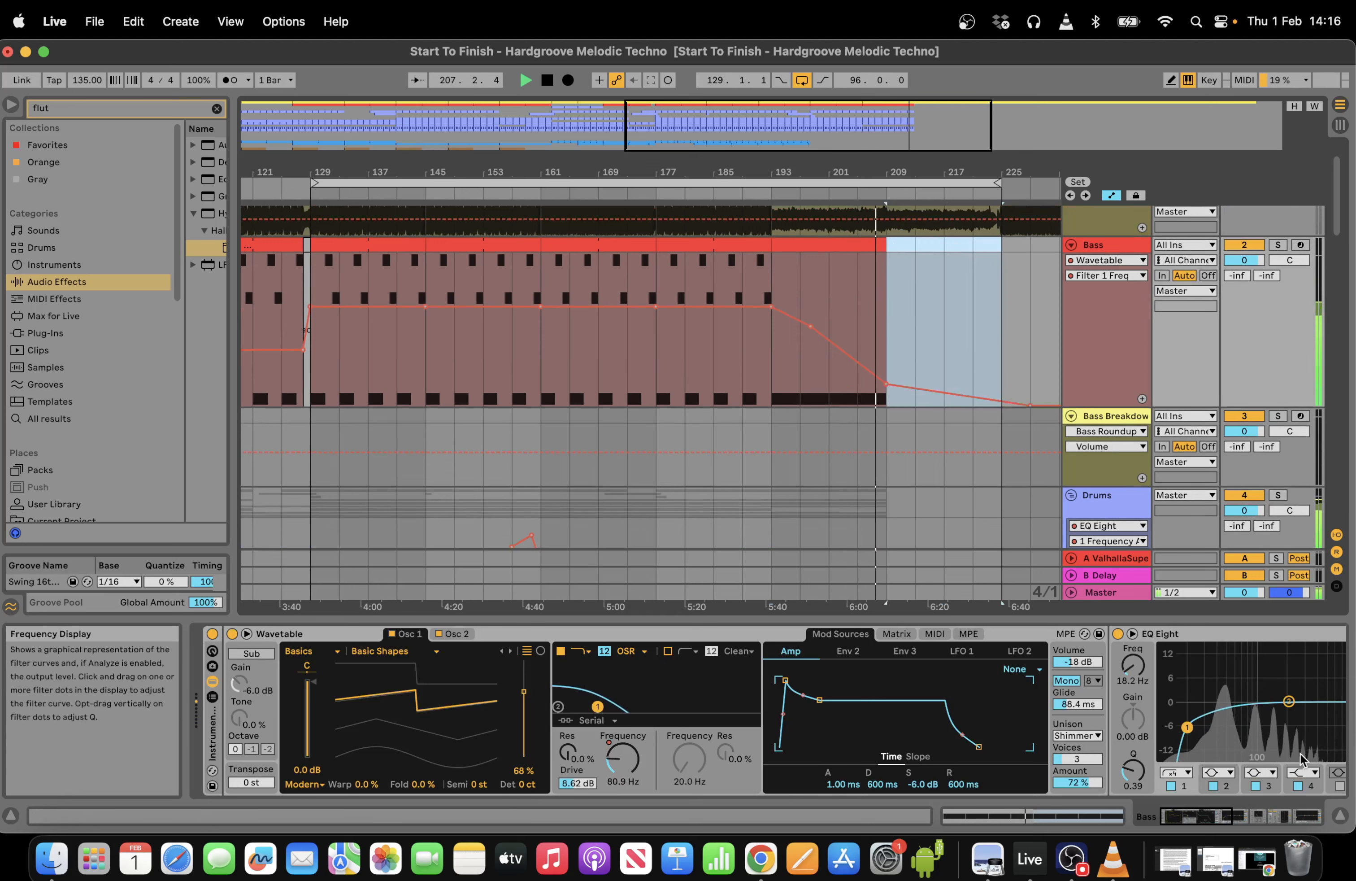
Stop playback and extend the arrangement loop's start back to bar 1 so it covers bars 1 to 225.
left_click_drag(1220, 822, 1352, 808)
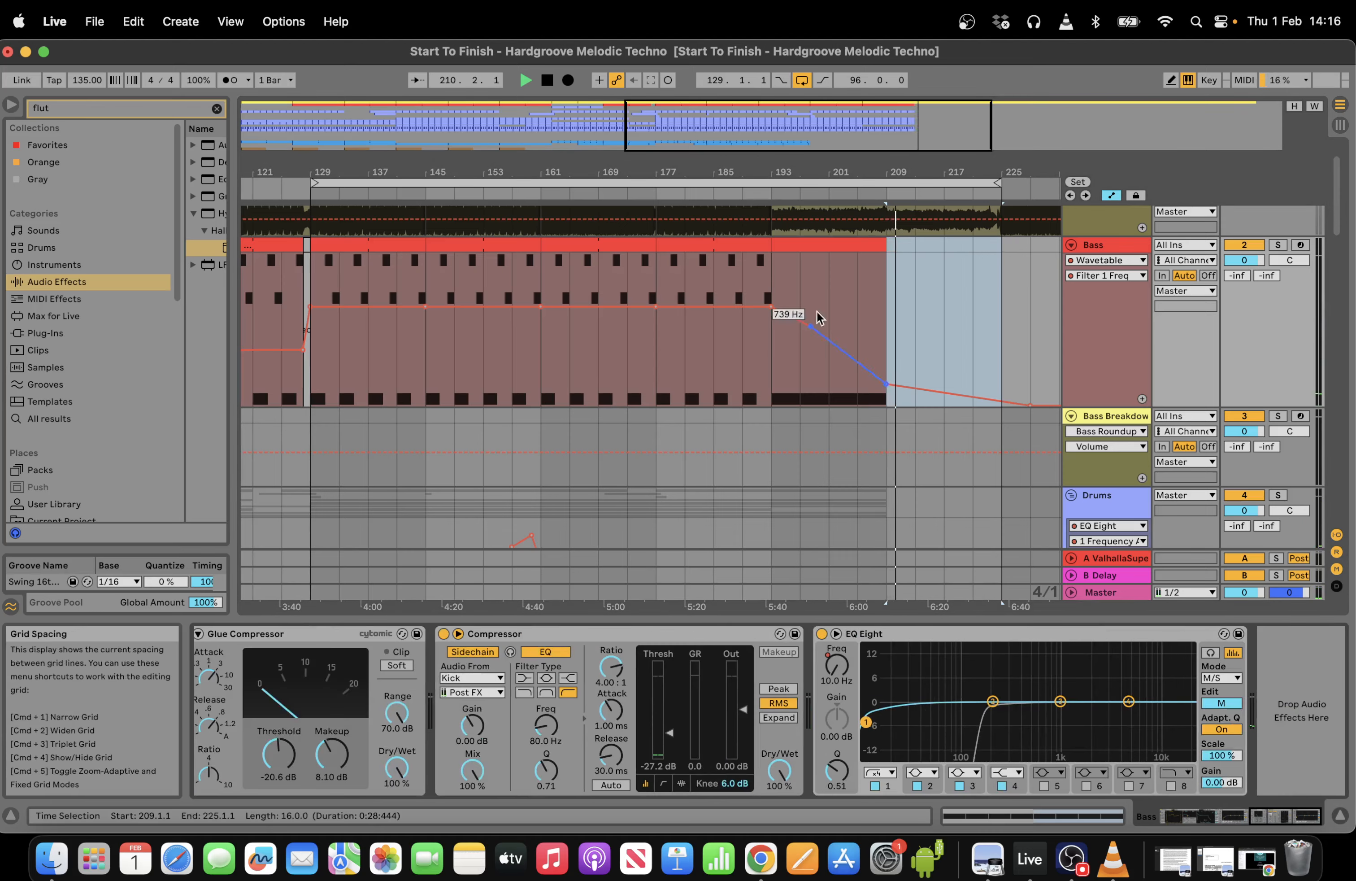
double_click(547, 80)
double_click(393, 137)
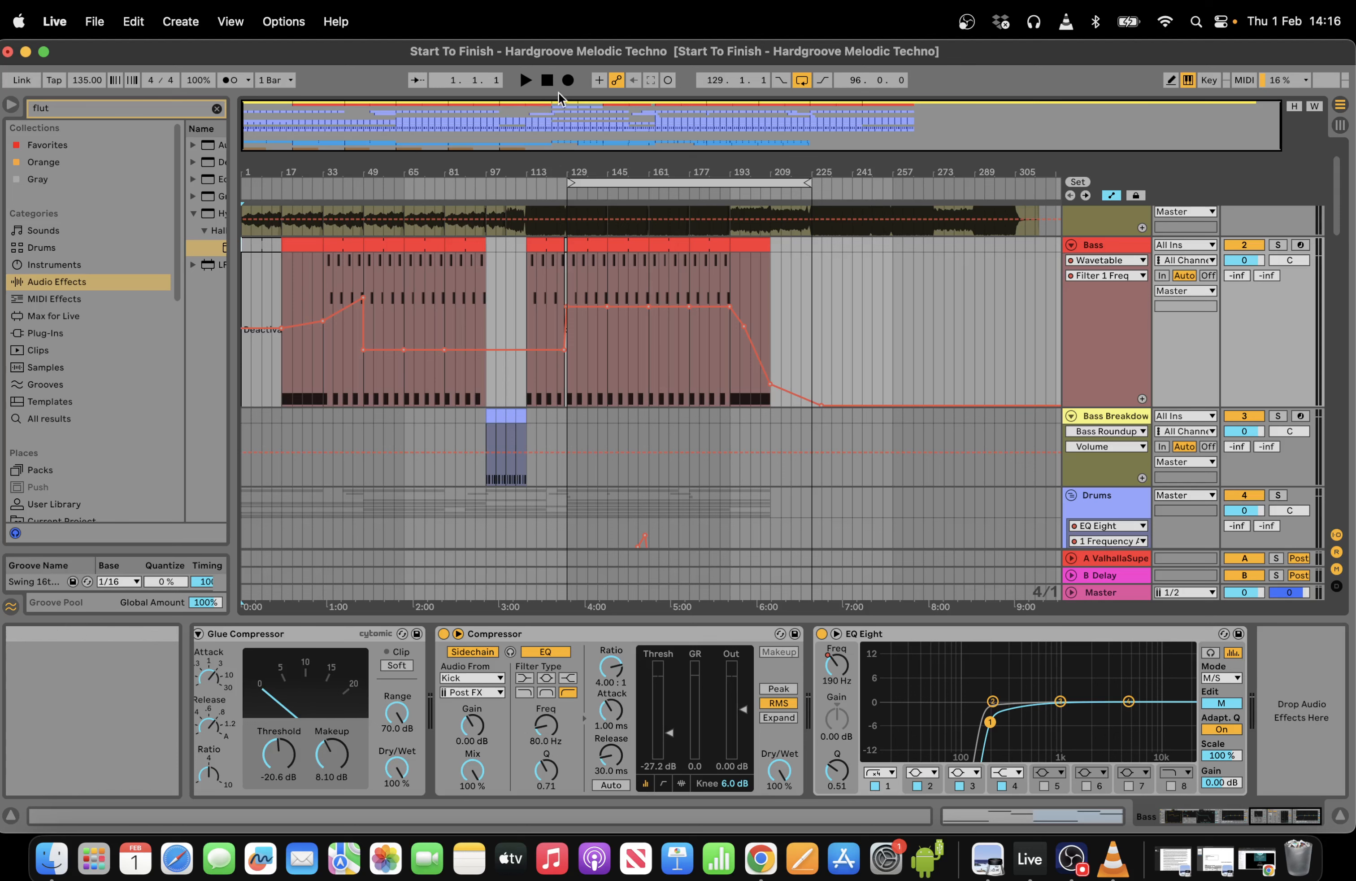
left_click(765, 518)
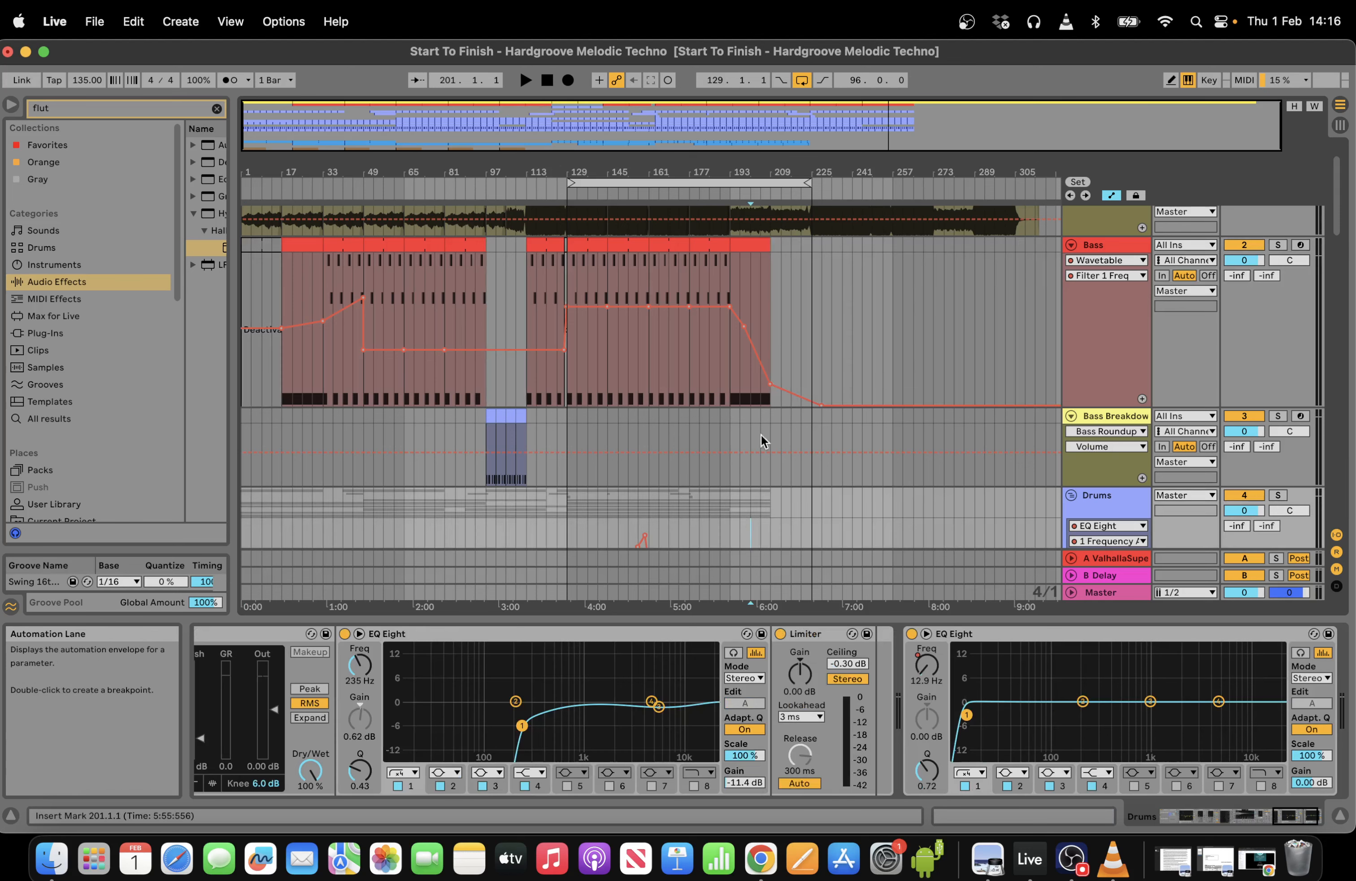
left_click_drag(704, 146, 703, 163)
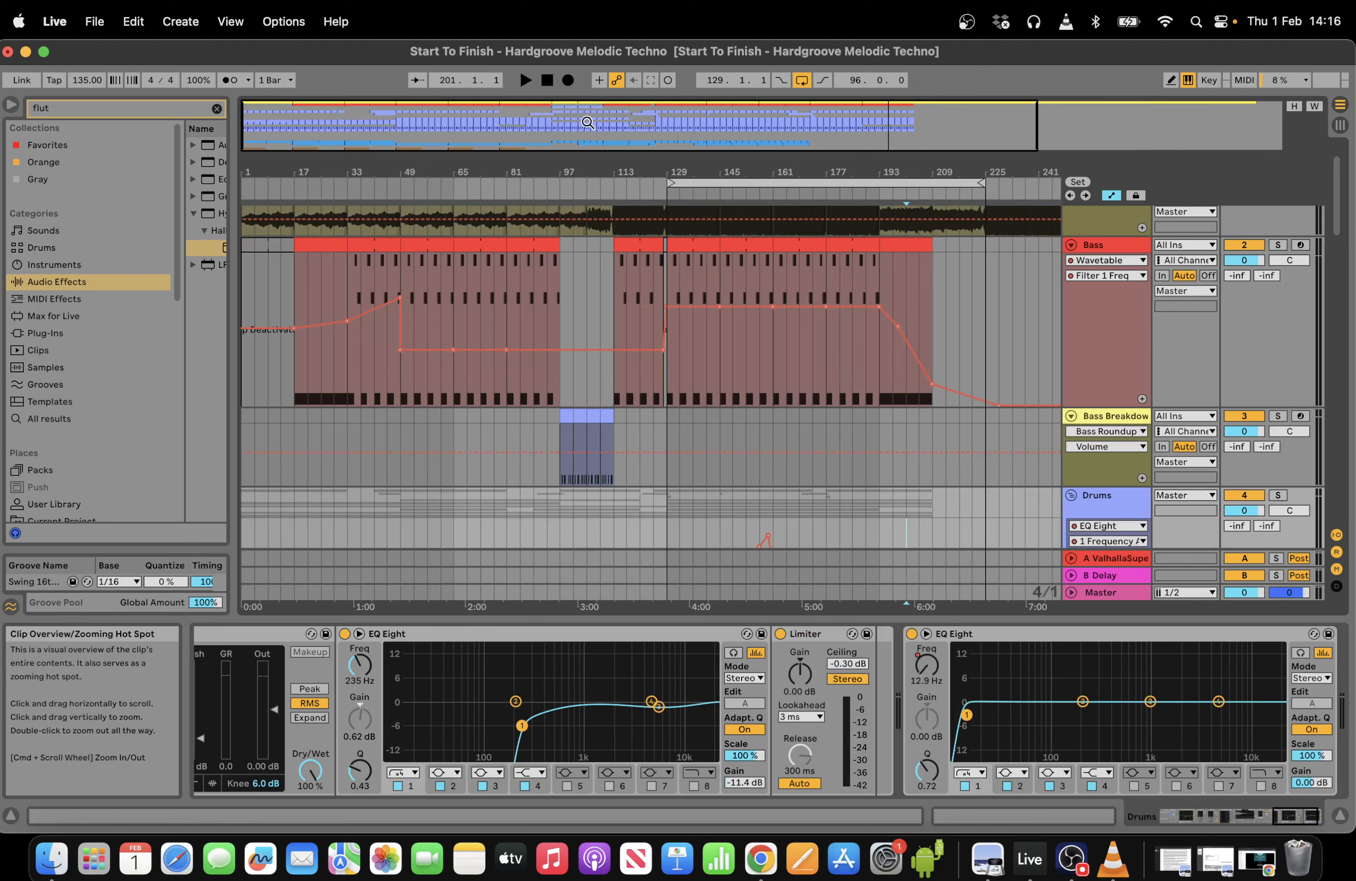
left_click_drag(587, 122, 587, 112)
left_click_drag(574, 185, 244, 183)
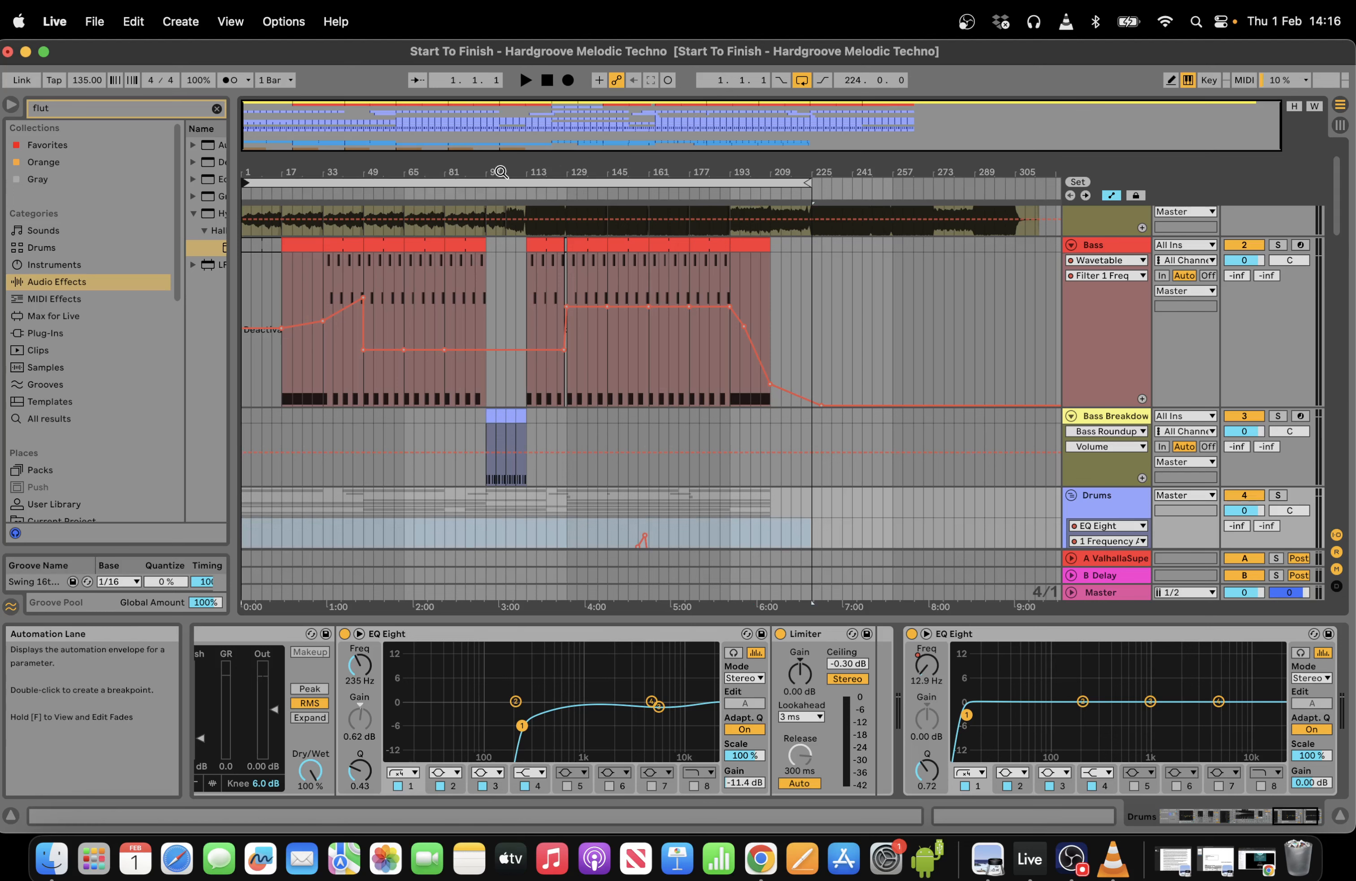
left_click_drag(393, 111, 361, 107)
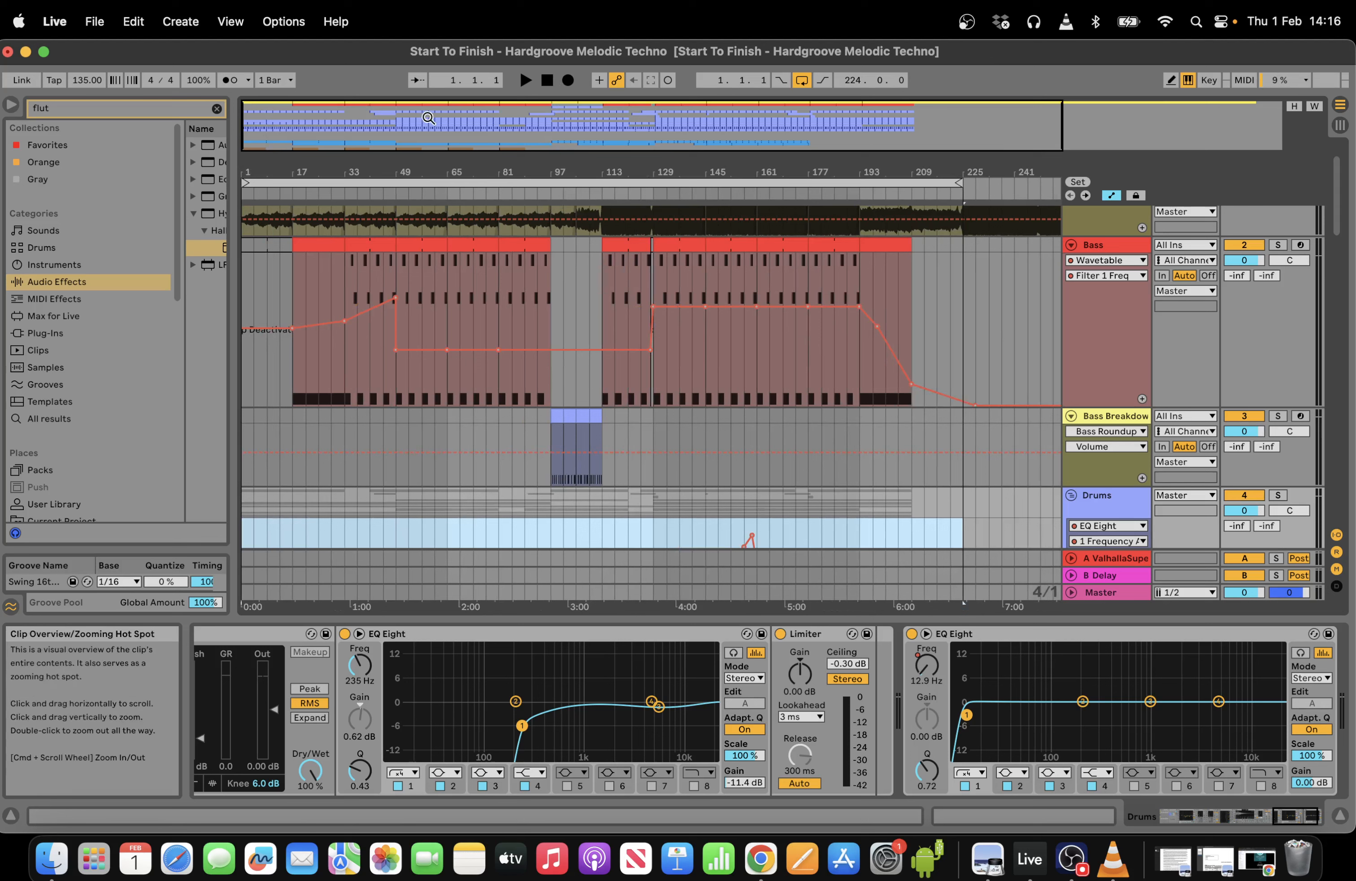
Play the arrangement from the beginning and check the Master track's Limiter.
left_click(522, 80)
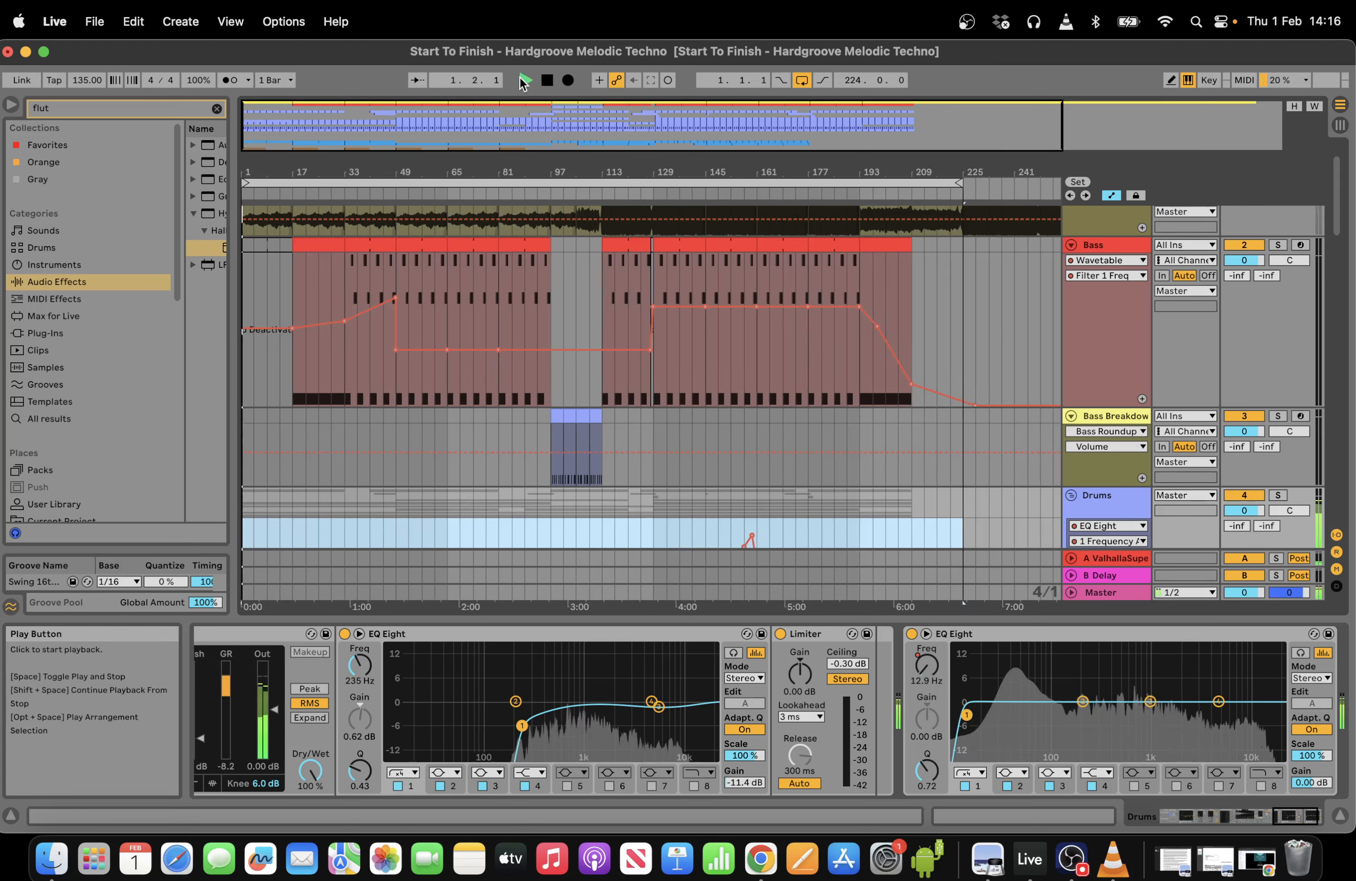
left_click(546, 81)
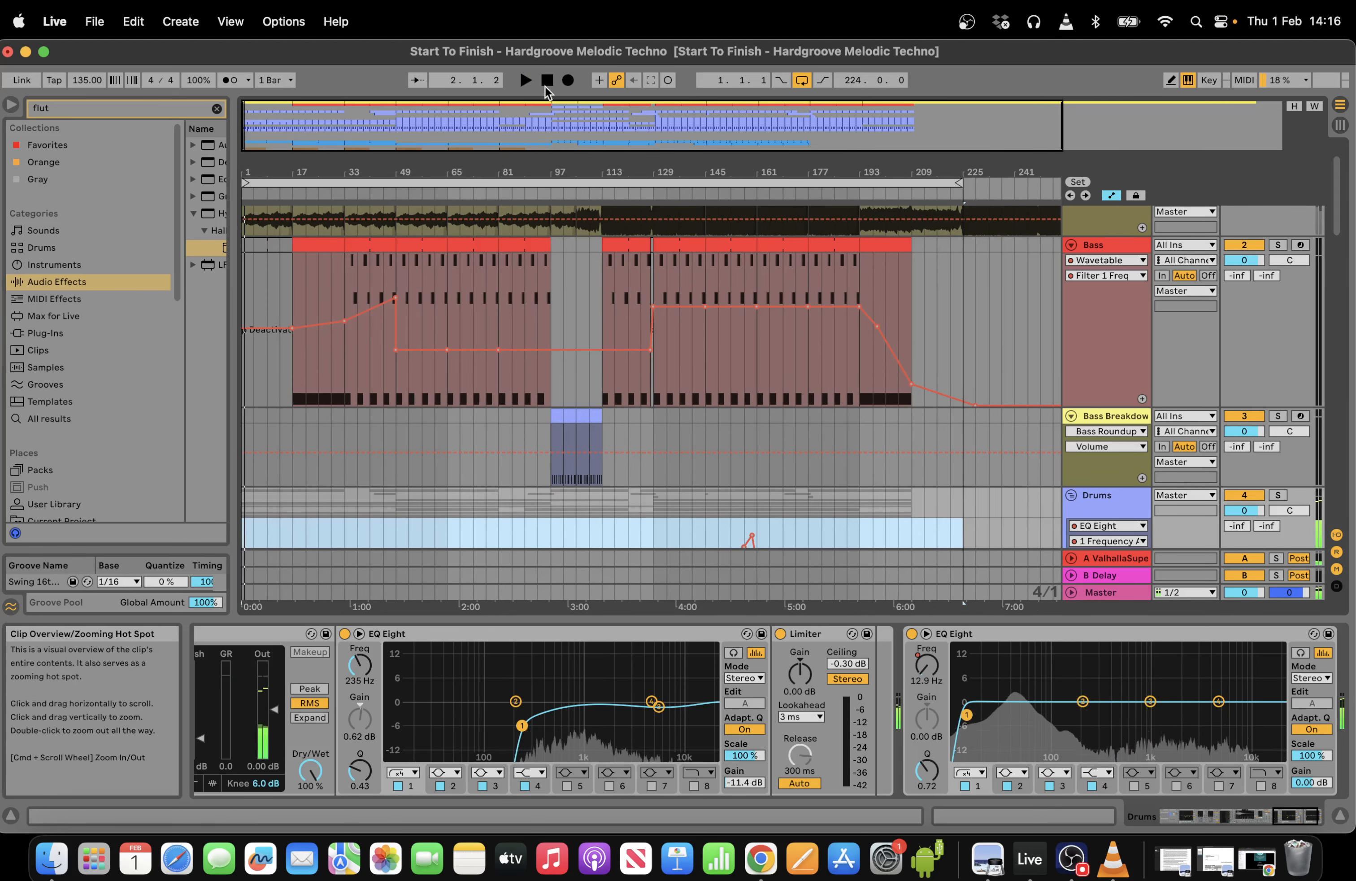
left_click(526, 81)
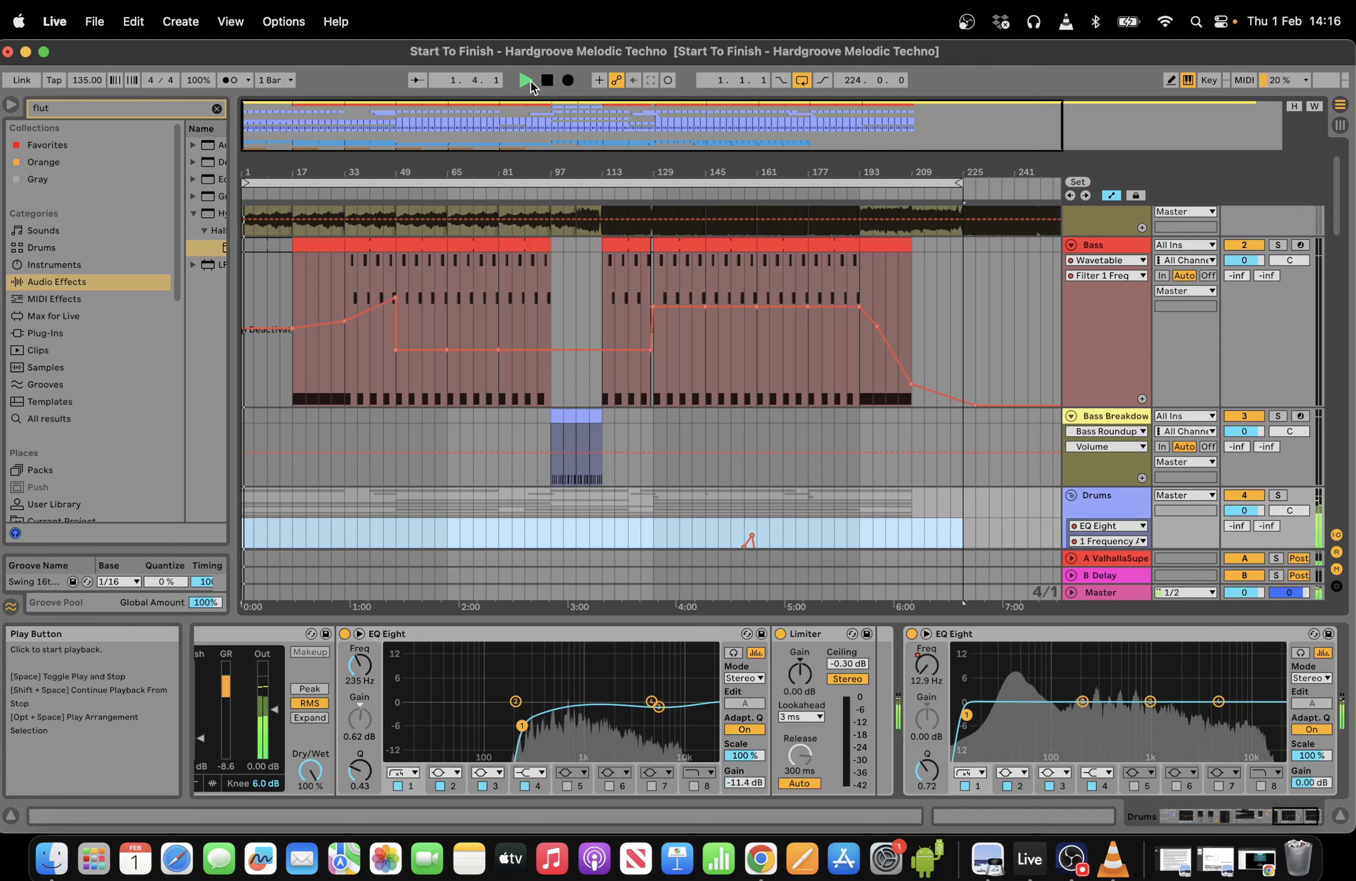
left_click(497, 595)
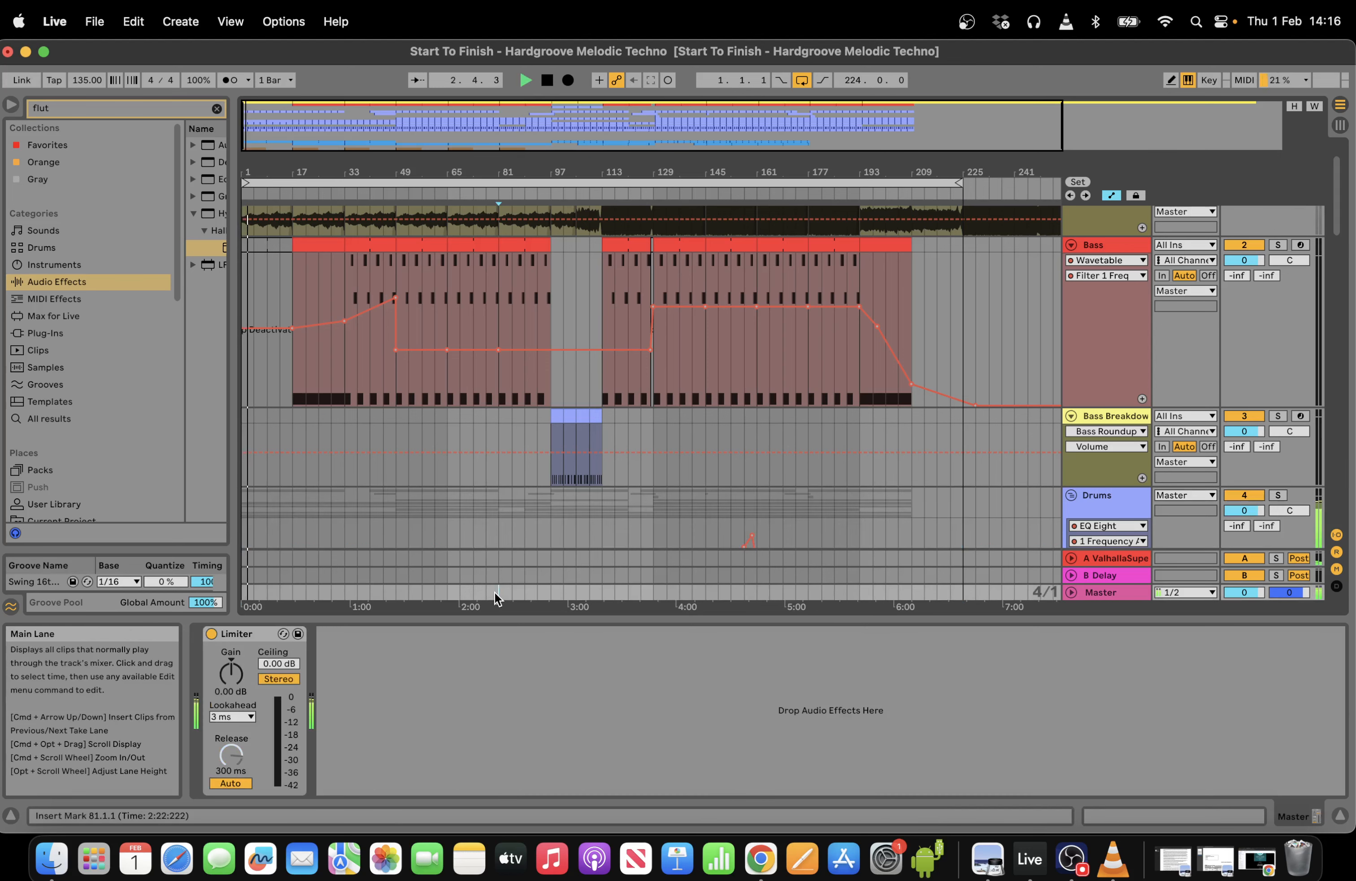
double_click(529, 139)
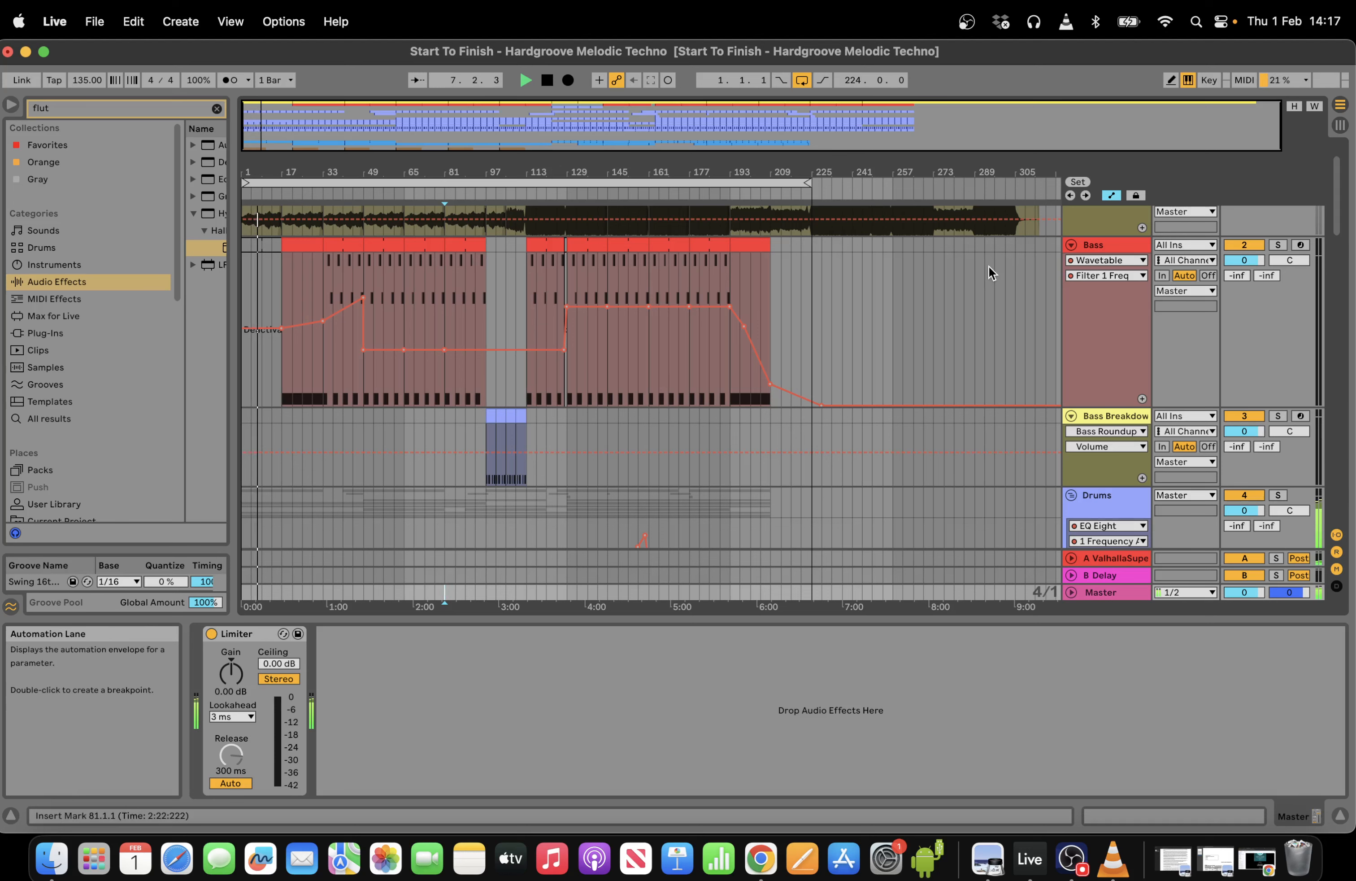
Automate the second Lead 1 track's Artificial Flutter Hall Dry/Wet to rise from bar 17 to 23 % at about bar 95.
left_click_drag(587, 131, 445, 141)
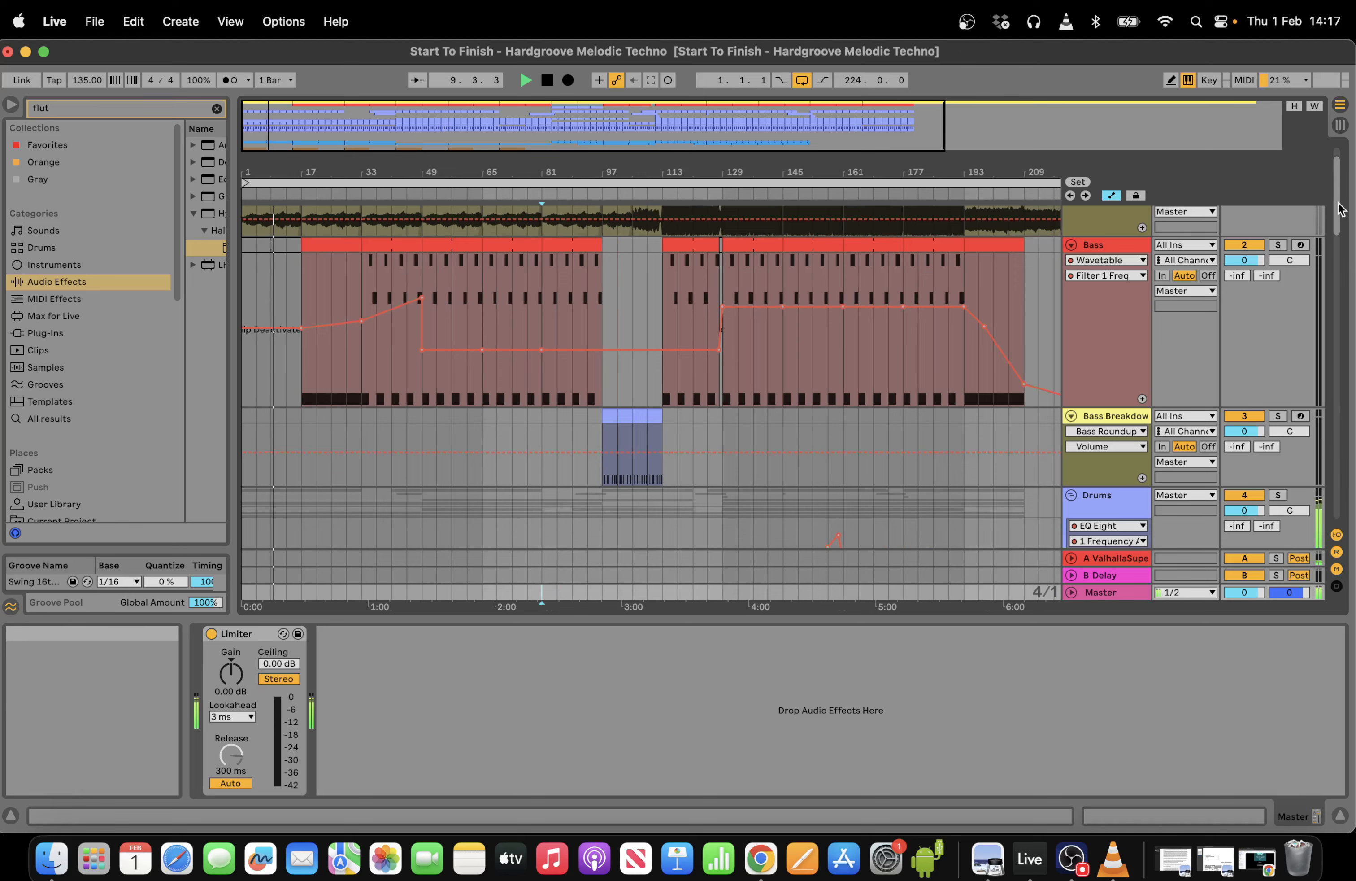
left_click_drag(1340, 209, 1342, 445)
left_click(333, 279)
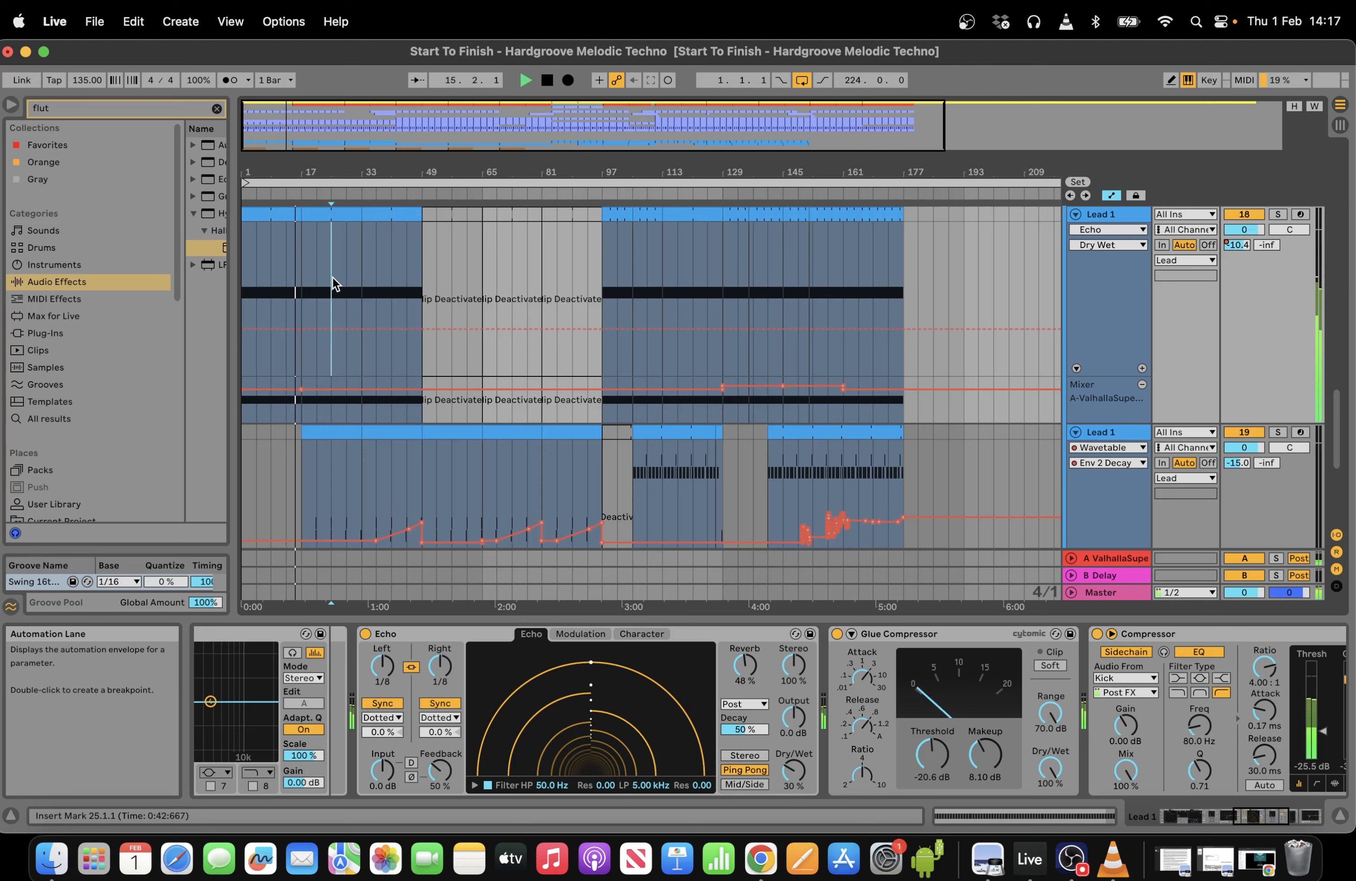
left_click_drag(441, 121, 449, 122)
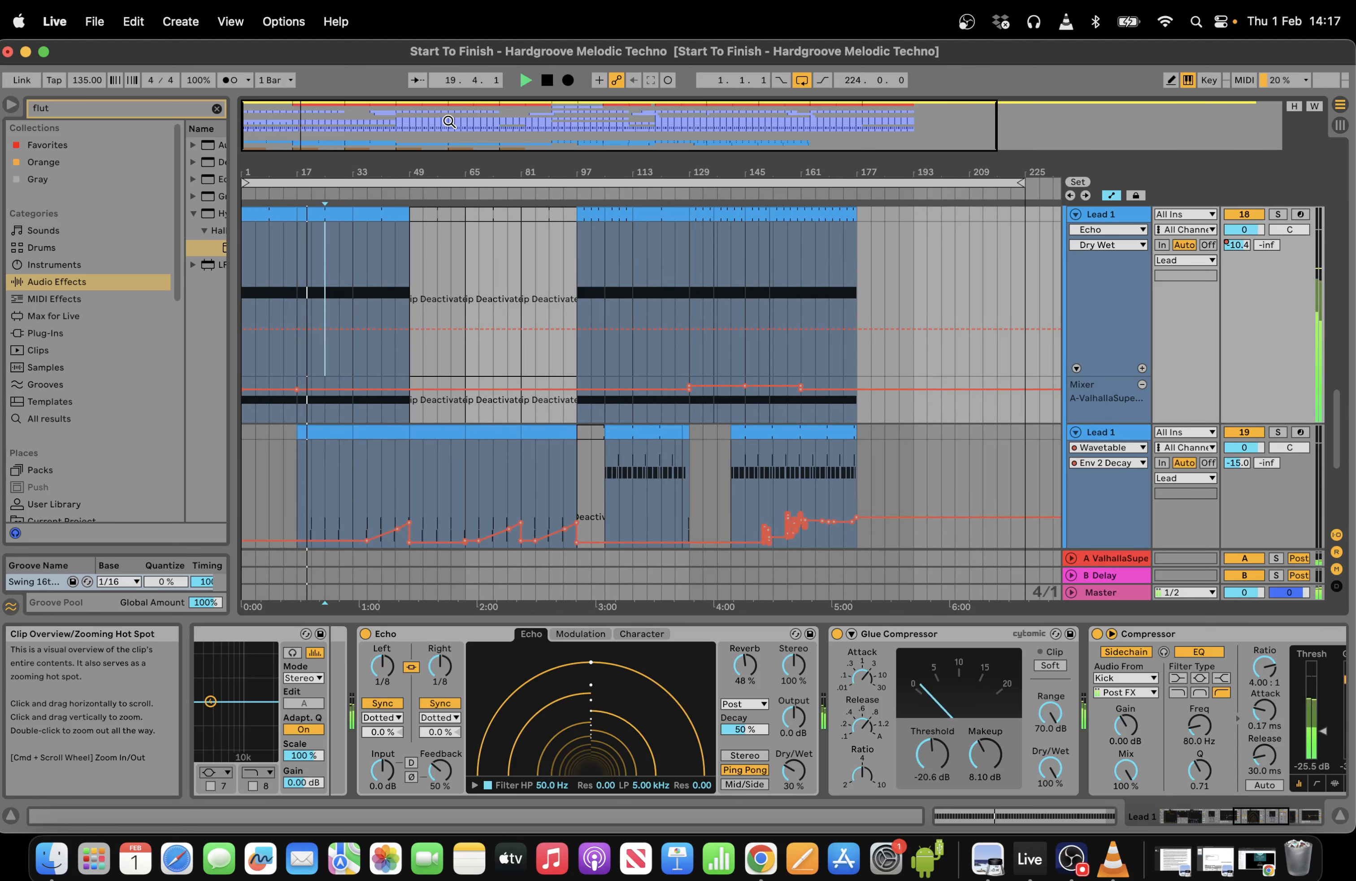
mouse_move(1337, 403)
left_mouse_down()
mouse_move(1337, 430)
mouse_move(1325, 238)
mouse_move(1347, 303)
mouse_move(1347, 443)
left_mouse_up()
left_click(383, 306)
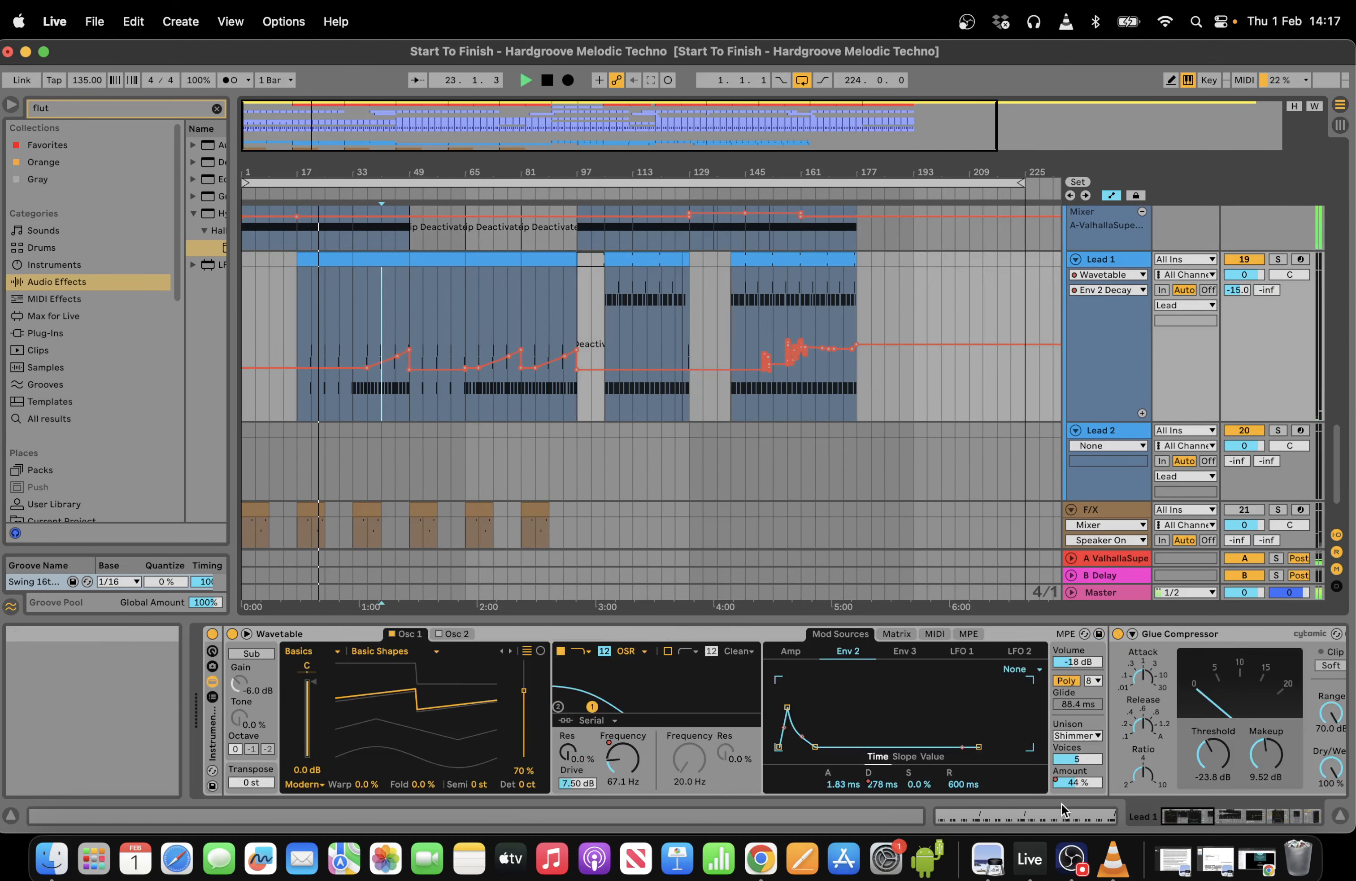
left_click(1240, 812)
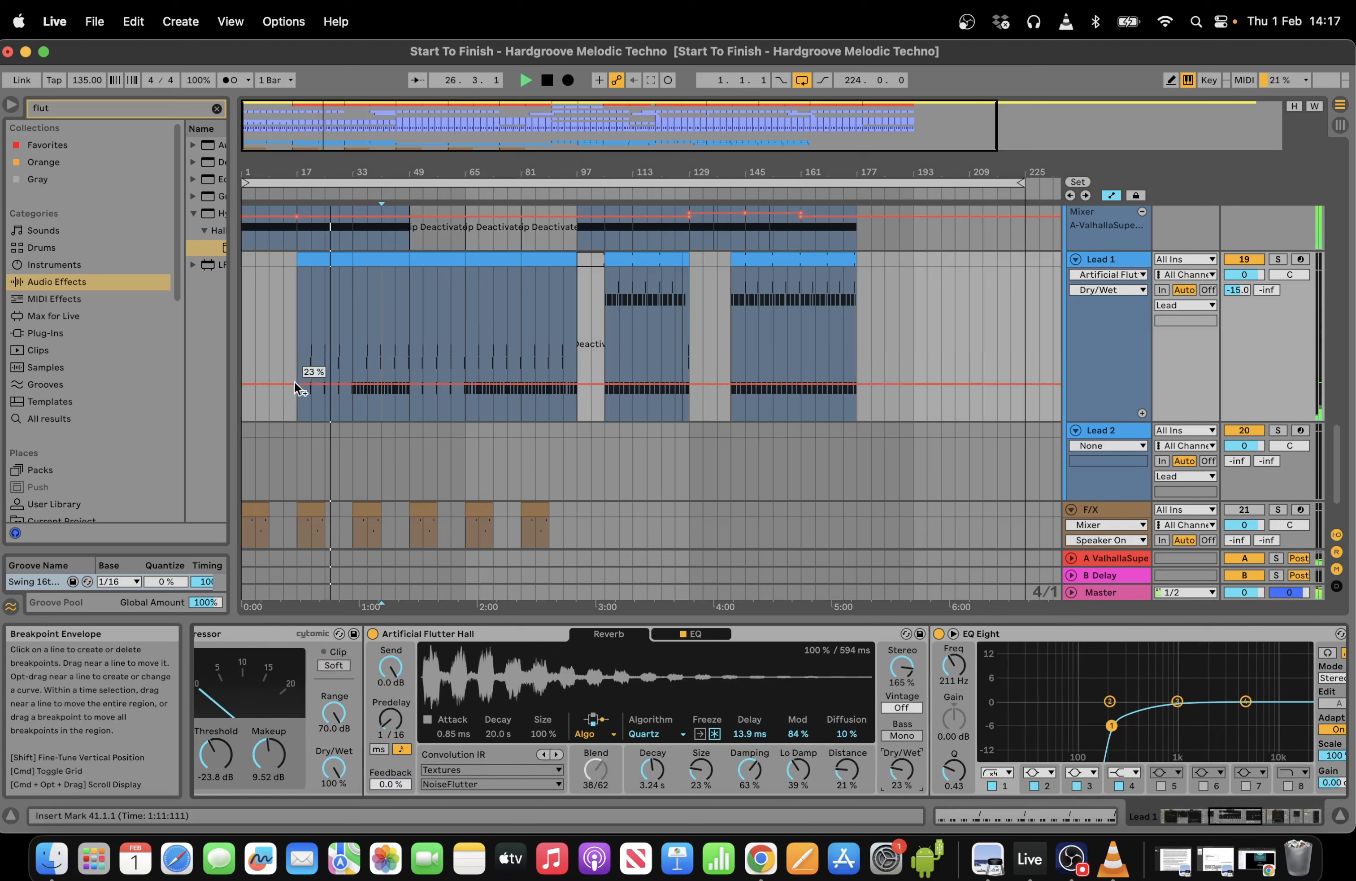
left_click(568, 382)
left_click_drag(297, 383, 297, 397)
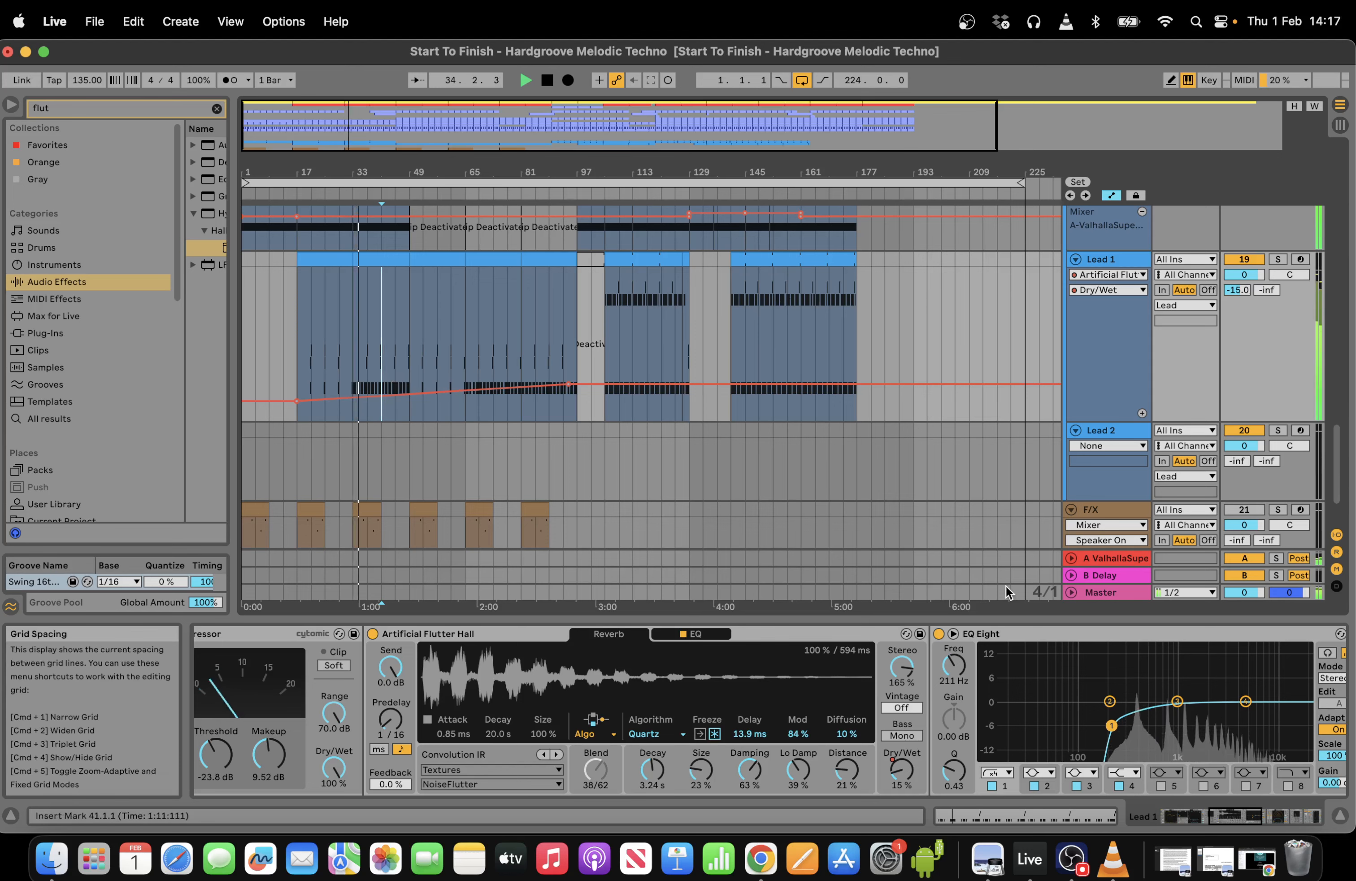
Search the audio effects for "eq" and add EQ Eight at the end of the second Lead 1 track's device chain.
left_click(1308, 818)
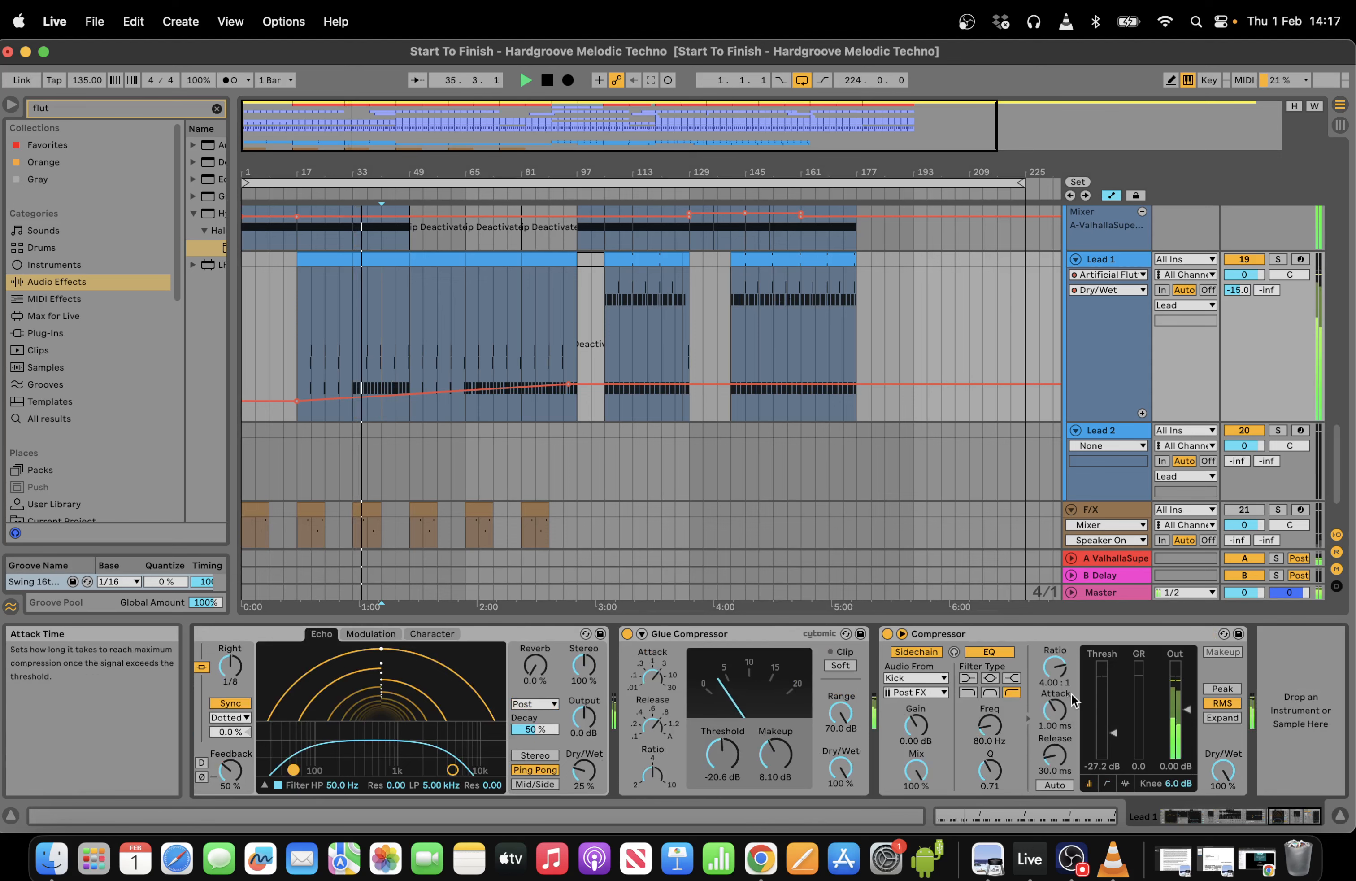
left_click(89, 109)
type("eq")
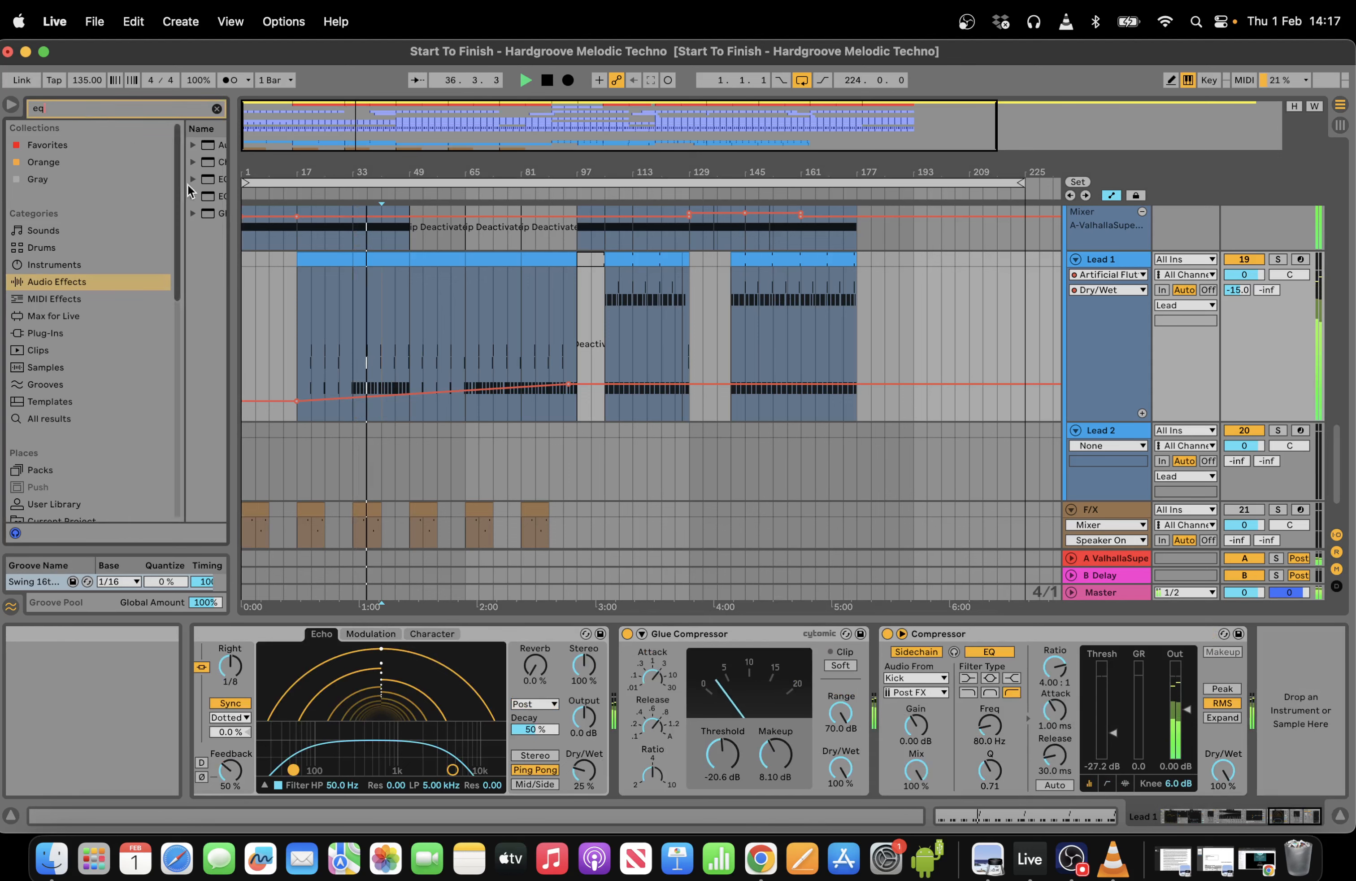
left_click_drag(236, 218, 368, 218)
double_click(247, 178)
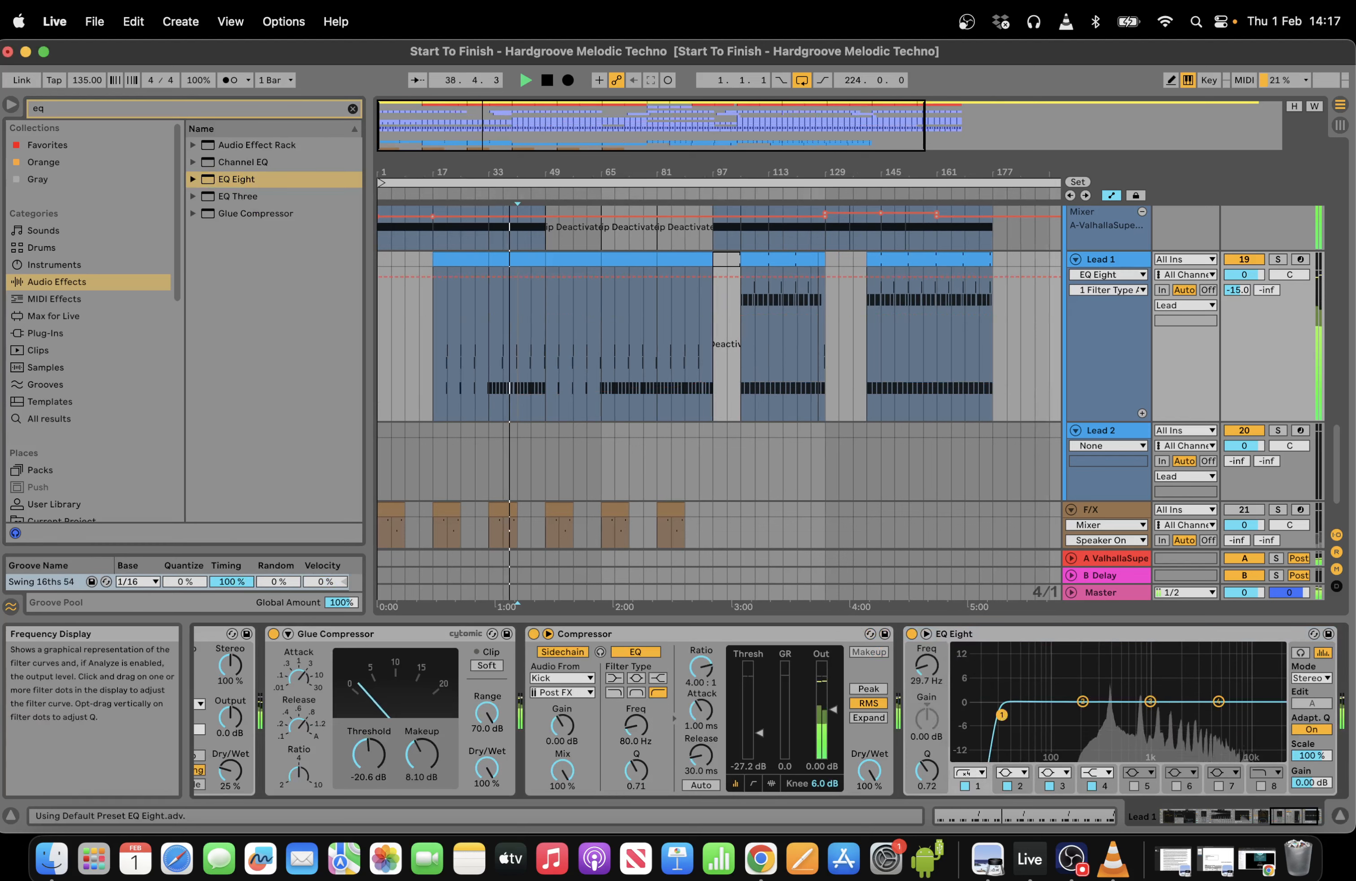
Raise the new EQ Eight's low cut, dip band 3 to -2.60 dB at 391 Hz with Q 2.39, and boost band 4 by 3.10 dB at 6.96 kHz.
left_click_drag(1002, 715, 1142, 700)
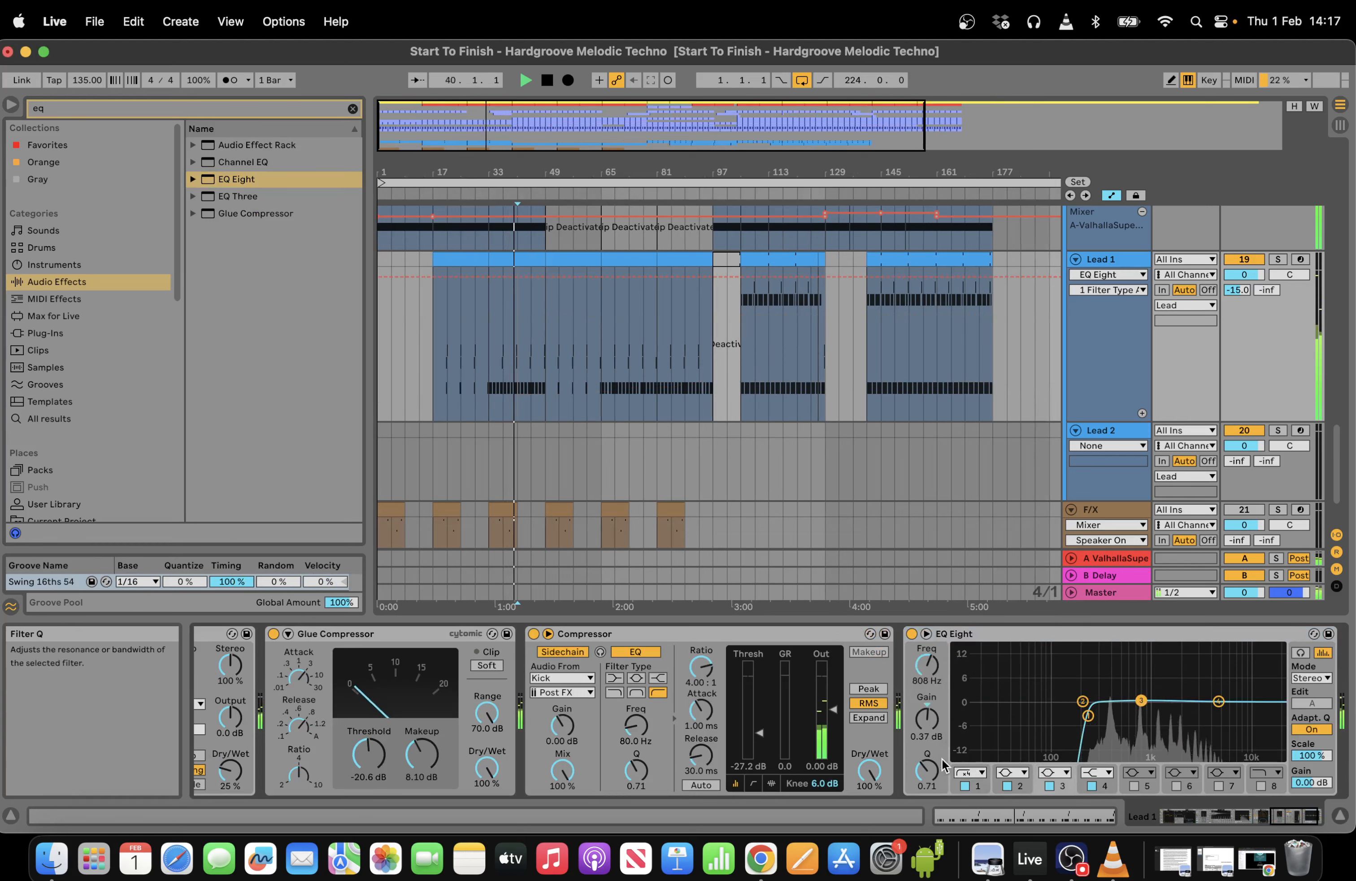
left_click_drag(944, 765, 943, 737)
left_click_drag(1124, 647, 1110, 712)
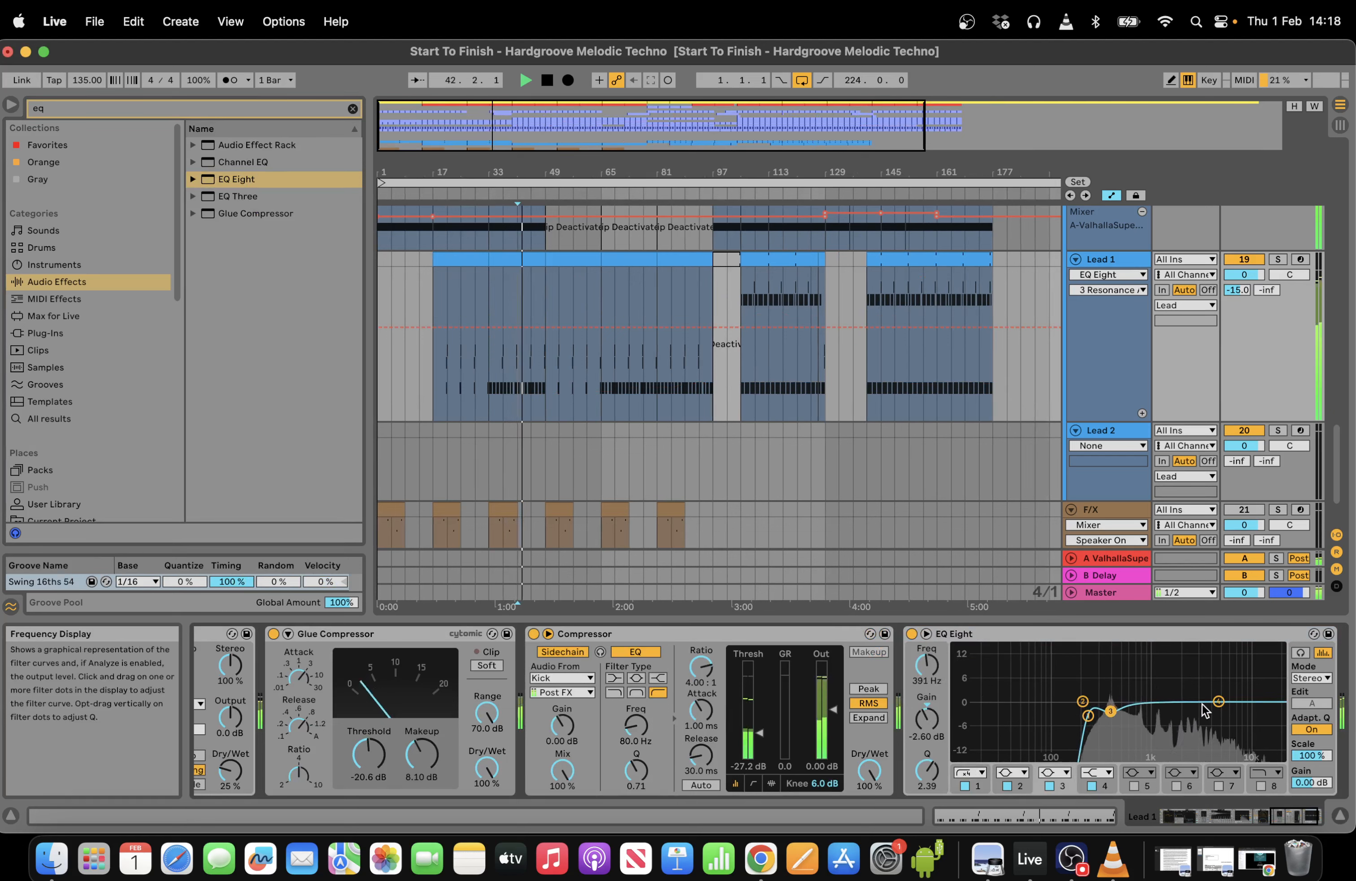
left_click_drag(1216, 707, 1232, 685)
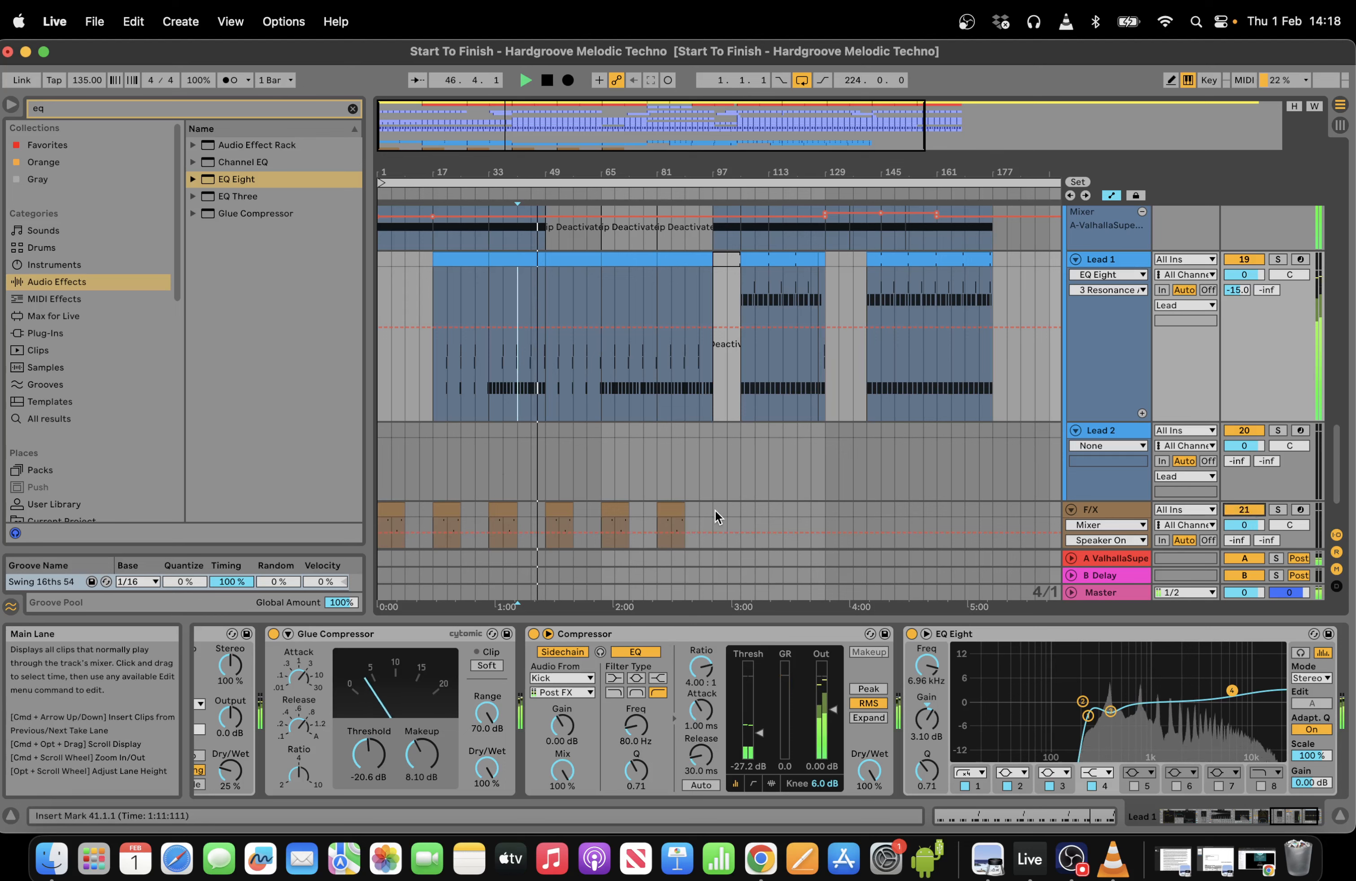
Duplicate the F/X track's bars 1 to 97 into bars 97 to 193 and select the Lead 2 track.
left_click_drag(715, 509, 356, 505)
key("super+d")
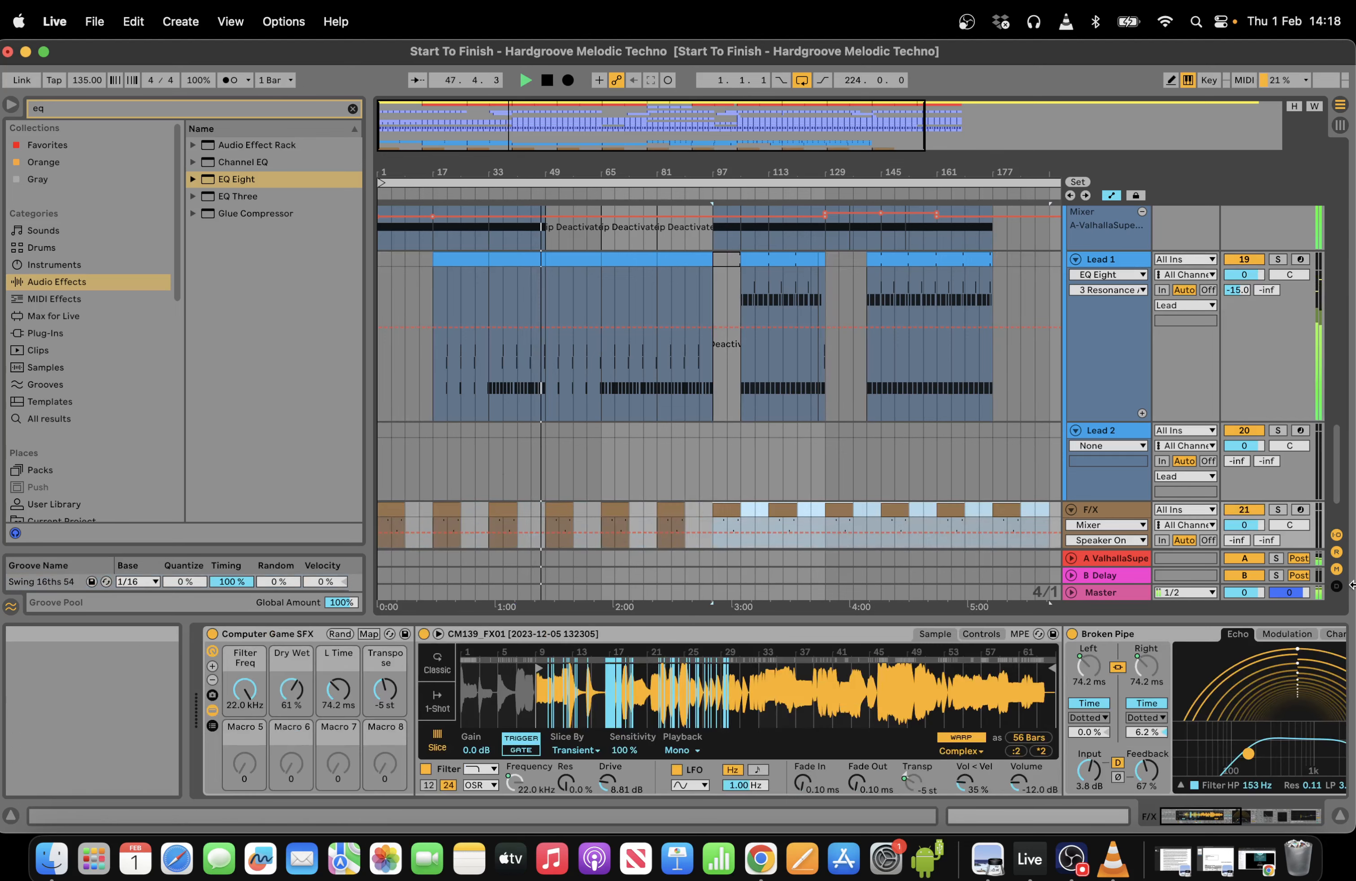
key("plus")
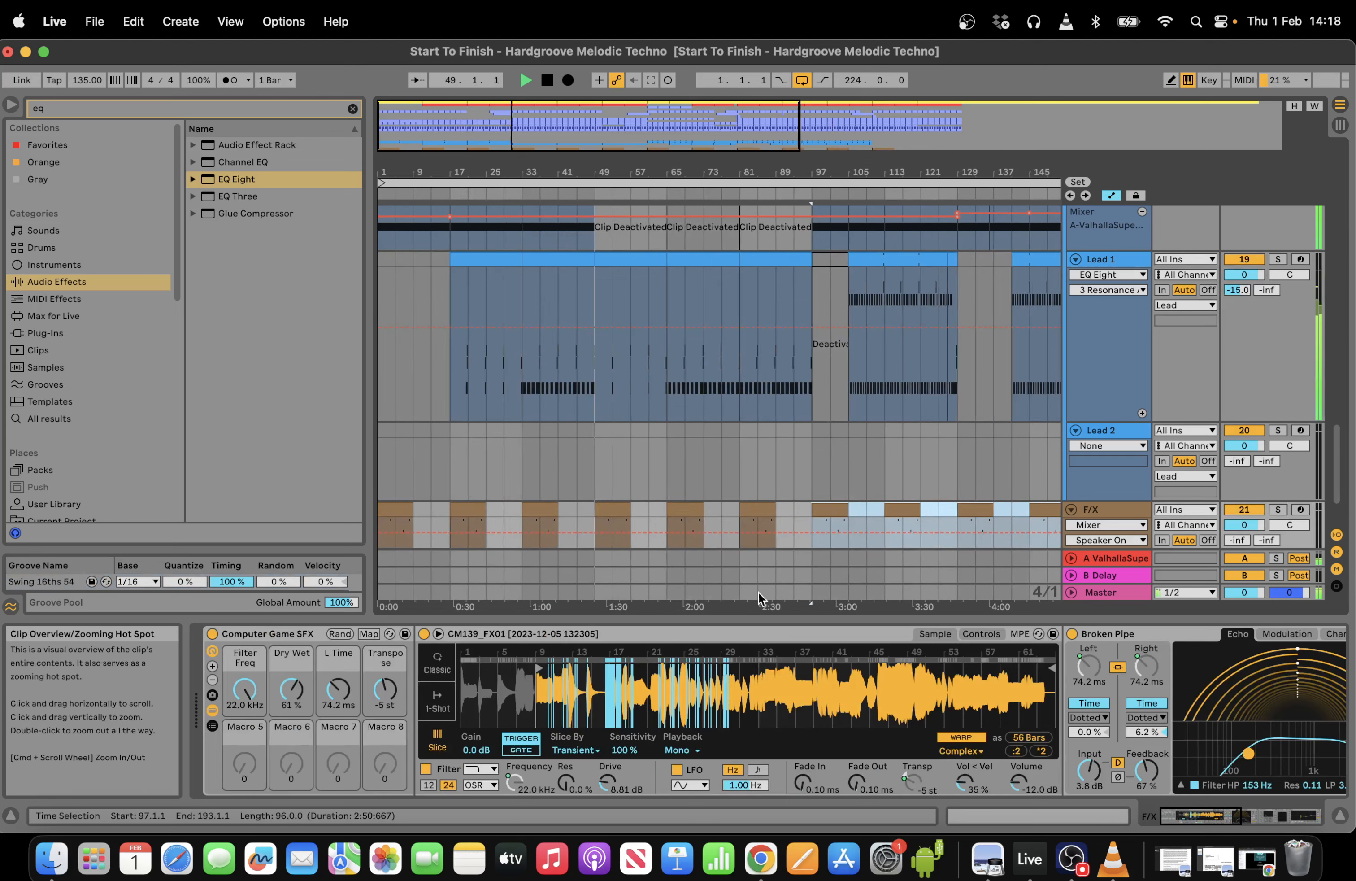
left_click(649, 458)
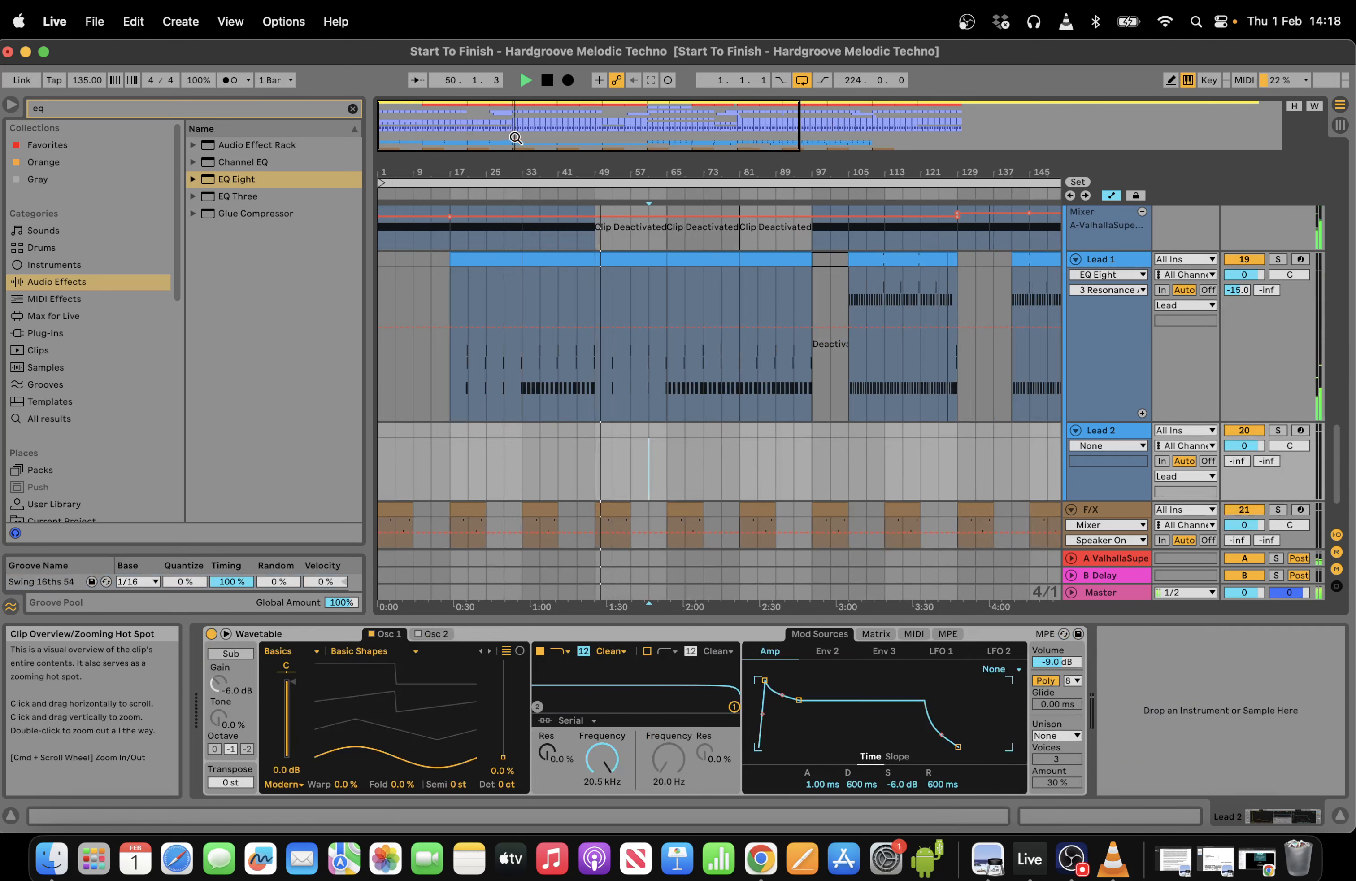
Select the F/X track's clips from bar 1 to 193 and shift them 8 bars later.
key("minus")
left_click_drag(827, 509, 370, 514)
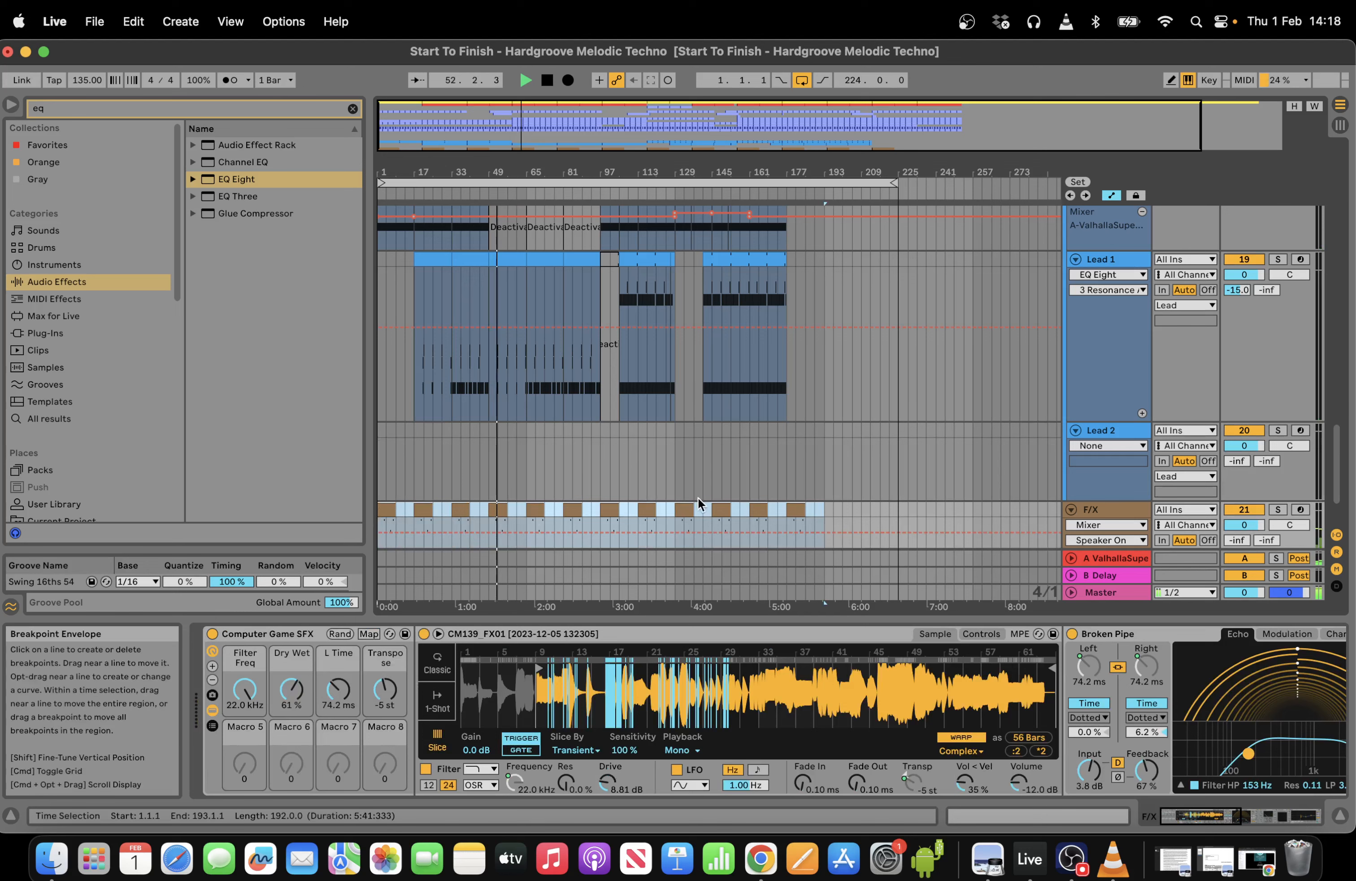
left_click_drag(826, 509, 343, 511)
key("Right")
key("Right")
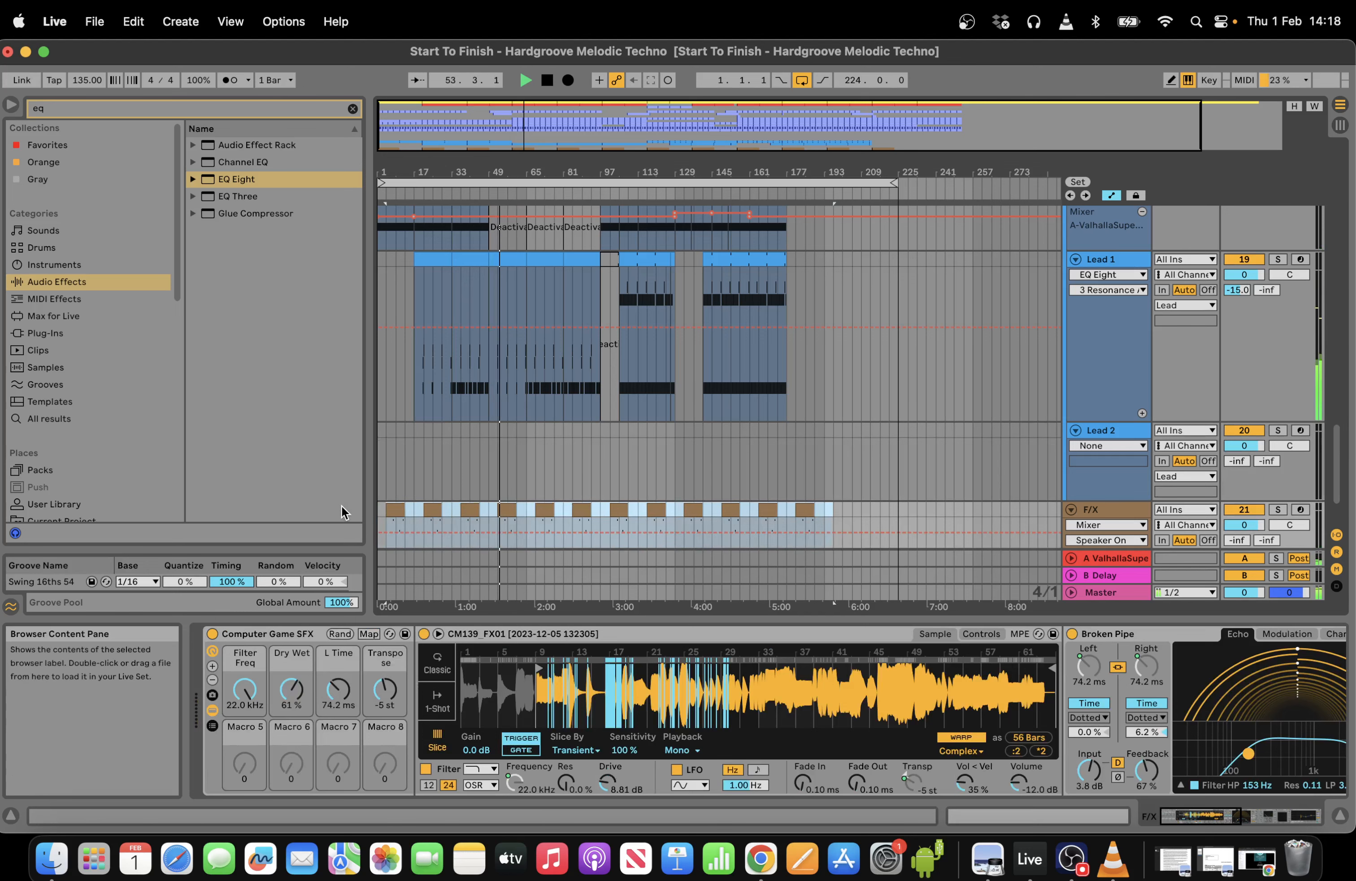
scroll(458, 507, "up", 5)
scroll(803, 495, "left", 3)
left_click(663, 515)
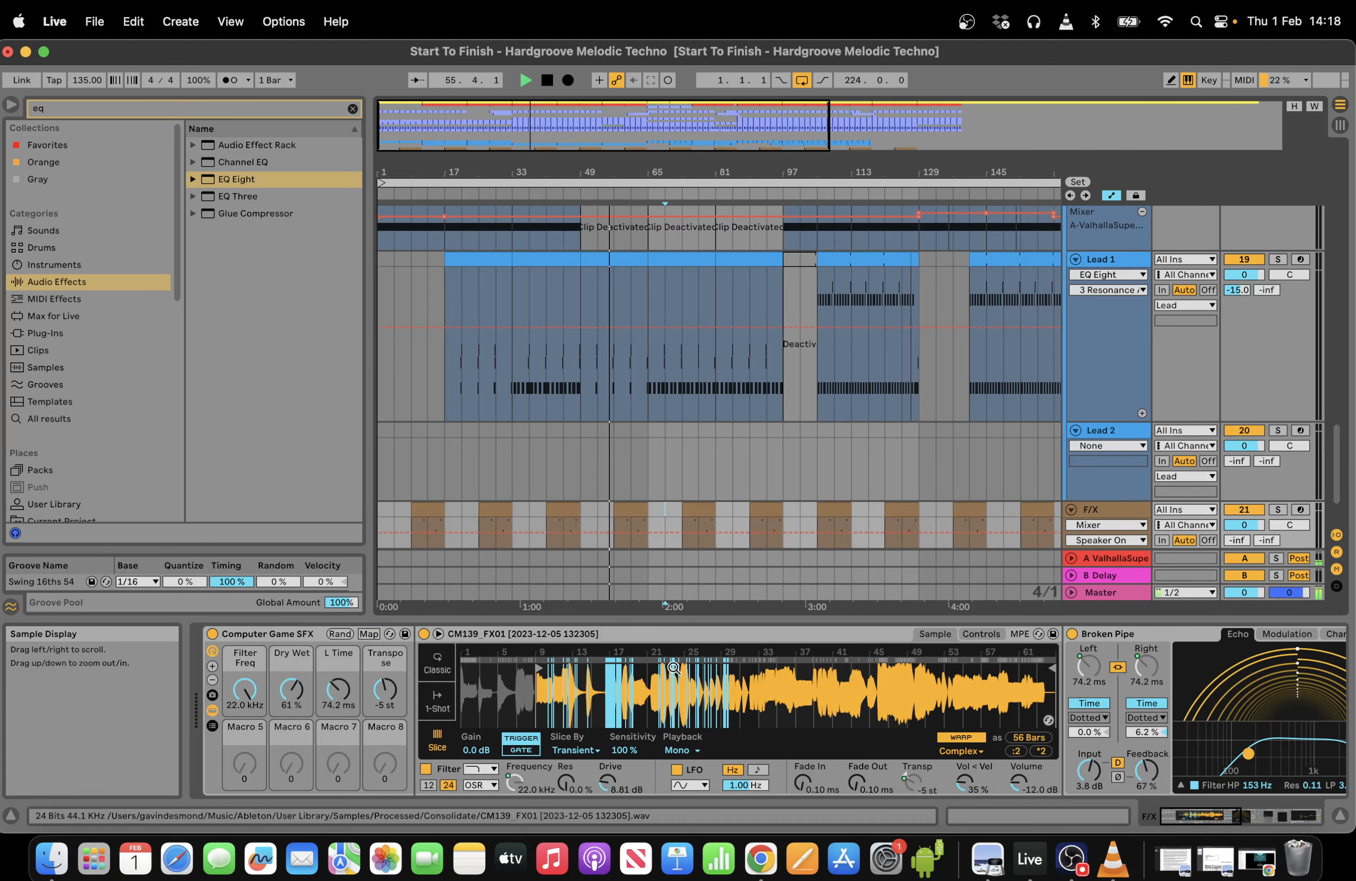
Open the F/X clip at bar 57 and lower its bar 3 G3 note by a semitone to F#3.
left_click(637, 509)
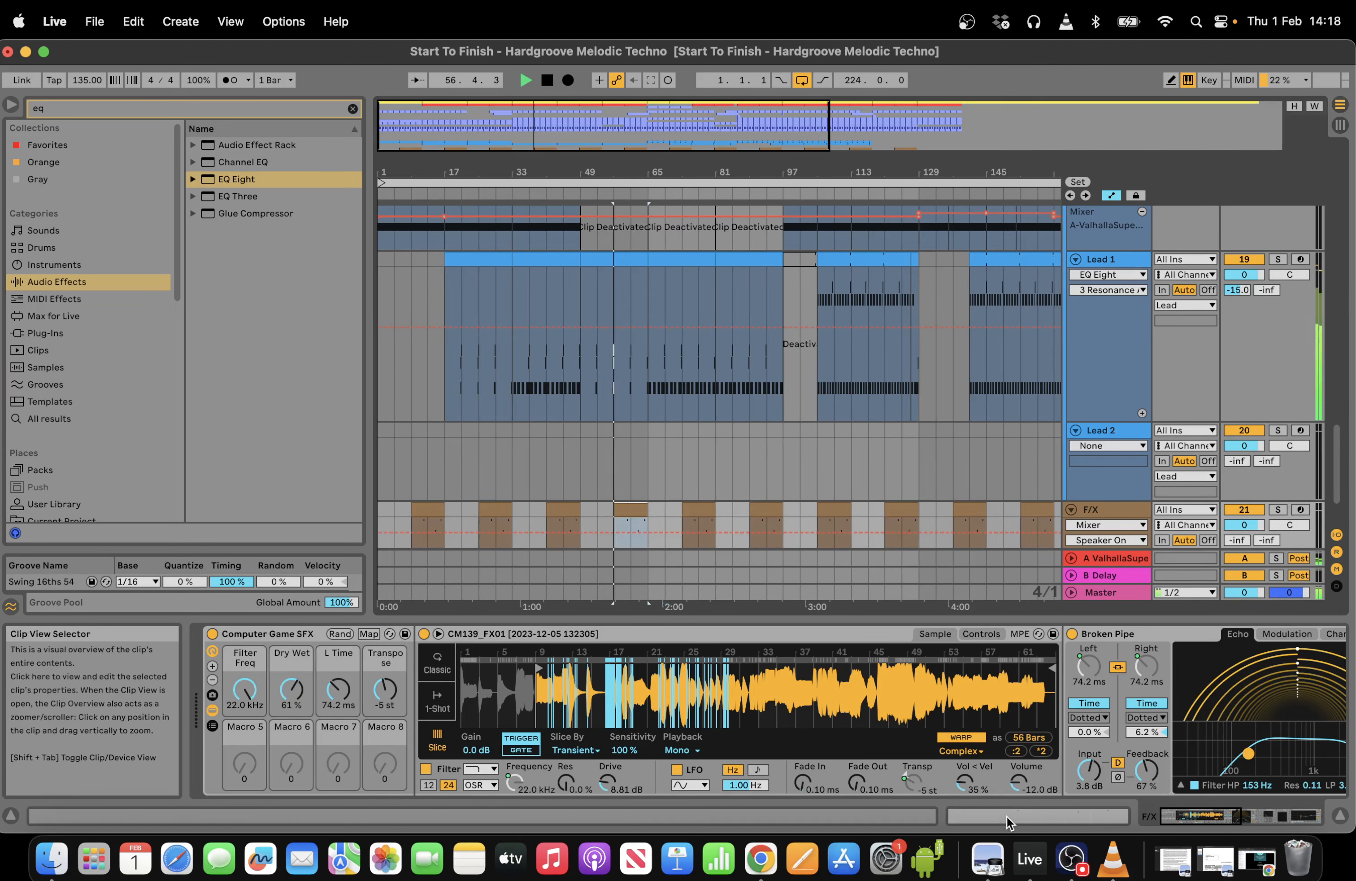
left_click(1007, 822)
left_click_drag(927, 295, 864, 254)
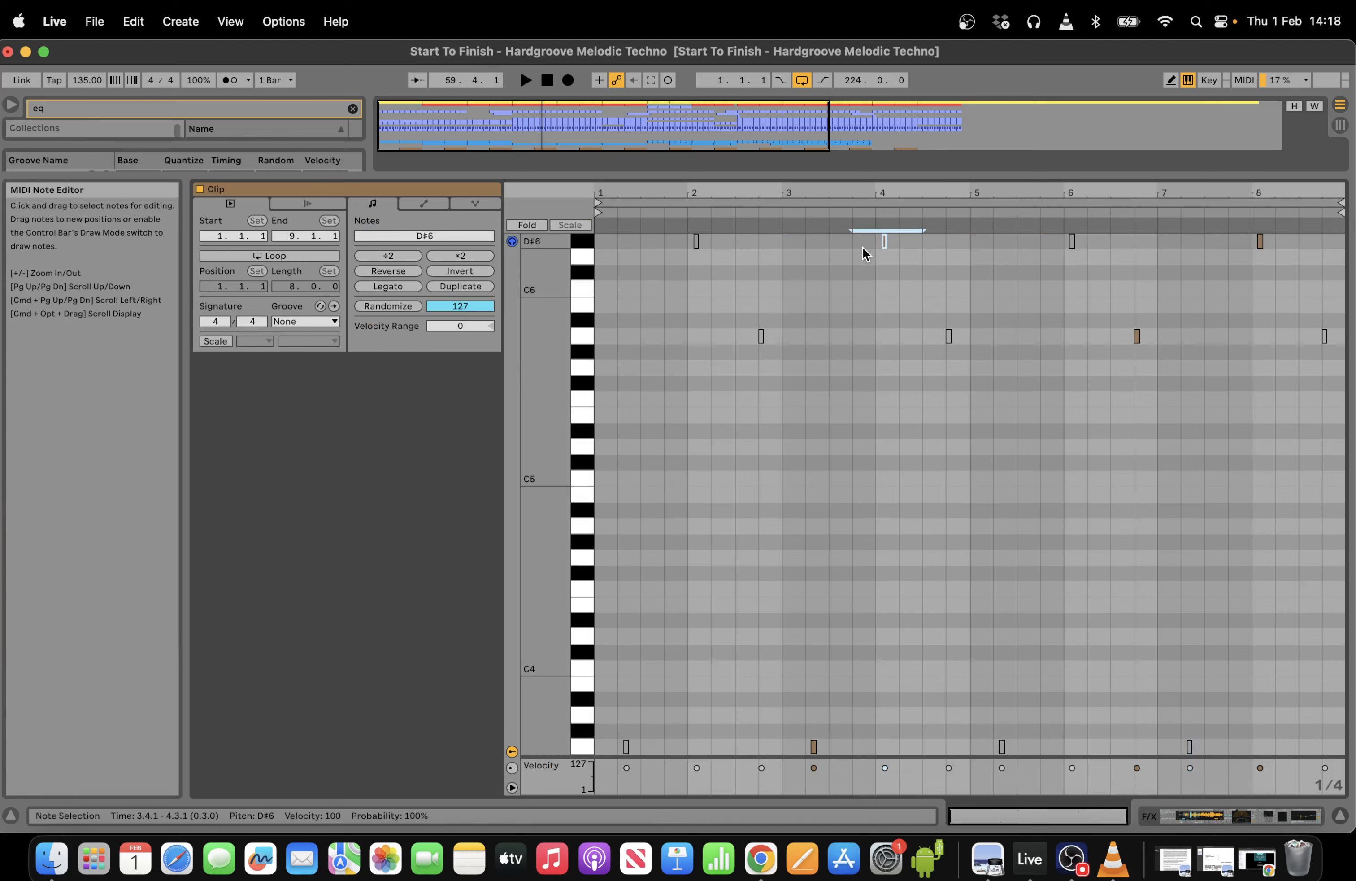
left_click_drag(710, 743, 877, 745)
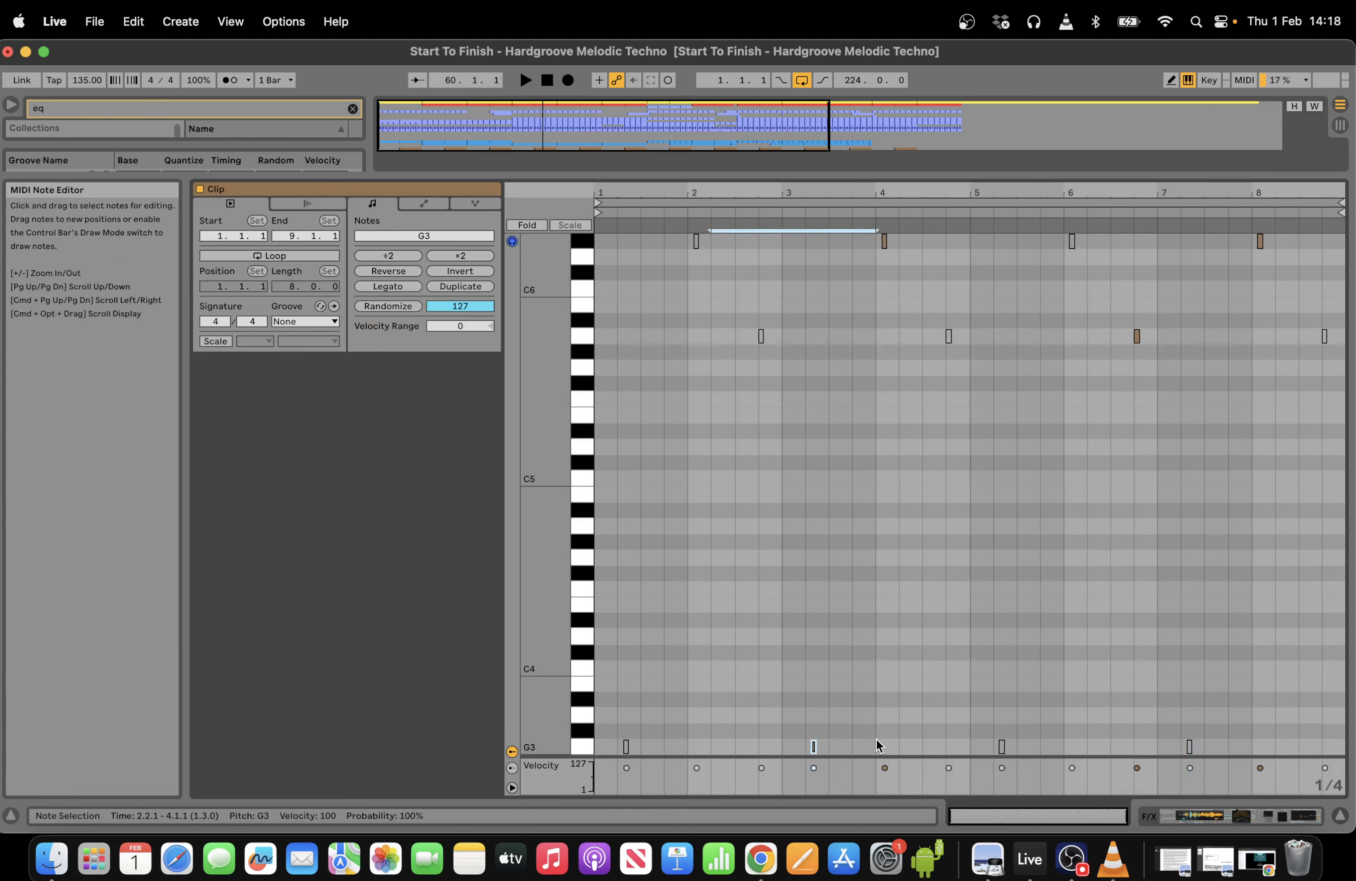
key("Down")
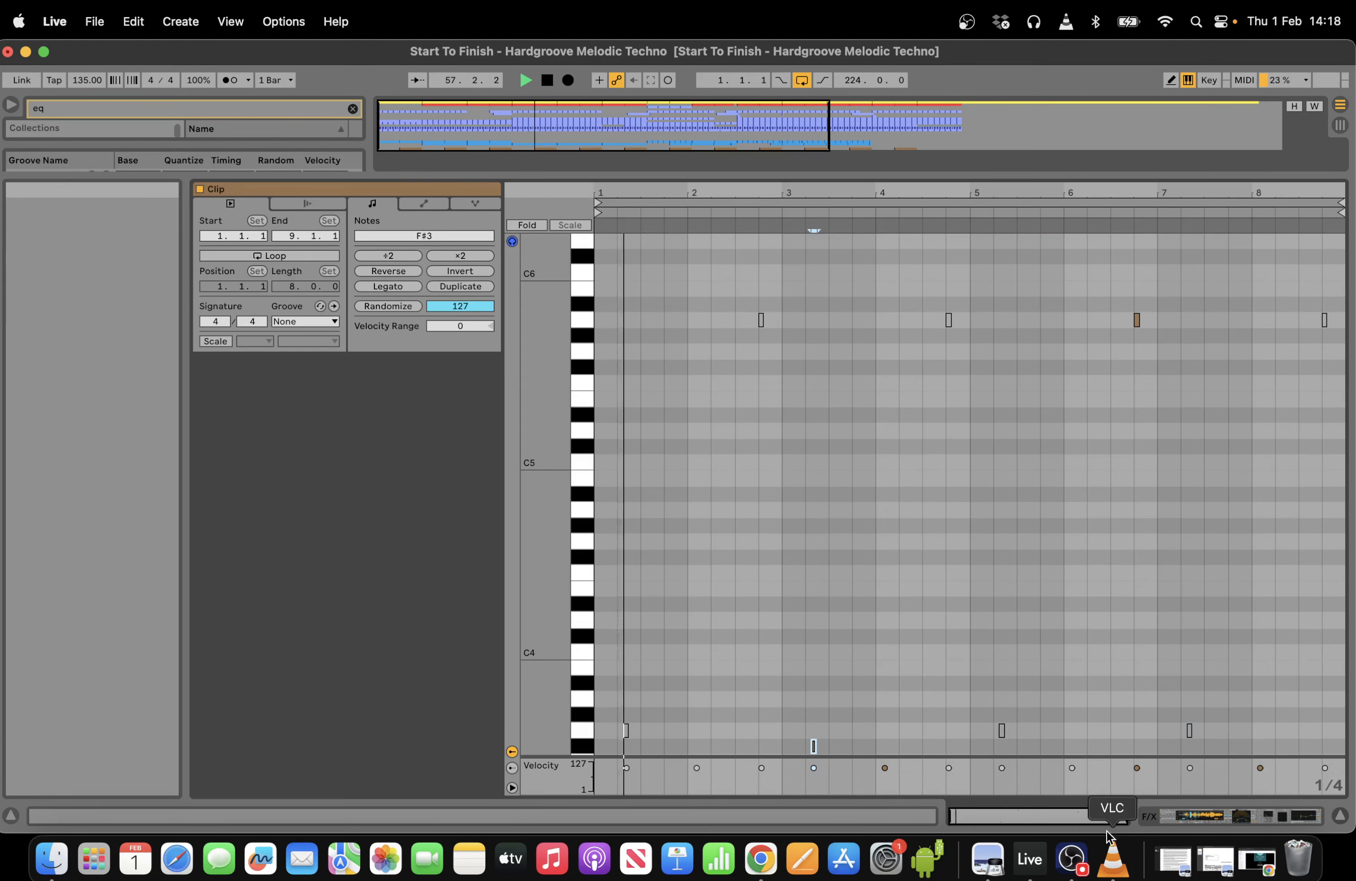
left_click(1208, 817)
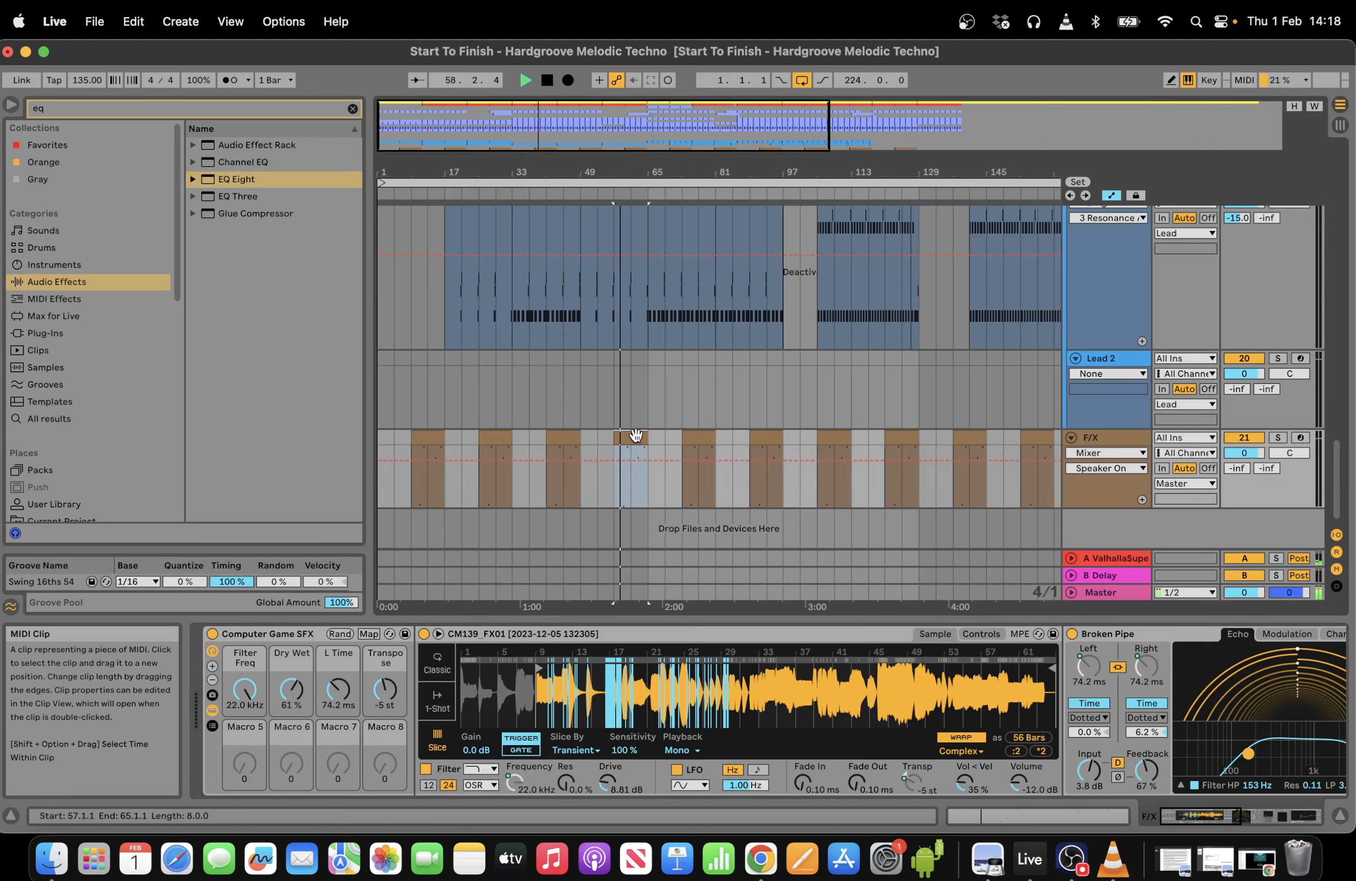
Select bars 1 to 17 on the F/X track and duplicate them repeatedly through to bar 209.
left_click(411, 455)
left_click(418, 490)
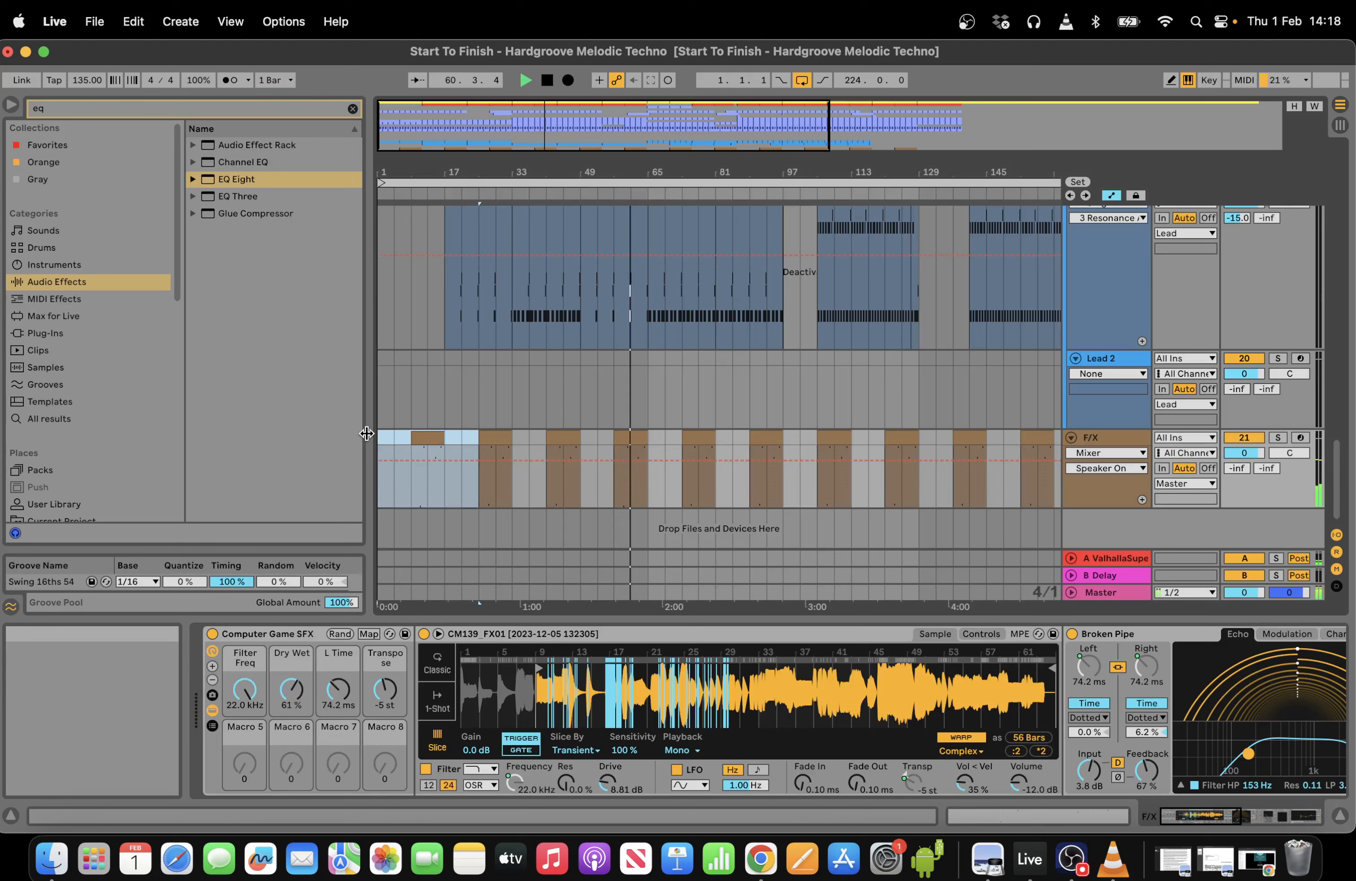
left_click(495, 486)
left_click_drag(449, 484, 345, 436)
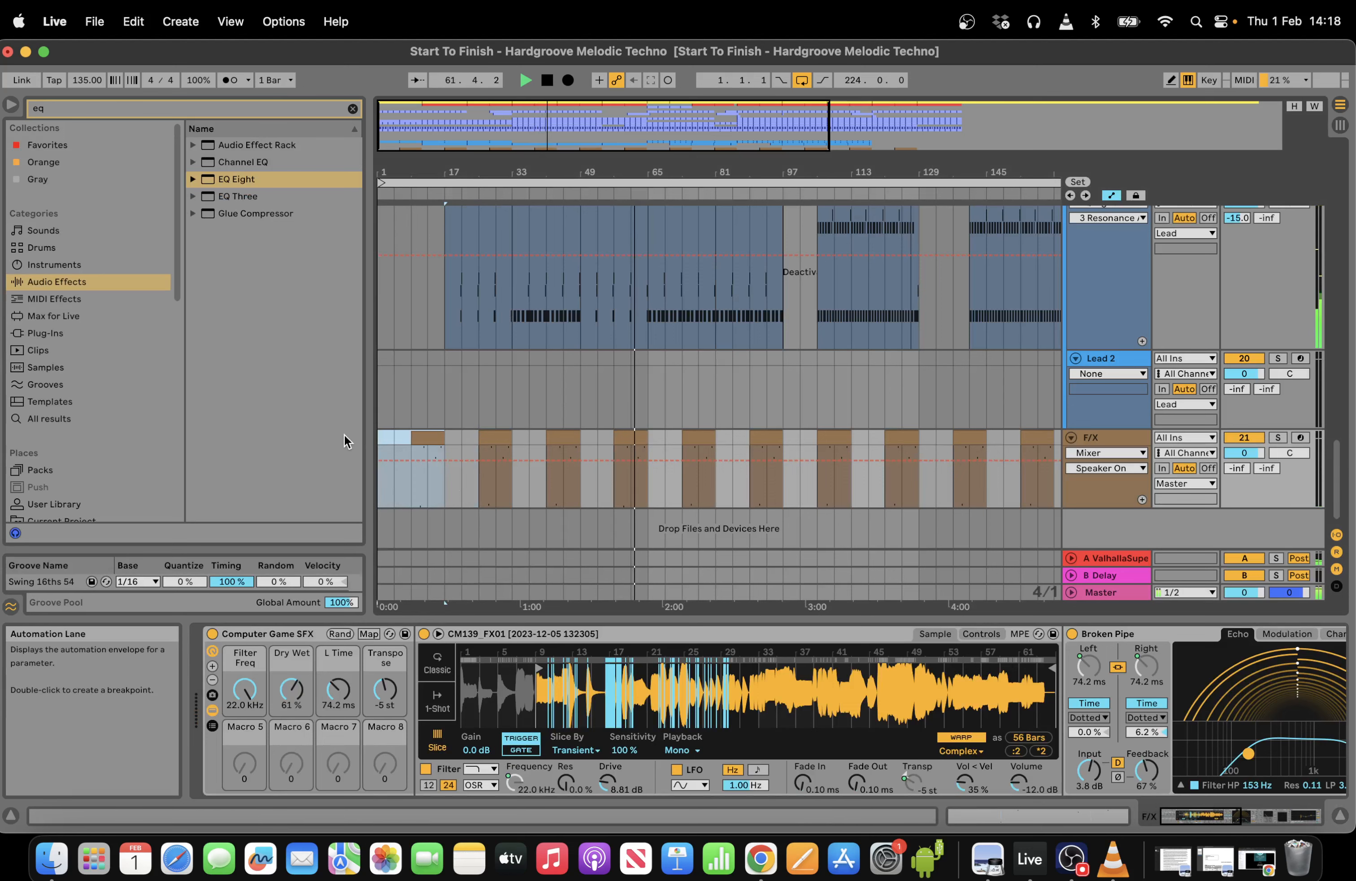
key("super+d")
key("super+d")
key("super+d")
key("super+d")
key("super+d")
key("super+d")
key("super+d")
key("super+d")
key("super+d")
key("super+d")
key("super+d")
key("super+d")
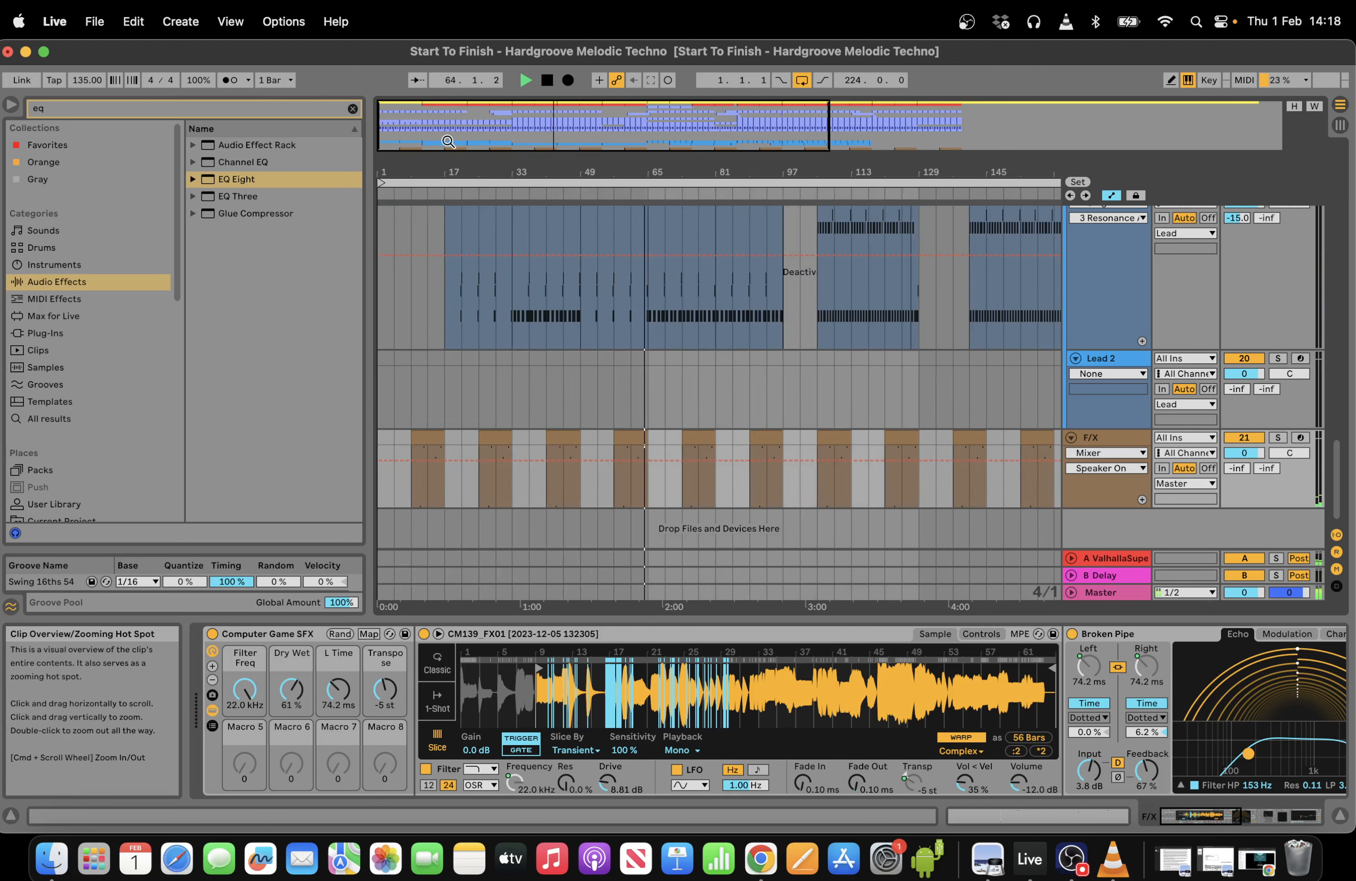
Deactivate the F/X clips starting at bars 57, 89 and 153, toggling the one at bar 121 off and back on.
scroll(635, 435, "left", 10)
left_click(634, 436)
key("0")
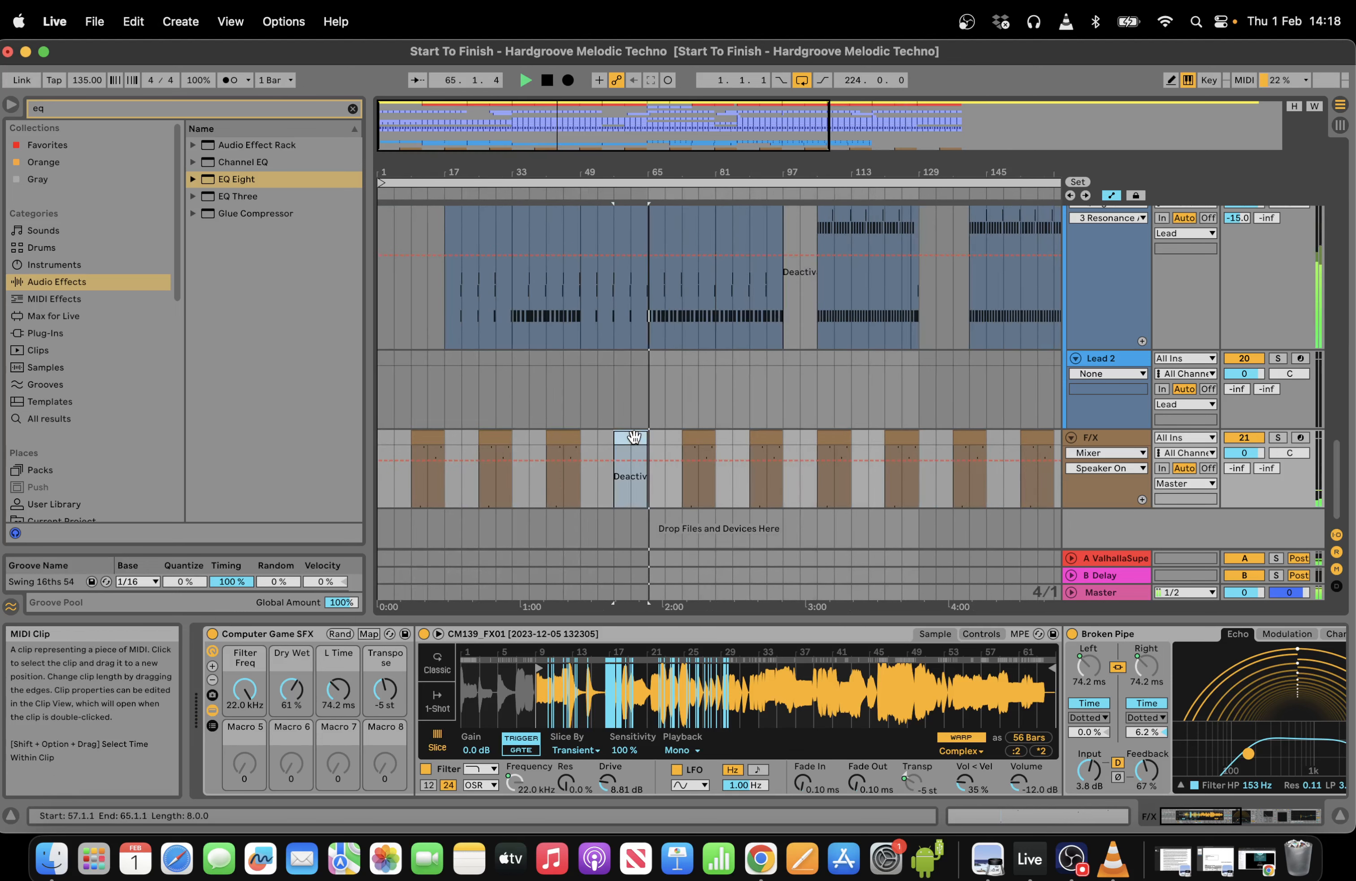
left_click(774, 449)
key("0")
left_click(887, 440)
key("0")
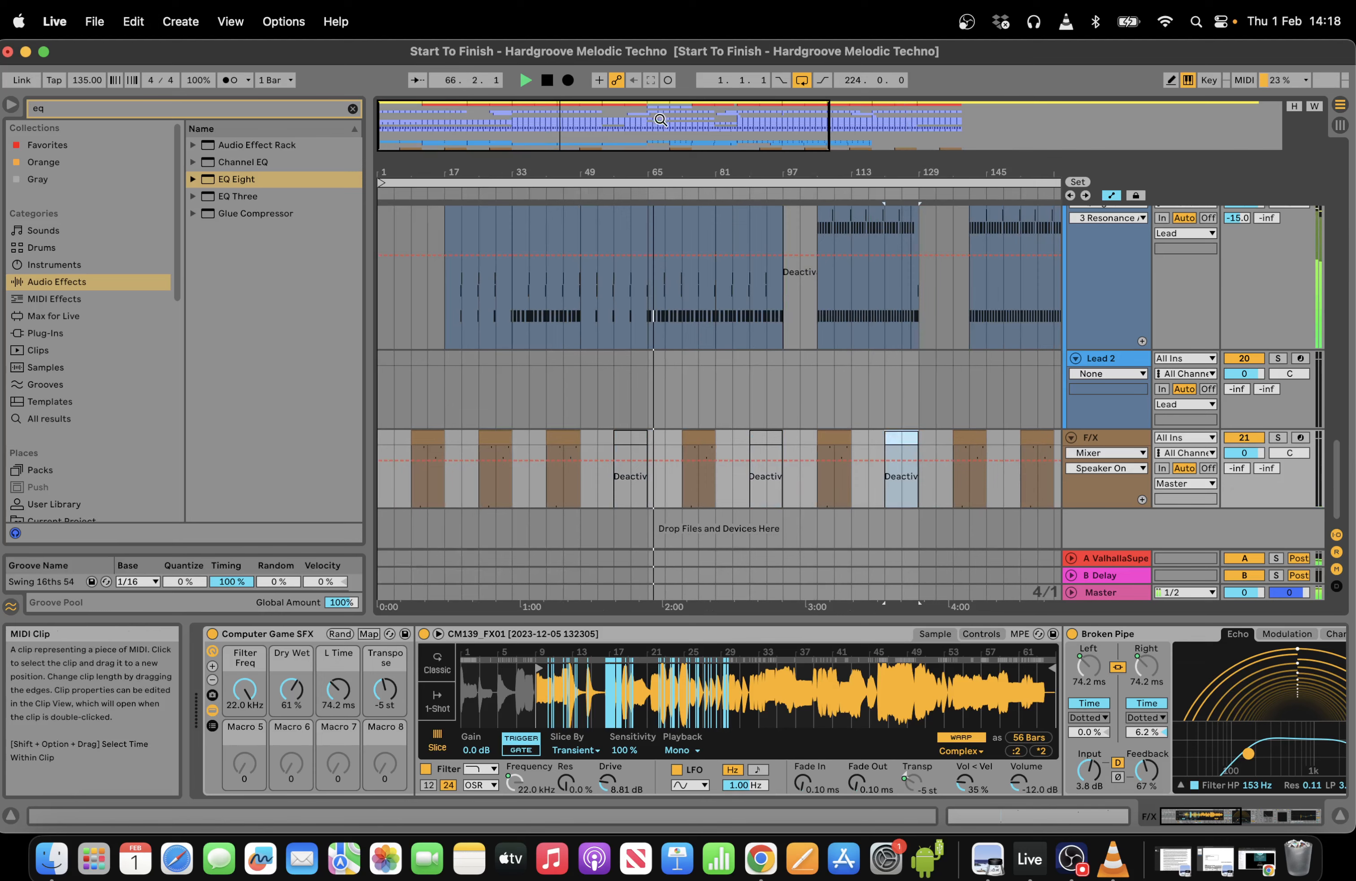
key("minus")
key("minus")
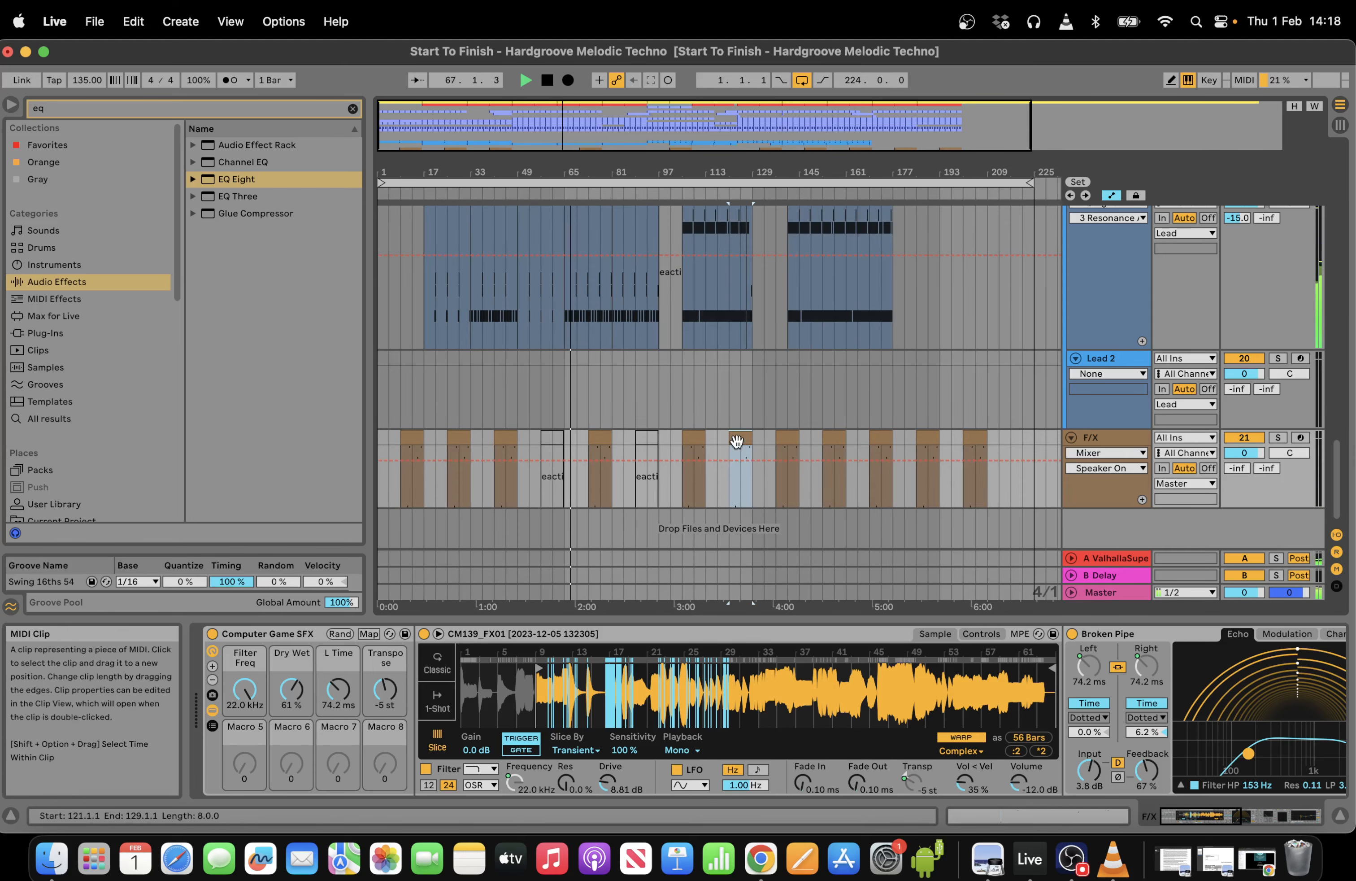
left_click(832, 441)
key("0")
Open the second Lead 1 track's clip at bar 65 and deactivate the opening G3 notes in its bars 1 to 5.
left_click_drag(1341, 483, 1342, 439)
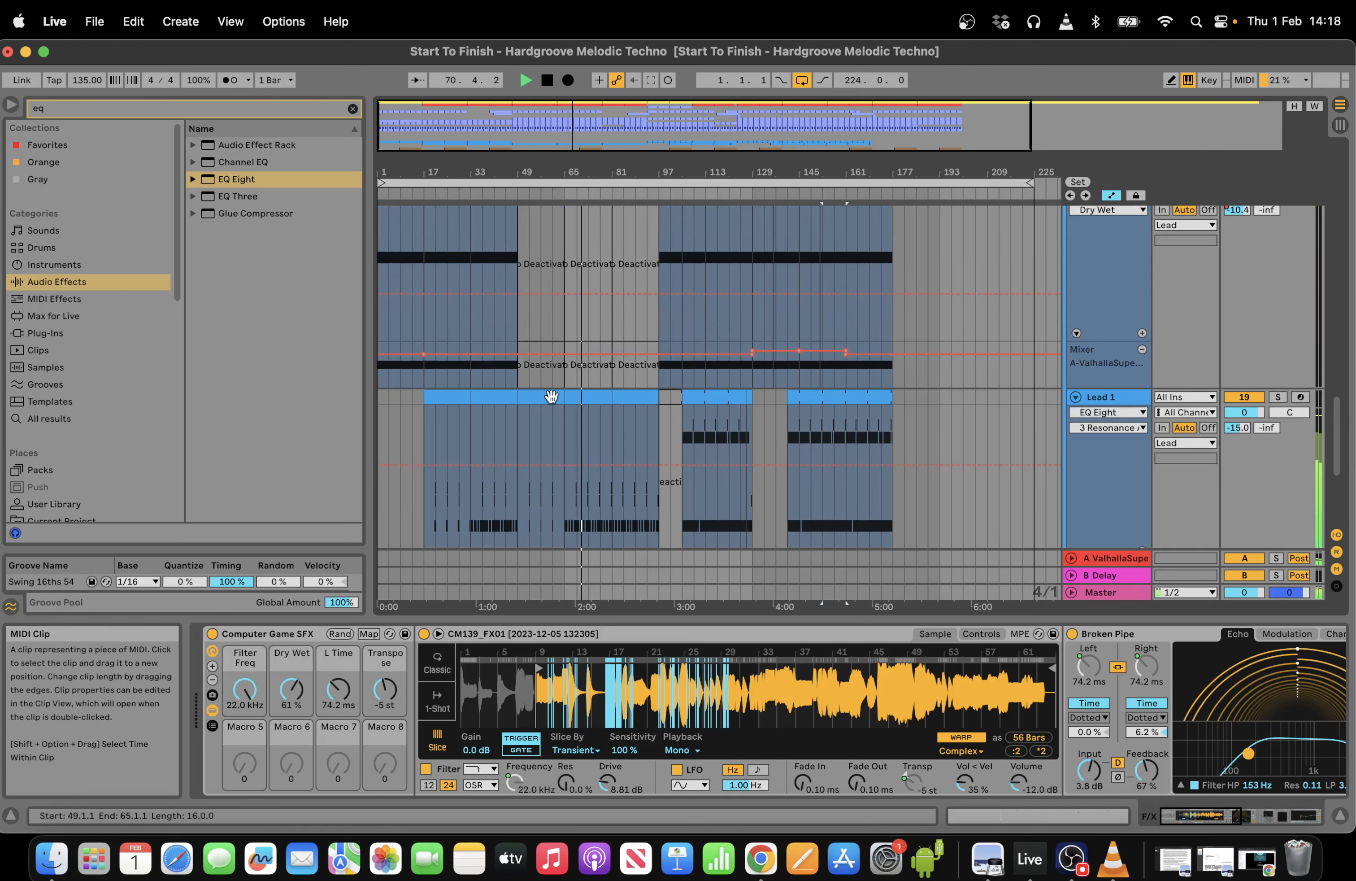
left_click(587, 400)
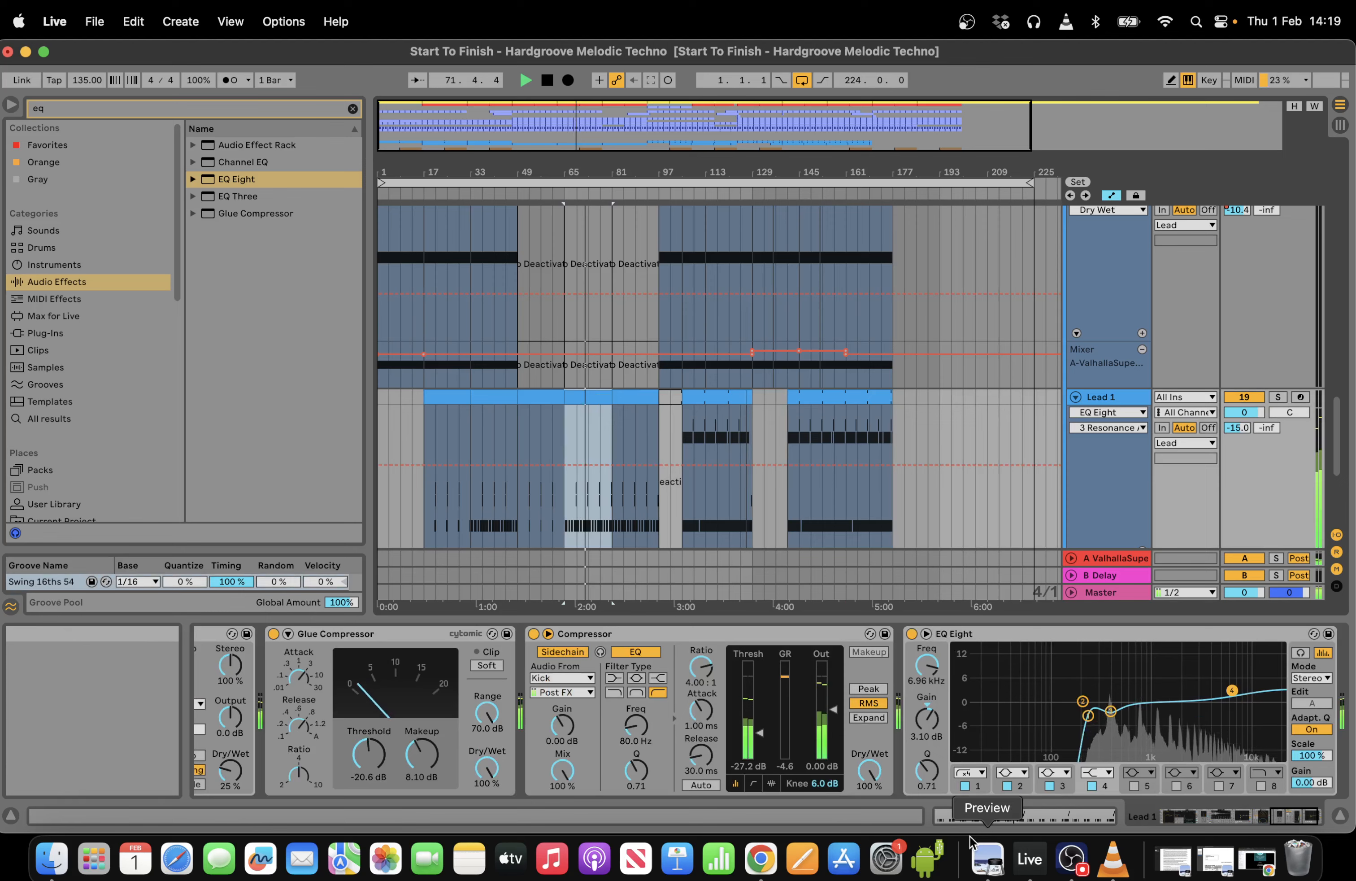
left_click(967, 817)
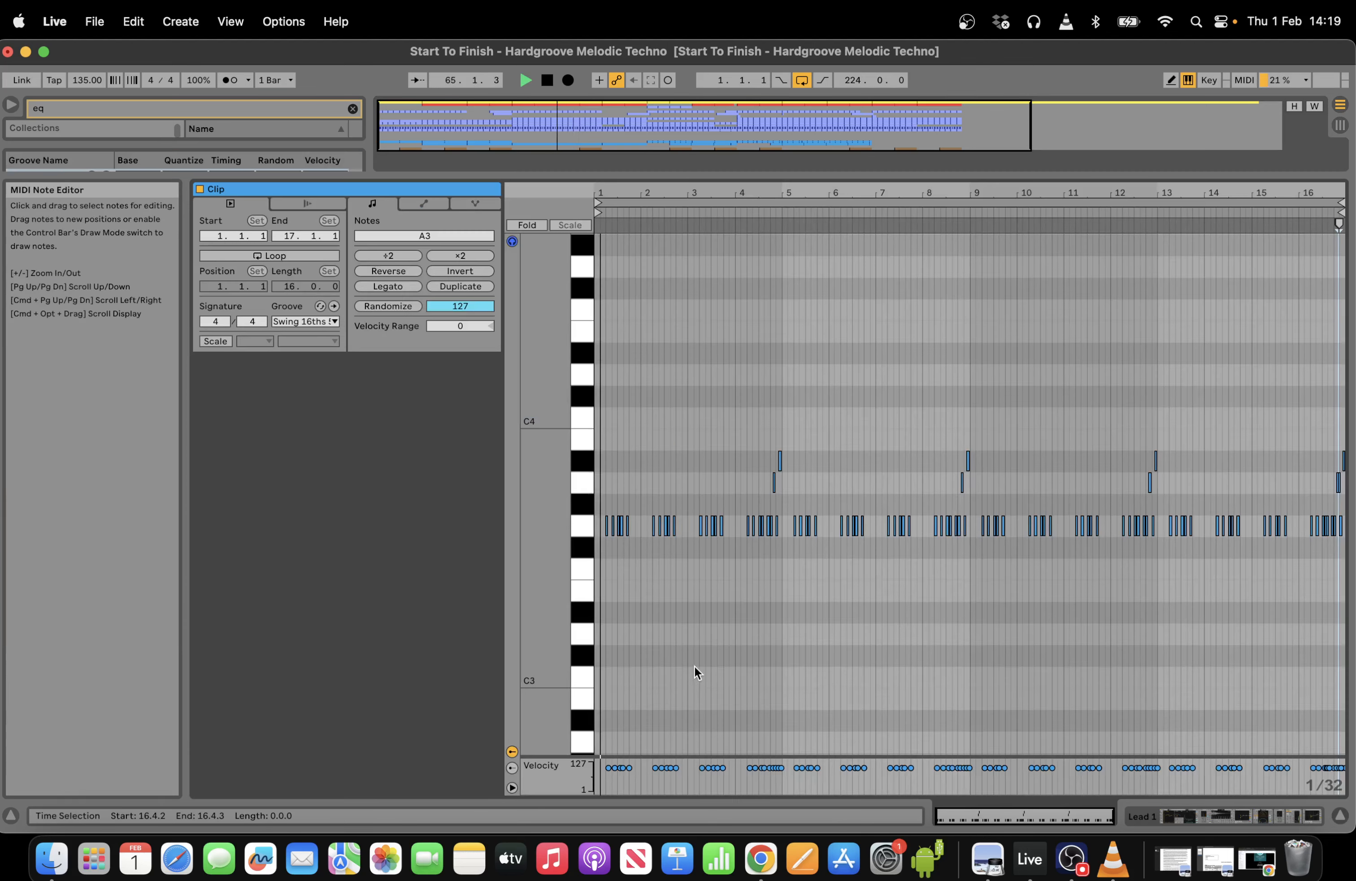
left_click_drag(595, 472, 614, 549)
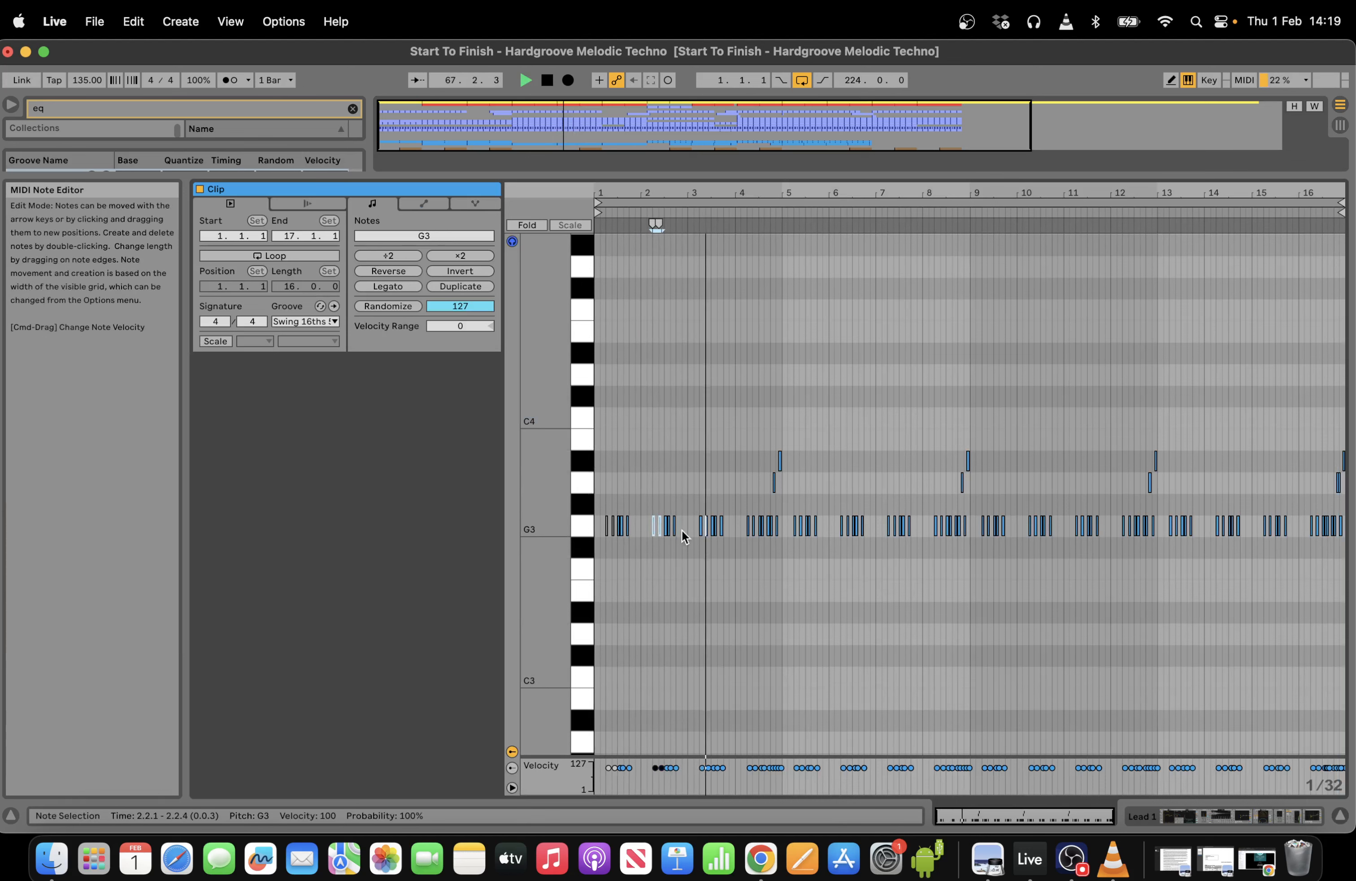
left_click_drag(691, 530, 756, 535)
key("0")
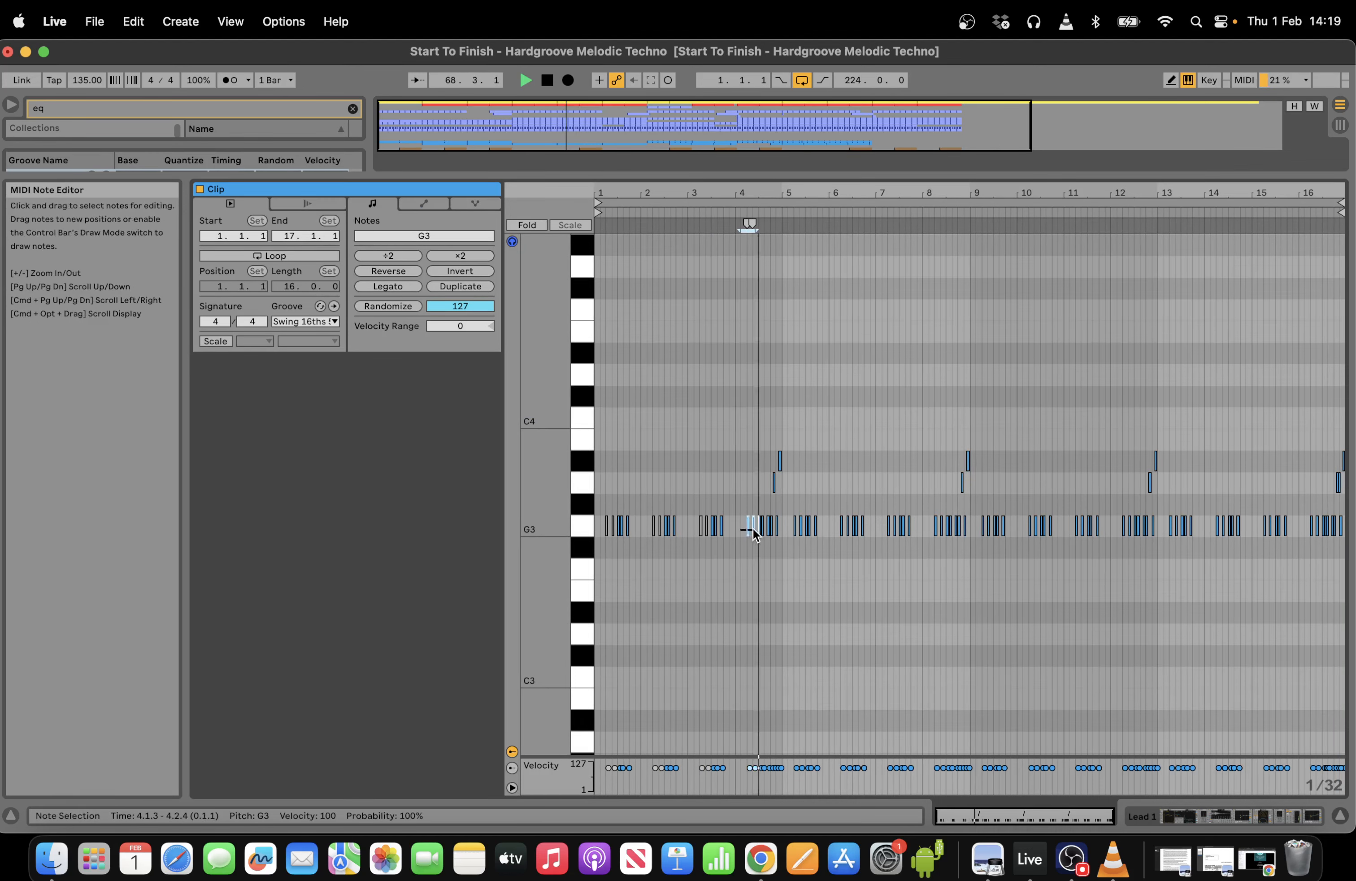
key("0")
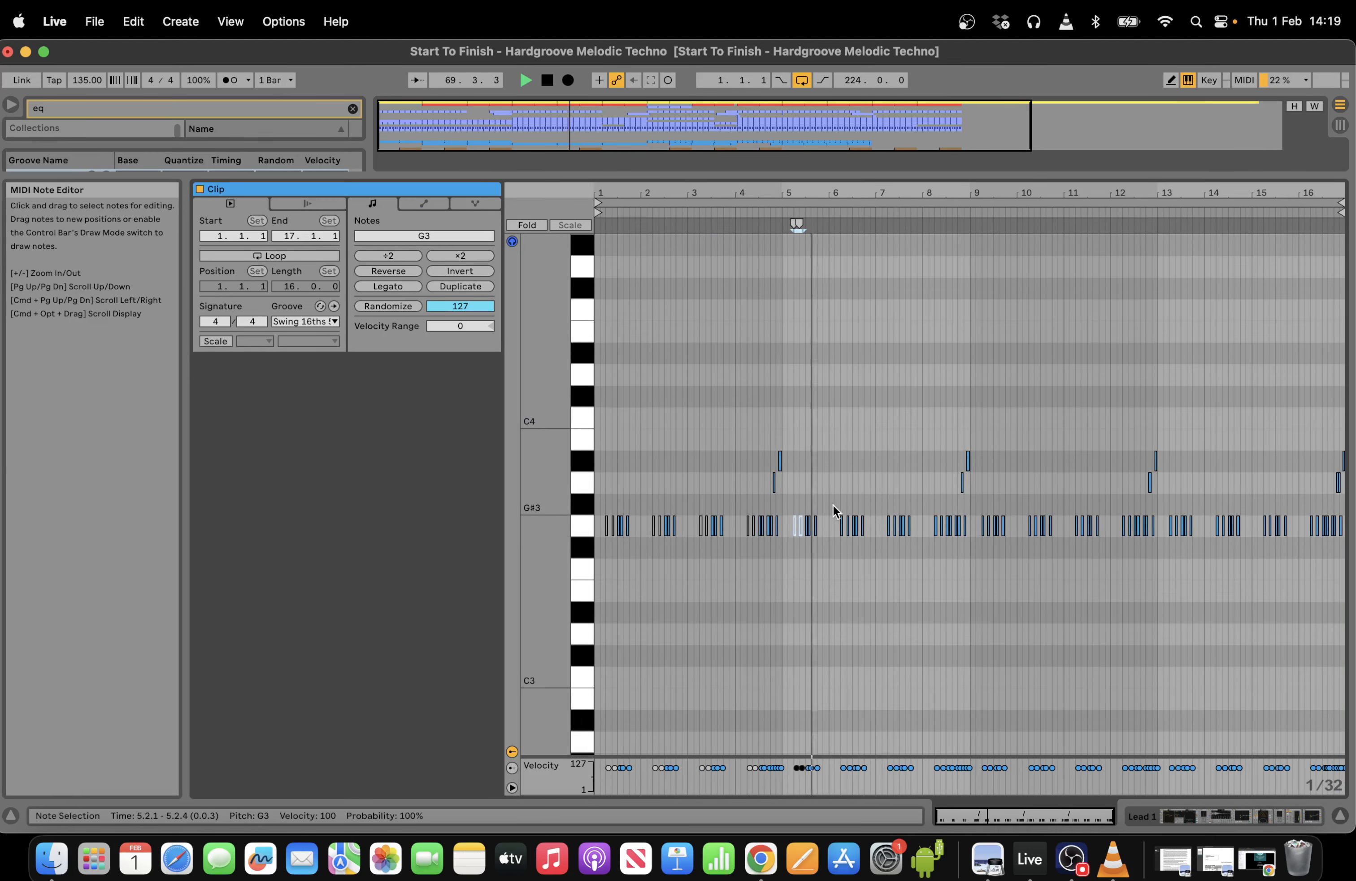
Deactivate the opening G3 notes in bars 6 to 16 of the same Lead 1 clip and return to the arrangement.
left_click_drag(834, 507, 1038, 532)
key("0")
key("0")
key("0")
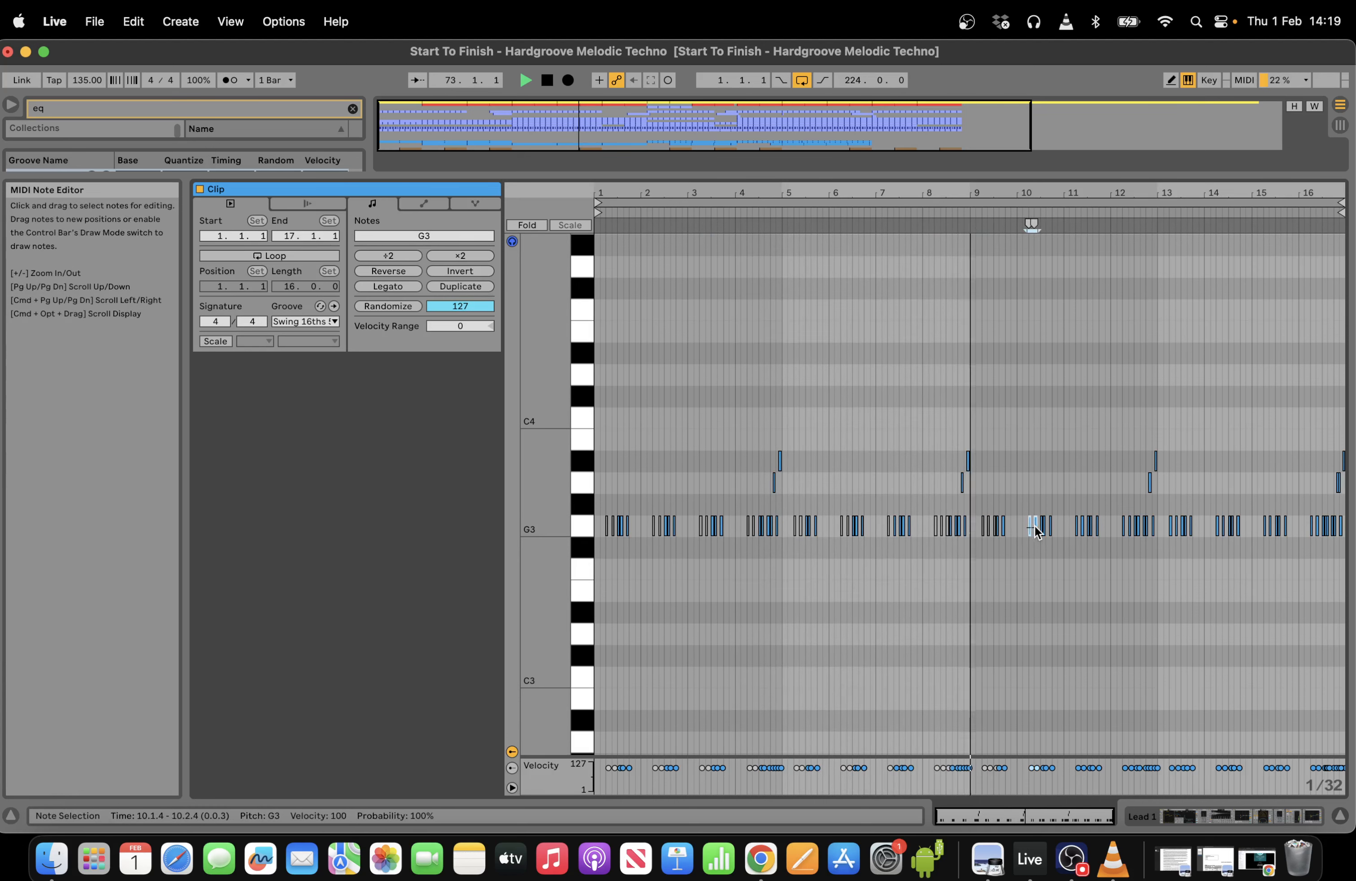
key("0")
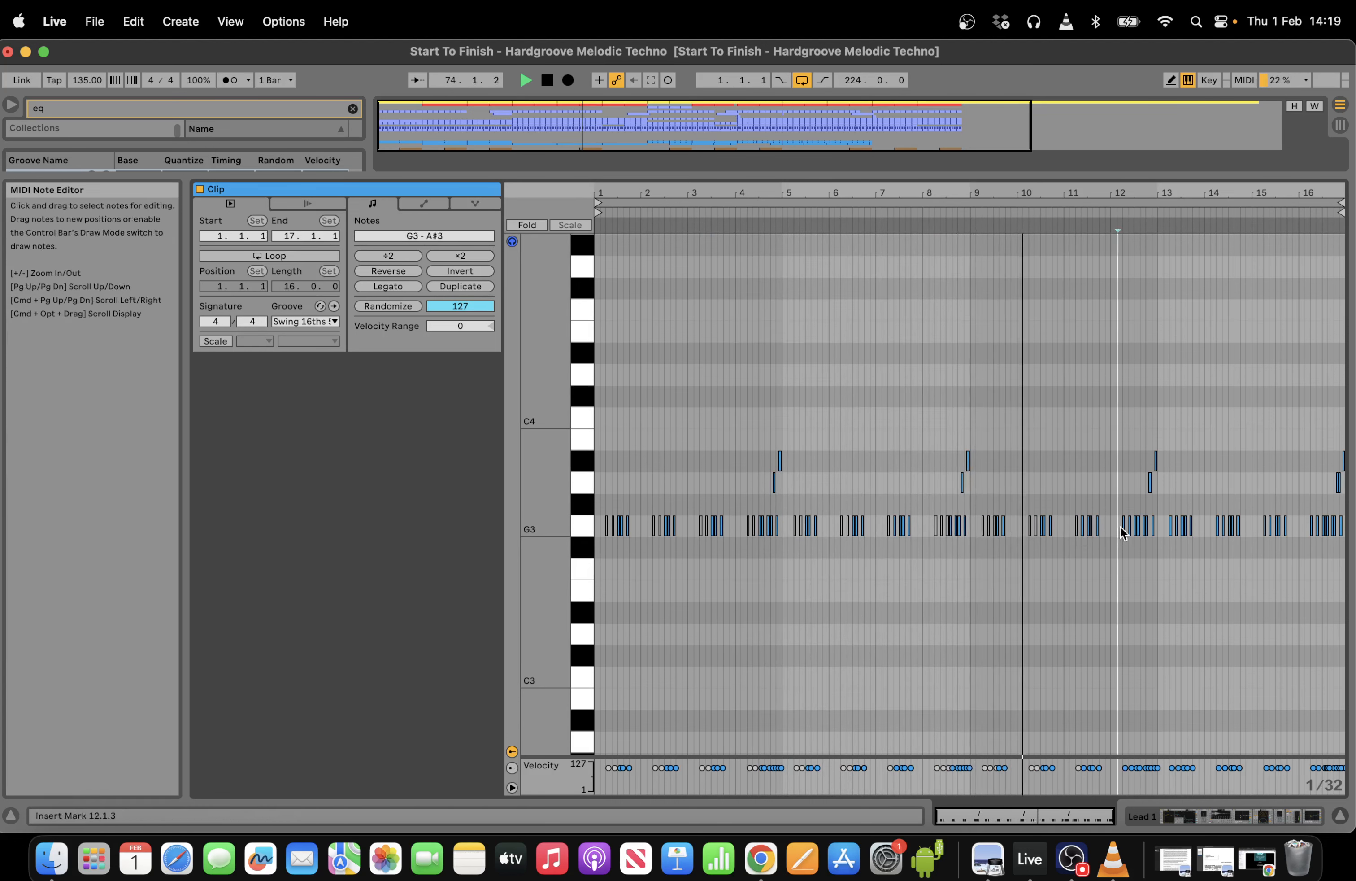
left_click_drag(1119, 518, 1317, 520)
key("0")
key("0")
key("0")
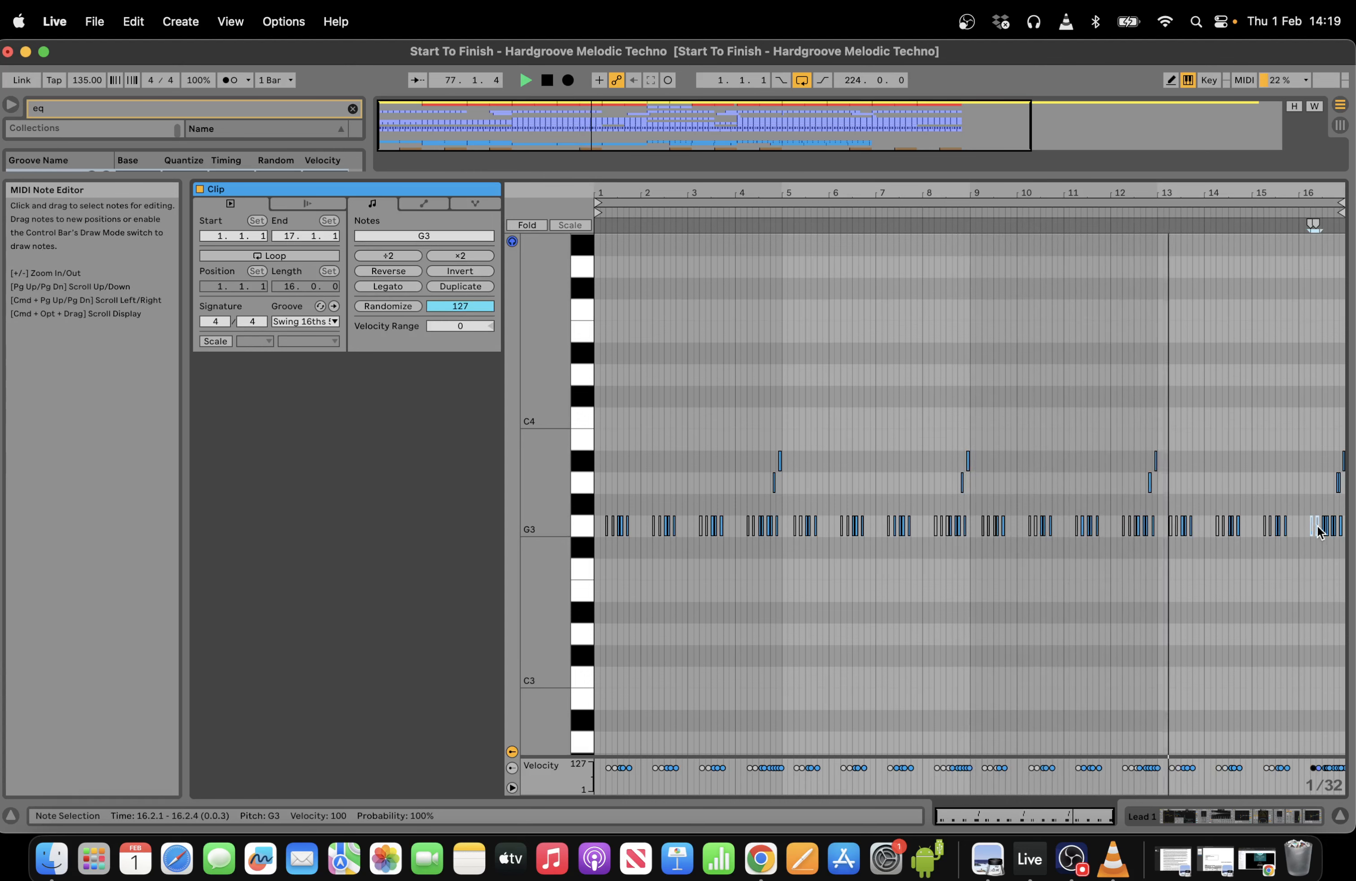
left_click(1252, 817)
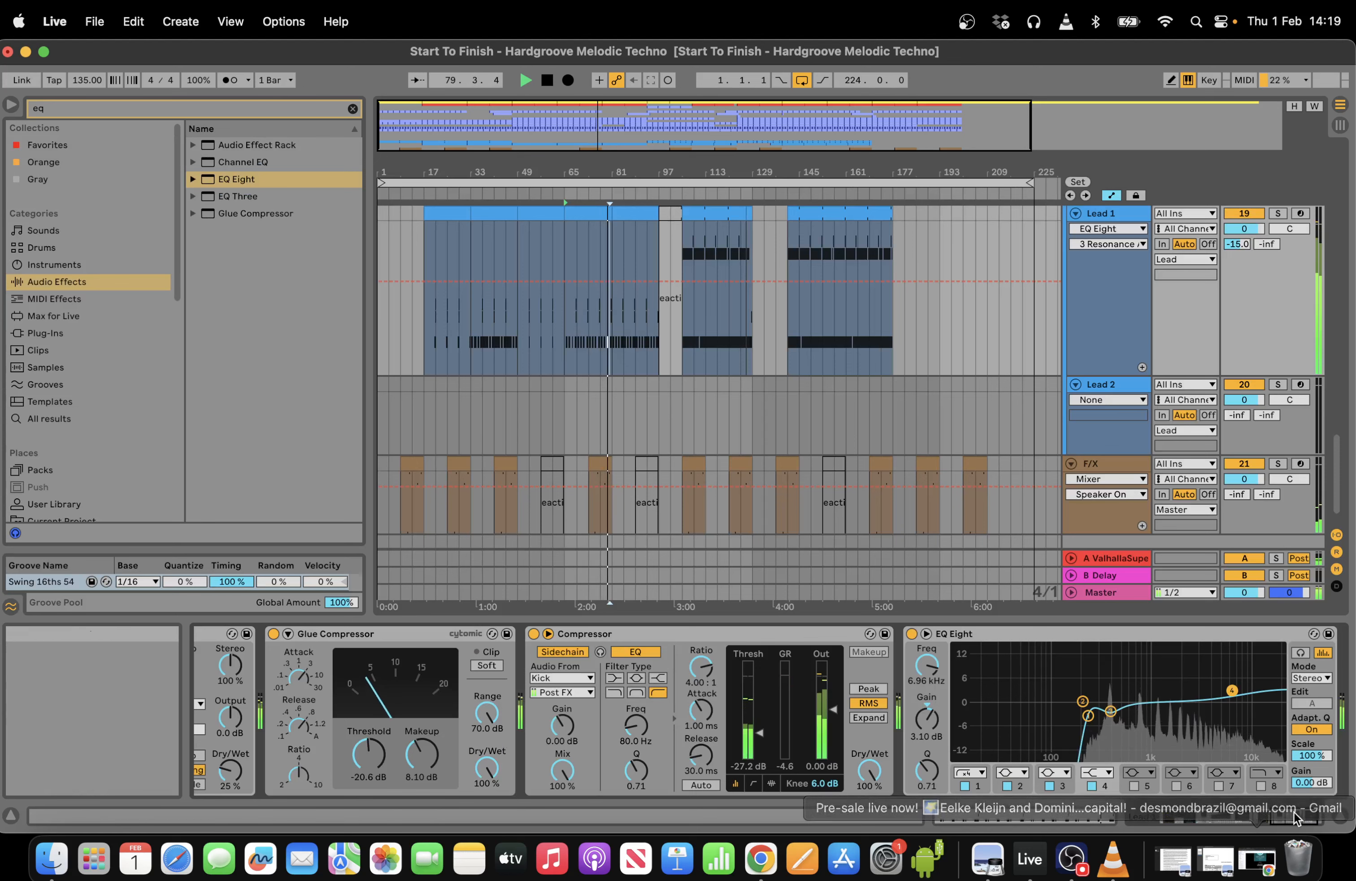
Display the second Lead 1 track's Wavetable Filter 1 Freq automation and audition the section around bar 85.
left_click_drag(1295, 816, 1185, 817)
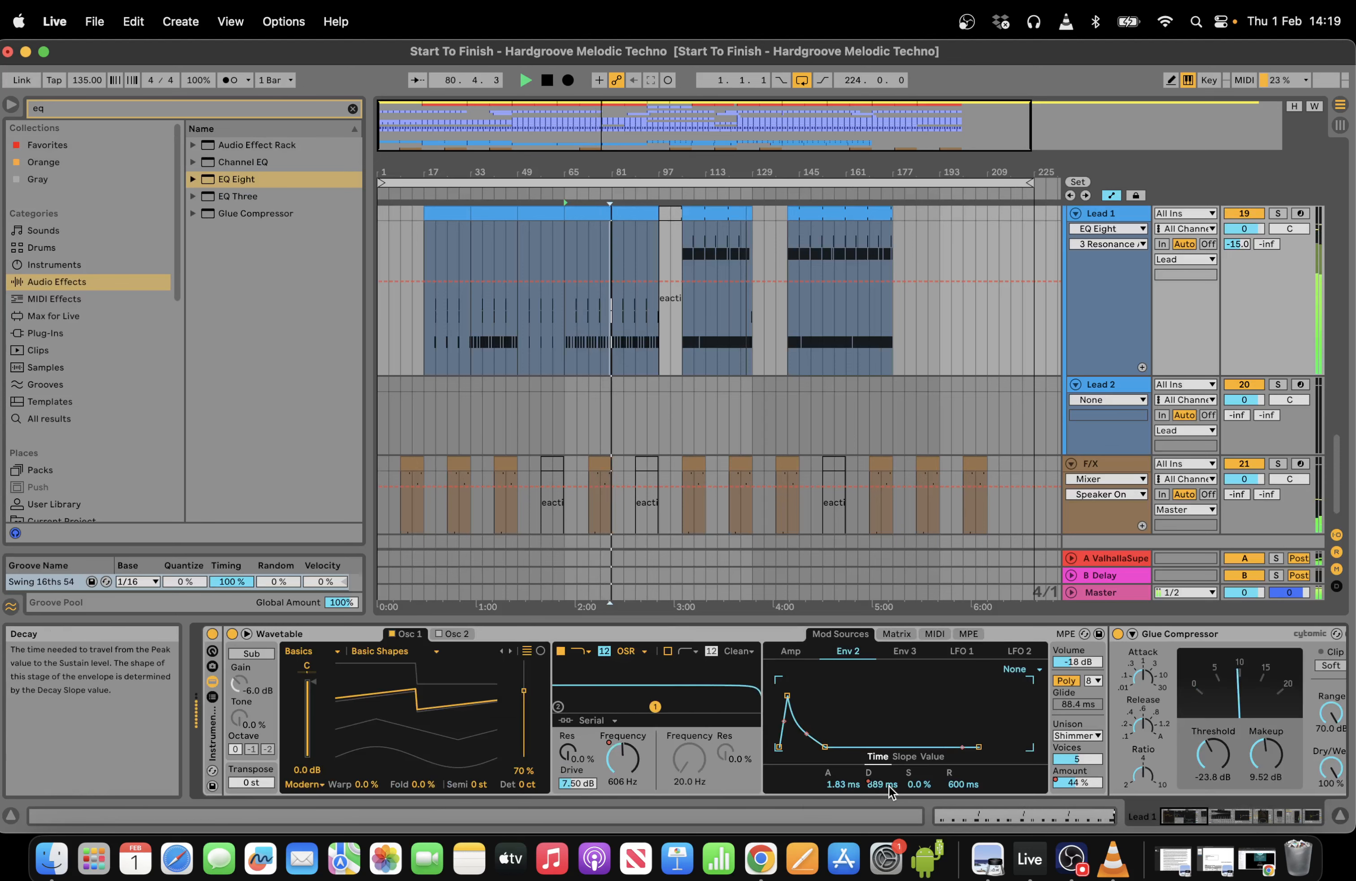
left_click(622, 759)
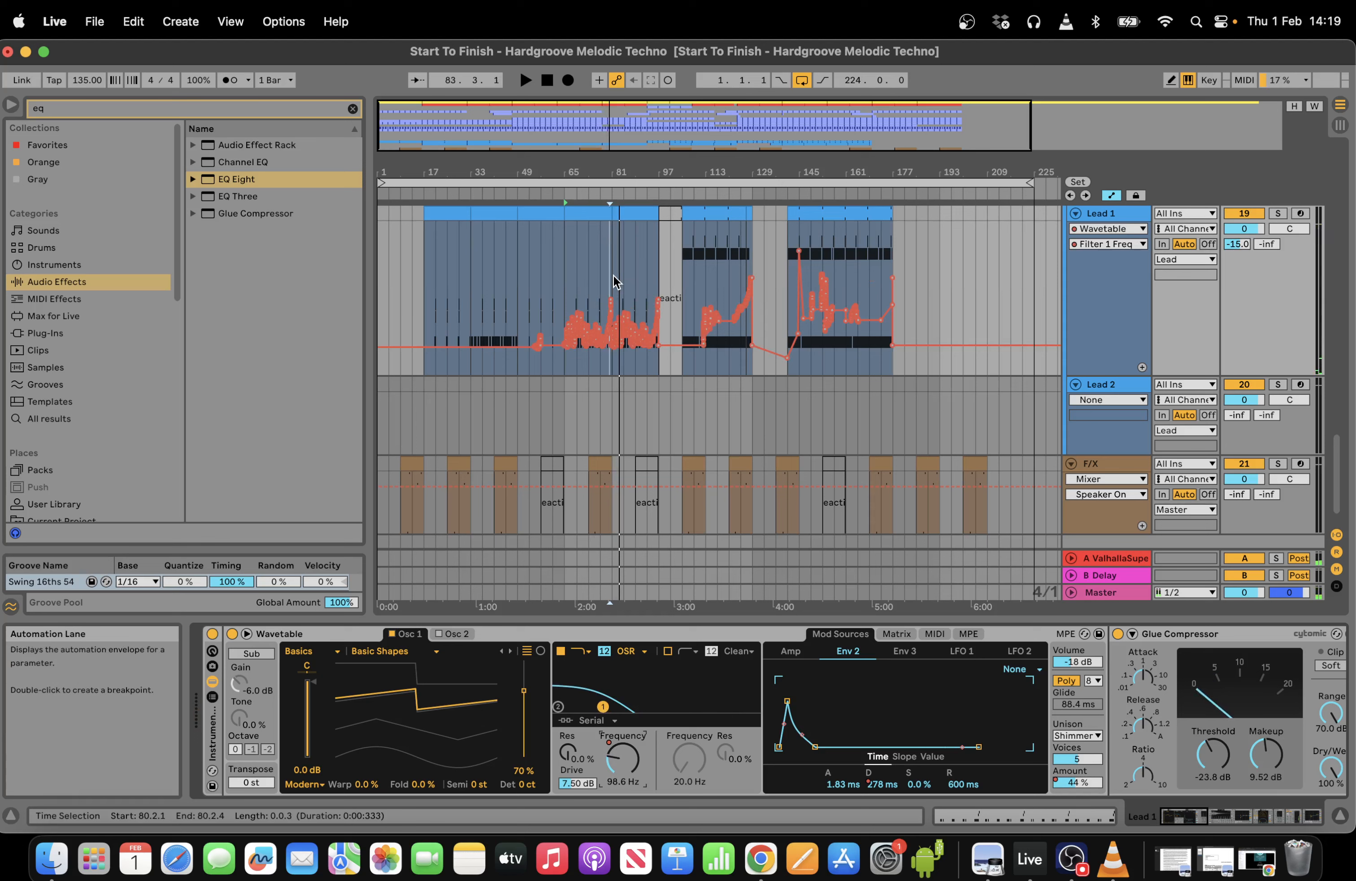
left_click(622, 196)
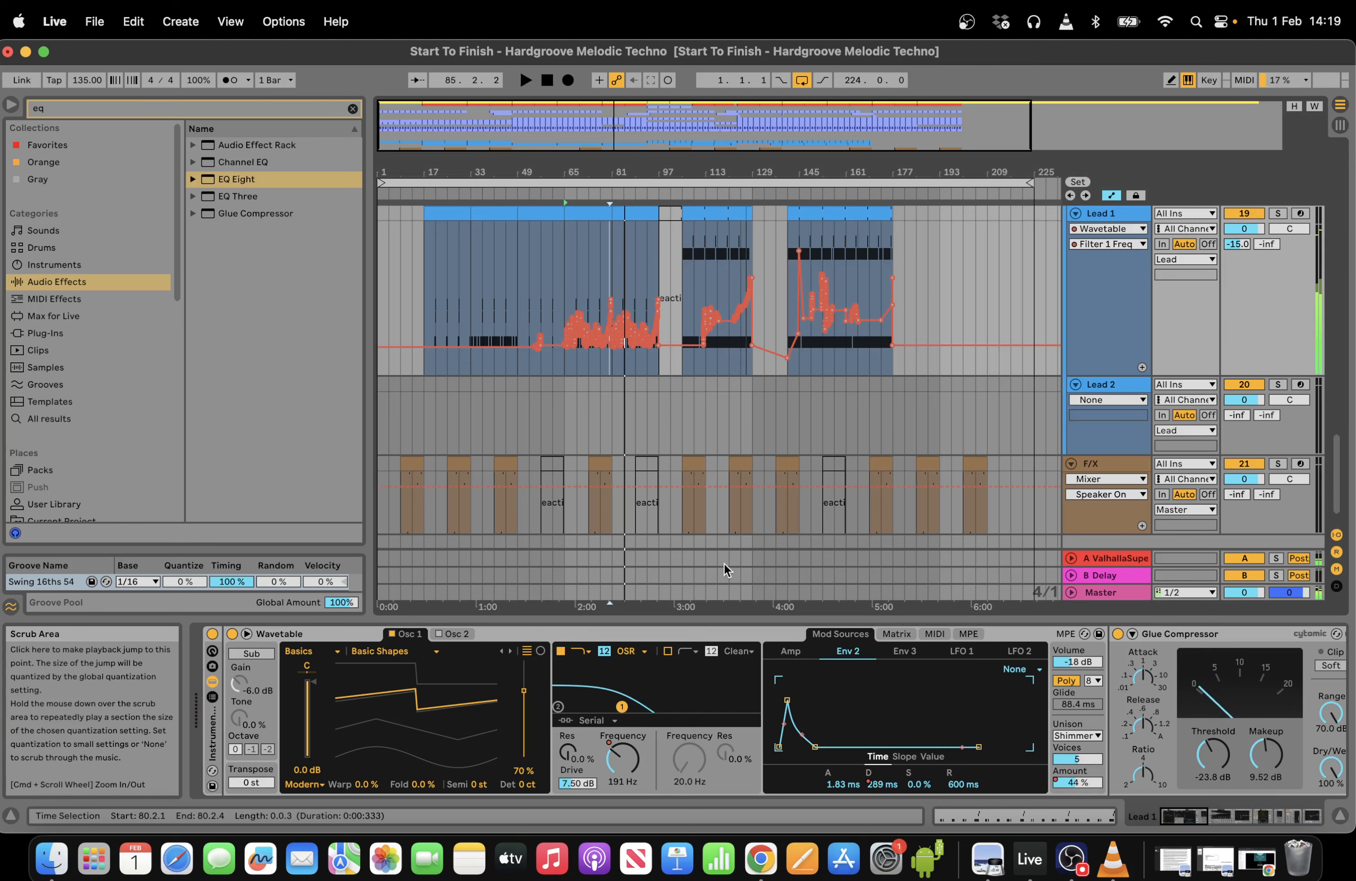
left_click(728, 465)
key("space")
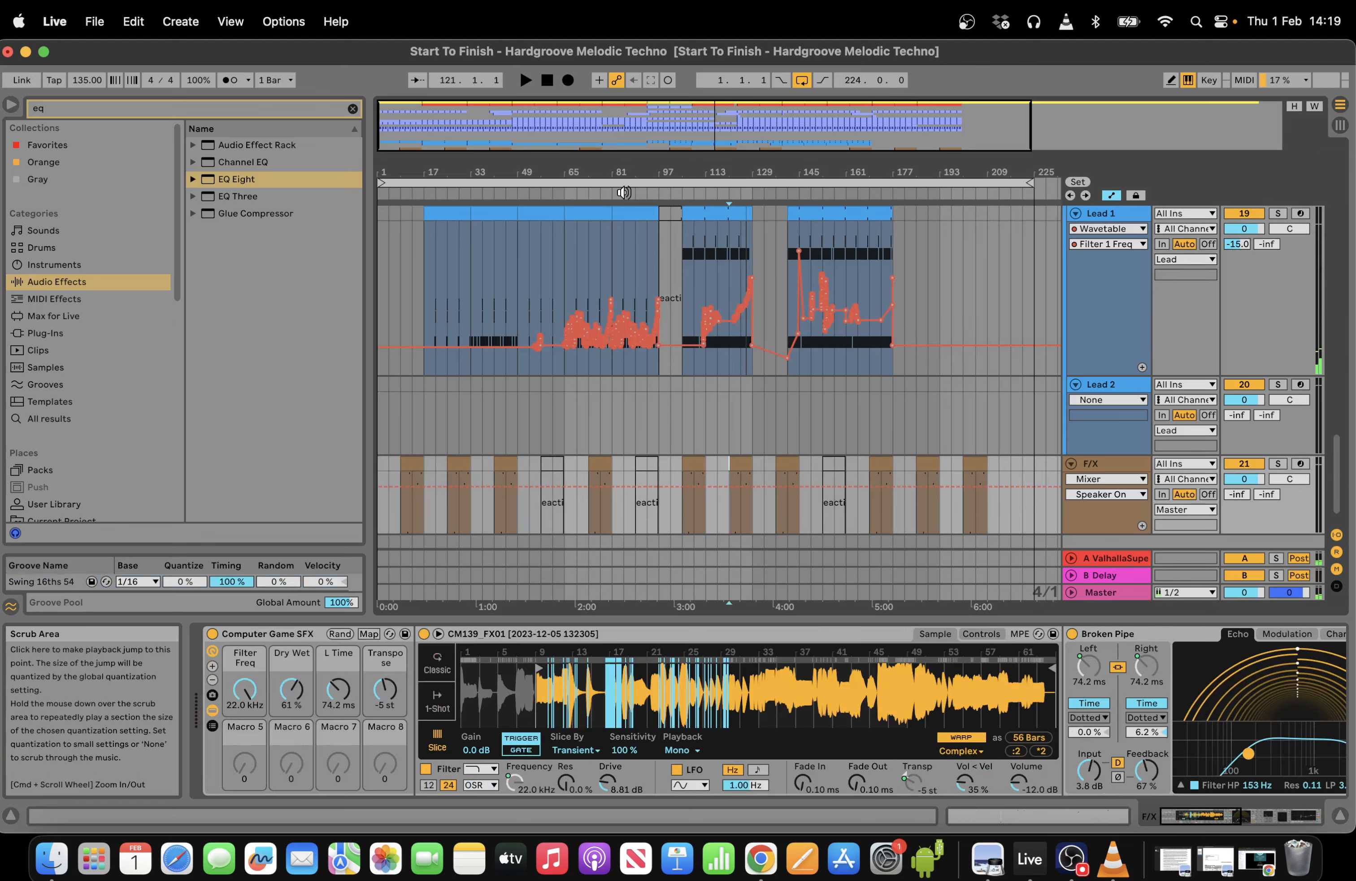
Automate the Bass EQ Eight's band 1 frequency to rise from bar 85 to about 32 Hz at bar 97, falling back by bar 113.
scroll(1345, 513, "up", 10)
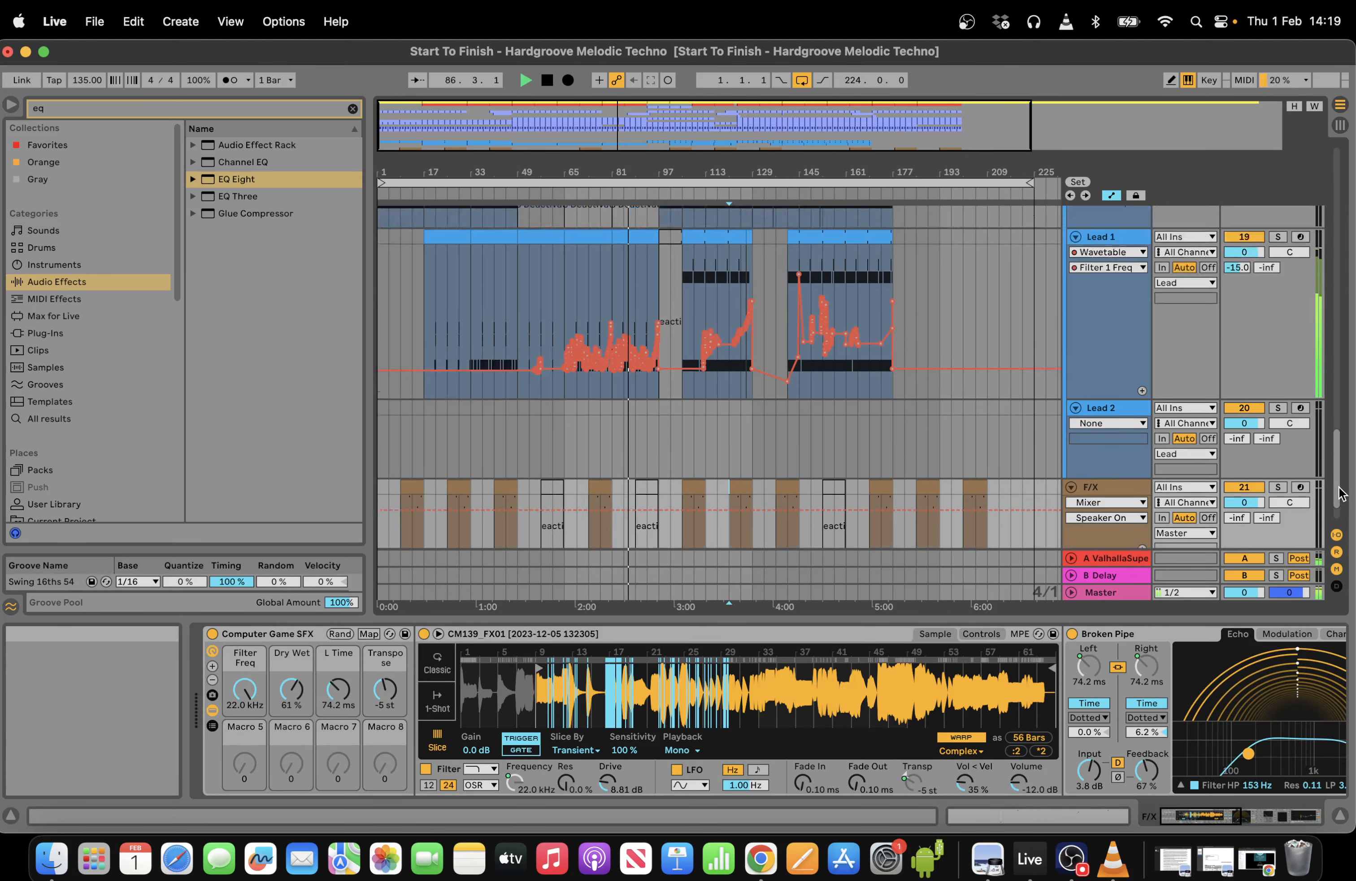
left_click(629, 356)
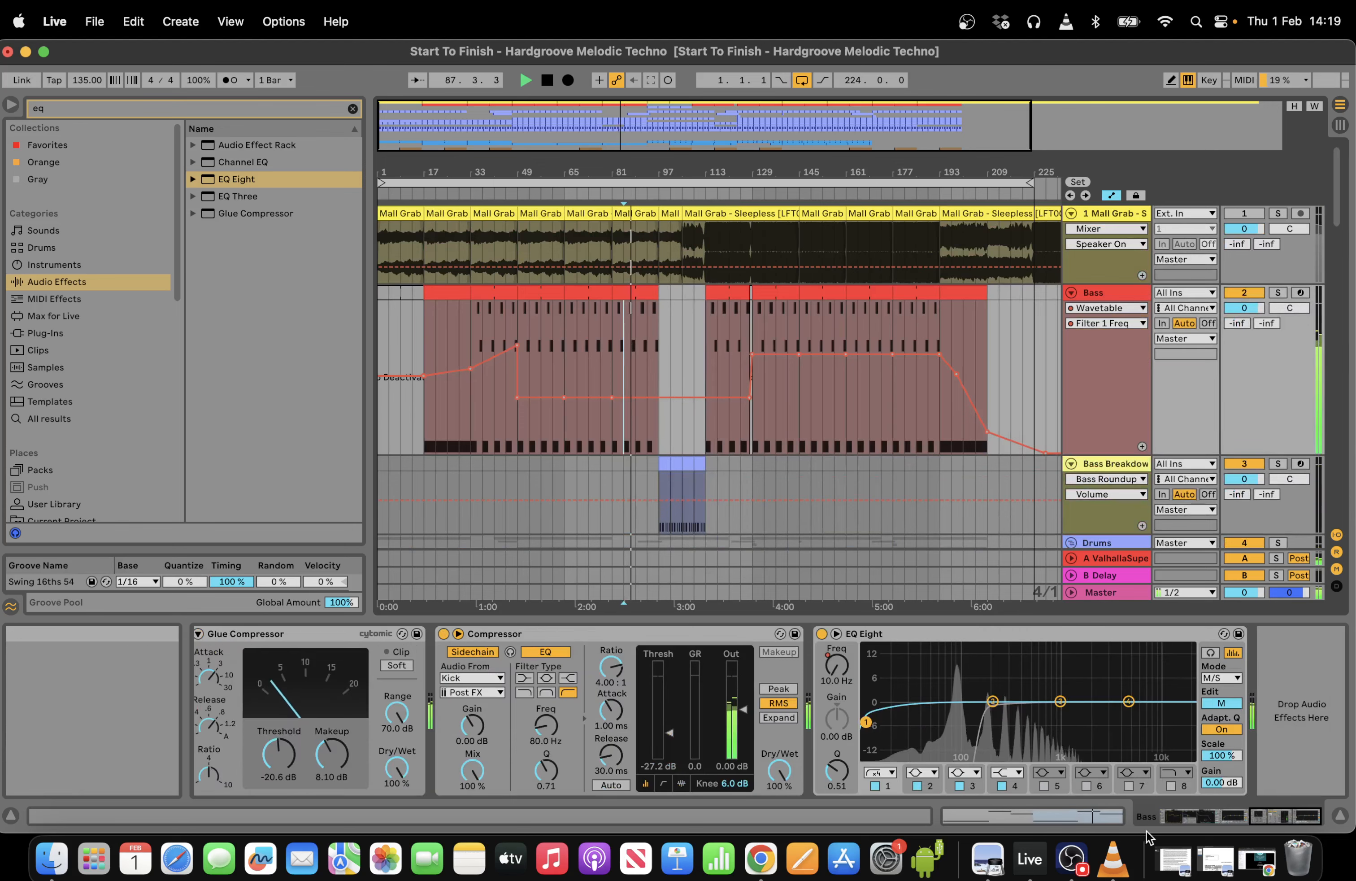
left_click(836, 664)
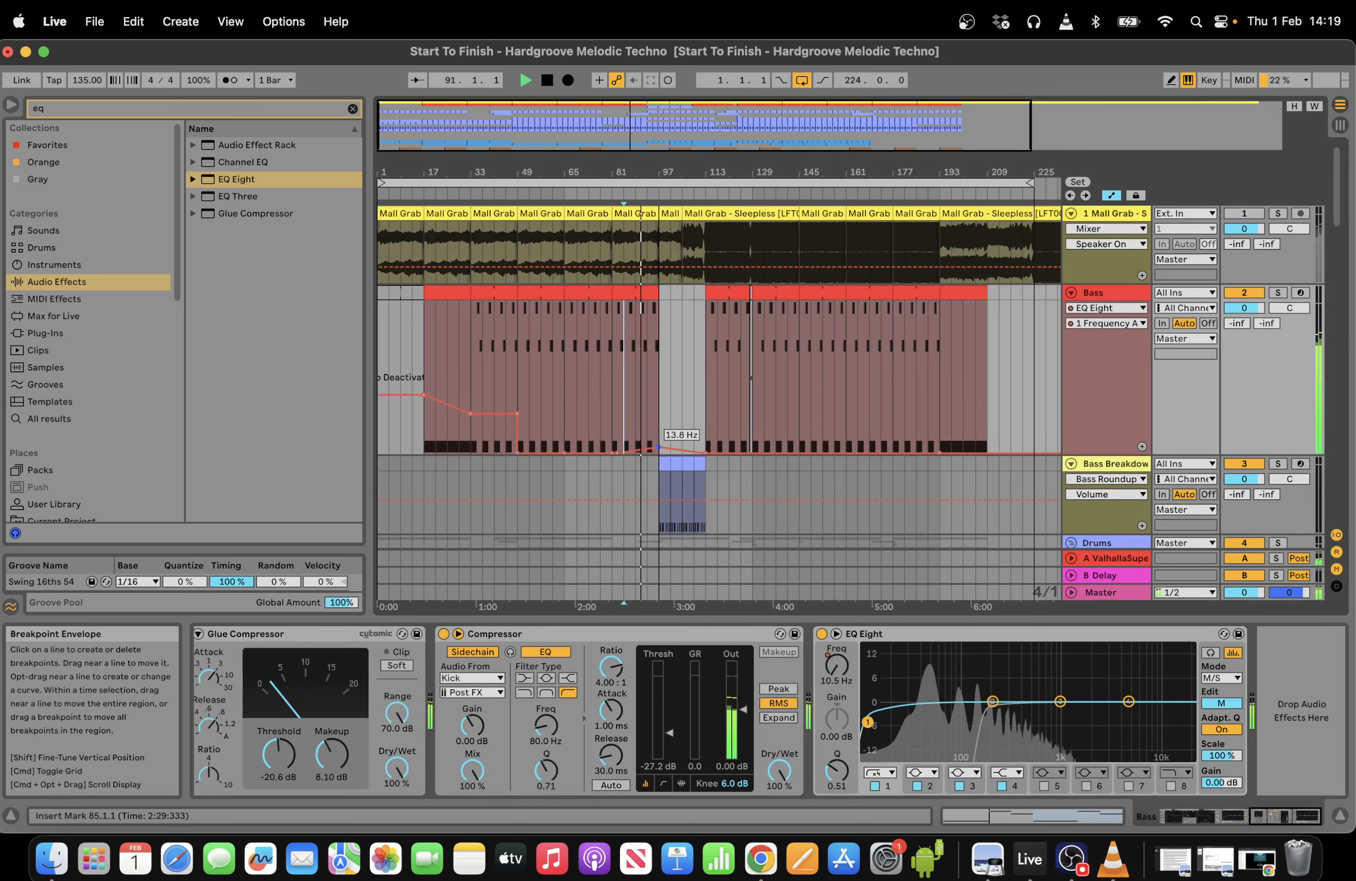
left_click_drag(659, 452, 659, 432)
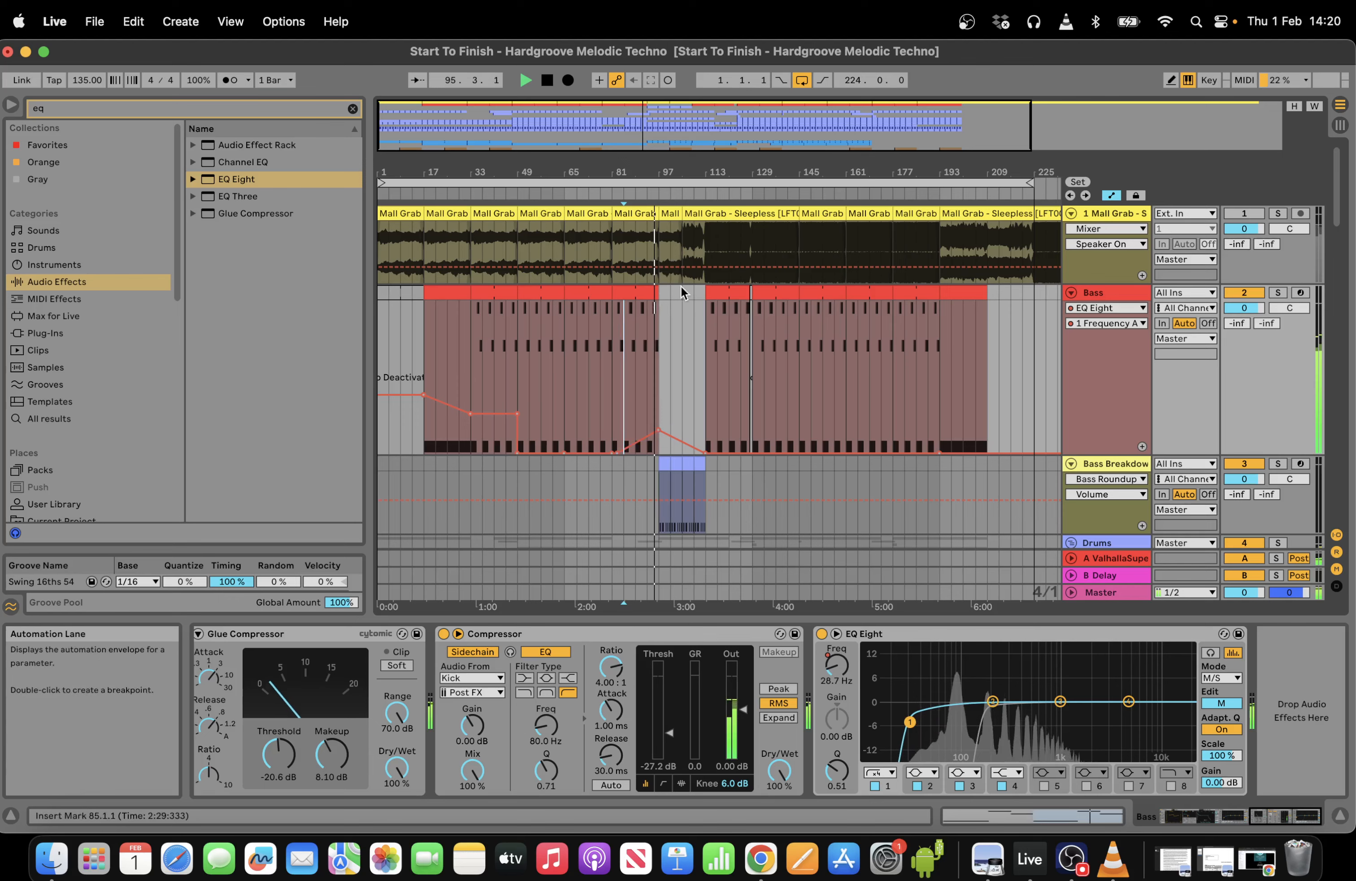
Turn the grid off and shorten the Bass clip starting at bar 81 so it ends at about 94.4.3.
left_click_drag(669, 146, 668, 263)
right_click(543, 331)
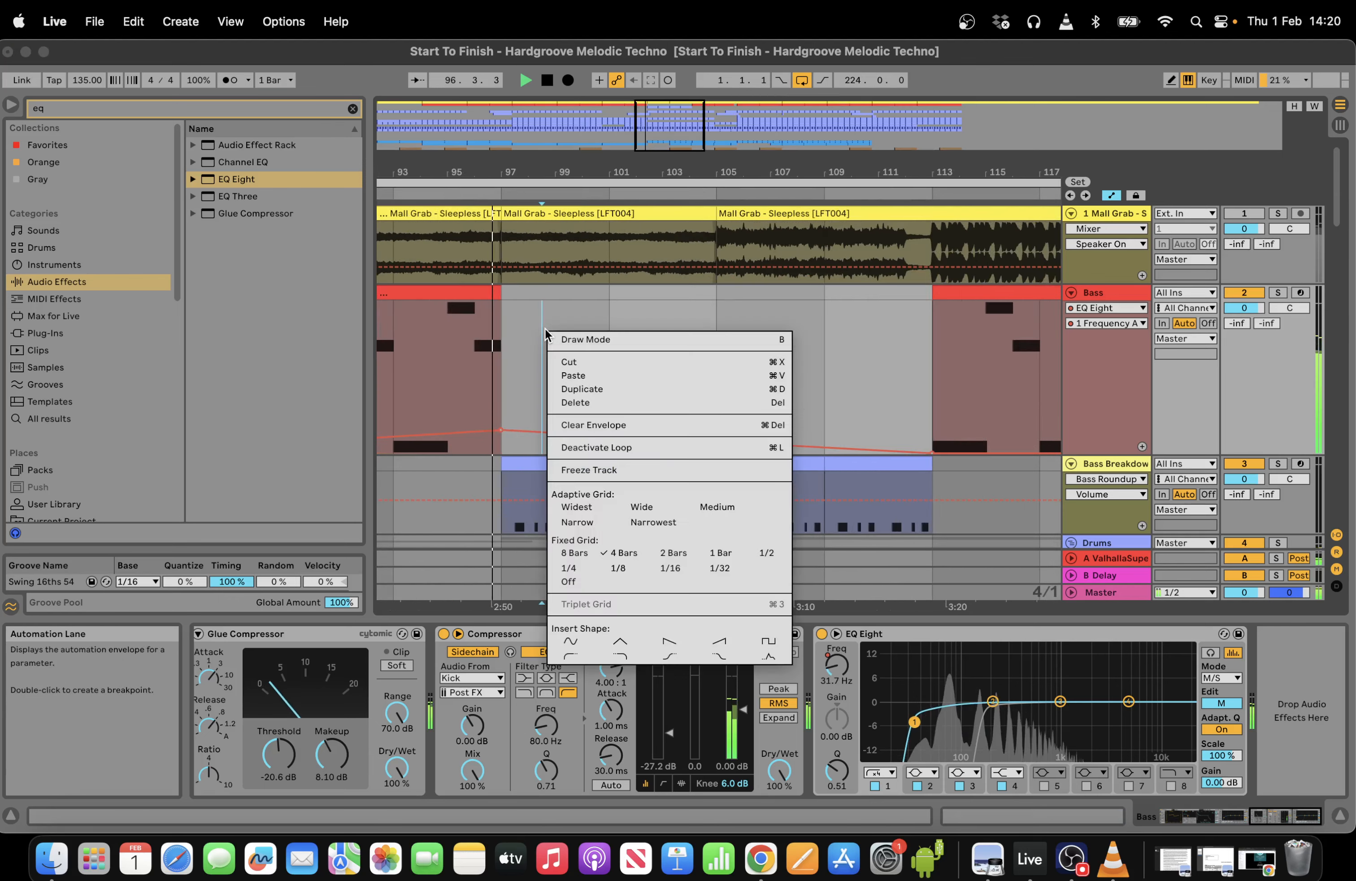
left_click(513, 355)
left_click_drag(501, 293, 443, 286)
left_click_drag(619, 172, 659, 125)
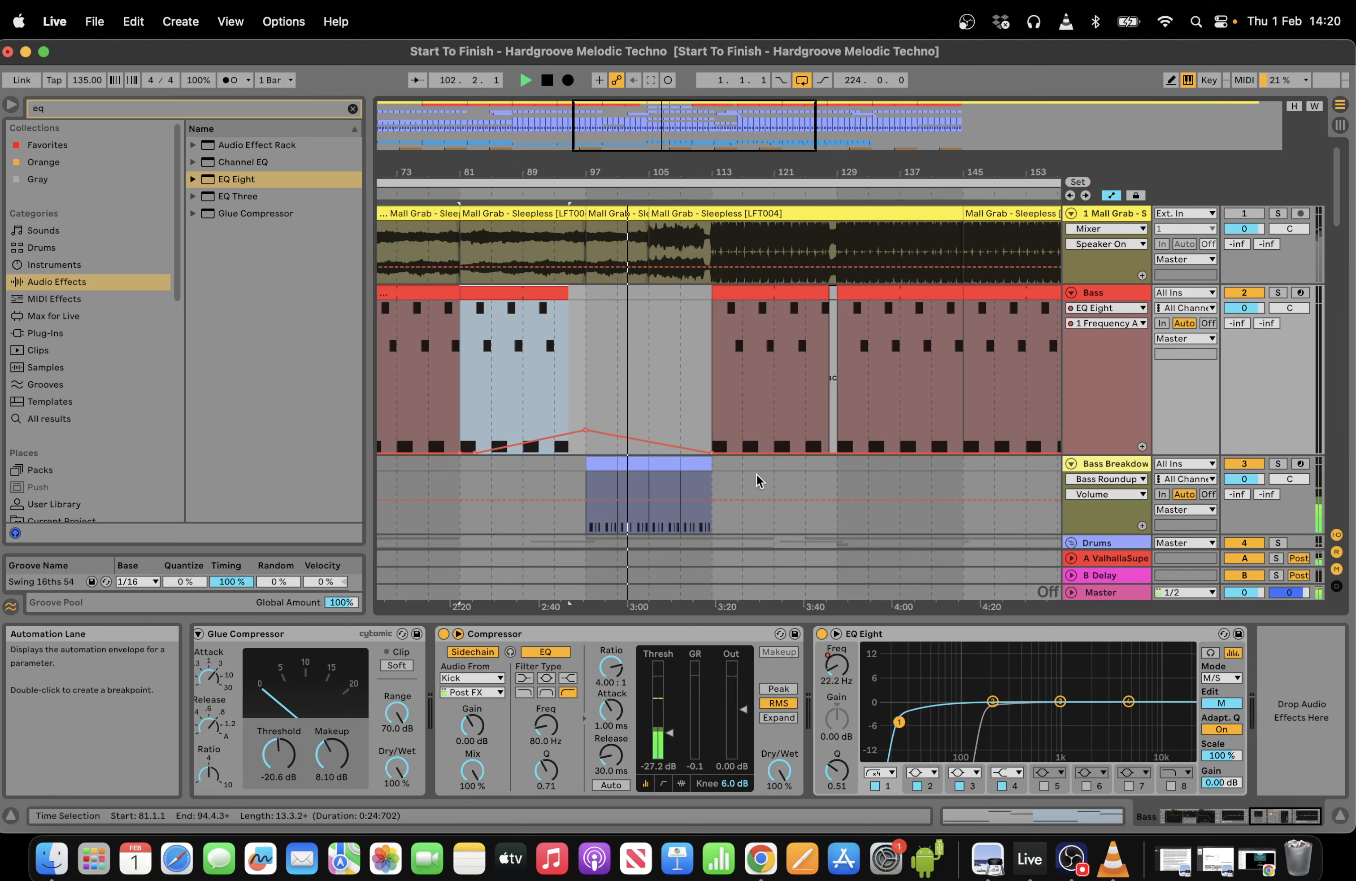
double_click(695, 126)
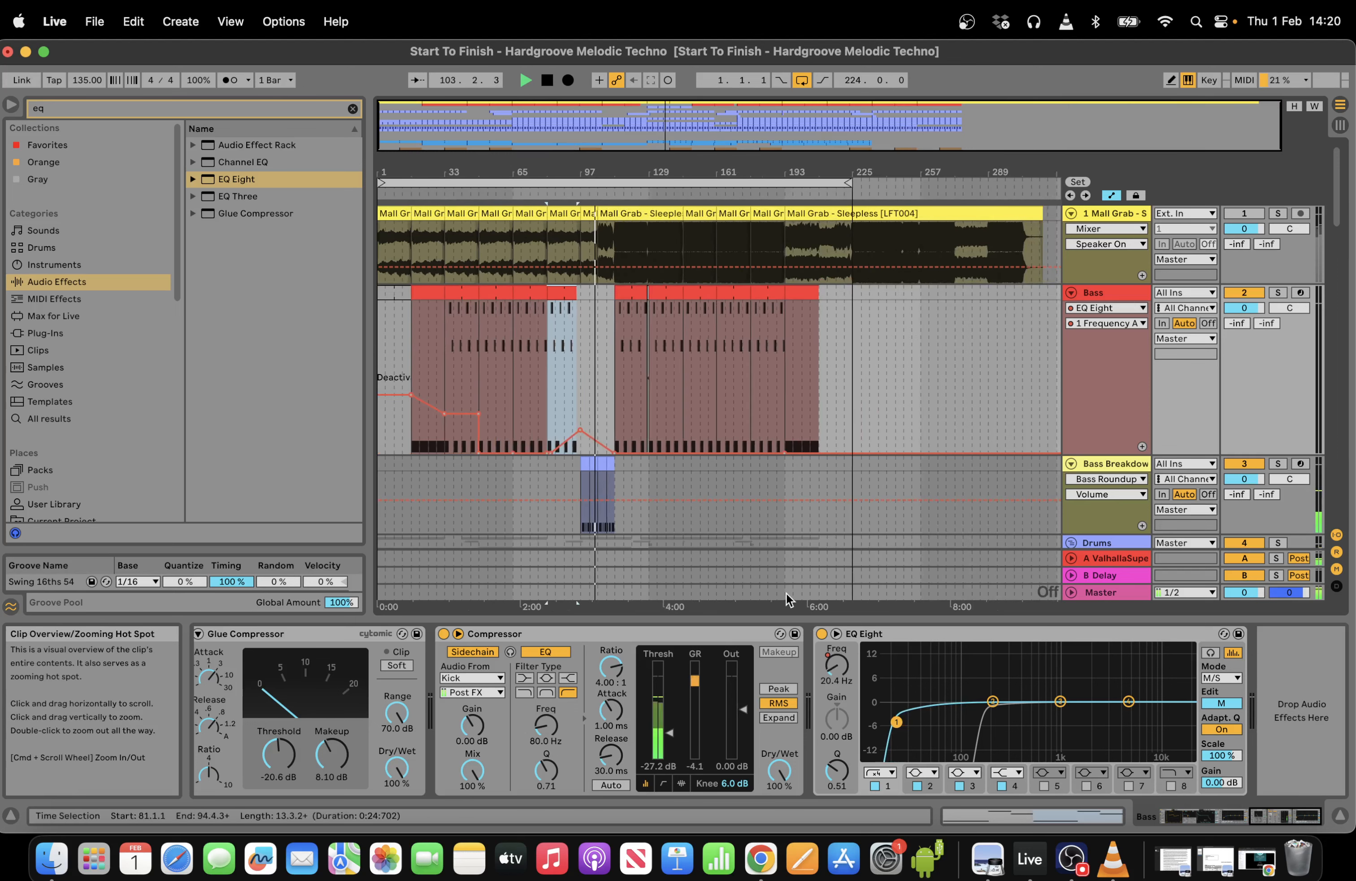
Display the first Lead 1 track's EQ Eight band 1 frequency automation around the section starting at bar 97.
double_click(242, 179)
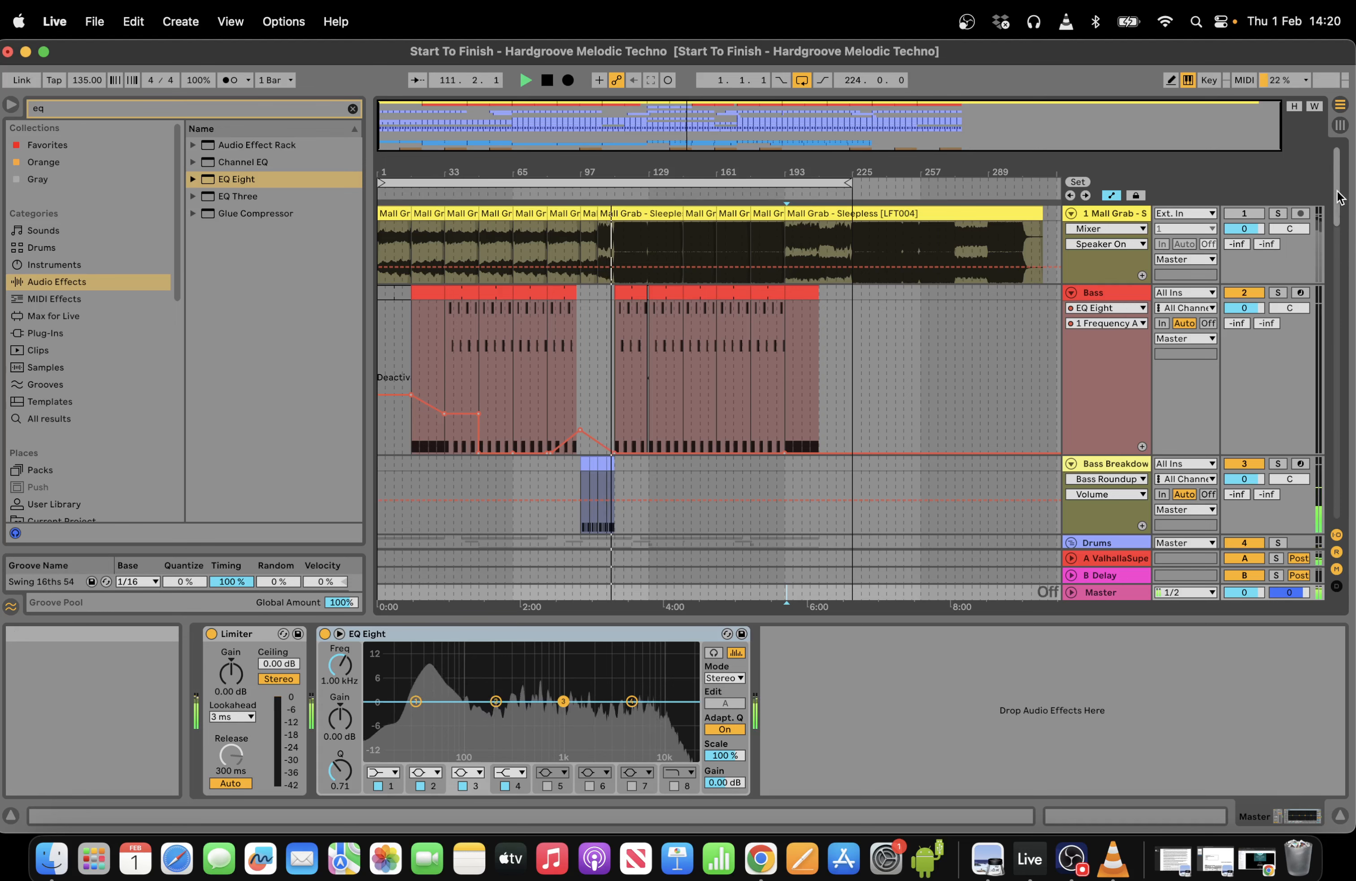
left_click_drag(1338, 222, 1333, 401)
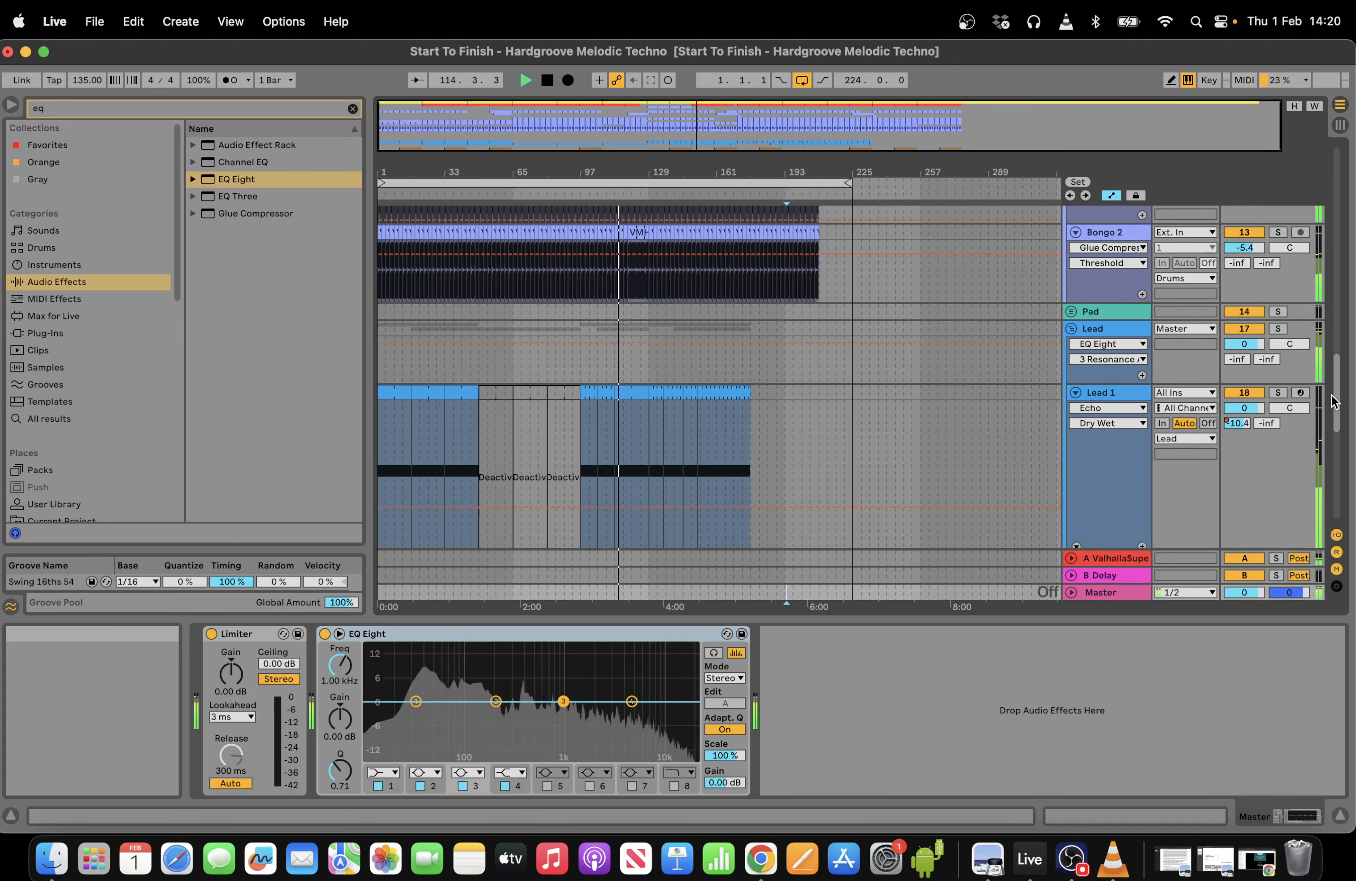
left_click_drag(718, 143, 714, 135)
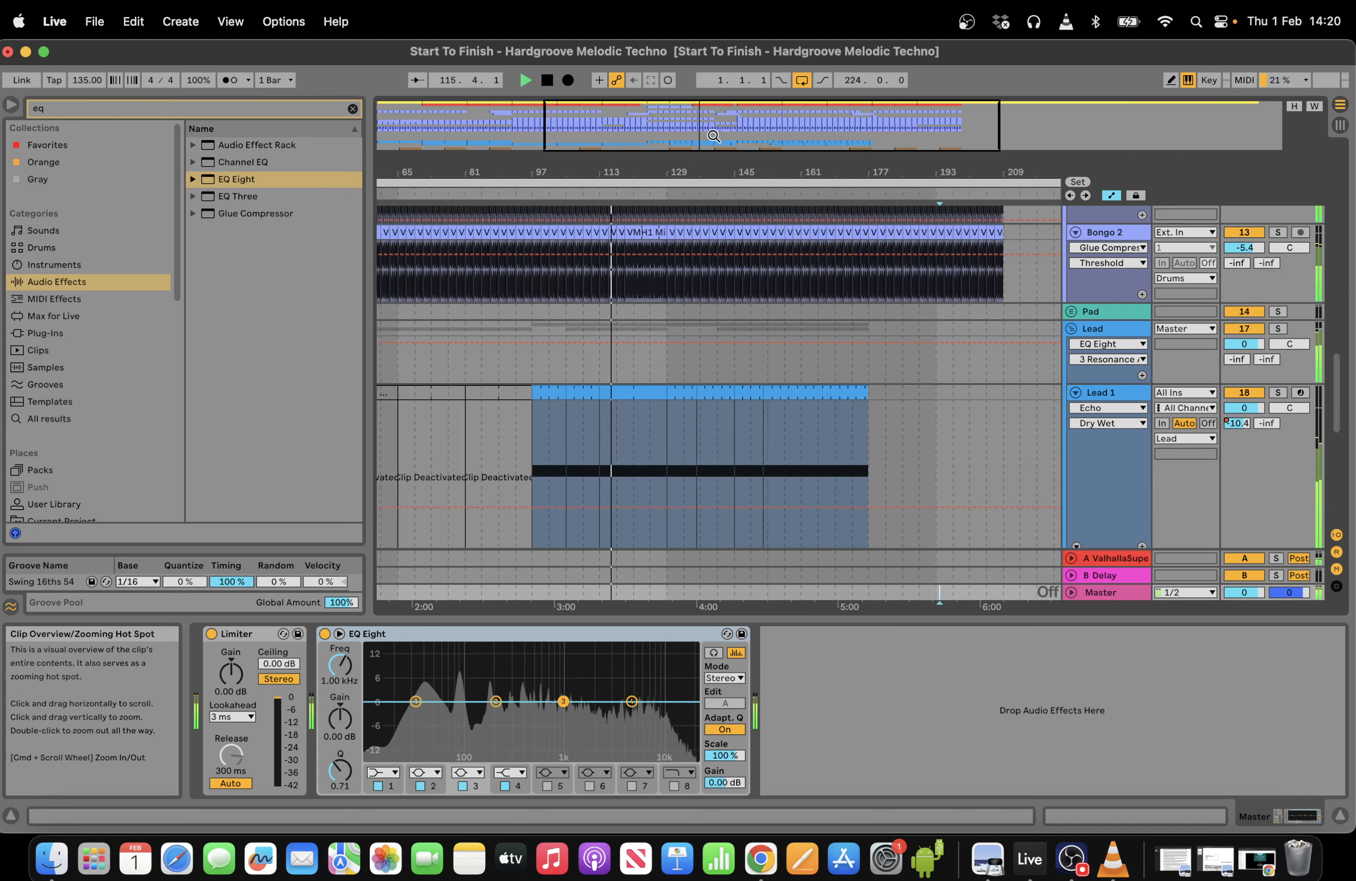
left_click(529, 440)
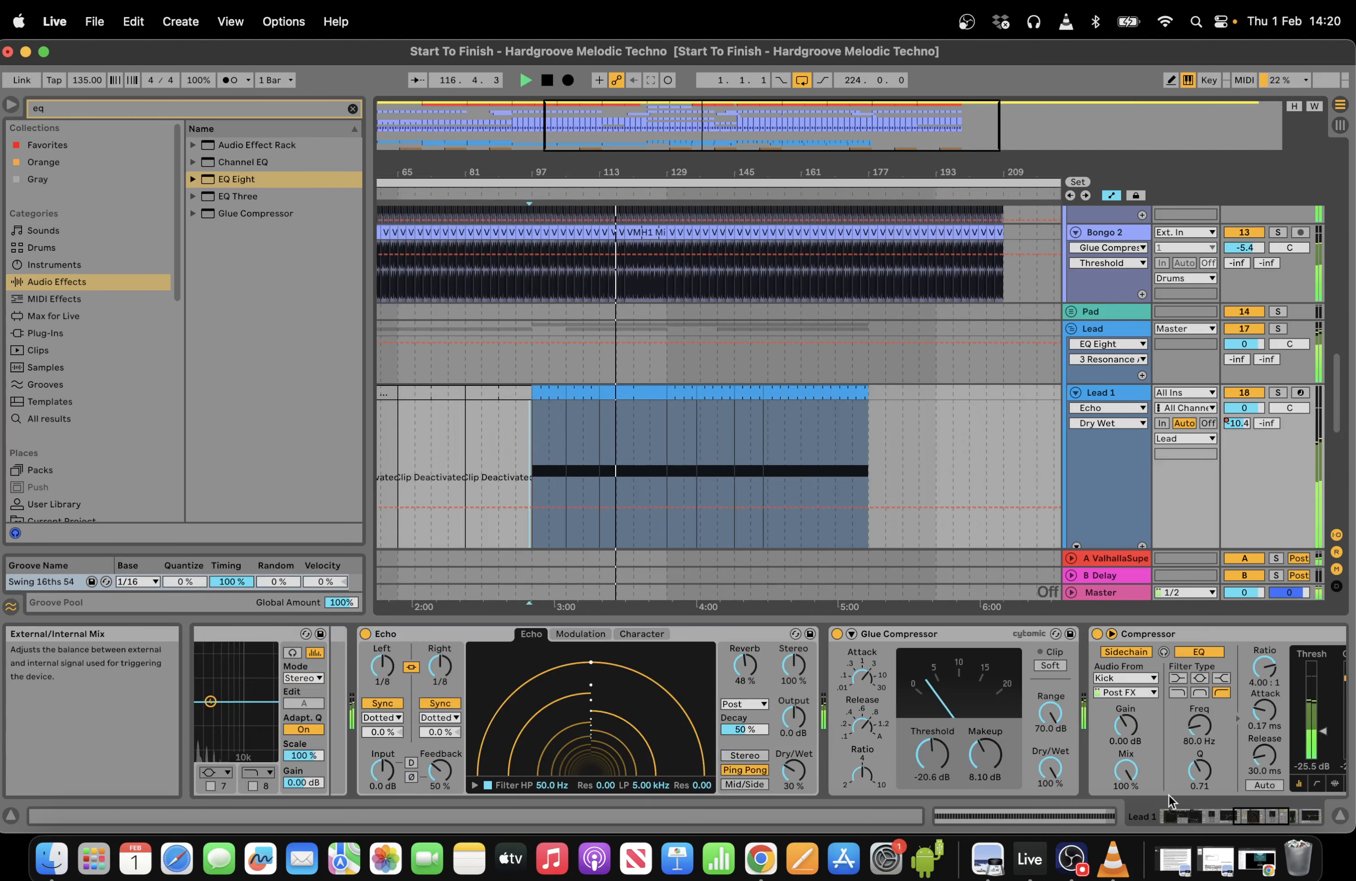
left_click(1234, 817)
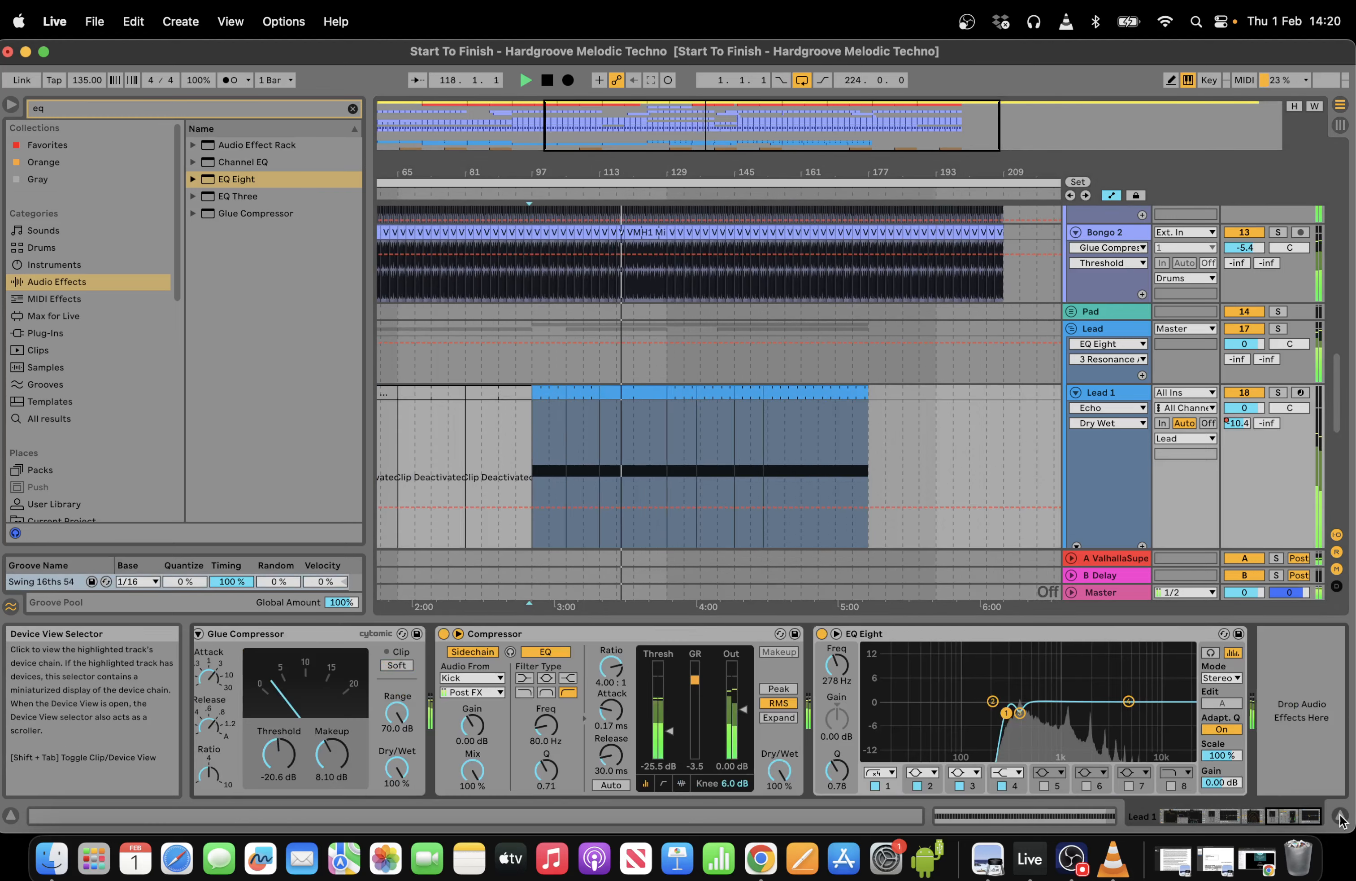
left_click(836, 665)
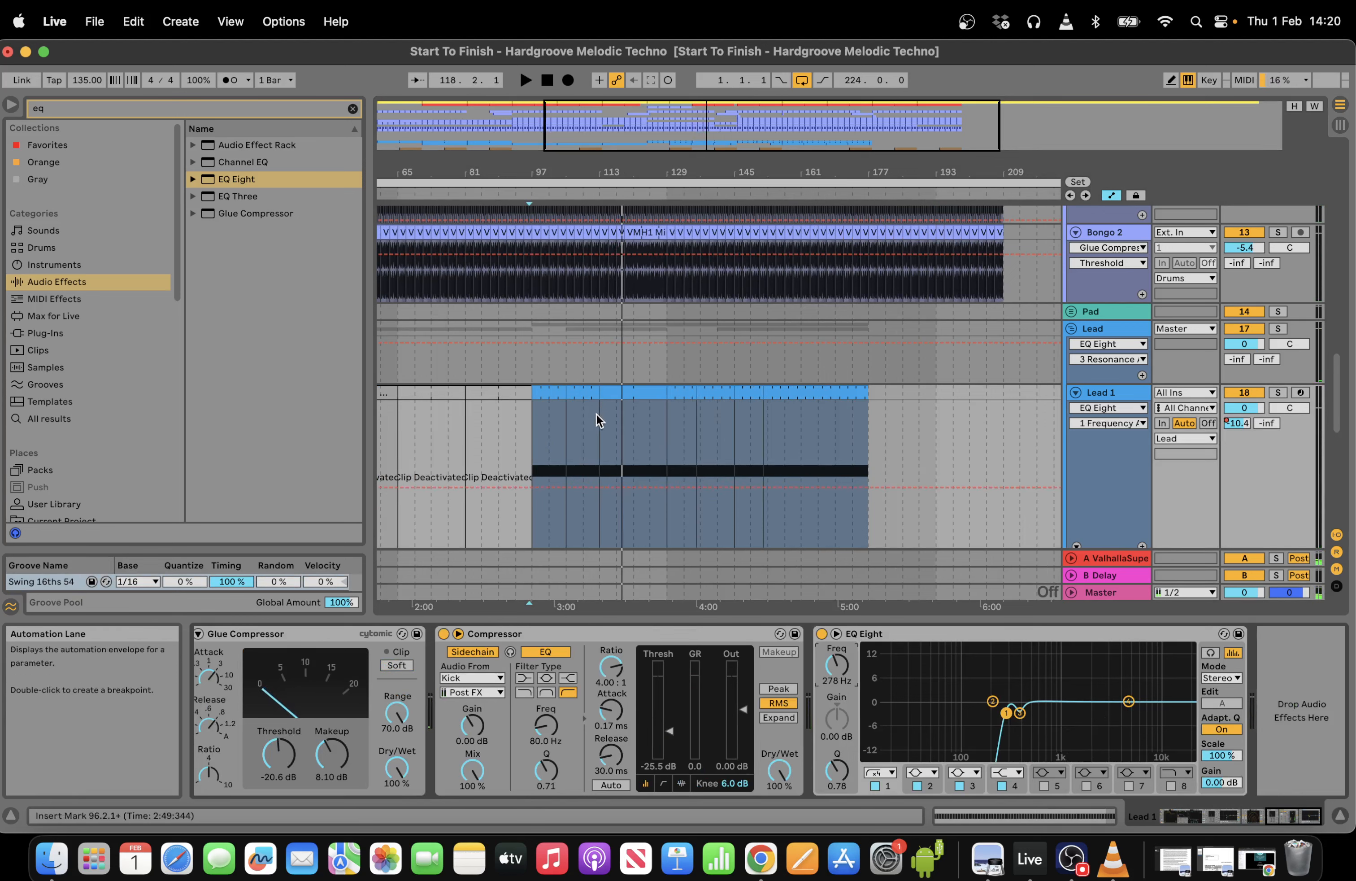
Try raising the Lead 1 EQ Eight band 1 frequency to 661 Hz from about bar 97 to bar 113 and audition it.
left_click_drag(600, 424, 530, 421)
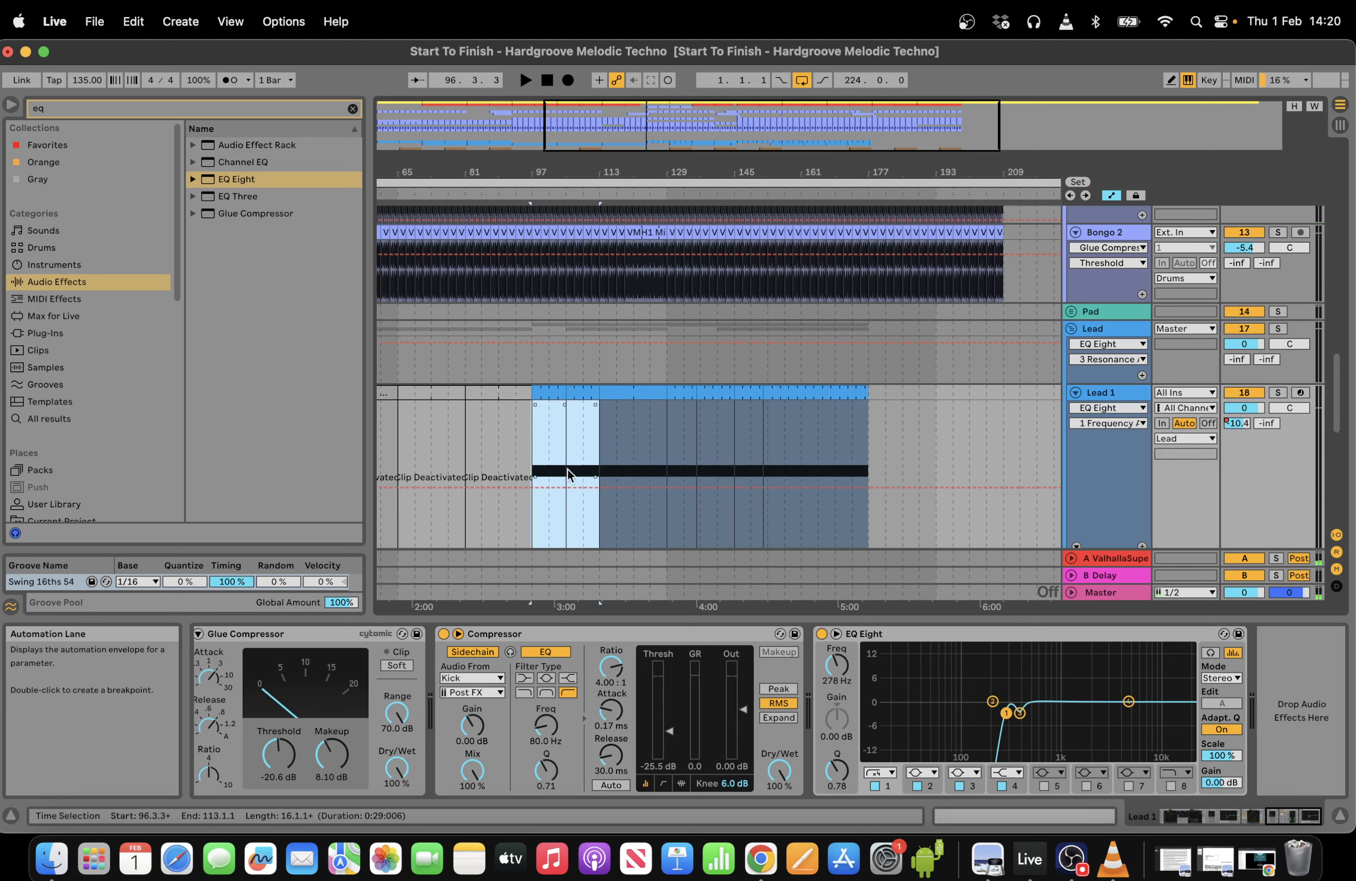
left_click_drag(569, 484, 569, 471)
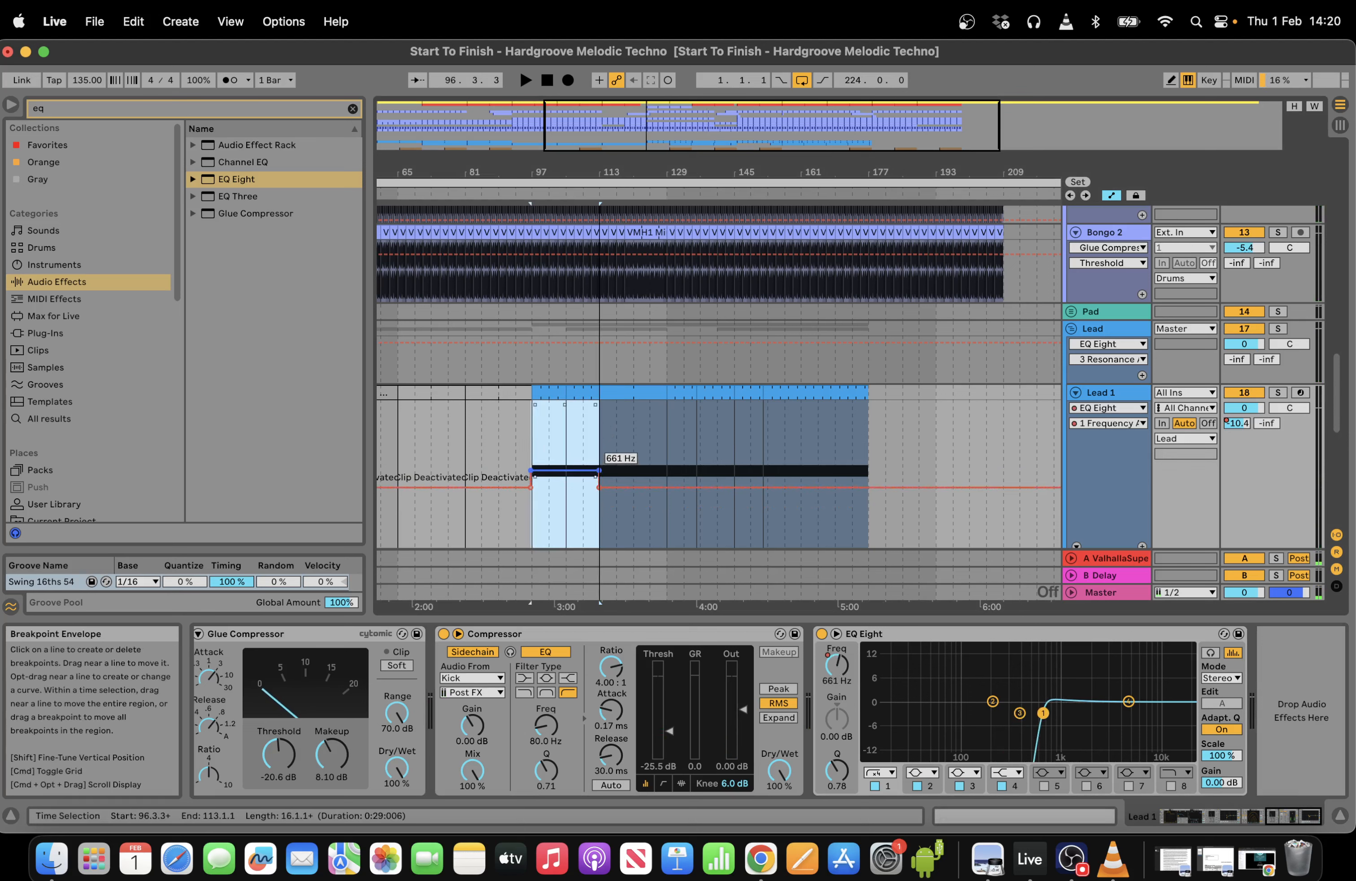
left_click(536, 192)
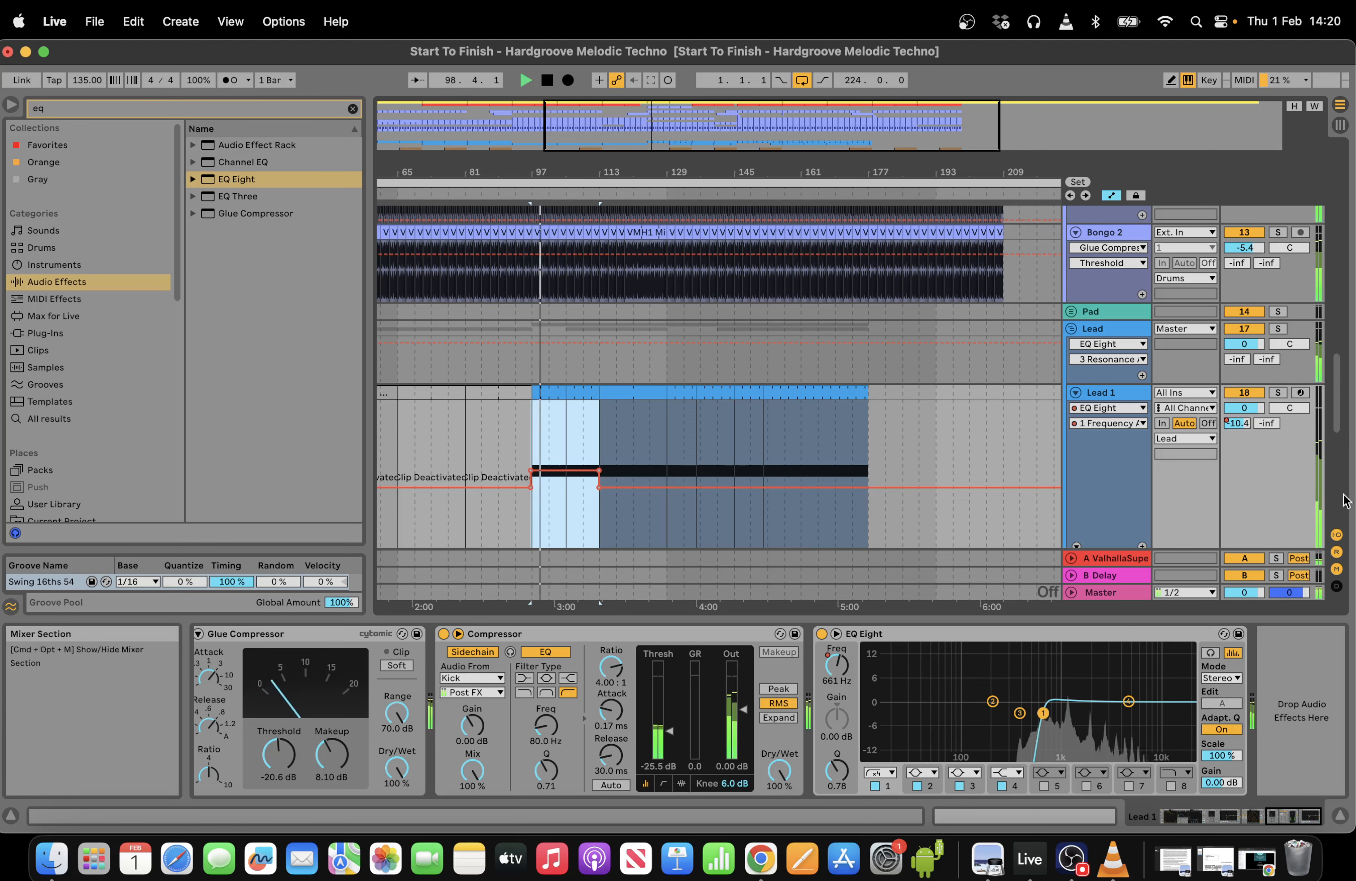
scroll(1338, 454, "down", 3)
key("Delete")
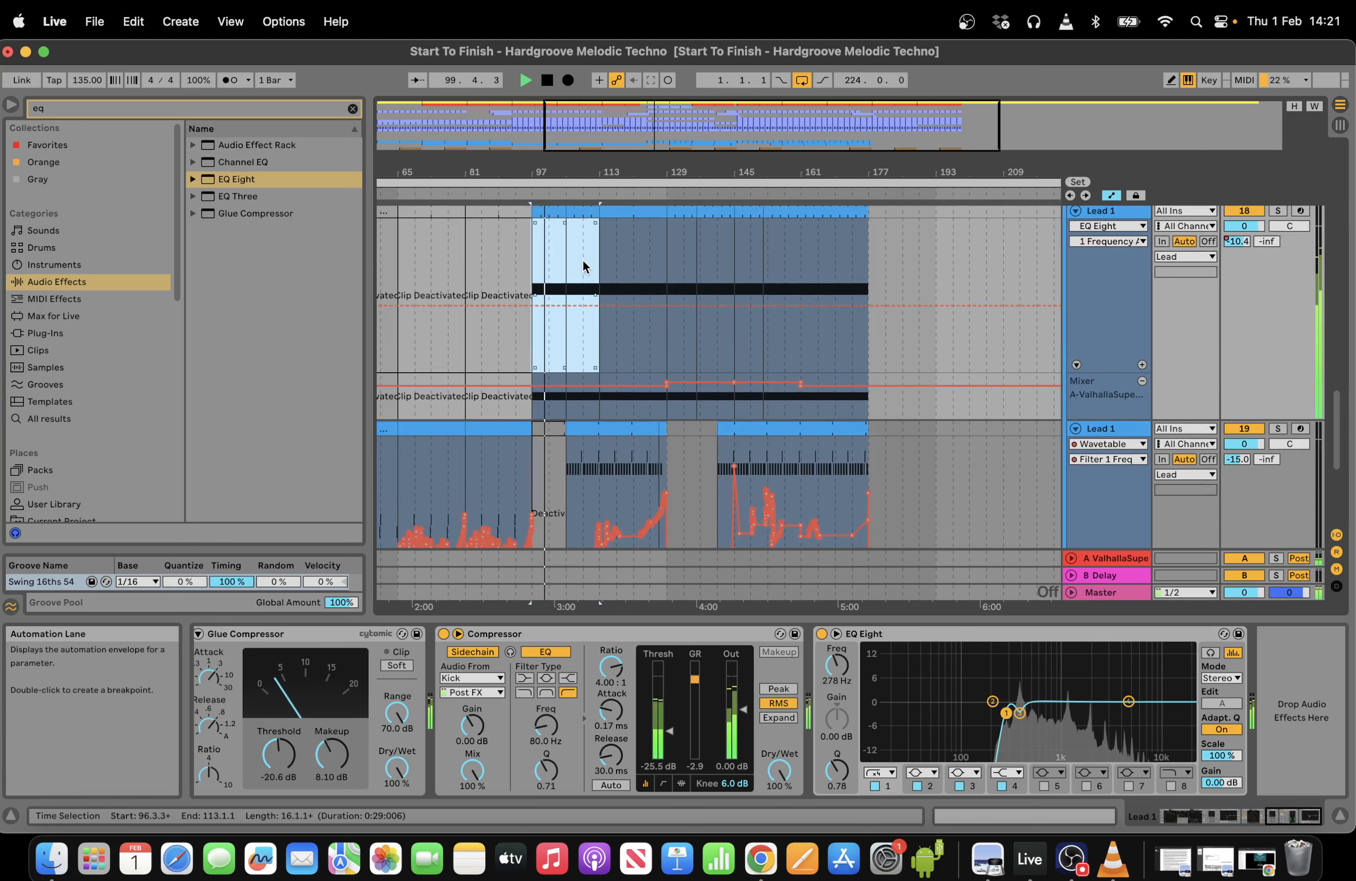
Raise the first Lead 1 track's EQ Eight band 1 frequency automation to 349 Hz from bar 105 to about 113.3.
left_click(566, 264)
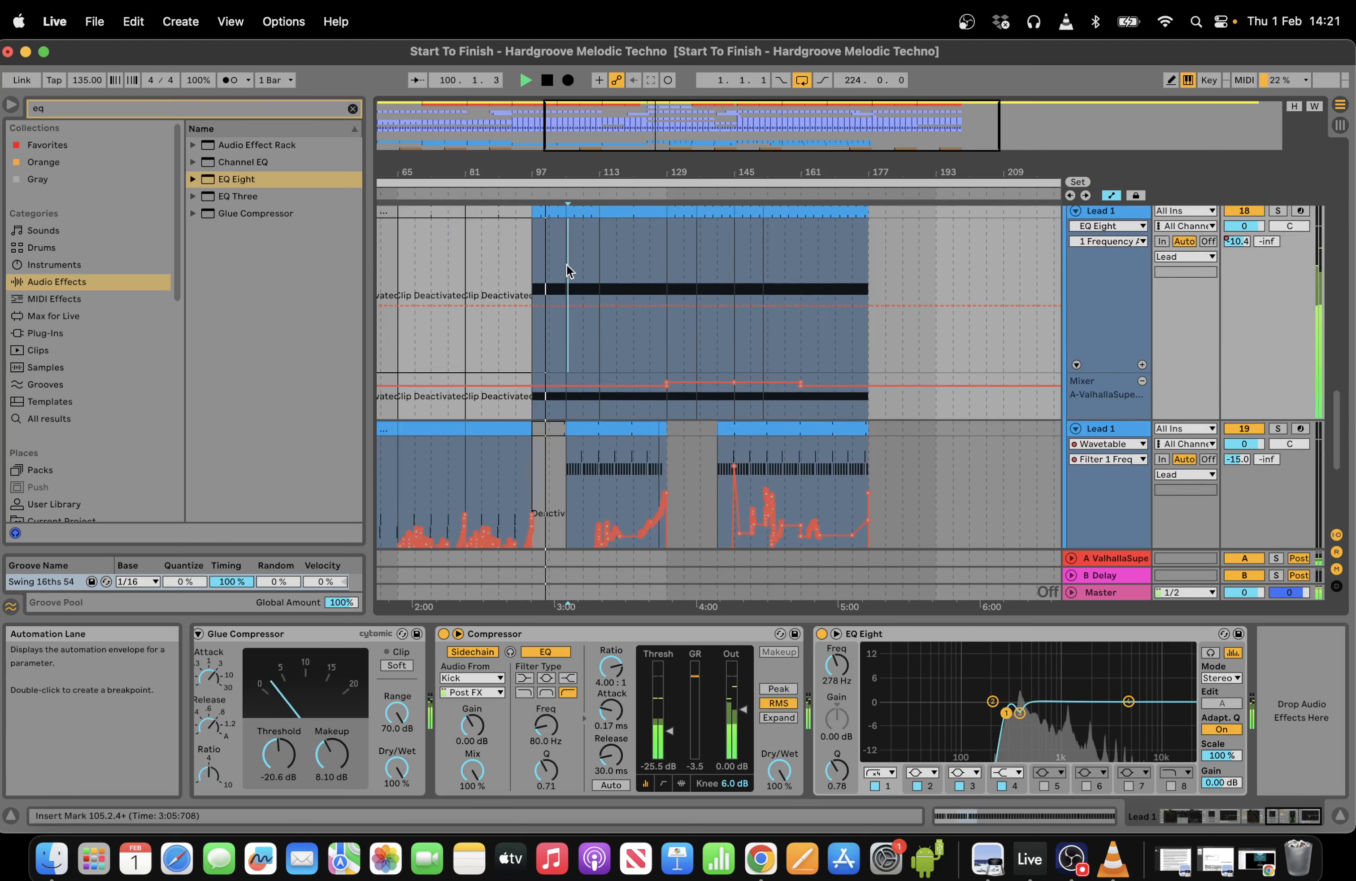
key("Delete")
left_click(626, 276)
mouse_move(601, 288)
left_mouse_down()
mouse_move(568, 285)
mouse_move(579, 291)
left_mouse_up()
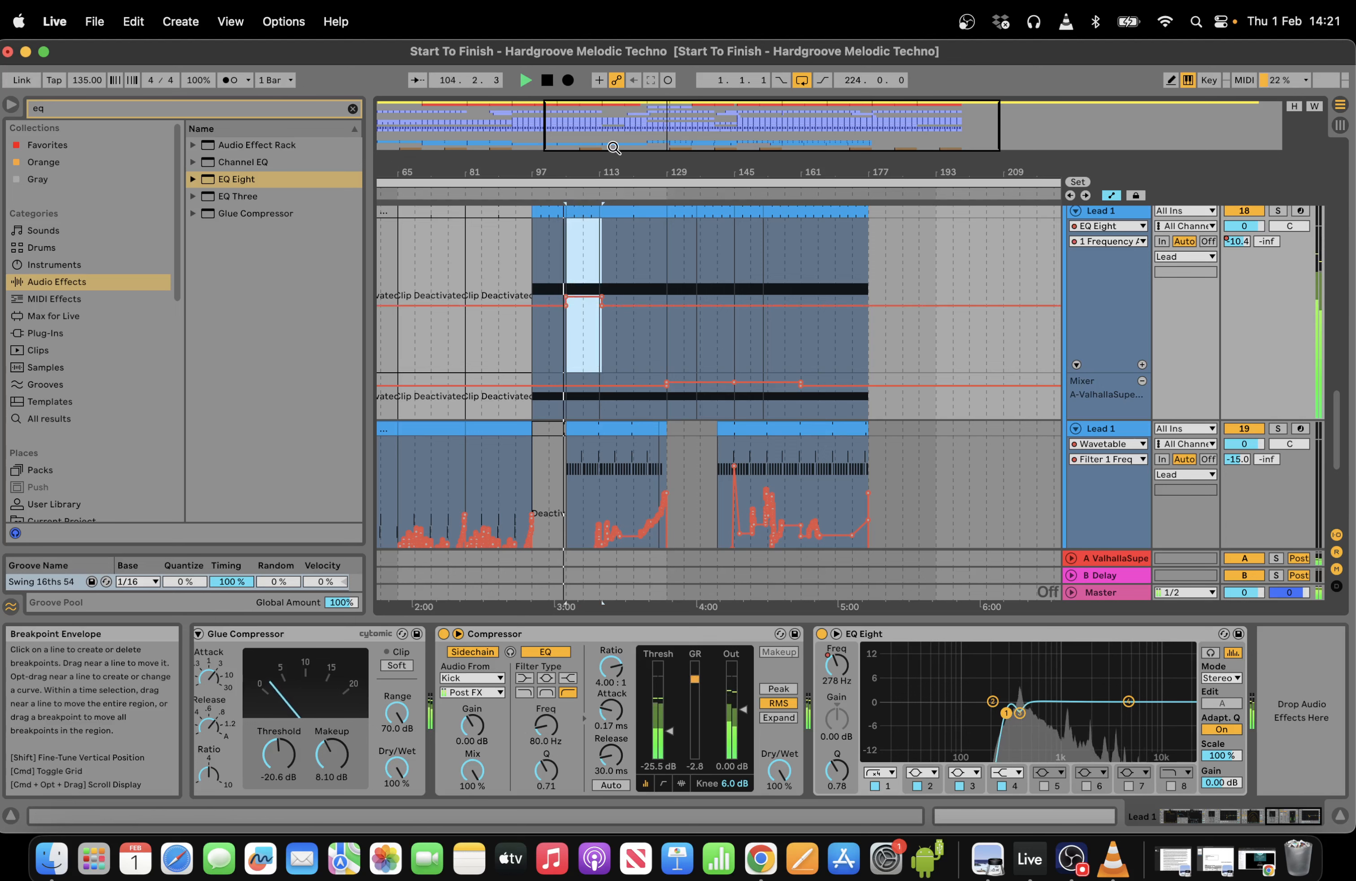
left_click_drag(624, 129, 623, 206)
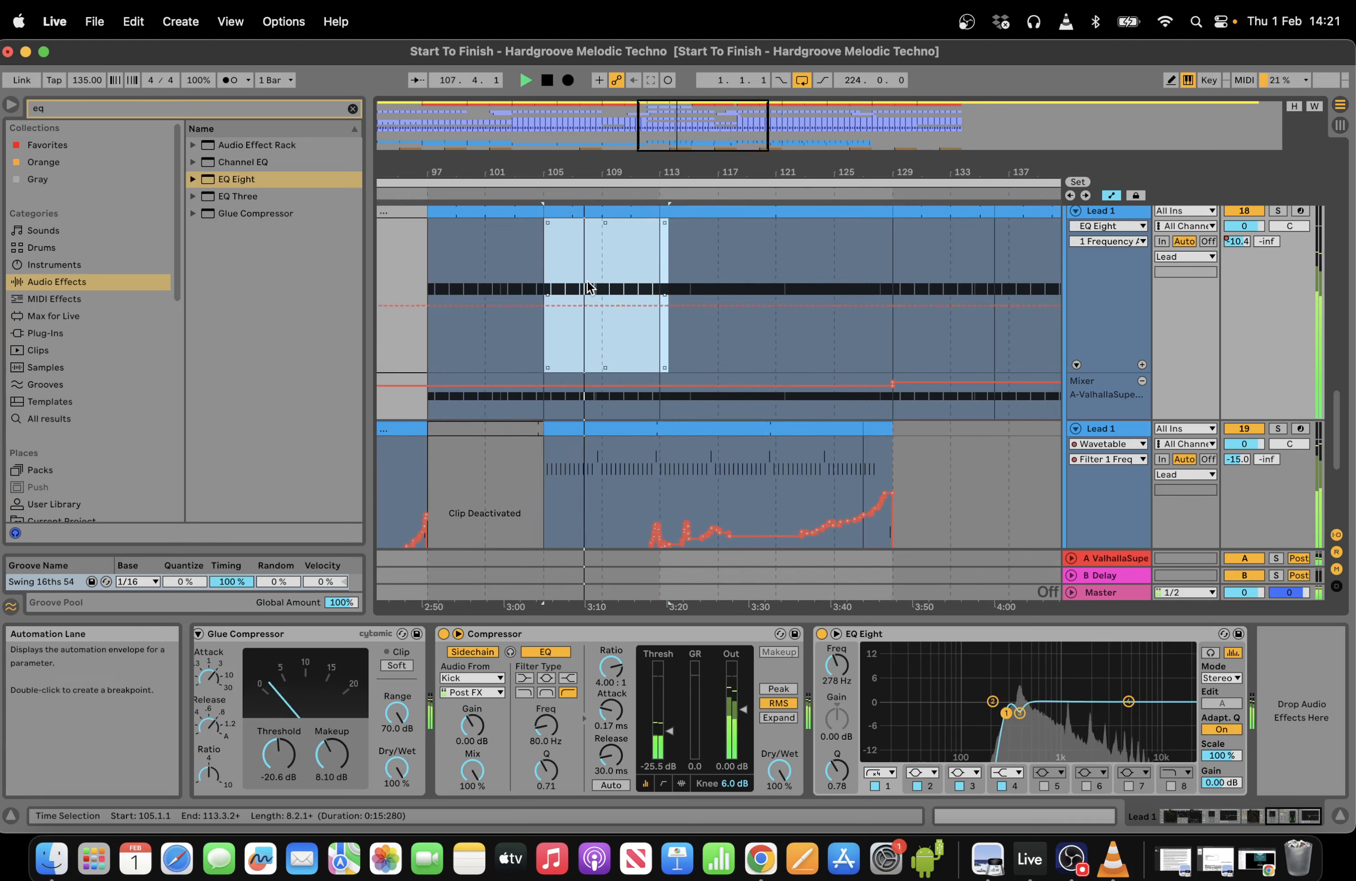
left_click_drag(591, 297, 592, 302)
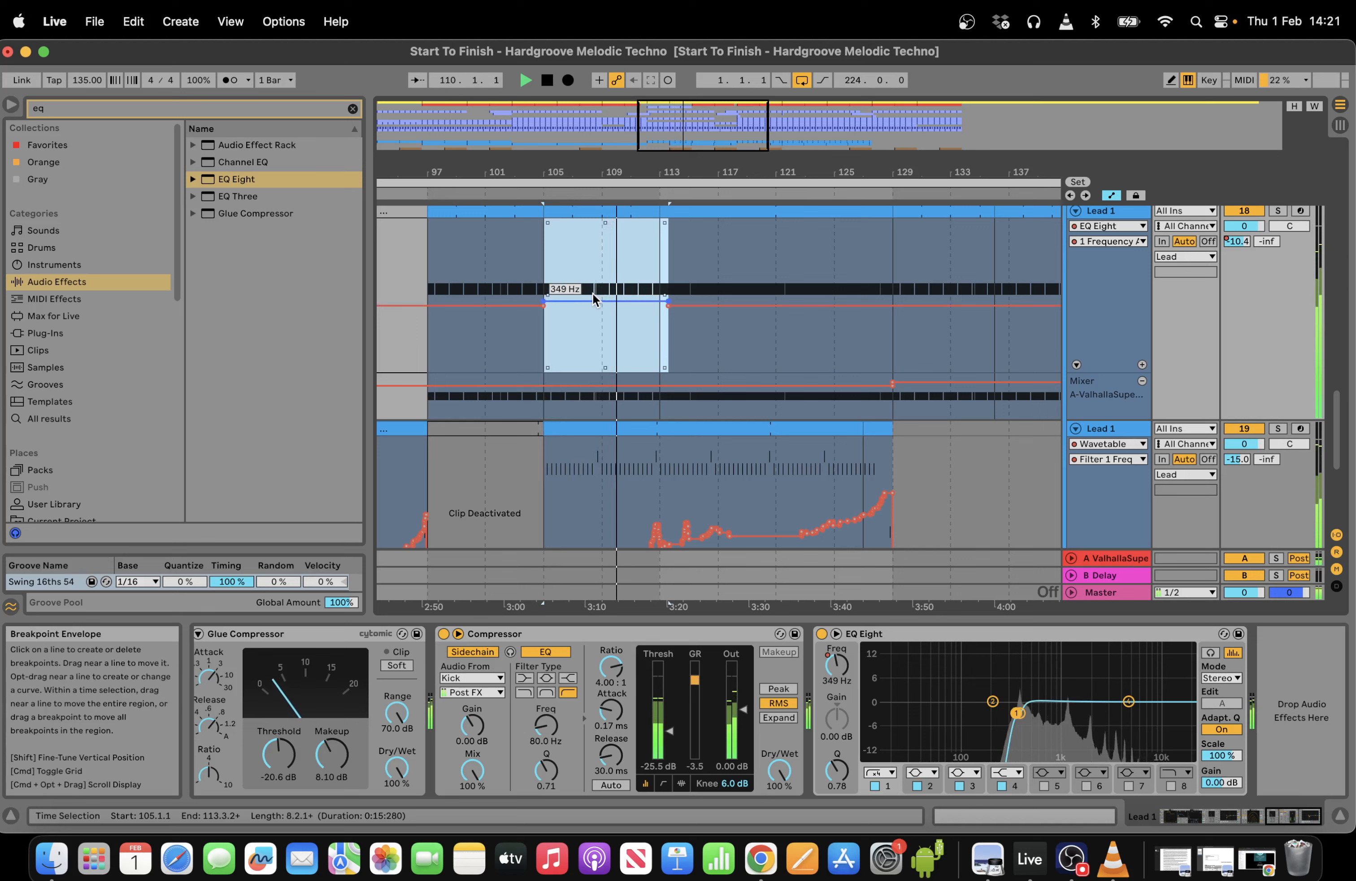
Audition from about bar 105 and make the raised EQ frequency slope gradually from about bar 113 down to 278 Hz at bar 129.
left_click(662, 211)
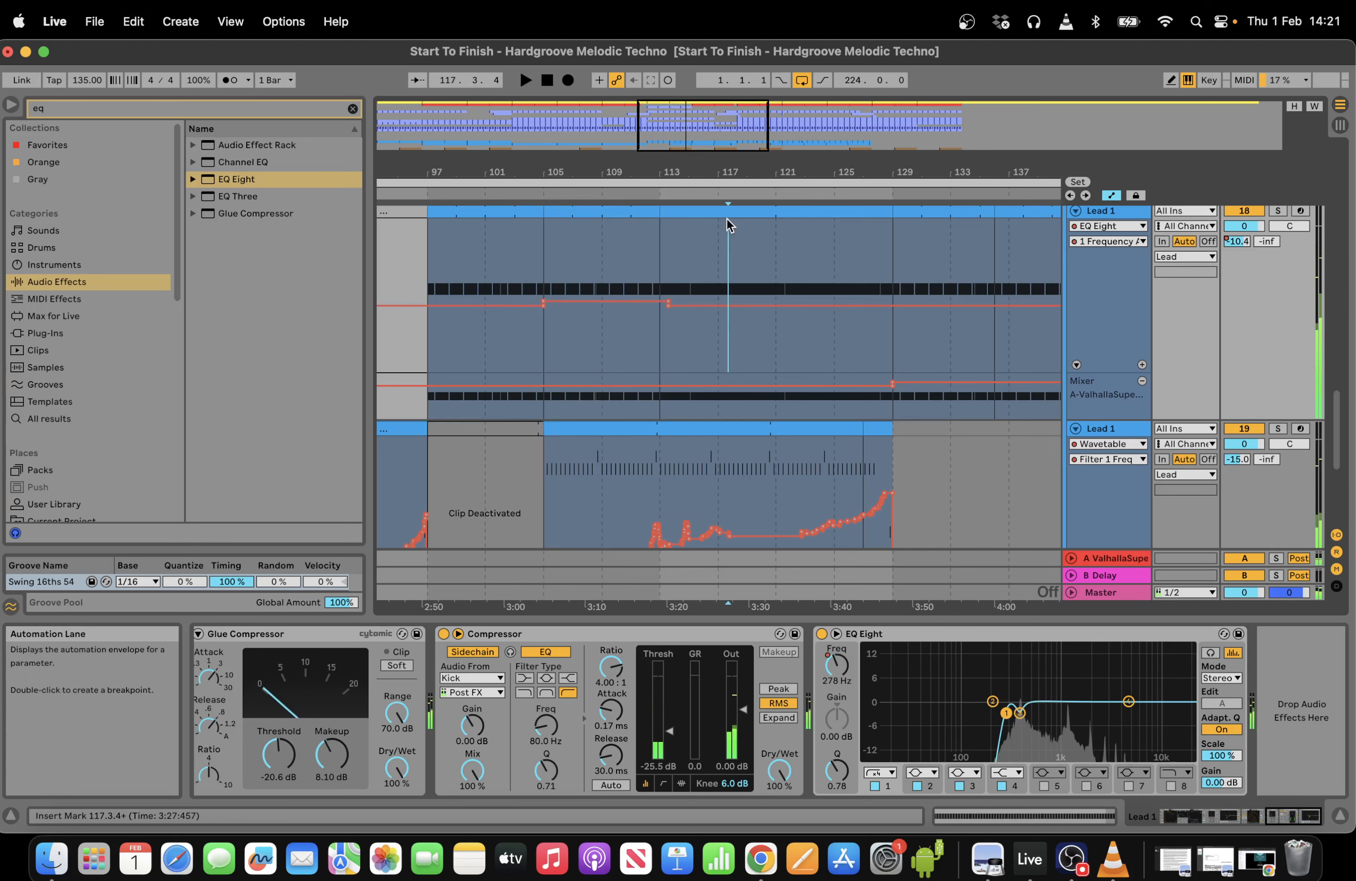
left_click_drag(662, 212, 537, 211)
key("space")
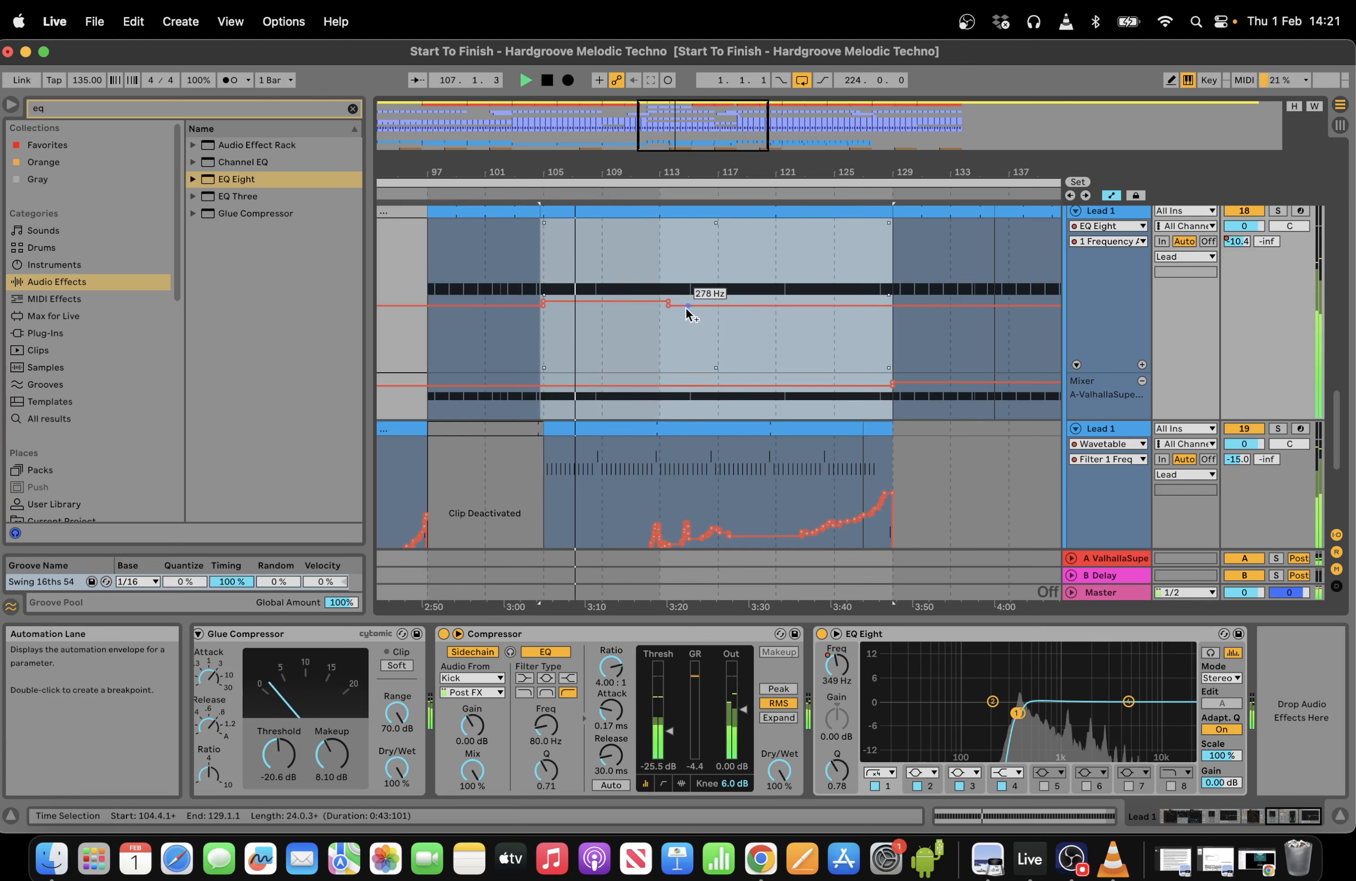
left_click(894, 304)
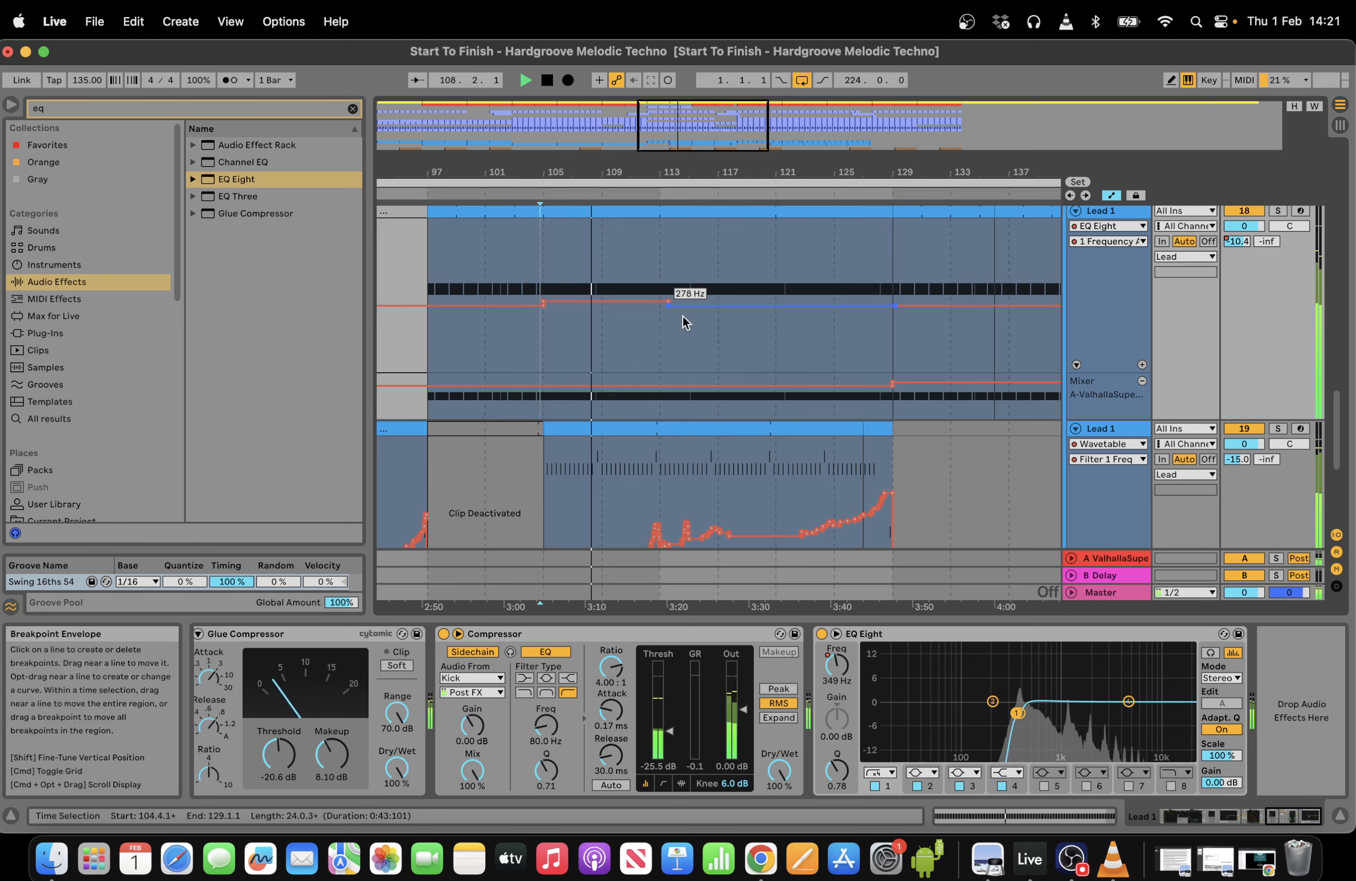
left_click(668, 304)
Review the bass, drum and riser clips from about bar 105 to bar 150 during playback.
left_click_drag(696, 173, 702, 125)
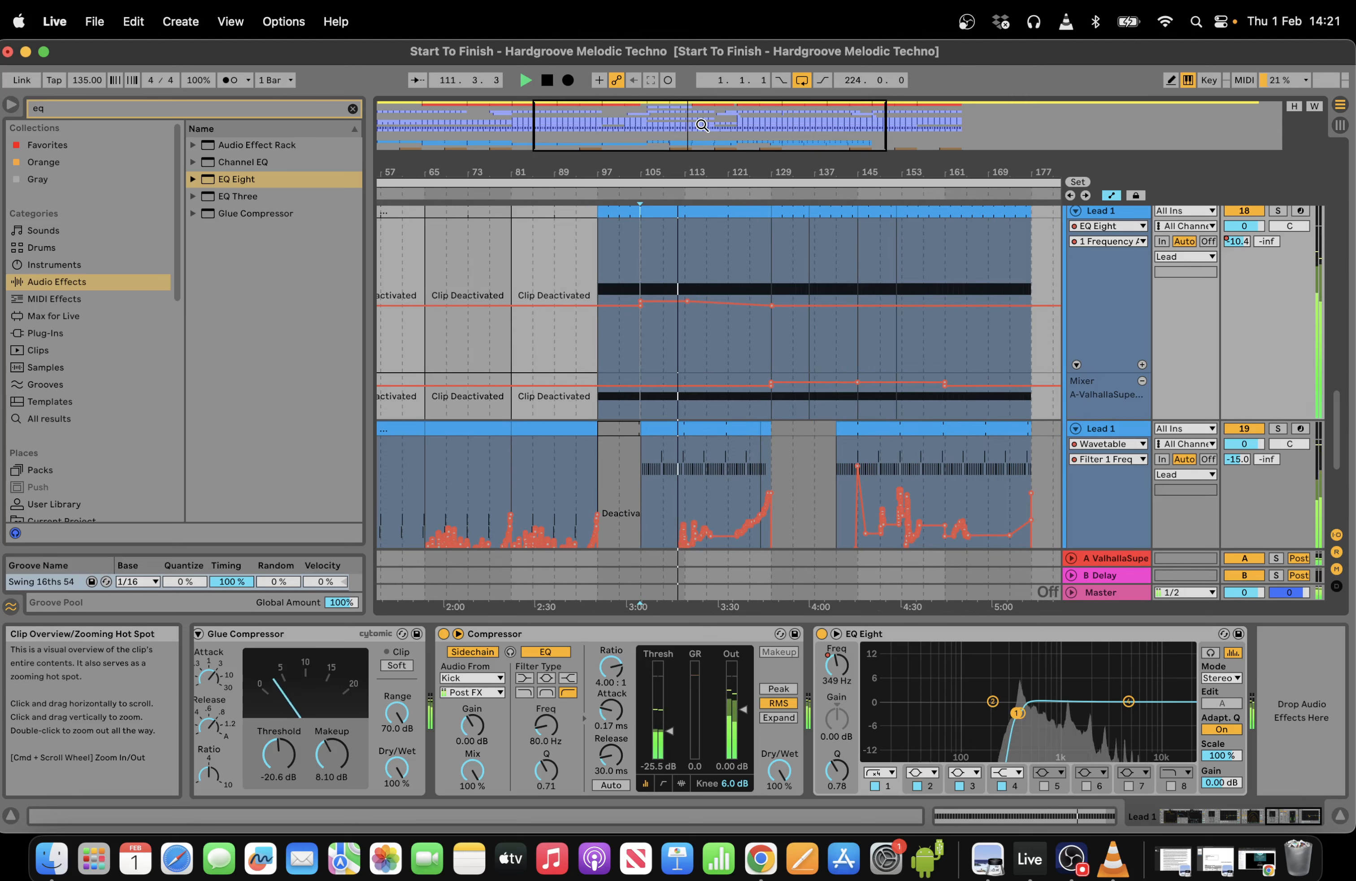
left_click_drag(703, 125, 807, 124)
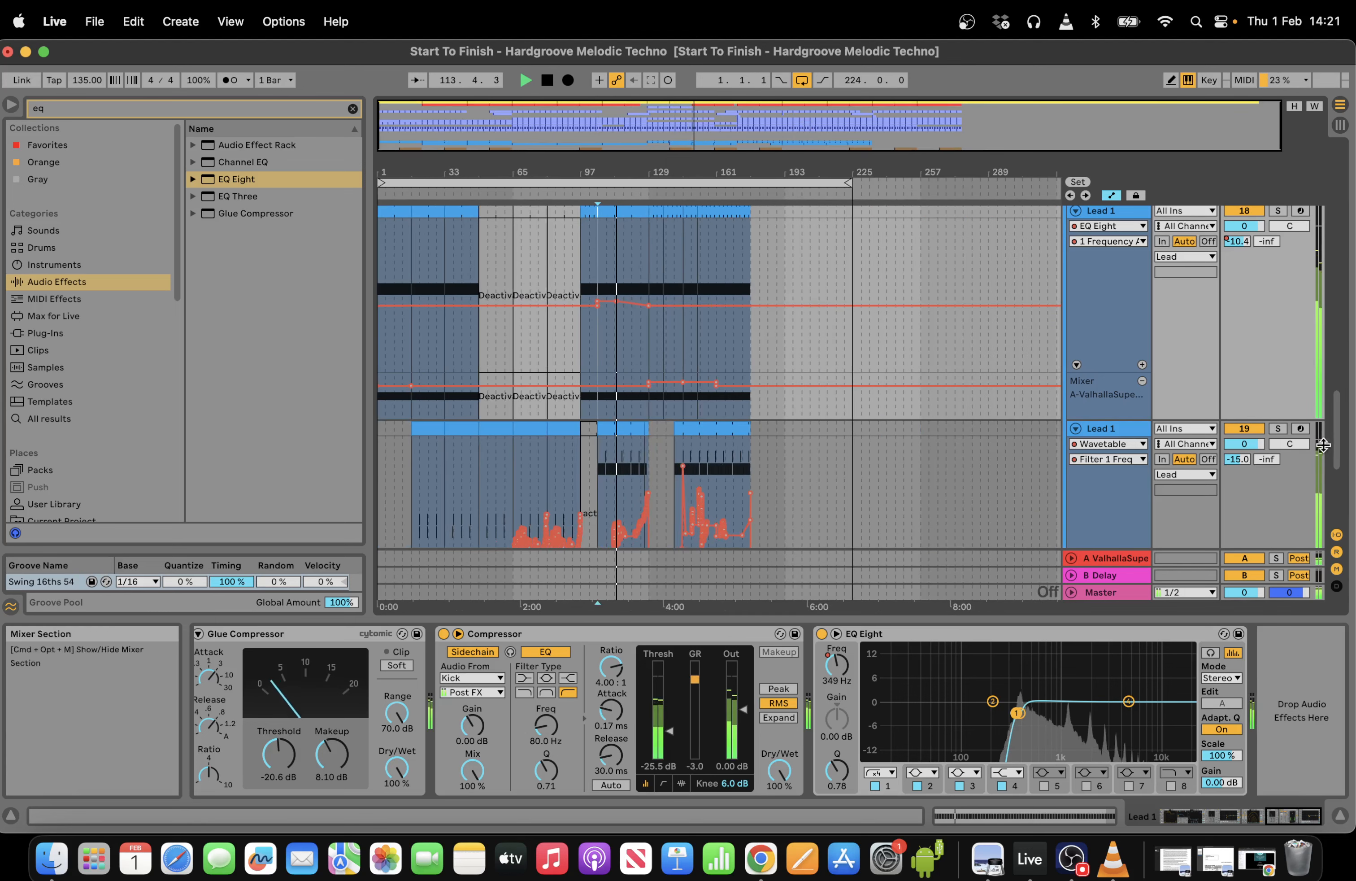
left_click_drag(1342, 456, 1344, 194)
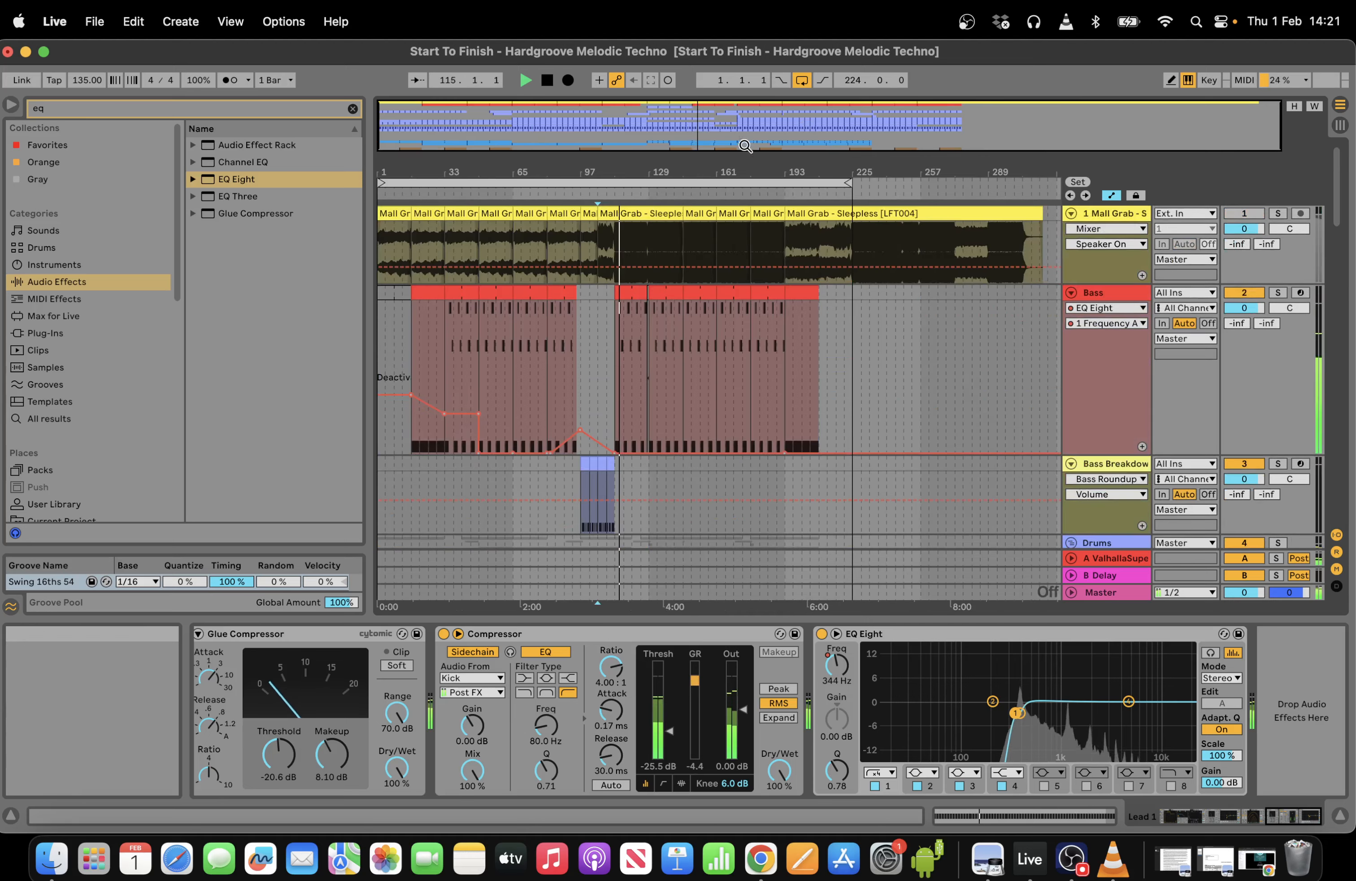
left_click_drag(715, 127, 727, 189)
left_click_drag(1353, 250, 1352, 313)
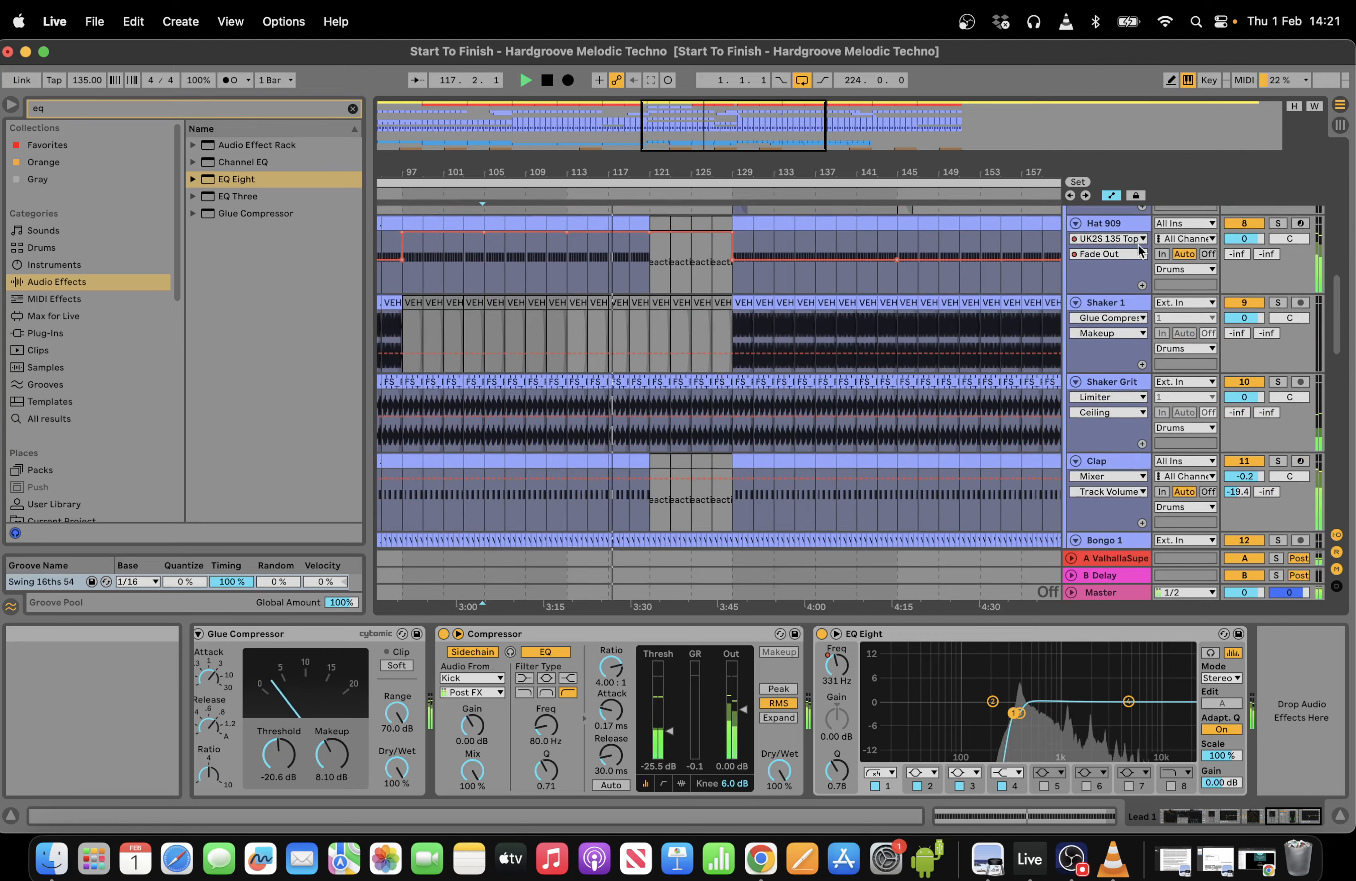
left_click_drag(706, 126, 705, 189)
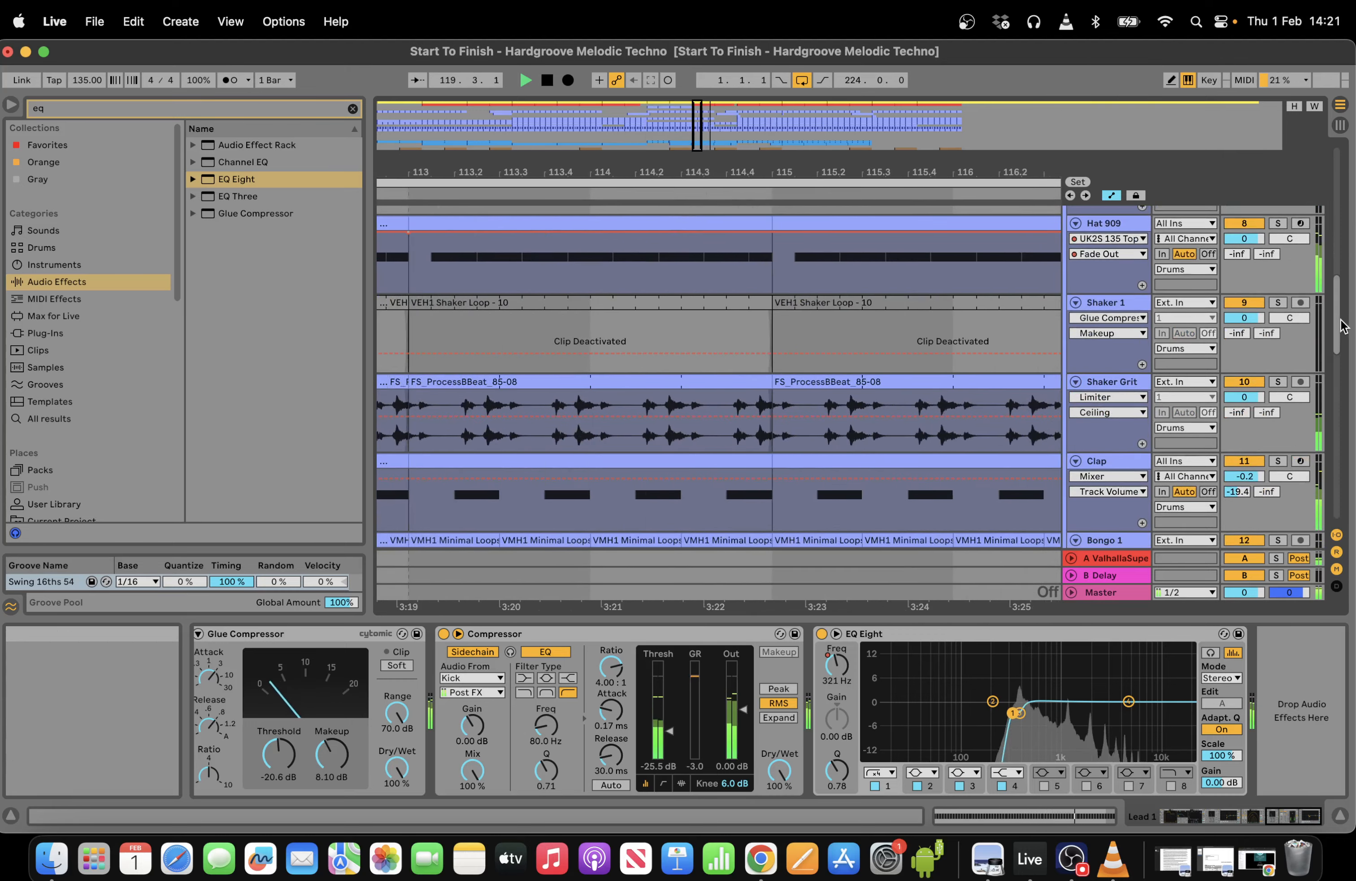
left_click_drag(1341, 322, 1341, 243)
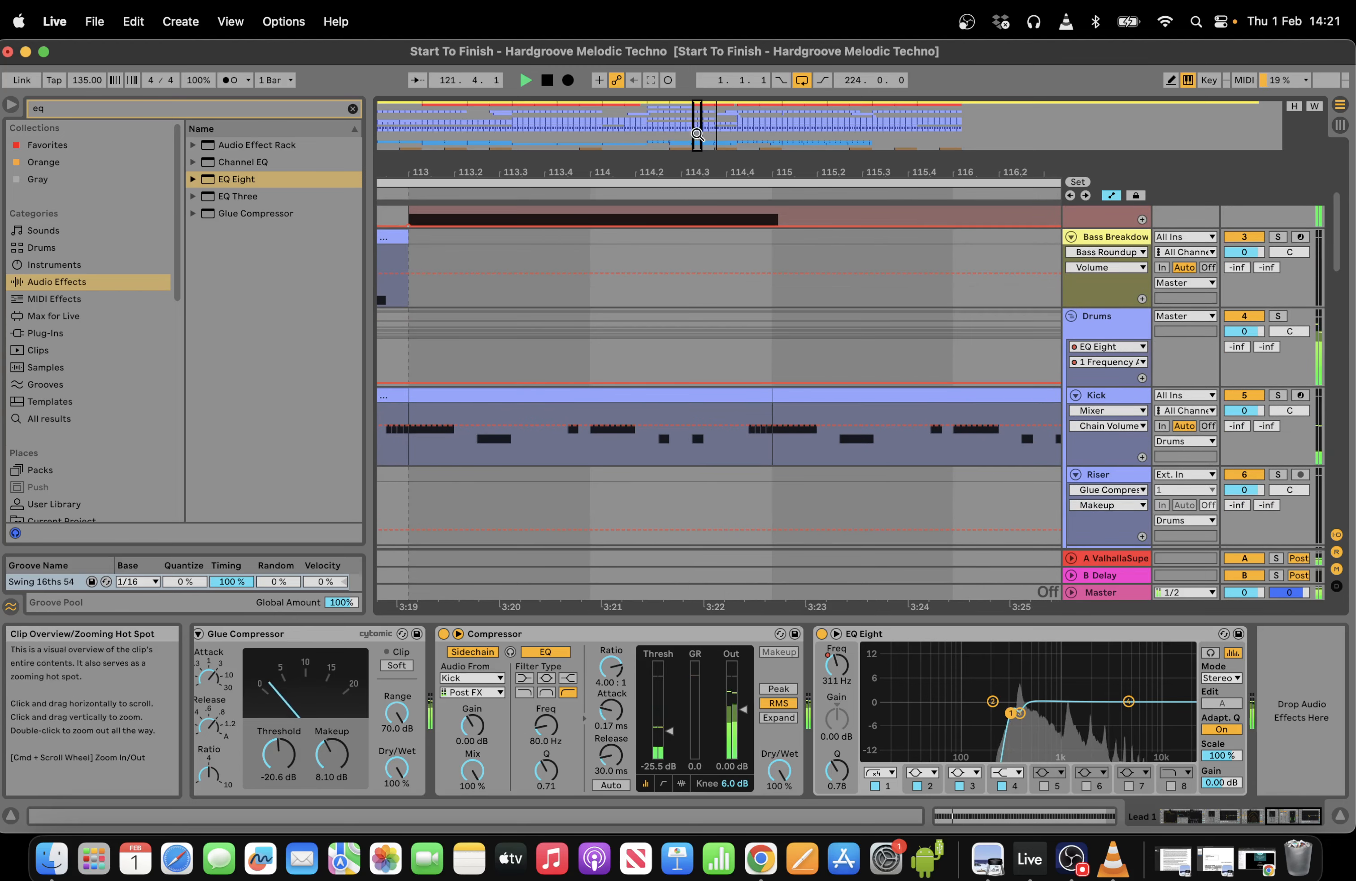
left_click_drag(706, 173, 602, 143)
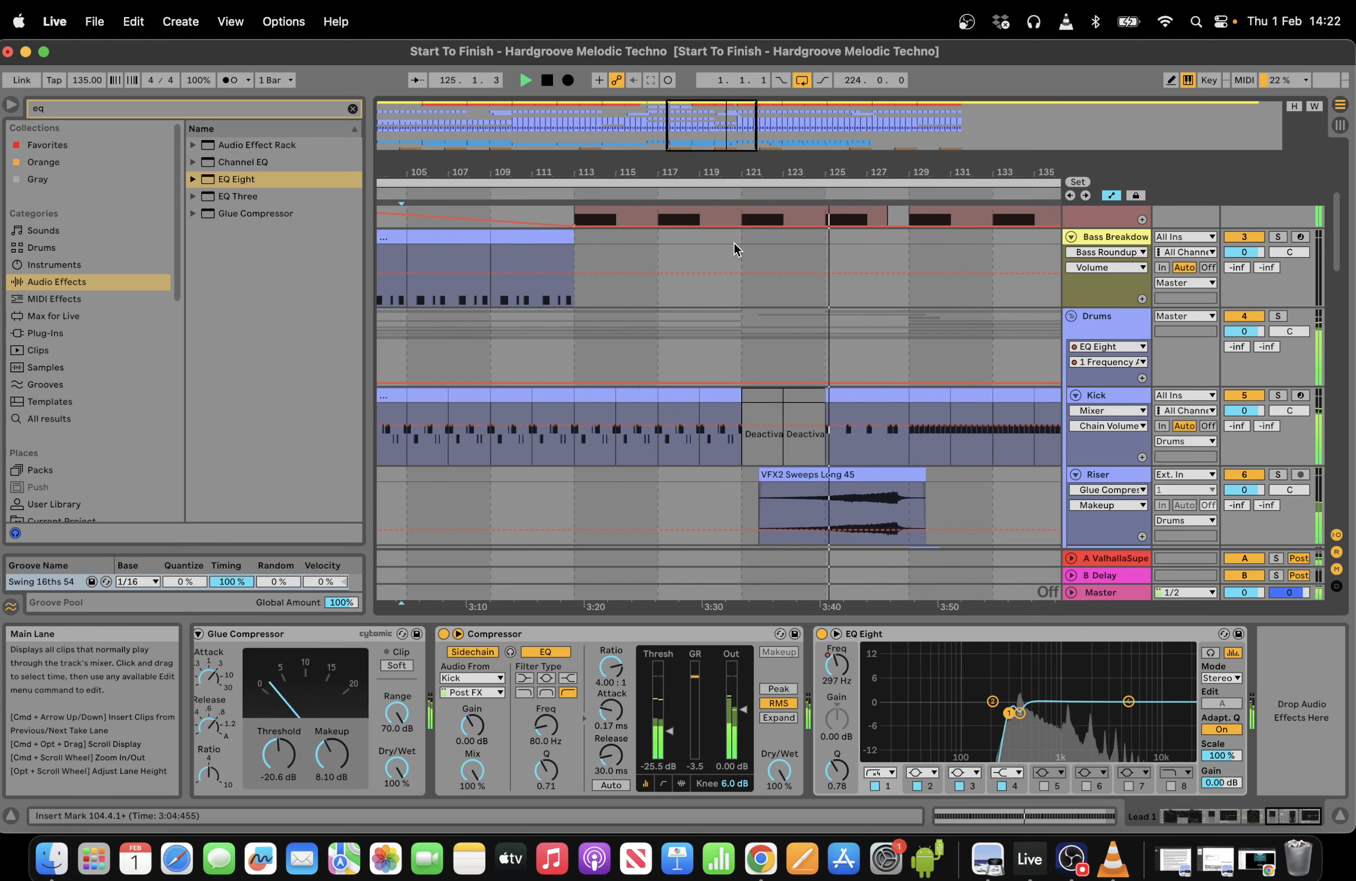
left_click_drag(626, 173, 492, 172)
left_click_drag(718, 144, 719, 144)
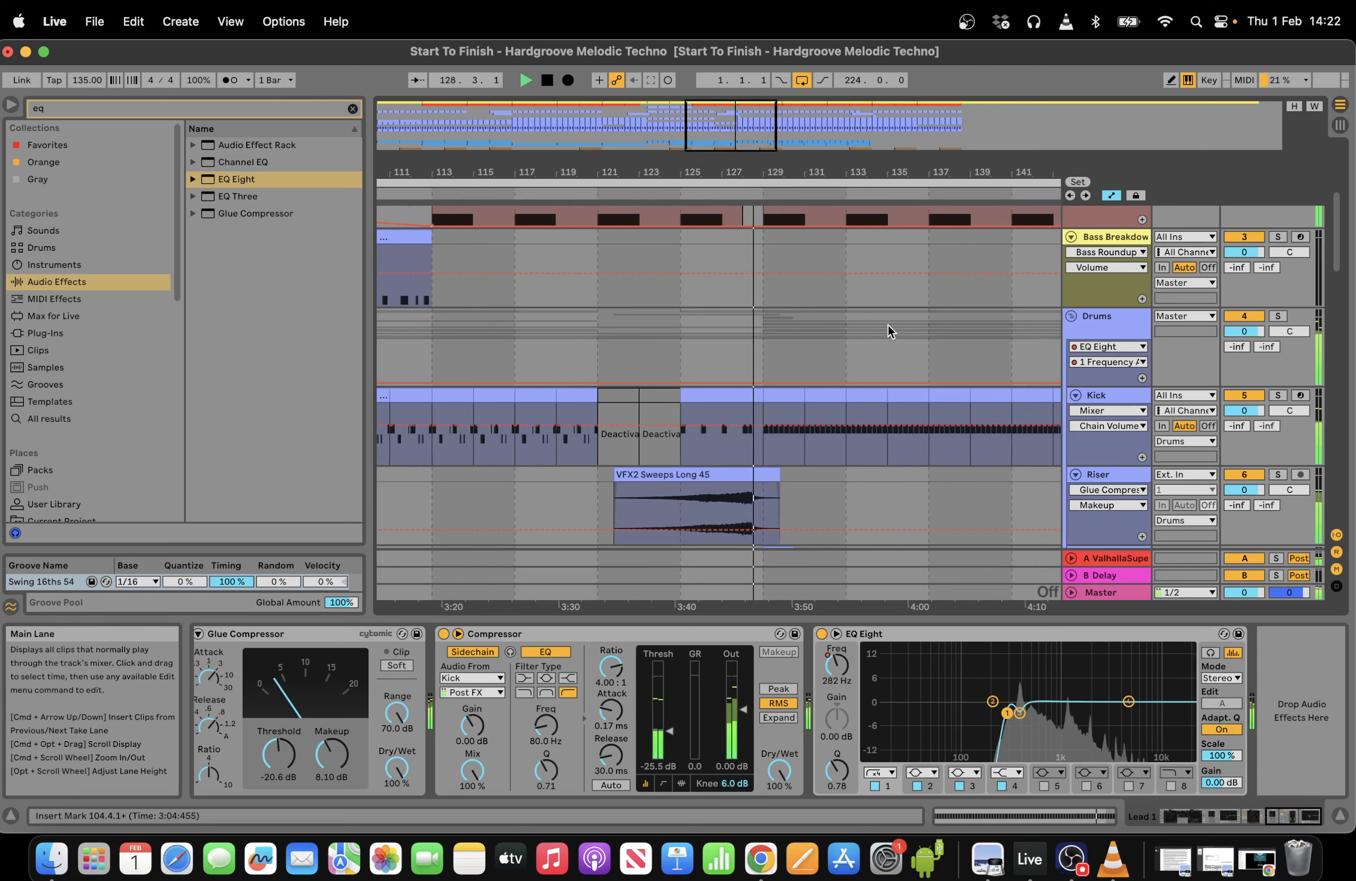
left_click_drag(735, 173, 735, 155)
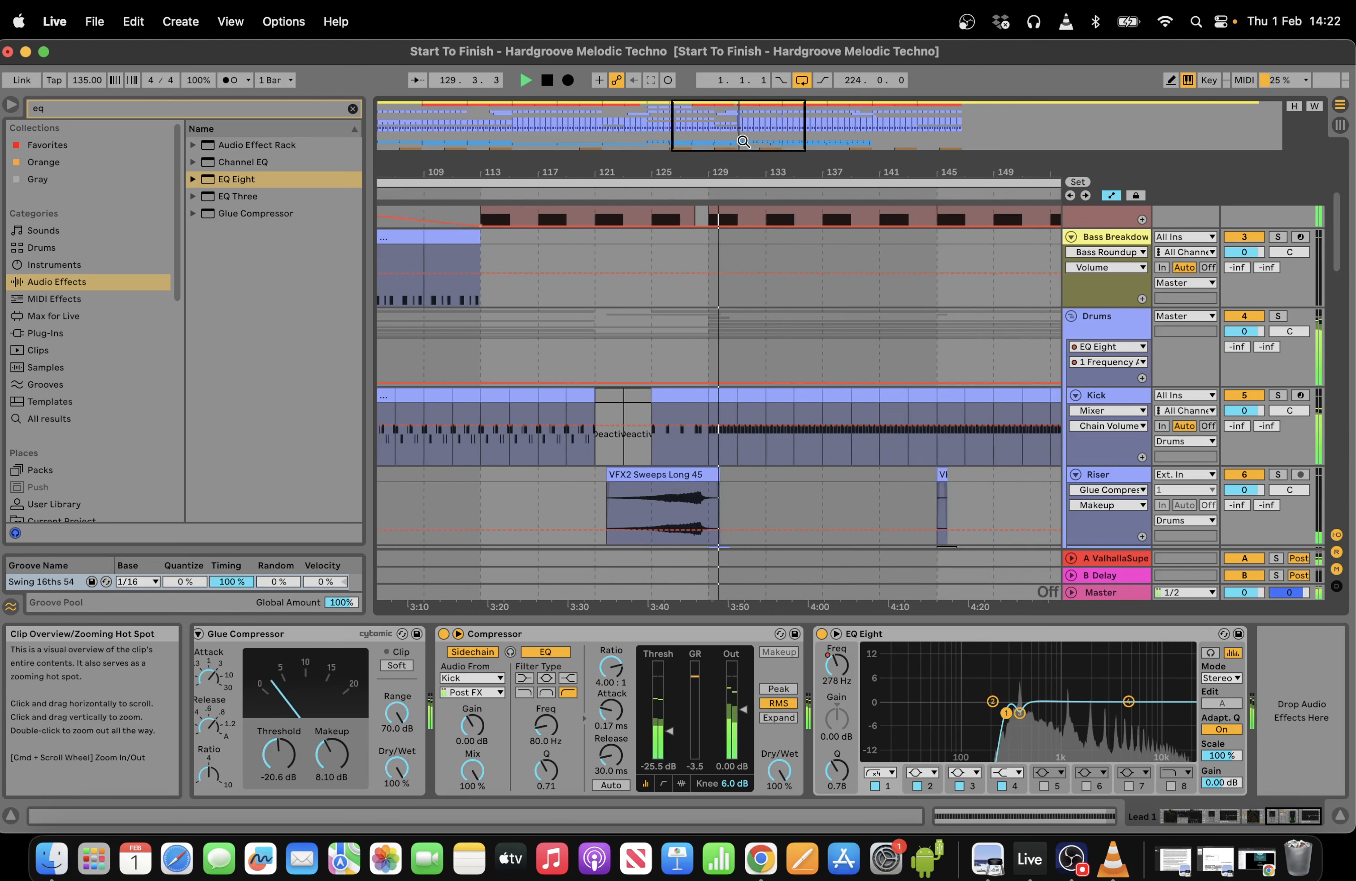
Delete the peak breakpoint at bar 145 from the second Lead 1 track's Filter 1 Freq automation and raise the system volume.
scroll(1348, 287, "down", 5)
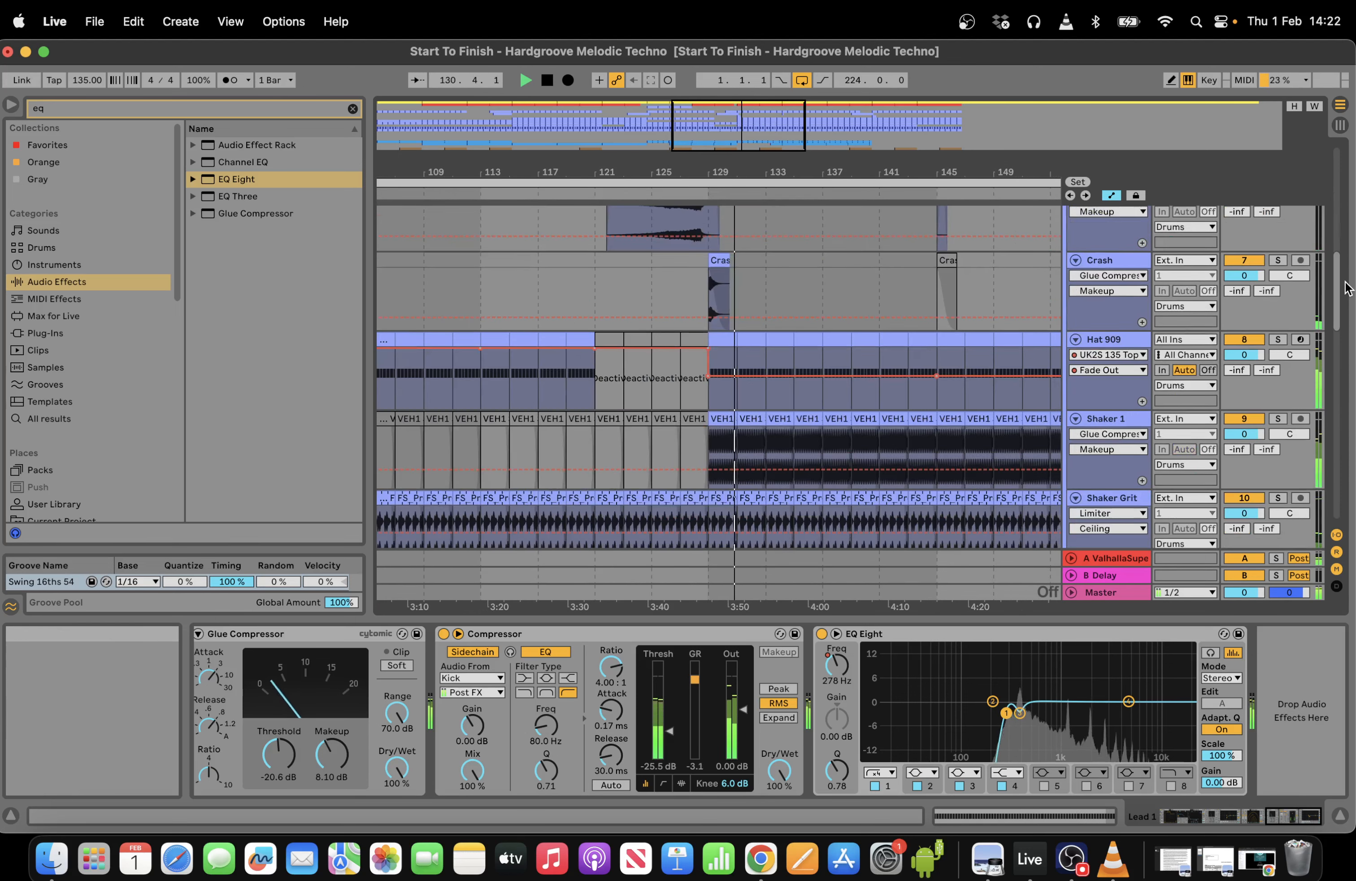
scroll(1348, 288, "down", 8)
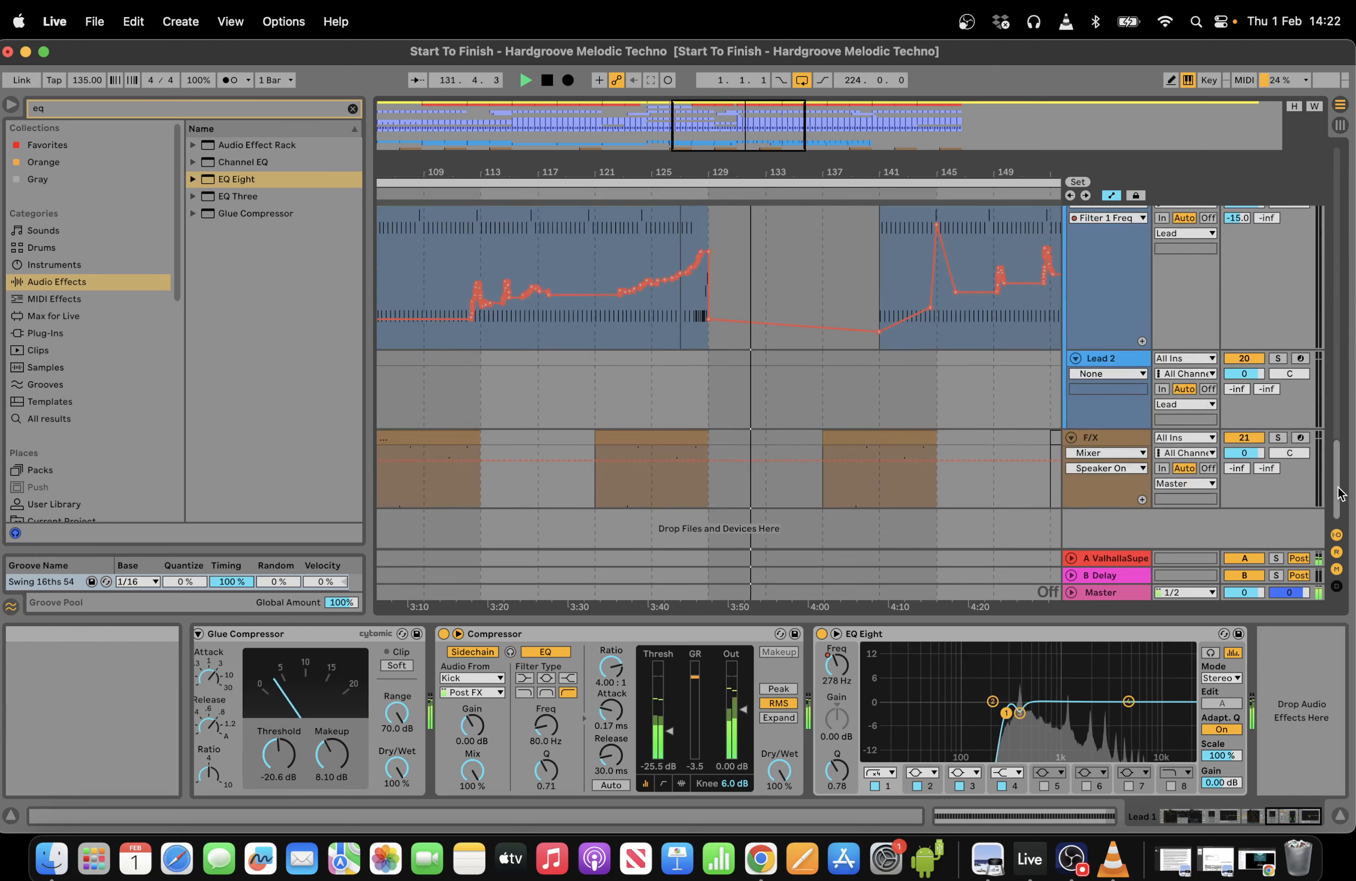
scroll(1338, 435, "up", 5)
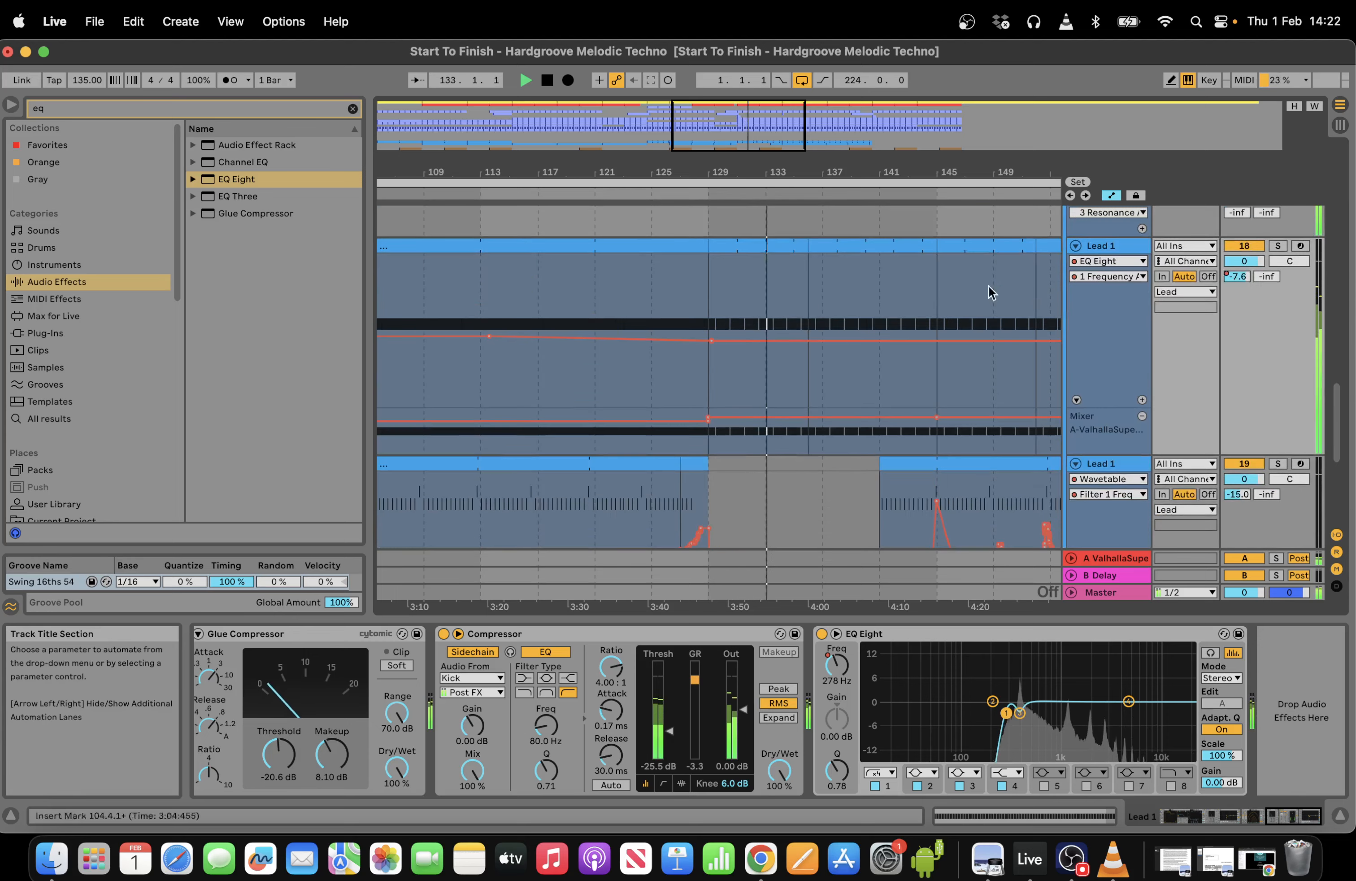
left_click_drag(746, 140, 749, 130)
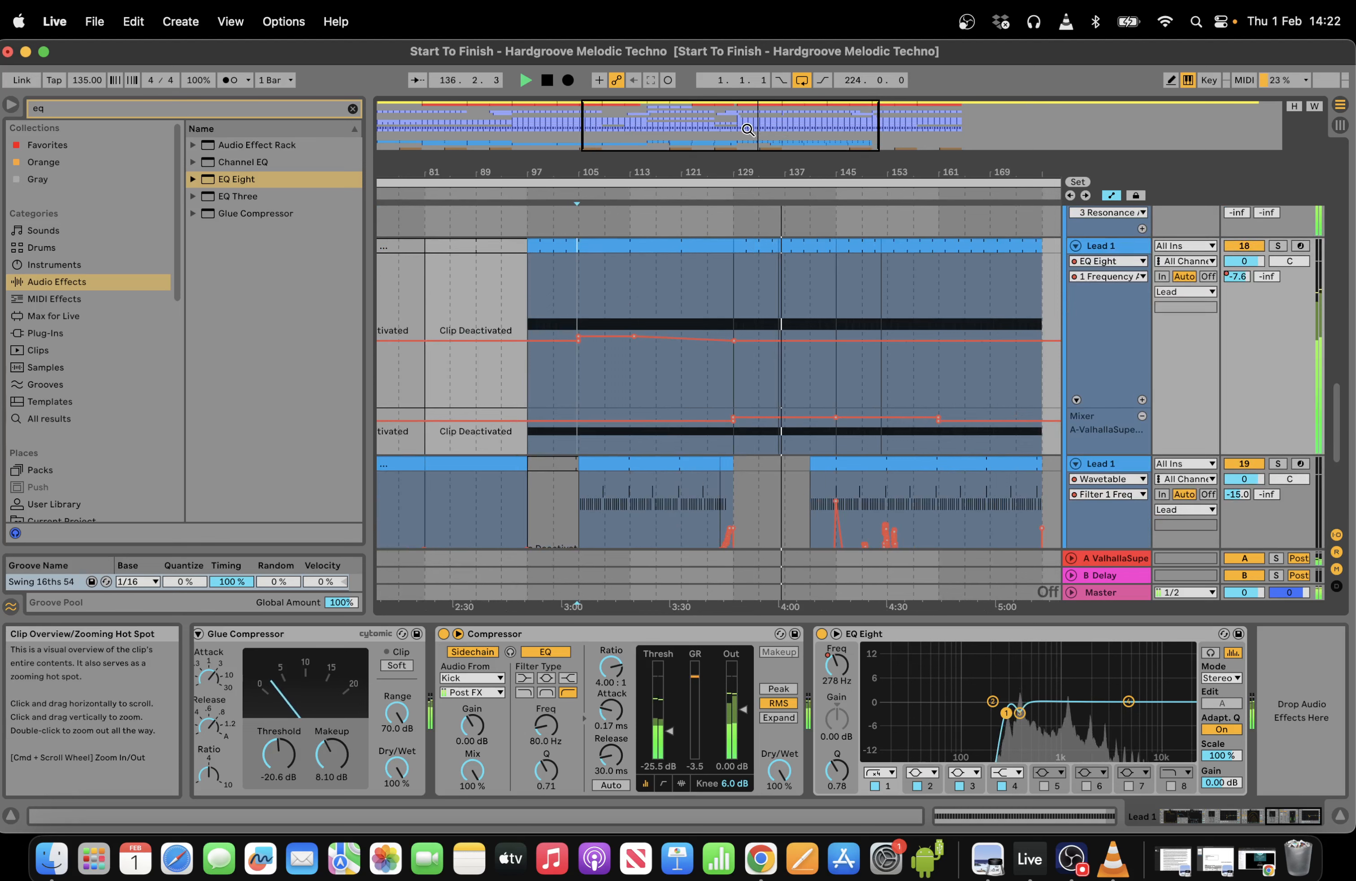
left_click_drag(748, 129, 792, 130)
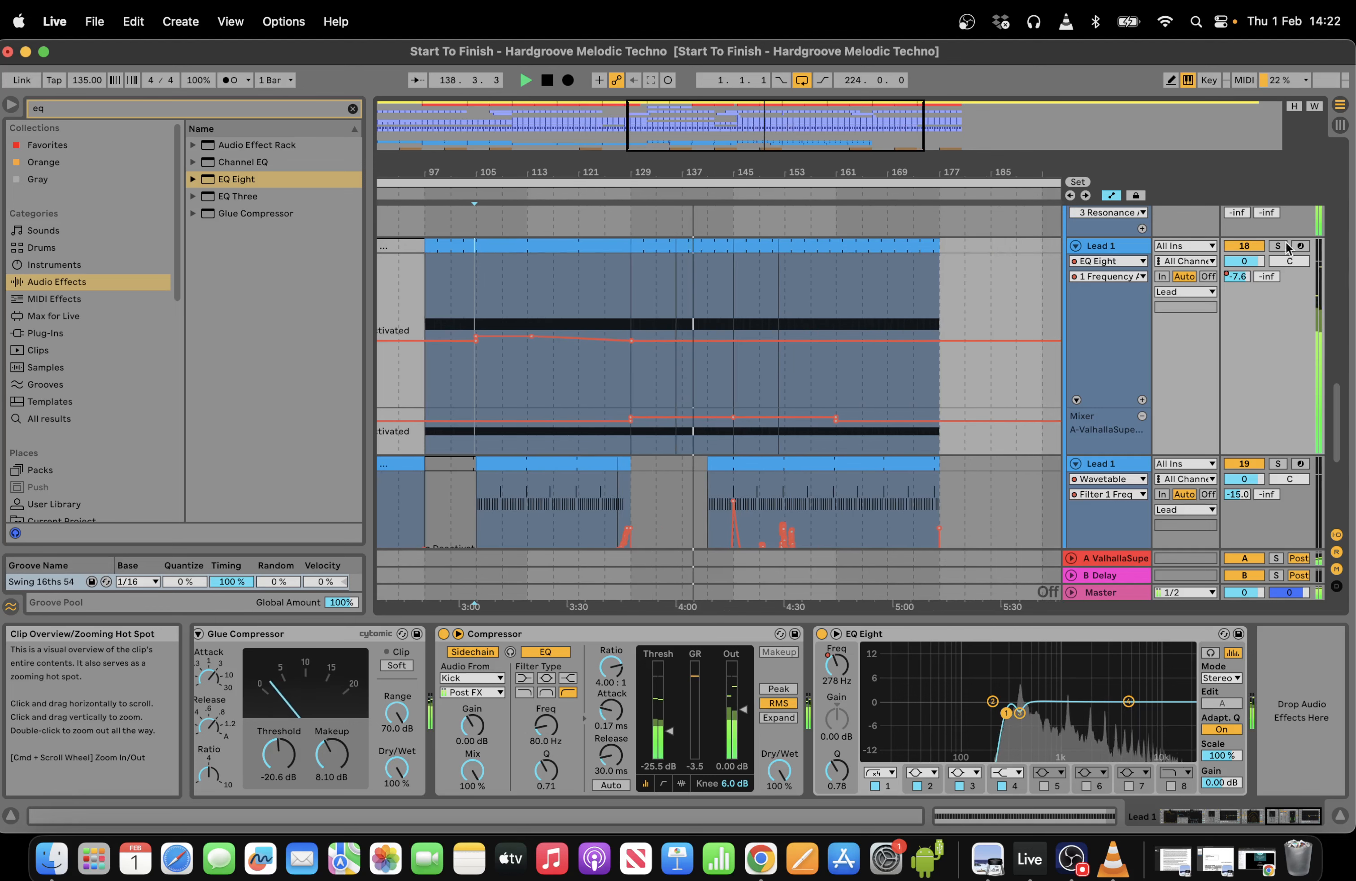
left_click_drag(1337, 408, 1340, 478)
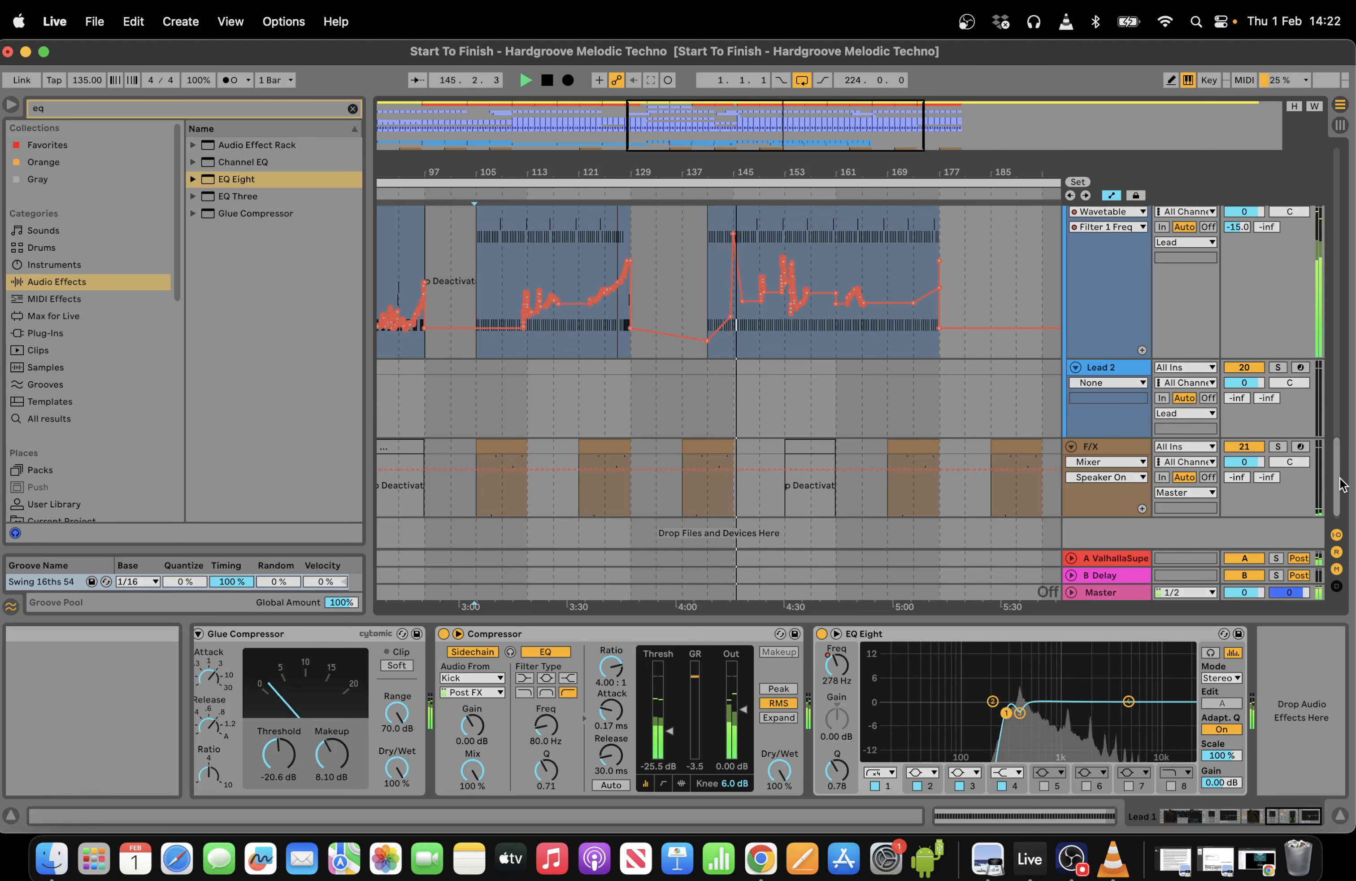
left_click(733, 236)
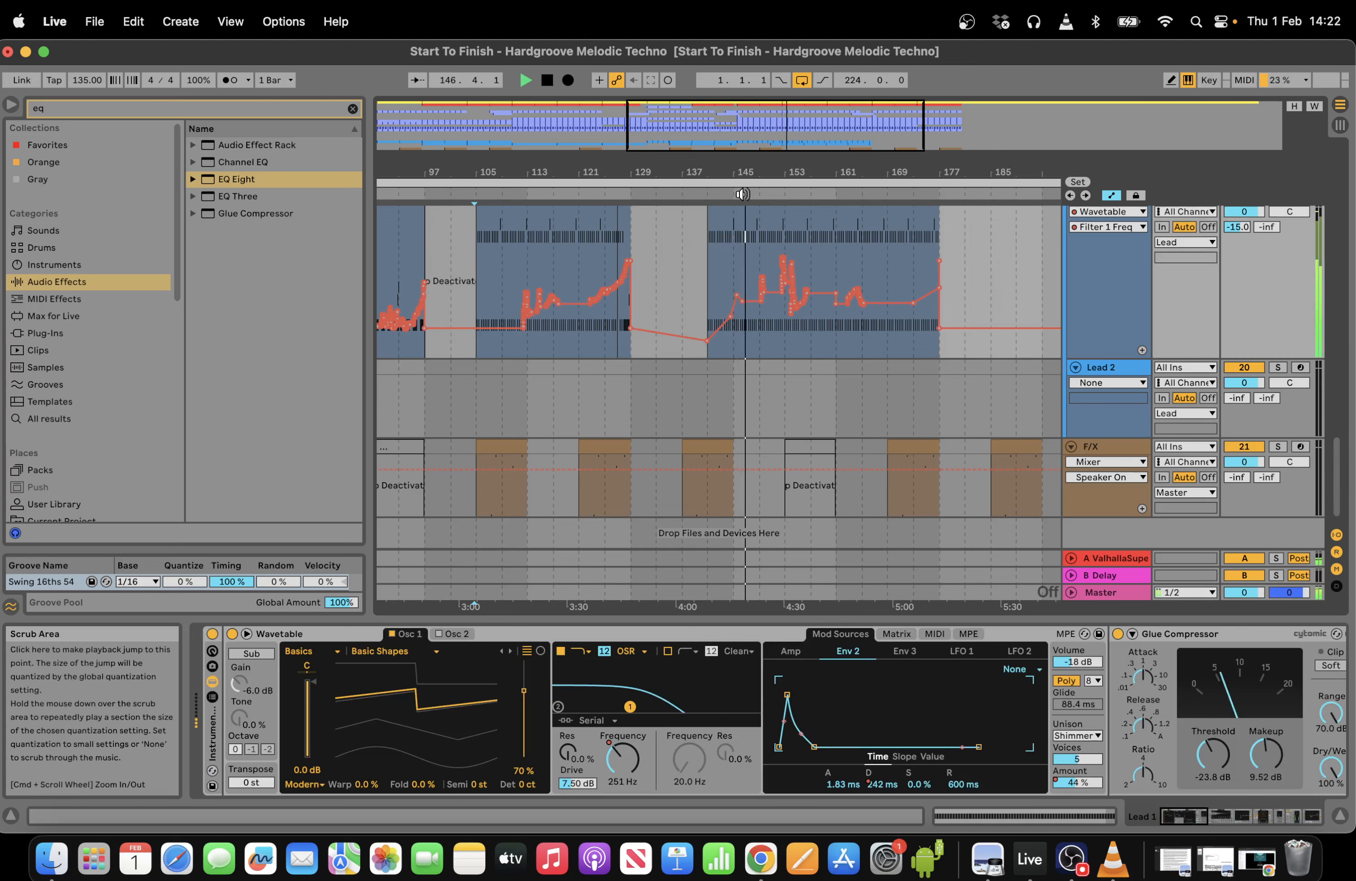
key("XF86AudioRaiseVolume")
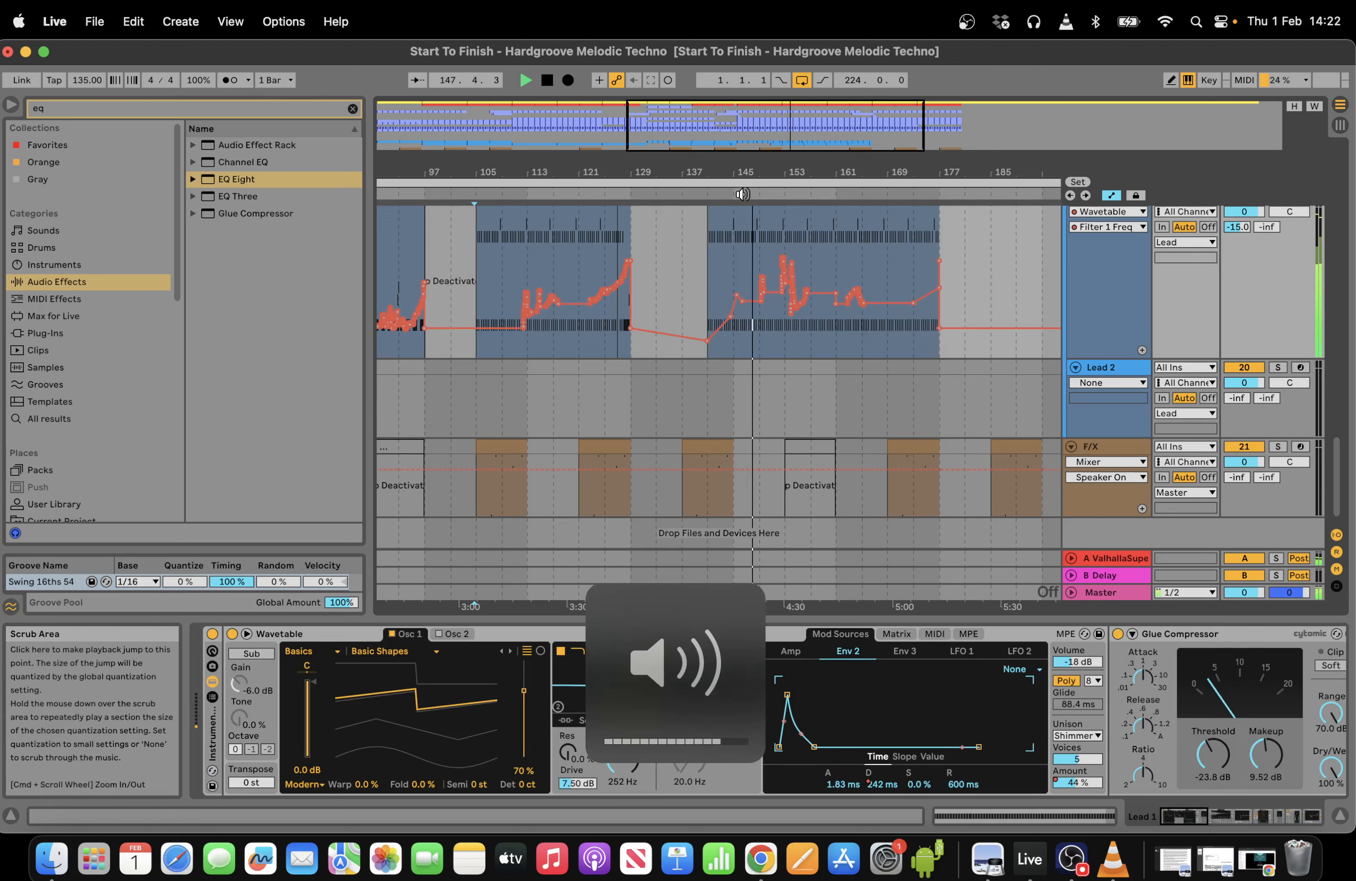
left_click(830, 590)
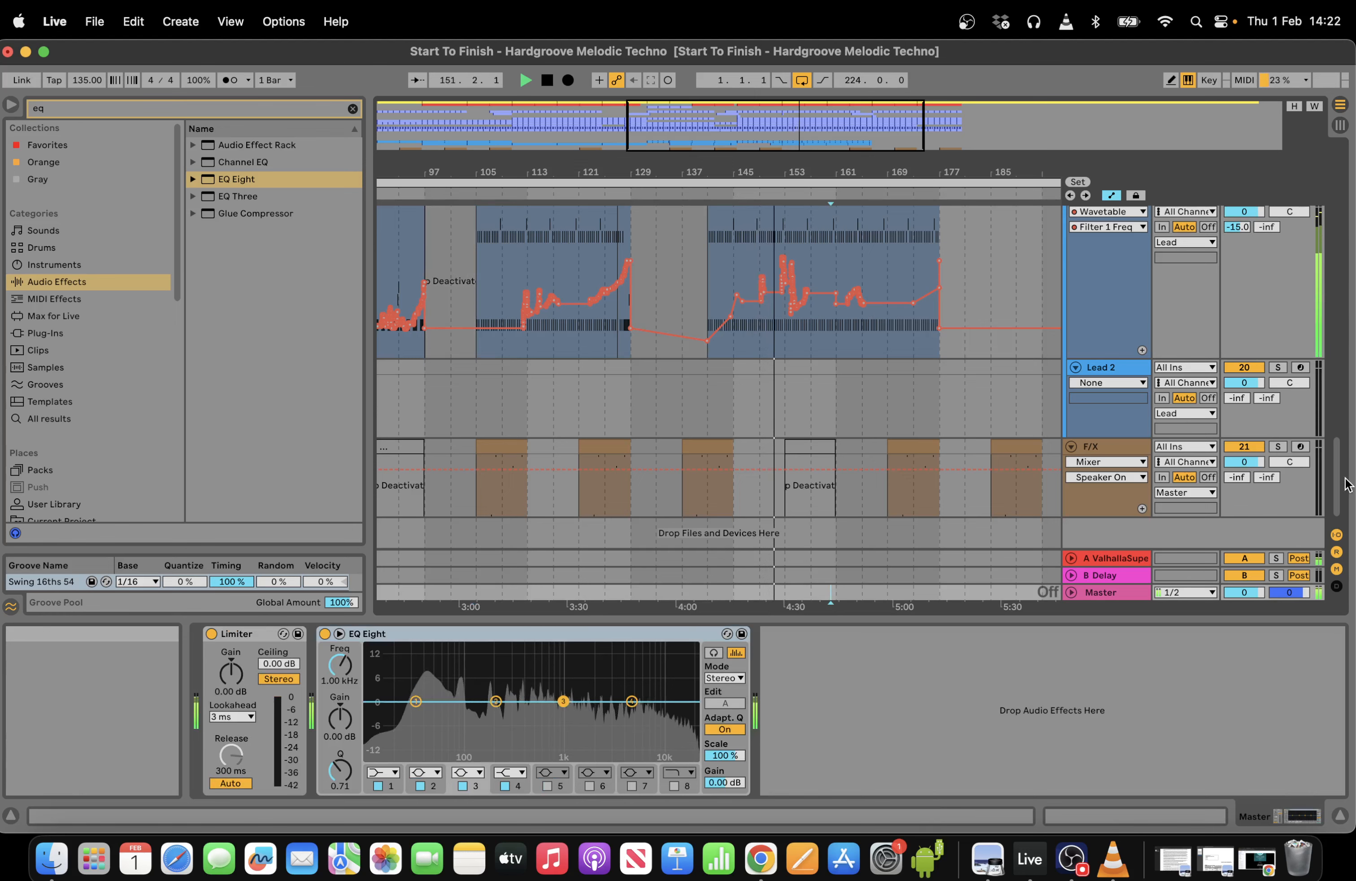
Check the drums around bars 145 to 161 and set the Drums group's last EQ Eight band 1 Q to 0.71.
left_click_drag(1339, 481, 1339, 188)
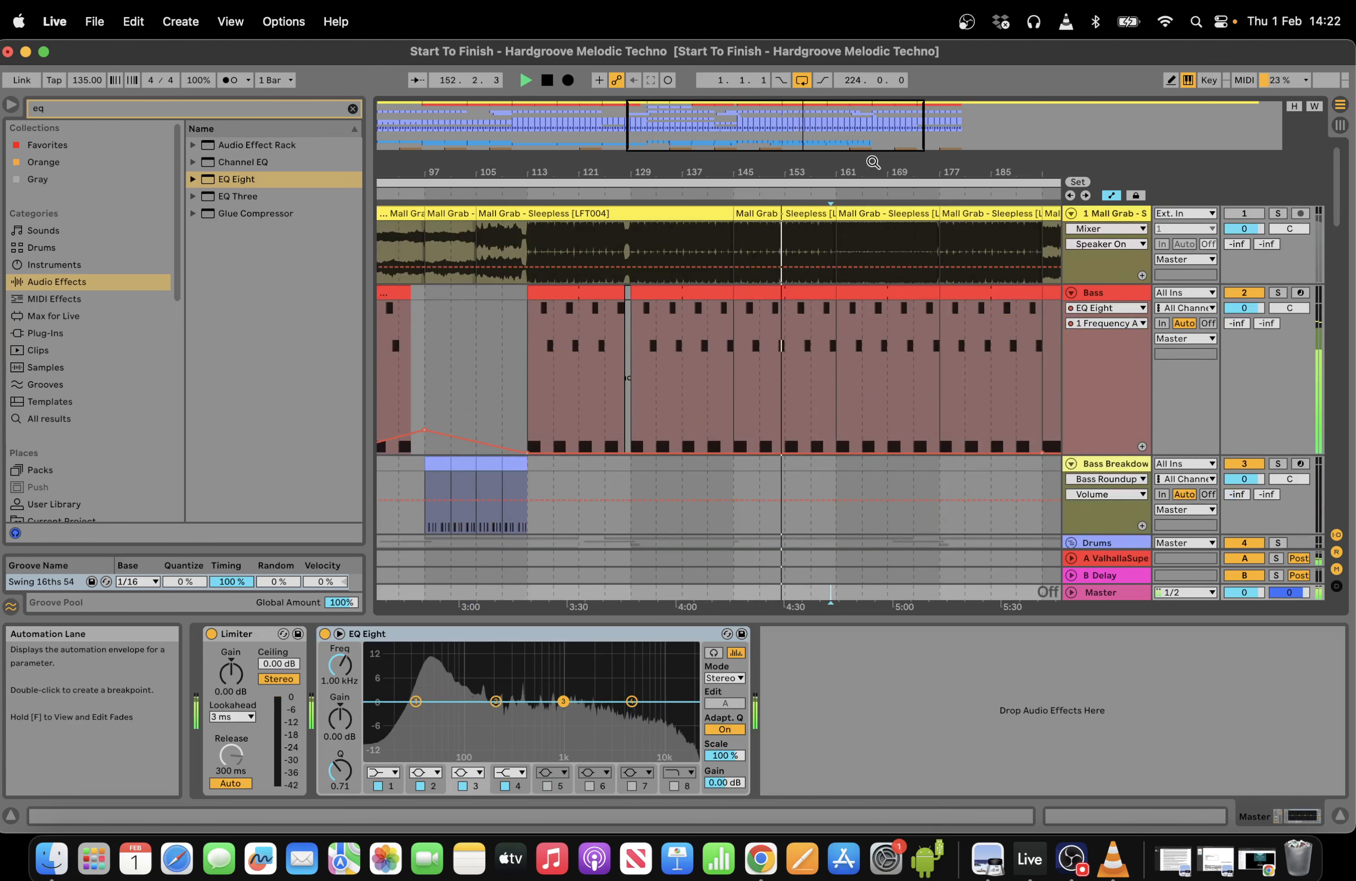
left_click_drag(832, 170, 832, 211)
scroll(1344, 286, "down", 5)
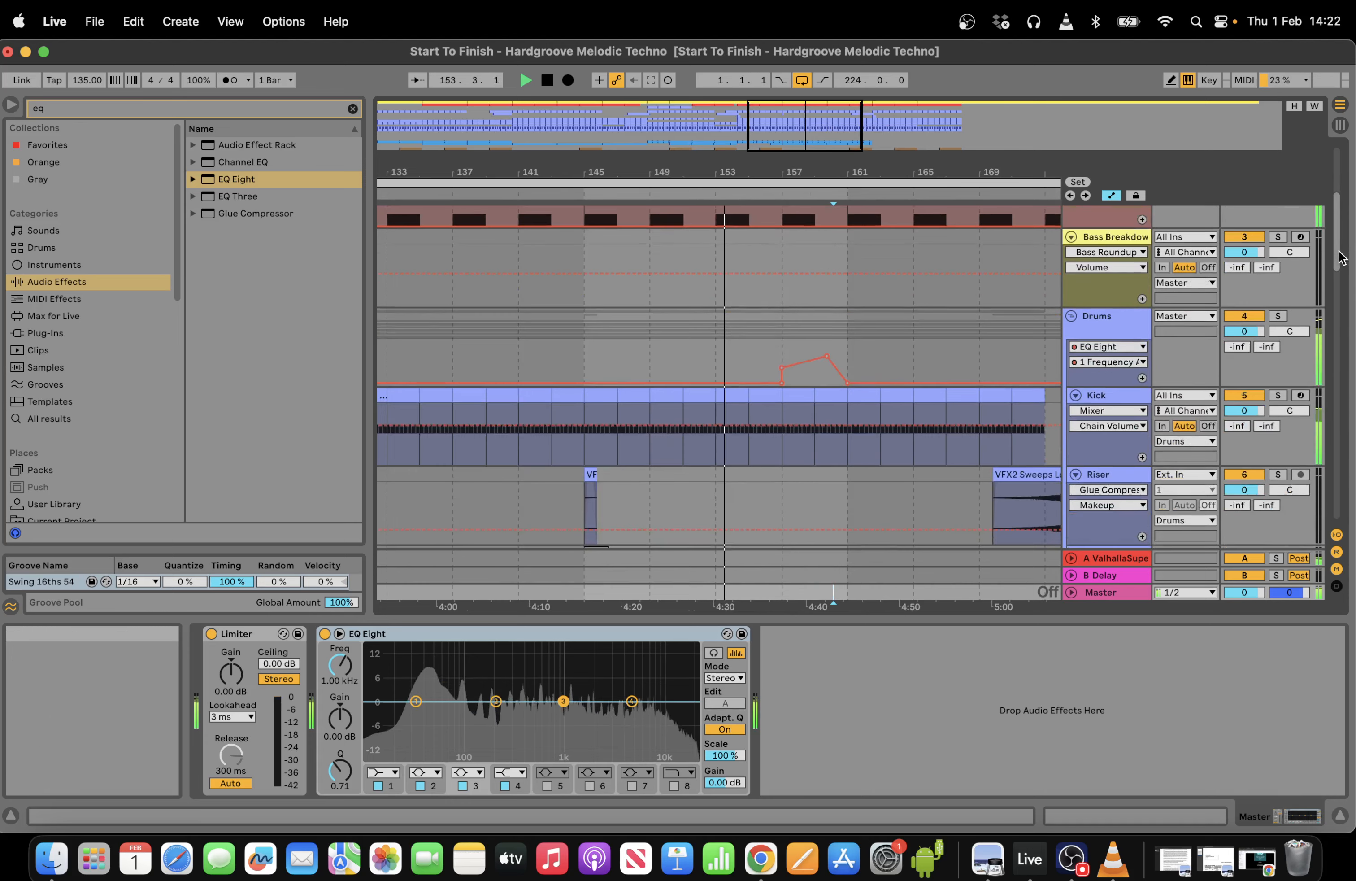
left_click_drag(787, 170, 793, 131)
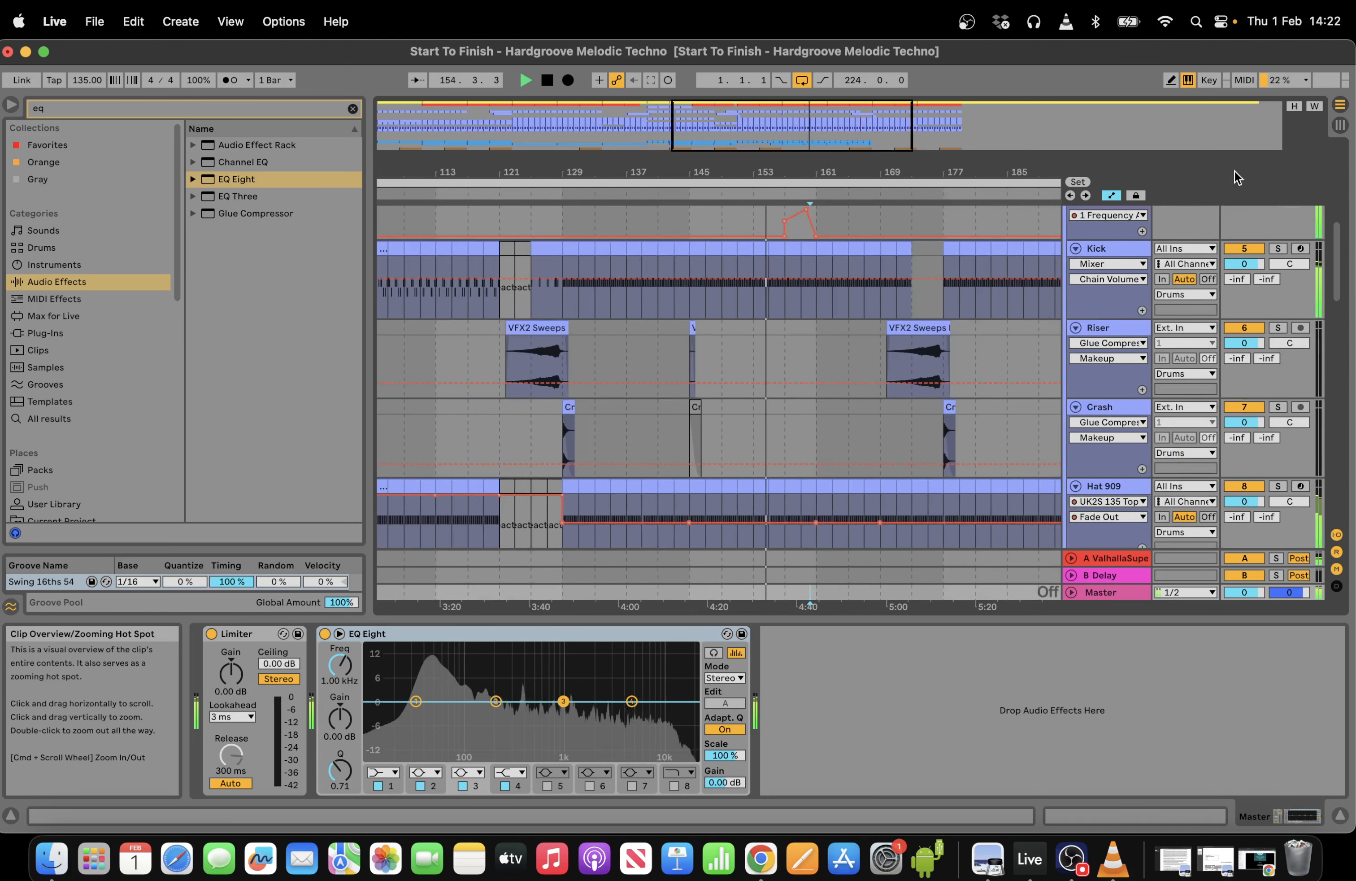
left_click_drag(1337, 284, 1337, 254)
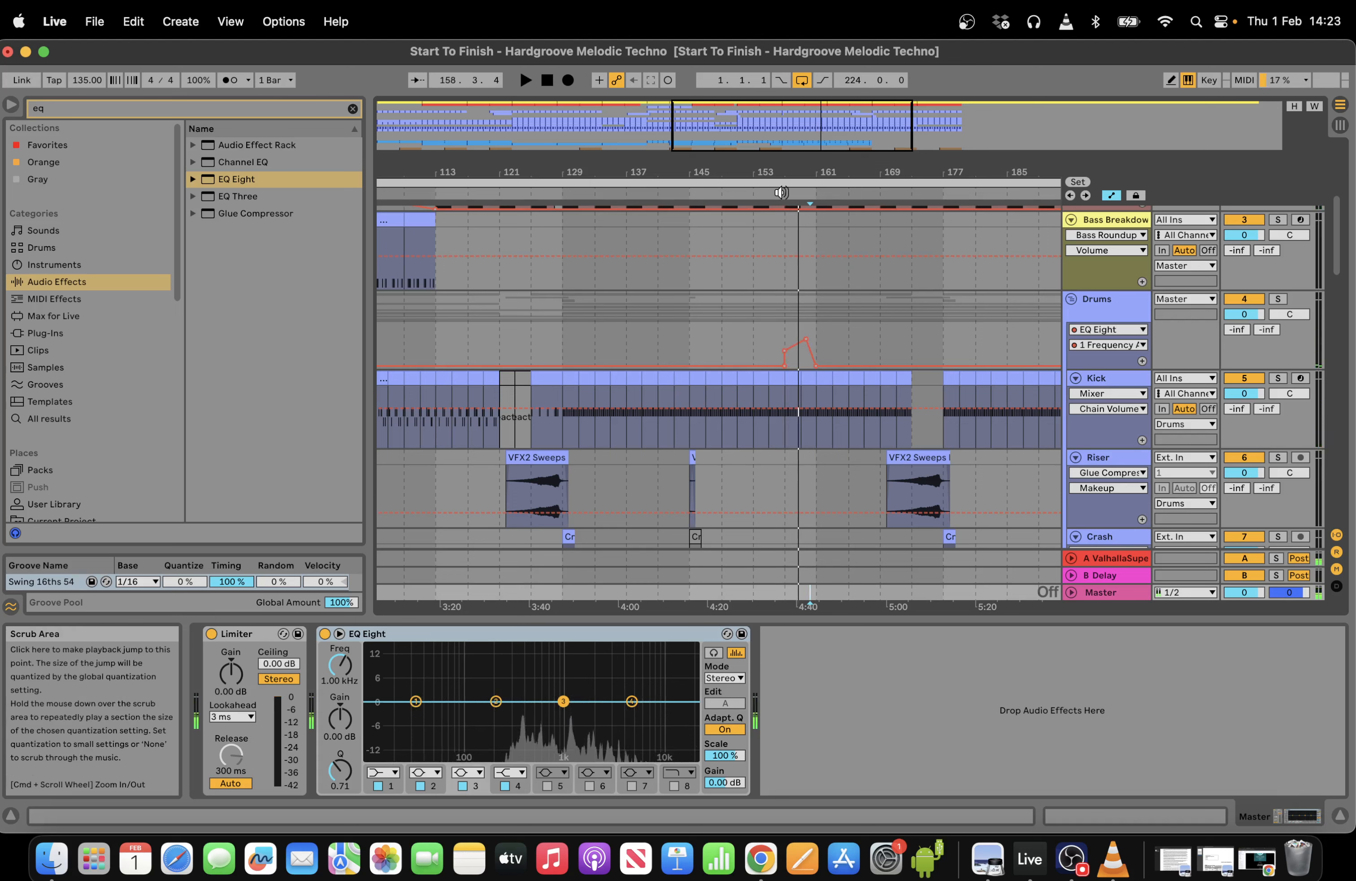
left_click(821, 345)
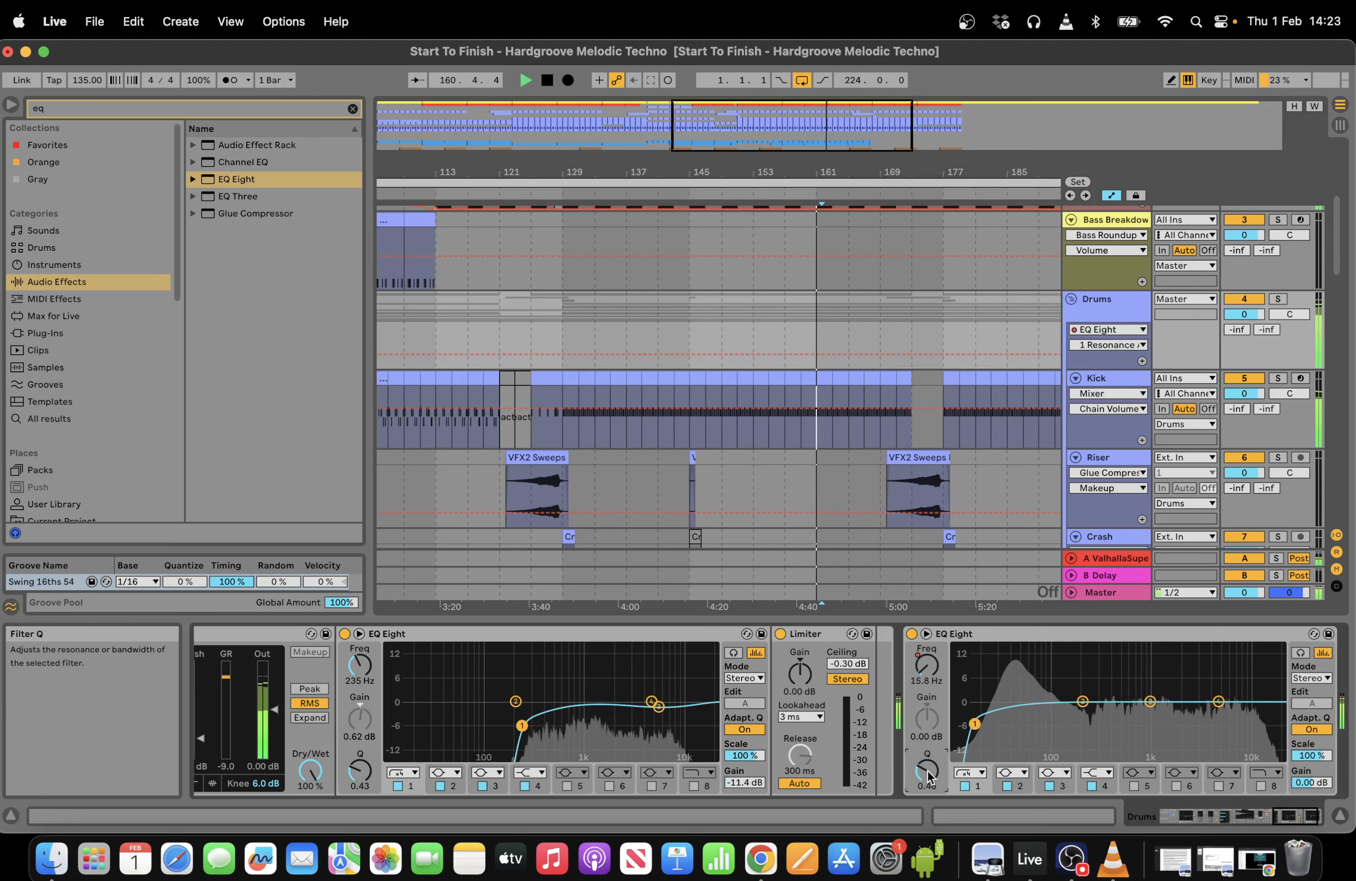
key("minus")
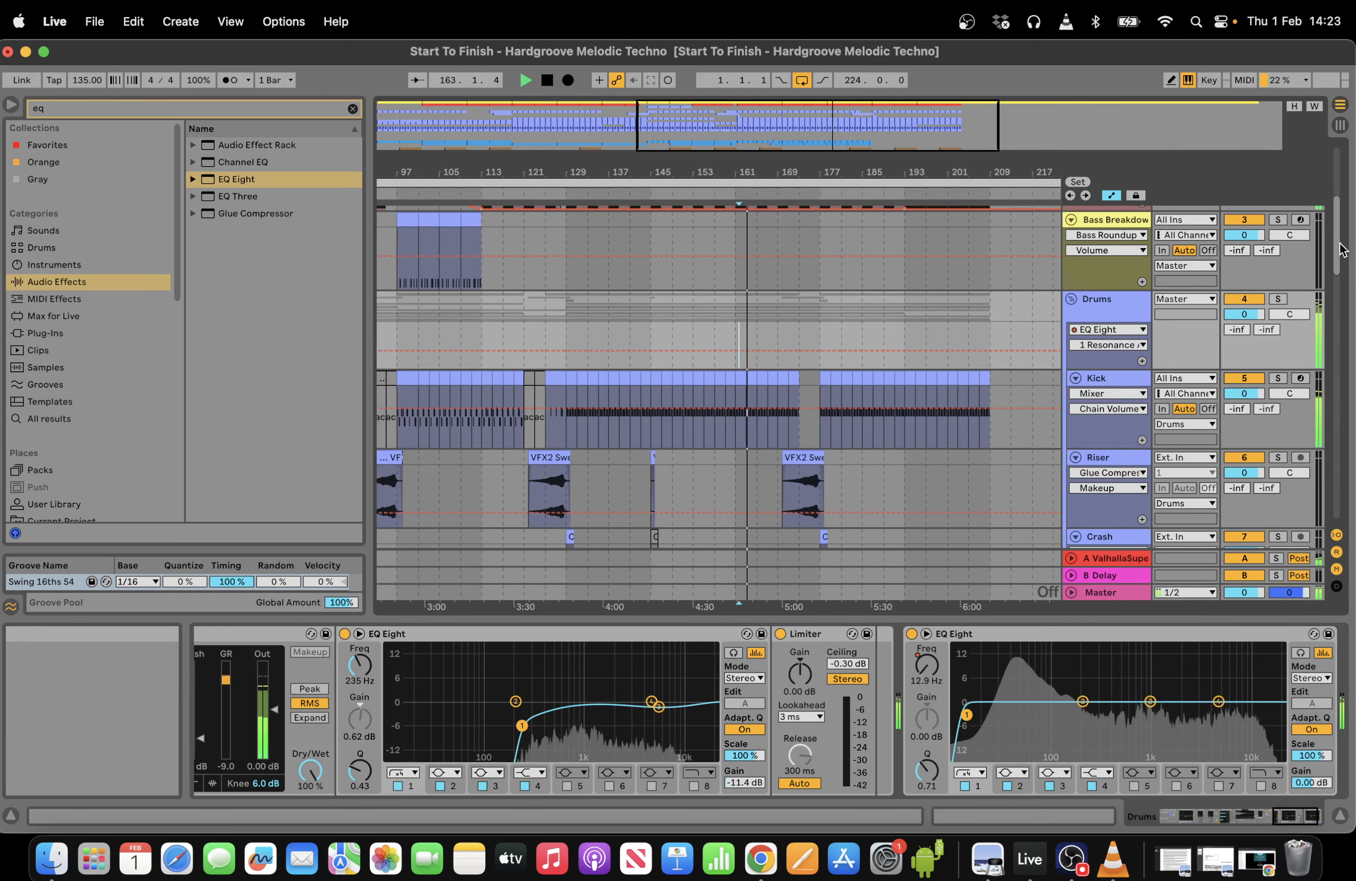
Cue playback at about bar 161 and show the second Lead 1 track's Wavetable Env 2 Decay automation.
key("minus")
scroll(801, 492, "down", 15)
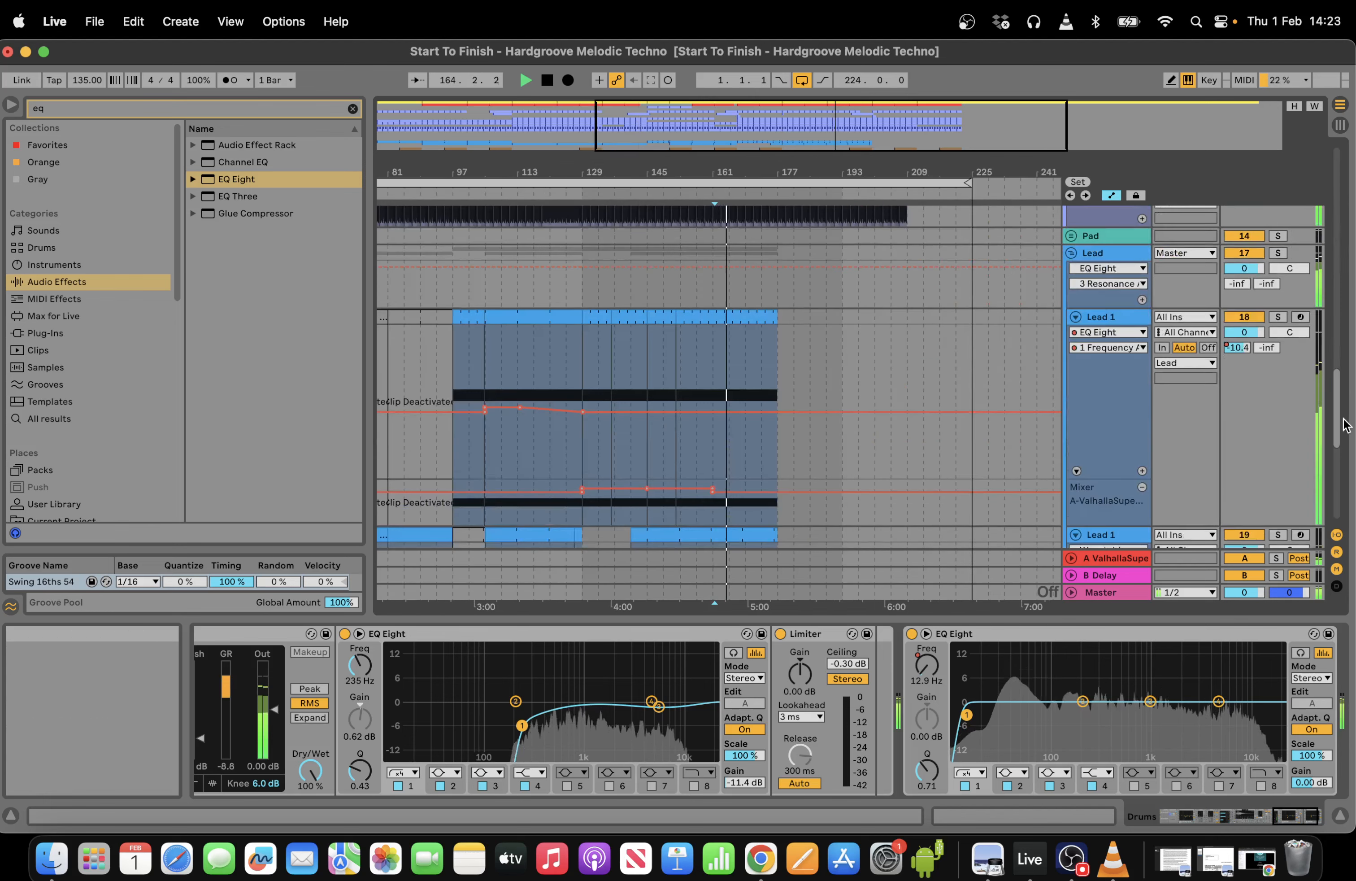
left_click(737, 486)
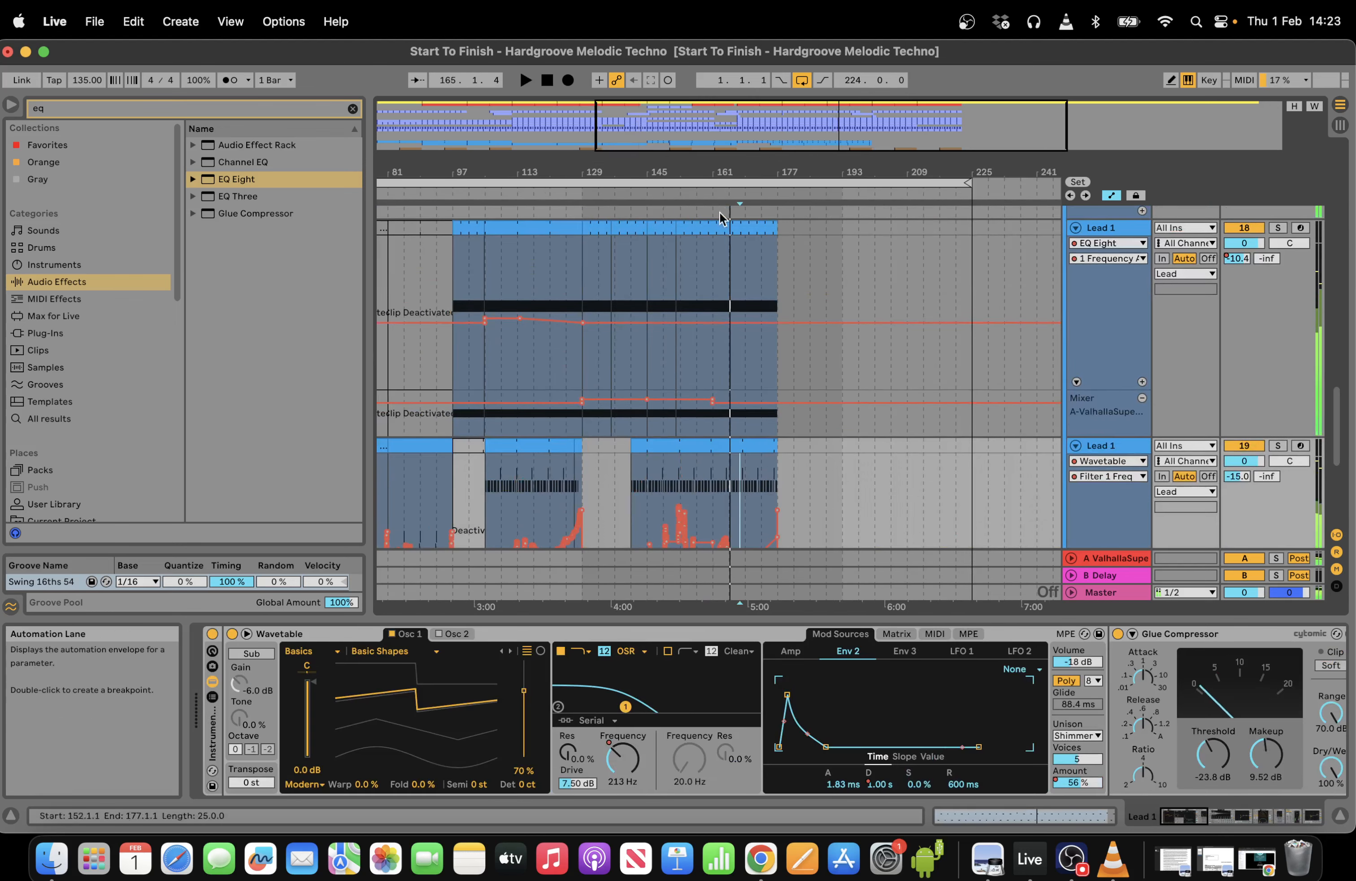
left_click(714, 206)
left_click(730, 486)
key("space")
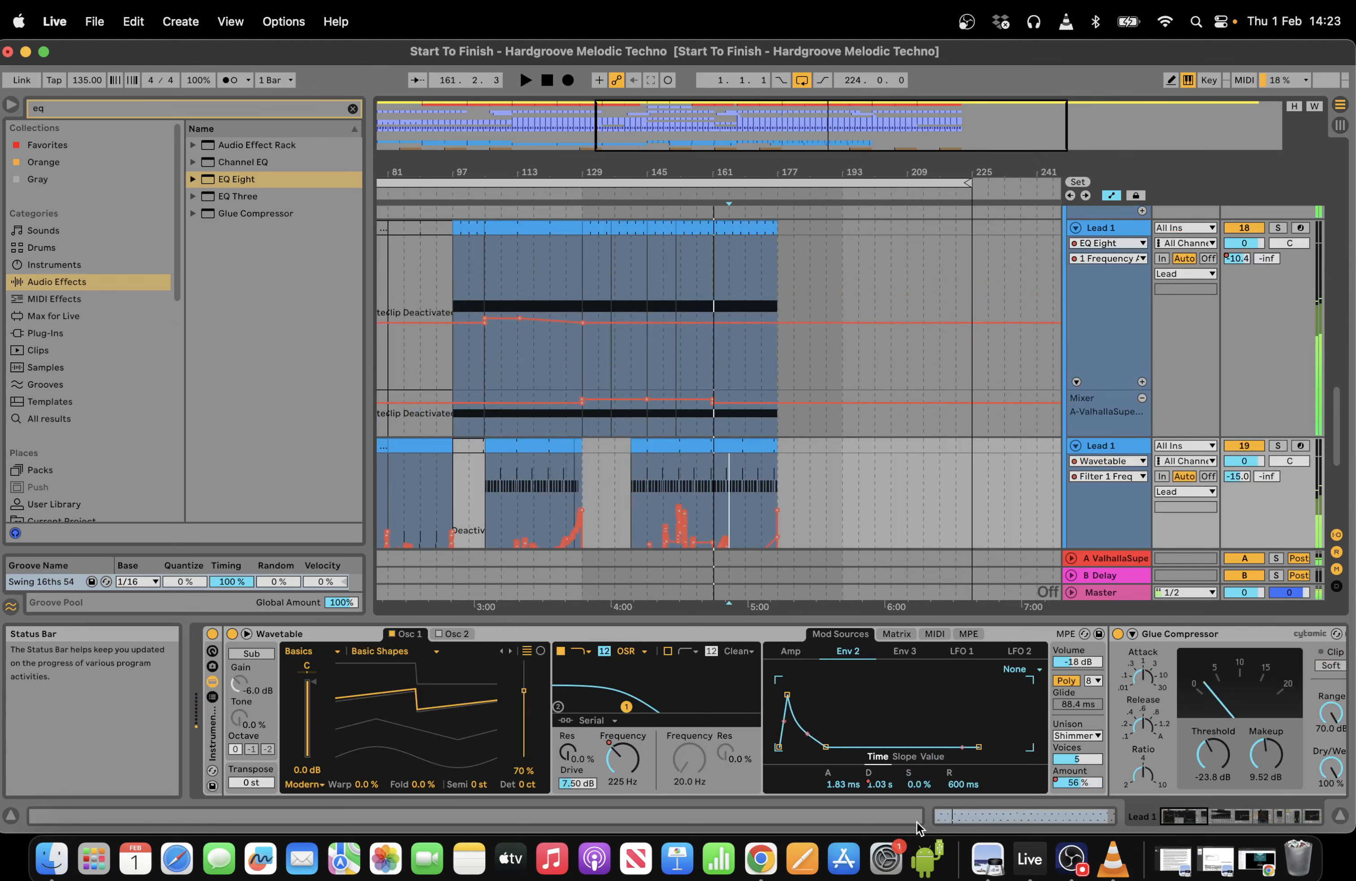
left_click(879, 783)
scroll(1338, 420, "down", 3)
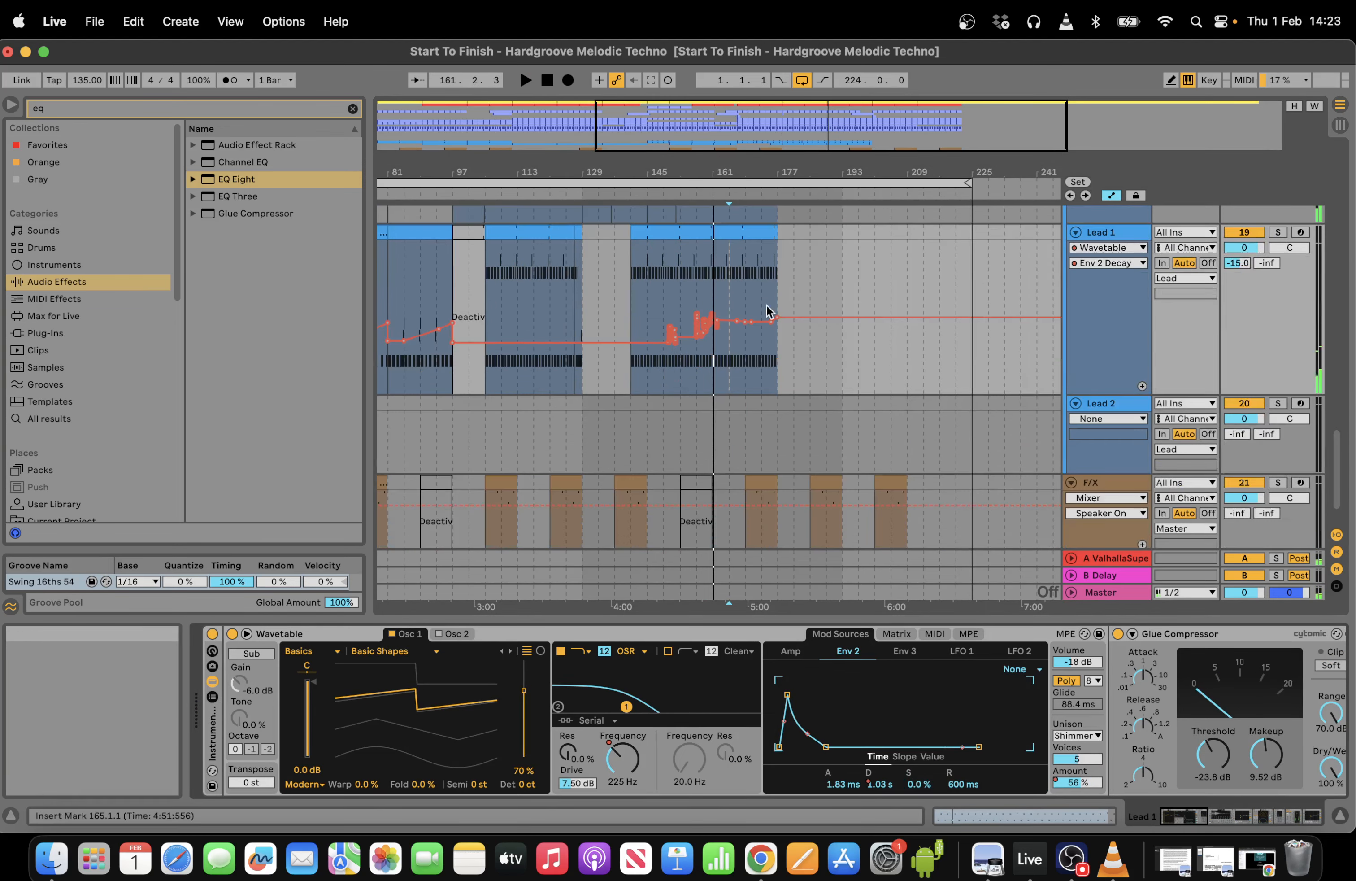
Lower the second Lead 1 track's Env 2 Decay automation from about bar 160 to bar 180 and audition it from there.
mouse_move(829, 122)
left_mouse_down()
mouse_move(801, 138)
mouse_move(819, 137)
left_mouse_up()
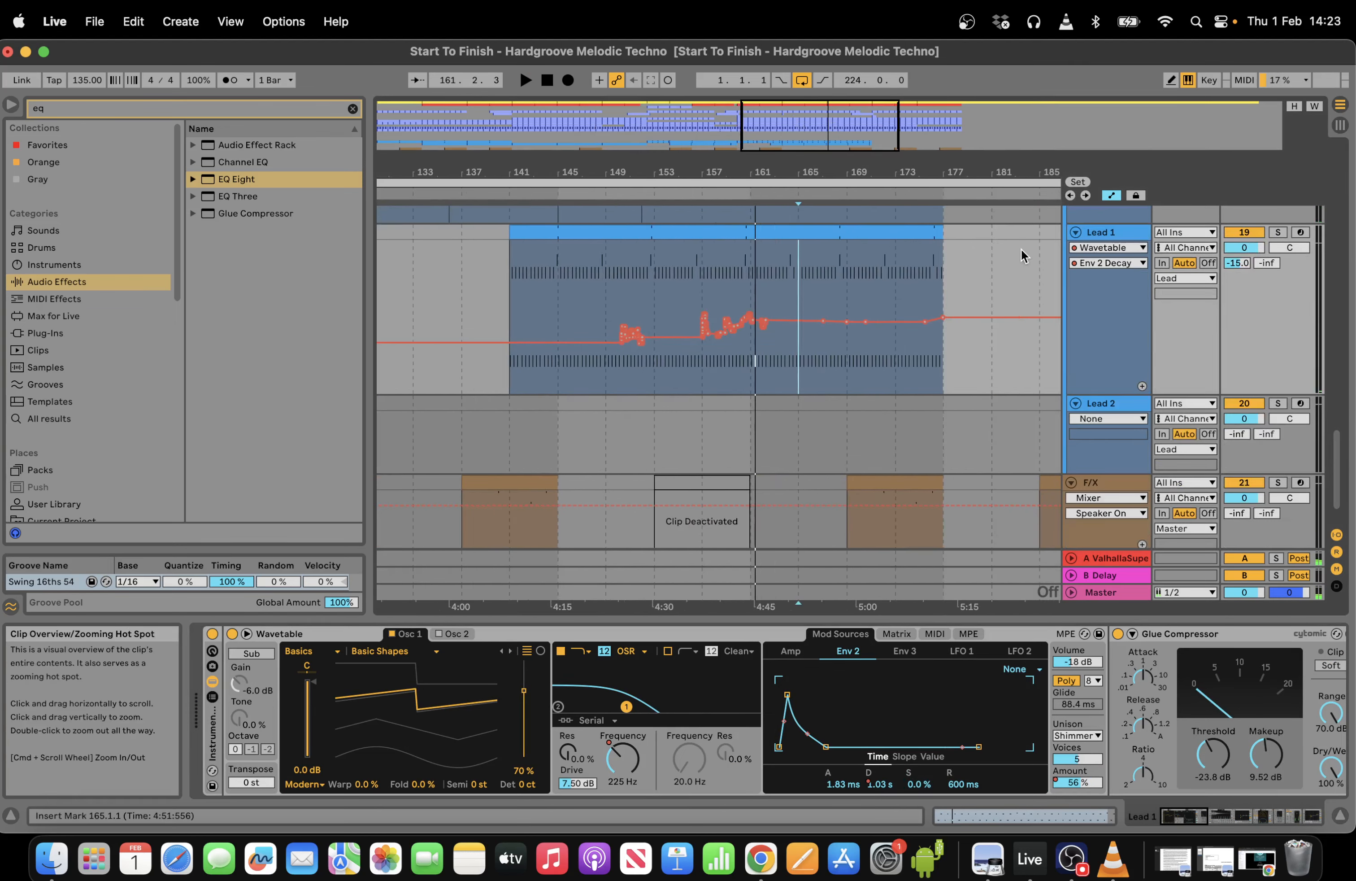
left_click_drag(993, 263, 724, 303)
left_click(763, 313)
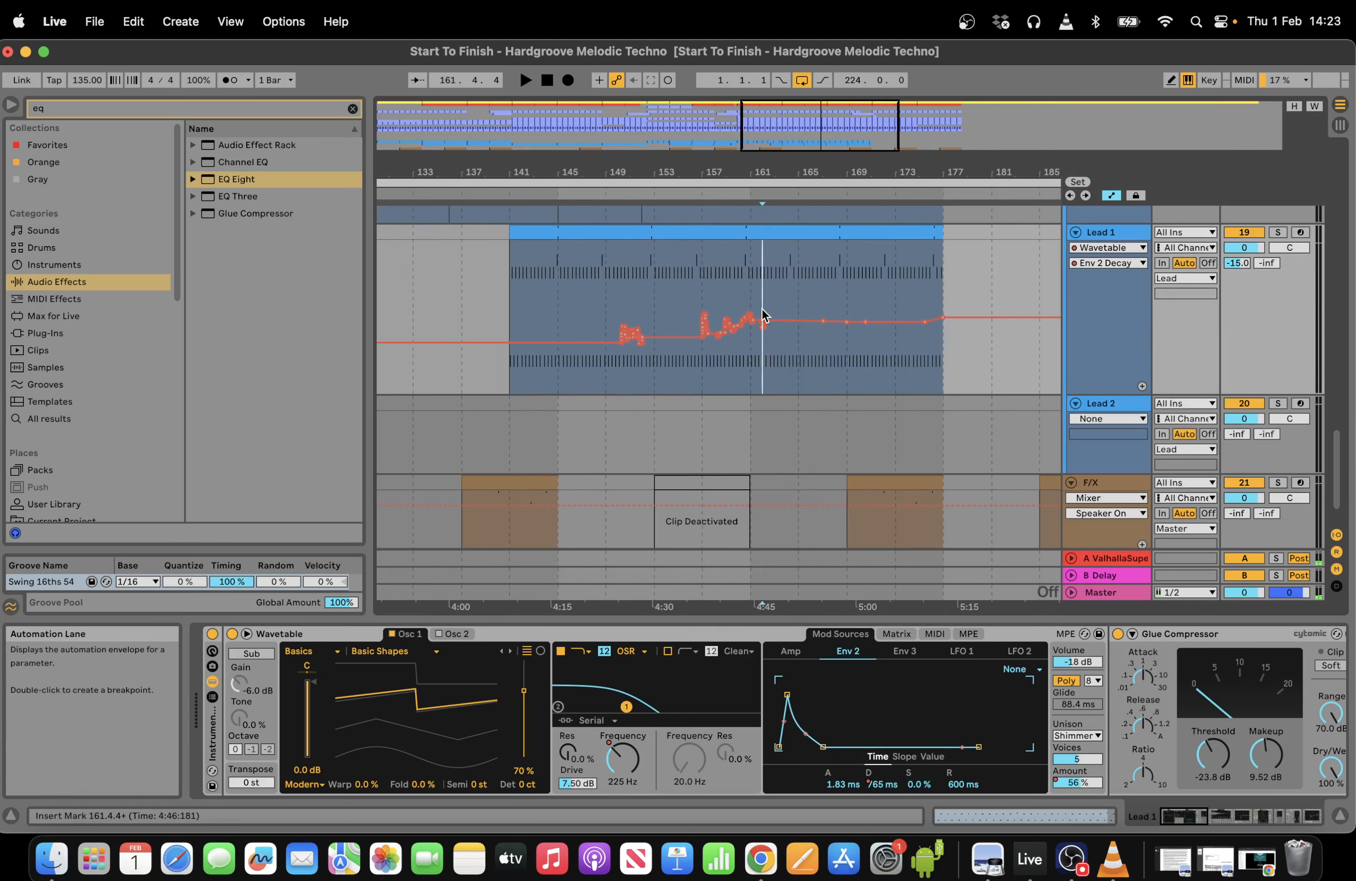
left_click_drag(987, 272, 743, 322)
left_click(745, 191)
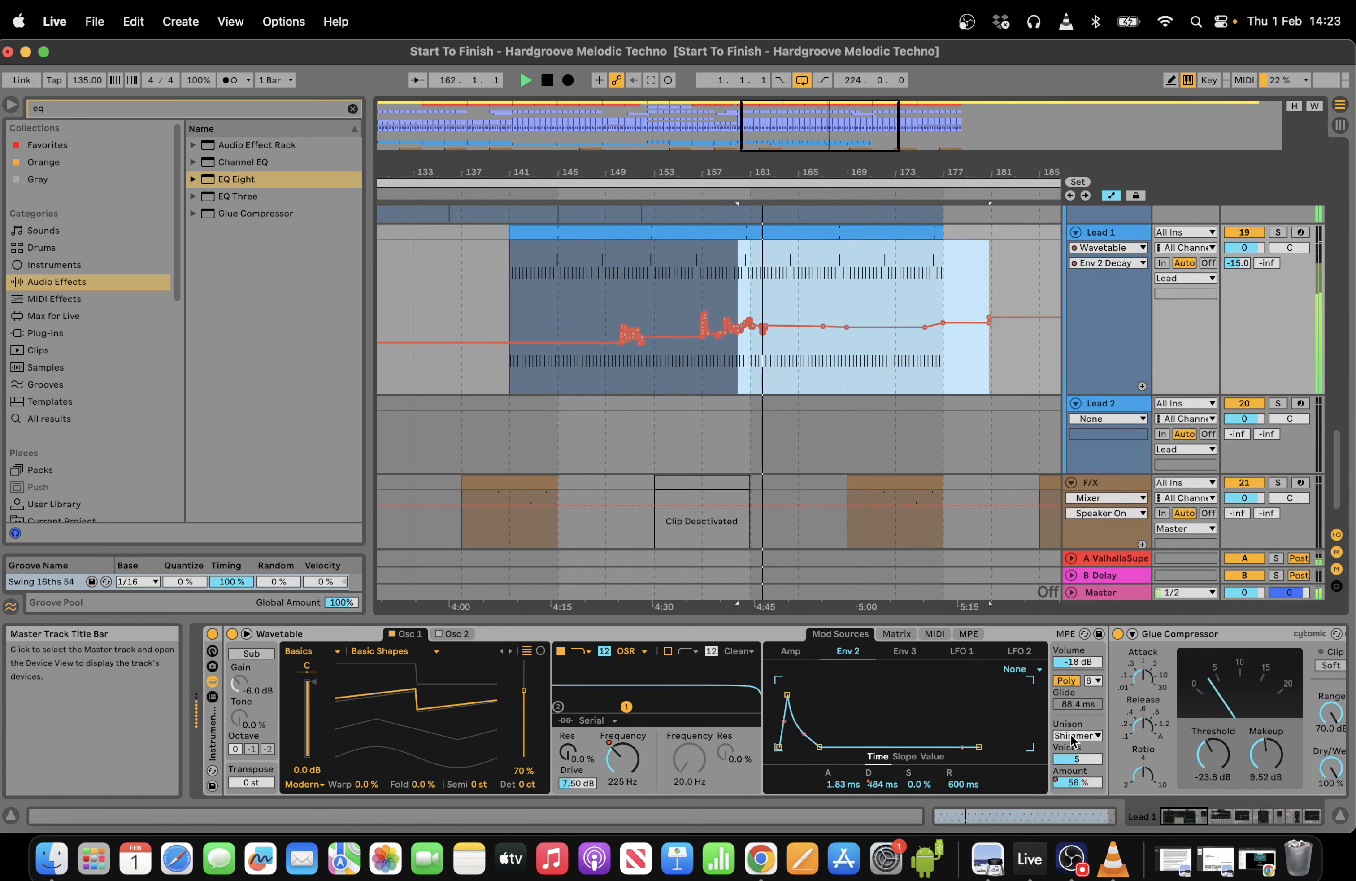
Record varying Unison Amount automation on the second Lead 1 track's Wavetable from about bar 165 to bar 171.
left_click(1078, 783)
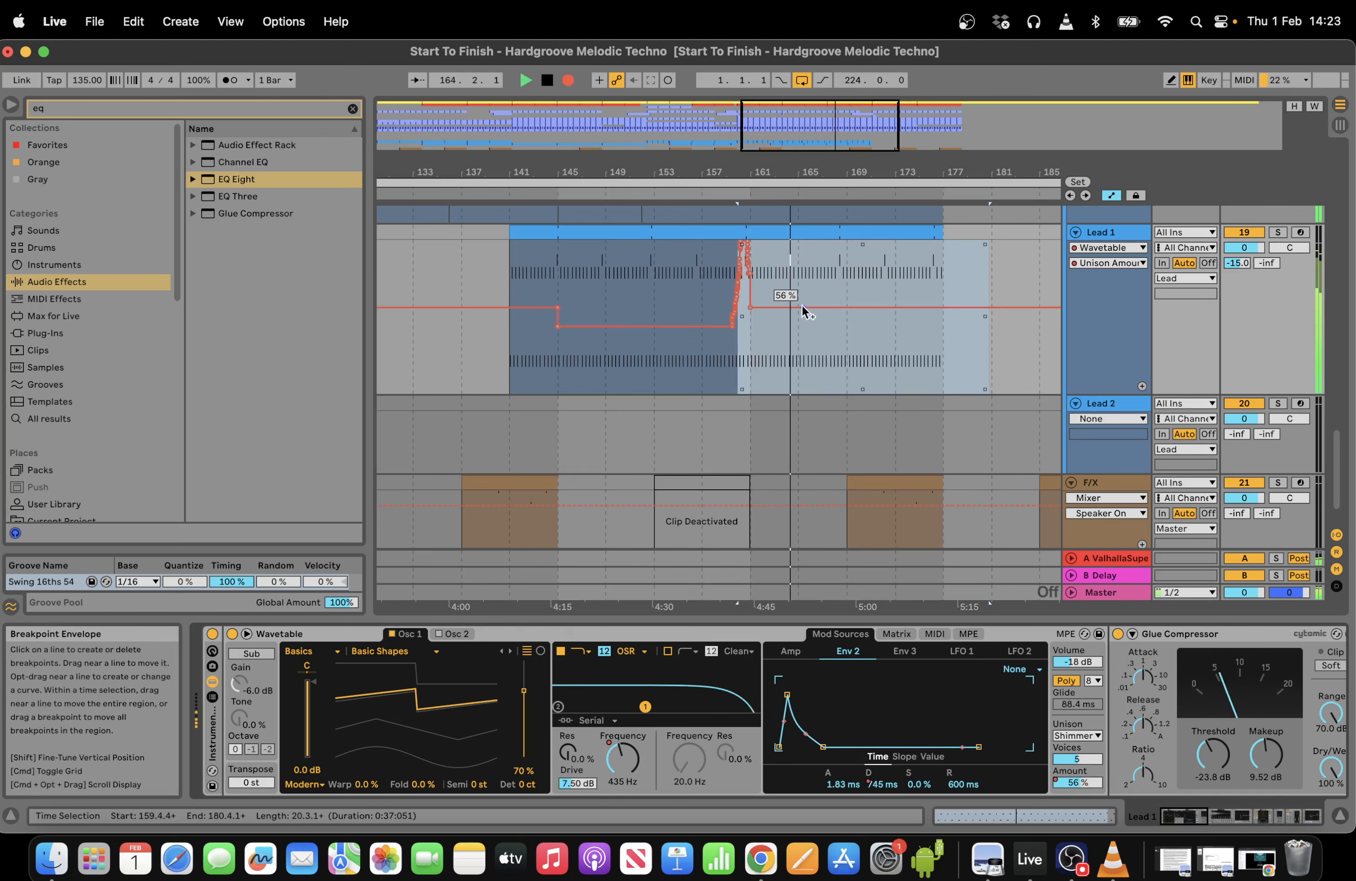
mouse_move(802, 305)
left_mouse_down()
mouse_move(803, 289)
mouse_move(813, 310)
left_mouse_up()
mouse_move(1078, 783)
left_mouse_down()
mouse_move(1078, 800)
mouse_move(1078, 762)
mouse_move(1078, 781)
left_mouse_up()
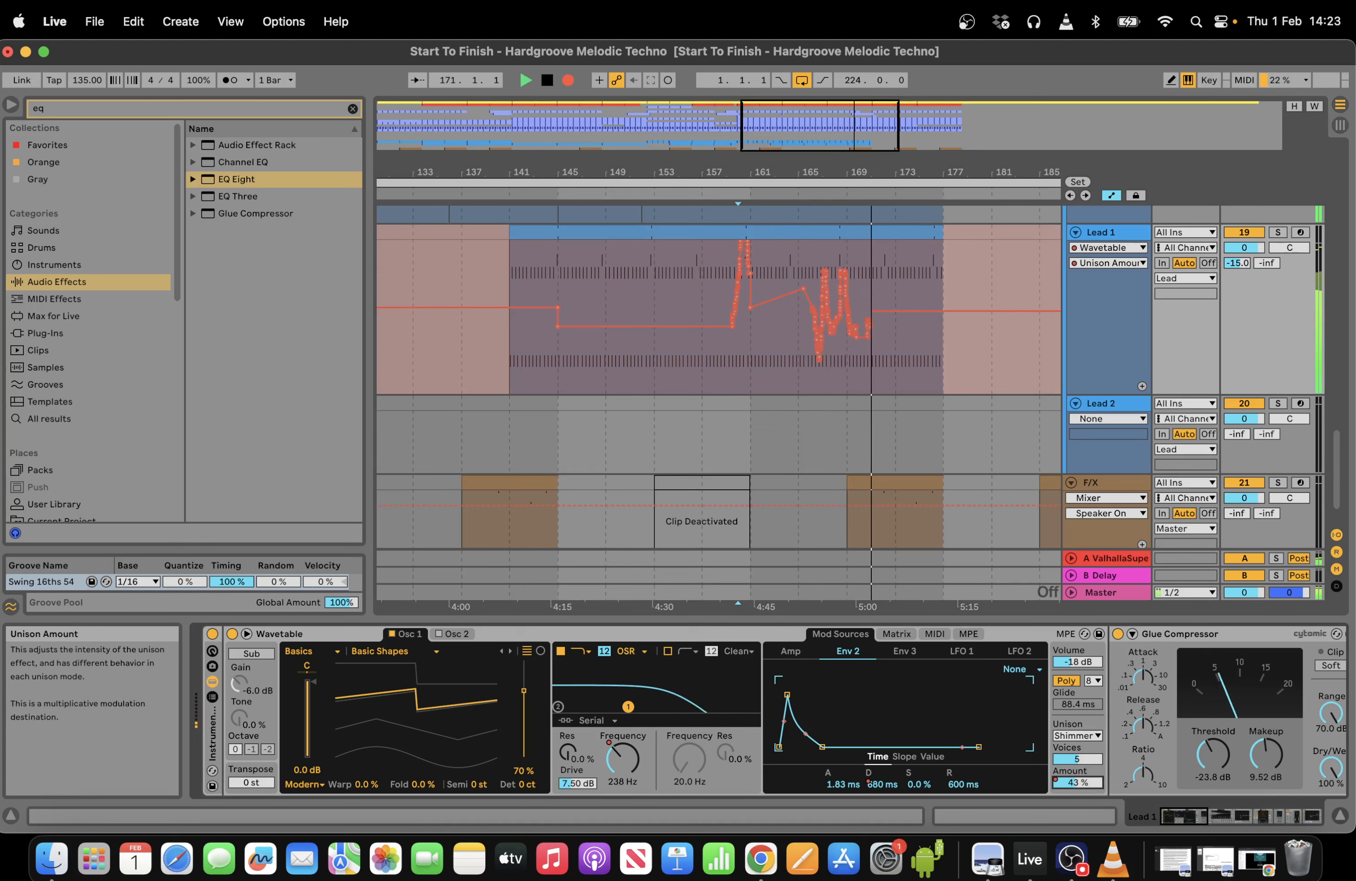
left_click(568, 81)
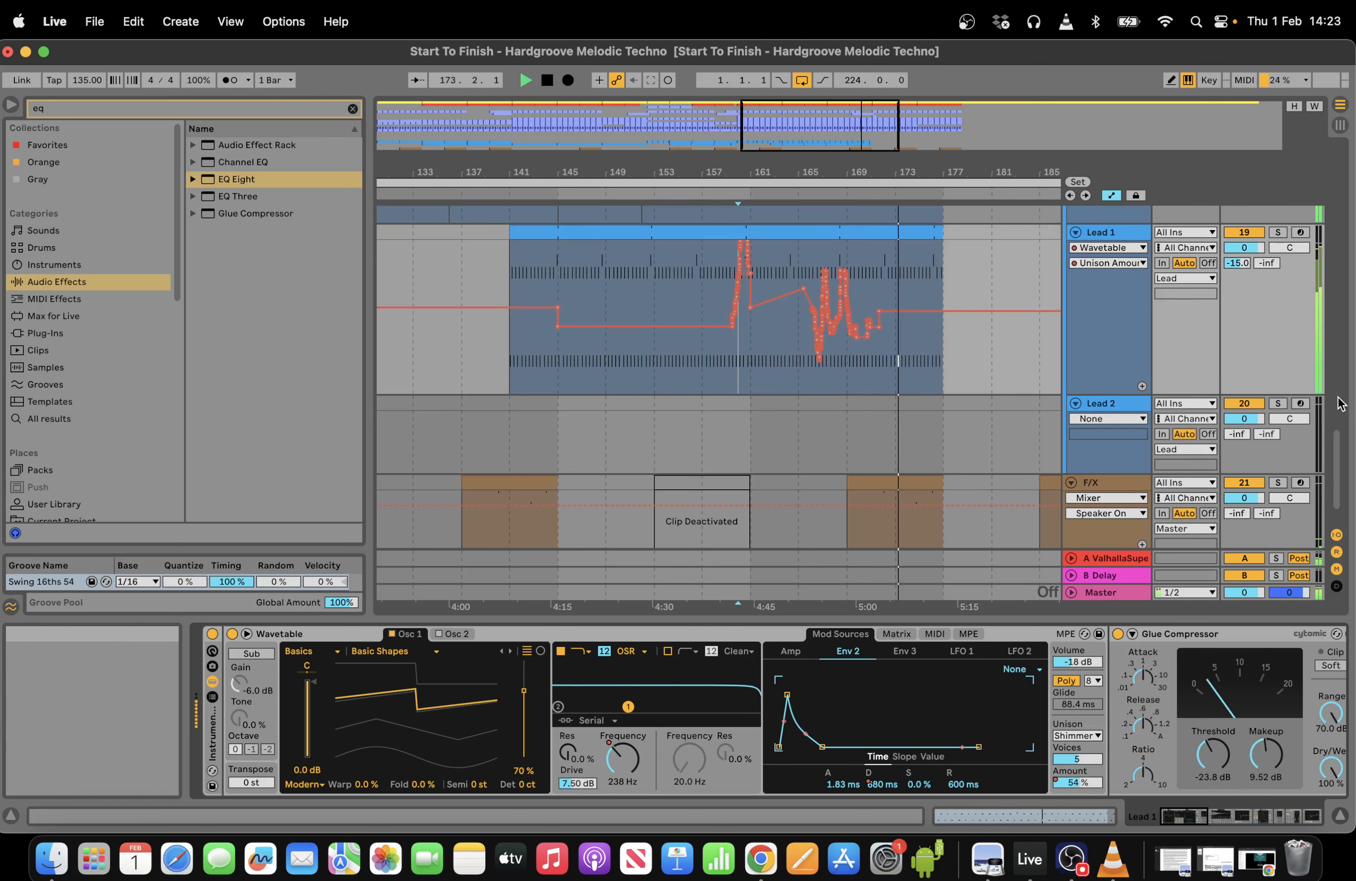
Review the tracks from about bar 177 to the end, audition the outro around bar 195 and stop playback.
left_click_drag(788, 143, 808, 137)
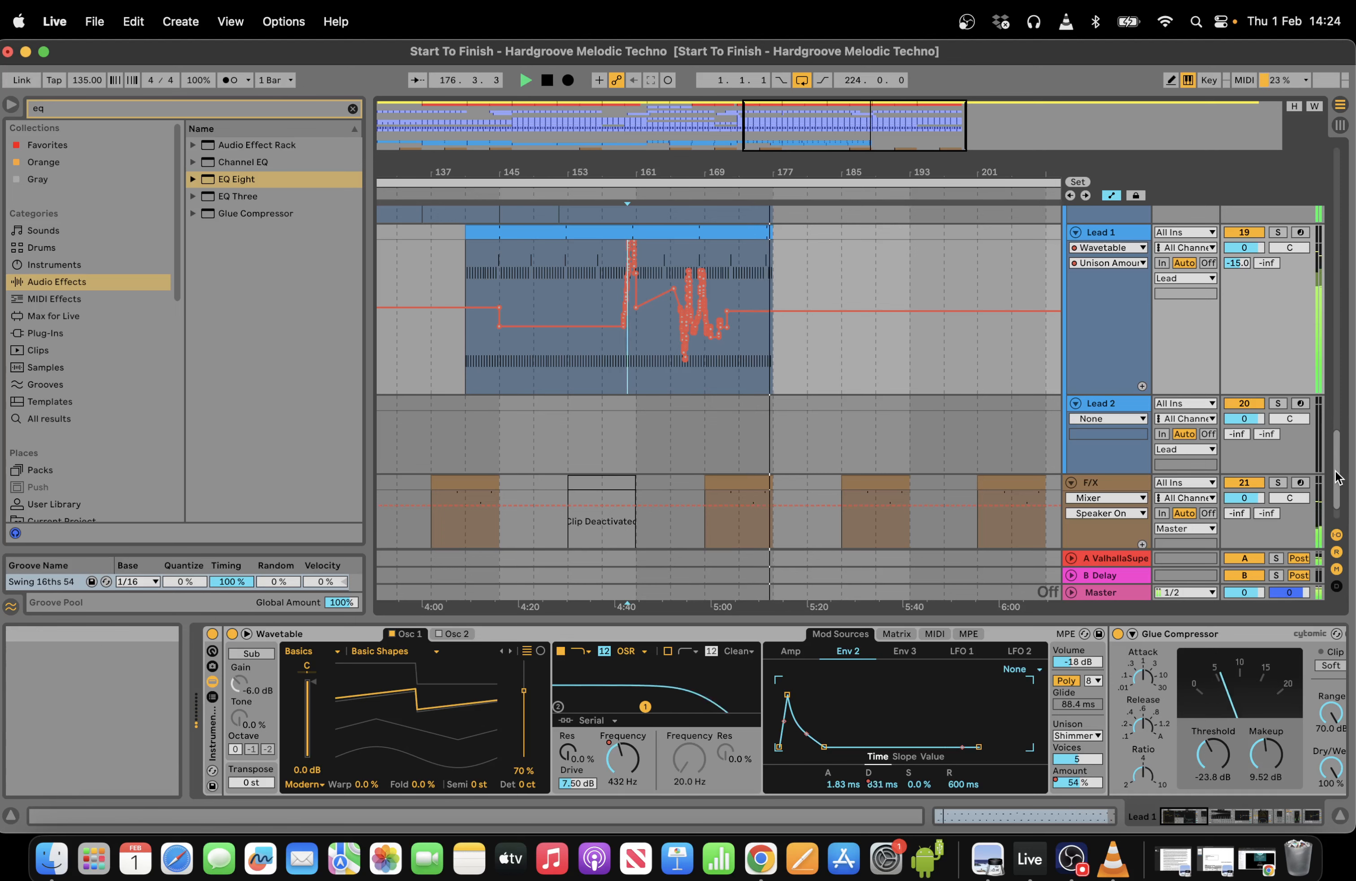
left_click_drag(849, 129, 882, 117)
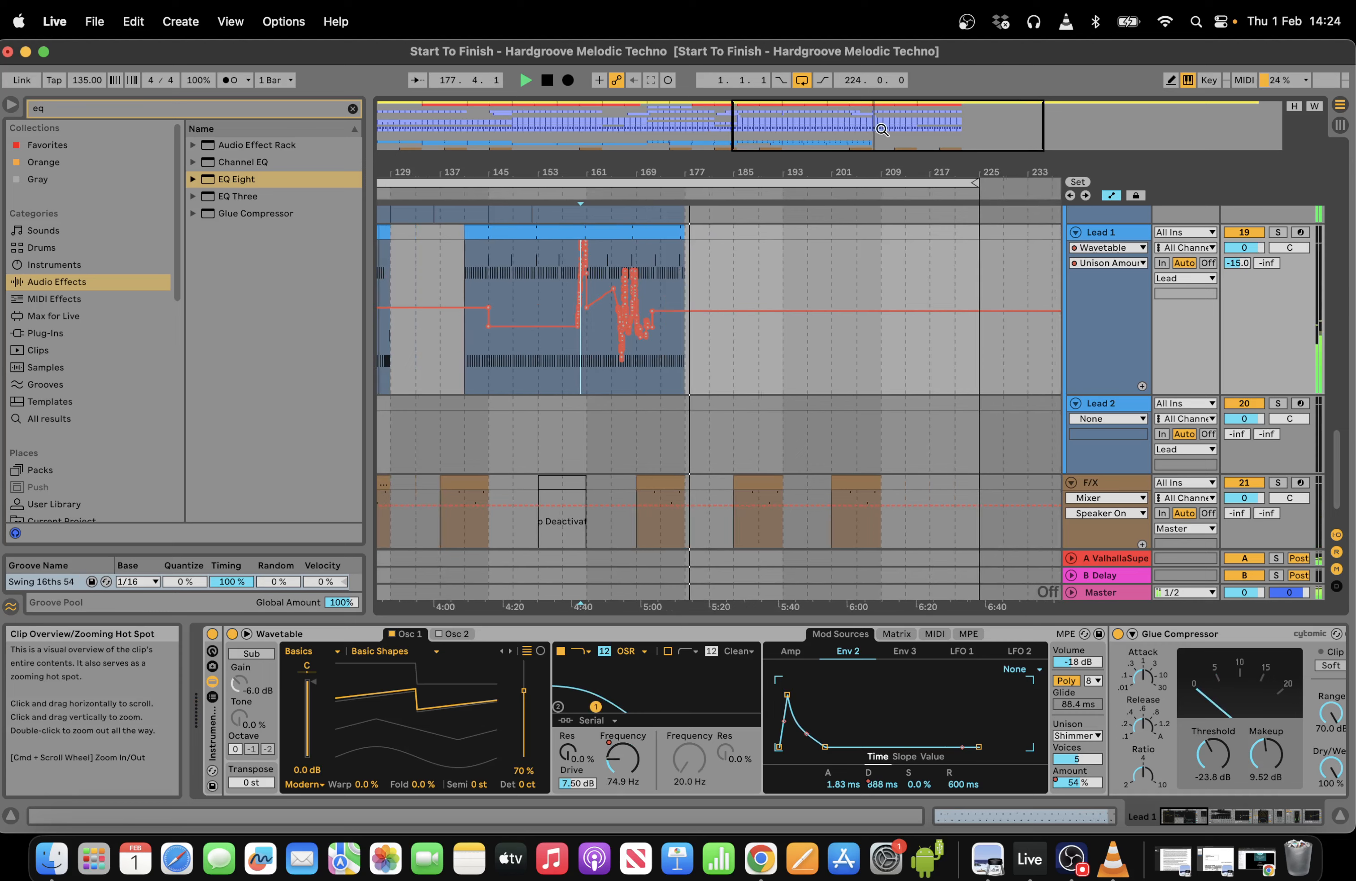
left_click_drag(1337, 476, 1337, 195)
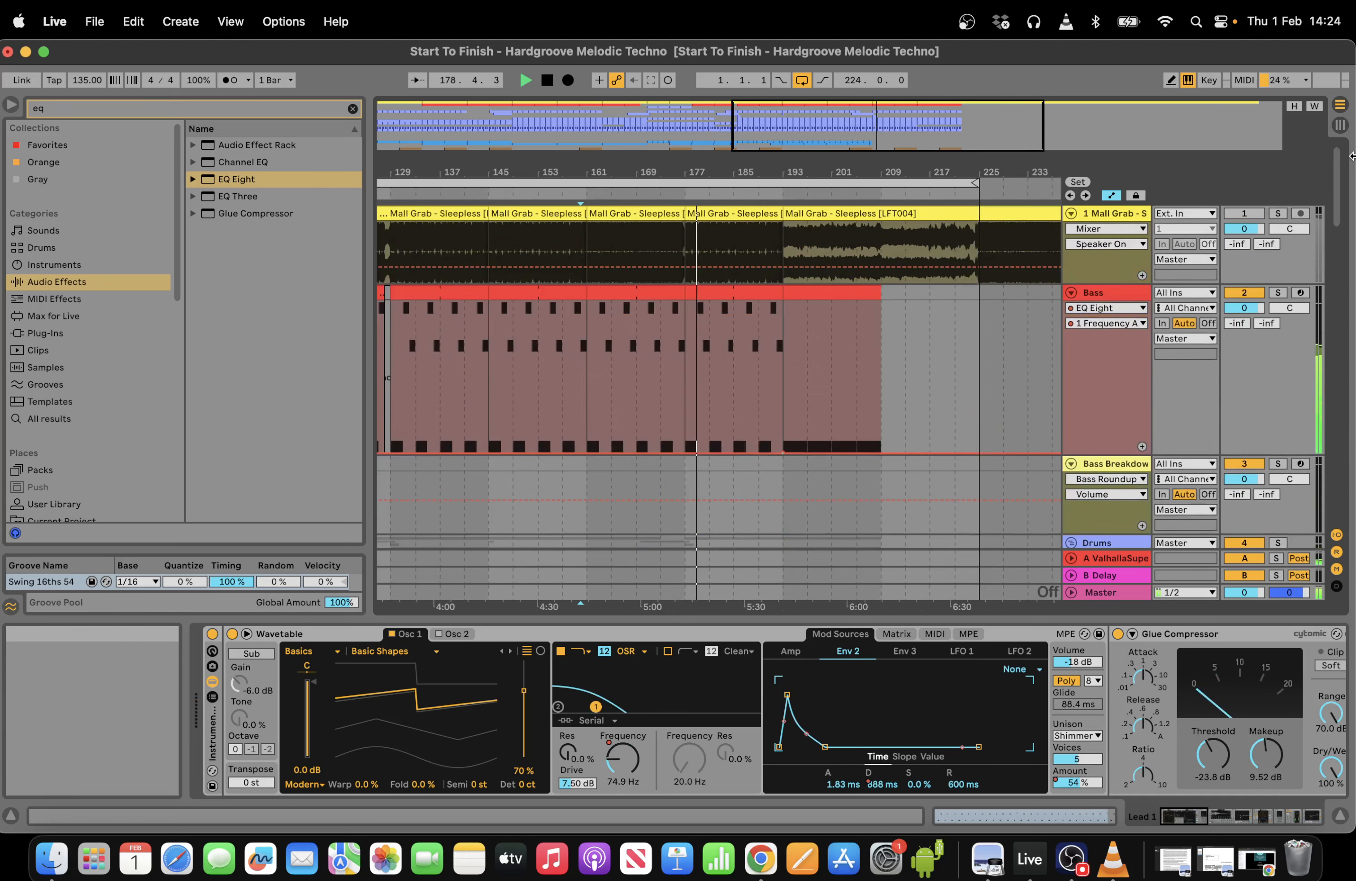
left_click(804, 193)
key("space")
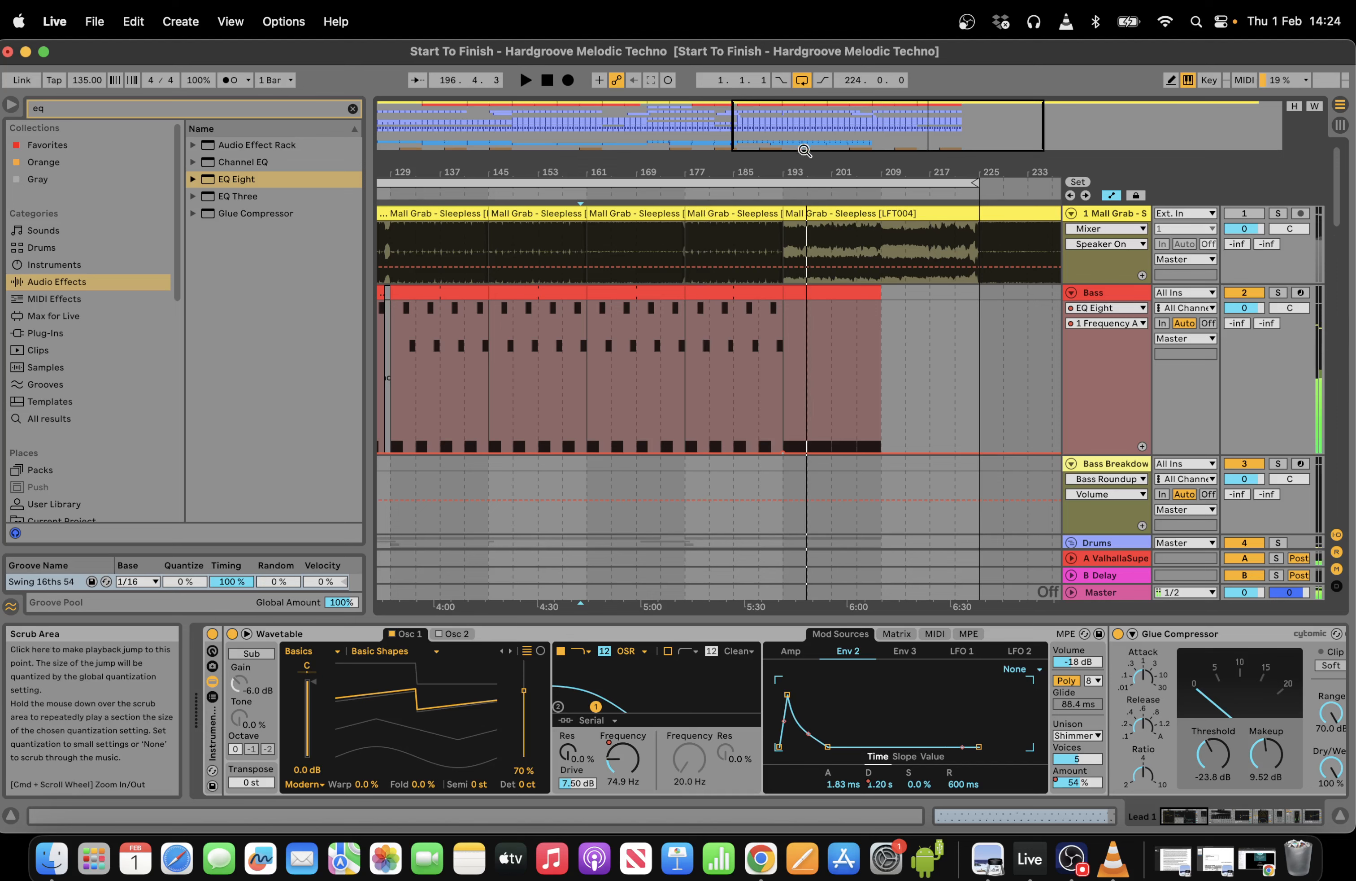
Review the full arrangement from bar 1, comparing the F/X clips, Lead group and Bass clips with the reference track.
double_click(610, 132)
left_click_drag(610, 132, 593, 132)
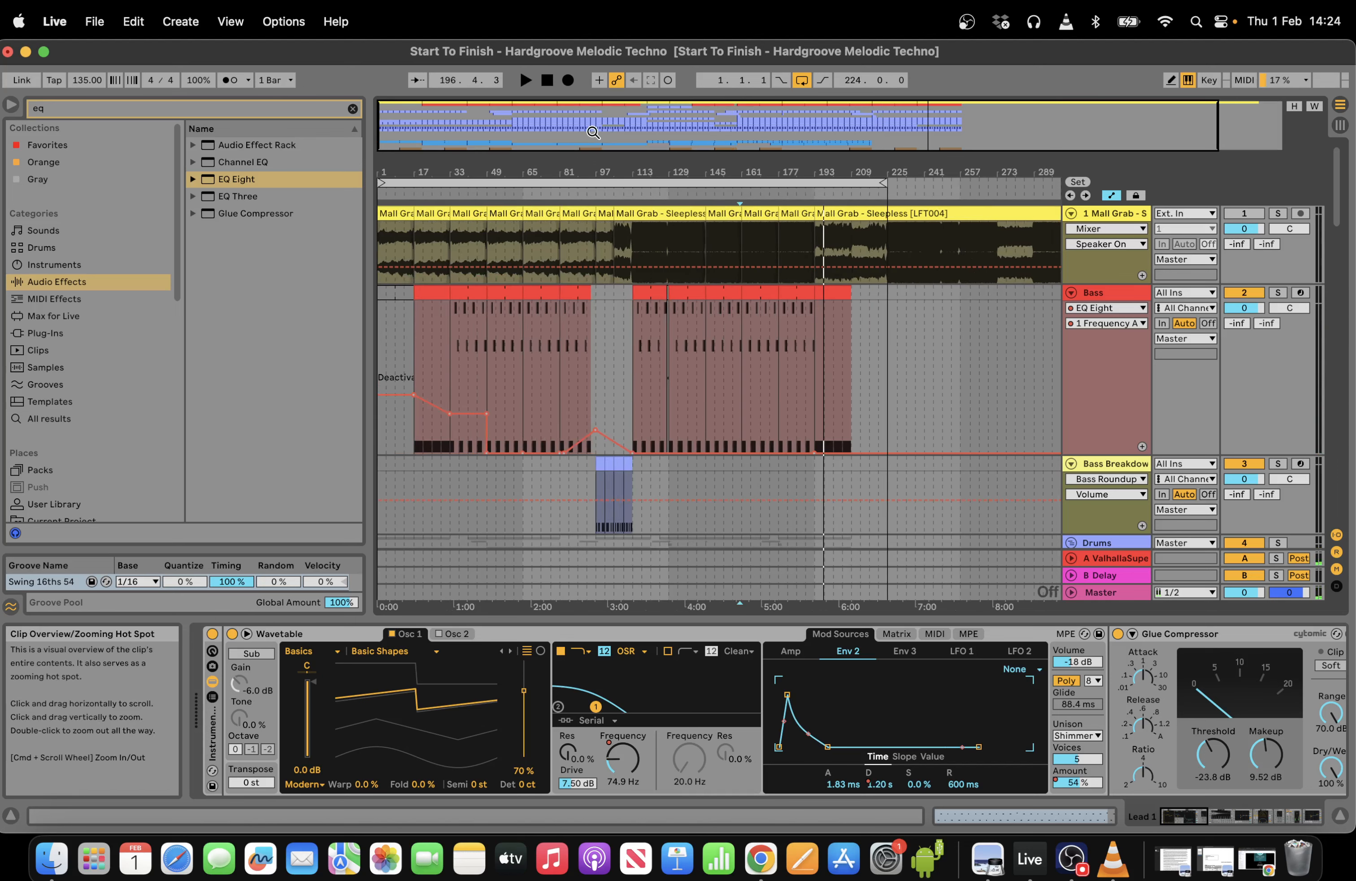
left_click_drag(593, 132, 599, 132)
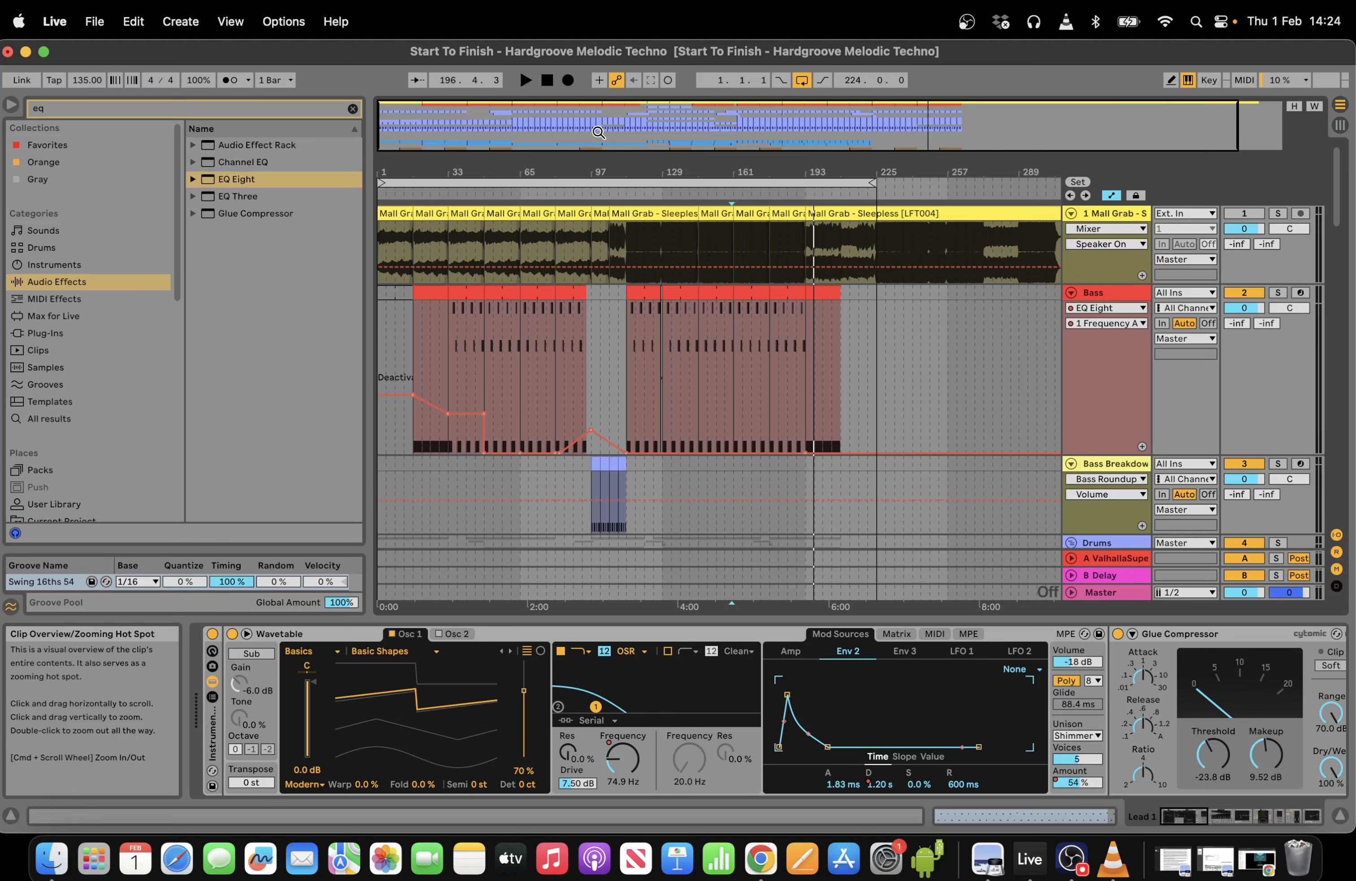
left_click_drag(1337, 216, 1337, 515)
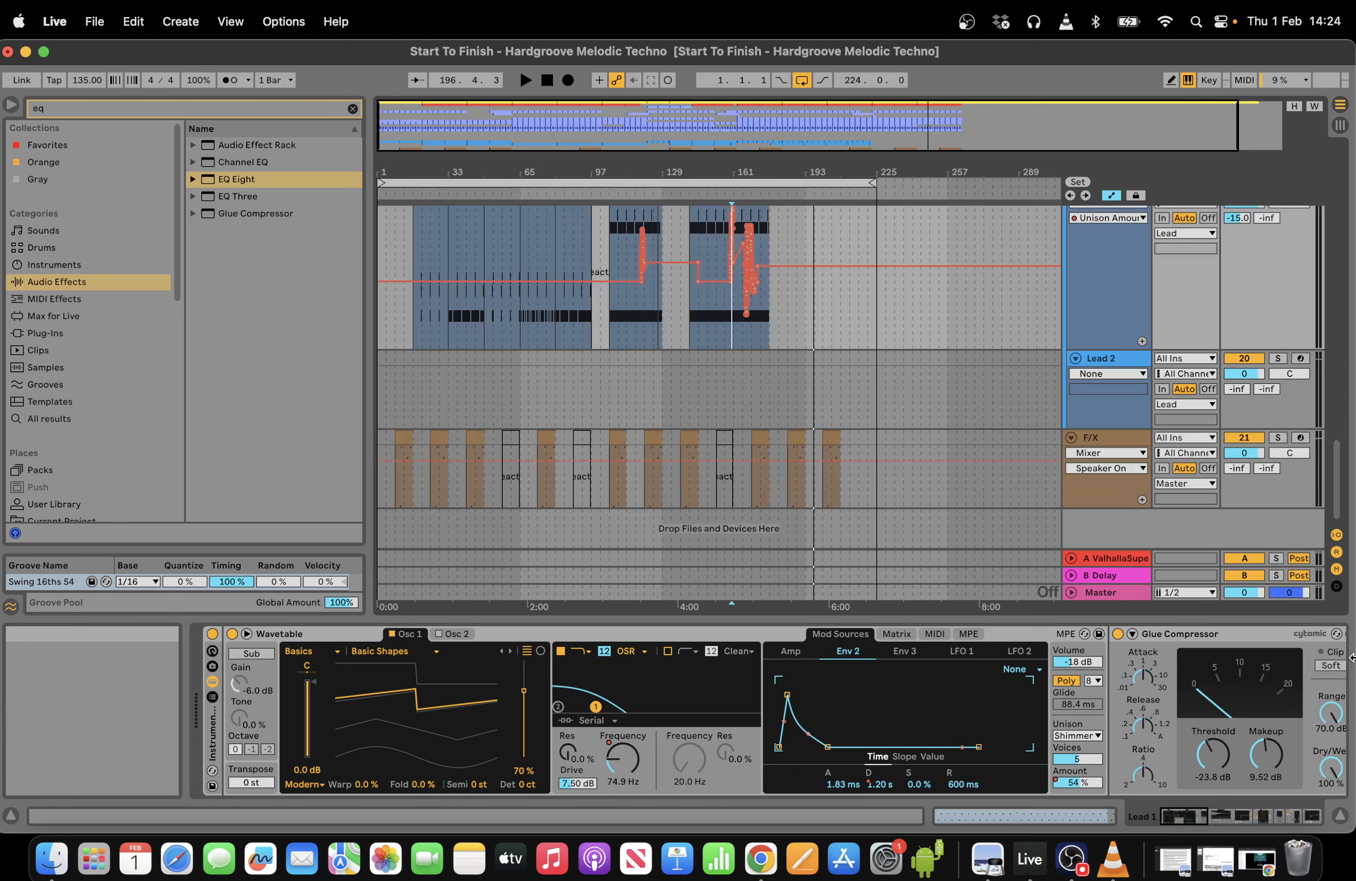
left_click_drag(863, 449, 318, 443)
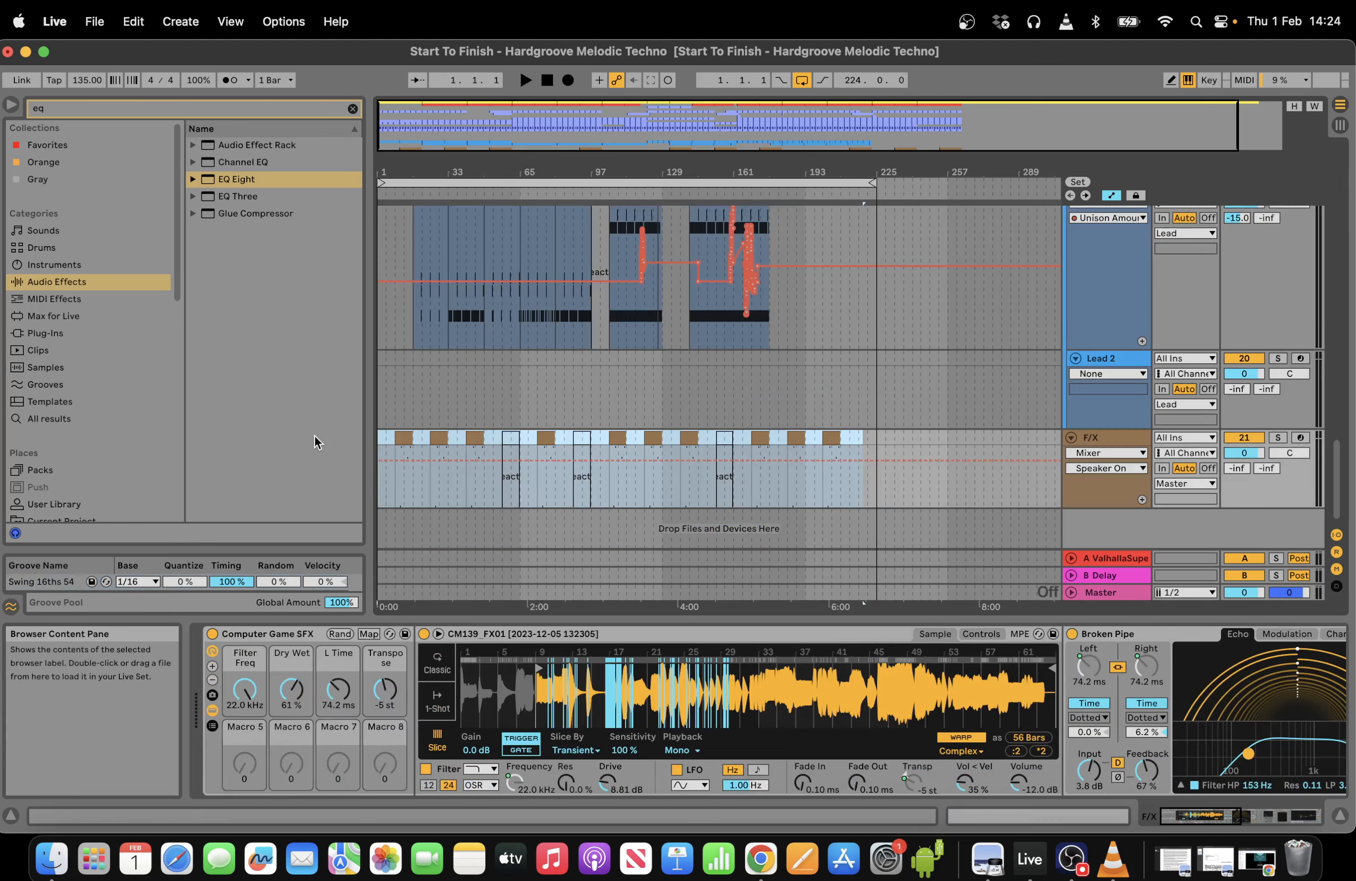
left_click_drag(1338, 486, 1332, 401)
left_click(705, 346)
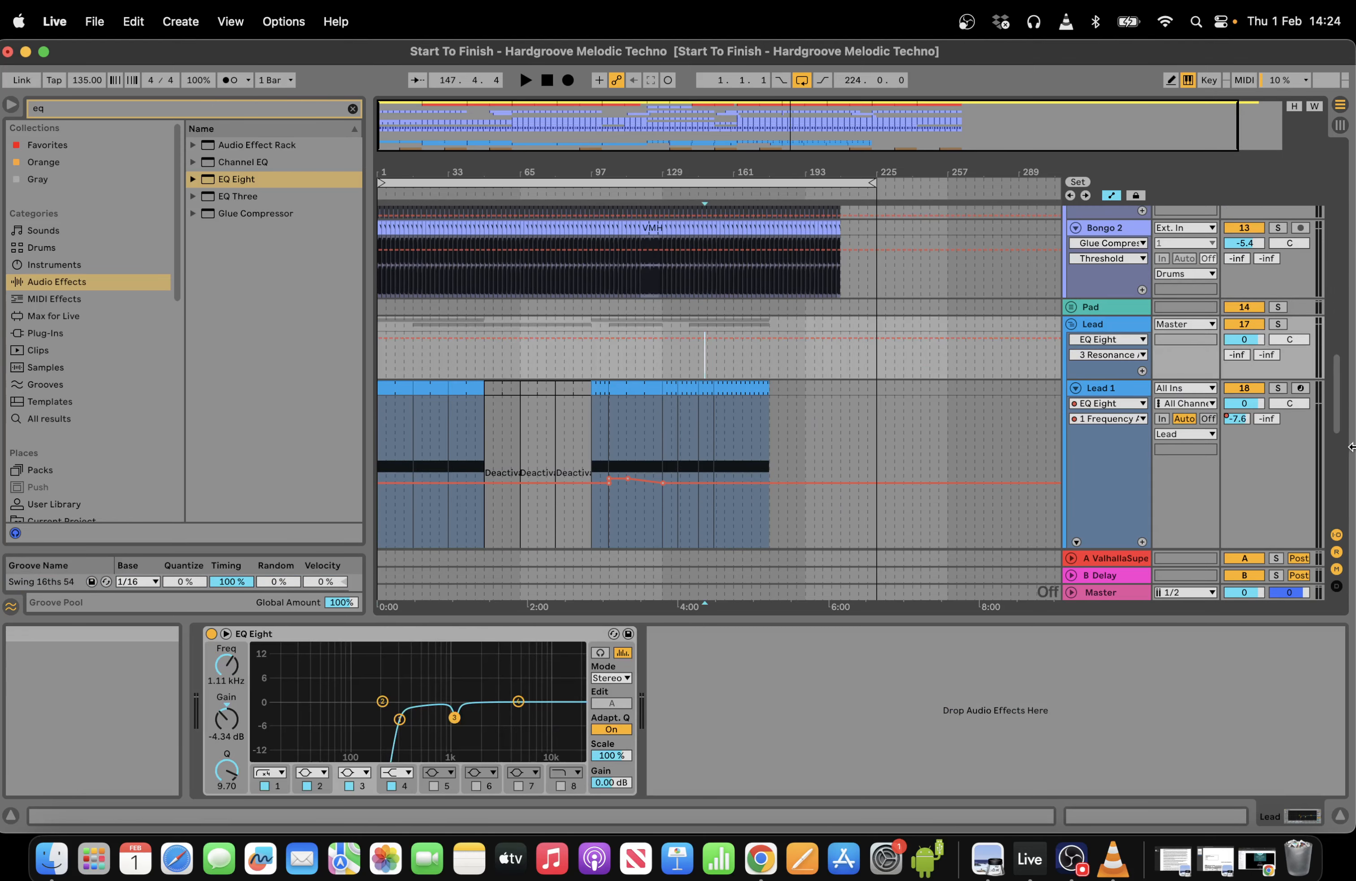
left_click_drag(1336, 415, 1341, 133)
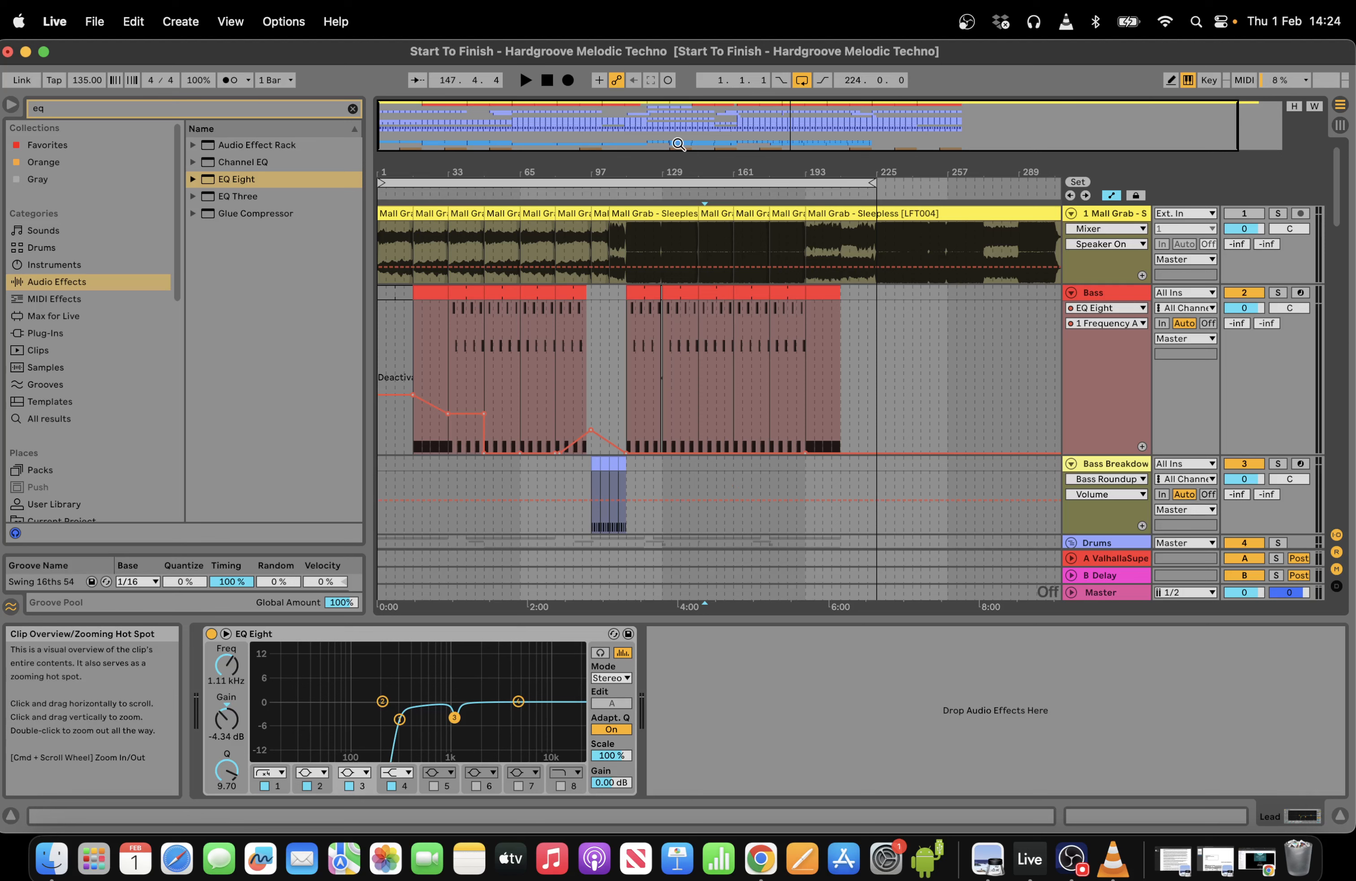
left_click_drag(687, 164, 657, 143)
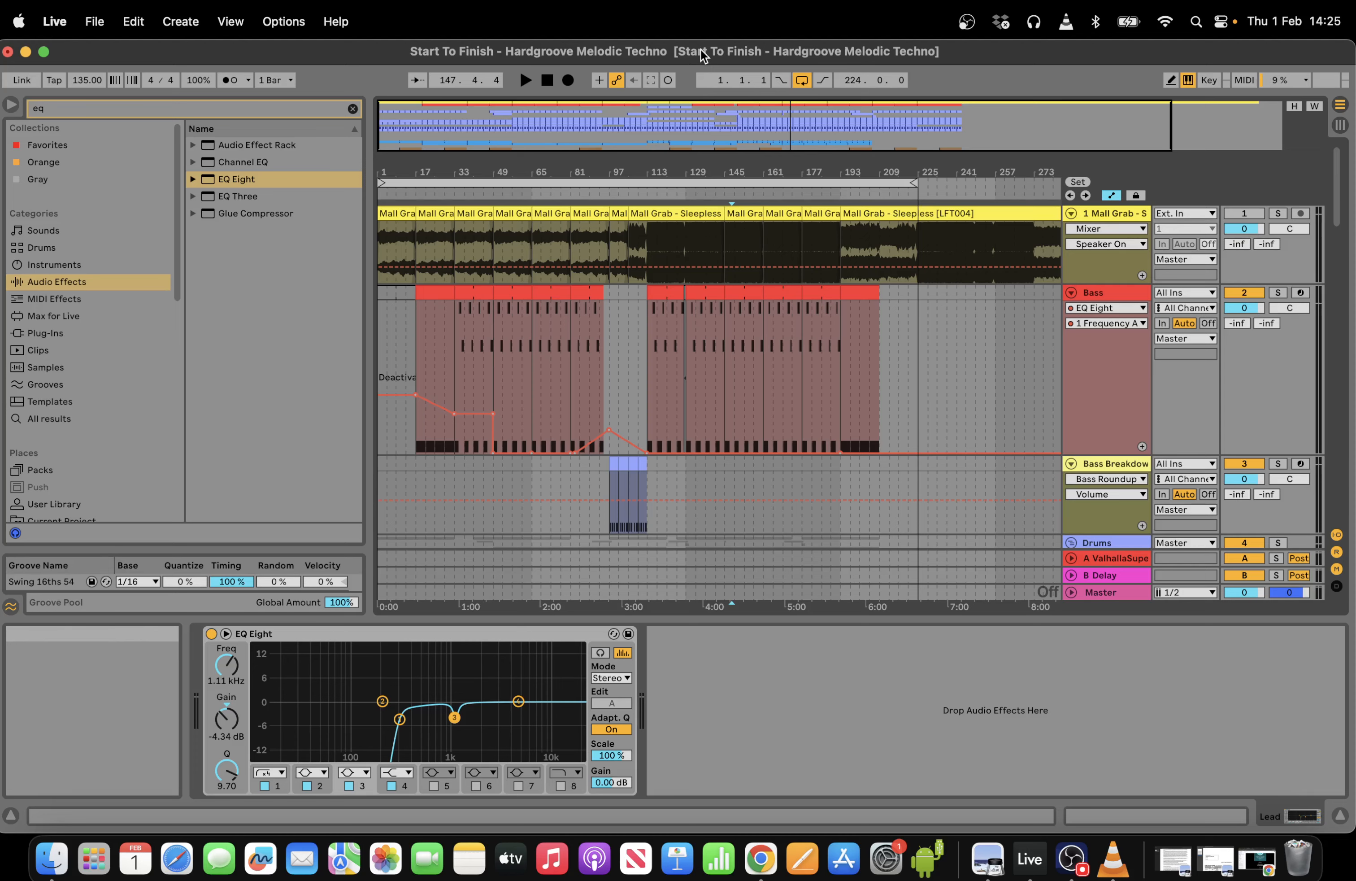
Switch to OBS Studio, resume the paused screen recording and return to Ableton Live.
left_click(1072, 858)
left_click(1325, 678)
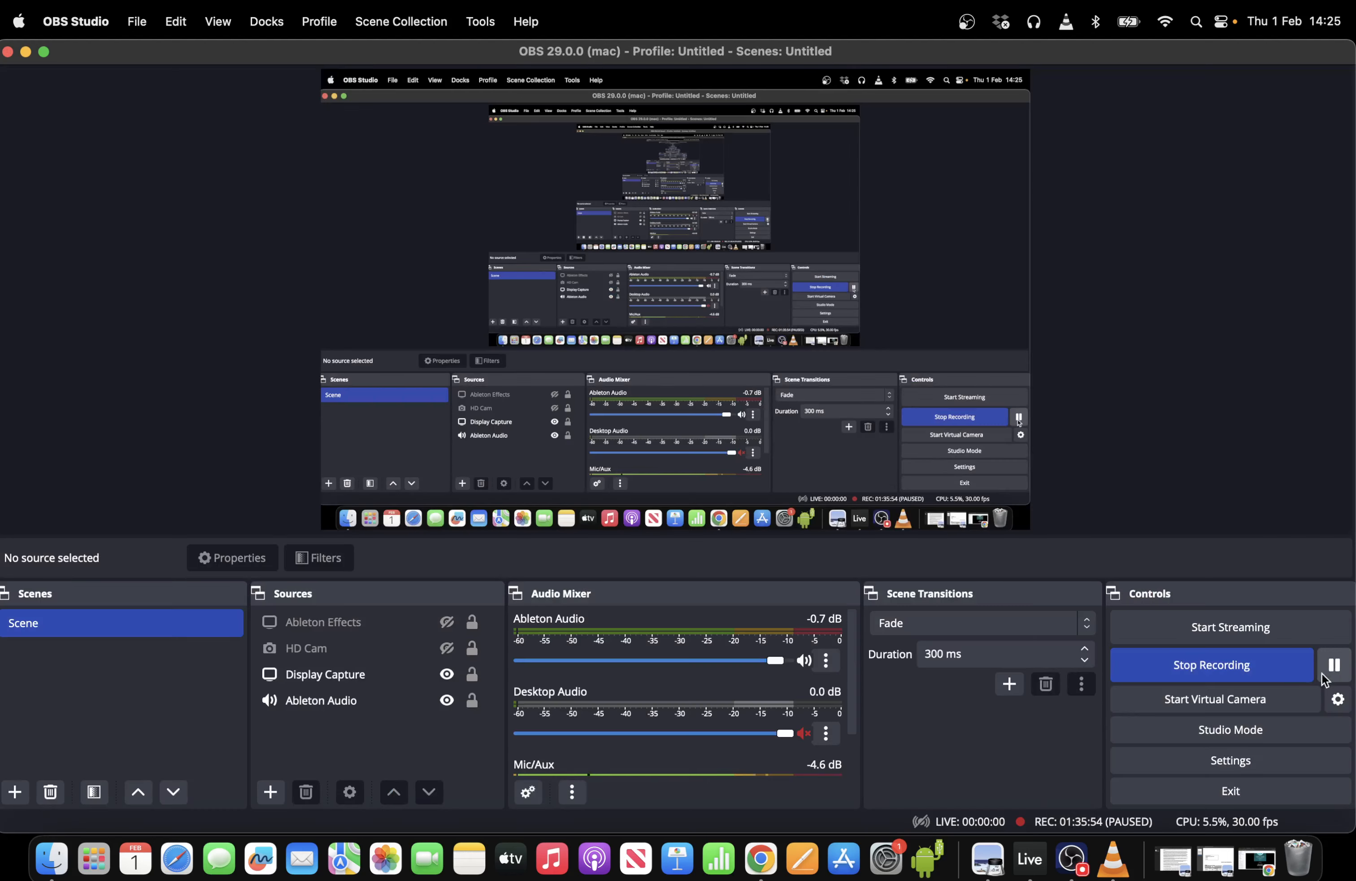
left_click(1029, 858)
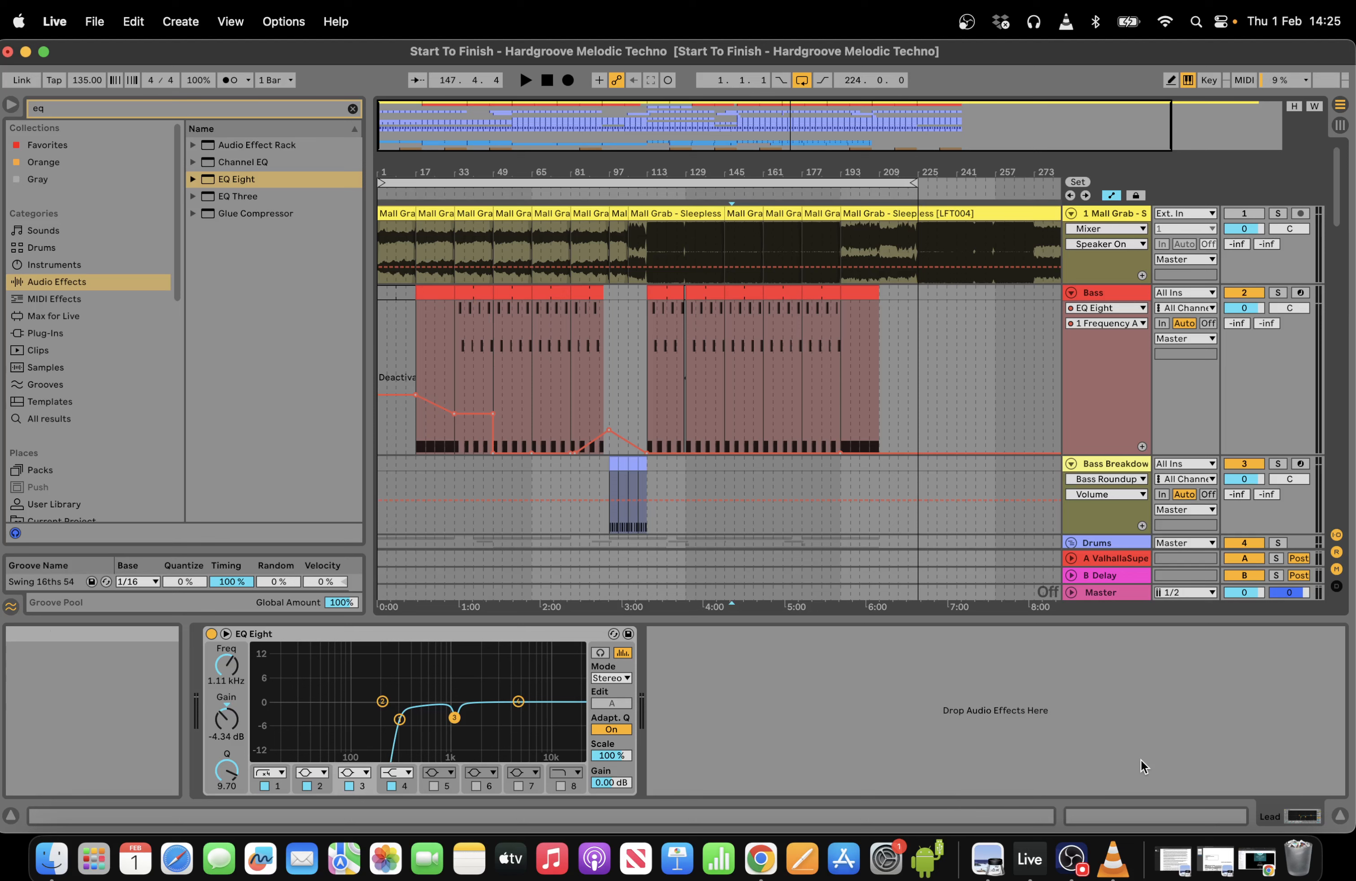